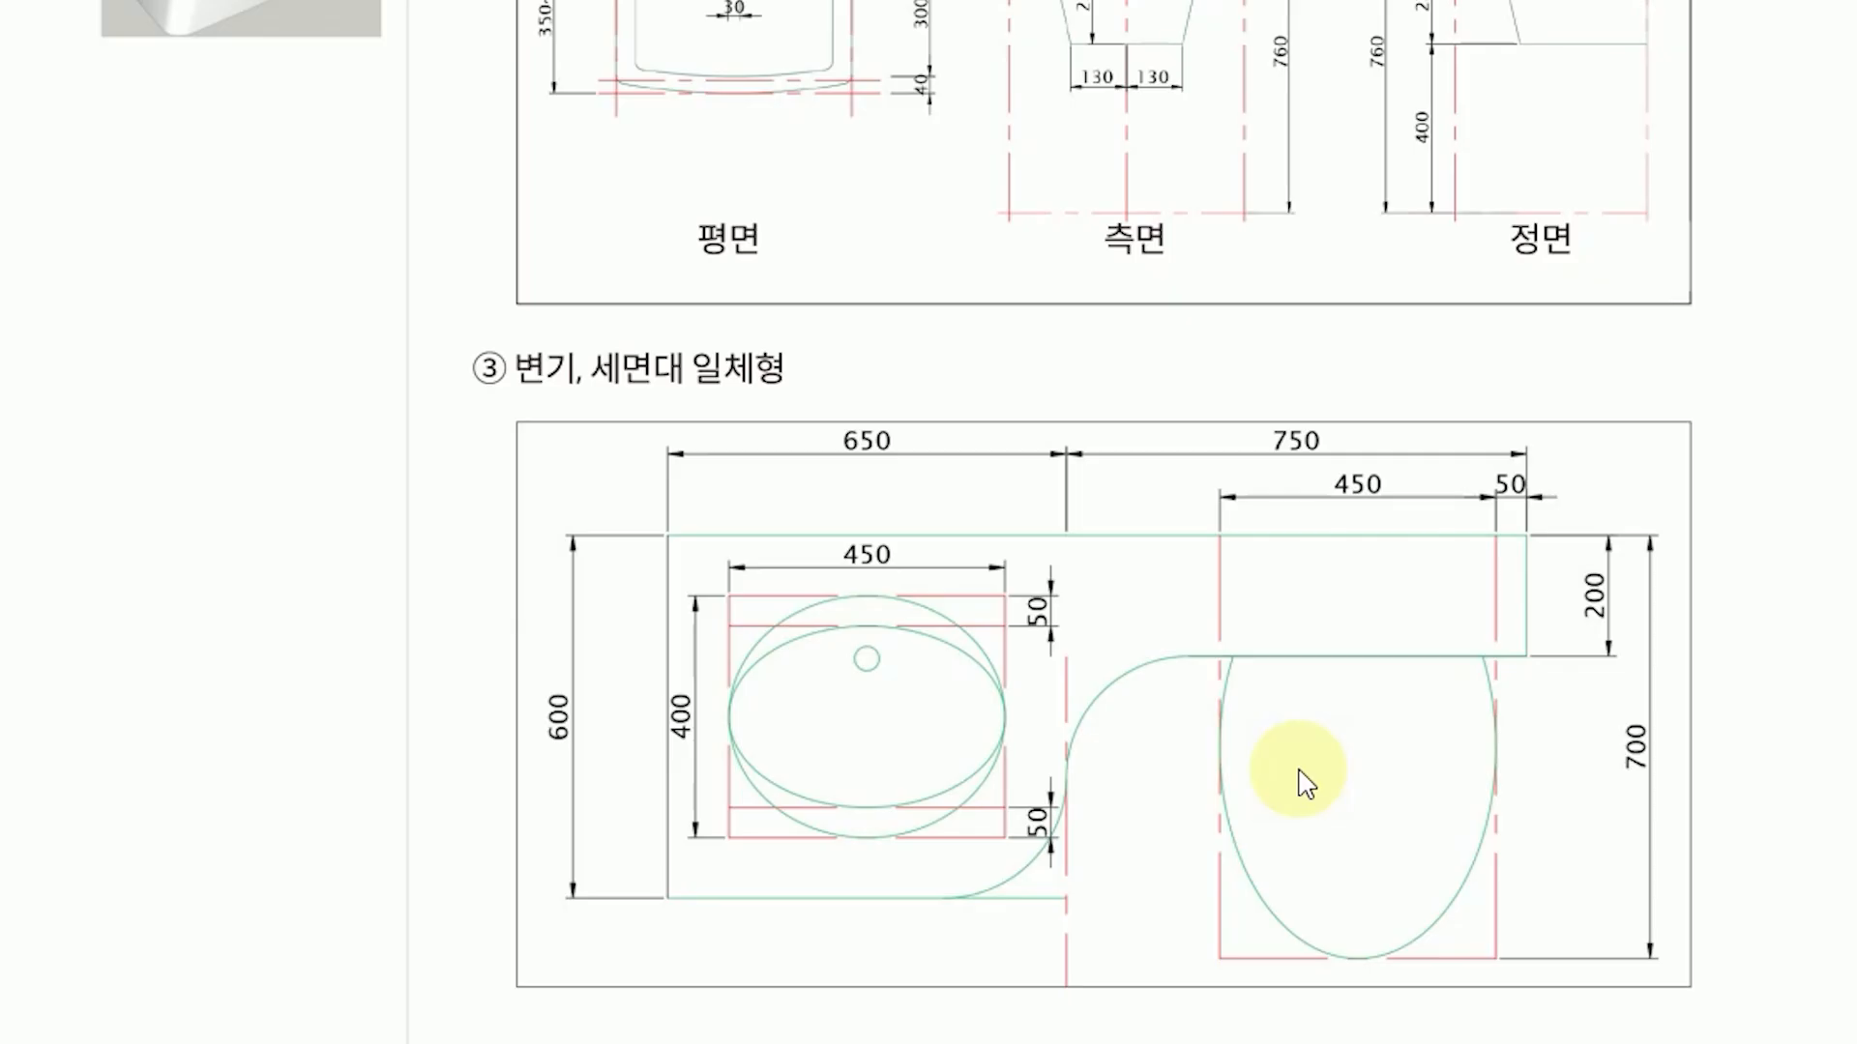
scroll(1301, 784, "down", 2)
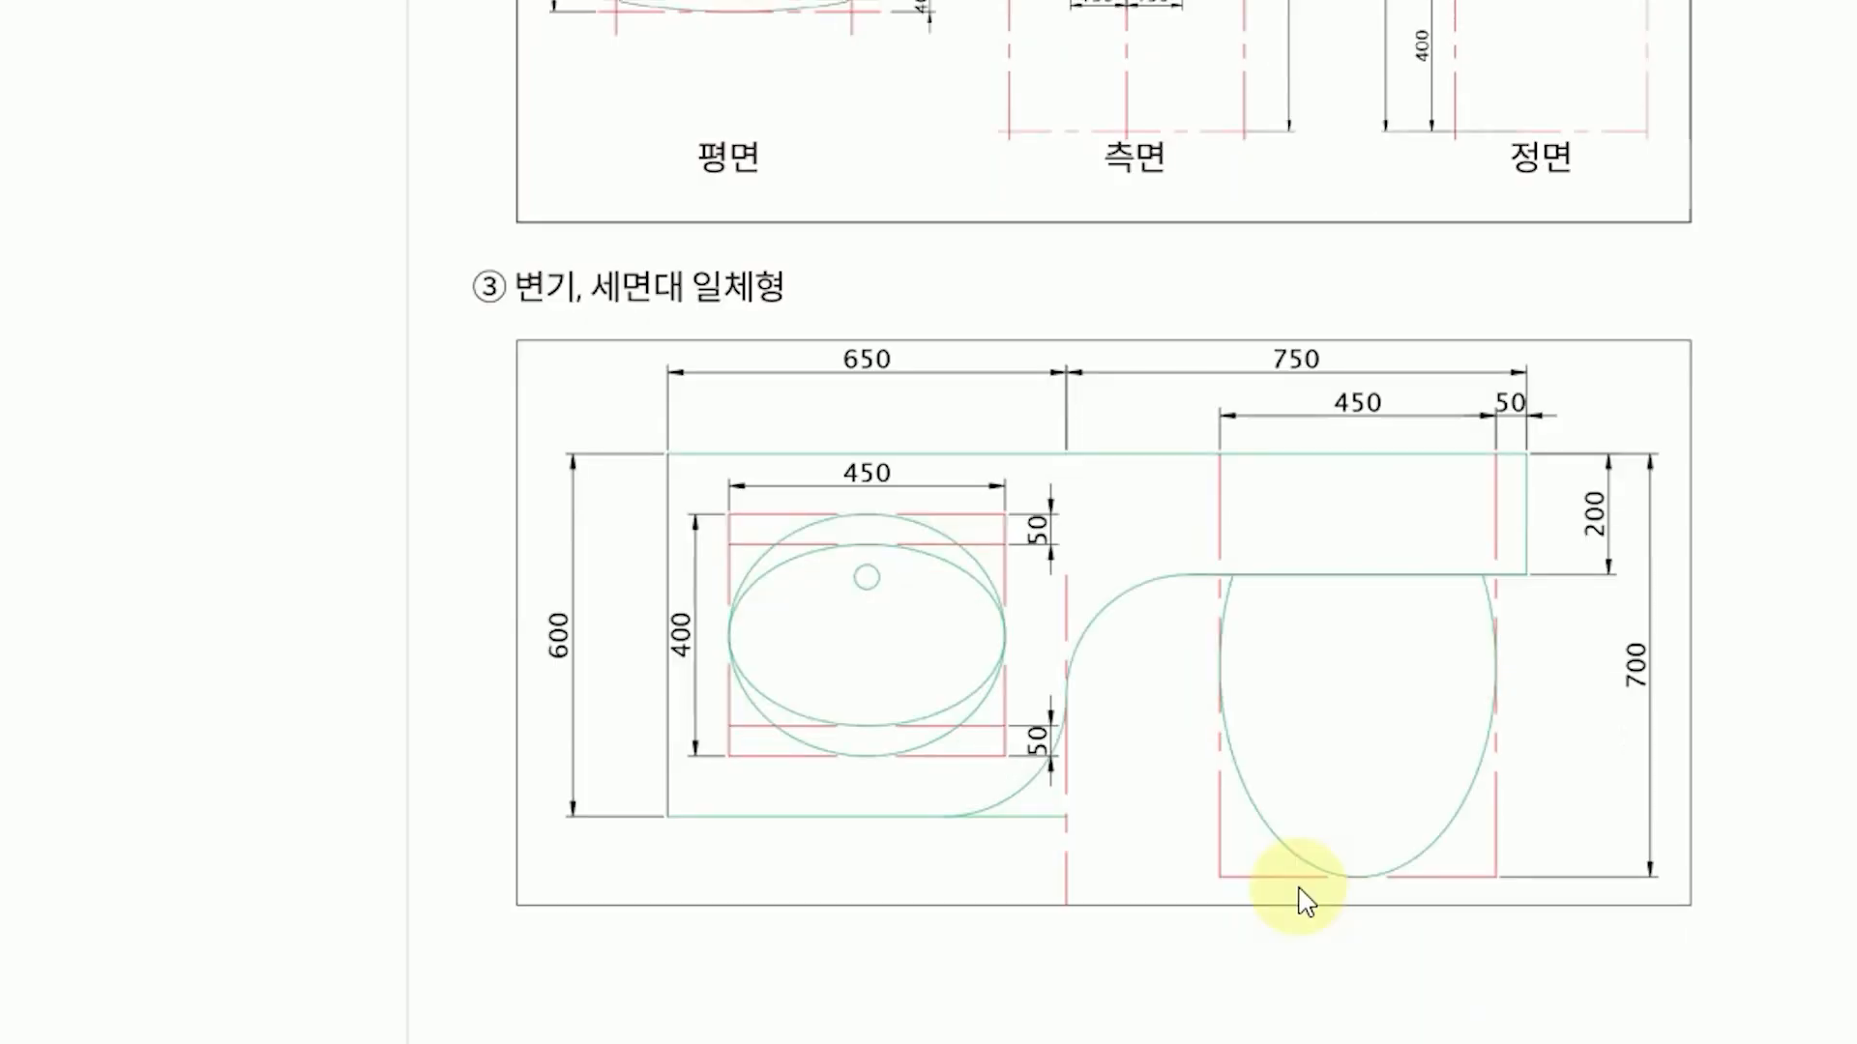
scroll(1300, 900, "up", 5)
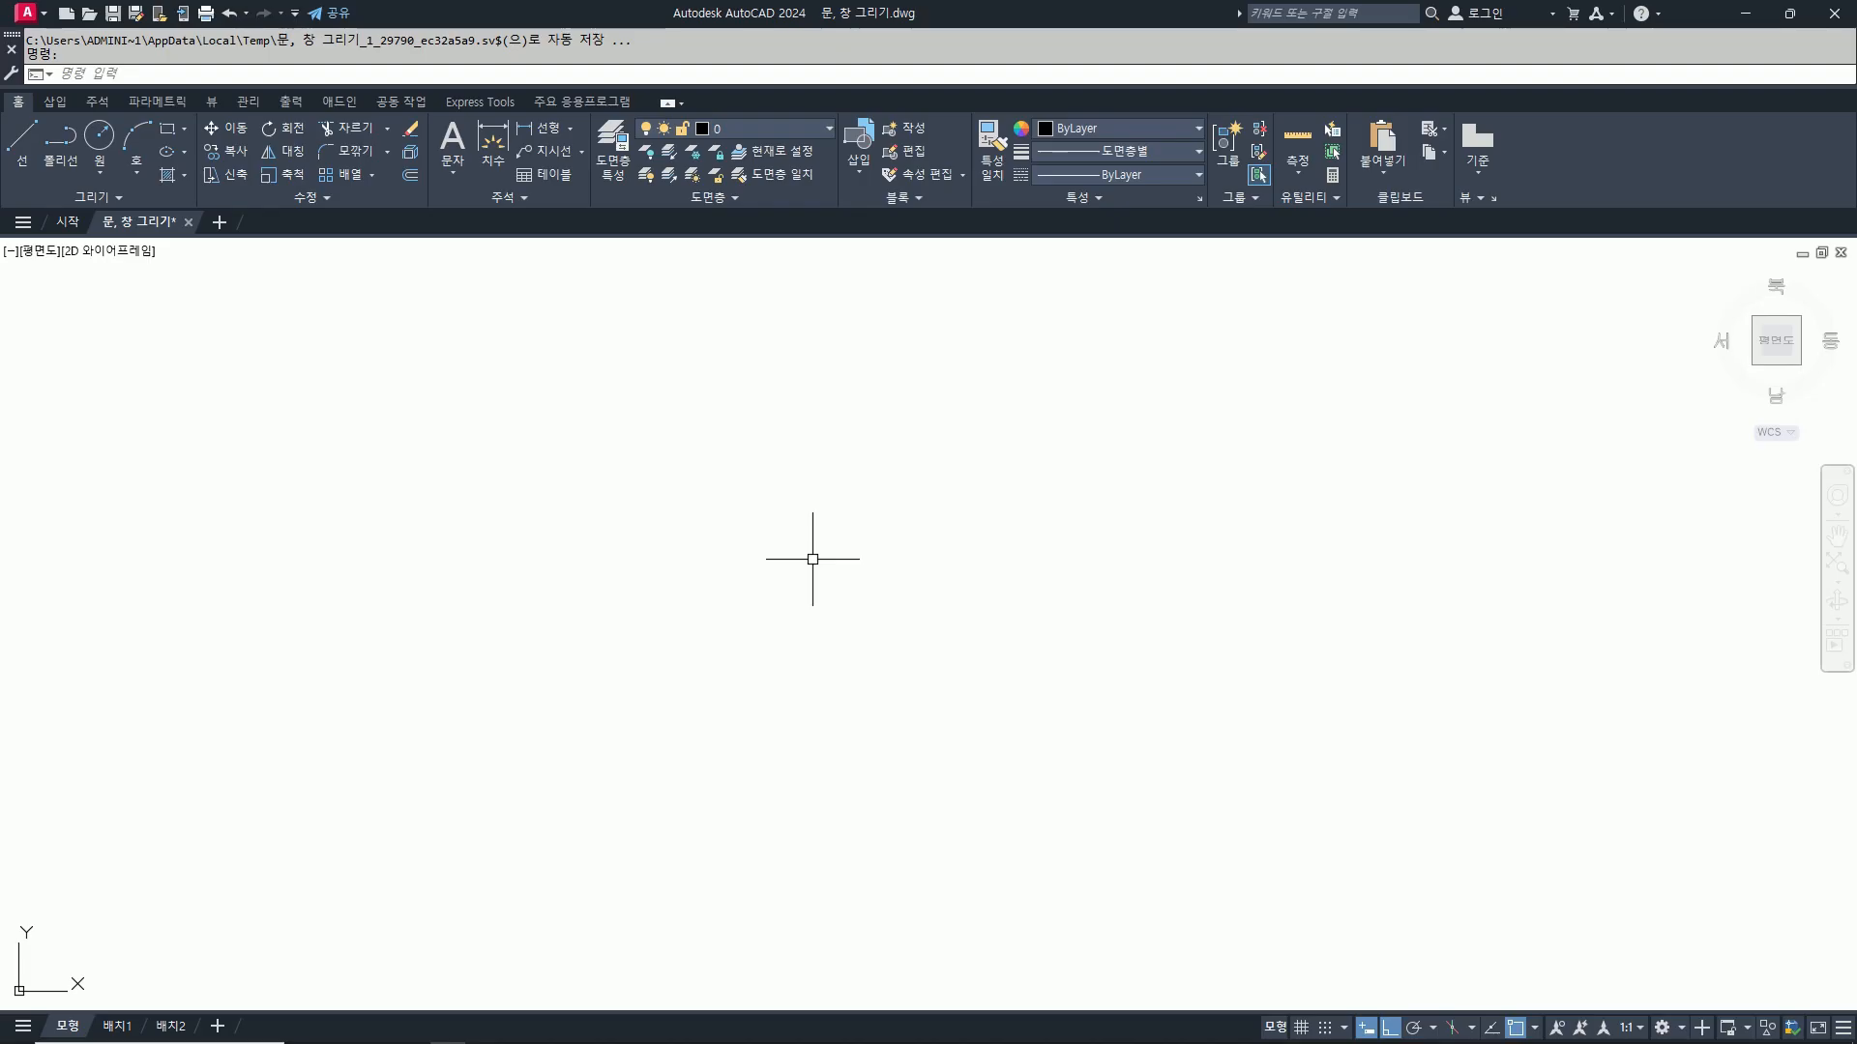
type("rec")
key("Return")
key("Escape")
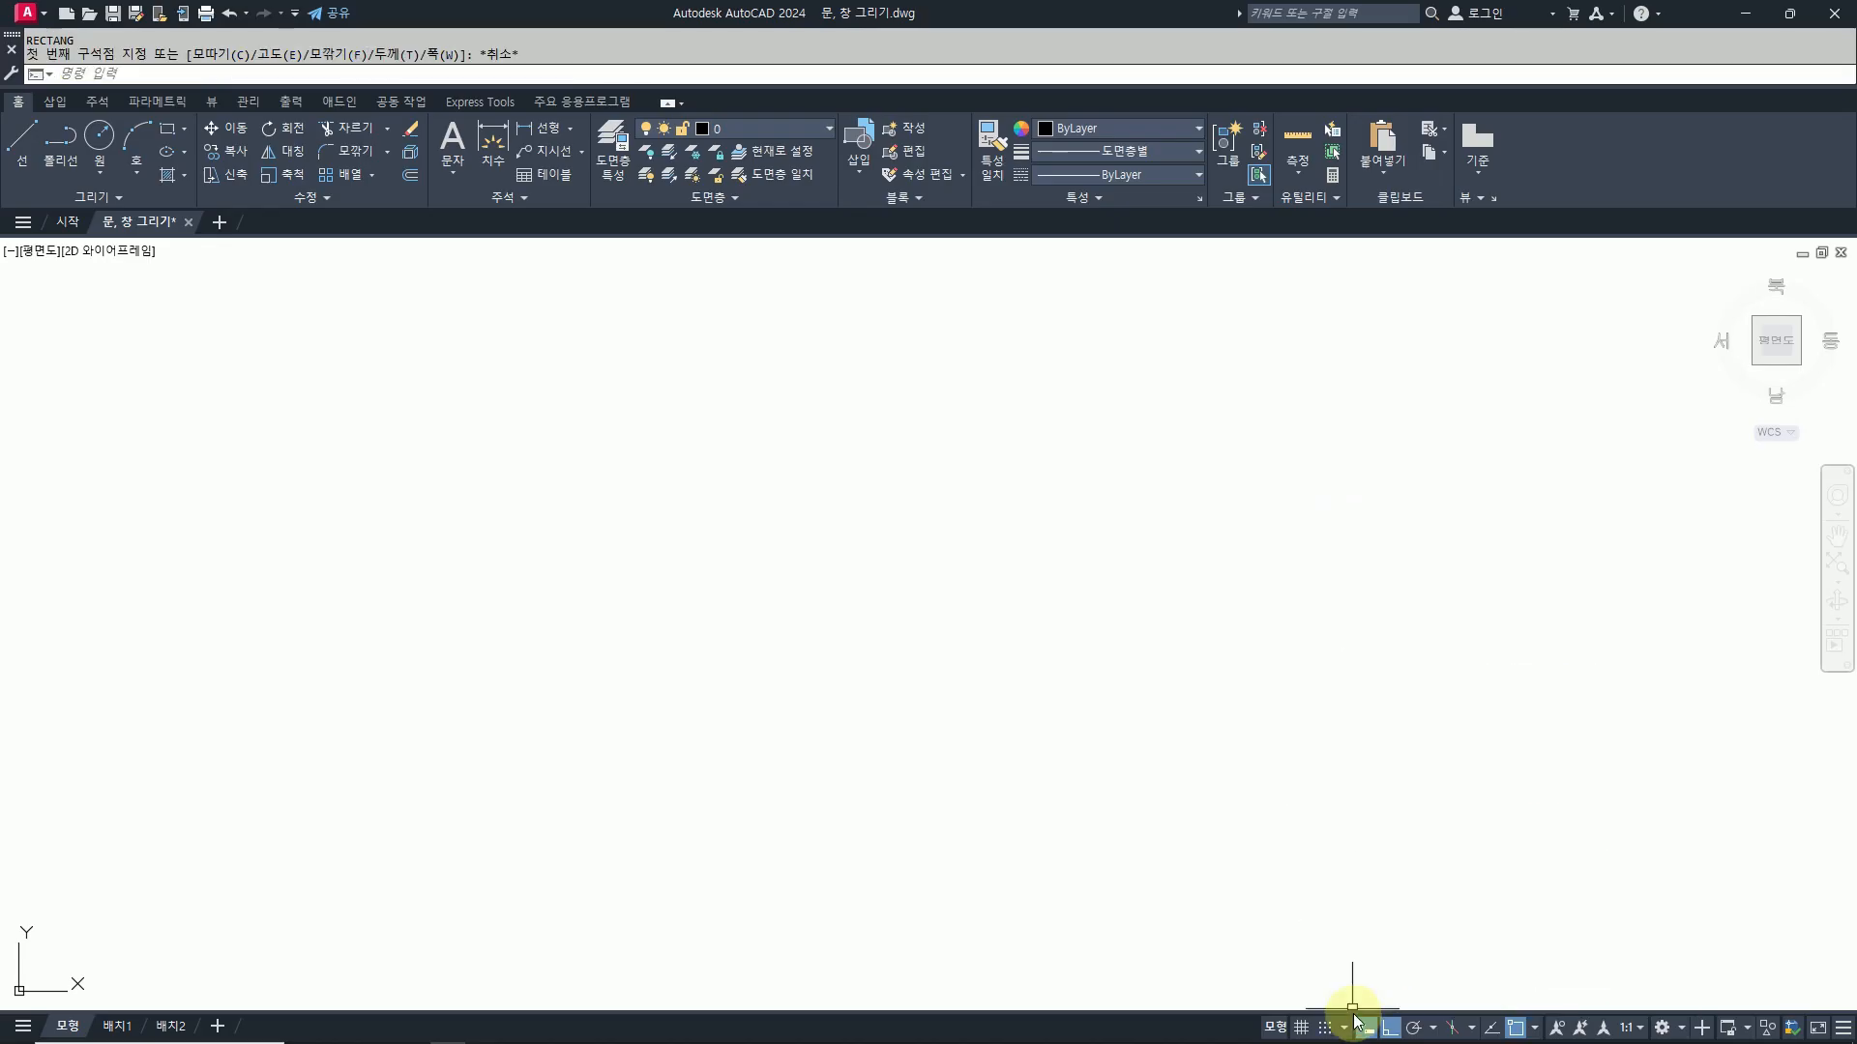
Step: Turn off dynamic input and draw an 800 by 800 square in the empty drawing area
left_click(1374, 1027)
type("rec")
key("Return")
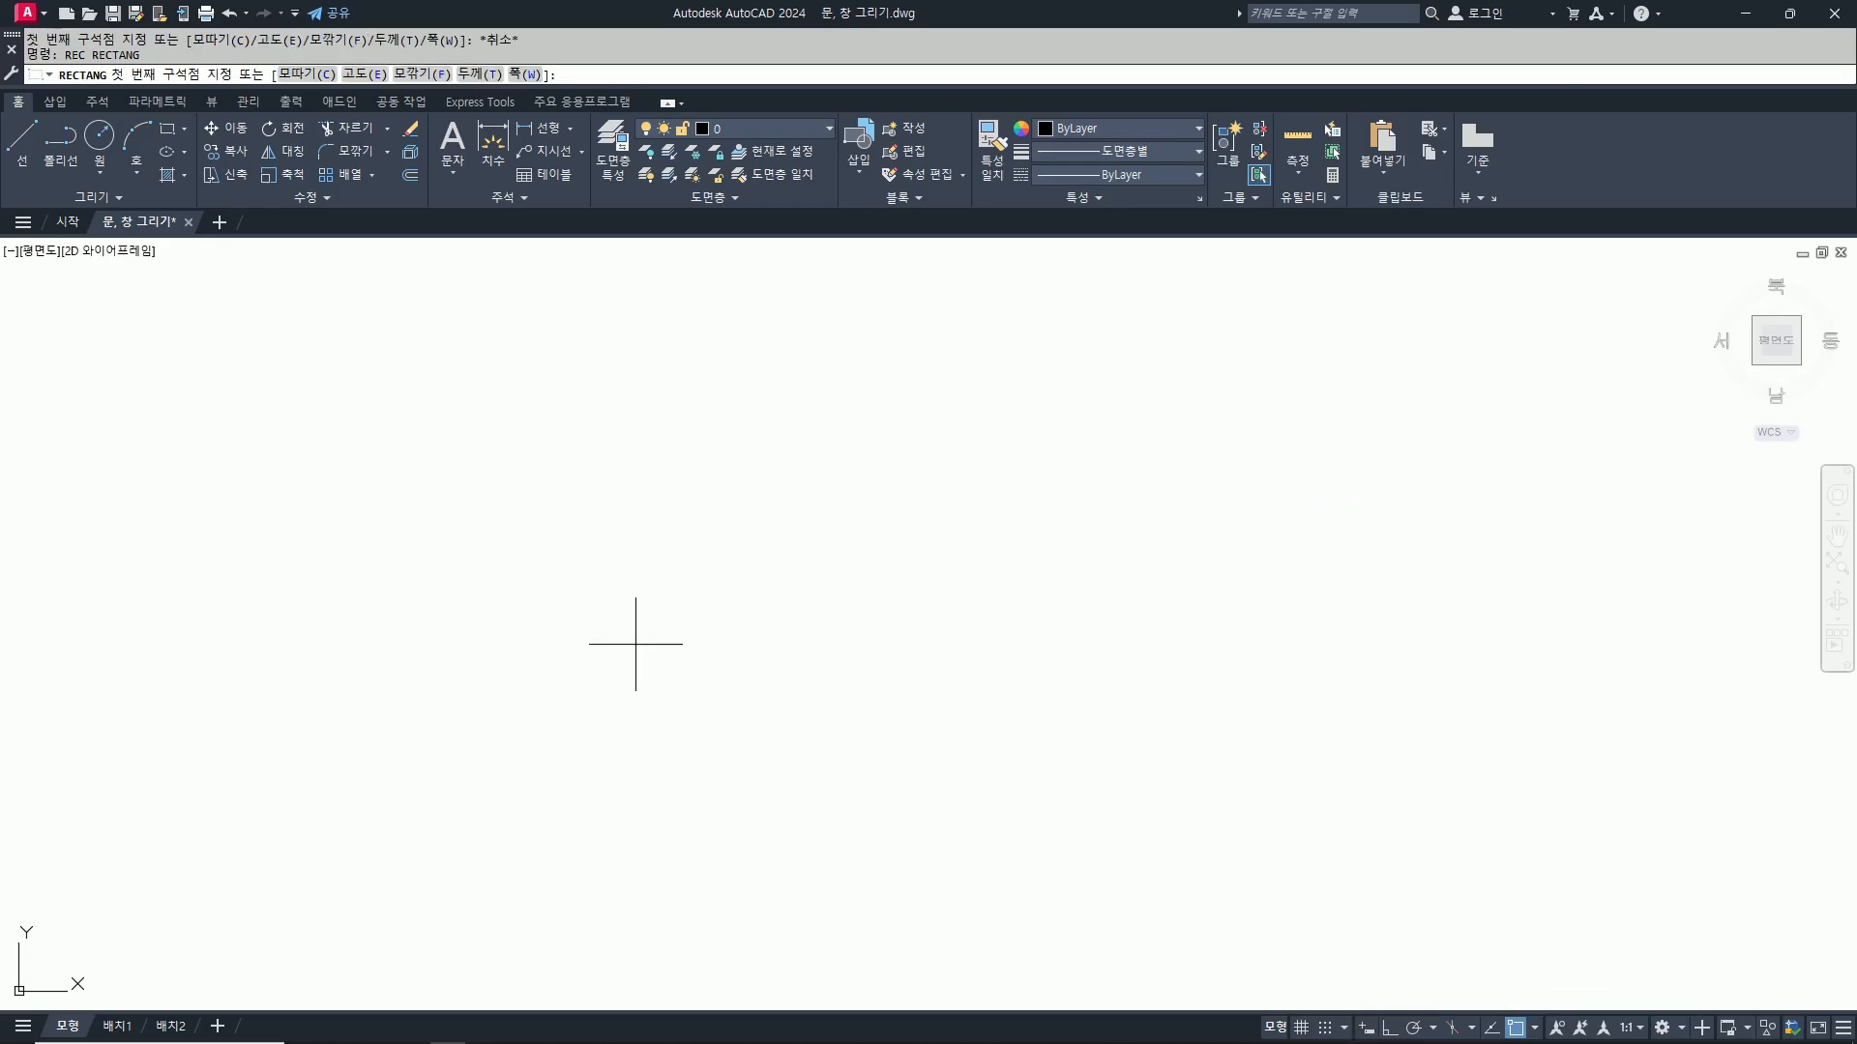
left_click(600, 642)
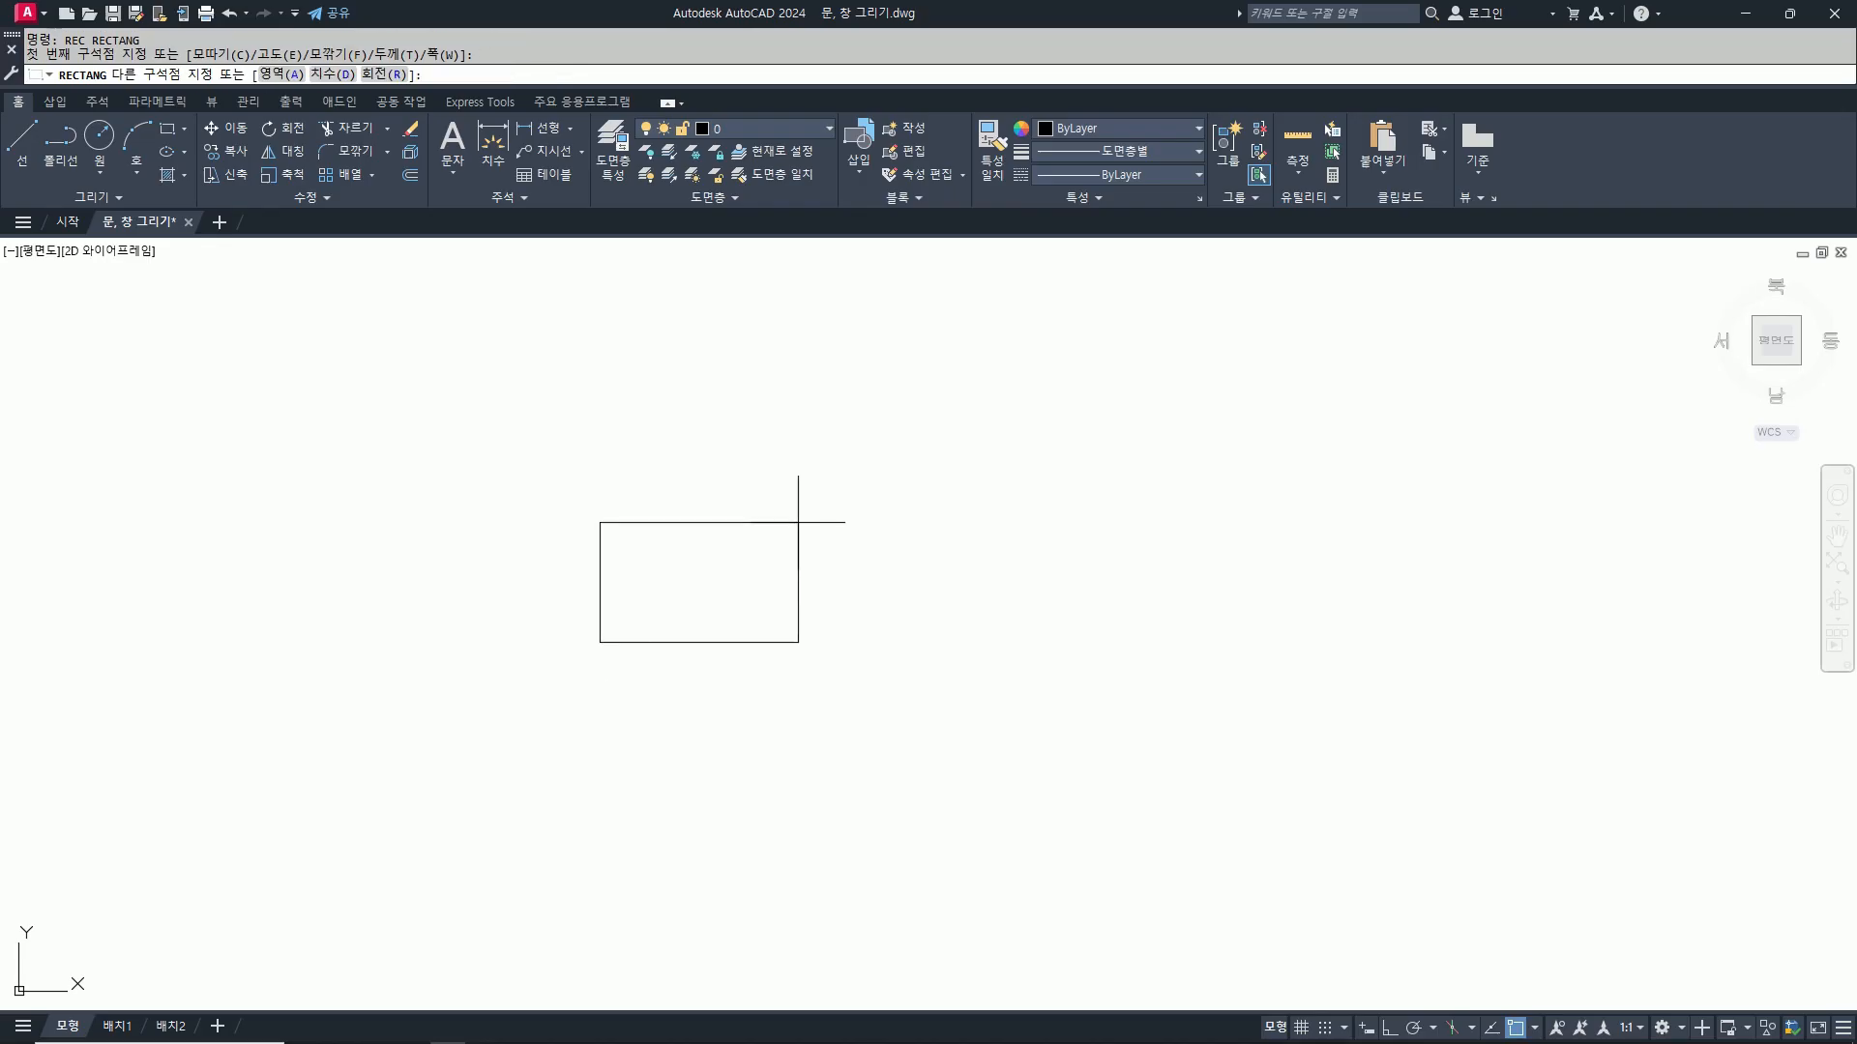
type("@")
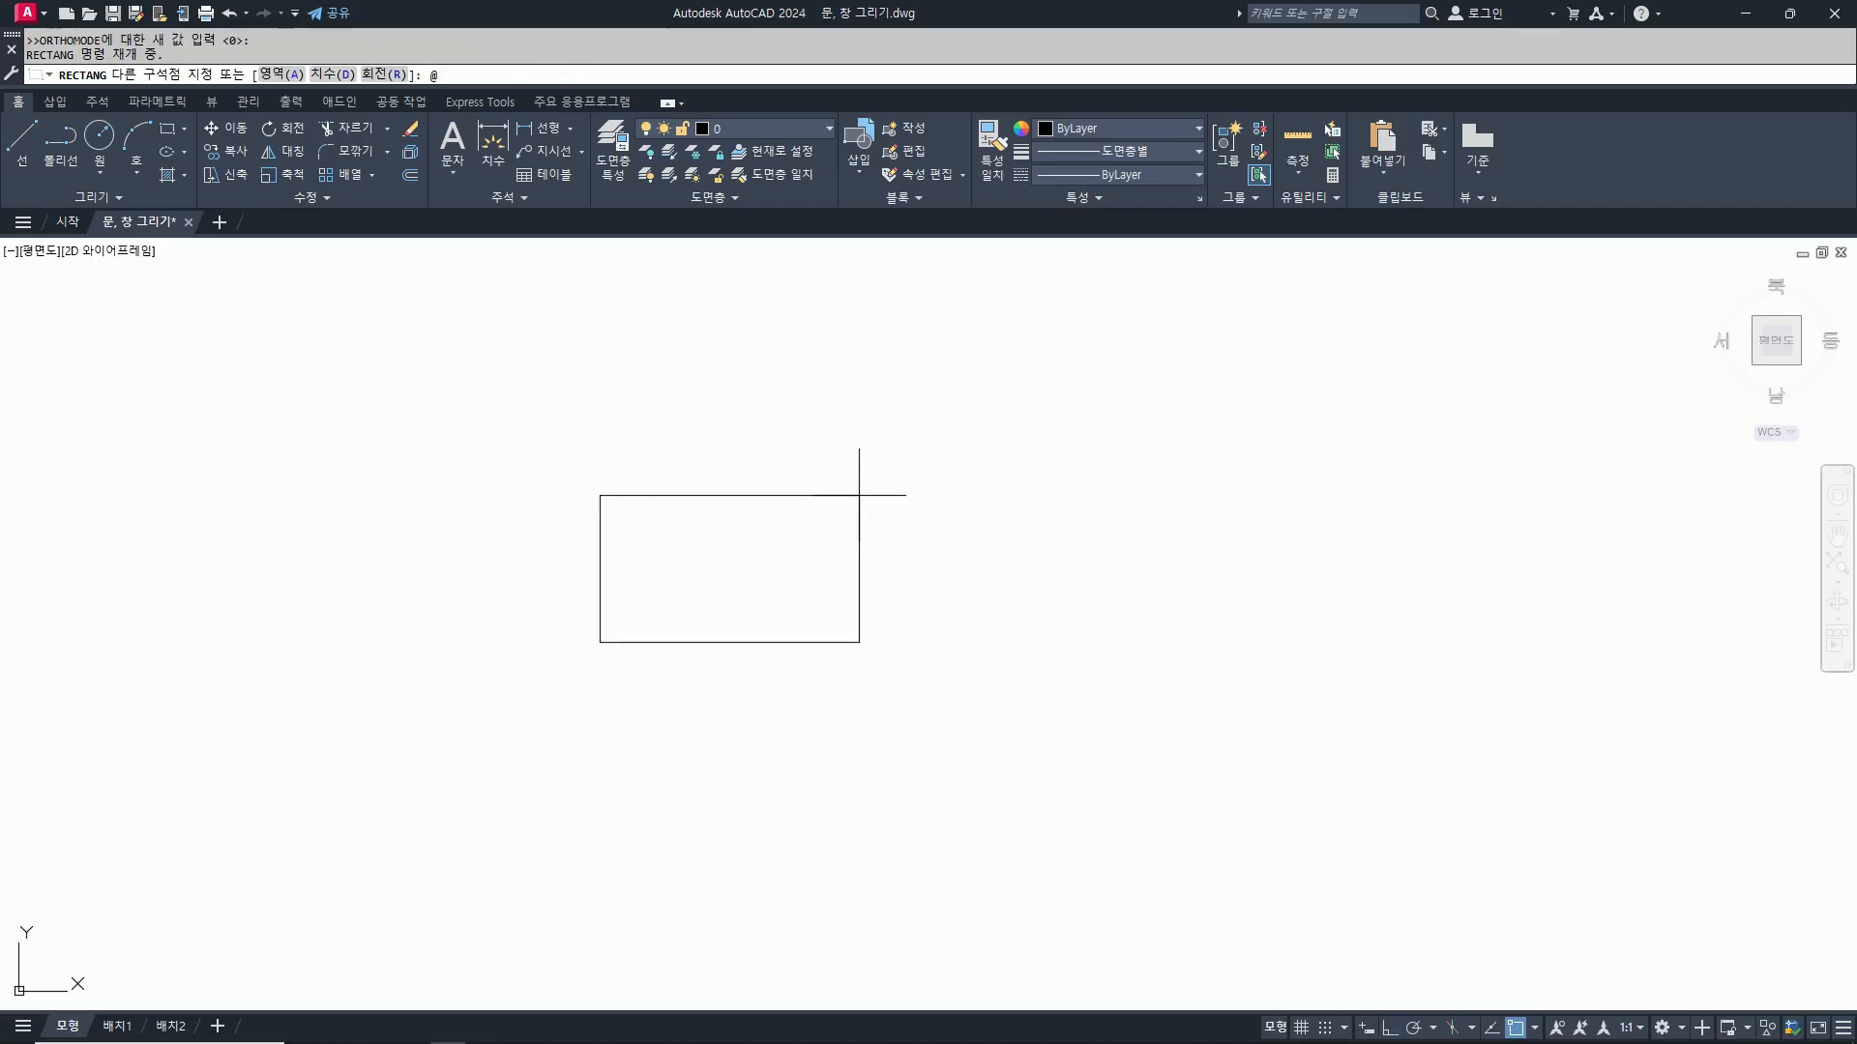
type("800,800")
key("Return")
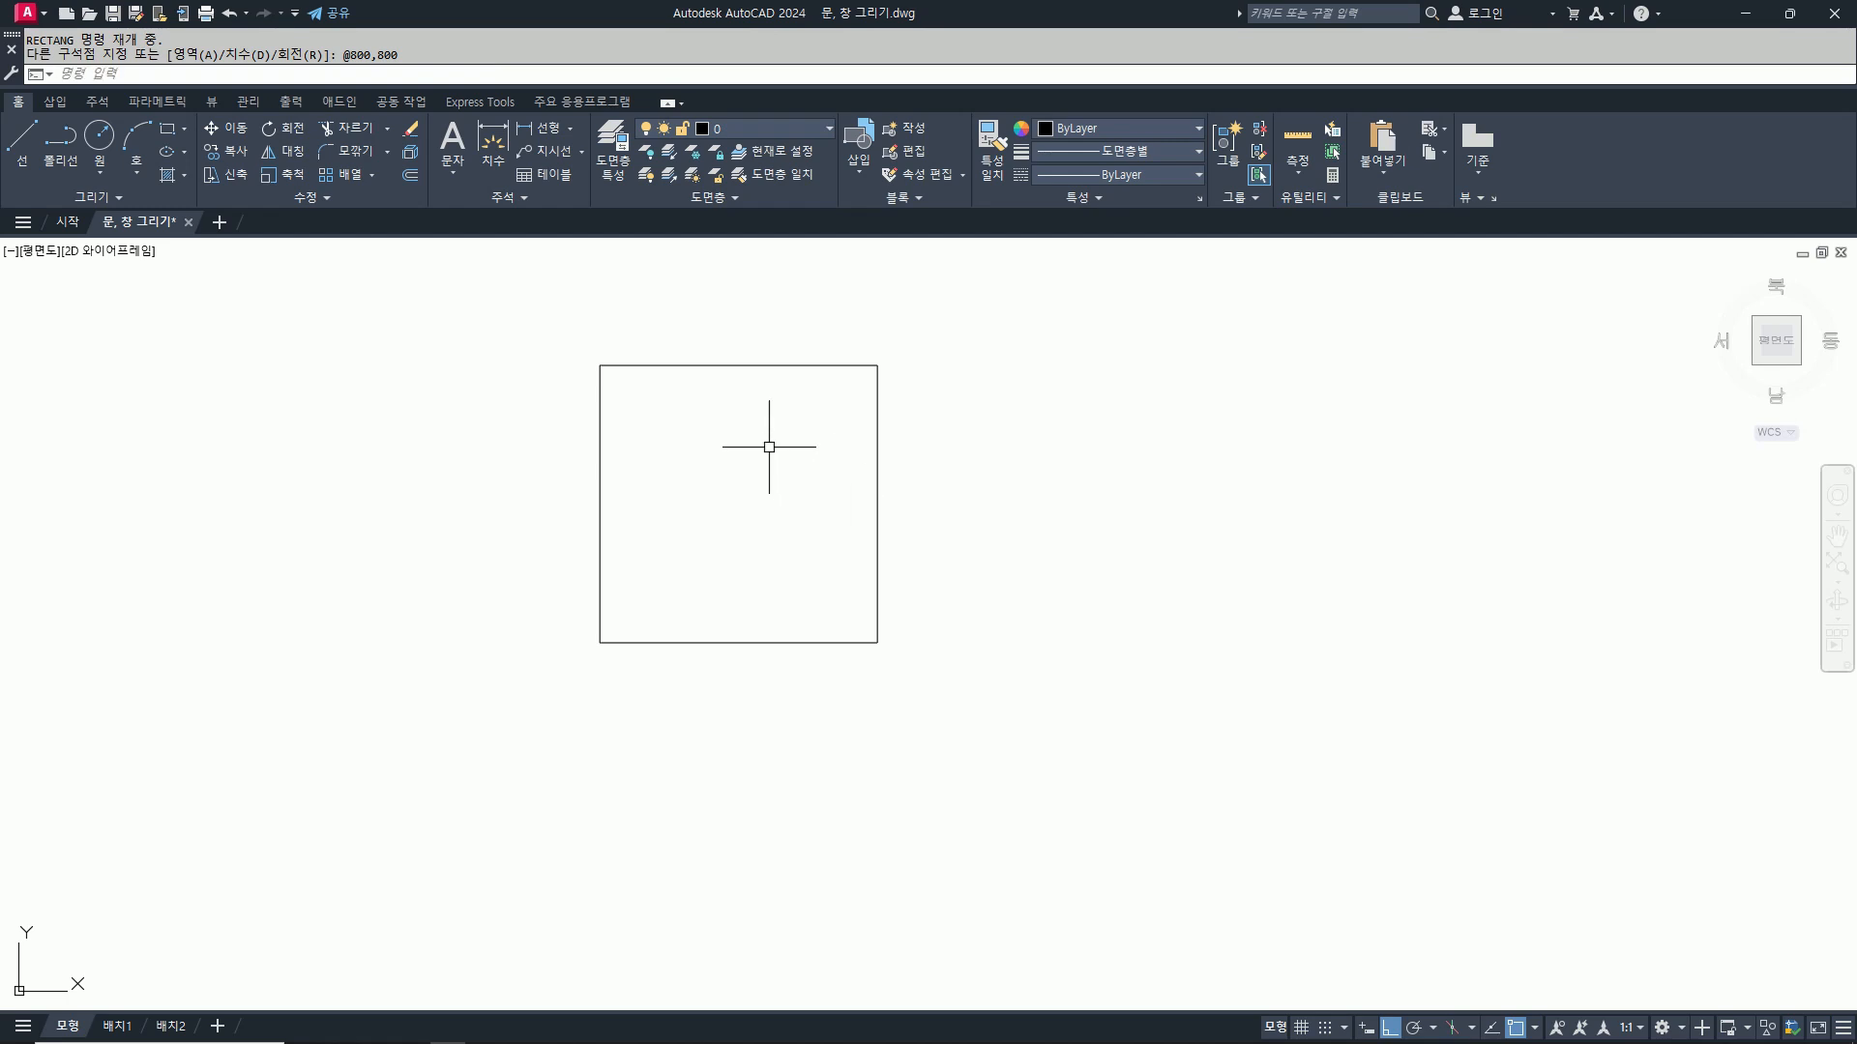
type("o")
key("Return")
type("100")
key("Return")
key("Escape")
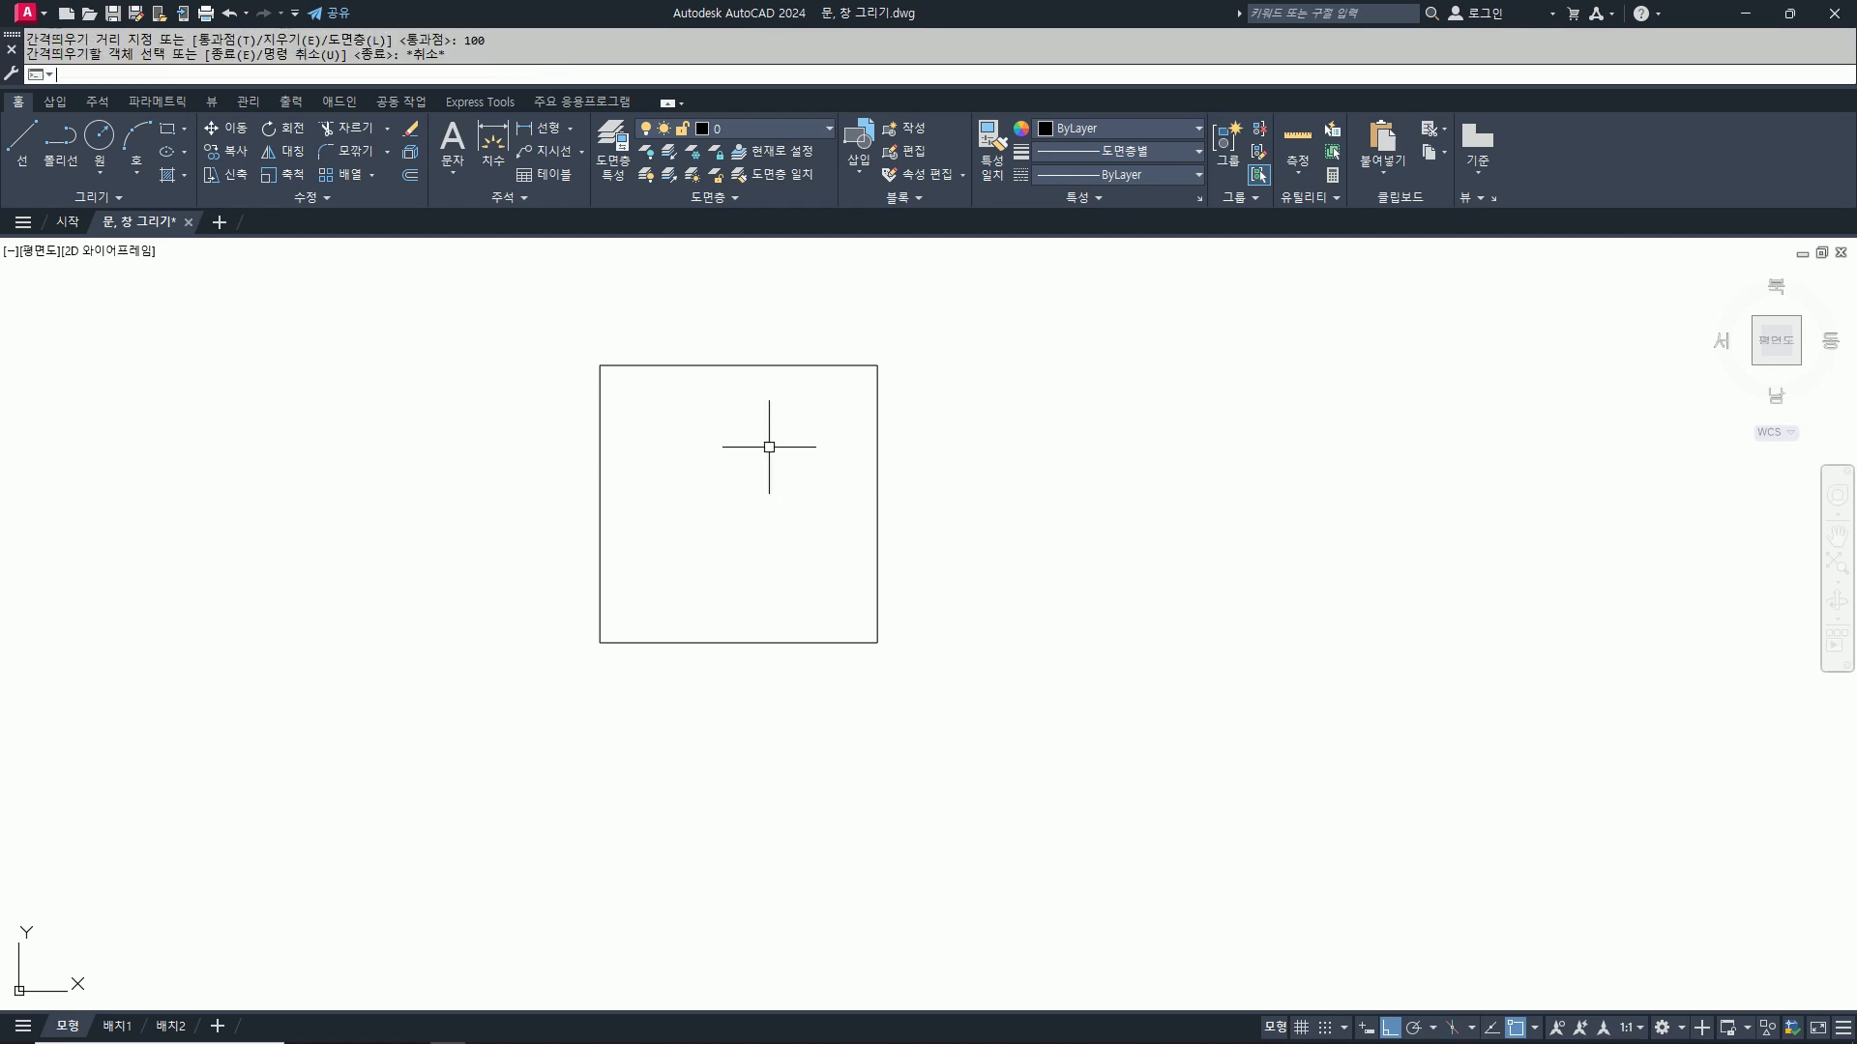
Step: Explode the square into separate lines and check that its top and bottom edges select individually
type("x")
key("Return")
left_click(755, 366)
key("Return")
left_click(755, 366)
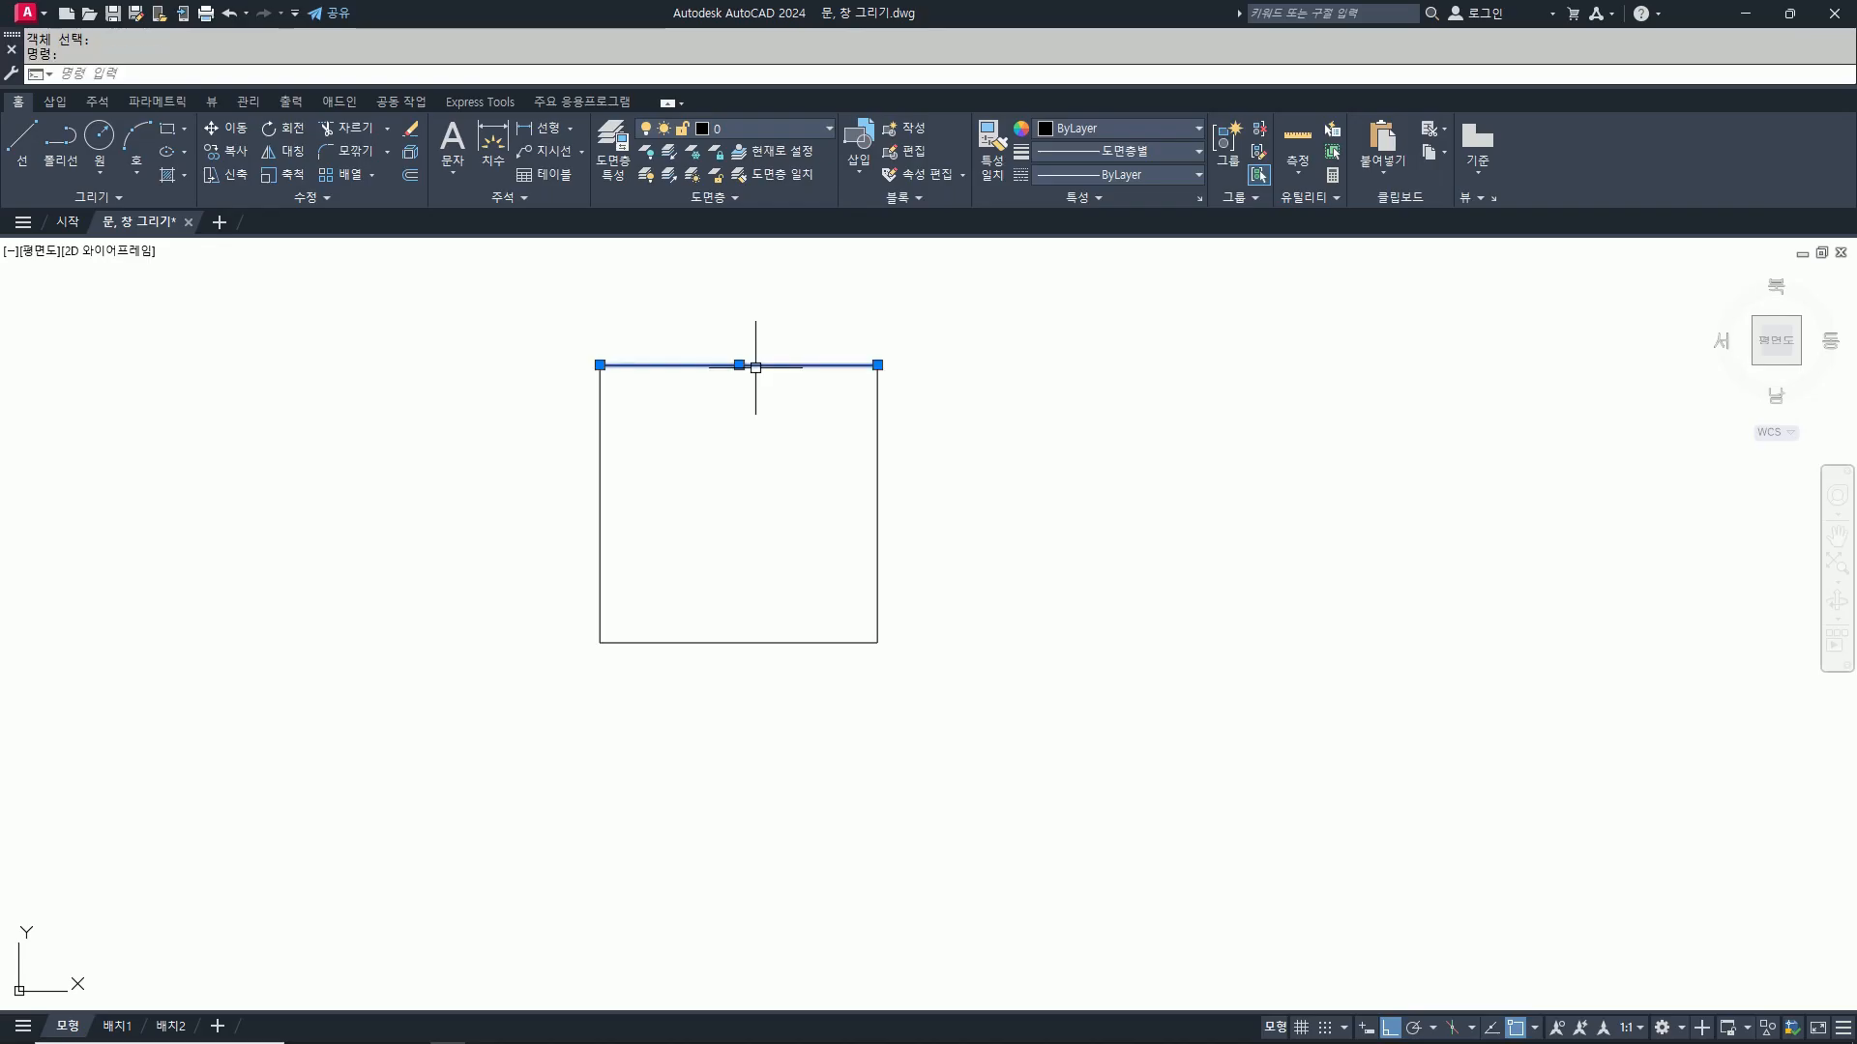
left_click(728, 642)
key("Escape")
key("Escape")
scroll(672, 448, "up", 2)
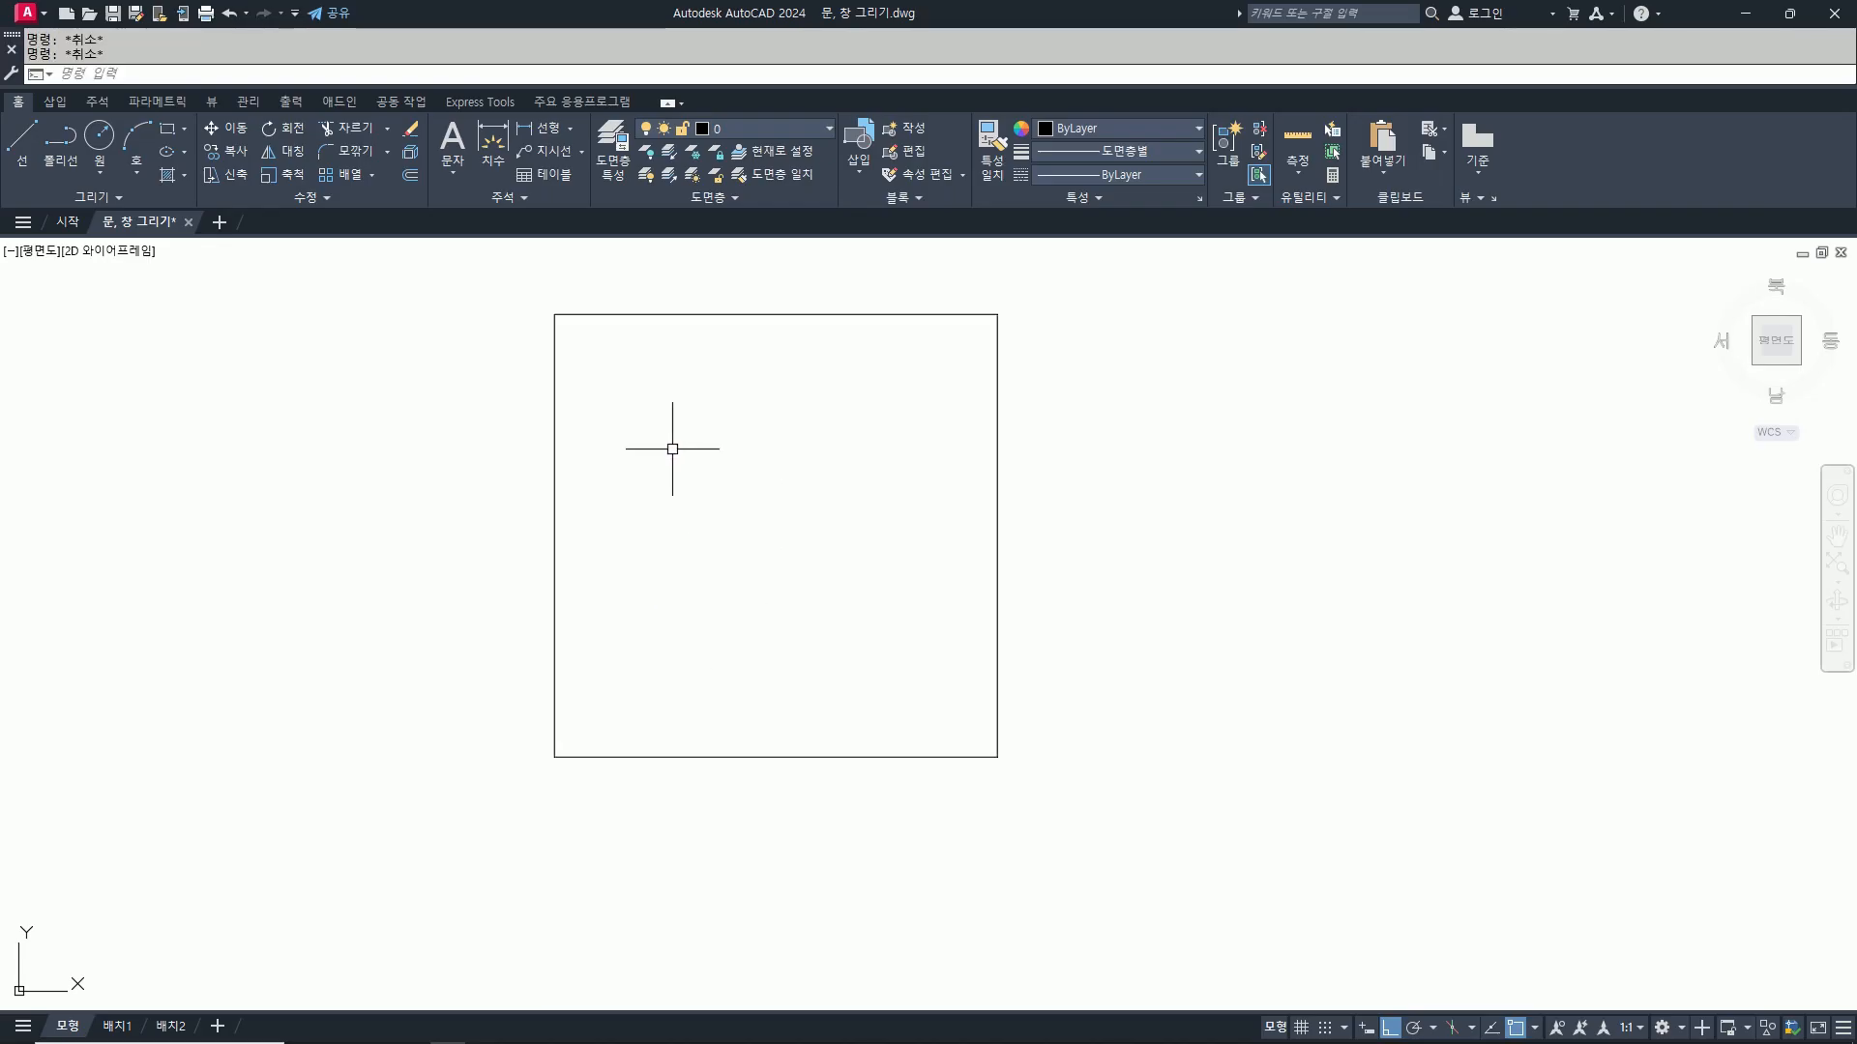
Step: Offset the square's top and bottom edges inward by 100 to form the two armrests
type("o")
key("Return")
type("100")
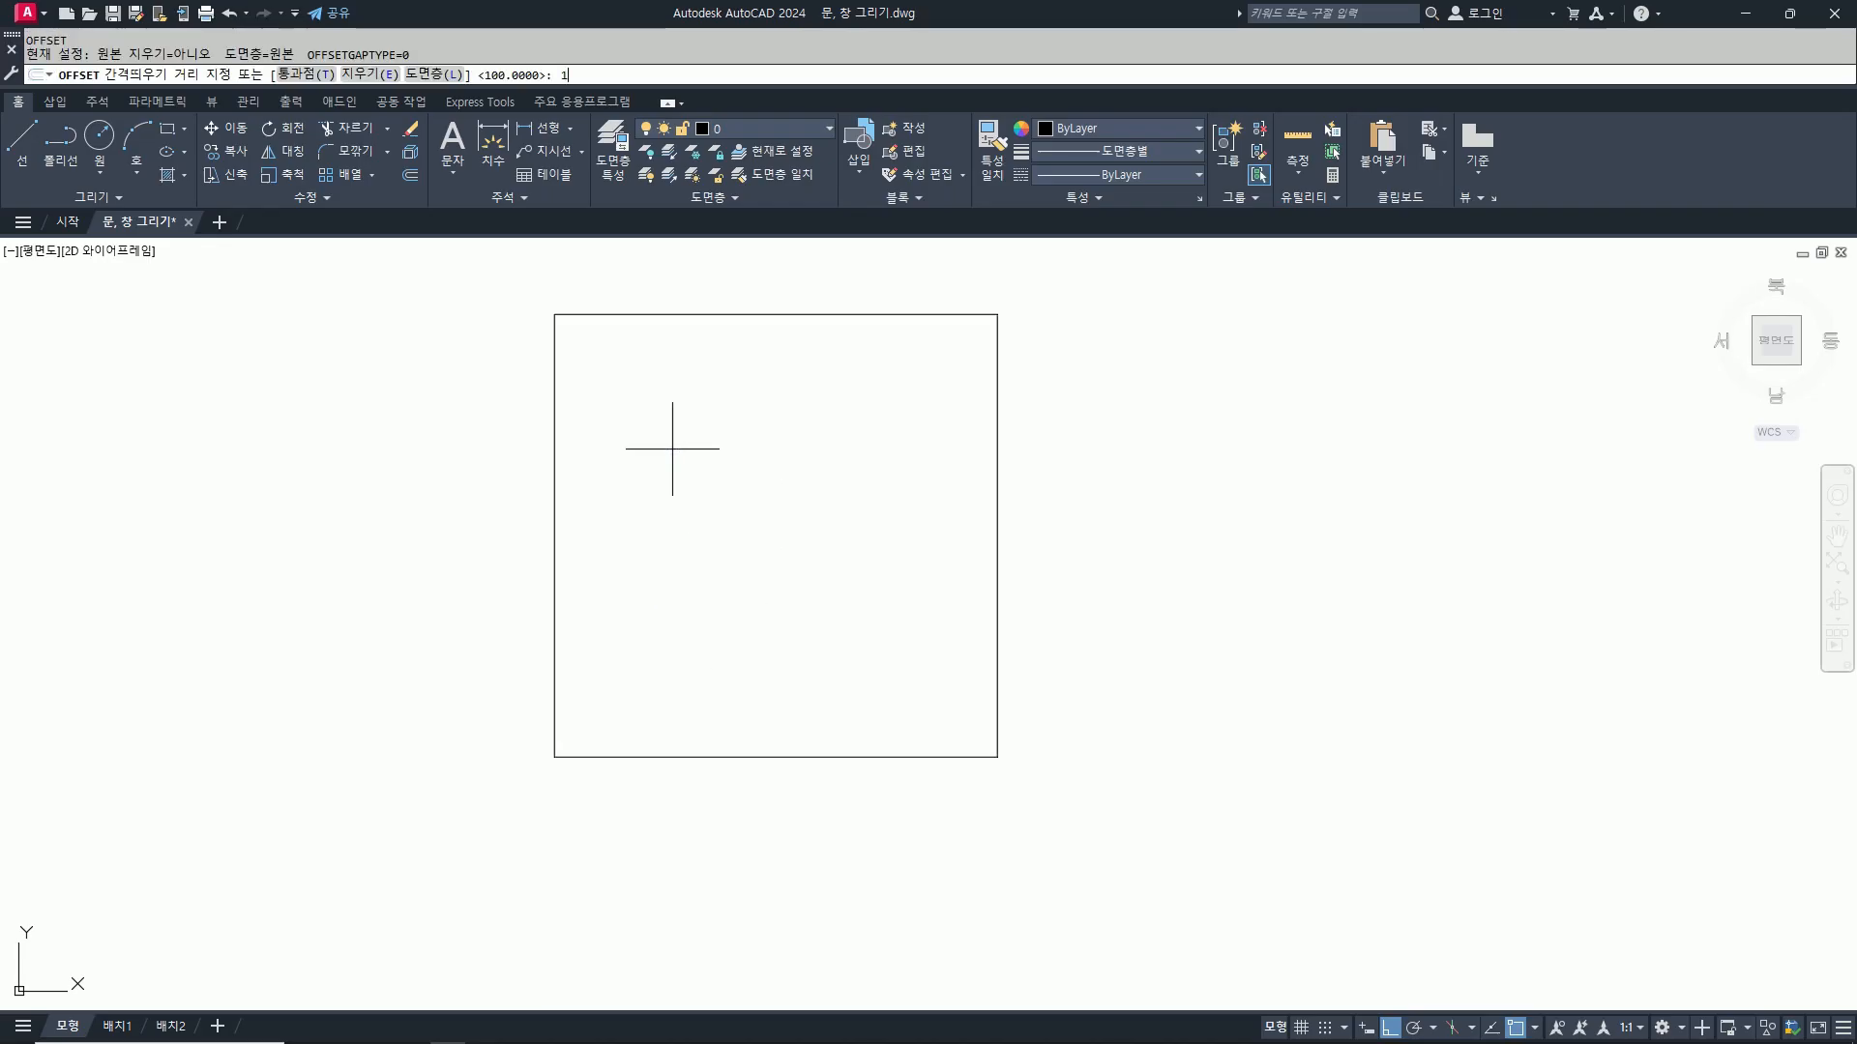
key("Return")
left_click(712, 314)
left_click(722, 542)
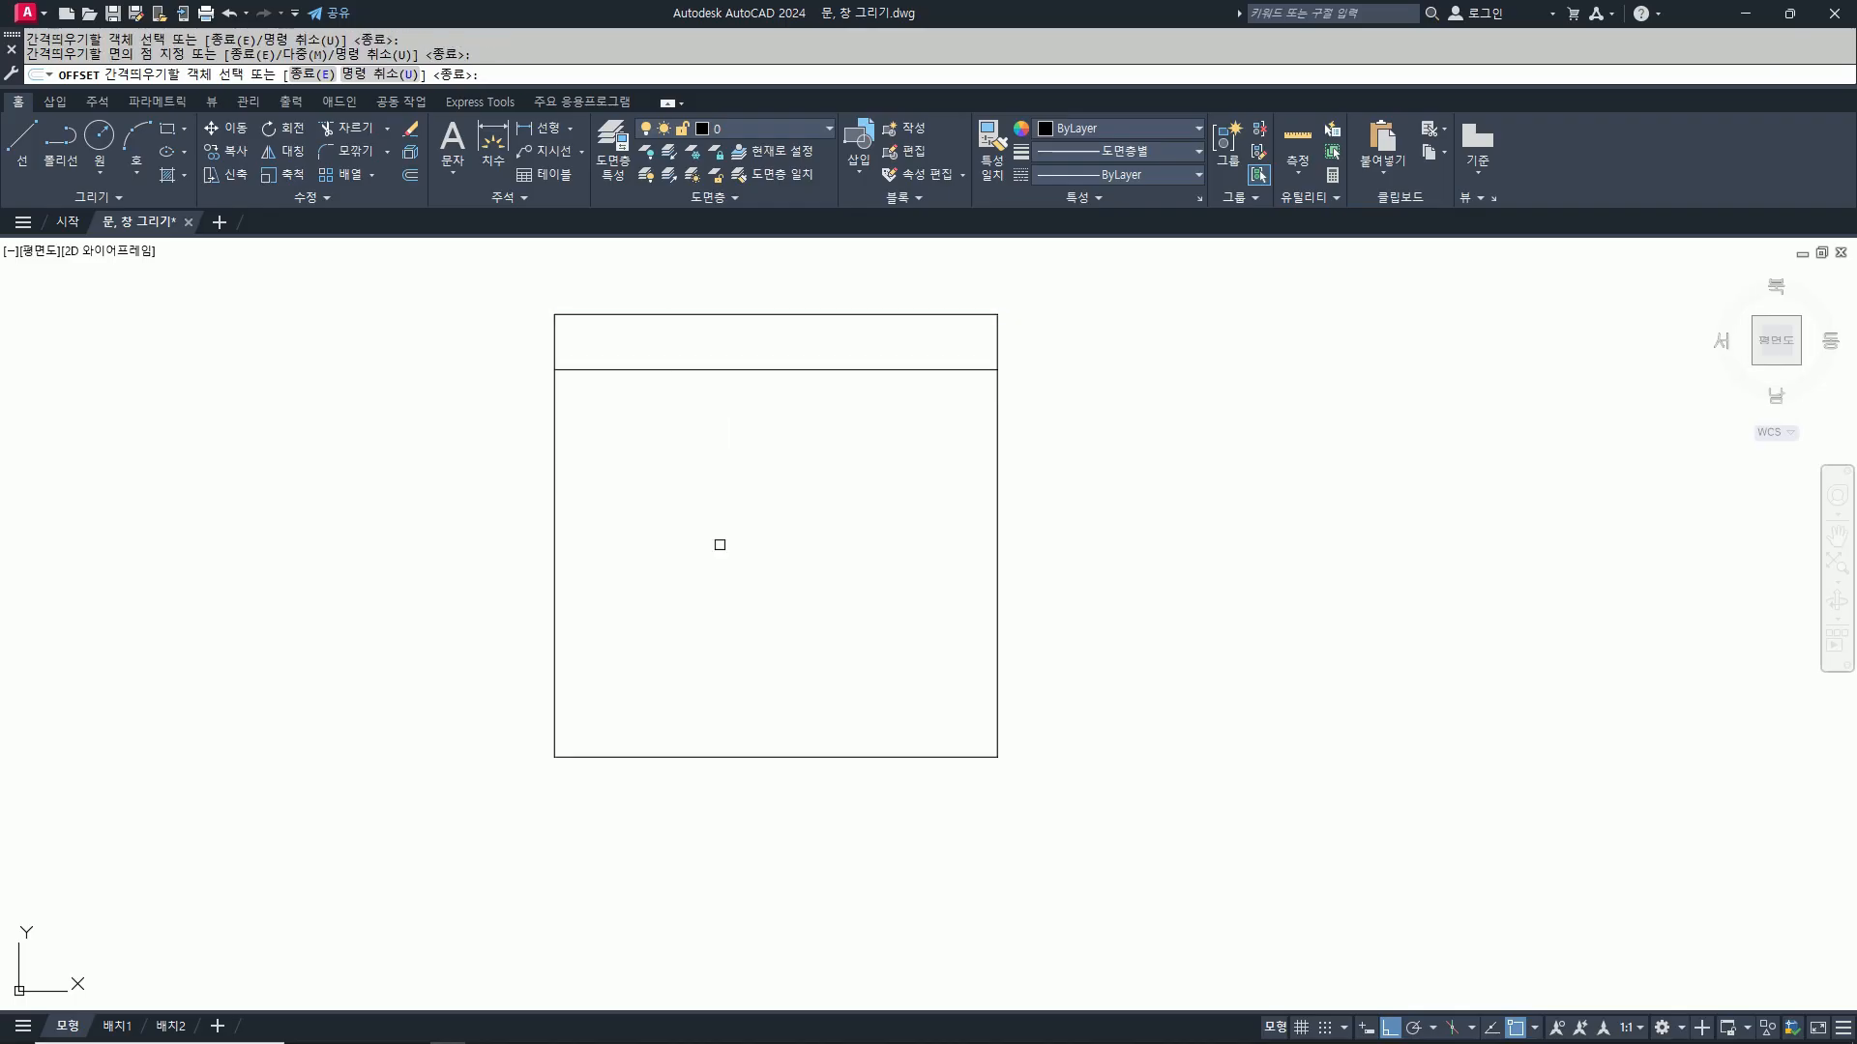
left_click(721, 755)
left_click(722, 622)
key("Return")
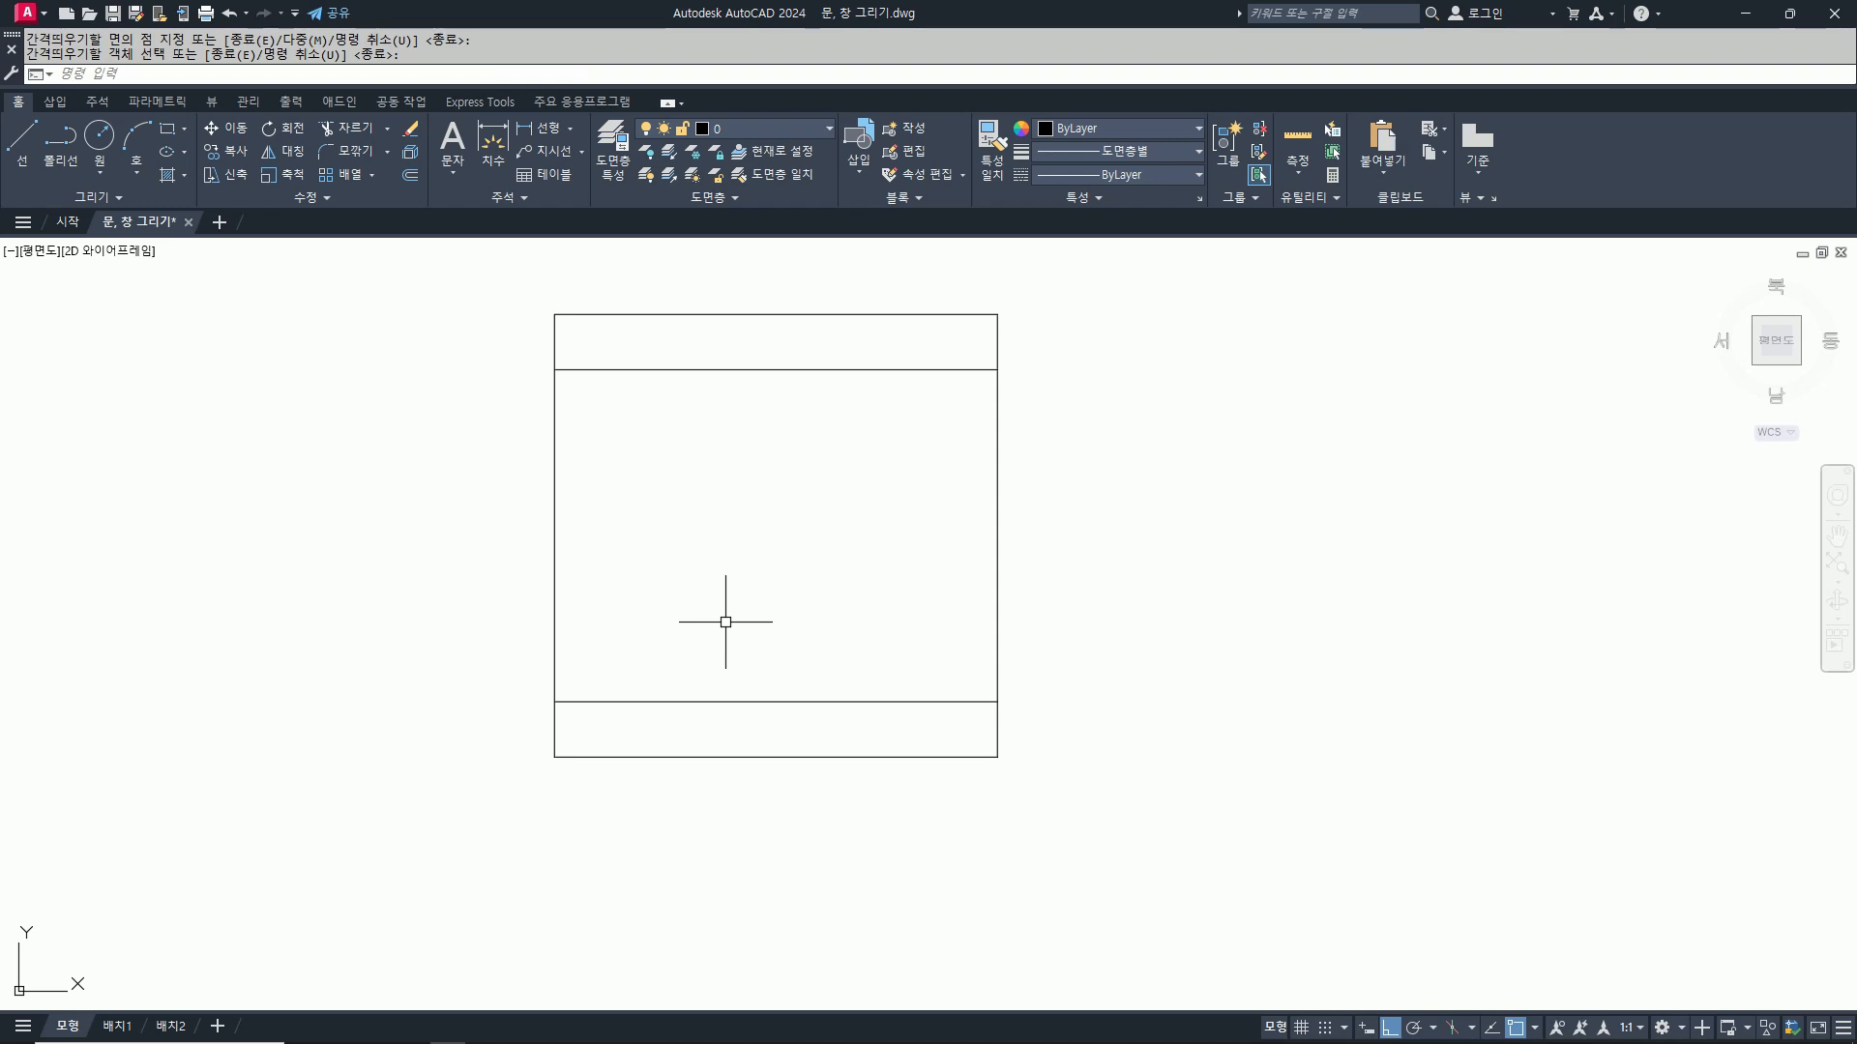
Step: Offset the square's left edge inward by 100 to form the backrest line
key("space")
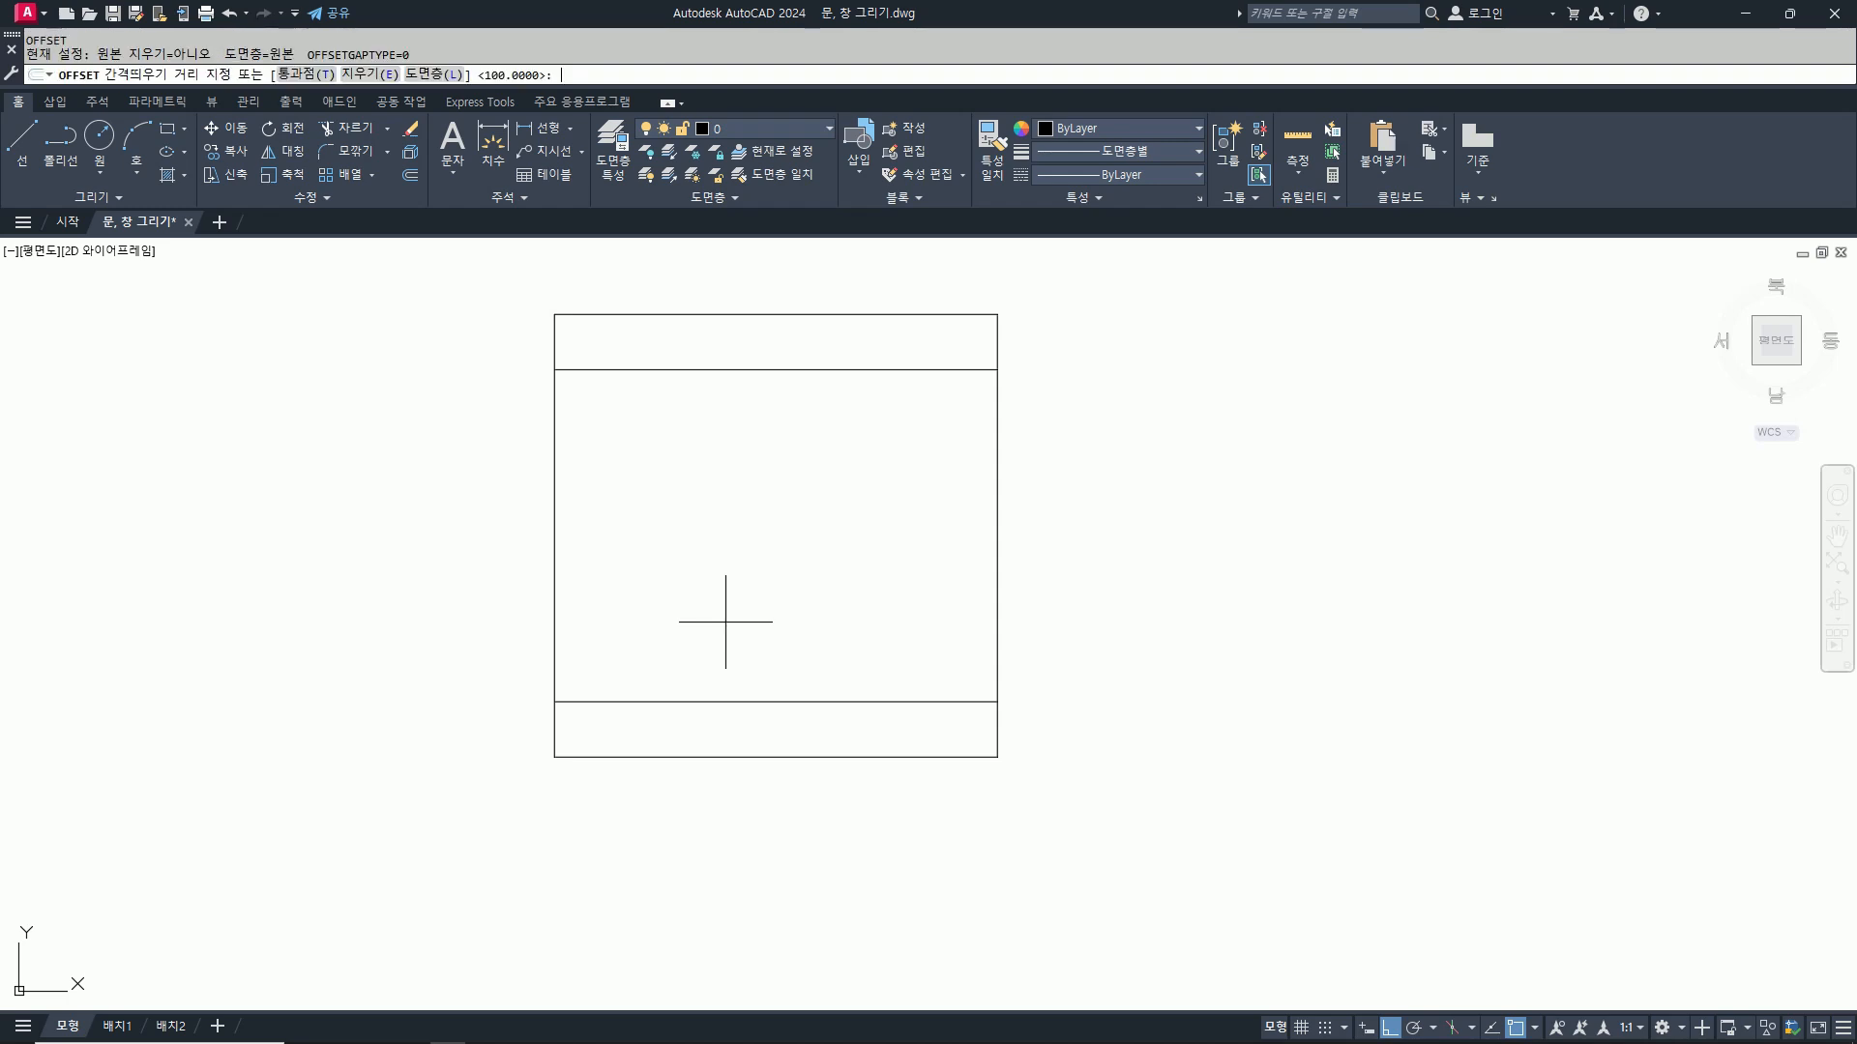
type("100")
key("Return")
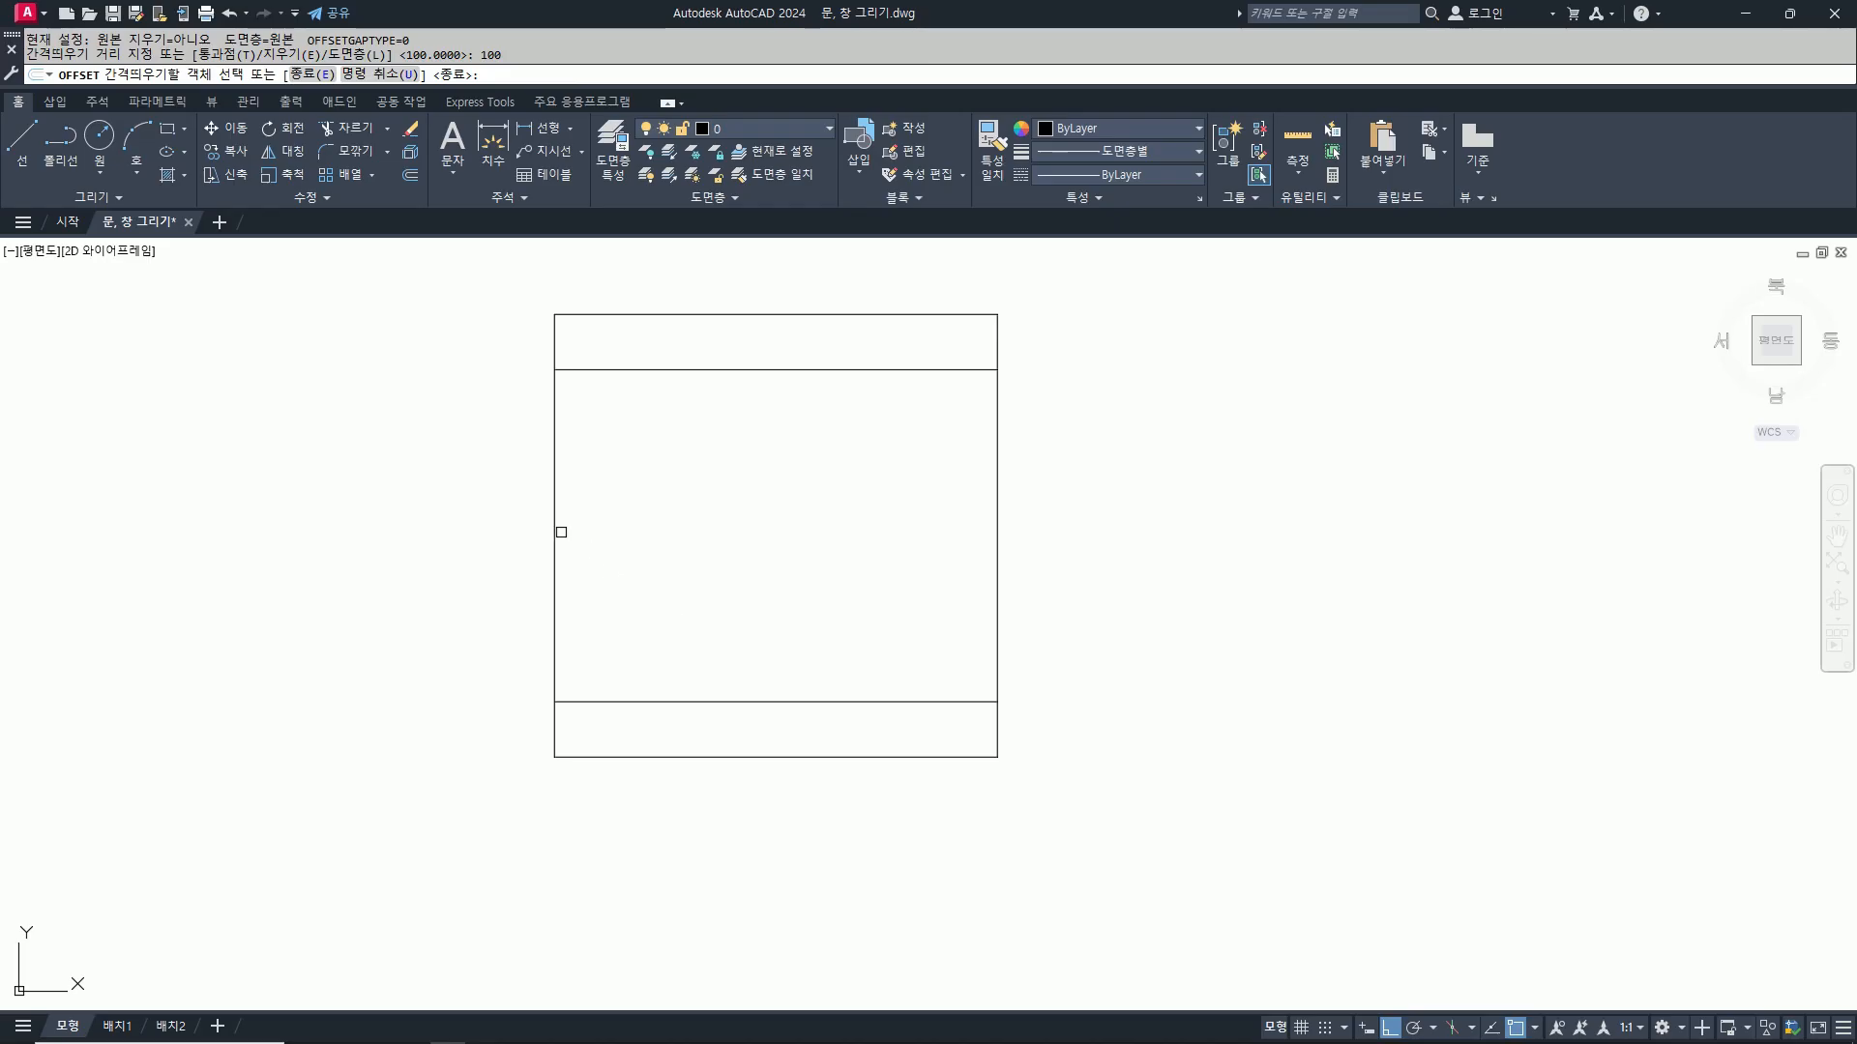
left_click(555, 531)
left_click(766, 526)
key("space")
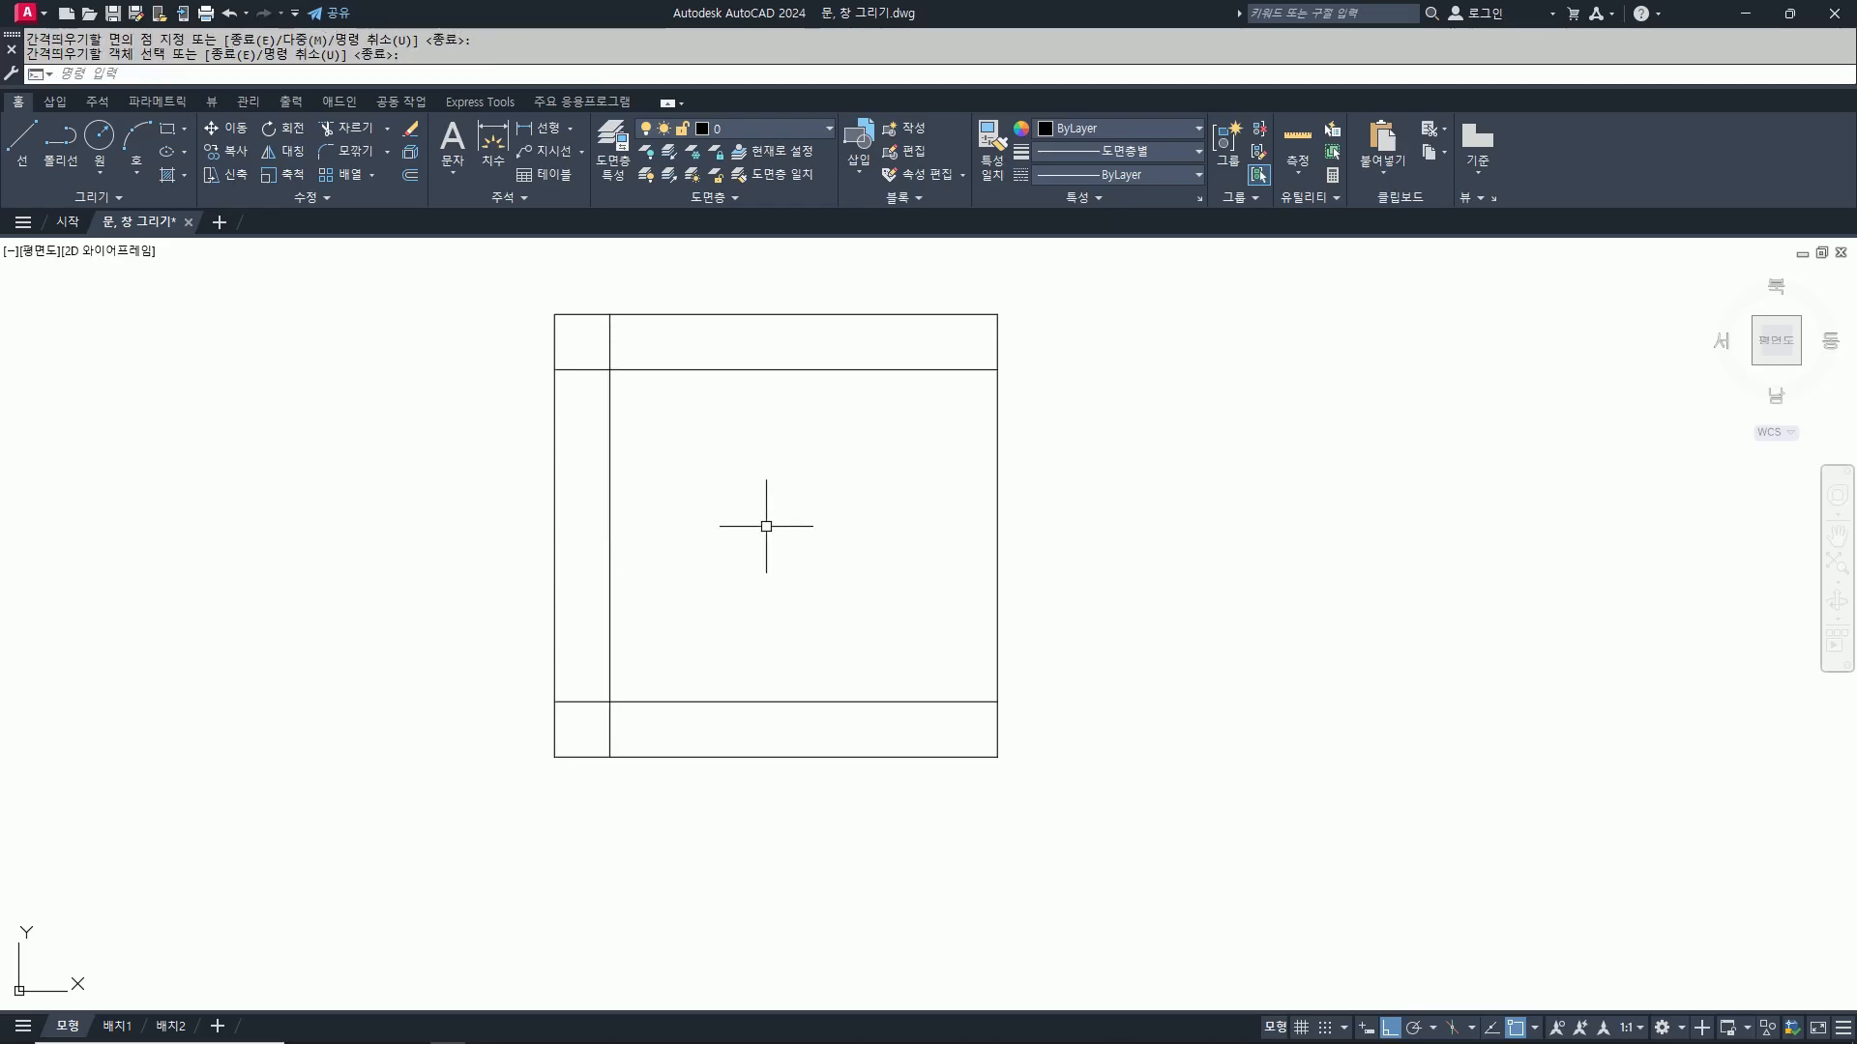
Step: Trim the vertical backrest line where it crosses the top and bottom armrest strips
type("tr")
key("space")
left_click(613, 332)
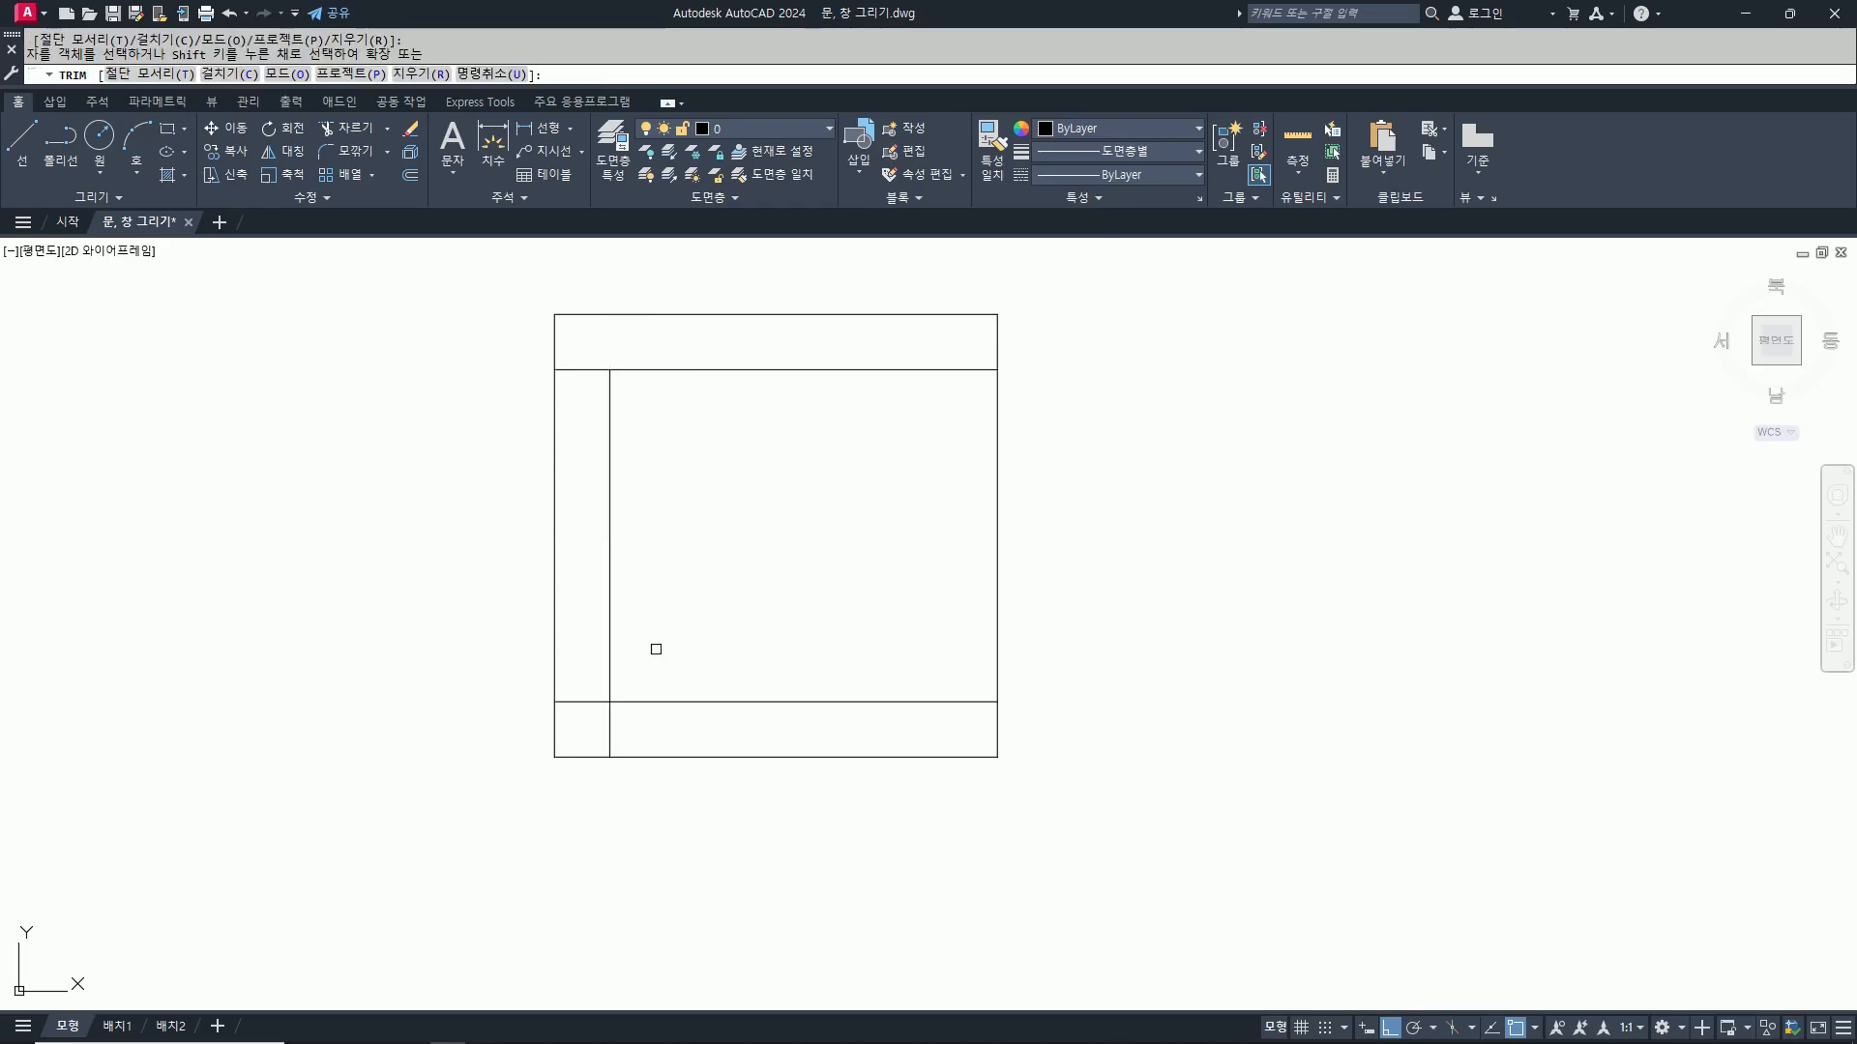
left_click(610, 738)
key("space")
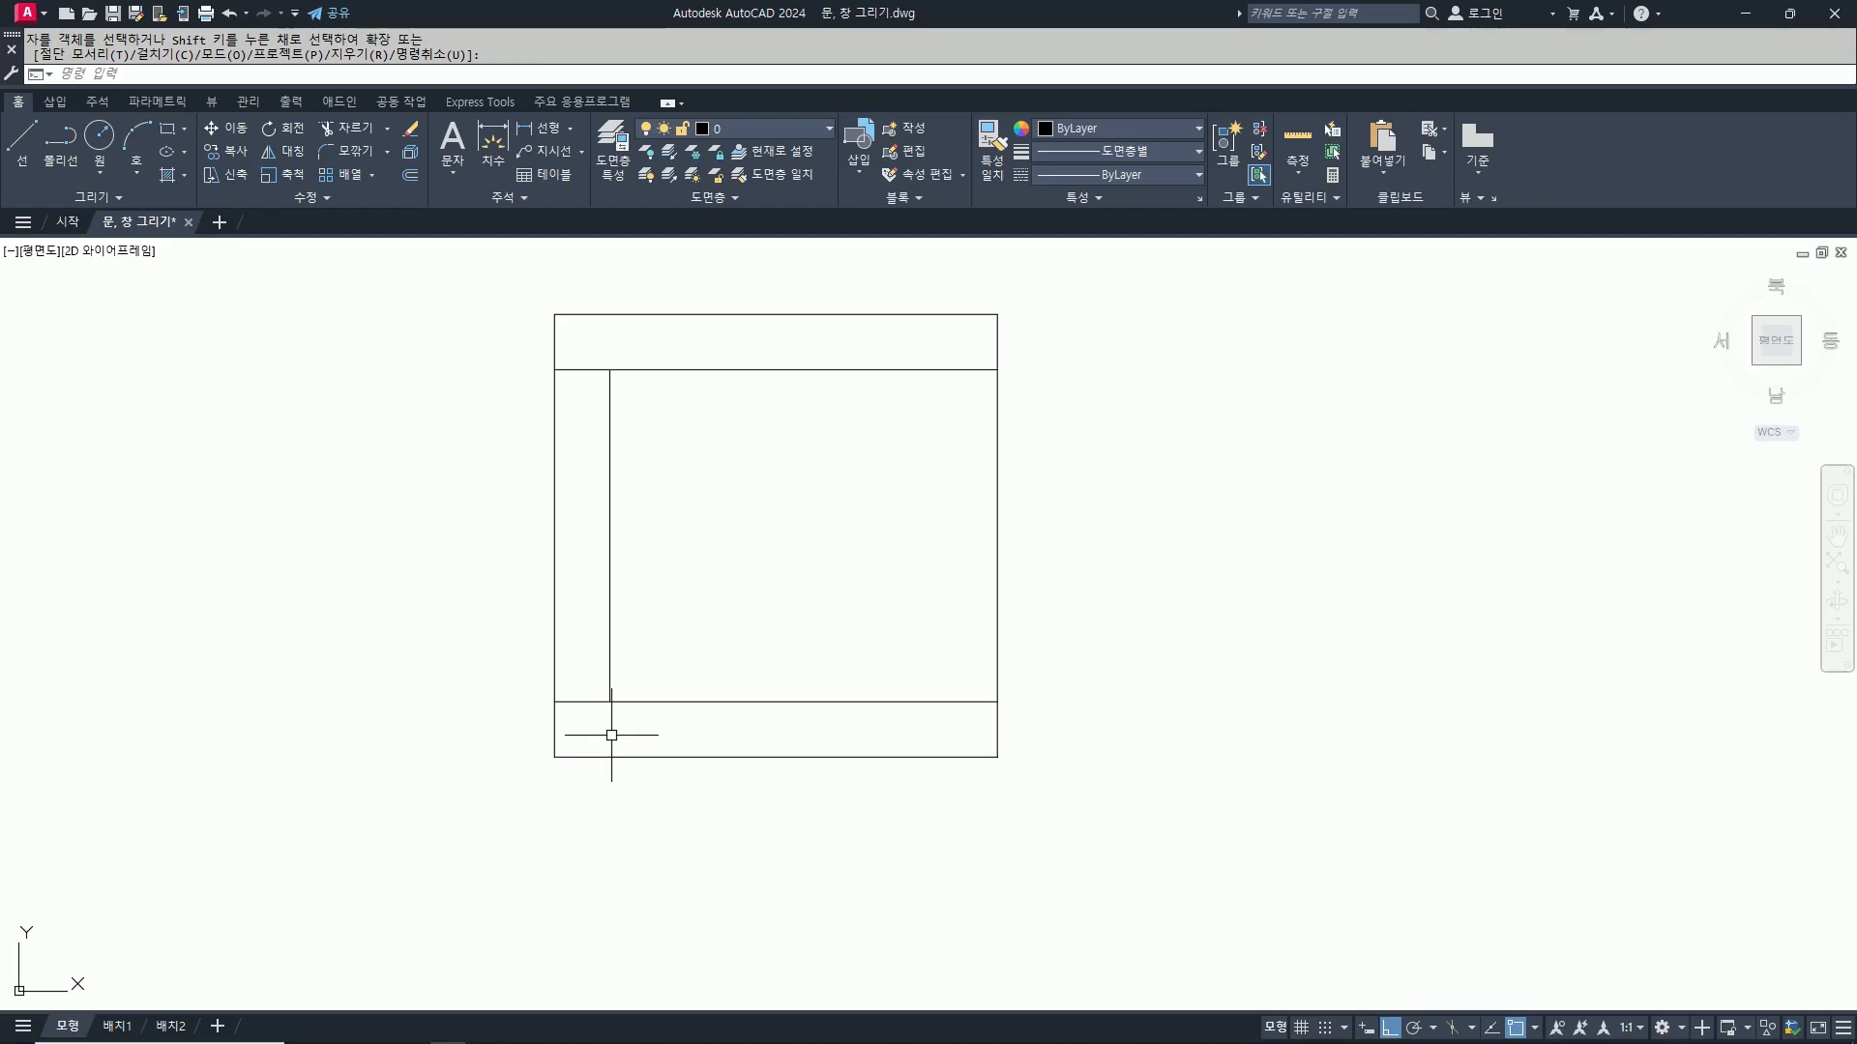
Step: Draw a tall three-point arc bulging left to touch the backrest line, spanning most of the space between the armrests
key("Escape")
type("a")
key("Return")
left_click(635, 388)
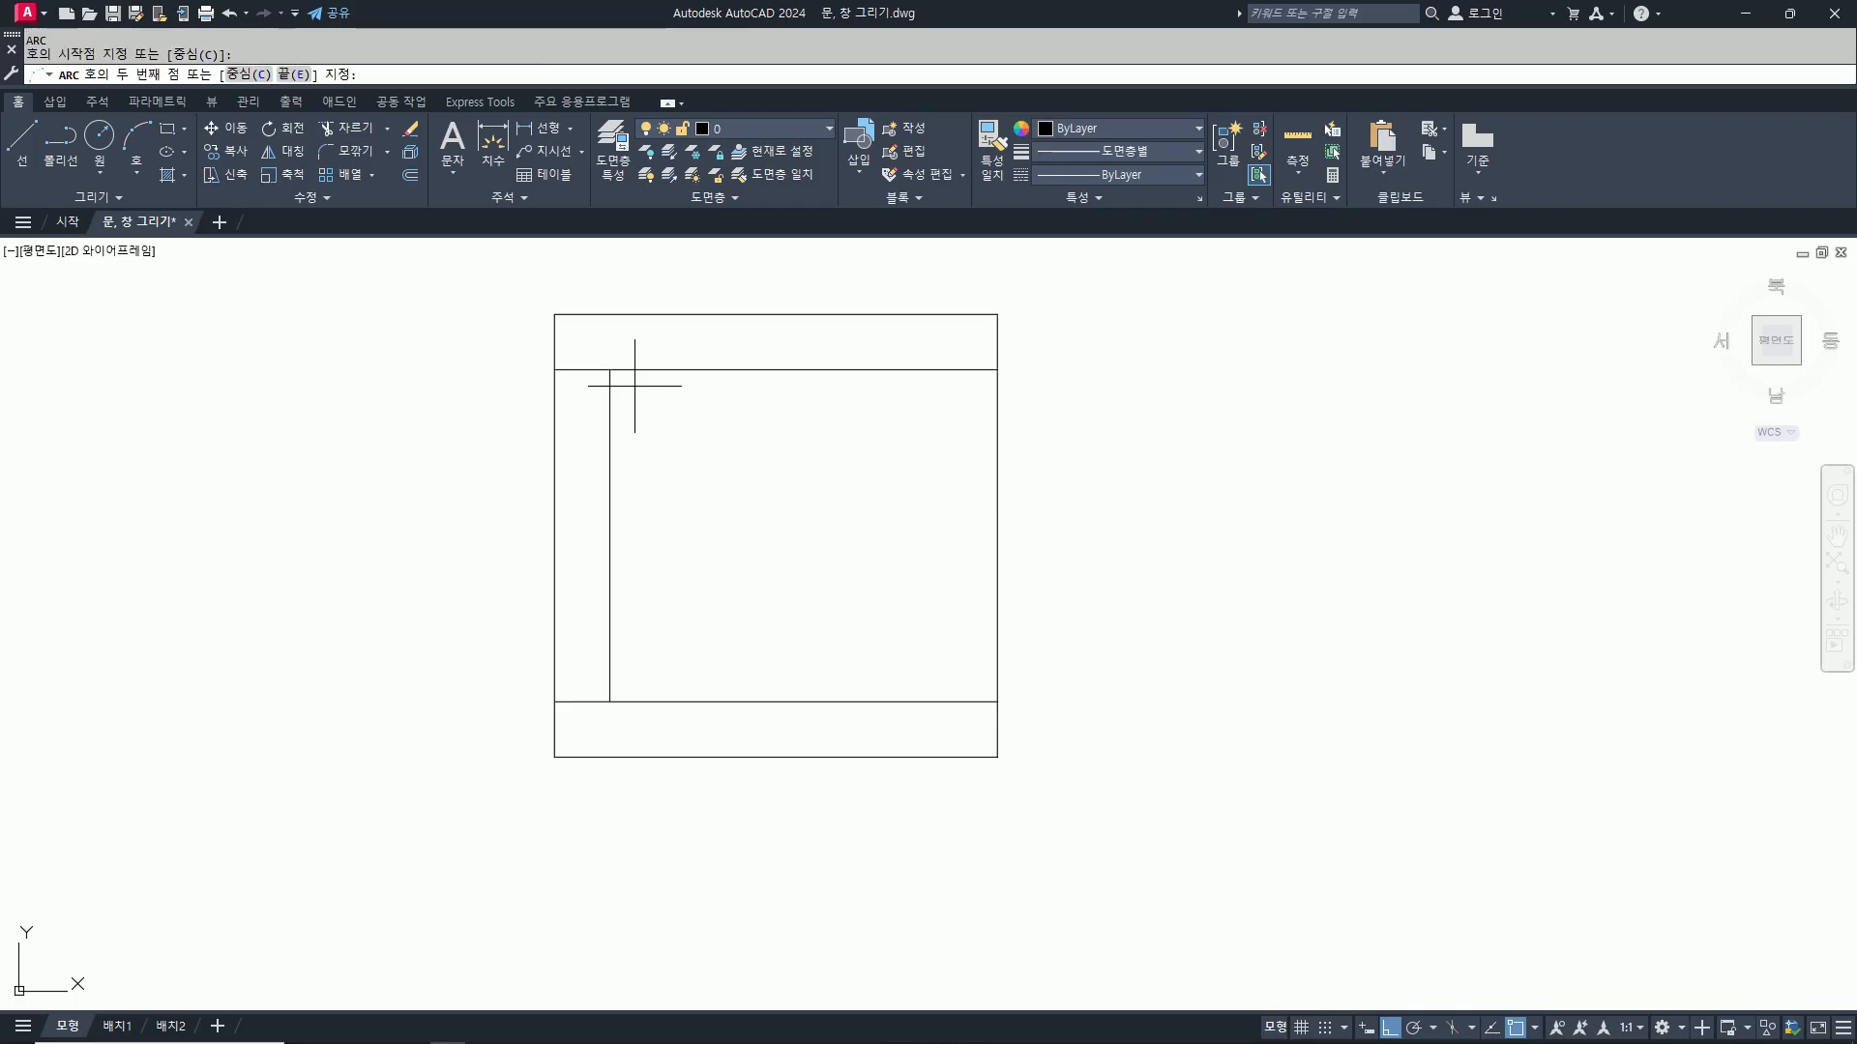
left_click(610, 534)
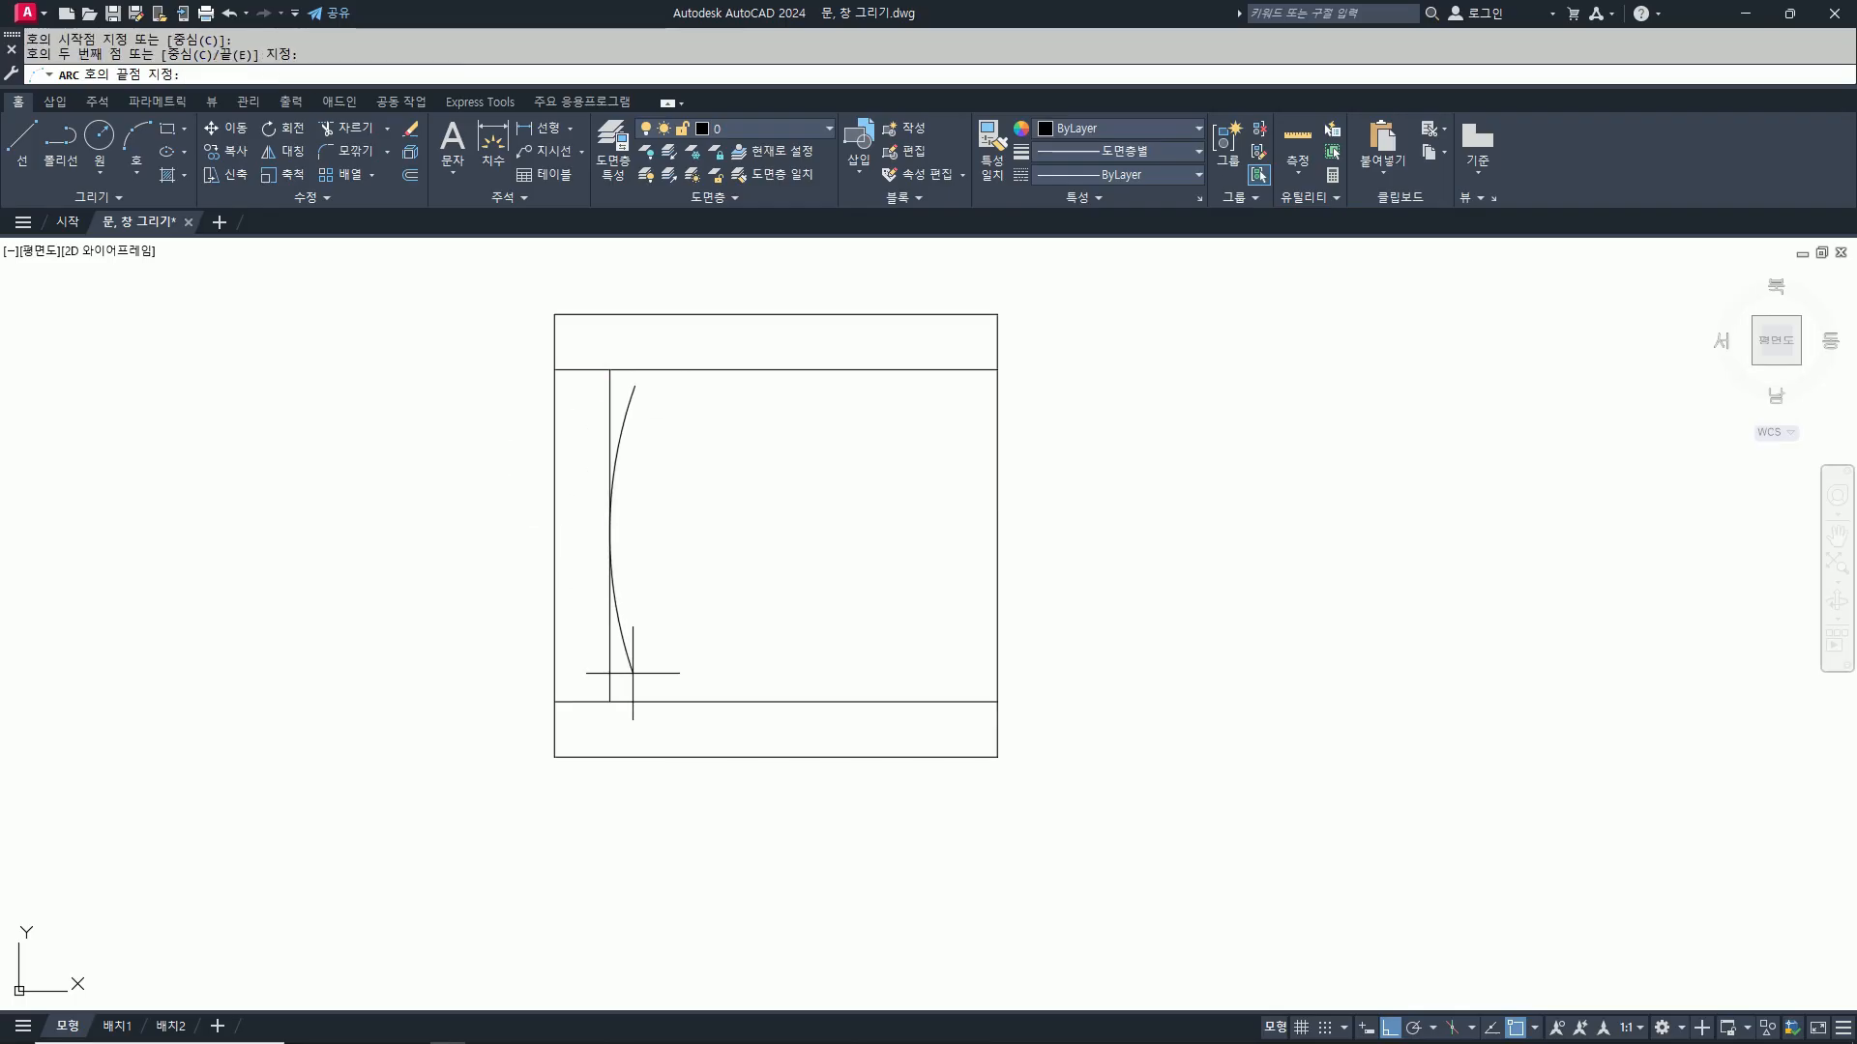
left_click(630, 689)
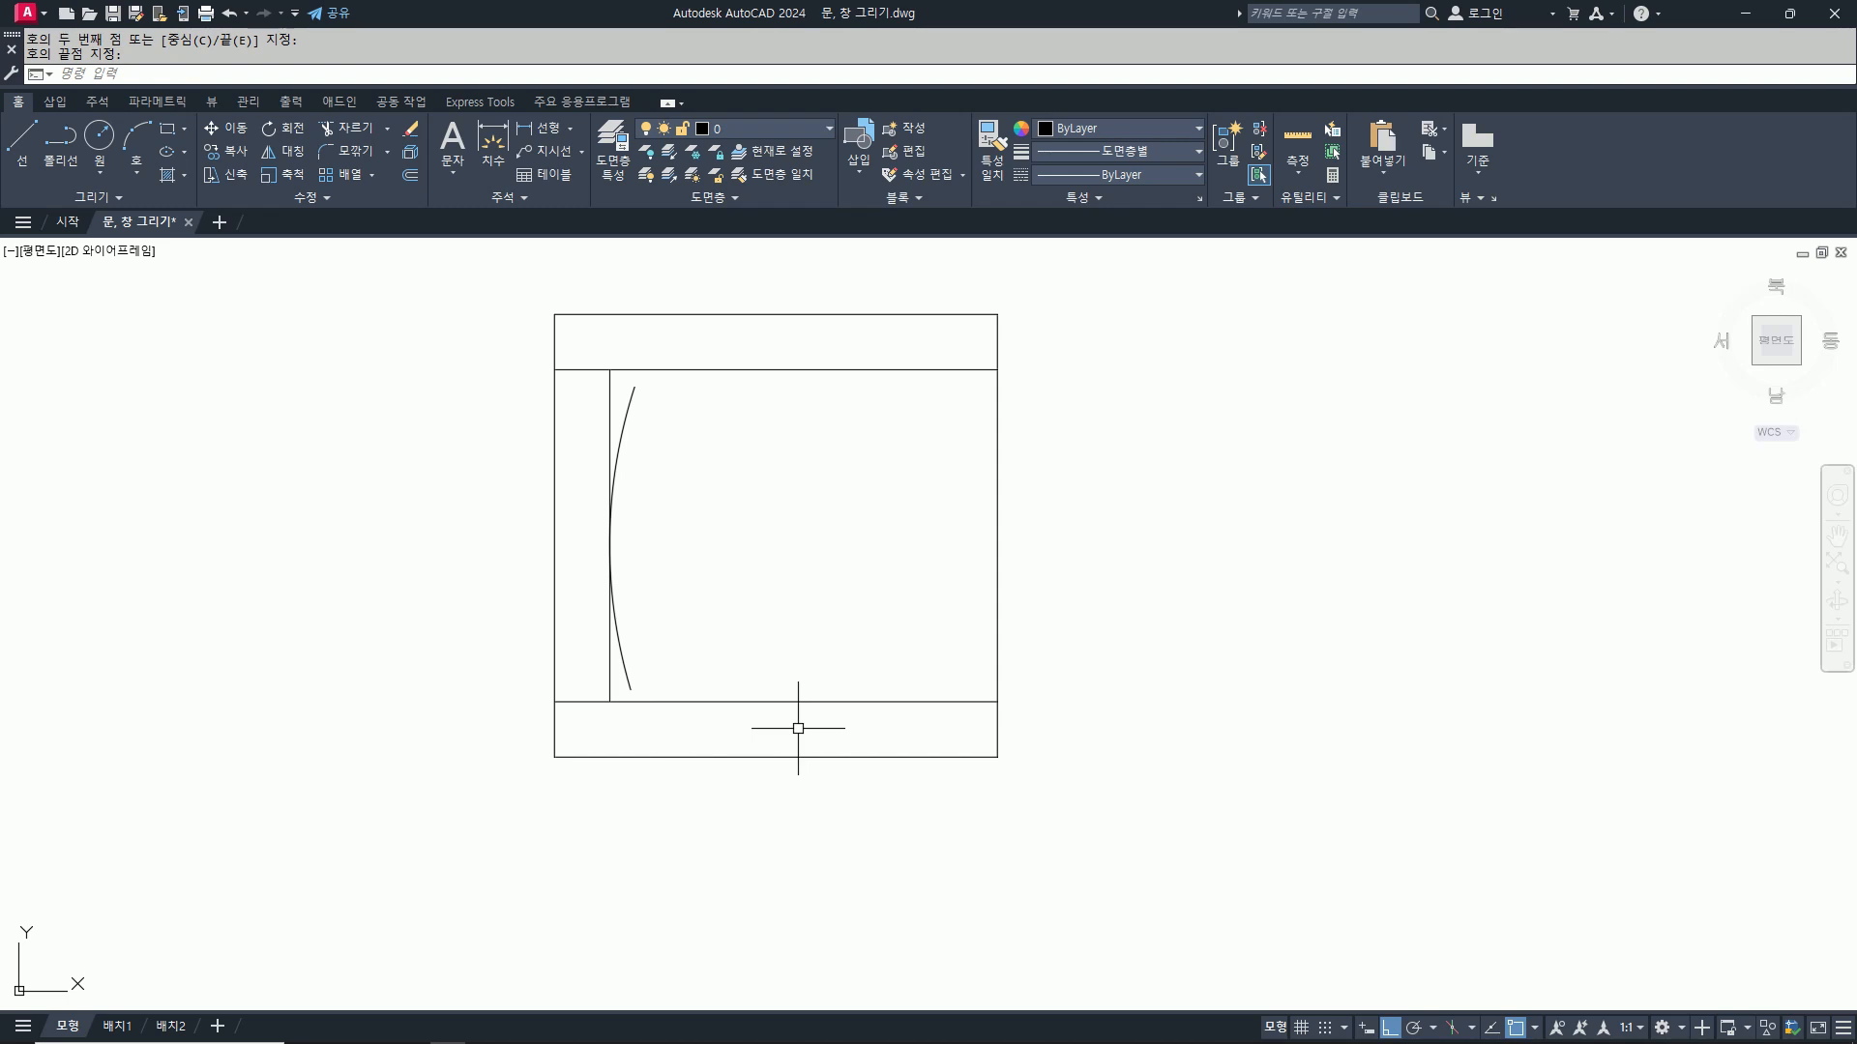
Step: Draw a second tall three-point arc facing the first and bulging right, as the cushion's front side
type("a")
key("Return")
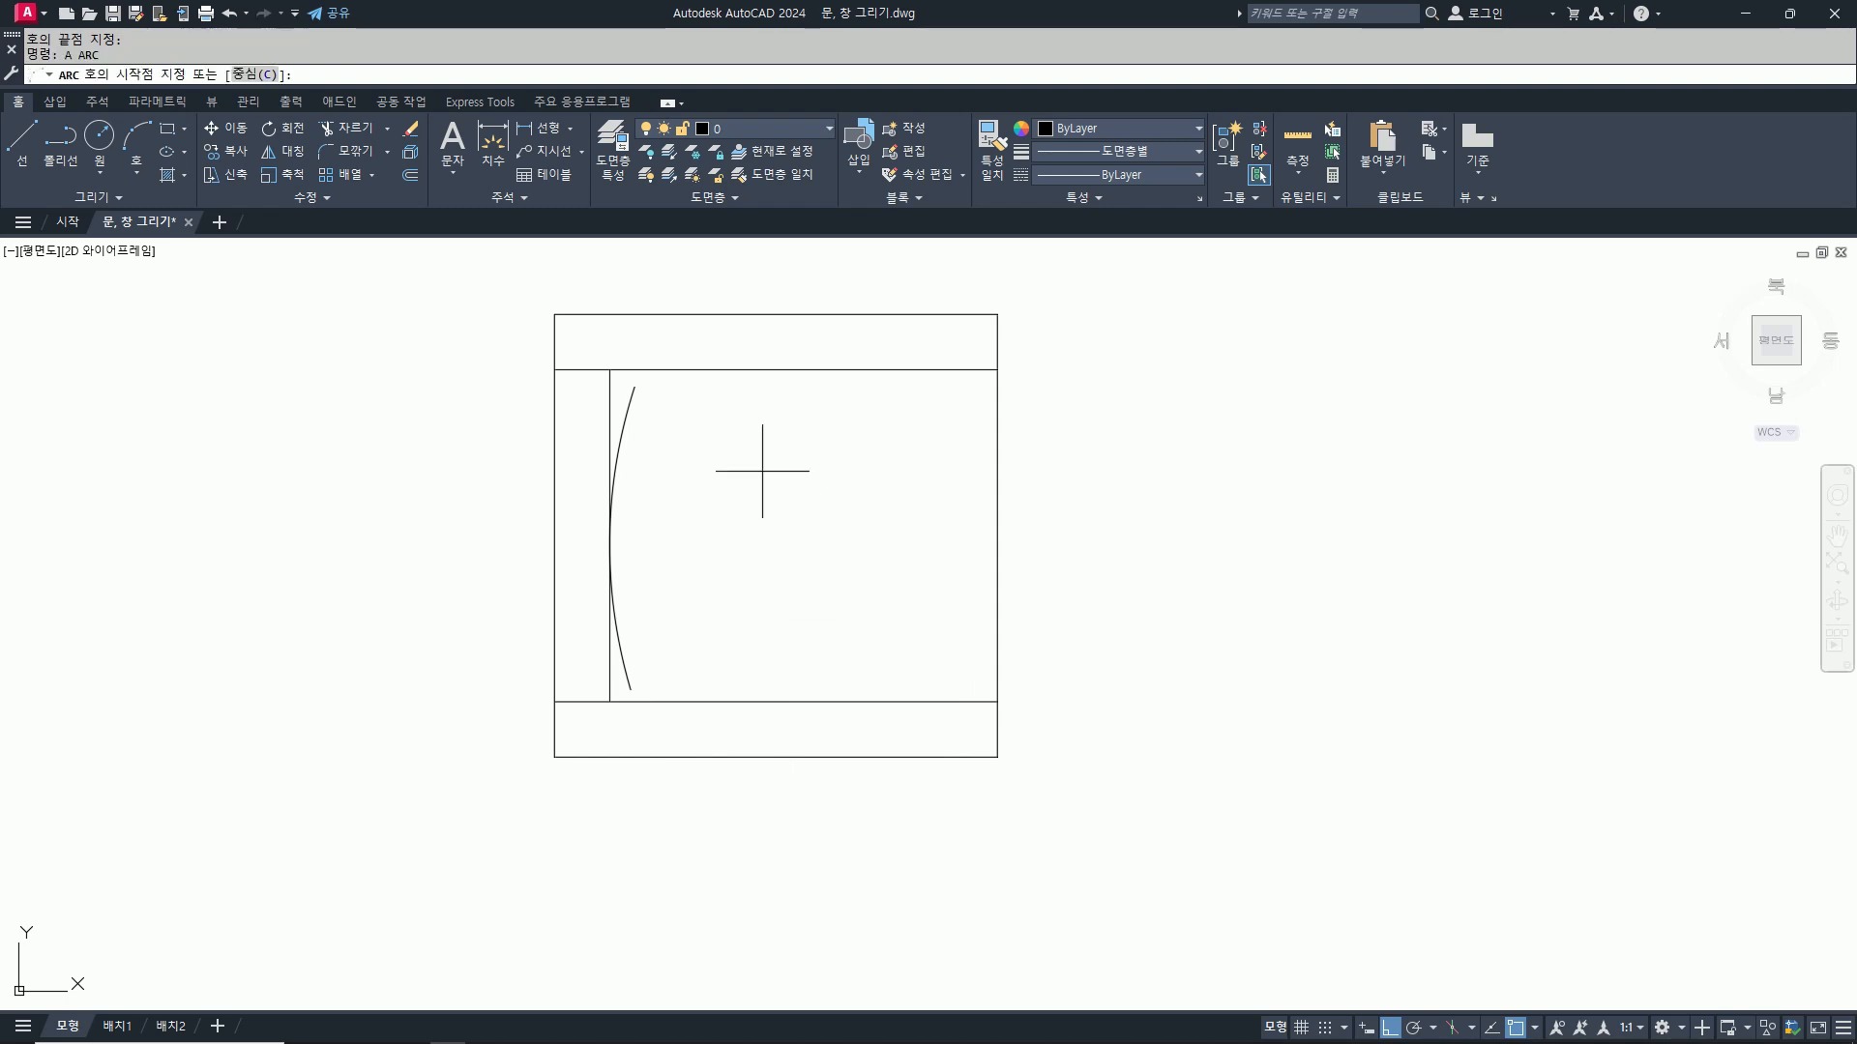
left_click(667, 387)
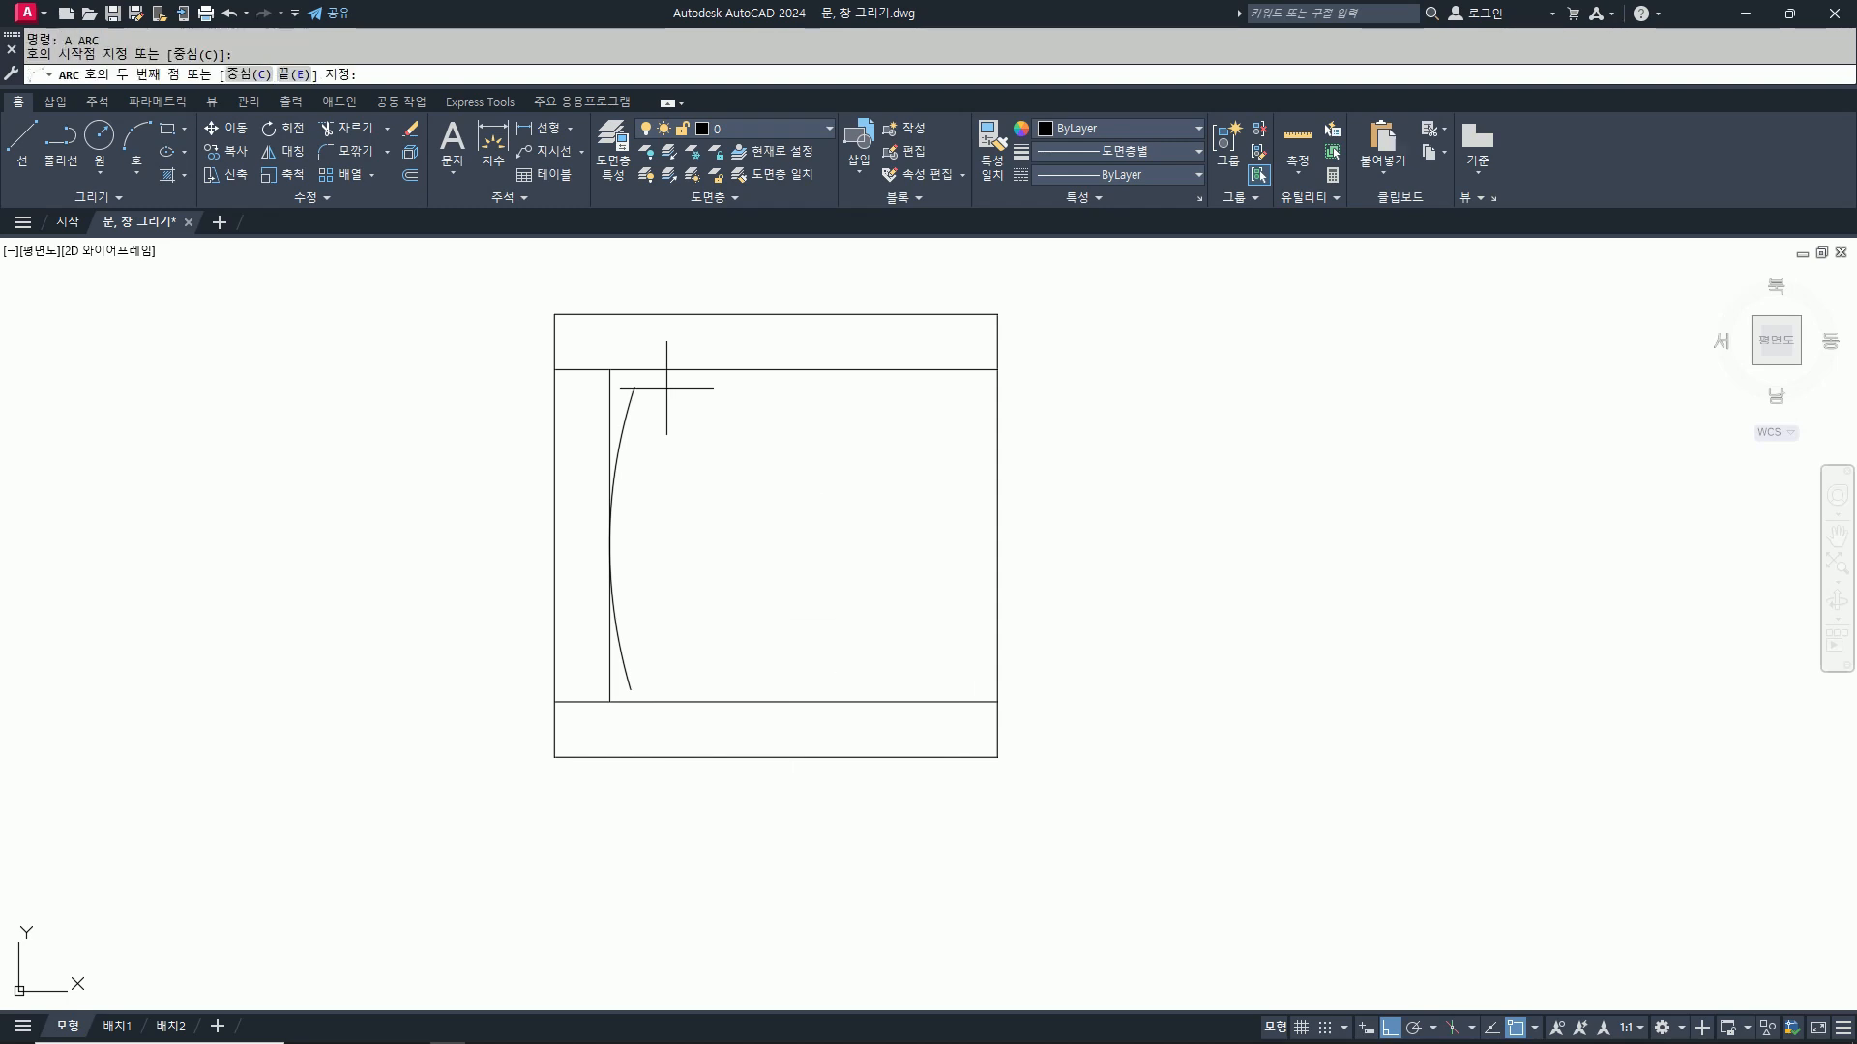
left_click(707, 544)
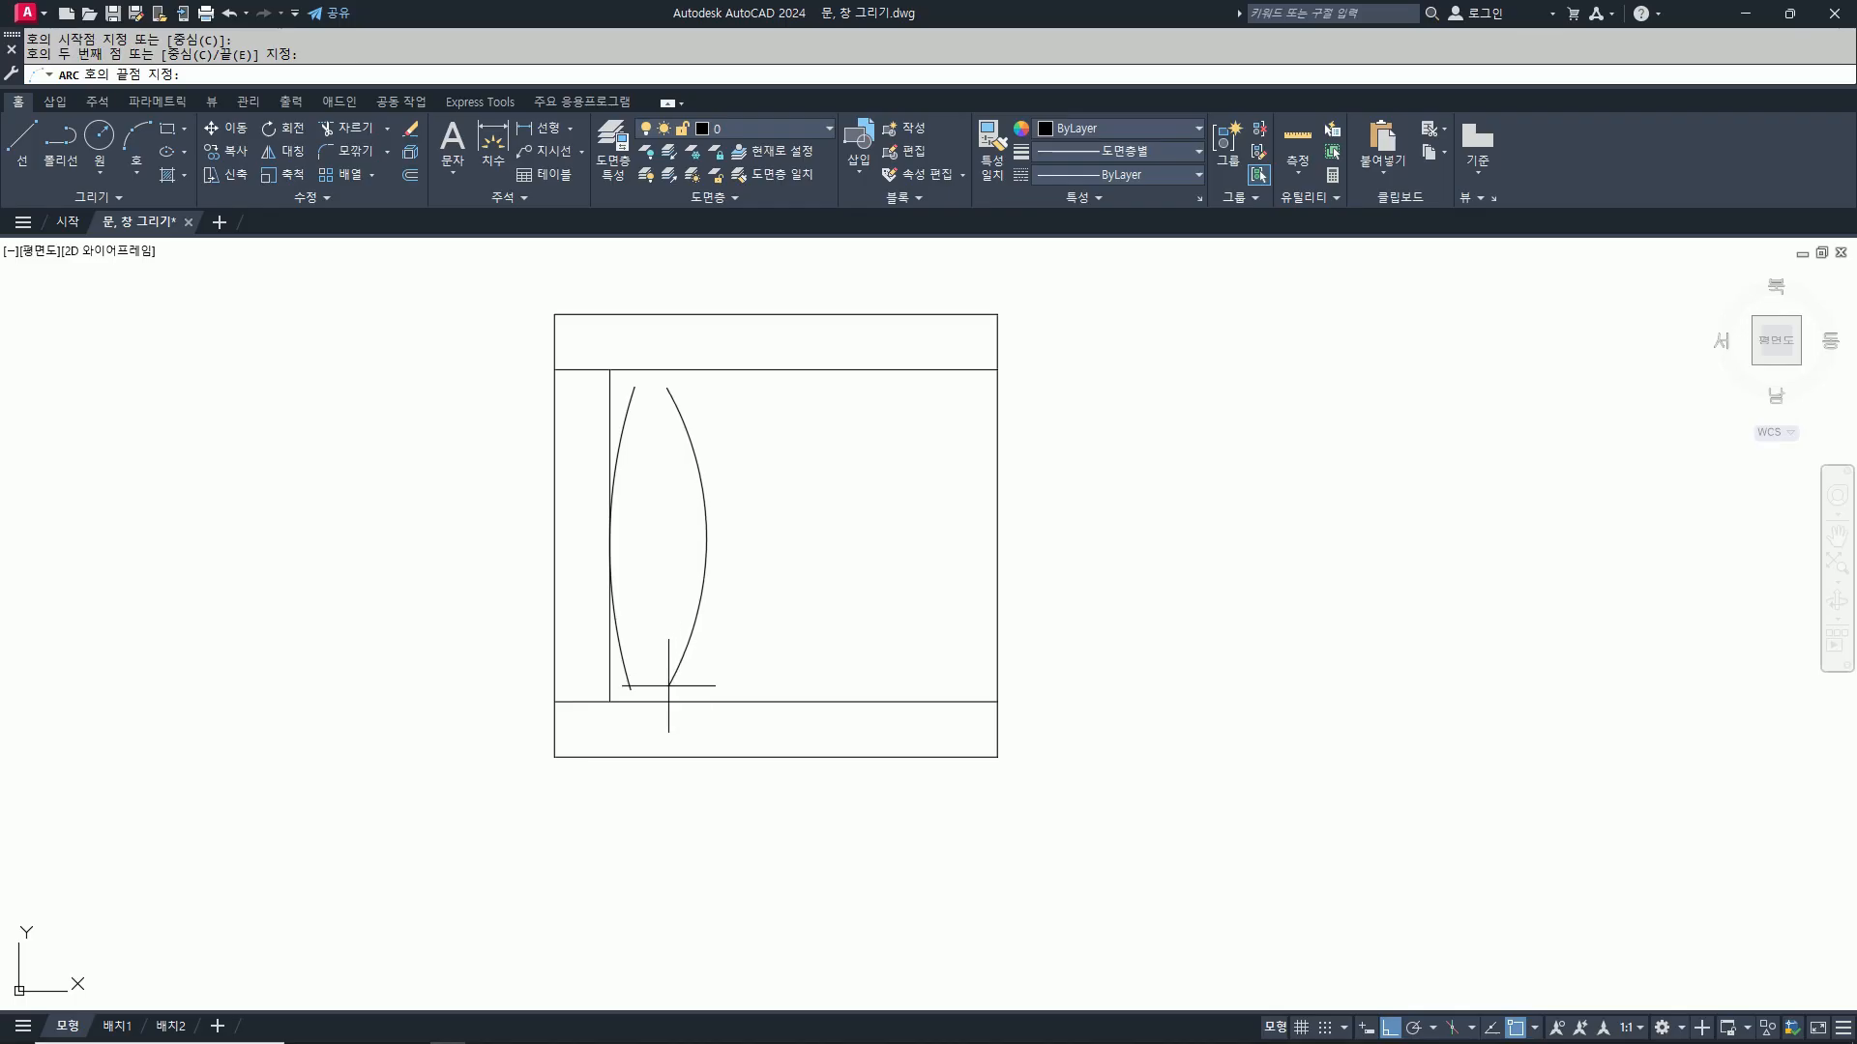
left_click(657, 690)
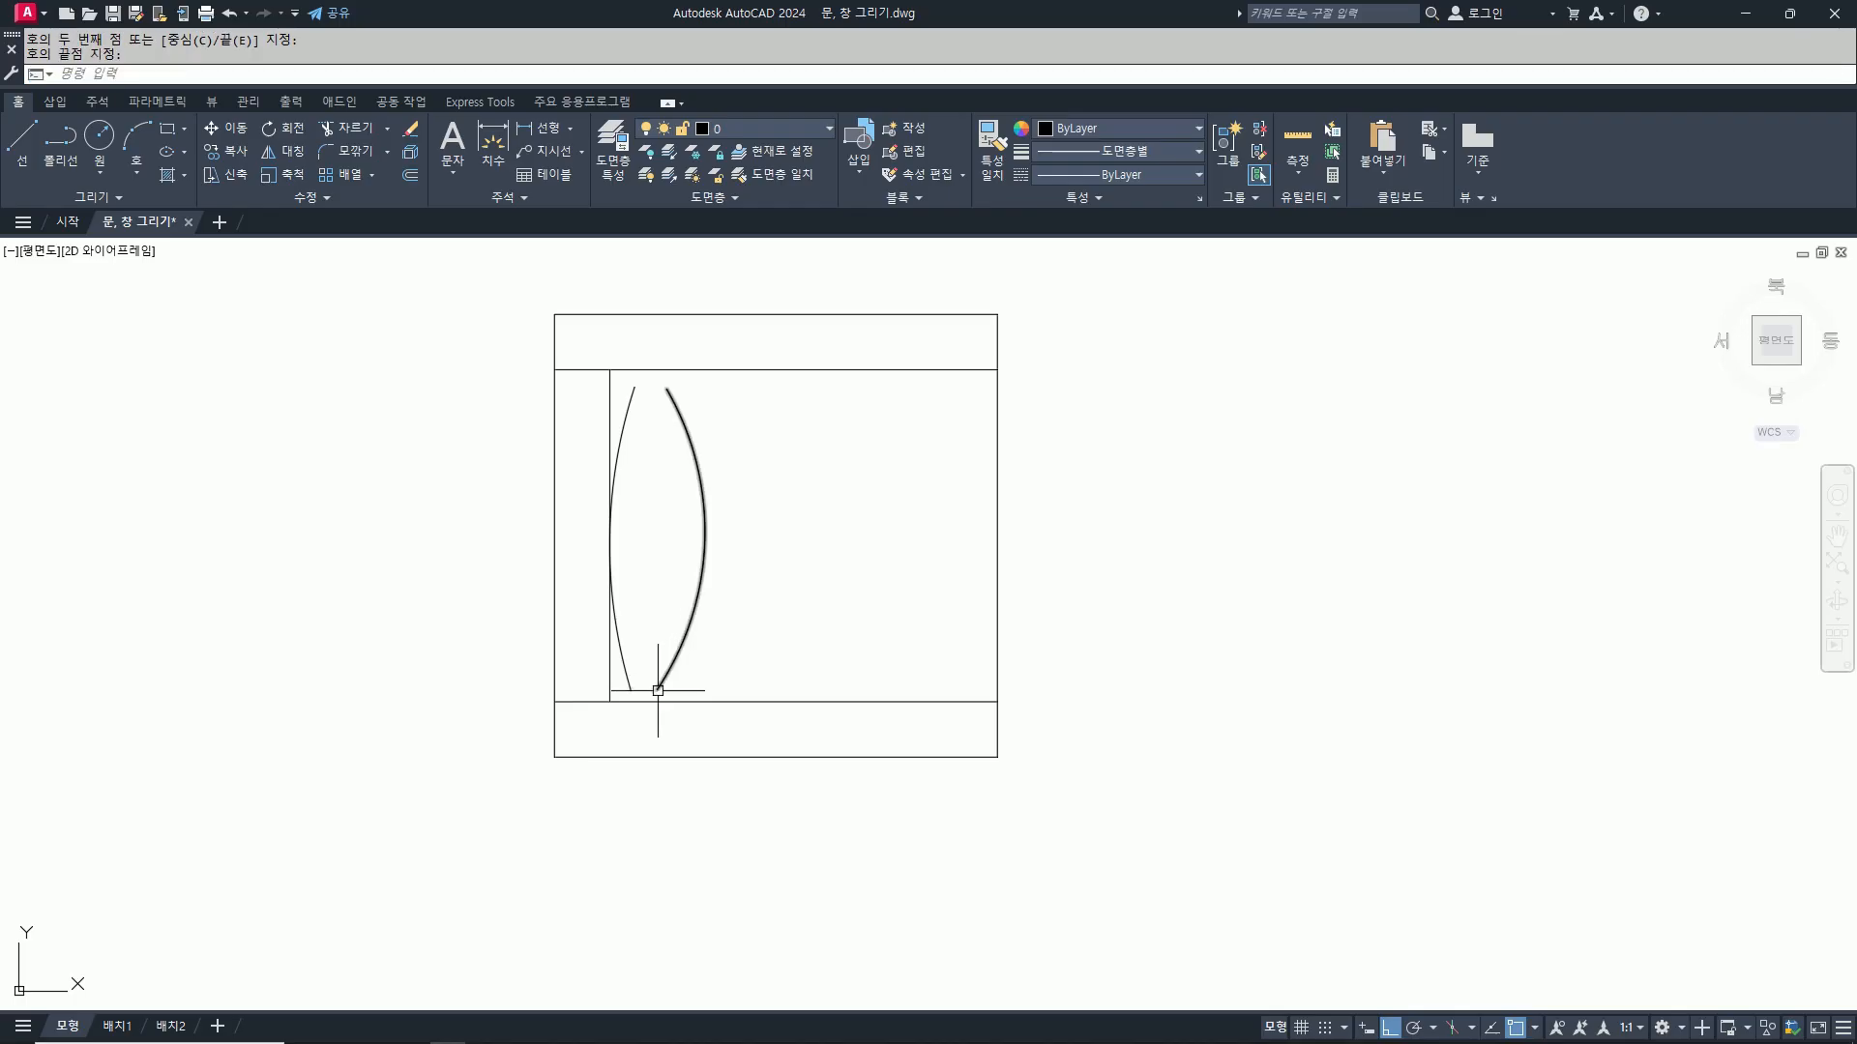
type("f")
key("Return")
left_click(627, 683)
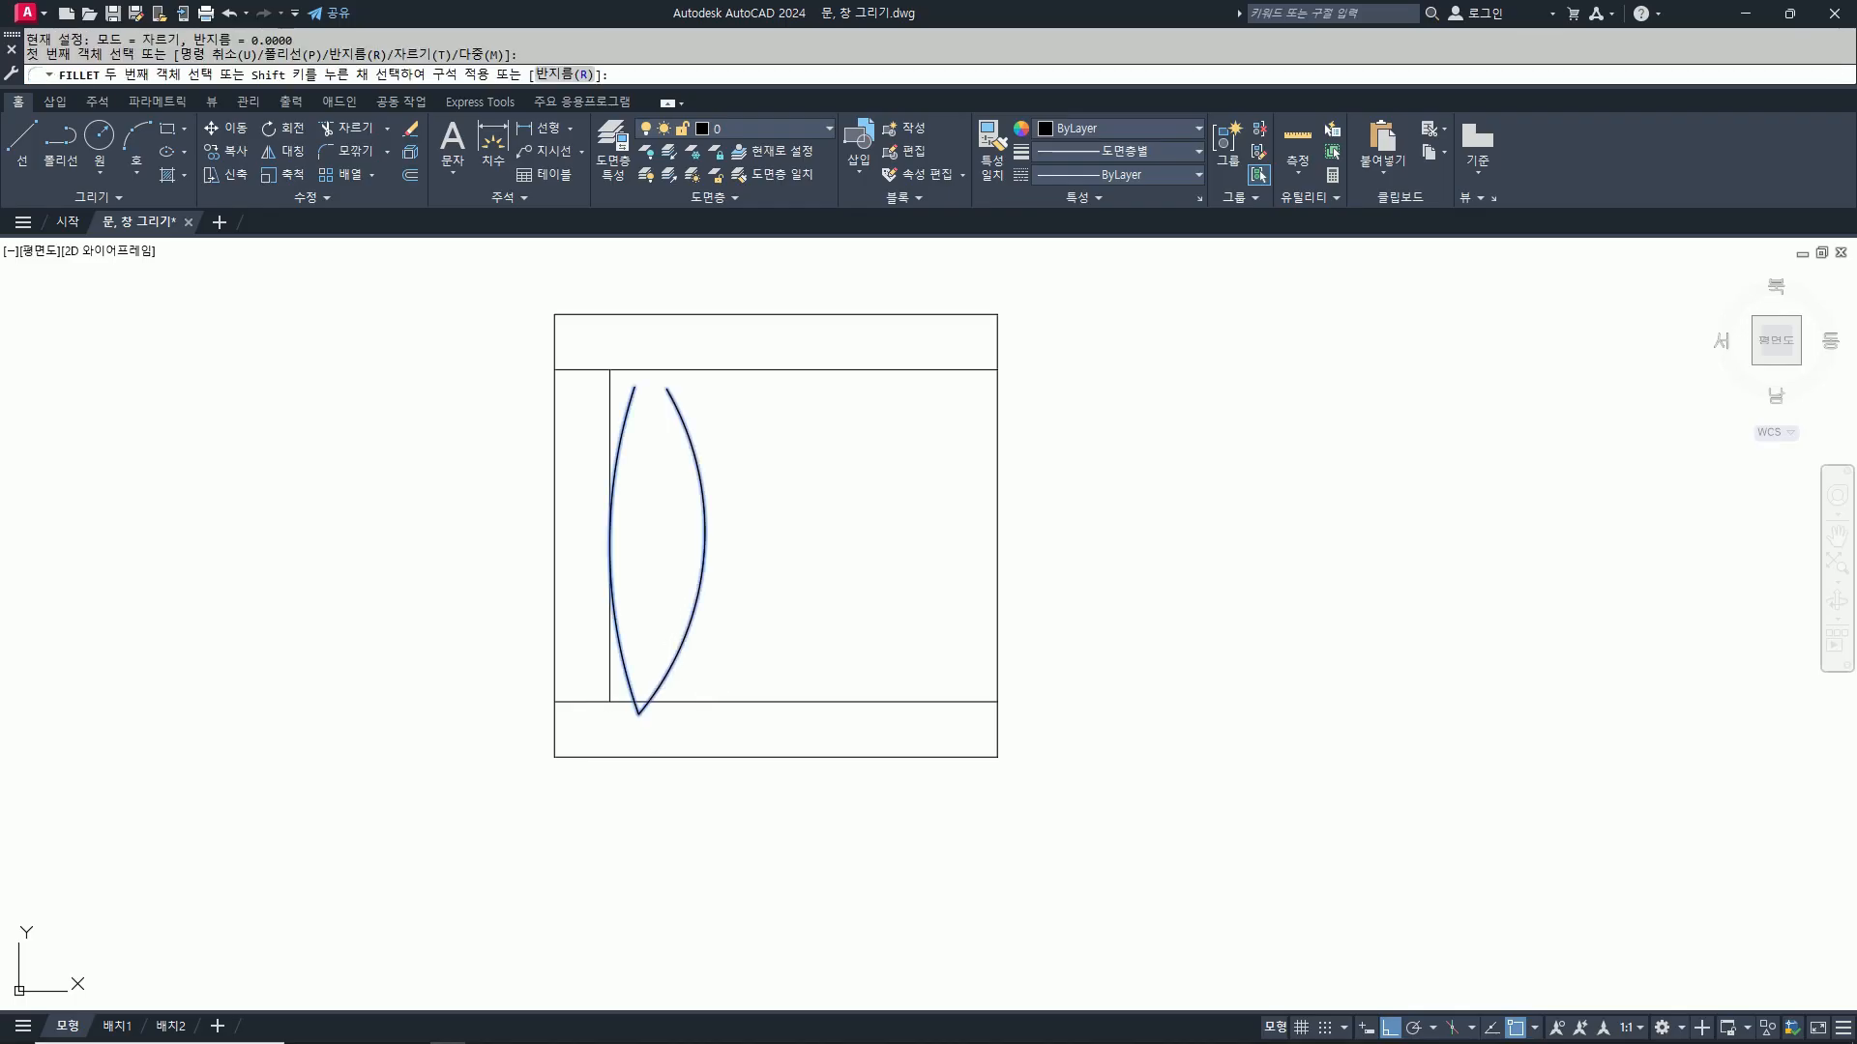
key("Escape")
Step: Join the lower endpoints of the two cushion arcs with a small downward-bulging three-point arc
scroll(659, 690, "up", 5)
type("a")
key("Return")
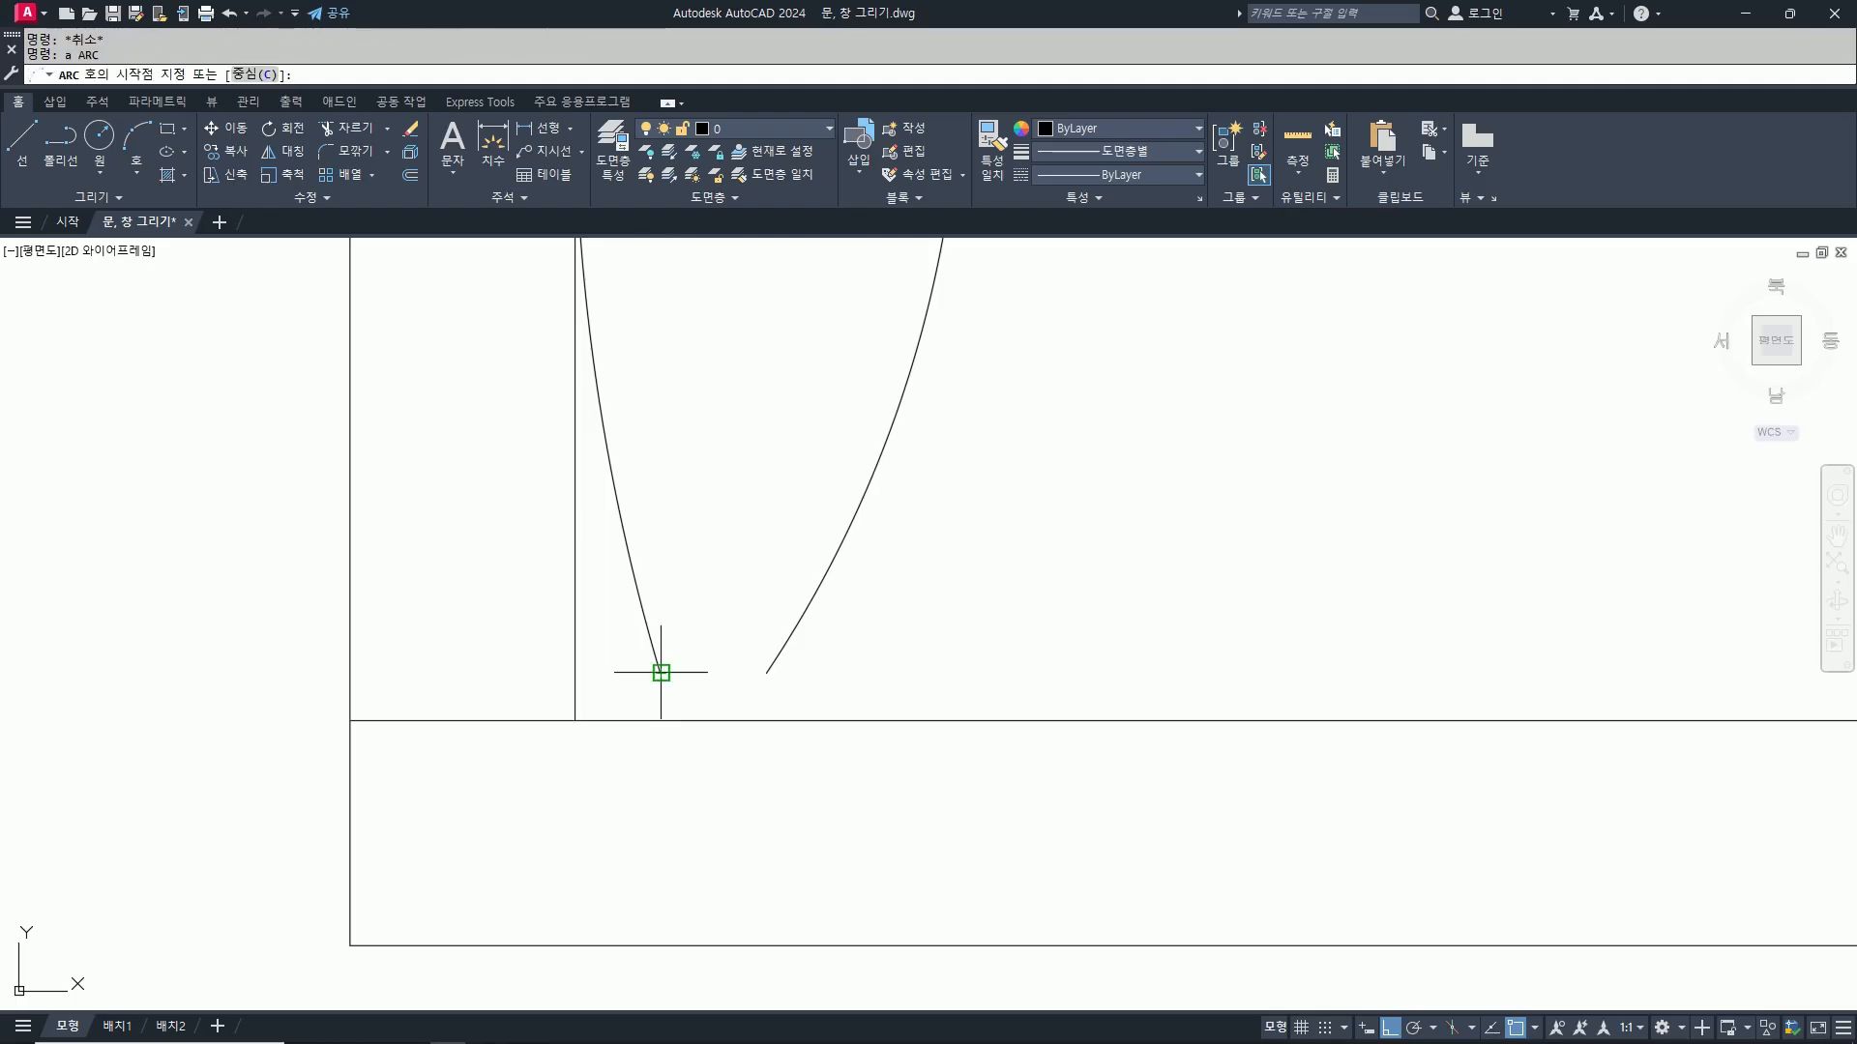
left_click(659, 672)
left_click(714, 703)
left_click(767, 673)
scroll(757, 751, "down", 4)
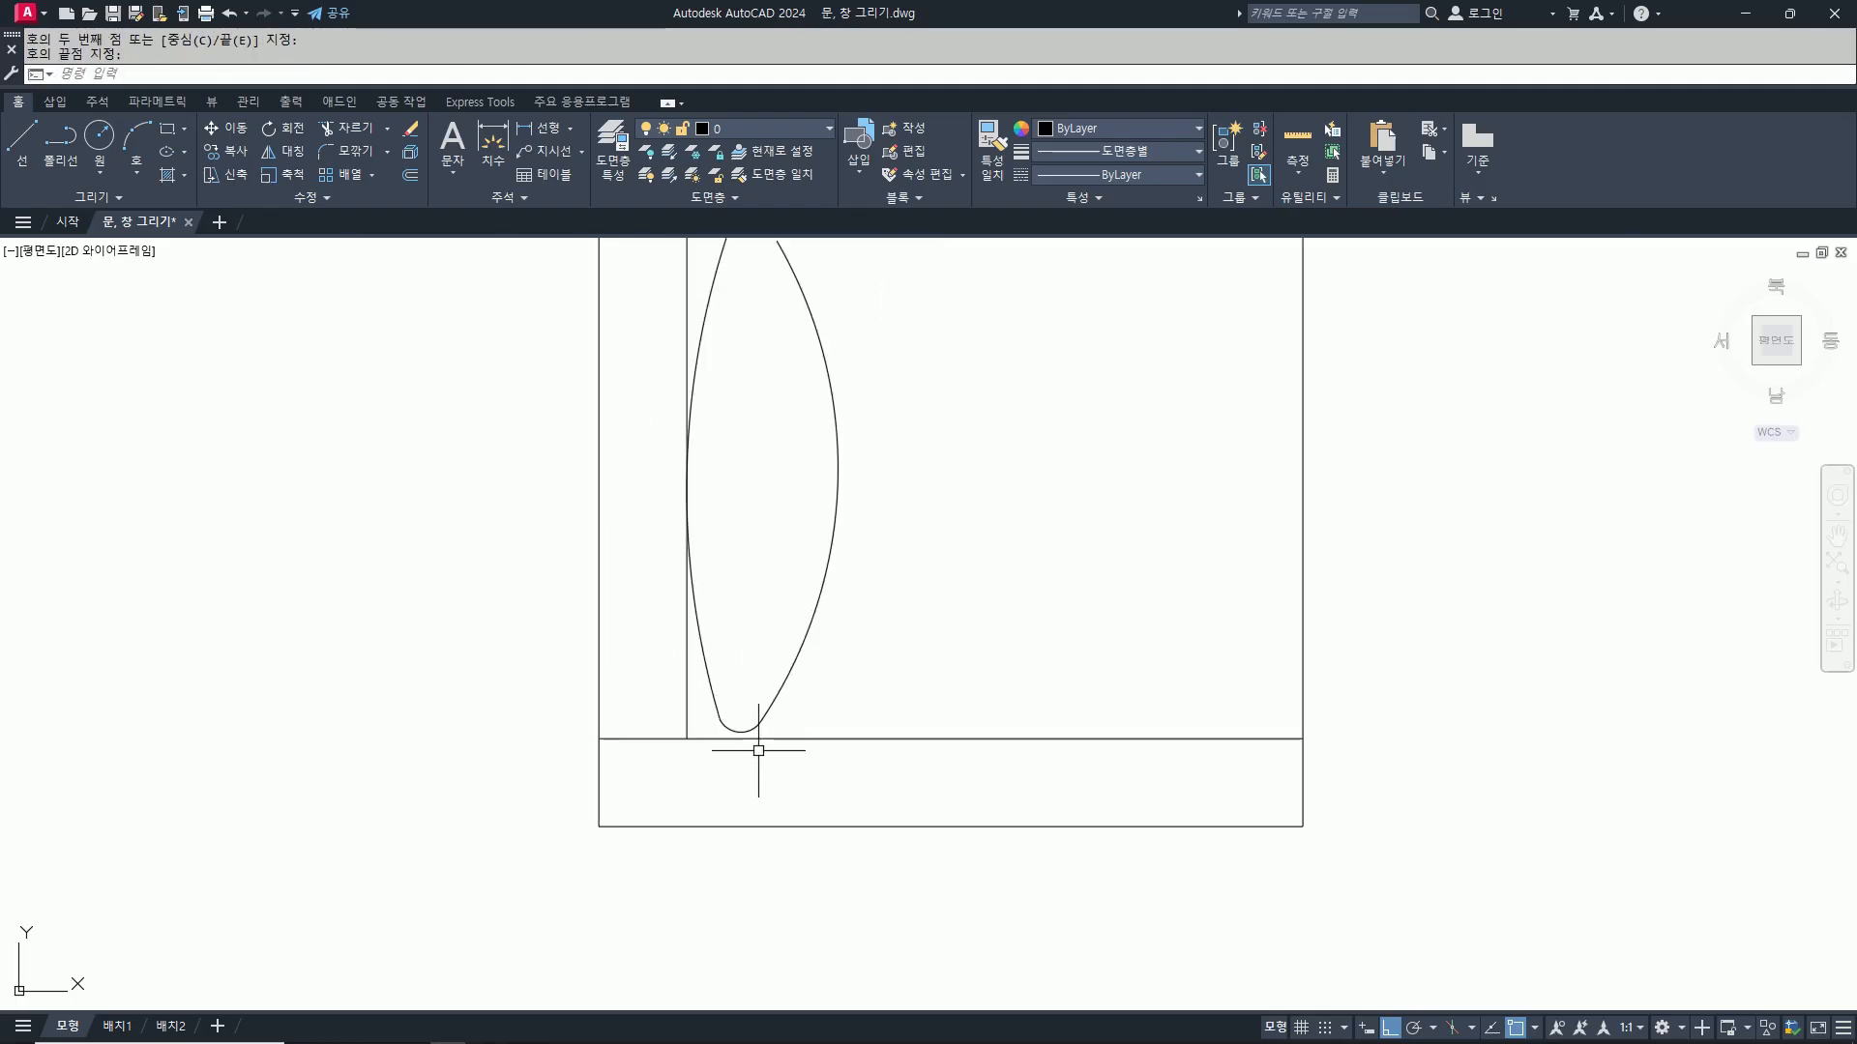
Step: Join the upper endpoints of the two cushion arcs with a small upward-bulging three-point arc
middle_click_drag(791, 435, 802, 804)
scroll(758, 622, "up", 4)
key("Return")
left_click(698, 594)
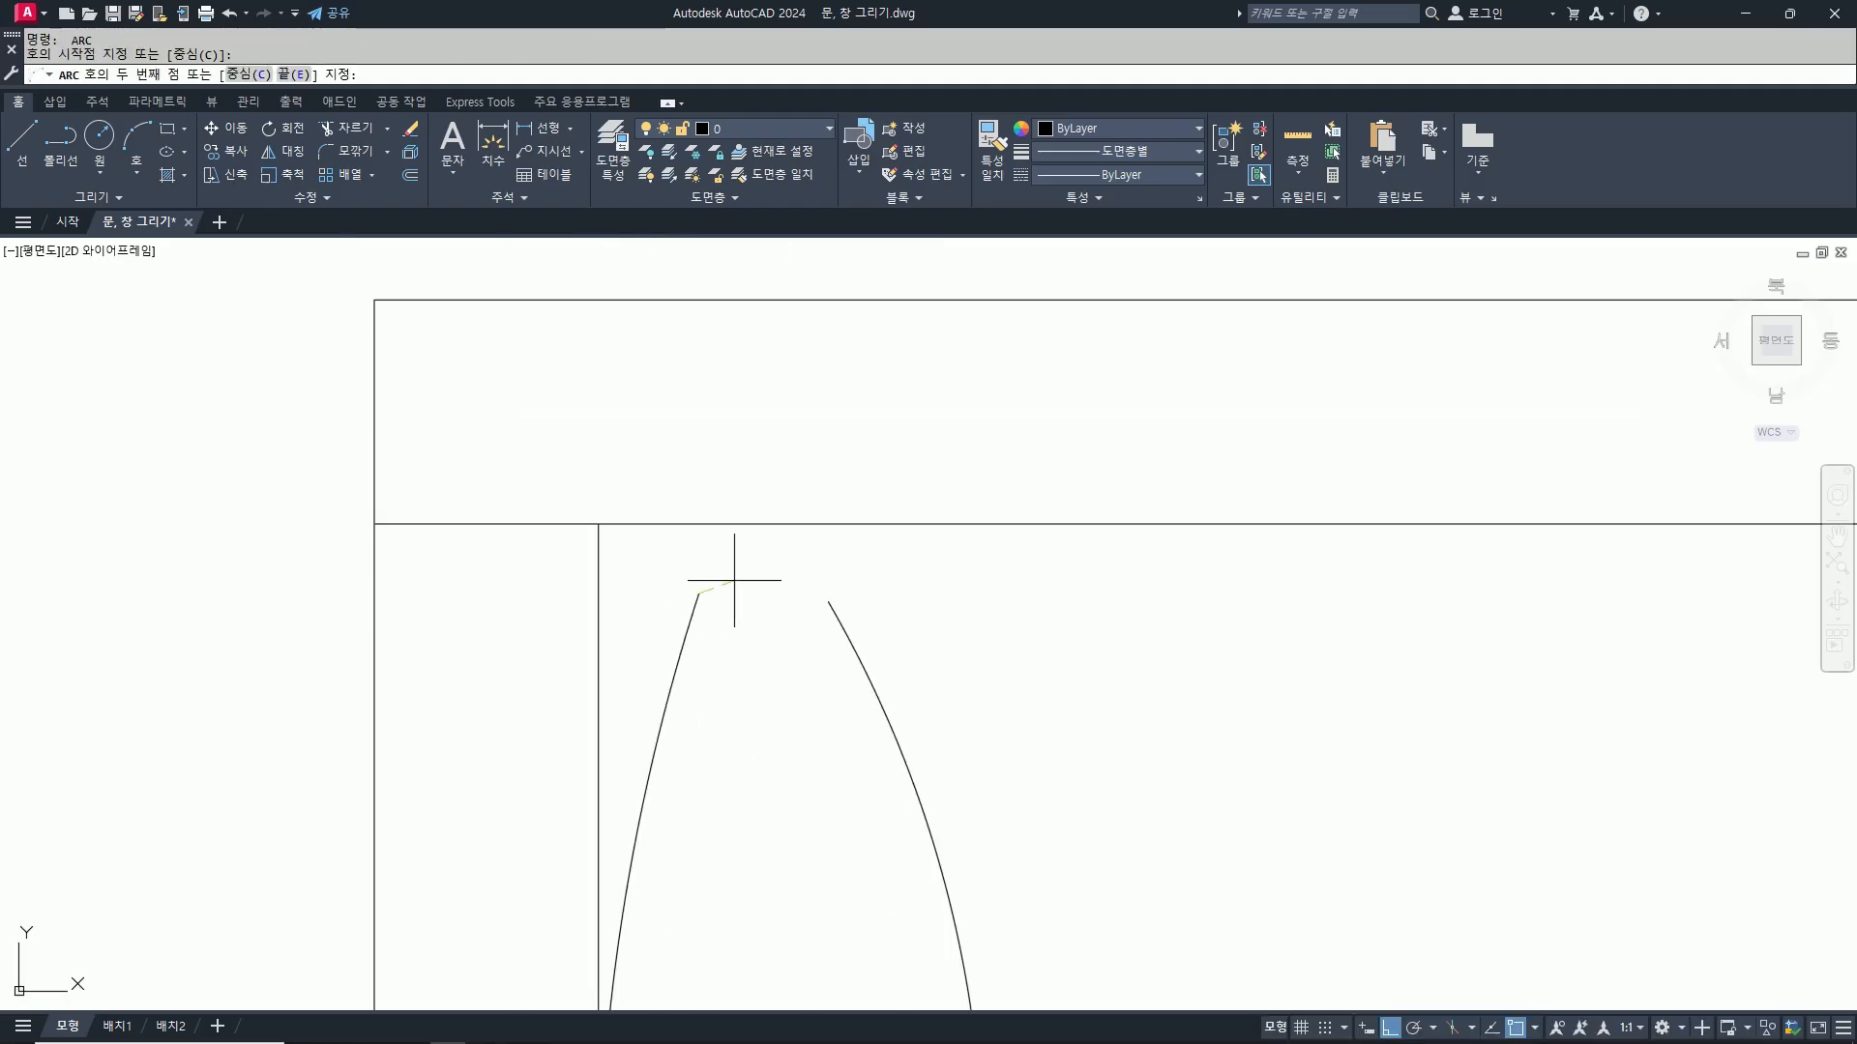
left_click(758, 579)
left_click(828, 602)
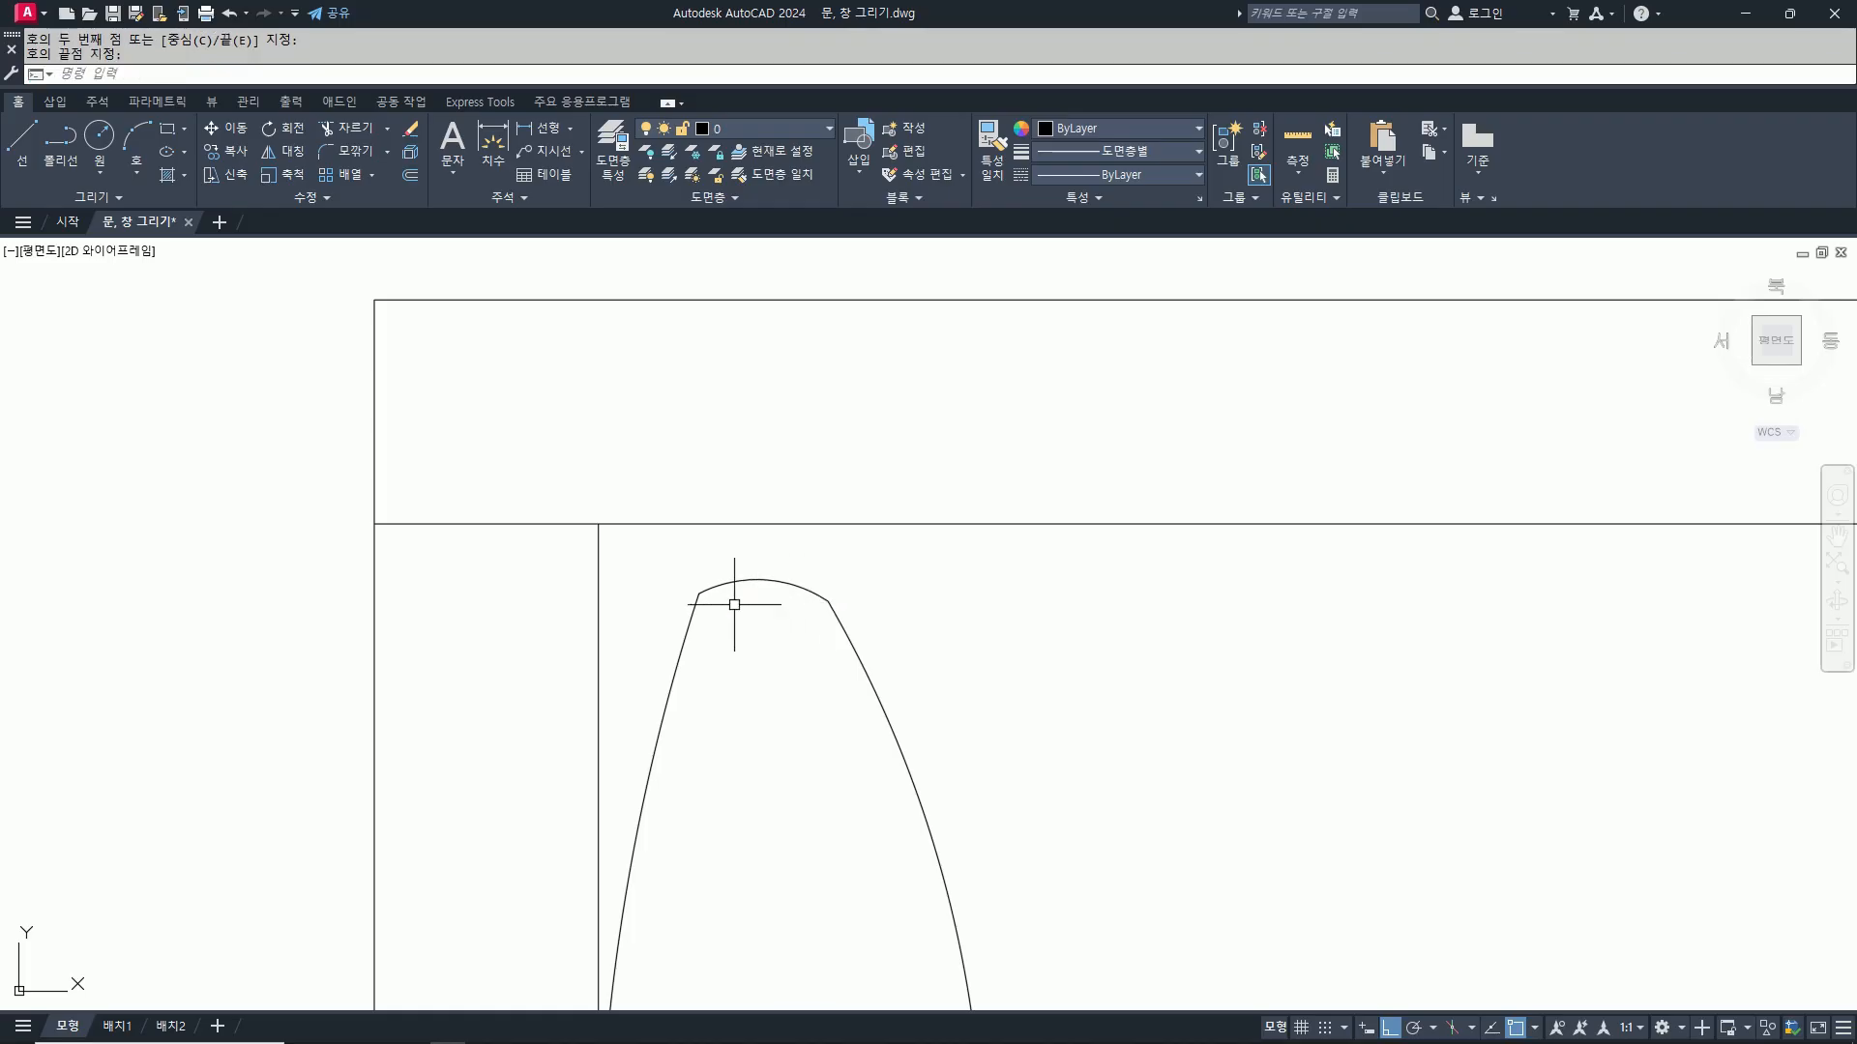
left_click(696, 593)
left_click(699, 594)
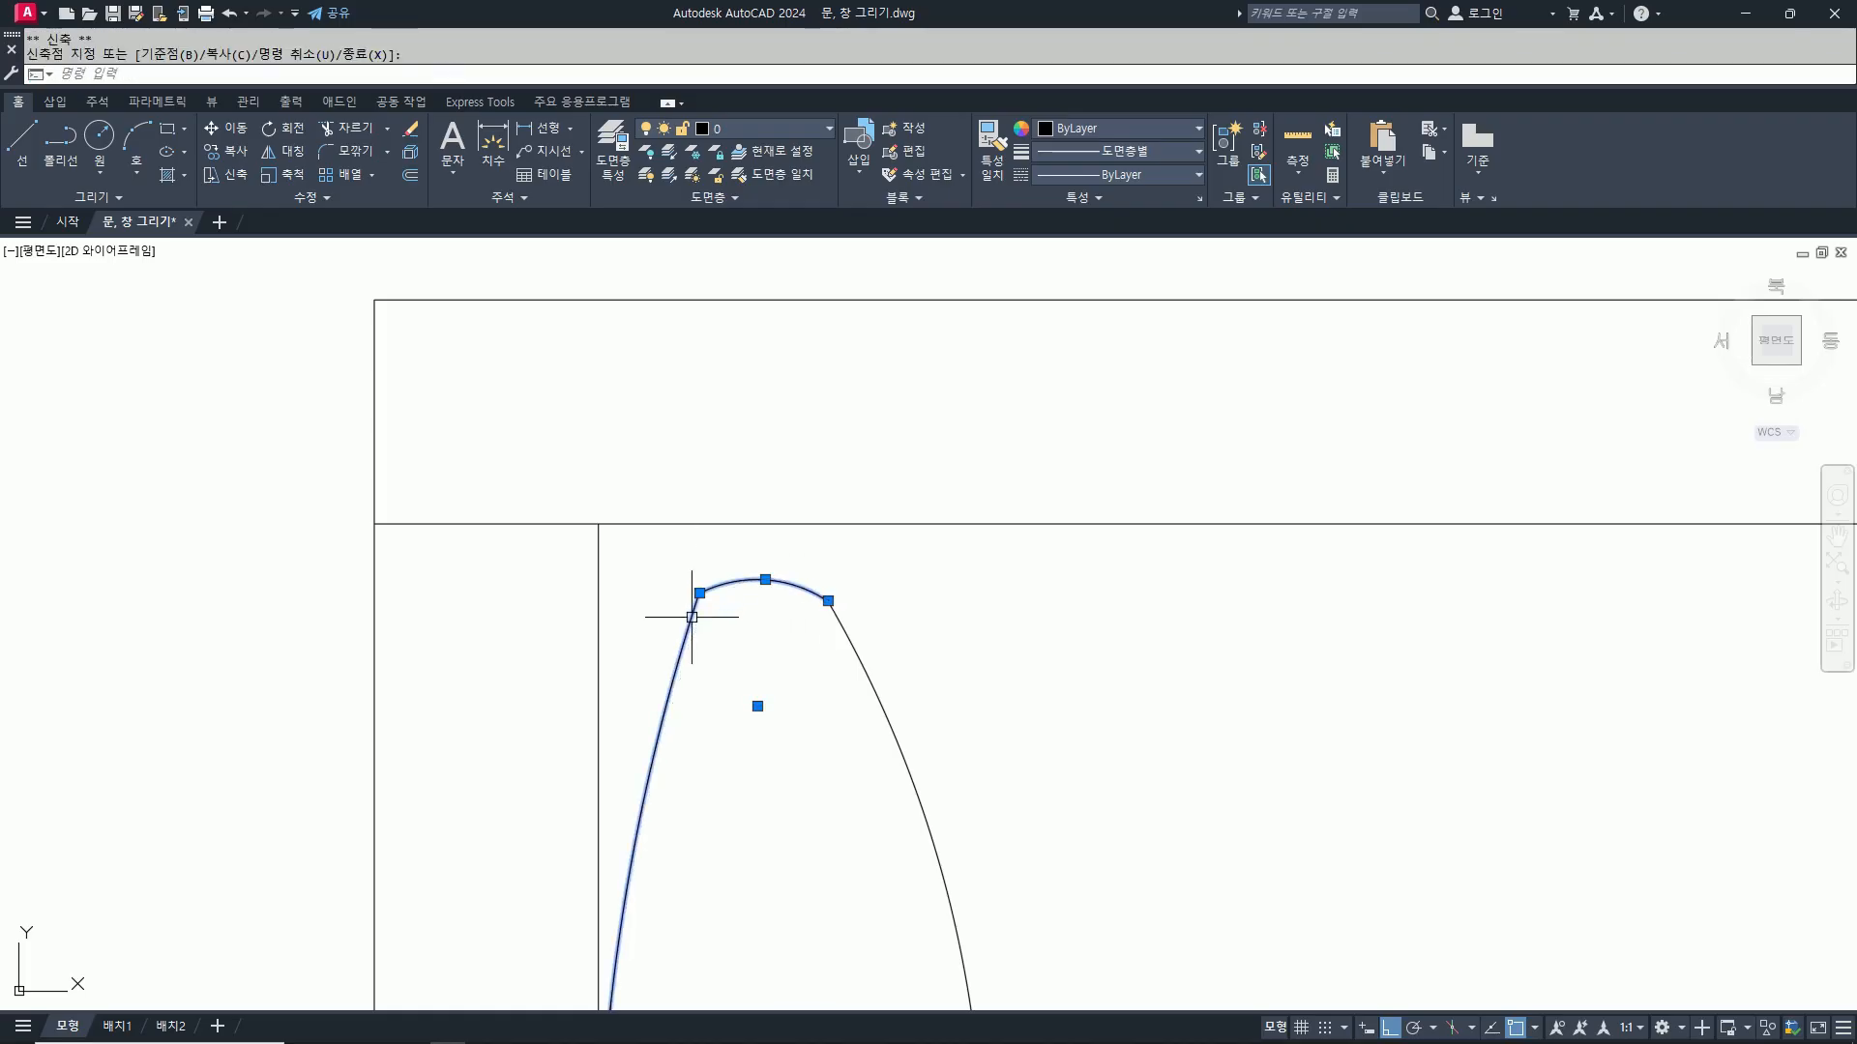
scroll(691, 616, "up", 6)
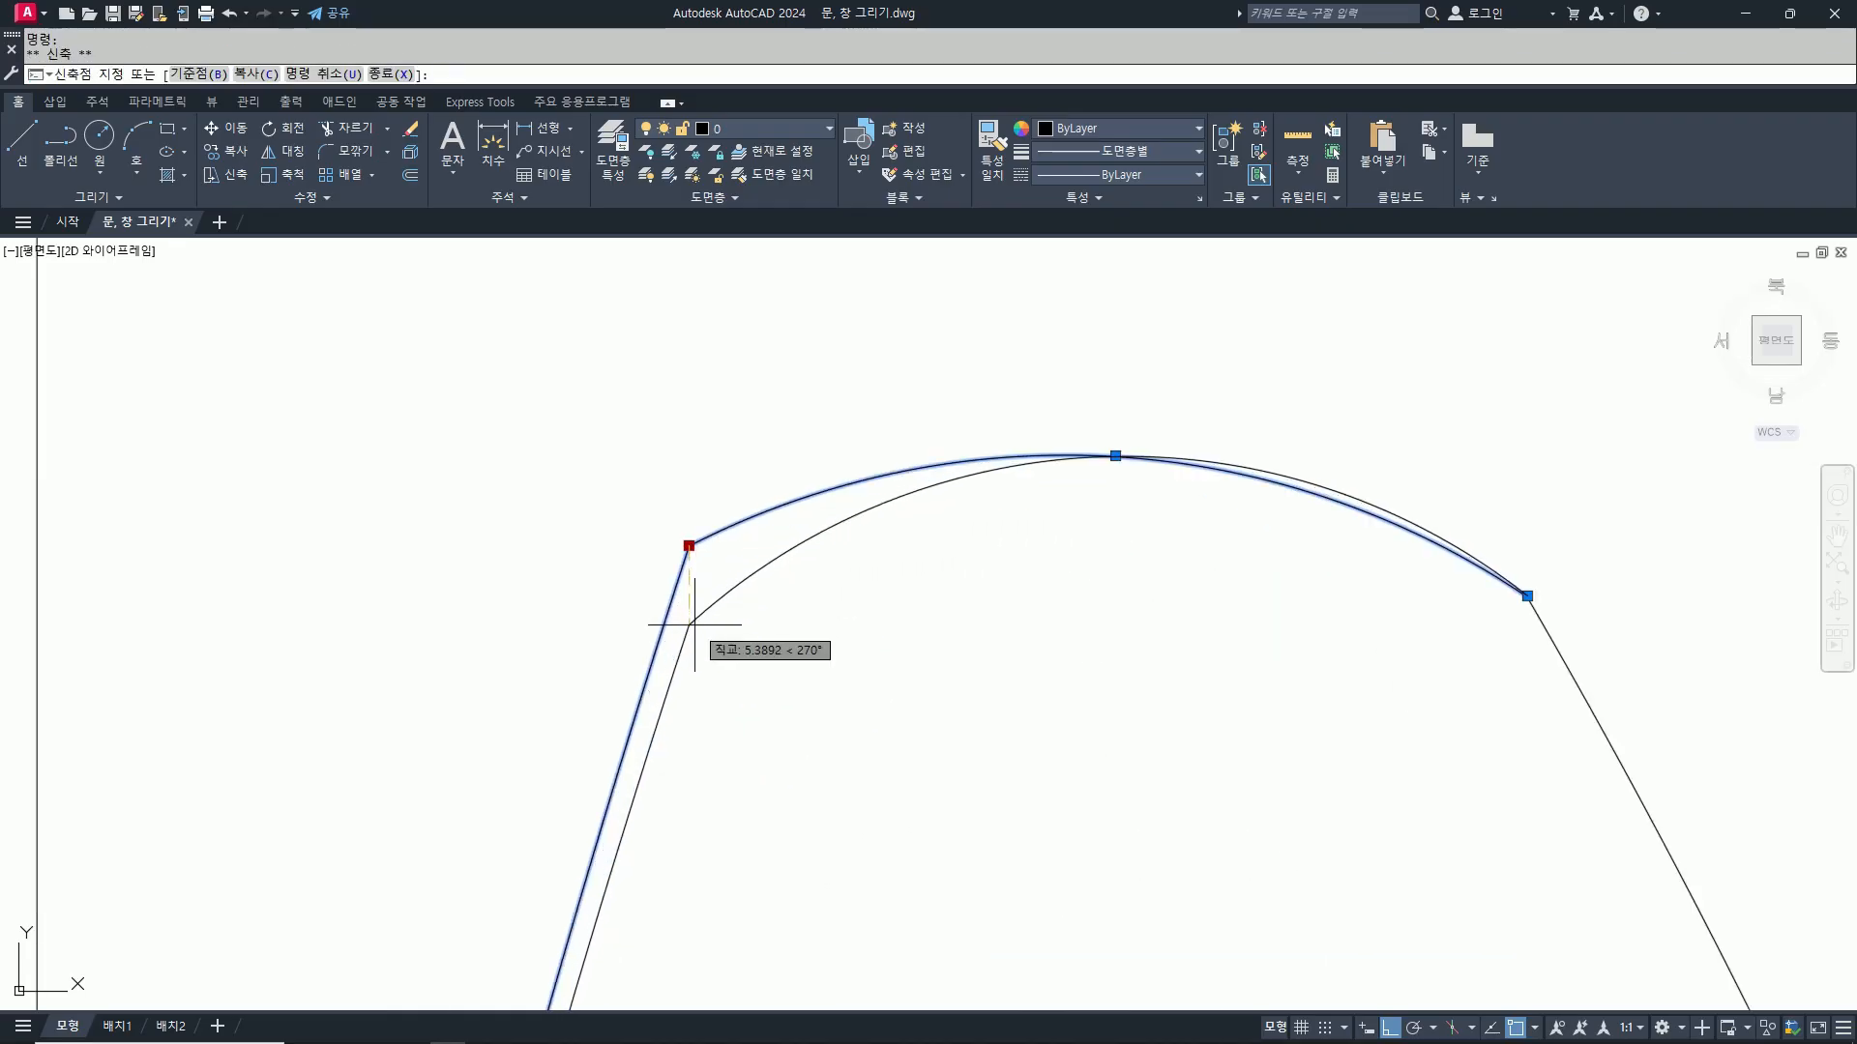
key("Escape")
key("Escape")
scroll(610, 593, "down", 6)
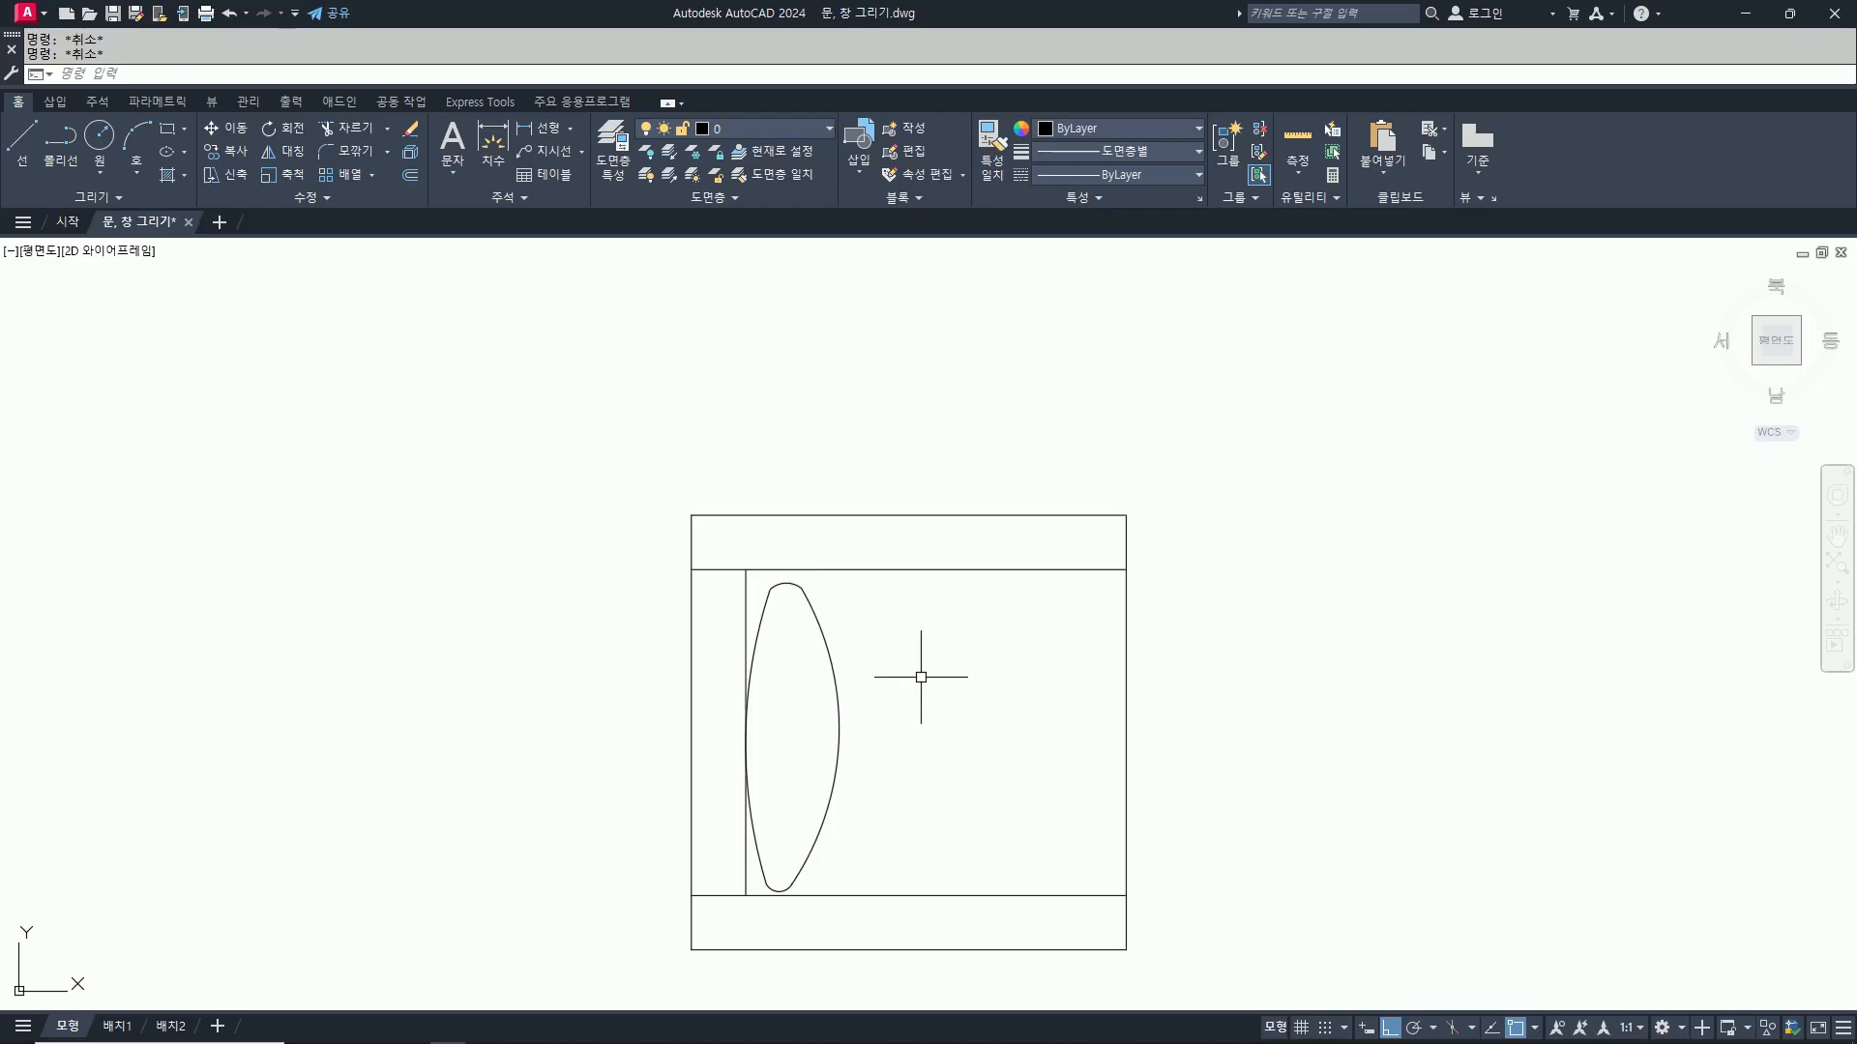
Step: Draw a horizontal seat line about 376 long, running inward from the midpoint of the sofa's front edge
scroll(921, 677, "down", 2)
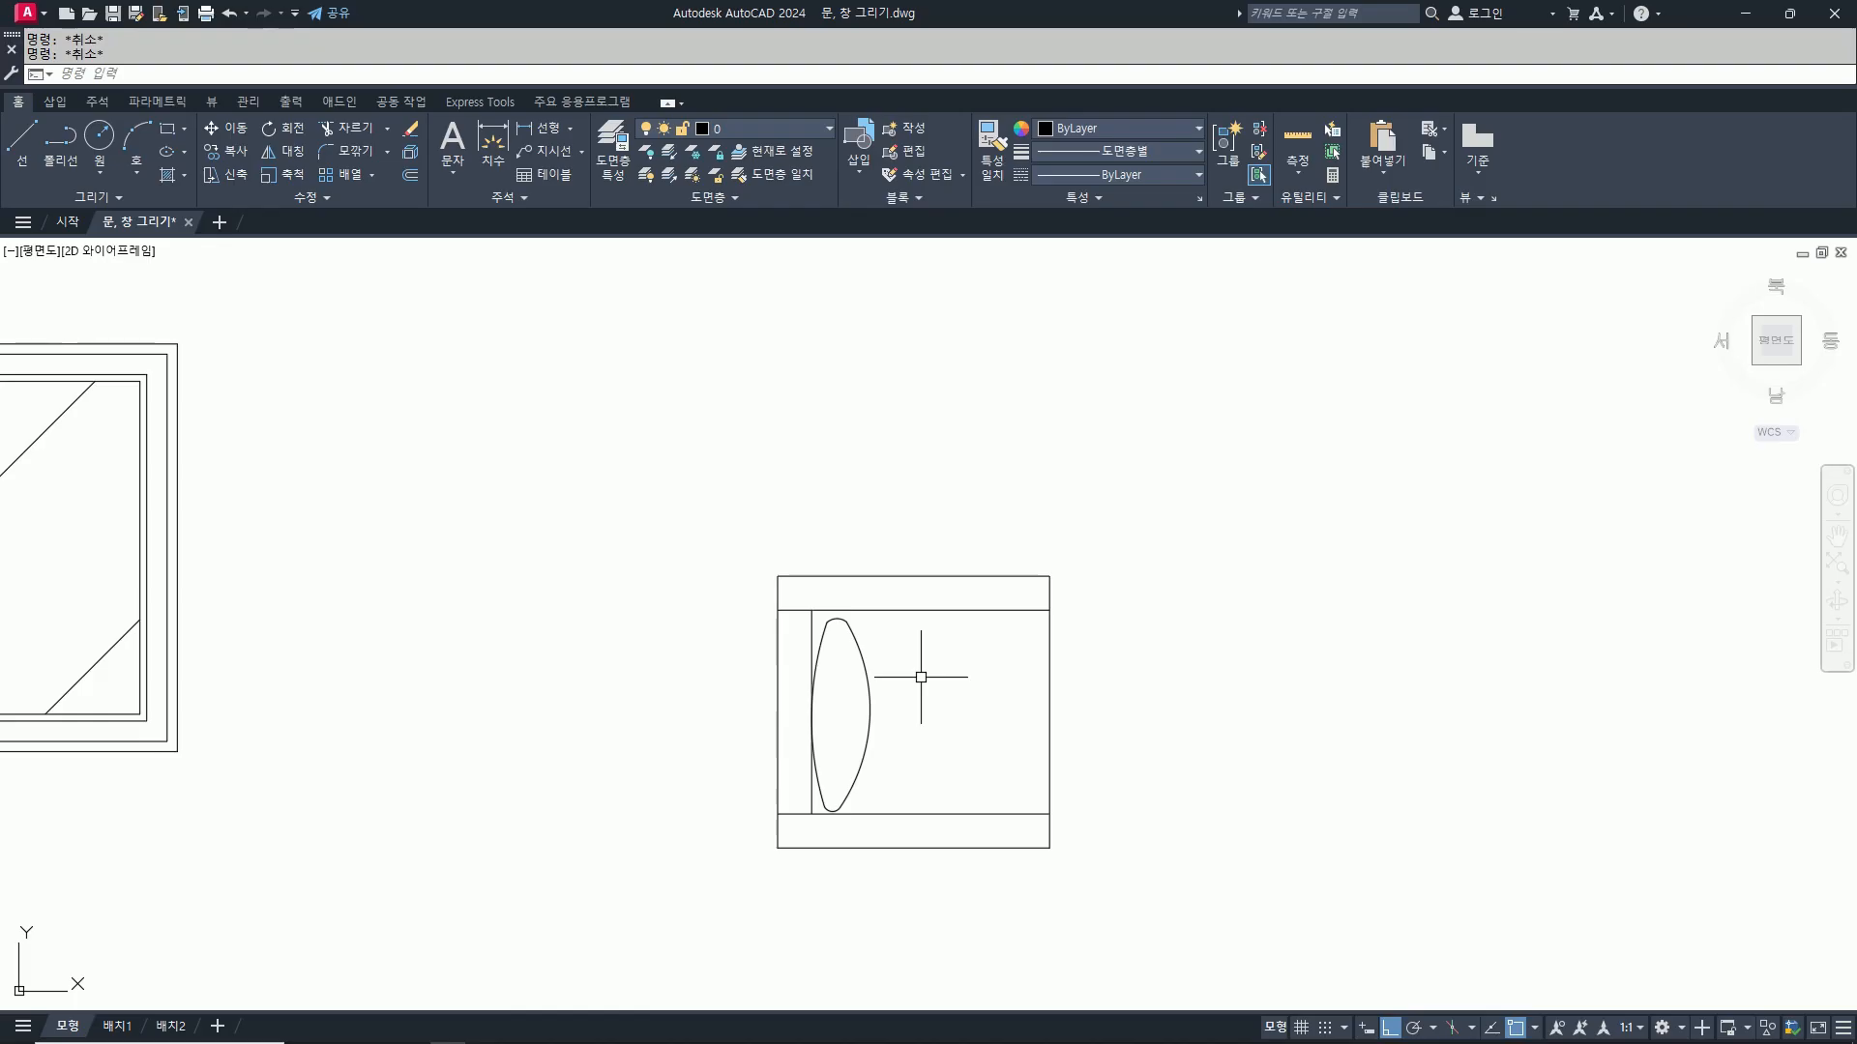
type("l")
key("Return")
left_click(1050, 712)
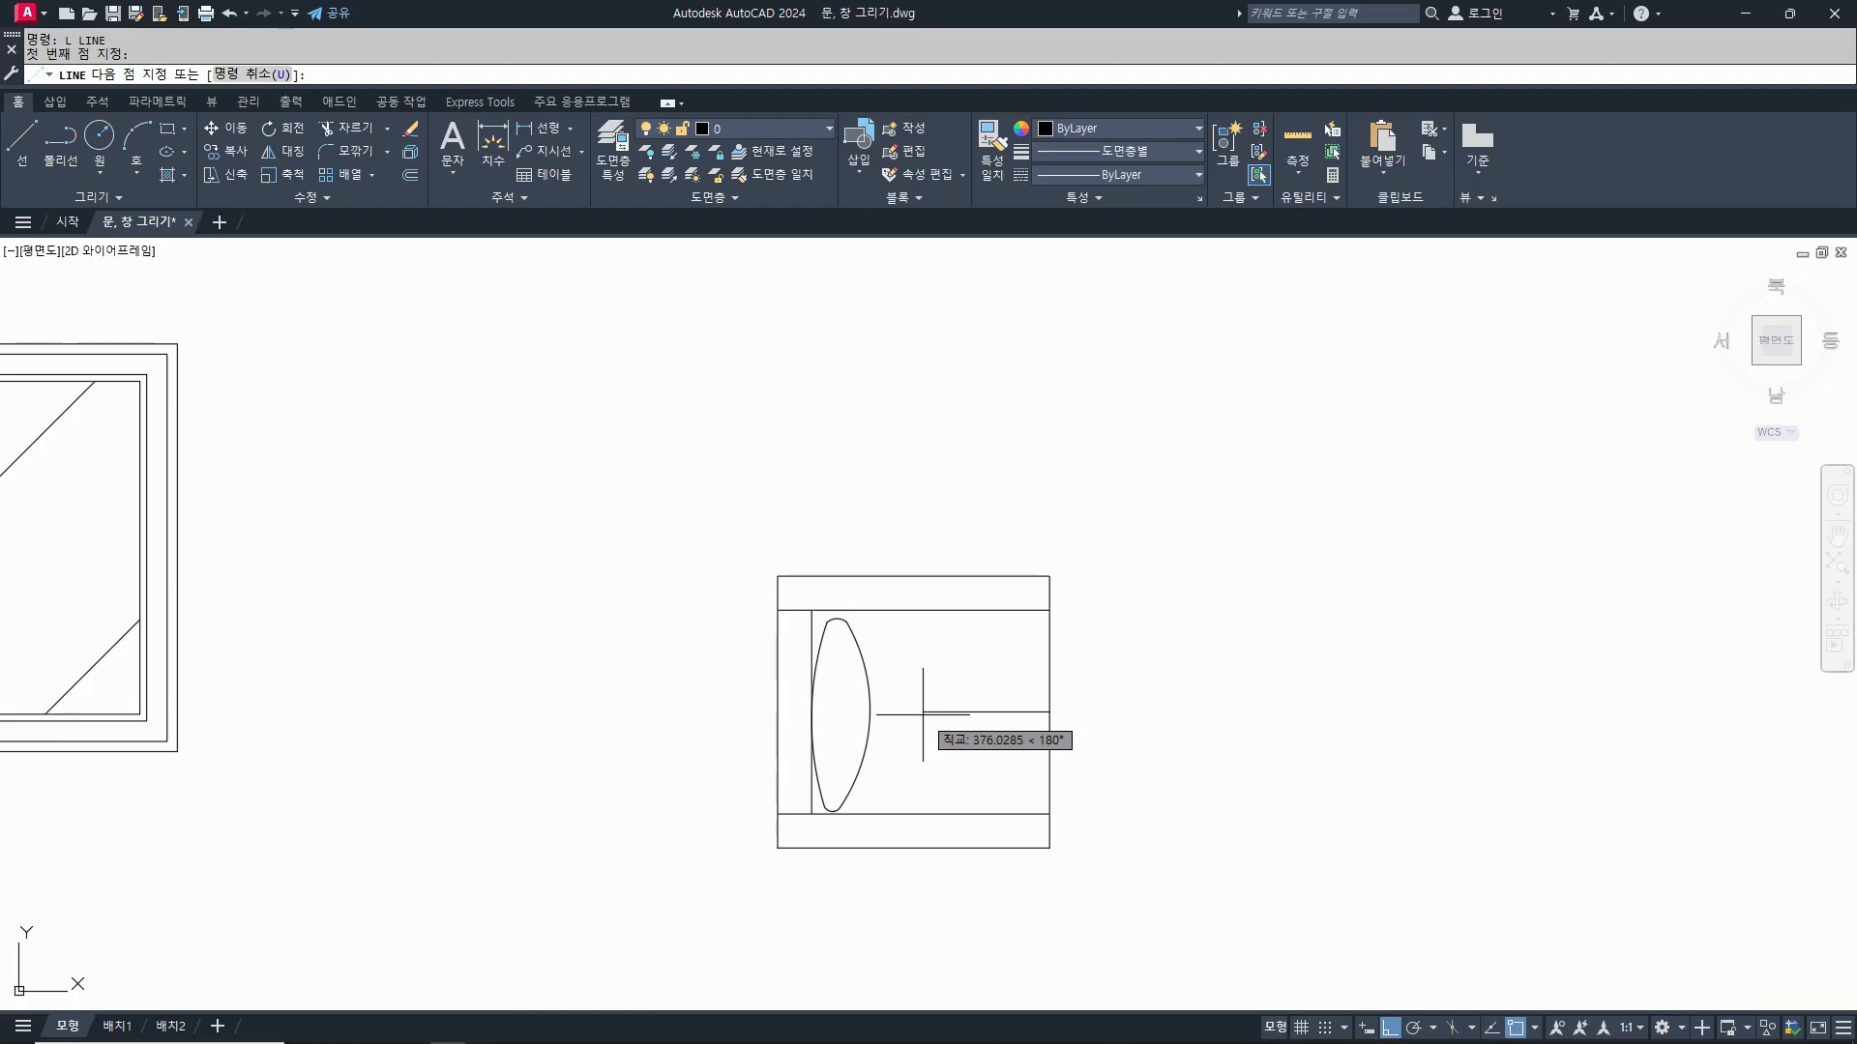
left_click(925, 716)
key("Return")
Step: Draw a small three-point arc bulging left below the inner end of the seat line, above the lower armrest
type("a")
key("Return")
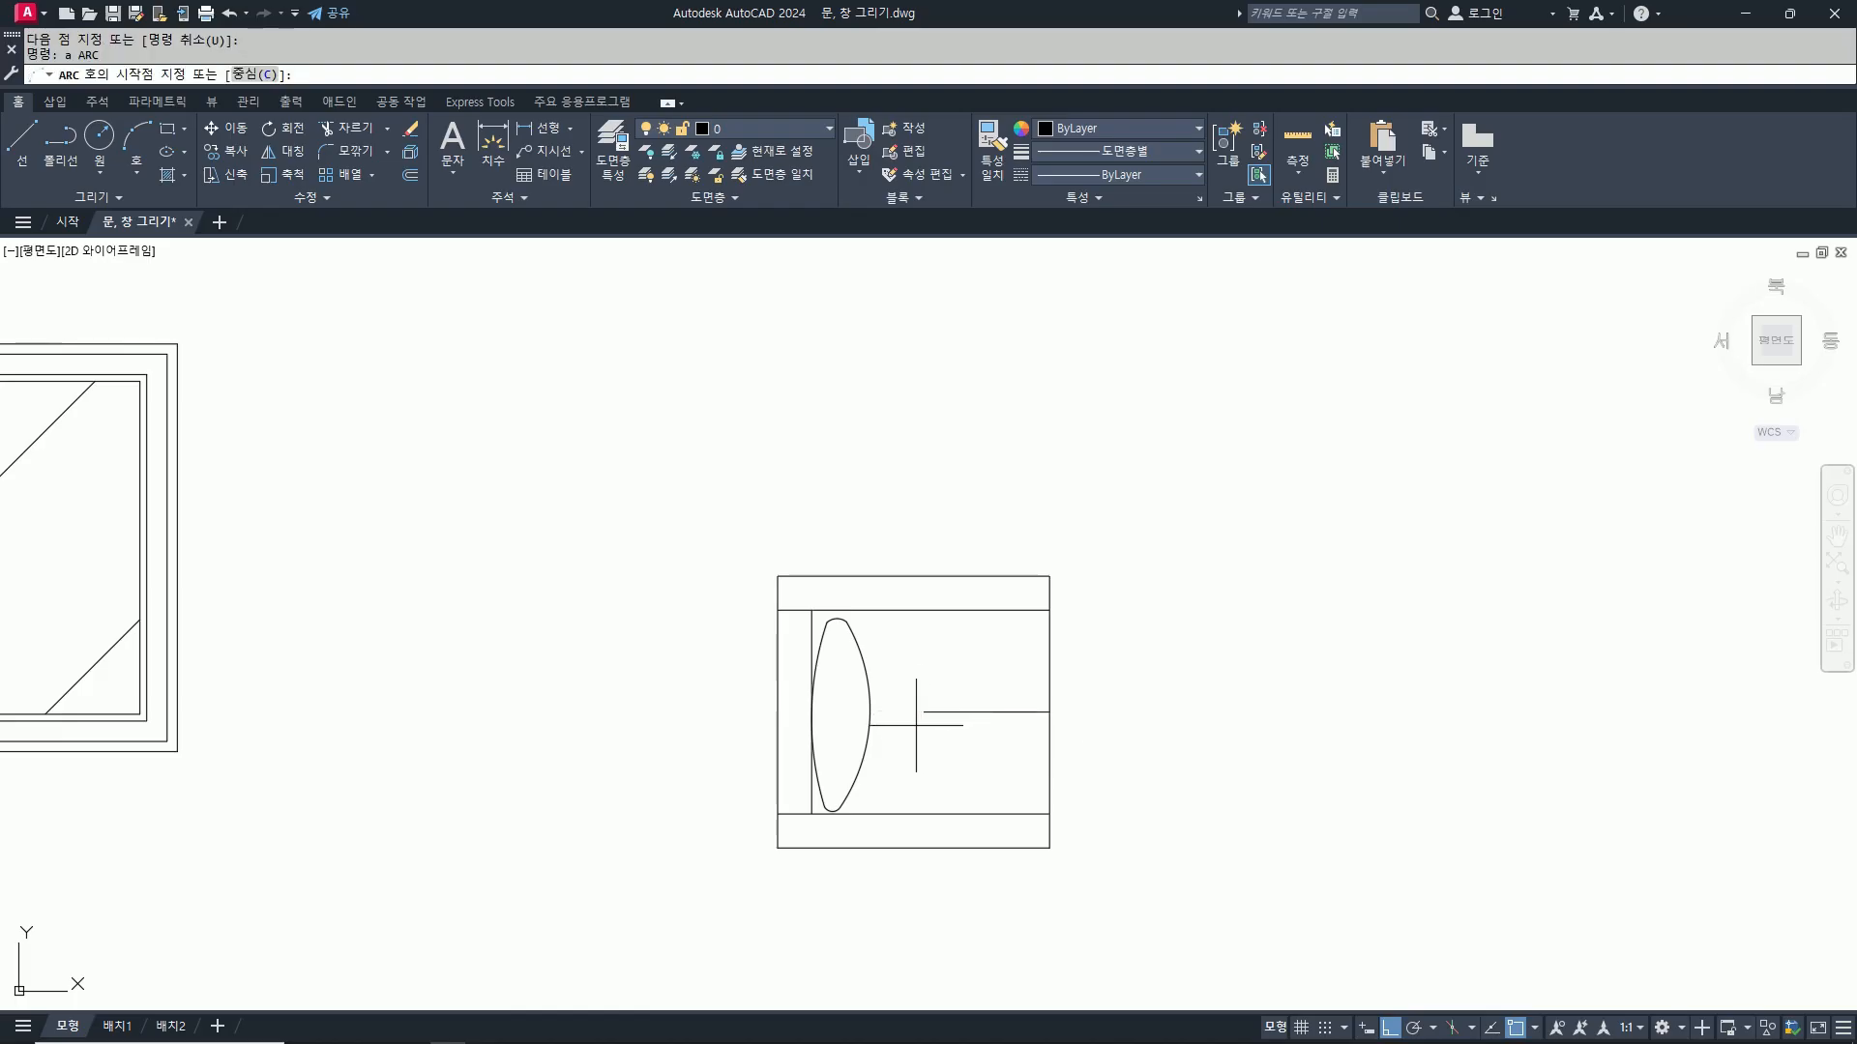
left_click(916, 726)
left_click(900, 760)
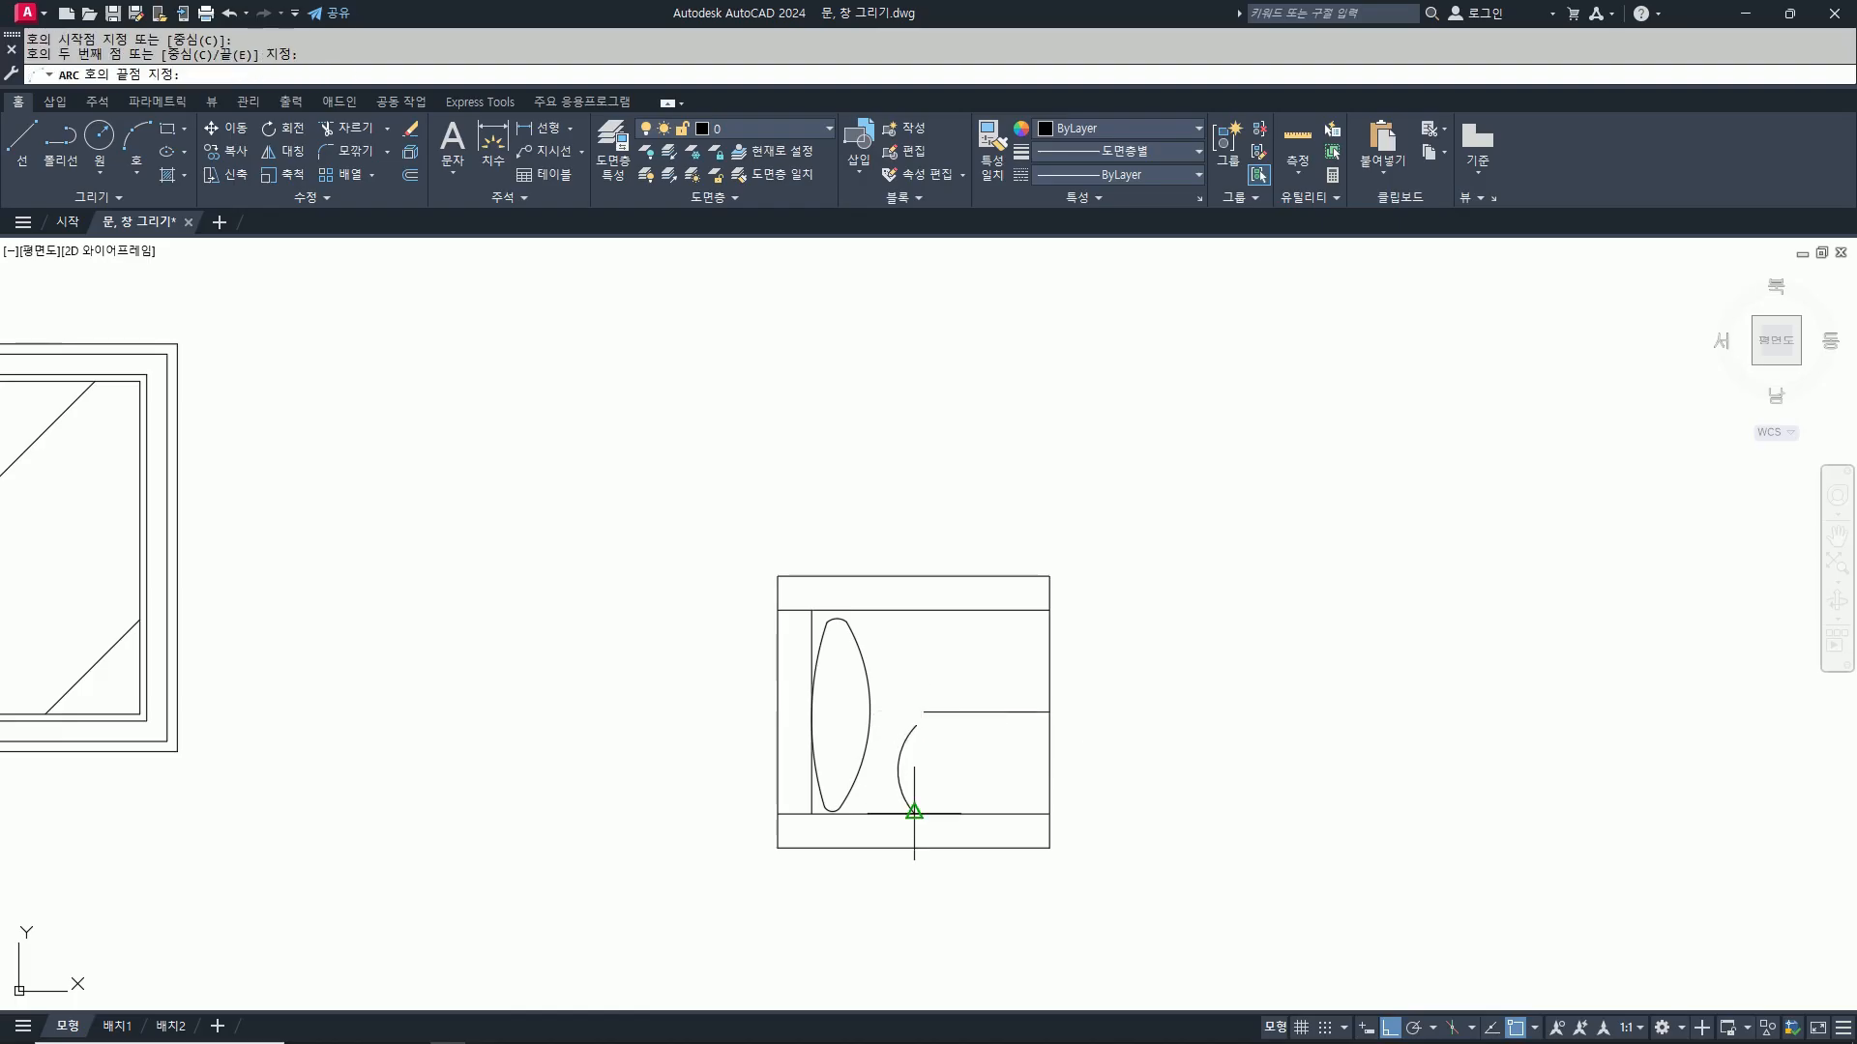
left_click(911, 800)
scroll(900, 758, "up", 4)
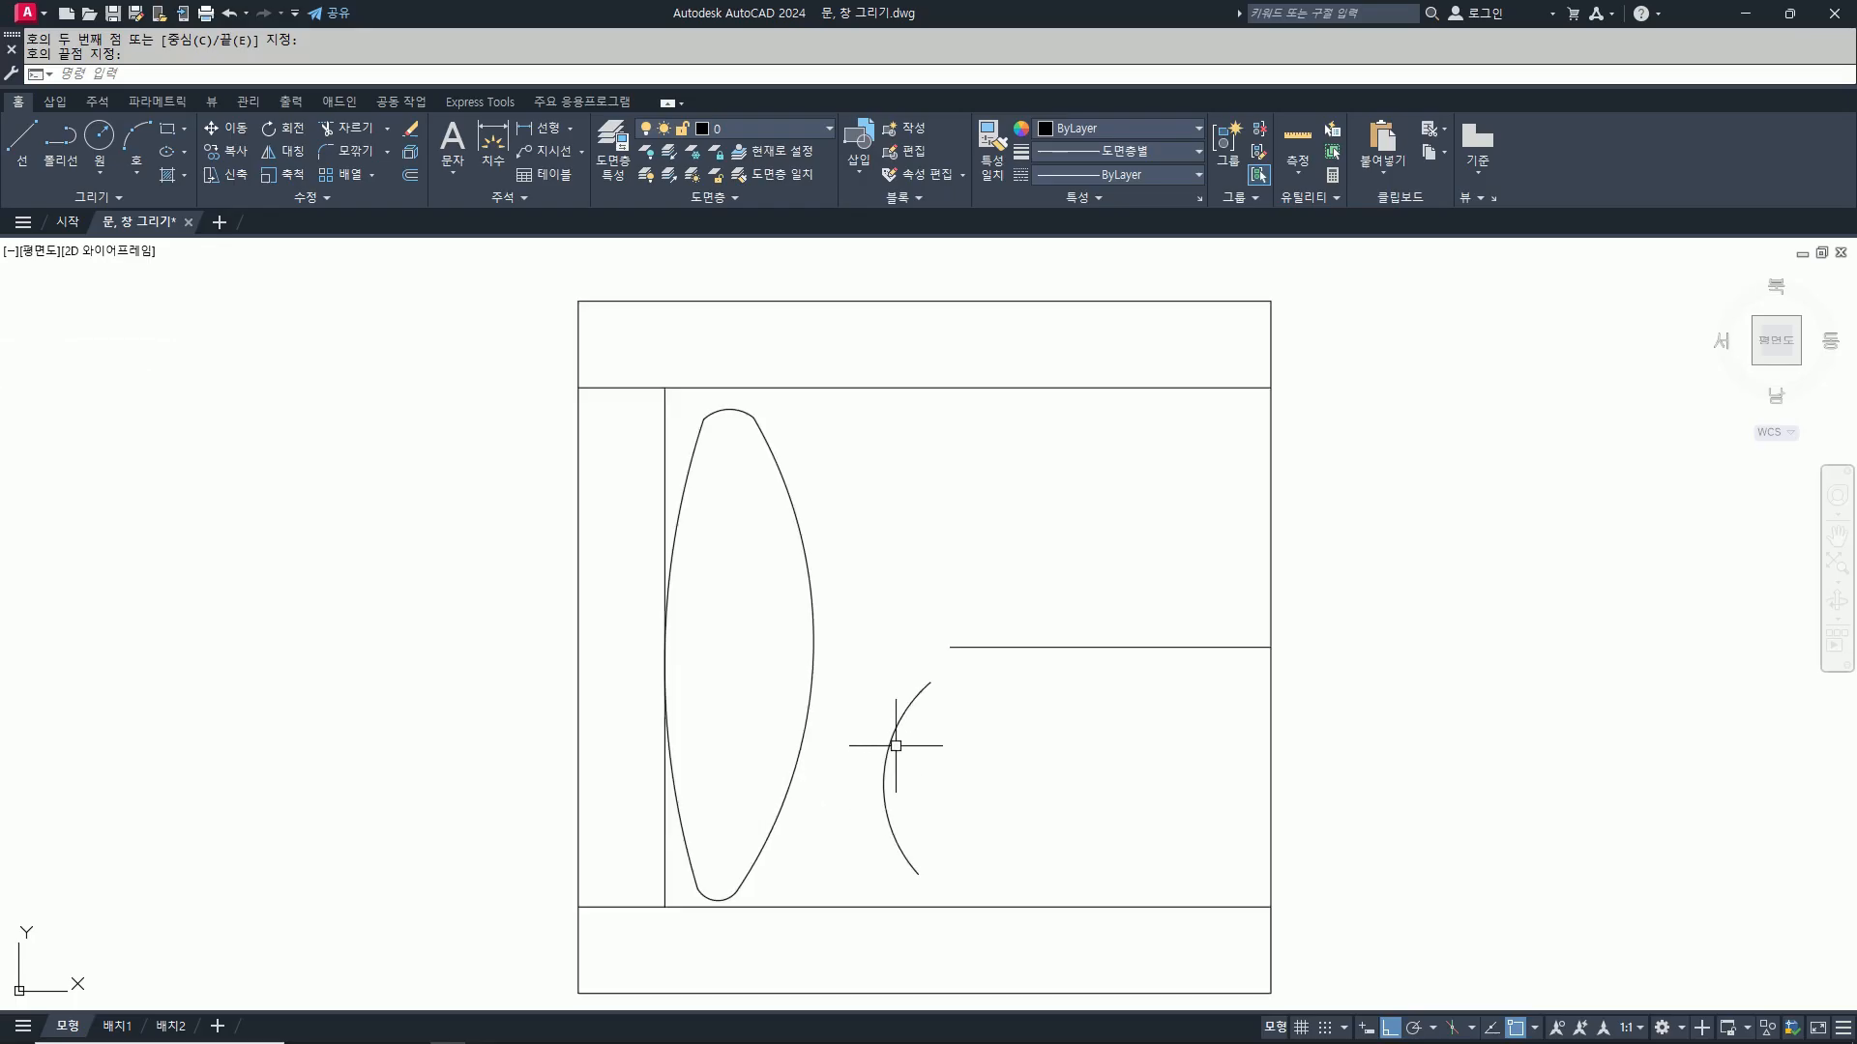
Step: Flatten the small arc by moving its midpoint grip inward, and adjust the position of its lower endpoint
left_click(884, 773)
left_click(884, 774)
left_click(907, 770)
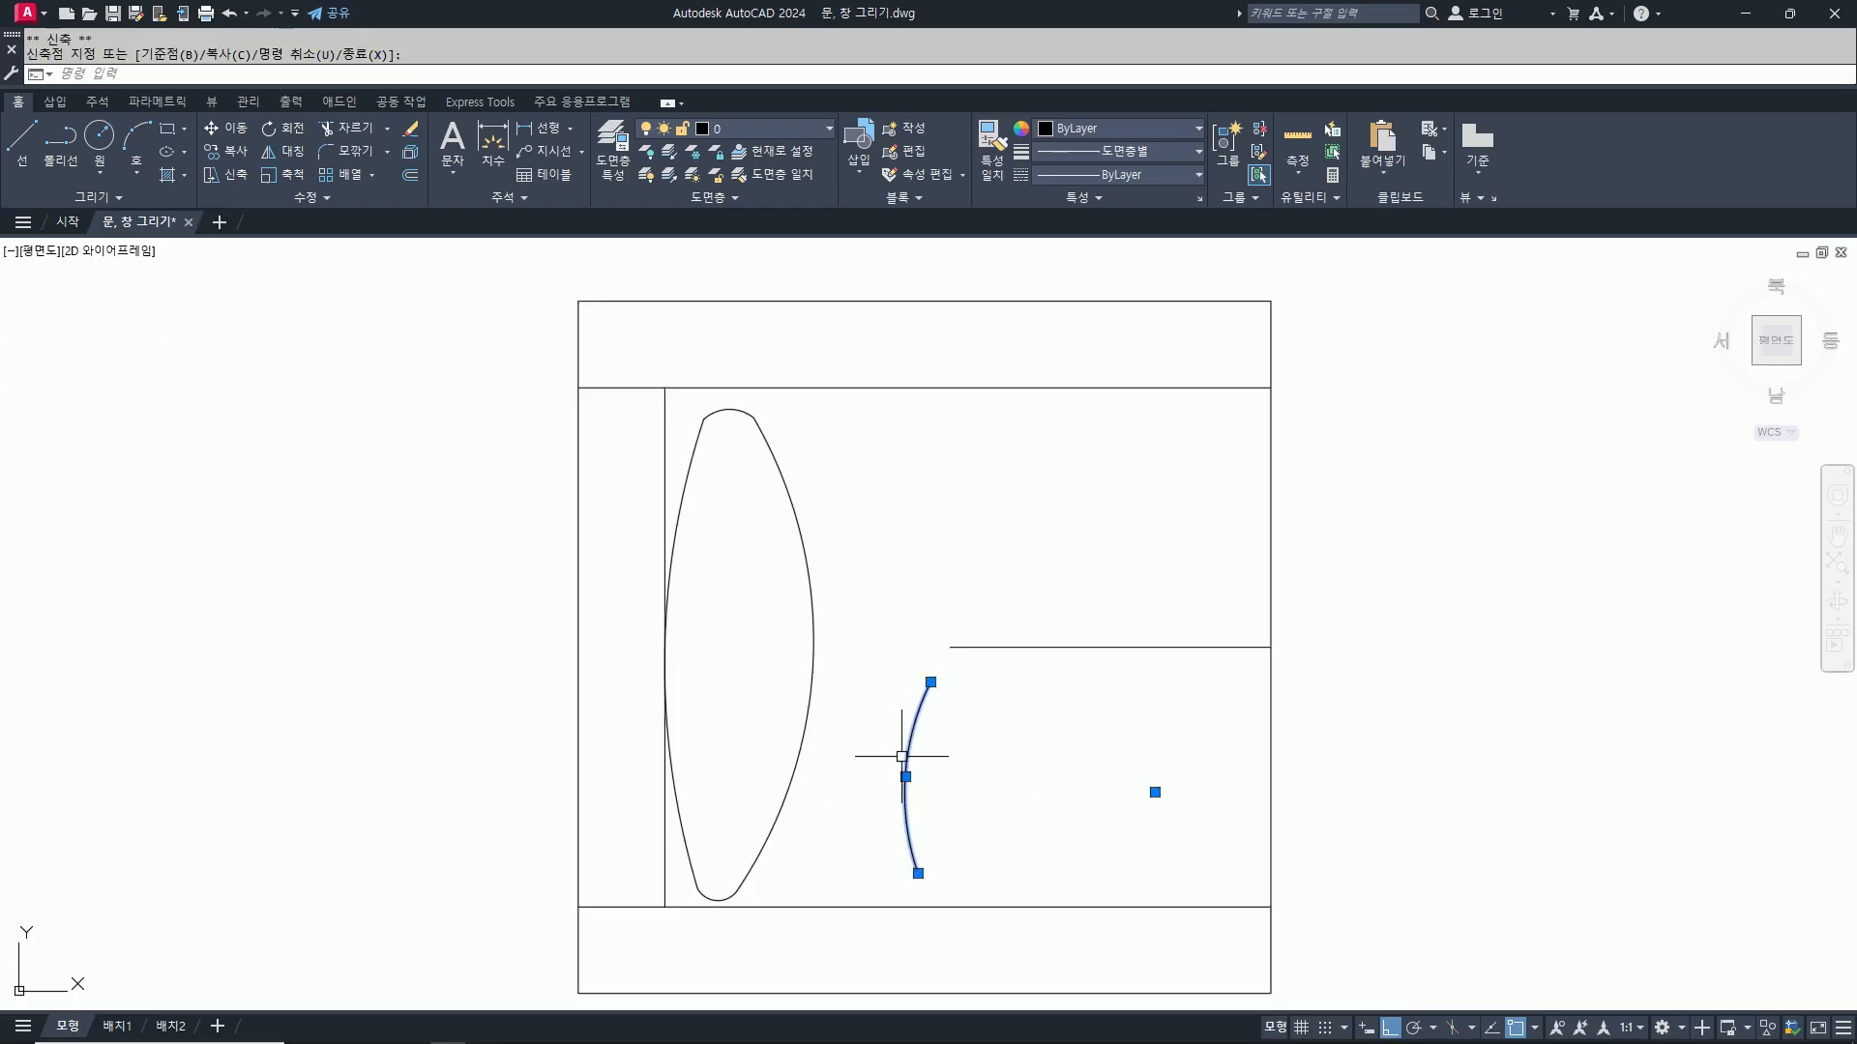
key("Escape")
left_click(915, 863)
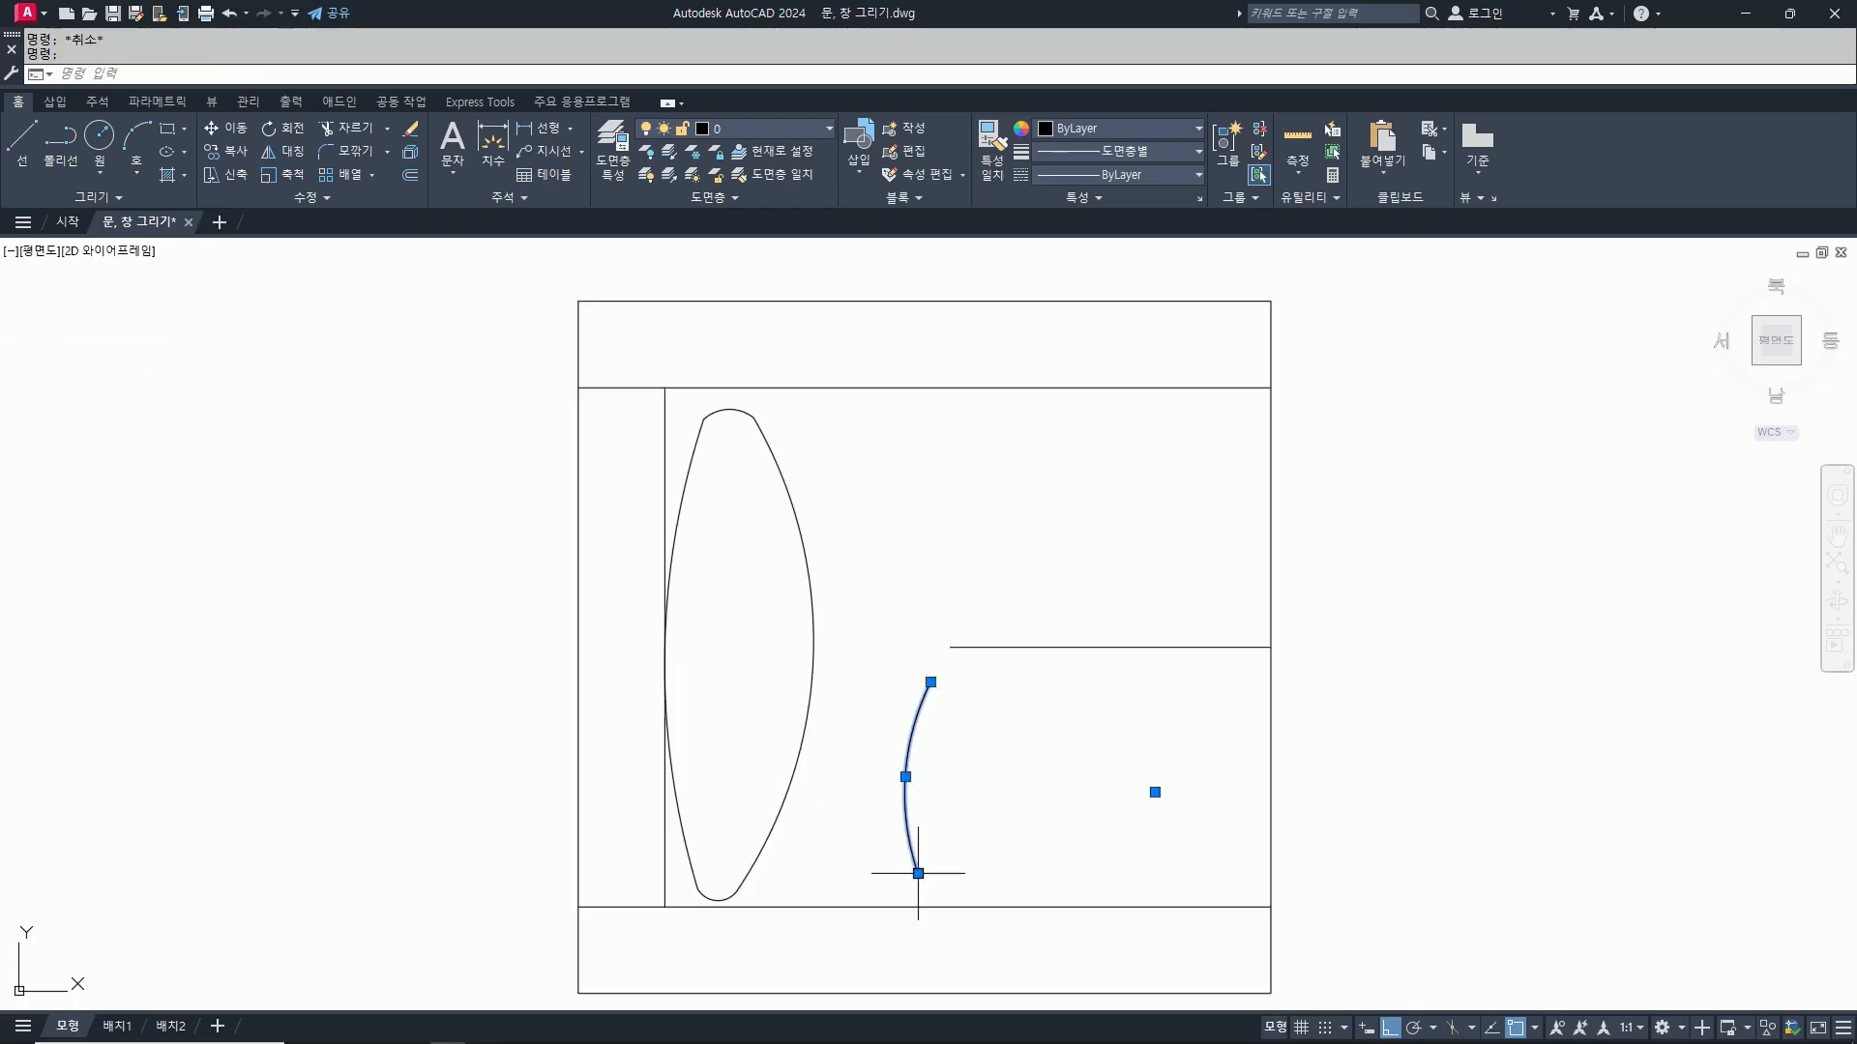
left_click(918, 874)
scroll(931, 879, "up", 2)
key("Escape")
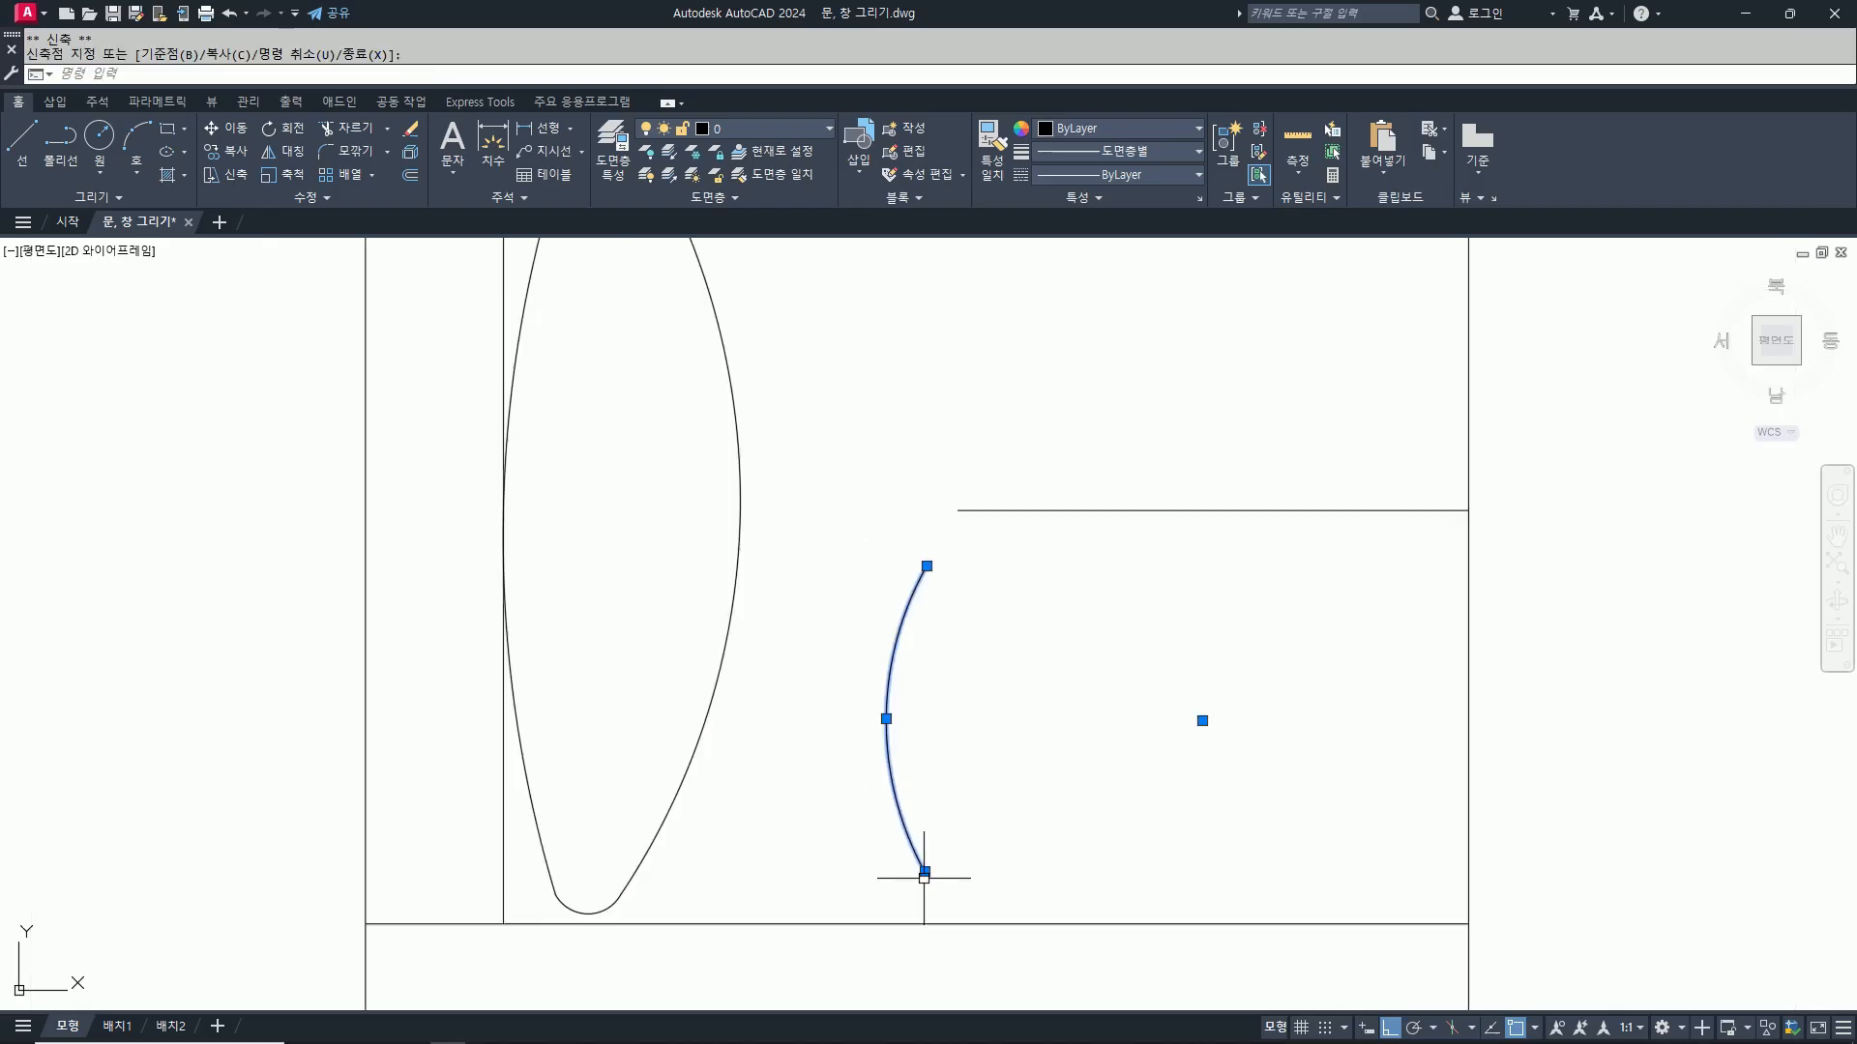
key("Escape")
Step: Mirror the small arc to the upper half of the seat about the horizontal seat line, keeping the original
scroll(923, 878, "down", 4)
type("i")
key("Return")
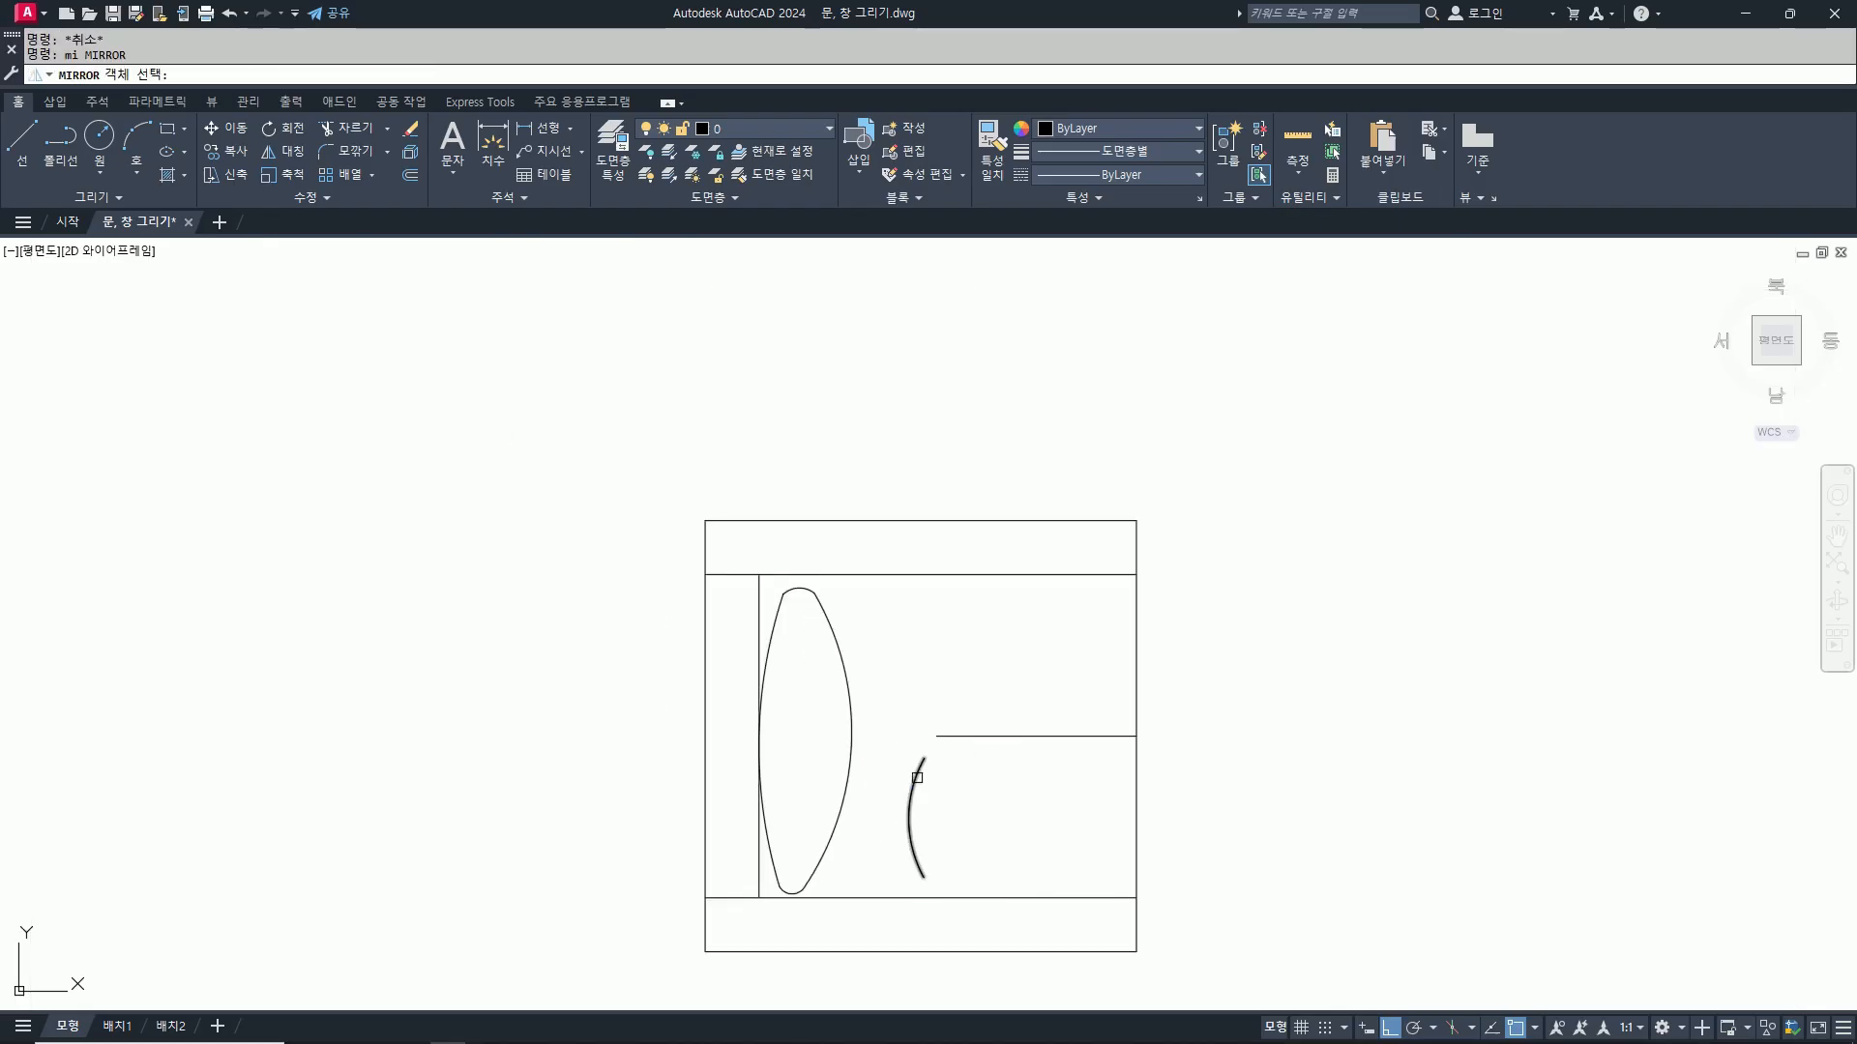
left_click(910, 819)
key("Return")
left_click(1037, 736)
left_click(1356, 735)
key("Return")
scroll(1209, 696, "down", 4)
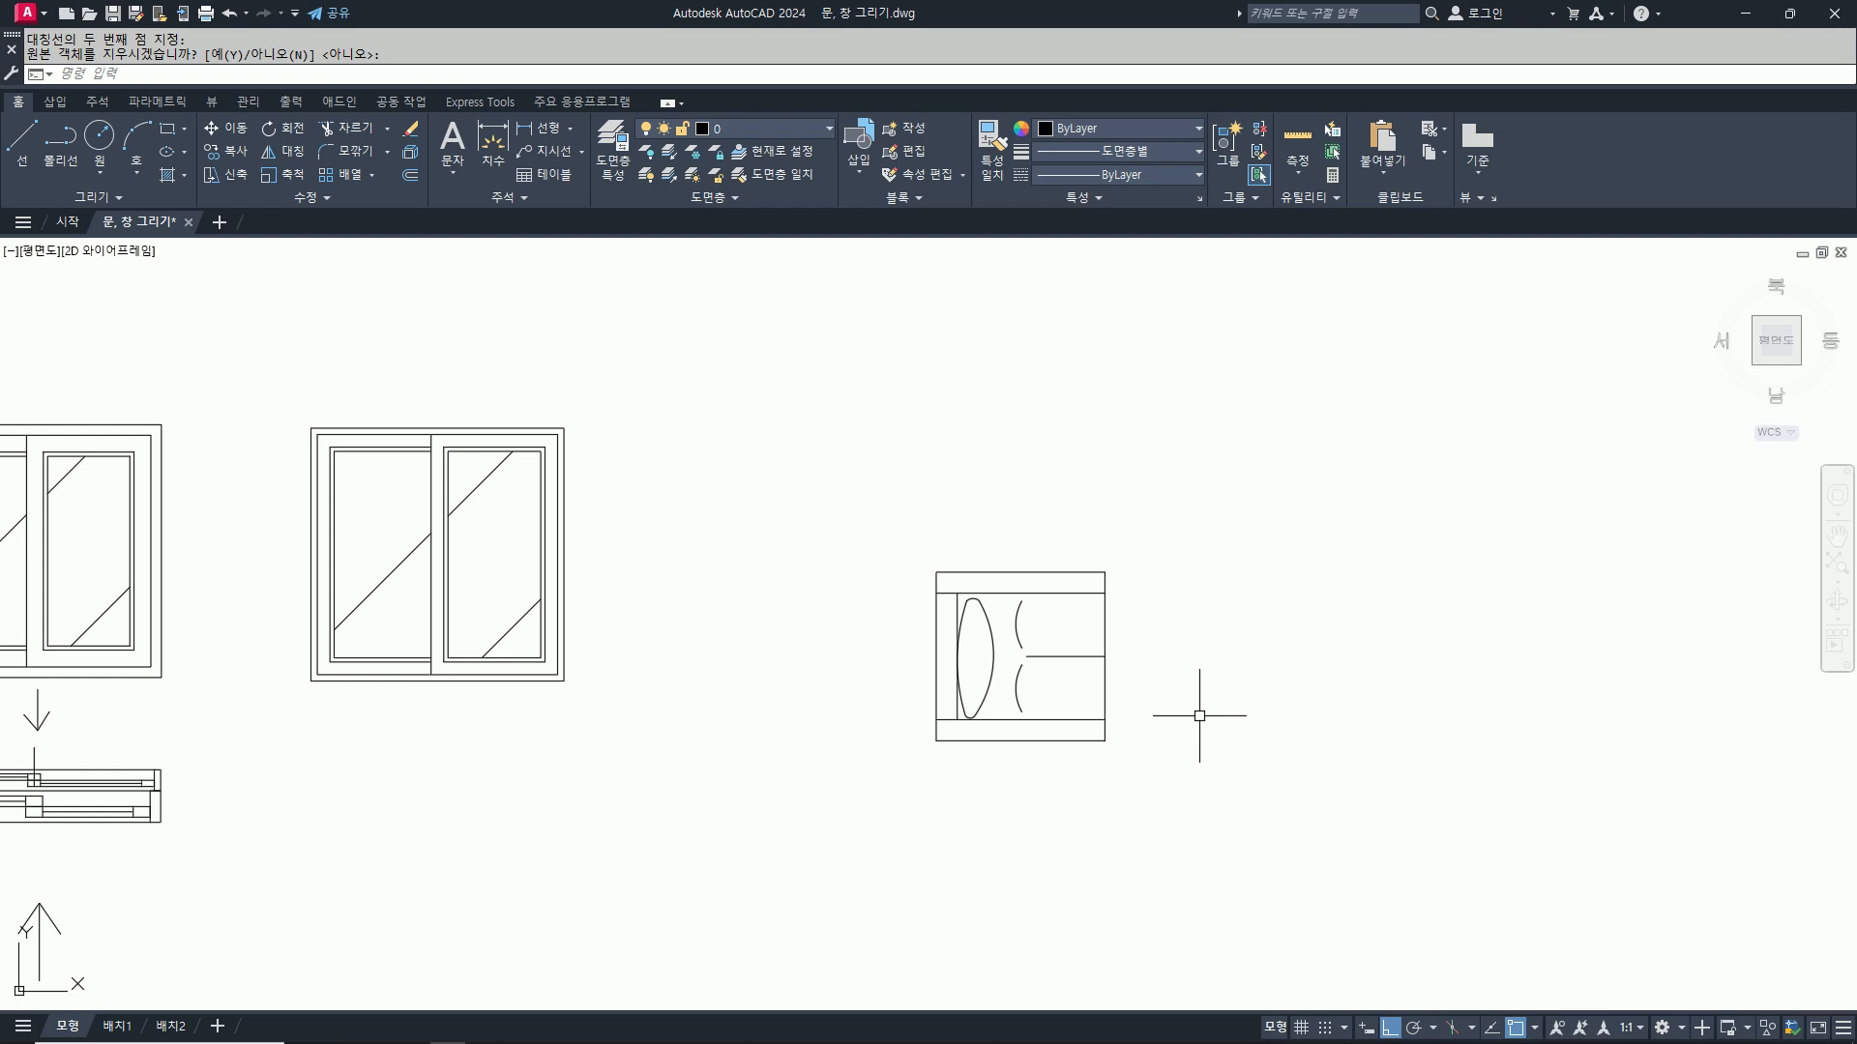
Step: Stretch the outer end of the seat line slightly inward to leave a gap to the sofa's front edge
scroll(1138, 627, "up", 2)
type("s")
key("Return")
left_click(1114, 725)
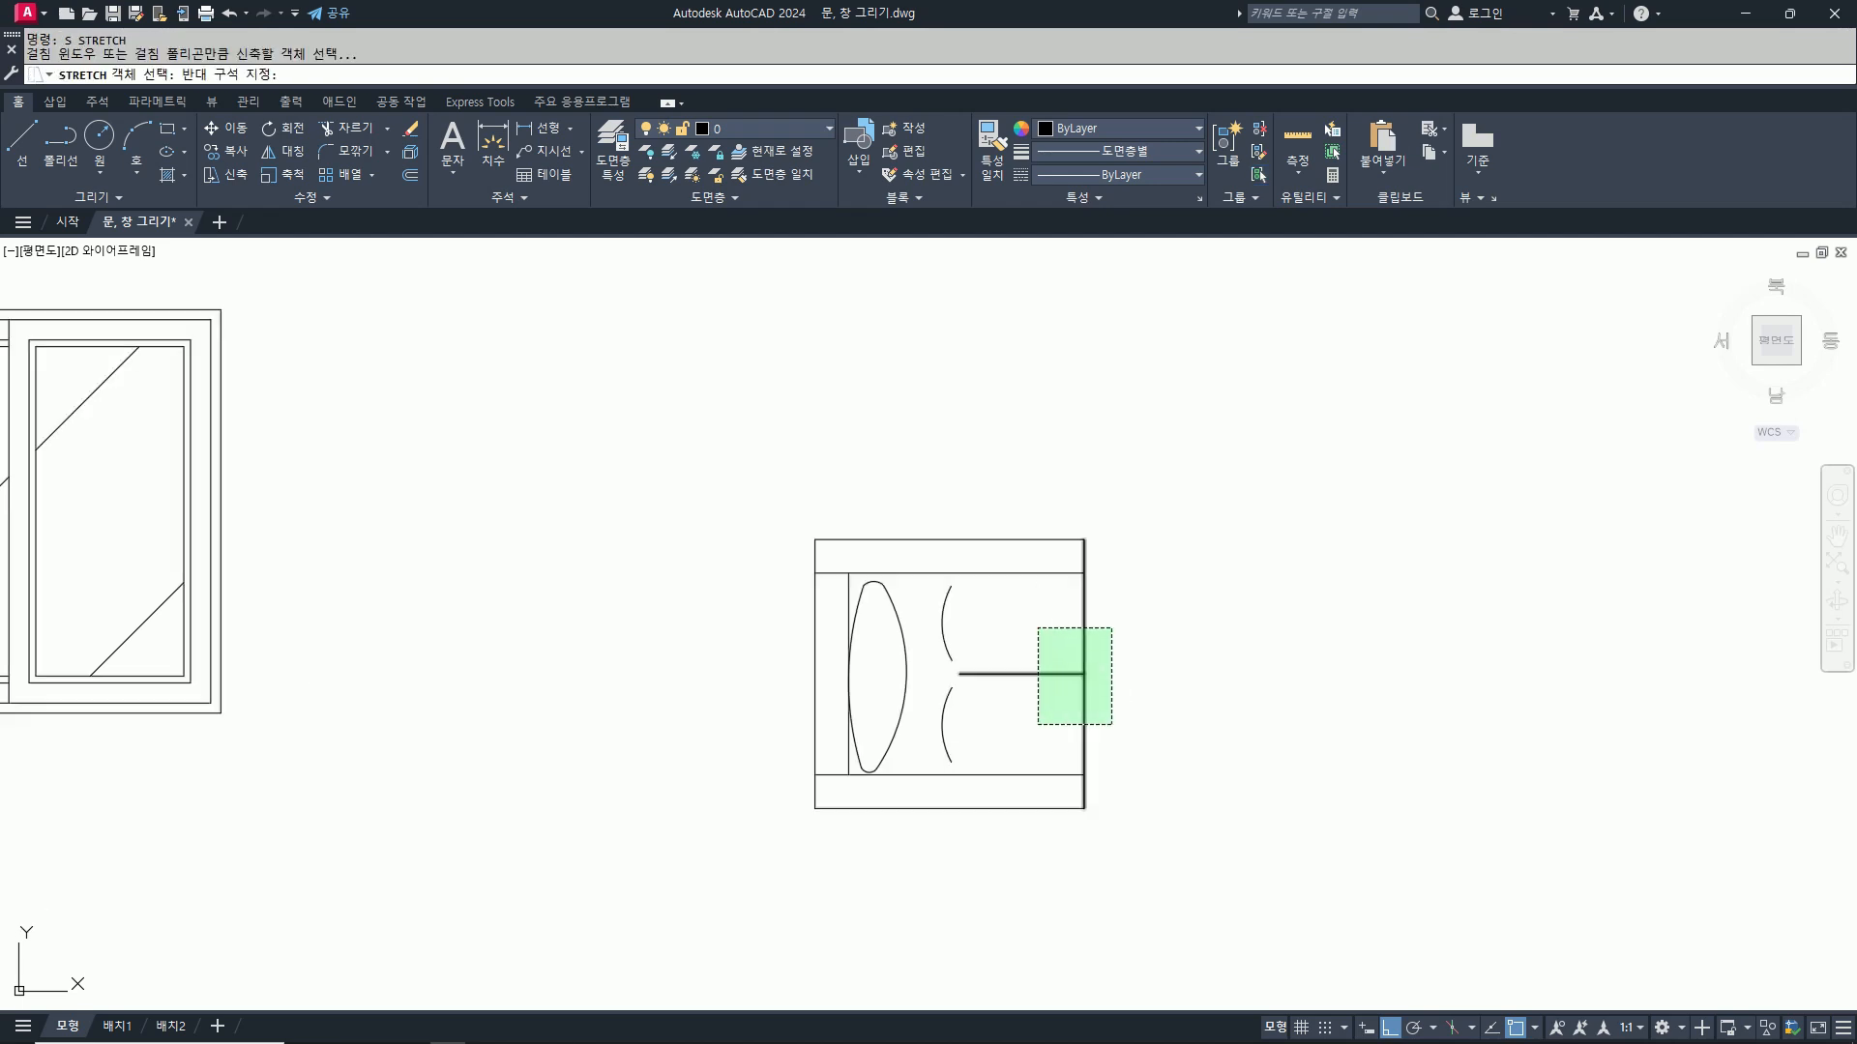
left_click(1036, 626)
key("Return")
left_click(1257, 671)
left_click(1247, 668)
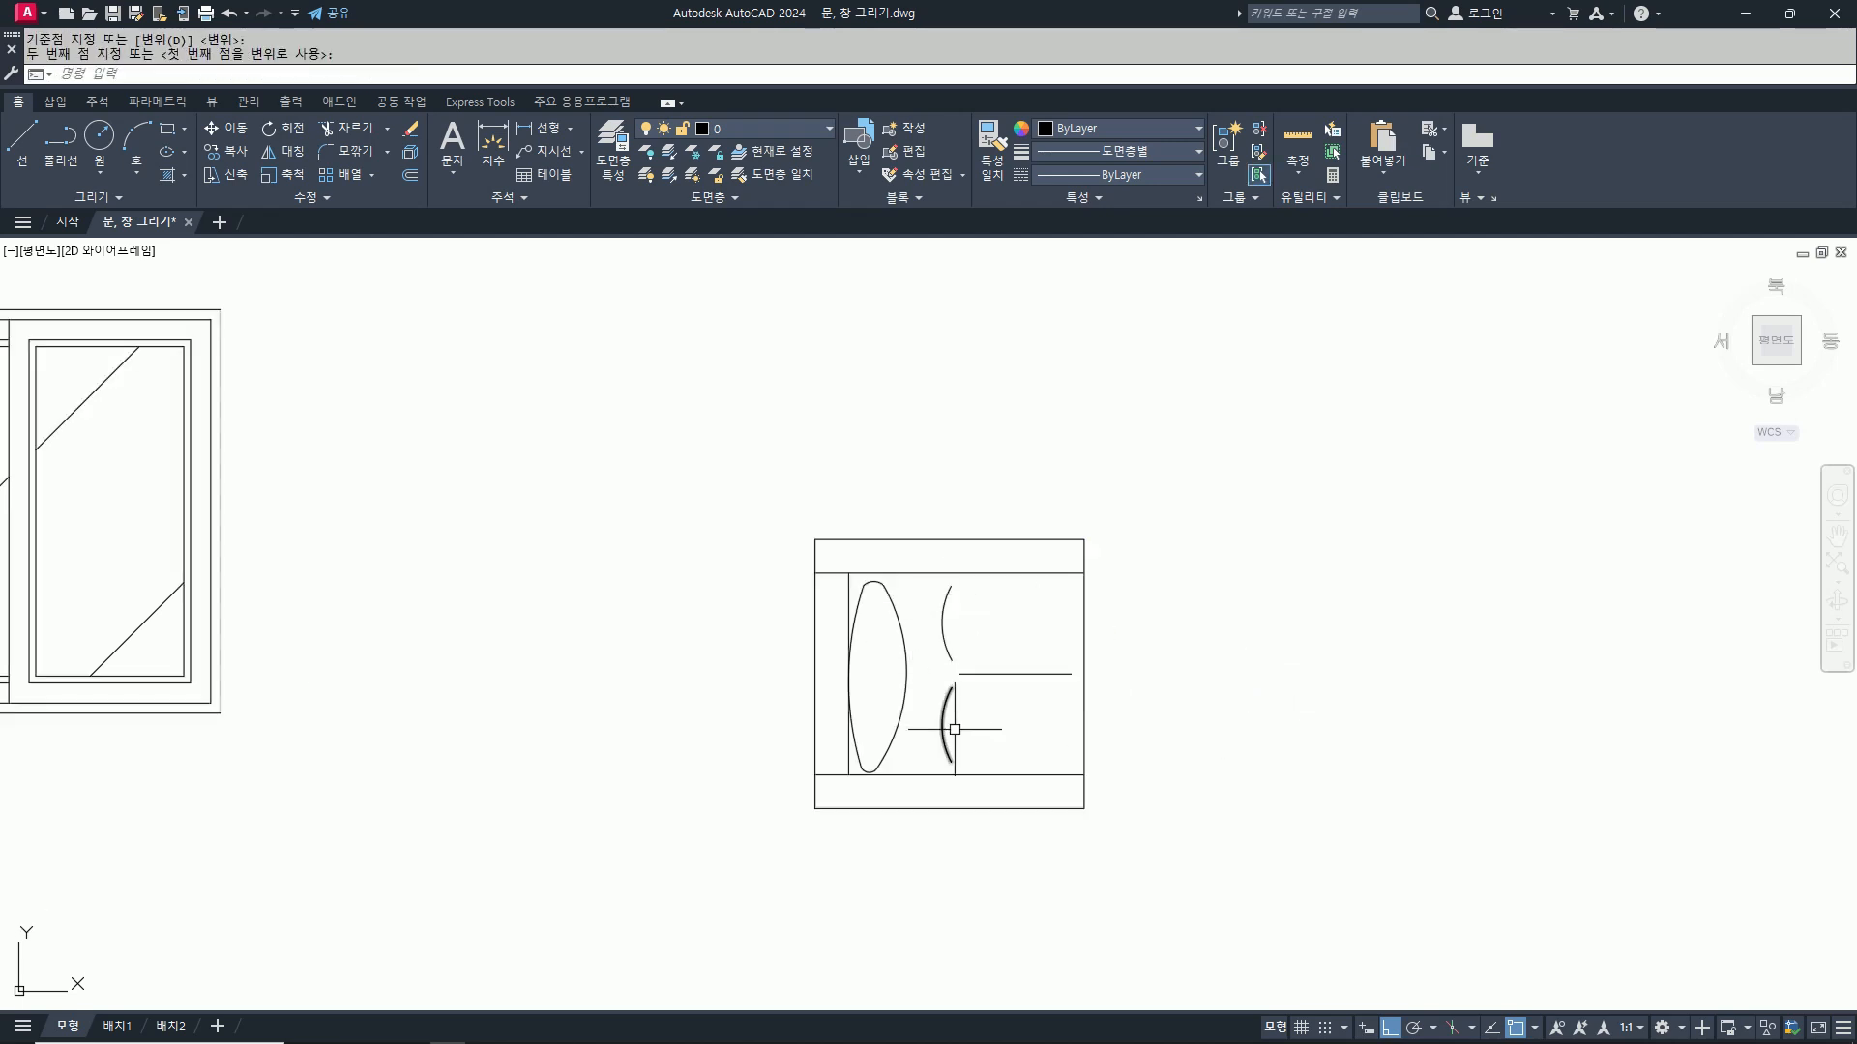
Step: Set the fillet radius to 30 and round the sofa's upper and lower outer corners at the front edge
scroll(1142, 640, "down", 4)
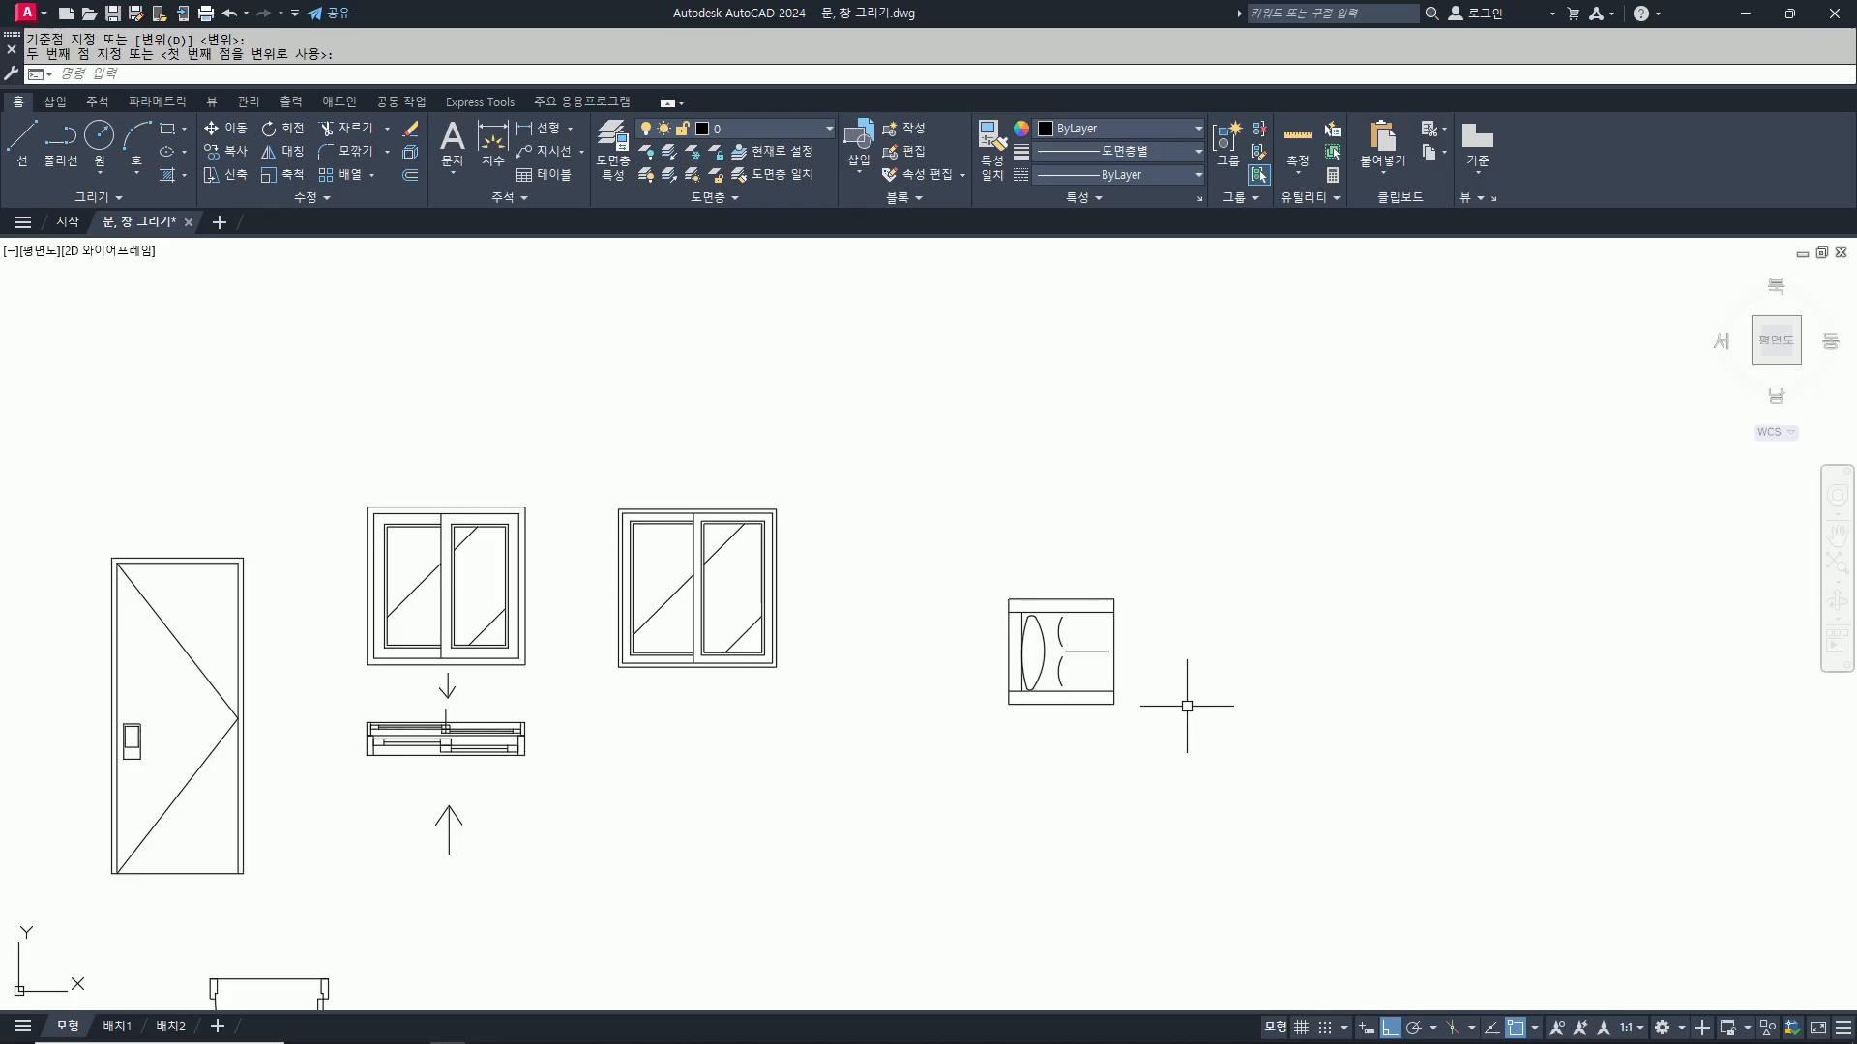
scroll(1123, 642, "up", 5)
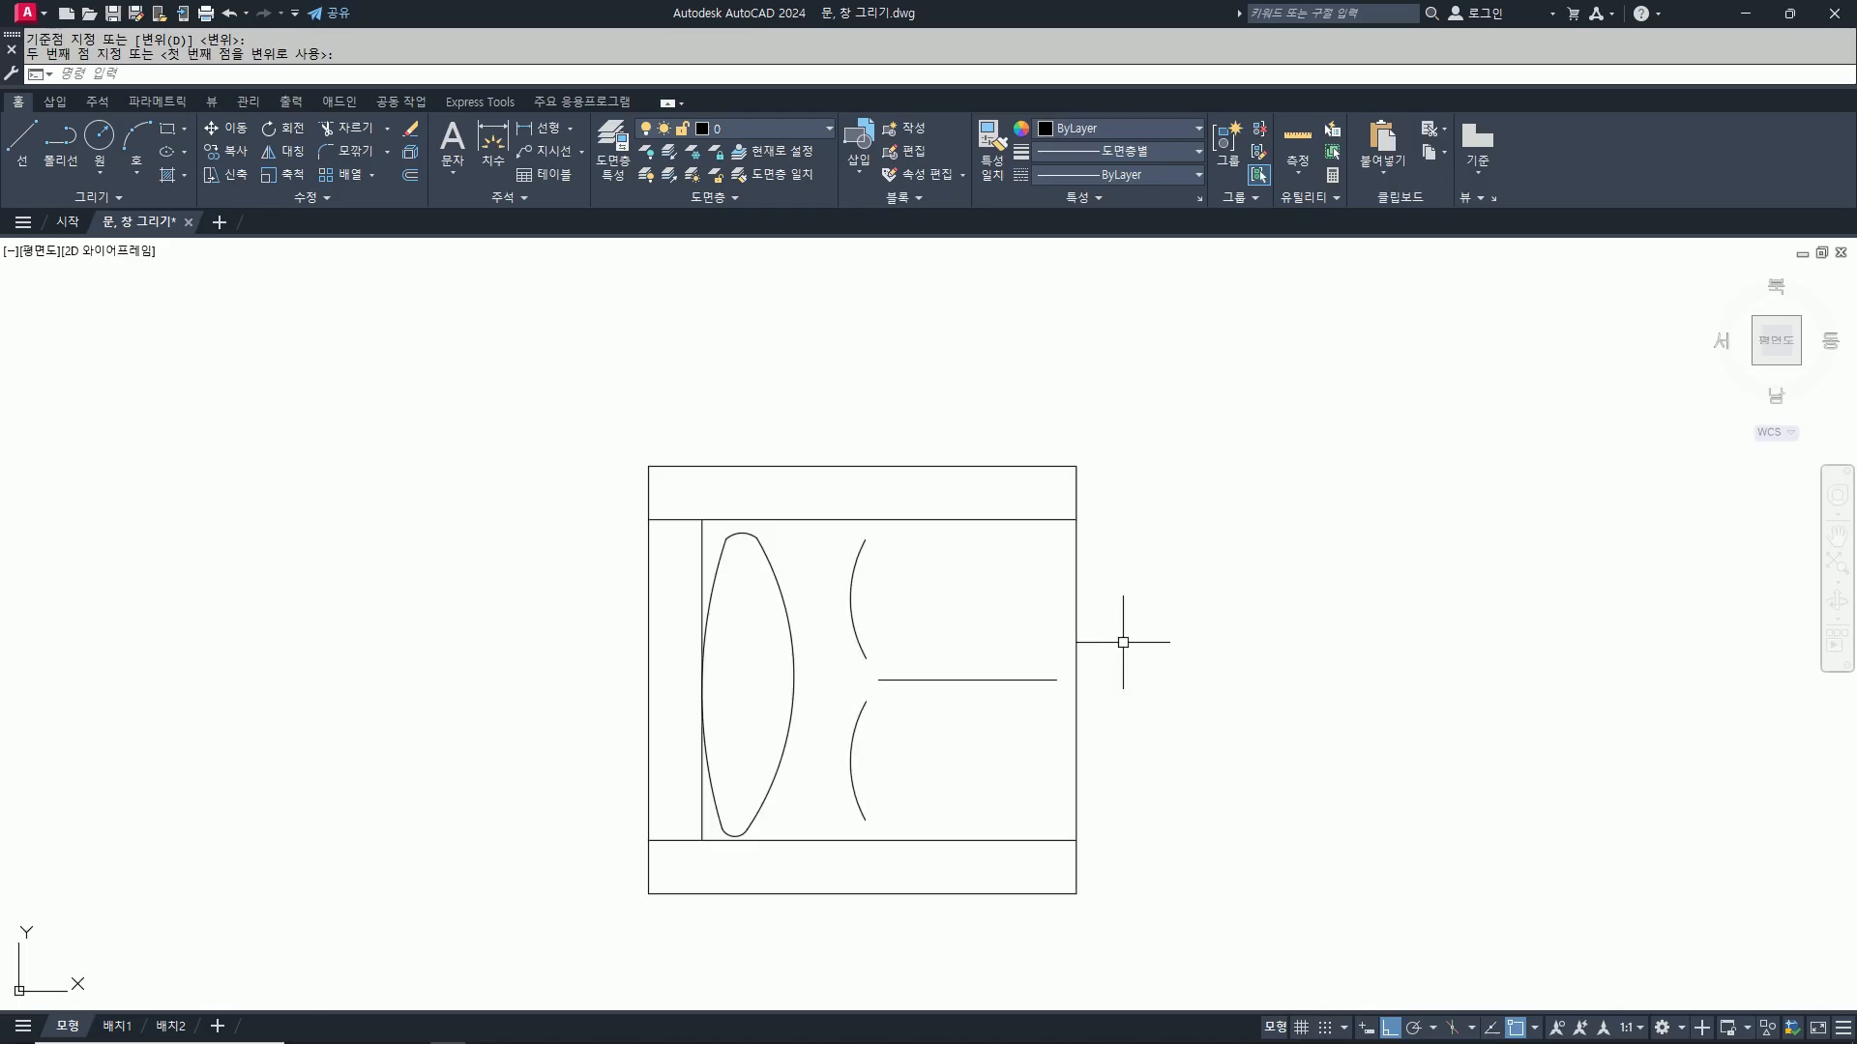
key("Return")
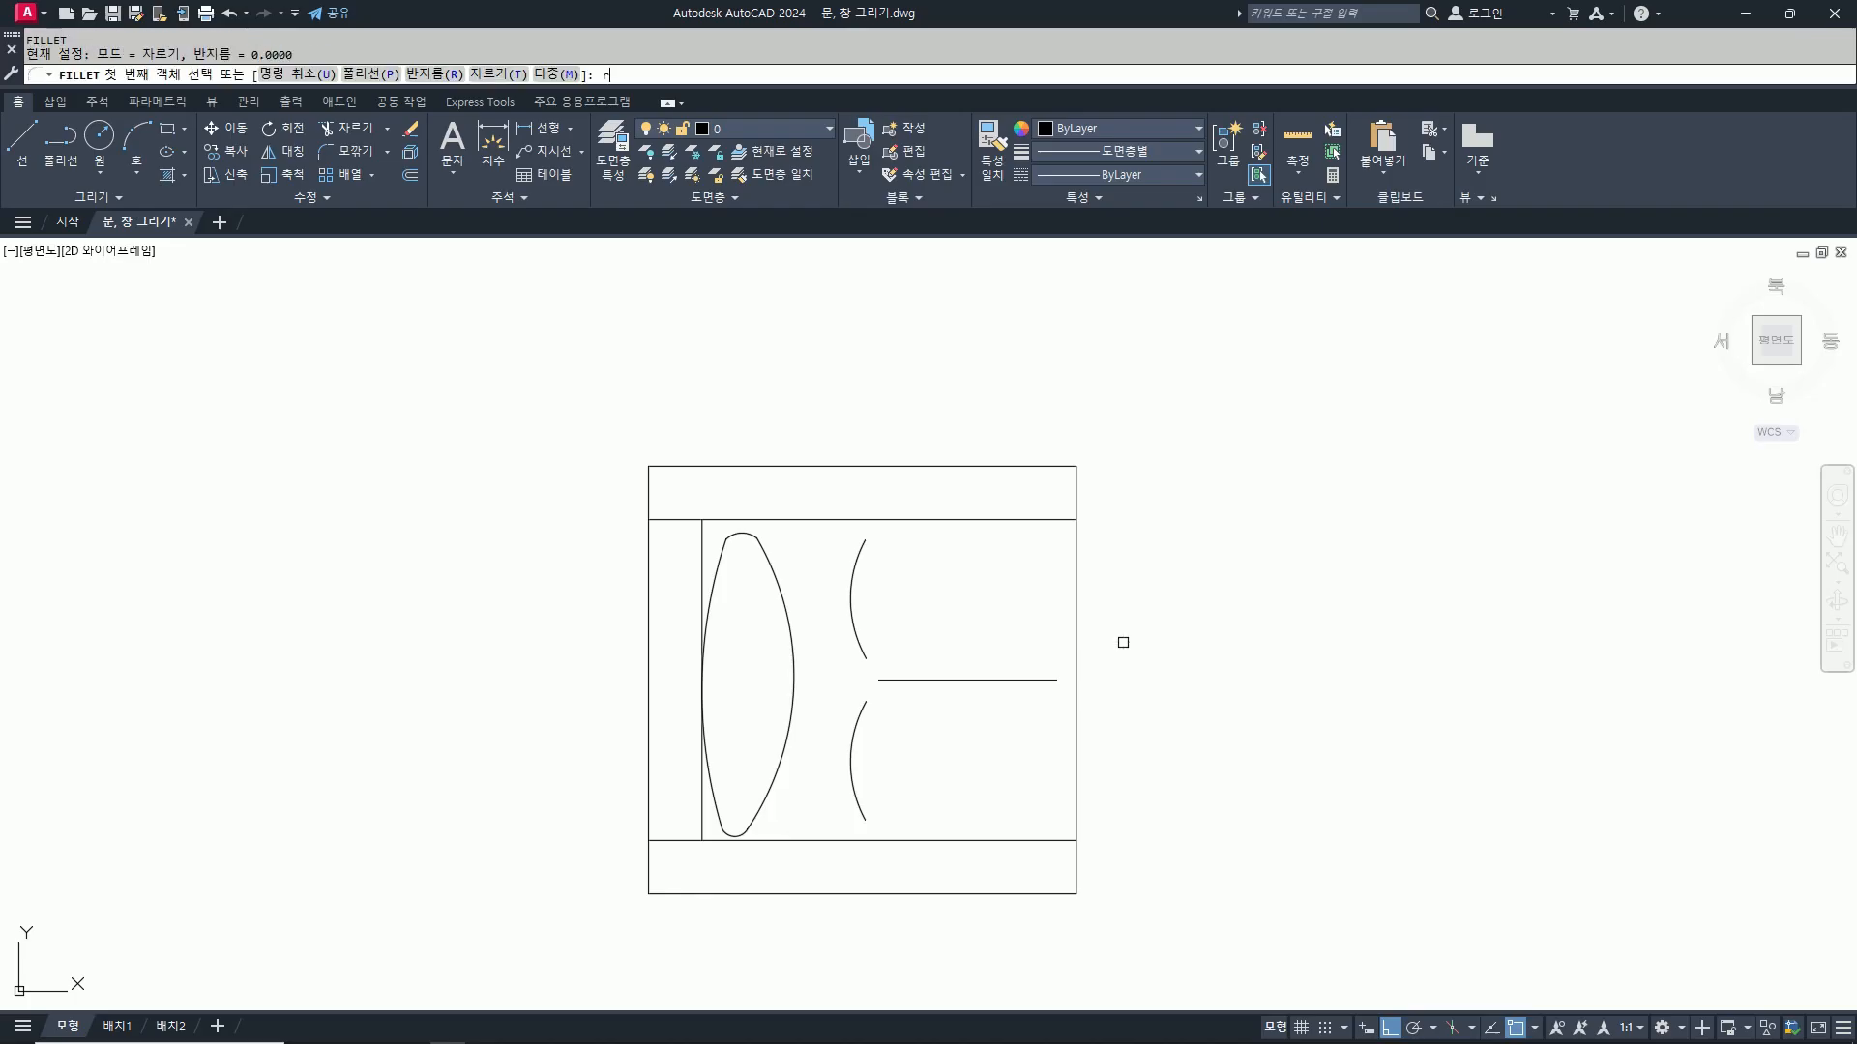
type("r")
key("Return")
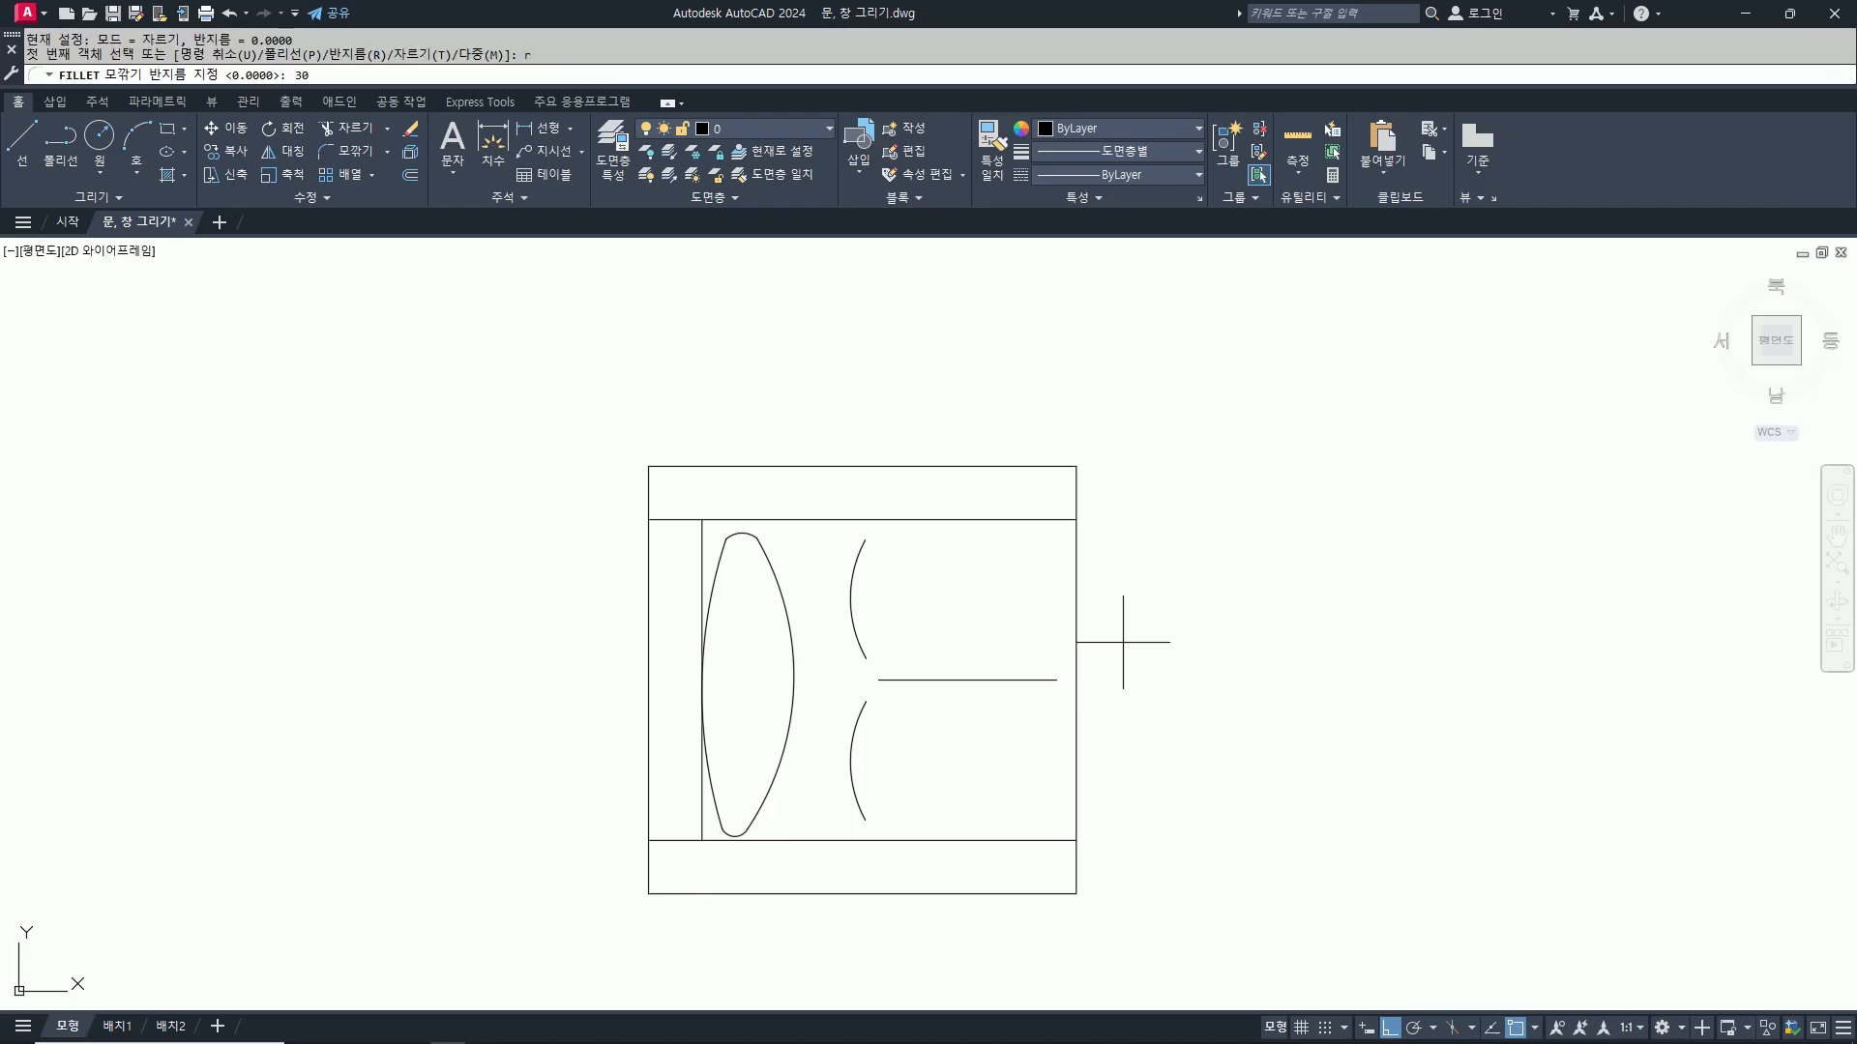
type("30")
key("Return")
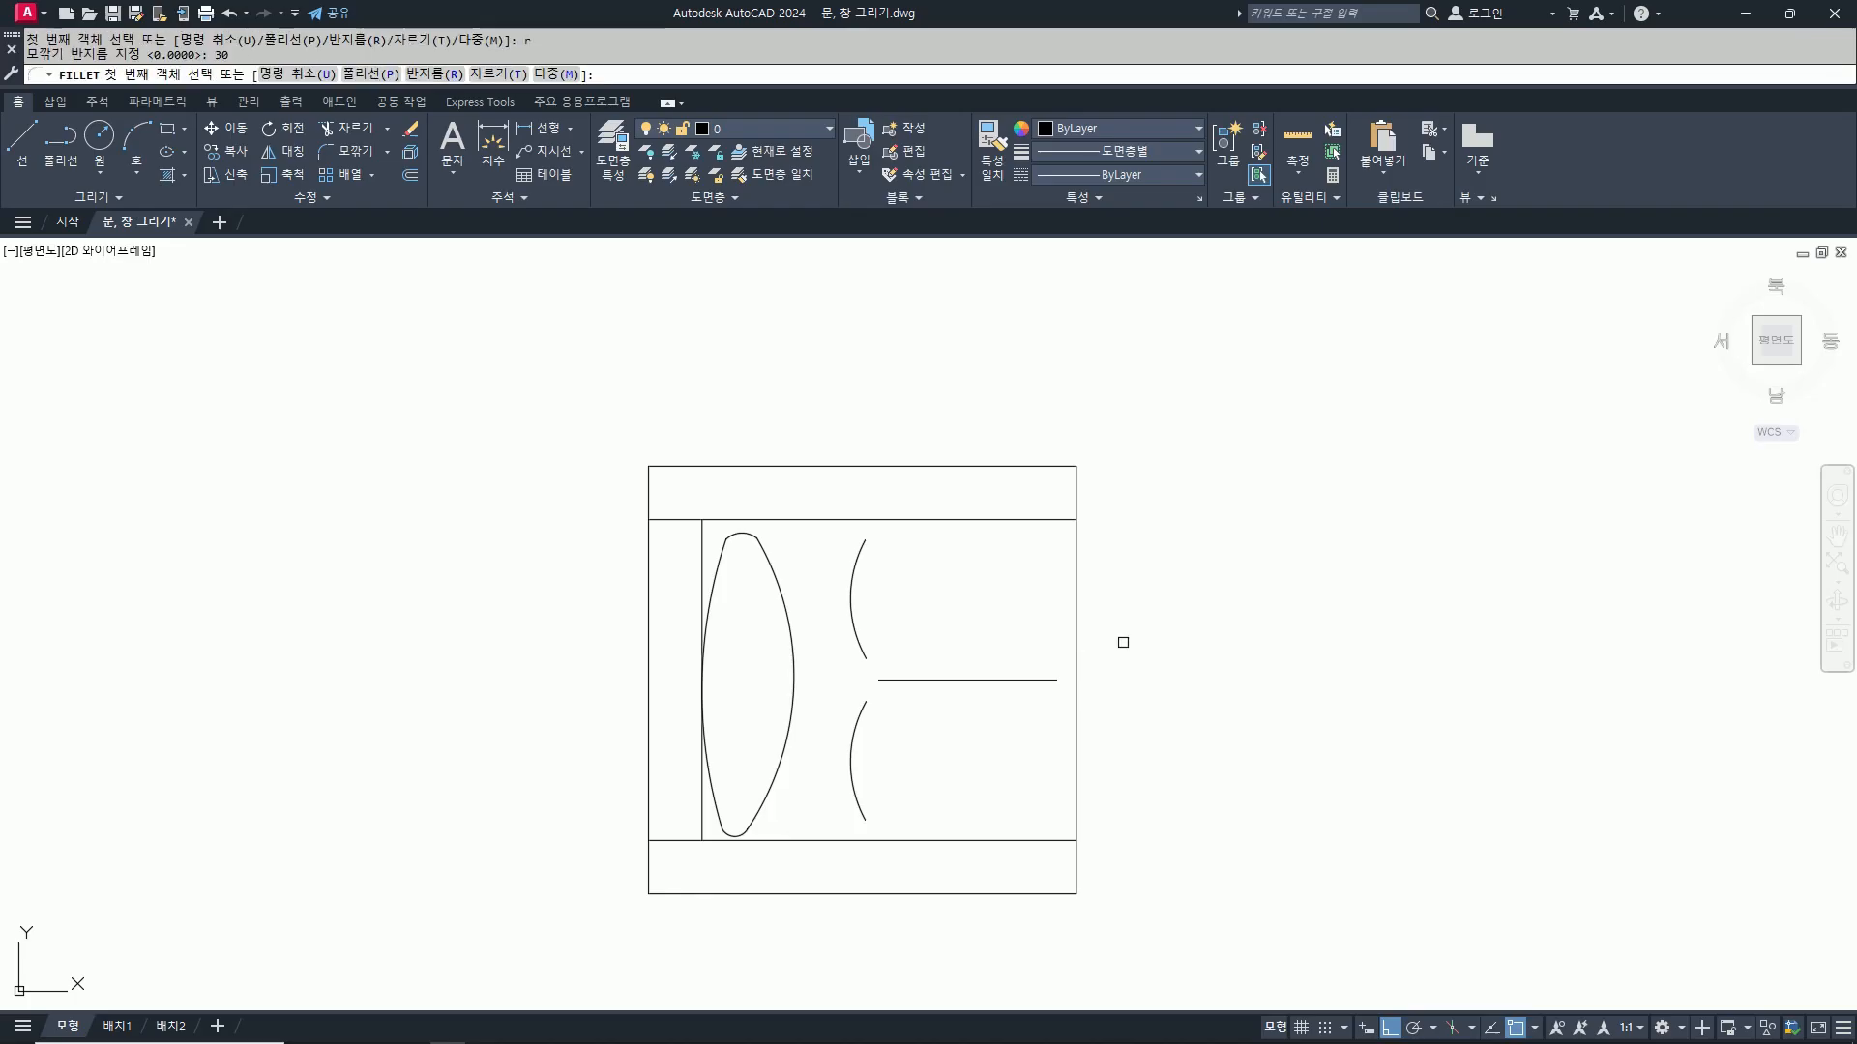
left_click(1048, 465)
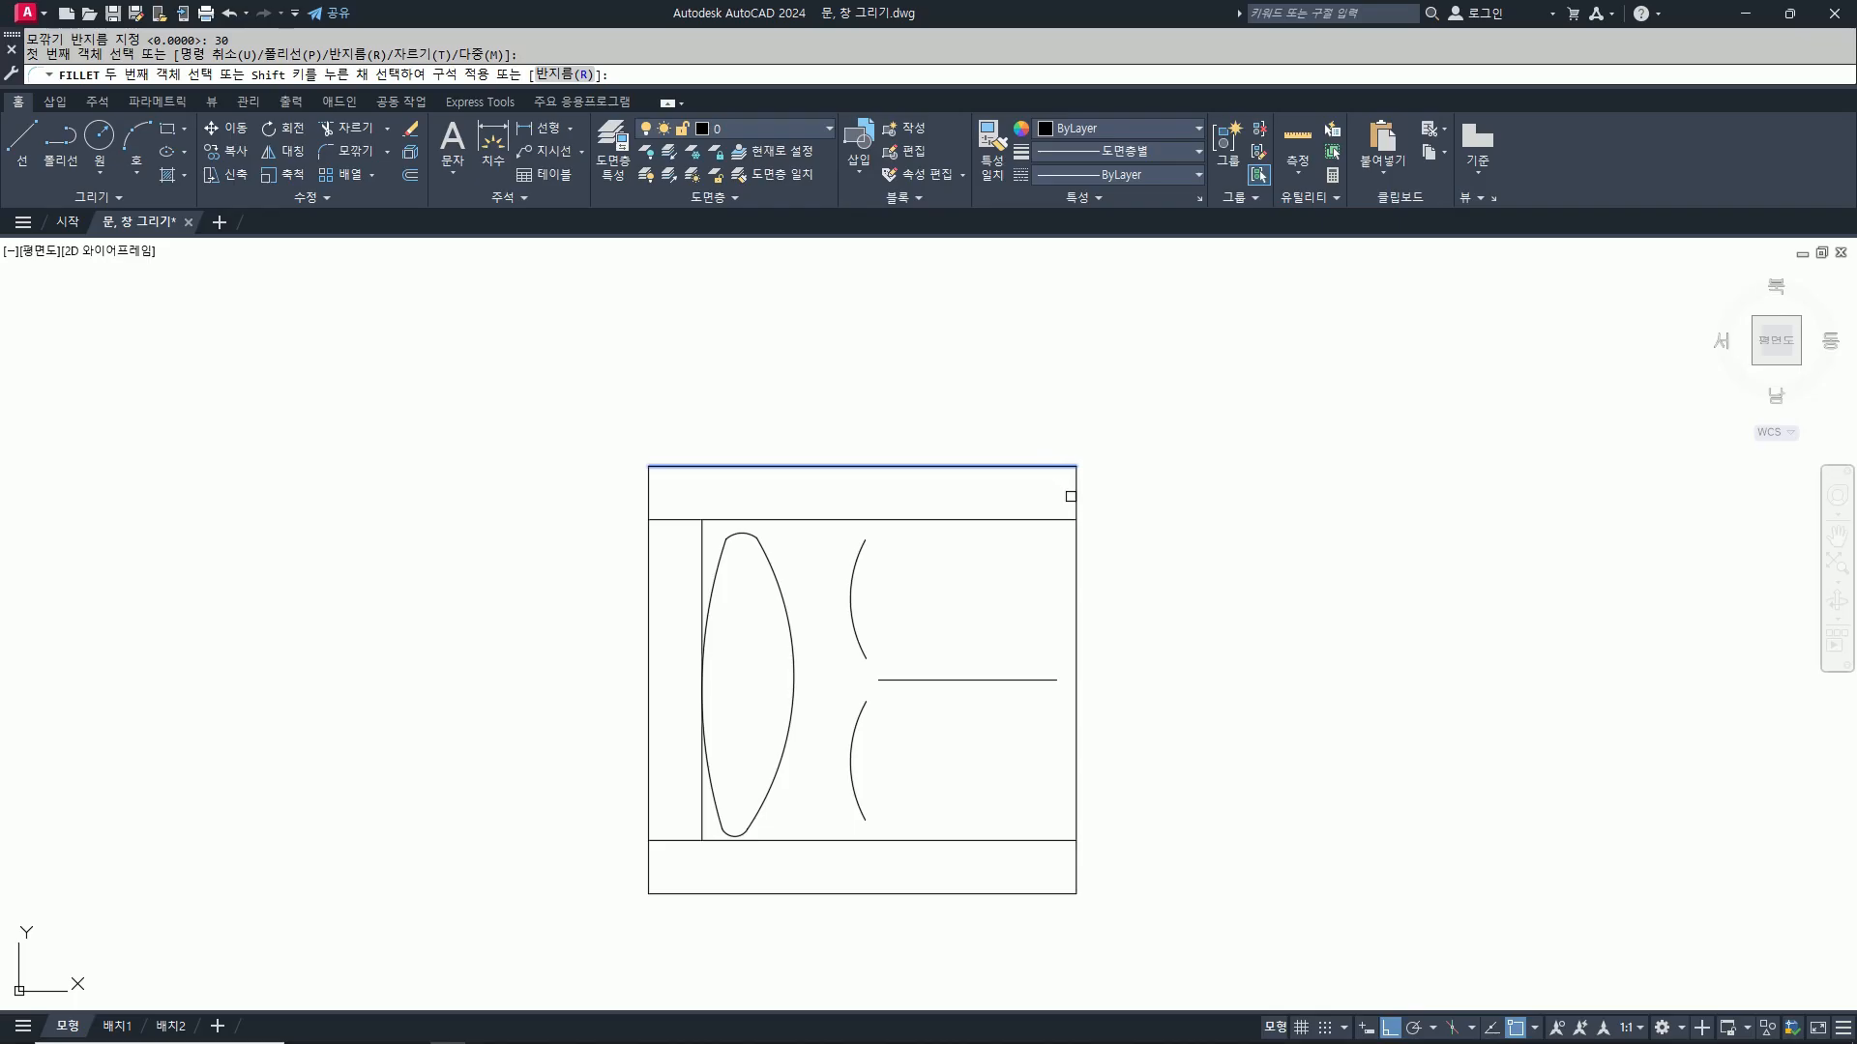
left_click(1074, 497)
key("space")
left_click(1075, 883)
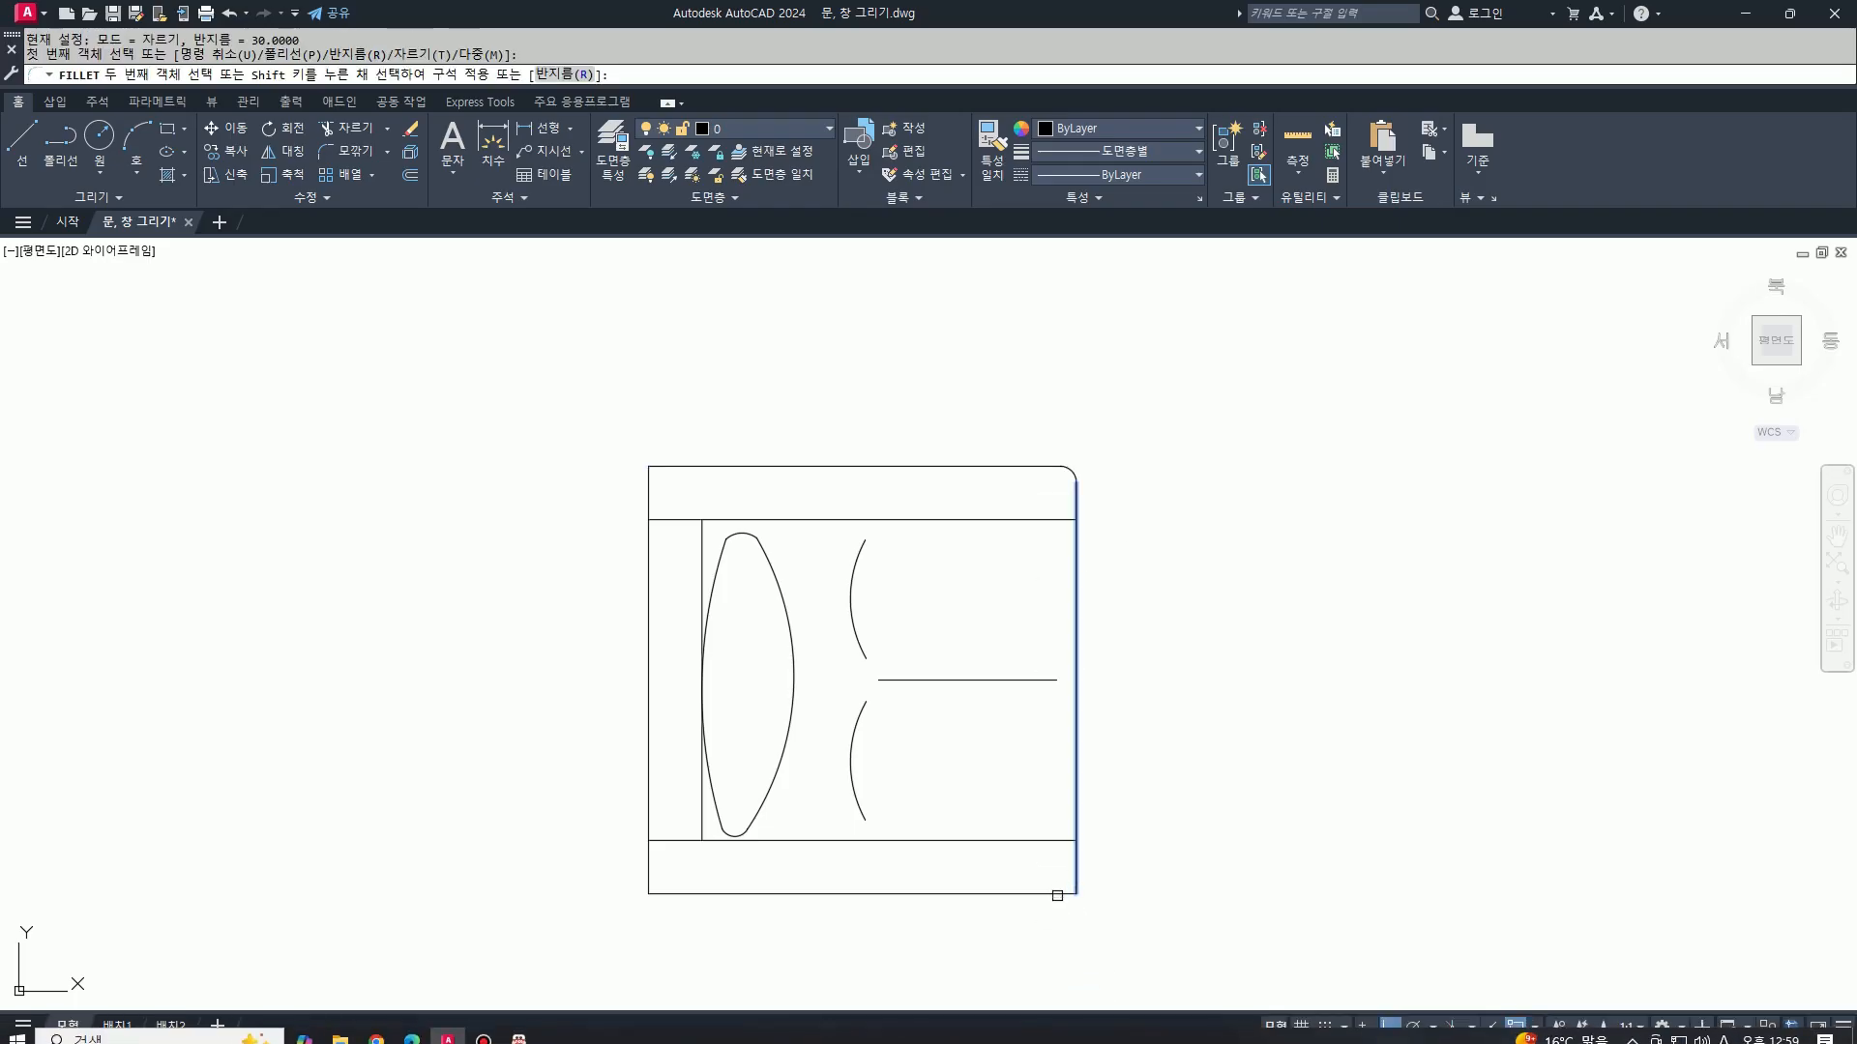
left_click(1057, 894)
Step: Fillet the sofa's two outer corners at the back edge with the 30 radius
key("space")
left_click(714, 894)
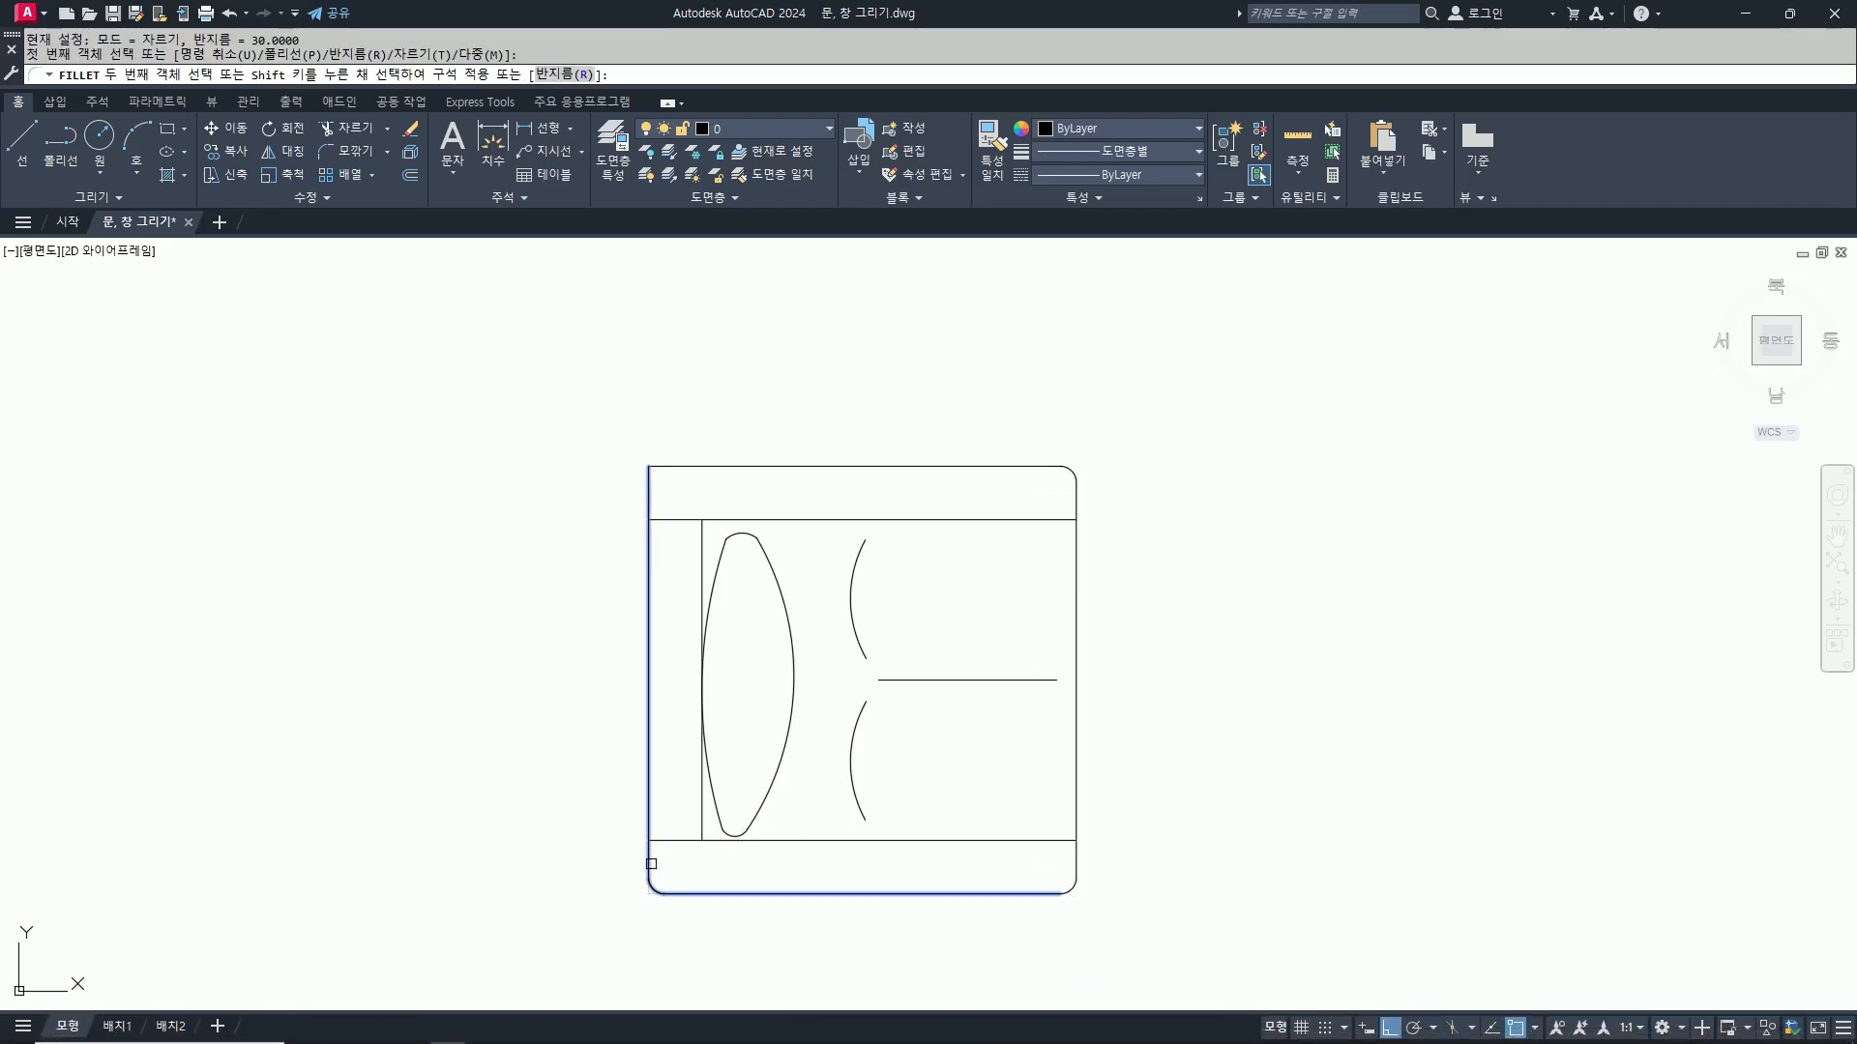
left_click(651, 864)
key("space")
left_click(652, 543)
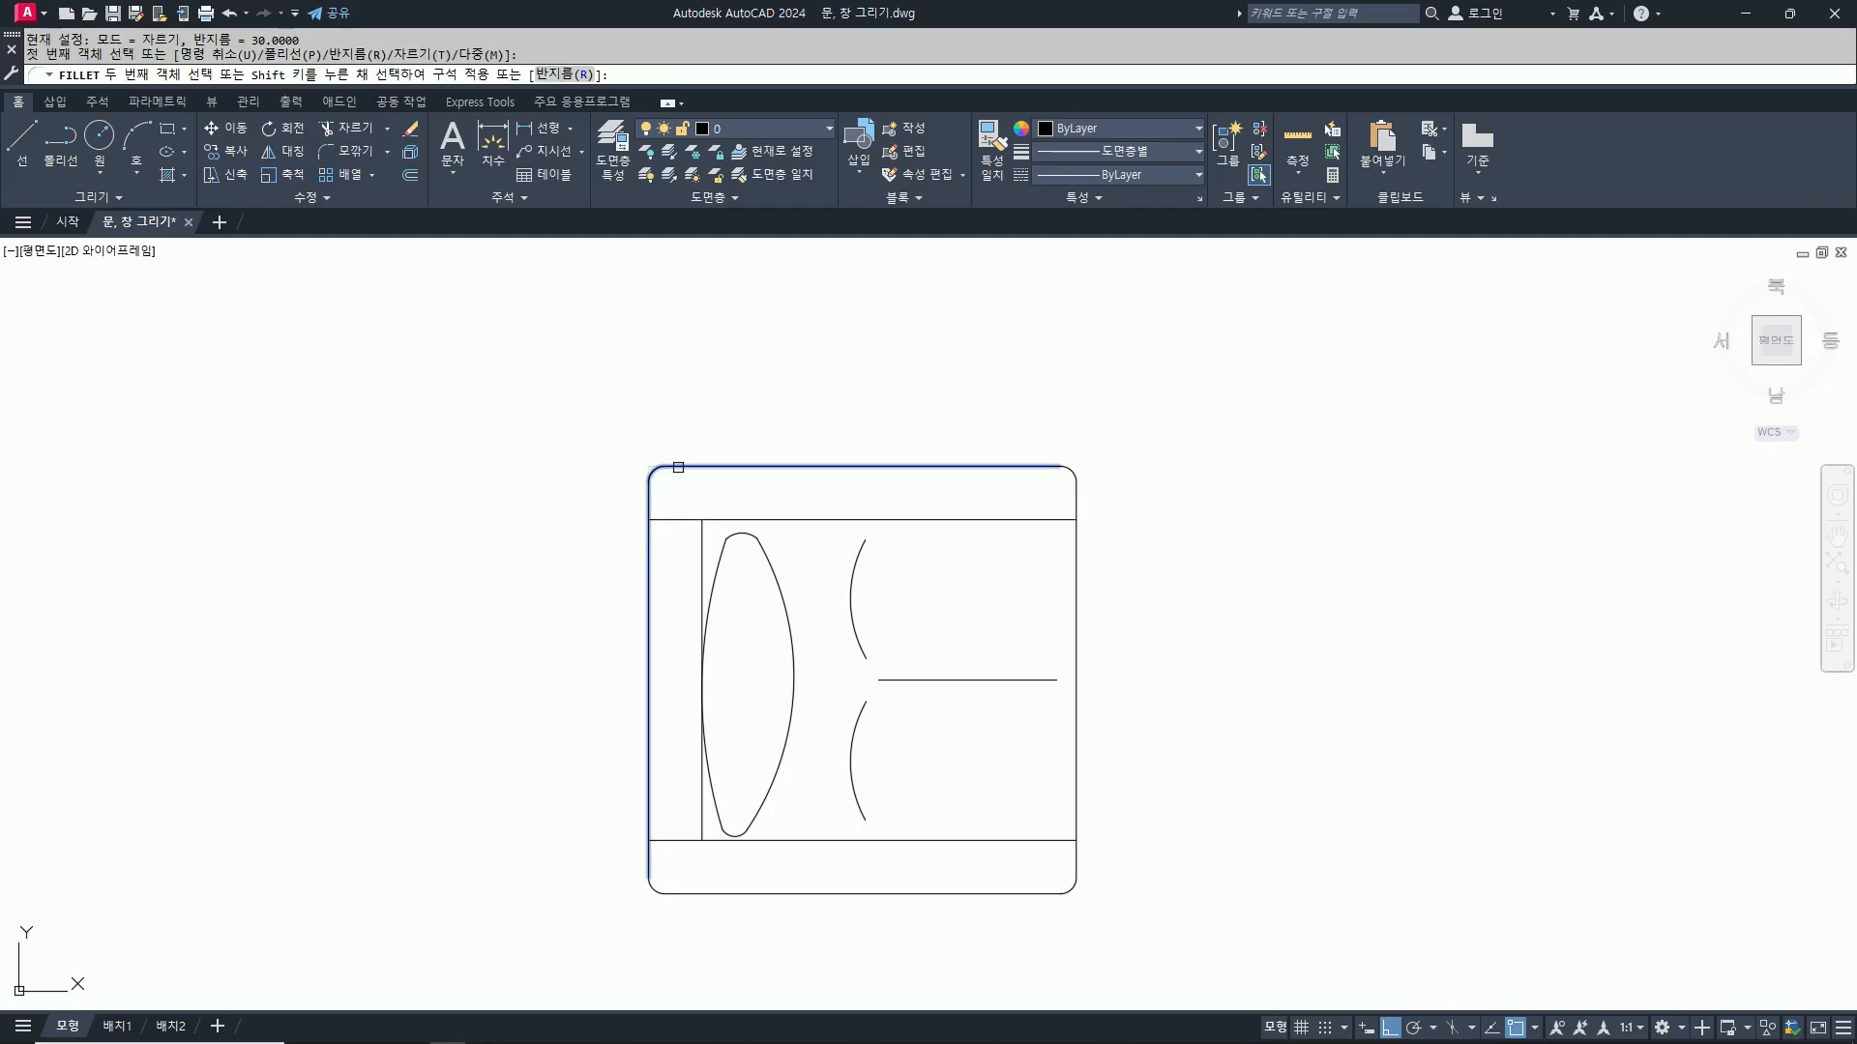
left_click(676, 467)
Step: Switch Fillet to No Trim mode and round the upper armrest's inner corner at the back edge with radius 30
key("space")
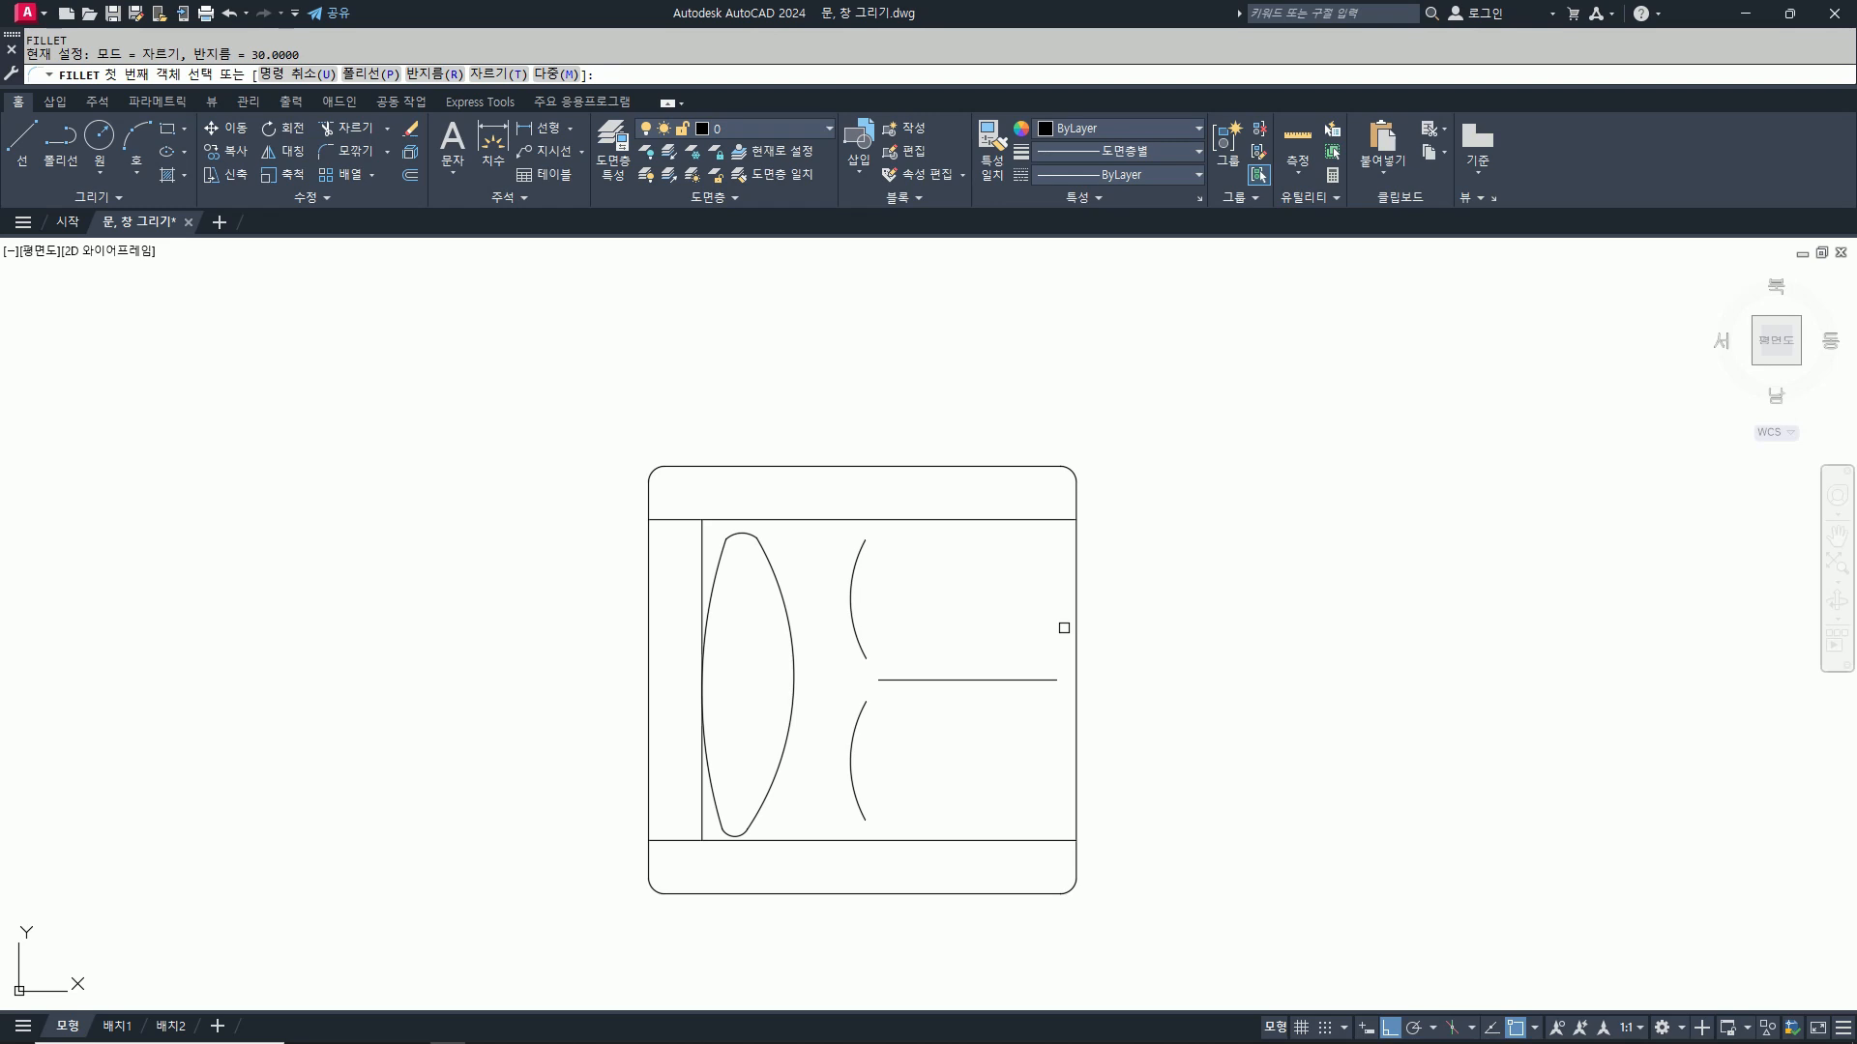
key("Return")
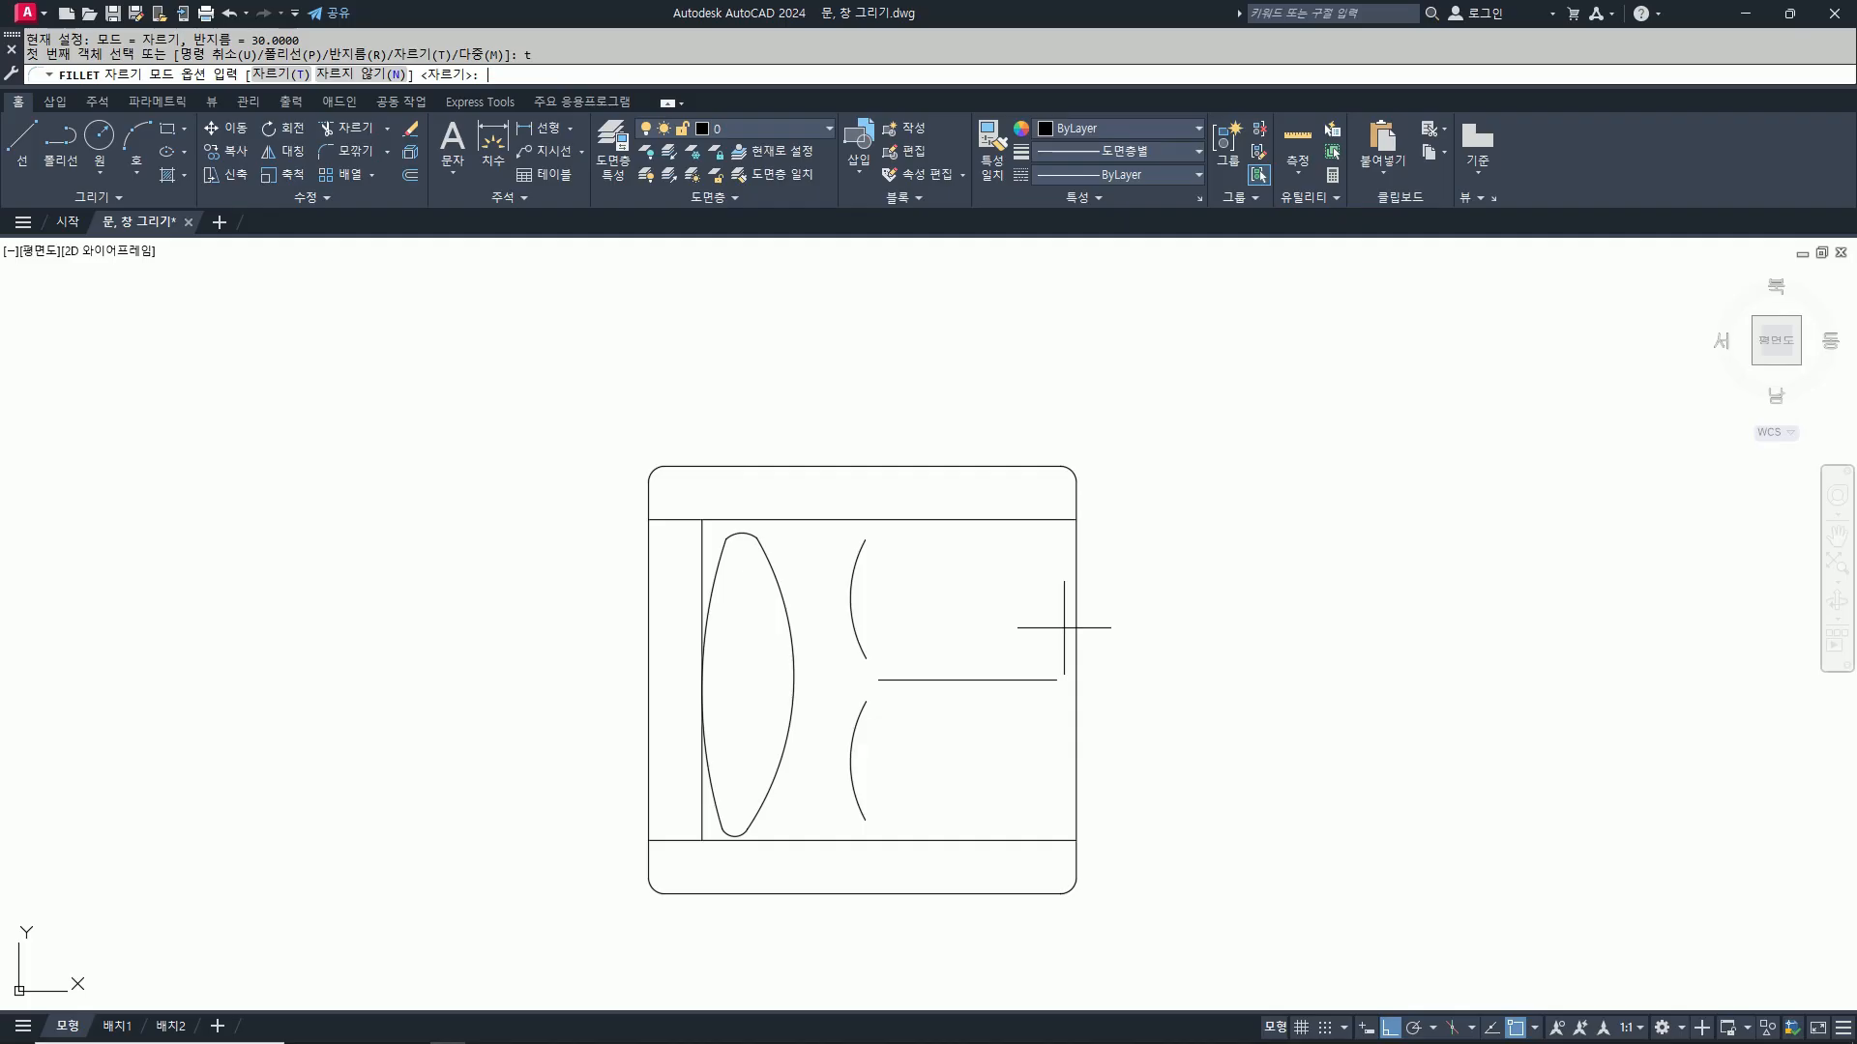
key("Return")
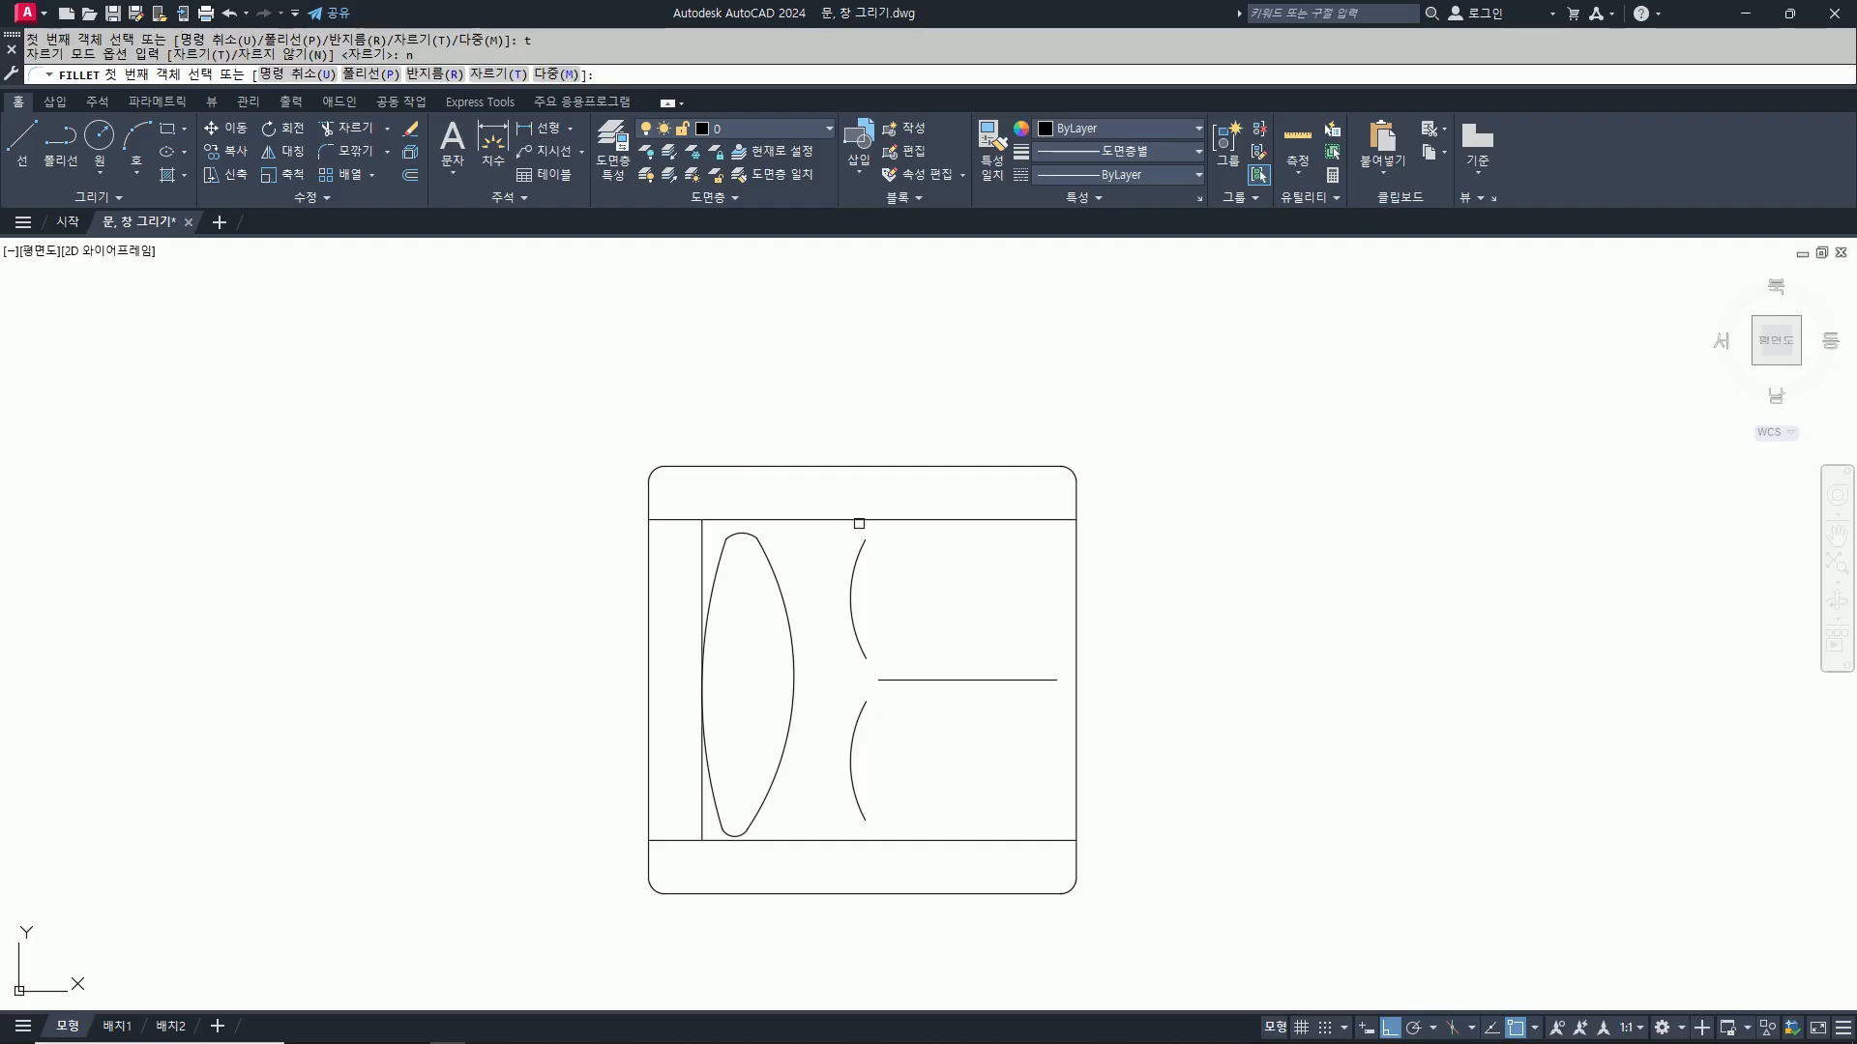
left_click(649, 492)
left_click(655, 518)
scroll(655, 522, "up", 2)
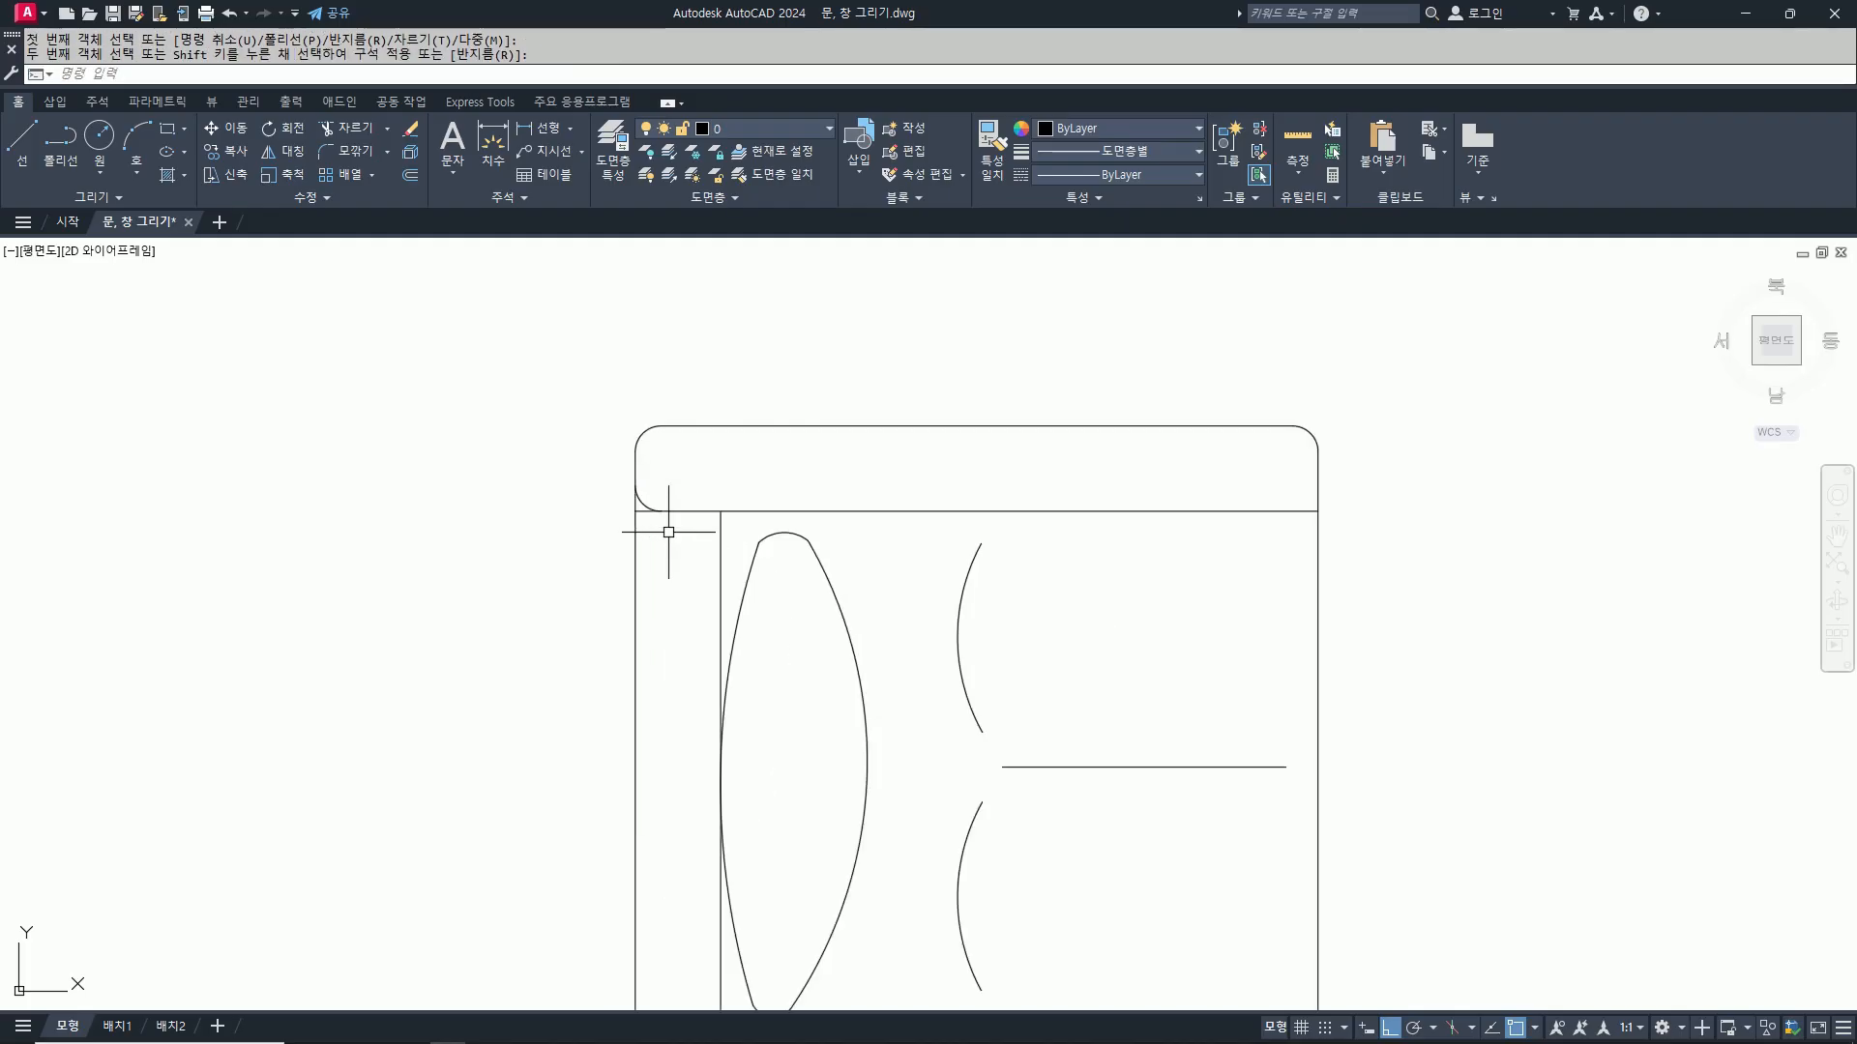
Step: Fillet the backrest's two rear corners against the armrest lines with radius 30, without trimming
key("Return")
left_click(635, 581)
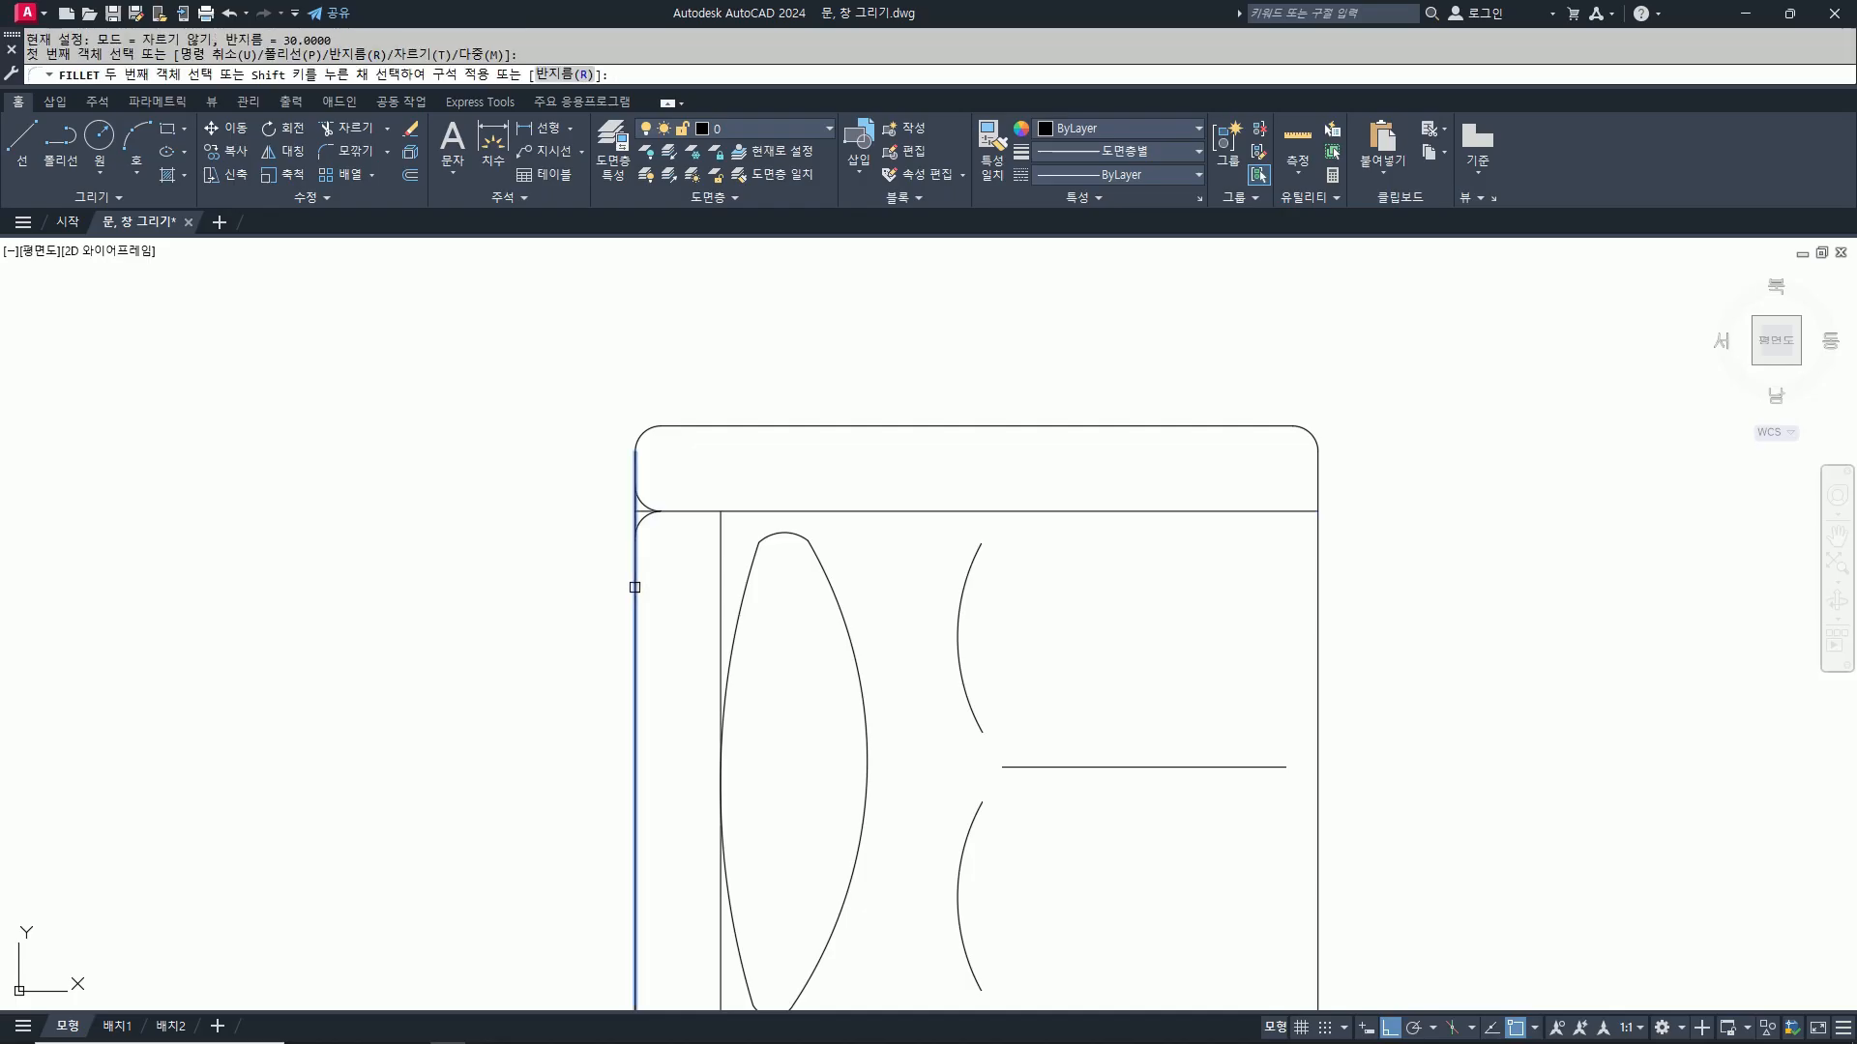
scroll(635, 580, "down", 5)
scroll(637, 697, "up", 3)
left_click(653, 651)
scroll(633, 664, "up", 2)
Step: Fillet the lower armrest's inner corner at the back edge with radius 30, without trimming
key("Return")
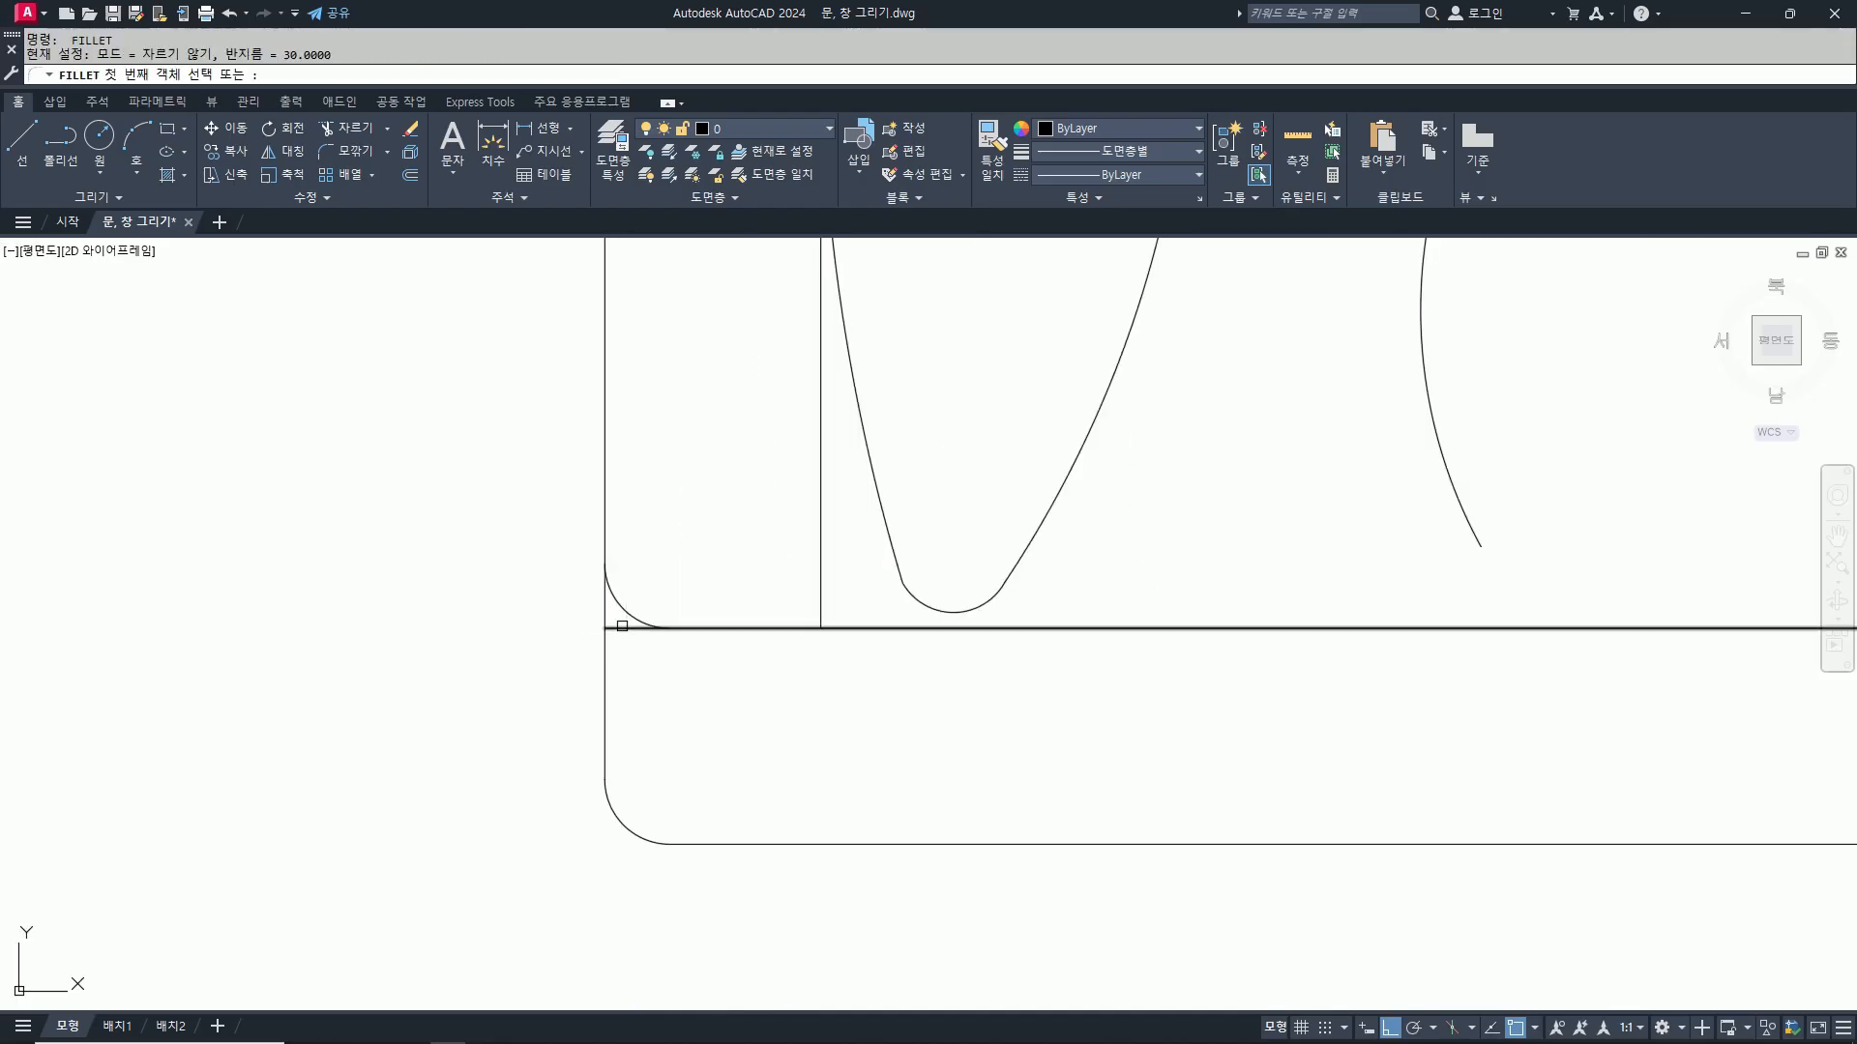
left_click(622, 628)
left_click(605, 652)
scroll(607, 665, "down", 2)
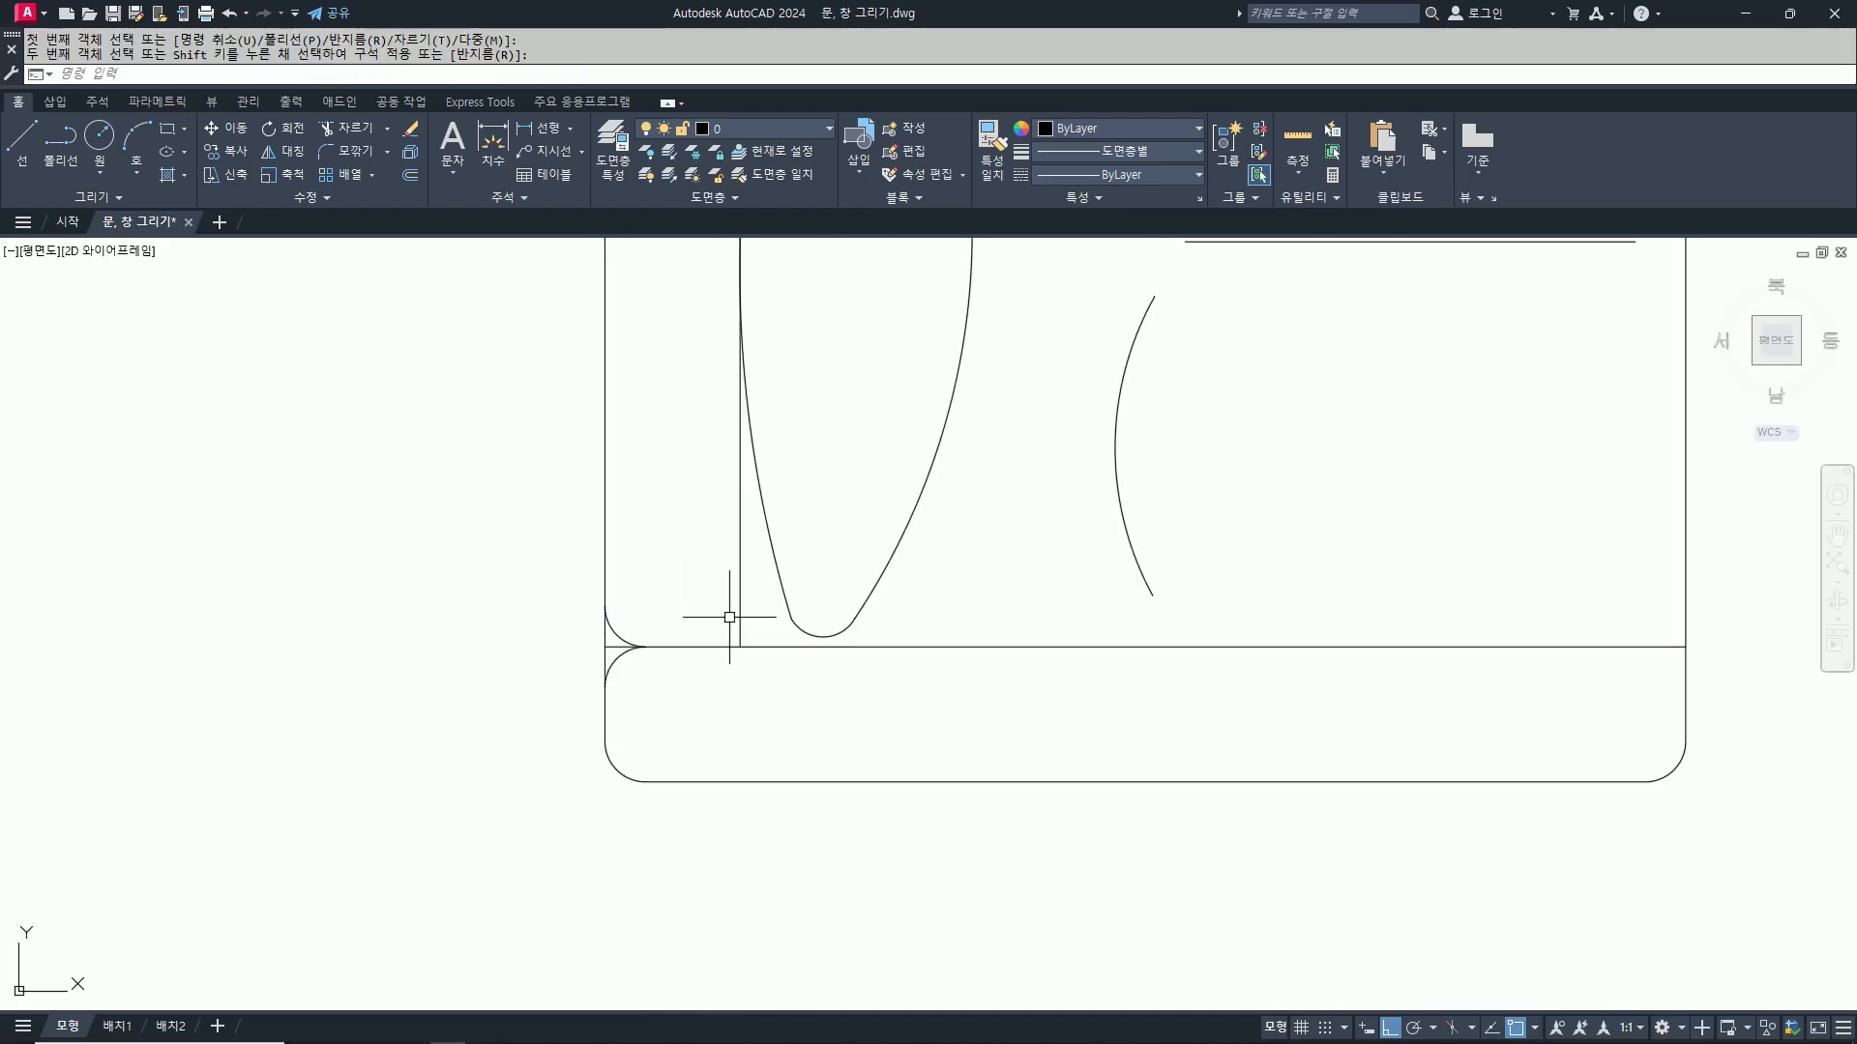
Step: Fillet the seat's two rear corners, where the backrest's front line meets the armrest lines, with radius 30 and no trimming
key("Return")
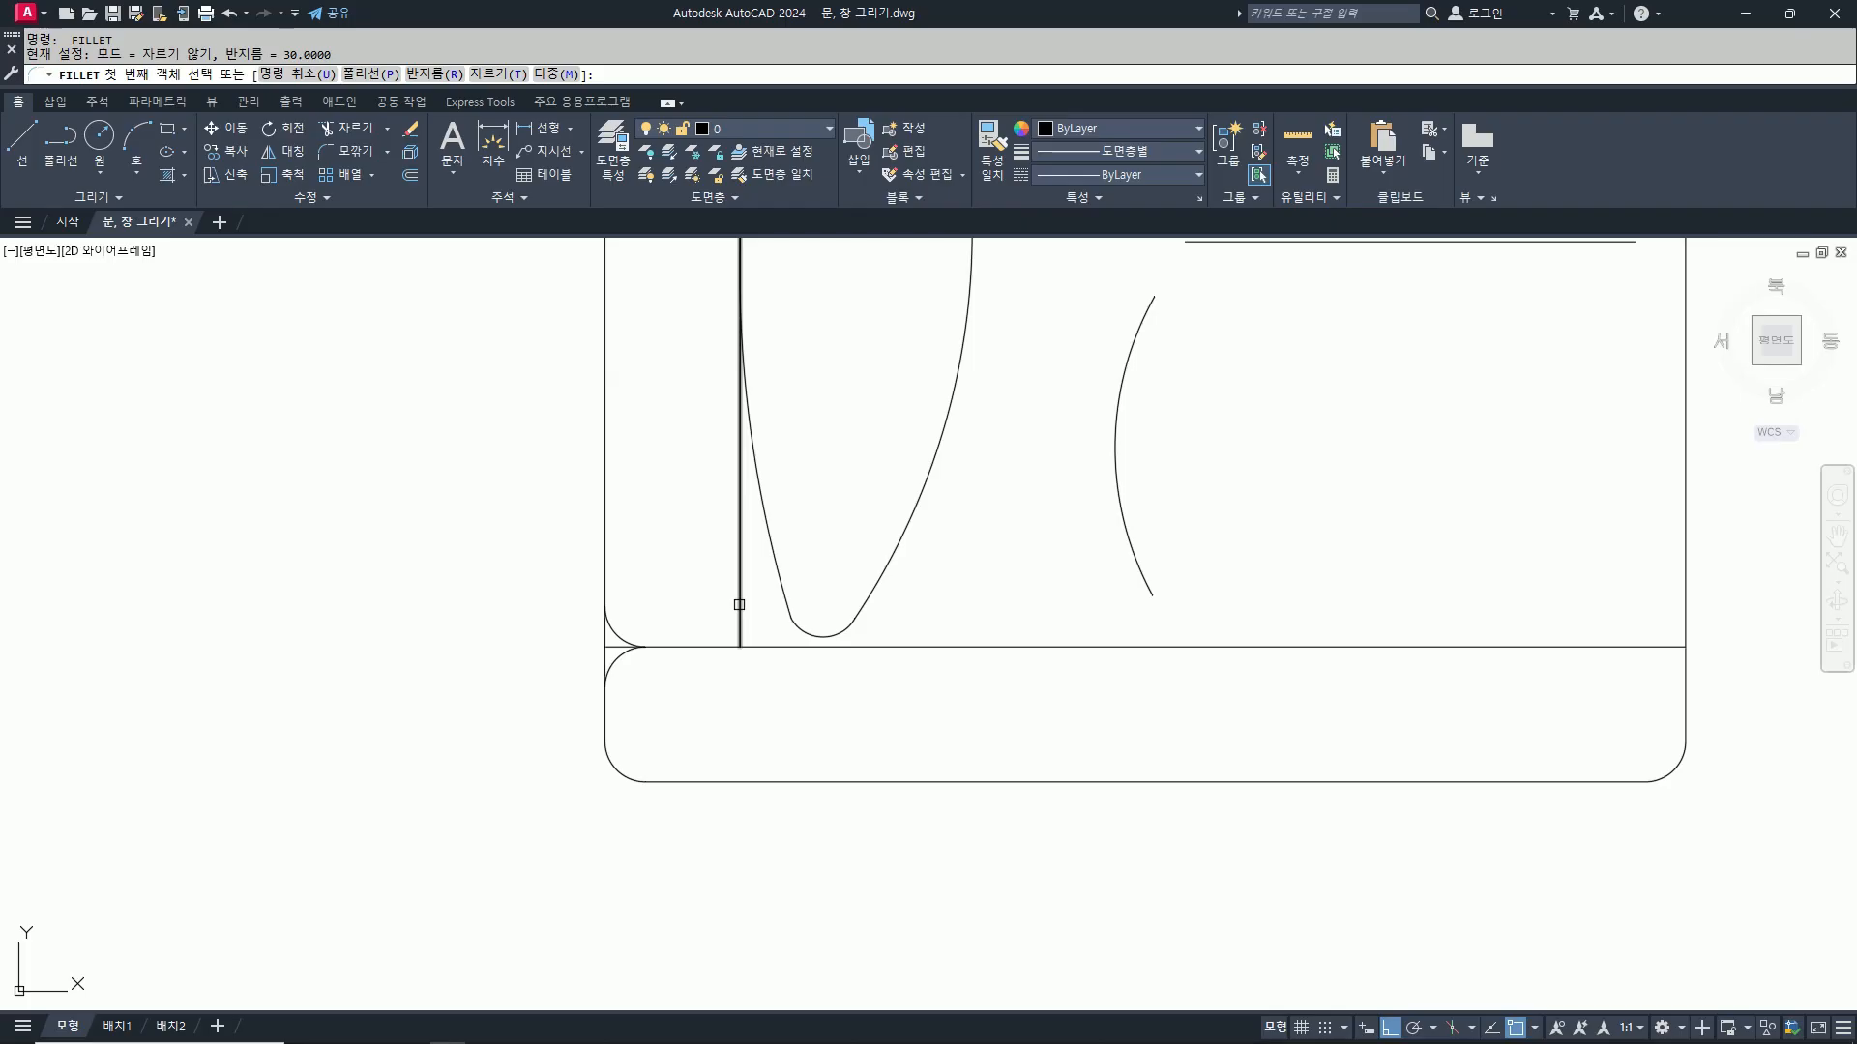
scroll(787, 738, "down", 2)
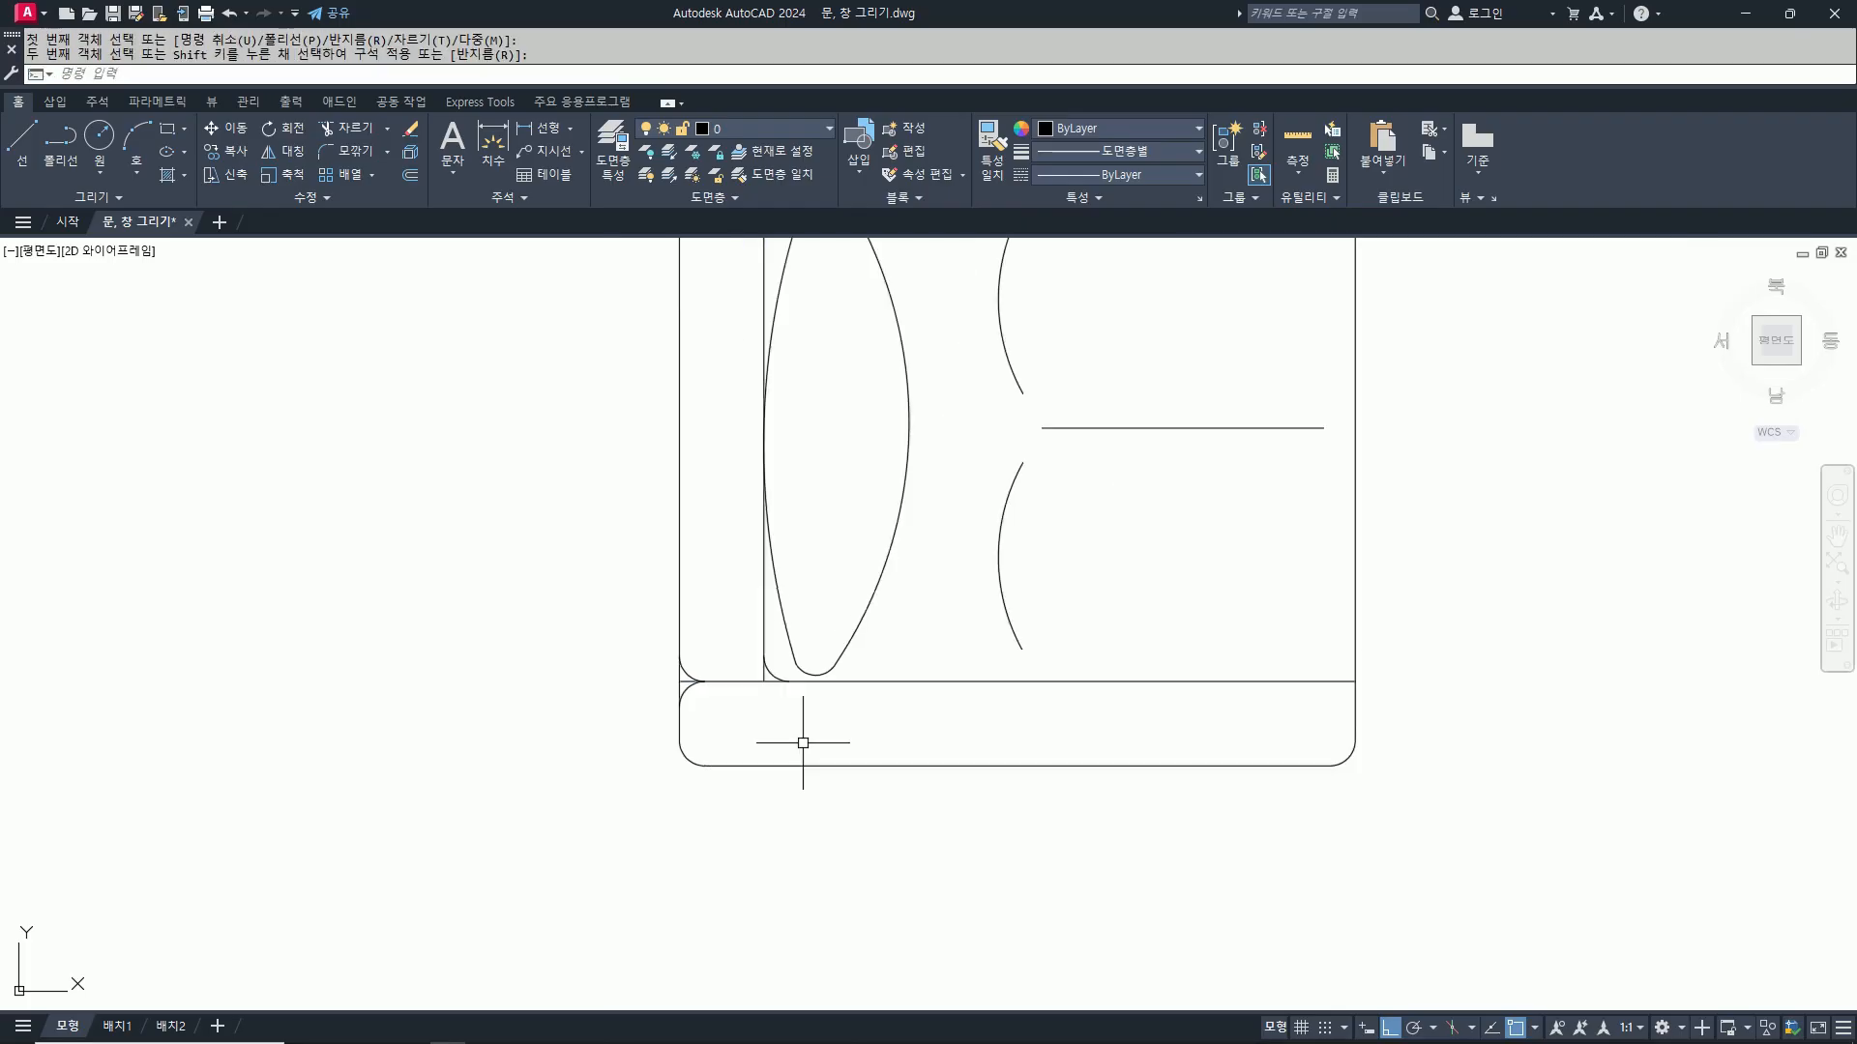
scroll(813, 402, "down", 2)
scroll(772, 393, "up", 4)
left_click(764, 393)
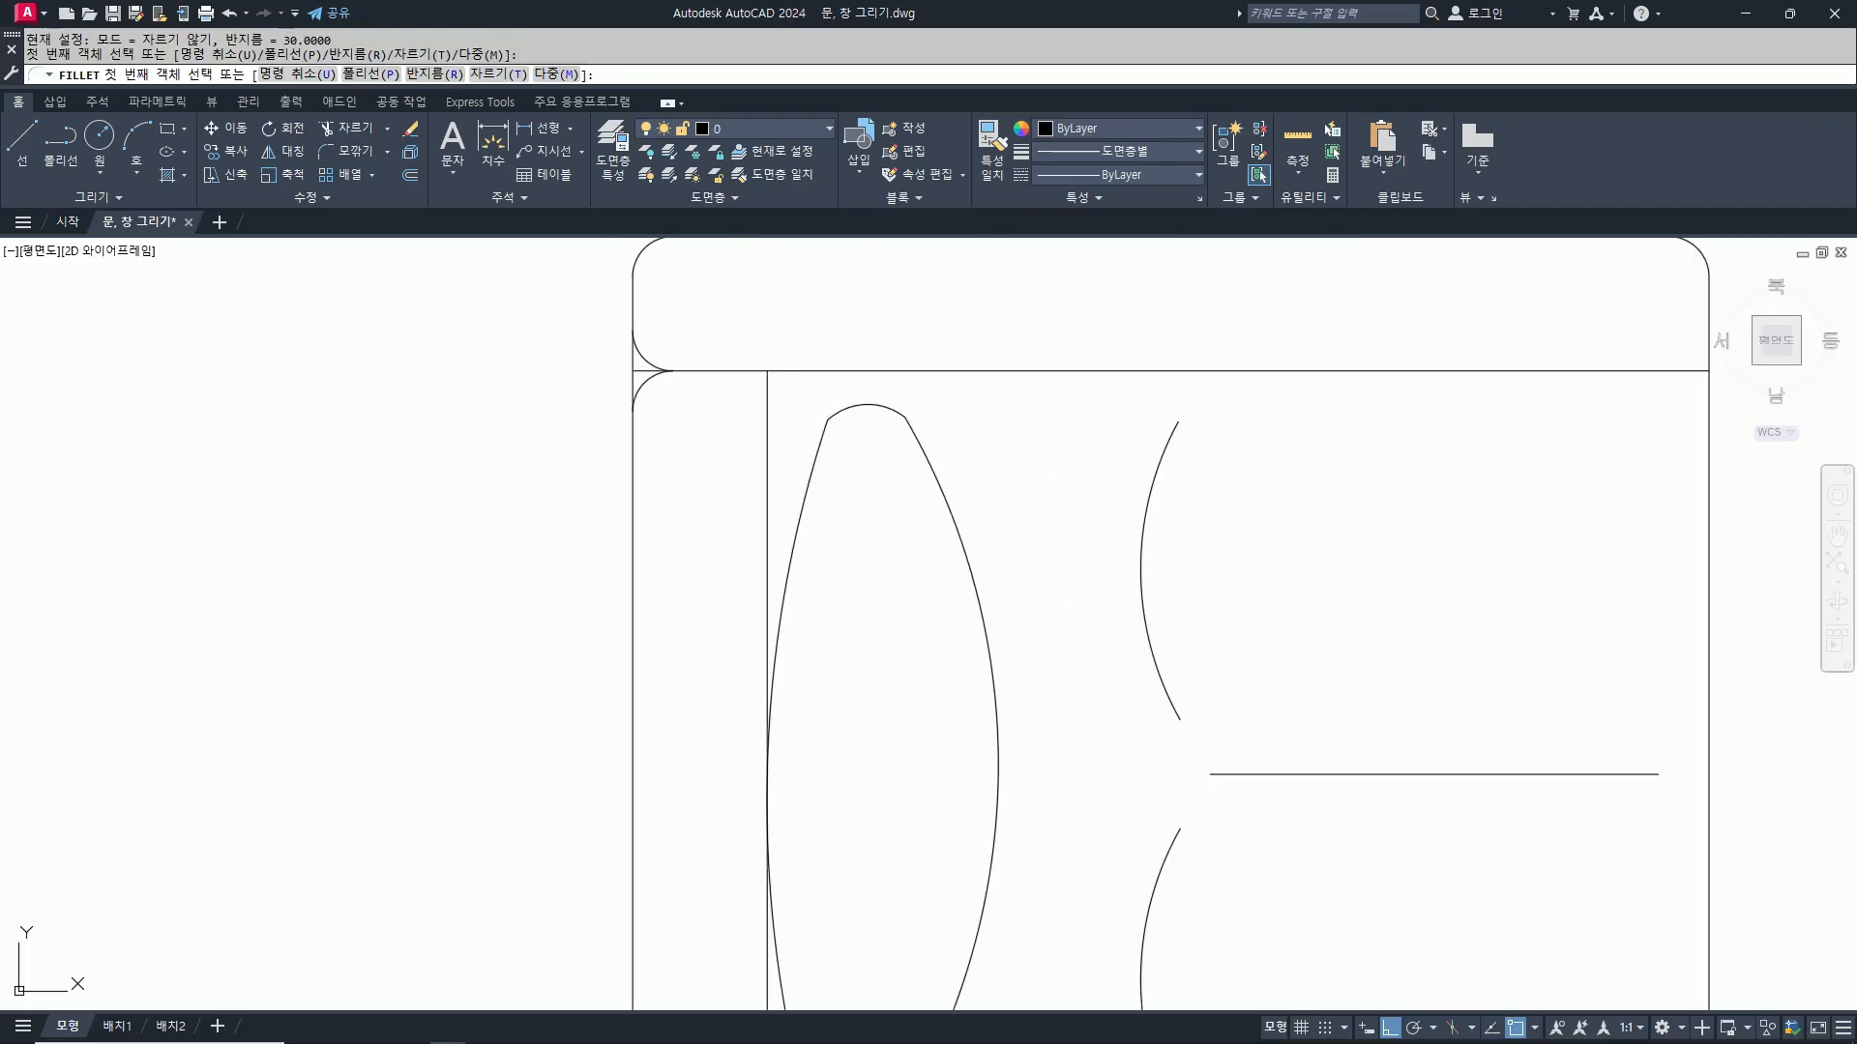
left_click(768, 393)
left_click(785, 374)
scroll(768, 424, "down", 4)
scroll(884, 416, "up", 2)
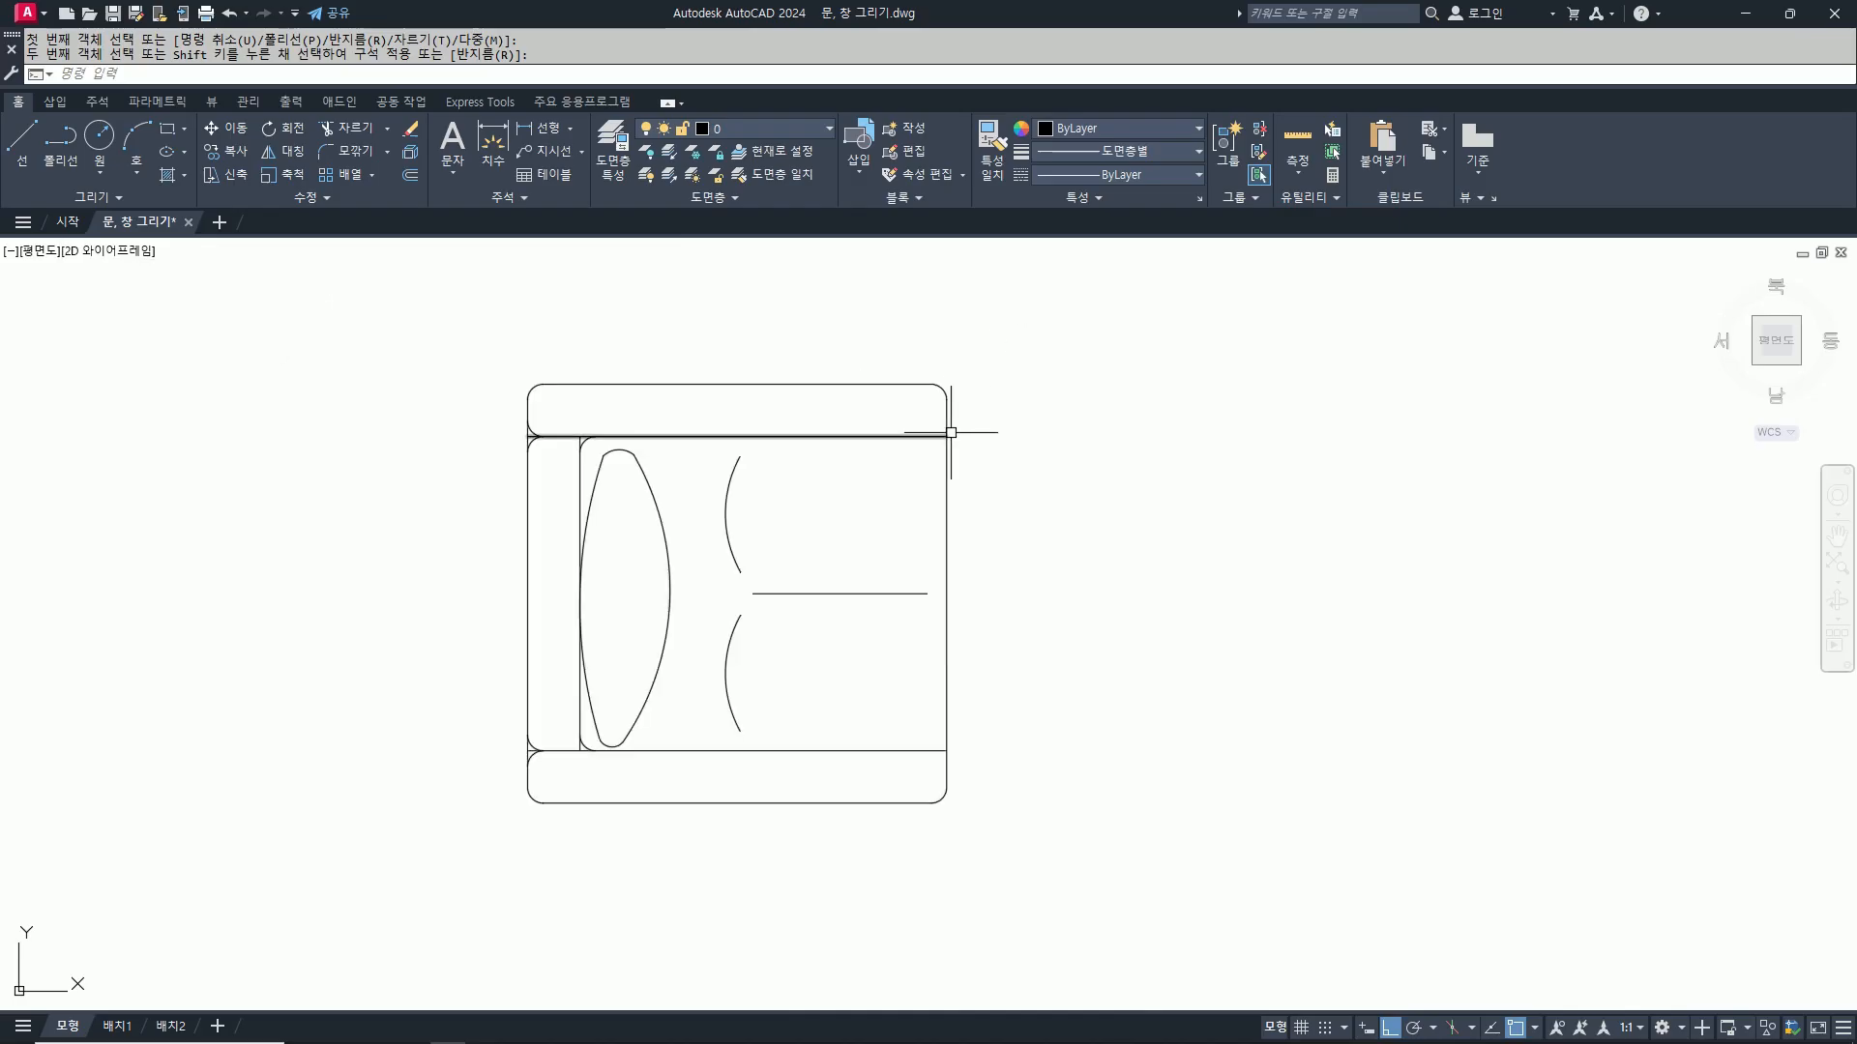
Step: Fillet the upper armrest's inner corner at the sofa's front edge with radius 30, without trimming
scroll(951, 433, "up", 2)
key("space")
left_click(904, 439)
left_click(944, 402)
Step: Fillet the seat's two front corners between the armrest lines and the front edge with radius 30, without trimming
key("space")
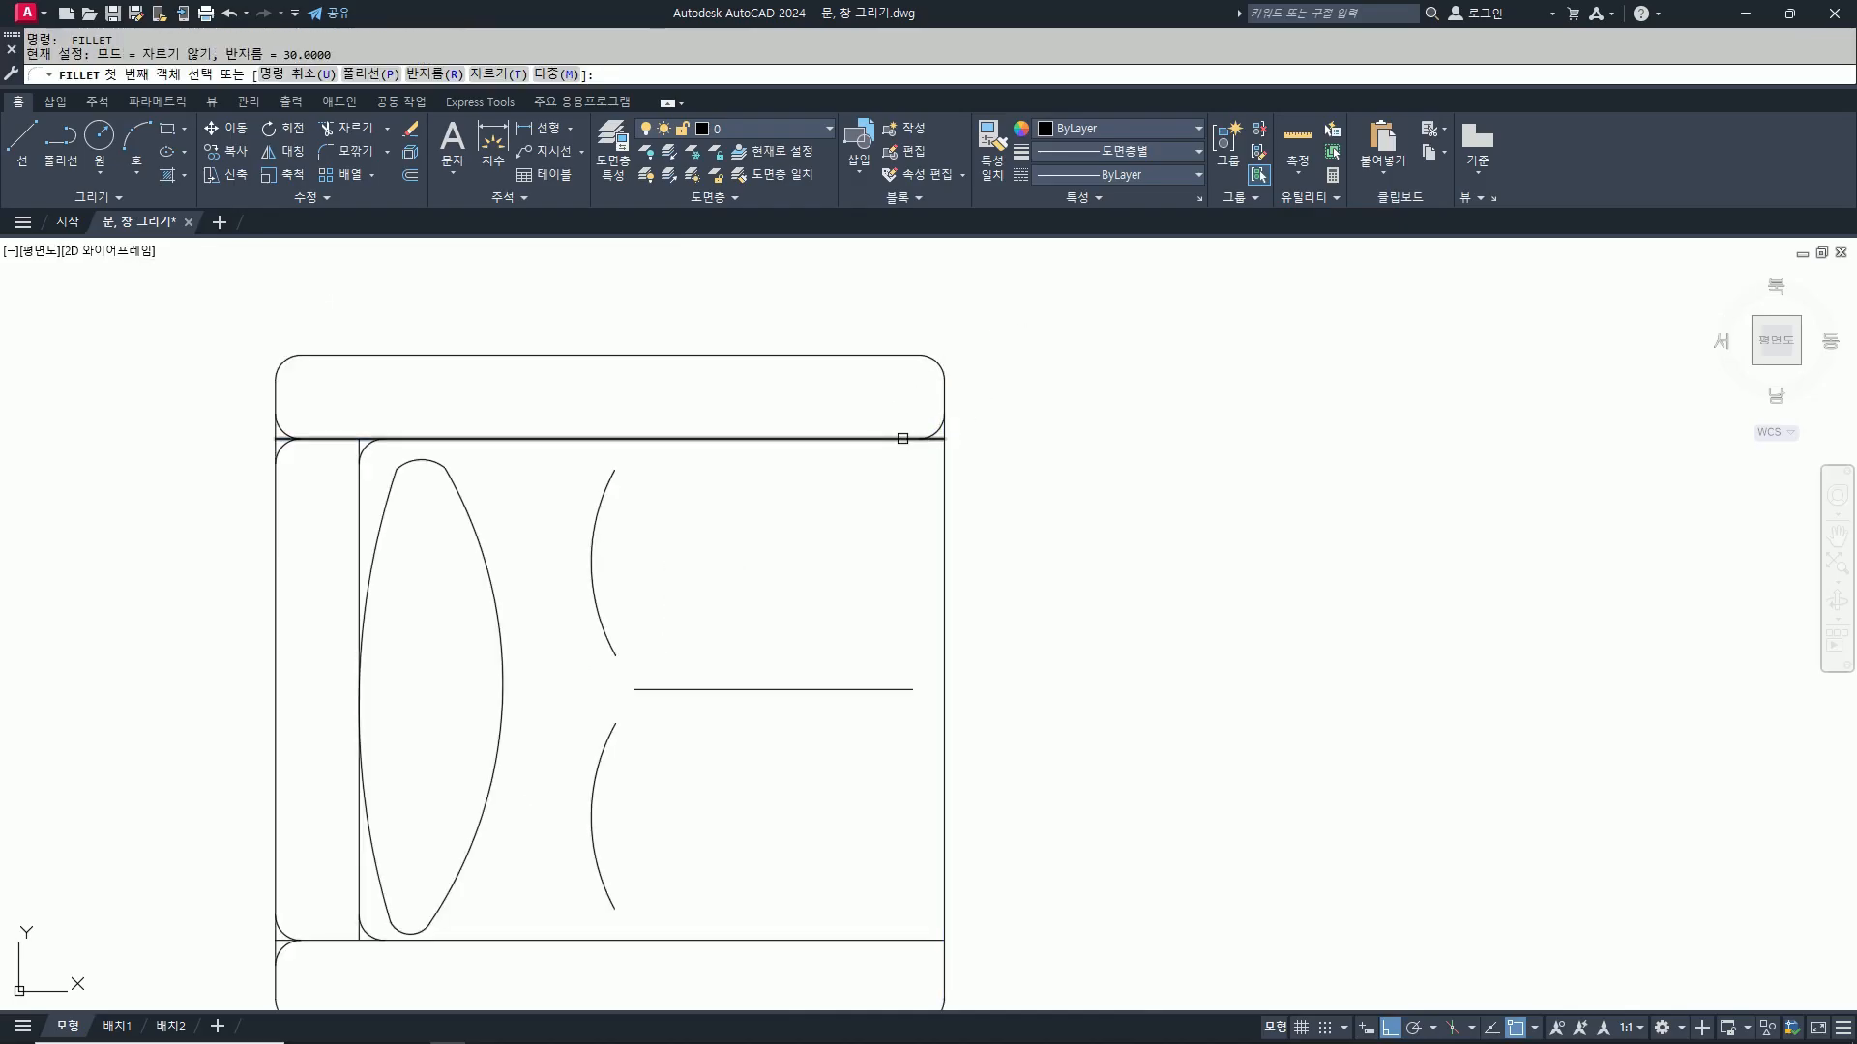
left_click(943, 488)
scroll(941, 533, "down", 2)
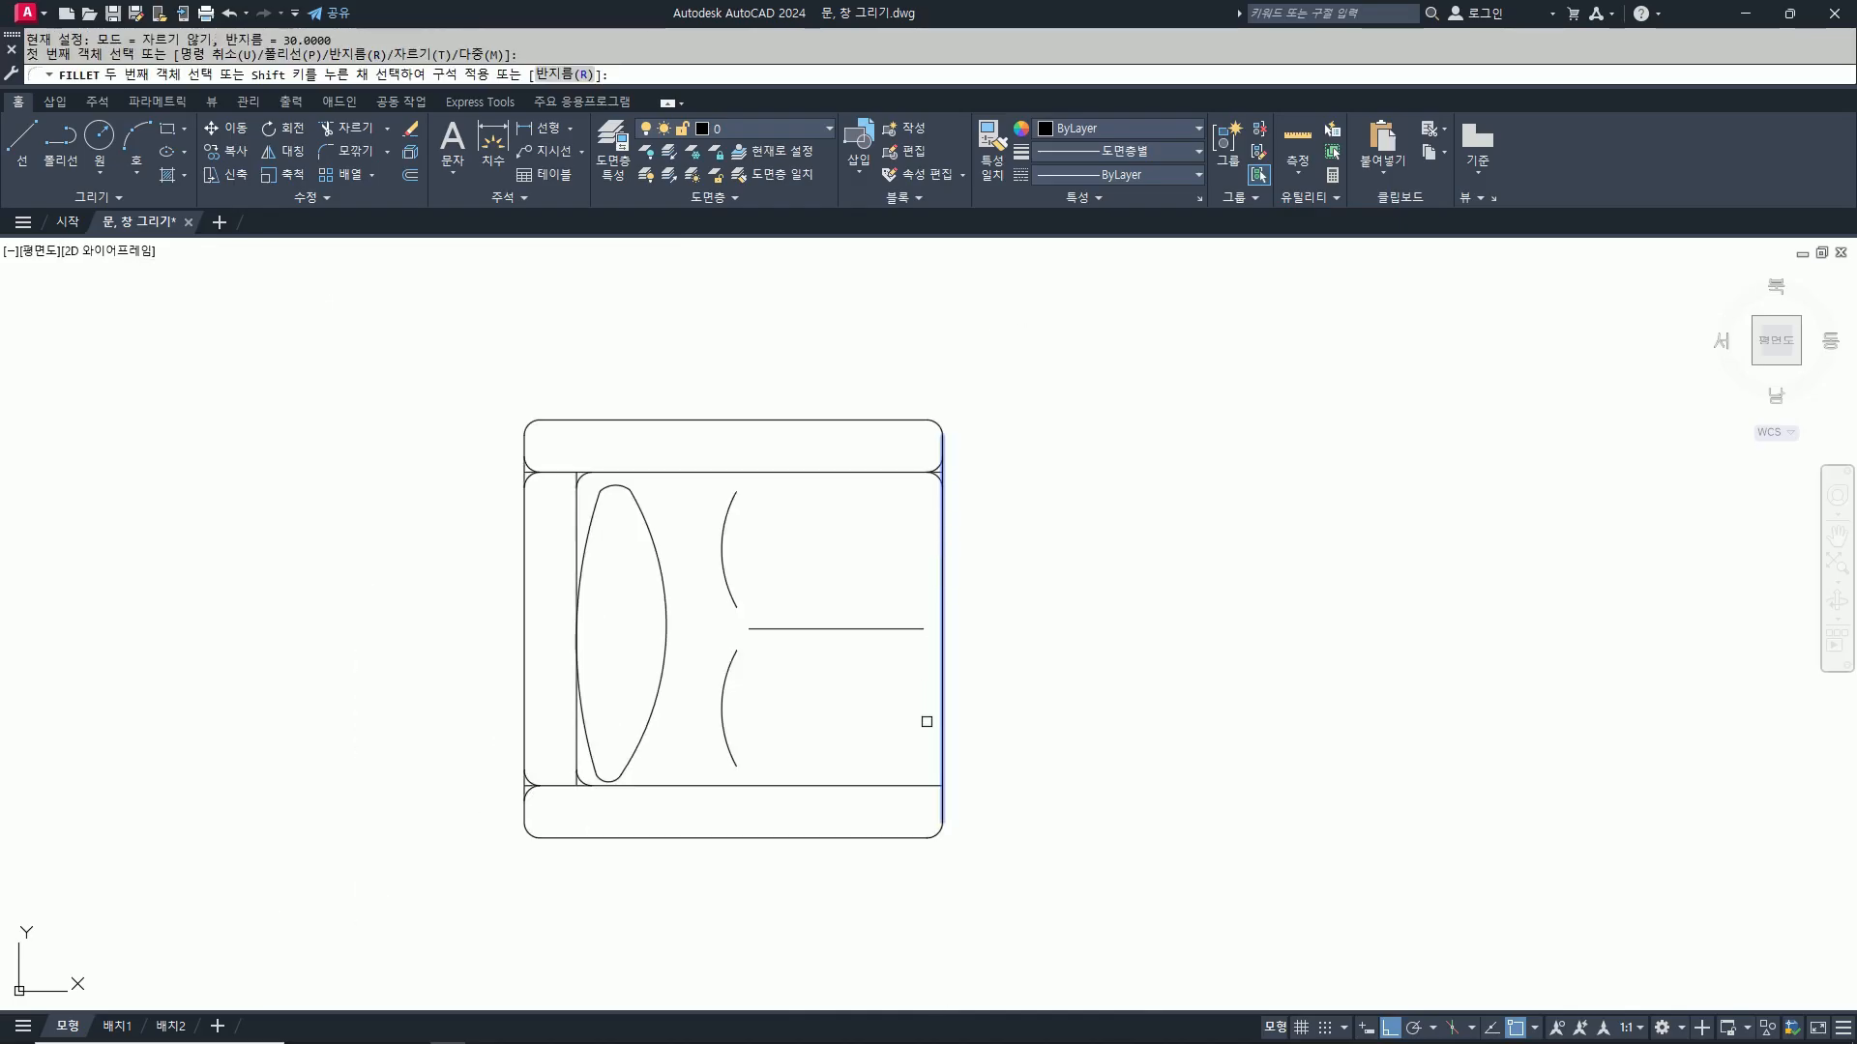
scroll(896, 793, "up", 2)
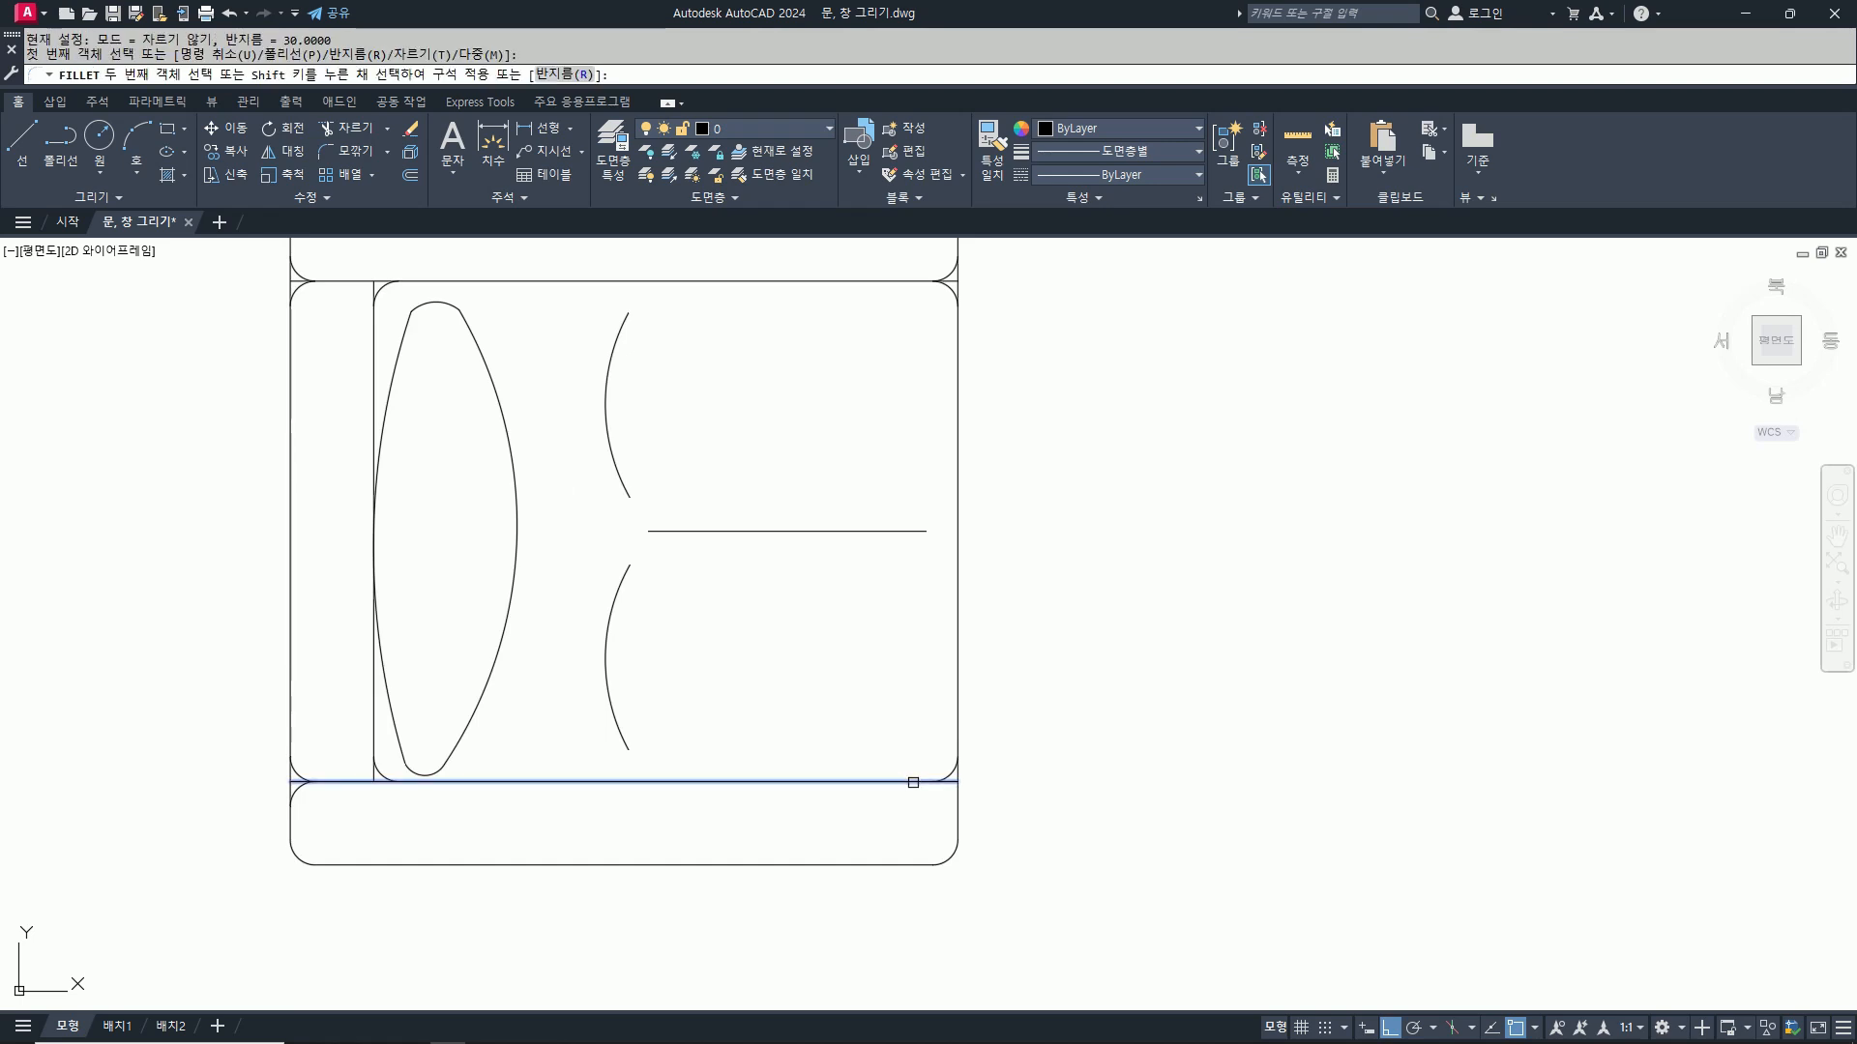
Step: Fillet the lower armrest's inner corner at the sofa's front edge with radius 30, without trimming
left_click(961, 812)
scroll(1011, 769, "down", 2)
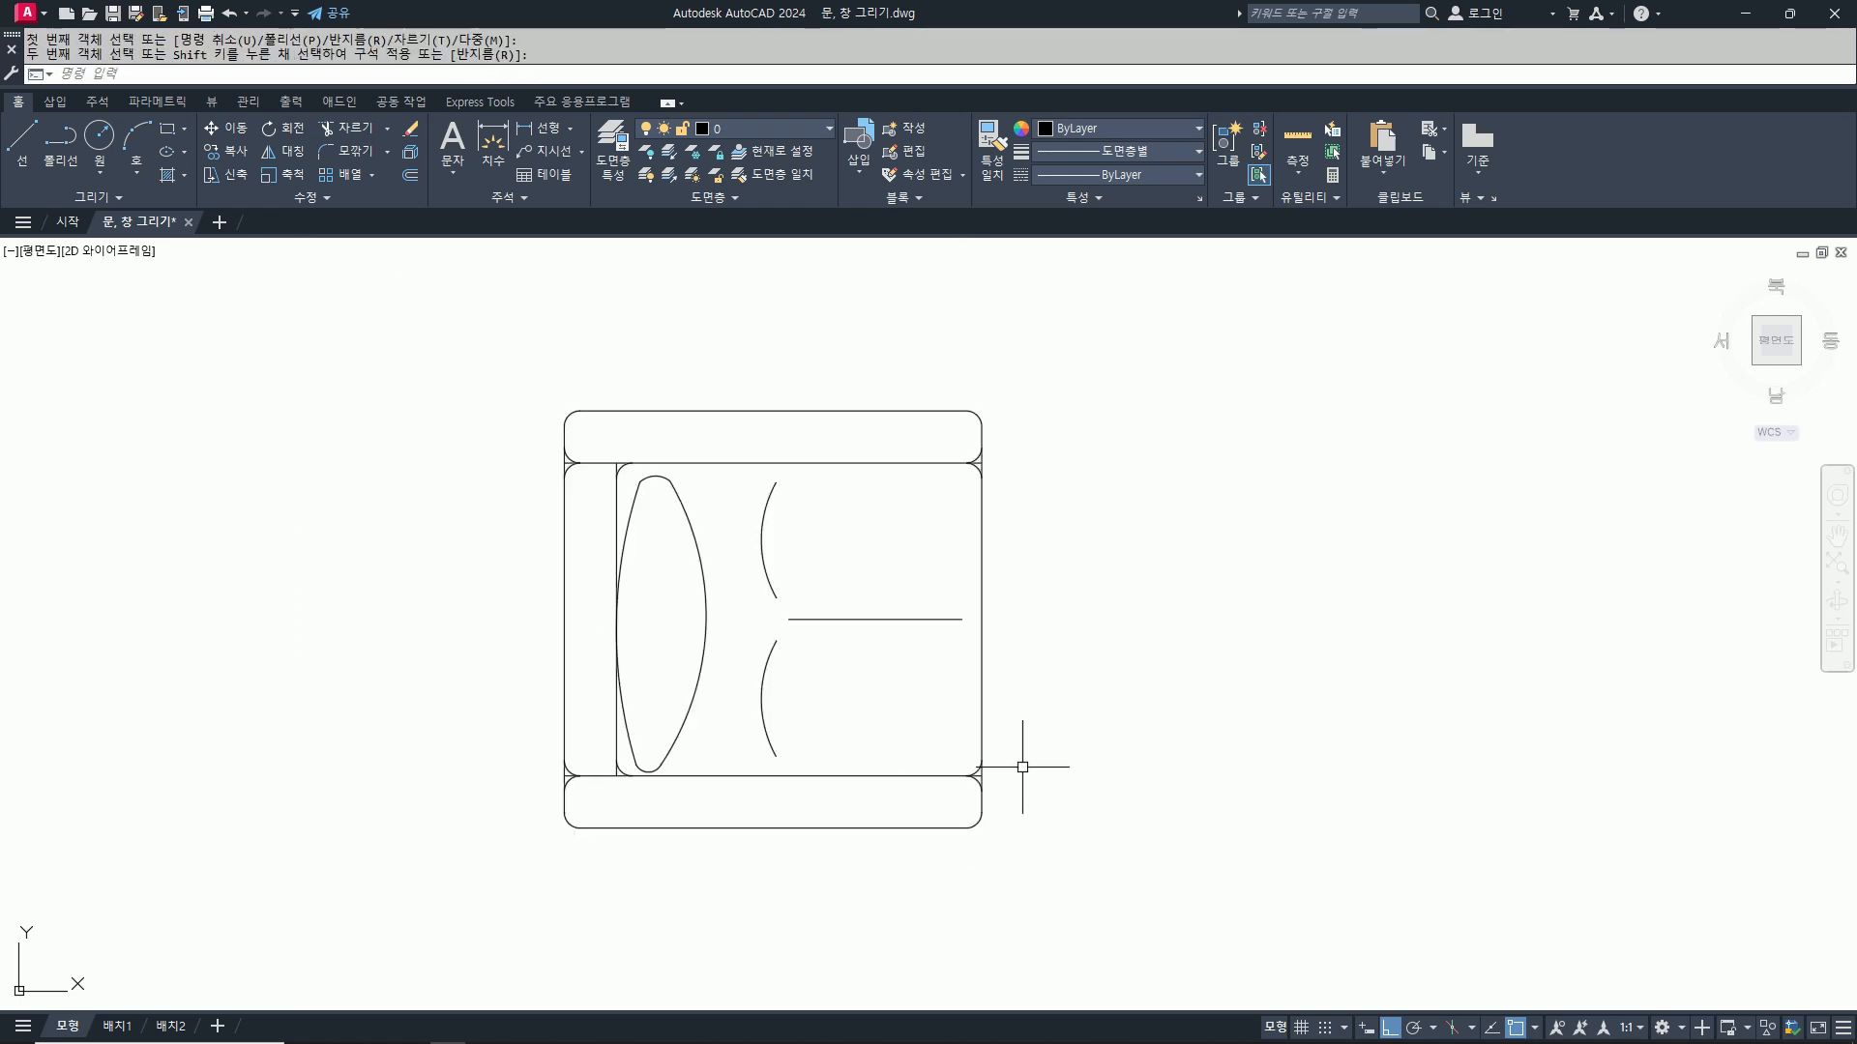
Step: Trim the leftover line ends outside the fillets where the lower armrest meets the sofa's front and back edges
type("tr")
key("Return")
scroll(1006, 760, "up", 5)
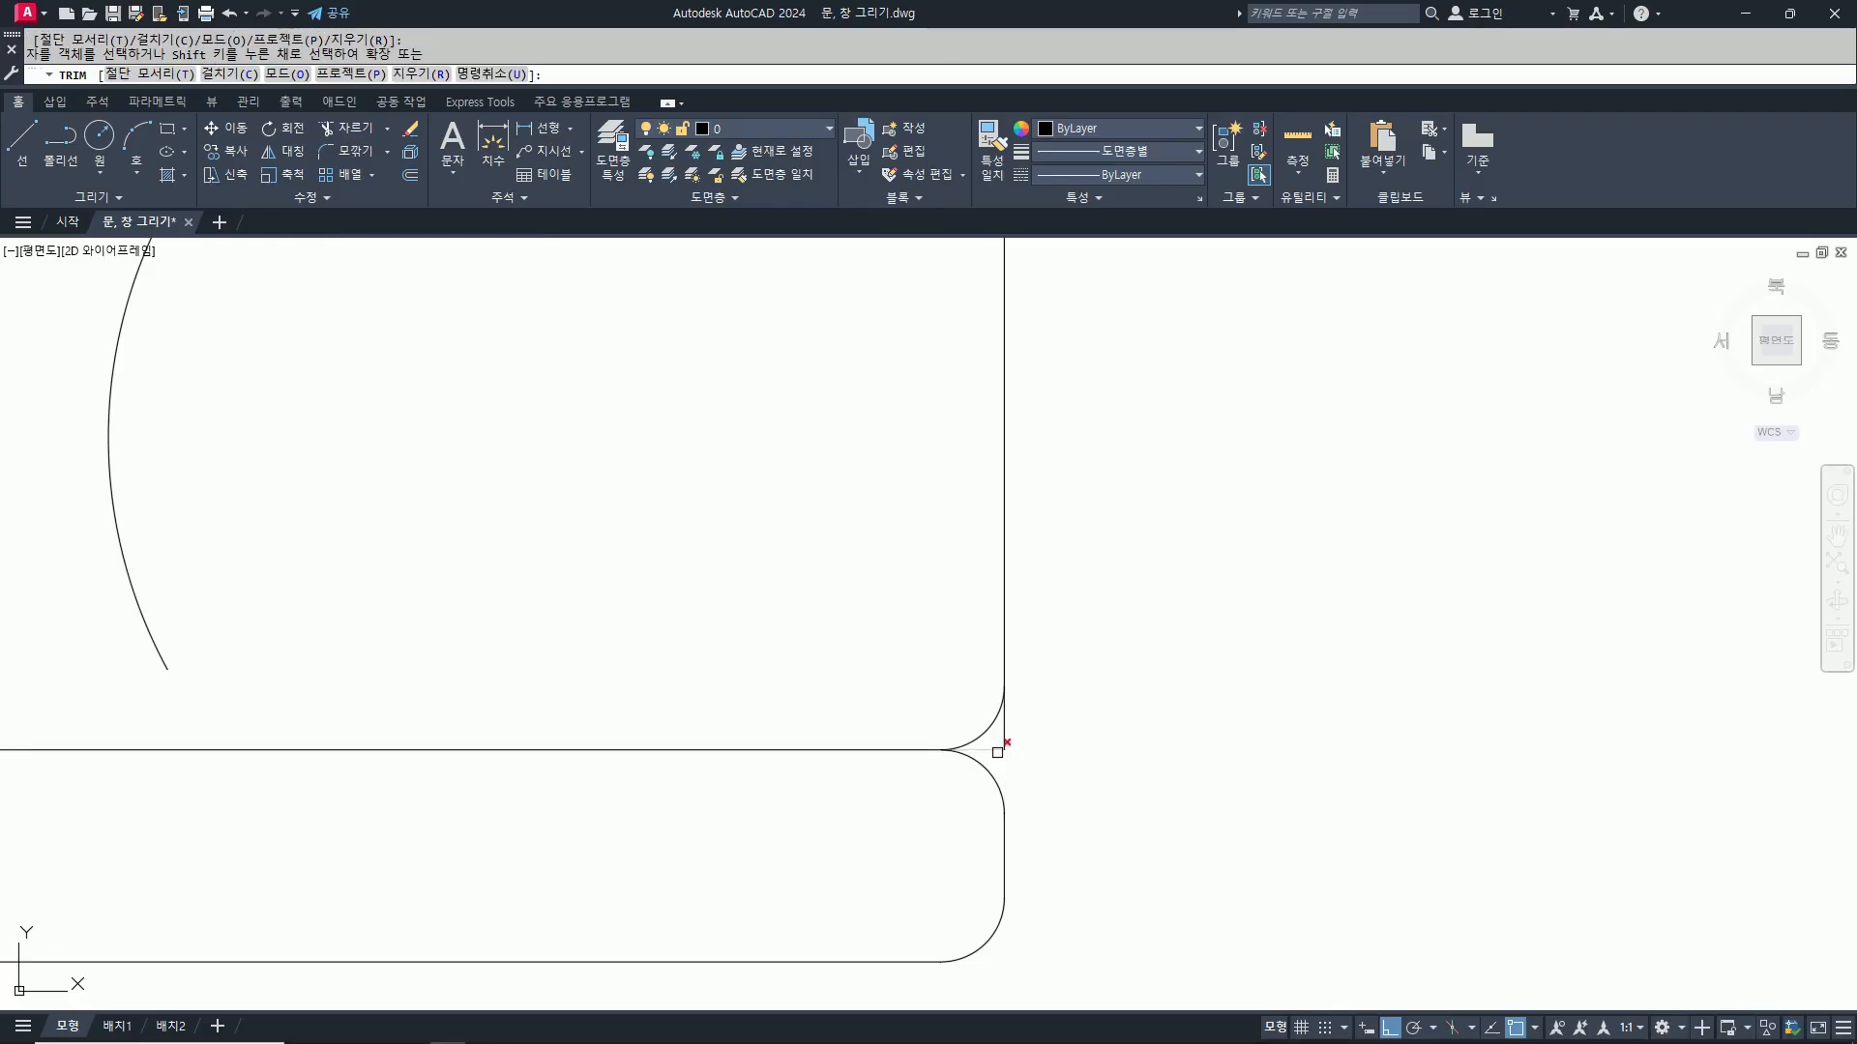
left_click(997, 751)
scroll(997, 751, "down", 5)
scroll(353, 742, "up", 5)
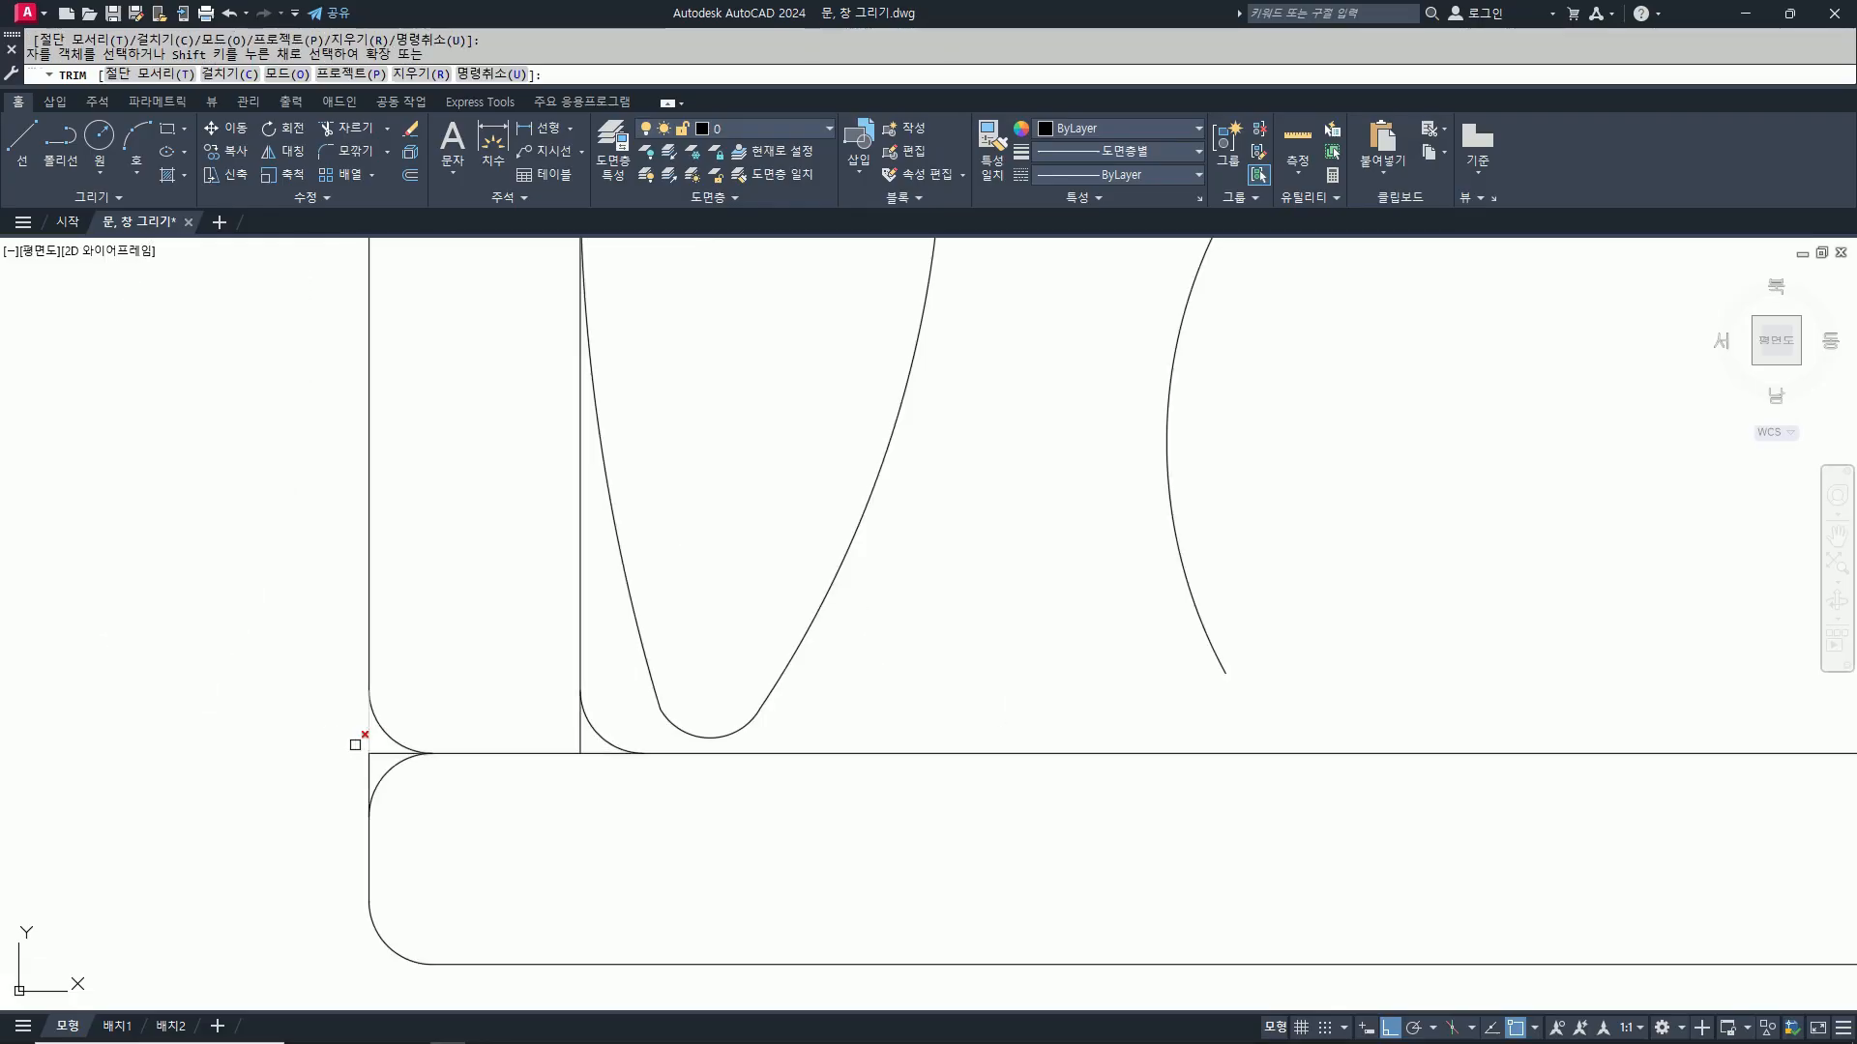
left_click(355, 745)
left_click(371, 760)
scroll(410, 663, "down", 5)
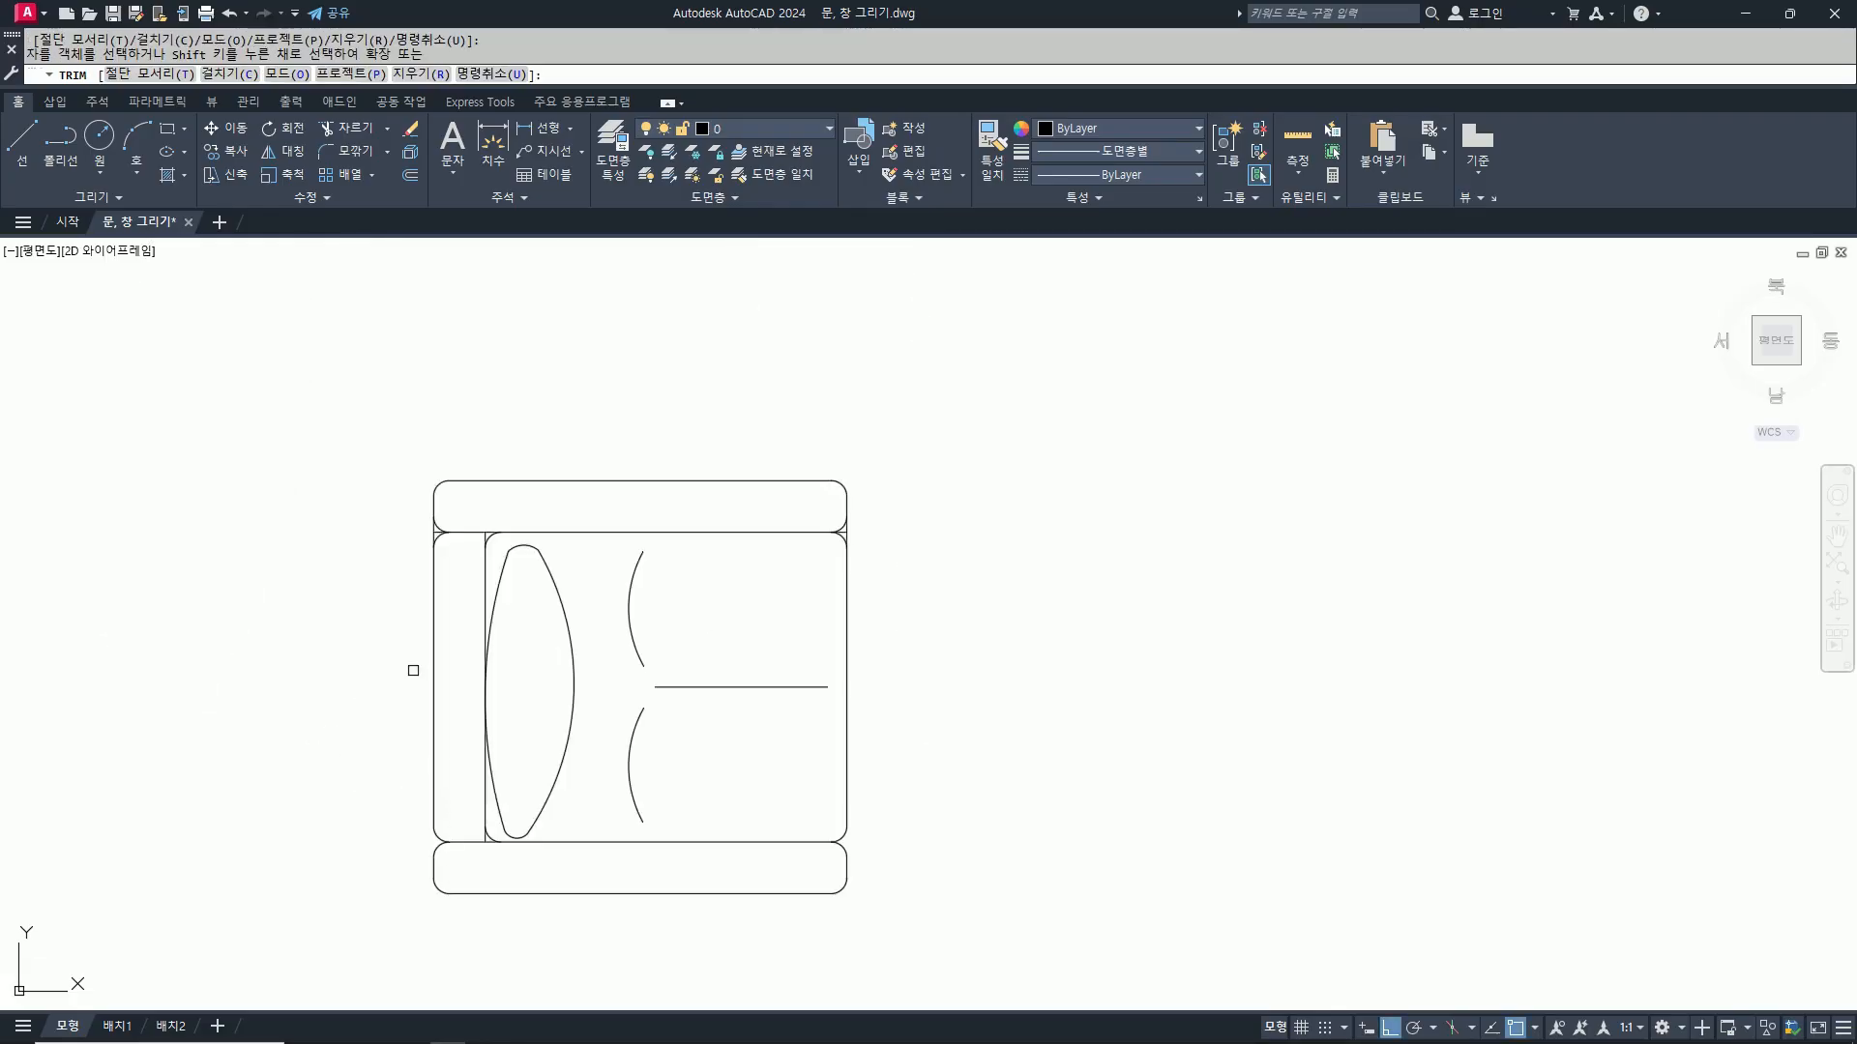
Step: Trim the leftover line ends outside the fillets where the upper armrest meets the sofa's back and front edges
scroll(439, 522, "up", 5)
left_click(466, 701)
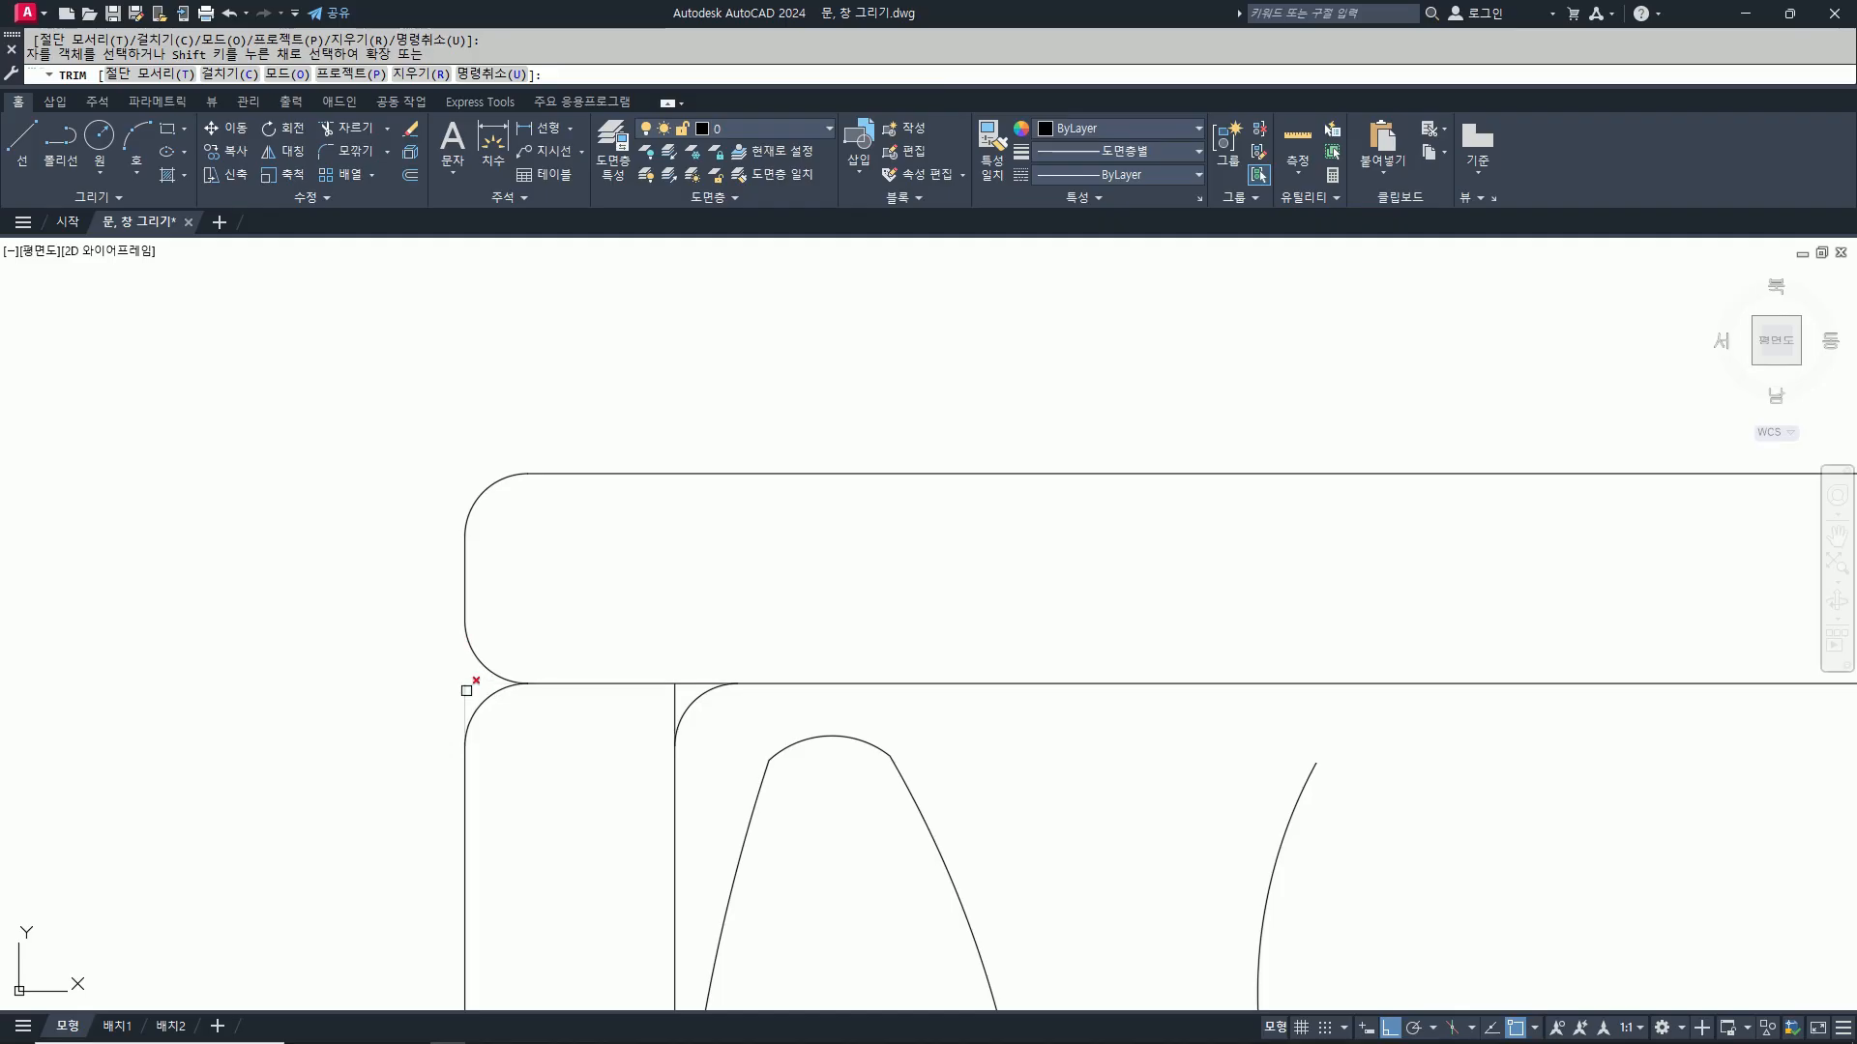
scroll(449, 677, "down", 5)
scroll(861, 680, "up", 5)
left_click(804, 649)
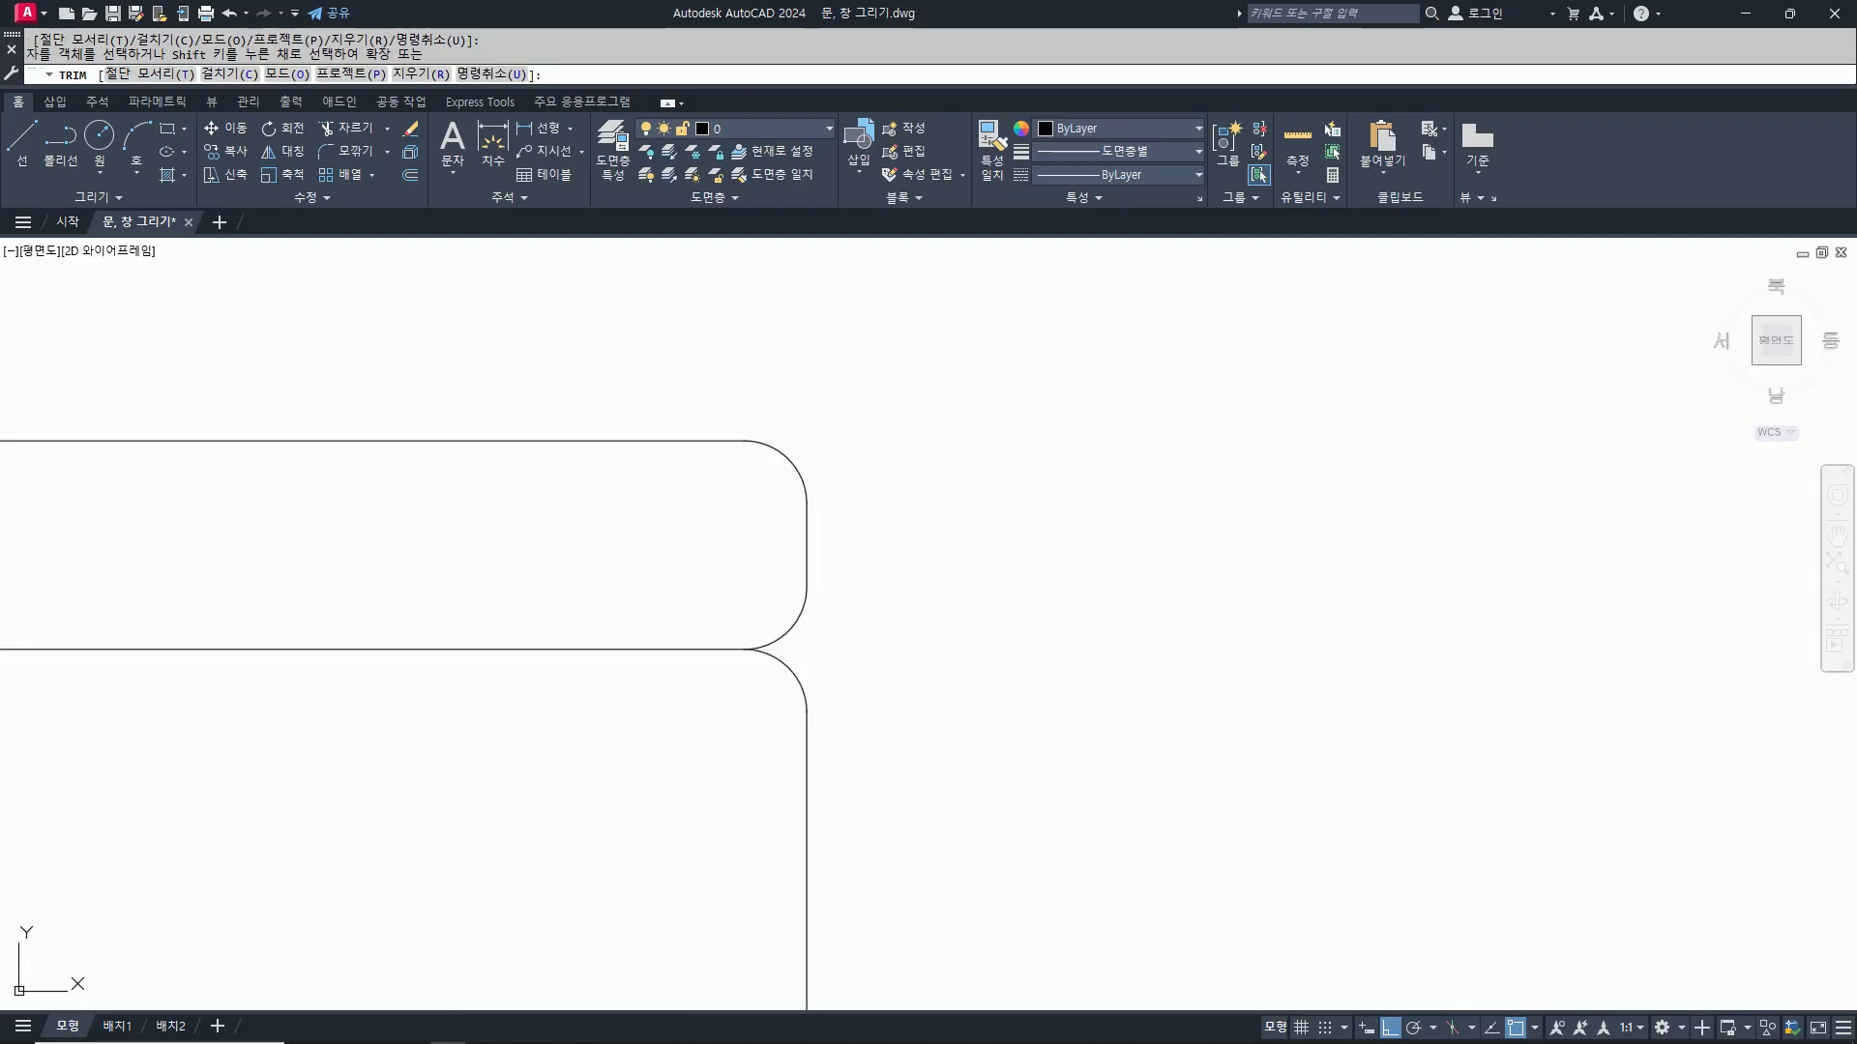
key("Return")
scroll(982, 549, "down", 8)
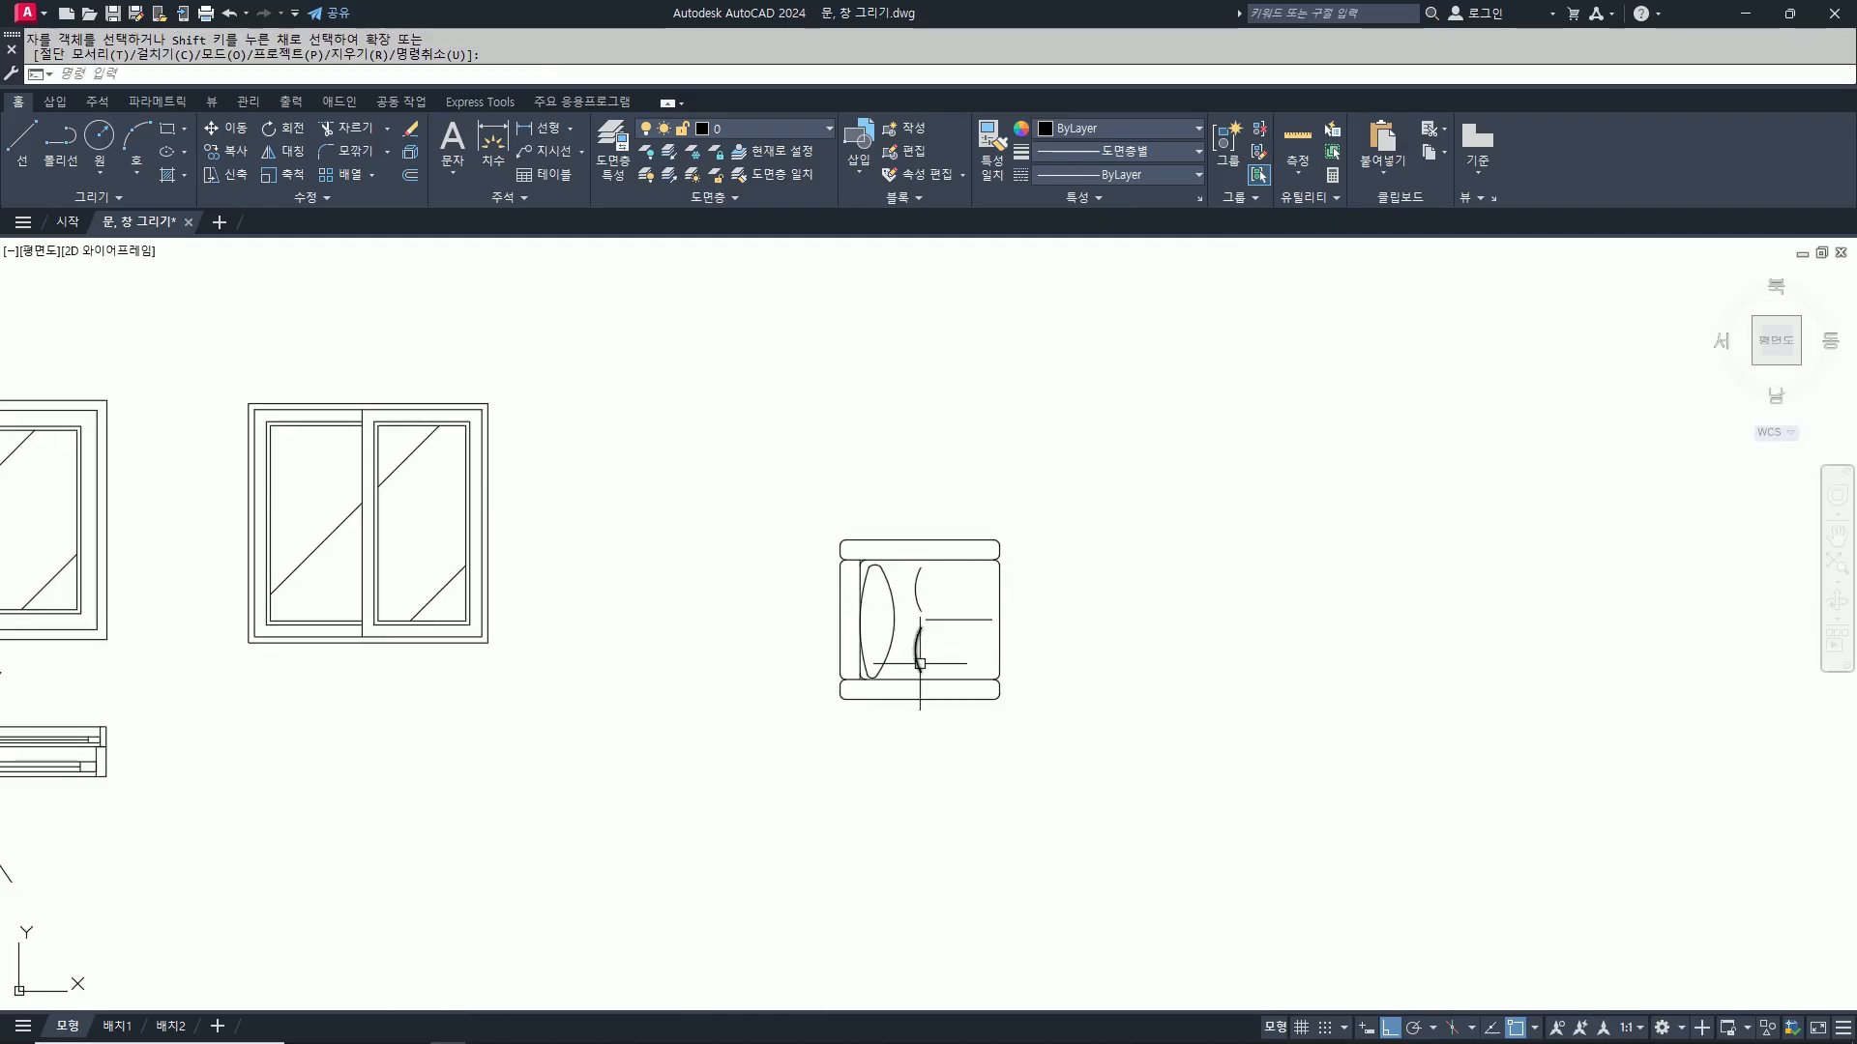
scroll(870, 575, "up", 4)
scroll(870, 575, "up", 2)
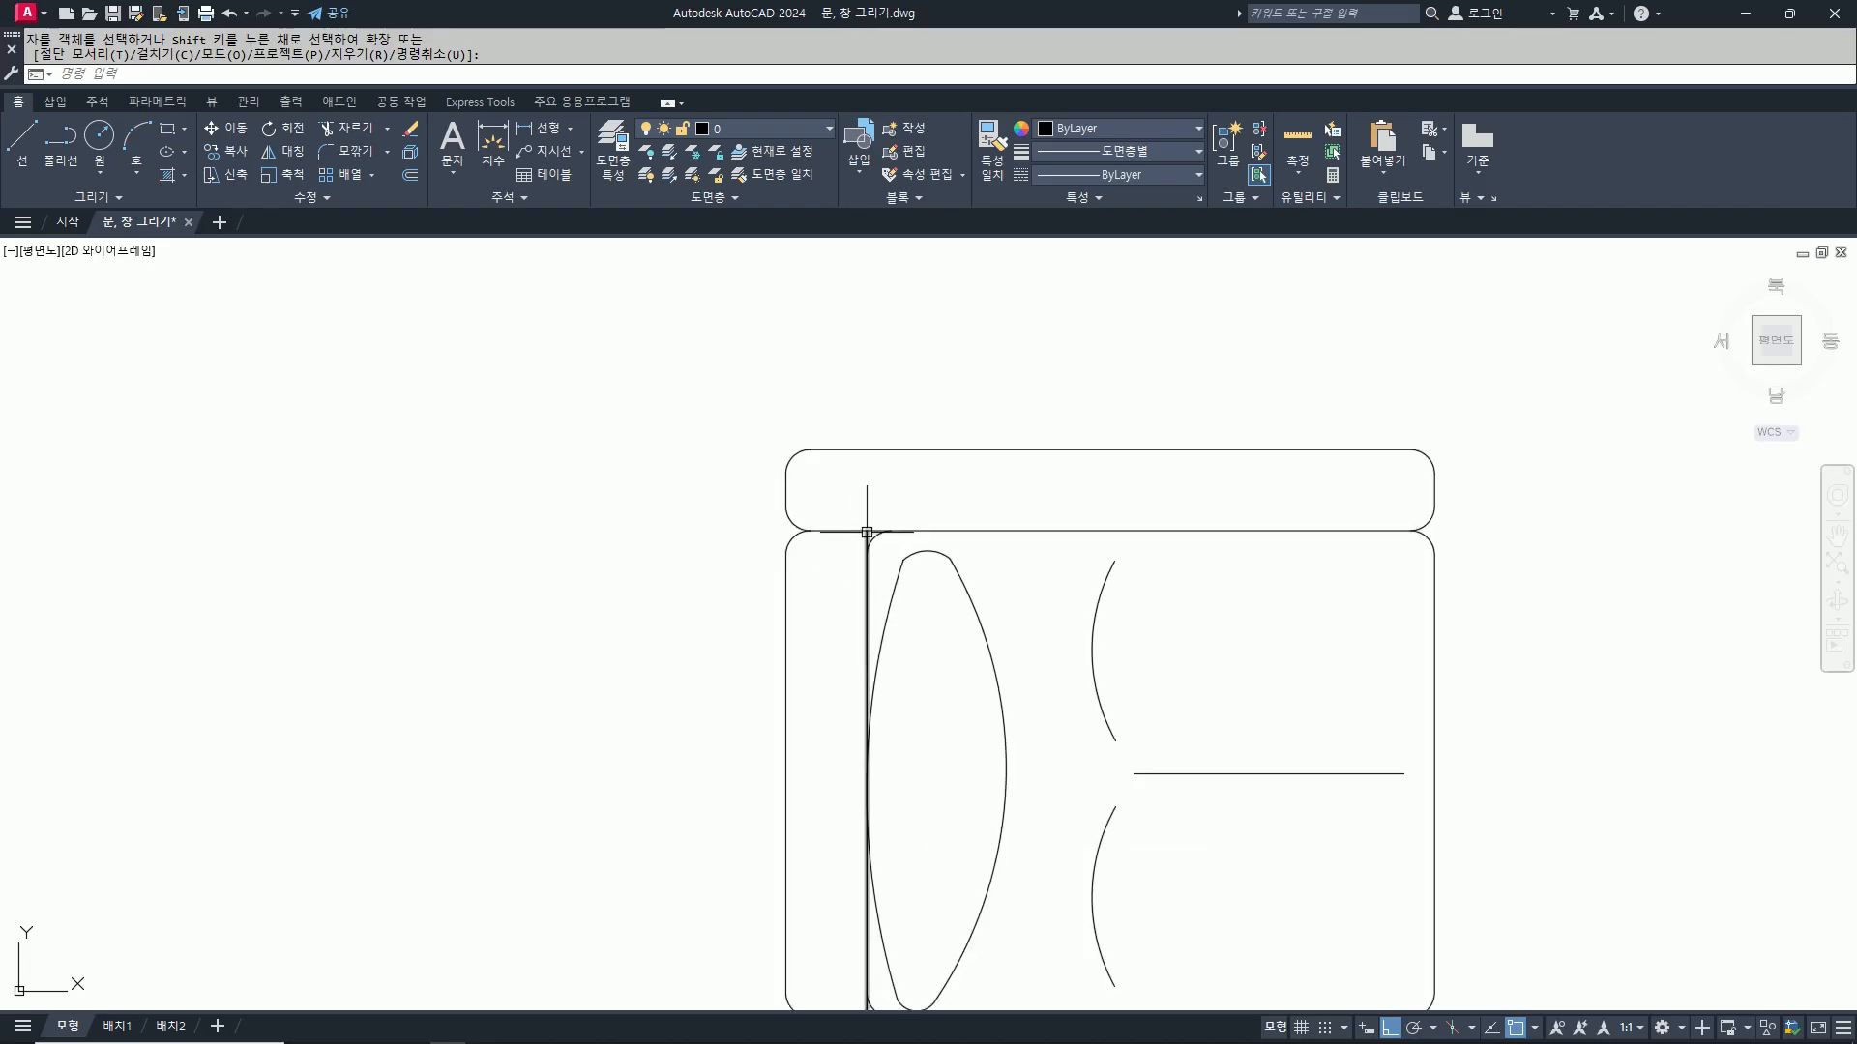
scroll(1115, 547, "down", 2)
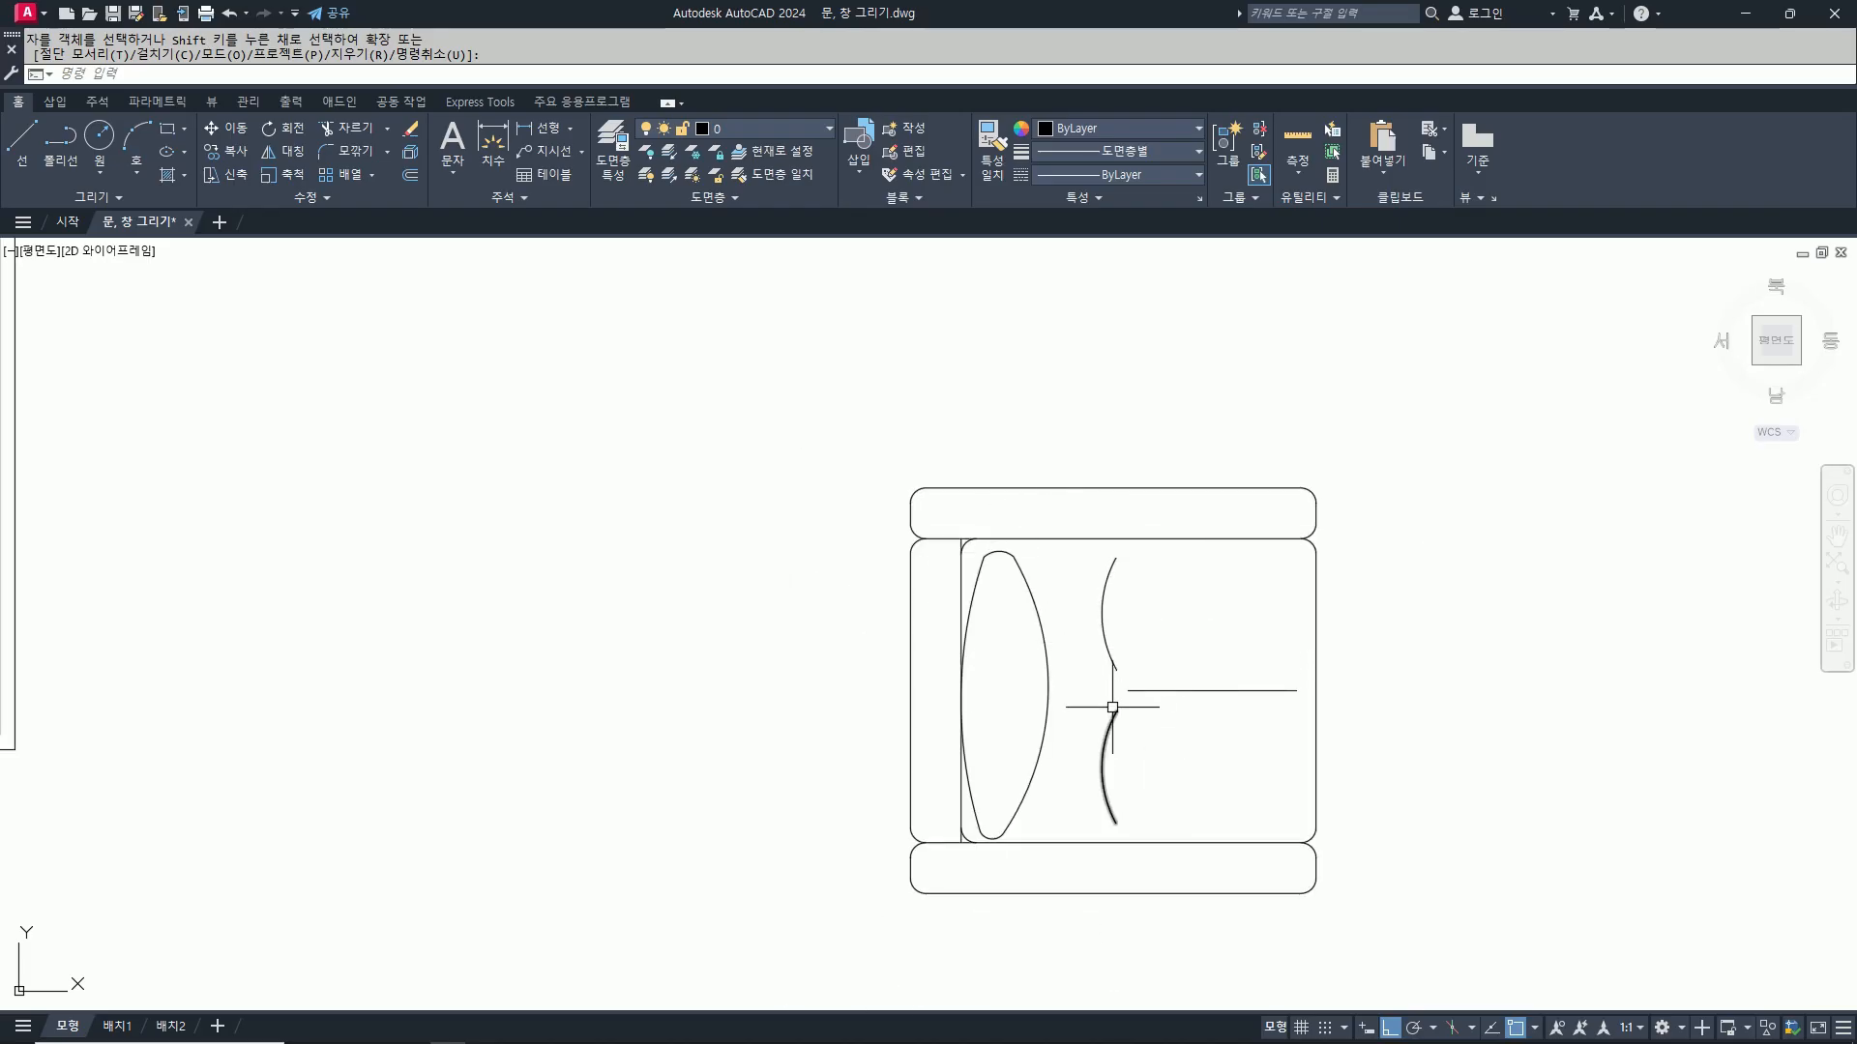
Step: Draw an 800 by 1000 rectangle in the empty space beyond the finished sofa's front
scroll(1122, 711, "down", 5)
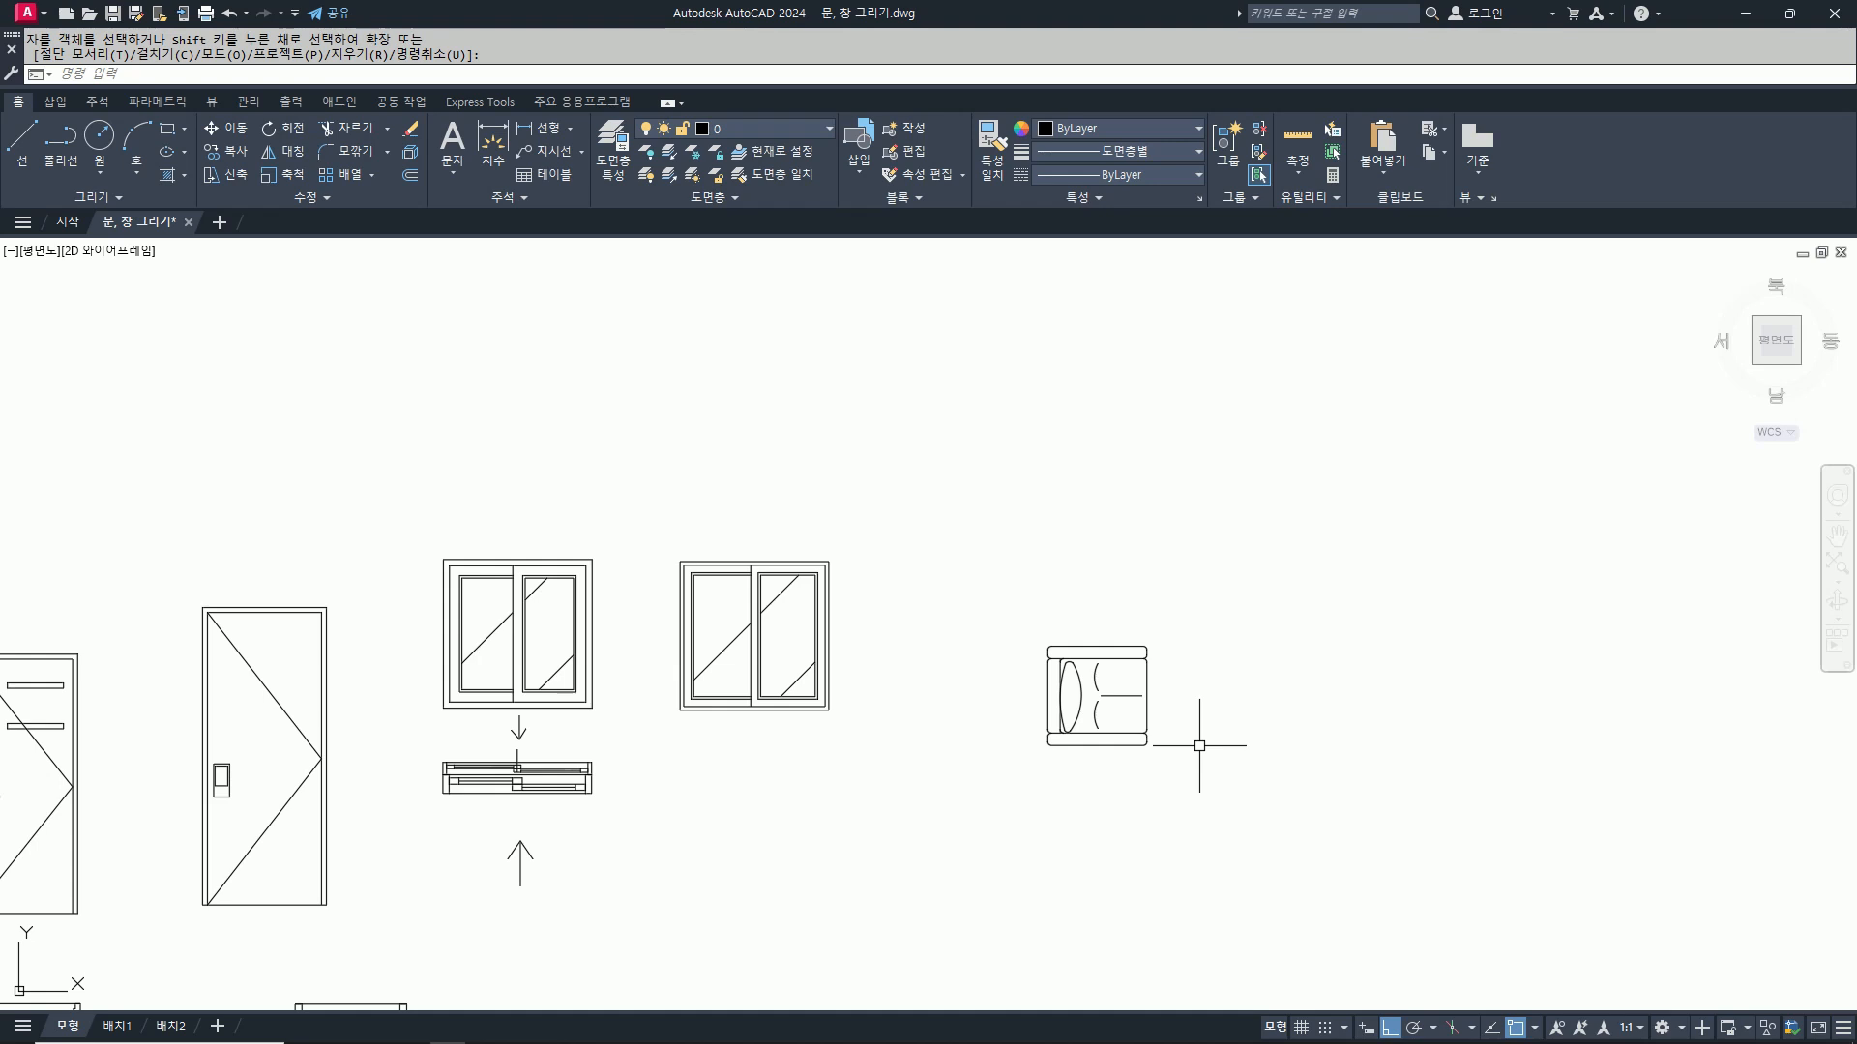
key("Return")
scroll(1235, 729, "up", 2)
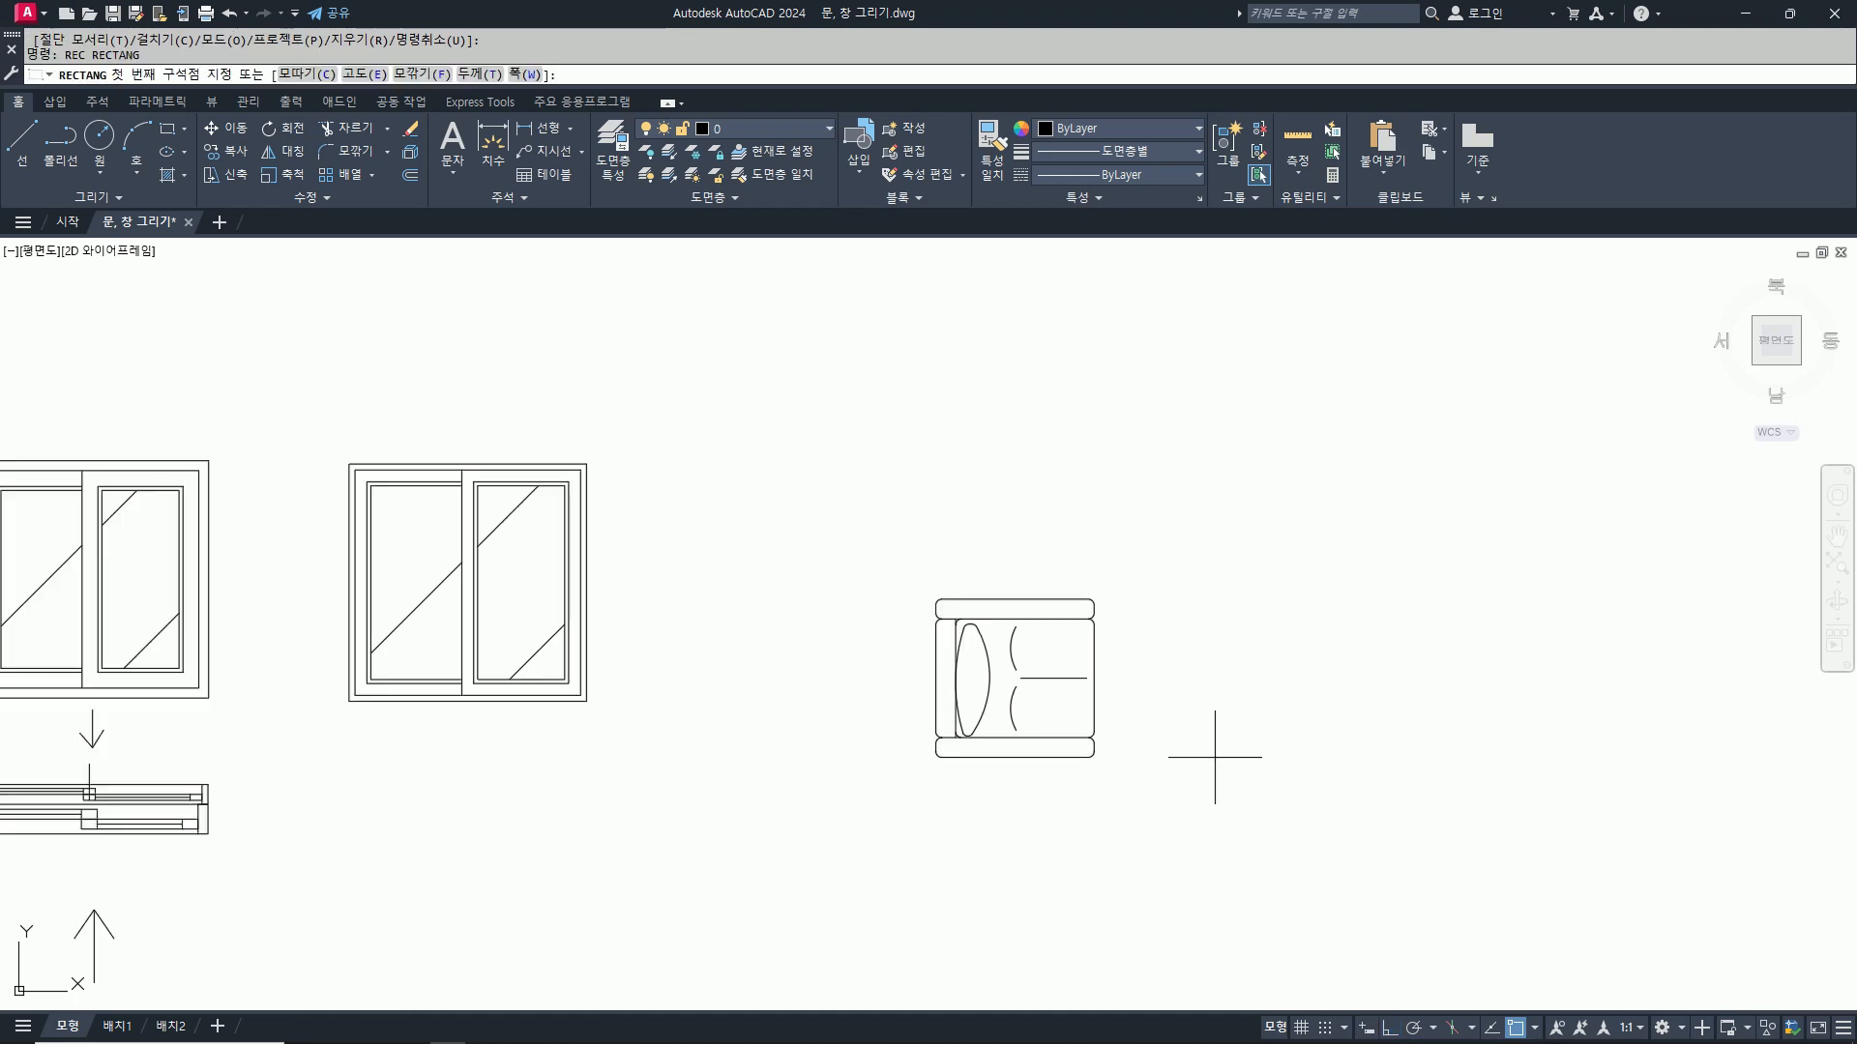
middle_click_drag(1213, 758, 925, 738)
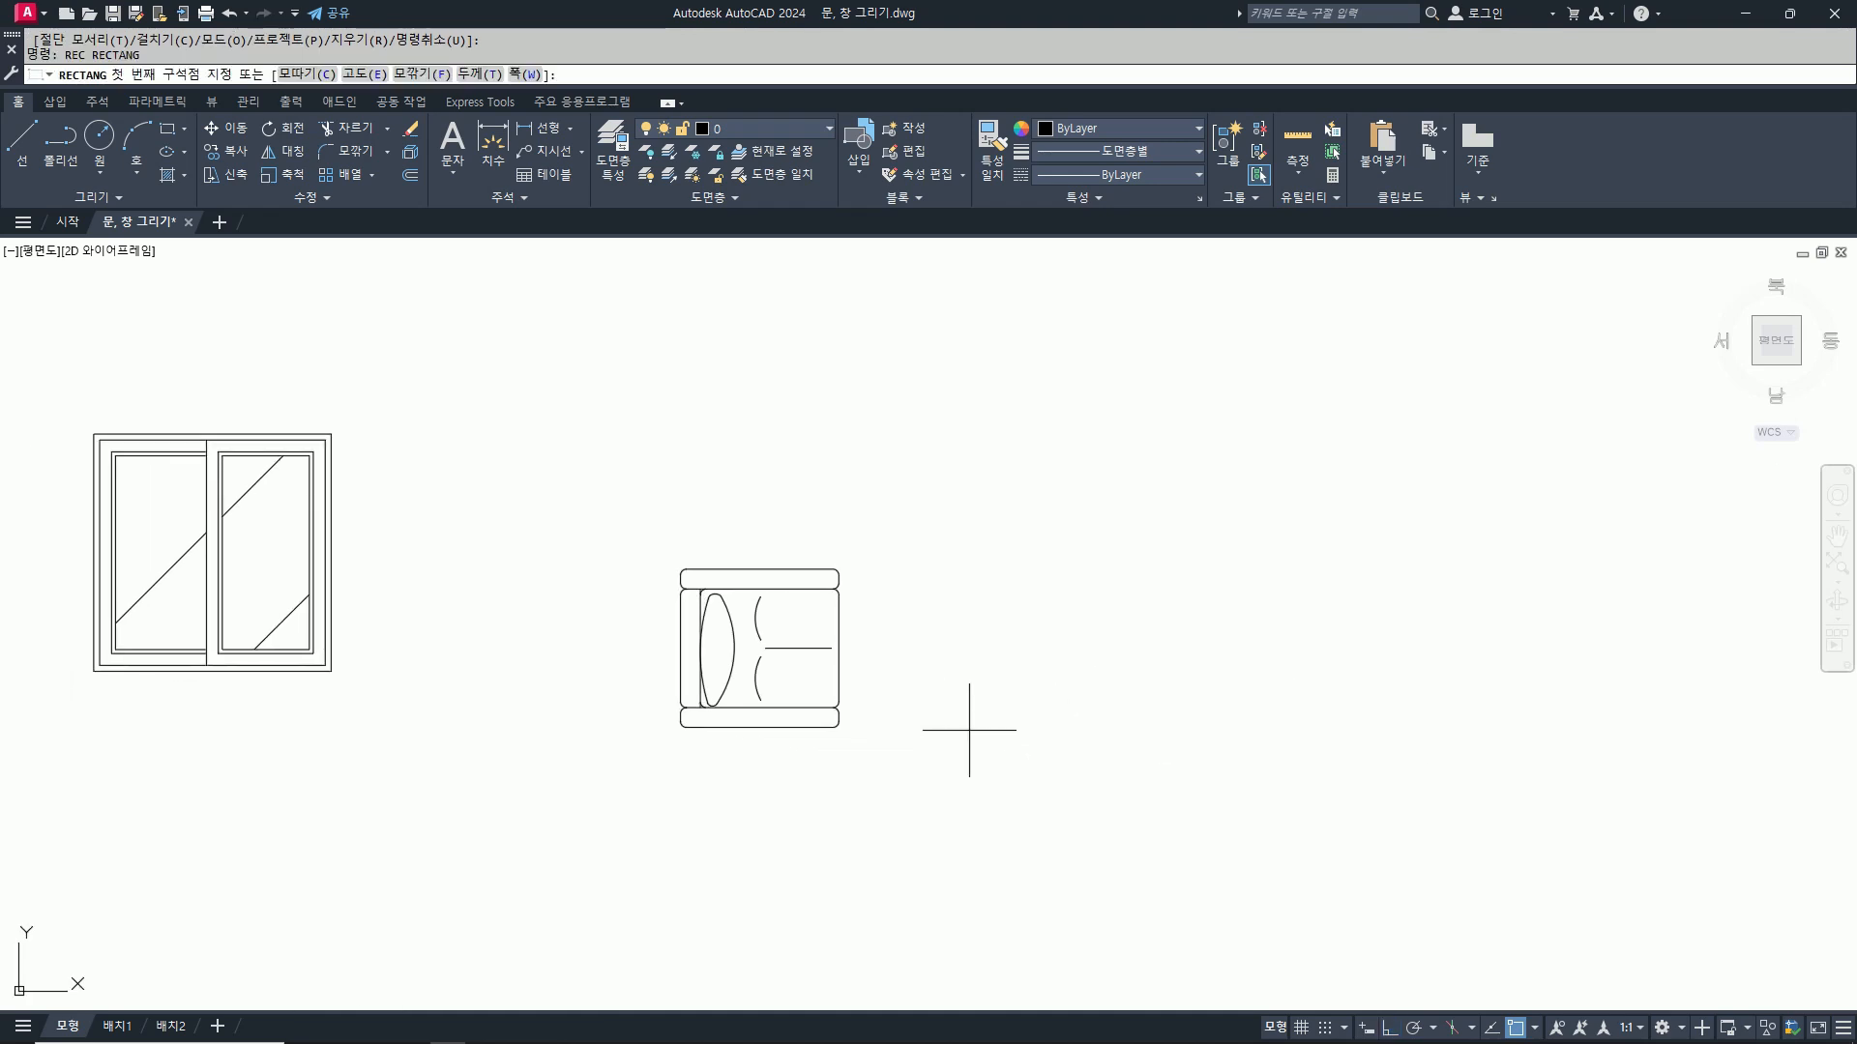
left_click(966, 737)
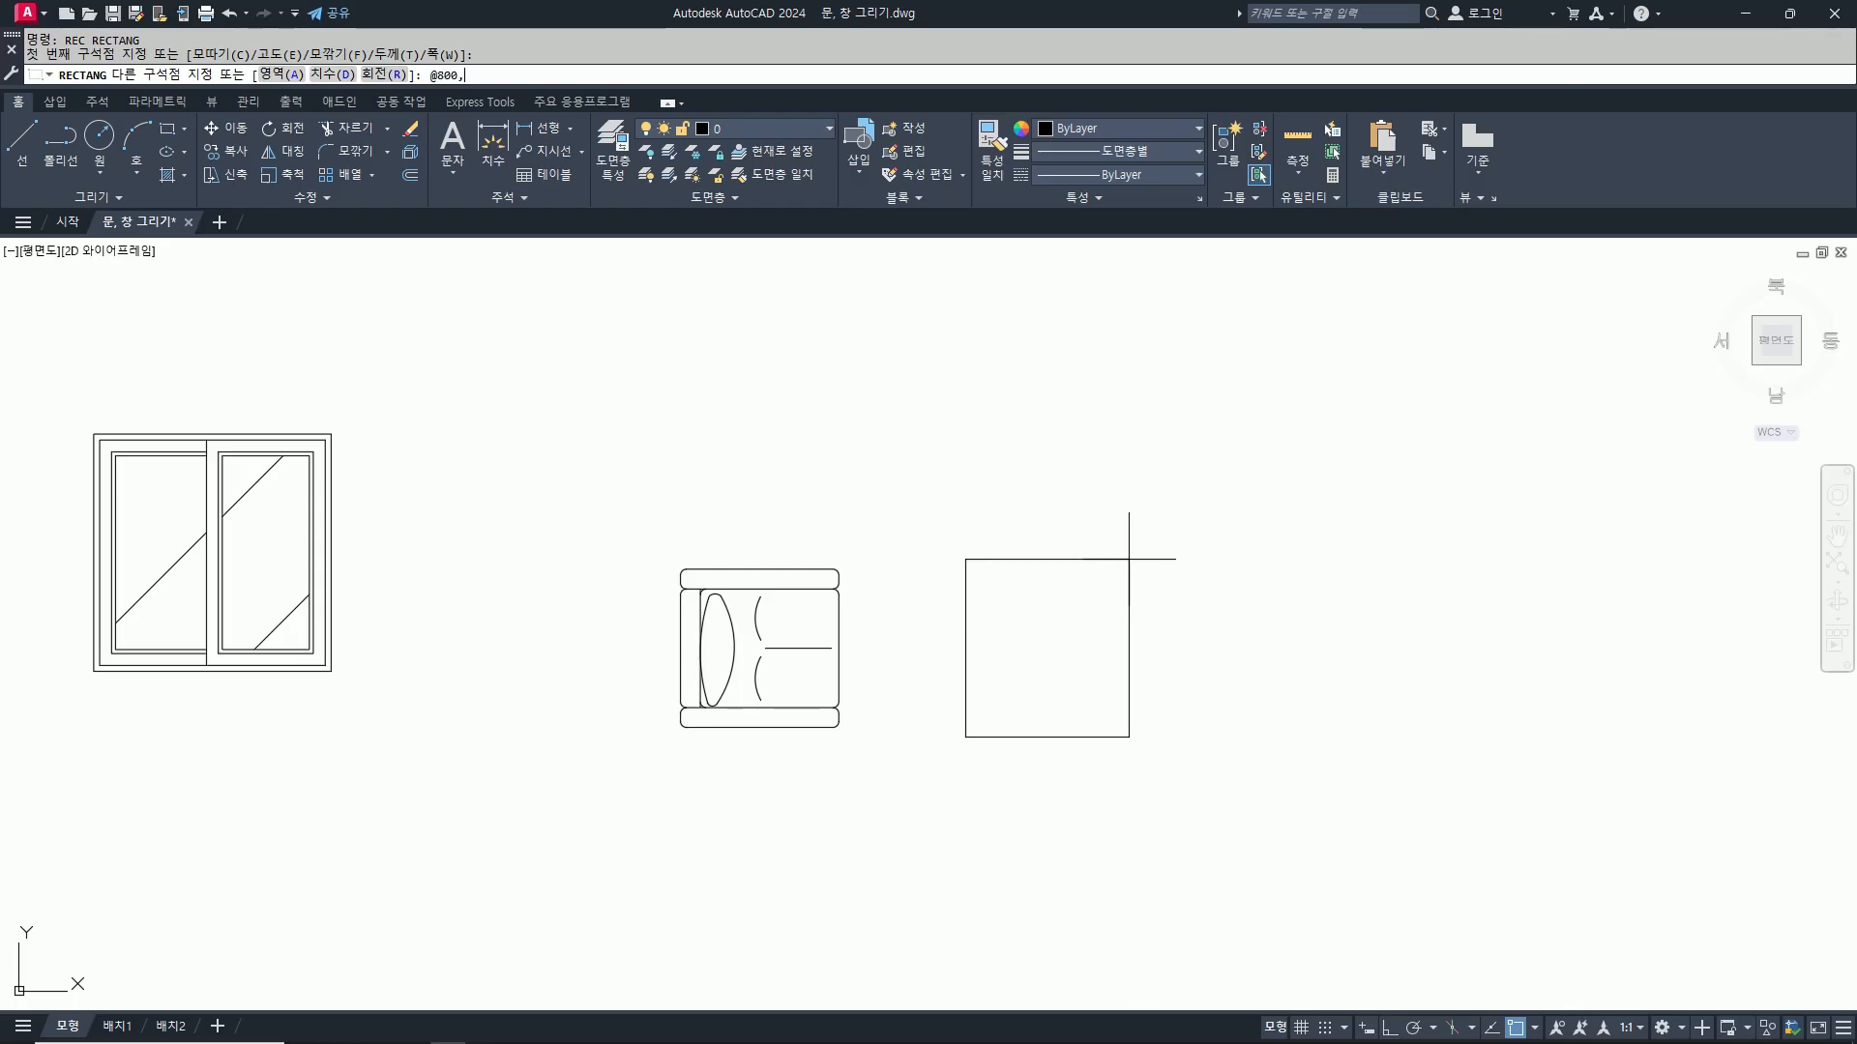
type("@800,1000")
key("Return")
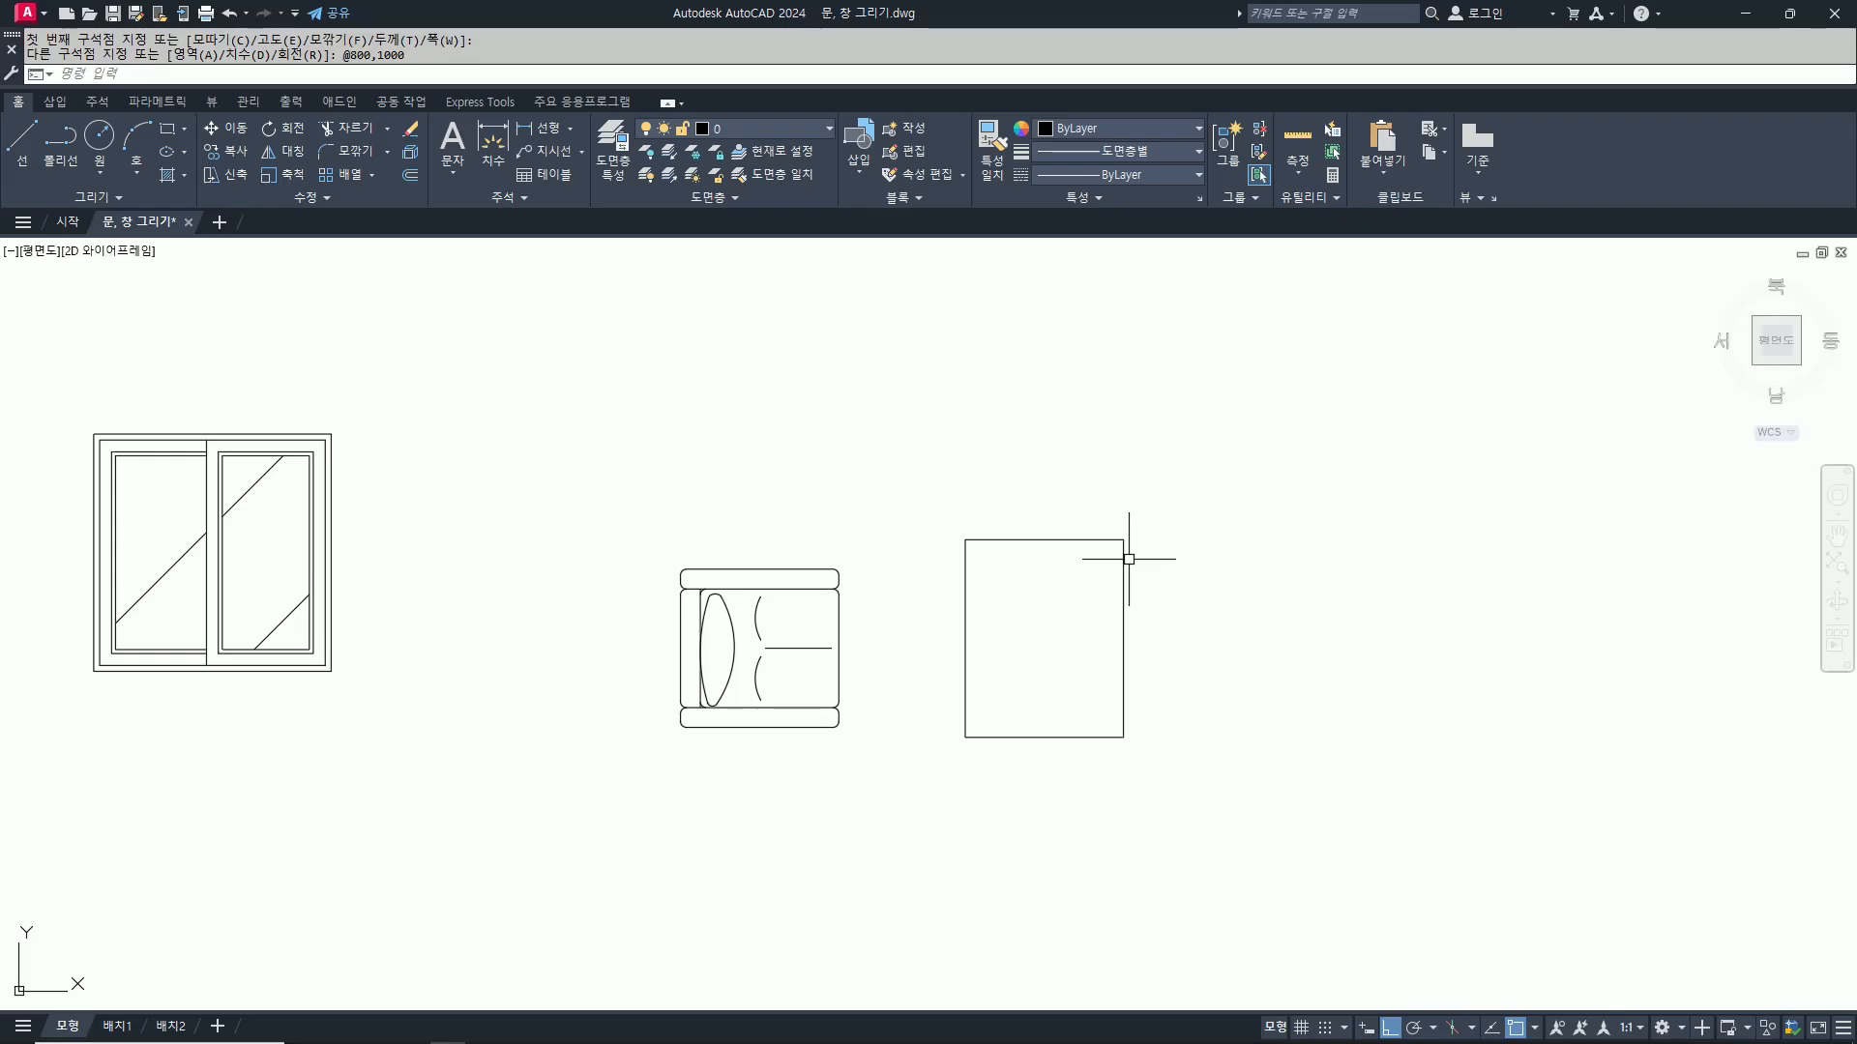
Step: Explode the 800 by 1000 rectangle into separate lines
scroll(1164, 567, "up", 2)
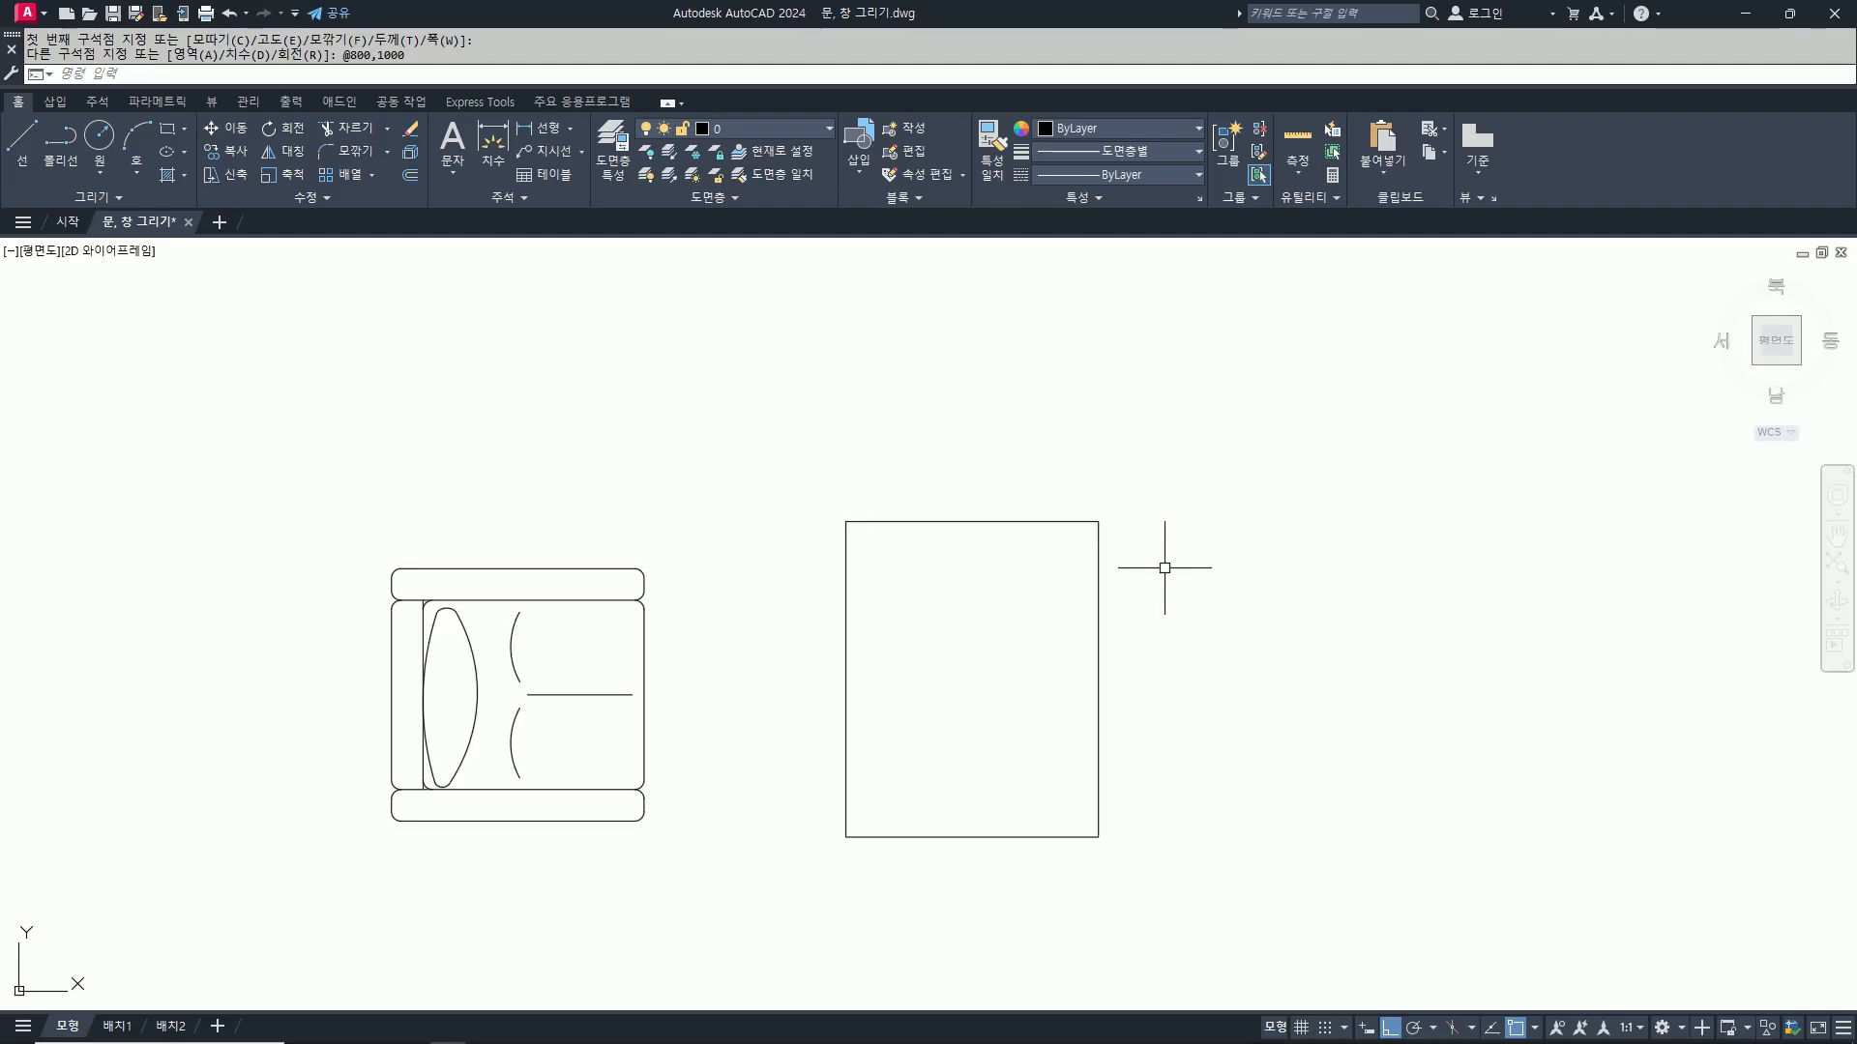
type("x")
key("space")
left_click(1164, 618)
left_click(1001, 534)
key("space")
Step: Offset the exploded rectangle's back edge, the vertical one nearest the finished sofa, 100 inward for the backrest
type("o")
key("space")
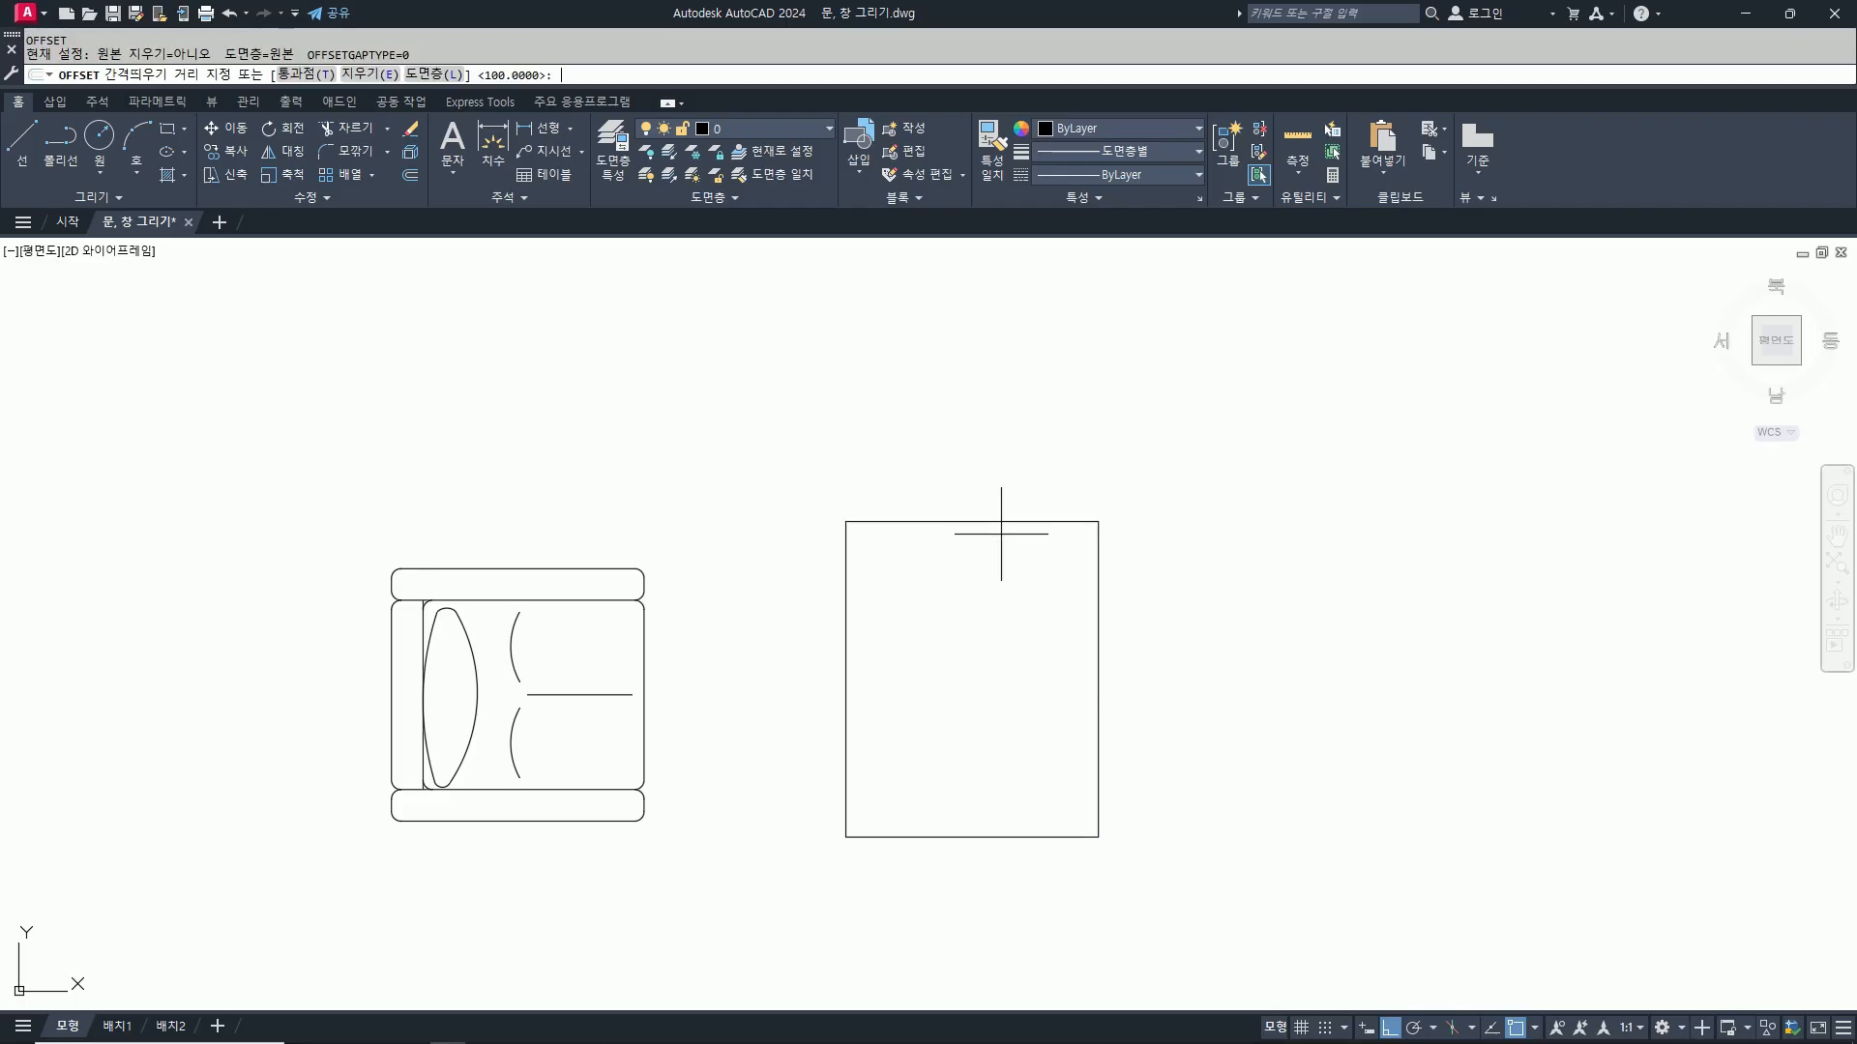
key("space")
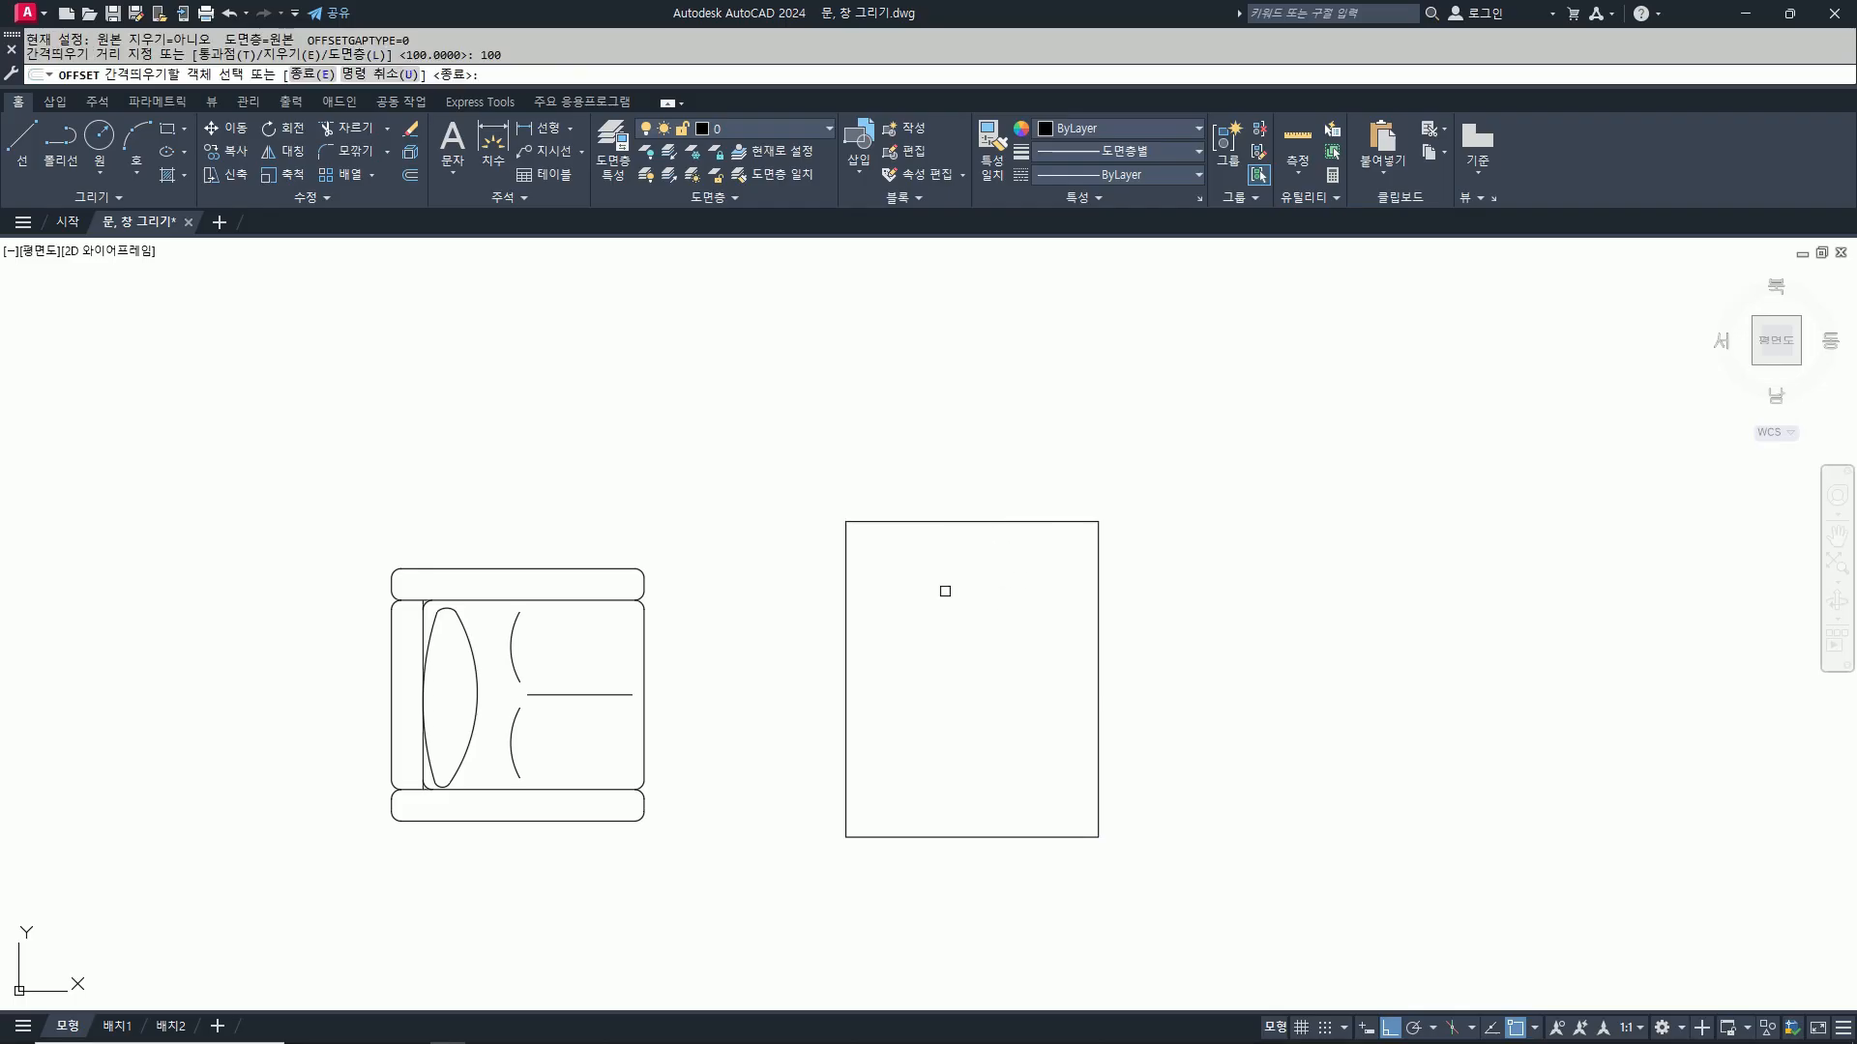
left_click(845, 584)
left_click(958, 610)
key("space")
key("space")
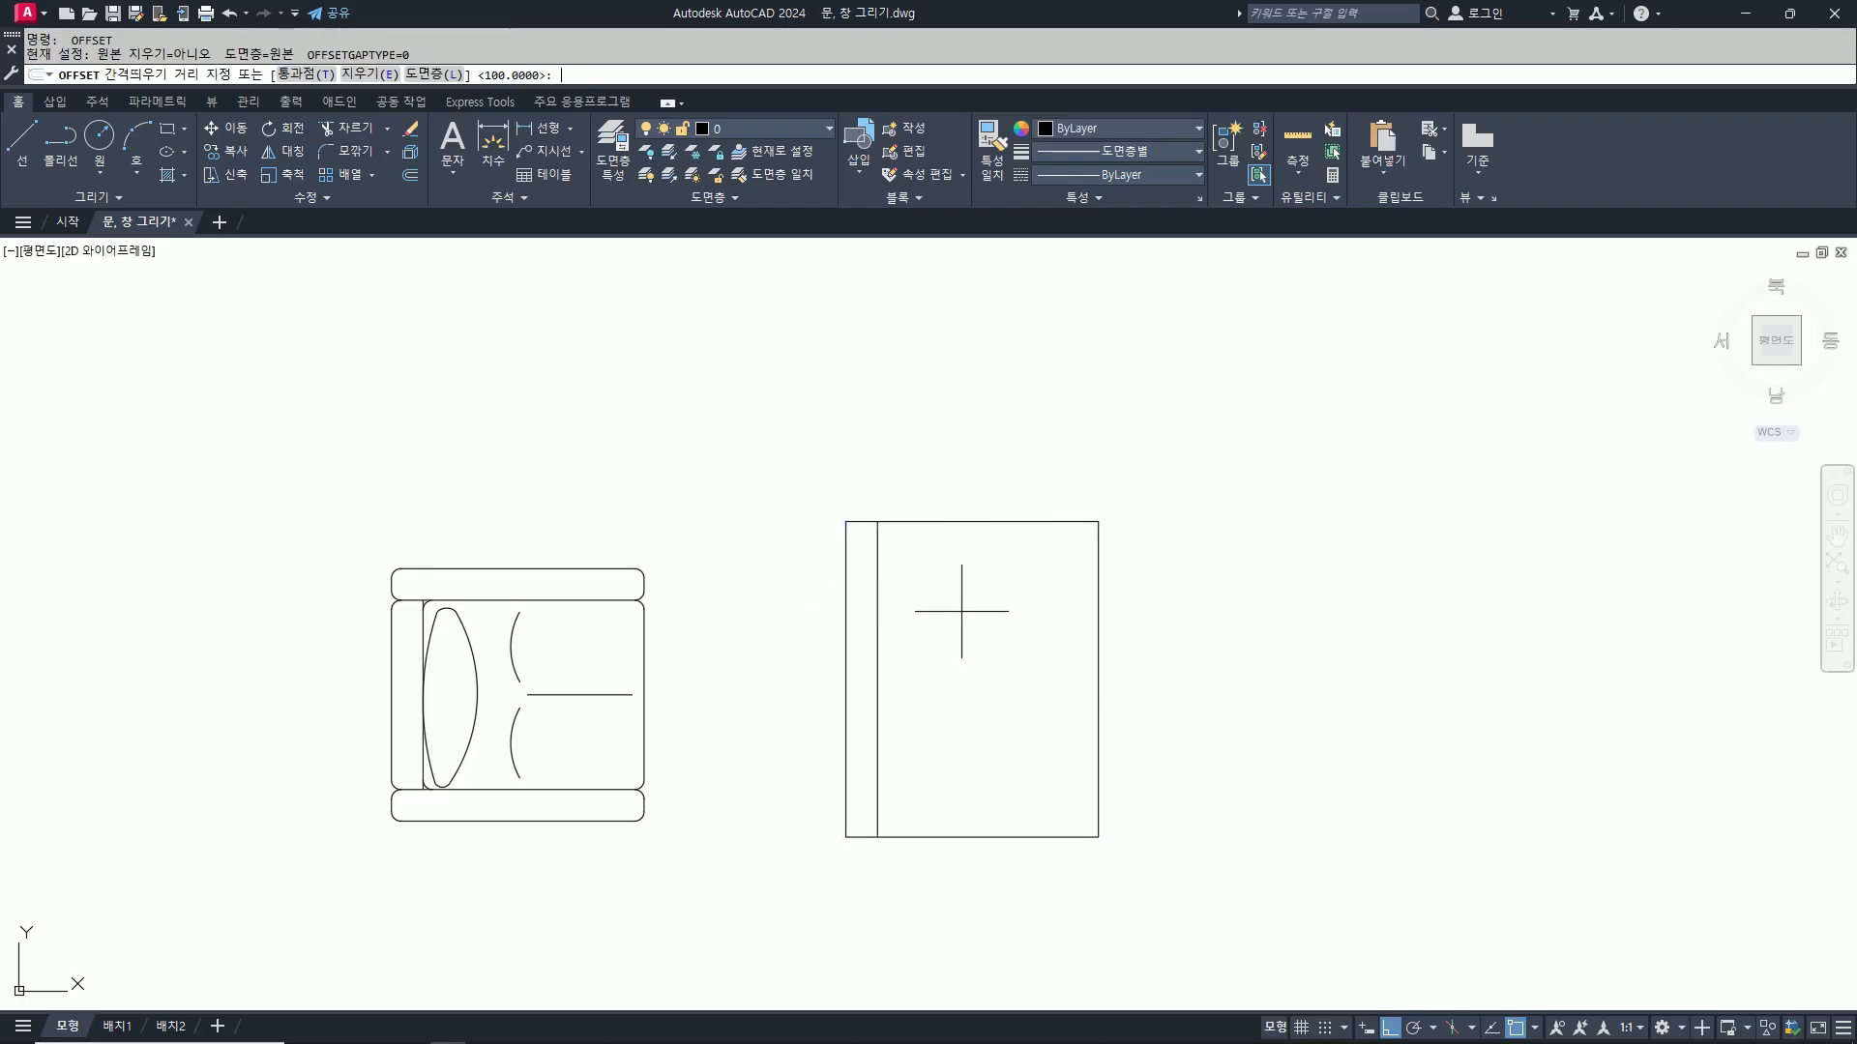
key("Escape")
Step: Offset the outline's lower edge 50 upward, and offset that copy another 50 upward
scroll(975, 788, "up", 2)
key("space")
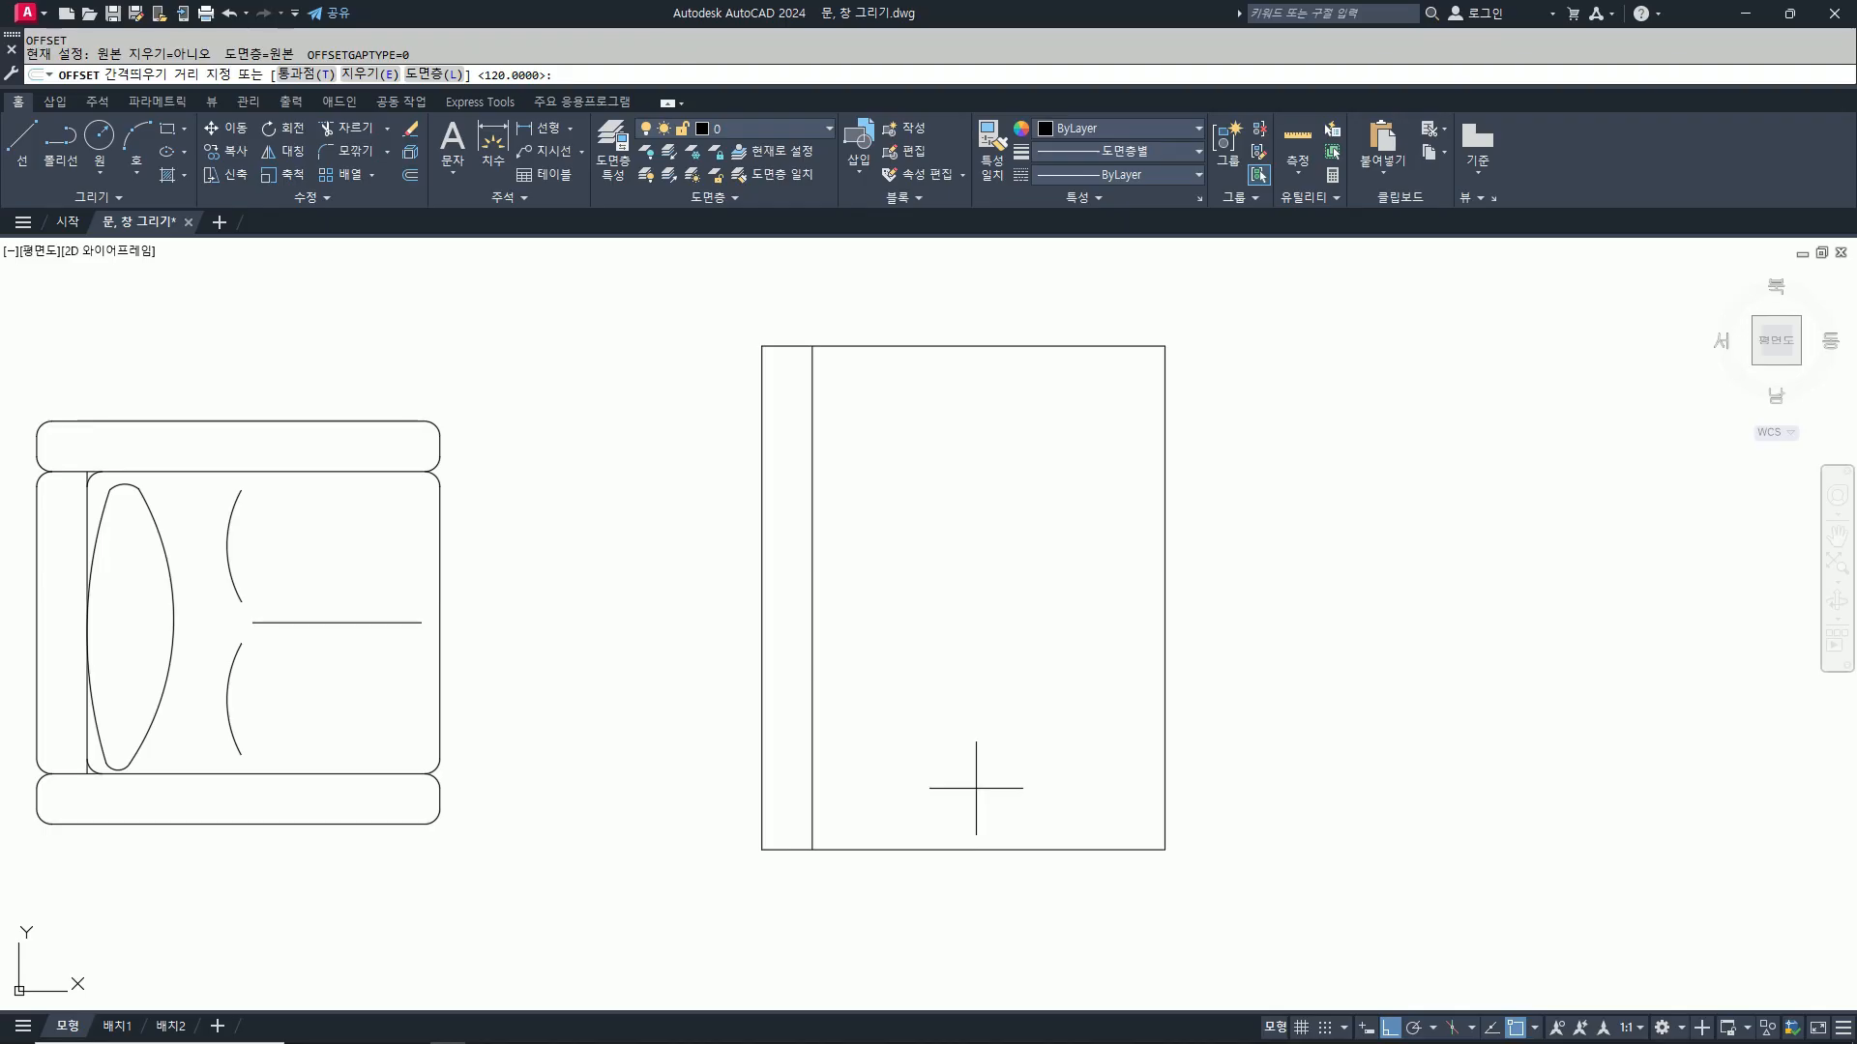
type("50")
key("Return")
left_click(932, 850)
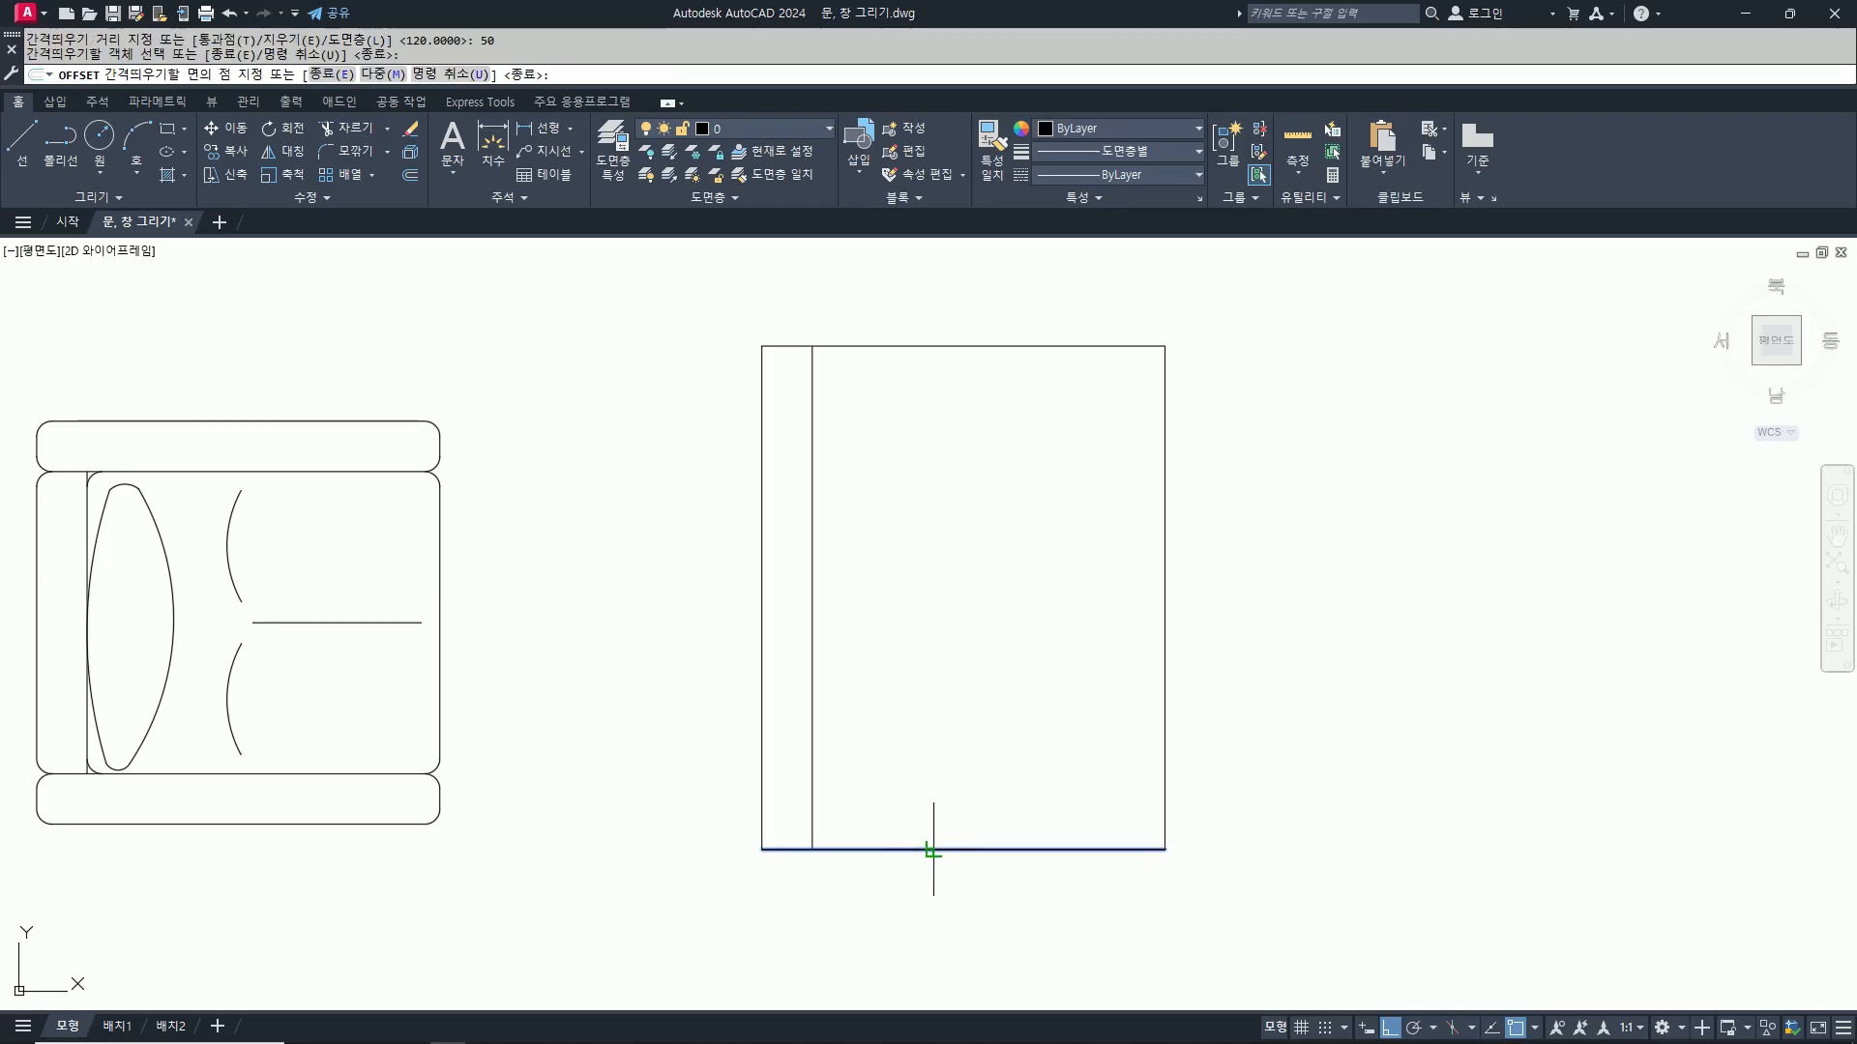
left_click(959, 636)
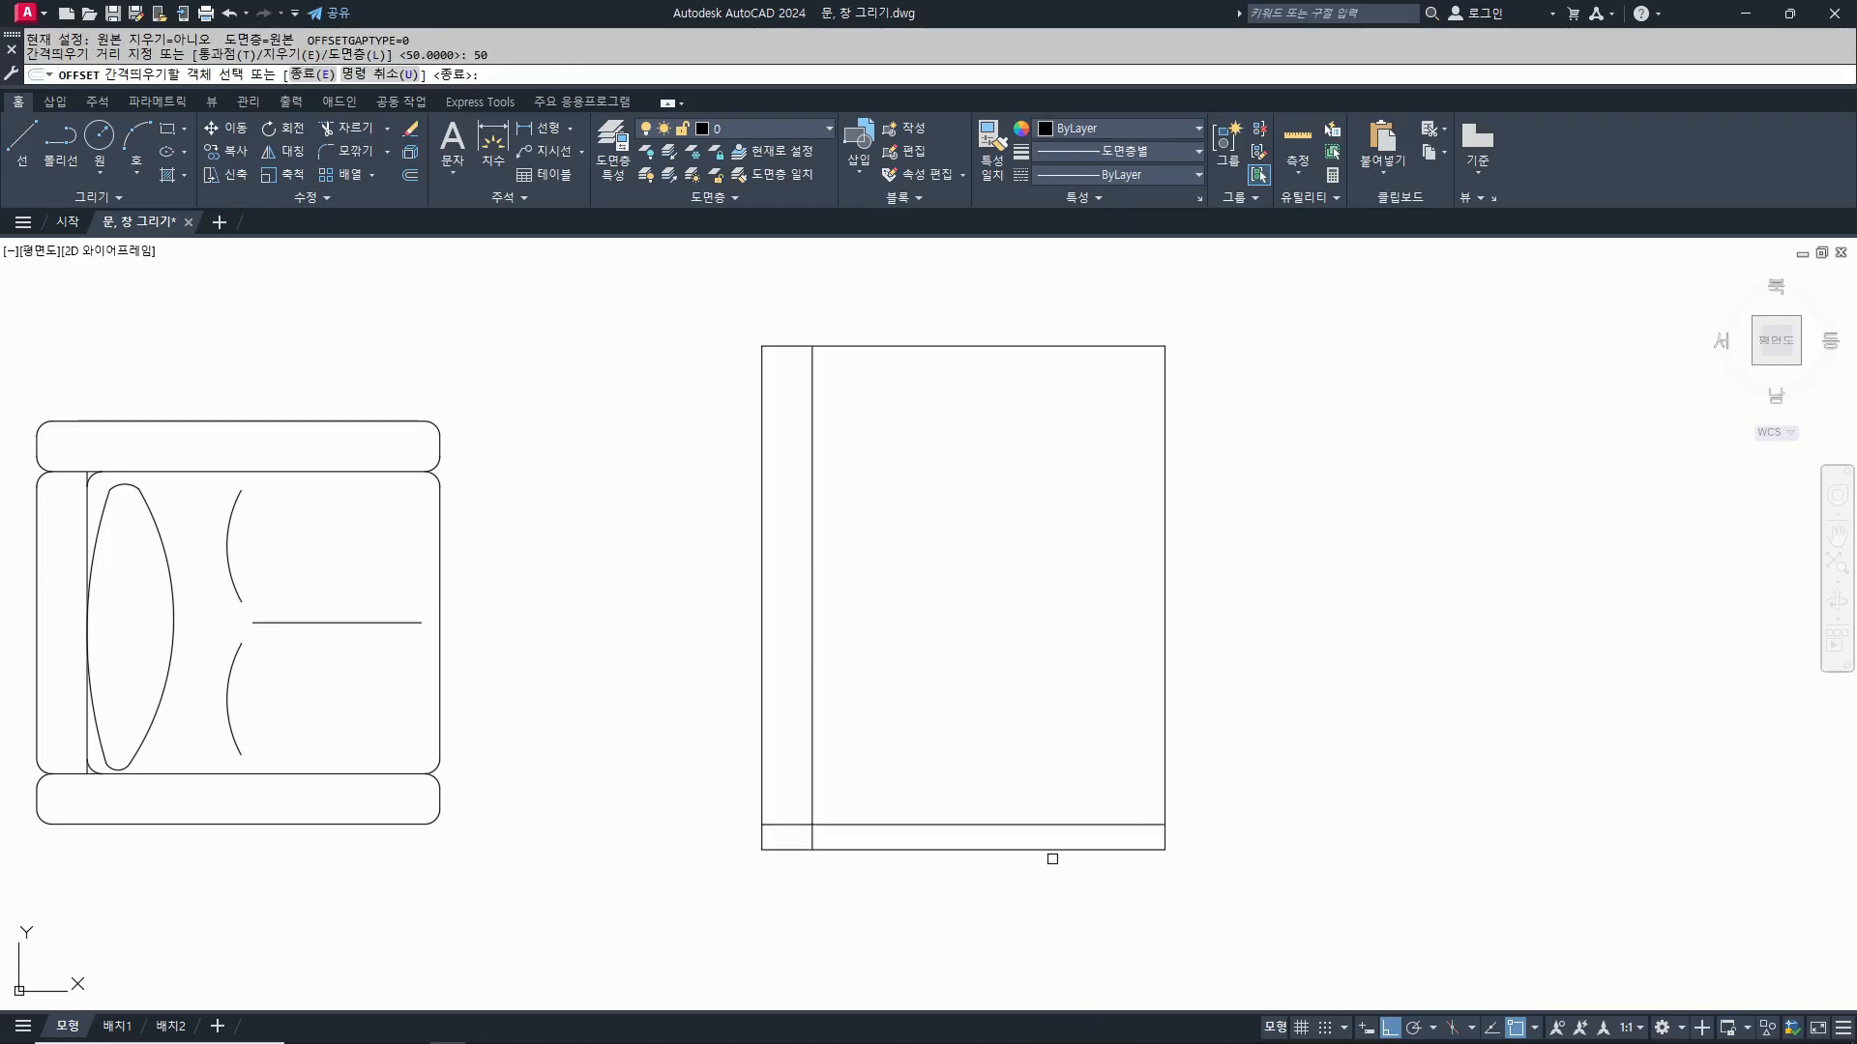
left_click(1049, 823)
left_click(1000, 595)
key("space")
Step: Trim the outline's side edges in the lowest 50 strip and the backrest line in both lower strips
type("tr")
key("space")
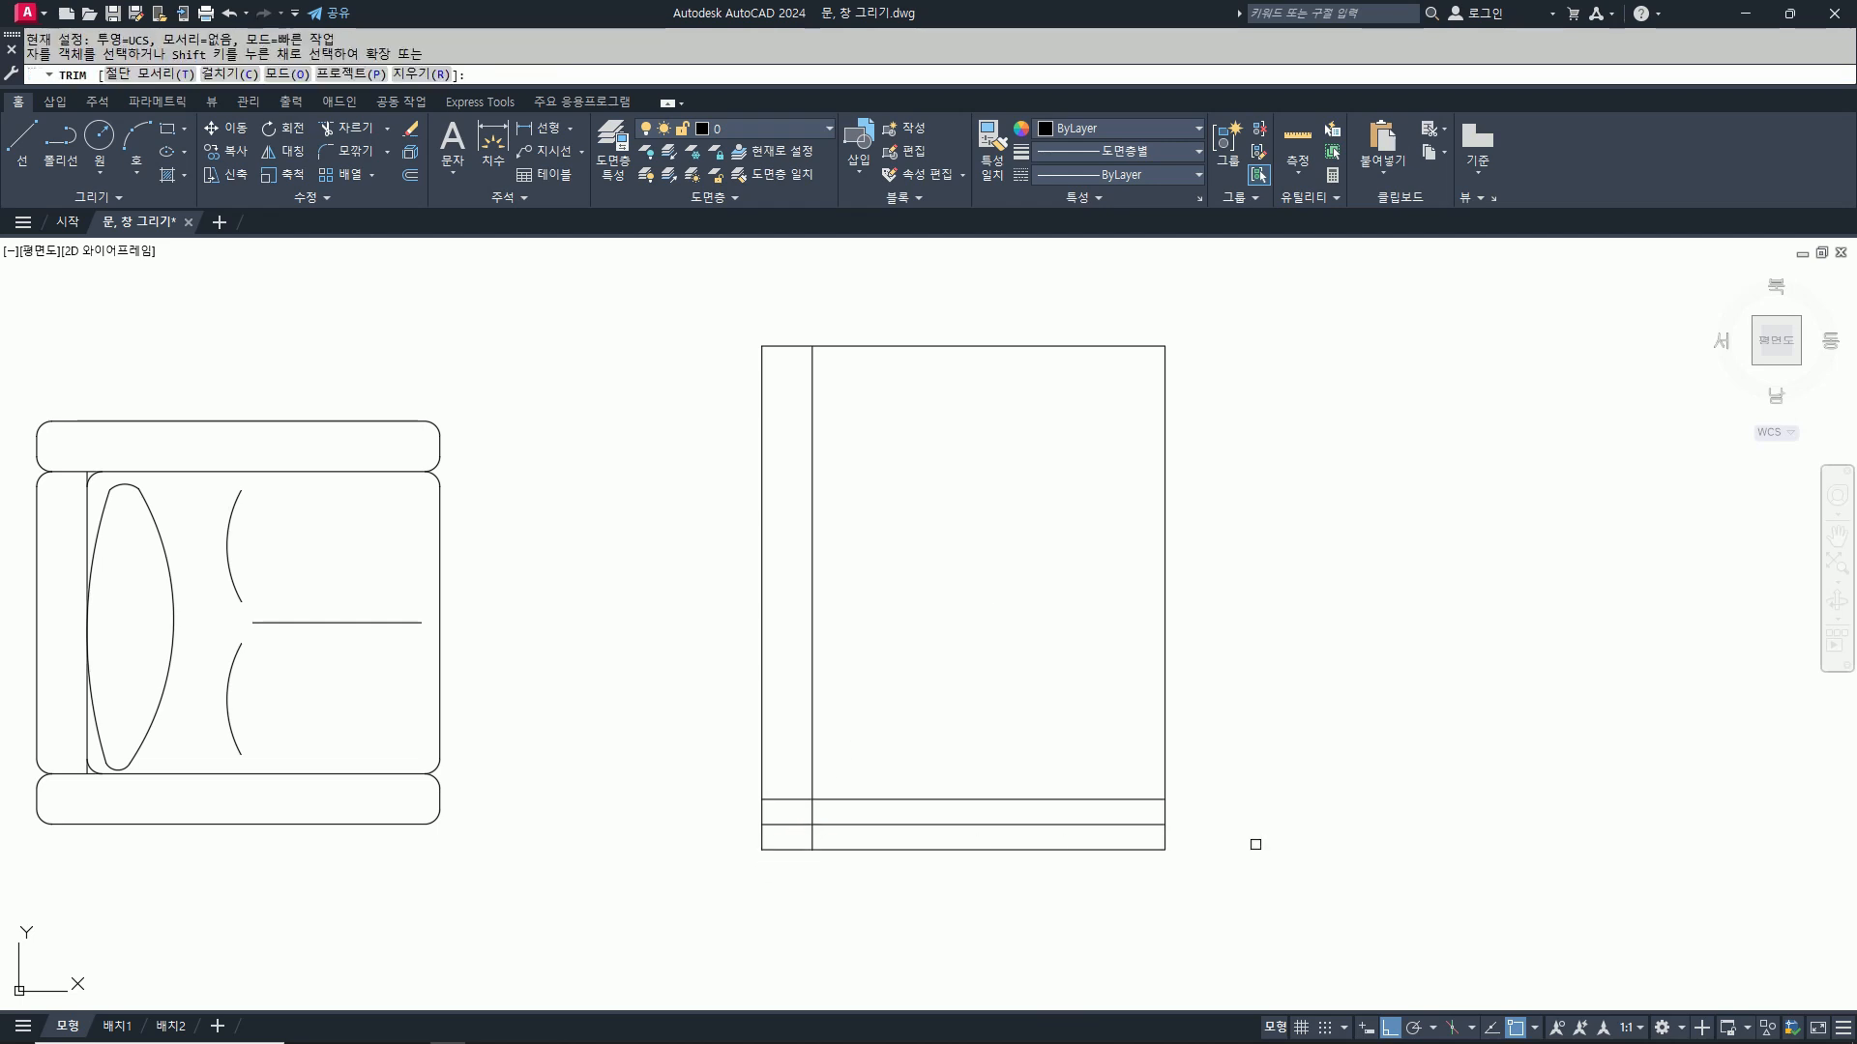
left_click(1249, 842)
left_click(1168, 837)
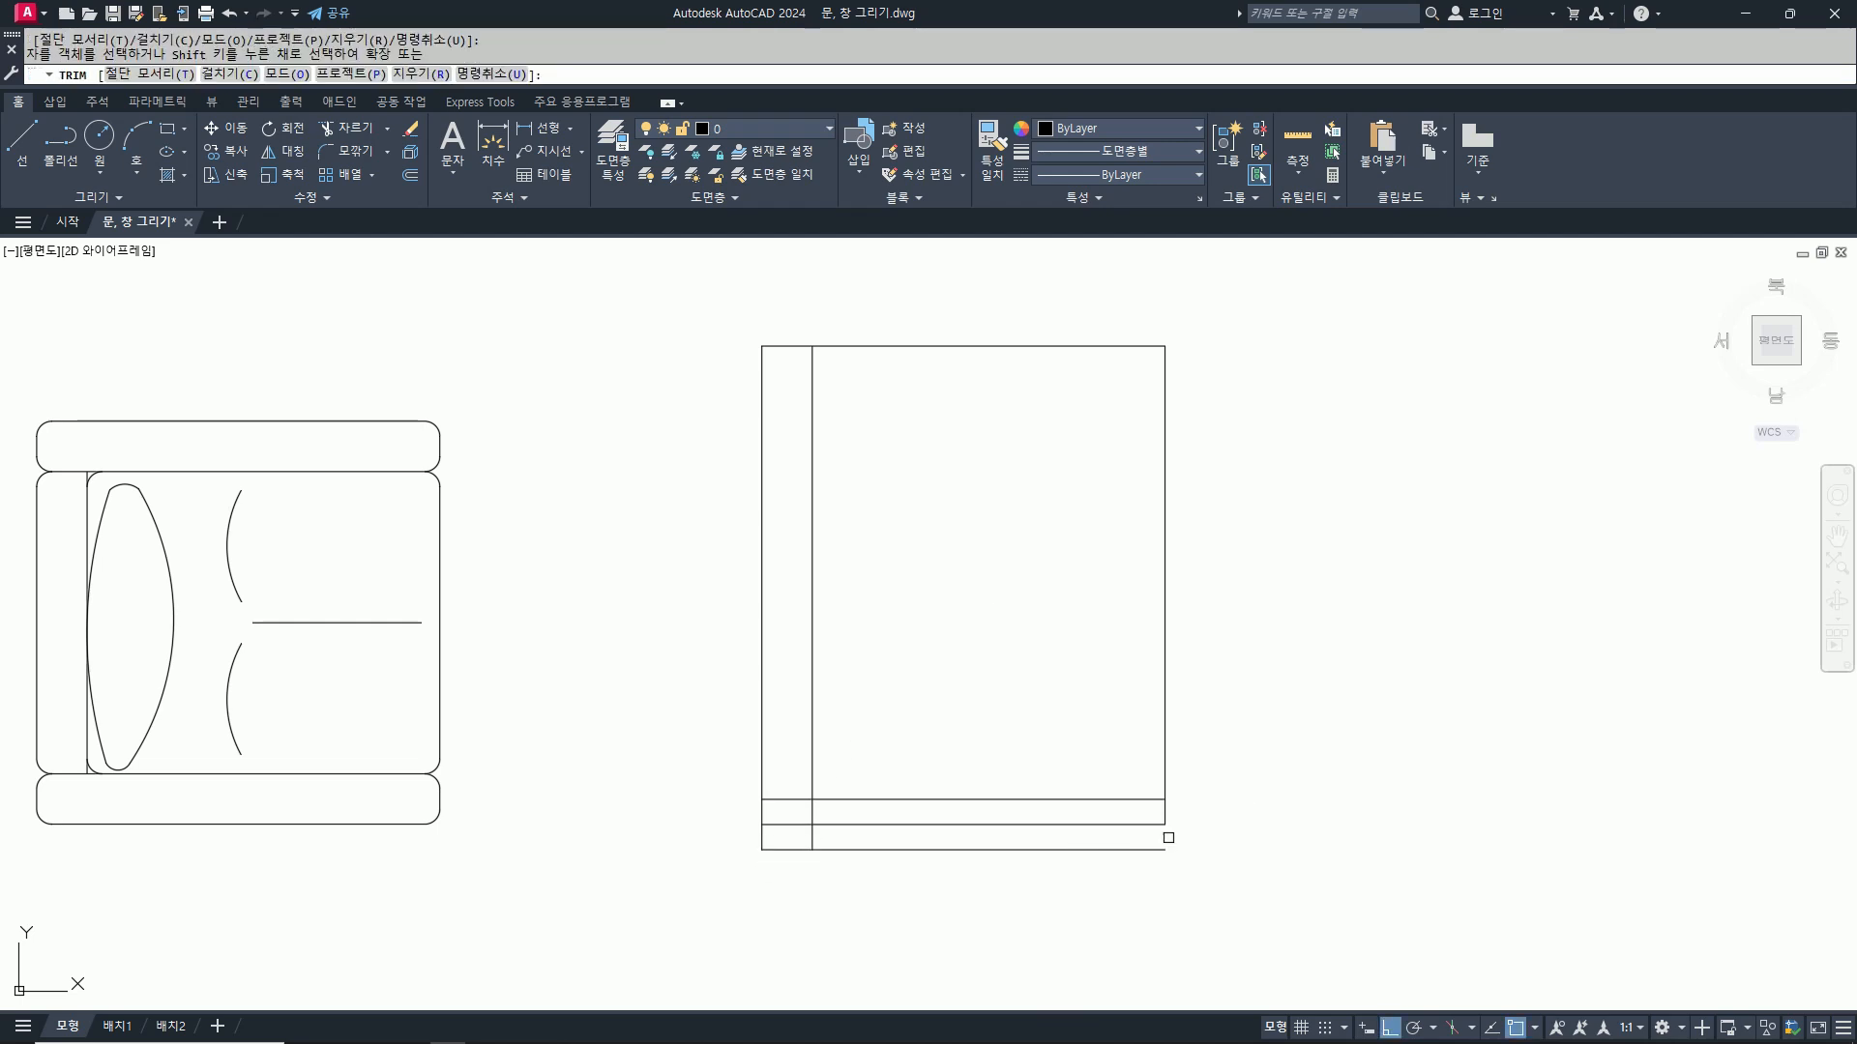
left_click(764, 838)
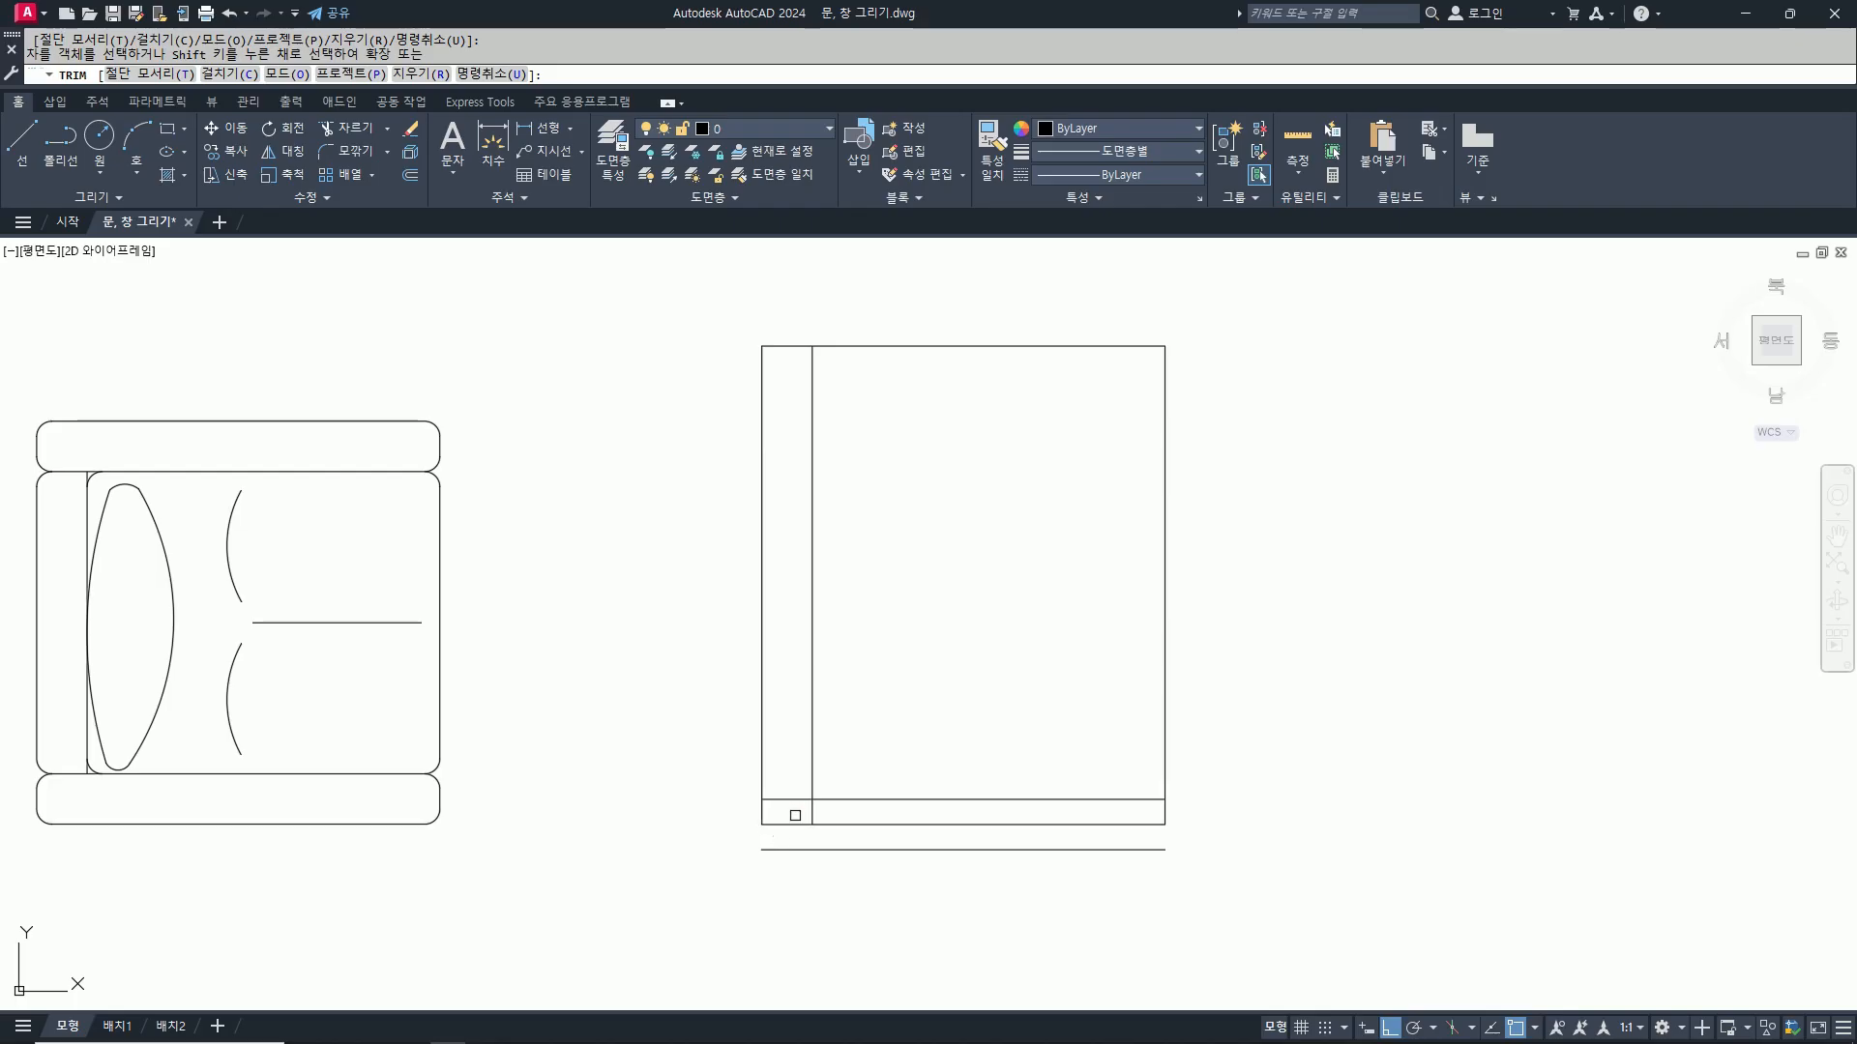
key("Escape")
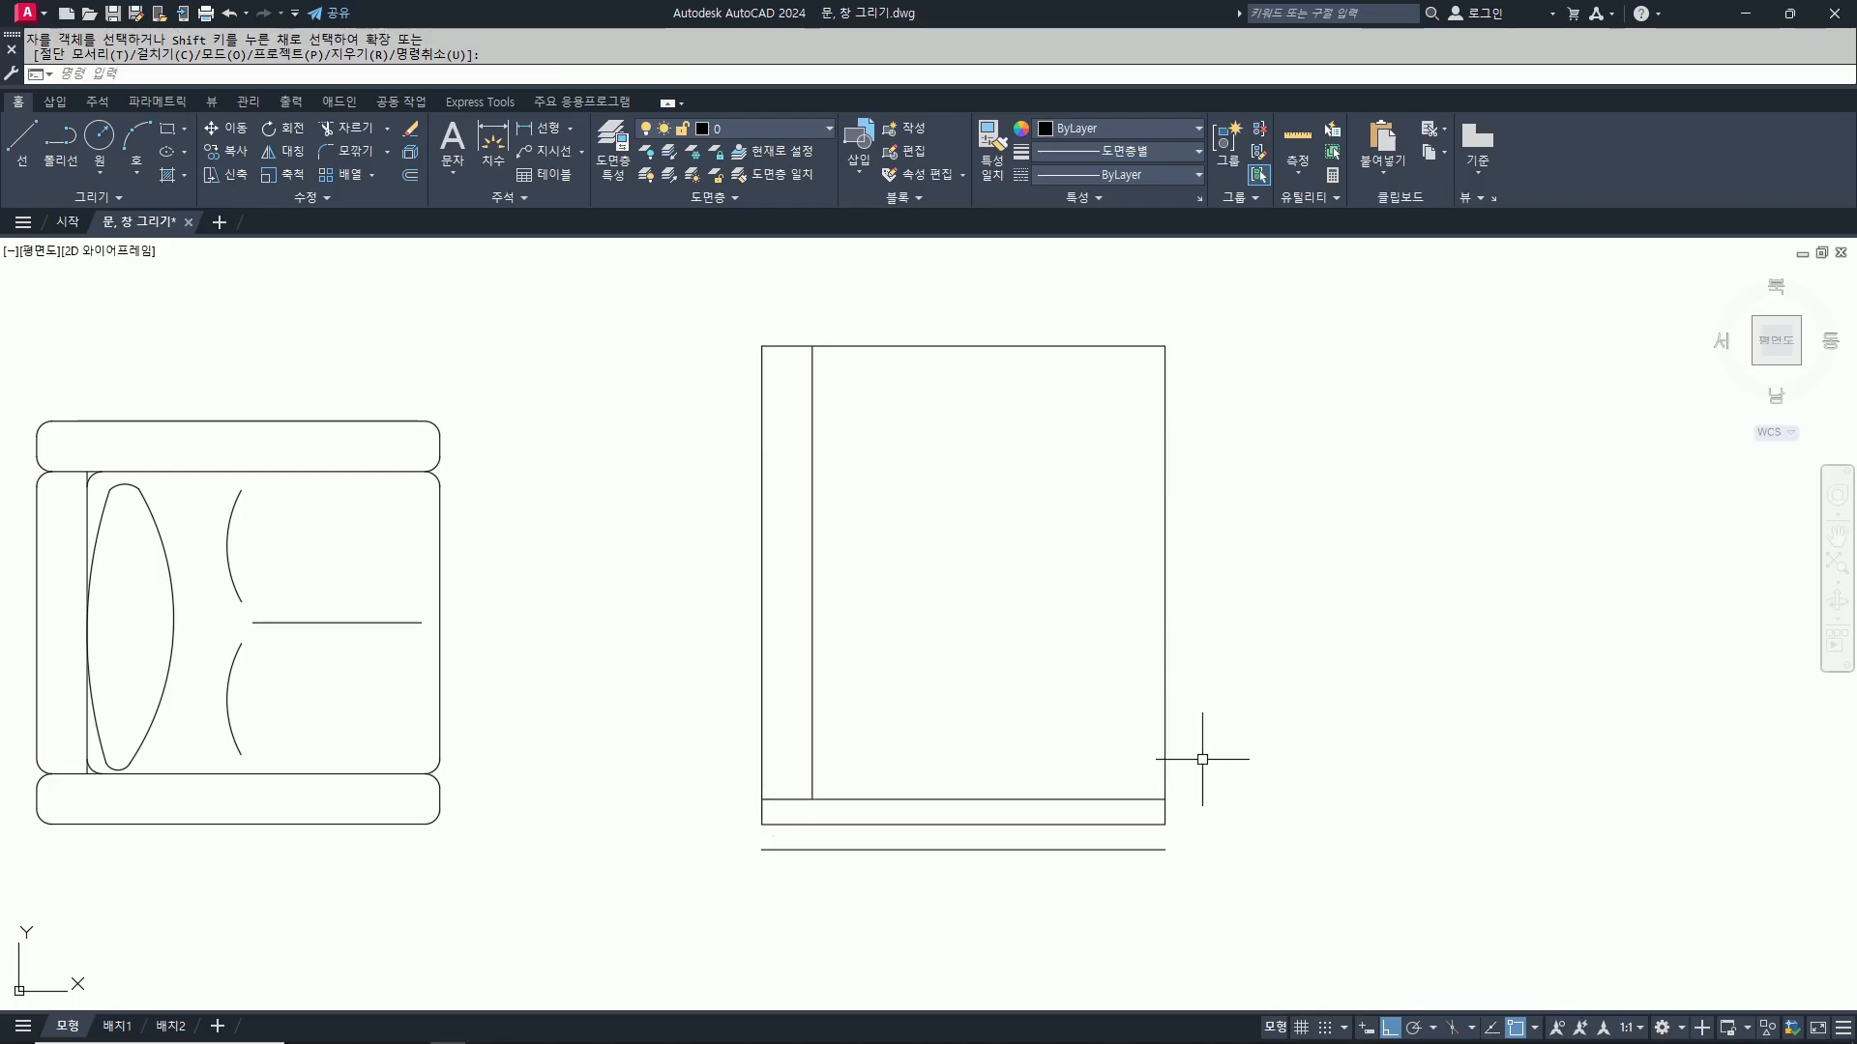
Step: Try to stretch the seat's lower line and the backrest line's end upward by 1000, and undo the stretch
type("s")
key("Return")
left_click(1201, 732)
left_click(657, 812)
key("Return")
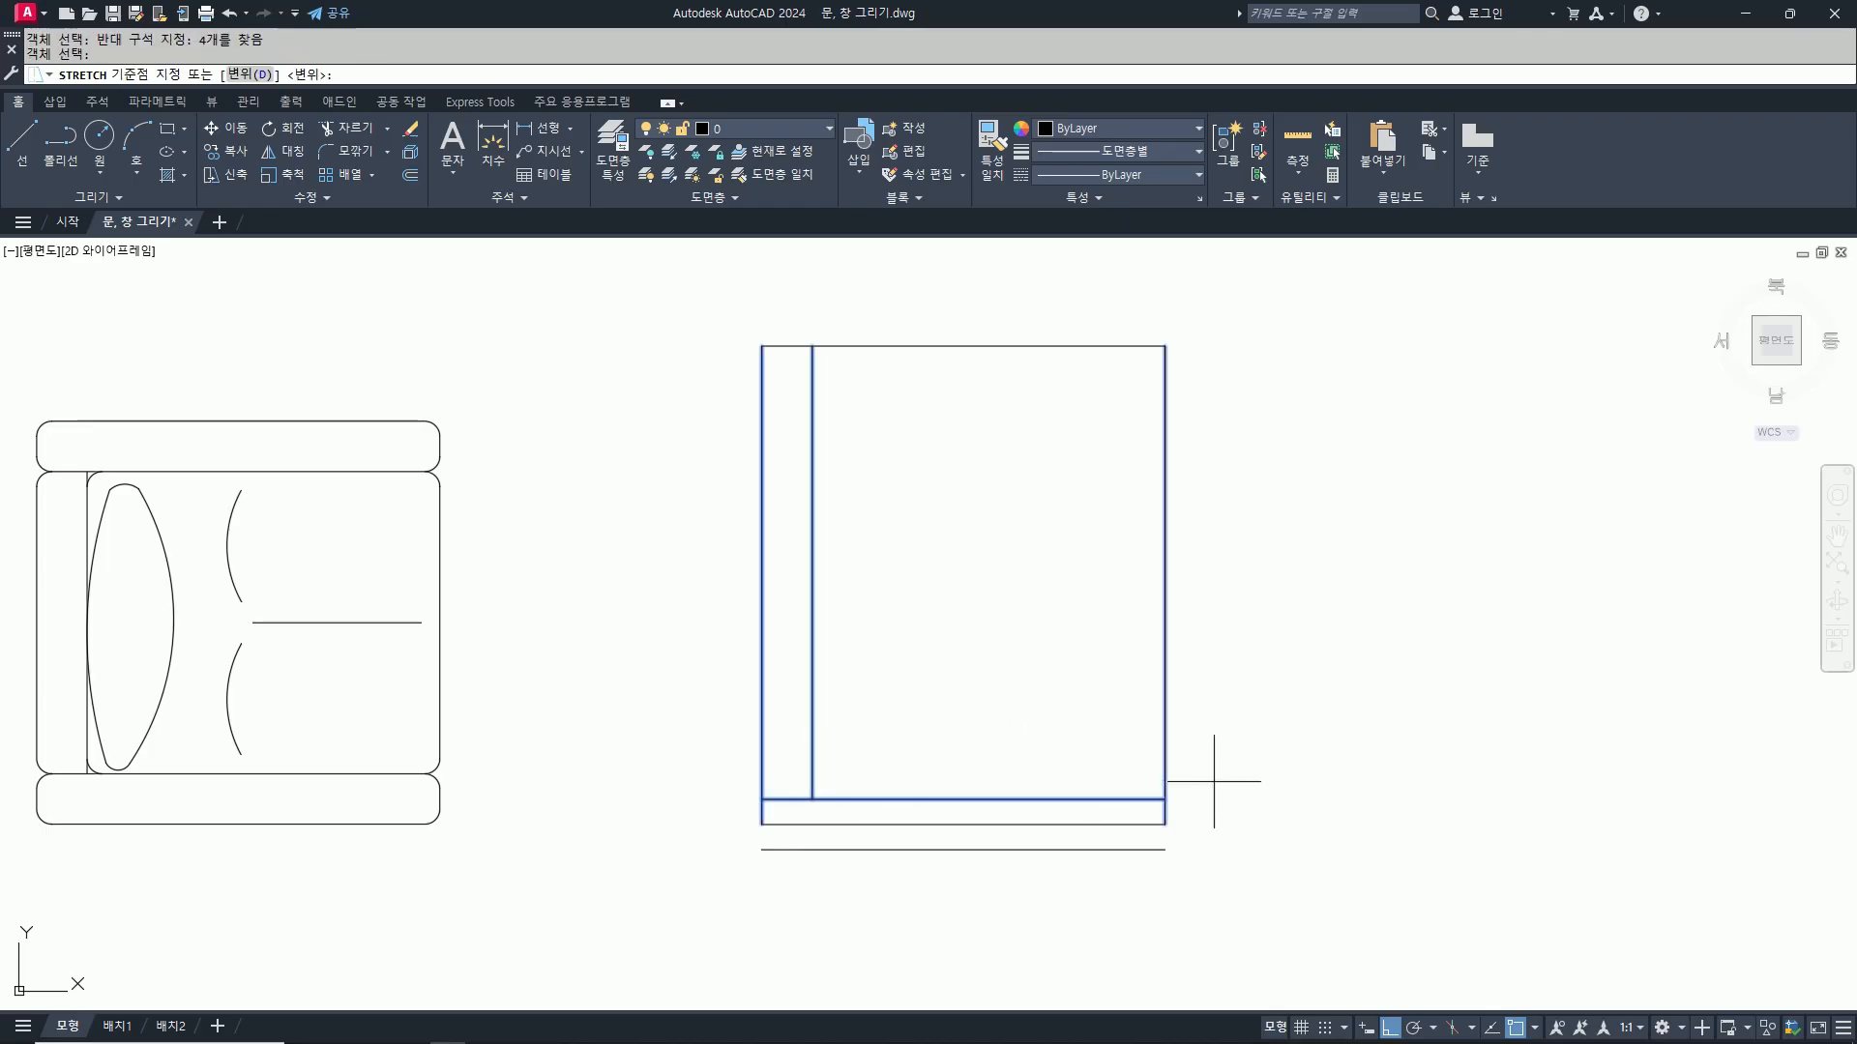
left_click(1238, 774)
type("1000")
key("Return")
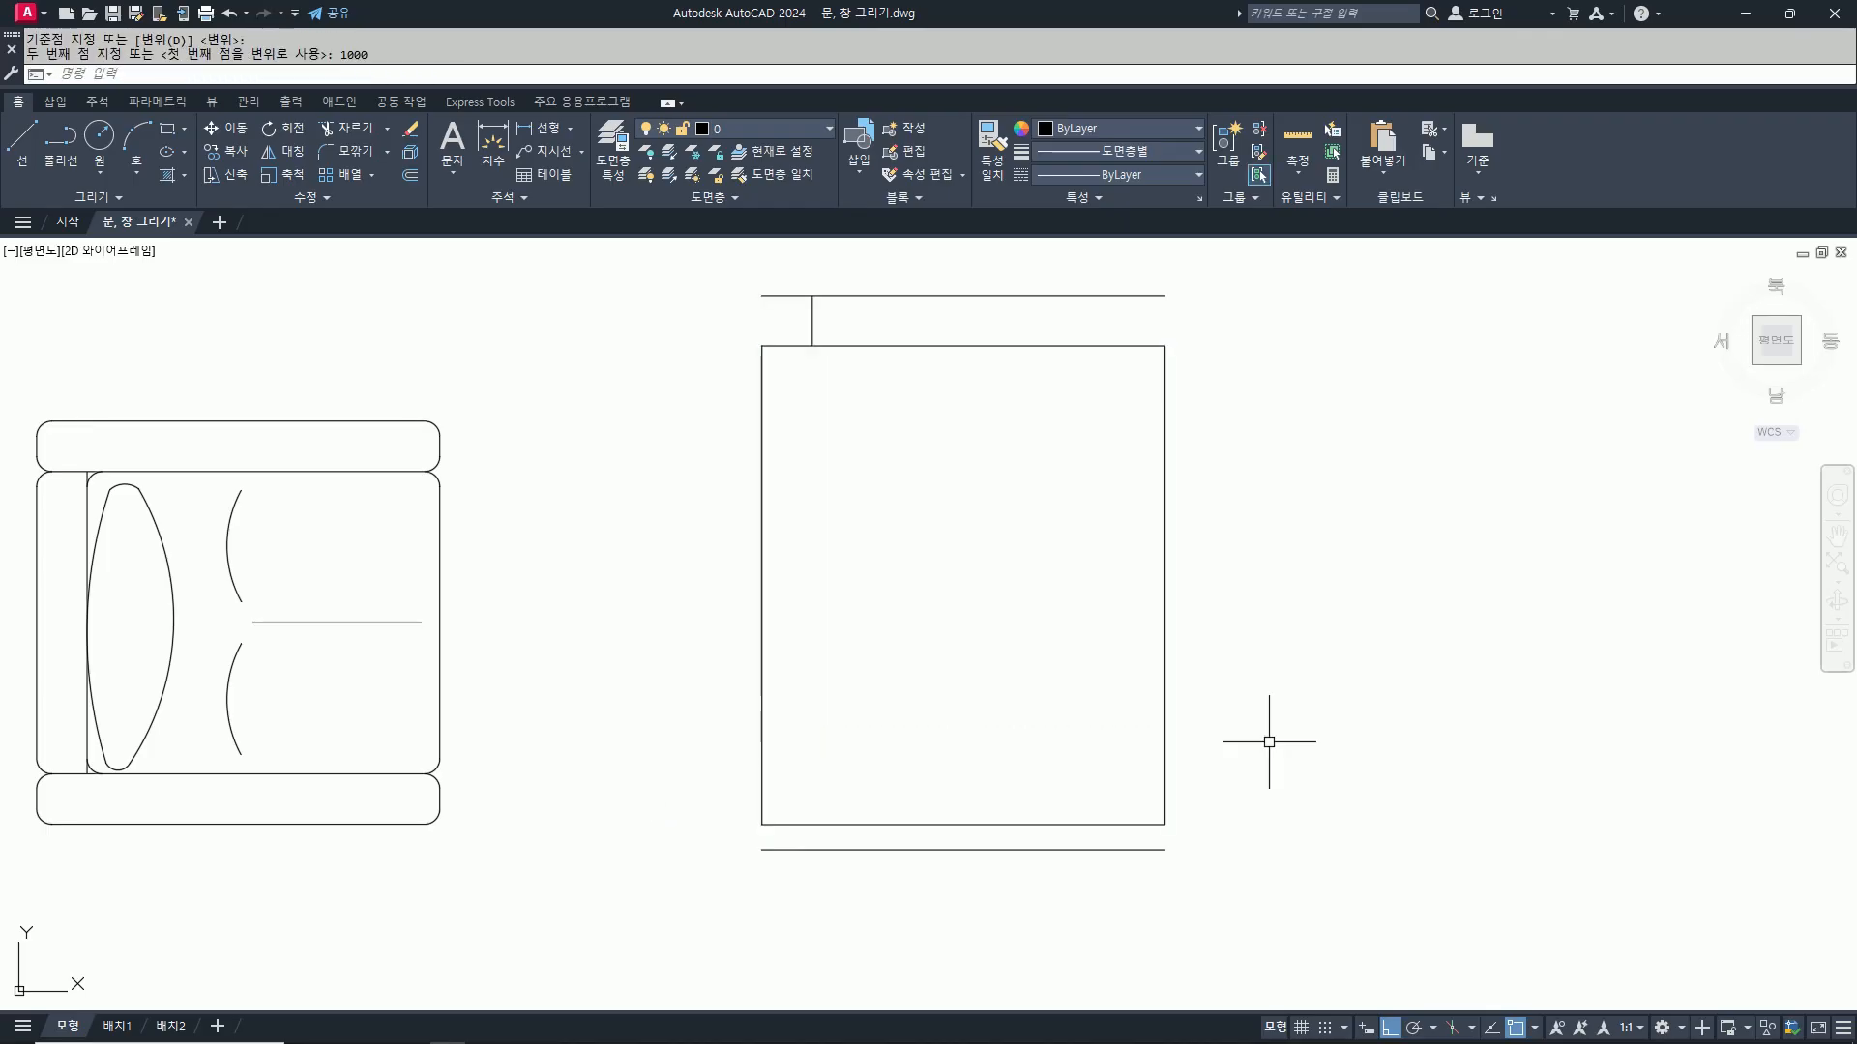
key("ctrl+z")
Step: Stretch the seat's lower line, together with the backrest line's lower end, upward by 100
type("s")
key("Return")
left_click(1245, 743)
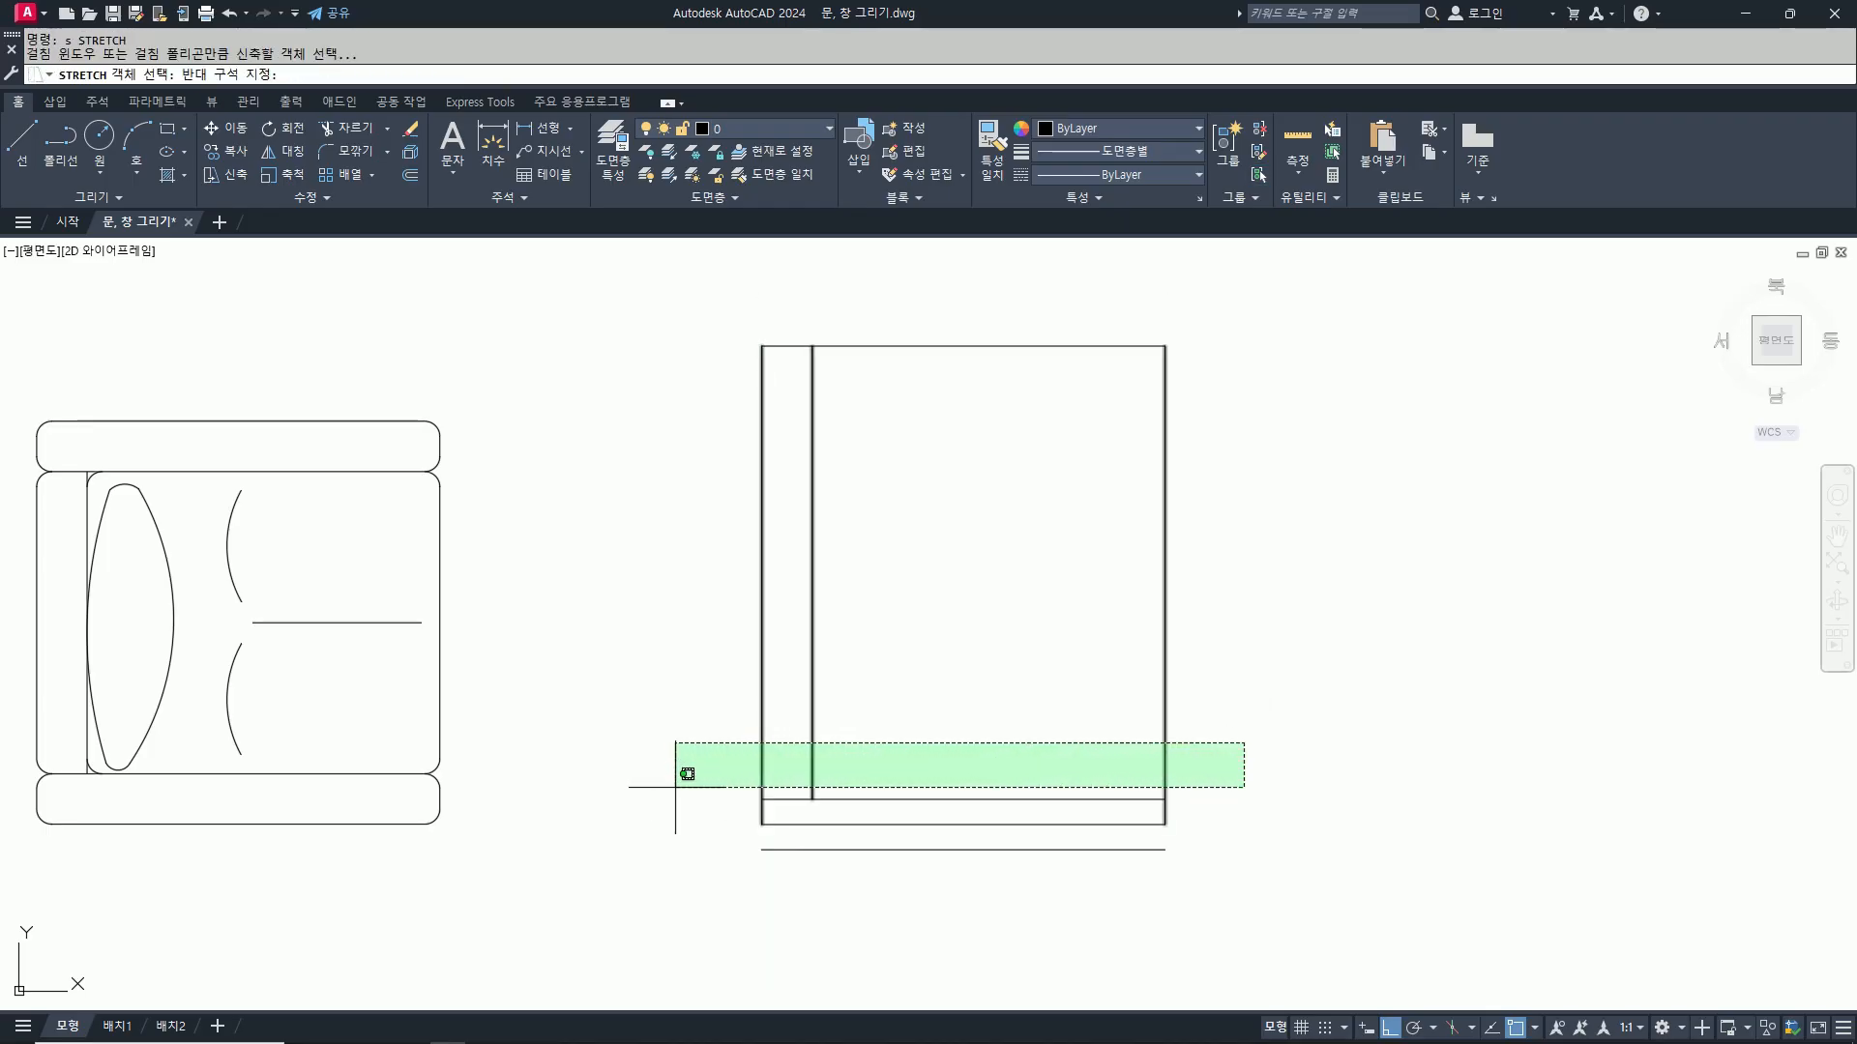
left_click(672, 815)
key("Return")
left_click(1313, 713)
type("100")
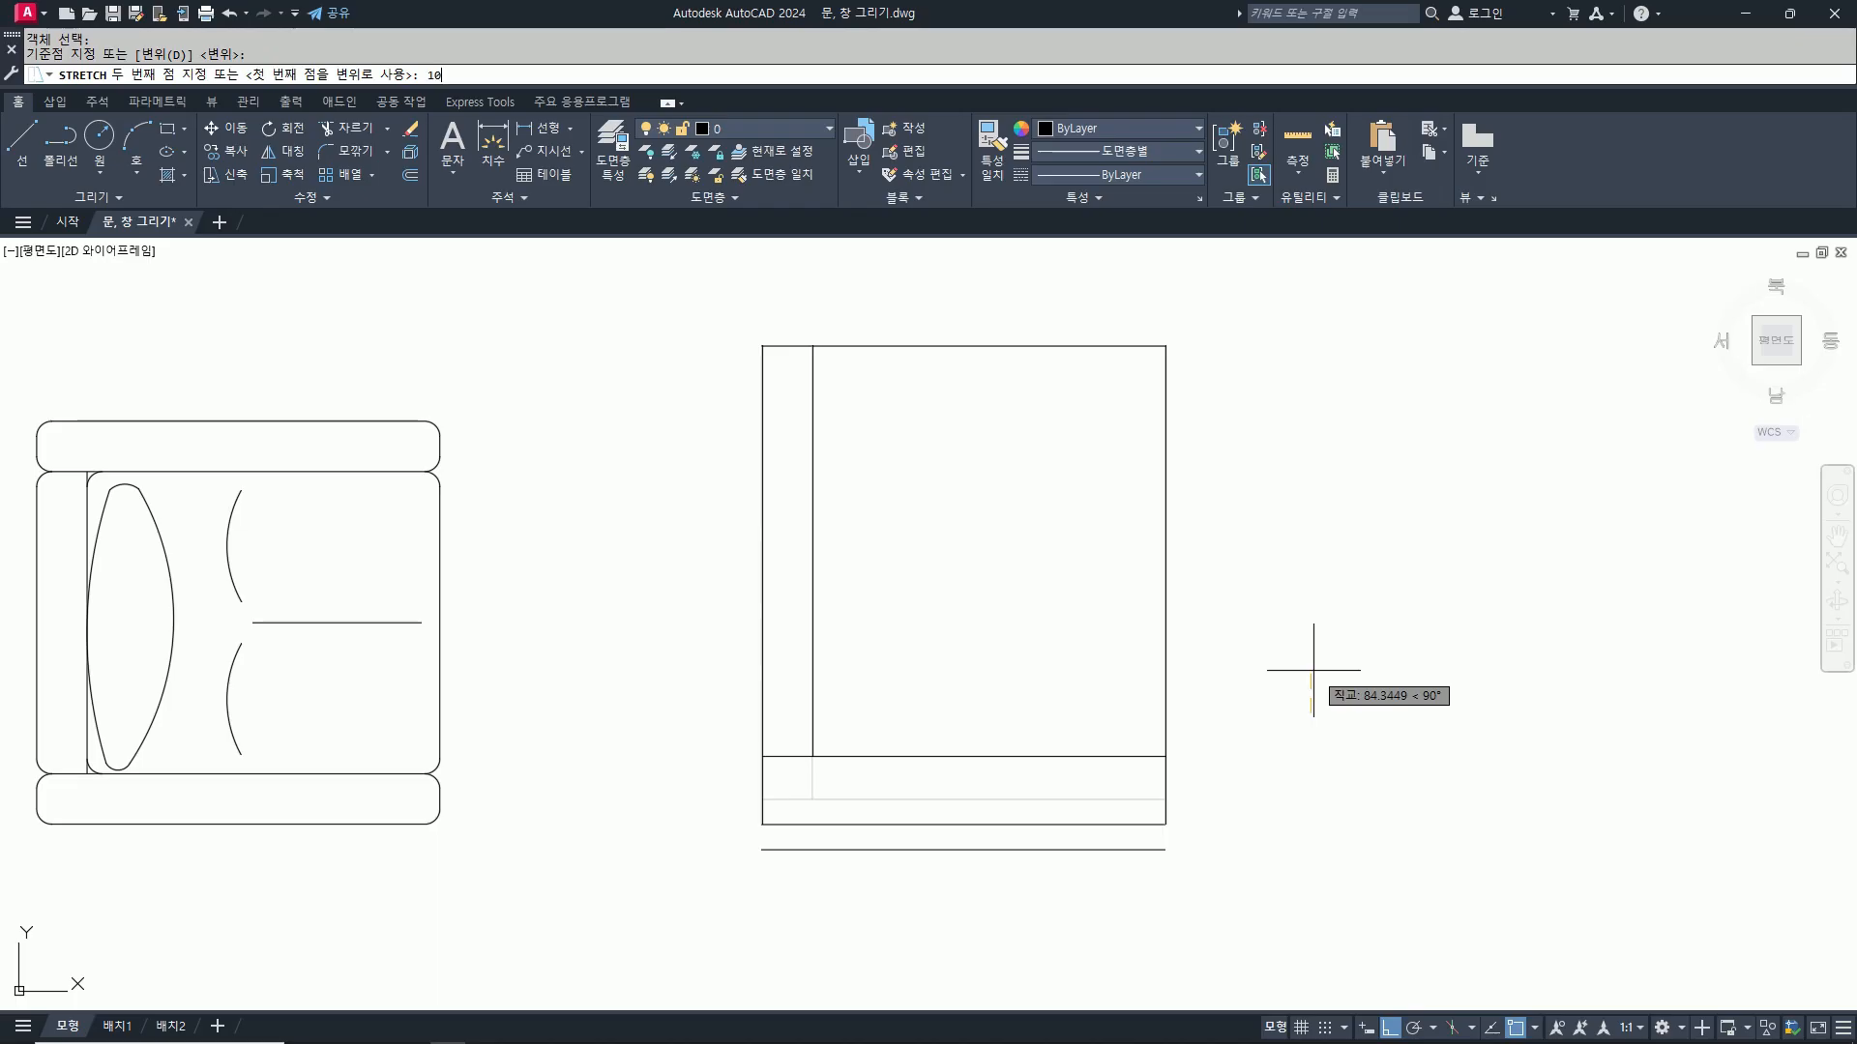
key("Return")
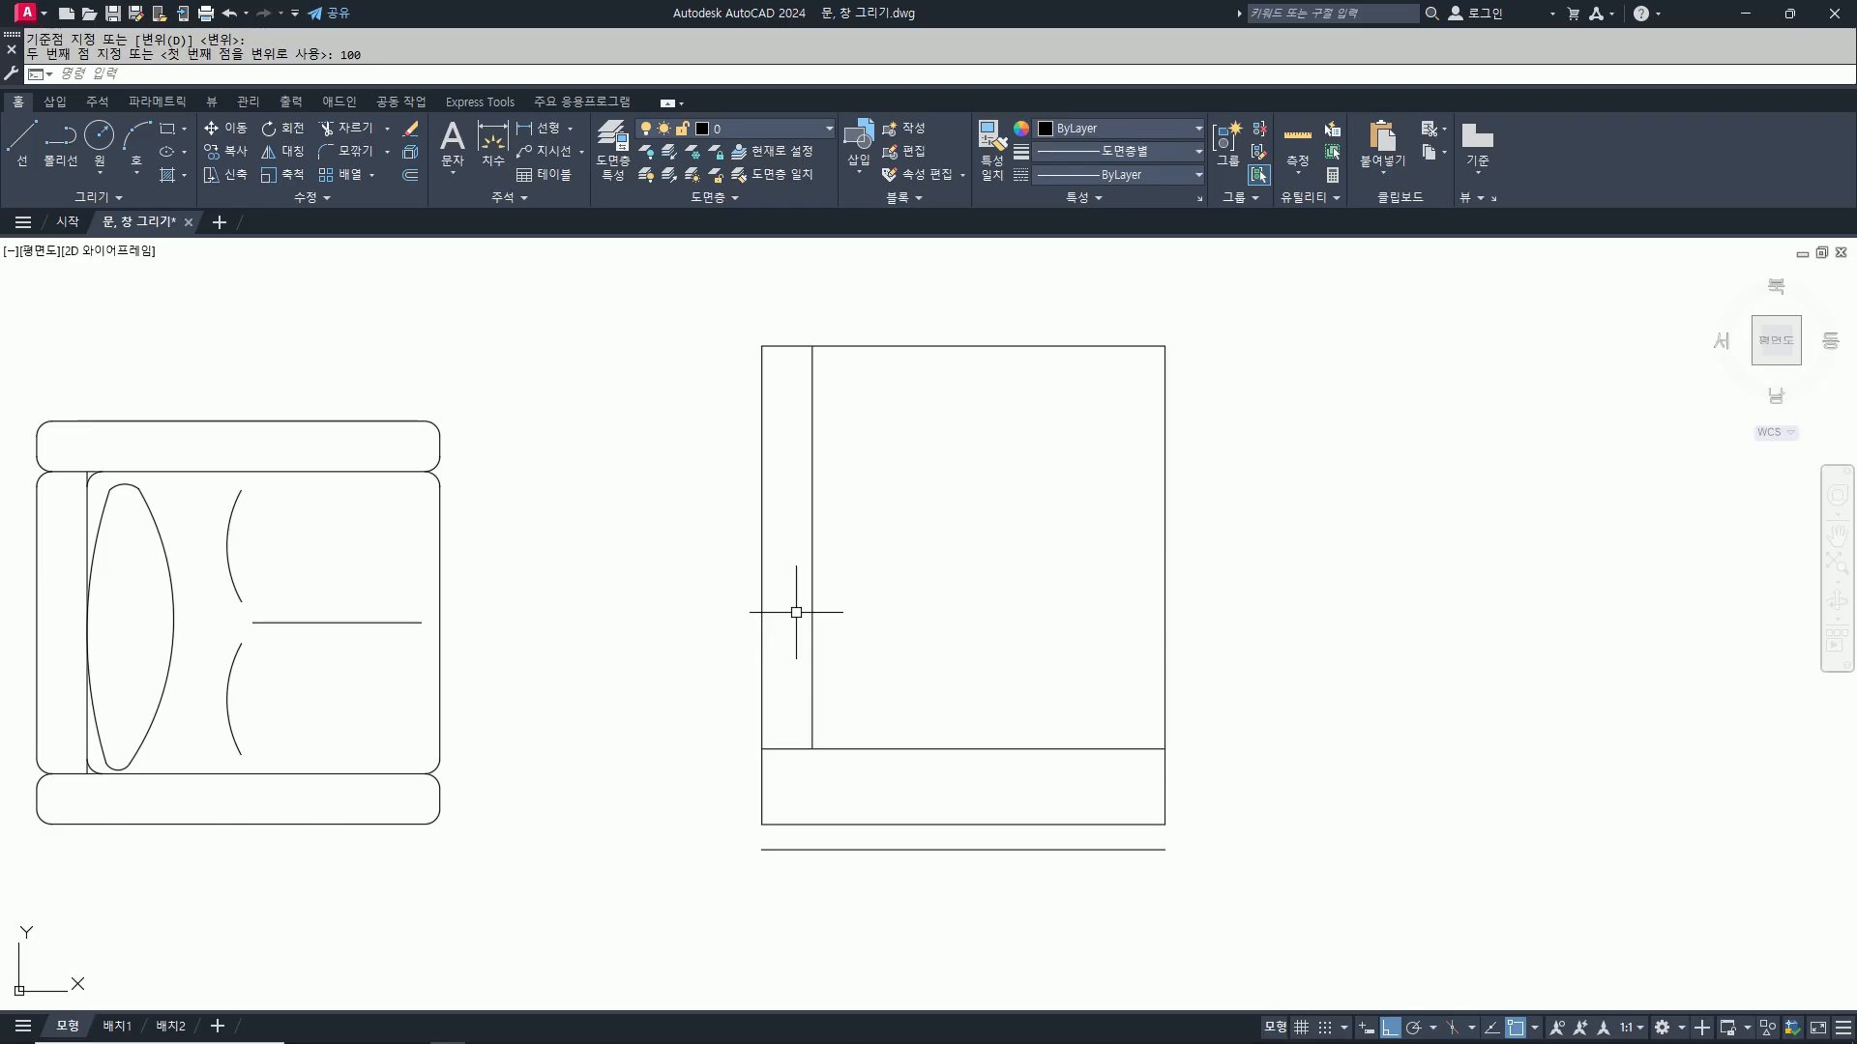
Step: Offset the line at the backrest line's lower end 250 upward
type("o")
key("space")
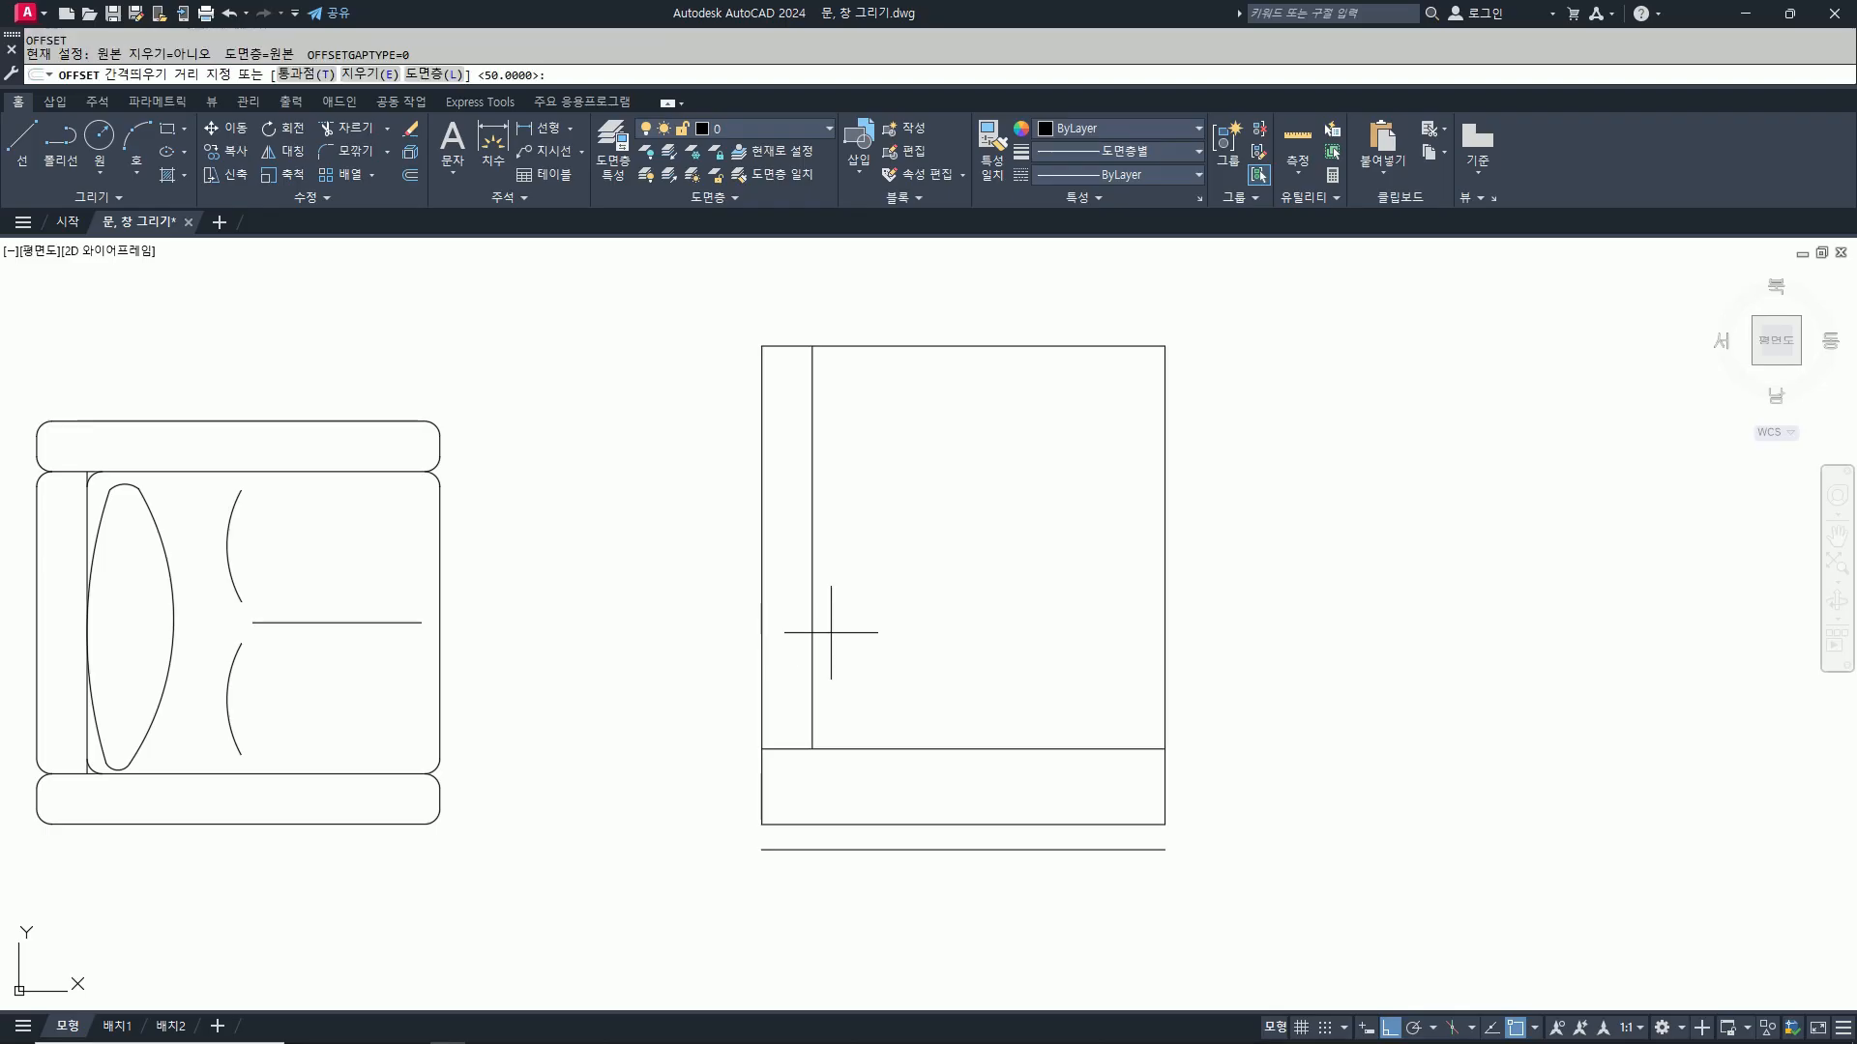
type("250")
key("Return")
left_click(908, 749)
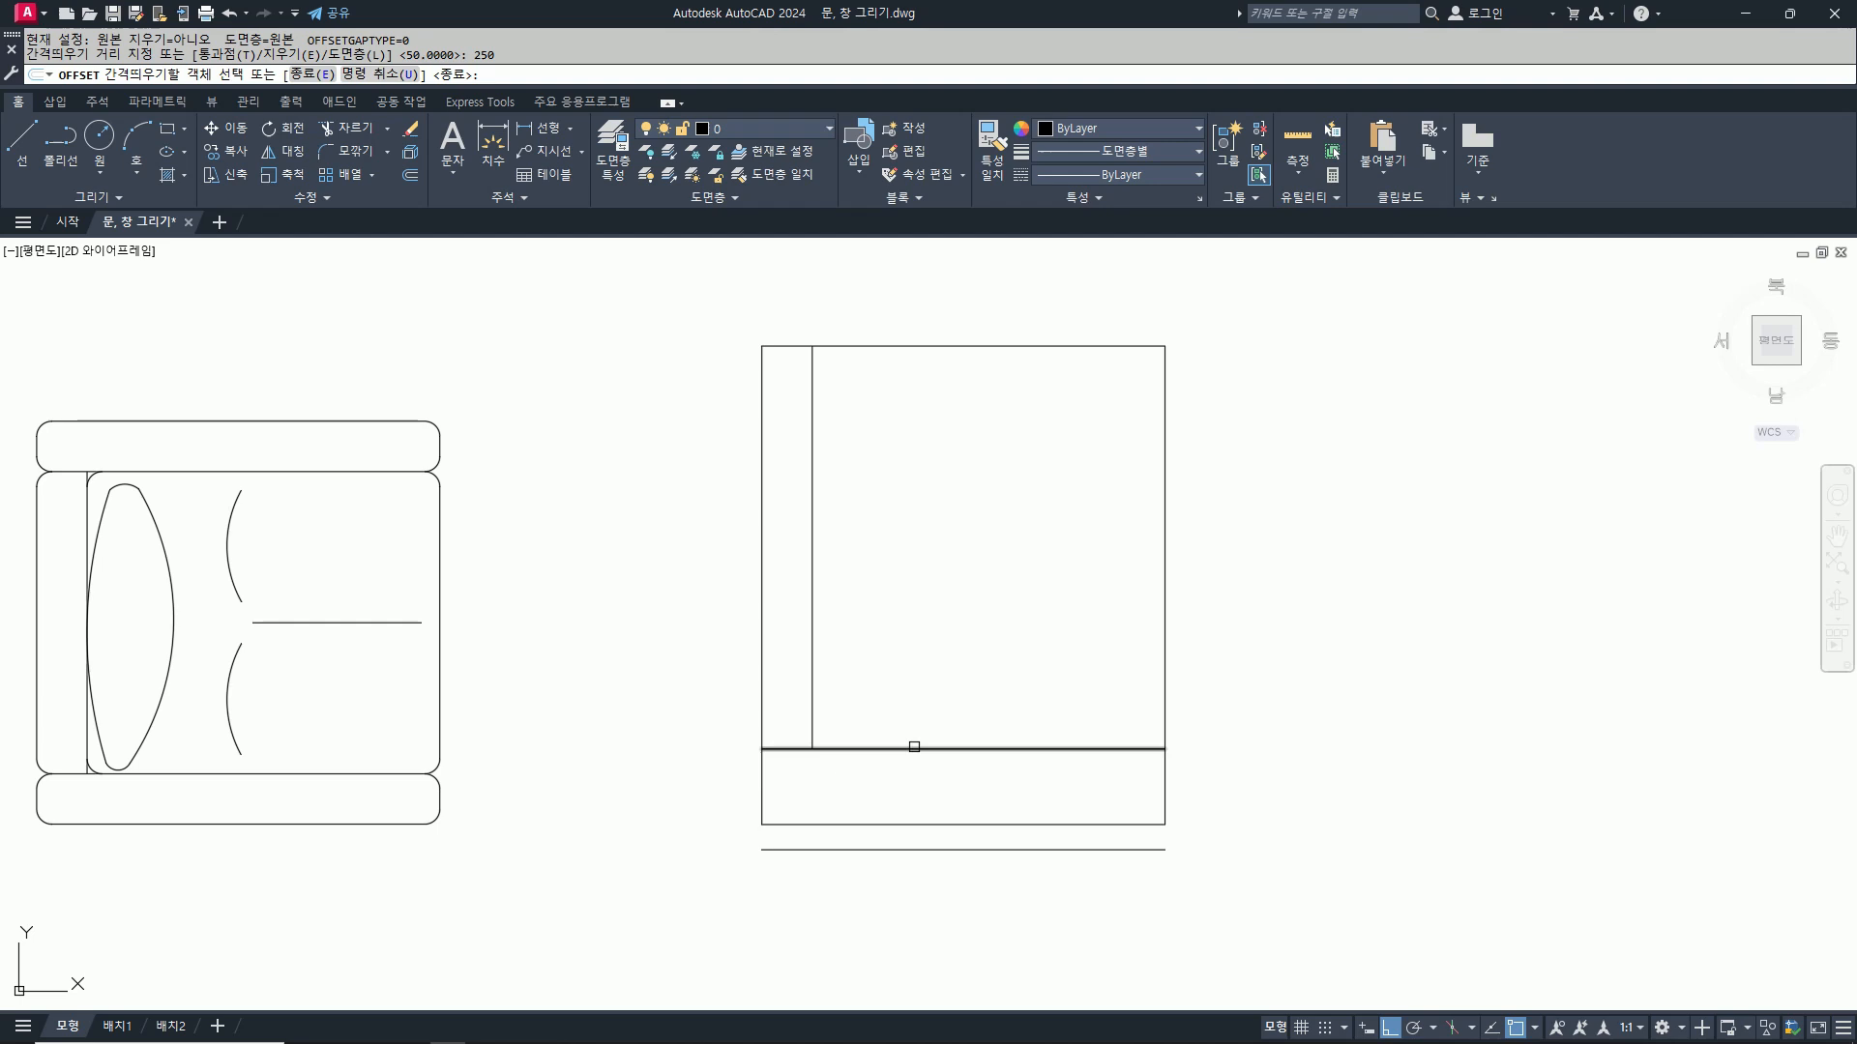
left_click(932, 667)
key("space")
left_click(961, 824)
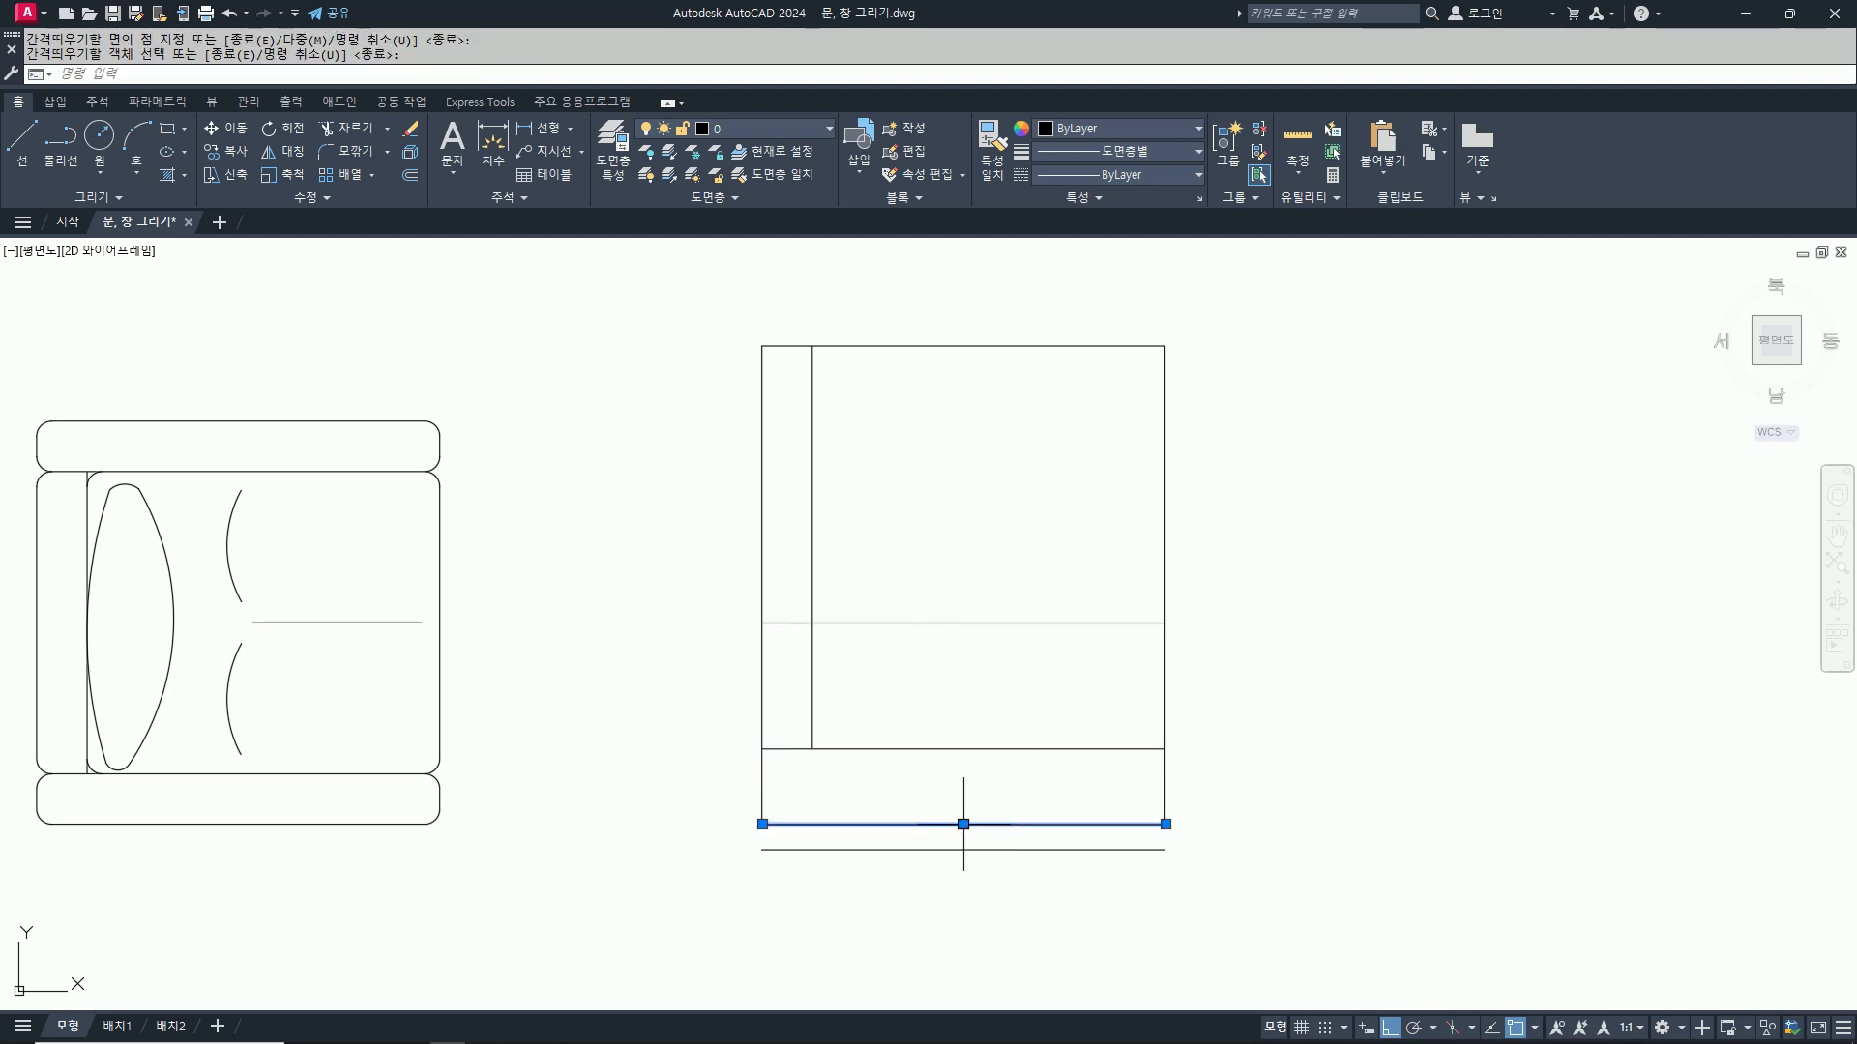
left_click(950, 623)
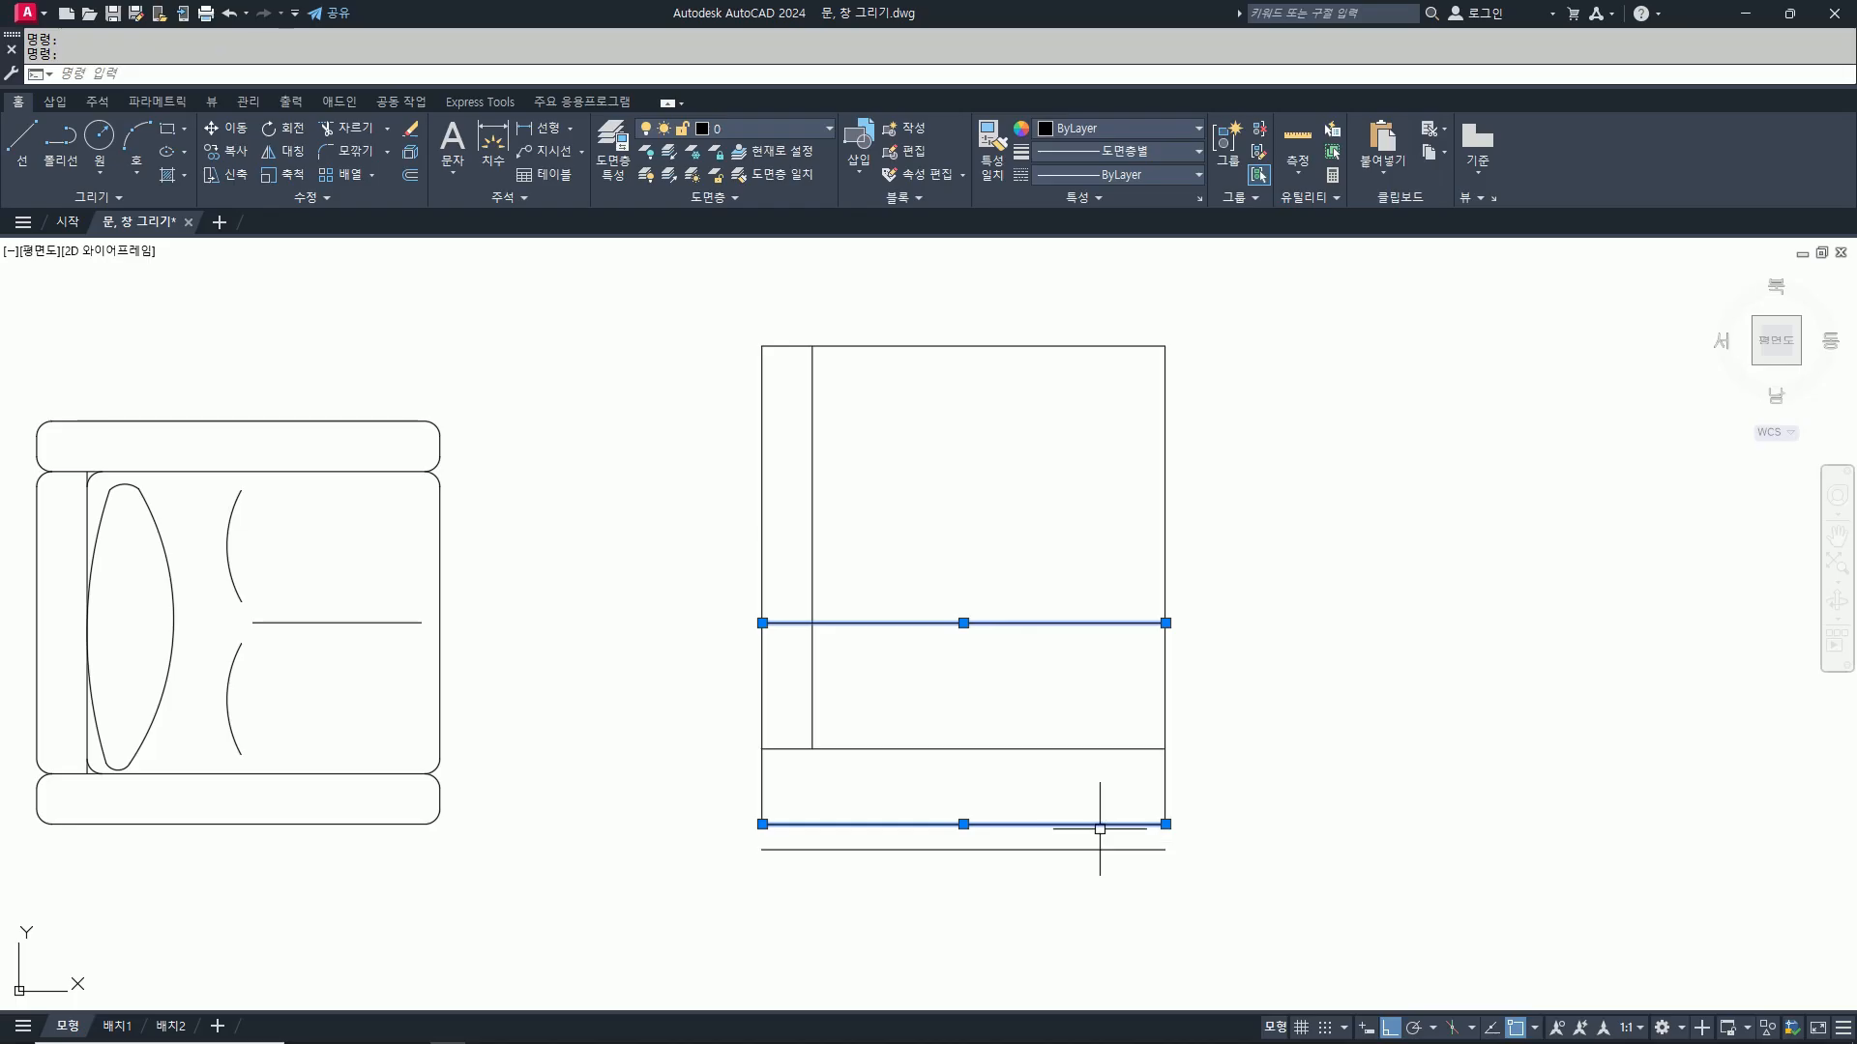
key("Escape")
key("Escape")
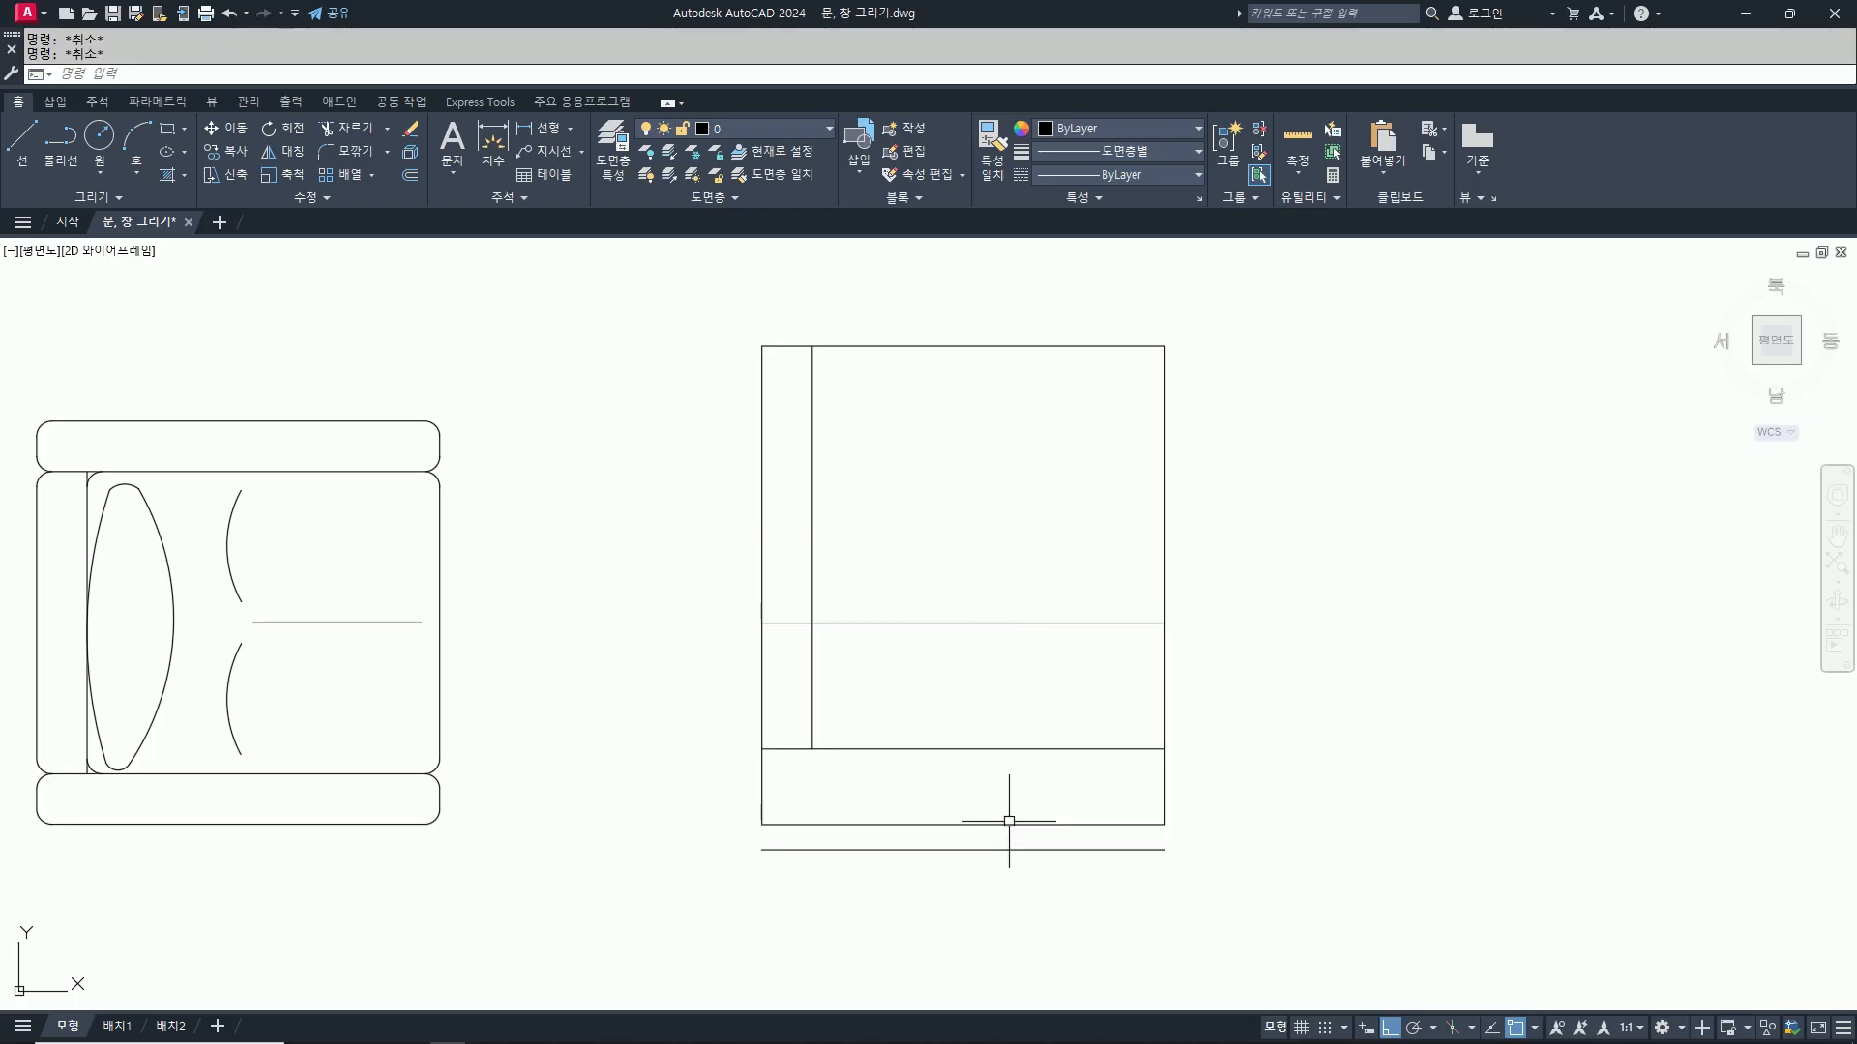
left_click(1008, 823)
left_click(1012, 749)
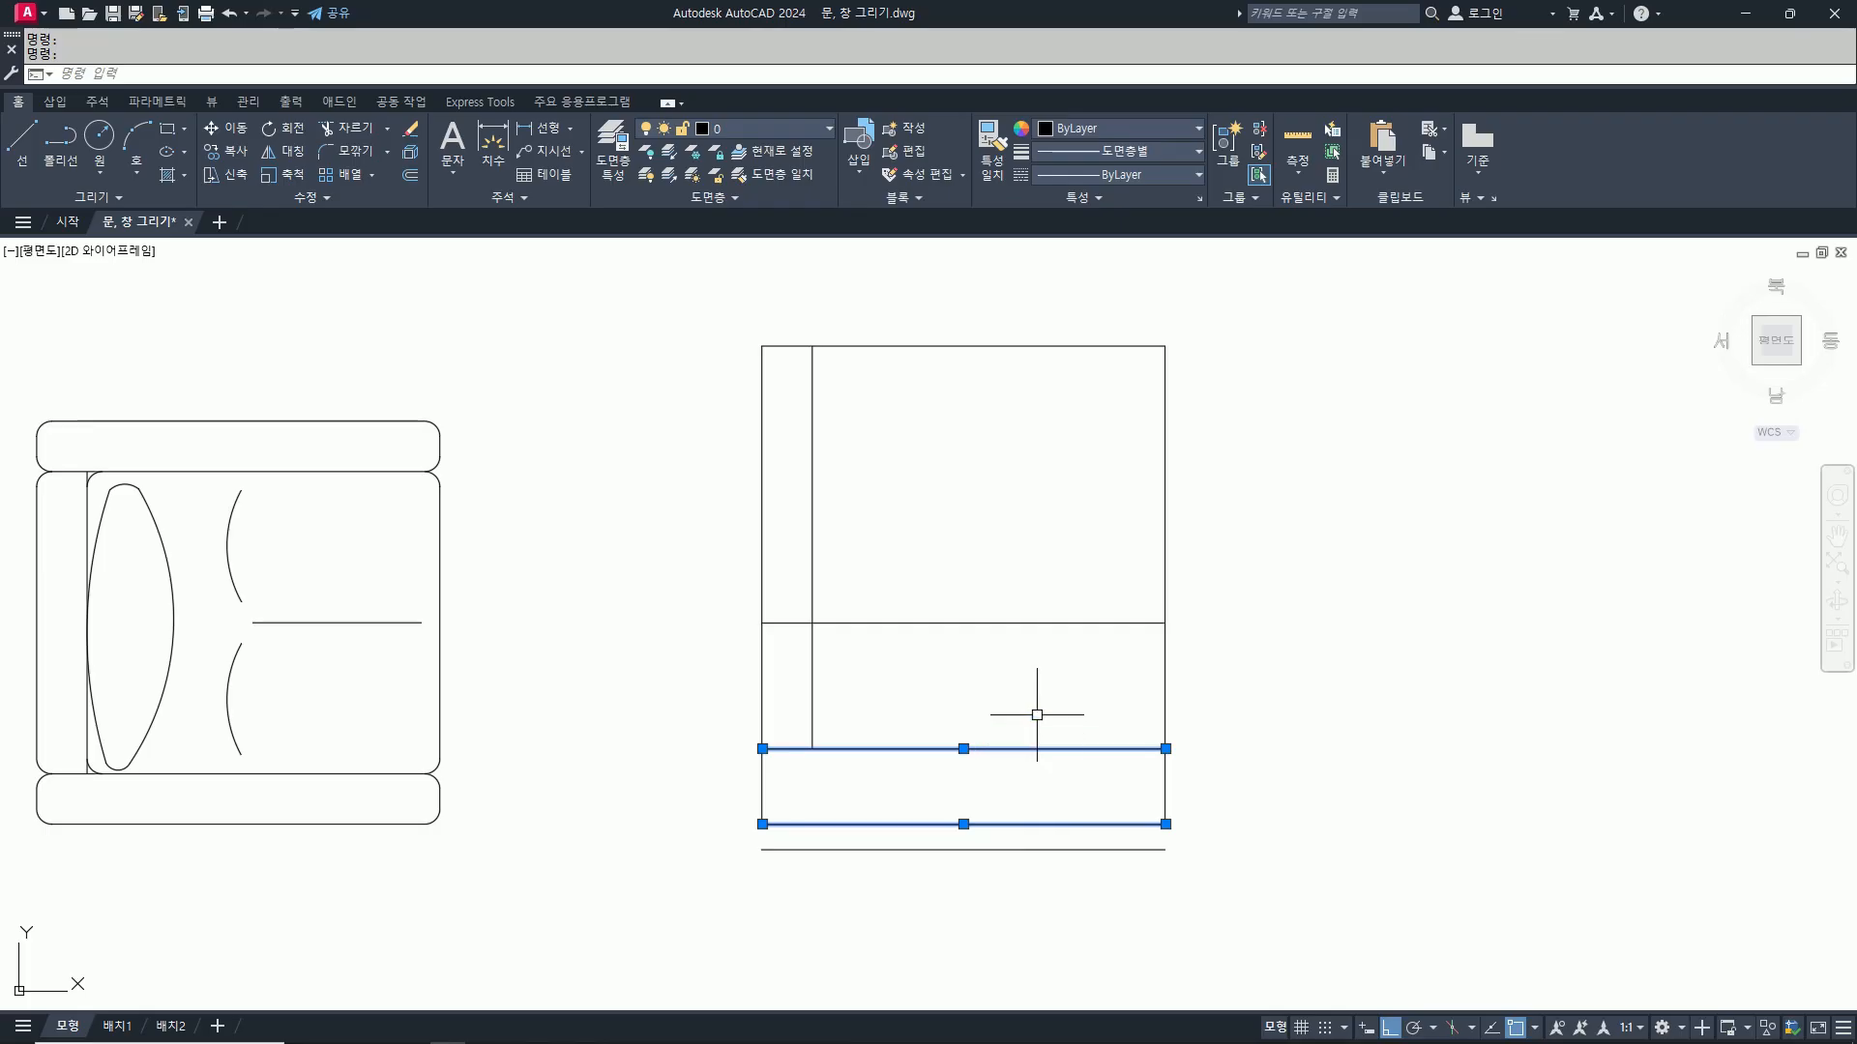
left_click(1024, 623)
key("Escape")
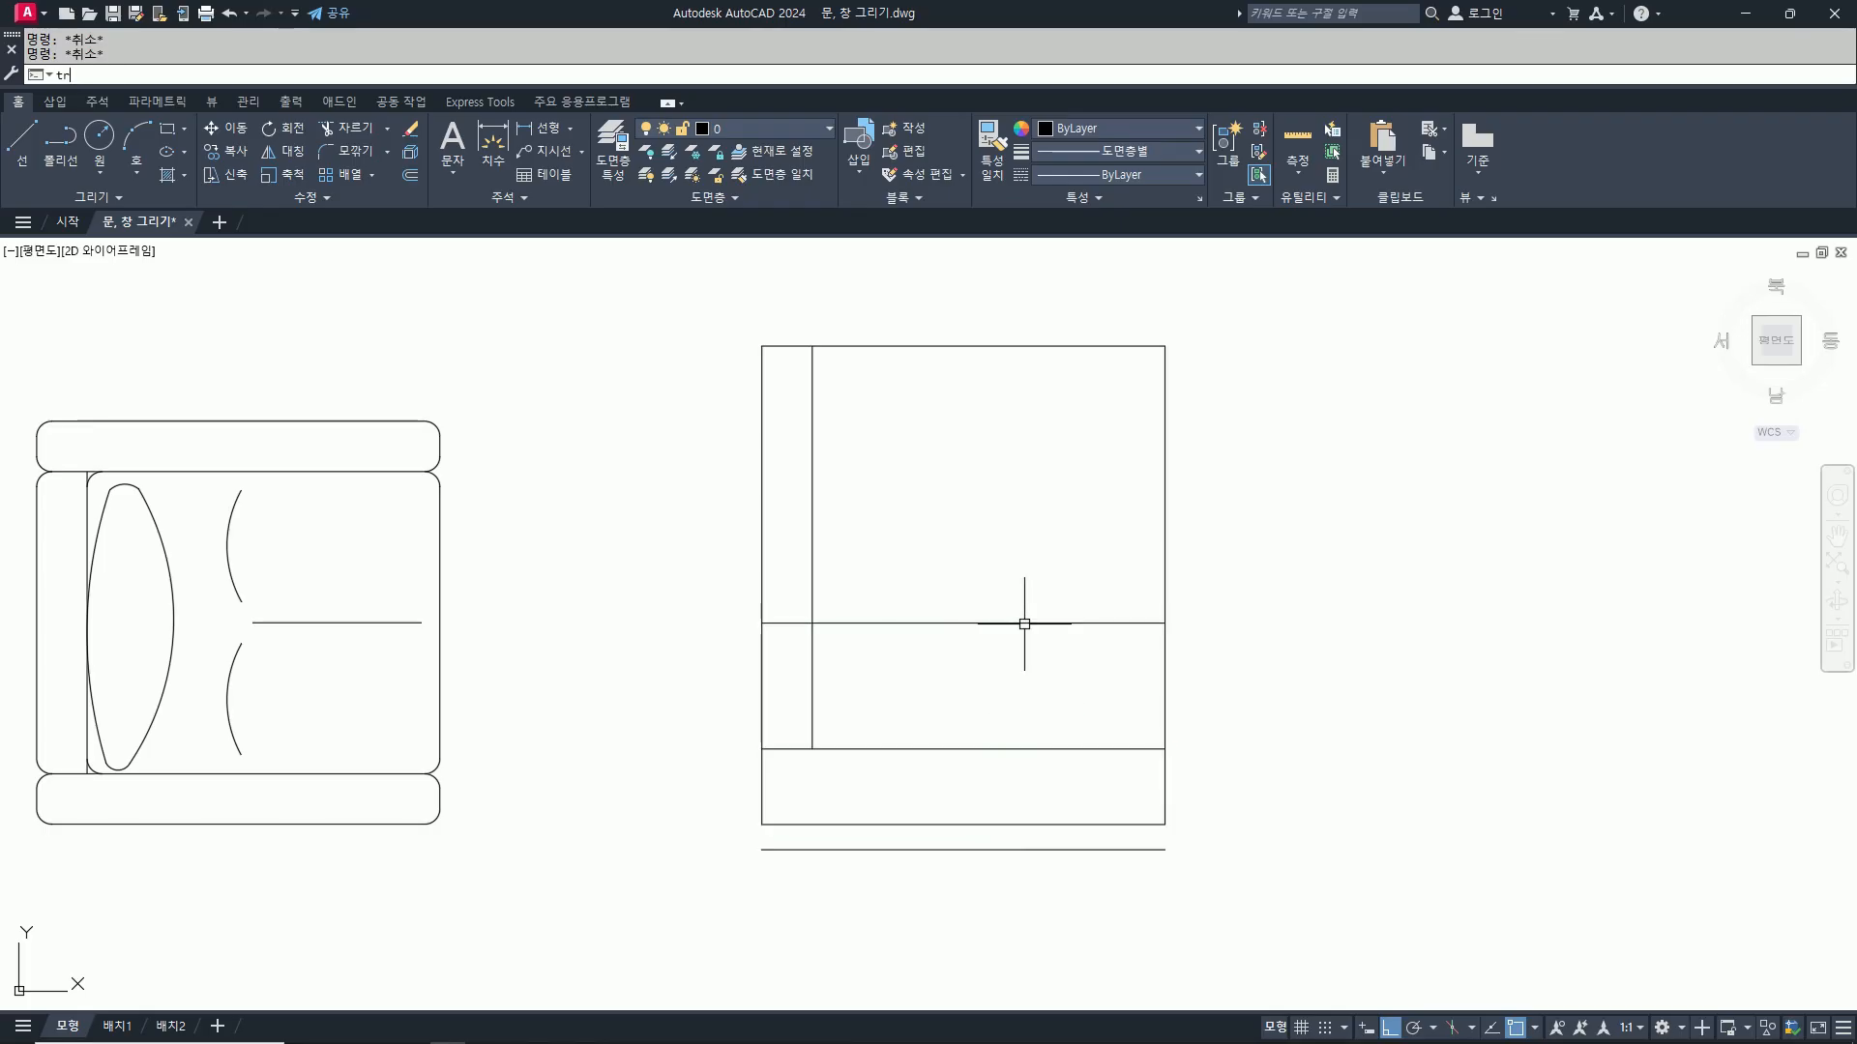
Step: Trim the segment of the backrest line that extends below the line offset 250 upward
key("Return")
left_click(811, 646)
key("Escape")
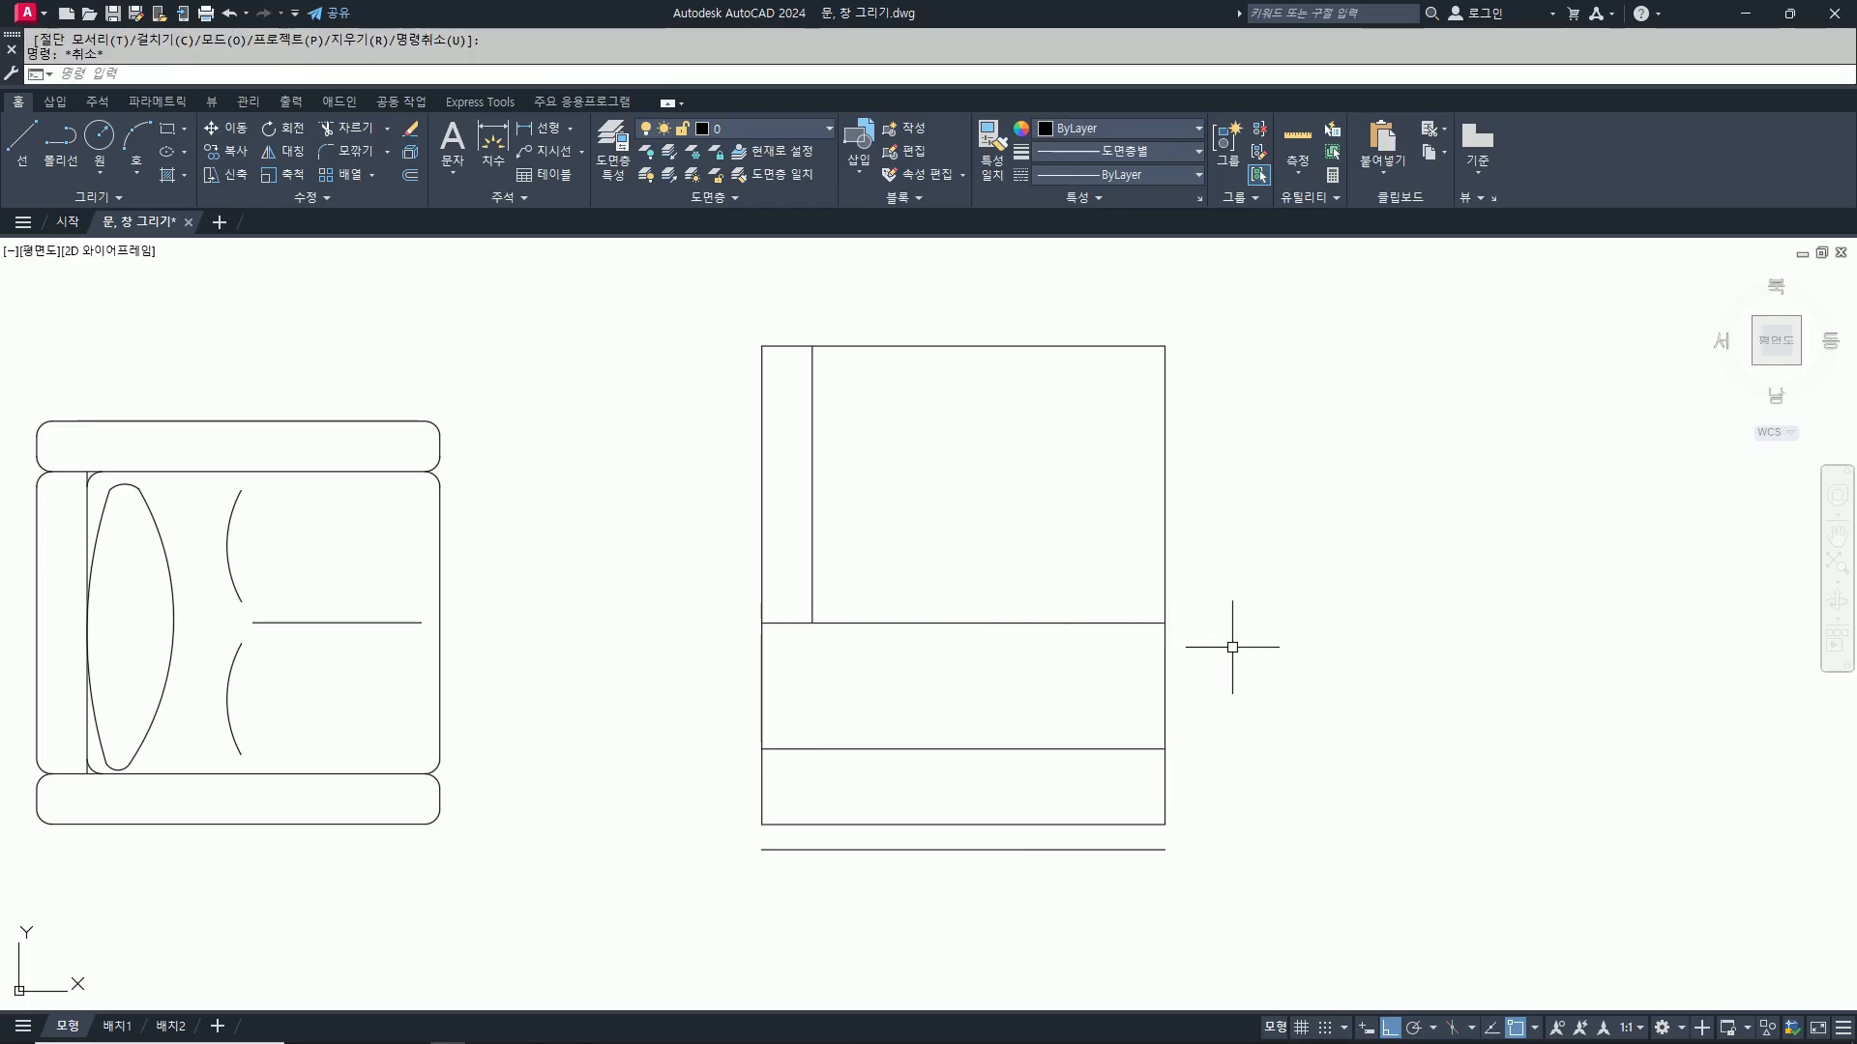
Step: Offset the horizontal line at the backrest line's lower end 50 upward
type("o")
key("Return")
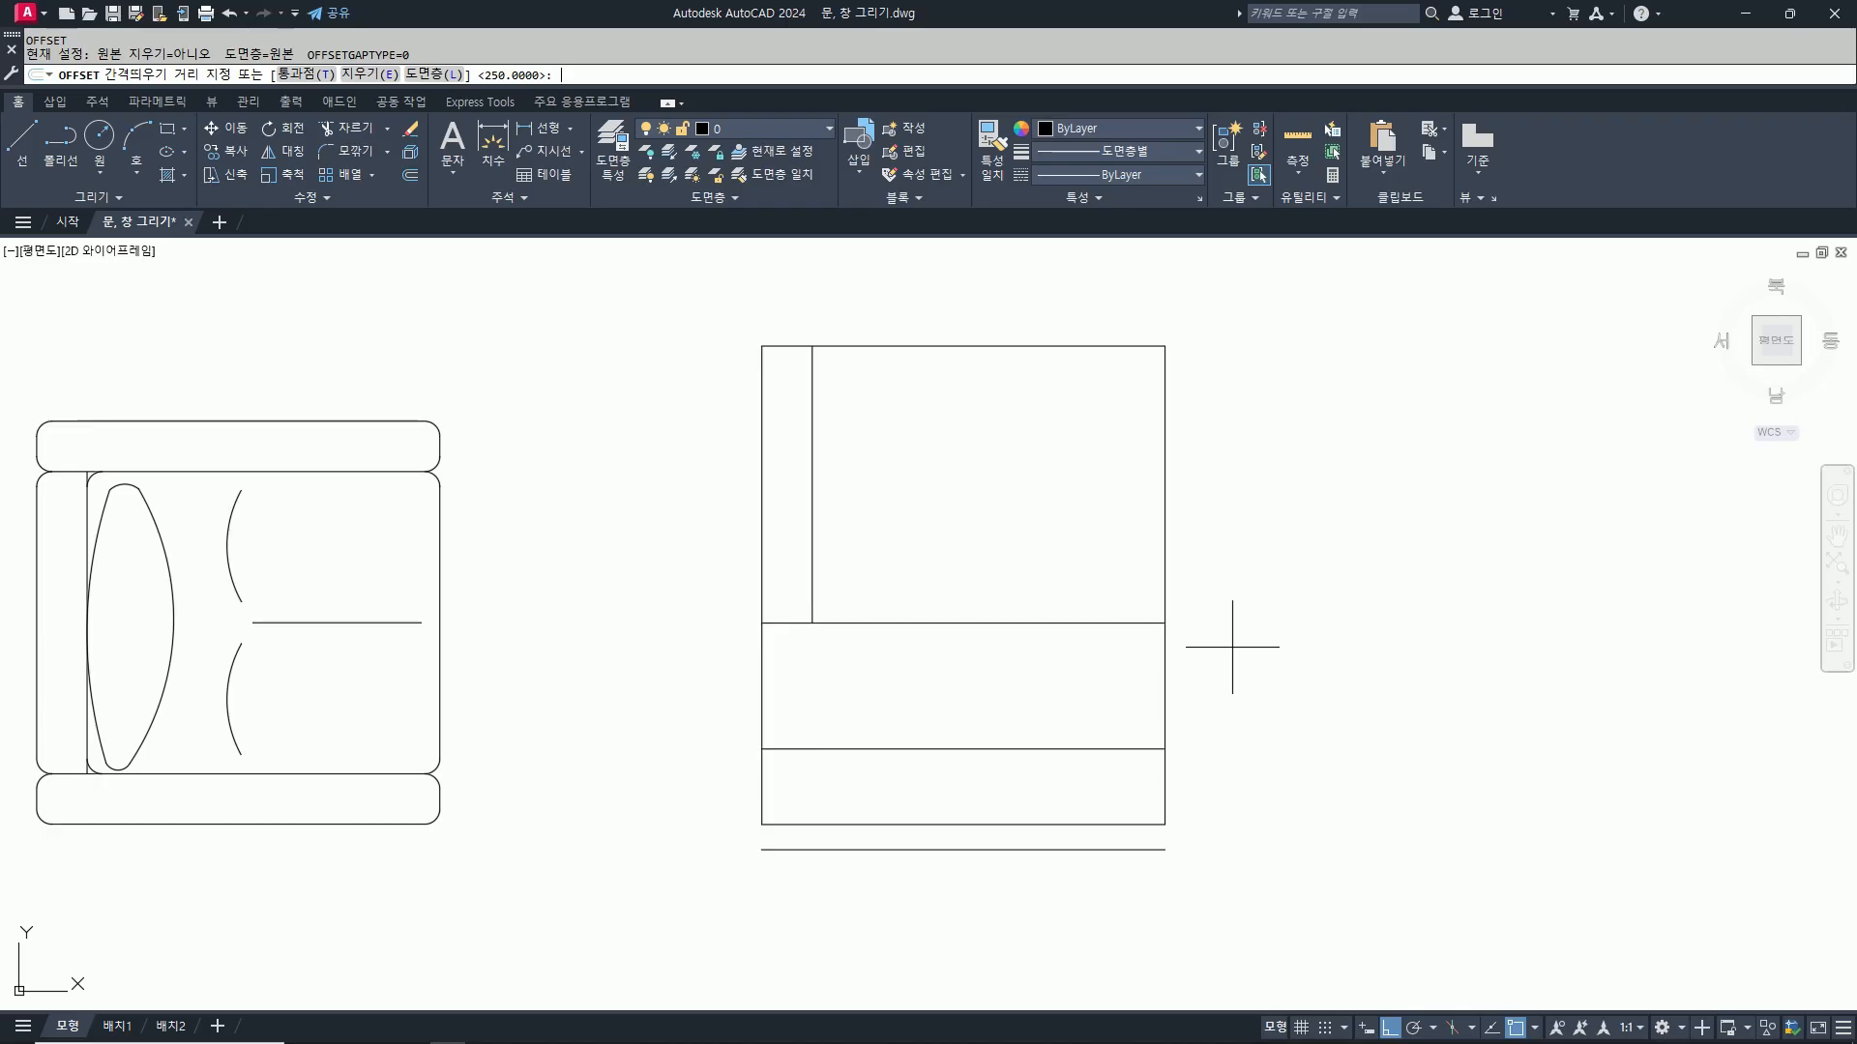
type("0")
key("Return")
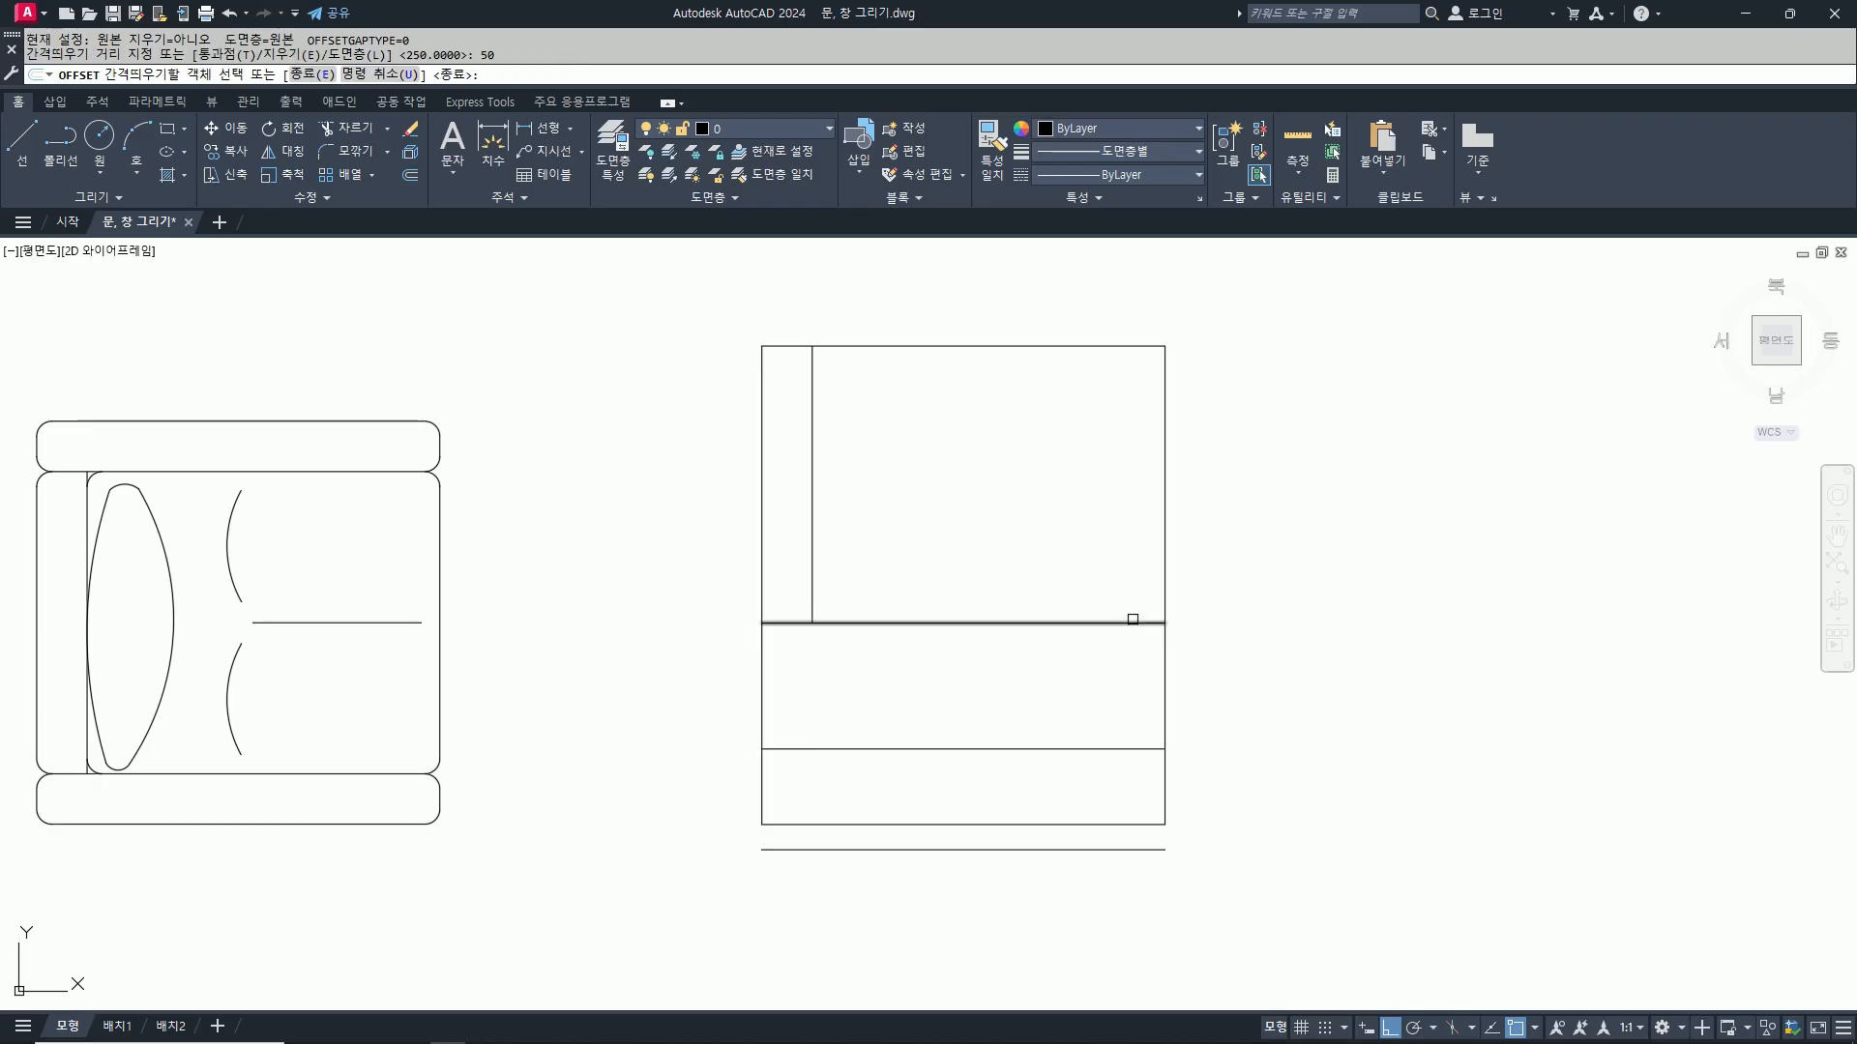
left_click(1133, 622)
left_click(1126, 581)
Step: Trim the backrest line inside the new 50 strip and the outline's upper and right edges around the open space above the seat
type("tr")
key("Return")
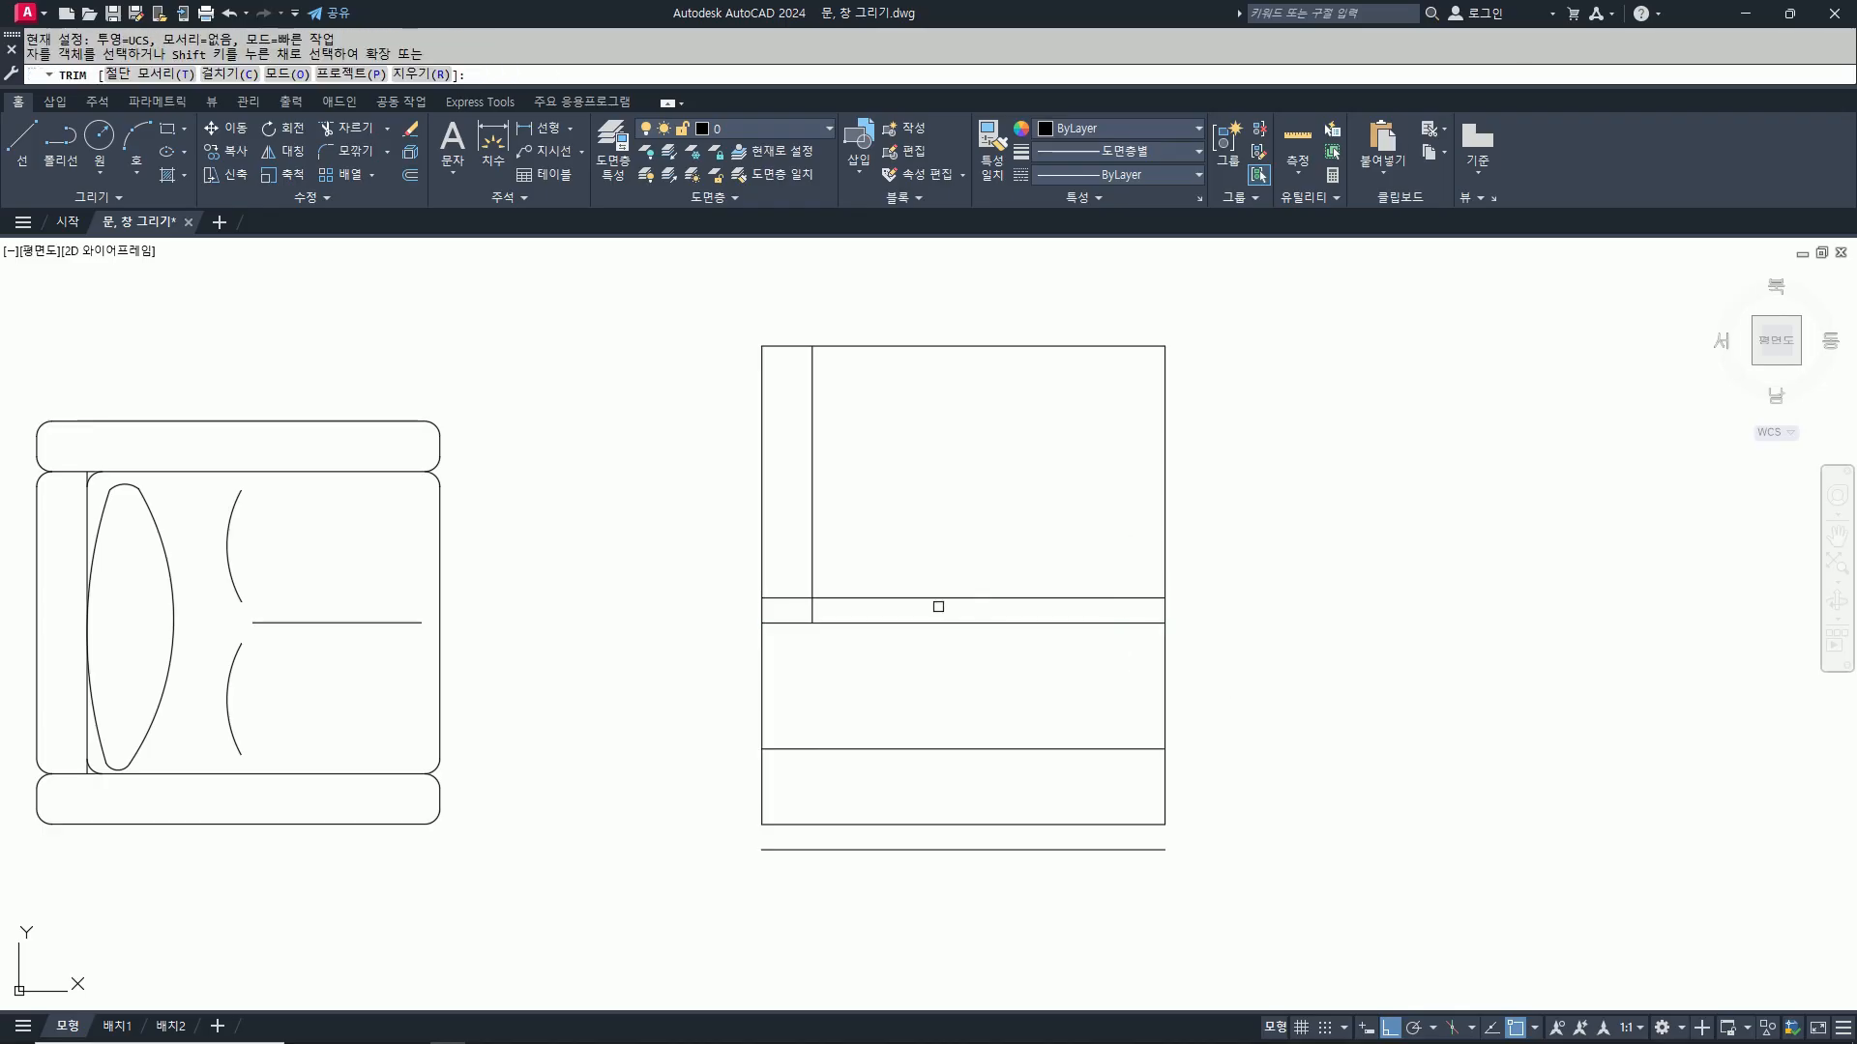
left_click(812, 611)
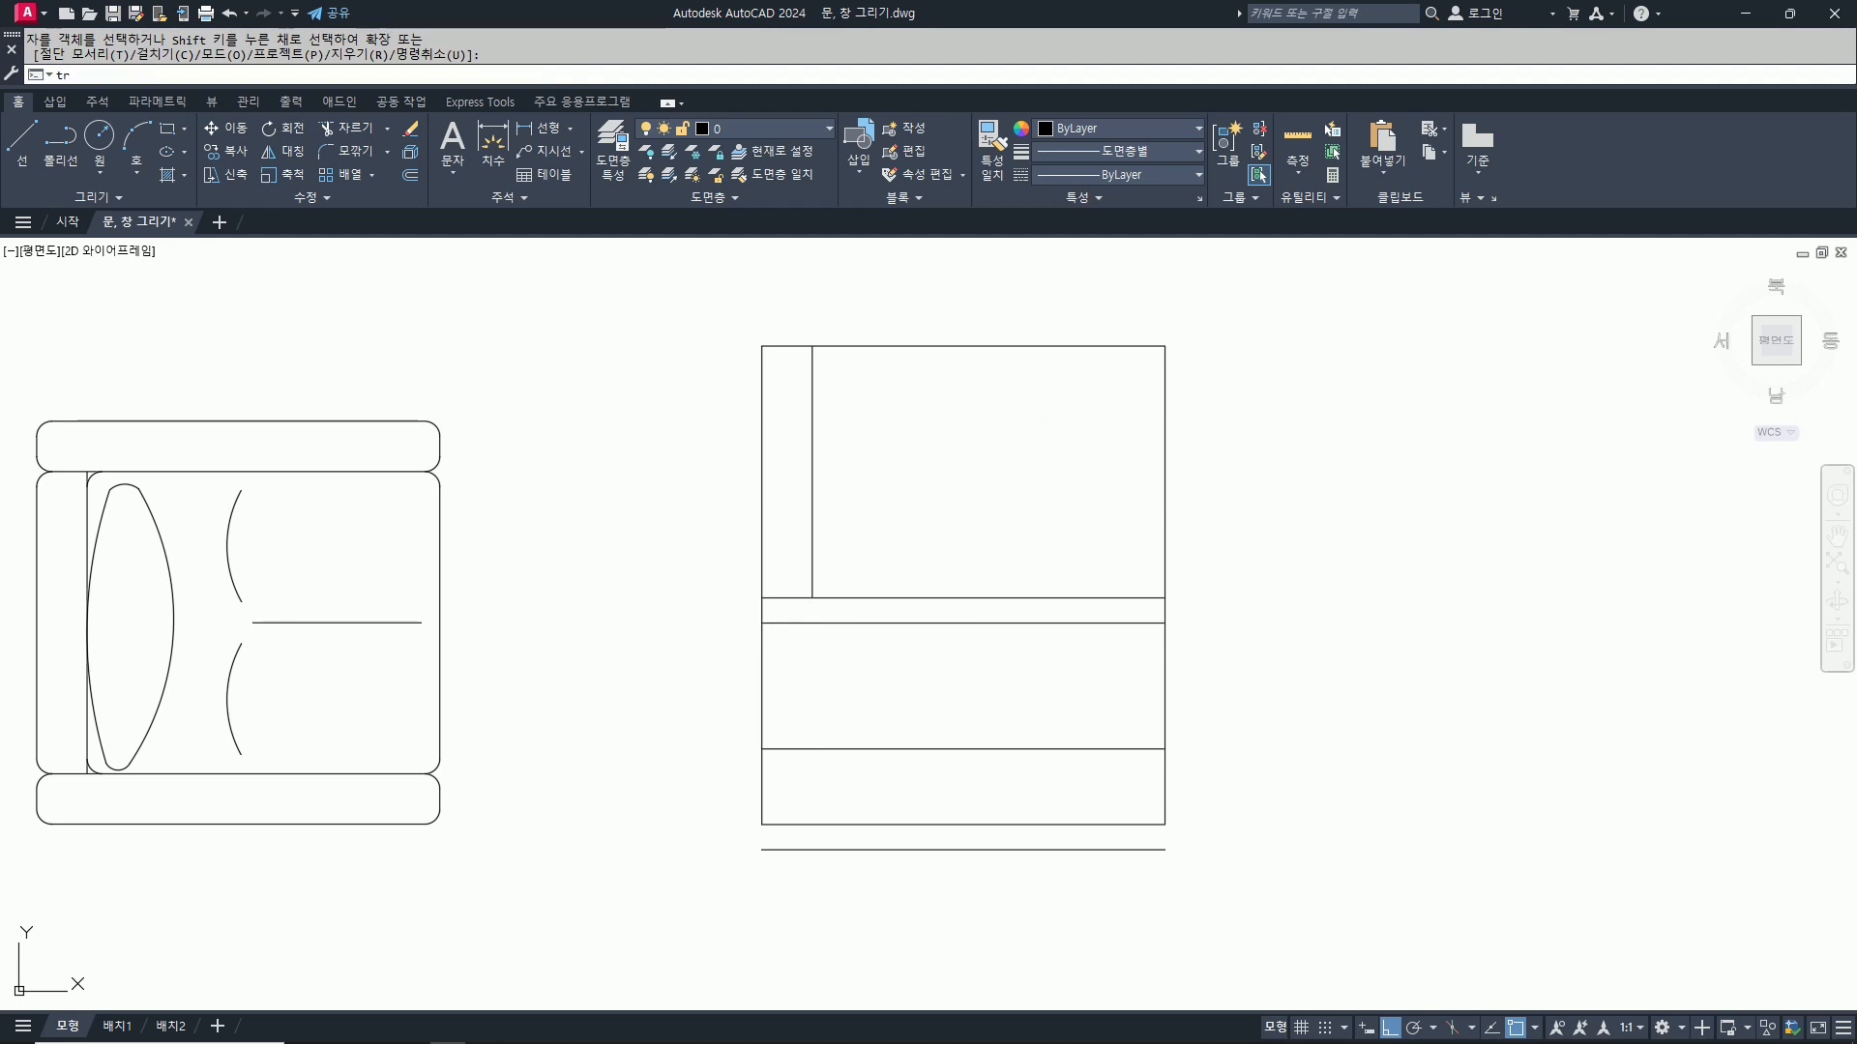
left_click(1202, 448)
left_click(1088, 314)
key("Return")
key("Return")
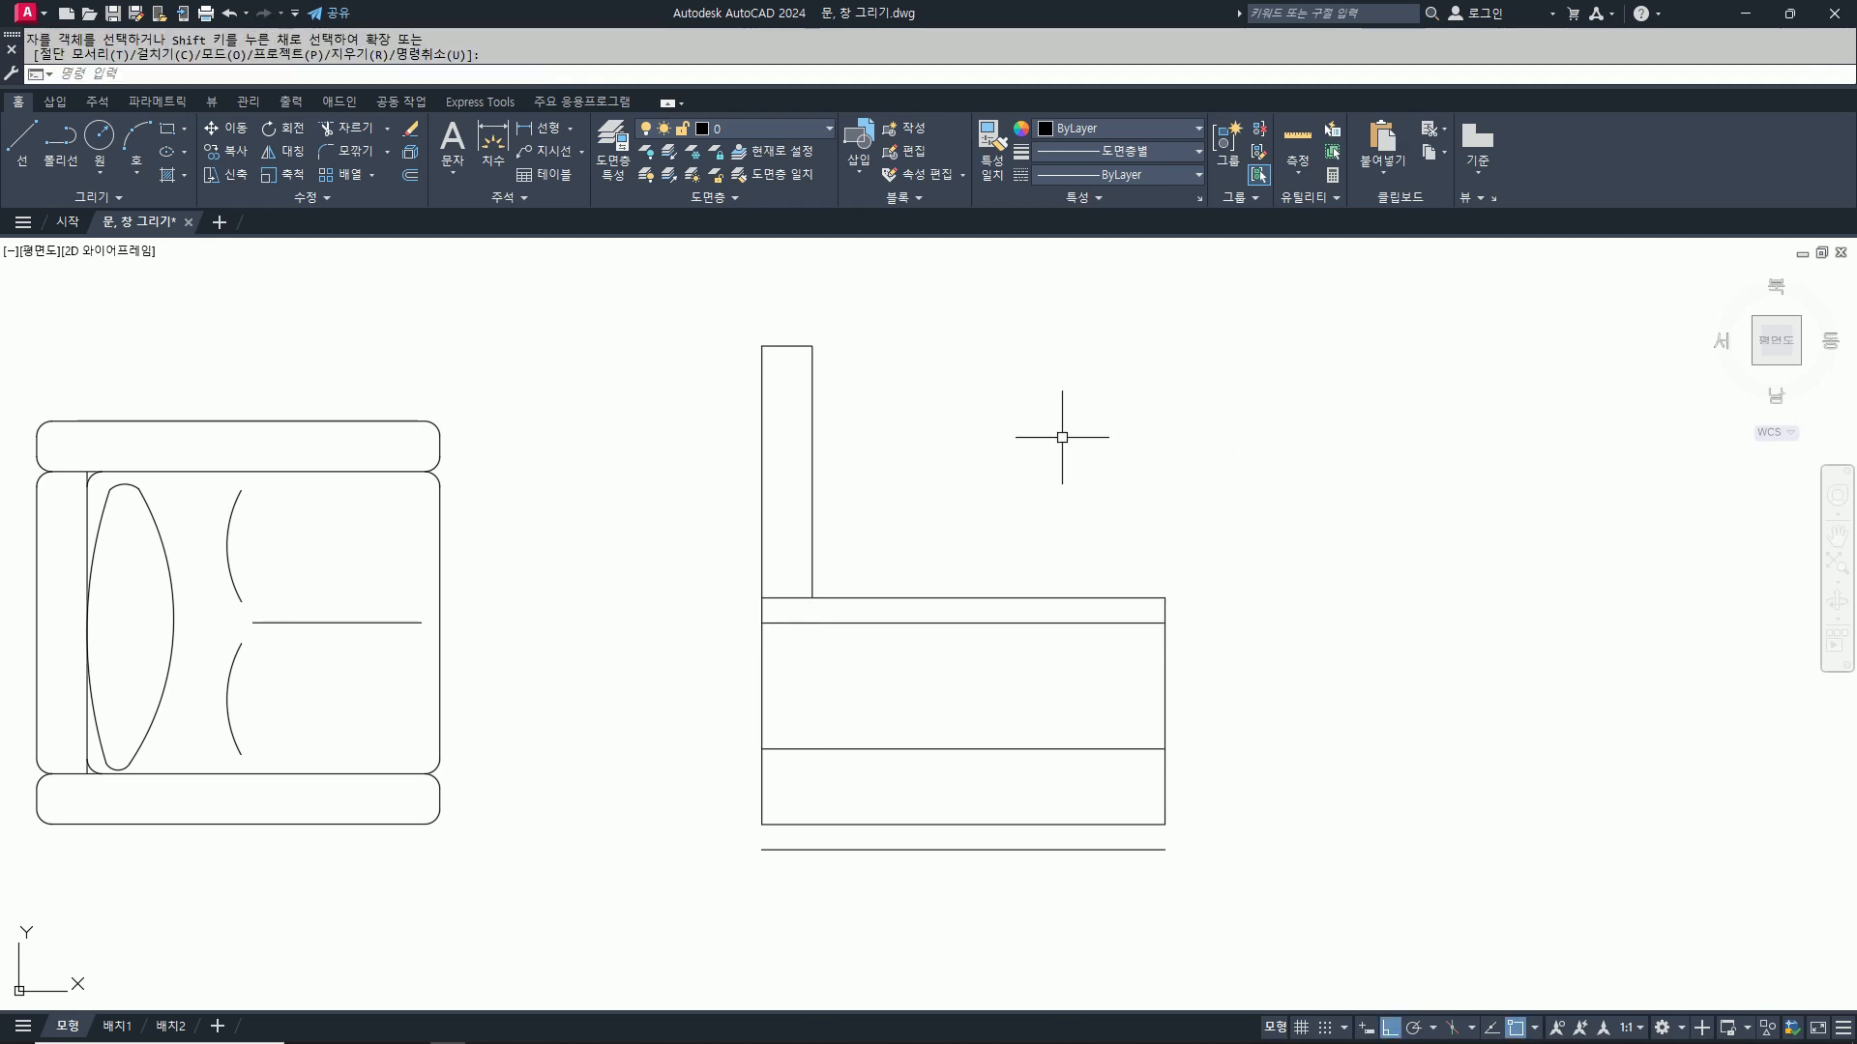
Step: Draw a three-point arc for the cushion's back, starting near the backrest's upper end, bulging toward it and ending just below the seat's top line
scroll(798, 350, "up", 2)
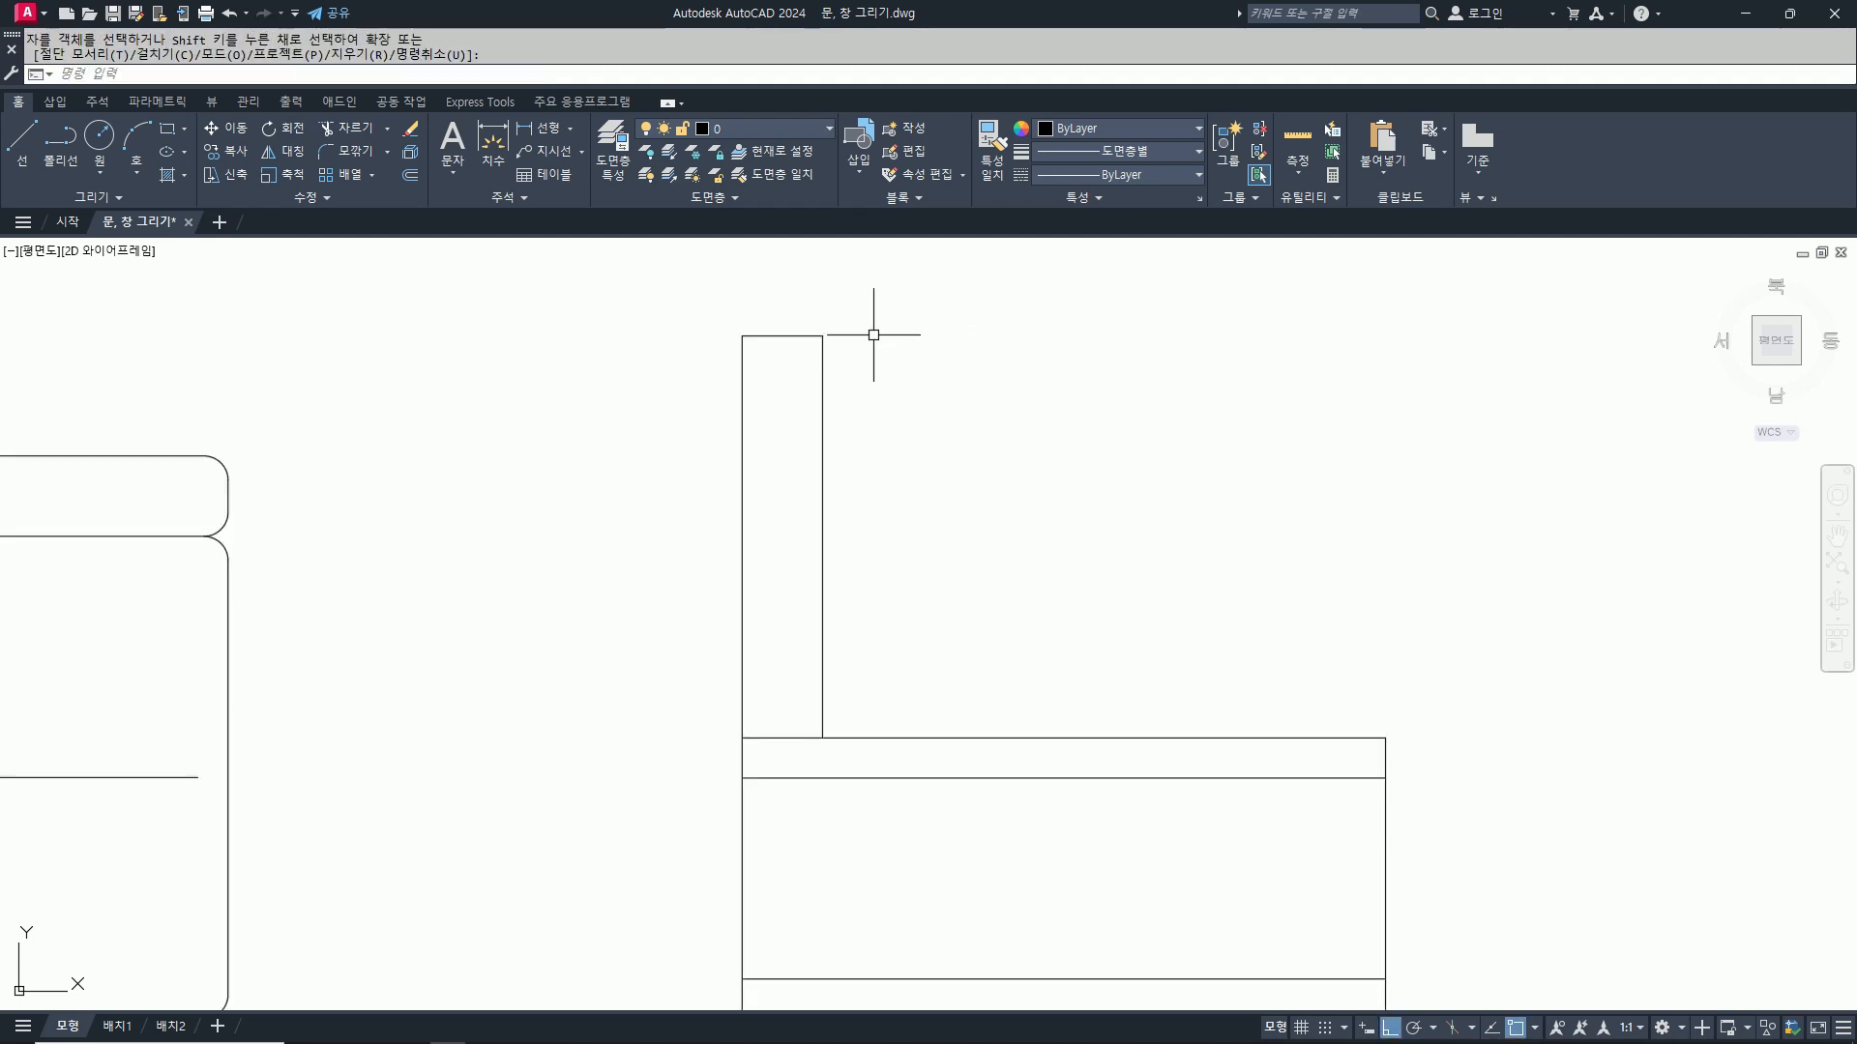
key("Return")
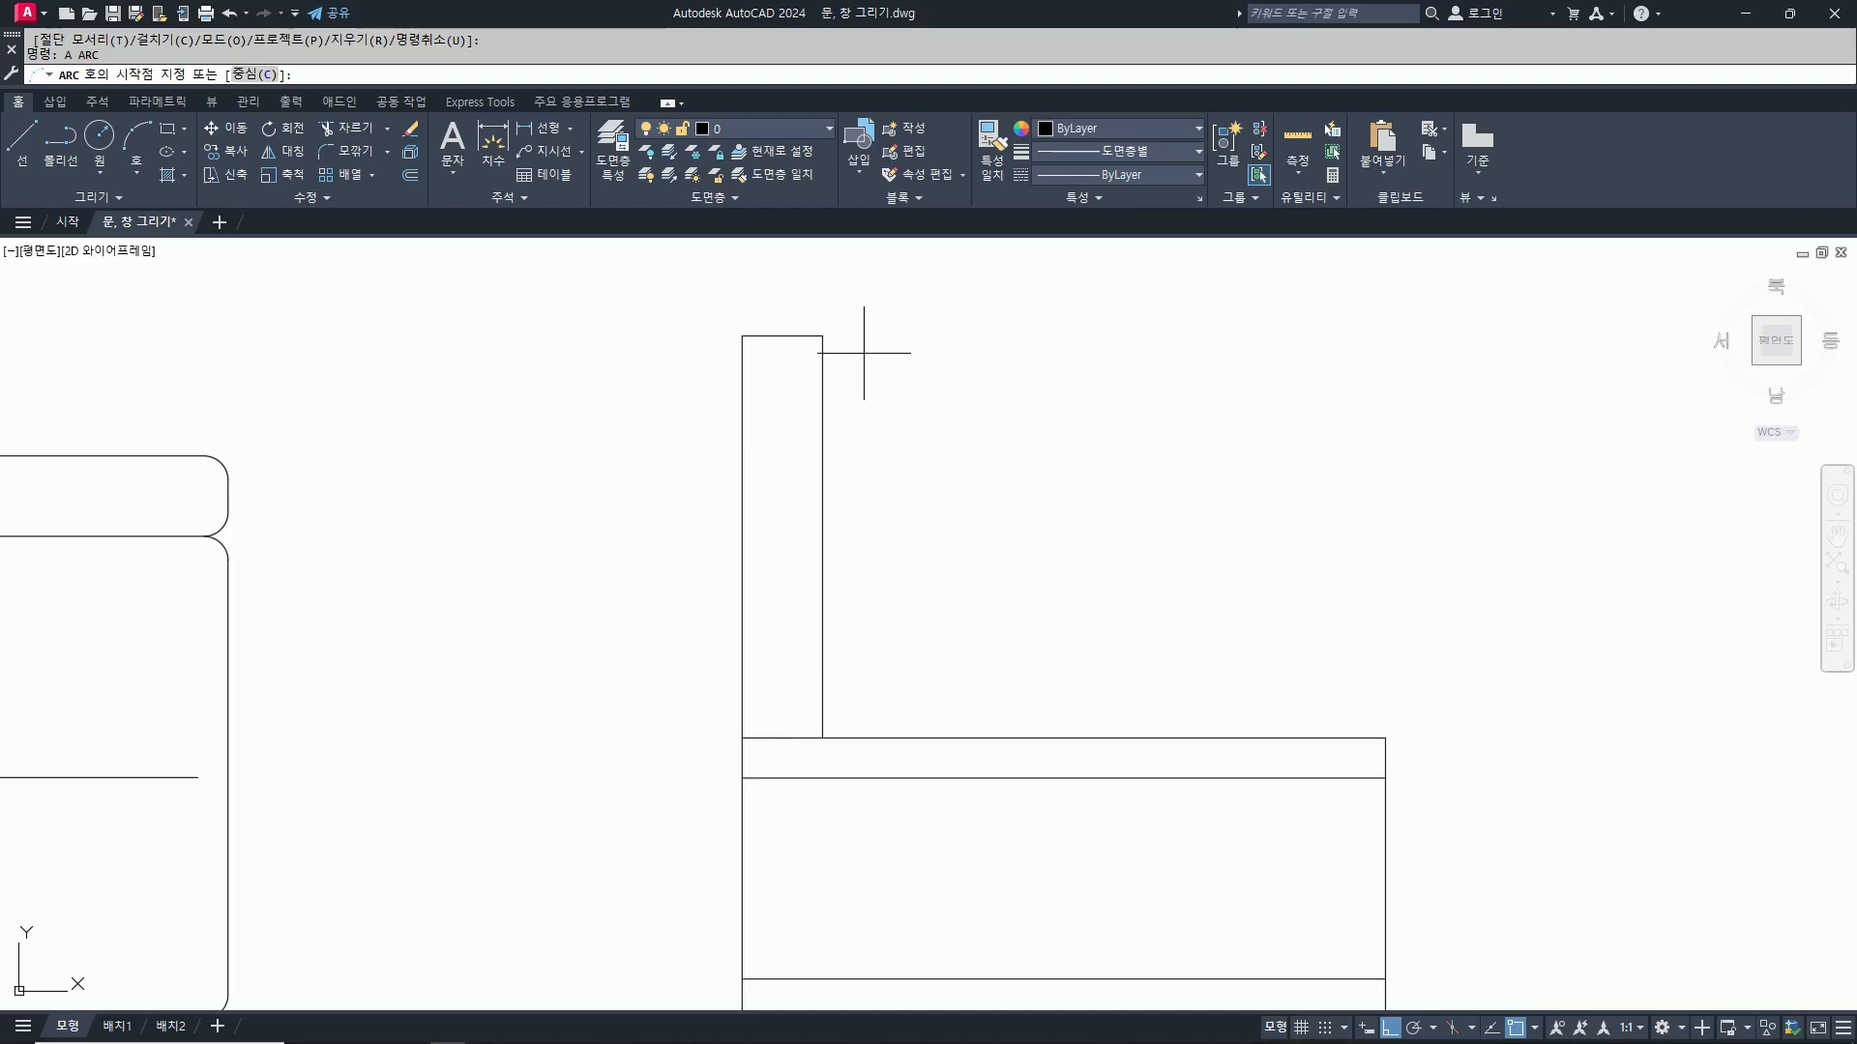
left_click(866, 348)
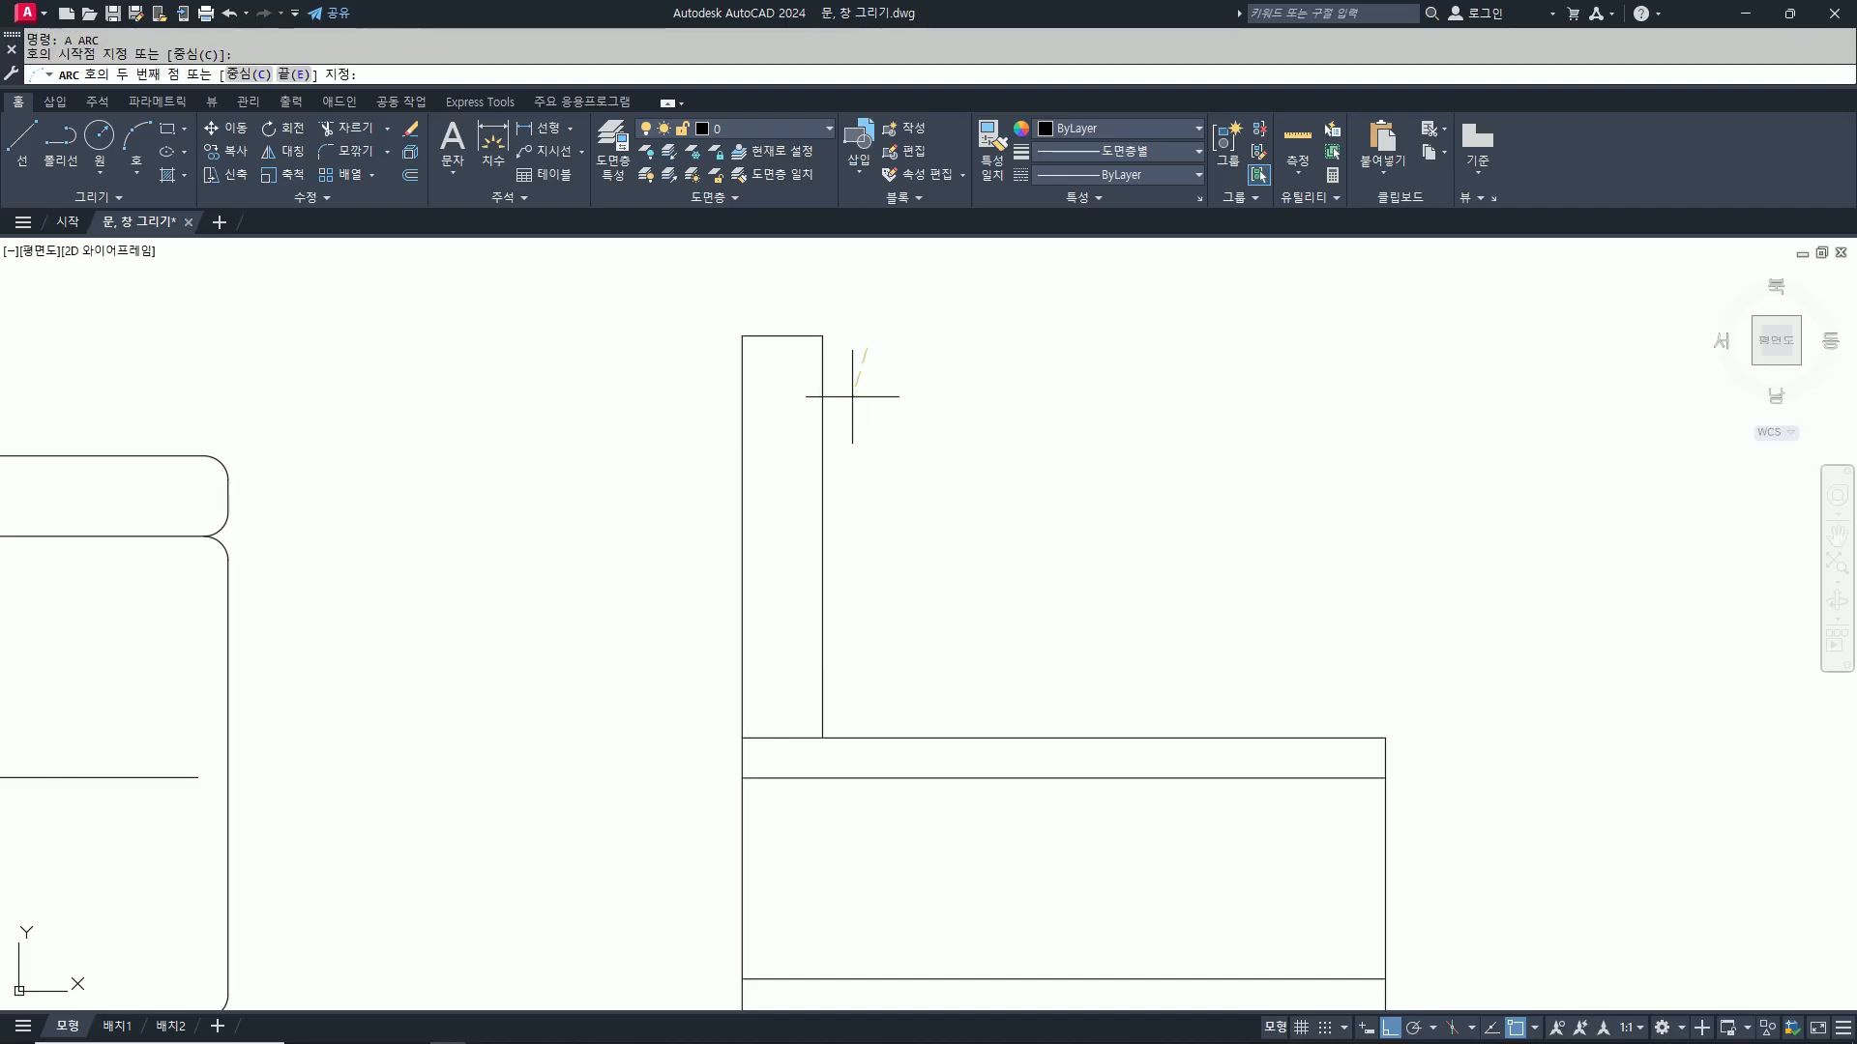
left_click(835, 488)
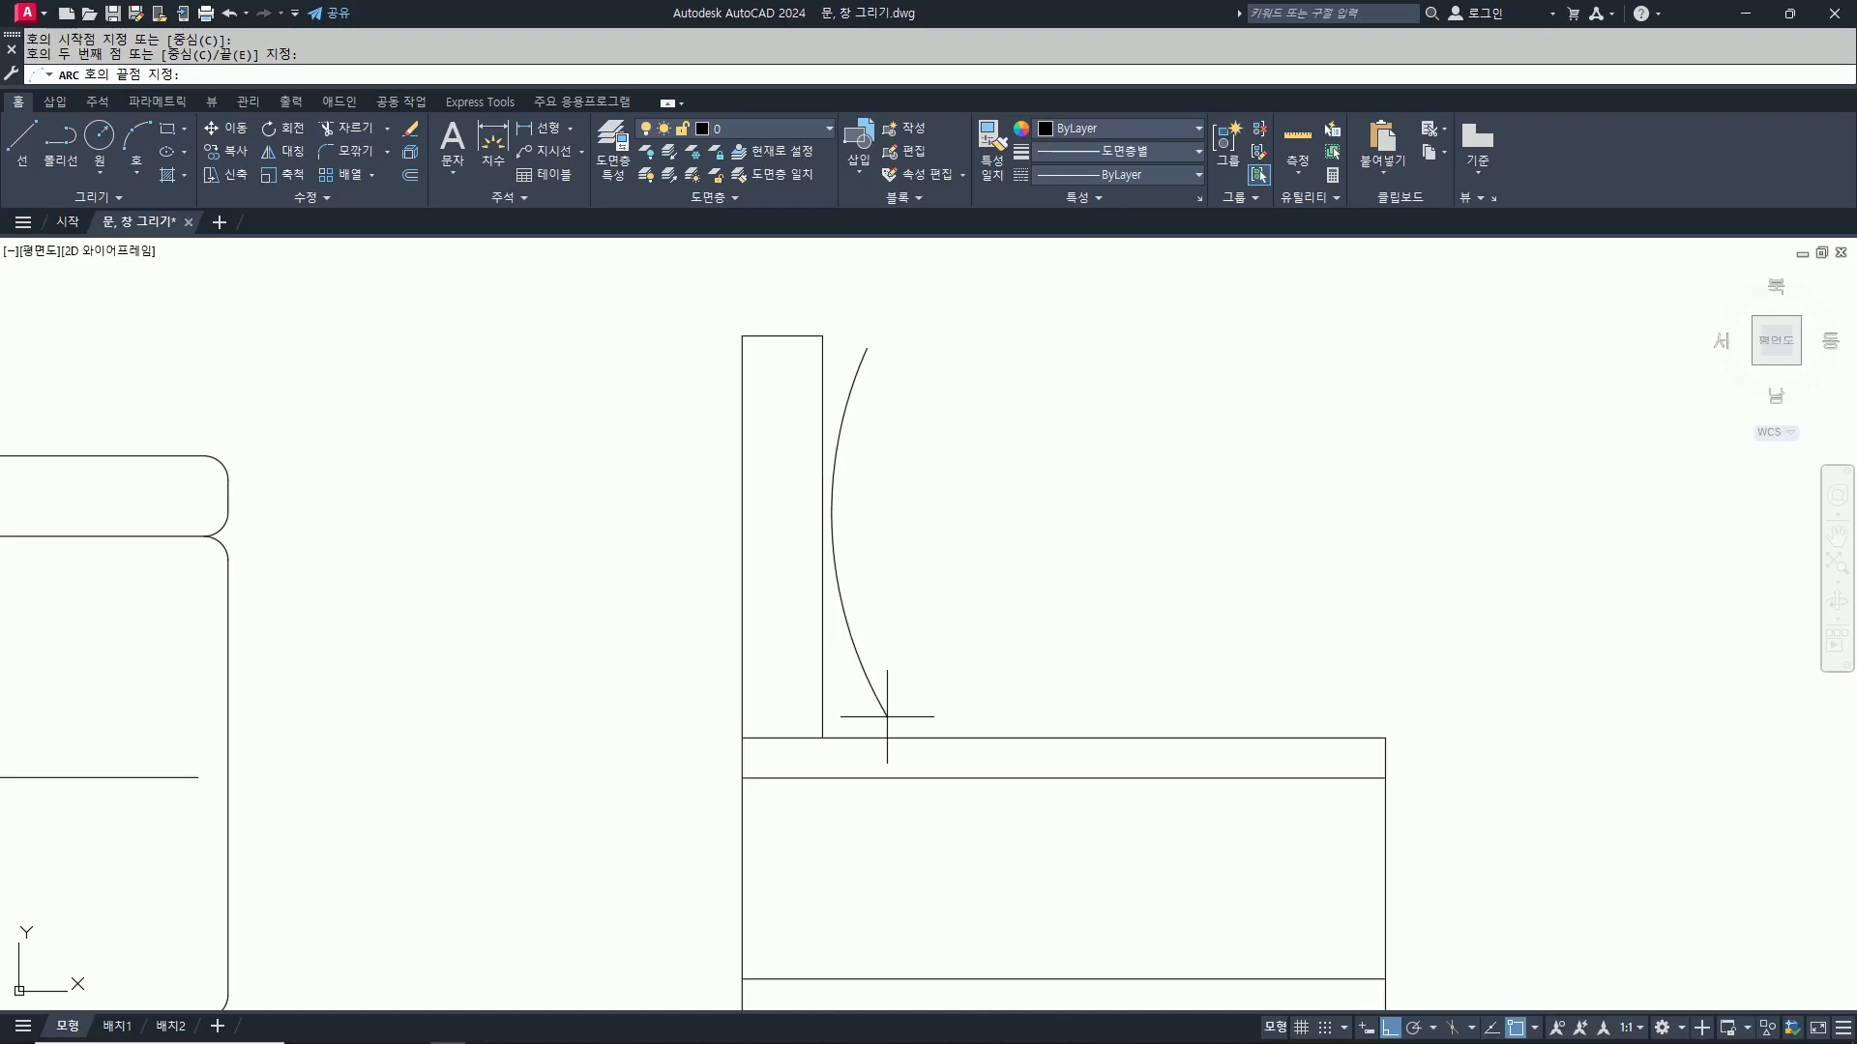
left_click(885, 767)
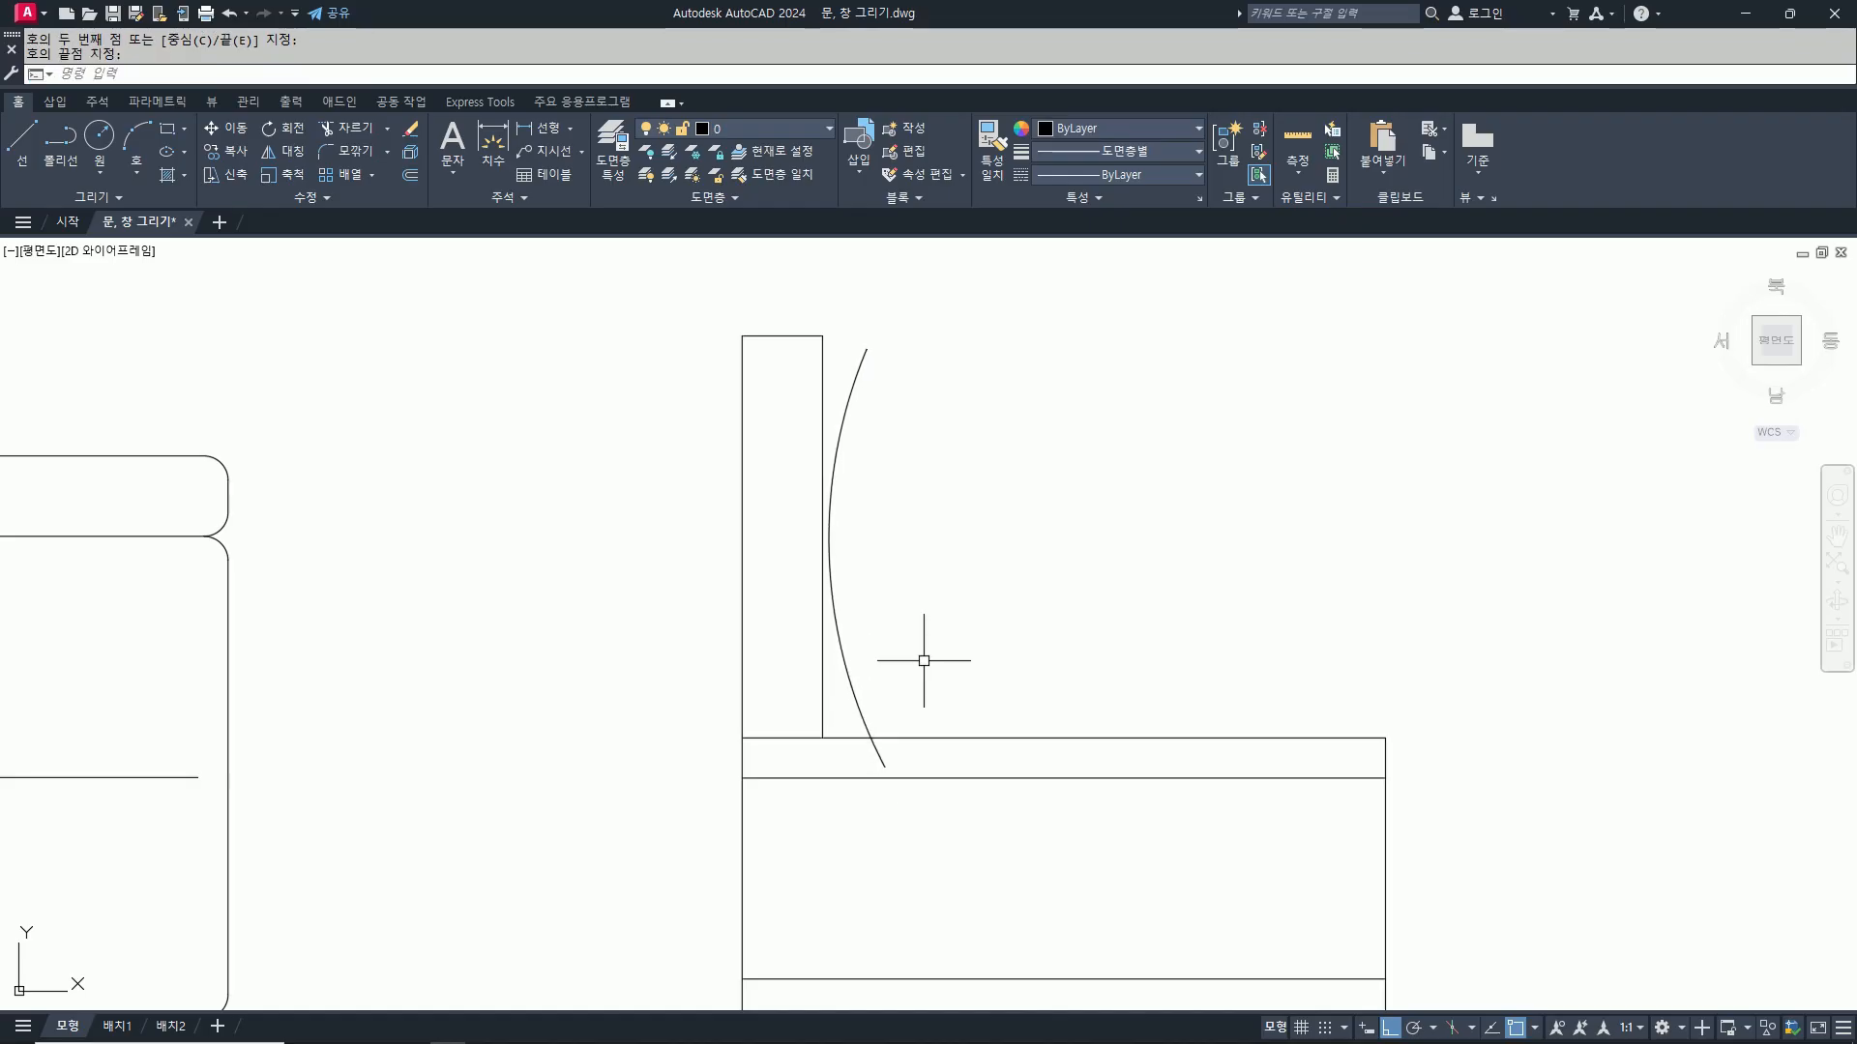
Step: Draw a small three-point arc from the cushion back's upper end to form the cushion's rounded top
type("a")
key("Return")
left_click(867, 348)
scroll(899, 327, "up", 4)
left_click(890, 345)
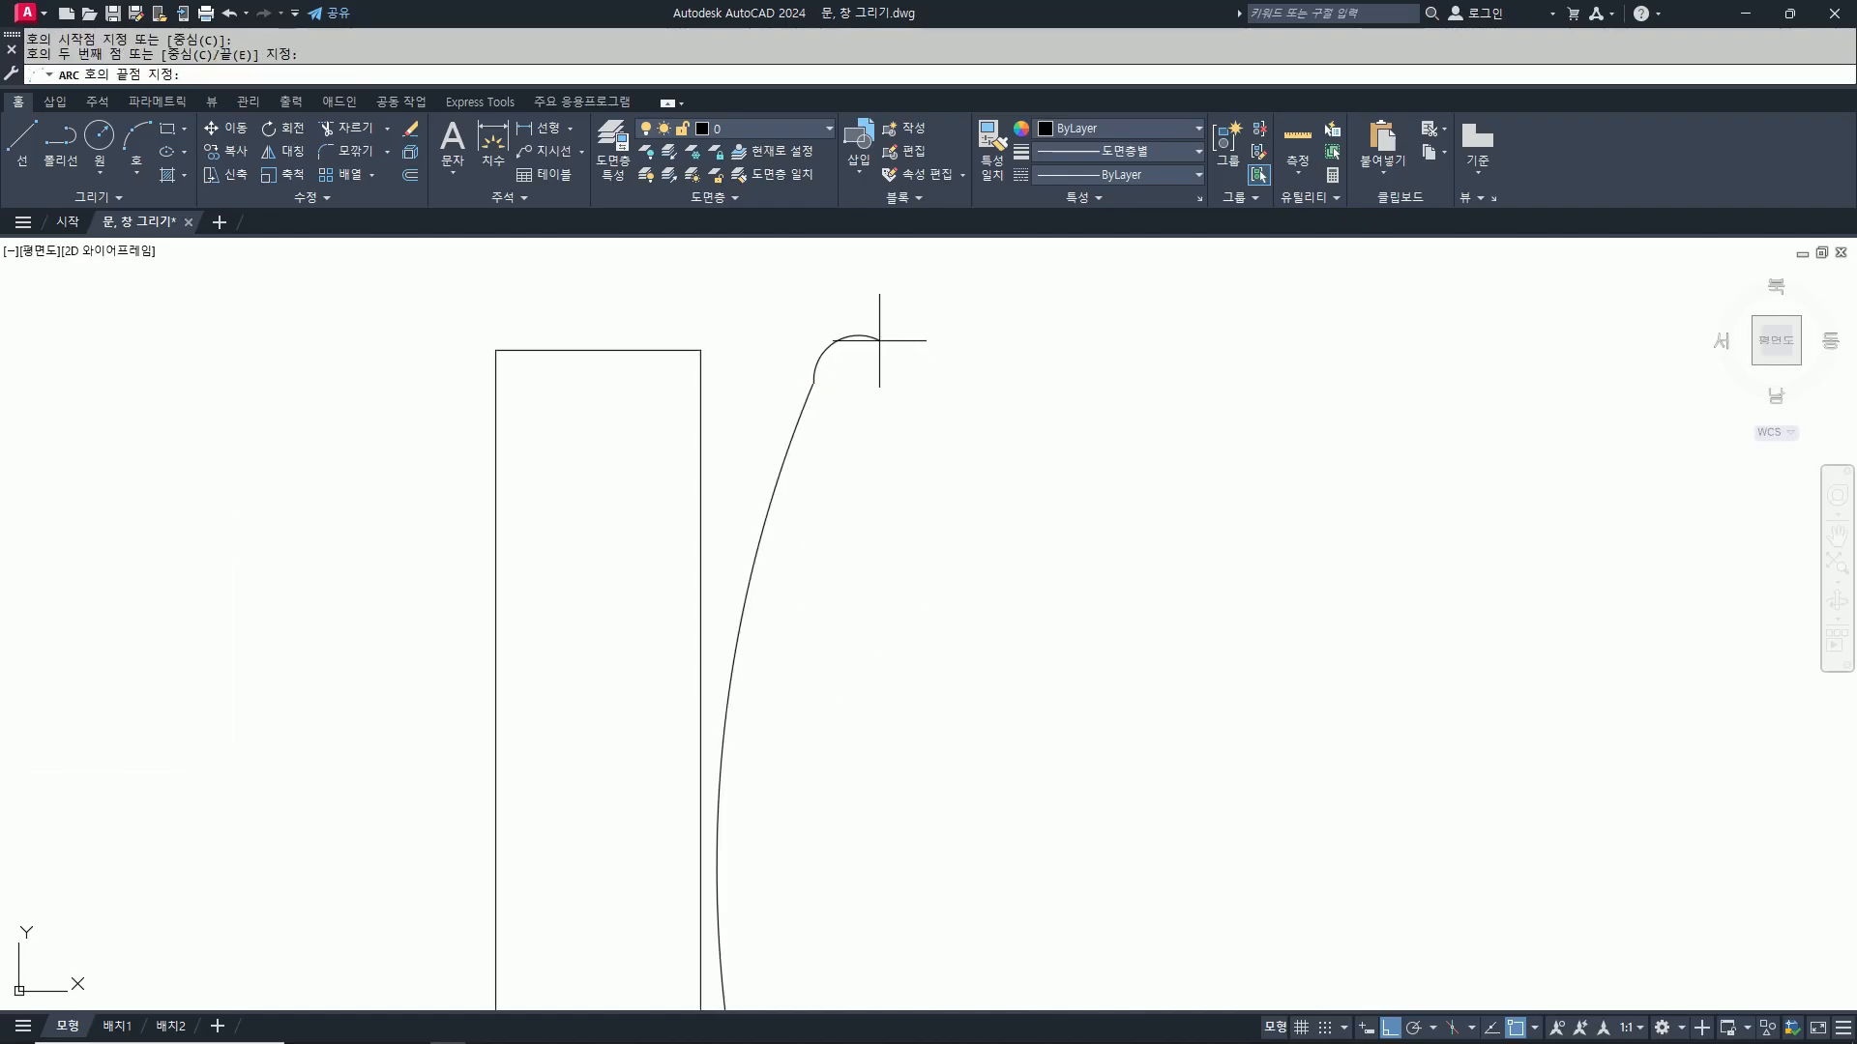
left_click(921, 380)
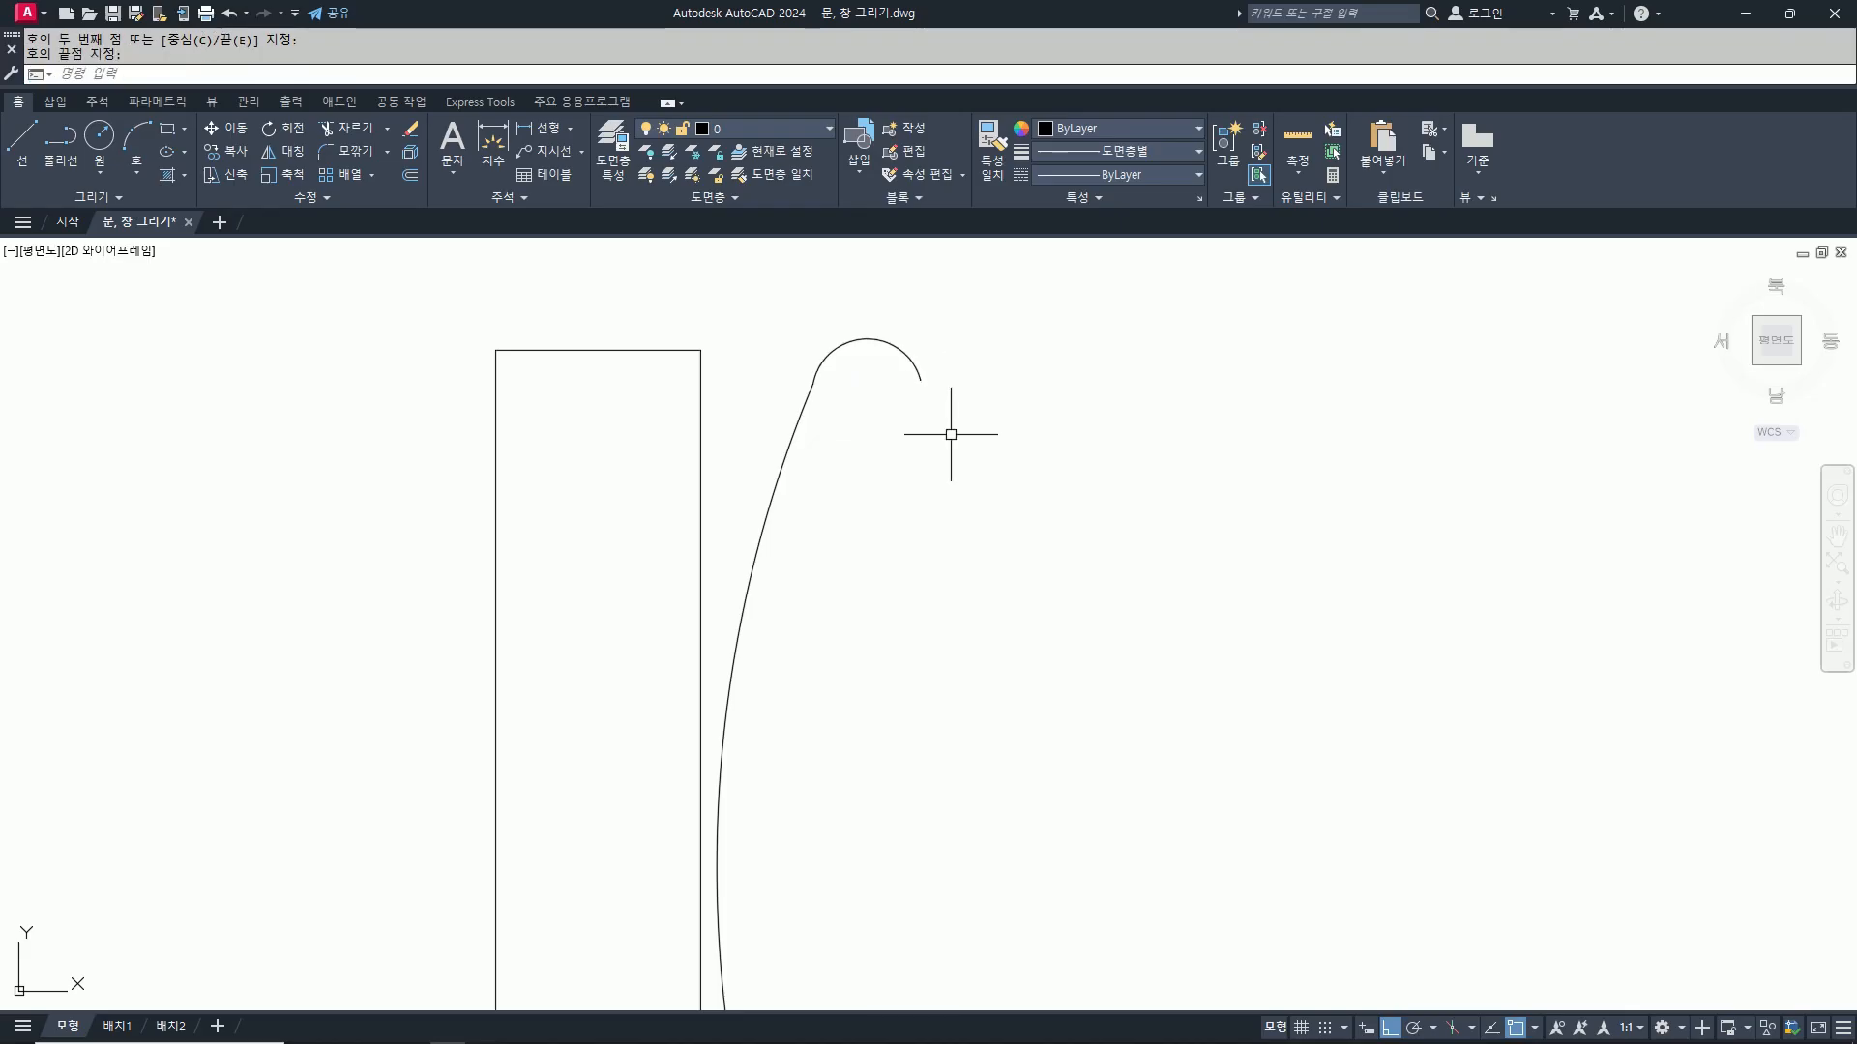
Step: Draw a three-point arc for the cushion's front, from the rounded top's free end, bulging outward and ending just below the seat's top line
type("a")
key("Return")
left_click(920, 381)
scroll(920, 381, "down", 4)
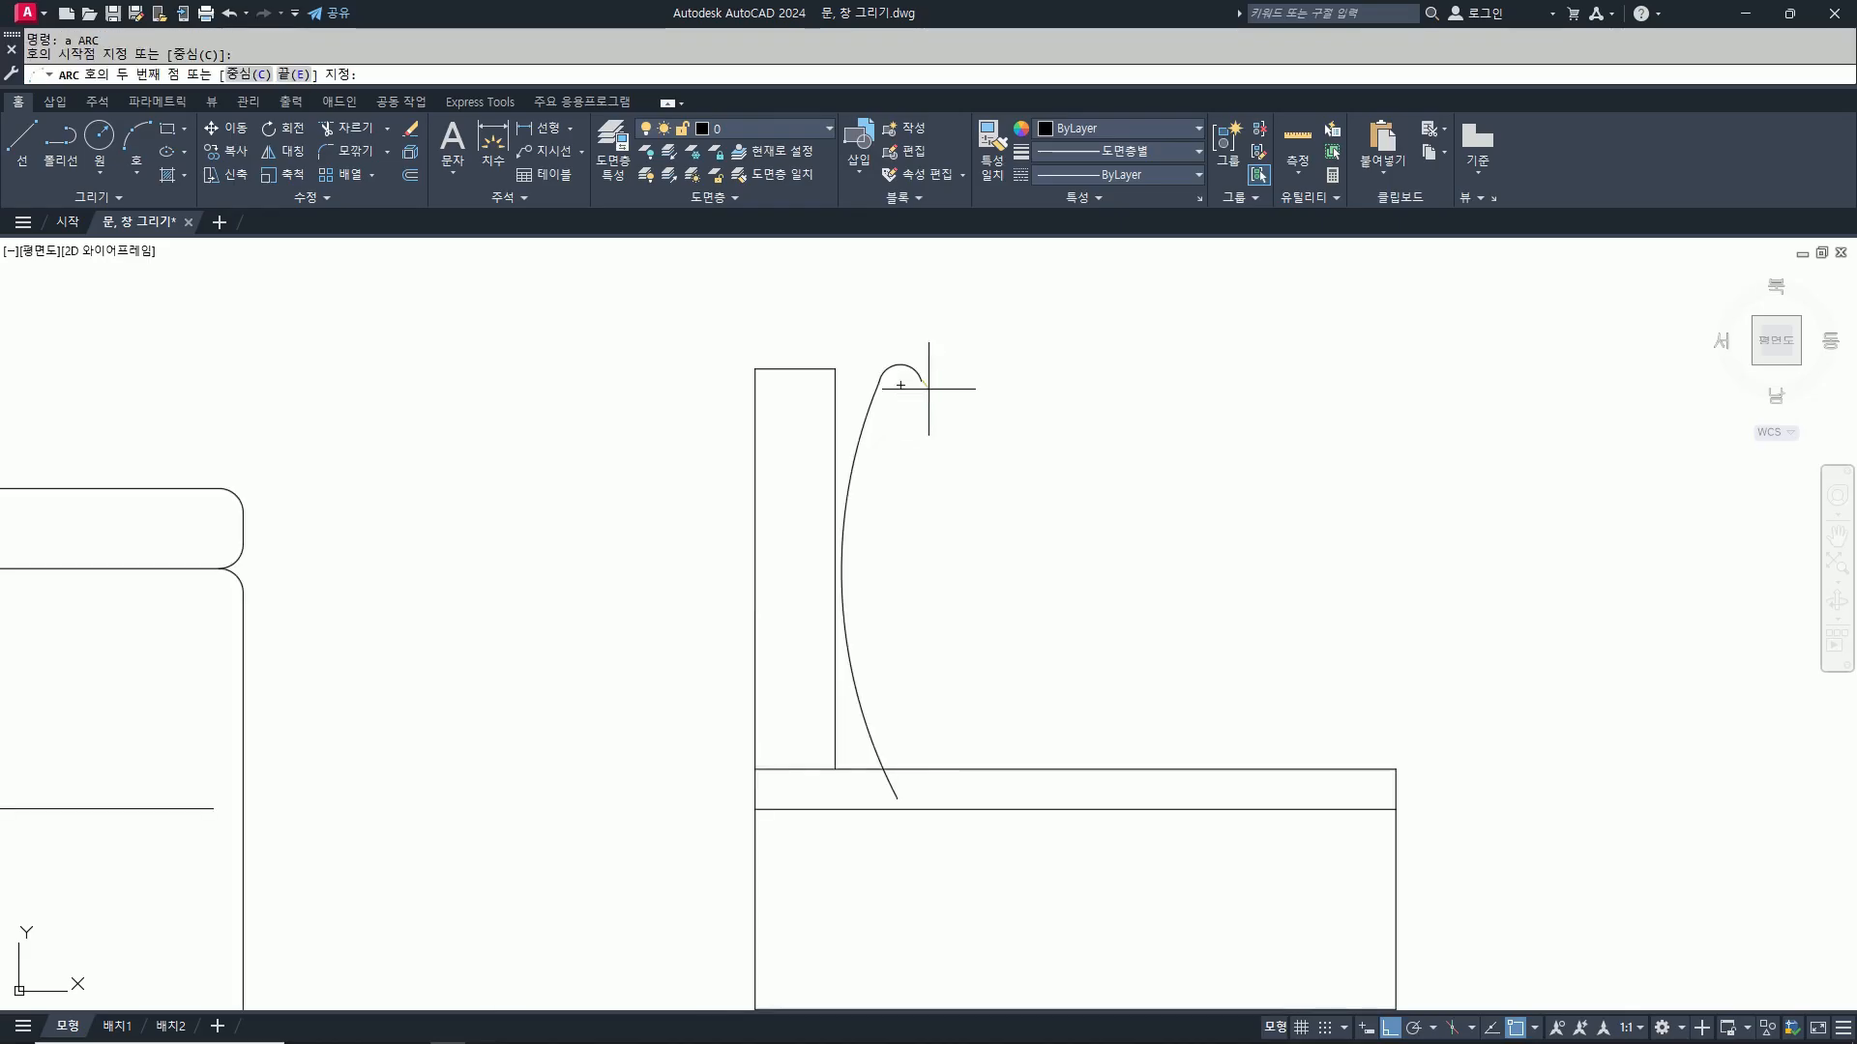
left_click(990, 604)
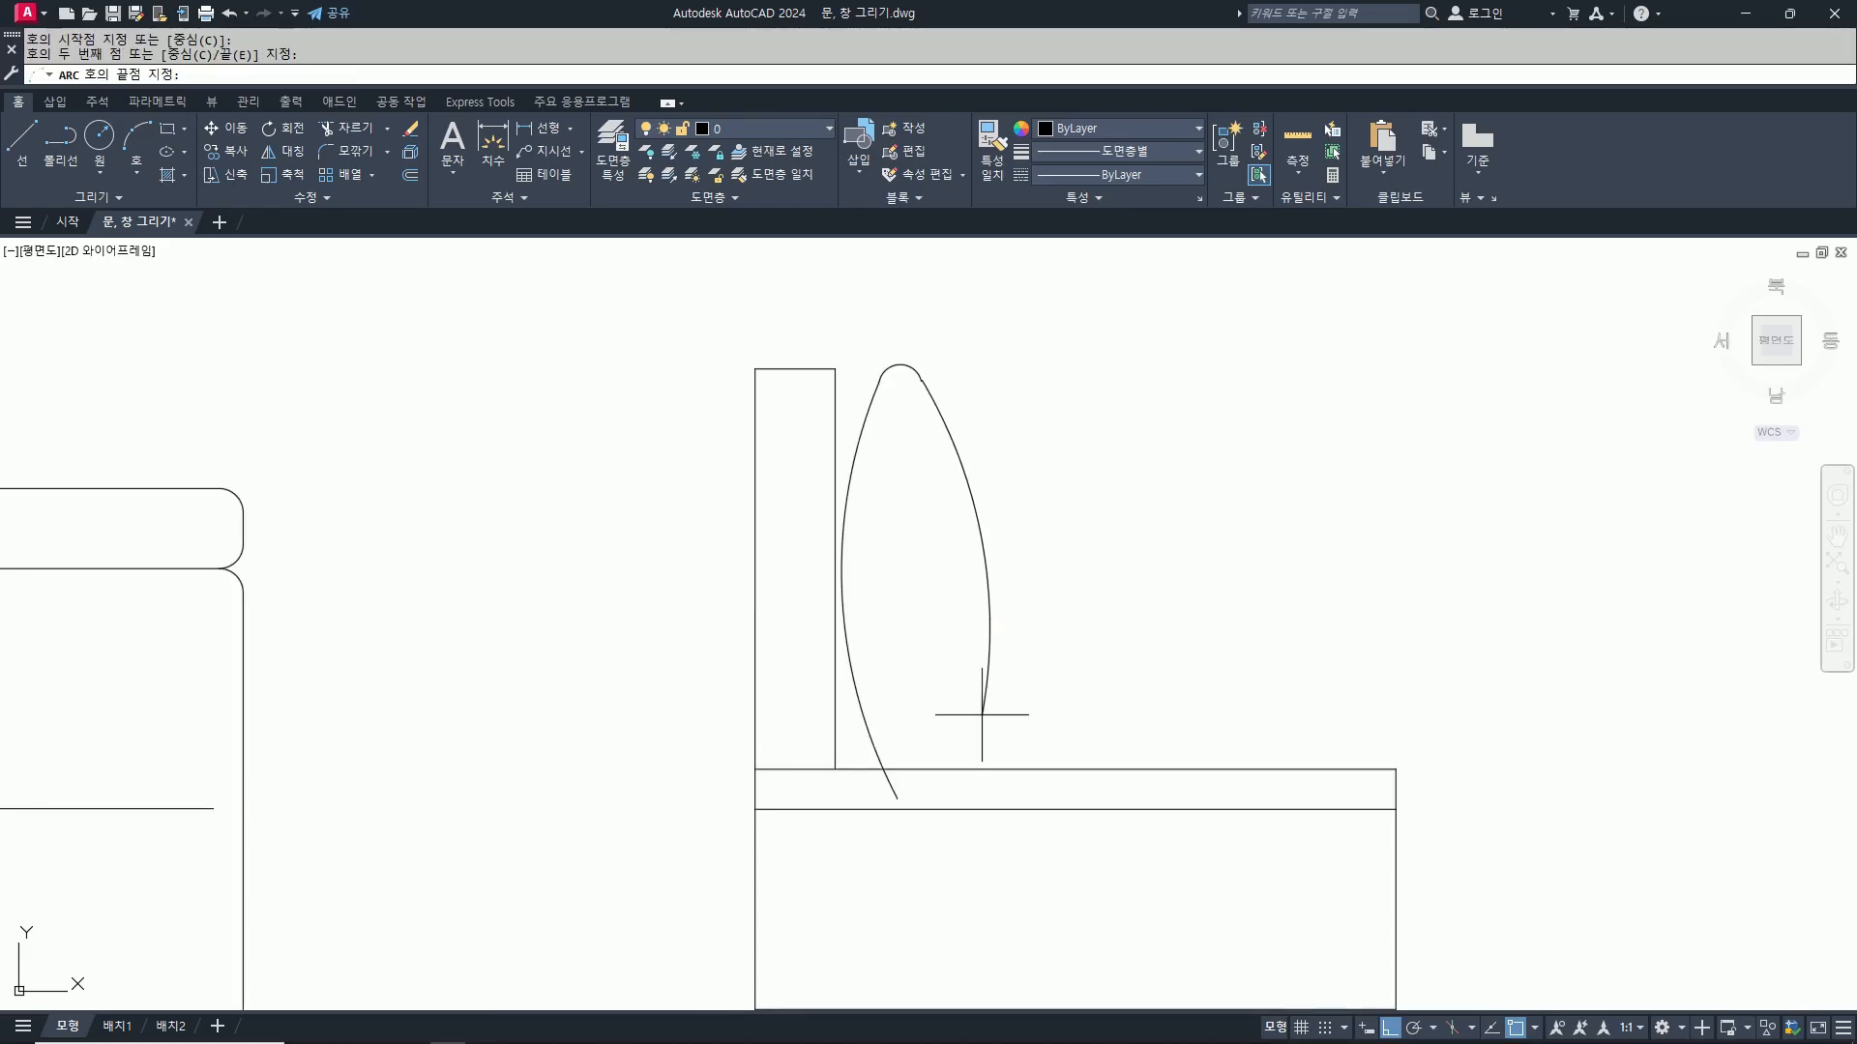
left_click(958, 789)
Step: Trim the lower ends of both cushion side arcs at the seat's top line
type("tr")
key("Return")
left_click(961, 780)
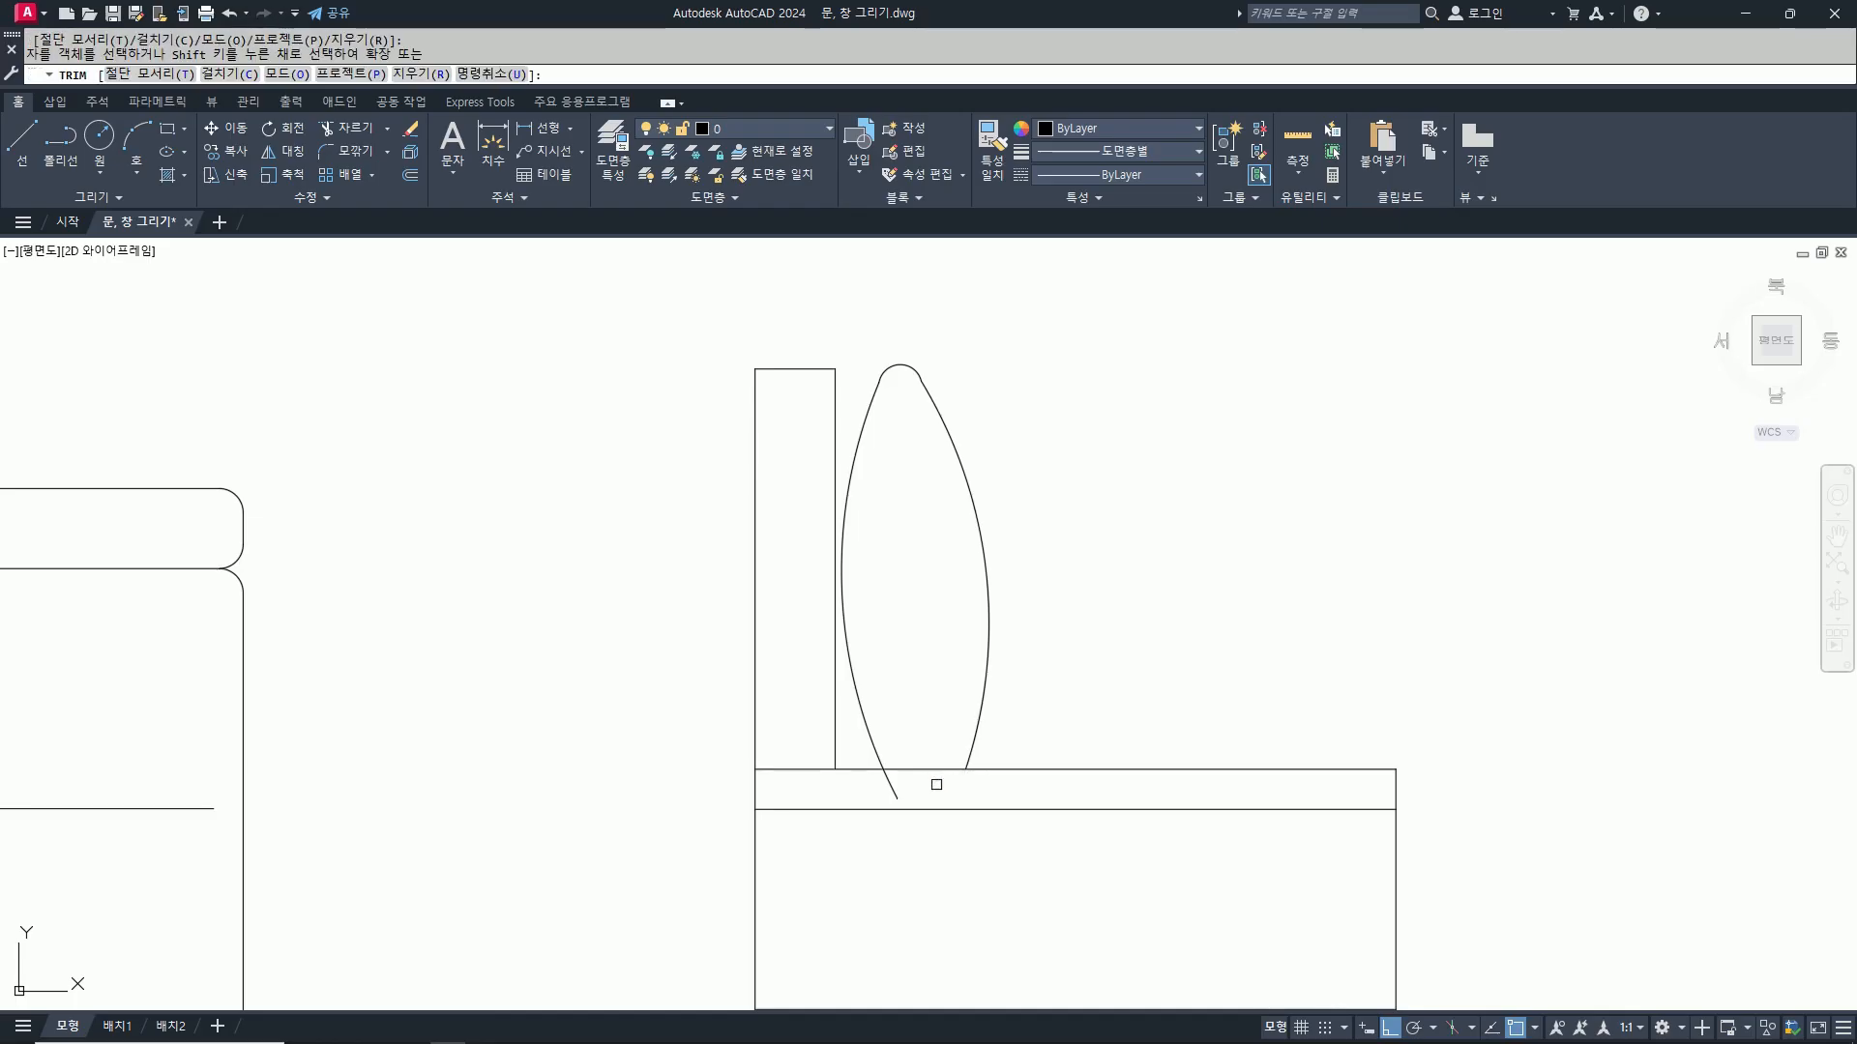
left_click(888, 784)
key("Return")
Step: Move the three cushion arcs toward the backrest so that the cushion's back touches the backrest's front line
scroll(1074, 483, "down", 4)
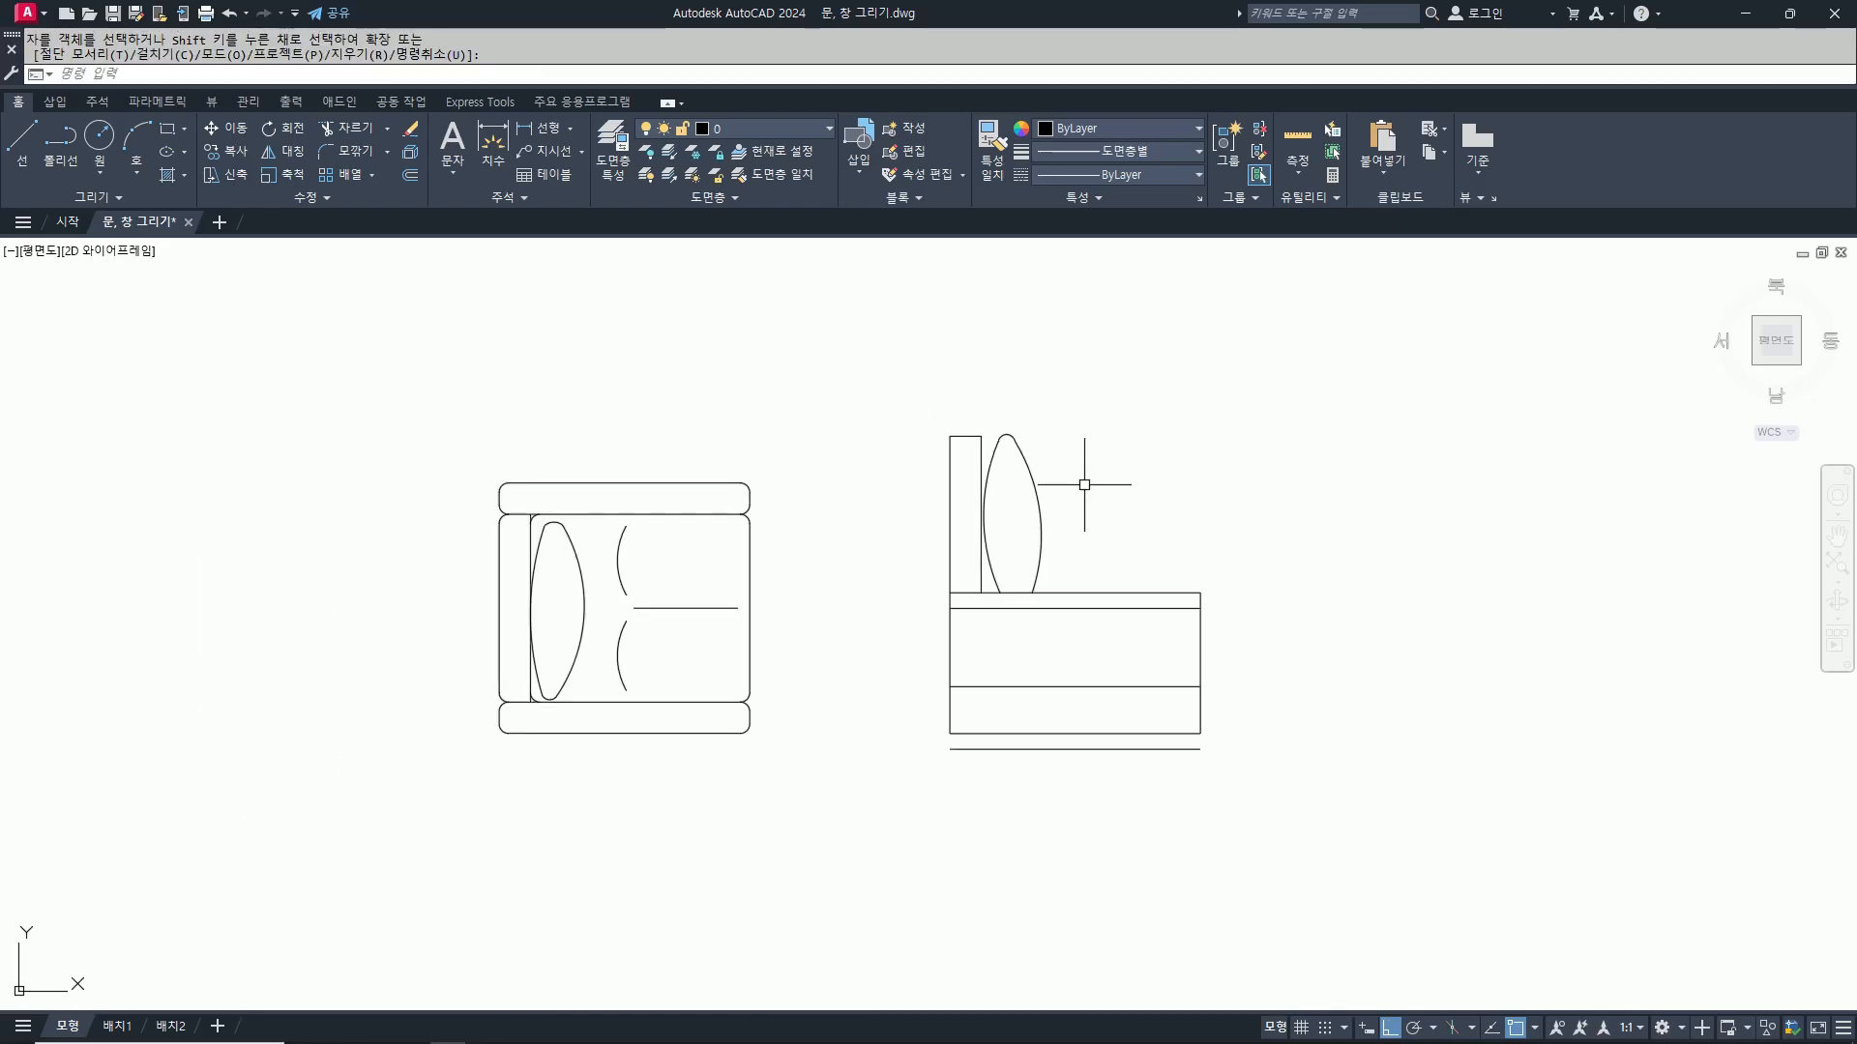
type("m")
key("Return")
left_click(1087, 486)
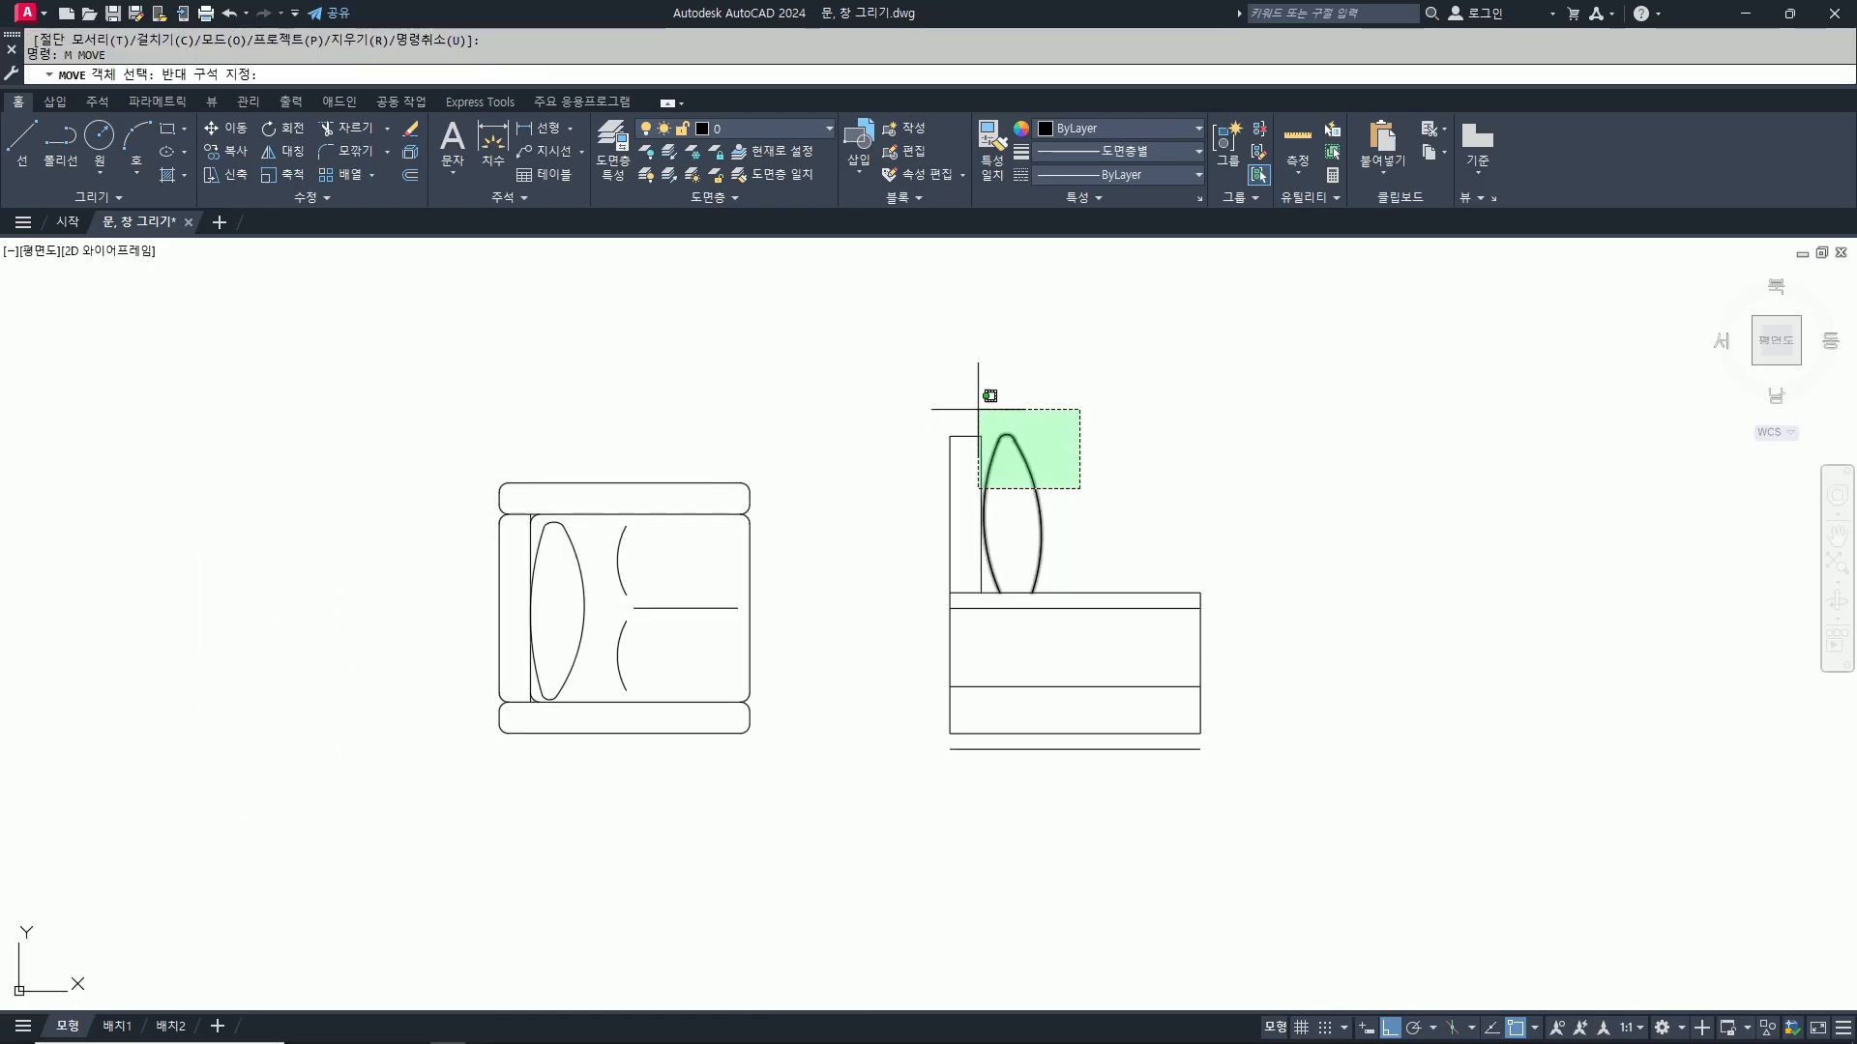
left_click(980, 401)
key("Return")
scroll(996, 523, "up", 4)
left_click(955, 506)
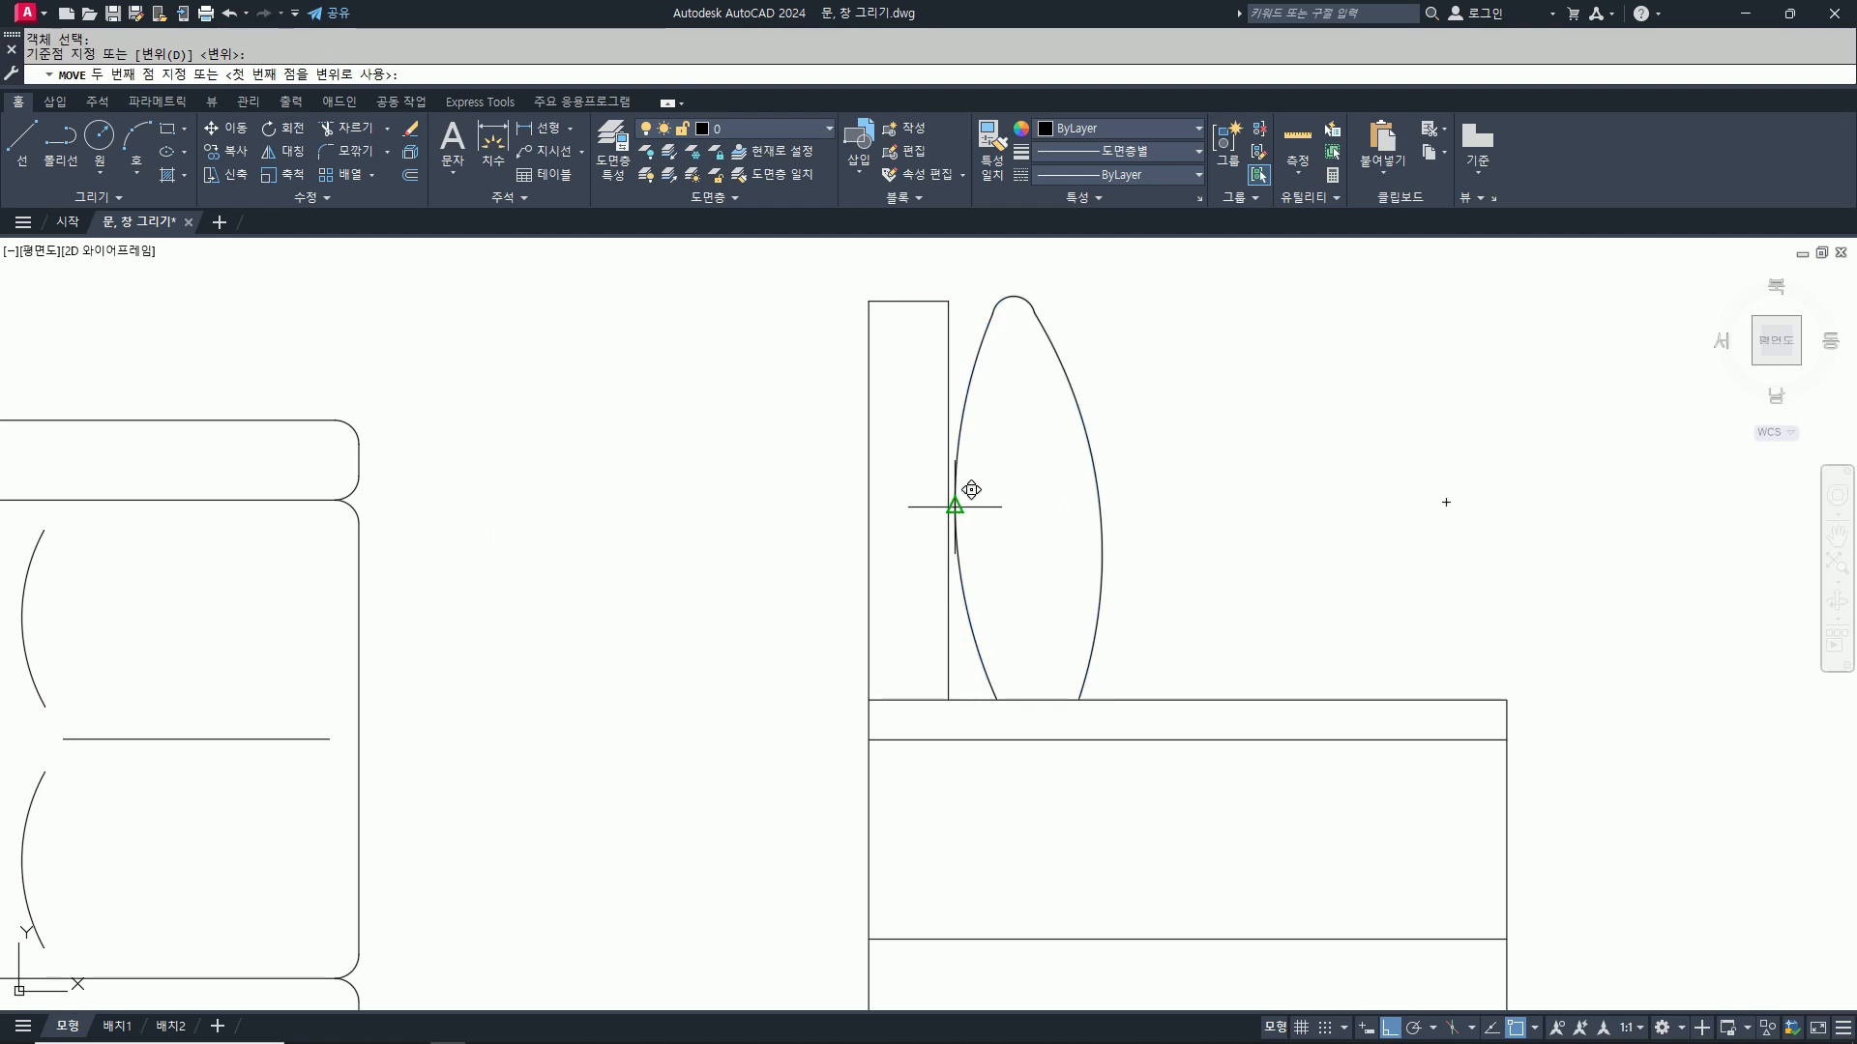
left_click(960, 495)
Step: Draw a vertical line from the sofa body's lower-left corner to the left end of the separate line below it
scroll(1050, 551, "down", 2)
scroll(1119, 570, "down", 2)
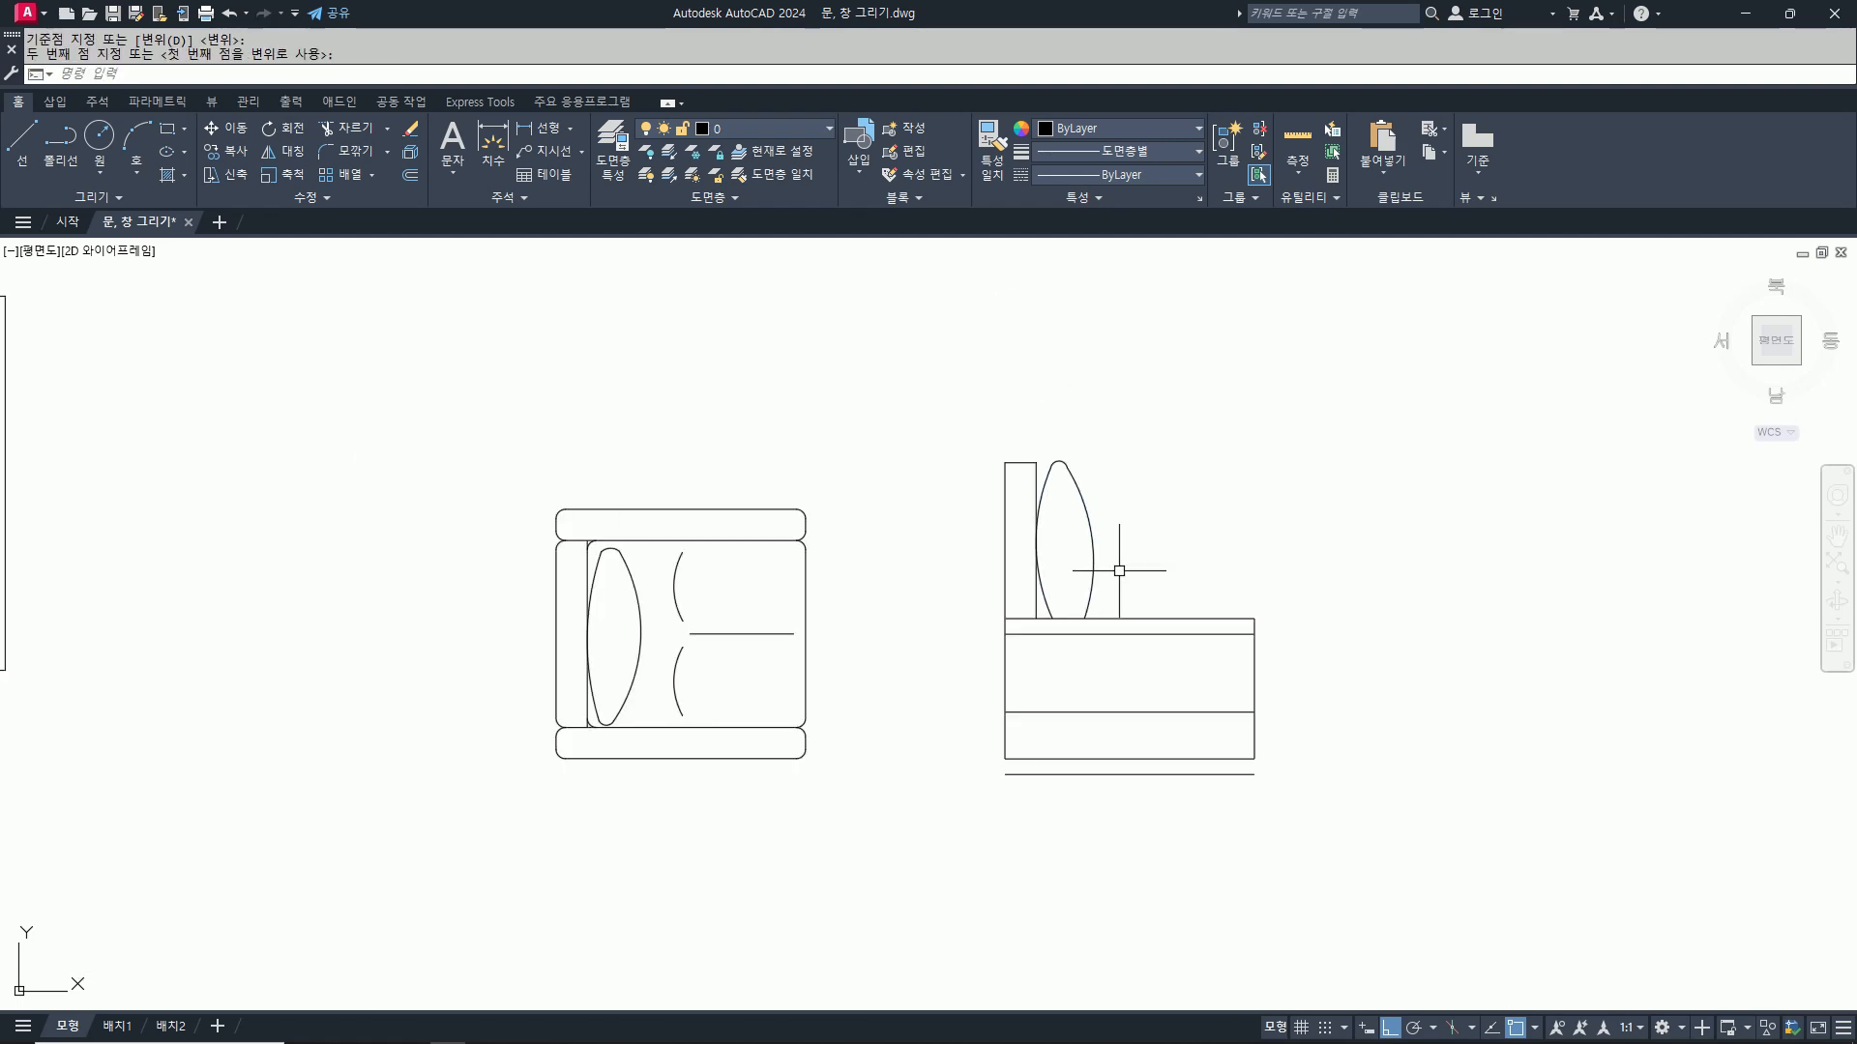
middle_click_drag(1130, 580, 1015, 510)
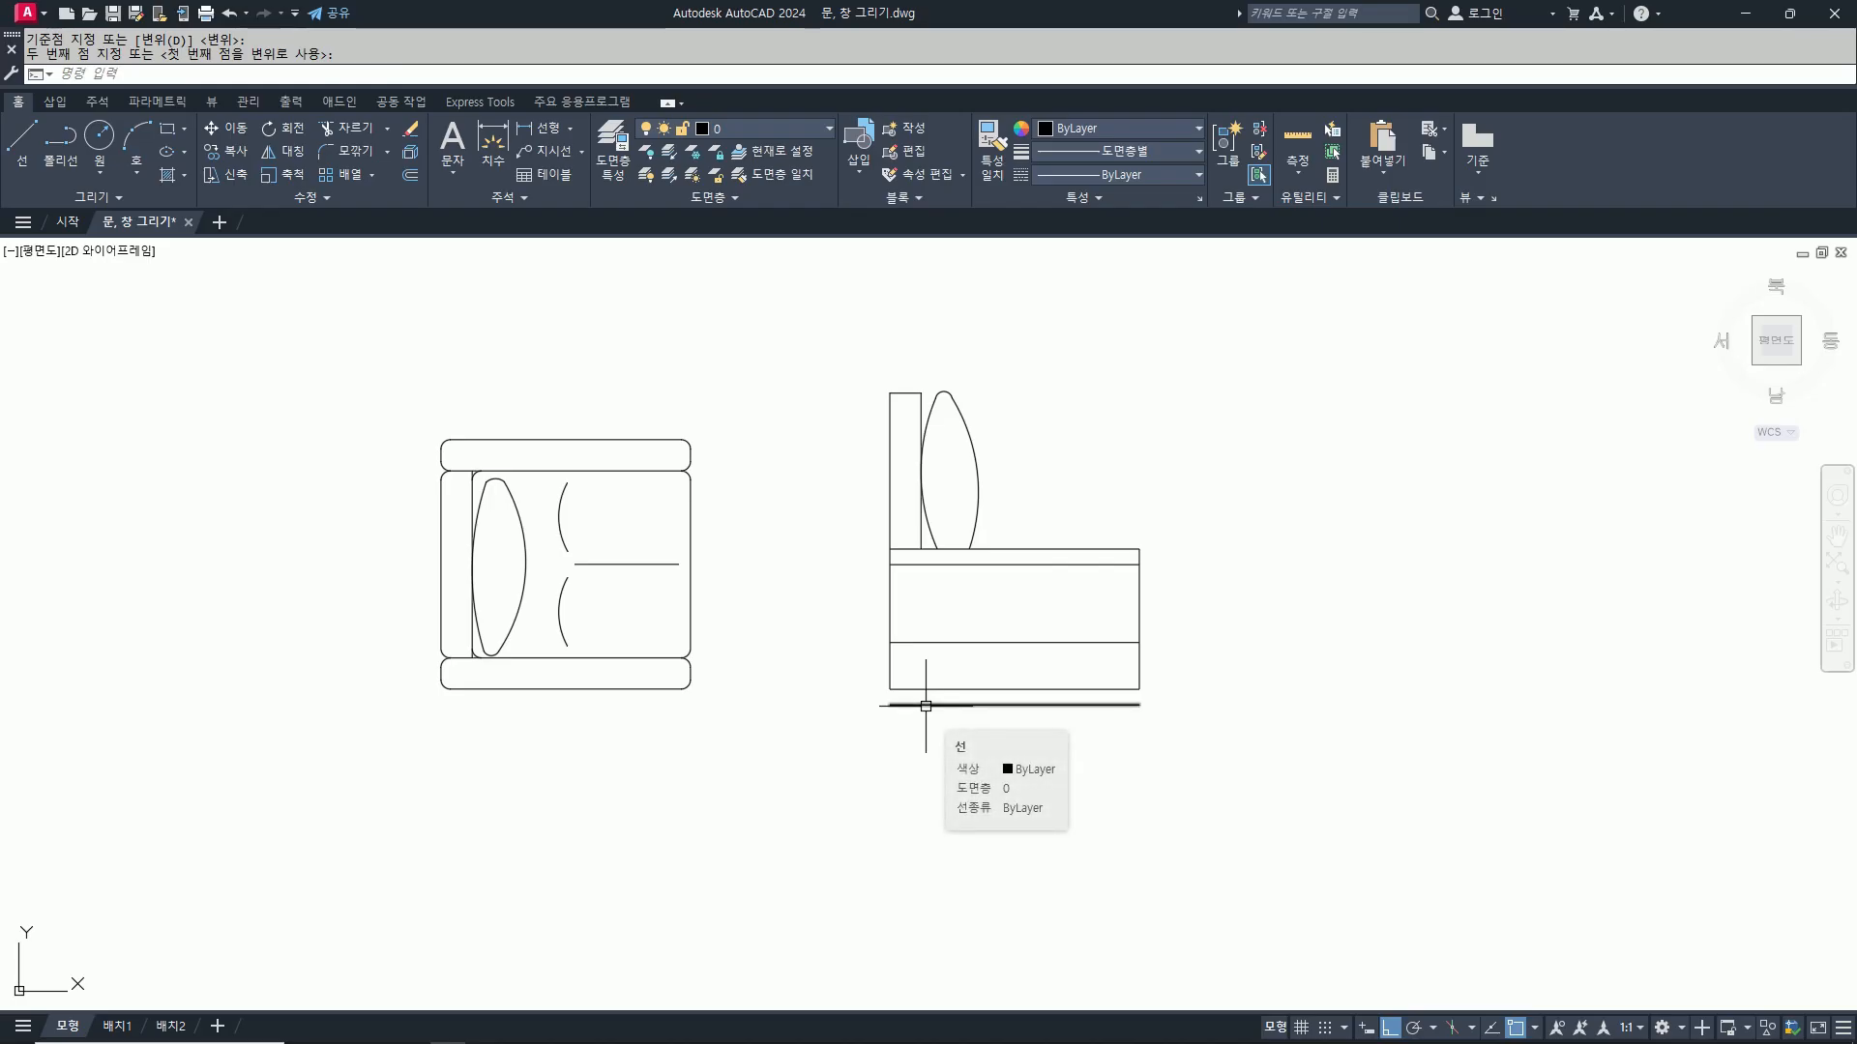
scroll(926, 706, "up", 4)
type("l")
key("Return")
left_click(919, 724)
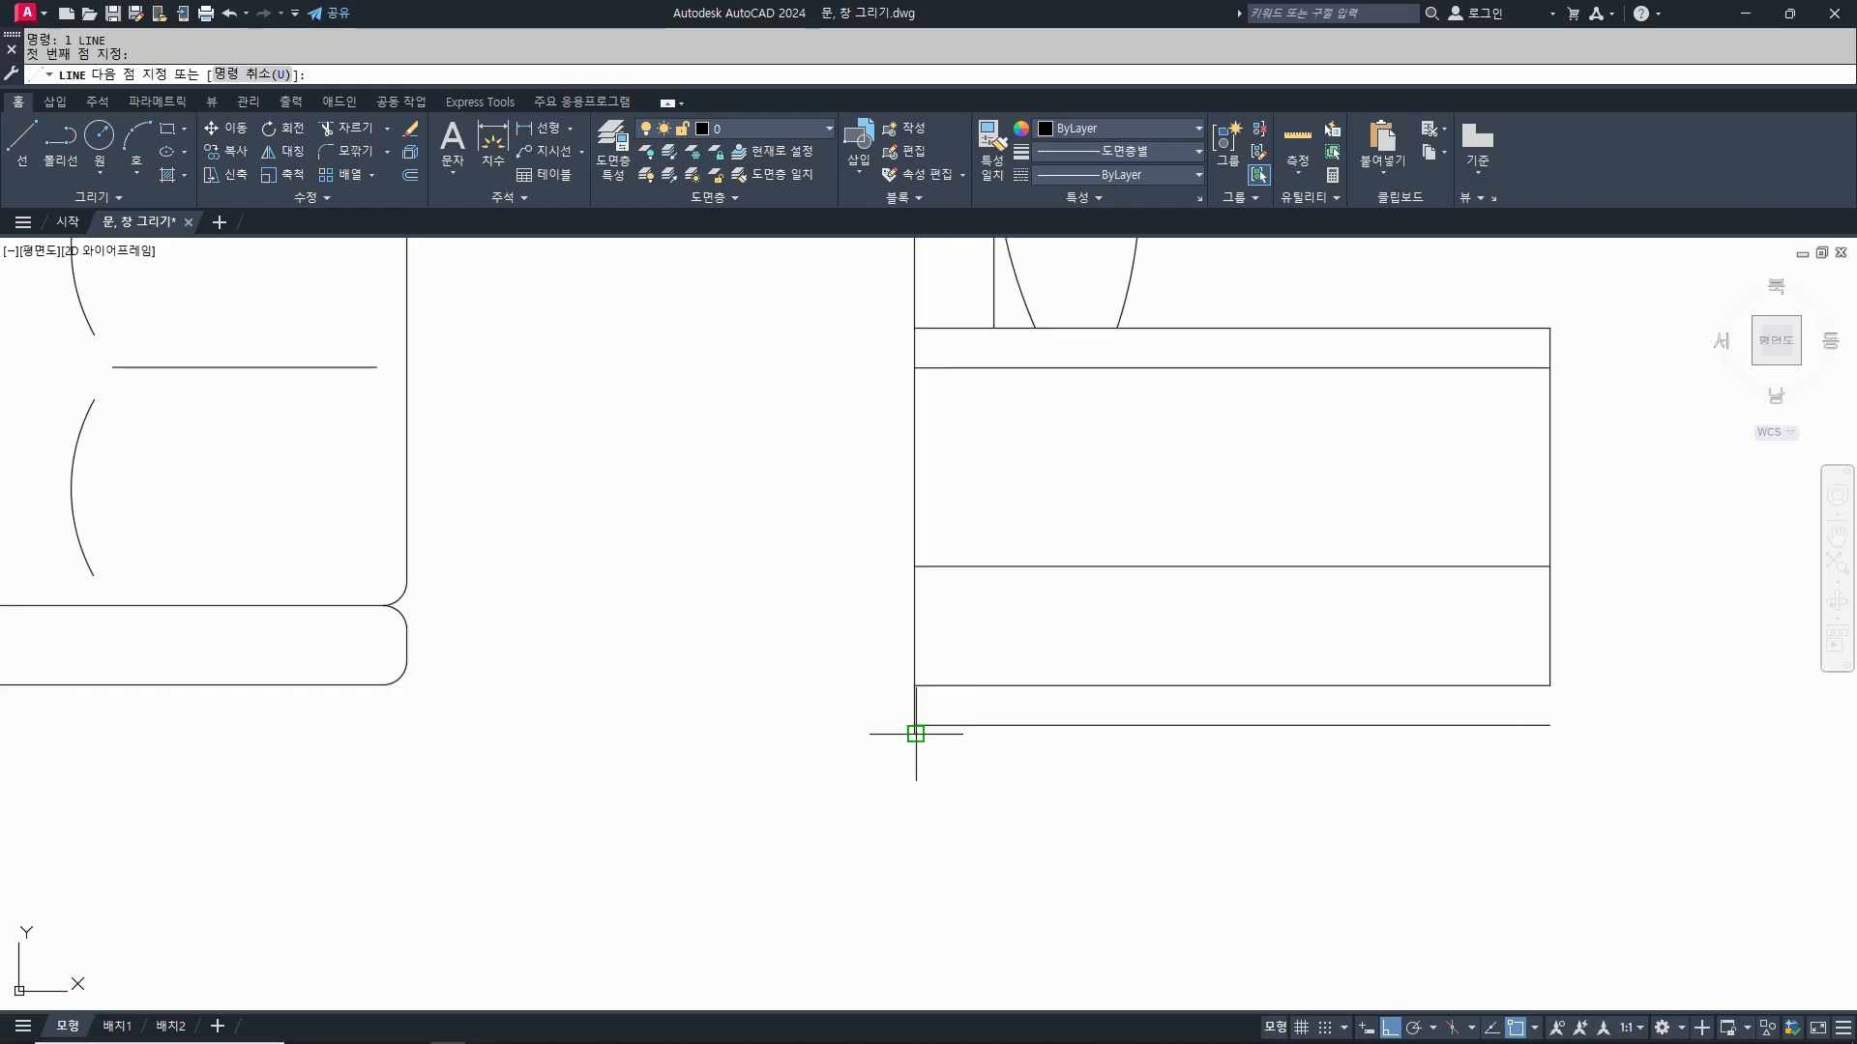
key("Escape")
key("Escape")
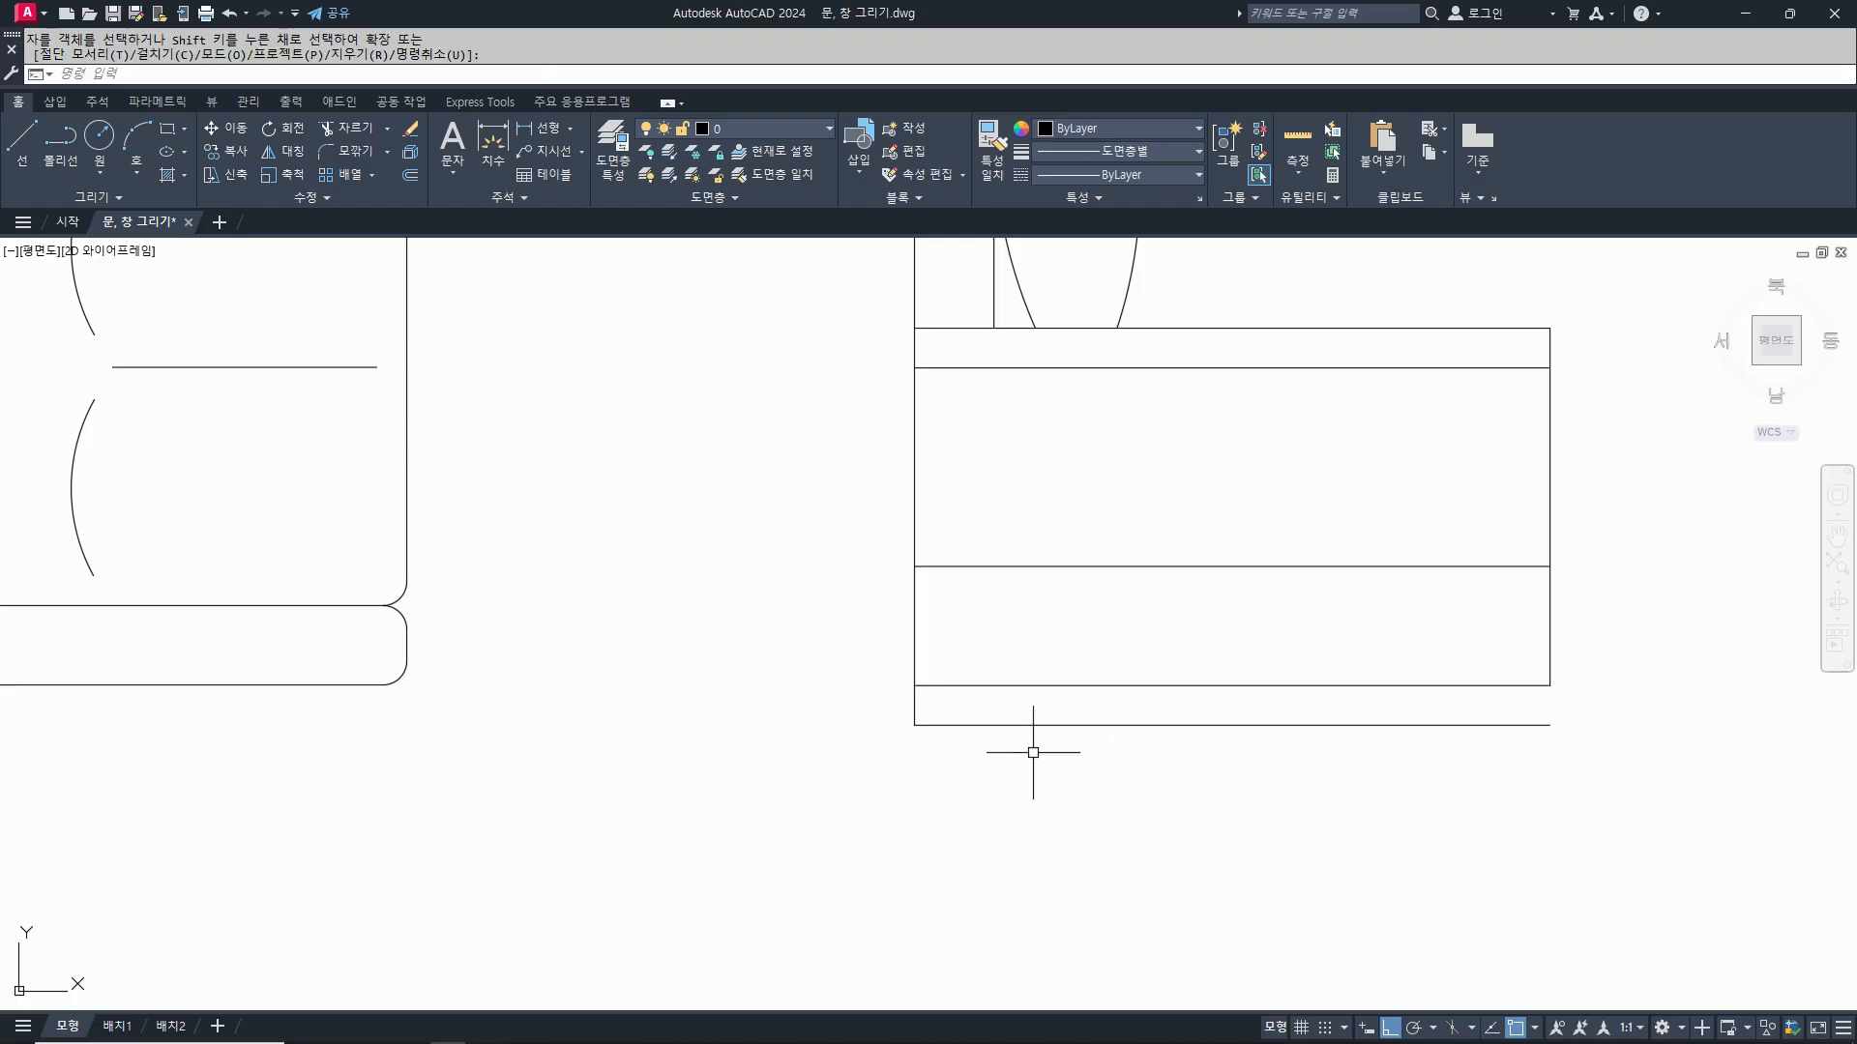
Step: Offset the short vertical line below the sofa body 10 to the right
type("o")
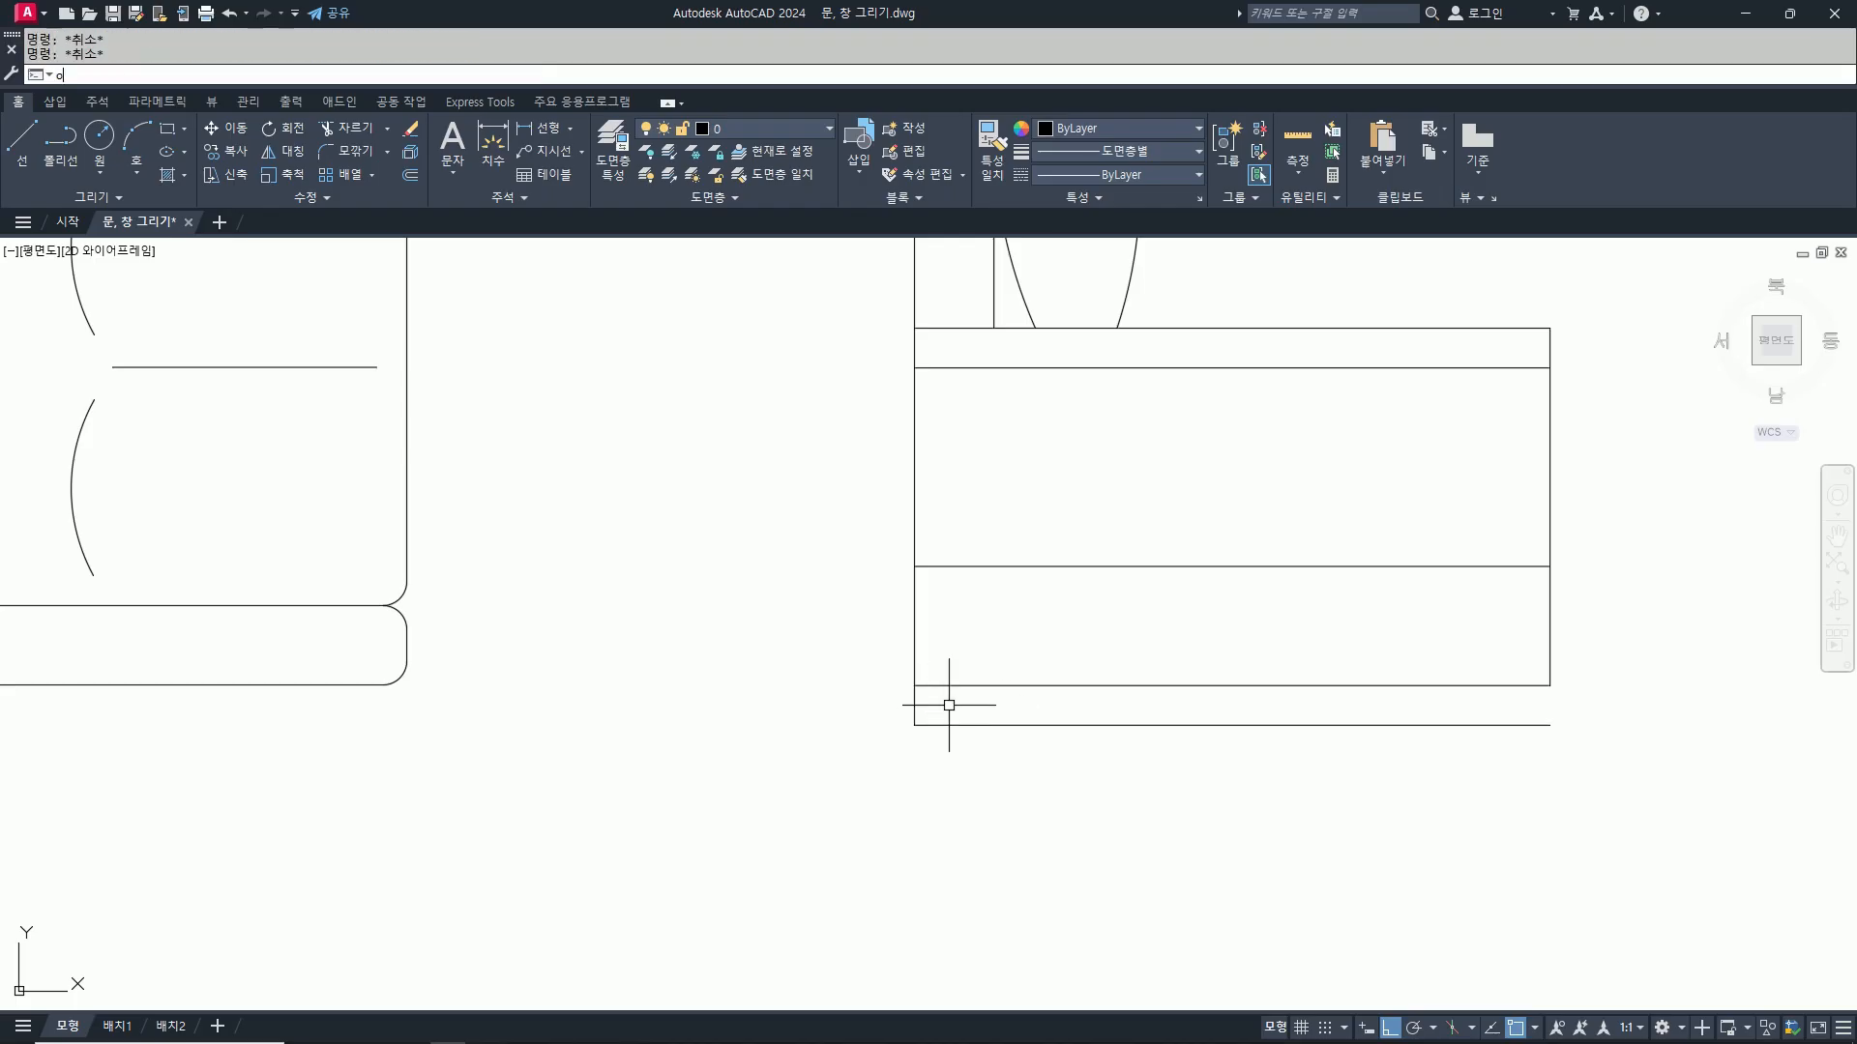
key("Return")
type("10")
key("Return")
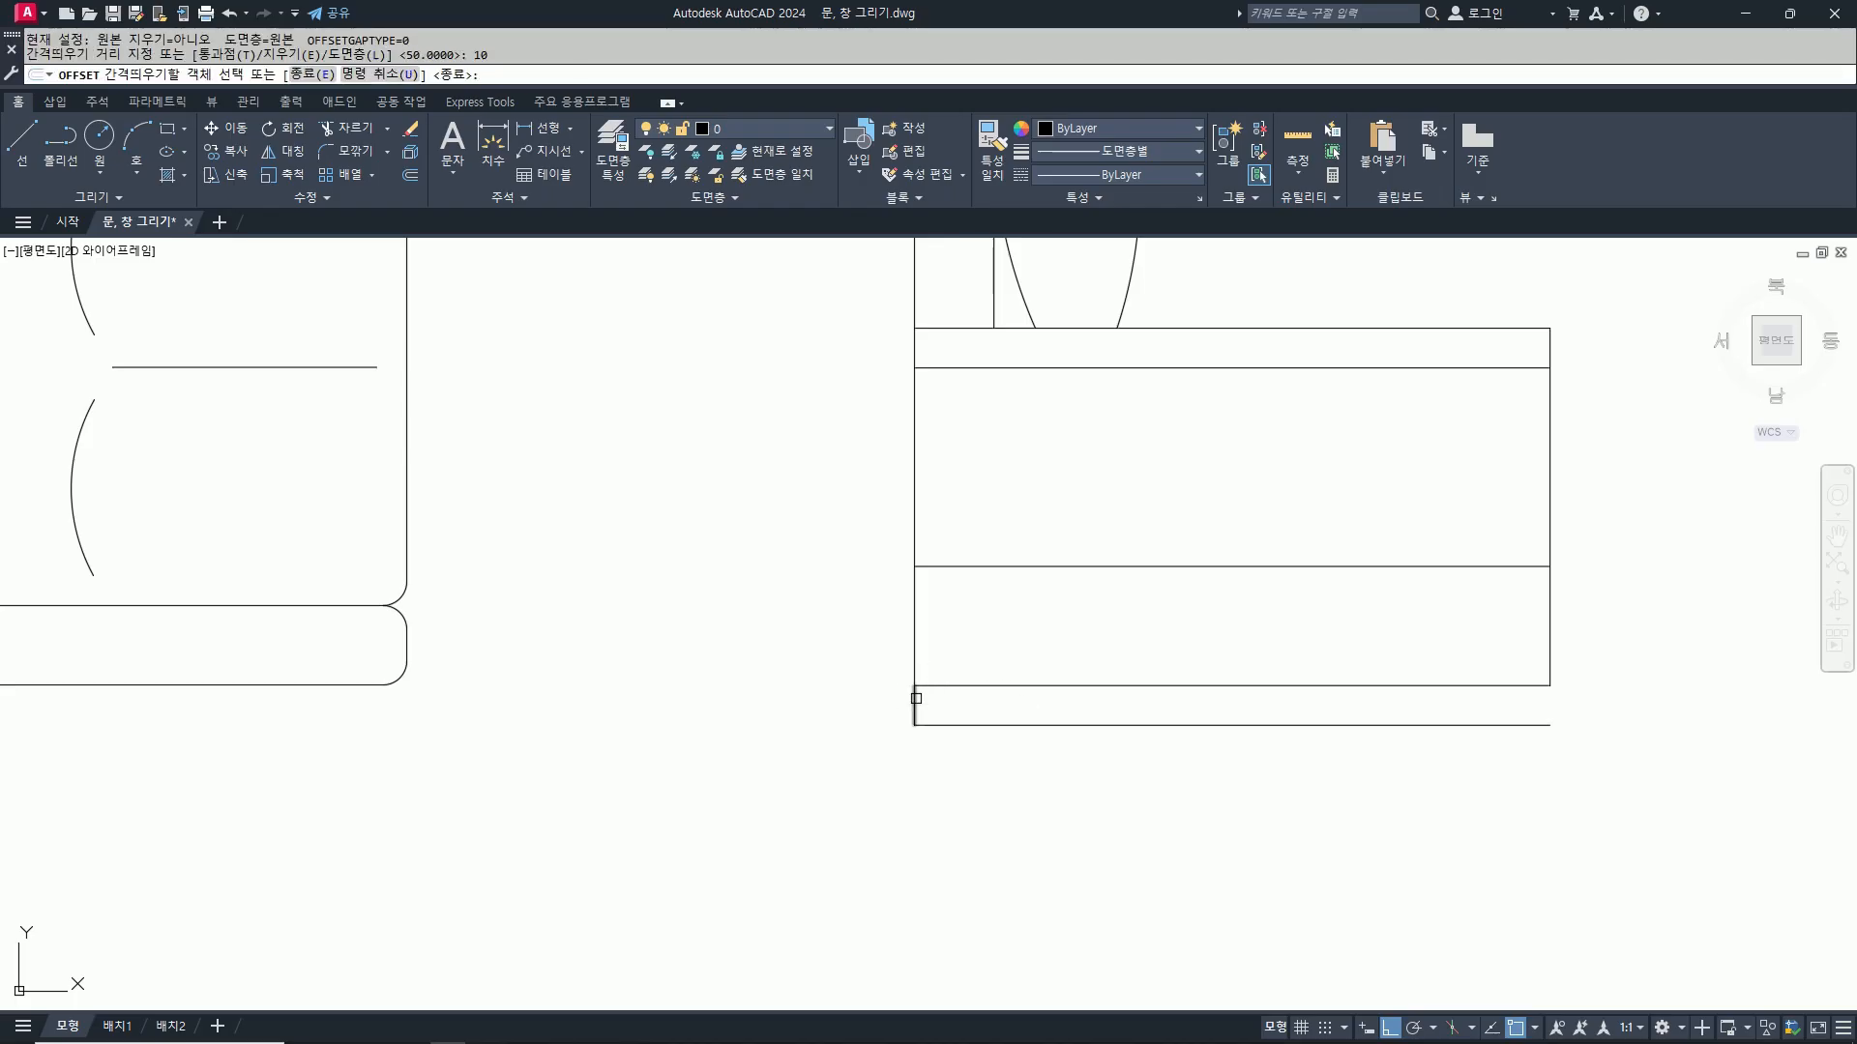
left_click(916, 698)
left_click(1028, 717)
key("Return")
Step: Offset the new short vertical line 100 to the right for the leg's other side
key("Return")
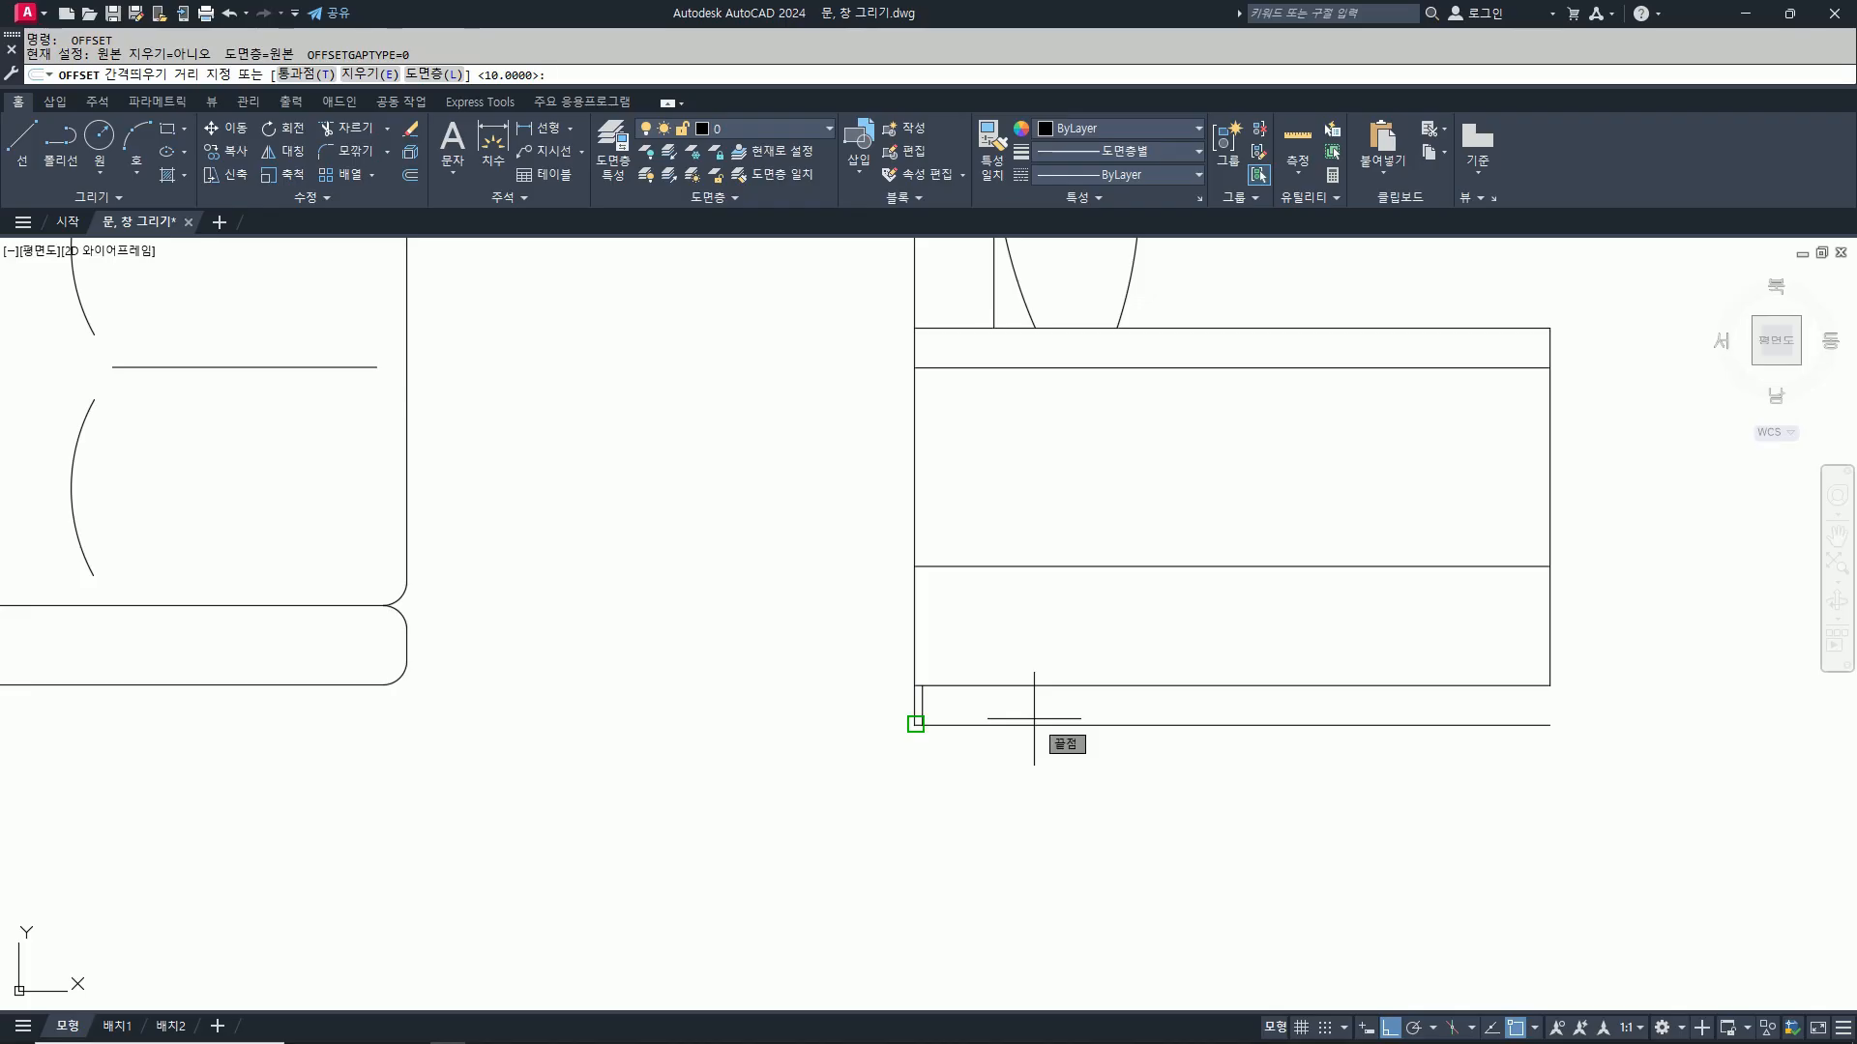
type("100")
key("Return")
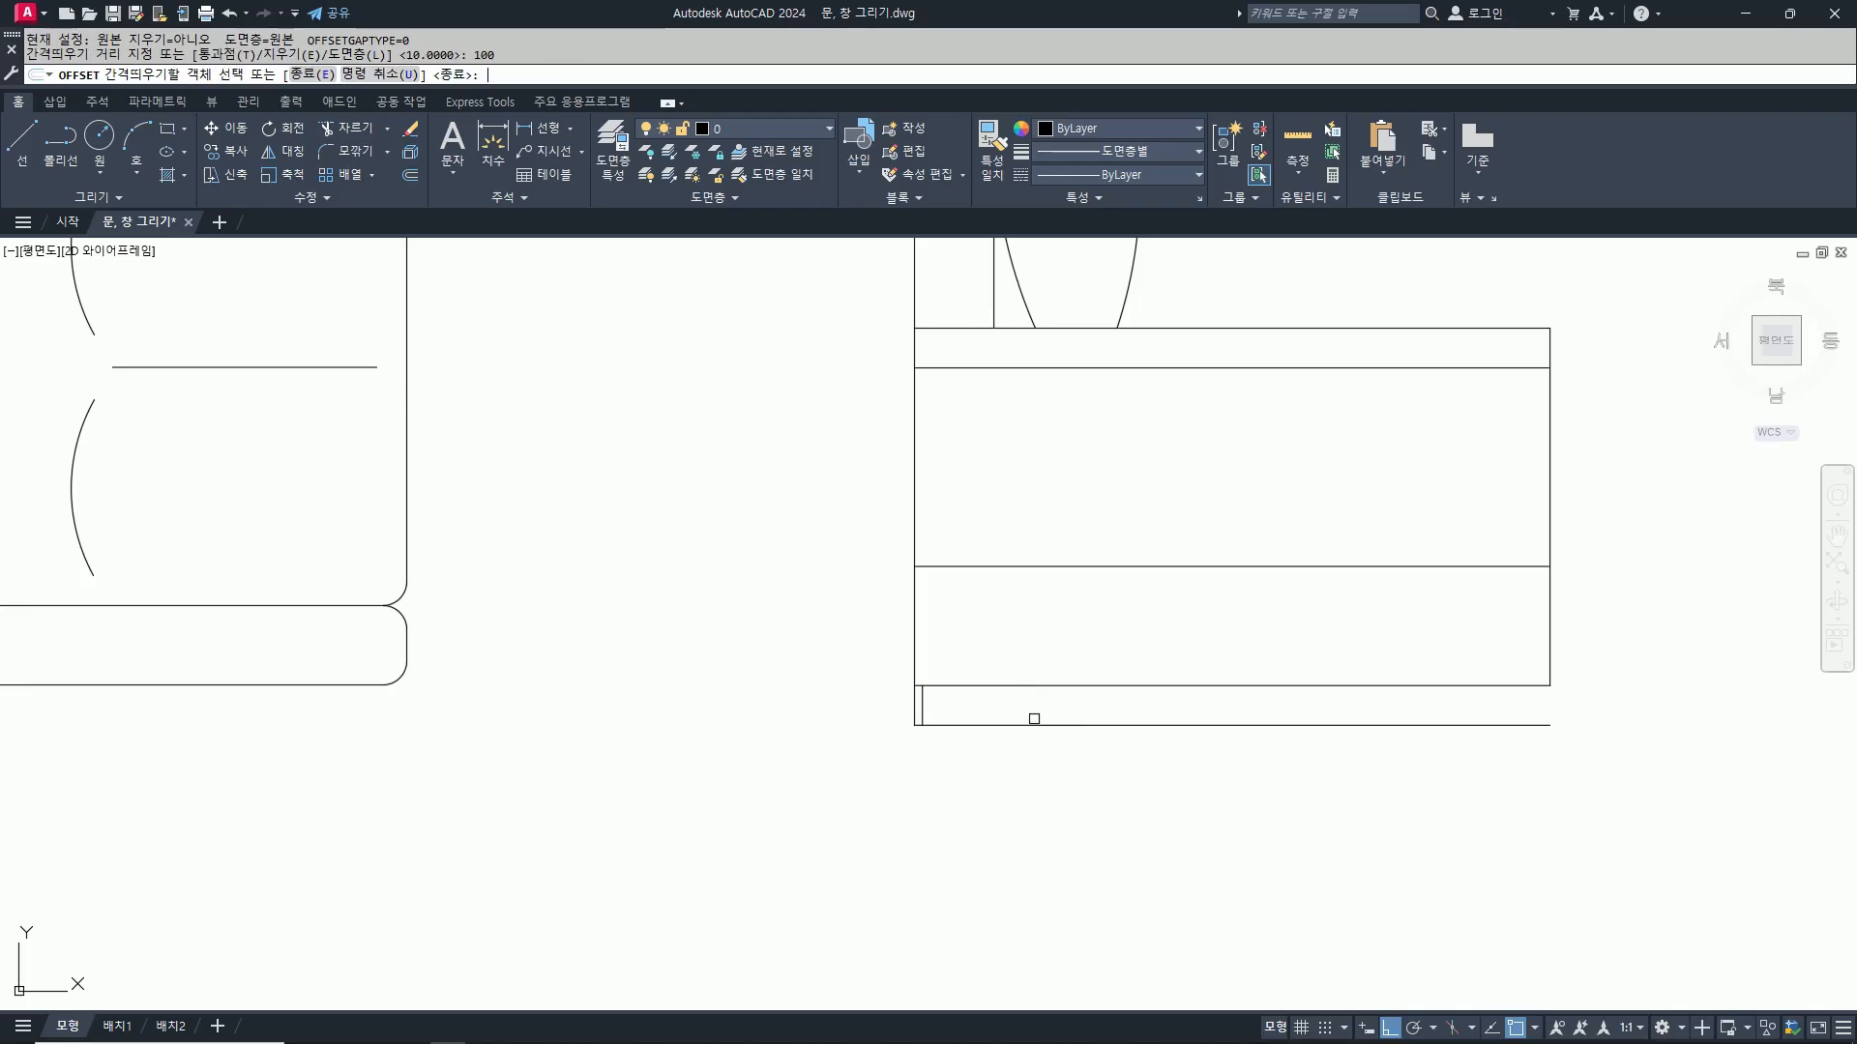
left_click(921, 701)
left_click(1111, 705)
key("Return")
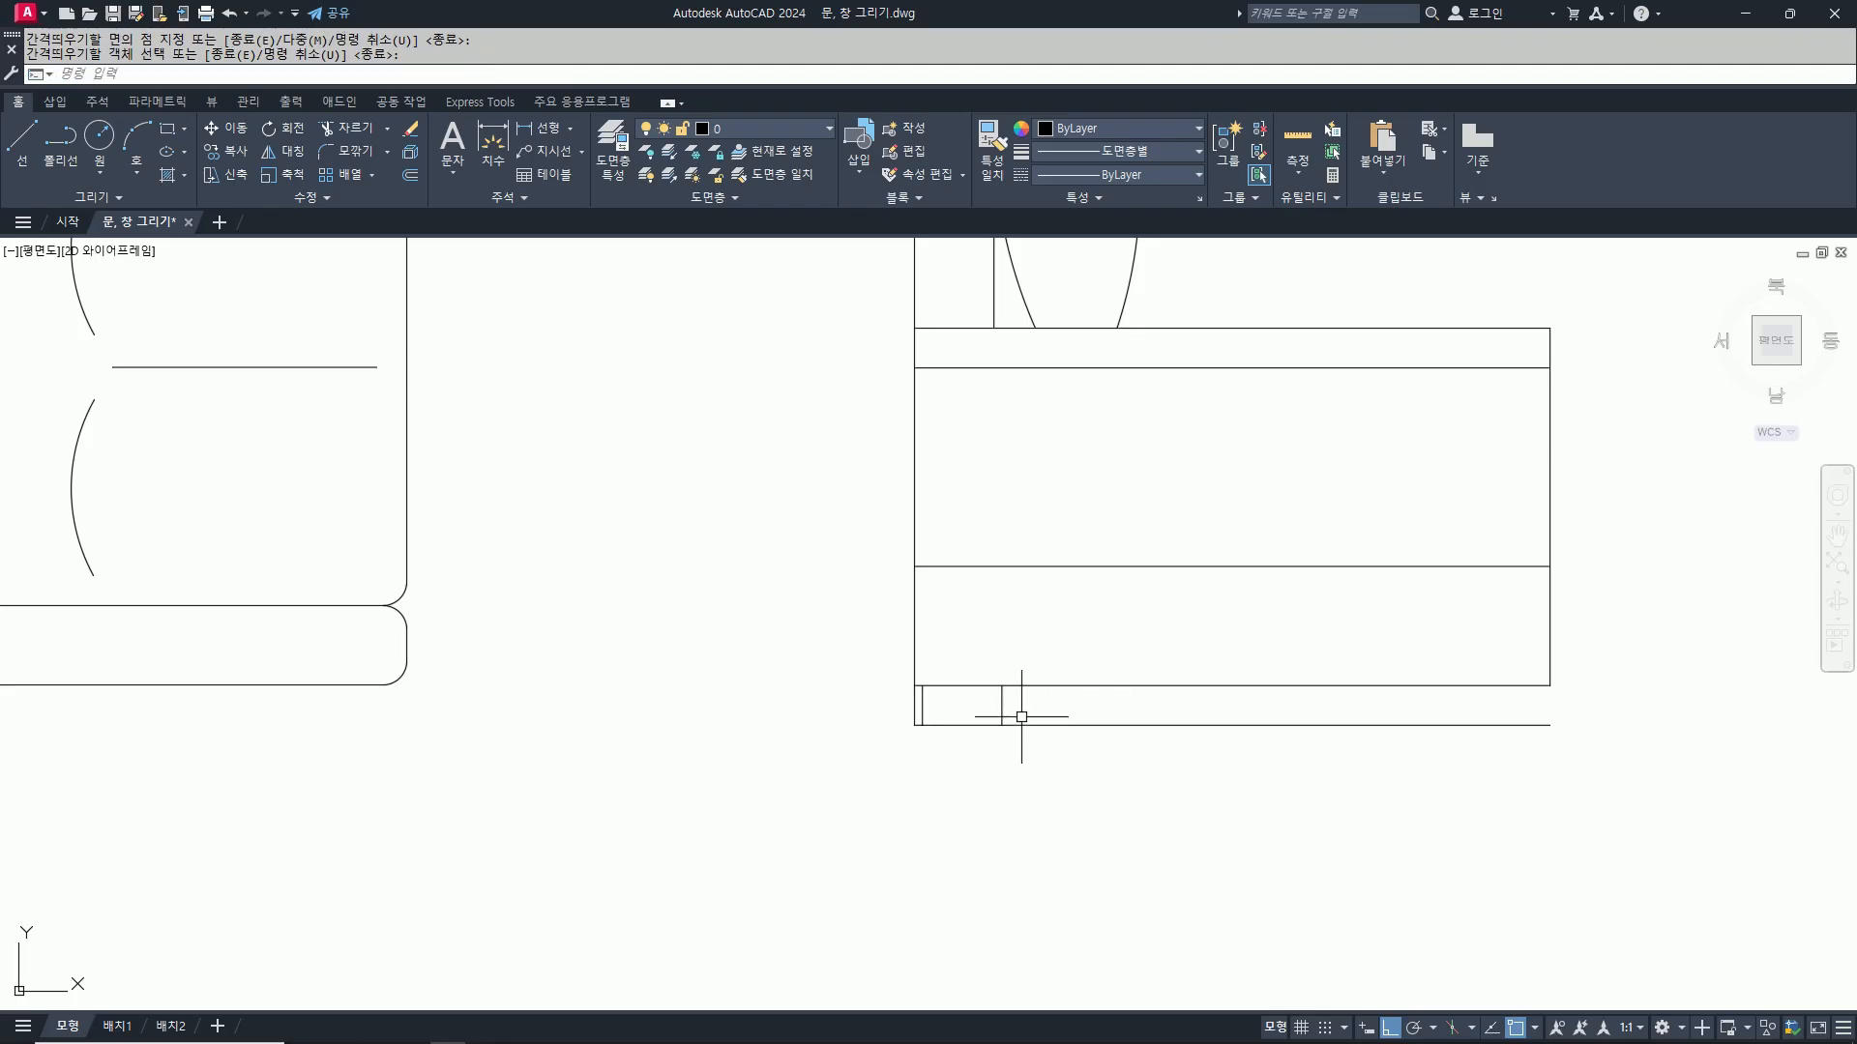
type("ff")
key("Return")
left_click(1009, 725)
scroll(910, 736, "up", 5)
key("Escape")
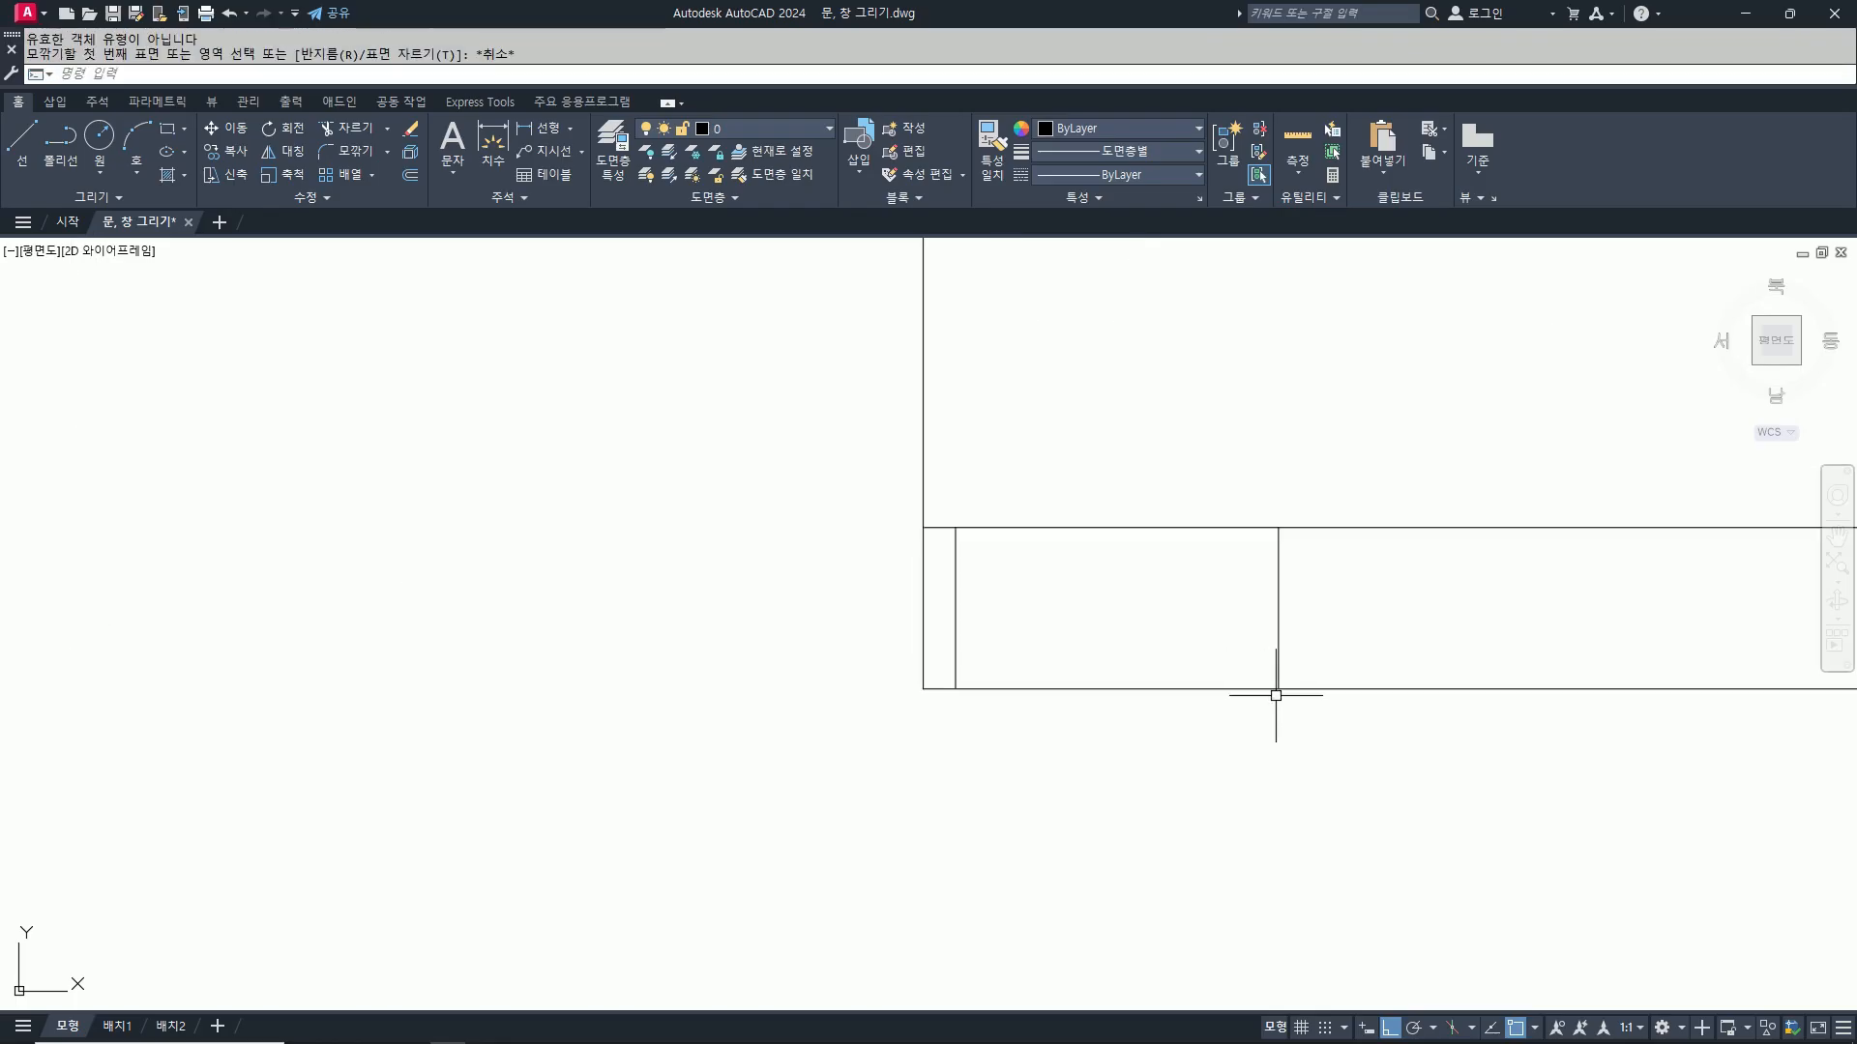
Step: Trim the bottom line on both sides of the 100-wide leg and remove the outermost short vertical line
type("tr")
key("Return")
left_click(1286, 689)
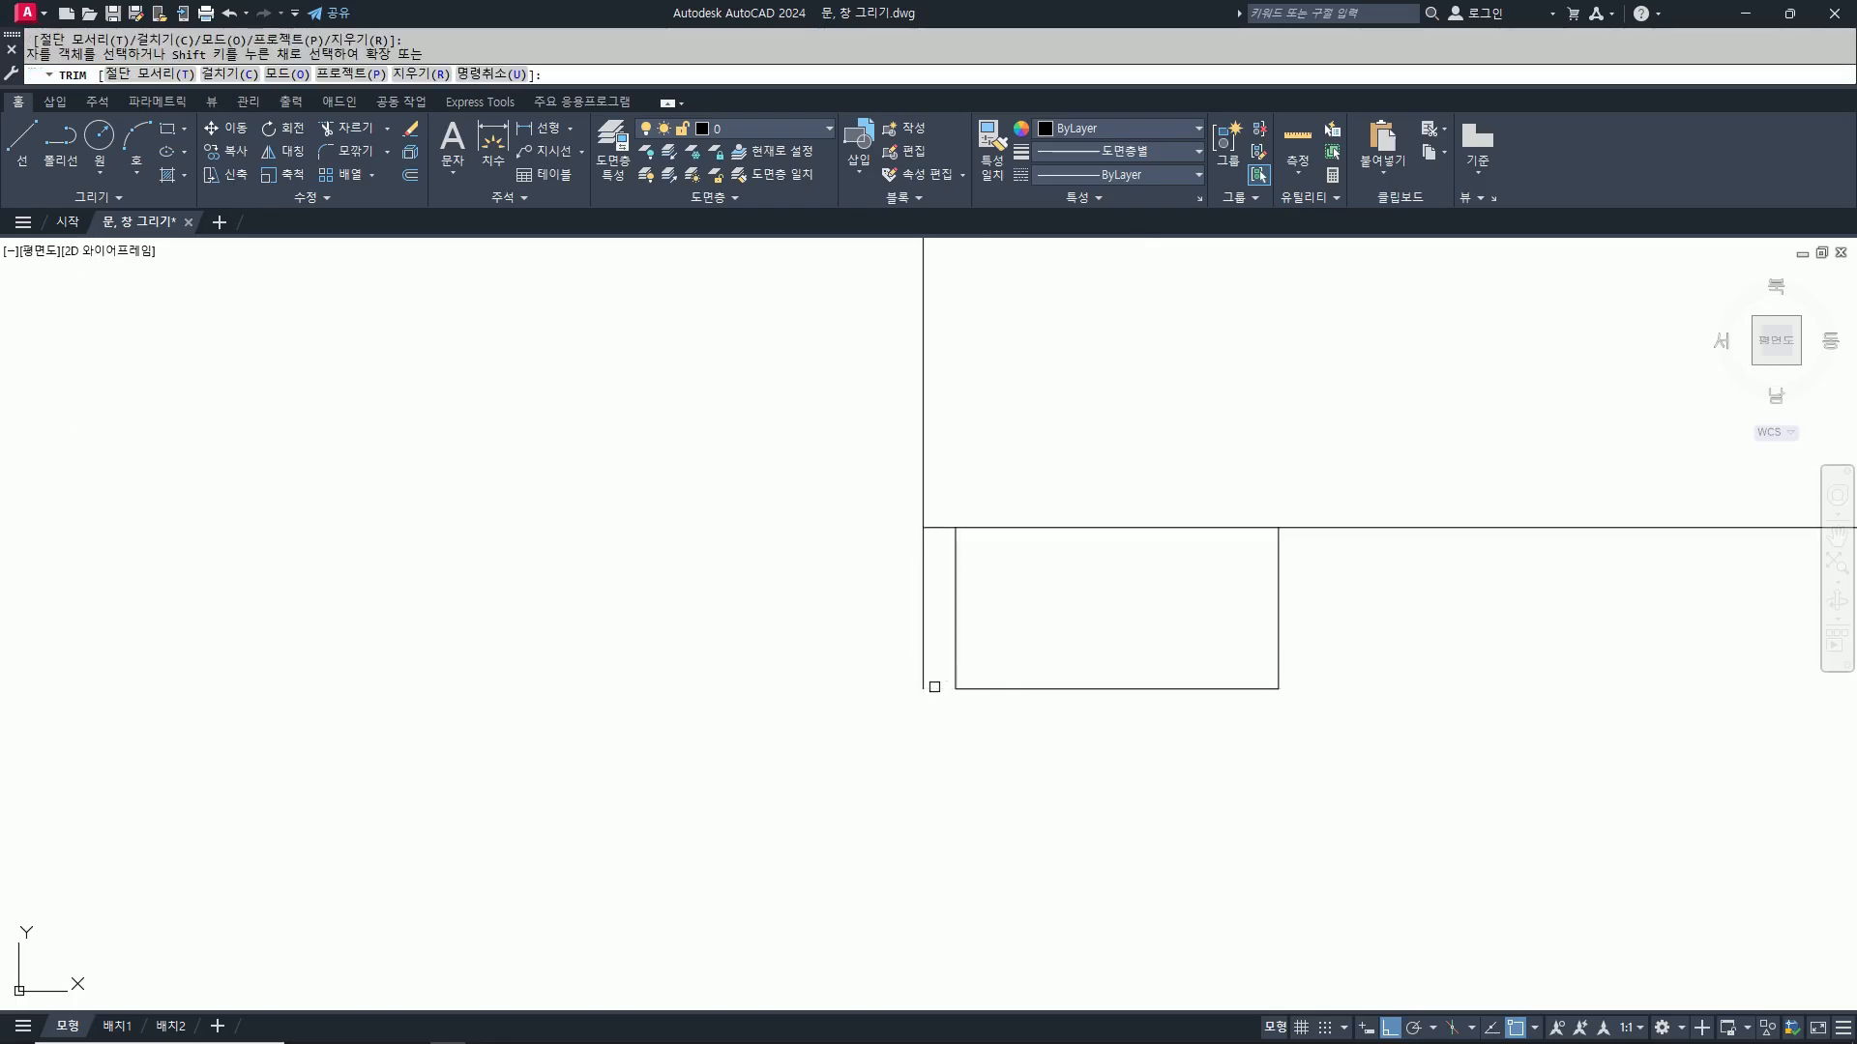
left_click(923, 657)
scroll(955, 632, "down", 4)
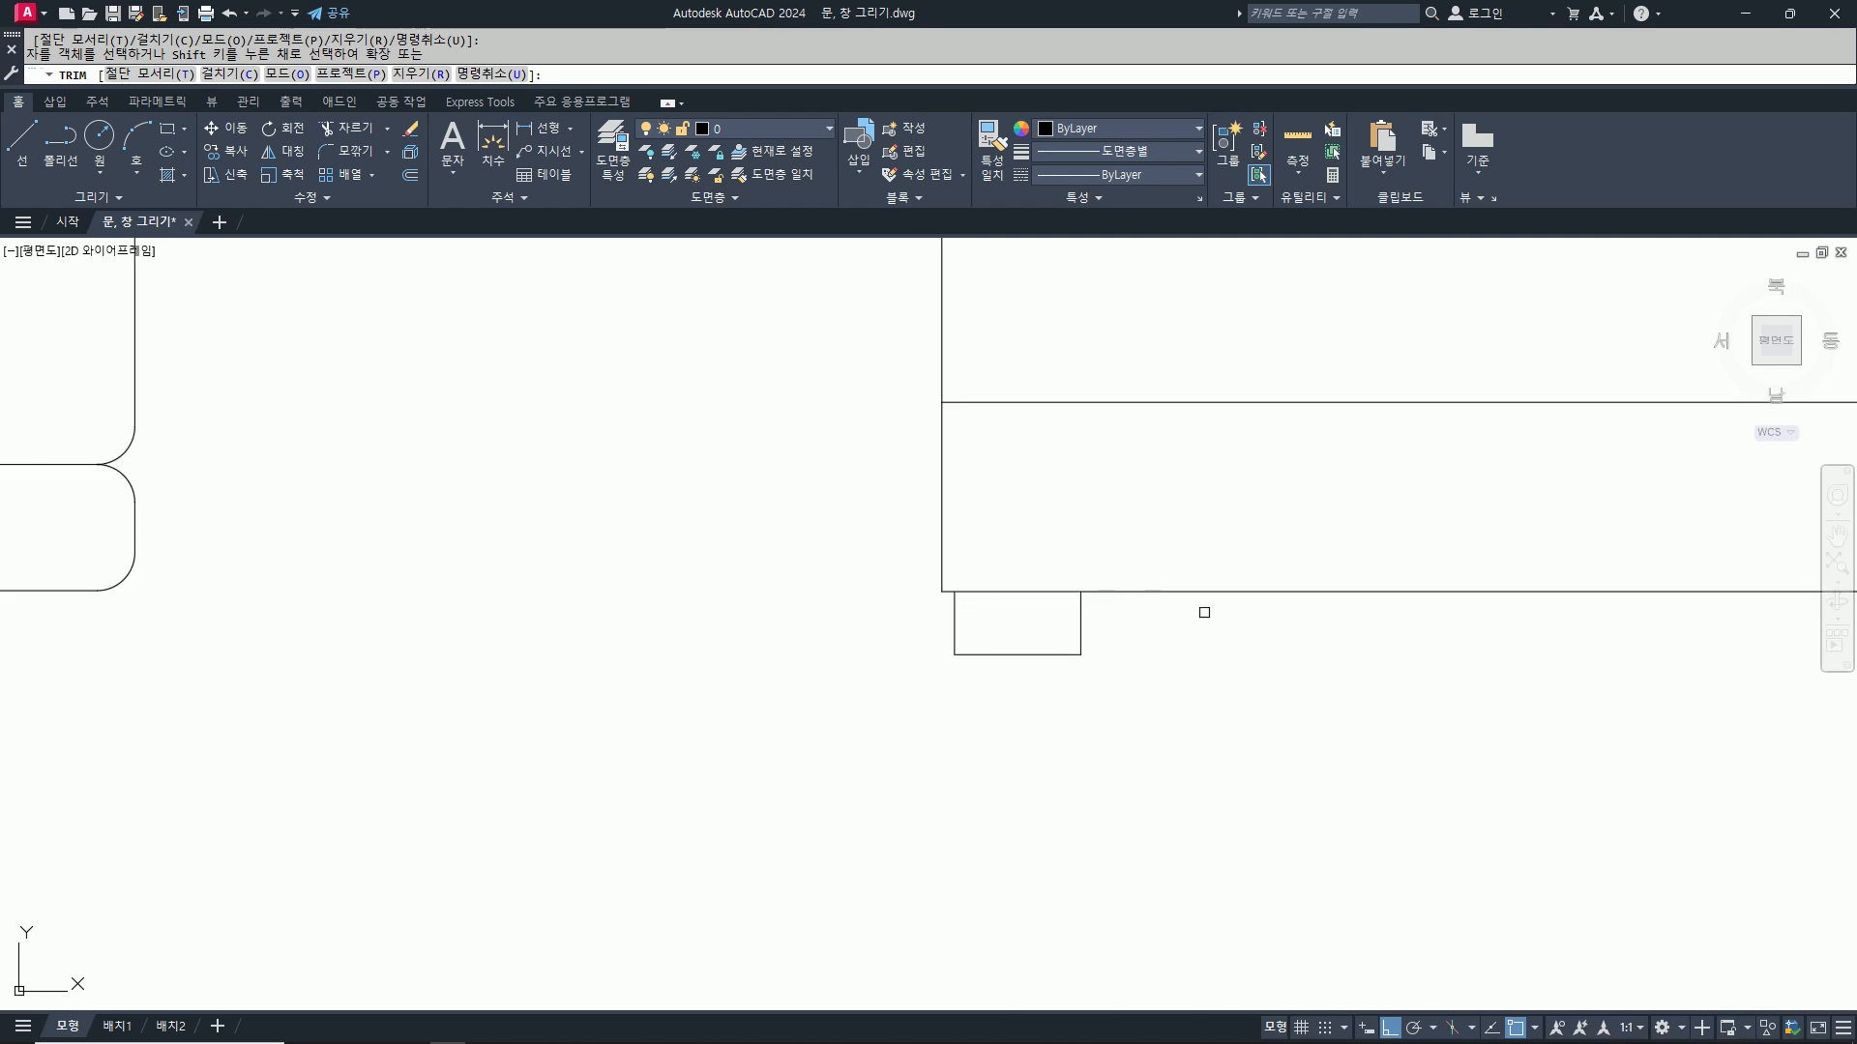
key("Escape")
scroll(933, 634, "up", 6)
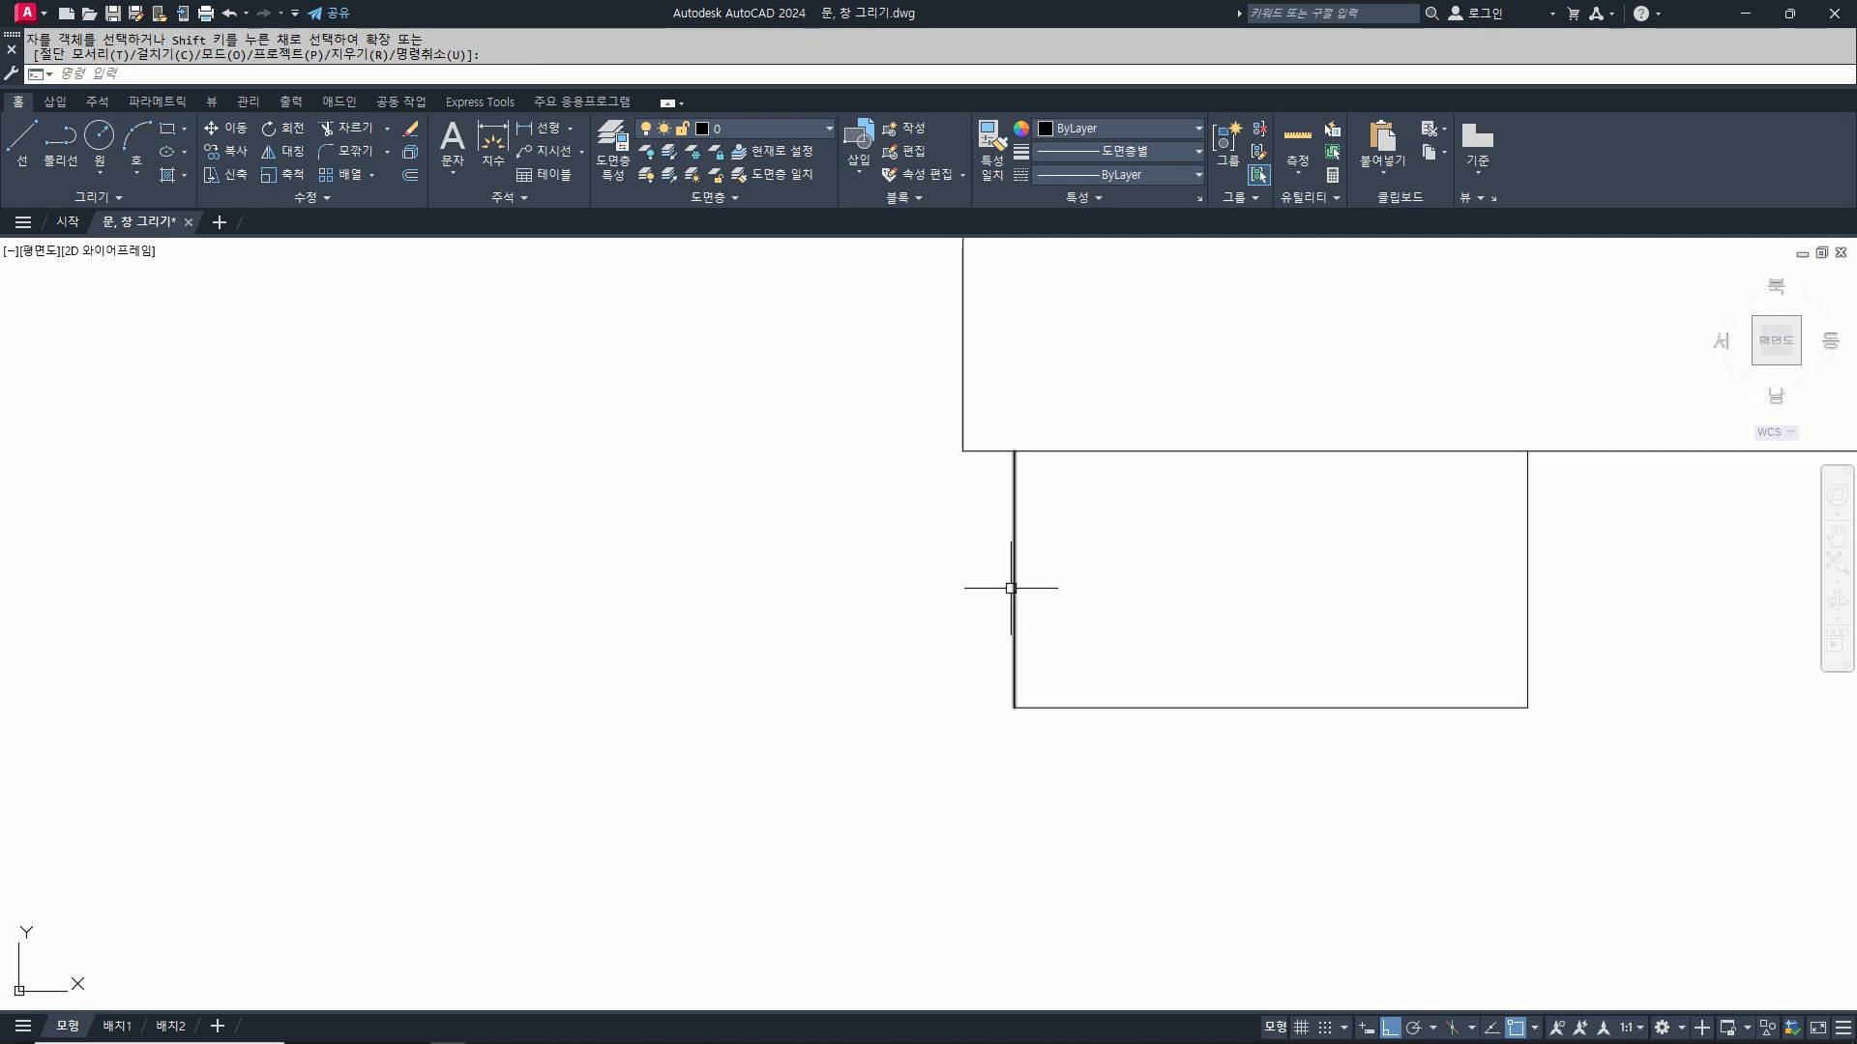
scroll(1517, 546, "down", 4)
middle_click_drag(1573, 633, 1213, 739)
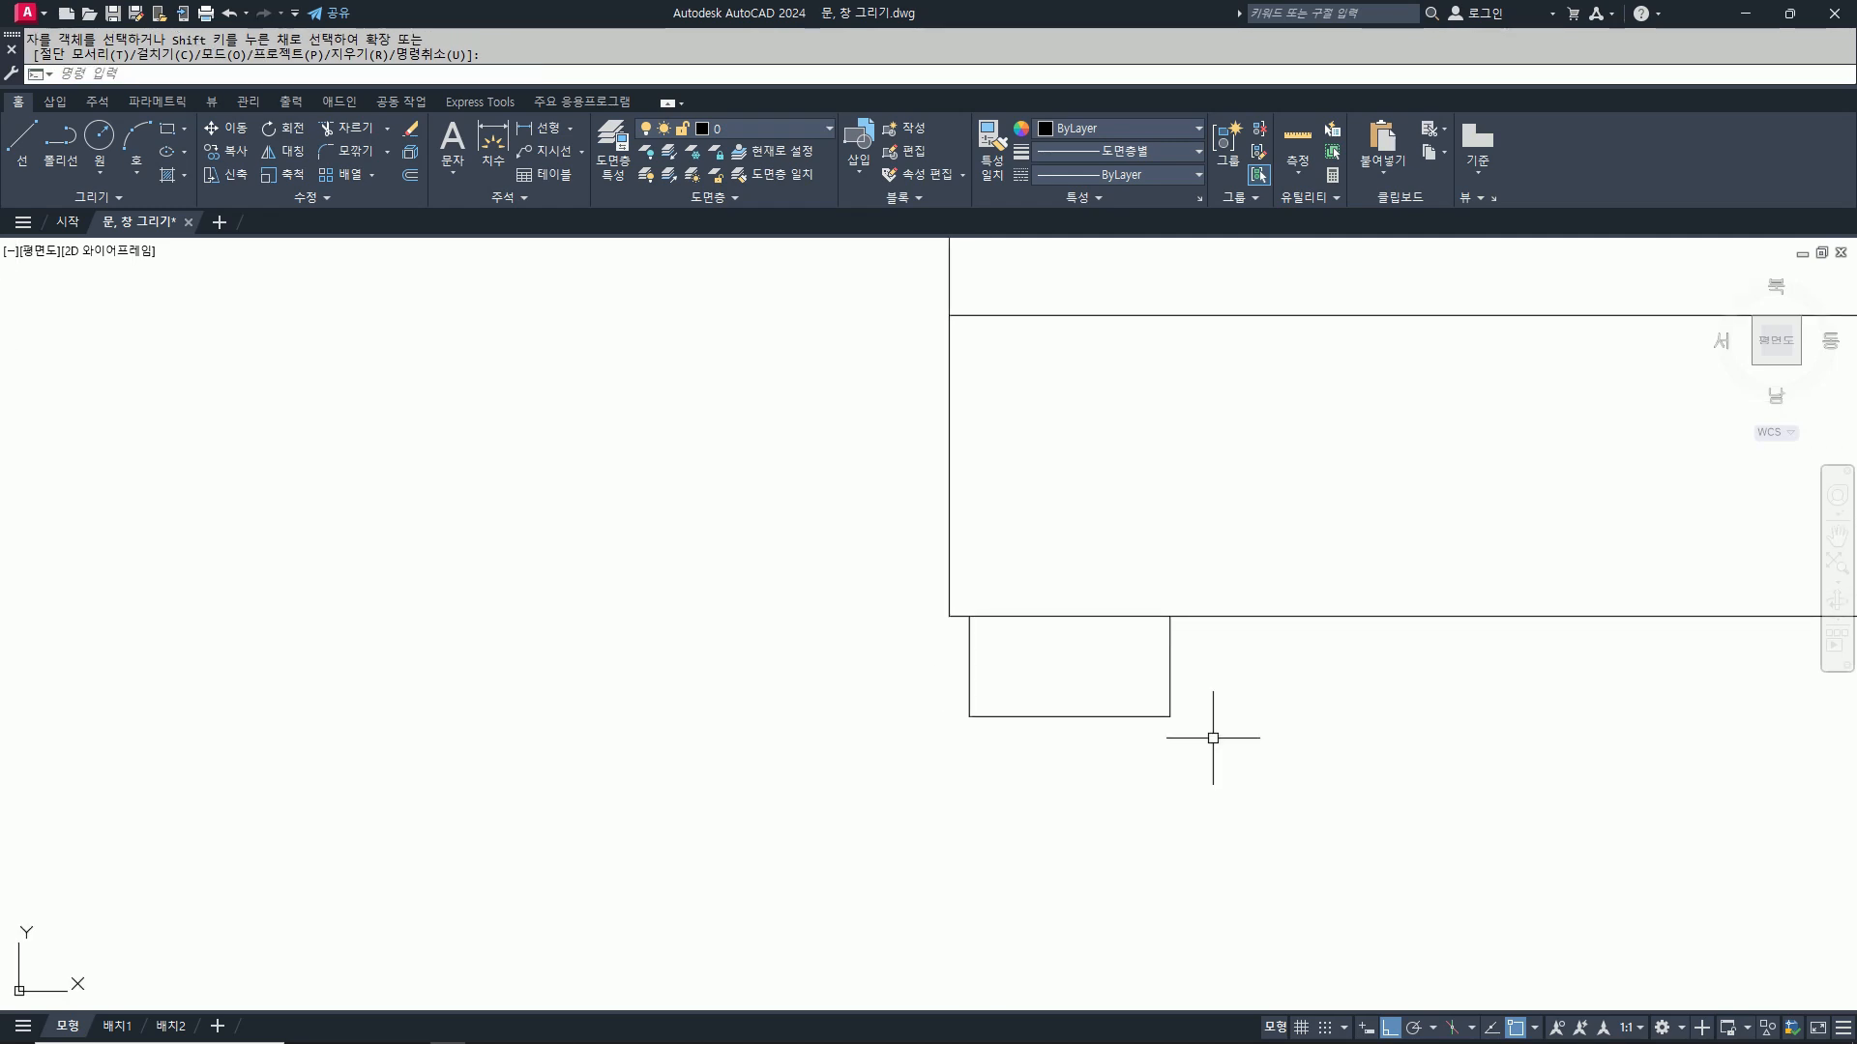
Step: Fillet the leg's two lower corners with a radius of 30
type("f")
key("Return")
type("r")
key("Return")
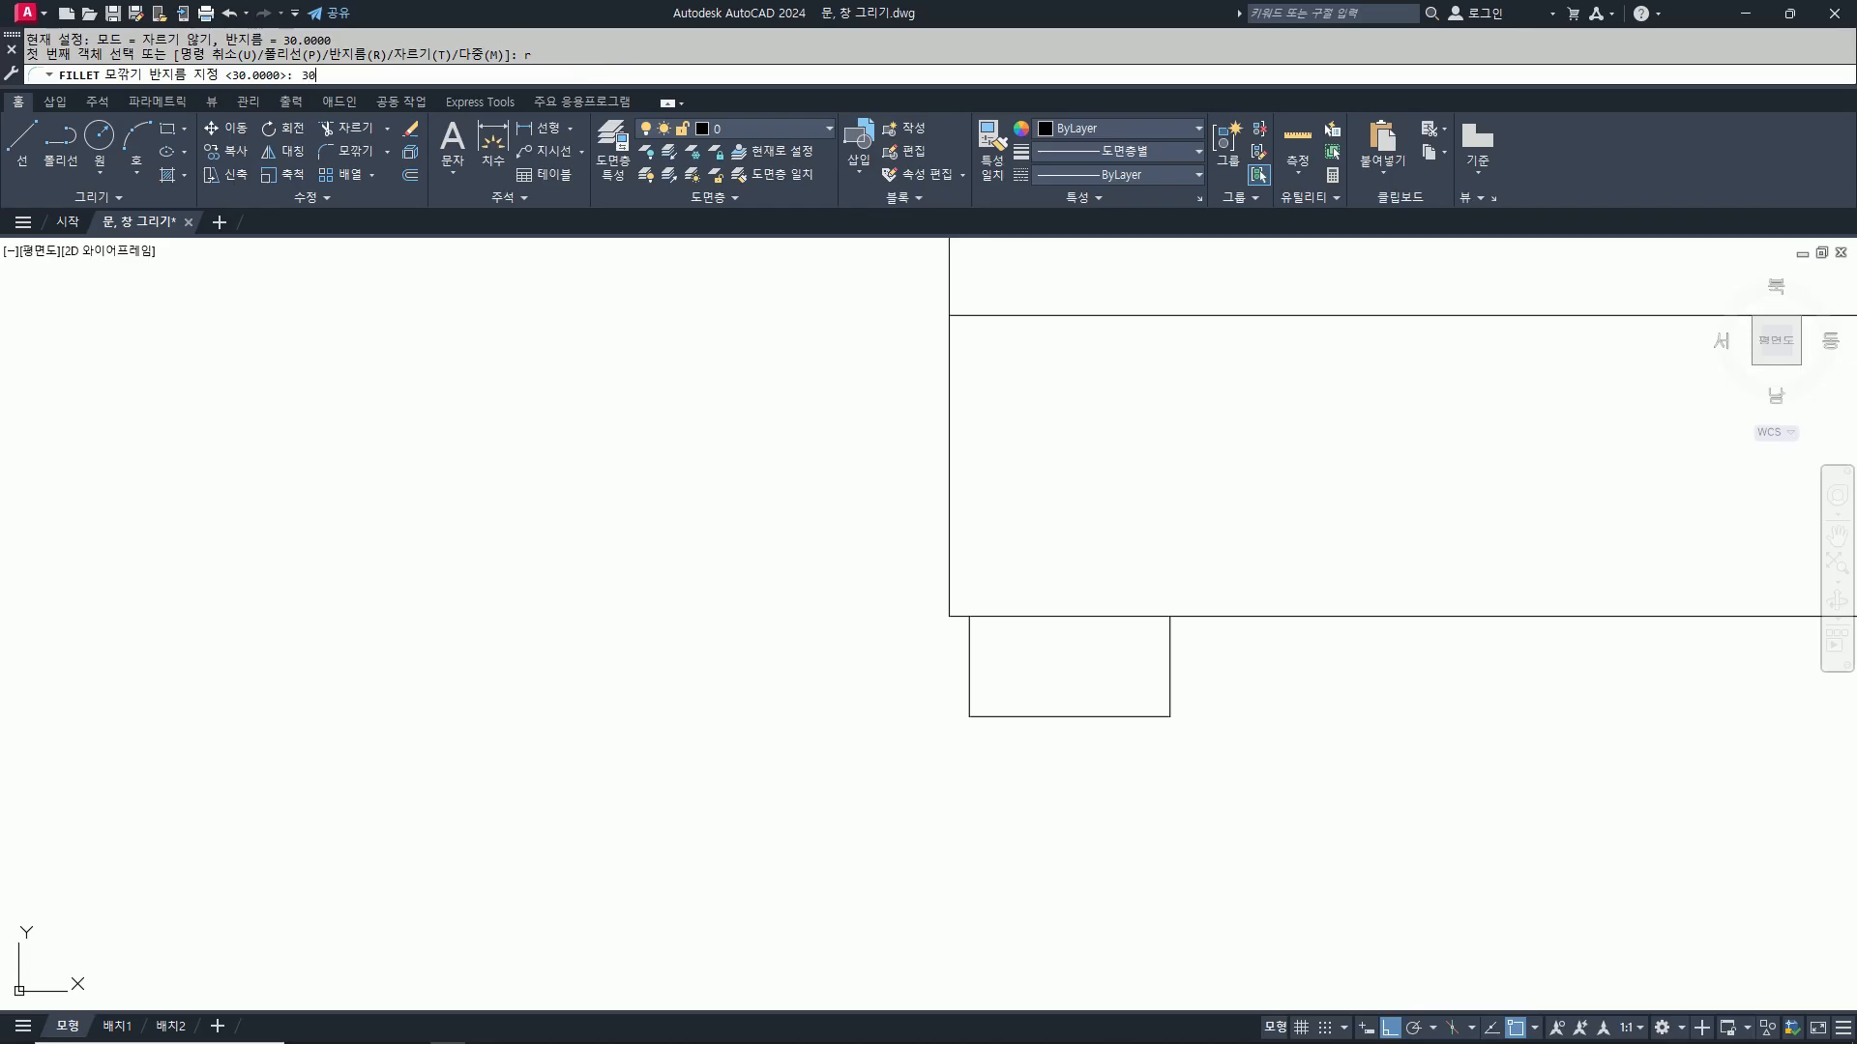
type("30")
key("Return")
left_click(1169, 676)
left_click(1127, 717)
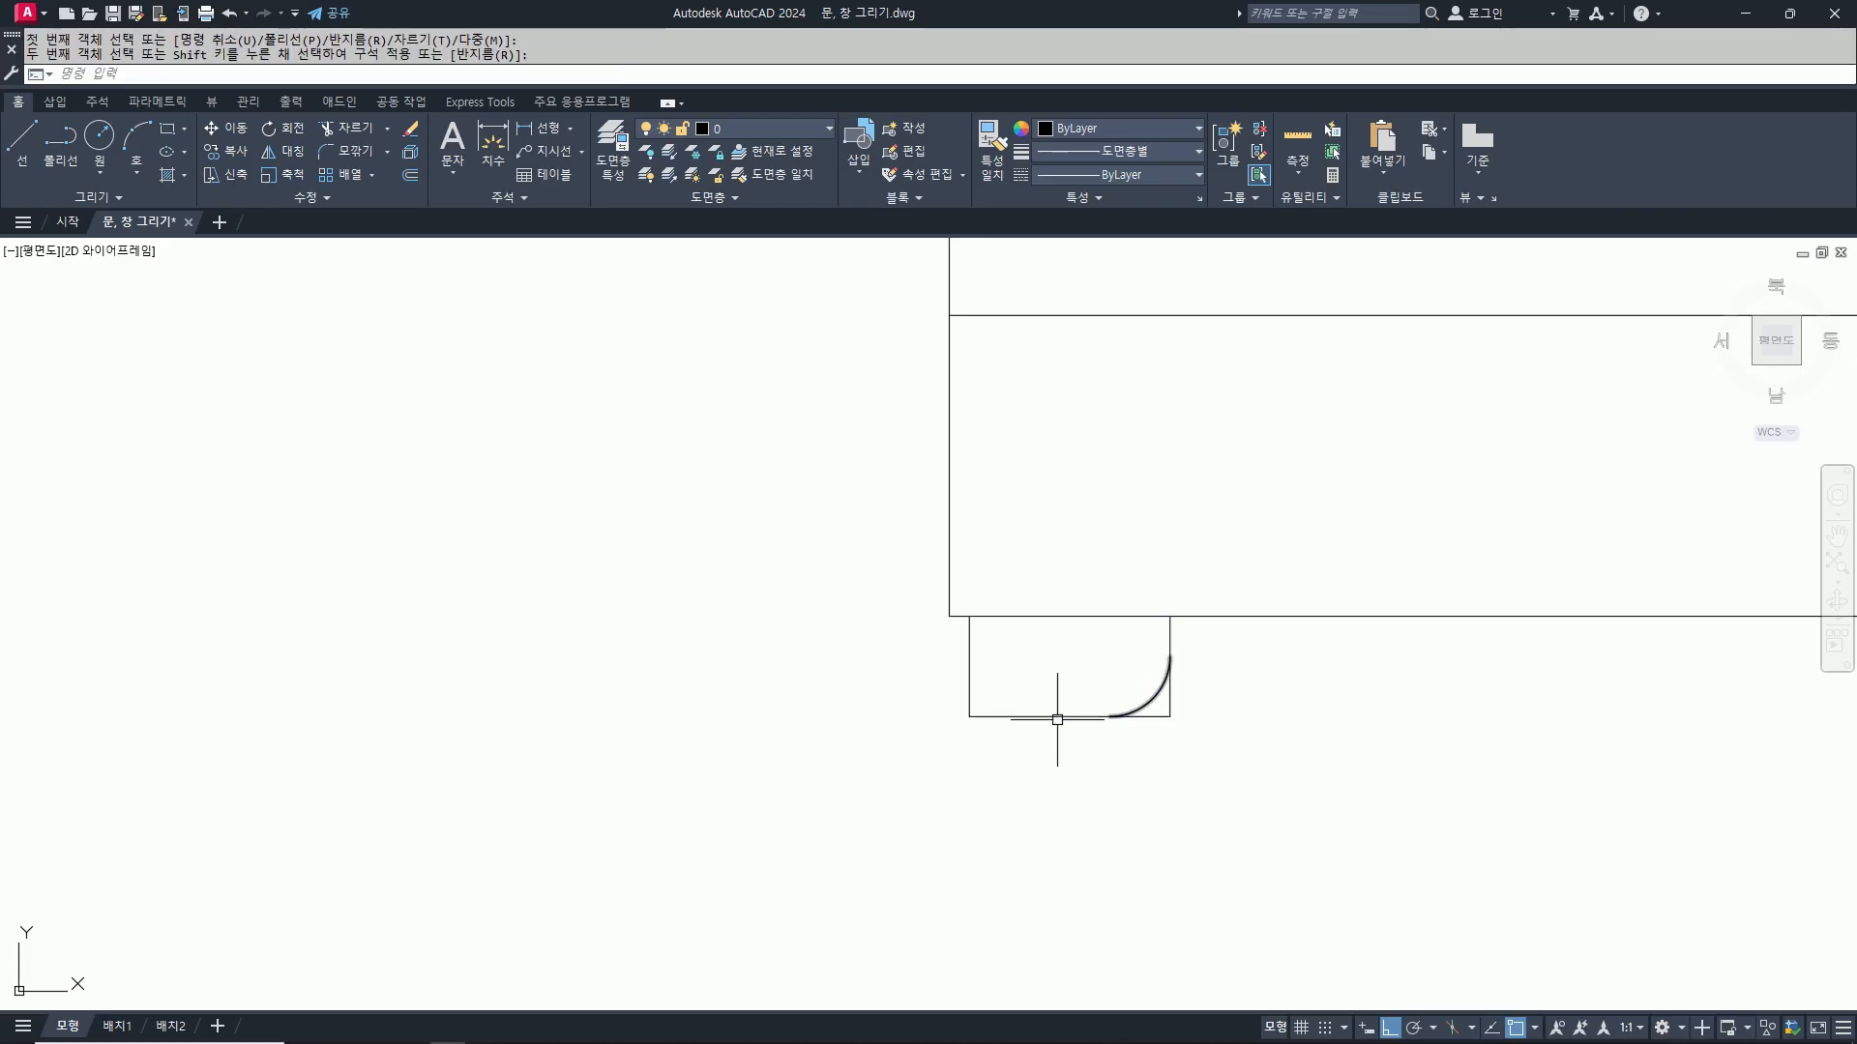
key("Return")
left_click(1050, 717)
left_click(970, 677)
Step: Trim the leftover straight line ends outside the leg's two rounded lower corners
type("tr")
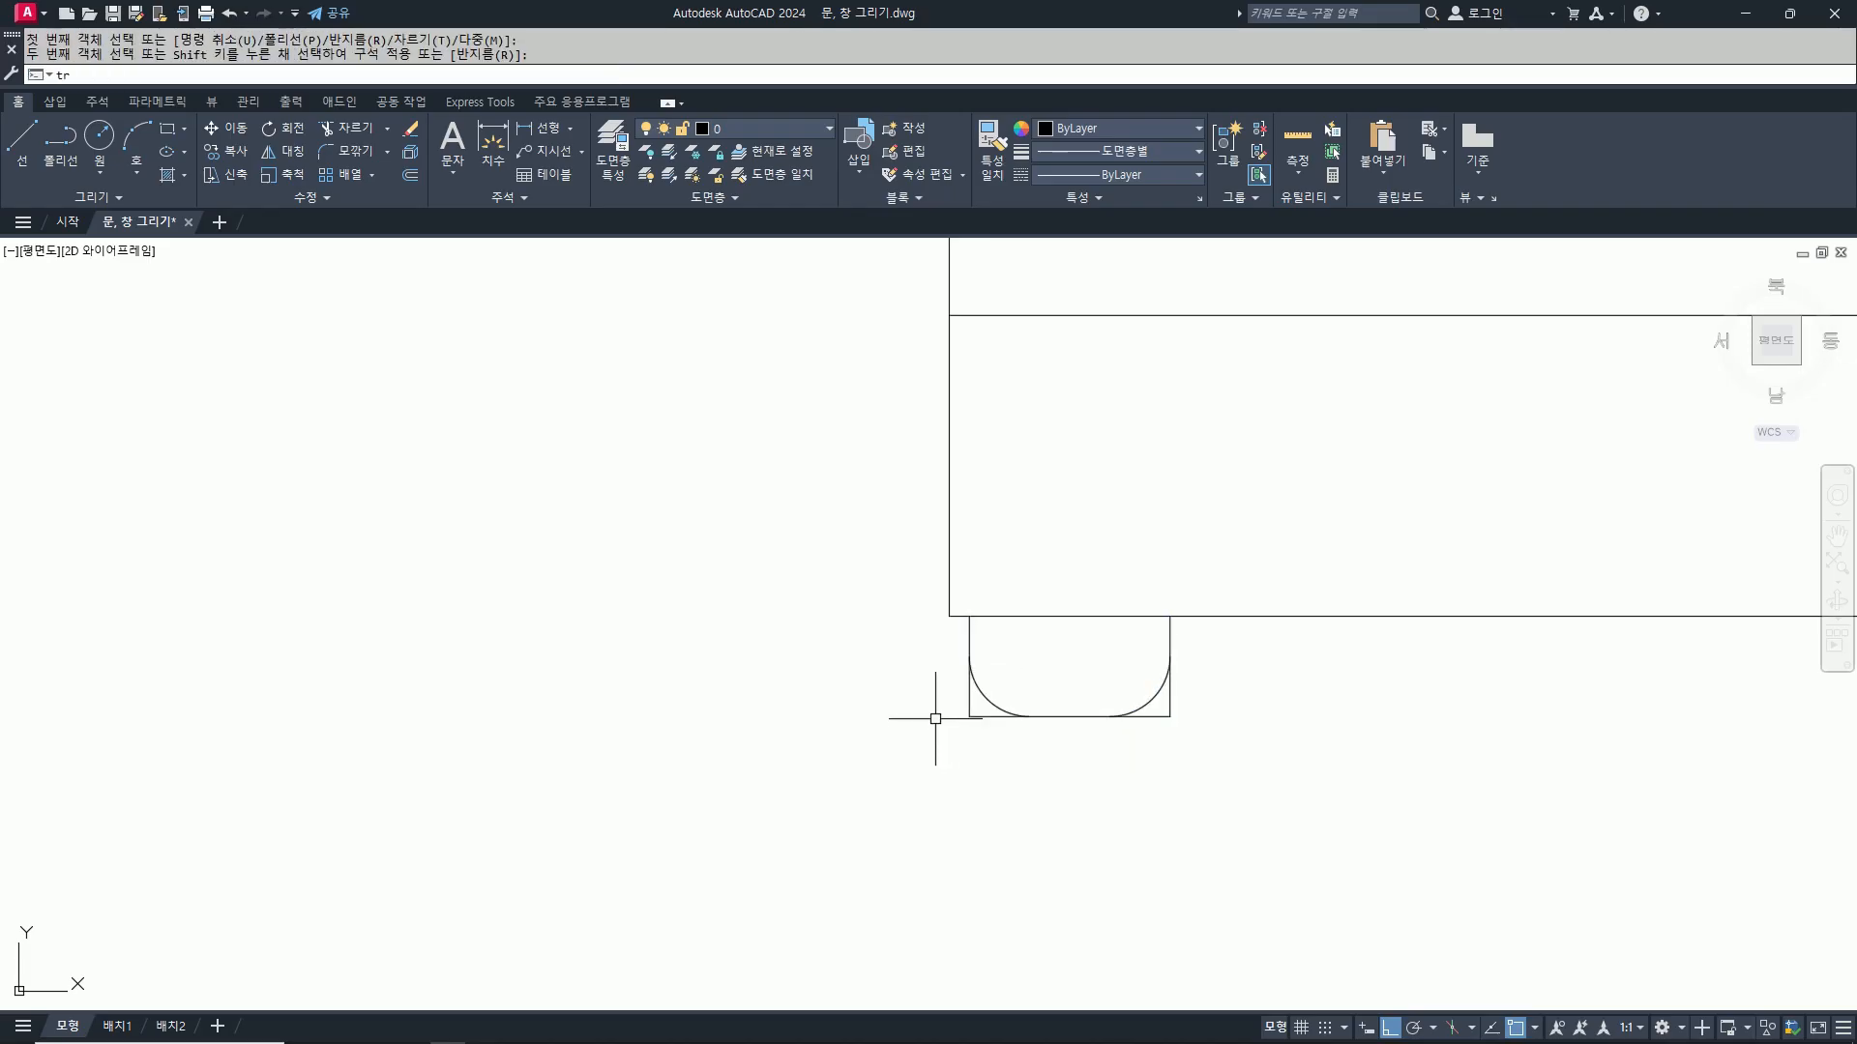
key("Return")
left_click(973, 693)
left_click_drag(978, 713, 975, 722)
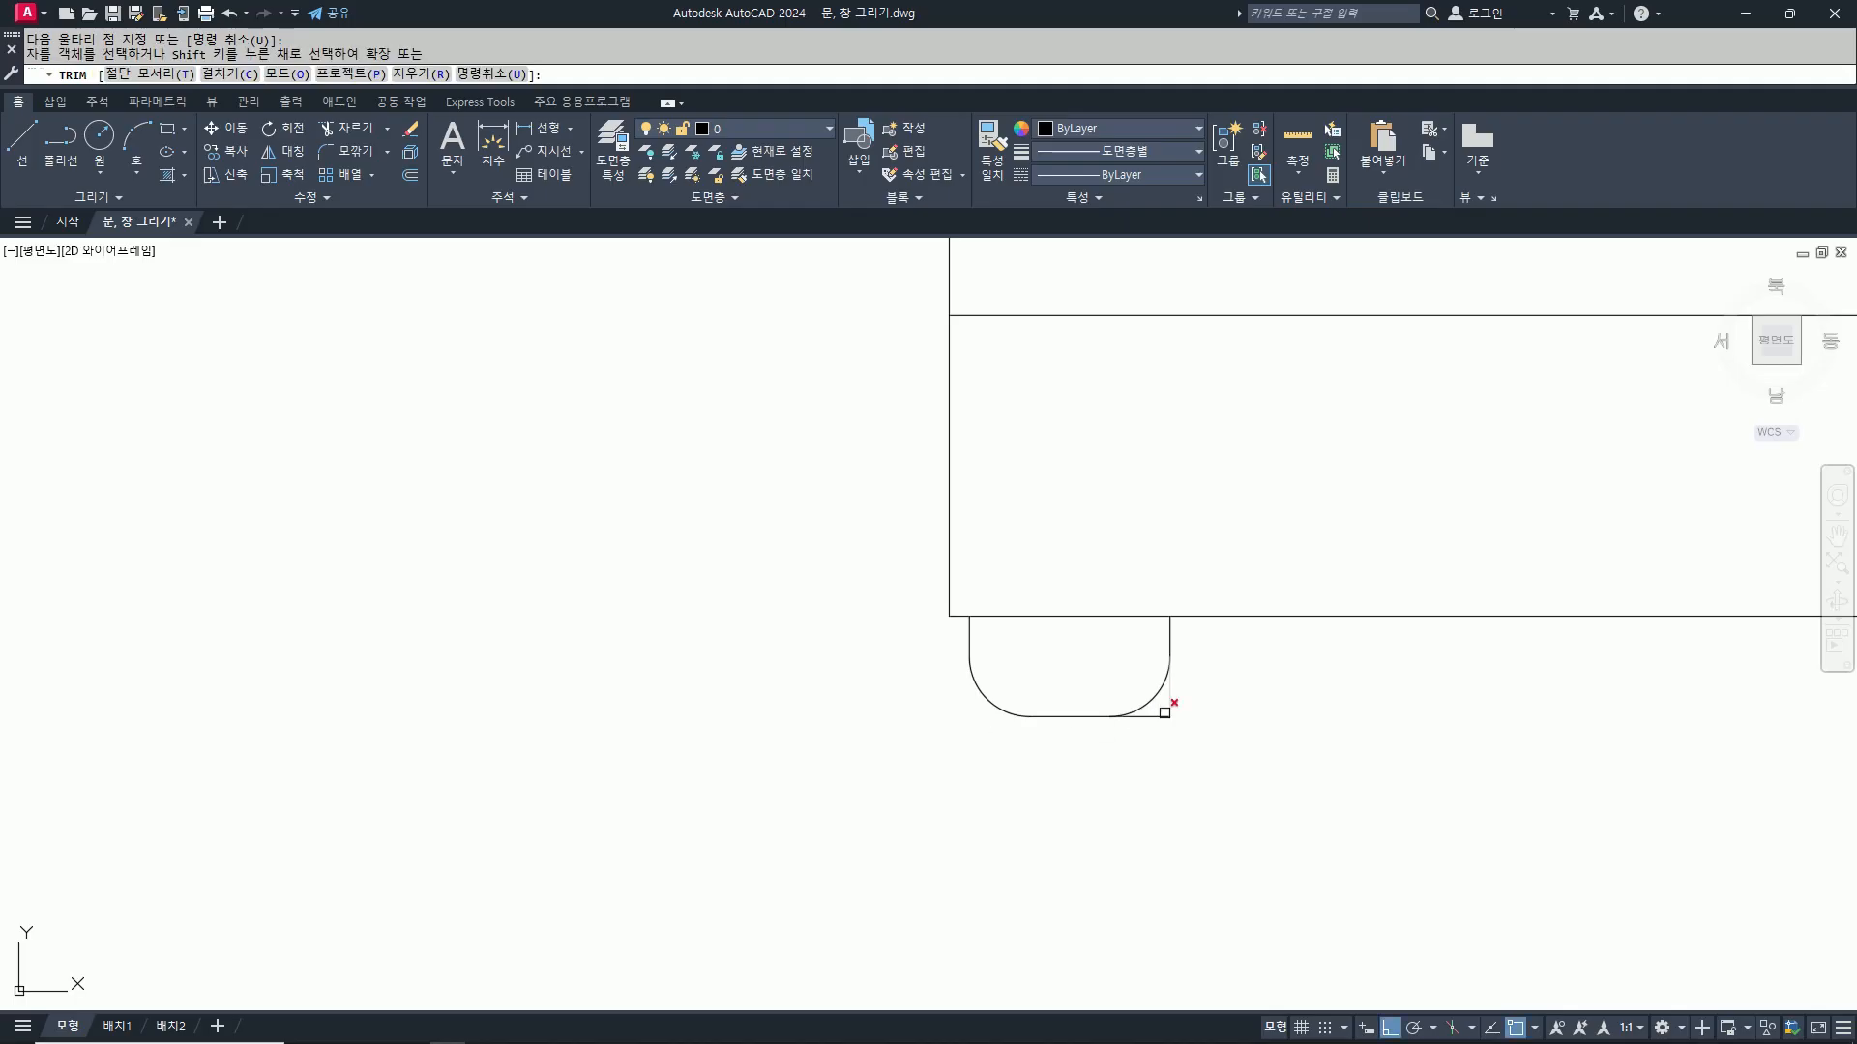
left_click(1165, 713)
key("Return")
Step: Mirror the leg about a vertical axis through the midpoint of the sofa body's bottom edge, keeping the original
scroll(1061, 731, "down", 5)
type("m")
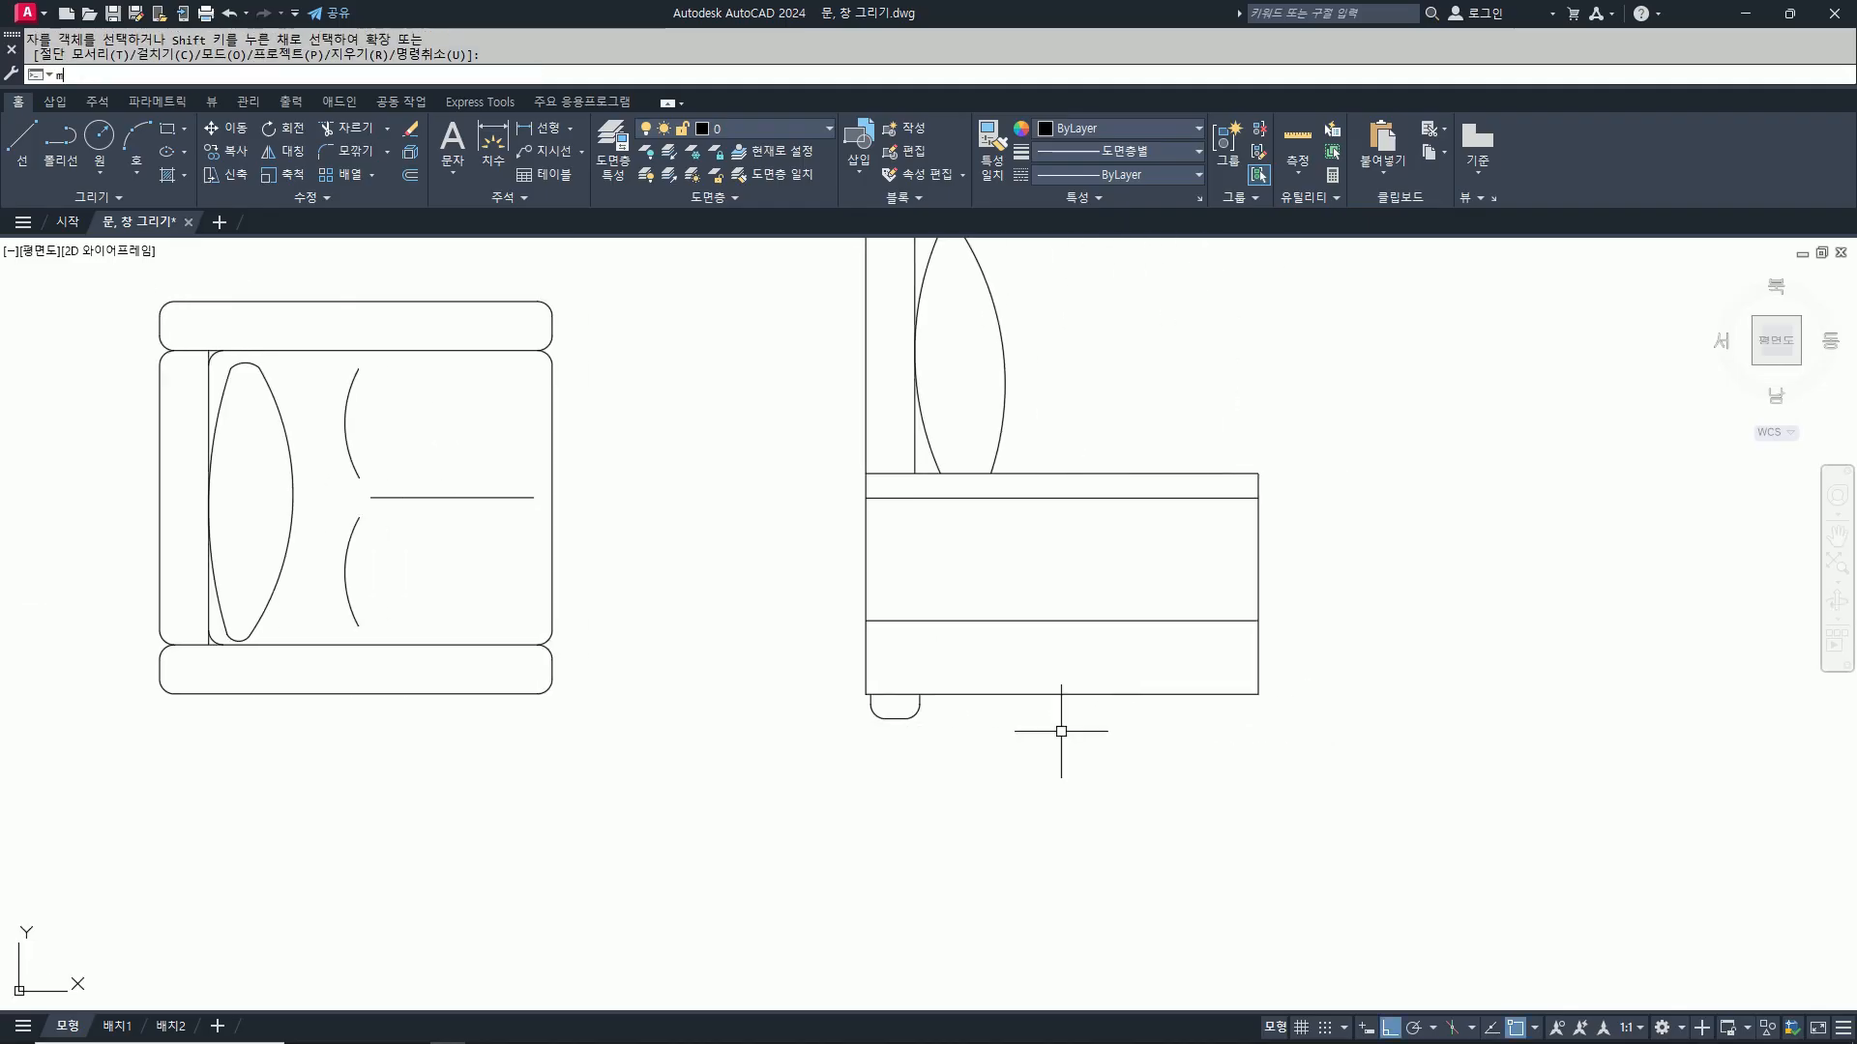
type("i")
key("Return")
left_click(855, 682)
left_click(953, 749)
key("Return")
left_click(1062, 694)
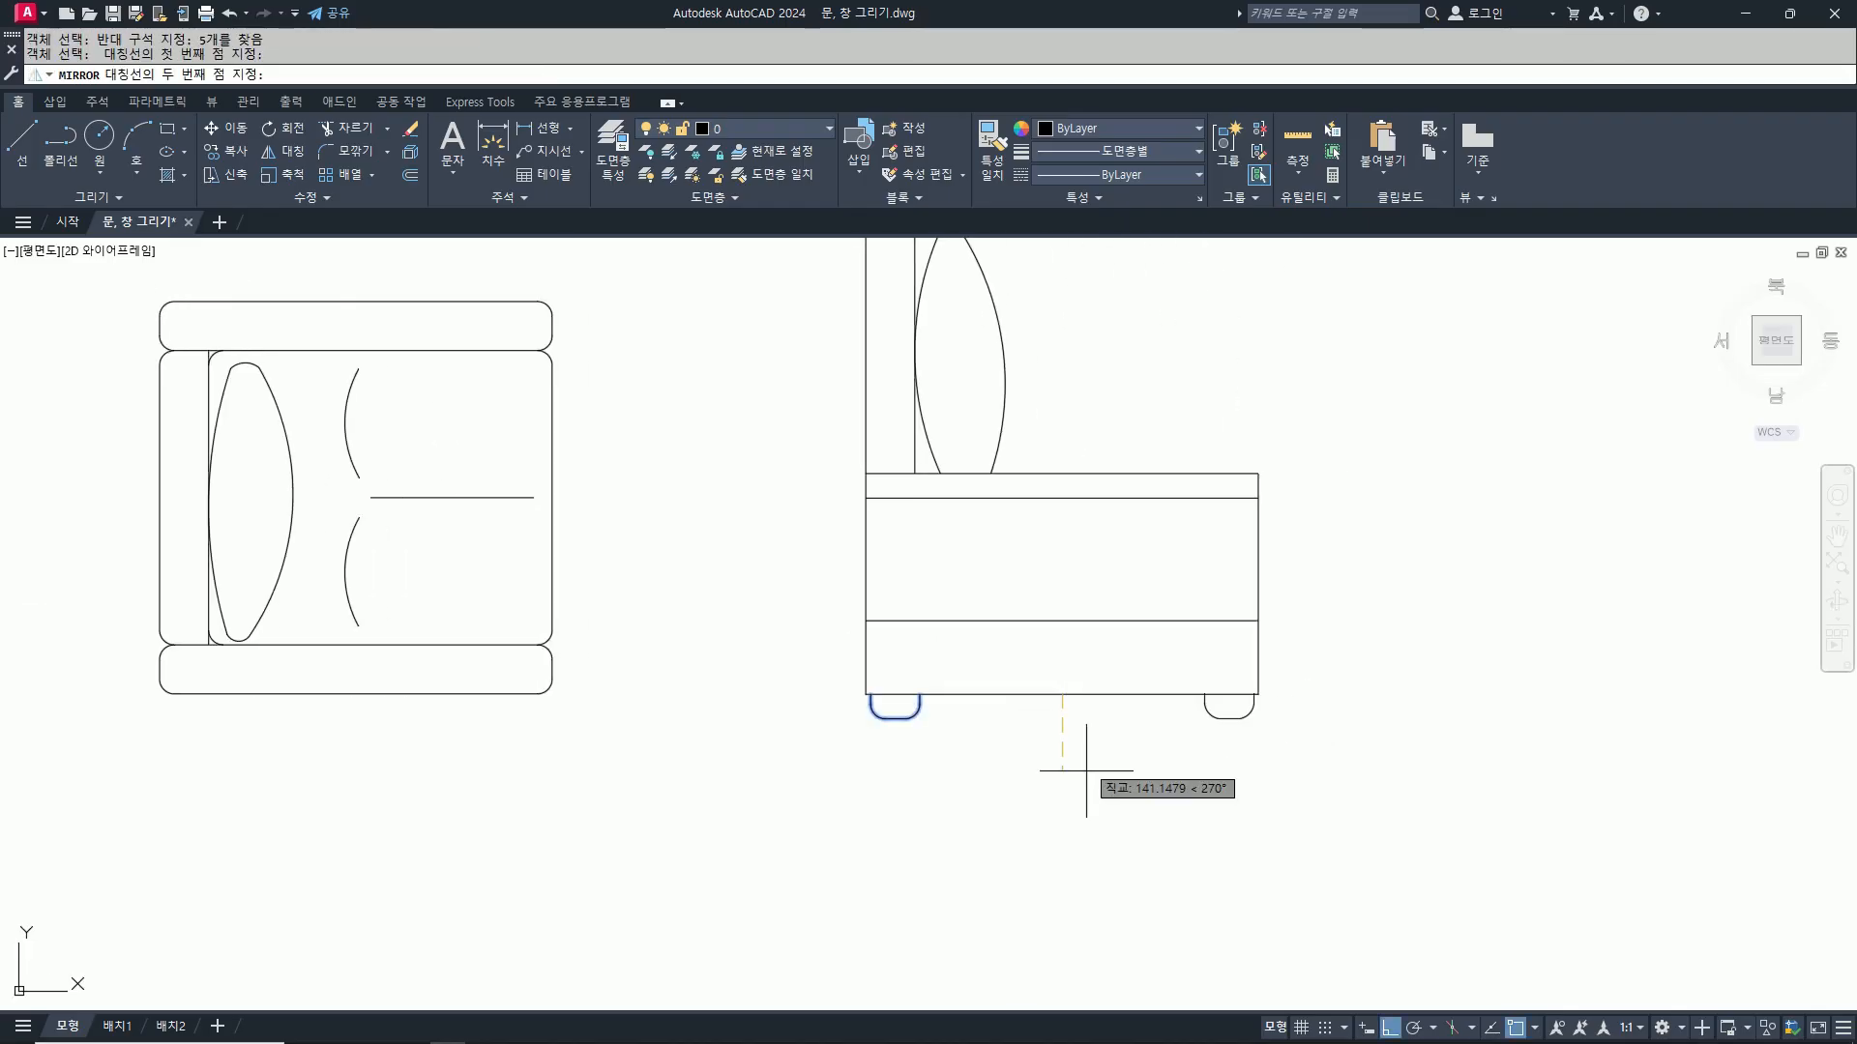
left_click(1087, 815)
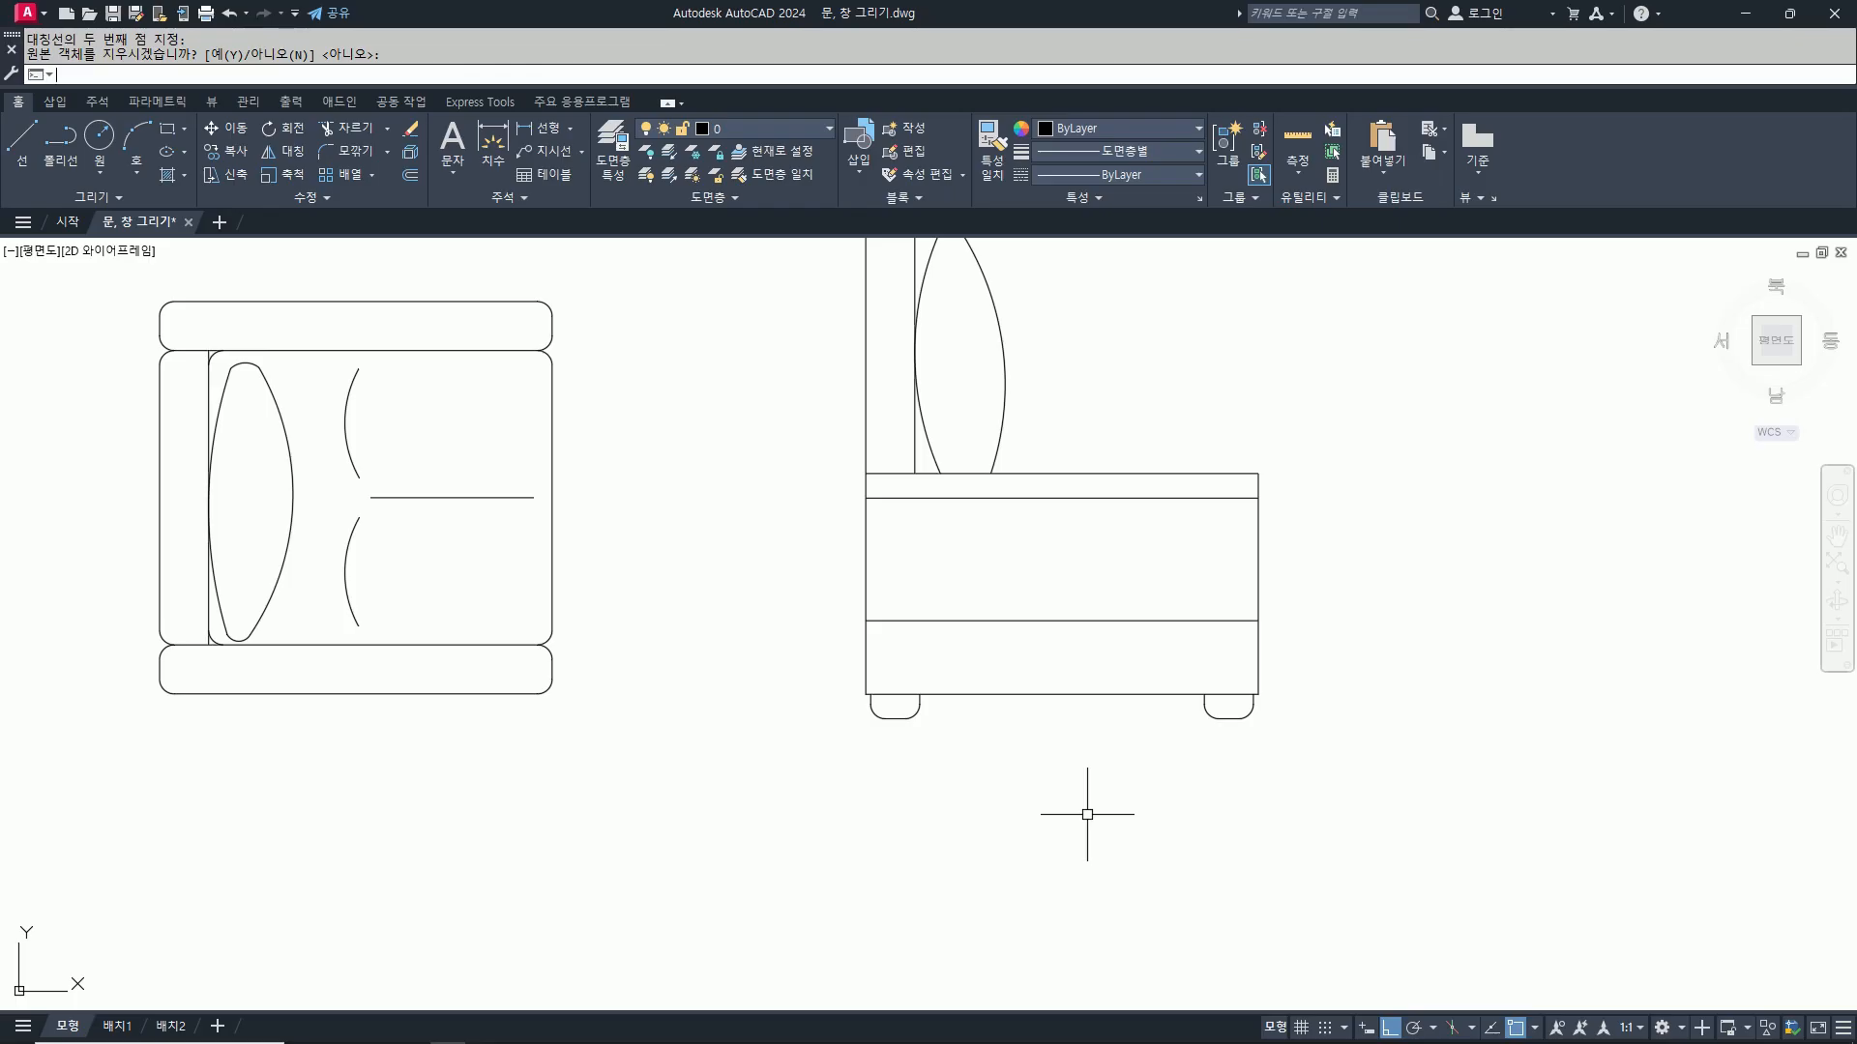
key("Return")
scroll(881, 691, "up", 2)
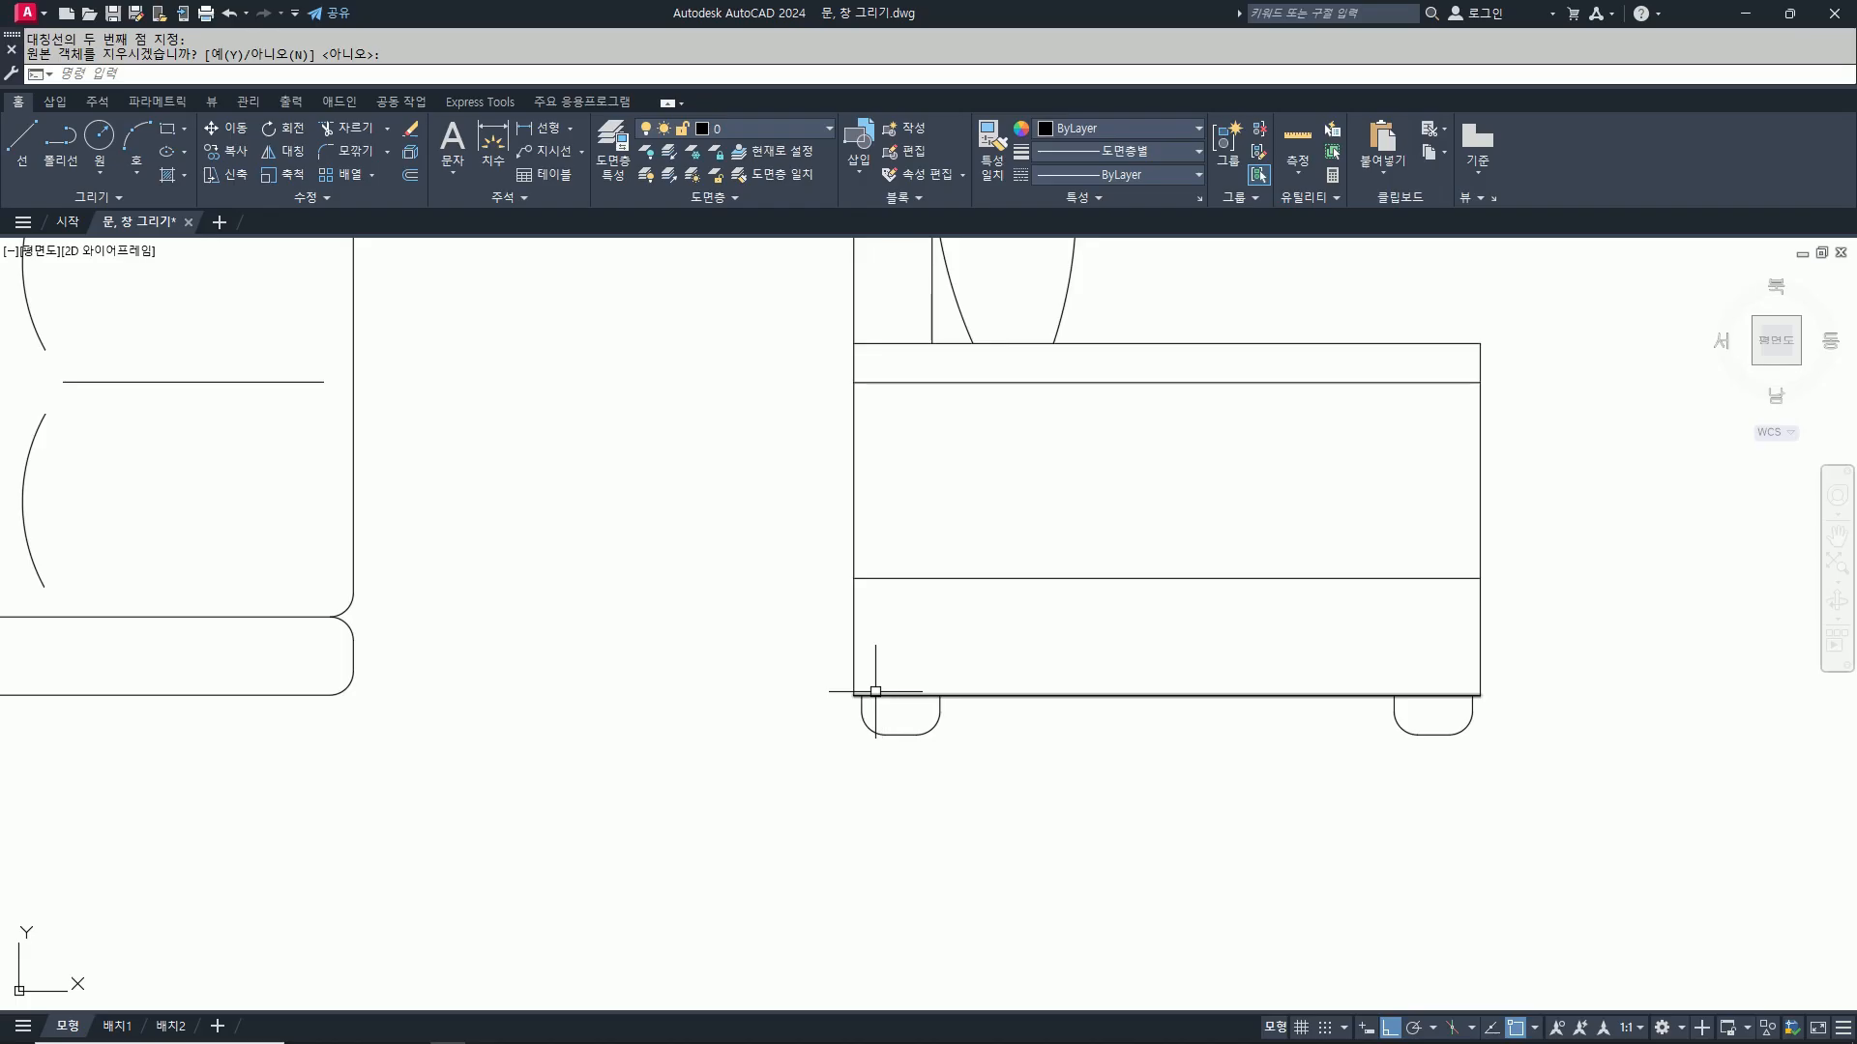
scroll(875, 692, "up", 2)
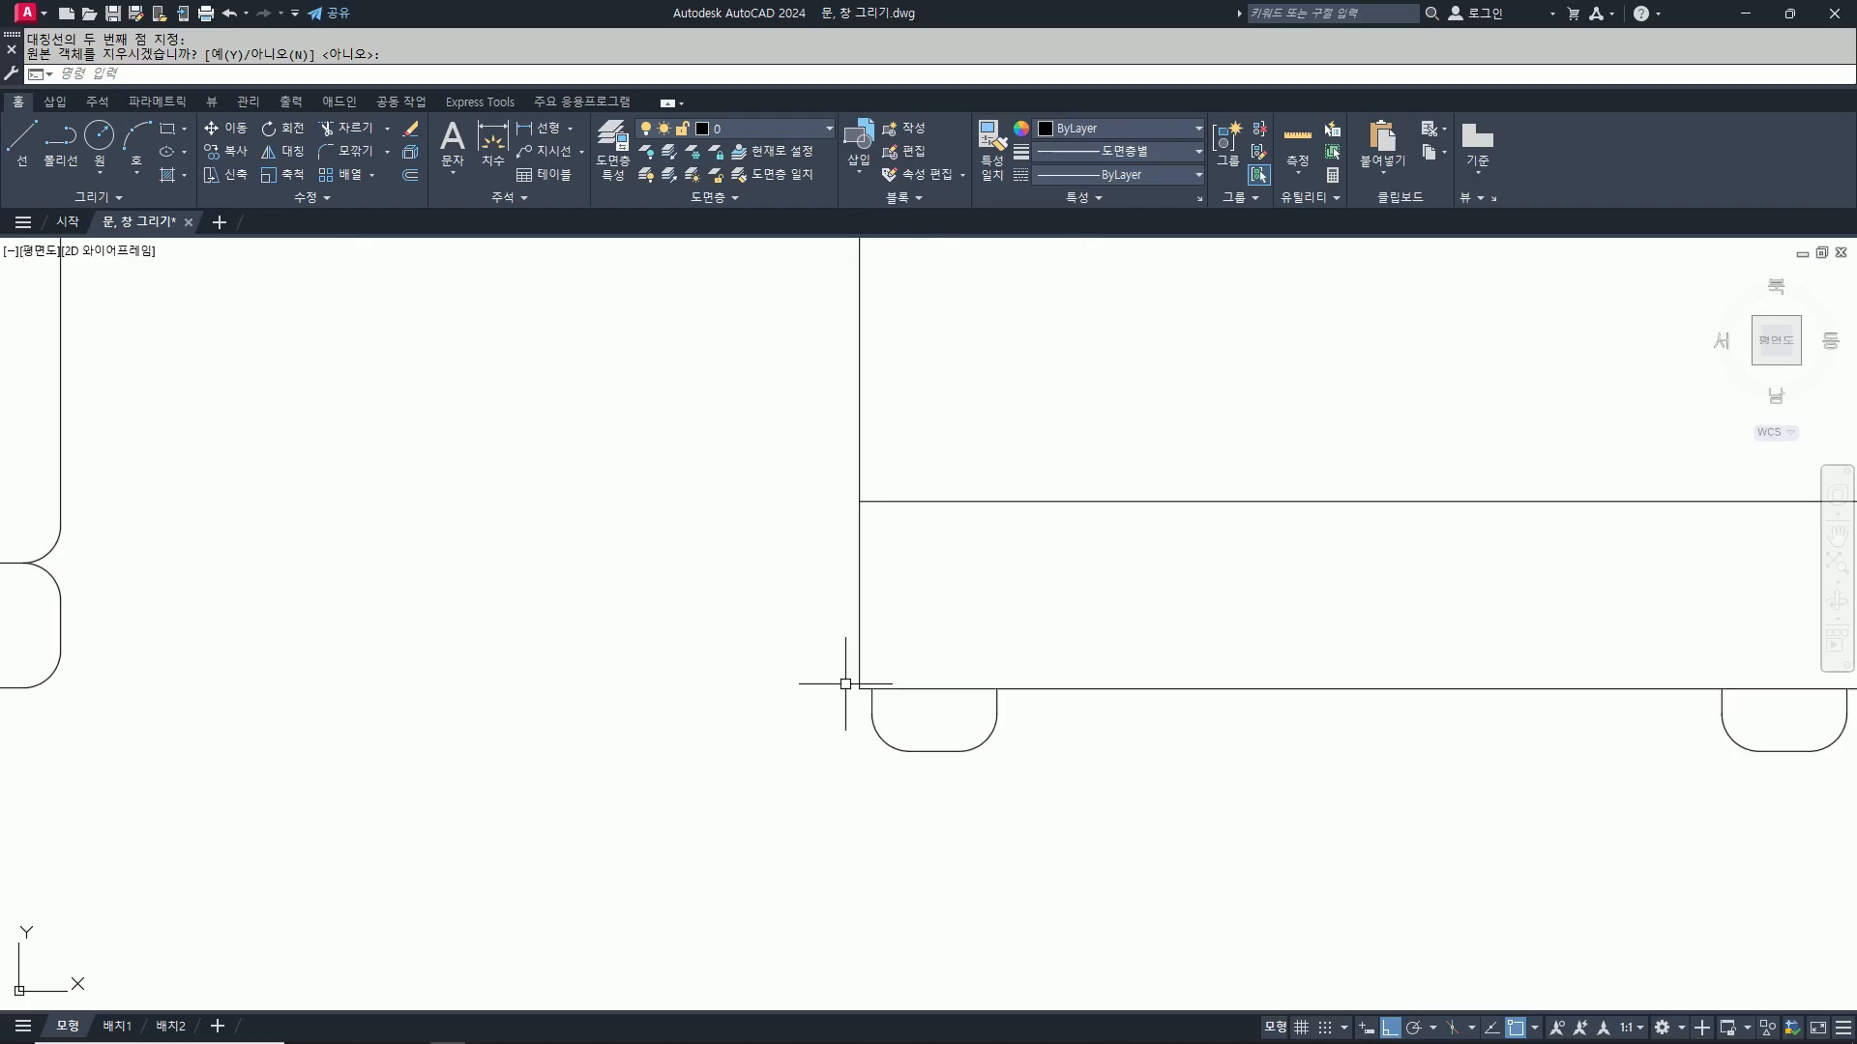
scroll(845, 683, "down", 6)
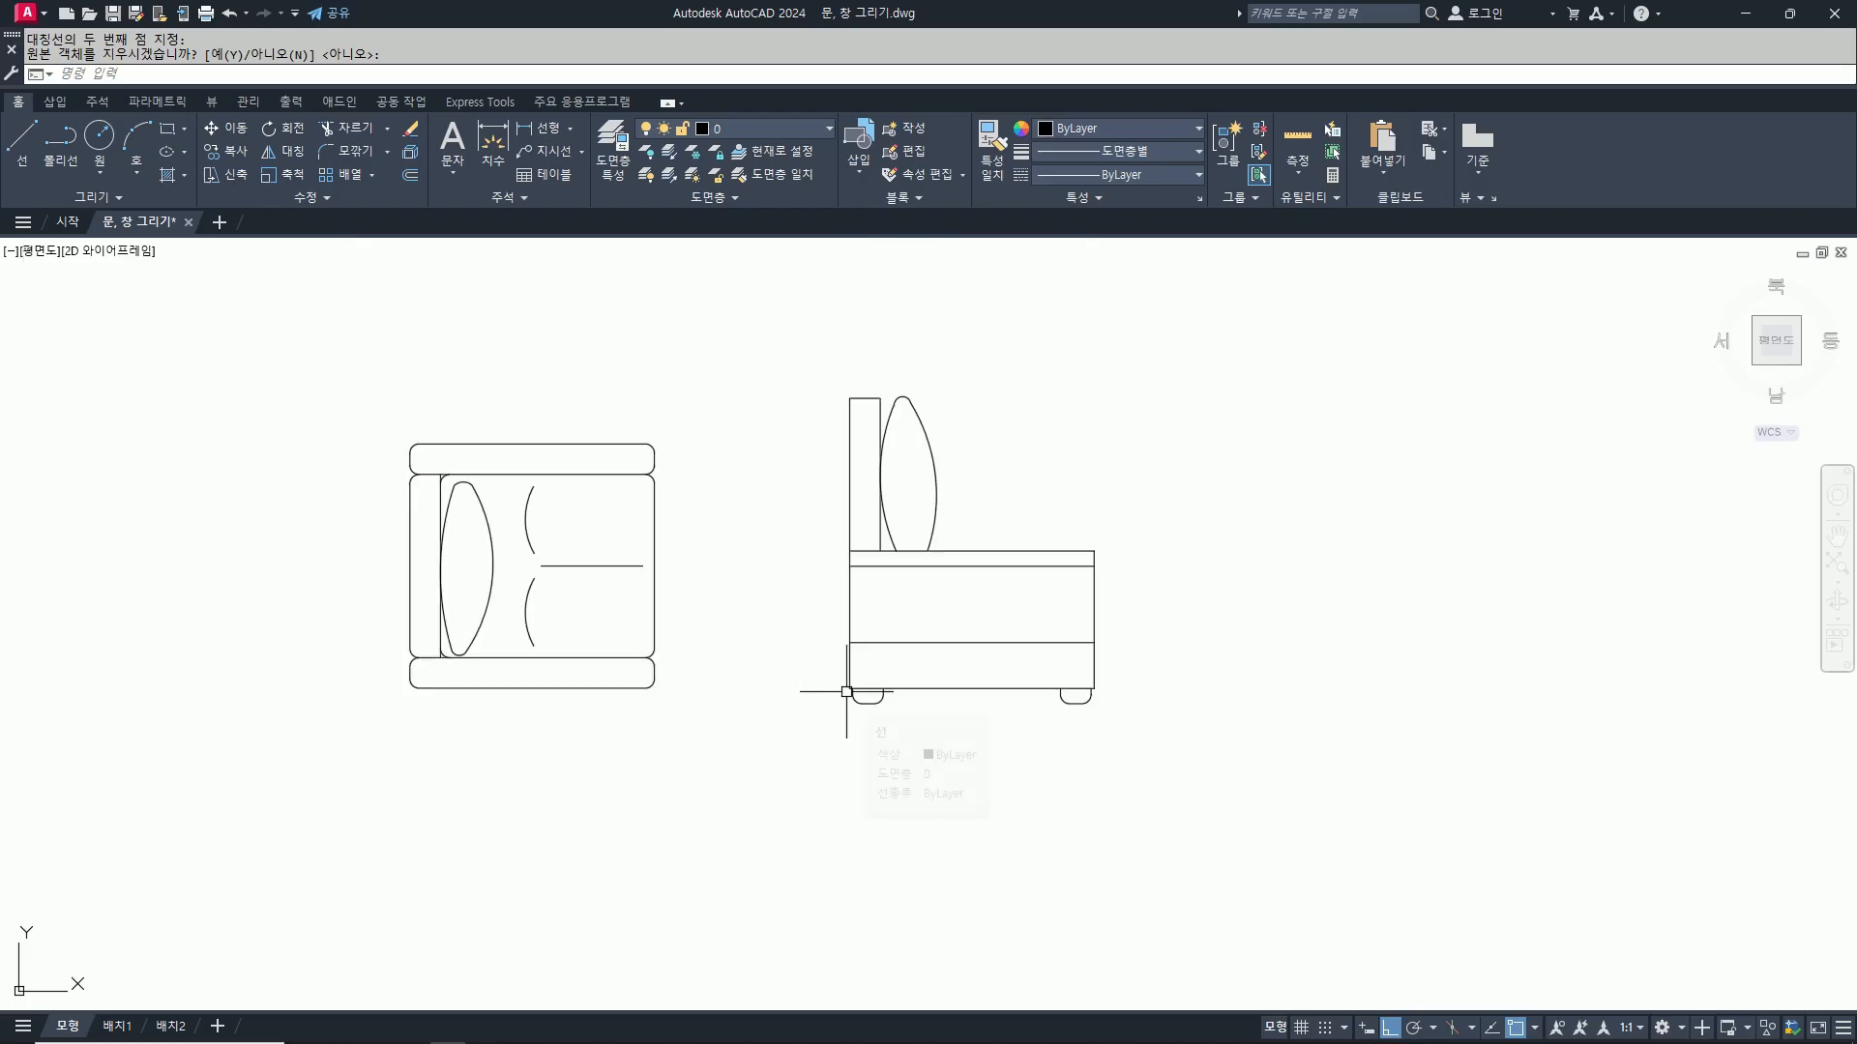
scroll(972, 547, "up", 2)
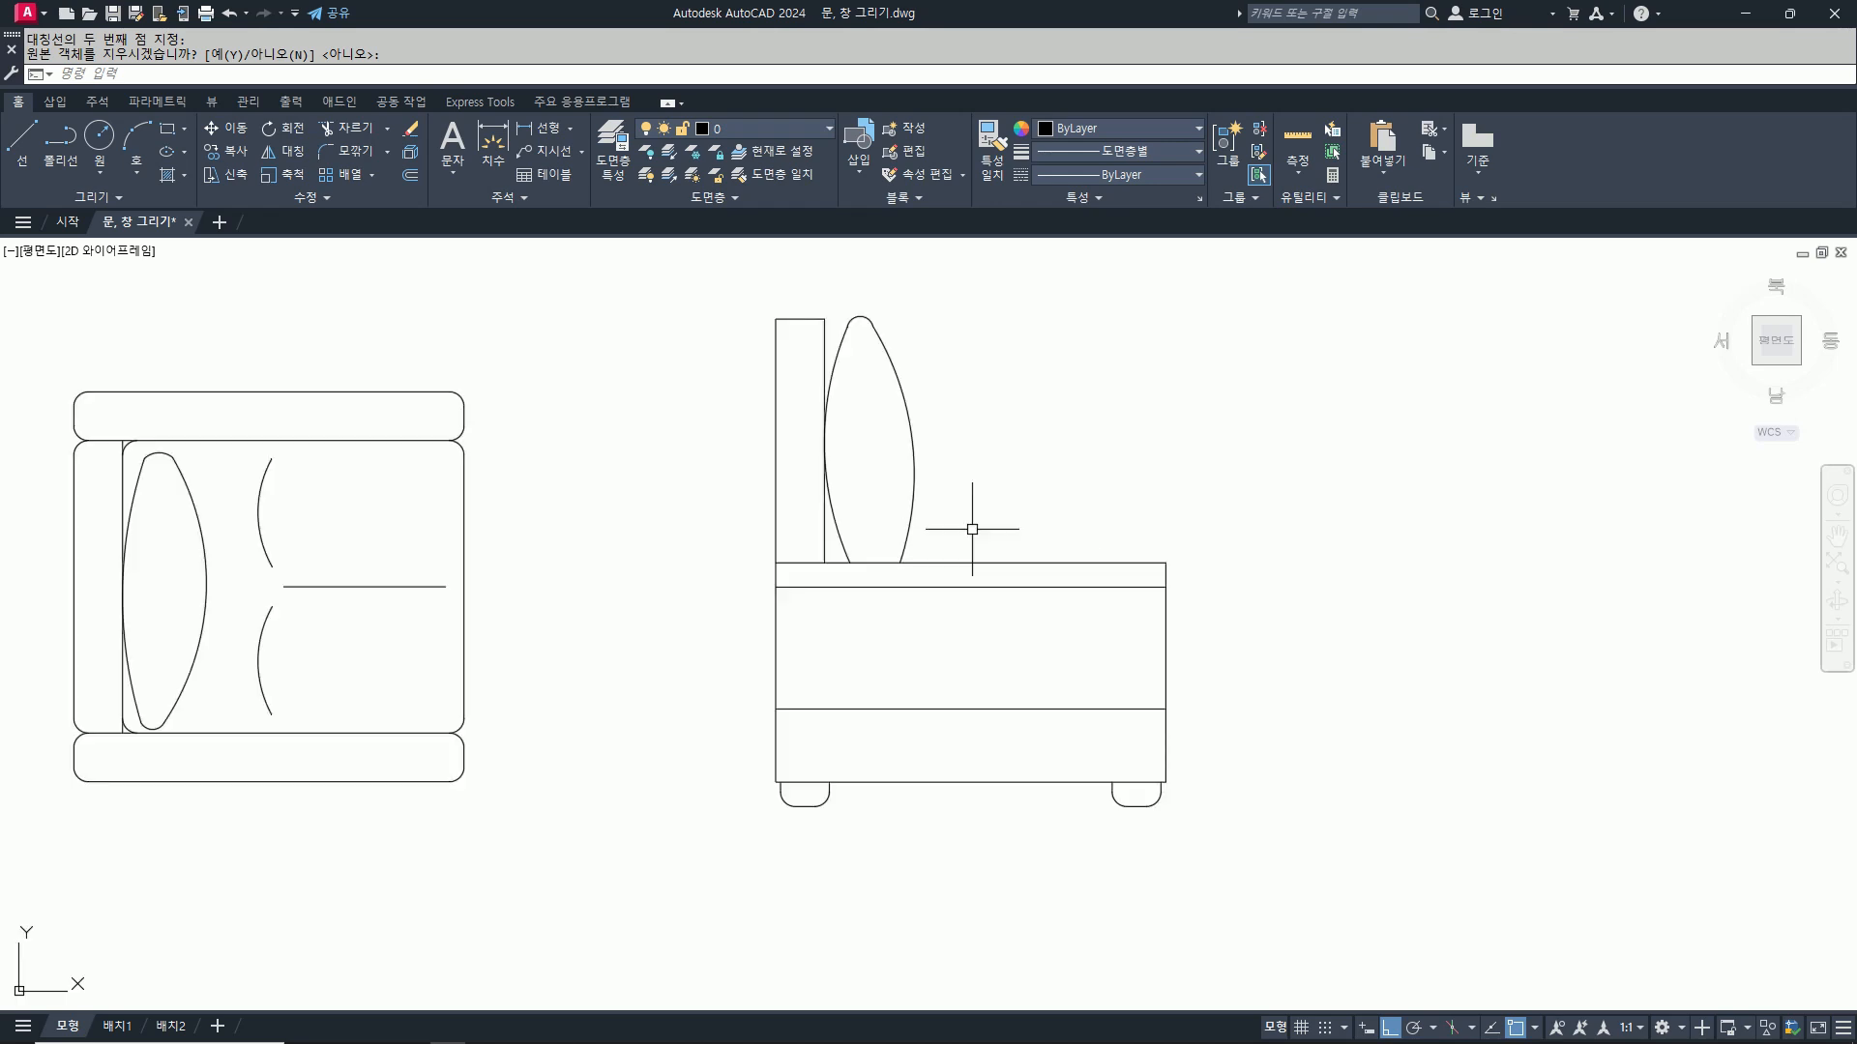
key("Return")
type("f")
key("Return")
type("r")
key("Return")
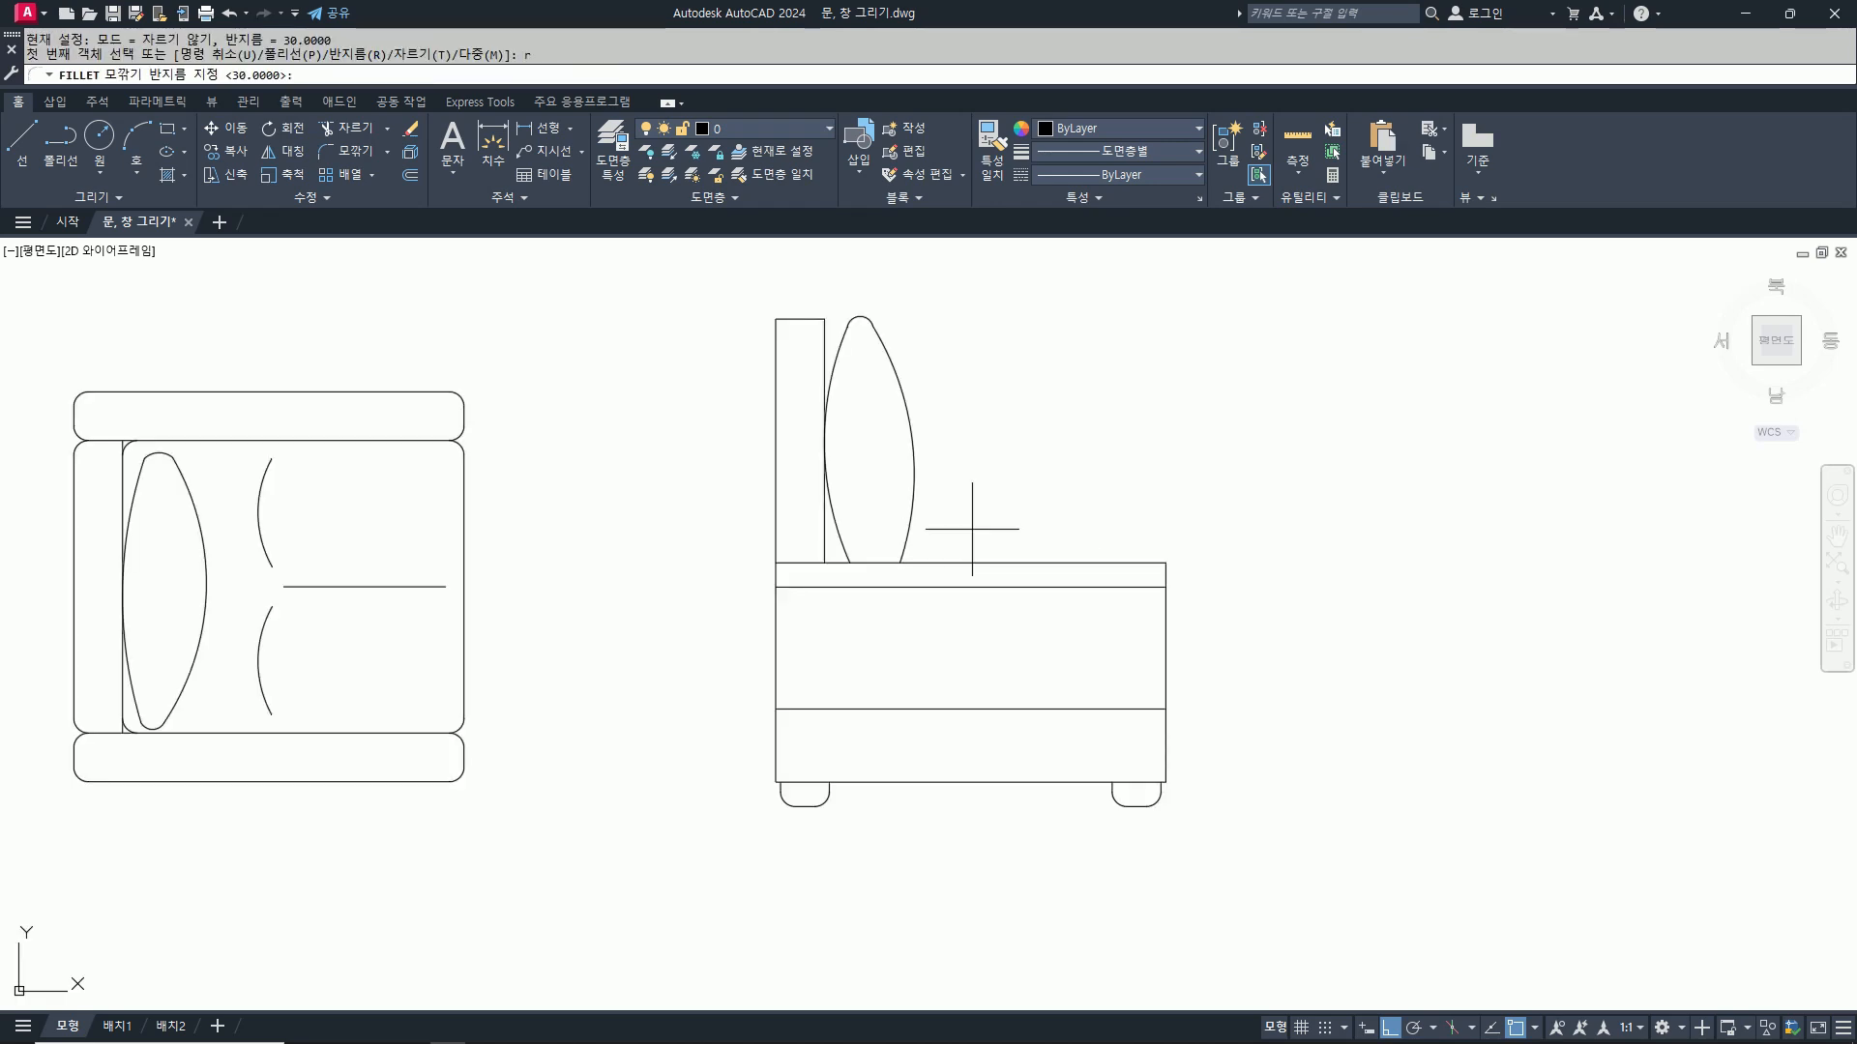
type("30")
key("Return")
key("Escape")
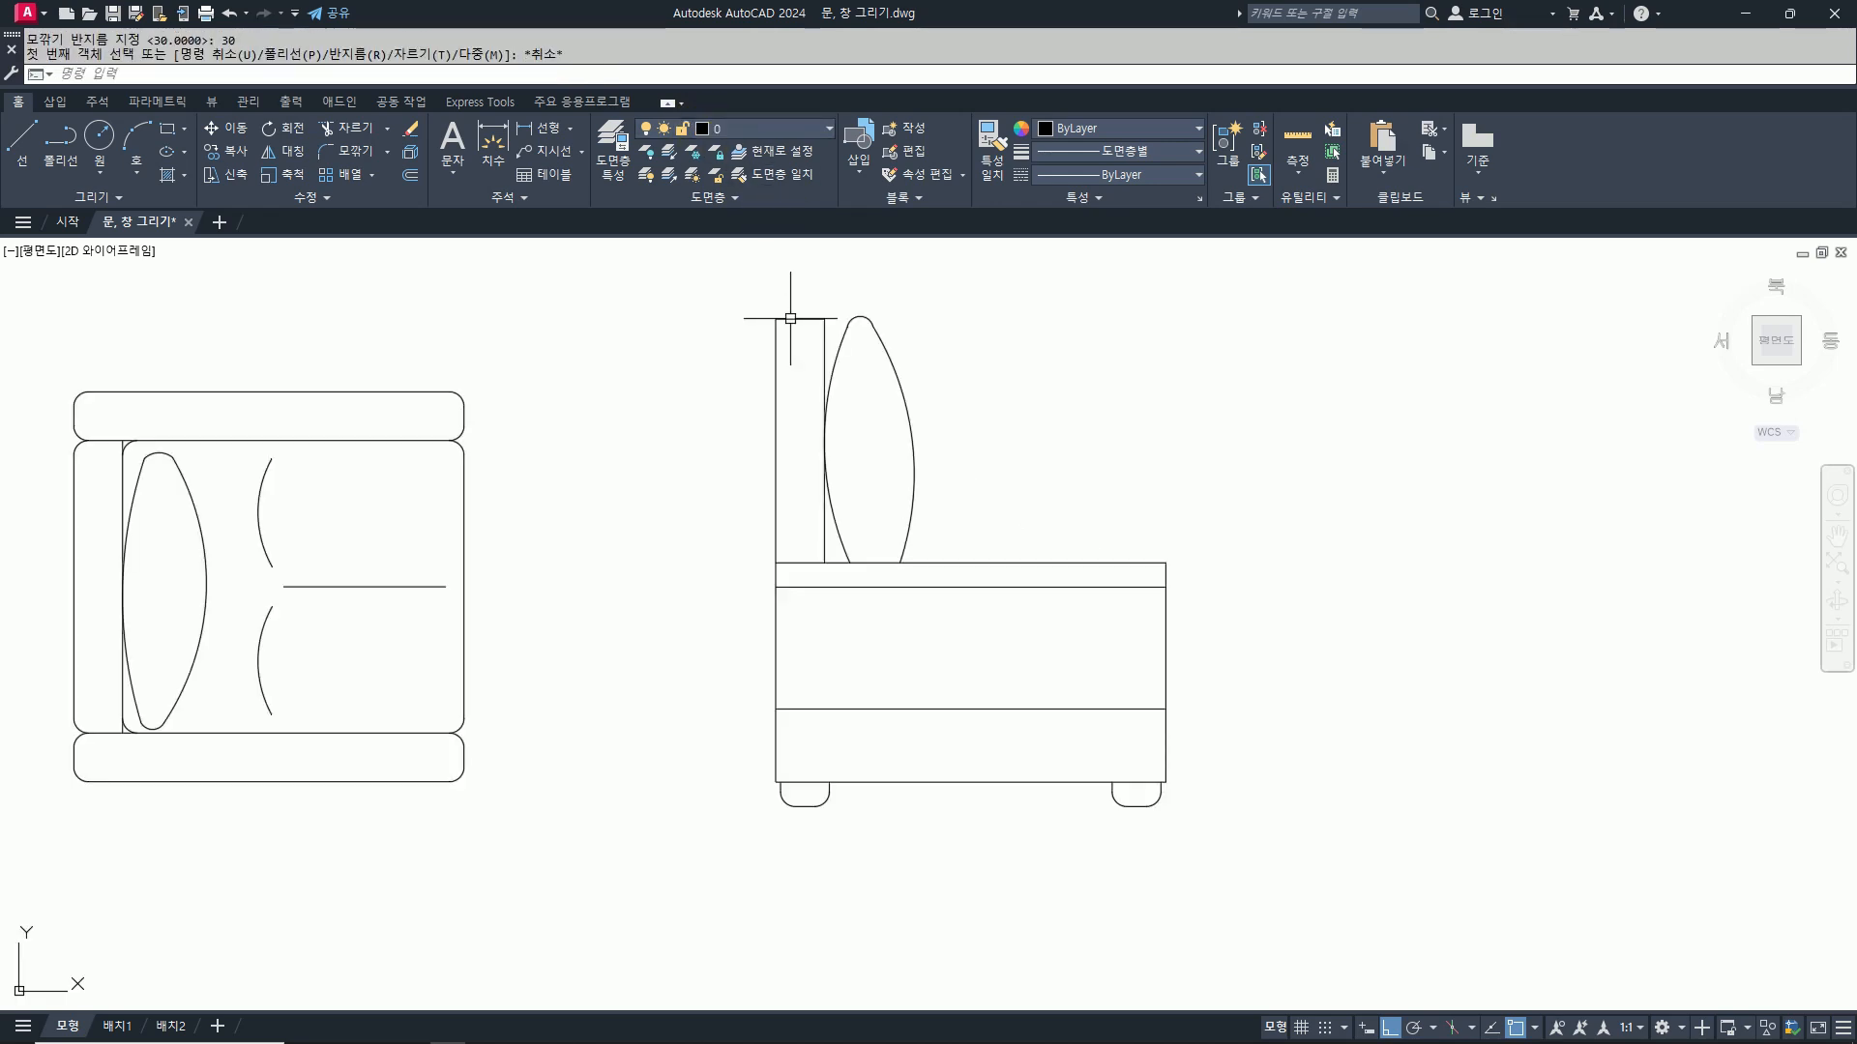
Step: Set Fillet to trim mode and round both upper corners of the side view's backrest with radius 30
key("Return")
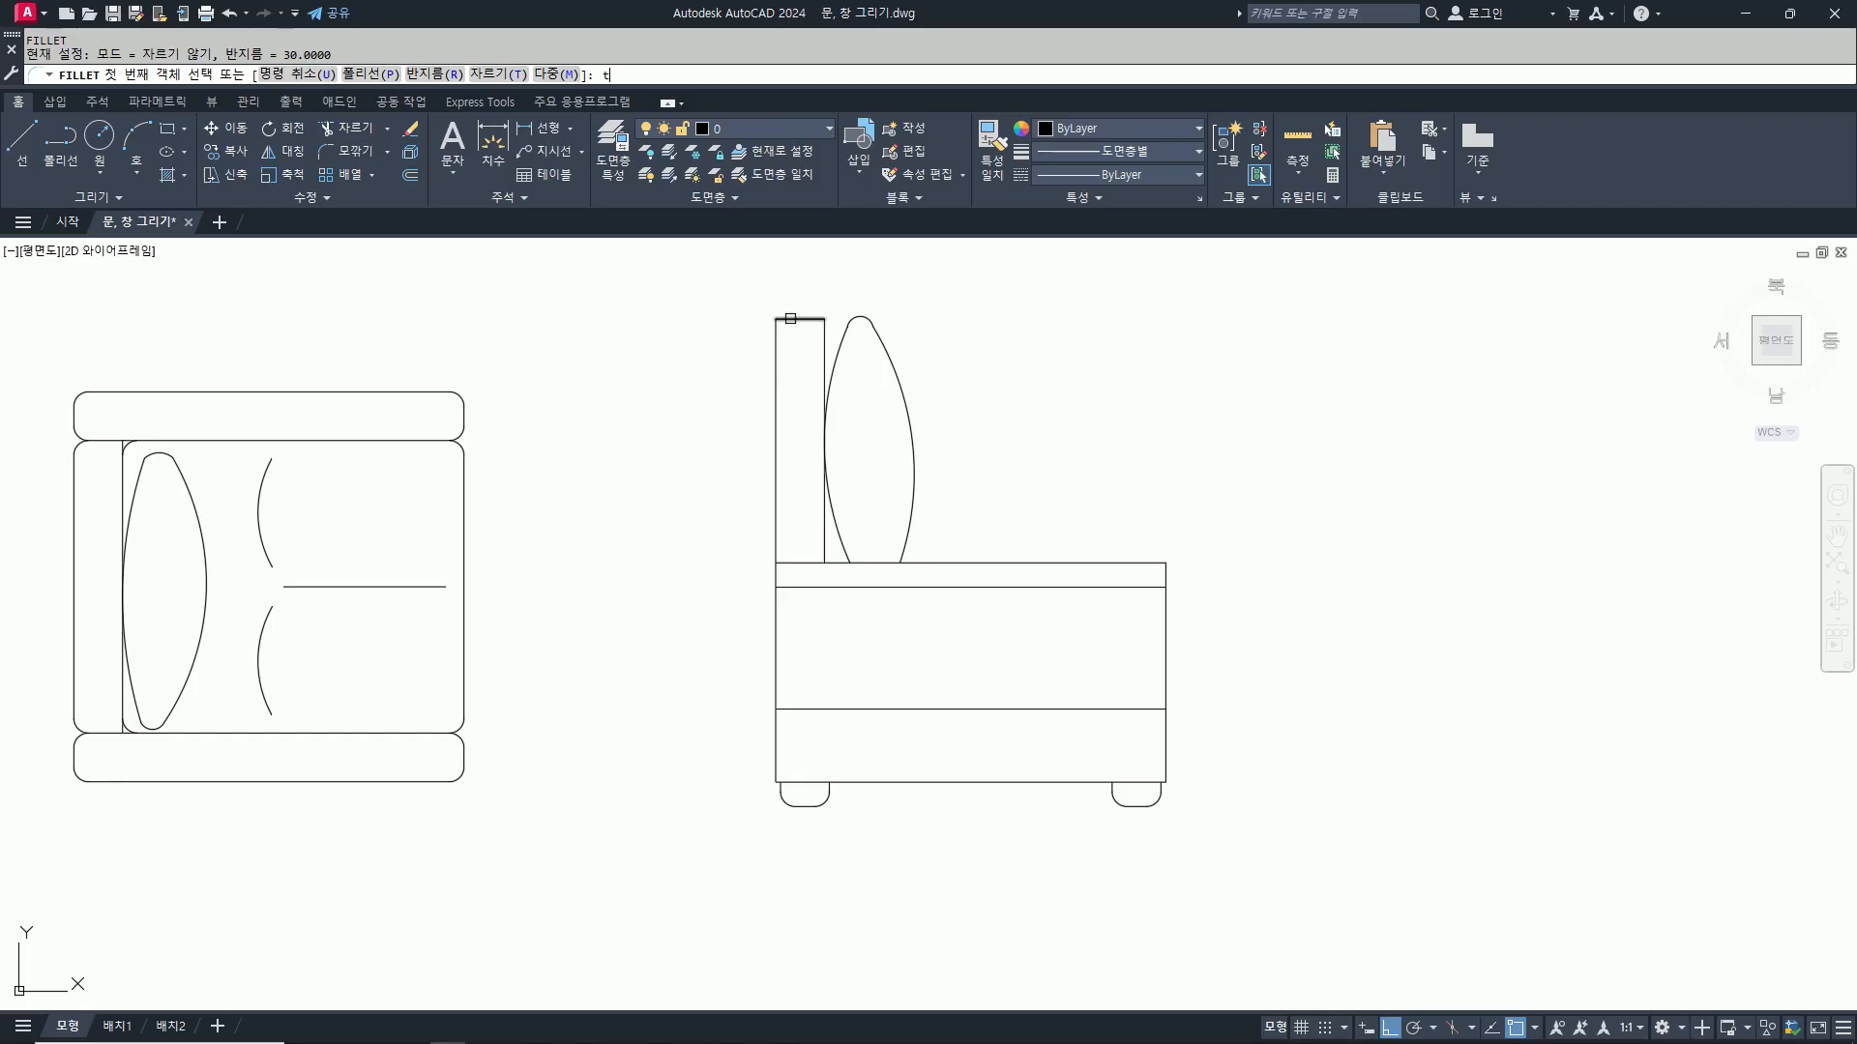
type("t")
key("Return")
type("t")
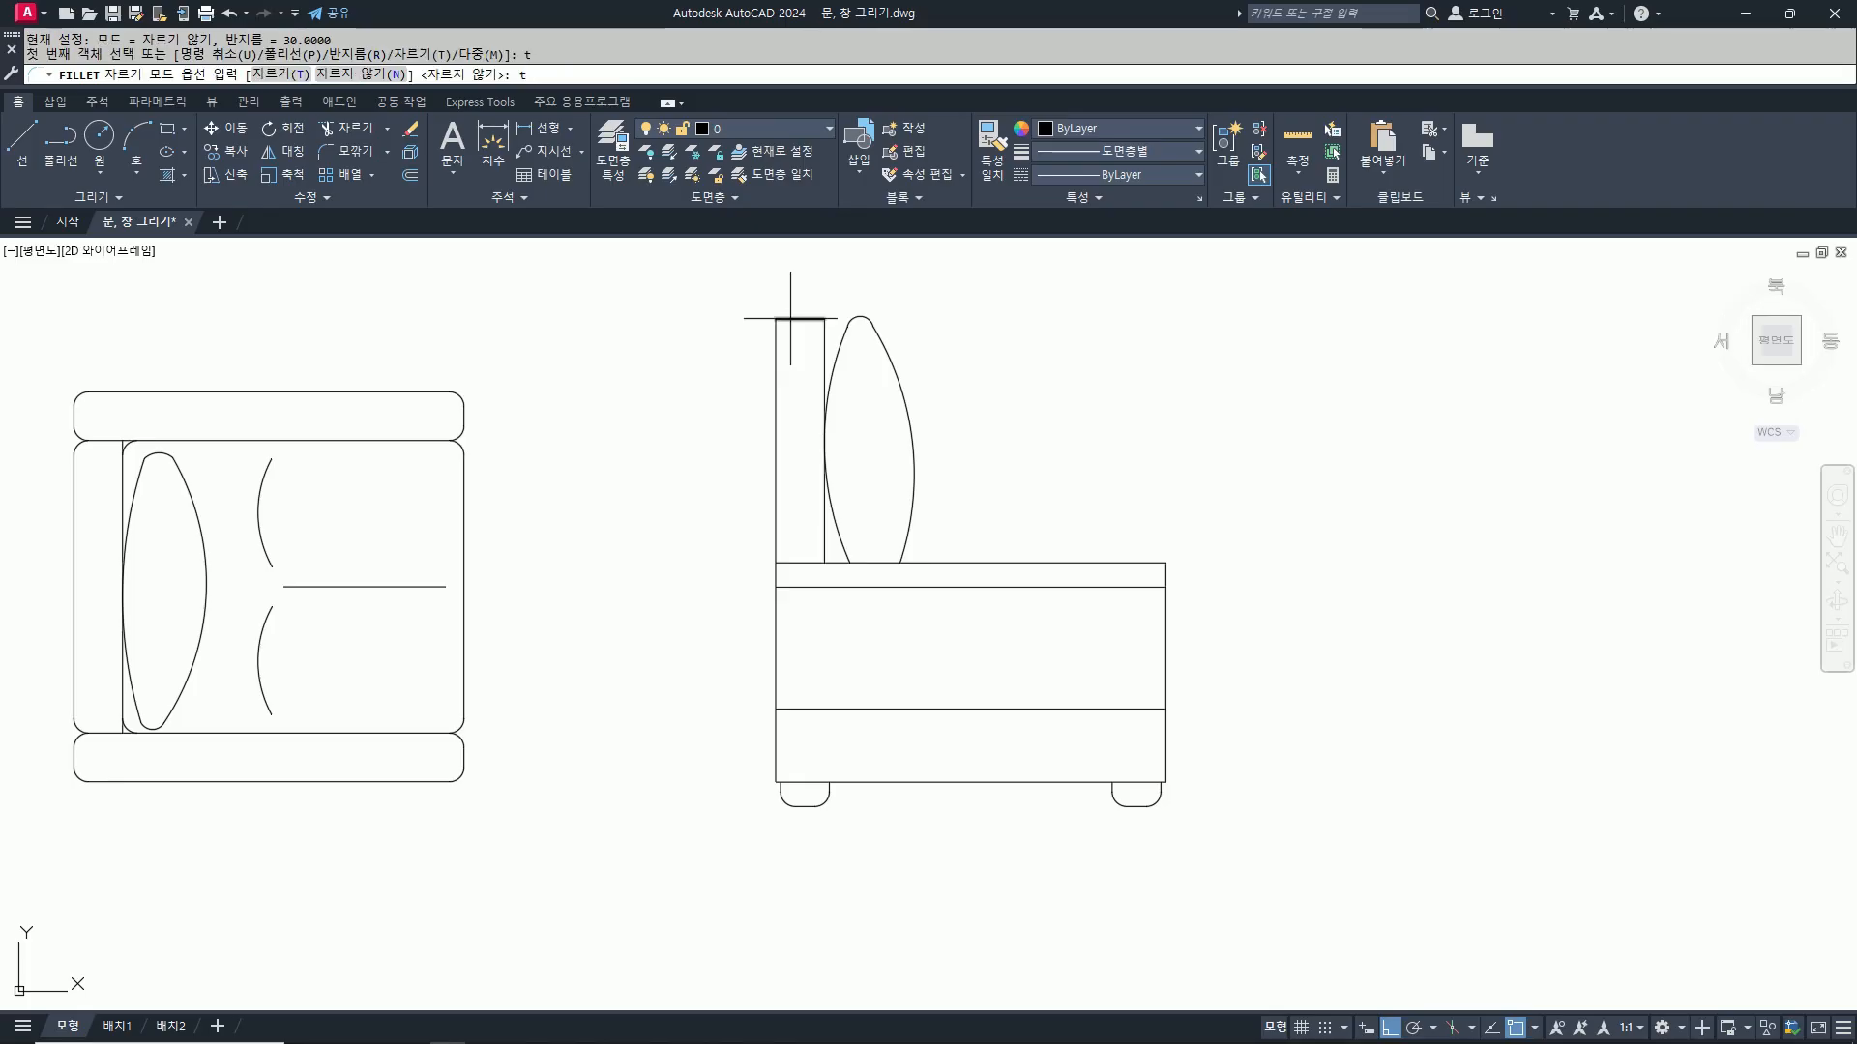
key("Return")
left_click(790, 318)
left_click(775, 358)
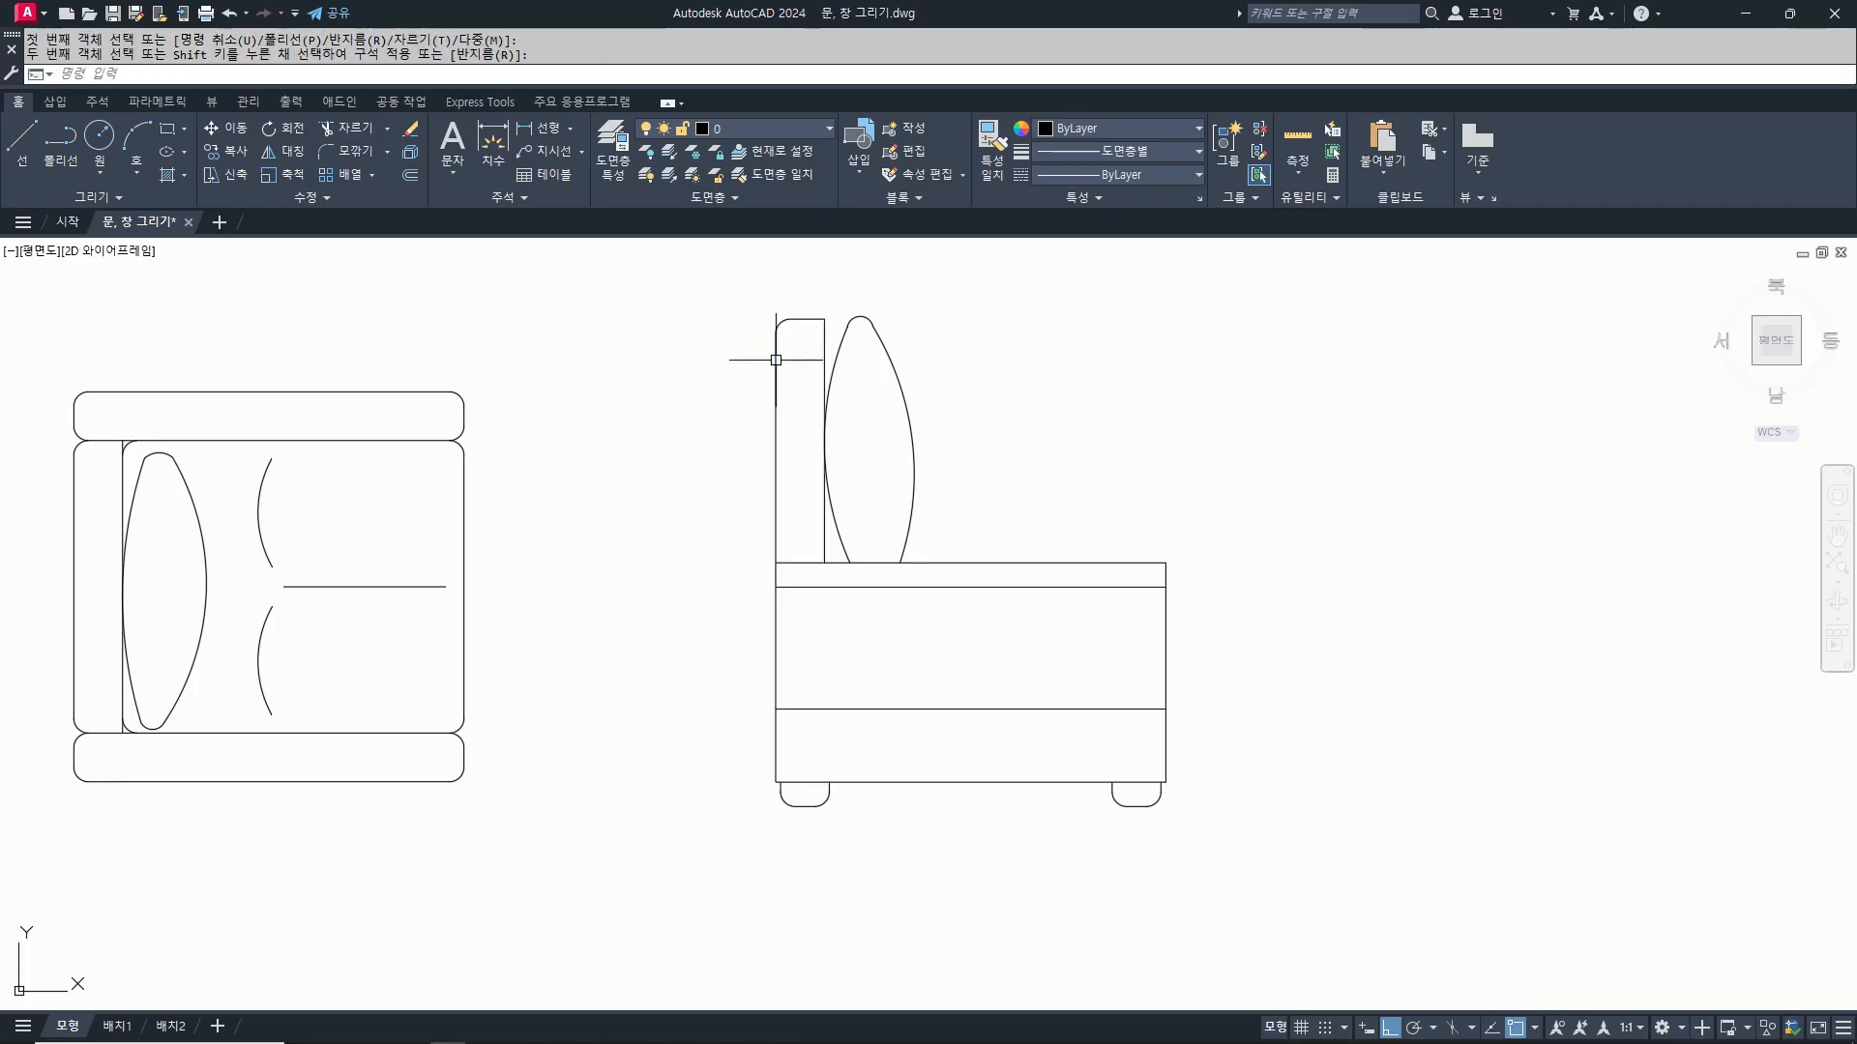
key("Return")
left_click(807, 319)
left_click(824, 345)
Step: Fillet the front upper corner of the side view's top seat layer with radius 30
scroll(1167, 573, "up", 2)
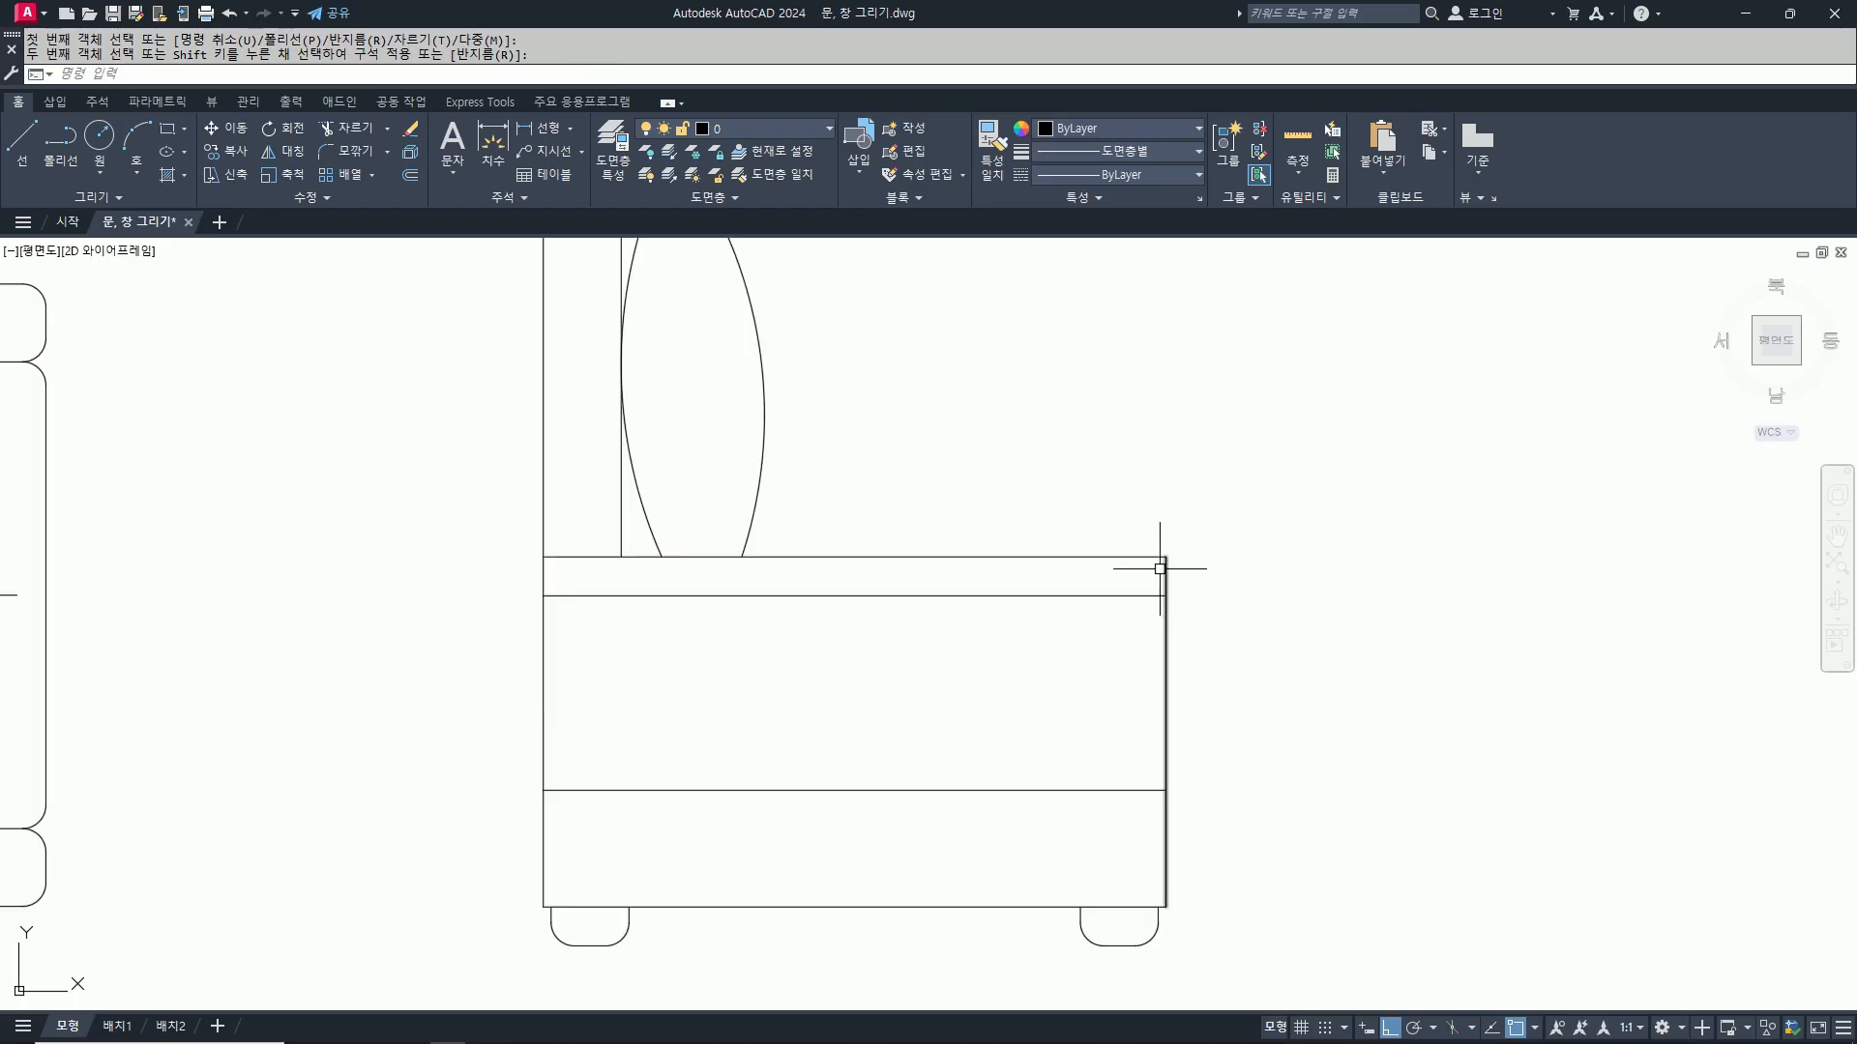
key("Return")
left_click(1135, 559)
left_click(1165, 581)
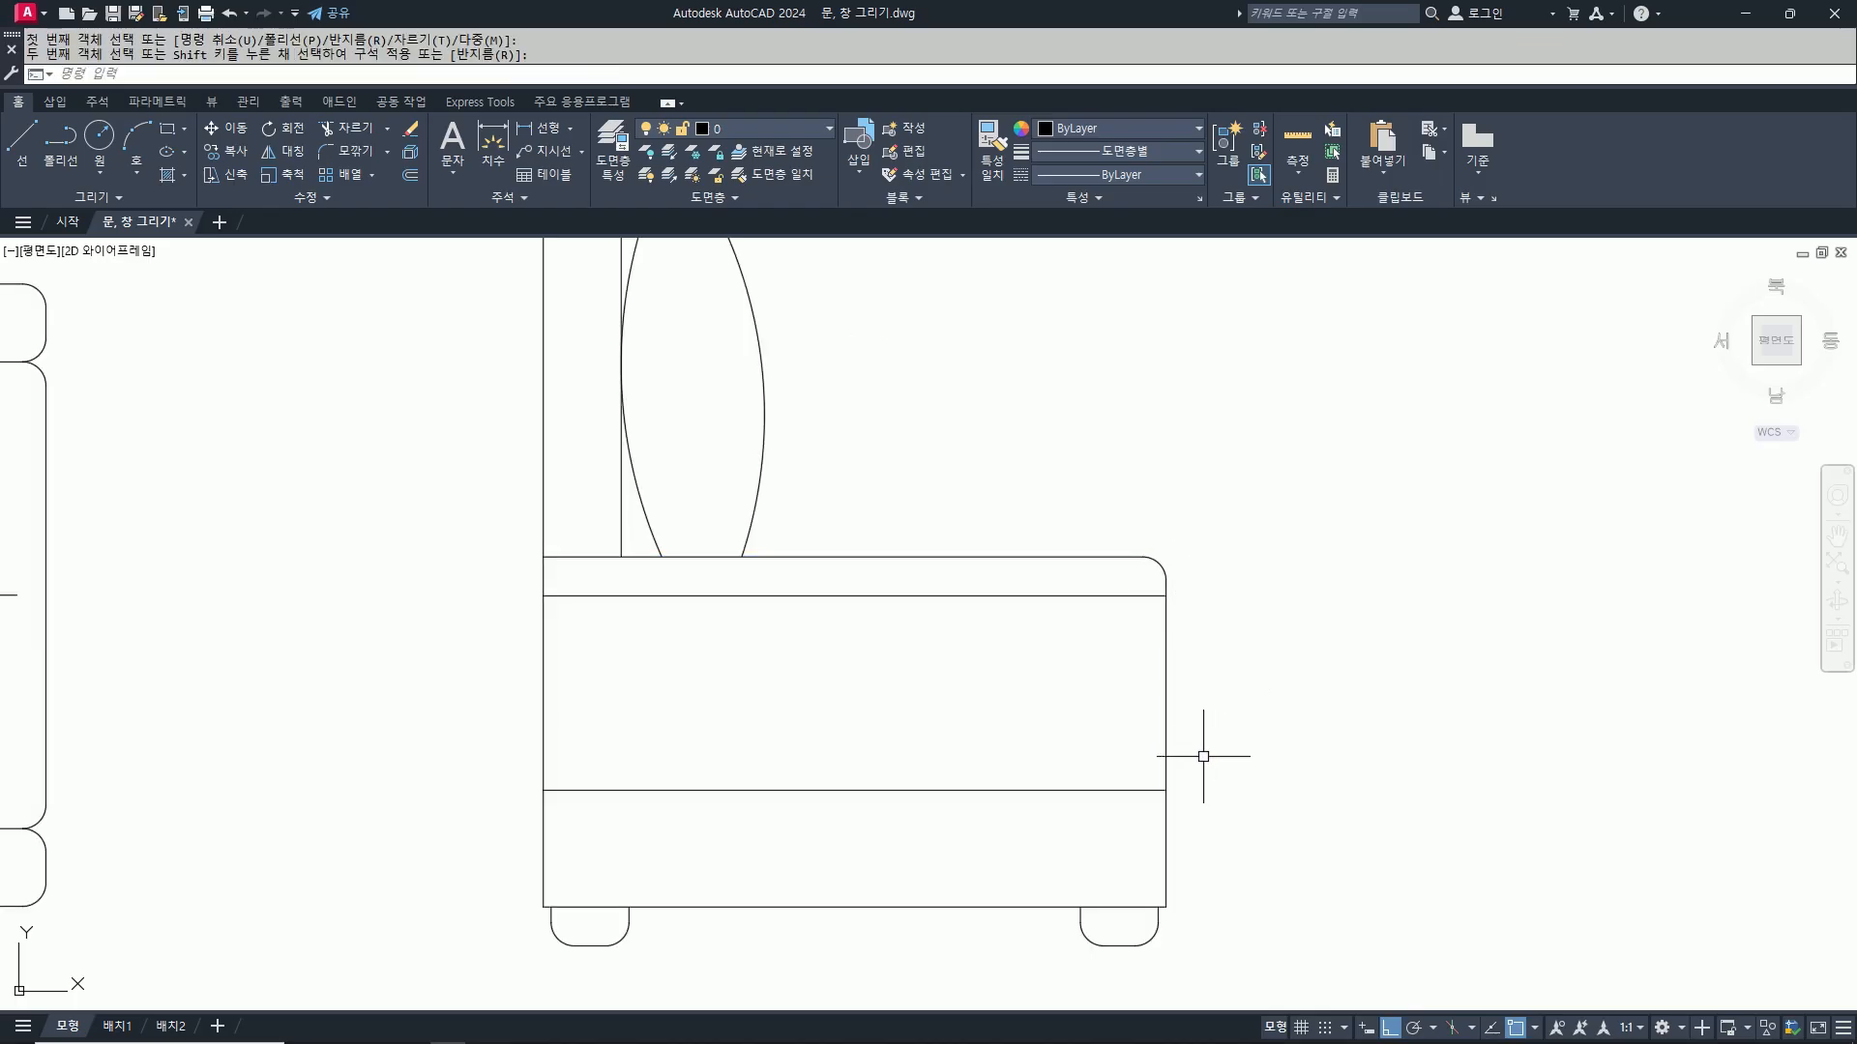
scroll(1201, 754, "down", 2)
key("Return")
key("Escape")
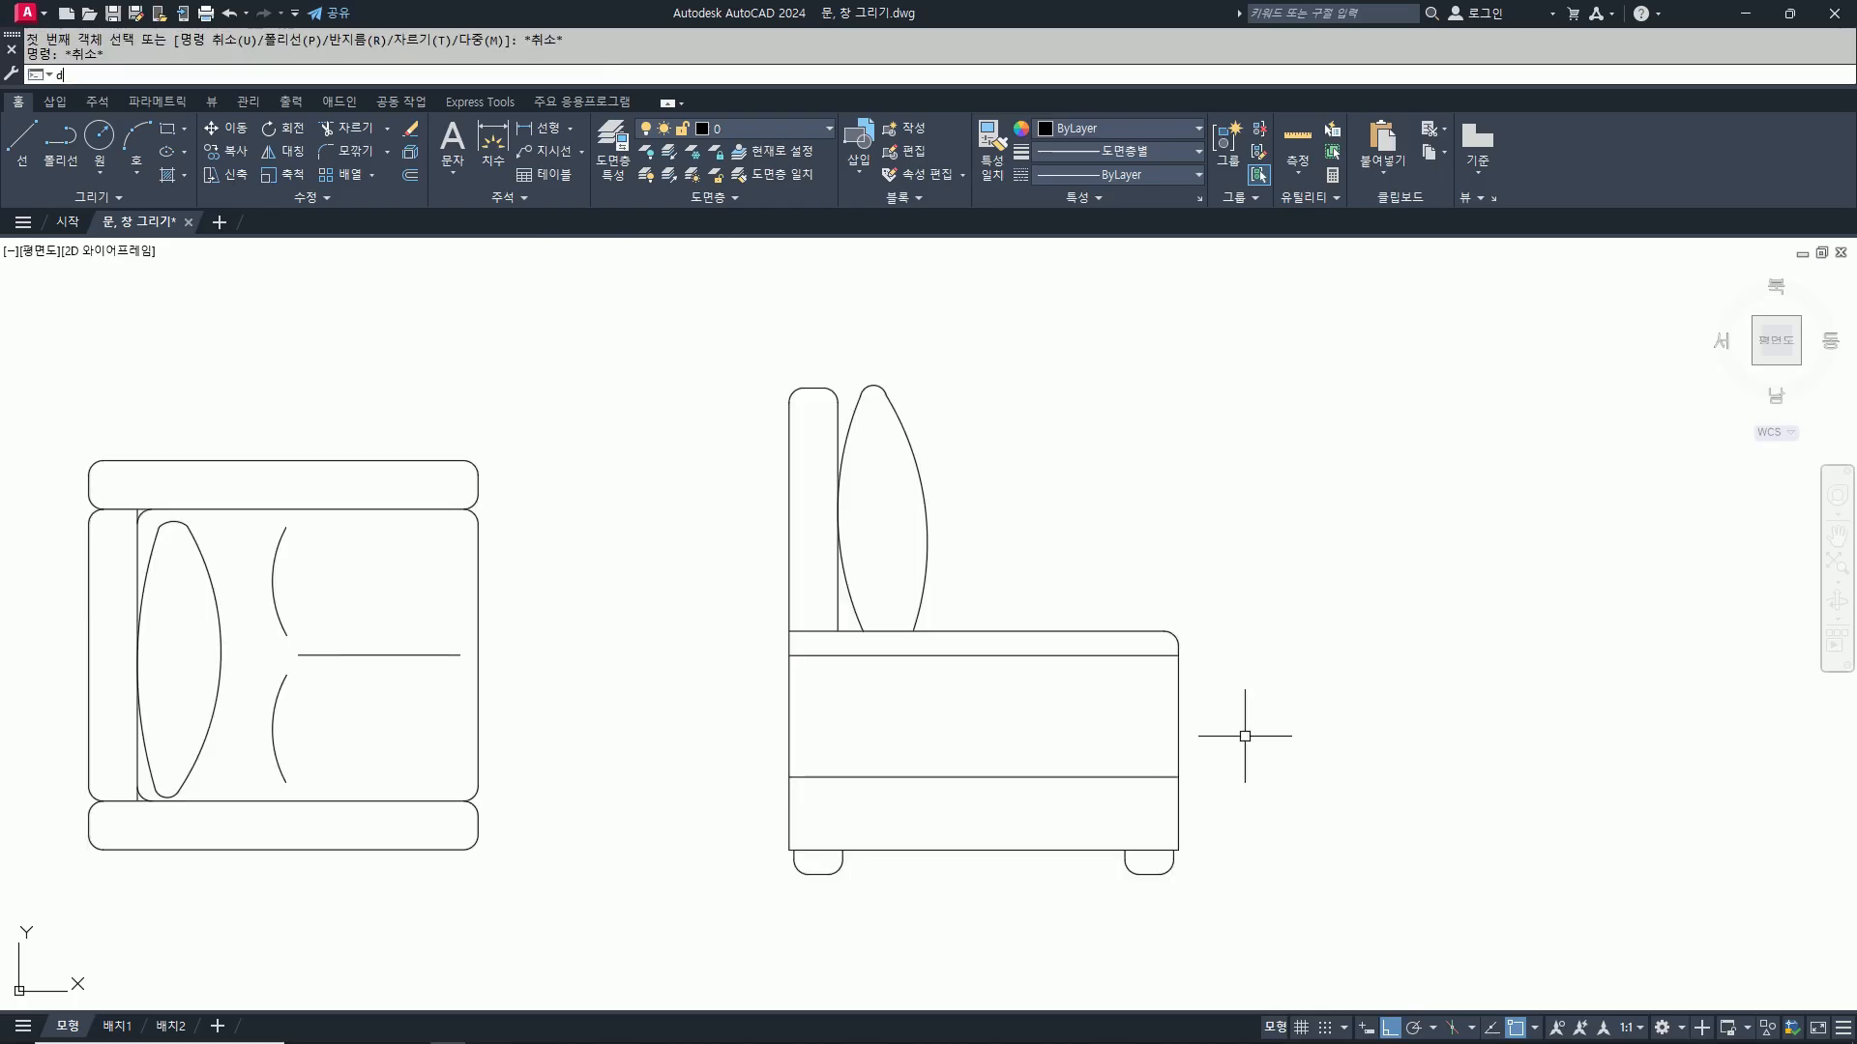
type("d")
key("Escape")
scroll(1112, 744, "down", 4)
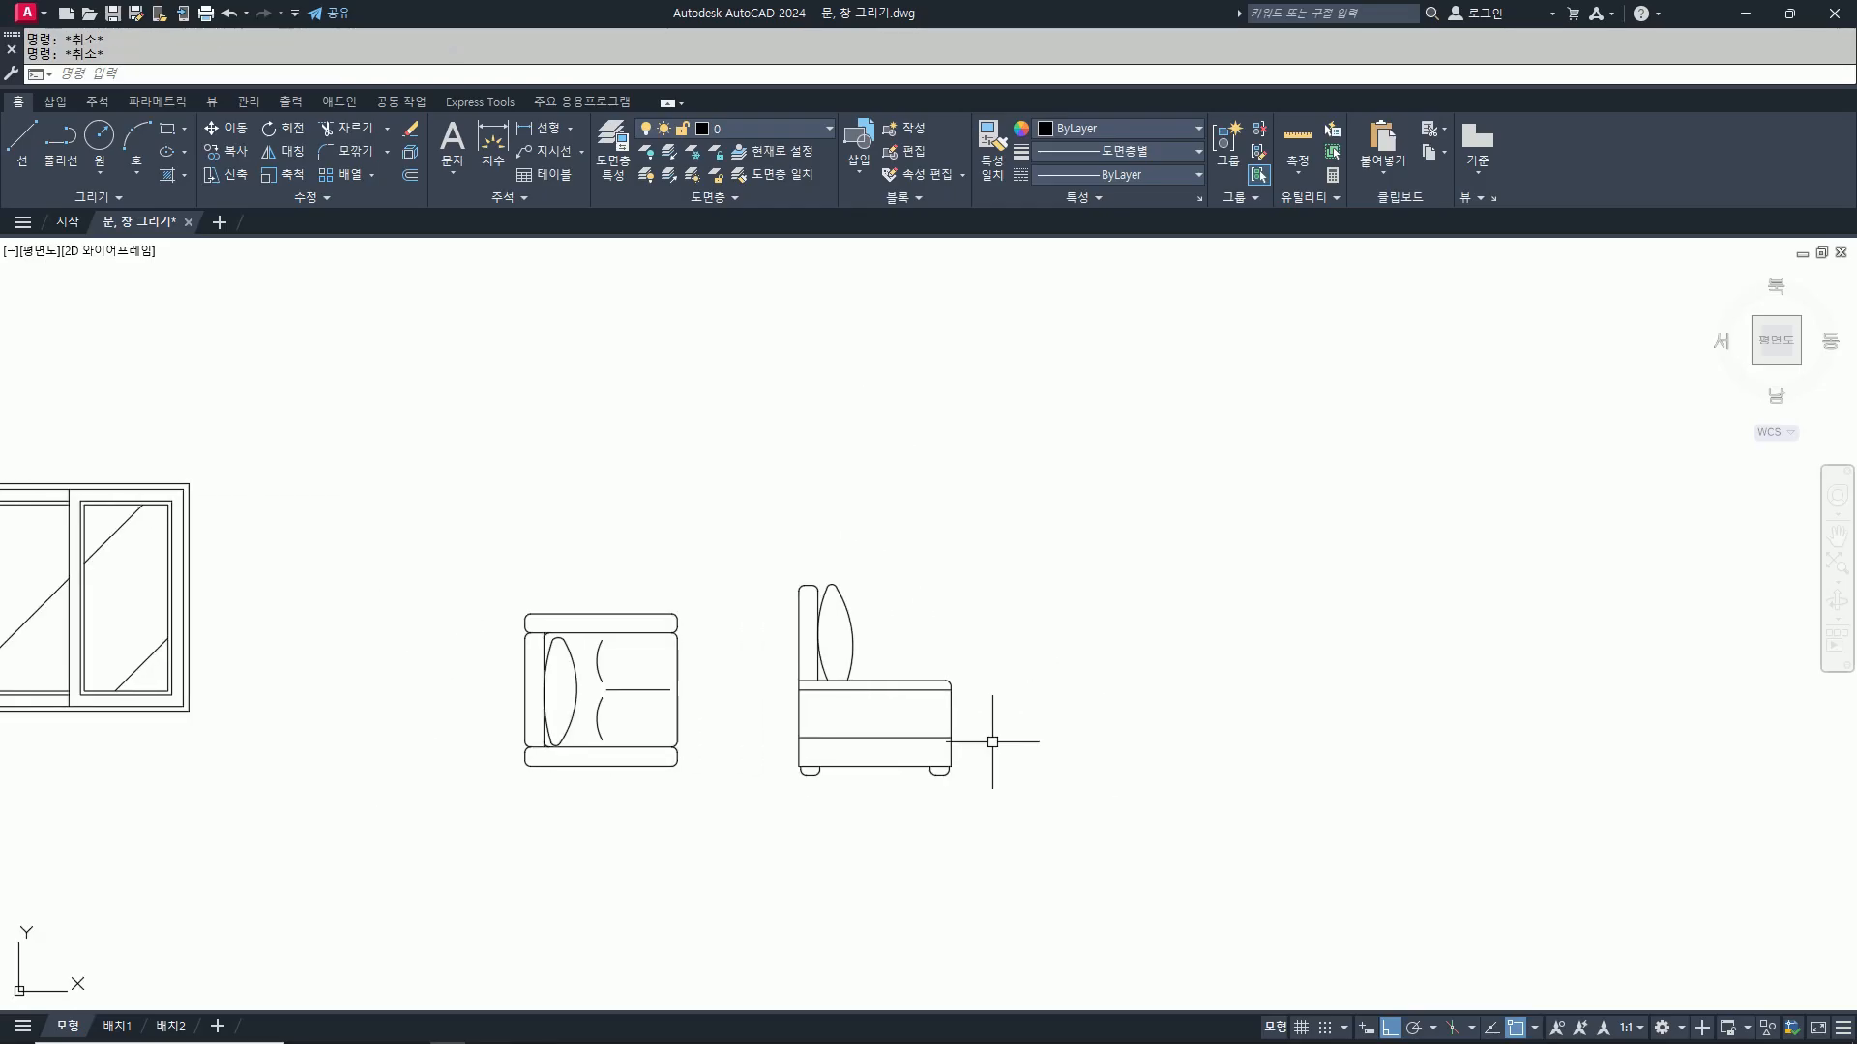
scroll(851, 729, "up", 4)
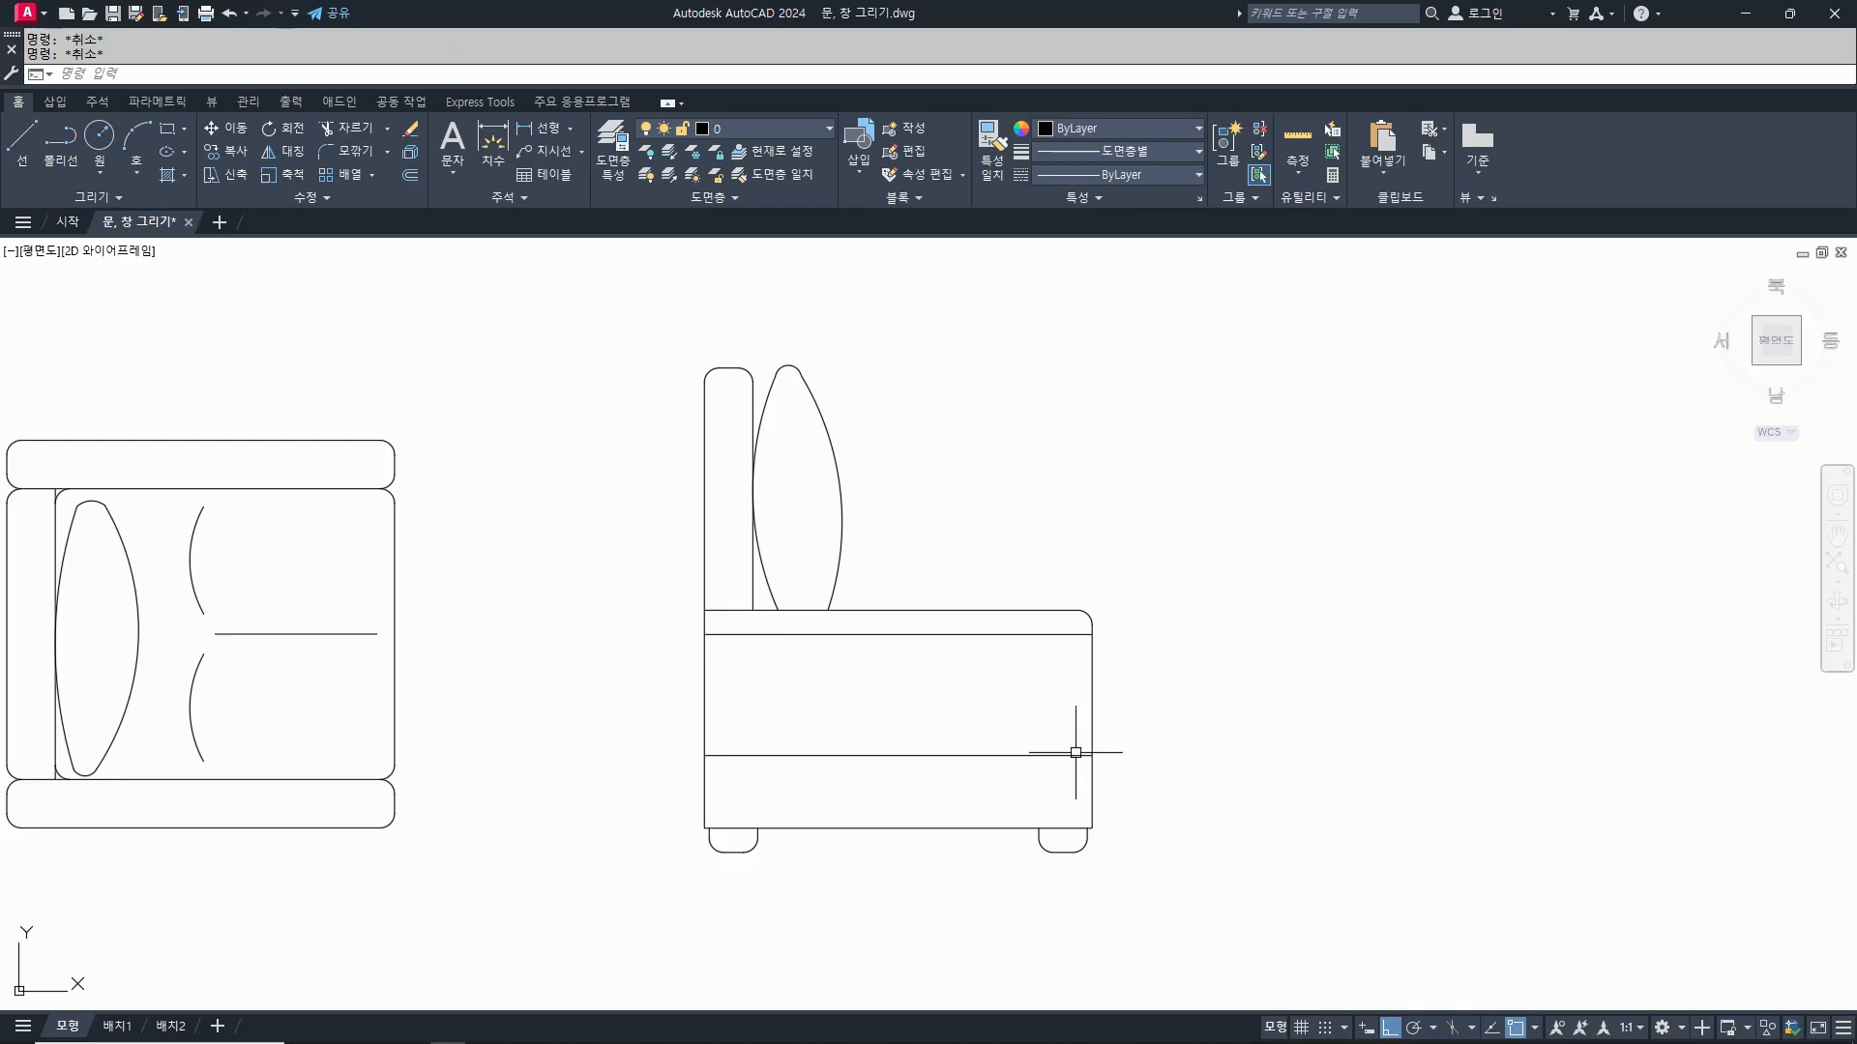
Step: Draw a horizontal line from the bottom of the left leg to beyond the right side of the sofa
type("l")
key("Return")
left_click(724, 851)
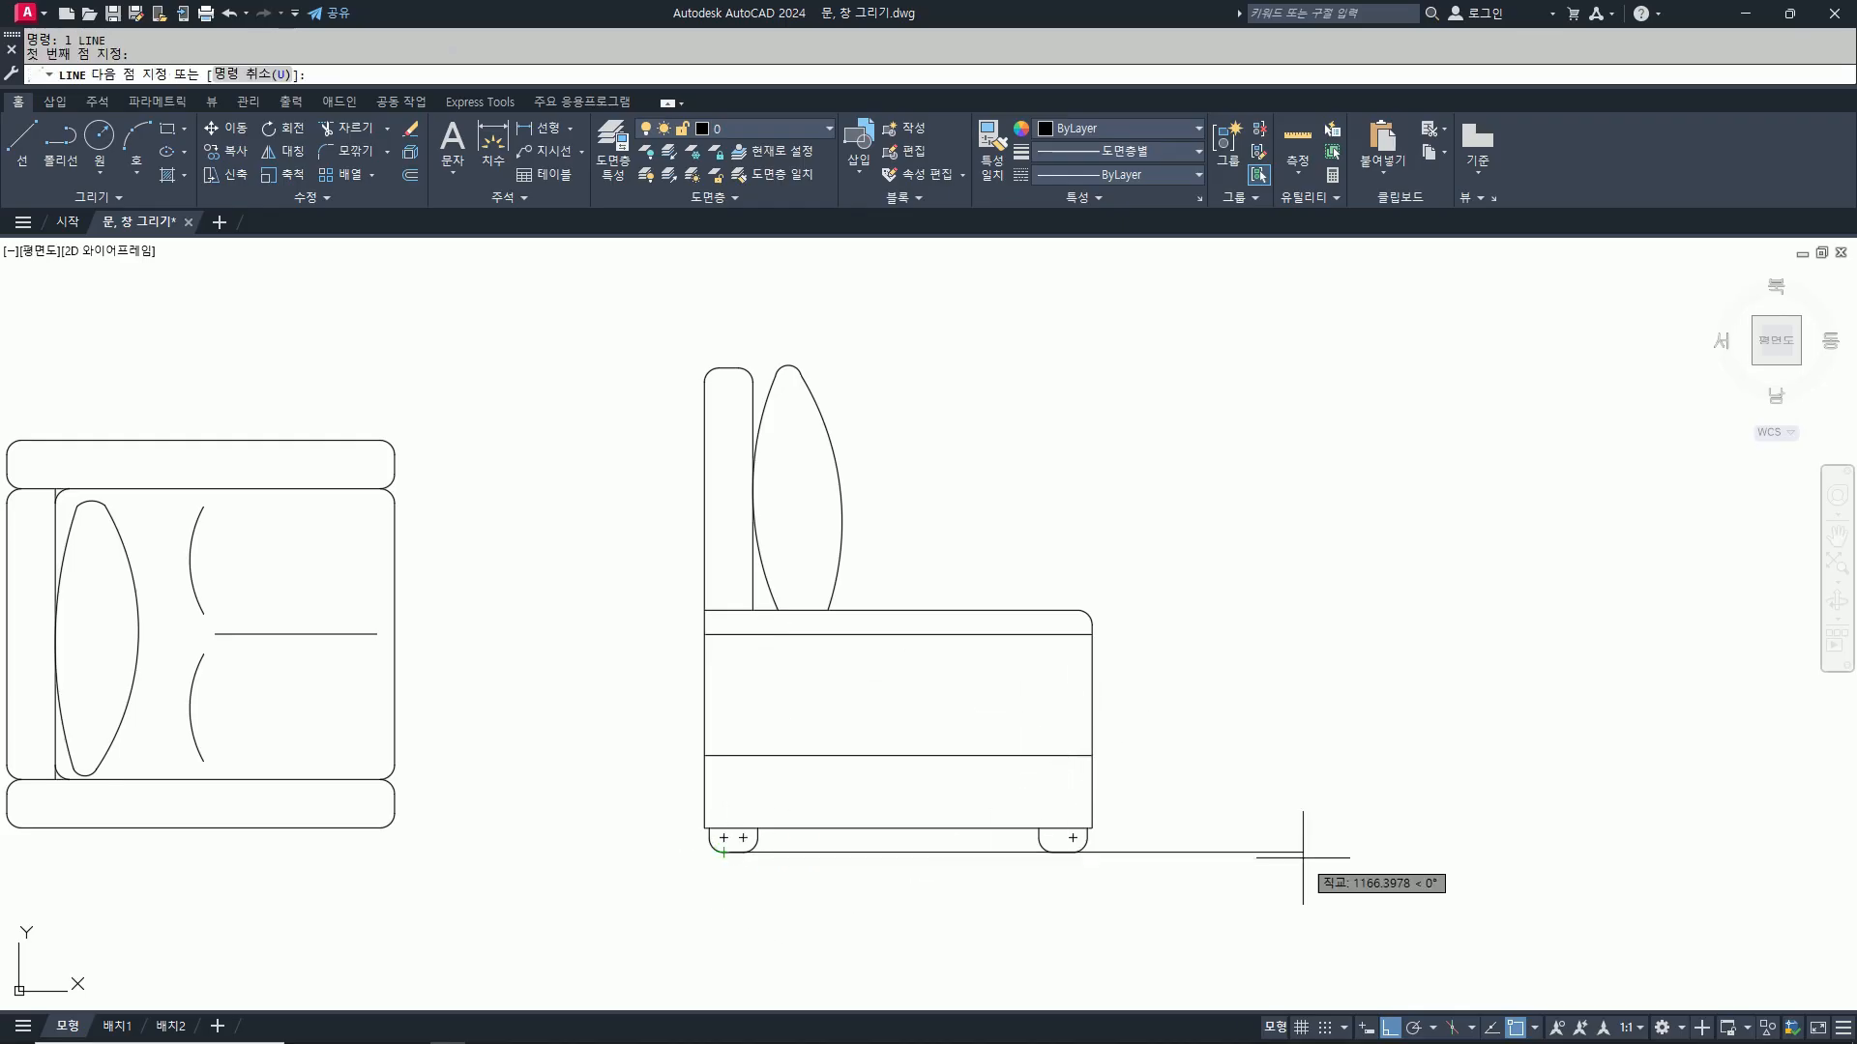
left_click(1338, 852)
key("Return")
Step: Offset the horizontal line under the legs 400 upward
type("o")
key("Return")
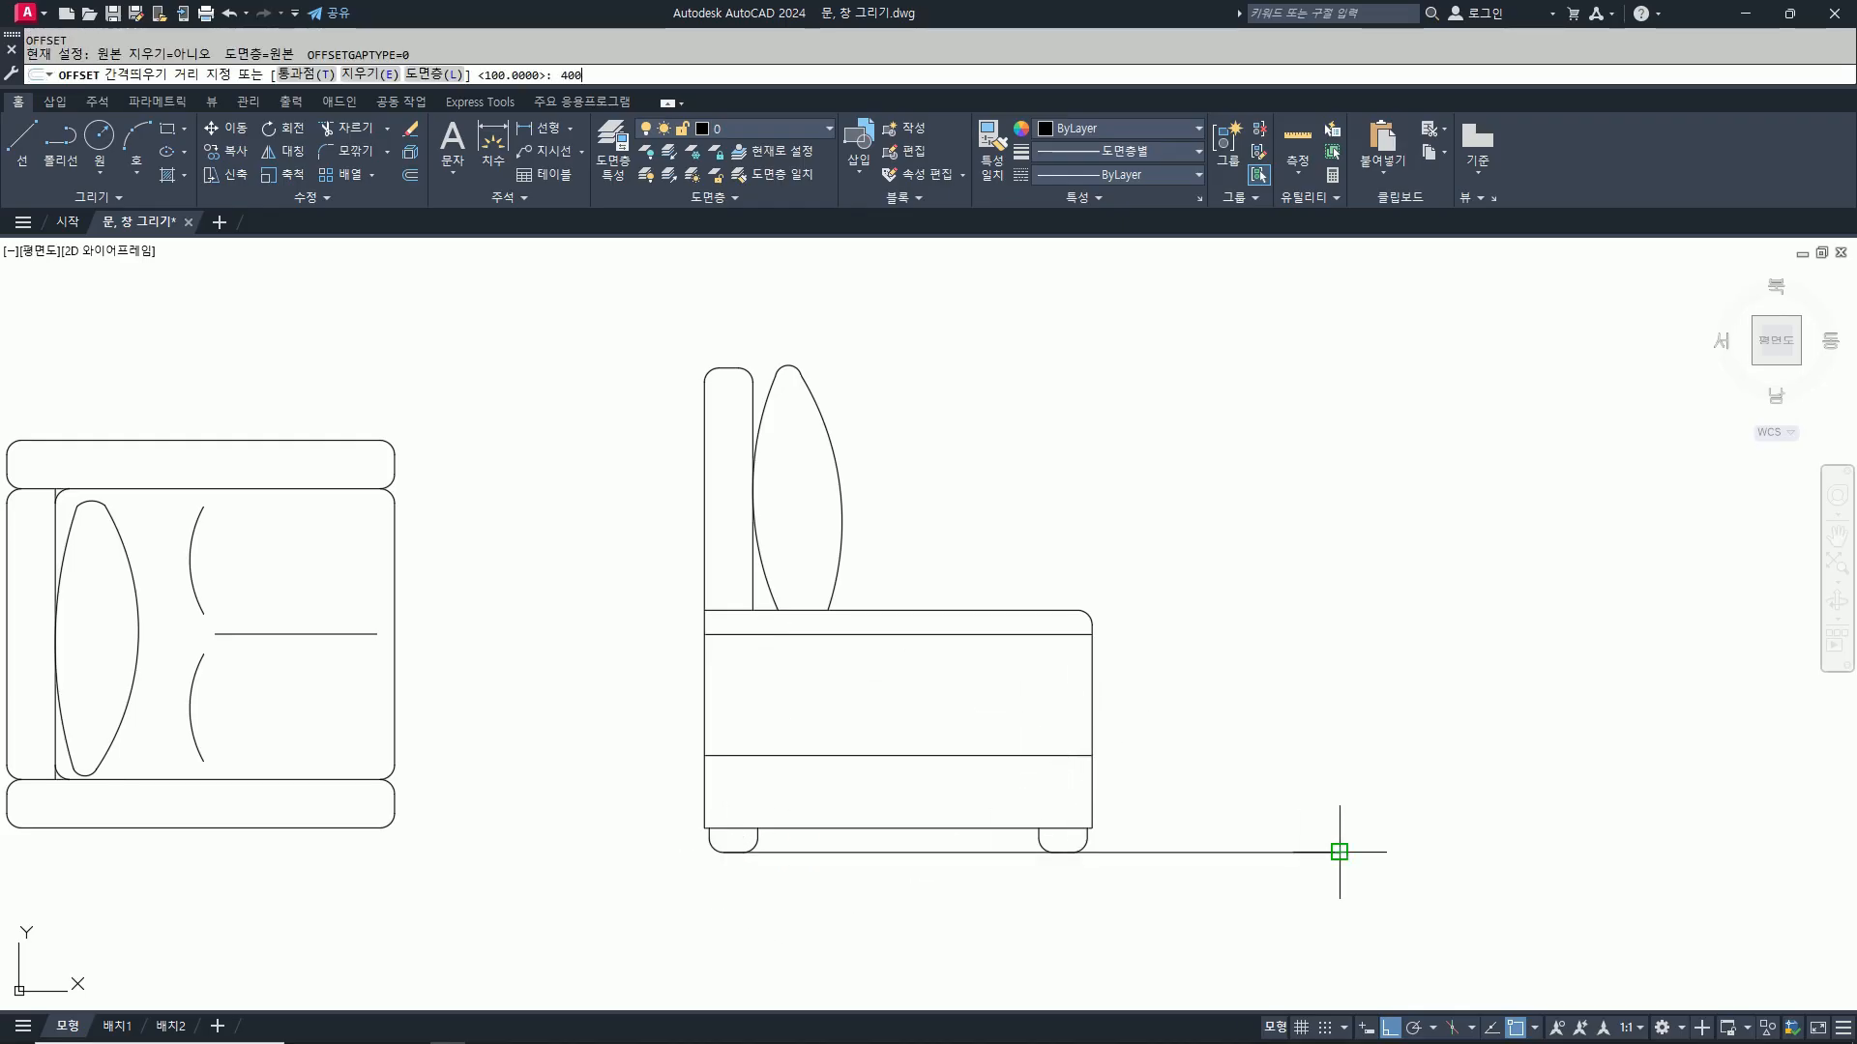
type("400")
key("Return")
left_click(1338, 852)
left_click(1319, 815)
key("Return")
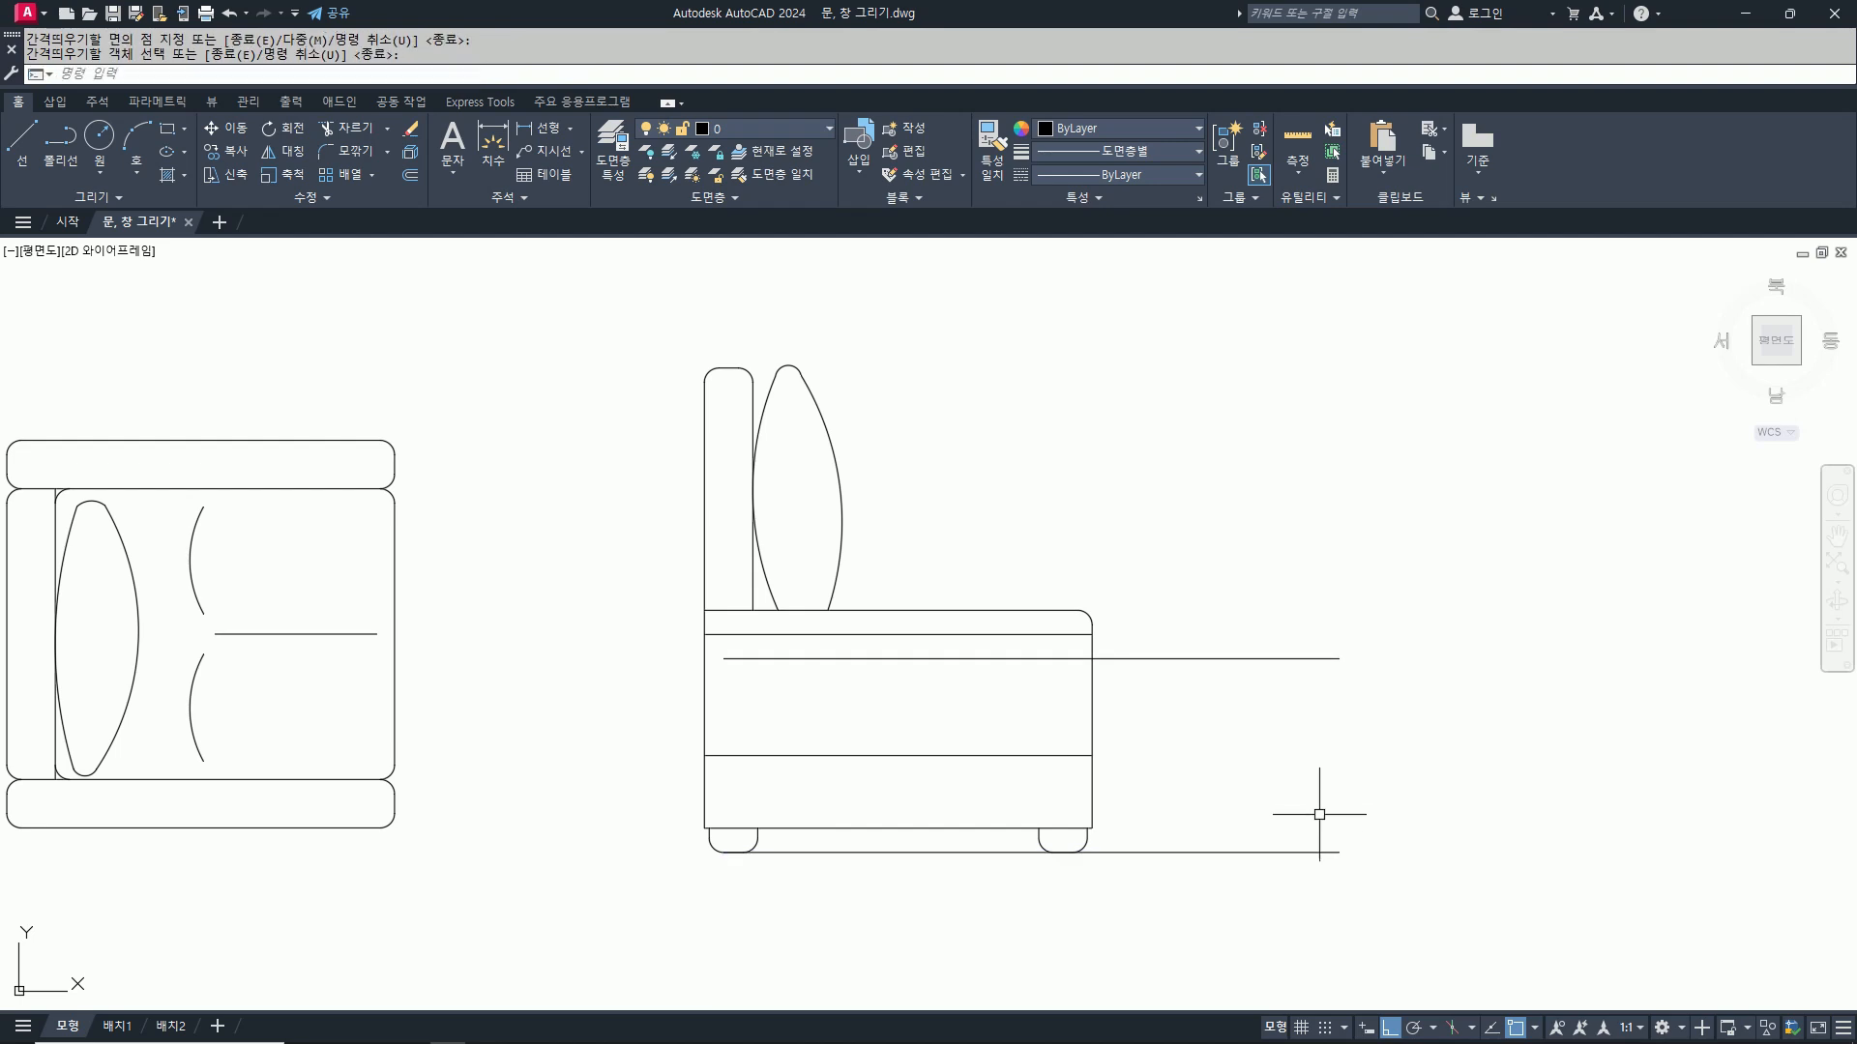
Step: Erase the horizontal line under the legs and its offset copy crossing the sofa body
type("e")
key("Return")
left_click(1310, 850)
key("Return")
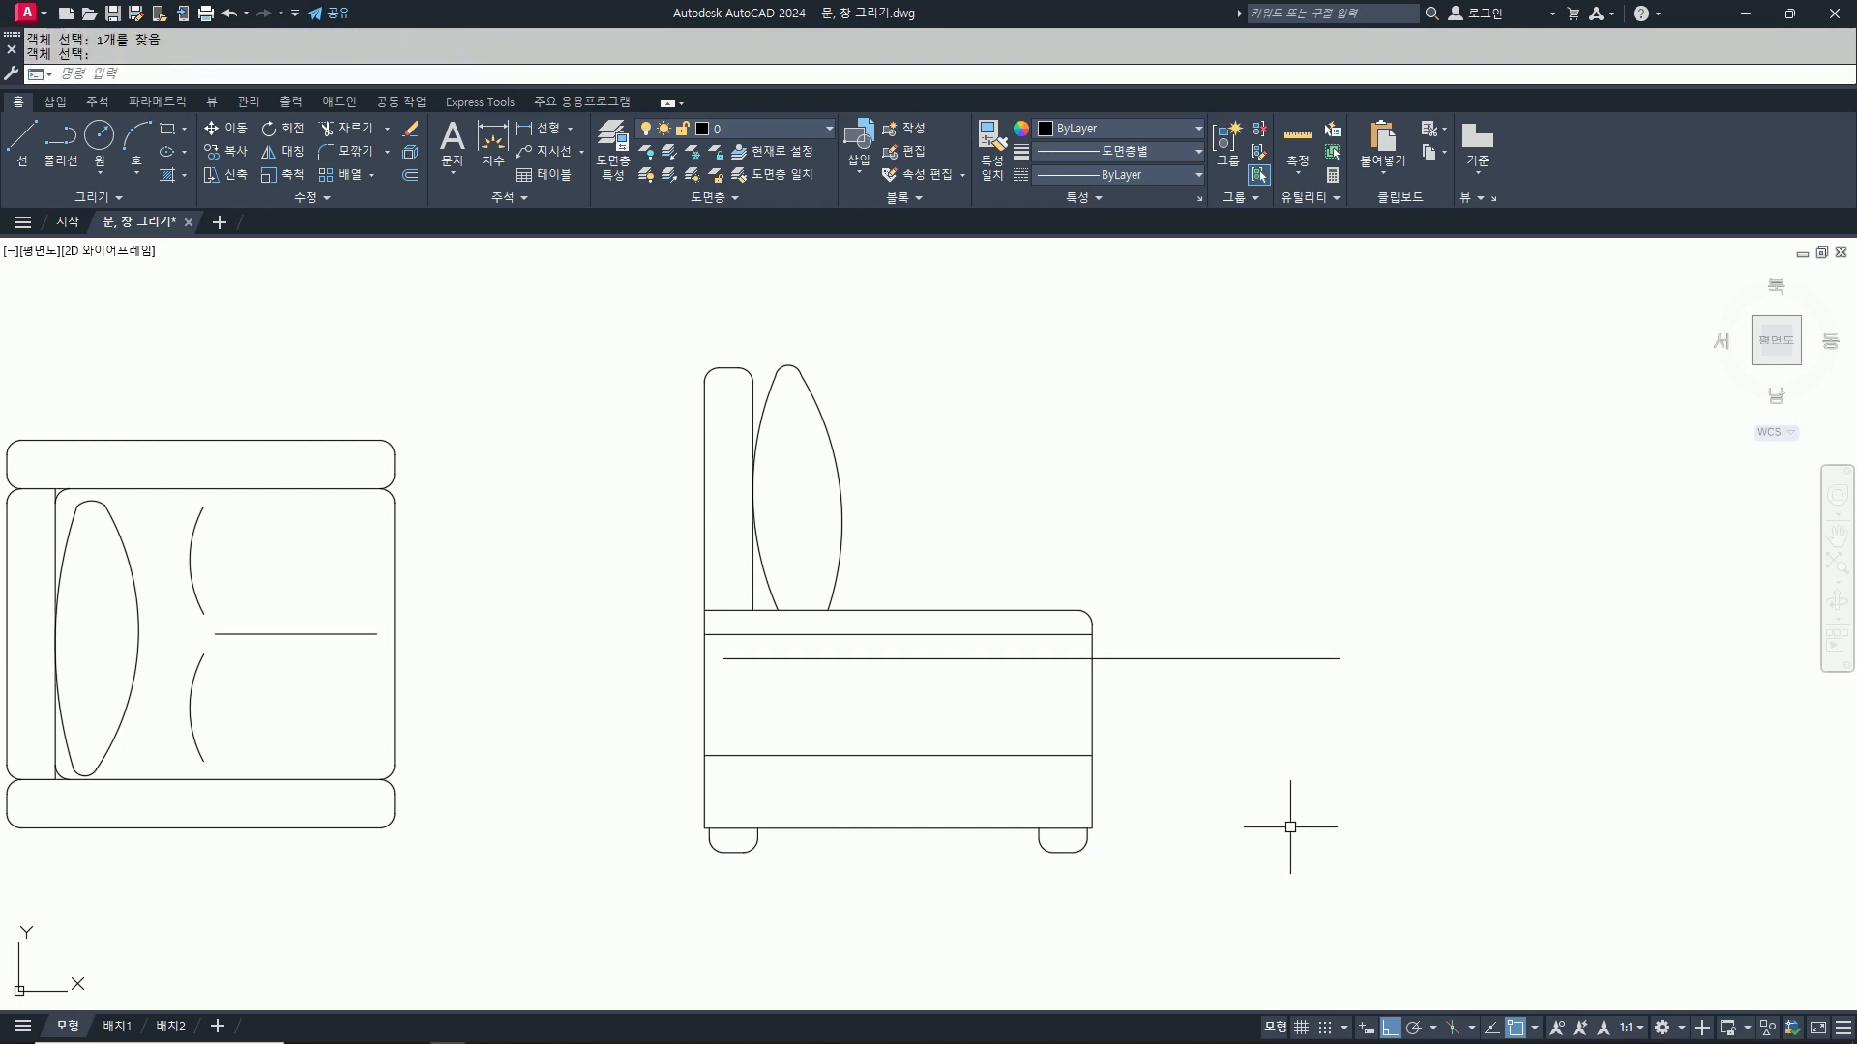
left_click(946, 659)
type("e")
key("Return")
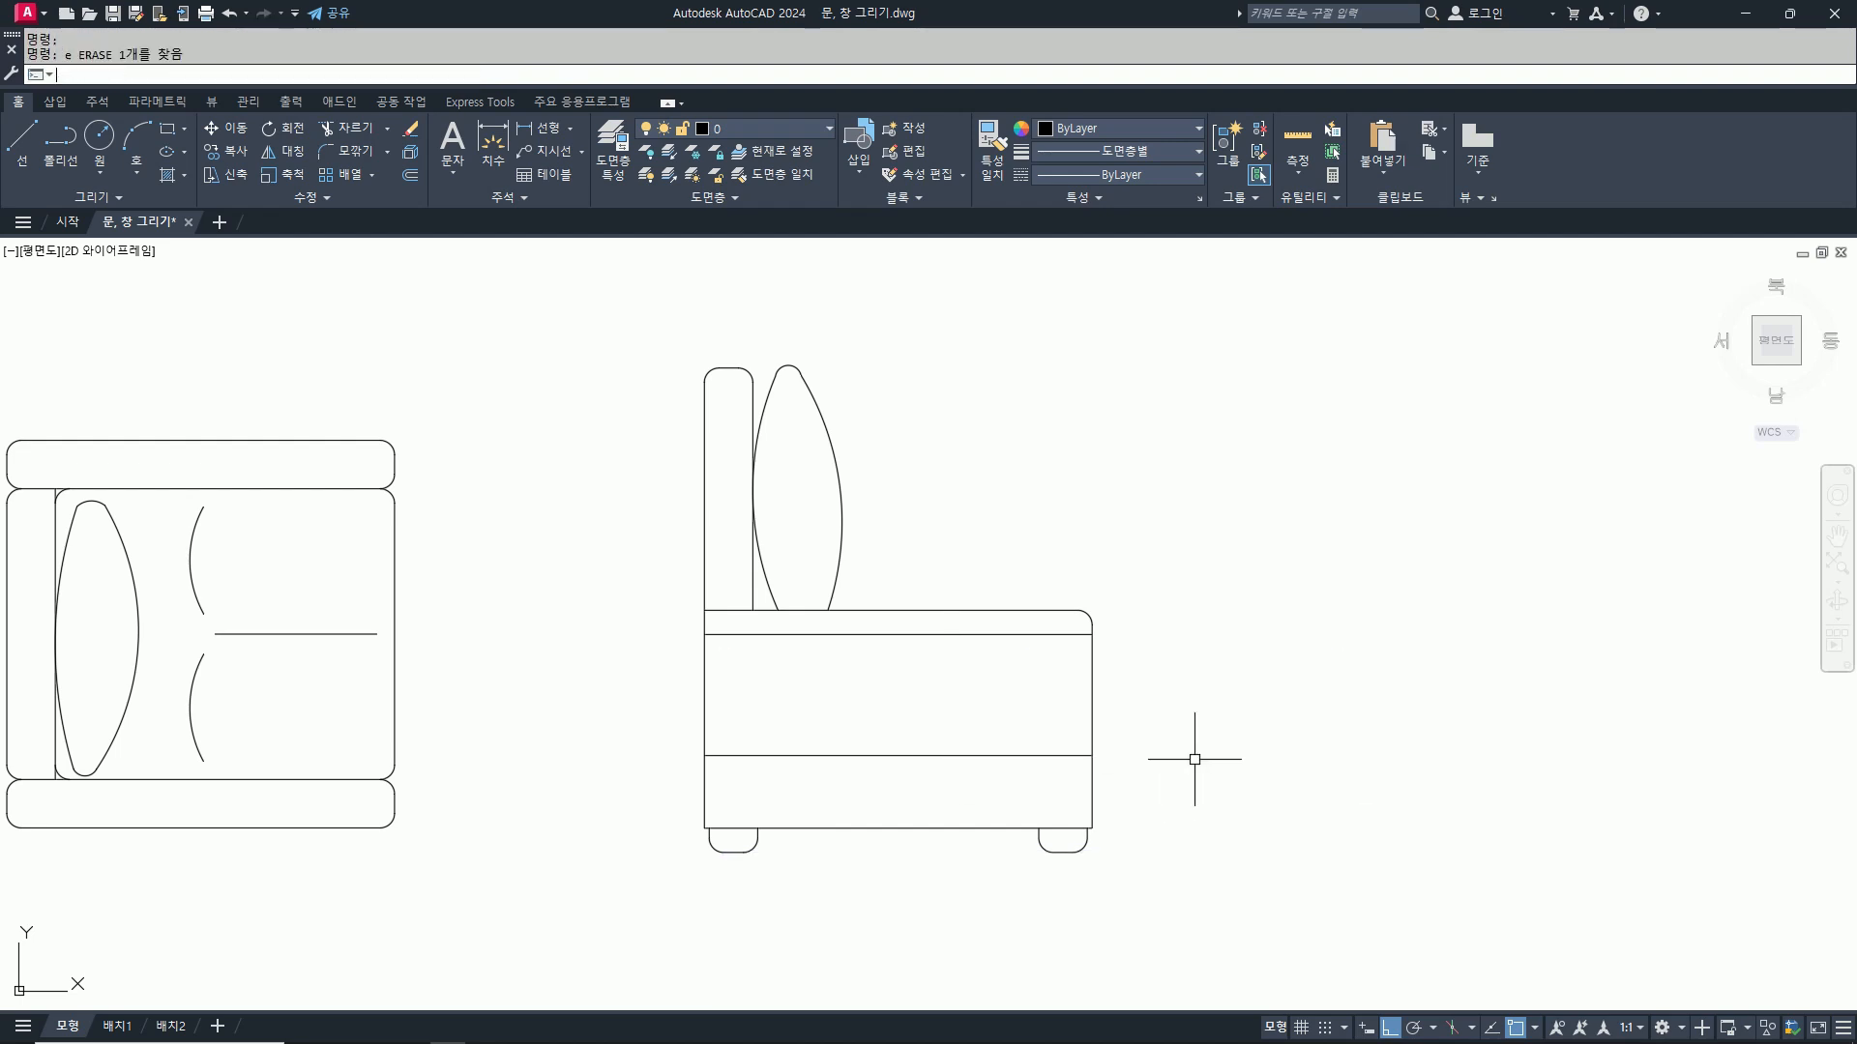
Step: Draw an 800 by 1000 rectangle in the empty space to the right of the sofa's side view
scroll(1296, 826, "down", 2)
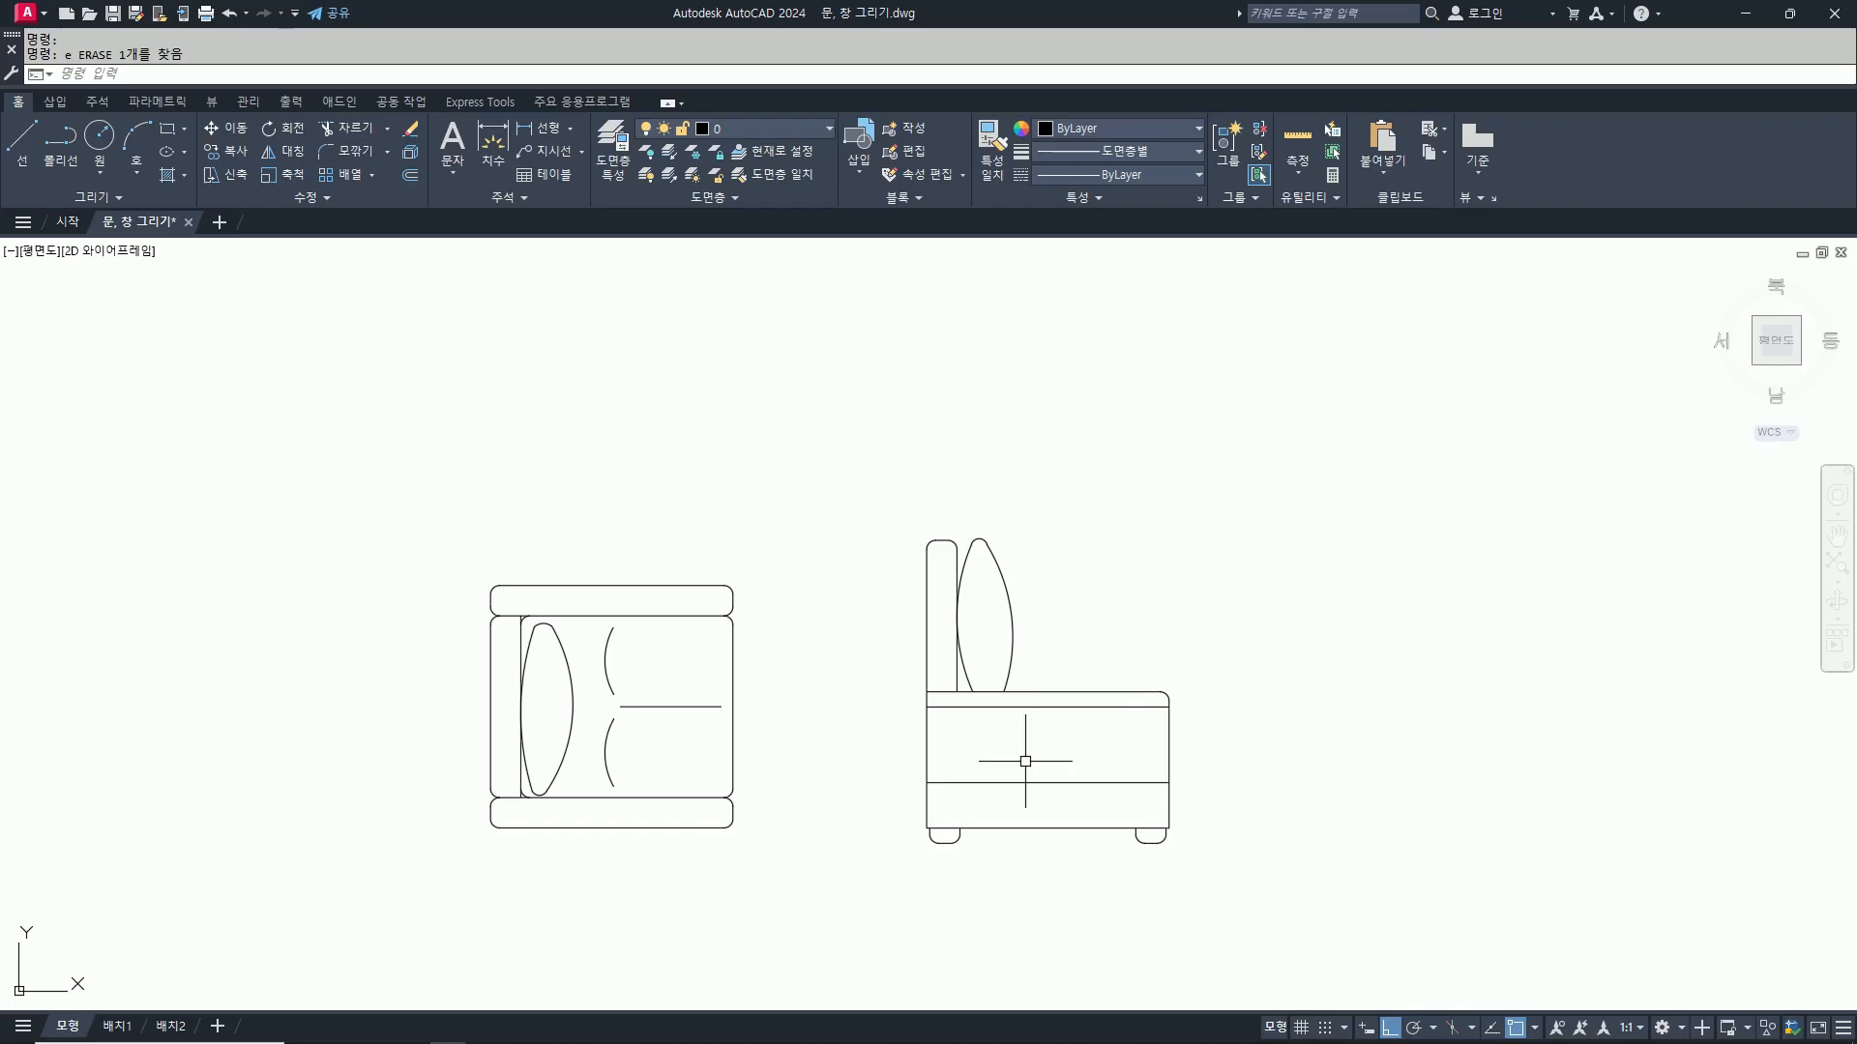
middle_click_drag(1215, 655, 963, 660)
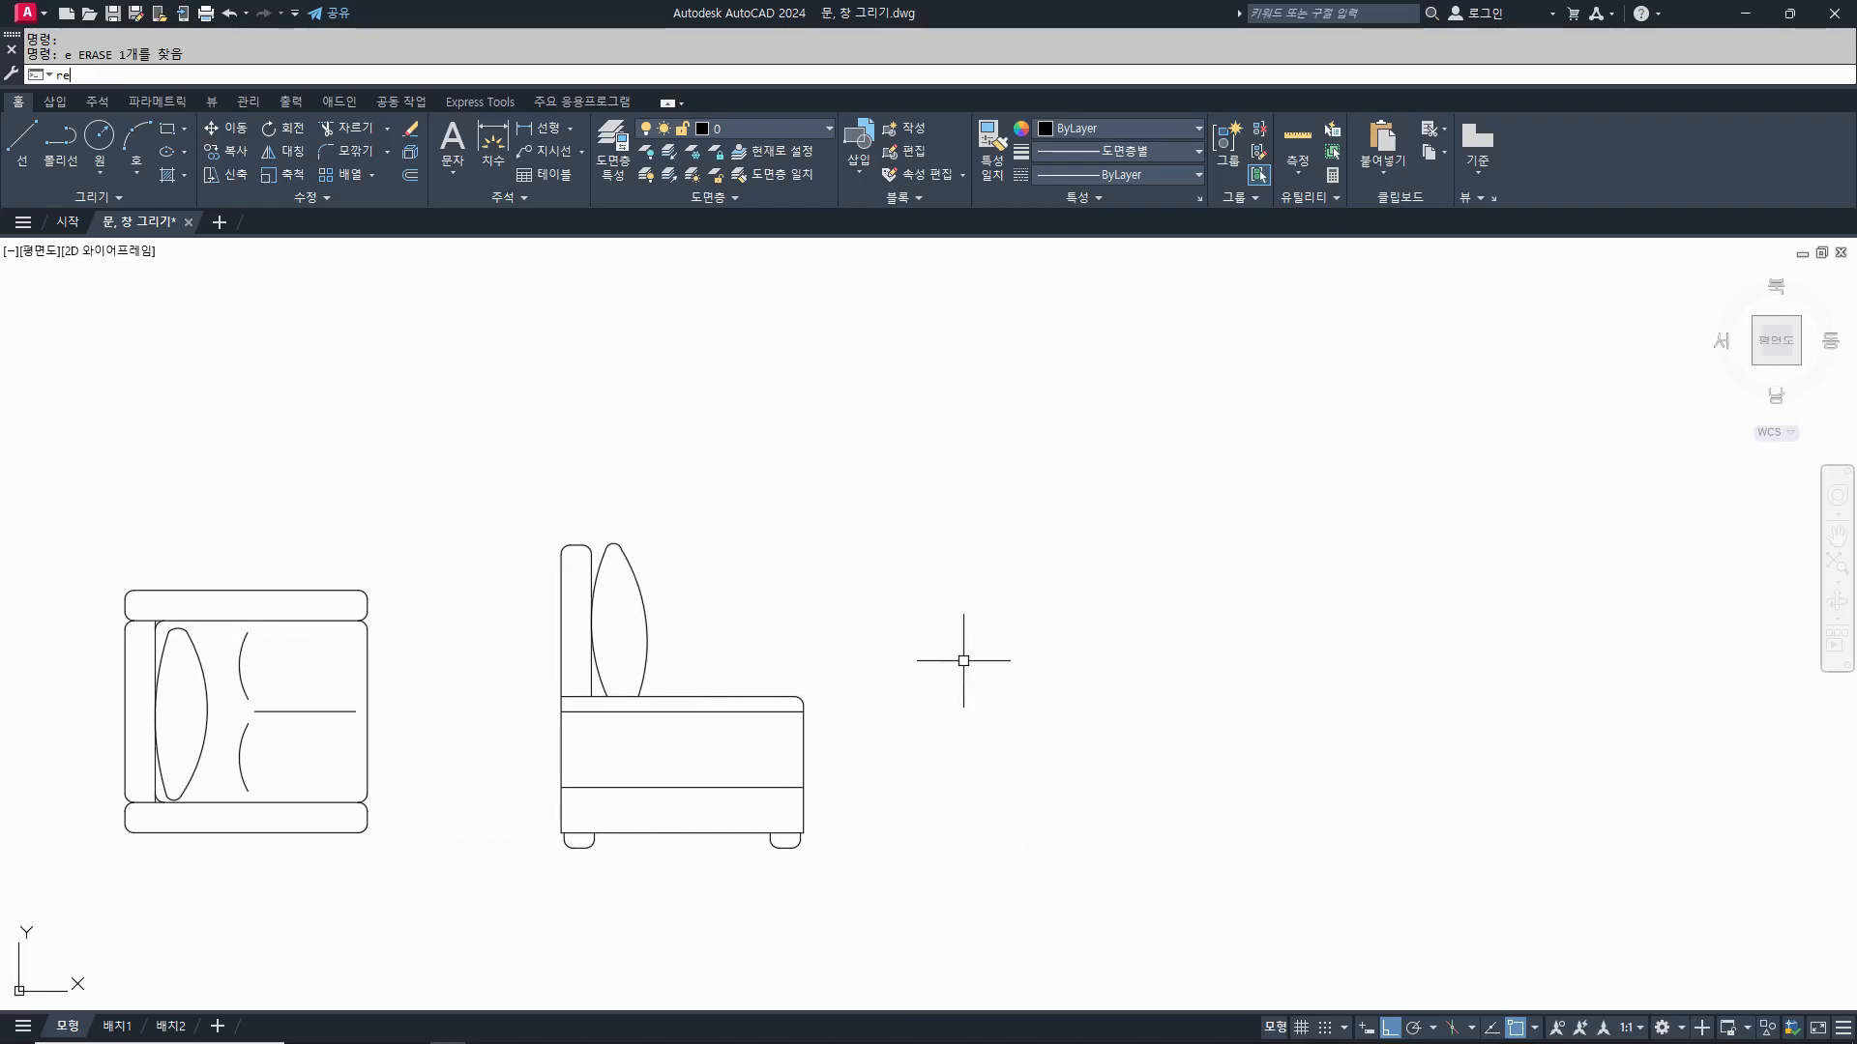
type("c")
key("Return")
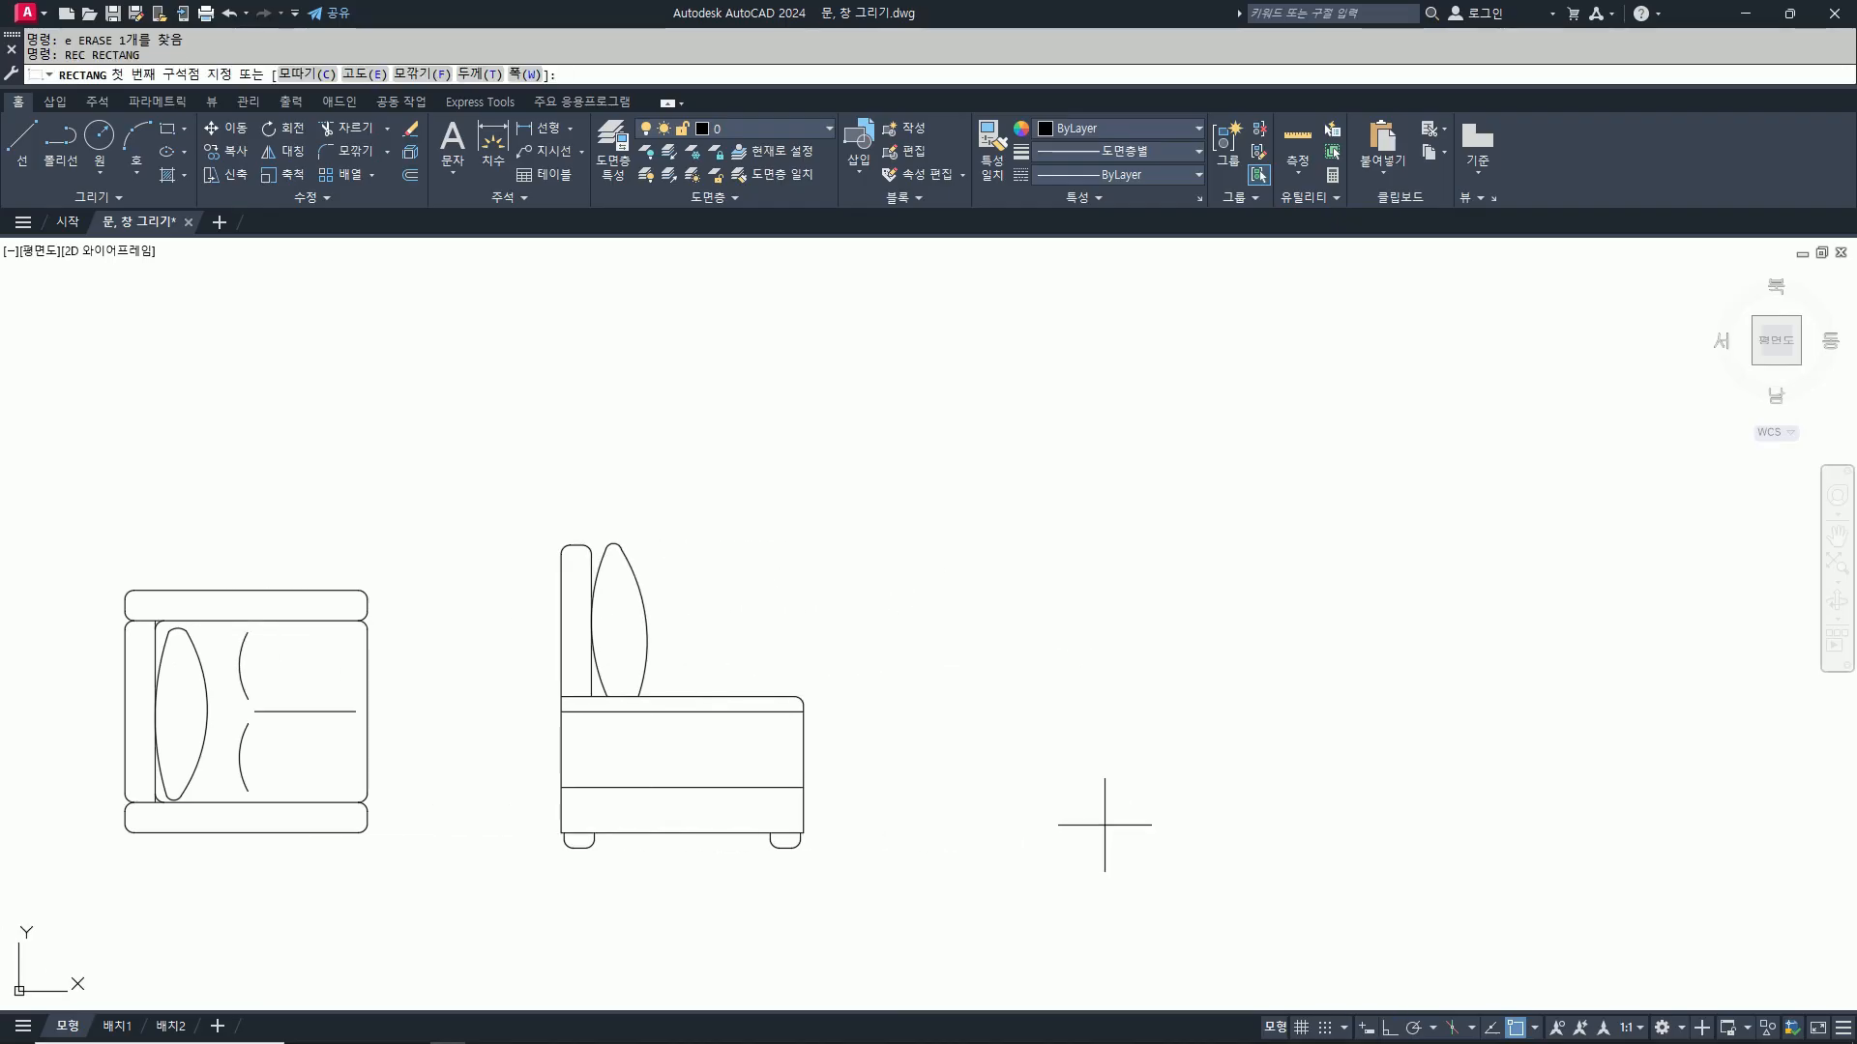
left_click(1007, 837)
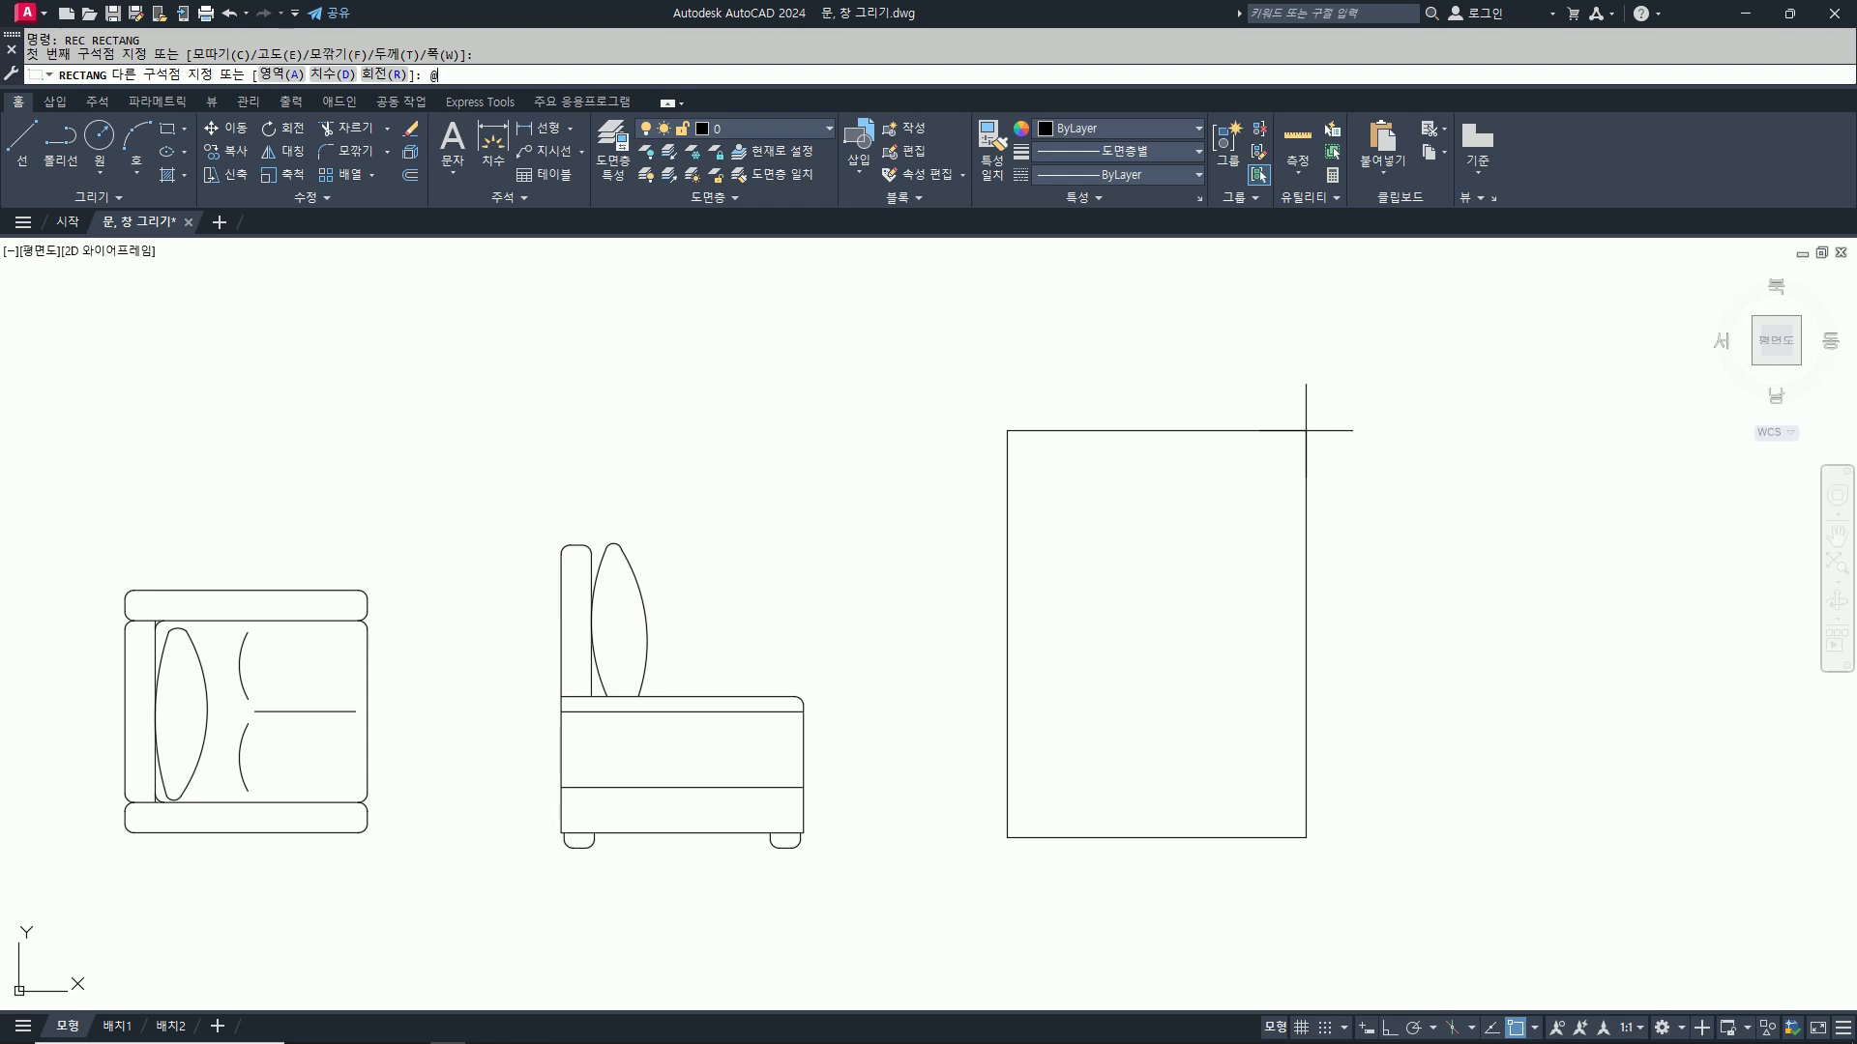
type("00,100")
key("Return")
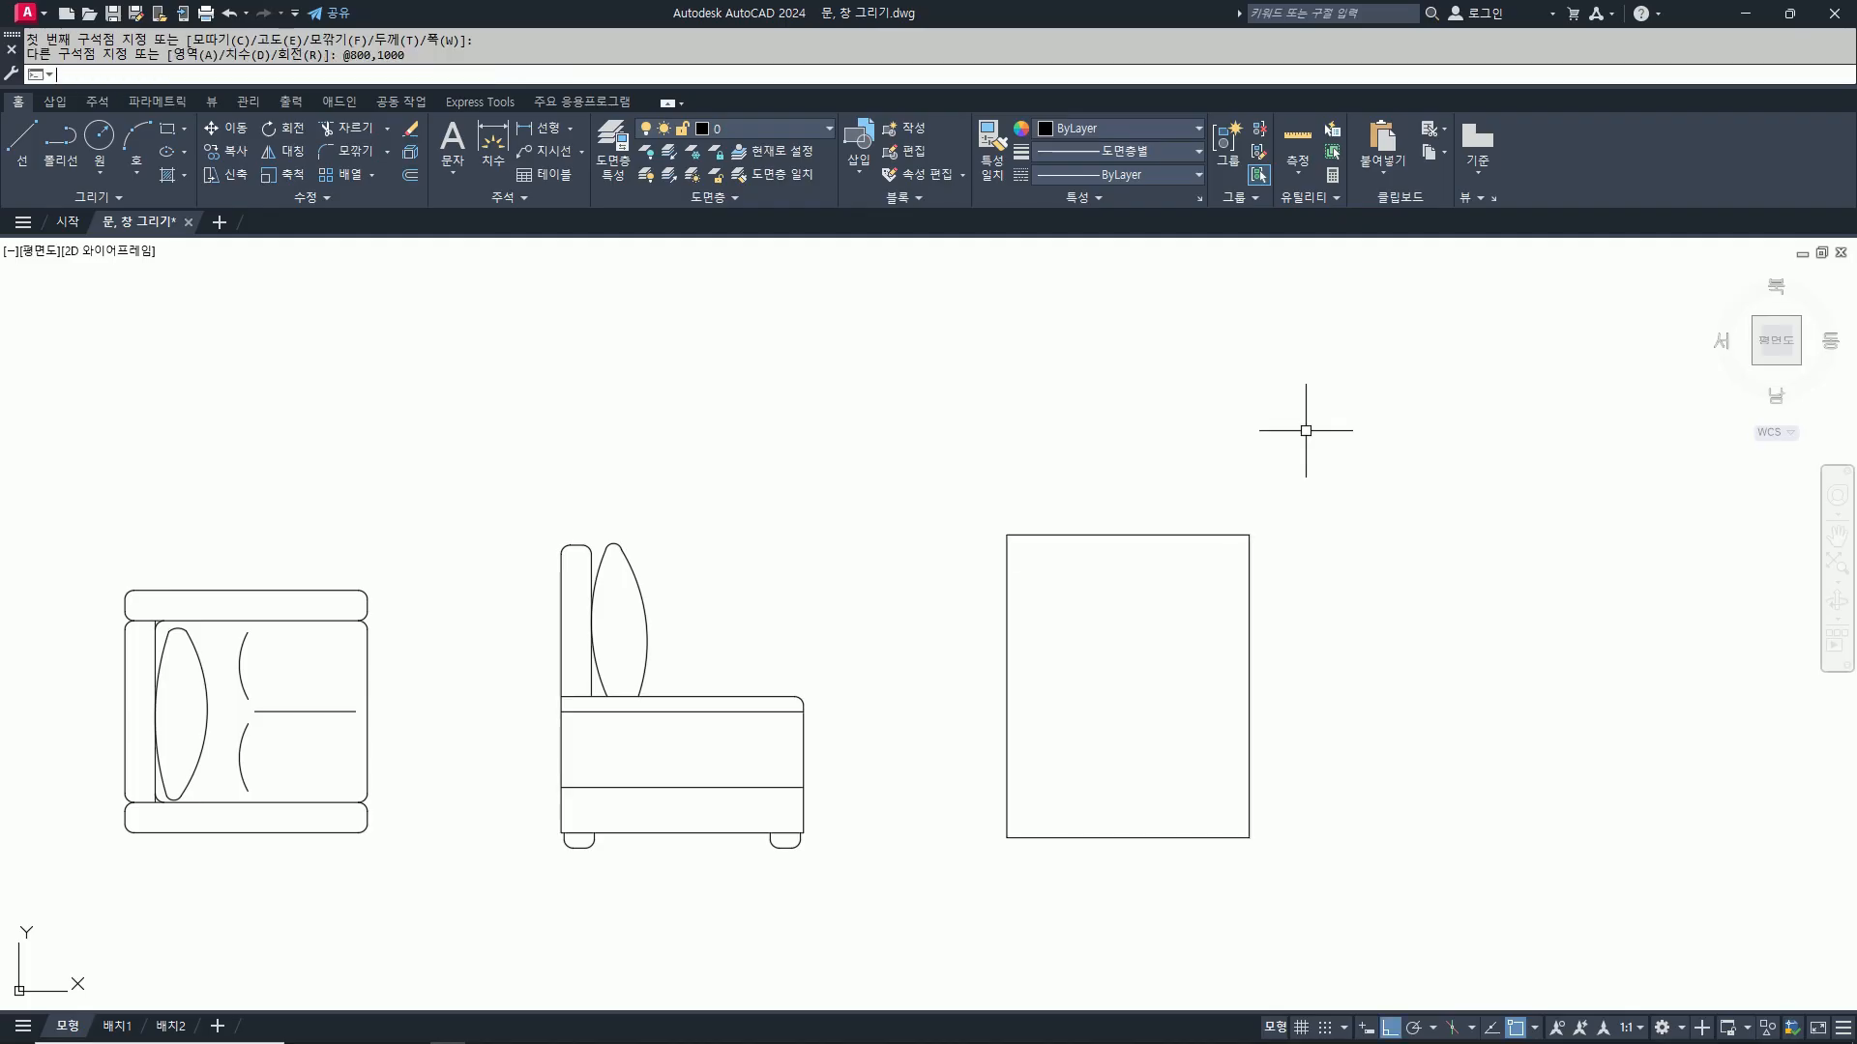
Step: Explode the 800 by 1000 rectangle into separate lines
type("x")
key("Return")
left_click(1276, 663)
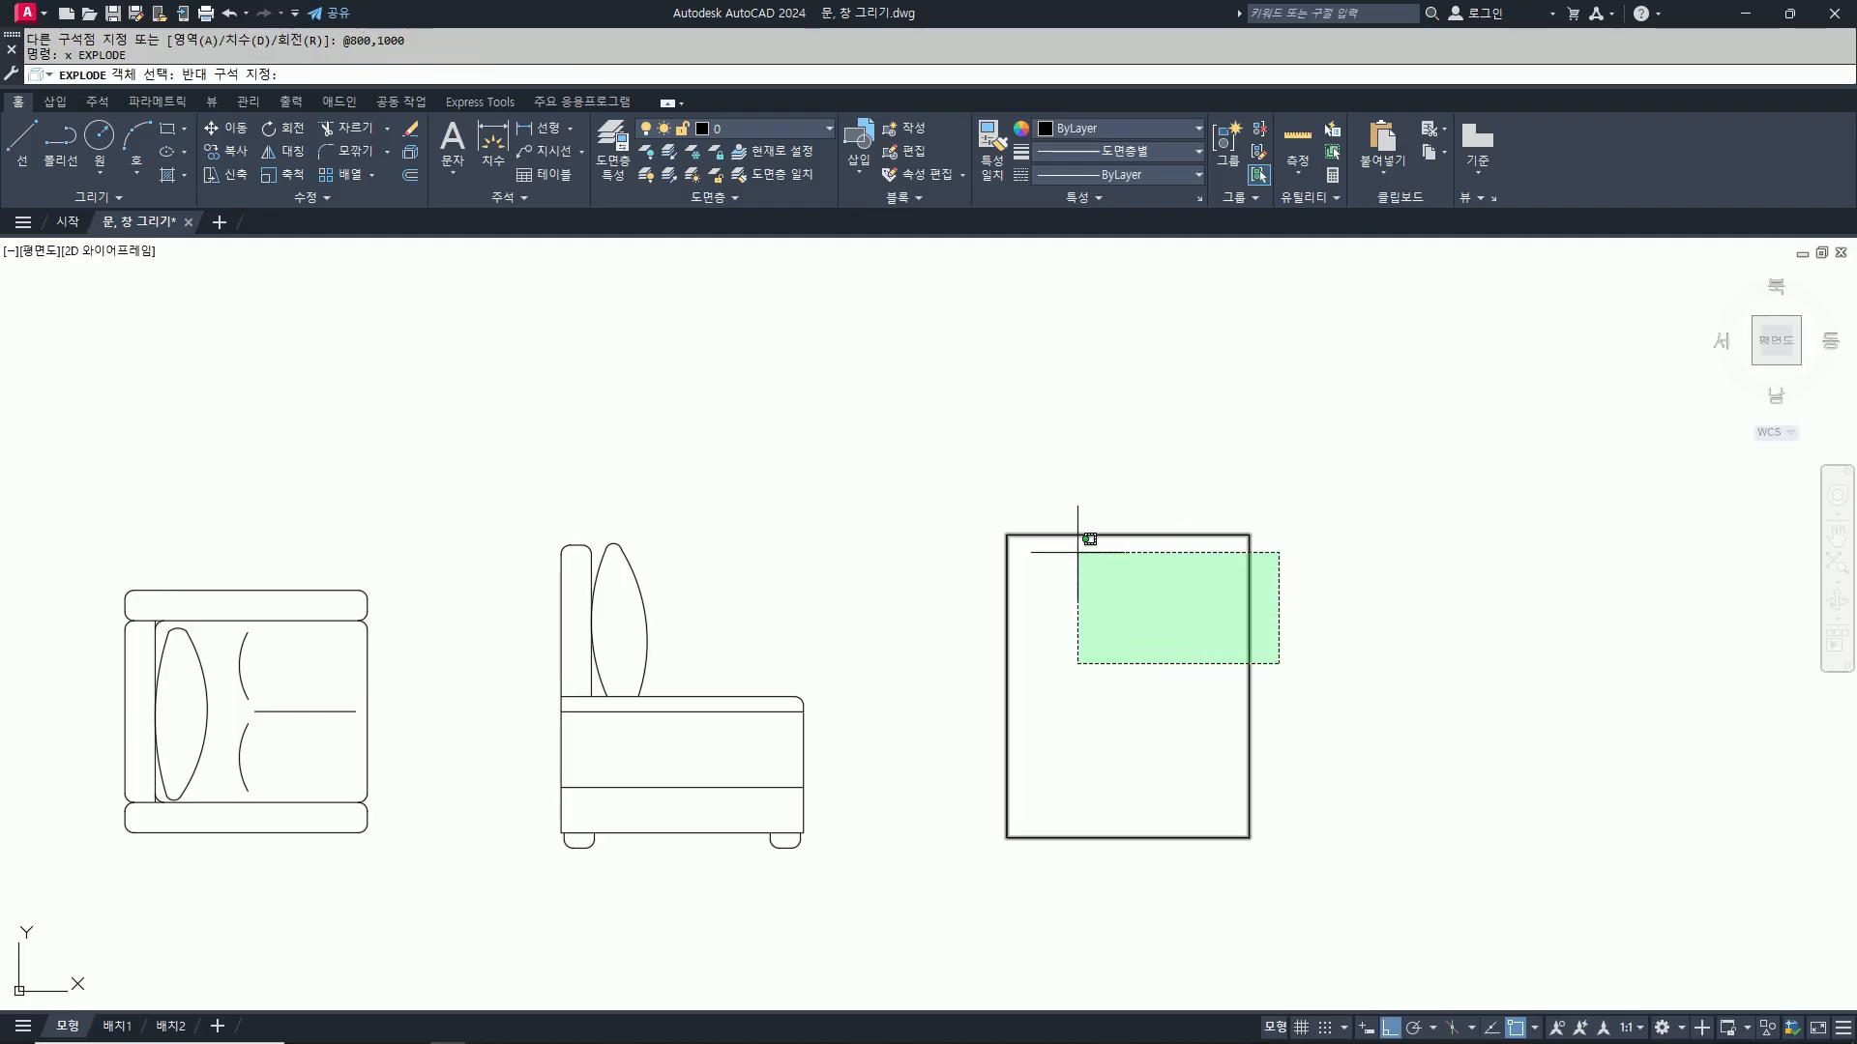
left_click(1075, 535)
key("Return")
Step: Add horizontal construction lines through the bottom edge and the lower panel line of the sofa's side-view body
scroll(1131, 526, "up", 5)
scroll(1131, 529, "down", 5)
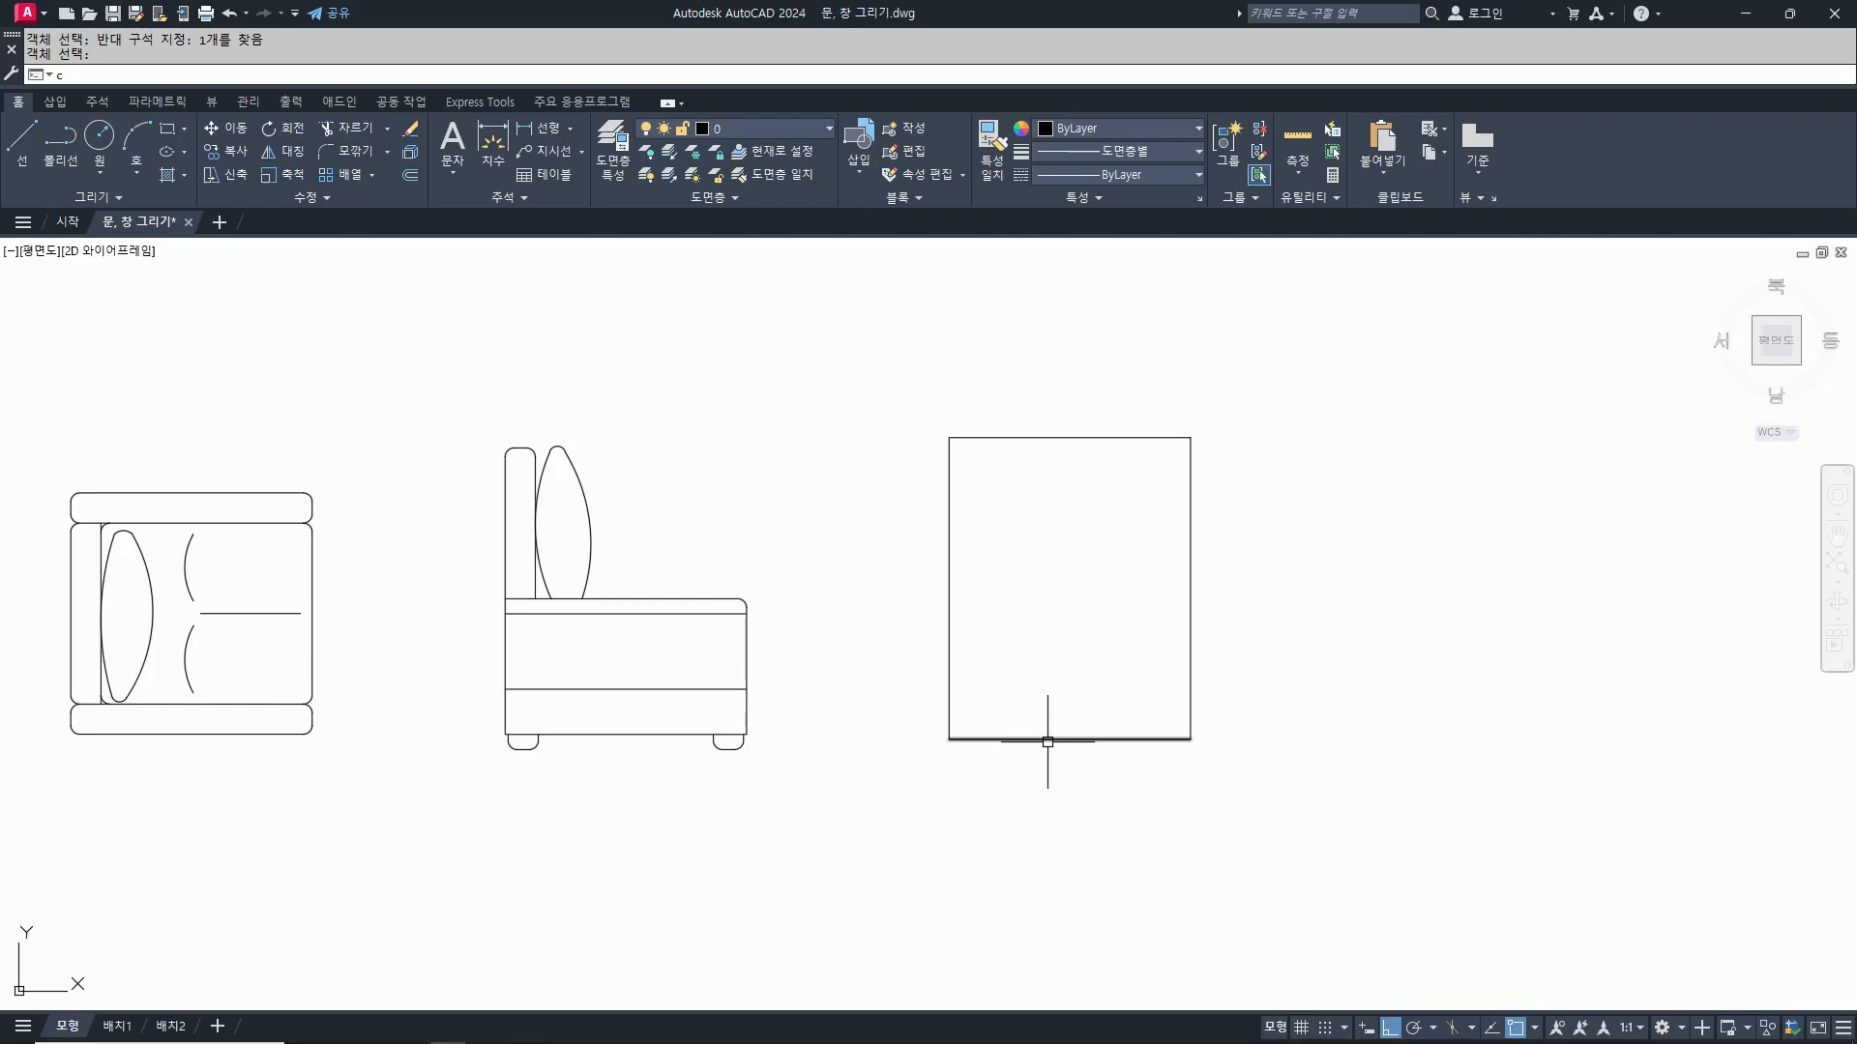
key("Escape")
key("Escape")
type("xl")
key("Return")
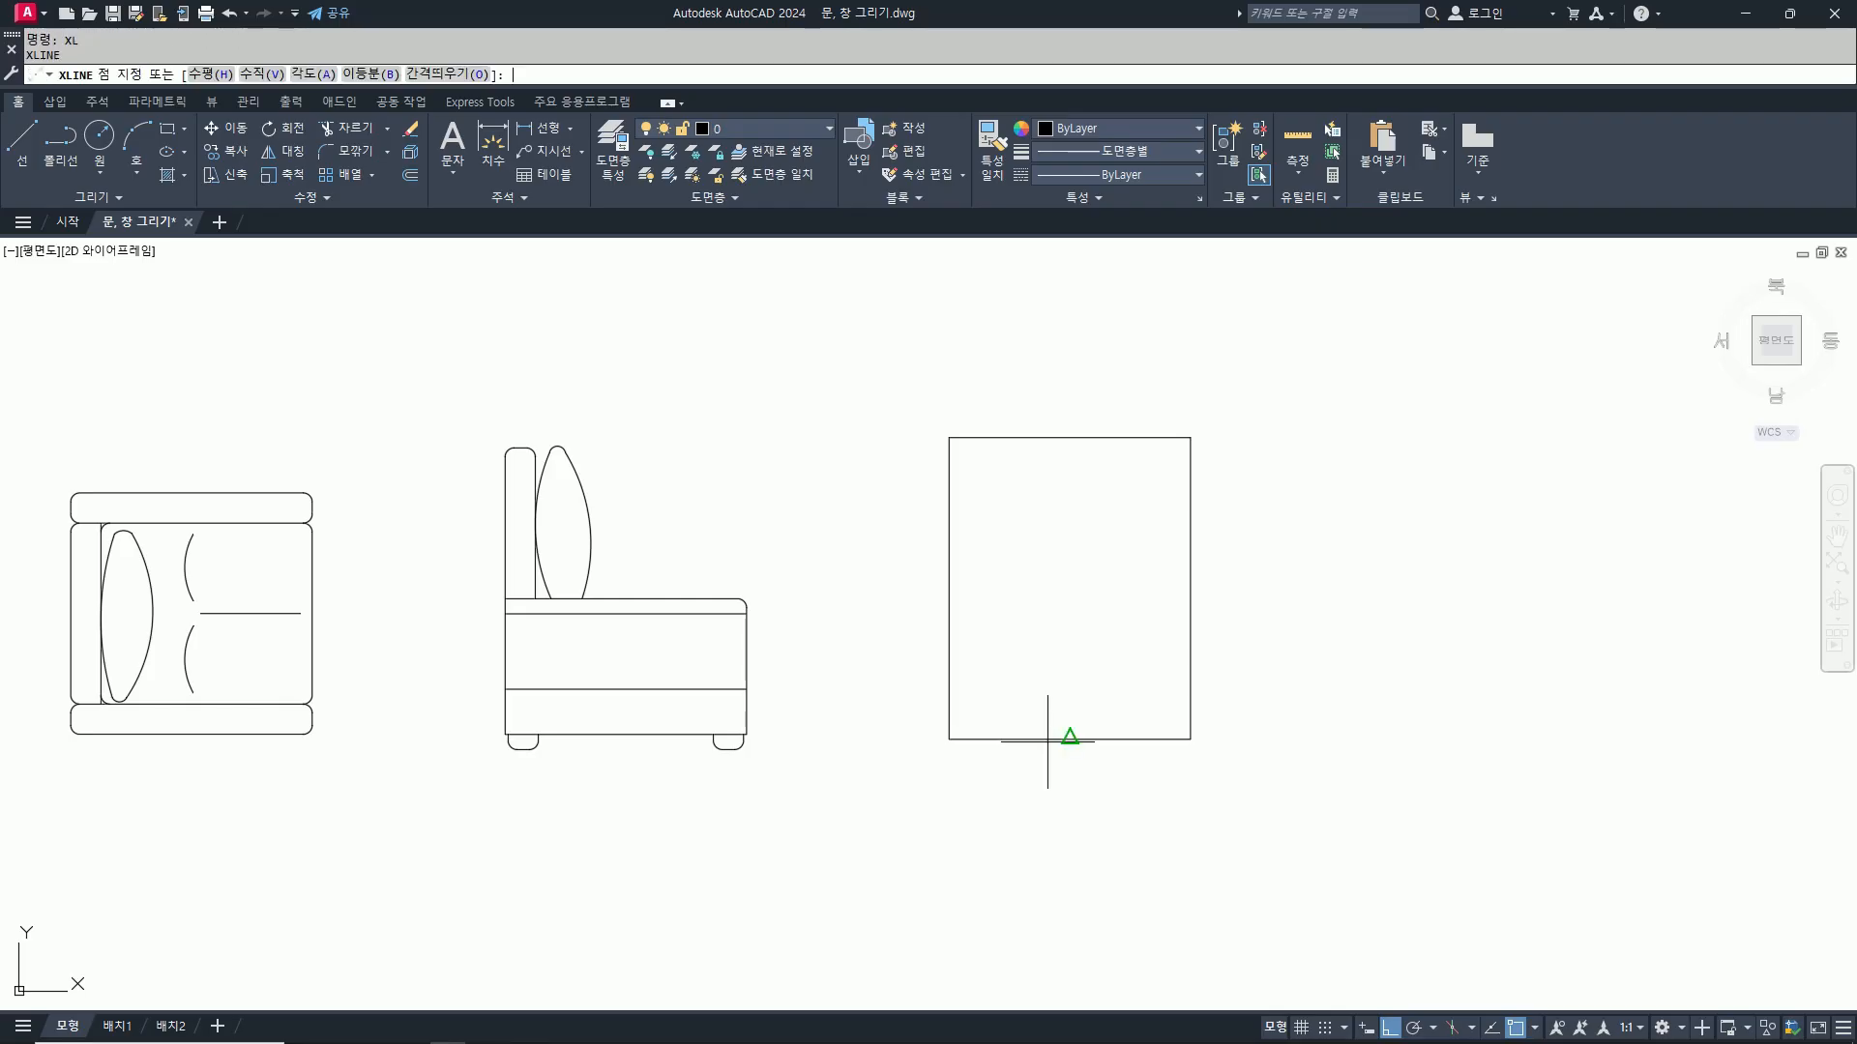
type("h")
key("Return")
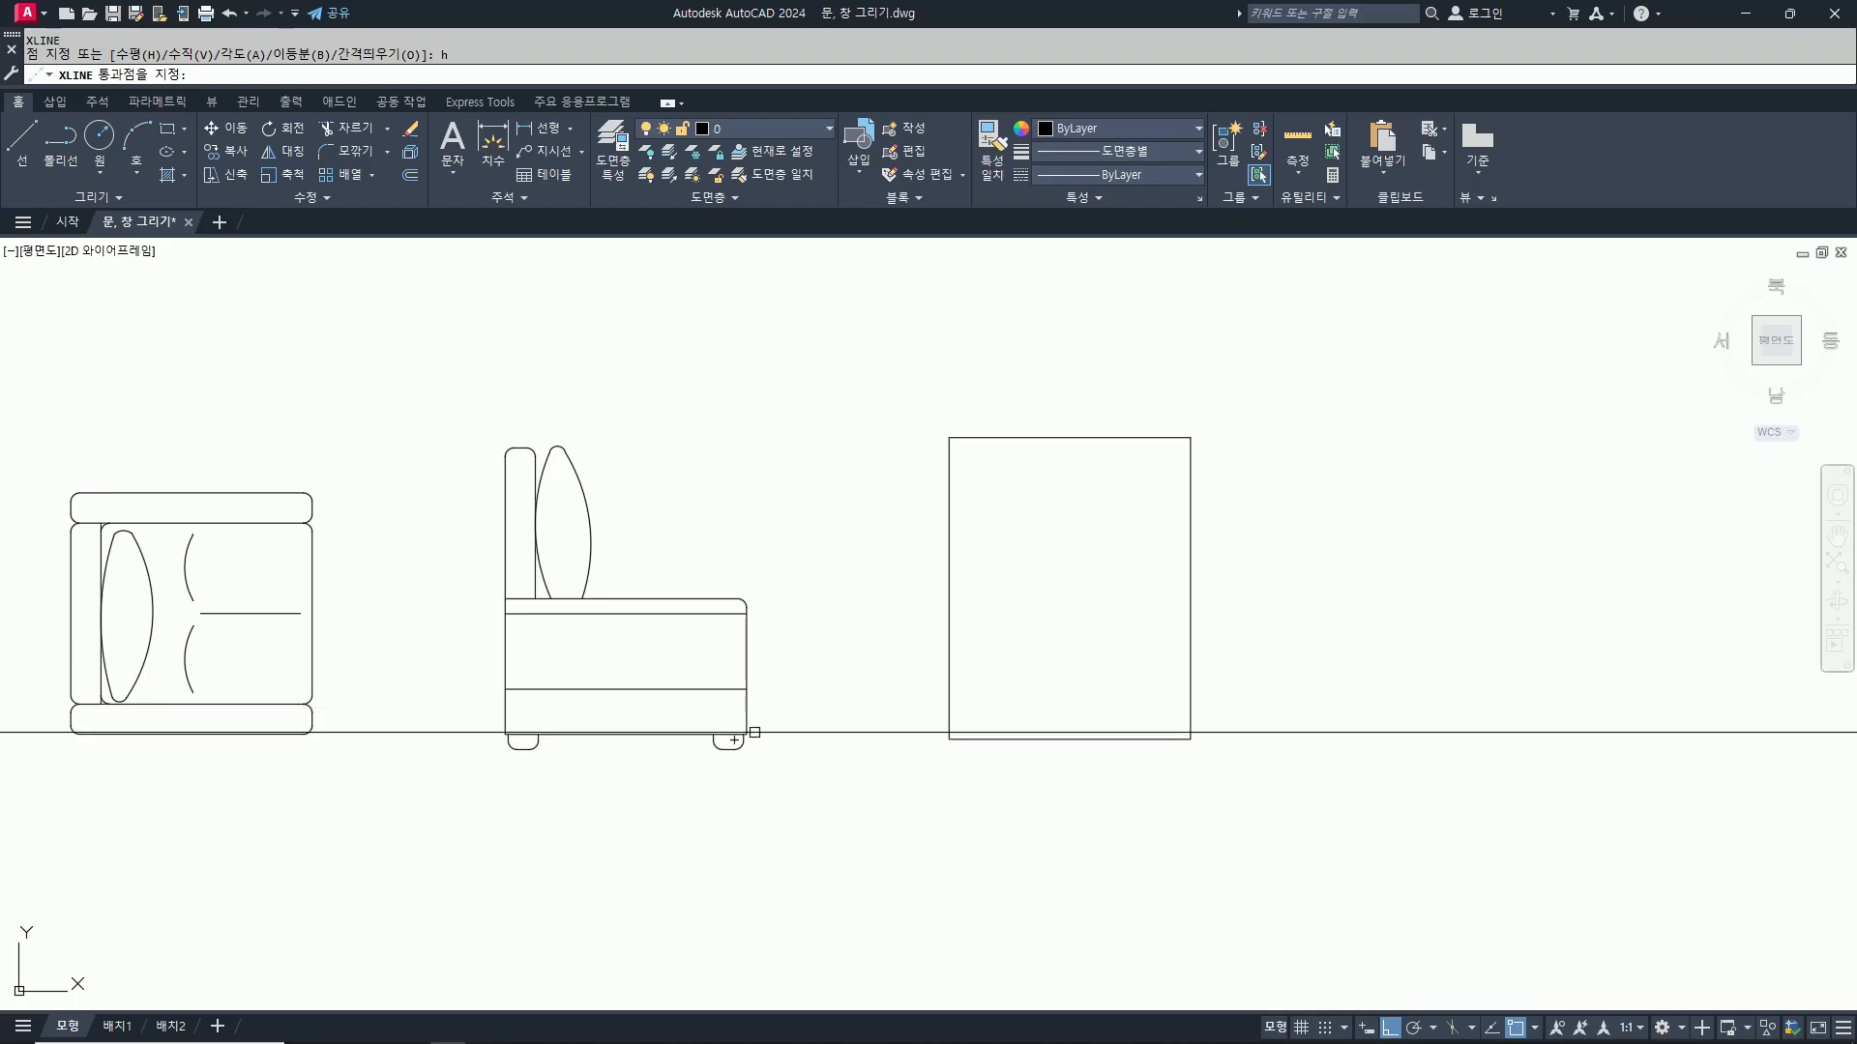
left_click(743, 735)
left_click(746, 690)
key("Return")
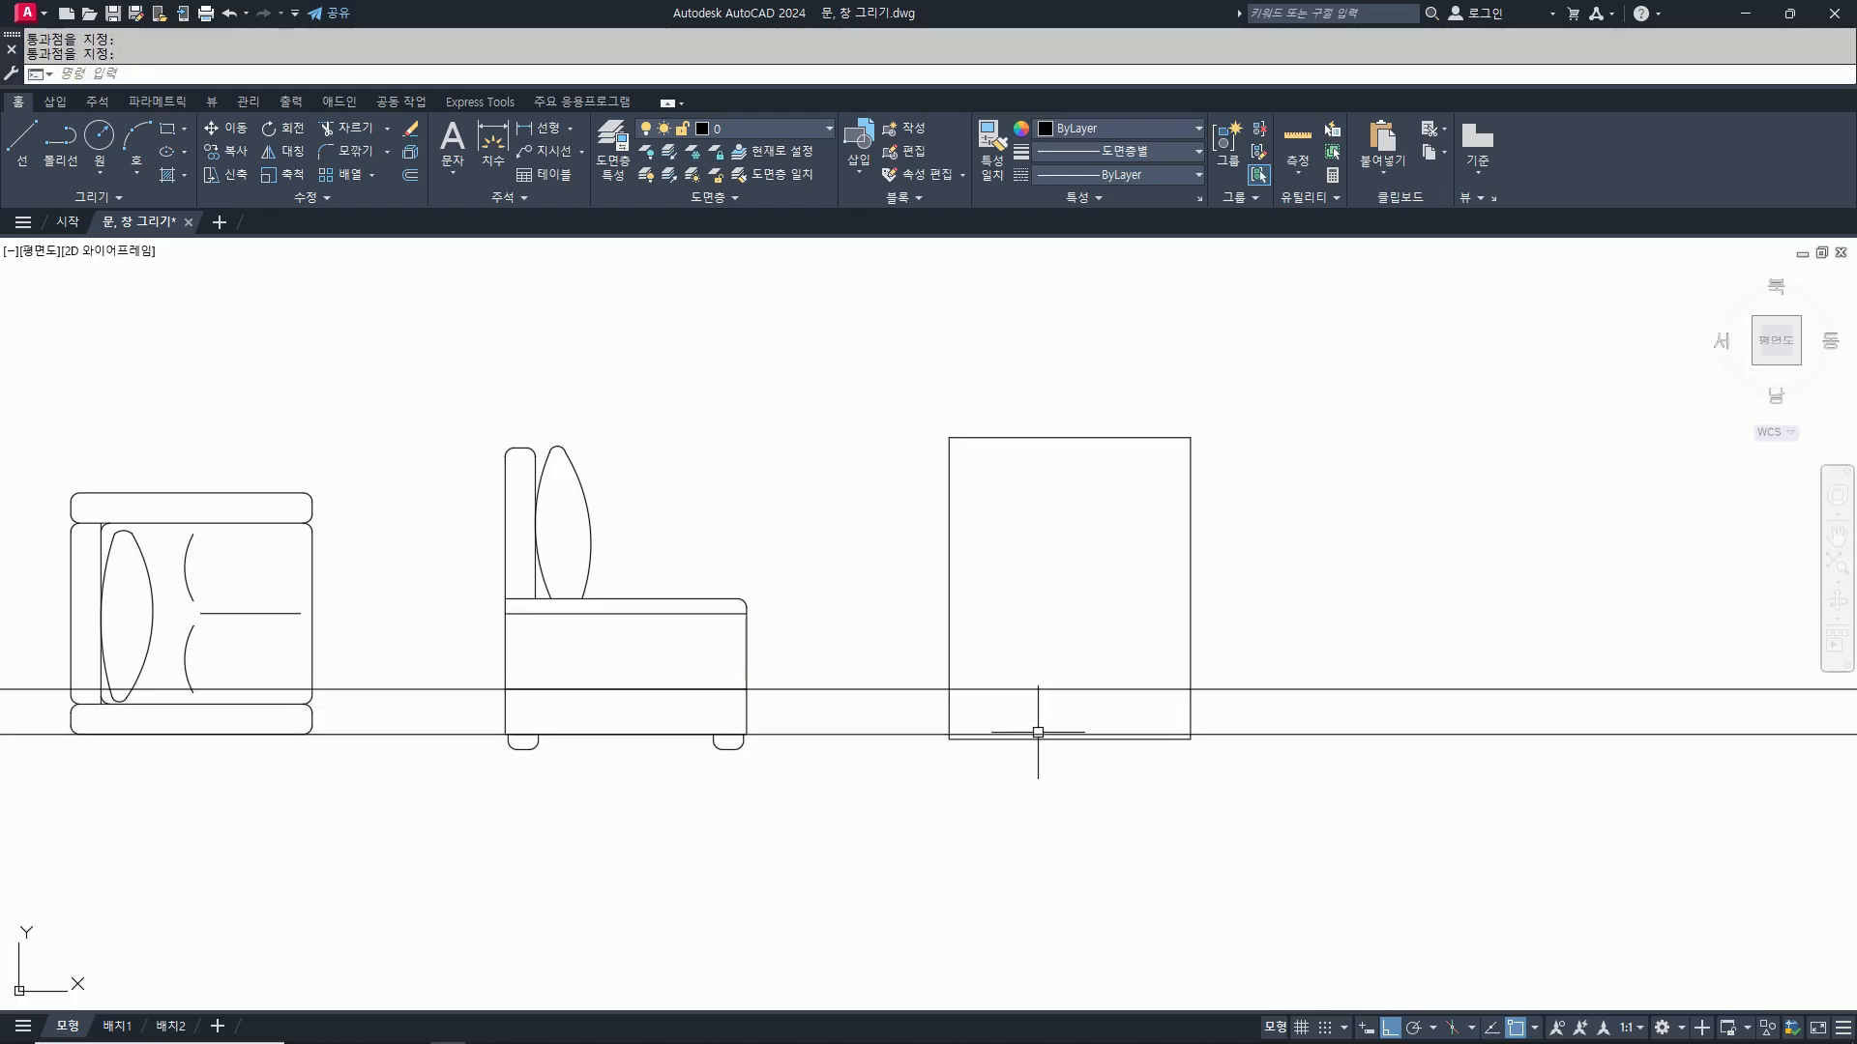
type("m")
key("Return")
key("Escape")
key("Escape")
type("x")
key("Return")
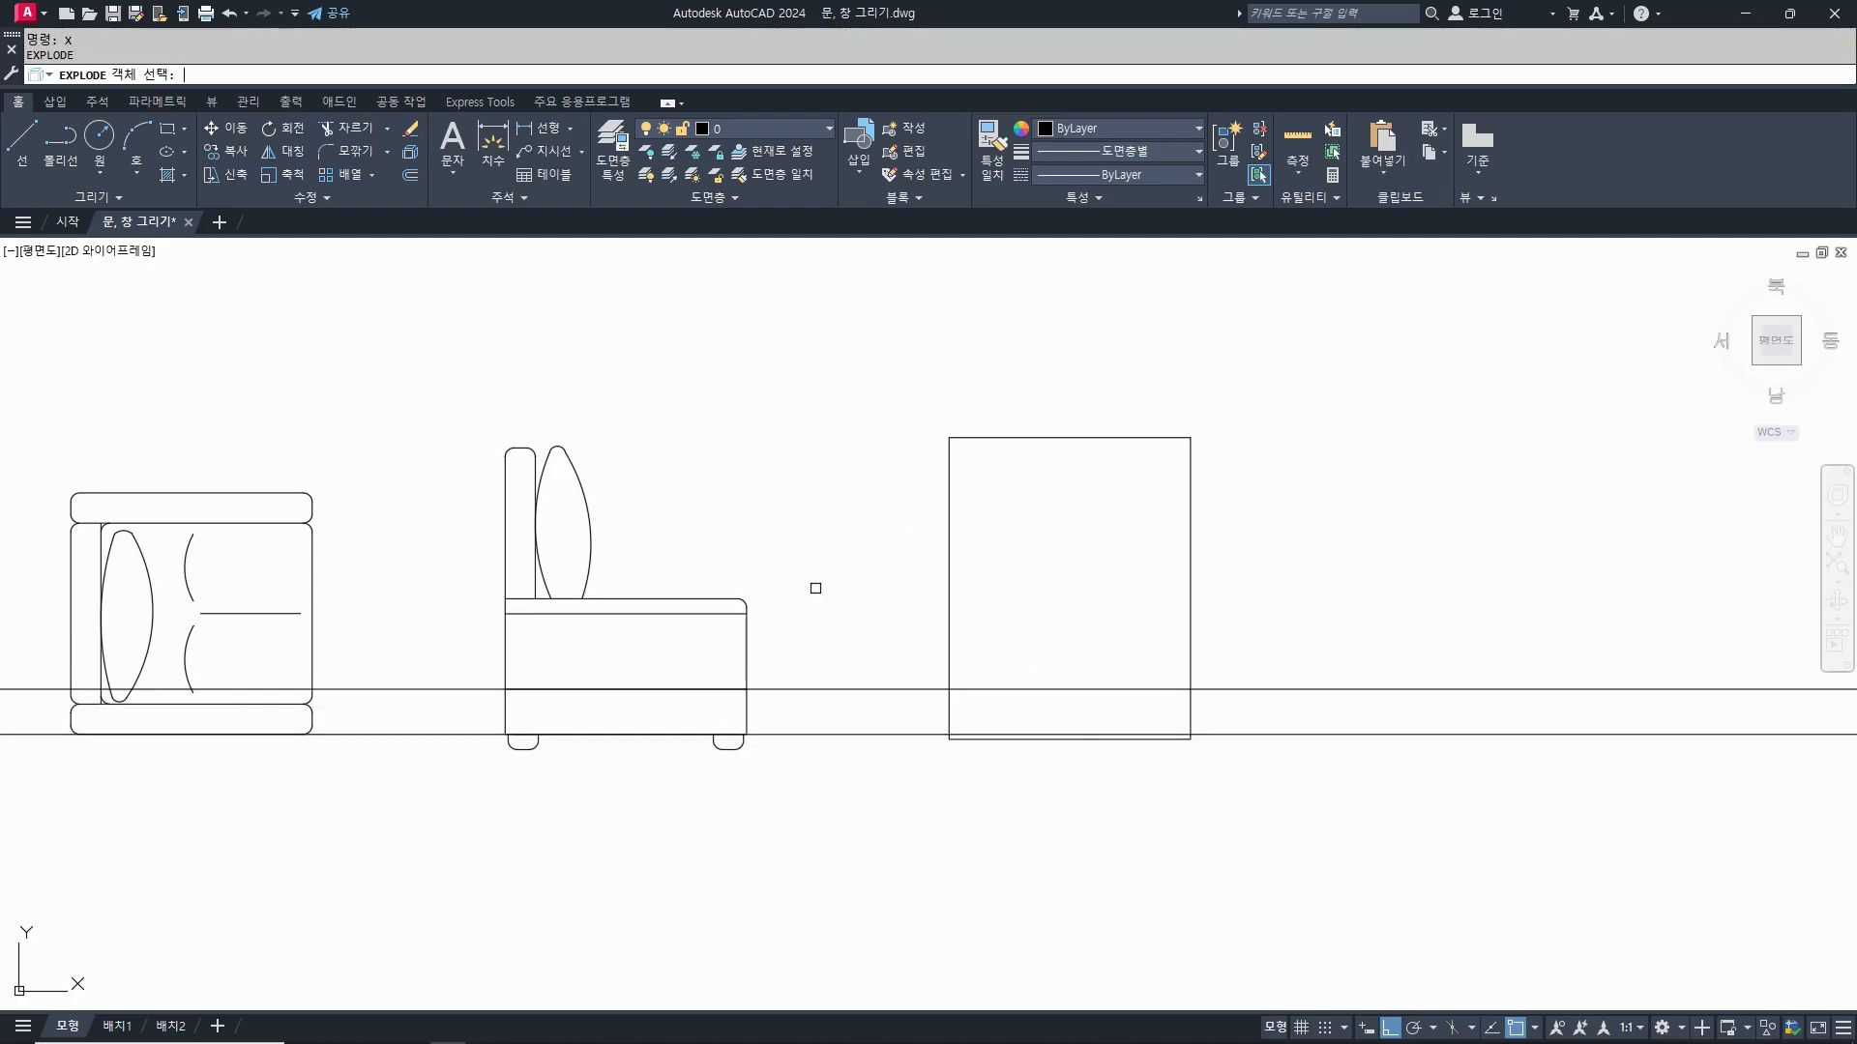
type("x")
key("Return")
key("Escape")
Step: Add a horizontal construction line through the bottom of the side view's legs
type("xl")
key("Return")
type("h")
key("Return")
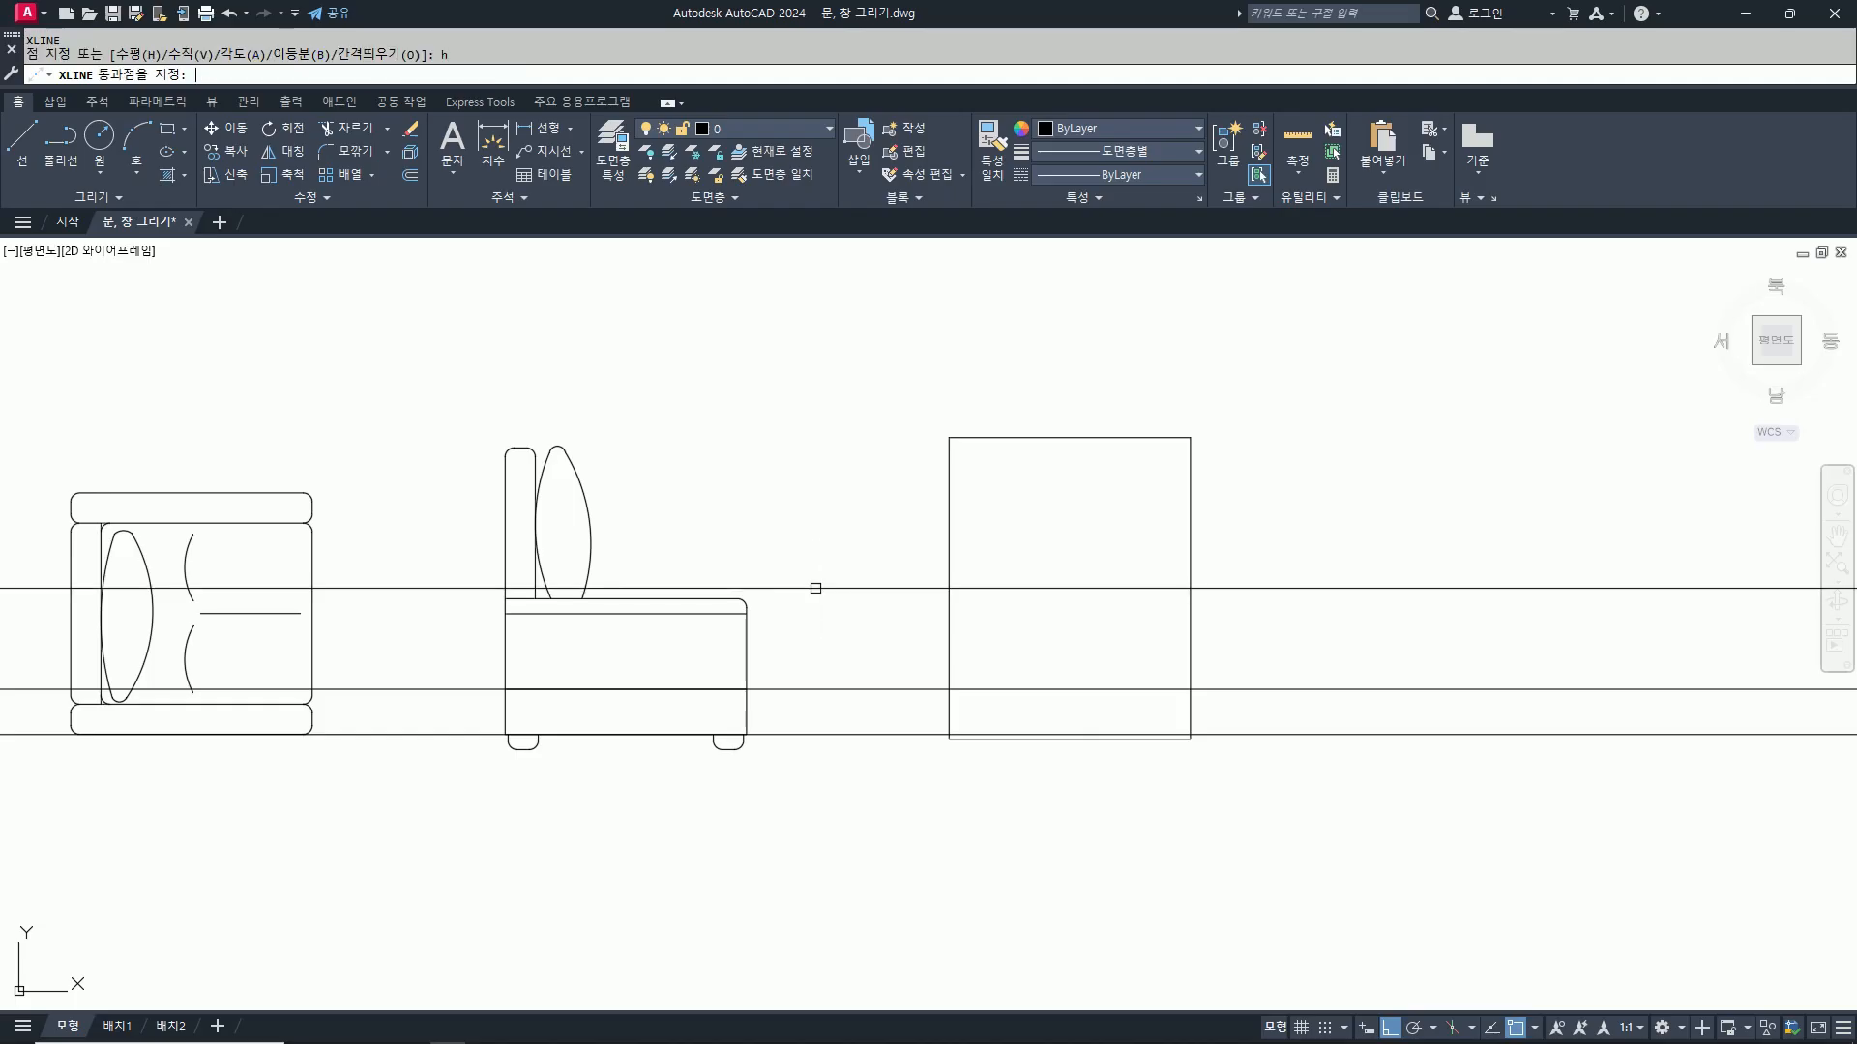
scroll(760, 745, "up", 4)
left_click(728, 749)
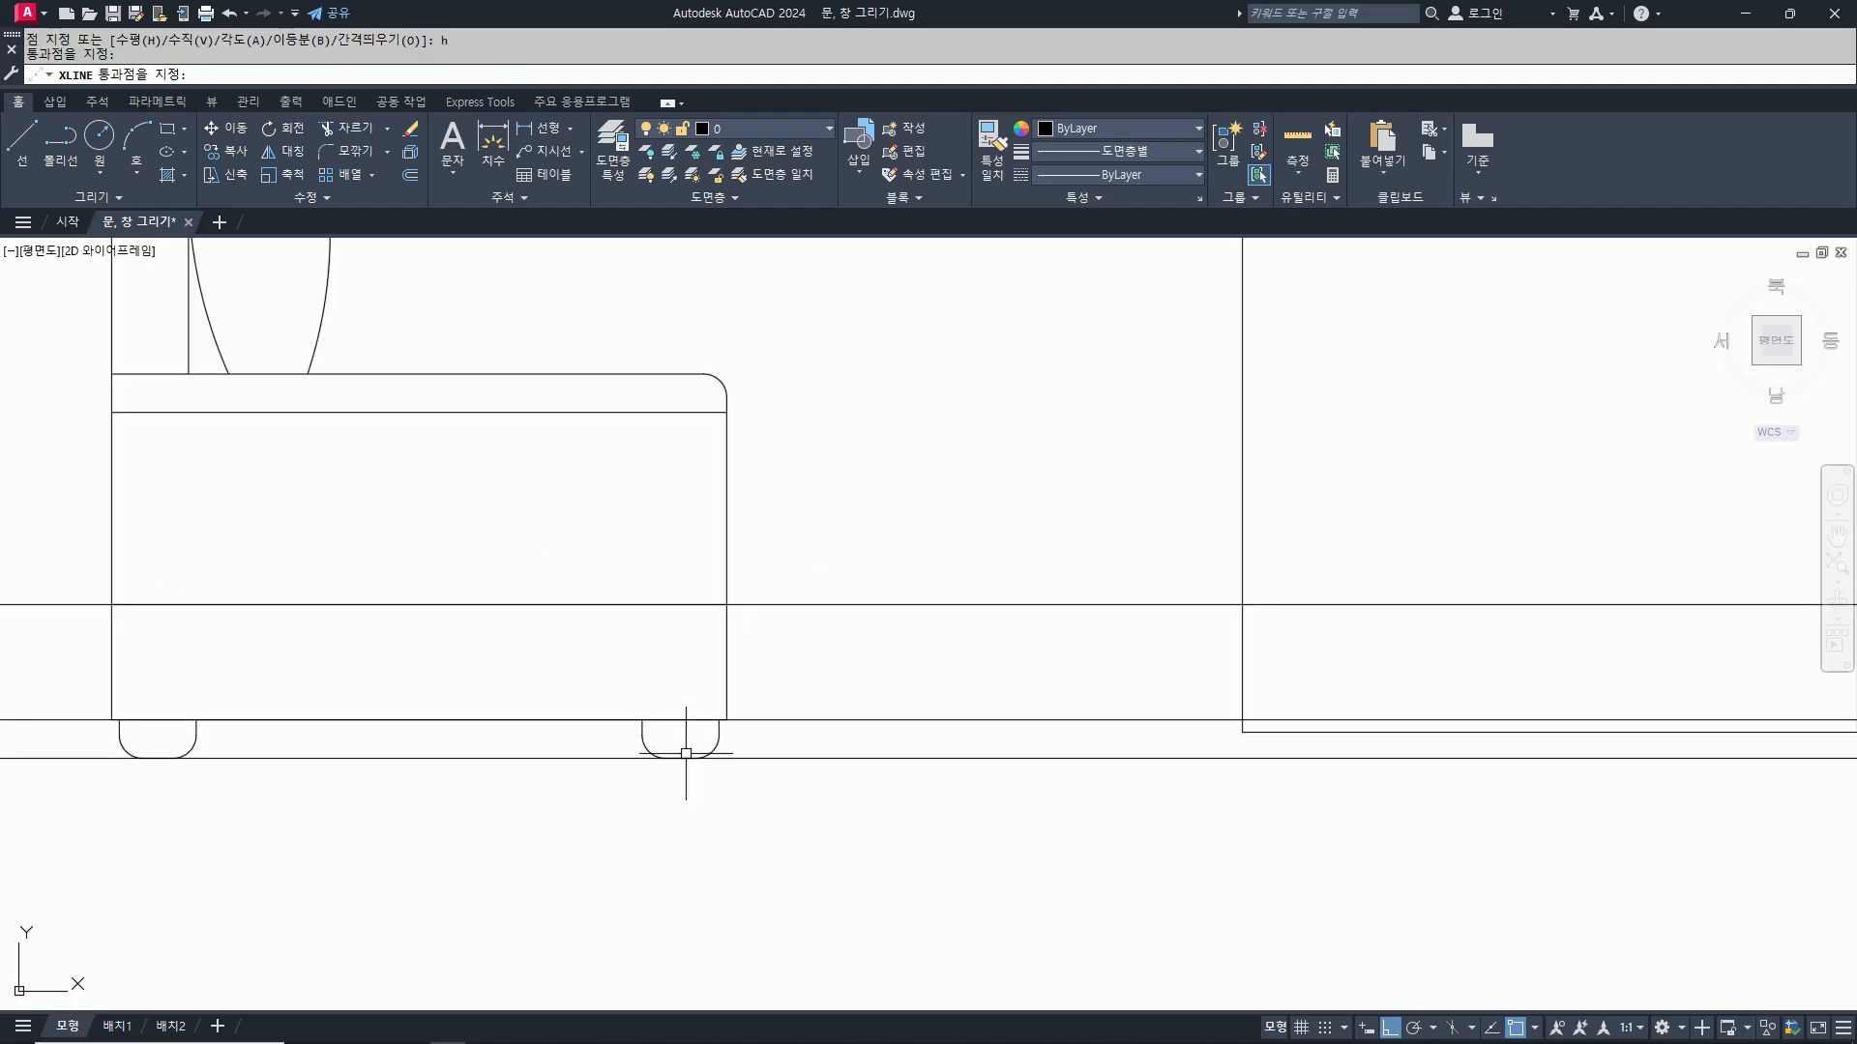
scroll(729, 748, "down", 4)
Step: Move the 800 by 1000 rectangle vertically so its bottom edge rests on the construction line under the legs
type("m")
key("Return")
left_click(845, 357)
left_click(1149, 748)
key("Return")
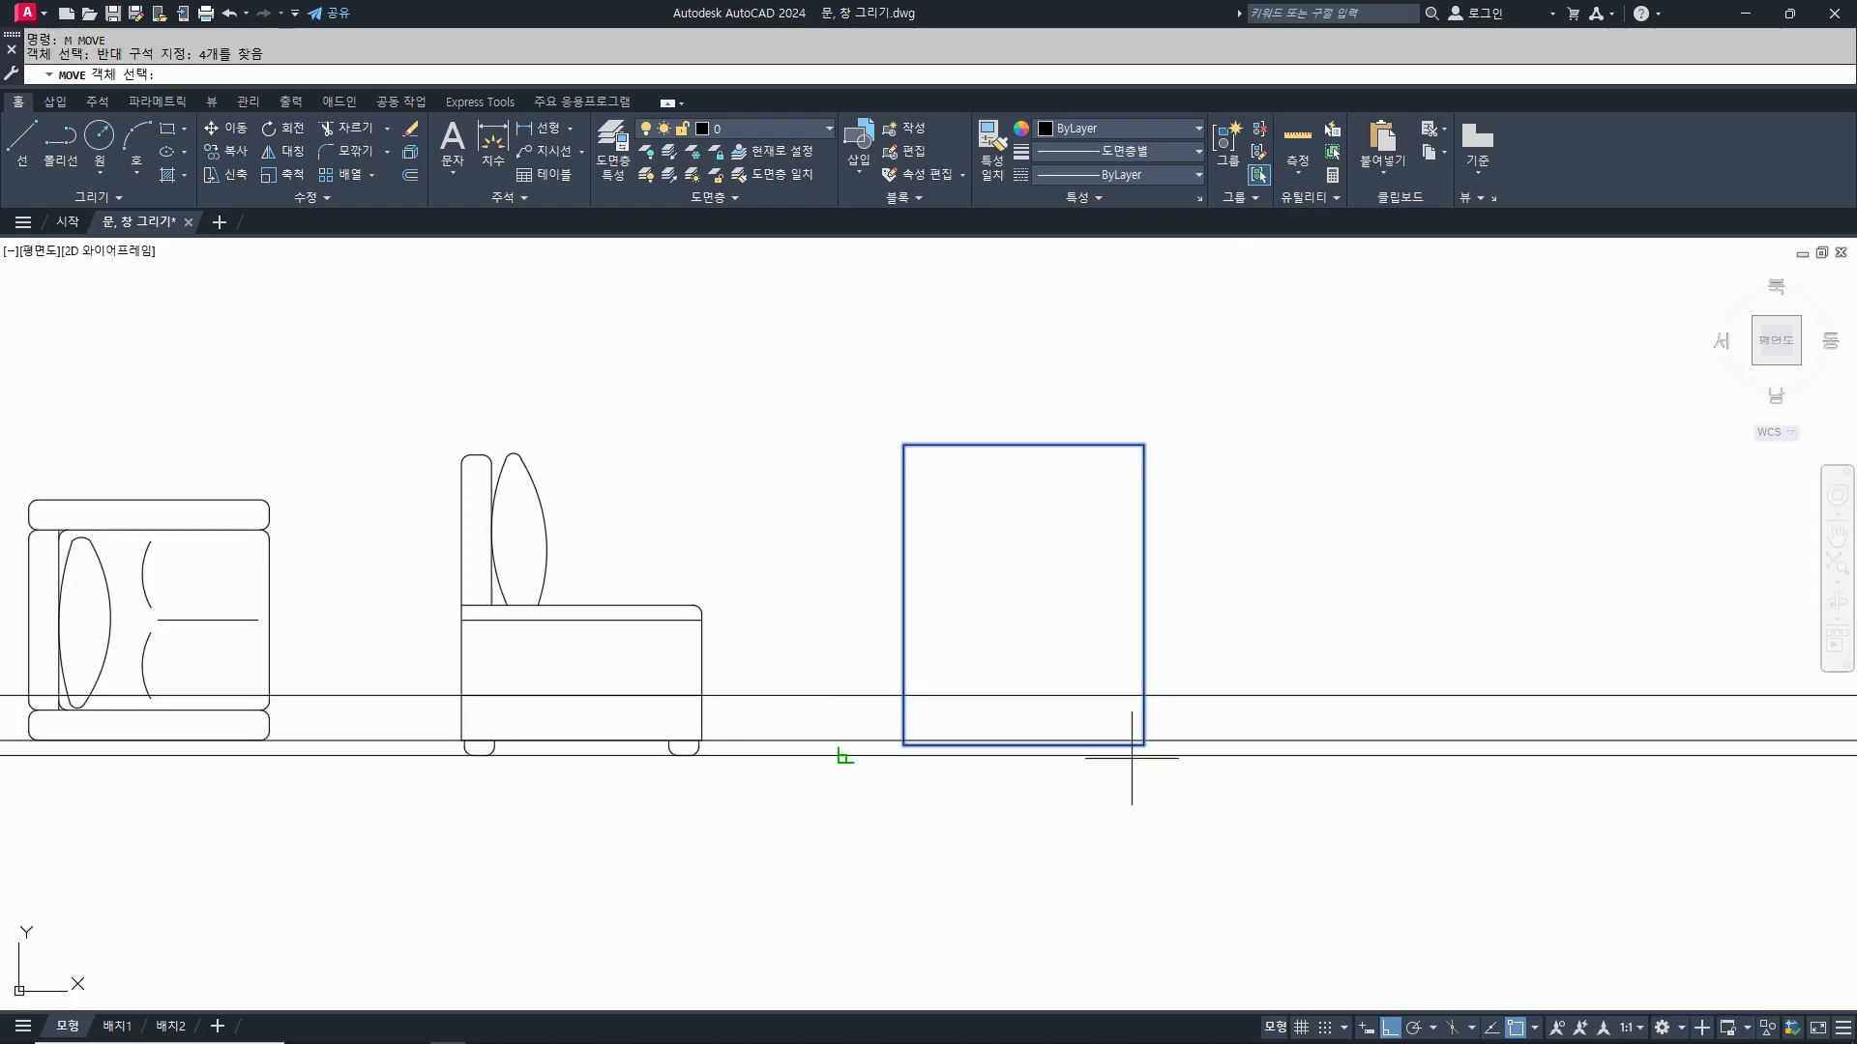
scroll(1132, 758, "up", 4)
left_click(1157, 724)
left_click(1159, 751)
scroll(1162, 761, "down", 4)
Step: Trim the two upper construction lines outside the rectangle, using its vertical sides as cutting edges
left_click(1260, 609)
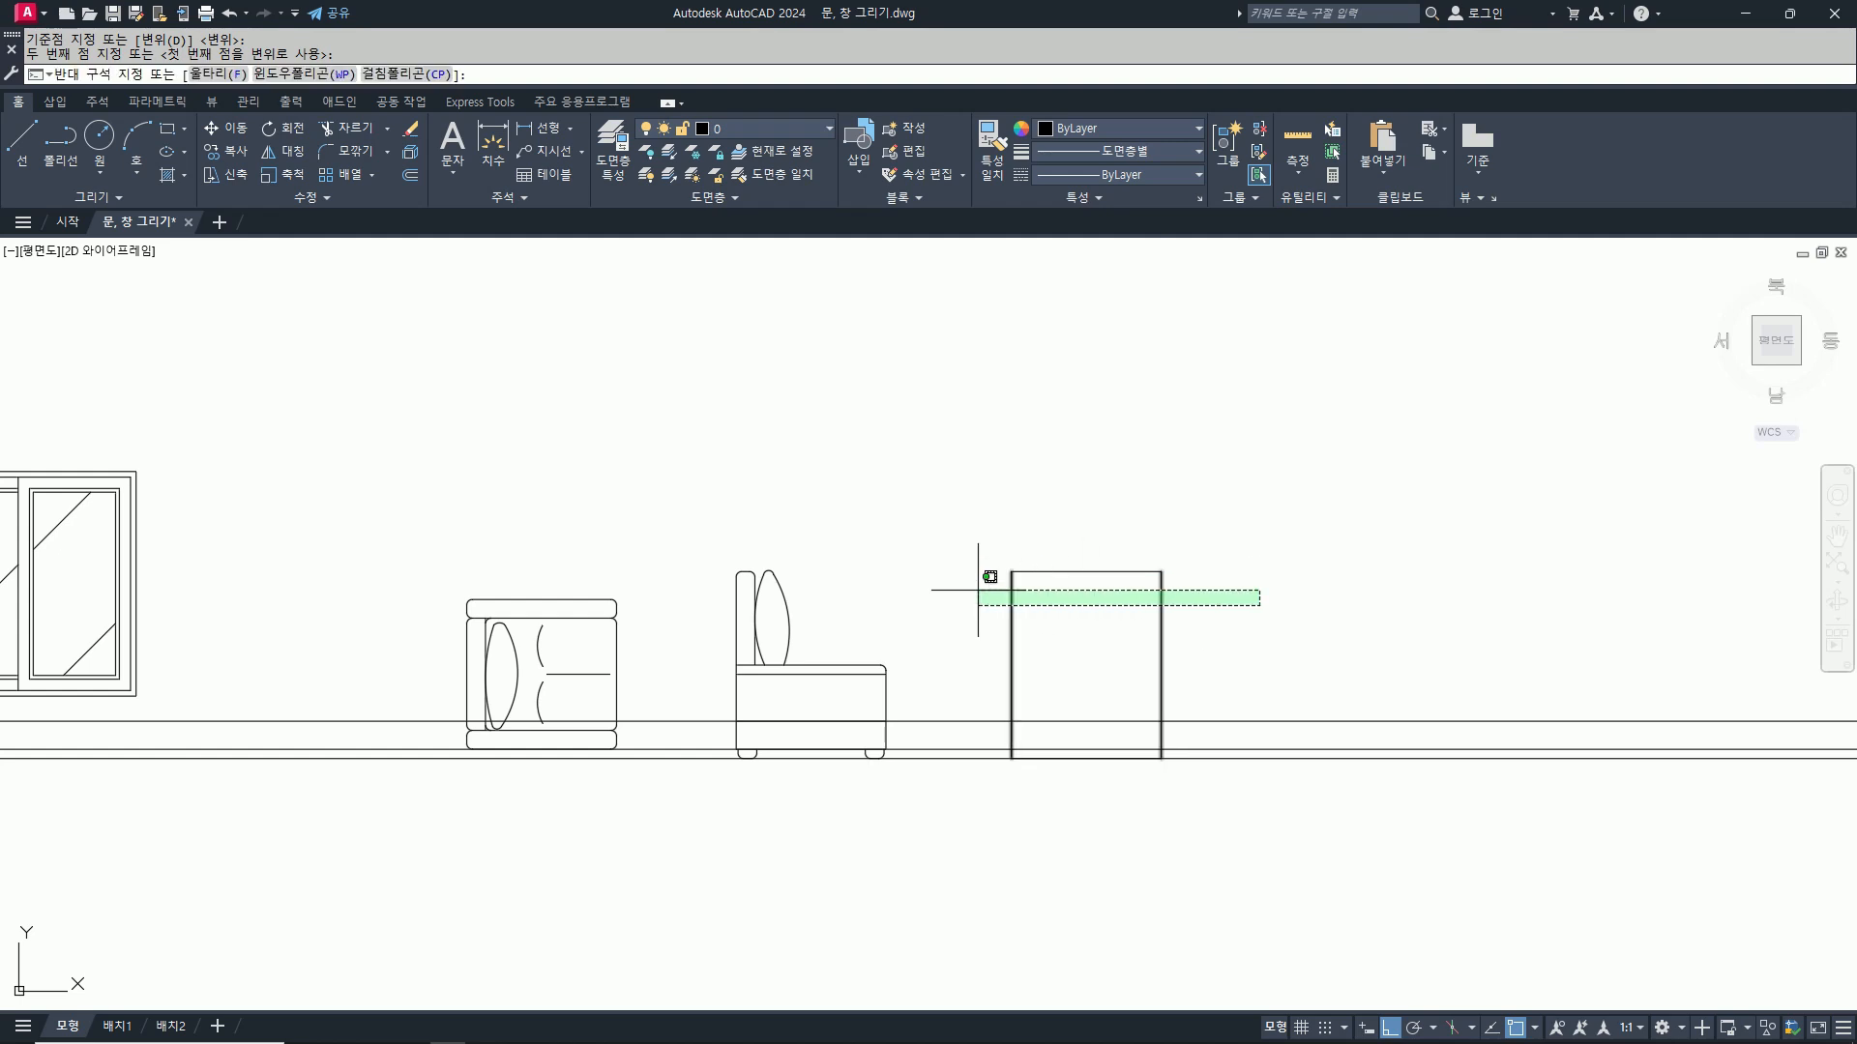
left_click(972, 729)
type("tr")
key("Return")
left_click(951, 722)
left_click(946, 751)
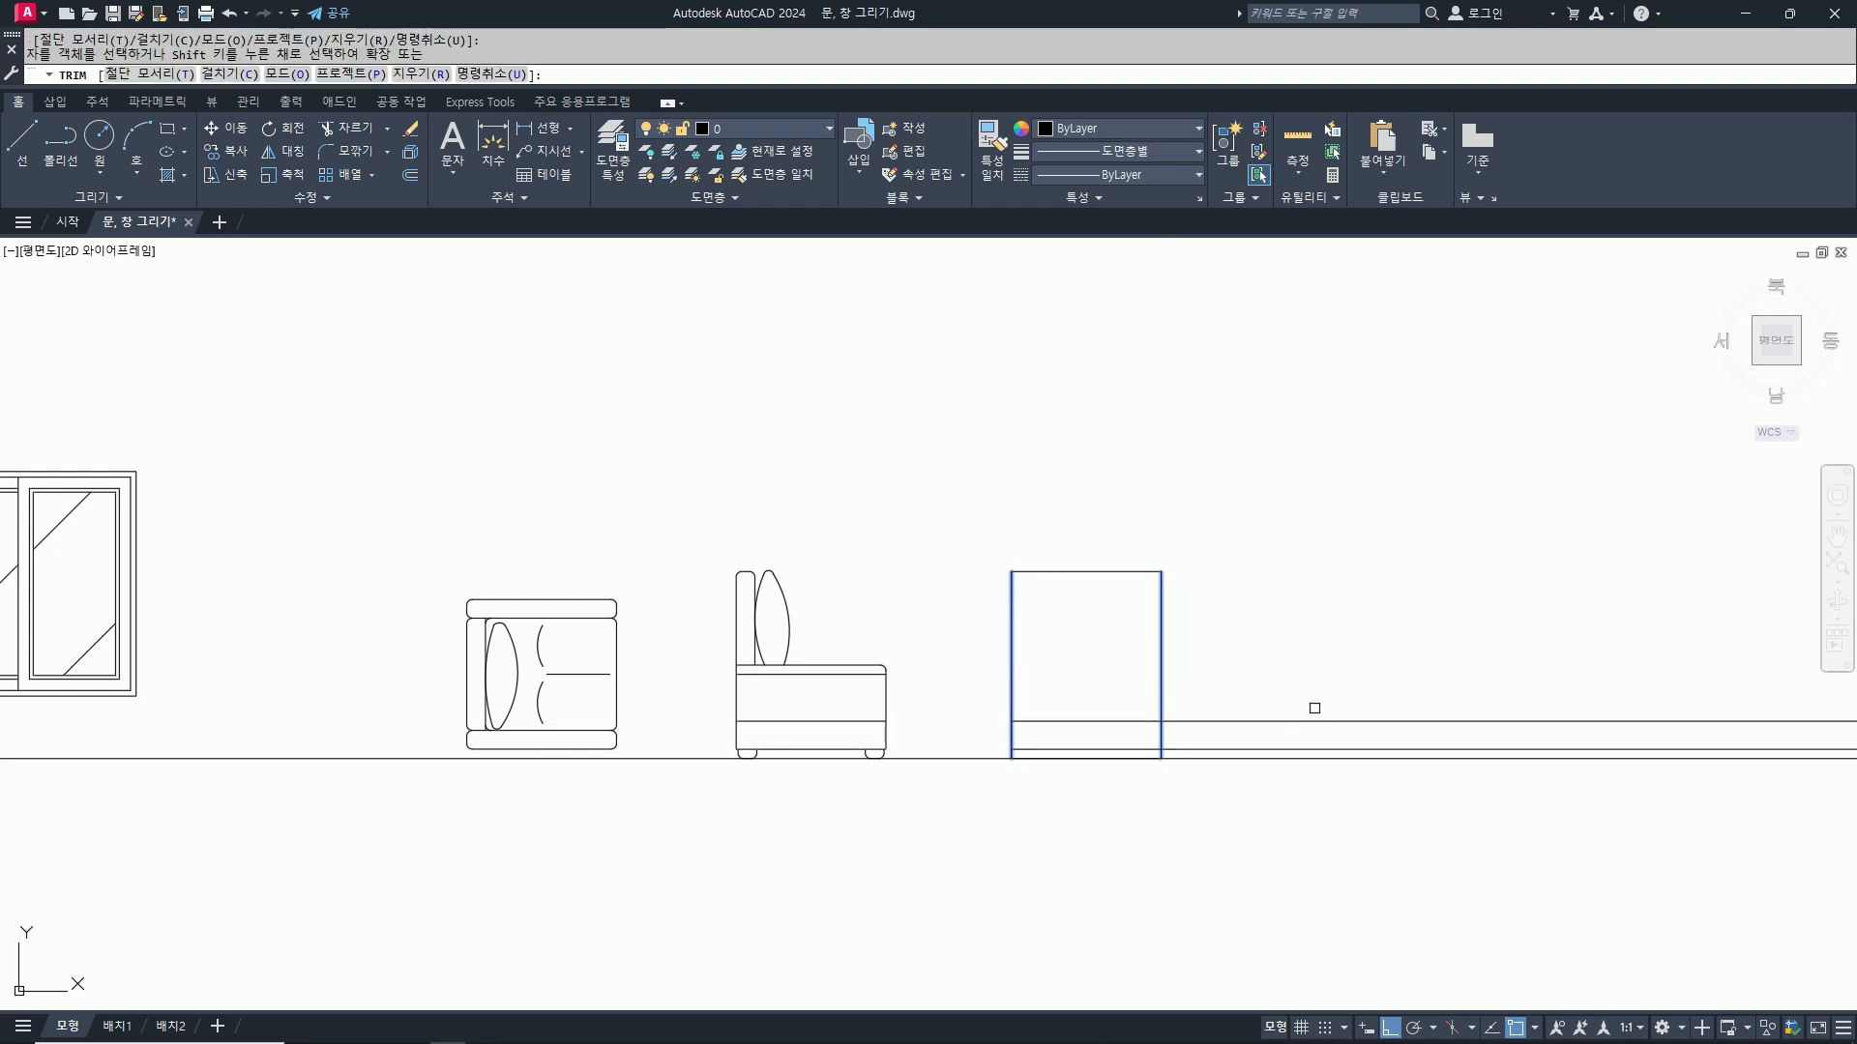
left_click(1248, 721)
left_click(1244, 750)
key("Return")
Step: Erase the lowest construction line running under the legs
type("e")
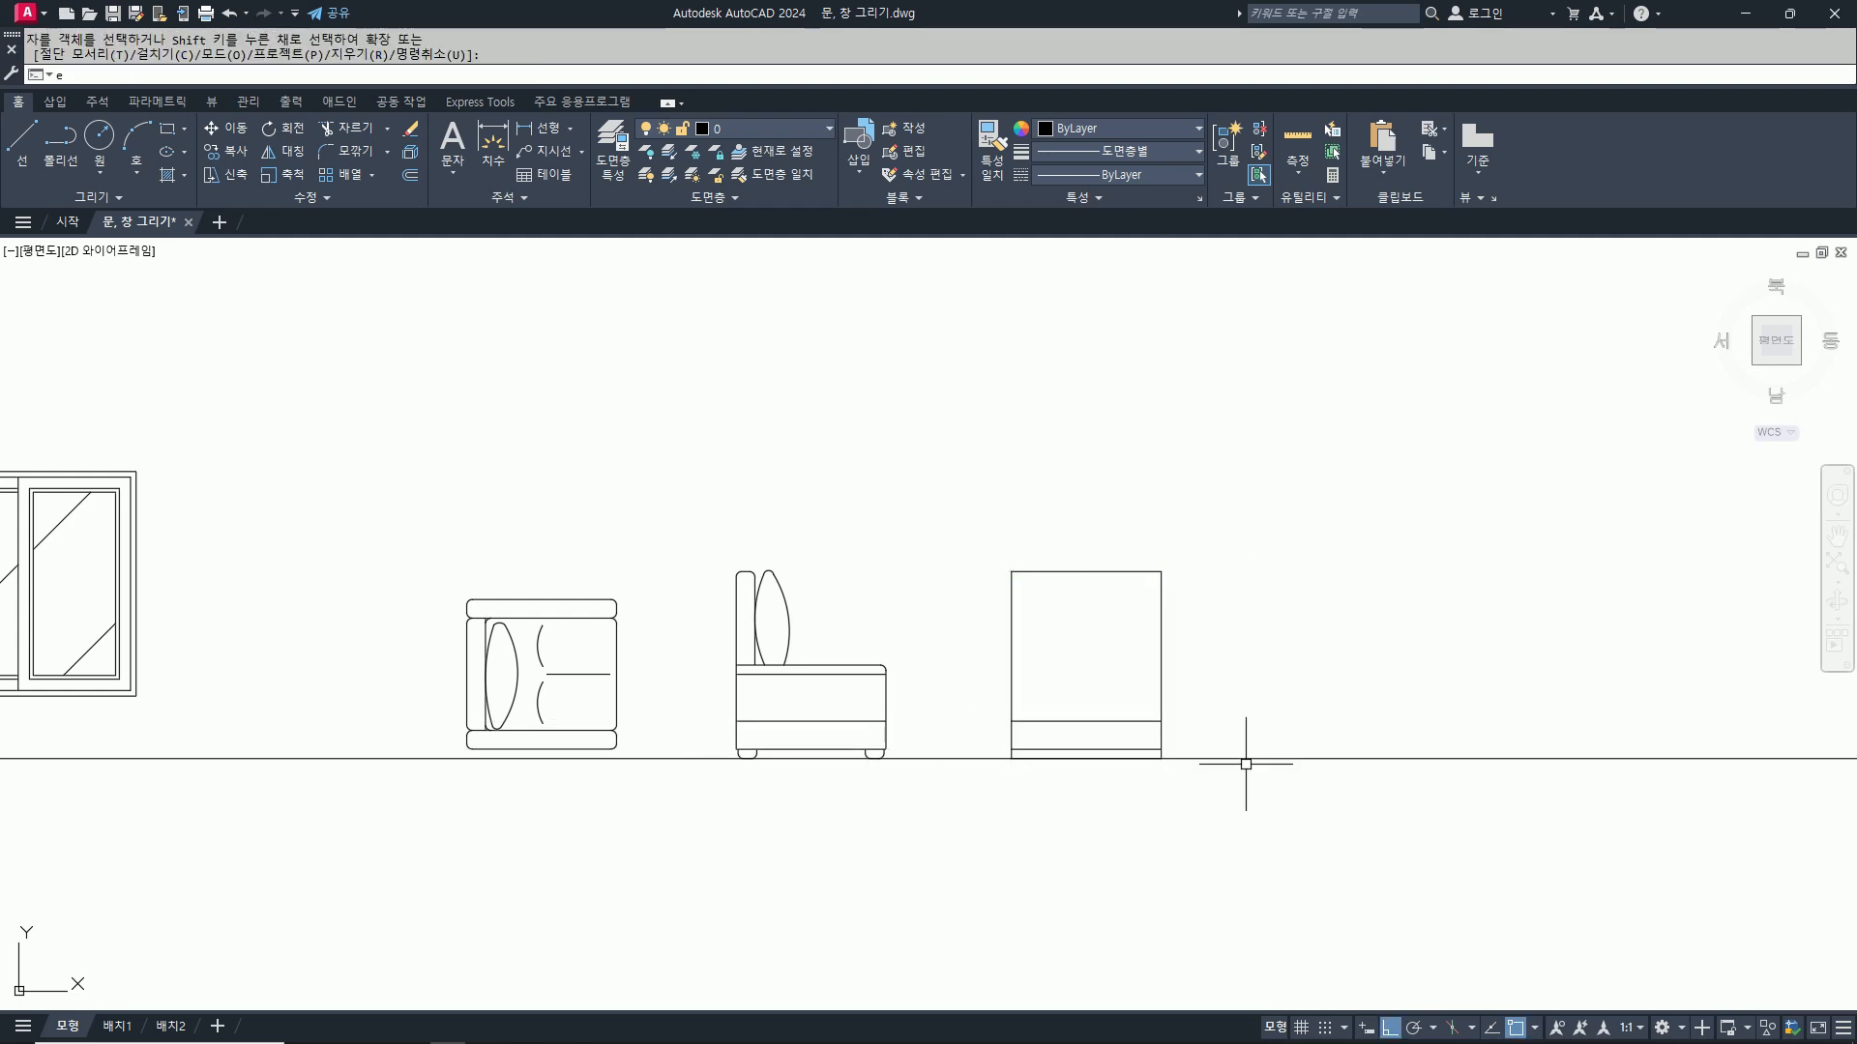
key("Return")
left_click(1241, 762)
left_click(1224, 747)
key("Return")
Step: Trim the rectangle's sides below the body line and remove its bottommost horizontal line
scroll(1048, 768, "up", 4)
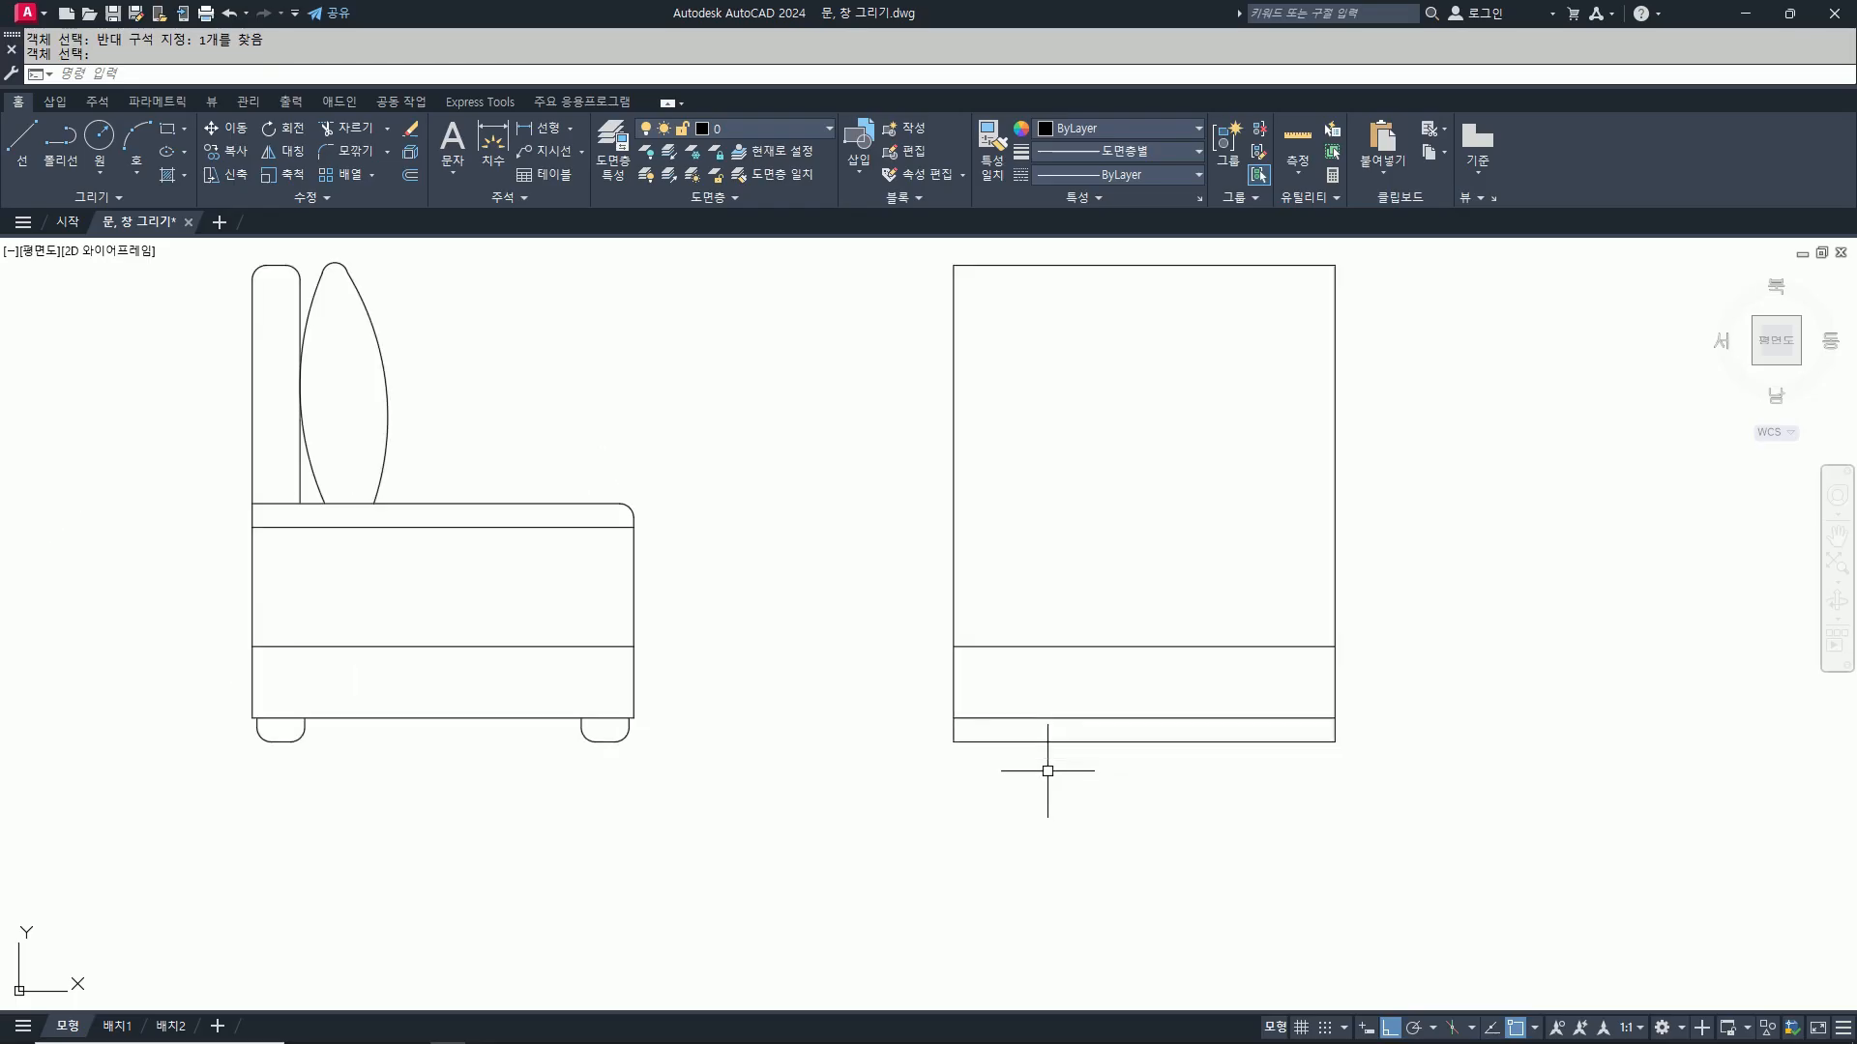
type("tr")
key("Return")
left_click_drag(1347, 738, 992, 730)
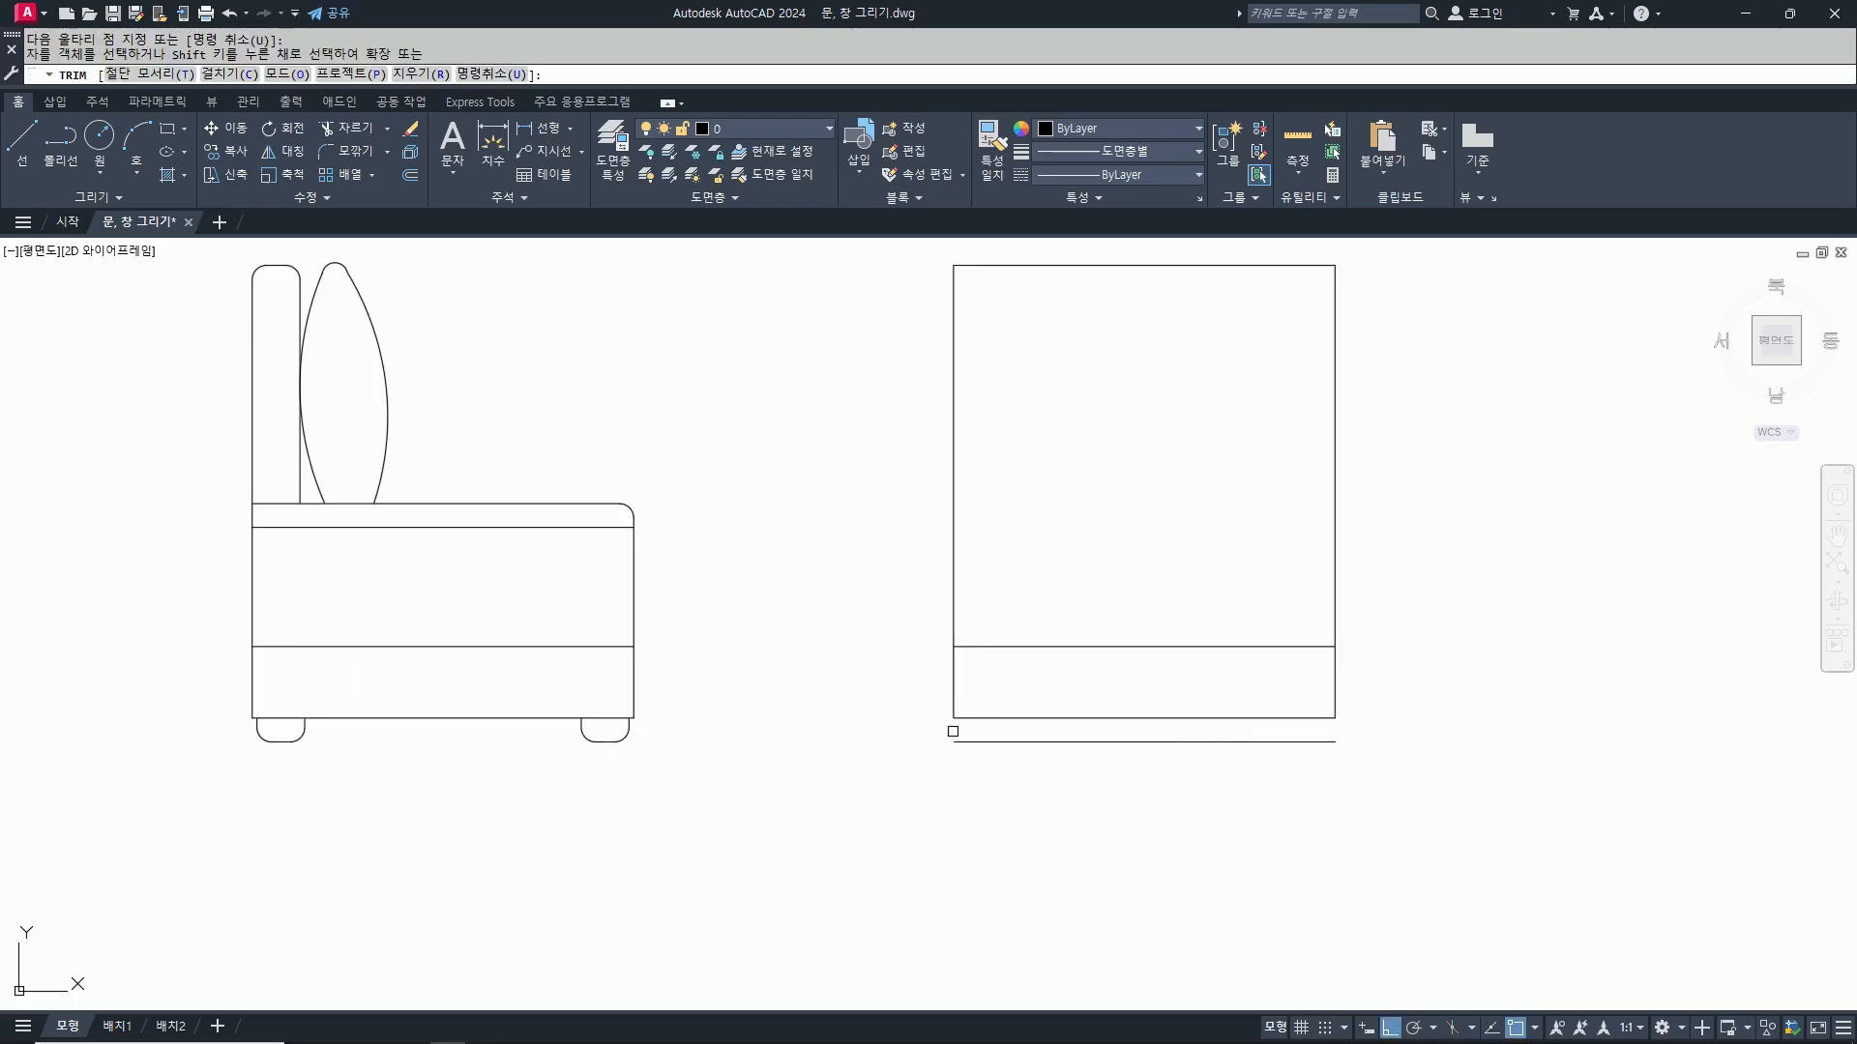
left_click(964, 742)
key("Return")
Step: Copy both side-view legs beneath the new view, from the body's bottom midpoint to the new body's bottom midpoint
type("co")
key("Return")
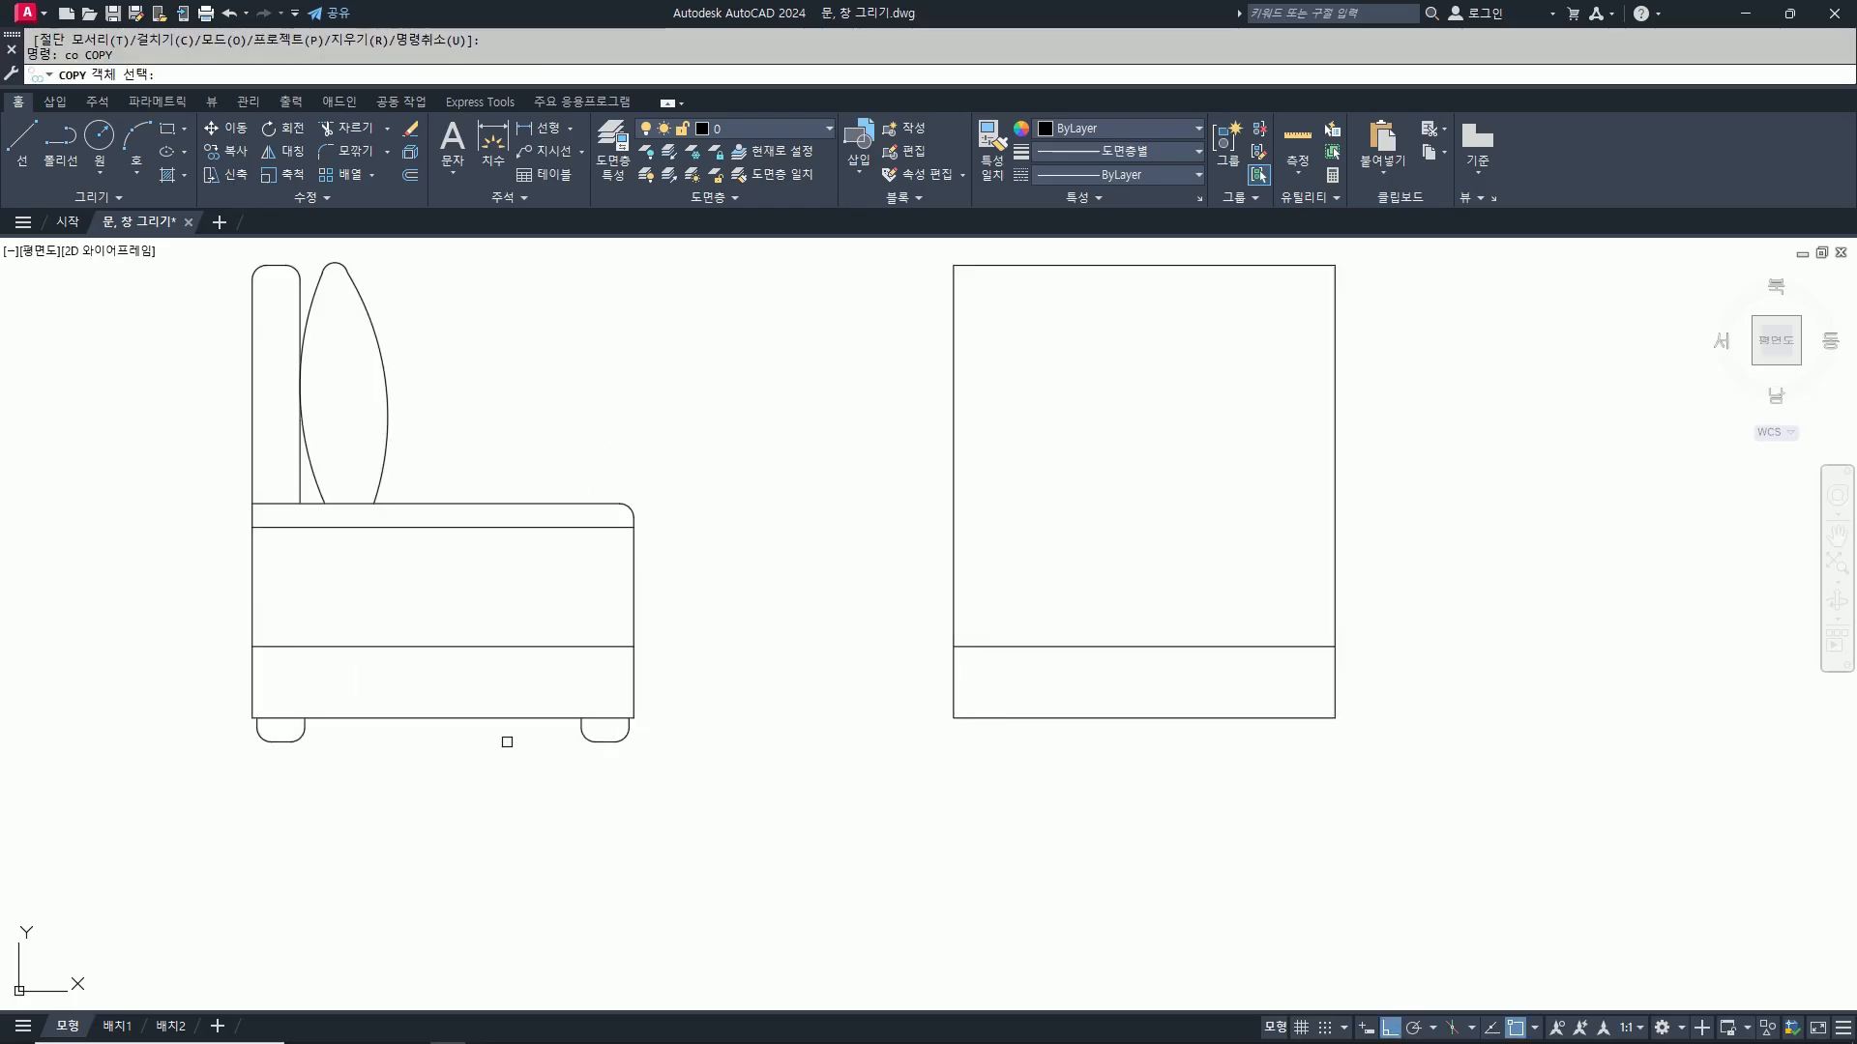
left_click(484, 704)
left_click(702, 801)
key("Return")
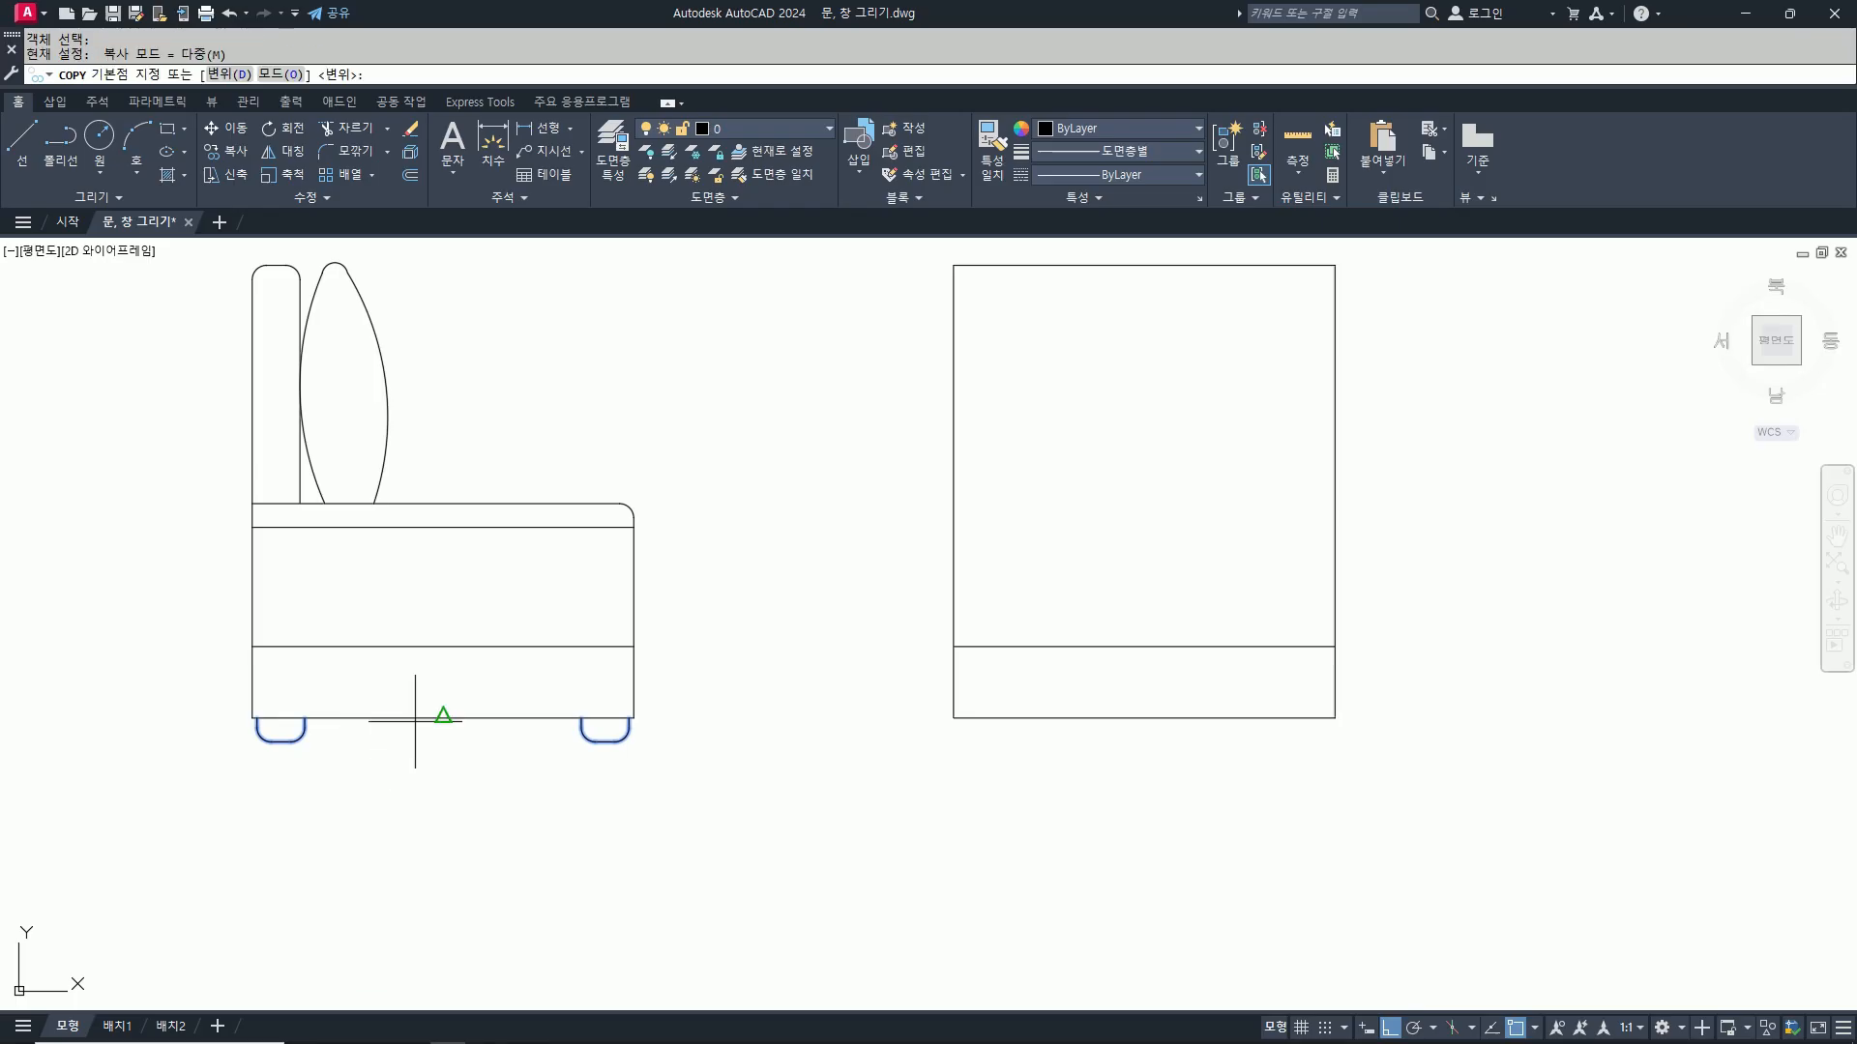
left_click(443, 718)
left_click(1141, 737)
key("Return")
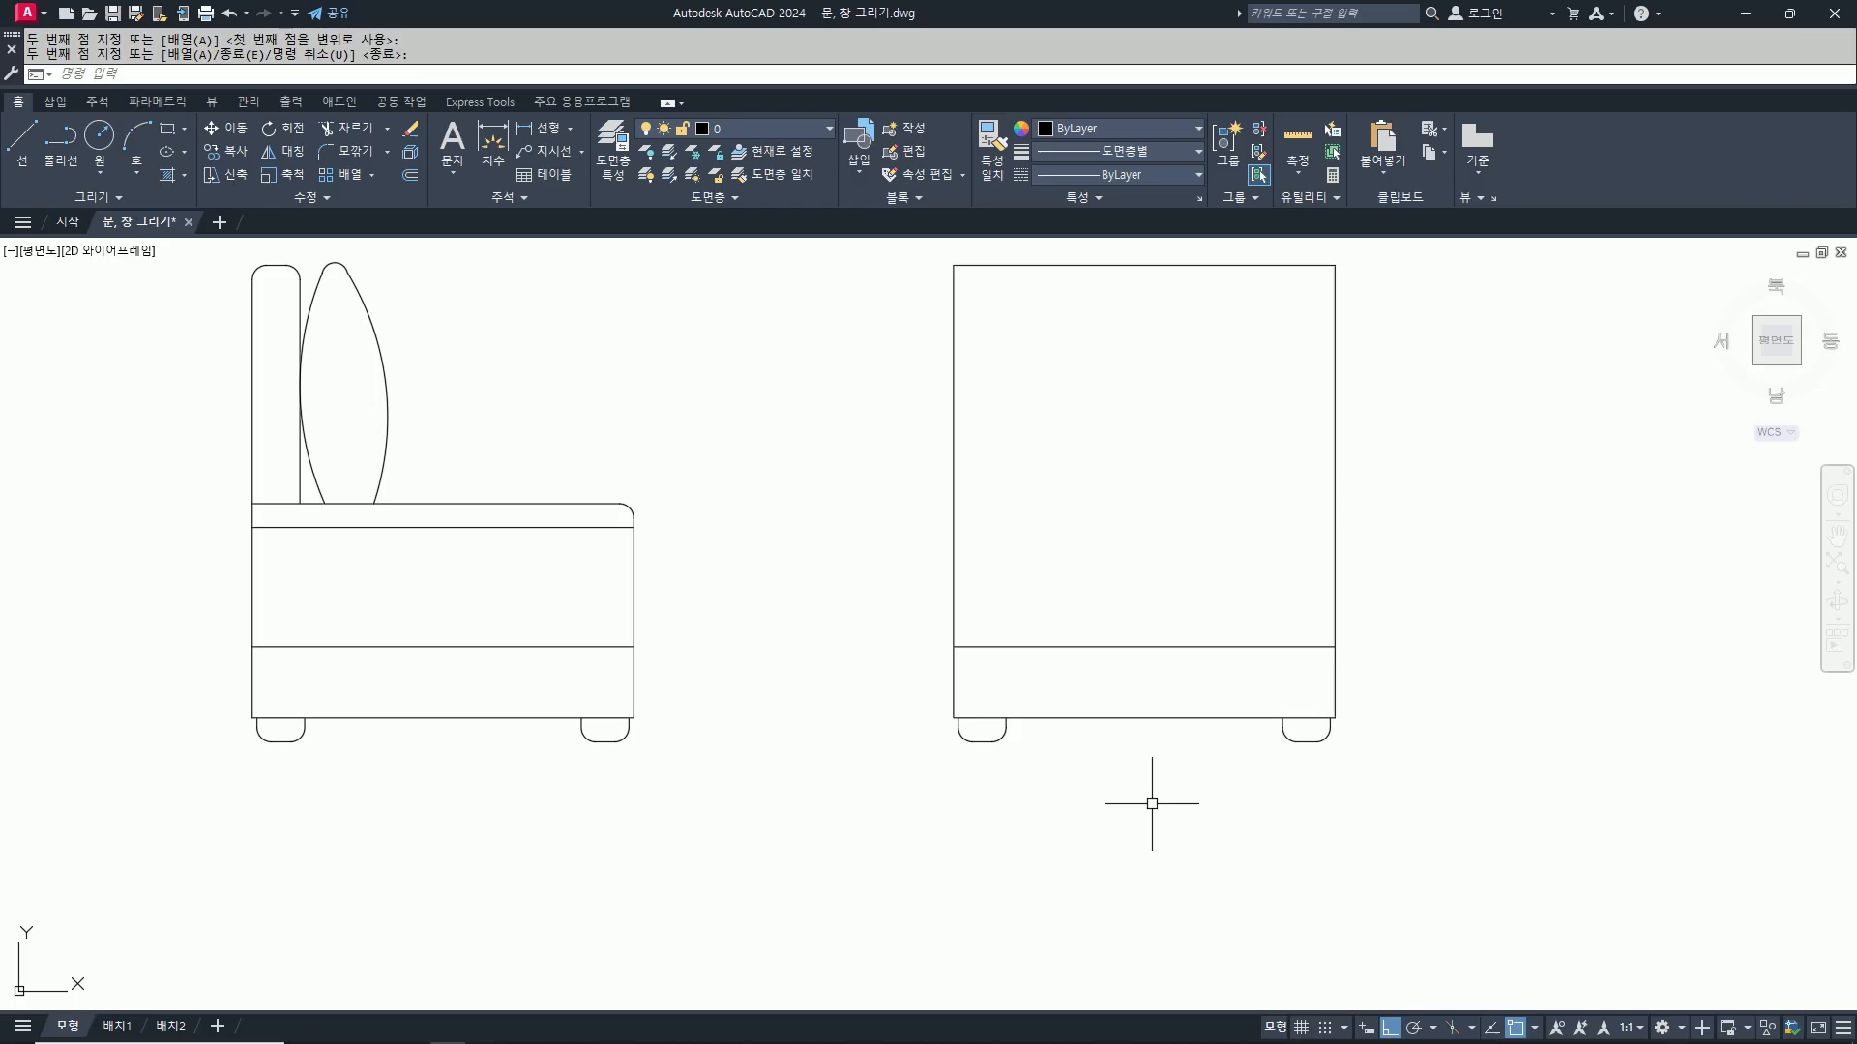
Step: Add a horizontal construction line through the bottom of the new view's legs
key("Escape")
type("xl")
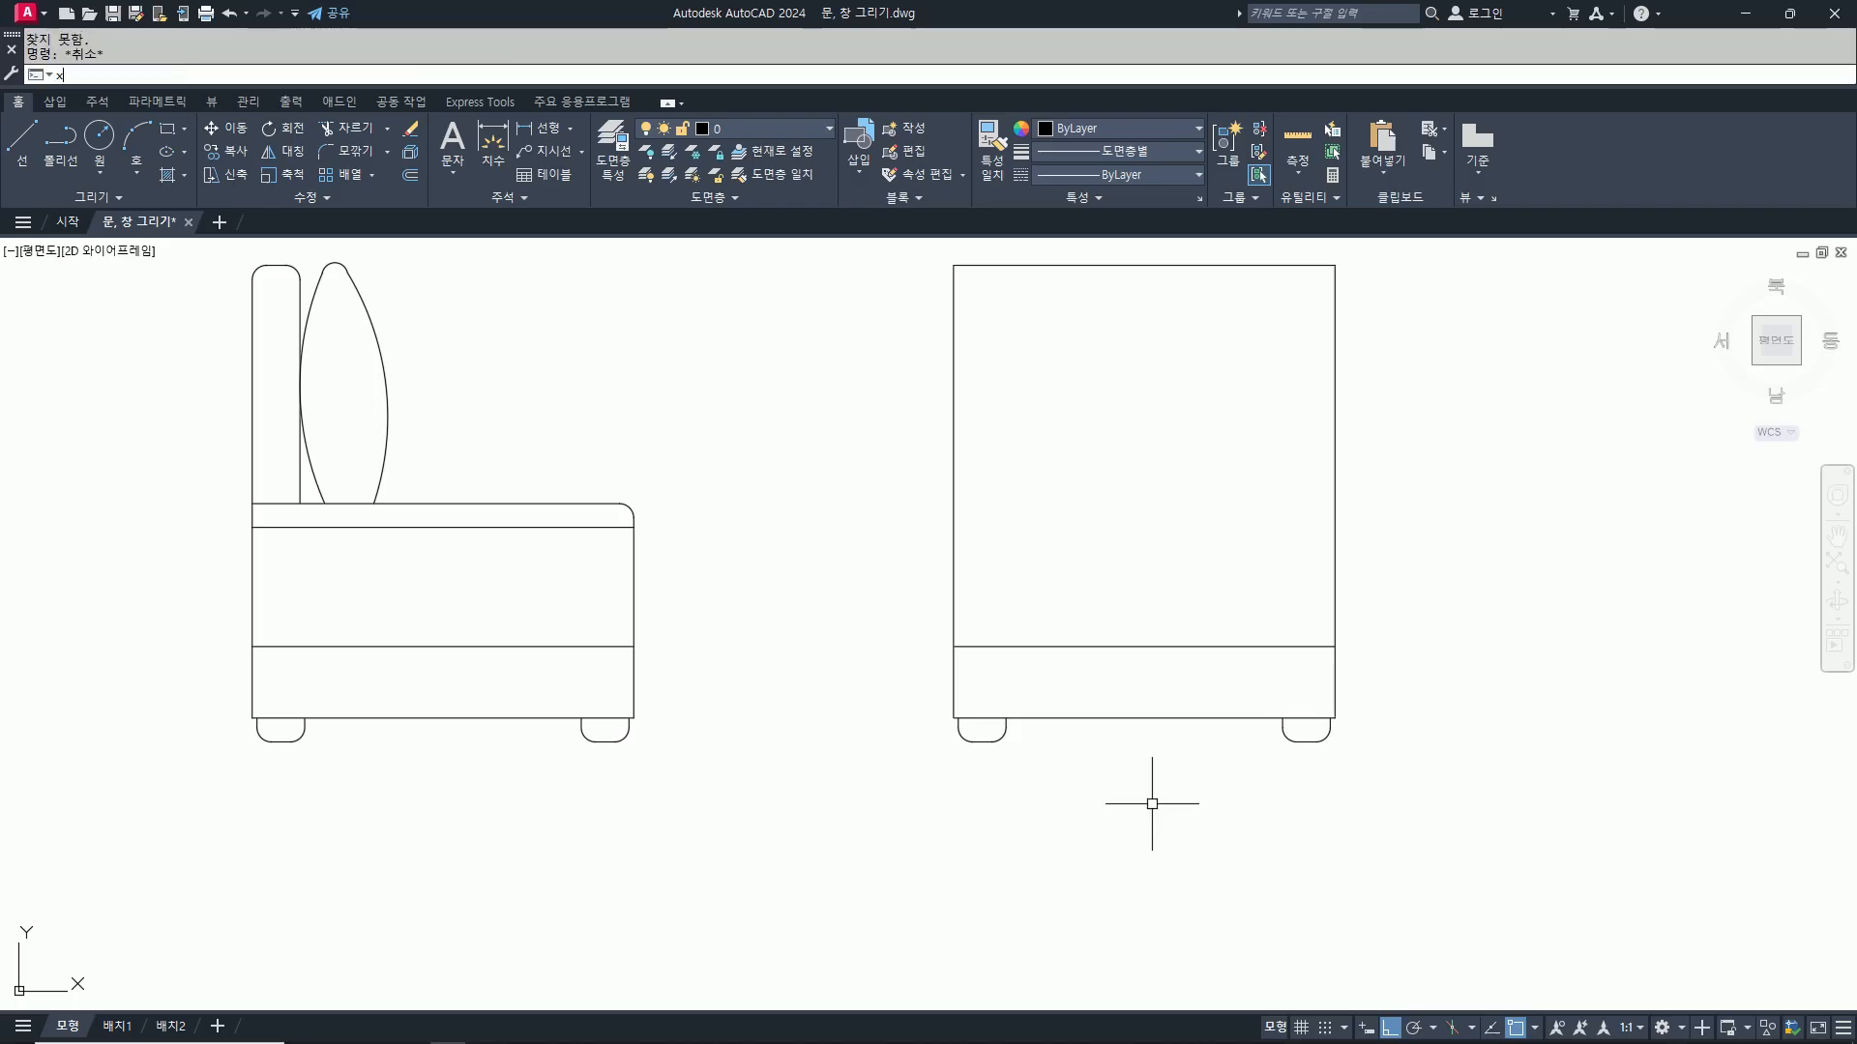
key("Return")
type("h")
key("Return")
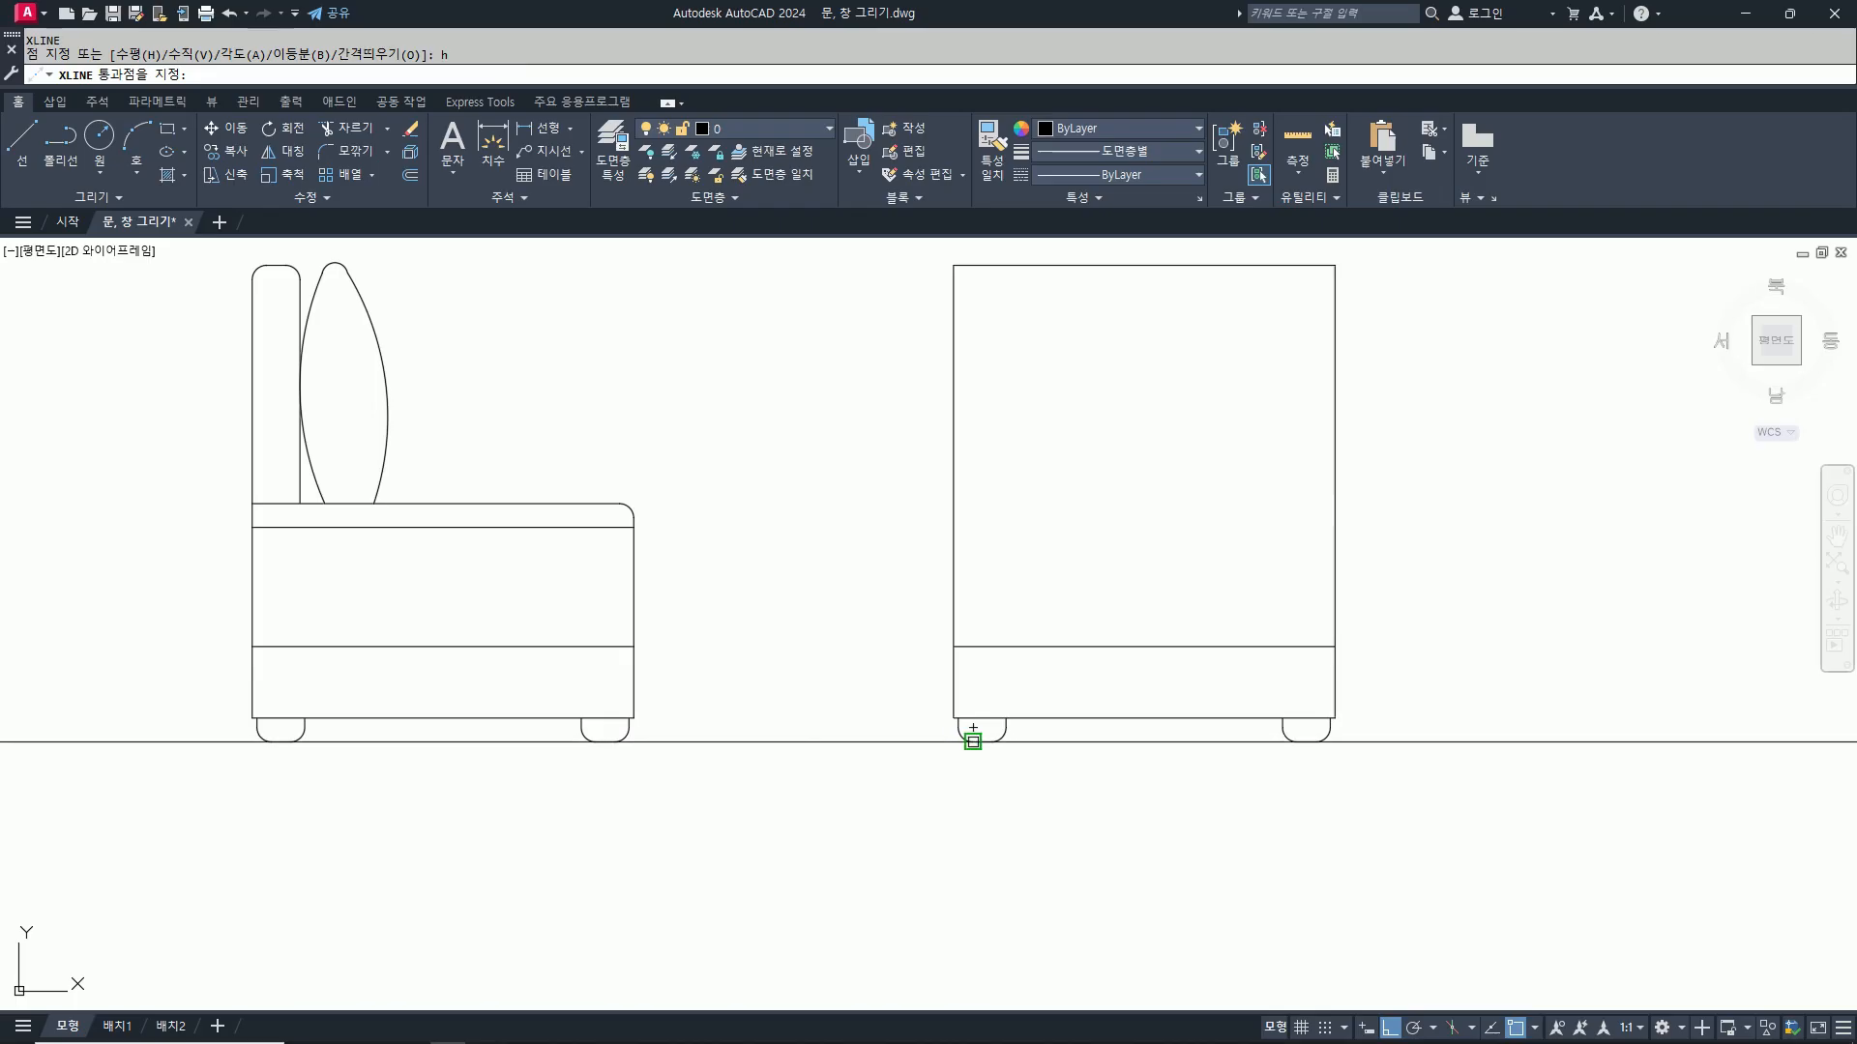
left_click(983, 743)
key("Return")
Step: Offset the construction line under the legs 400 upward for the seat height
type("o")
key("Return")
type("400")
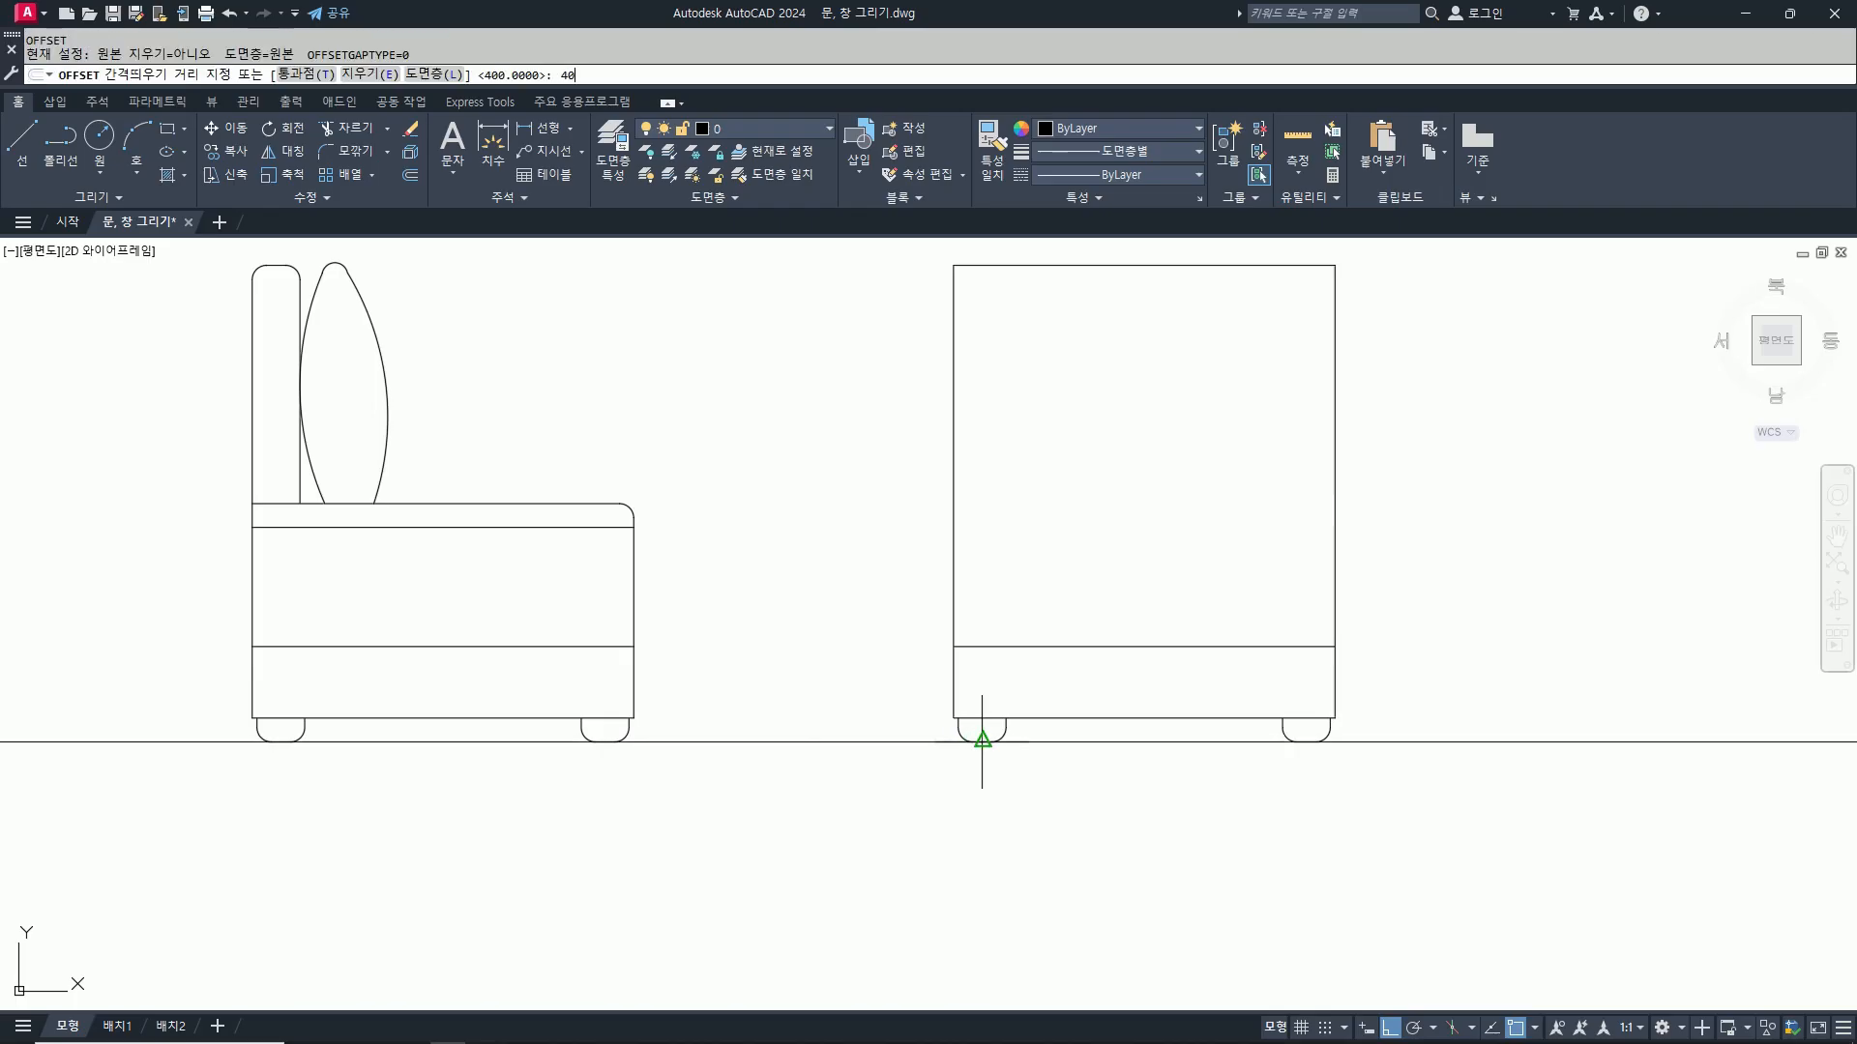
key("Return")
left_click(1096, 745)
left_click(1128, 490)
key("Return")
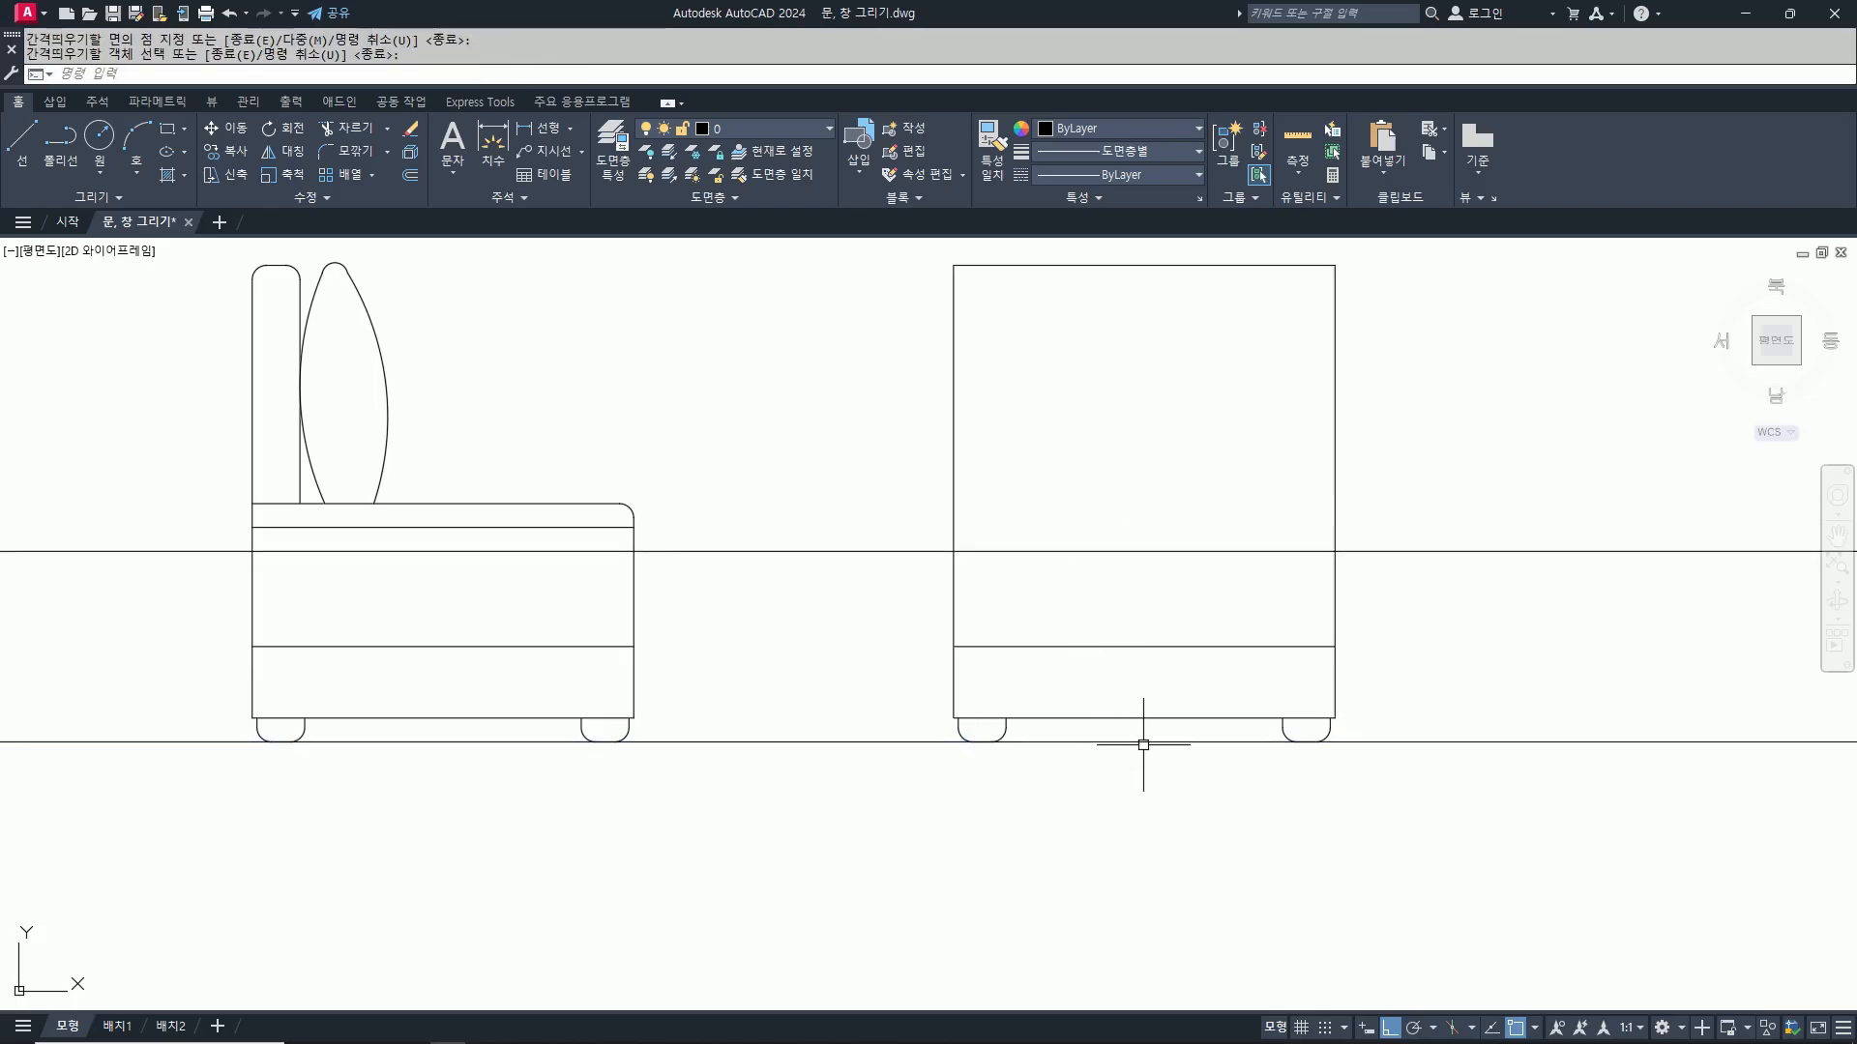
Step: Erase the construction line under the new view's legs, keeping its offset copy
type("e")
key("Return")
left_click(1144, 743)
key("Return")
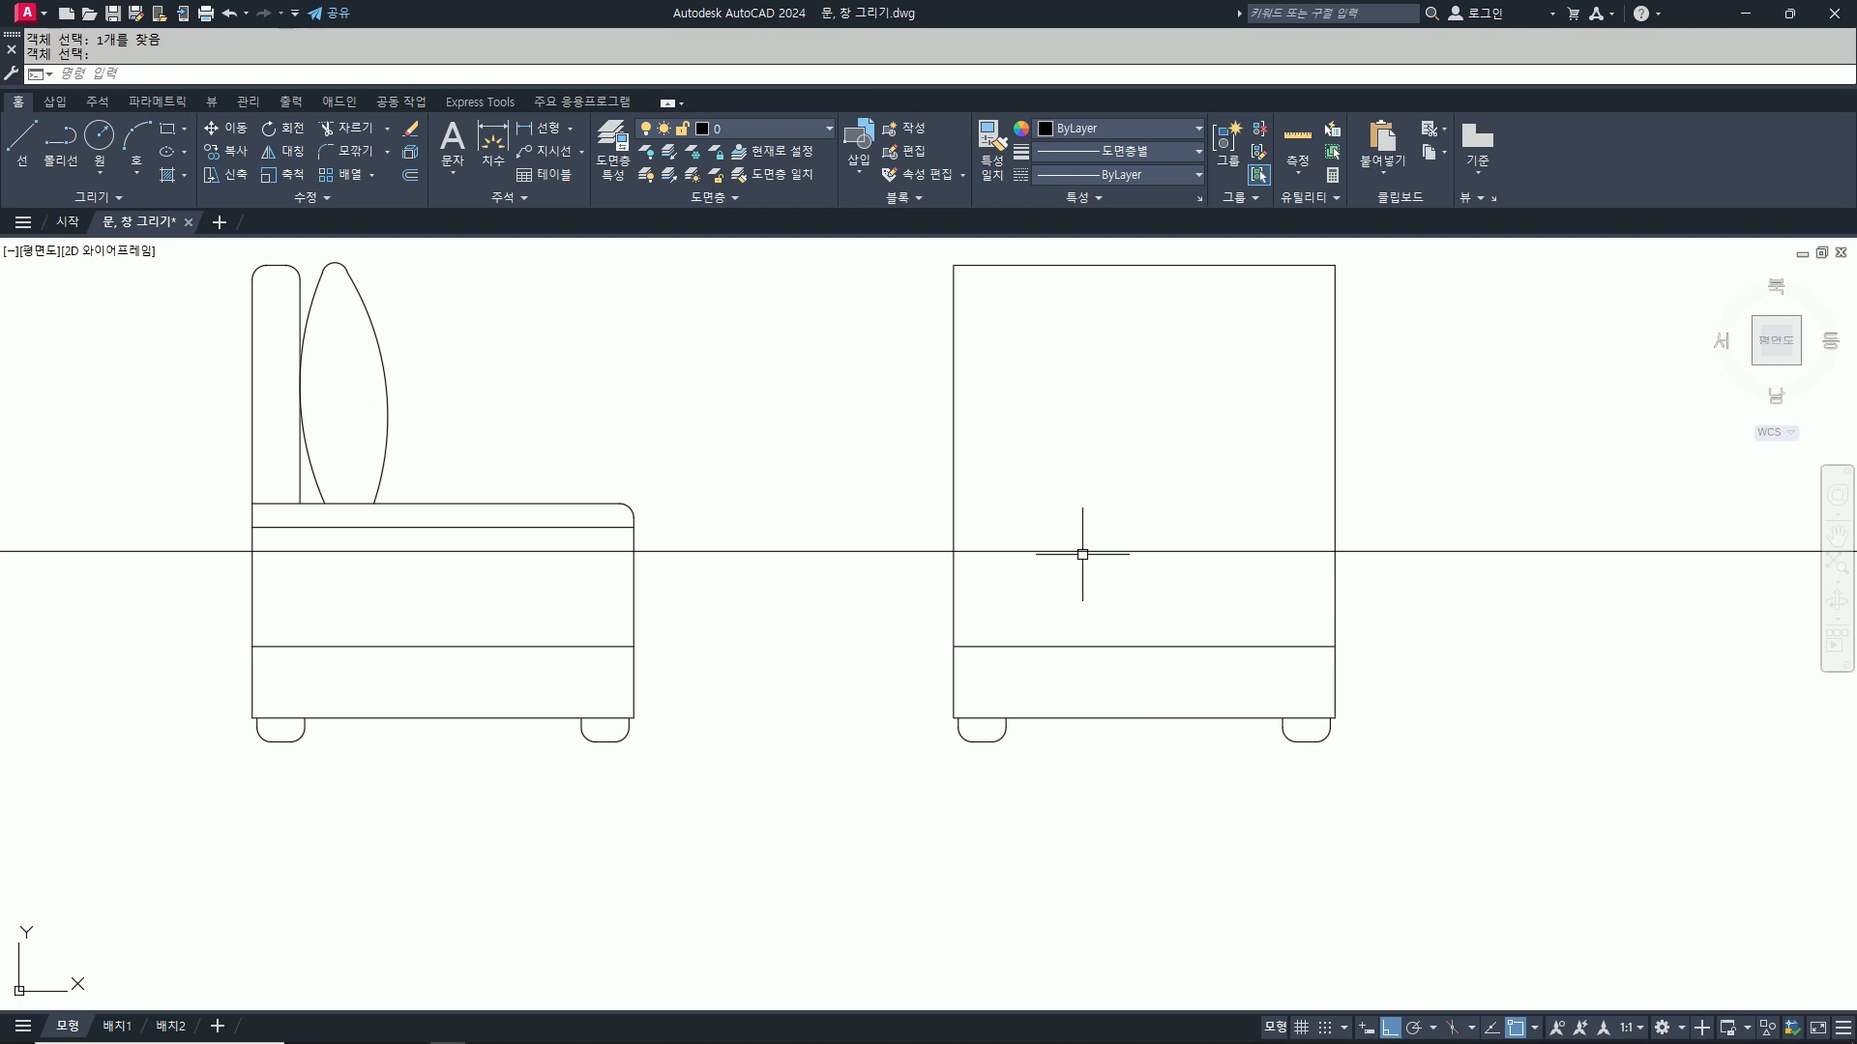
Step: Offset the new view's two outer vertical sides 100 inward to form the armrests
type("o")
key("Return")
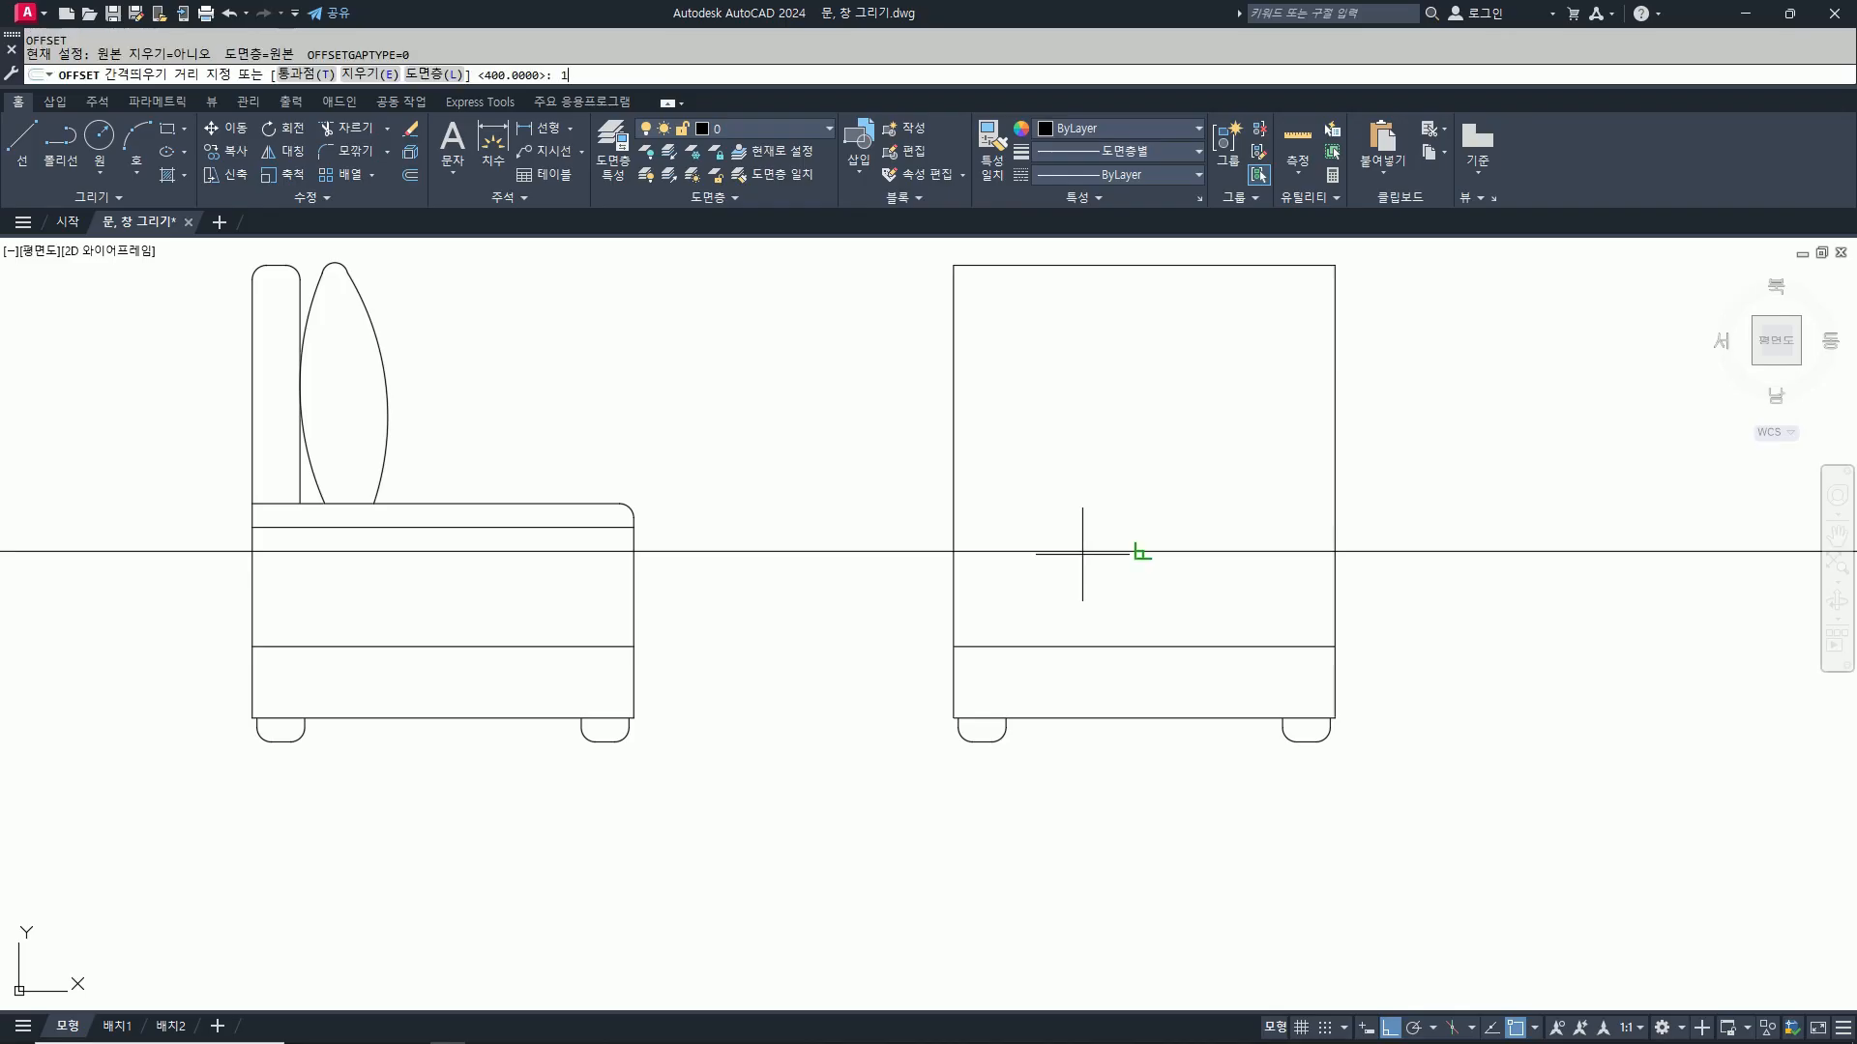
type("100")
key("Return")
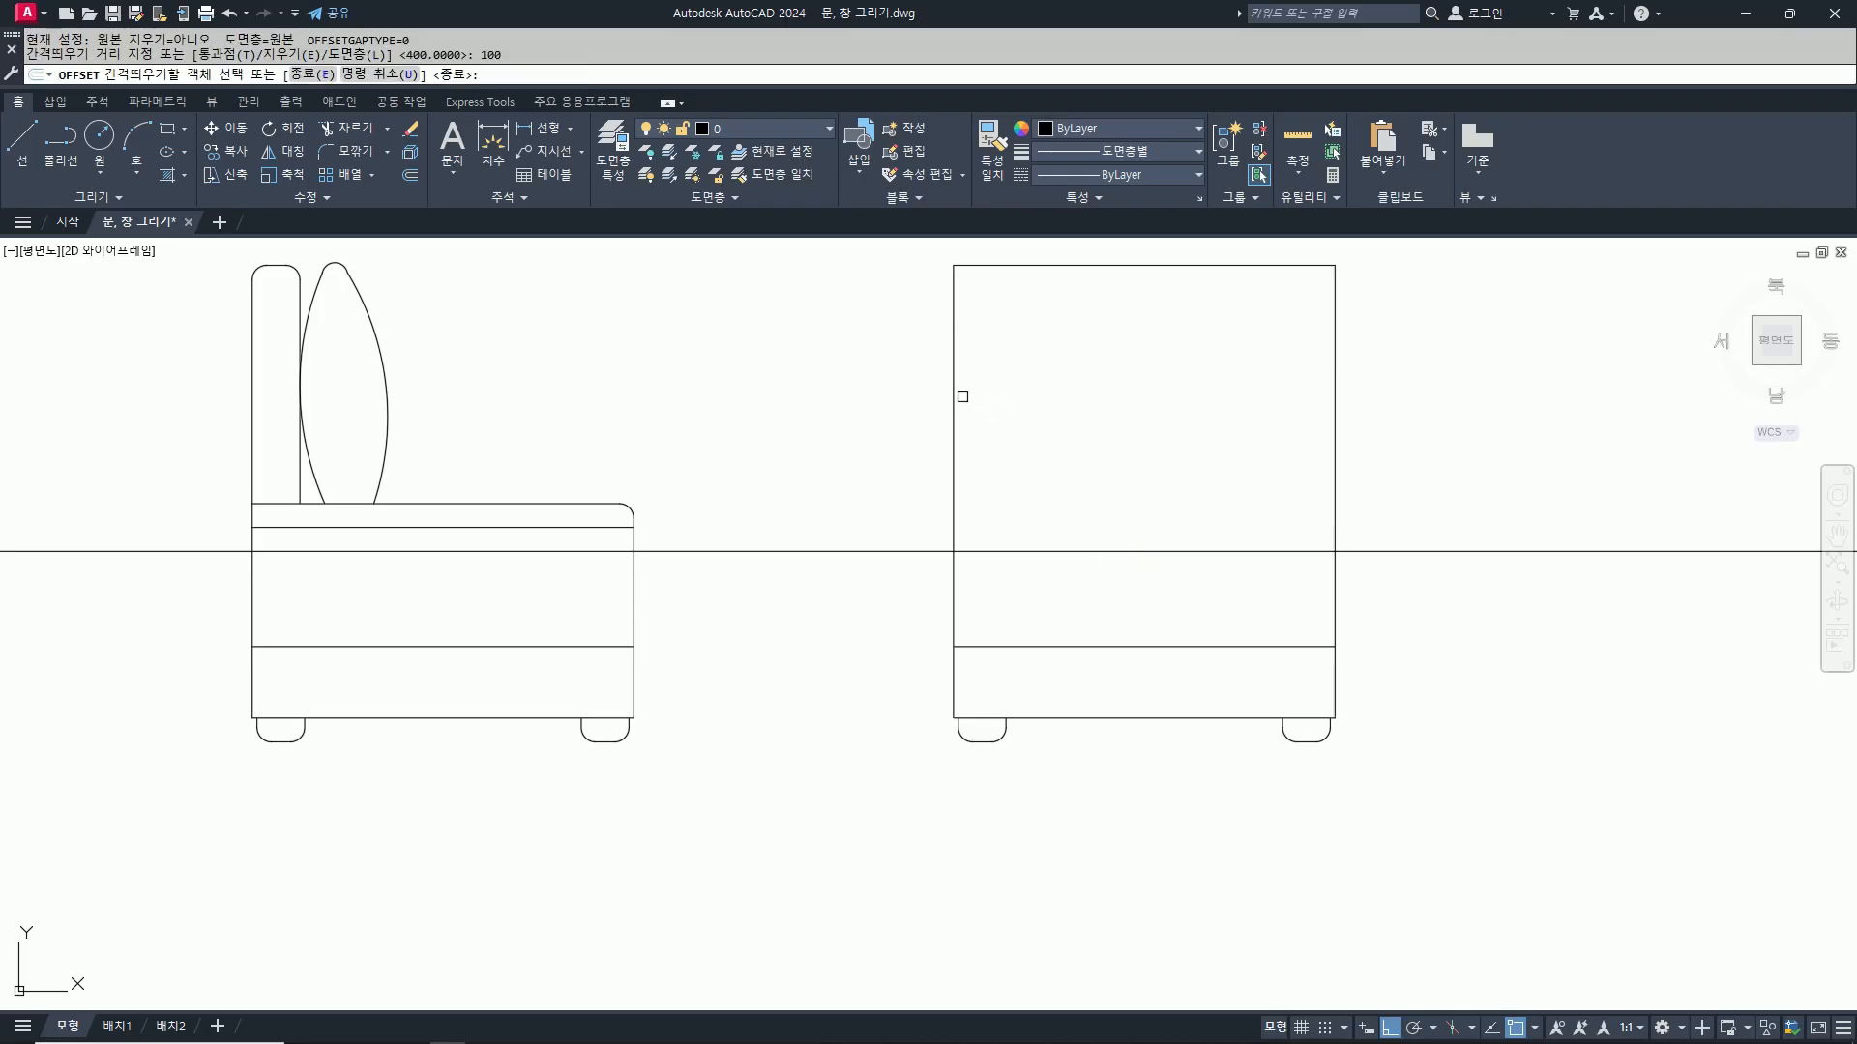
left_click(963, 396)
left_click(1069, 443)
left_click(1335, 489)
left_click(1316, 468)
key("Return")
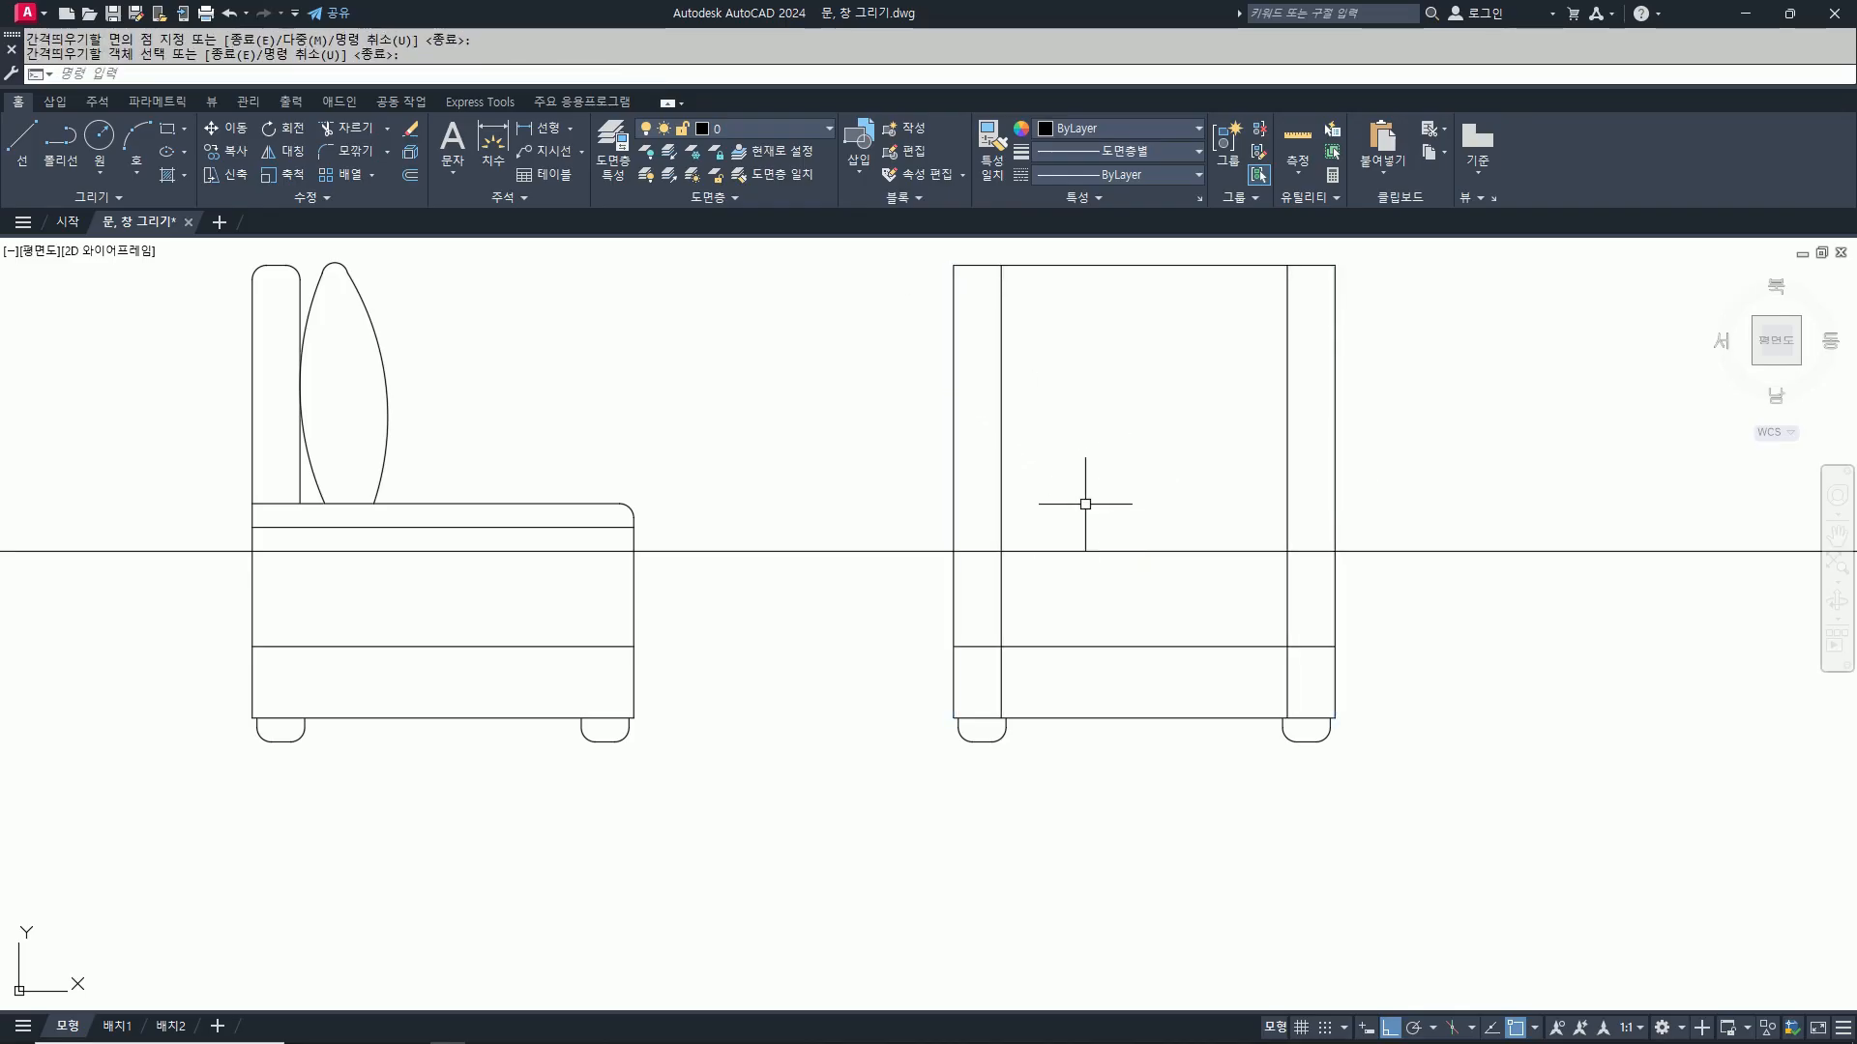
Step: Trim the seat-height line out of both armrests and erase its leftover pieces outside the new view
type("tr")
key("Return")
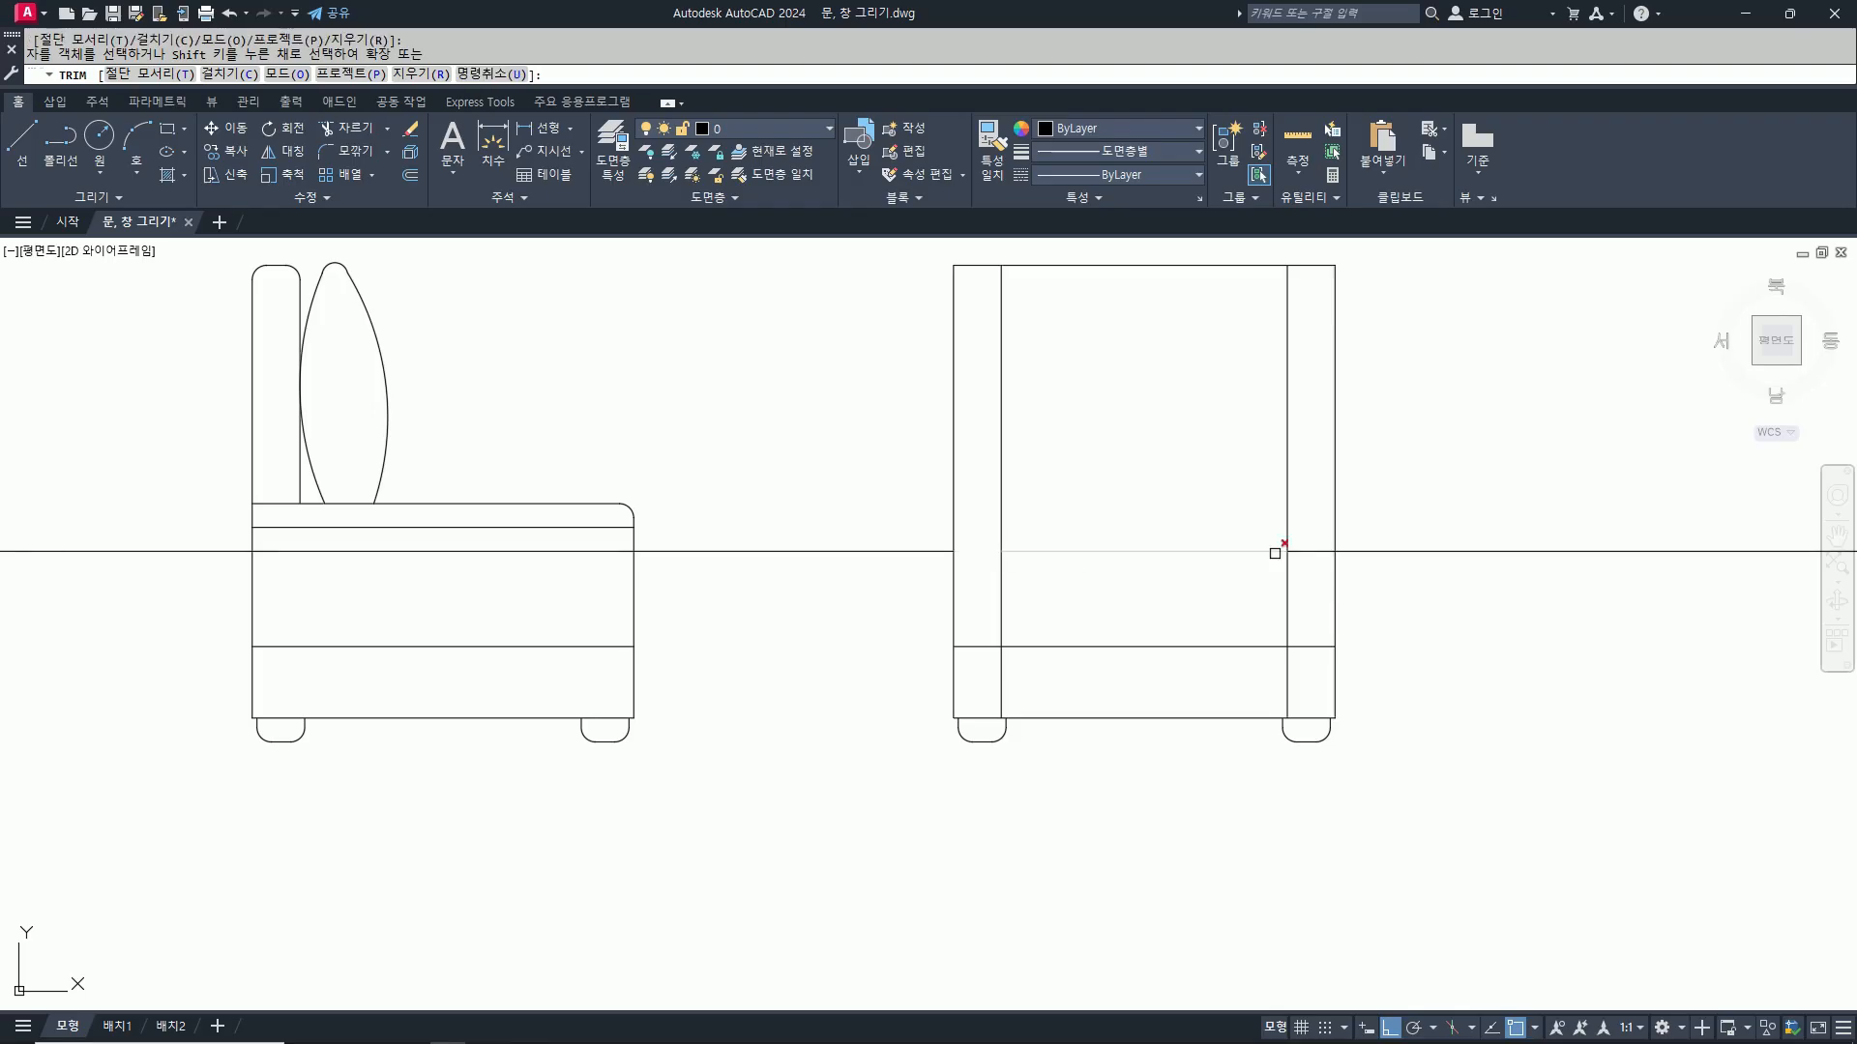
left_click(1303, 552)
key("Return")
type("e")
key("Return")
left_click(1378, 552)
key("Return")
key("Return")
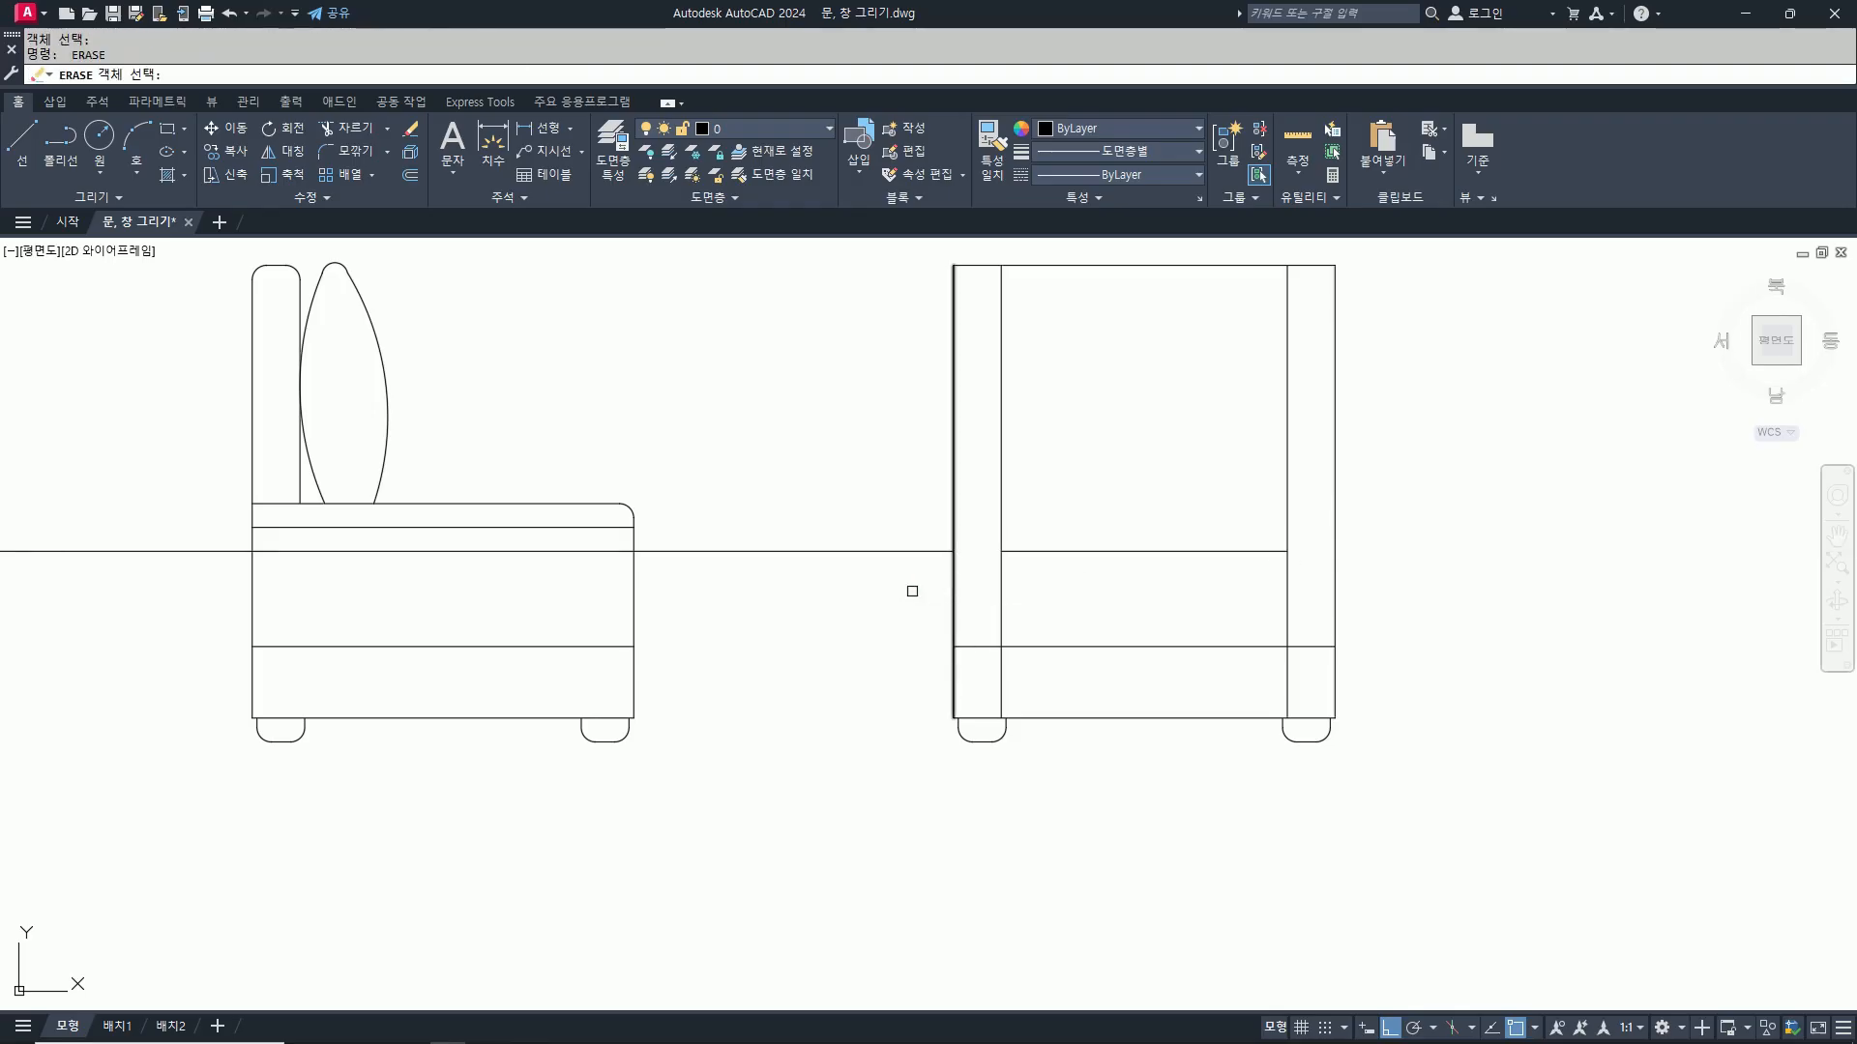
left_click(912, 591)
left_click(904, 539)
key("Return")
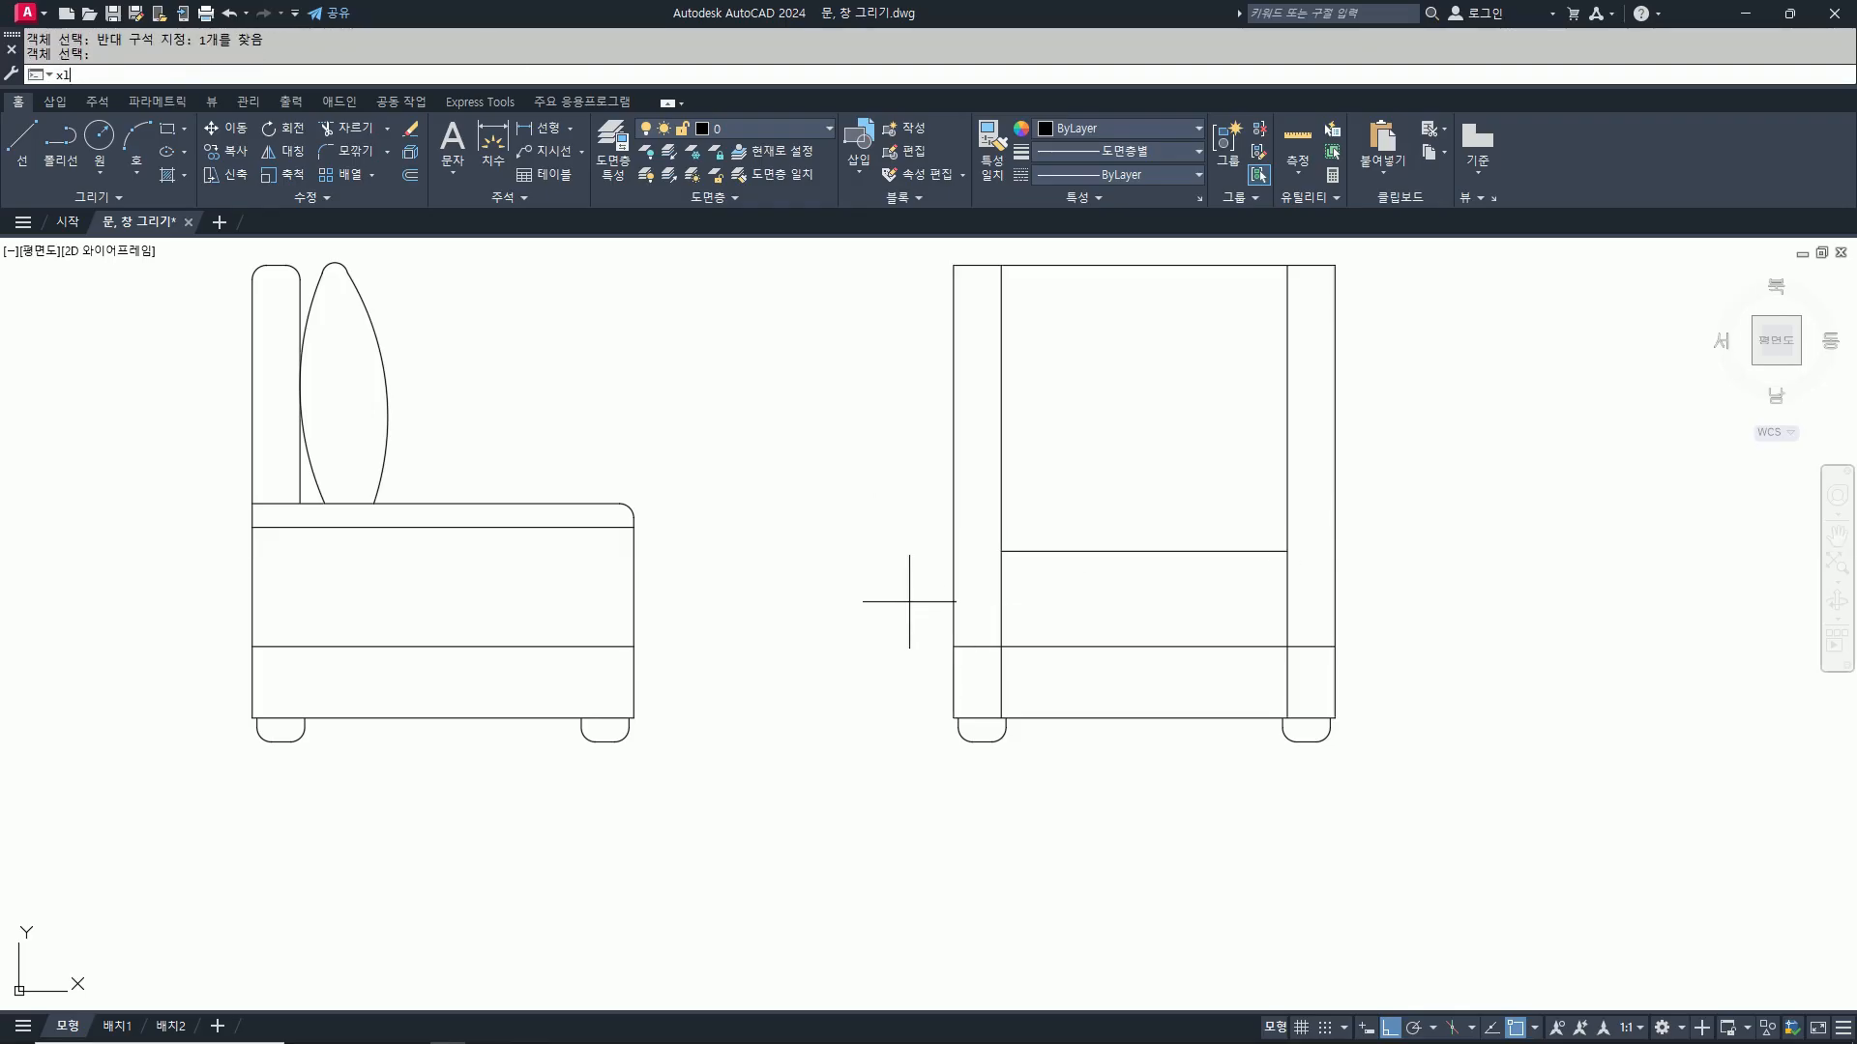
Step: Add horizontal construction lines through the side view's armrest top and the line just below it
key("Return")
scroll(909, 602, "up", 2)
type("h")
key("Return")
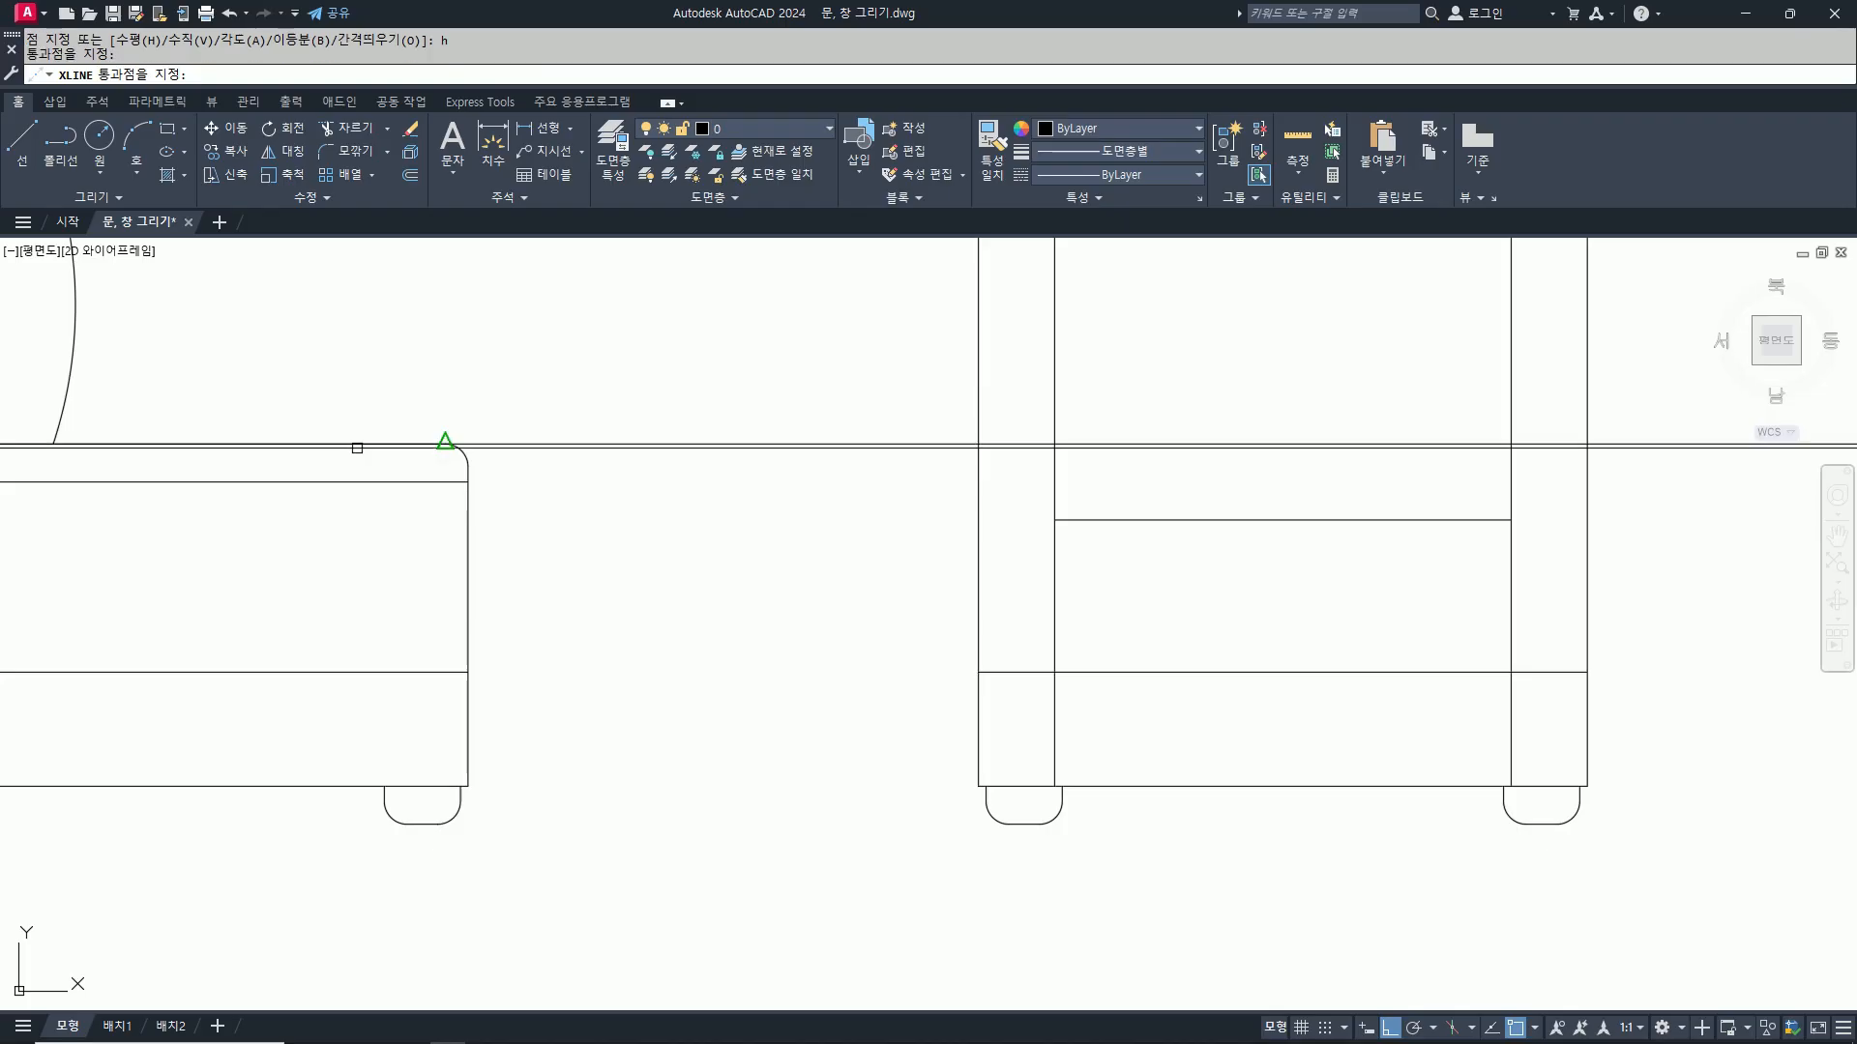
left_click(444, 482)
key("Return")
scroll(636, 568, "down", 2)
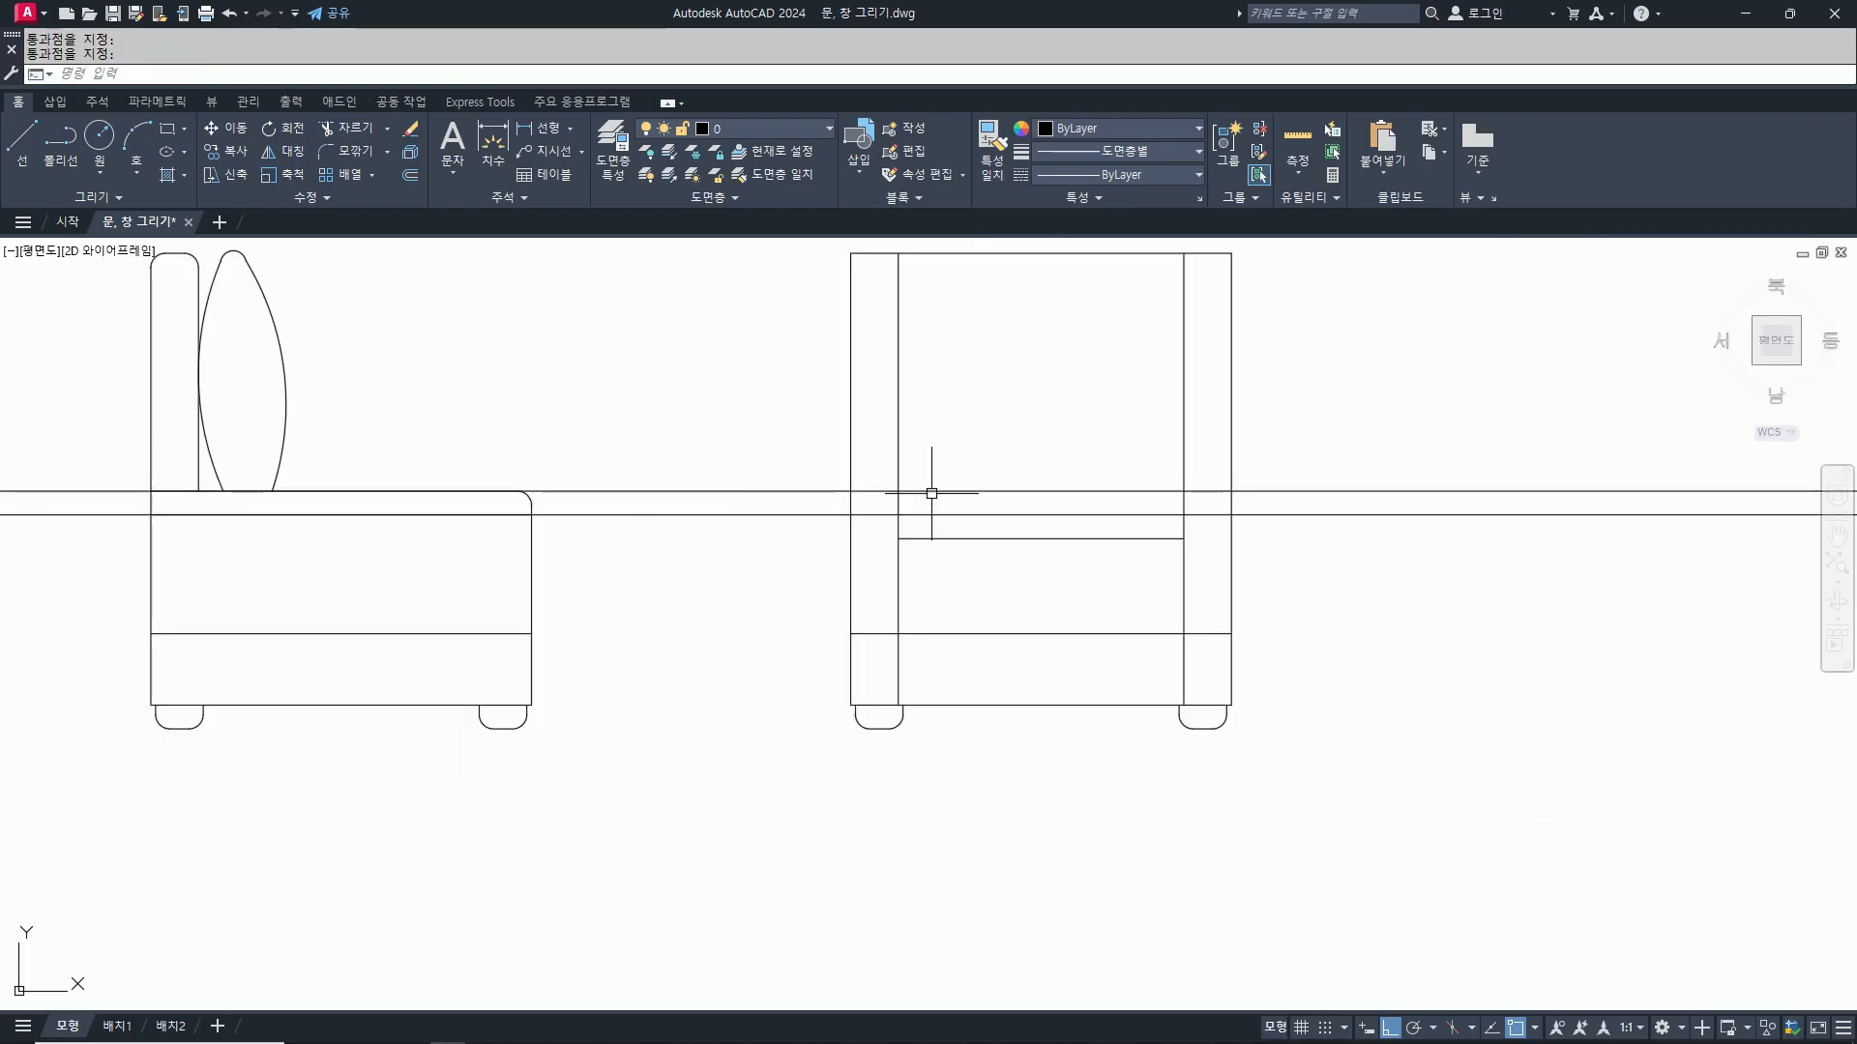
Step: Trim the two armrest construction lines outside the new view and between its inner verticals
type("tr")
key("Return")
left_click(1305, 419)
left_click(614, 370)
key("Return")
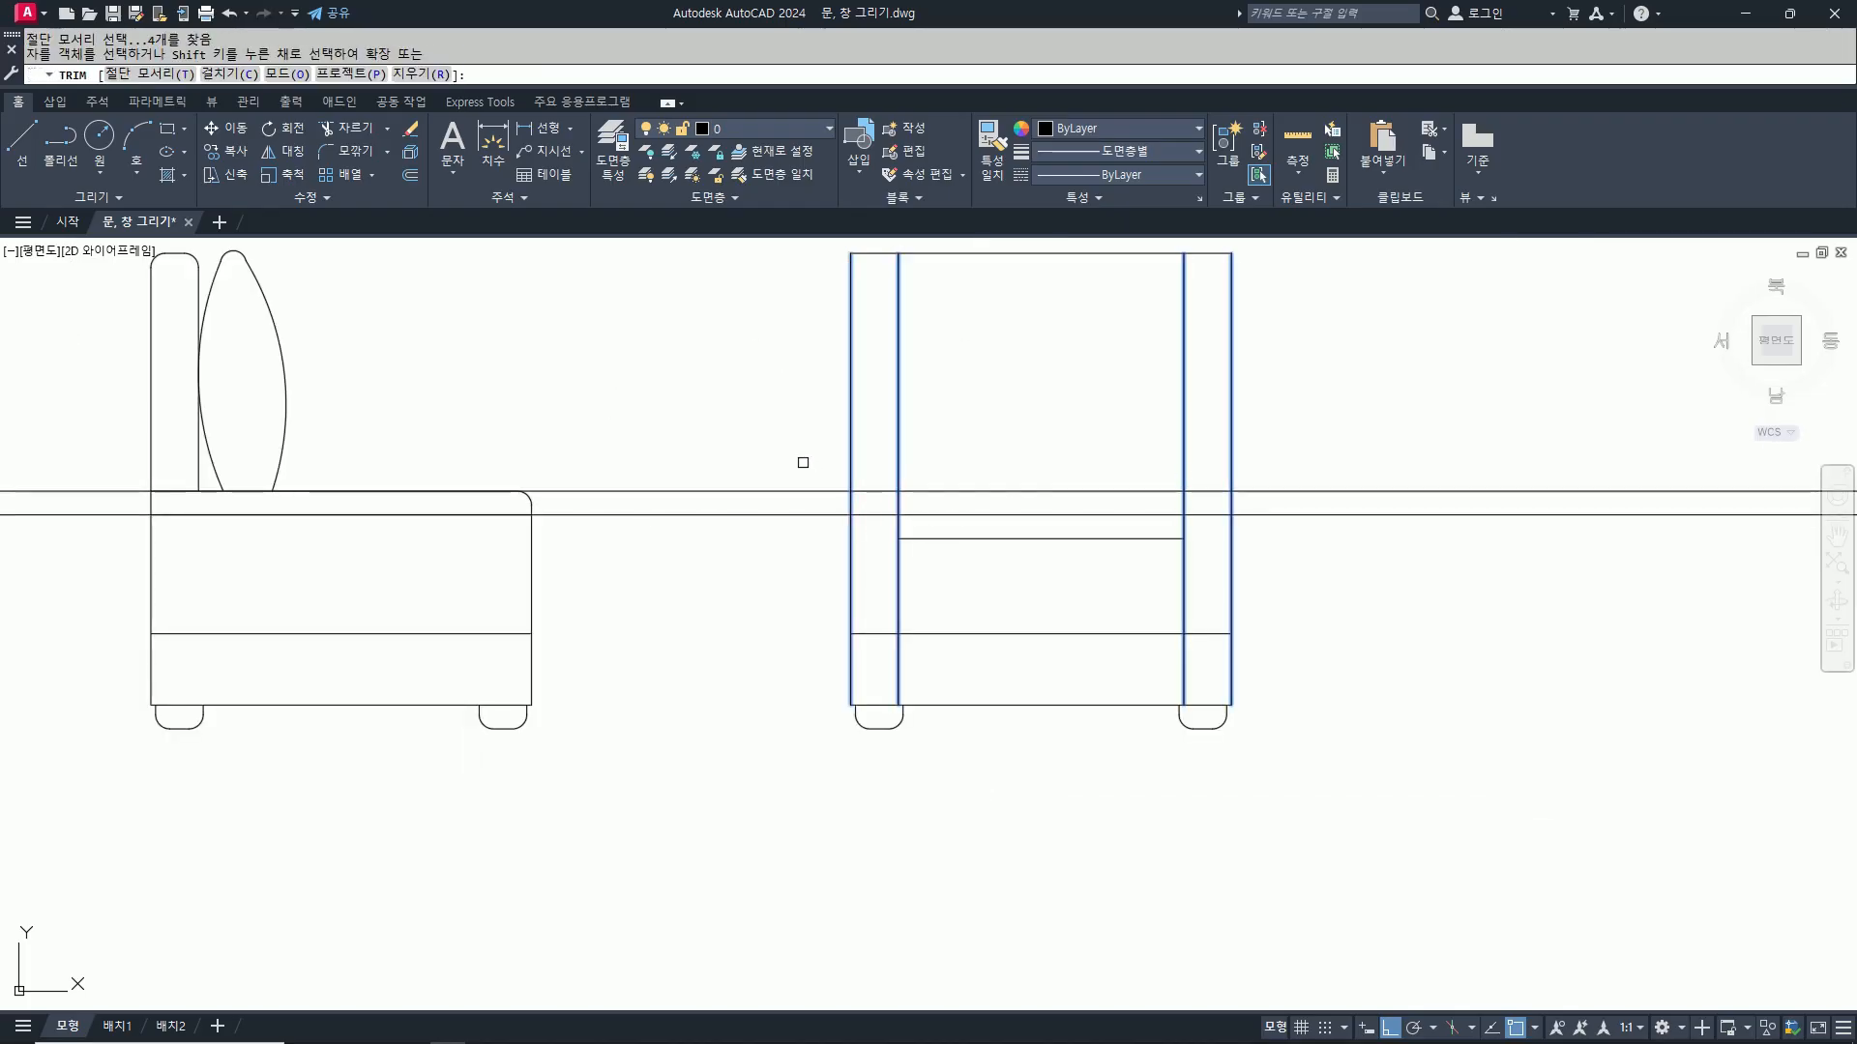
left_click(803, 462)
left_click(709, 589)
left_click(1361, 444)
left_click(1312, 560)
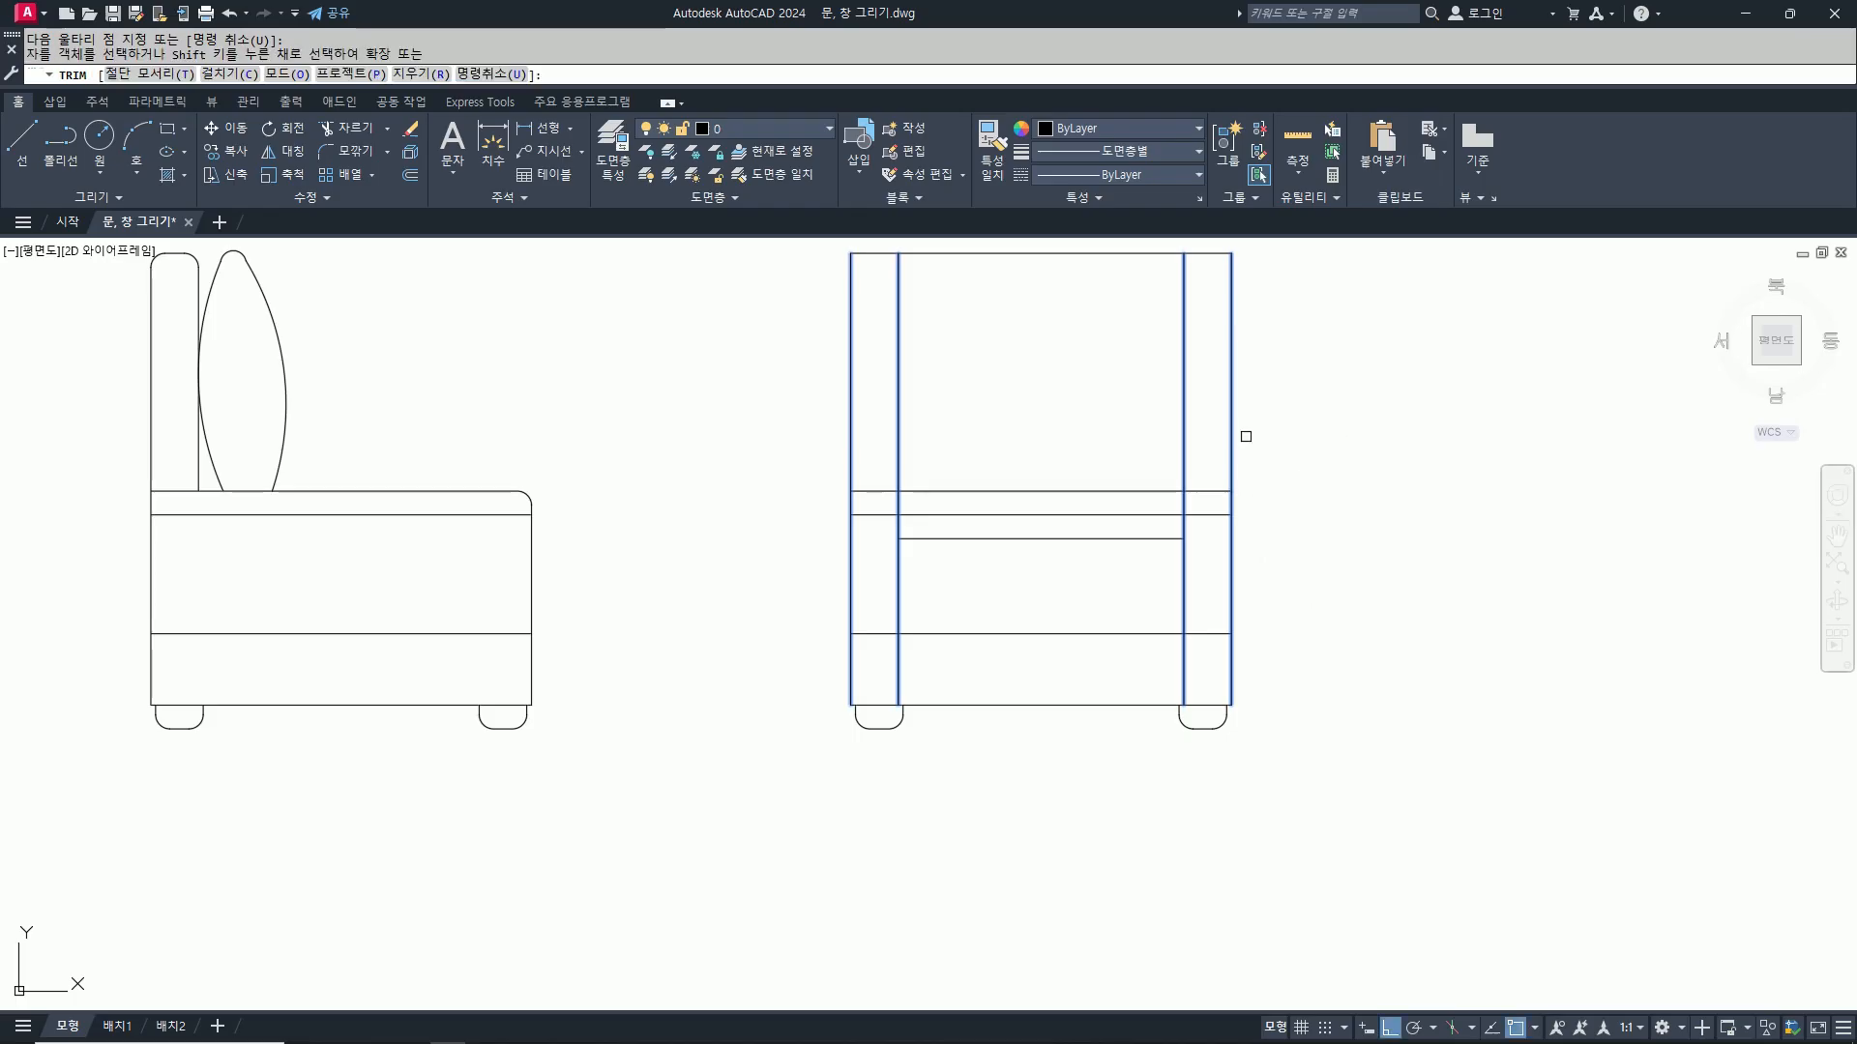
left_click(967, 493)
key("Return")
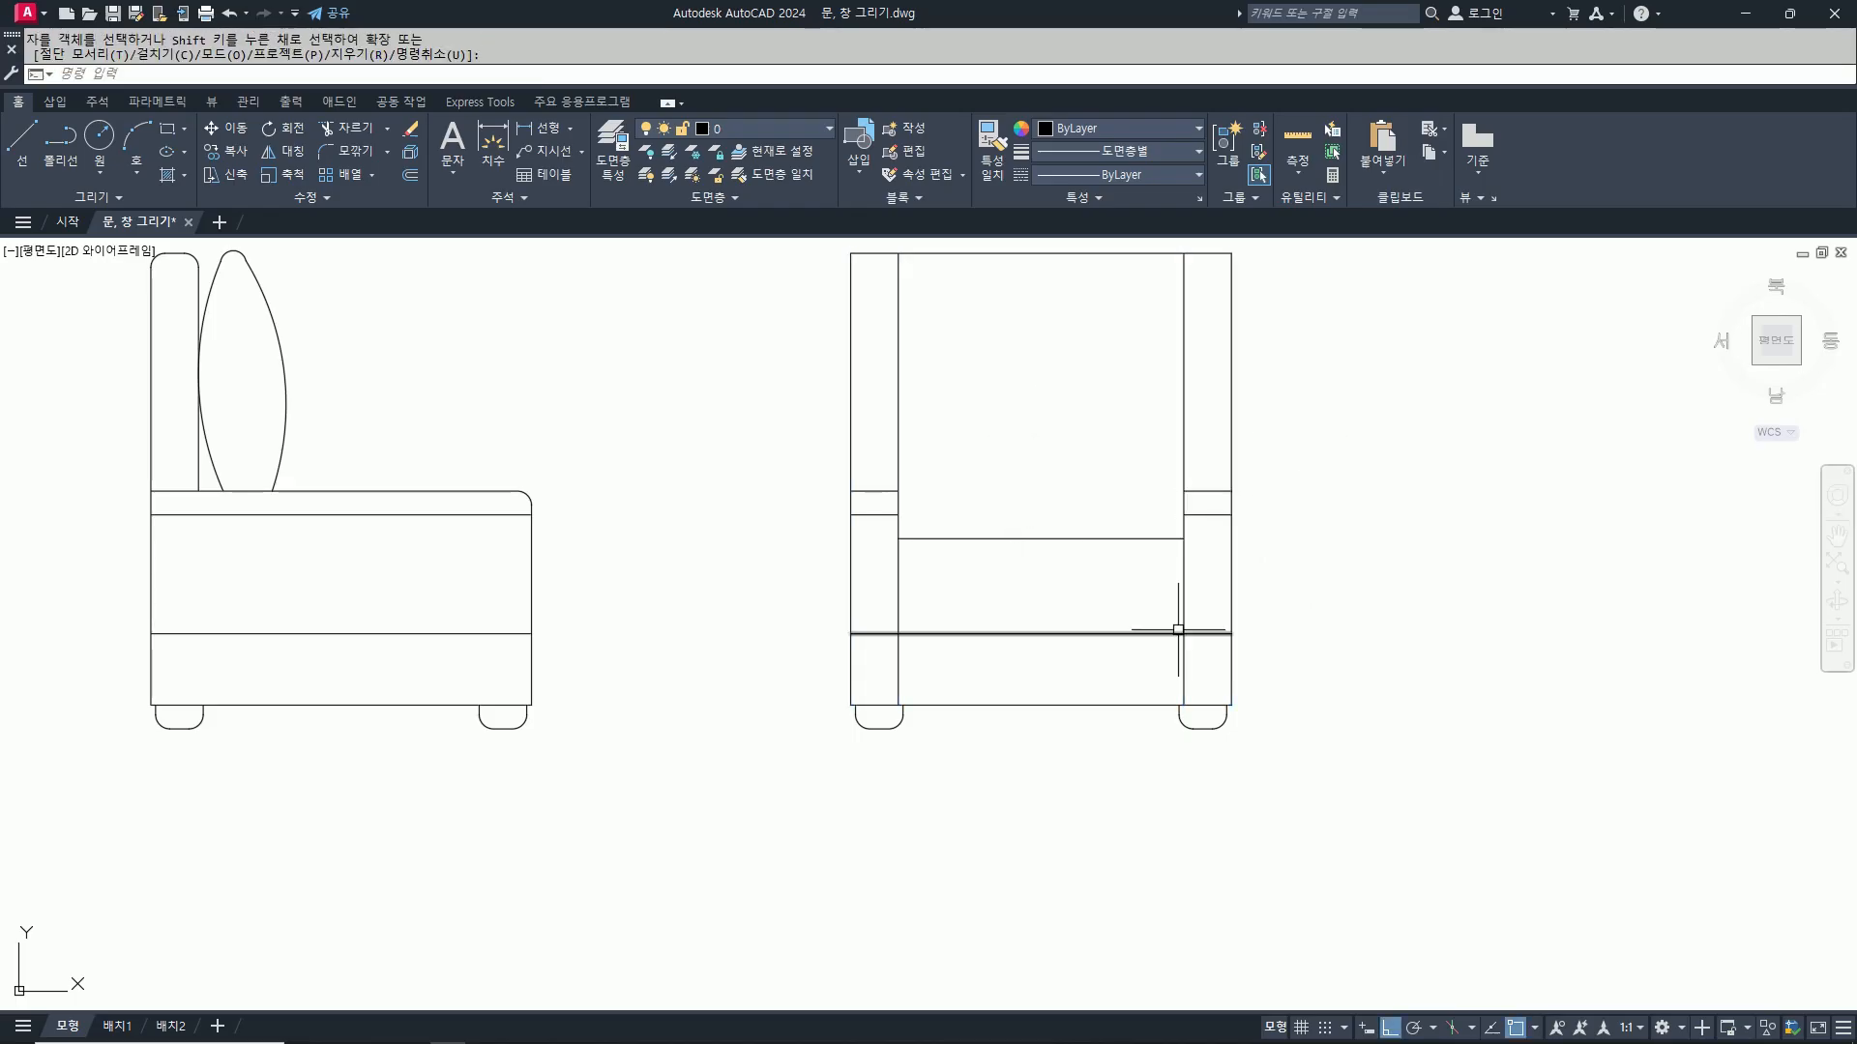
Step: Trim the new view's outer vertical sides above the armrest tops
key("Return")
left_click(1232, 360)
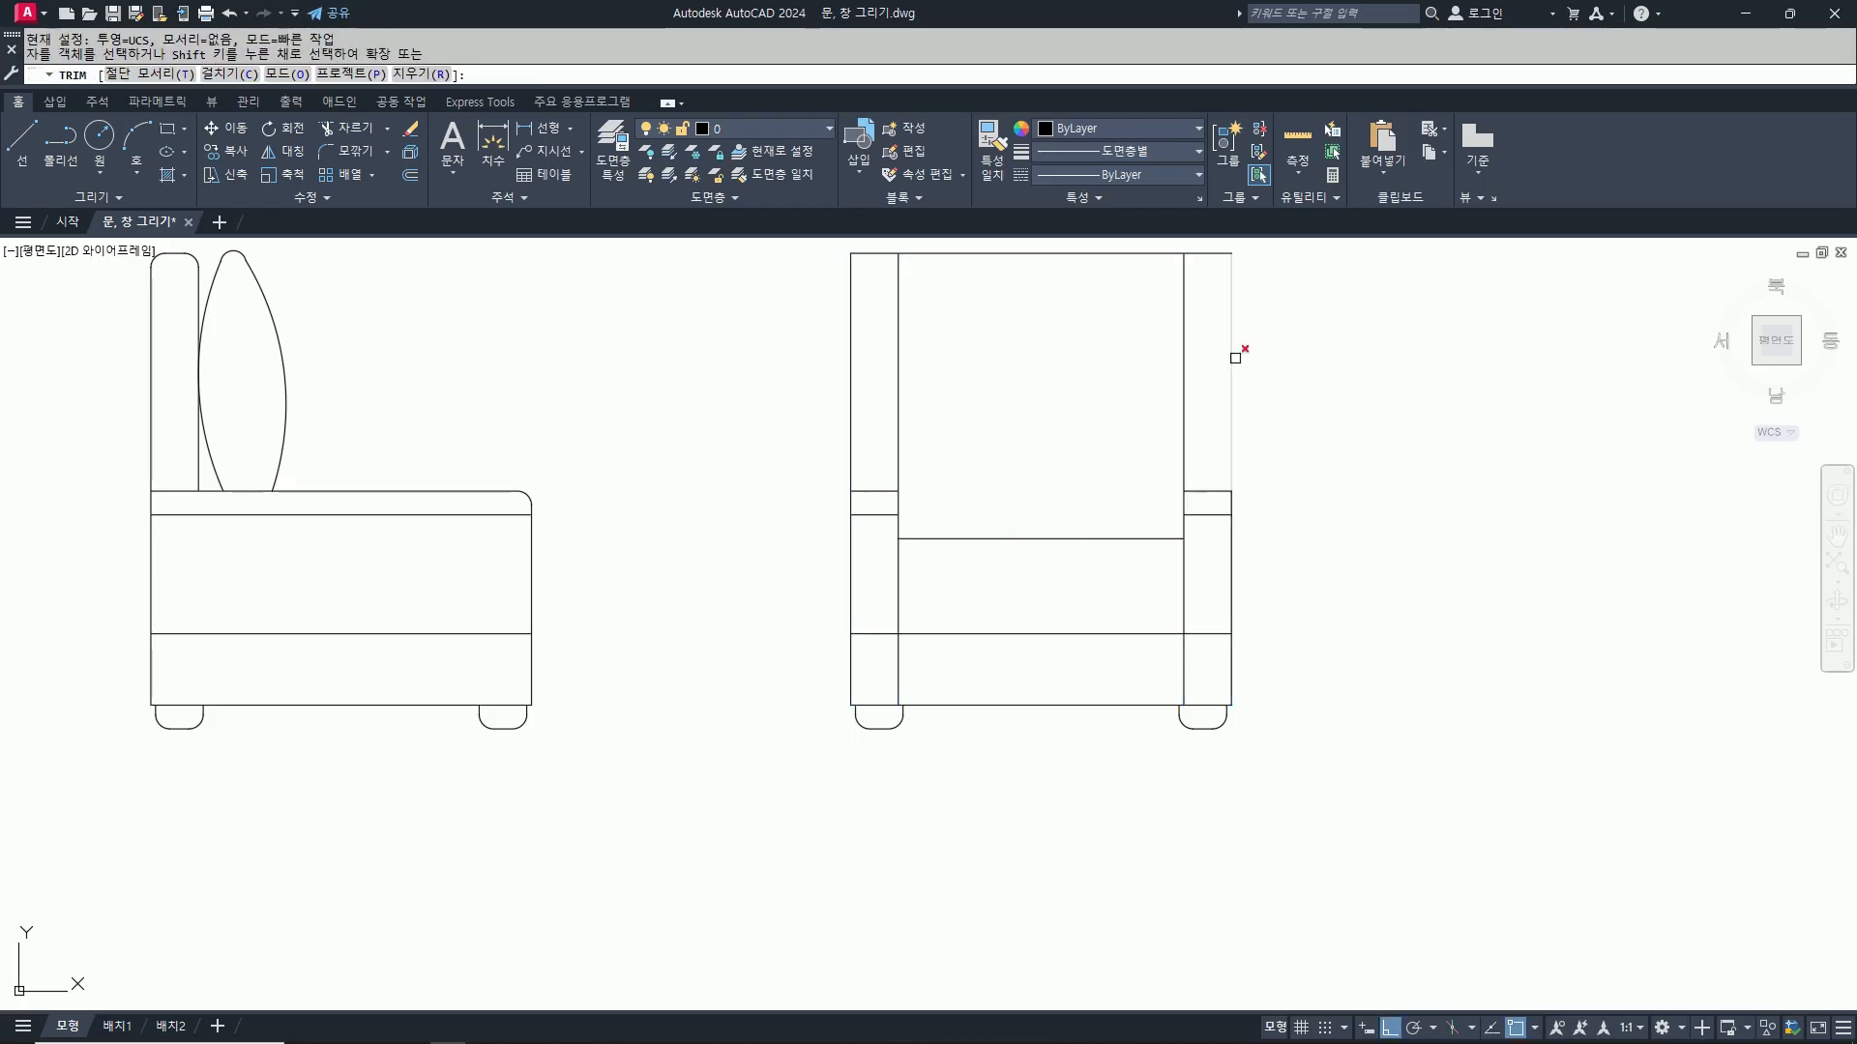
key("Return")
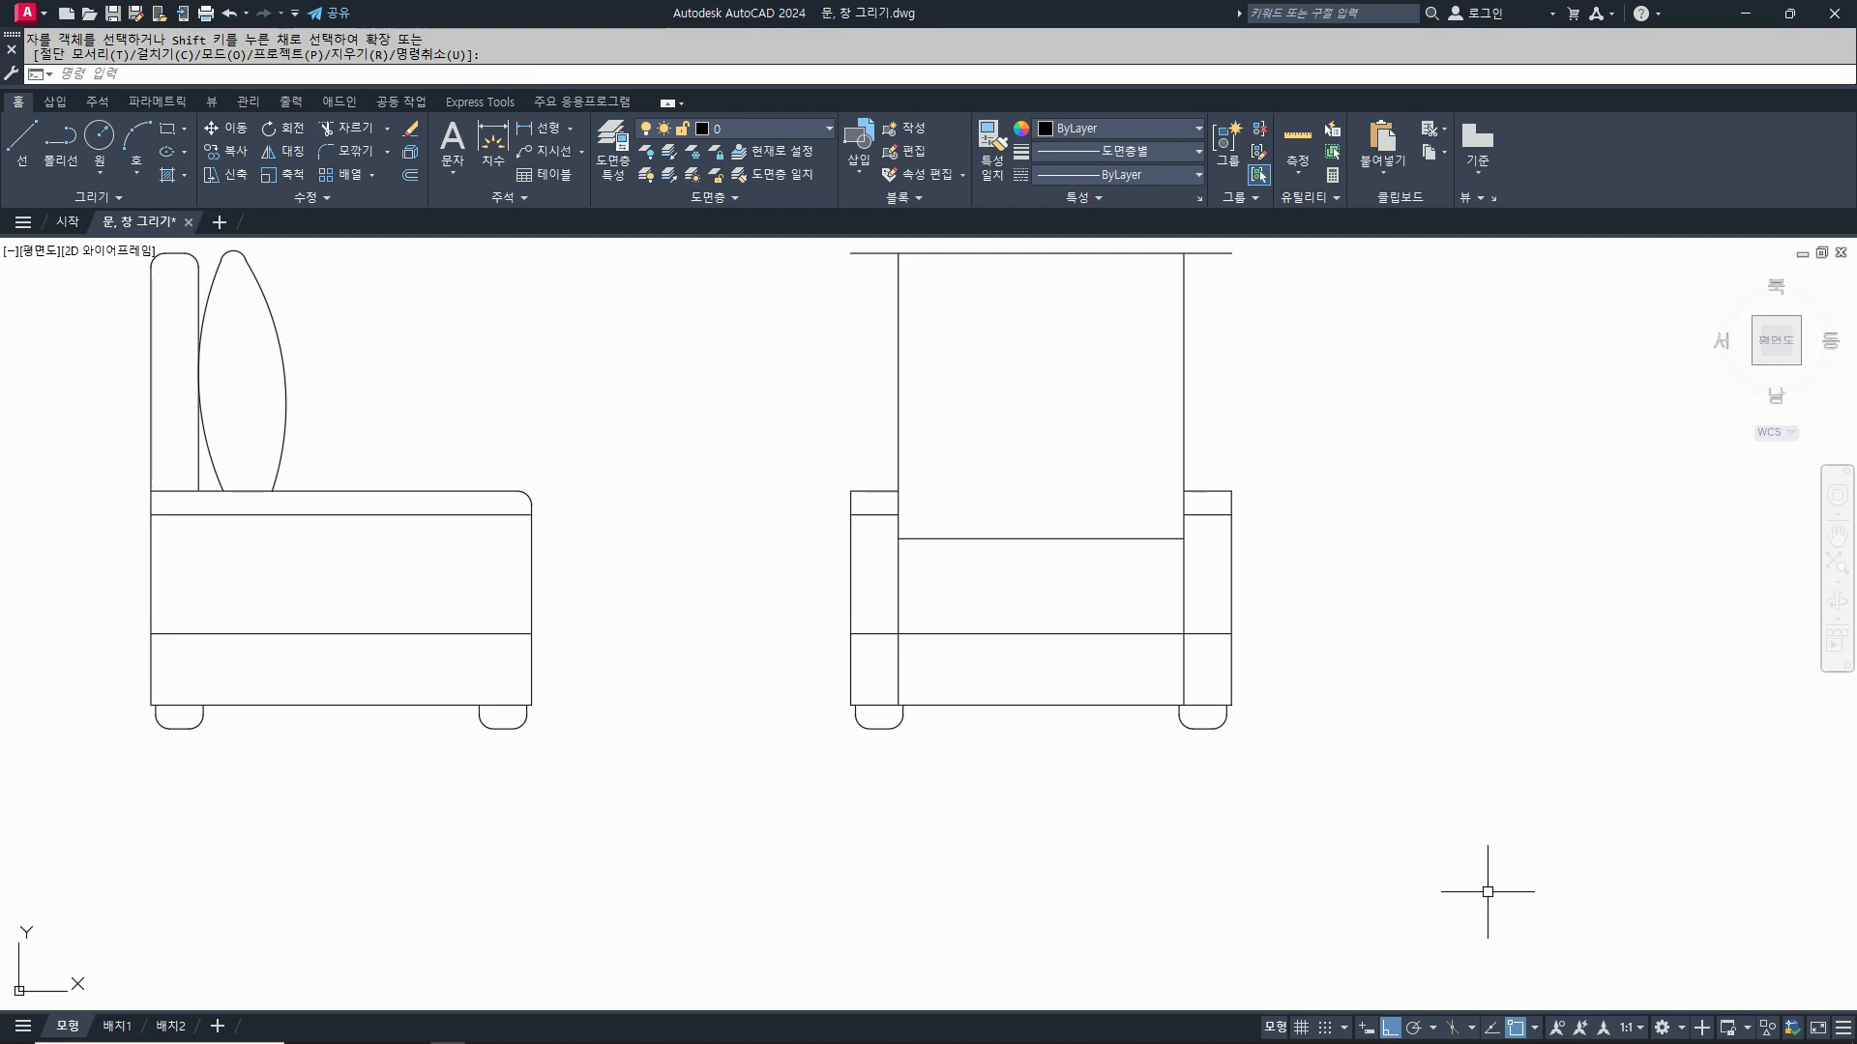
Step: Fillet both upper corners of the front view's backrest with a 100 radius
type("f")
key("Return")
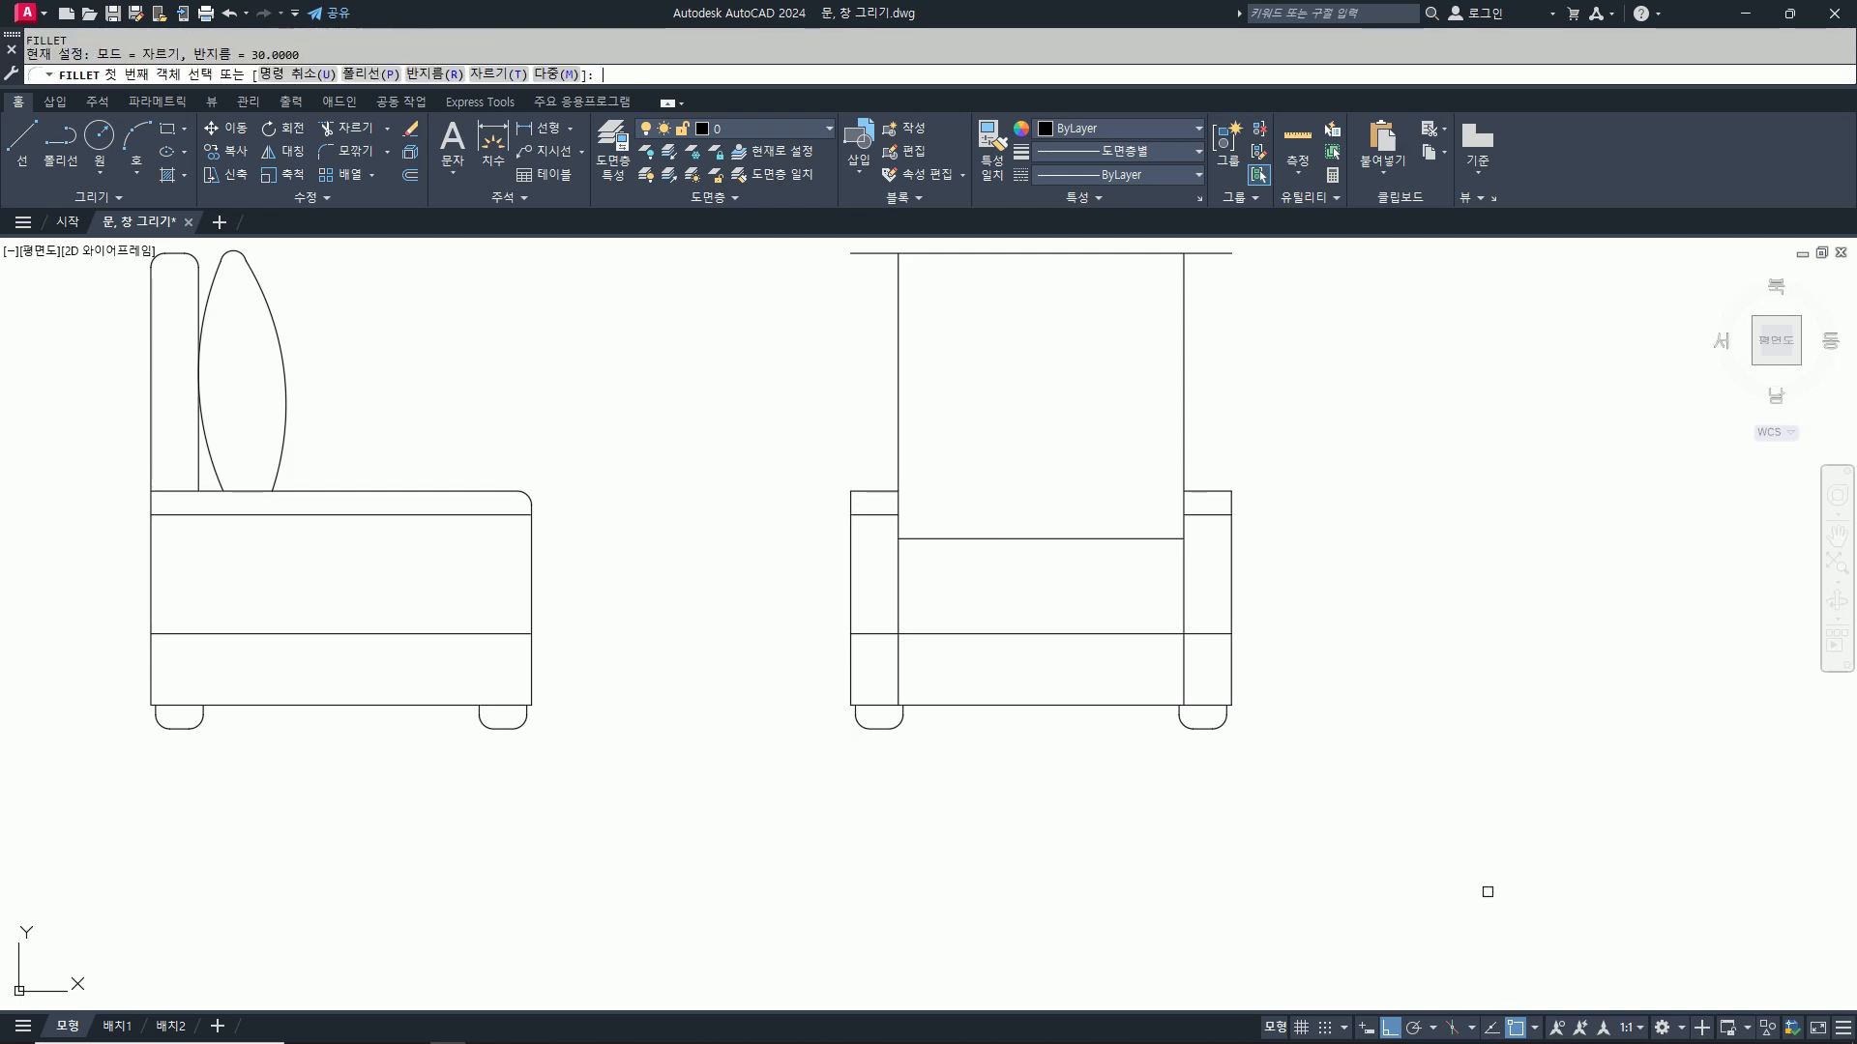
type("r")
key("Return")
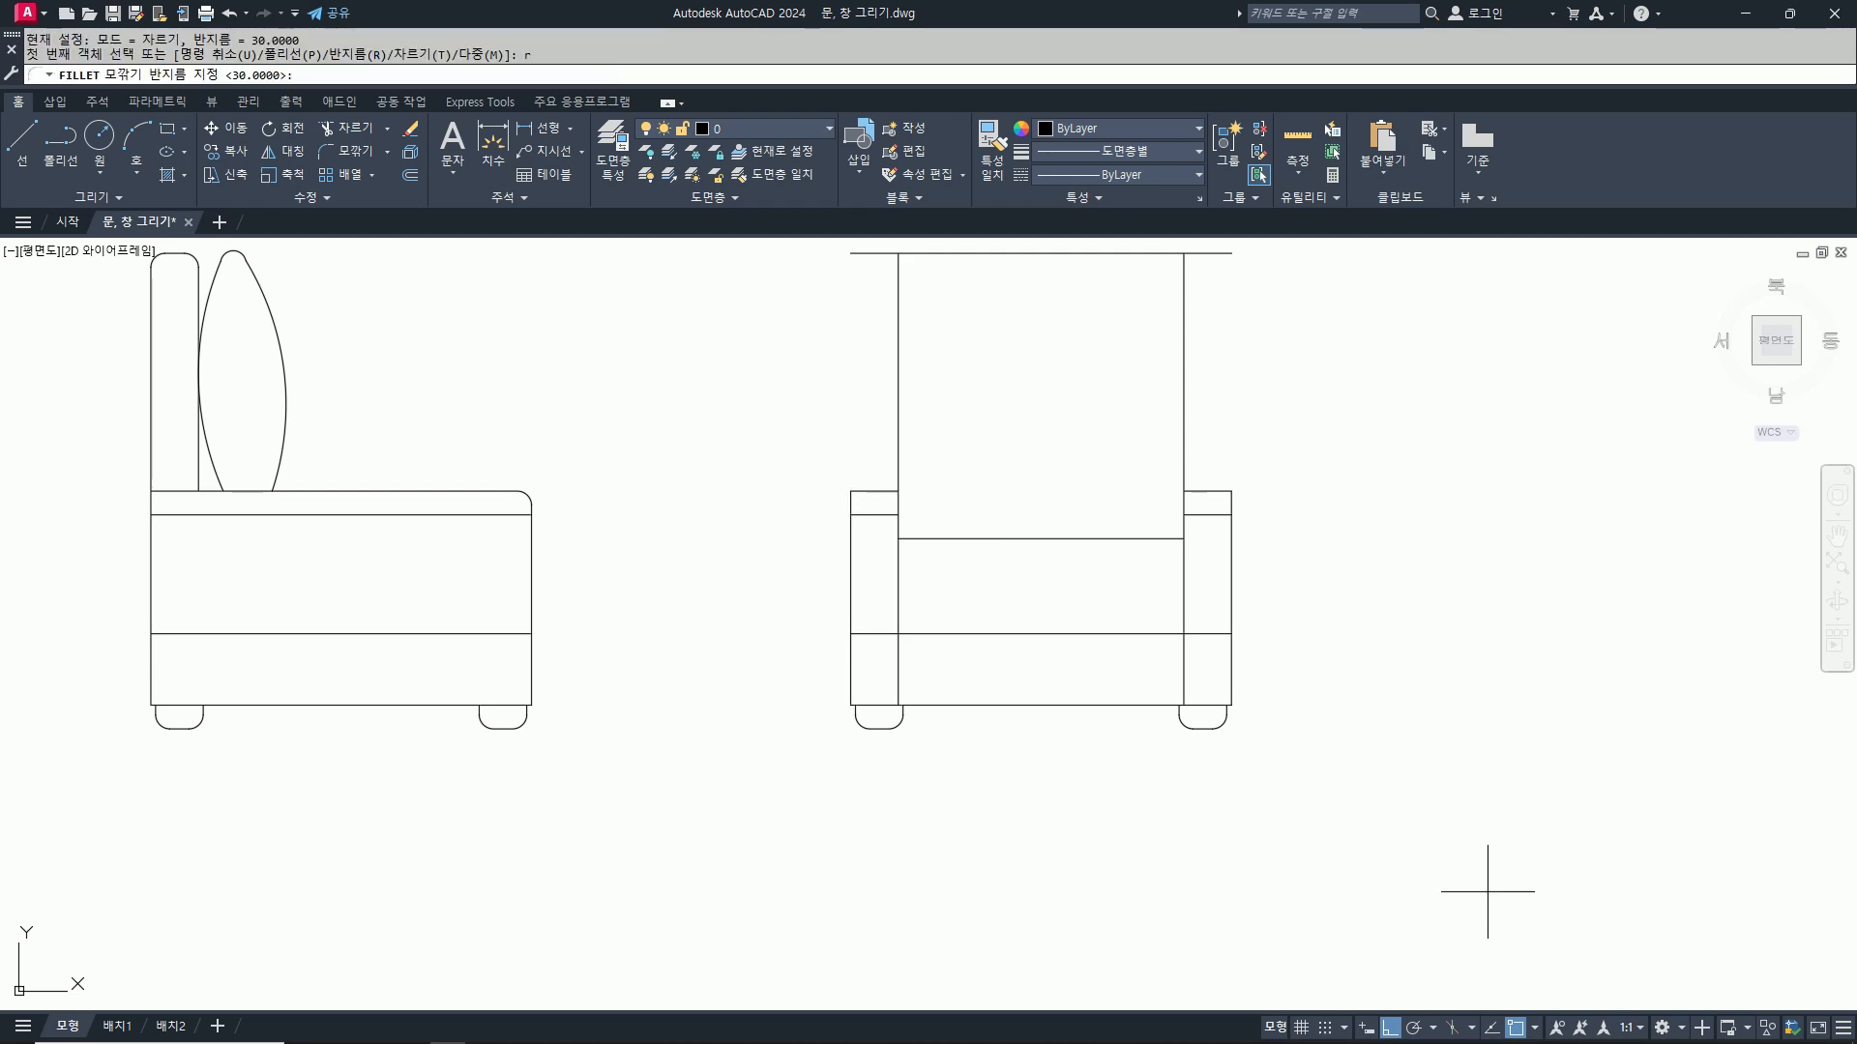
type("100")
key("Return")
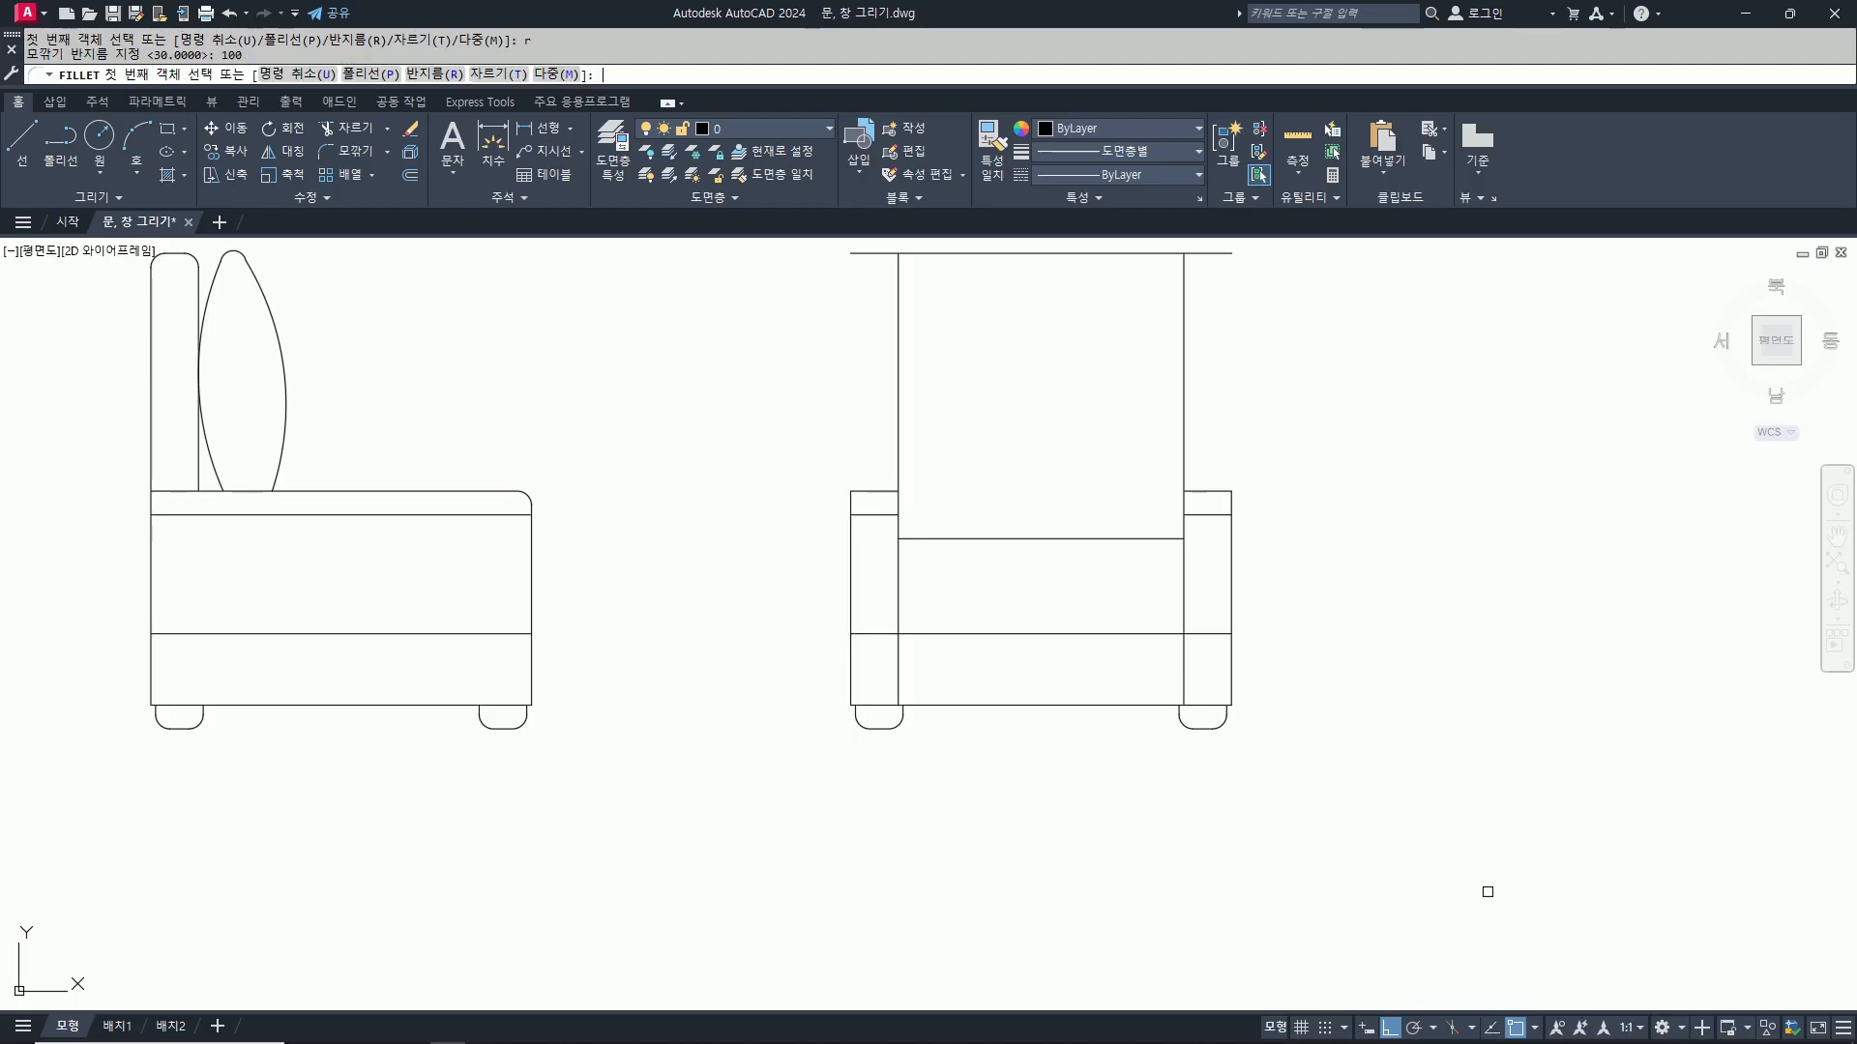
scroll(1484, 888, "down", 2)
scroll(1122, 522, "up", 2)
left_click(1111, 510)
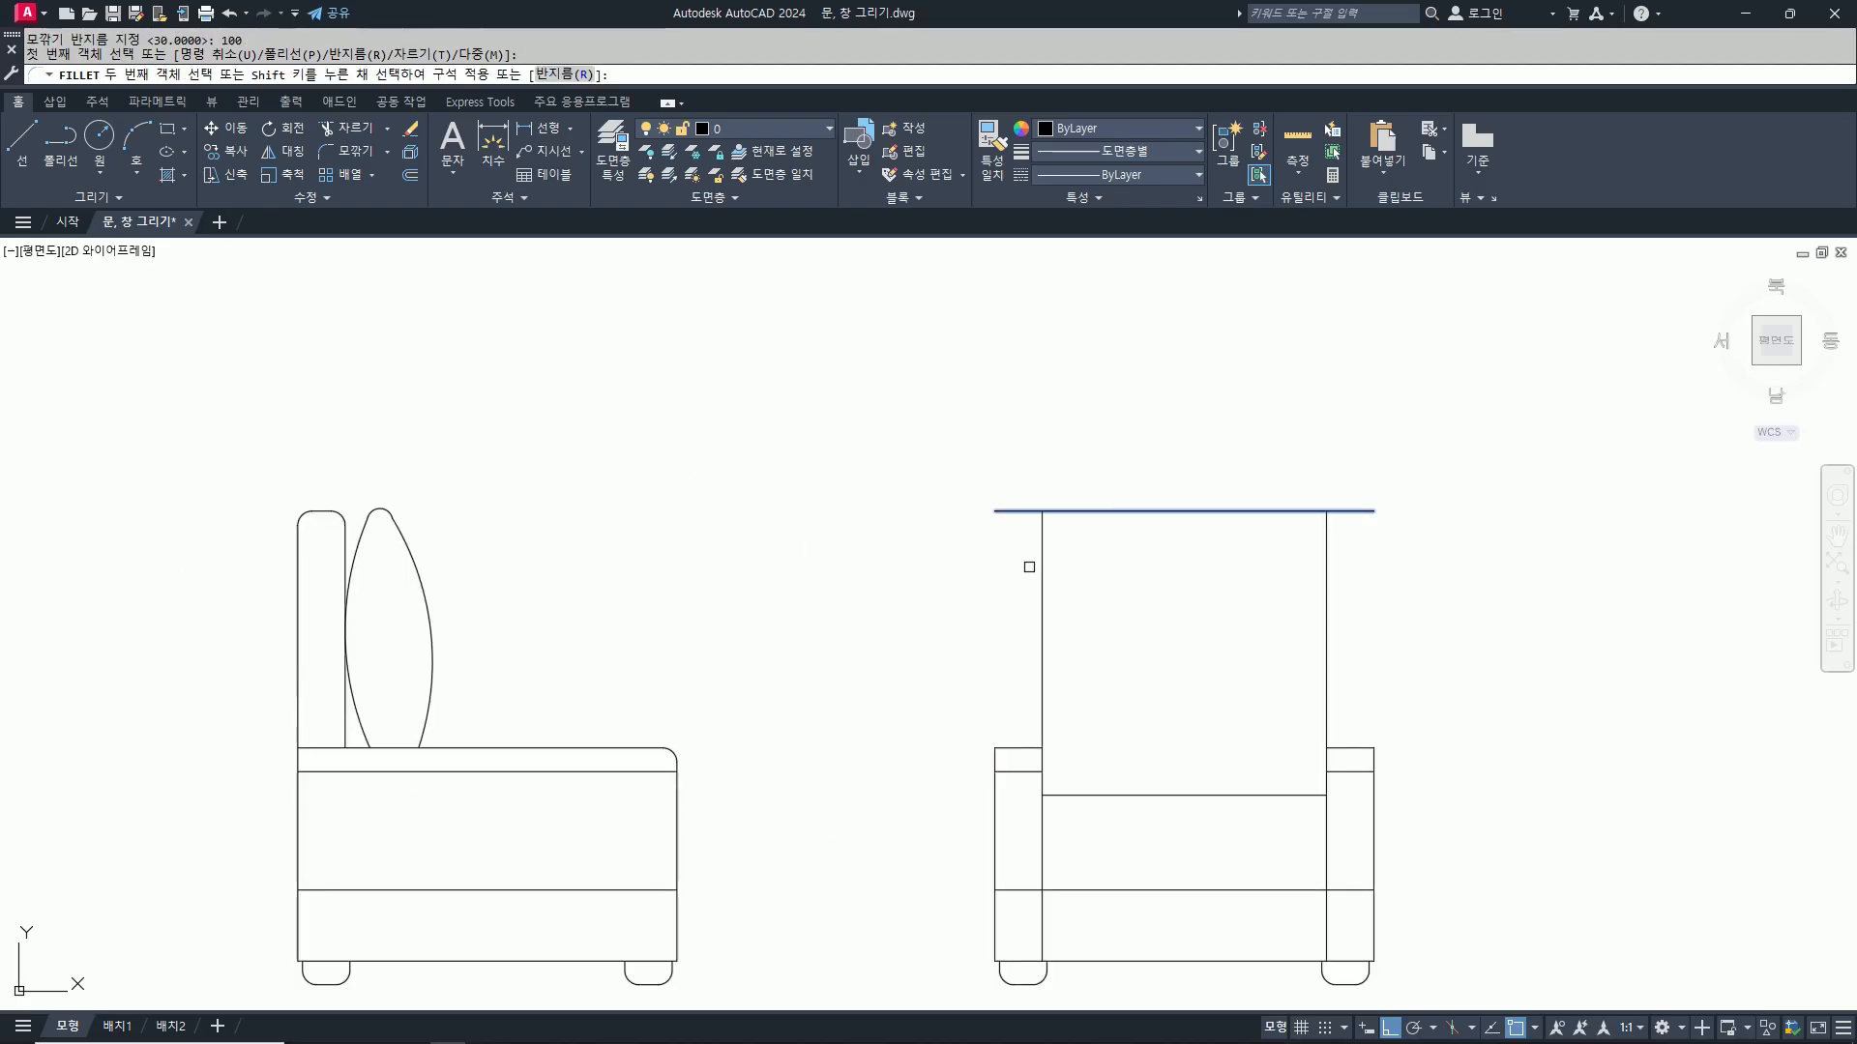
left_click(1041, 573)
key("Return")
left_click(1252, 511)
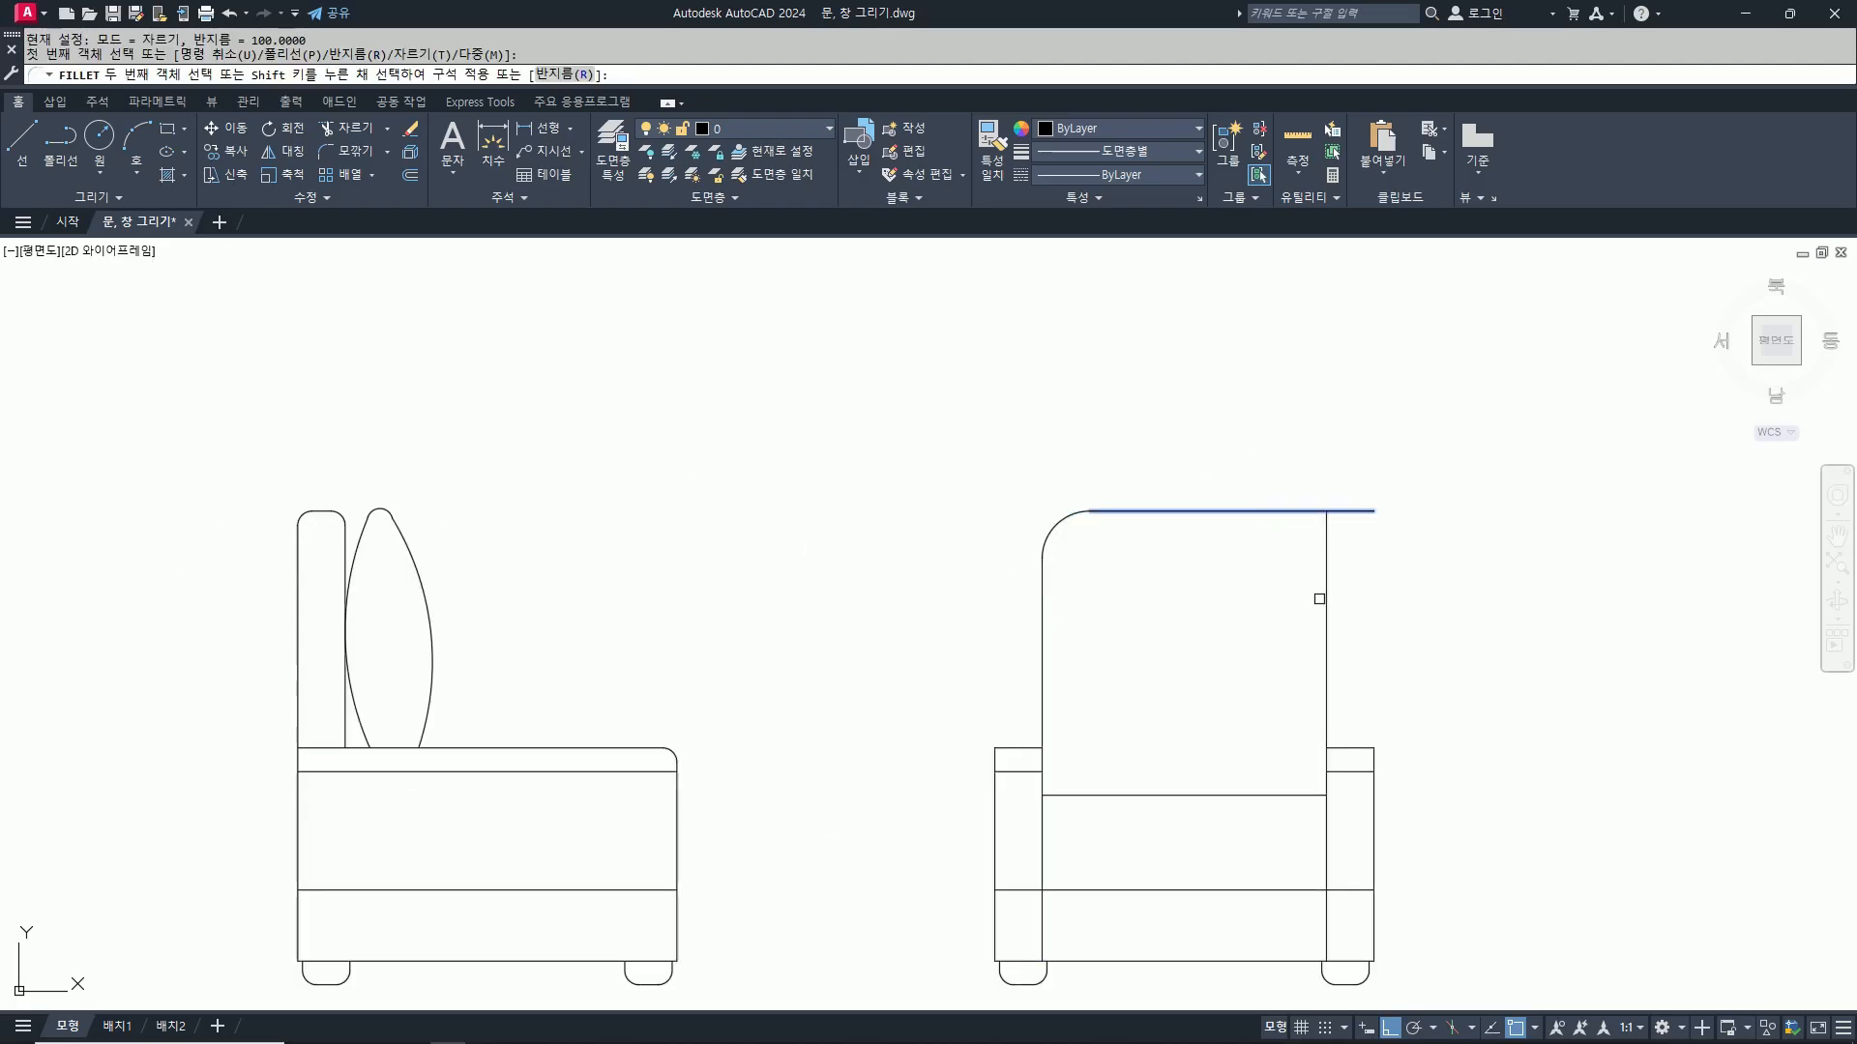
left_click(1325, 603)
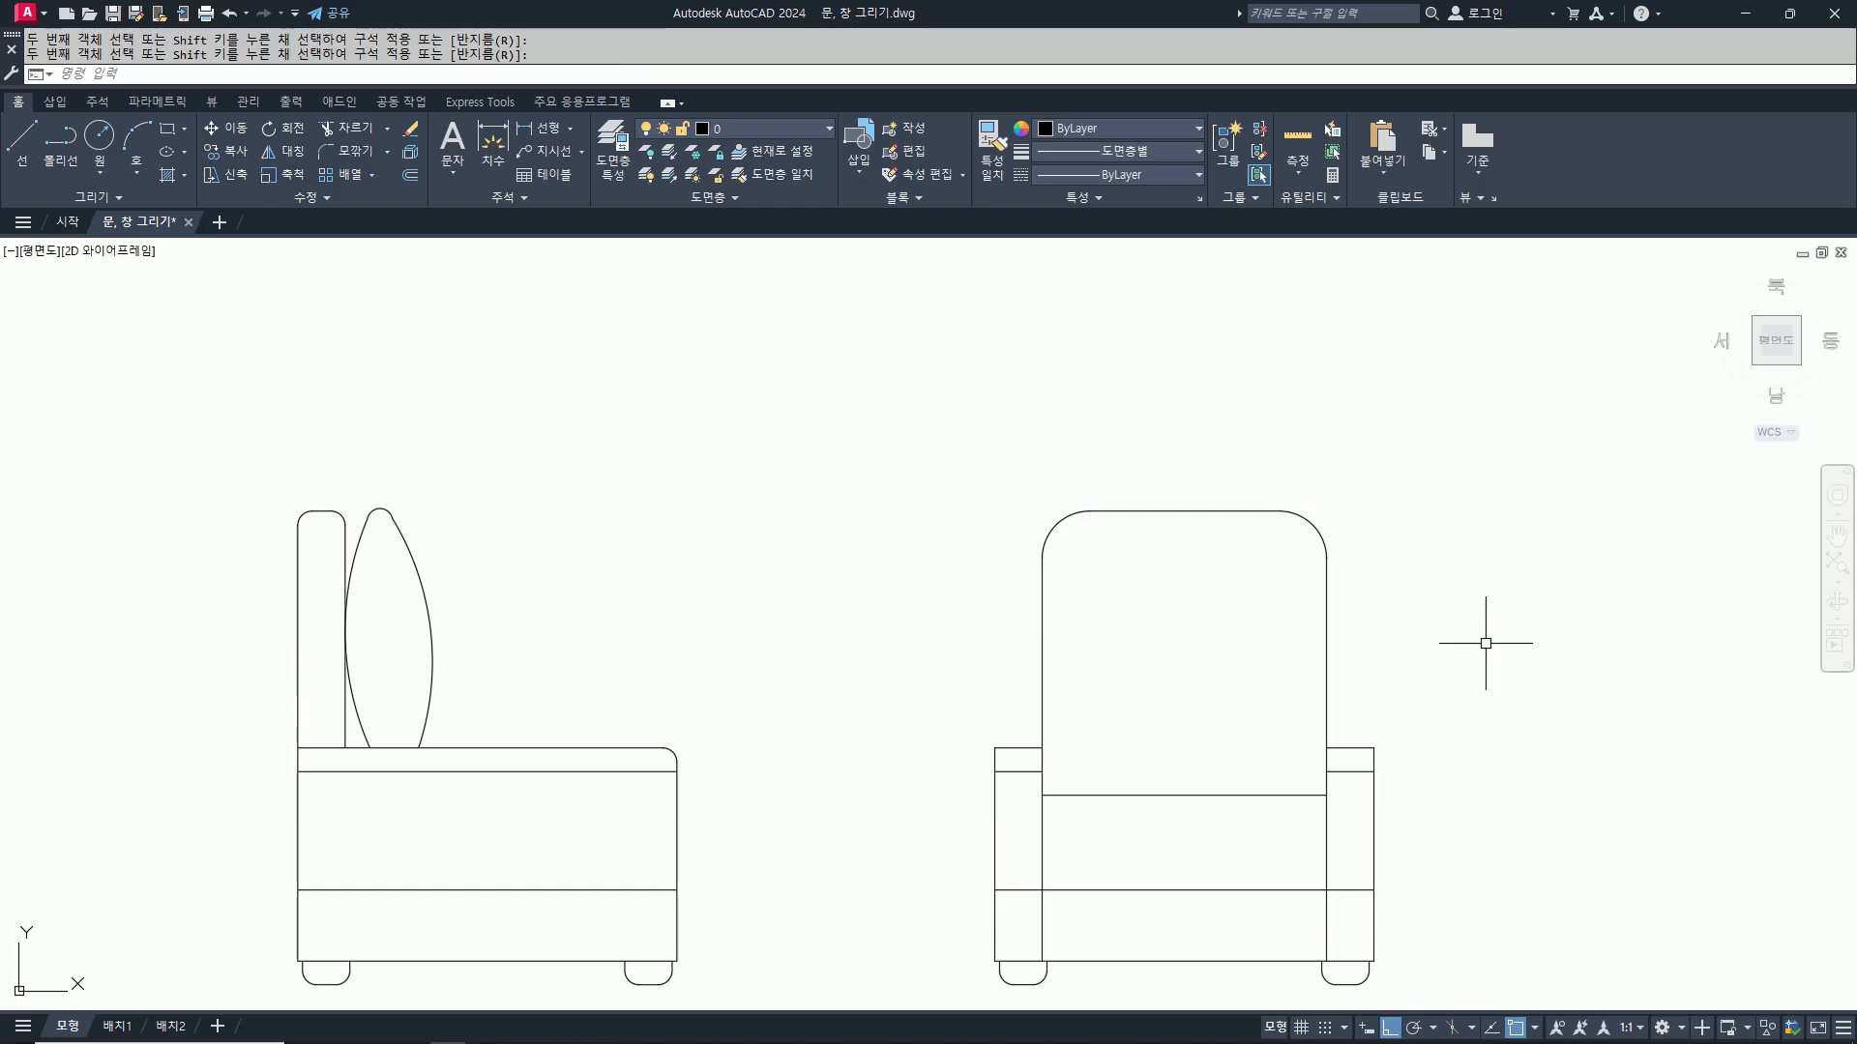
Step: Fillet the backrest's two lower corners against the seat line with an 80 radius in No Trim mode
type("f")
key("Return")
type("r")
key("Return")
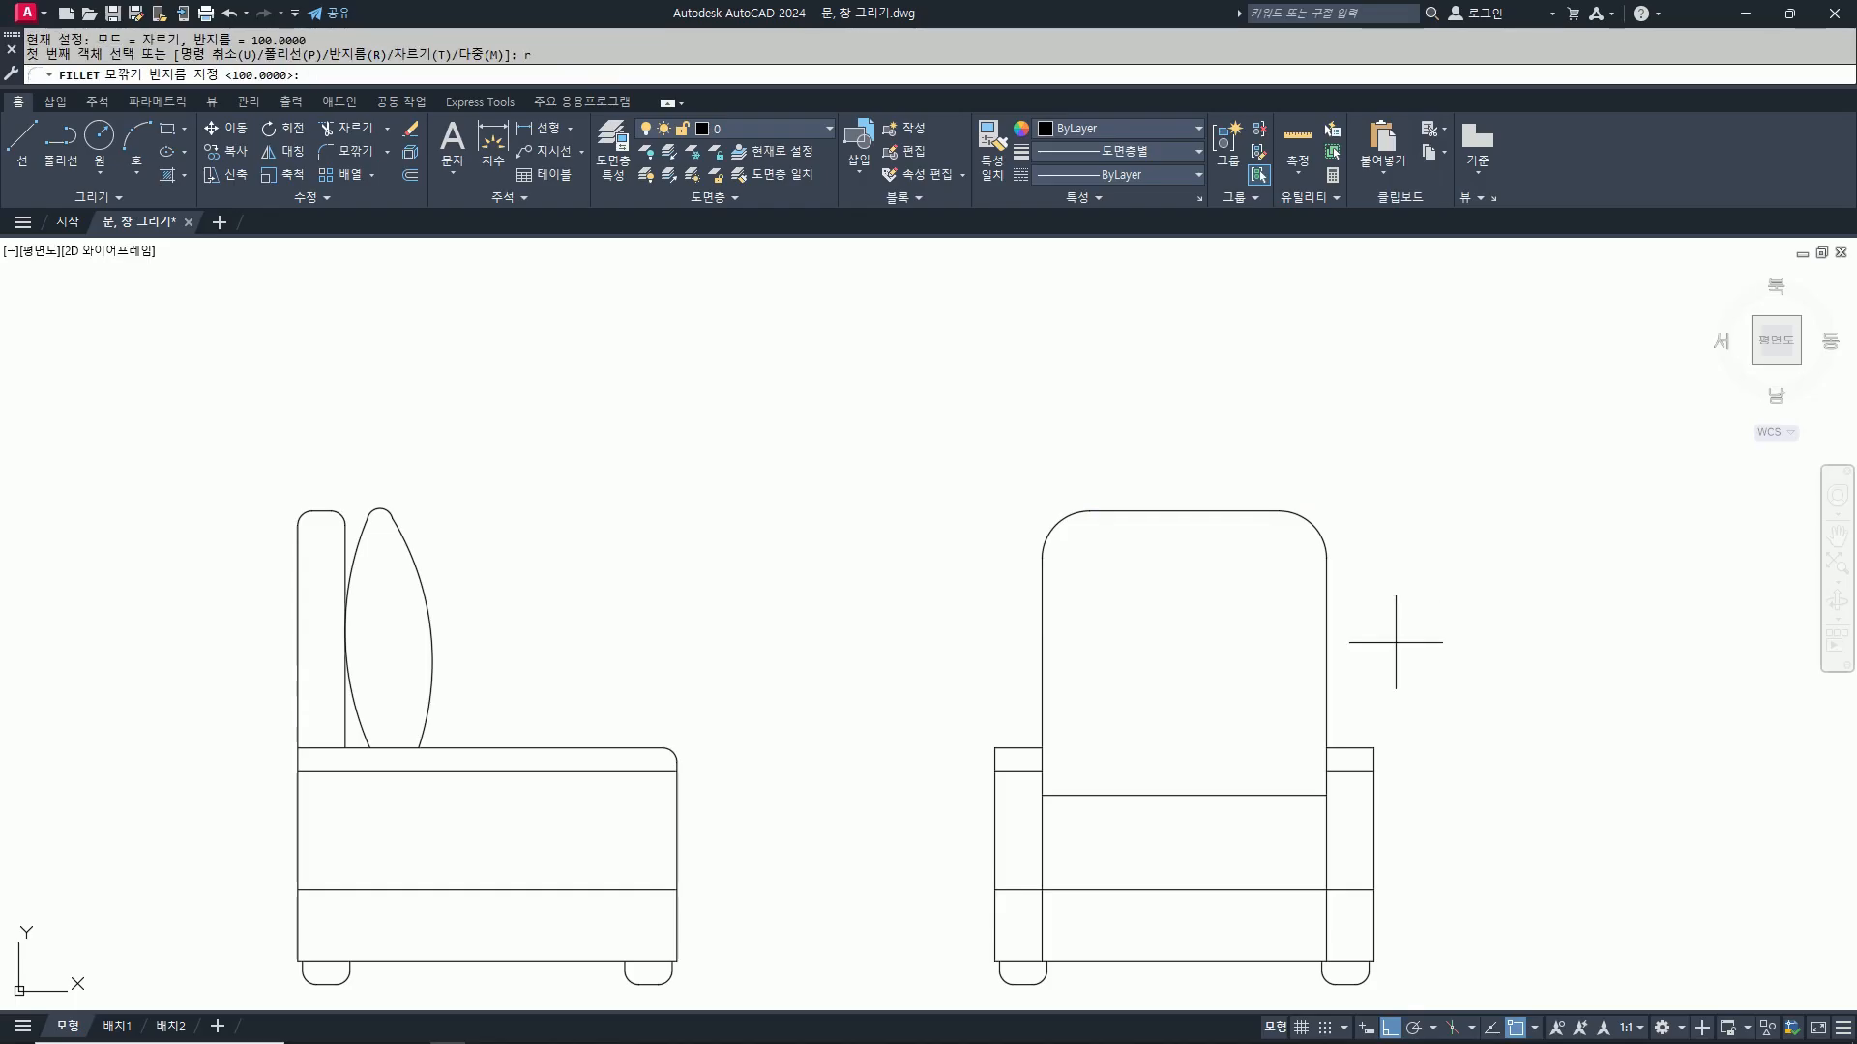
type("80")
key("Return")
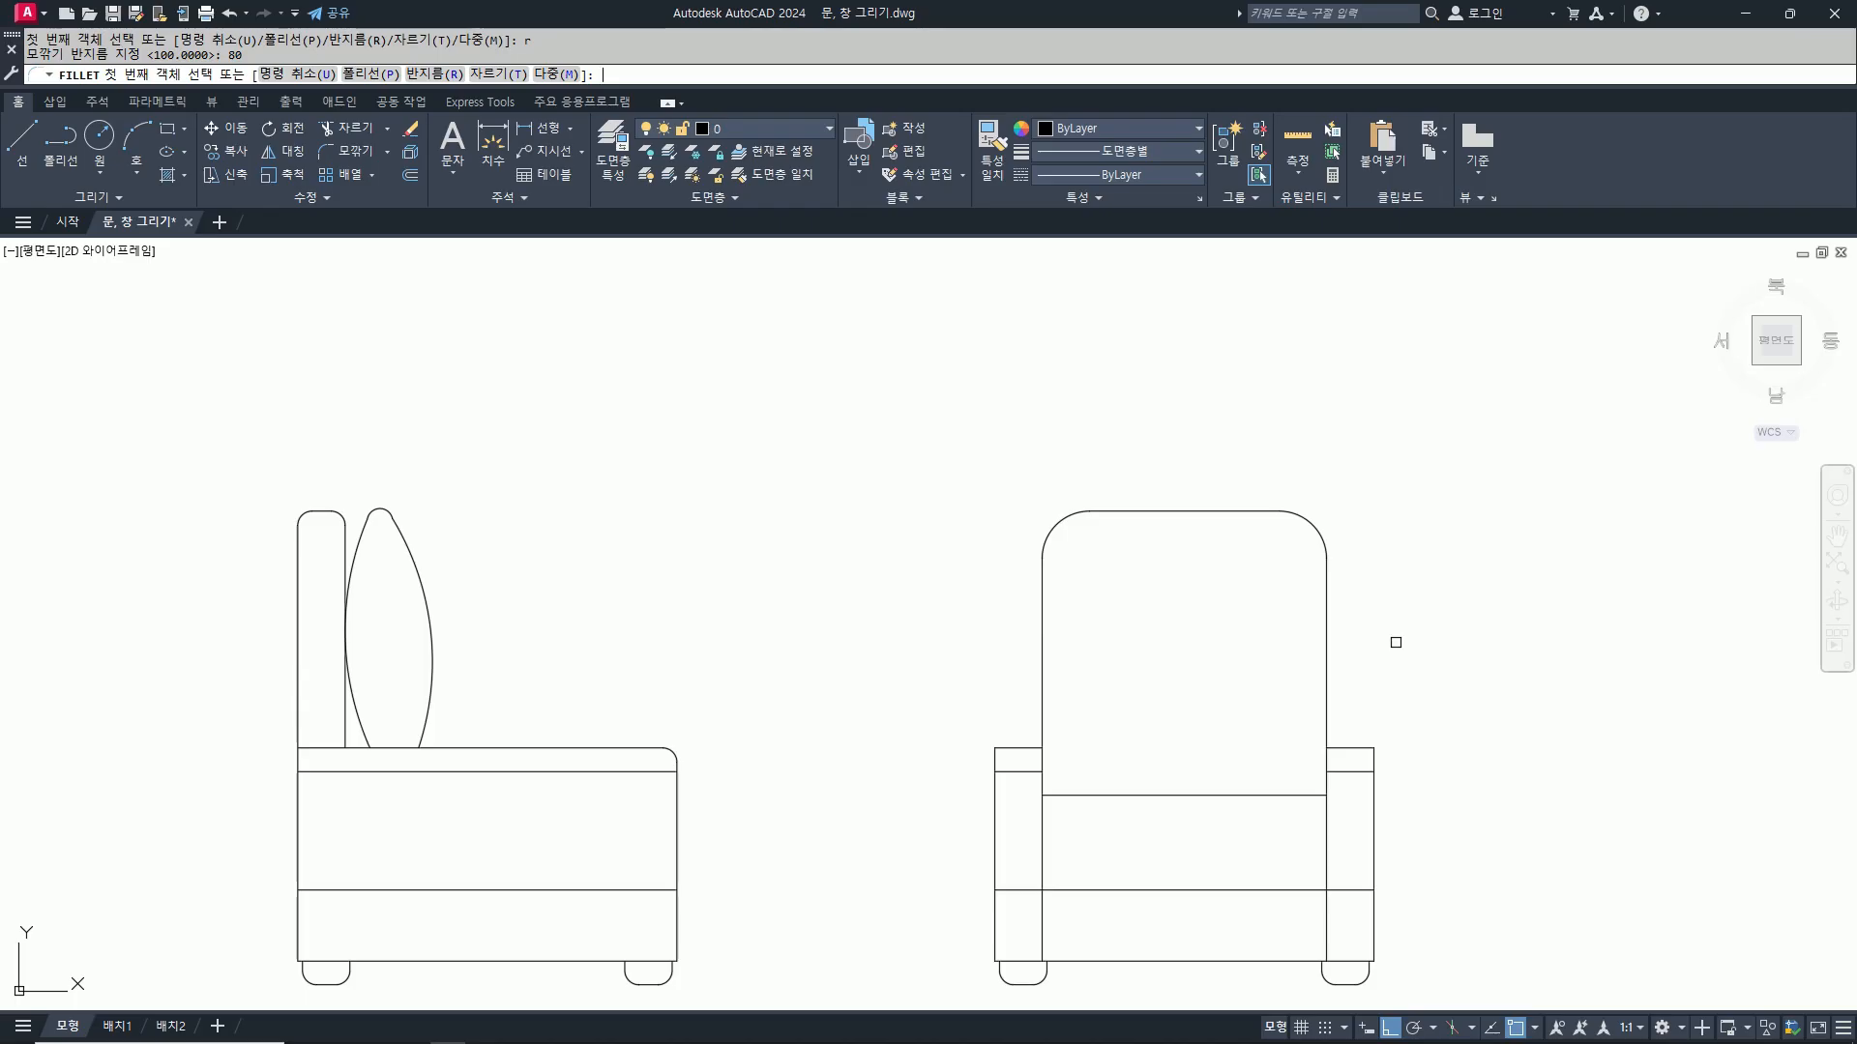
type("t")
key("Return")
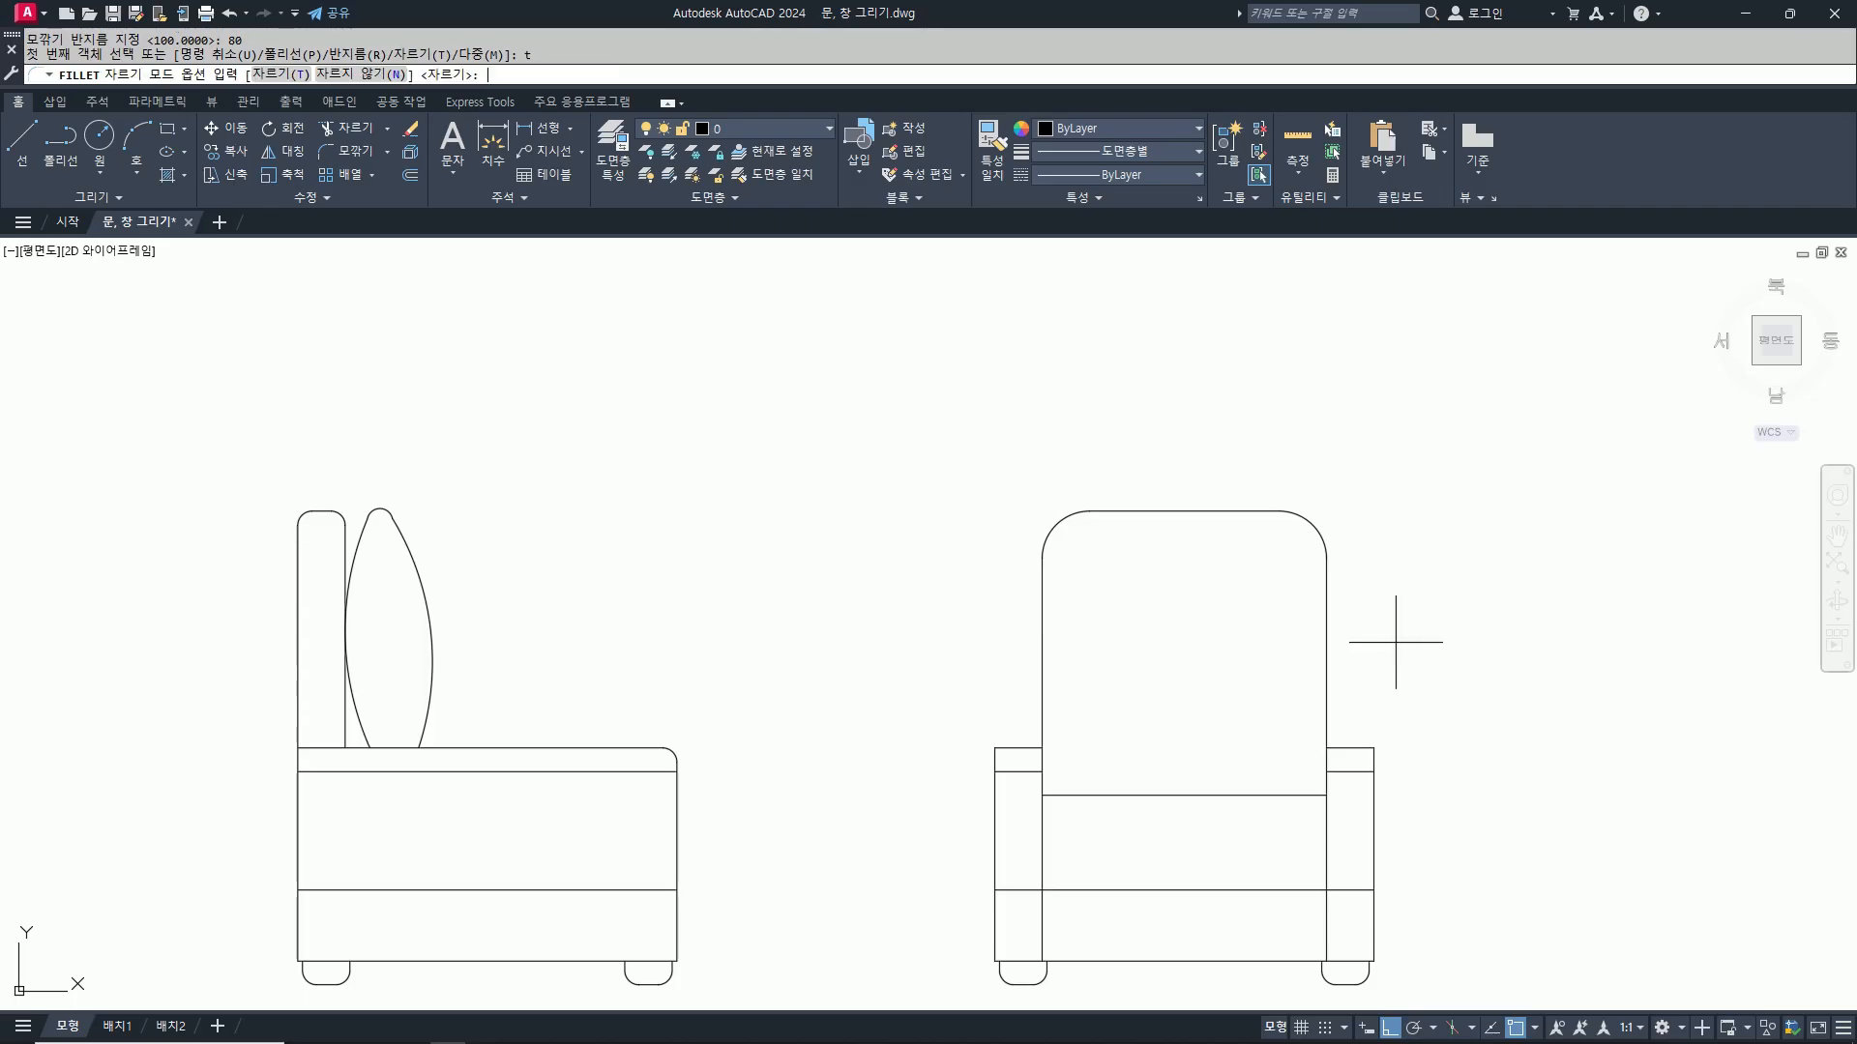
type("n")
key("Return")
left_click(1042, 671)
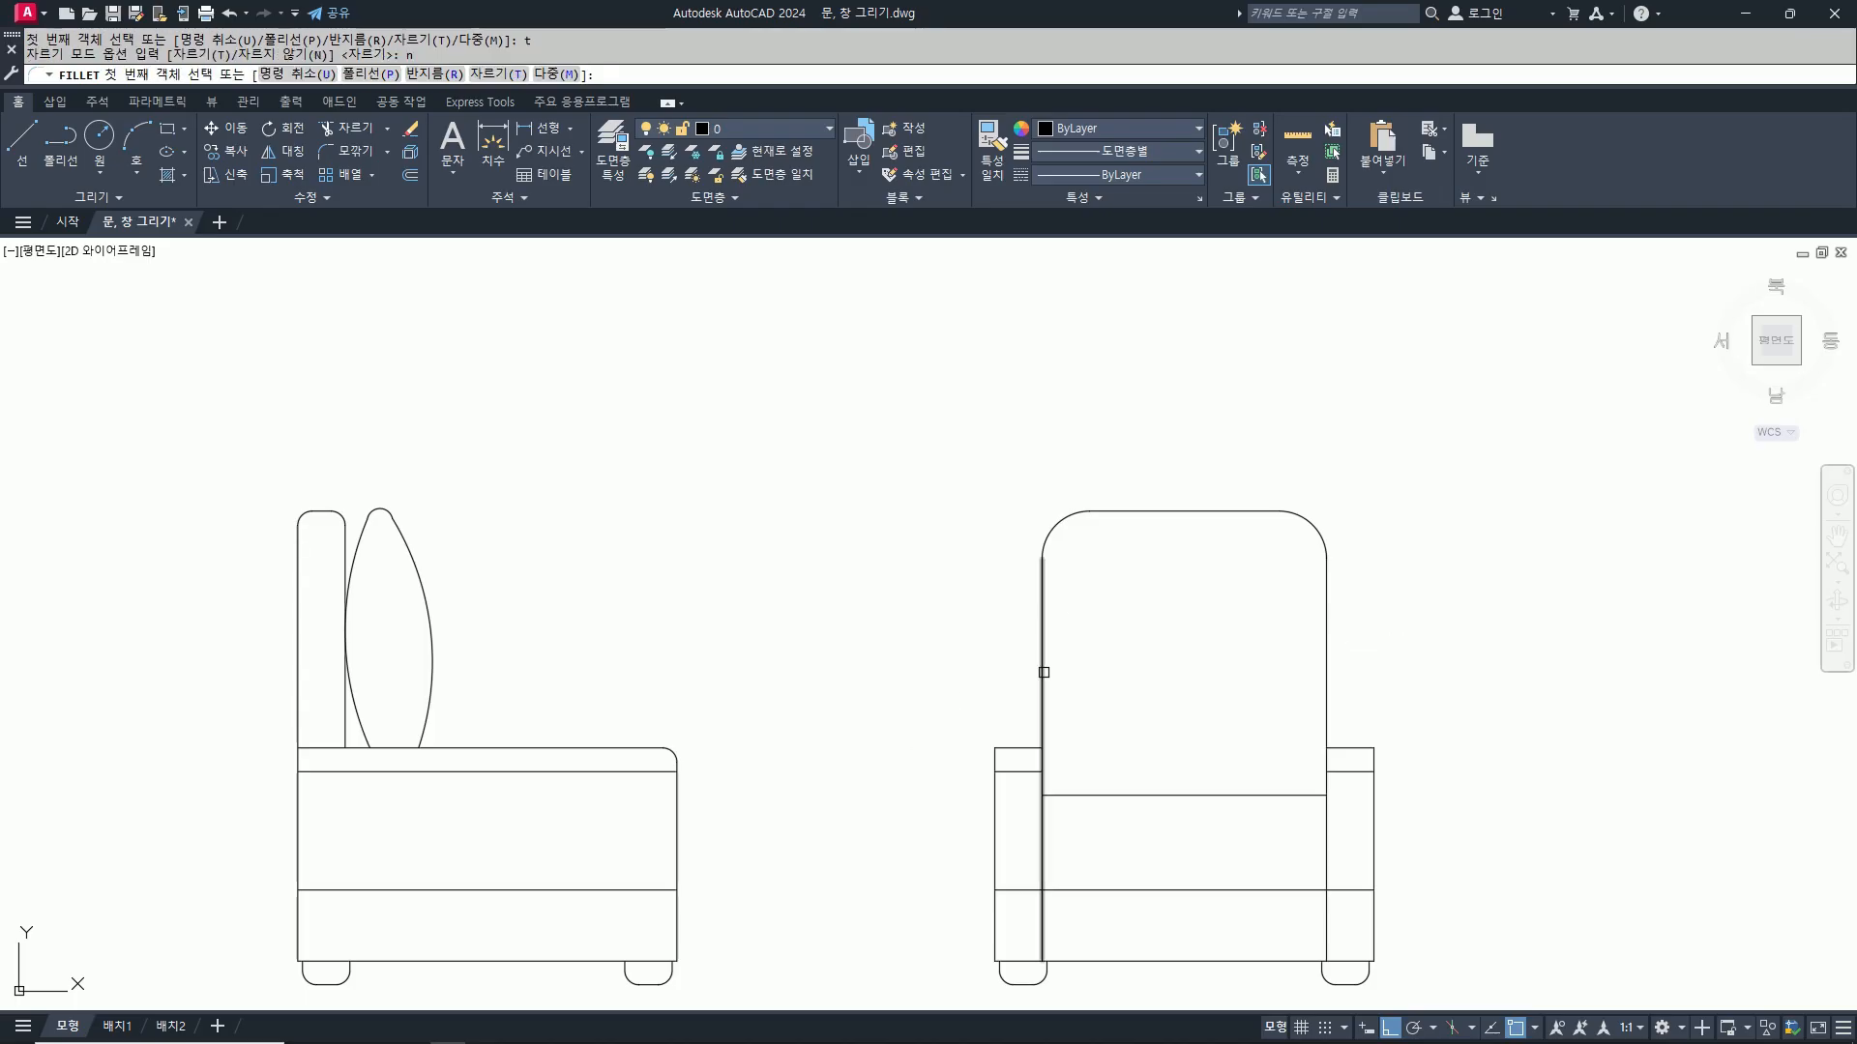
left_click(1098, 796)
key("Return")
left_click(1158, 796)
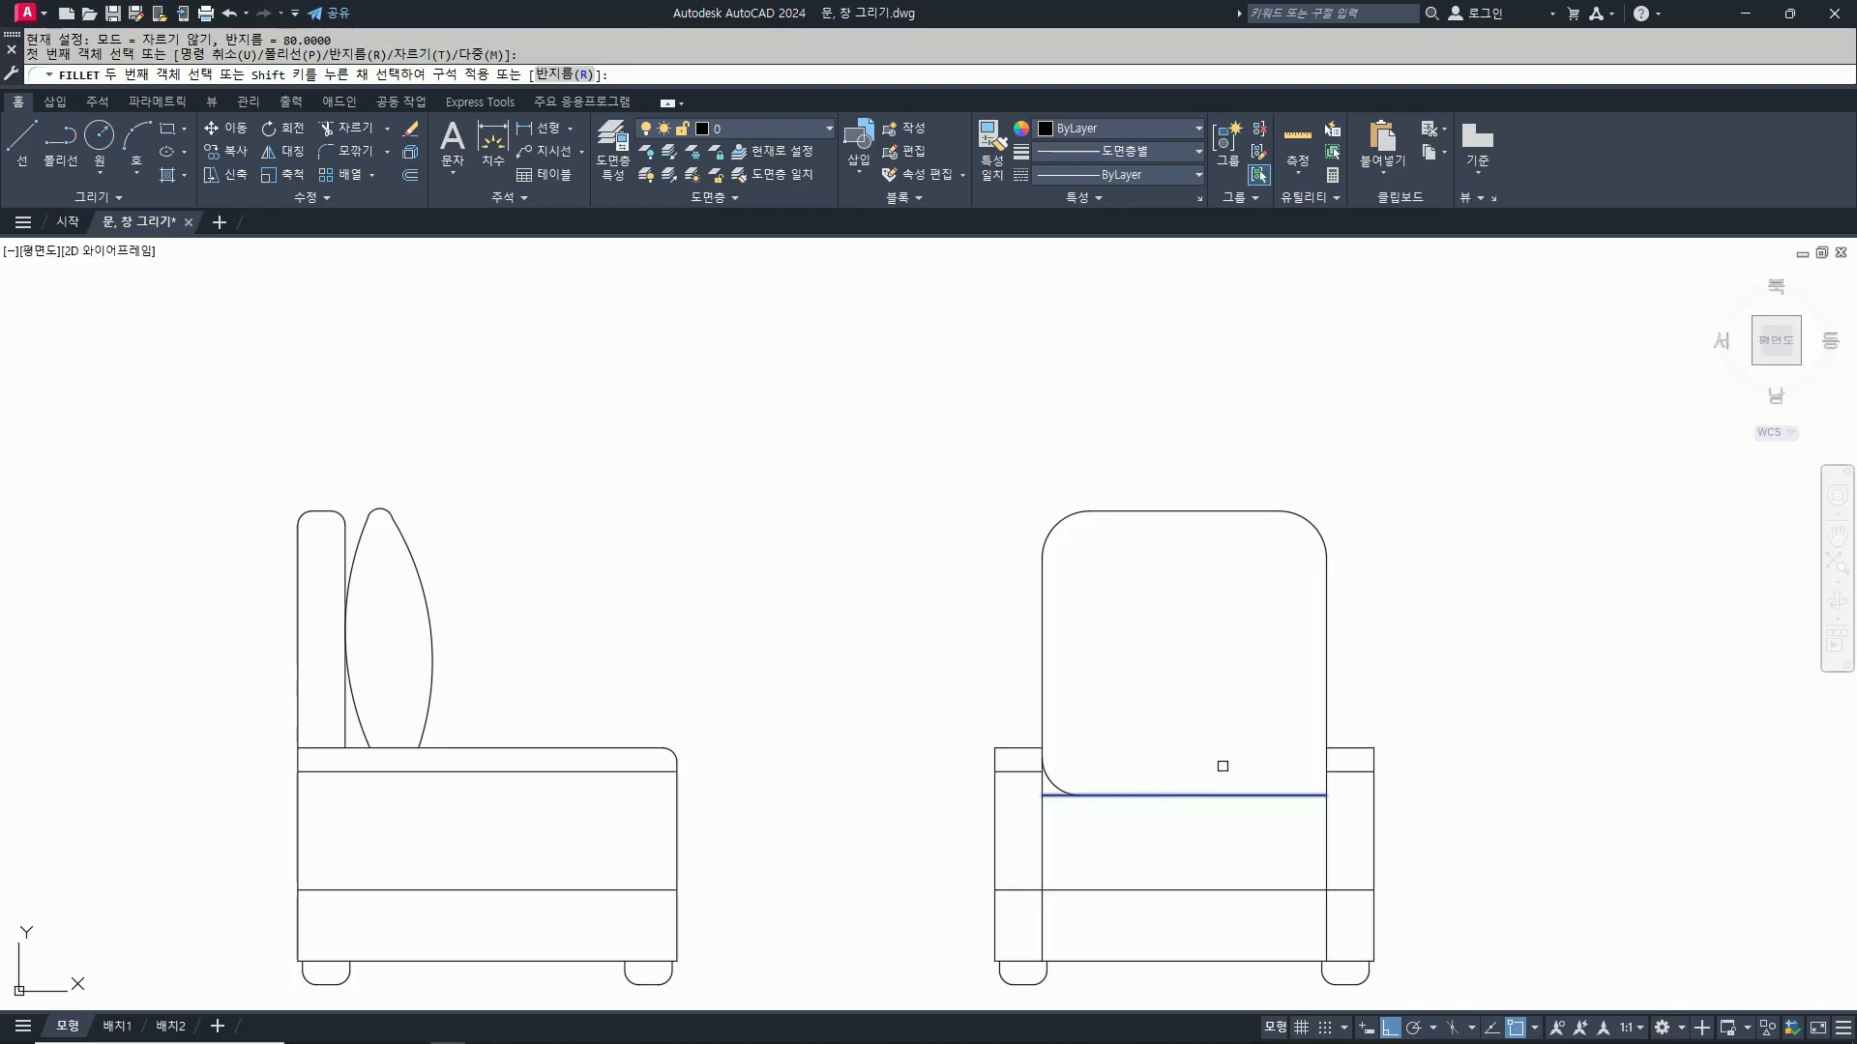
left_click(1321, 686)
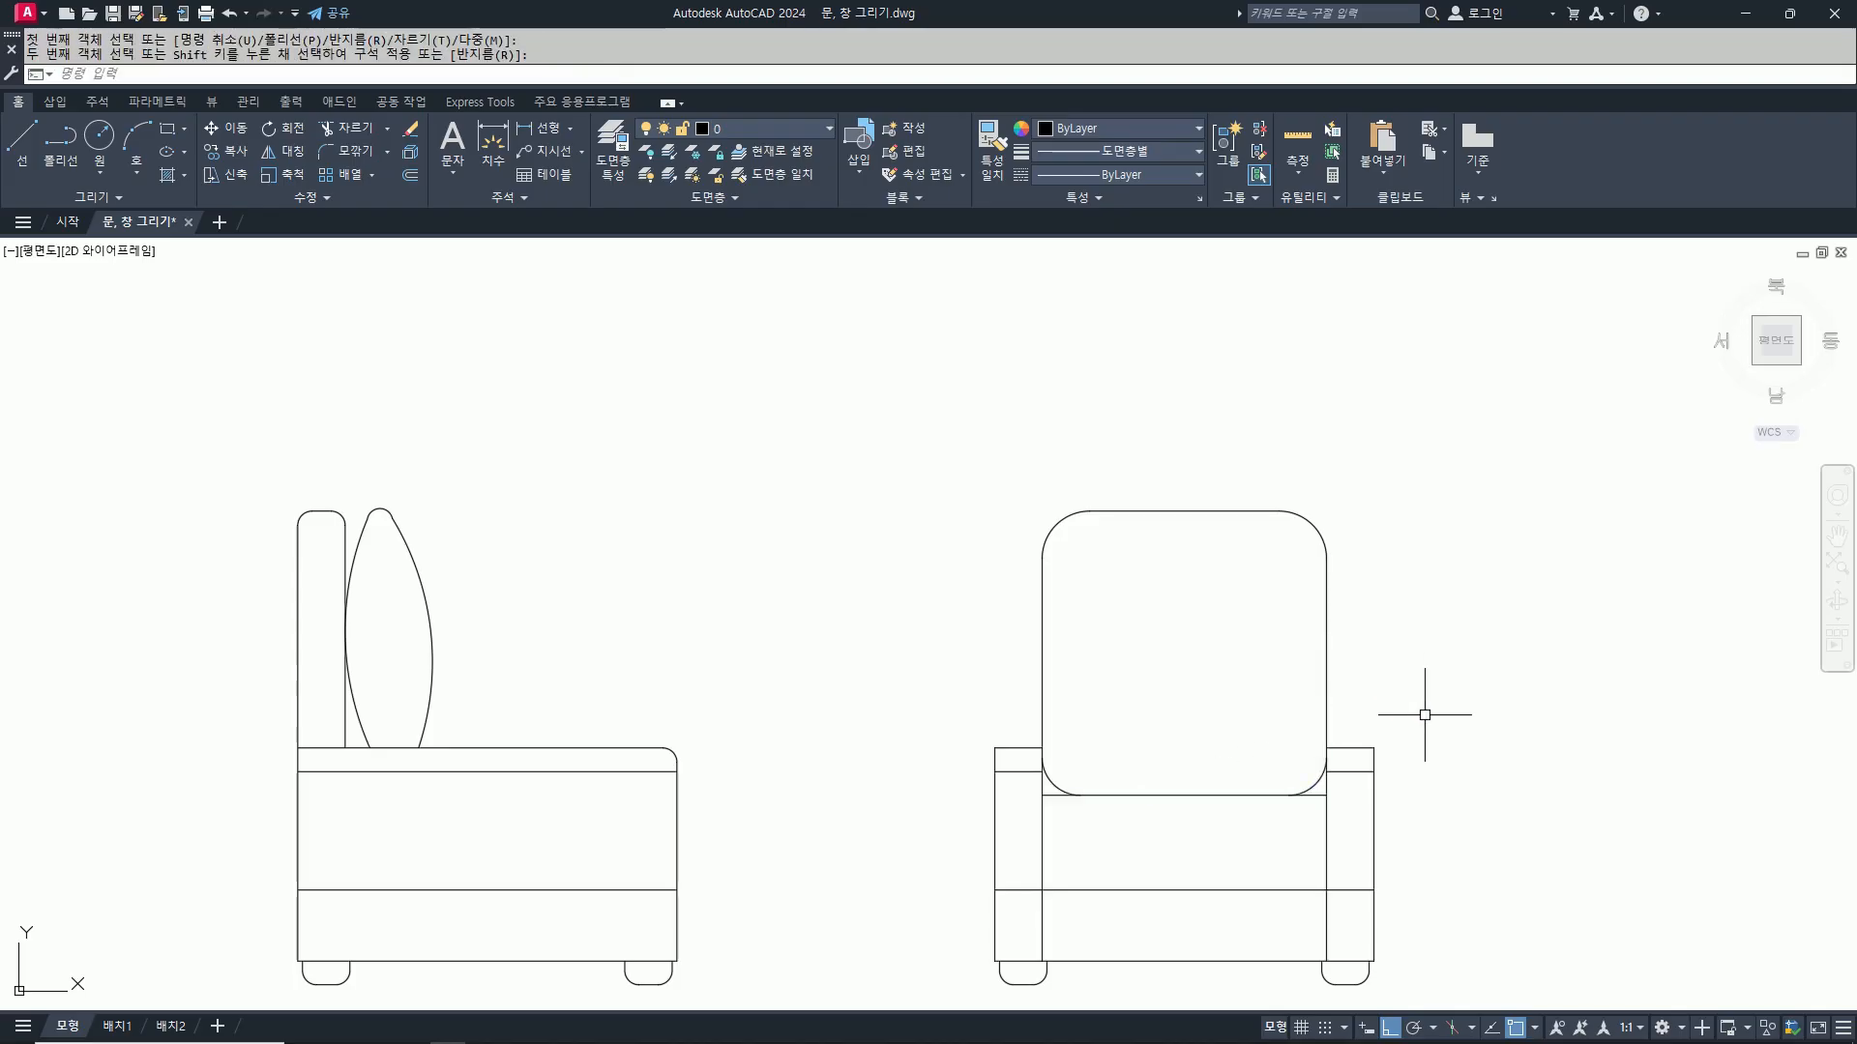
key("Return")
type("r")
key("Return")
type("50")
key("Return")
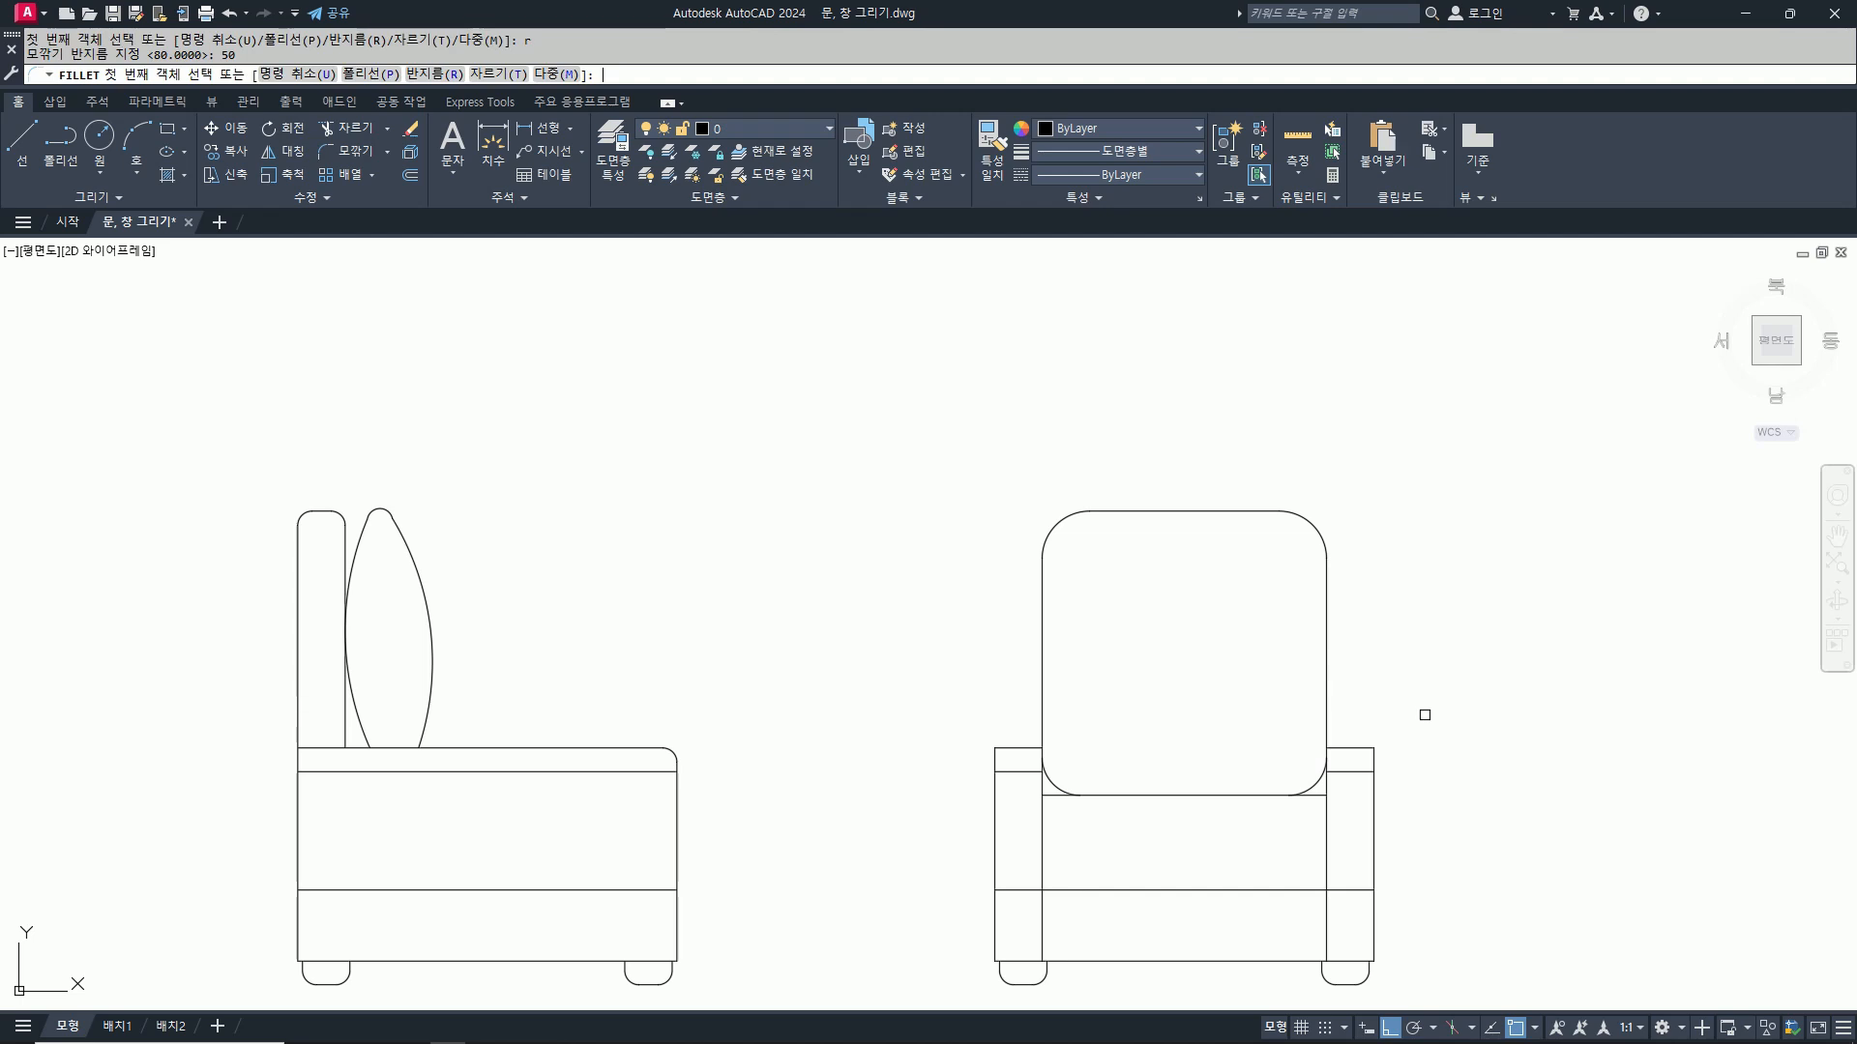
key("Escape")
Step: Fillet both upper corners of the seat cushion below the backrest with a 50 radius, keeping the original lines untrimmed
key("Return")
type("r")
key("Return")
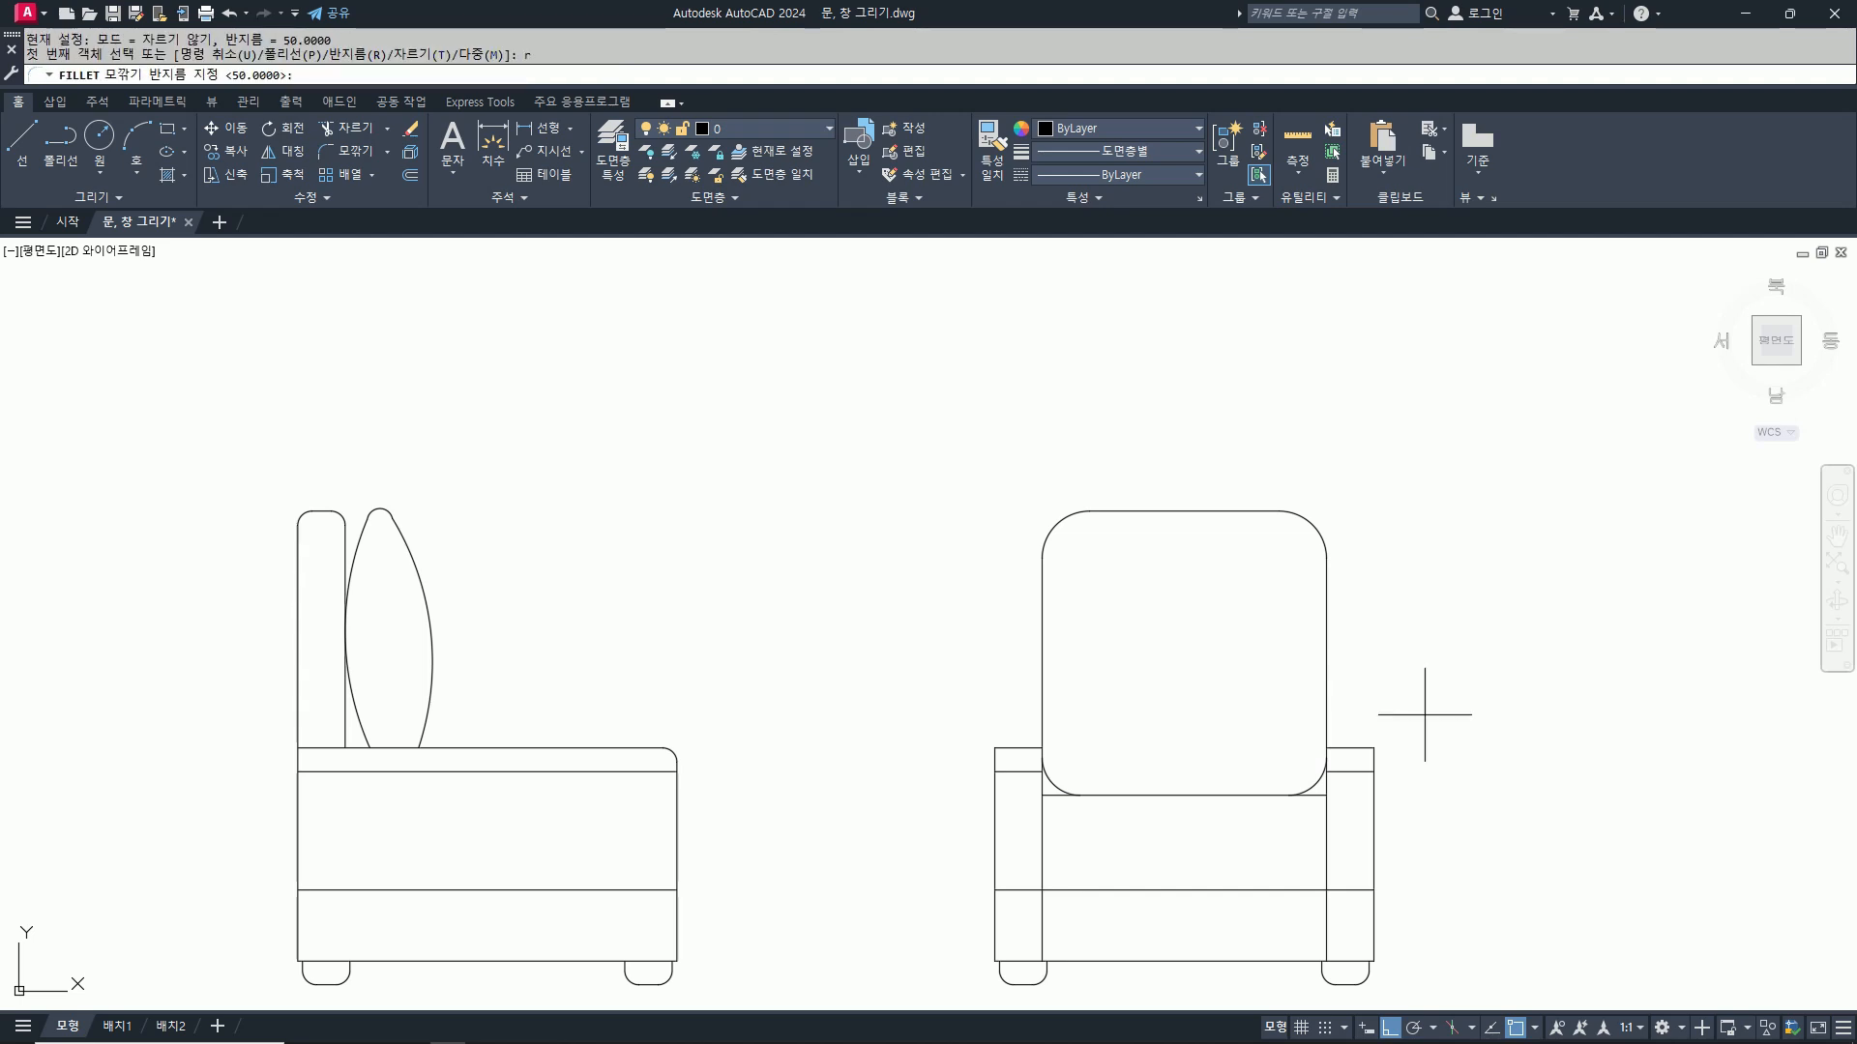
type("50")
key("Return")
scroll(1111, 764, "up", 2)
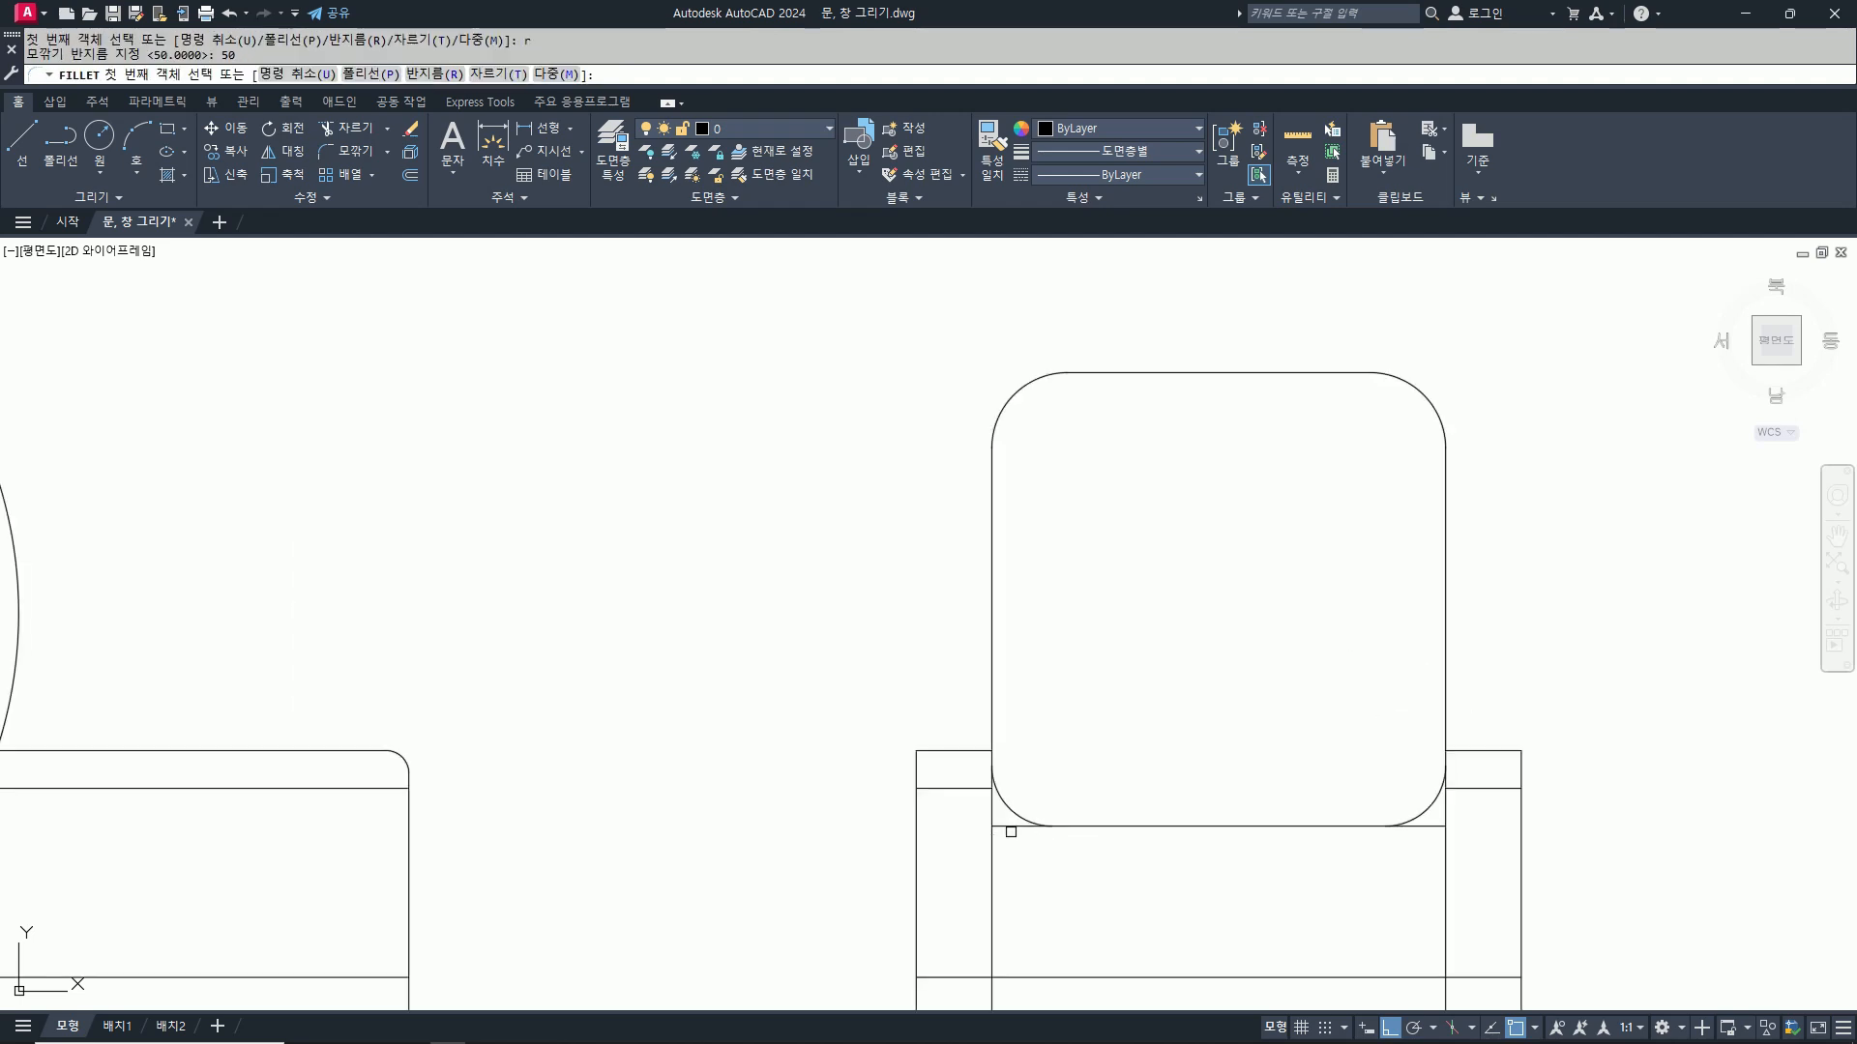
left_click(1010, 828)
left_click(992, 909)
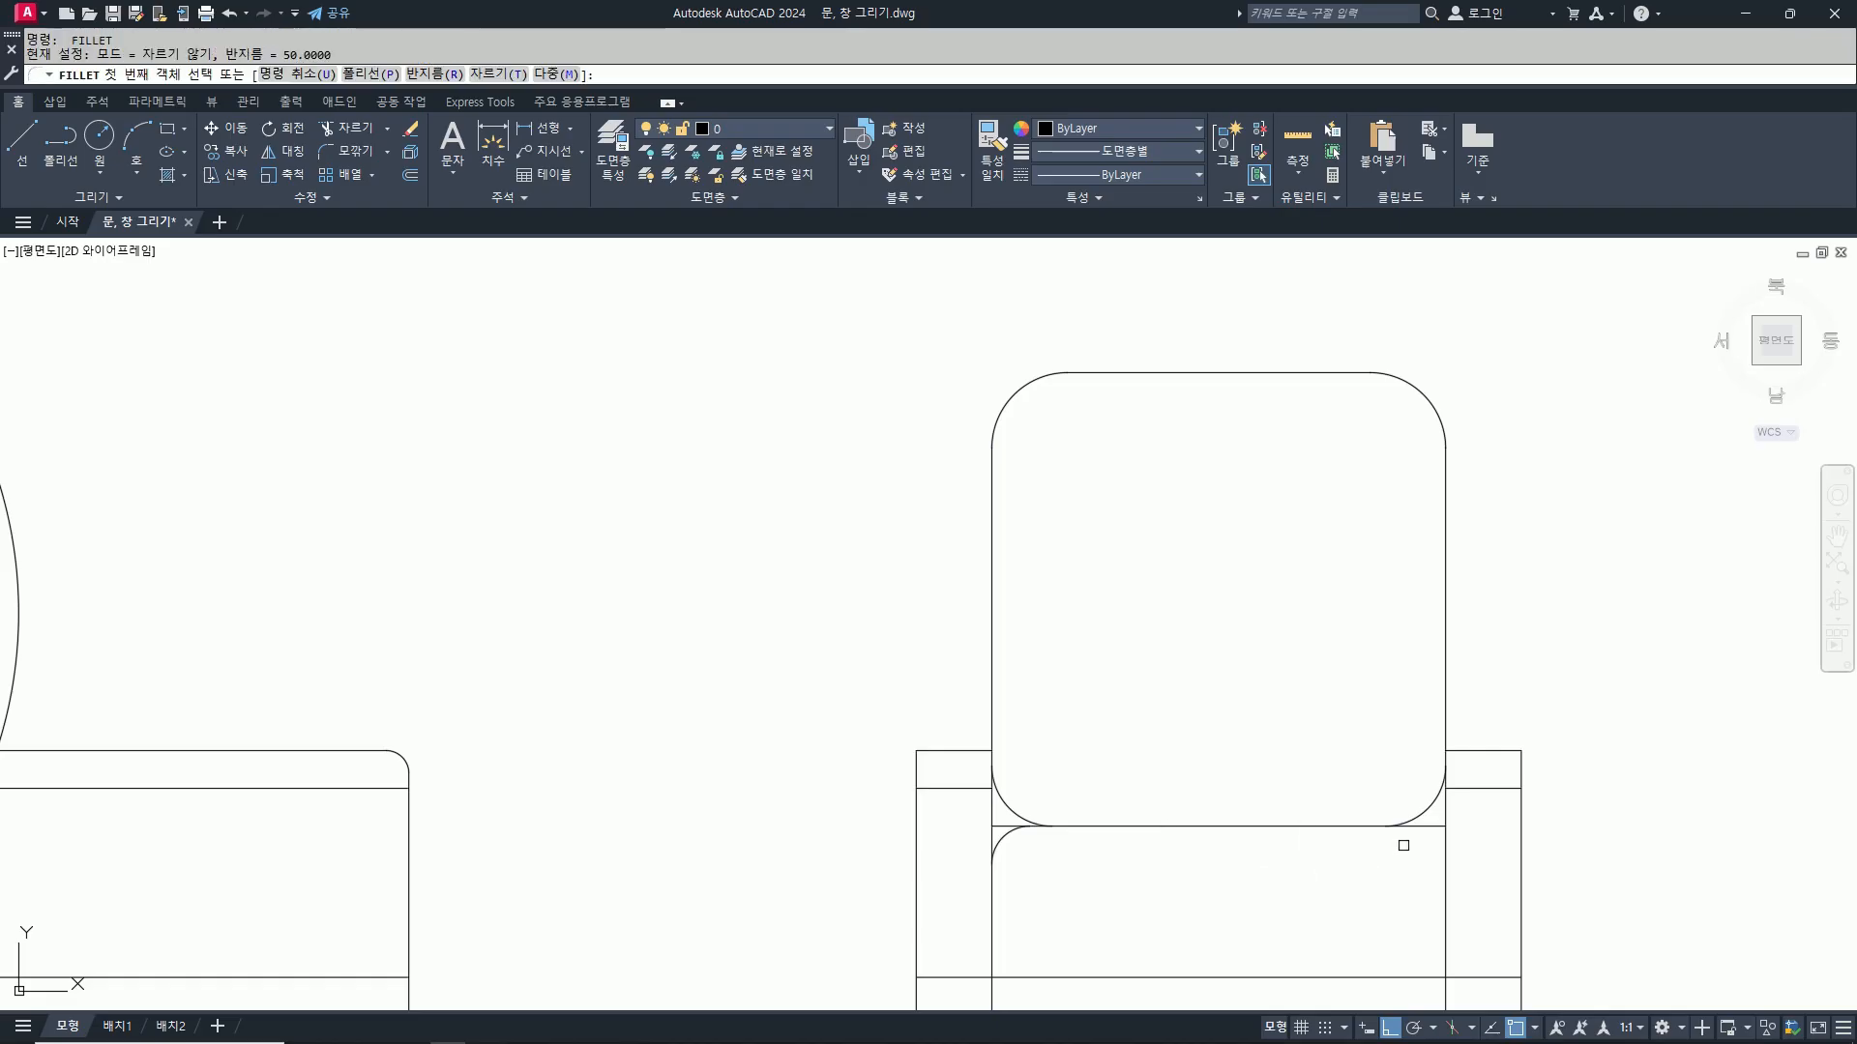
left_click(1420, 827)
left_click(1444, 861)
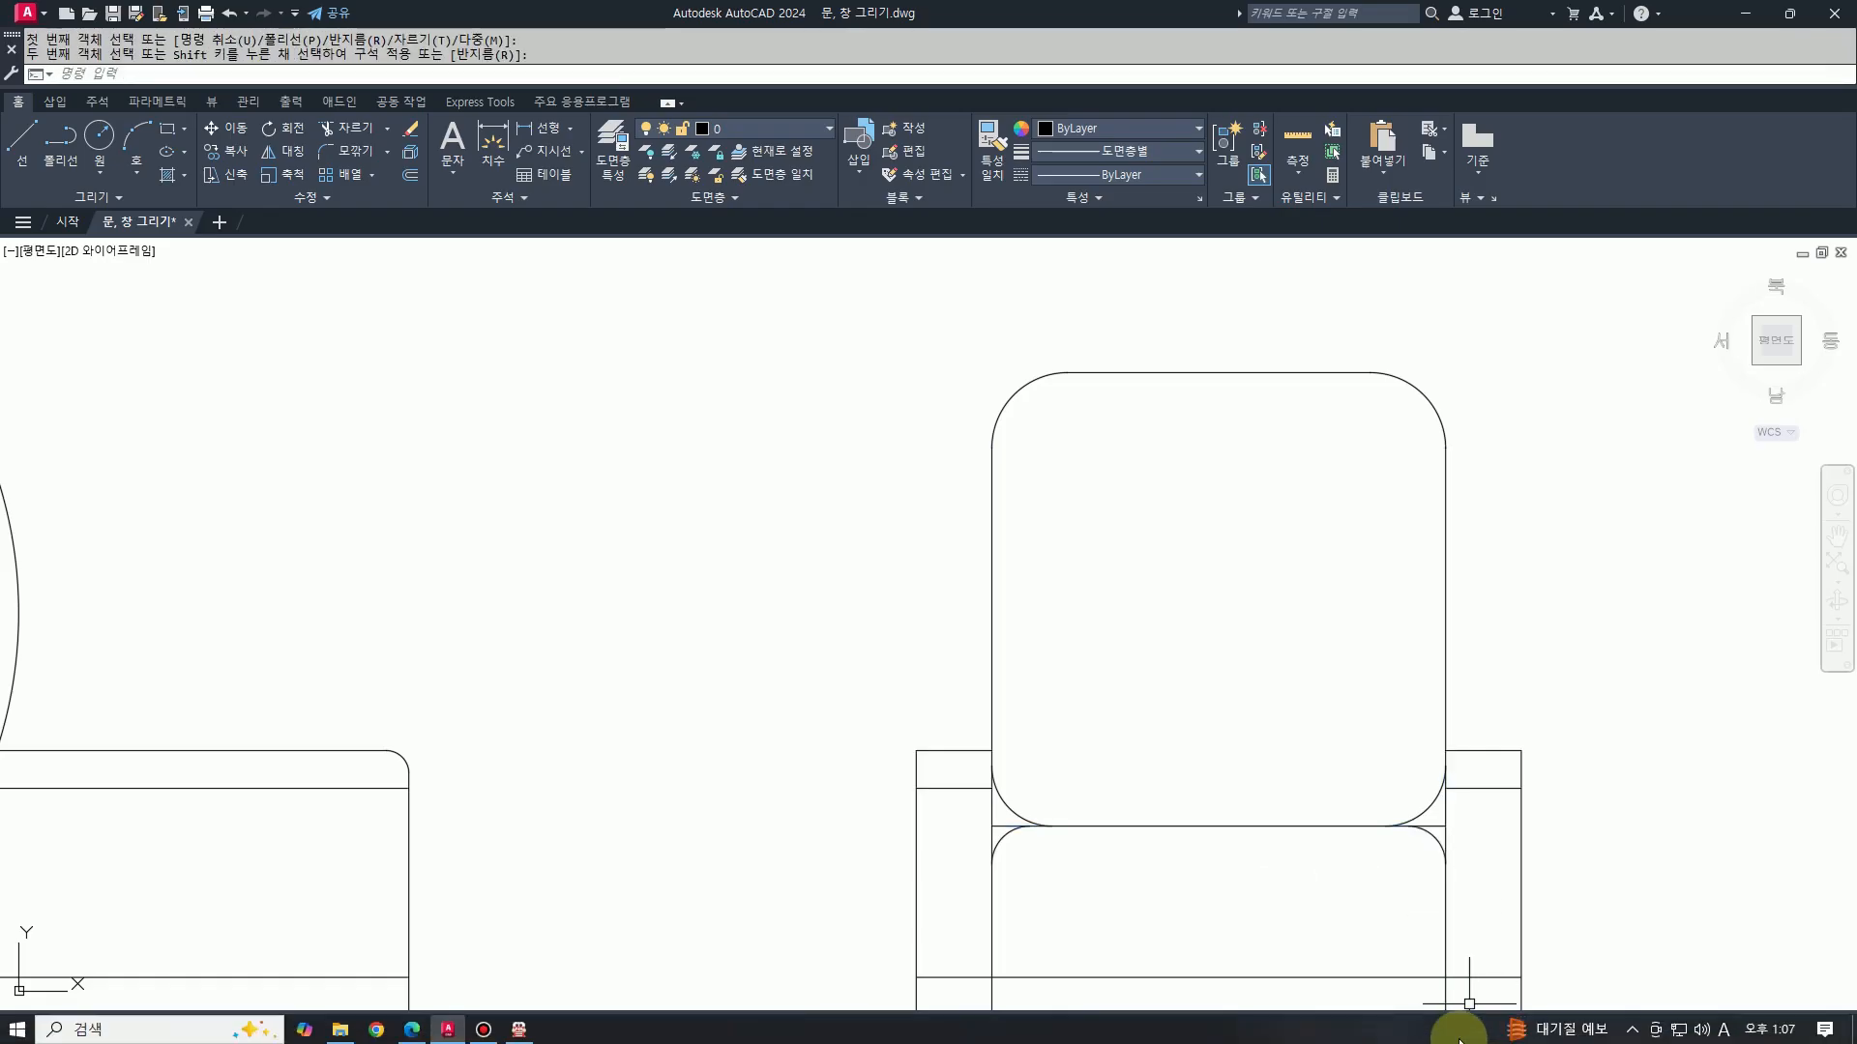
Step: Trim the seat line's short ends between the backrest and seat fillets on both sides
scroll(1429, 600, "down", 2)
type("tr")
key("Return")
scroll(1417, 706, "up", 3)
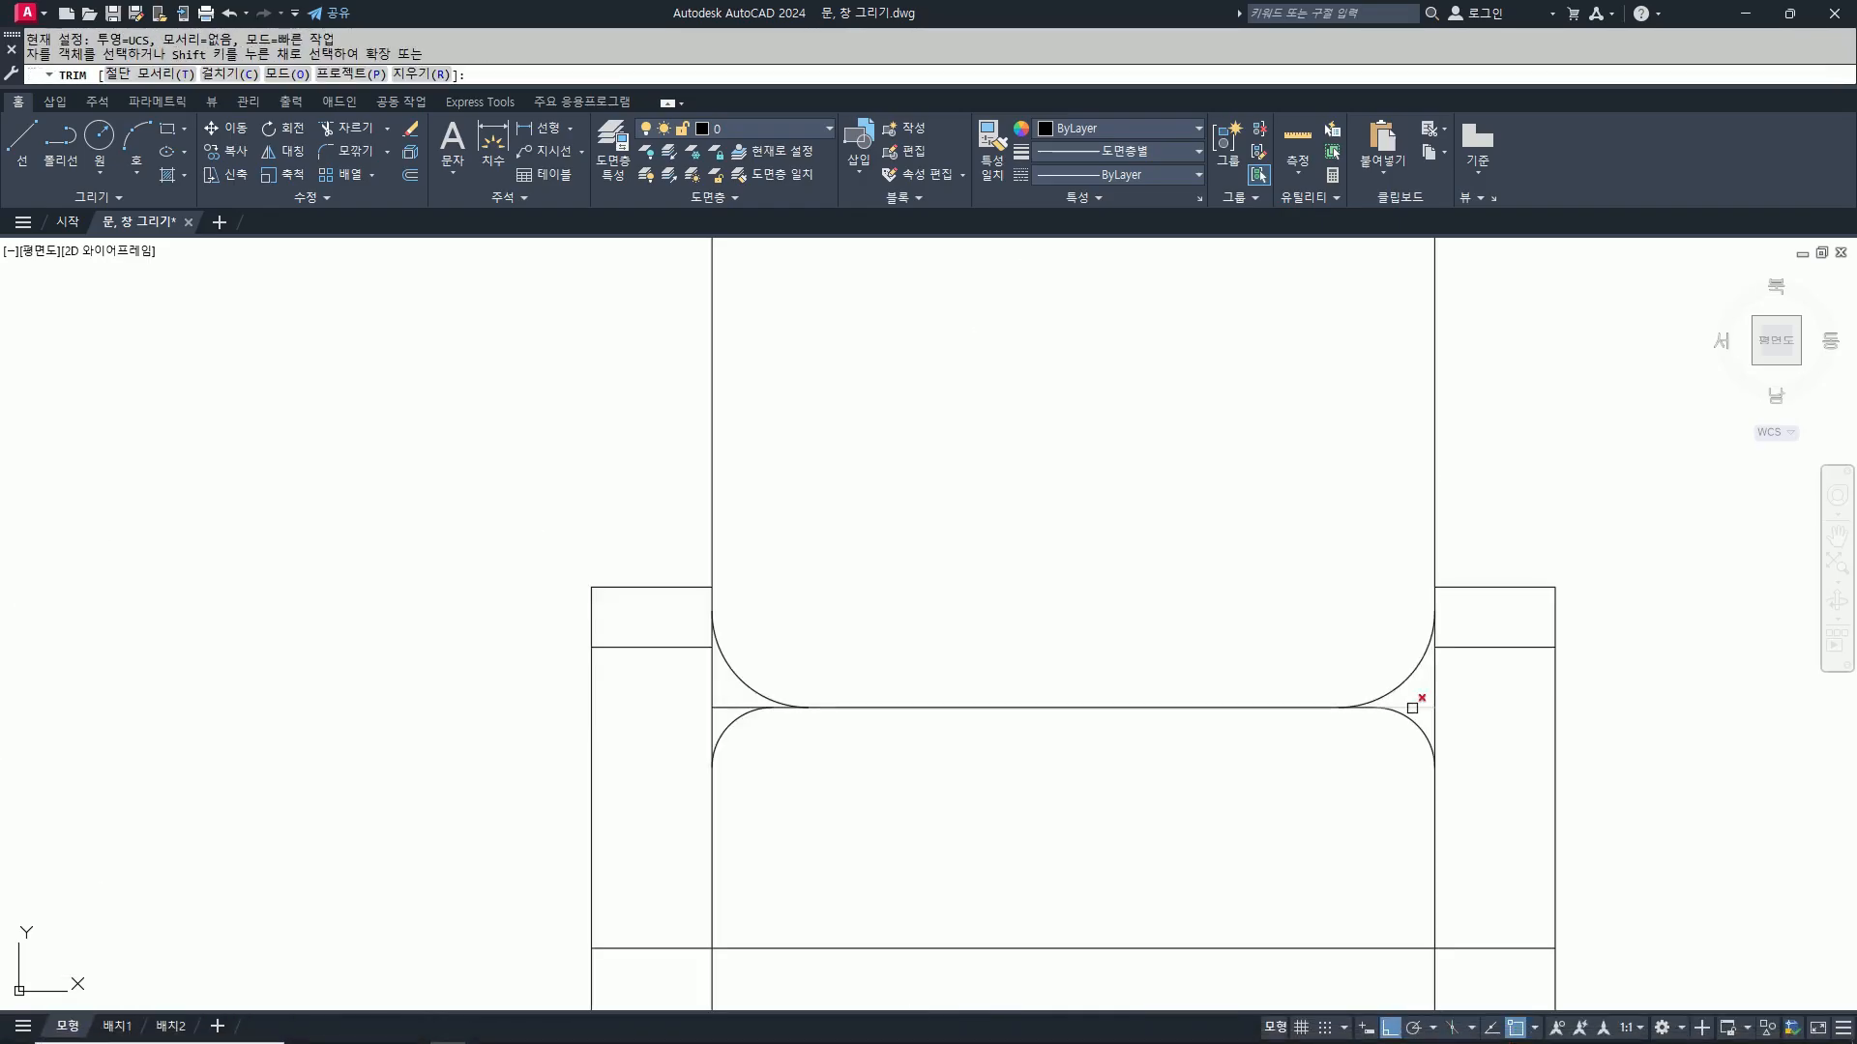
left_click(1412, 708)
left_click(726, 708)
key("Return")
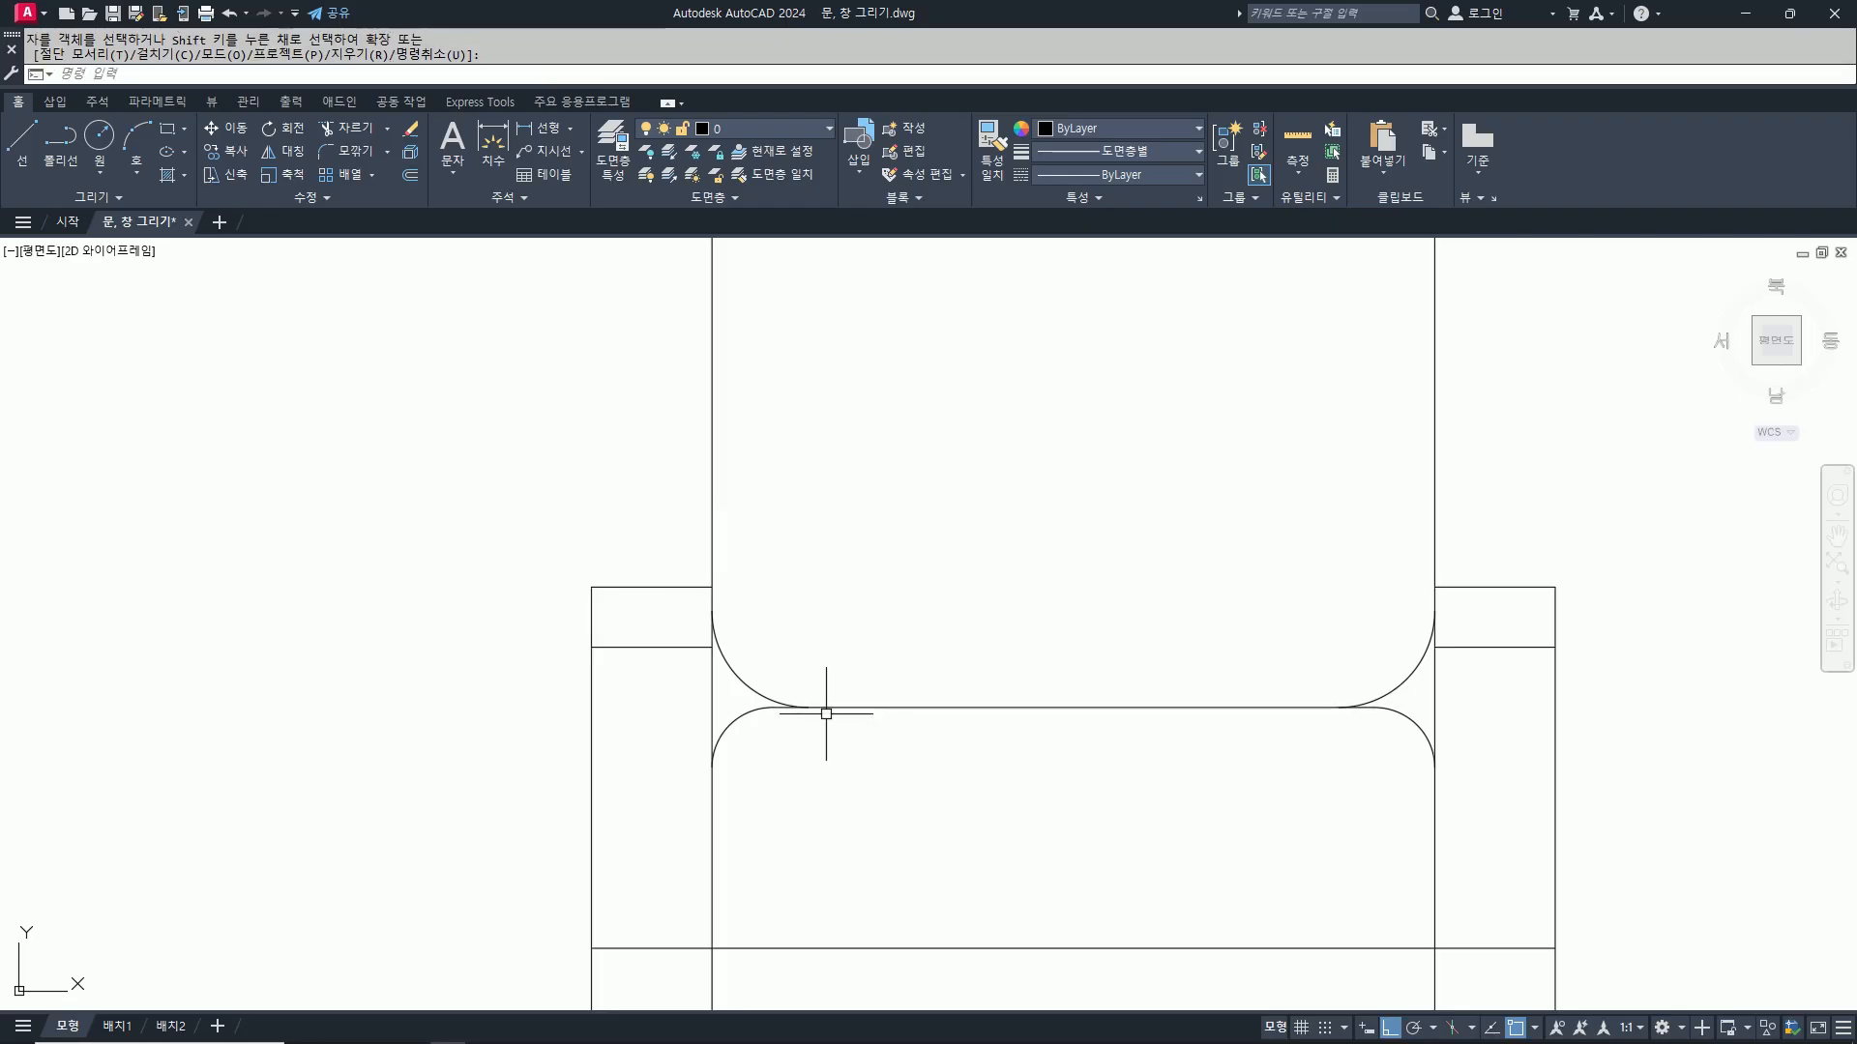
scroll(1318, 746, "down", 4)
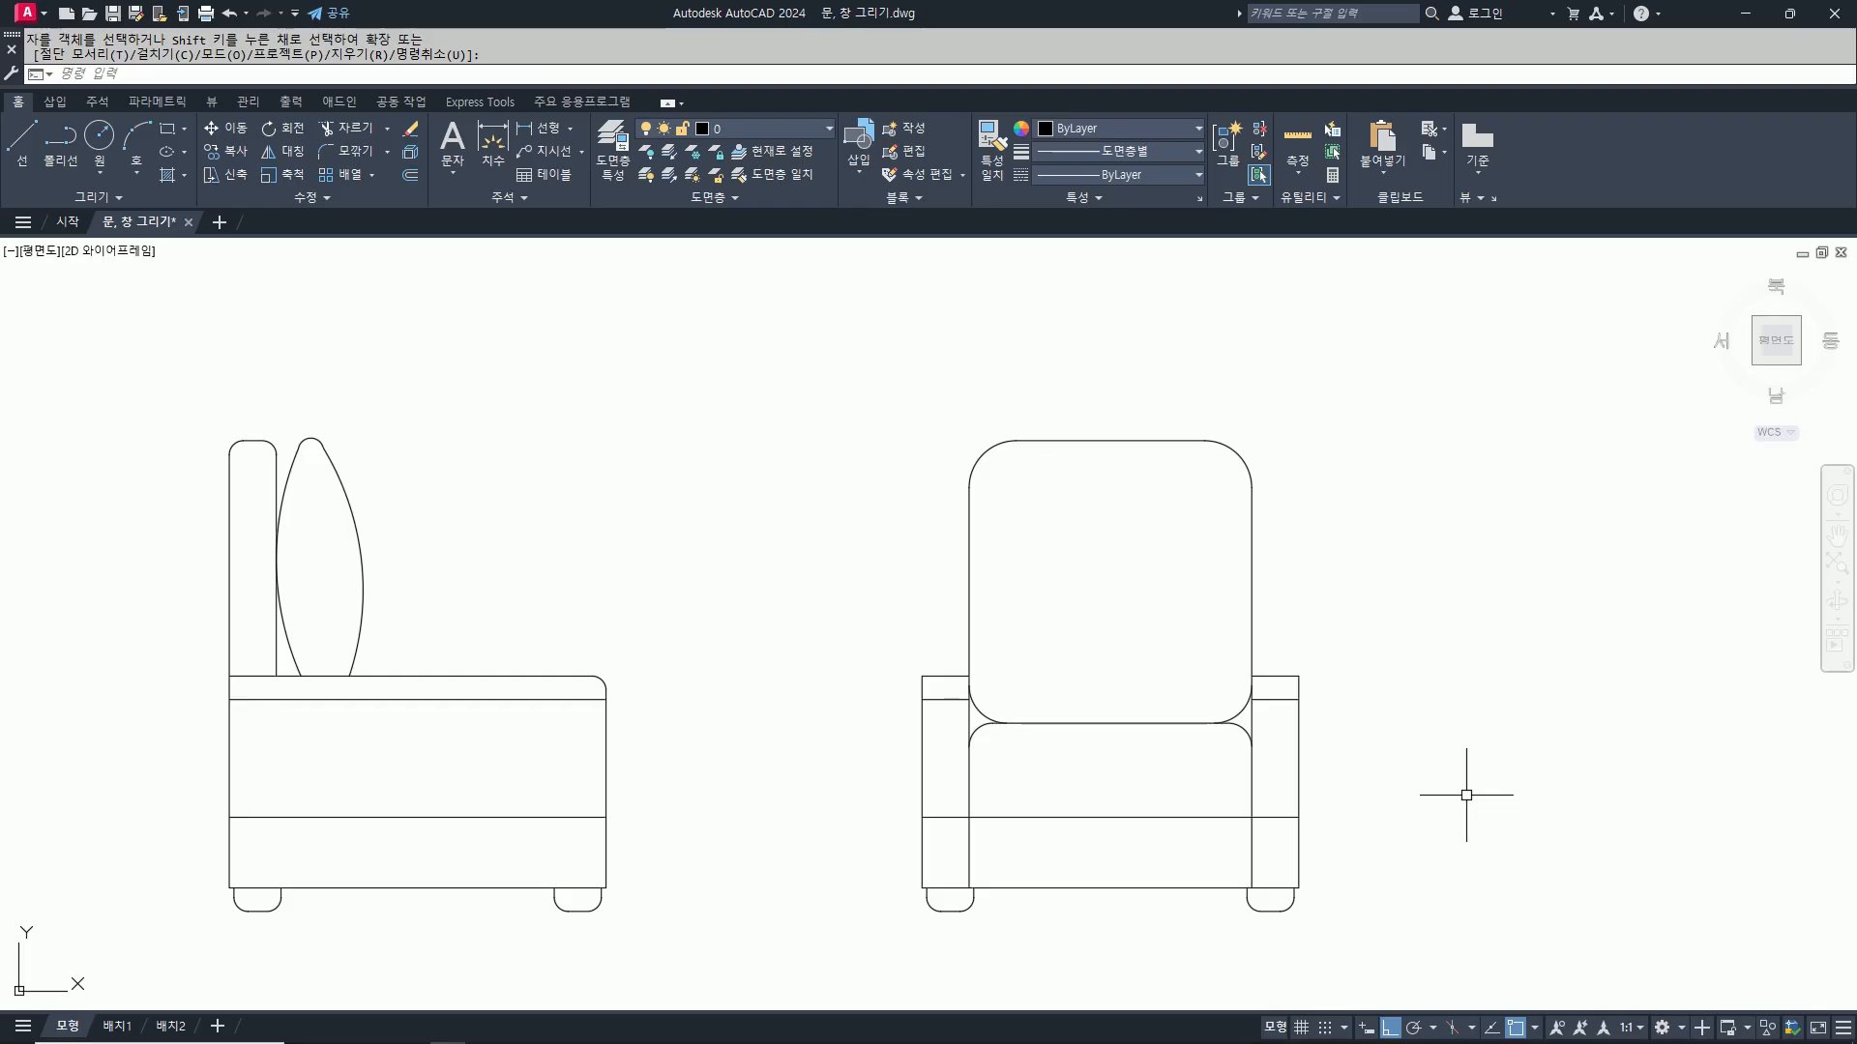
Step: Move the two horizontal lines of both front-view armrests straight up by 100
type("m")
key("Return")
left_click(1210, 622)
left_click(1344, 714)
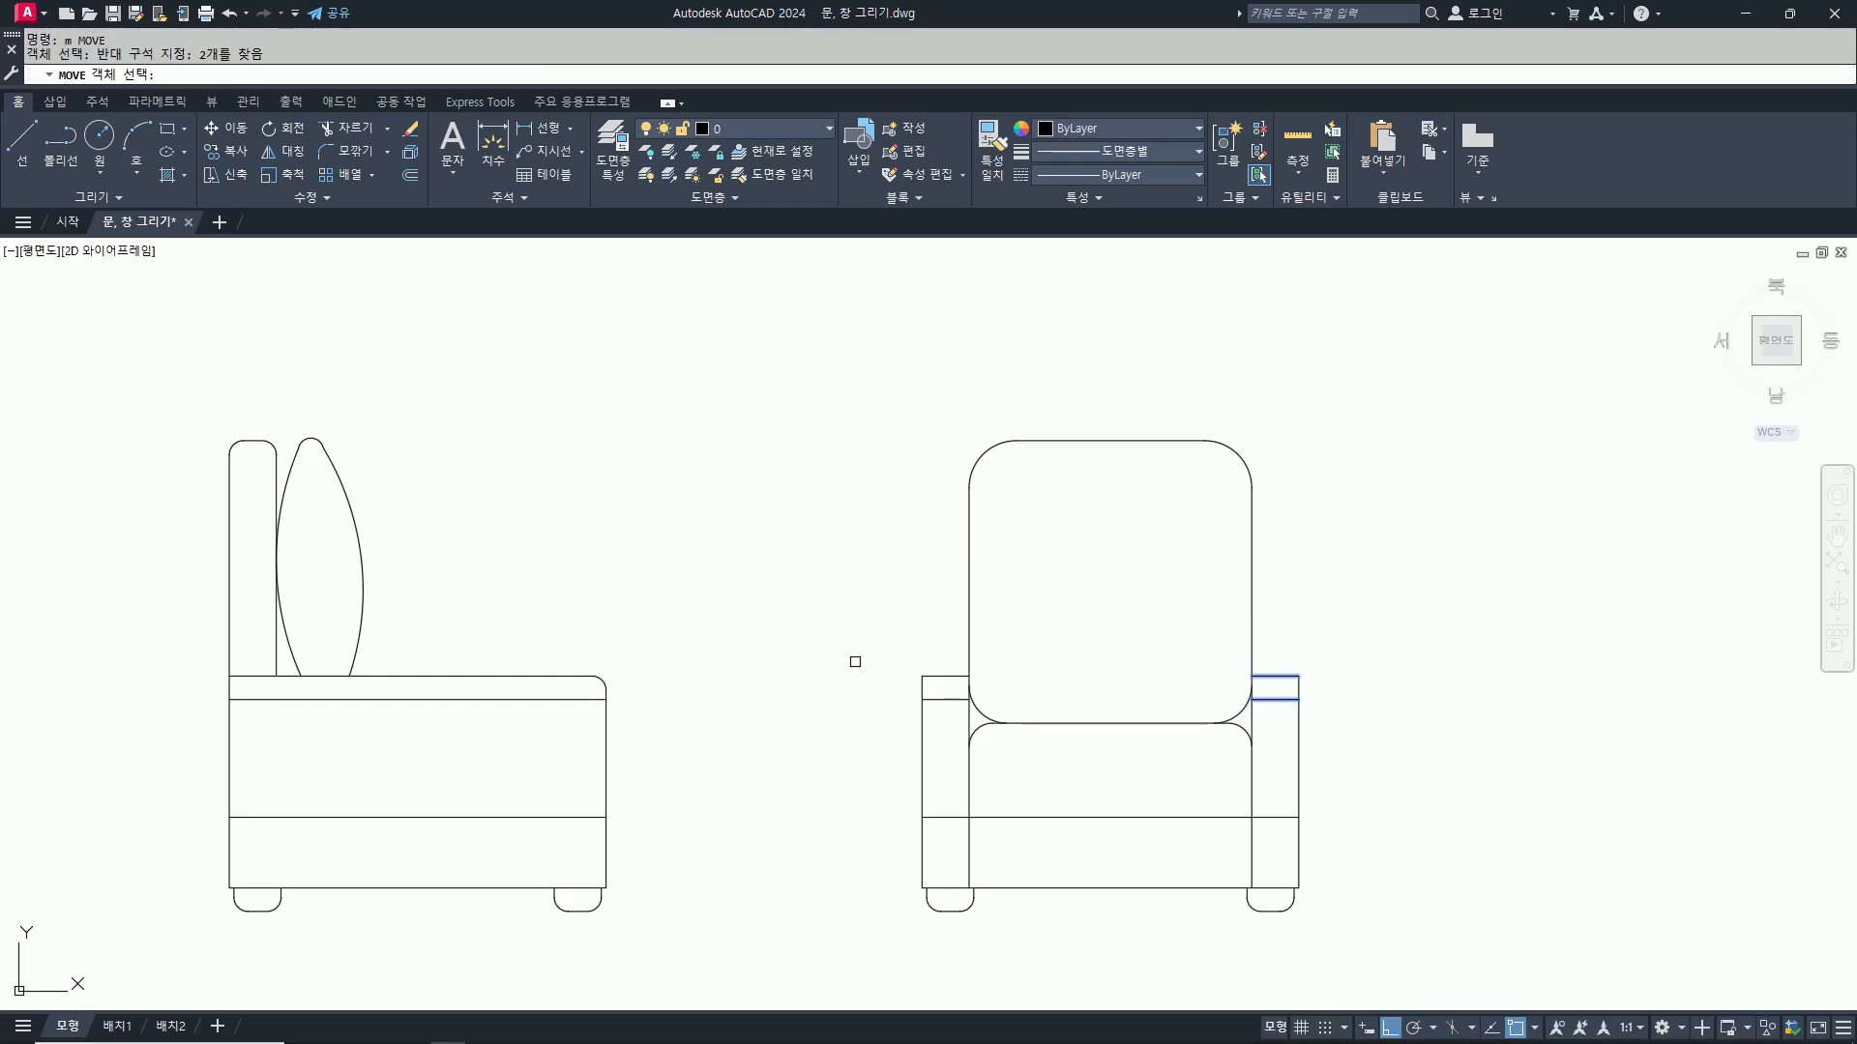
left_click(851, 648)
left_click(1025, 708)
left_click(1456, 711)
type("100")
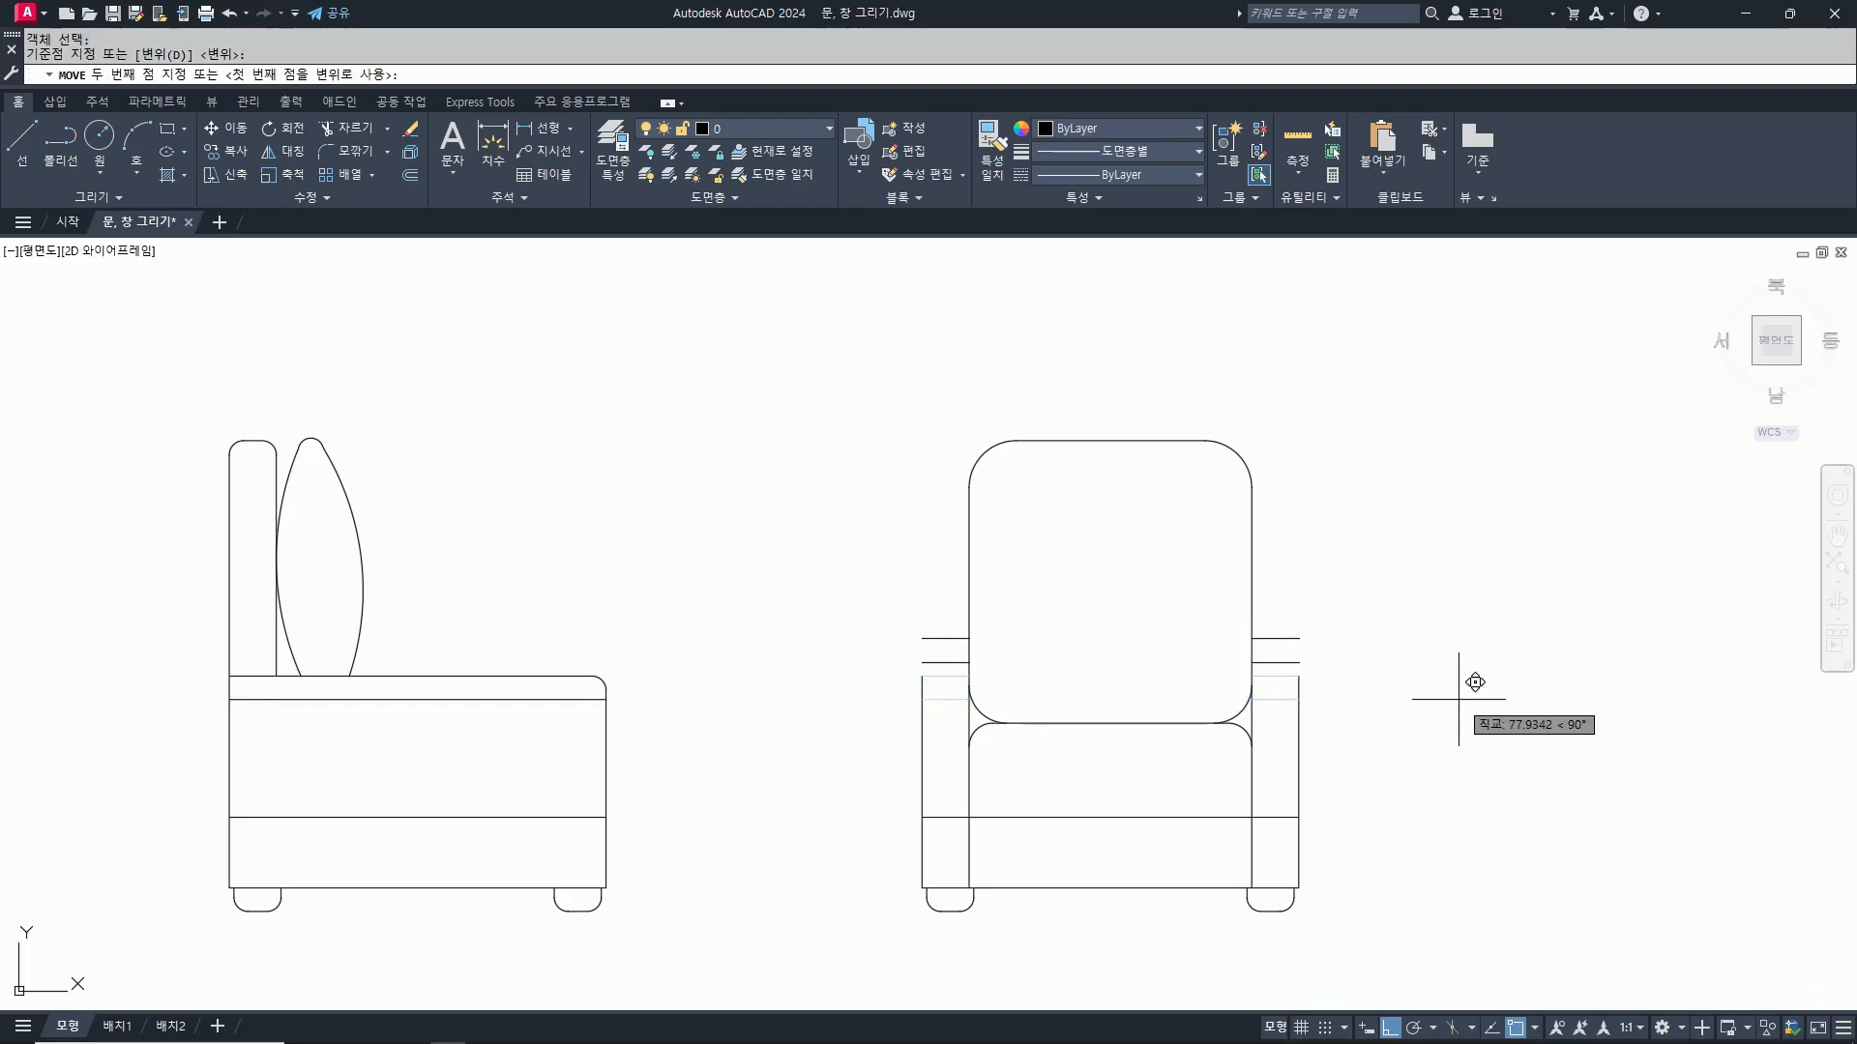
key("Return")
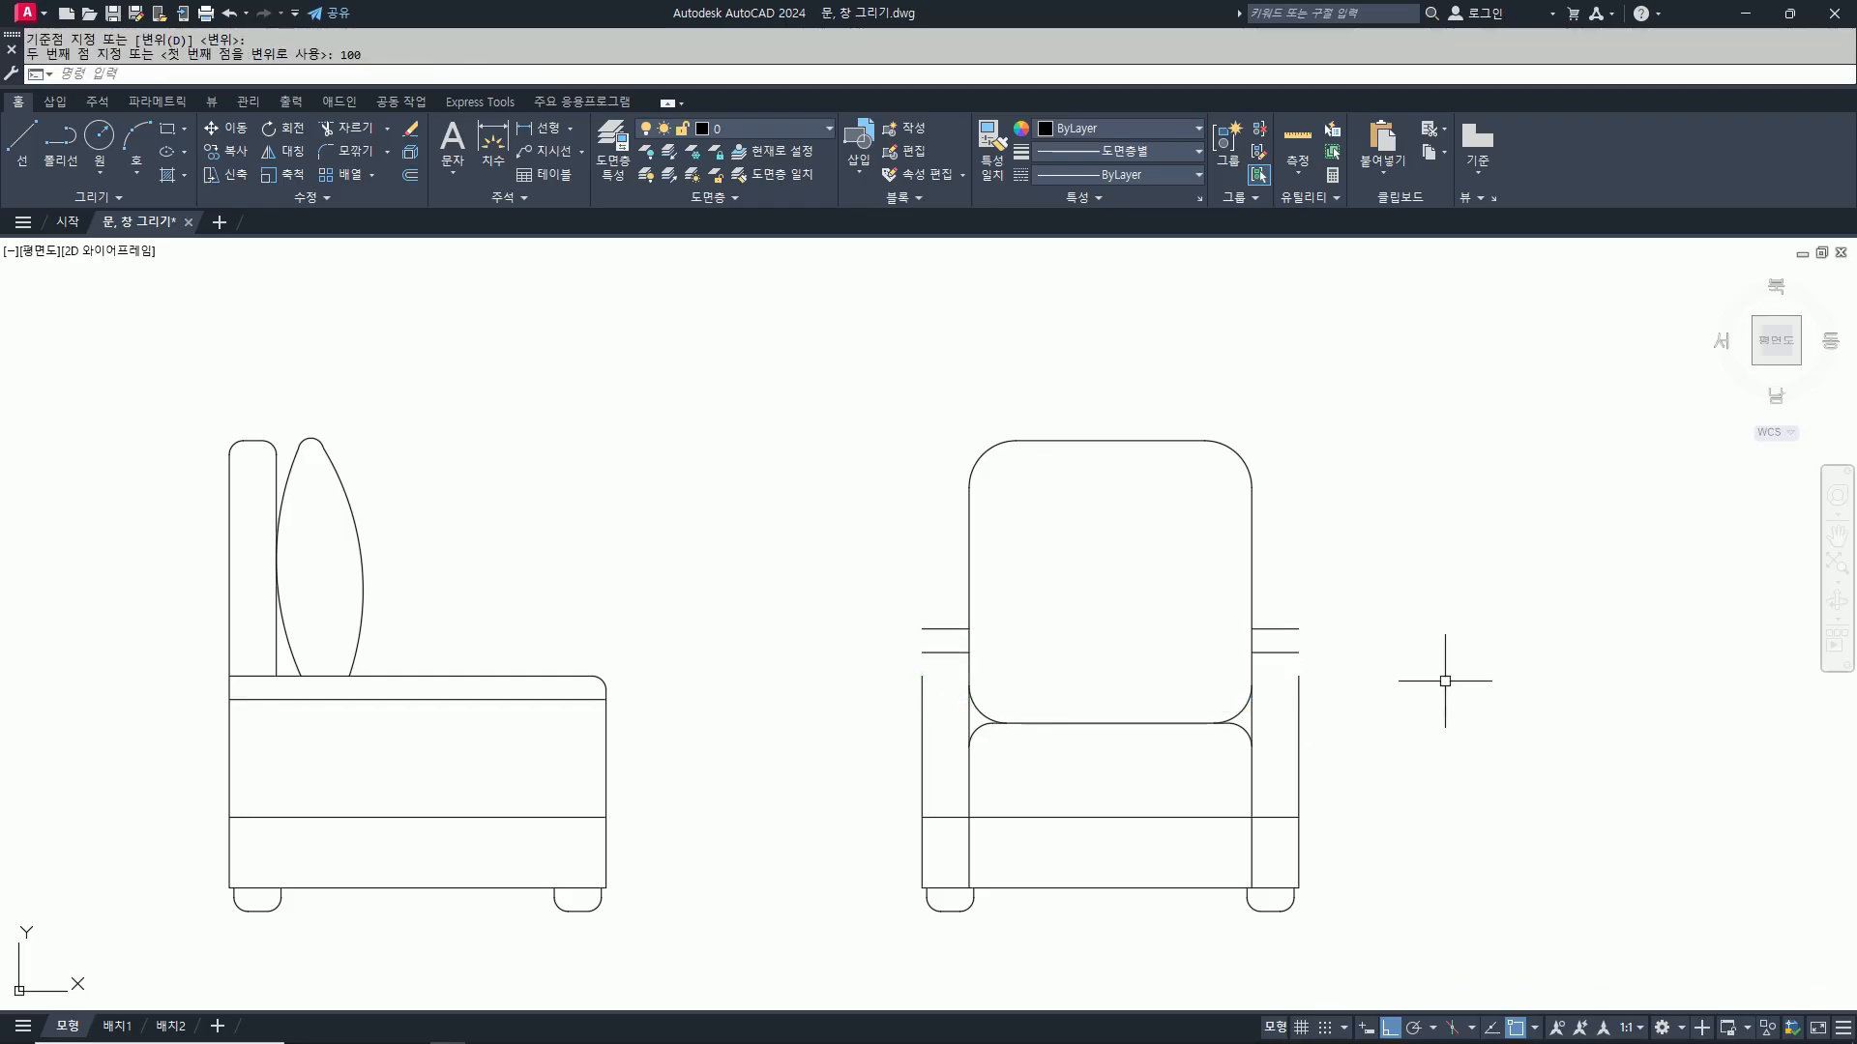
Step: Extend the front view's outer vertical sides up to the raised armrest top lines
left_click(1297, 630)
left_click(964, 630)
type("ex")
key("Return")
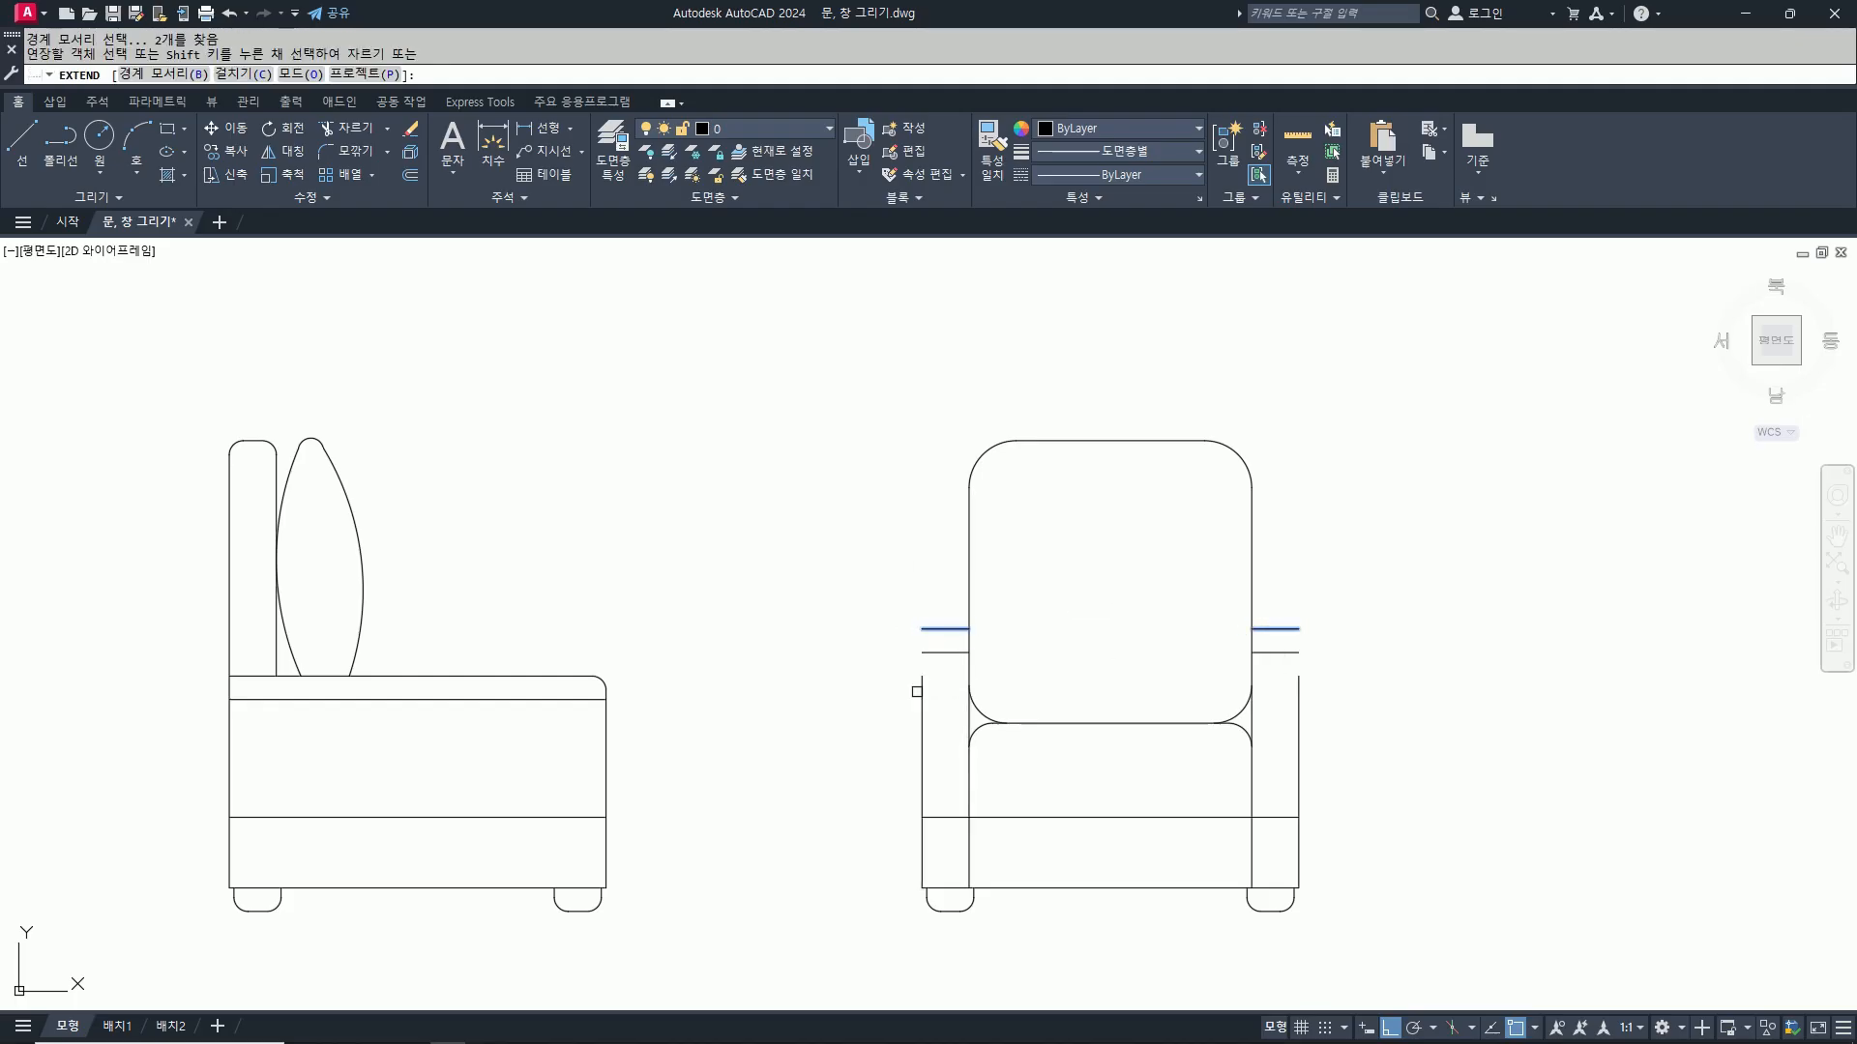
left_click(1301, 703)
key("Return")
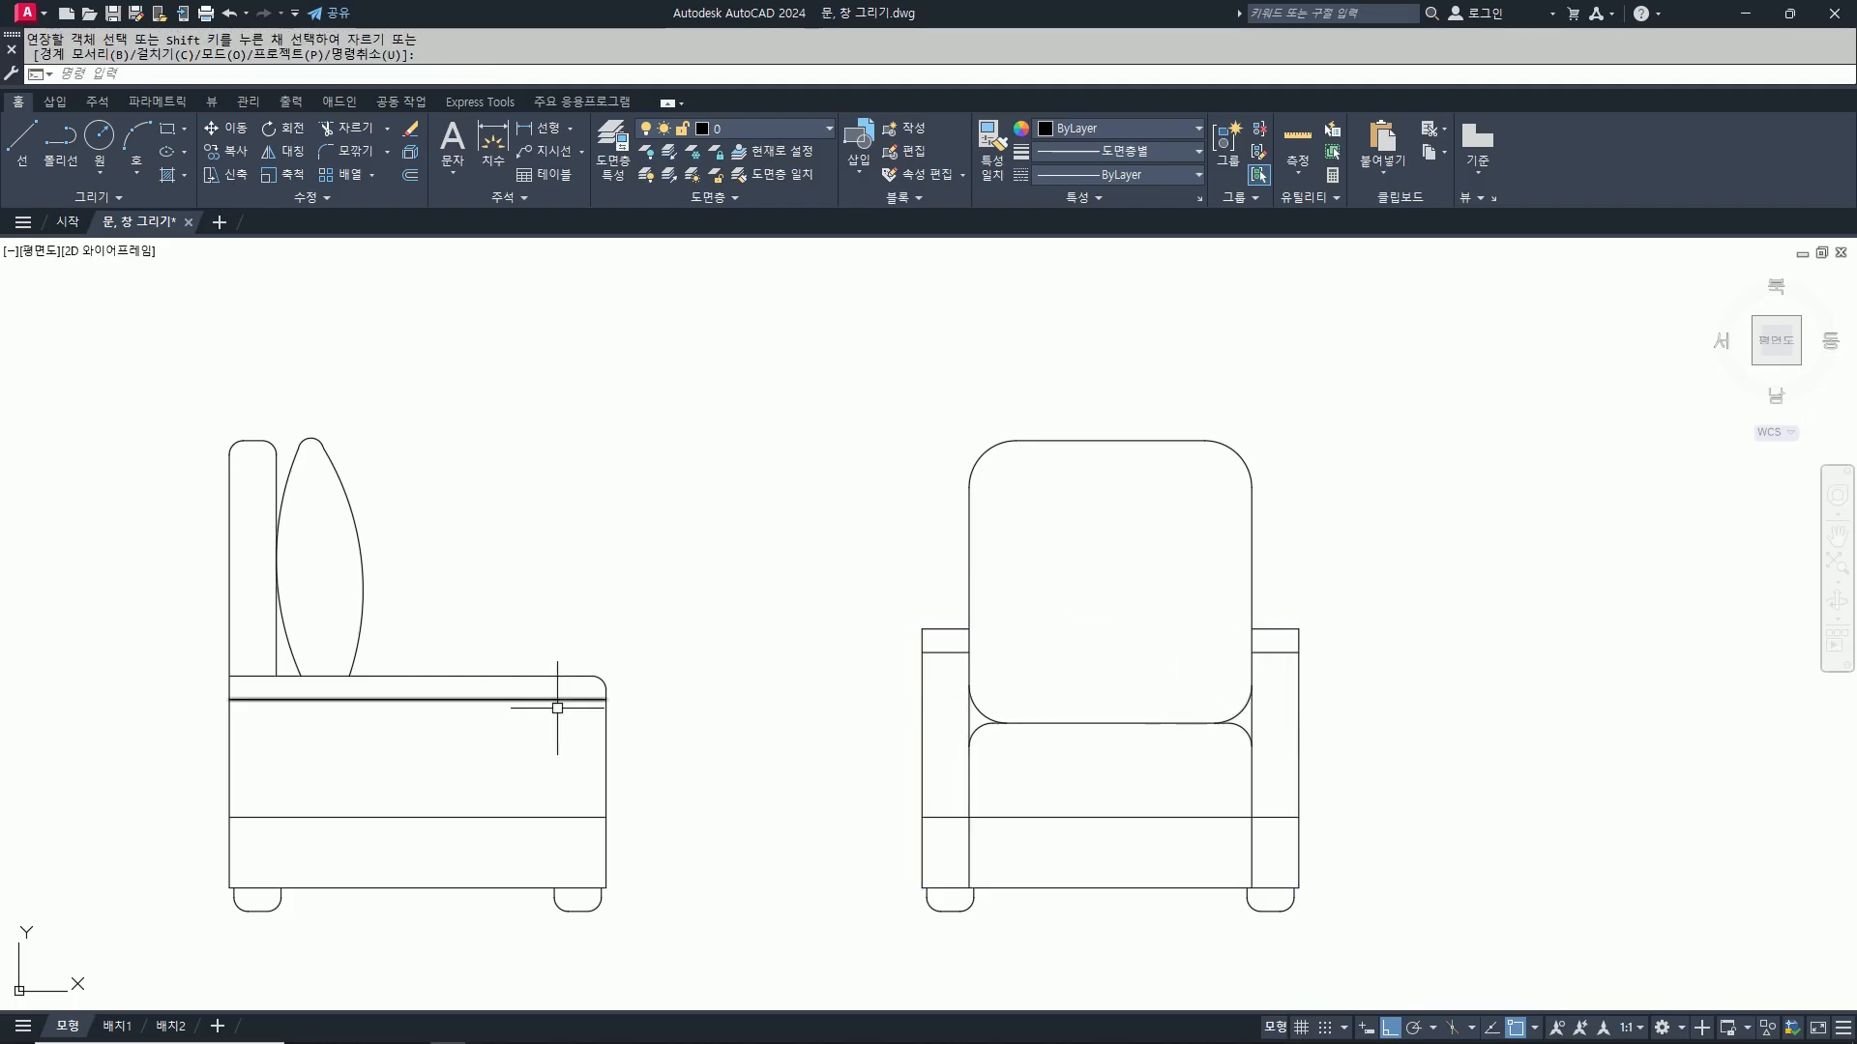
Step: Stretch the side view's armrest top and the line below it straight up by 100
type("s")
key("Return")
left_click(674, 739)
left_click(134, 627)
key("Return")
left_click(844, 656)
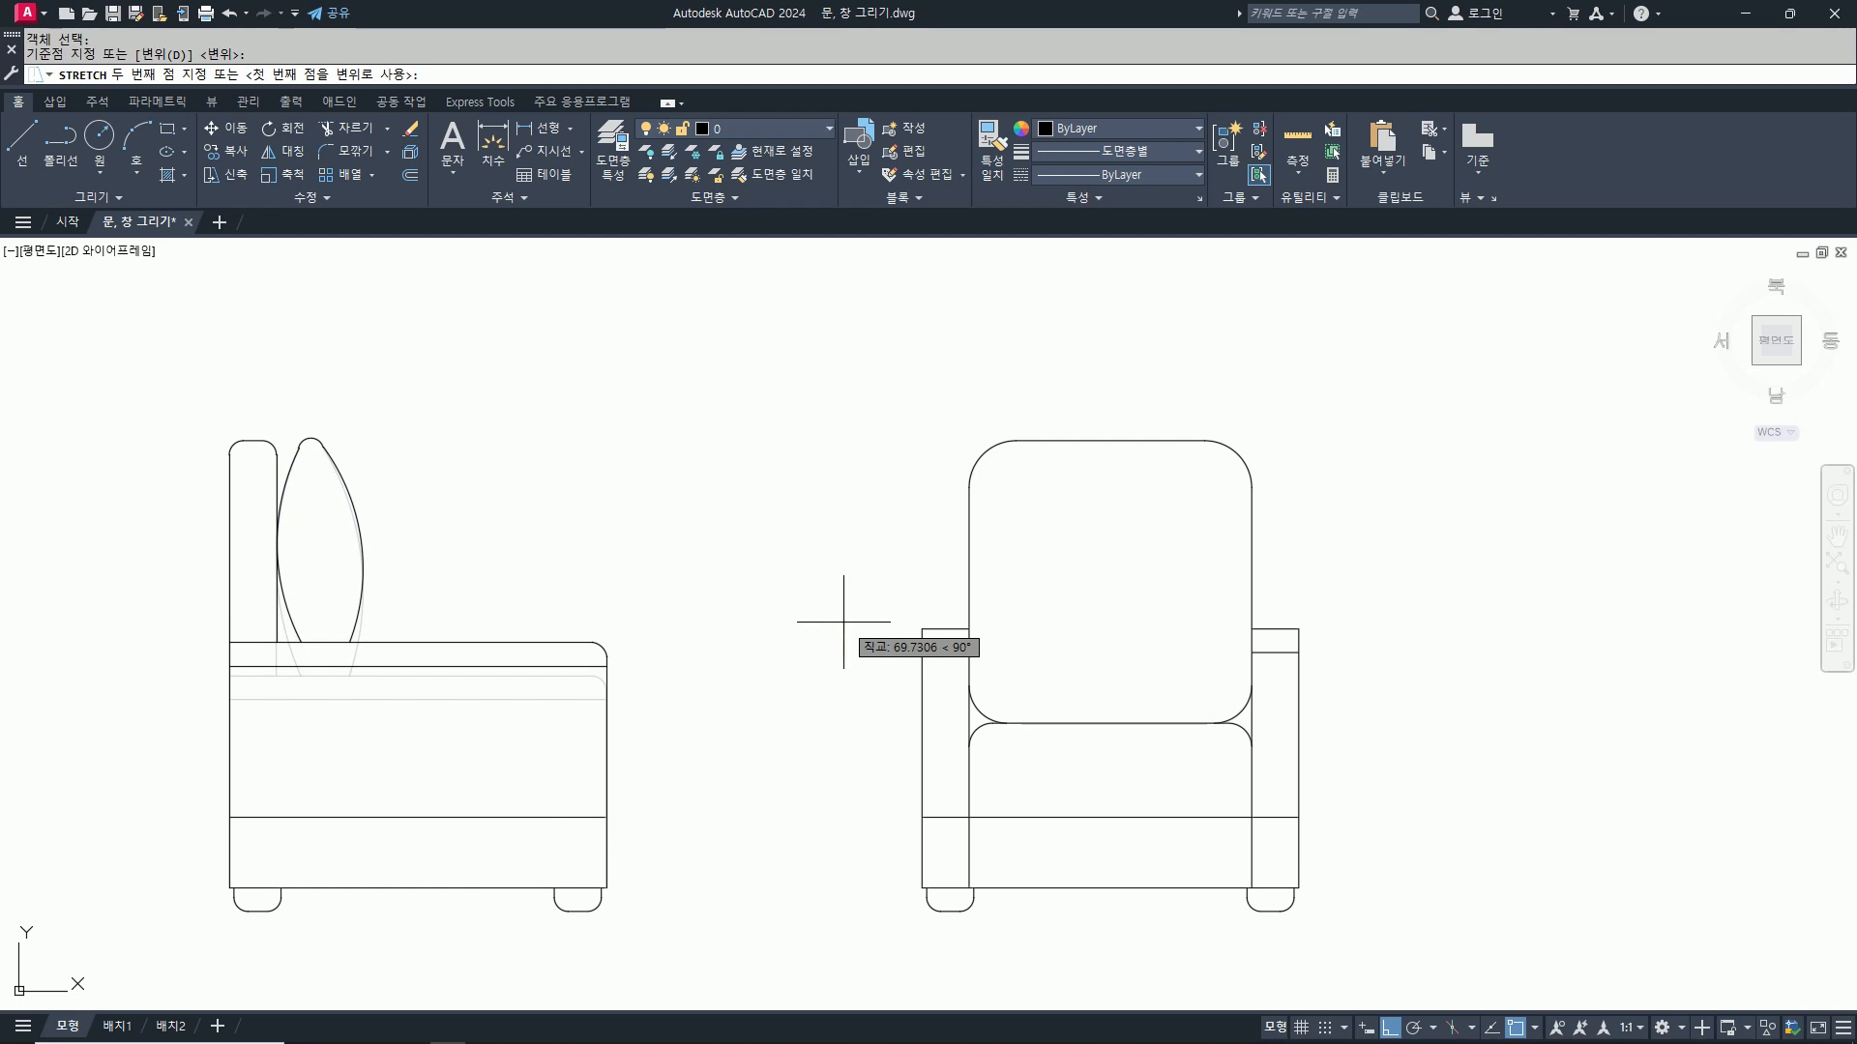
key("Return")
scroll(843, 621, "down", 2)
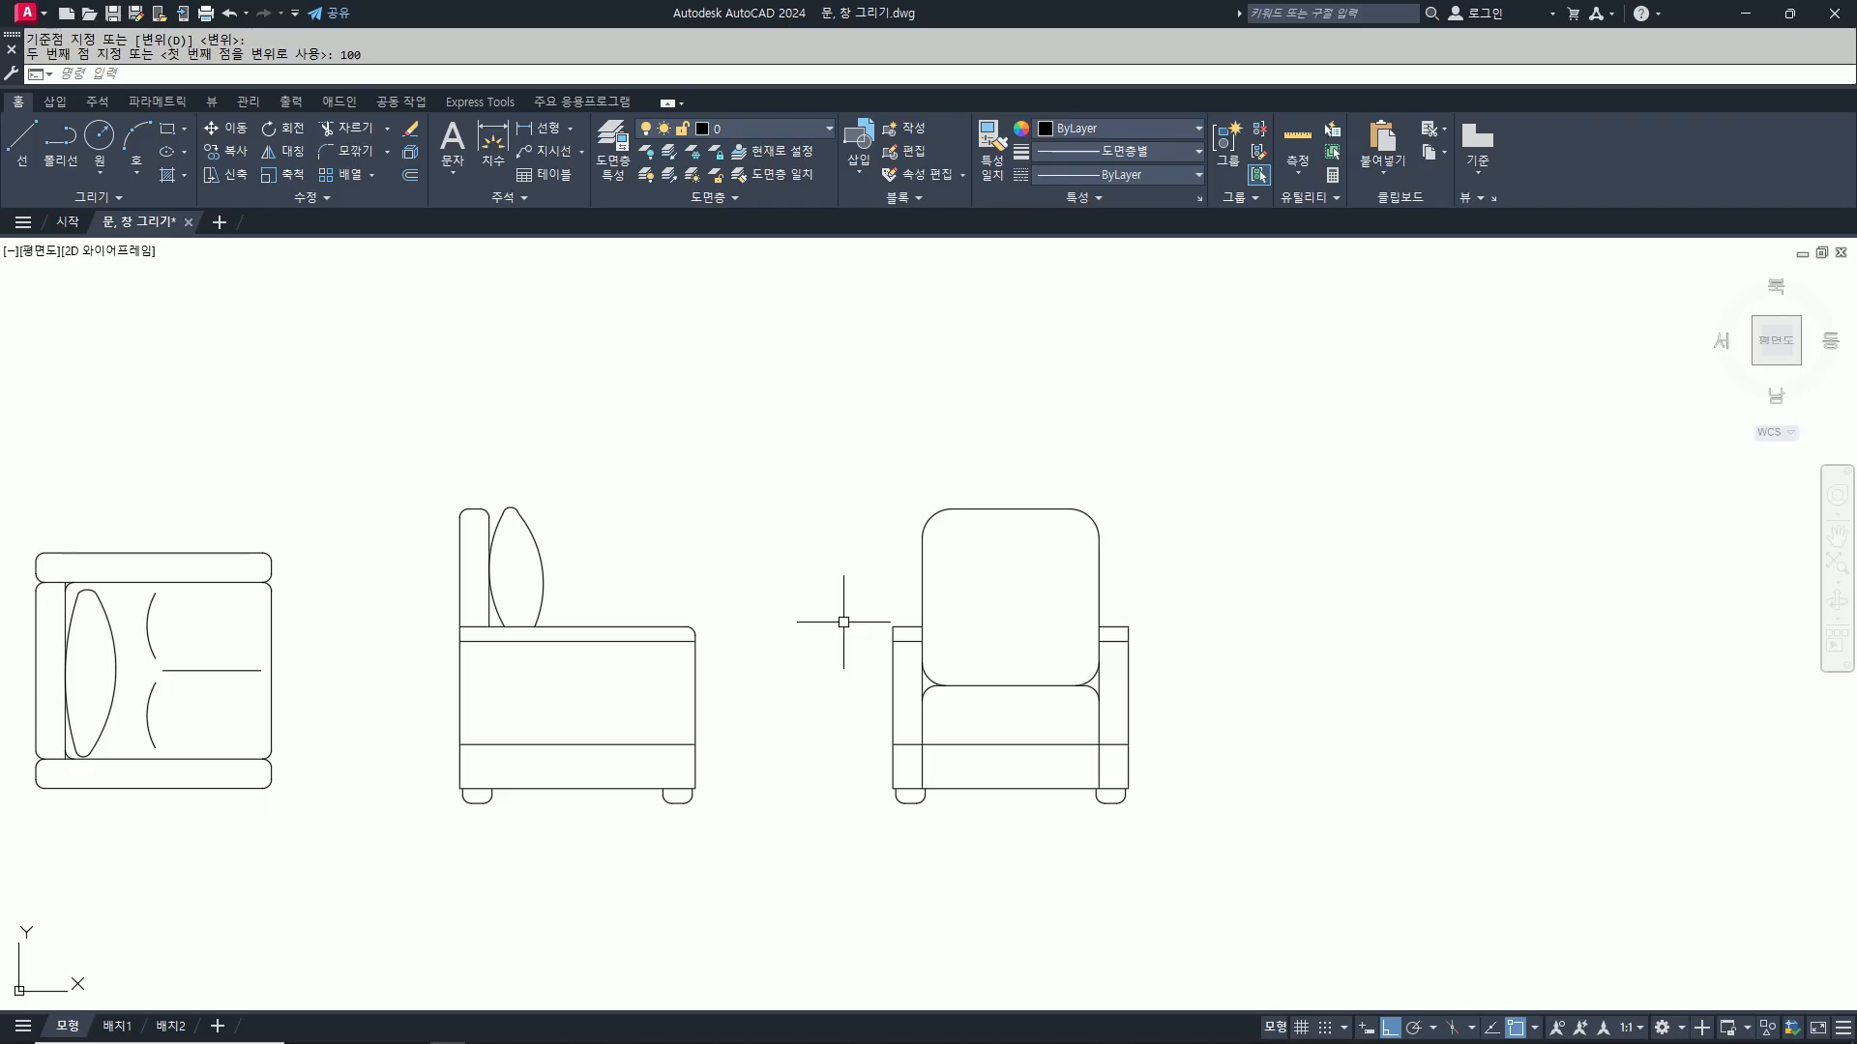
Step: Trim both inner vertical lines out of the front view's base strip below the seat
type("tr")
key("Return")
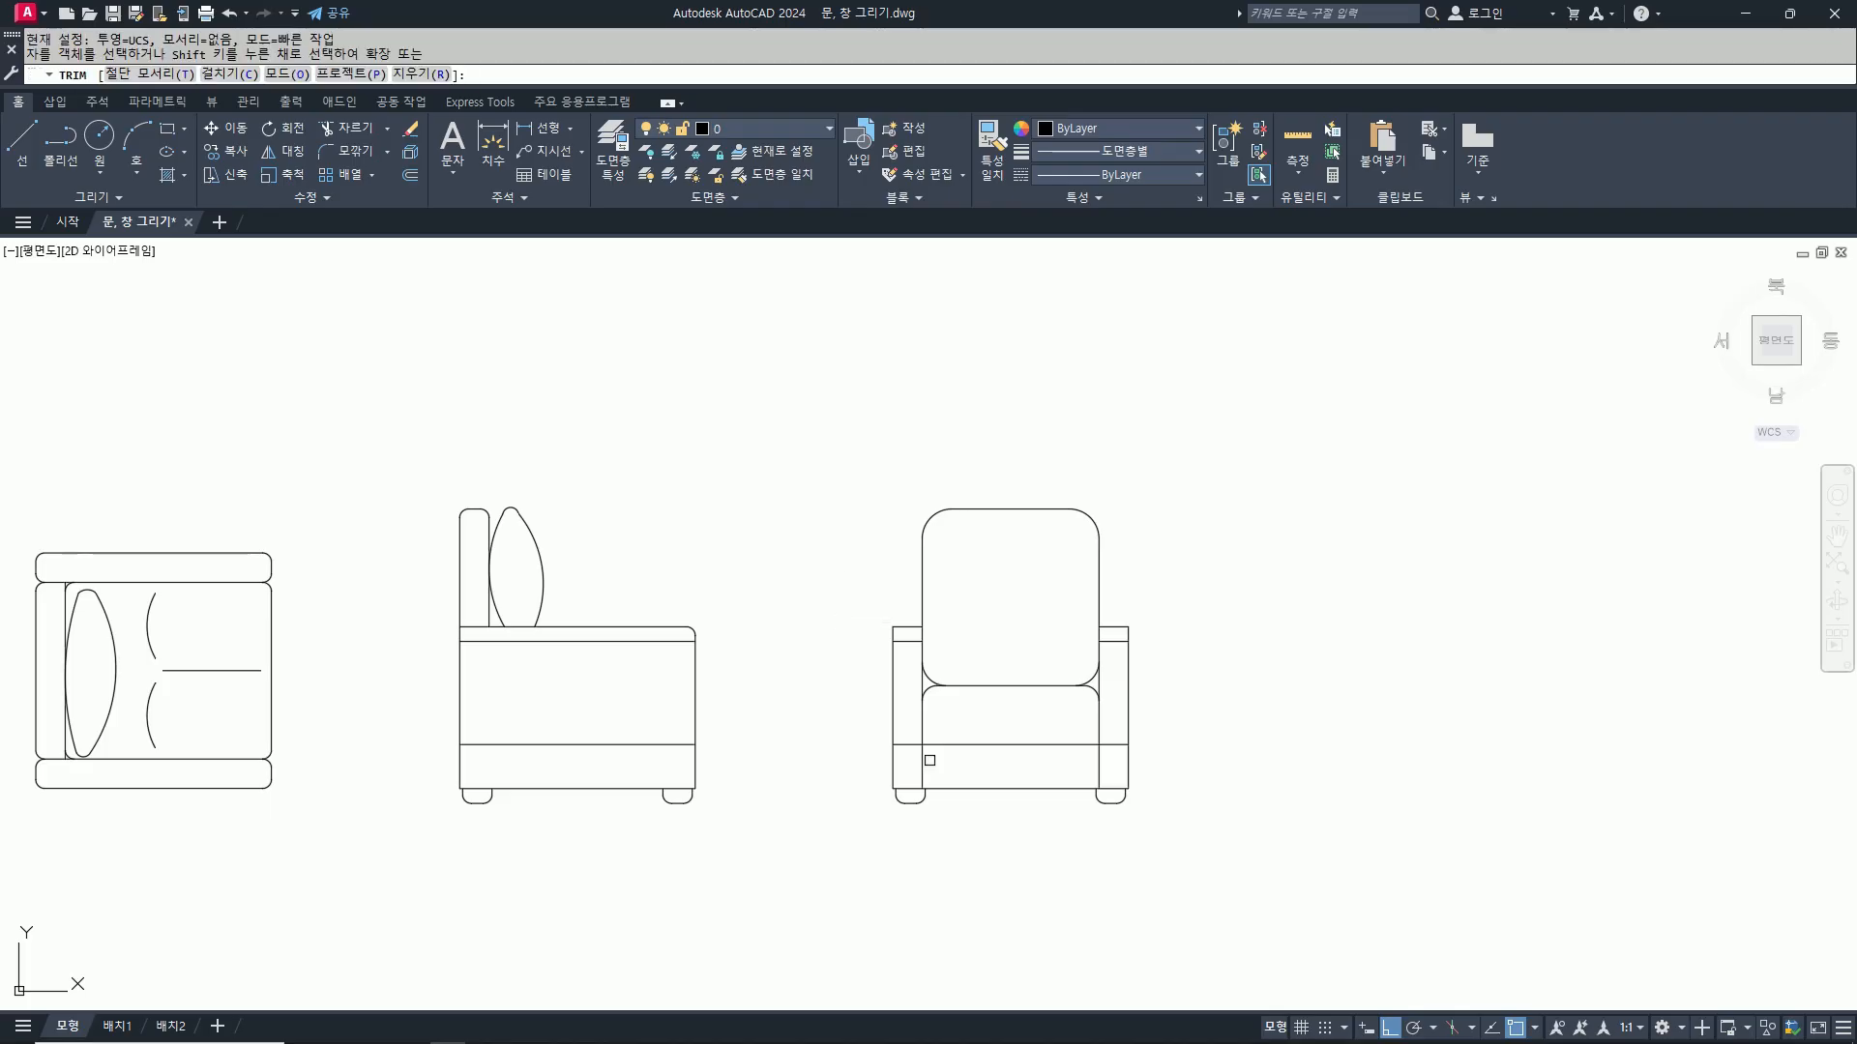
left_click(924, 766)
left_click(1099, 762)
key("Return")
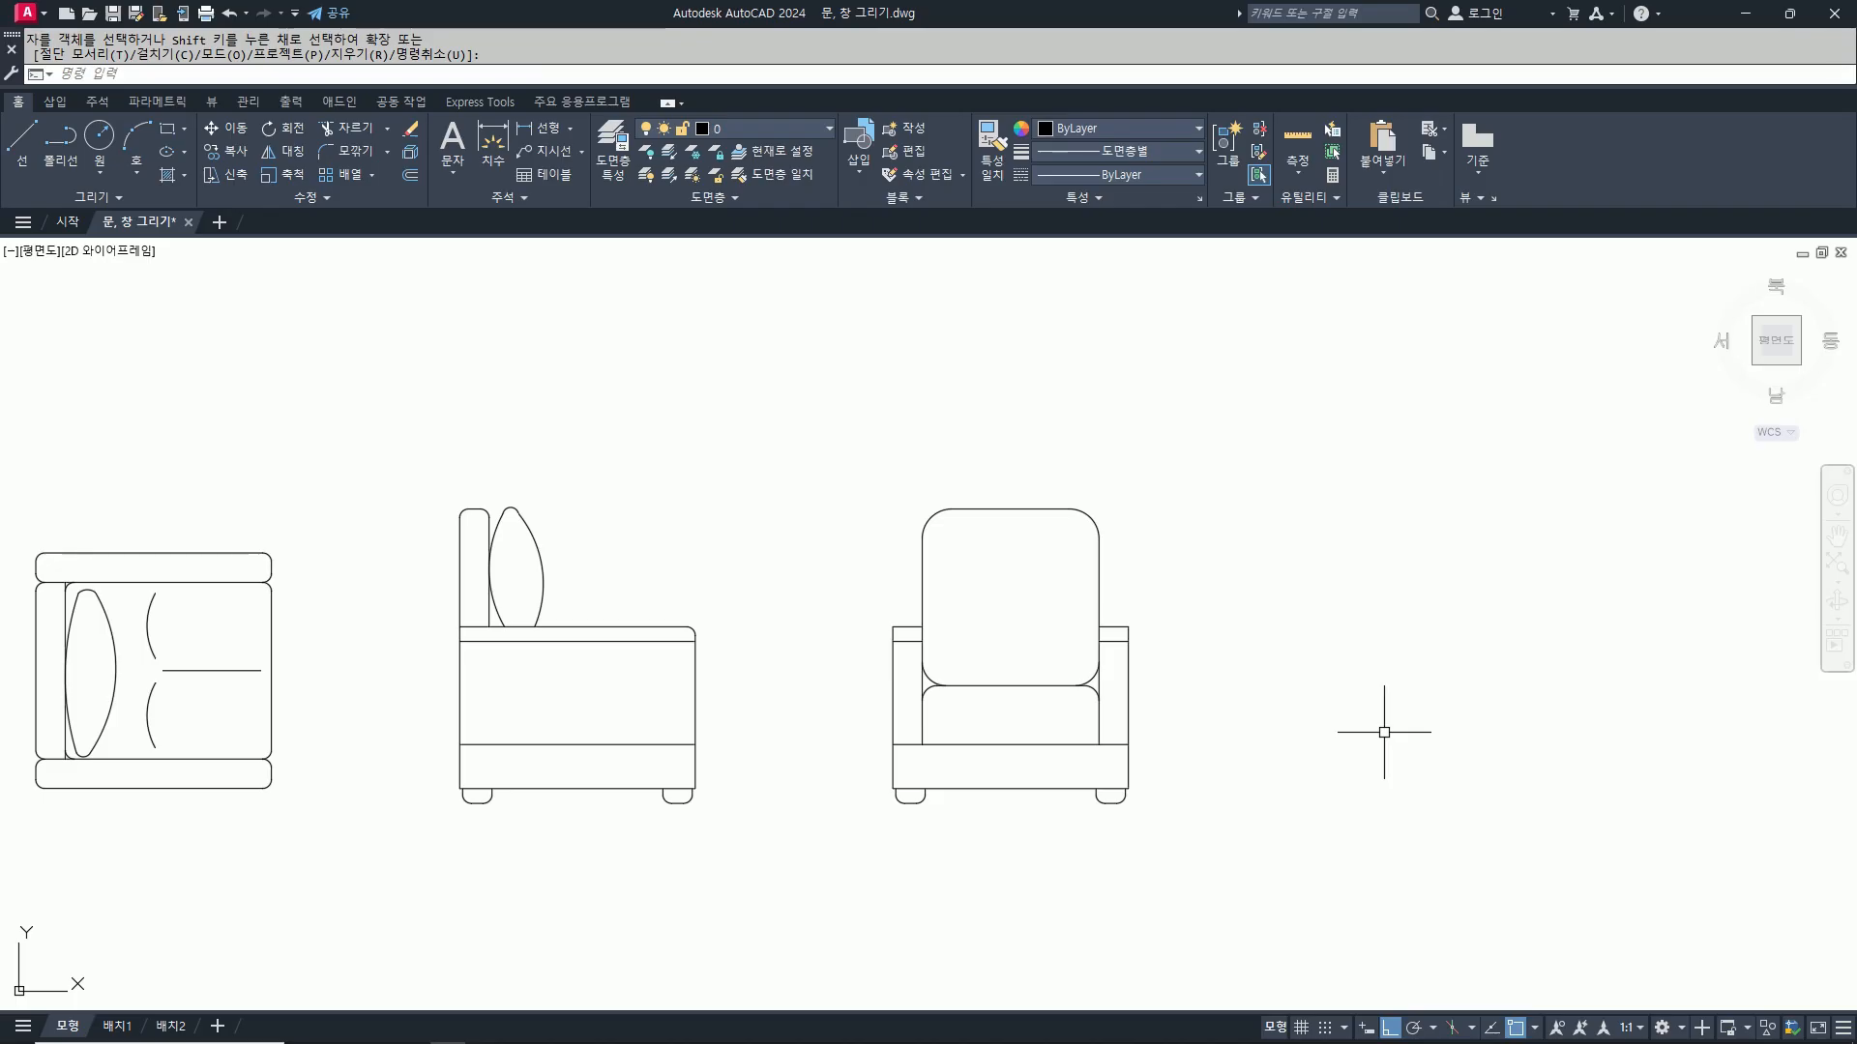
key("Return")
Step: Draw a shallow downward-bulging three-point arc across the upper part of the front view's backrest
type("a")
key("Return")
scroll(967, 561, "up", 2)
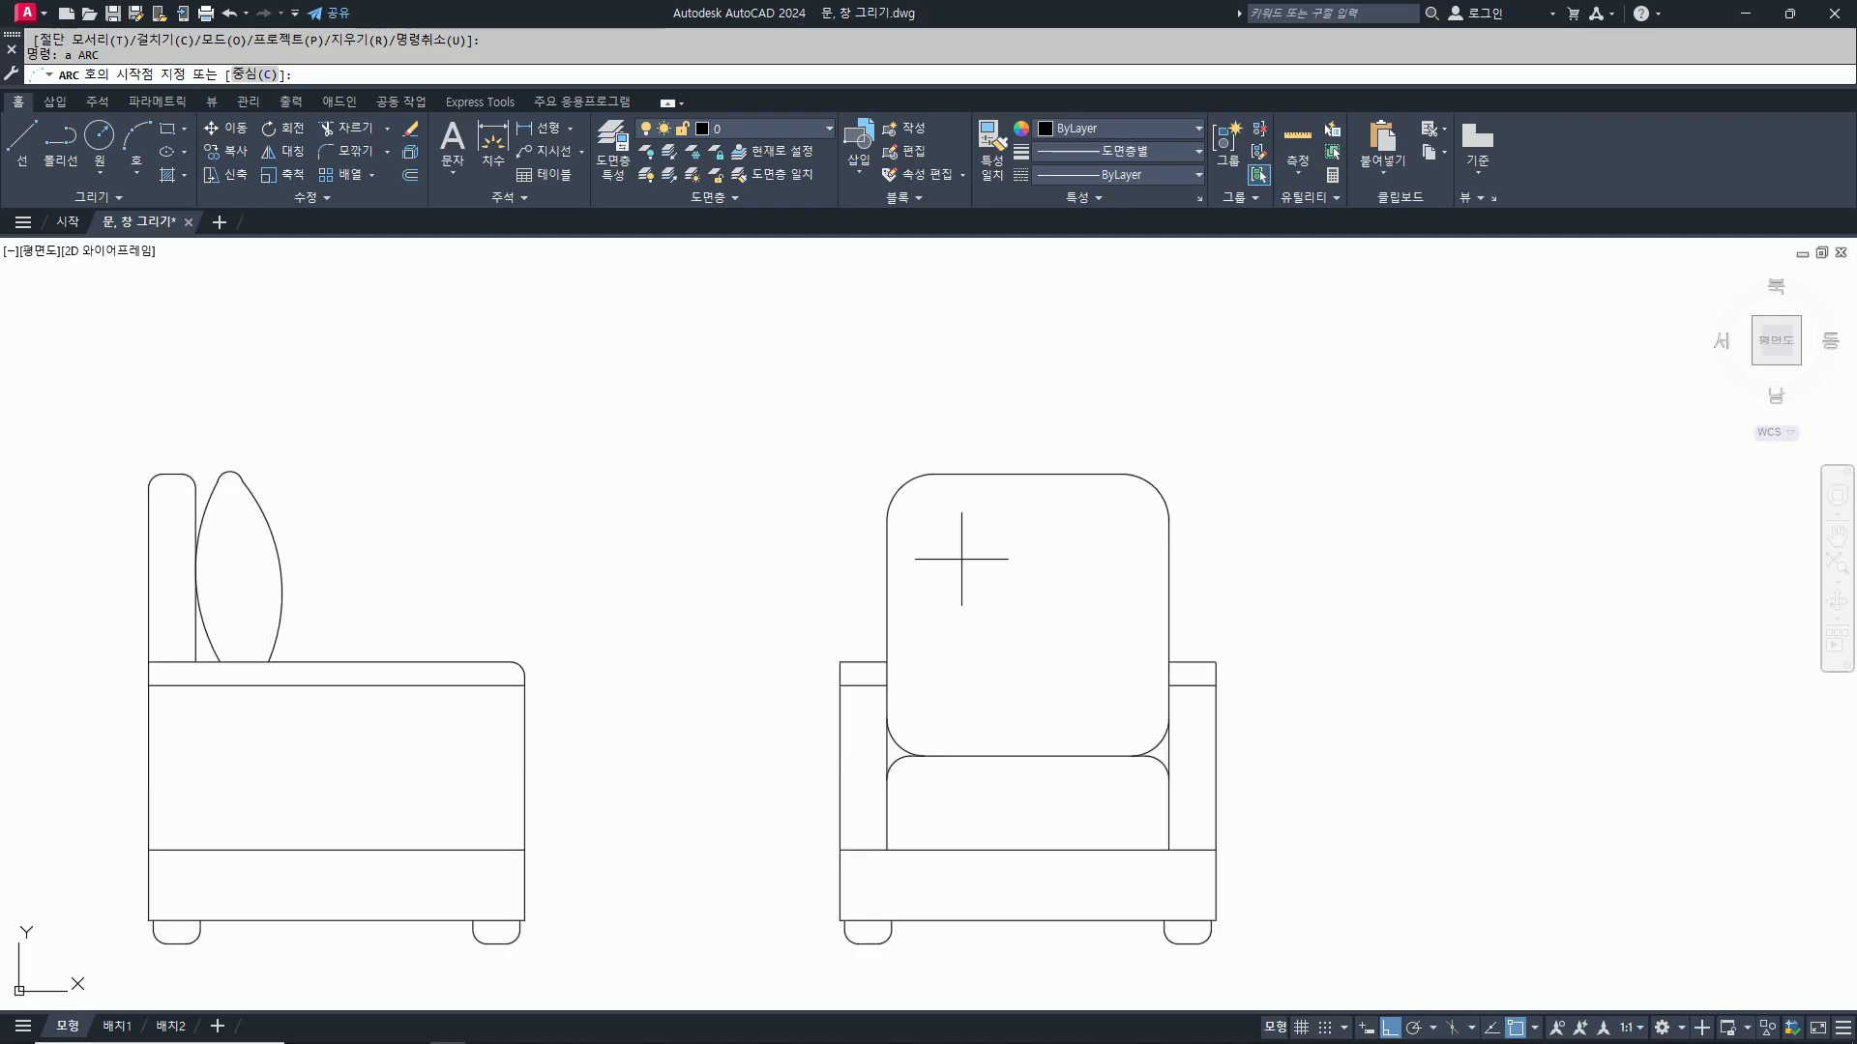
left_click(936, 553)
left_click(1008, 570)
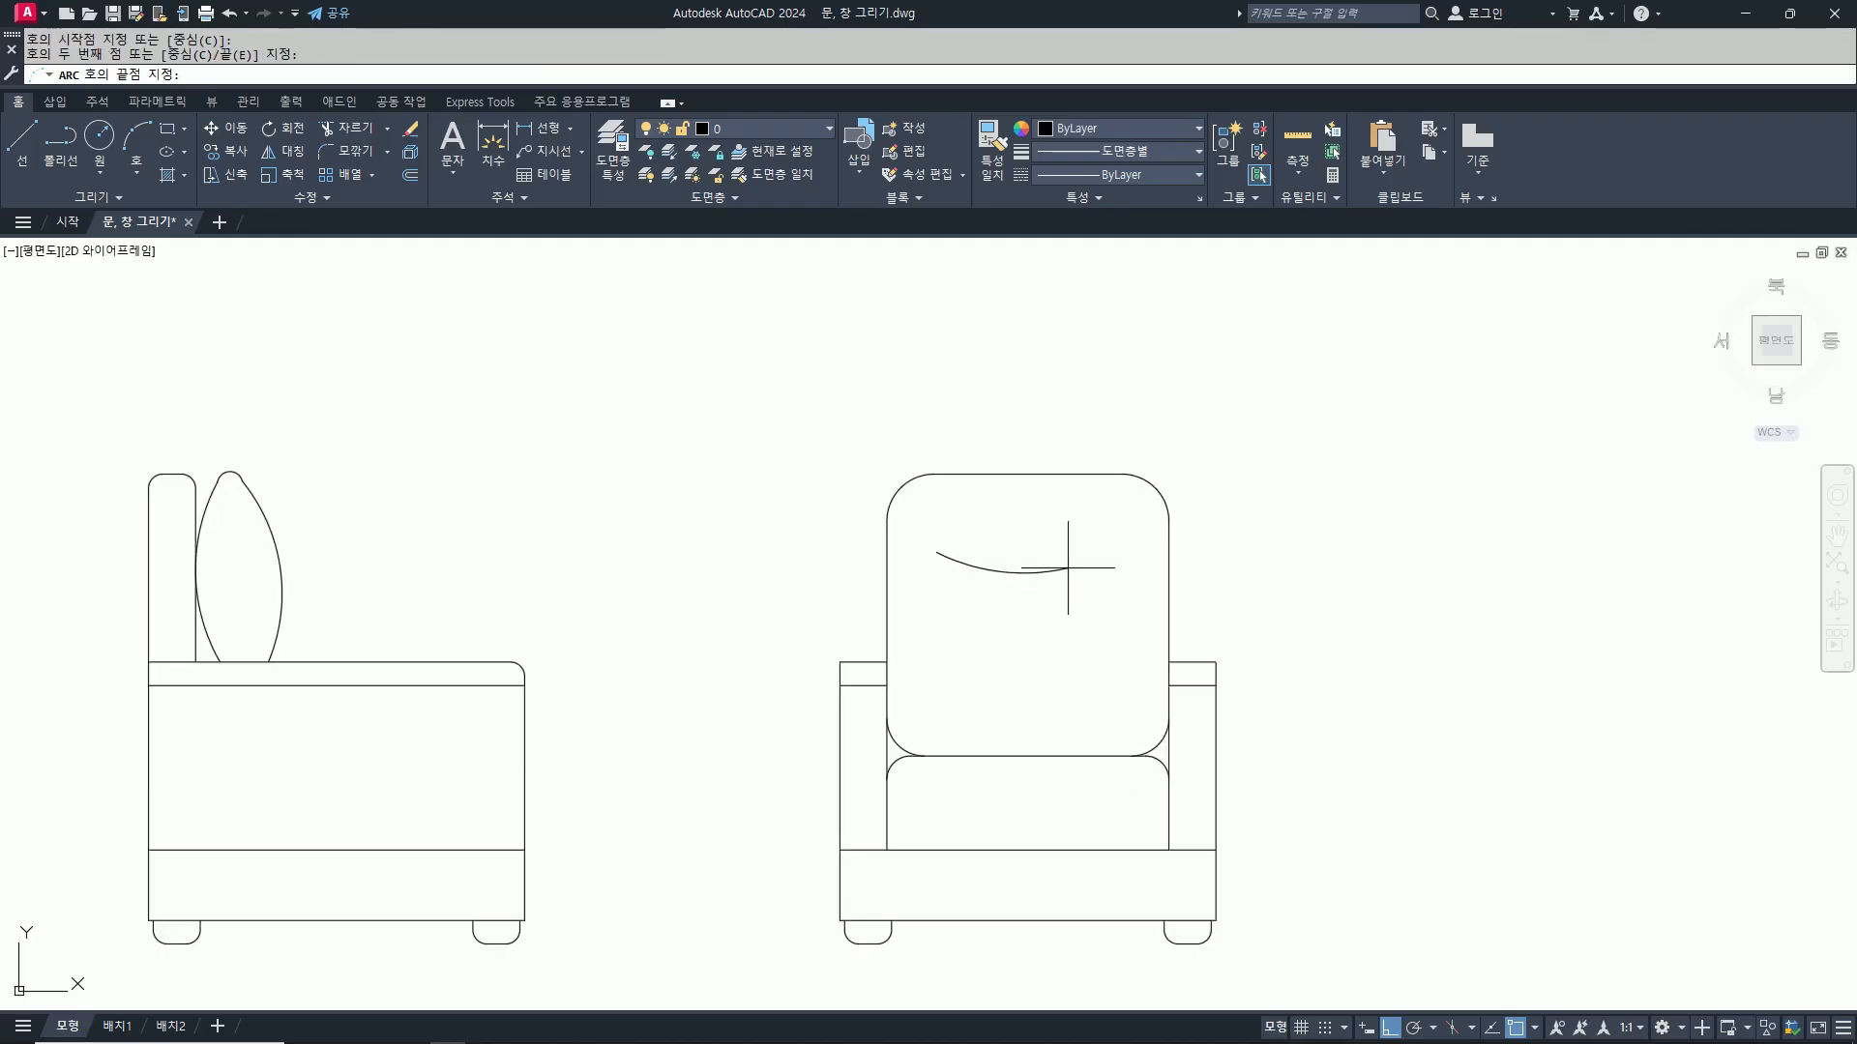
left_click(1115, 555)
Step: Draw a short vertical crease line on the backrest just below the middle of the arc
type("l")
key("Return")
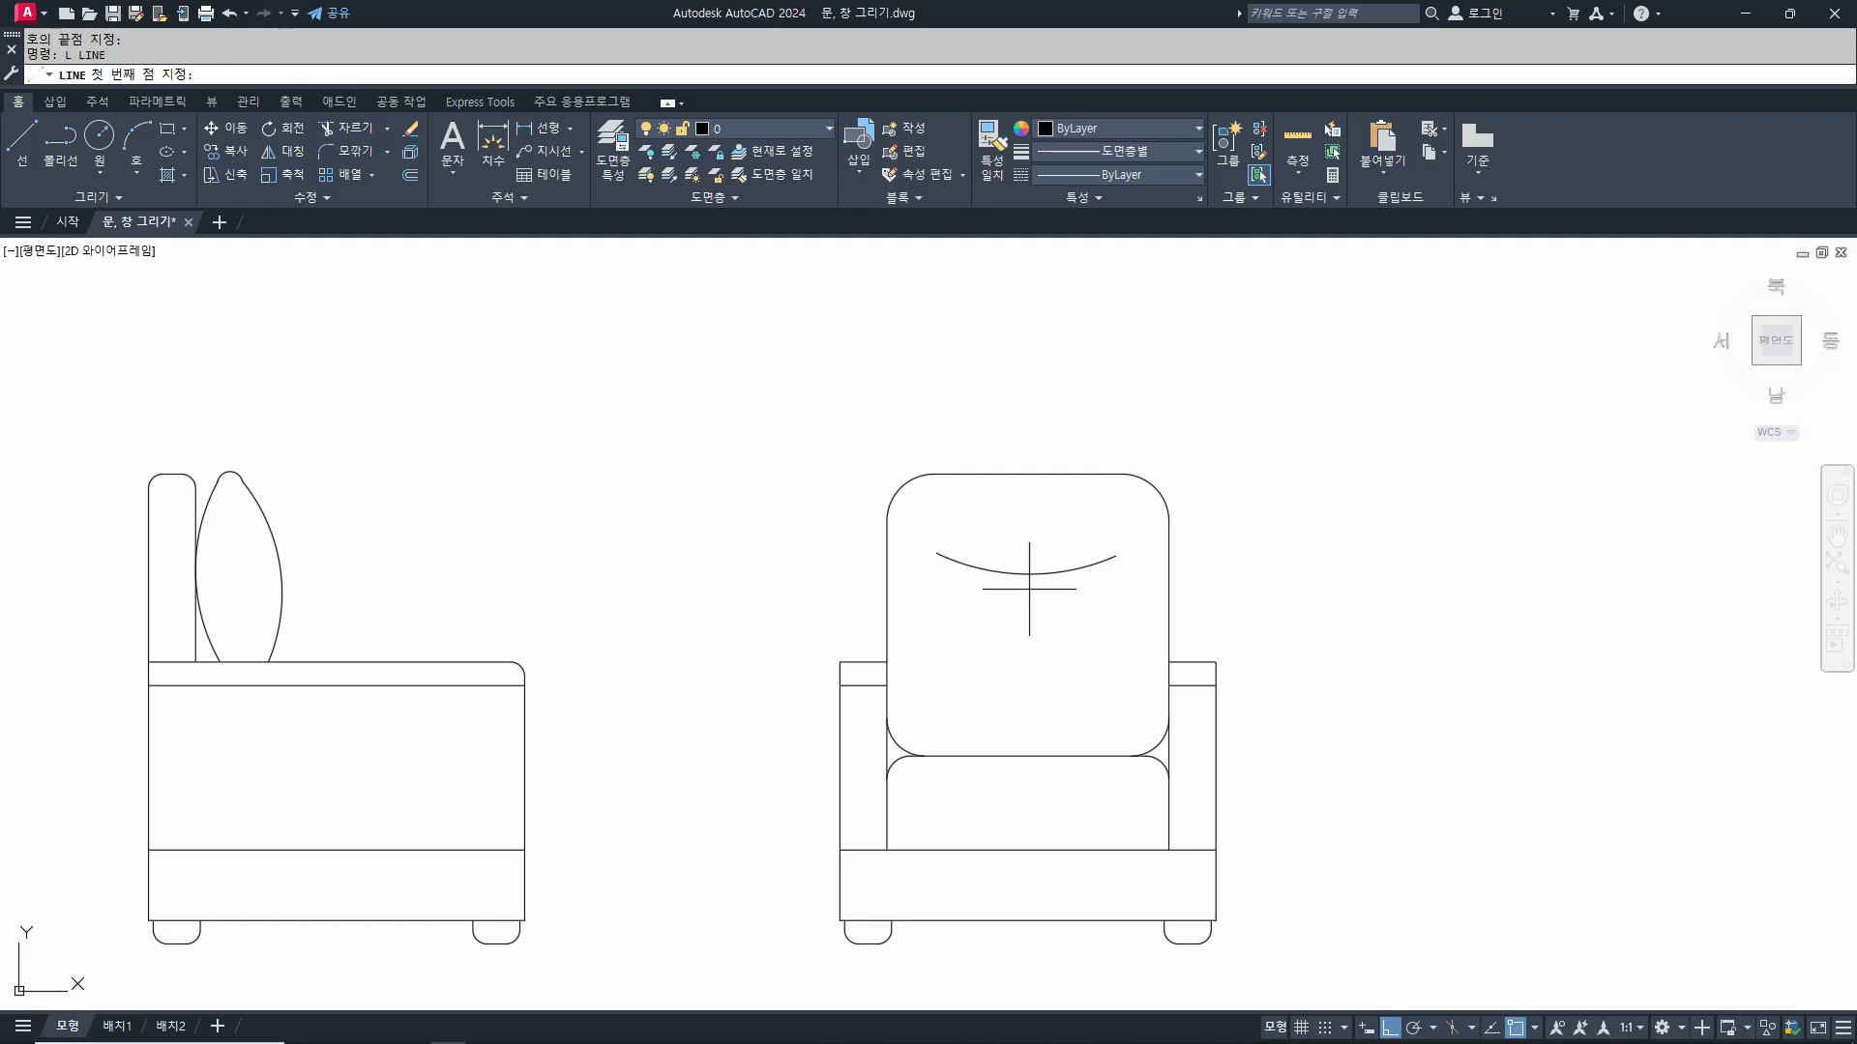
left_click(1023, 589)
left_click(1027, 704)
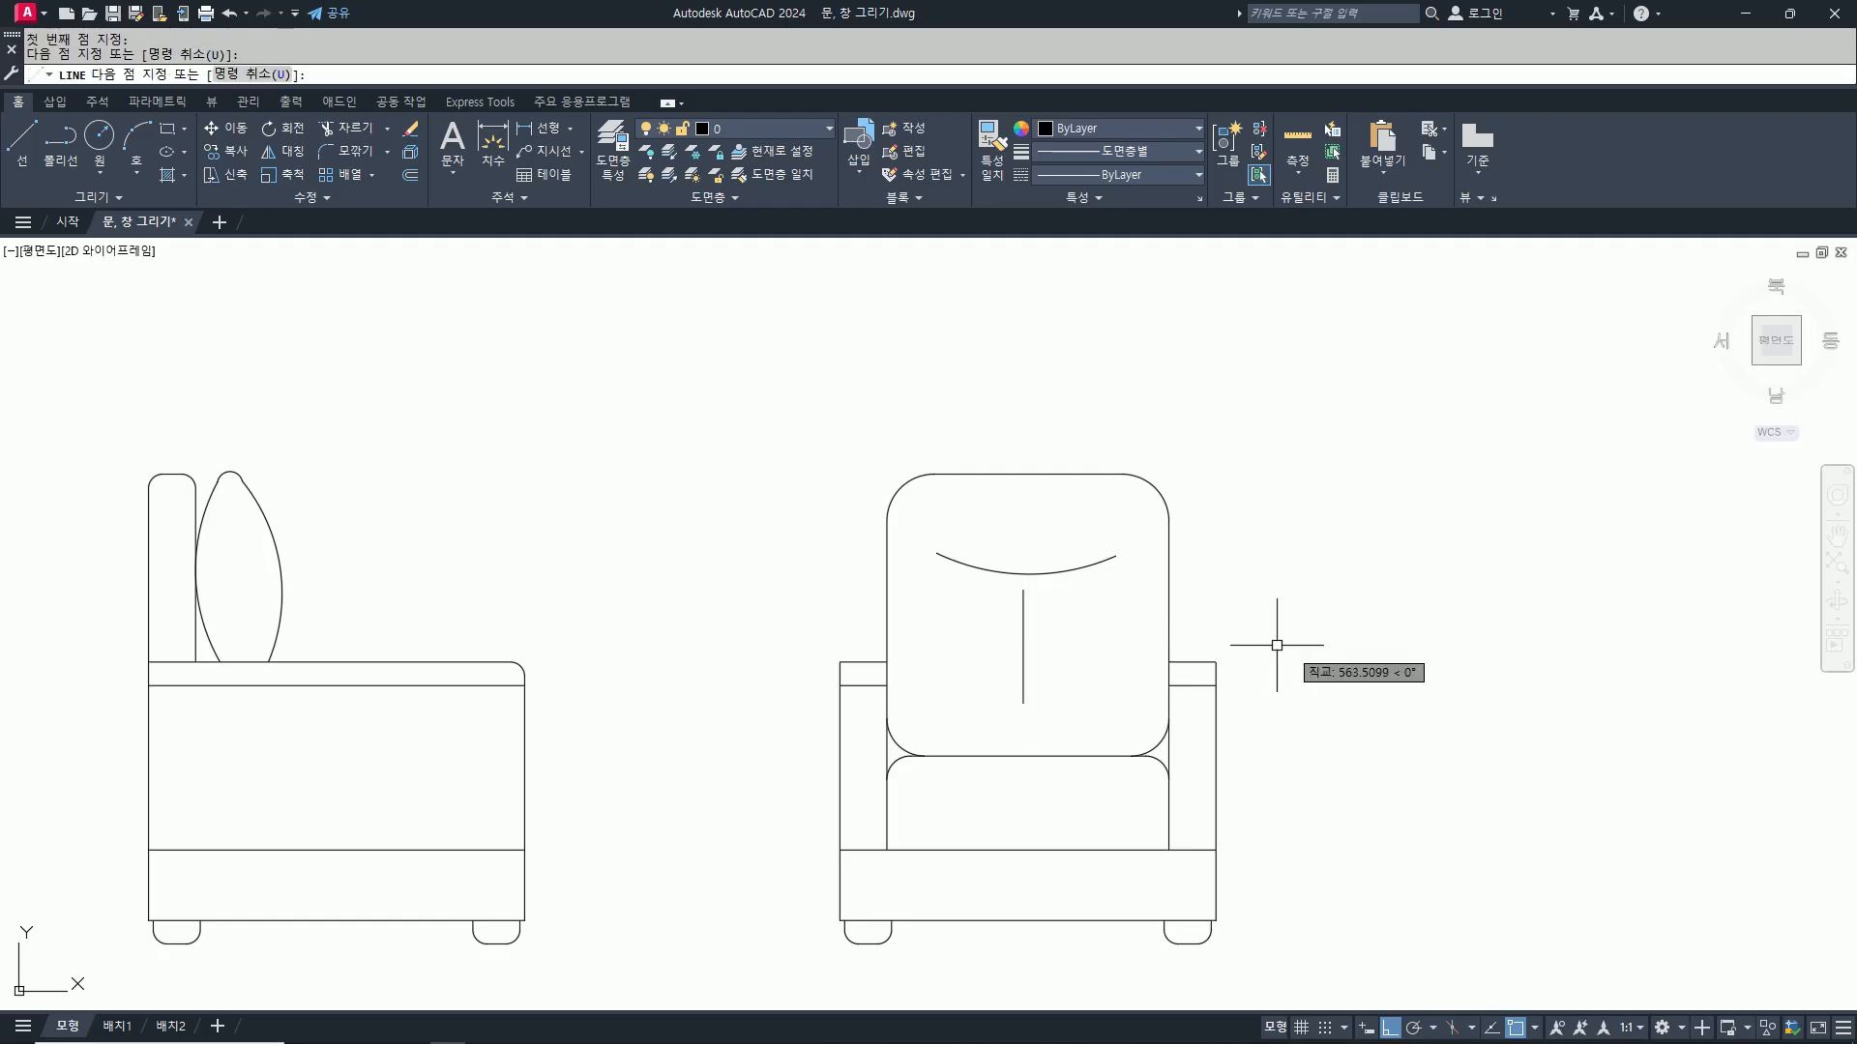
key("Return")
Step: Draw a vertical centre guide line from the midpoint of the backrest's top edge down into the seat
type("l")
key("Return")
left_click(1027, 473)
left_click(1027, 828)
key("Return")
Step: Move the vertical backrest crease line horizontally onto the front view's centre guide line
type("m")
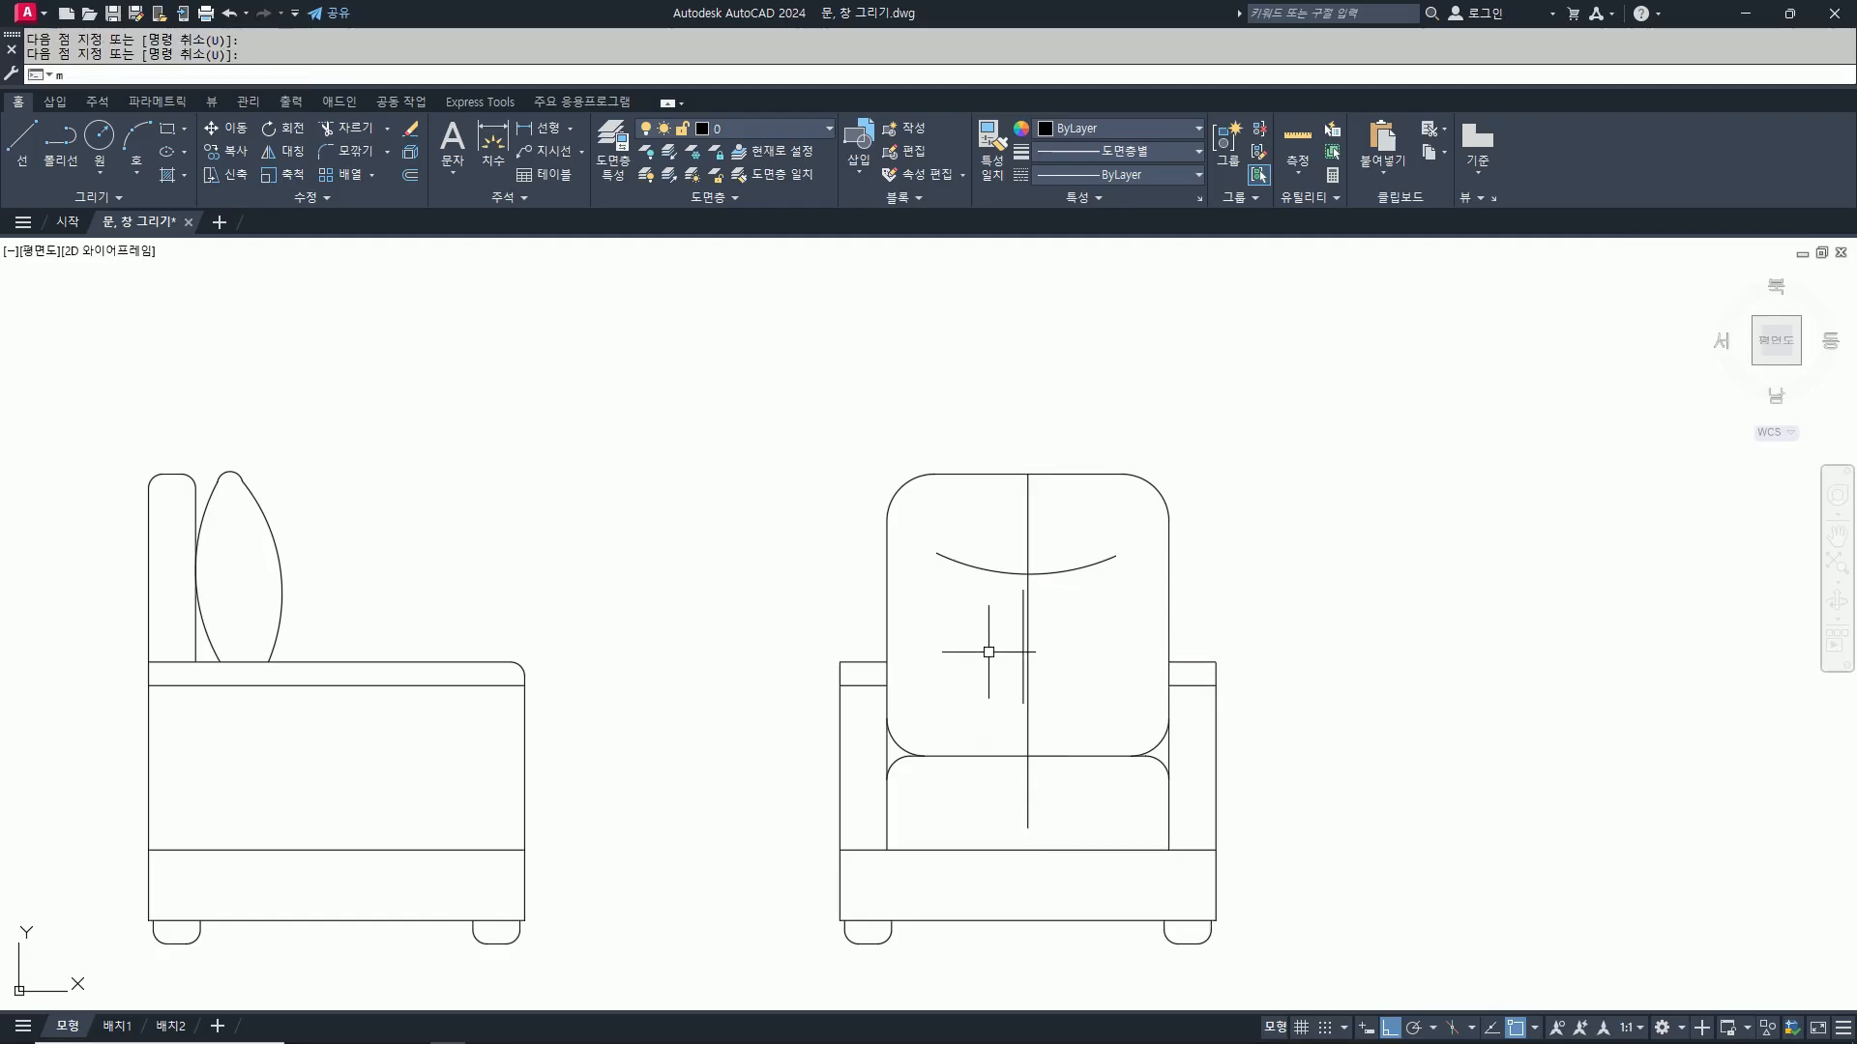
key("Return")
left_click(989, 588)
left_click(1106, 726)
key("Return")
scroll(1041, 645, "up", 5)
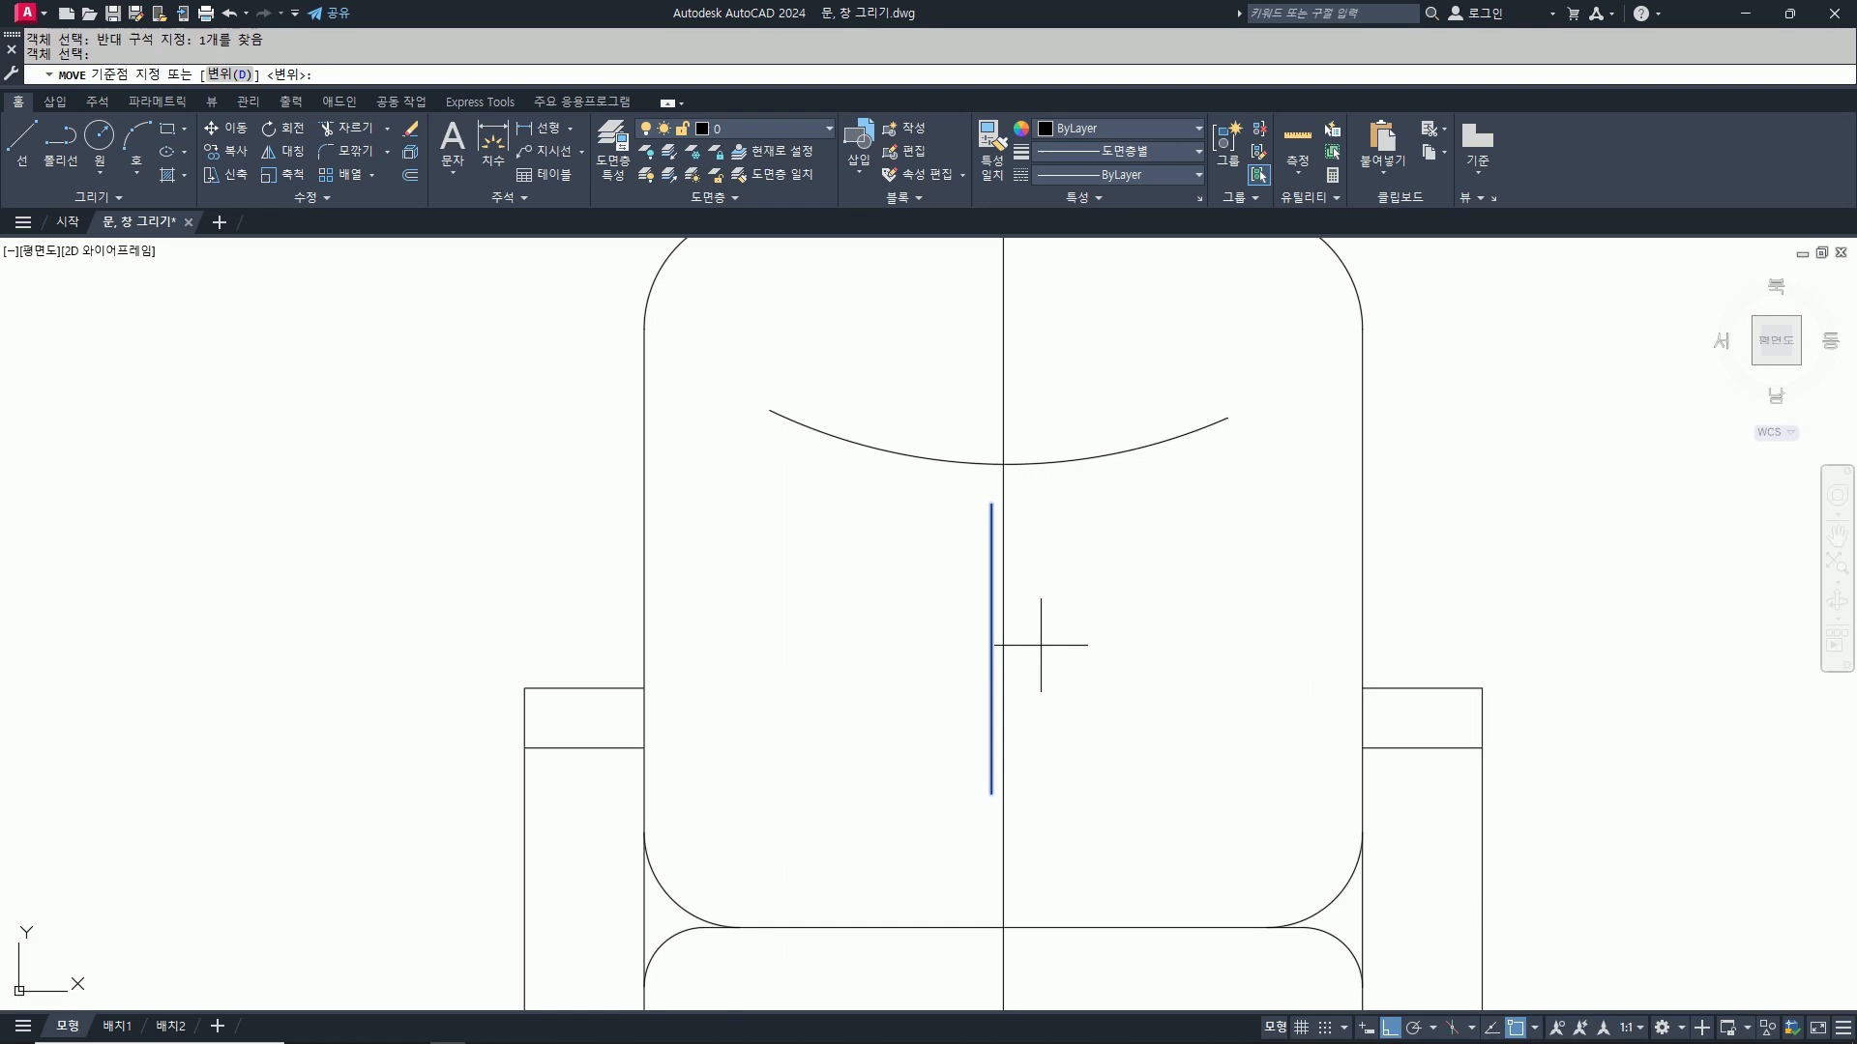
left_click(990, 649)
left_click(1003, 638)
scroll(1010, 647, "down", 5)
Step: Erase the vertical centre guide line running through the front view's backrest and seat
type("e")
key("Return")
left_click(1009, 730)
key("Return")
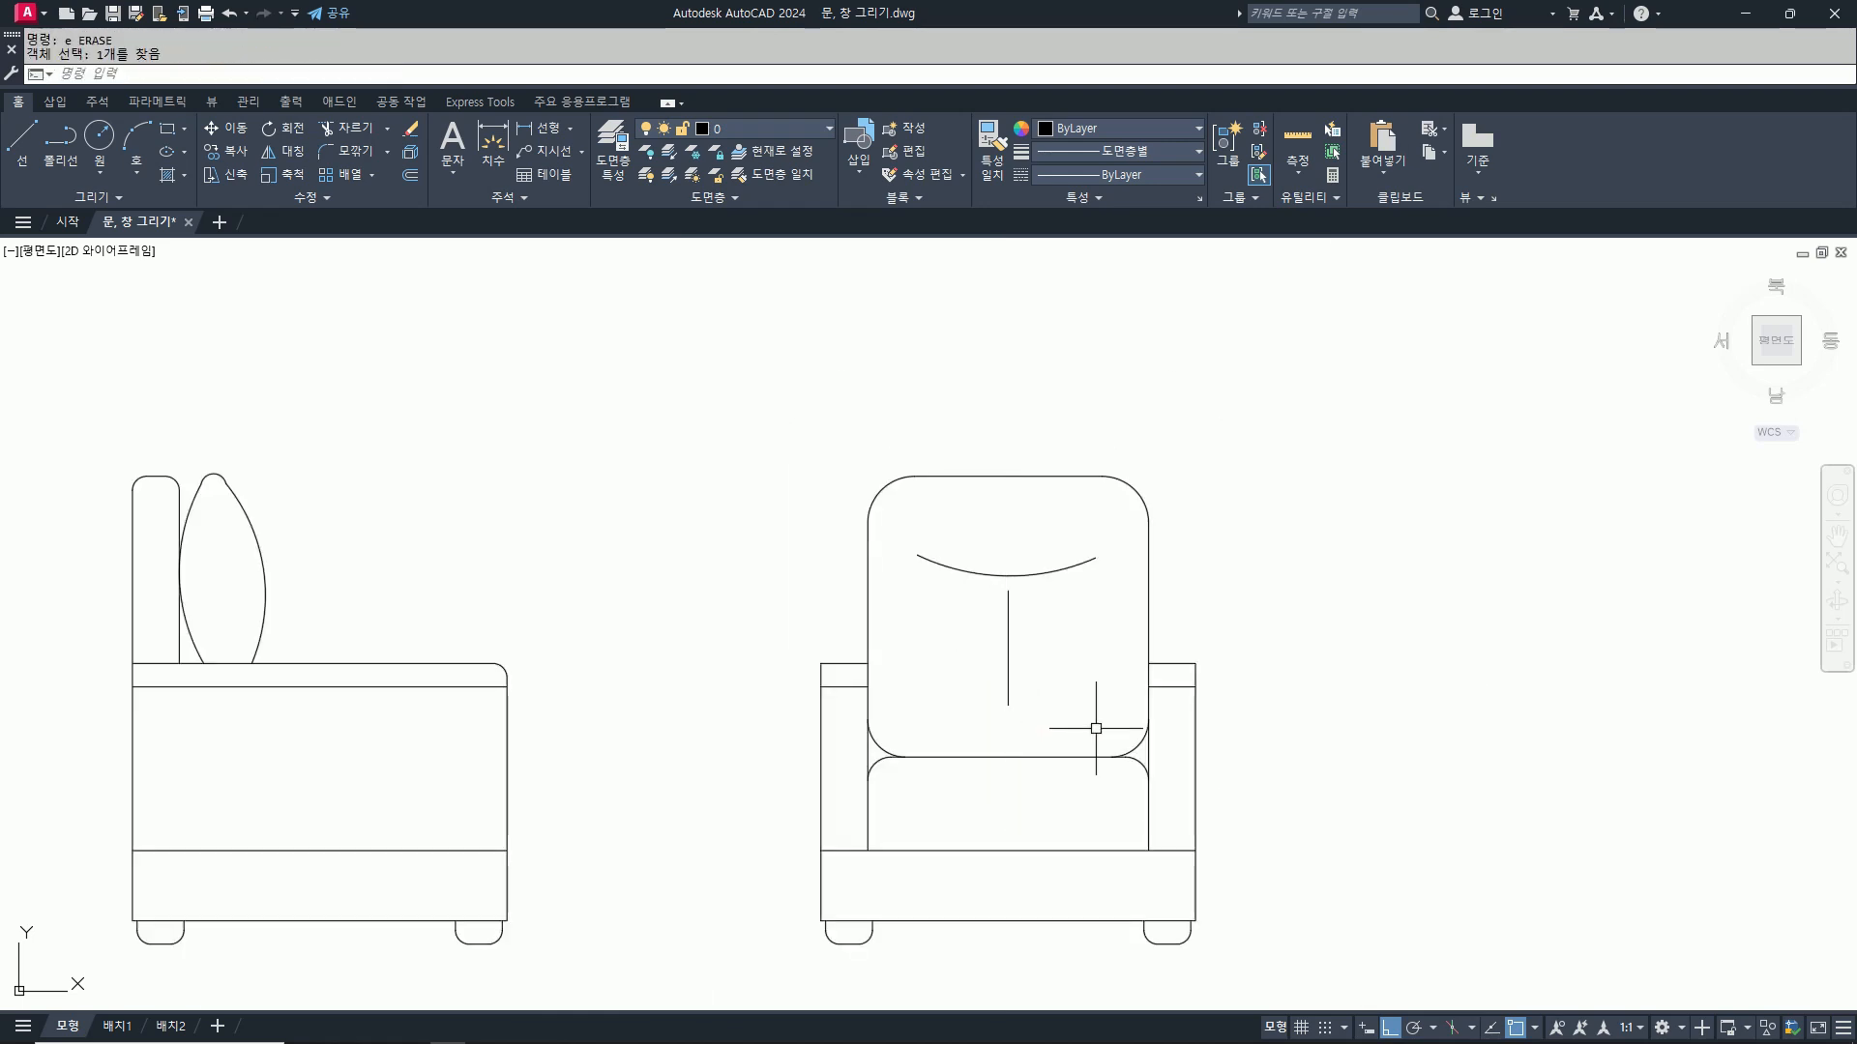
scroll(1161, 715, "down", 5)
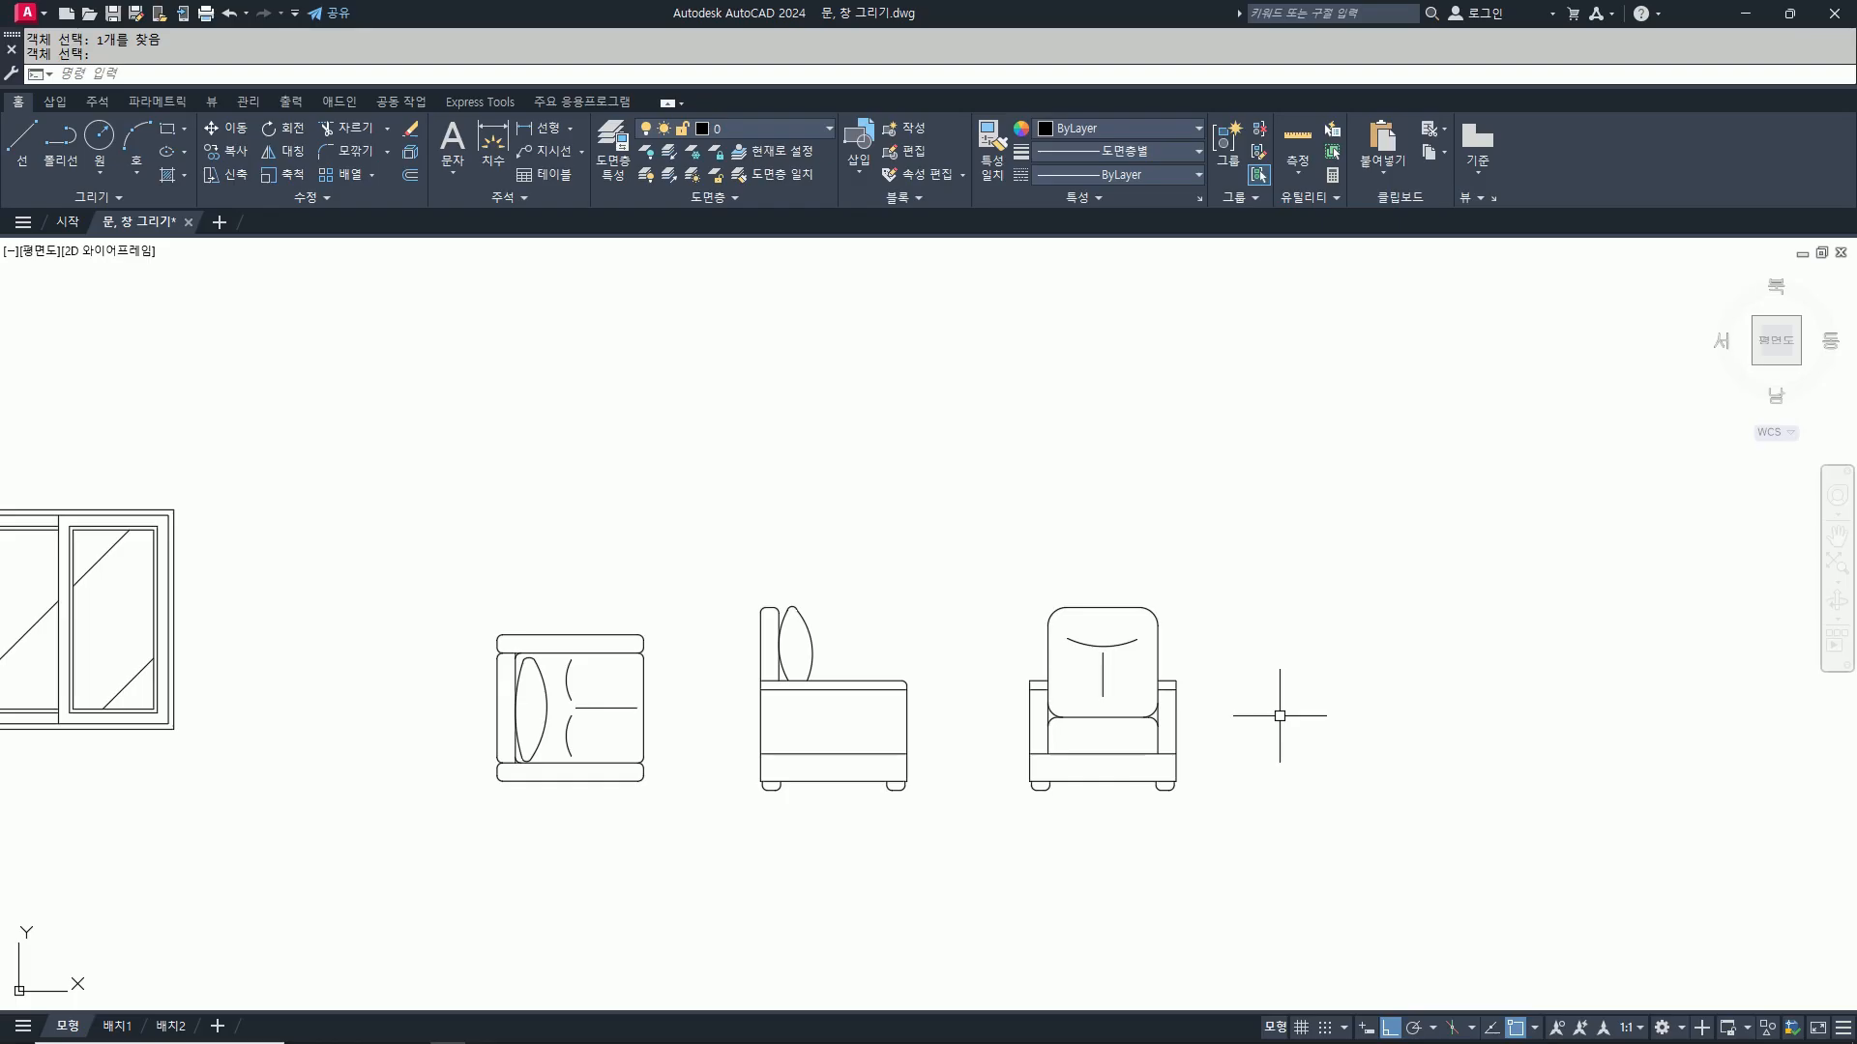
middle_click_drag(1279, 716, 1243, 666)
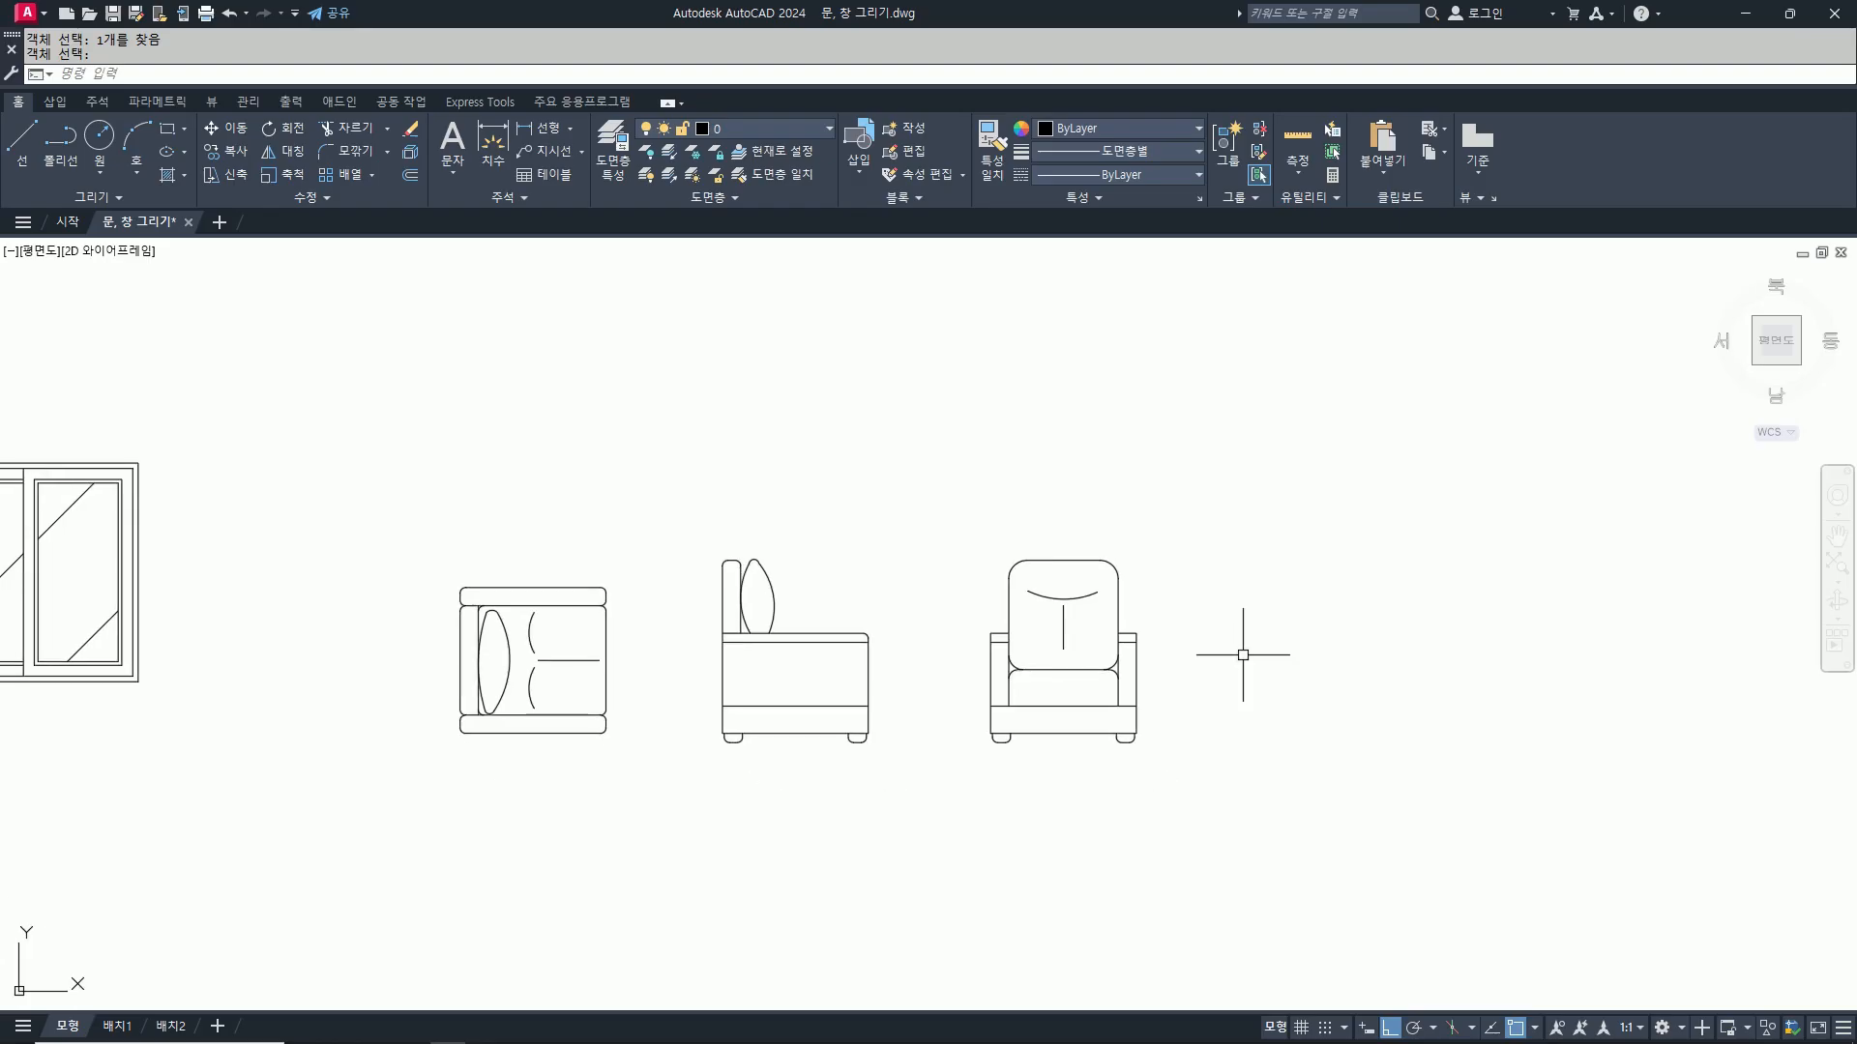
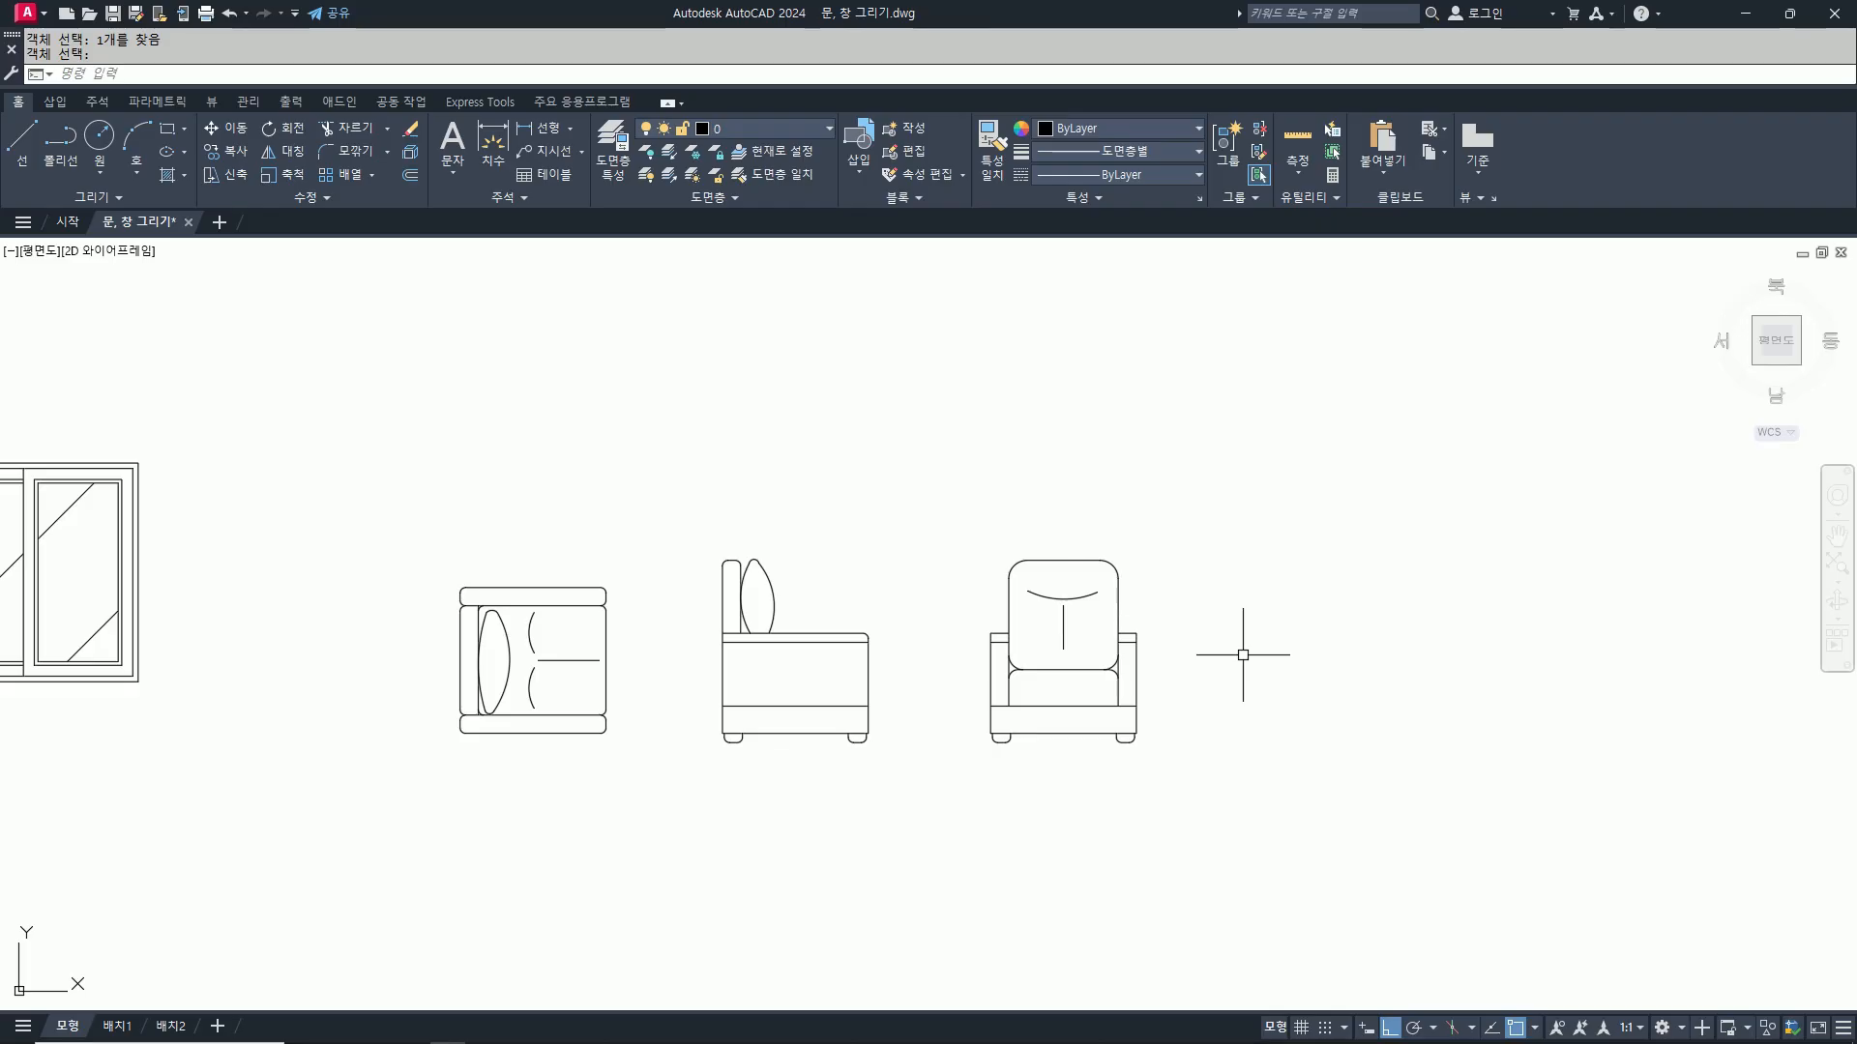
Step: Set the fillet radius to 30 and round the upper-left corner of the front view's base strip
key("Return")
type("r")
key("Return")
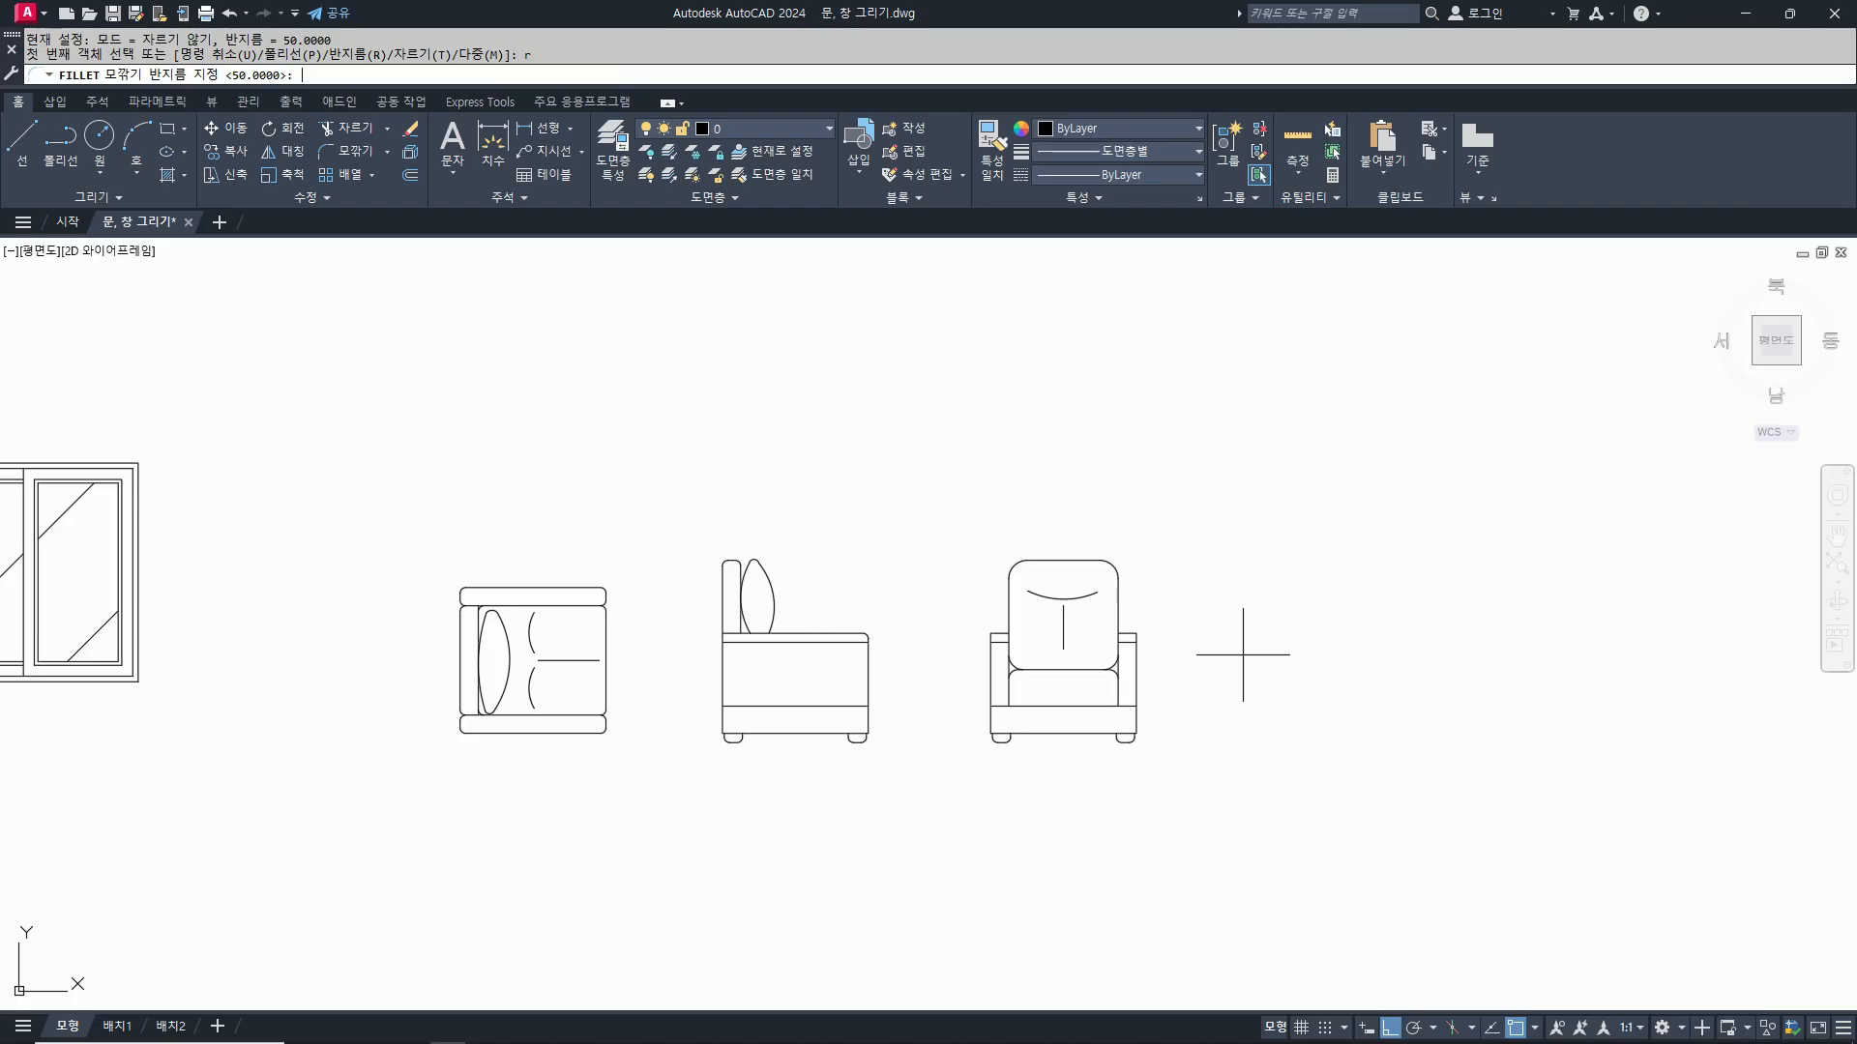
type("30")
key("Return")
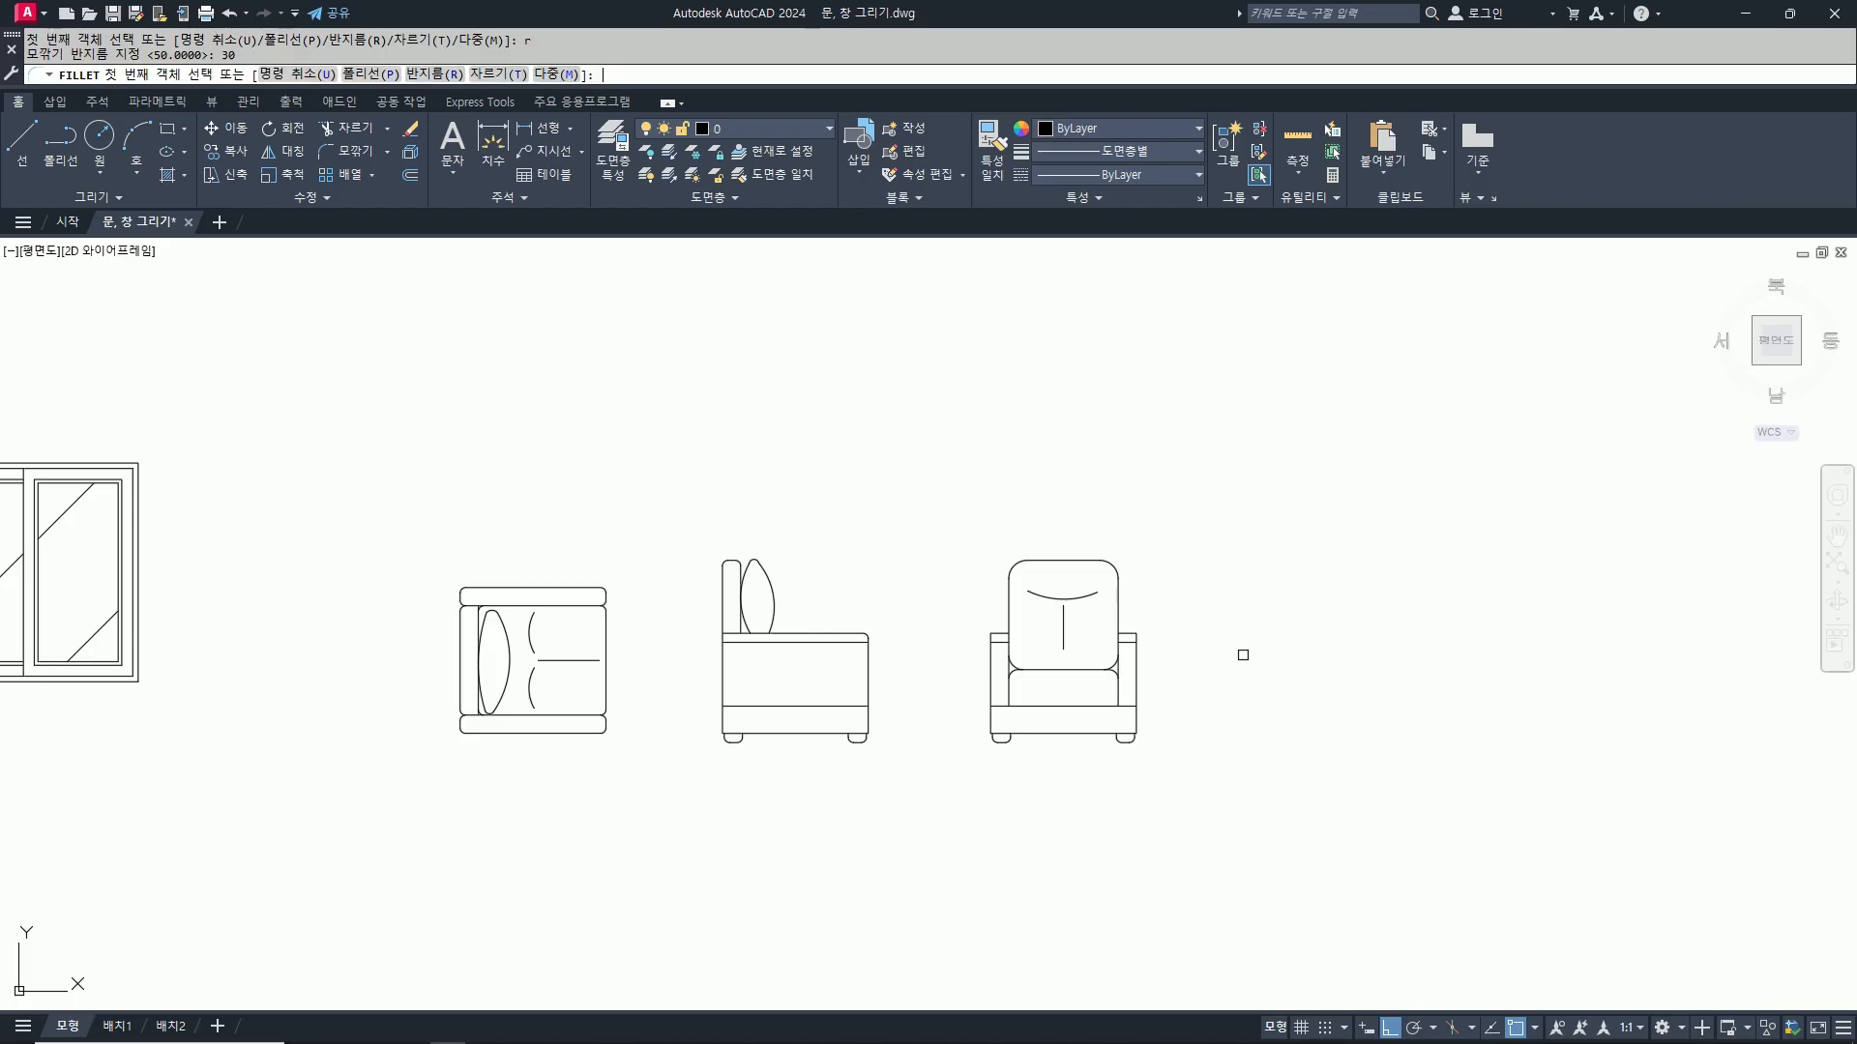
scroll(976, 683, "up", 4)
left_click(1003, 665)
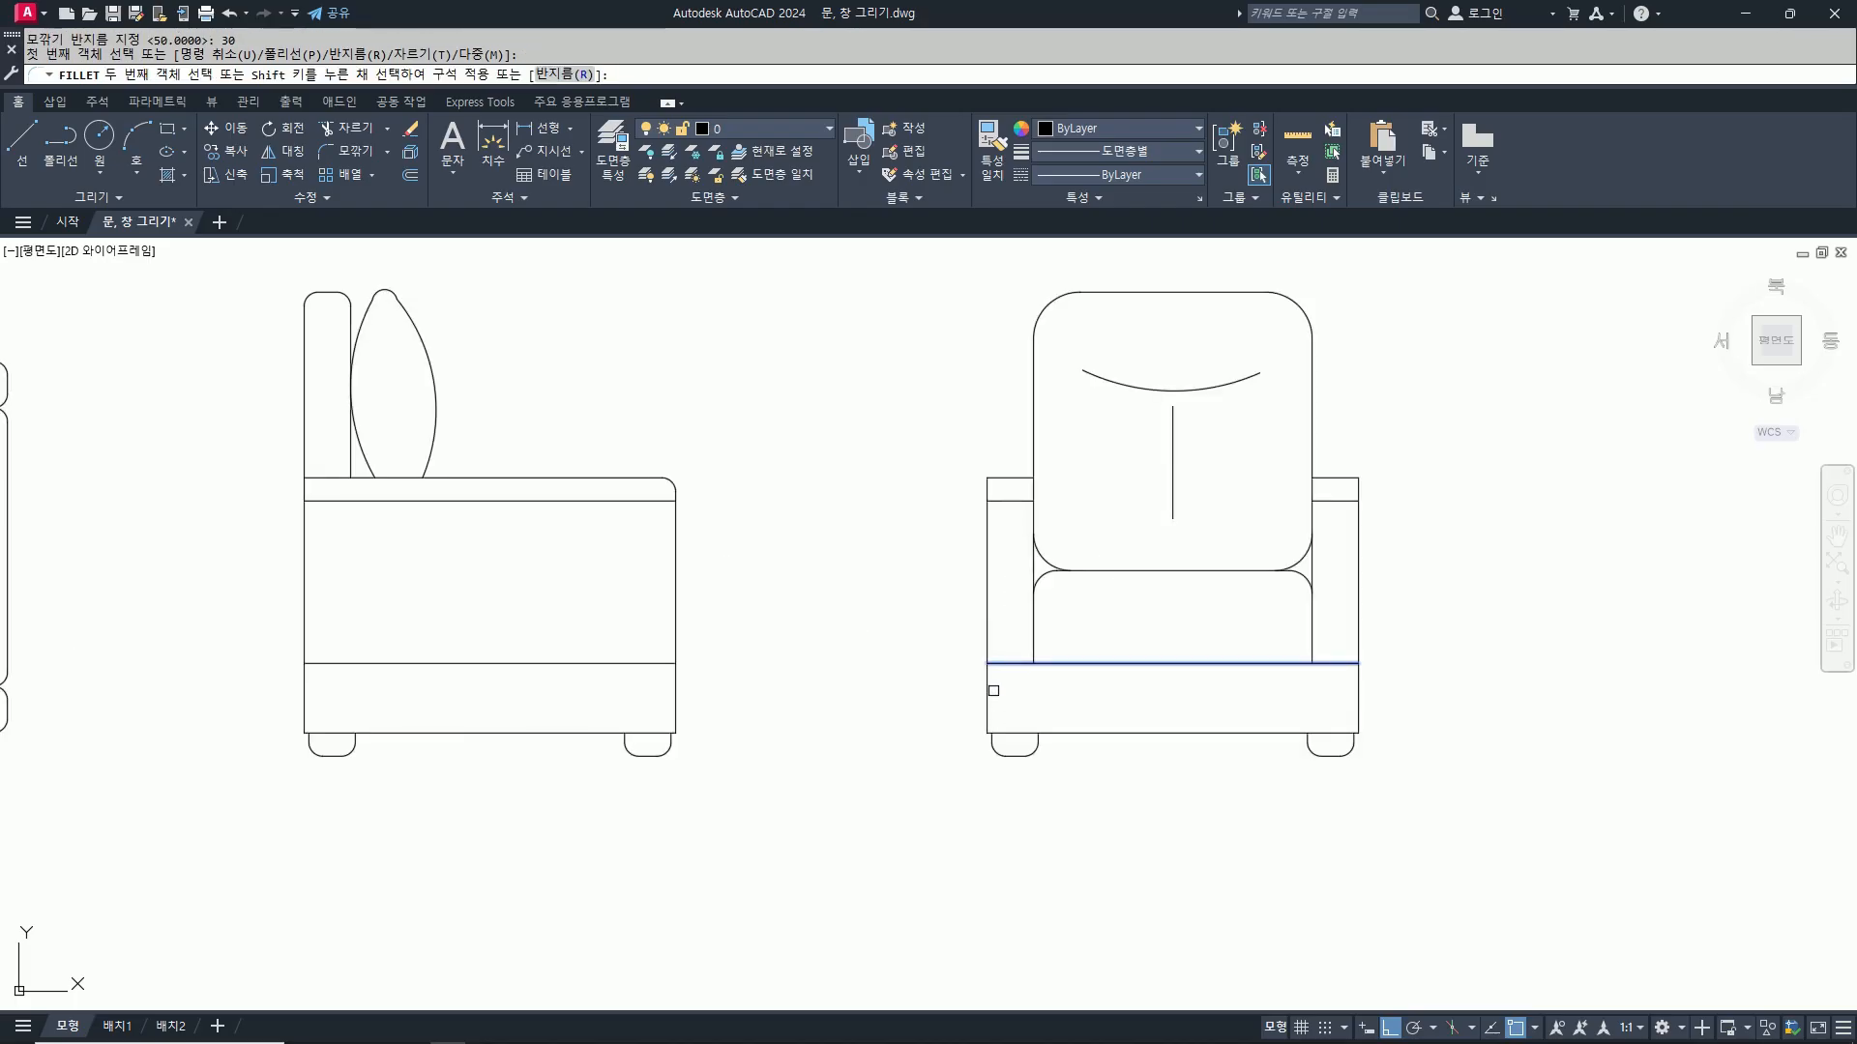
key("Escape")
Step: Fillet the upper-right, lower-right and lower-left corners of the side view's base strip at radius 30
key("space")
left_click(633, 664)
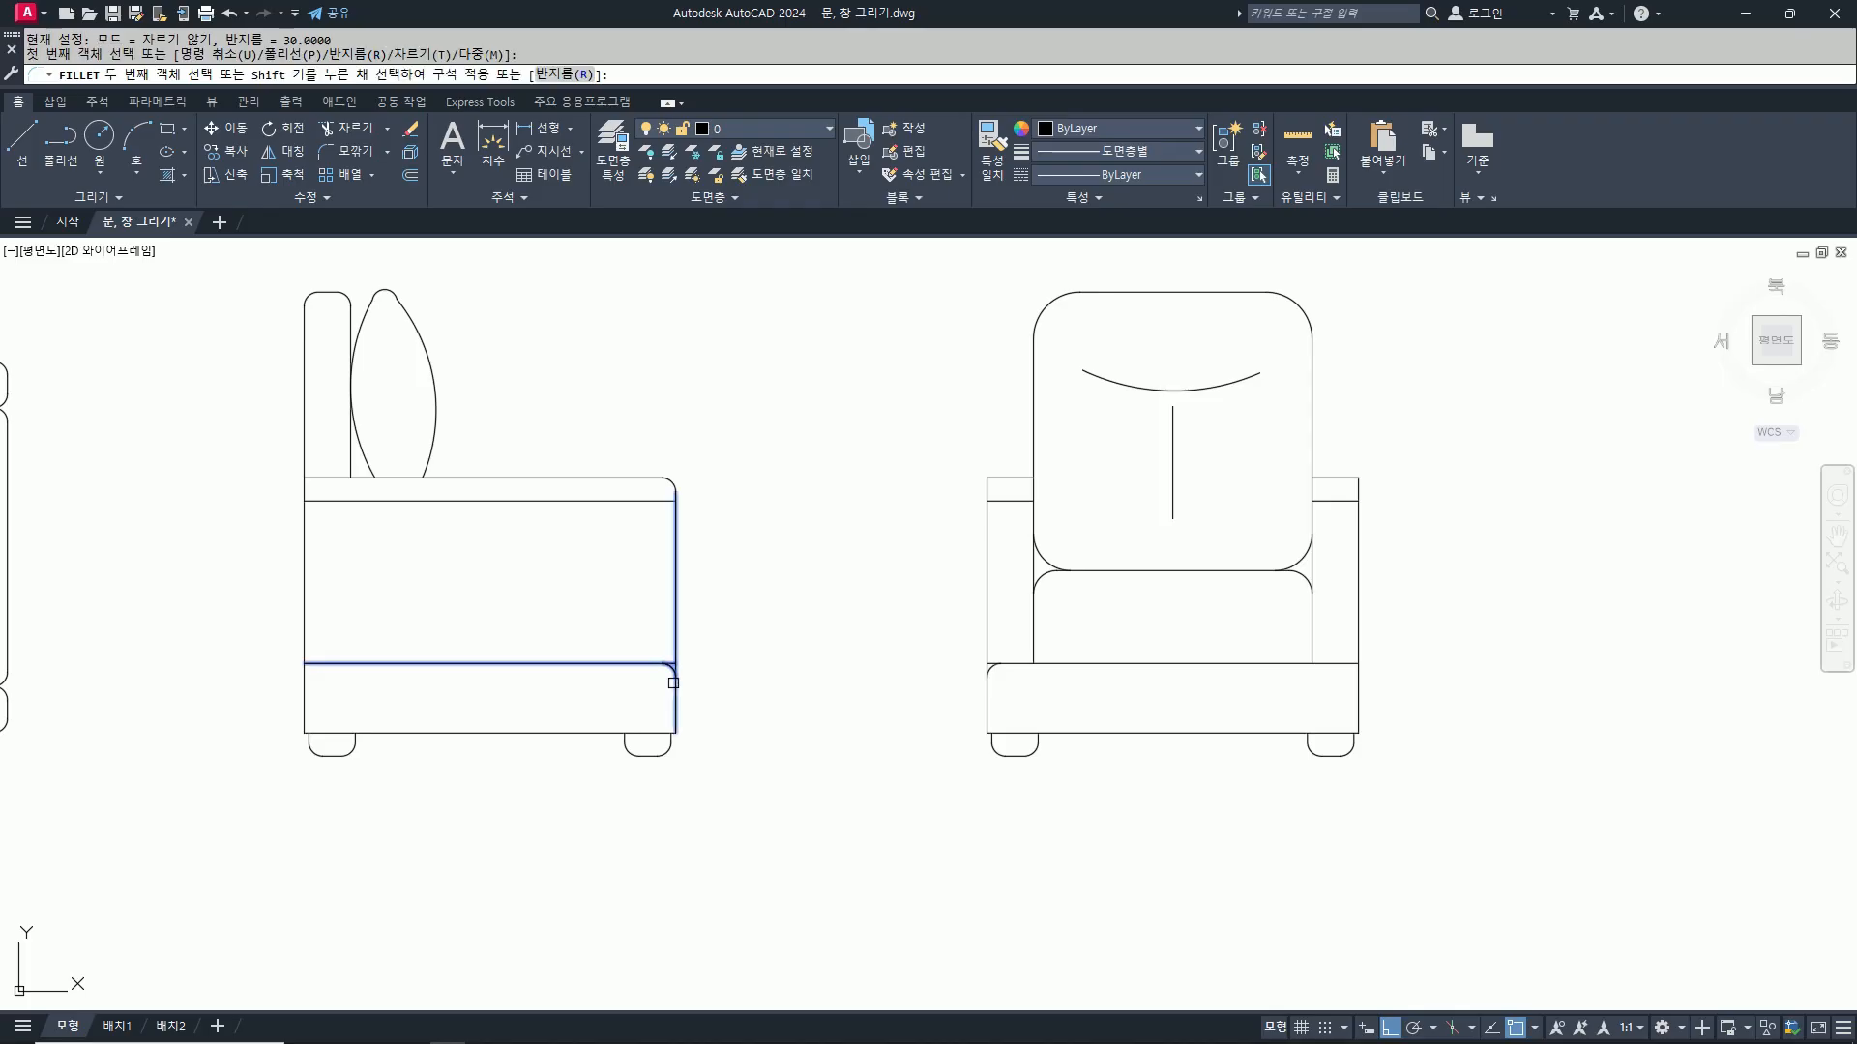
left_click(673, 683)
key("space")
left_click(672, 697)
left_click(611, 733)
key("space")
left_click(528, 734)
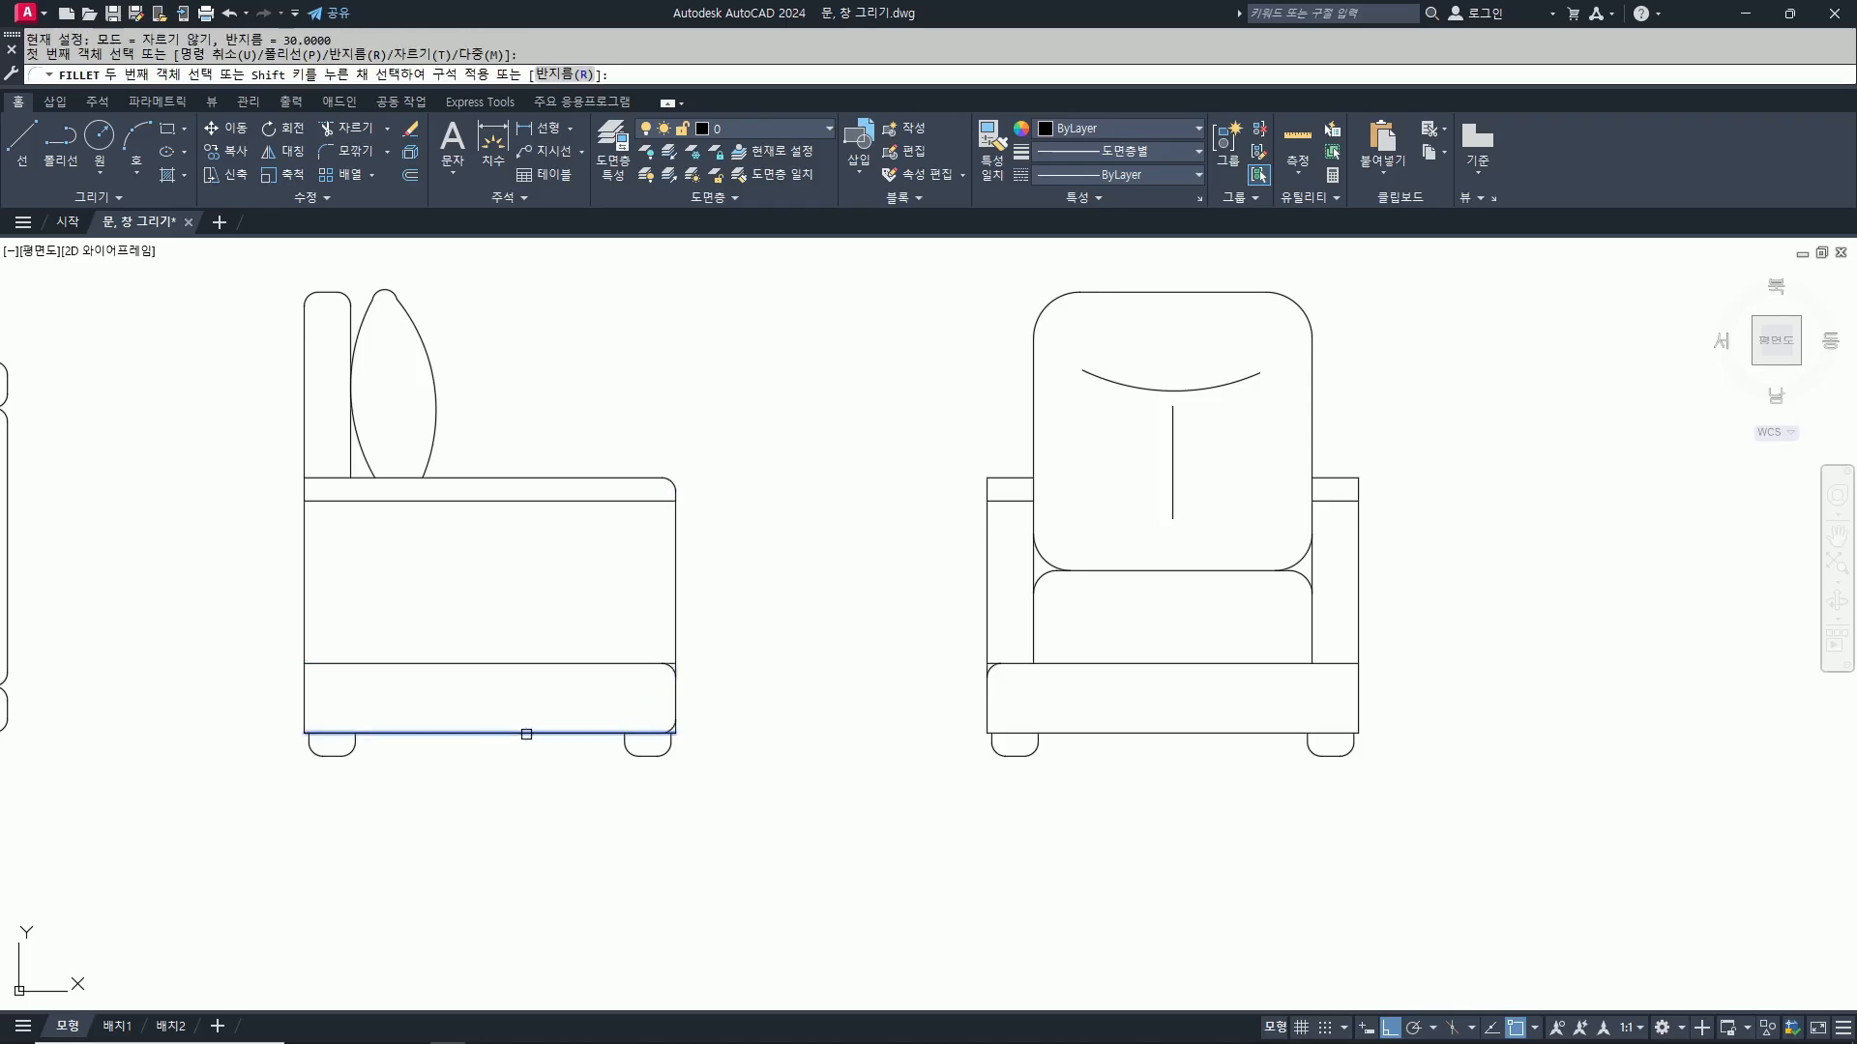
left_click(307, 705)
Step: Fillet the side view's body panel above the base at its lower corners and upper-left corner, radius 30
key("space")
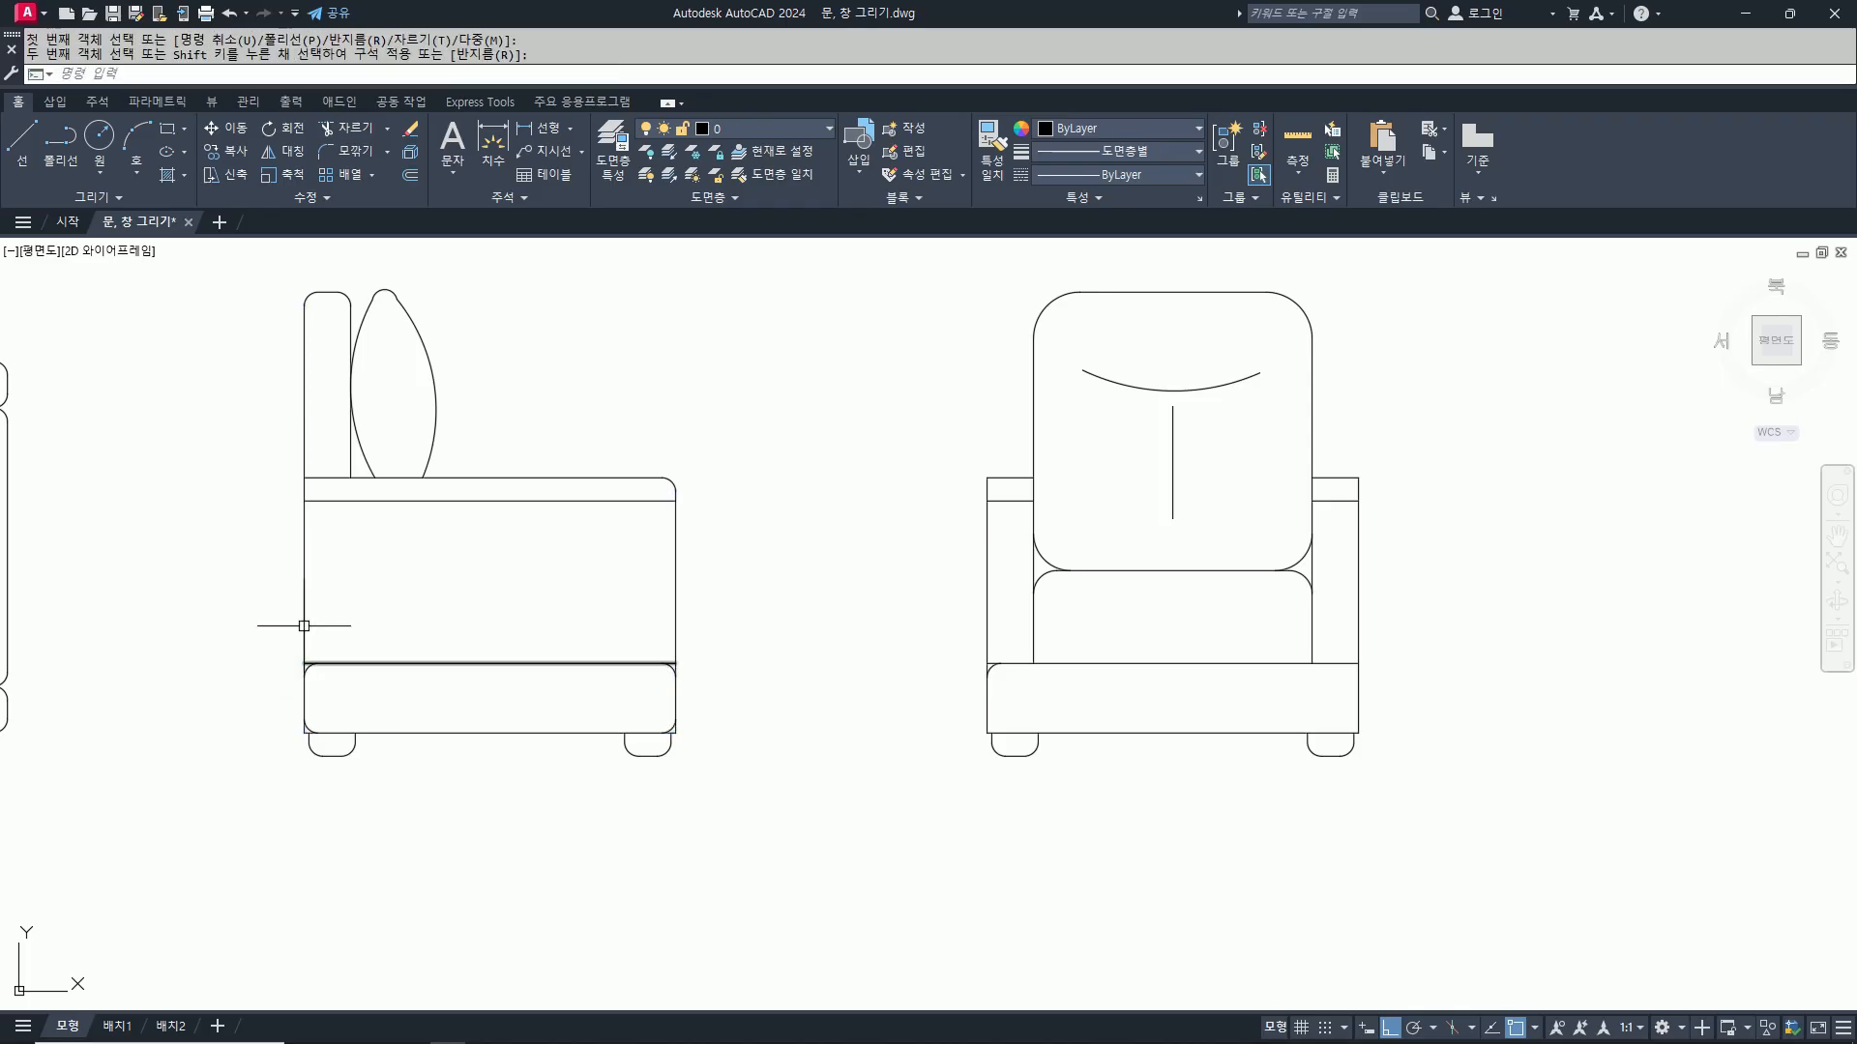
left_click(601, 664)
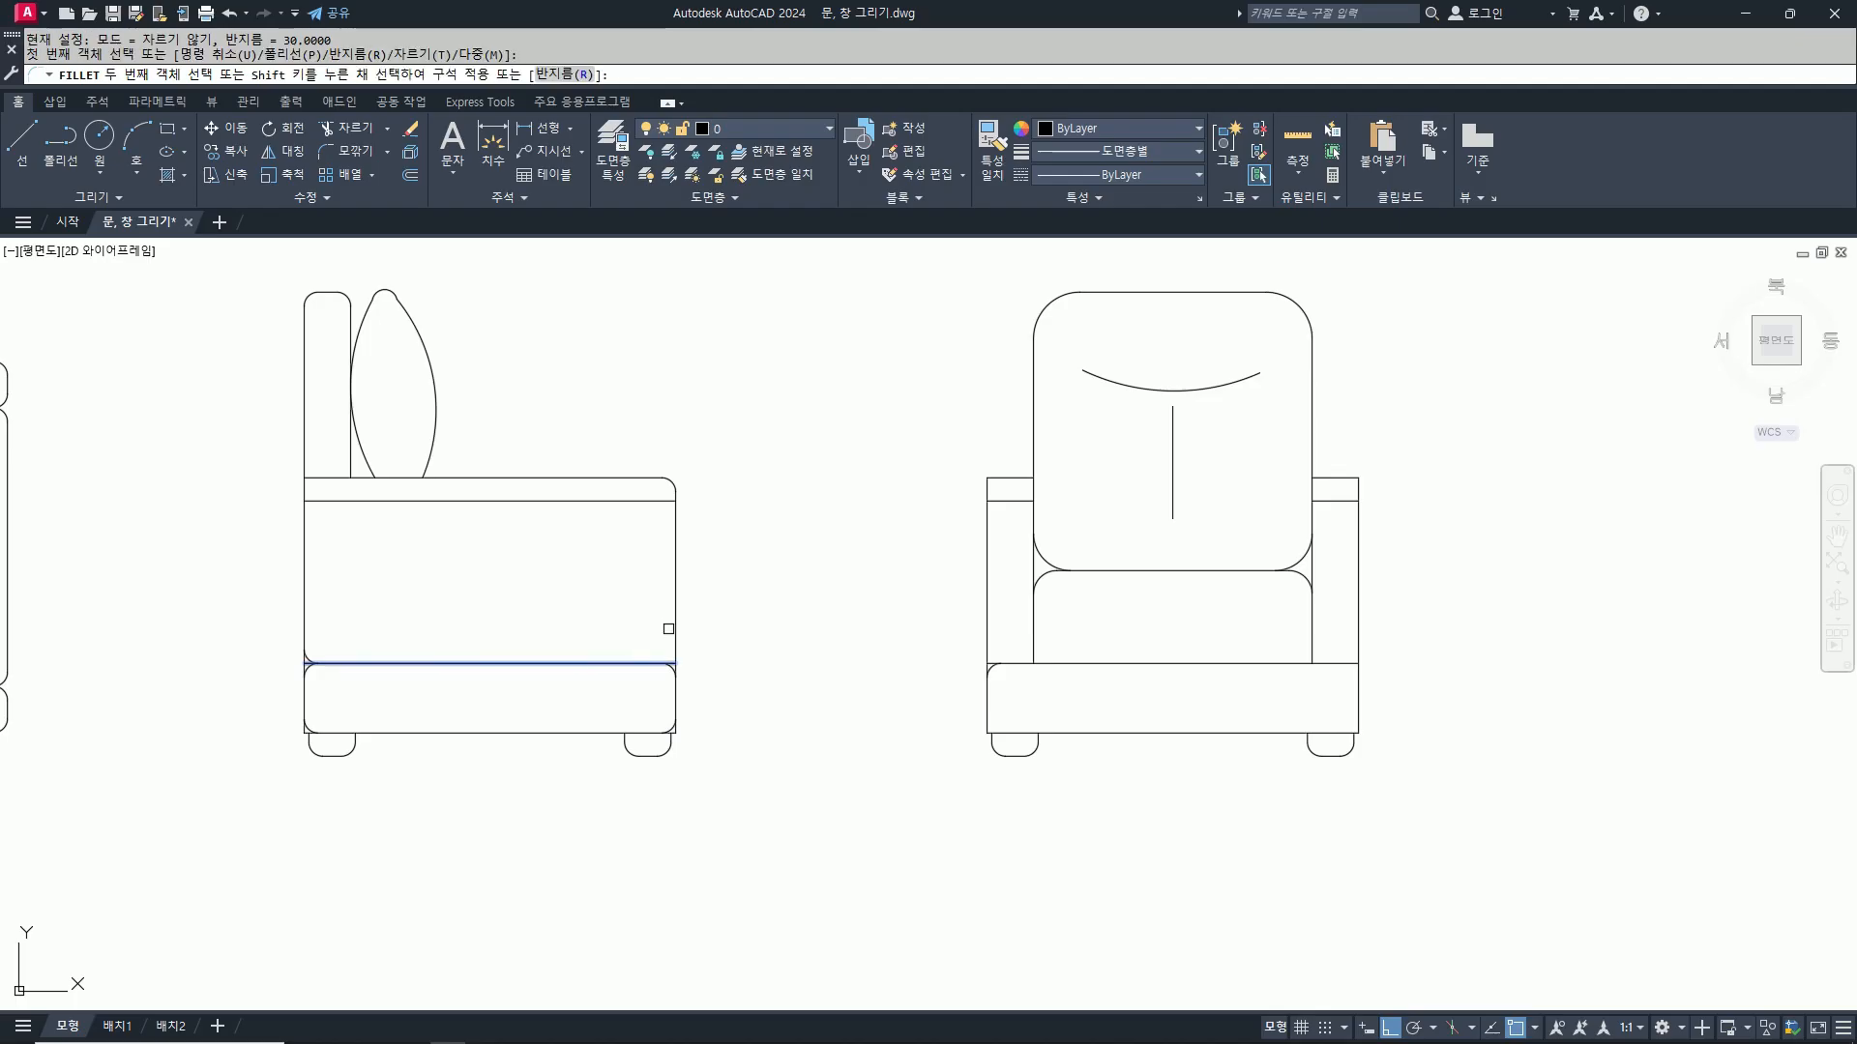
left_click(676, 614)
key("space")
left_click(321, 501)
left_click(305, 527)
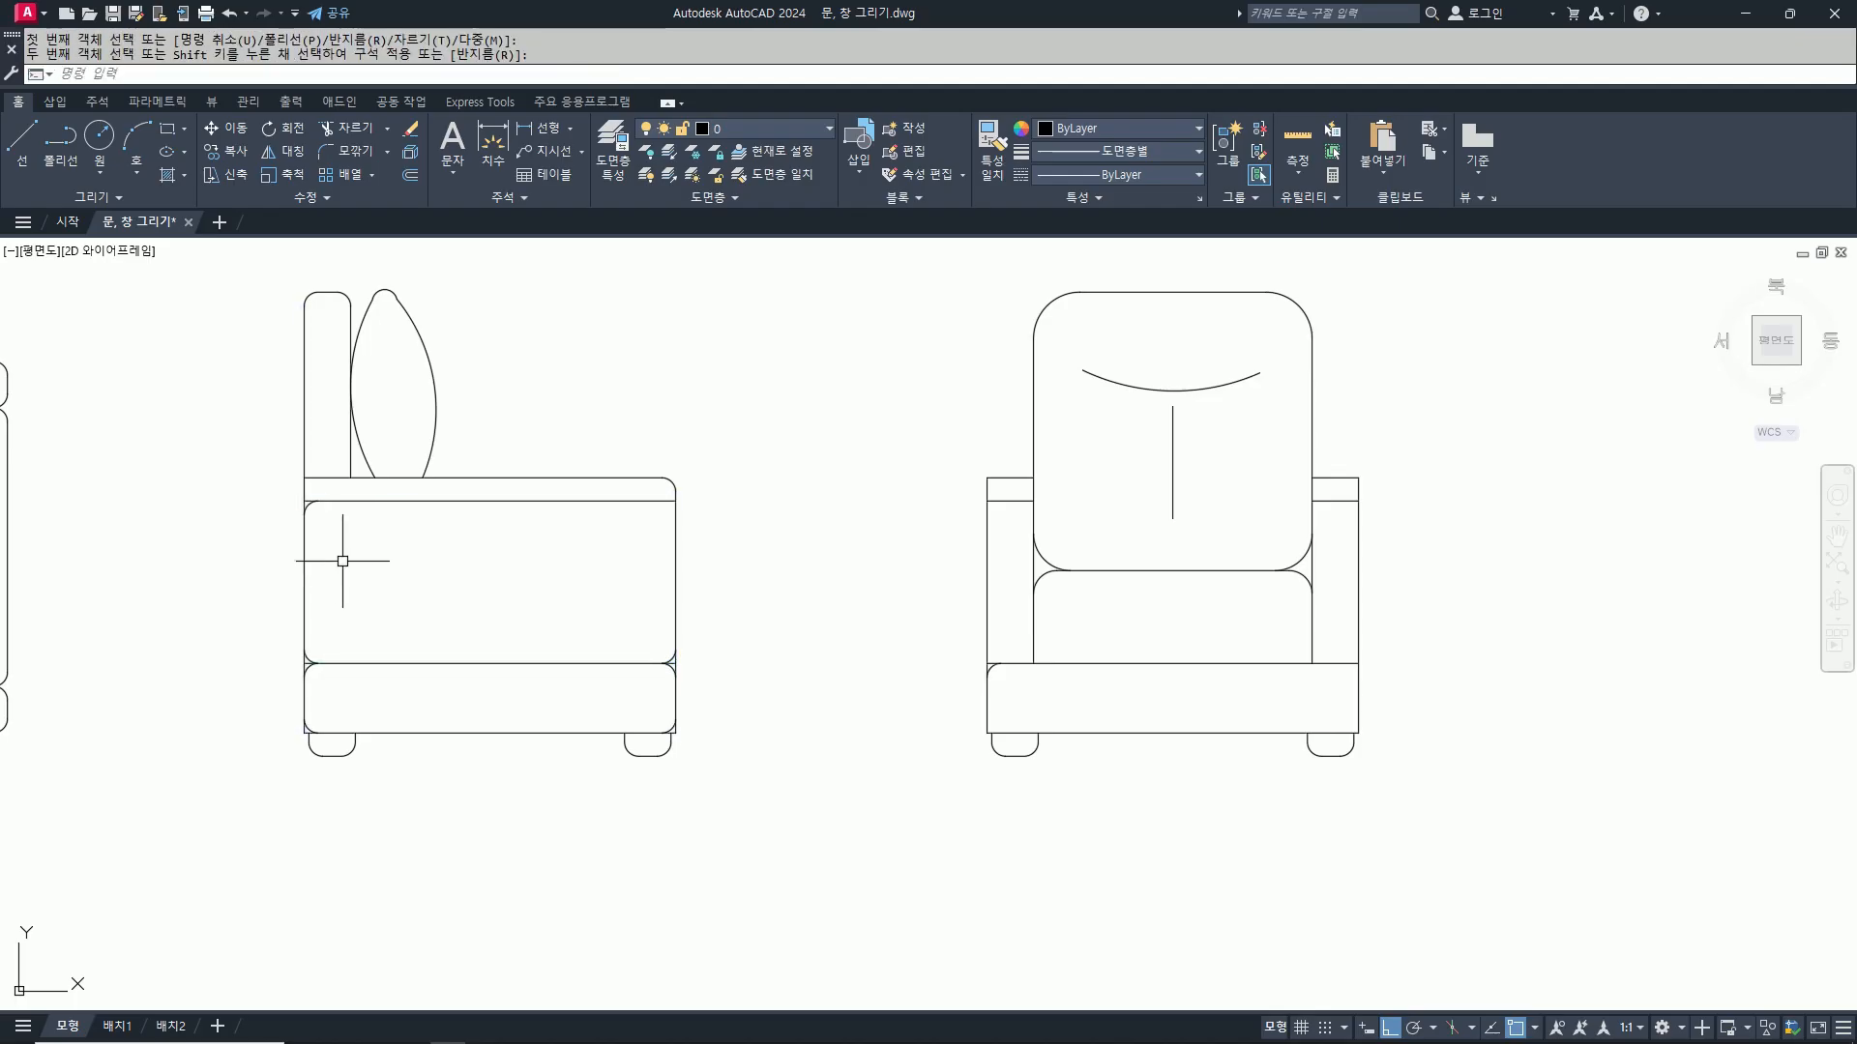
Step: Fillet the remaining right-hand and lower-left corners of the front view's base strip at radius 30
scroll(293, 459, "up", 2)
scroll(298, 465, "down", 2)
scroll(1003, 651, "up", 2)
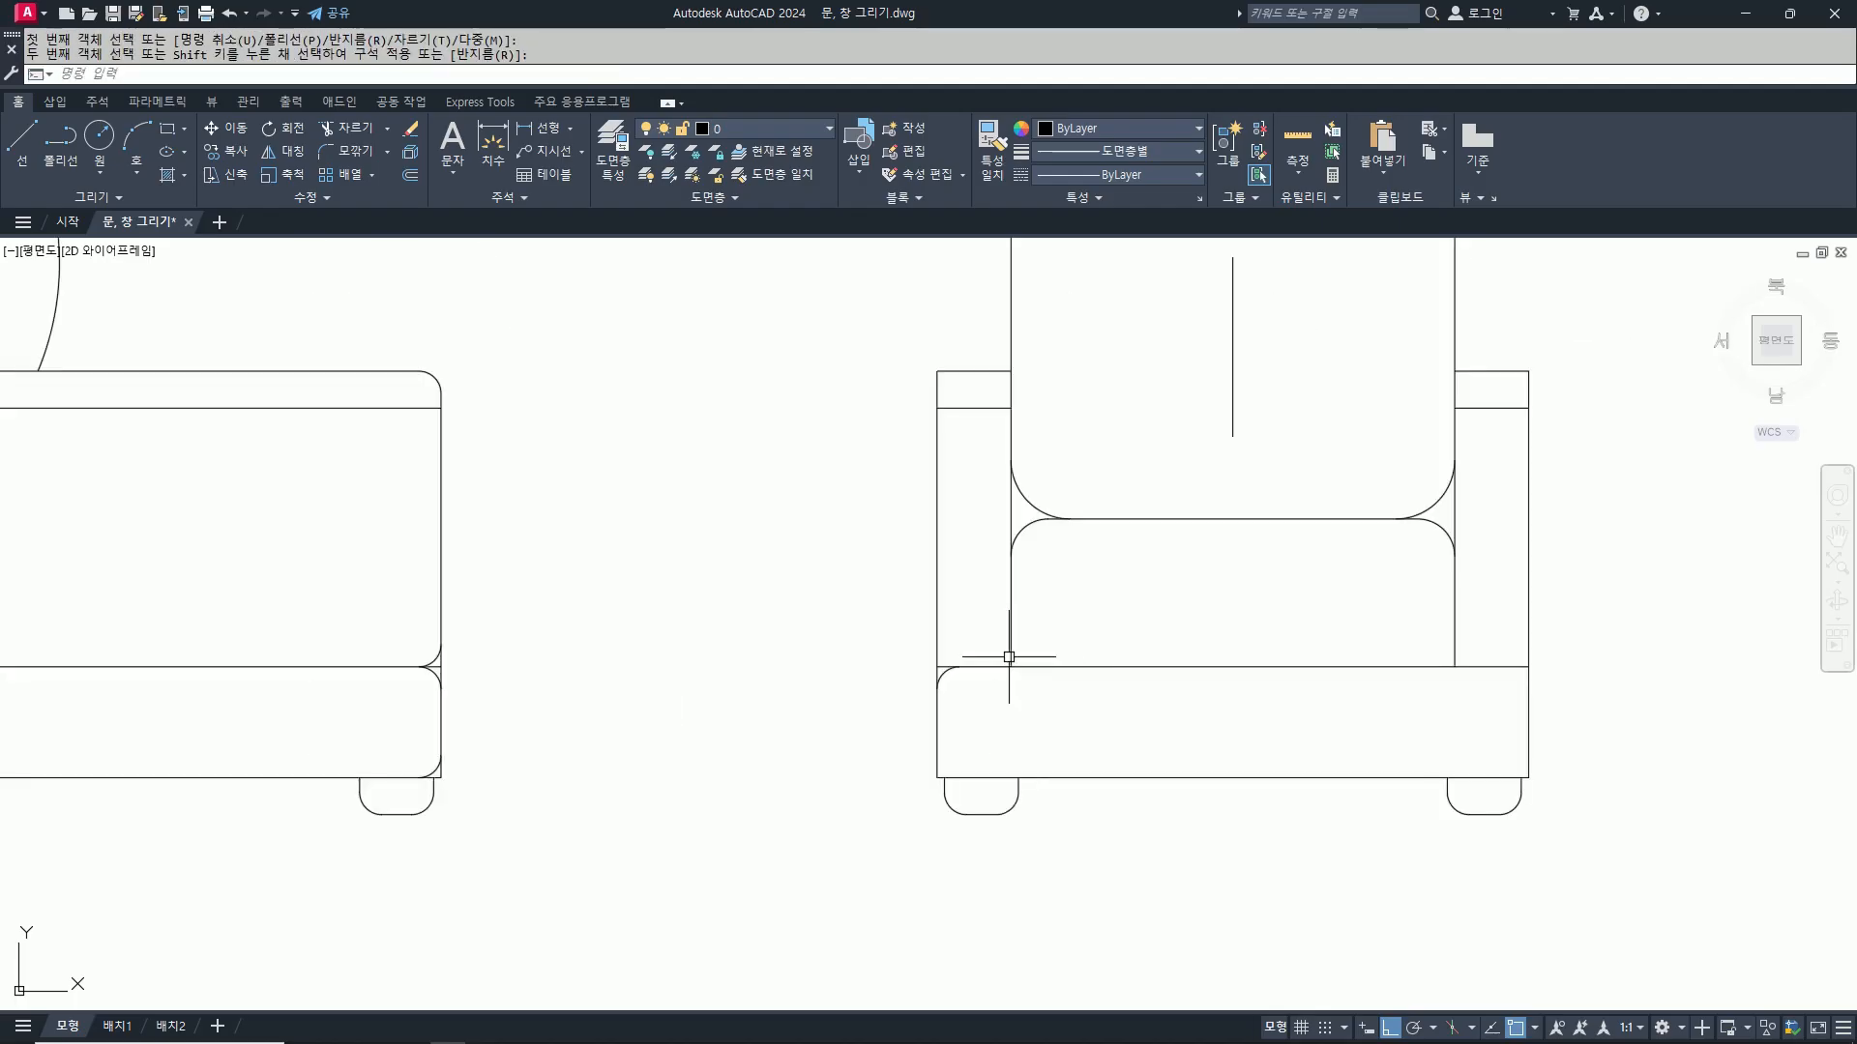
key("space")
left_click(1528, 730)
left_click(1491, 775)
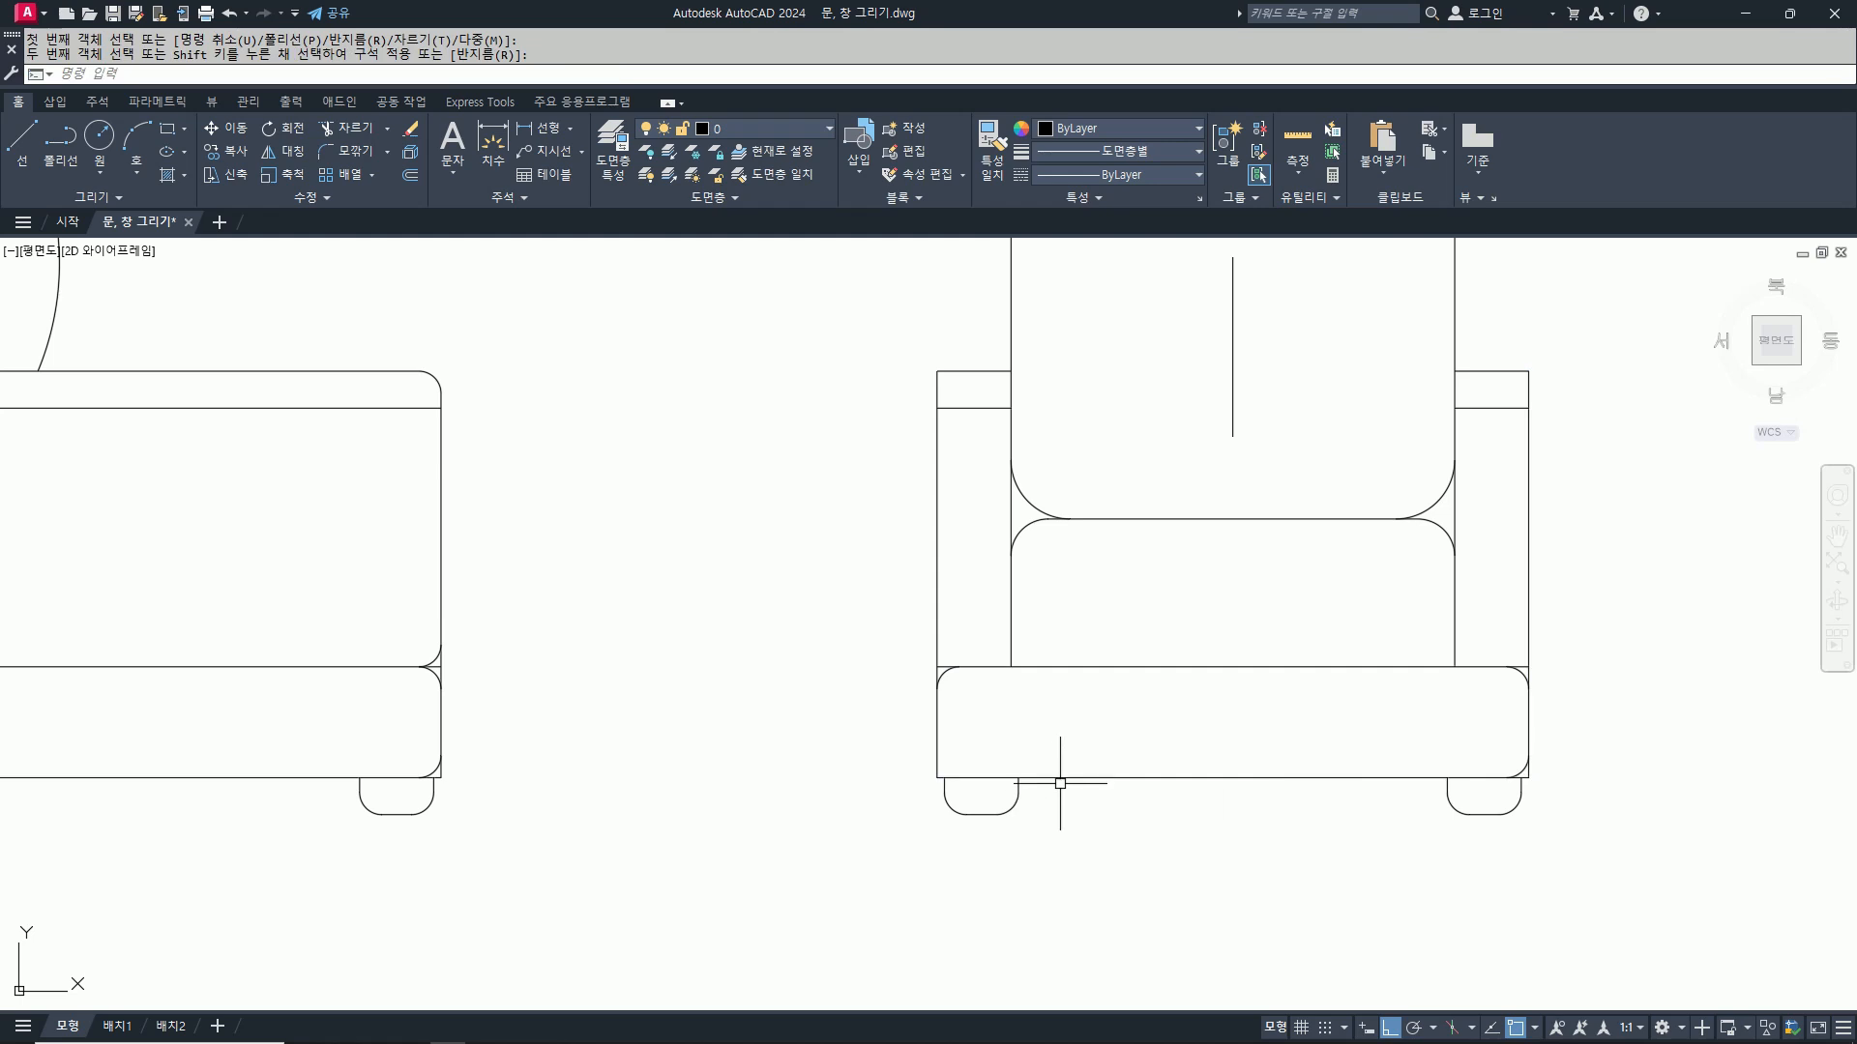
key("space")
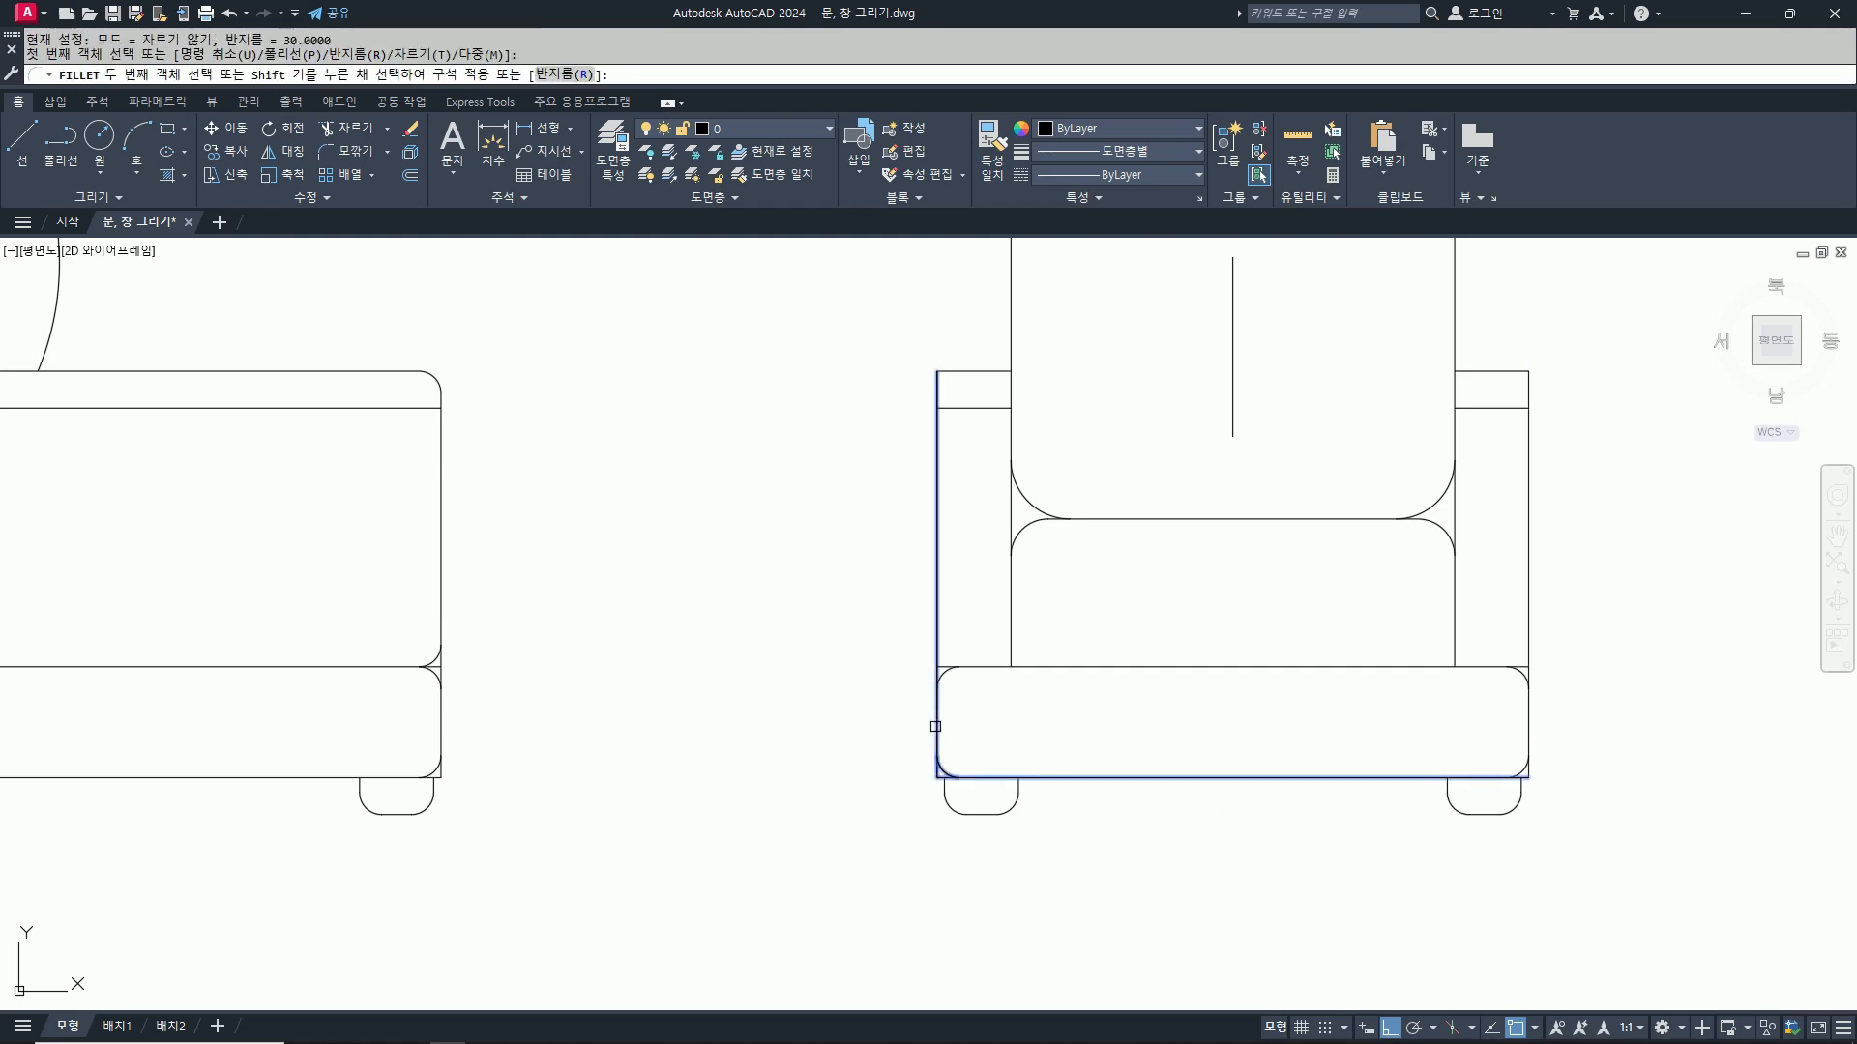
left_click(937, 725)
Step: Fillet the bottom corners of the front view's left armrest panel and seat cushion at radius 30
key("space")
left_click(1010, 625)
left_click(982, 669)
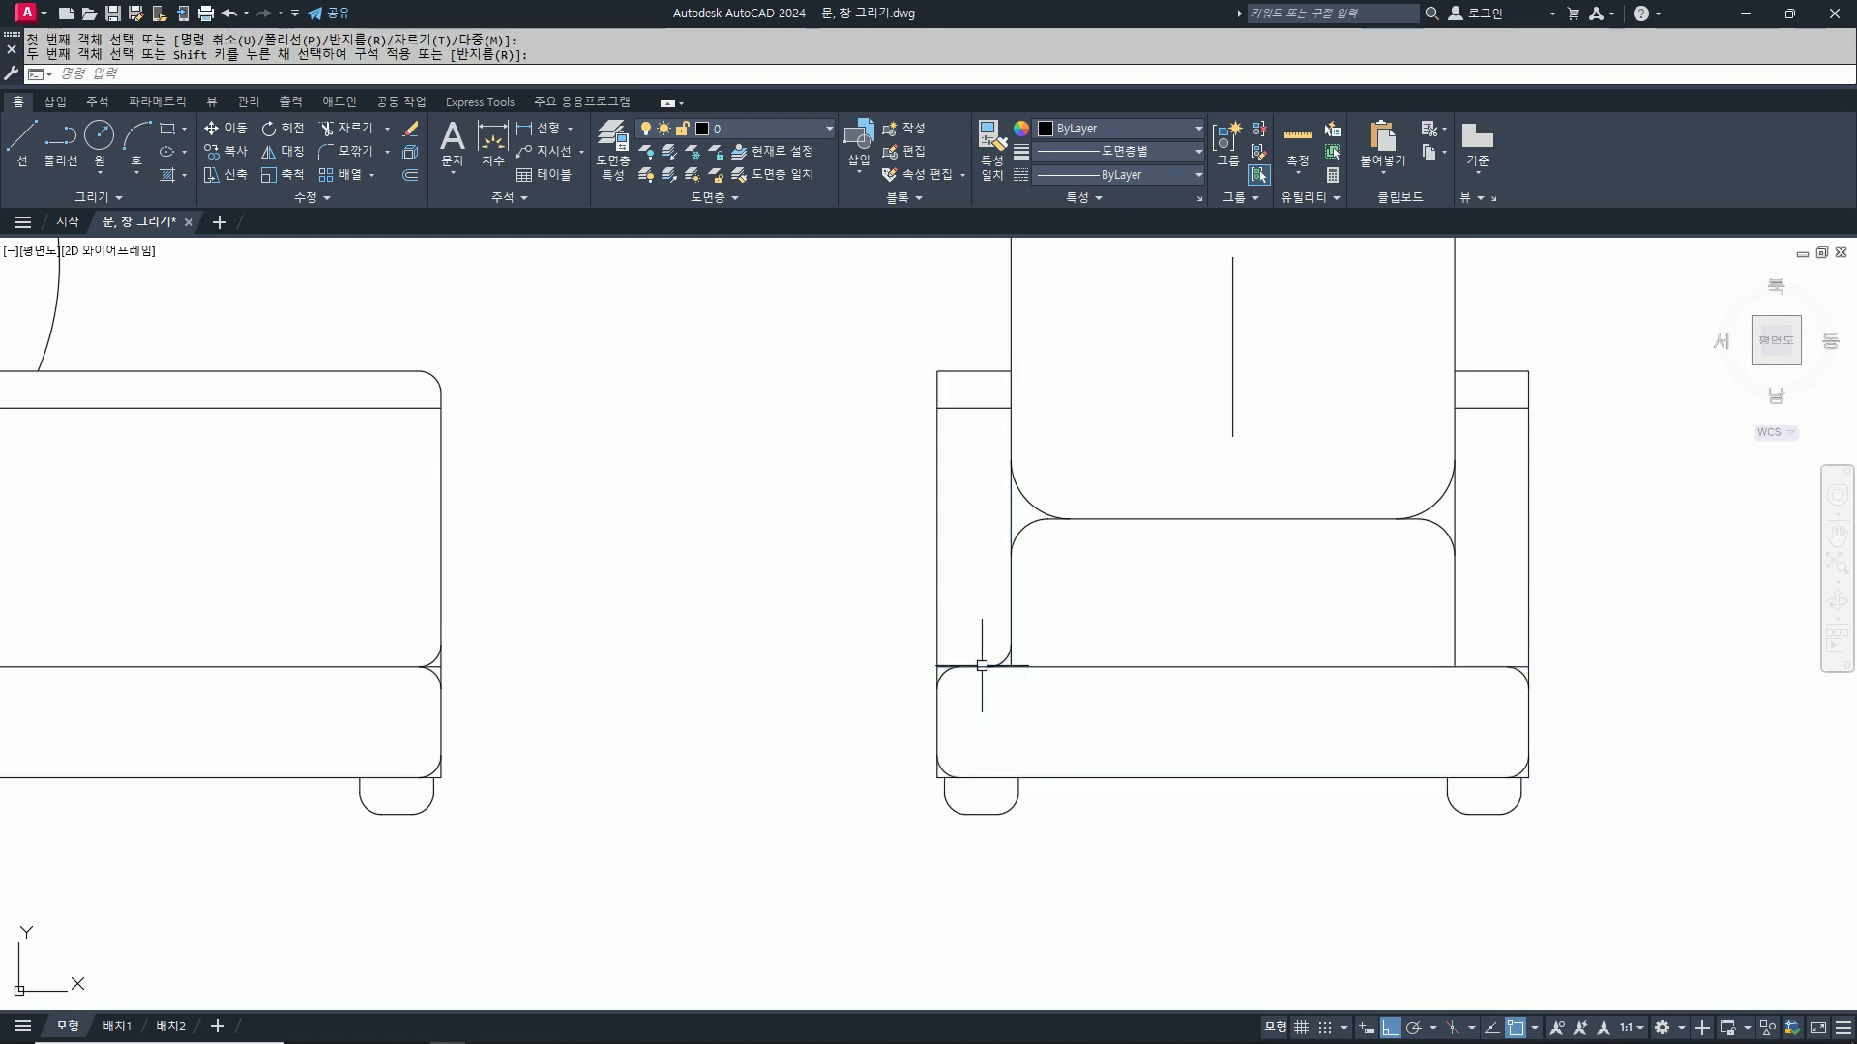
key("space")
left_click(1452, 638)
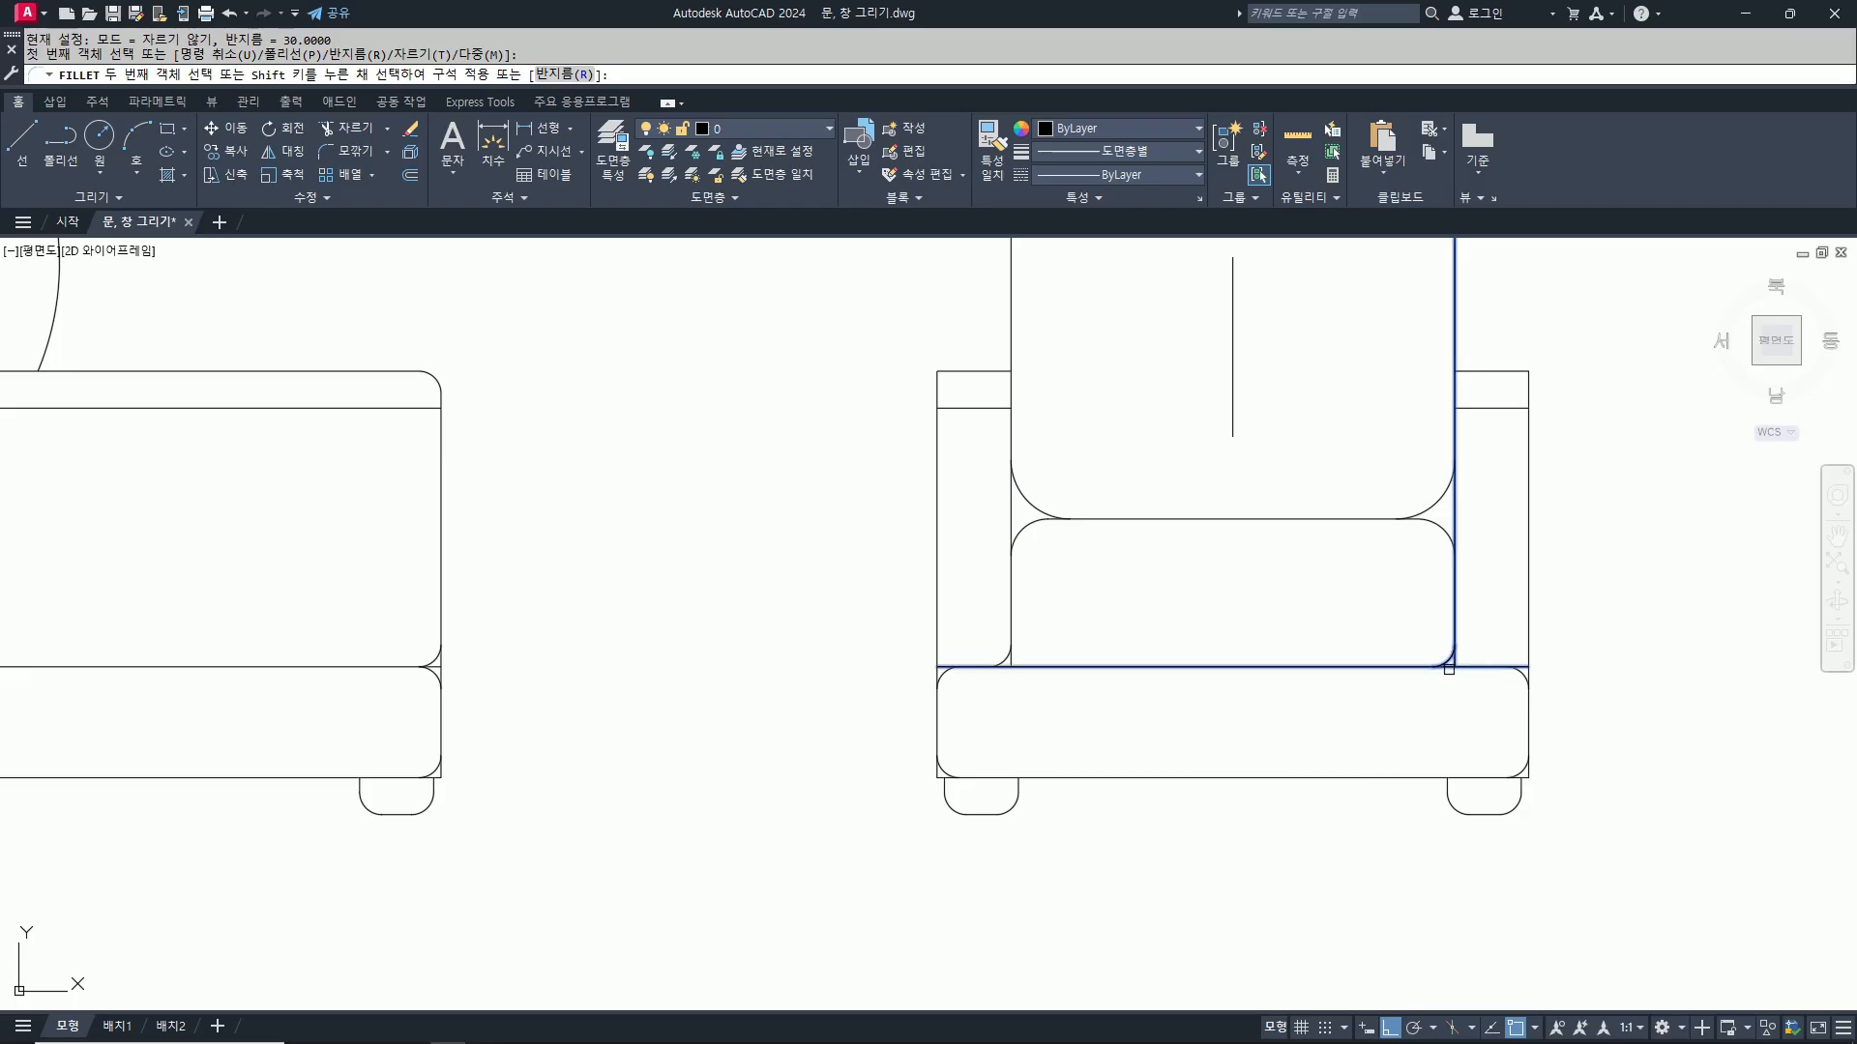
left_click(1422, 667)
key("space")
left_click(1011, 624)
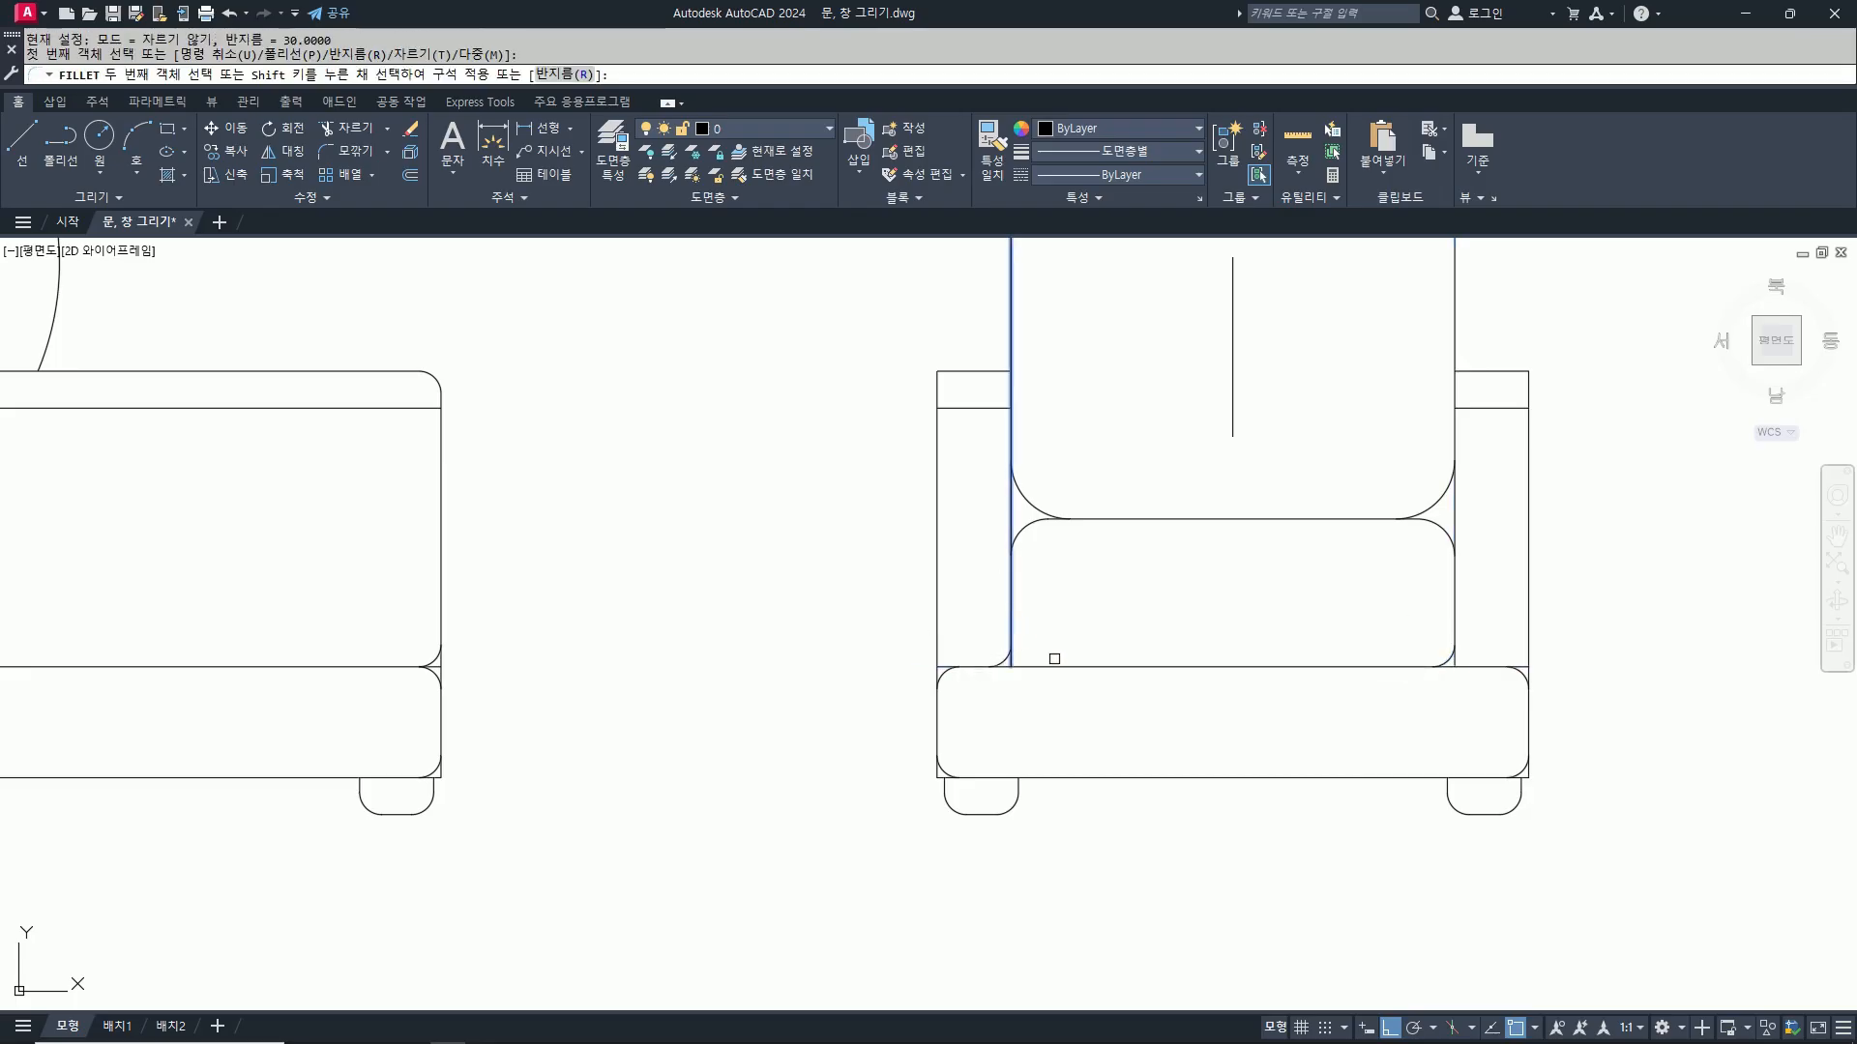
left_click(1053, 666)
key("space")
left_click(938, 619)
left_click(972, 666)
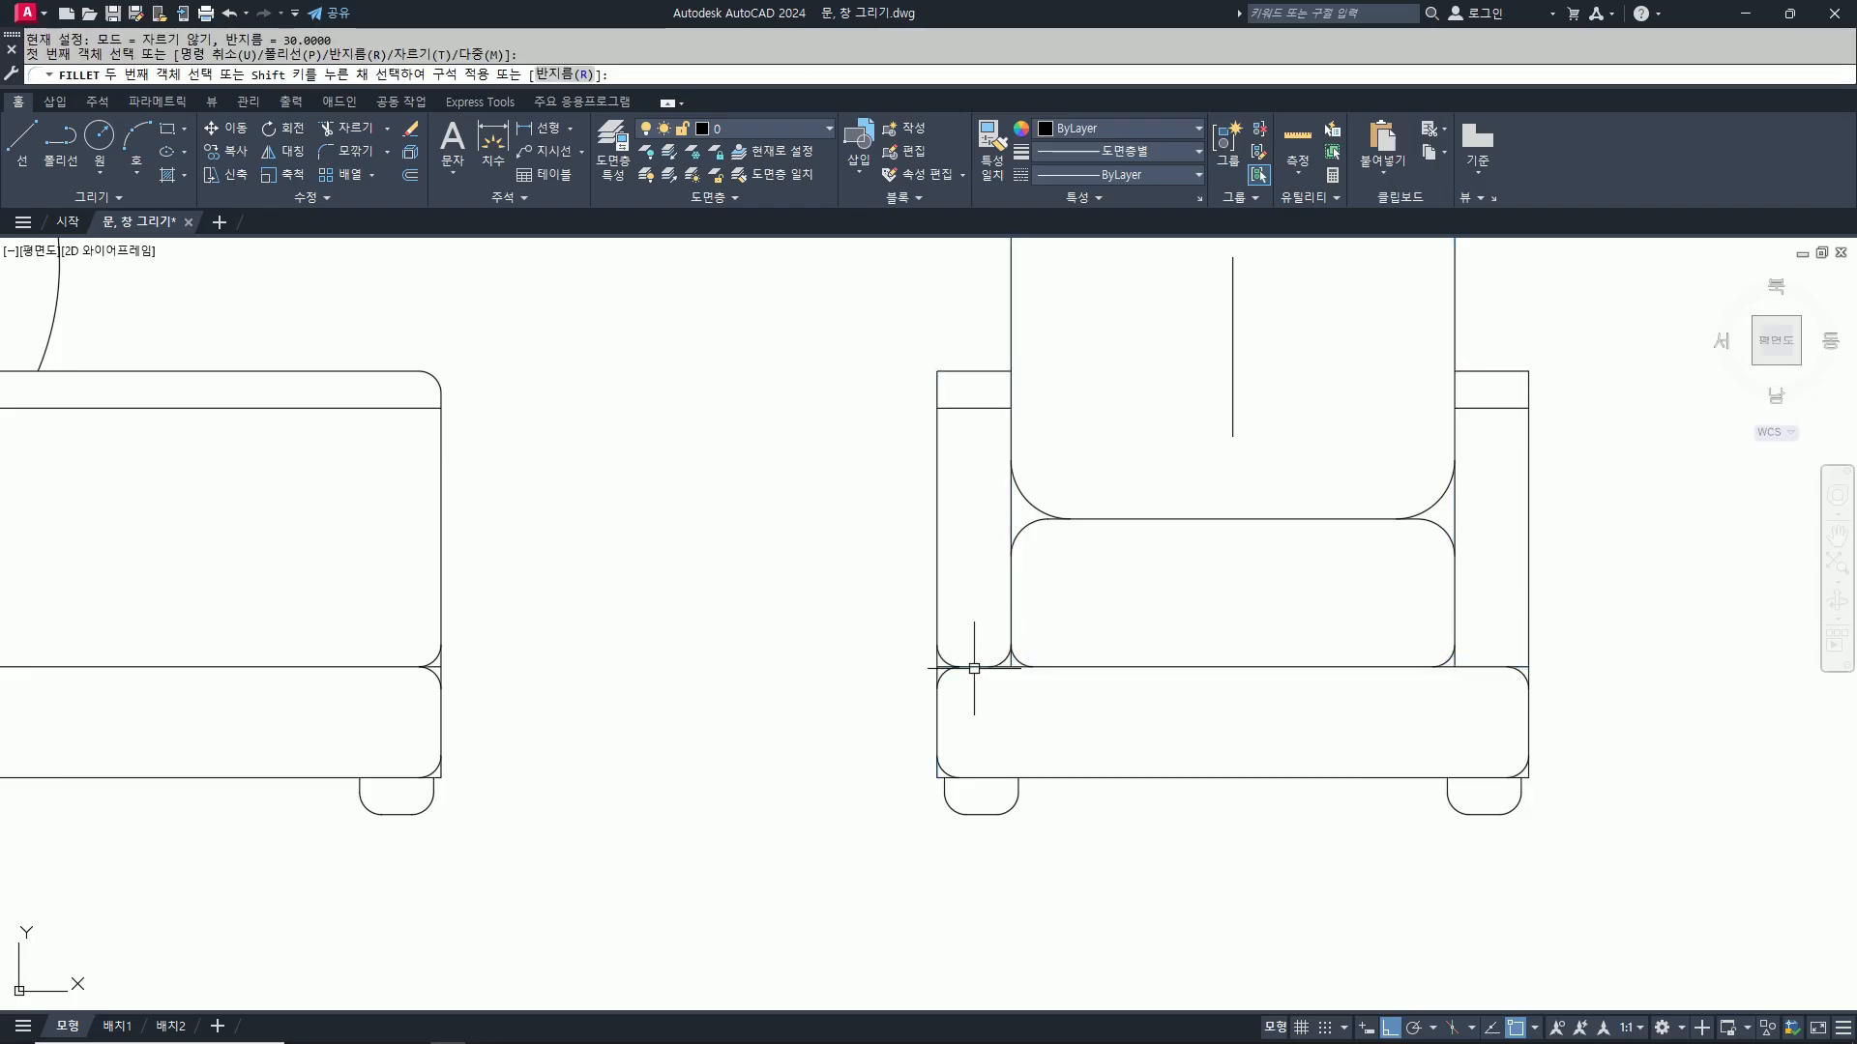
Step: Fillet both bottom corners of the front view's right armrest panel at radius 30
key("space")
left_click(1528, 619)
left_click(1486, 666)
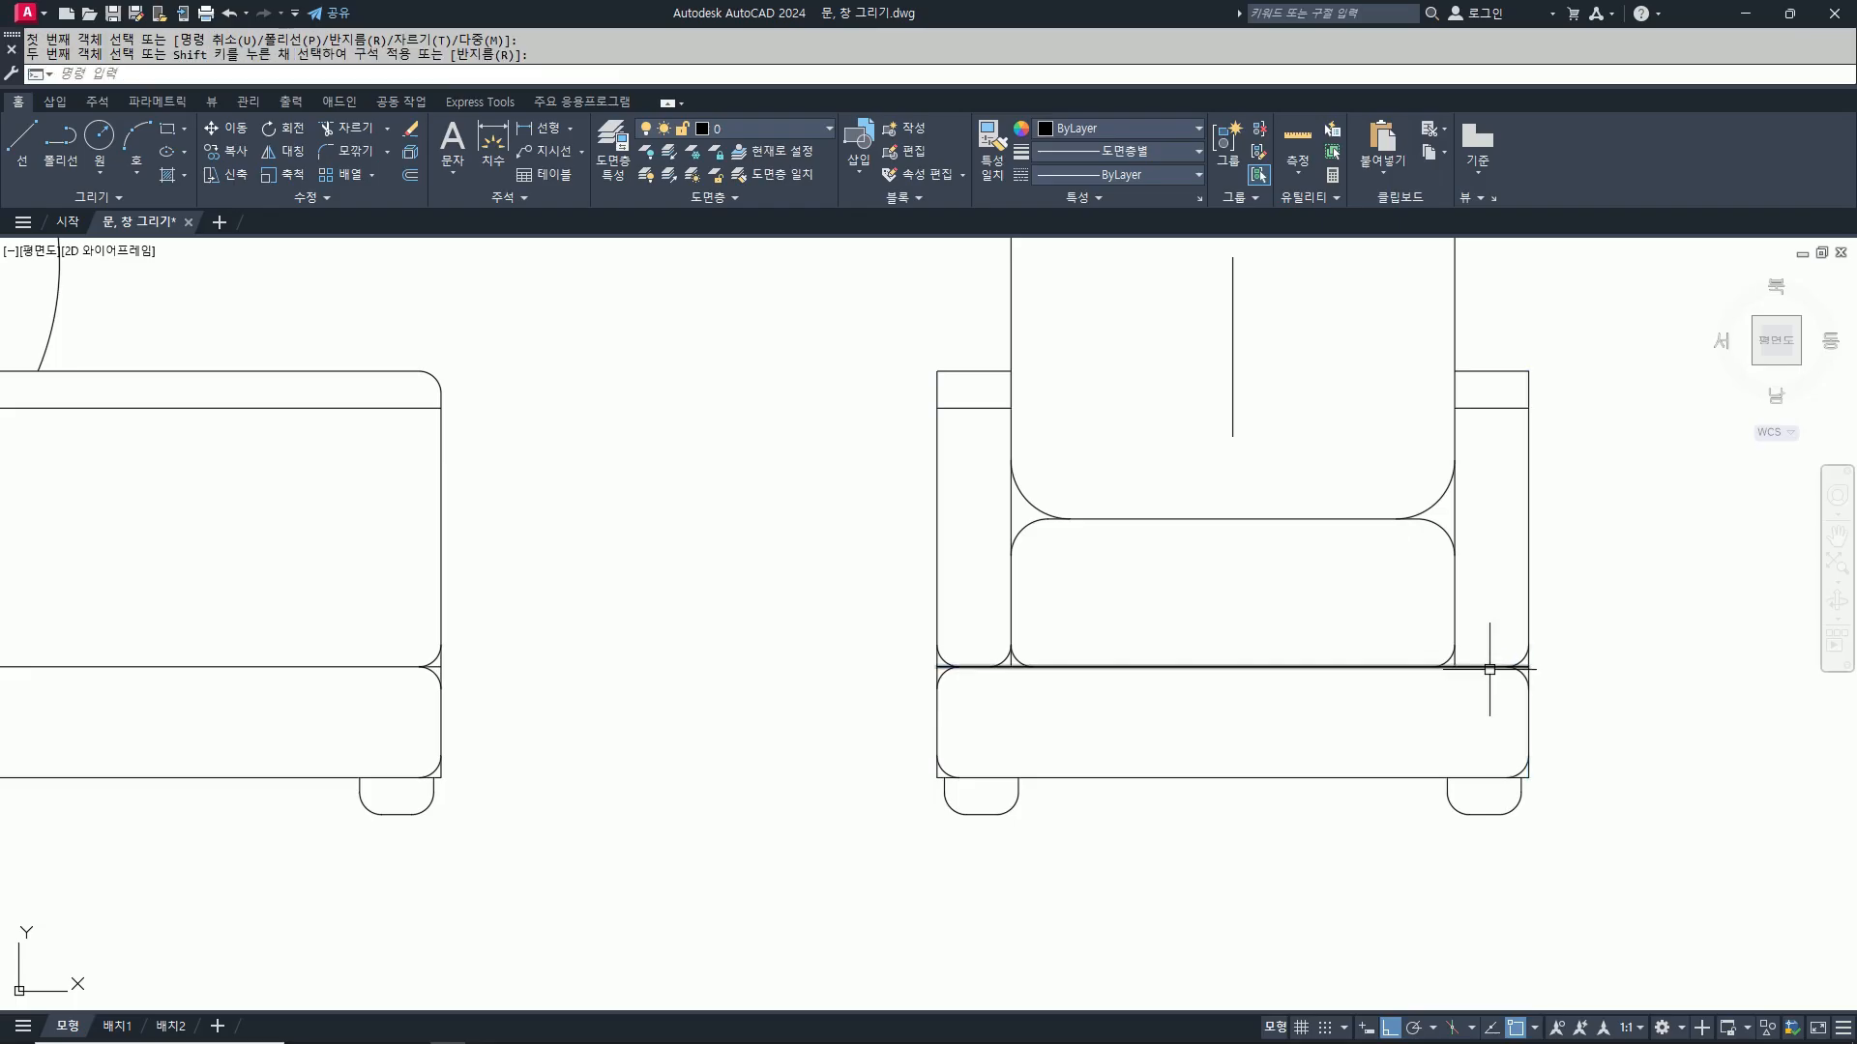
key("space")
left_click(1488, 663)
left_click(1455, 613)
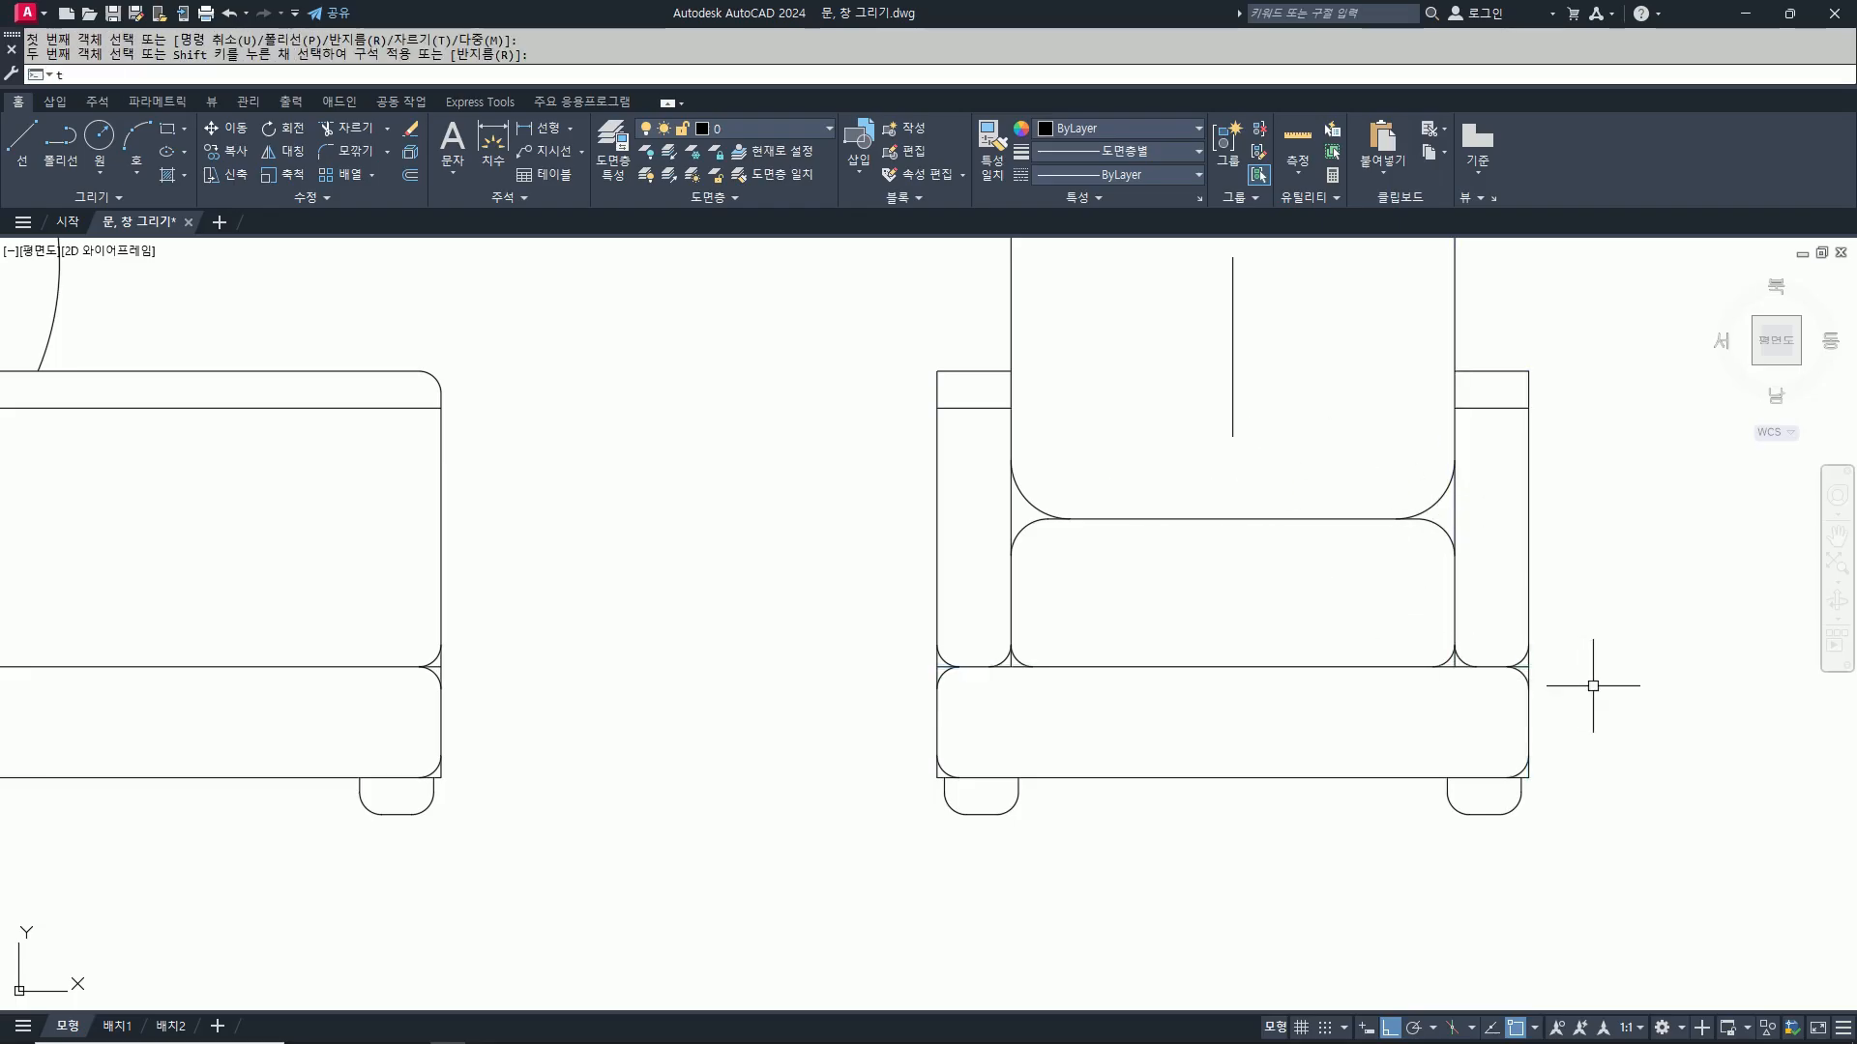
Step: Trim the leftover line ends outside the fillets where the front view's right armrest meets the base strip
type("tr")
key("space")
scroll(1531, 678, "up", 4)
left_click(1524, 673)
left_click(1512, 644)
left_click(1521, 630)
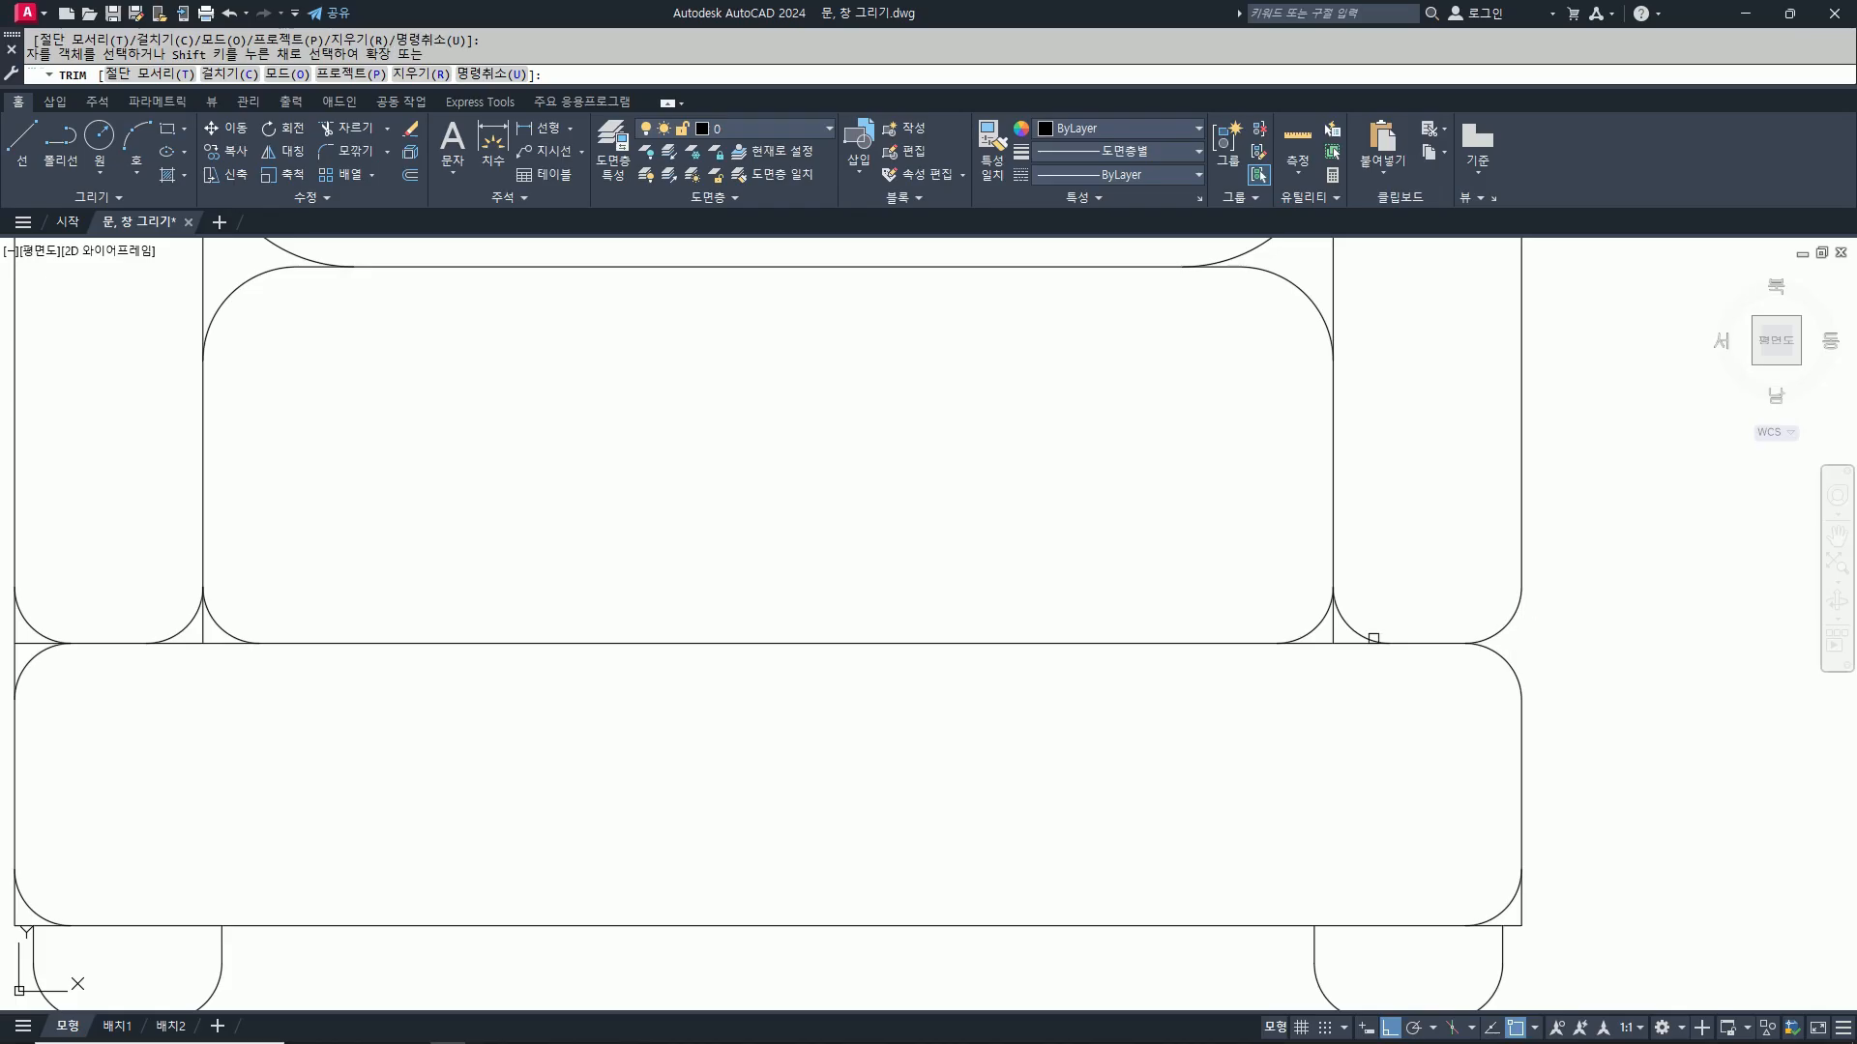
scroll(1353, 648, "down", 5)
Step: Trim the leftover line ends outside the fillets where the front view's left armrest meets the base strip
scroll(937, 650, "up", 3)
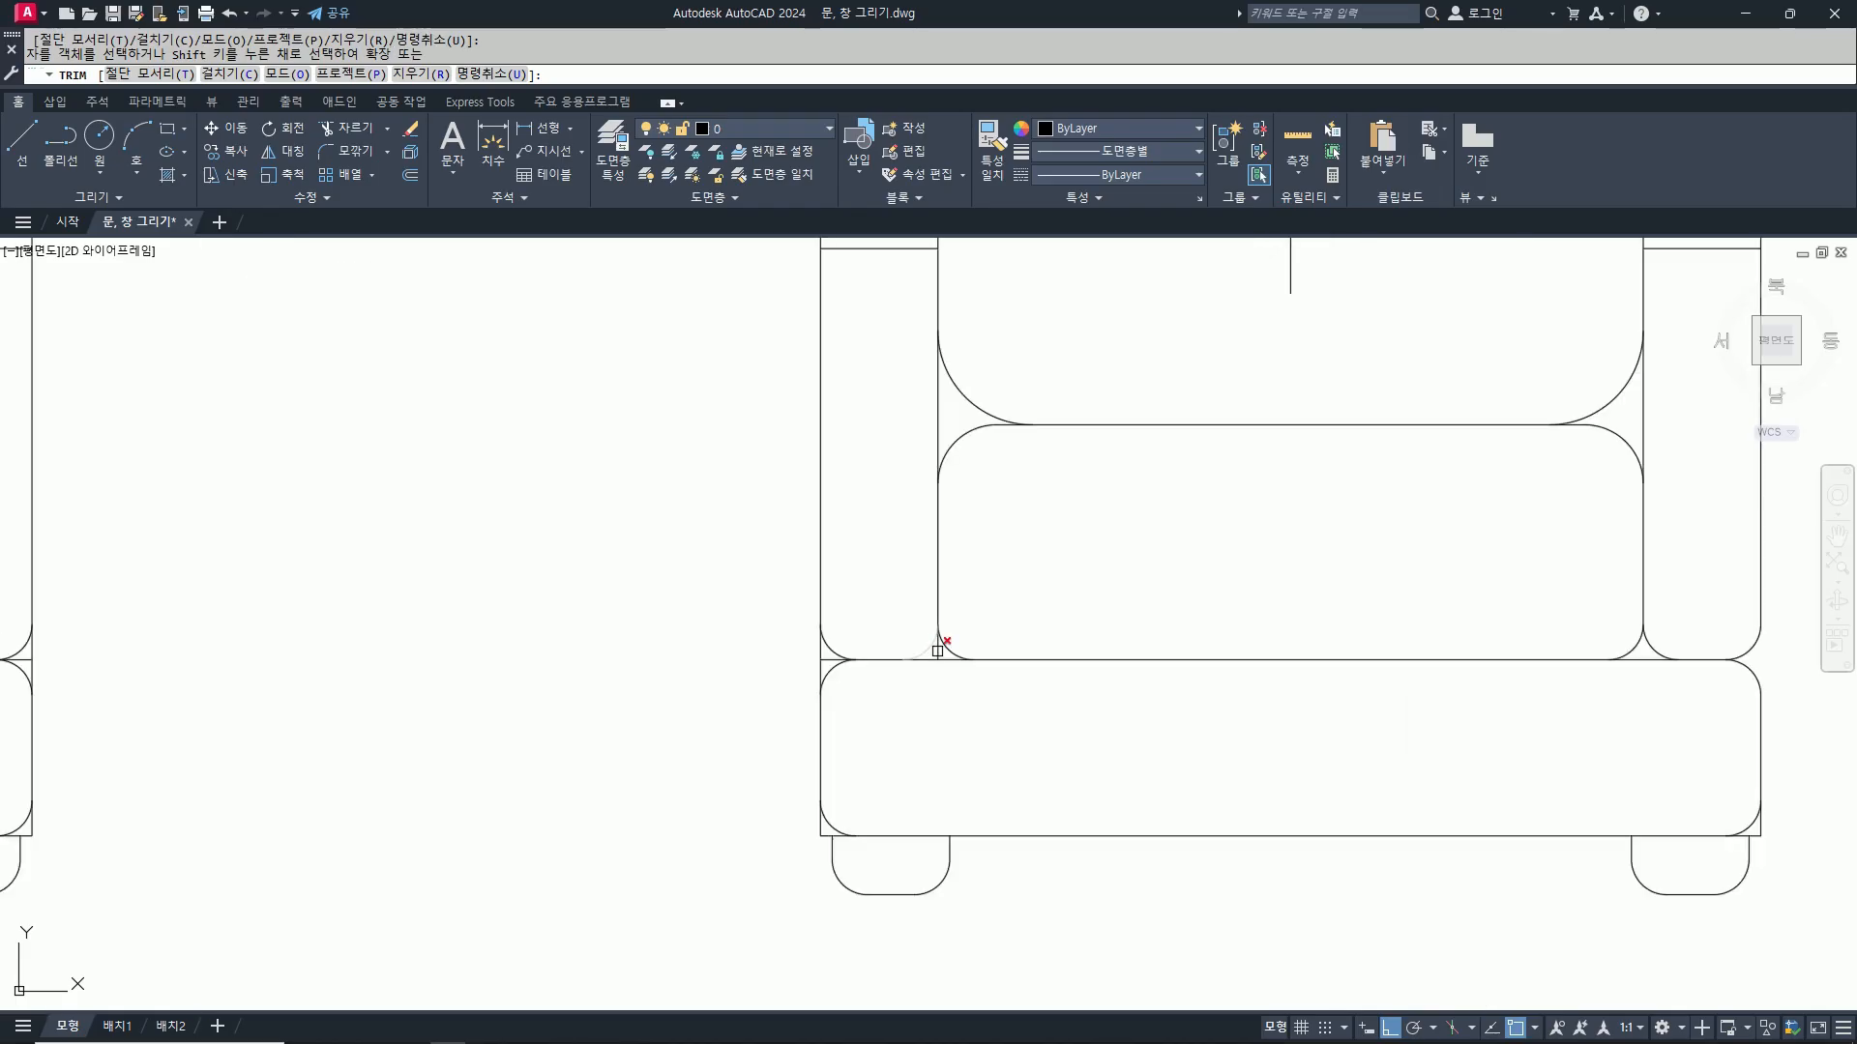
scroll(810, 658, "up", 3)
left_click(838, 650)
left_click(851, 662)
left_click(837, 676)
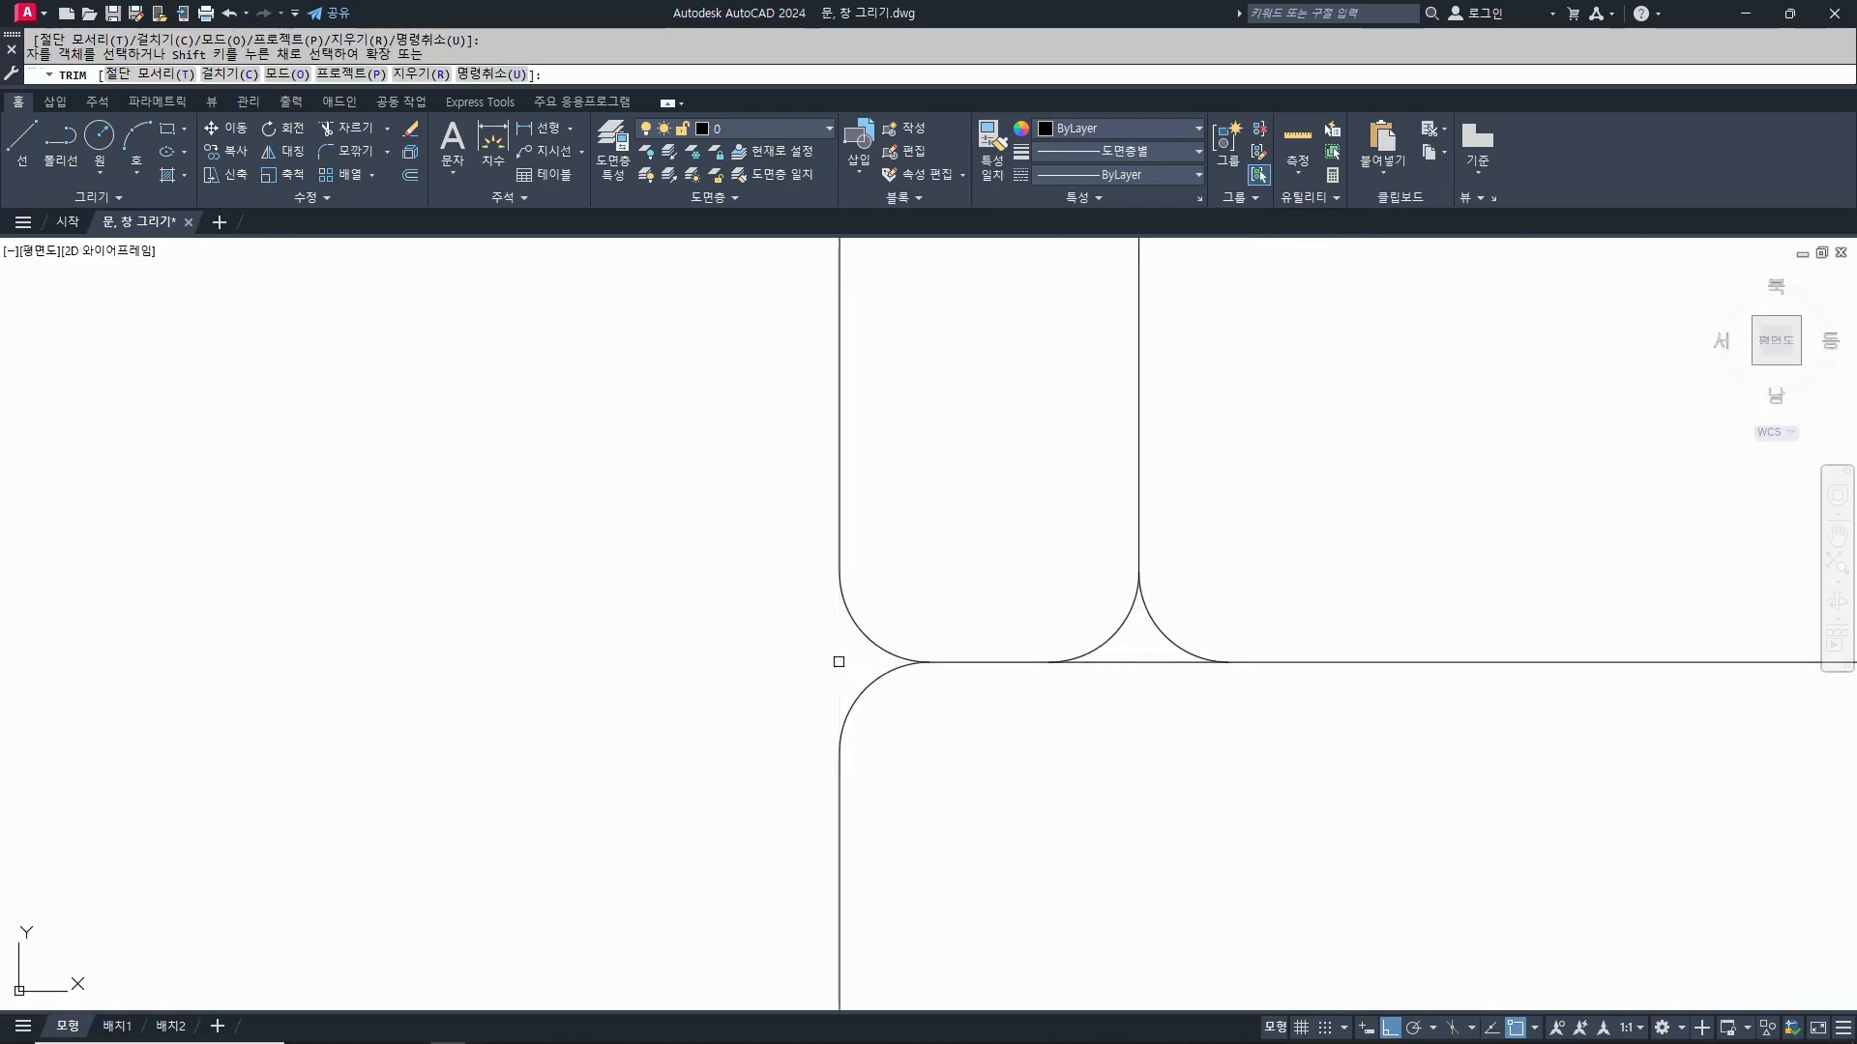
Step: Trim the leftover line ends at both lower corners of the front view's base strip
scroll(890, 601, "down", 5)
scroll(1412, 752, "up", 5)
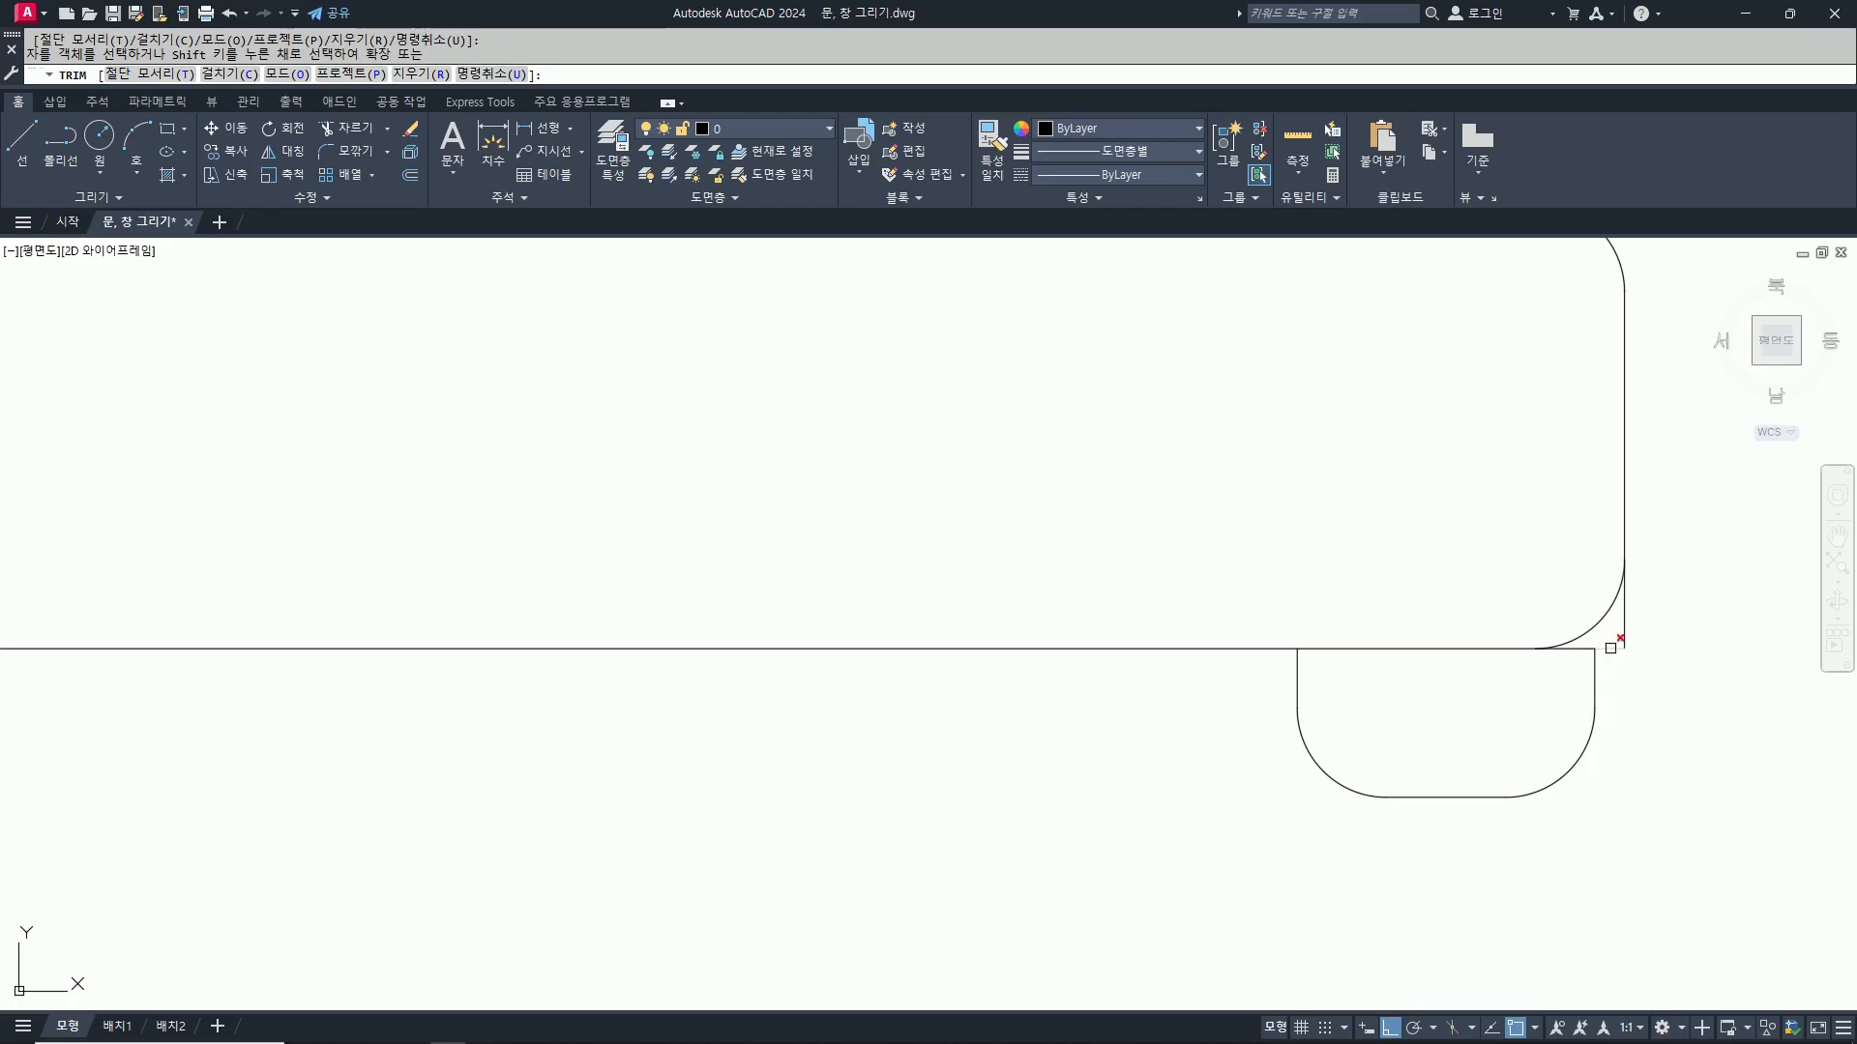
scroll(1595, 638, "down", 5)
scroll(644, 648, "up", 4)
key("space")
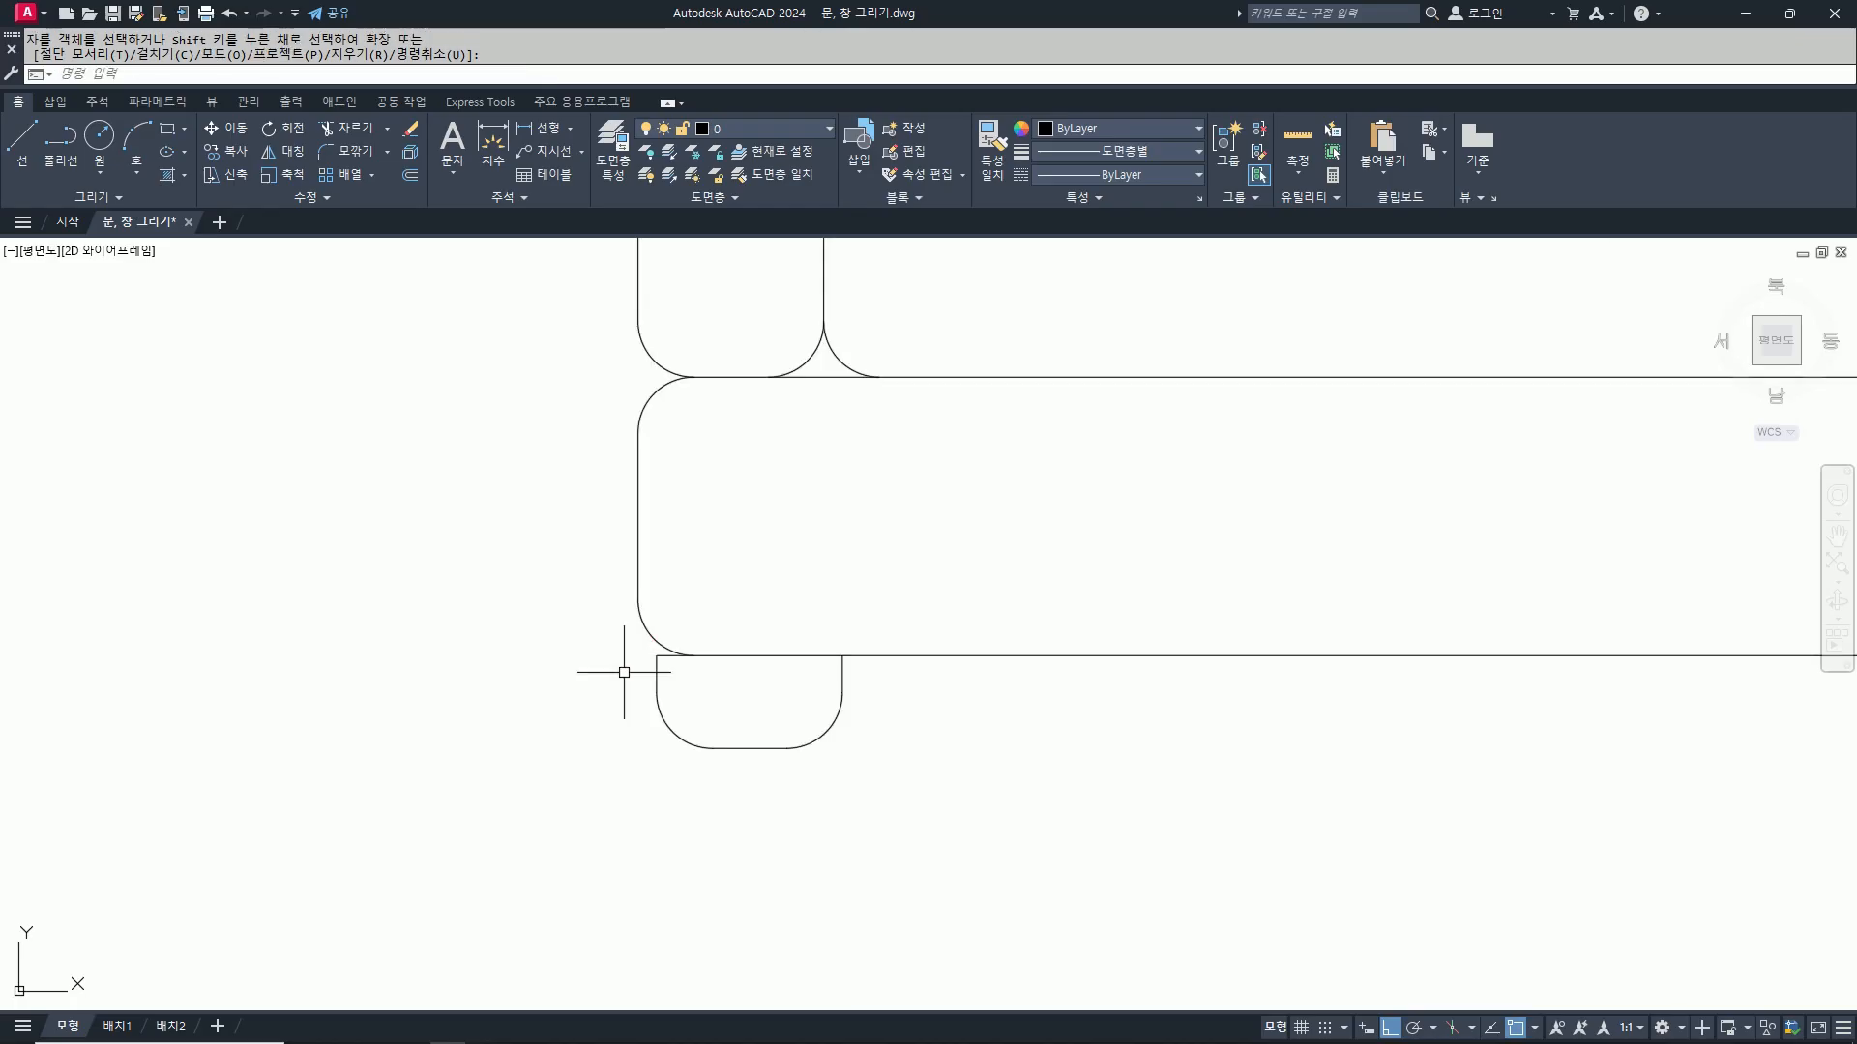
Step: Move the front view's left foot 30 inward along the underside of the base
type("m")
key("space")
left_click(638, 647)
left_click(1048, 801)
key("space")
left_click(887, 821)
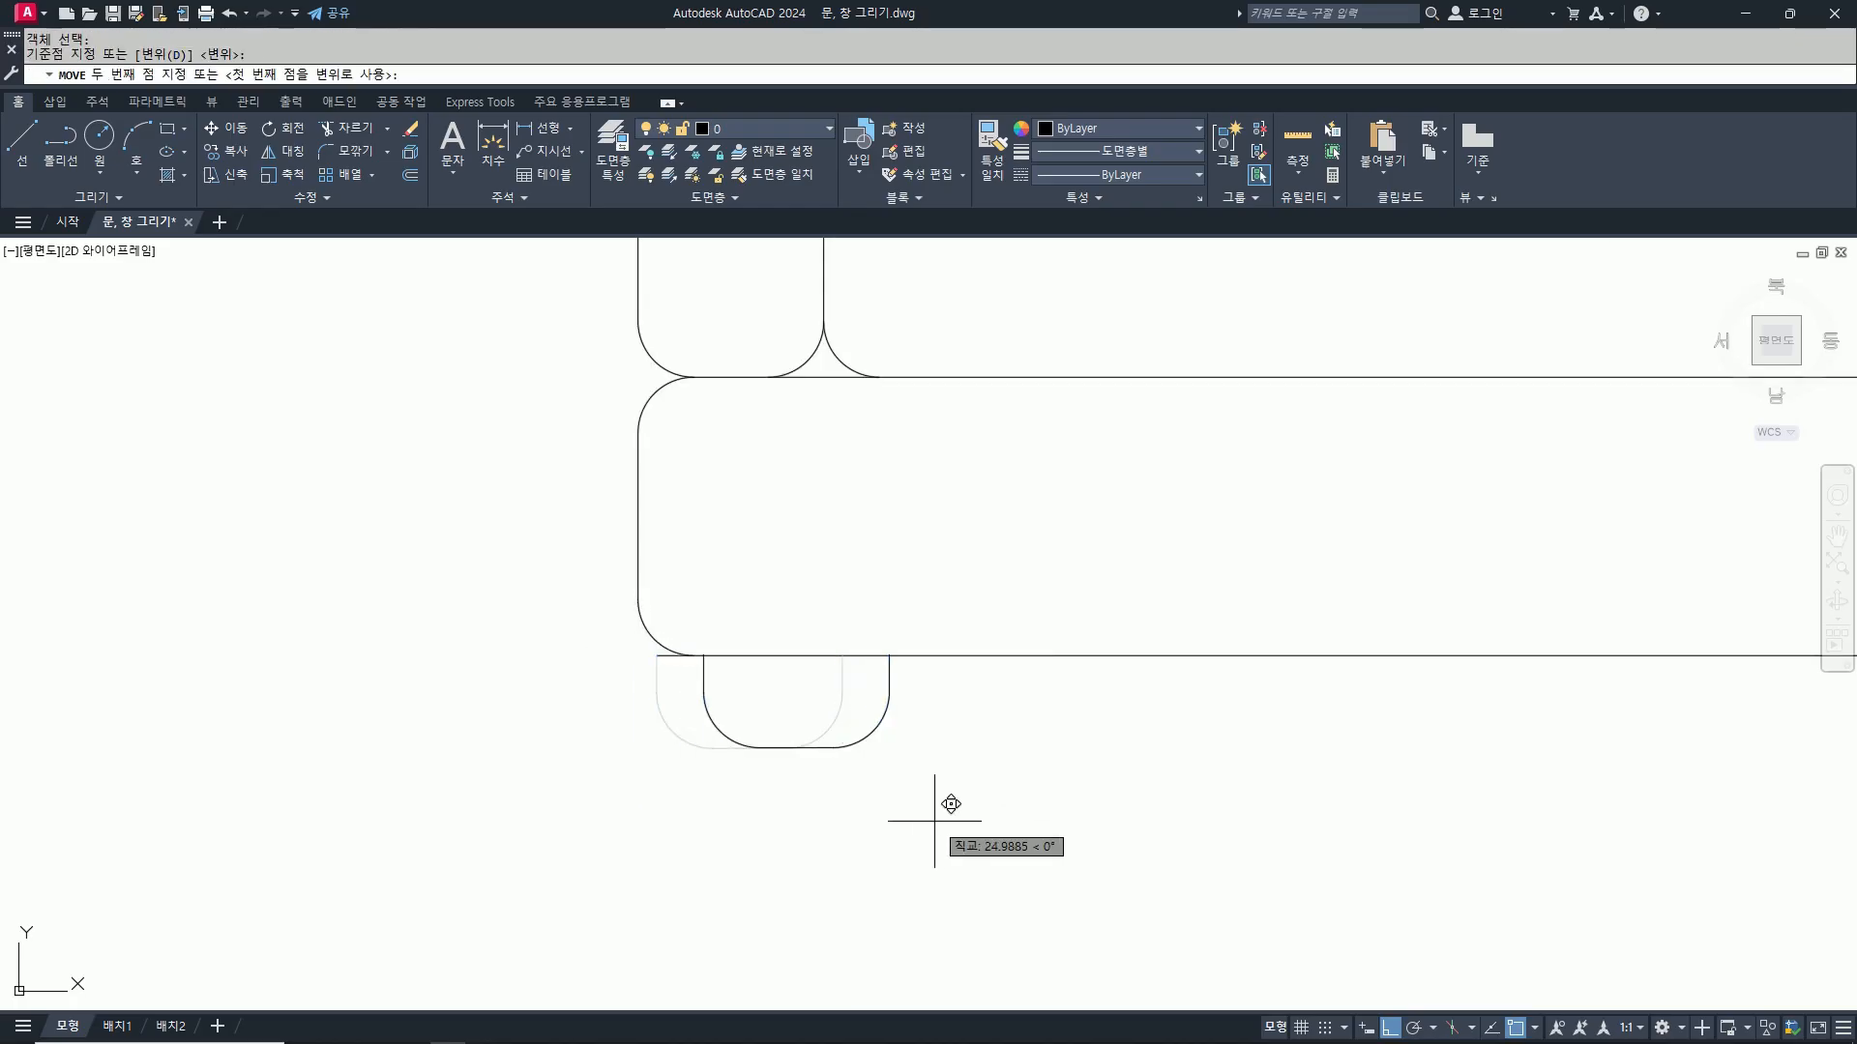
type("30")
key("space")
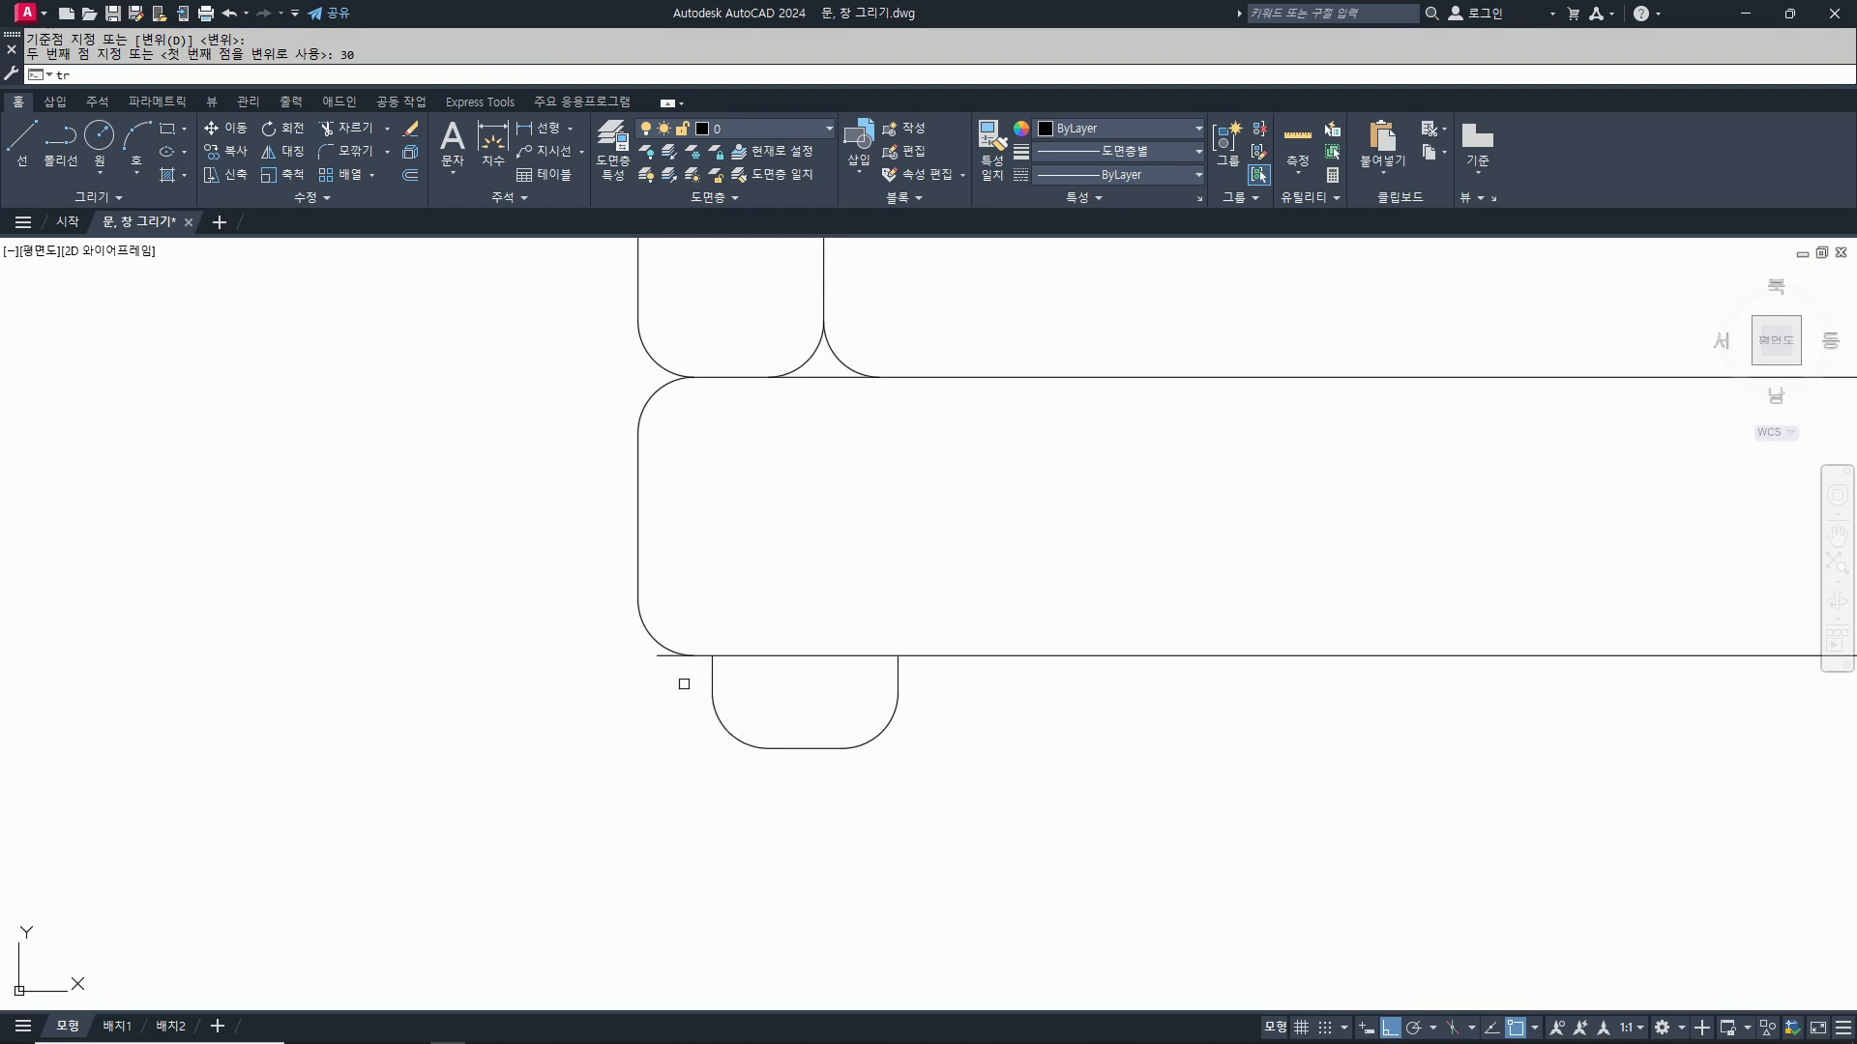
Step: Trim the line stub sticking out beyond the base strip's lower-left fillet above the moved foot
type("tr")
key("space")
key("space")
Step: Move the front view's right foot 30 inward along the underside of the base
scroll(672, 725, "down", 2)
type("m")
key("space")
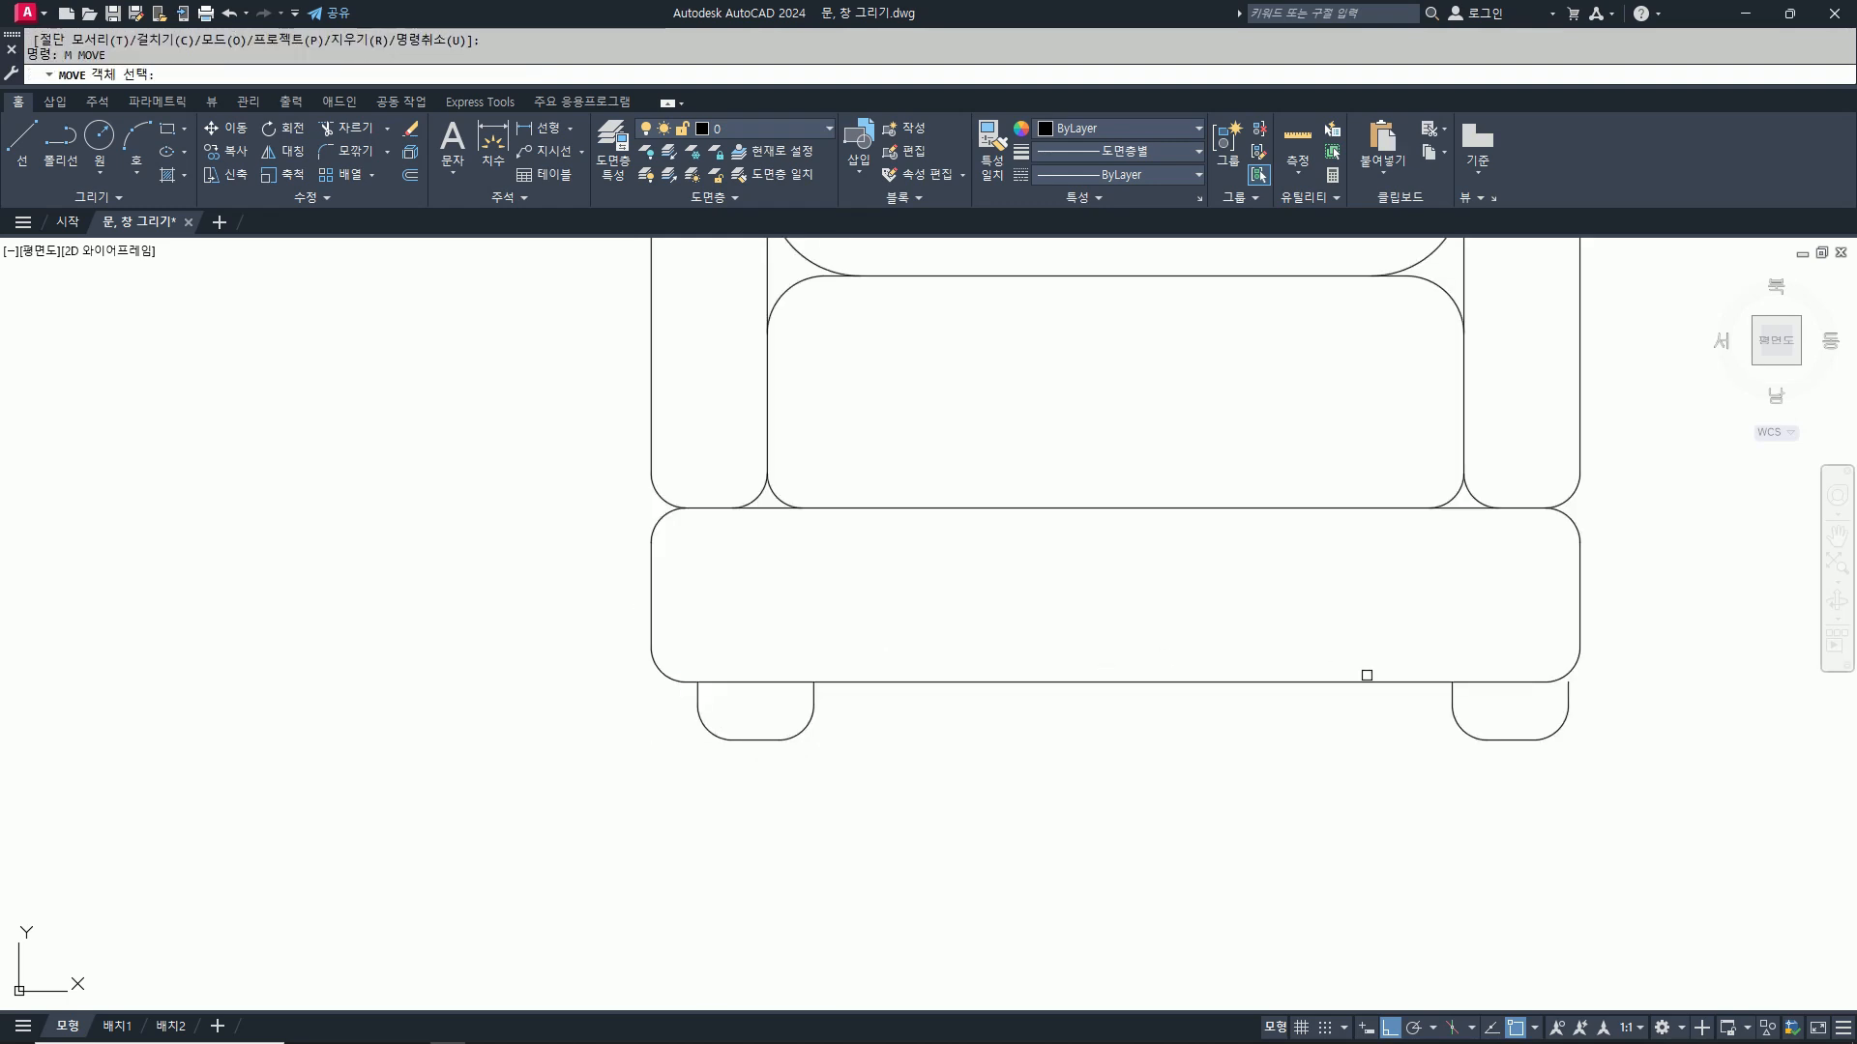
left_click(1427, 652)
left_click(1586, 767)
key("space")
left_click(1697, 779)
type("30")
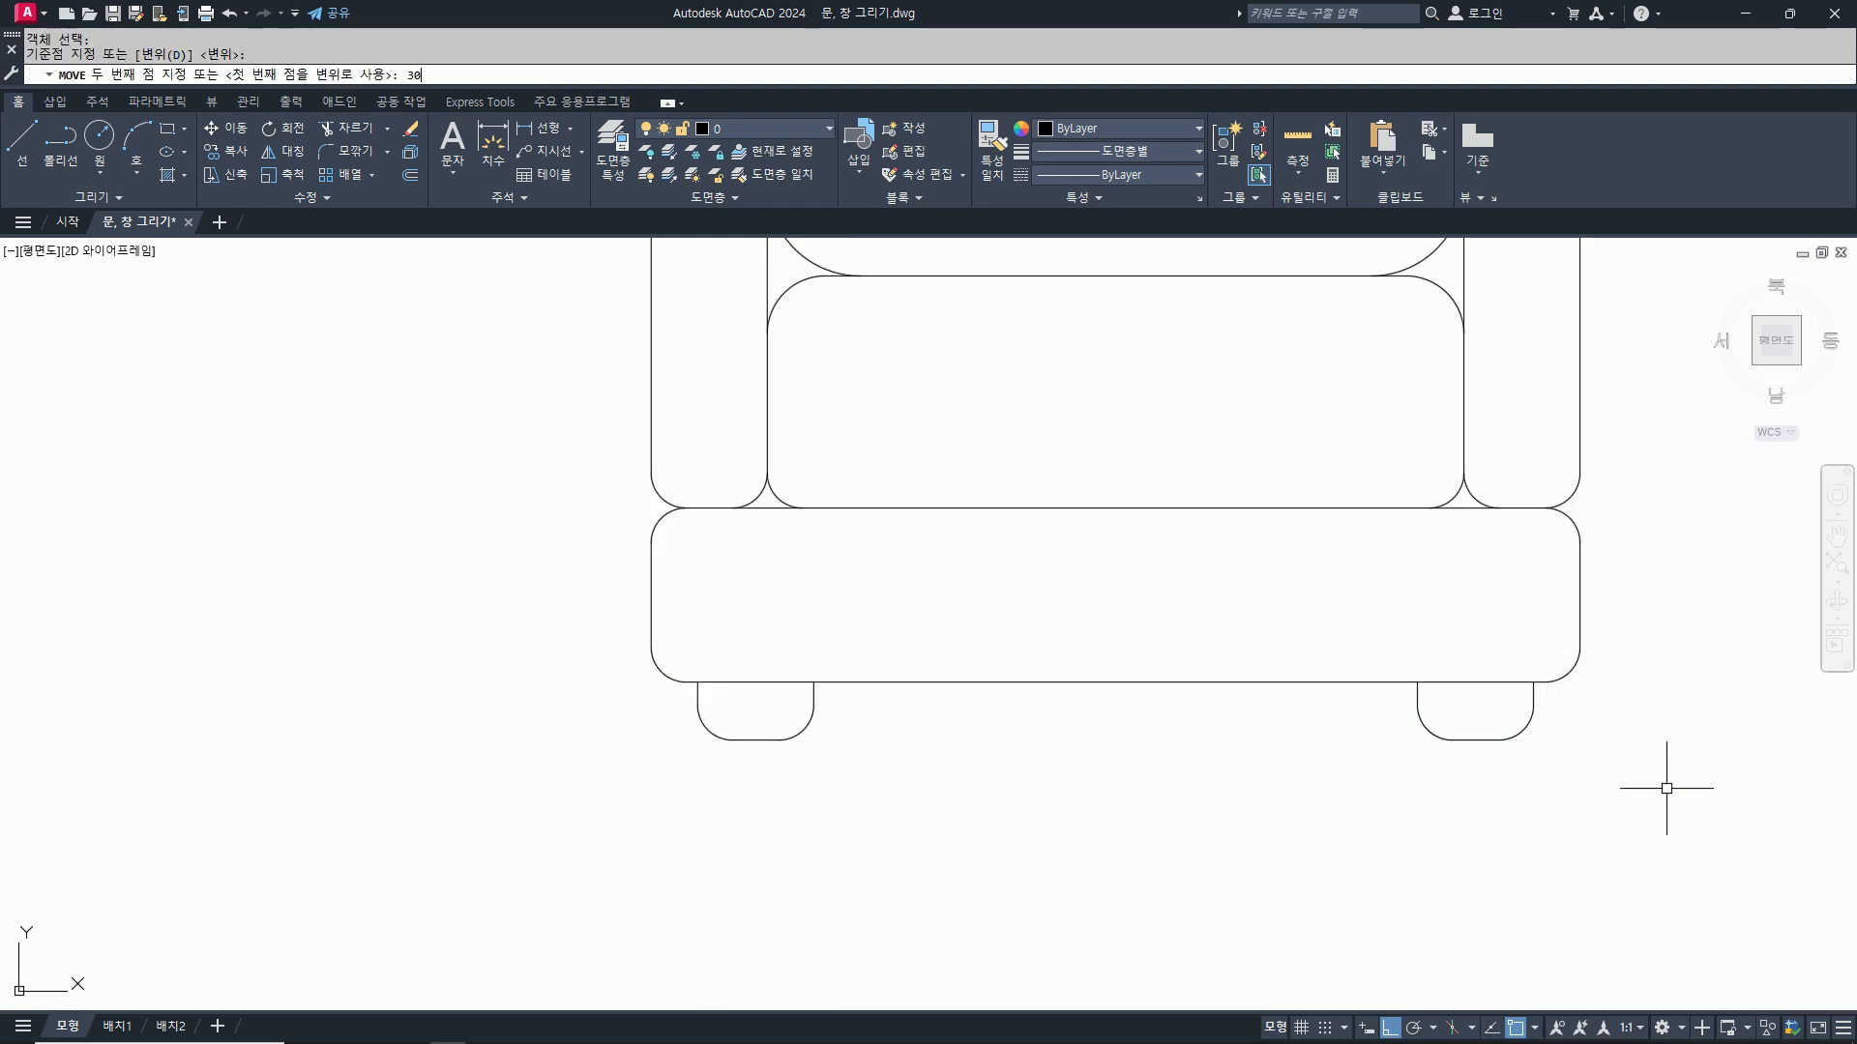
key("space")
Step: Move the side view's right foot 30 inward along the underside of the base
scroll(1658, 780, "down", 4)
scroll(1015, 779, "up", 2)
key("space")
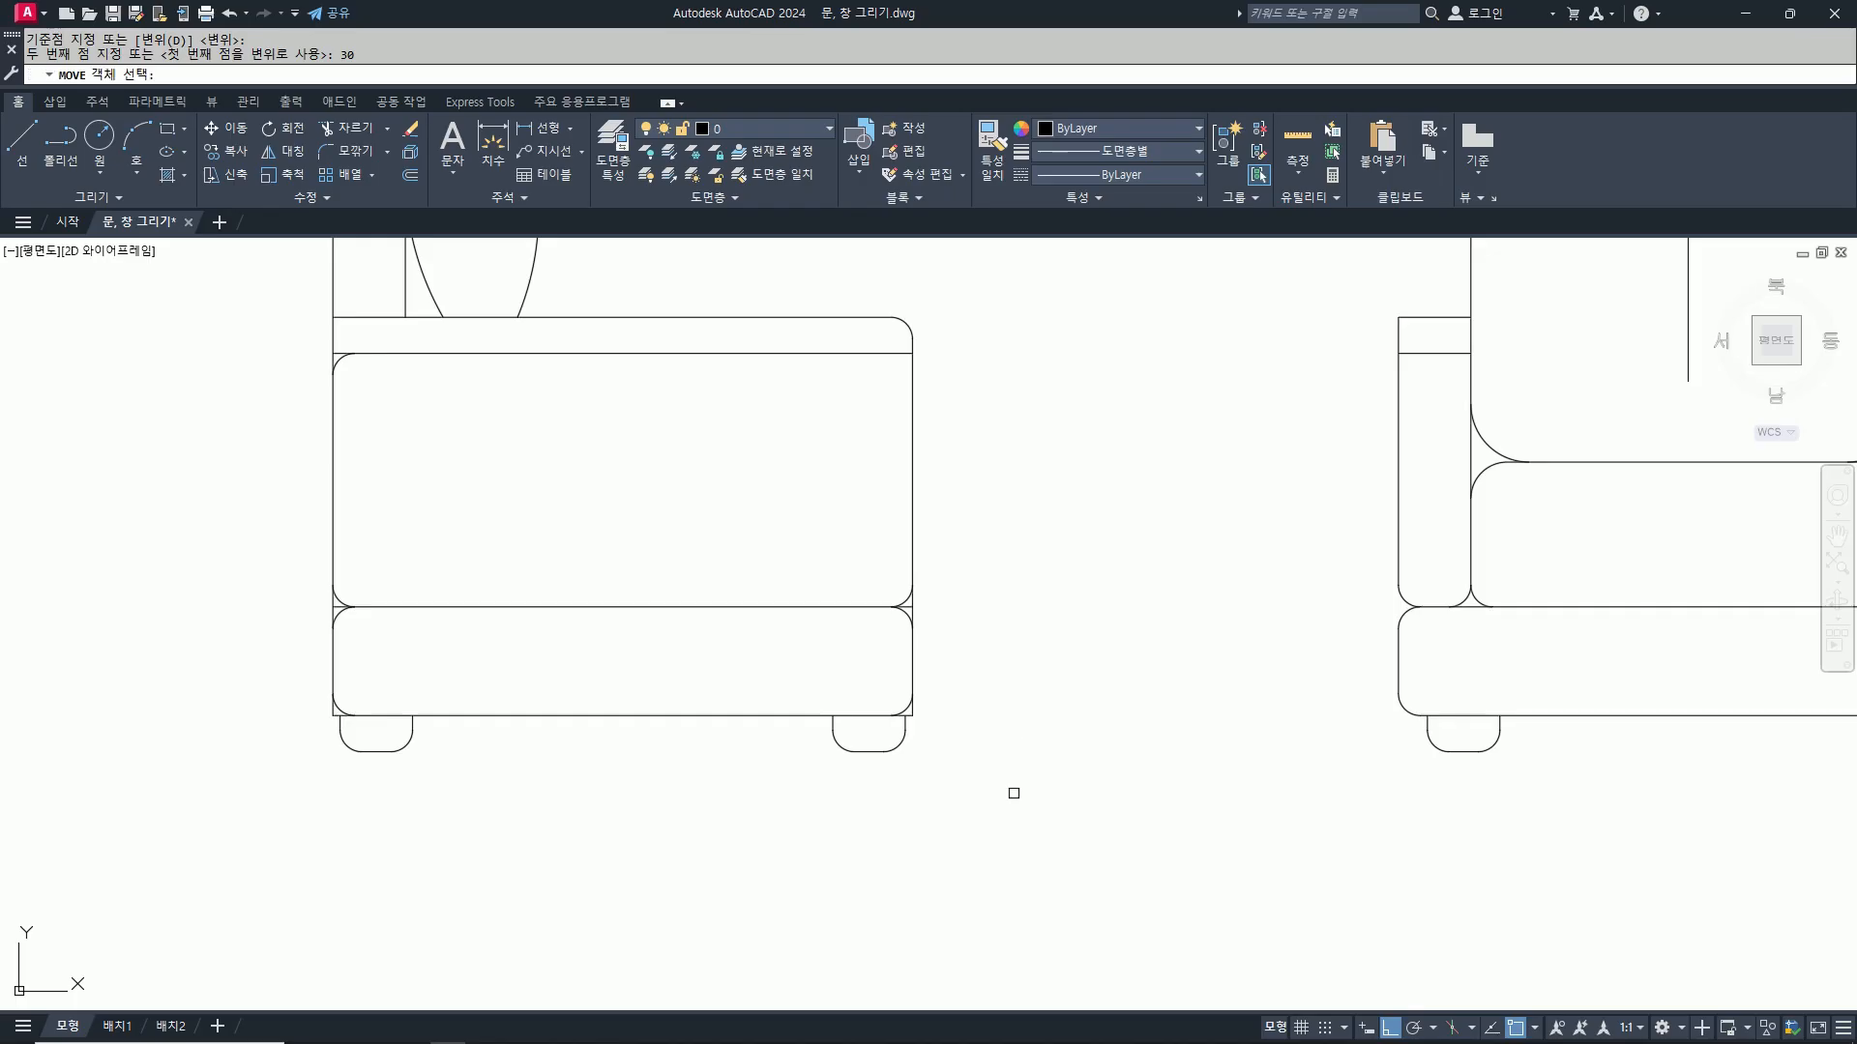
left_click(1006, 794)
left_click(769, 714)
key("space")
left_click(1077, 838)
type("30")
key("space")
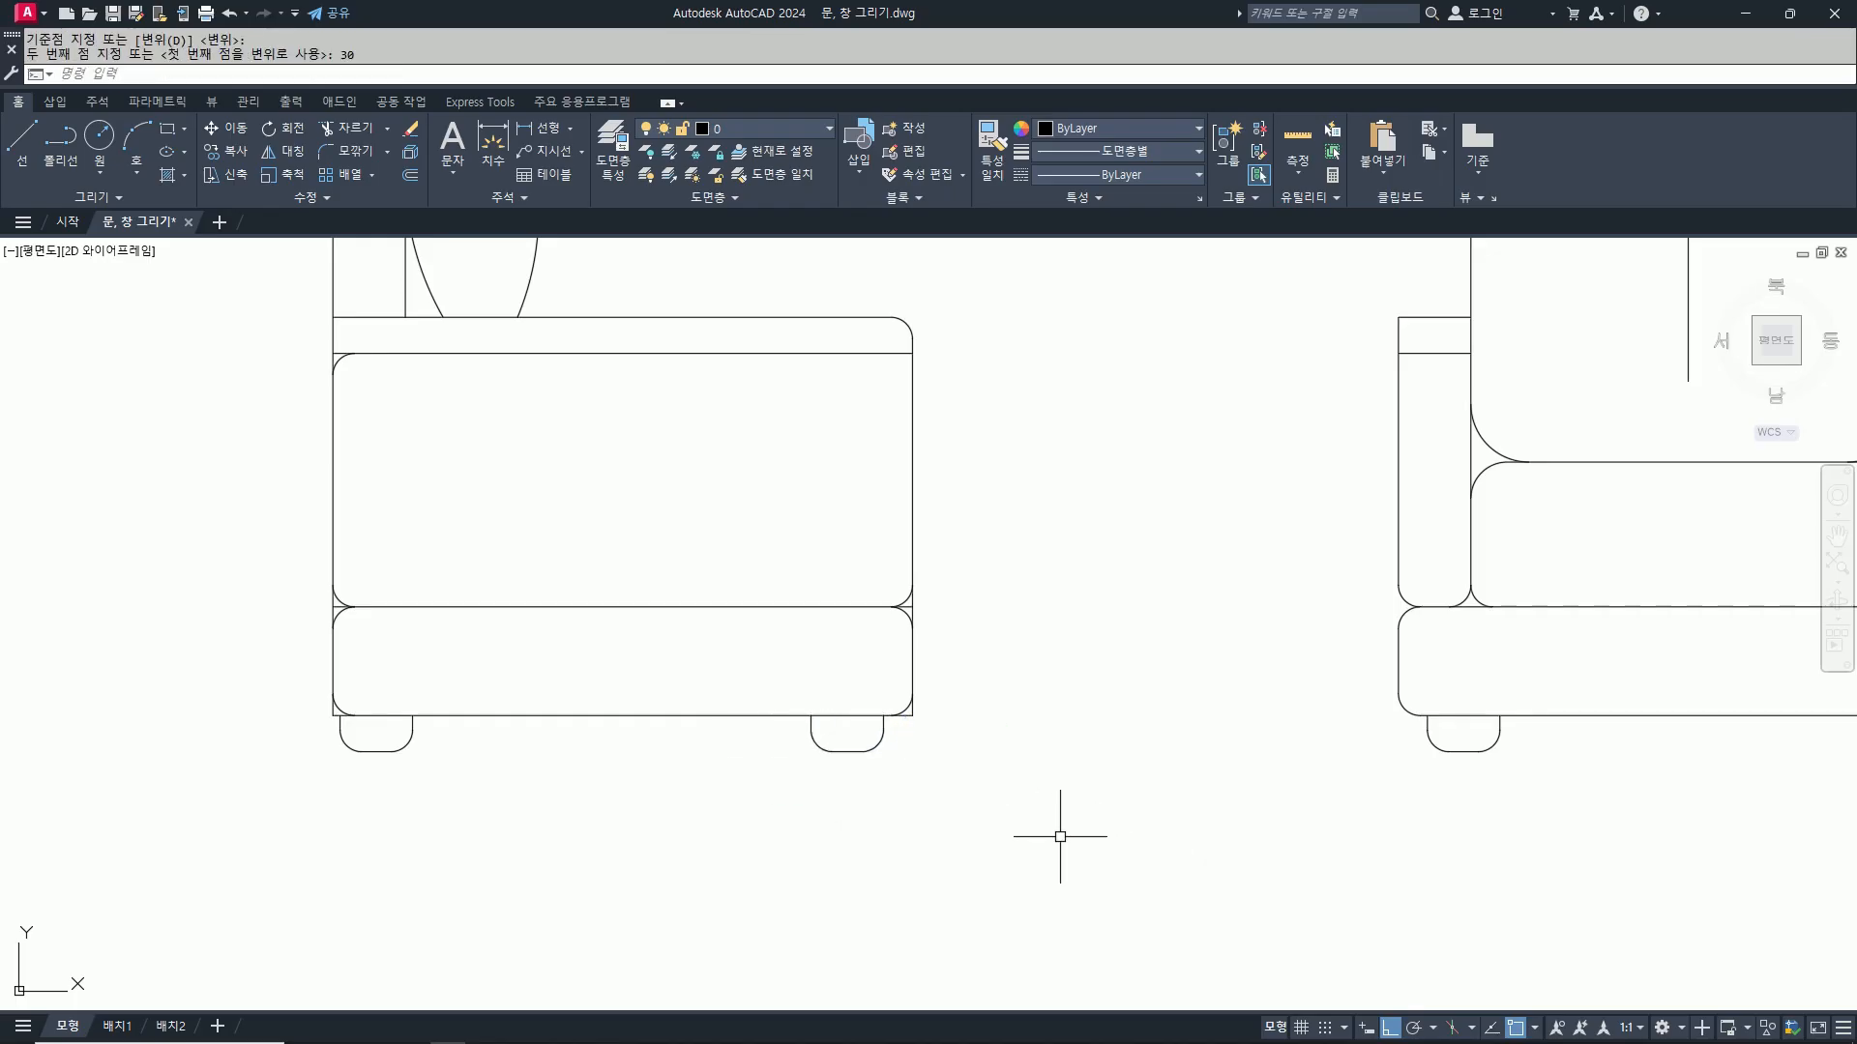
Step: Move the side view's left foot 30 inward along the underside of the base
key("space")
left_click(618, 783)
left_click(345, 726)
key("space")
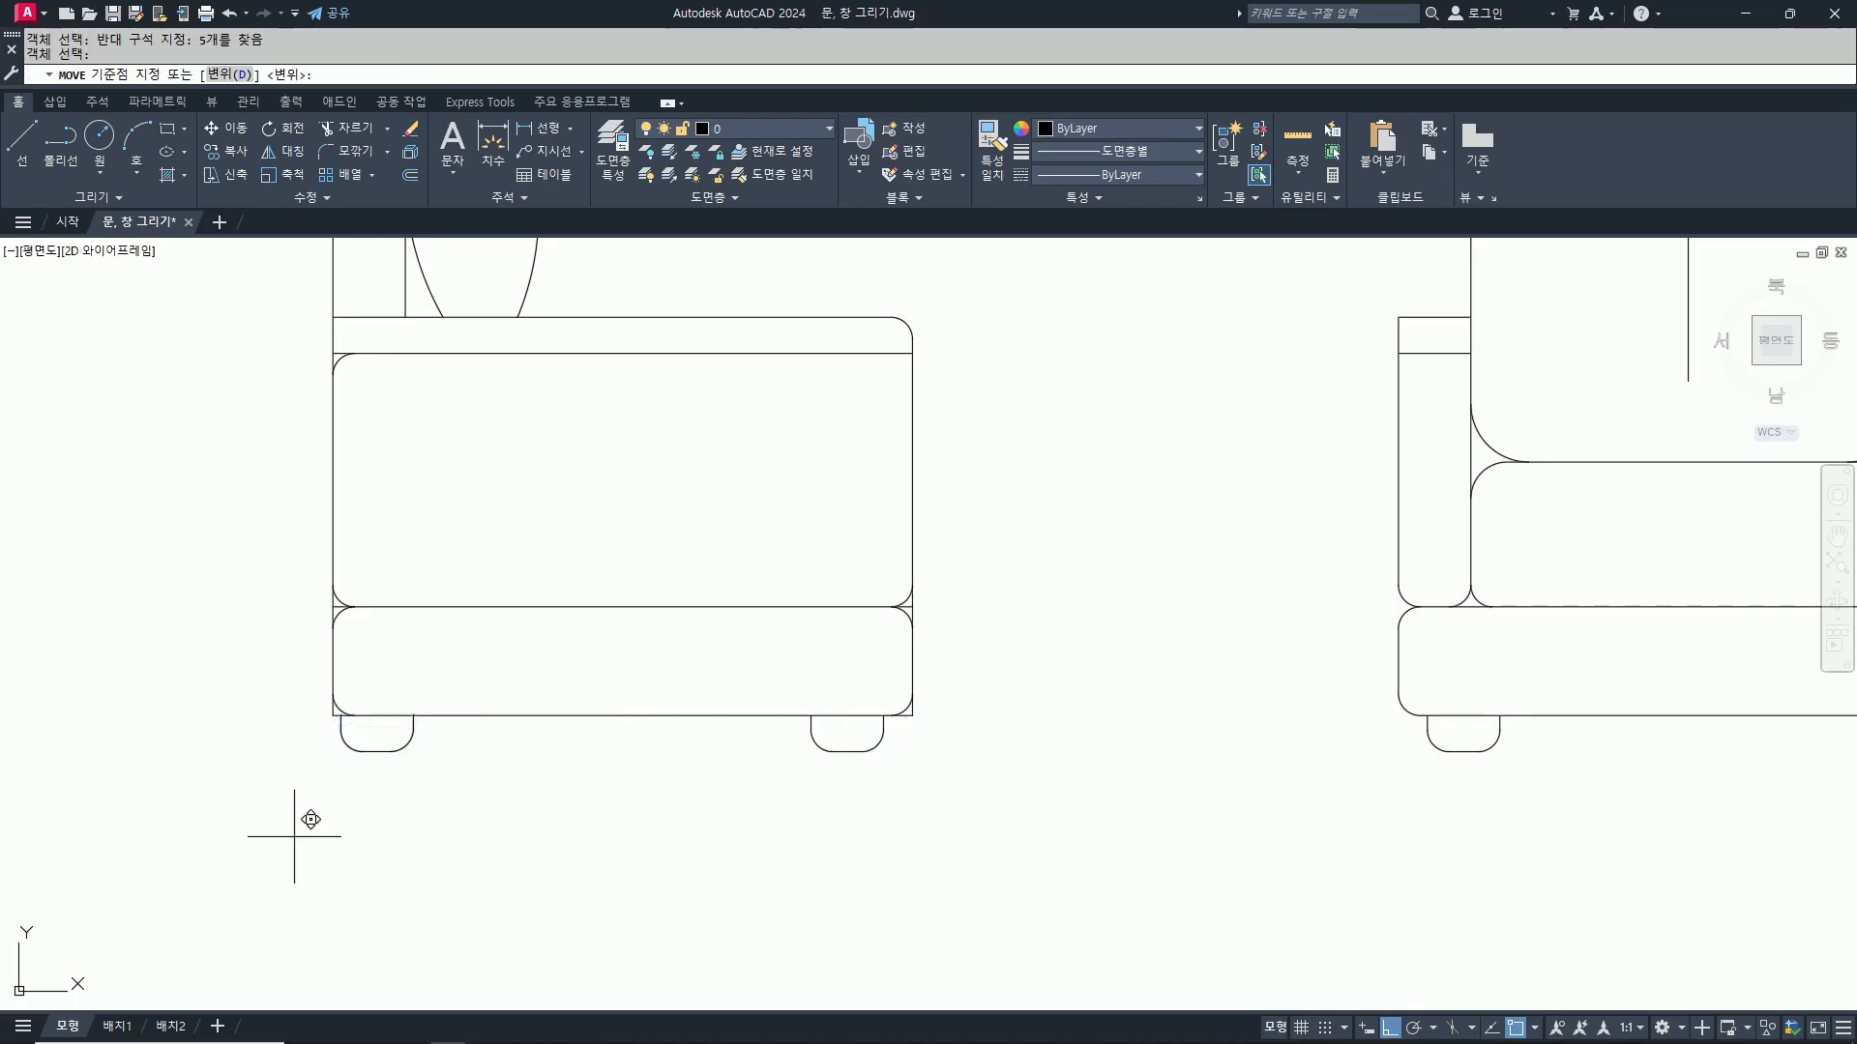
left_click(295, 838)
type("30")
key("space")
Step: Trim the line stubs beyond the side view base's lower corner fillets and at its right end beneath the armrest panel
type("tr")
key("space")
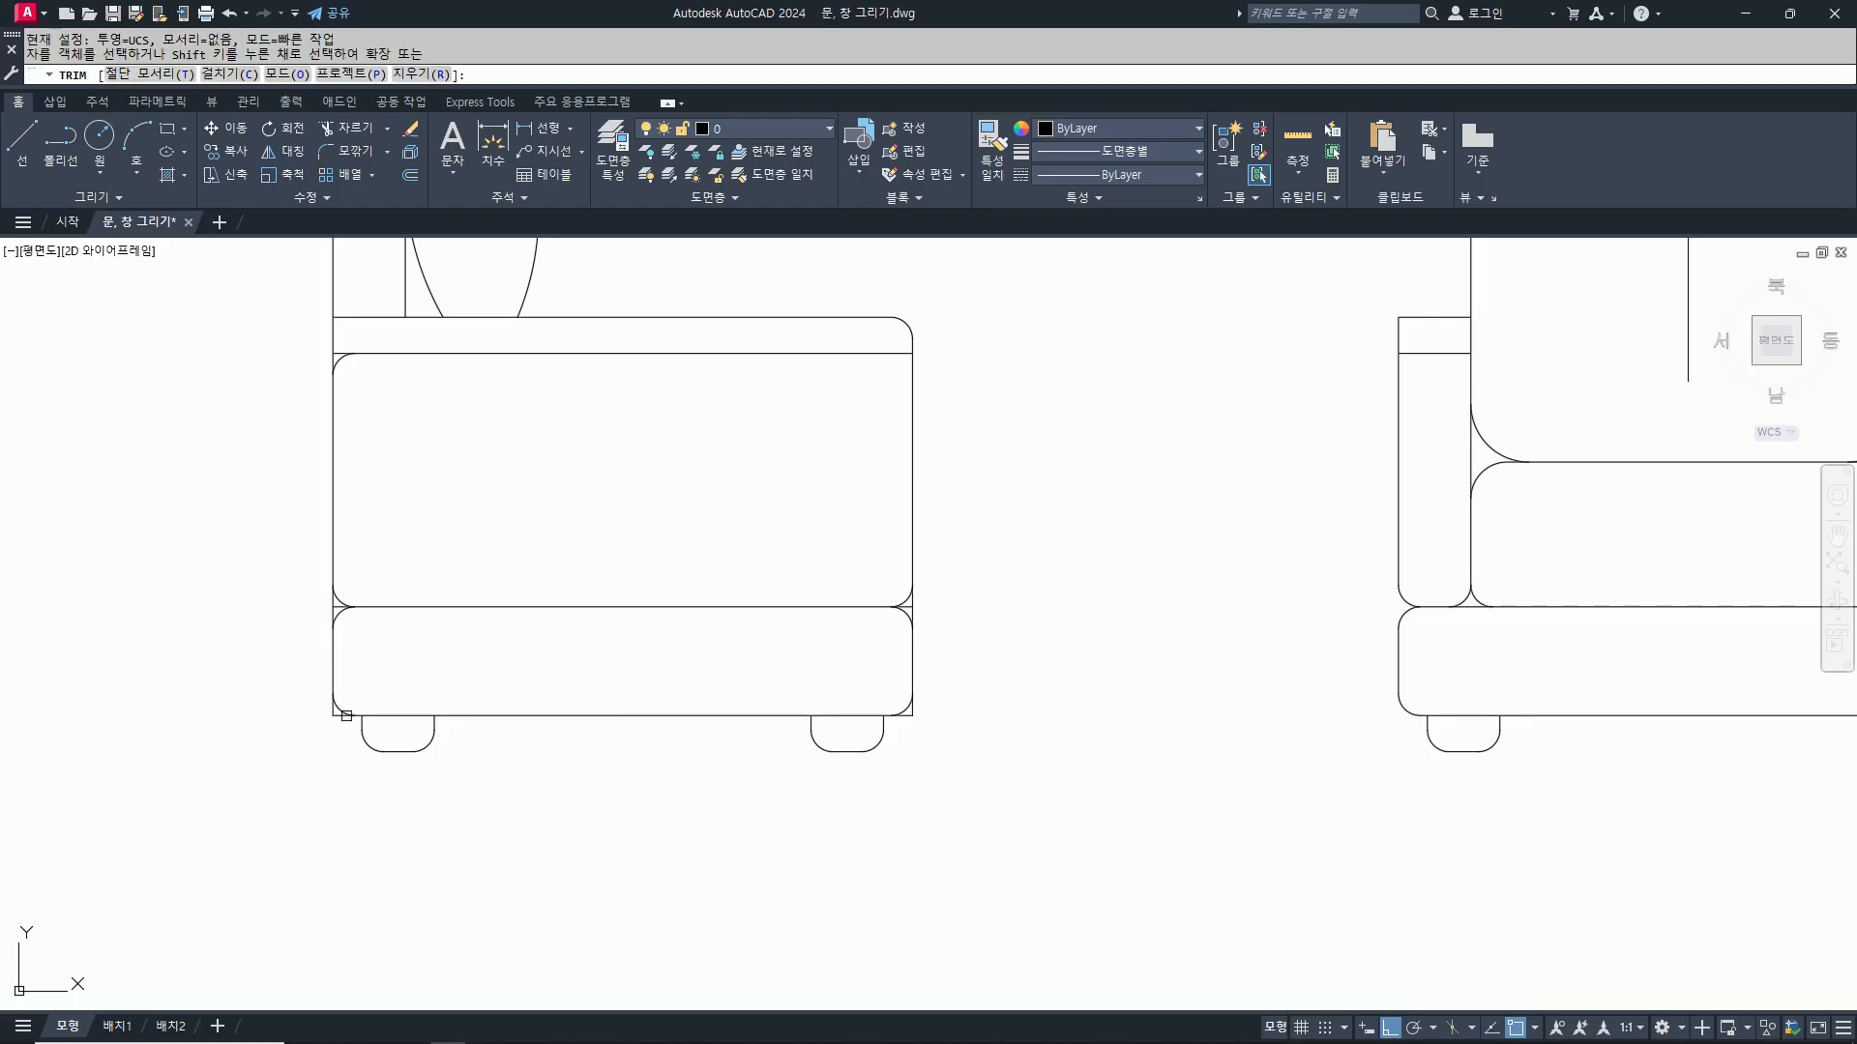
left_click(337, 718)
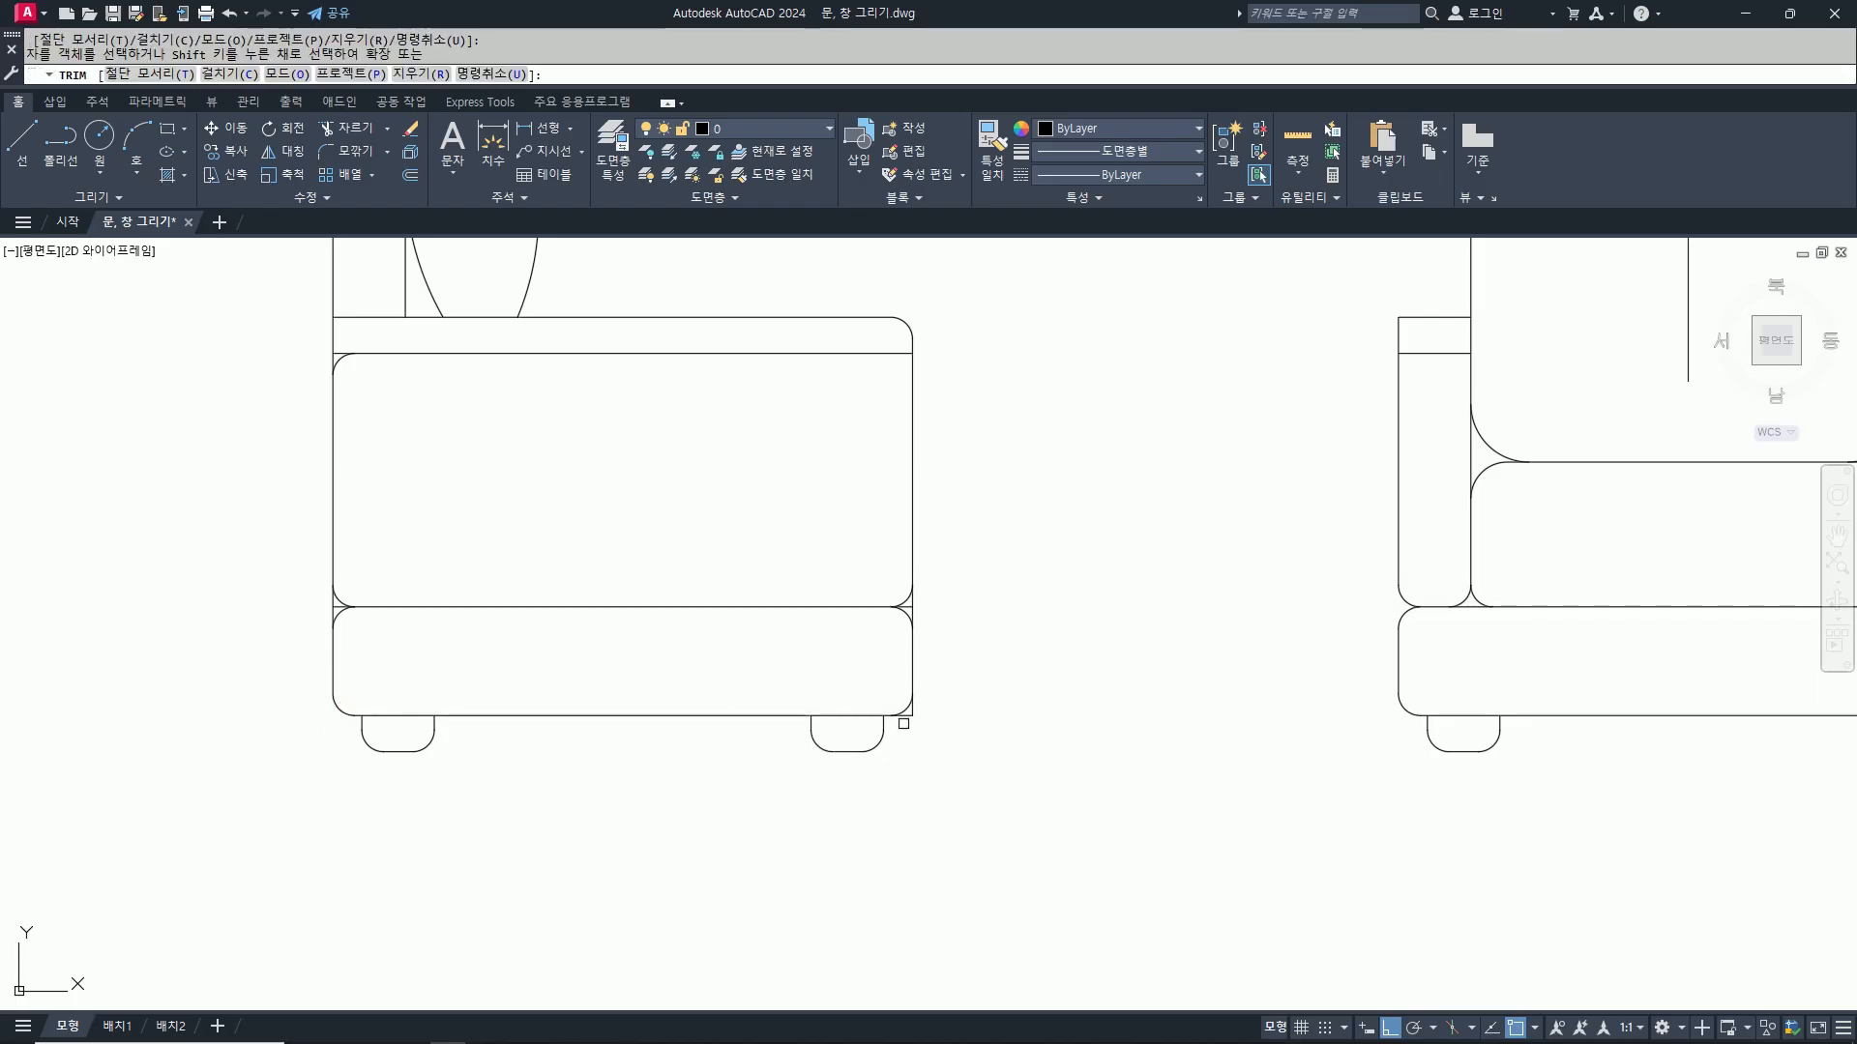
scroll(911, 638, "up", 2)
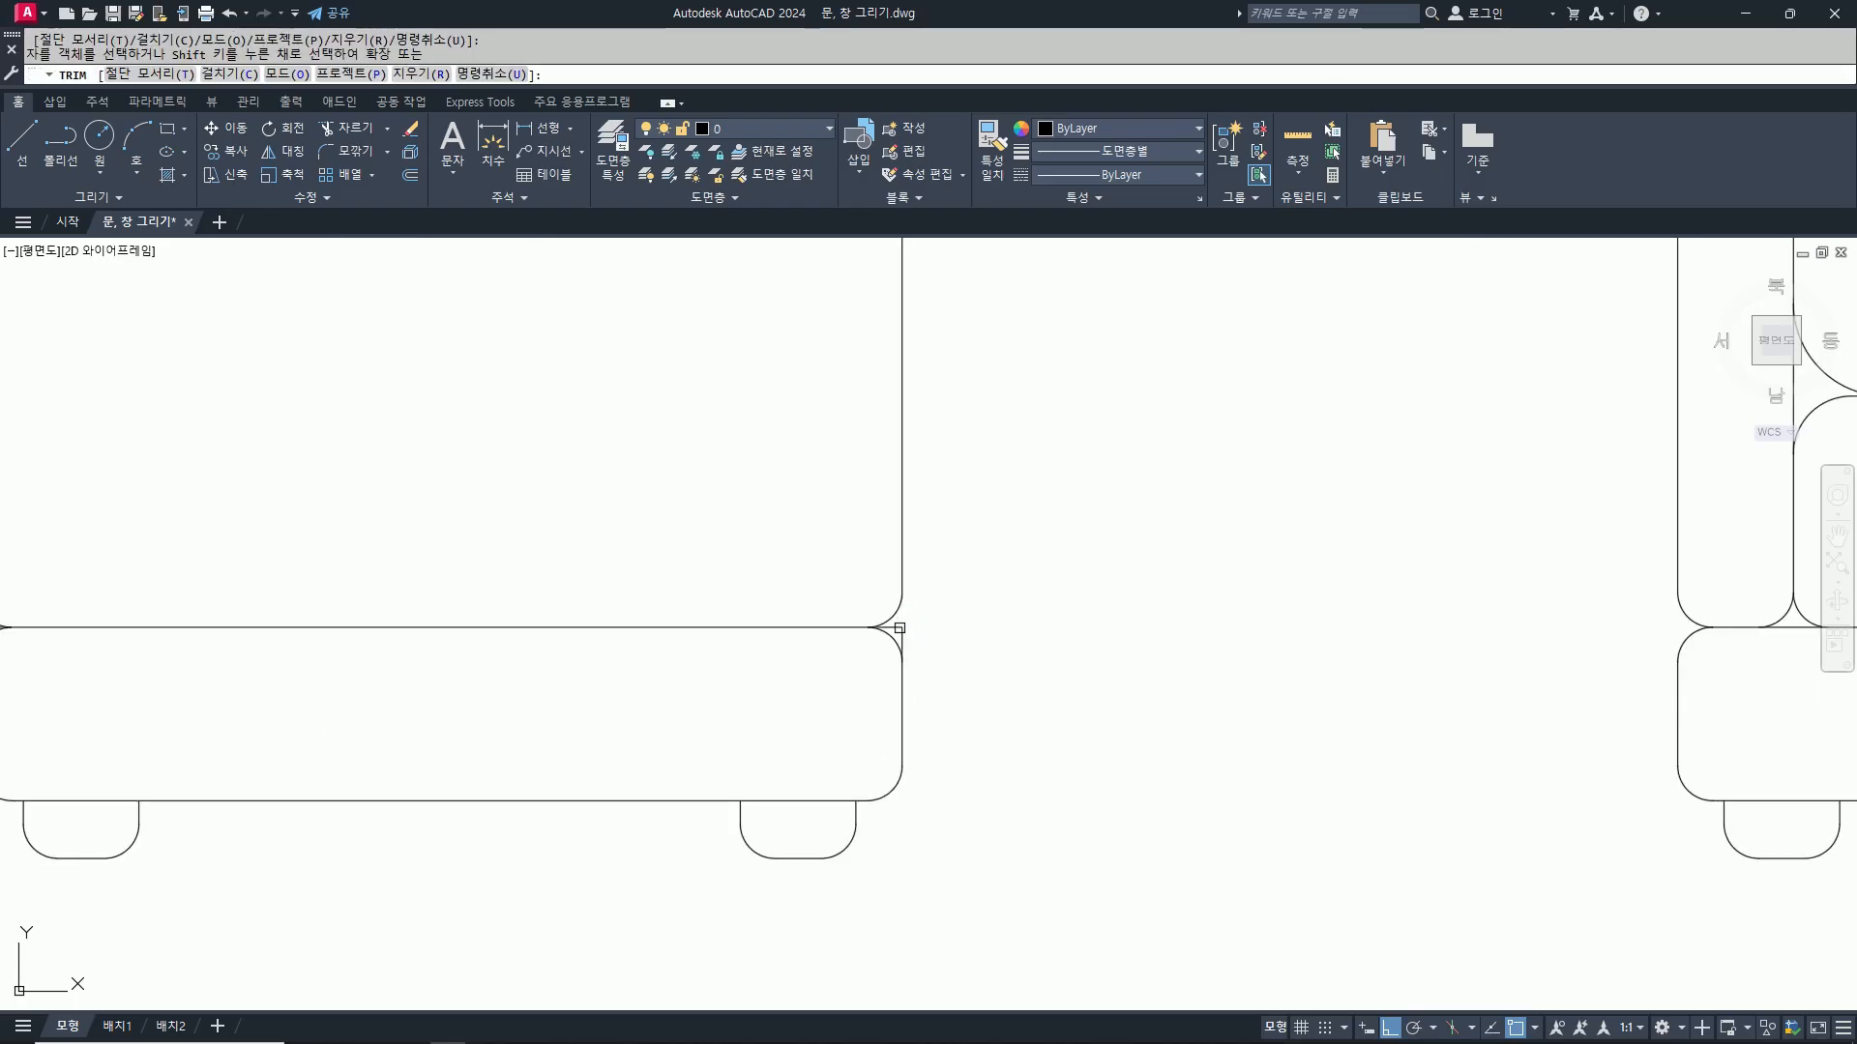
scroll(1431, 668, "down", 2)
scroll(1083, 658, "up", 4)
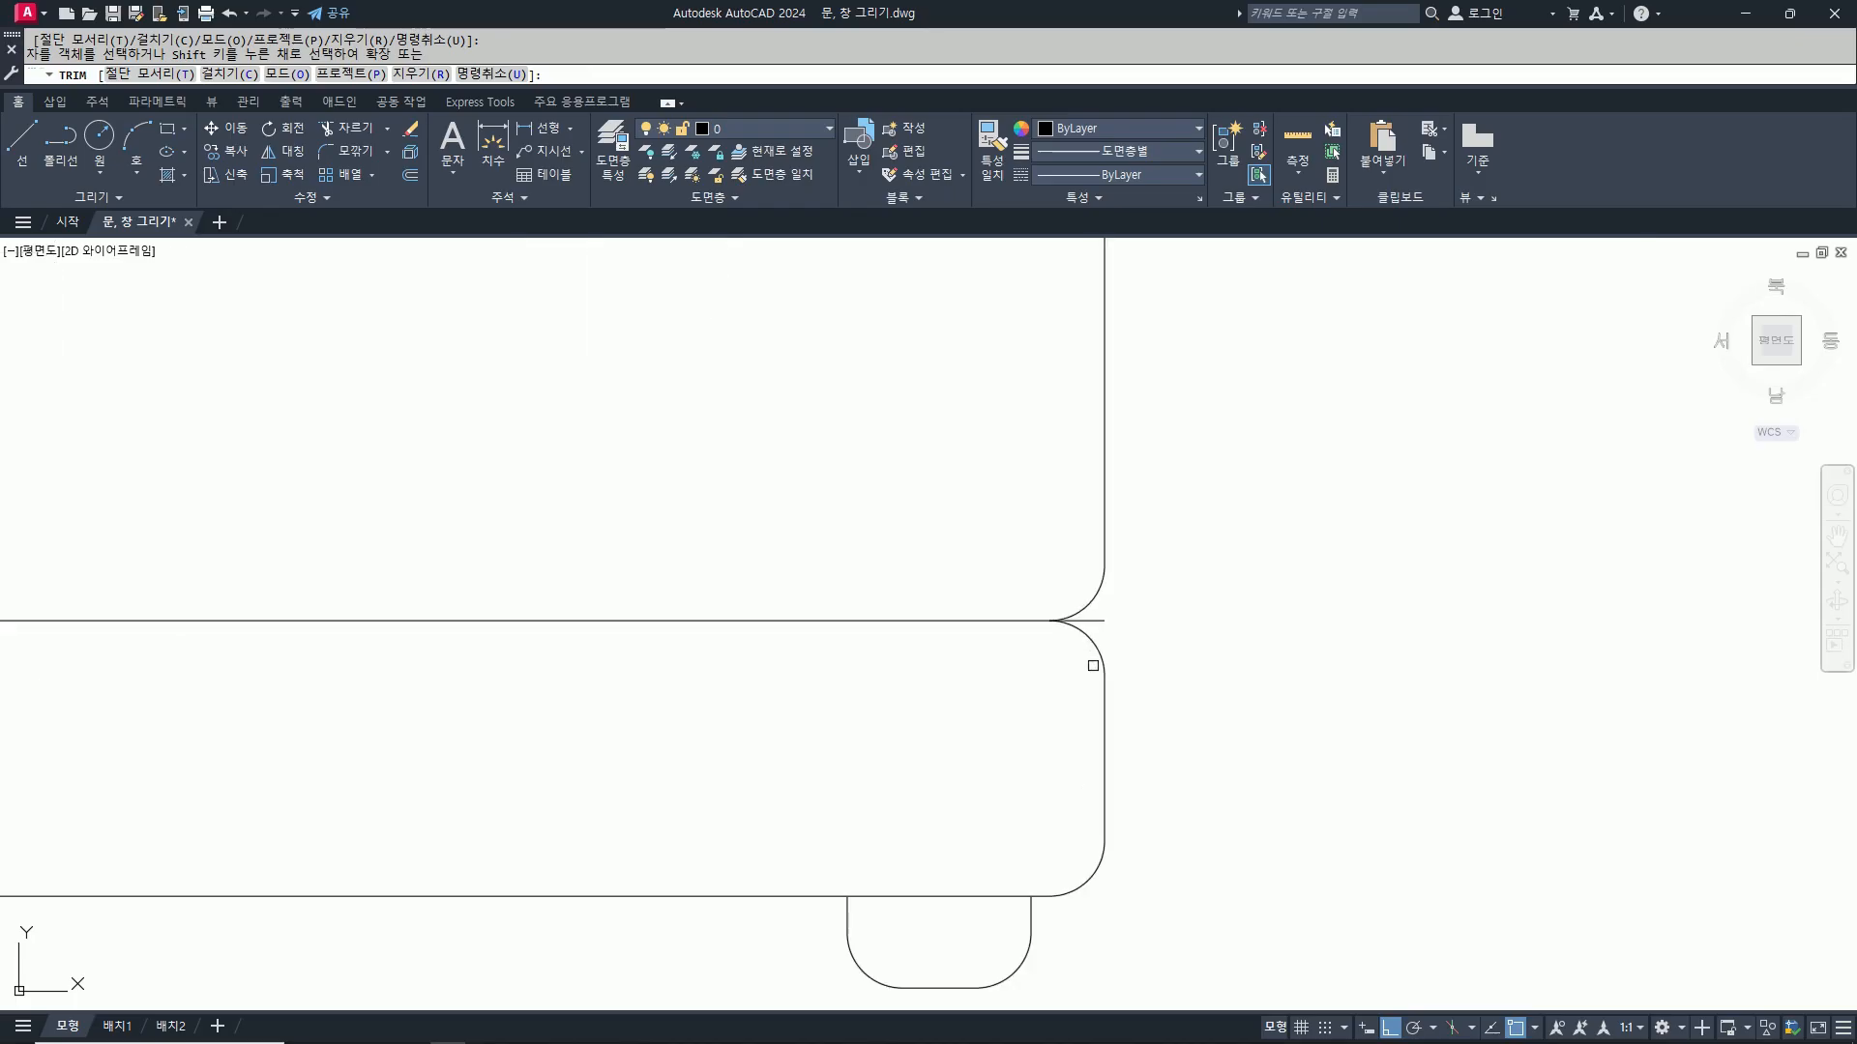
key("Return")
Step: Copy all three sofa views straight down into the empty space below the originals
scroll(1000, 714, "down", 6)
scroll(1001, 714, "down", 4)
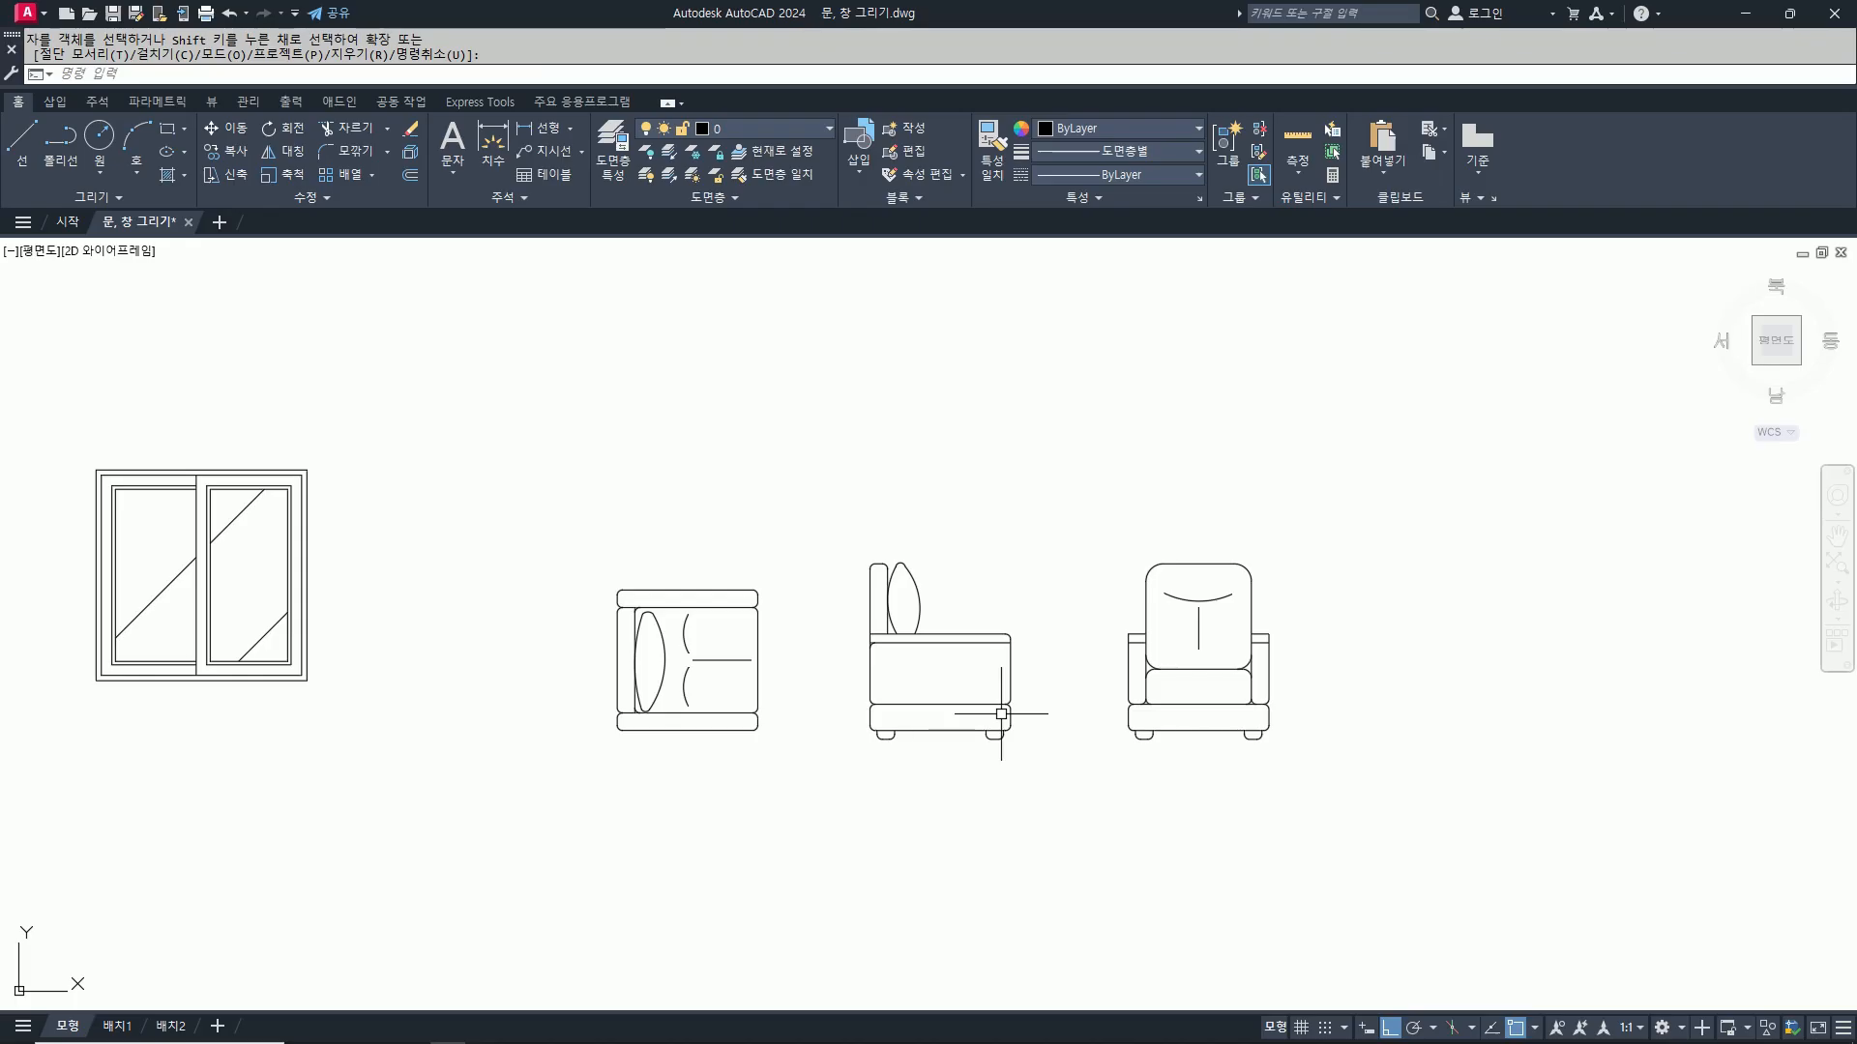
type("co")
key("Return")
left_click(527, 544)
left_click(871, 816)
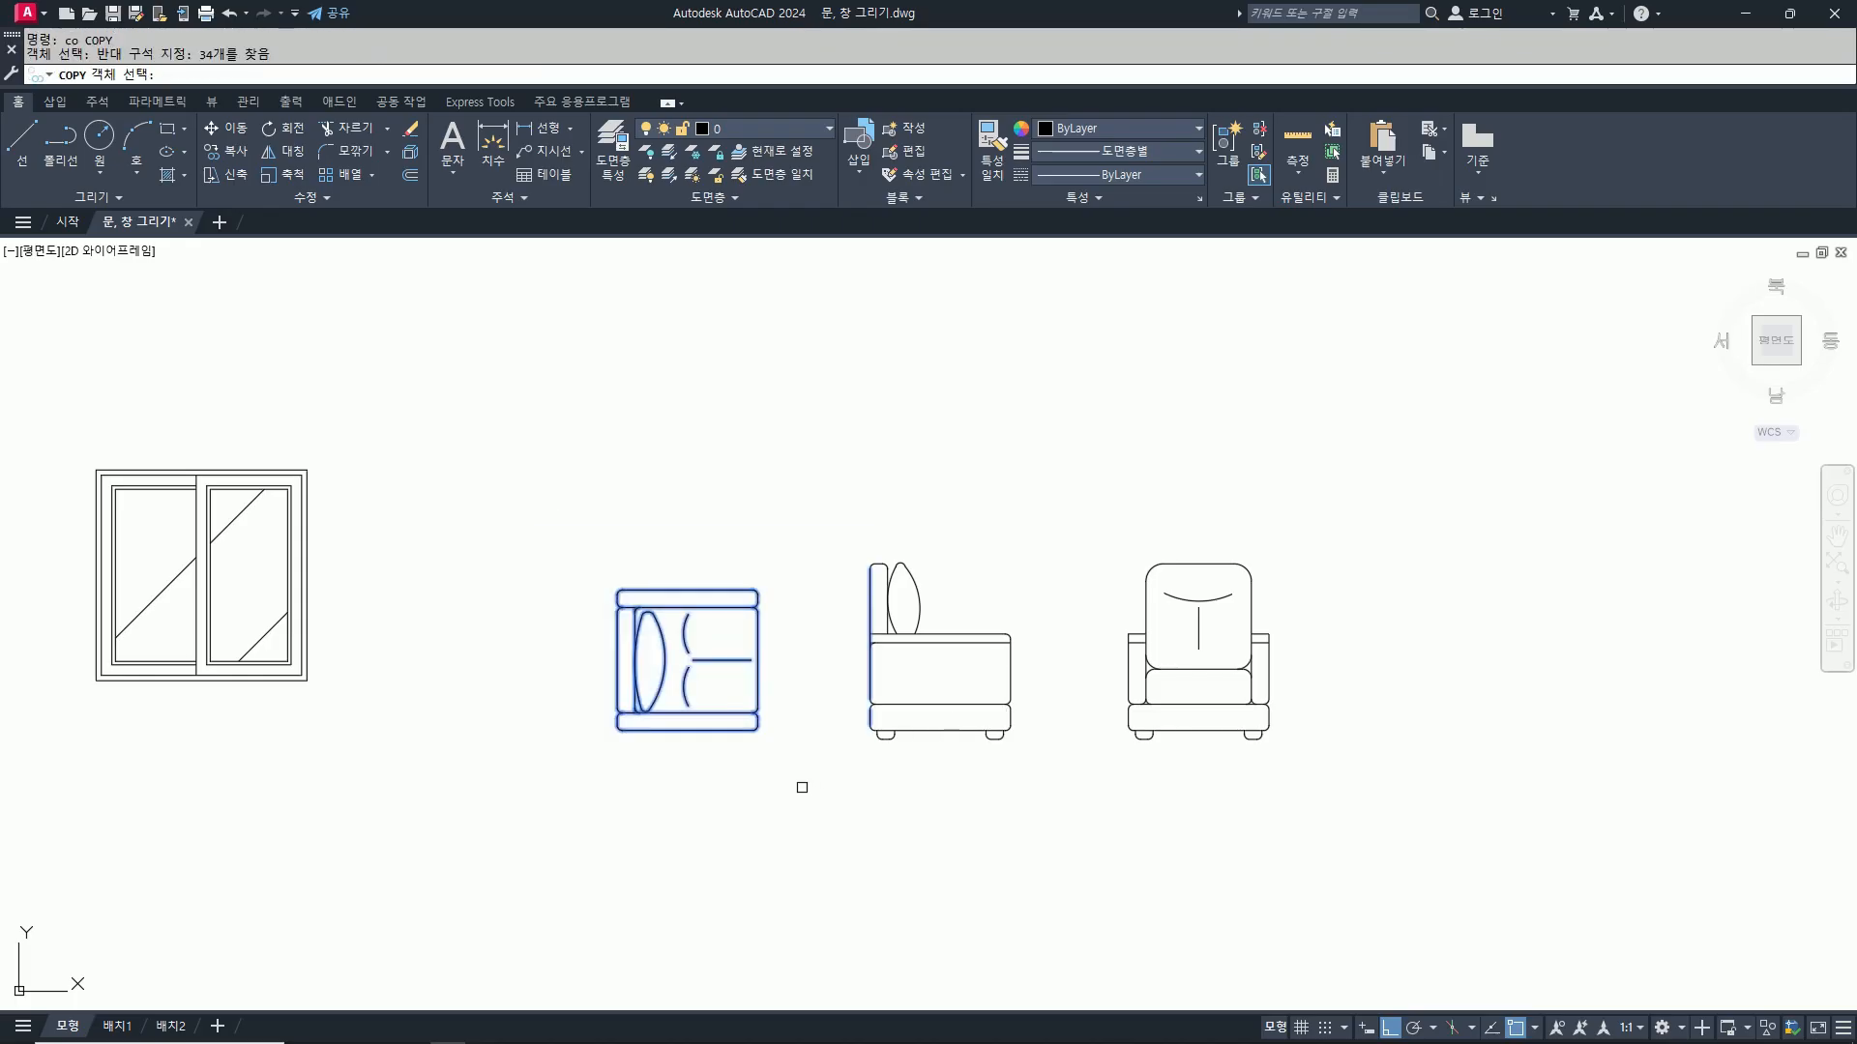
left_click(526, 514)
left_click(1484, 822)
key("Return")
left_click(1193, 672)
scroll(1193, 672, "down", 6)
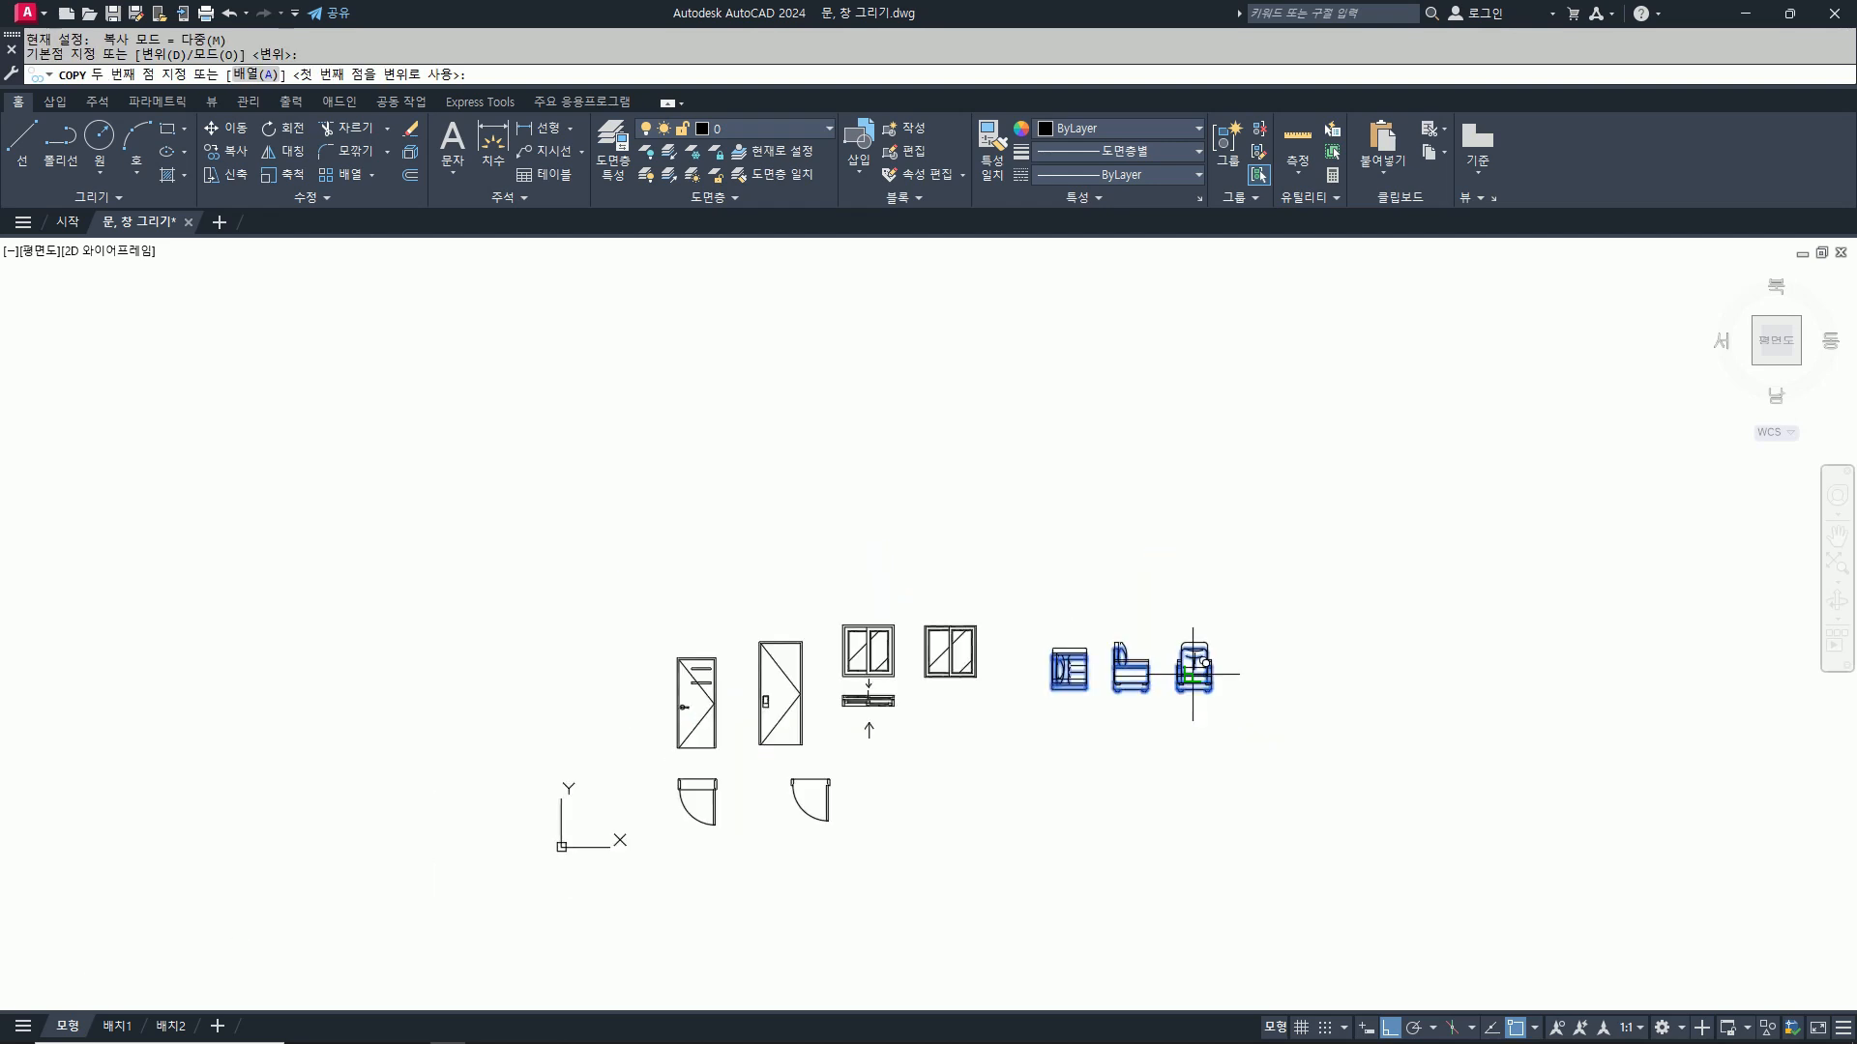
left_click(1243, 797)
key("Return")
scroll(1153, 808, "up", 8)
middle_click_drag(1095, 681, 1096, 696)
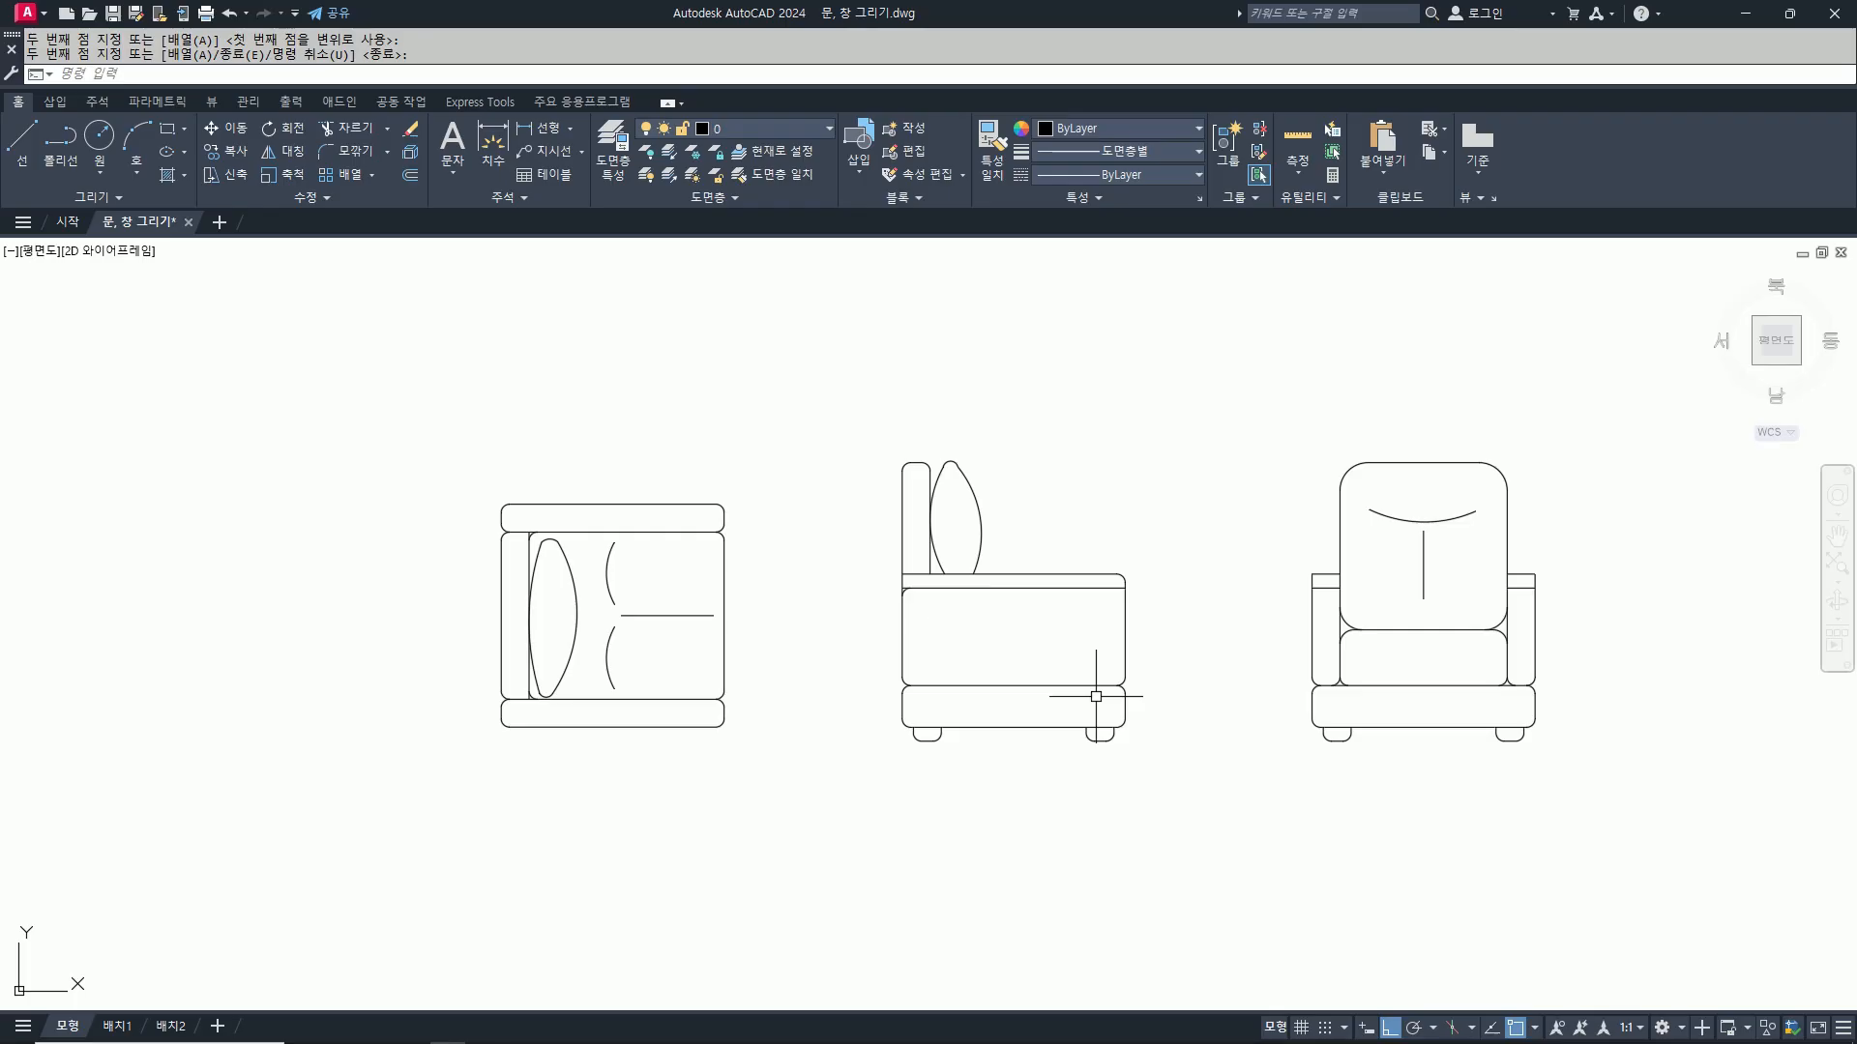
type("o")
key("Return")
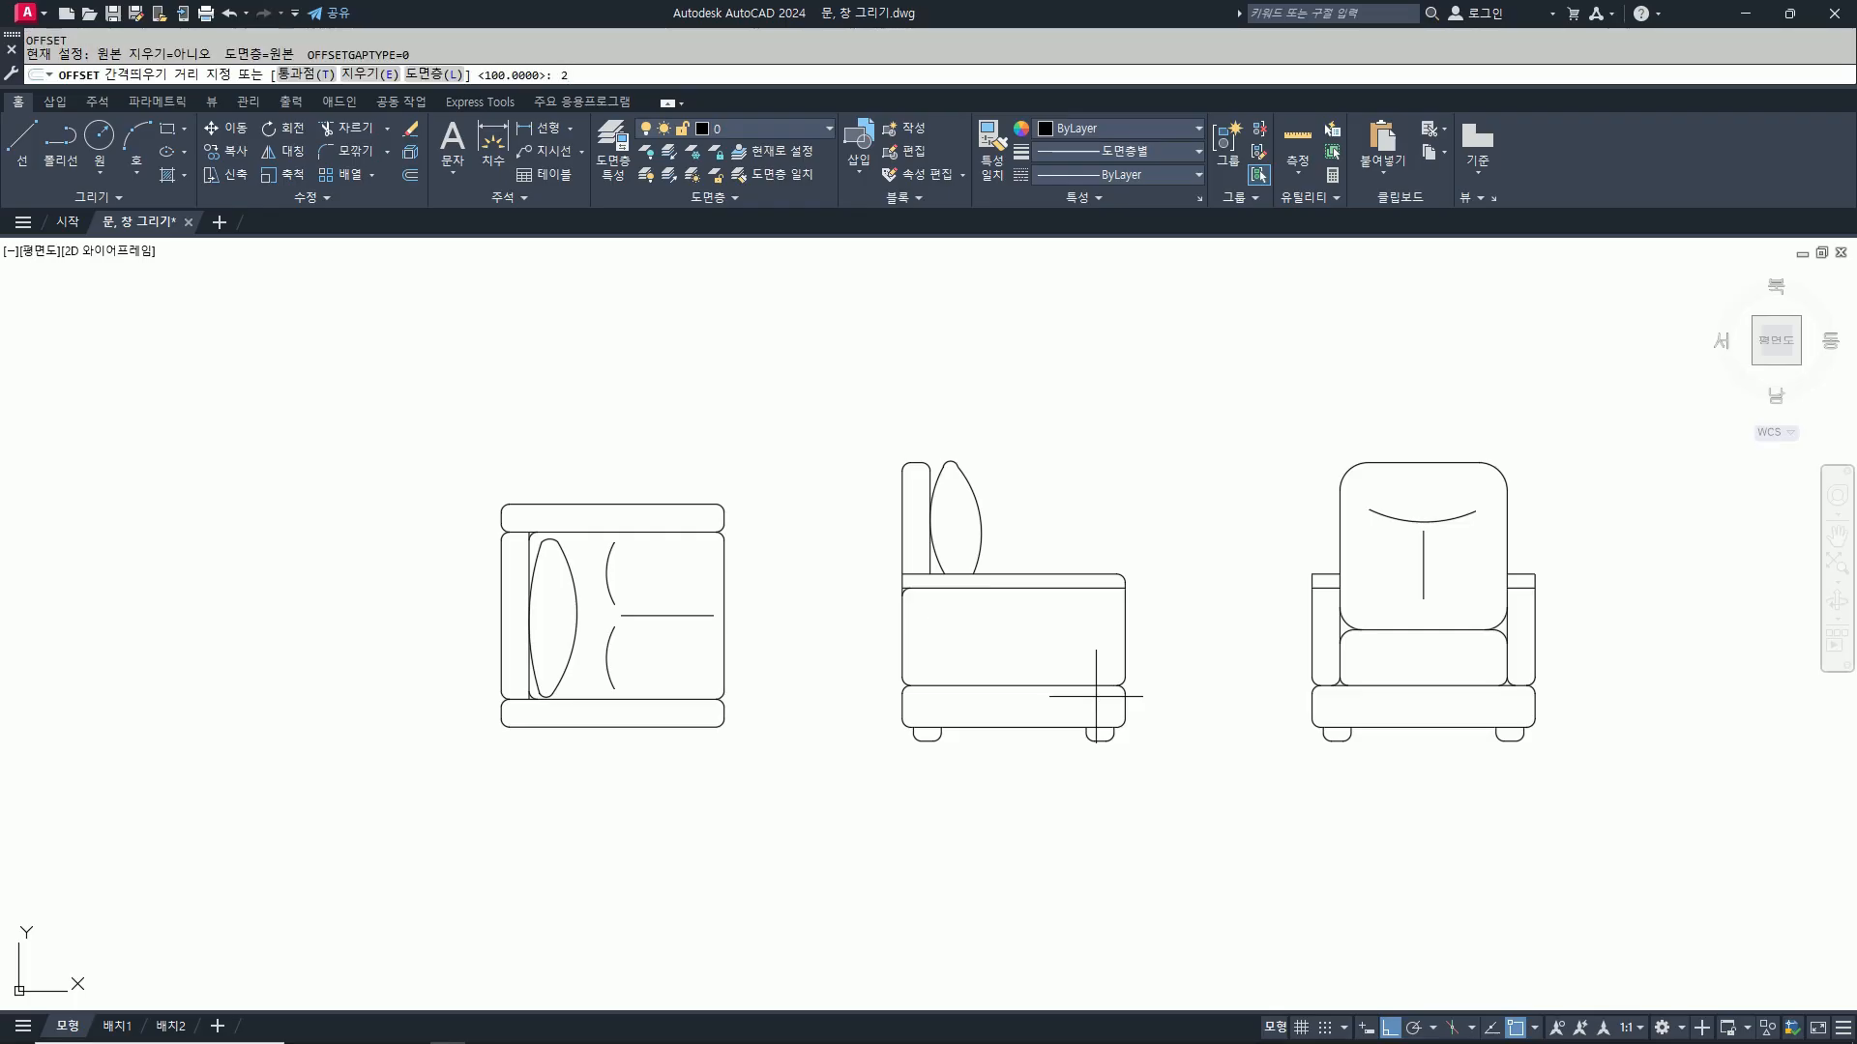
type("22000")
key("Return")
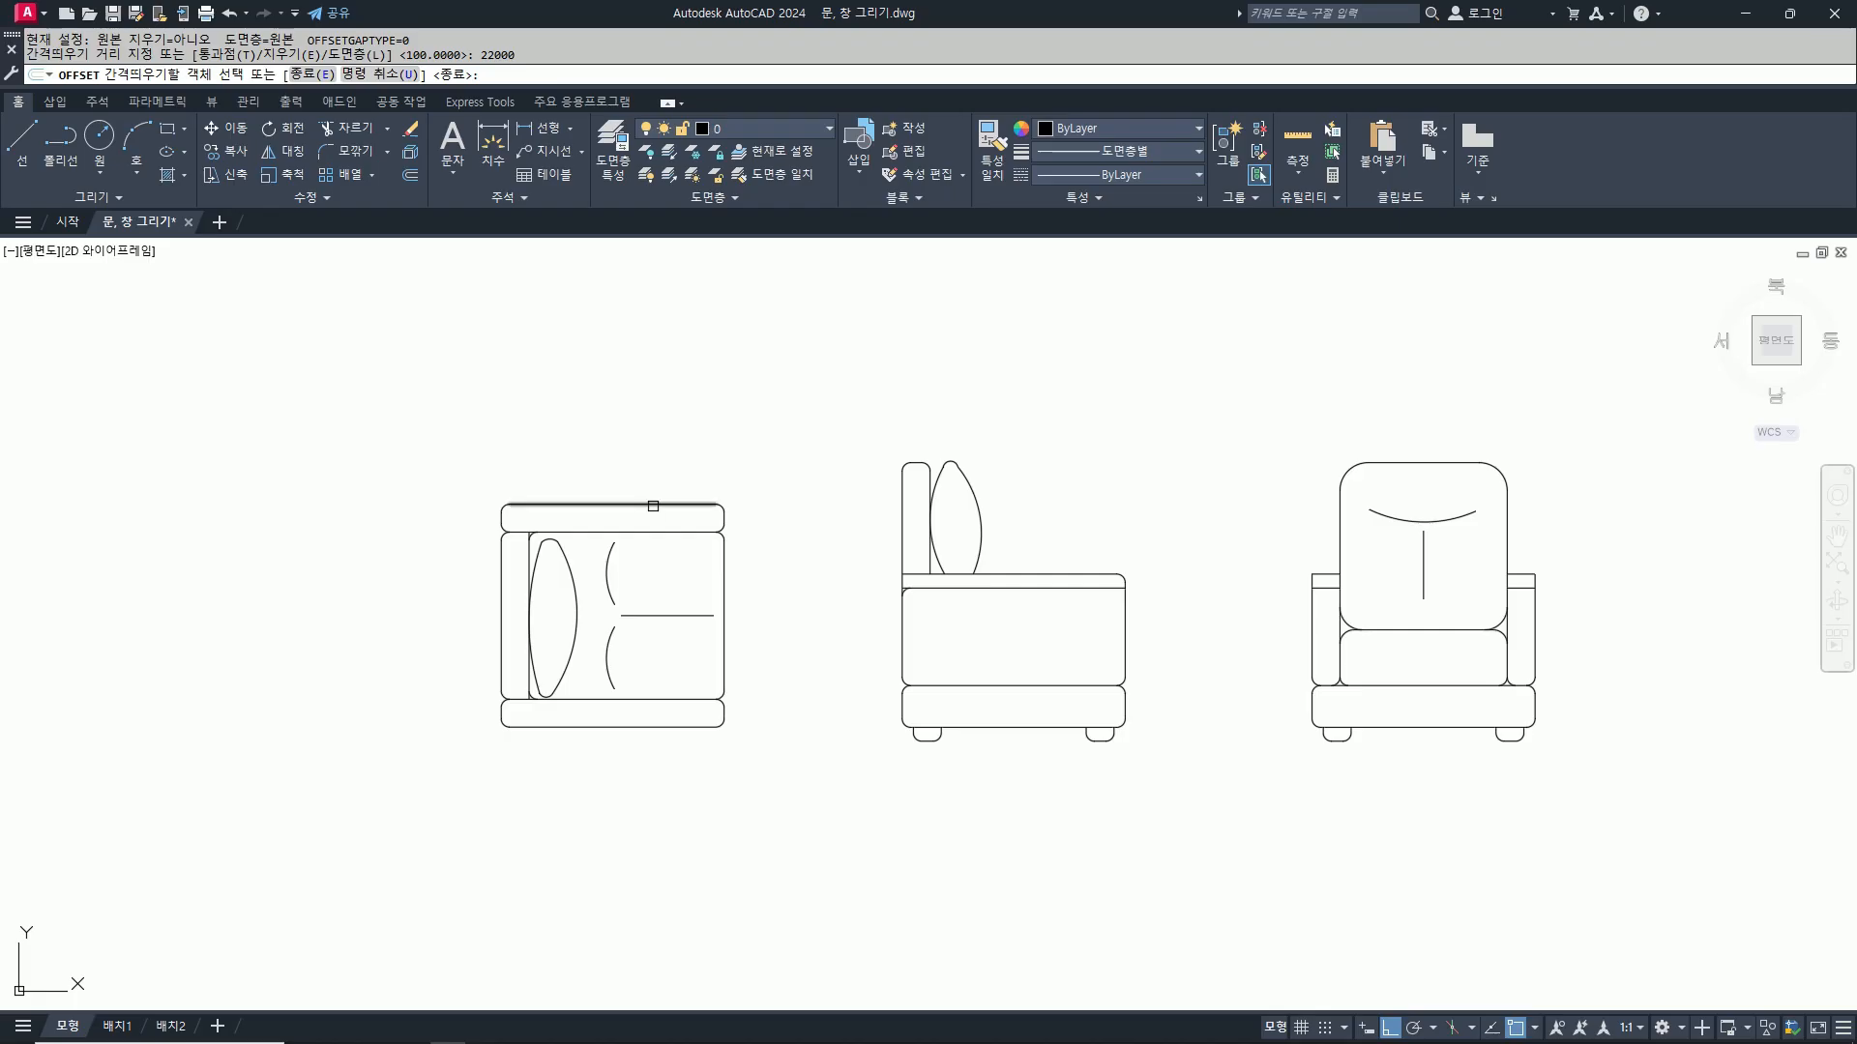
left_click(653, 506)
scroll(672, 750, "down", 8)
key("Escape")
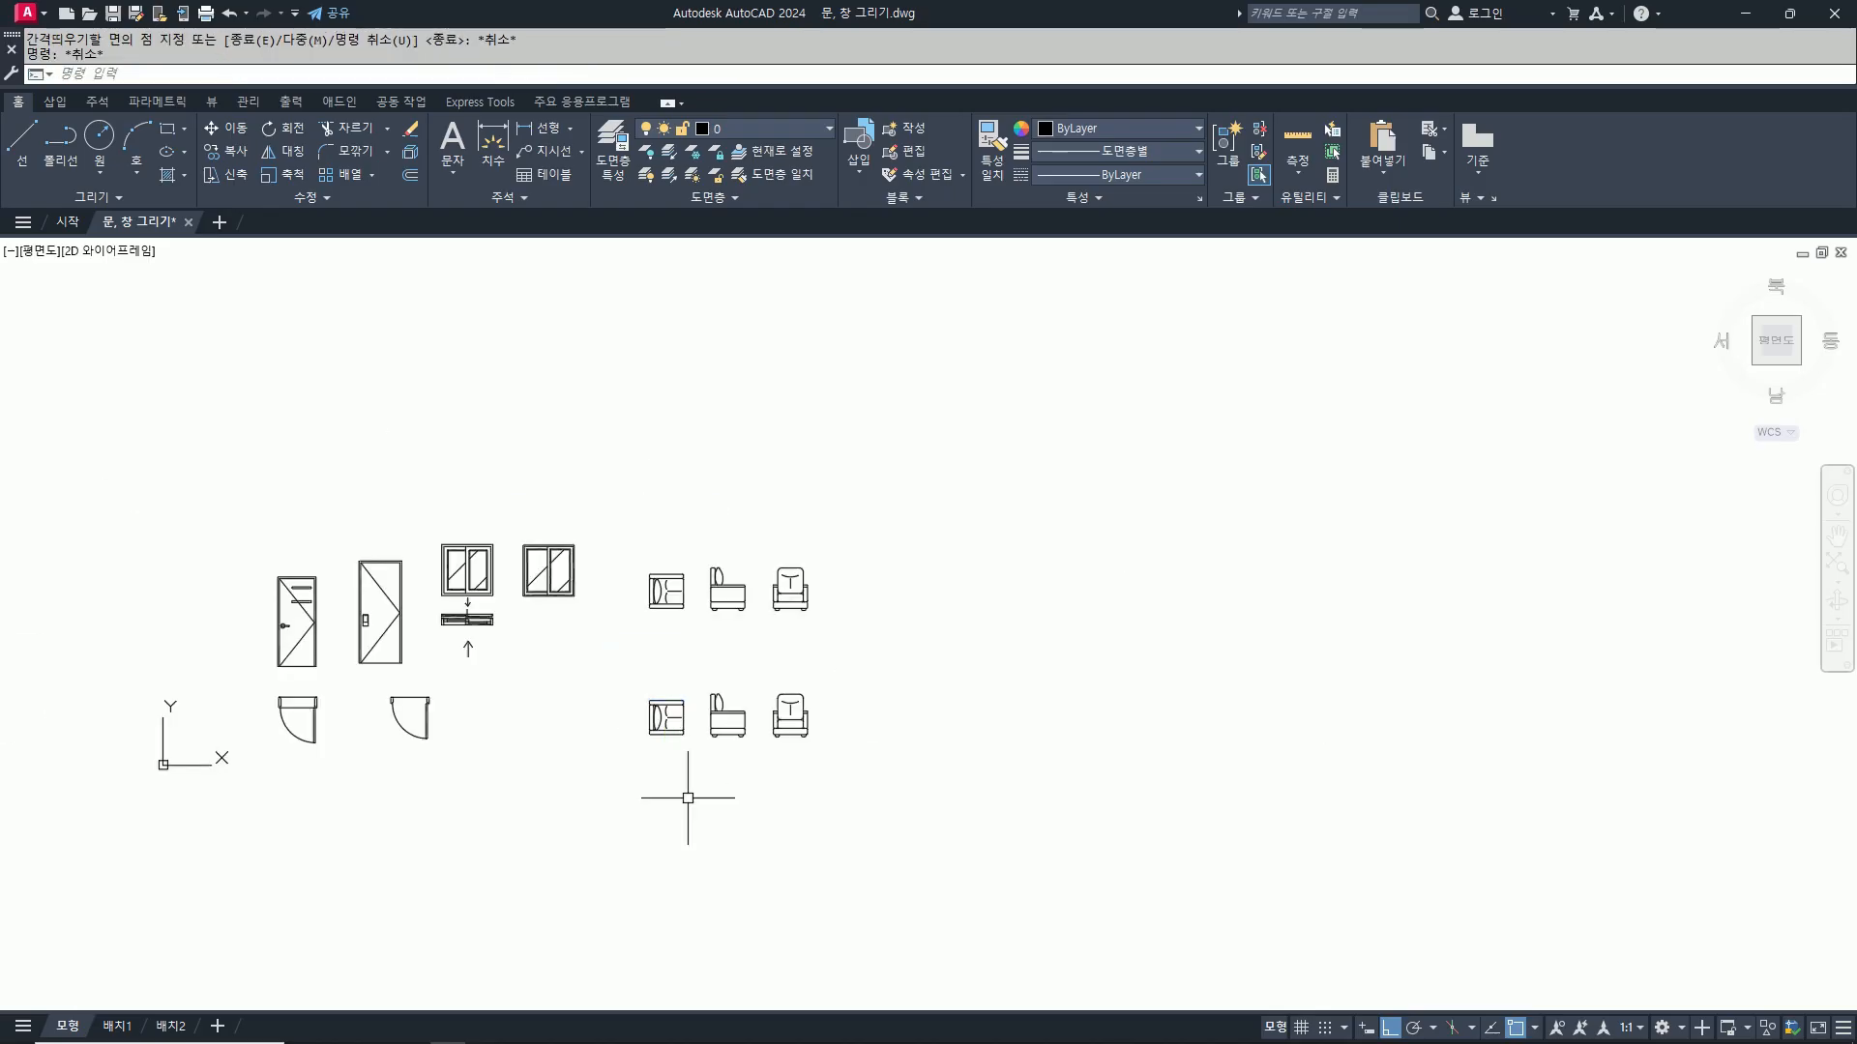
Step: Offset the copied plan view's top edge 2200 downward as a guide line for the long sofa's overall length
key("Return")
type("2200")
key("Return")
scroll(667, 674, "up", 4)
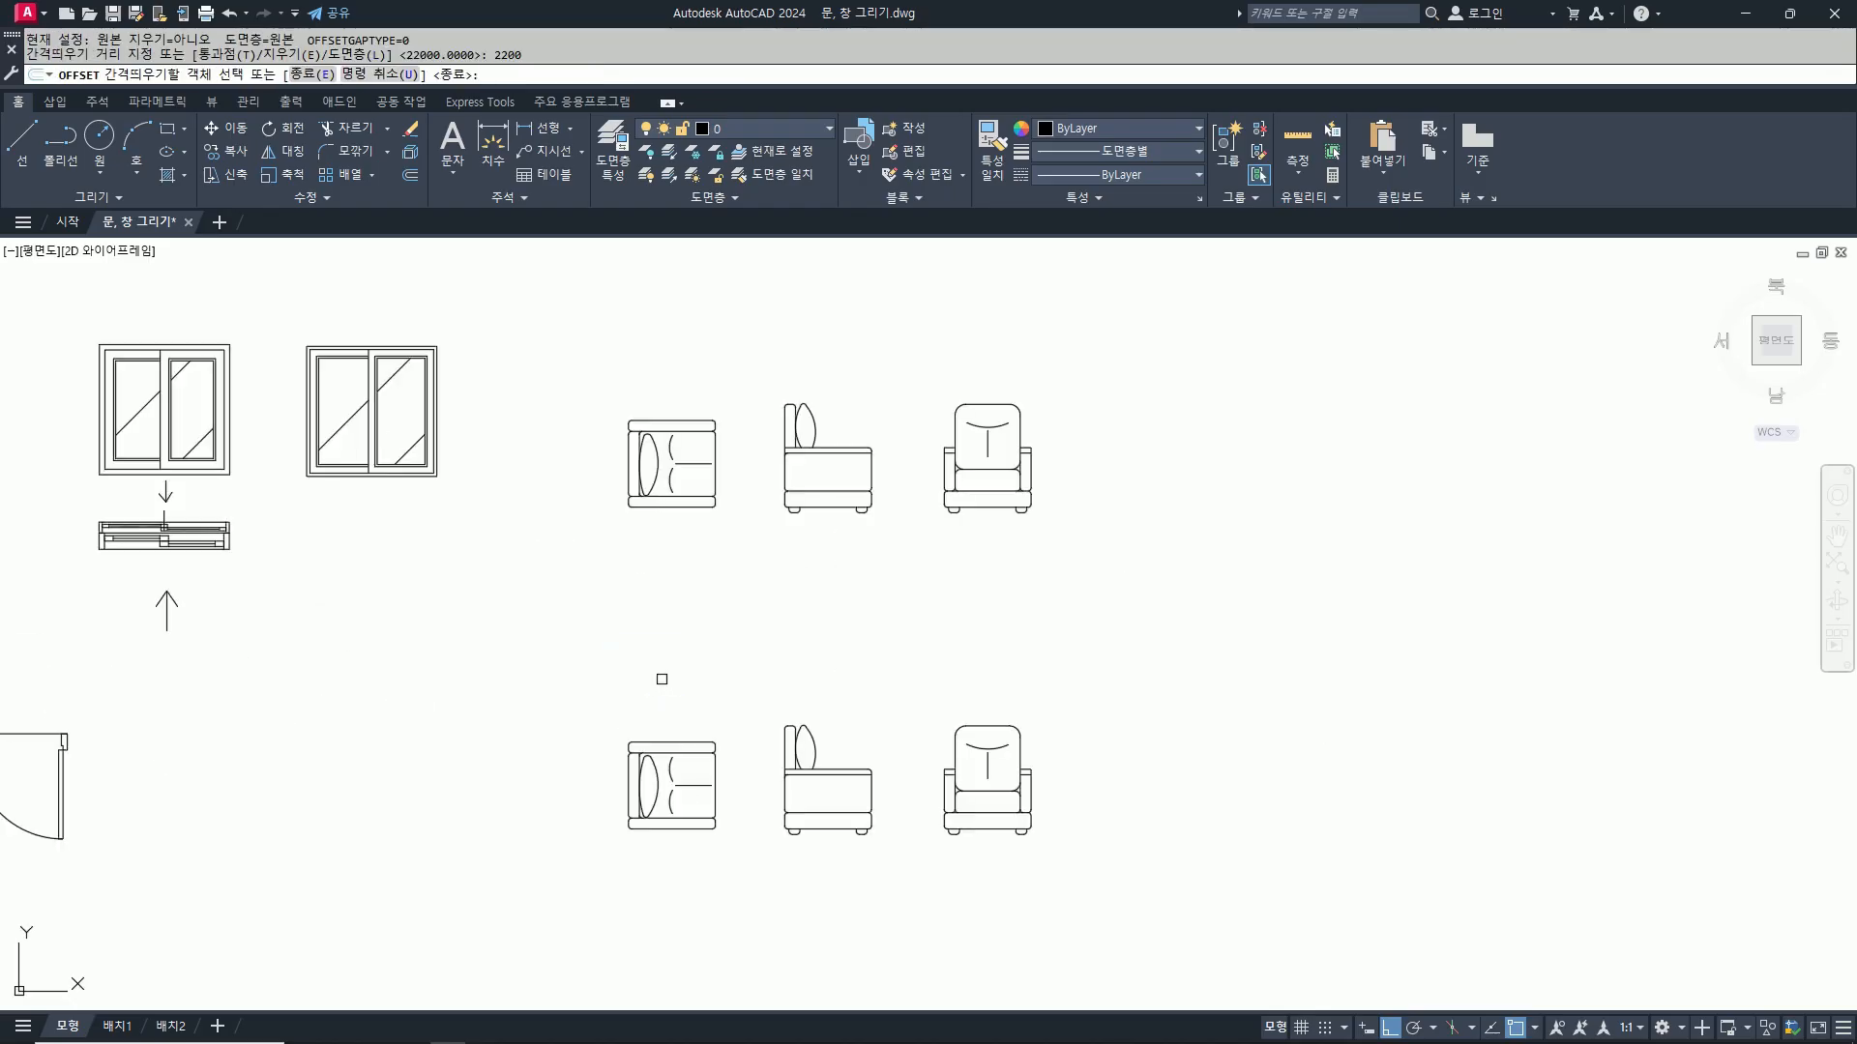
left_click(657, 740)
scroll(665, 774, "down", 4)
left_click(667, 842)
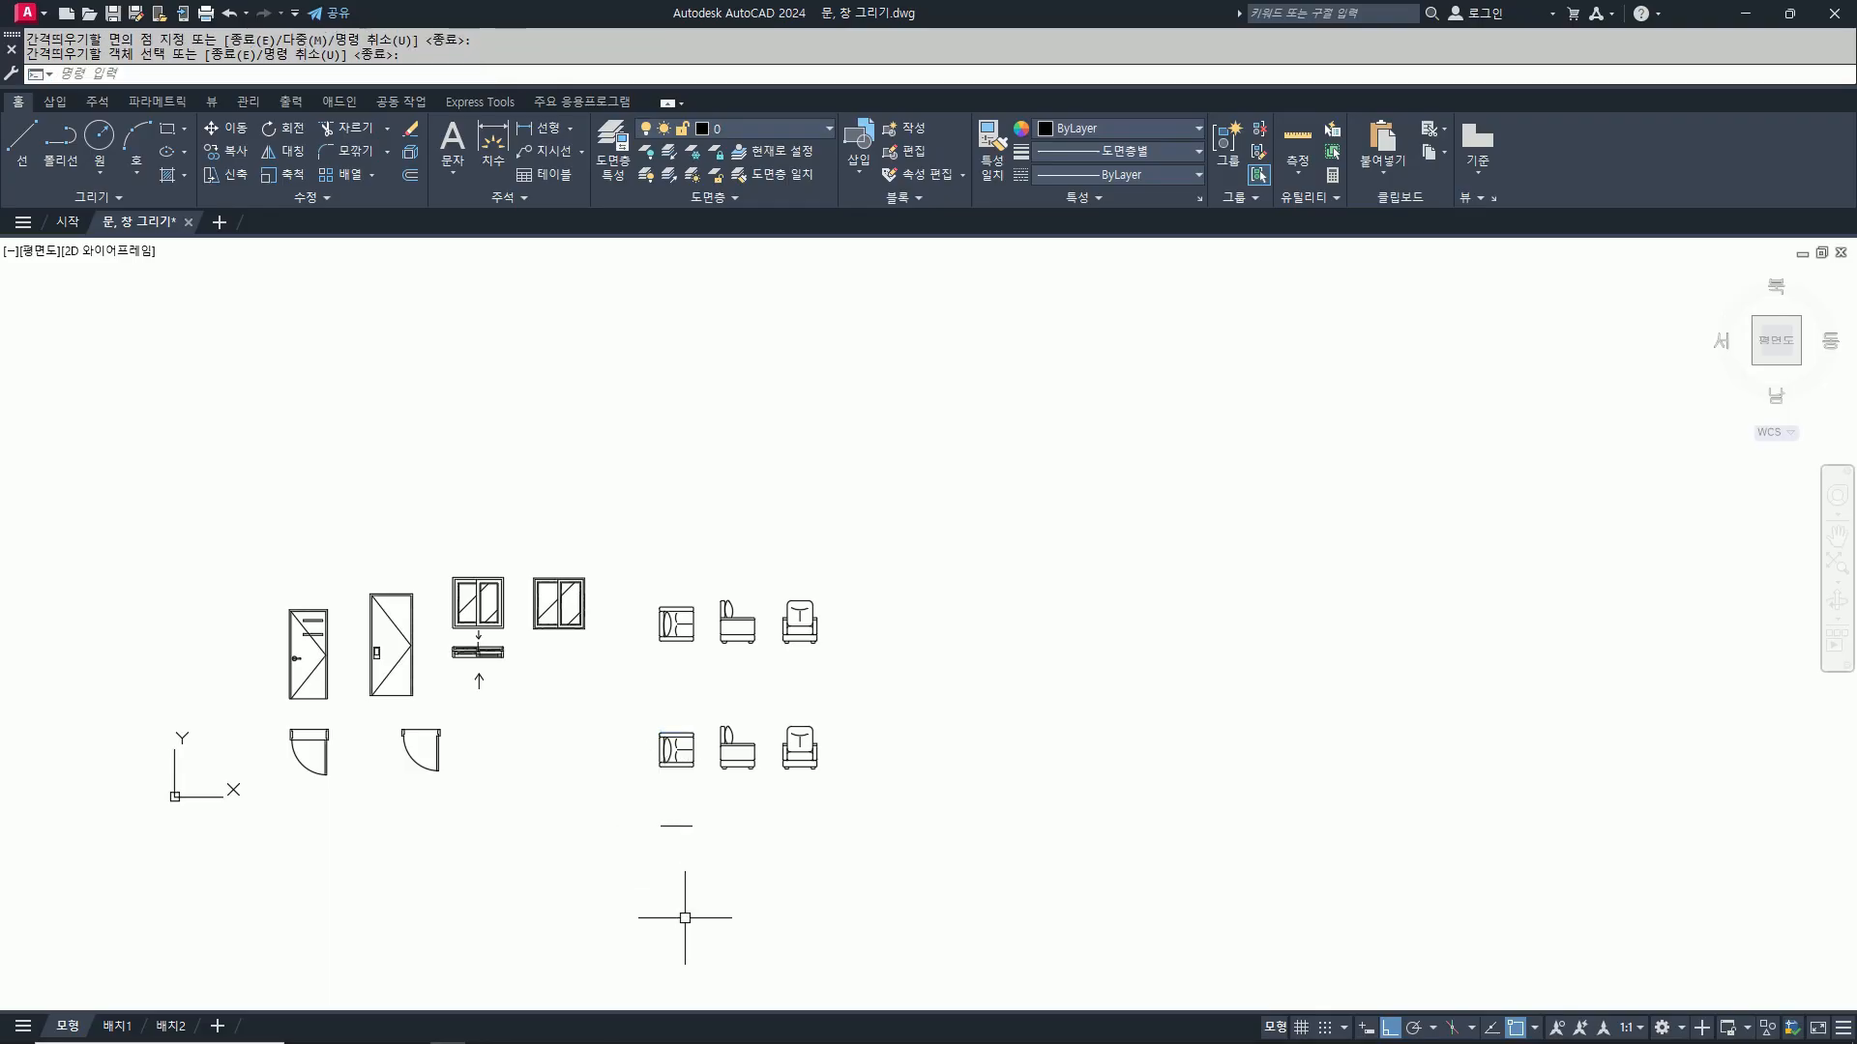
scroll(676, 904, "up", 4)
key("Return")
Step: Move the copied plan's lower armrest straight down so its outer edge midpoint sits on the 2200 guide line
type("m")
key("Return")
scroll(644, 556, "up", 6)
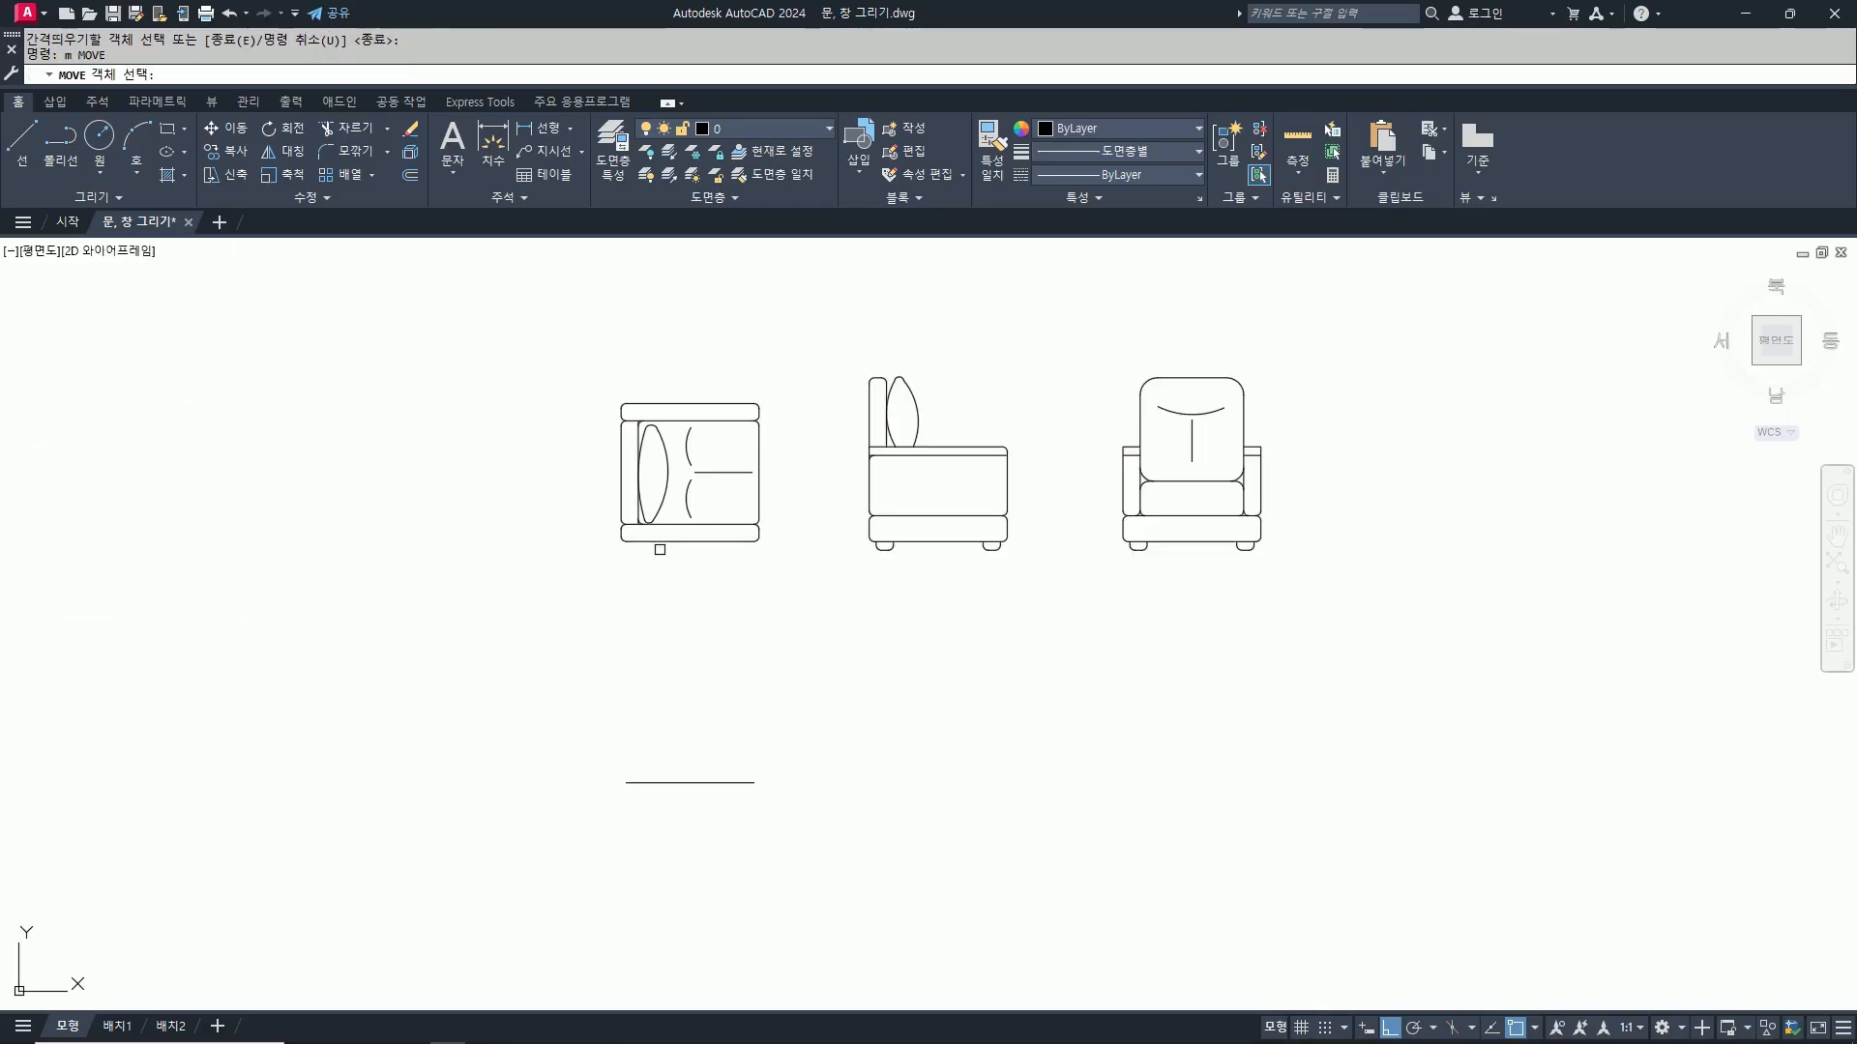
left_click(936, 605)
left_click(452, 499)
left_click(562, 494)
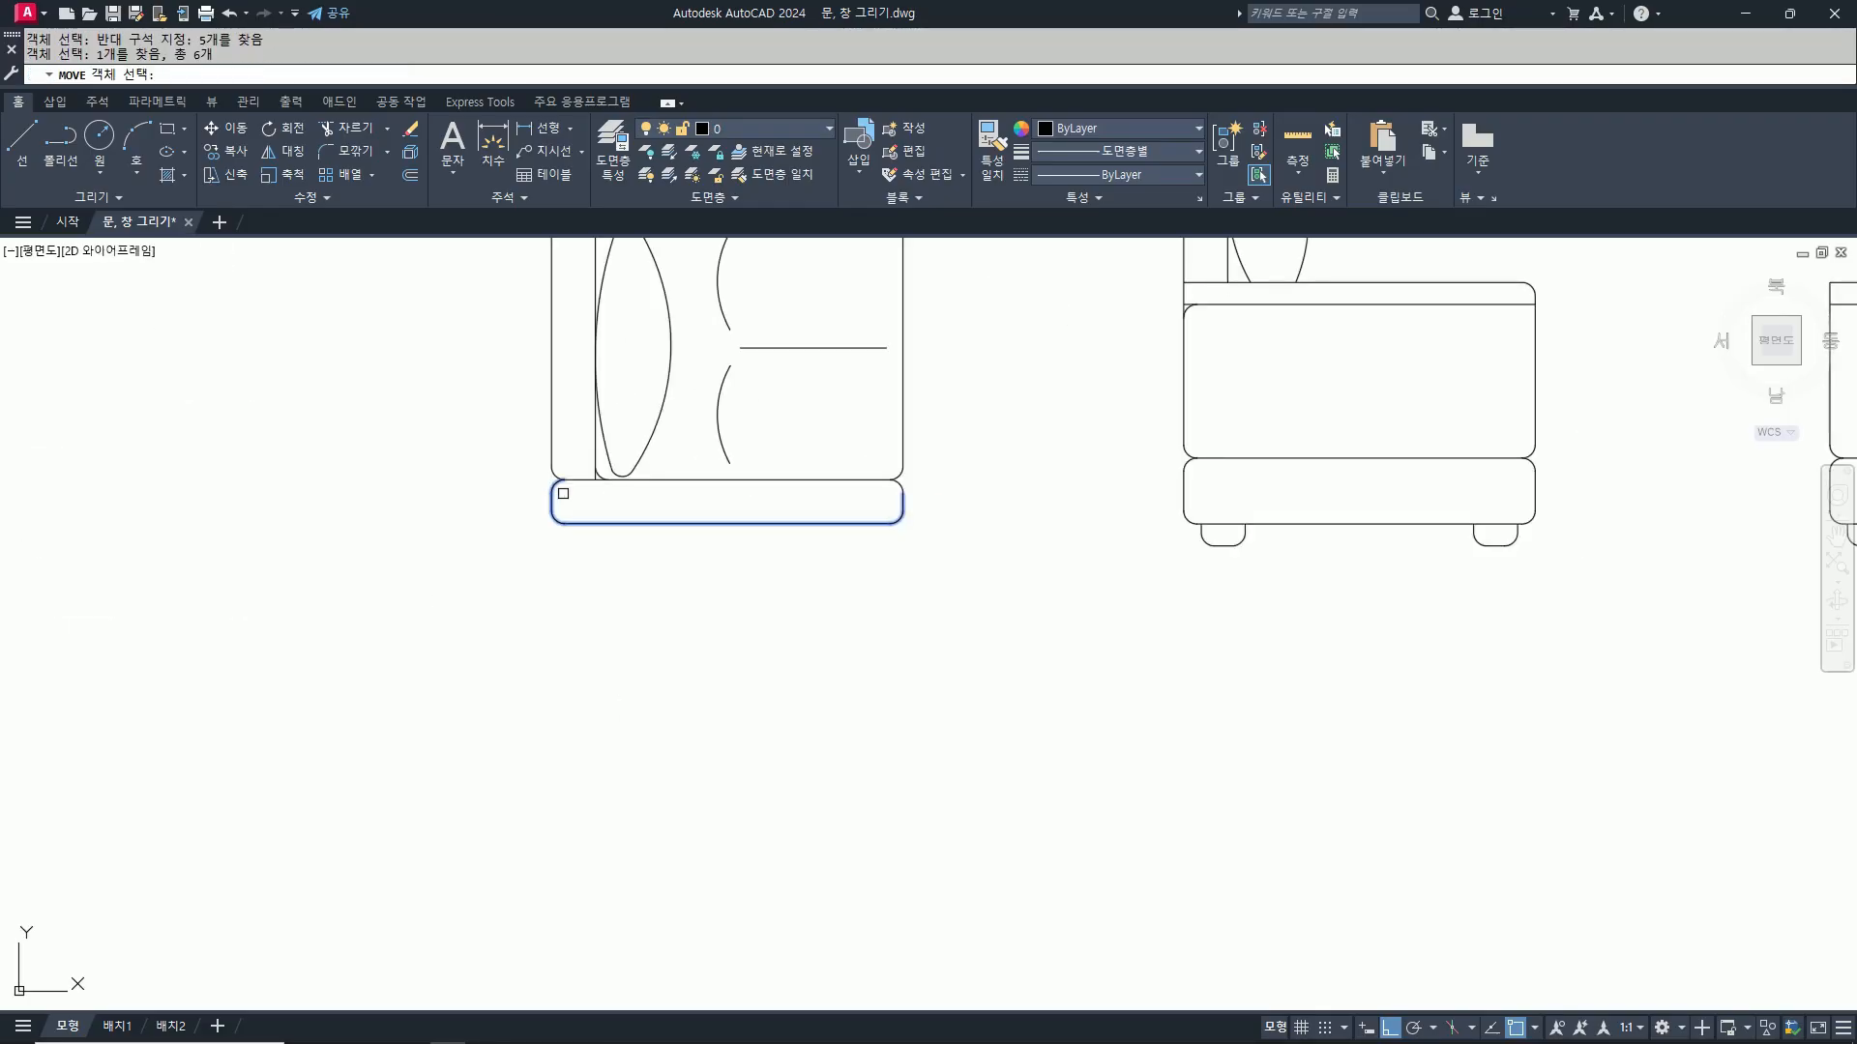
scroll(869, 516, "down", 4)
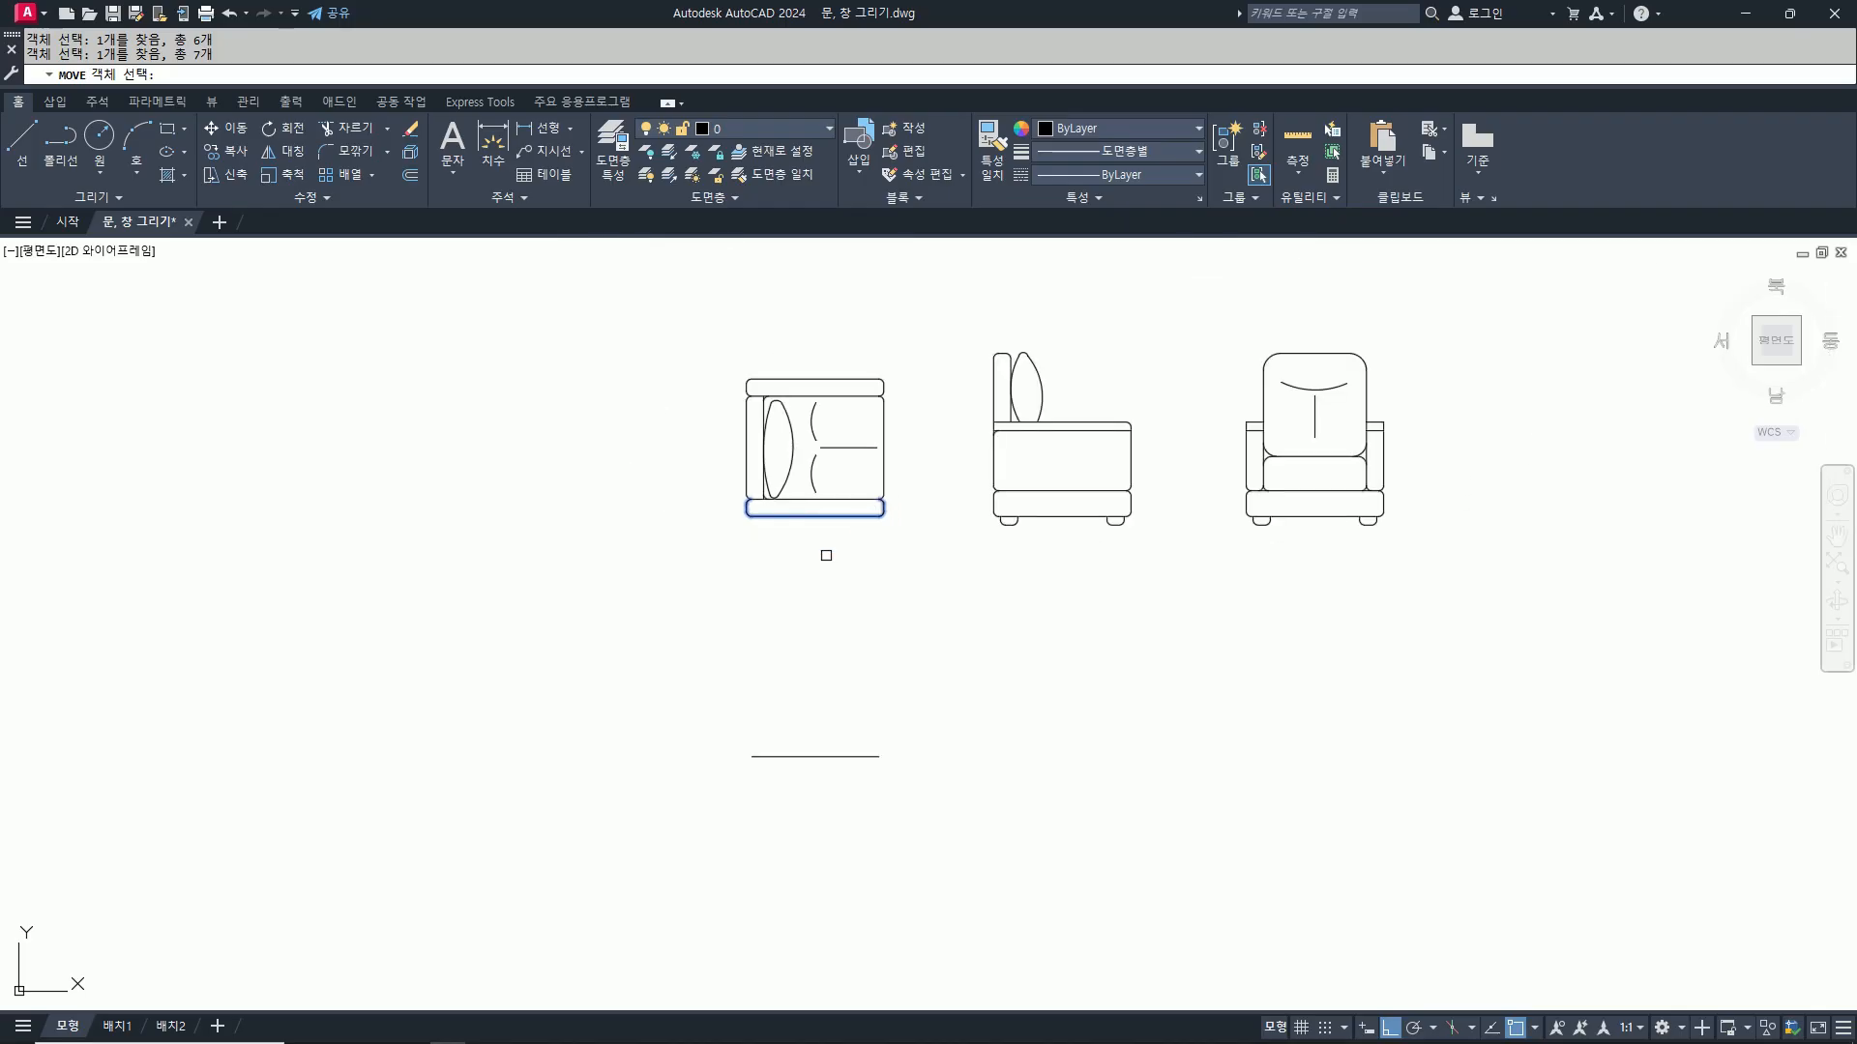
key("Return")
left_click(815, 516)
left_click(842, 747)
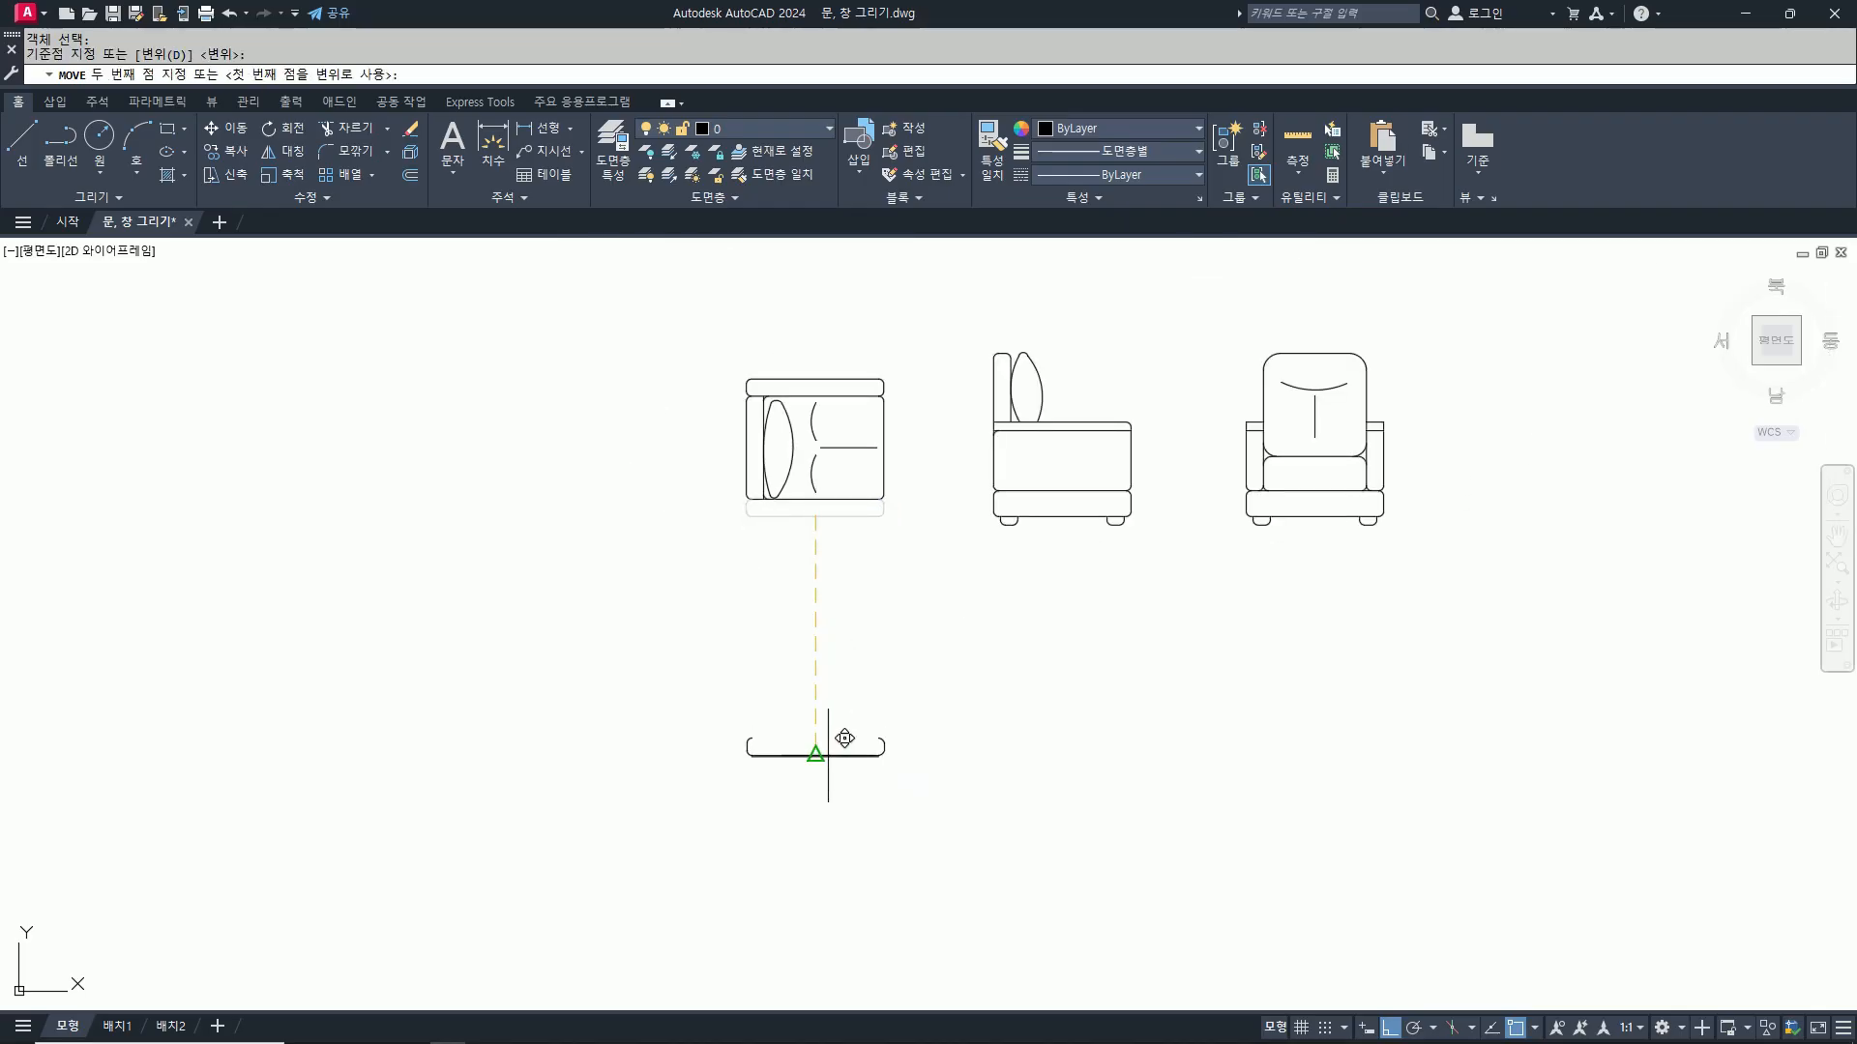
Step: Erase the offset guide line lying along the moved armrest's outer edge
type("e")
key("Return")
left_click(845, 755)
key("Return")
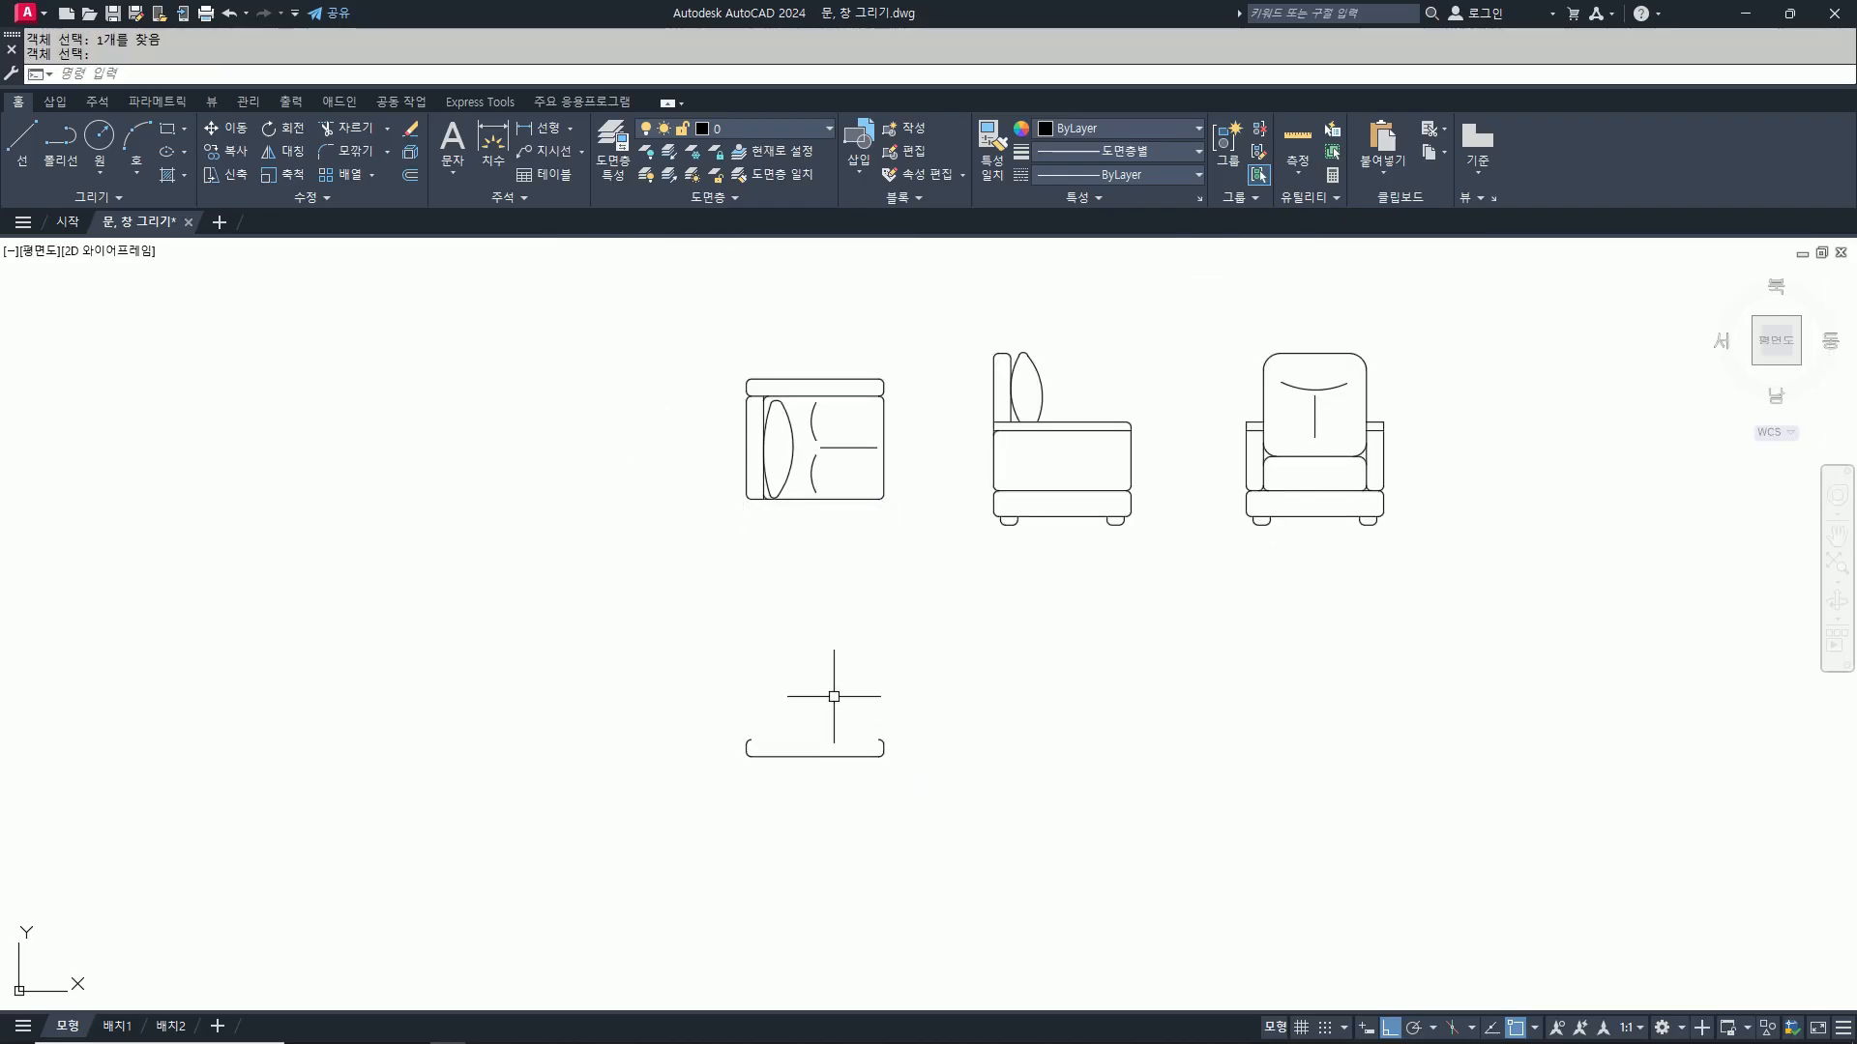
Step: Close the moved armrest outline with a line joining the ends of its two upper corner arcs
type("l")
key("Return")
scroll(747, 745, "up", 5)
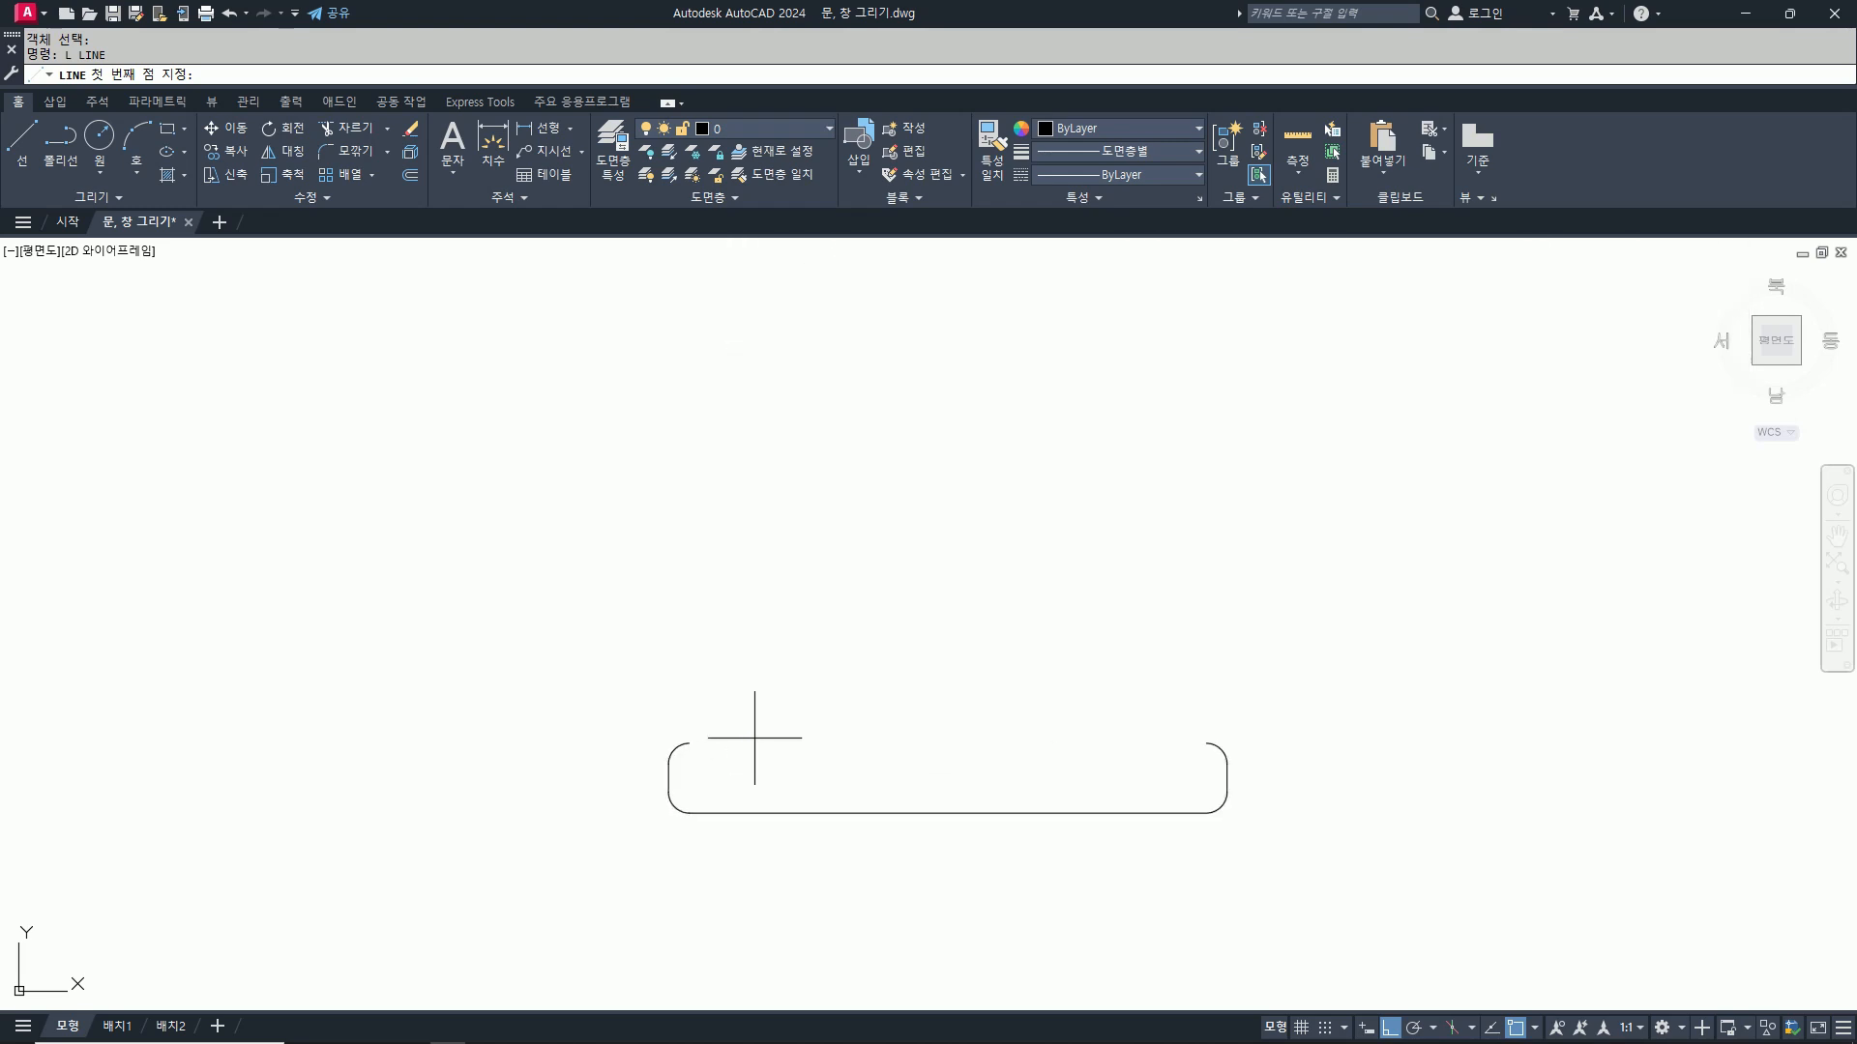
left_click(689, 743)
left_click(1207, 743)
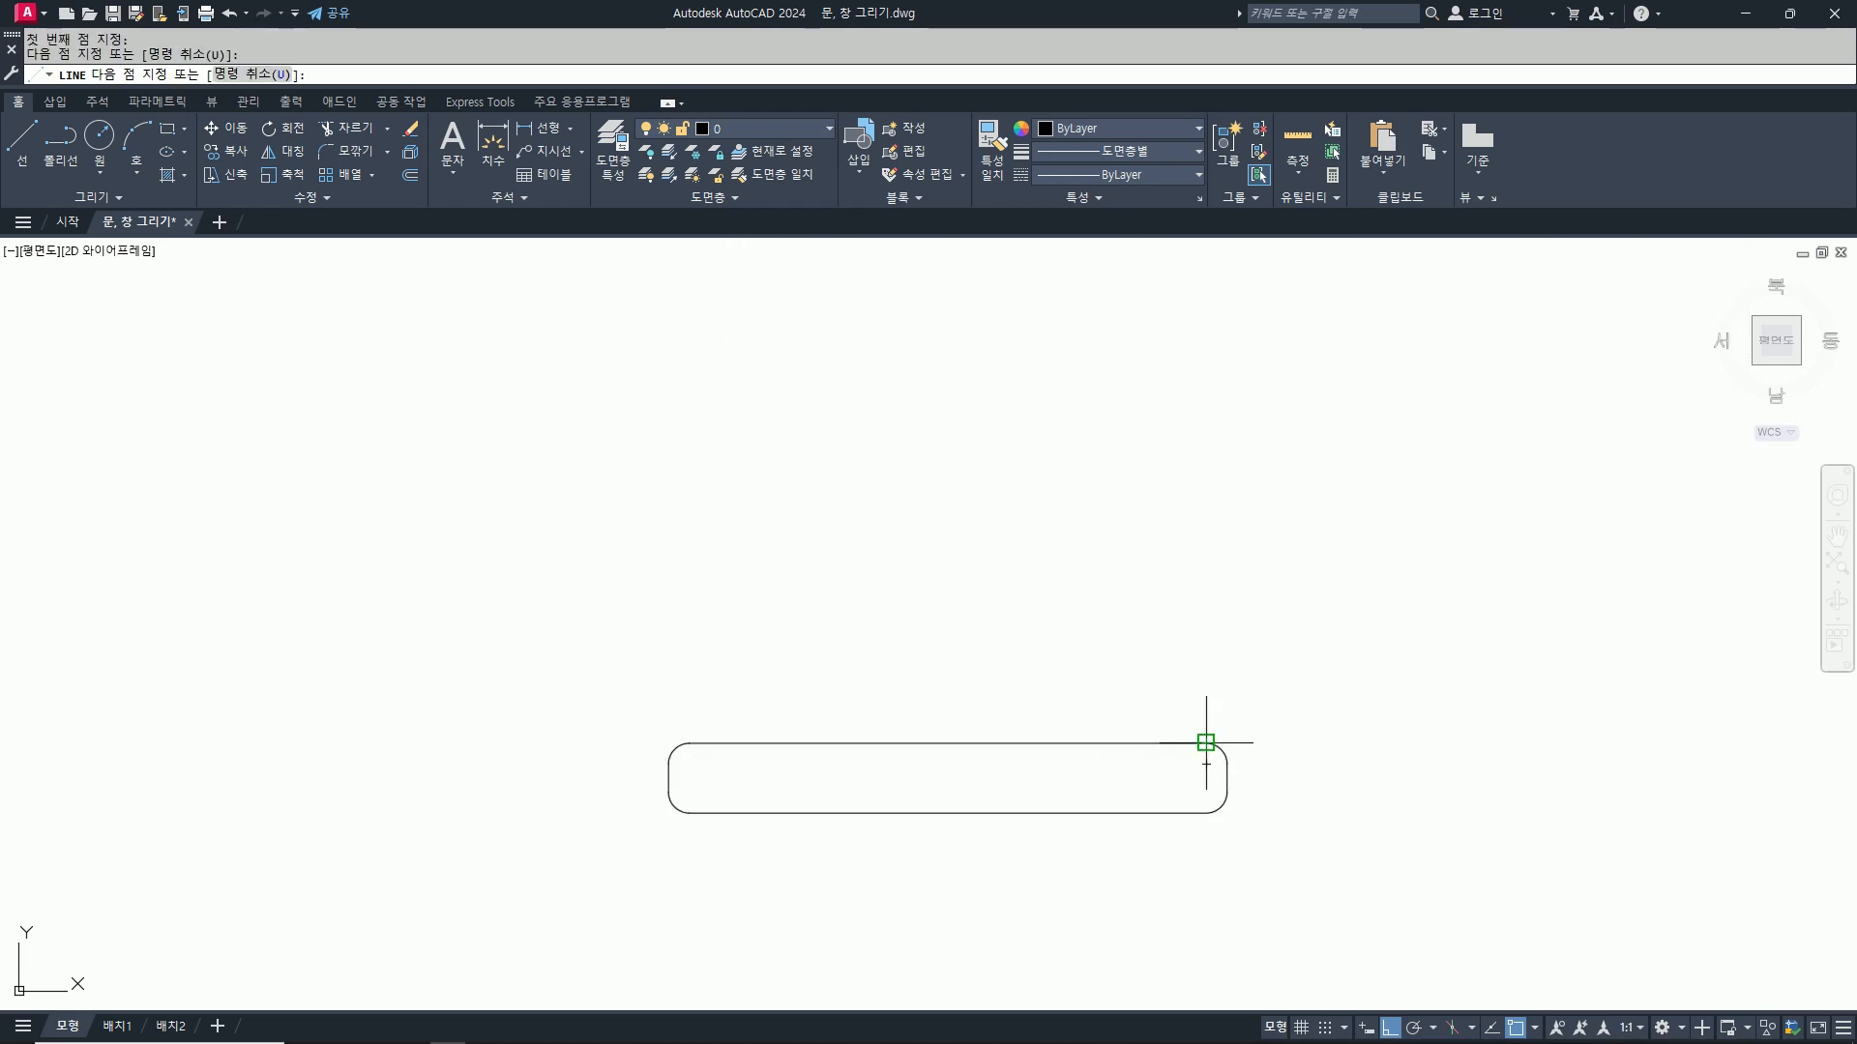
key("Return")
scroll(1131, 677, "down", 4)
middle_click_drag(1174, 252, 1131, 448)
type("c")
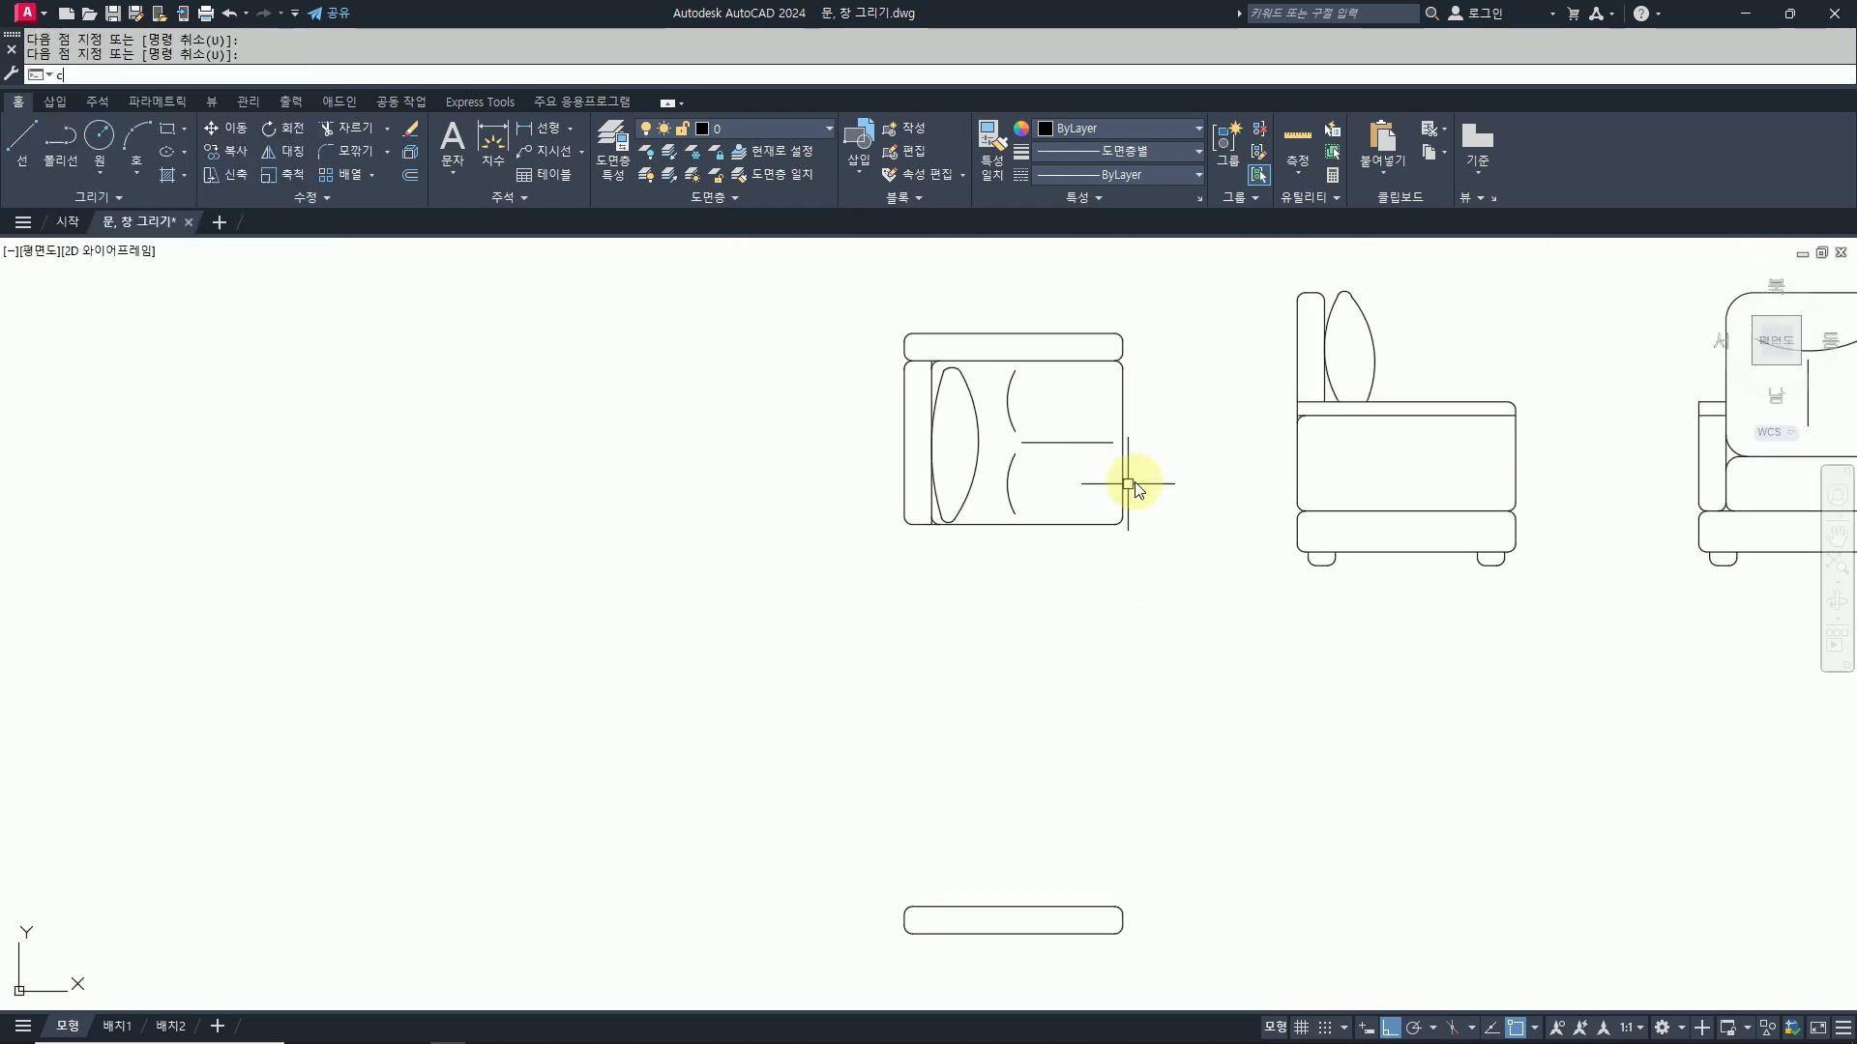
key("space")
left_click(1170, 577)
key("Escape")
key("Escape")
Step: Copy the plan's seat, backrest and cushion module twice downward, each copy adjoining the previous seat's lower edge
type("co")
key("space")
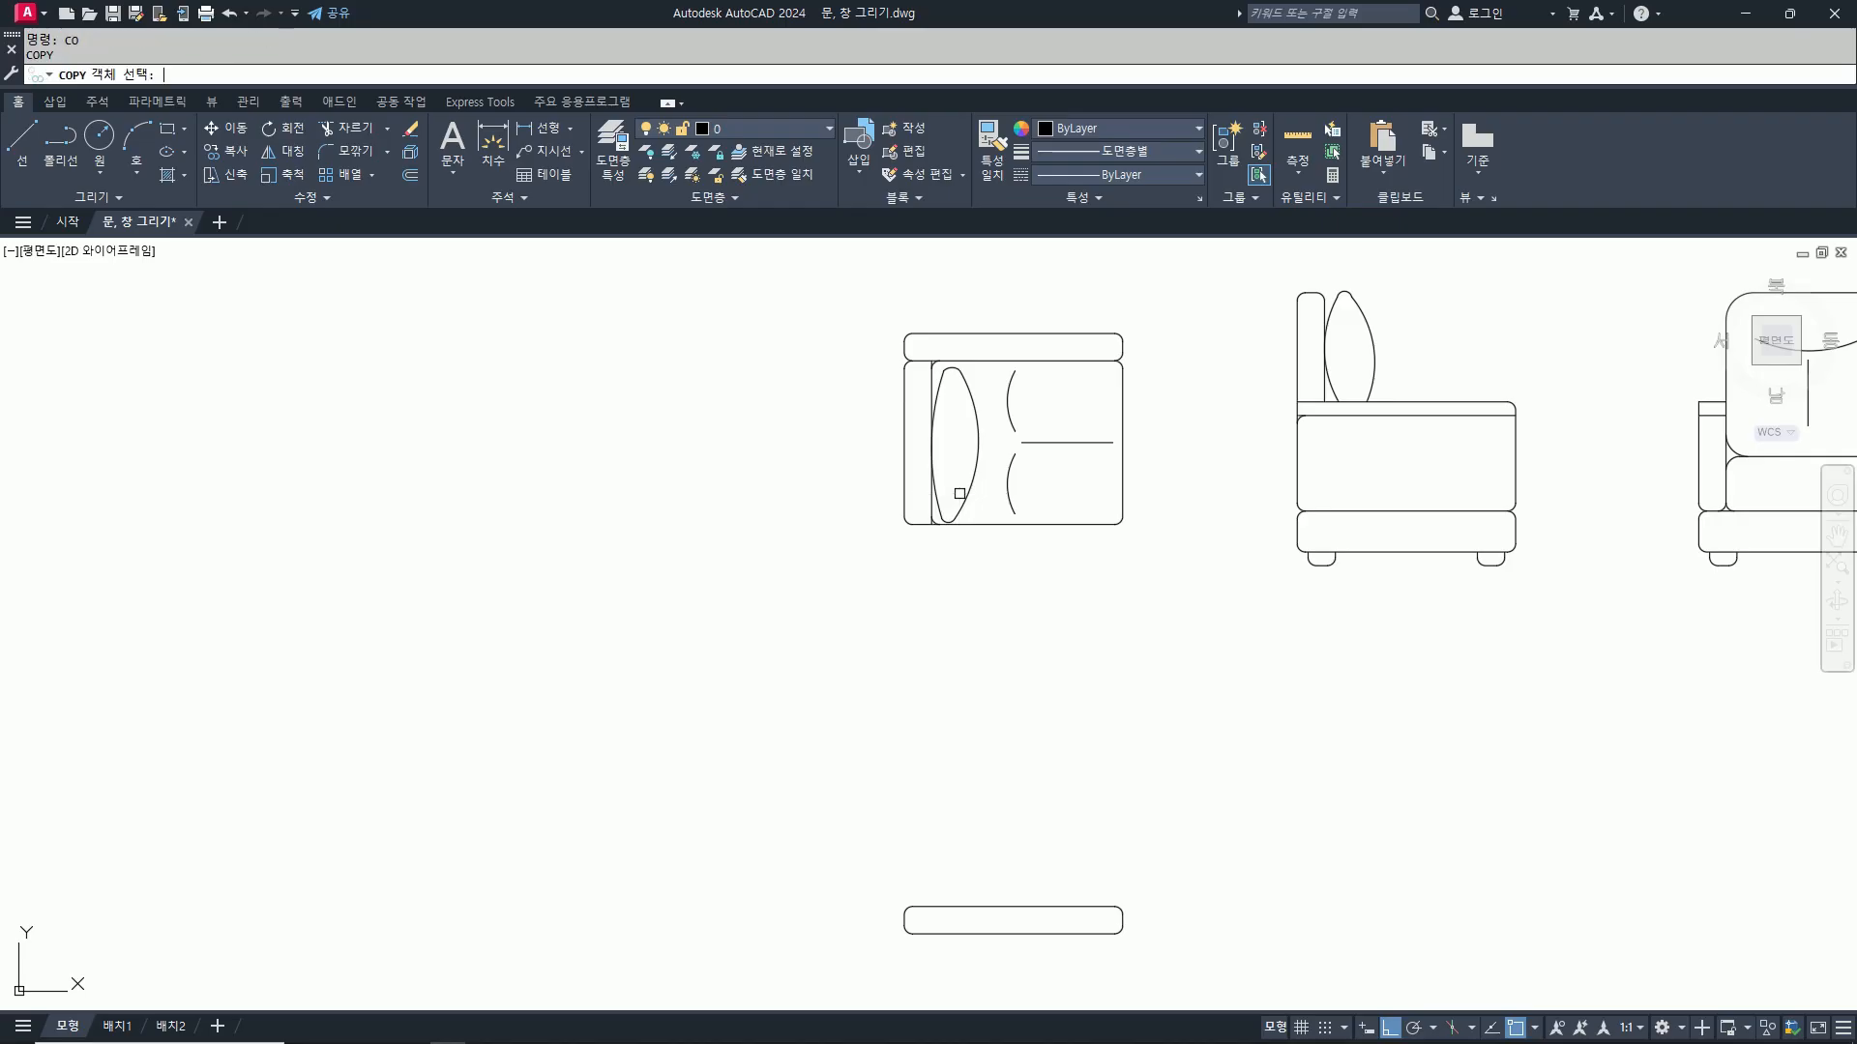
left_click(1214, 577)
left_click(824, 379)
scroll(926, 347, "up", 4)
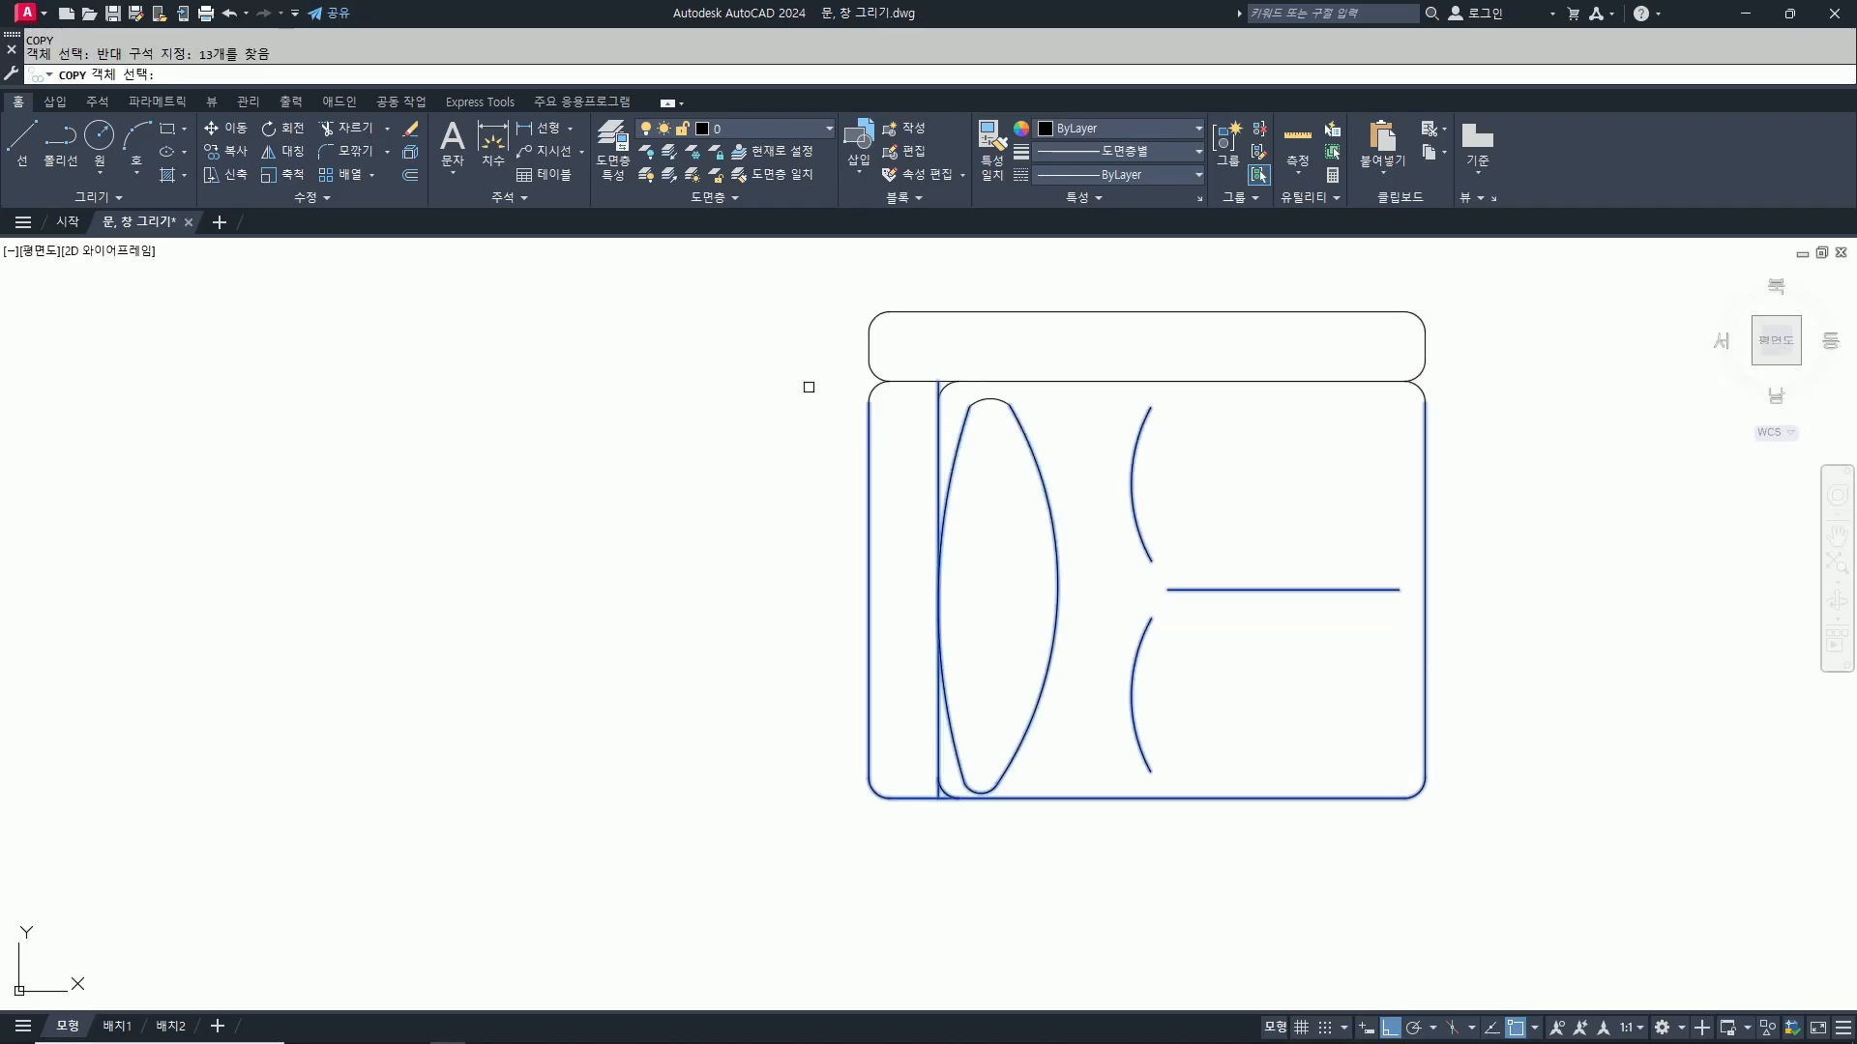
left_click(810, 388)
left_click(1029, 464)
left_click(947, 387)
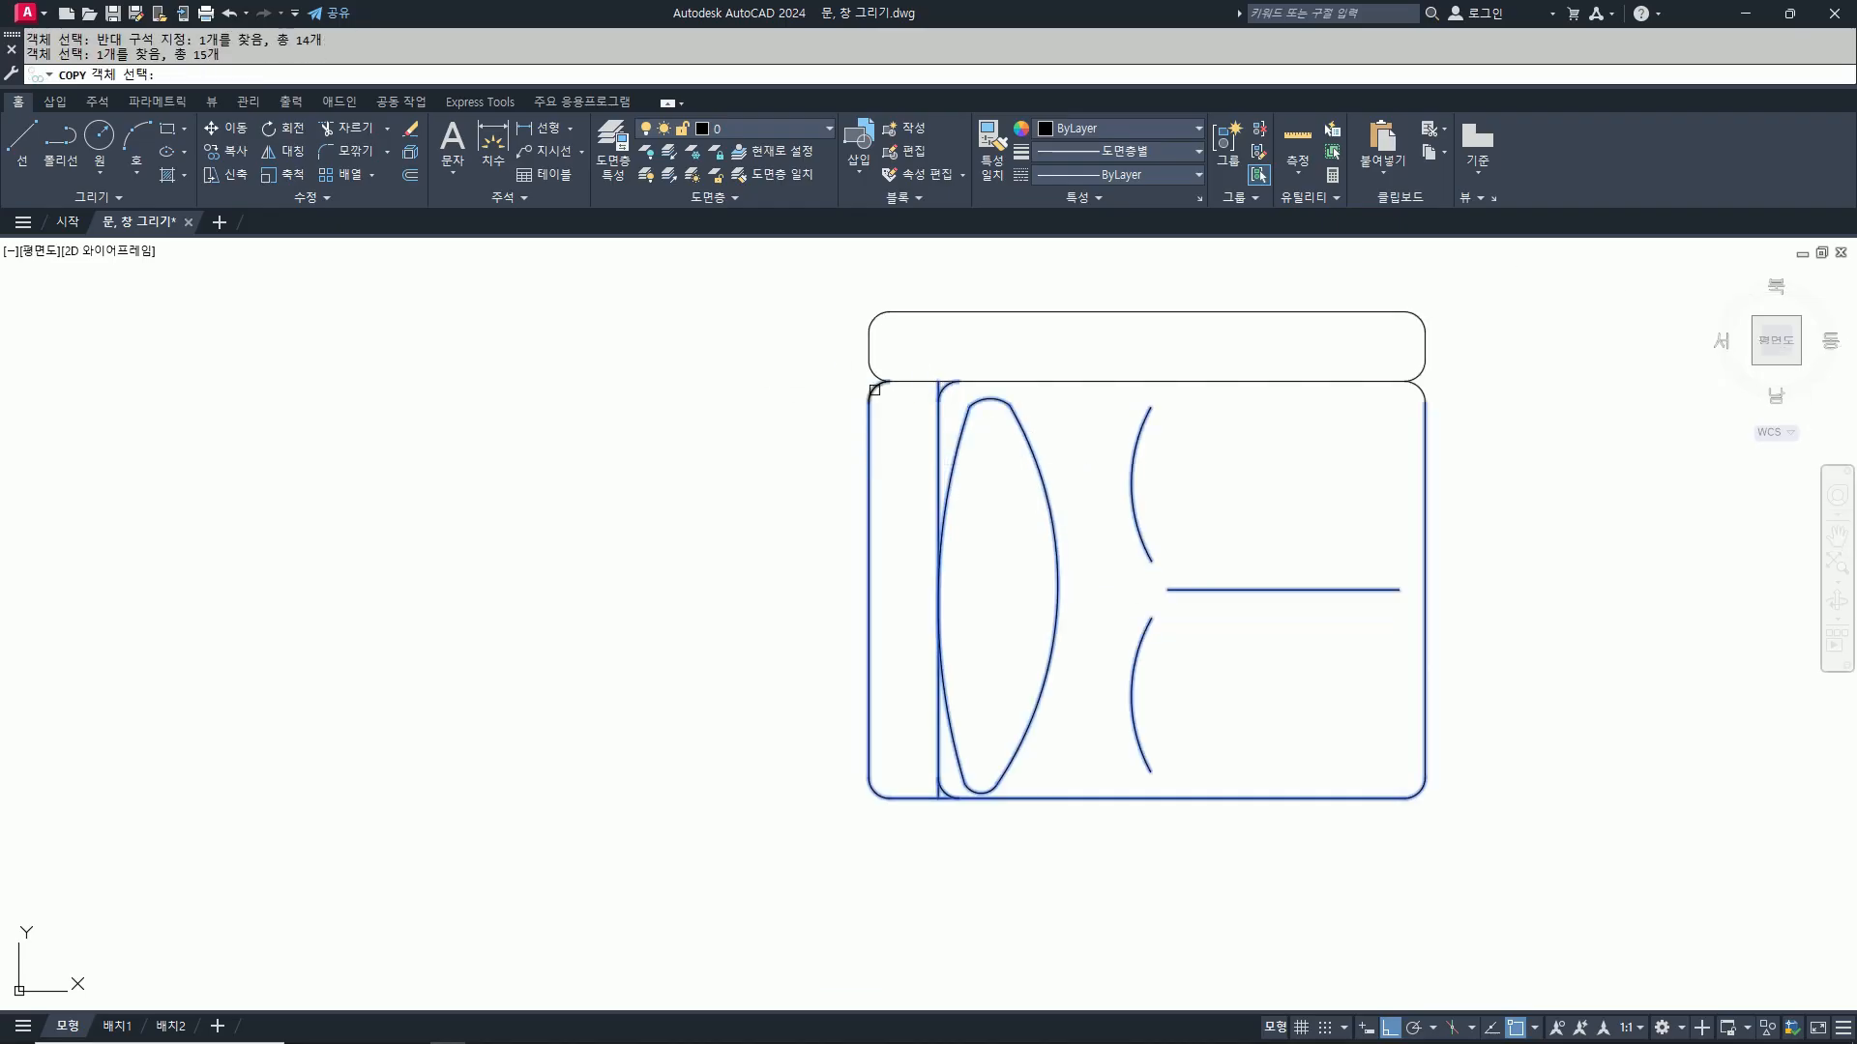
left_click(875, 390)
scroll(874, 390, "down", 2)
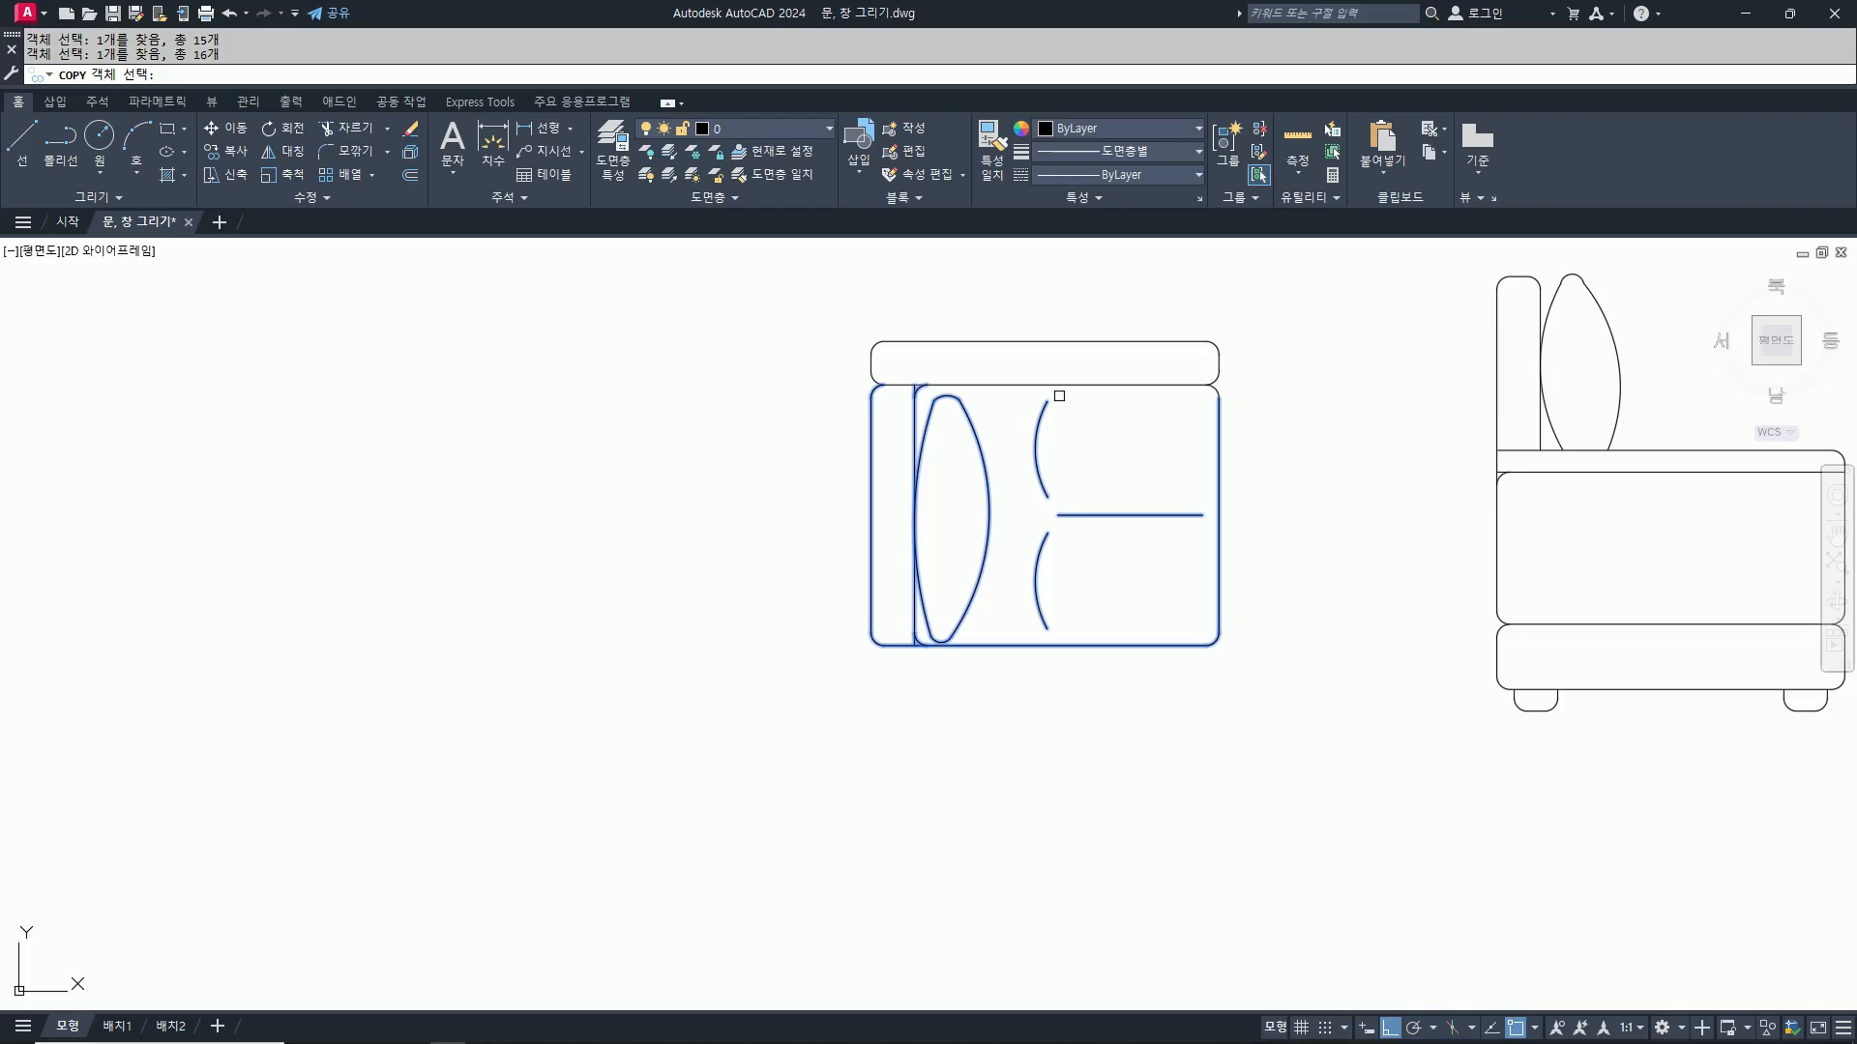
key("Return")
left_click(1044, 383)
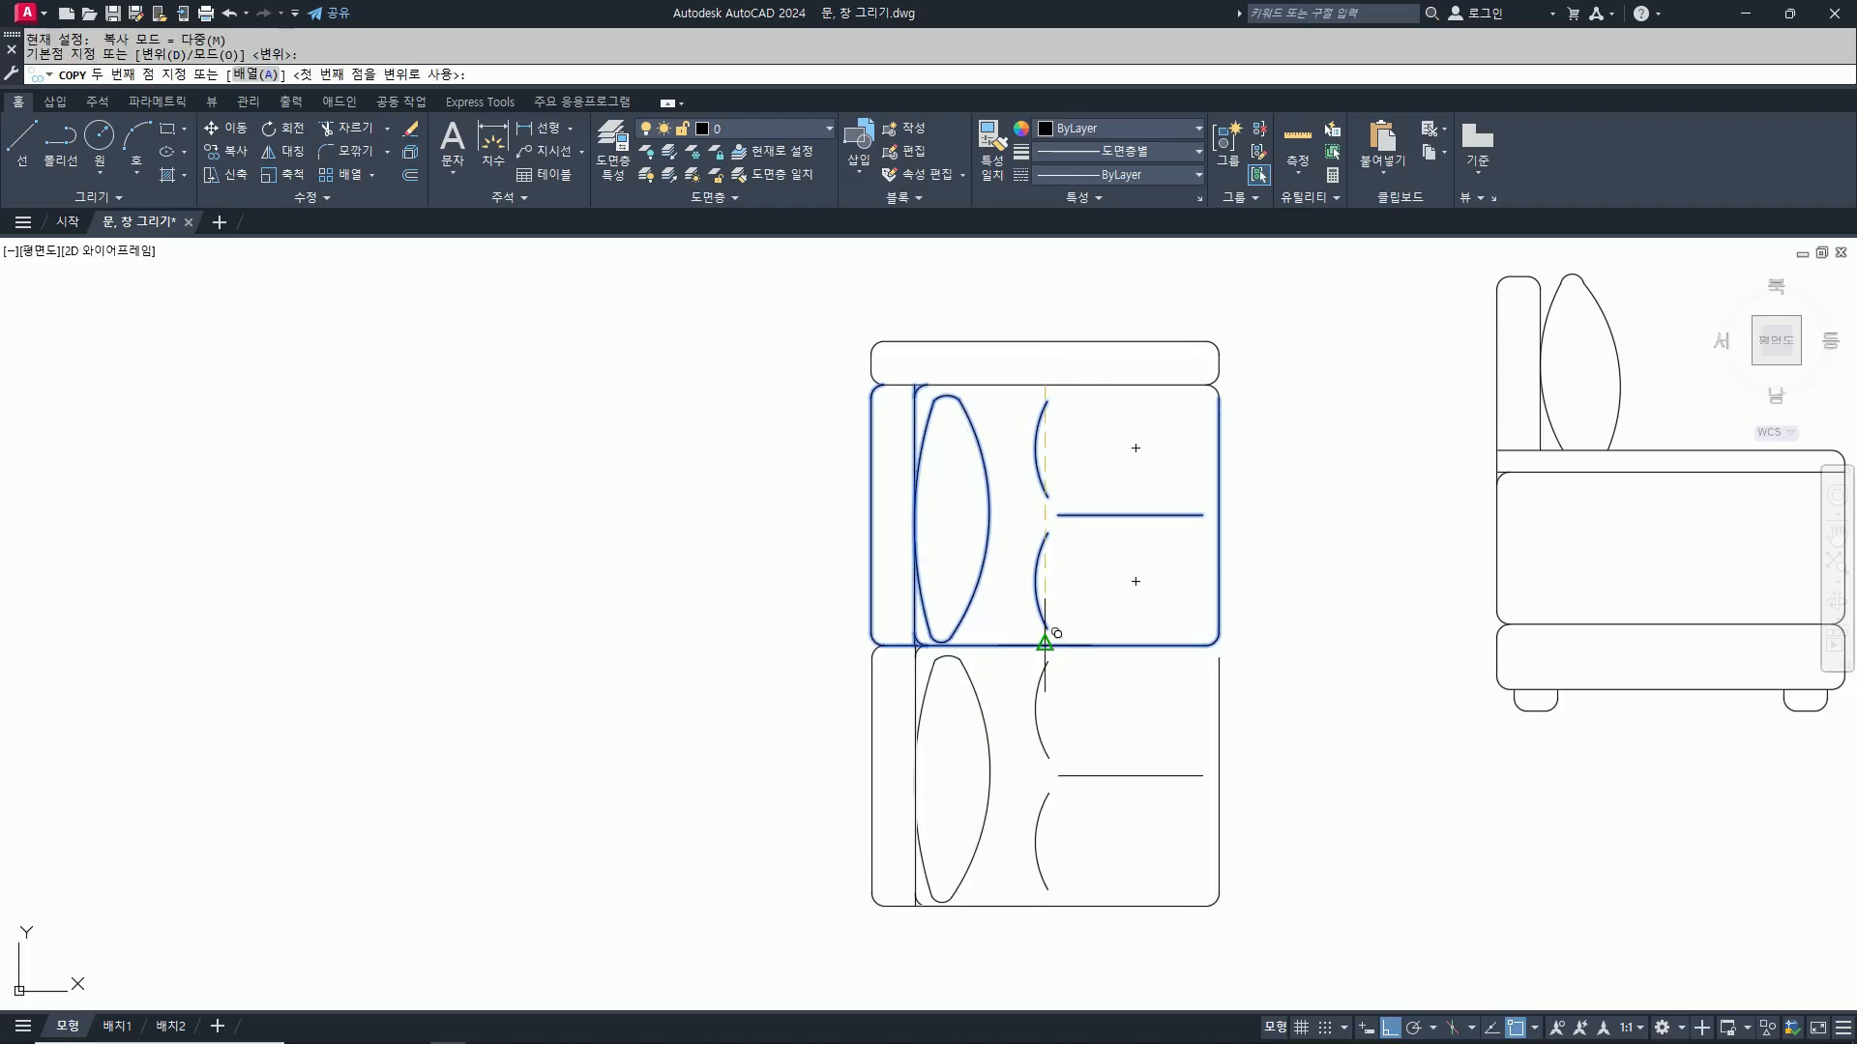
left_click(1046, 644)
left_click(1046, 905)
key("Return")
Step: Move the detached lower armrest up against the lower edge of the third seat
scroll(1111, 580, "down", 4)
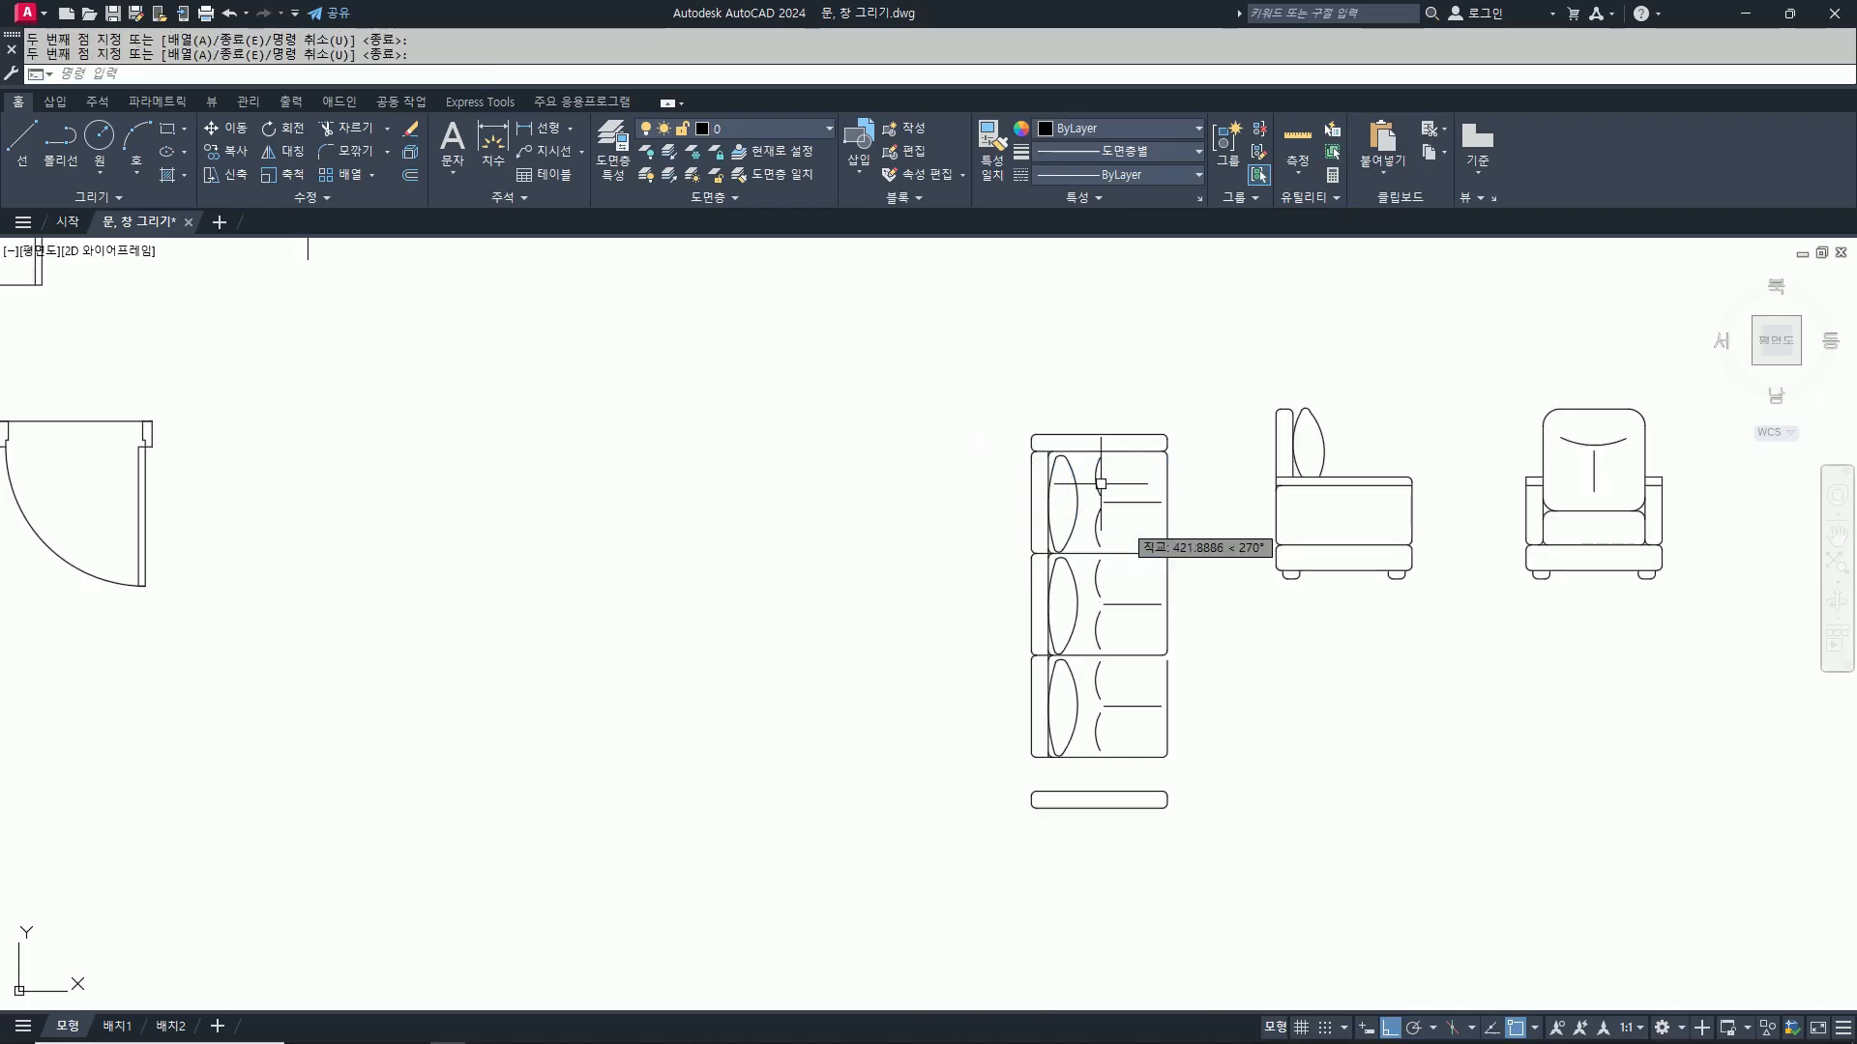
scroll(1190, 740, "up", 2)
key("Return")
left_click(1193, 911)
left_click(726, 733)
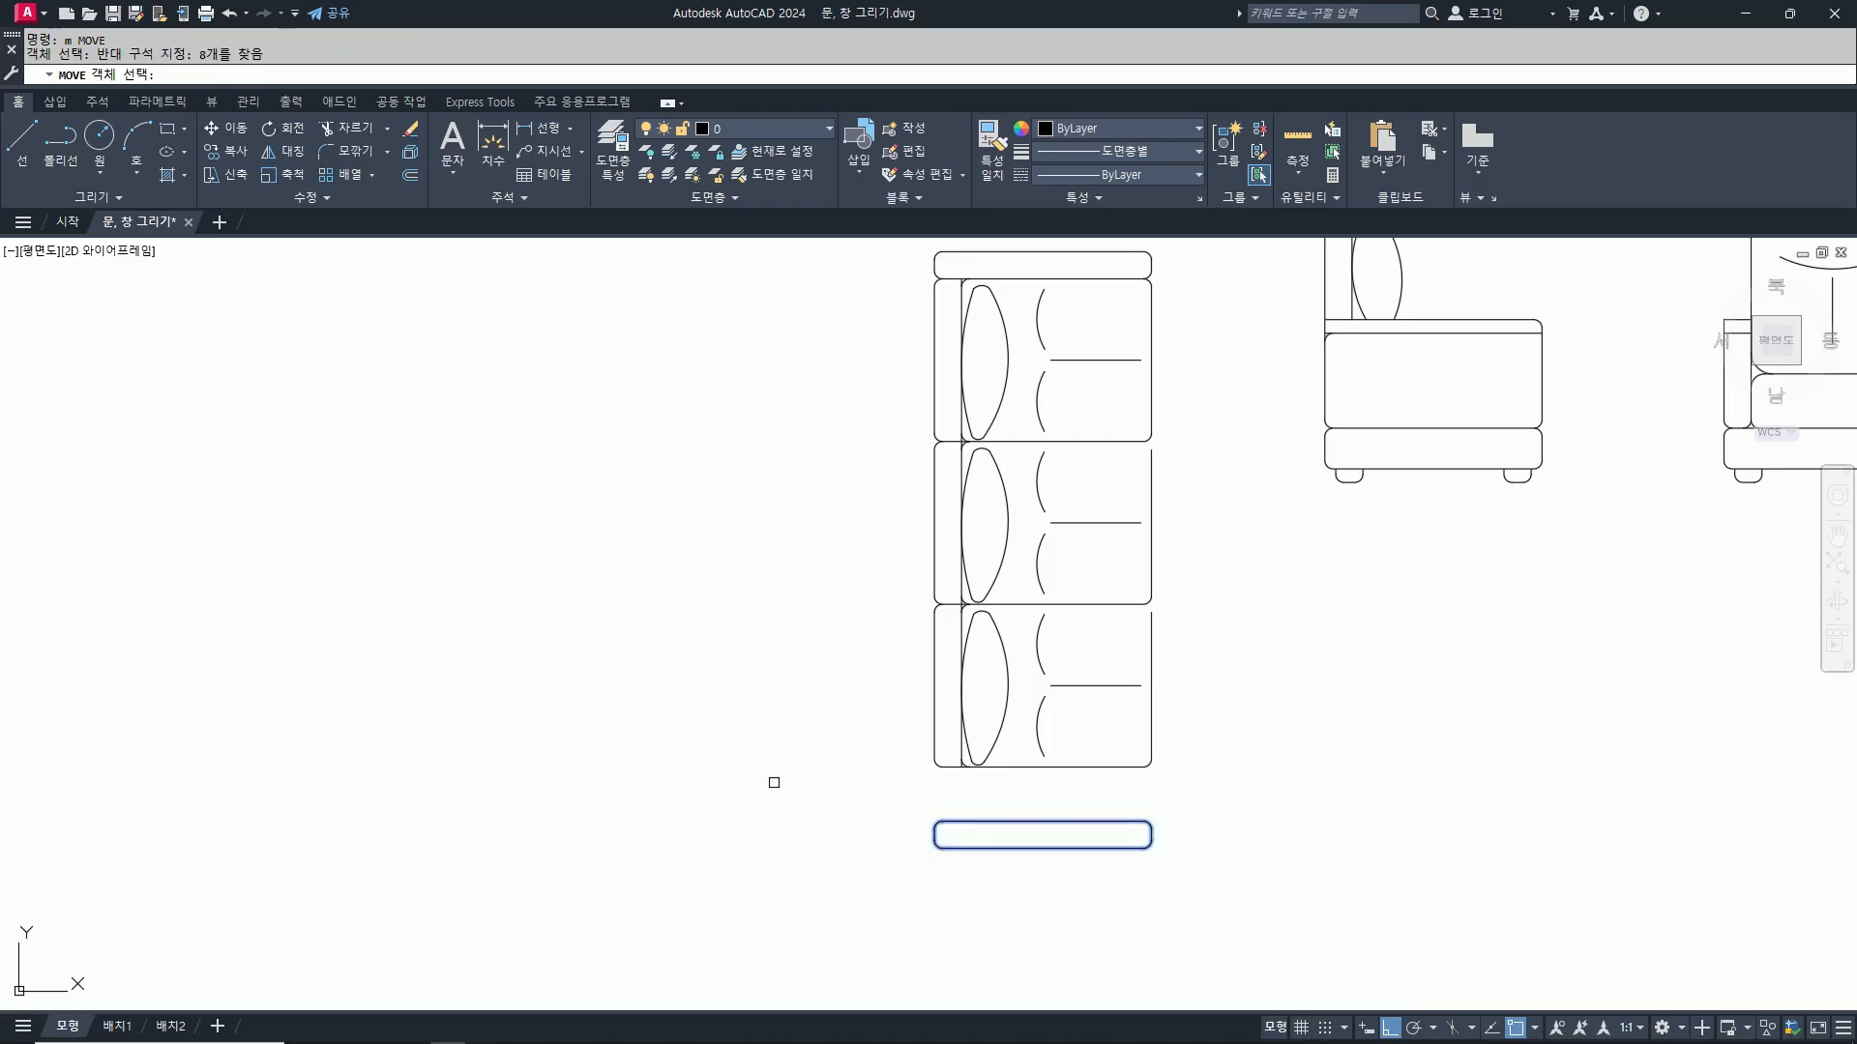
key("Return")
scroll(1054, 817, "up", 4)
left_click(1073, 805)
left_click(1076, 665)
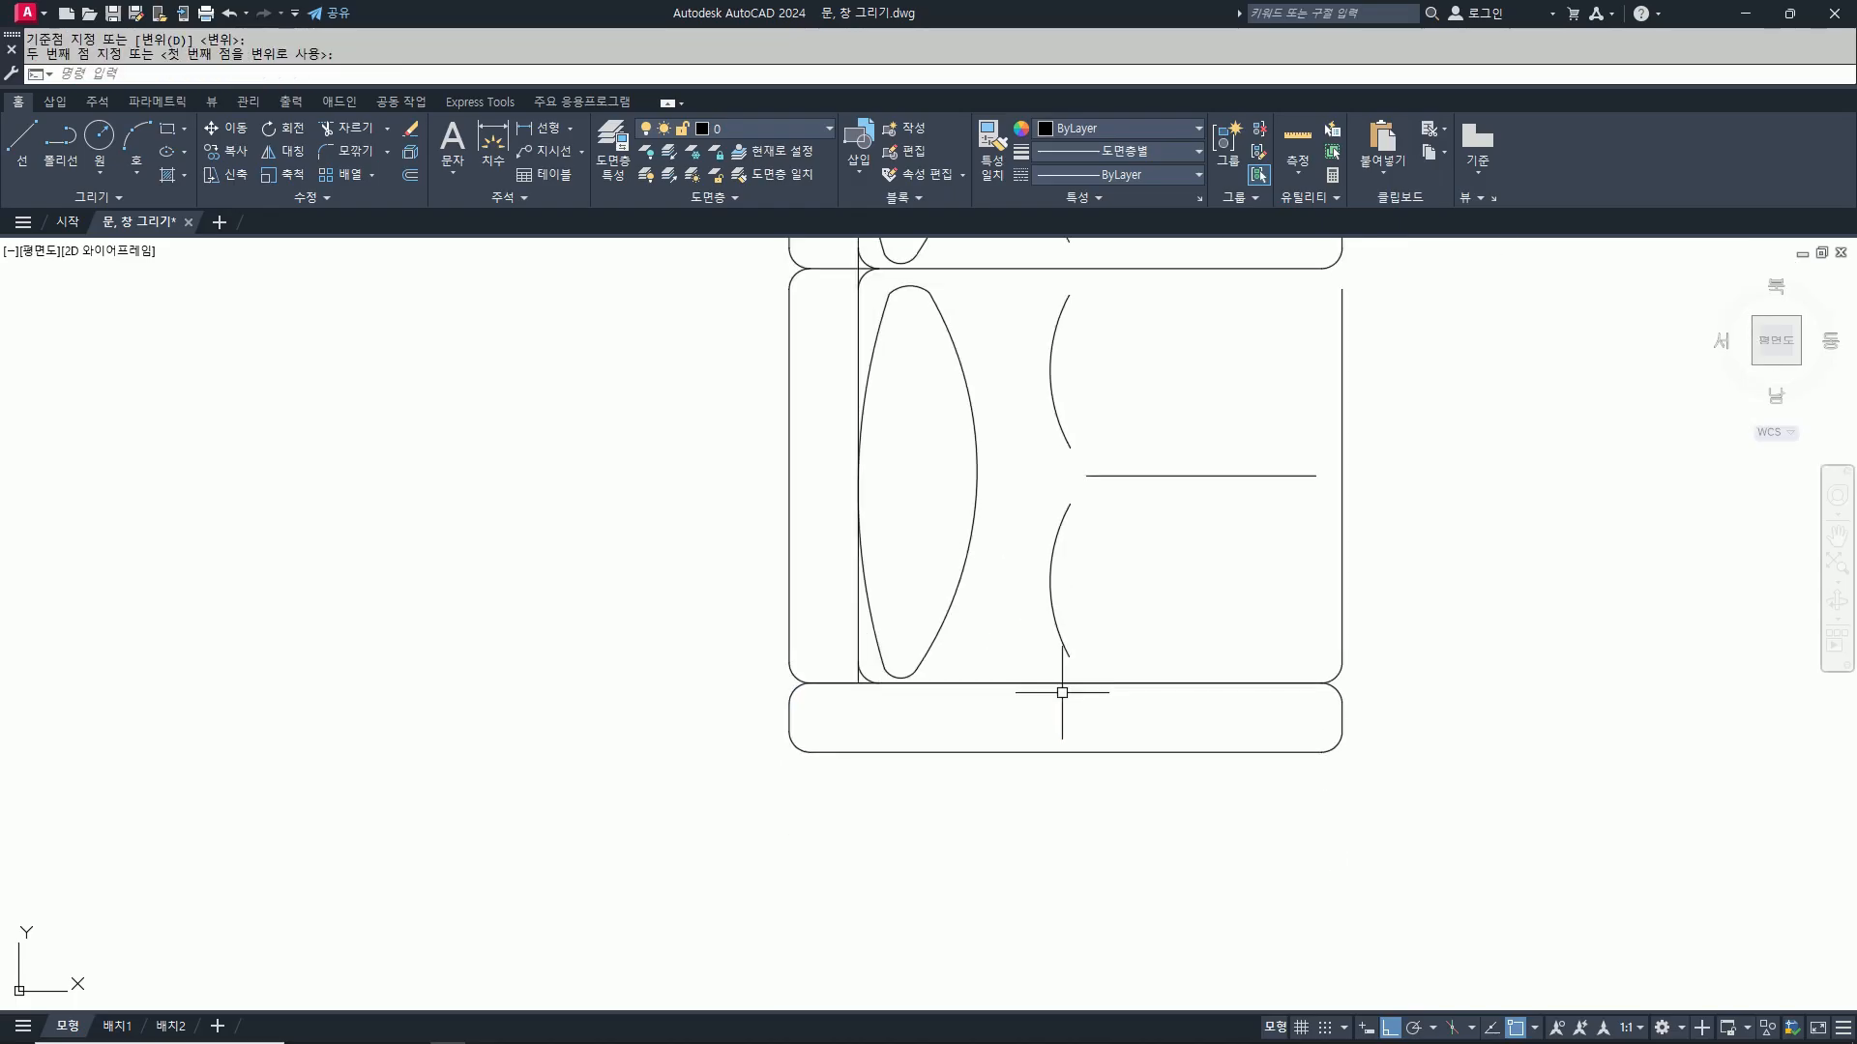
Step: Draw a vertical arrow shaft below the three-seat plan, with a slanted arrowhead line running down from its upper end
scroll(1045, 787, "down", 5)
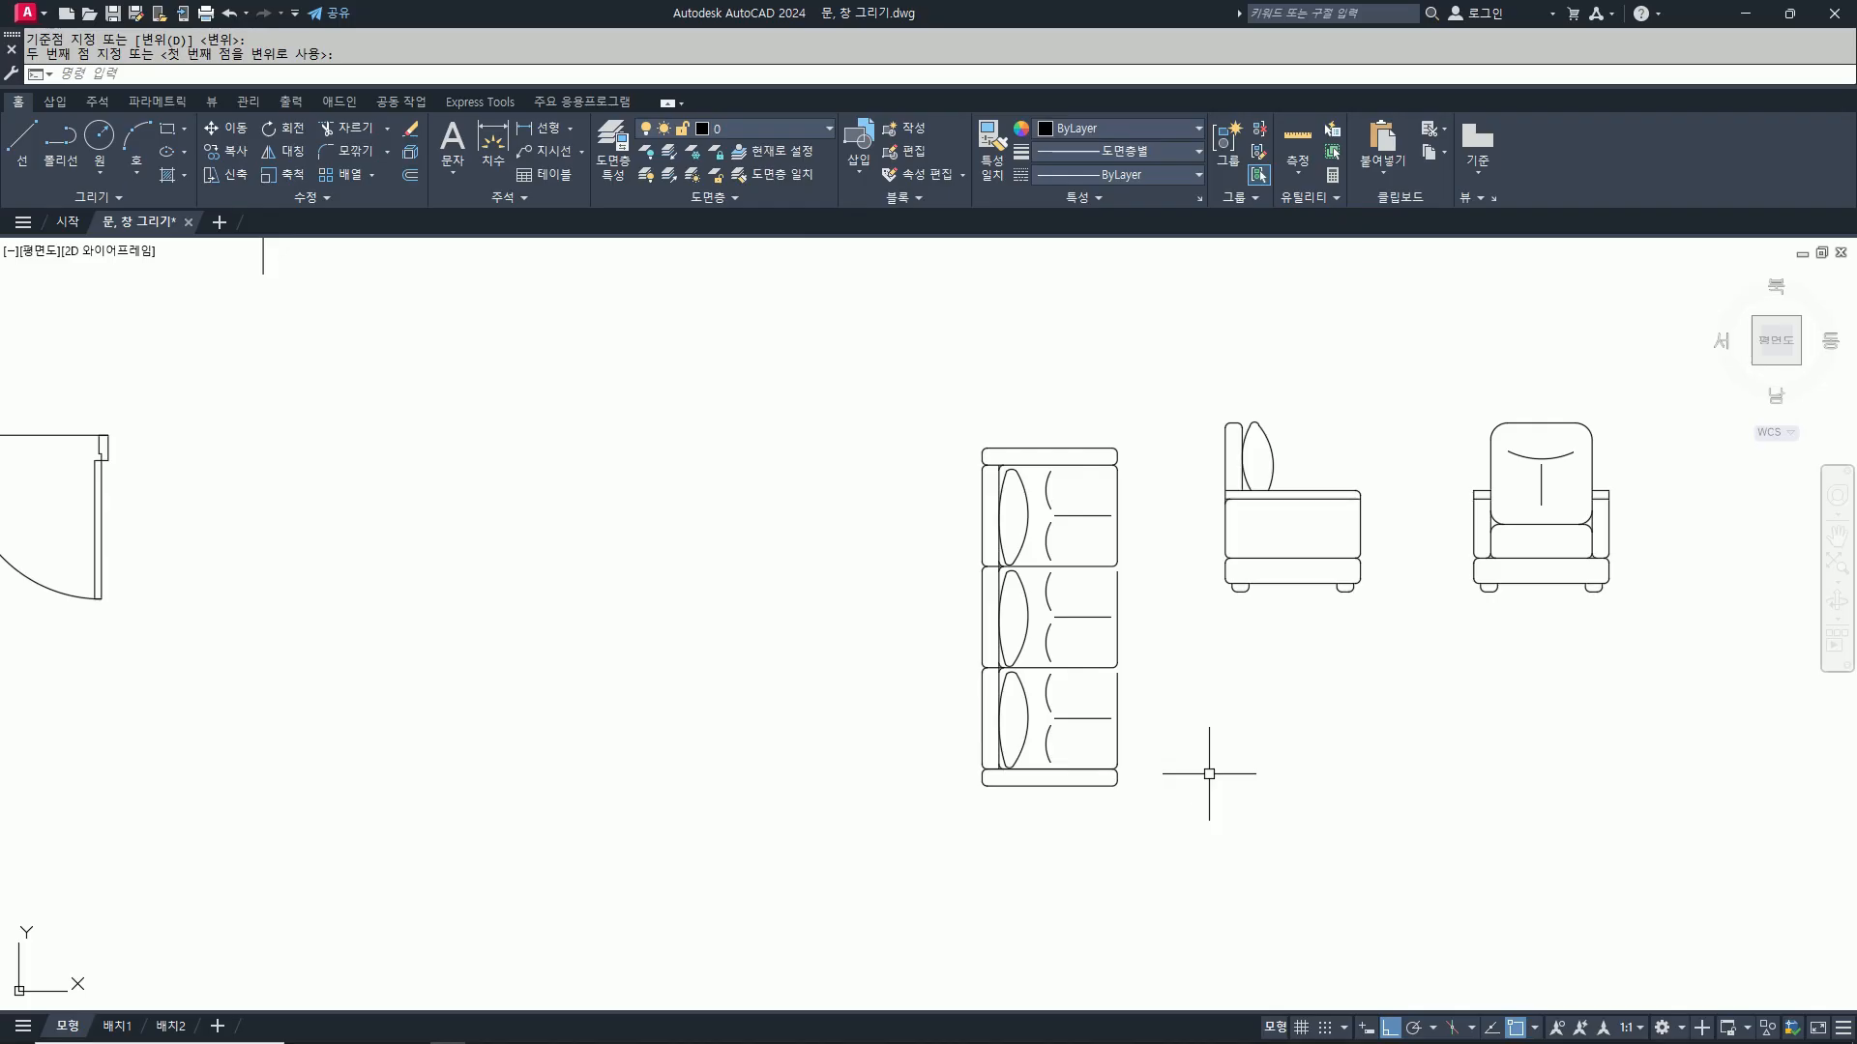
type("l")
key("Return")
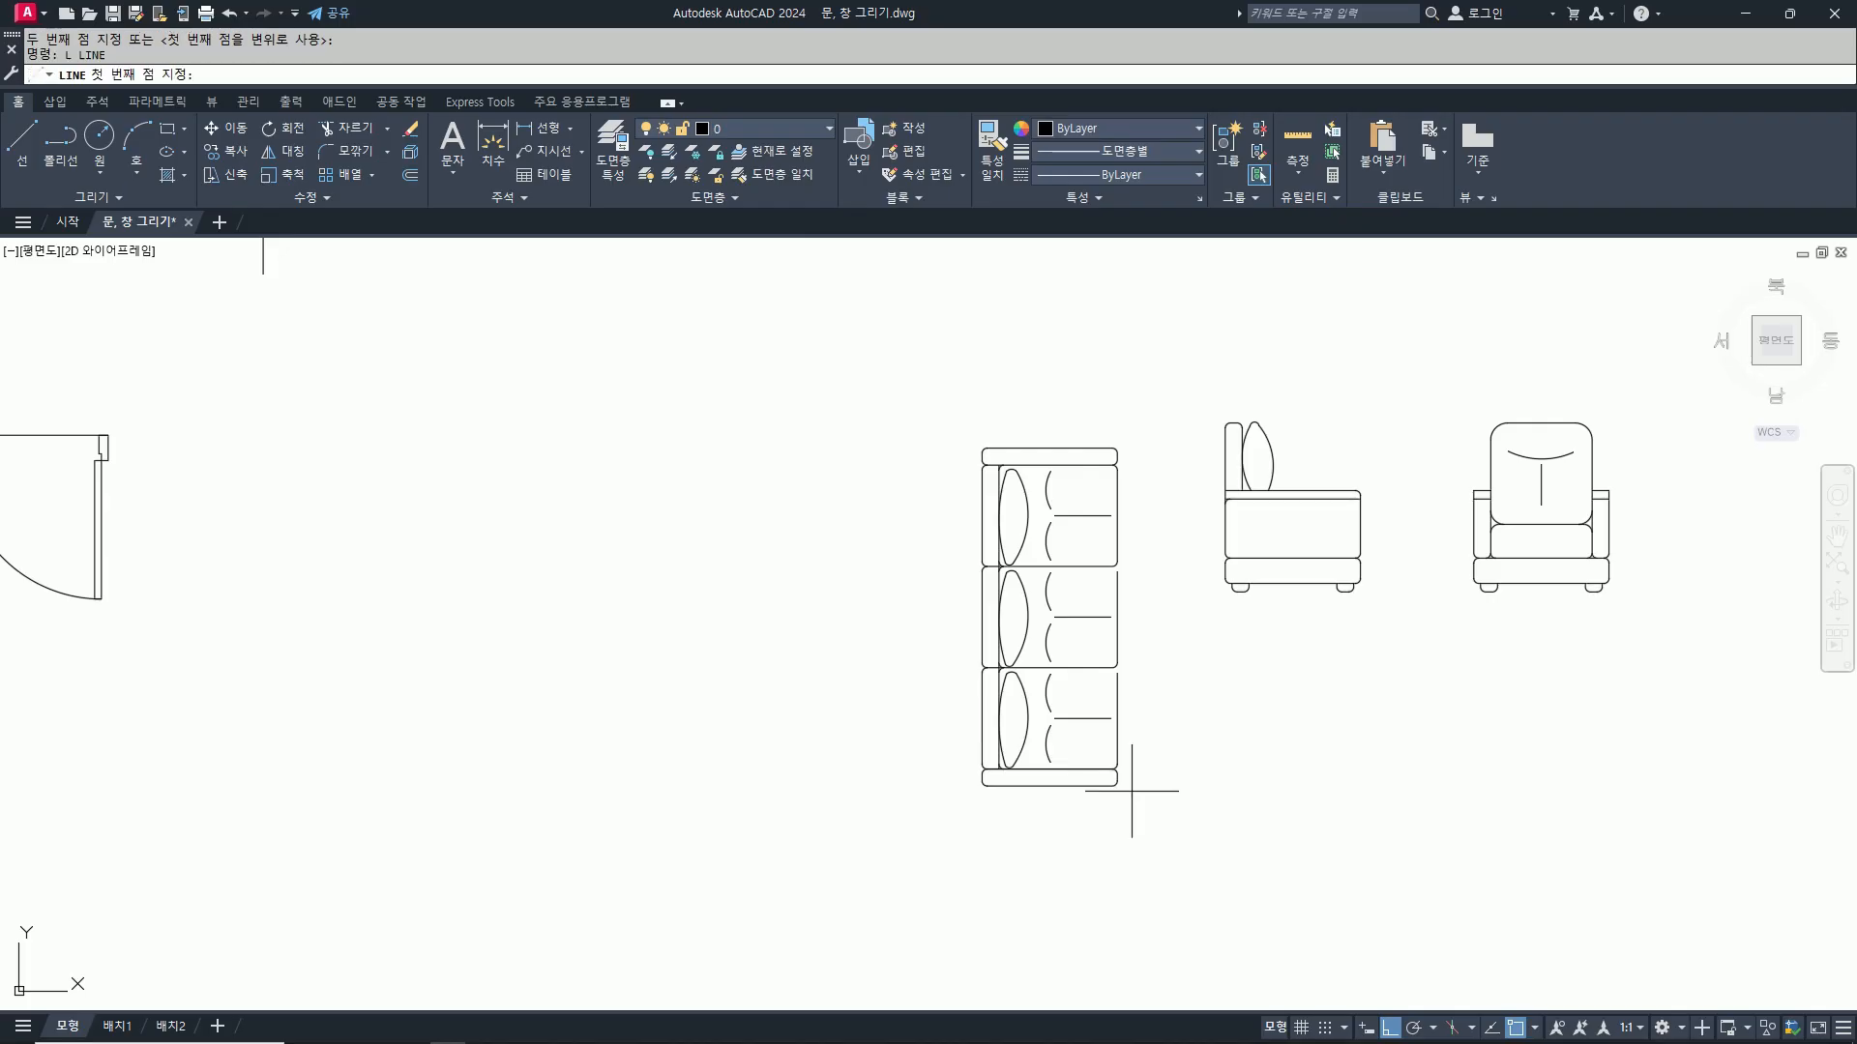
left_click(1061, 835)
key("F8")
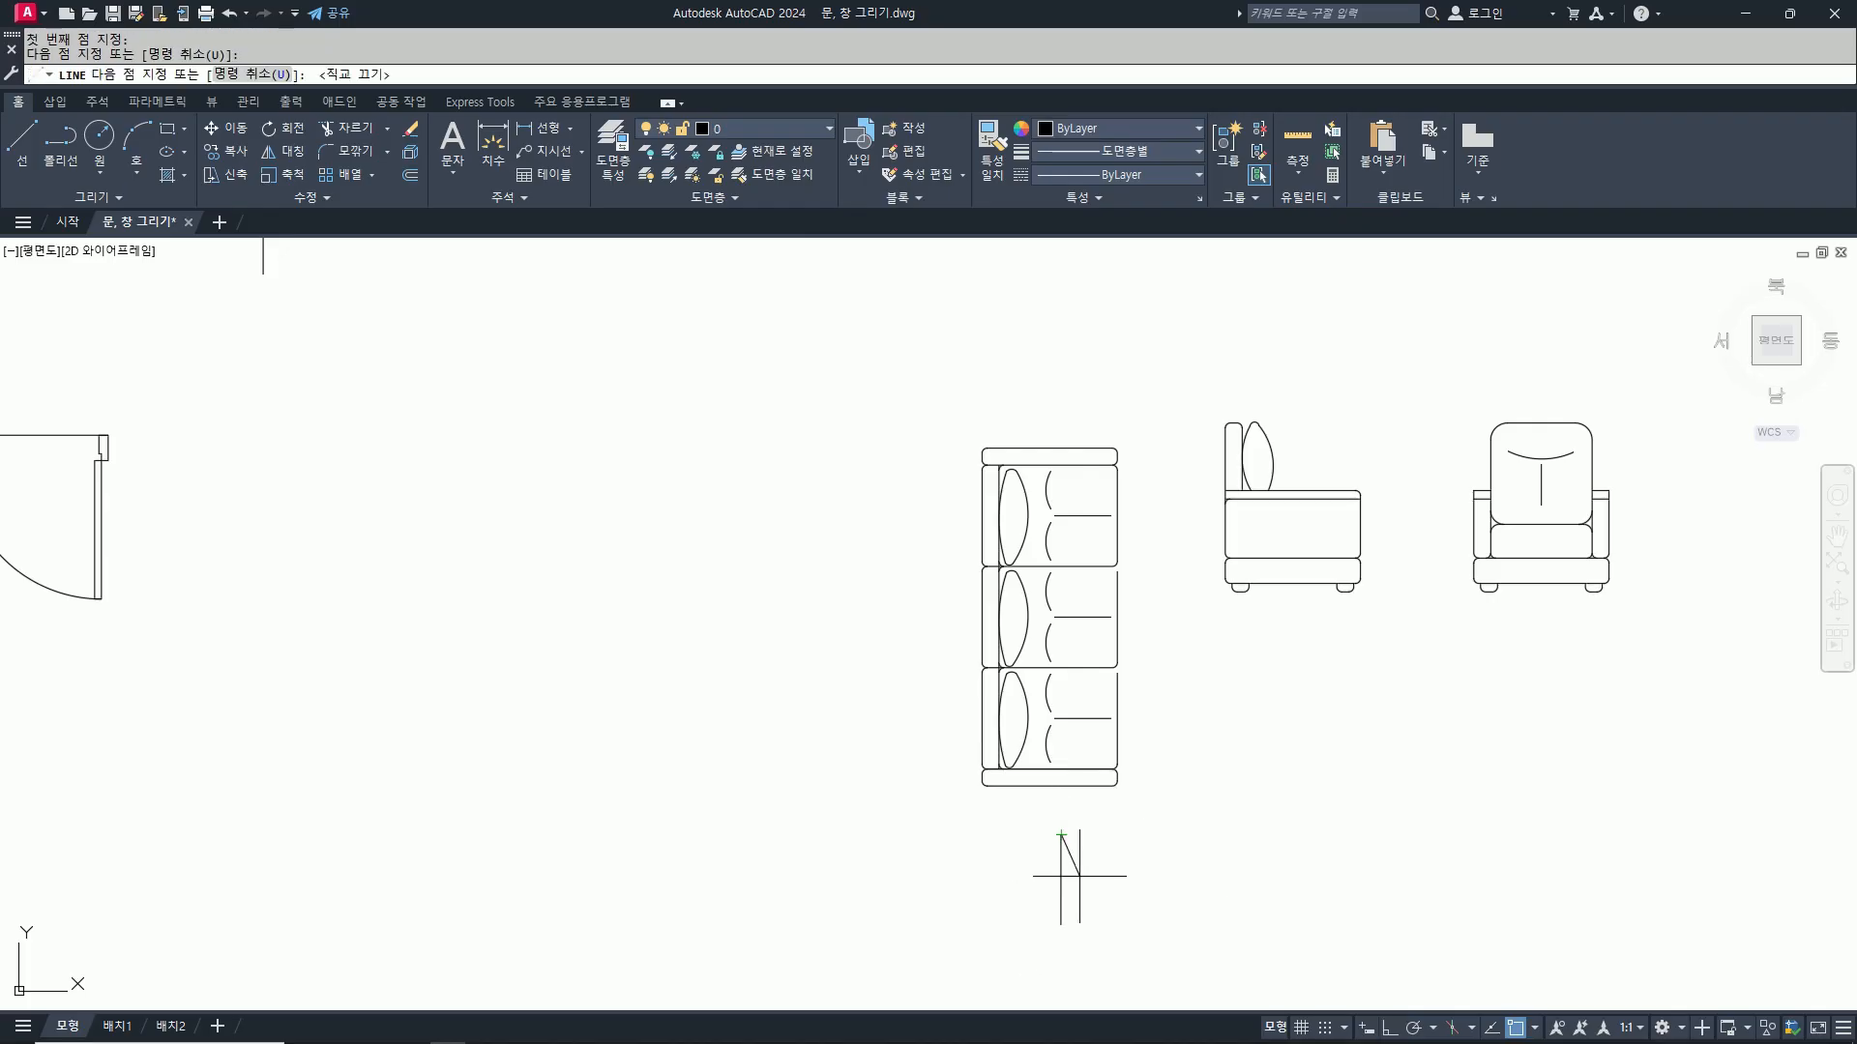
left_click(1083, 888)
key("Escape")
Step: Mirror the slanted arrowhead line about the vertical shaft through the arrow tip, keeping the original line
type("mi")
key("Return")
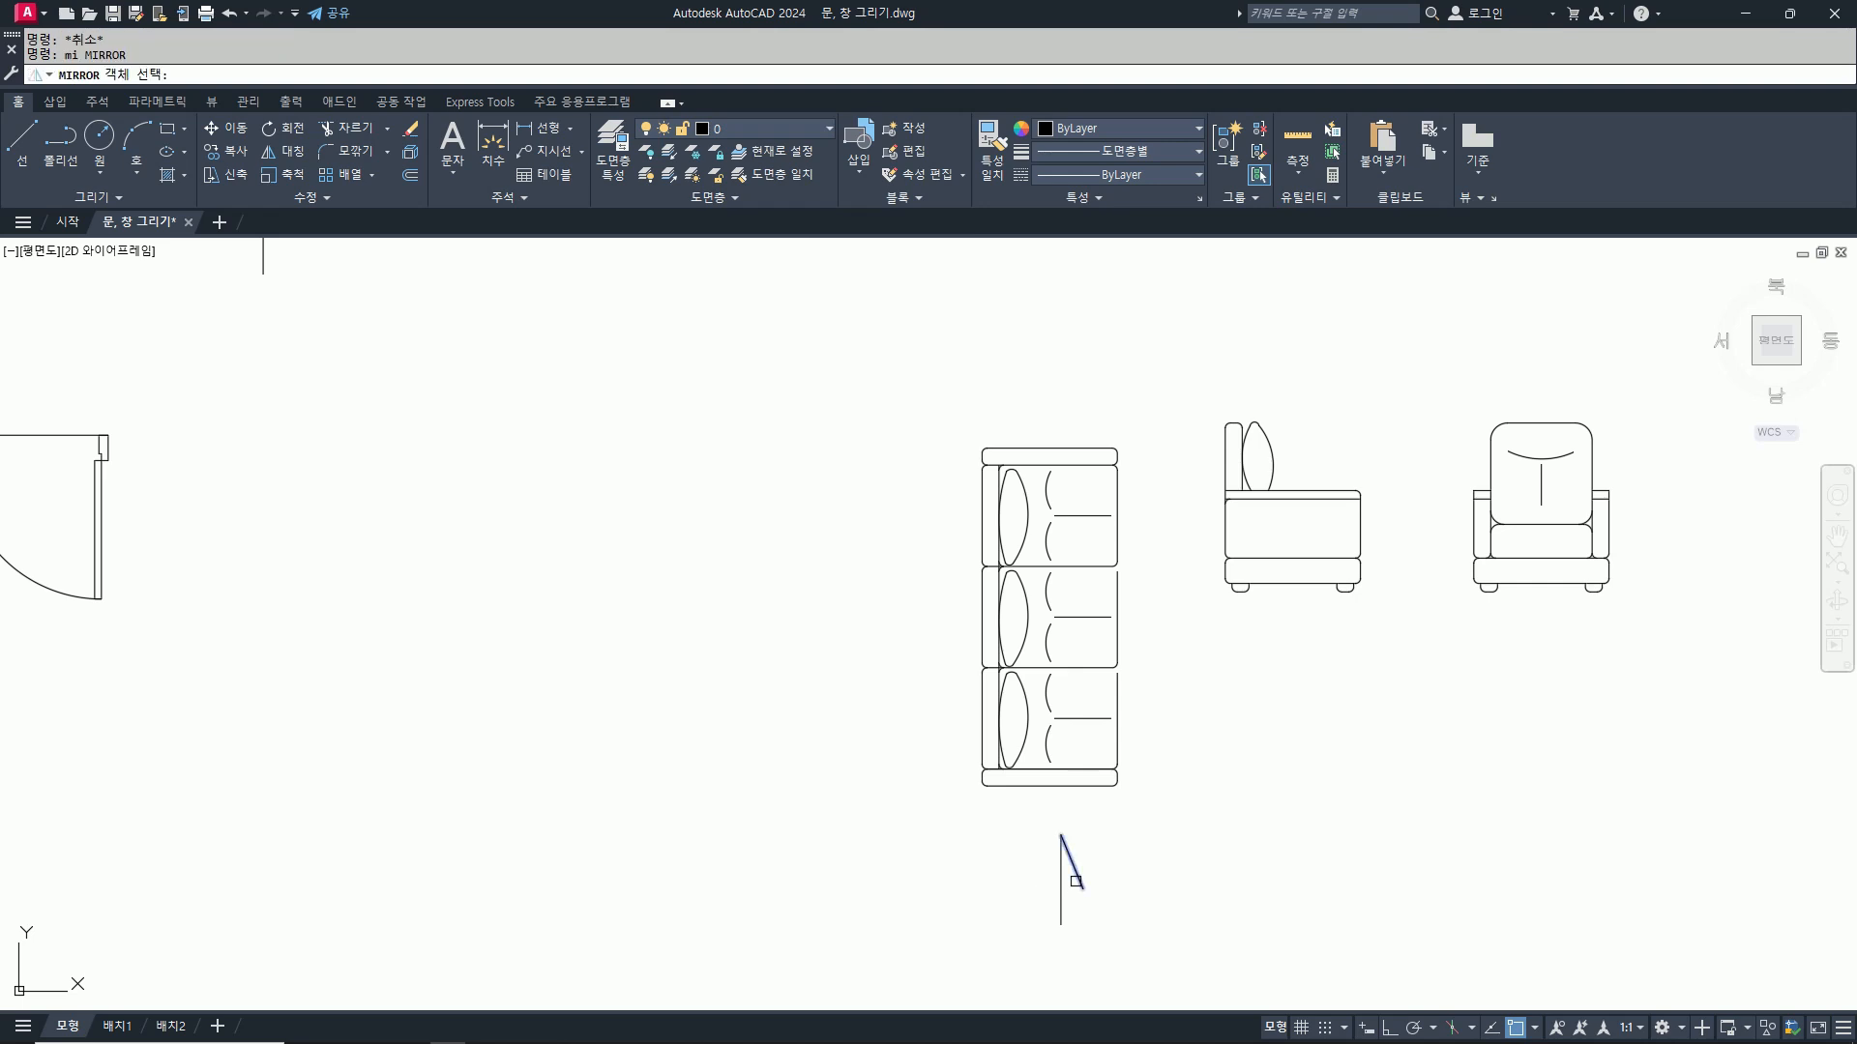
left_click(1077, 875)
key("Return")
left_click(1061, 835)
key("F8")
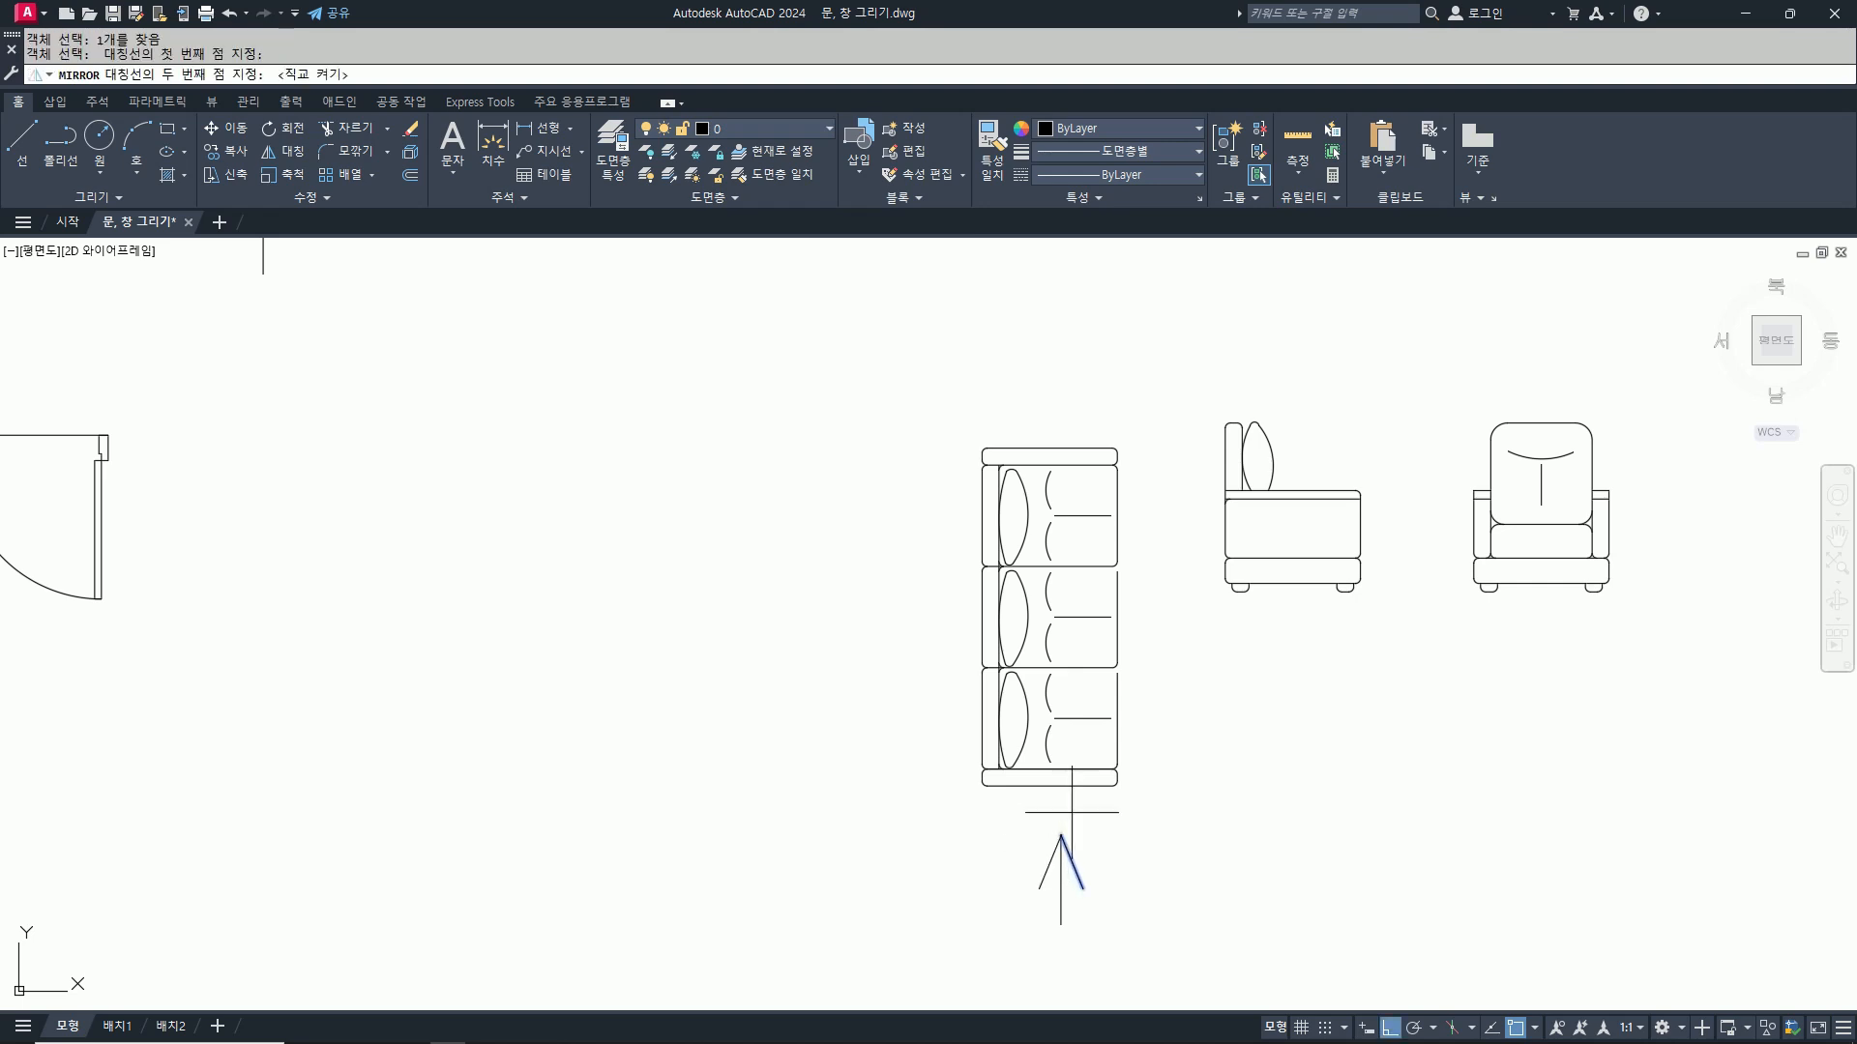
left_click(1070, 774)
key("Return")
Step: Stretch the front view's right armrest, base and right foot 2200 to the right, excluding the backrest and seat side outlines from the selection
middle_click_drag(1267, 559, 953, 607)
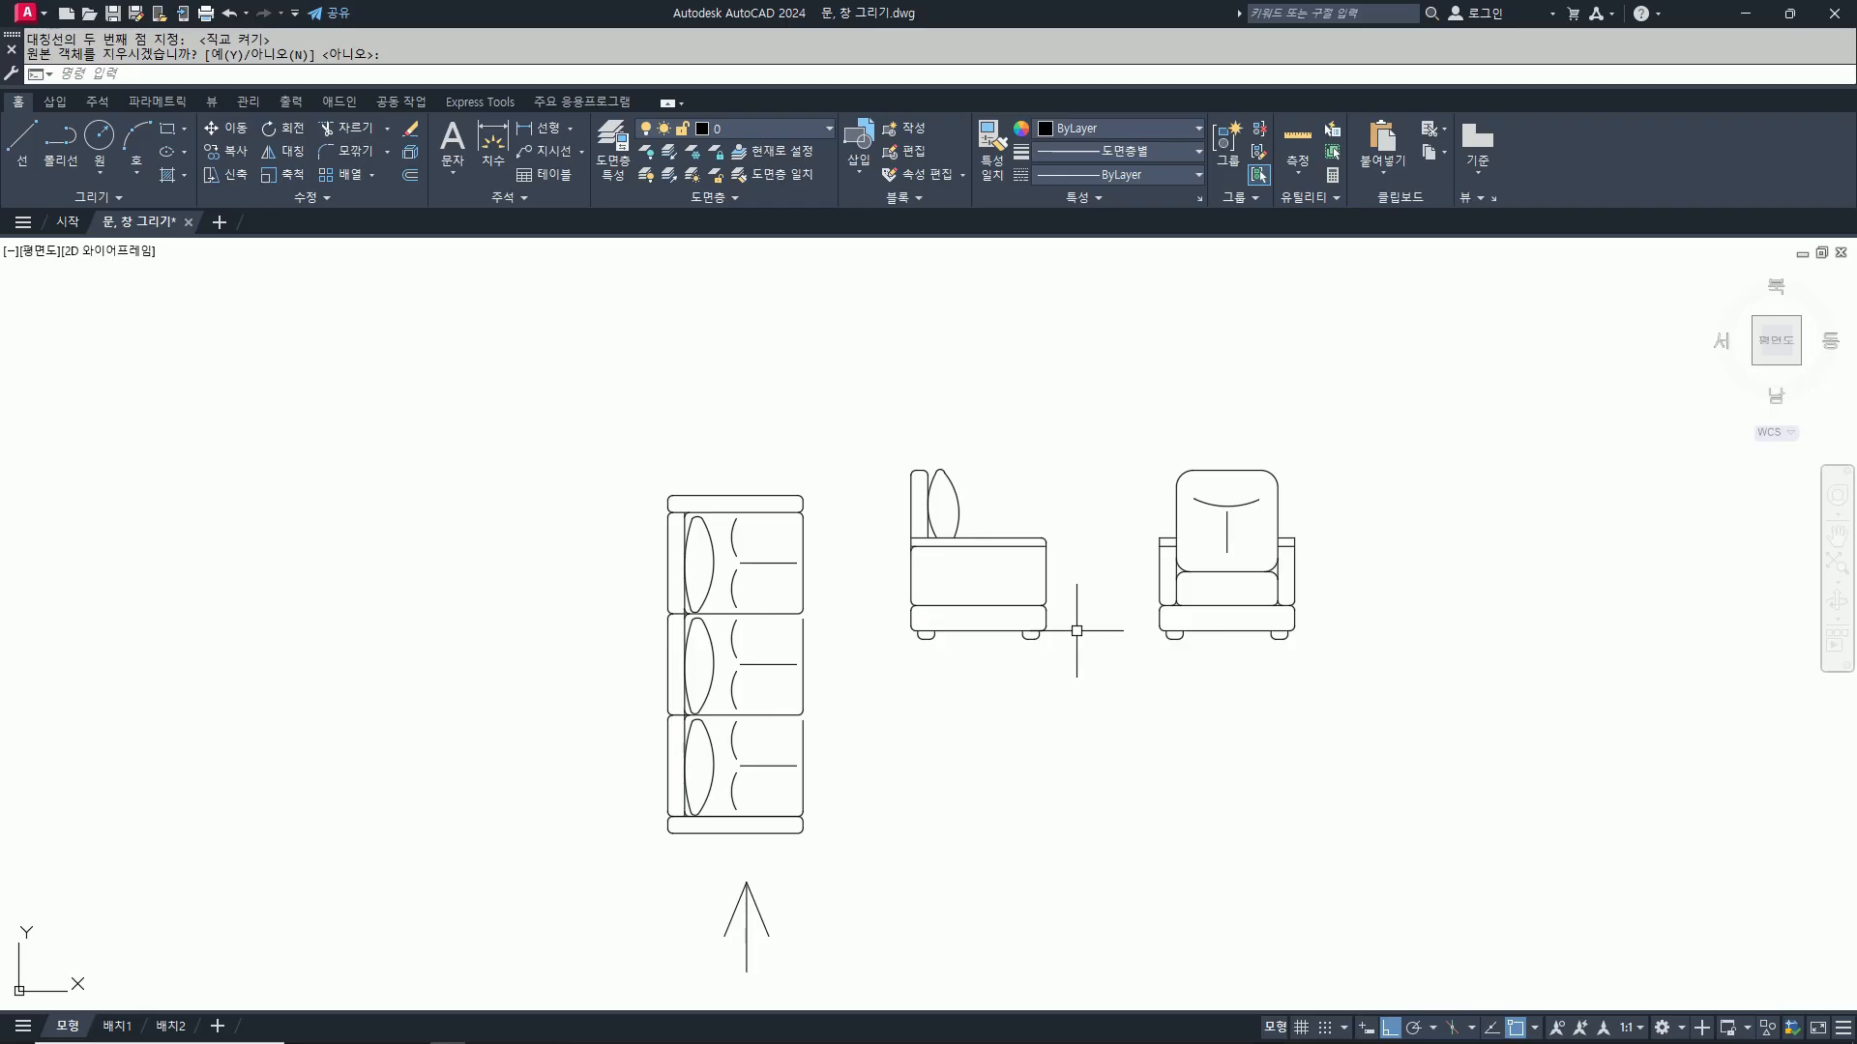
middle_click_drag(1244, 622, 1132, 609)
scroll(1132, 609, "up", 2)
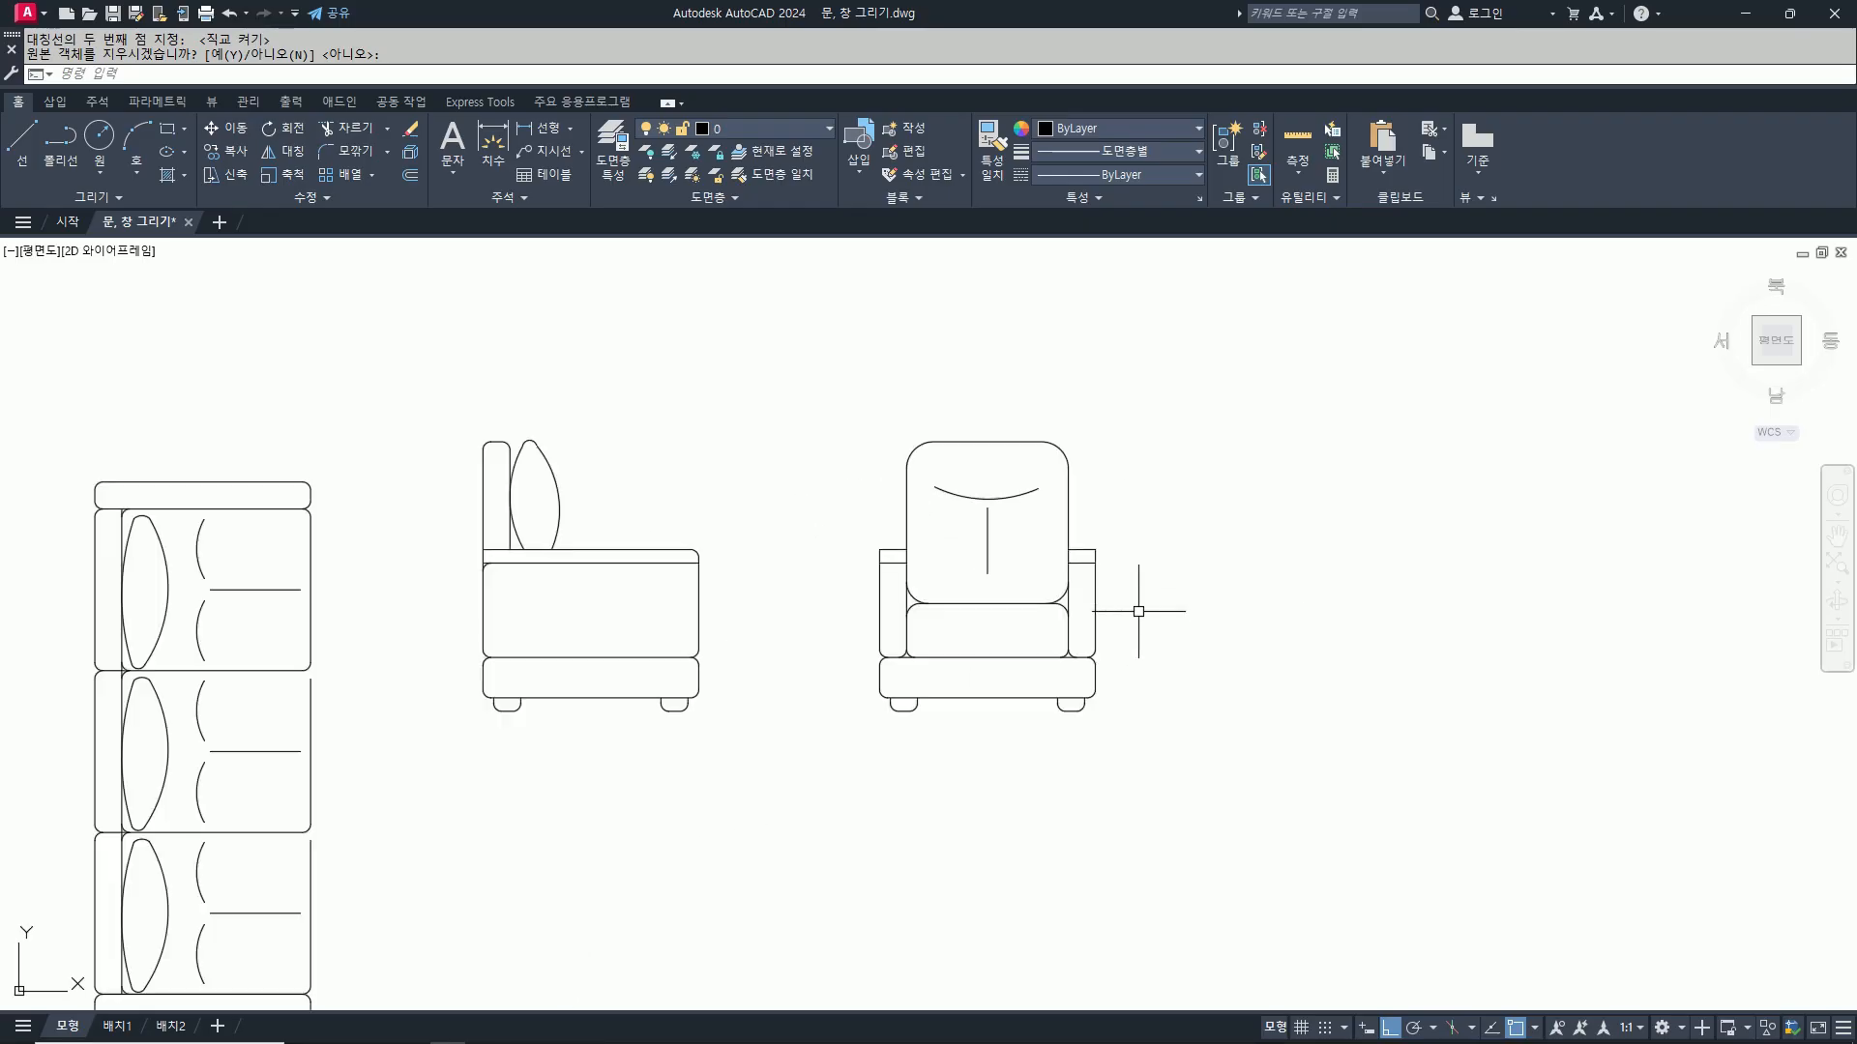
type("s")
key("Return")
left_click(1173, 767)
left_click(1039, 377)
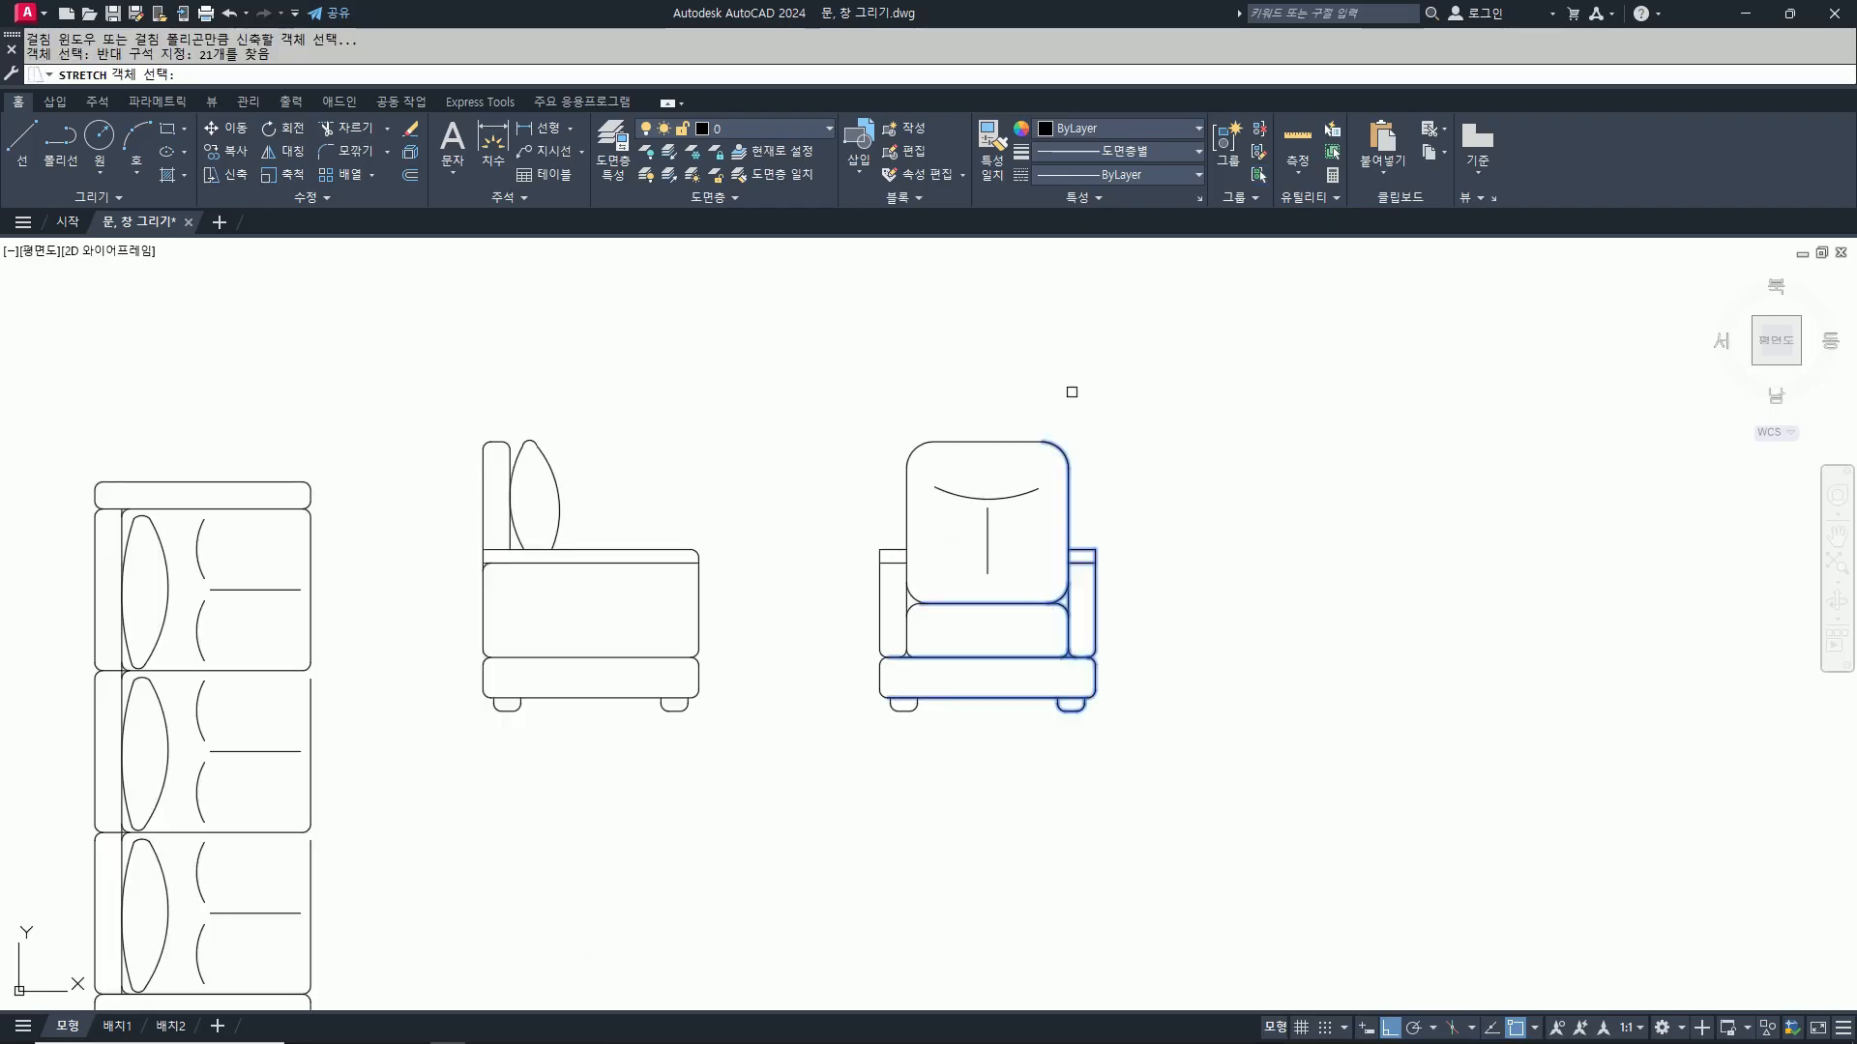
key("Return")
left_click(1095, 474)
left_click(1012, 411)
scroll(1059, 636, "up", 4)
left_click(1039, 604)
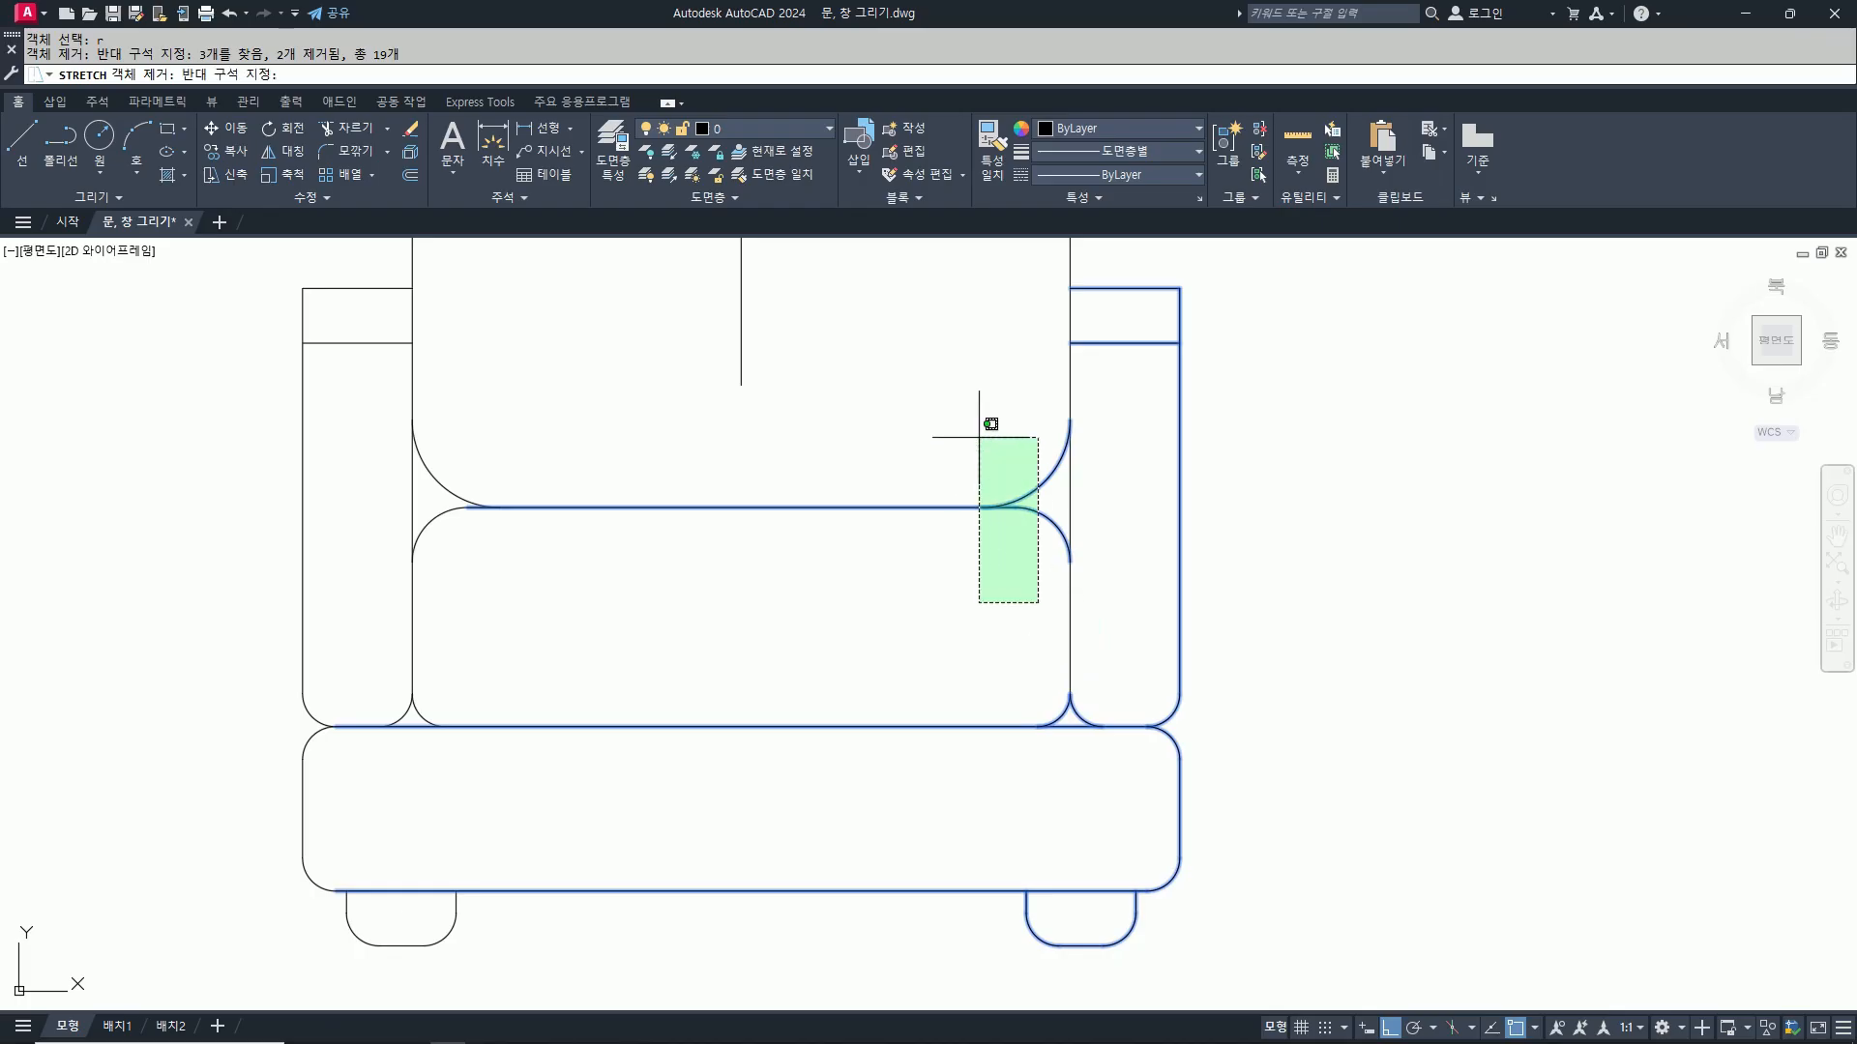
left_click(980, 436)
scroll(1052, 780, "down", 6)
key("Return")
left_click(957, 793)
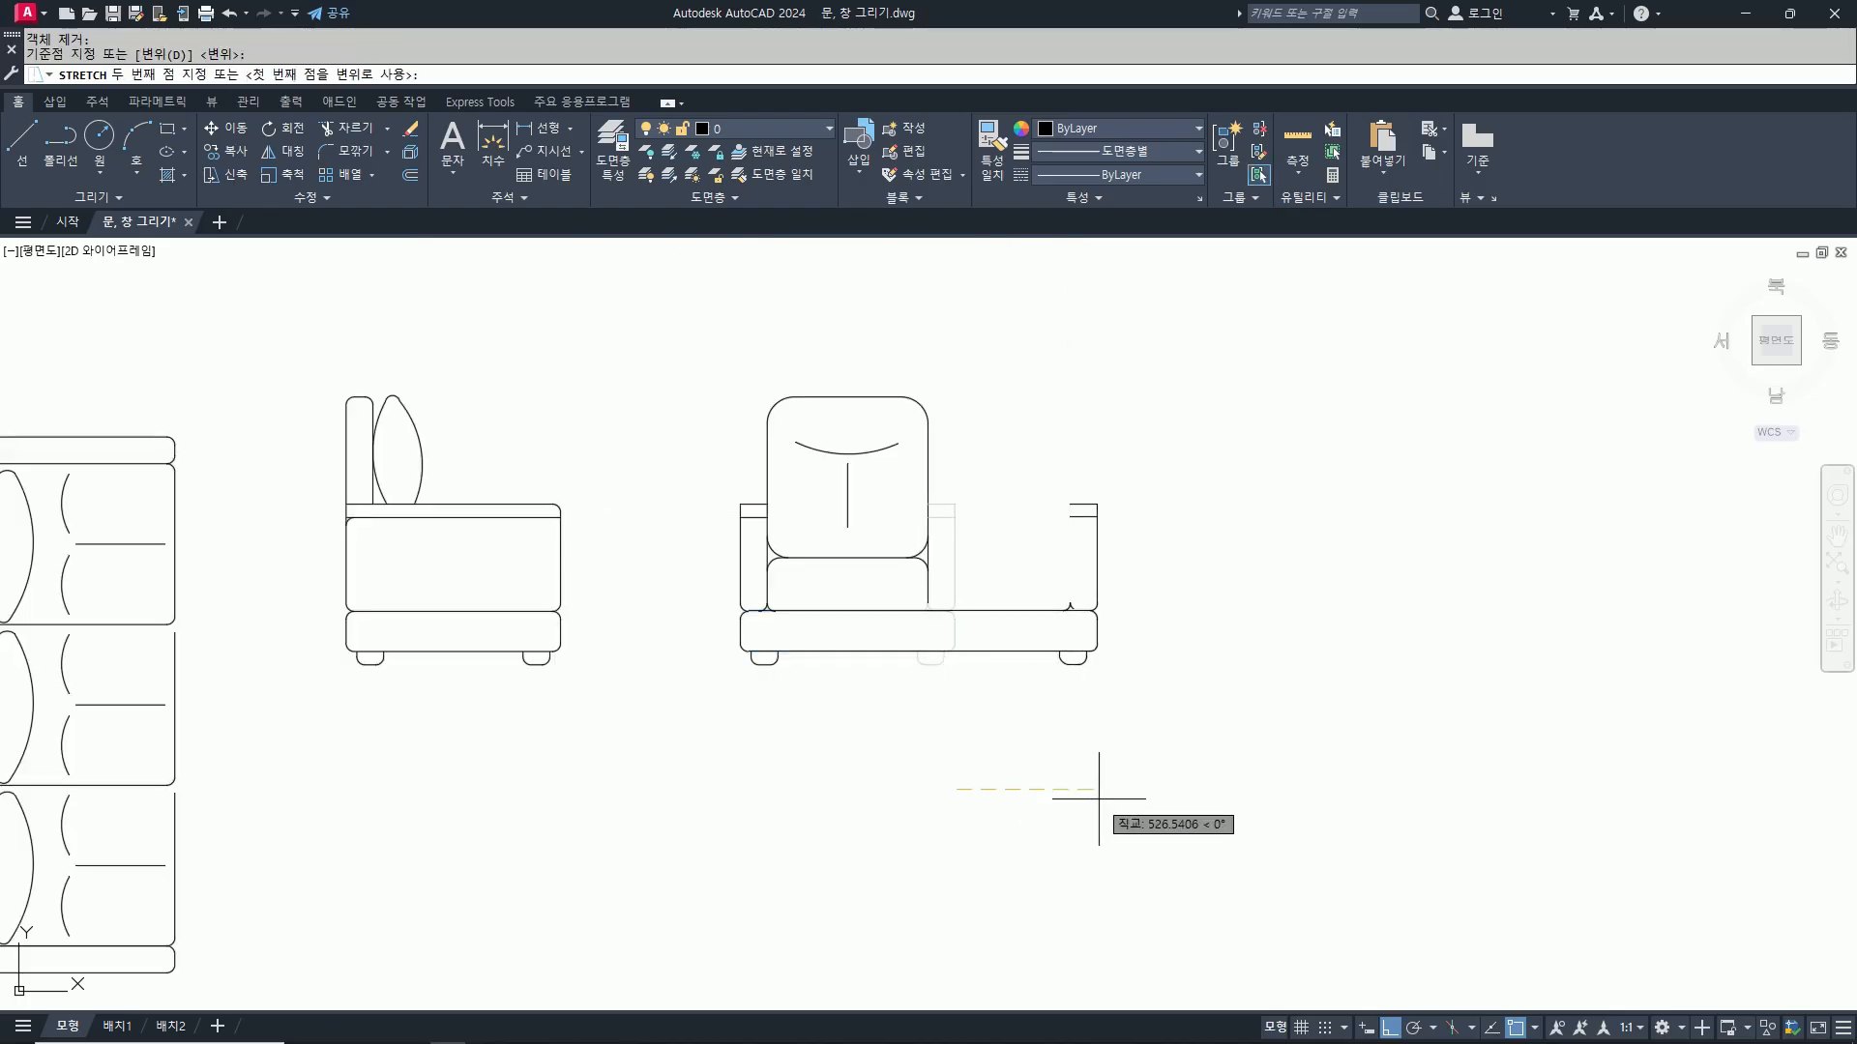
key("Return")
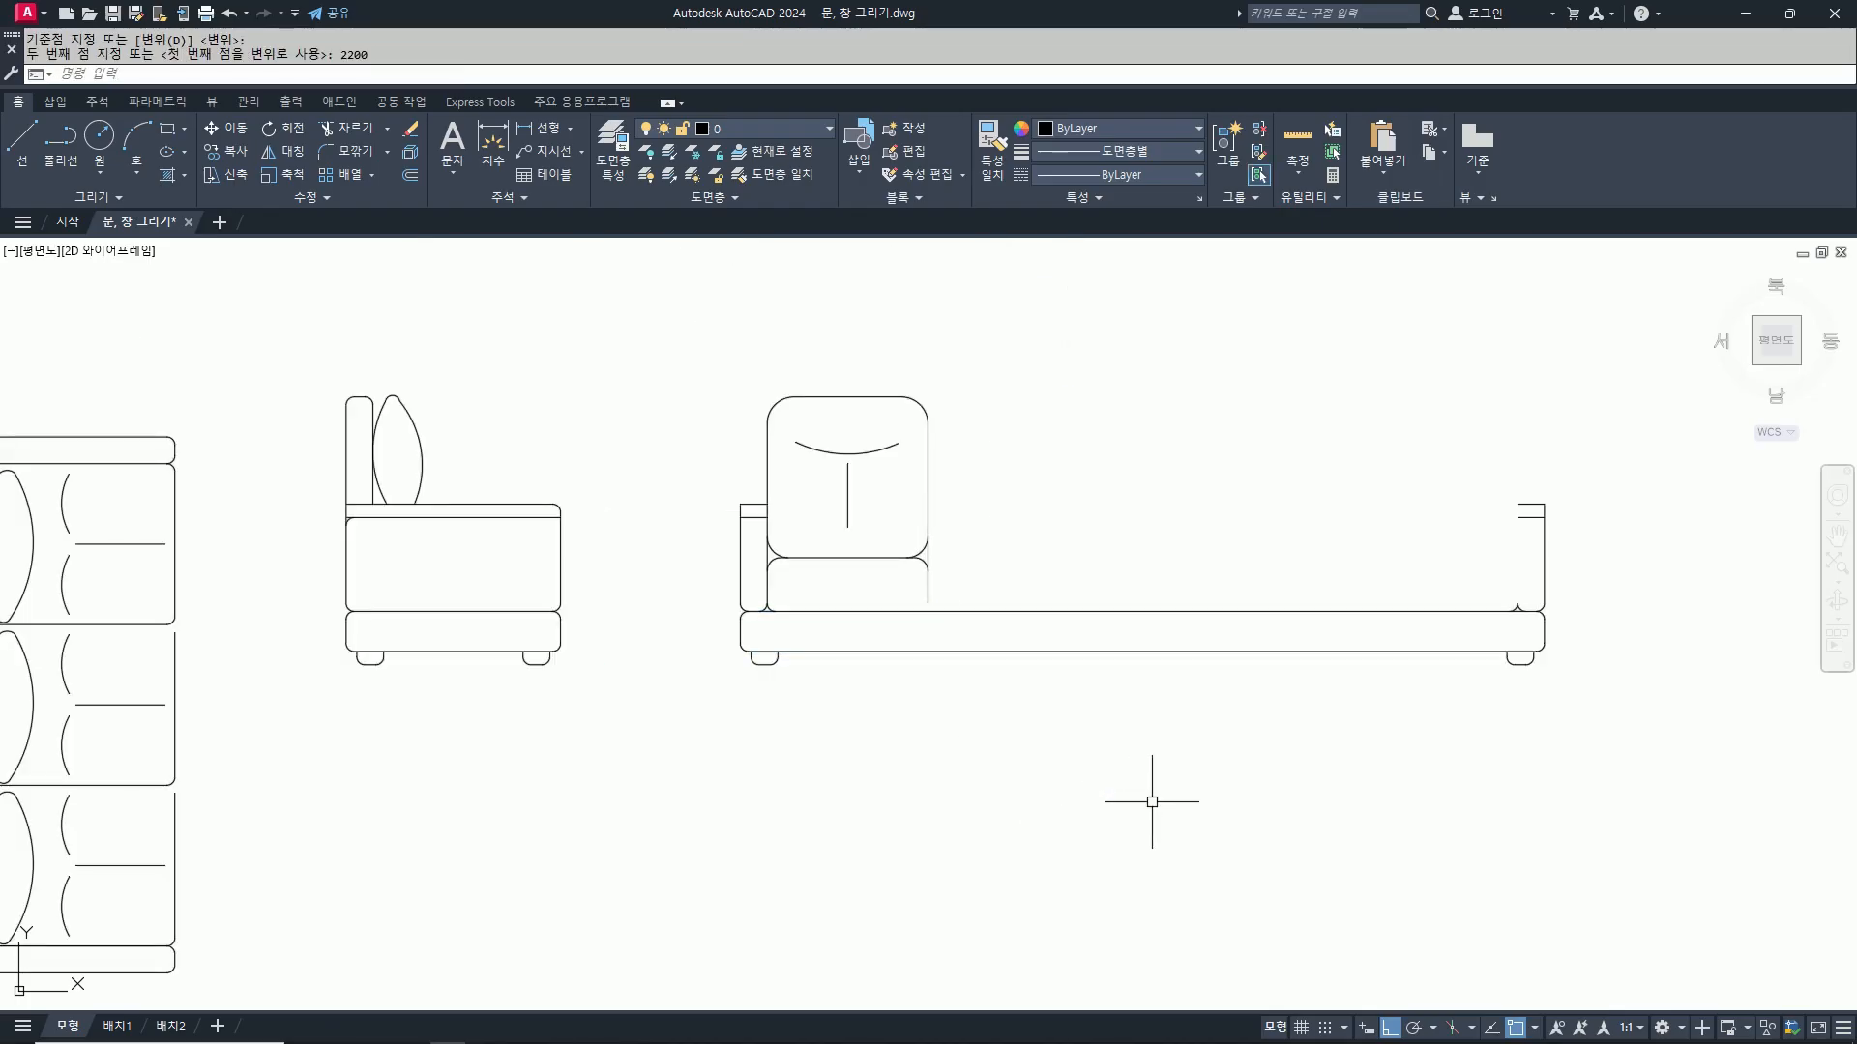
type("e")
key("Return")
scroll(986, 514, "up", 4)
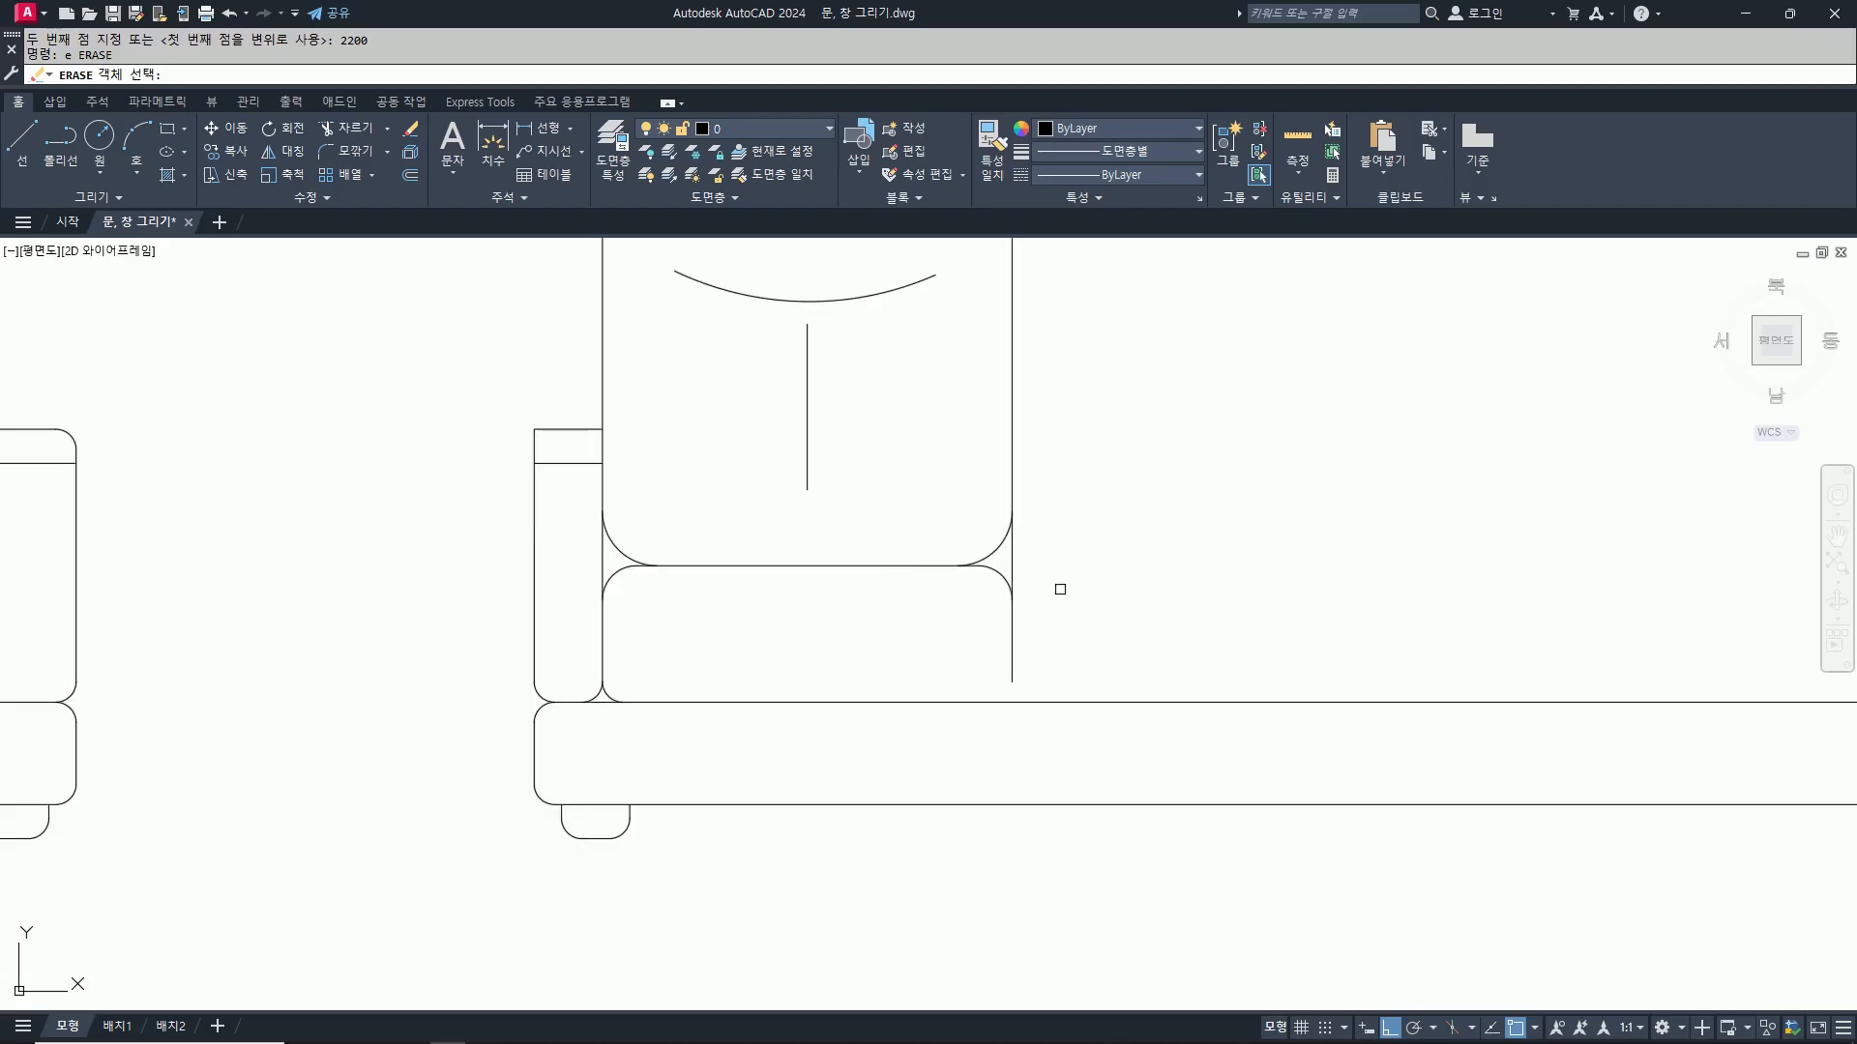
left_click(1011, 555)
key("Escape")
Step: Copy the front view's backrest and seat module, including its lower-left corner arc, twice to the right so the three modules adjoin
type("co")
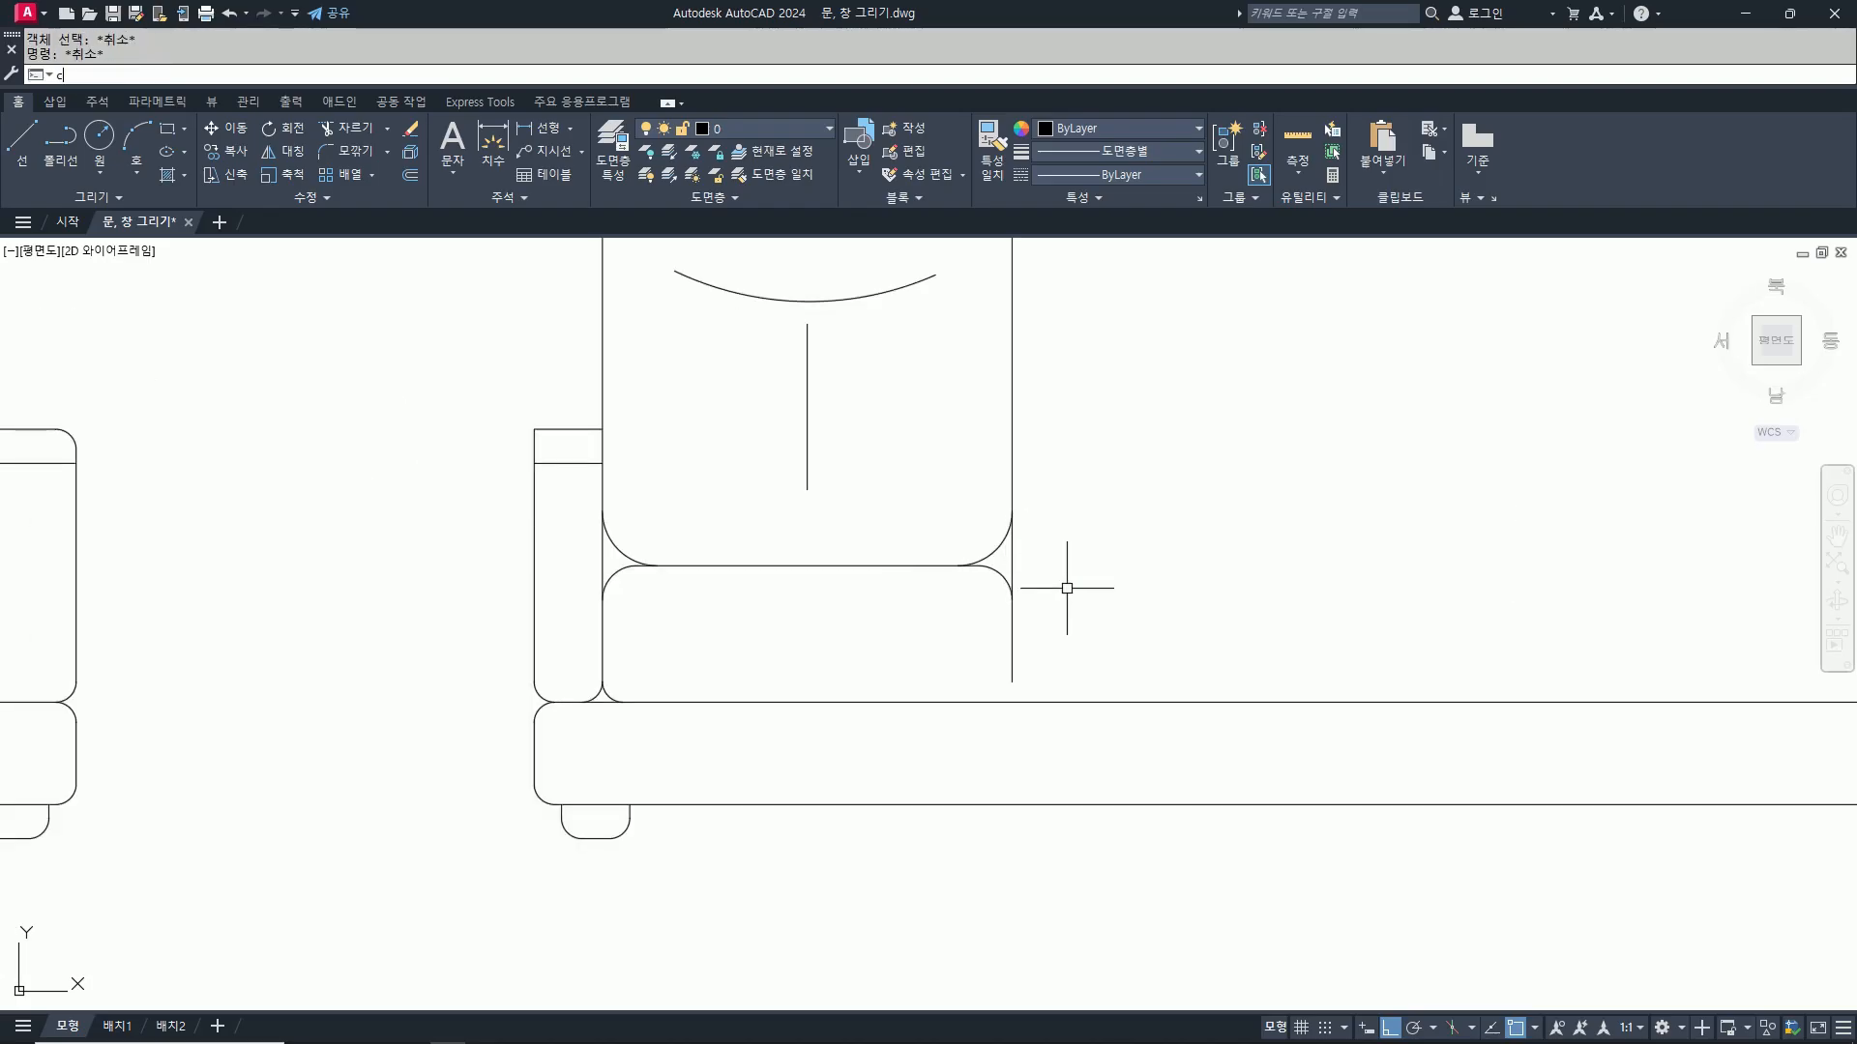
key("Return")
left_click(1061, 653)
scroll(1061, 653, "down", 2)
left_click(777, 244)
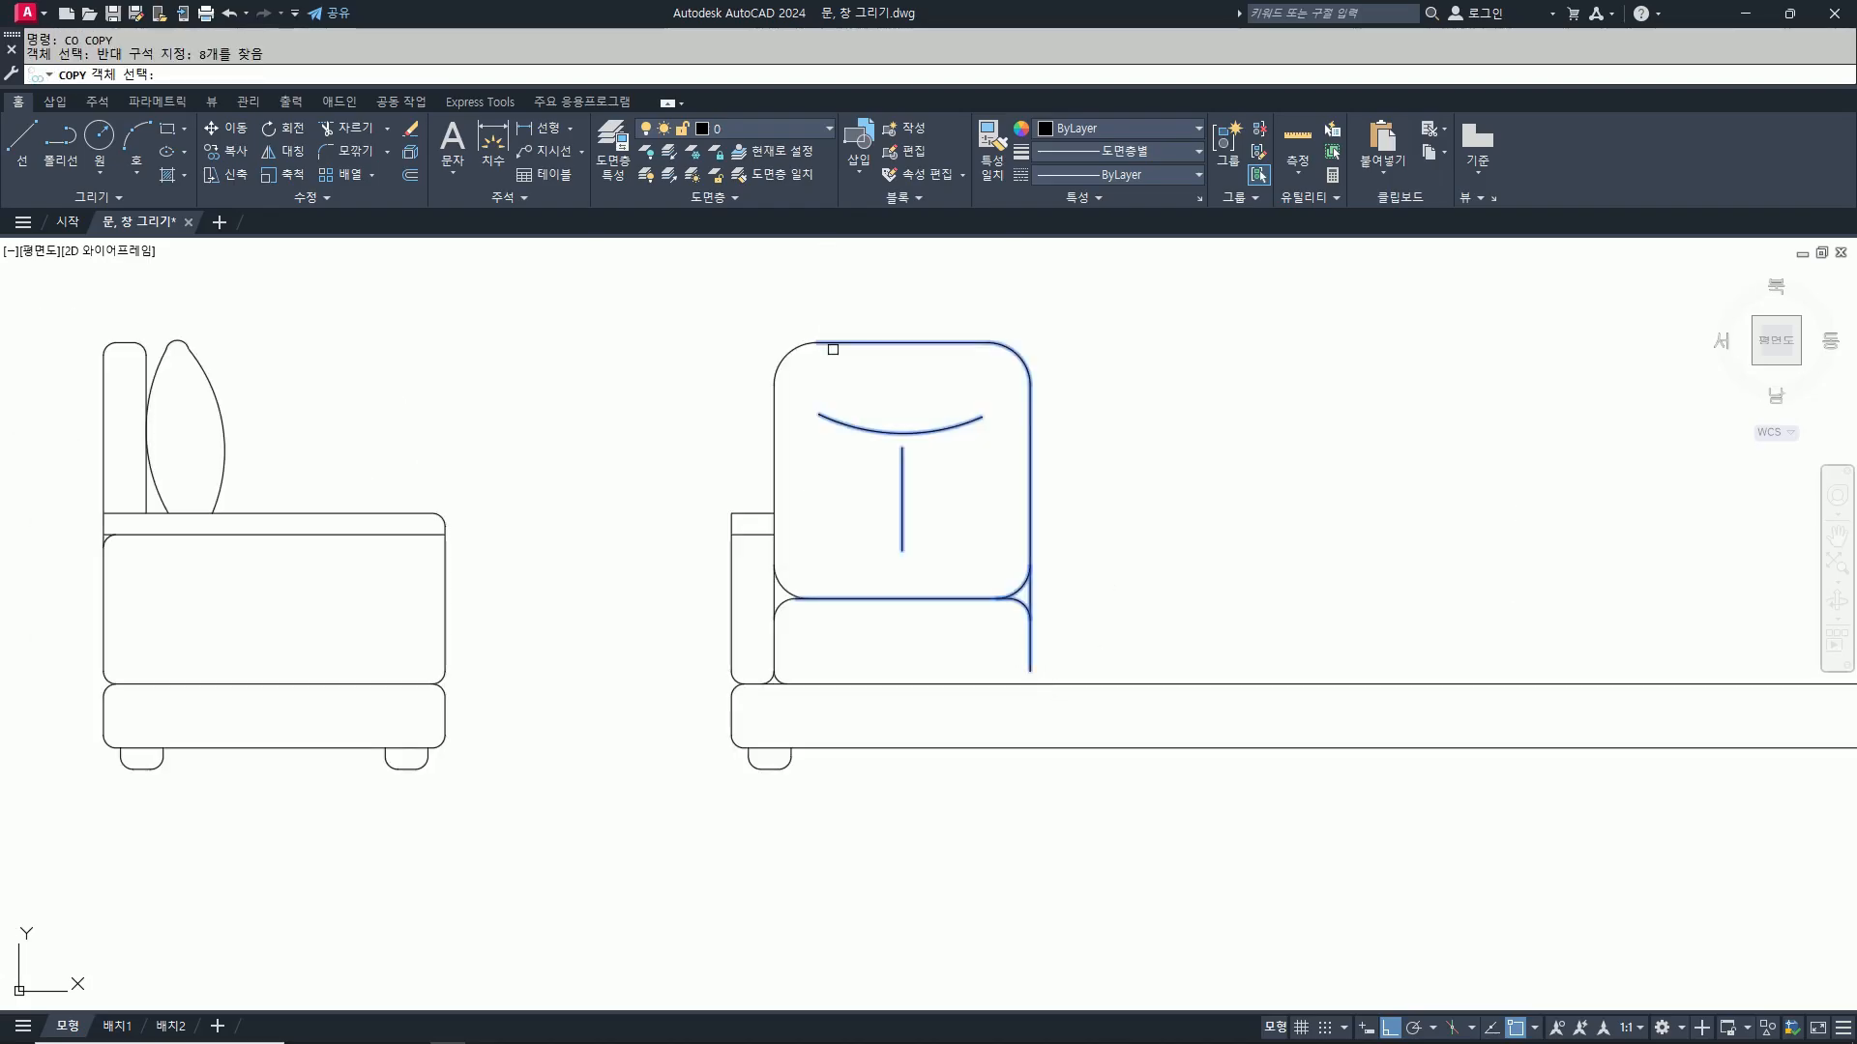
left_click(827, 440)
left_click(735, 341)
scroll(789, 640, "up", 2)
left_click(807, 488)
left_click(785, 619)
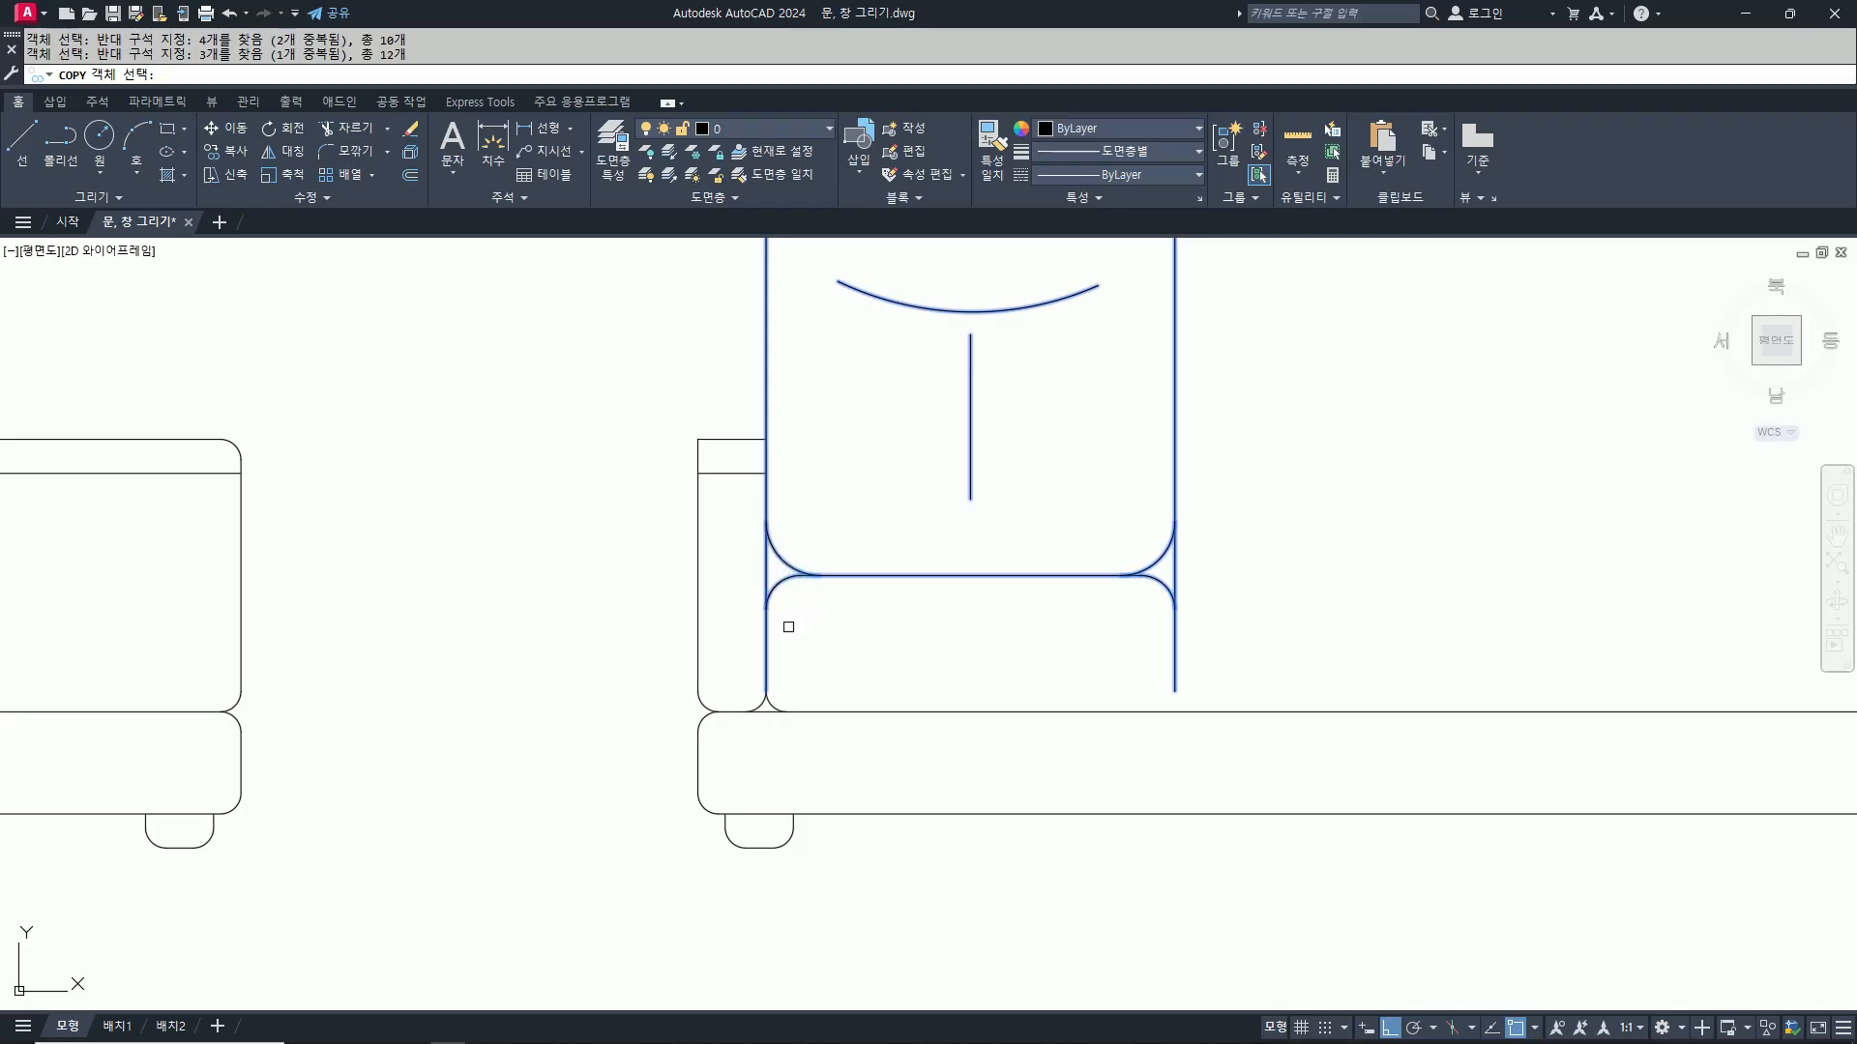
scroll(780, 700, "up", 5)
left_click(758, 706)
left_click(752, 716)
left_click(738, 713)
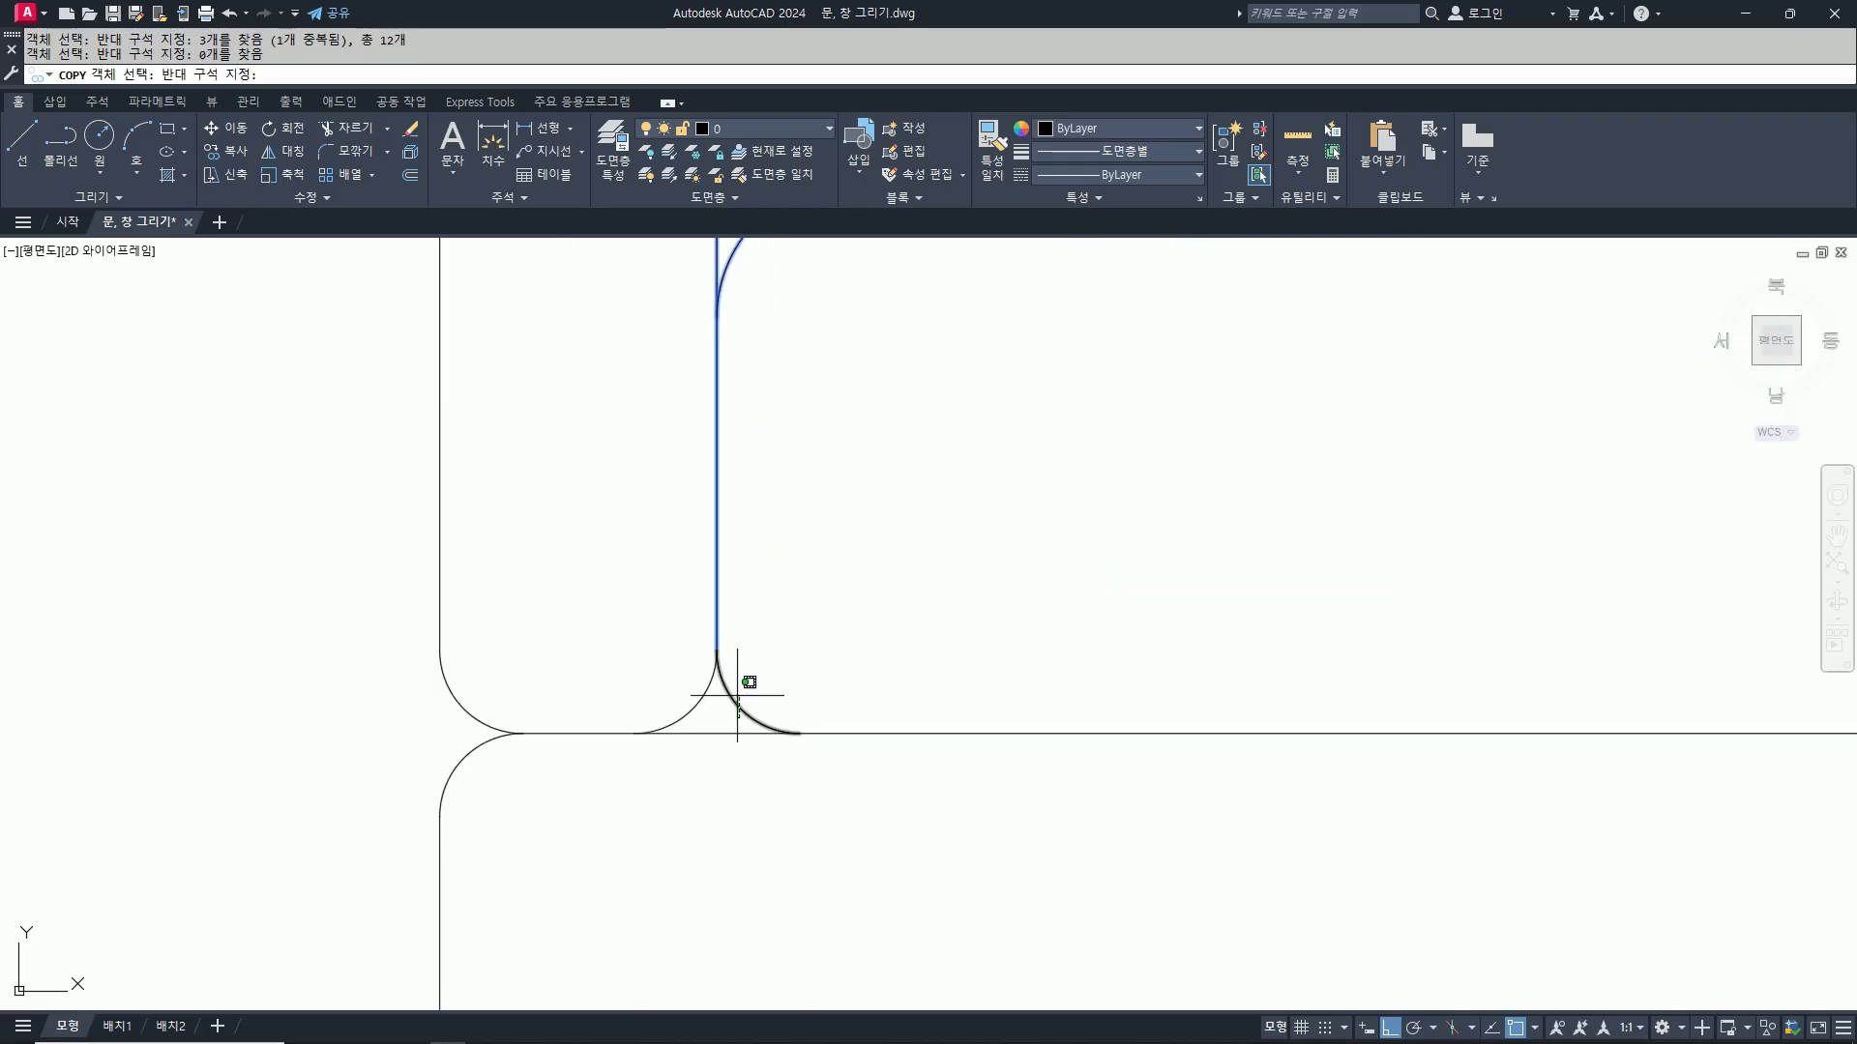
left_click(750, 682)
scroll(780, 716, "down", 2)
scroll(1224, 703, "down", 6)
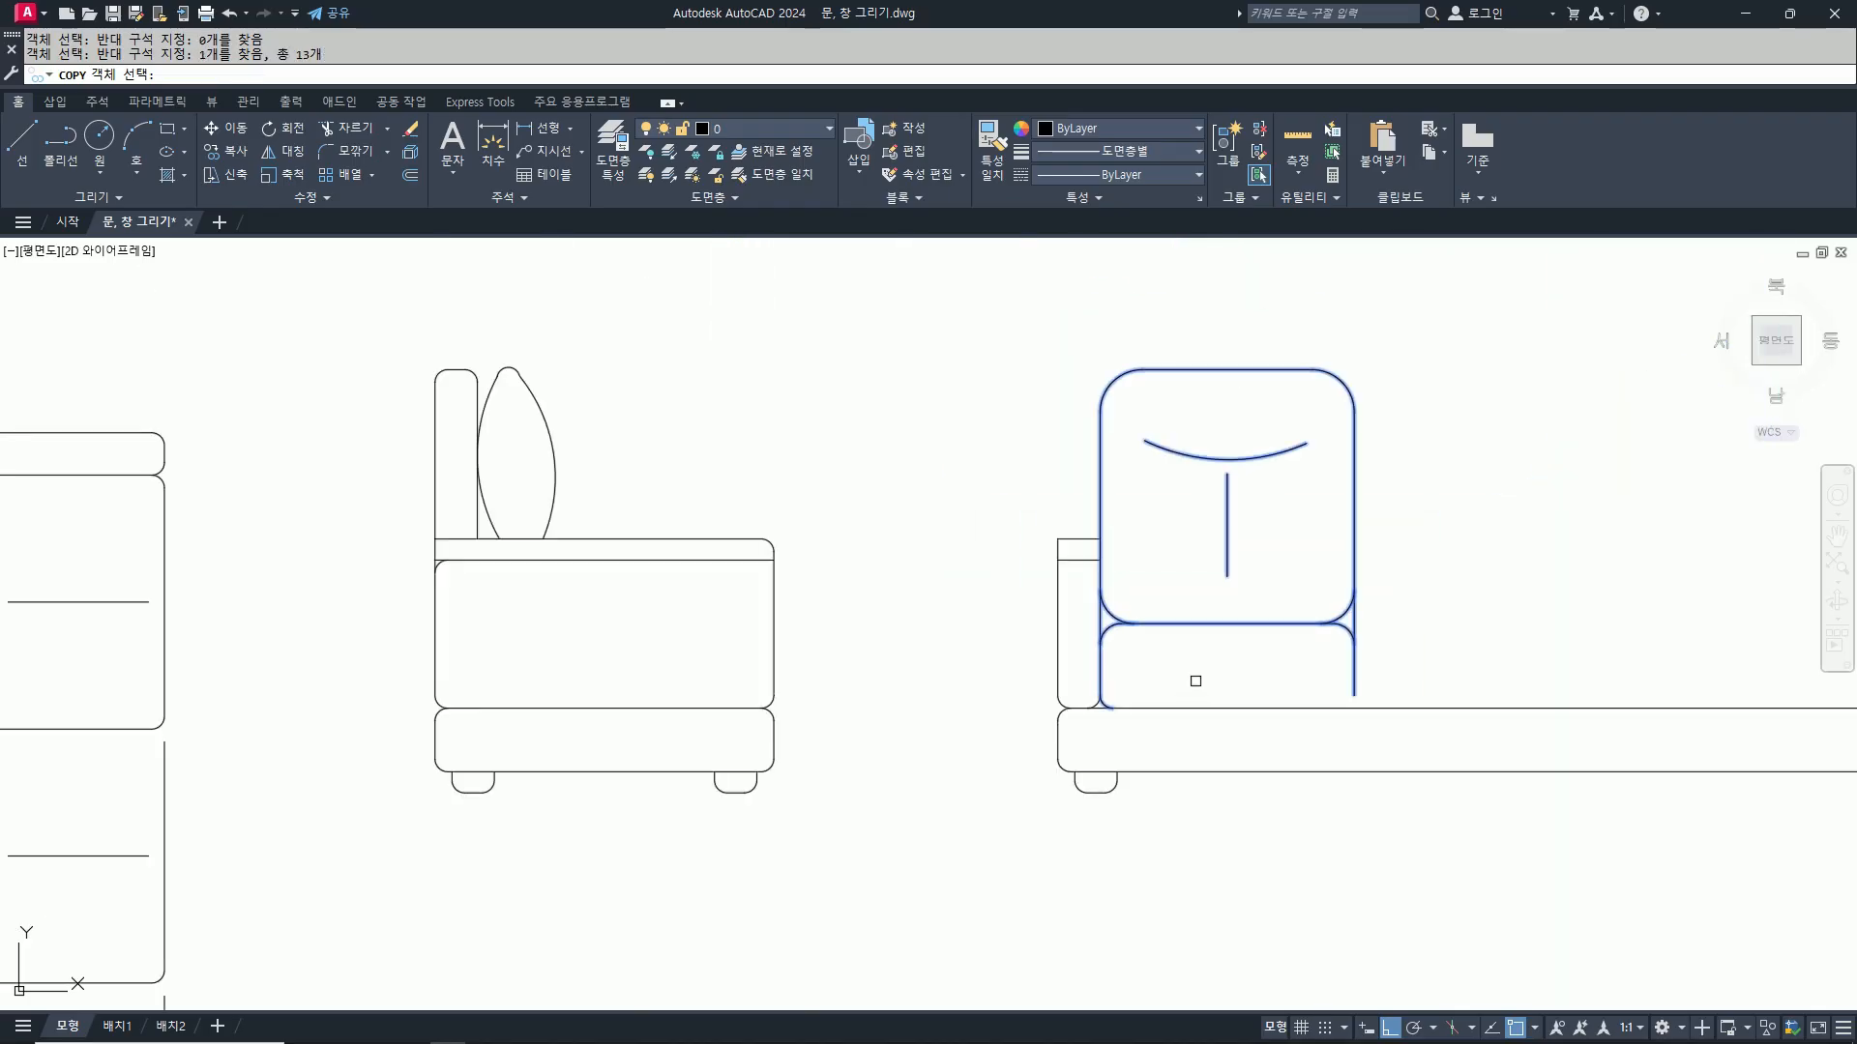
middle_click_drag(1193, 680, 1123, 709)
key("space")
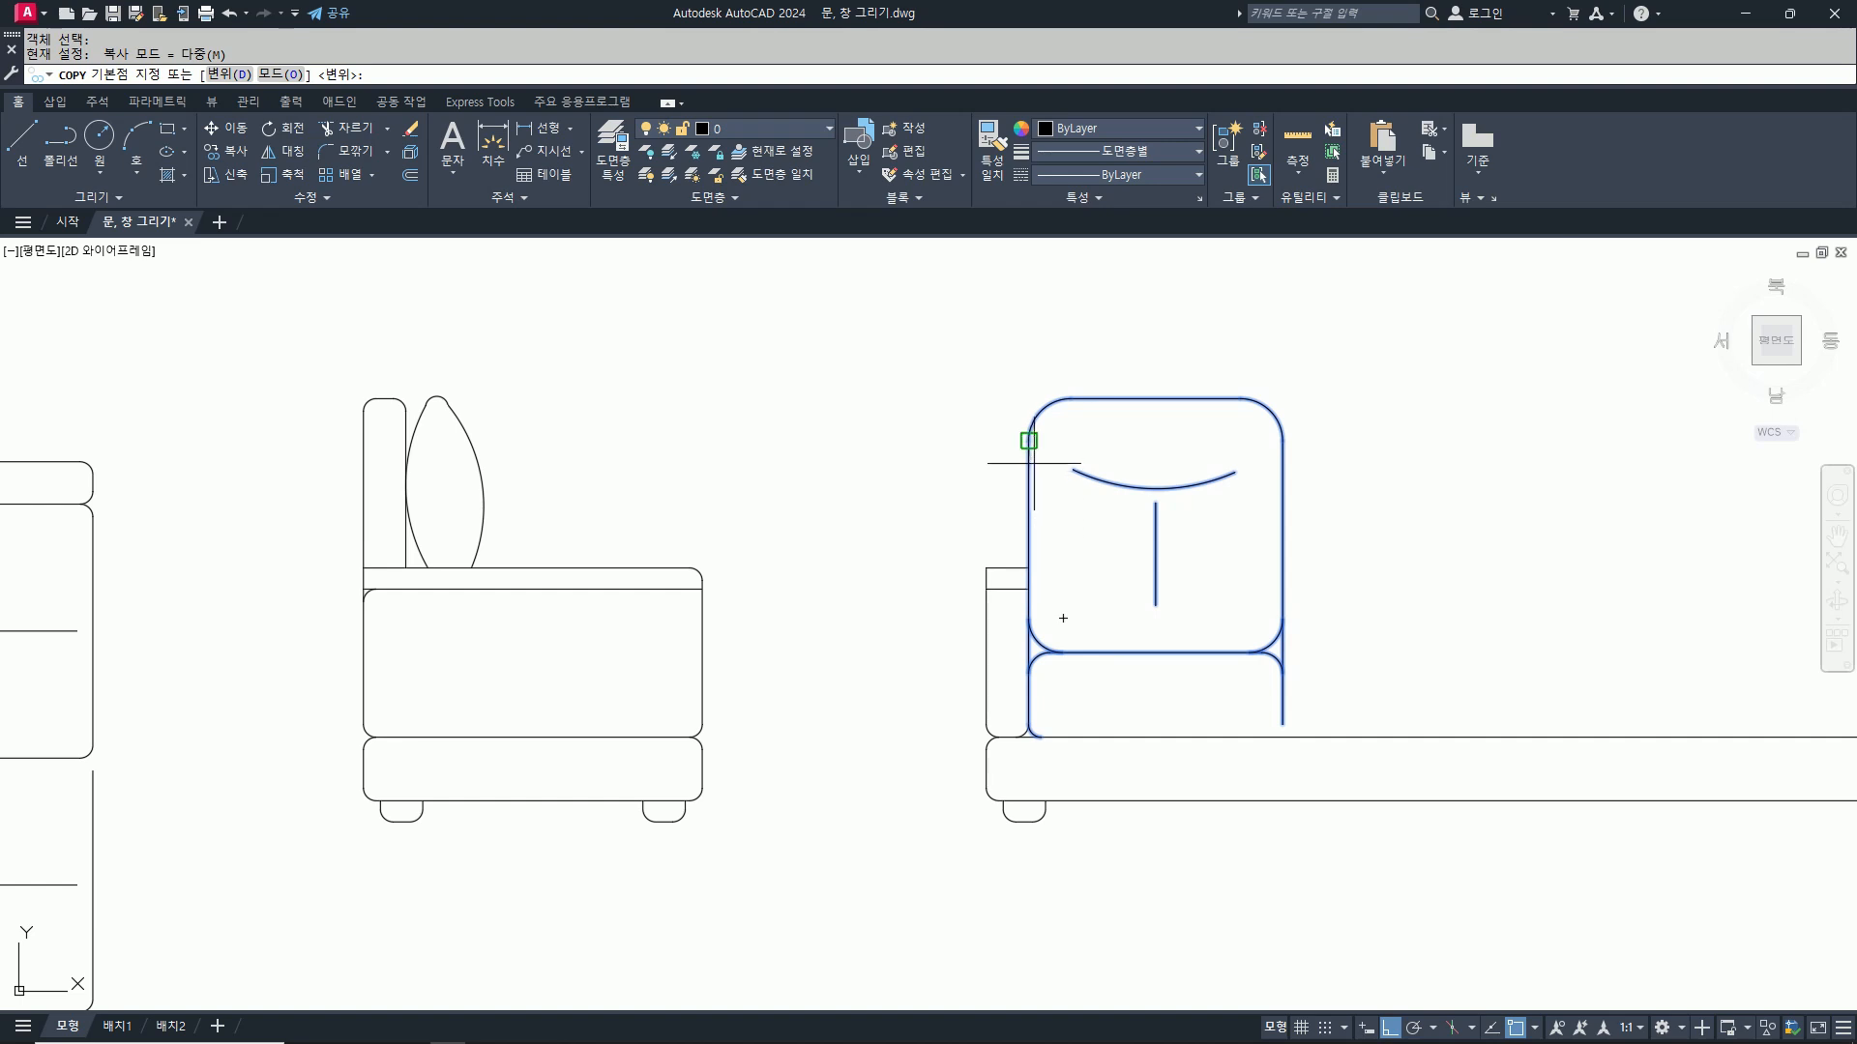
left_click(1029, 440)
left_click(1283, 440)
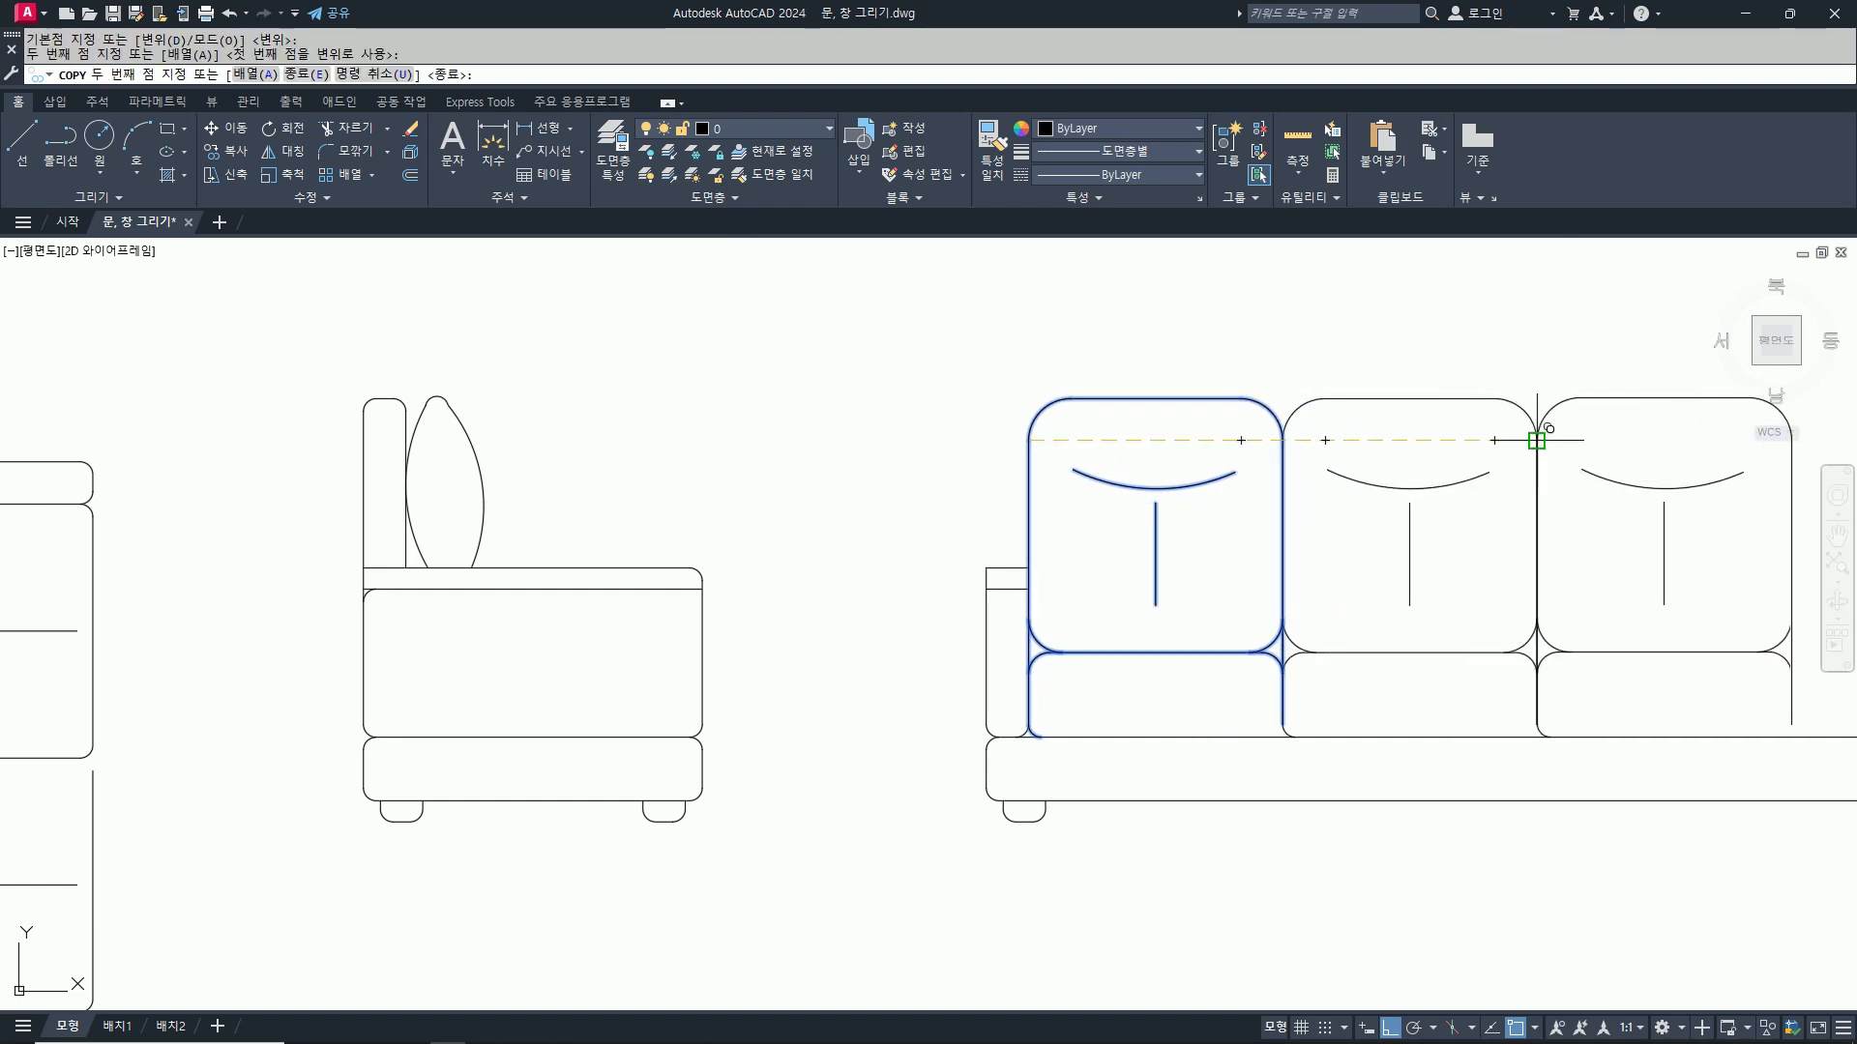
left_click(1537, 440)
key("space")
Step: Mirror the first seat's lower-left corner arc about the seat's vertical centerline, keeping the original arc
middle_click_drag(1473, 639, 1352, 627)
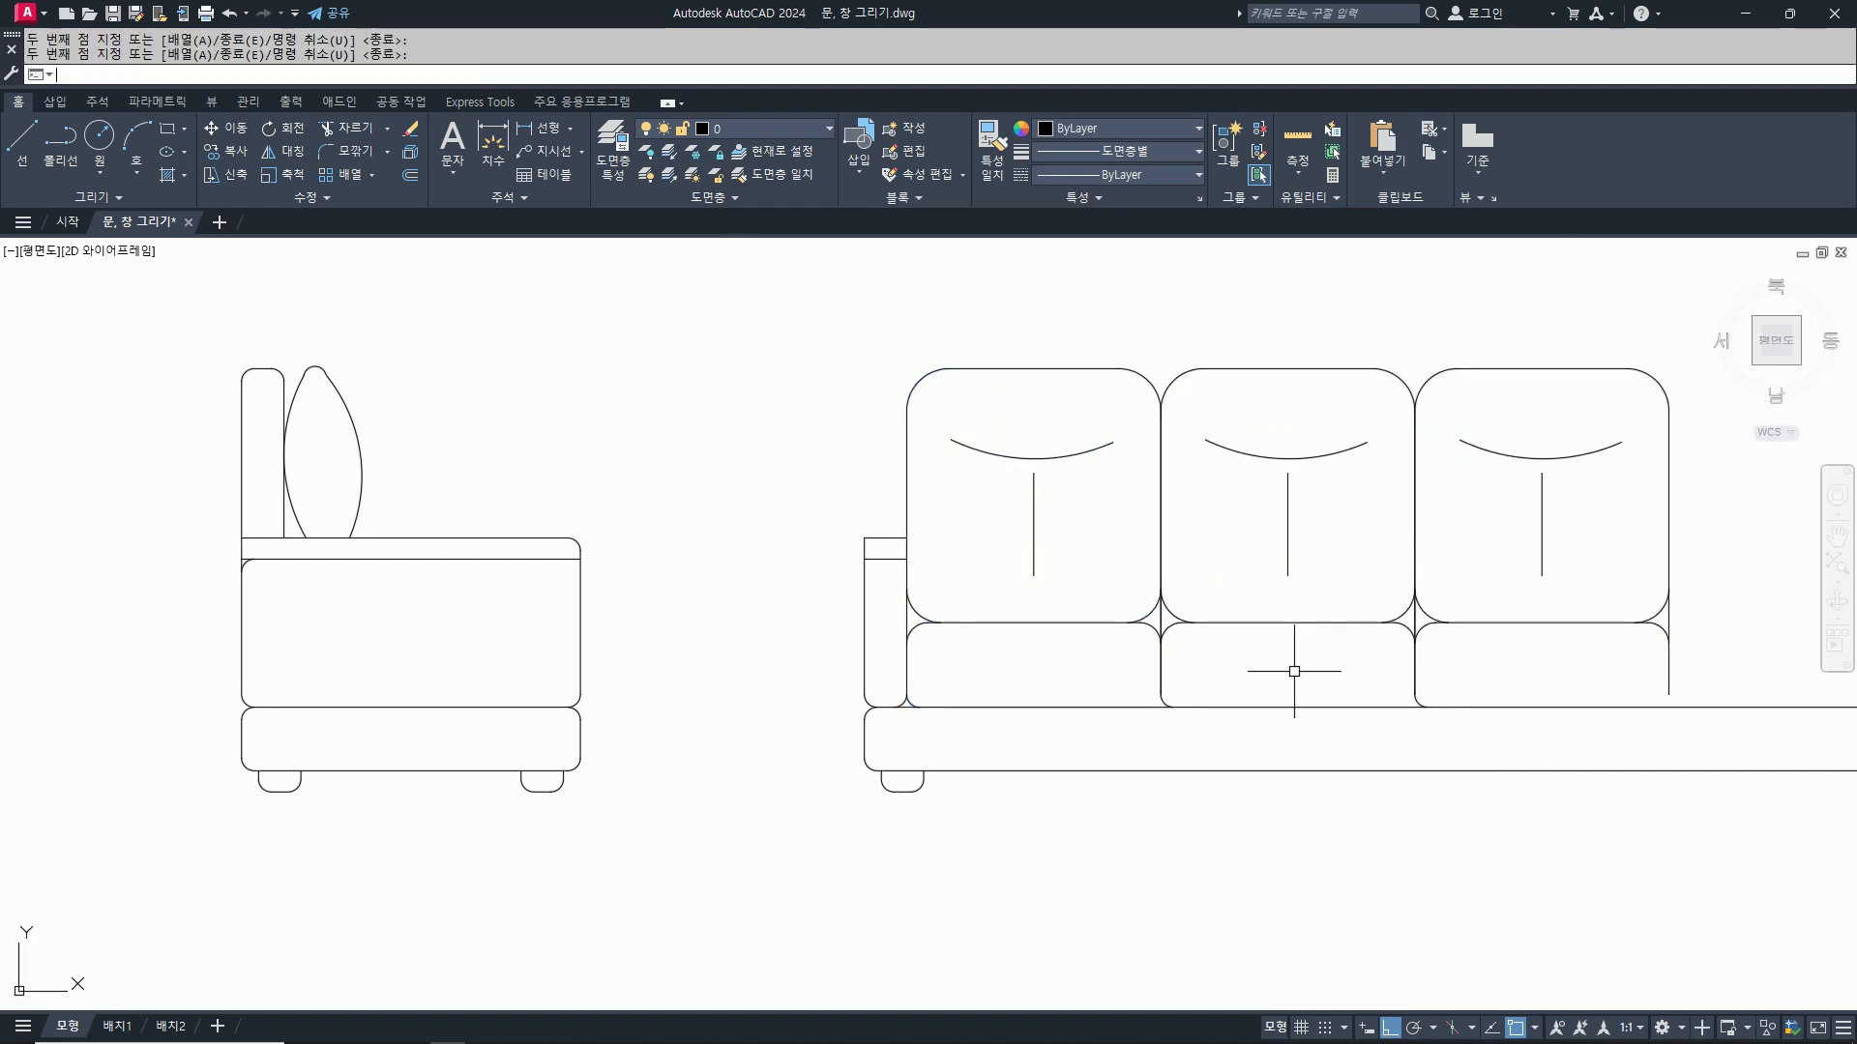
type("mi")
key("Return")
scroll(906, 674, "up", 2)
left_click(911, 704)
key("Return")
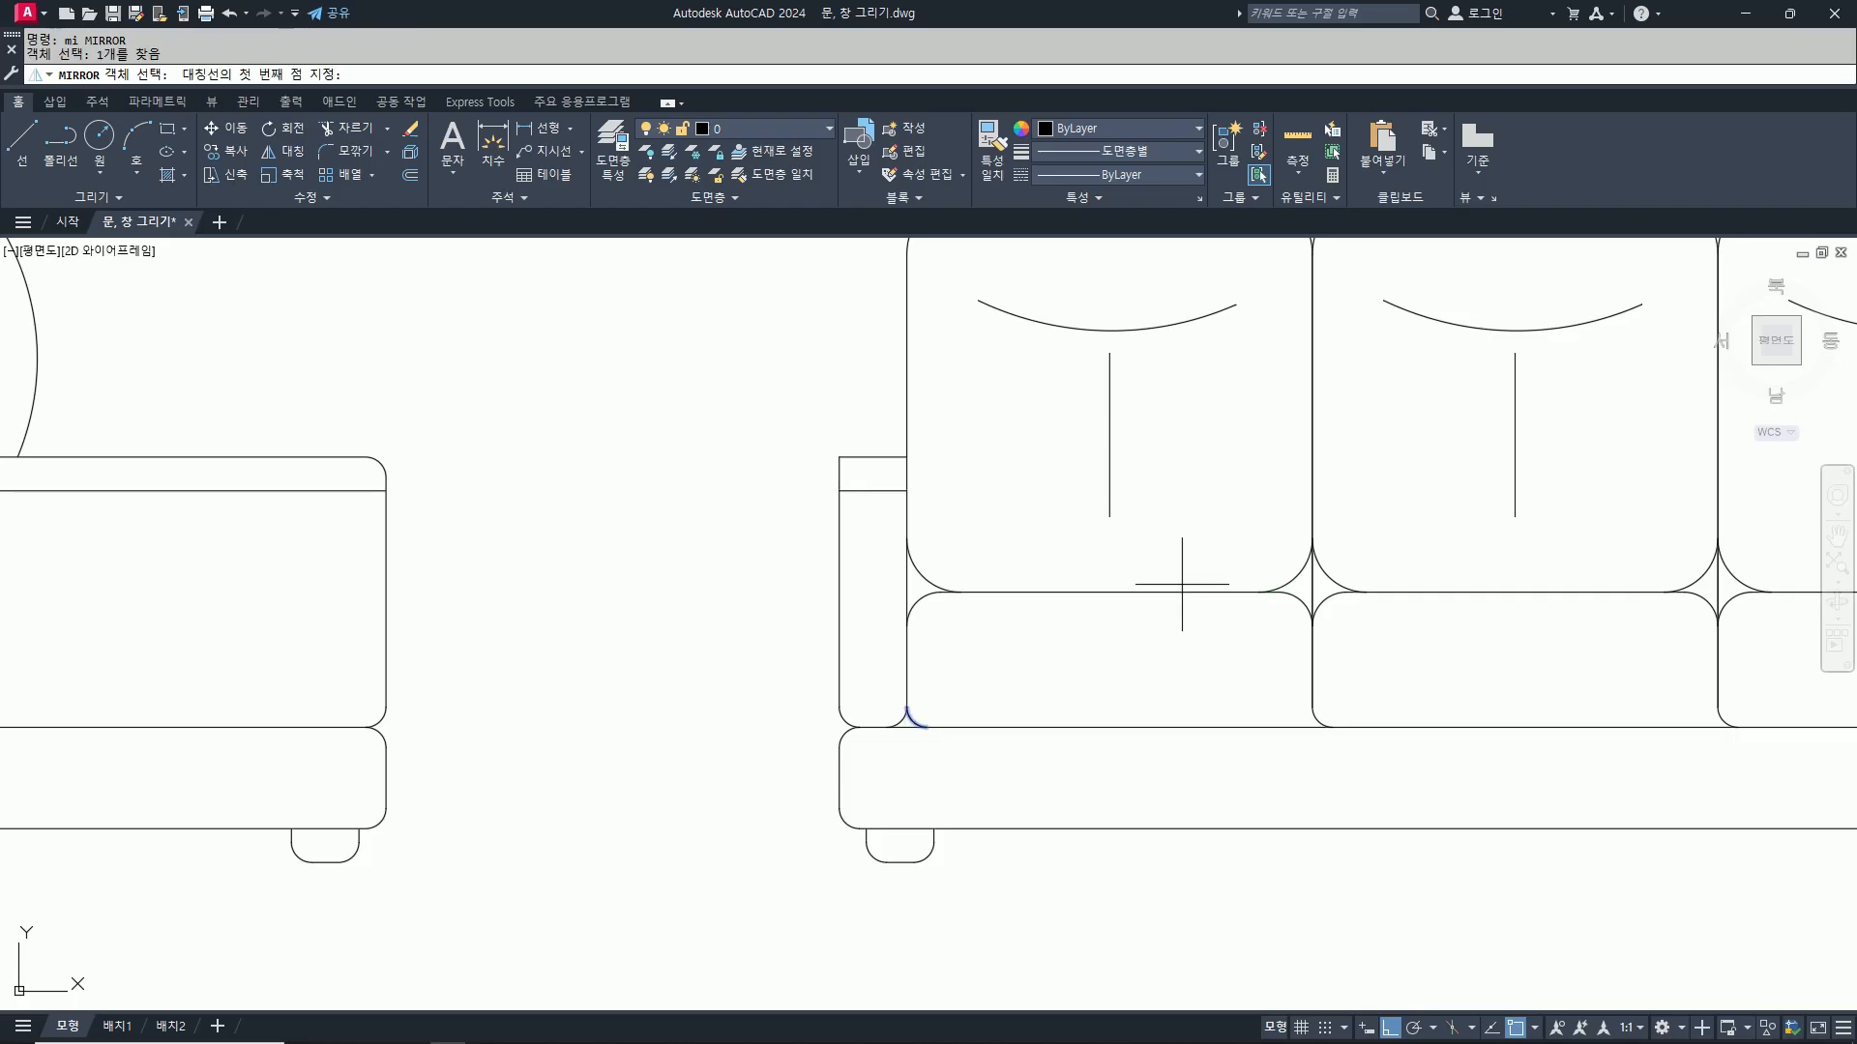
left_click(1110, 592)
left_click(1111, 629)
scroll(1274, 664, "up", 2)
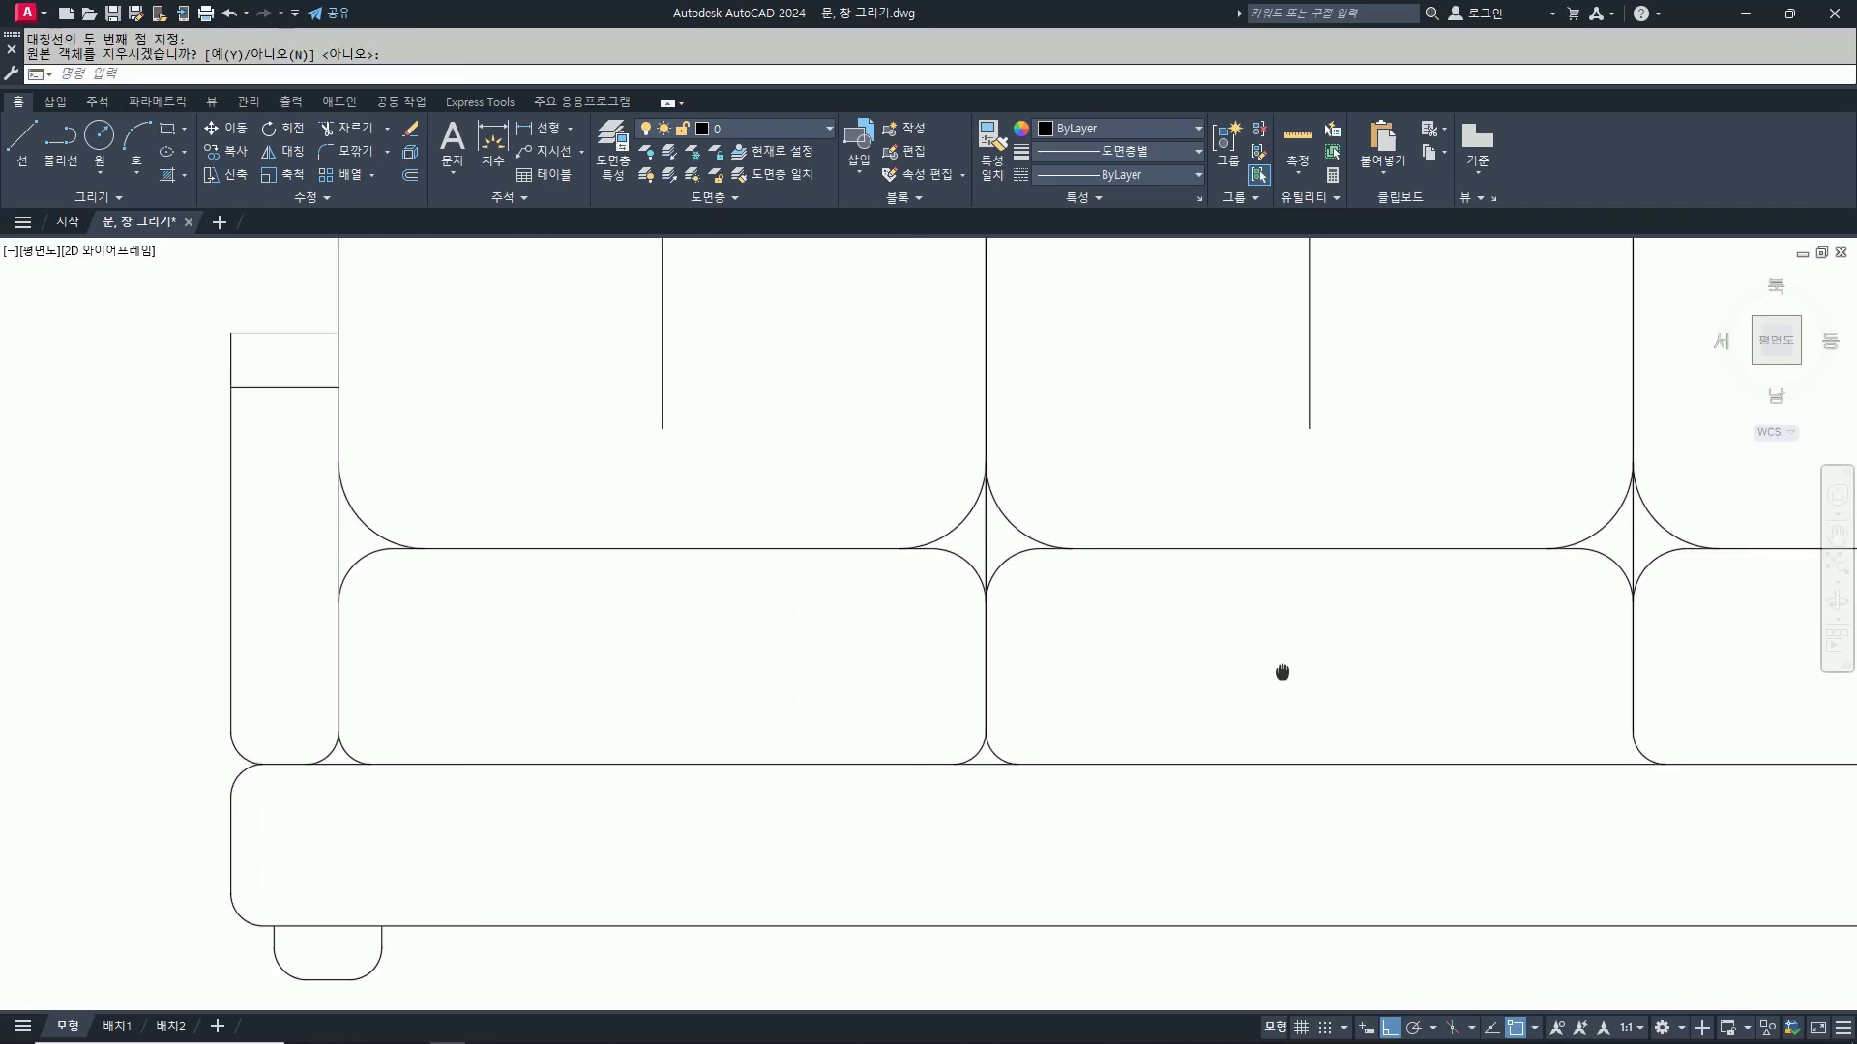
Step: Copy the small arc at the first seat cushion's lower right corner to the same corner of the second and third cushions
type("co")
key("Return")
left_click(975, 746)
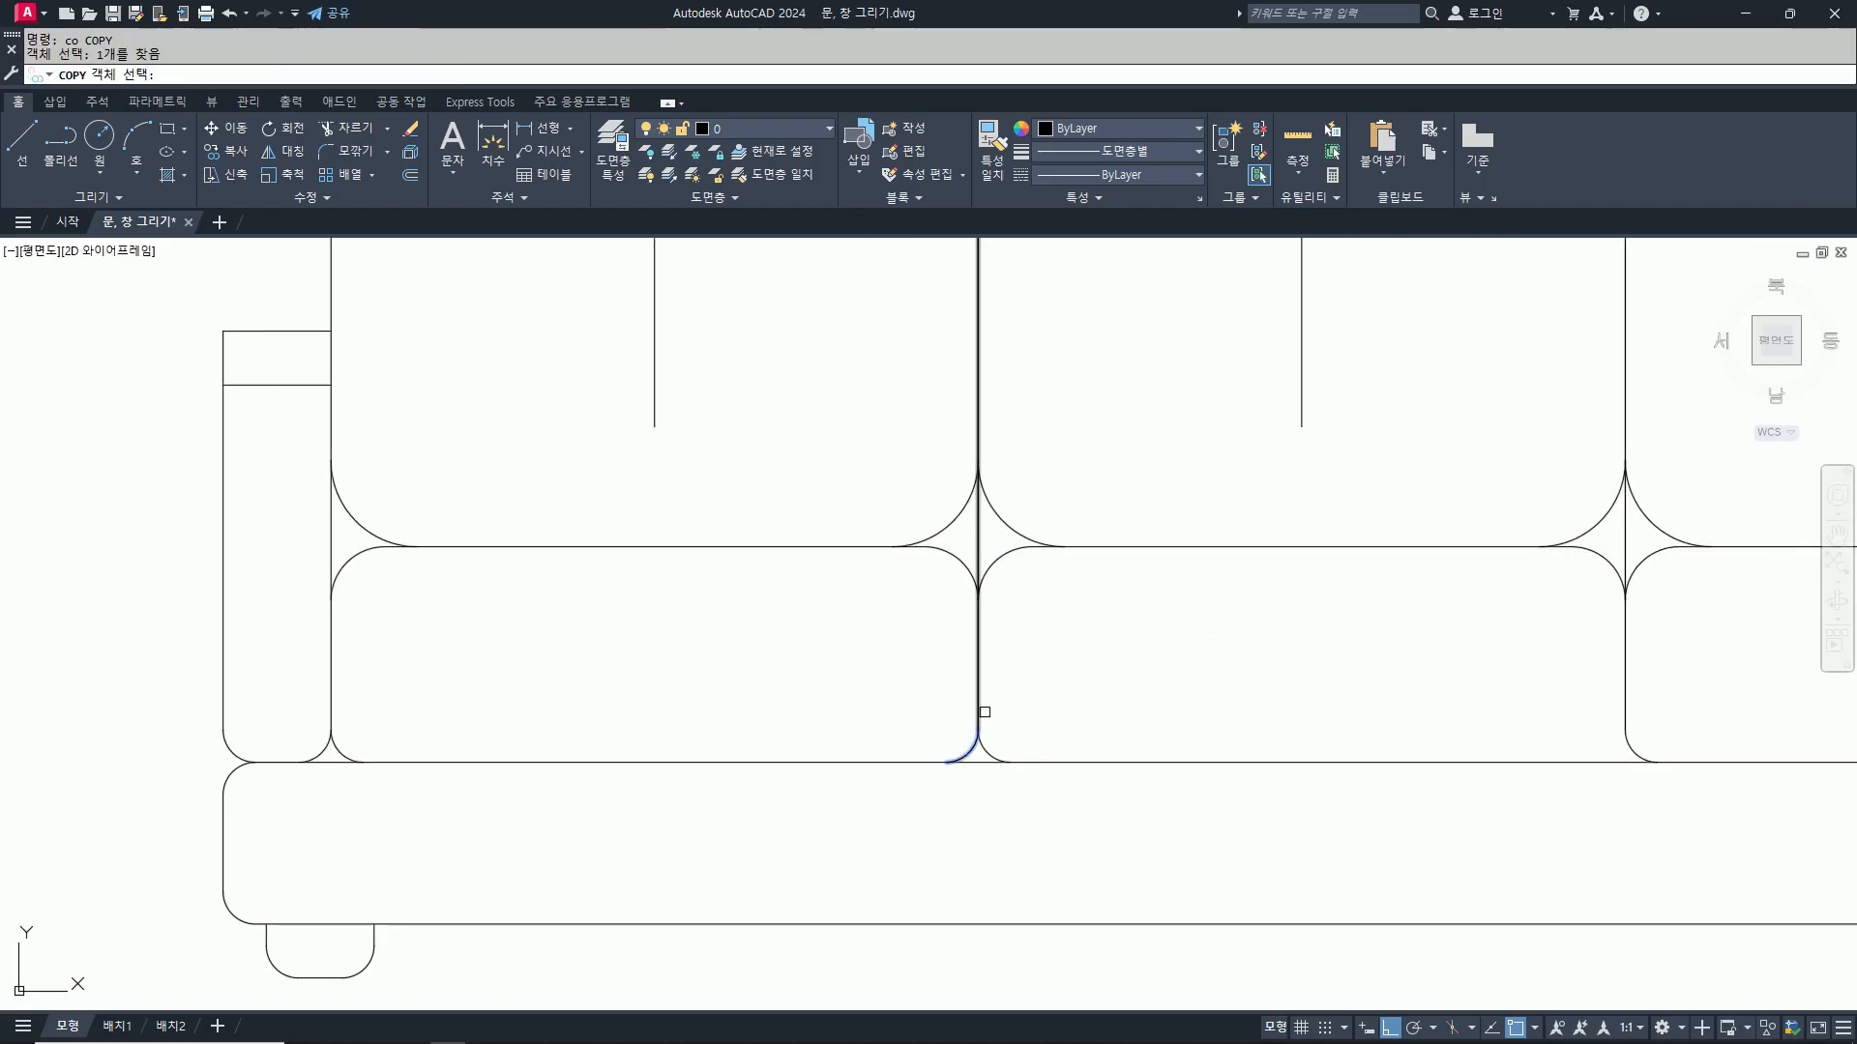
key("Return")
left_click(978, 599)
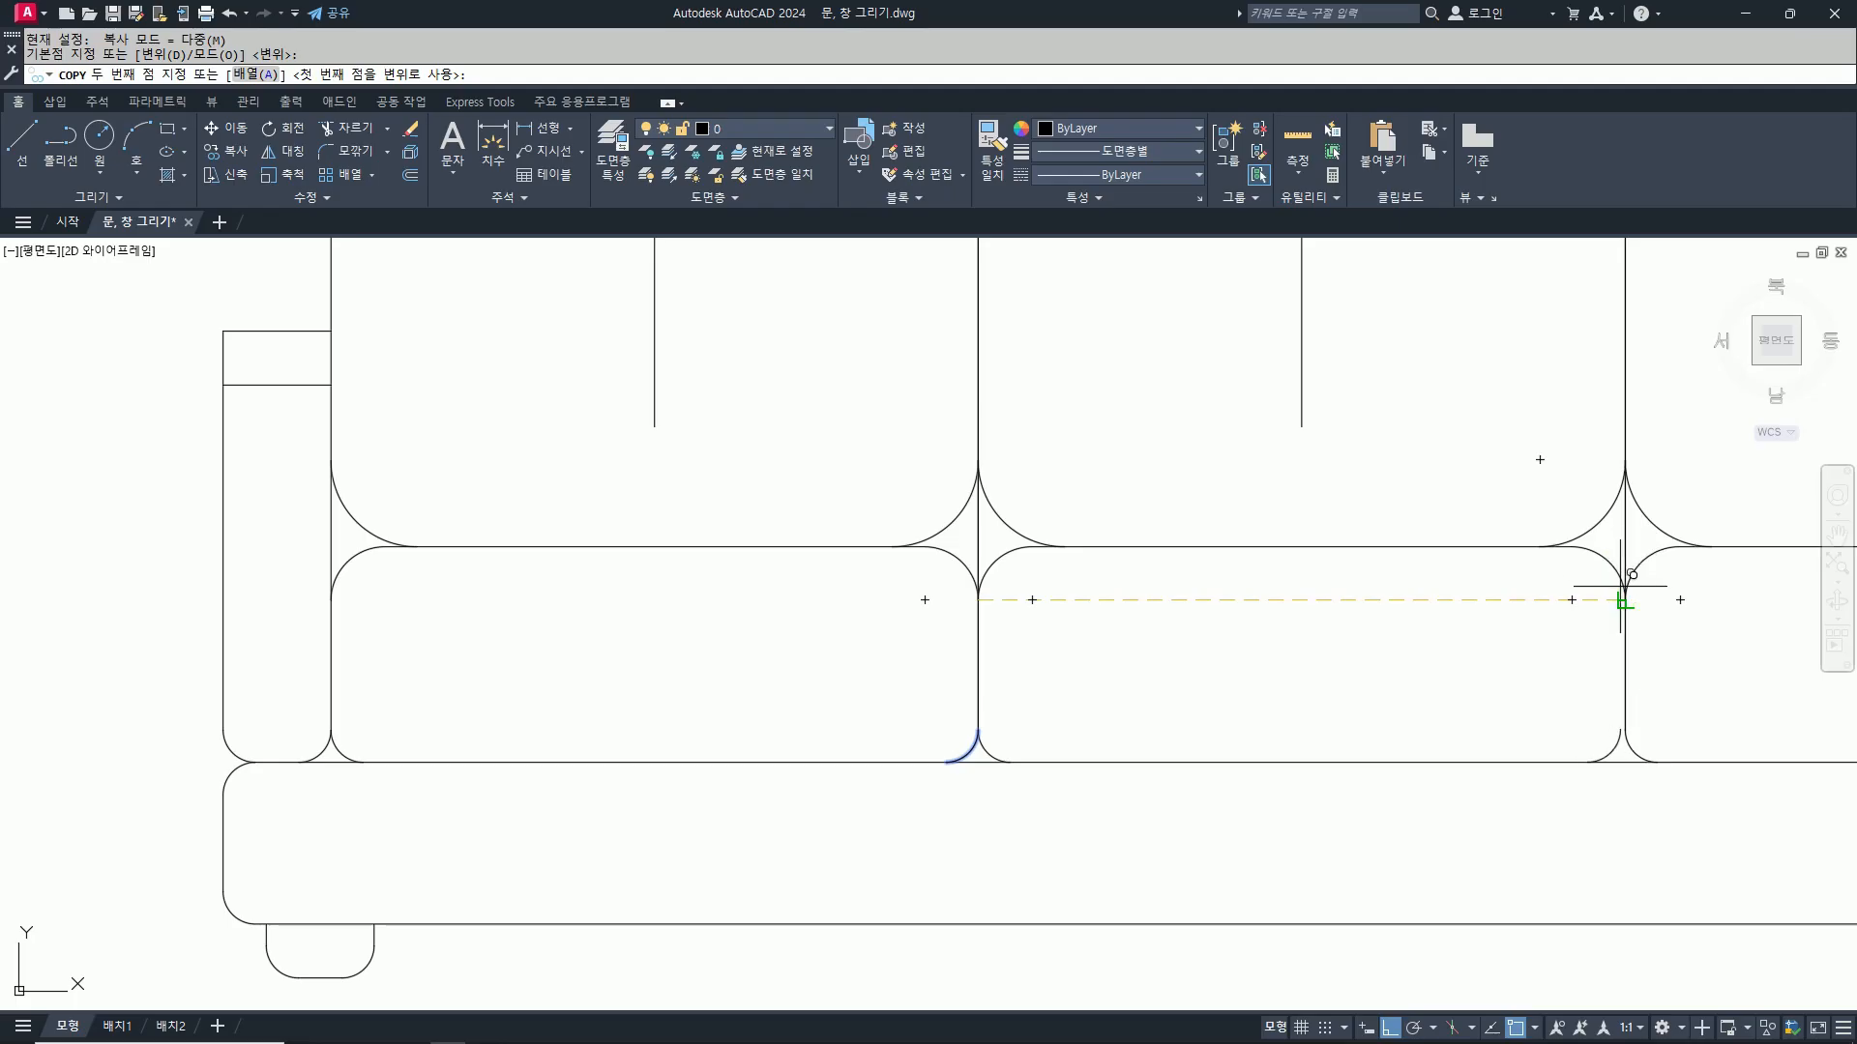
scroll(1349, 633, "down", 3)
left_click(1702, 619)
key("Return")
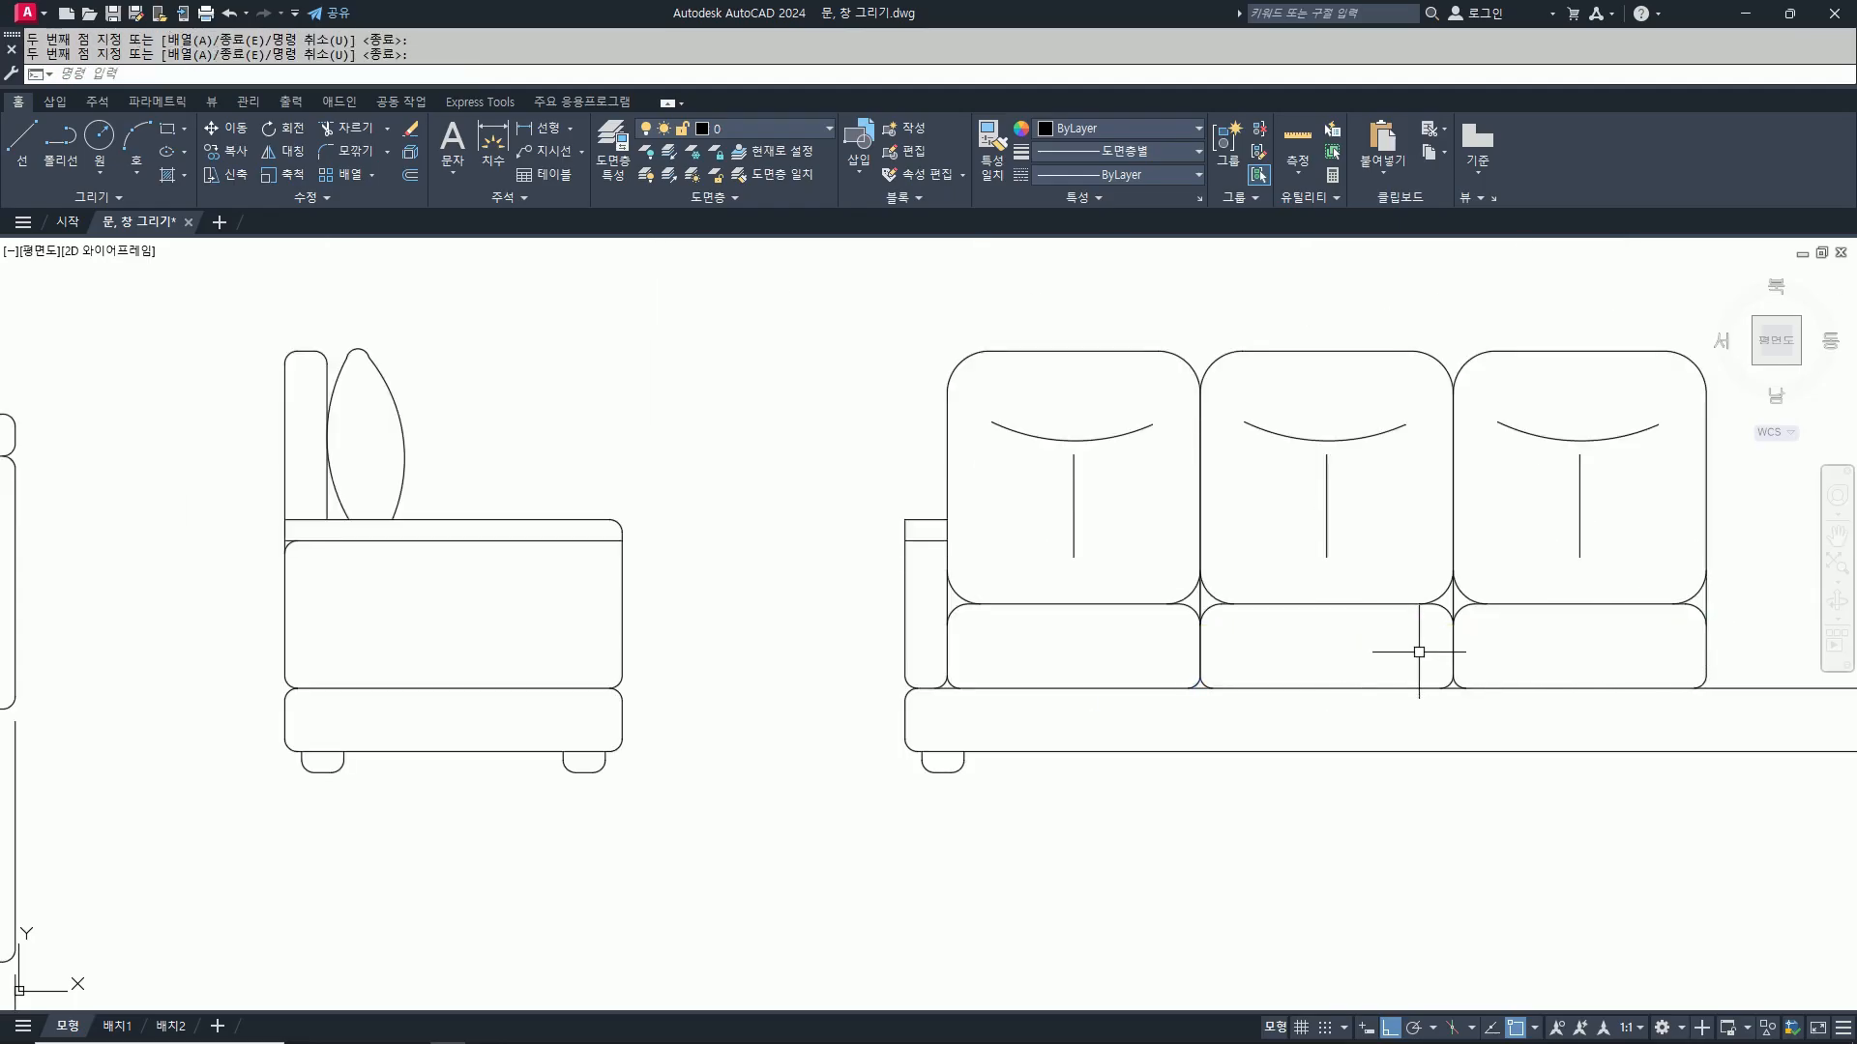
Step: Stretch the three-seat sofa's right armrest, foot and base end inward to meet the right edge of the third cushion
scroll(1421, 651, "down", 2)
type("s")
key("Return")
left_click(1633, 817)
left_click(1373, 436)
key("Return")
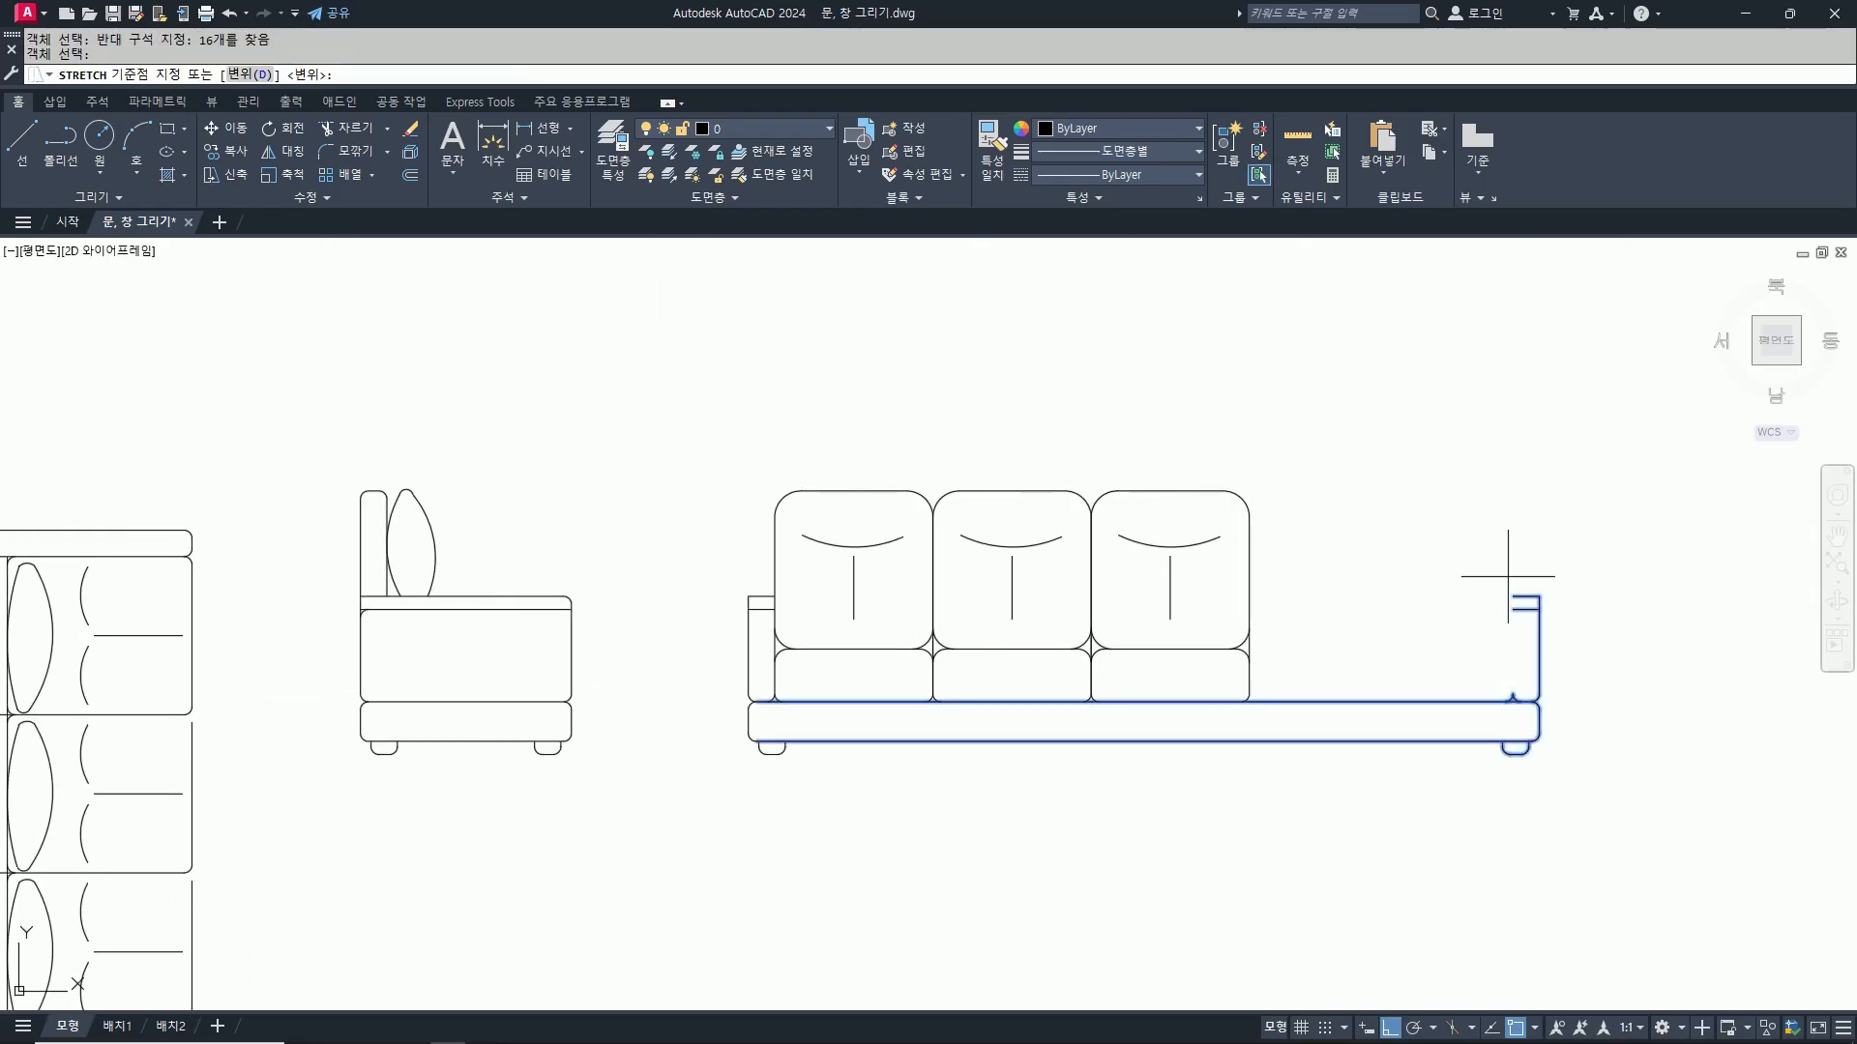
left_click(1513, 596)
left_click(1249, 598)
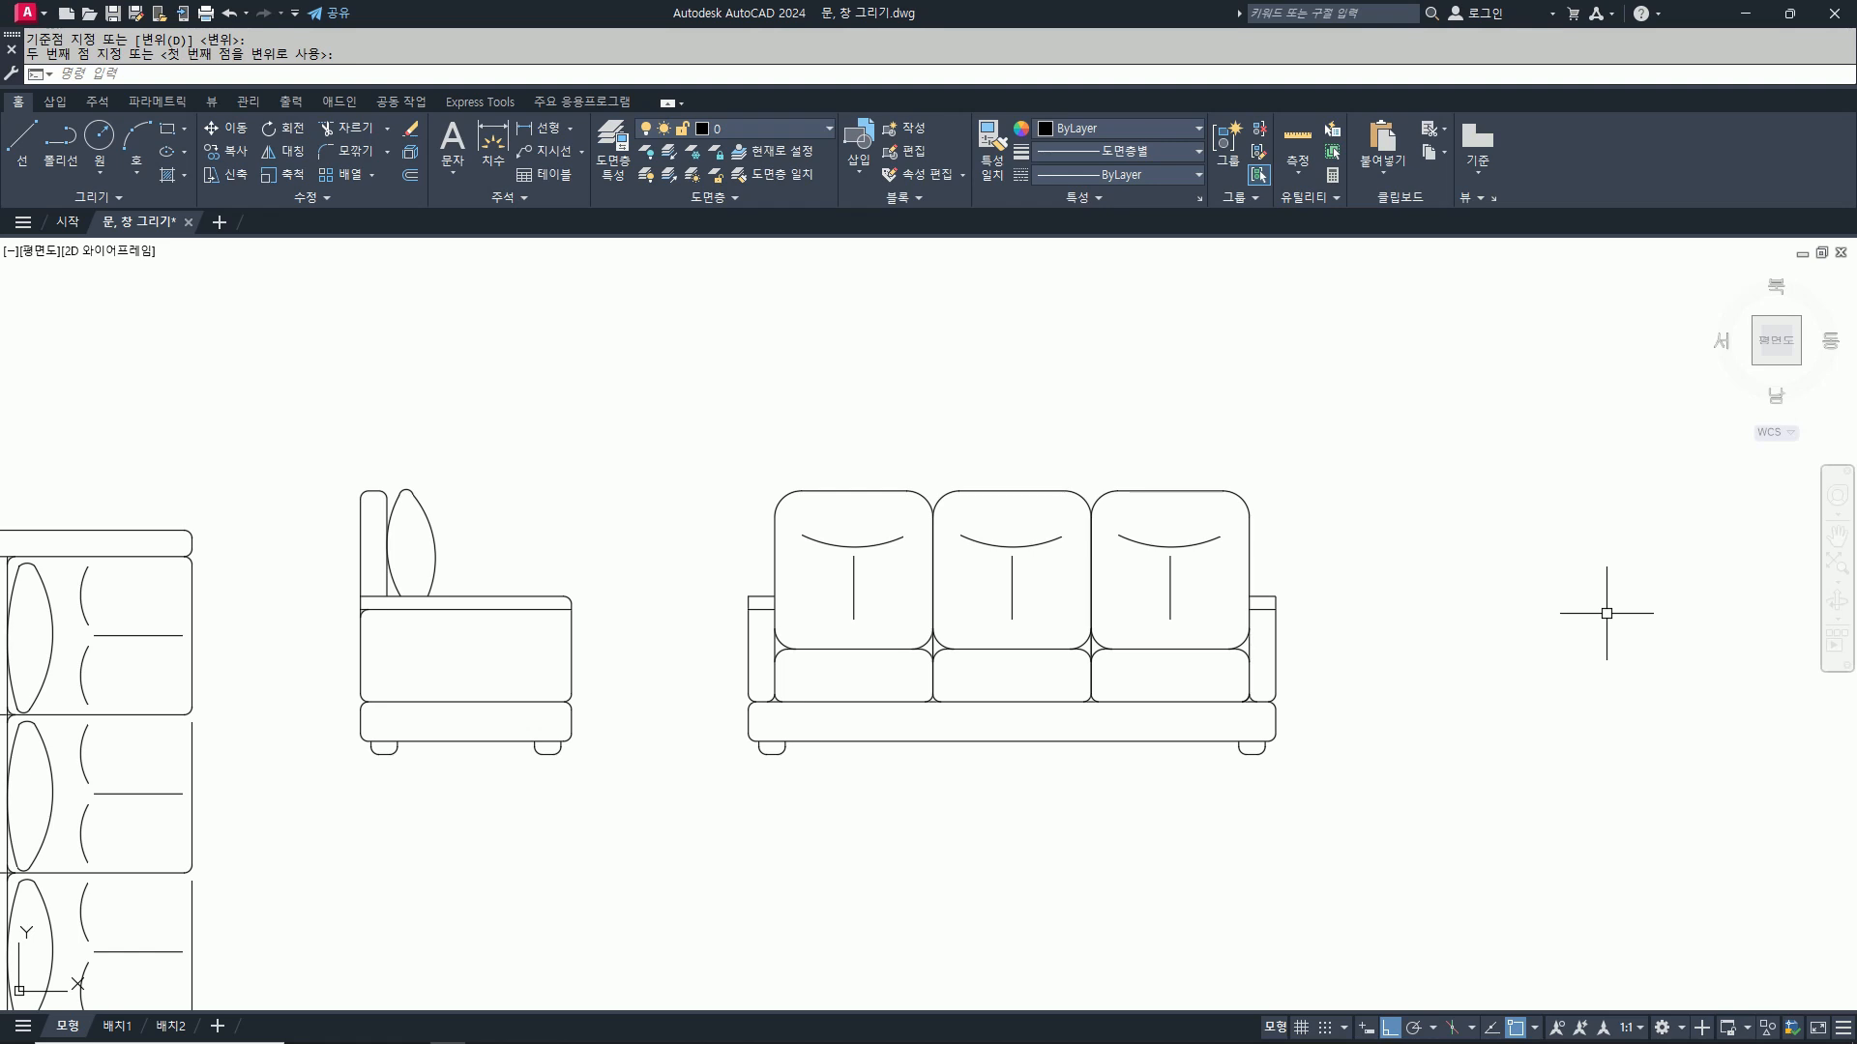
scroll(1605, 612, "down", 3)
middle_click_drag(1638, 568, 1197, 808)
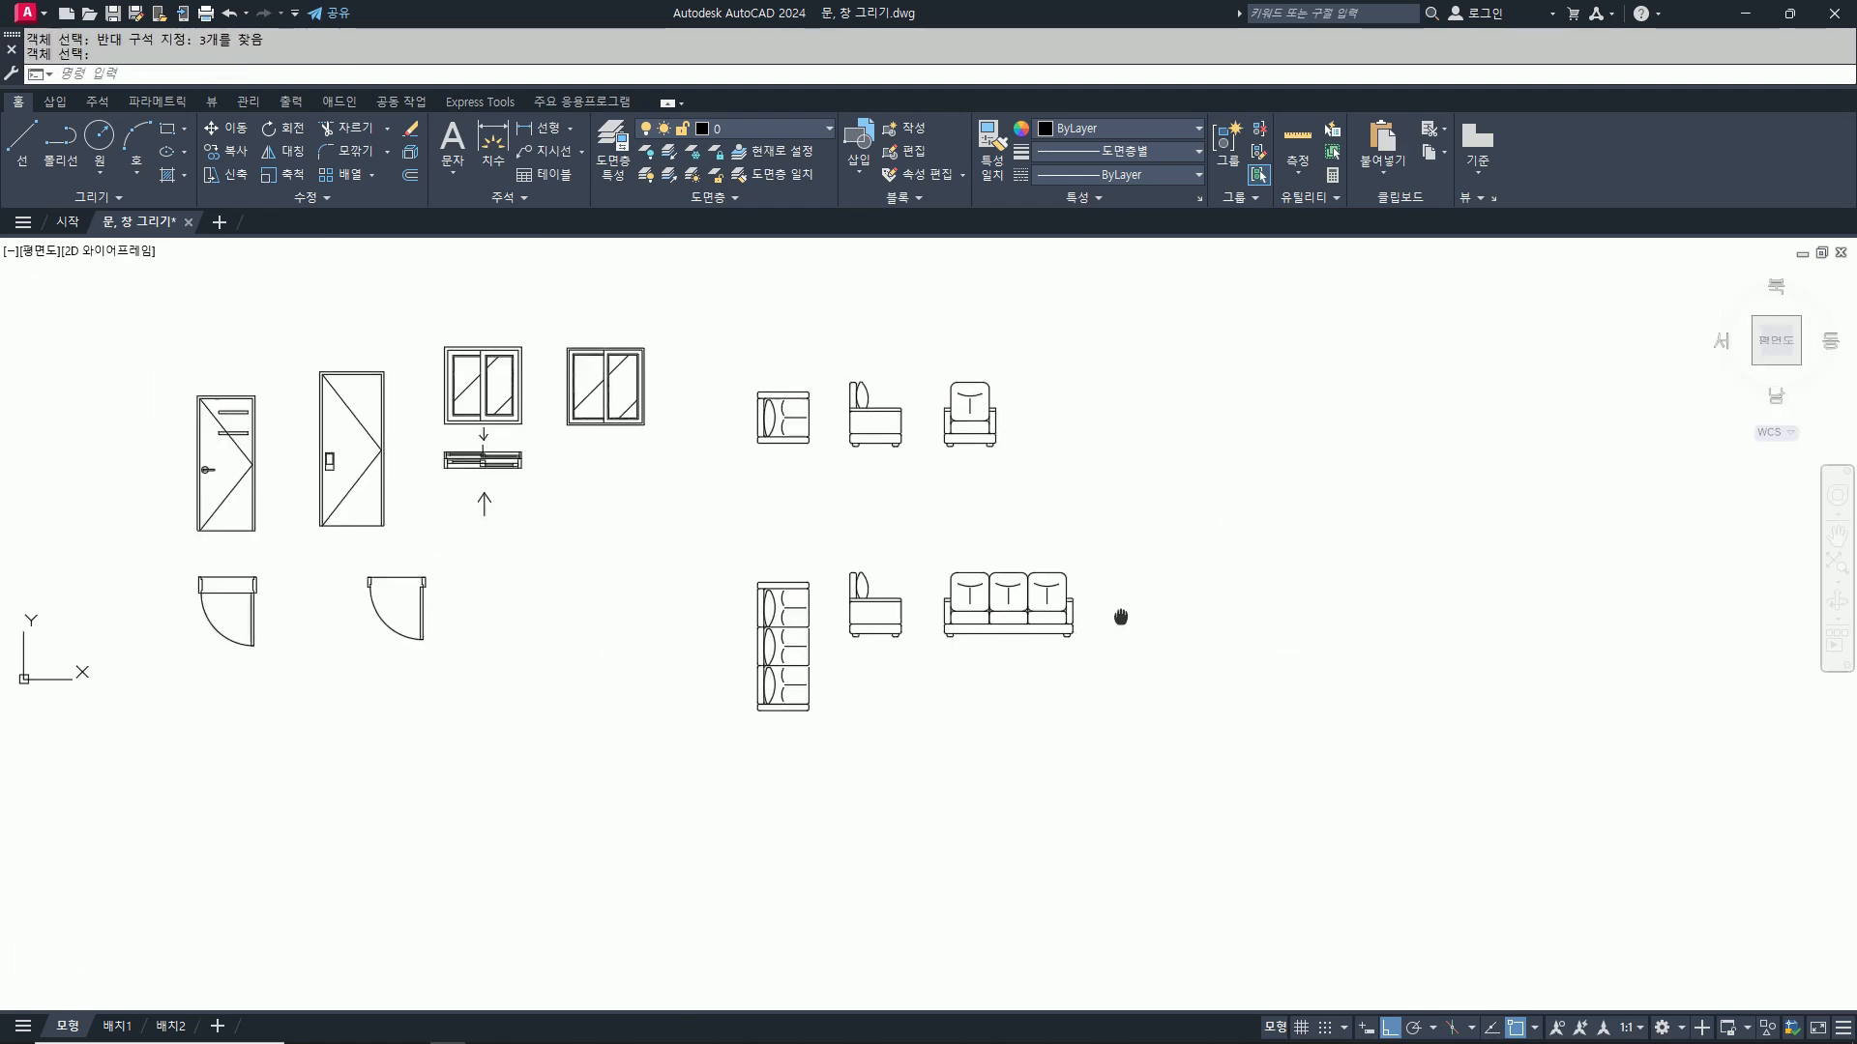
middle_click_drag(1121, 617, 989, 666)
scroll(1098, 522, "up", 2)
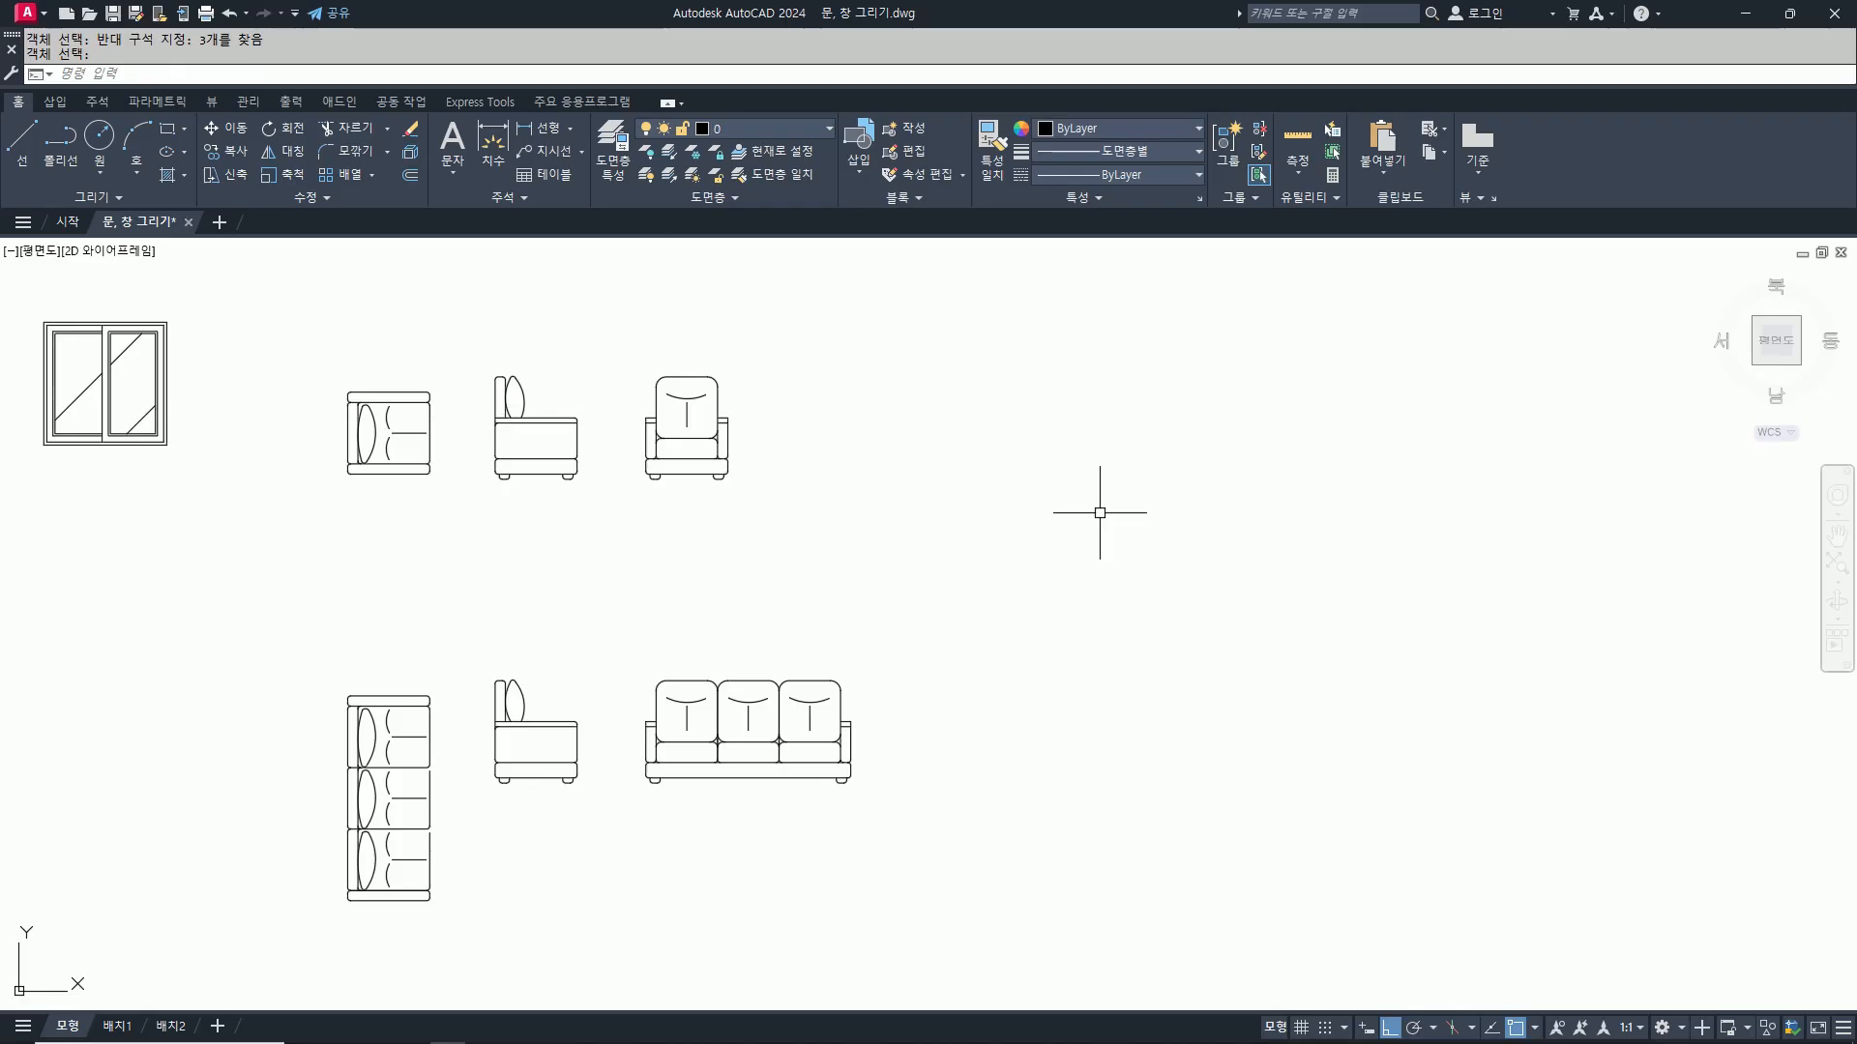
scroll(1171, 469, "up", 2)
middle_click_drag(1170, 469, 1024, 568)
type("ec")
key("Return")
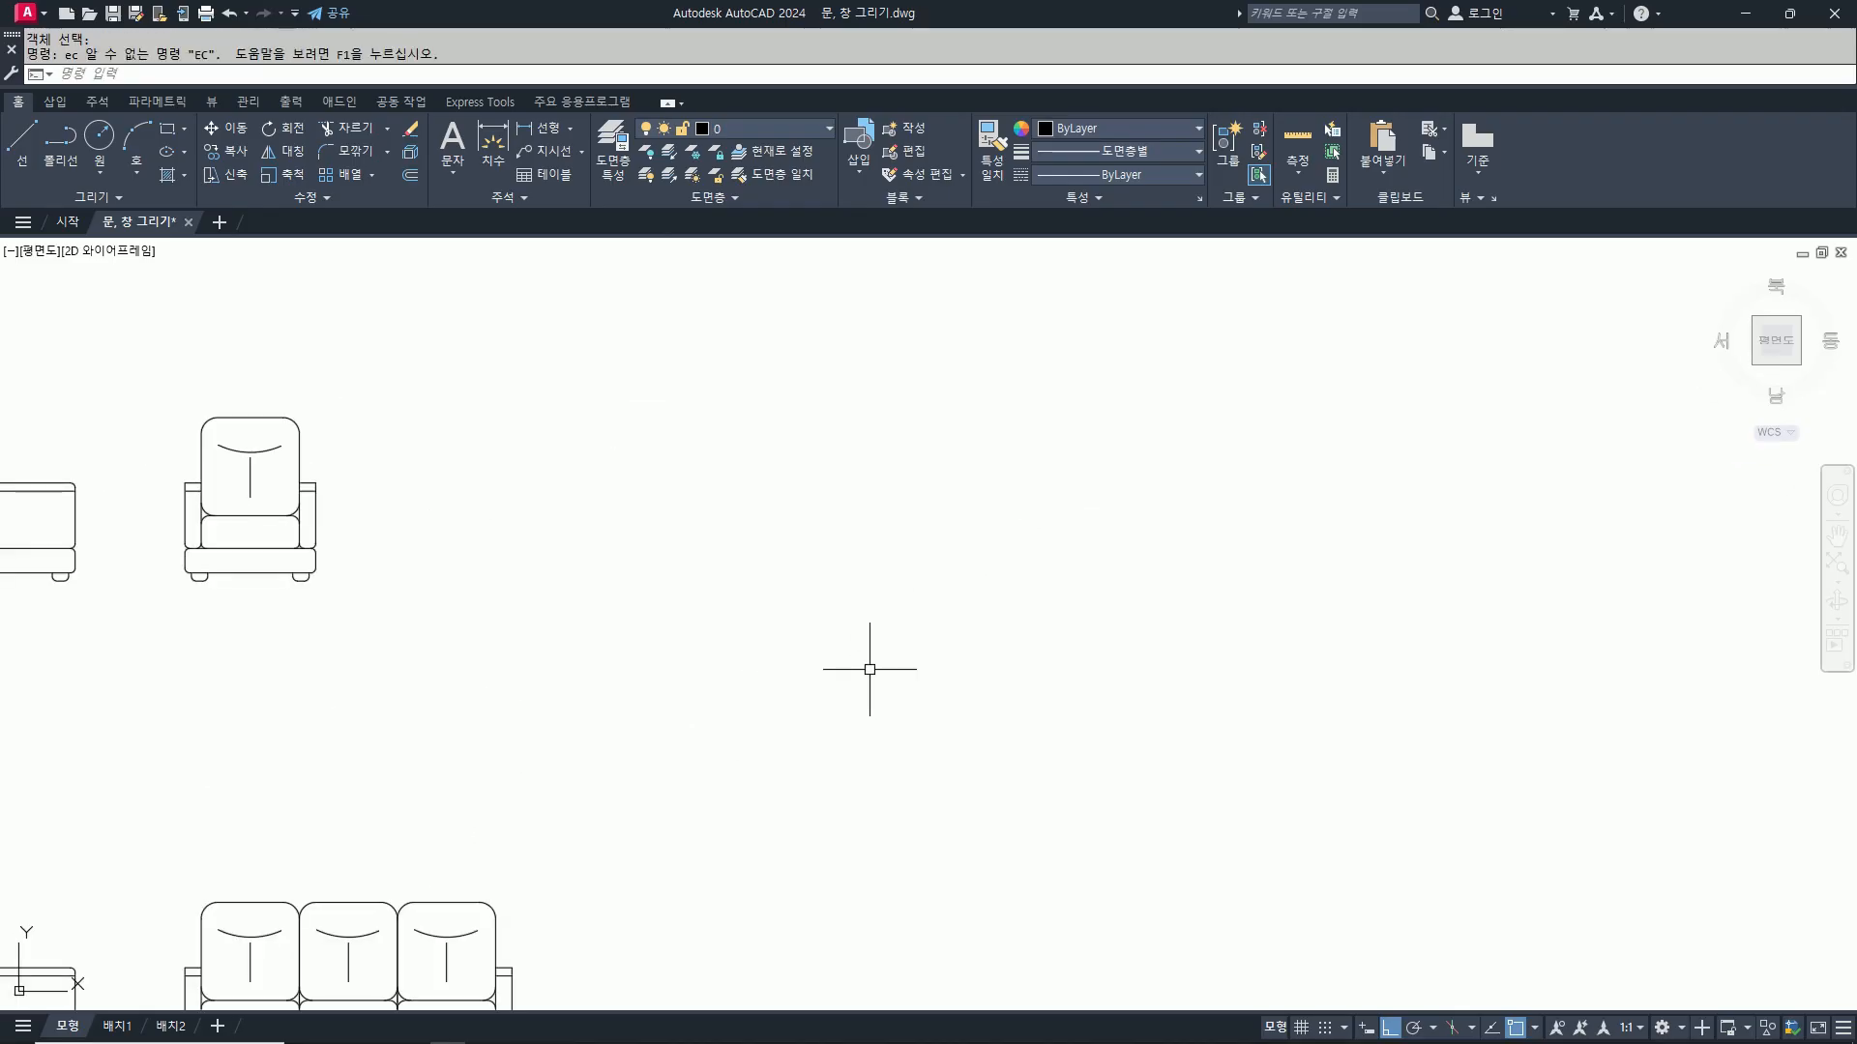
type("ㄱㄷㅊ")
key("Return")
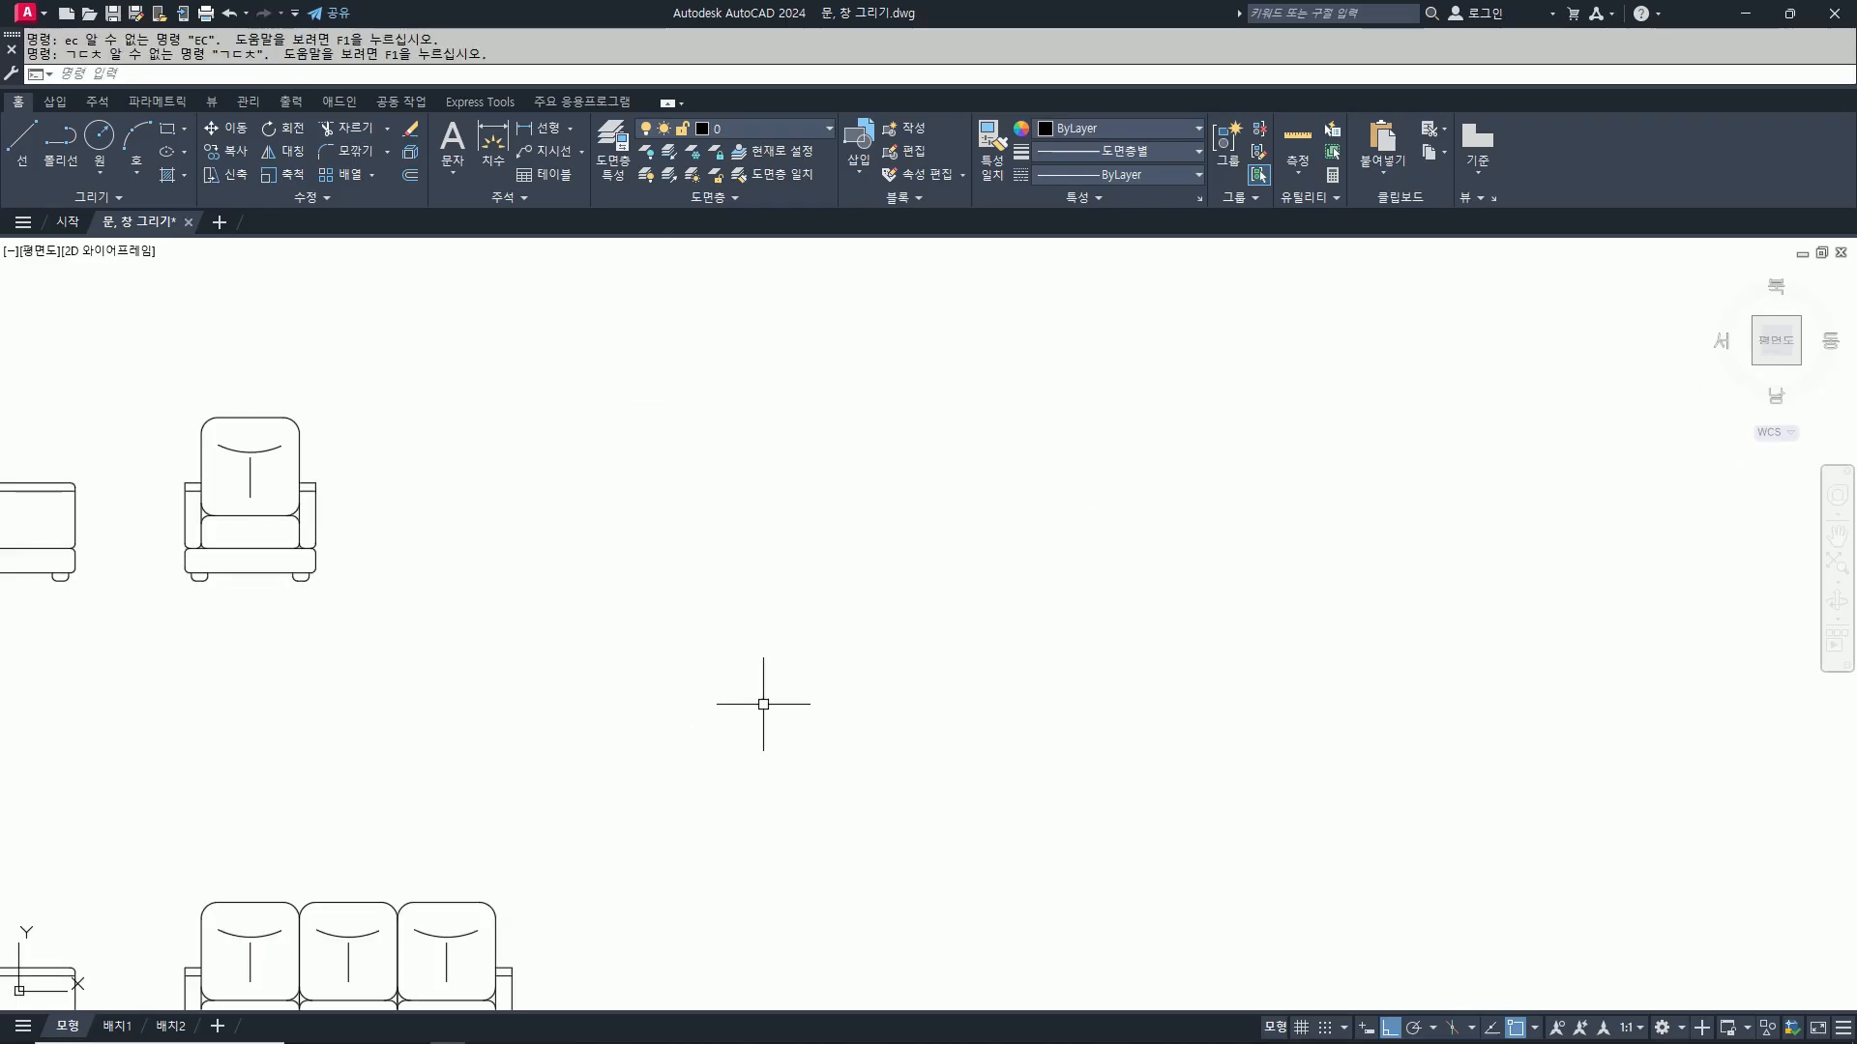
Step: Draw a 1000 by 2000 rectangle for the bed in the empty space beside the front view of the single sofa
type("rec")
key("Return")
left_click(695, 694)
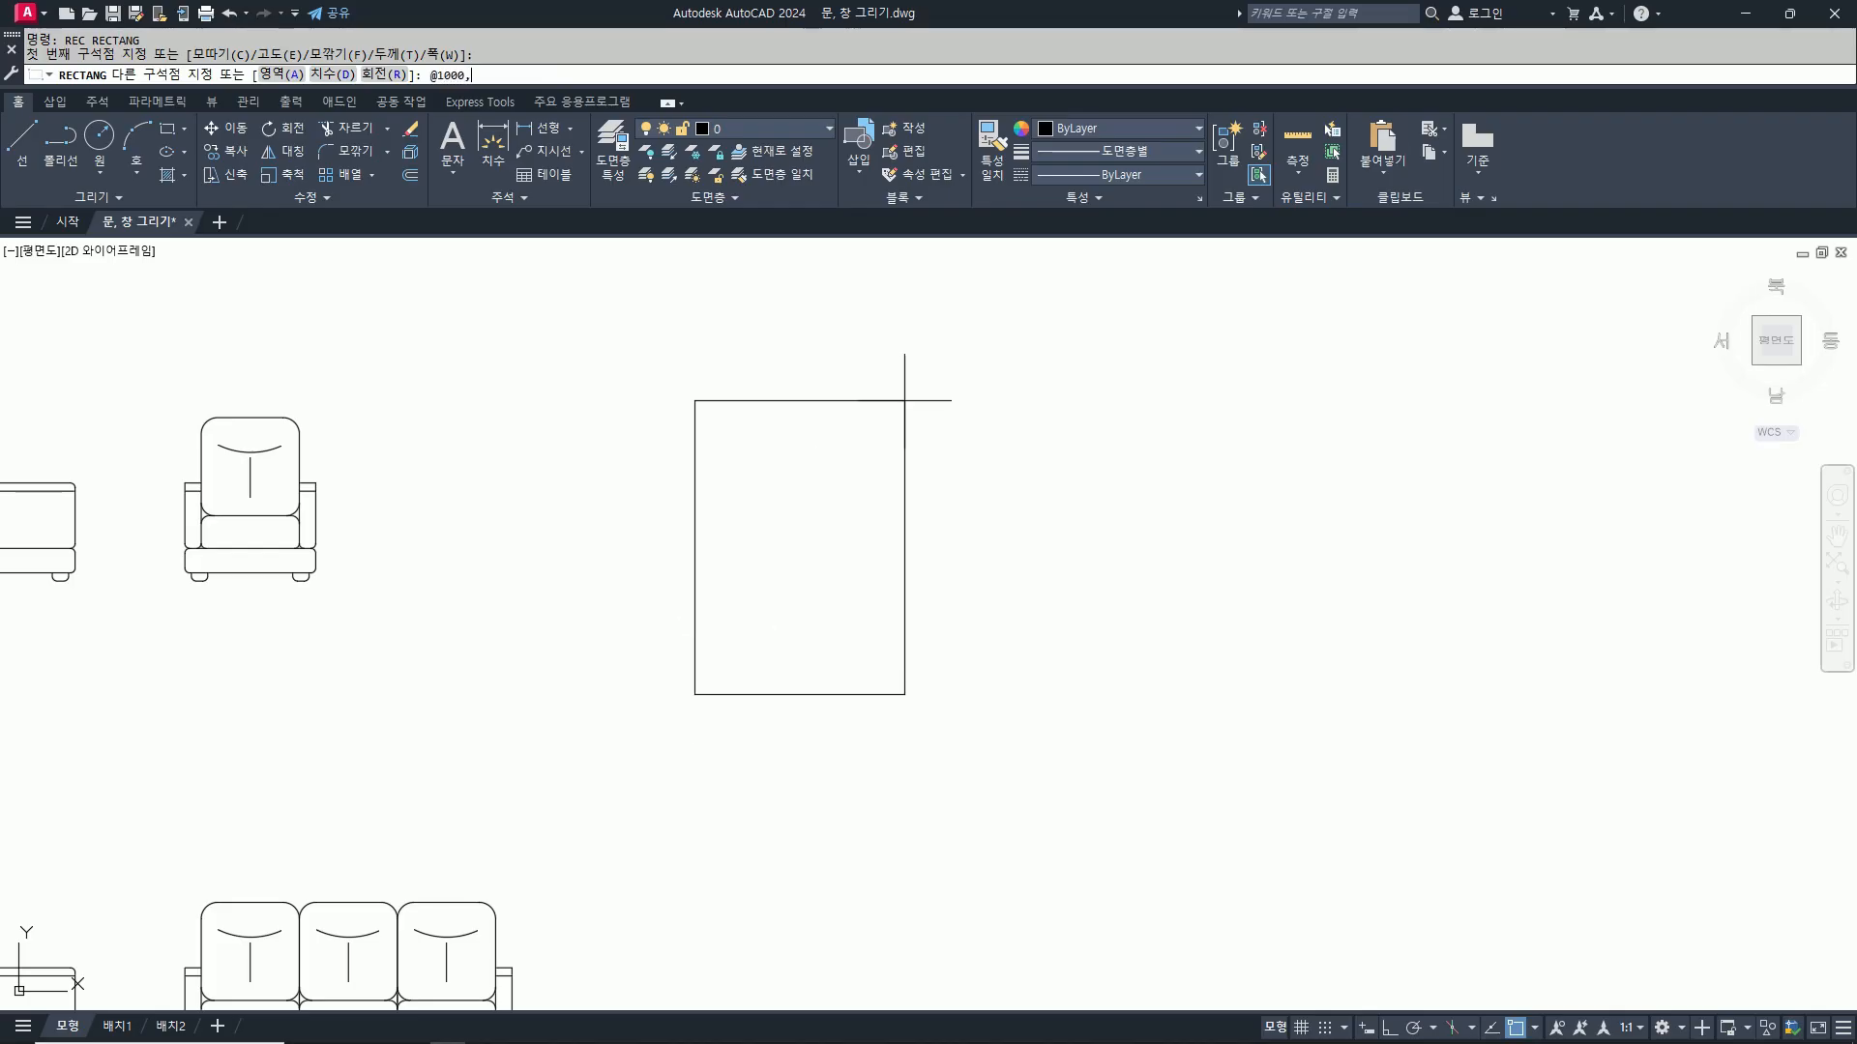
type("@1000,2000")
key("Return")
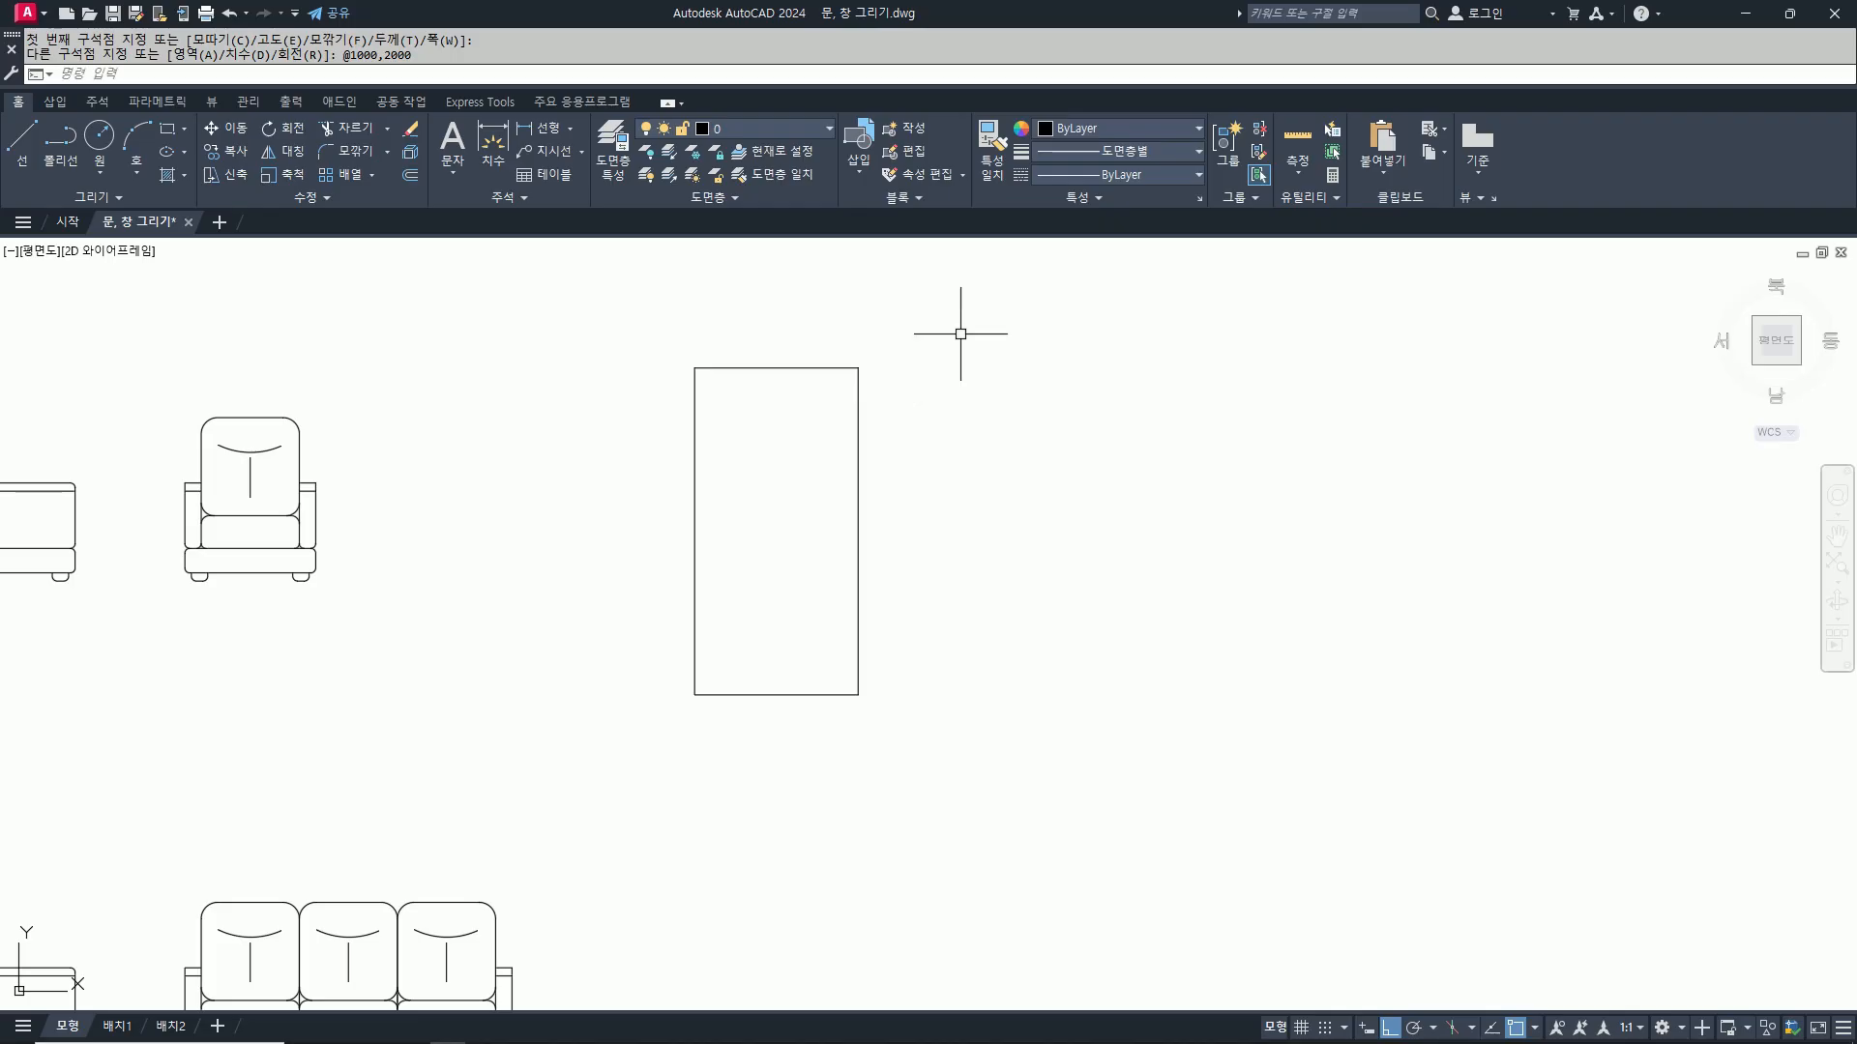
Step: Explode the bed rectangle and offset its top edge 100 inward to form the headboard
type("o")
key("Return")
key("Escape")
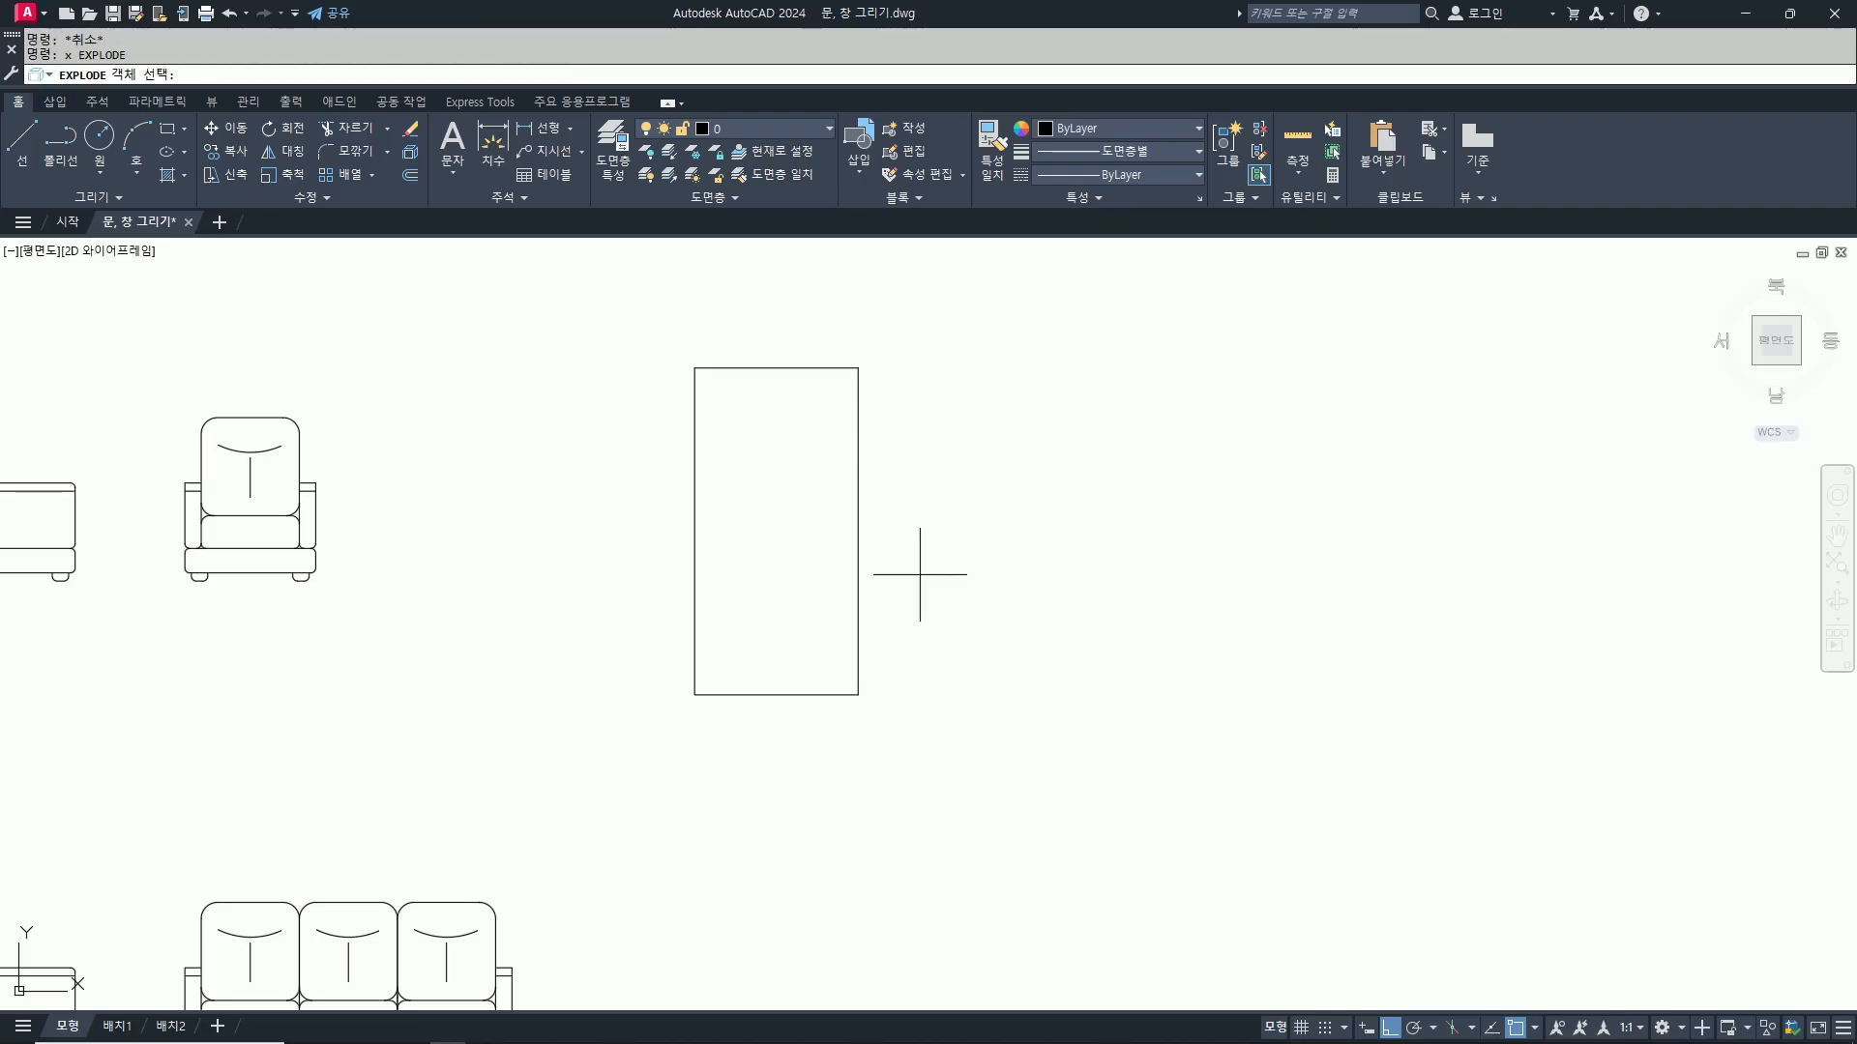
type("o")
key("Return")
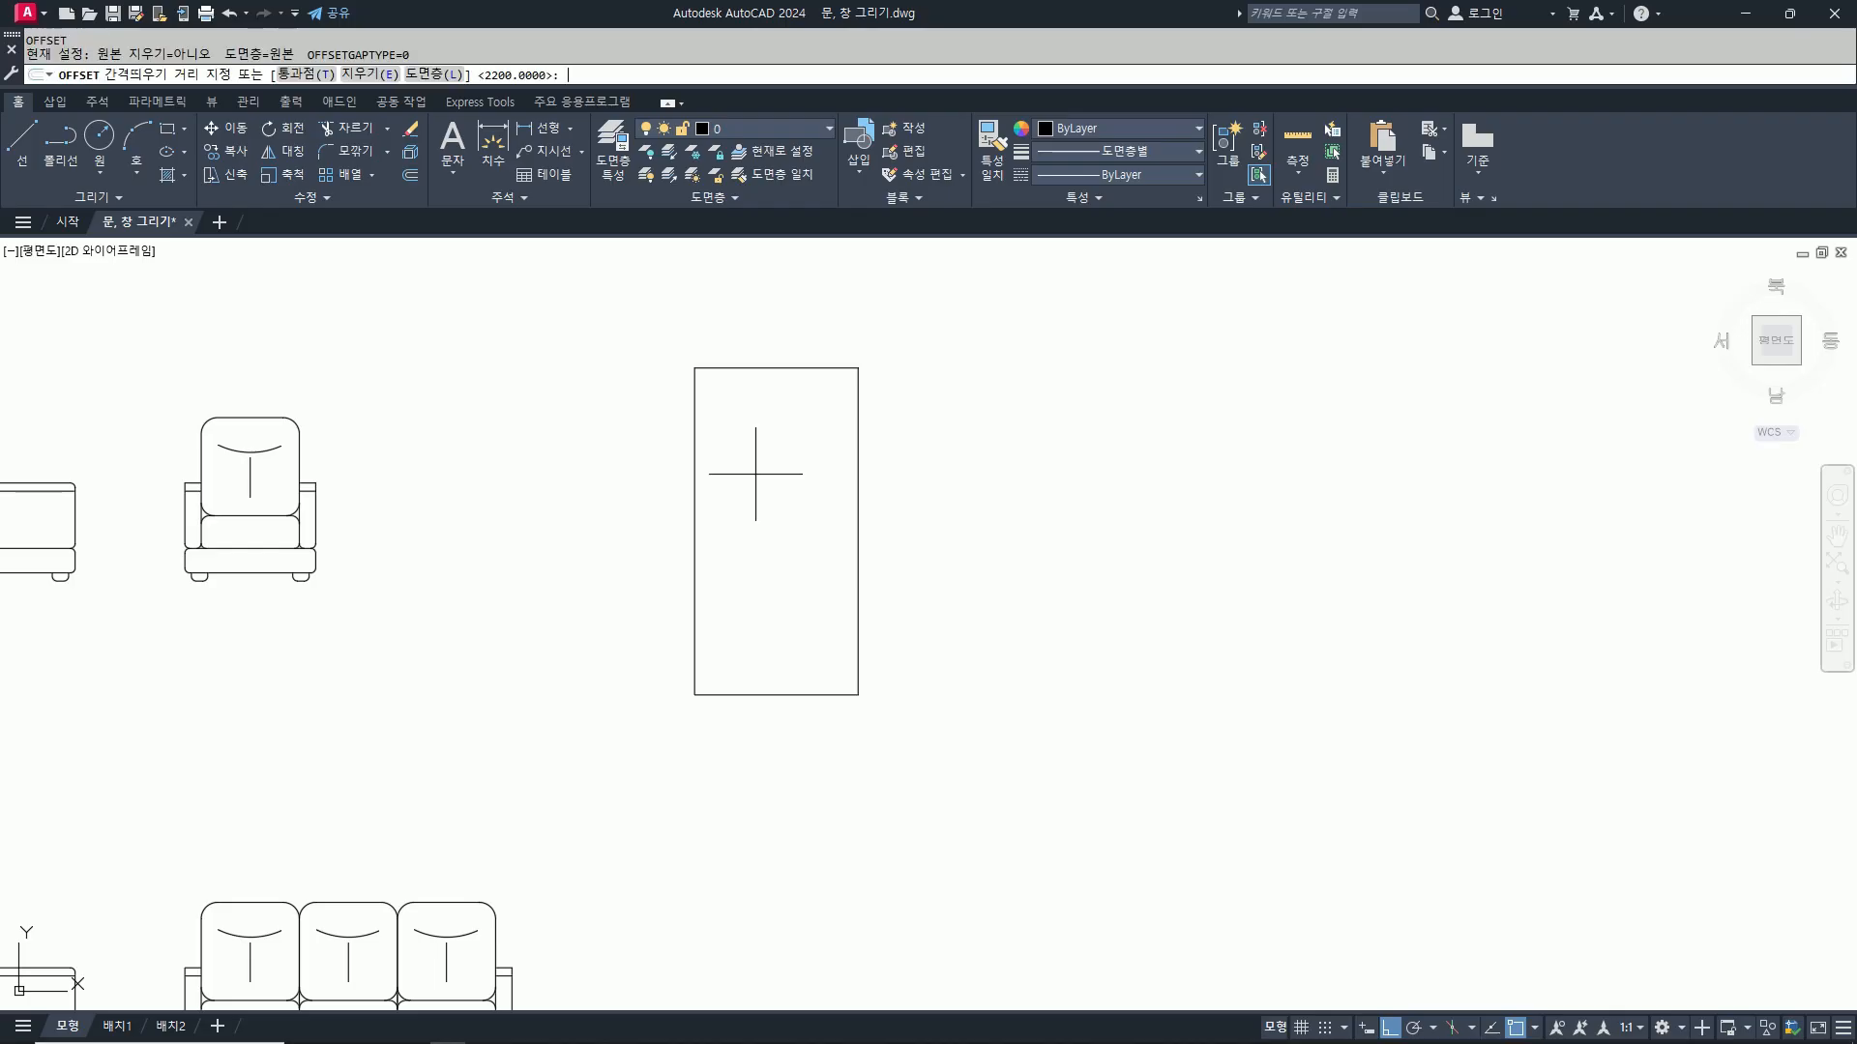
type("100")
key("Return")
left_click(789, 370)
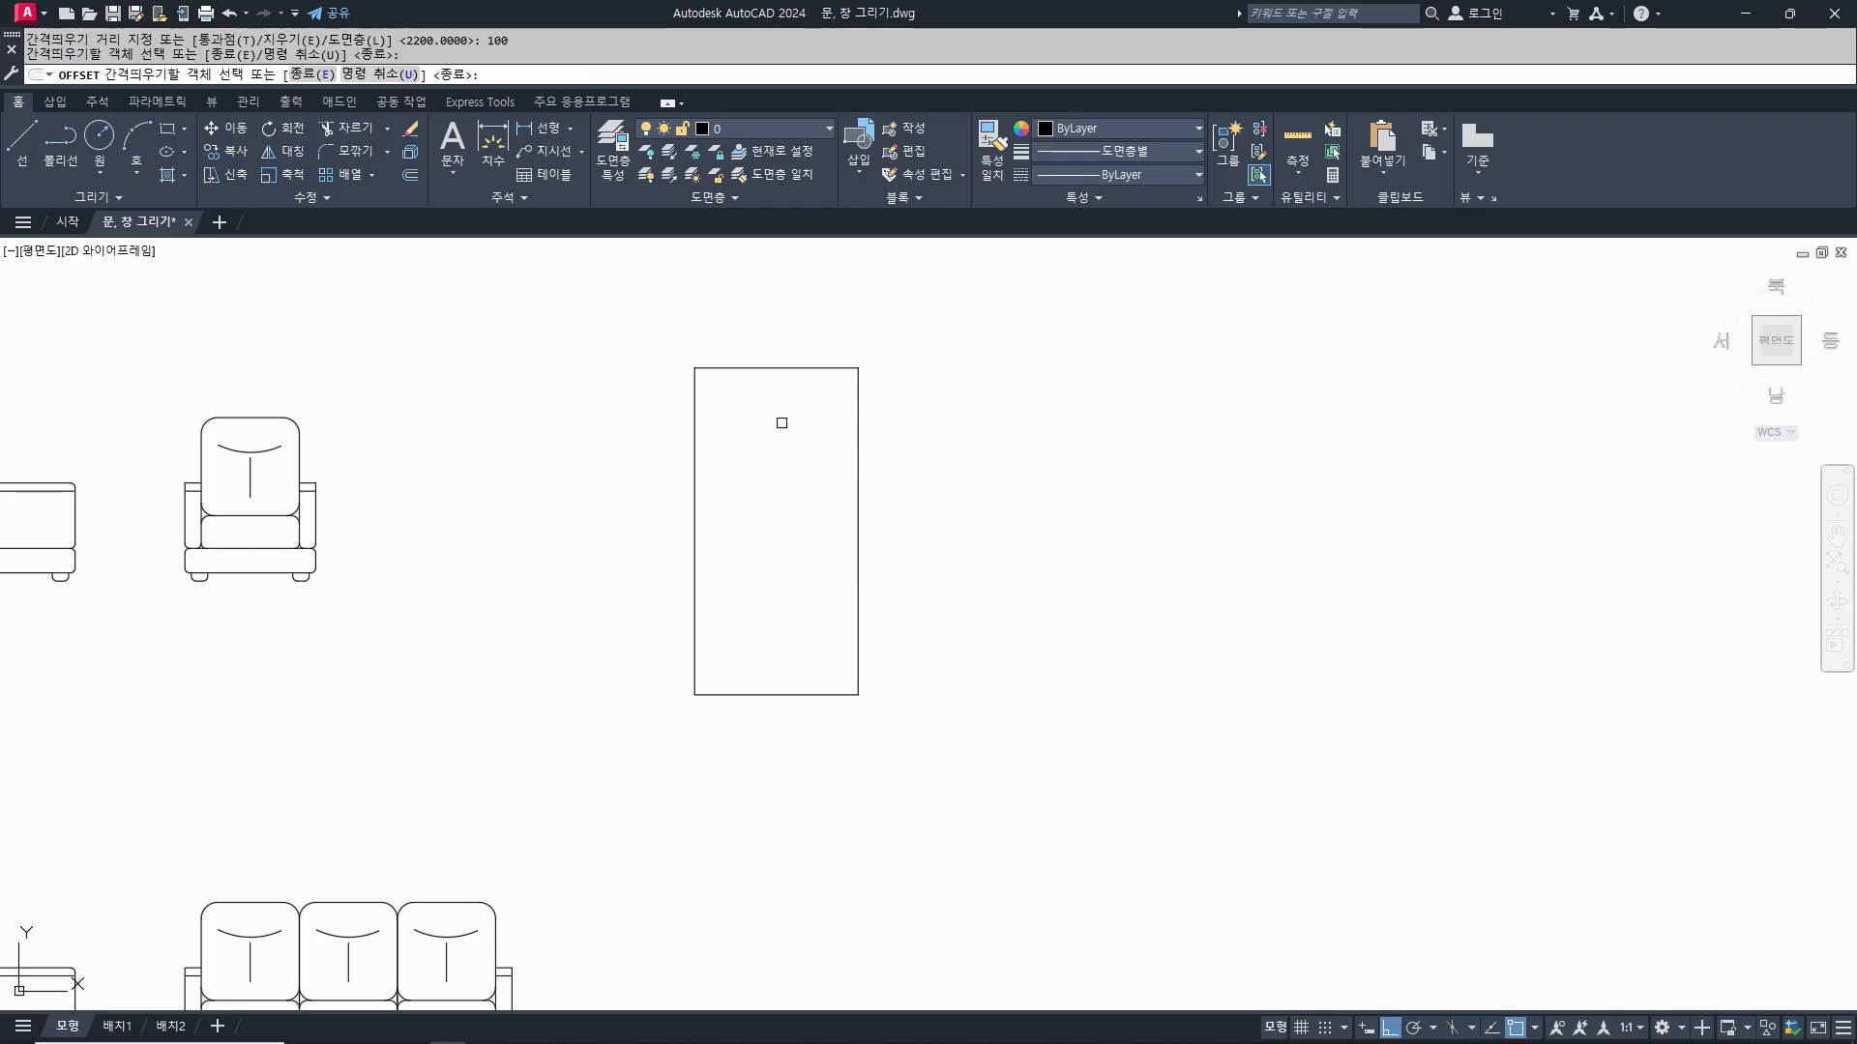
left_click(773, 482)
key("Return")
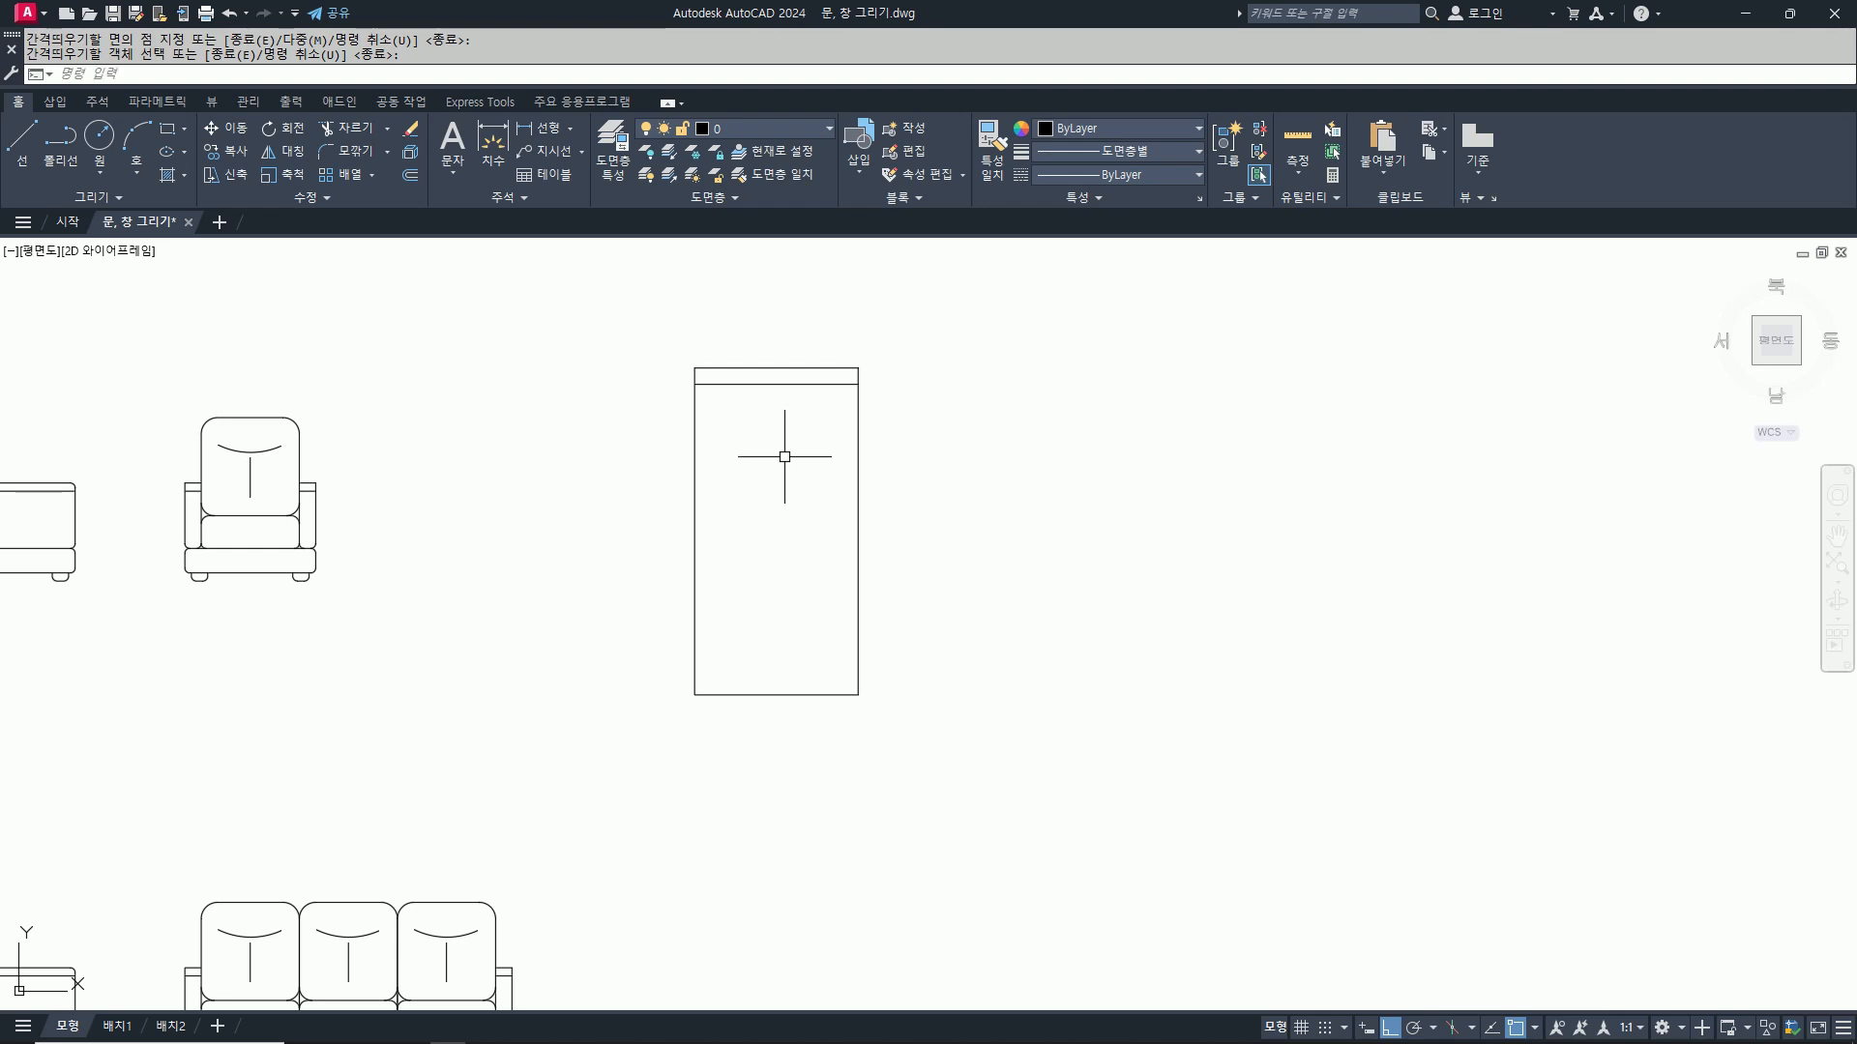
Step: Draw a freehand horizontal rectangle for the pillow inside the bed, just below the headboard line
type("rec")
key("Return")
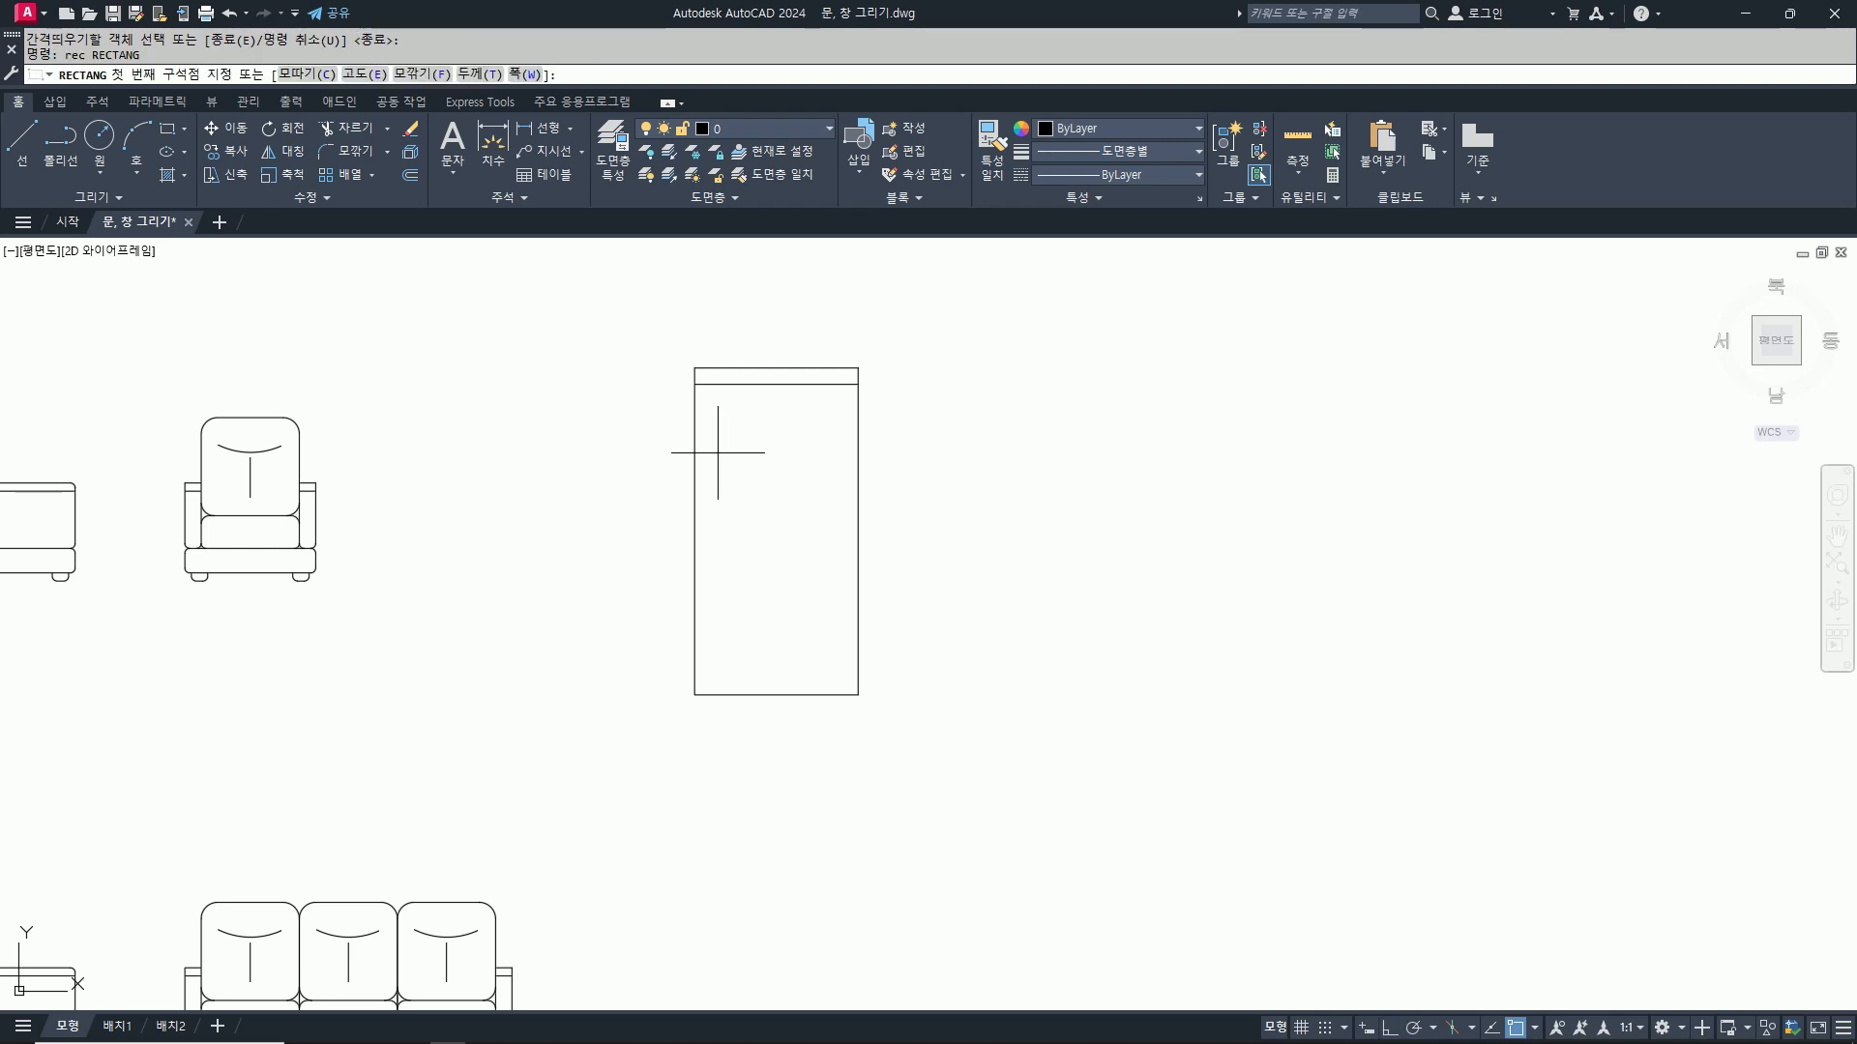
left_click(718, 455)
scroll(839, 399, "up", 4)
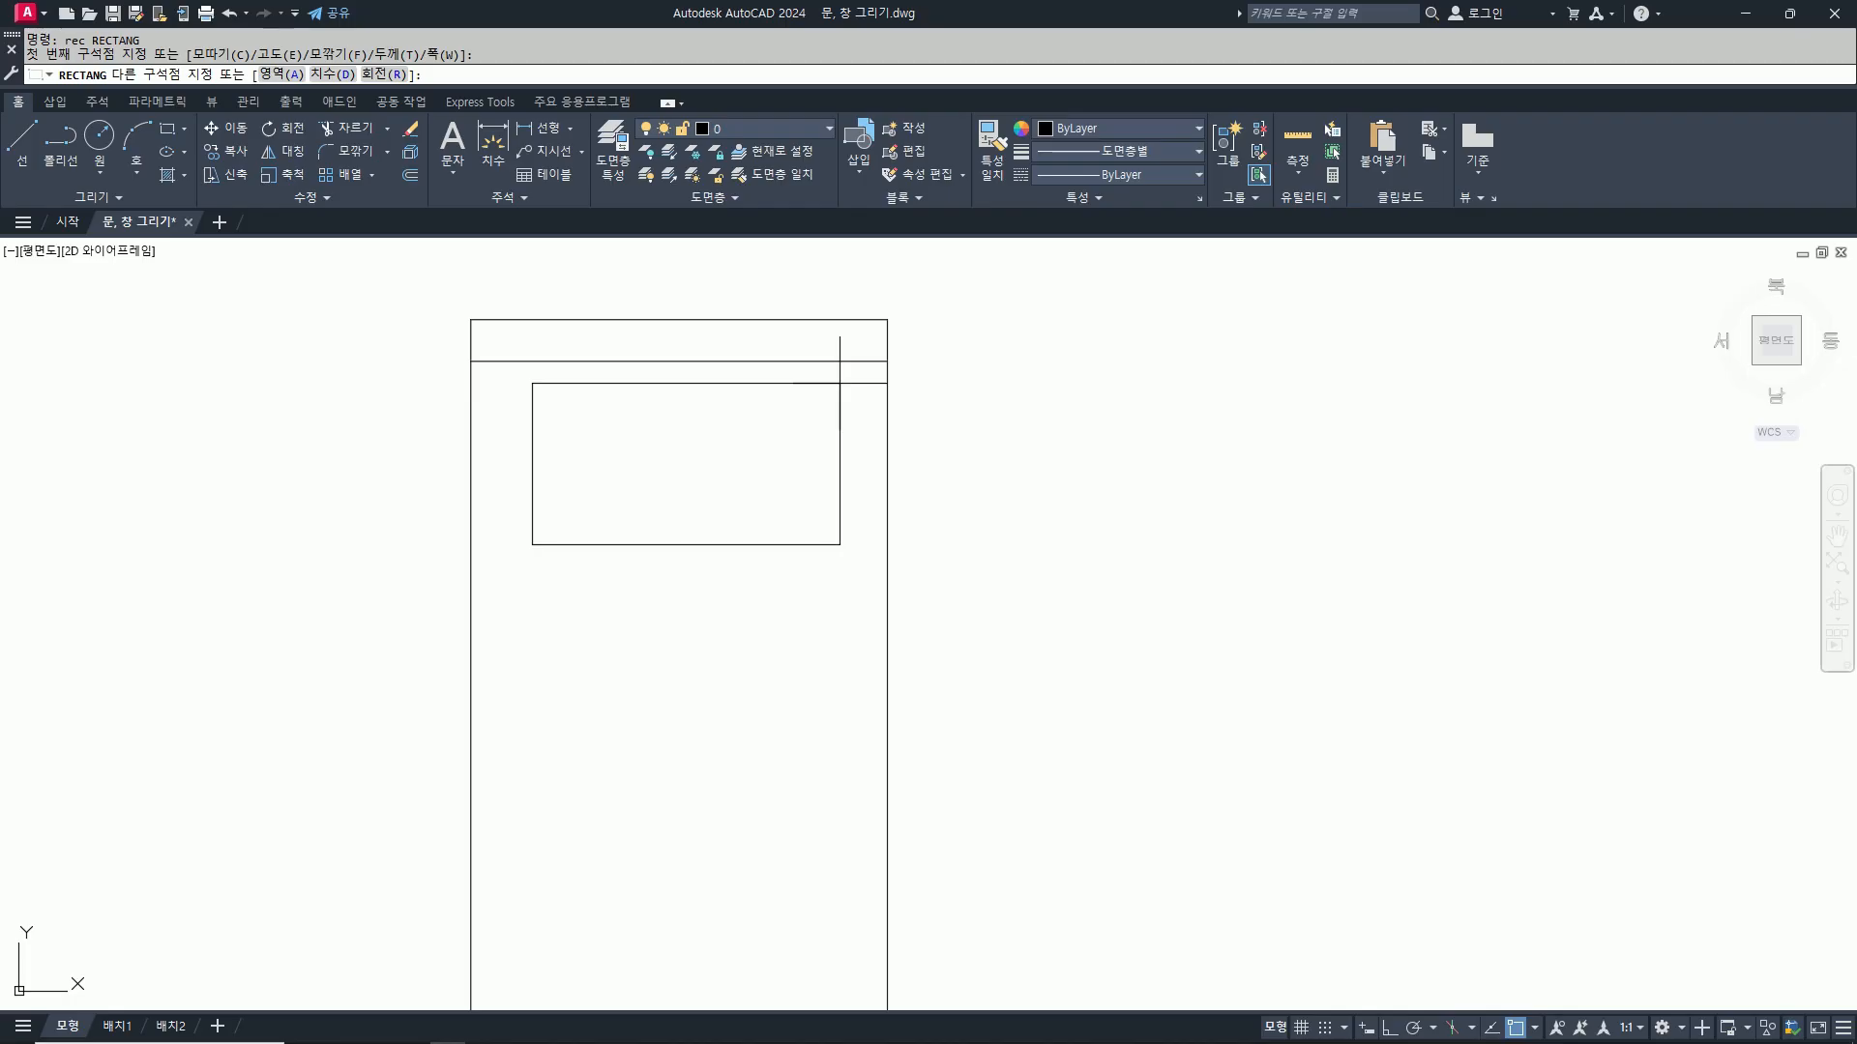
left_click(839, 384)
Step: Try to fillet the pillow rectangle's four corners one by one at radius 30 with the Multiple option
type("f")
key("Return")
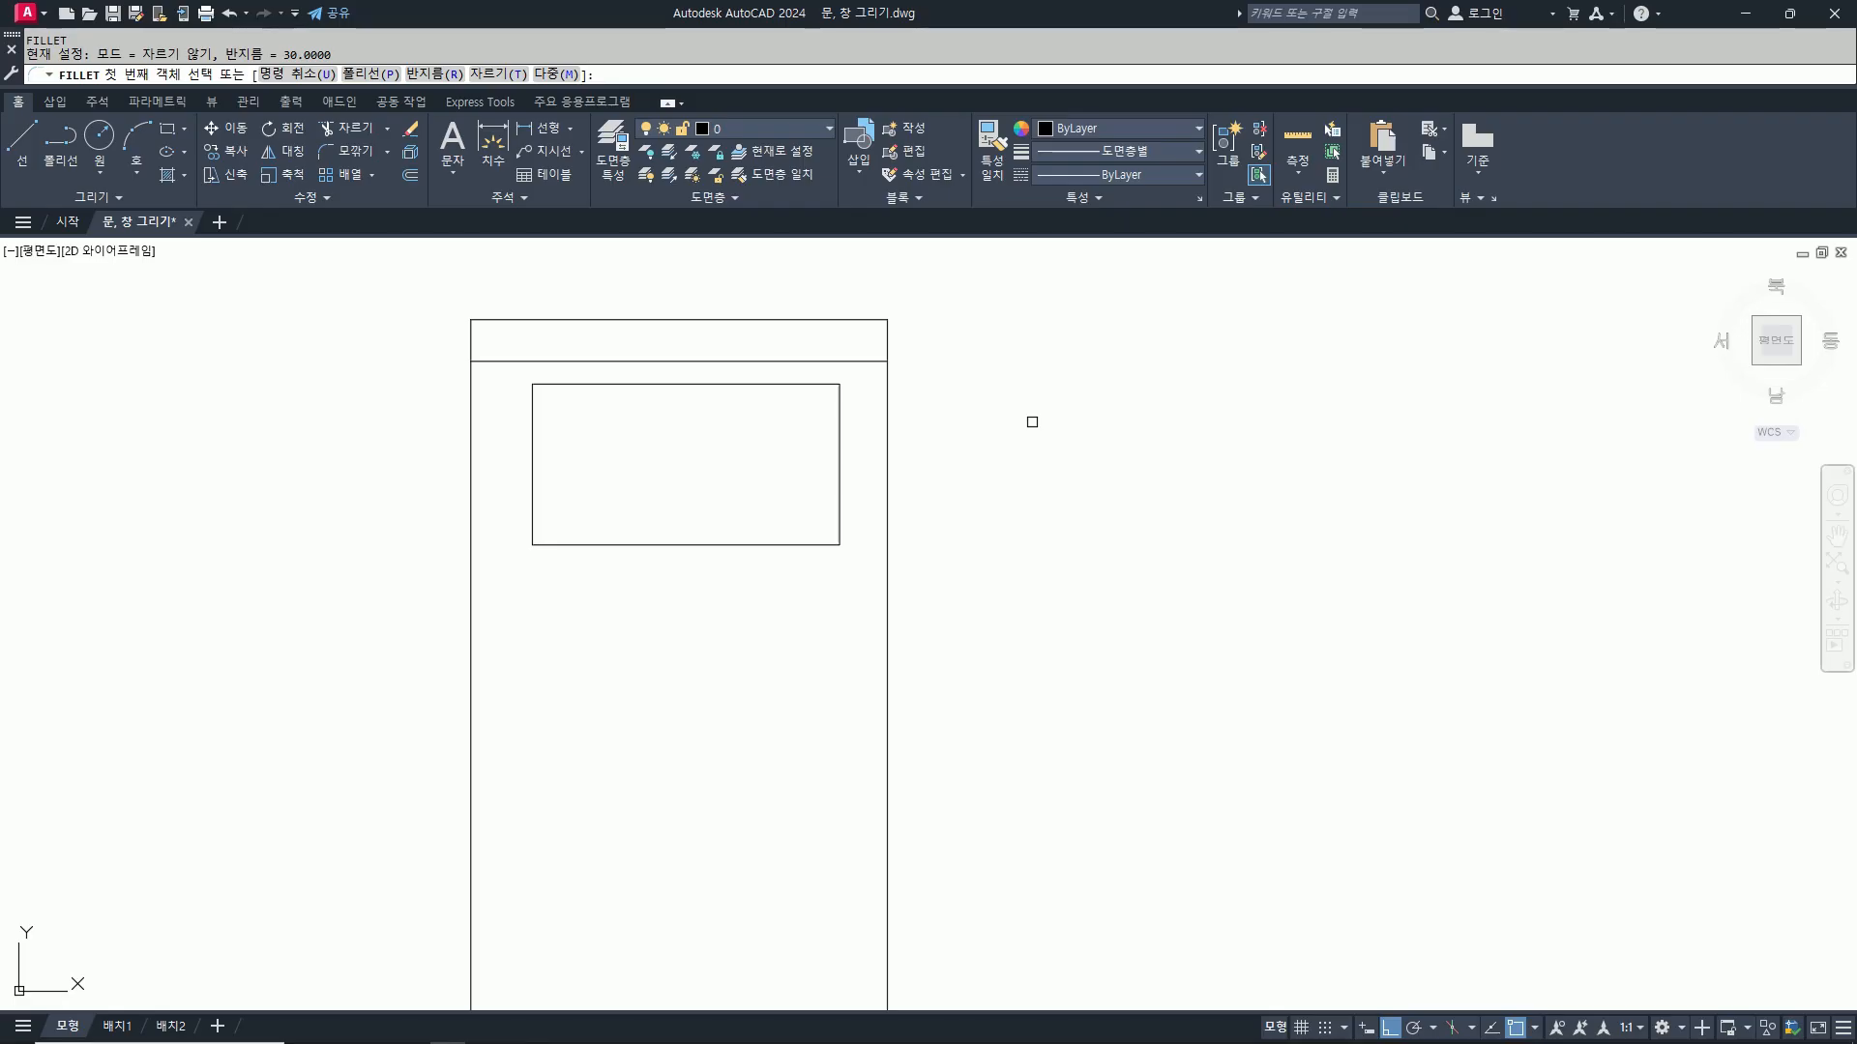
left_click(547, 75)
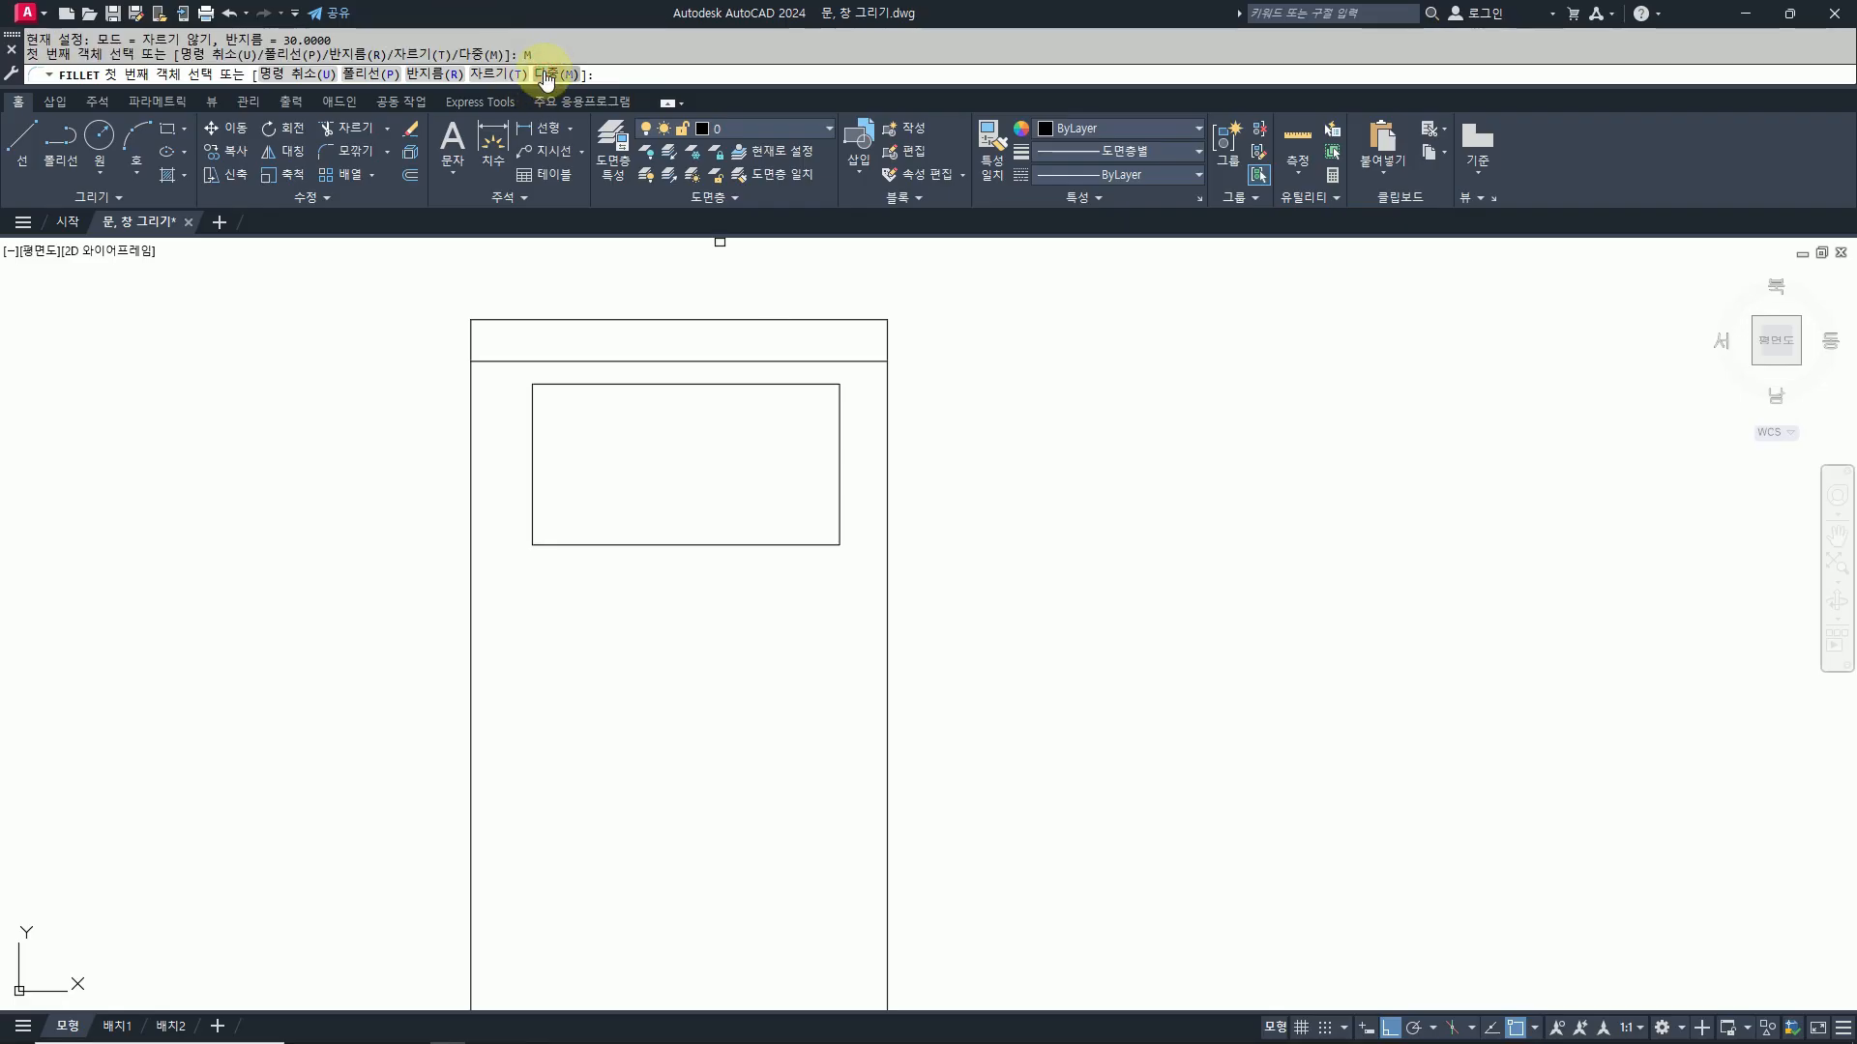
left_click(630, 381)
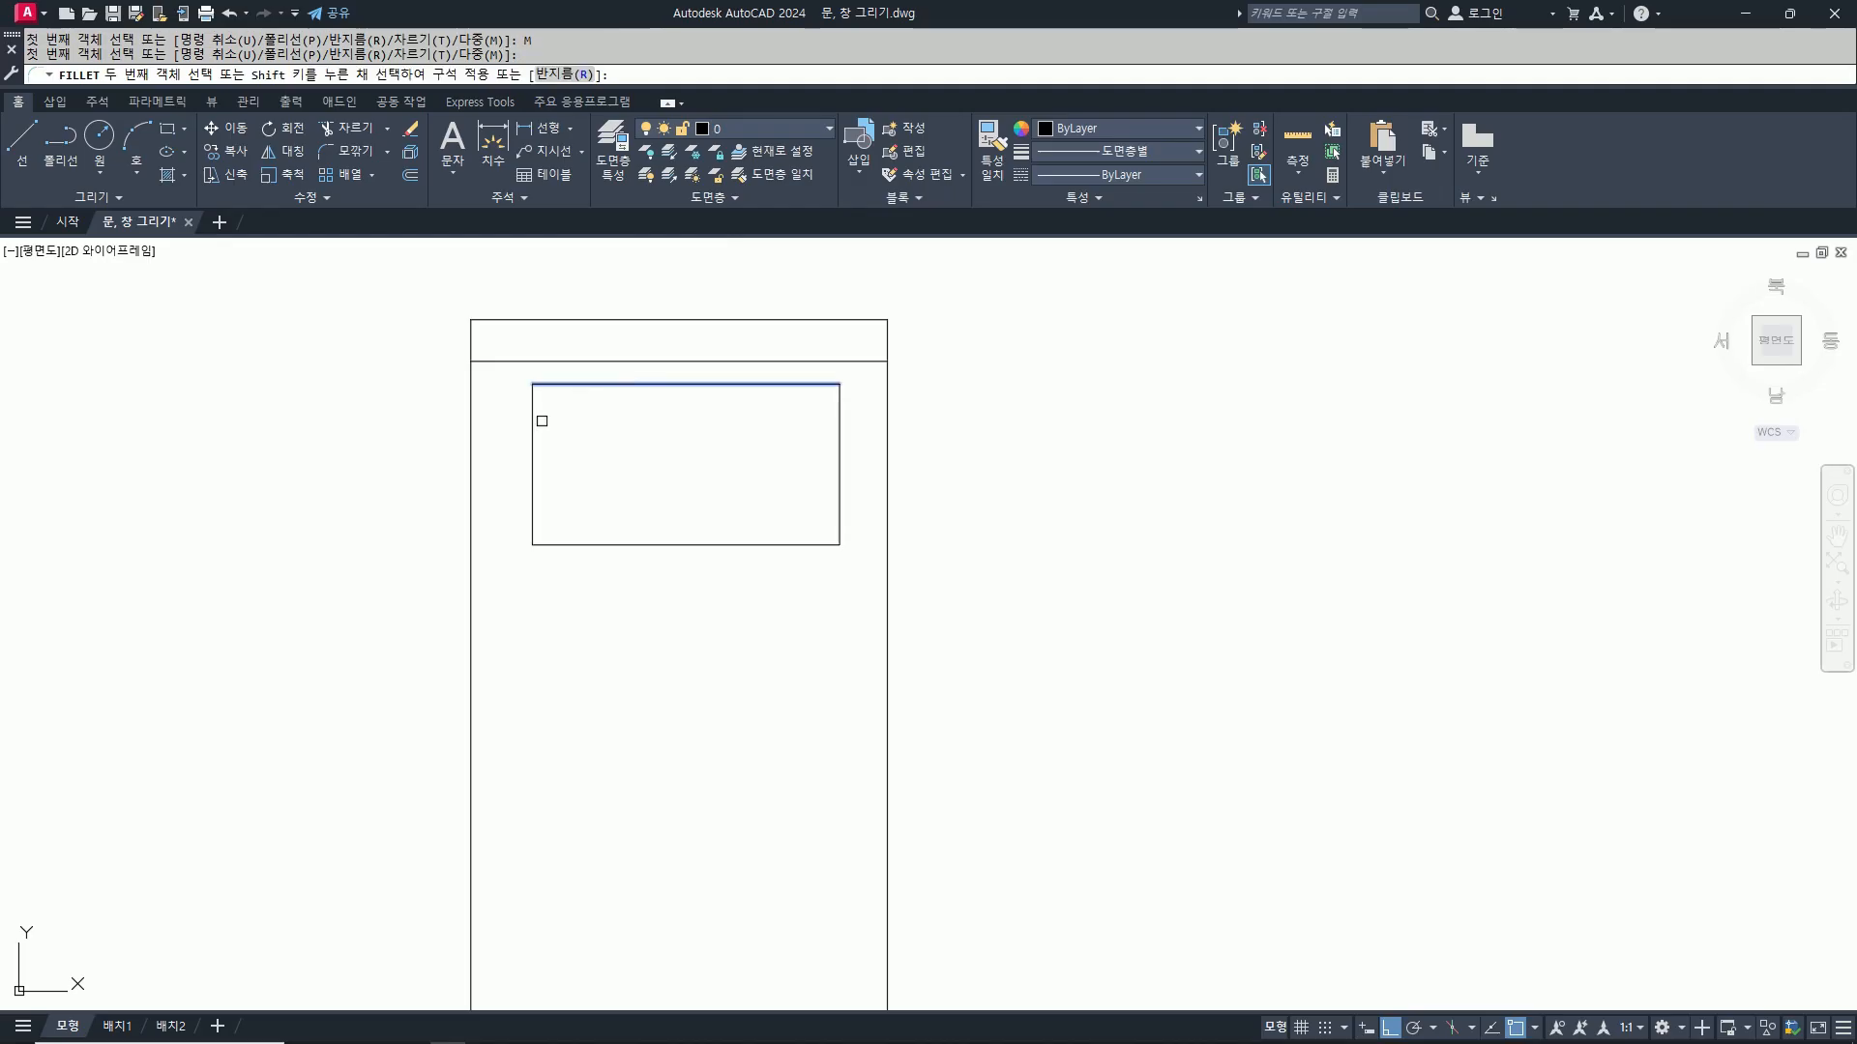
left_click(532, 418)
left_click(532, 437)
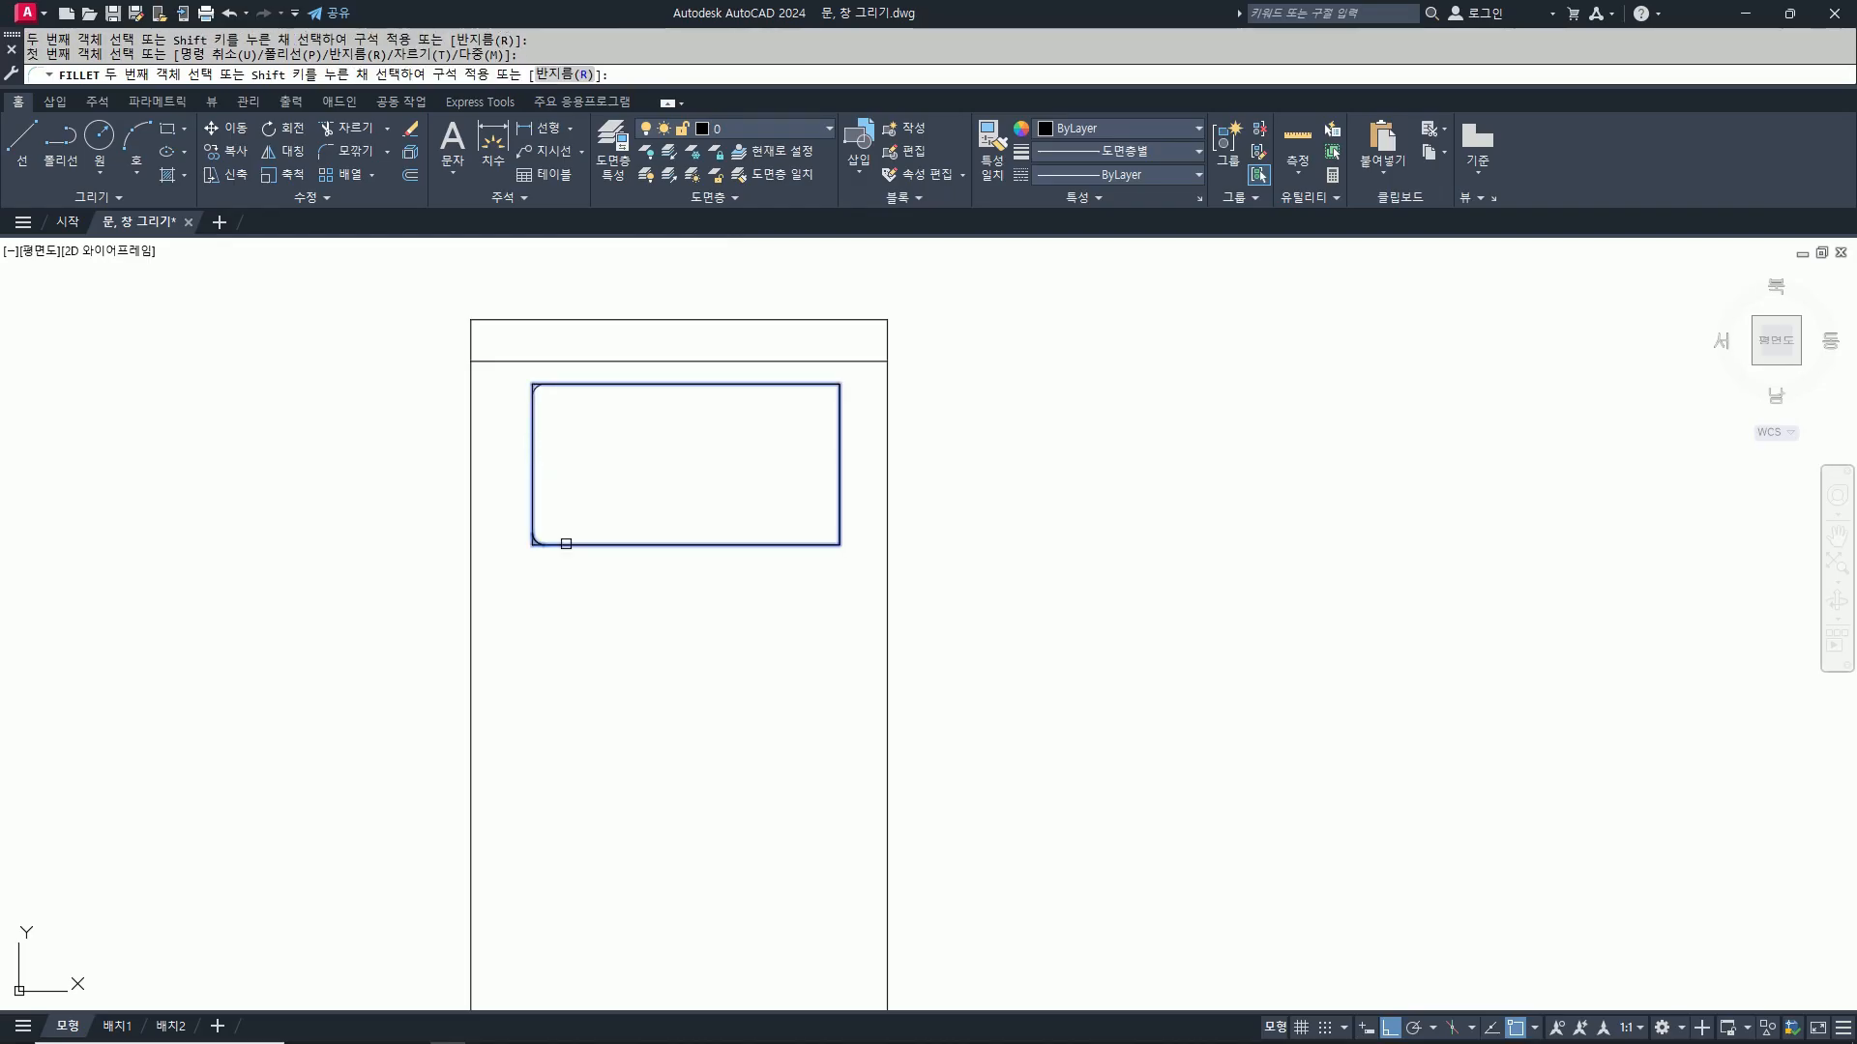
left_click(581, 543)
left_click(609, 543)
left_click(840, 481)
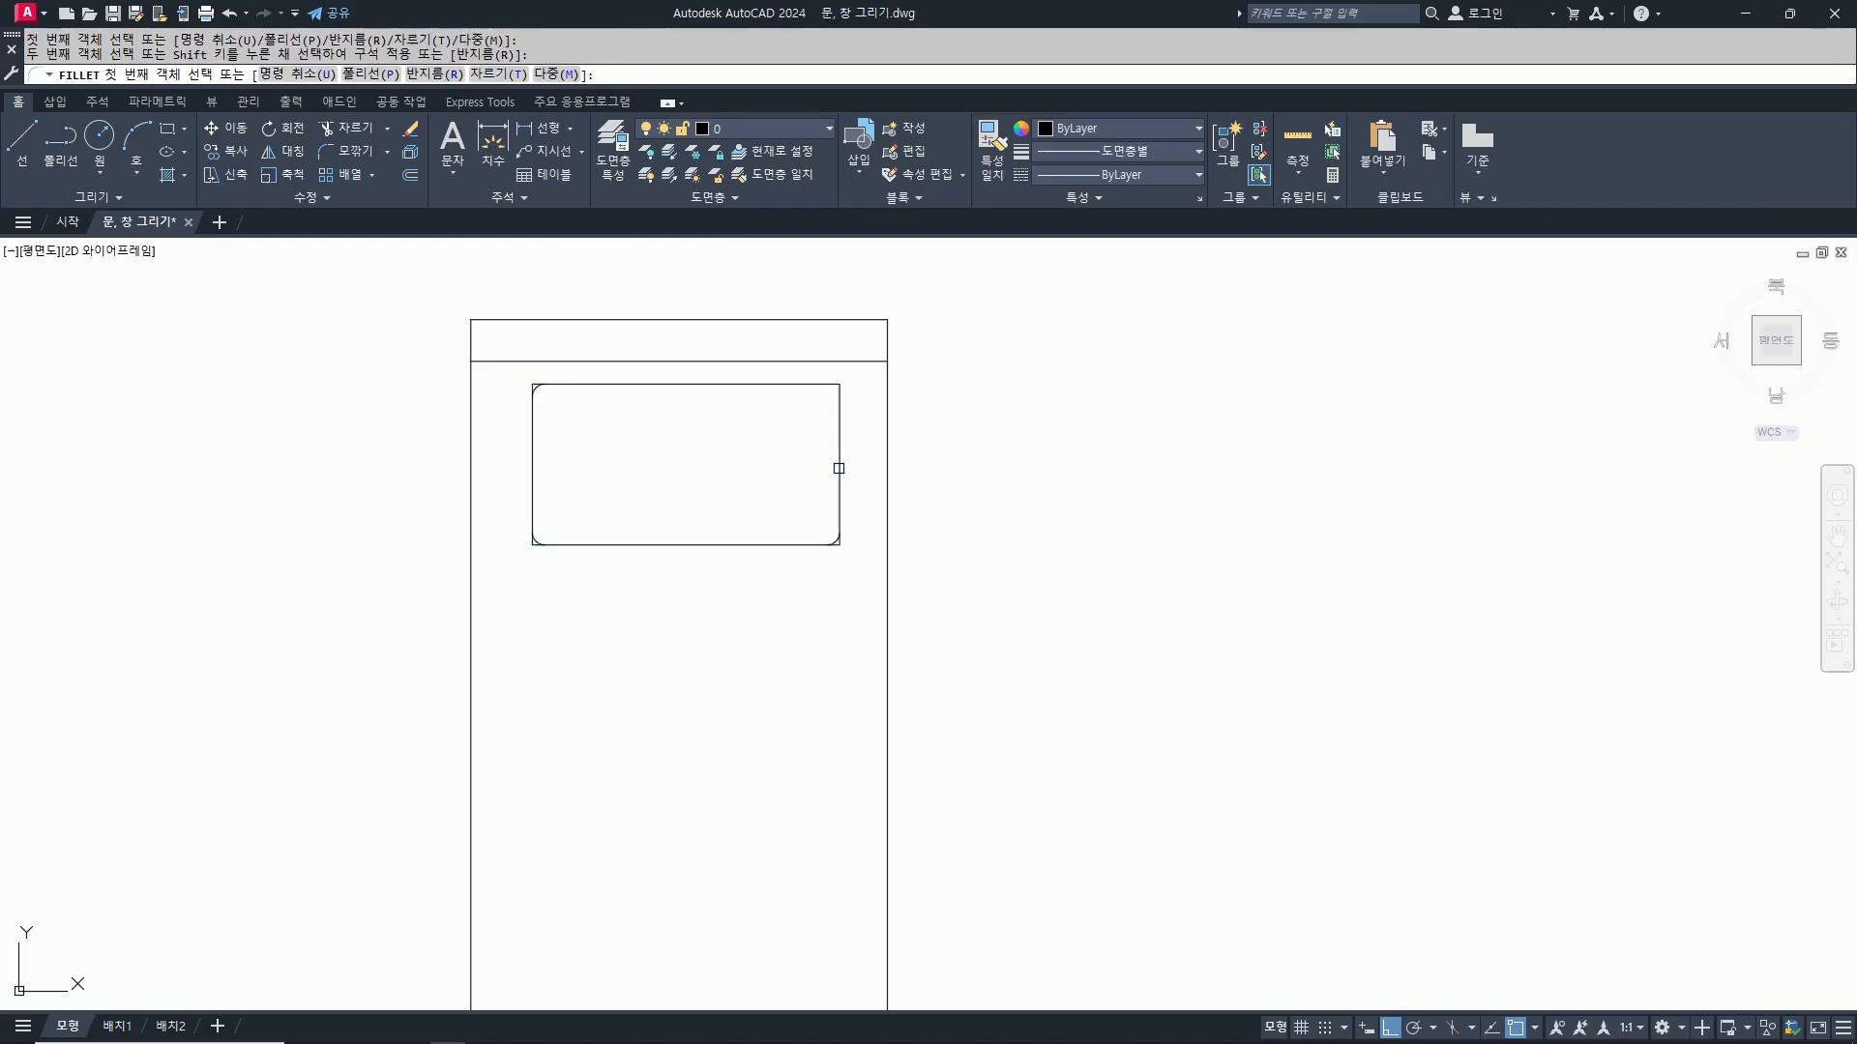
left_click(839, 431)
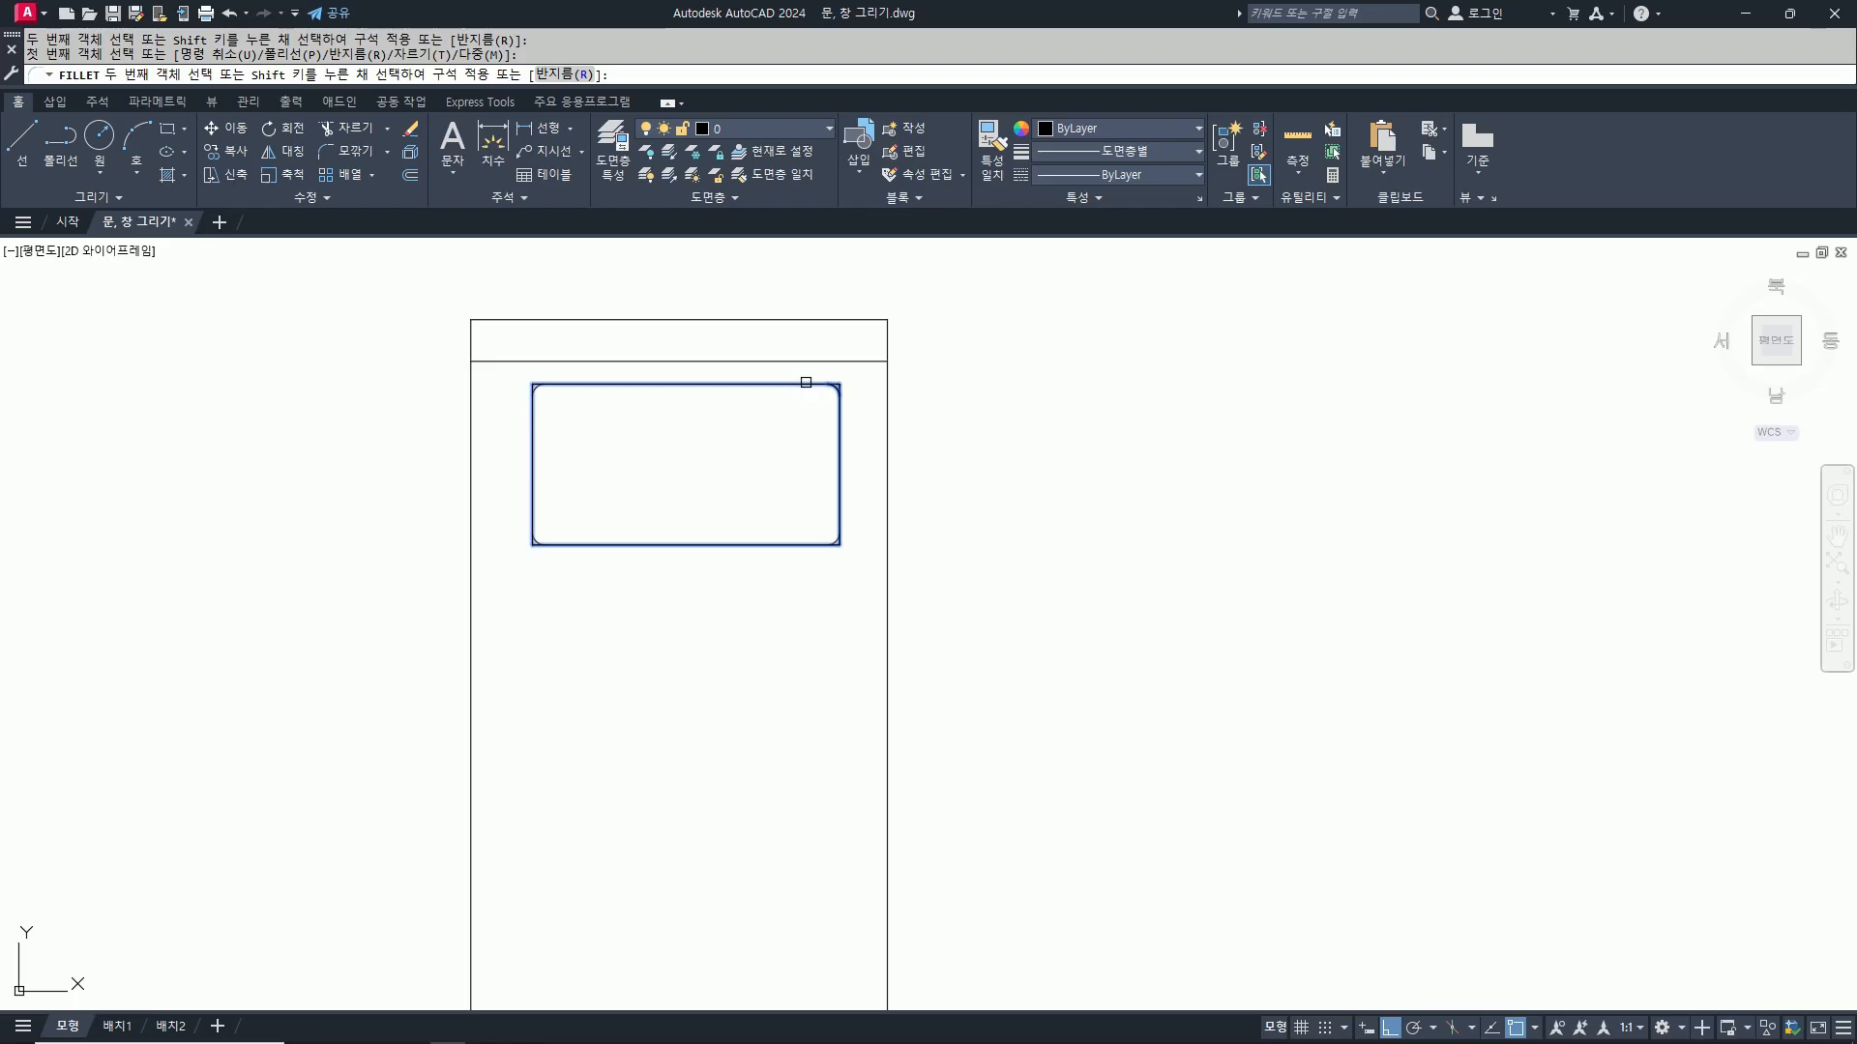
left_click(805, 382)
Step: Undo the individual corner fillets on the pillow rectangle
key("Escape")
key("Escape")
type("u")
key("Return")
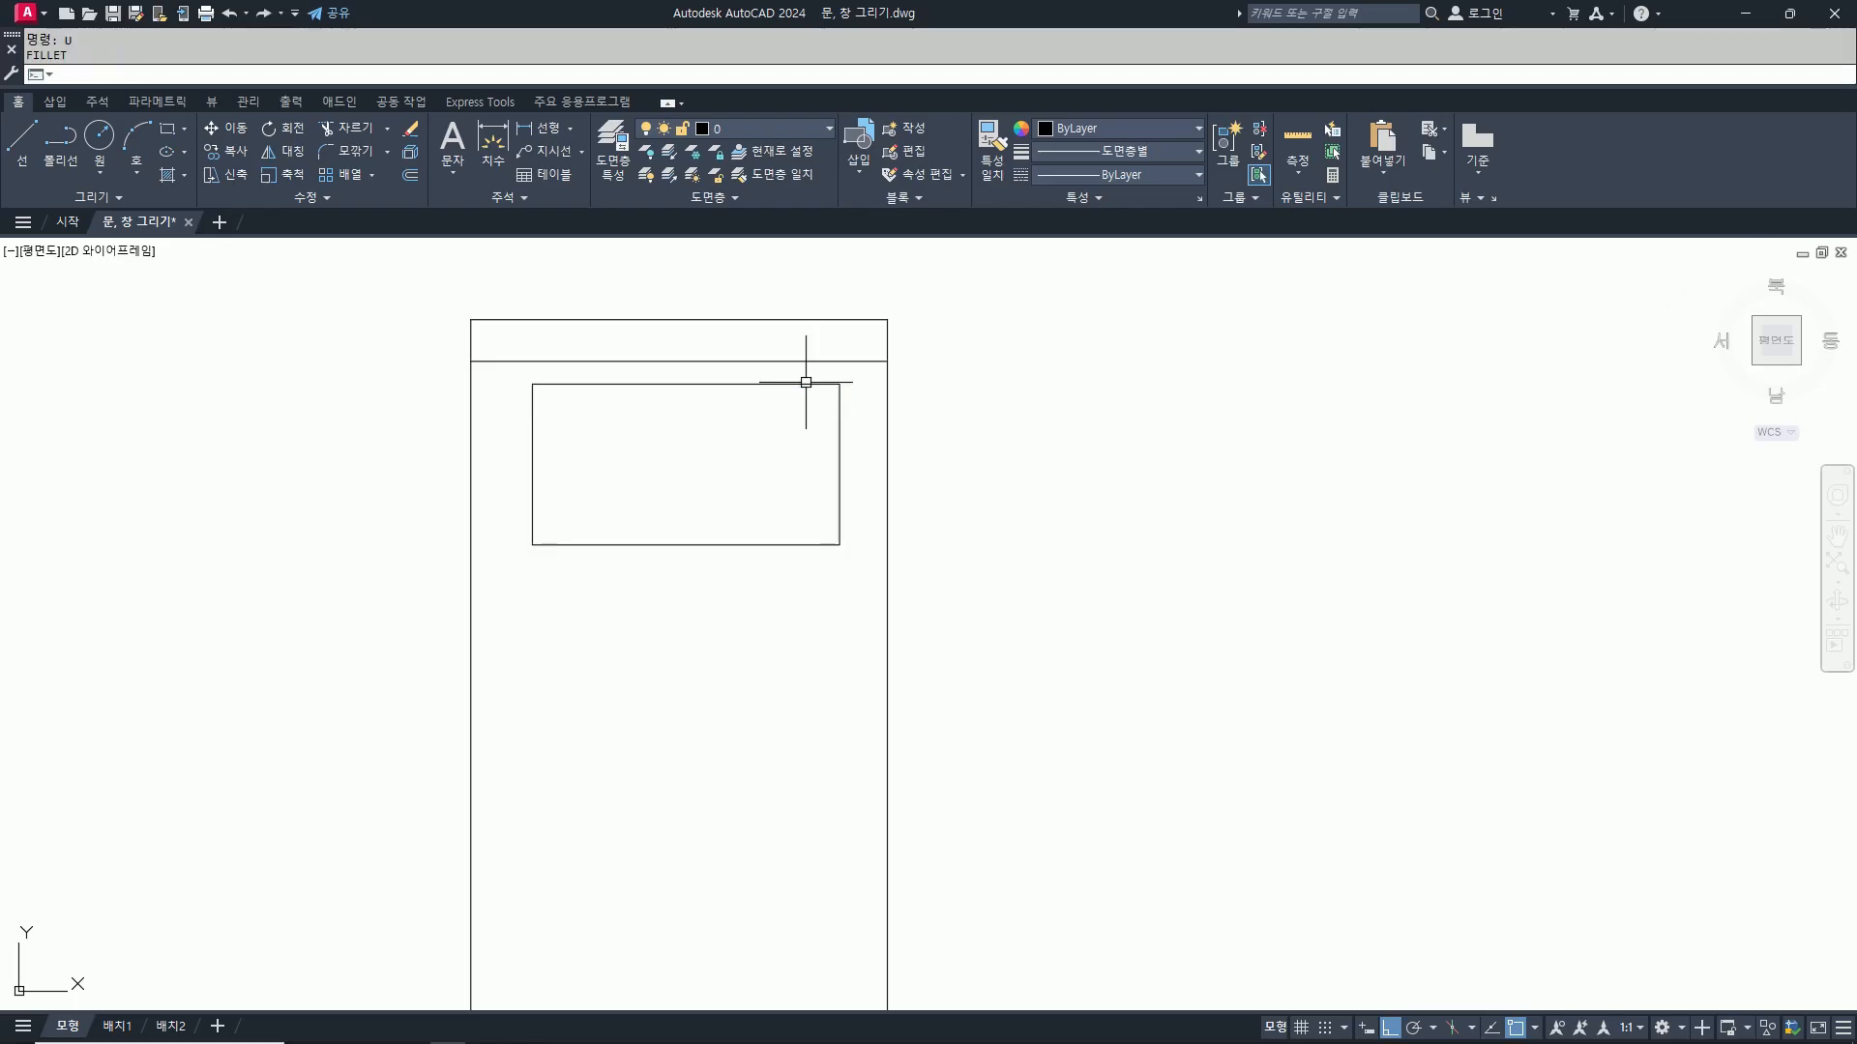
Step: Fillet all four corners of the pillow rectangle at once at radius 30 with the Polyline option
type("f")
key("Return")
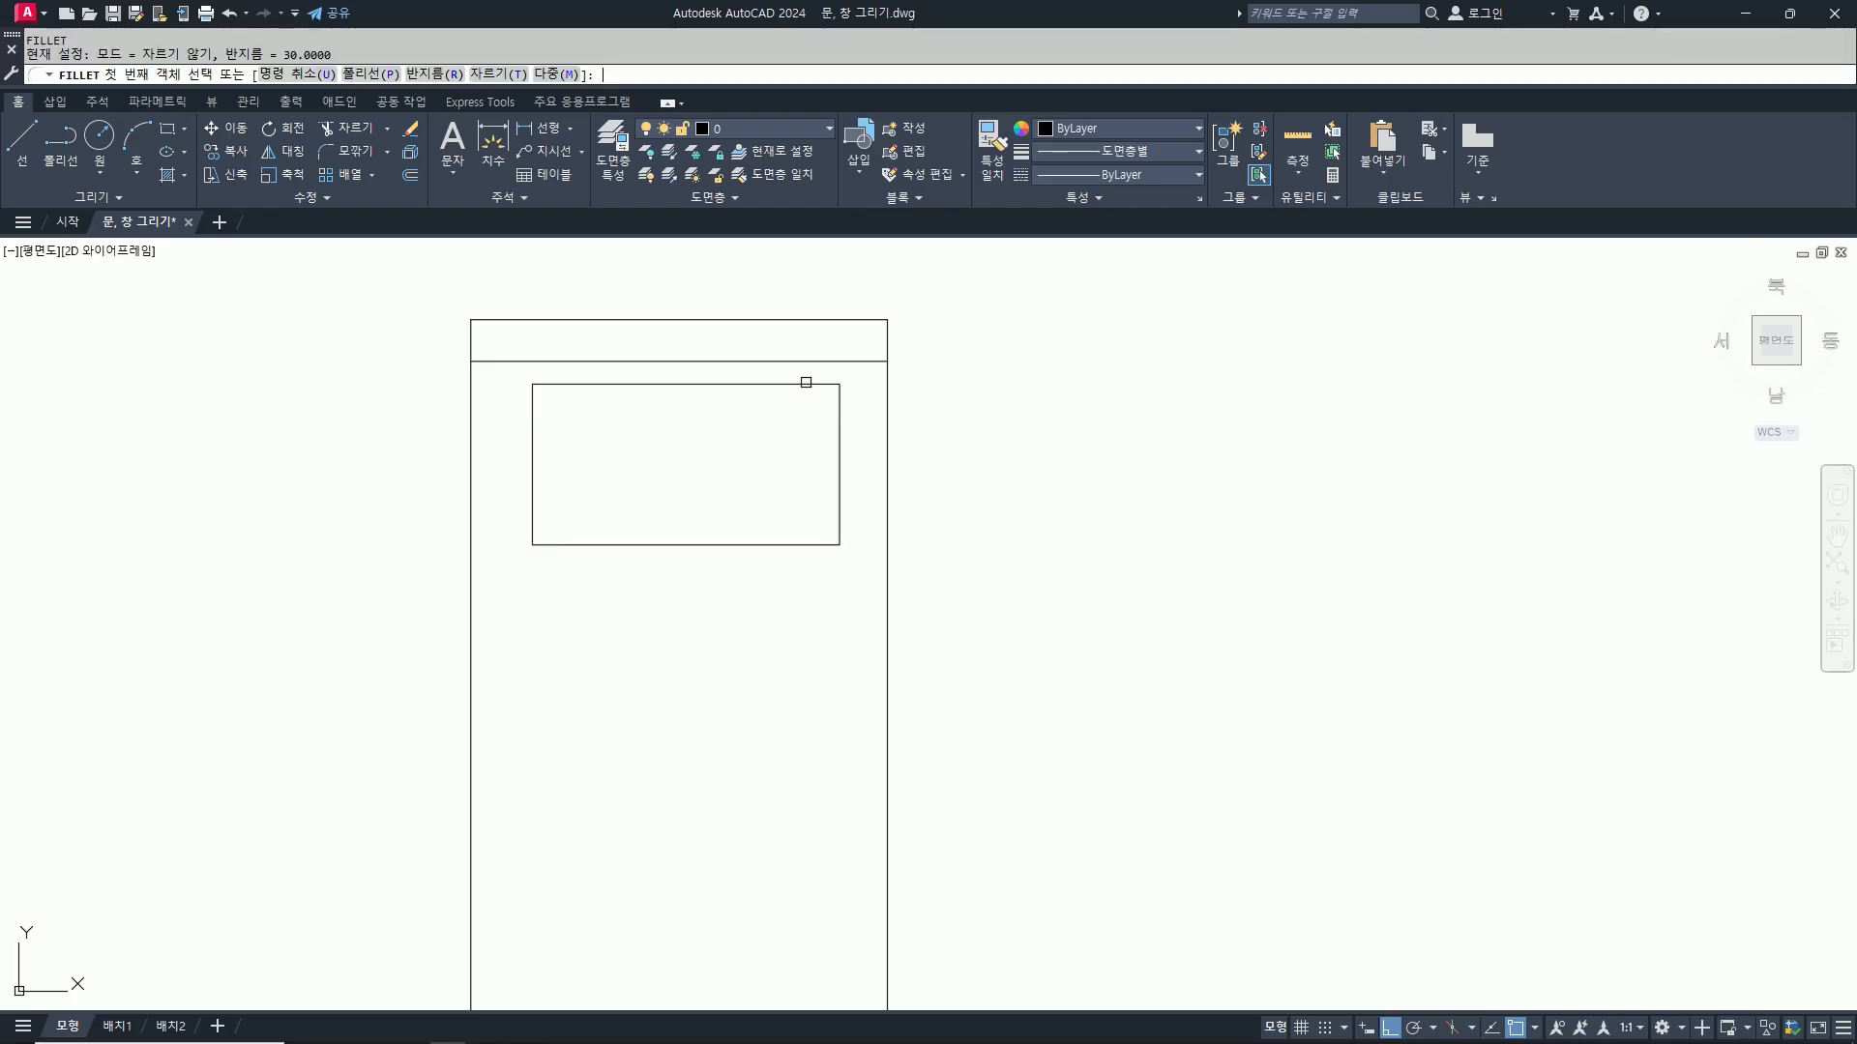
type("p")
key("Return")
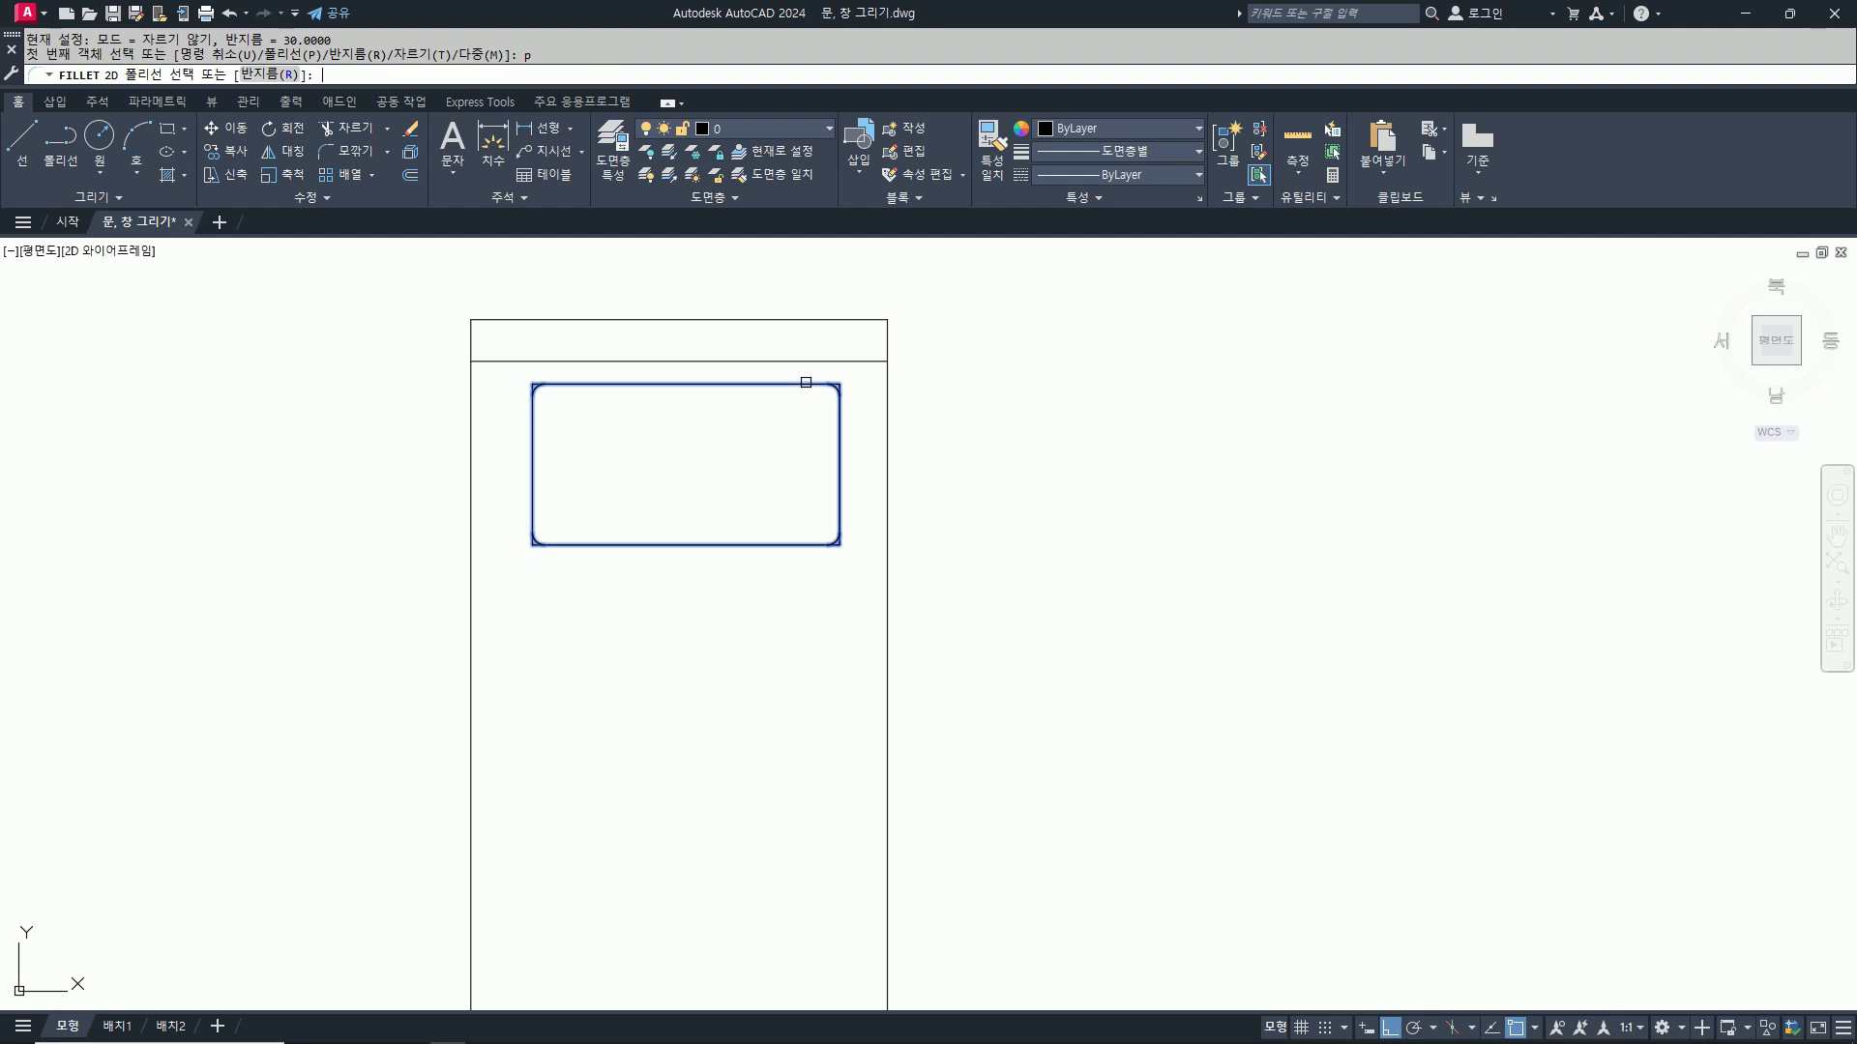
type("50")
key("Return")
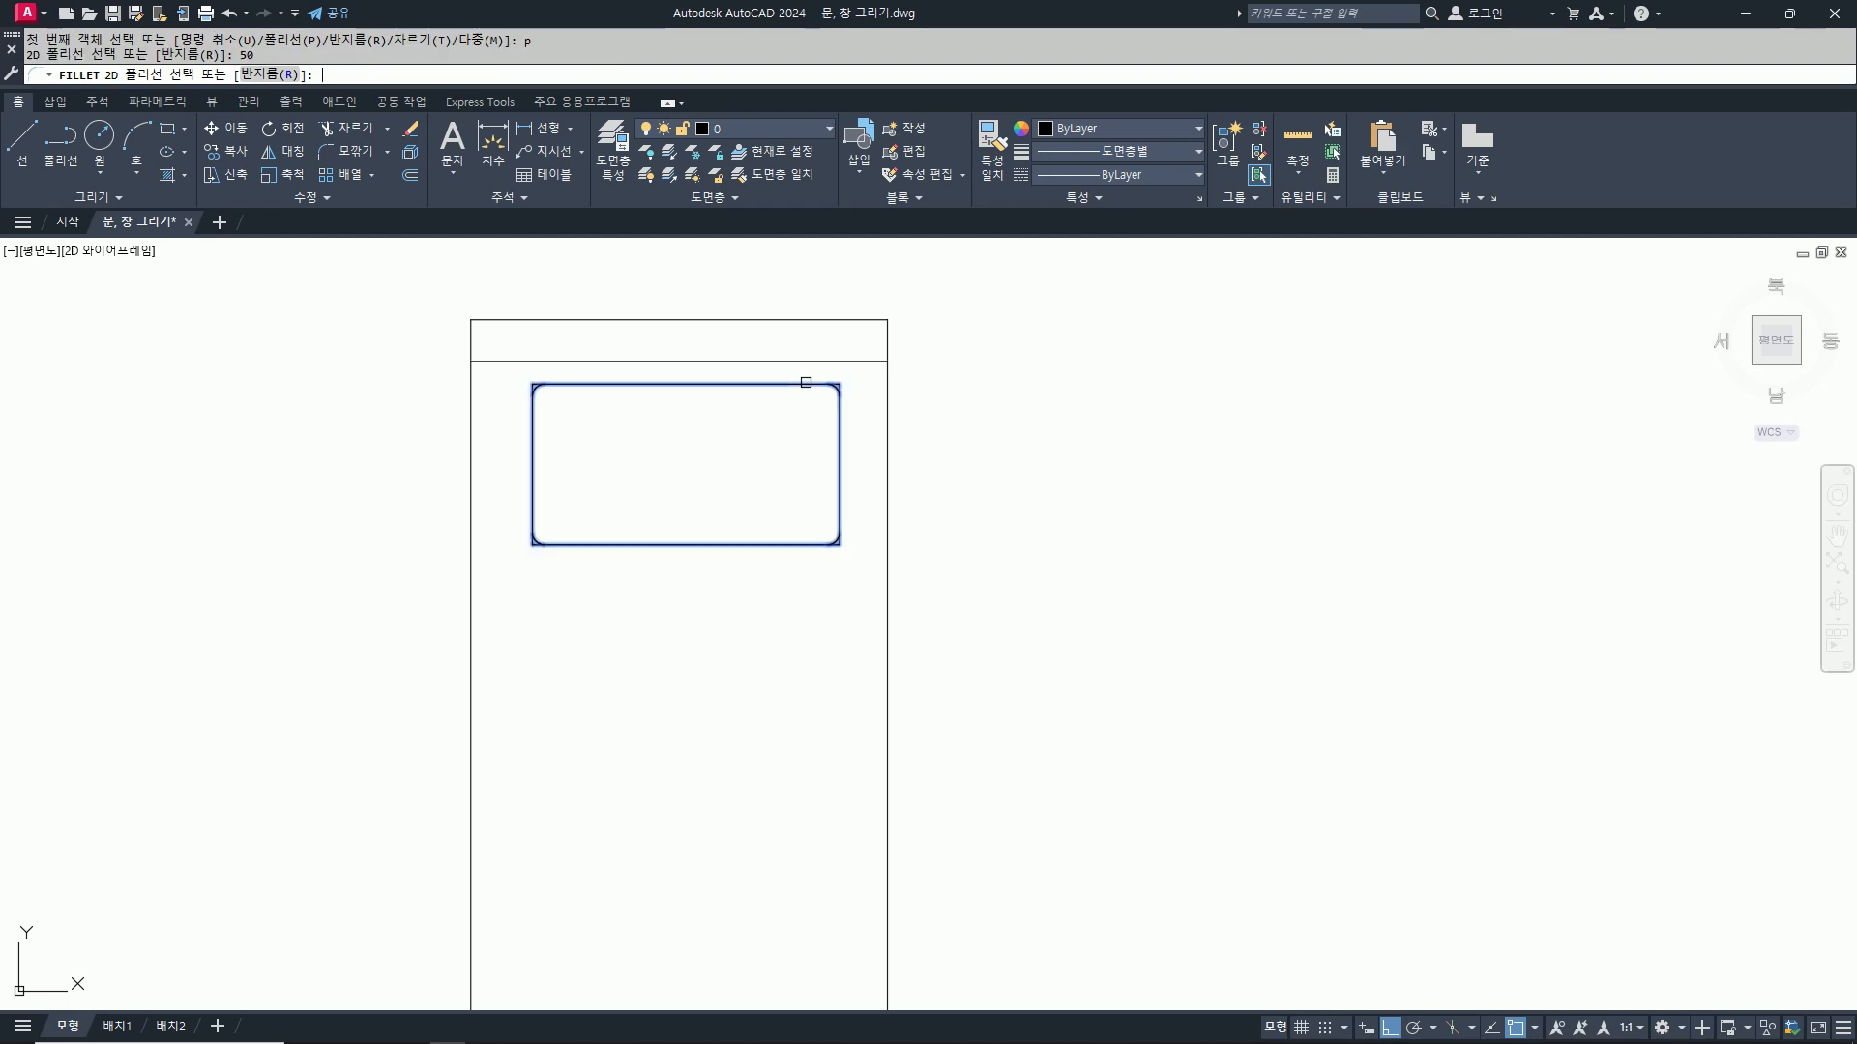
left_click(806, 382)
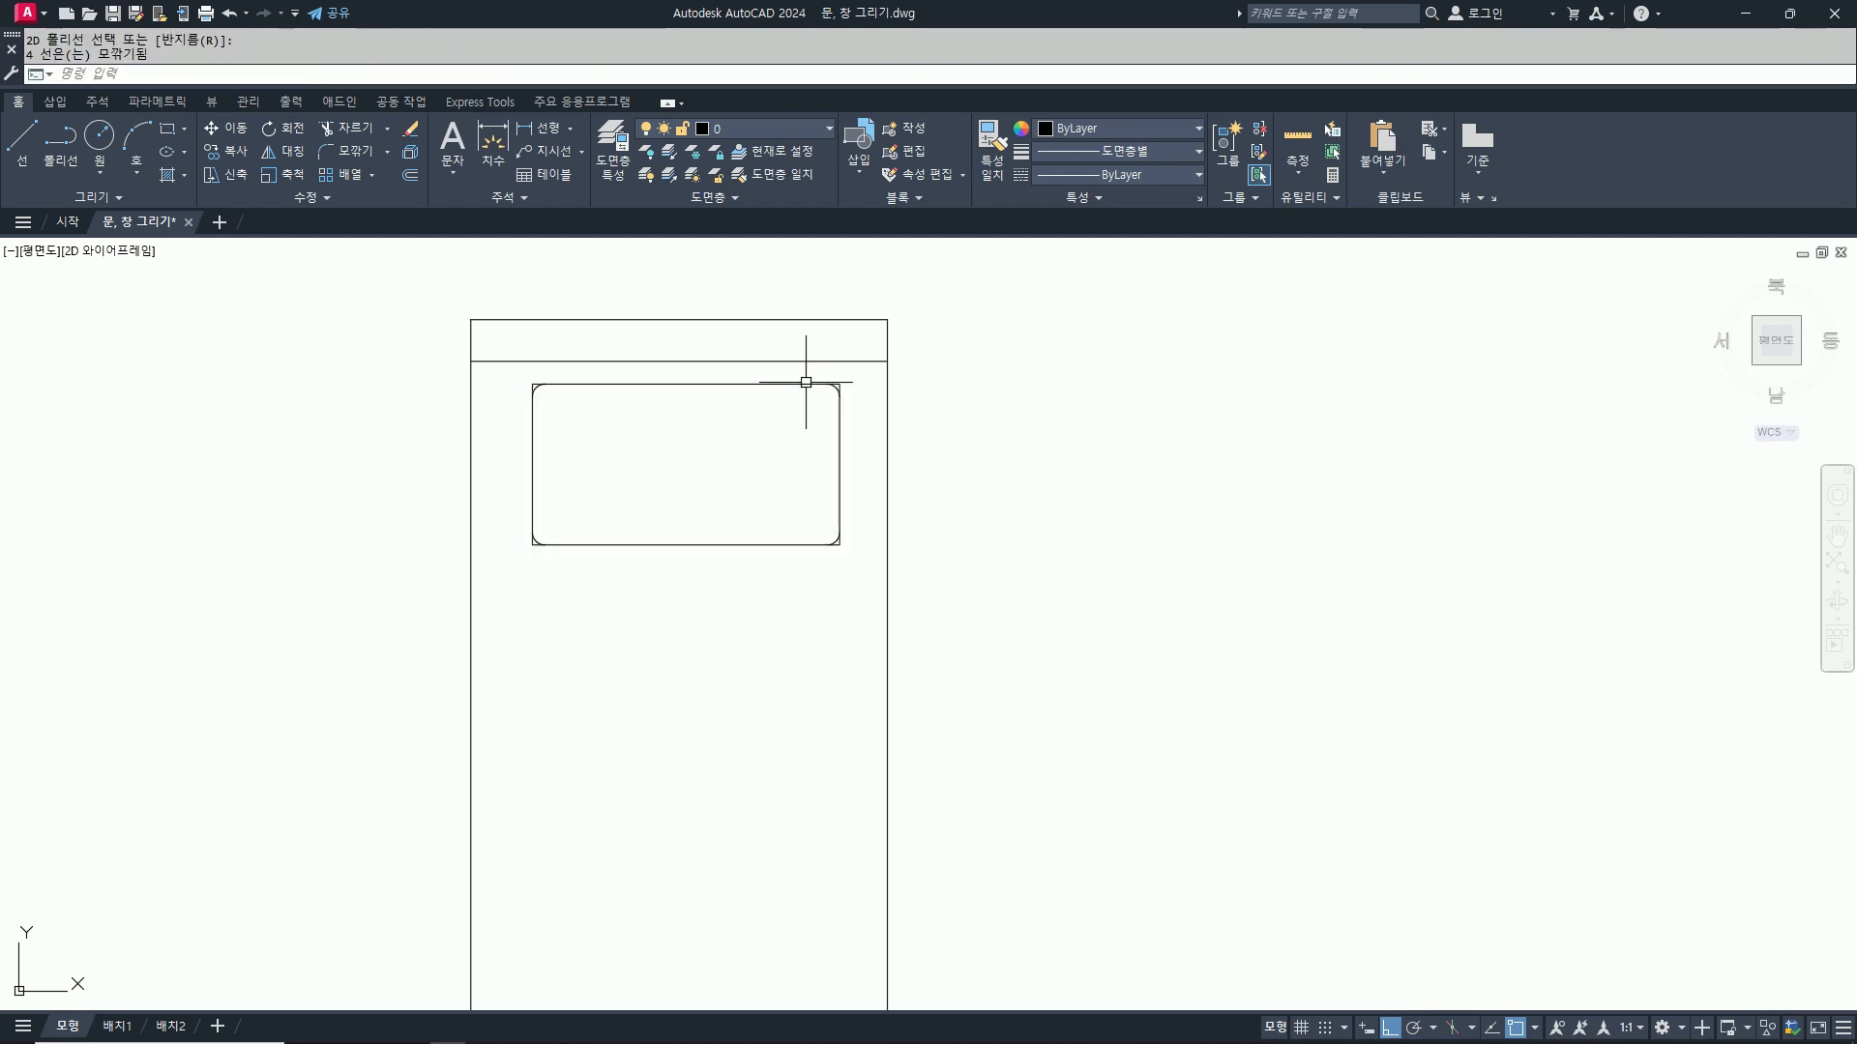
Step: Trim the leftover square corner segments outside the four rounded corners of the pillow
type("tr")
key("Return")
scroll(826, 548, "up", 4)
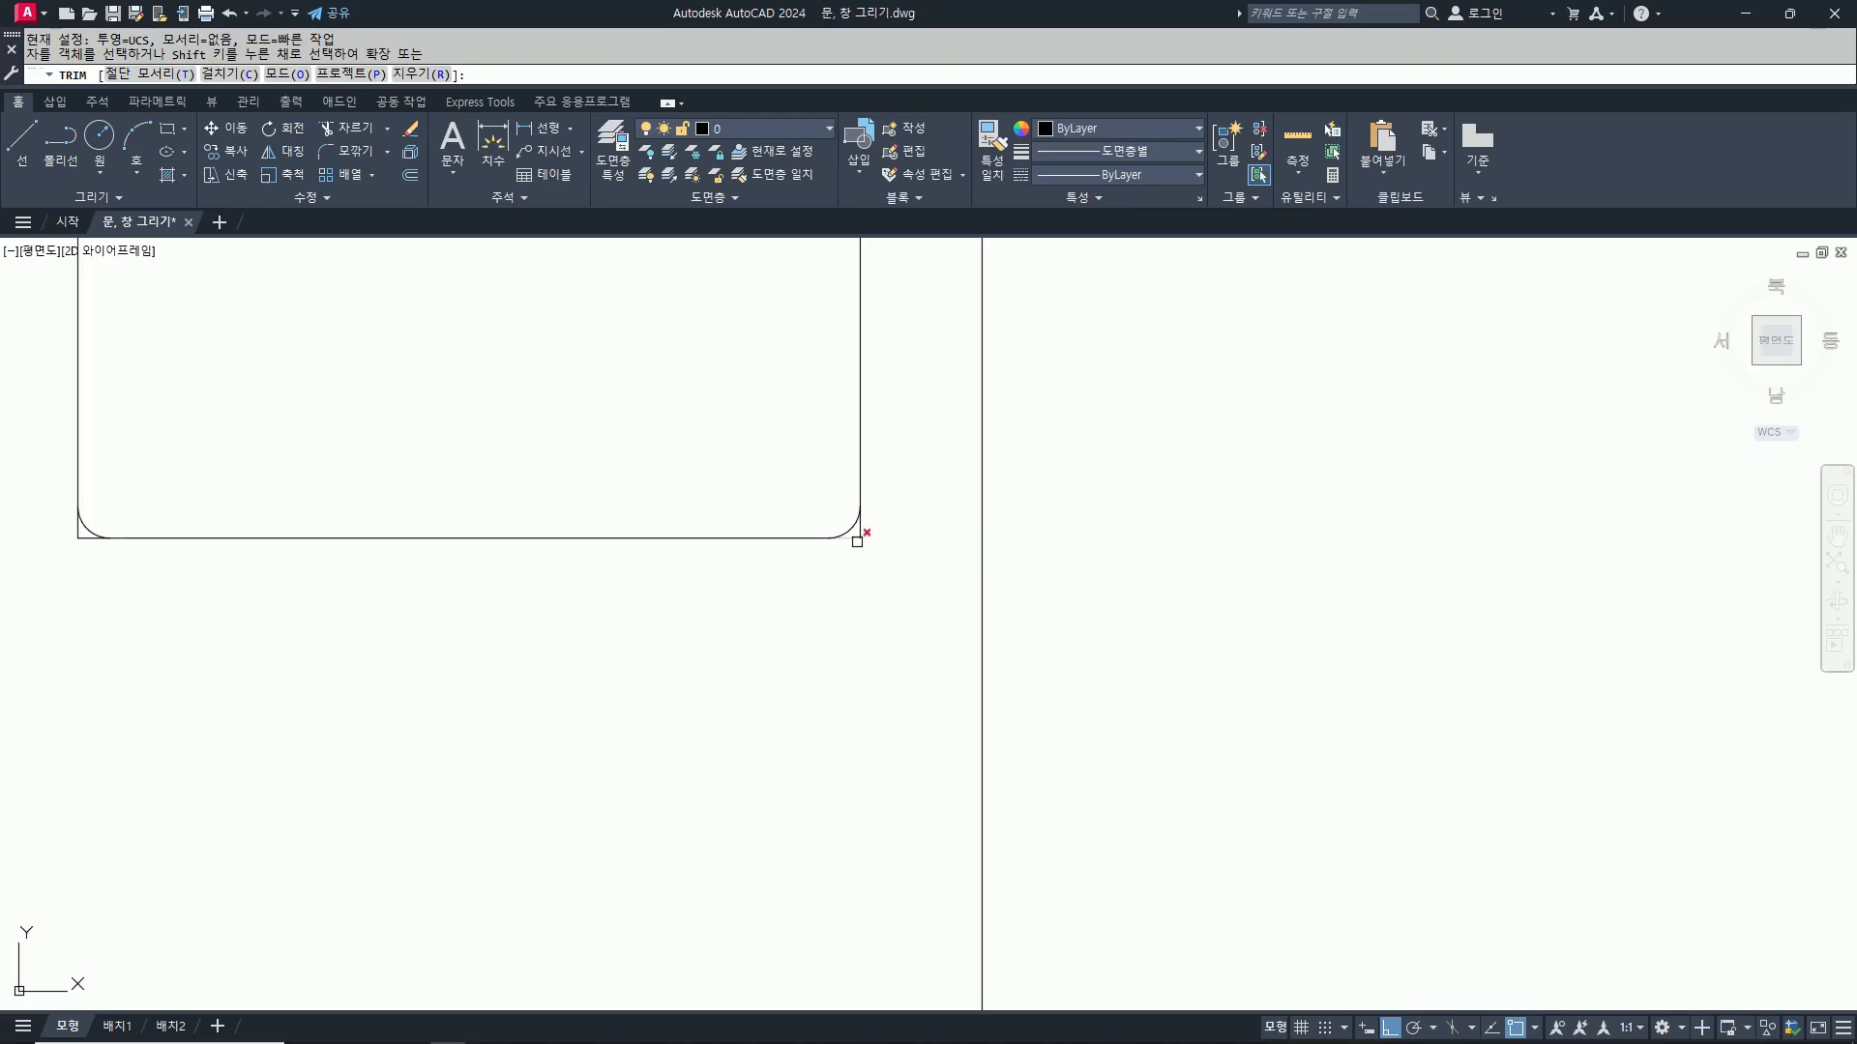
left_click(857, 542)
scroll(861, 541, "down", 2)
scroll(849, 431, "up", 4)
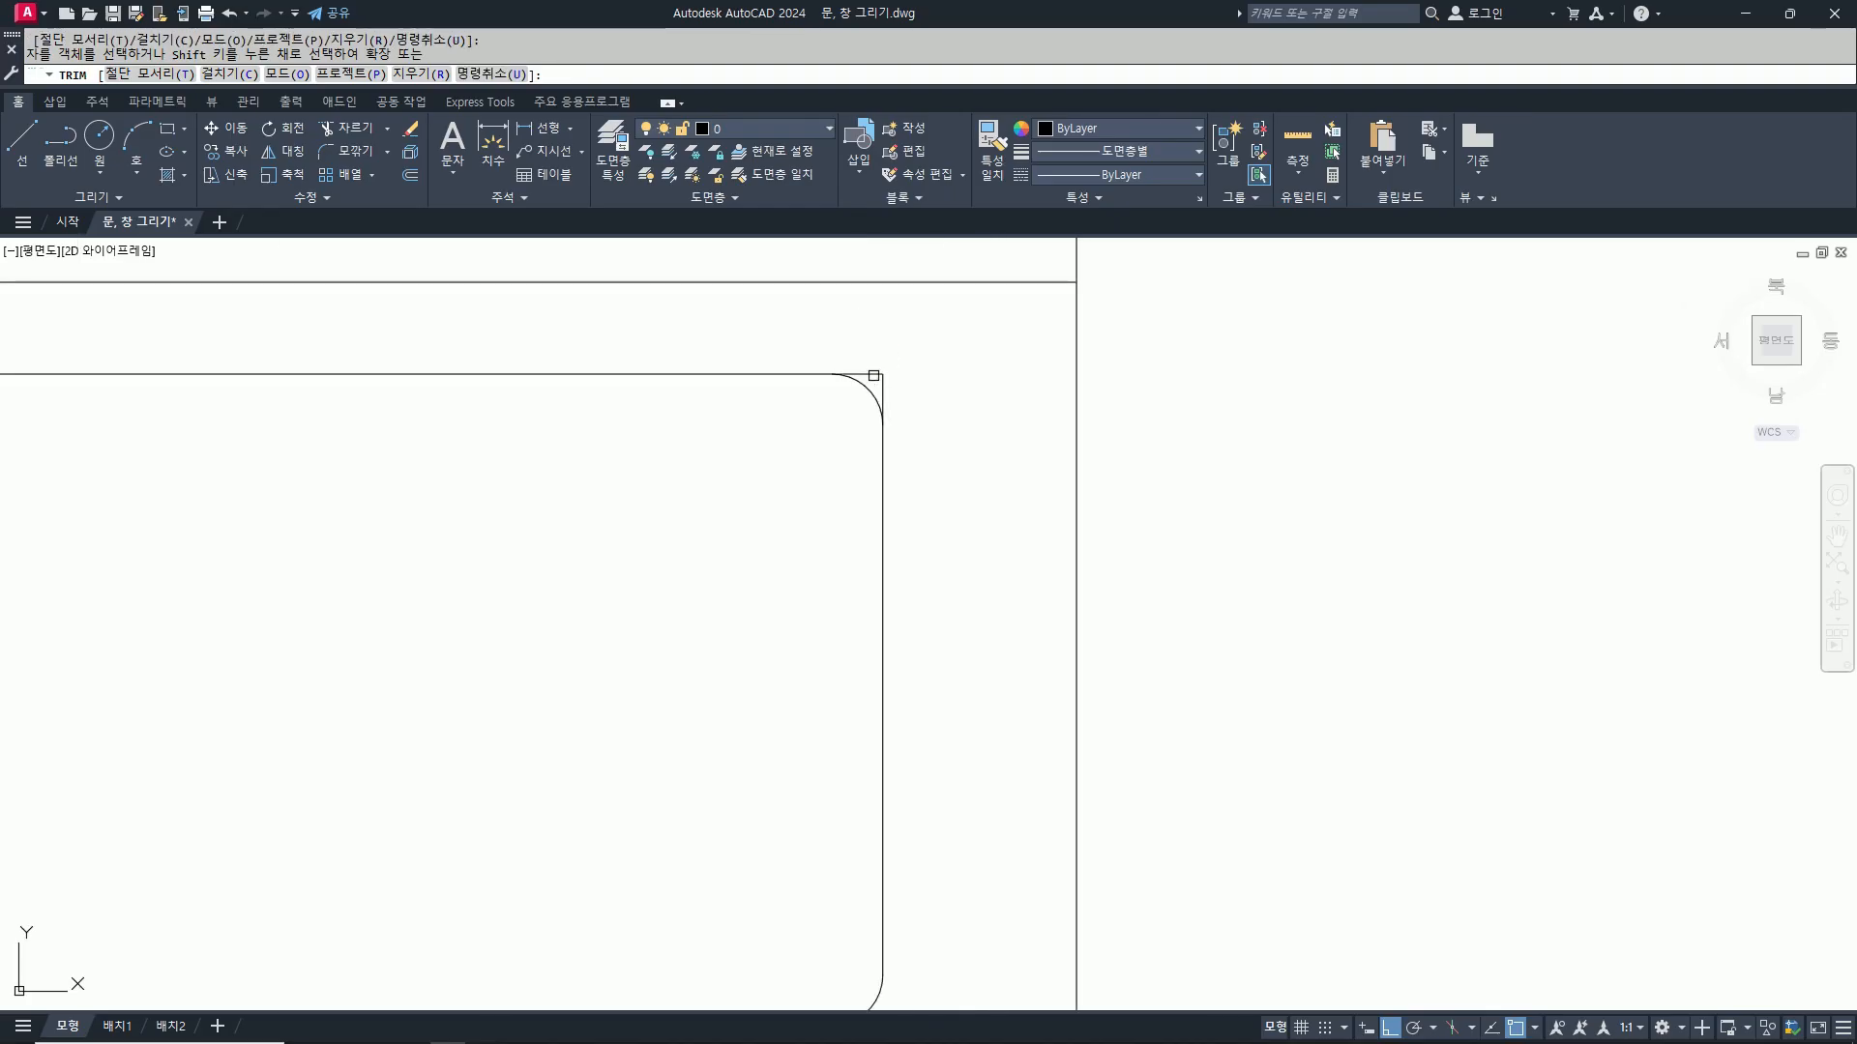
scroll(894, 401, "down", 2)
scroll(601, 410, "up", 4)
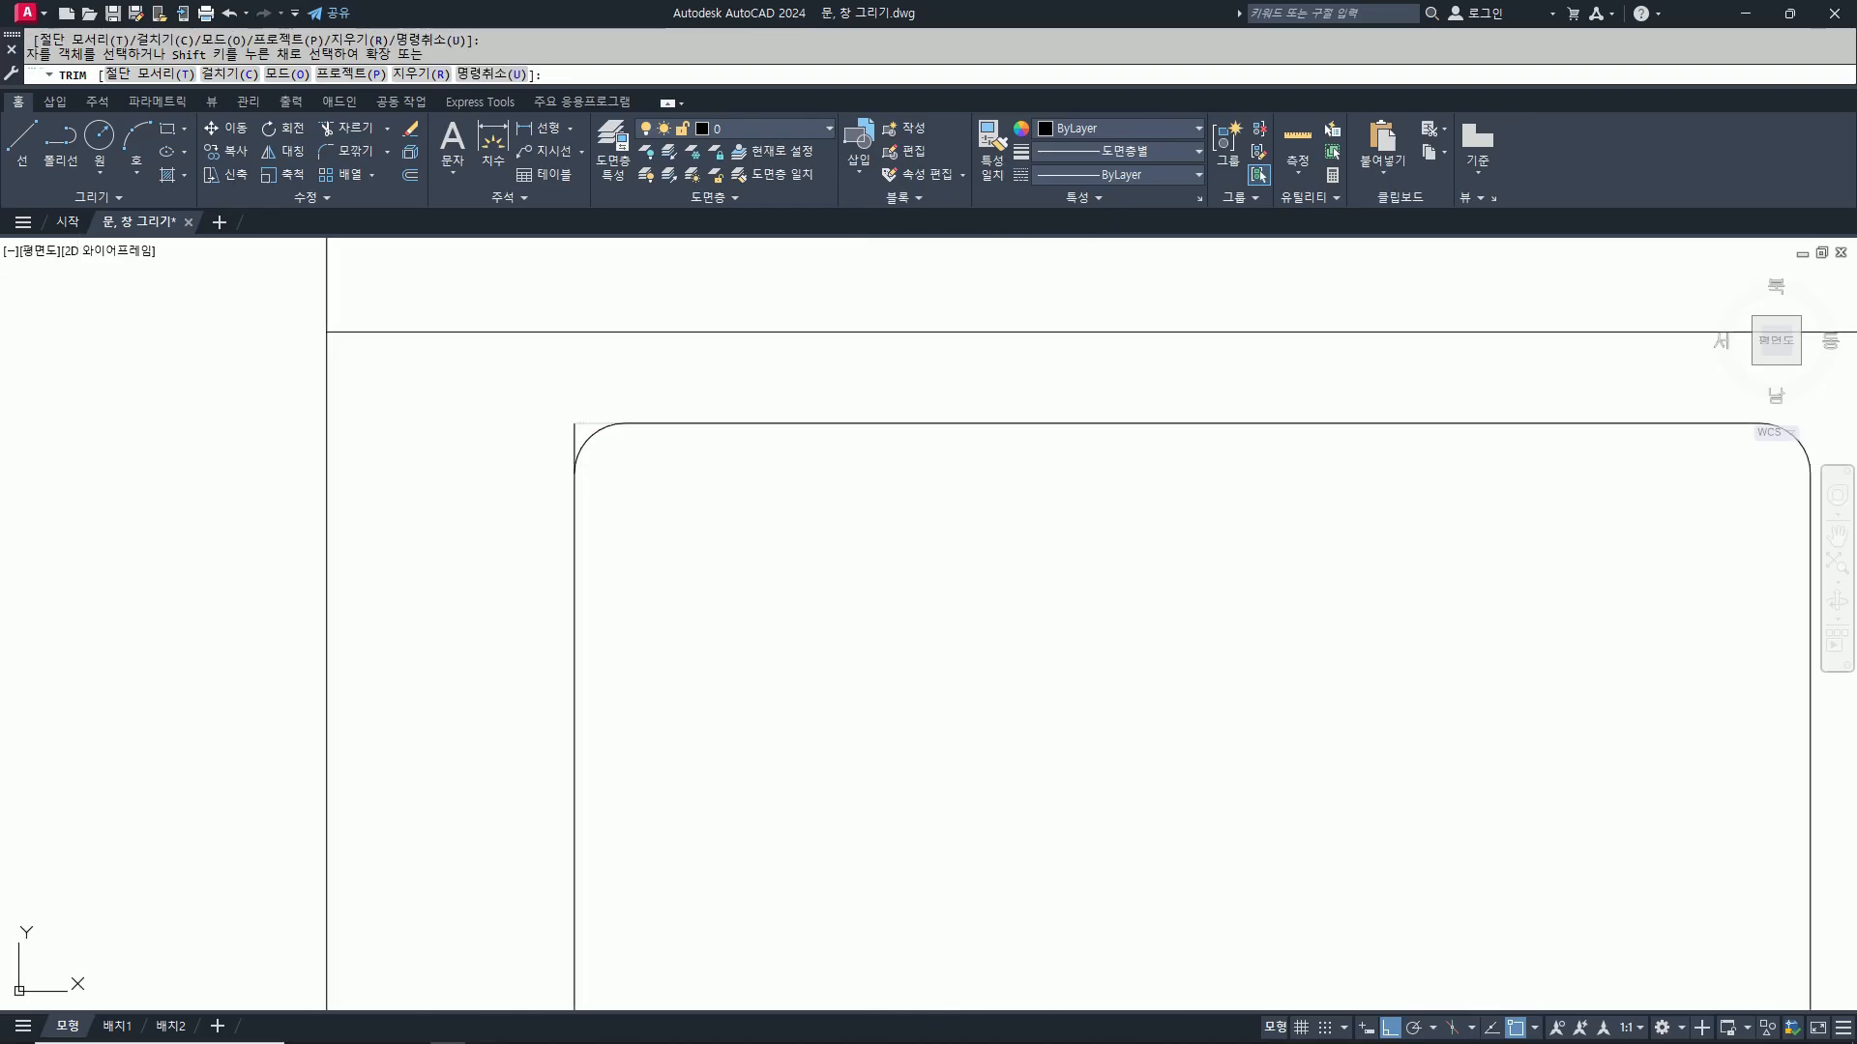
scroll(574, 433, "down", 2)
scroll(601, 573, "up", 4)
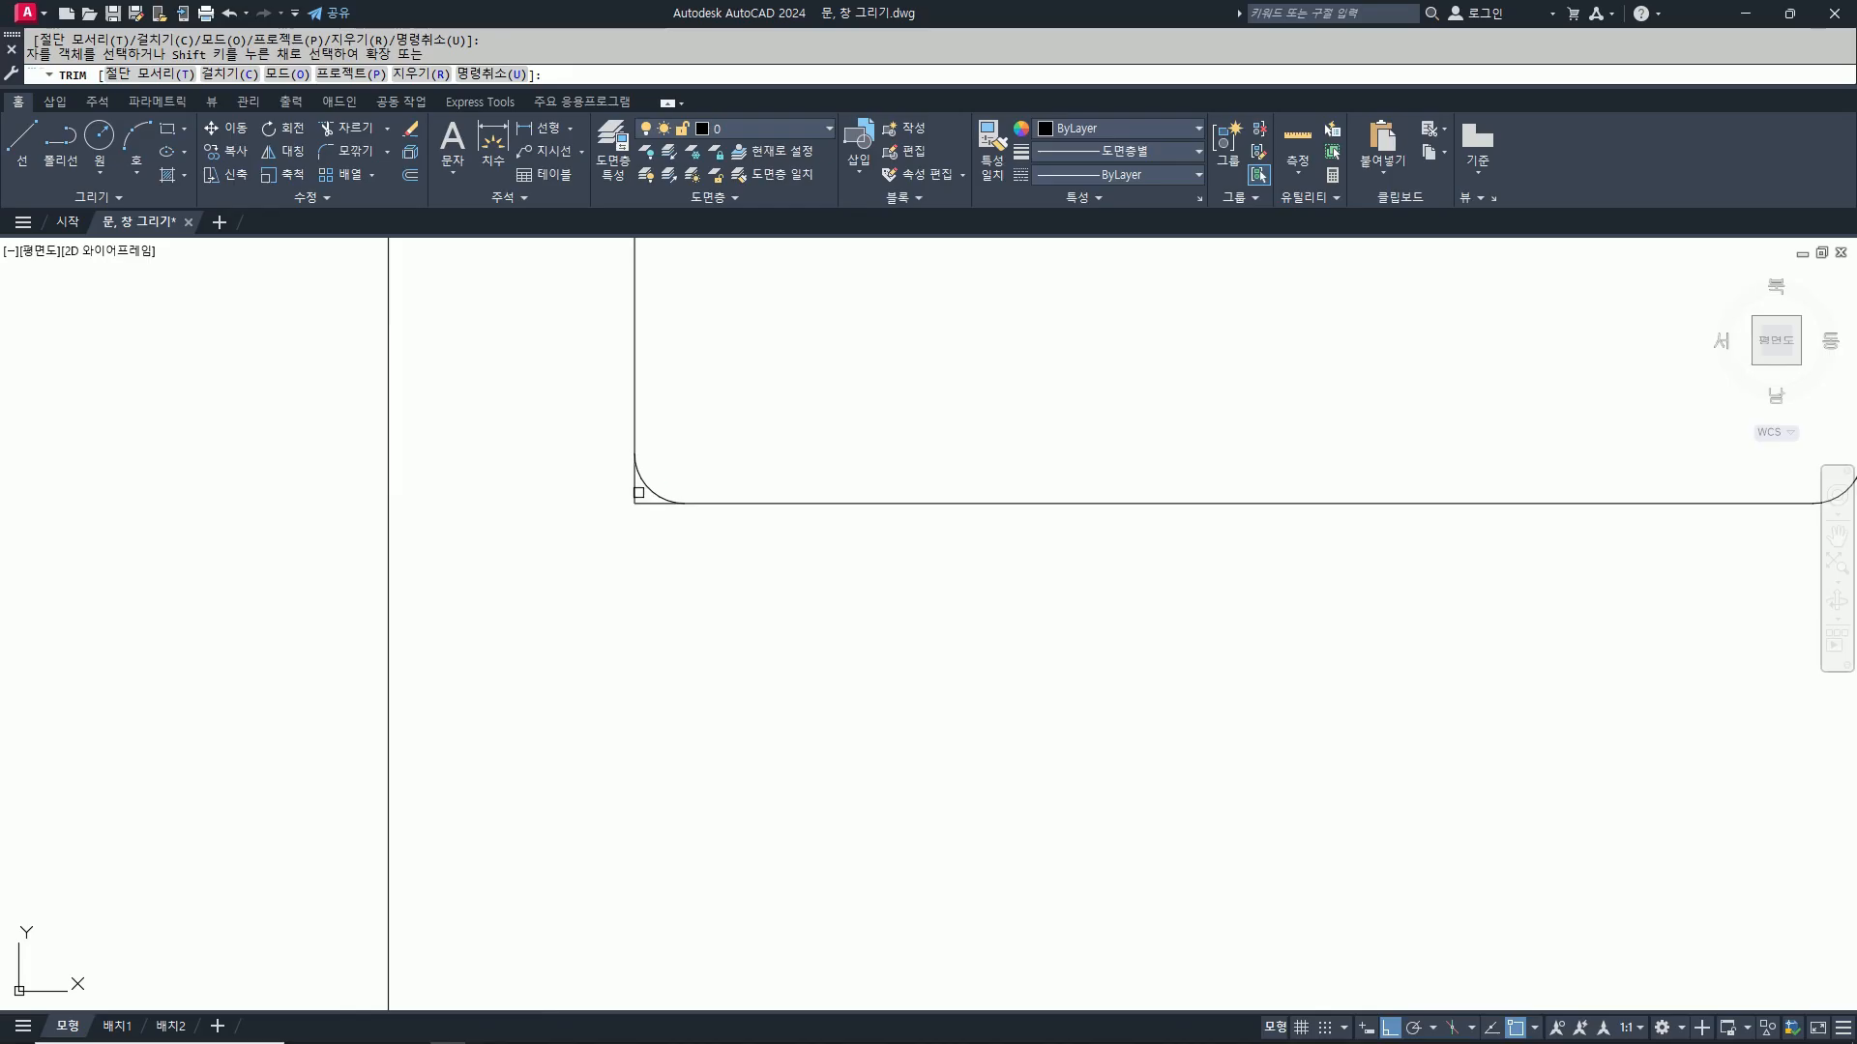
left_click(643, 503)
scroll(609, 684, "down", 2)
key("Return")
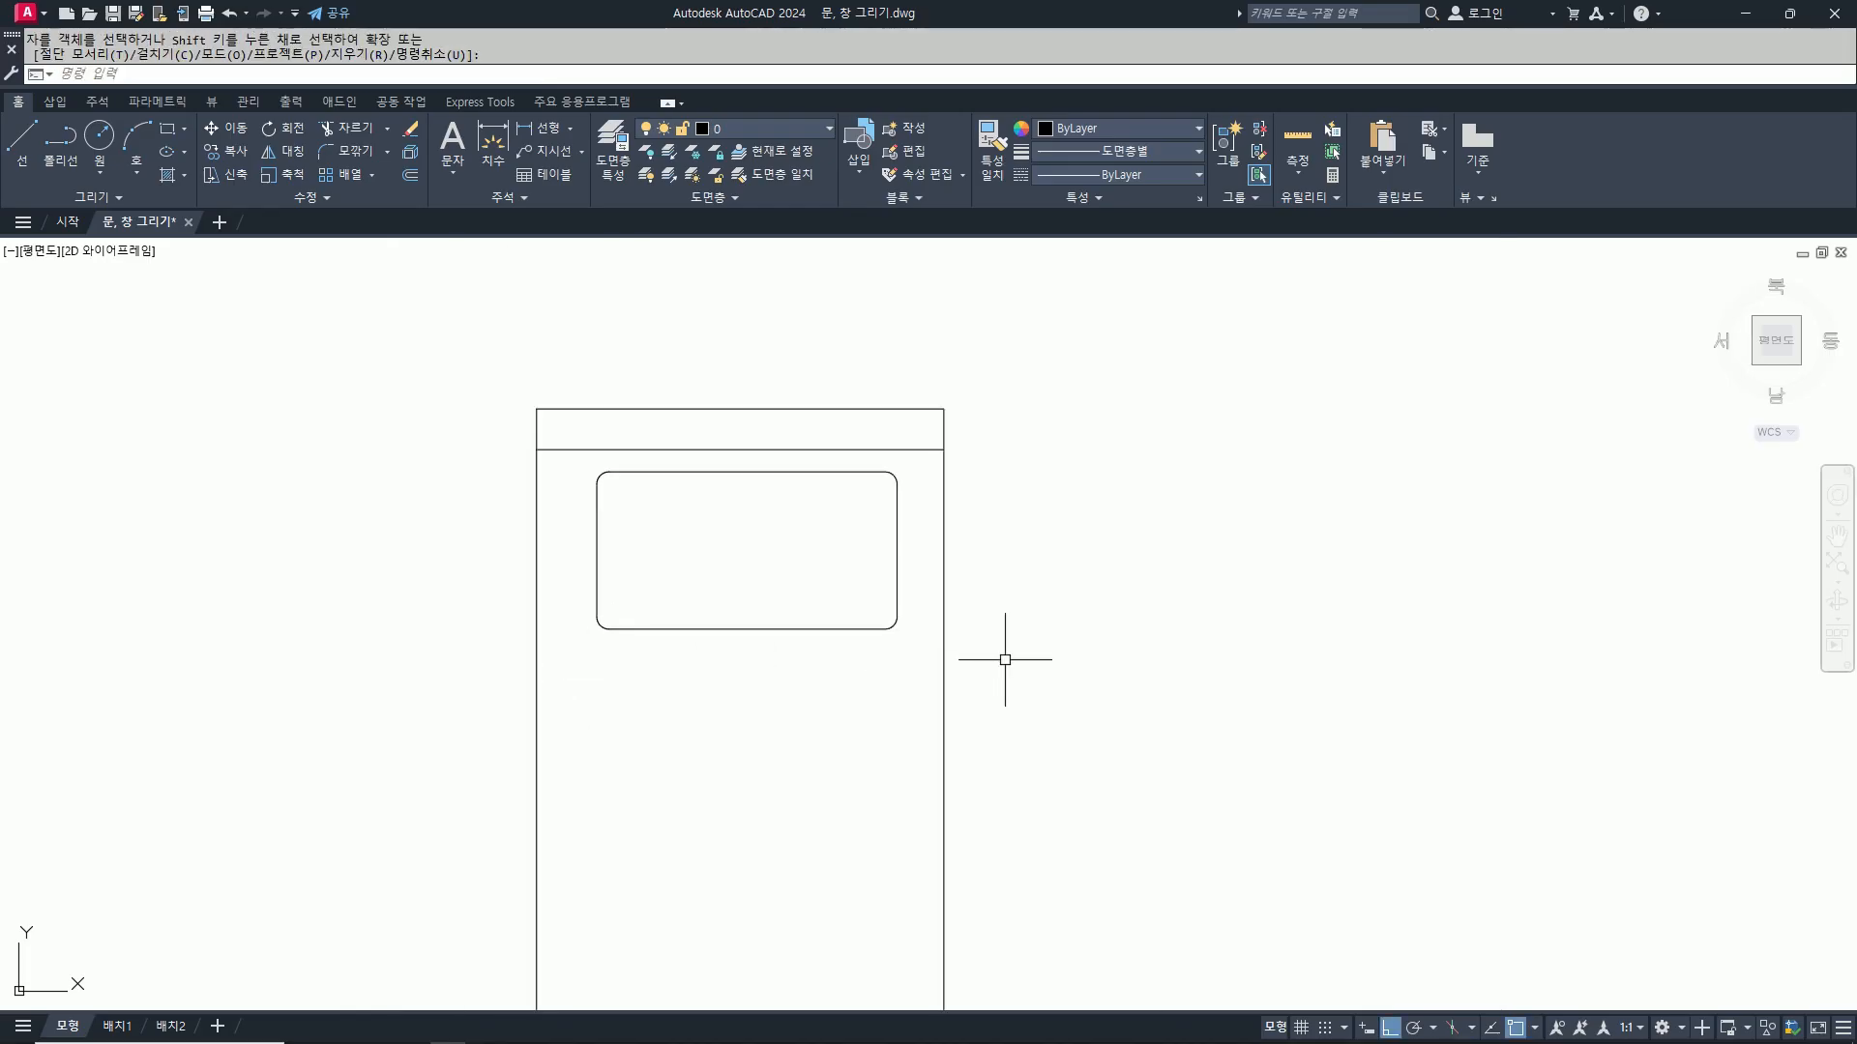
Step: Draw the blanket edge from the pillow's left-side midpoint horizontally across the pillow, angling down past the bed's right edge
type("l")
key("Return")
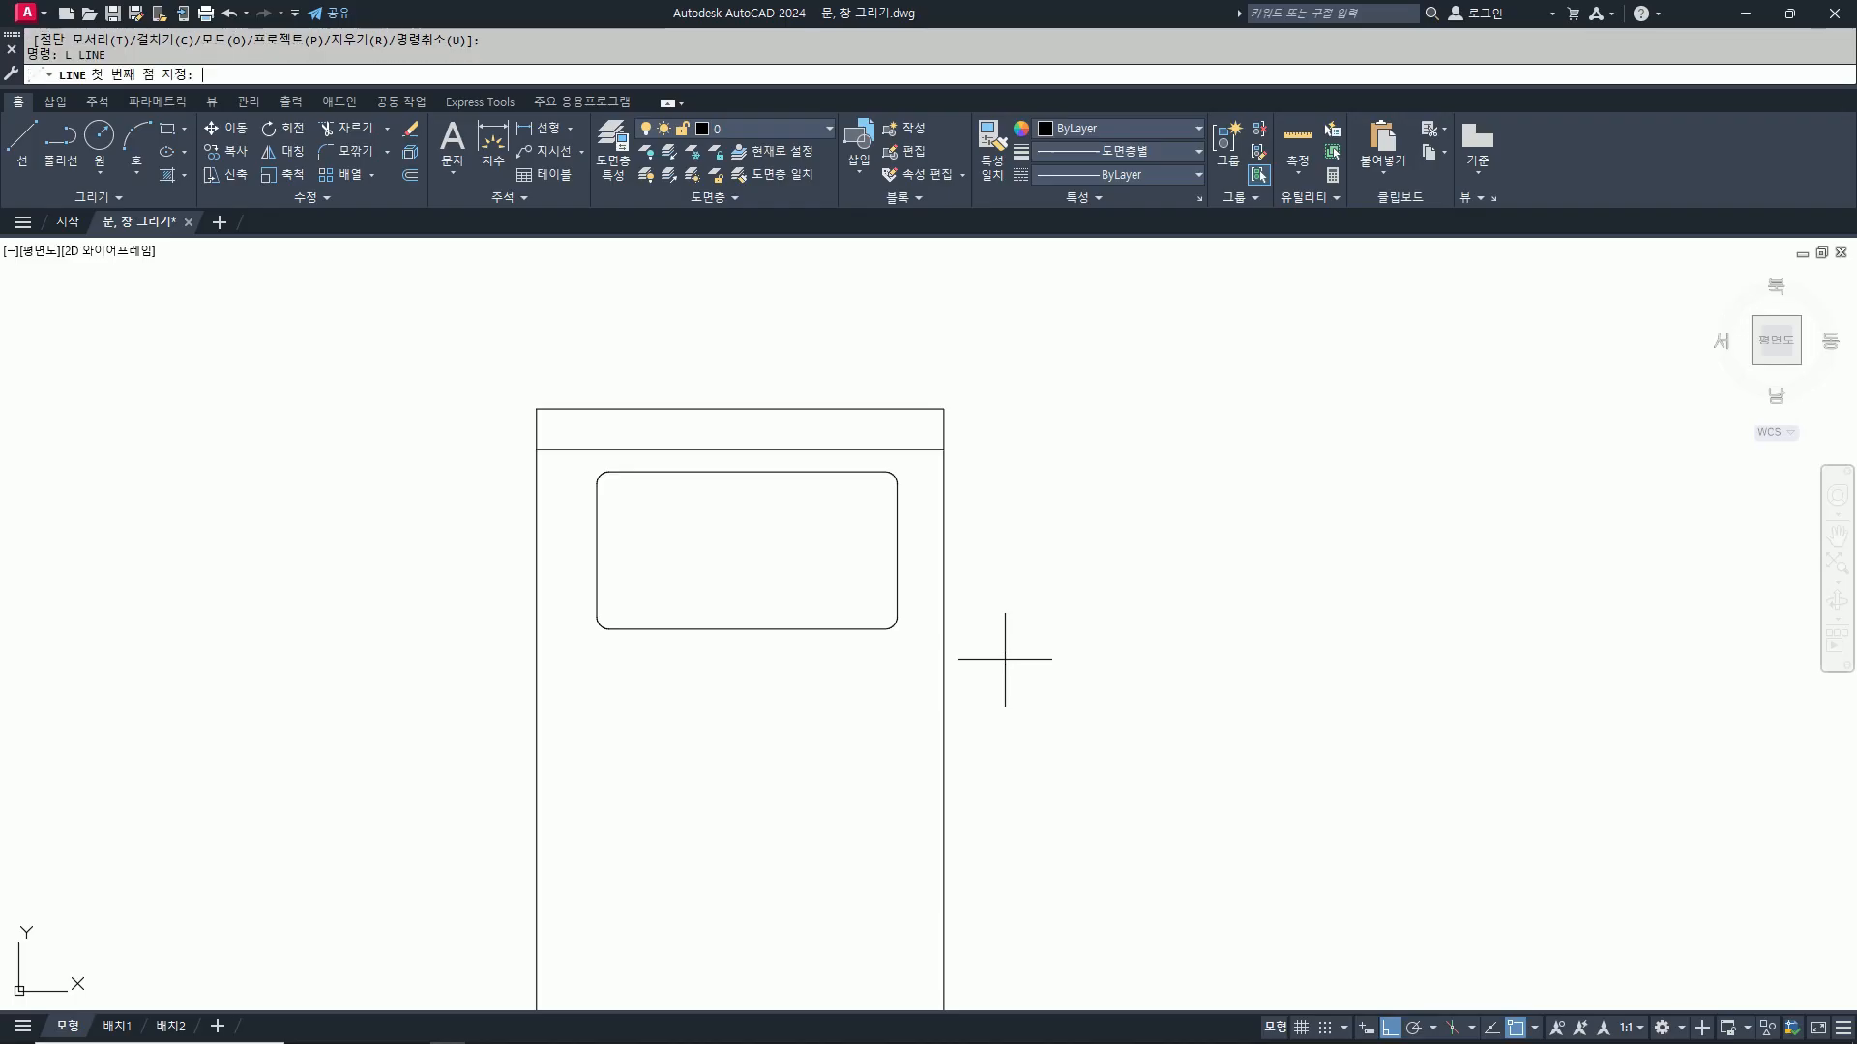
left_click(597, 546)
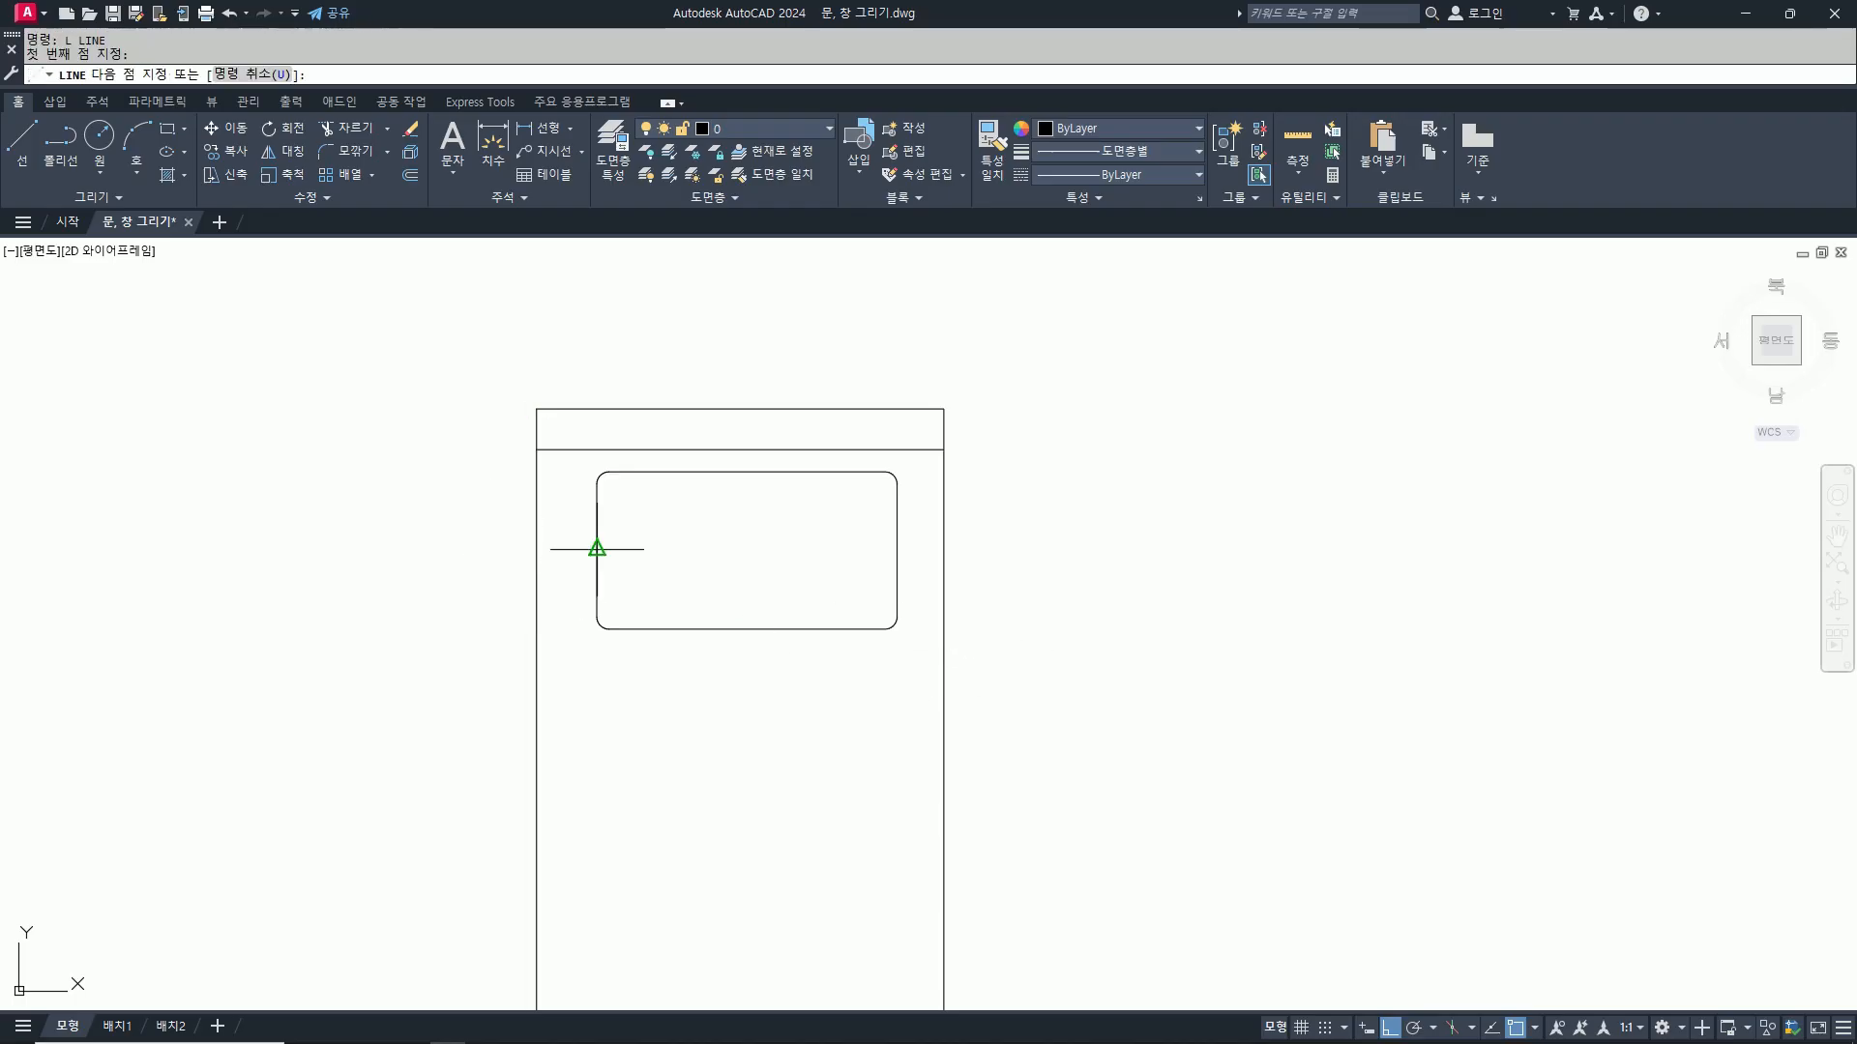
left_click(823, 550)
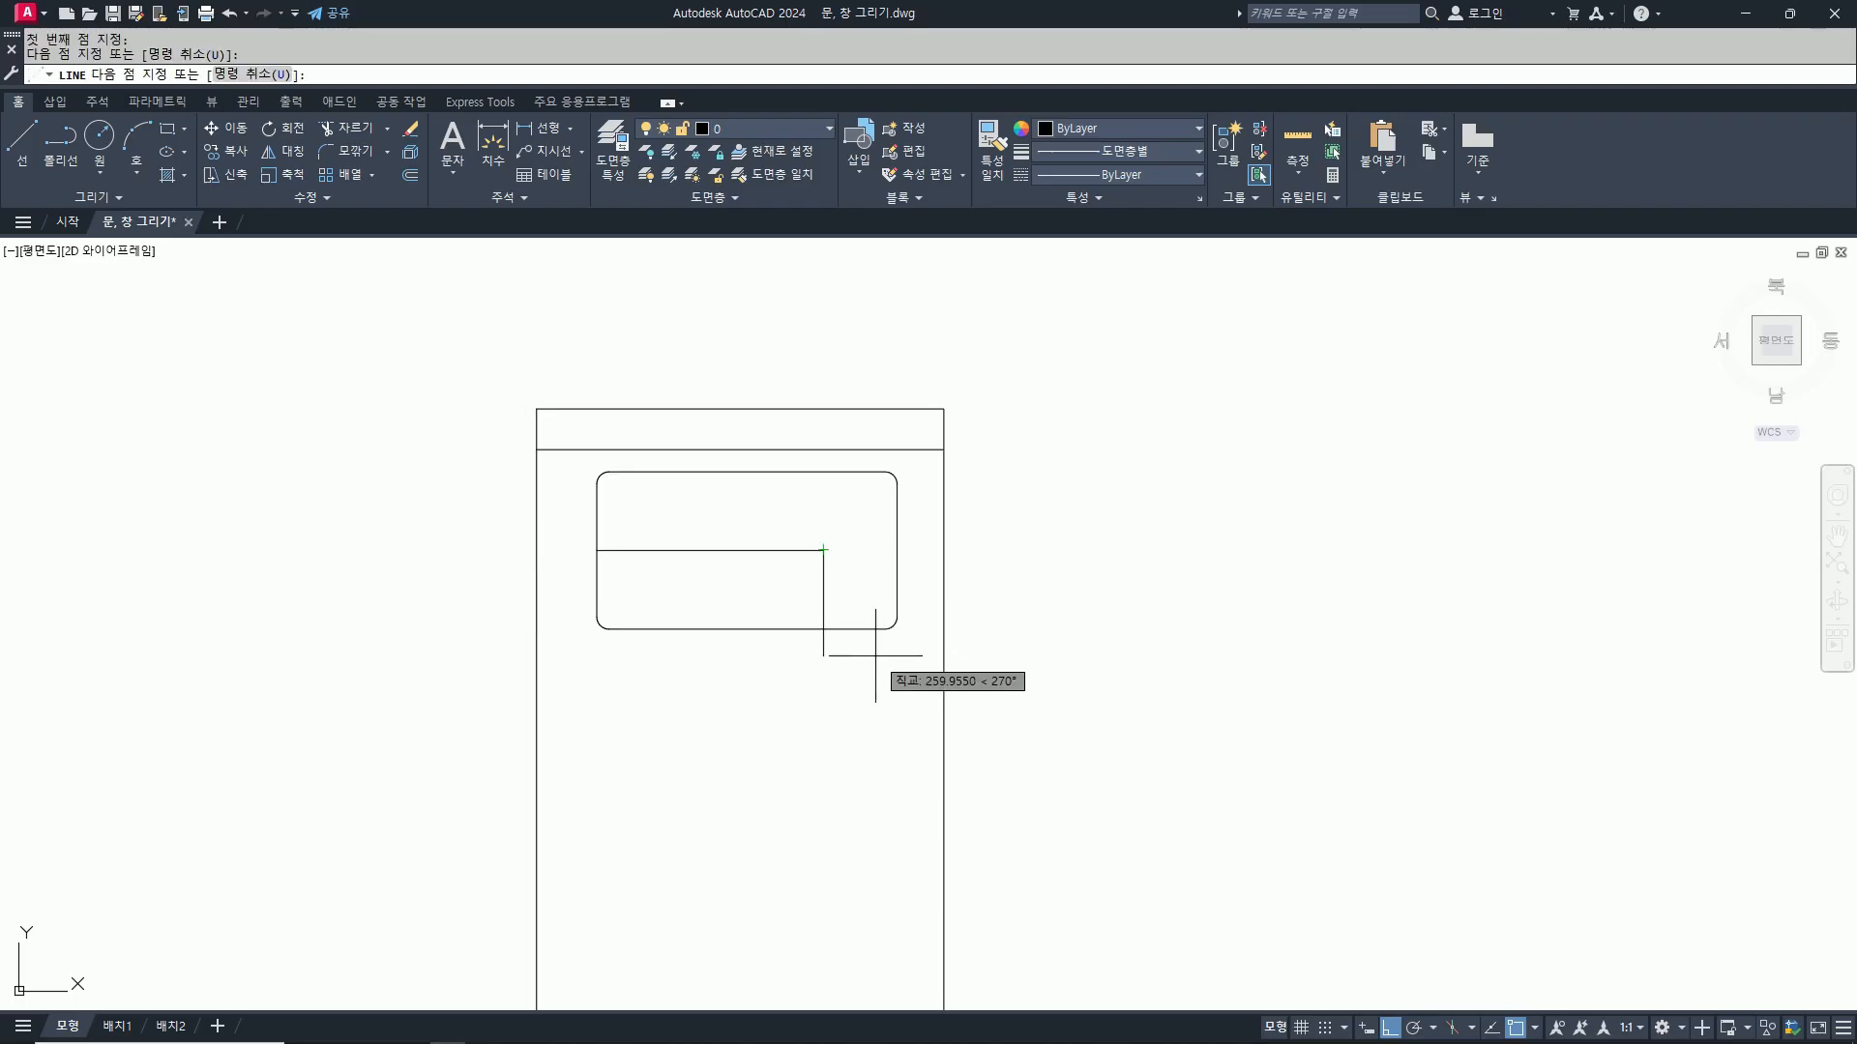
left_click(960, 692)
key("Return")
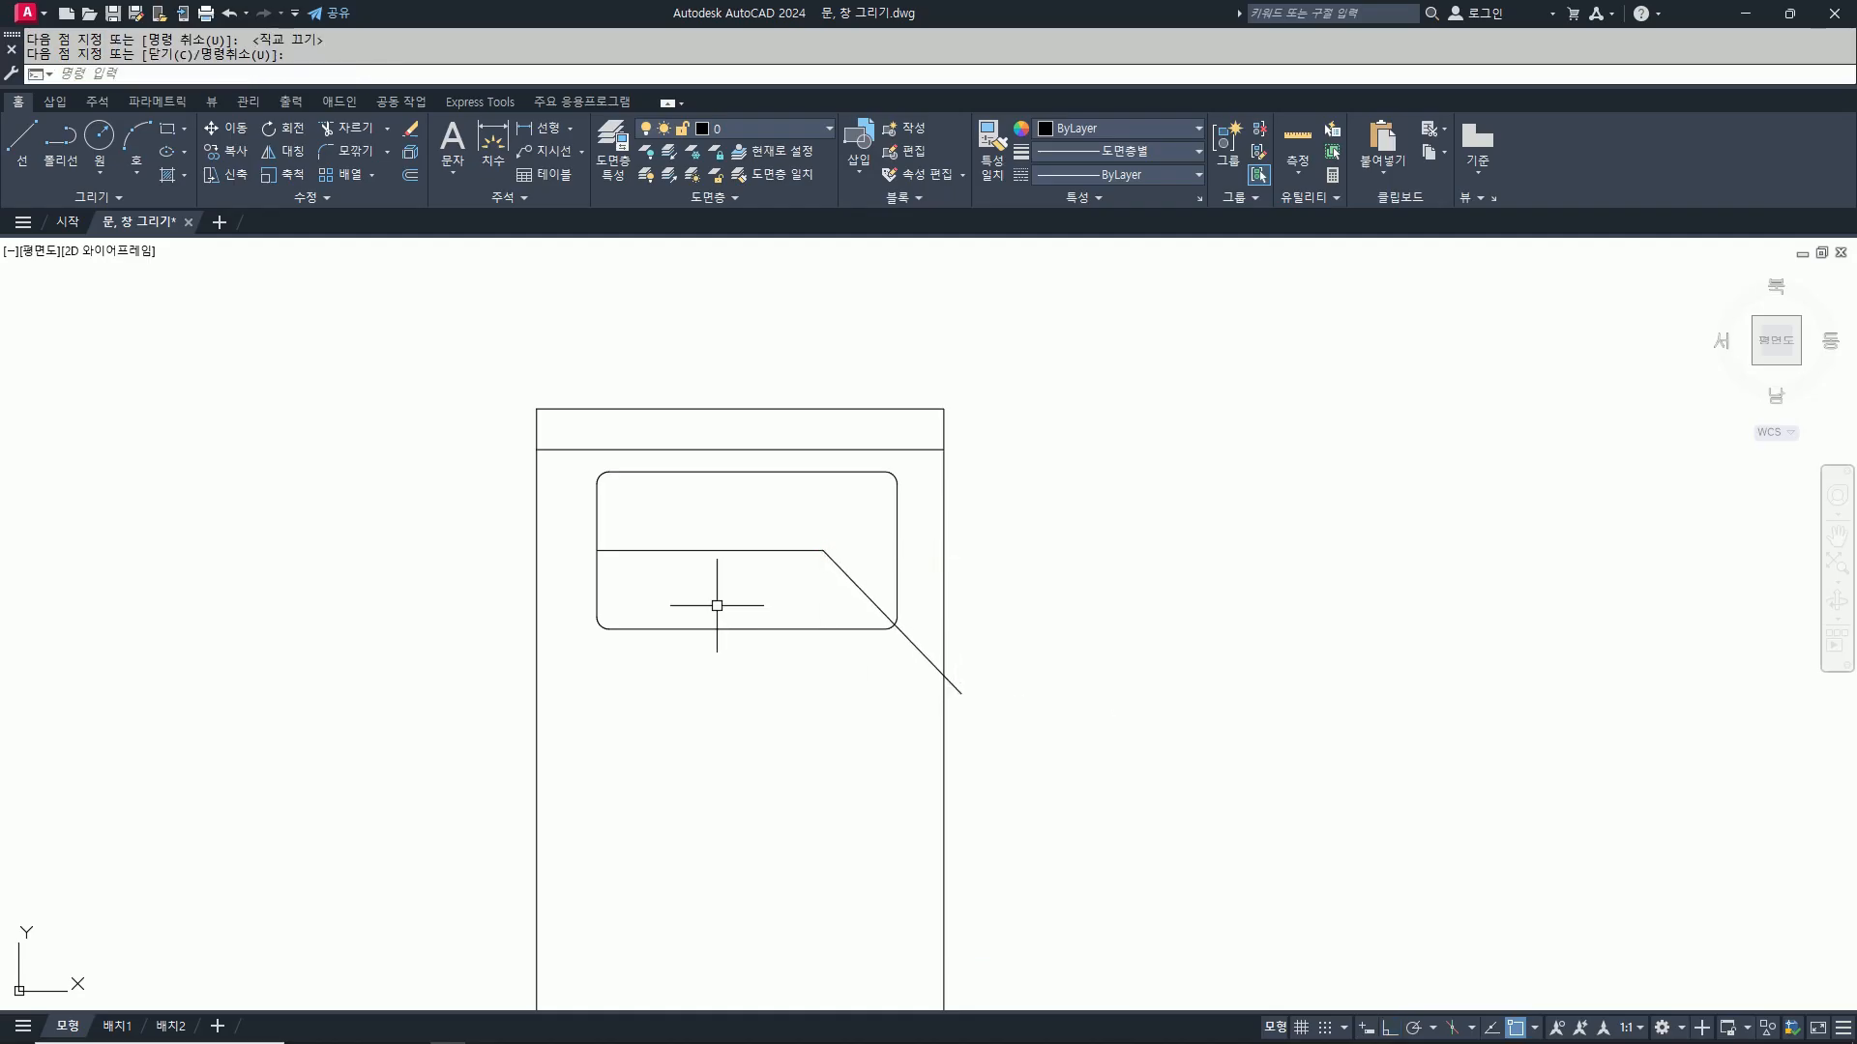
Step: Extend the blanket edge to the bed's left side and trim the diagonal's overhang at the right side
type("ex")
key("Return")
left_click(642, 553)
left_click(952, 685, "shift")
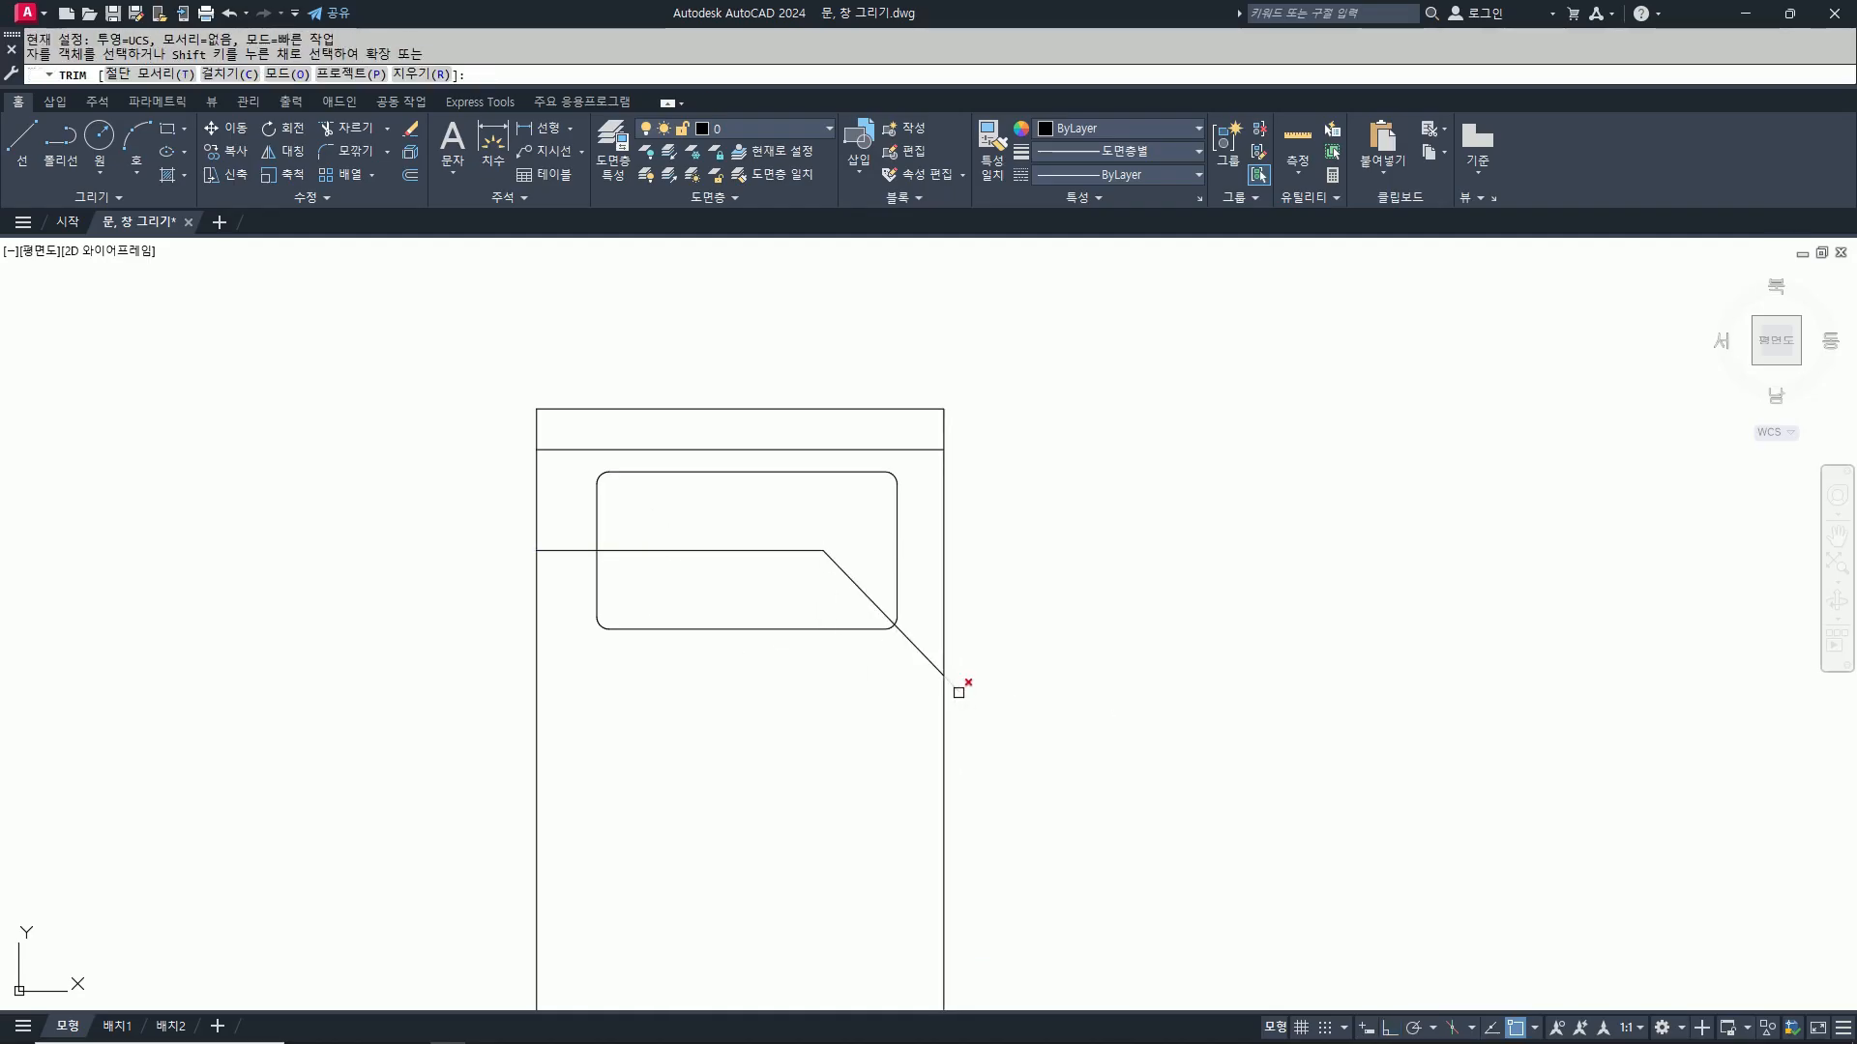
key("Return")
scroll(1082, 547, "down", 4)
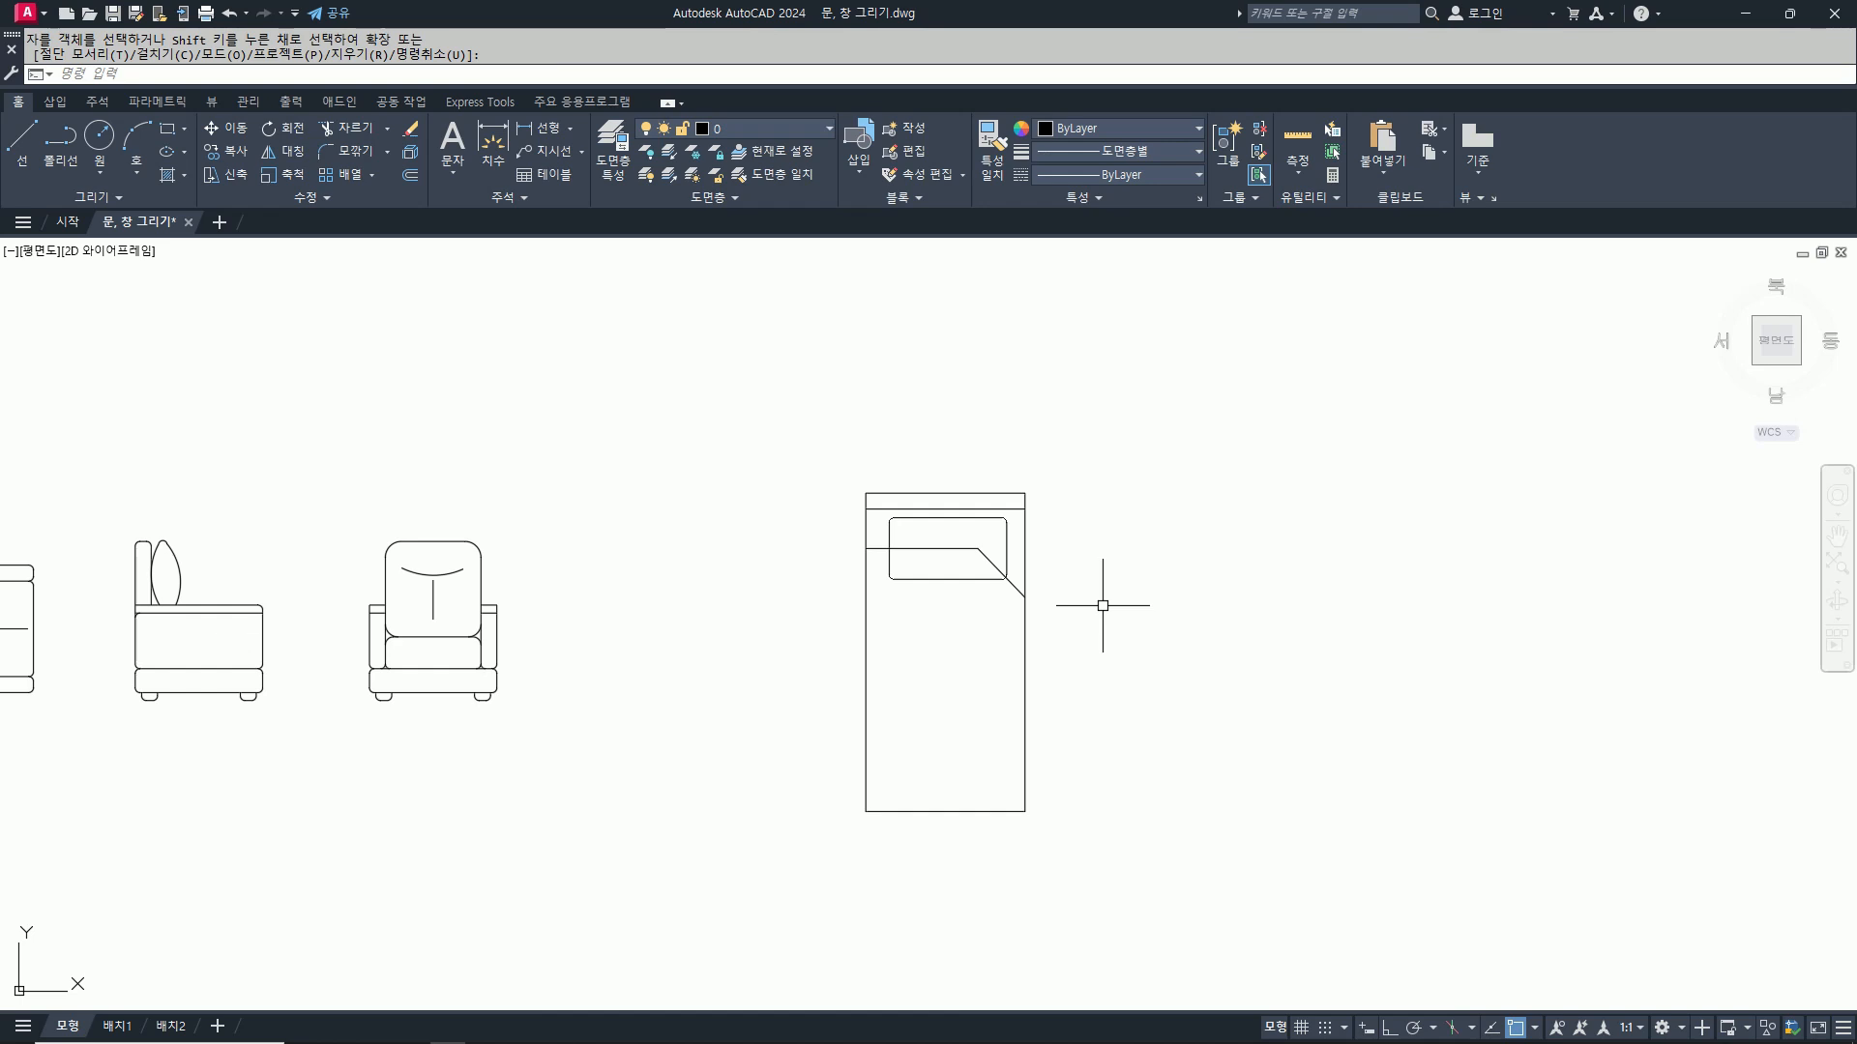
Step: Draw a vertical line from the blanket's bend and a horizontal line from the diagonal's lower end to form the folded corner
type("l")
key("Return")
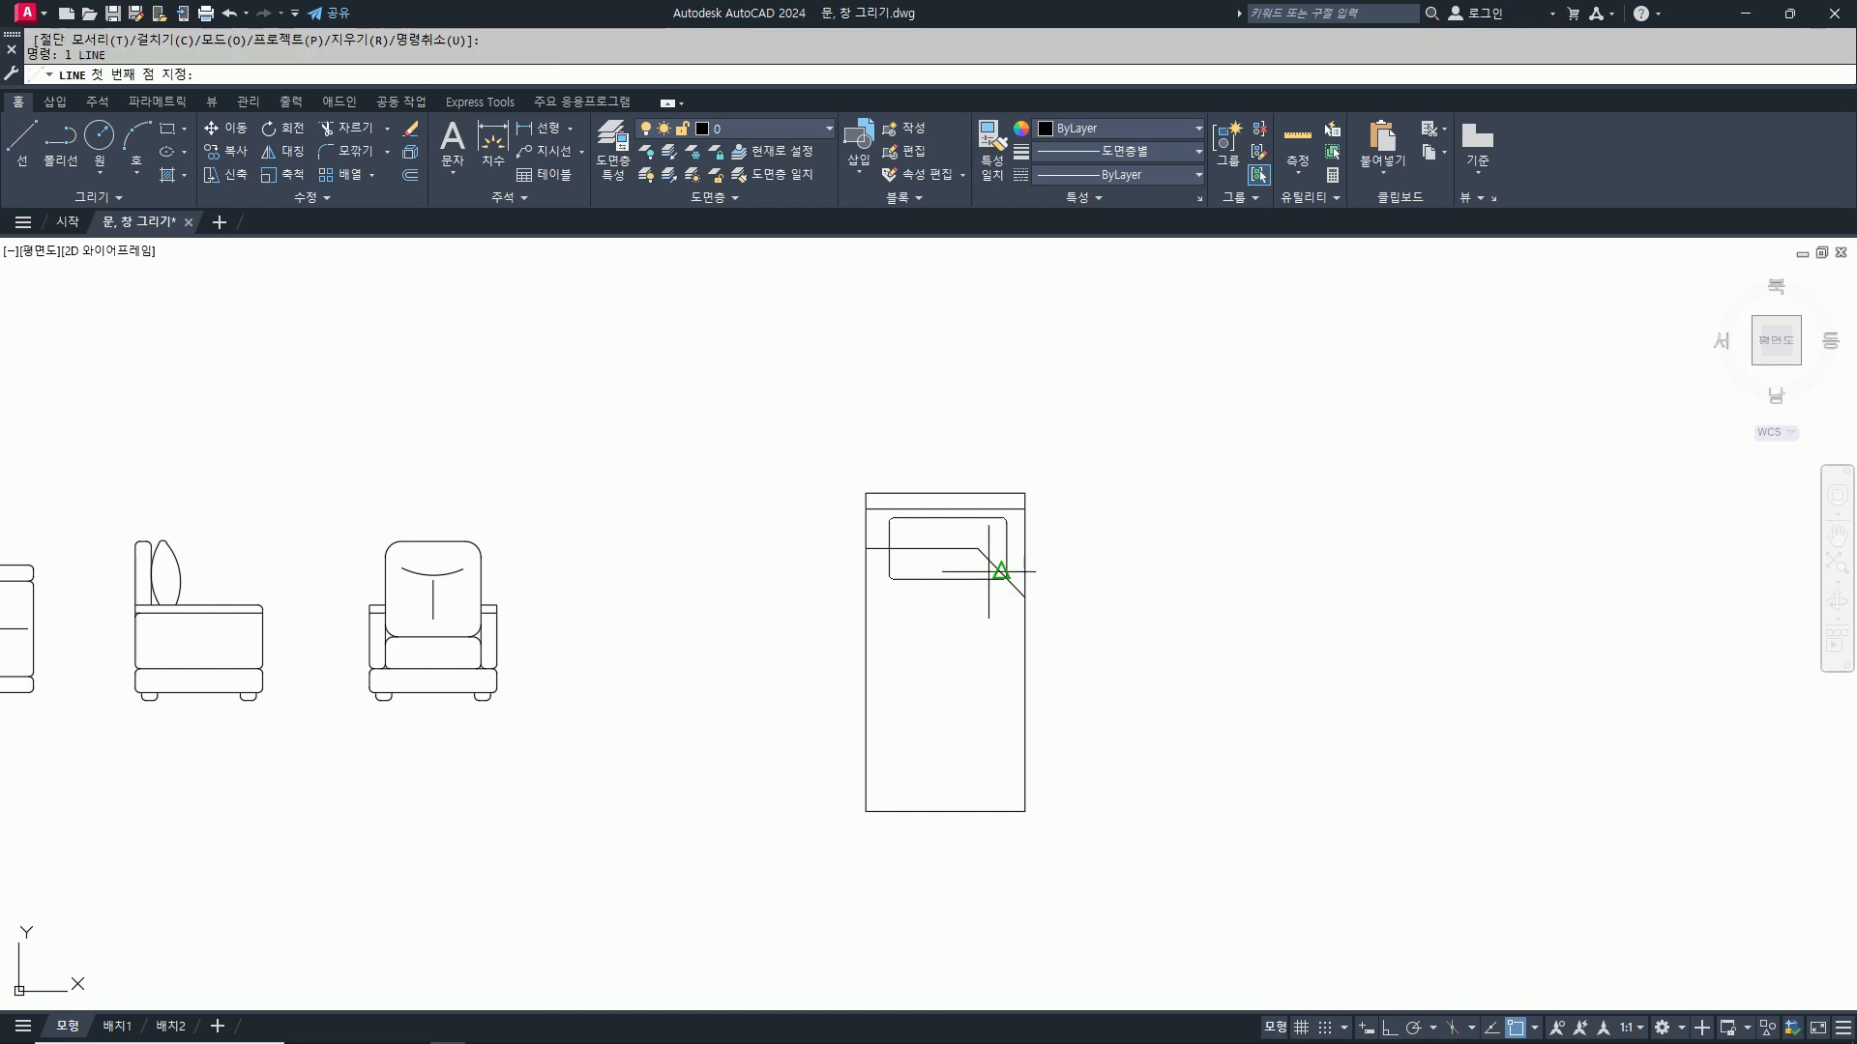
left_click(977, 548)
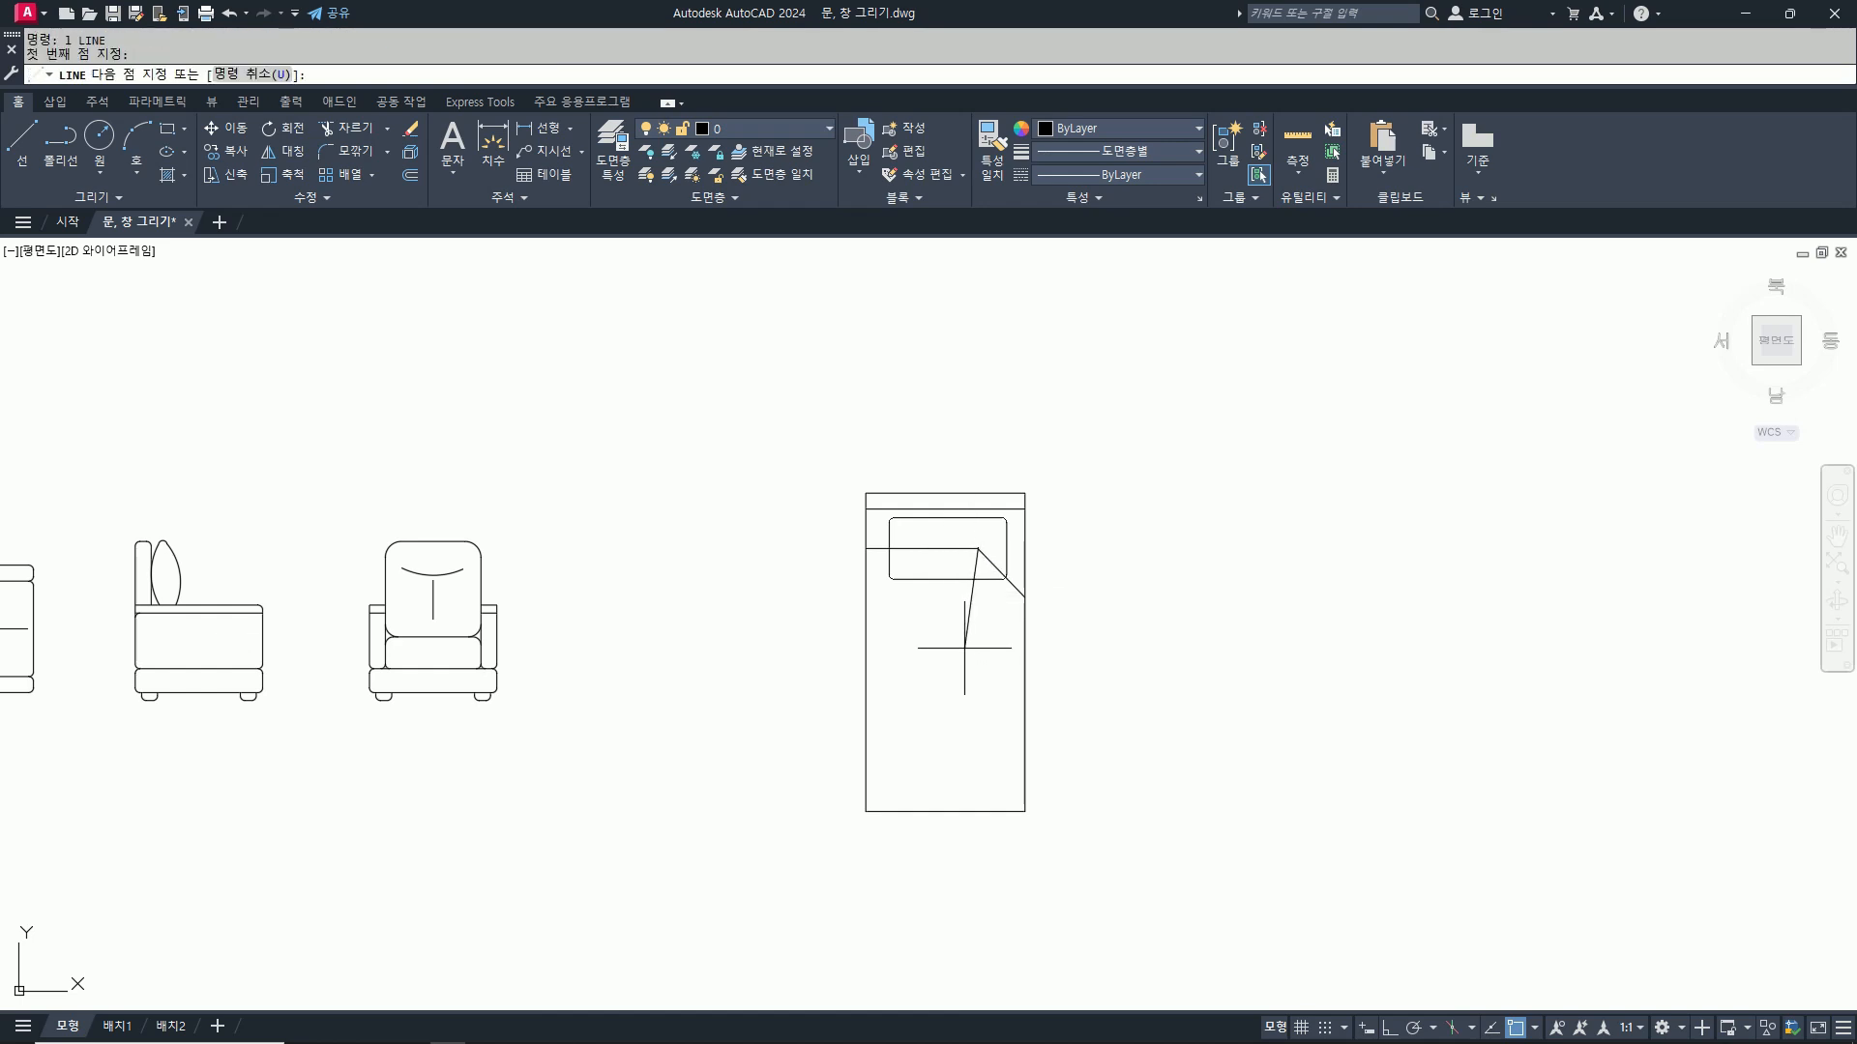
key("F8")
left_click(978, 616)
key("space")
key("space")
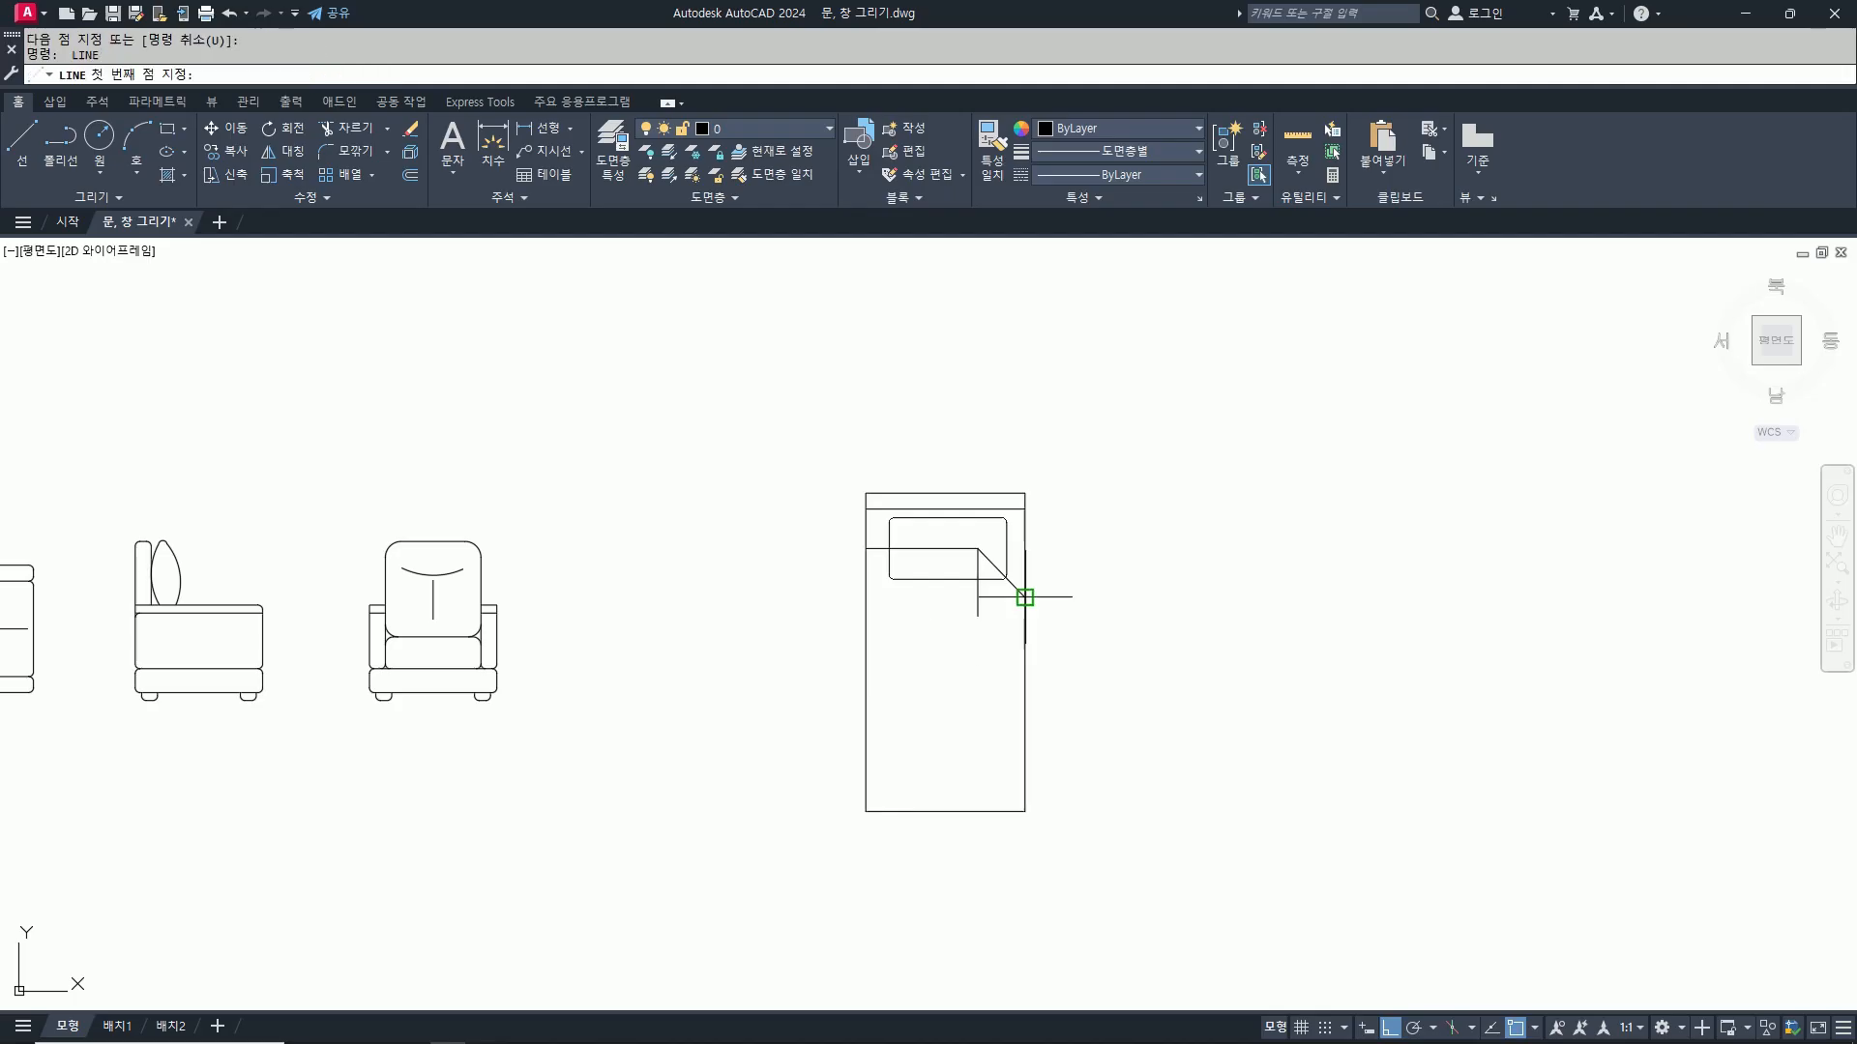
left_click(1025, 598)
left_click(964, 597)
key("space")
Step: Trim the overshooting ends of the two fold lines so the folded blanket corner becomes a closed triangle
type("tr")
key("space")
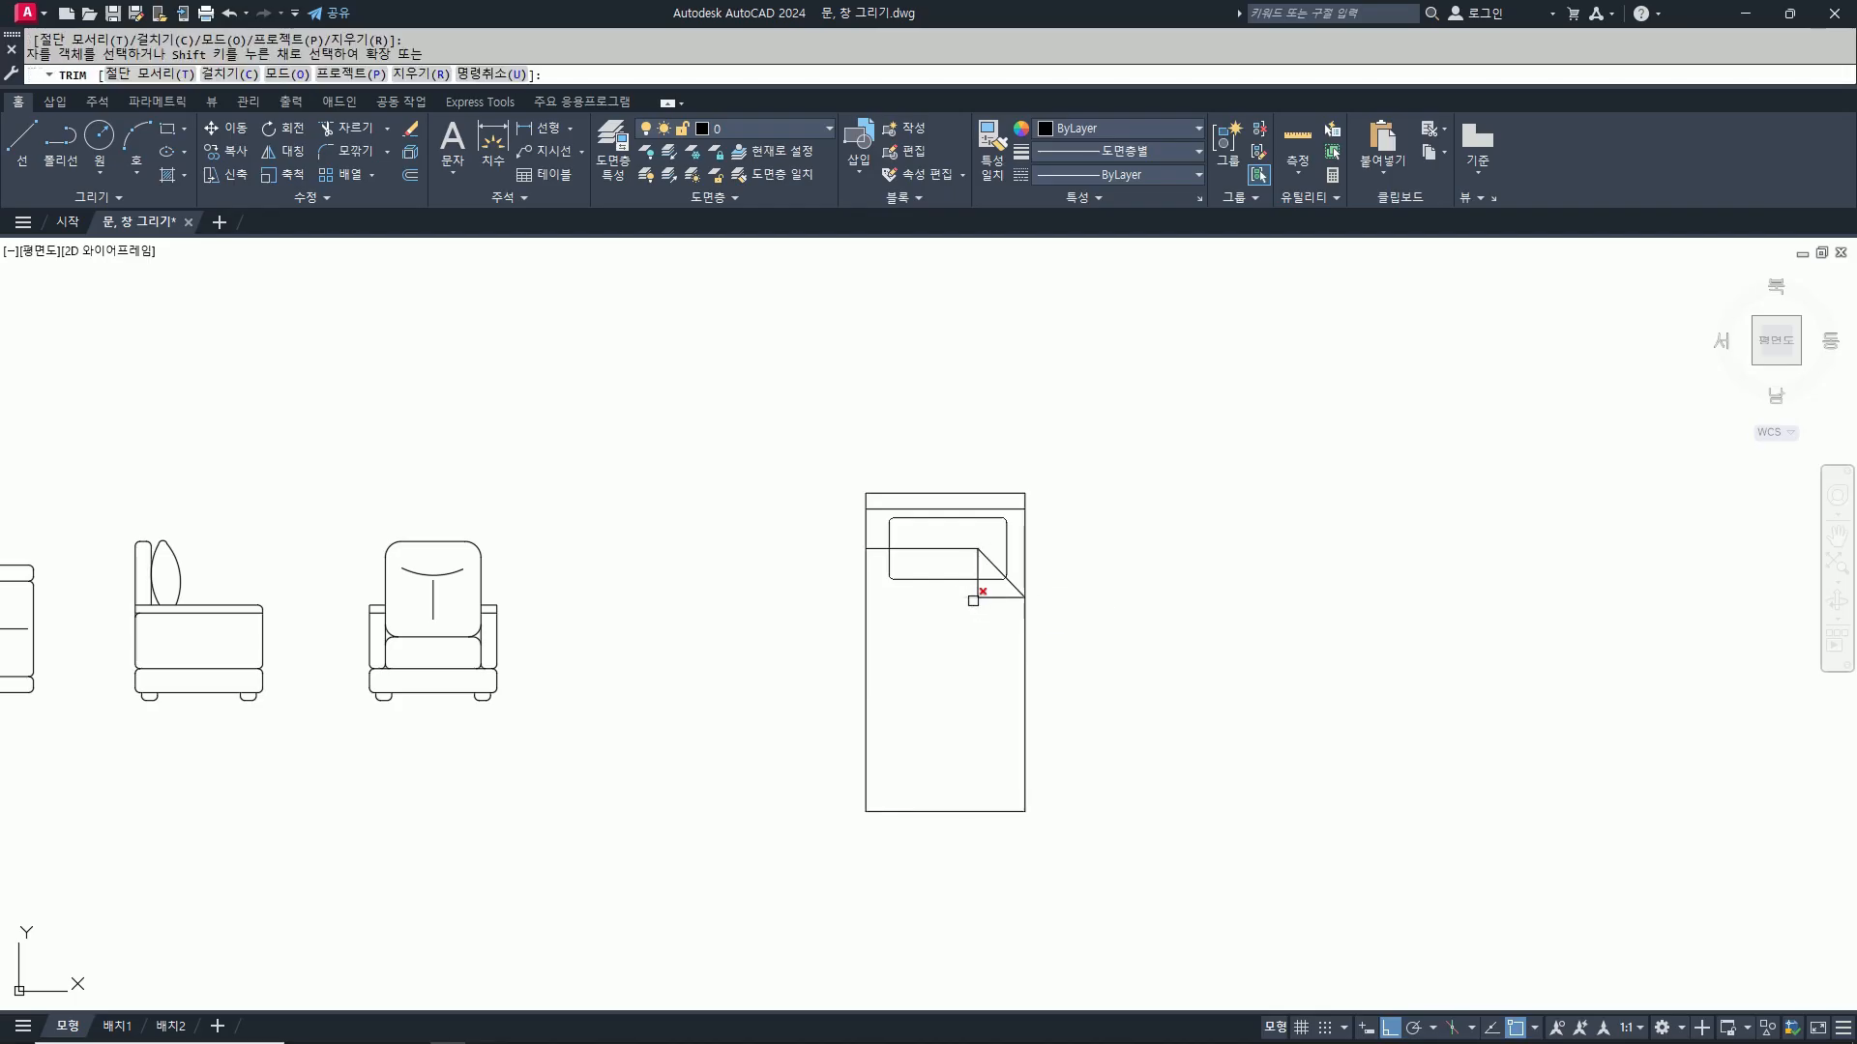
key("Escape")
Step: Move the folded blanket corner triangle slightly straight down along the bed's right edge
type("m")
key("space")
left_click(978, 580)
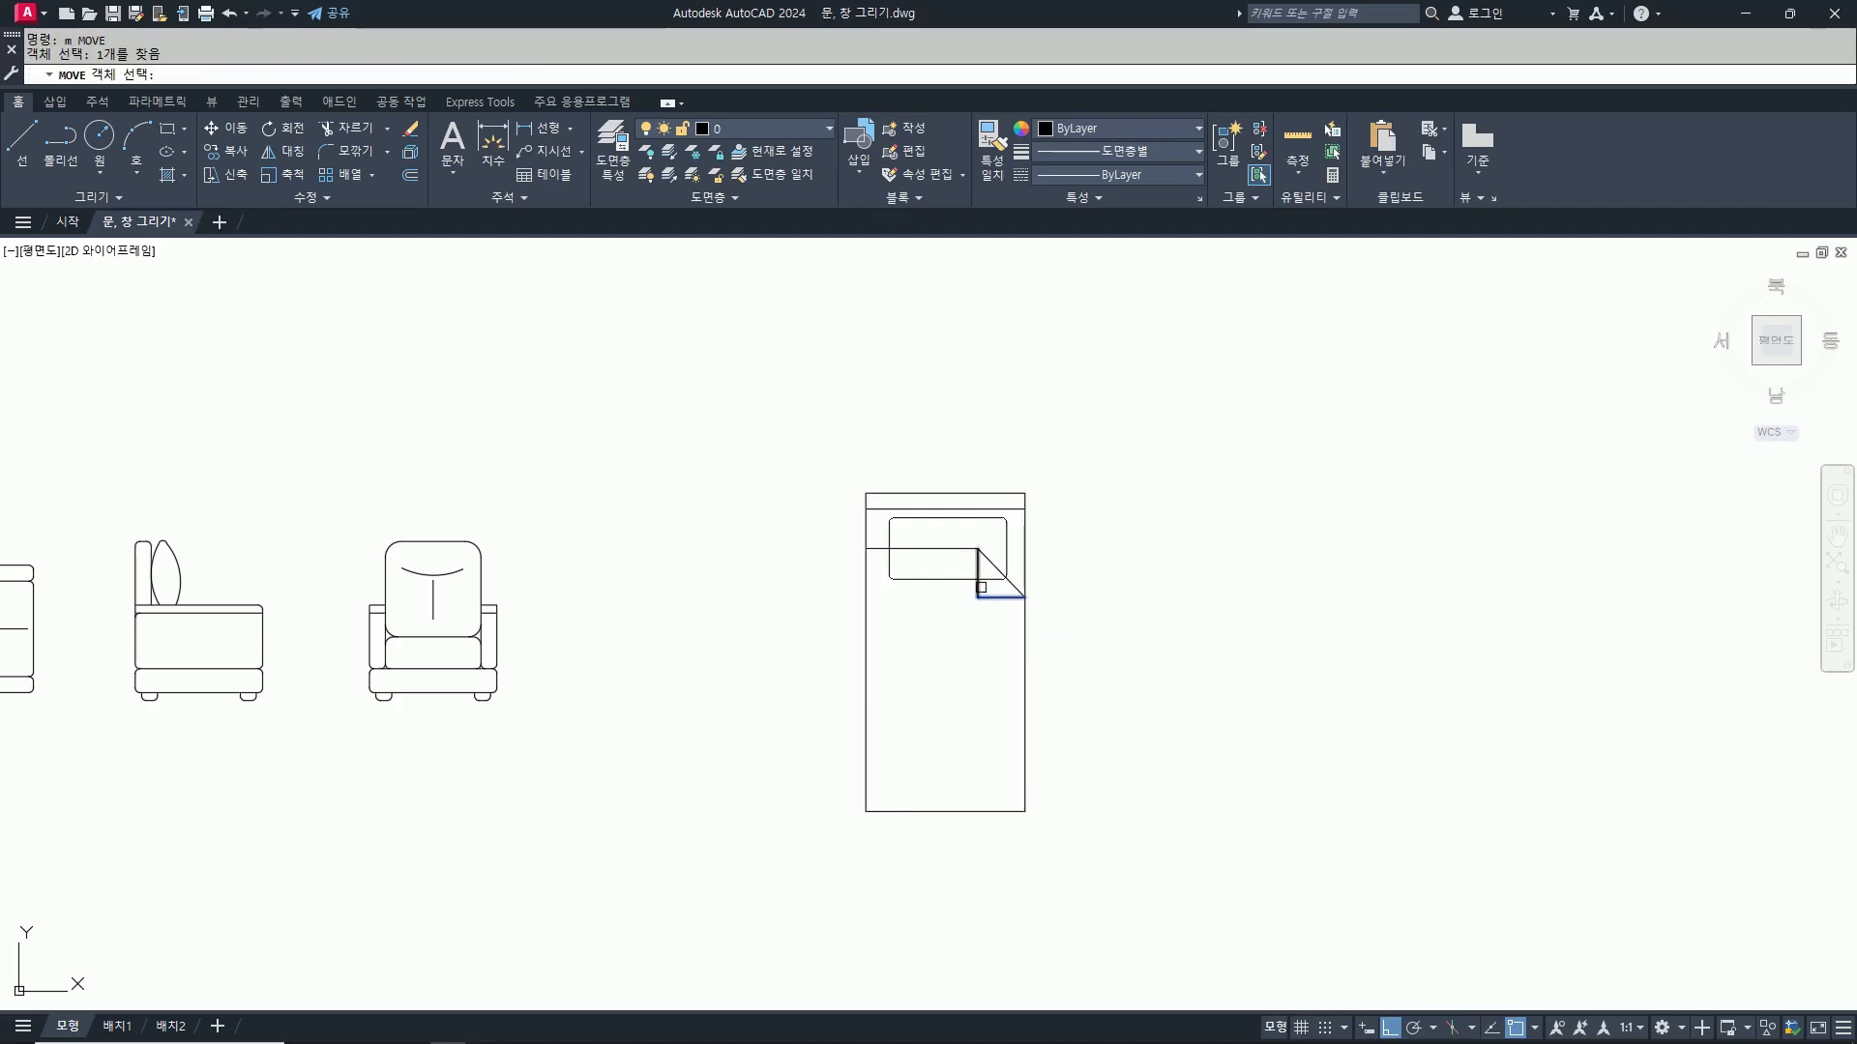
left_click(997, 598)
key("space")
left_click(1259, 604)
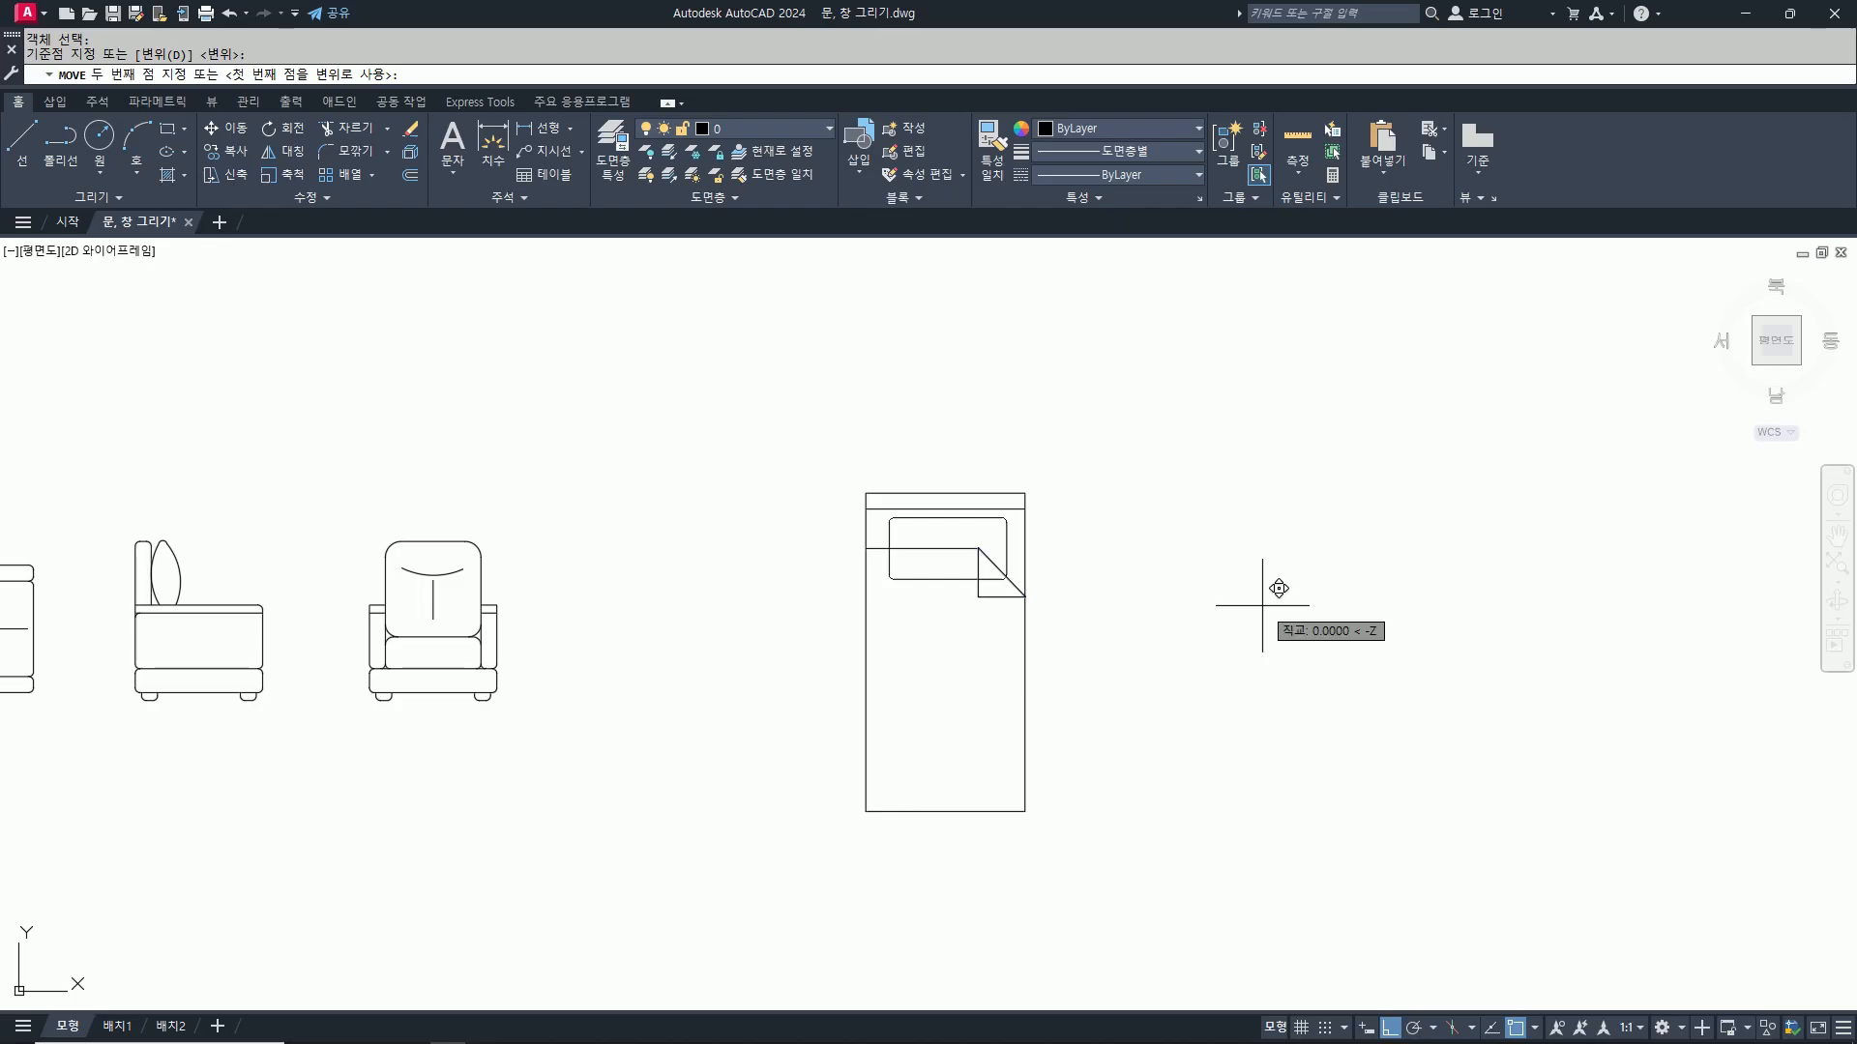
left_click(1259, 626)
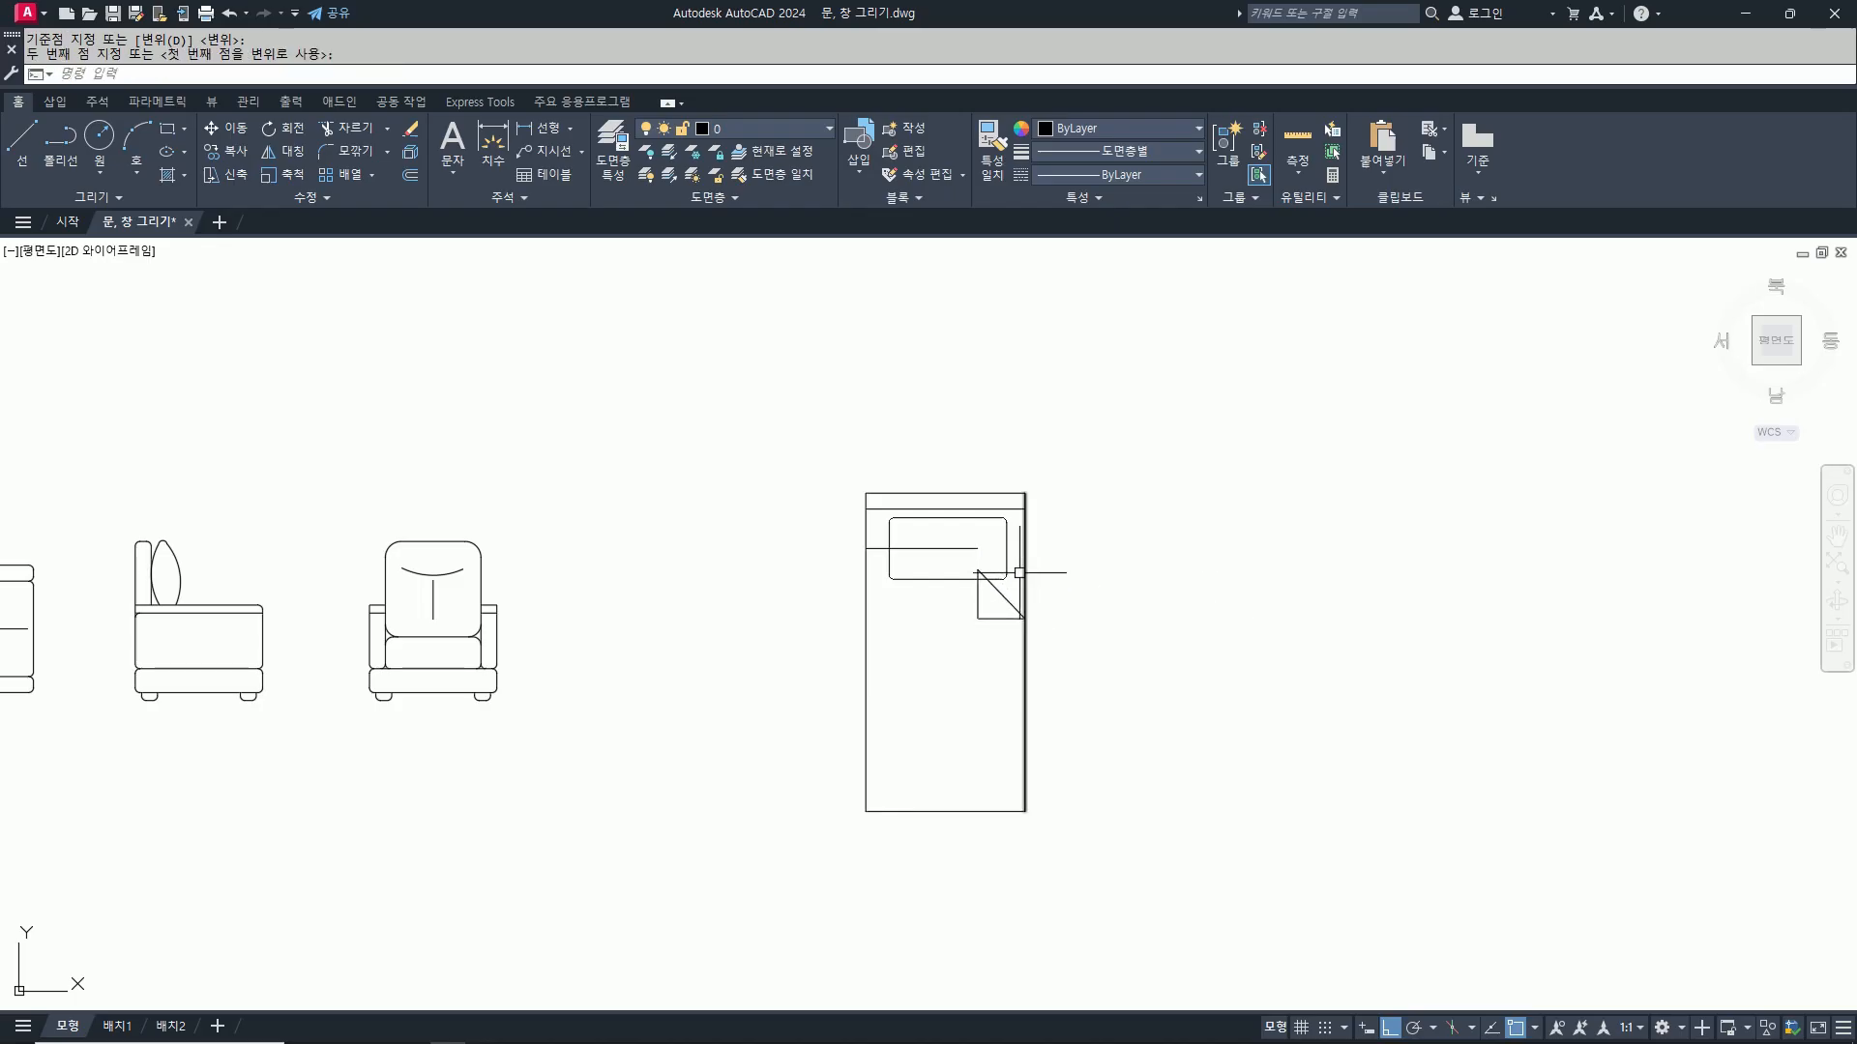
Step: Move the horizontal blanket edge down to meet the top corner of the folded triangle
type("m")
key("space")
left_click(952, 545)
key("space")
scroll(996, 551, "up", 4)
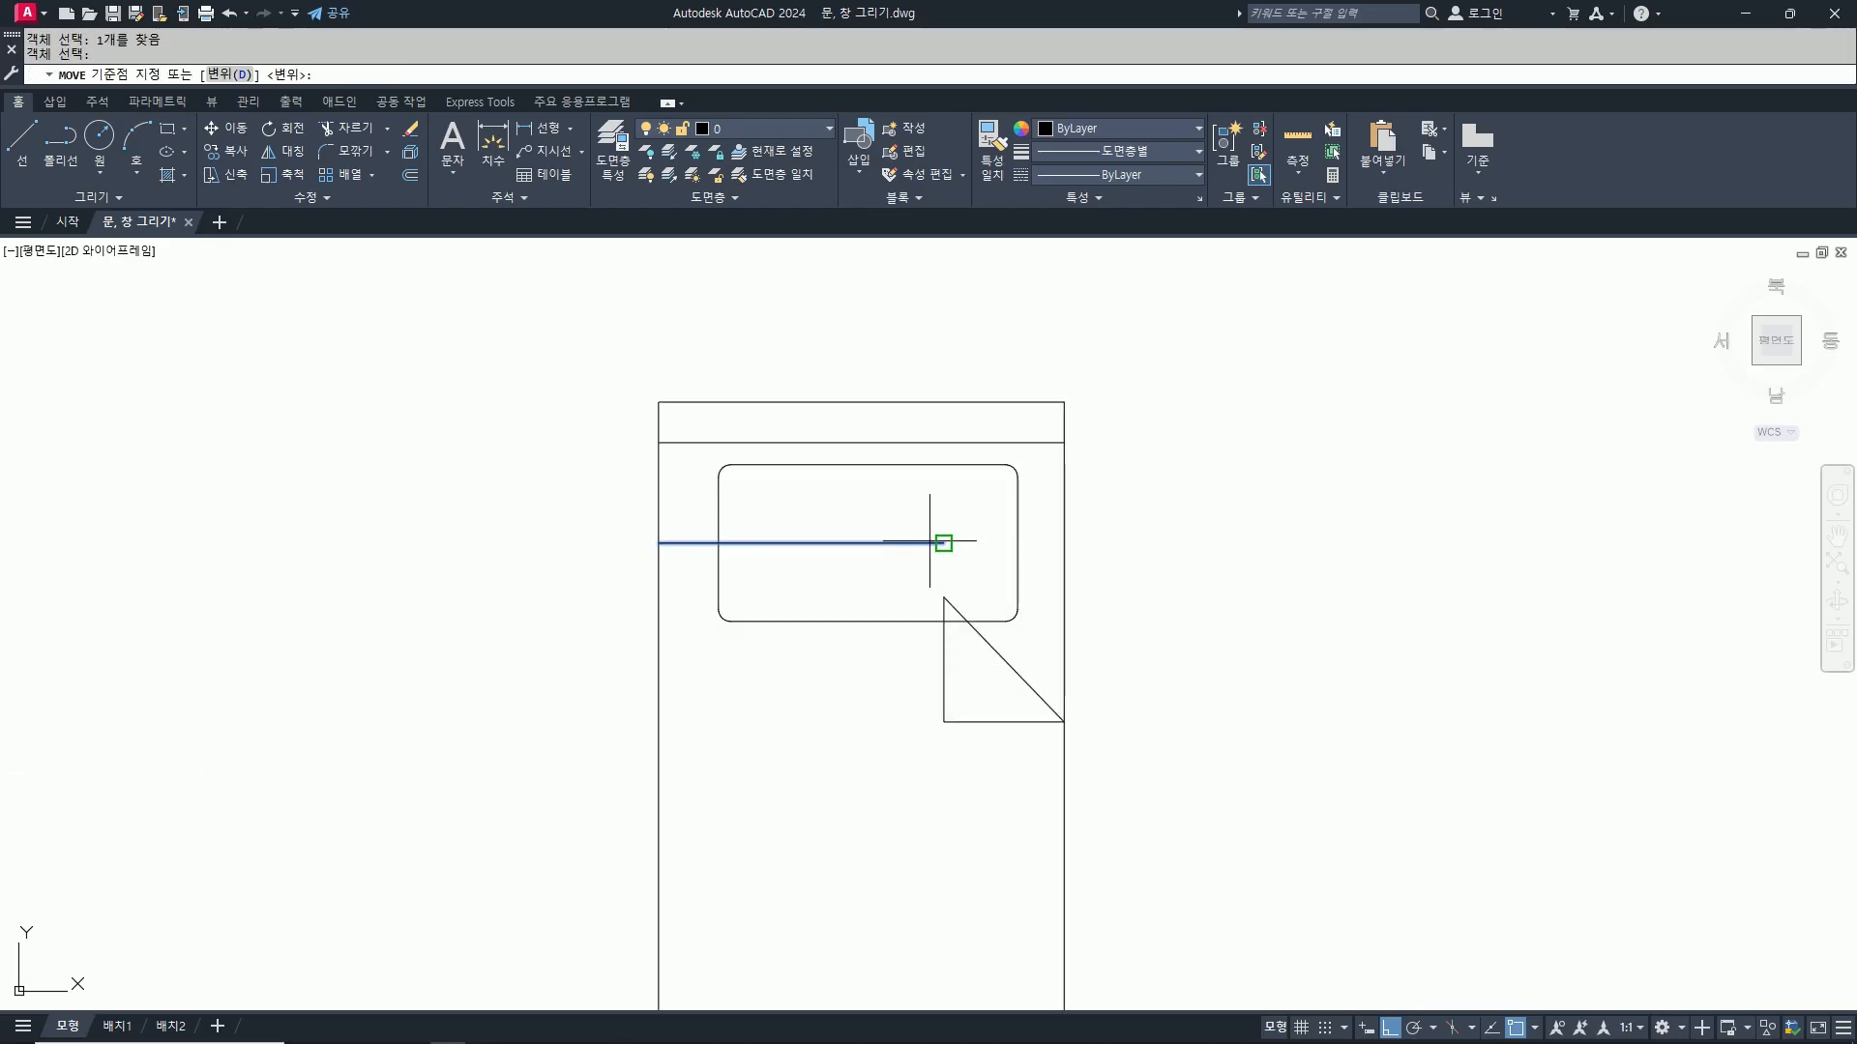
left_click(944, 544)
left_click(960, 580)
scroll(967, 571, "down", 4)
Step: Trim the parts of the pillow outline that lie under the blanket and the folded corner
type("tr")
key("space")
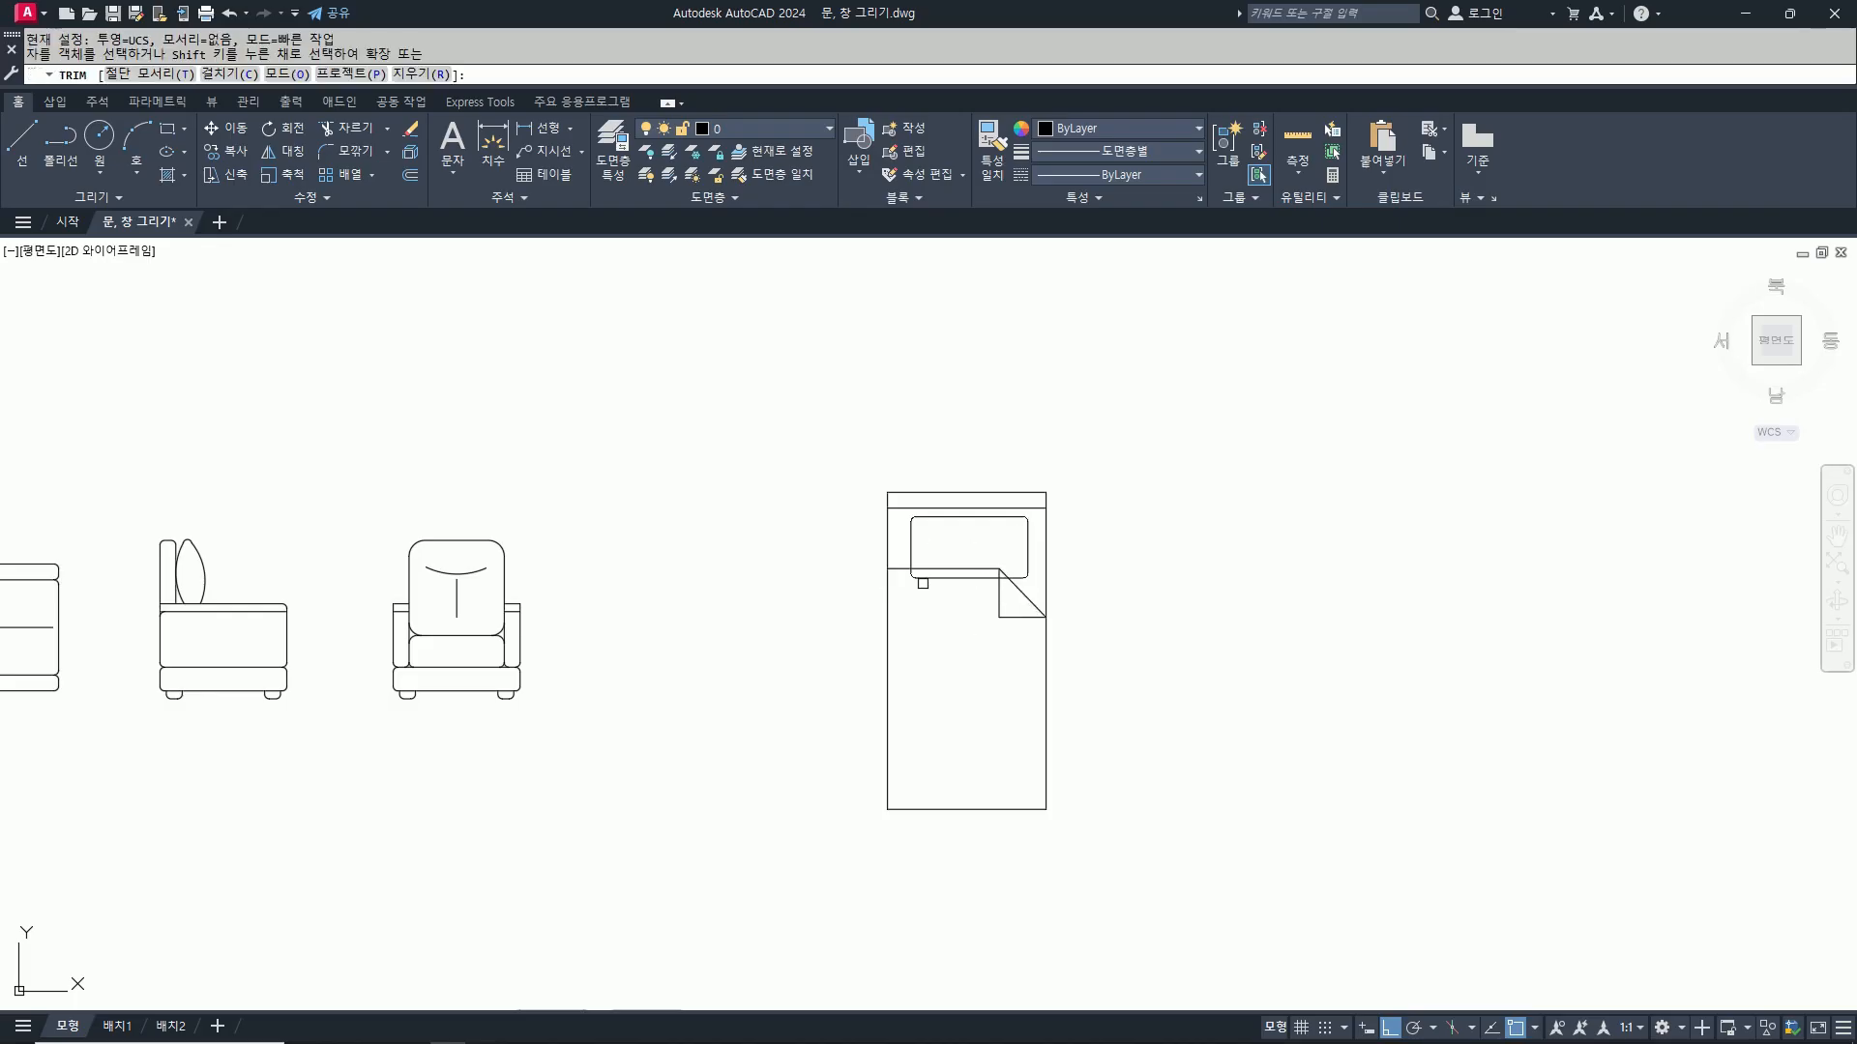
scroll(918, 571, "up", 4)
left_click(890, 560)
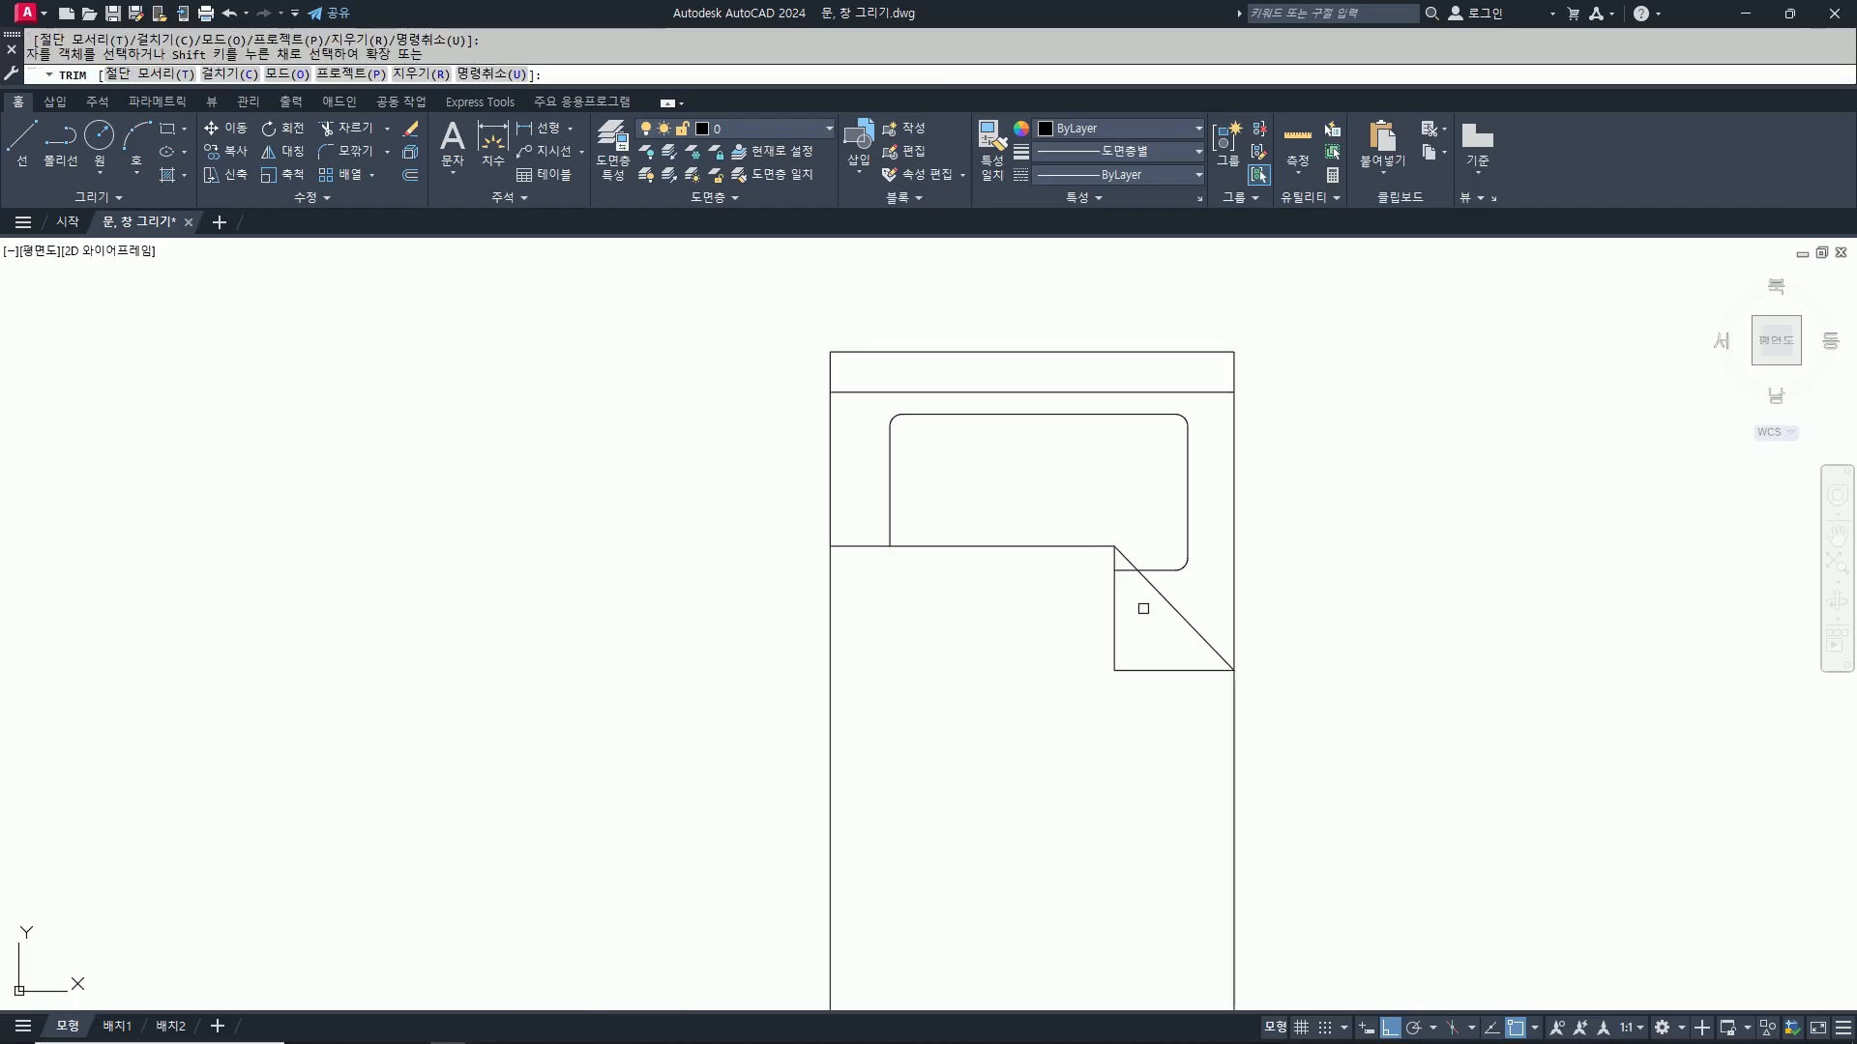
key("Escape")
scroll(1247, 677, "down", 4)
middle_click_drag(1372, 700, 1122, 663)
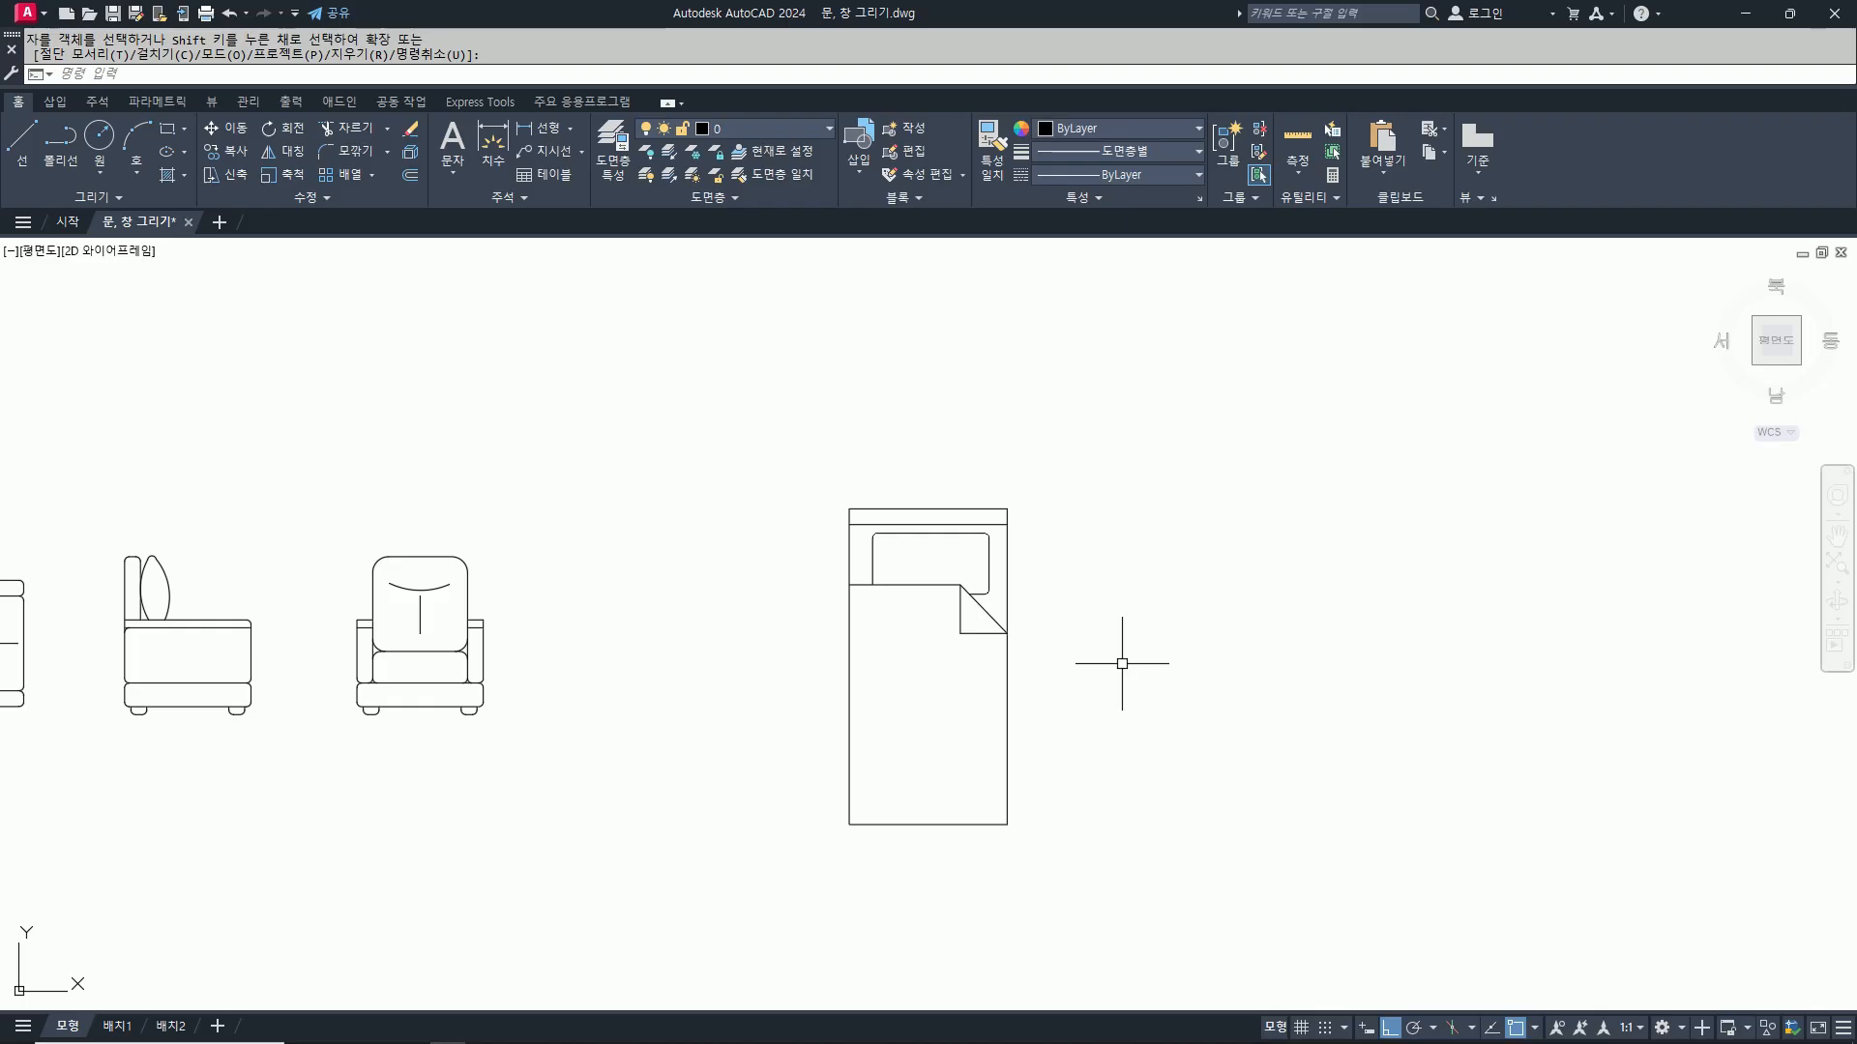
Step: Draw a diagonal line from the headboard line's right end to the bed's lower-left corner
key("Return")
left_click(1006, 523)
left_click(849, 824)
key("Return")
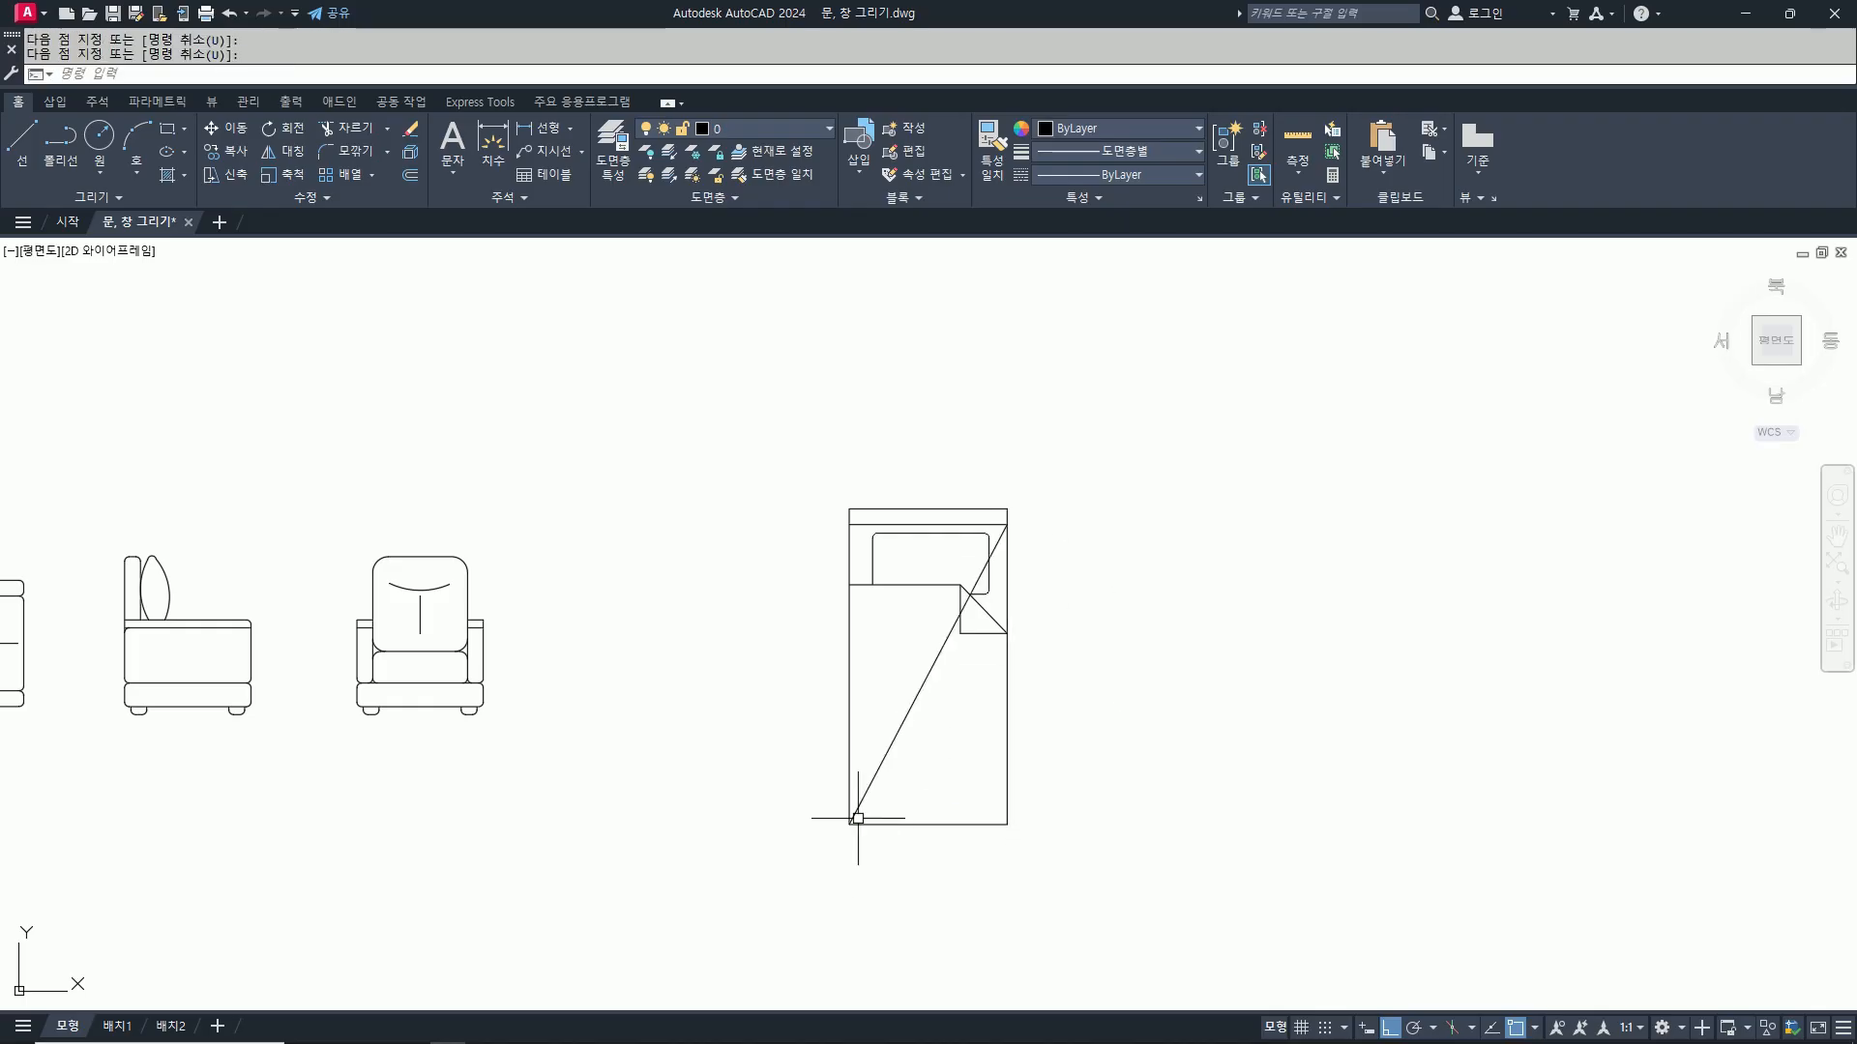
Step: Stretch the diagonal's upper end to the headboard line's midpoint and draw a line from there to the bed's lower-right corner
left_click(925, 678)
left_click(1007, 524)
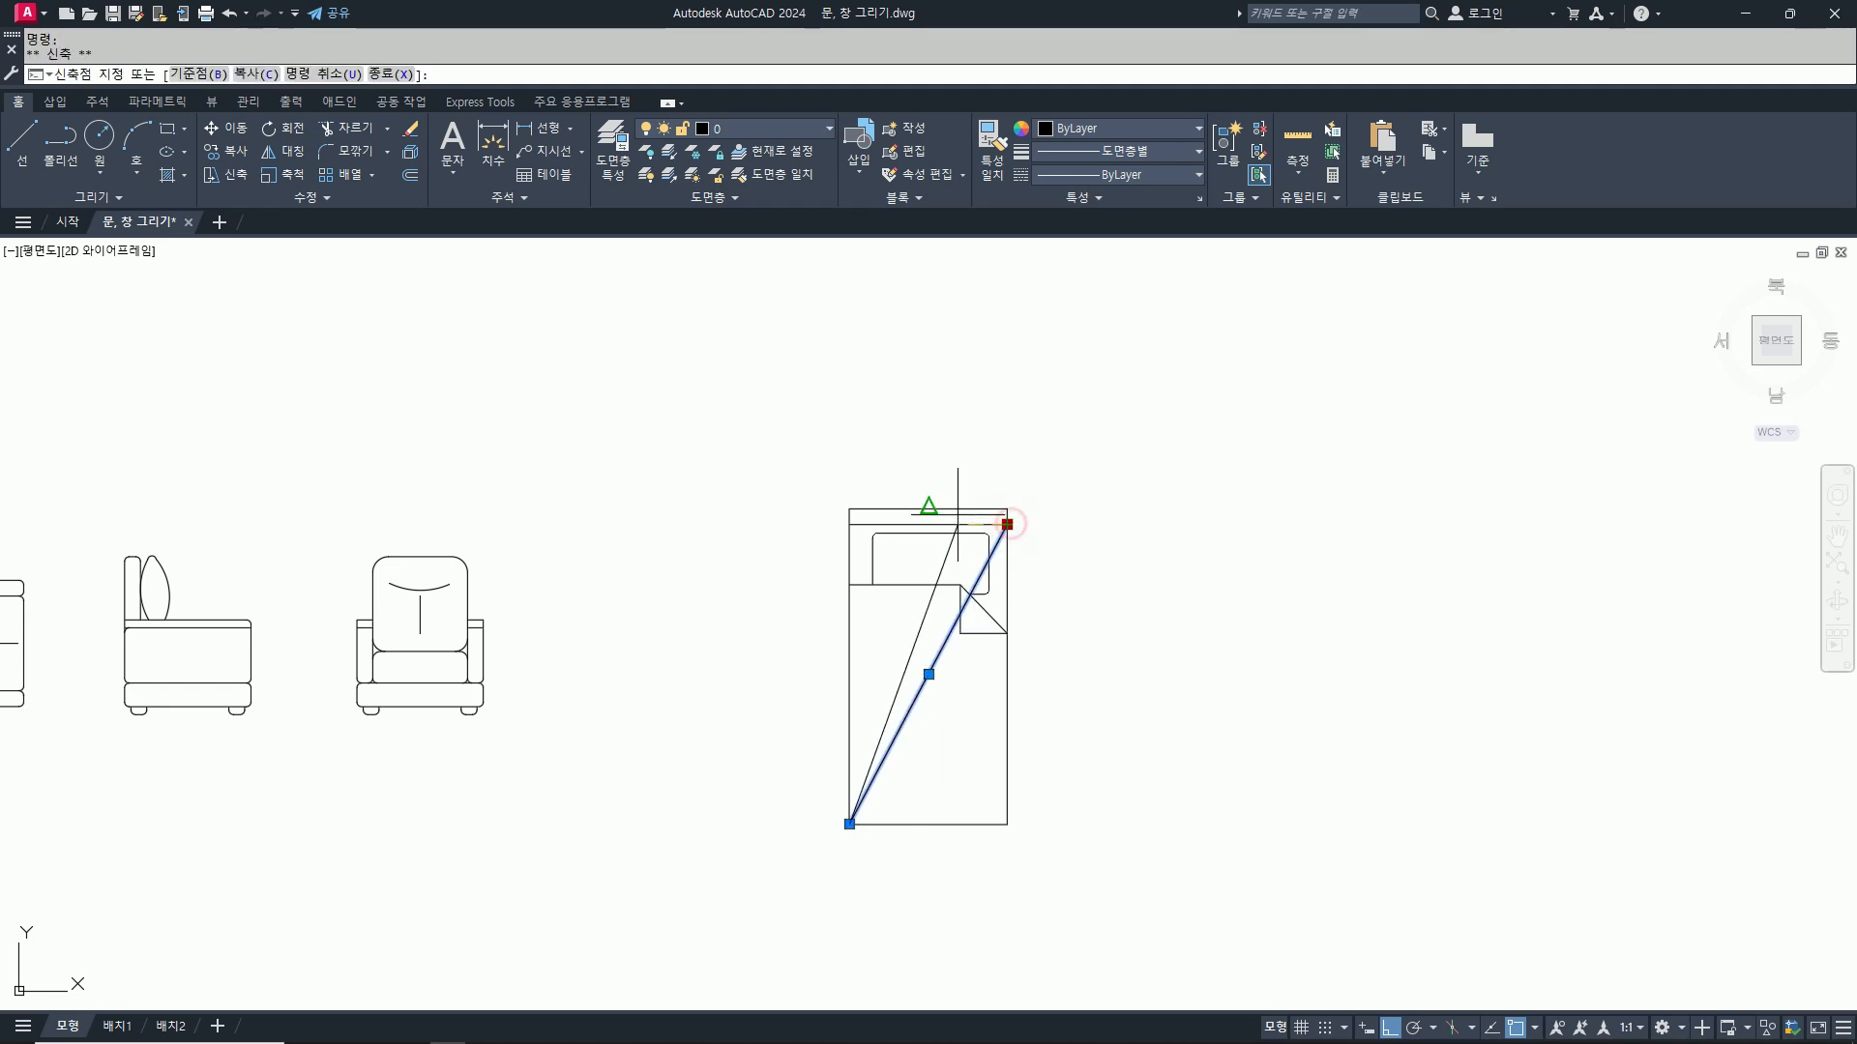
left_click(928, 523)
type("l")
key("Return")
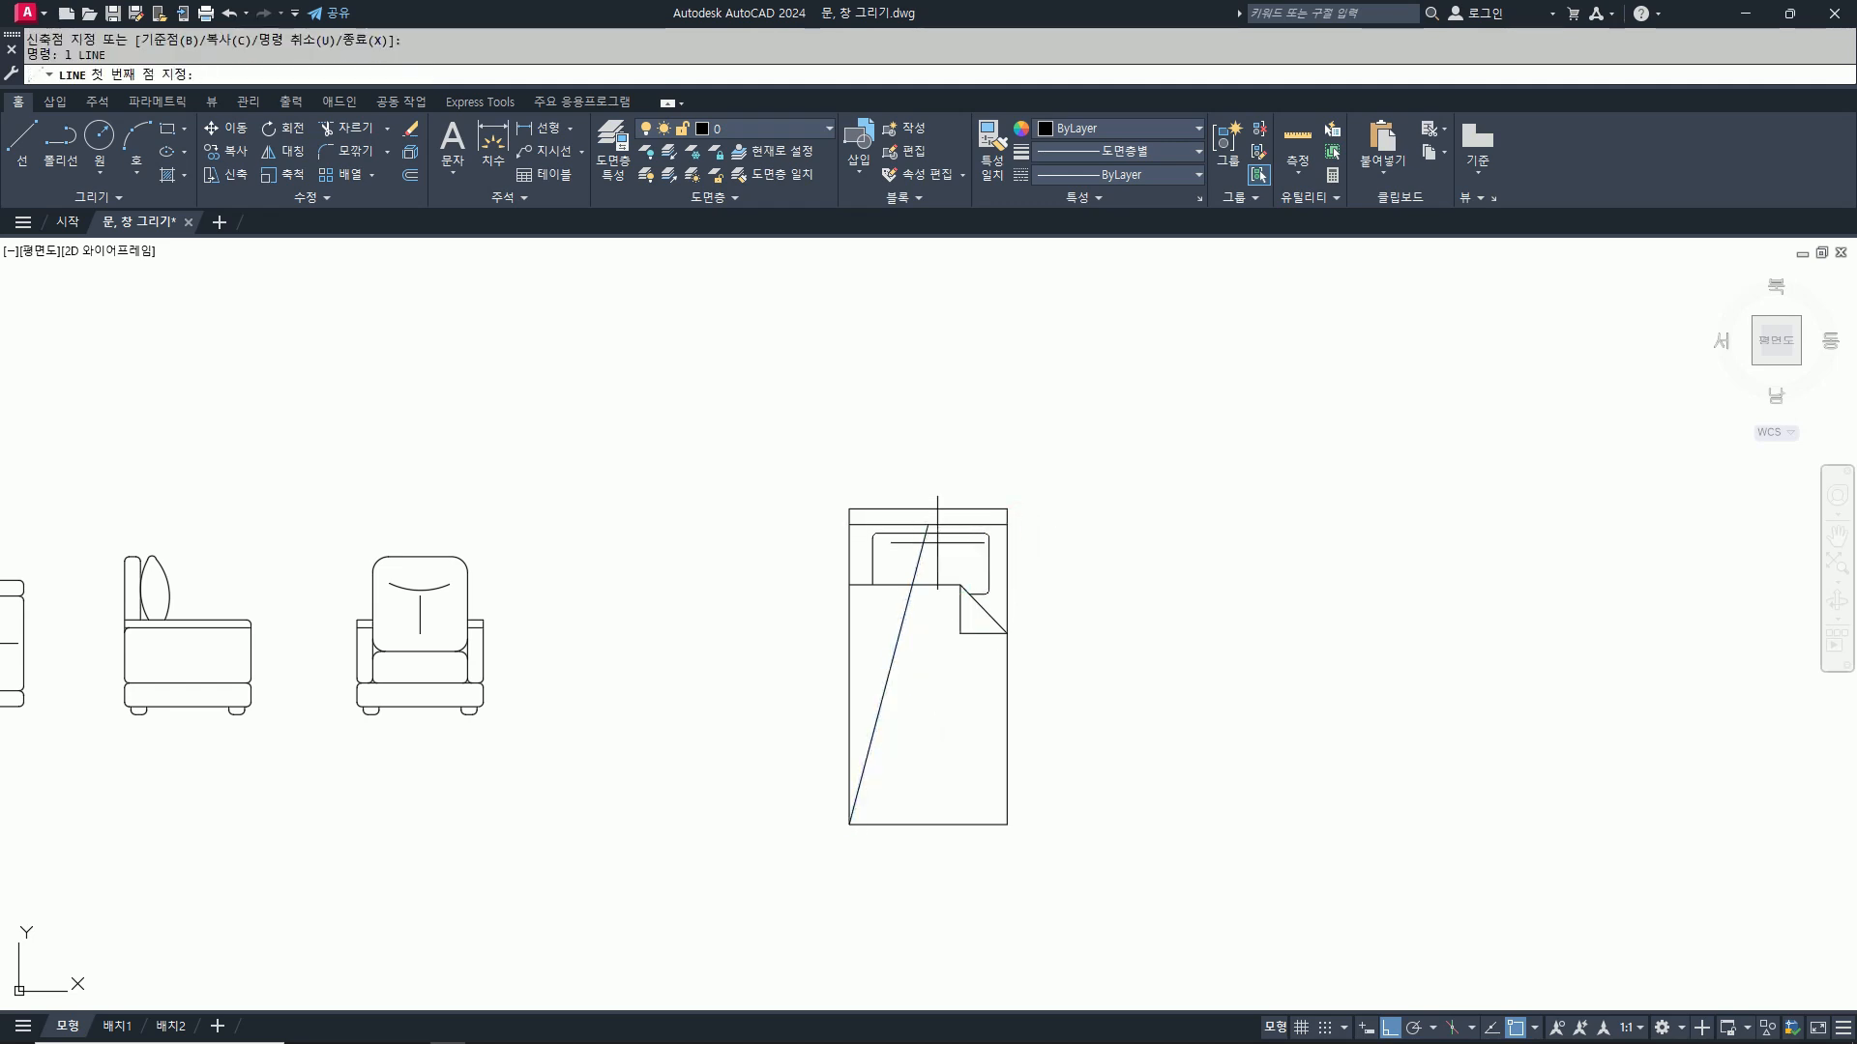
left_click(929, 524)
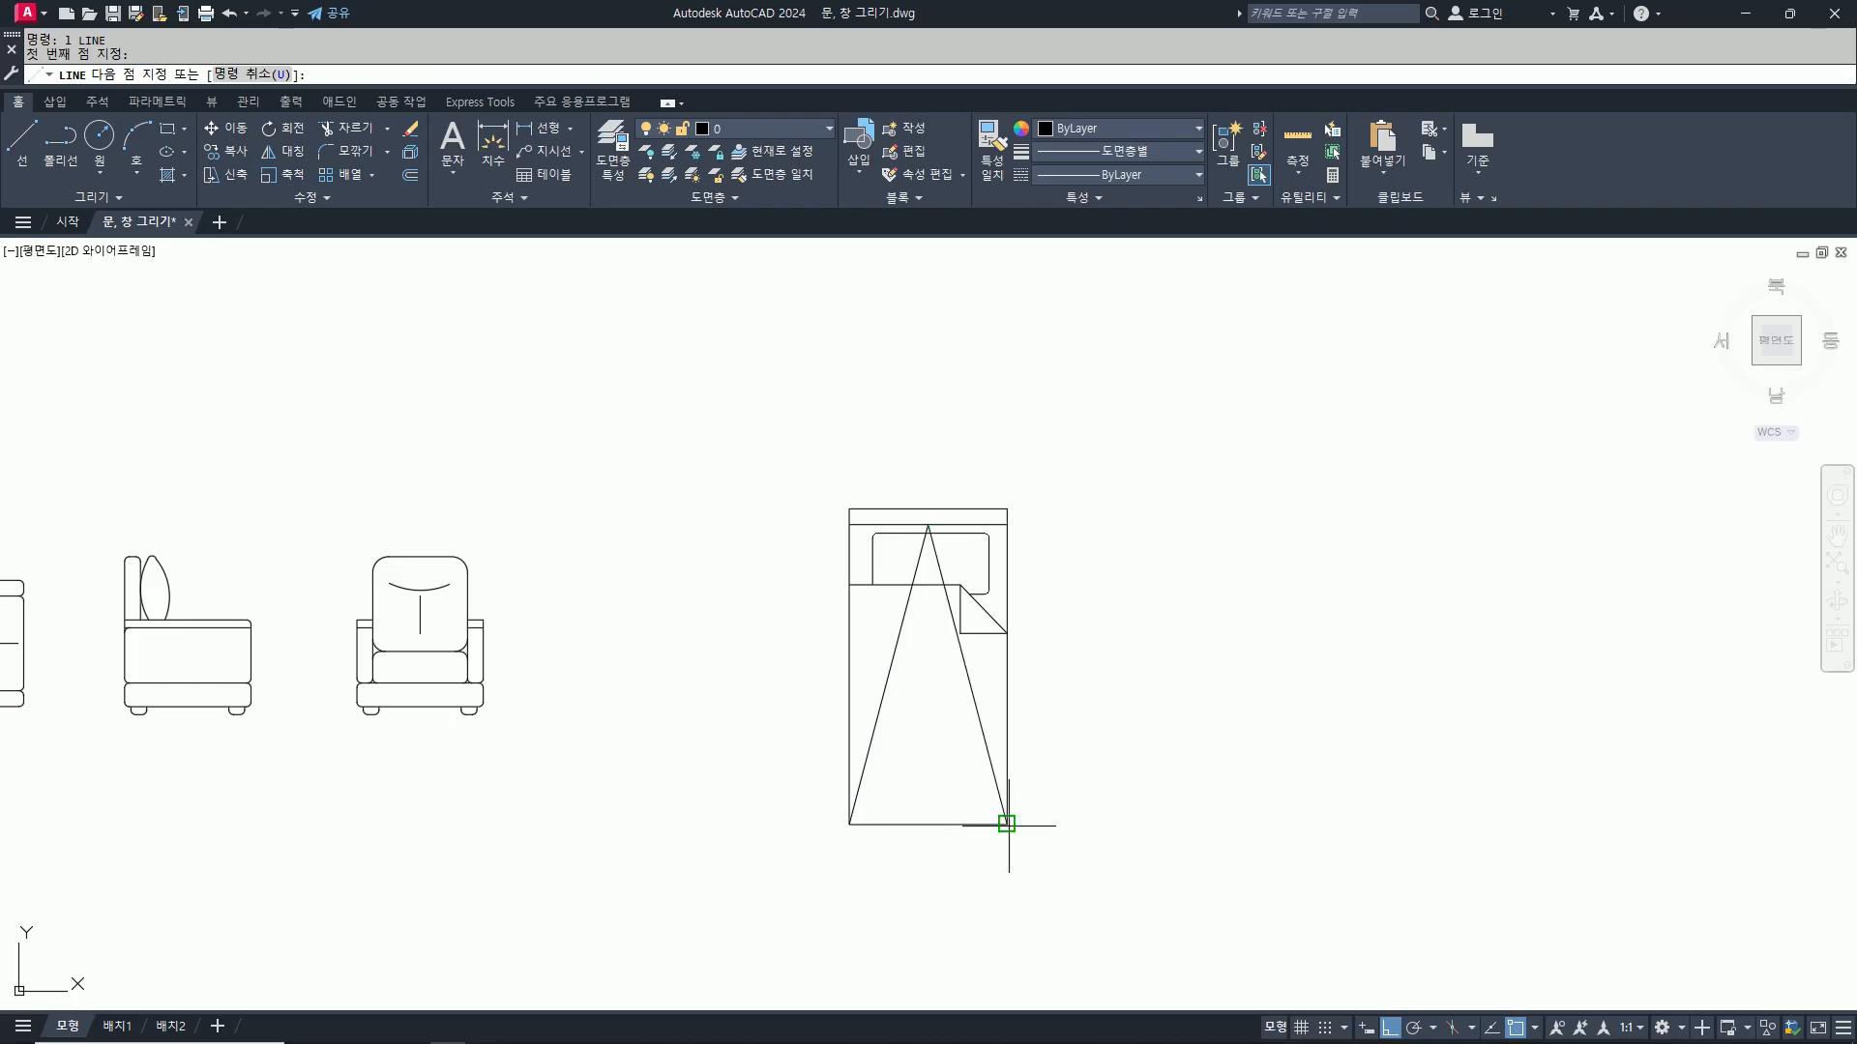
left_click(1007, 825)
key("Escape")
key("Escape")
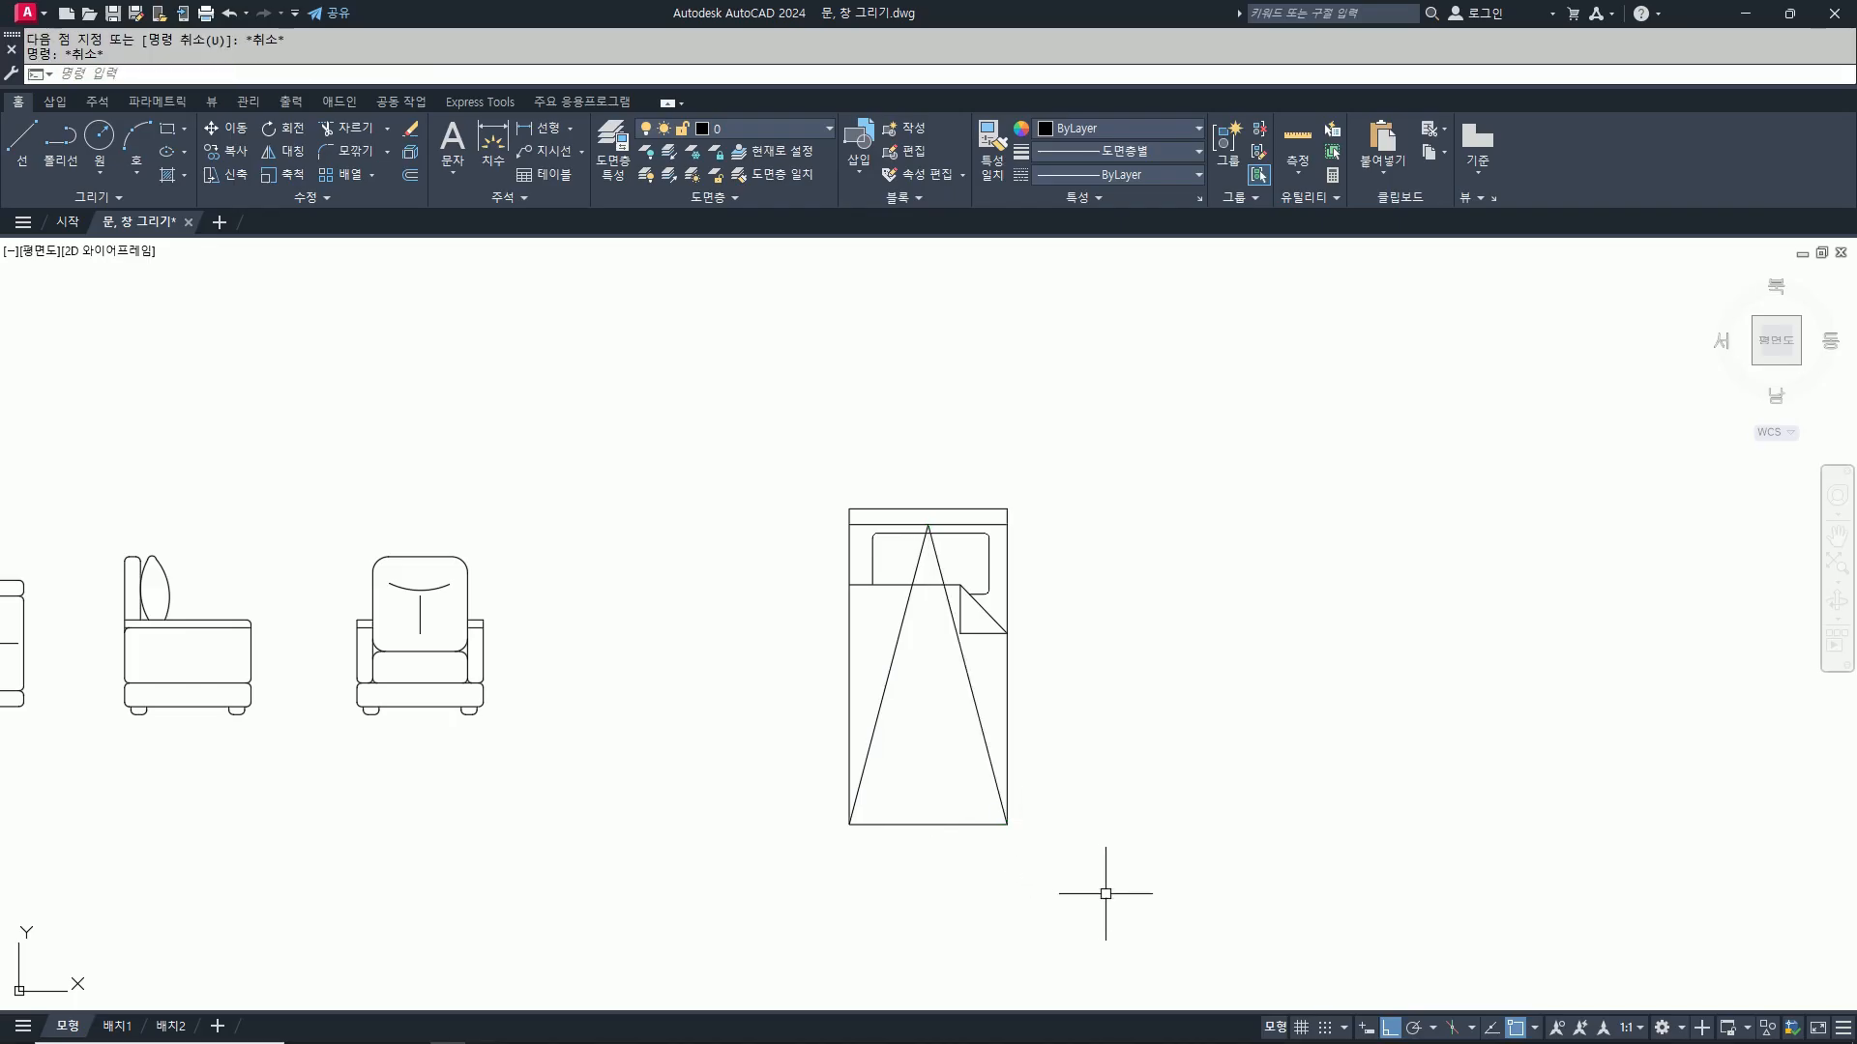
Step: Undo the second diagonal line and the stretch of the first diagonal
type("u")
key("Return")
key("Return")
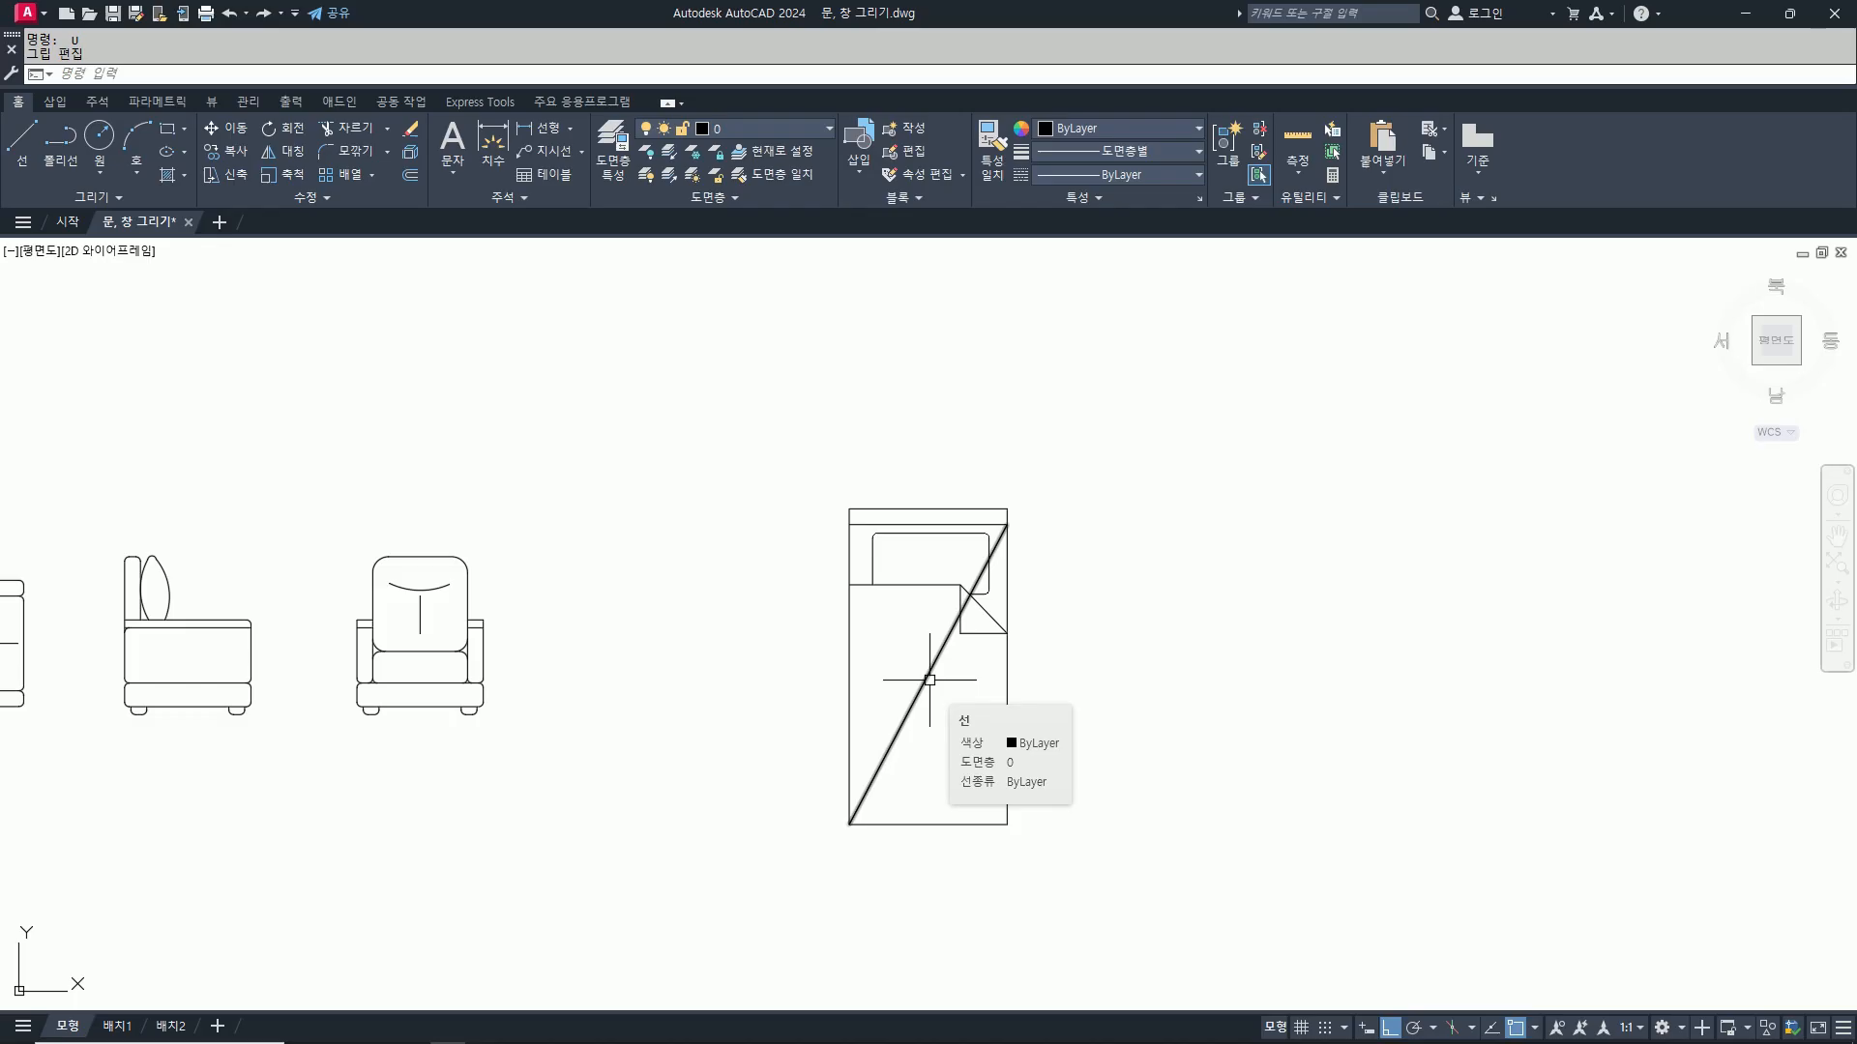
type("e")
key("Return")
key("Escape")
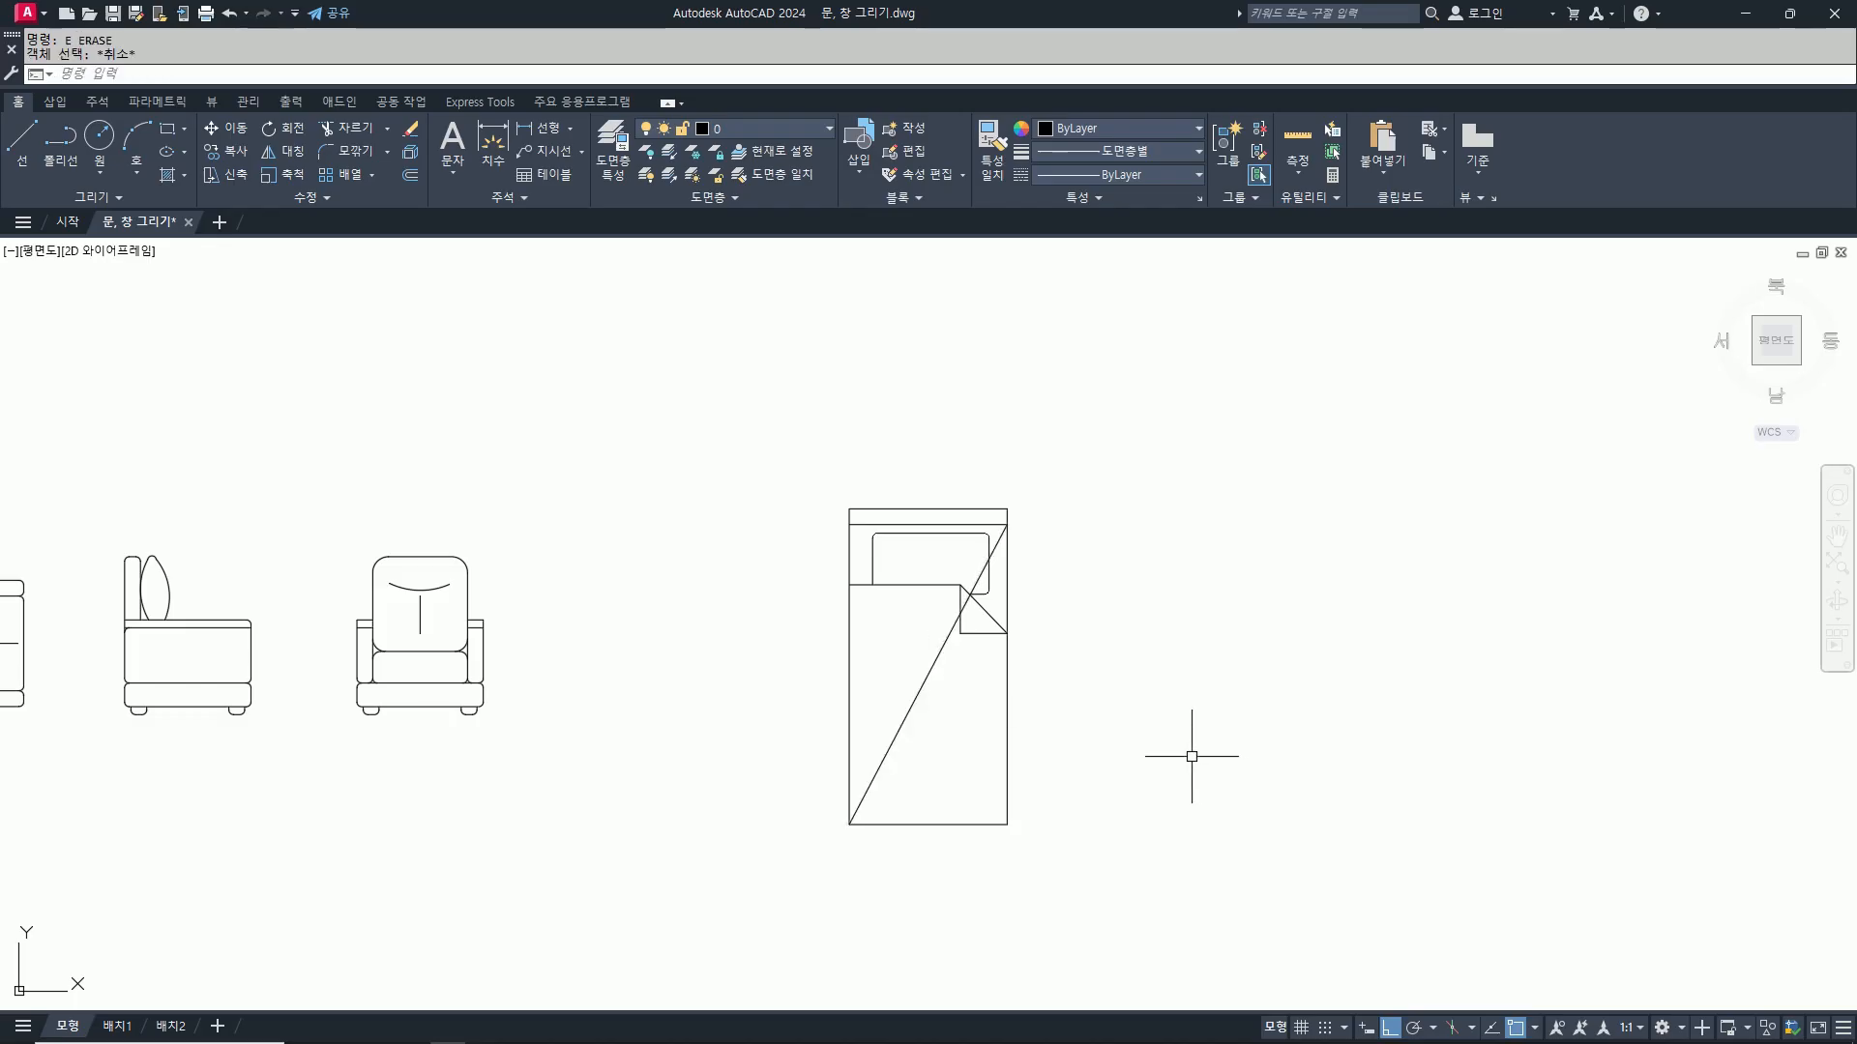
Step: Draw a horizontal construction line through the bottom of the armchair's feet as the floor line
middle_click_drag(1192, 756, 1094, 725)
type("xl")
key("Return")
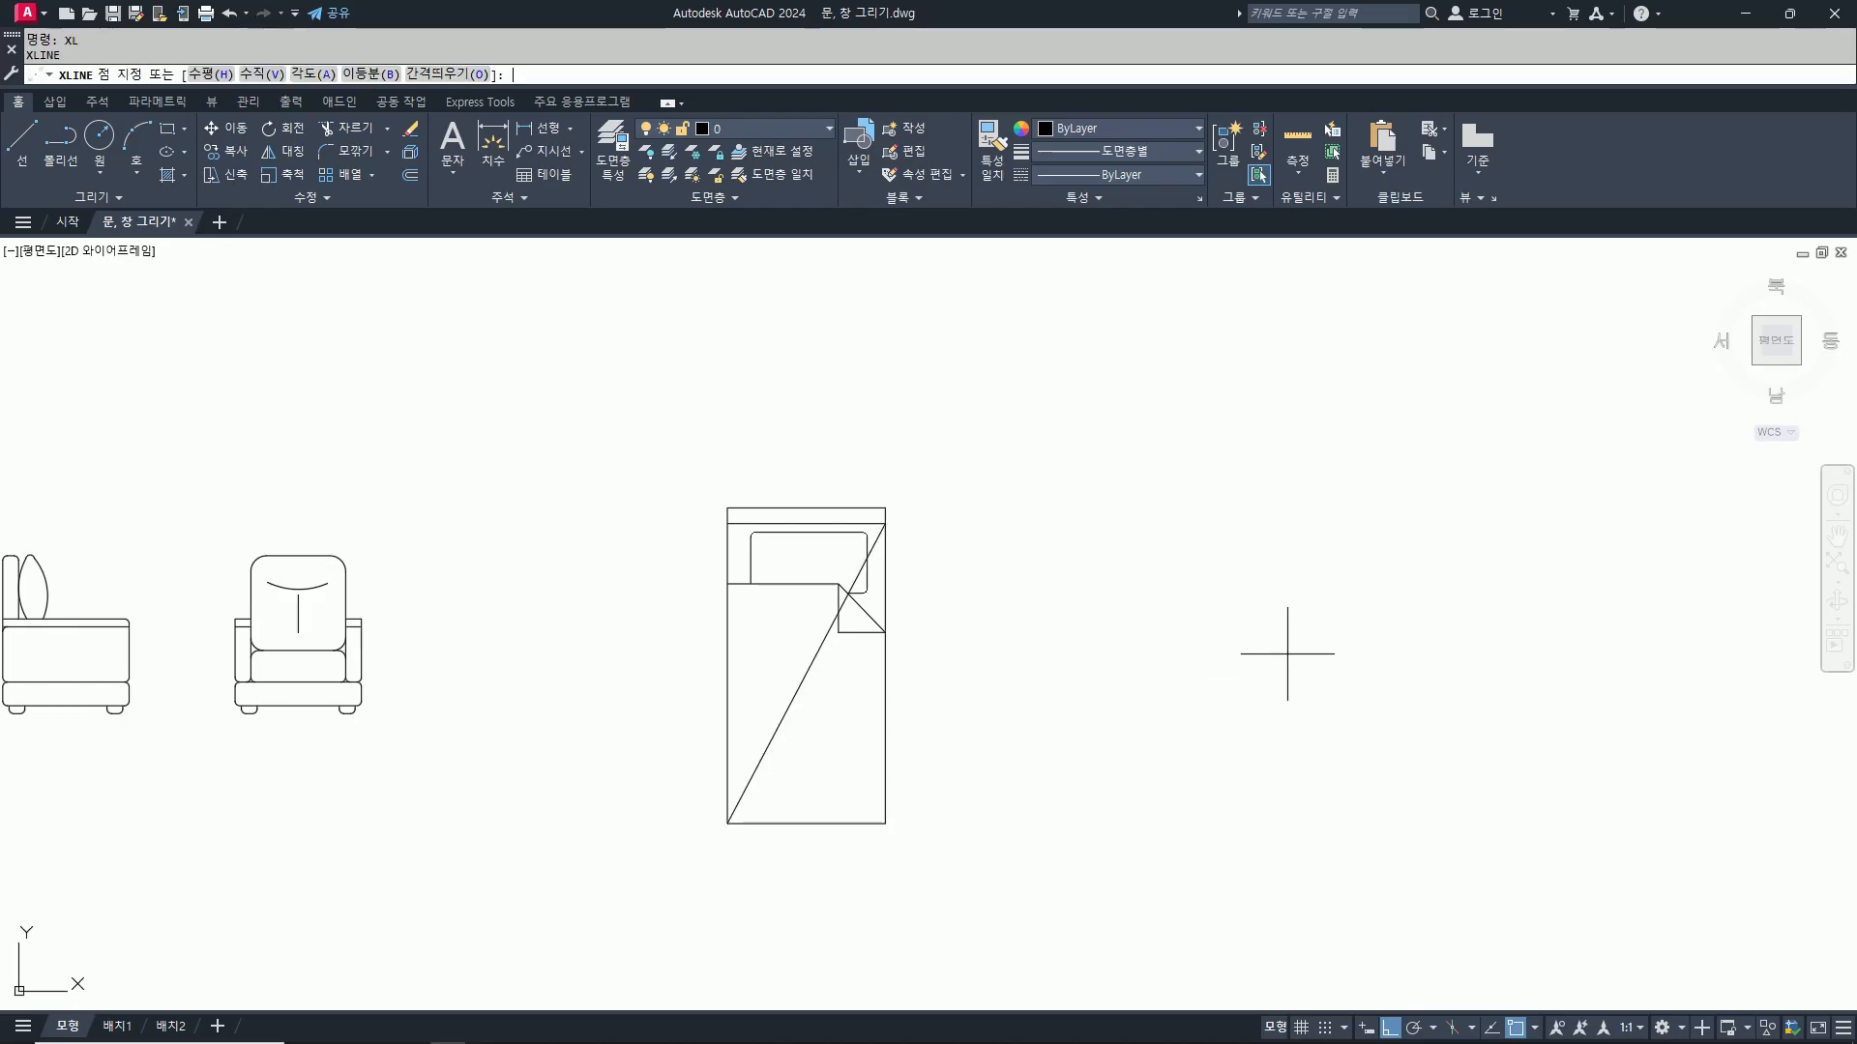
type("h")
key("Return")
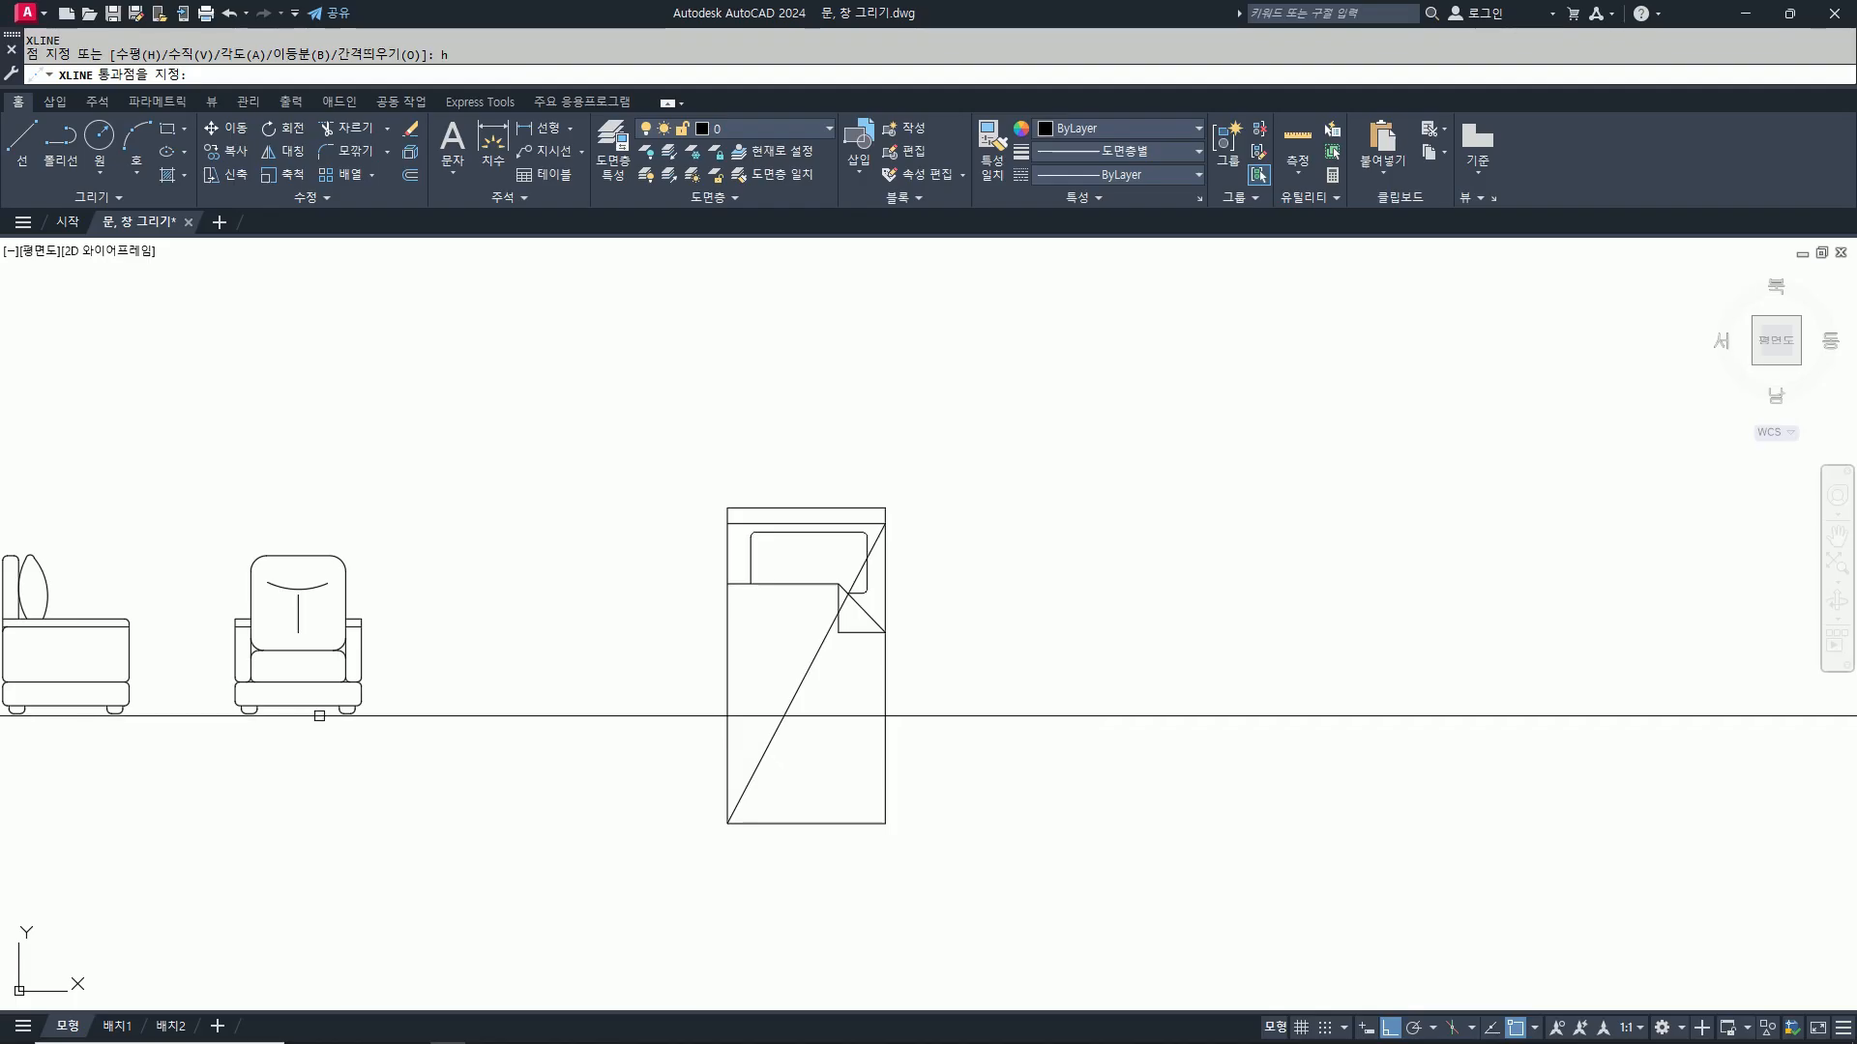
left_click(343, 716)
key("Return")
Step: Offset the floor construction line upward by 400
middle_click_drag(1100, 799, 856, 845)
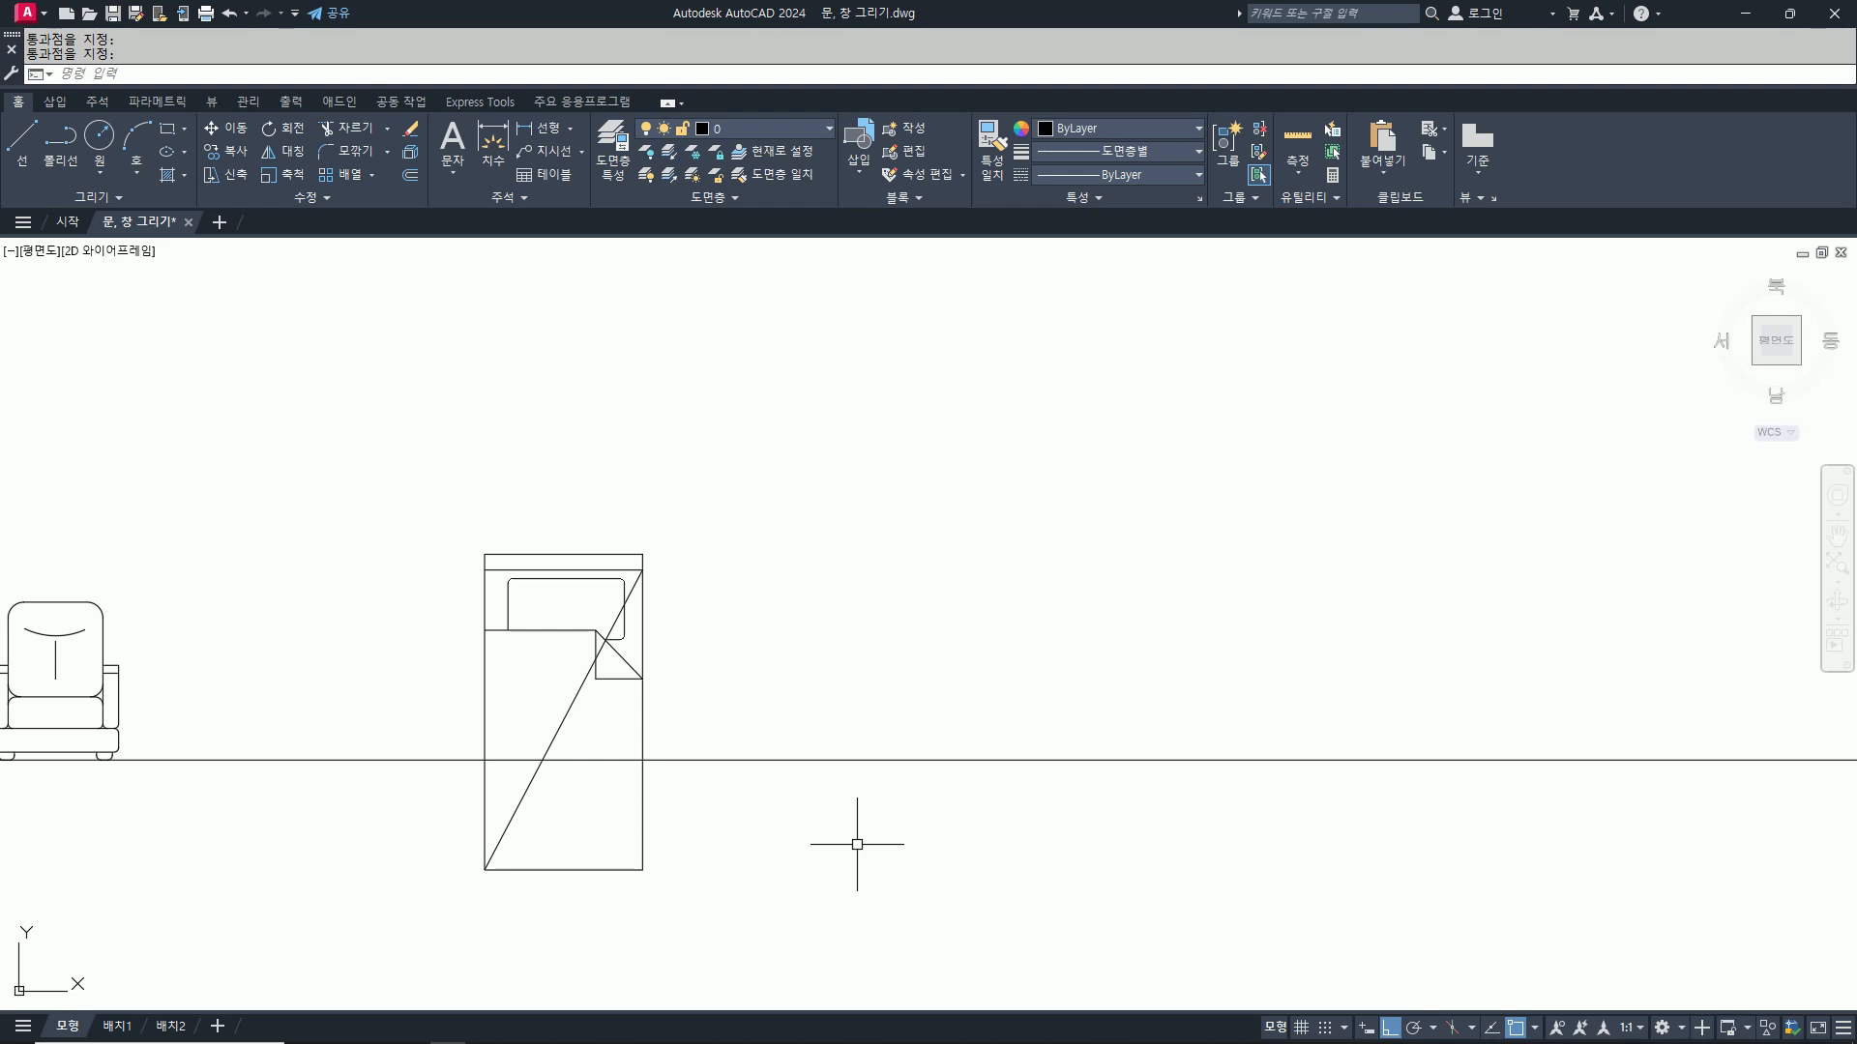
key("Return")
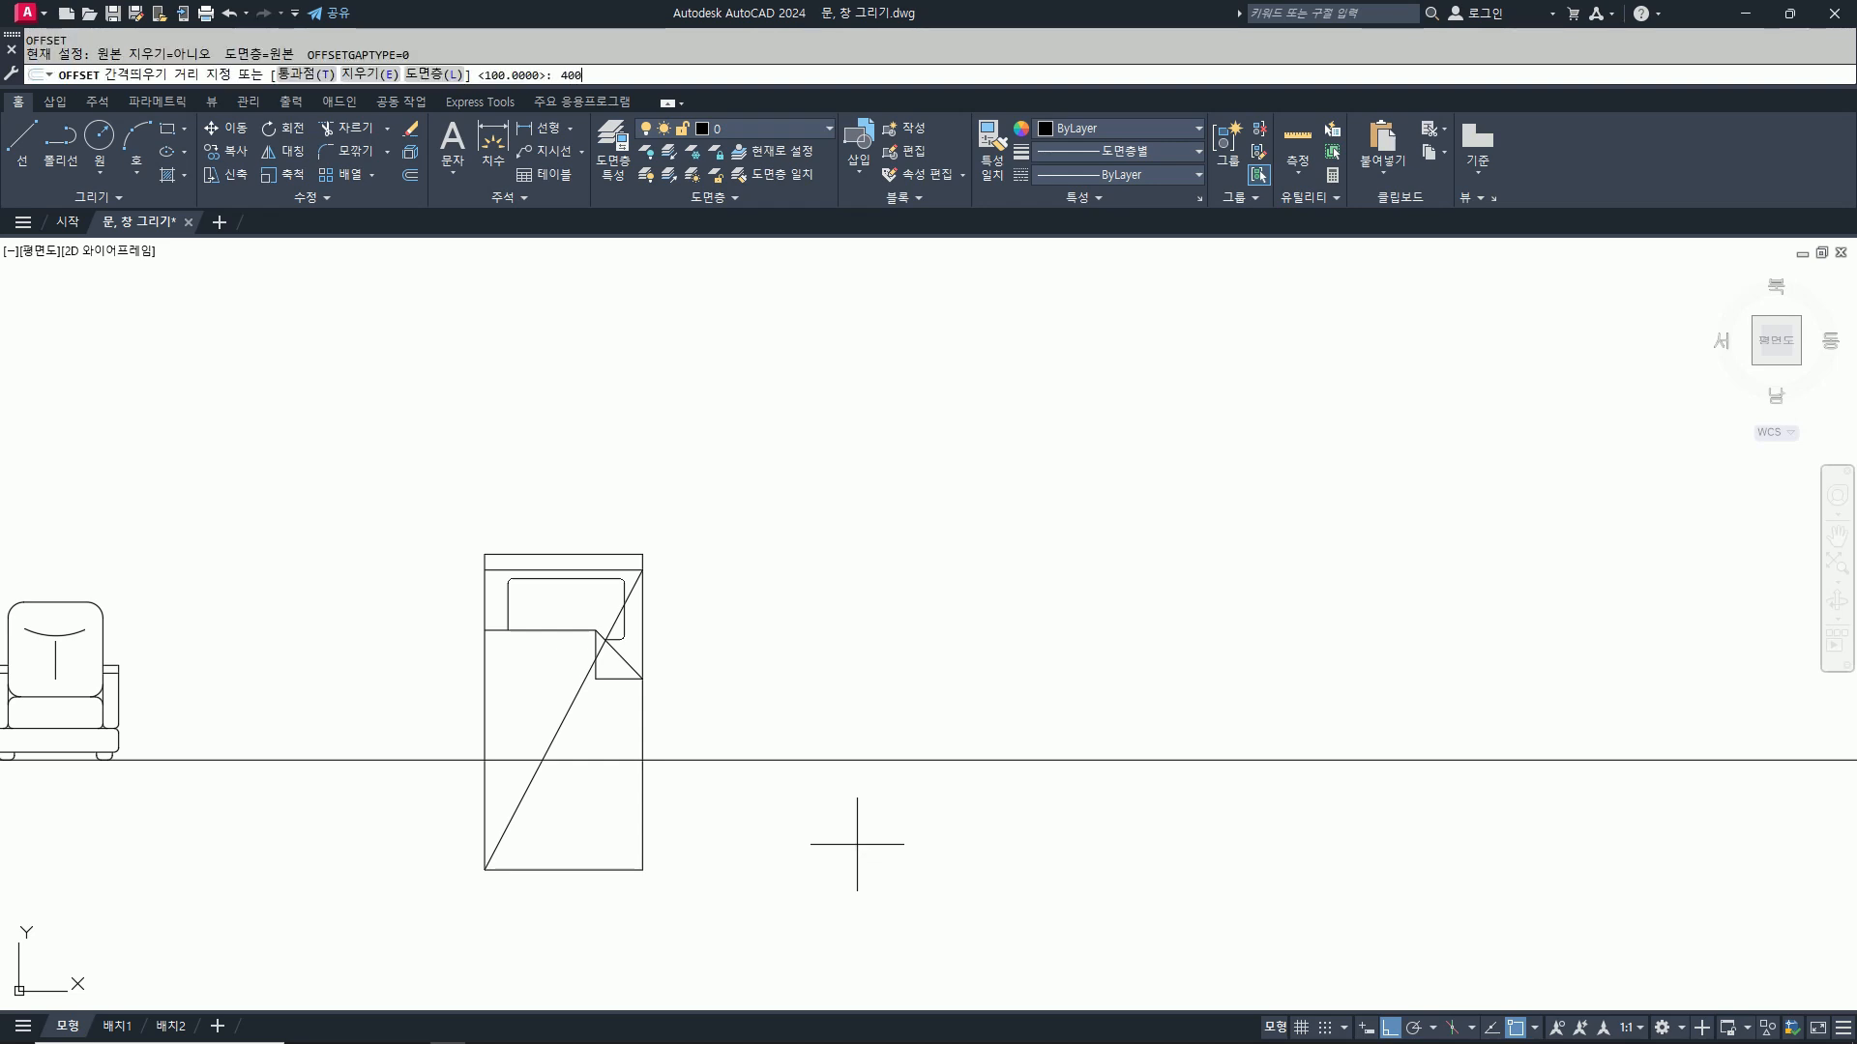
key("Return")
left_click(940, 760)
left_click(975, 644)
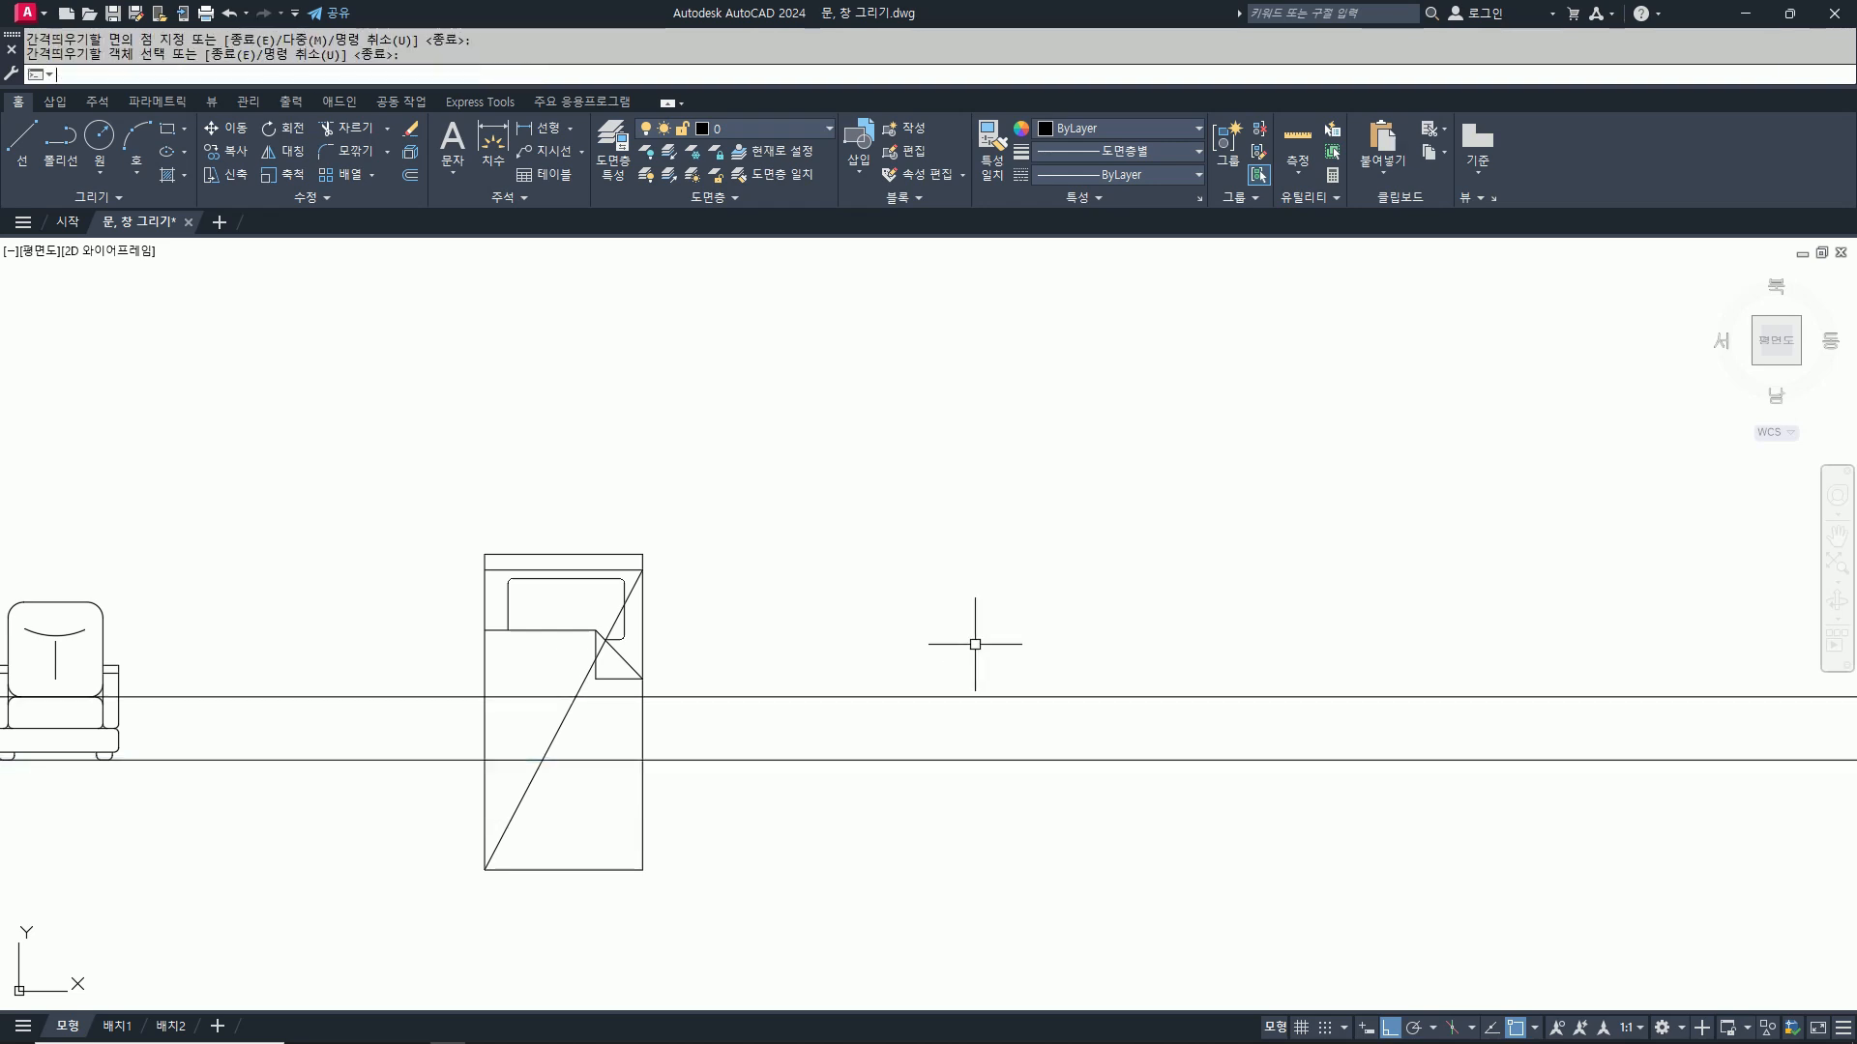
key("Return")
Step: Offset the upper construction line downward by 250
key("Return")
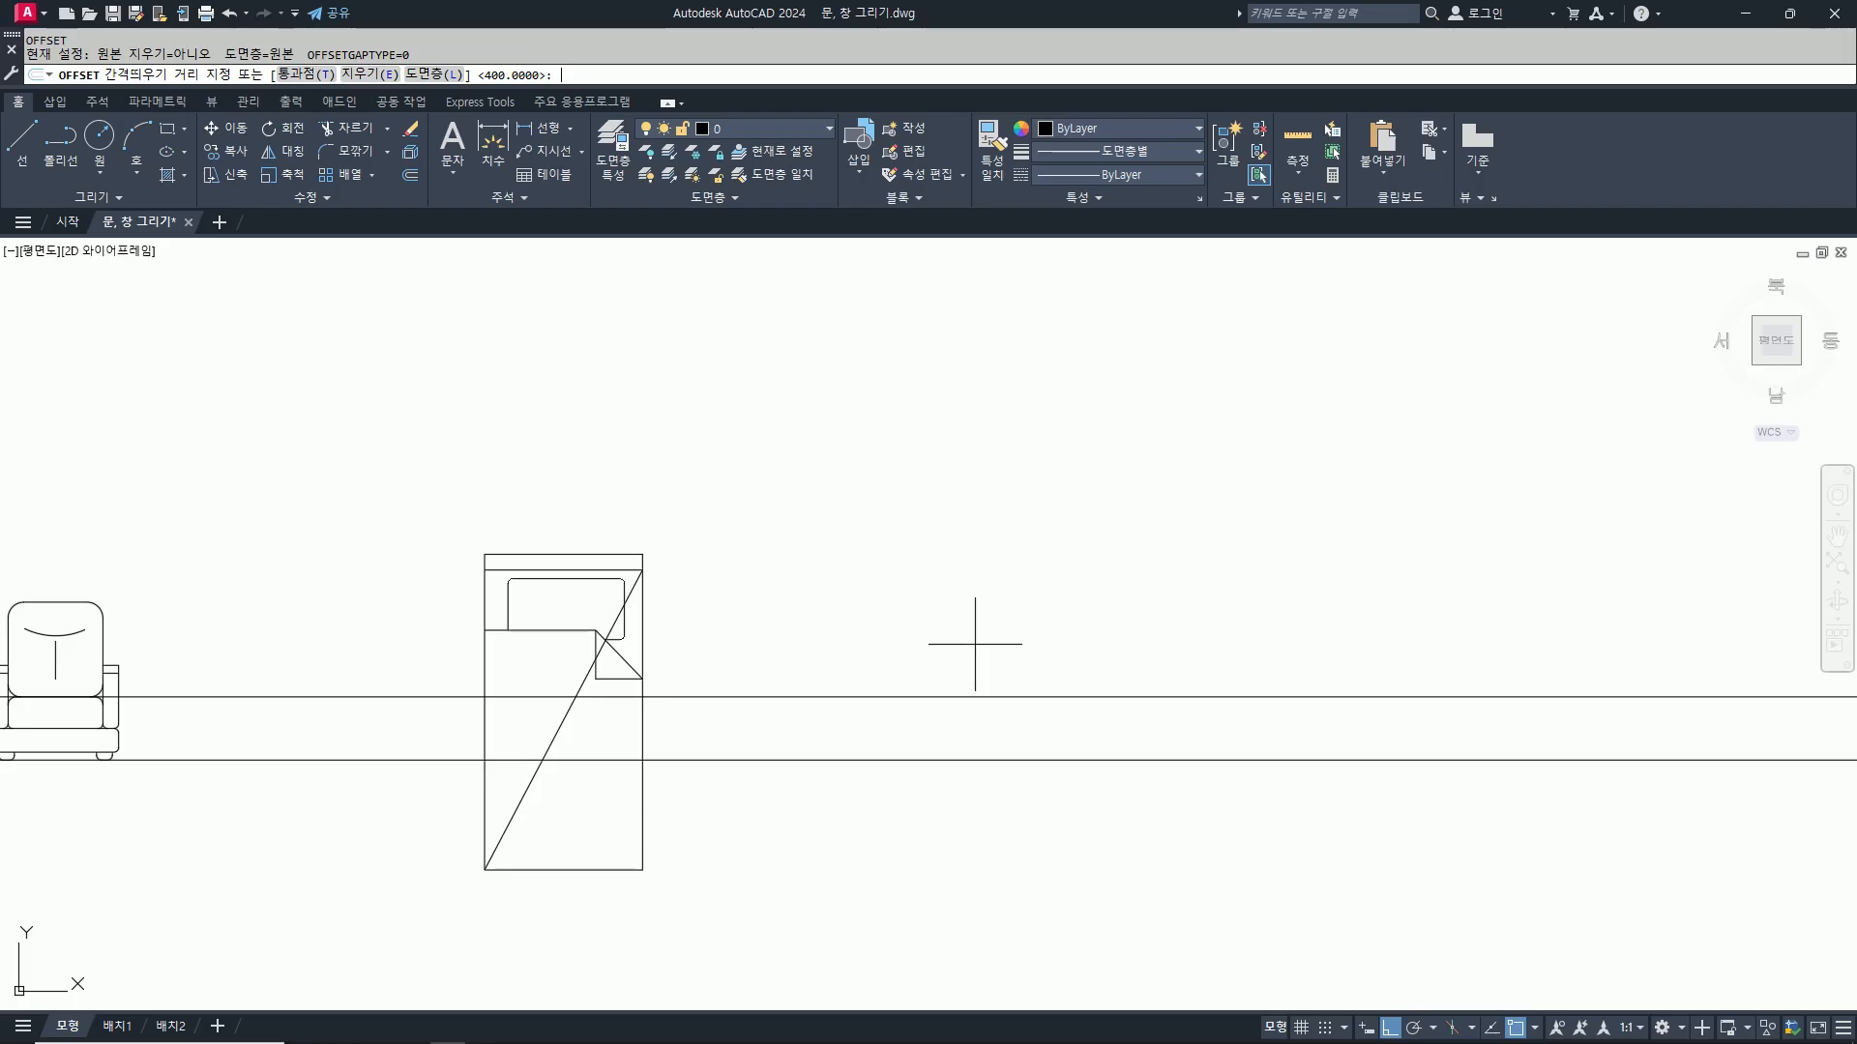
key("Escape")
type("op")
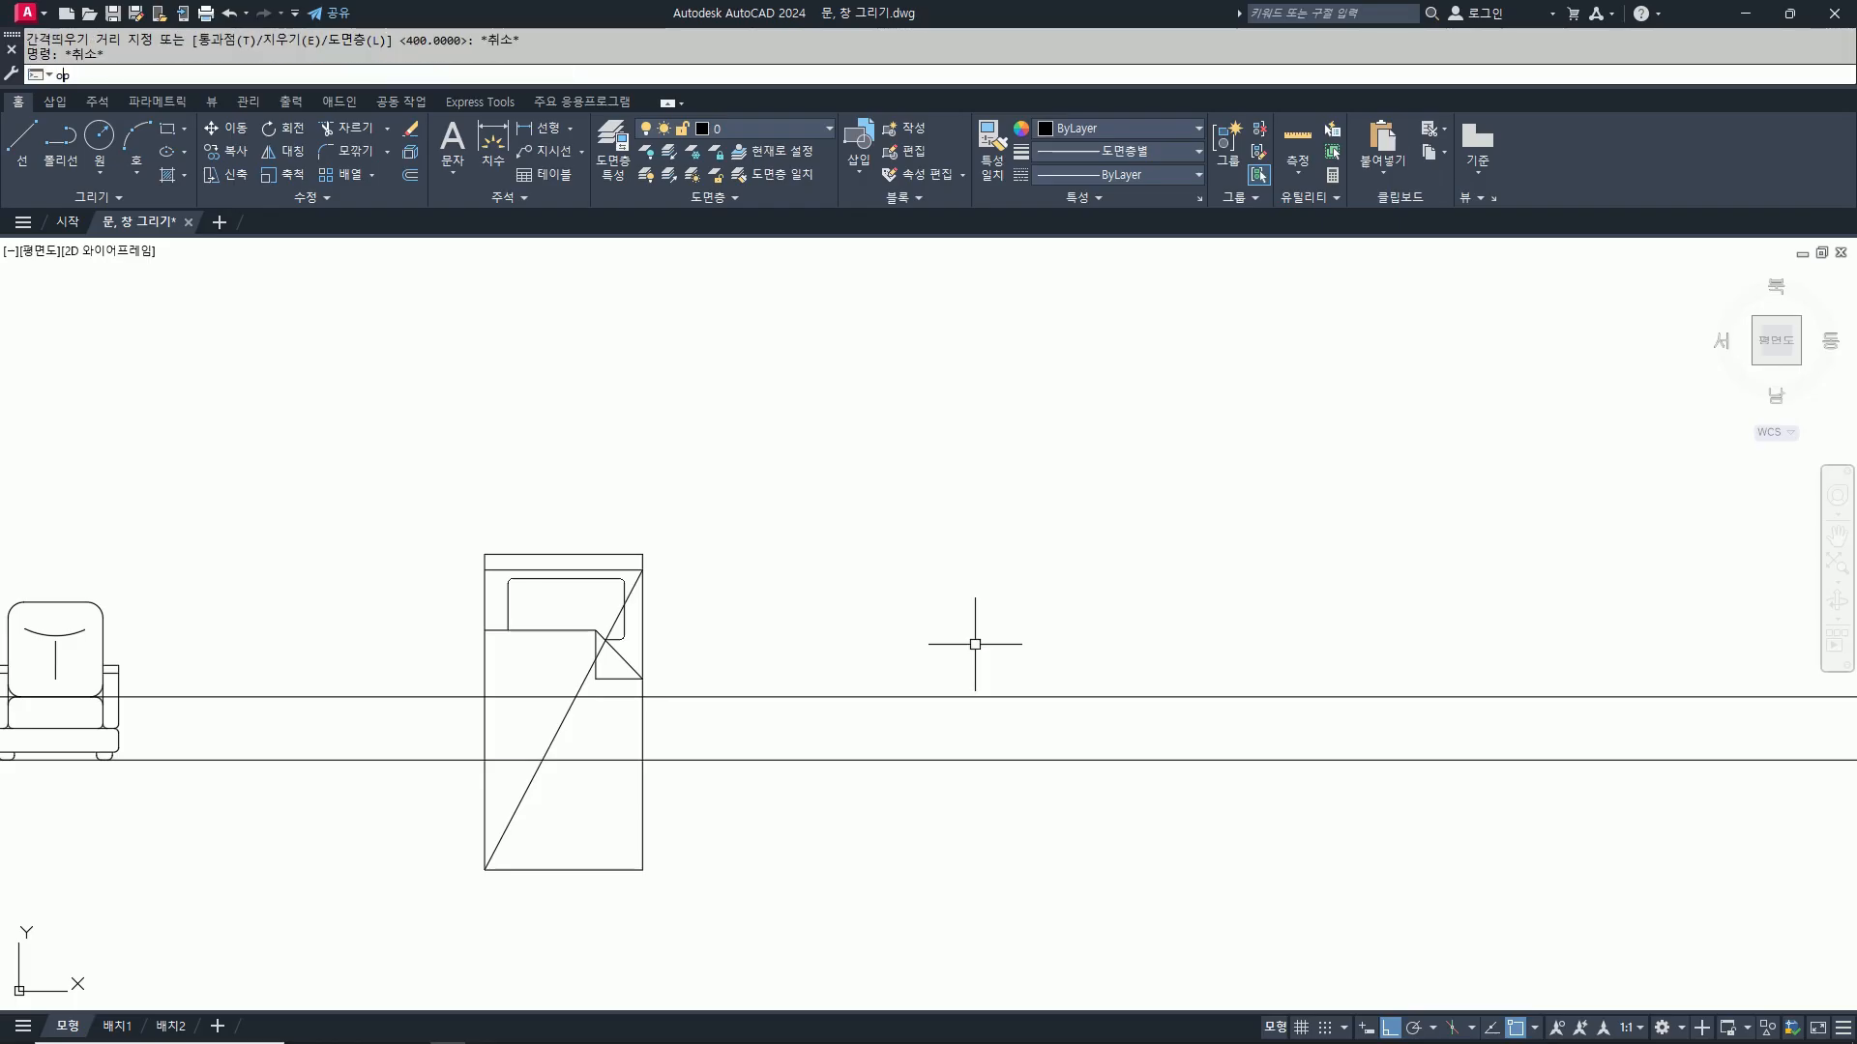
key("Return")
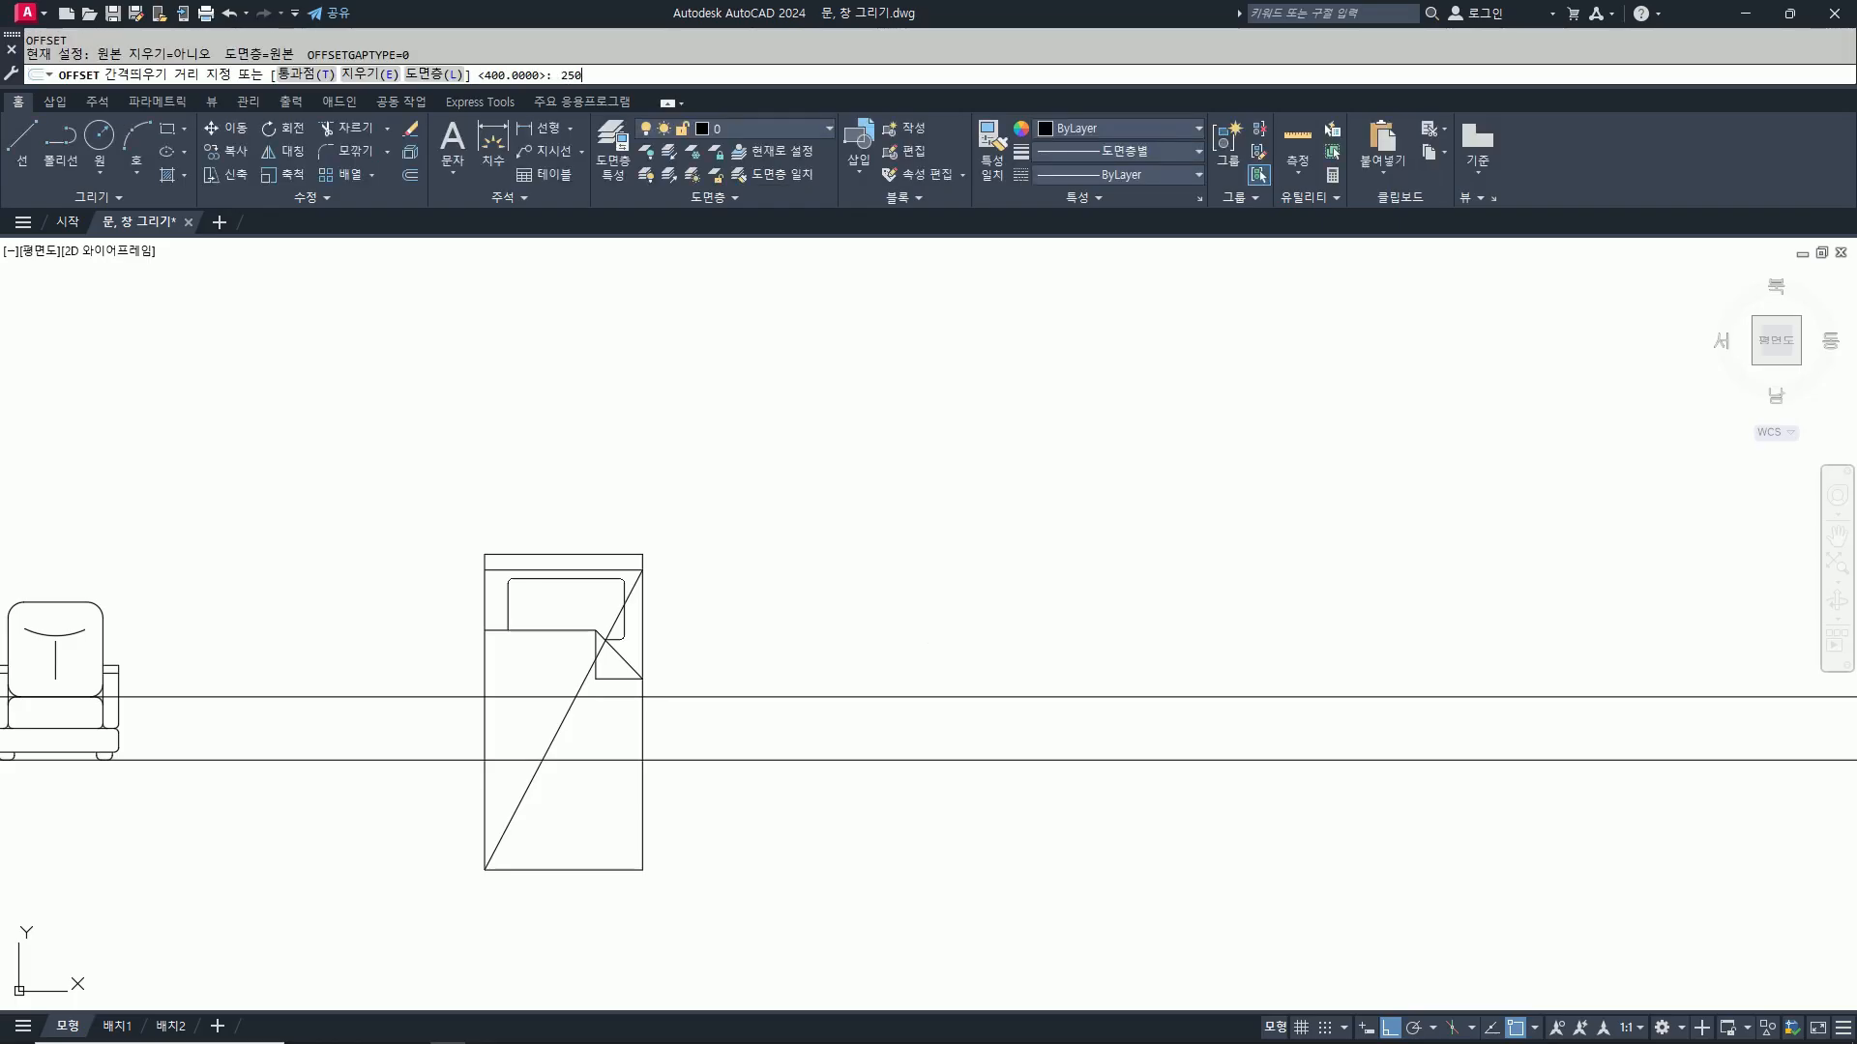
key("Return")
left_click(1028, 696)
left_click(1040, 901)
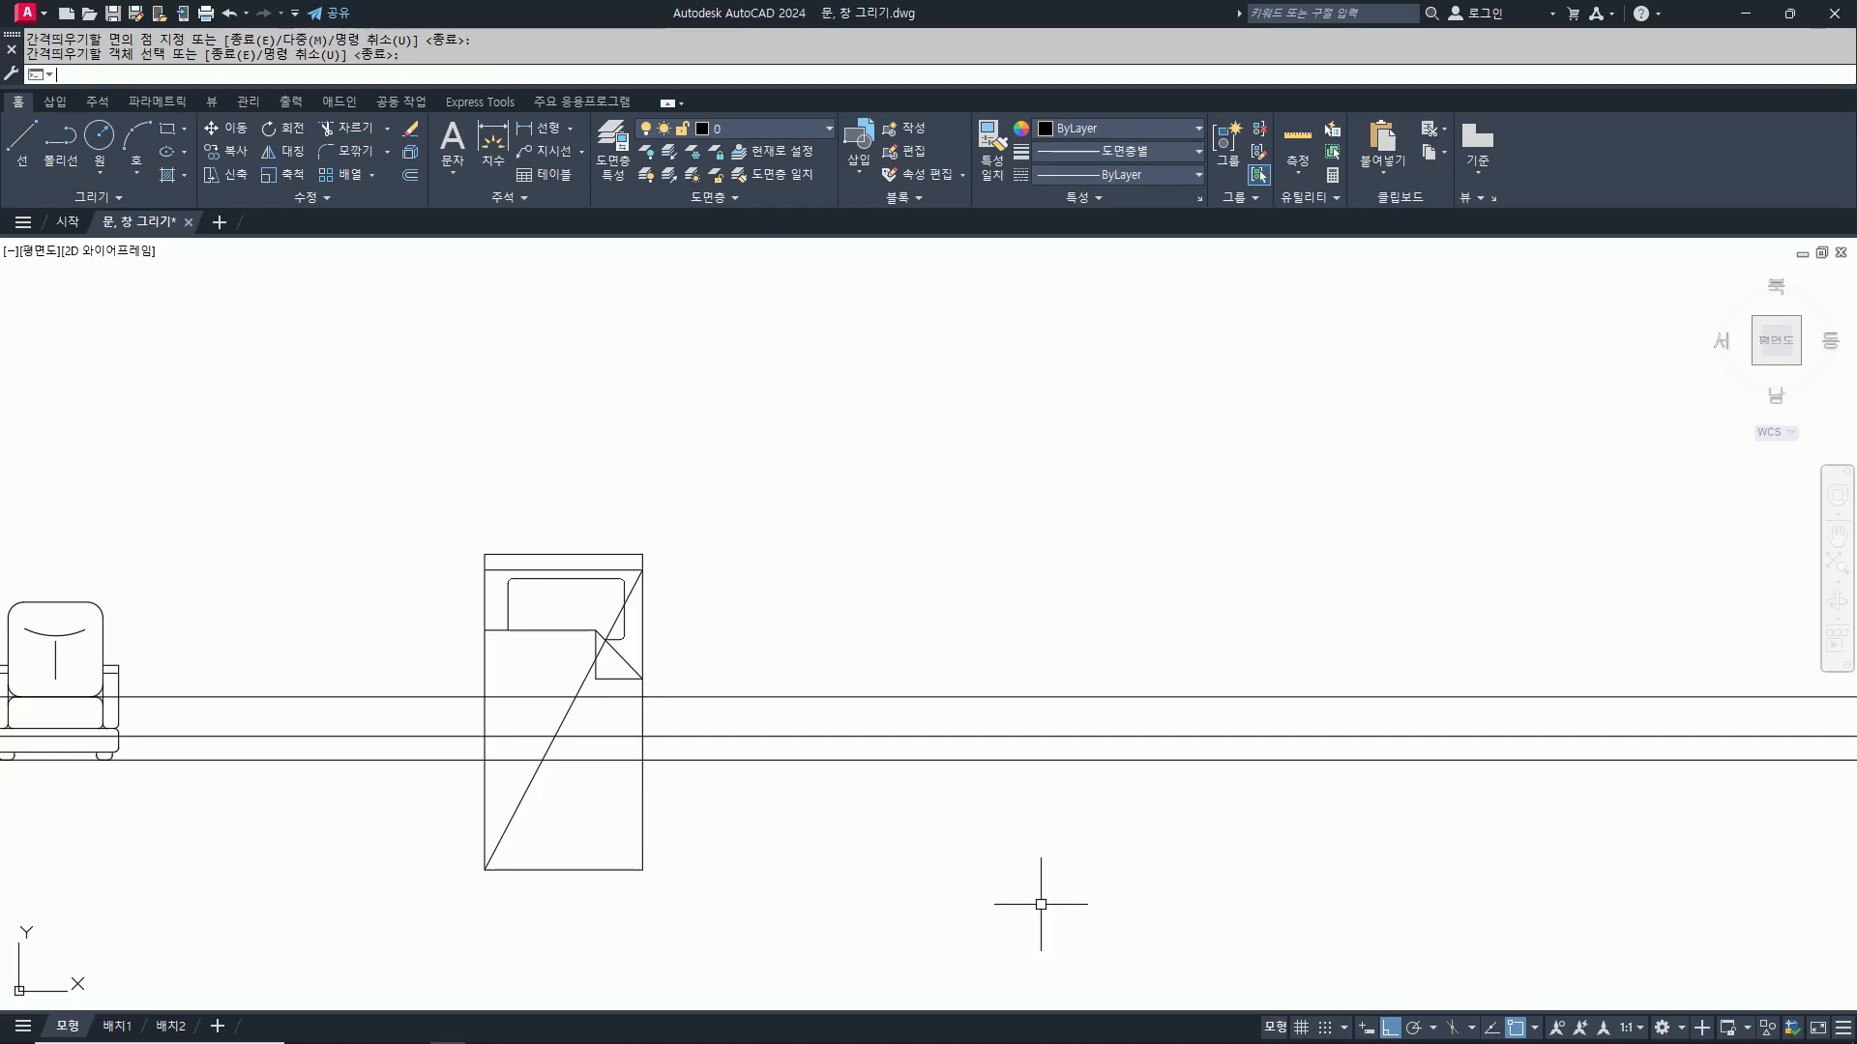
key("Return")
Step: Draw a vertical line crossing all three horizontal construction lines to the right of the bed plan
type("l")
key("Return")
left_click(800, 657)
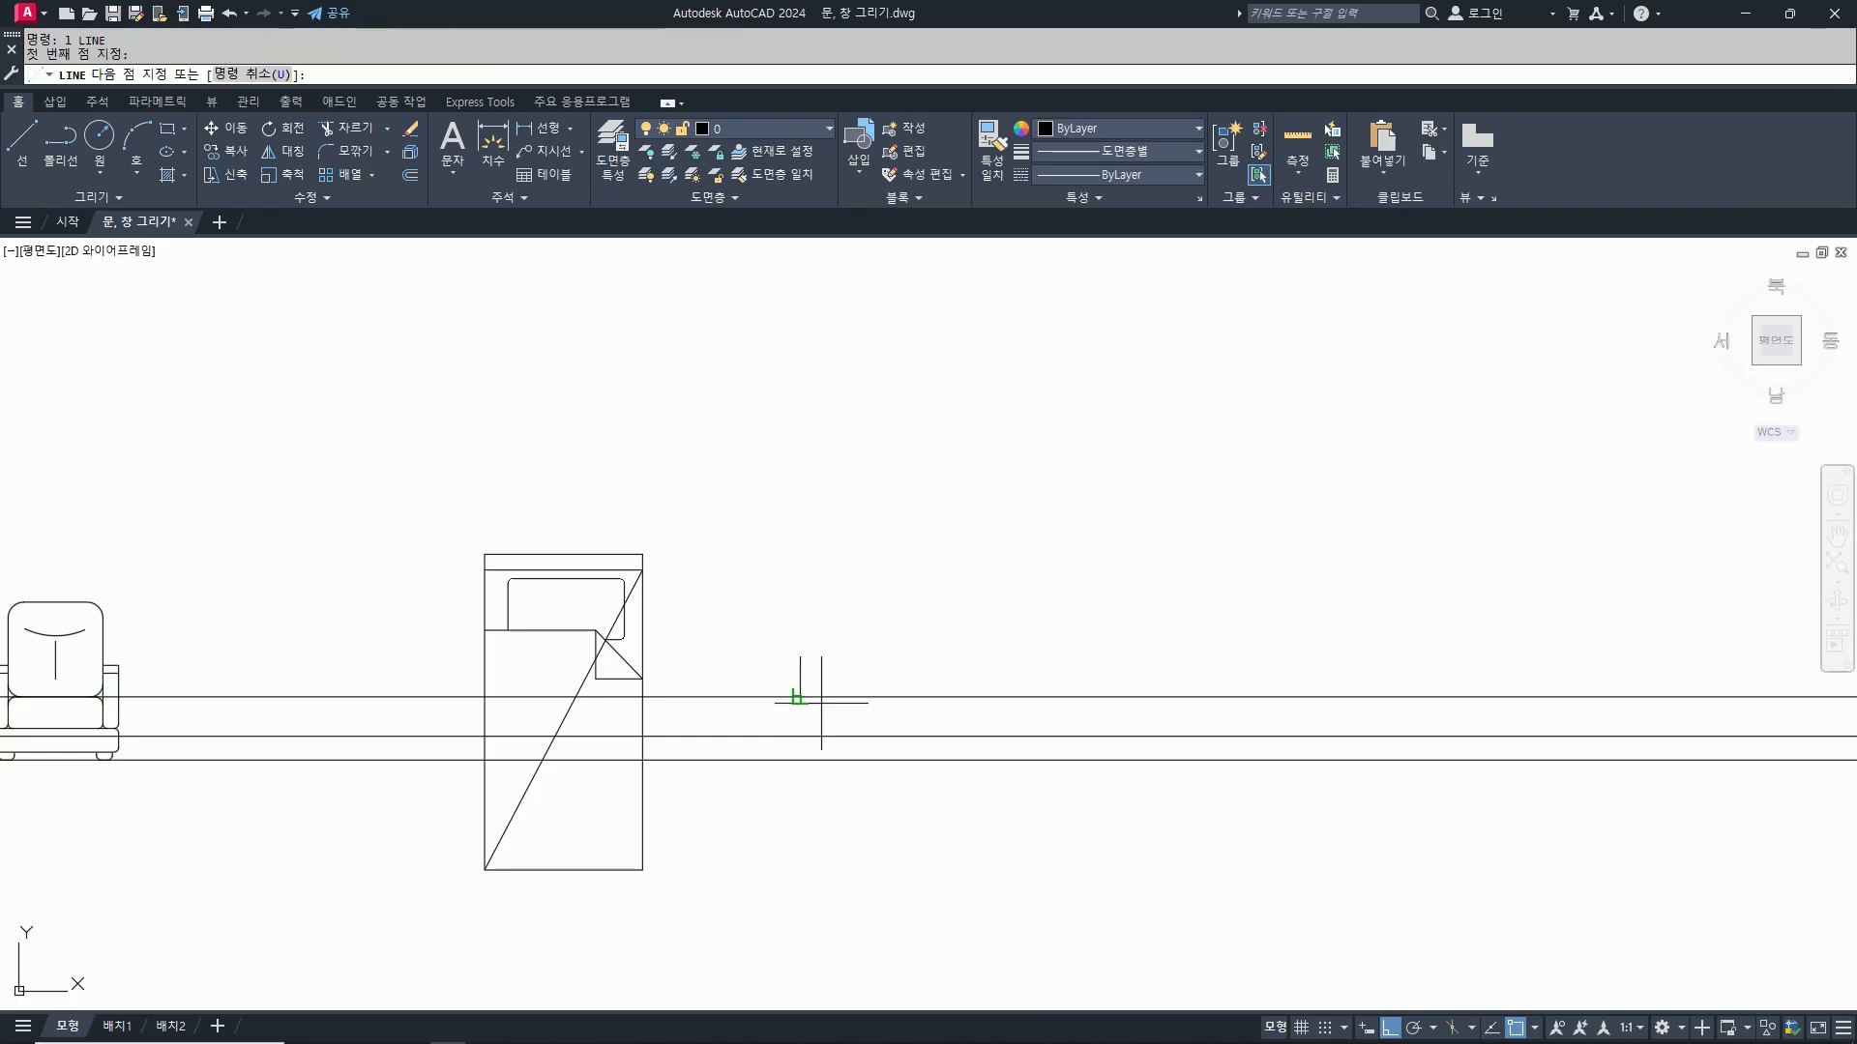
left_click(818, 848)
key("Return")
Step: Finish the vertical line below the floor line and trim the upper two horizontal lines on its left side
left_click(800, 788)
type("tr")
key("Return")
left_click(759, 736)
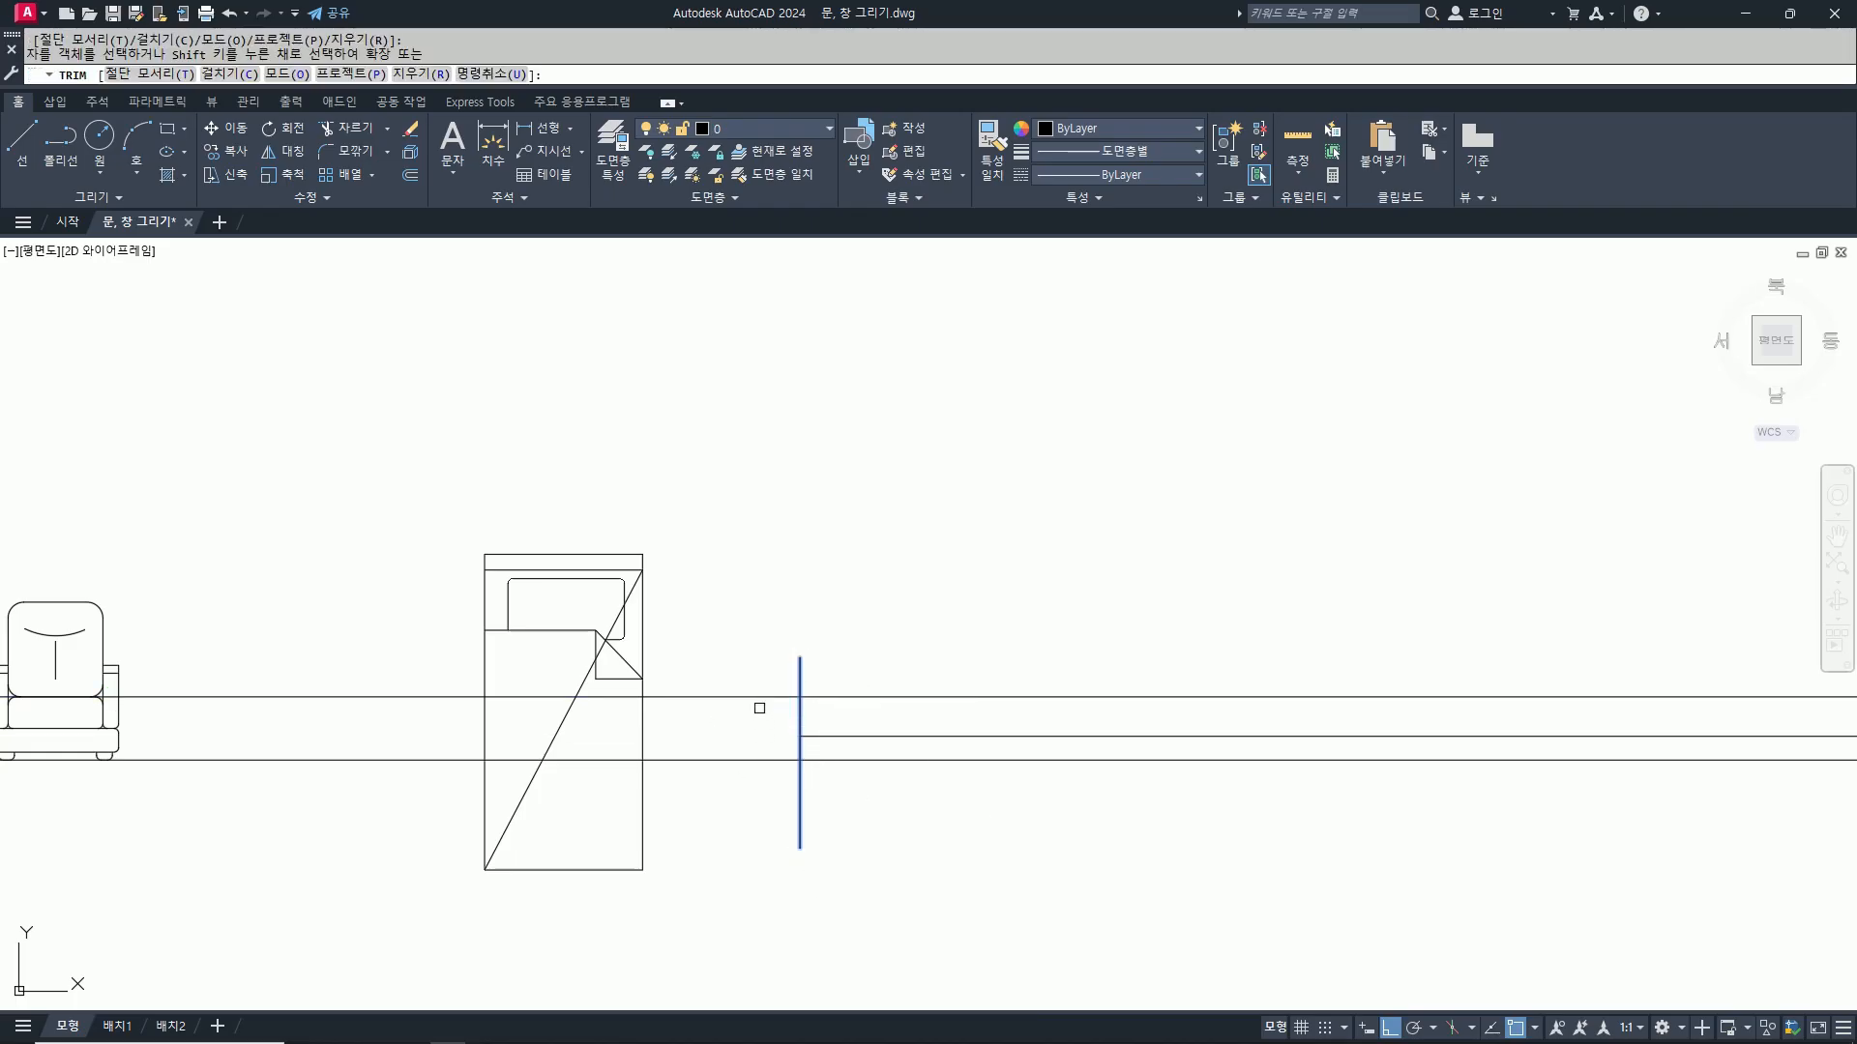
left_click(759, 704)
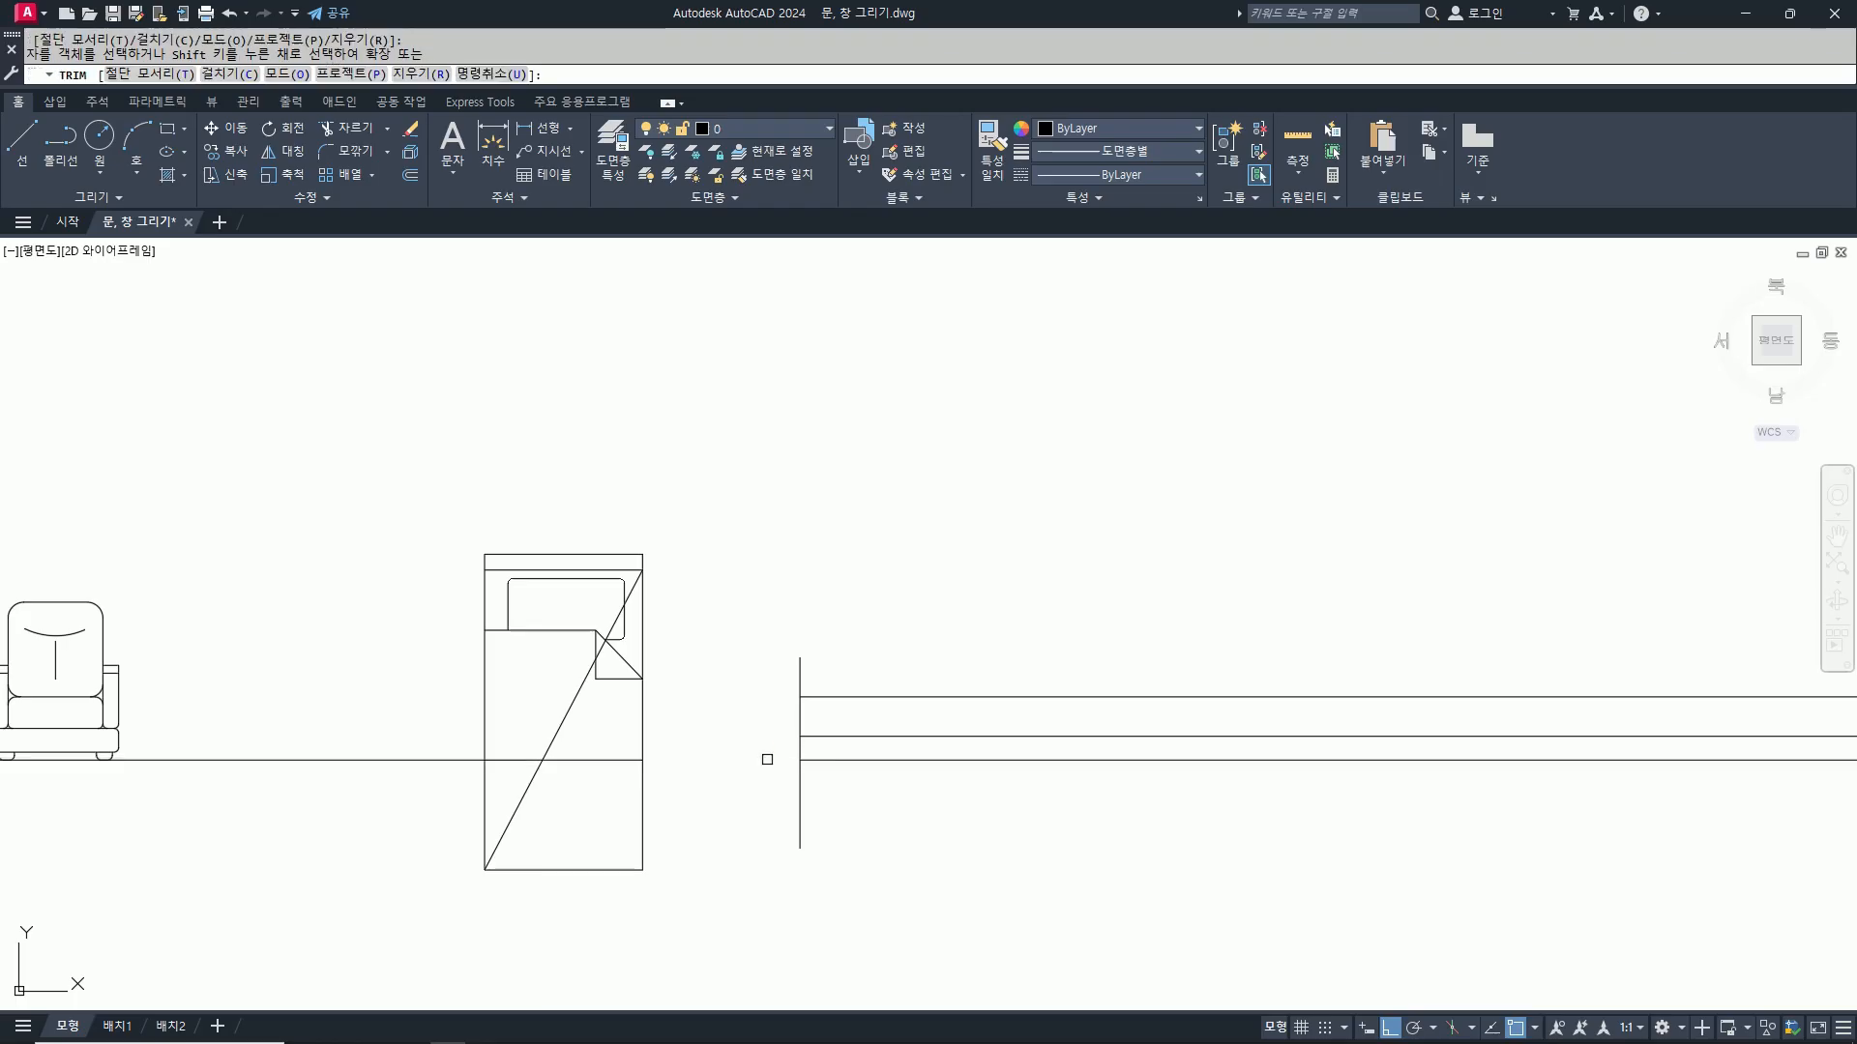
key("Return")
Step: Erase the leftover floor line segment running through the armchair and bed plan
type("ae")
key("Return")
left_click(800, 820)
key("Escape")
key("Escape")
type("e")
key("Return")
left_click(600, 759)
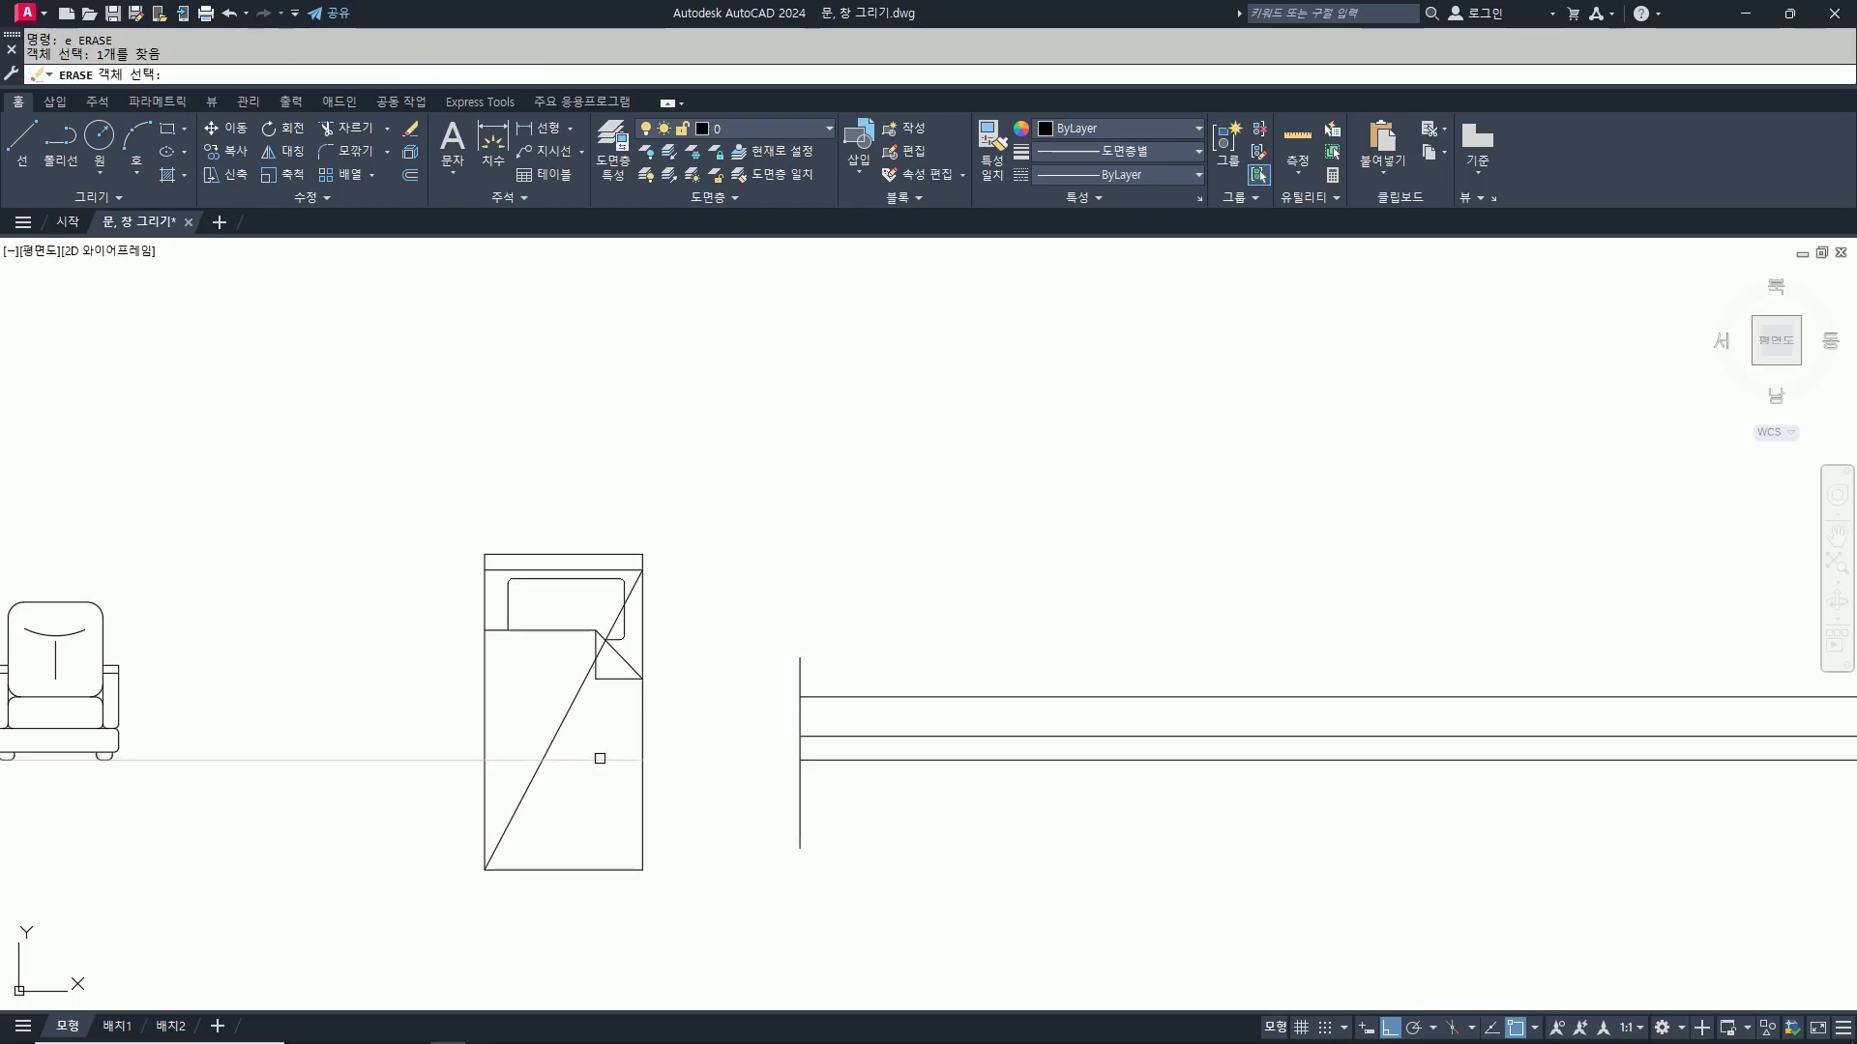
key("Return")
Step: Offset the vertical line 2000 to the right for the bed's length
type("o")
key("Return")
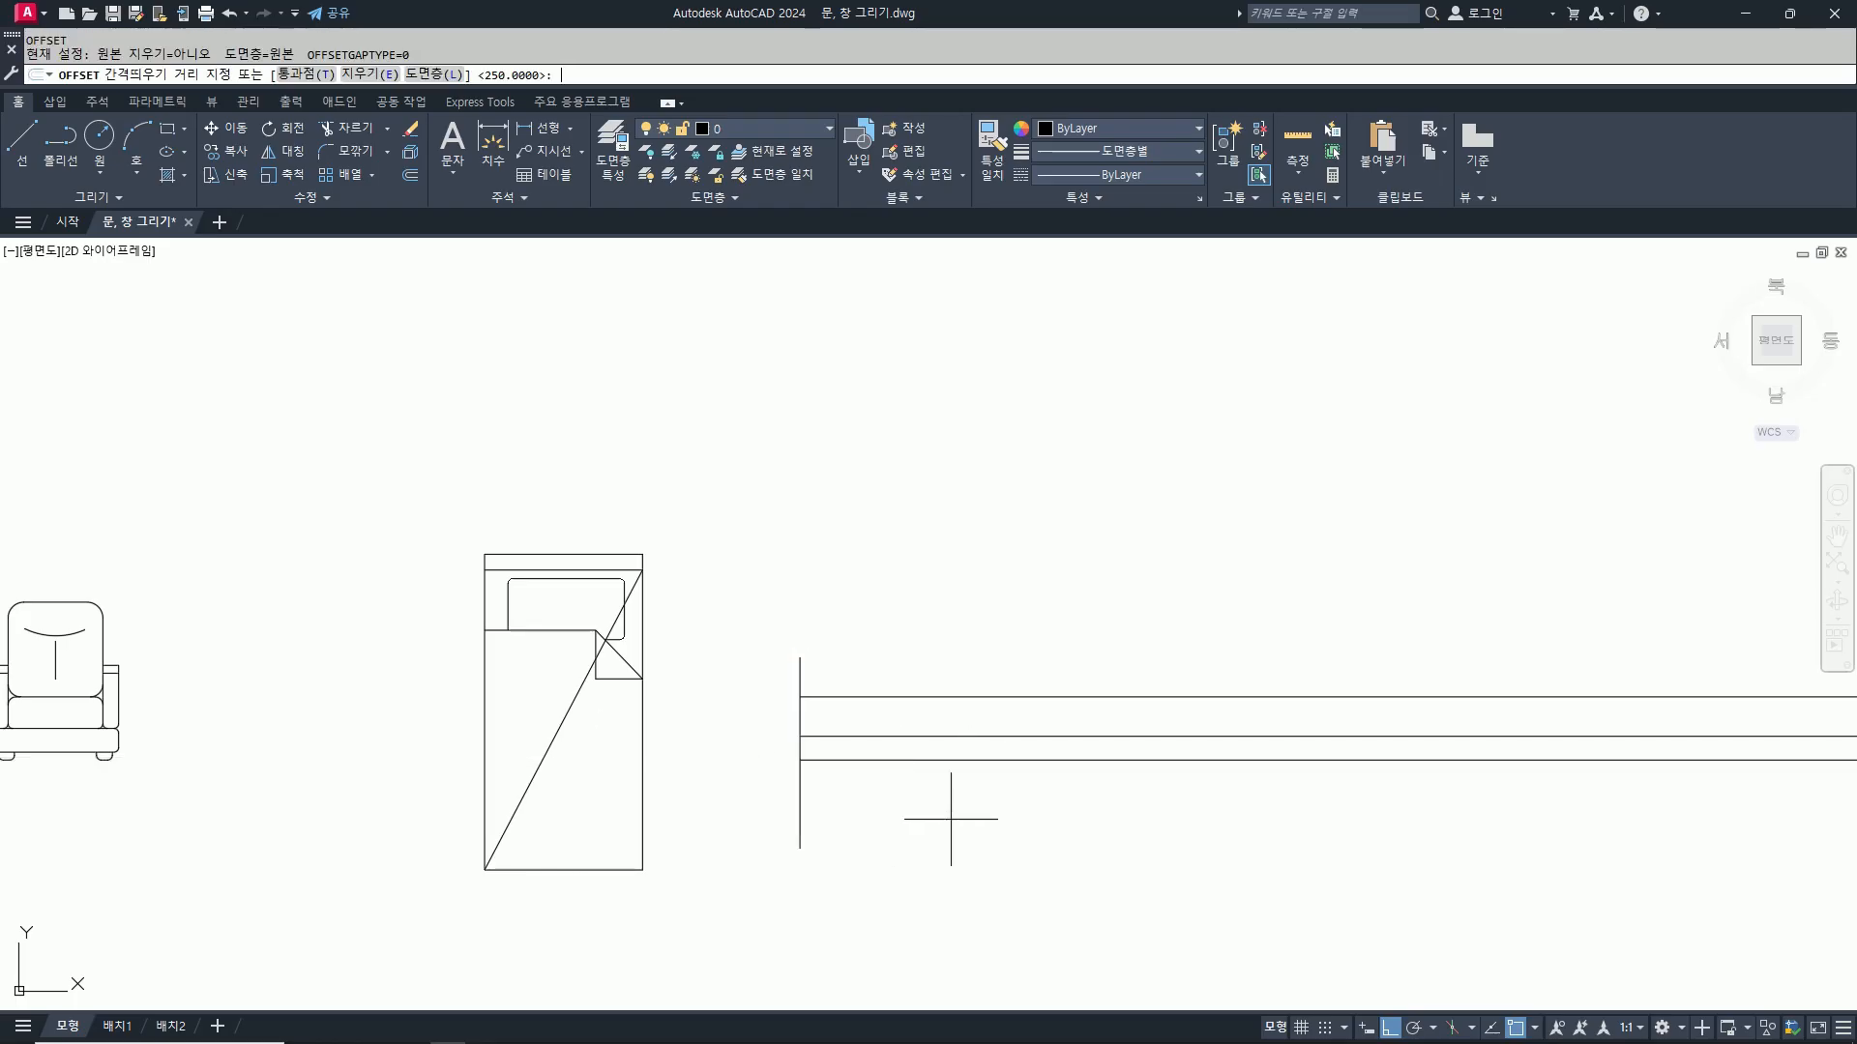
type("200")
key("Return")
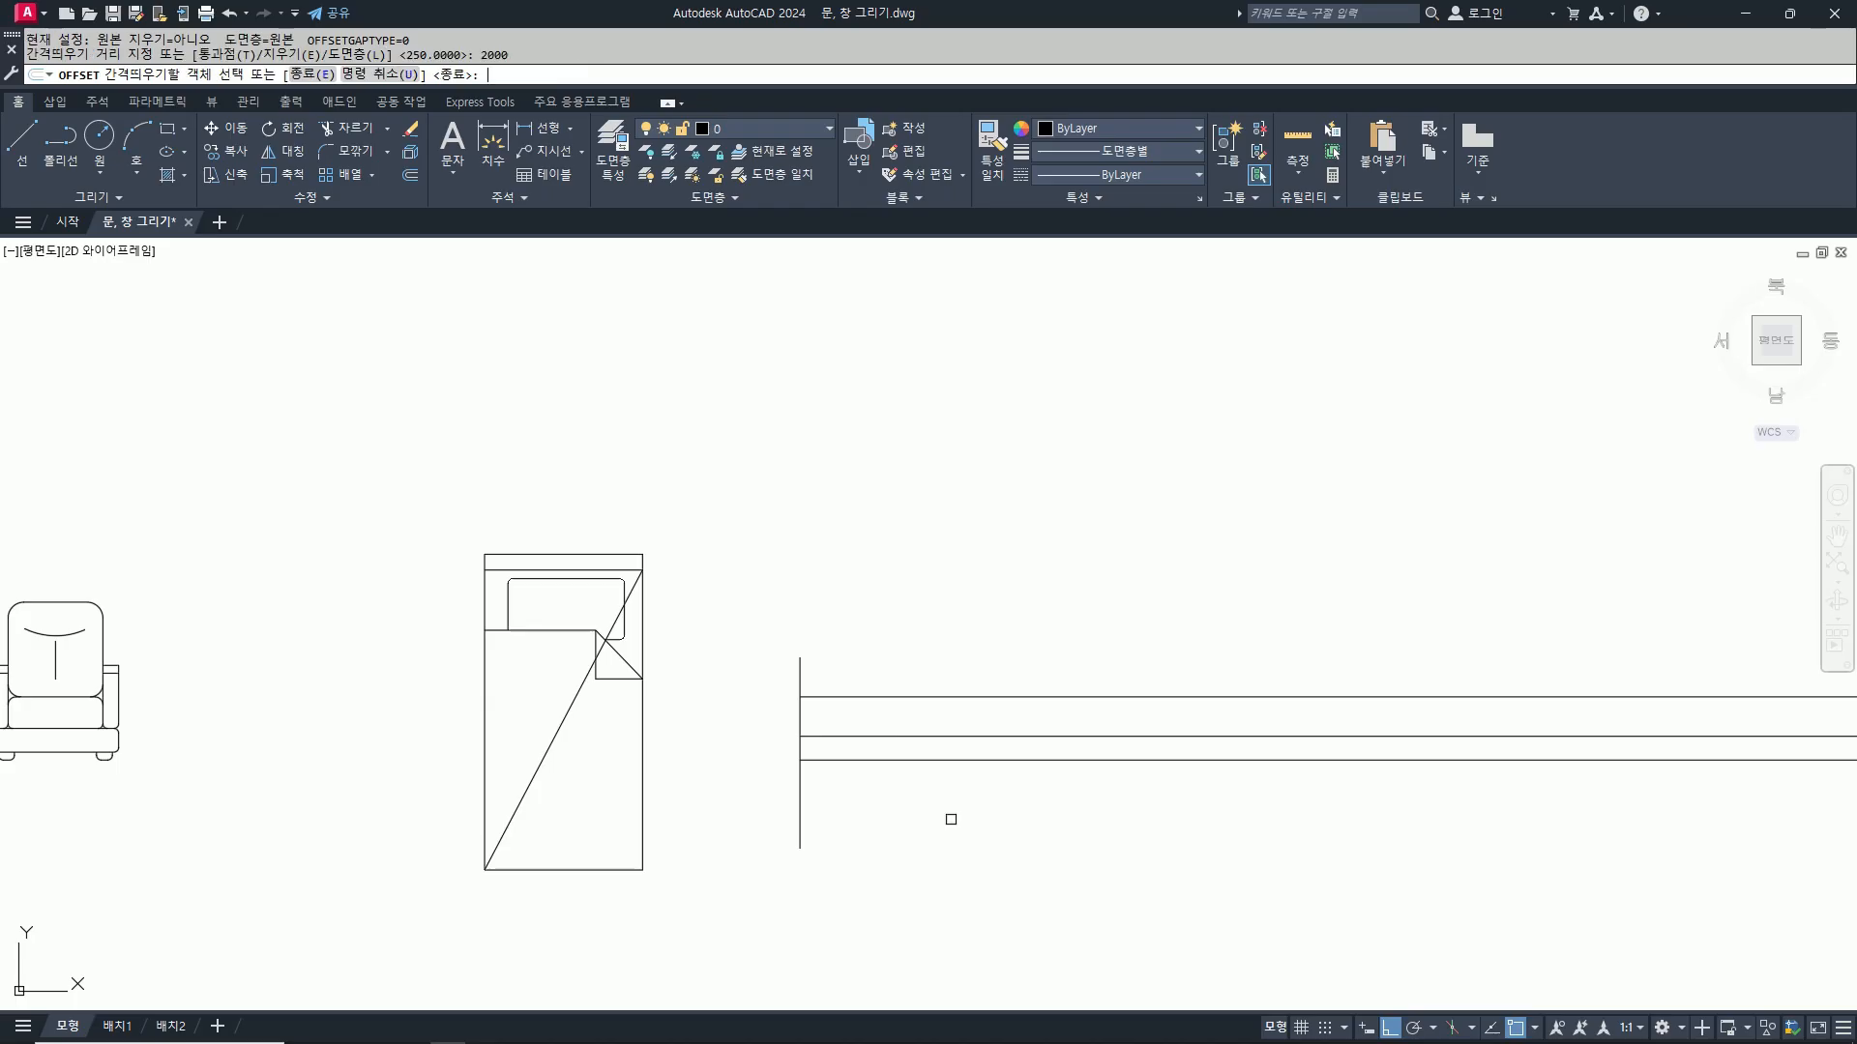
left_click(800, 808)
left_click(1304, 832)
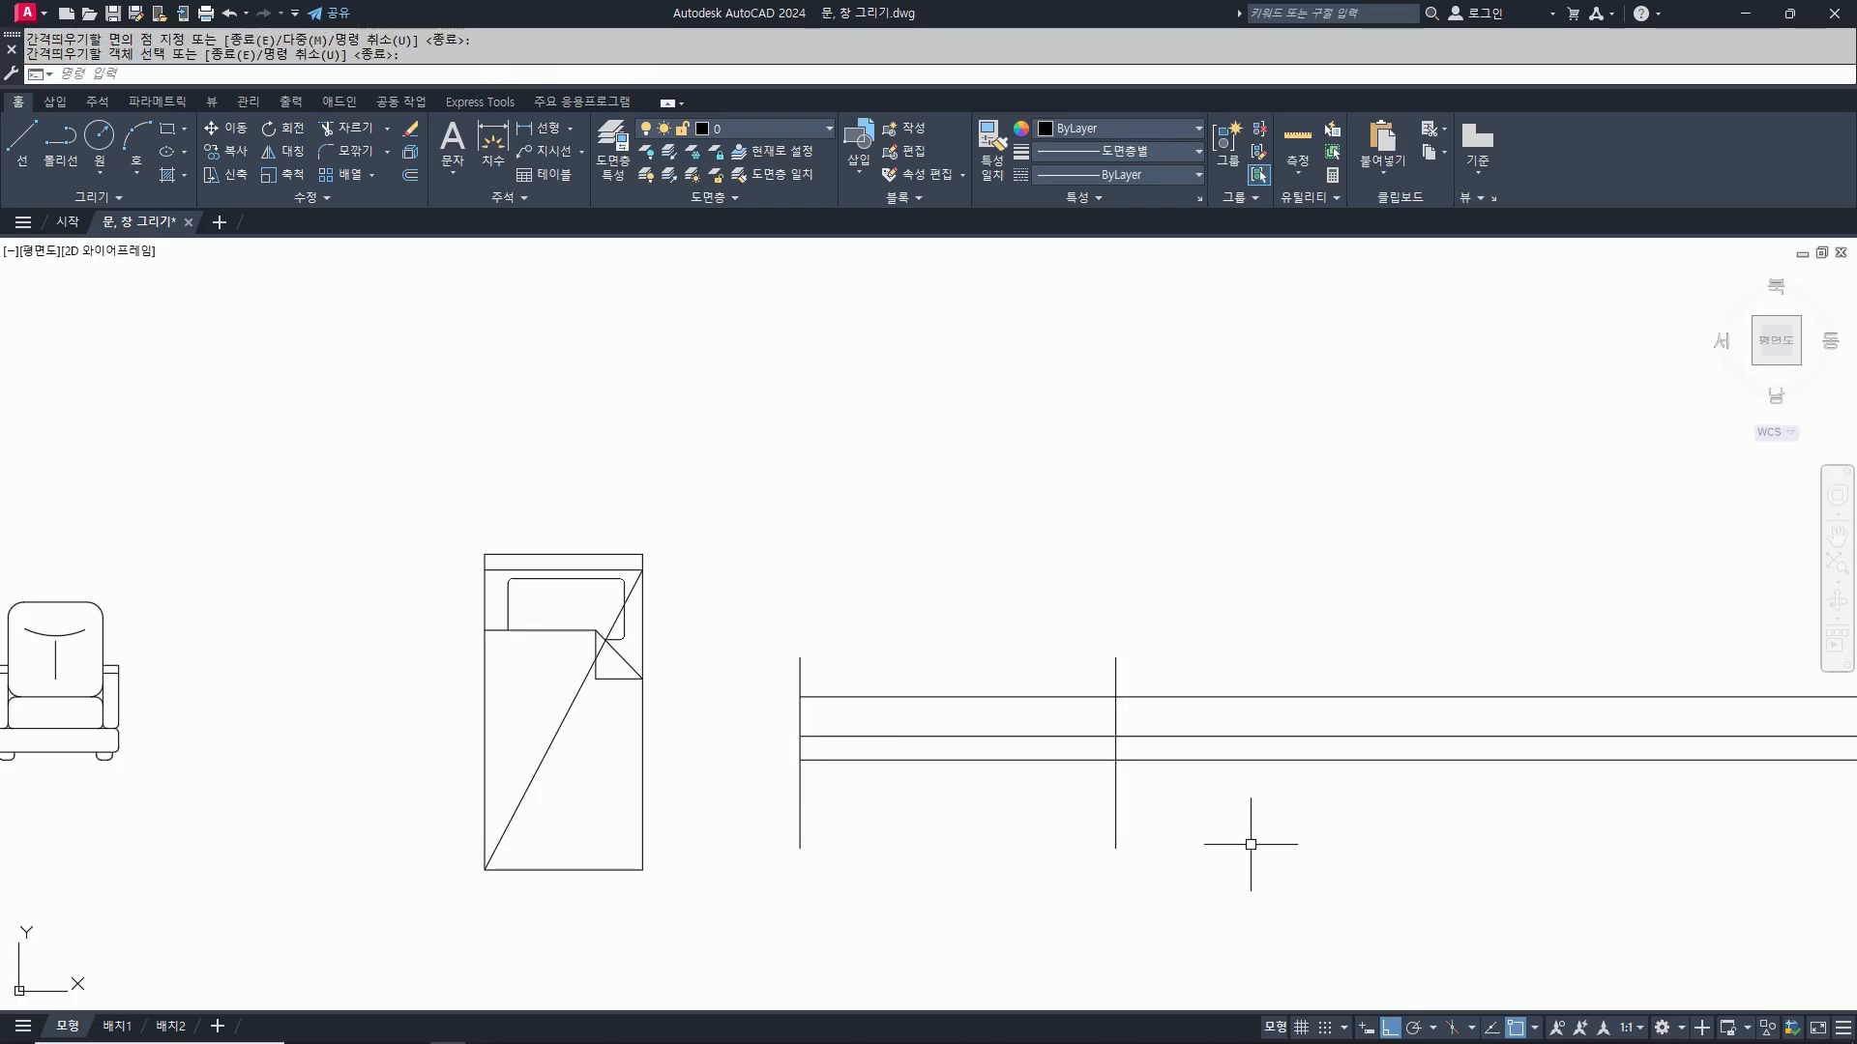
key("Escape")
Step: Move both vertical lines slightly upward while keeping them across the horizontal lines
type("m")
key("Return")
left_click(1318, 882)
left_click(801, 791)
key("Return")
left_click(948, 882)
left_click(938, 854)
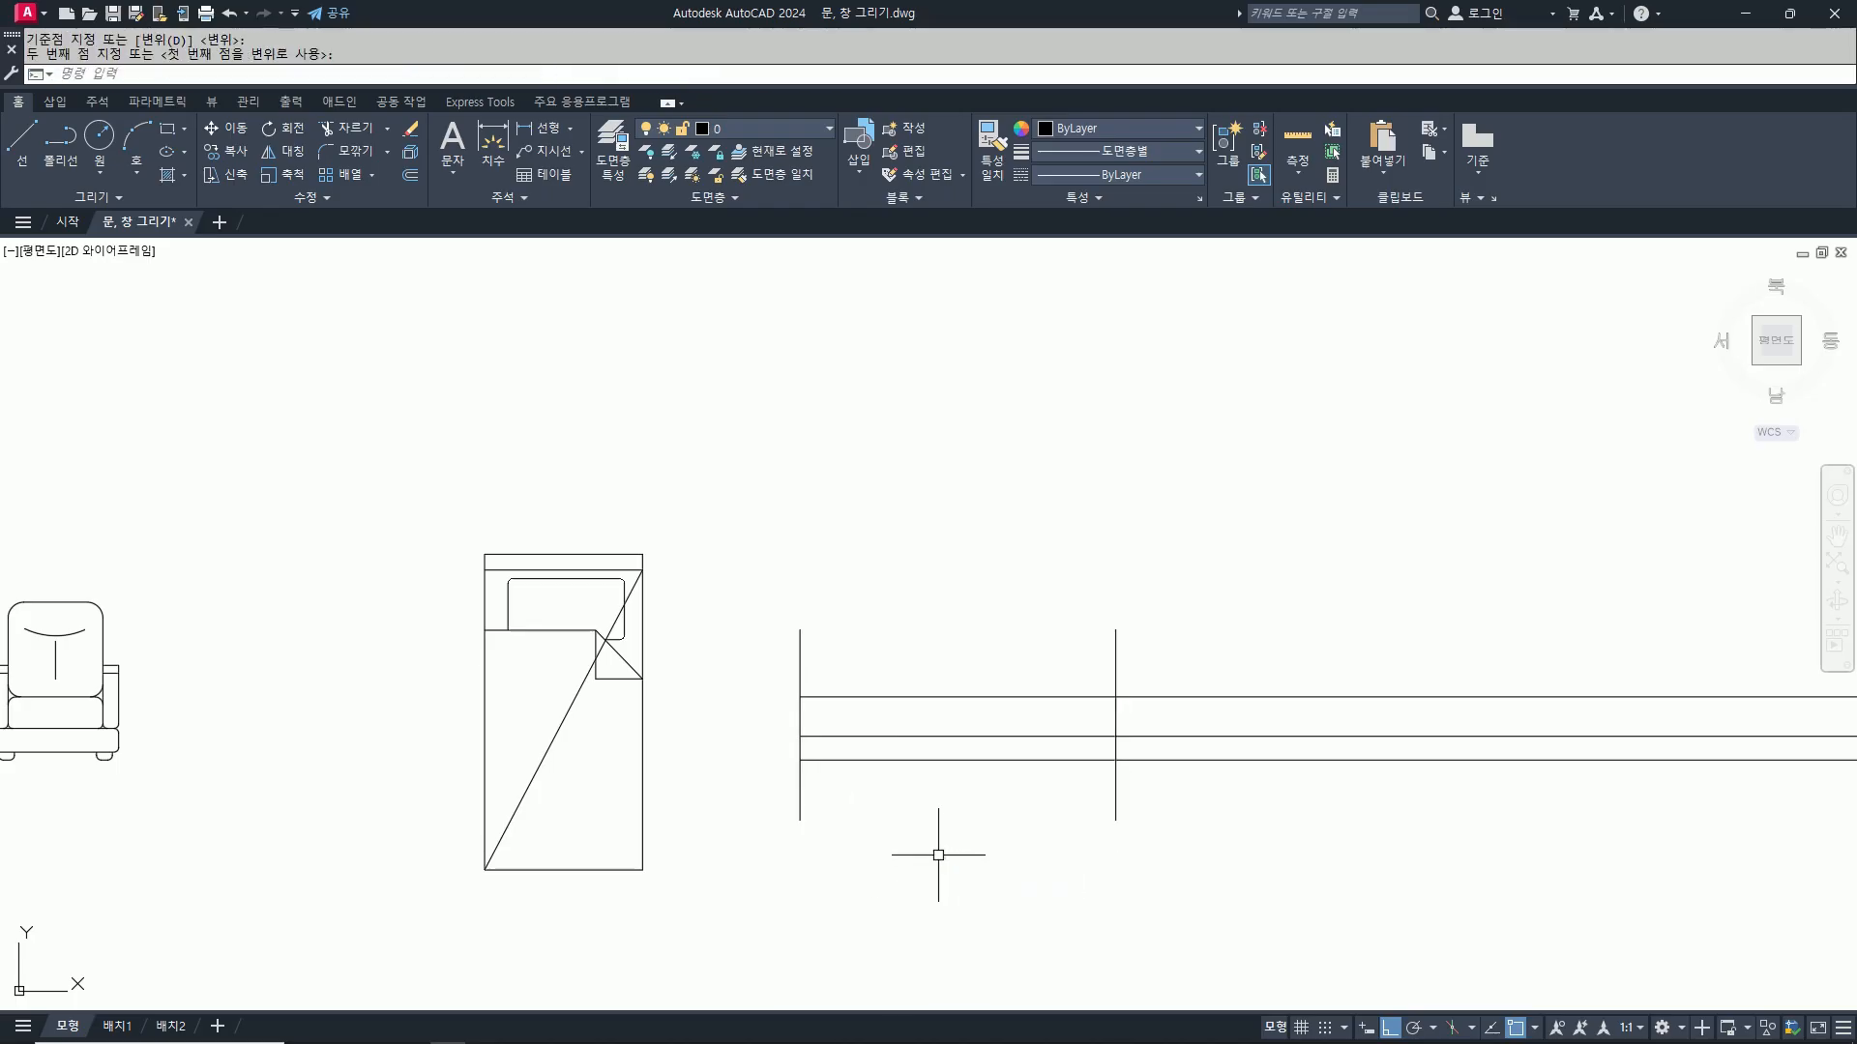
Step: Offset the right vertical line 100 to the left for the headboard thickness
type("o")
key("Return")
type("100")
key("Return")
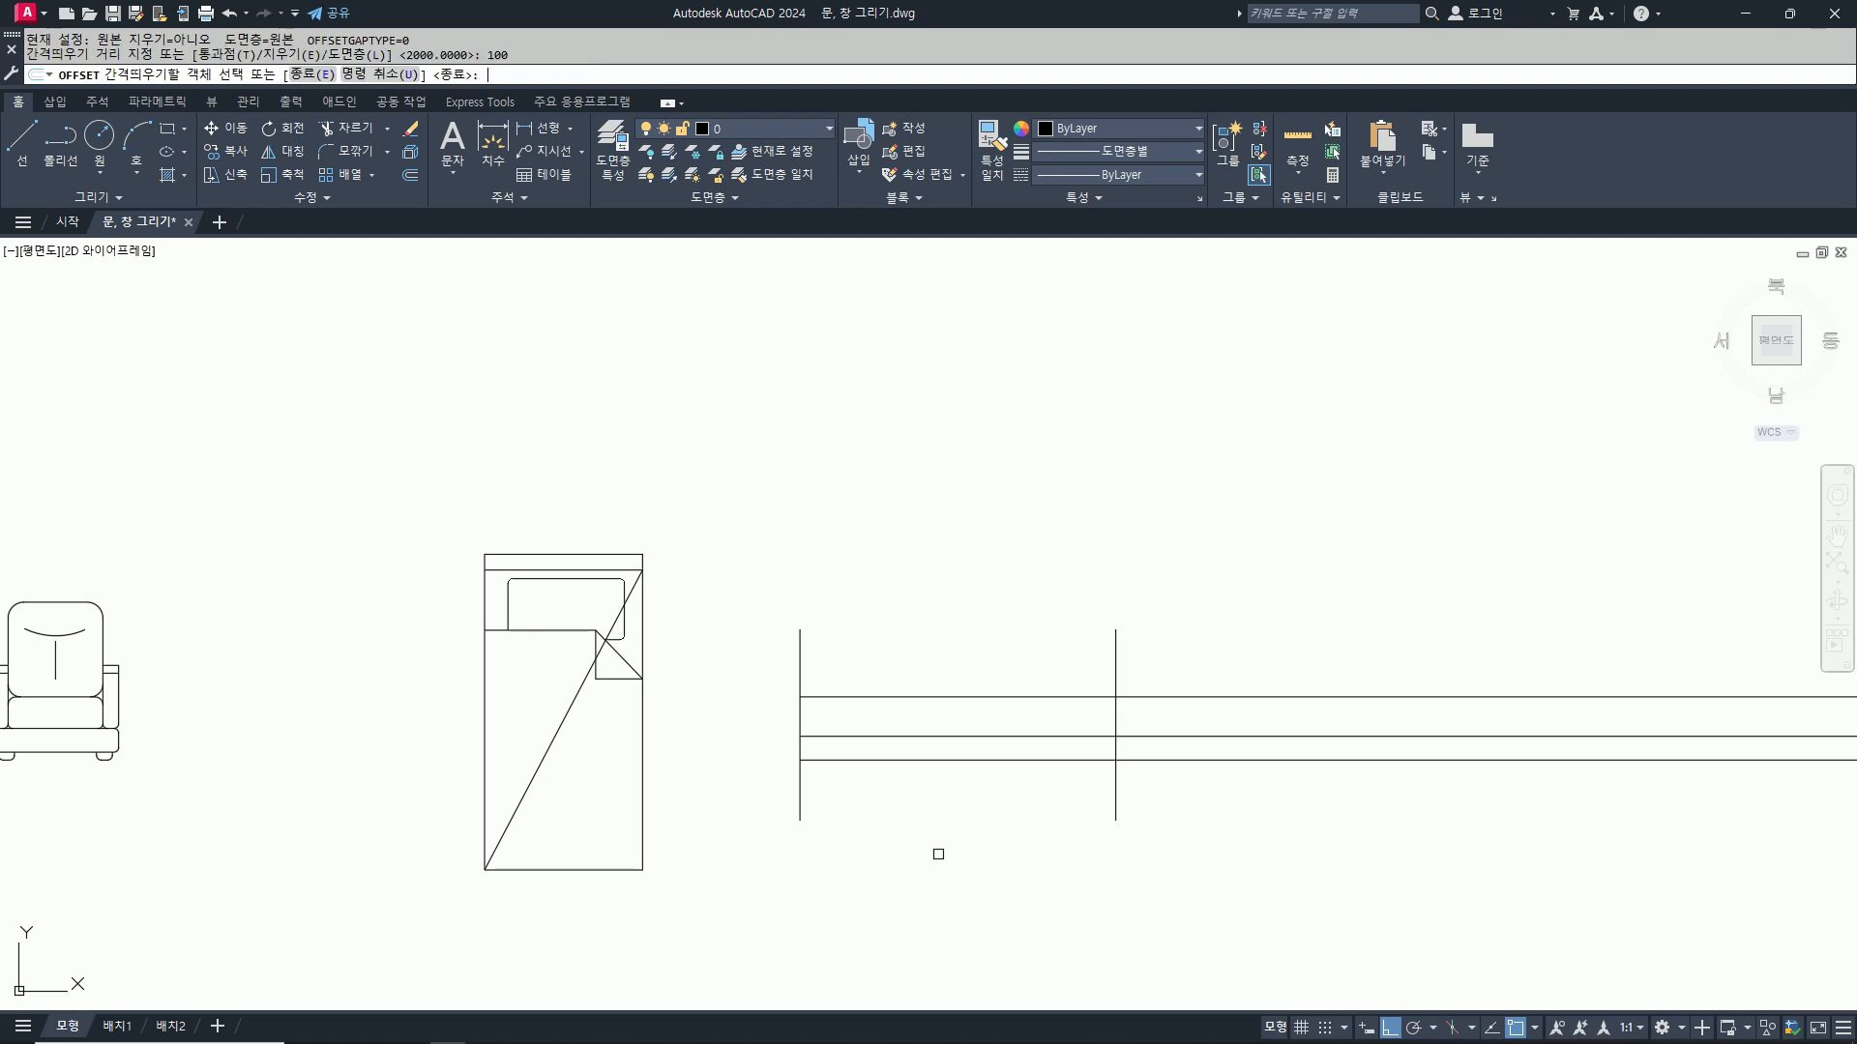
left_click(1114, 789)
left_click(1075, 791)
key("Return")
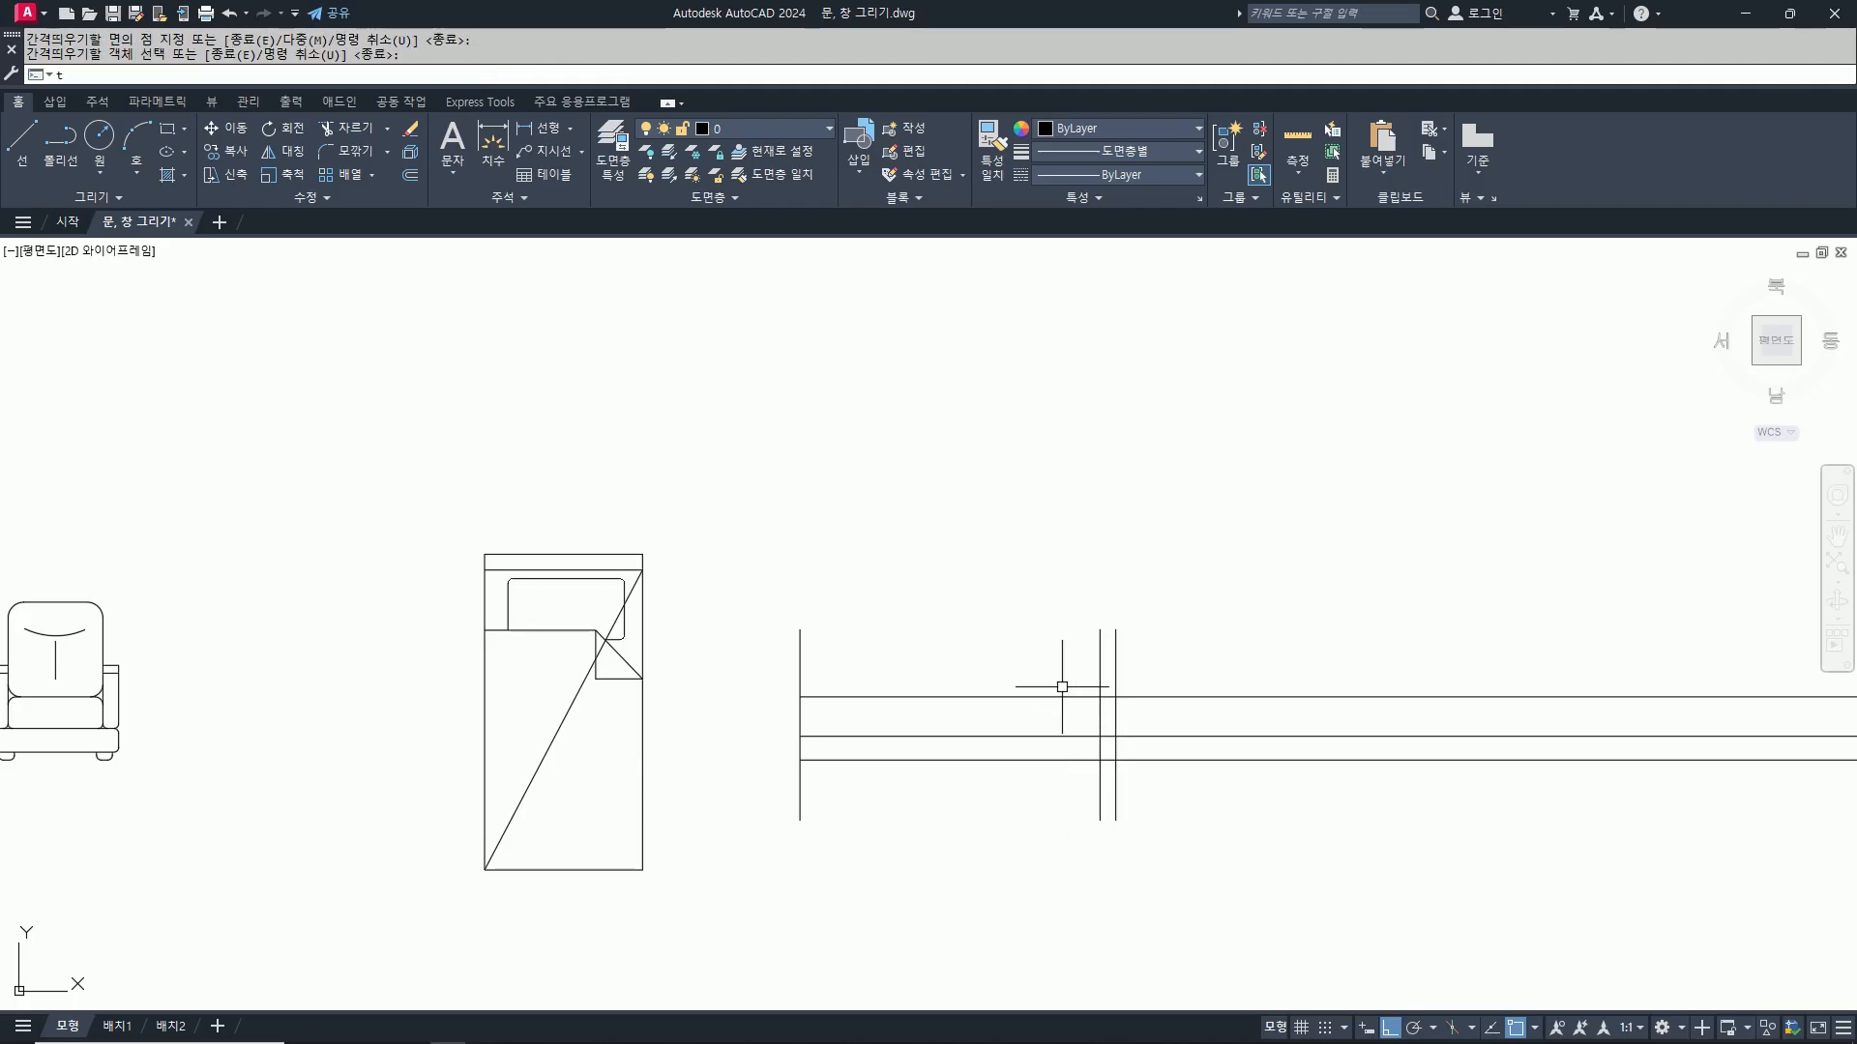
type("tr")
key("Return")
key("Escape")
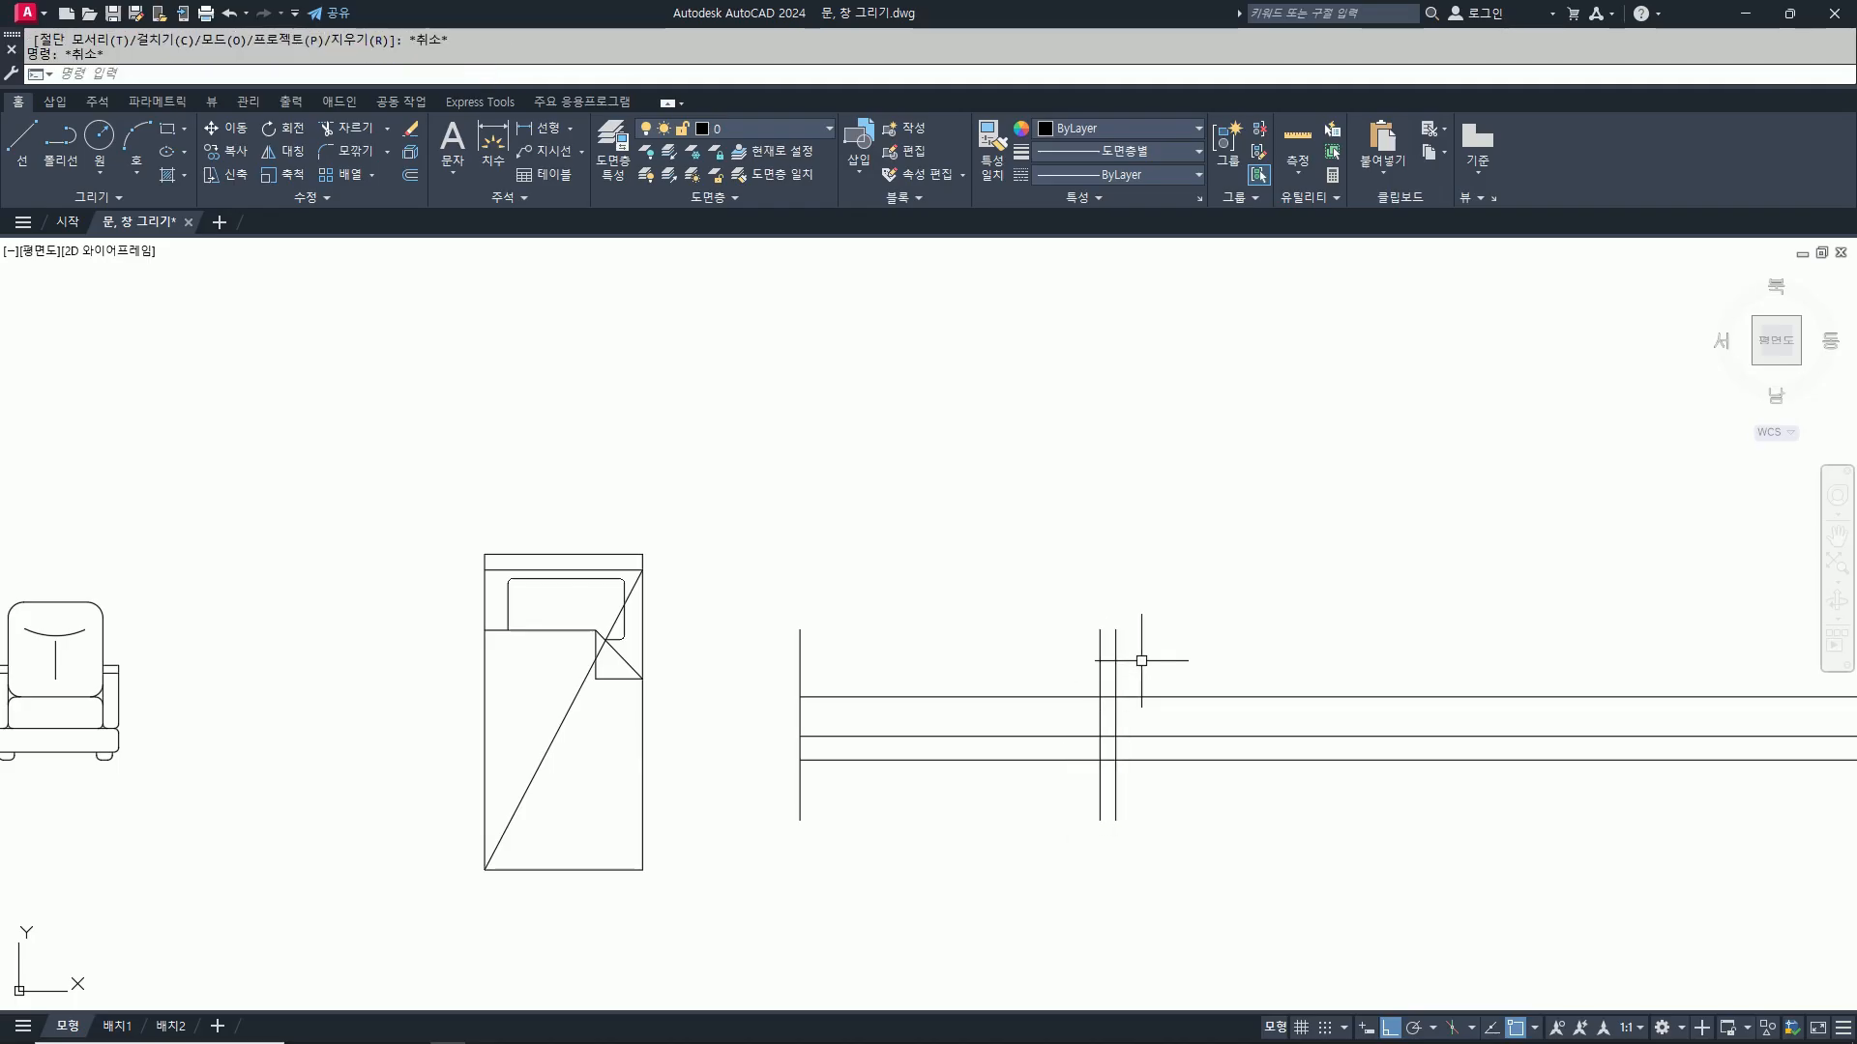
Step: Offset the top horizontal line 400 upward for the headboard height
type("o")
key("Return")
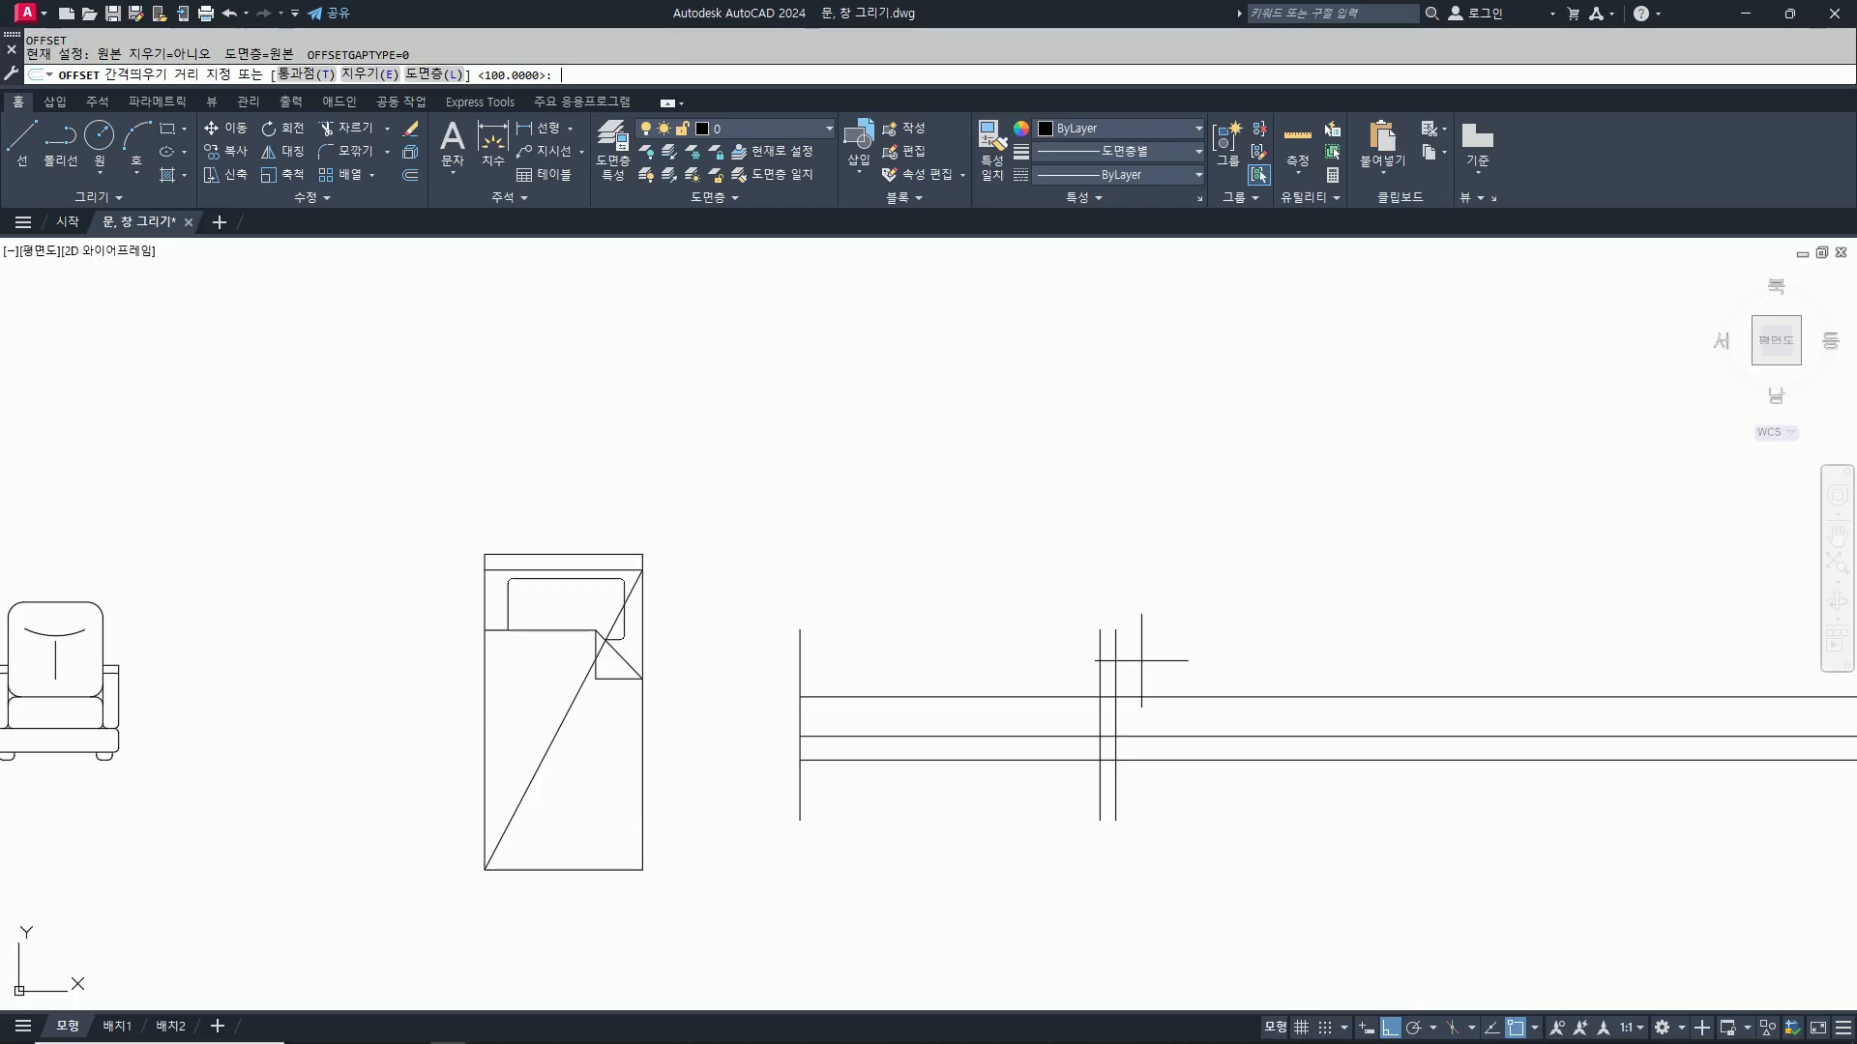
type("400")
key("Return")
left_click(1201, 698)
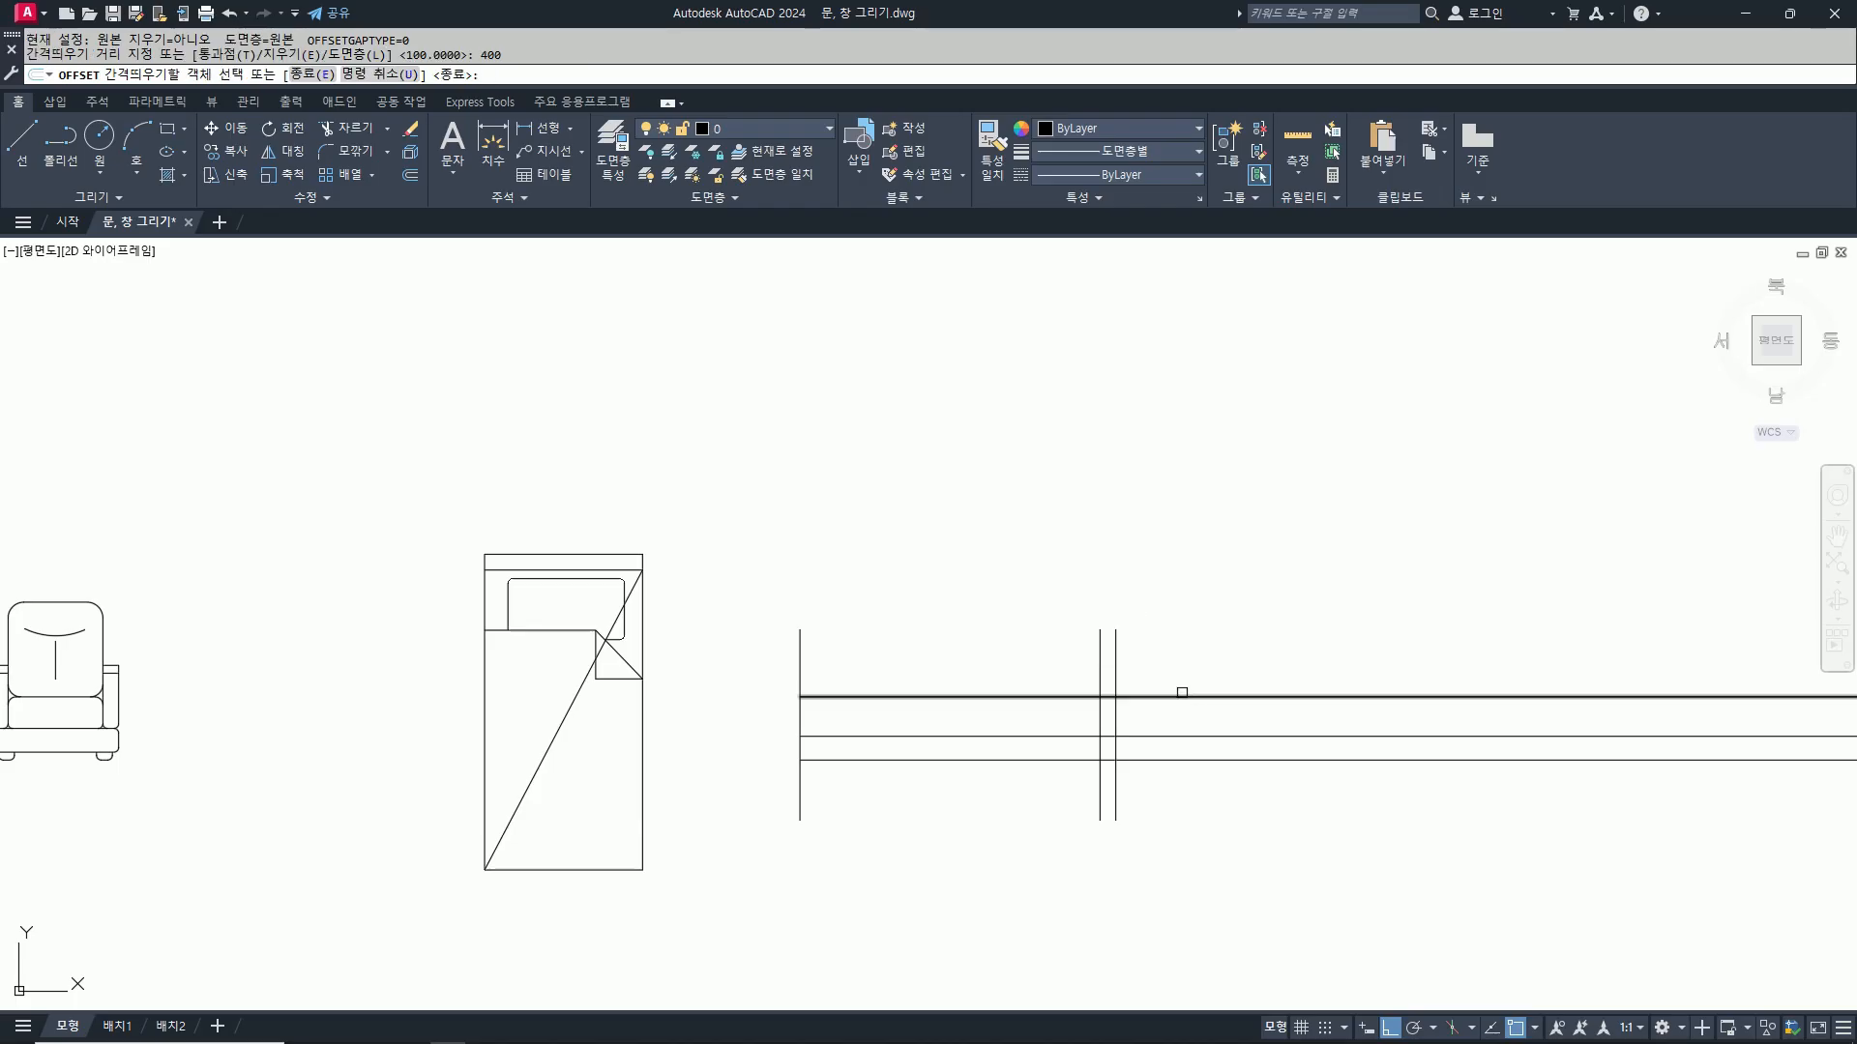
left_click(1189, 615)
key("Return")
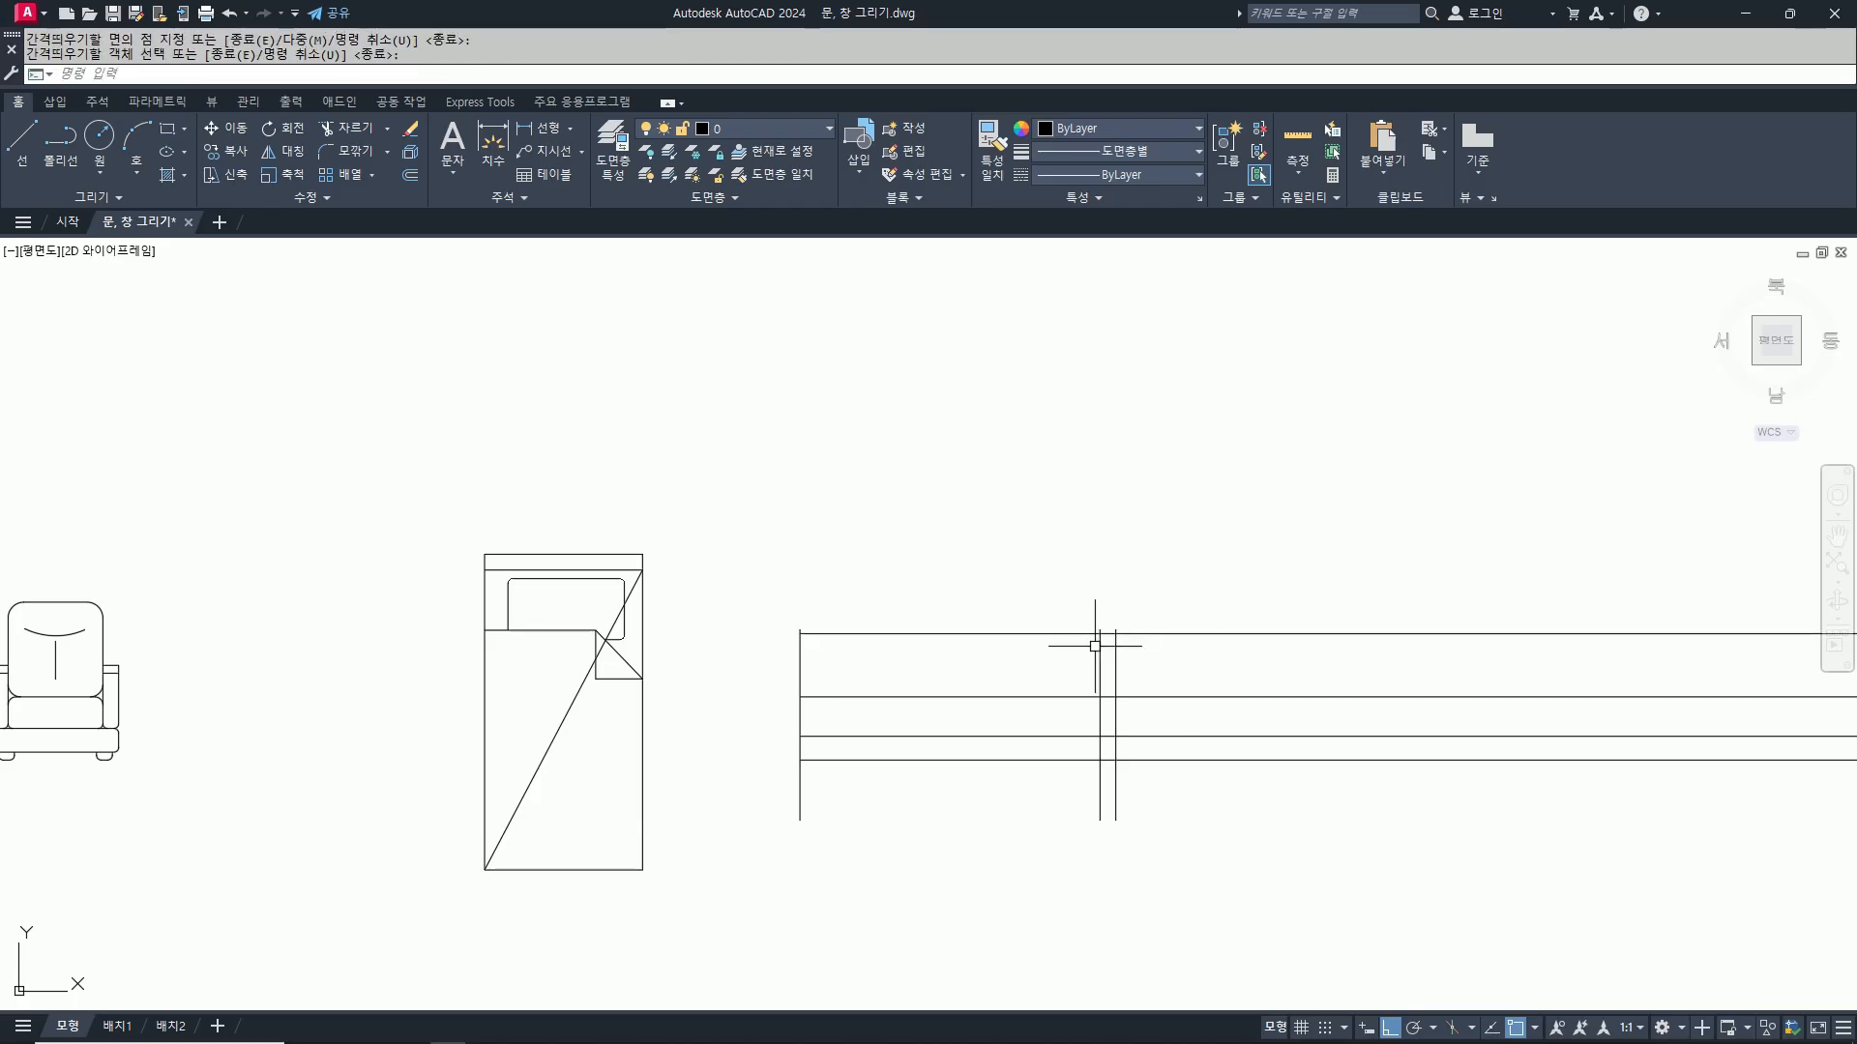
Step: Fillet the uppermost horizontal line to both headboard verticals with radius 0 in trim mode to close the headboard top
scroll(1103, 650, "up", 4)
type("f")
key("Return")
type("r")
key("Return")
type("0")
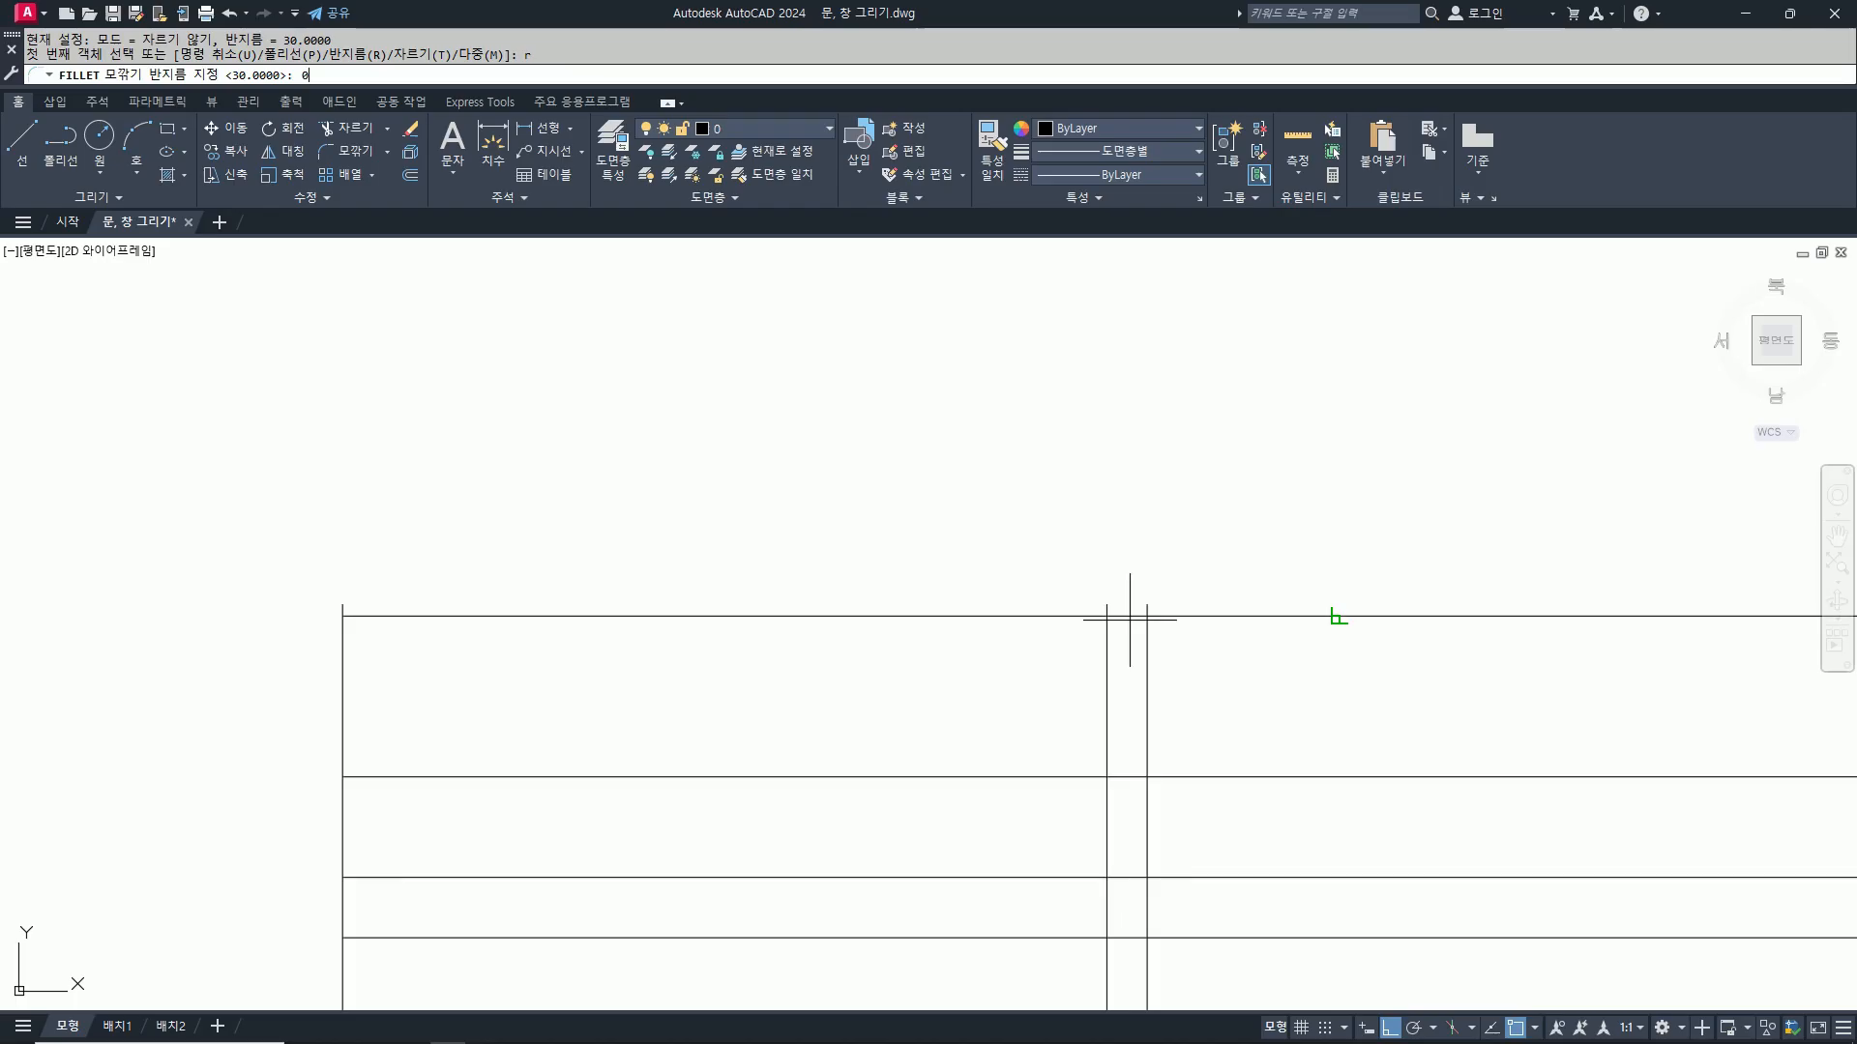
key("Return")
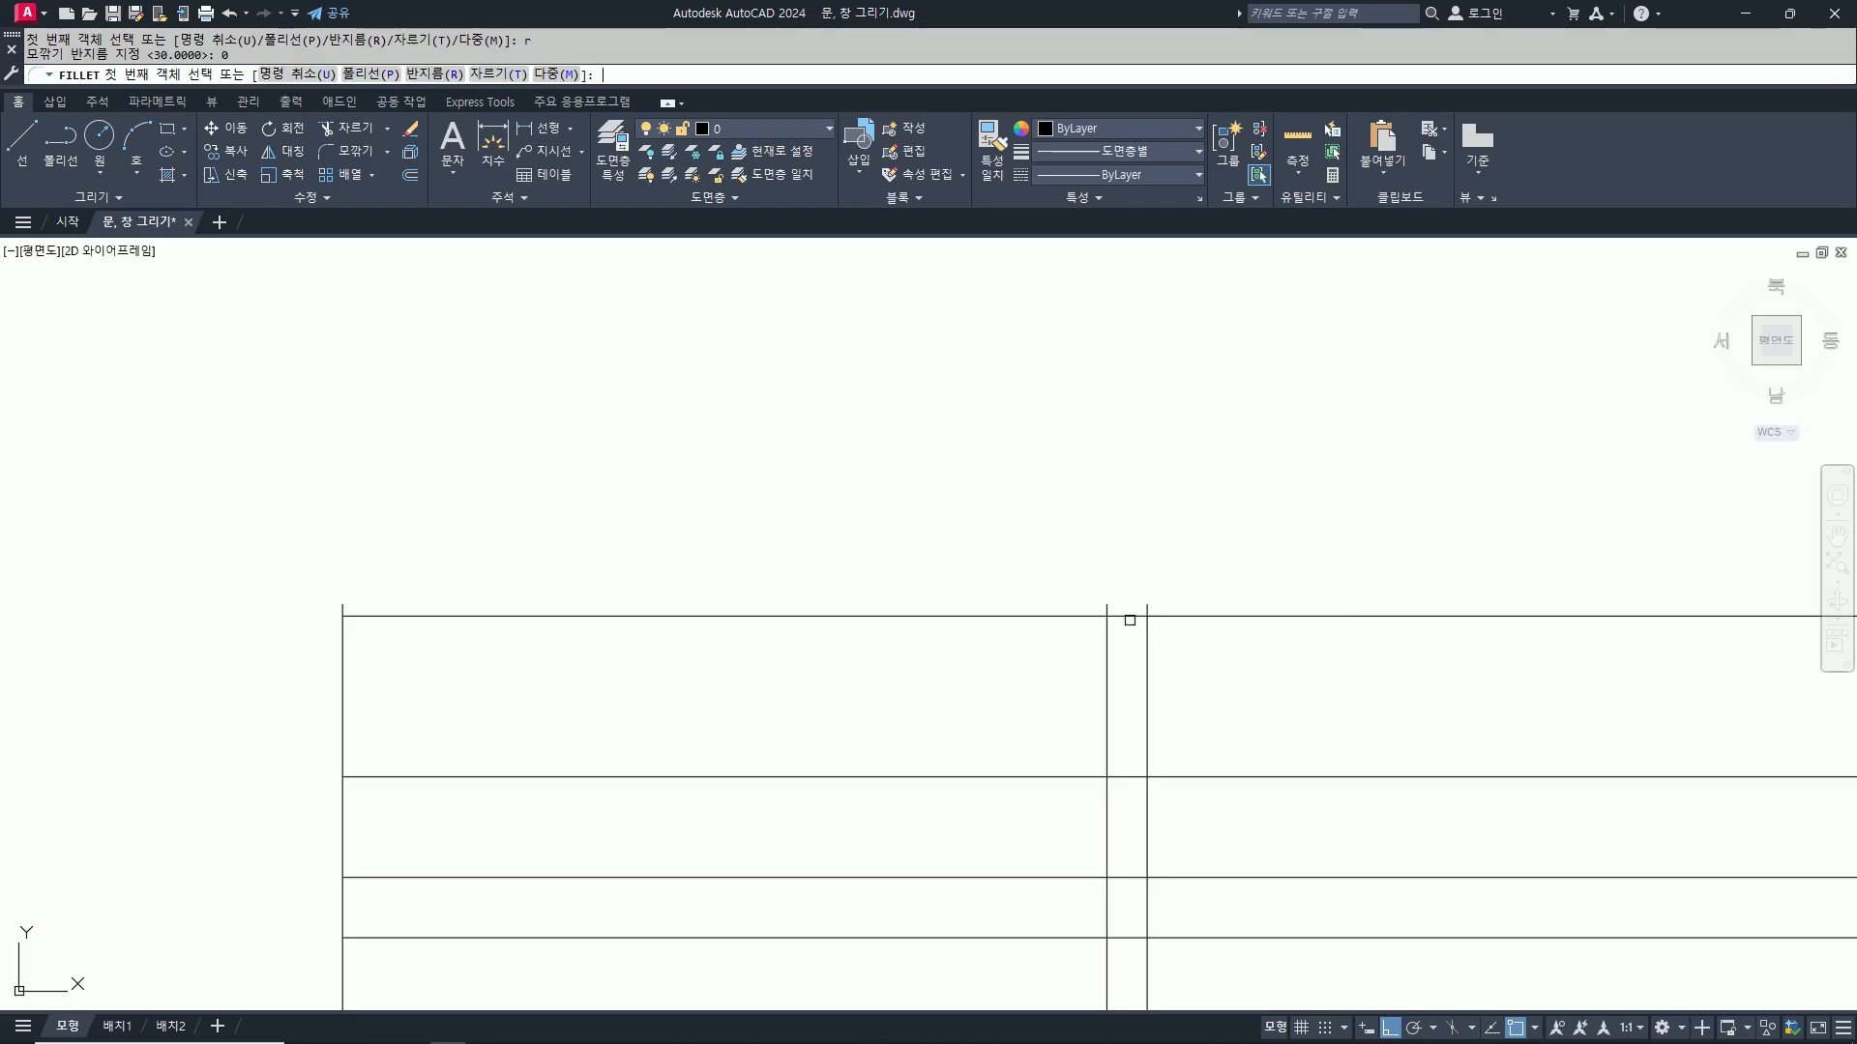
type("t")
key("Return")
type("t")
key("Return")
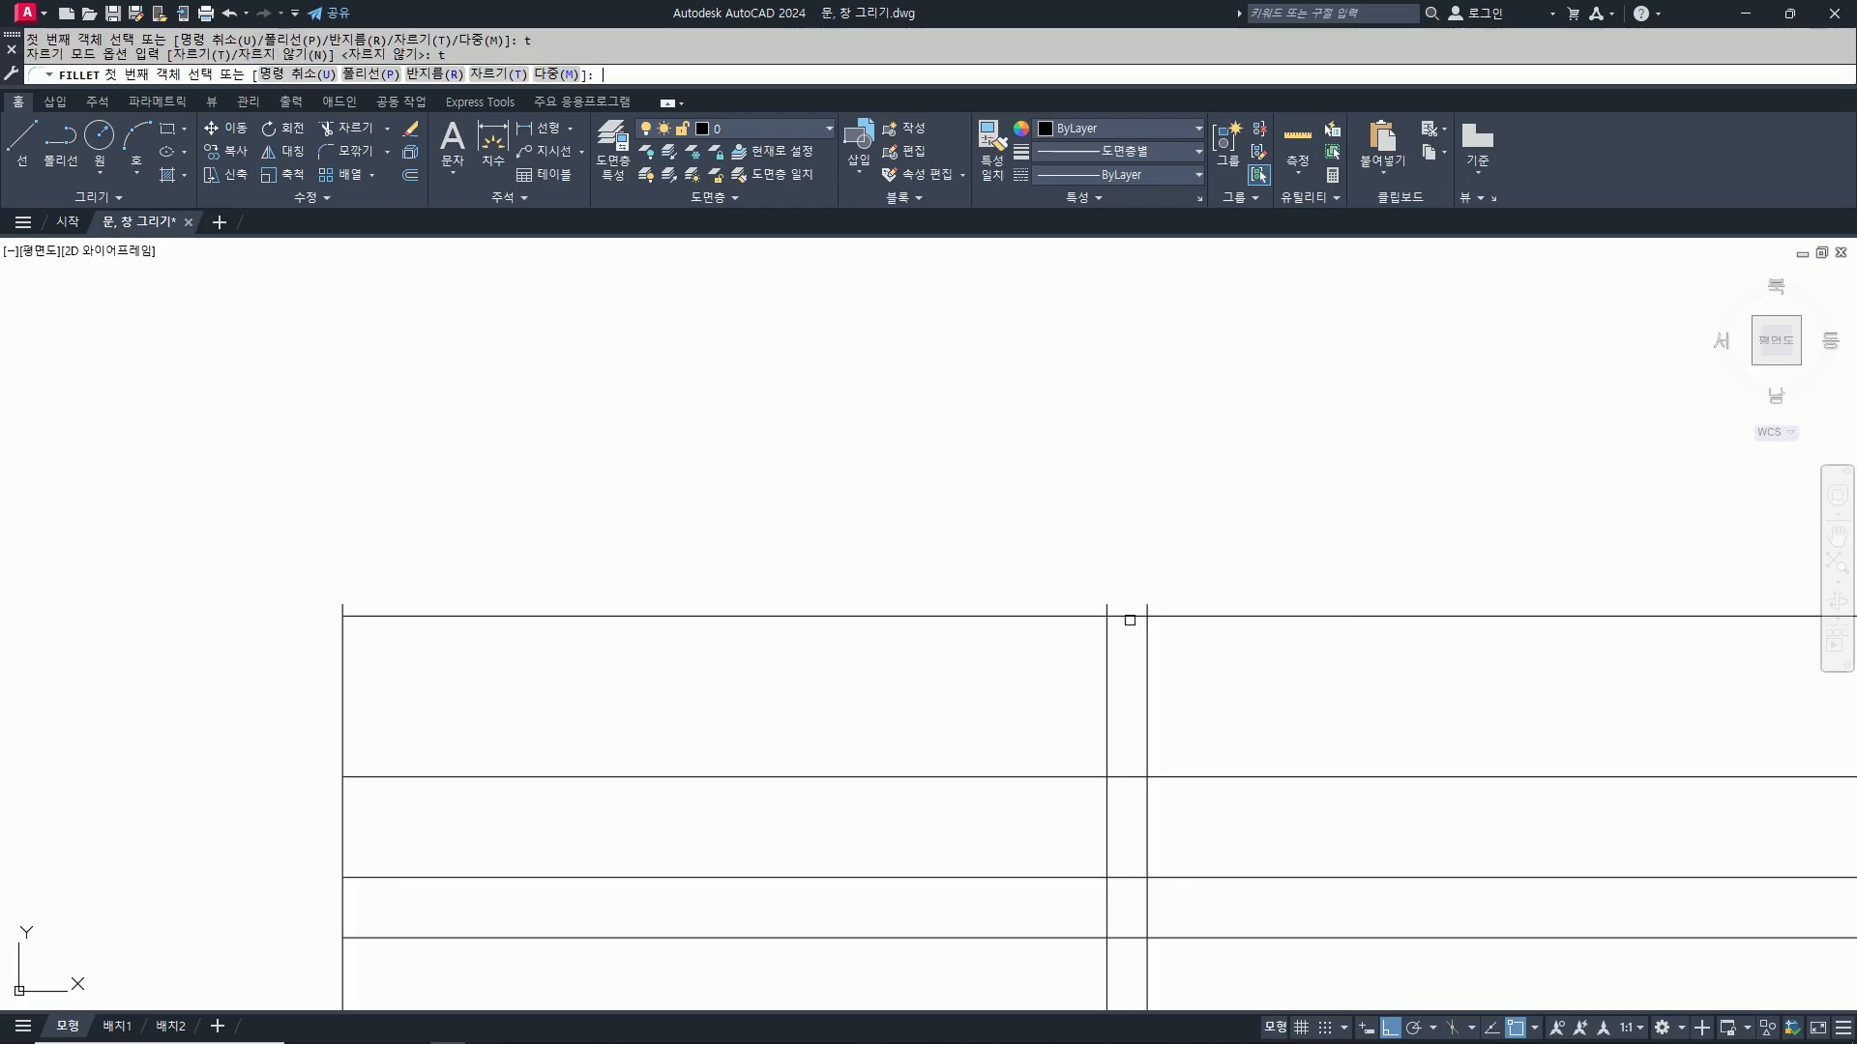
left_click(1130, 620)
left_click(1106, 642)
key("space")
left_click(1128, 619)
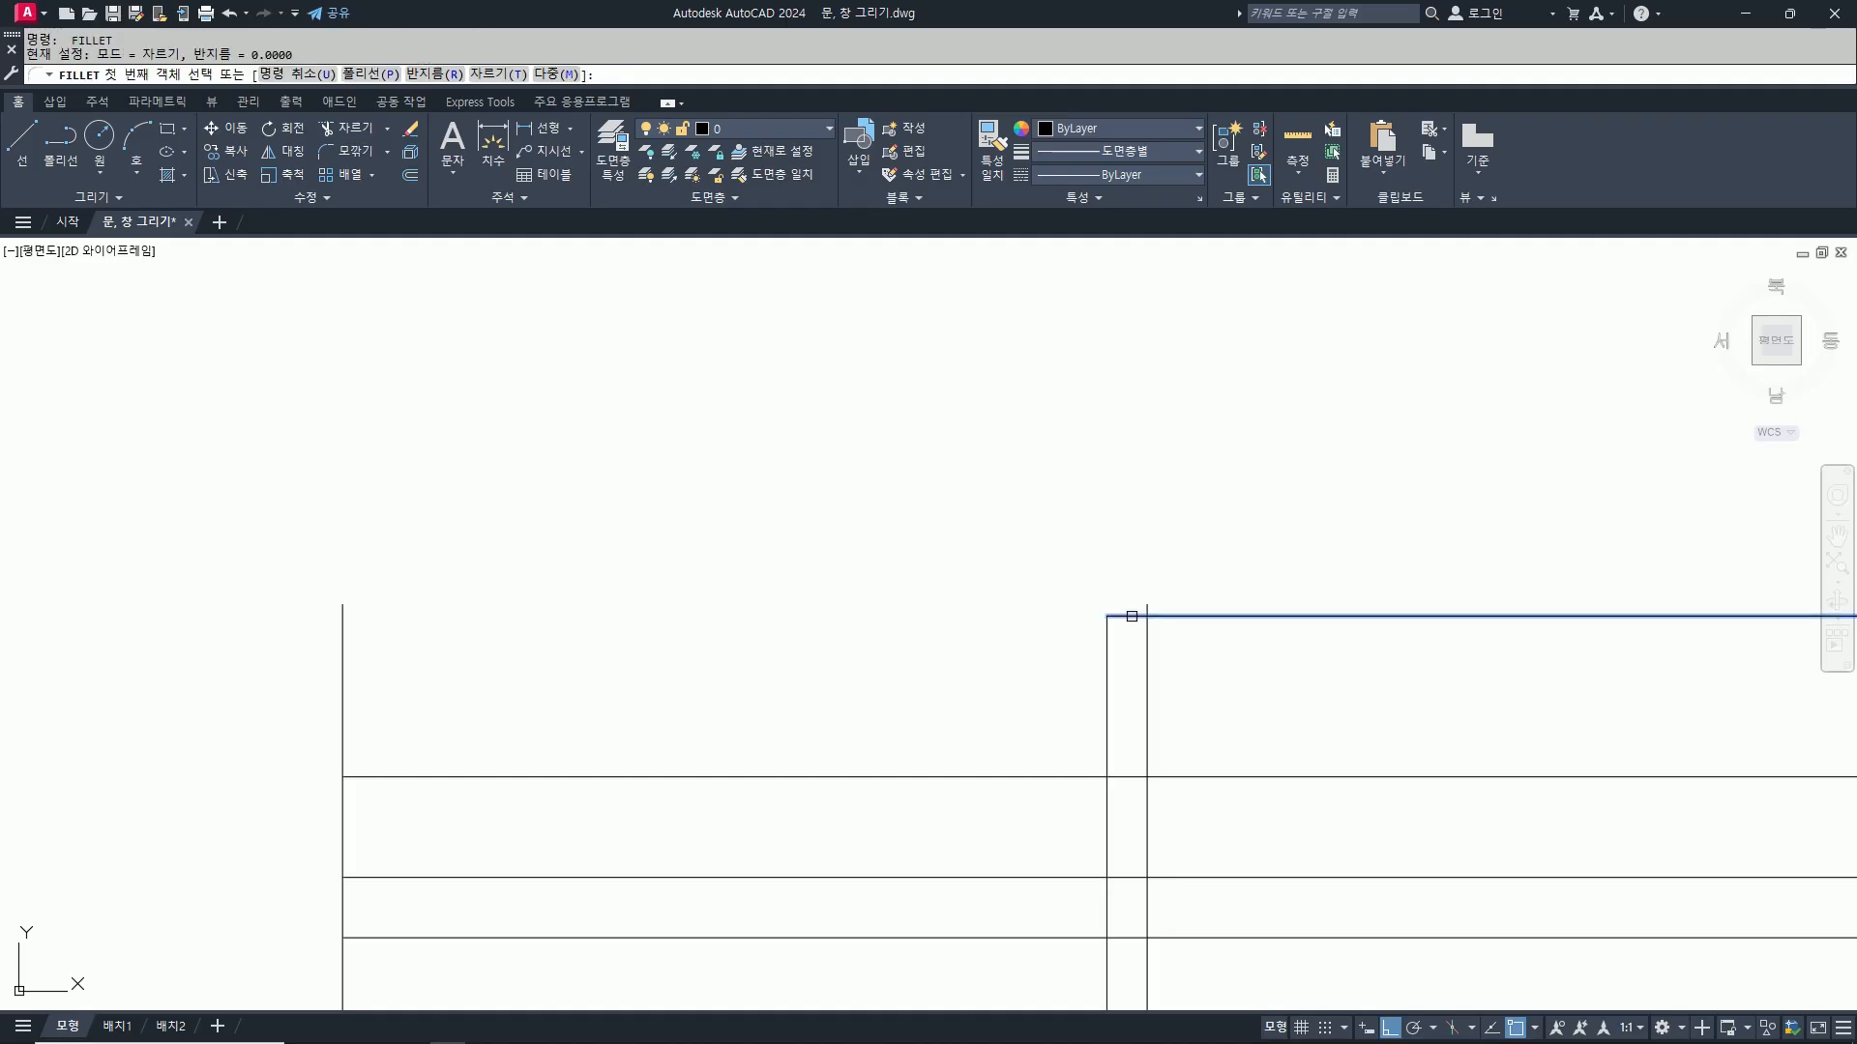
left_click(1149, 638)
Step: Trim the vertical line ends beyond the bed outline and the horizontal lines extending past the headboard's right side
scroll(1143, 640, "down", 4)
type("tr")
key("space")
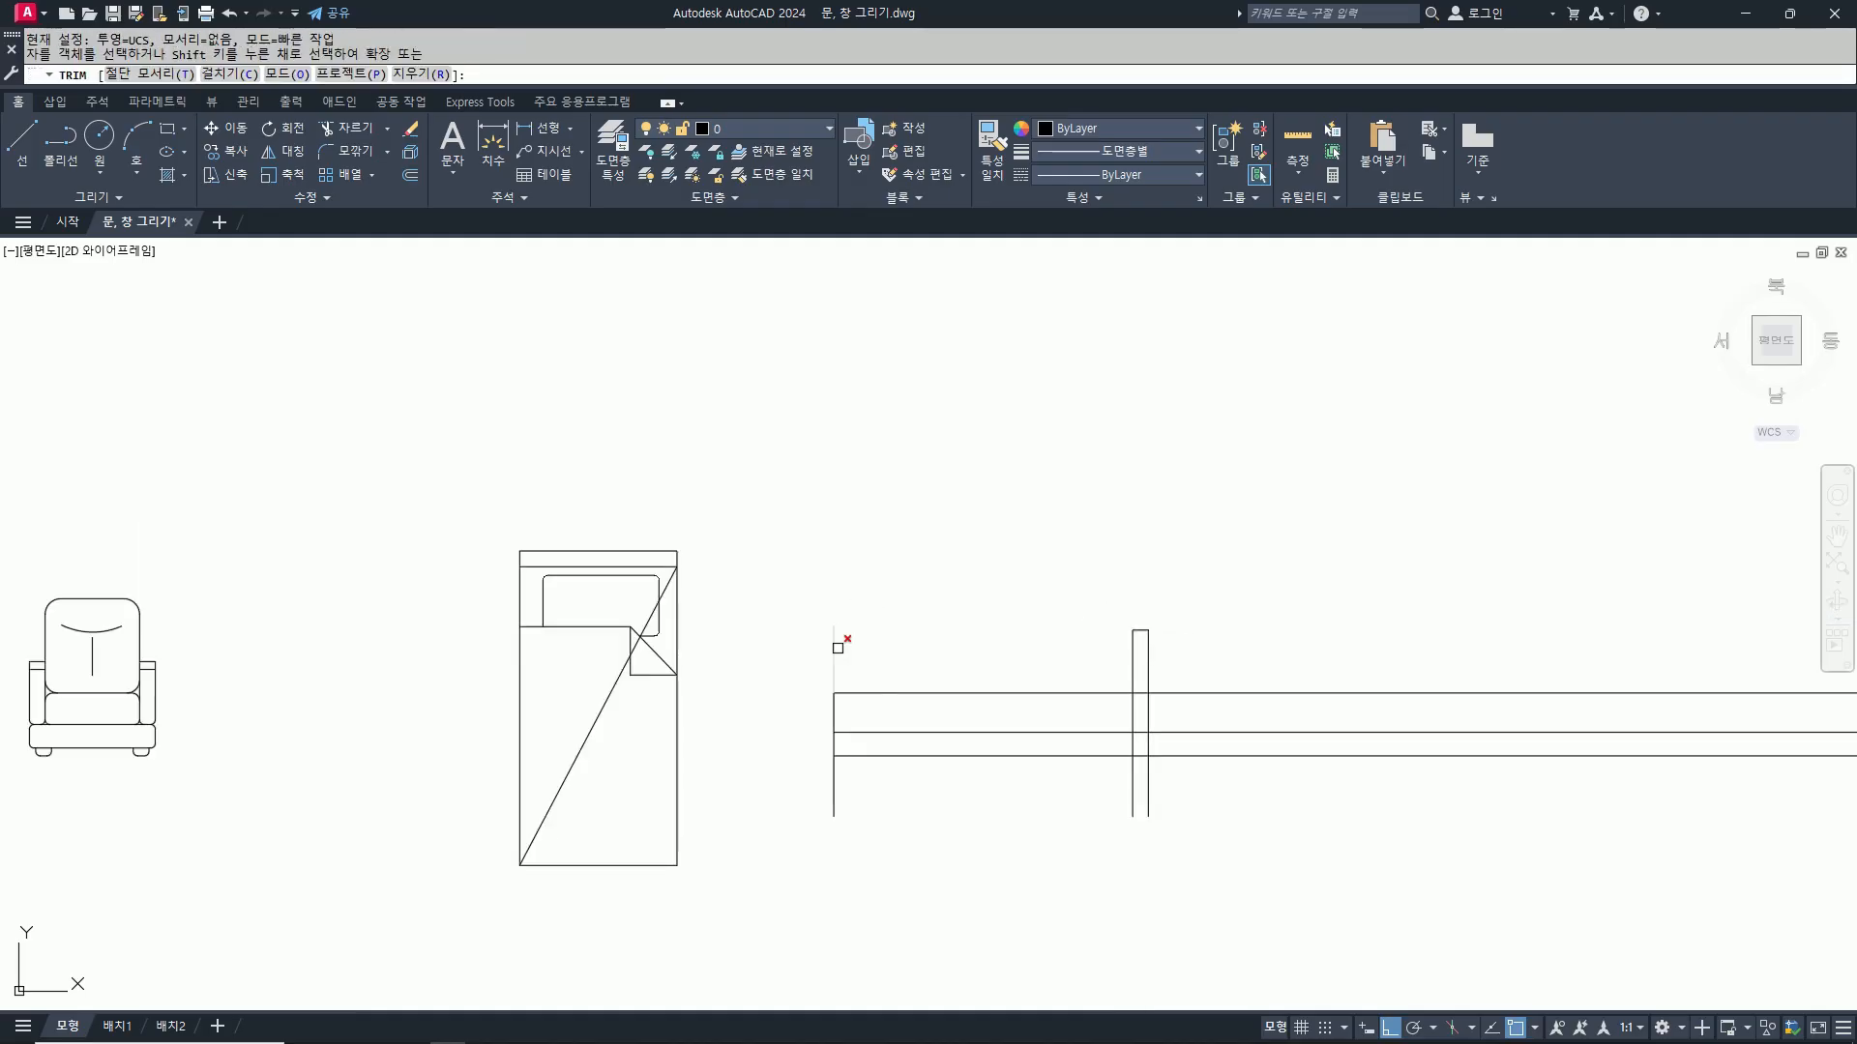
left_click(1248, 793)
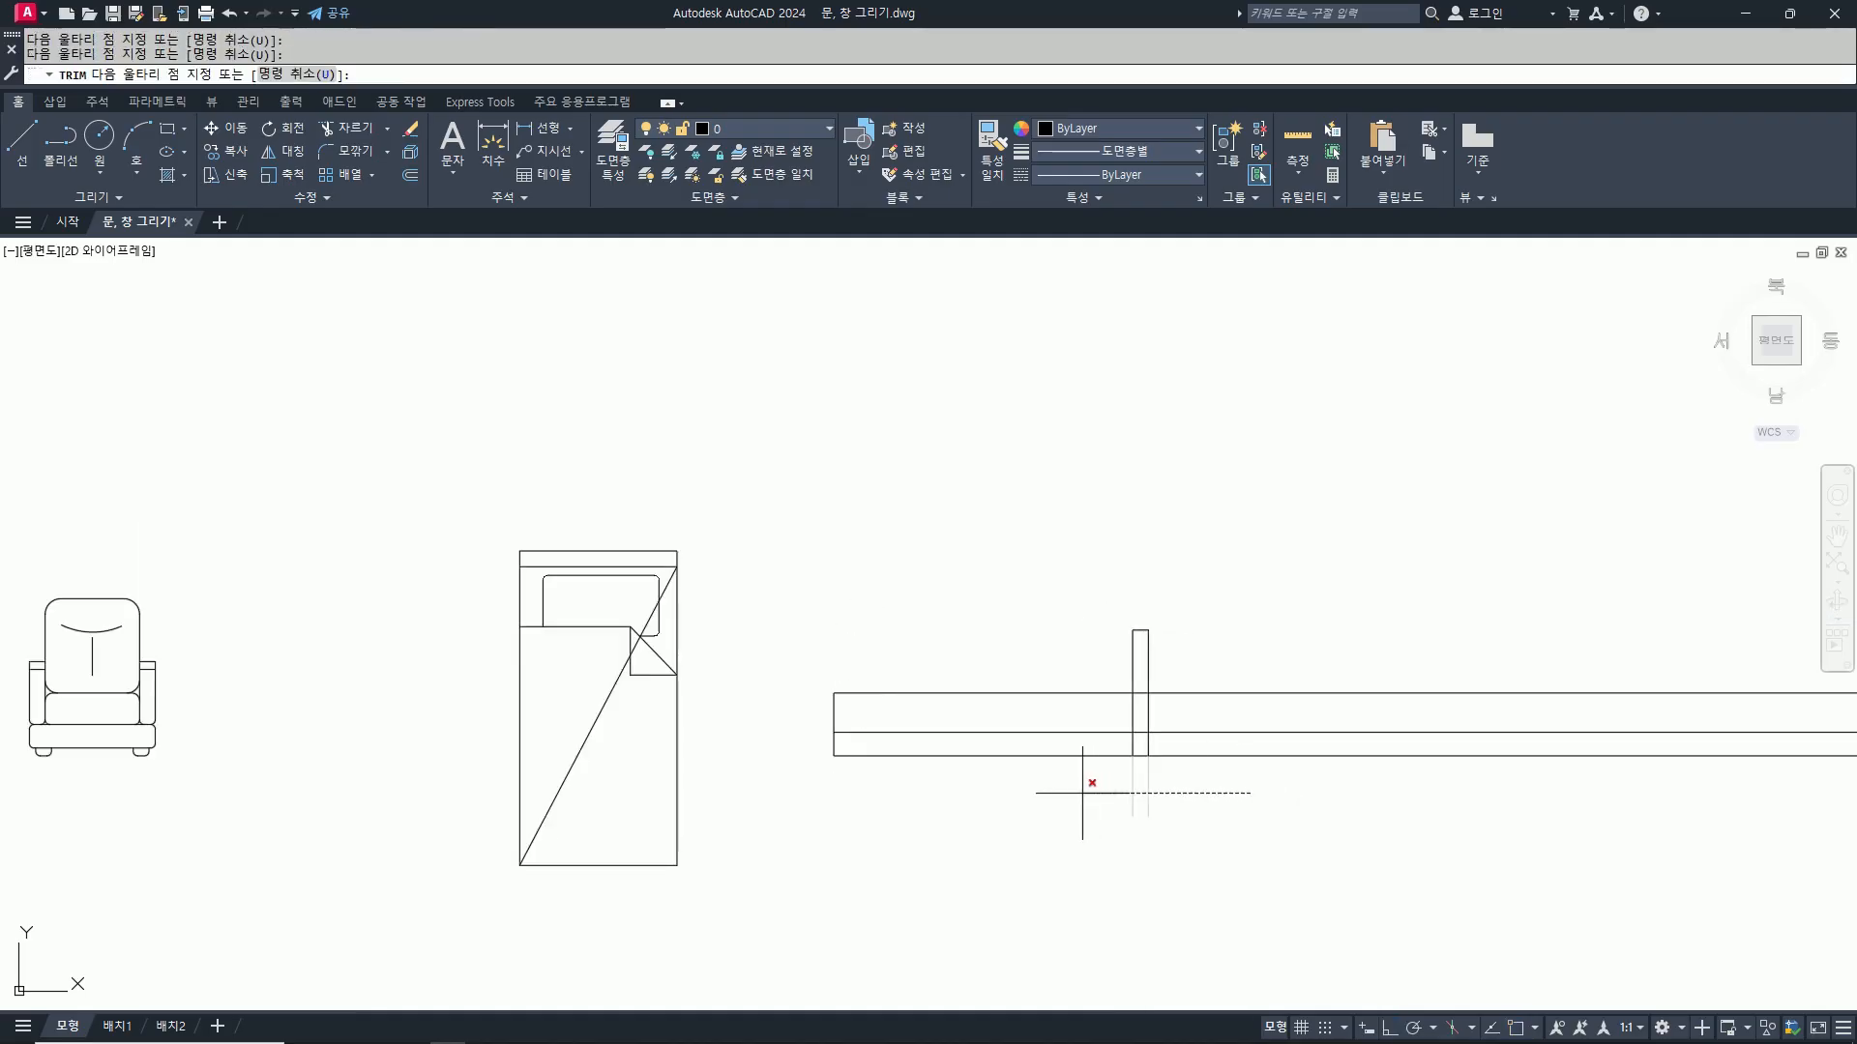
left_click(1083, 793)
left_click(1217, 789)
left_click(1224, 624)
left_click(1224, 624)
left_click(1185, 776)
Step: Trim the horizontal mattress and base line segments inside the headboard
scroll(1146, 752, "up", 2)
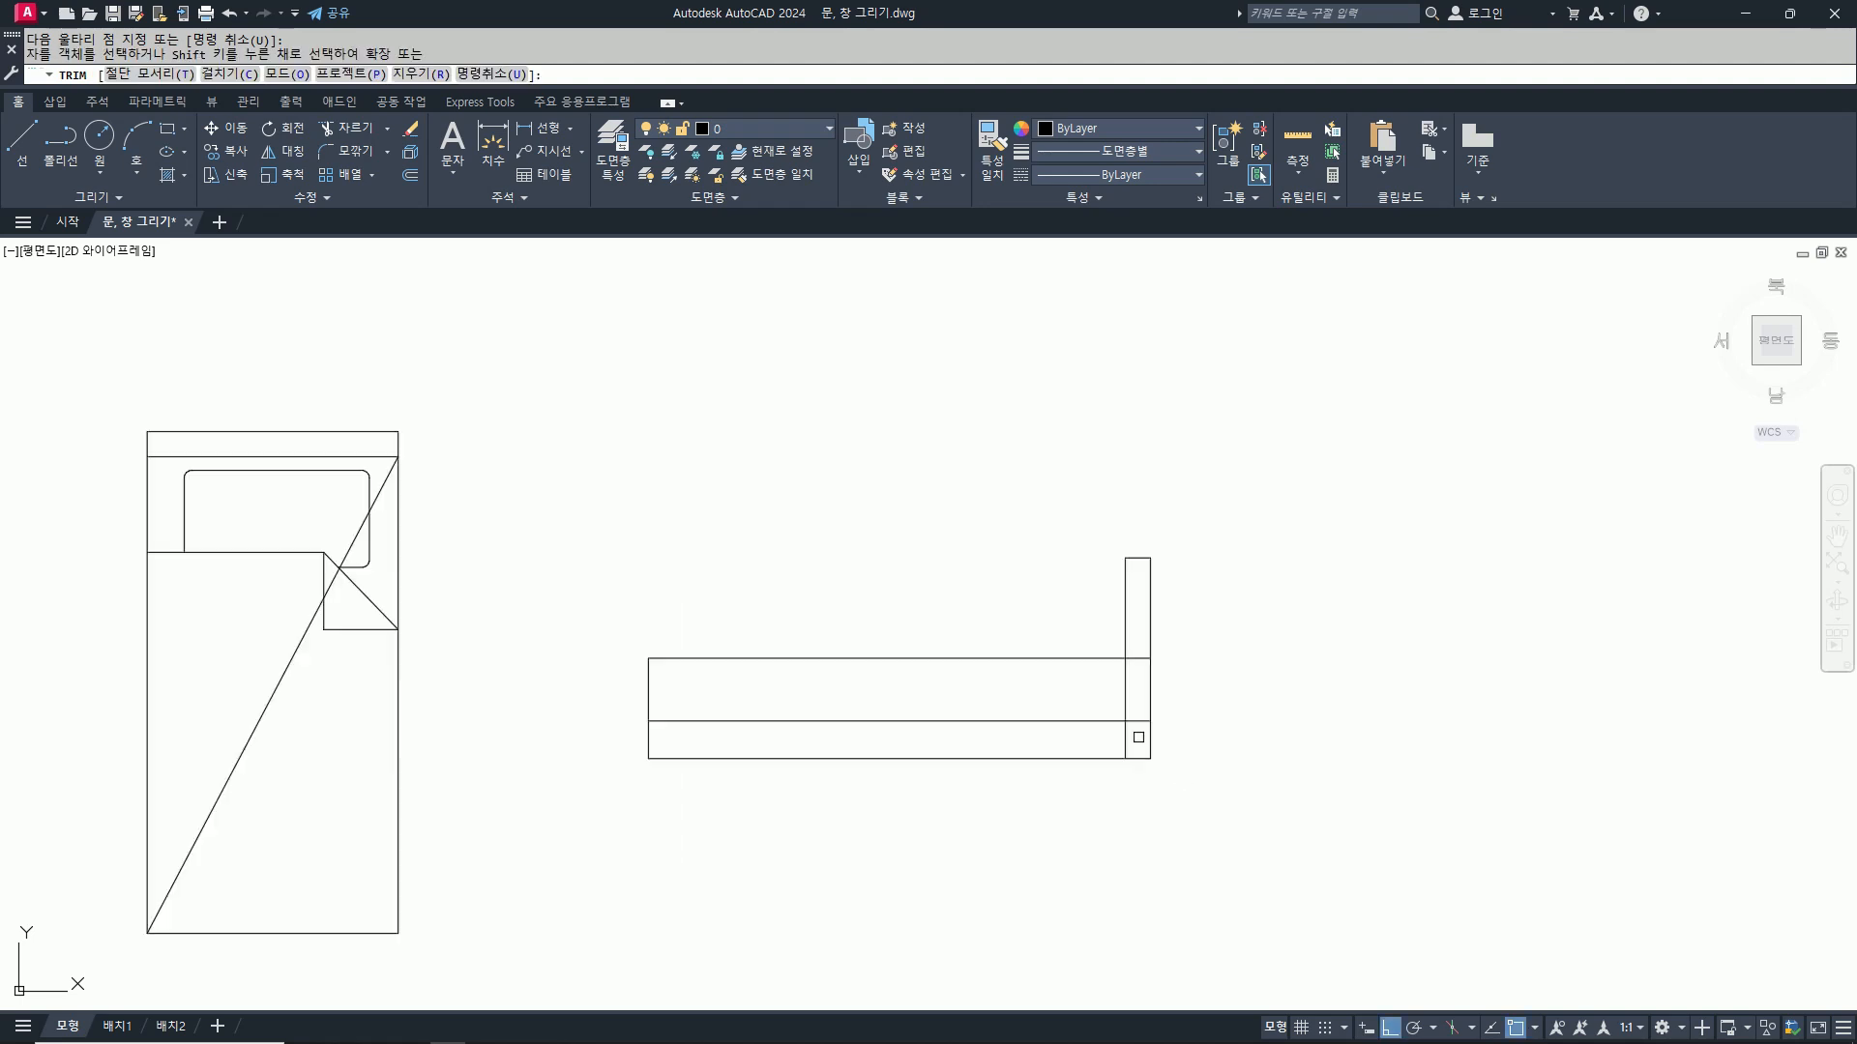
left_click(1138, 717)
key("Return")
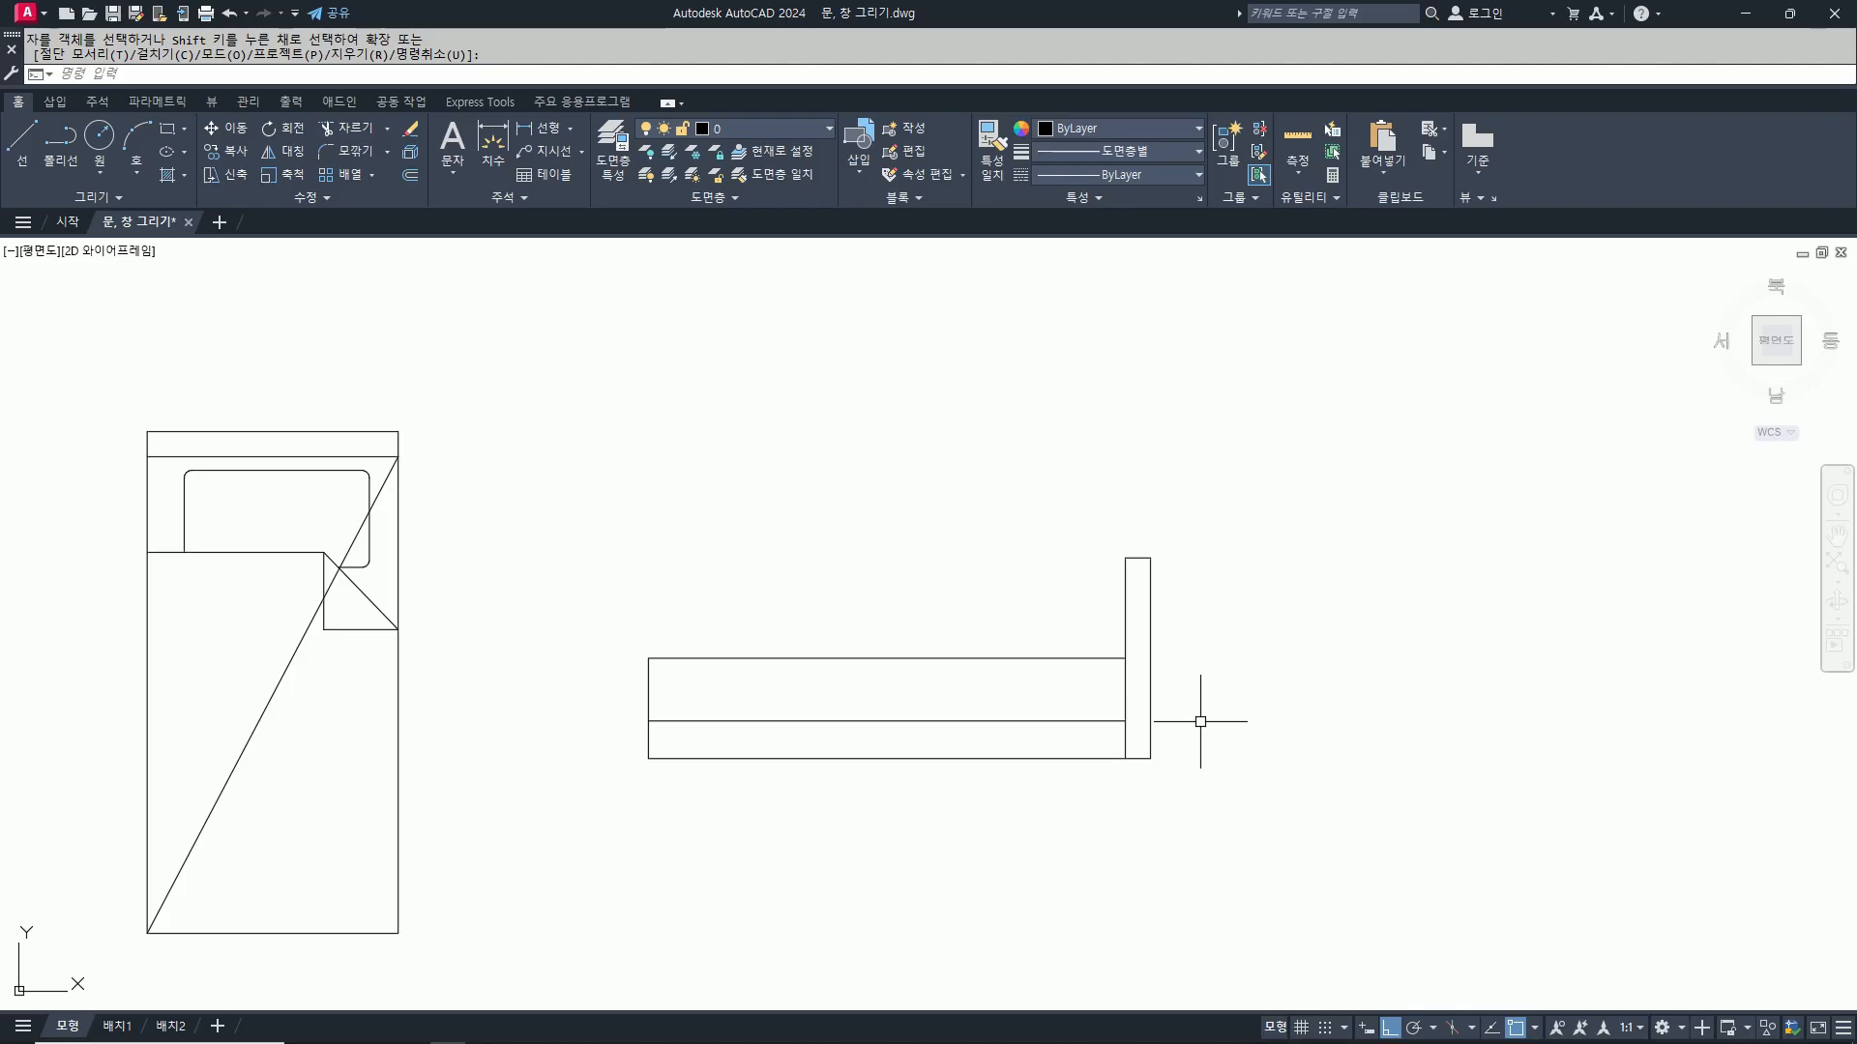
Step: Fillet the mattress's two headboard-side corners with radius 30 in no-trim mode
type("f")
key("Return")
type("r")
key("Return")
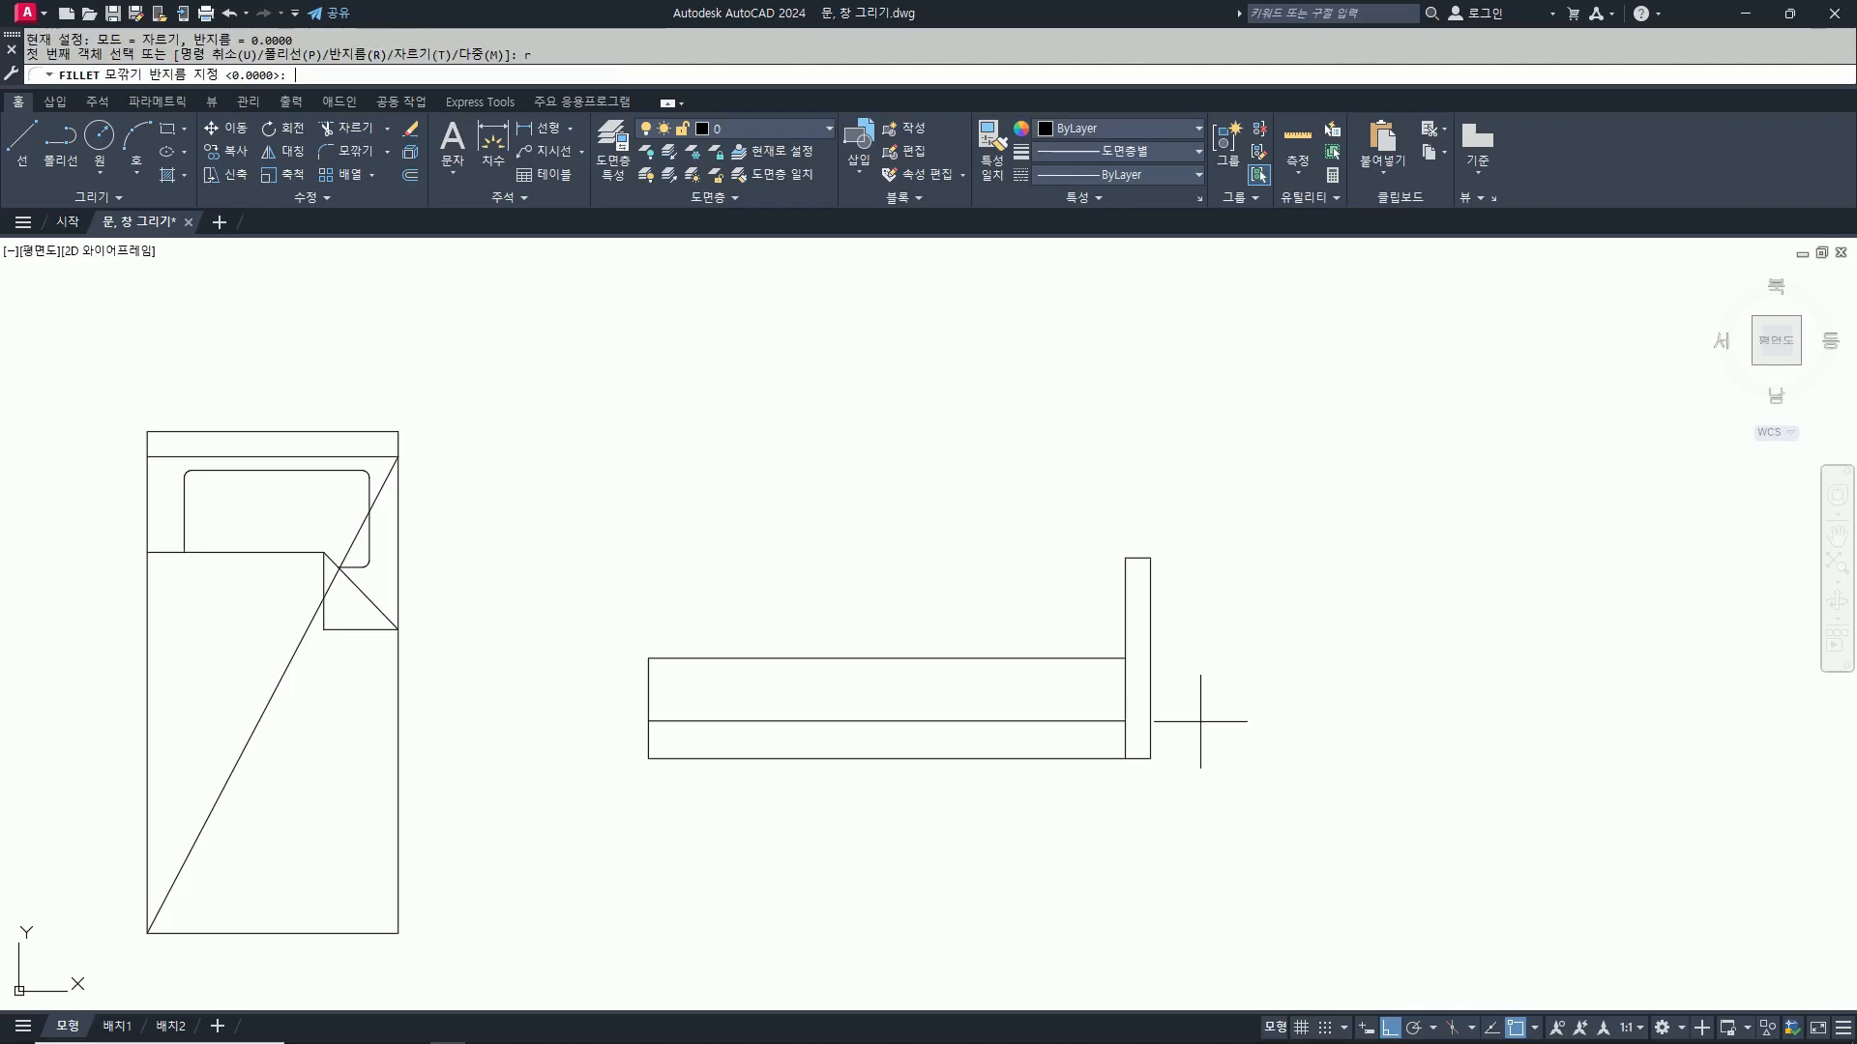
key("Return")
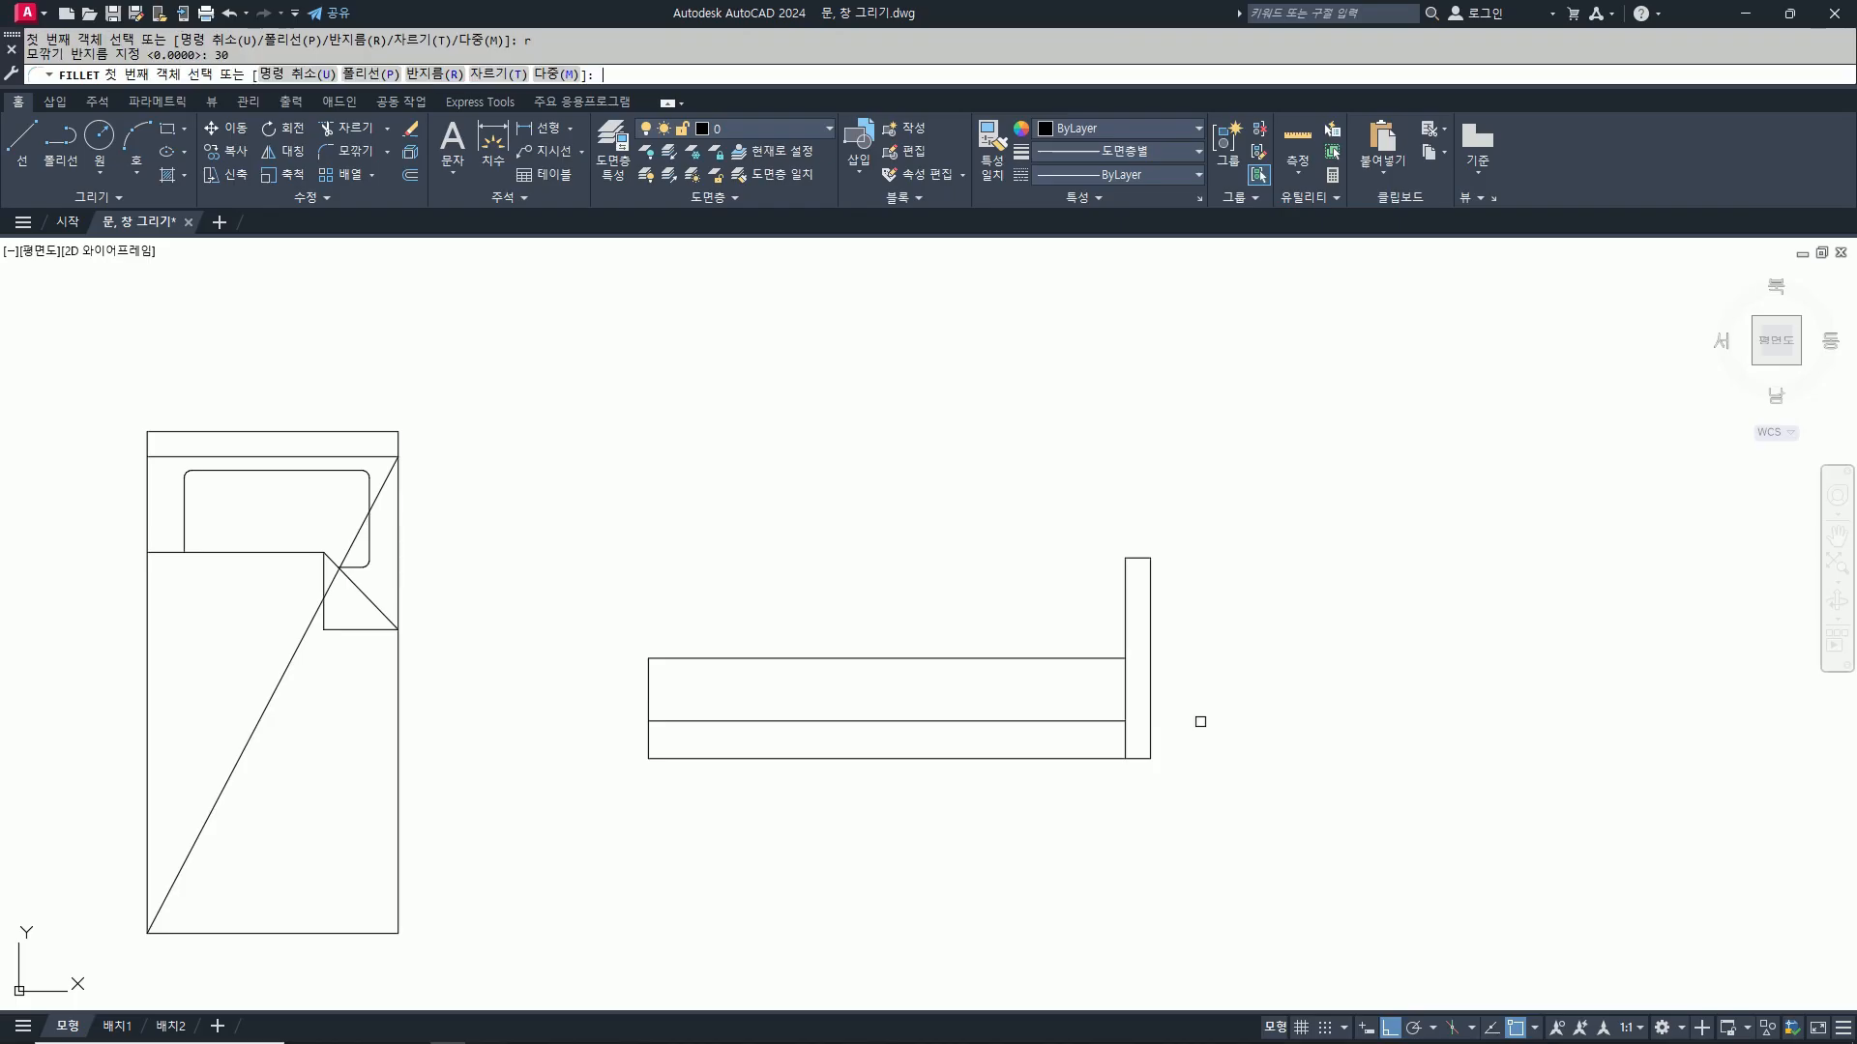
type("t")
key("Return")
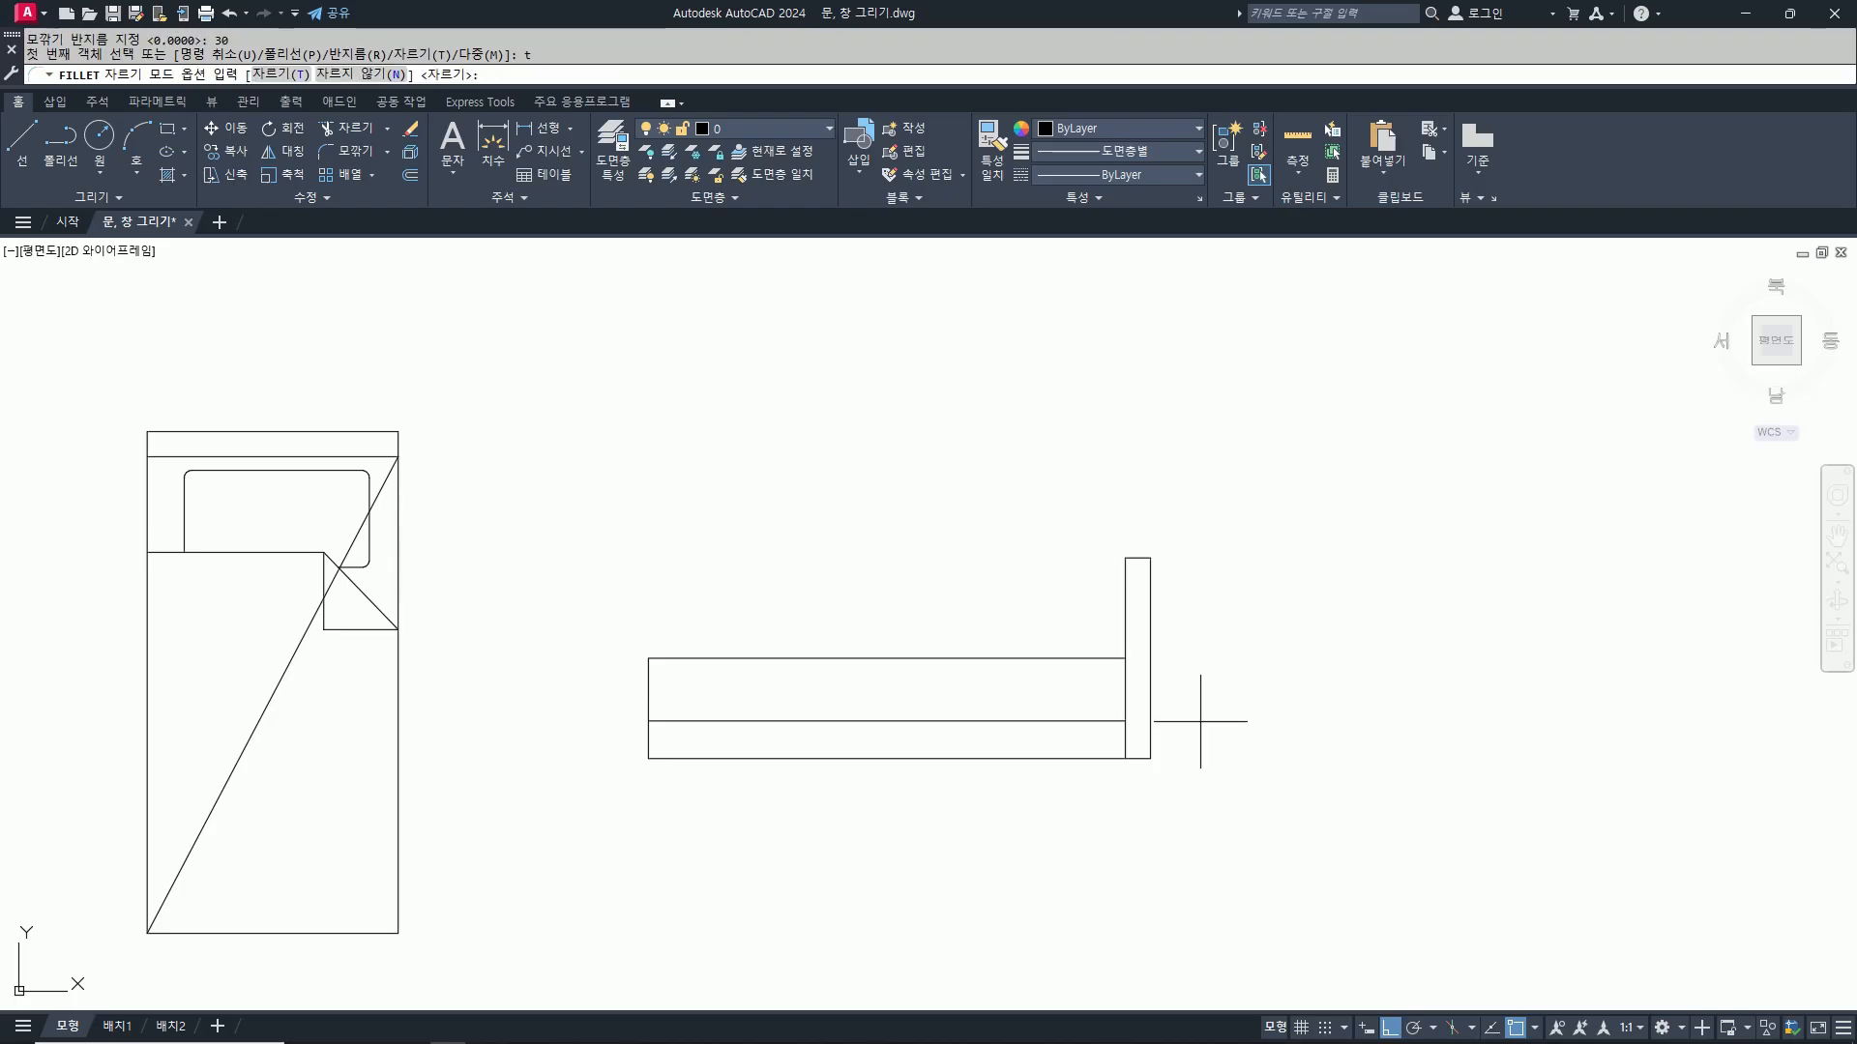
type("n")
key("Return")
scroll(1157, 673, "up", 2)
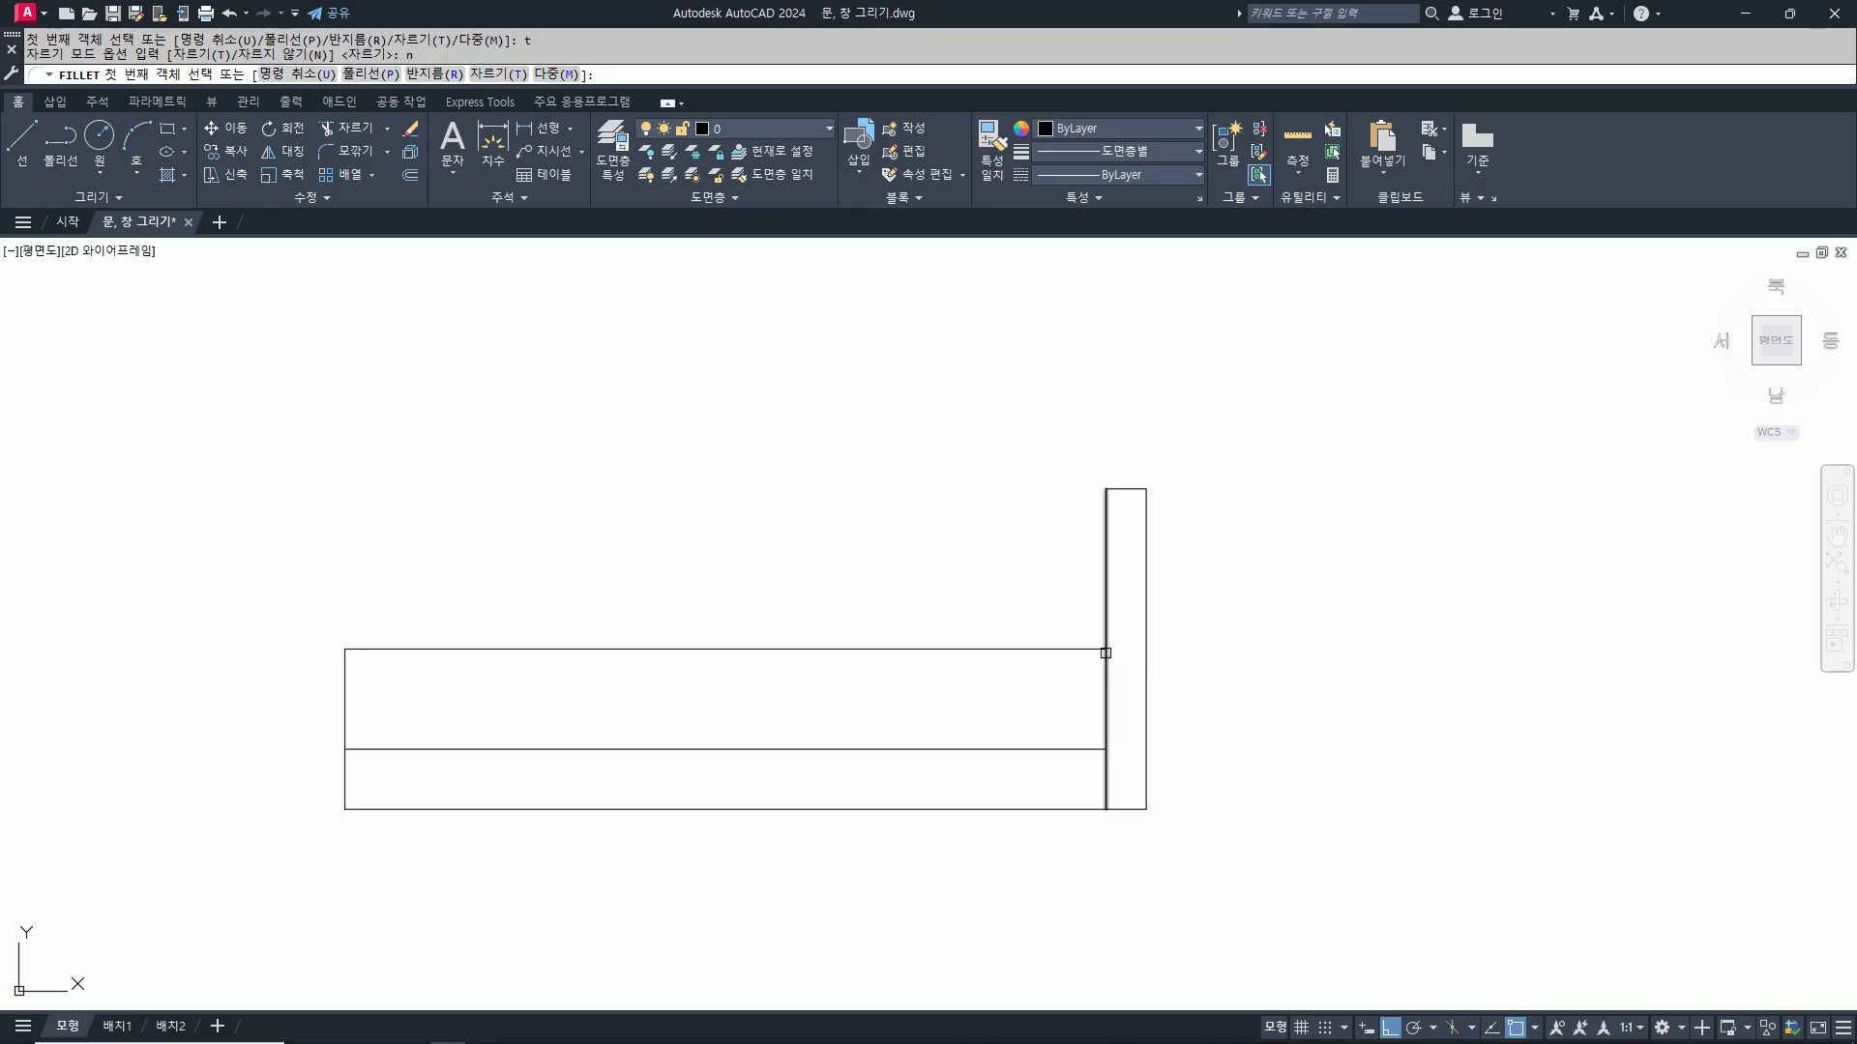
left_click(1098, 651)
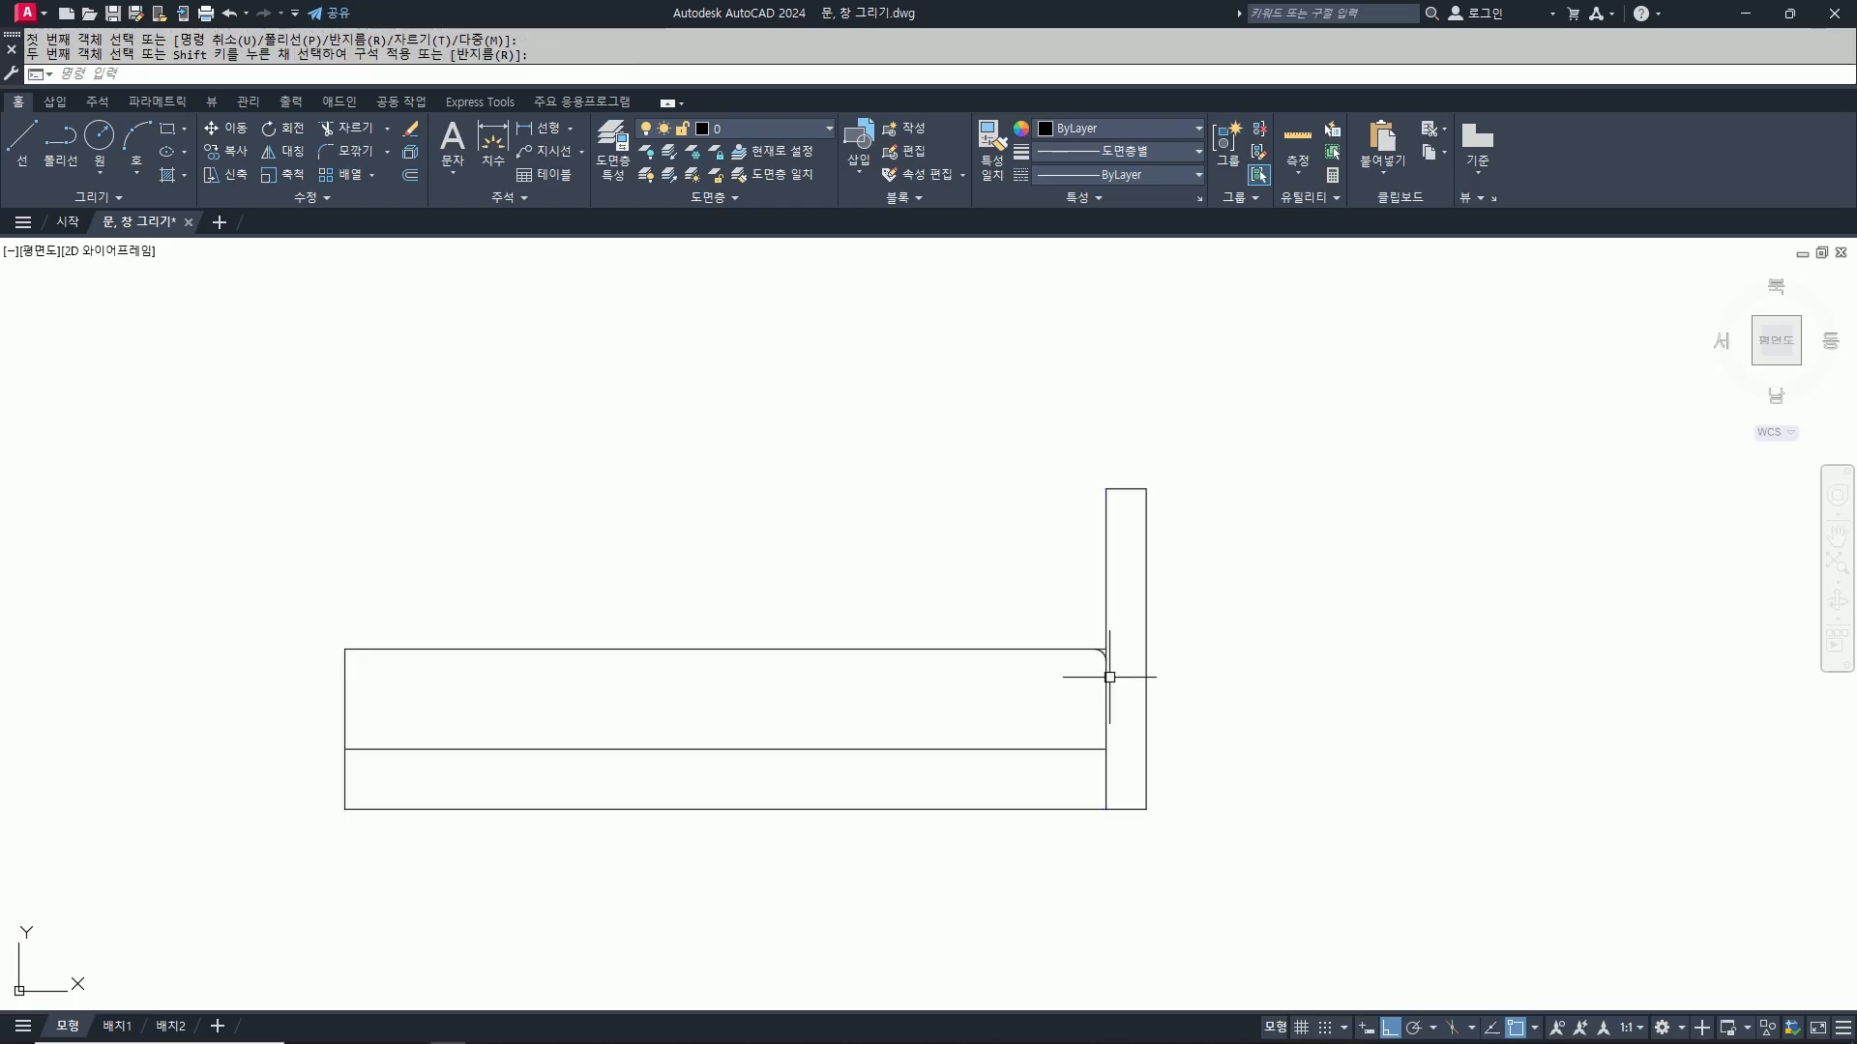
left_click(1078, 746)
Step: Fillet the mattress's two foot-end corners with the same radius of 30, without trimming
key("space")
left_click(368, 653)
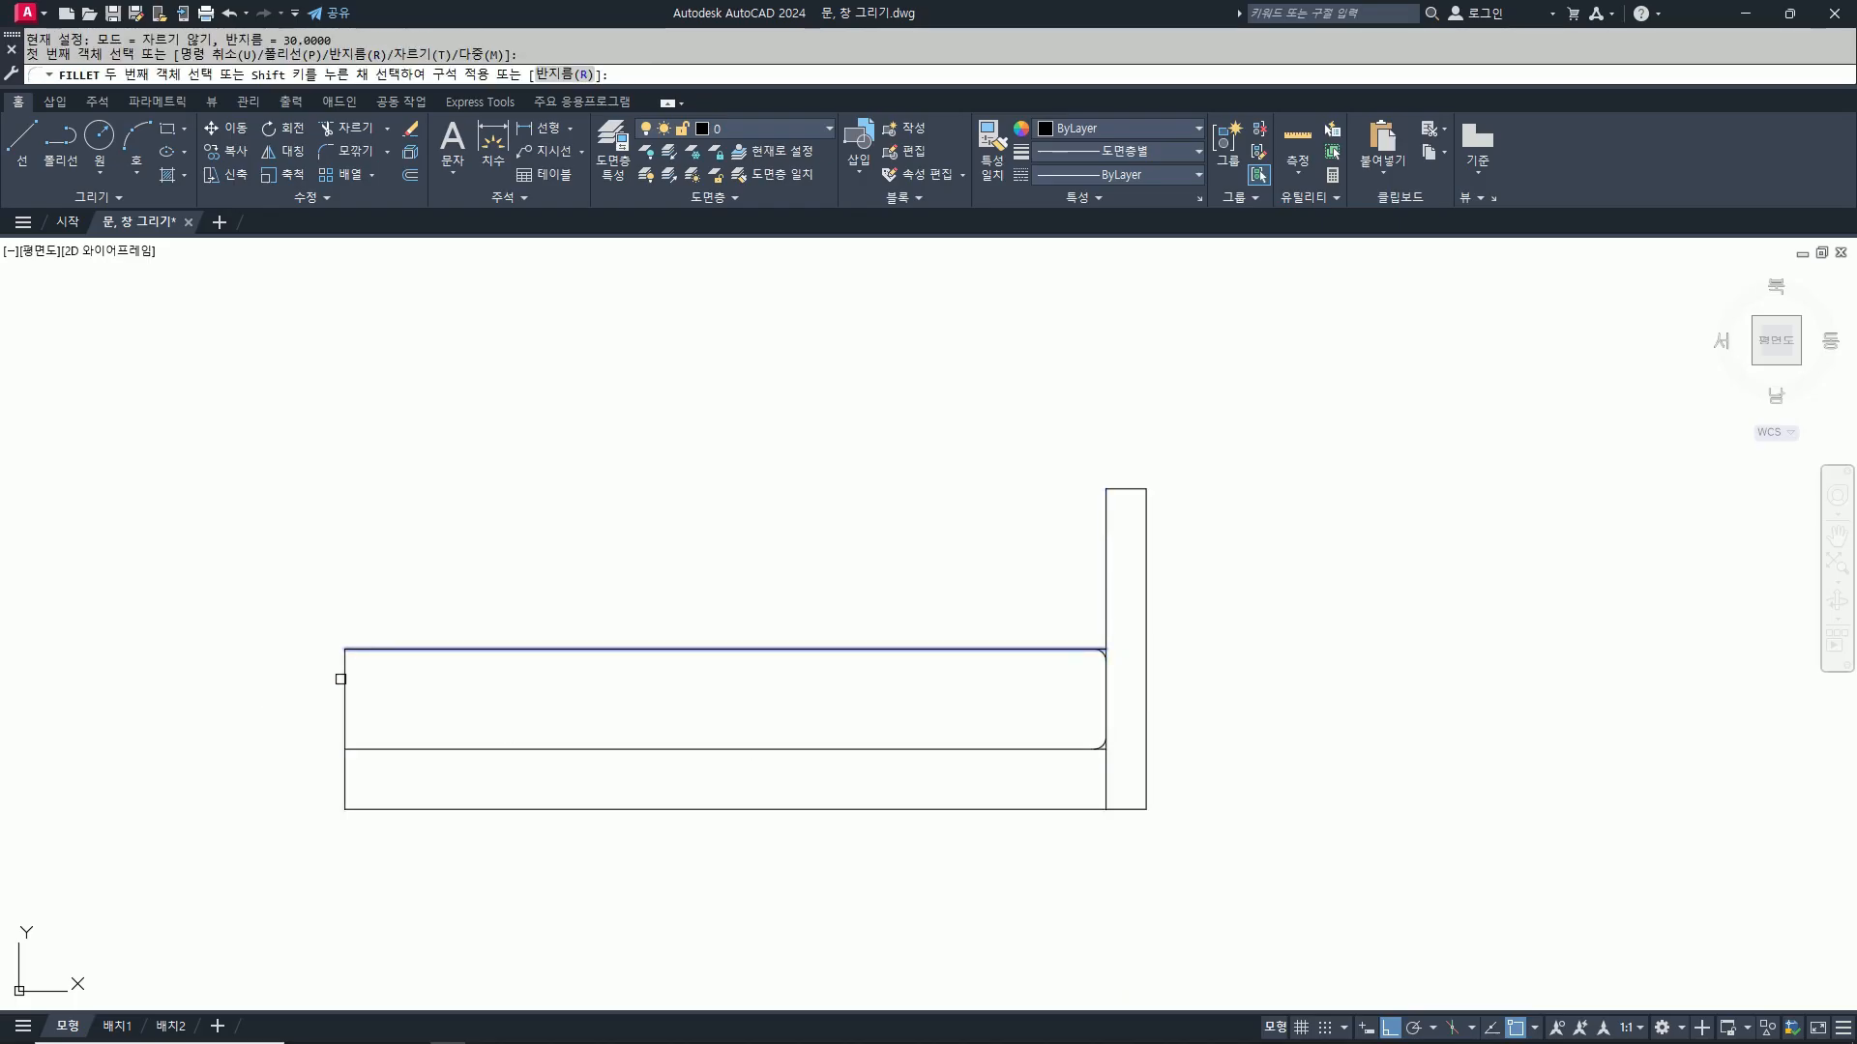
left_click(341, 679)
key("space")
left_click(366, 749)
left_click(344, 740)
Step: Trim the leftover line stubs outside the mattress's rounded corners
scroll(346, 746, "up", 2)
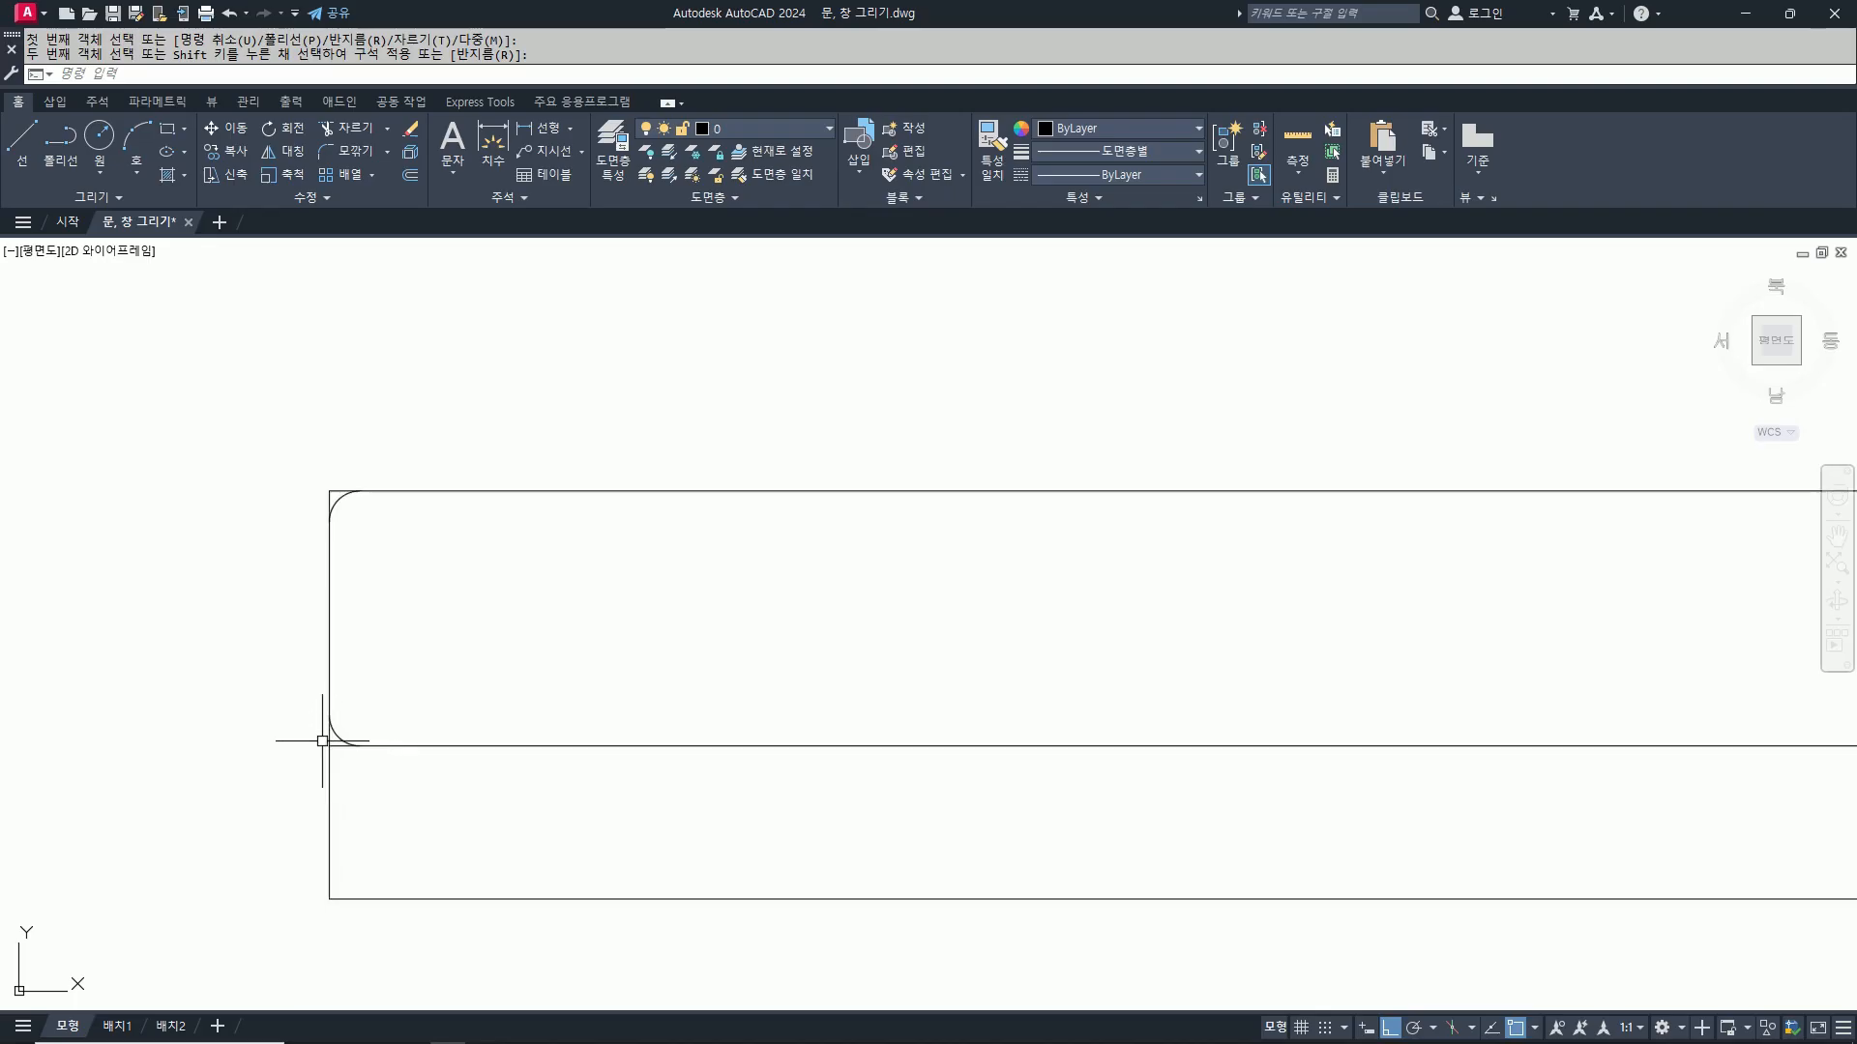
left_click(322, 741)
type("tr")
key("space")
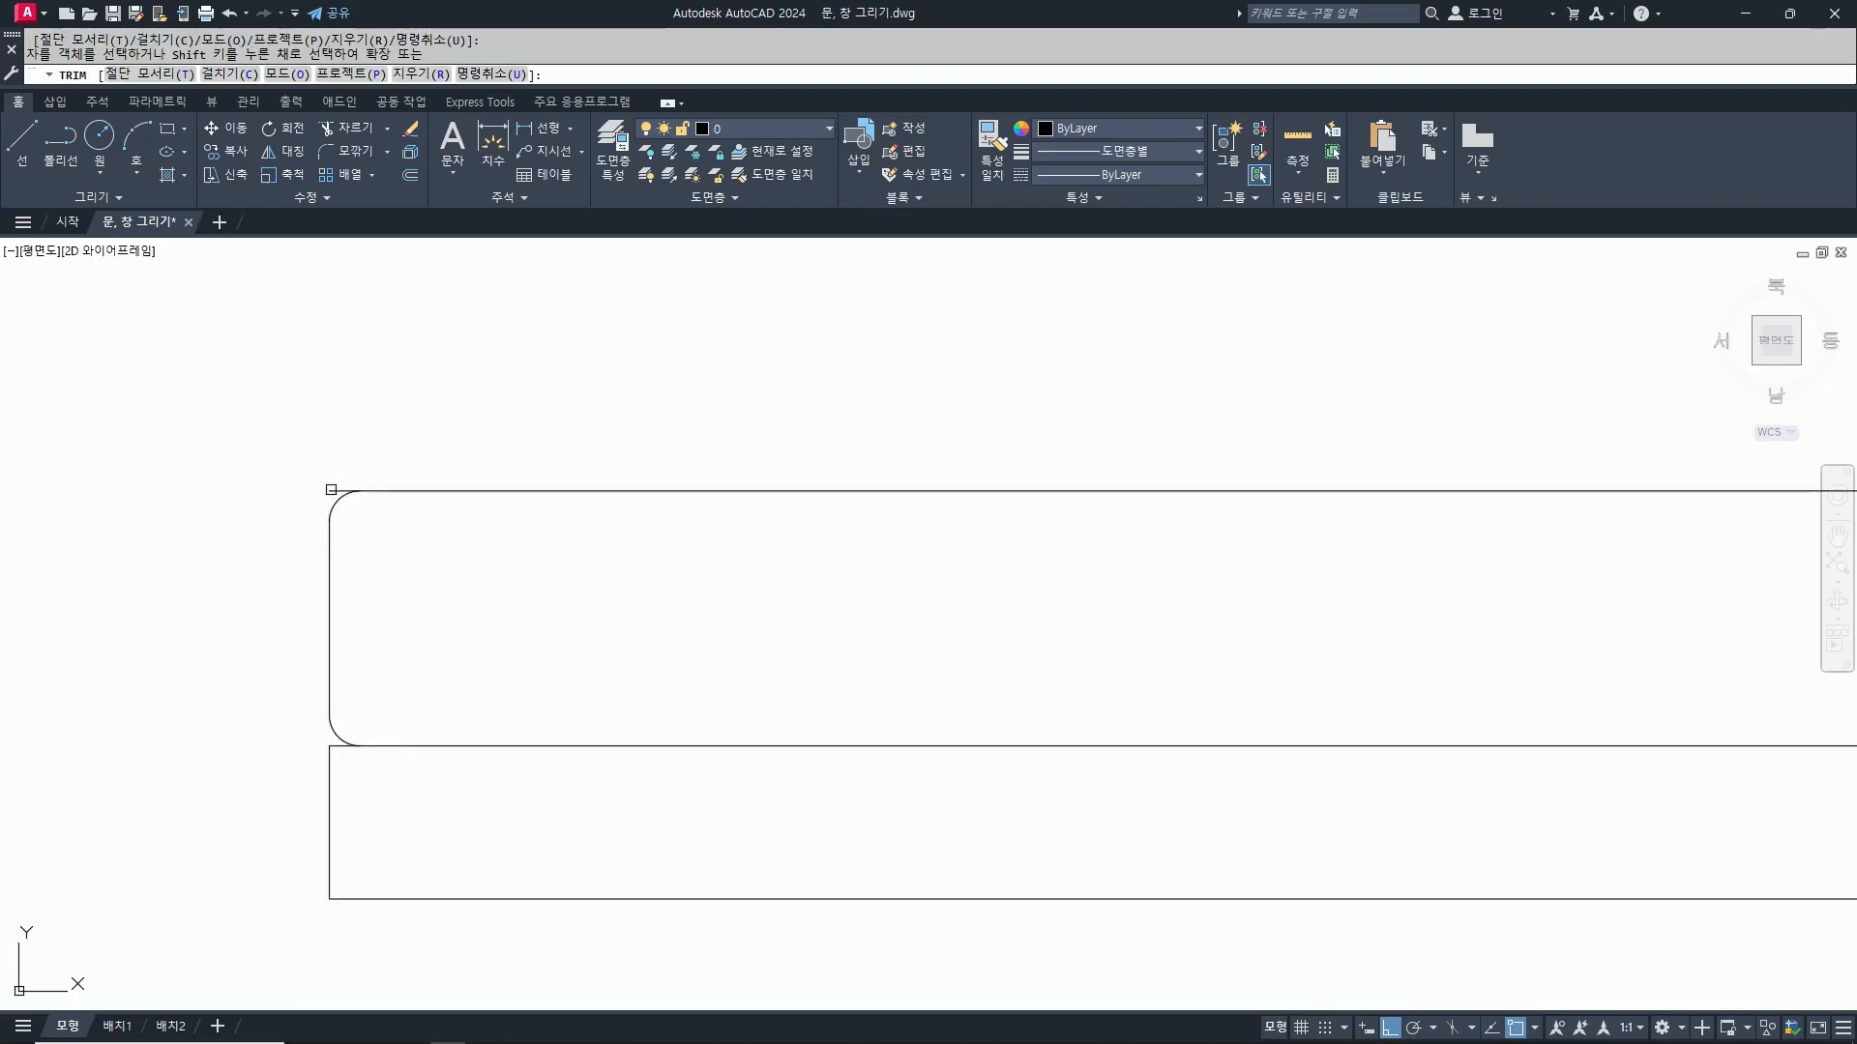
scroll(311, 501, "down", 4)
scroll(1049, 517, "up", 6)
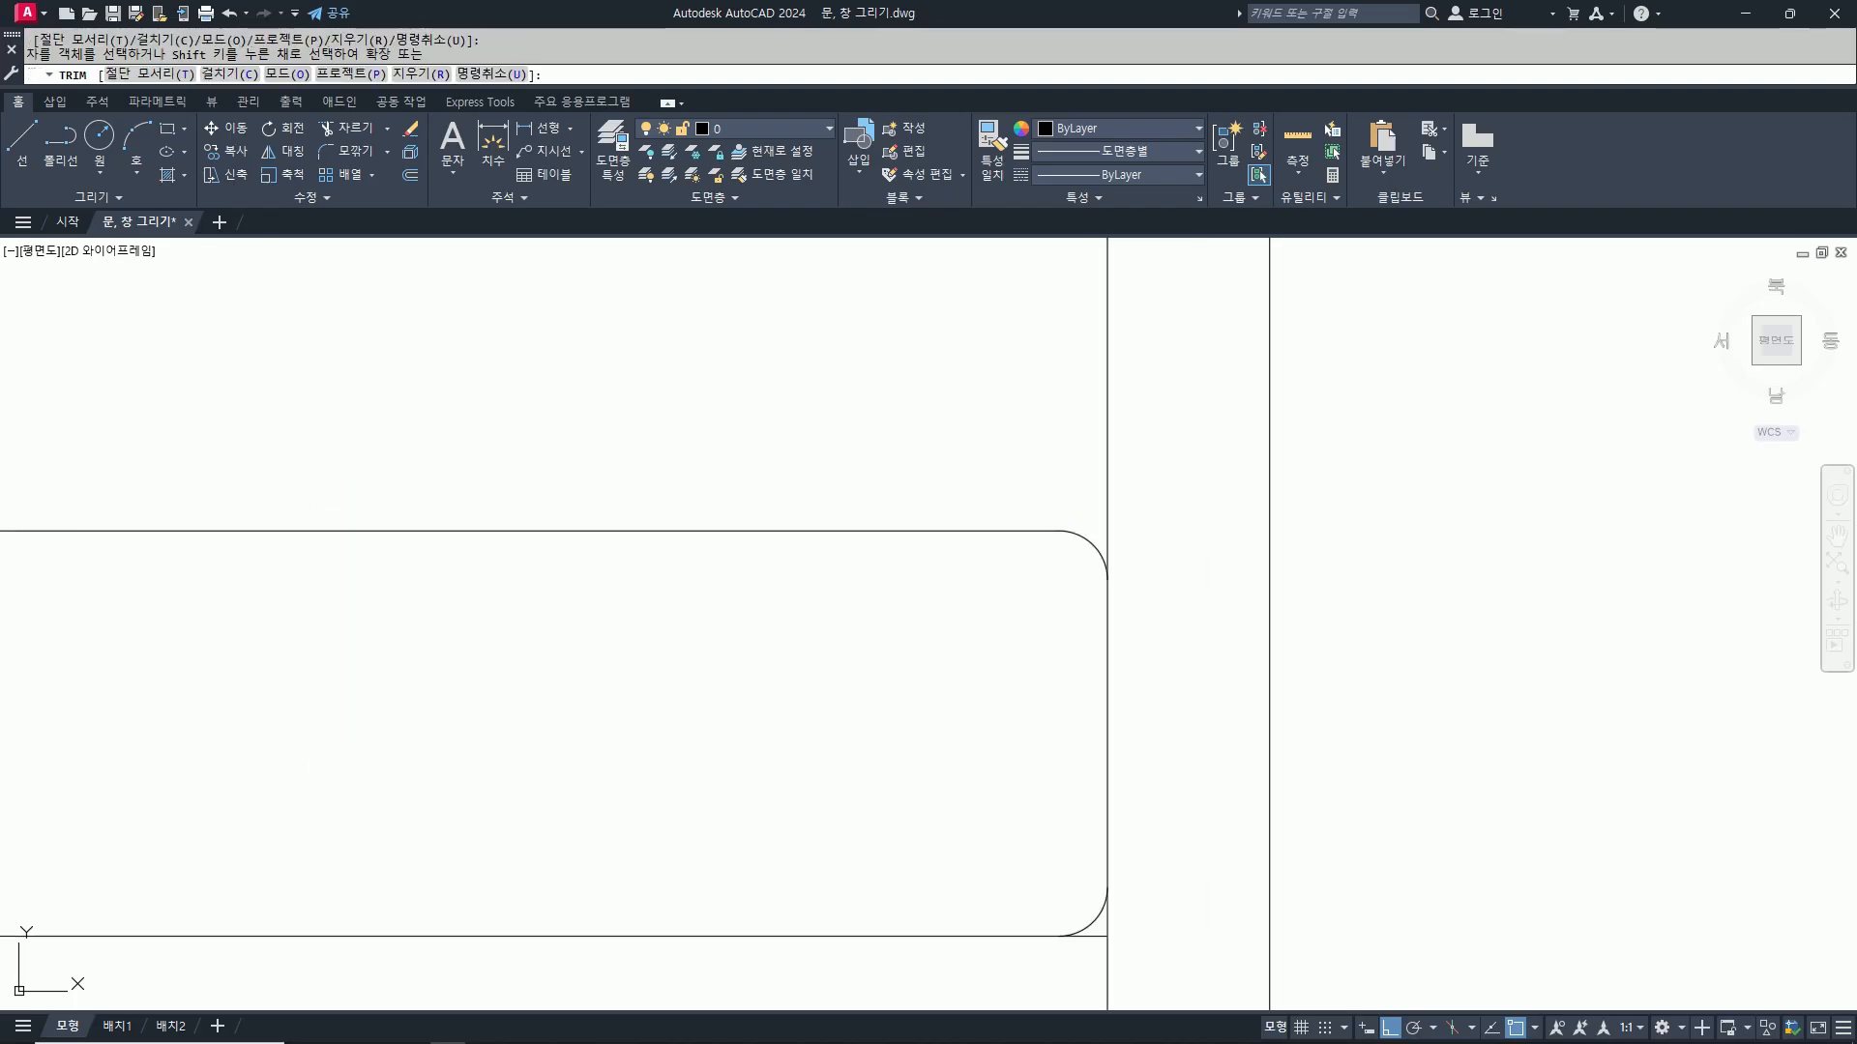
scroll(1083, 712, "down", 6)
key("space")
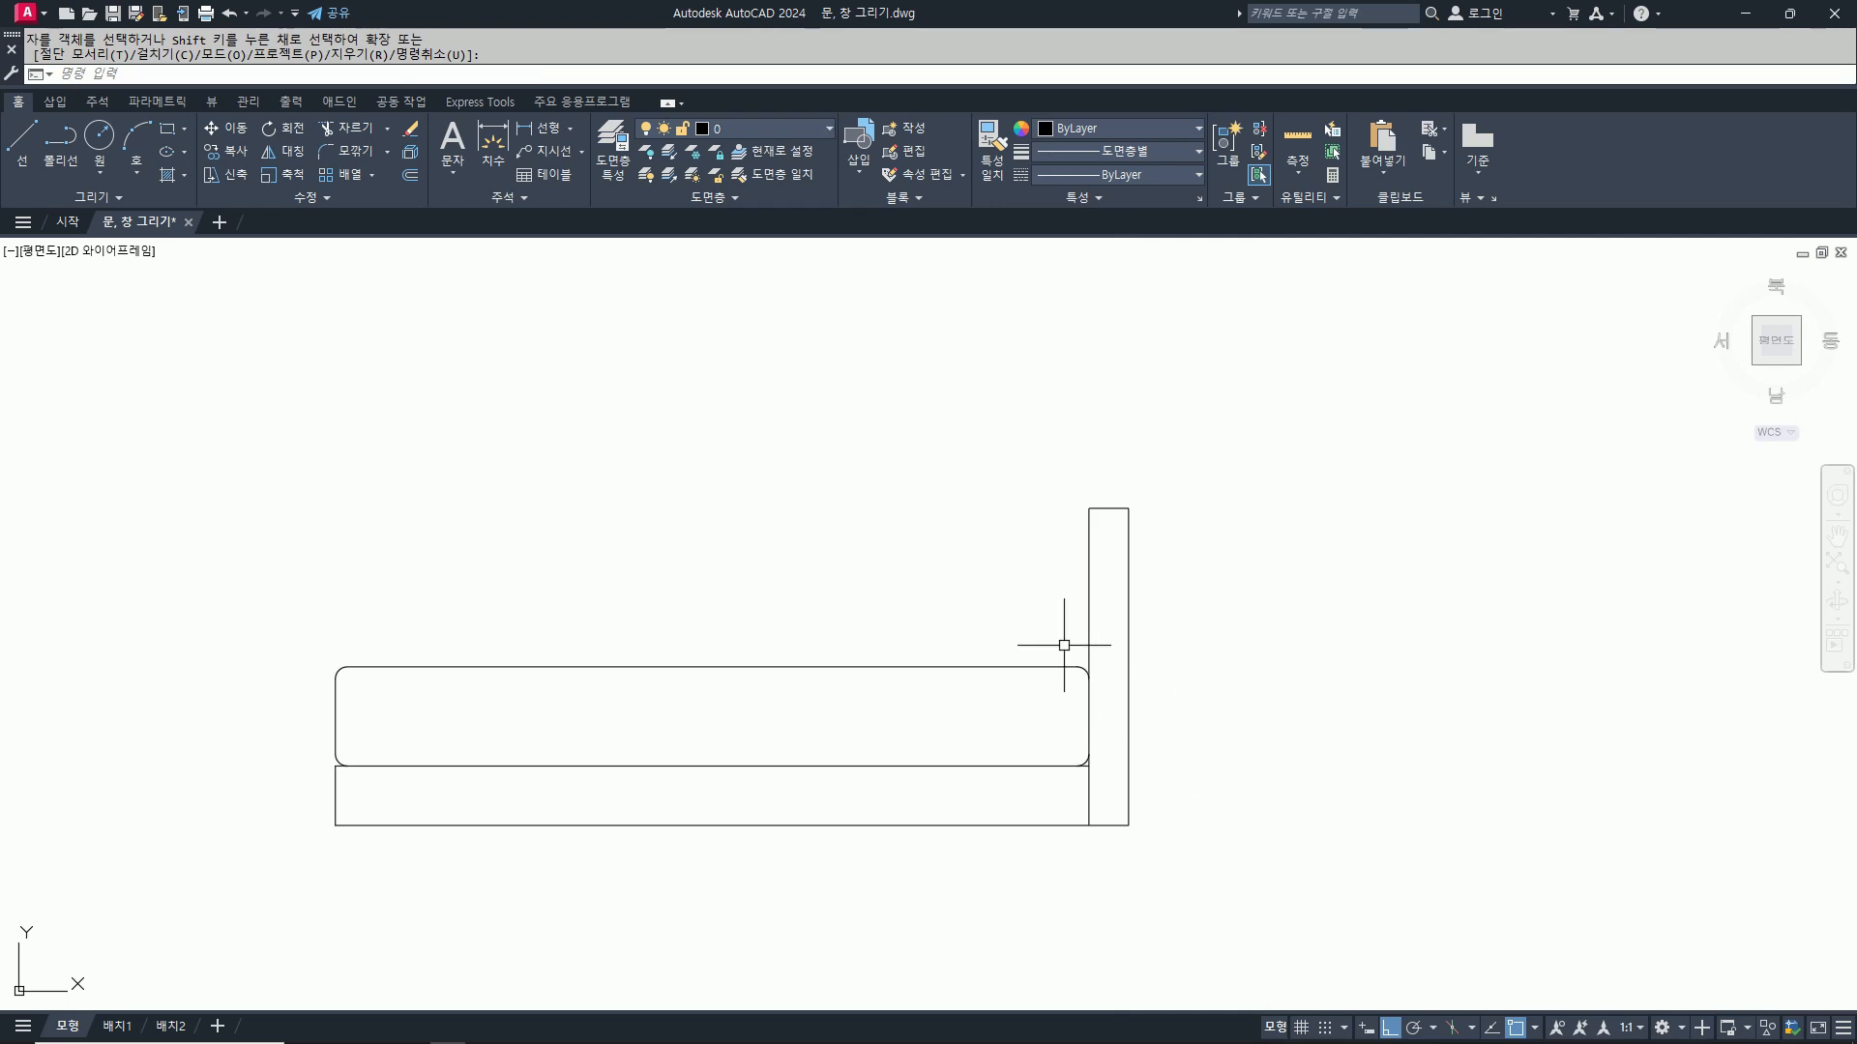
Step: Draw a small rectangular pillow outline with lines just above the mattress, near the headboard
type("l")
key("space")
scroll(1057, 609, "up", 2)
left_click(921, 665)
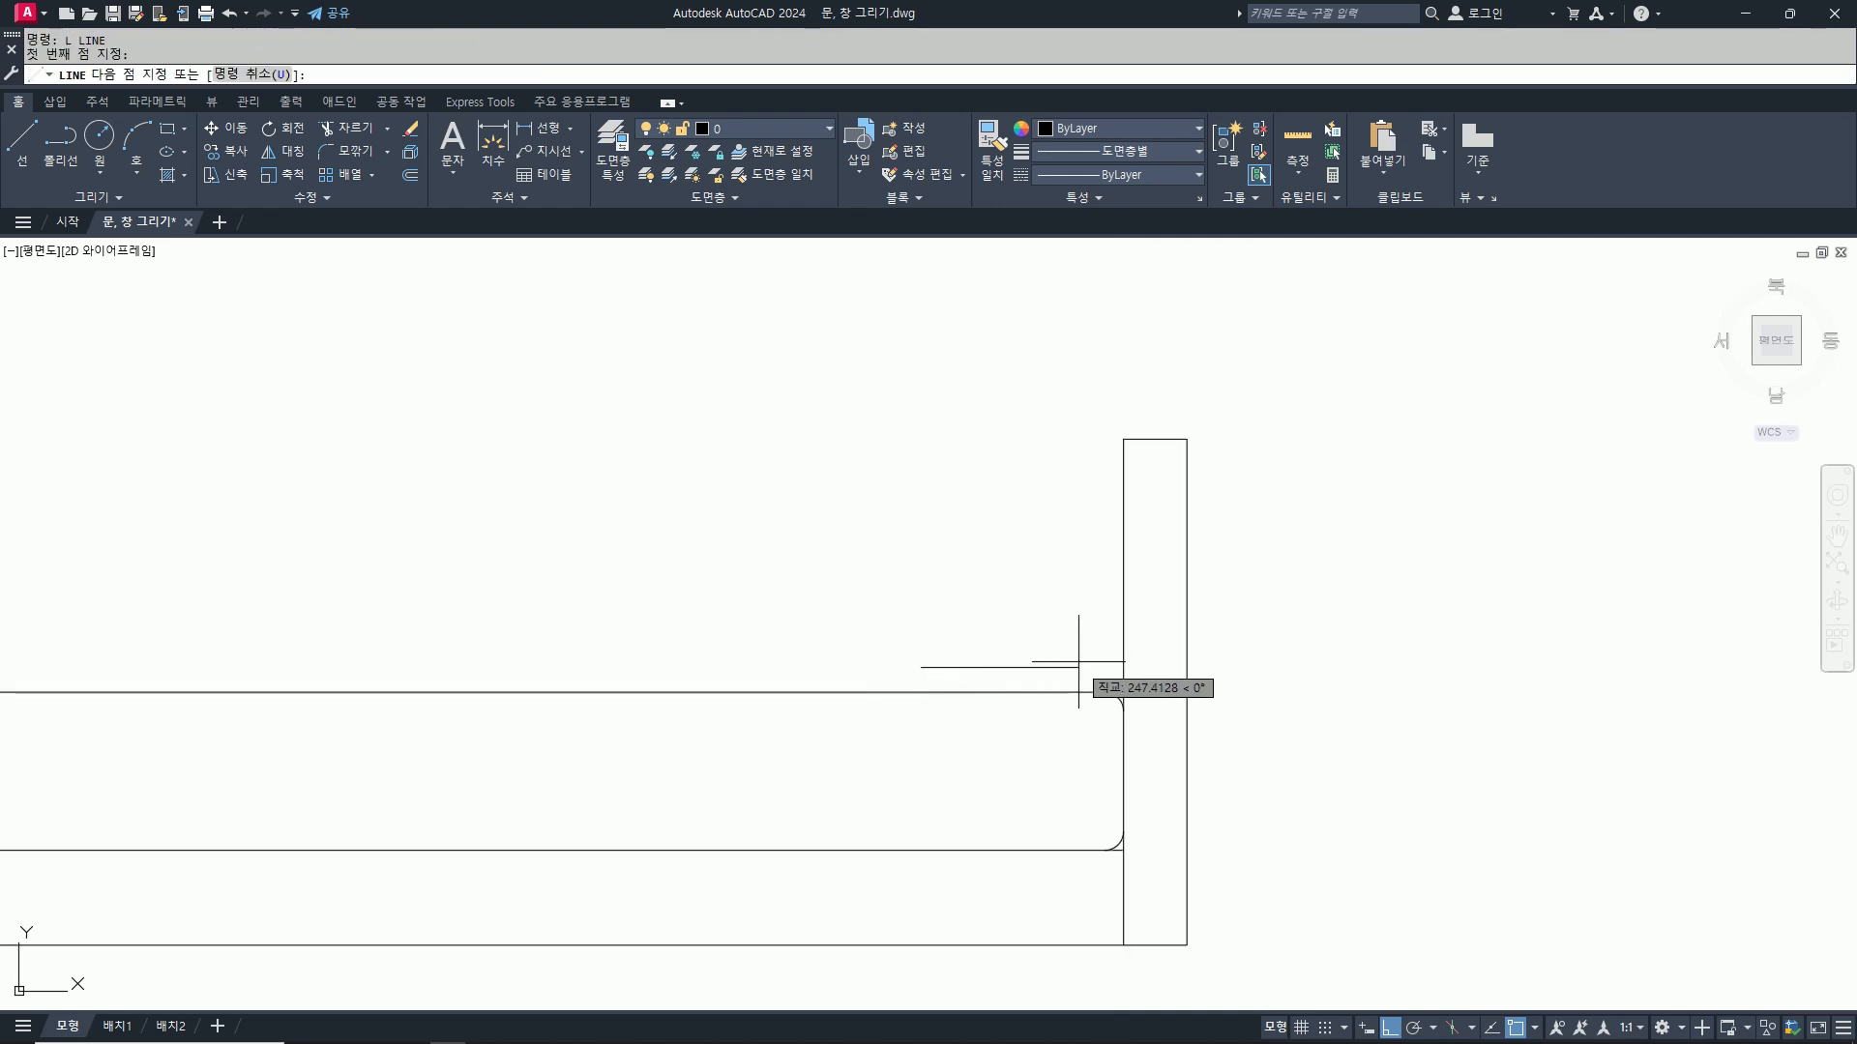
left_click(1087, 667)
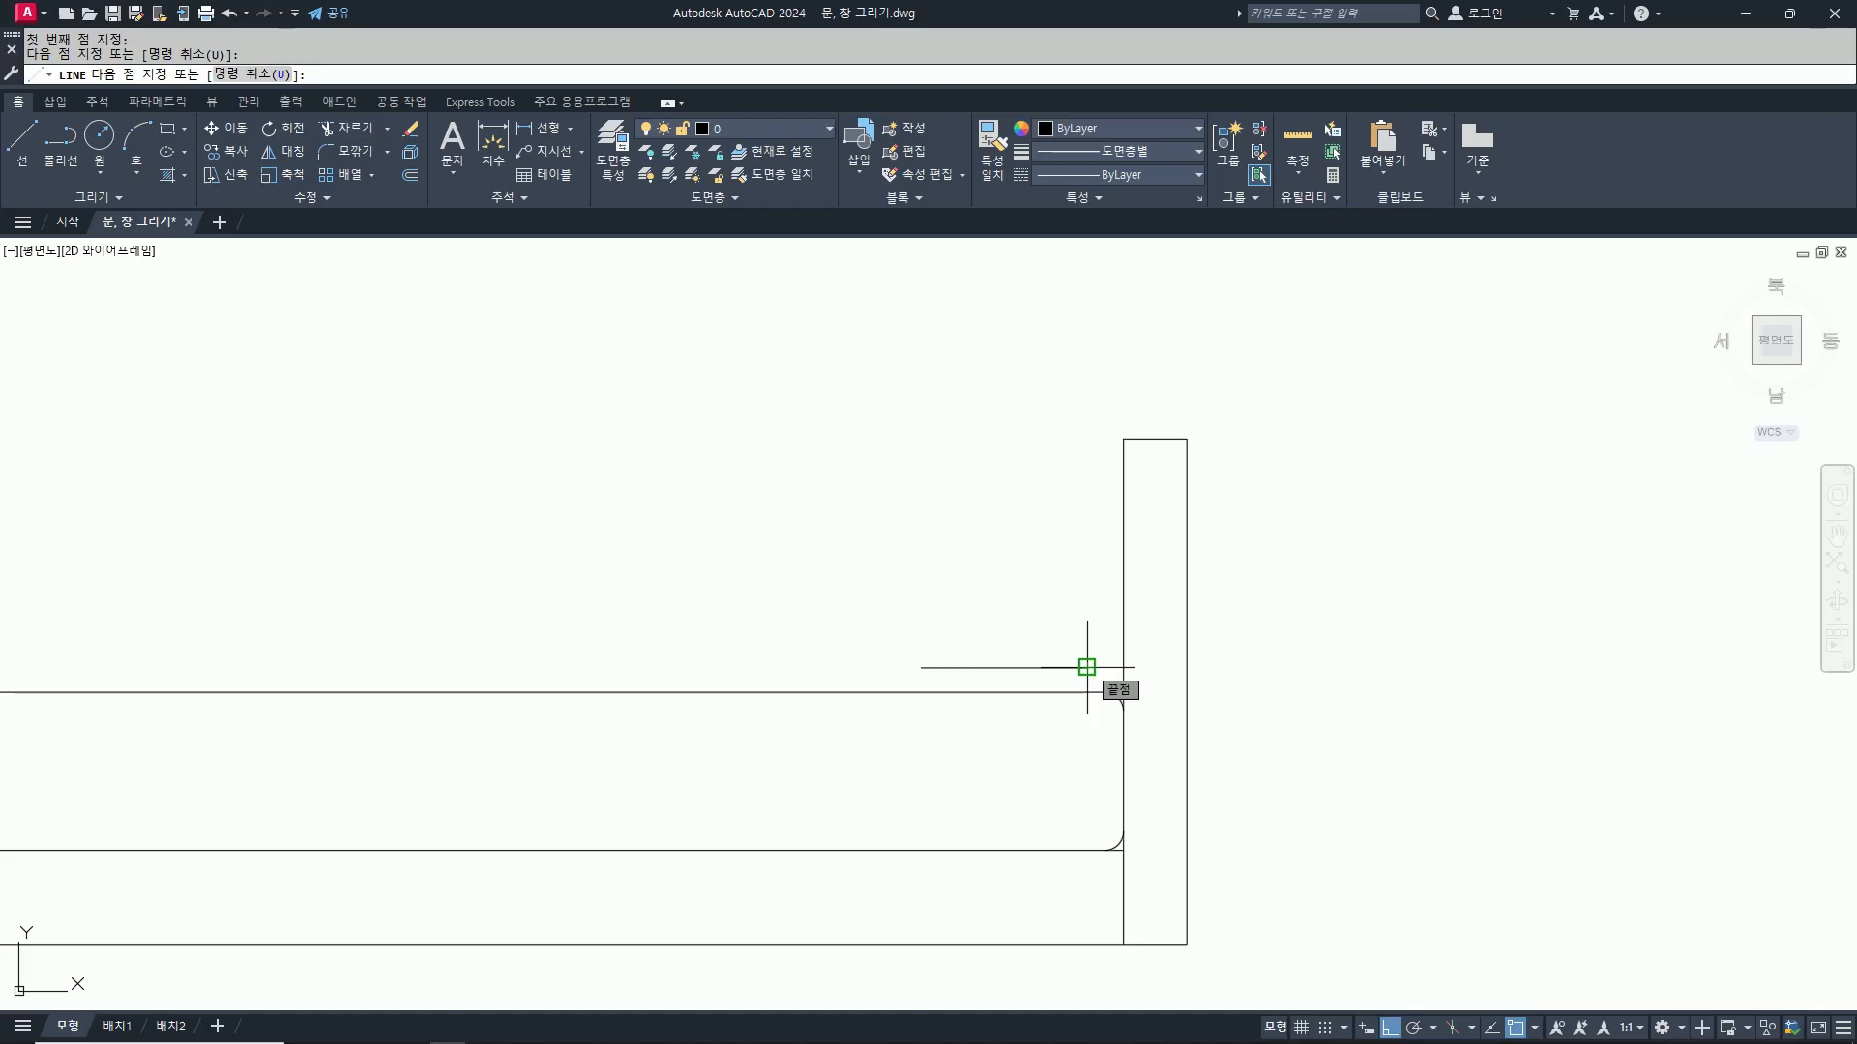
left_click(1087, 612)
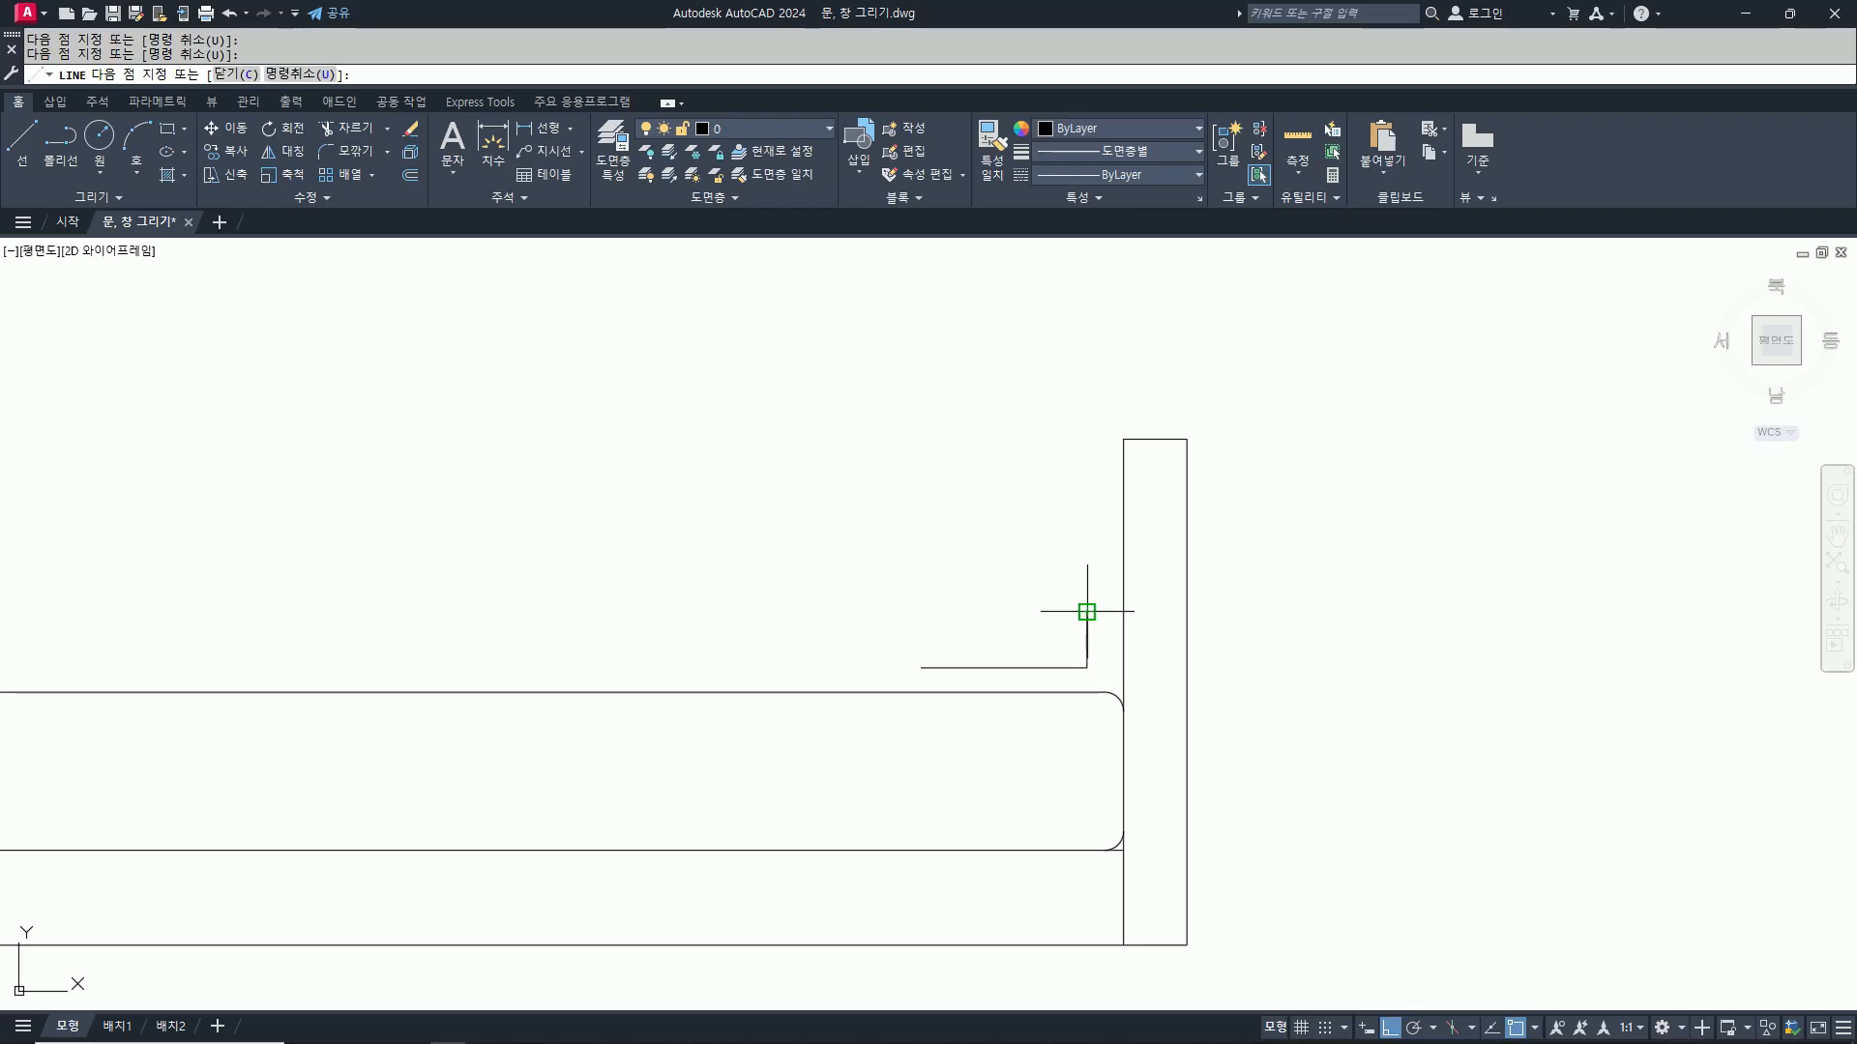
left_click(922, 612)
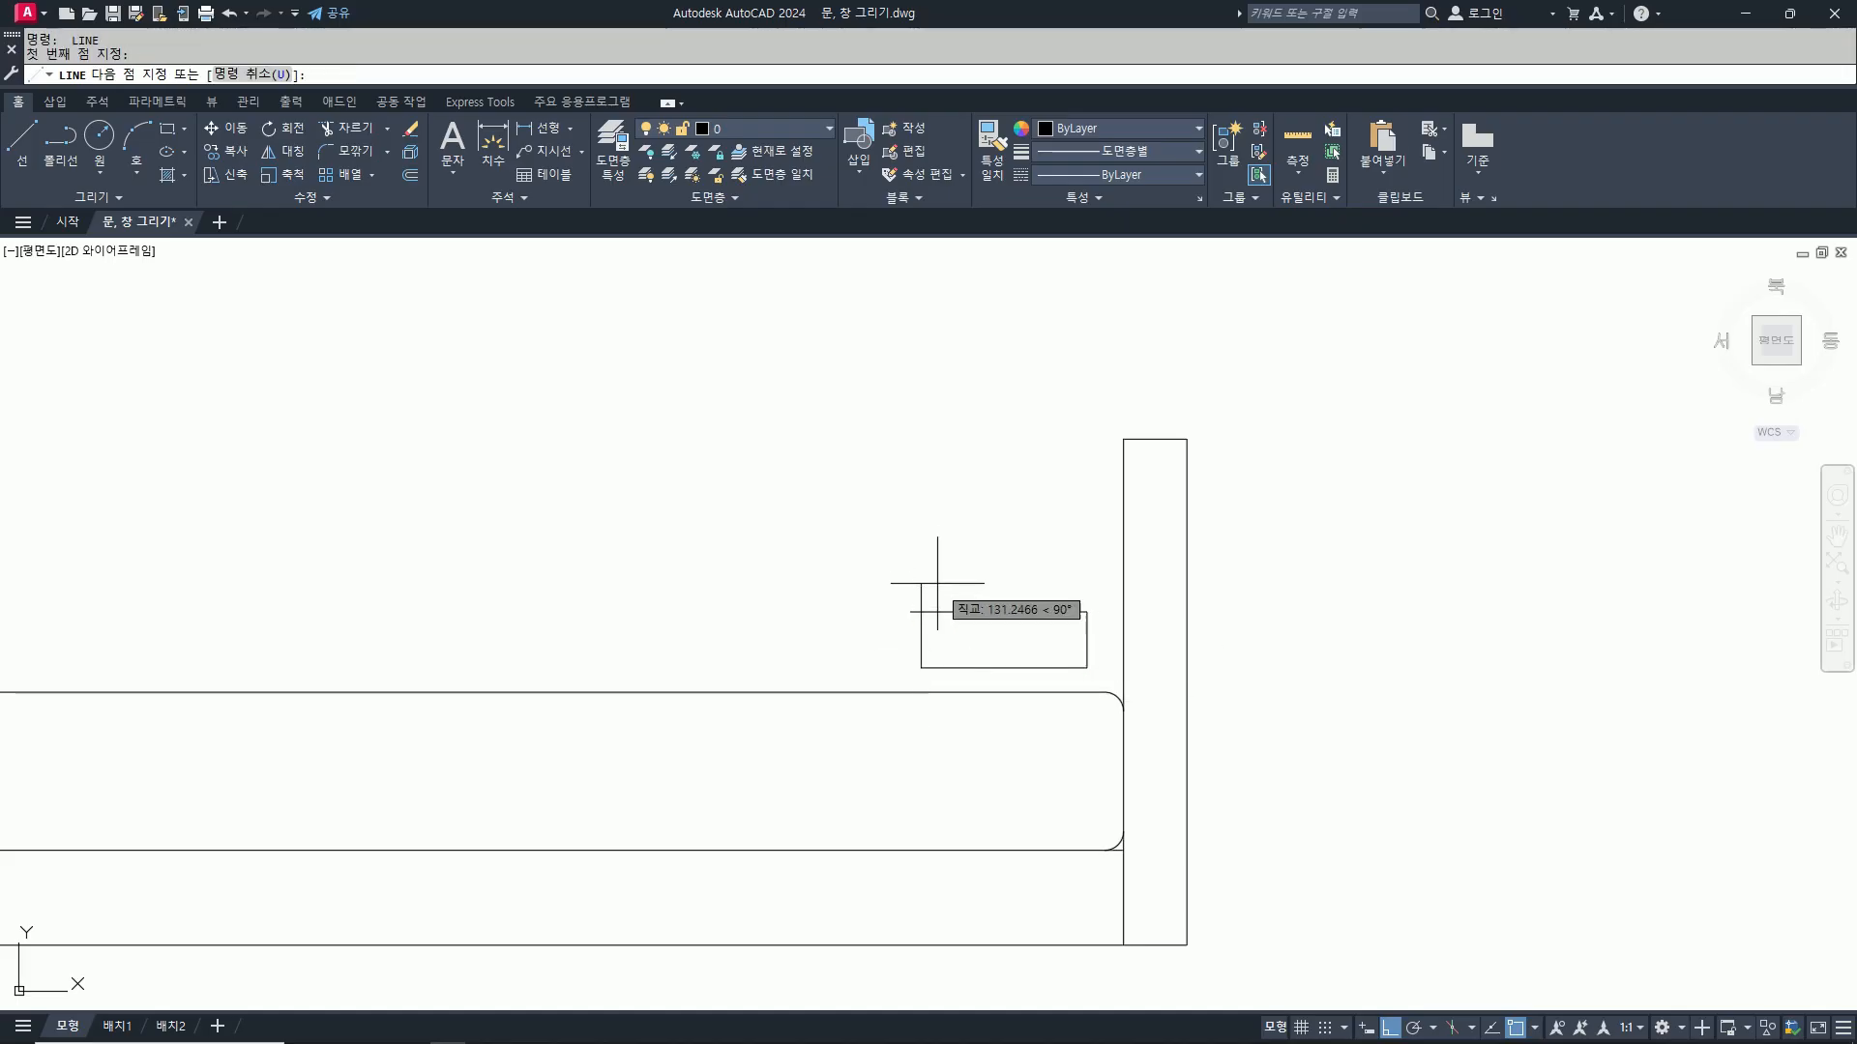
key("Return")
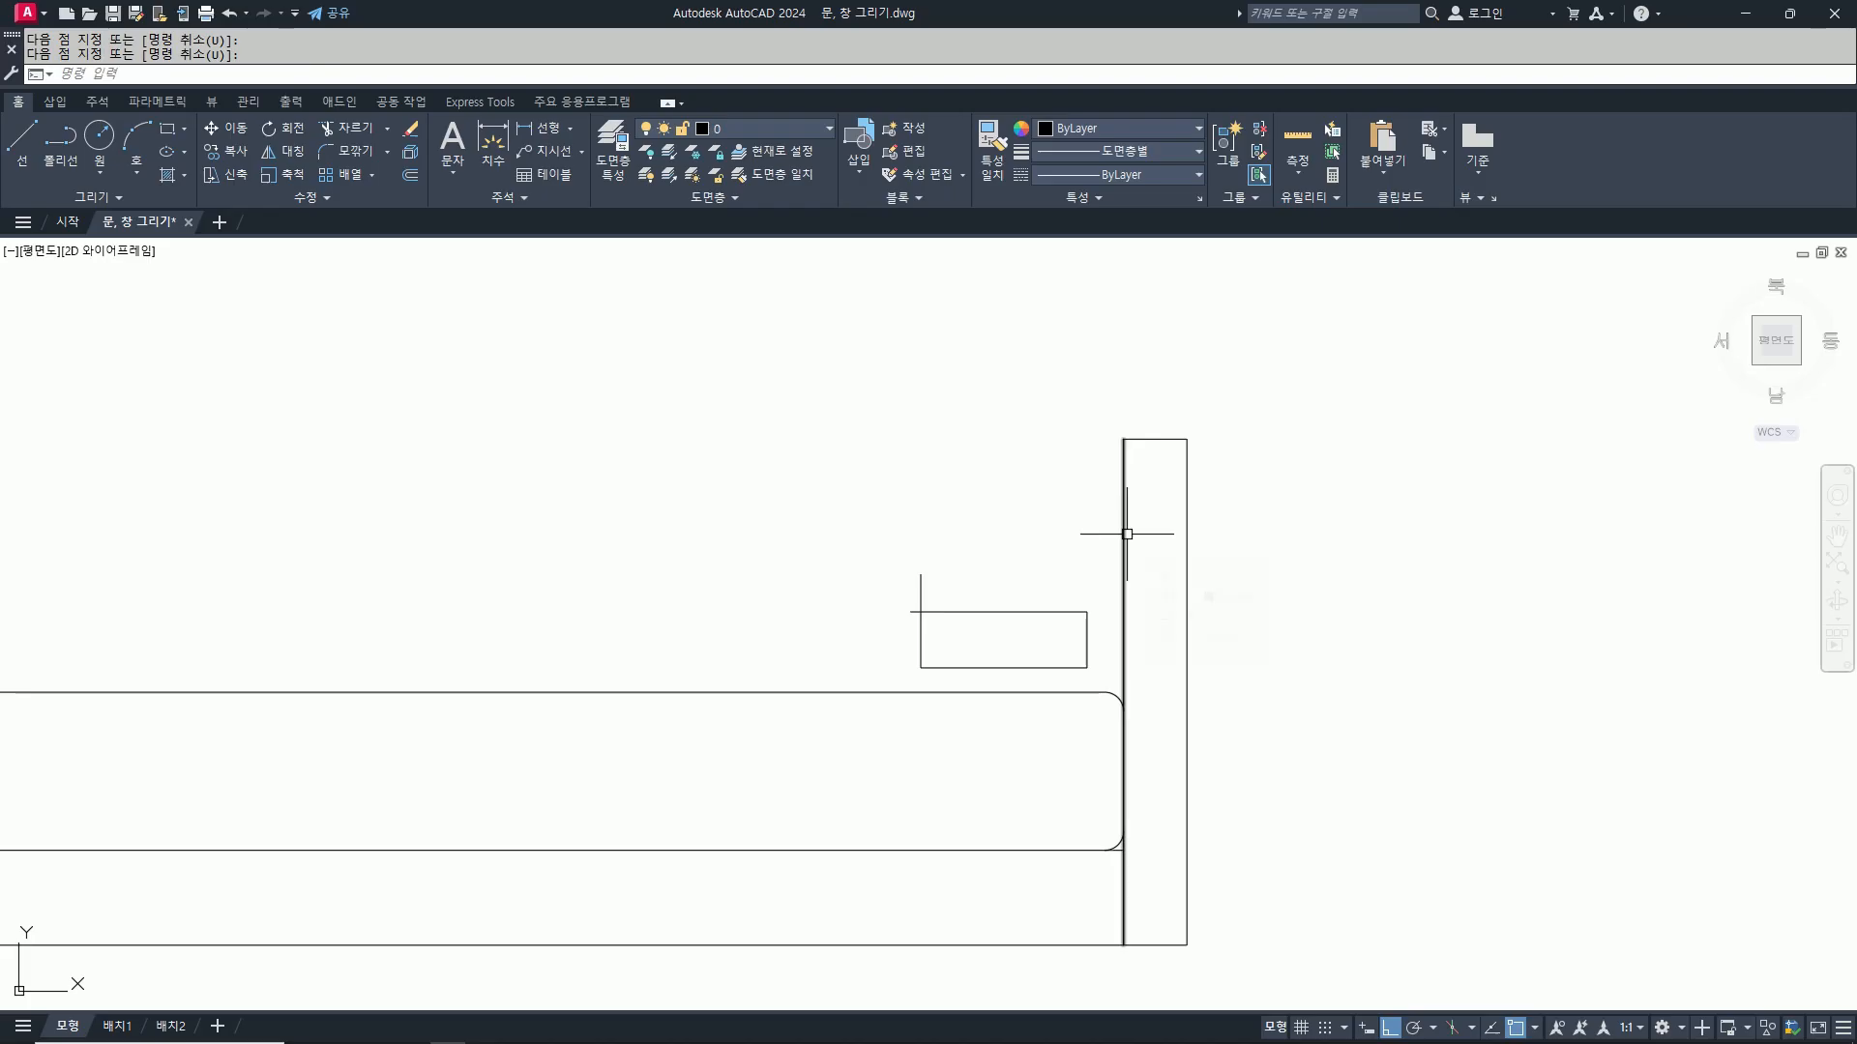
Step: Switch the Fillet command to trim mode
type("f")
key("Return")
type("t")
key("Return")
type("t")
key("Return")
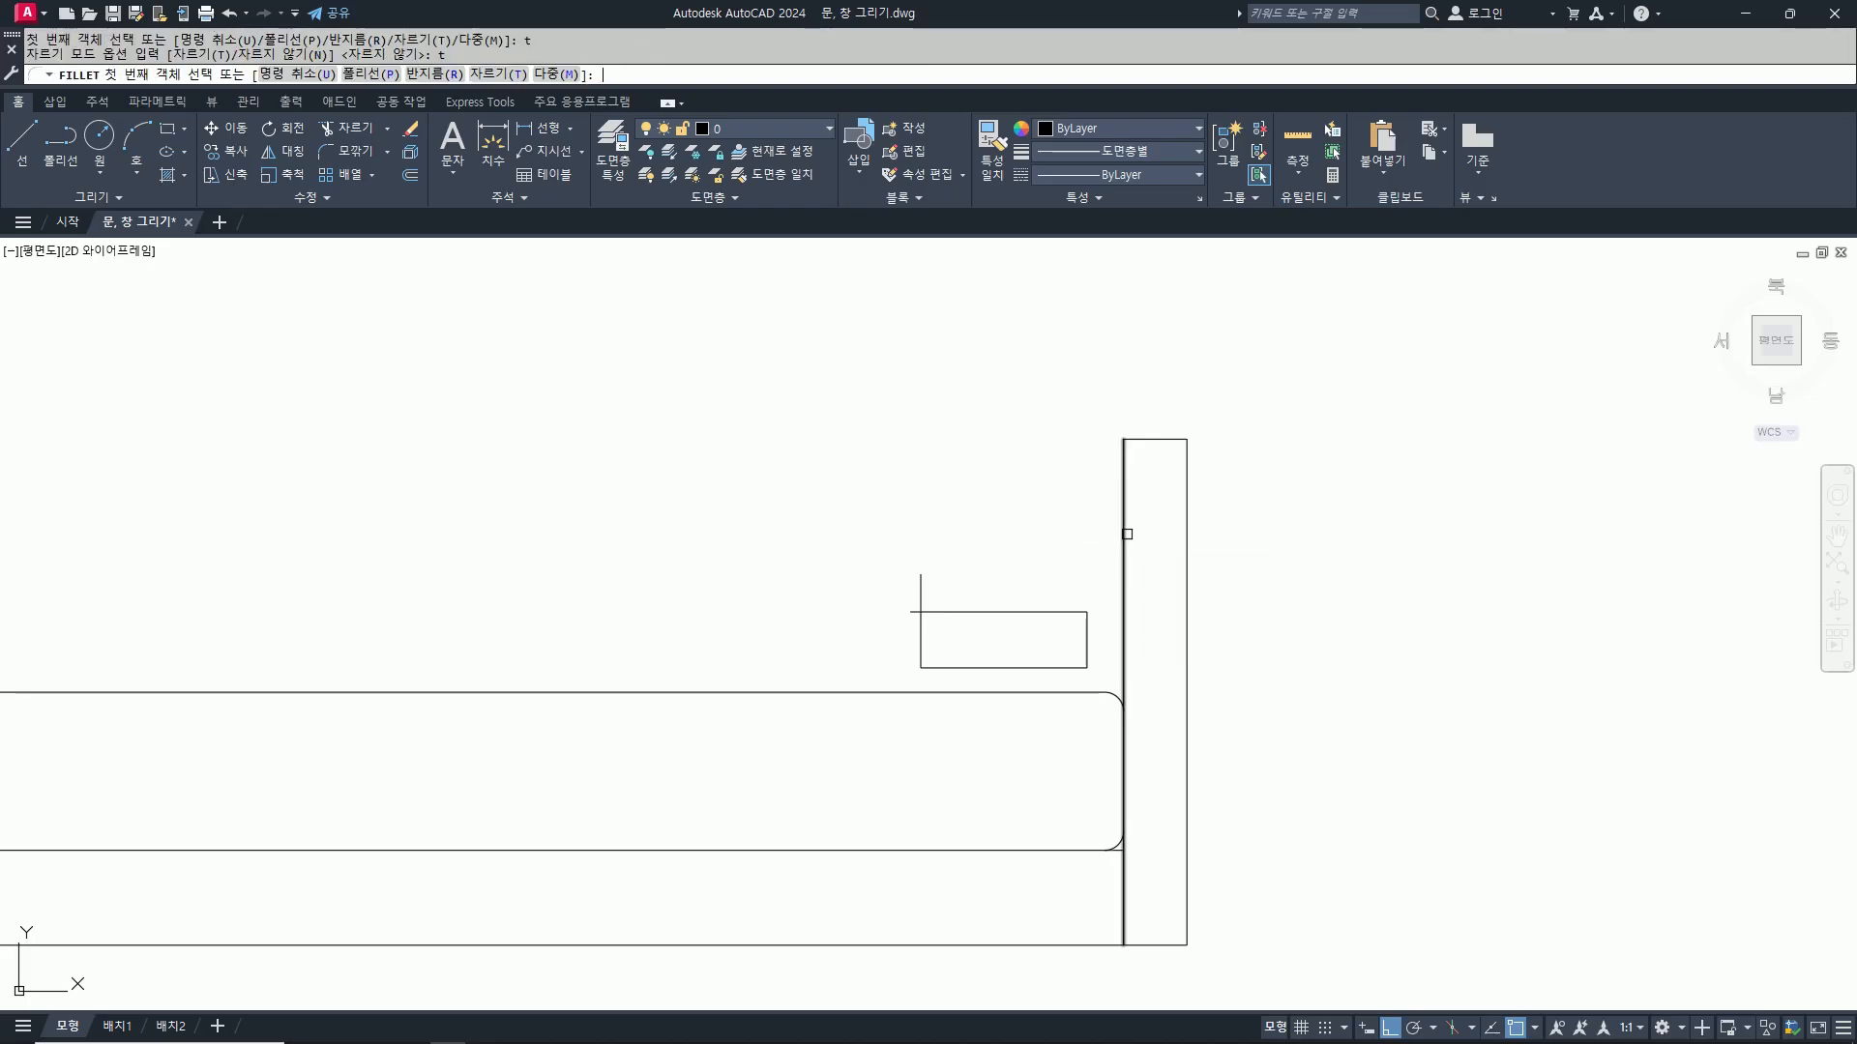
Step: Try to fillet the pillow's upper headboard-side corner with radius 100
type("r")
key("Return")
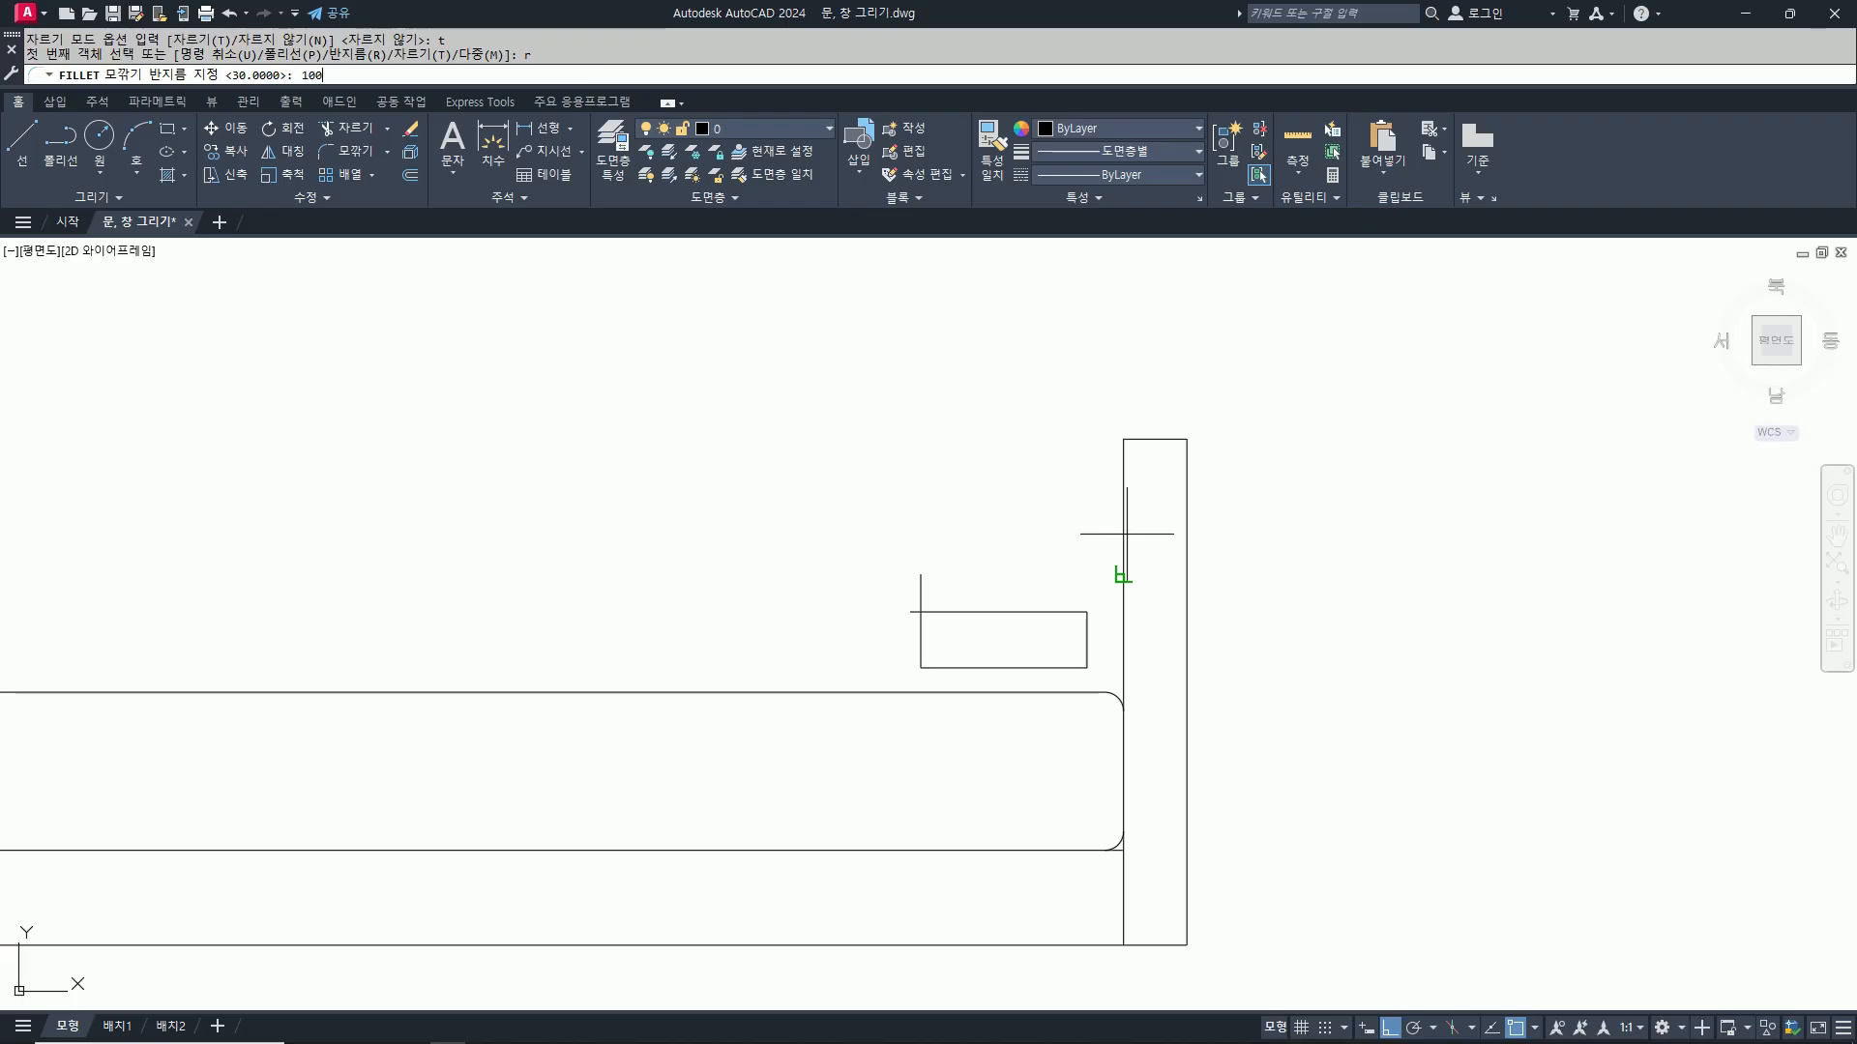
type("100")
key("Return")
left_click(1052, 613)
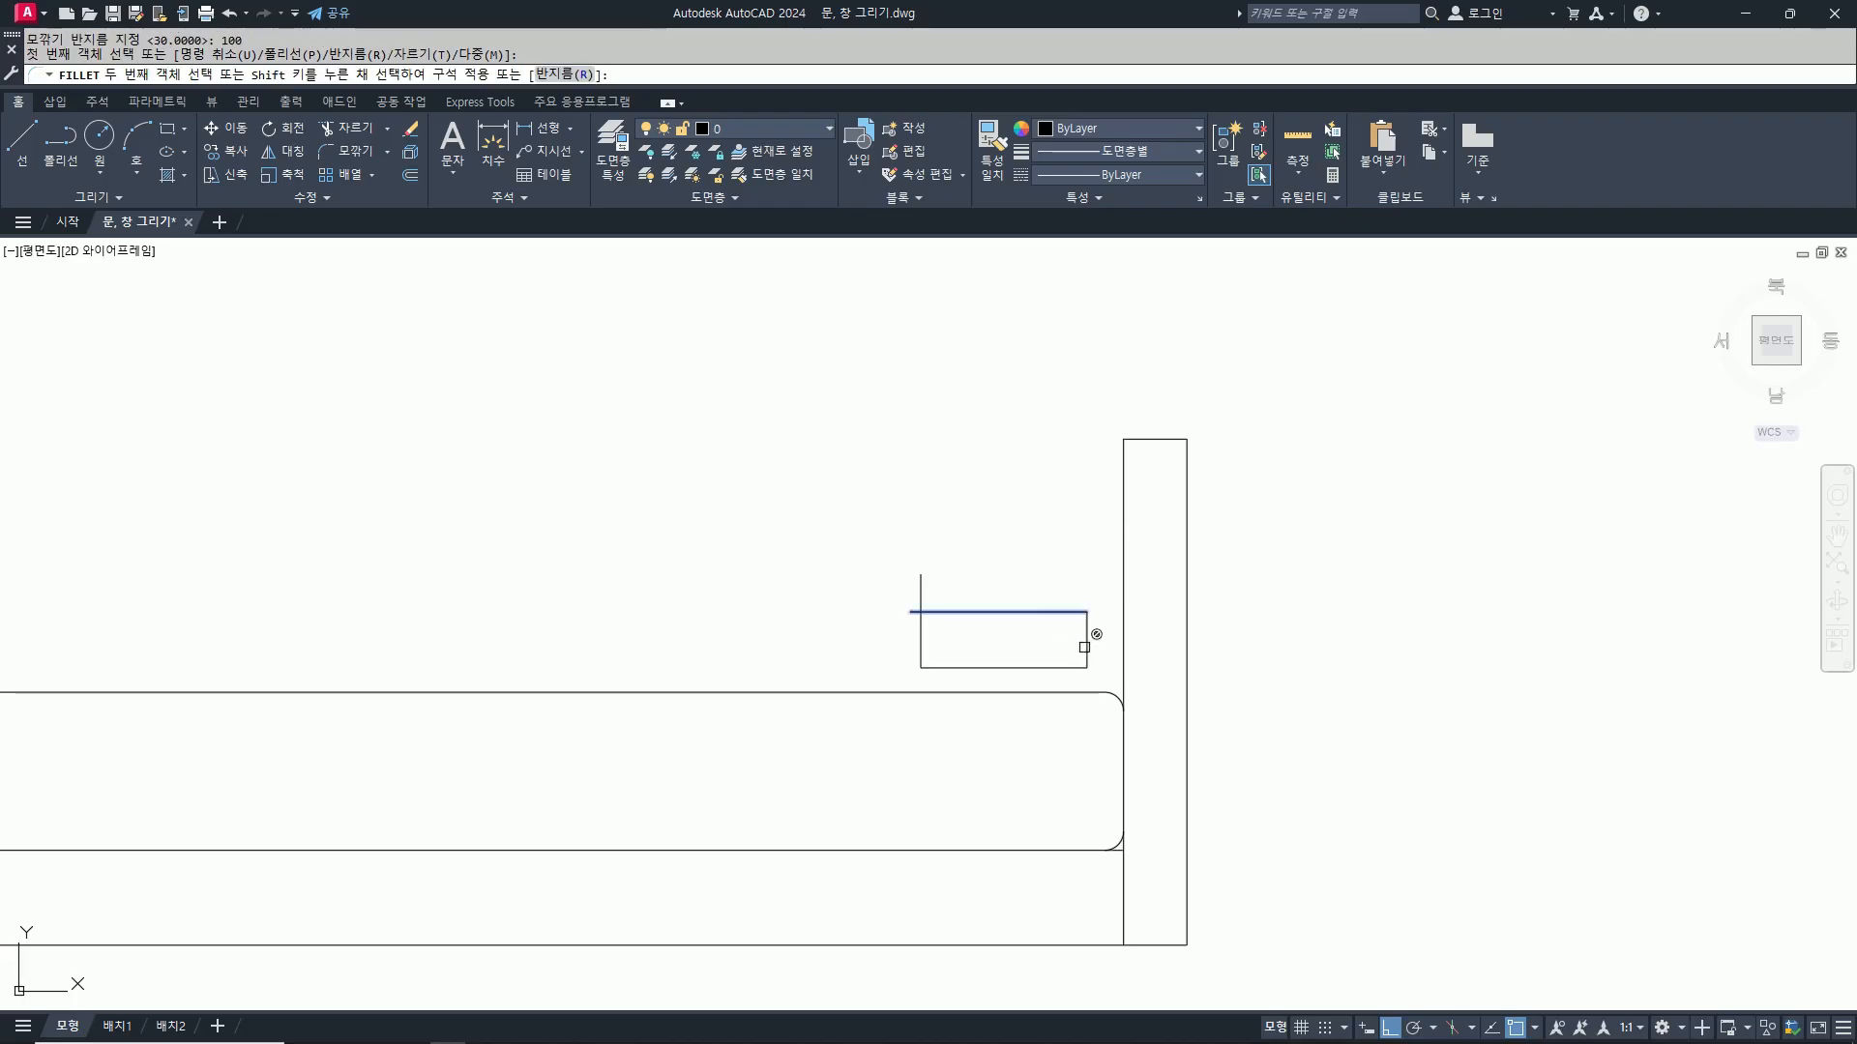
left_click(1084, 647)
Step: Fillet the pillow's two upper corners with radius 50
key("Return")
type("r")
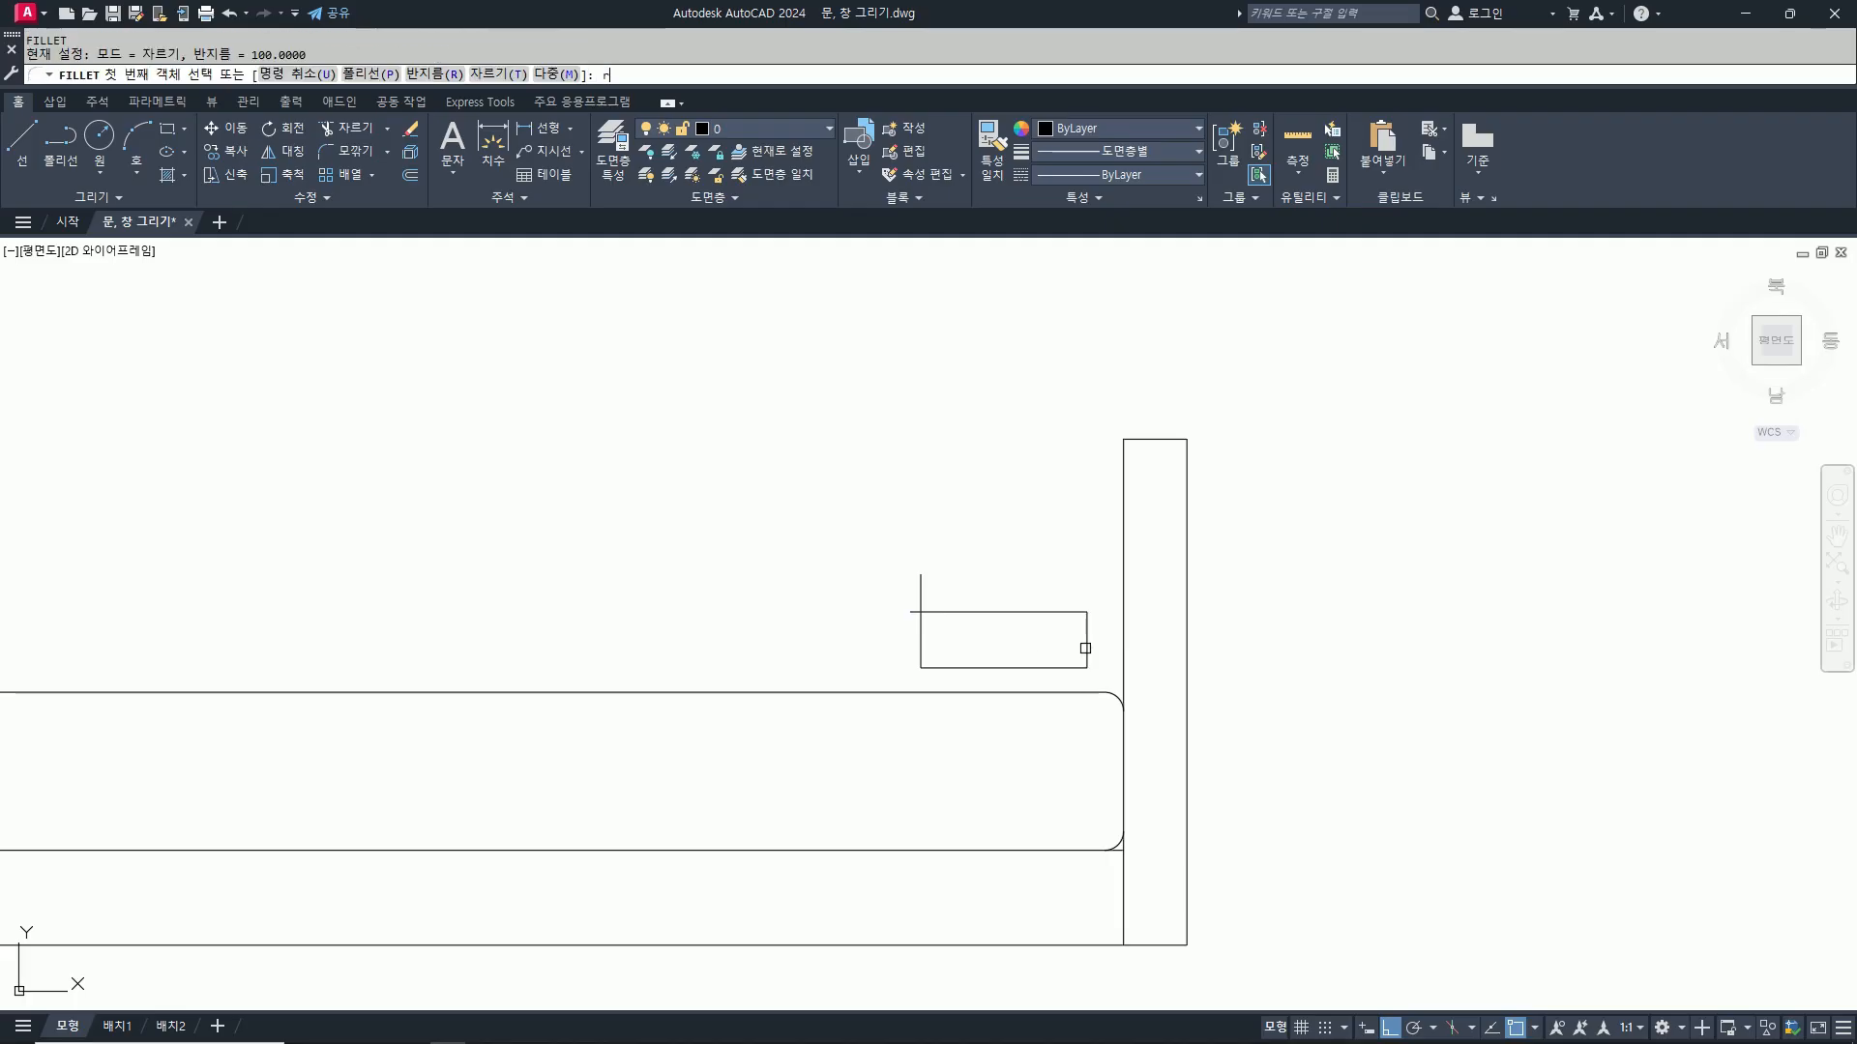
key("Return")
type("50")
key("Return")
left_click(1078, 641)
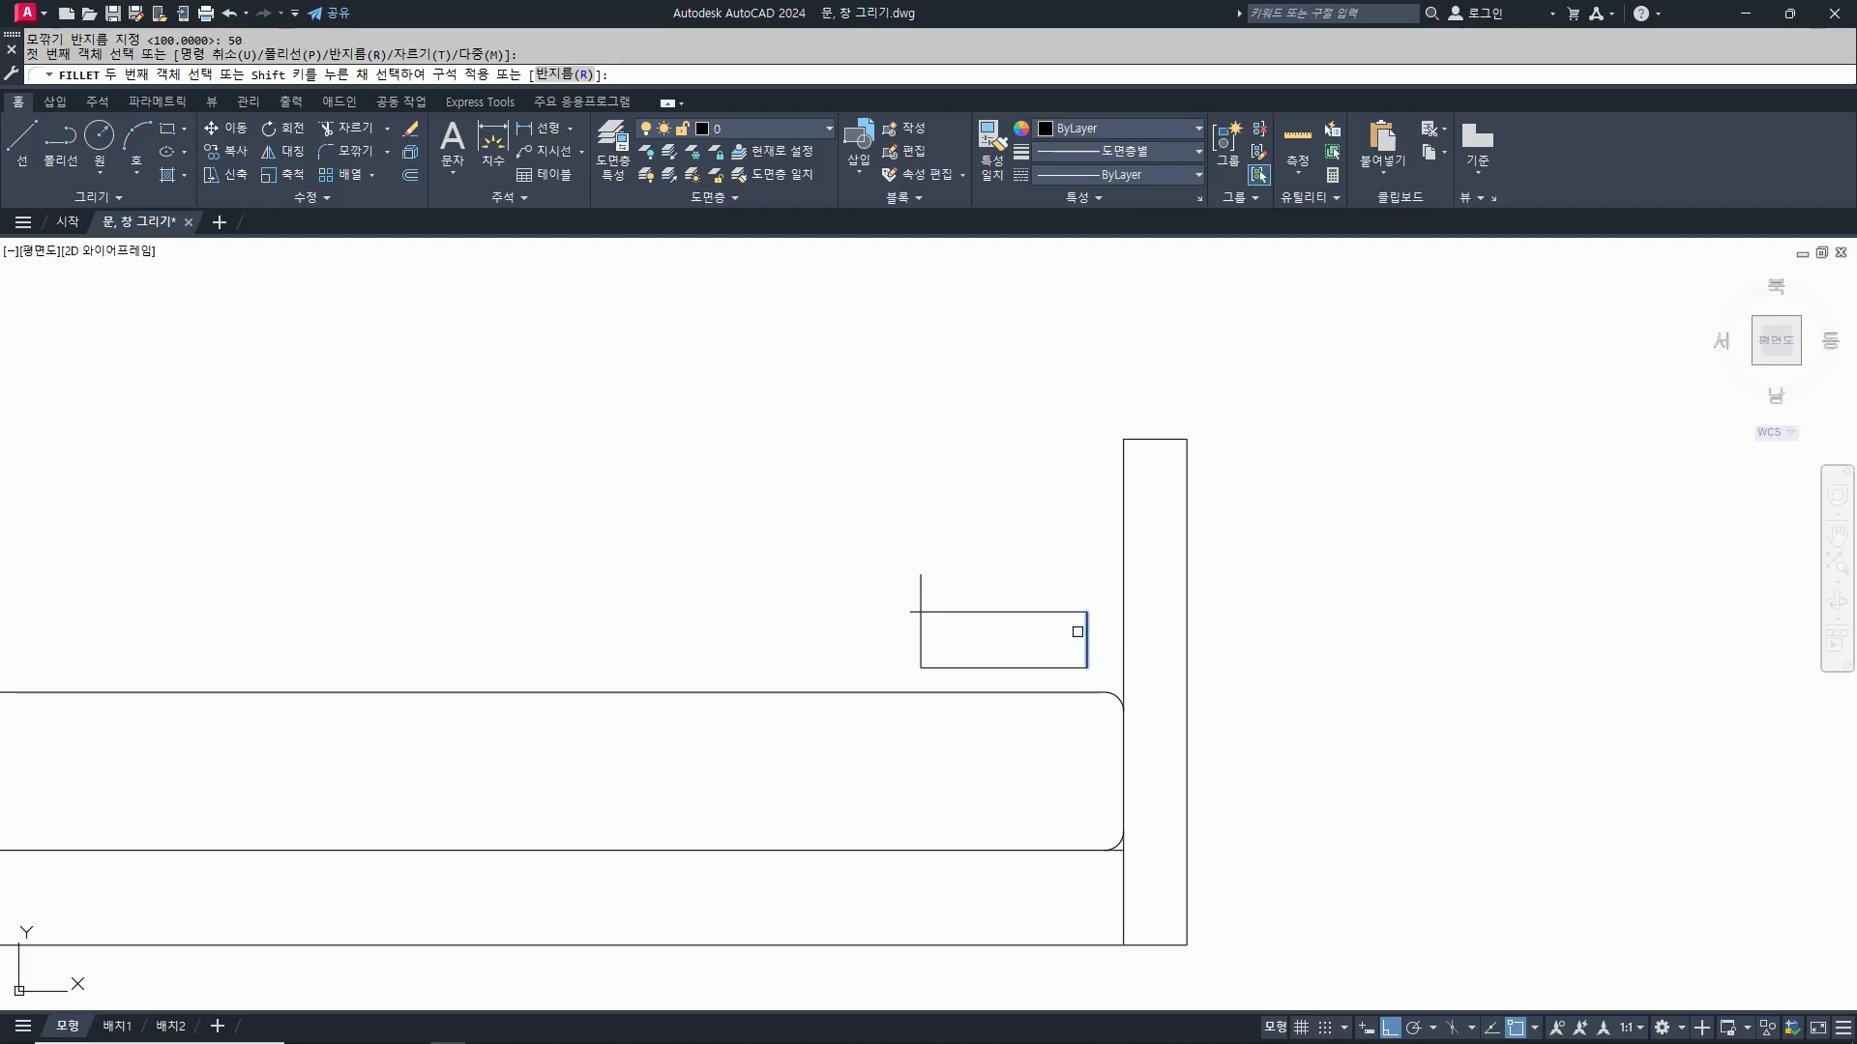
left_click(1060, 613)
key("Return")
left_click(949, 614)
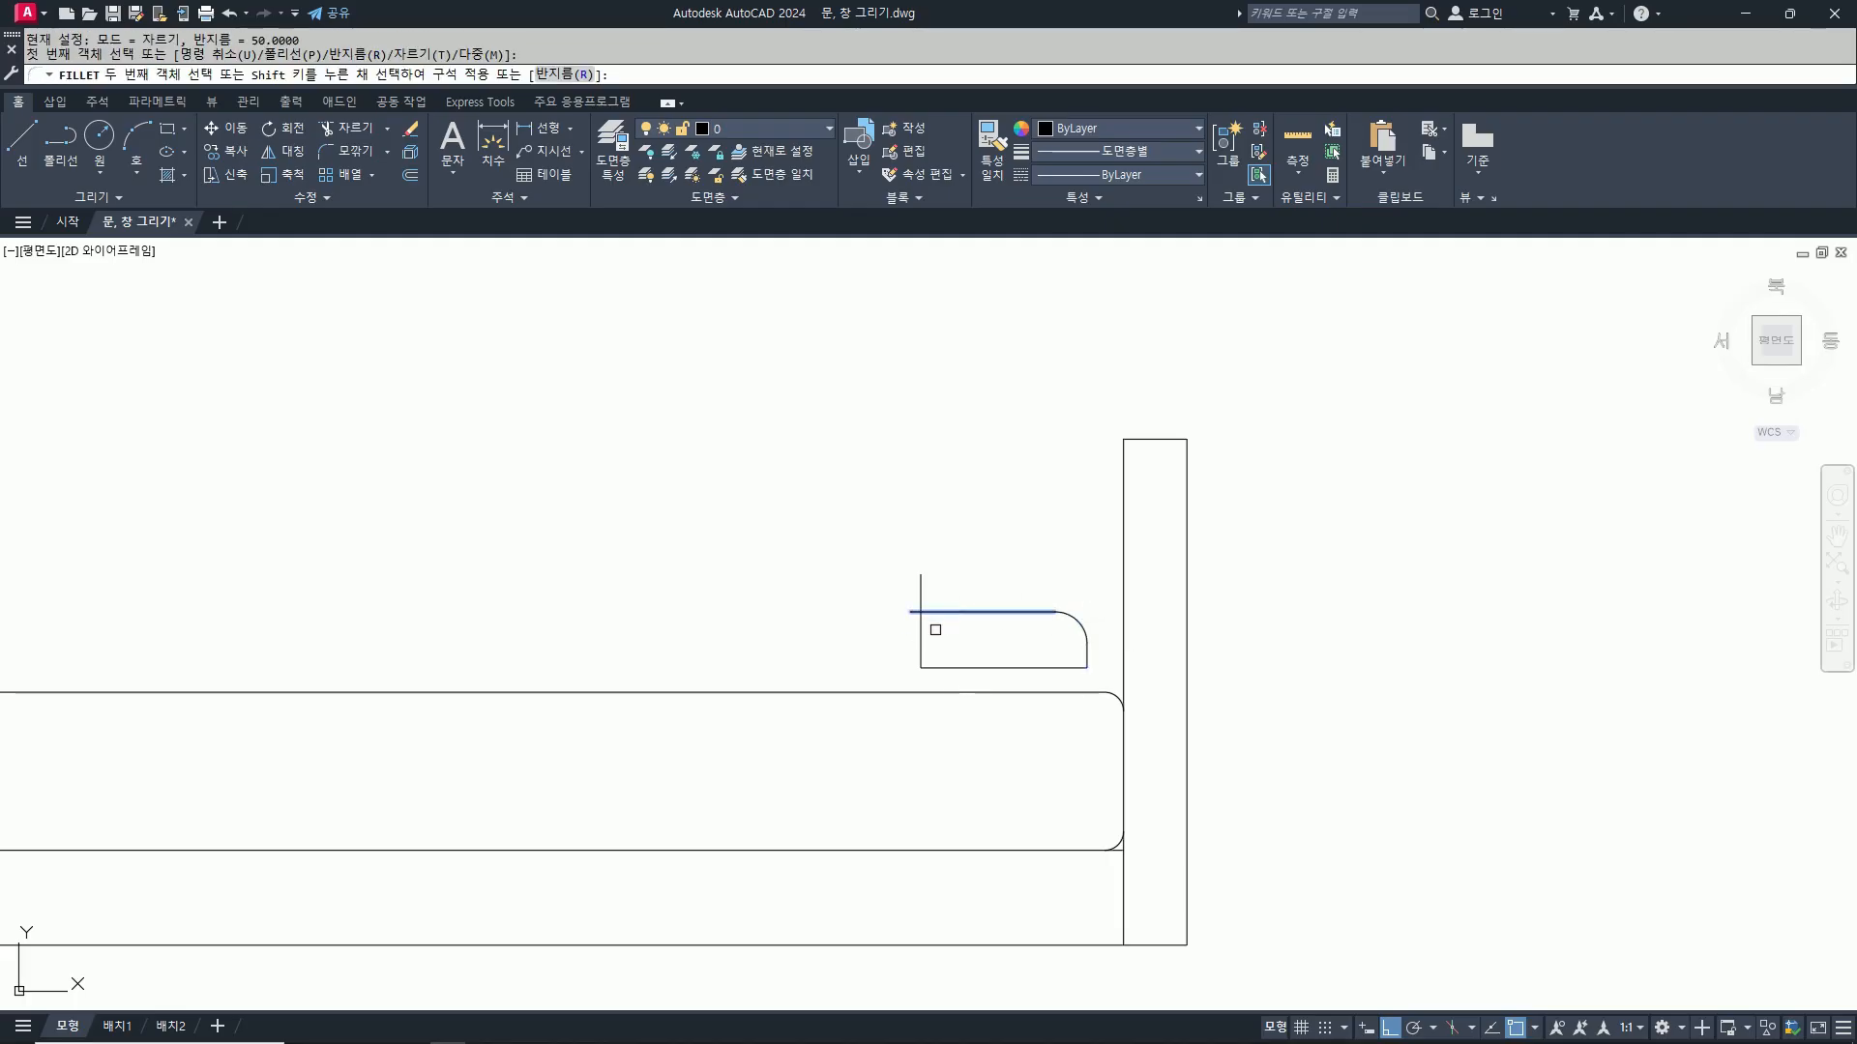
left_click(921, 638)
Step: Fillet the pillow's two lower corners with radius 20
type("a")
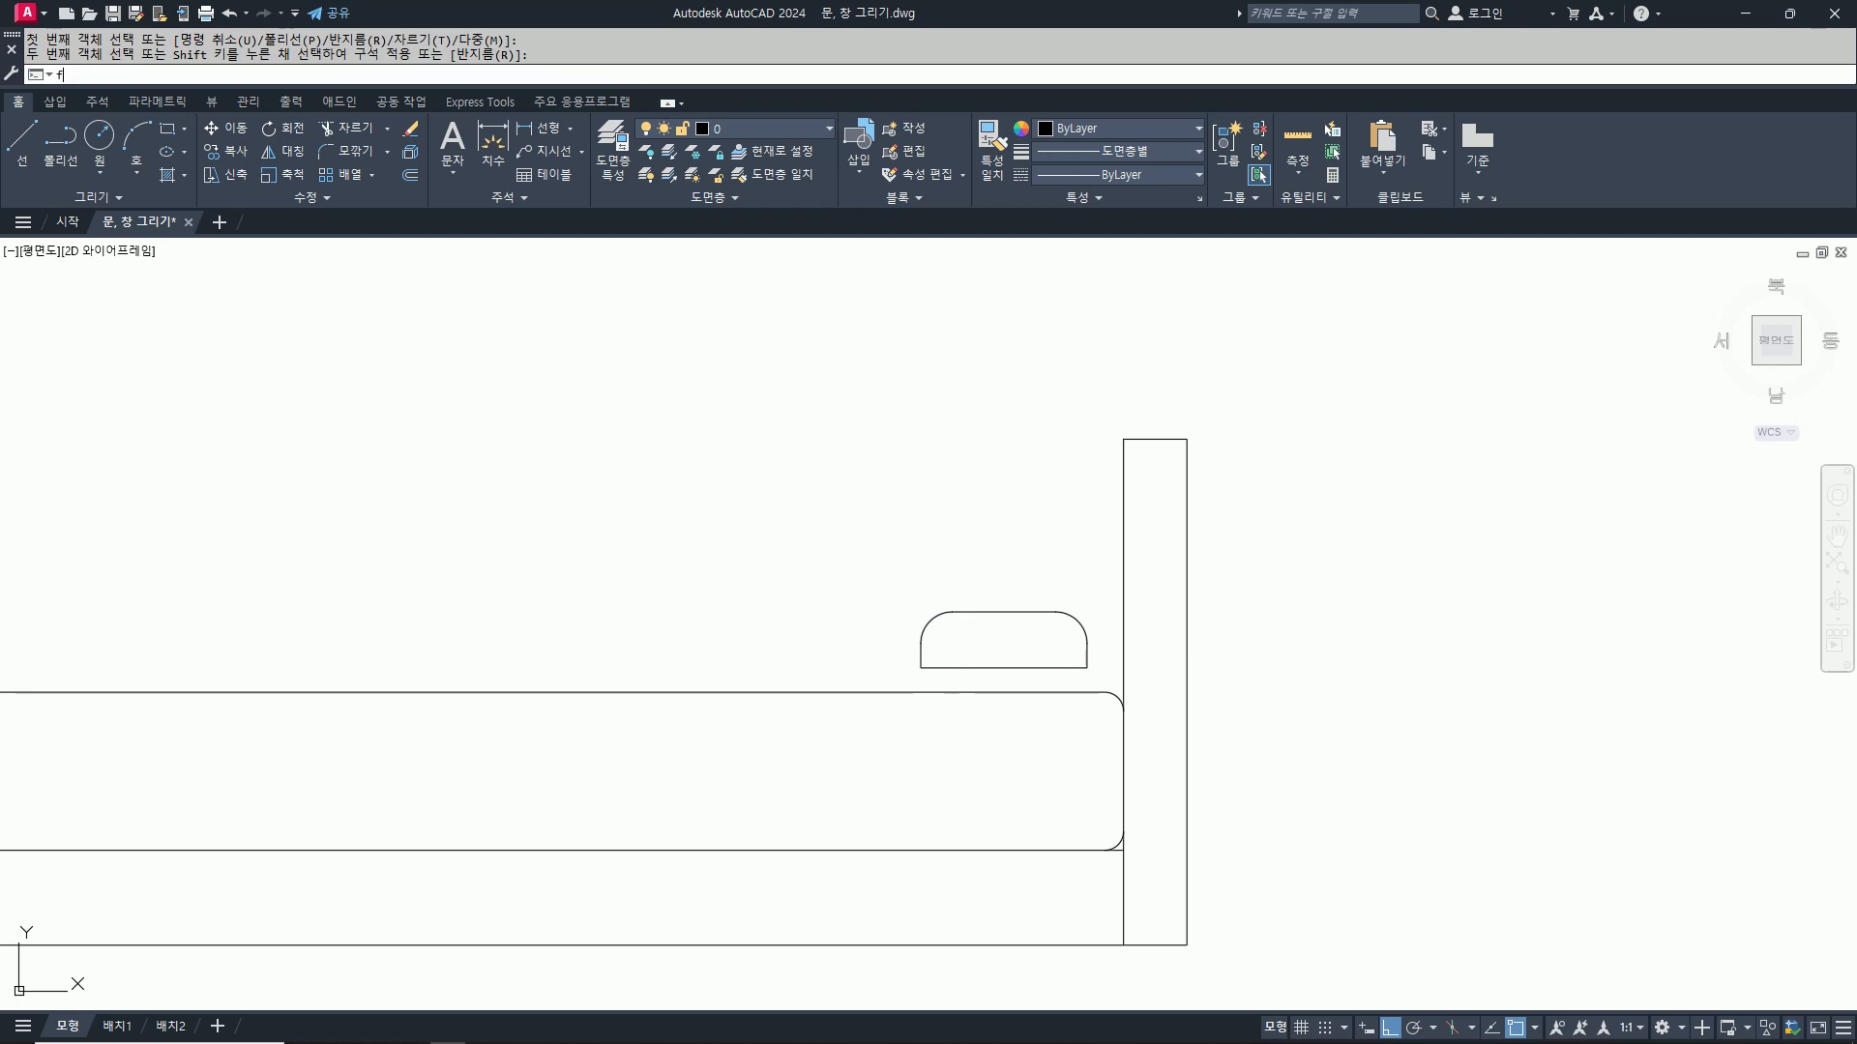
key("Return")
type("r")
key("Return")
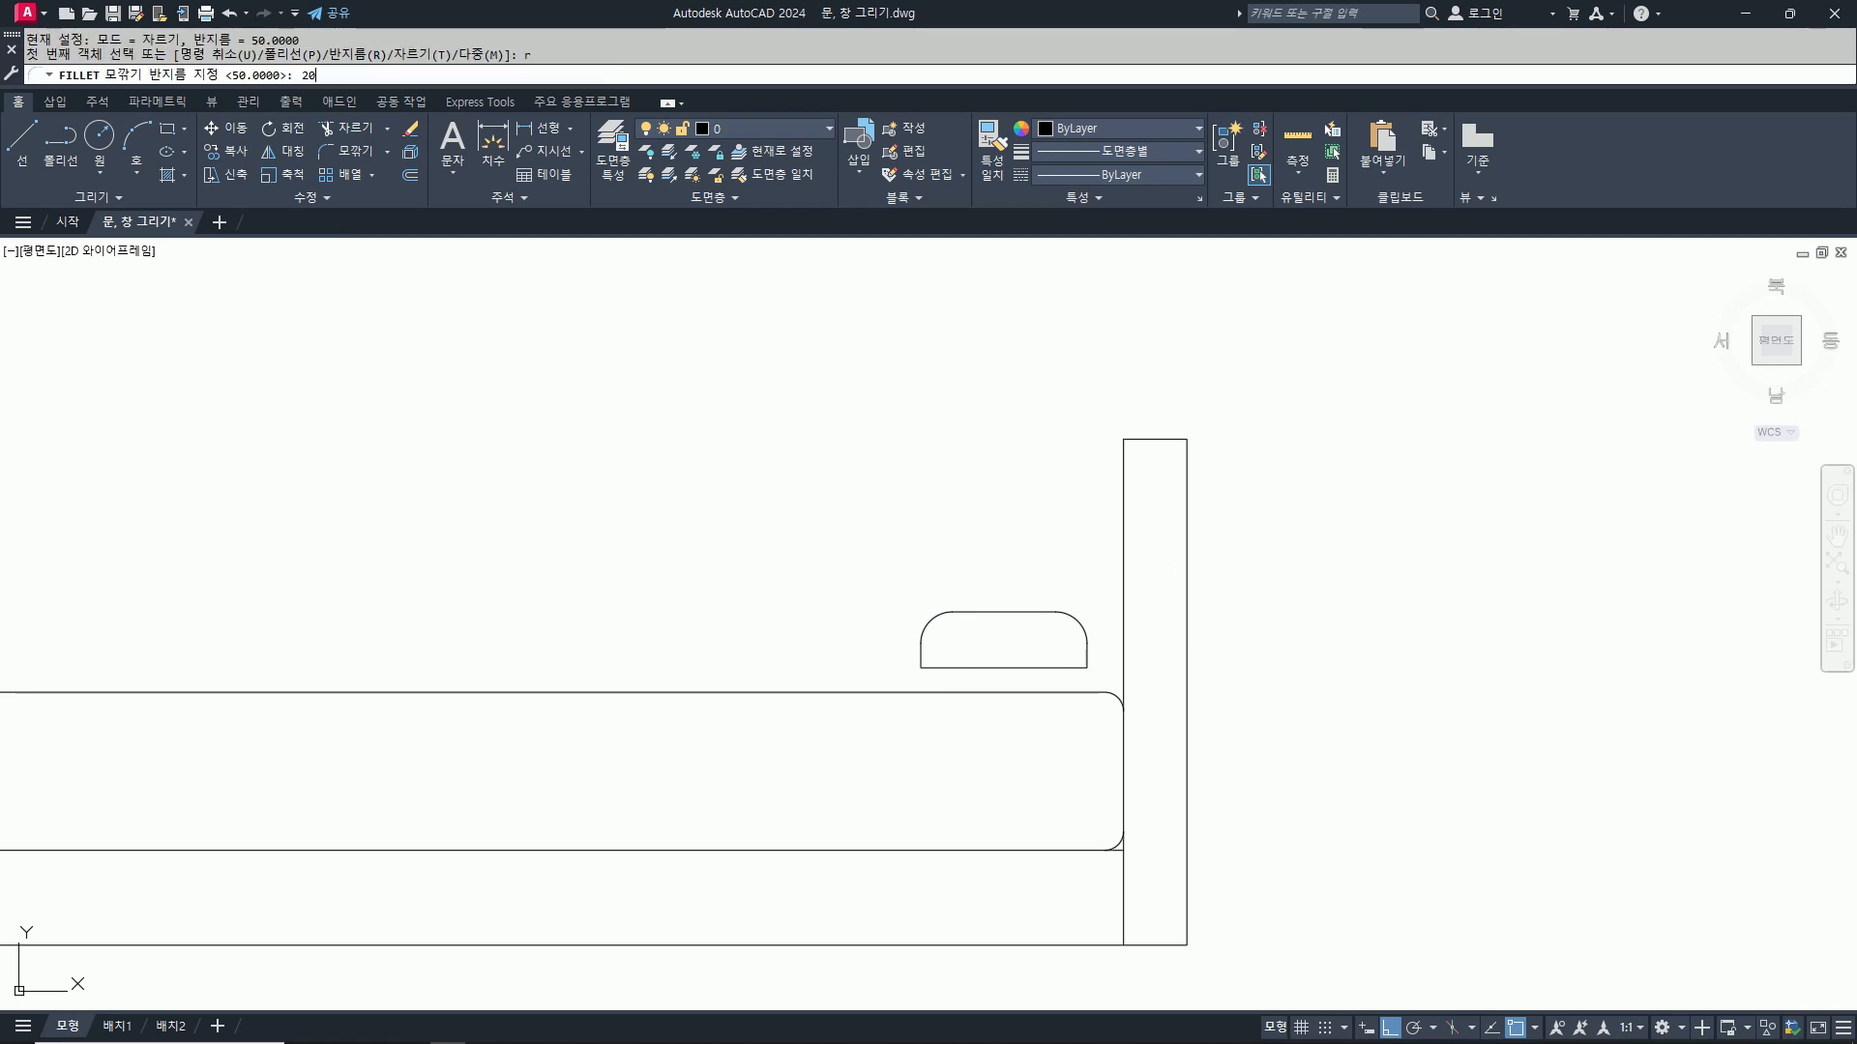
type("20")
key("Return")
scroll(1122, 626, "up", 2)
left_click(1068, 672)
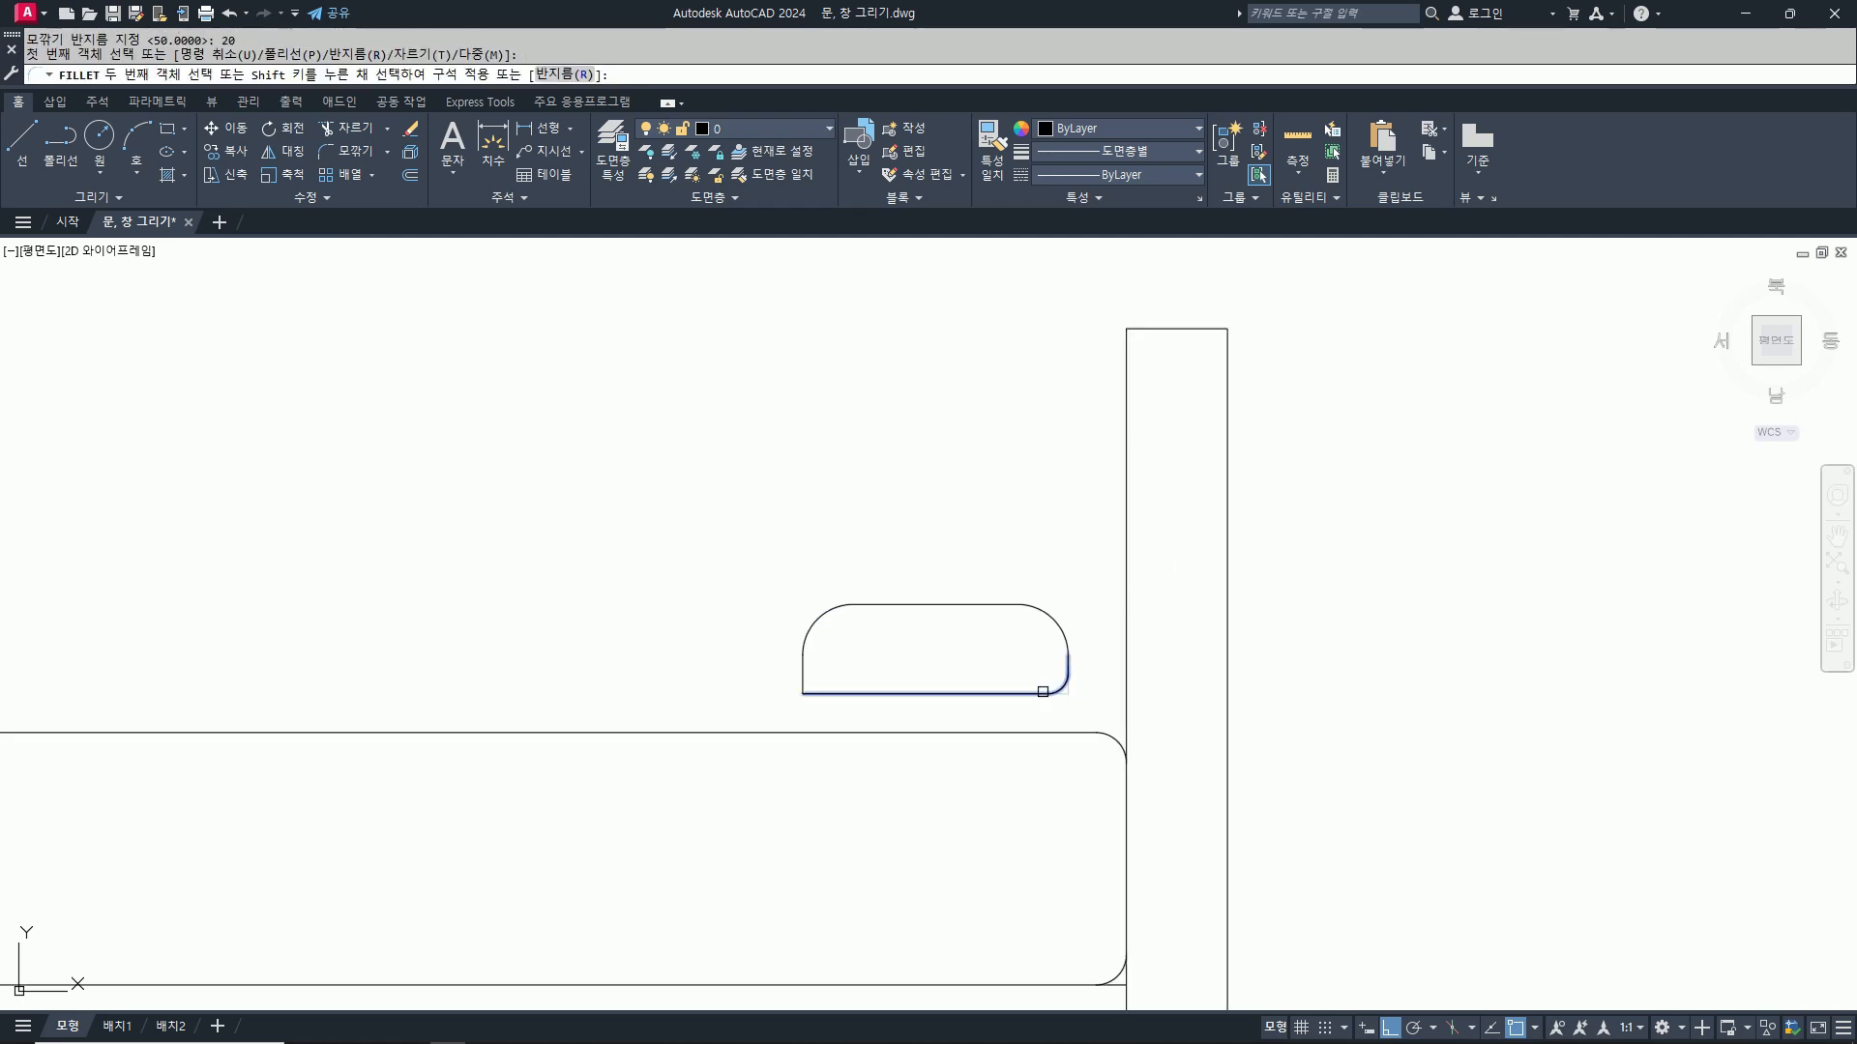
left_click(1042, 691)
key("Return")
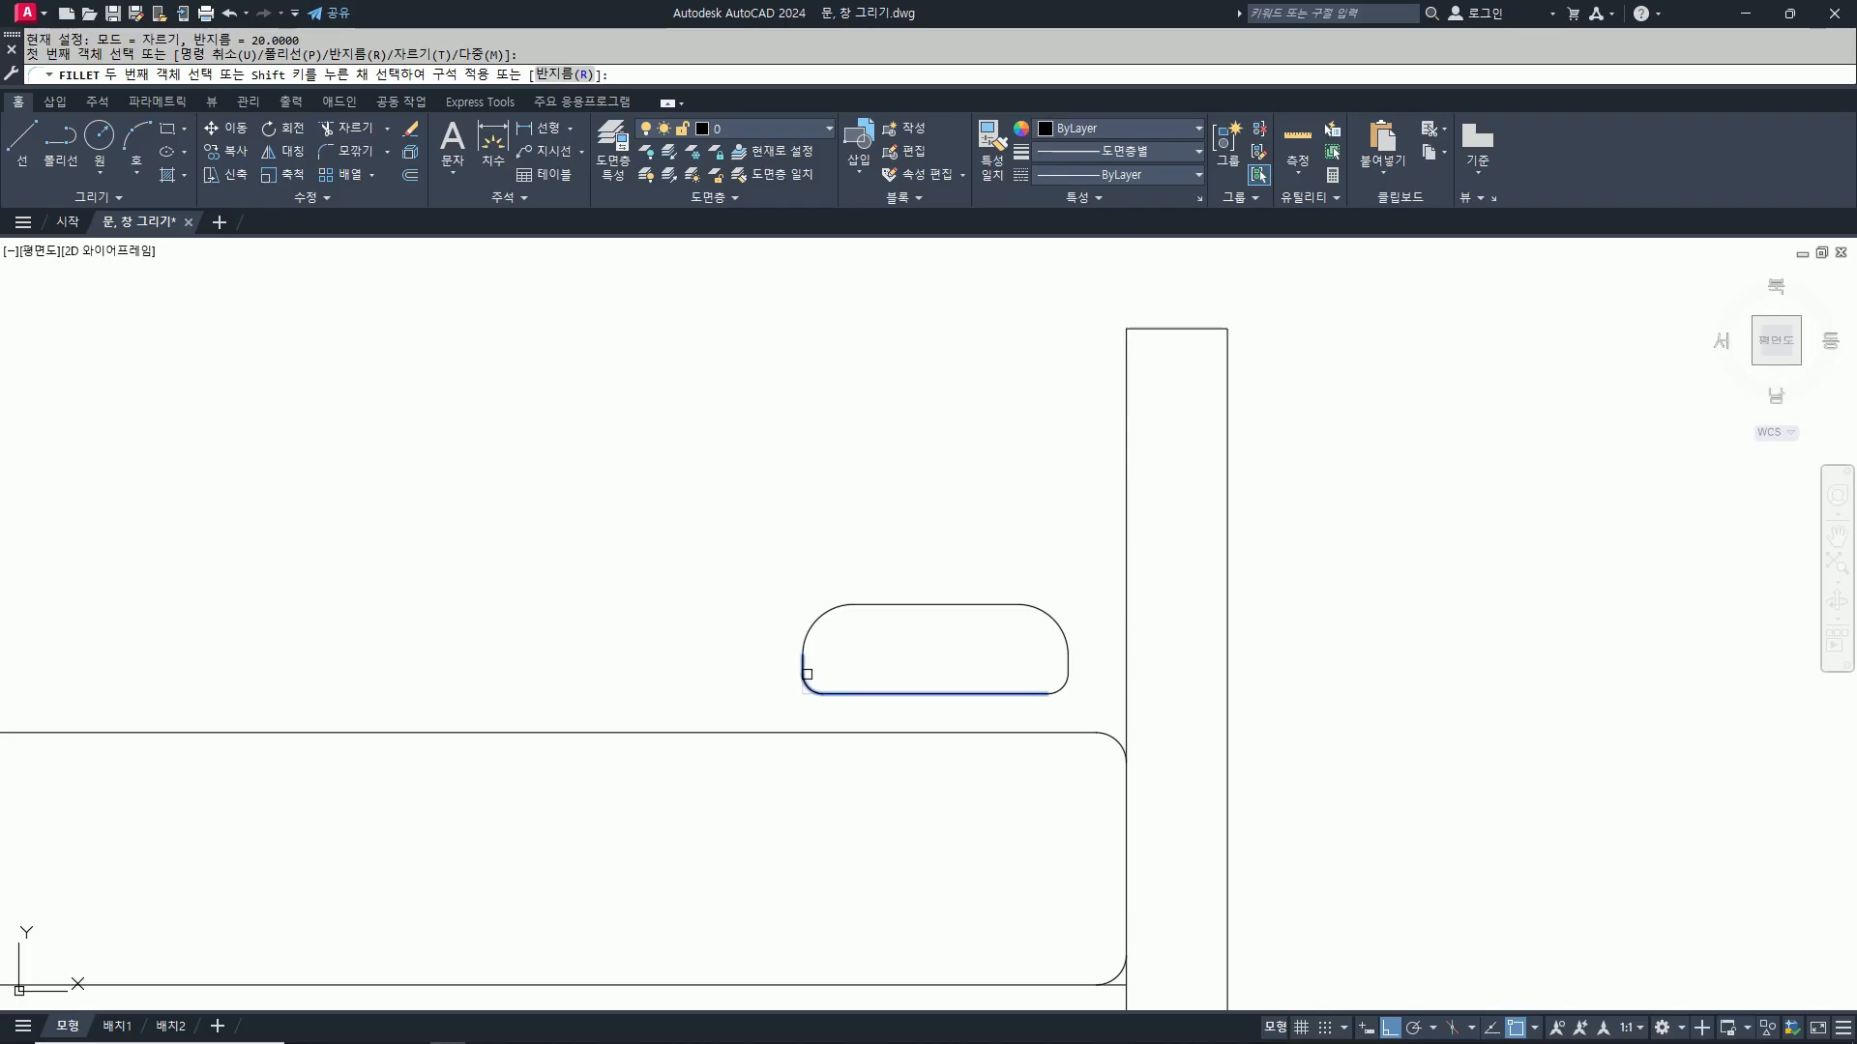
left_click(808, 674)
Step: Move the whole pillow straight down to the mattress's top edge
type("m")
key("Return")
left_click(758, 522)
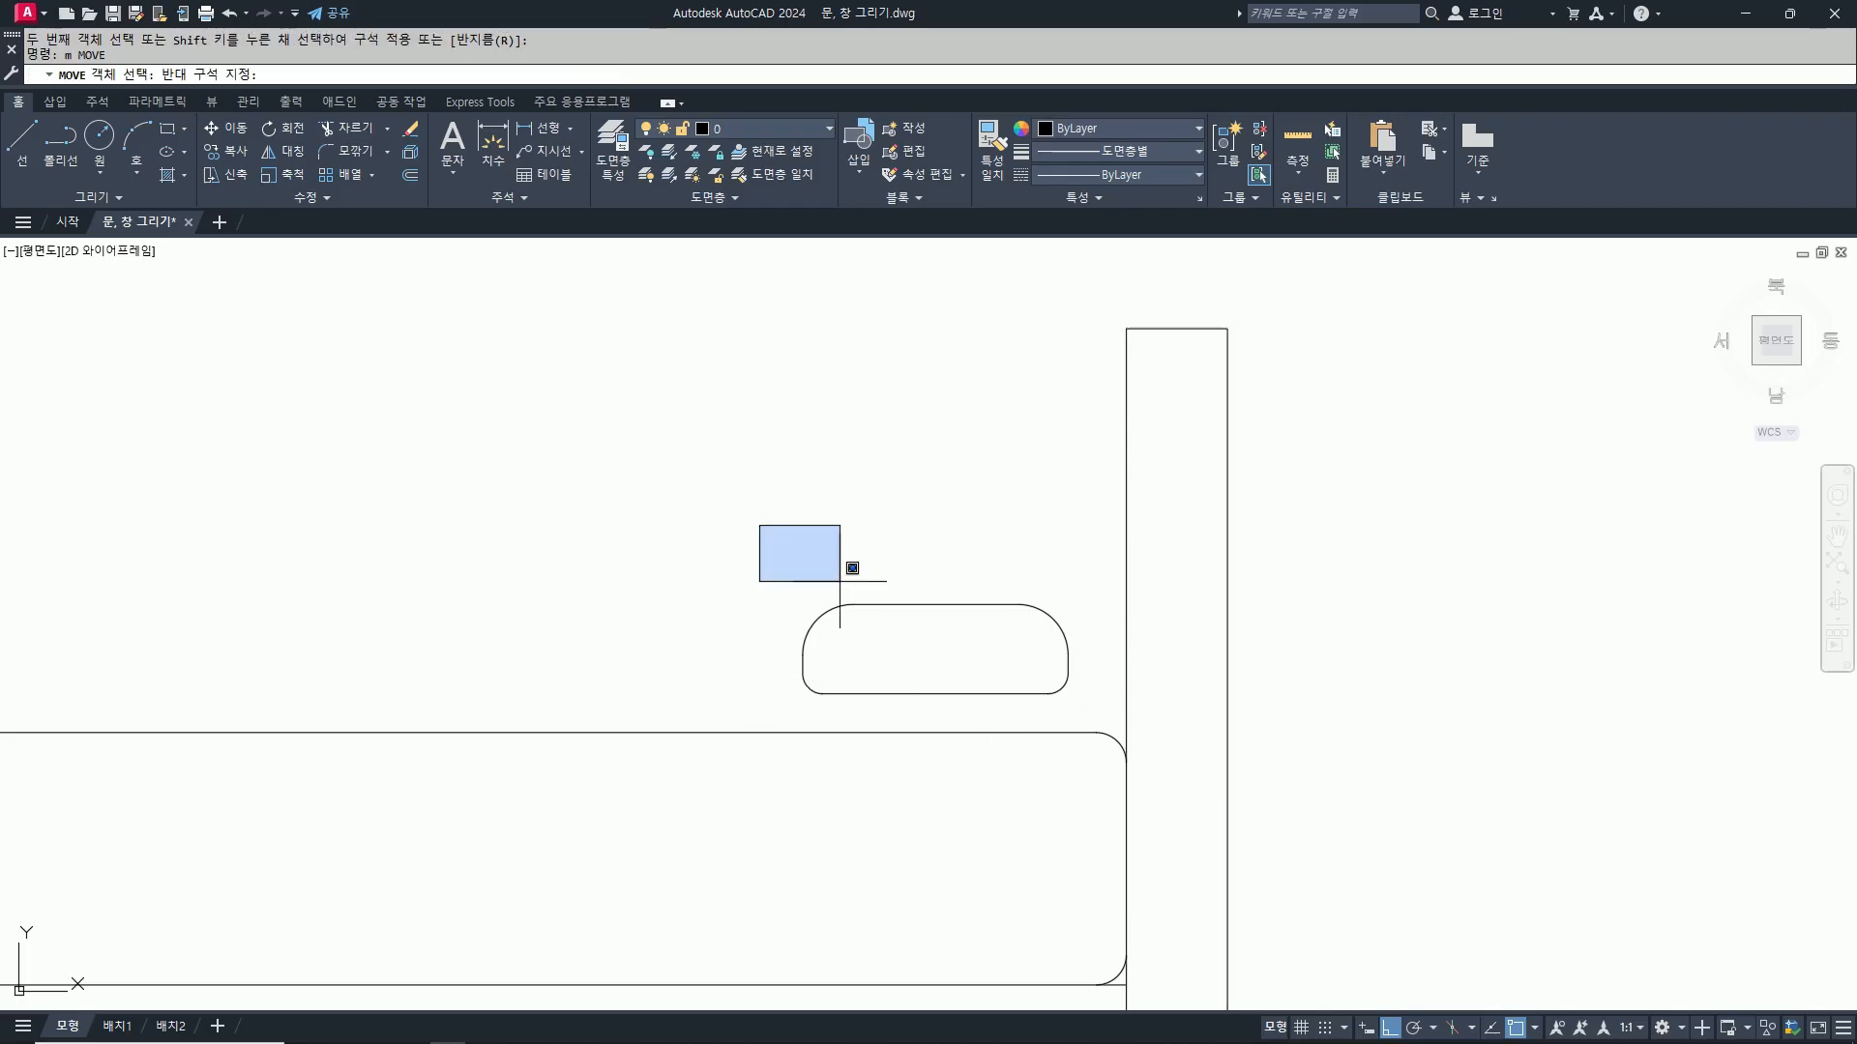
left_click(1103, 742)
key("Return")
left_click(935, 691)
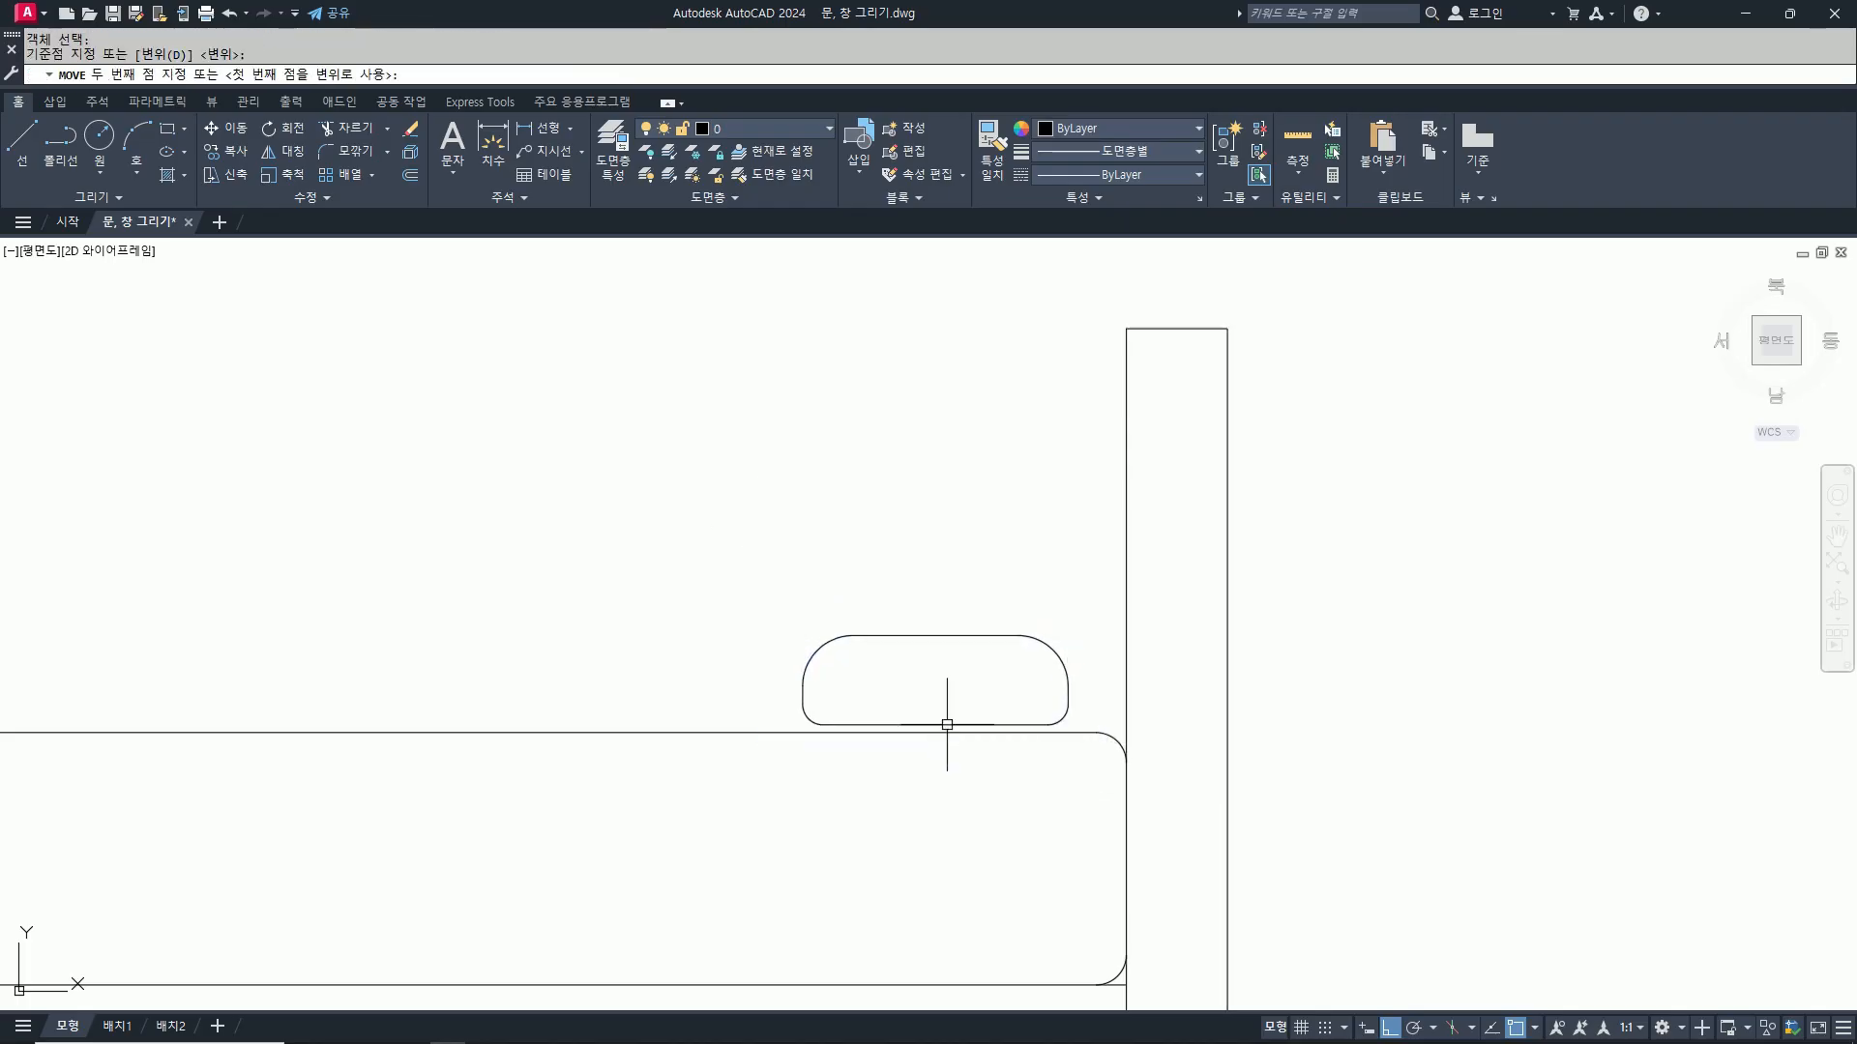
left_click(935, 732)
Step: Undo the pillow's downward move
scroll(1377, 818, "down", 4)
type("u")
key("Return")
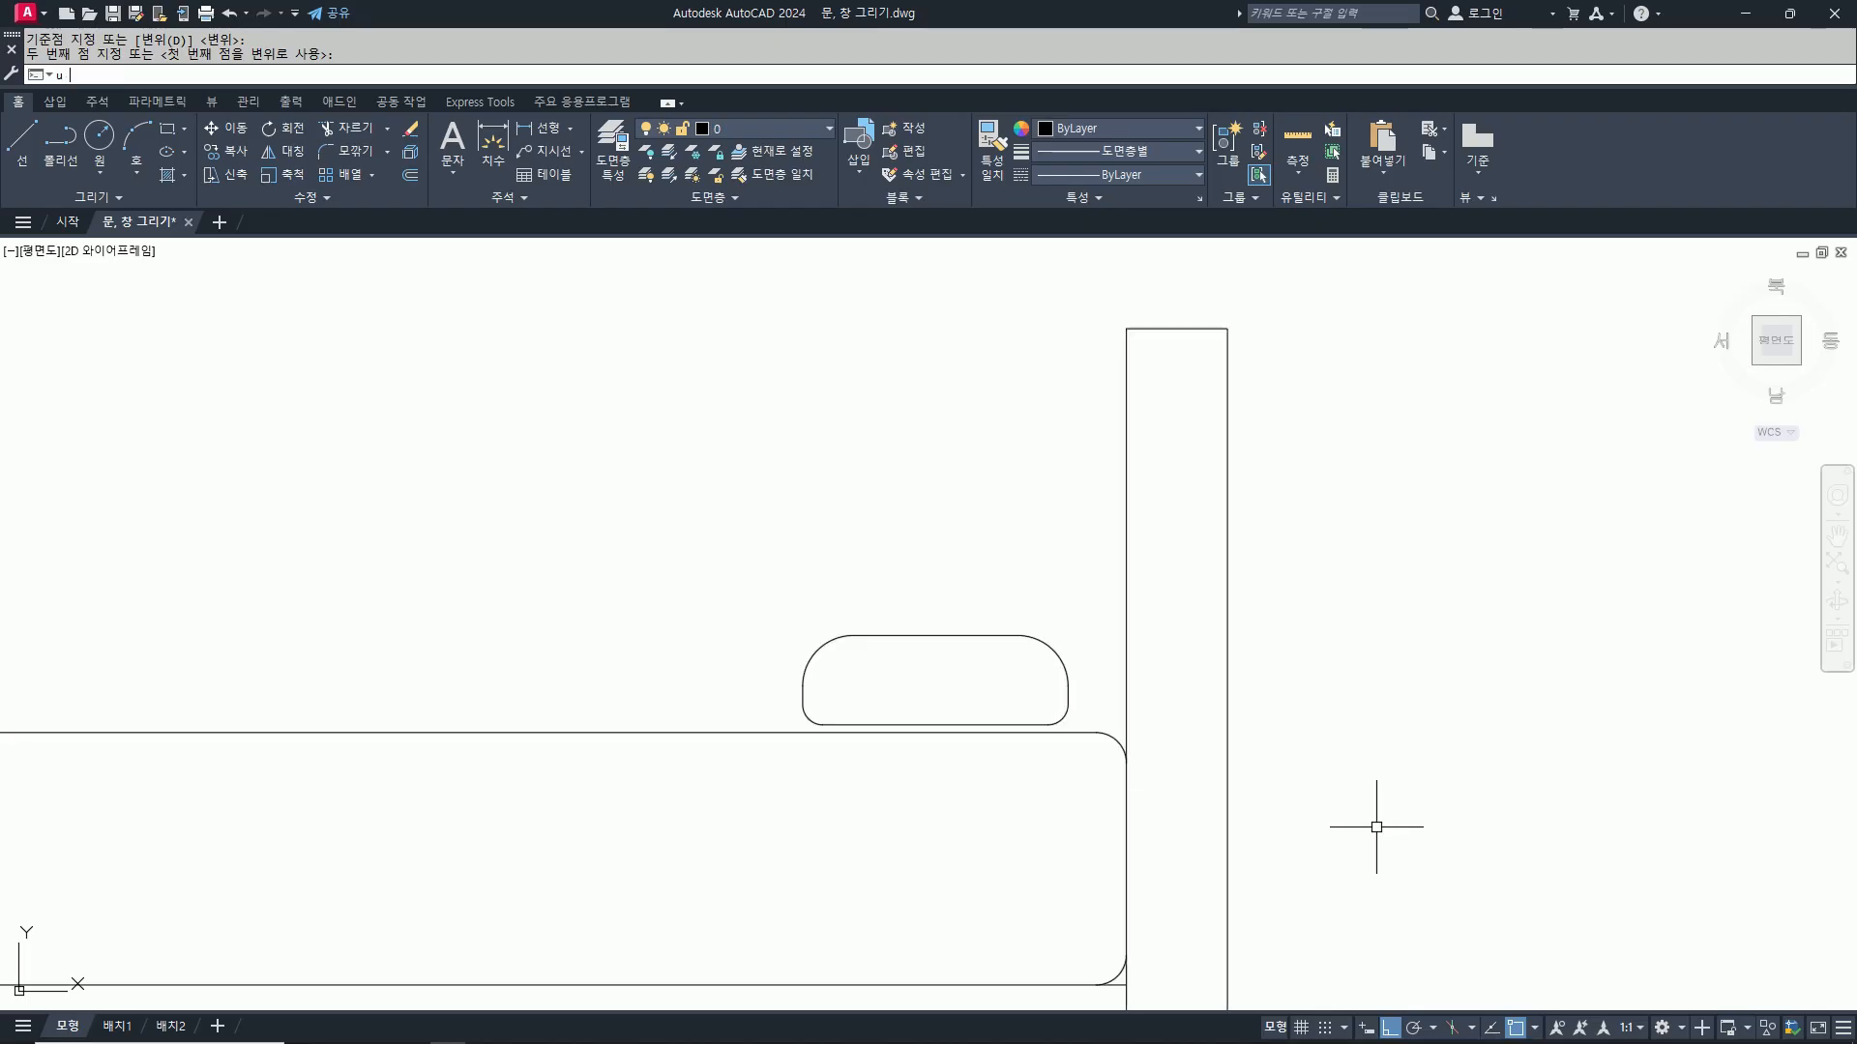
type("u")
key("Return")
Step: Rotate the pillow slightly counterclockwise about its lower foot-side corner, with ortho off, so its headboard side tilts up
type("ㄱo")
key("Return")
left_click(726, 558)
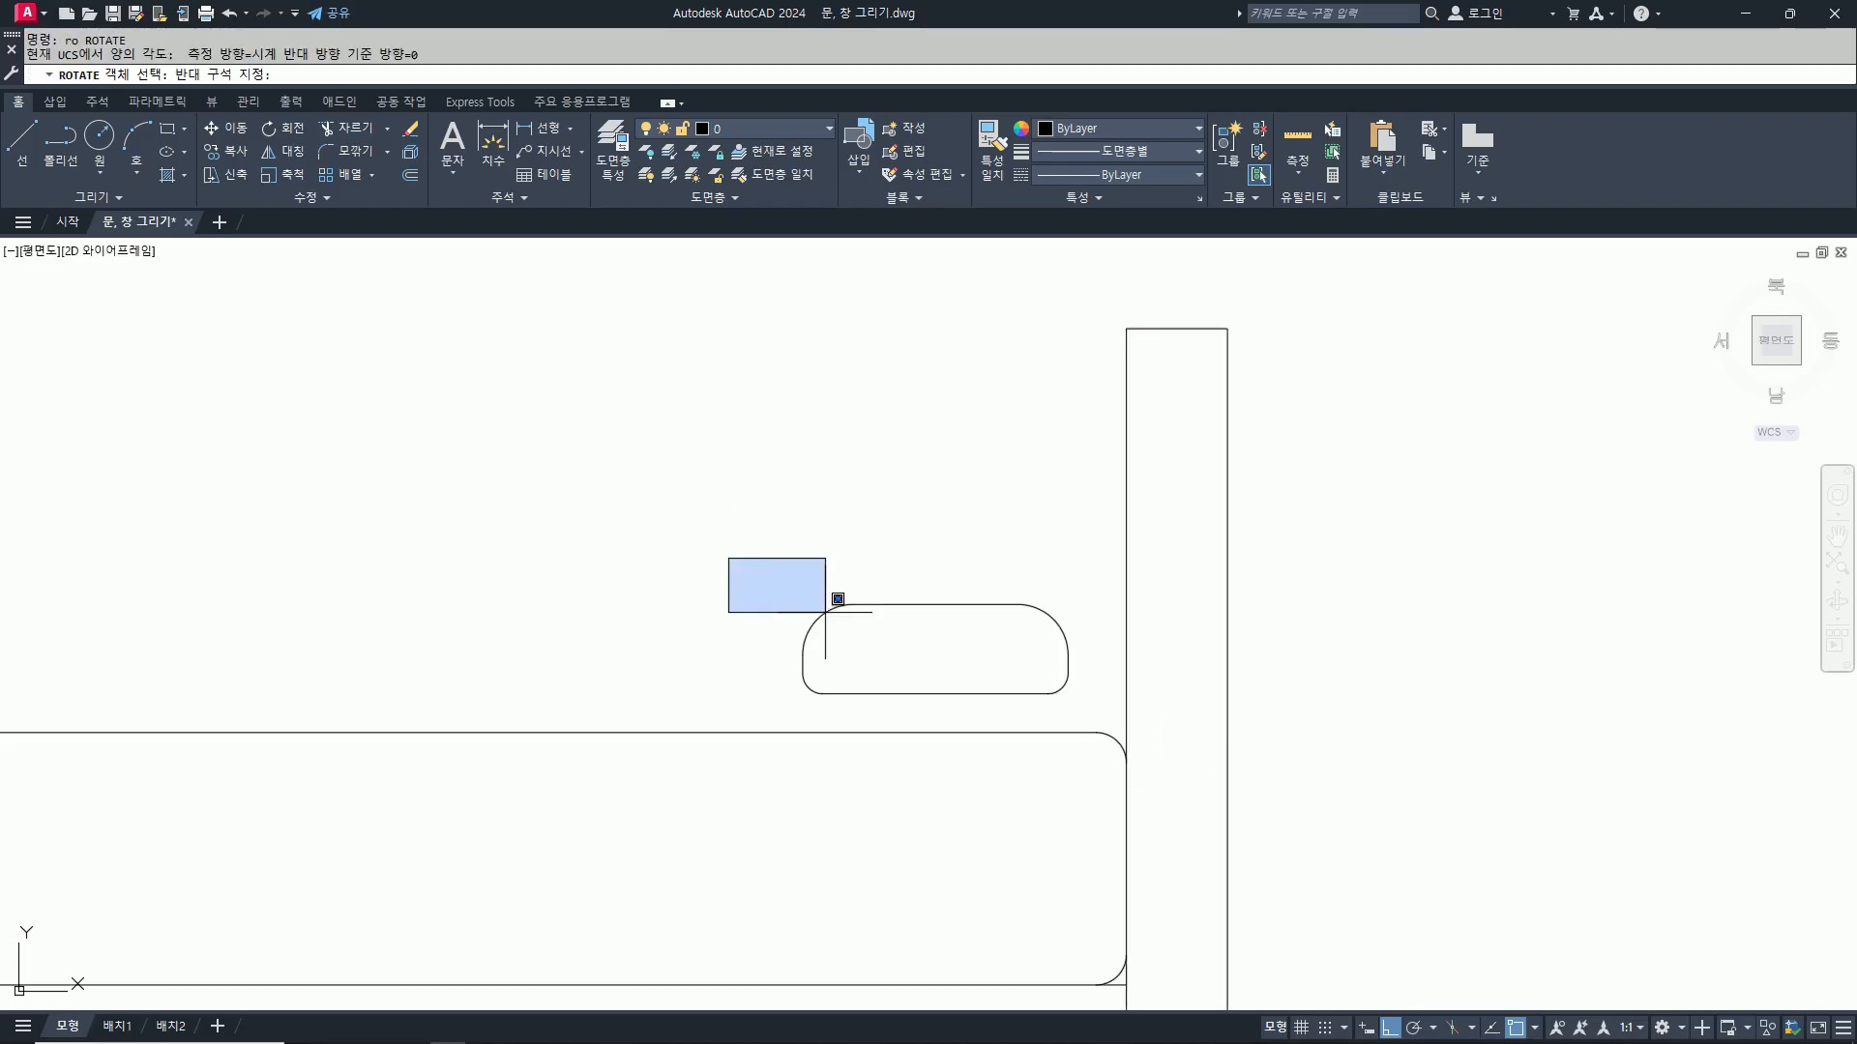
left_click(1151, 771)
key("Return")
left_click(823, 692)
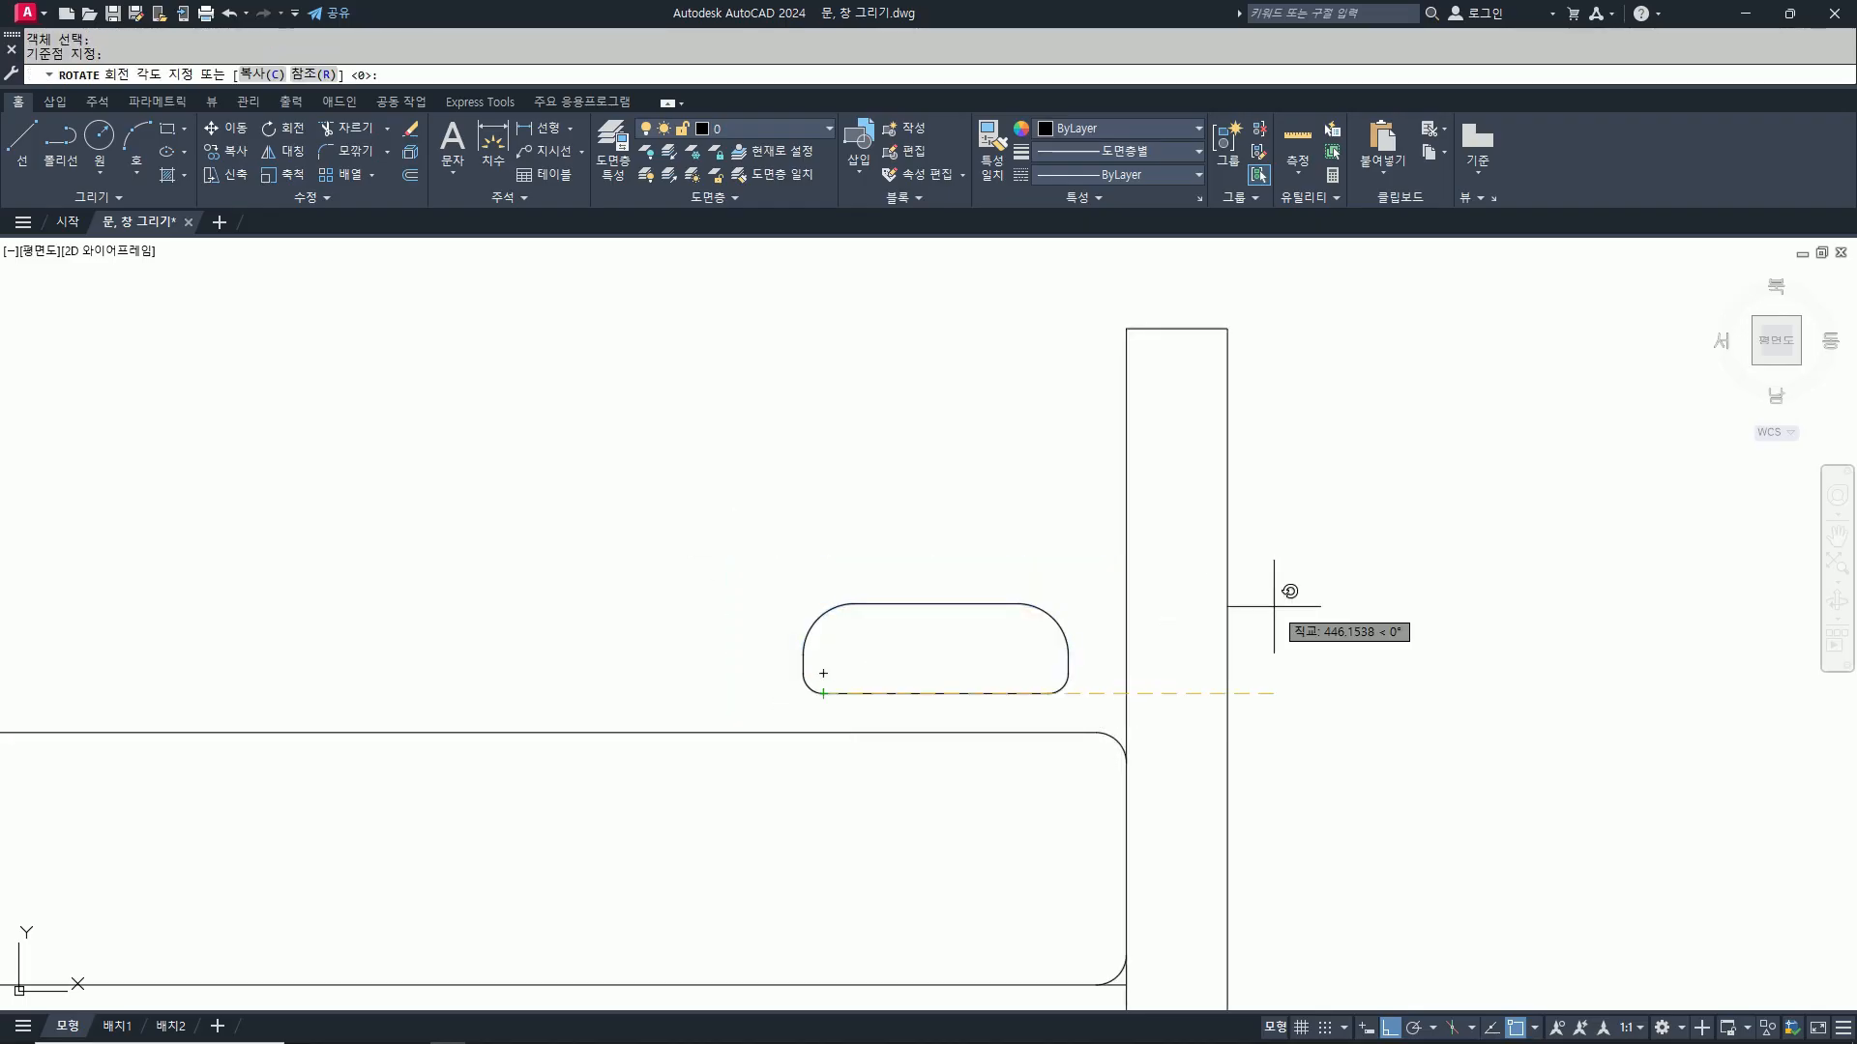
key("F8")
left_click(1438, 626)
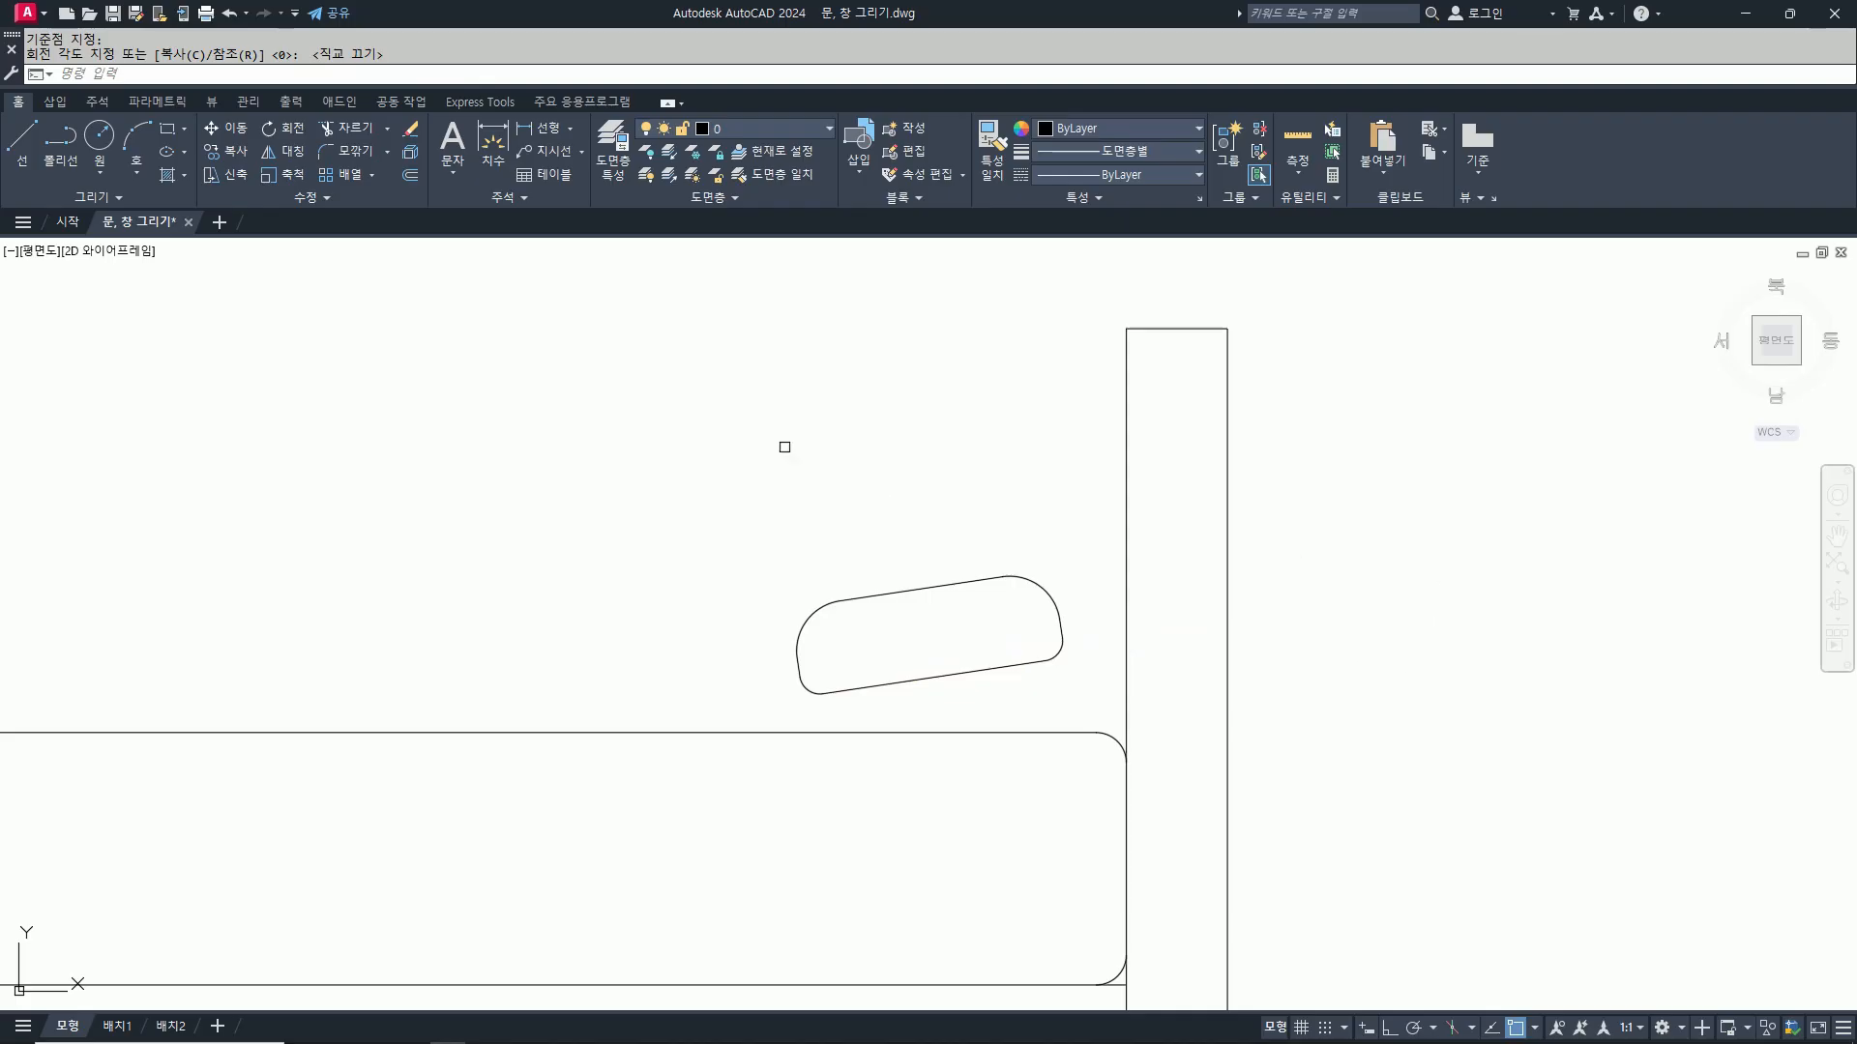
Step: Move the tilted pillow down so its lowest corner rests on the mattress's top line
type("m")
key("Return")
left_click(735, 506)
left_click(1158, 764)
key("Return")
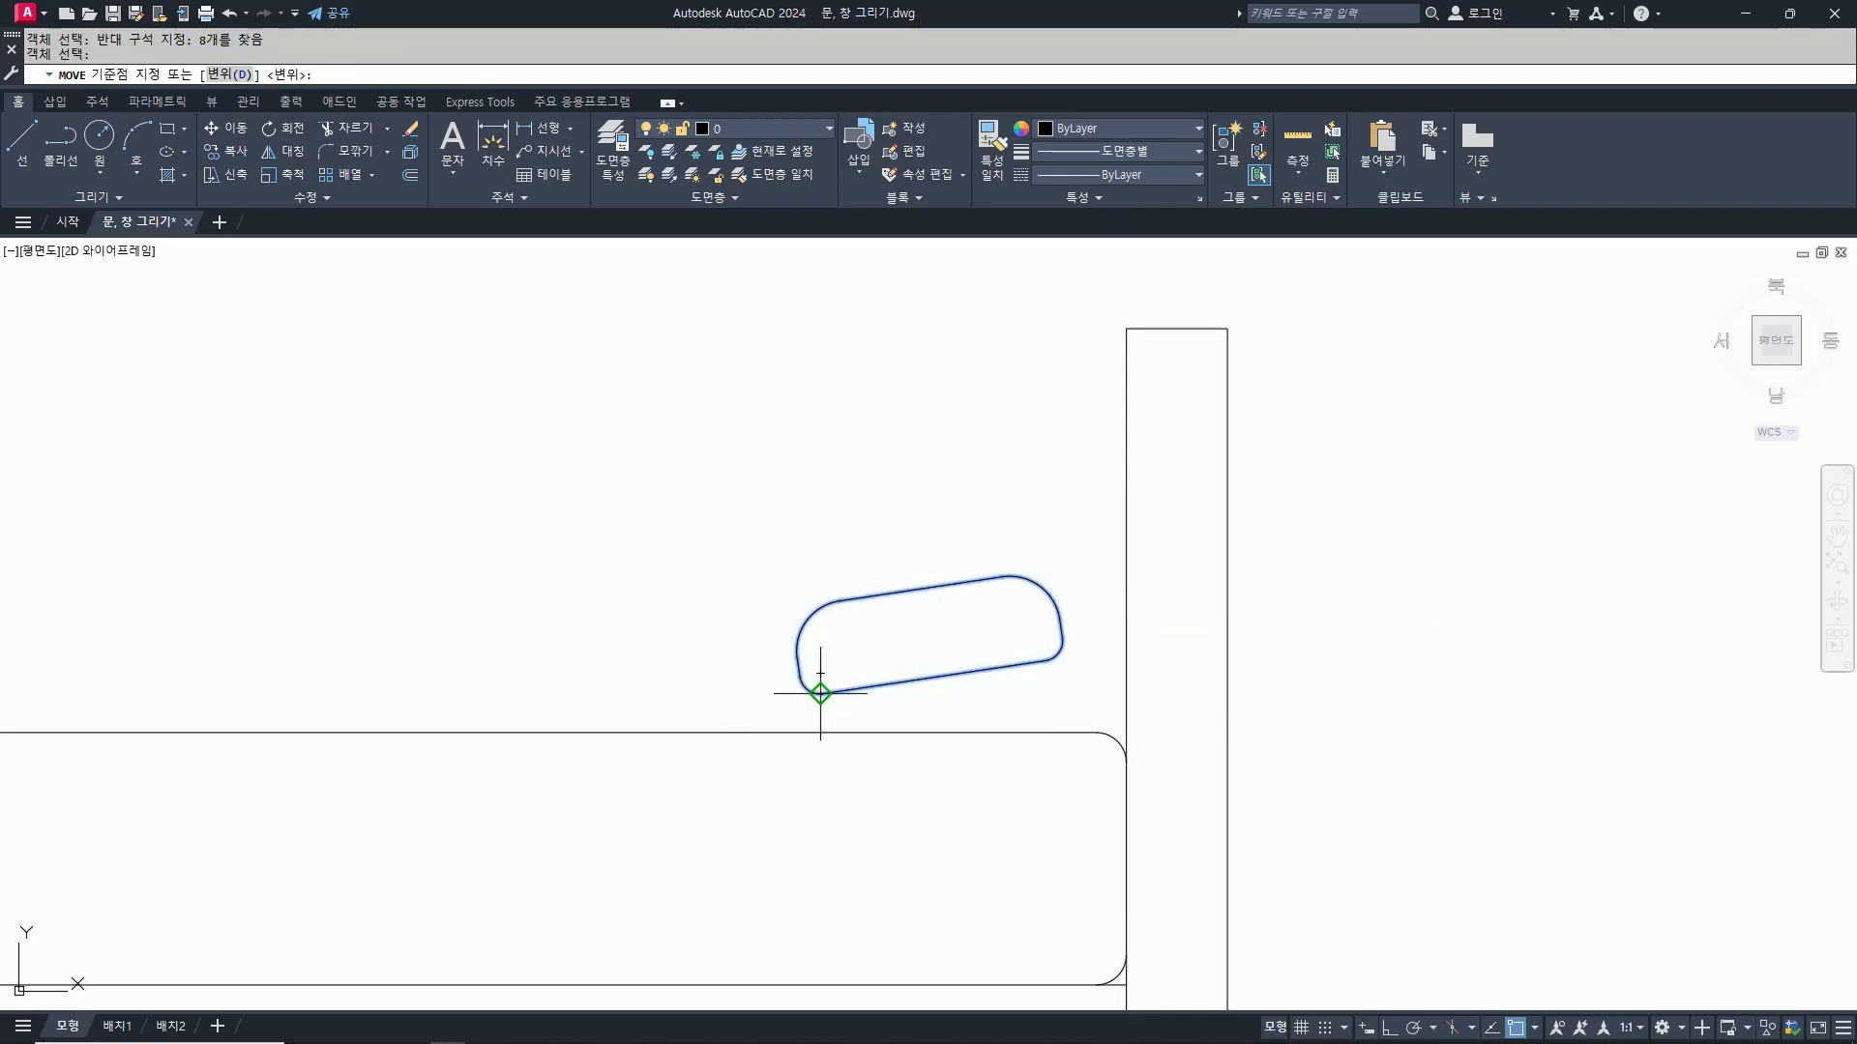
left_click(820, 692)
left_click(820, 732)
Step: Move the tilted pillow toward the headboard so its side meets the headboard's face
key("Return")
left_click(671, 528)
left_click(1079, 766)
key("Return")
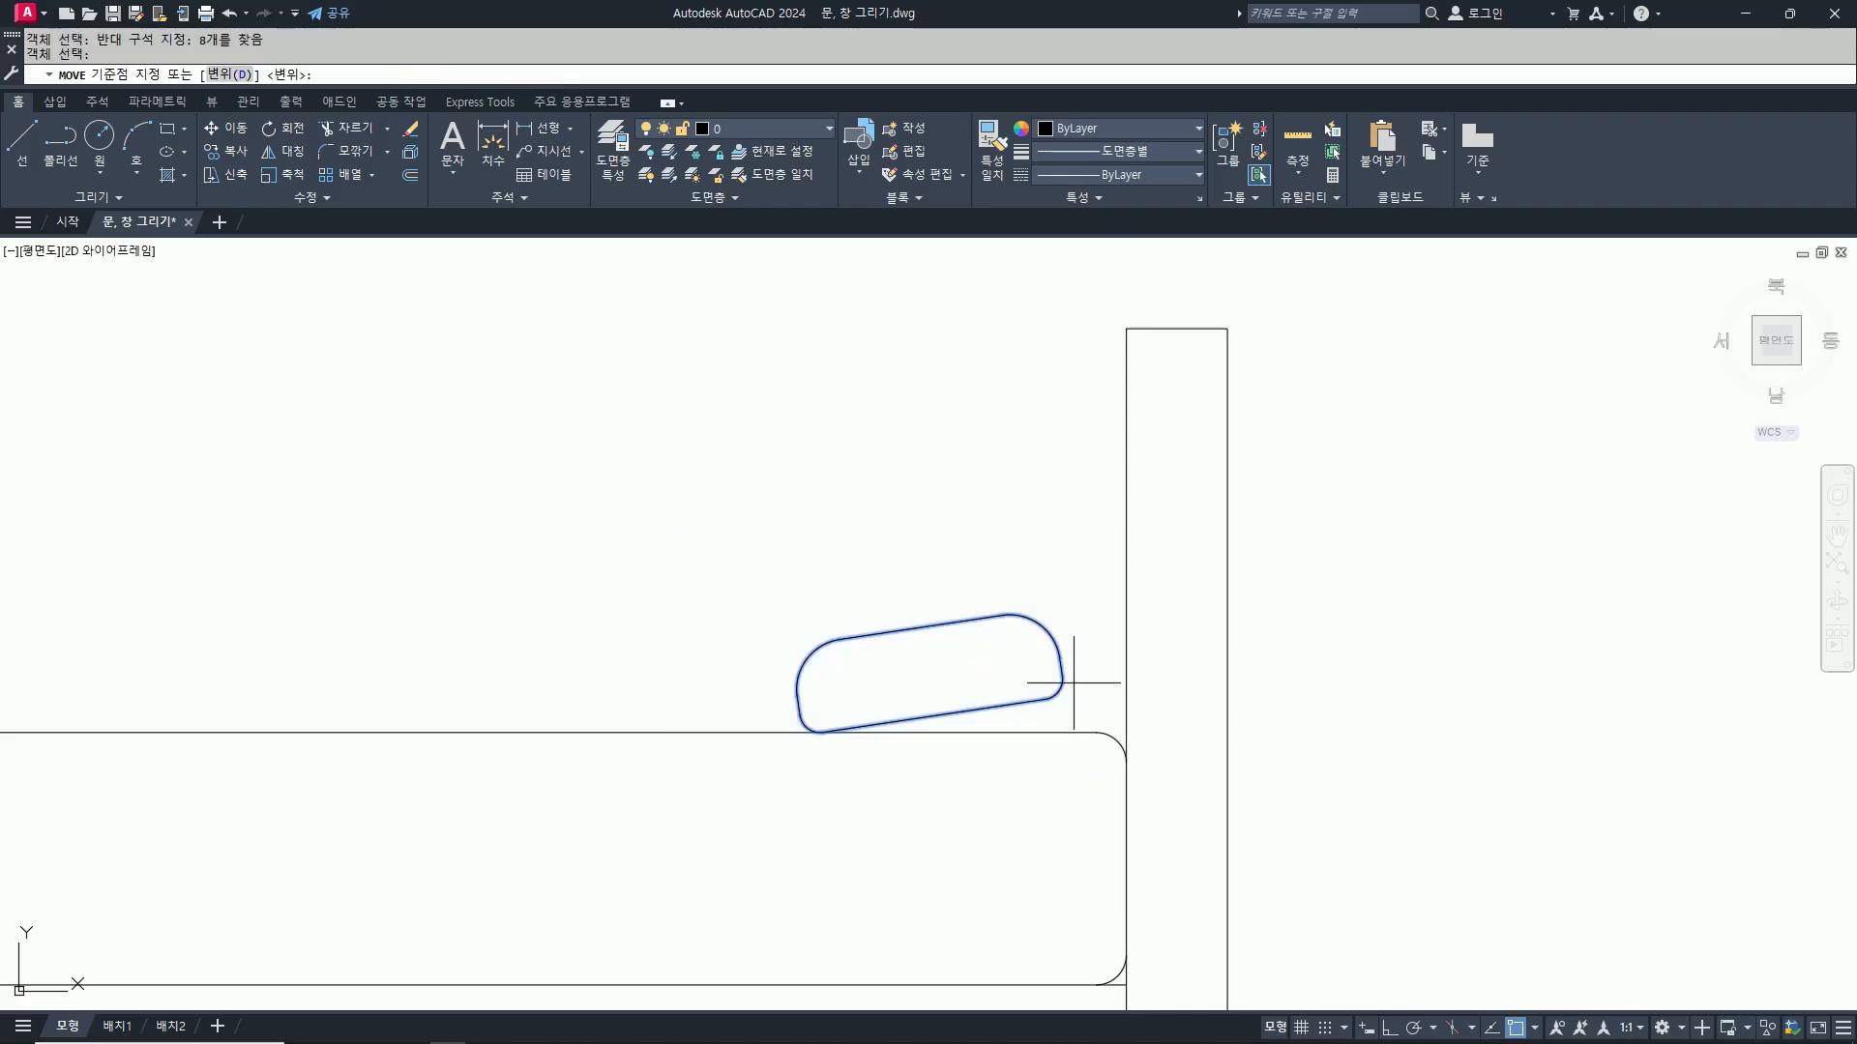
left_click(1070, 670)
left_click(1132, 660)
scroll(1426, 630, "down", 4)
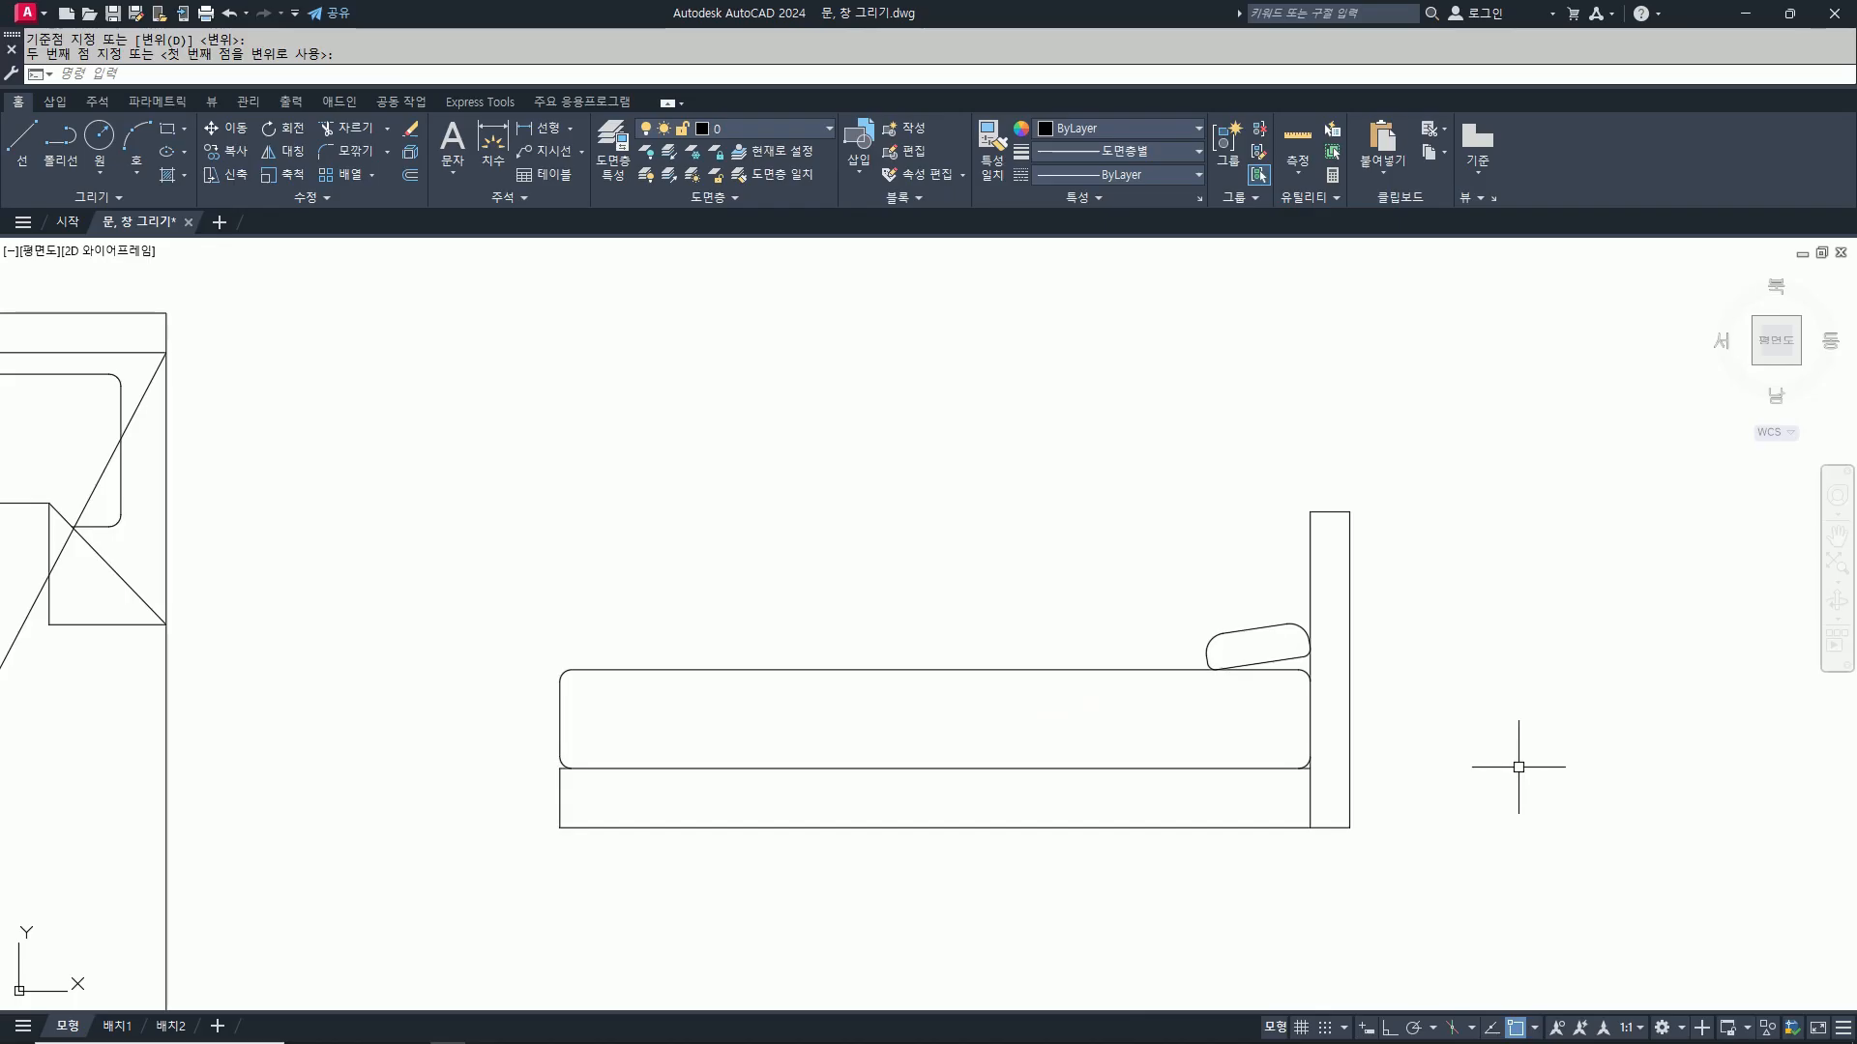
scroll(1519, 766, "down", 4)
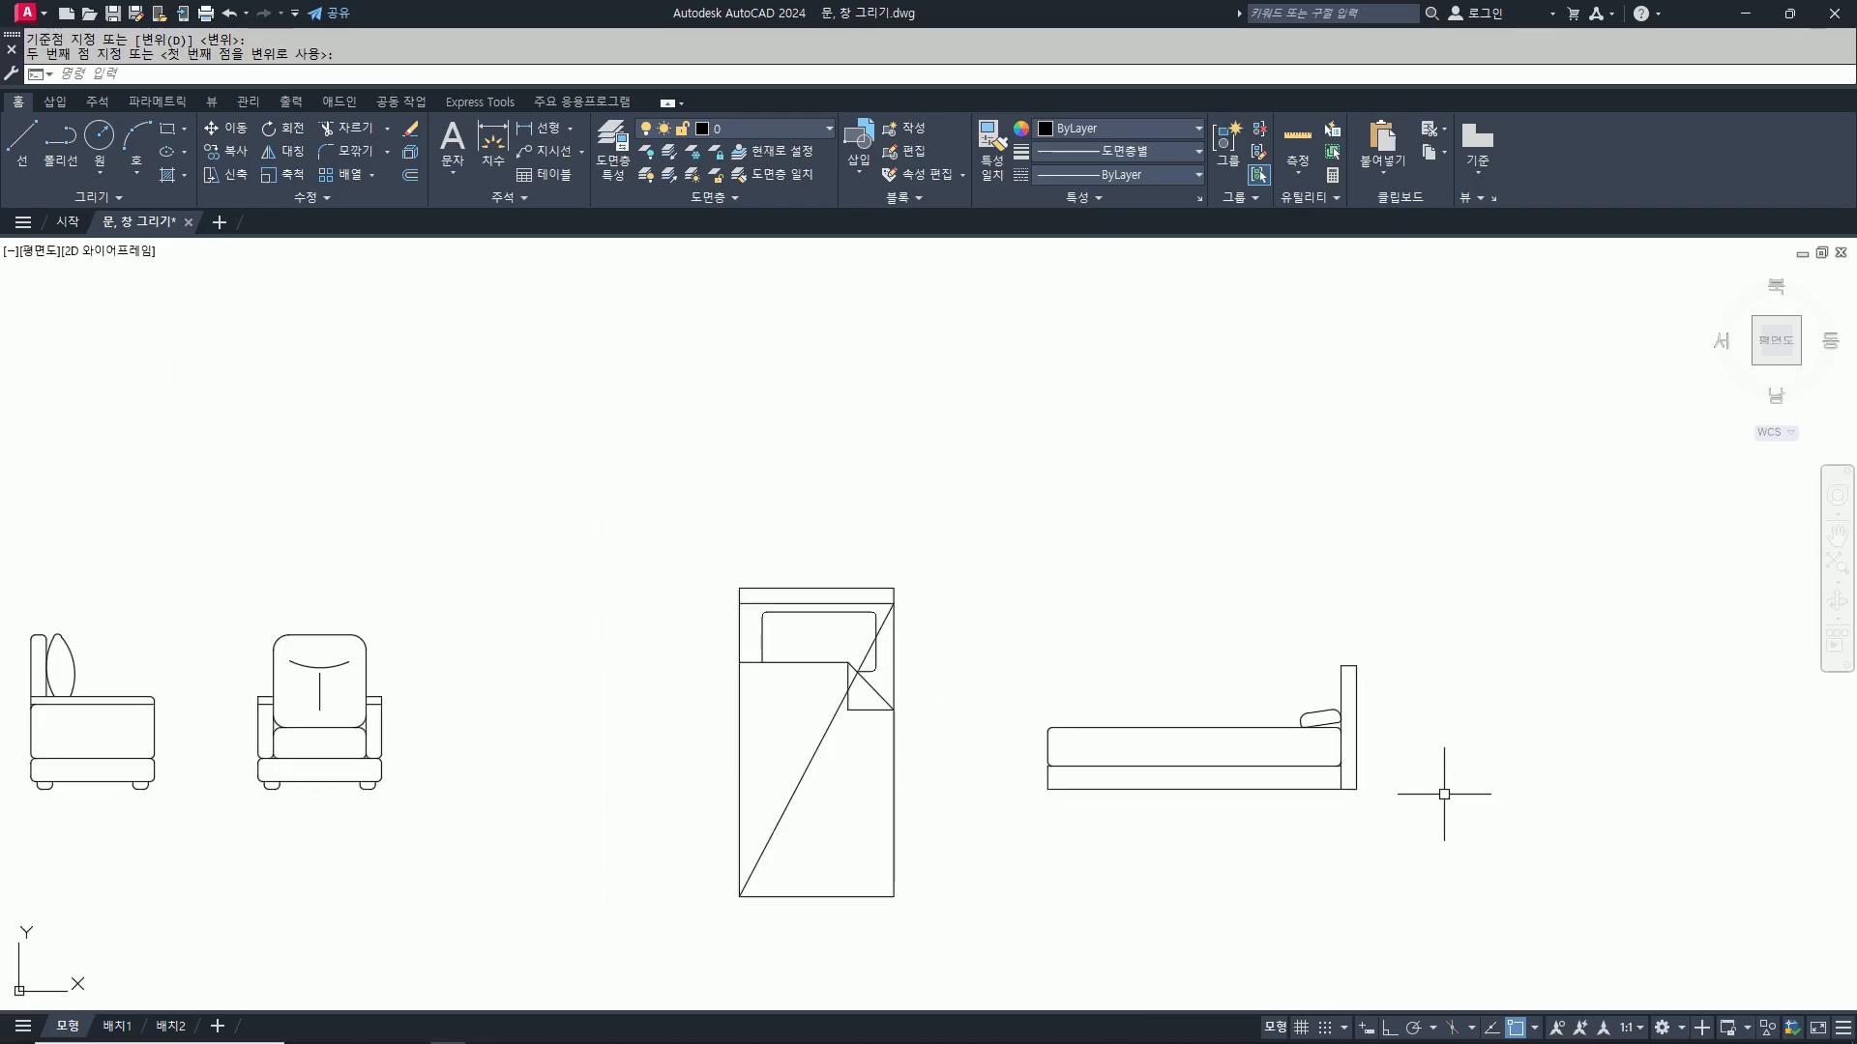
Step: Draw two vertical lines across the mattress near its foot end, ending inside the base, the first about 390 long
scroll(1110, 737, "up", 2)
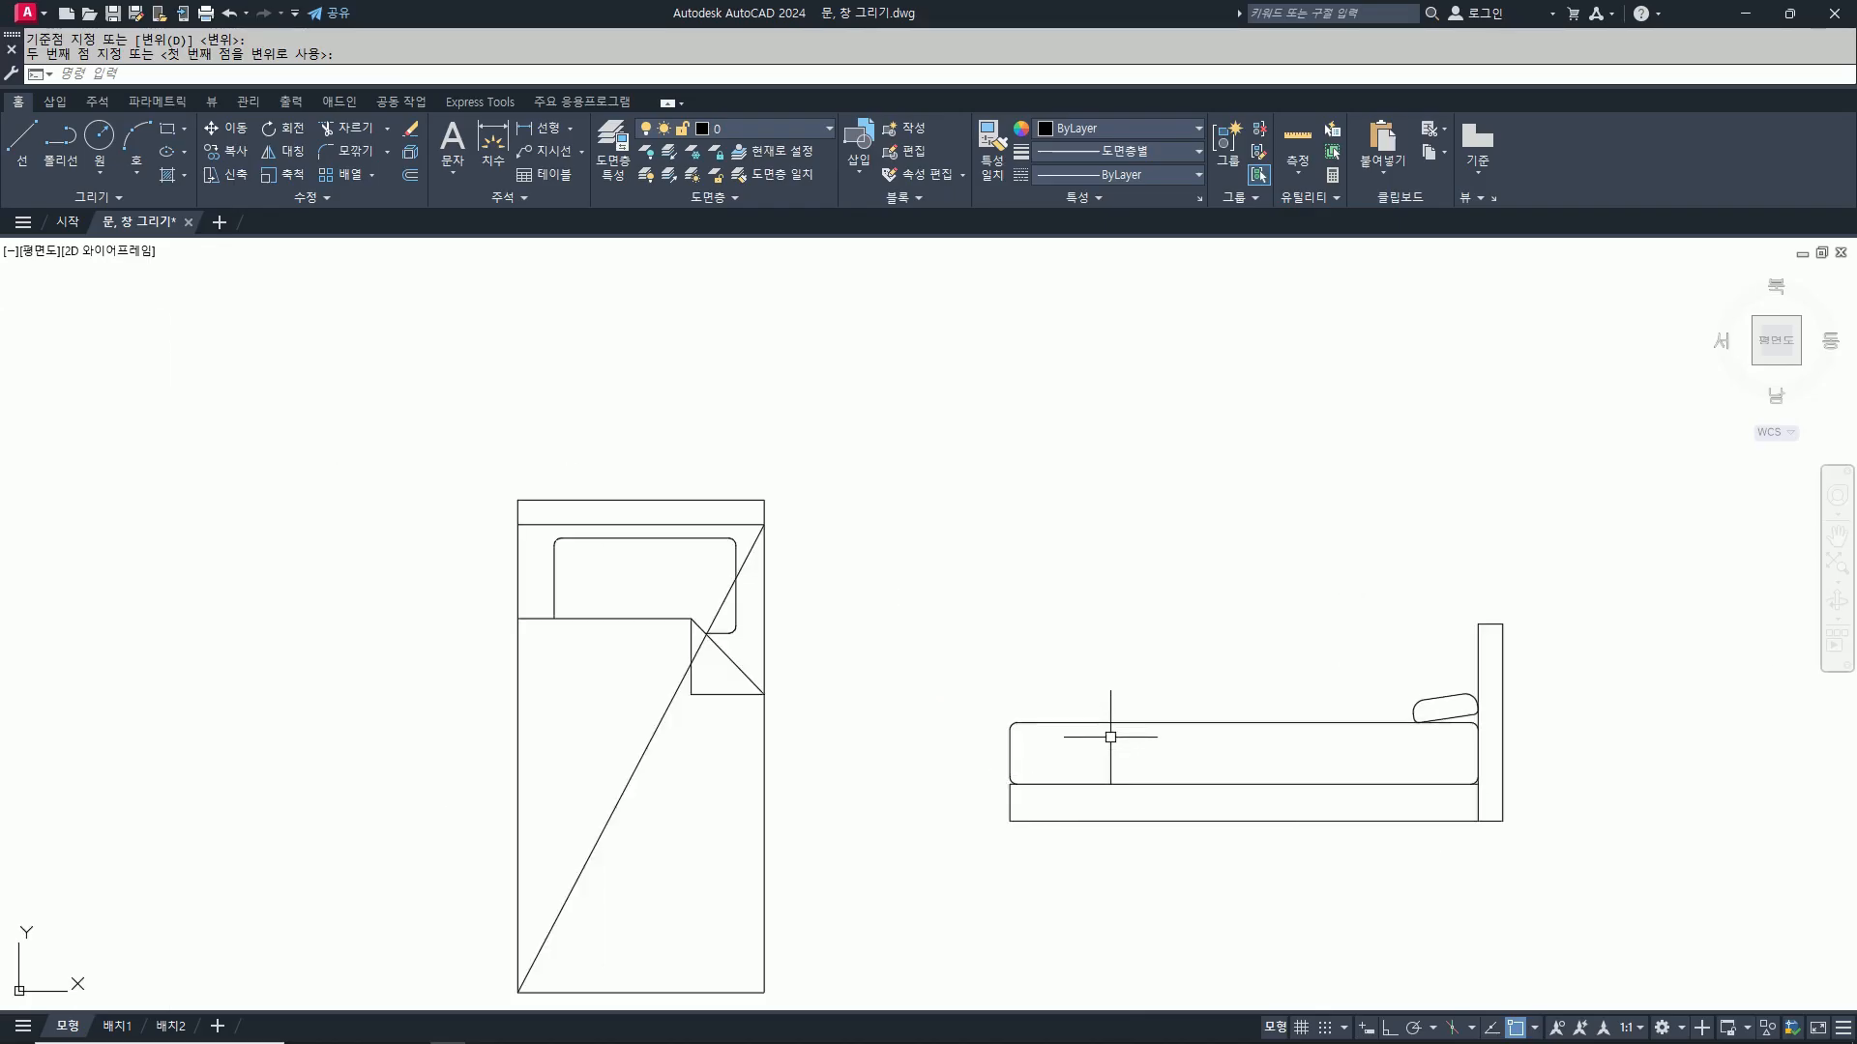
scroll(1110, 737, "up", 2)
type("l")
key("Return")
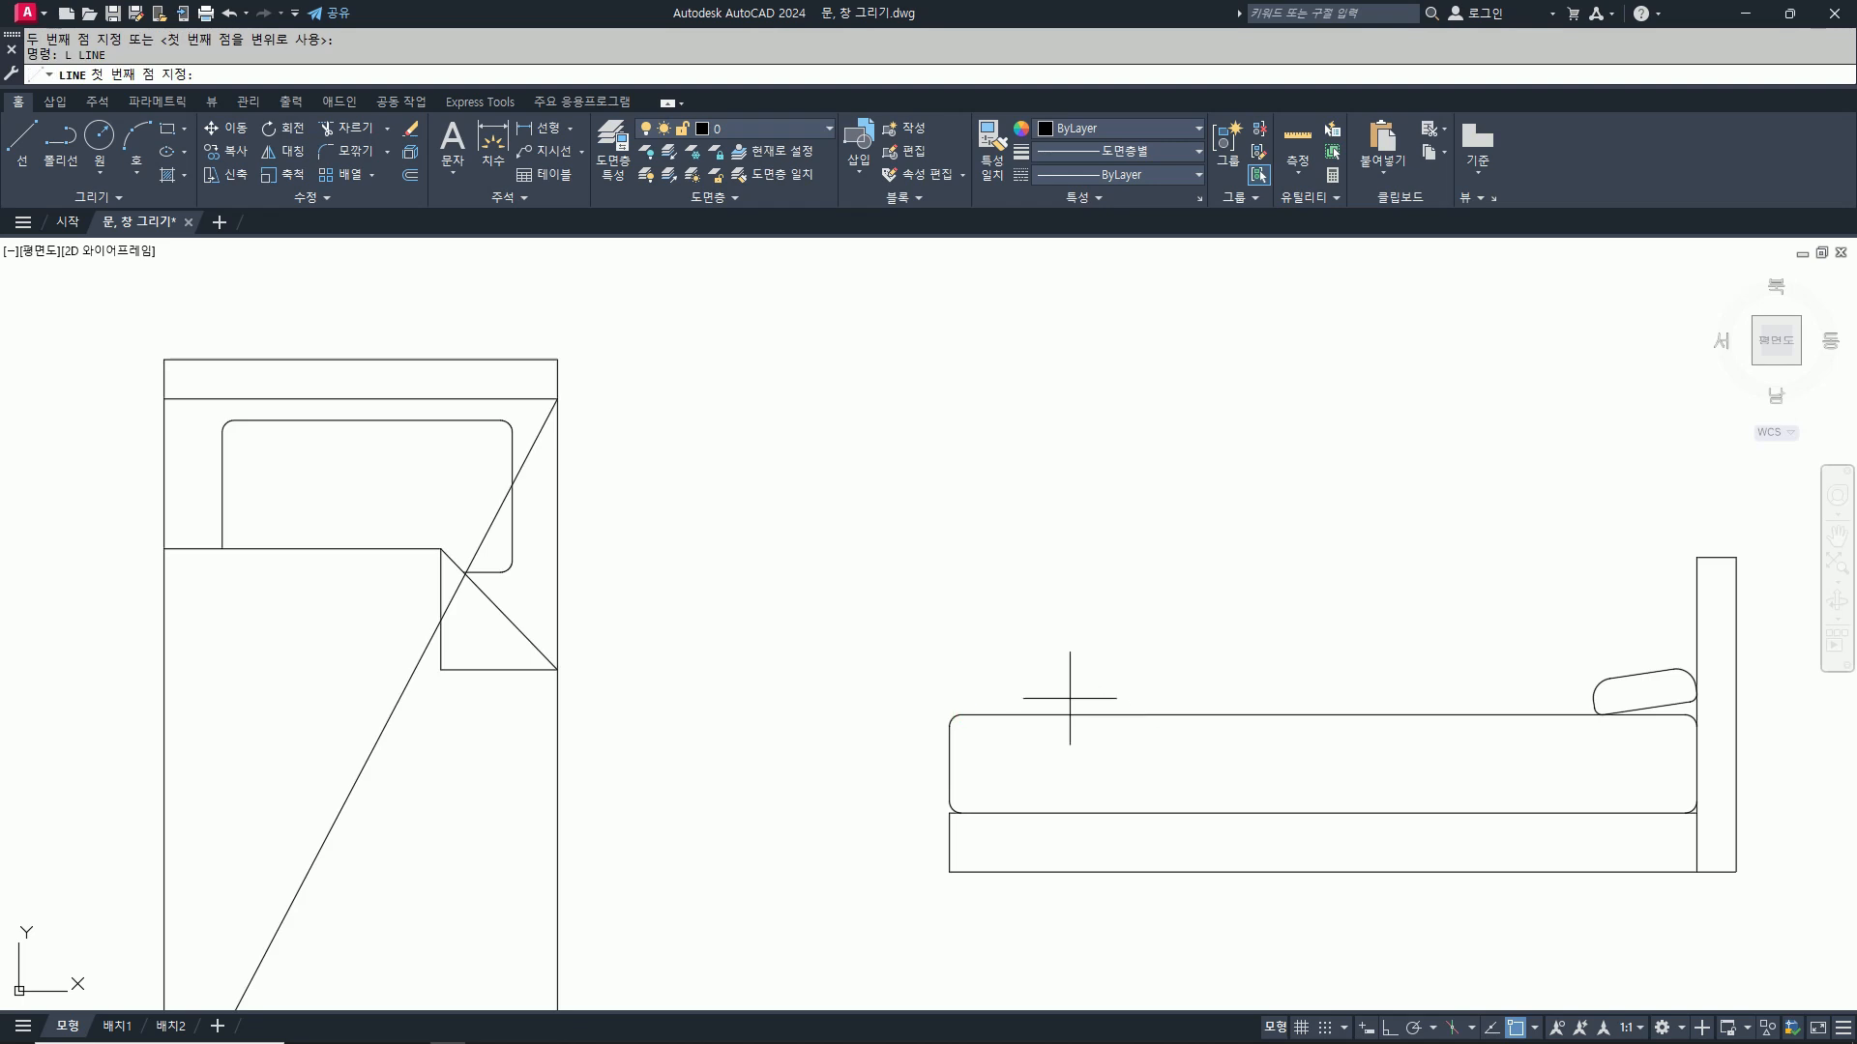
left_click(1075, 695)
key("F8")
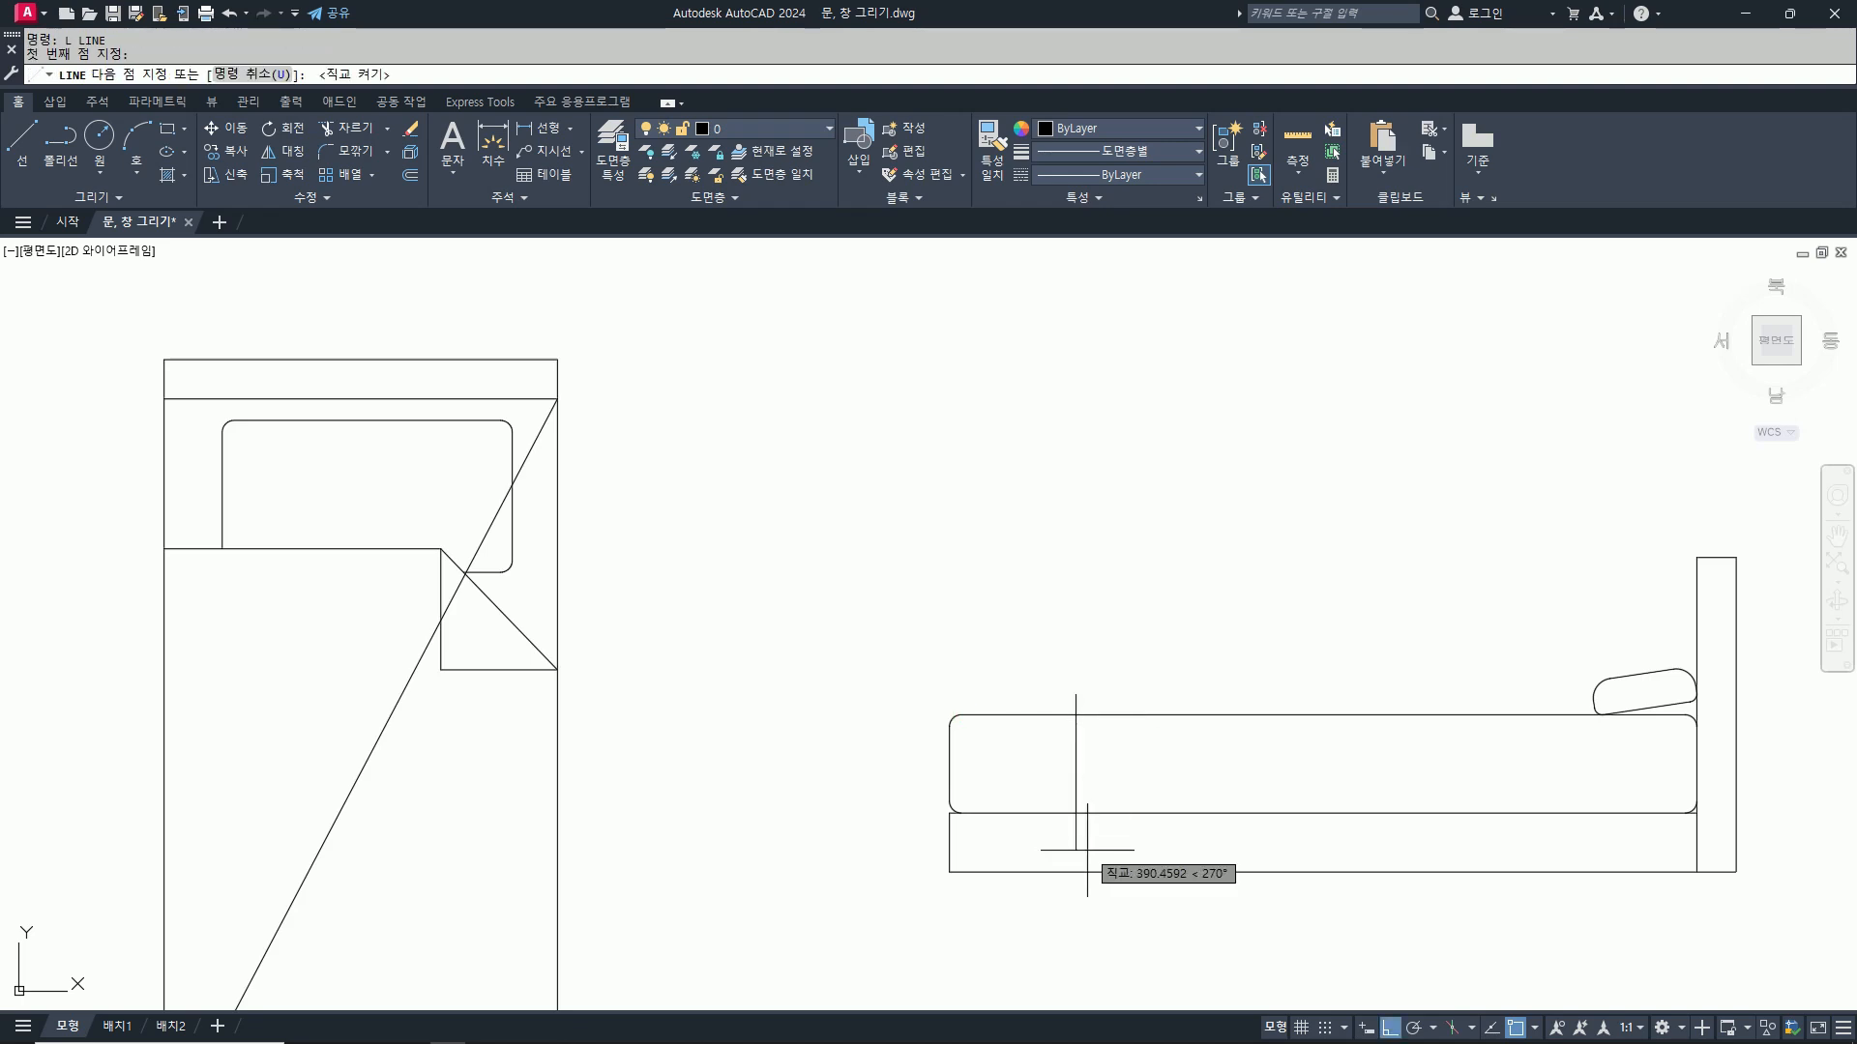
left_click(1082, 851)
key("Return")
key("Return")
left_click(1231, 701)
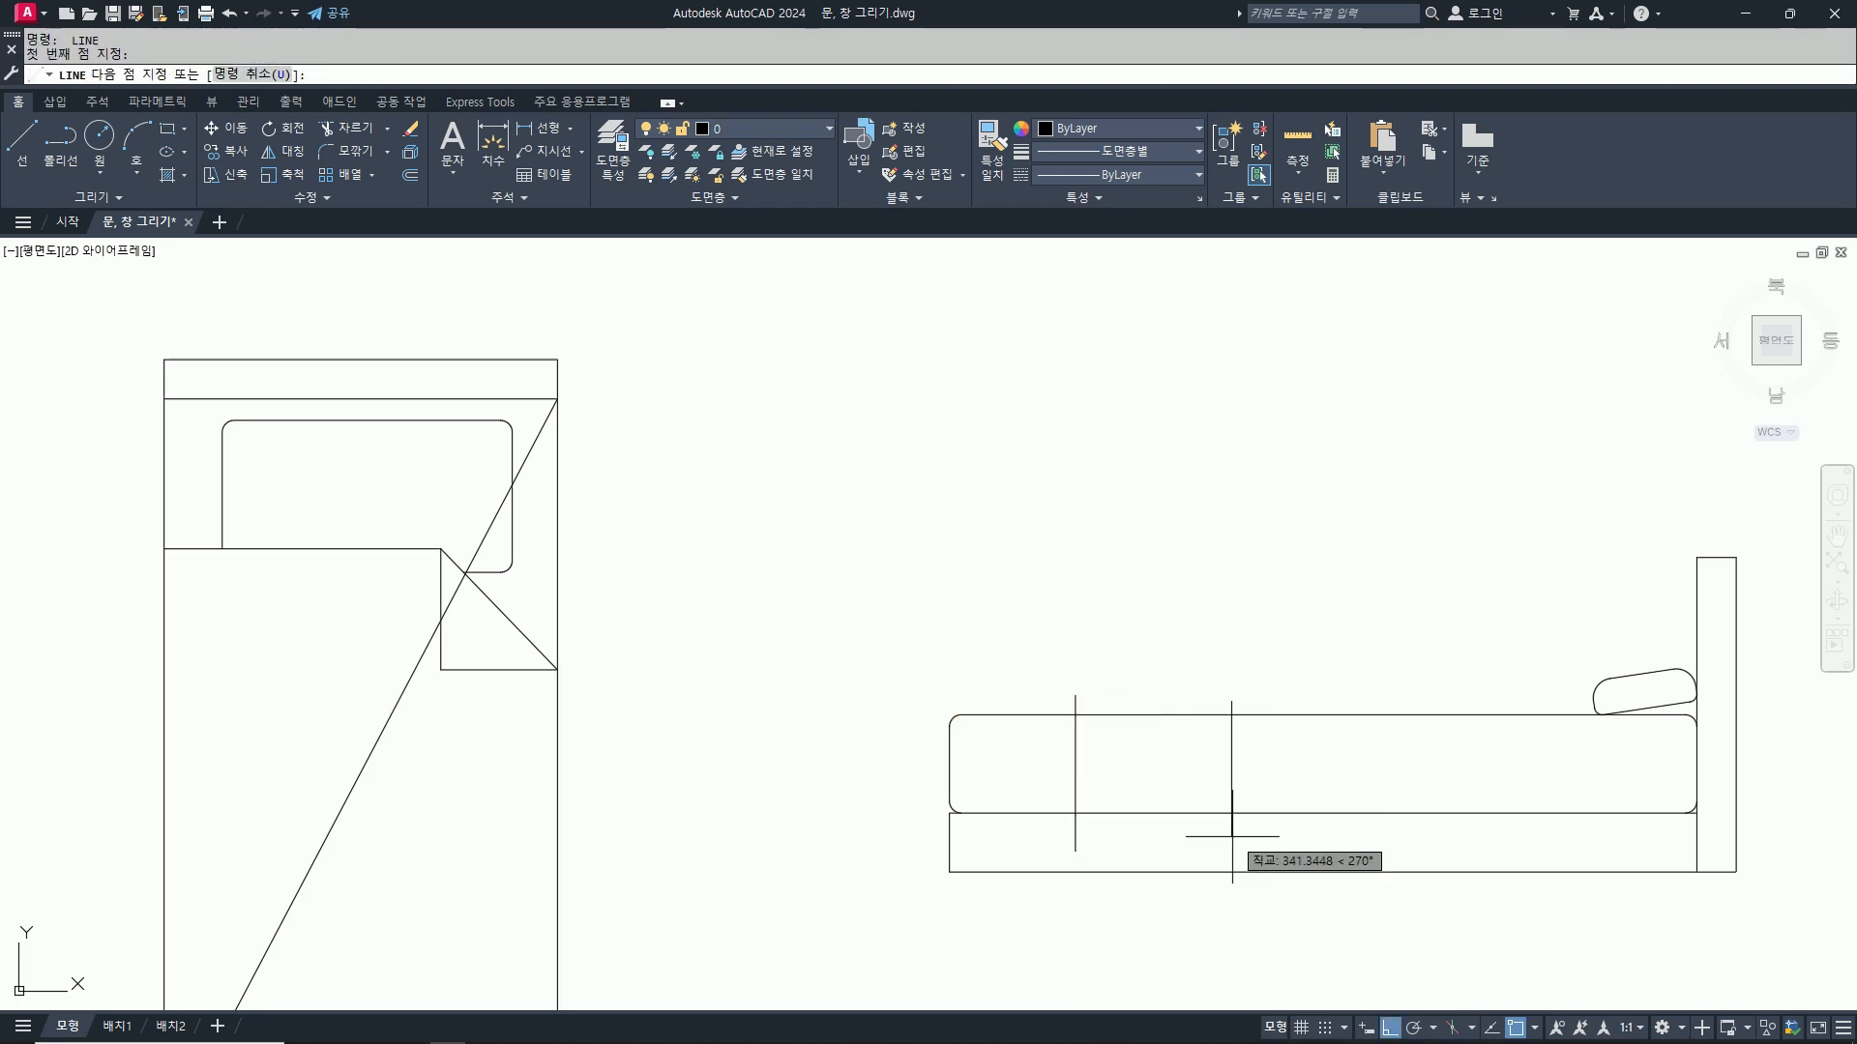
left_click(1230, 843)
key("Return")
Step: Draw a horizontal line just above the mattress top, spanning across the two vertical lines
key("Return")
scroll(1069, 688, "up", 3)
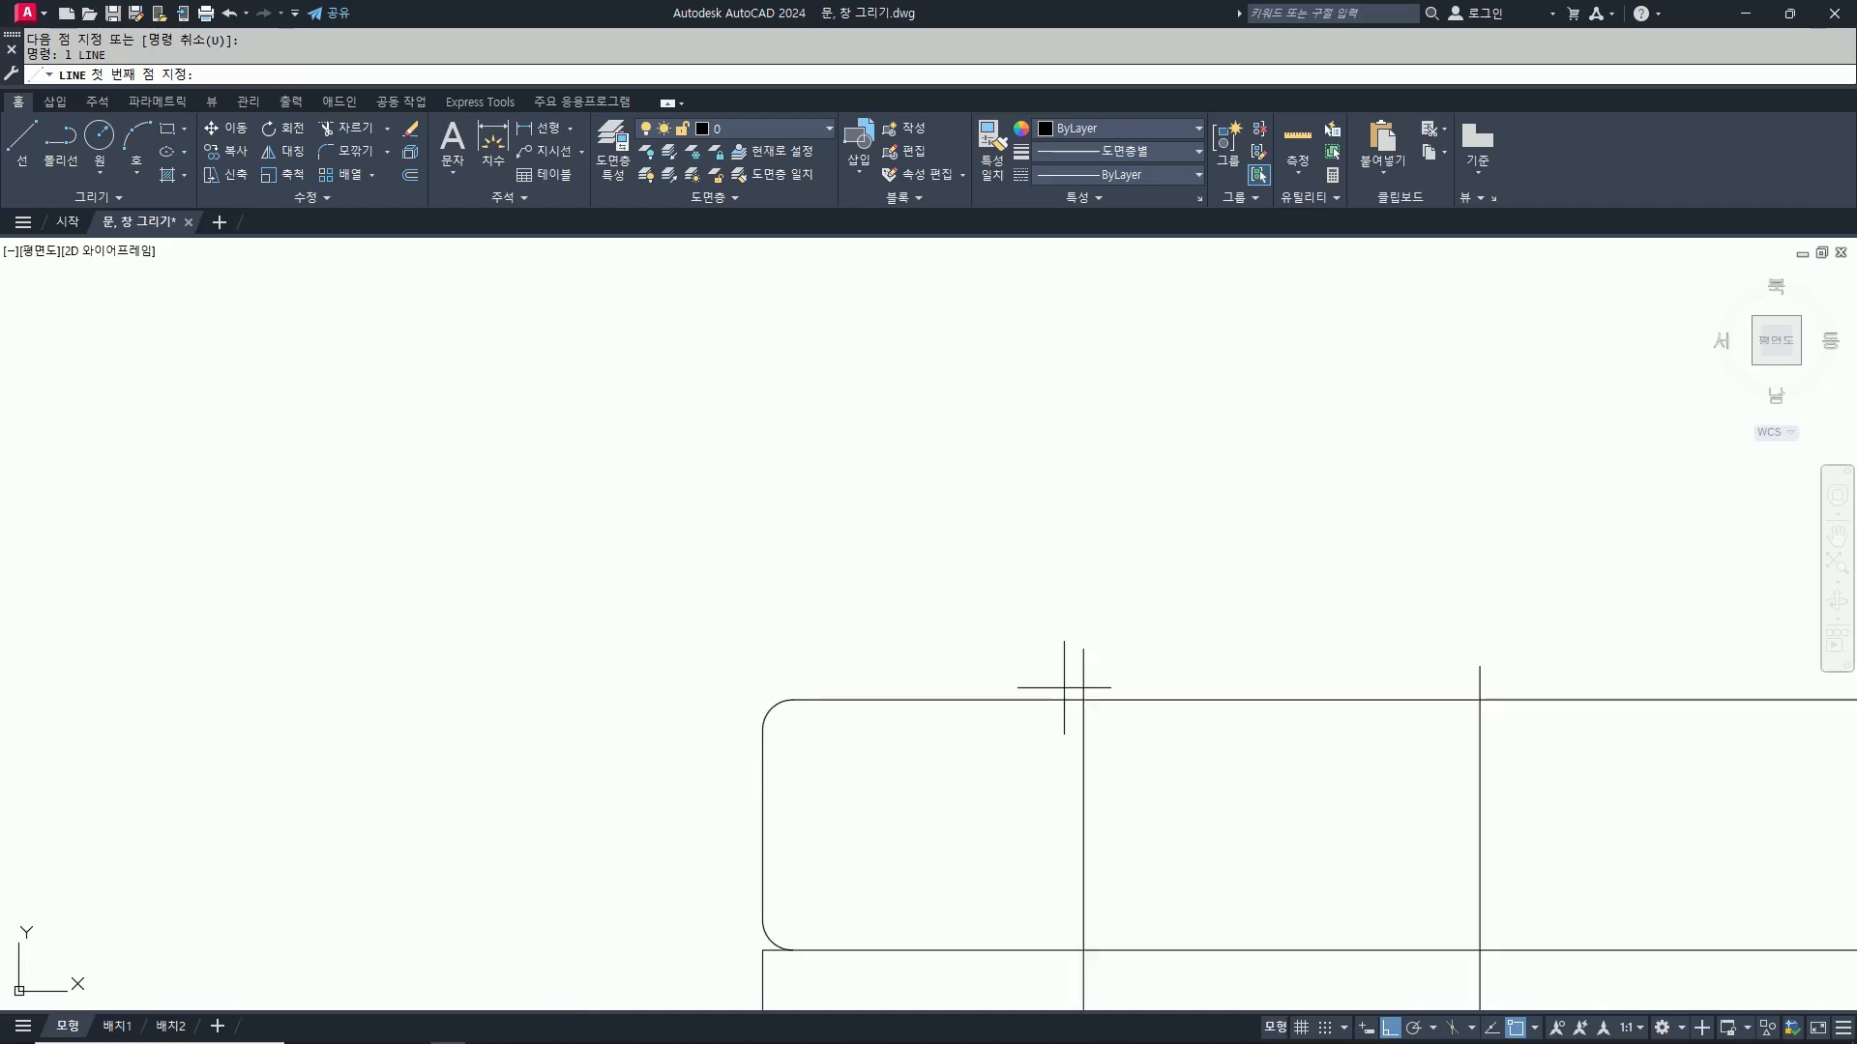
left_click(1067, 685)
left_click(1459, 687)
key("Return")
Step: Fillet the new horizontal line with both vertical lines using radius 20
type("f")
key("Return")
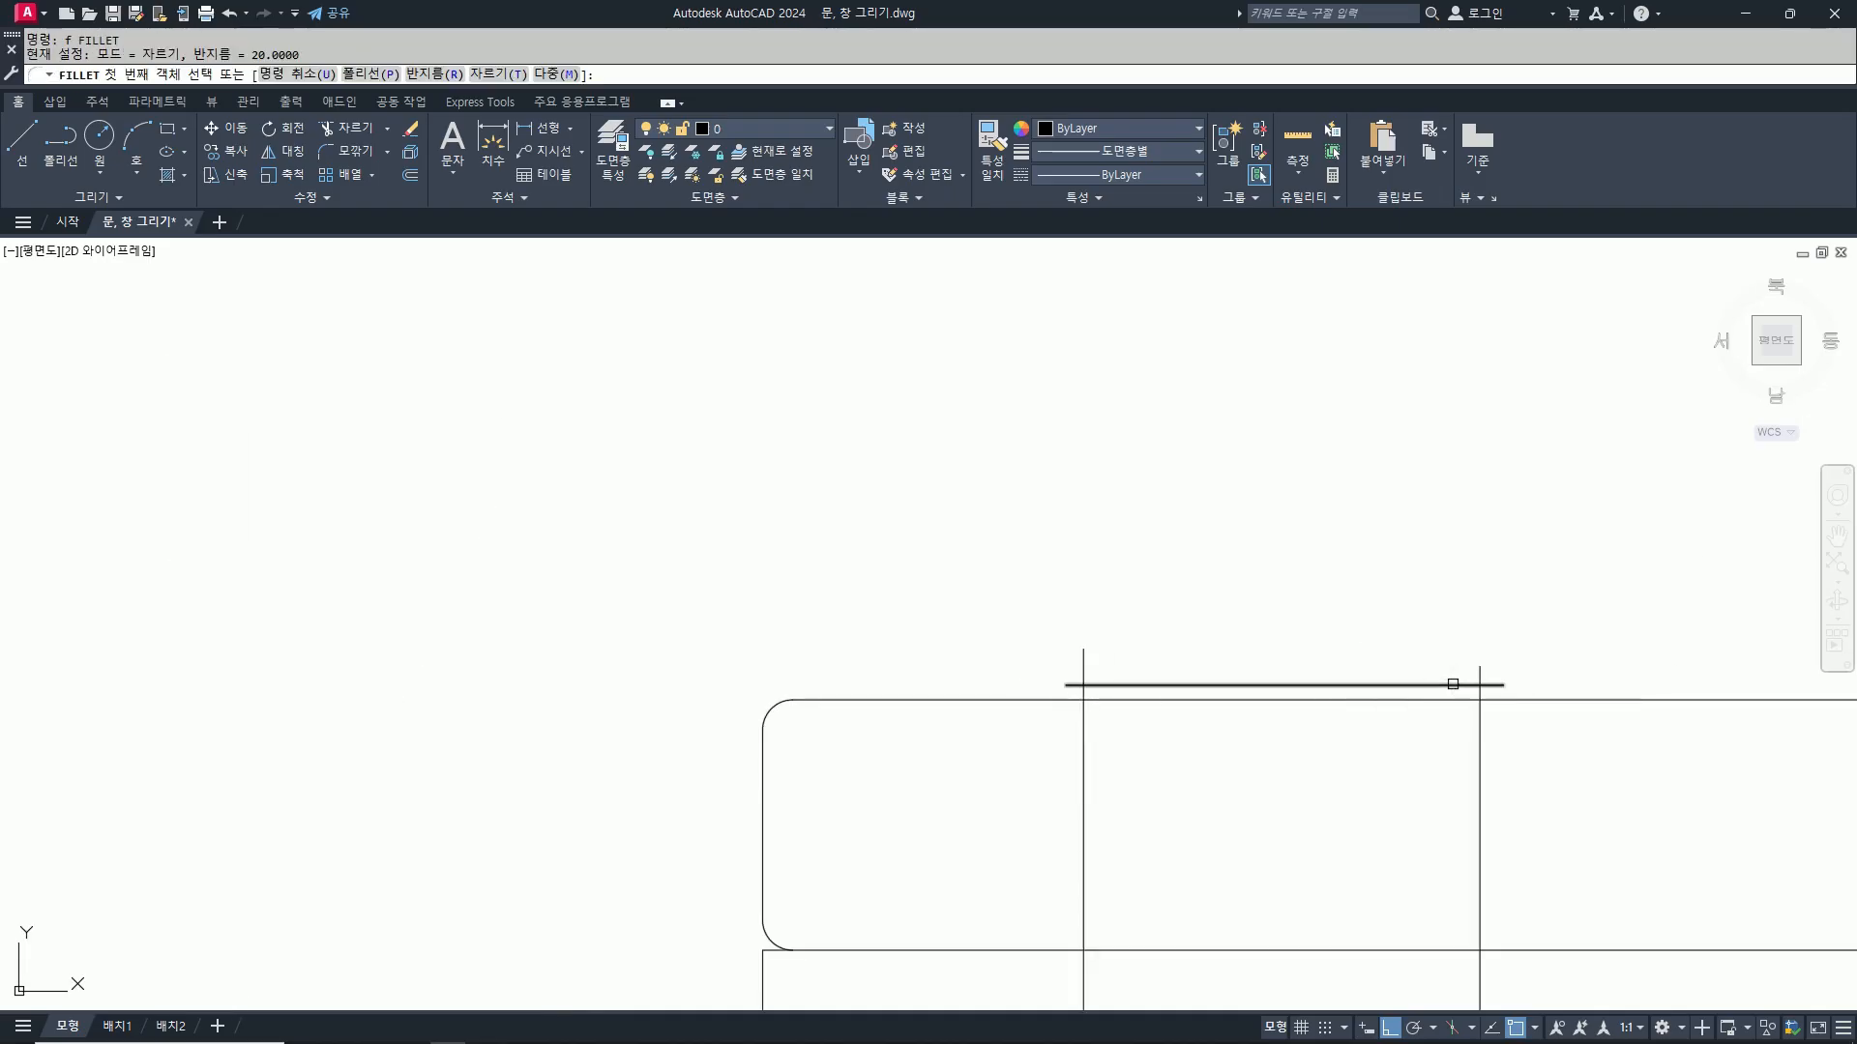
type("r")
key("Return")
type("20")
key("Return")
left_click(1452, 685)
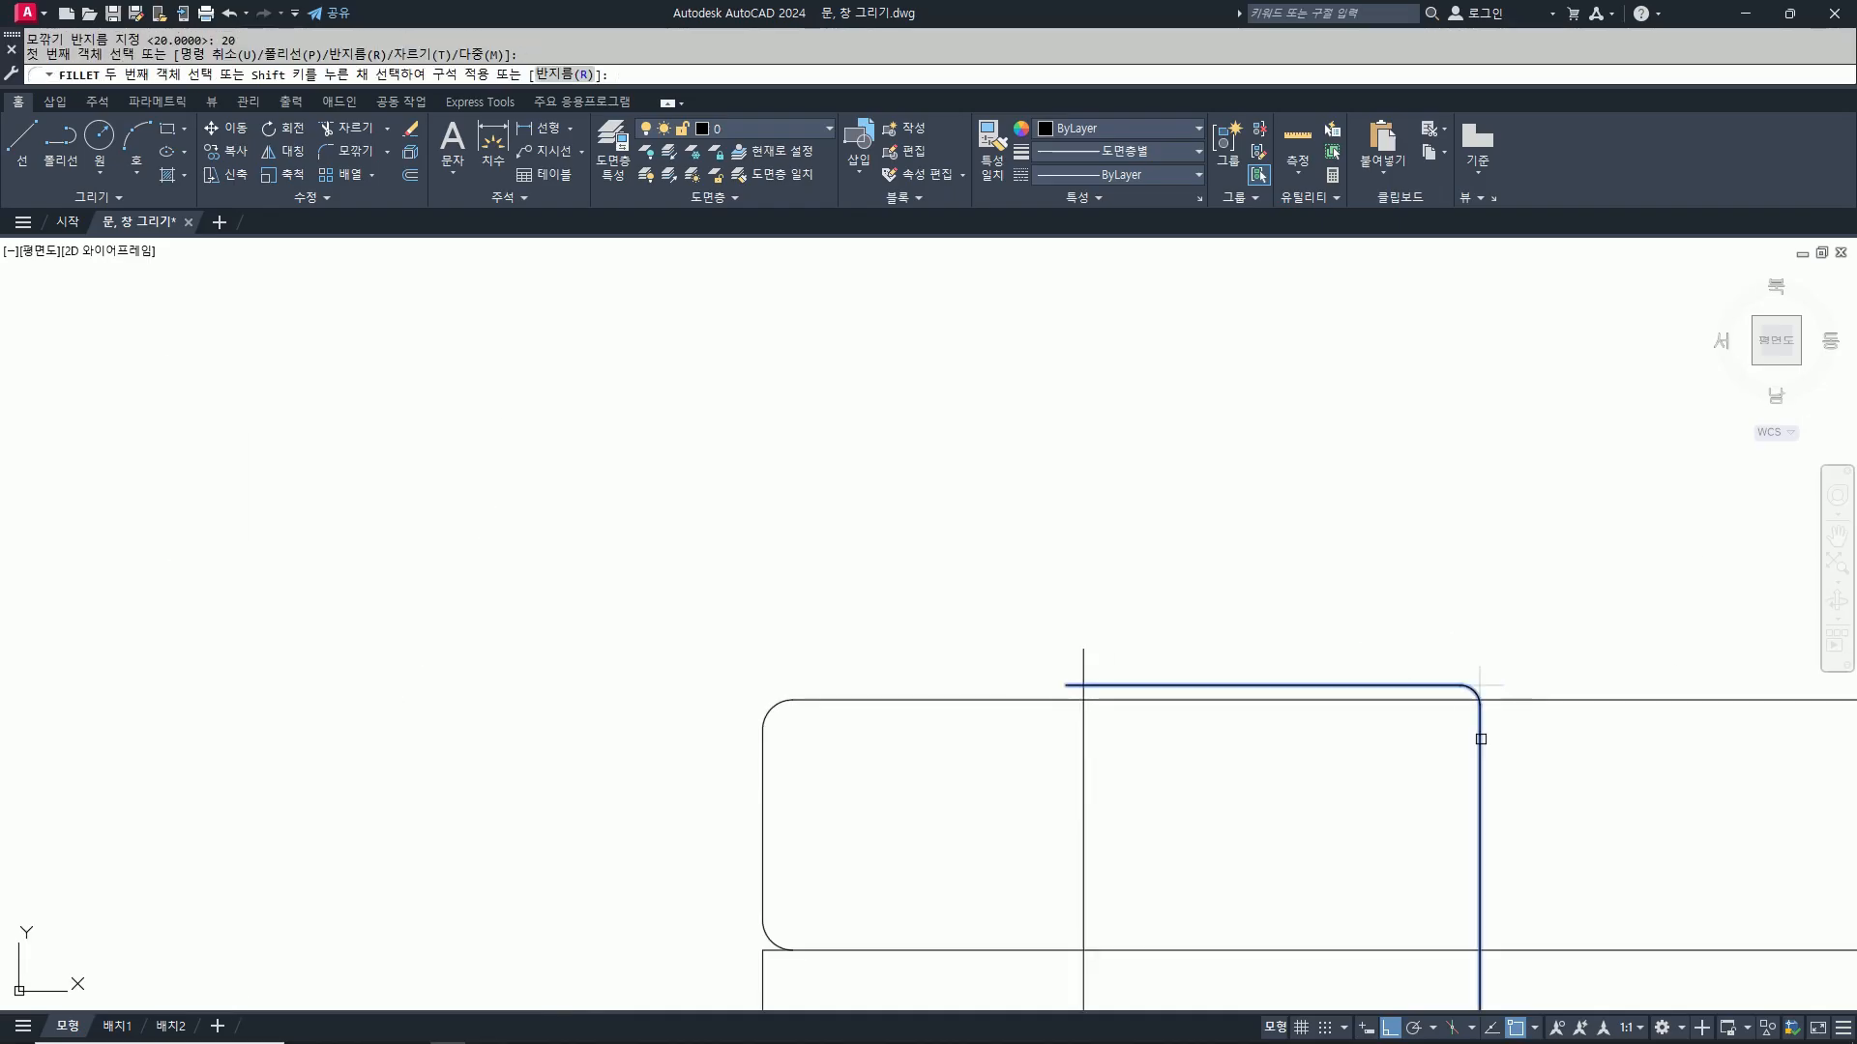
left_click(1480, 735)
key("Return")
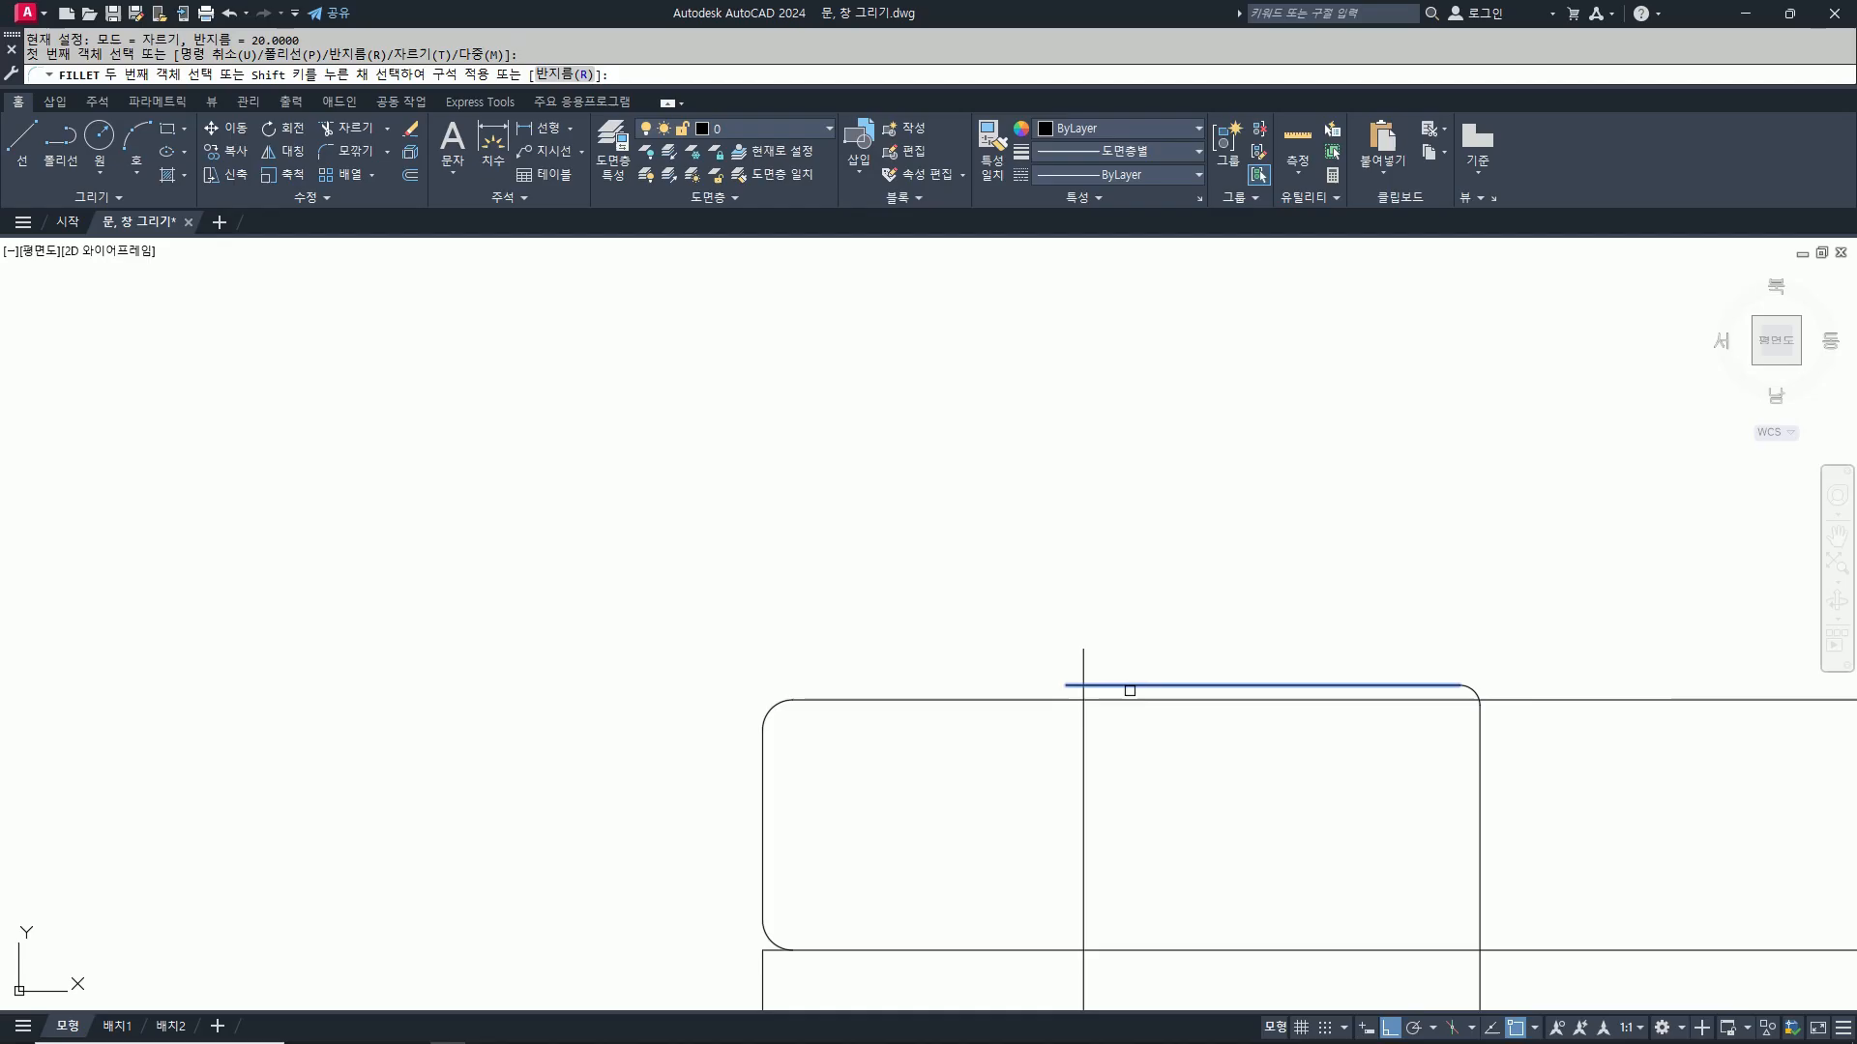
left_click(1087, 727)
Step: Trim the mattress's top line between the two vertical lines
scroll(1235, 699, "down", 2)
type("tr")
key("Return")
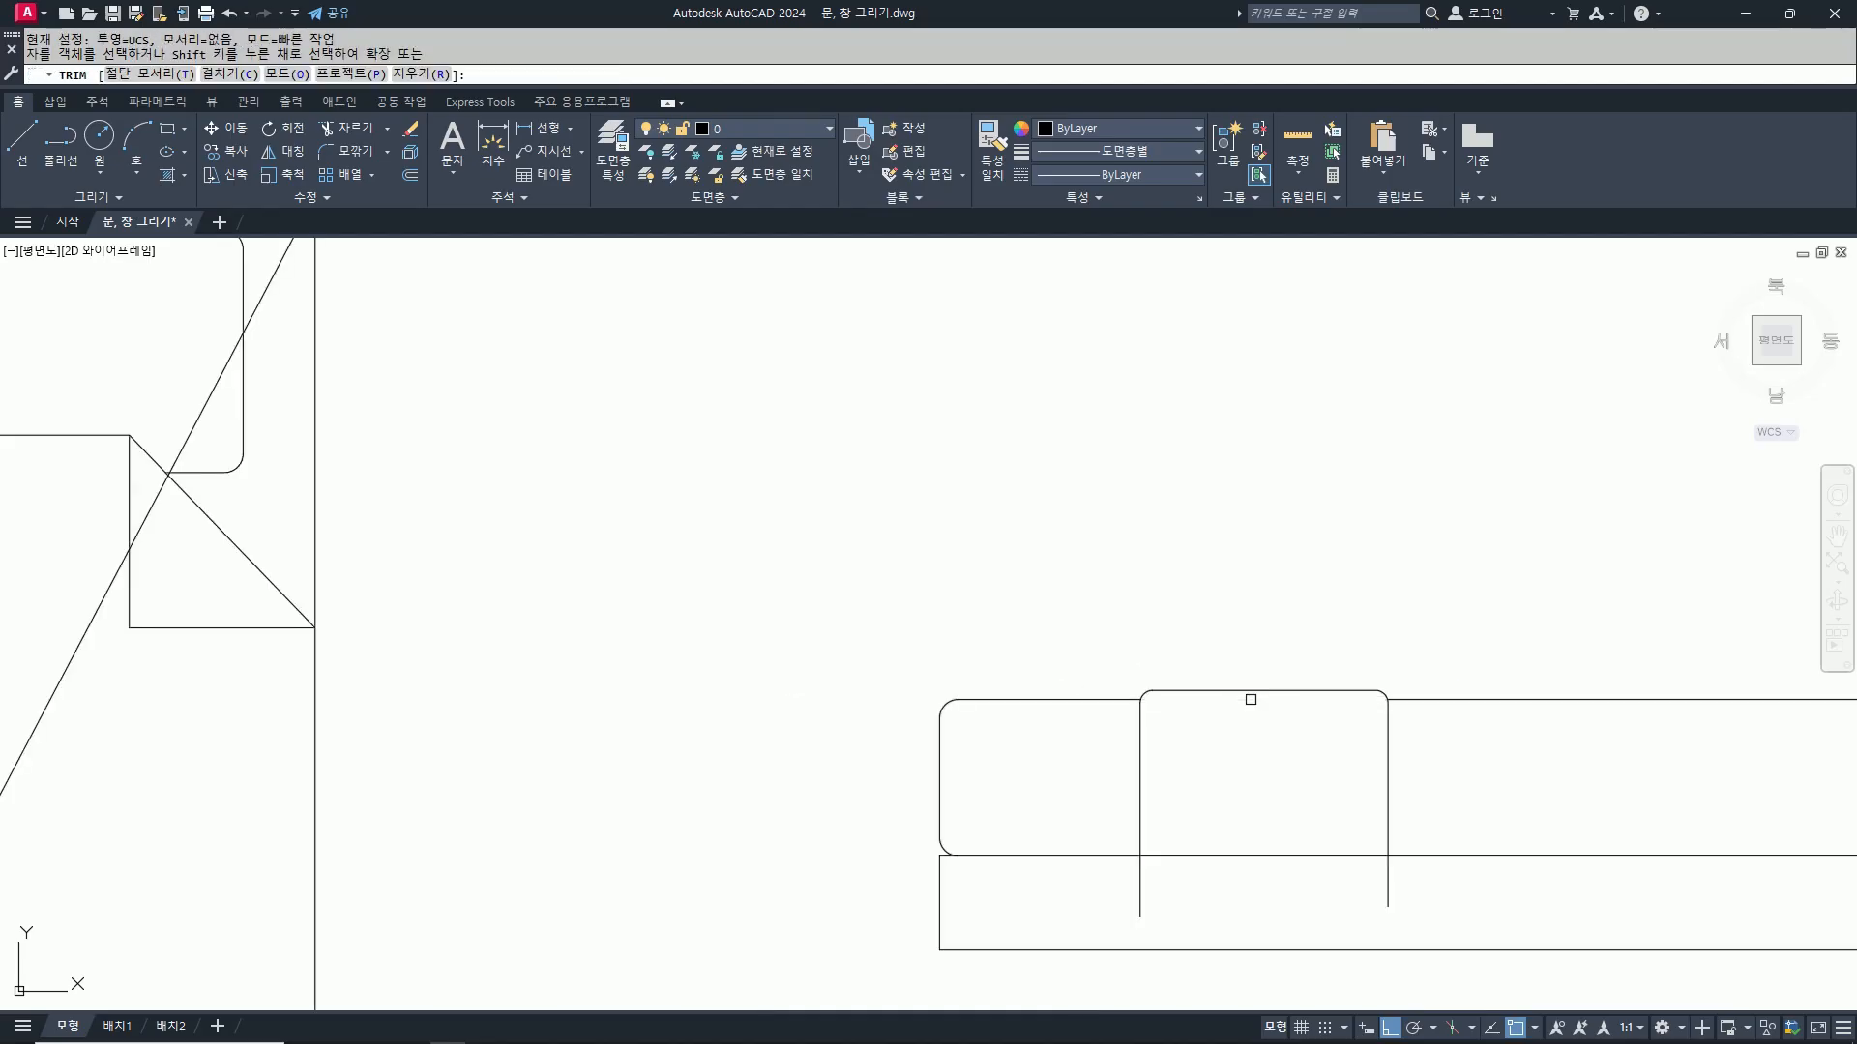
left_click(1251, 699)
key("Return")
middle_click_drag(1347, 764, 1260, 696)
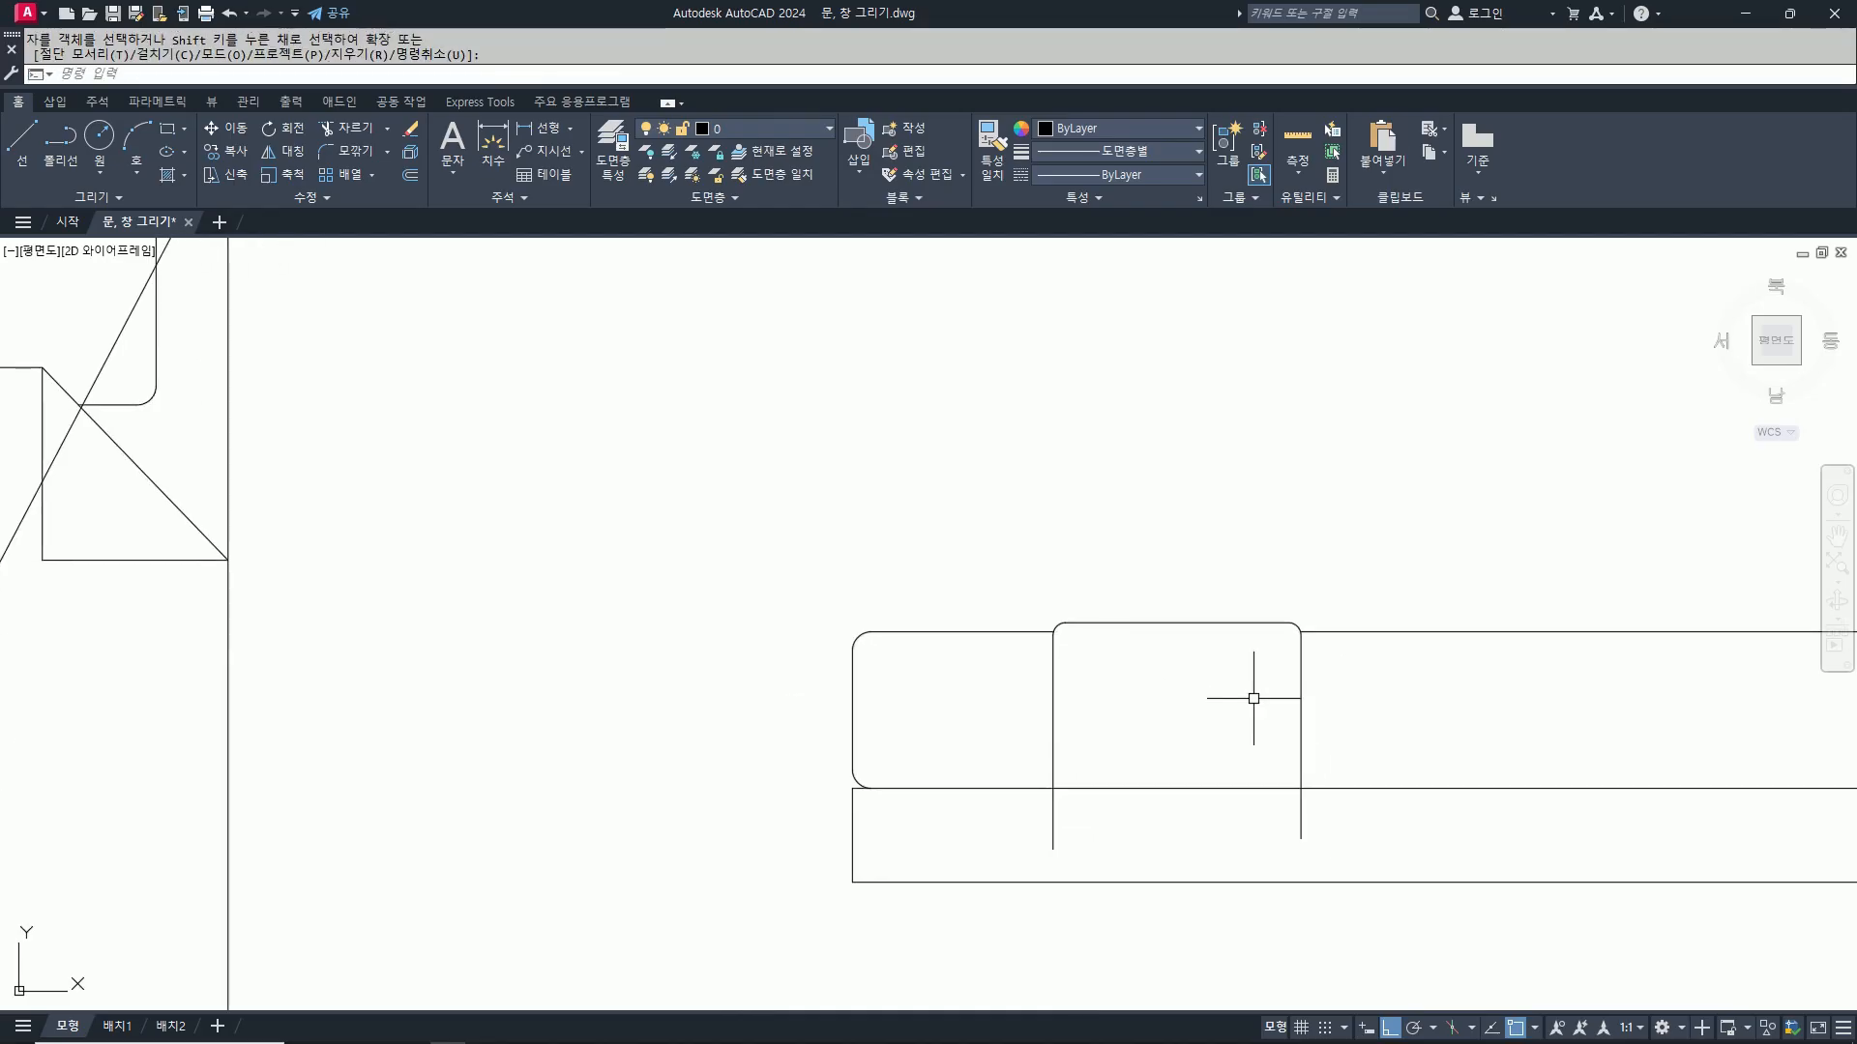
Step: Draw a zigzag polyline closing the cover's lower edge between the ends of its two vertical lines
type("pl")
key("Return")
scroll(1159, 744, "up", 2)
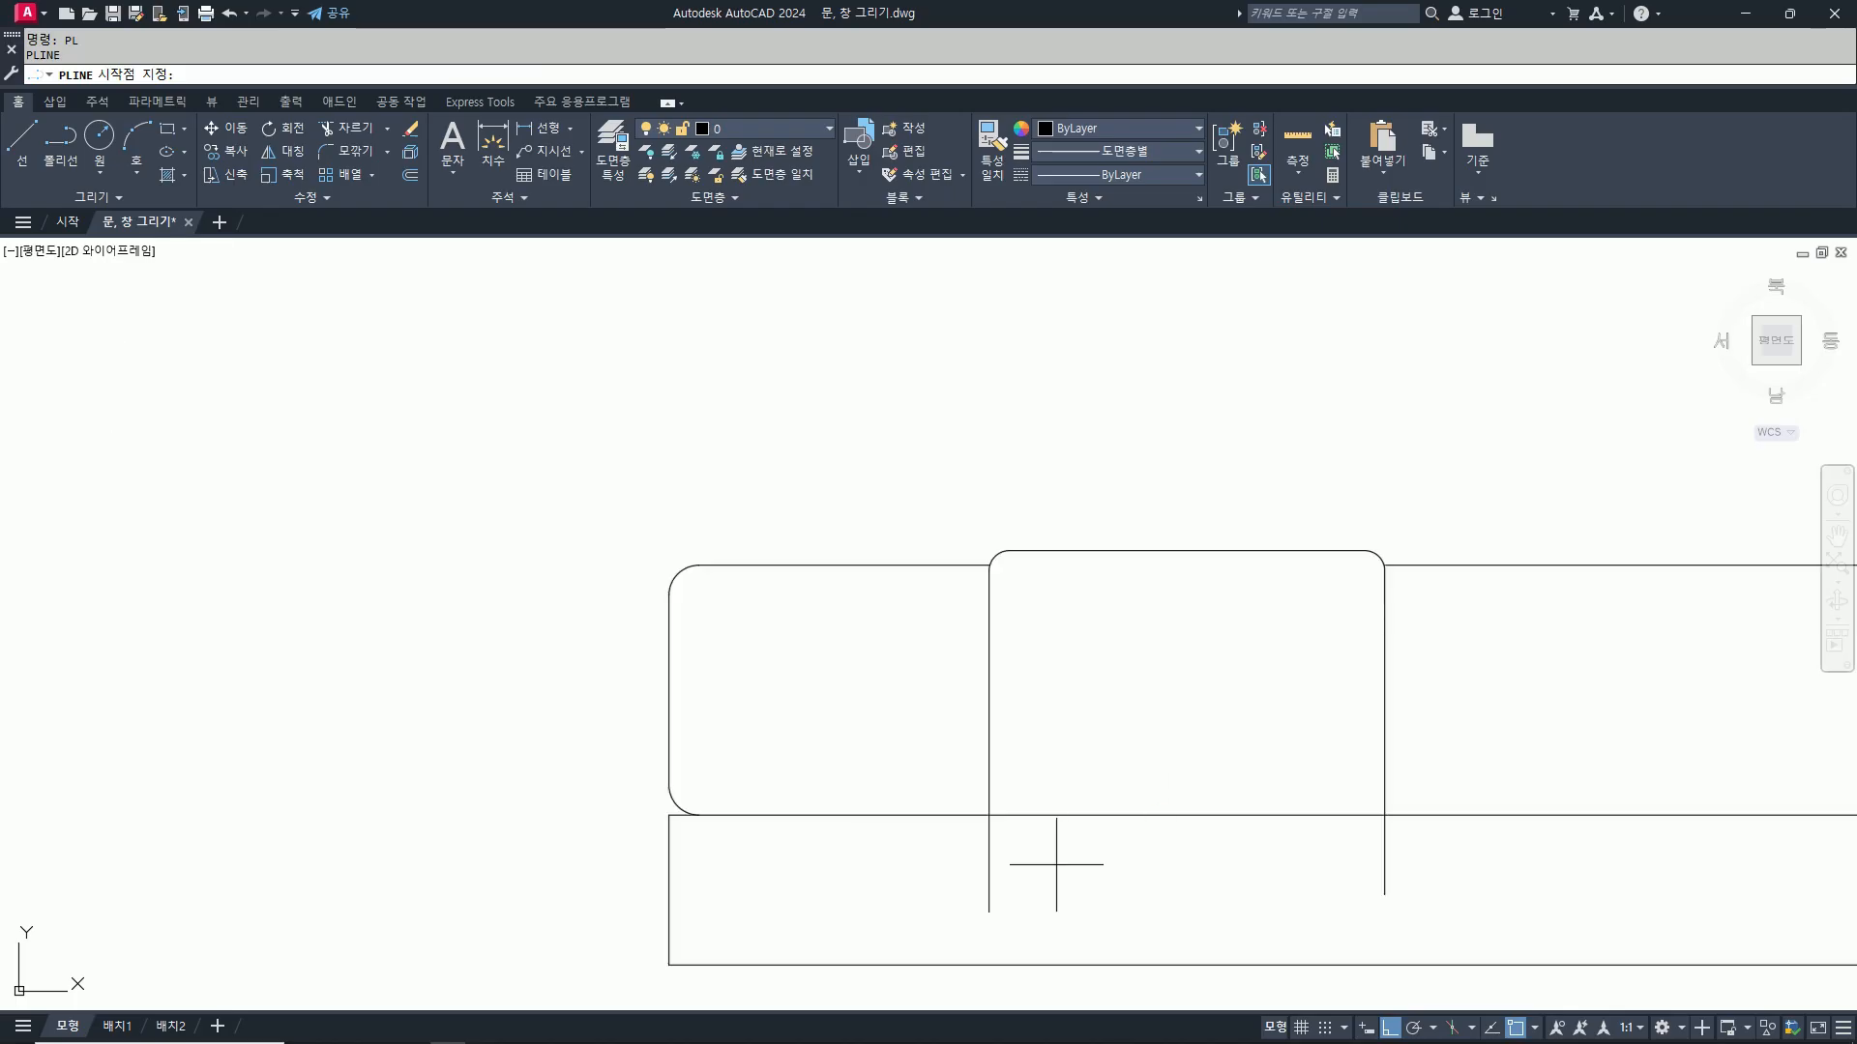
left_click(989, 911)
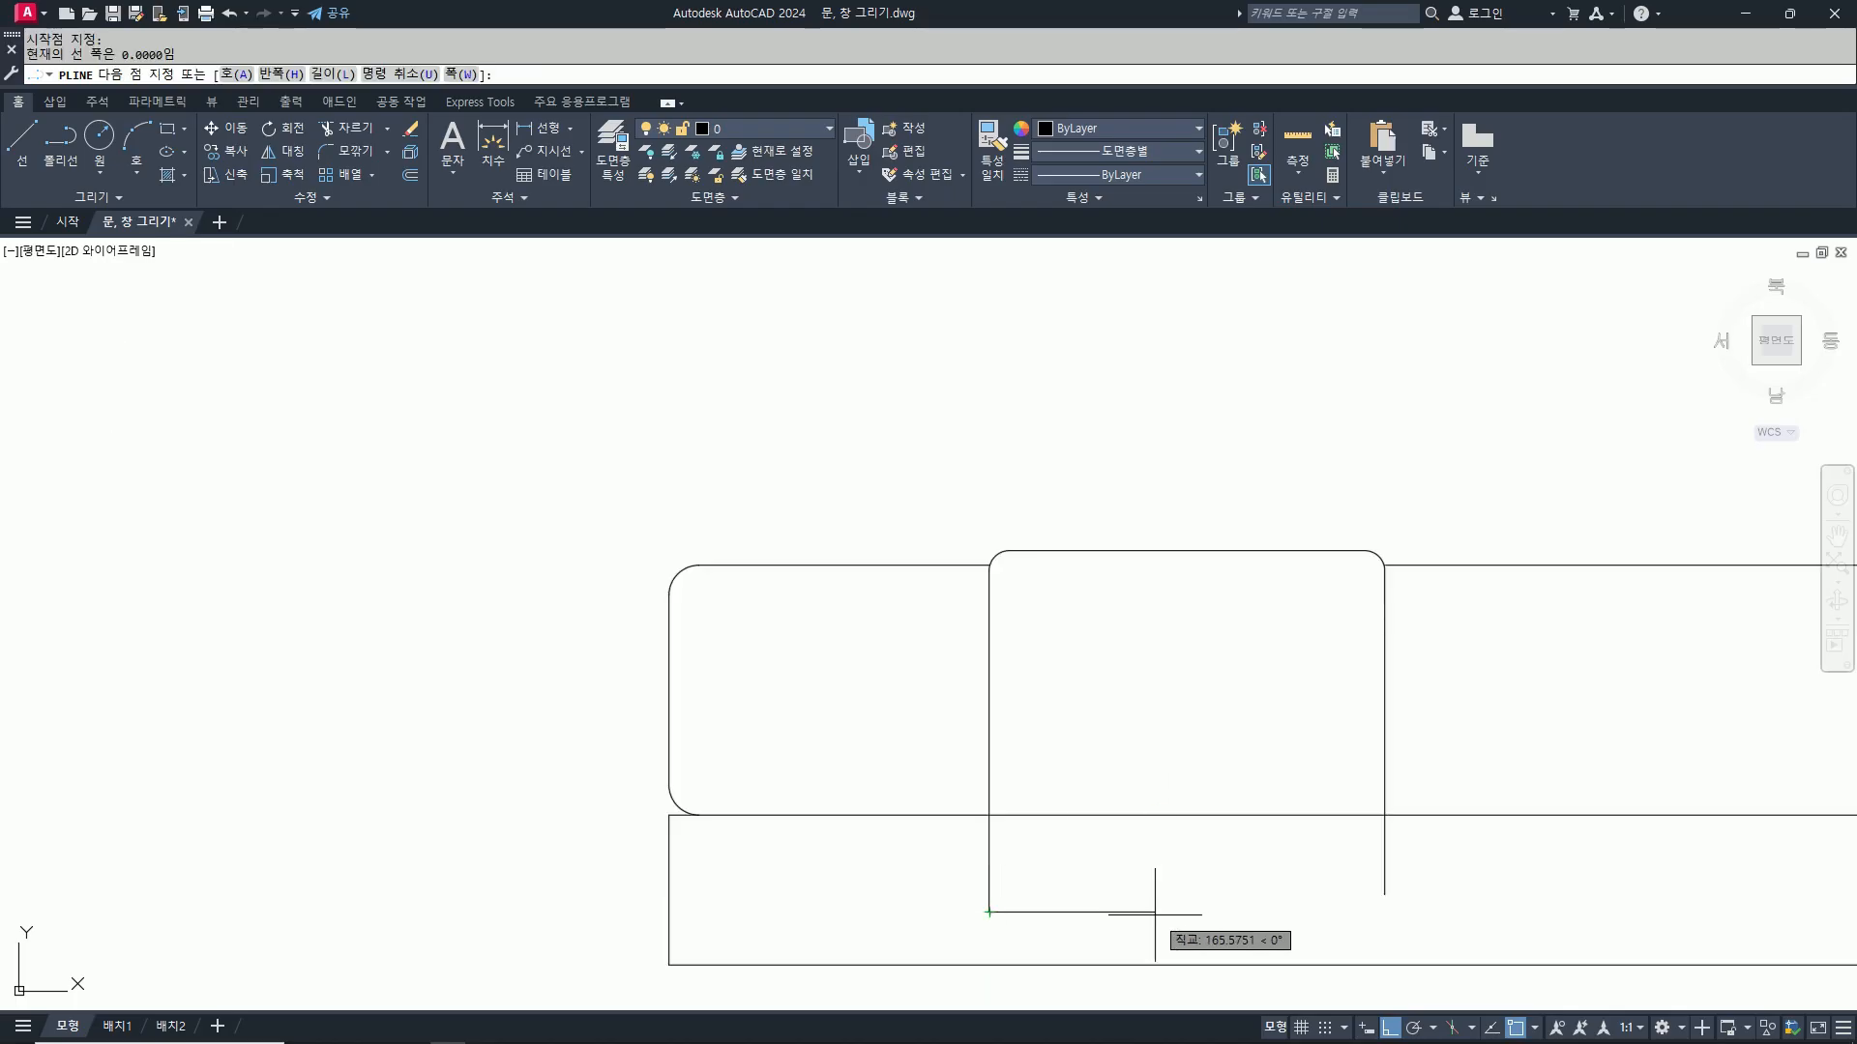
key("F8")
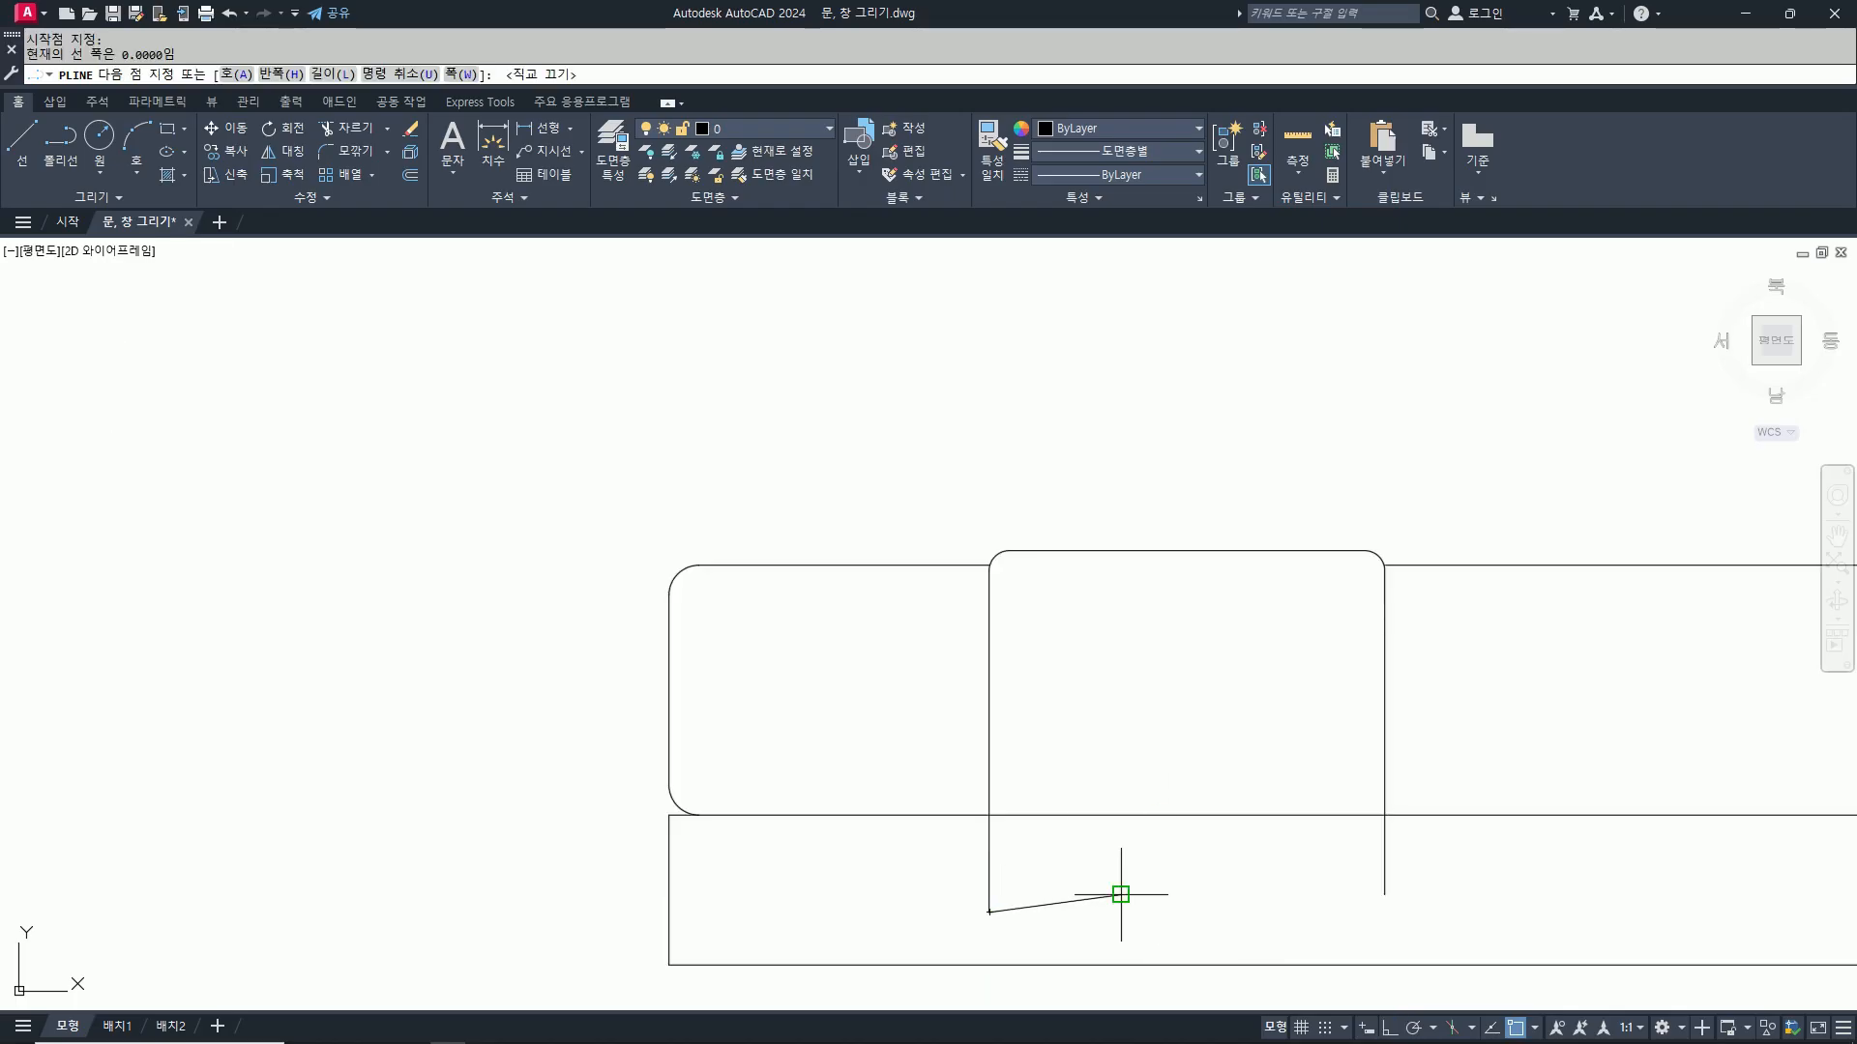
left_click(1121, 895)
left_click(1202, 914)
left_click(1279, 903)
left_click(1345, 919)
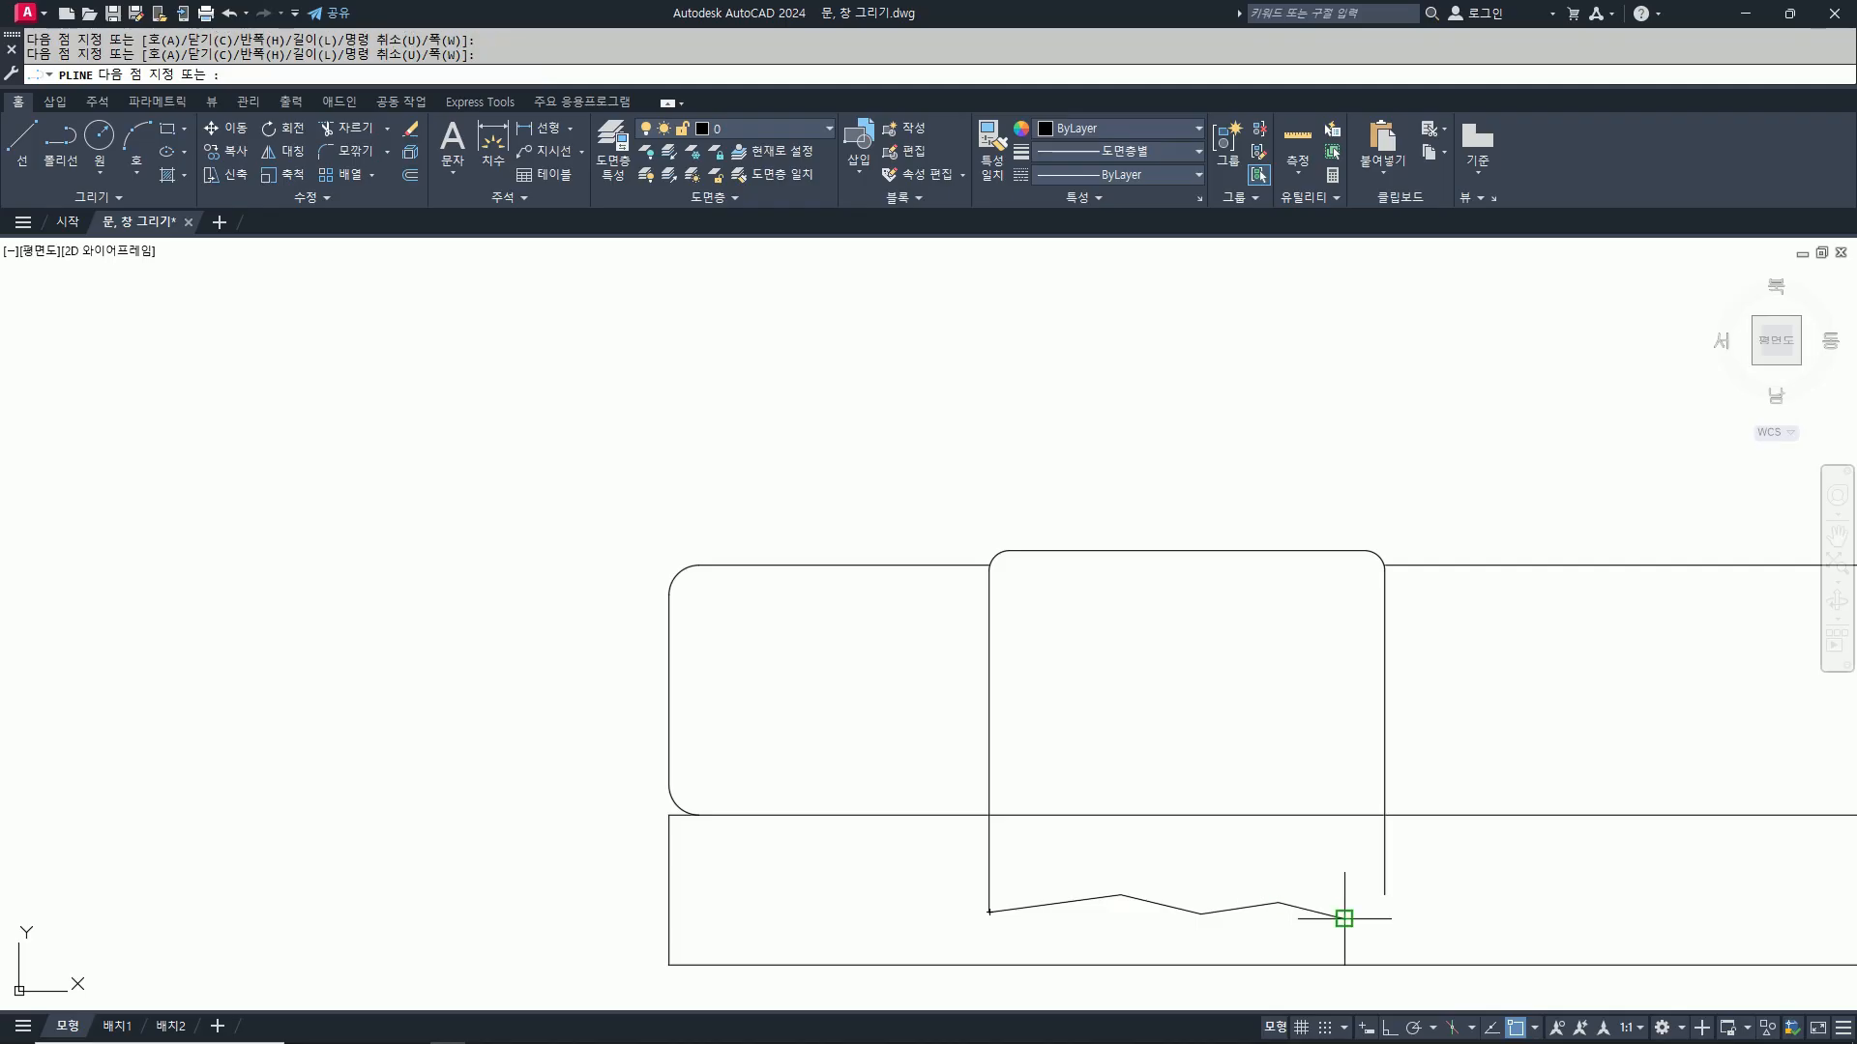
left_click(1385, 895)
key("Return")
Step: Trim the base's top line where it crosses the folded cover
scroll(1286, 856, "down", 4)
type("tr")
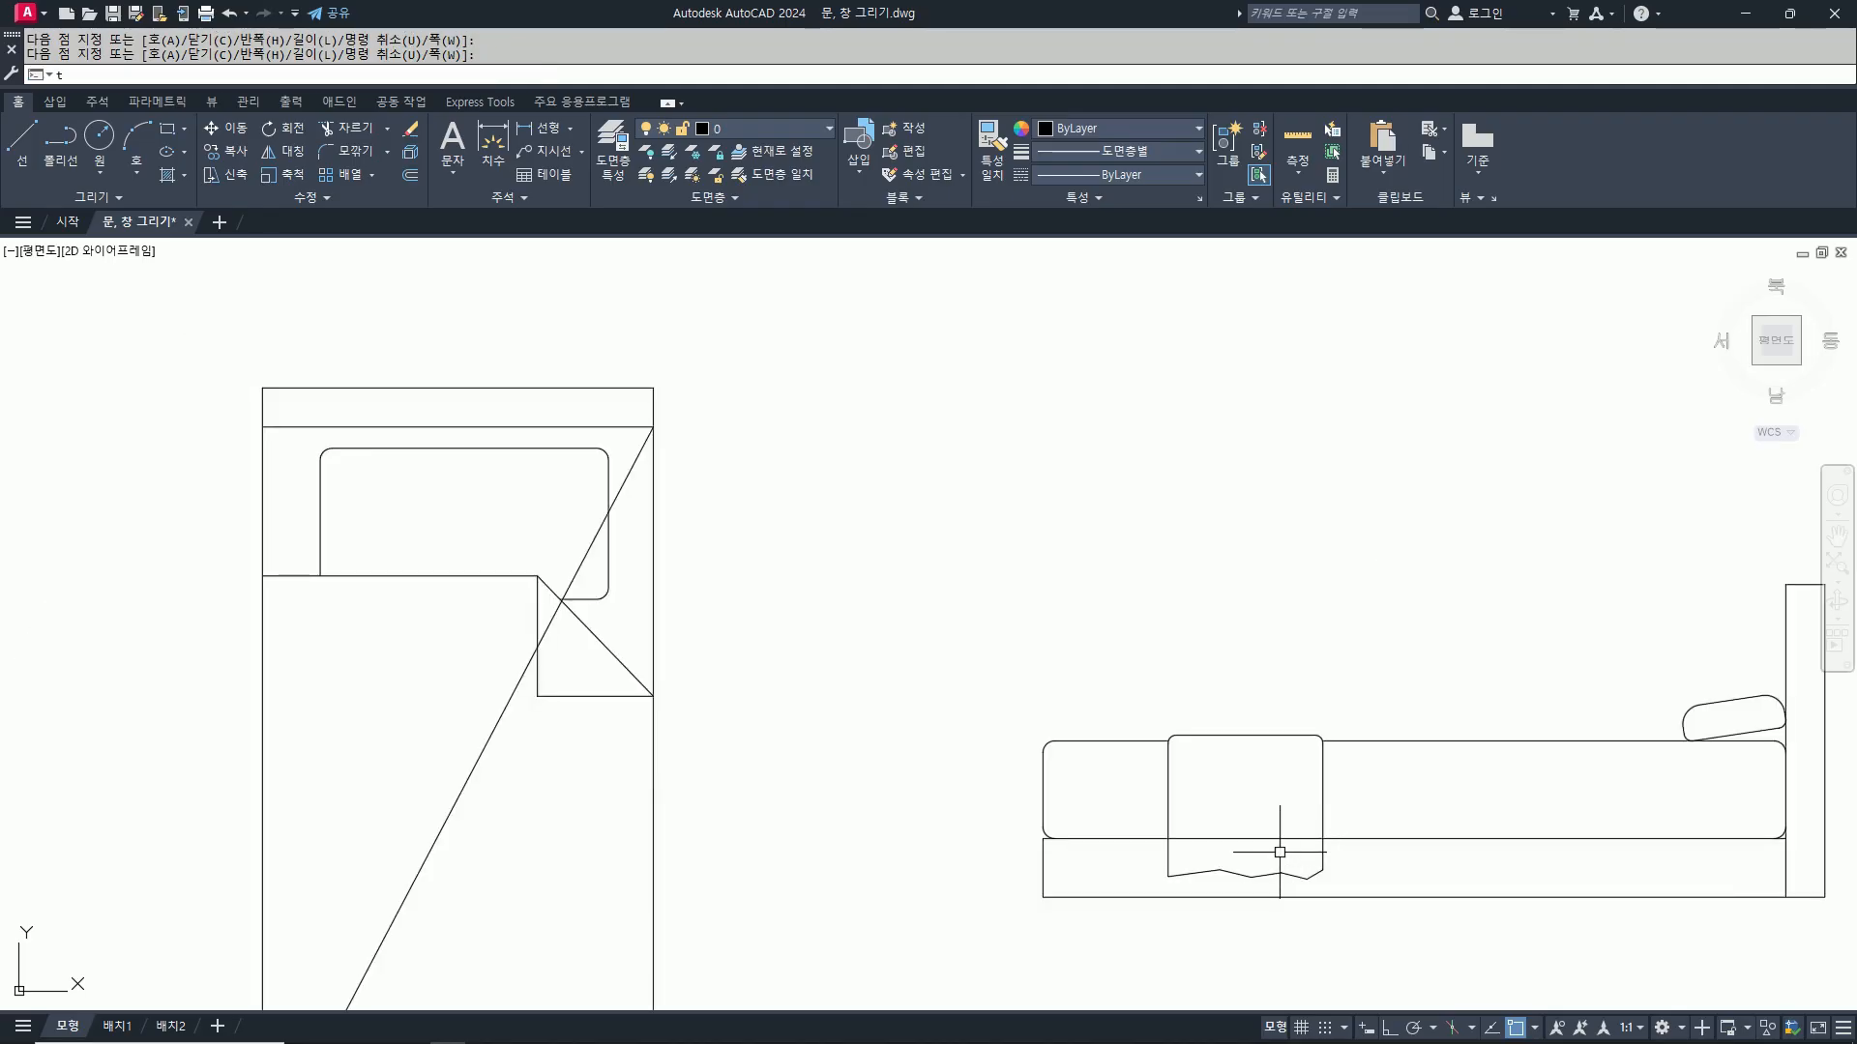
key("Return")
key("Return")
Step: Copy the side elevation's headboard top, mattress top, base top and base bottom lines horizontally to the empty area at its right
scroll(1393, 825, "down", 2)
middle_click_drag(1402, 865, 1043, 854)
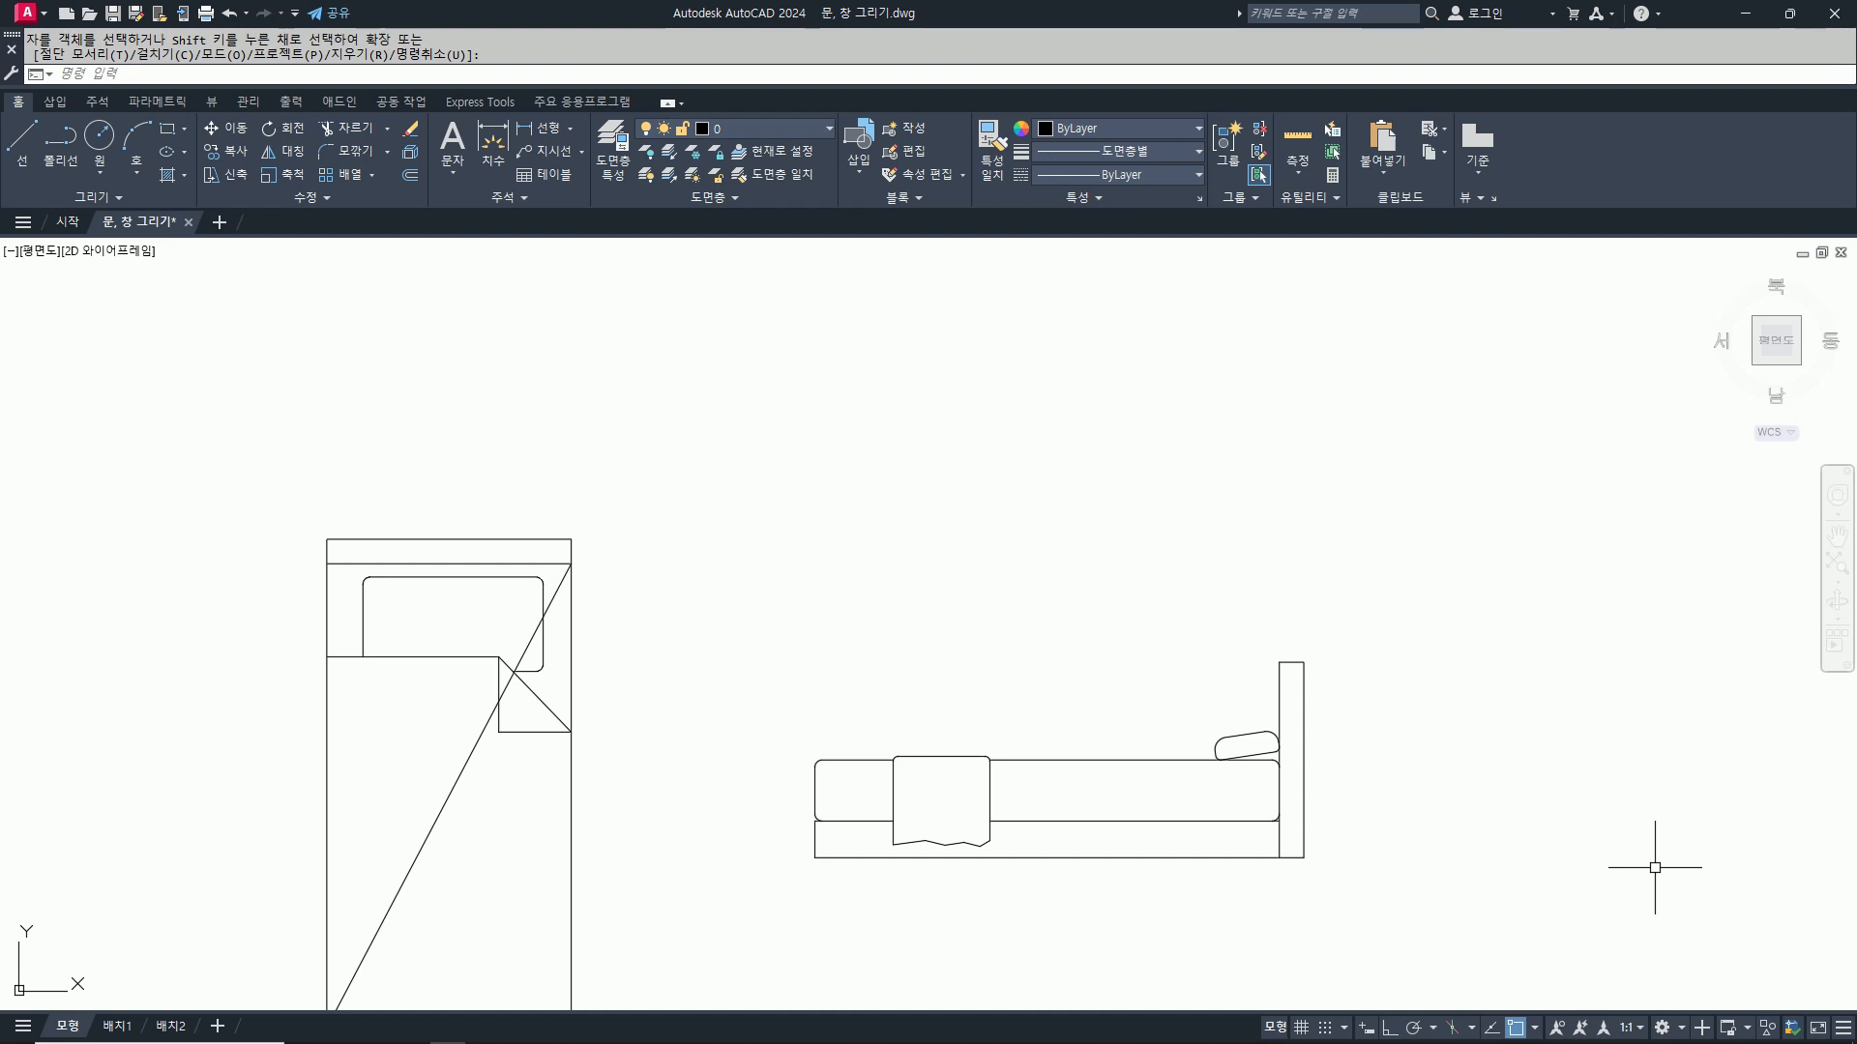
middle_click_drag(1498, 790, 1009, 761)
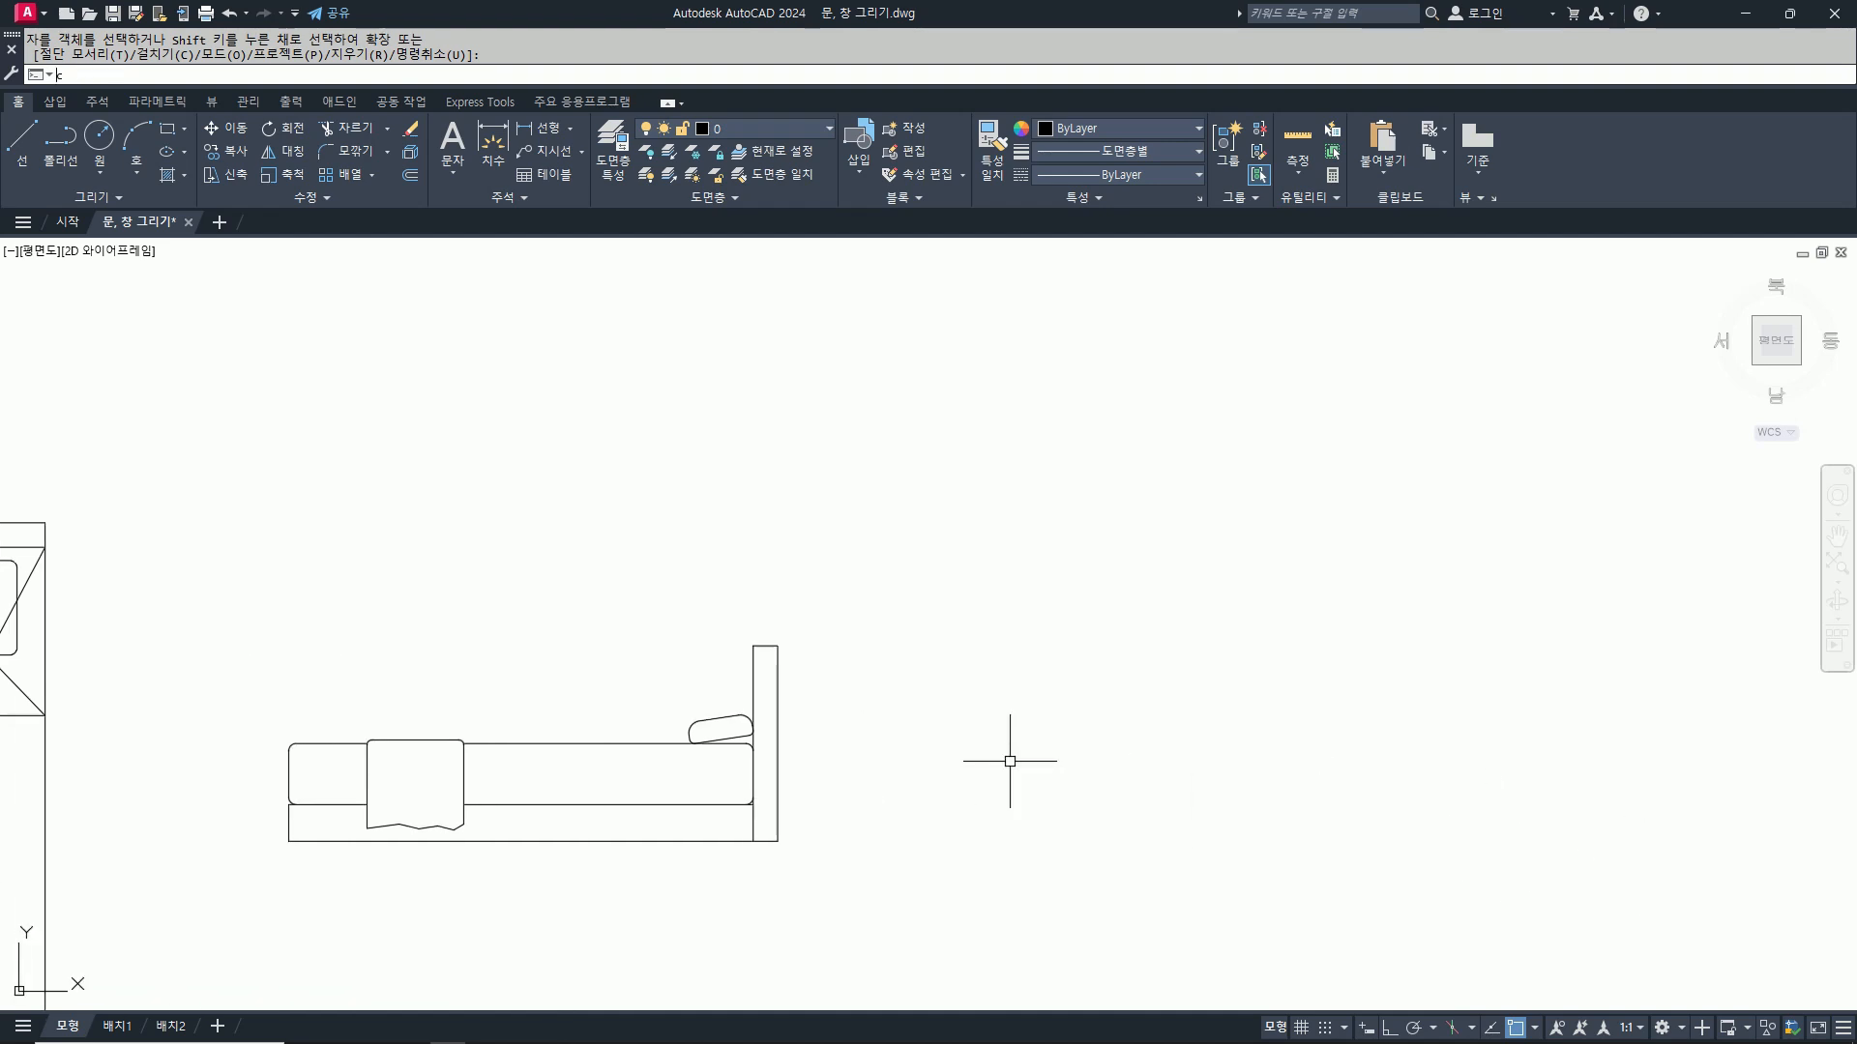
type("co")
key("Return")
left_click(681, 881)
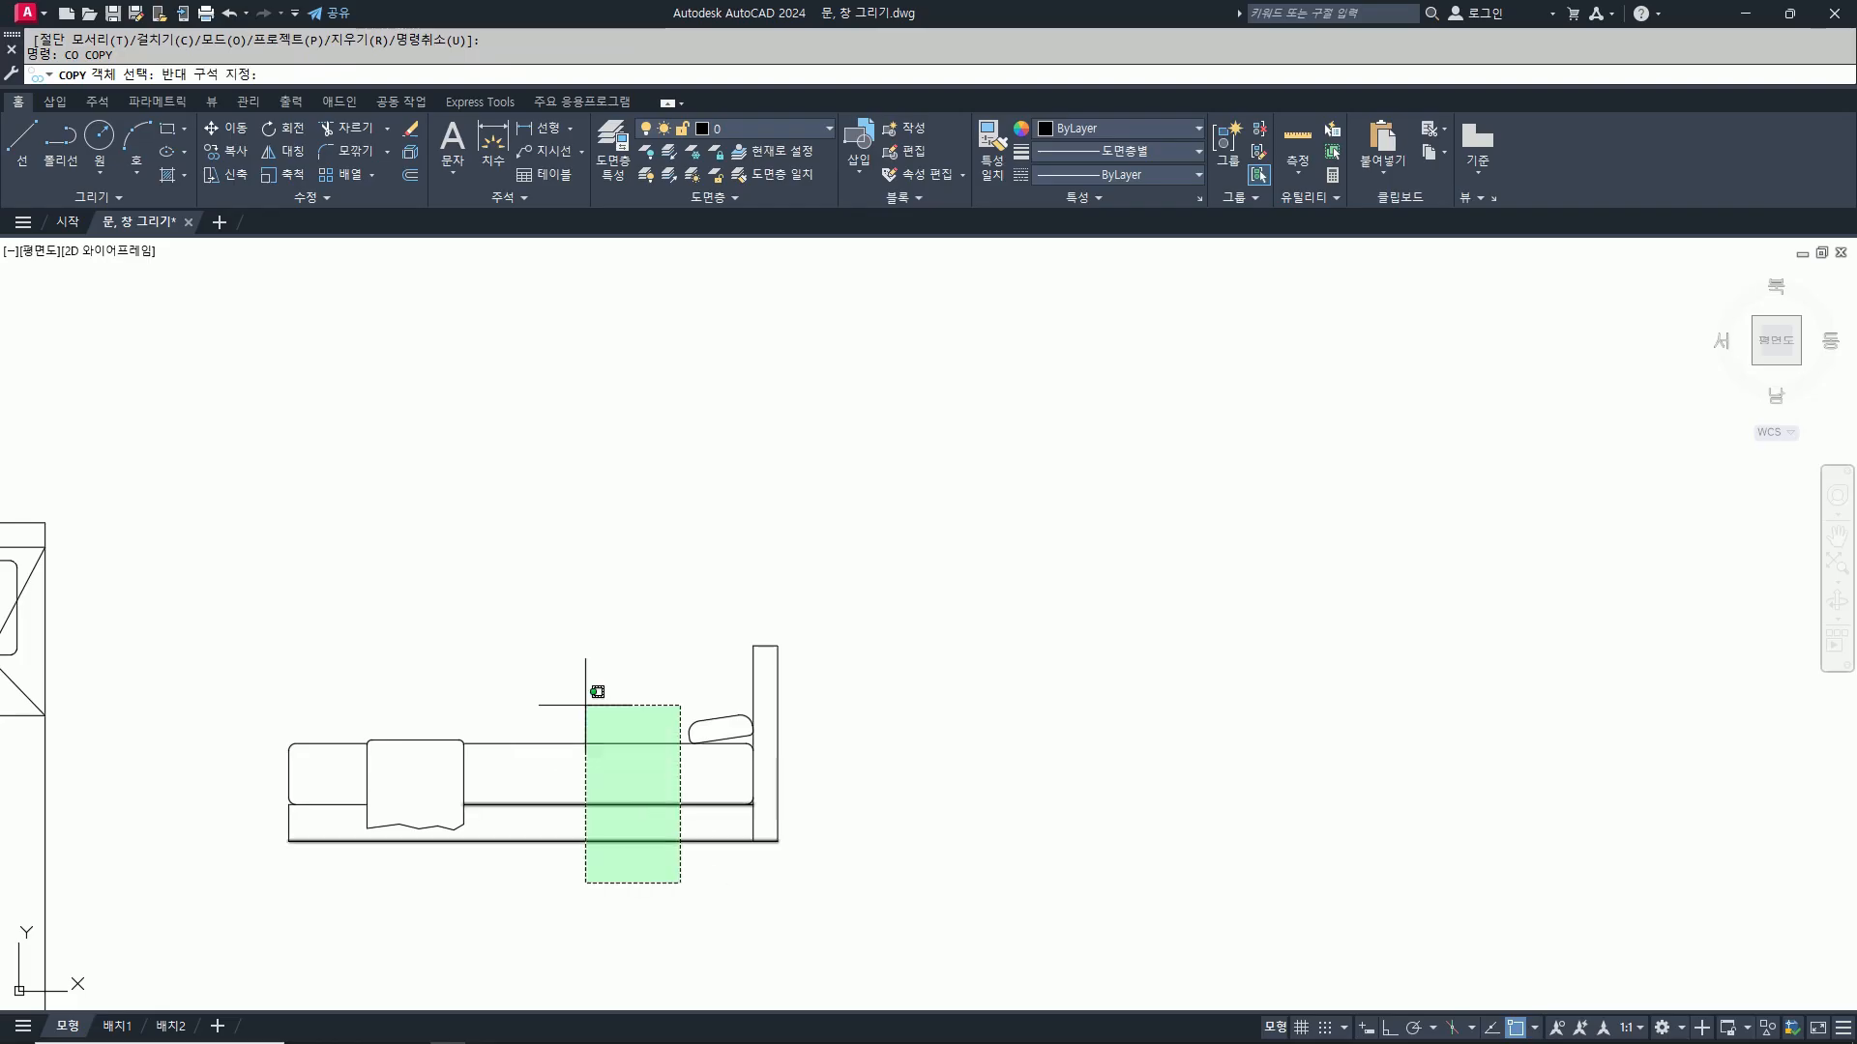
left_click(585, 705)
left_click(693, 589)
left_click(864, 679)
key("Return")
left_click(848, 759)
key("F8")
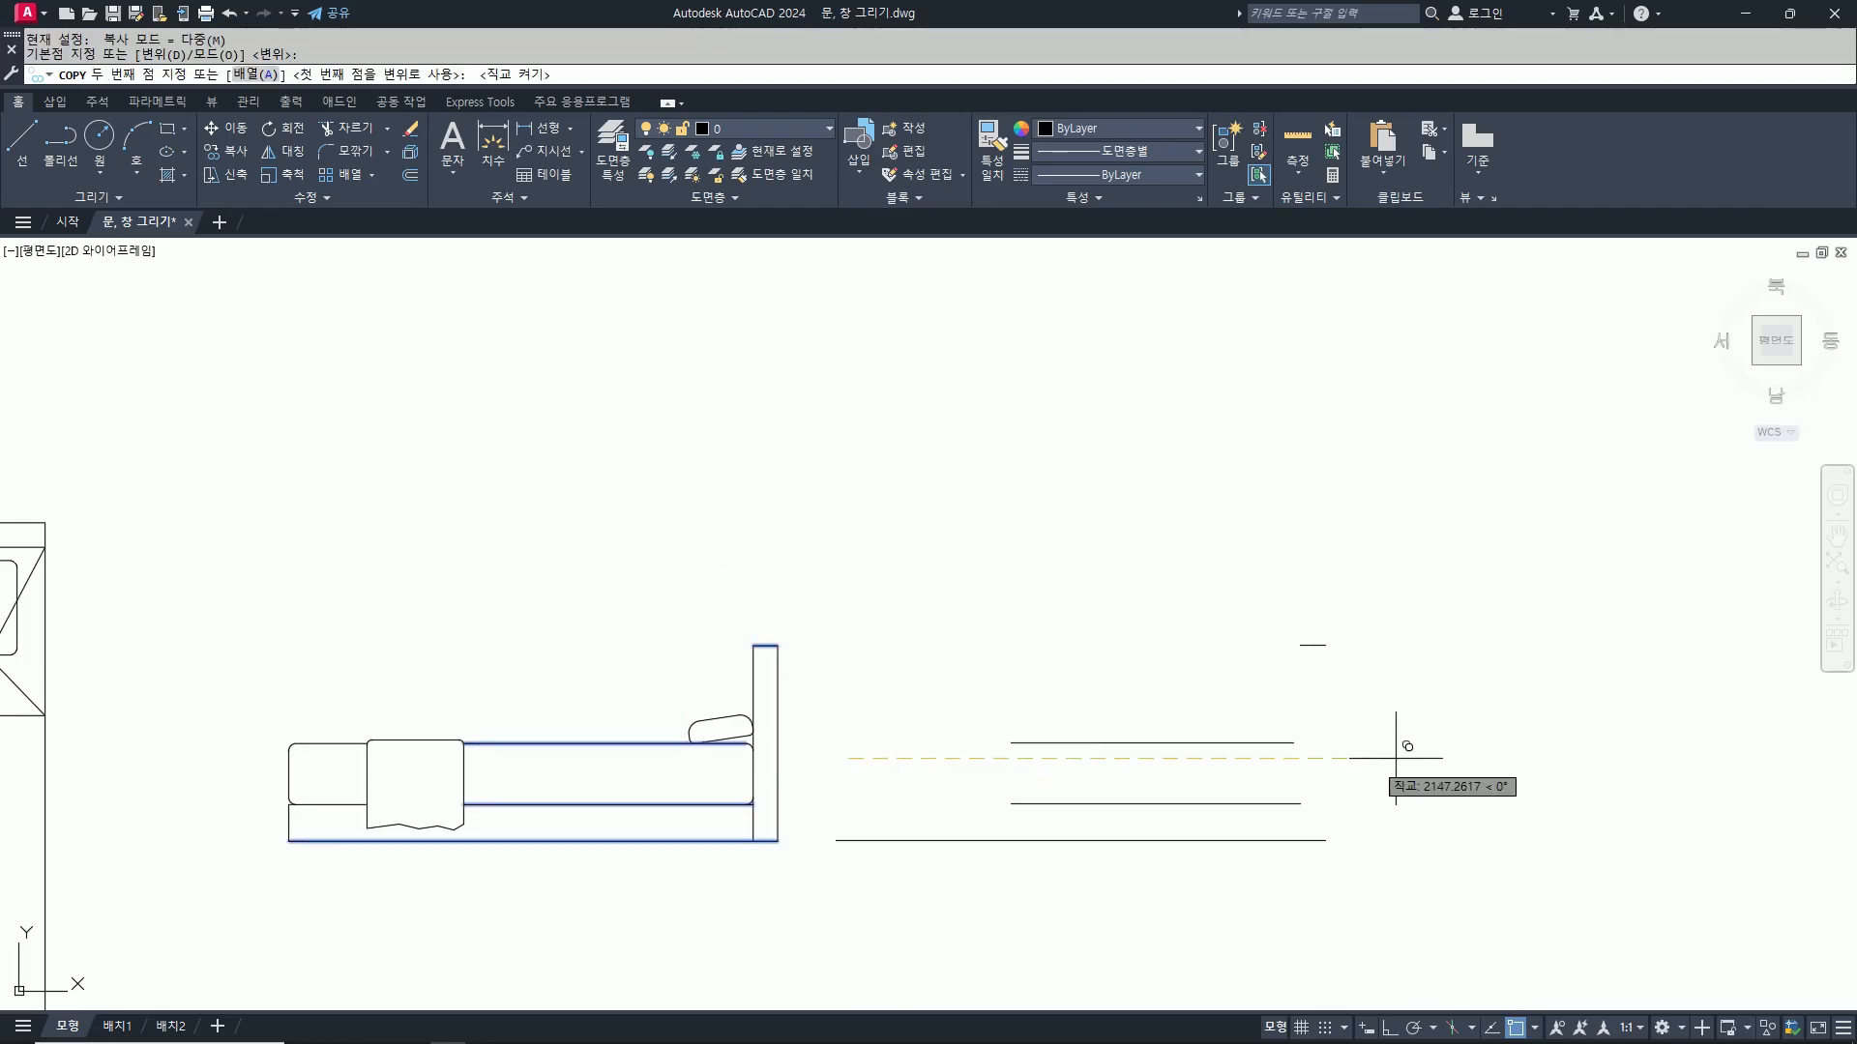
left_click(1621, 742)
key("Escape")
key("Escape")
Step: Draw a vertical line across the copied mattress and base lines, rising above the headboard top level
type("1")
key("Return")
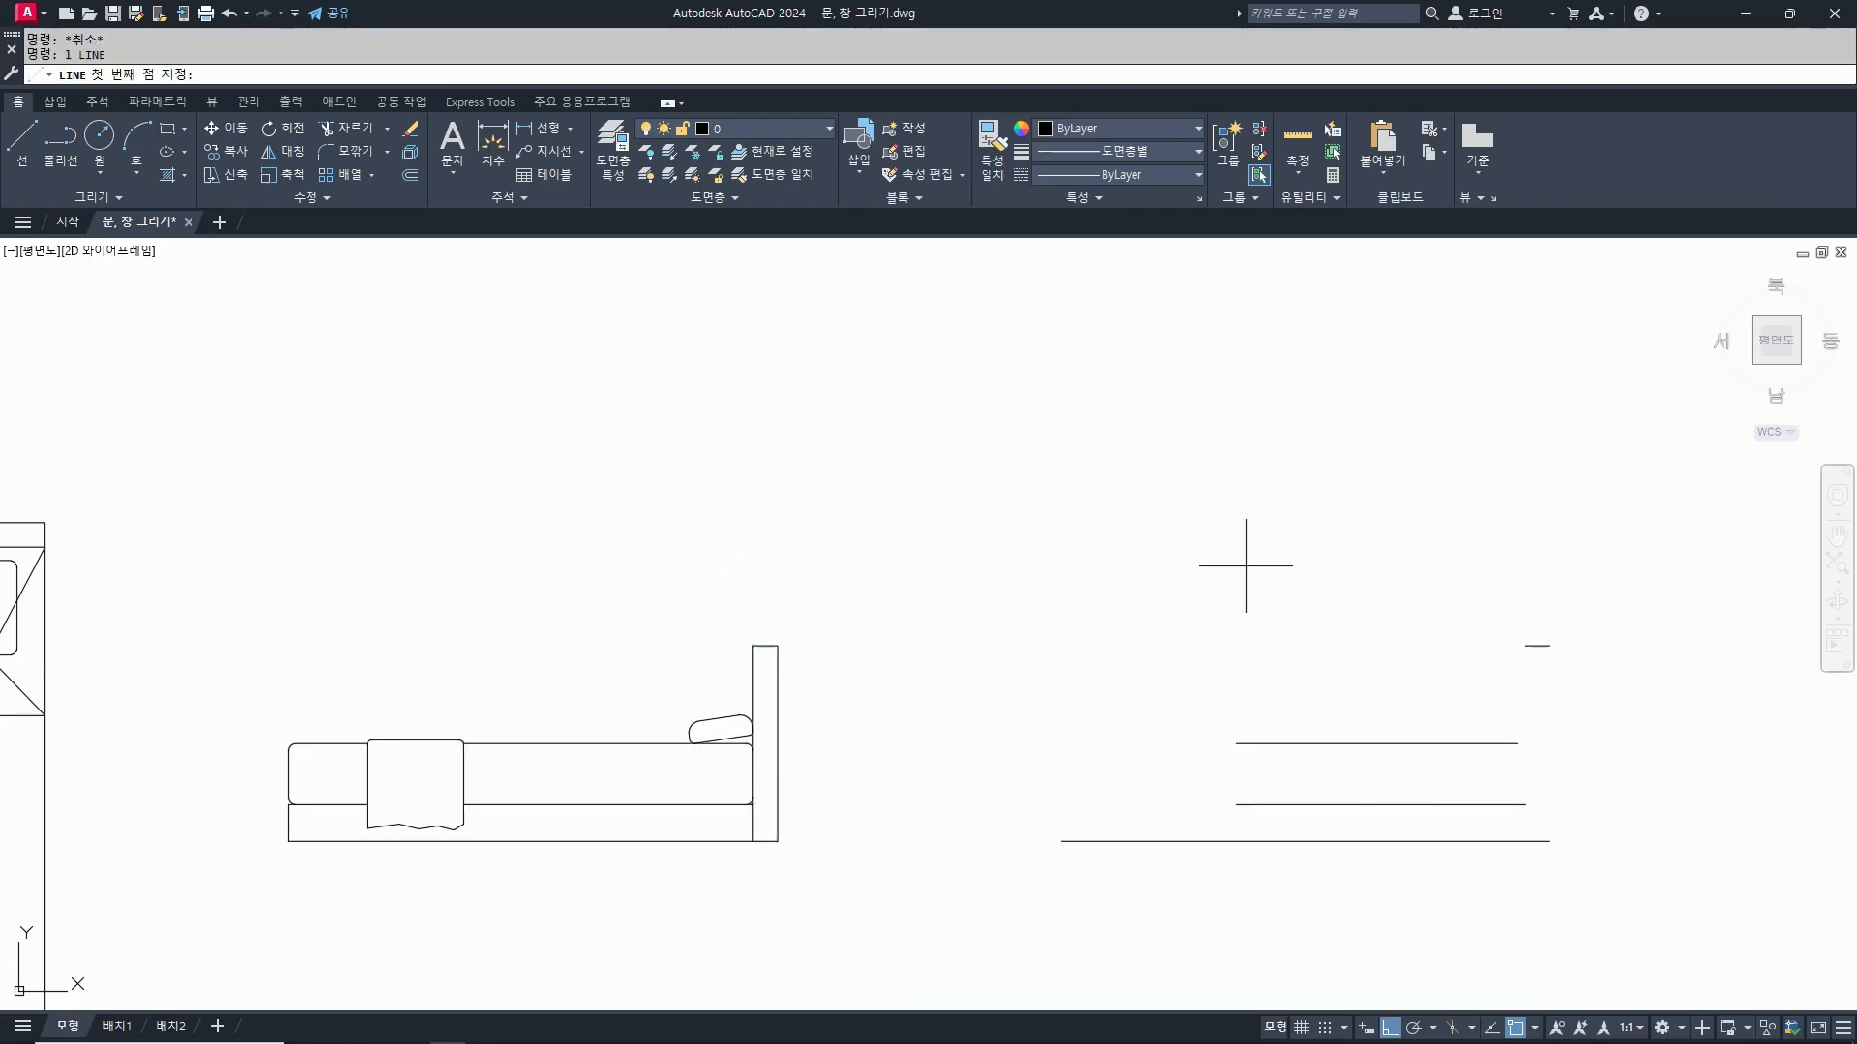
left_click(1268, 578)
left_click(1274, 948)
key("Return")
Step: Offset the new vertical line 1000 to the right
type("o")
key("Return")
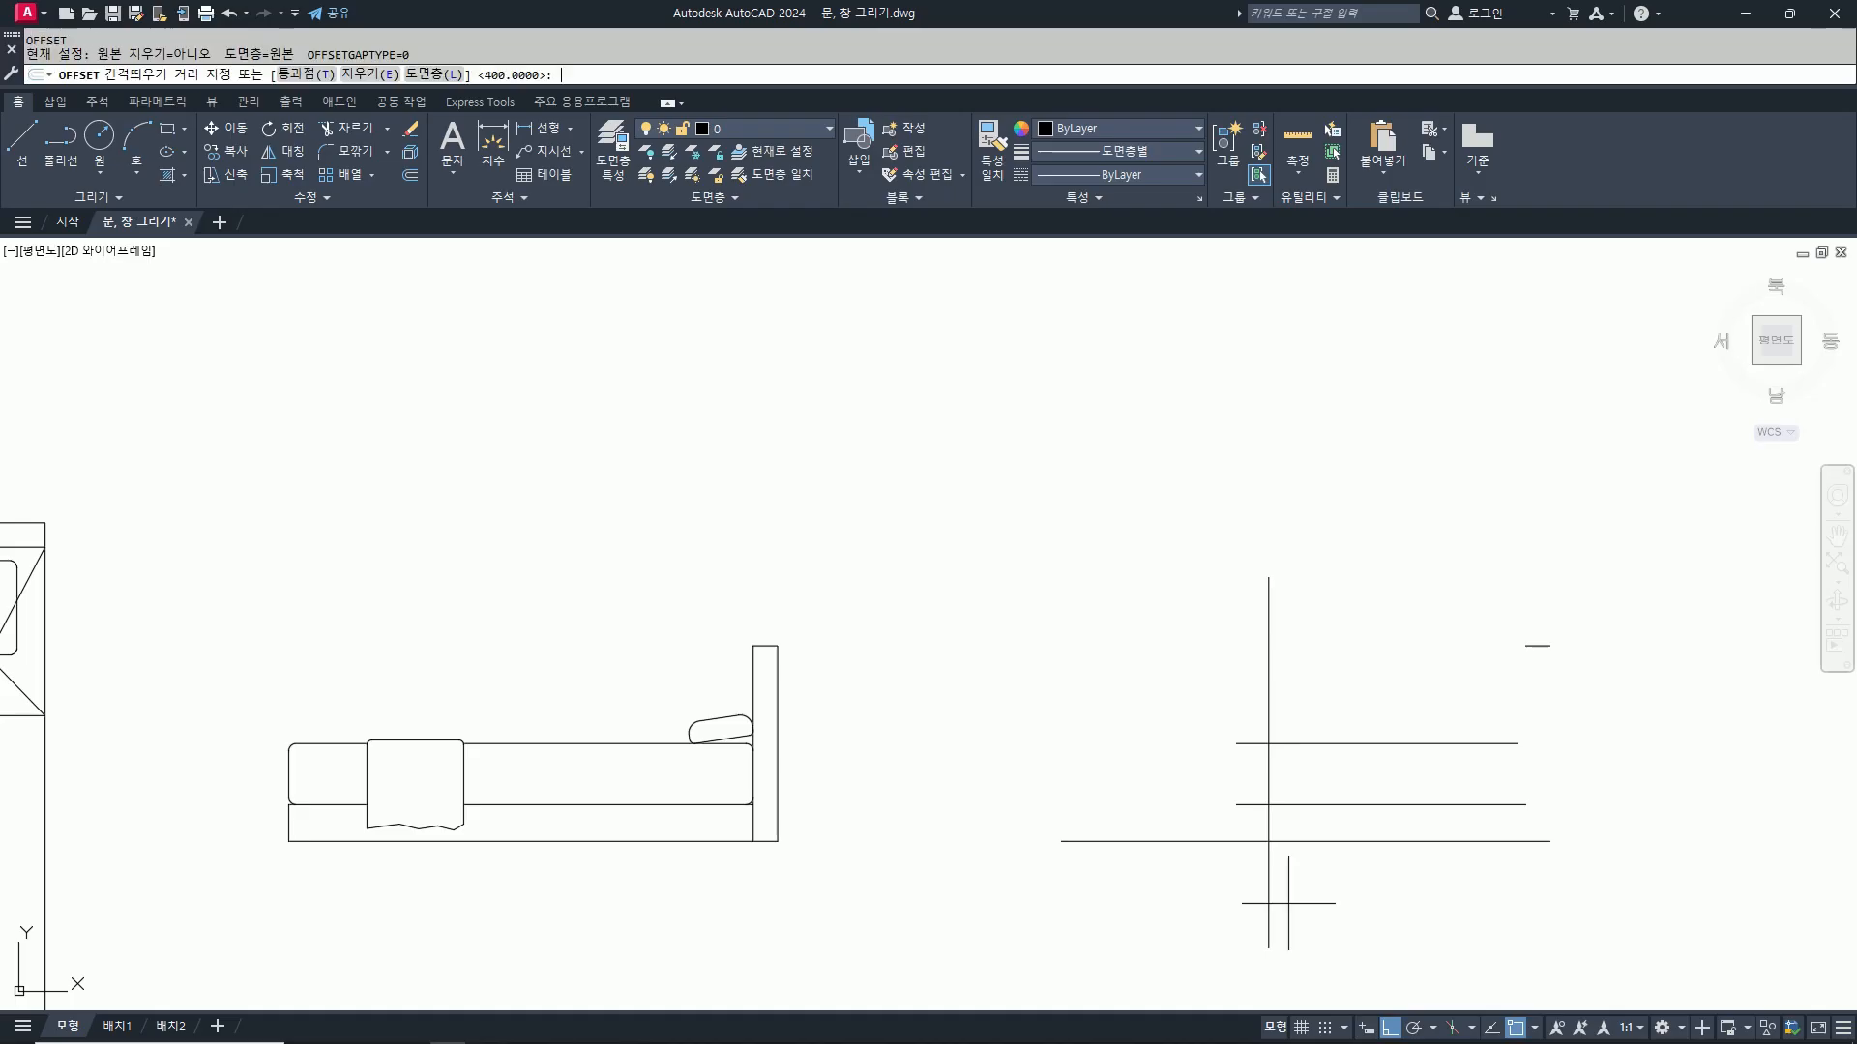
type("1000")
key("Return")
left_click(1267, 594)
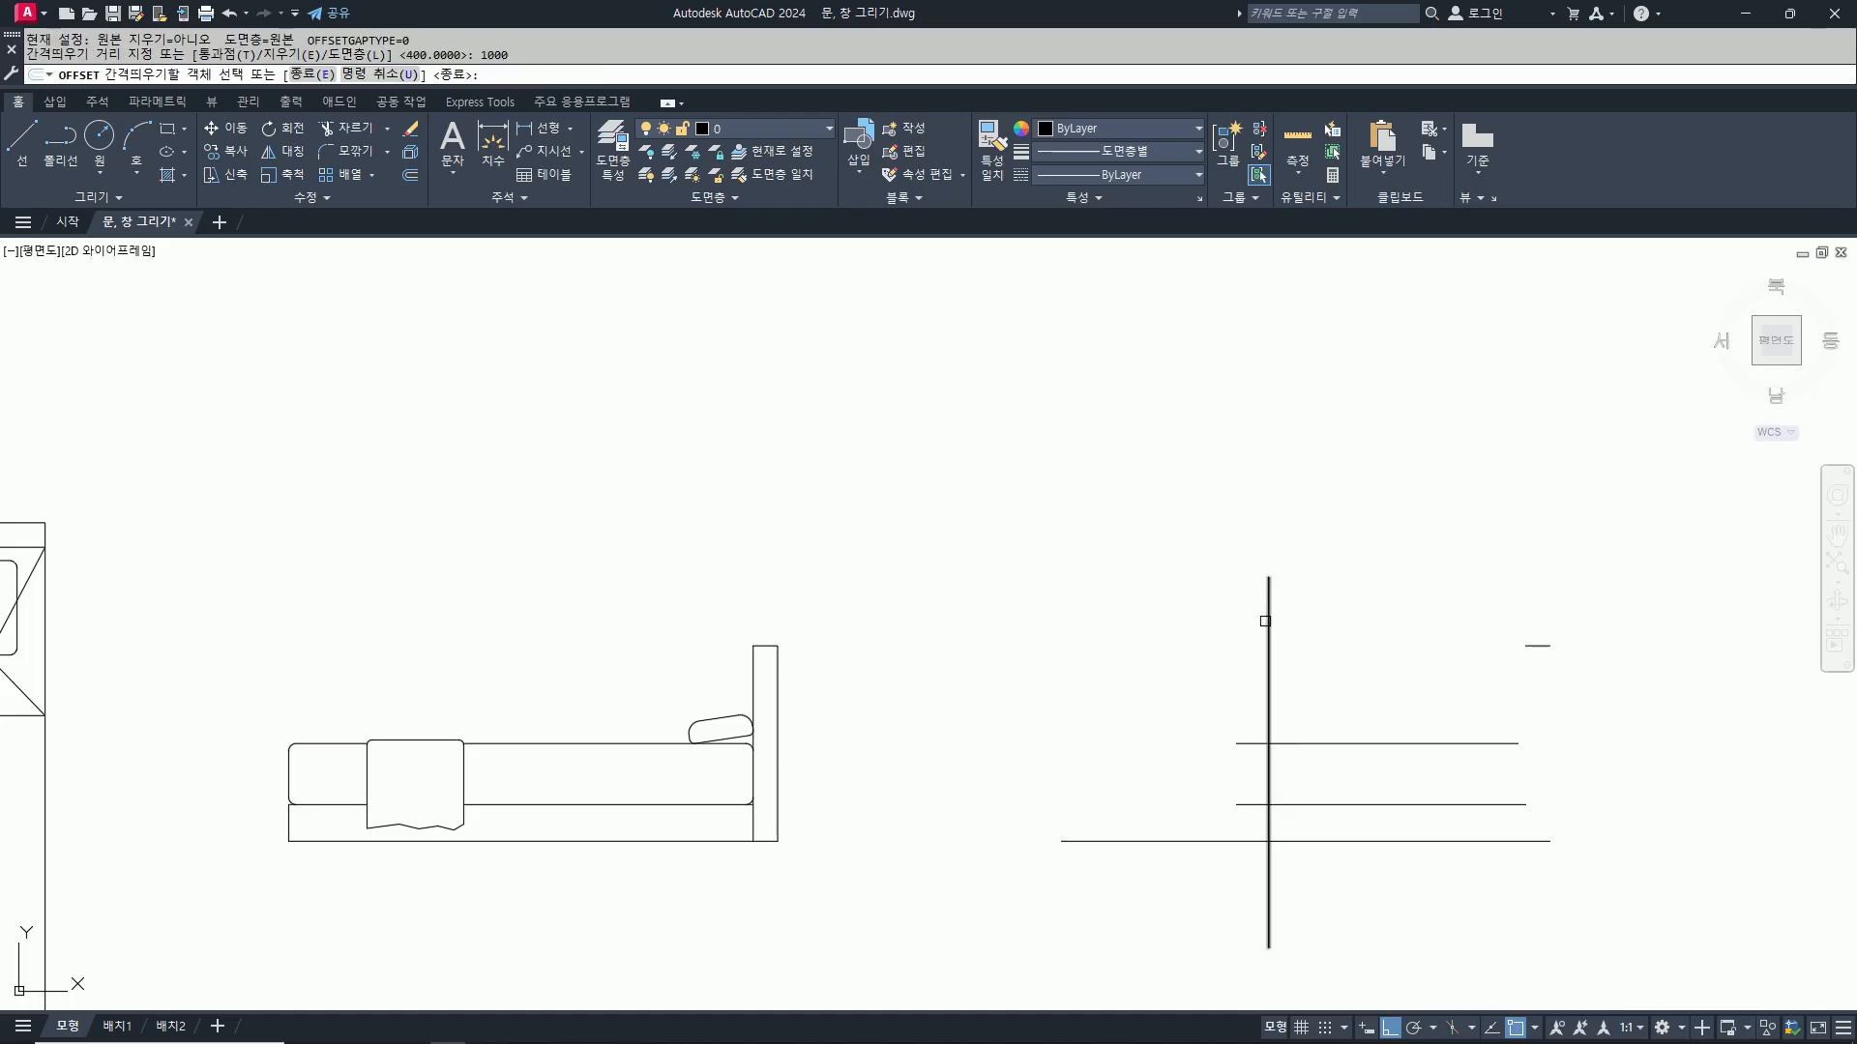
left_click(1460, 664)
key("Return")
Step: Extend the short headboard top line to the left vertical line
type("ex")
key("Return")
left_click(1534, 647)
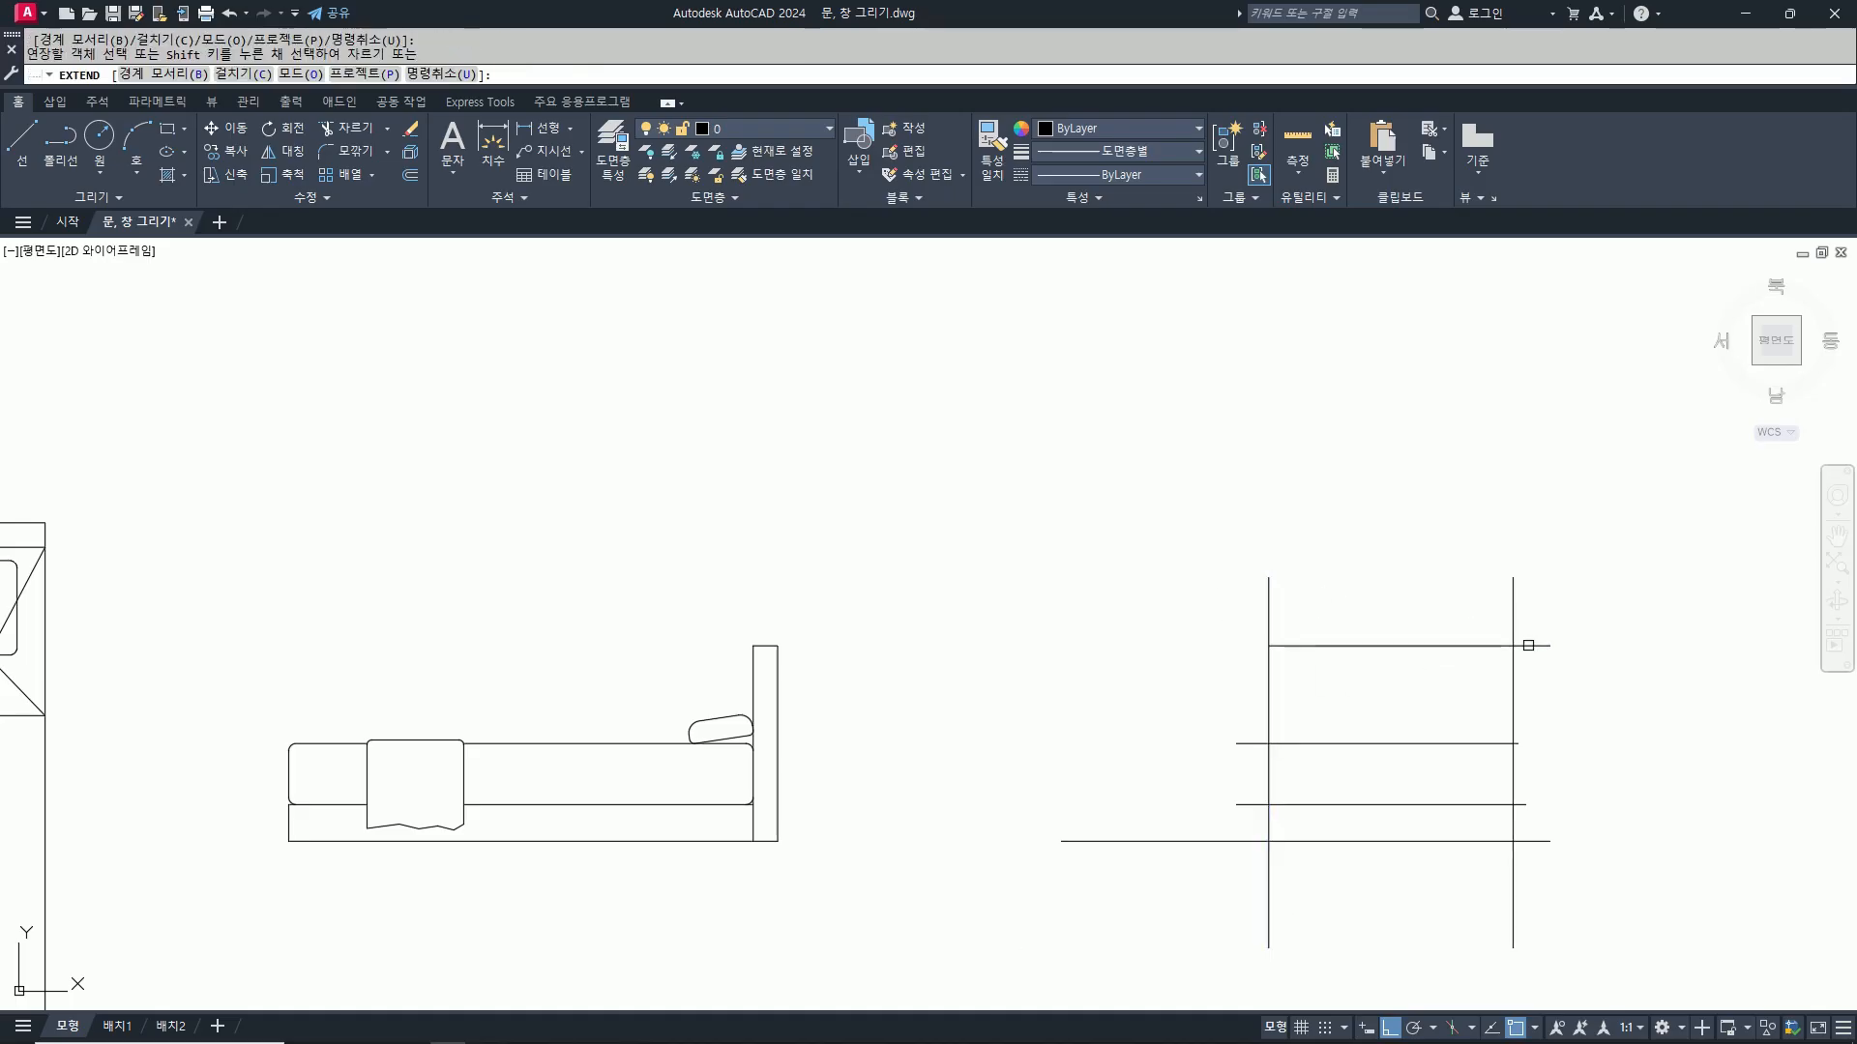
Step: Trim all line ends projecting beyond the front elevation's outer rectangle
left_click(1249, 851, "shift")
left_click_drag(1247, 844, 1245, 824)
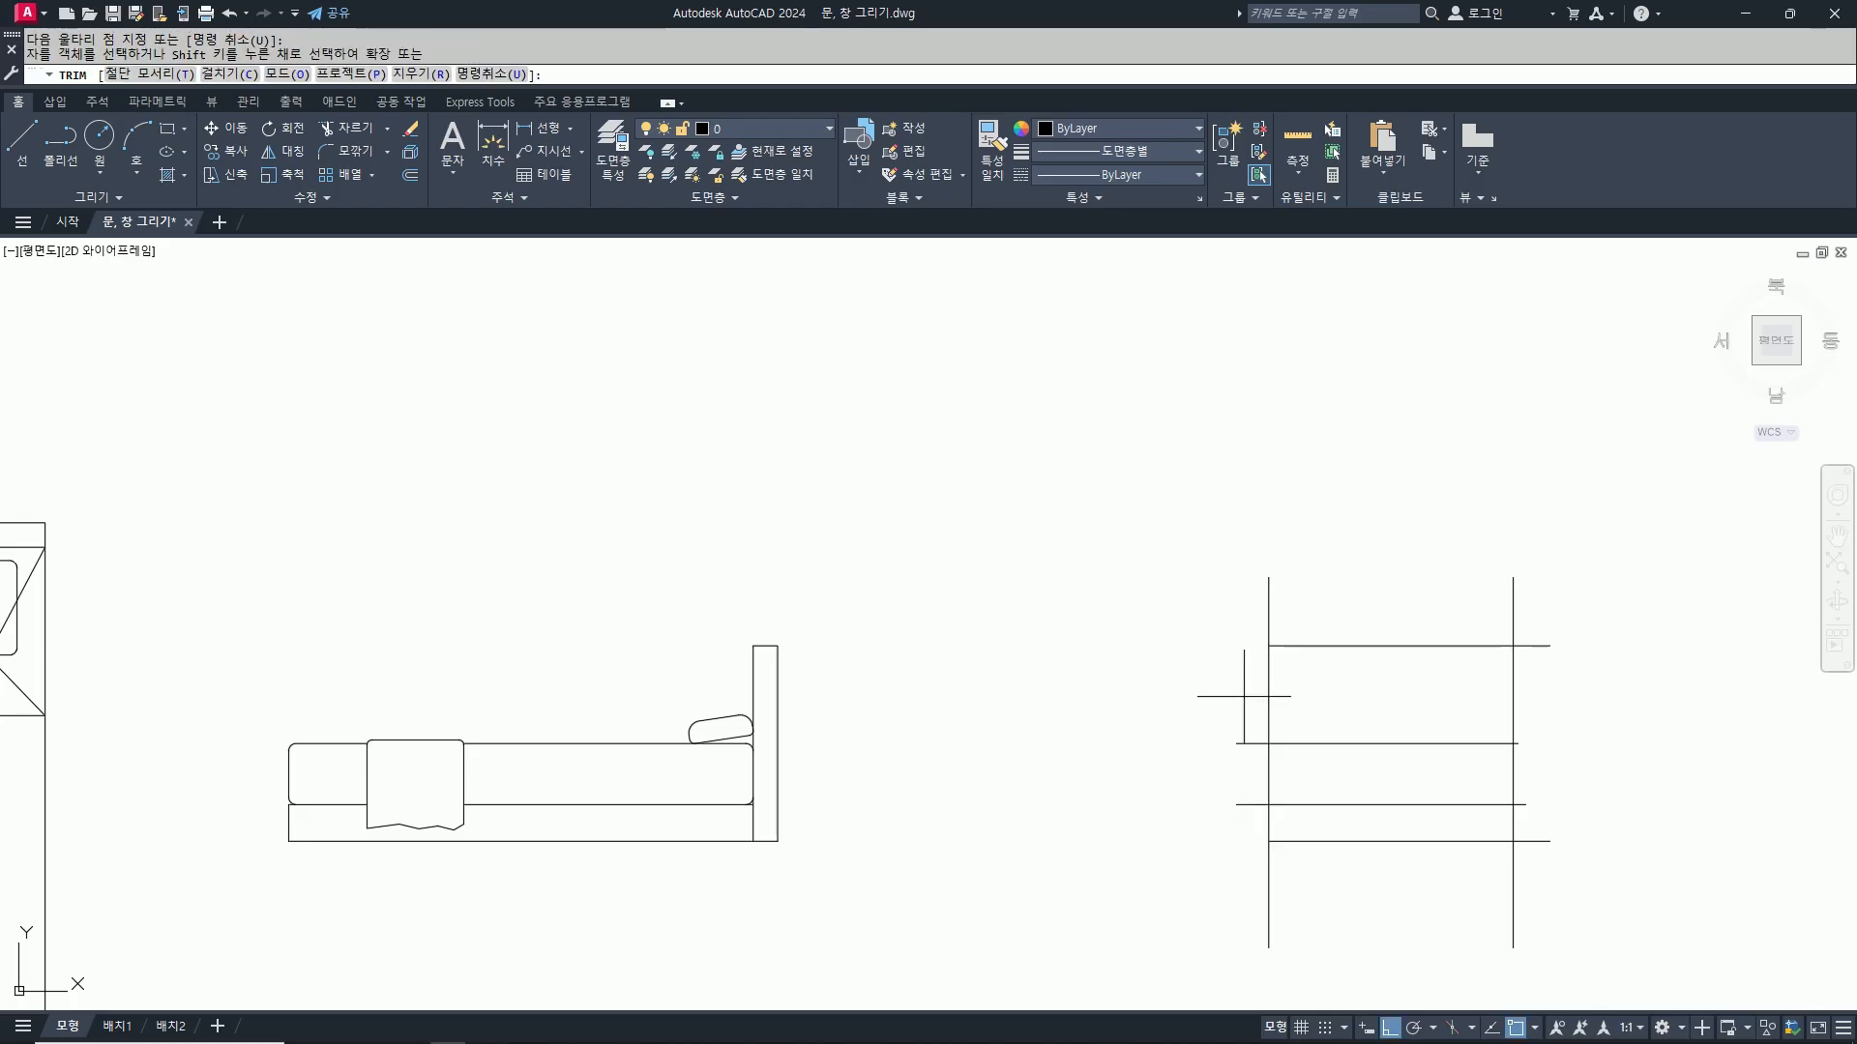
left_click_drag(1244, 698, 1252, 832)
left_click_drag(1231, 898, 1305, 896)
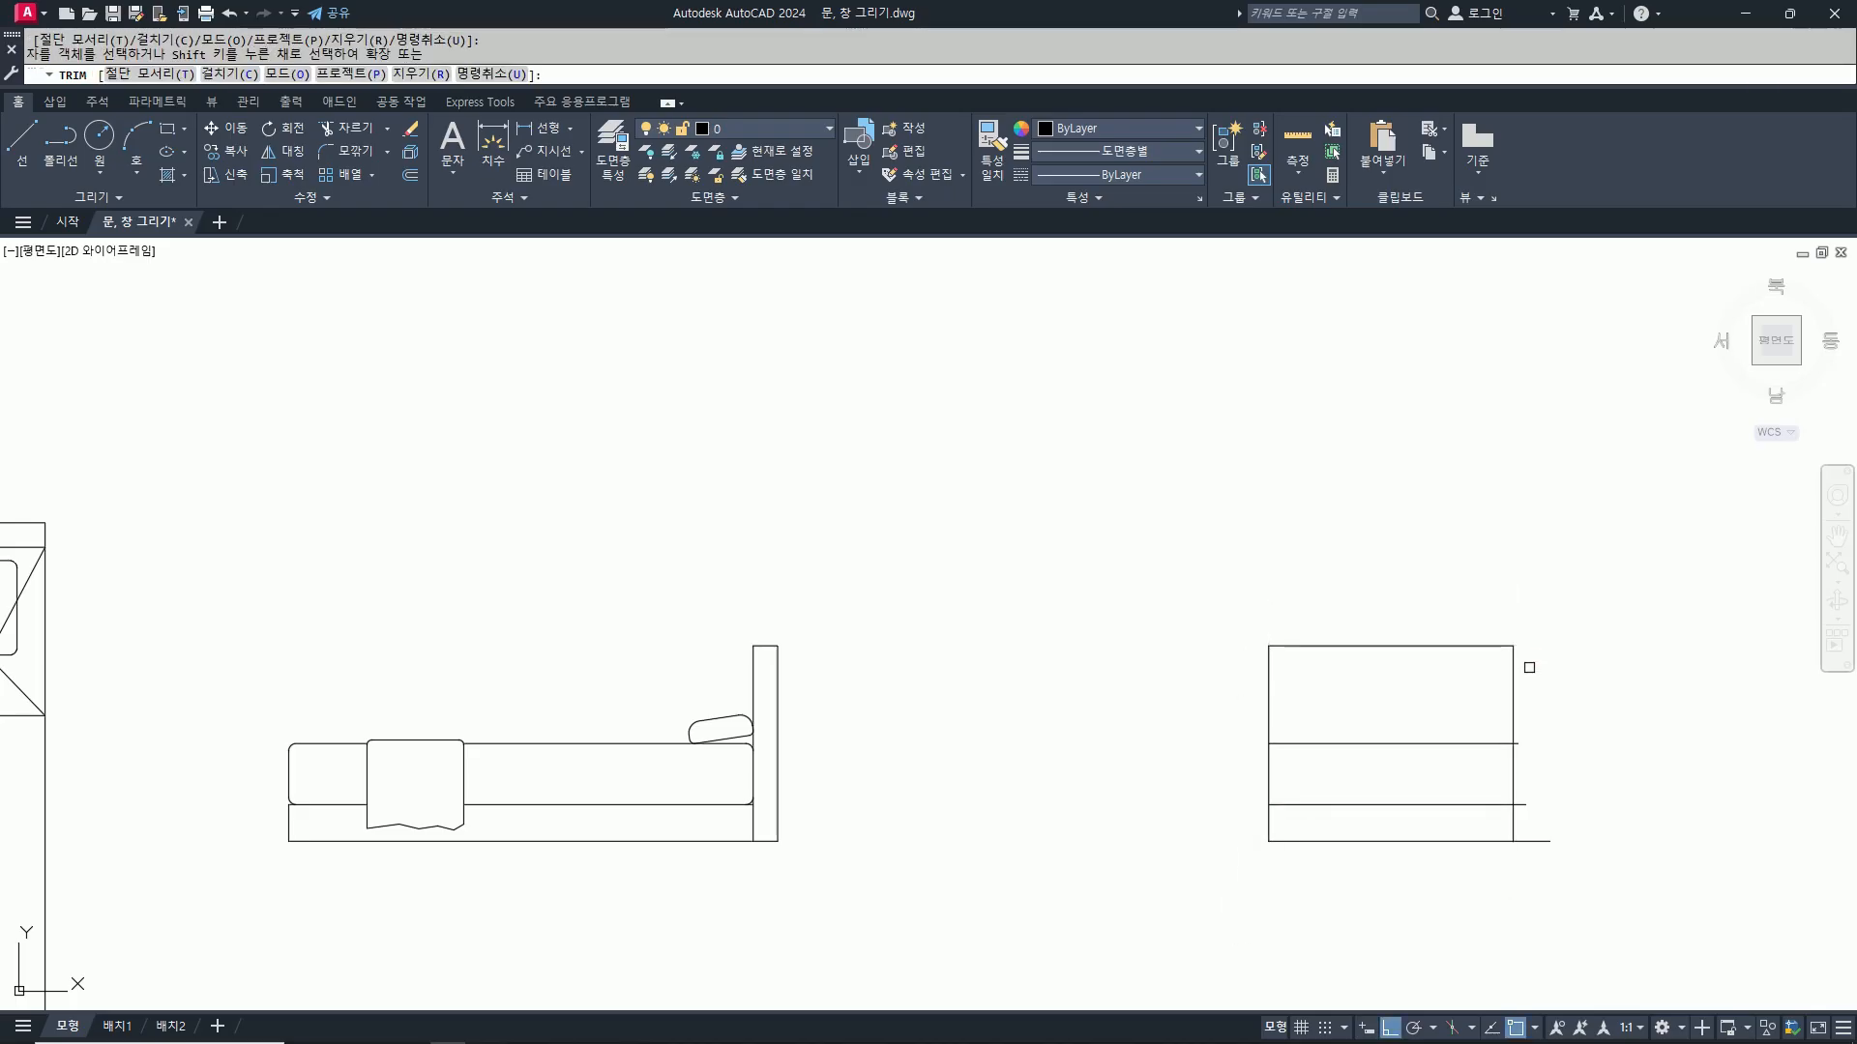
scroll(1512, 739, "up", 4)
left_click(1508, 733)
scroll(1511, 836, "down", 2)
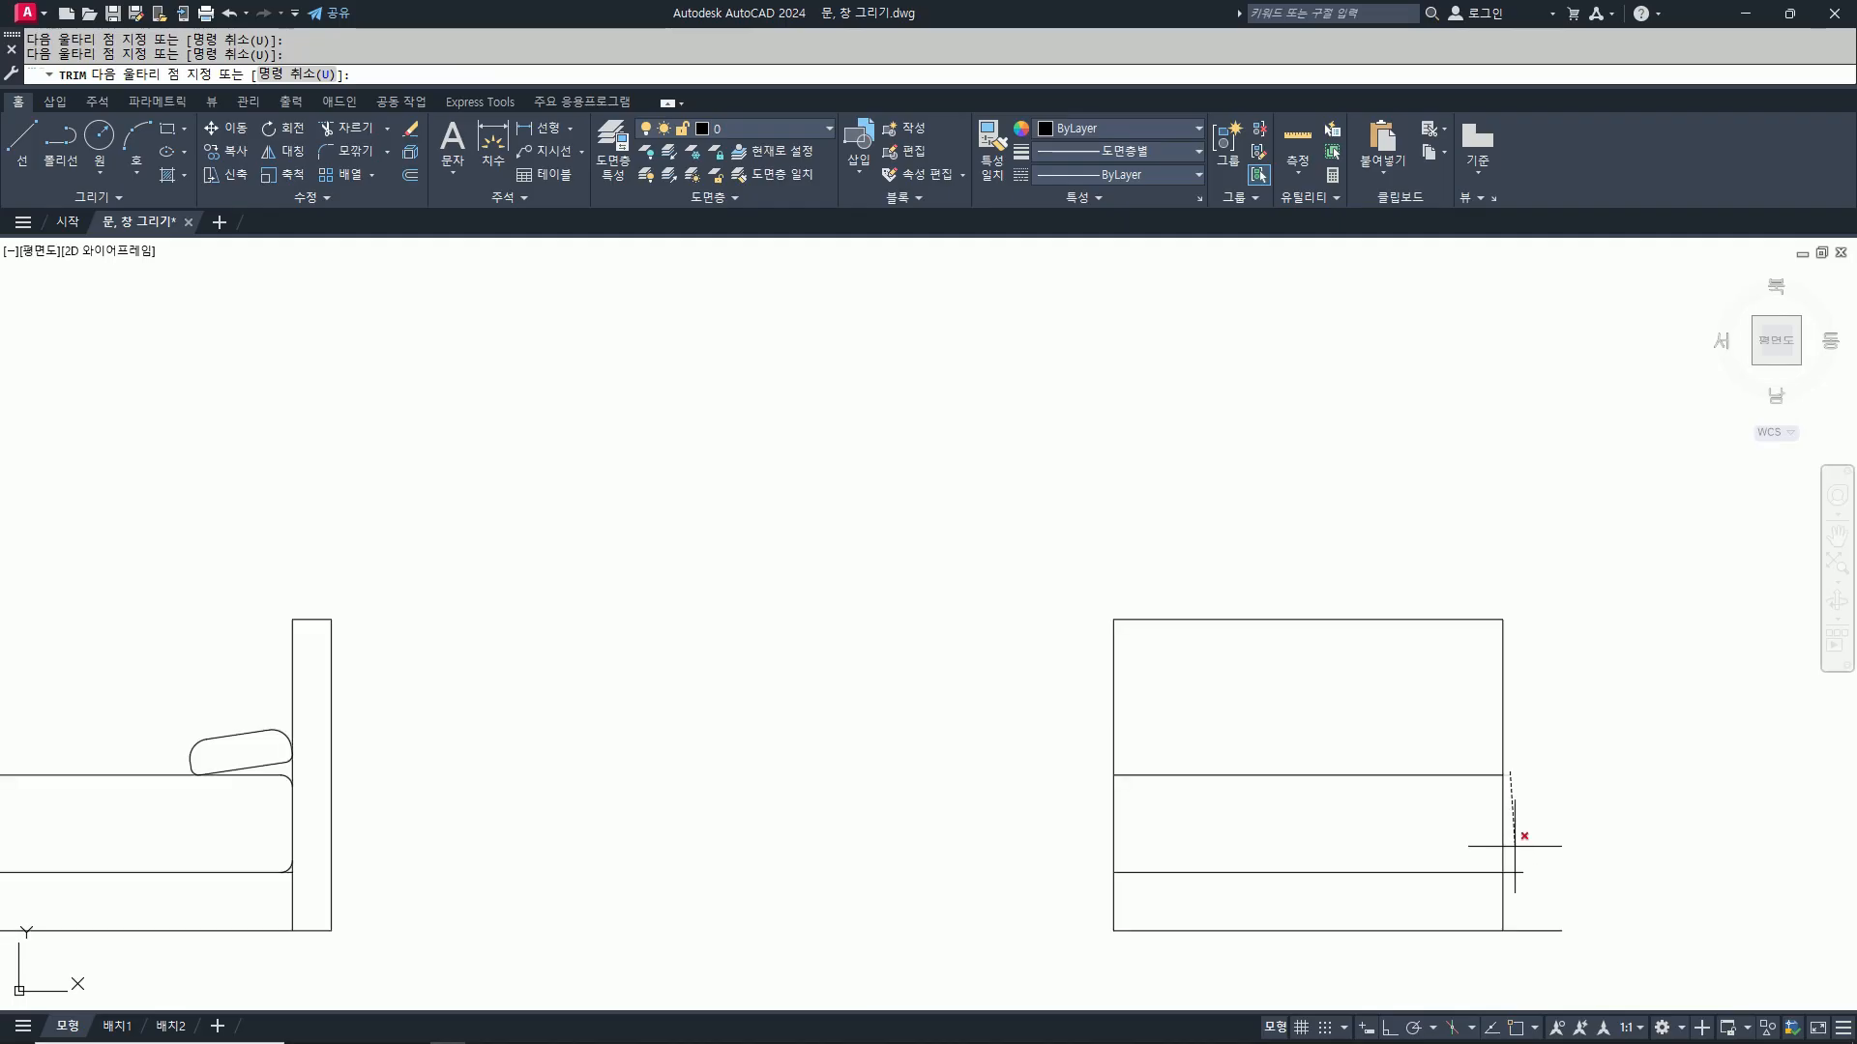
left_click(1517, 954)
key("space")
scroll(1622, 680, "down", 2)
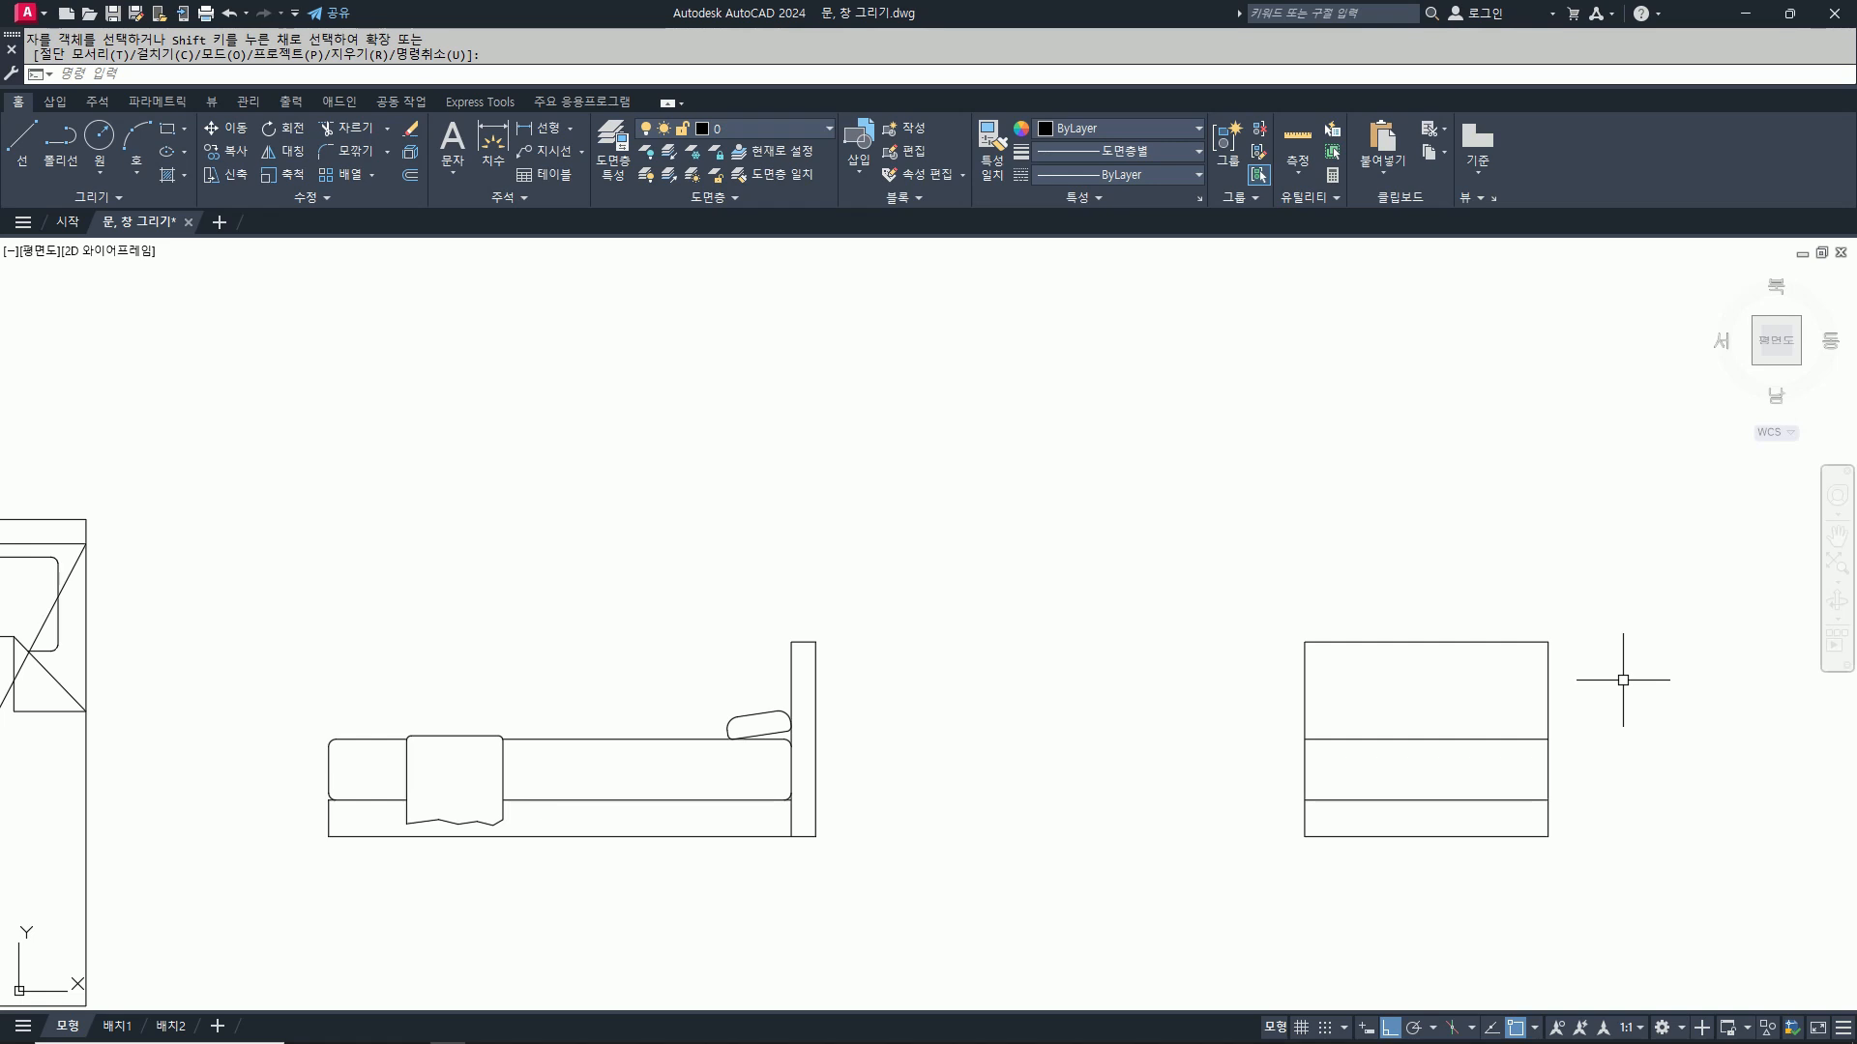
Step: Offset the headboard's top edge, both side edges and the mattress top line by 50 into the headboard area
scroll(1605, 726, "up", 2)
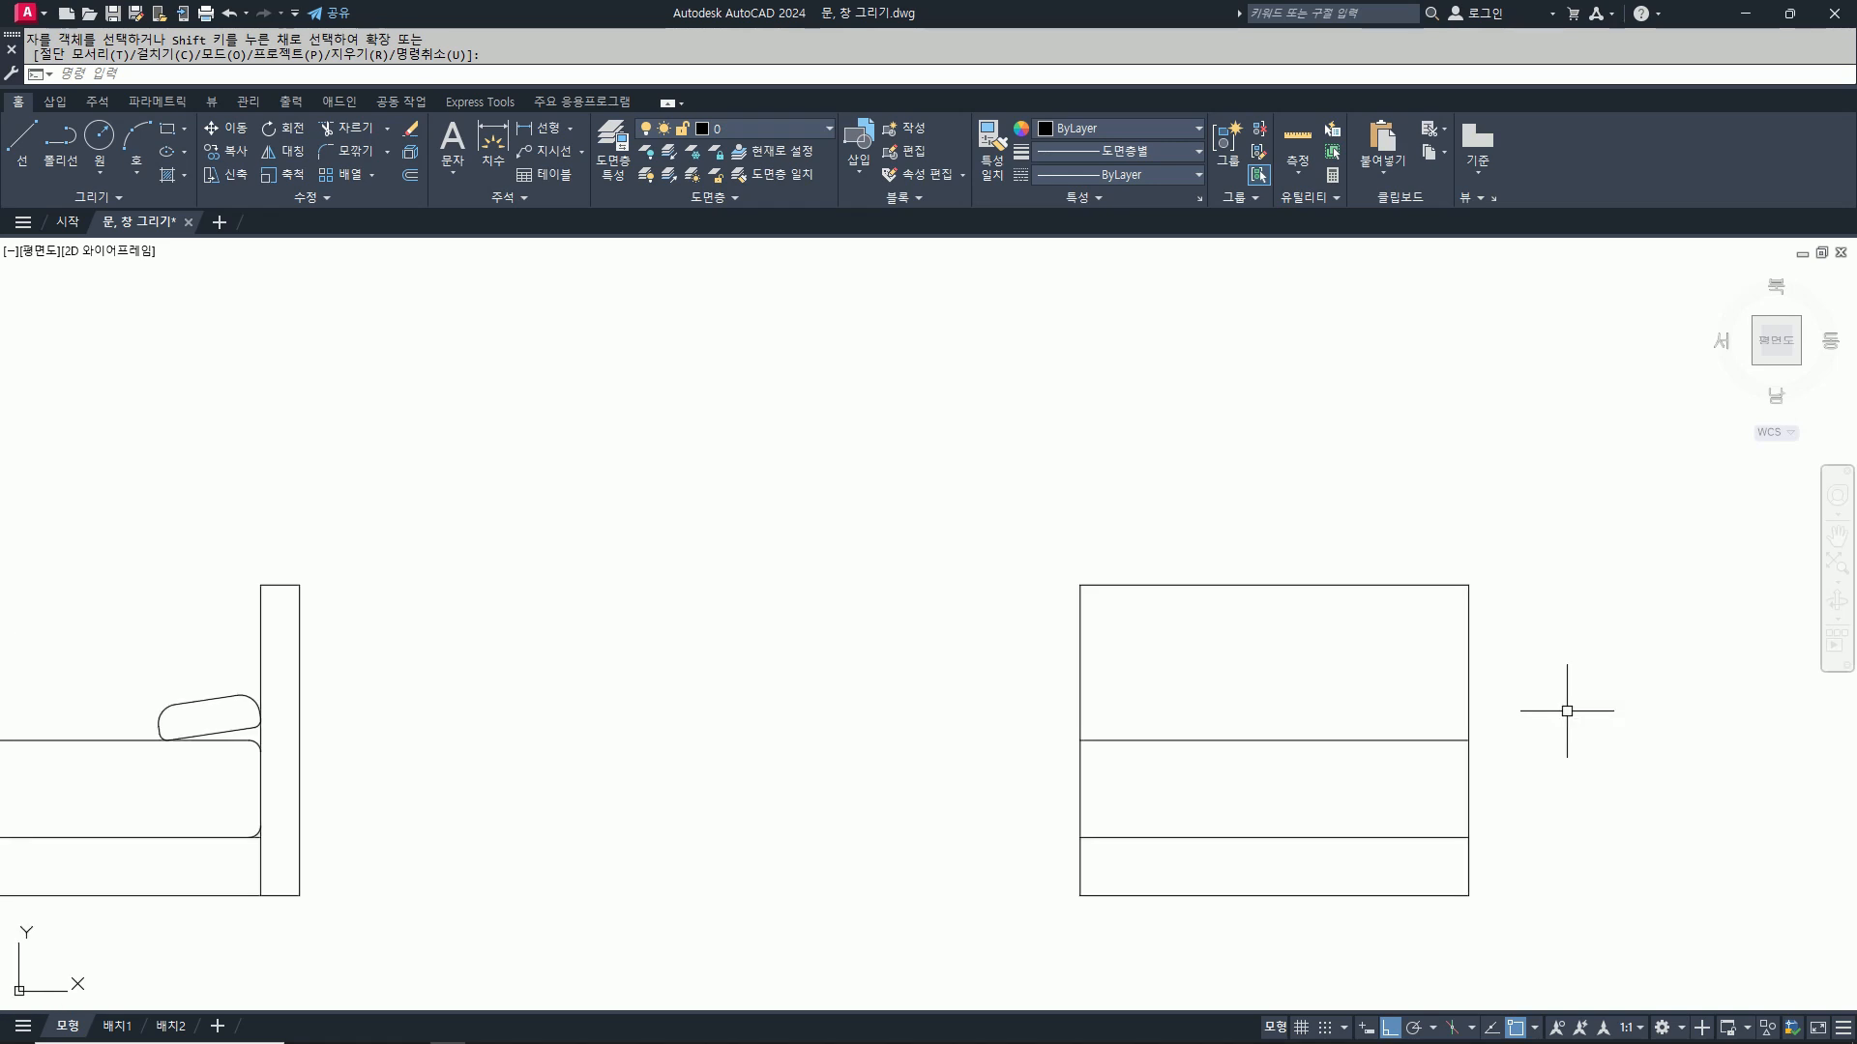
type("o")
key("space")
type("50")
key("Return")
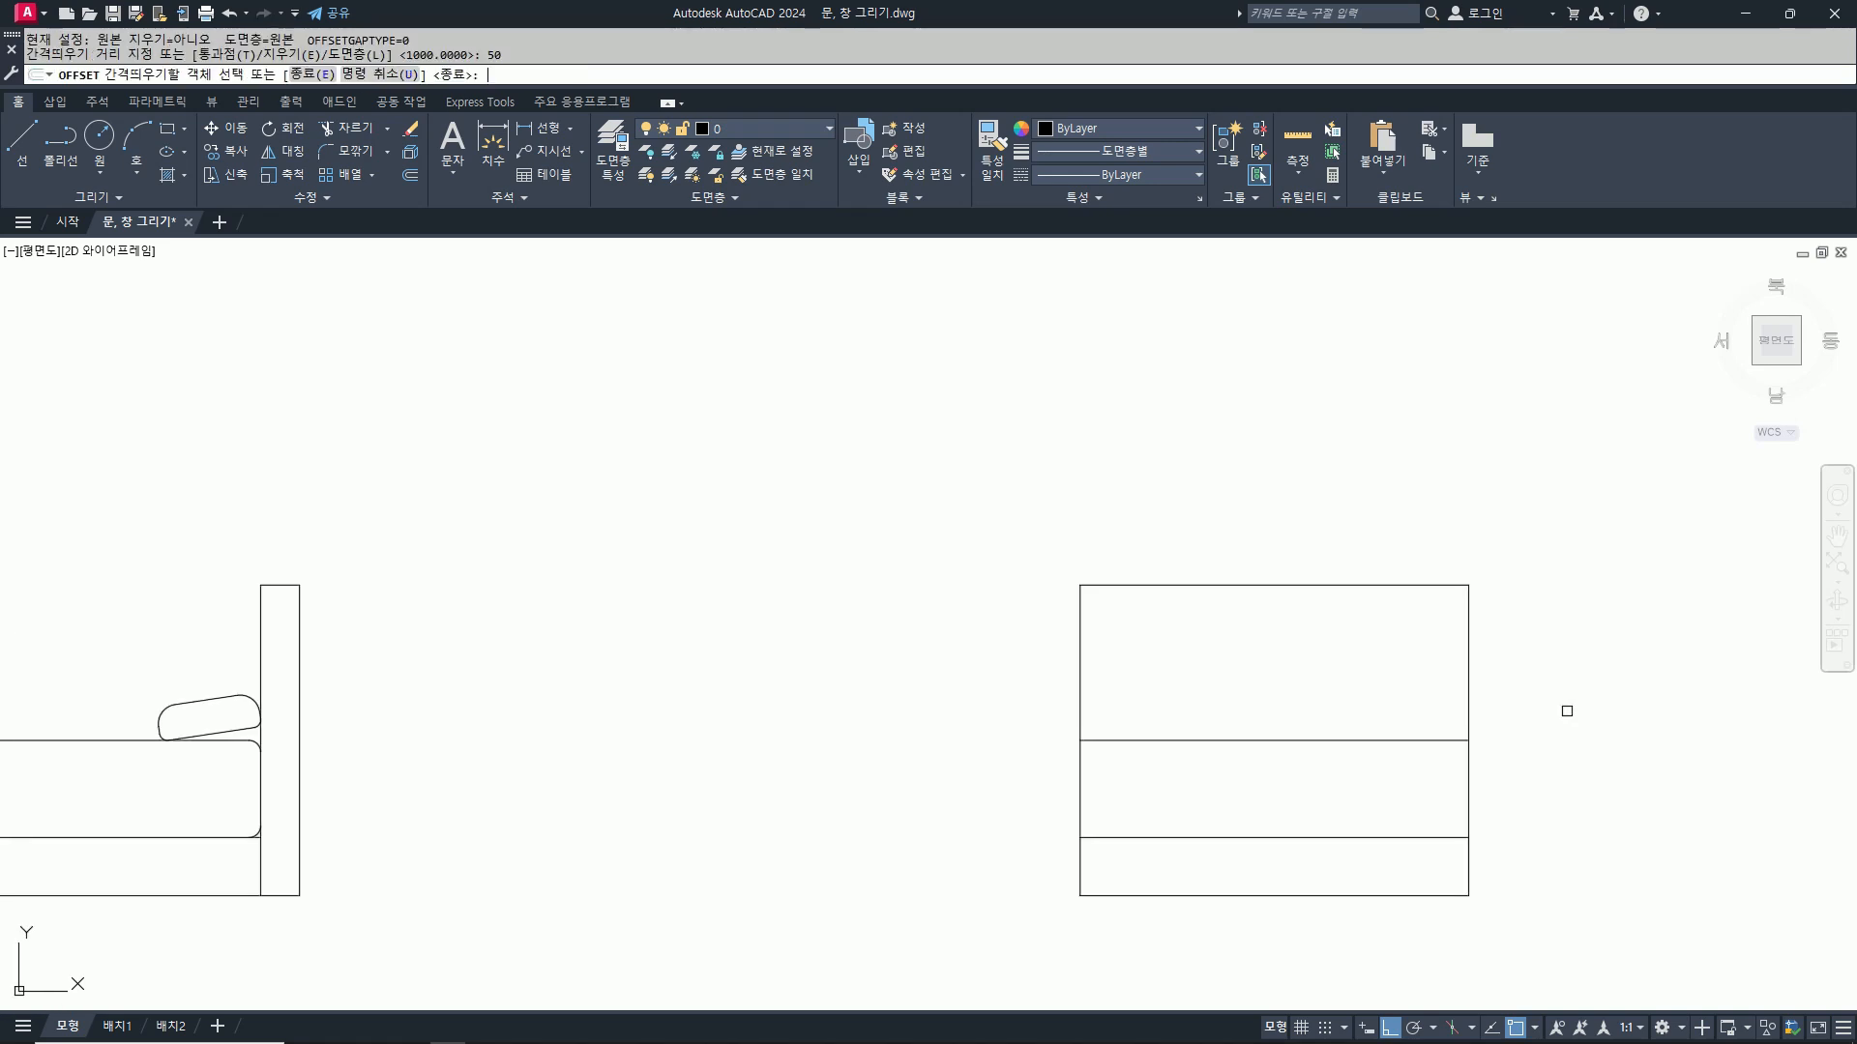
left_click(1262, 590)
left_click(1238, 619)
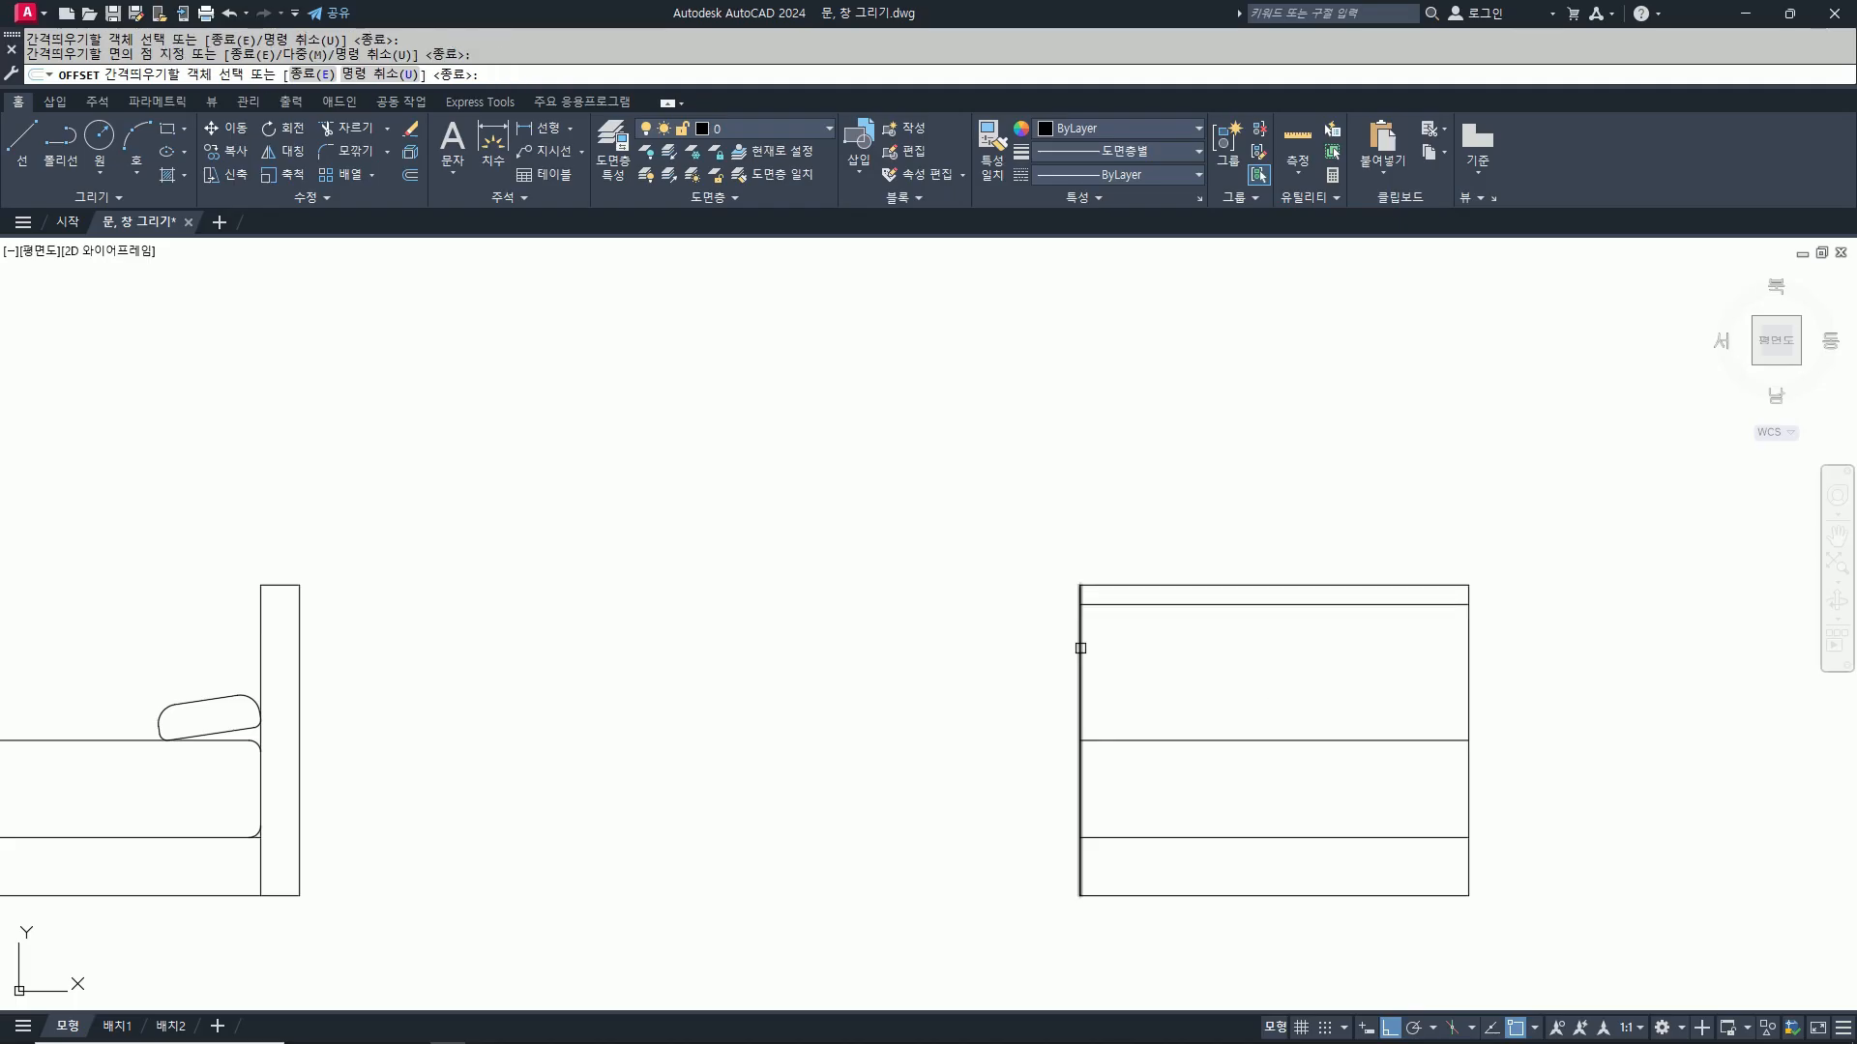
left_click(1079, 640)
left_click(1190, 661)
left_click(1288, 747)
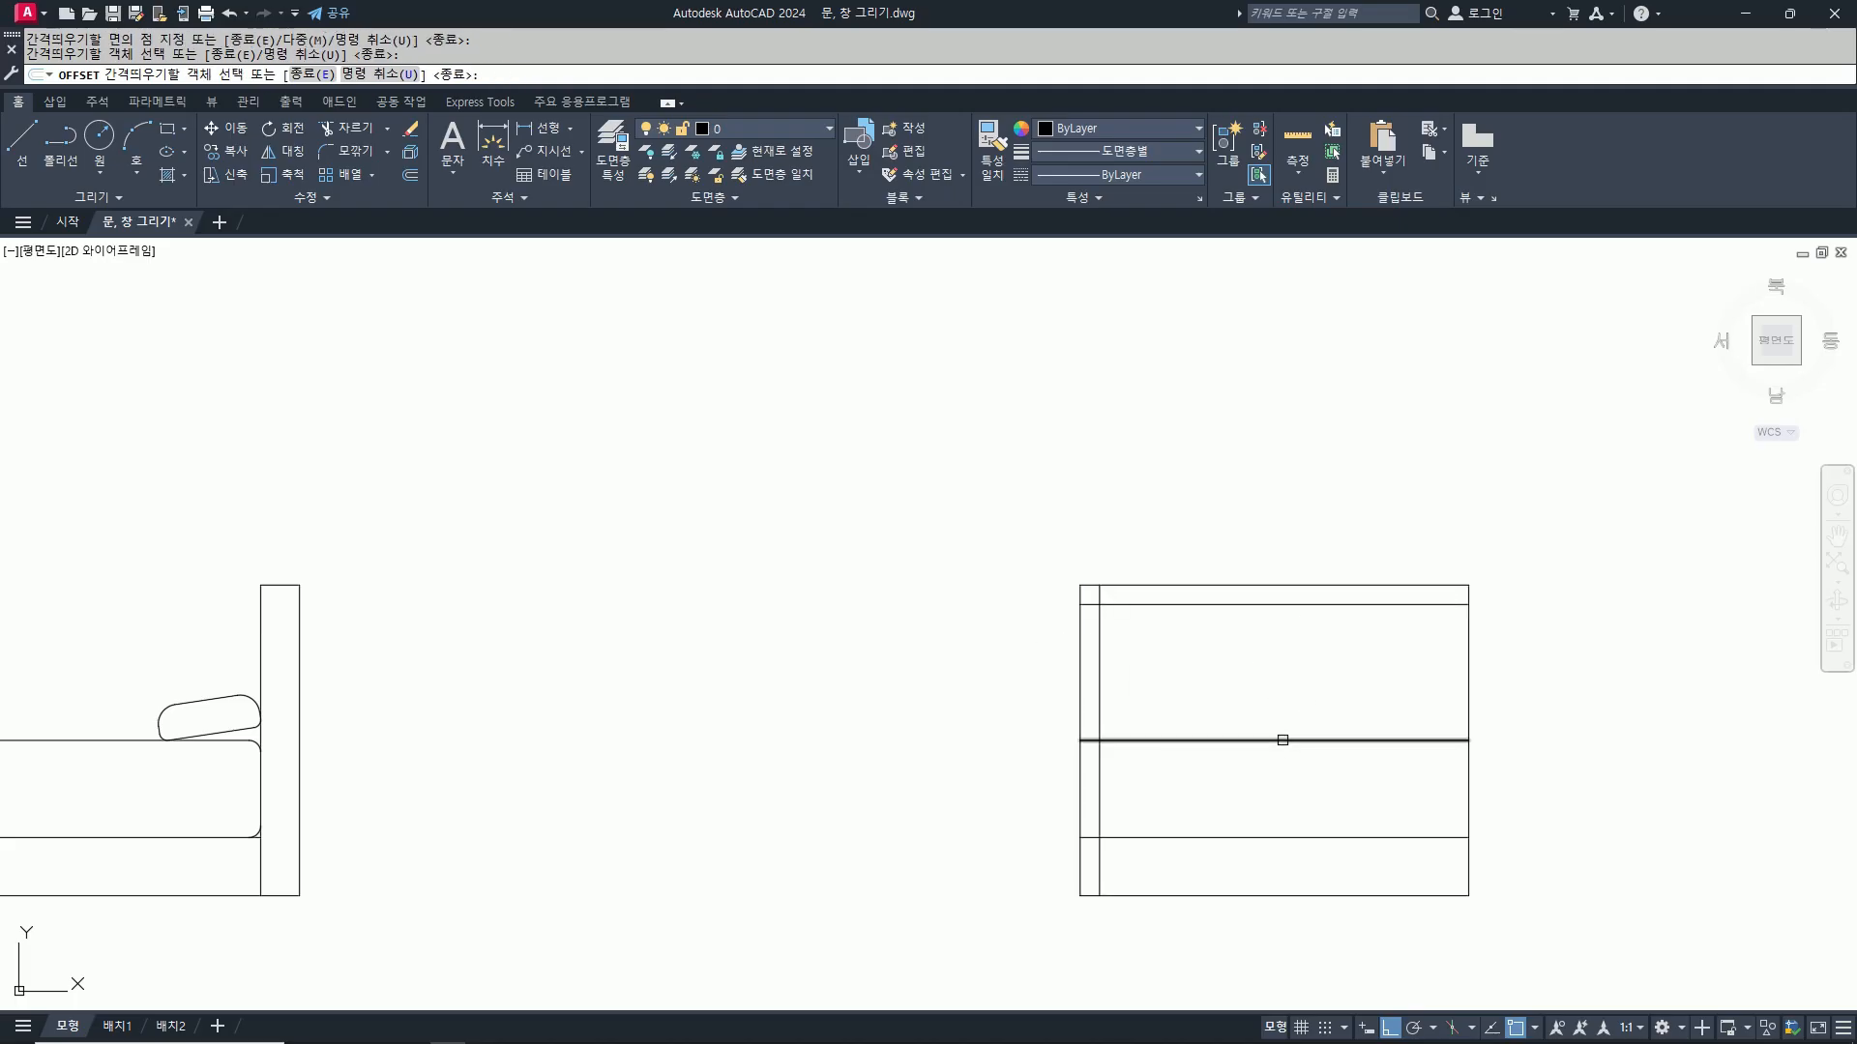
left_click(1282, 741)
left_click(1339, 704)
left_click(1469, 669)
left_click(1433, 658)
key("space")
Step: Fillet the four offset lines at their corners with radius 20 to form the headboard's inner panel
type("f")
key("Return")
left_click(1413, 605)
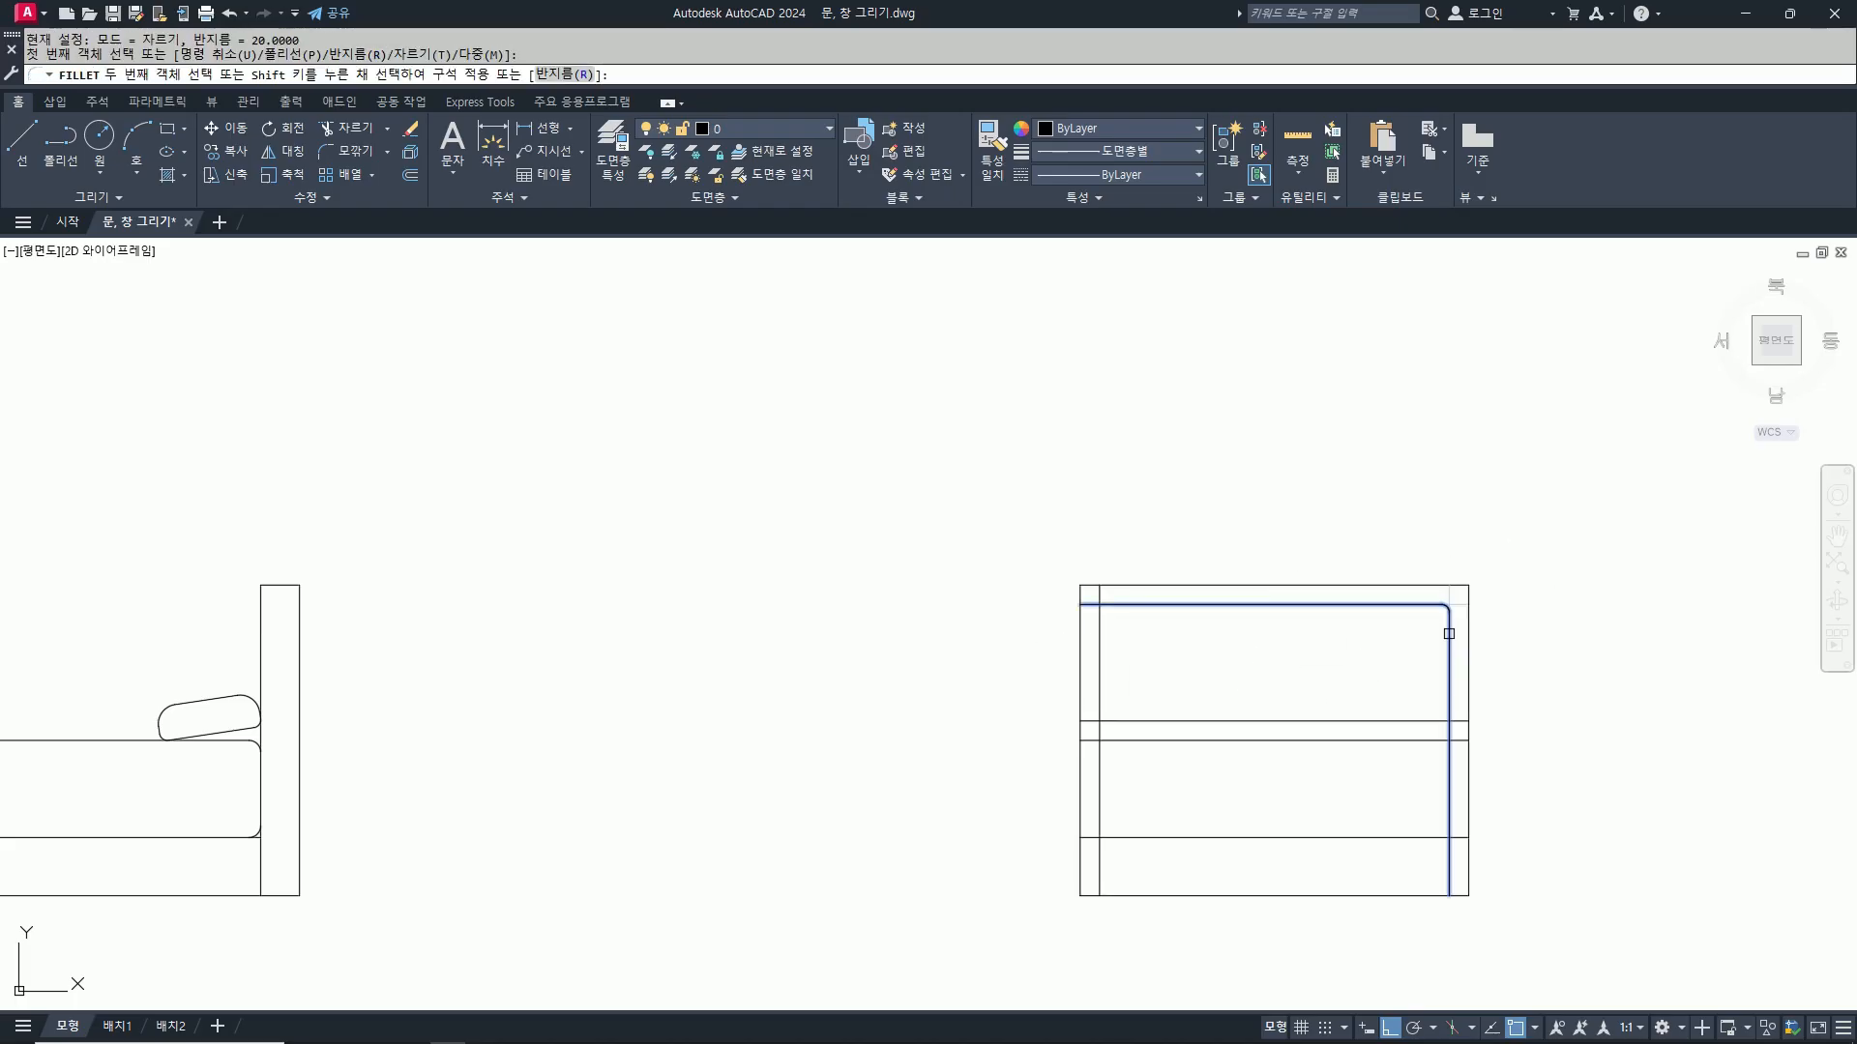
left_click(1448, 634)
key("space")
left_click(1446, 667)
left_click(1409, 721)
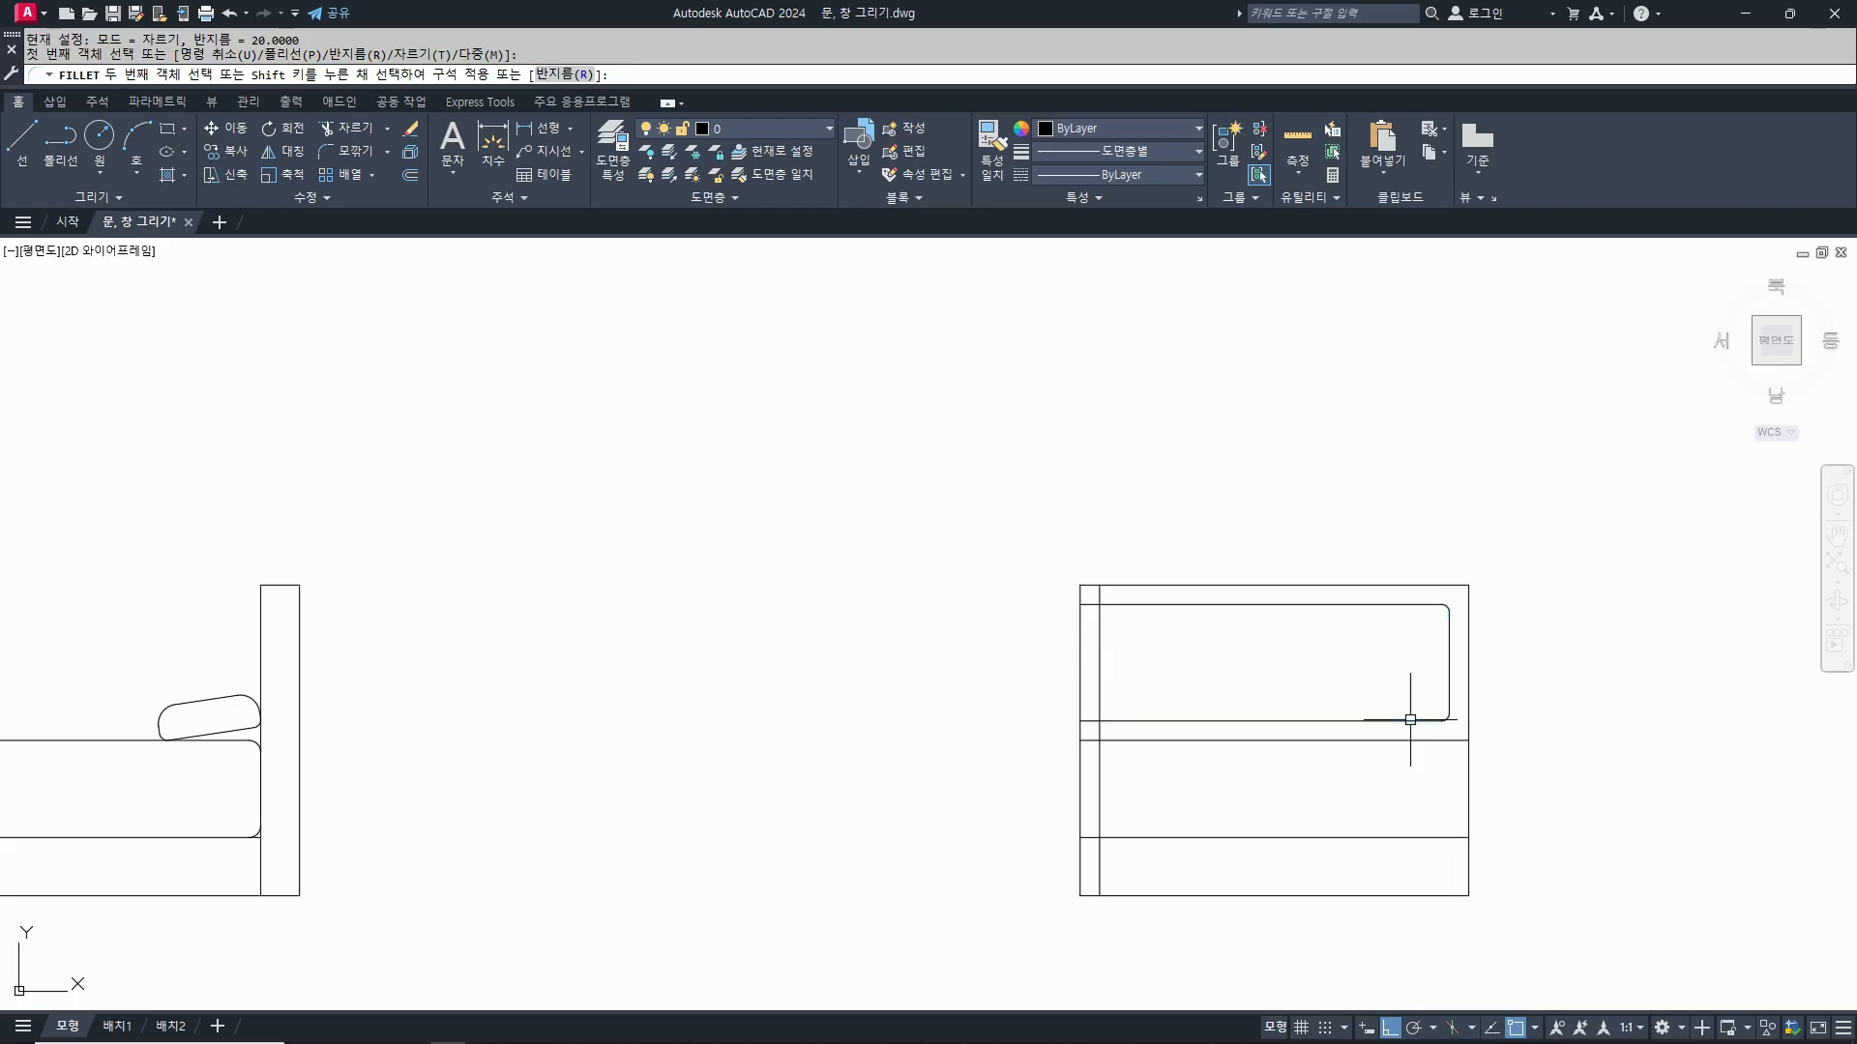
key("space")
left_click(1338, 723)
left_click(1098, 643)
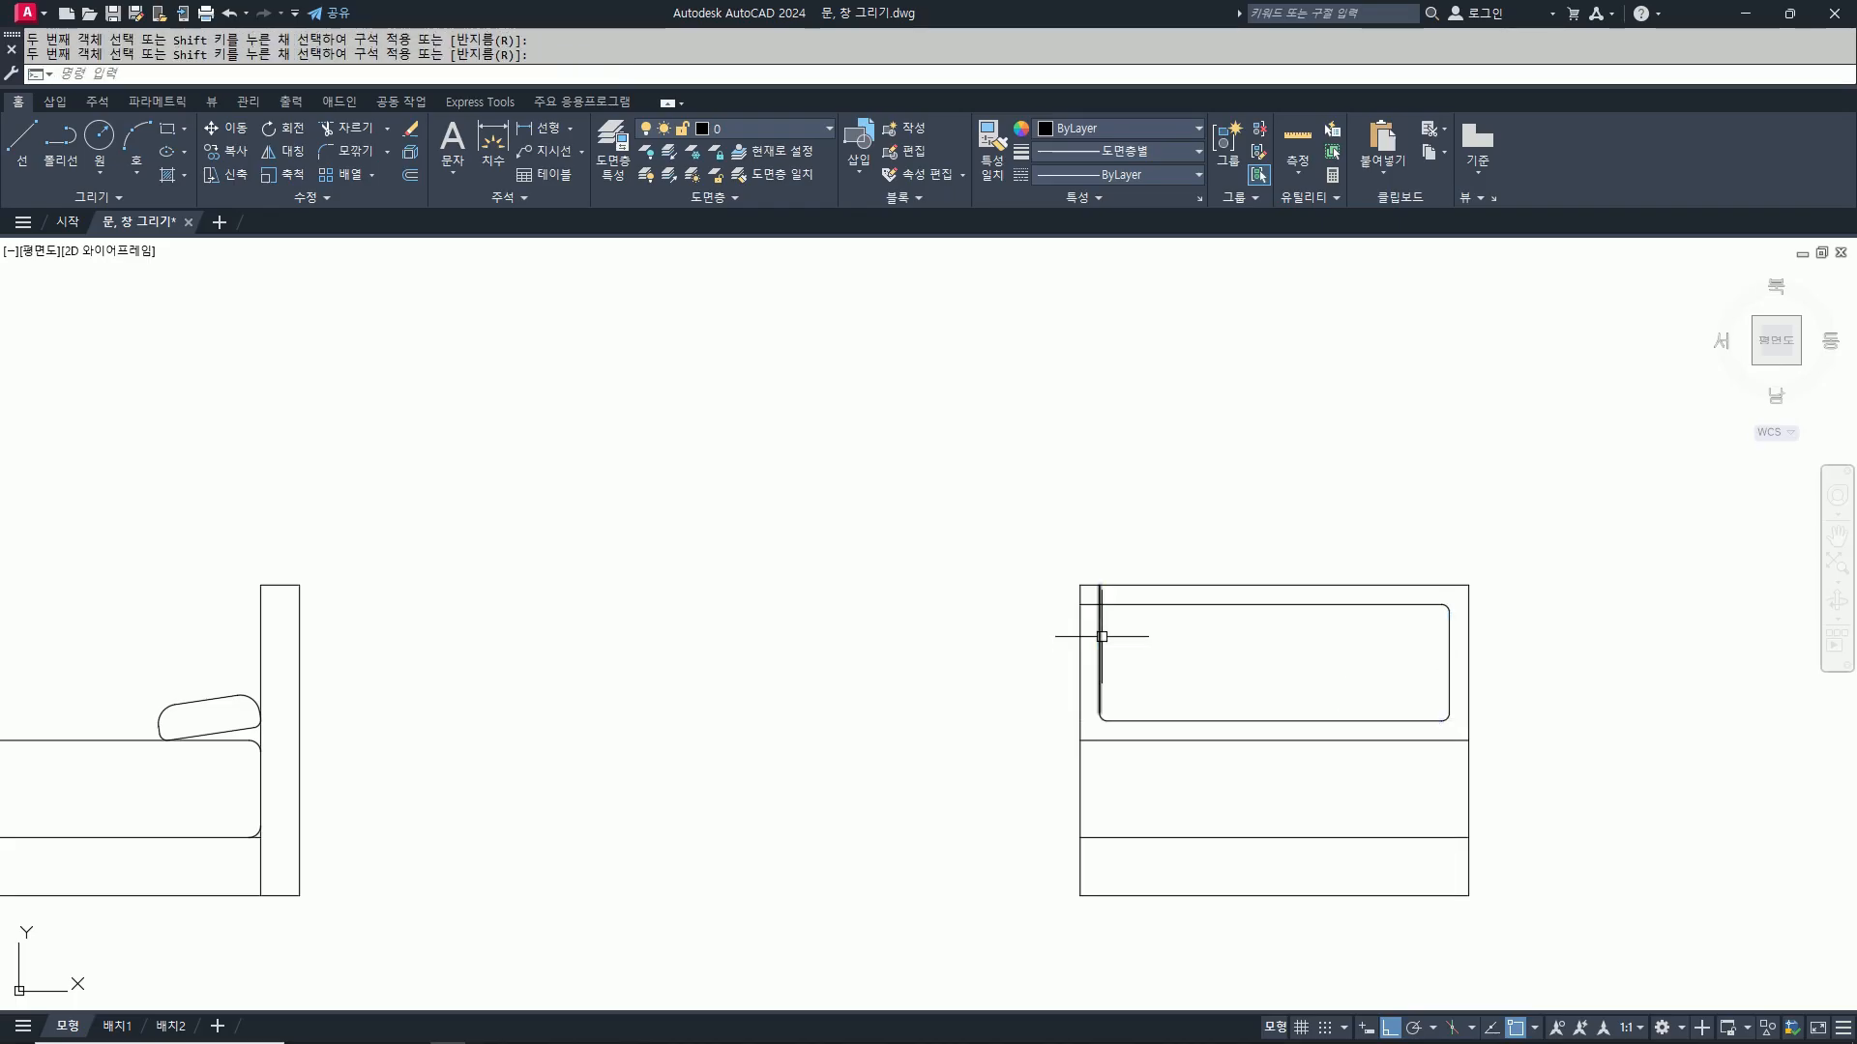
key("space")
left_click(1101, 631)
left_click(1112, 605)
scroll(1432, 764, "down", 3)
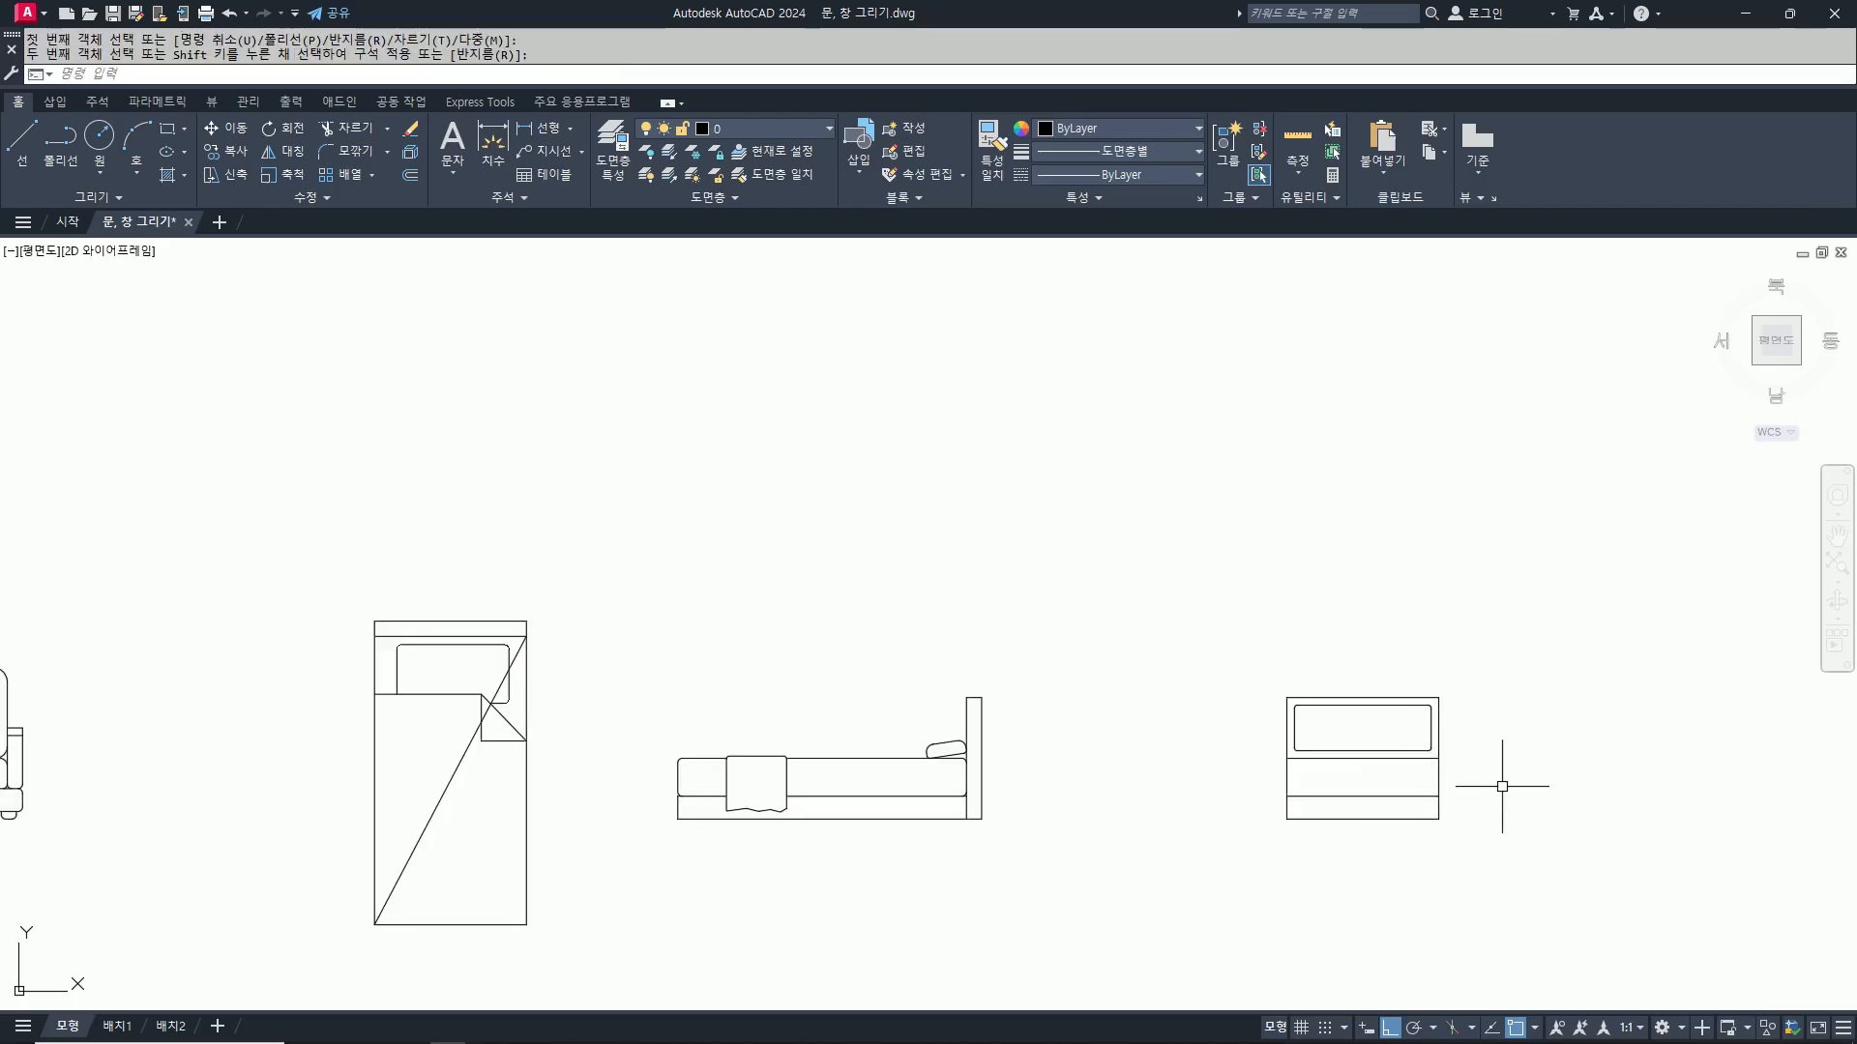
scroll(1498, 781, "up", 3)
key("space")
type("f")
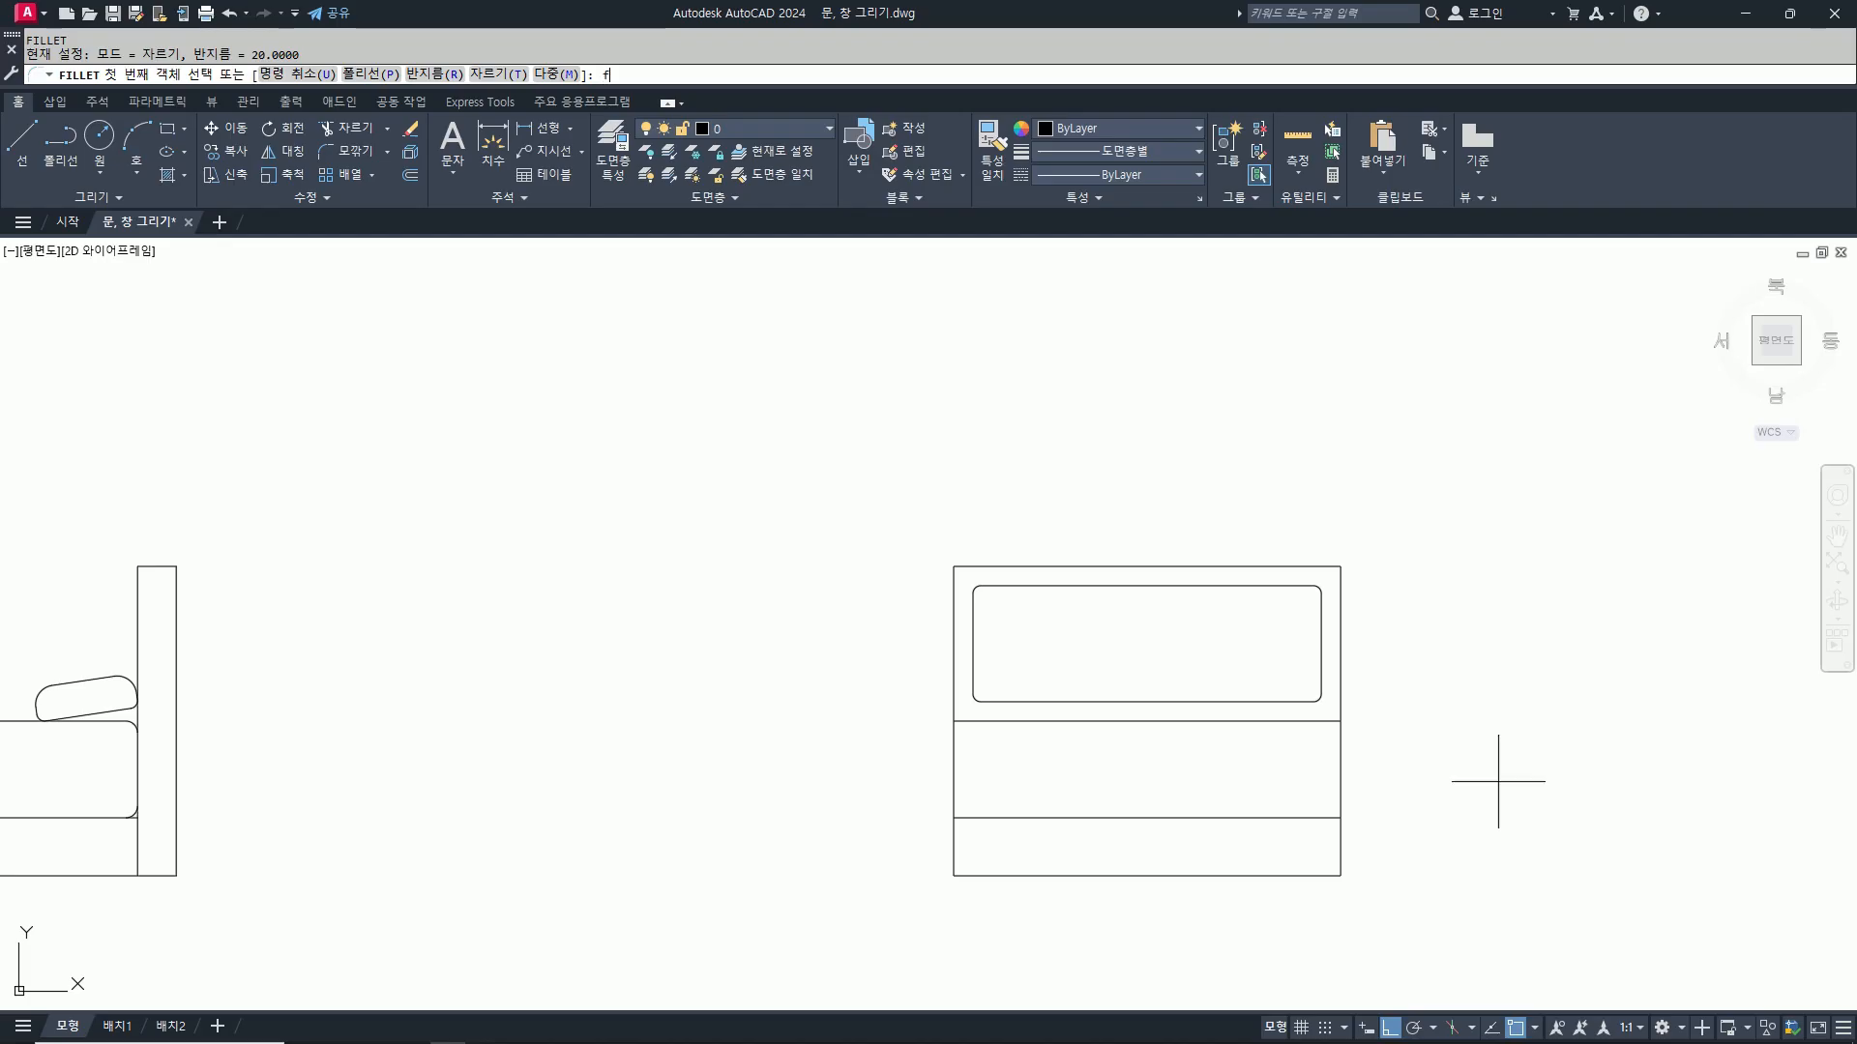
key("space")
type("r")
key("space")
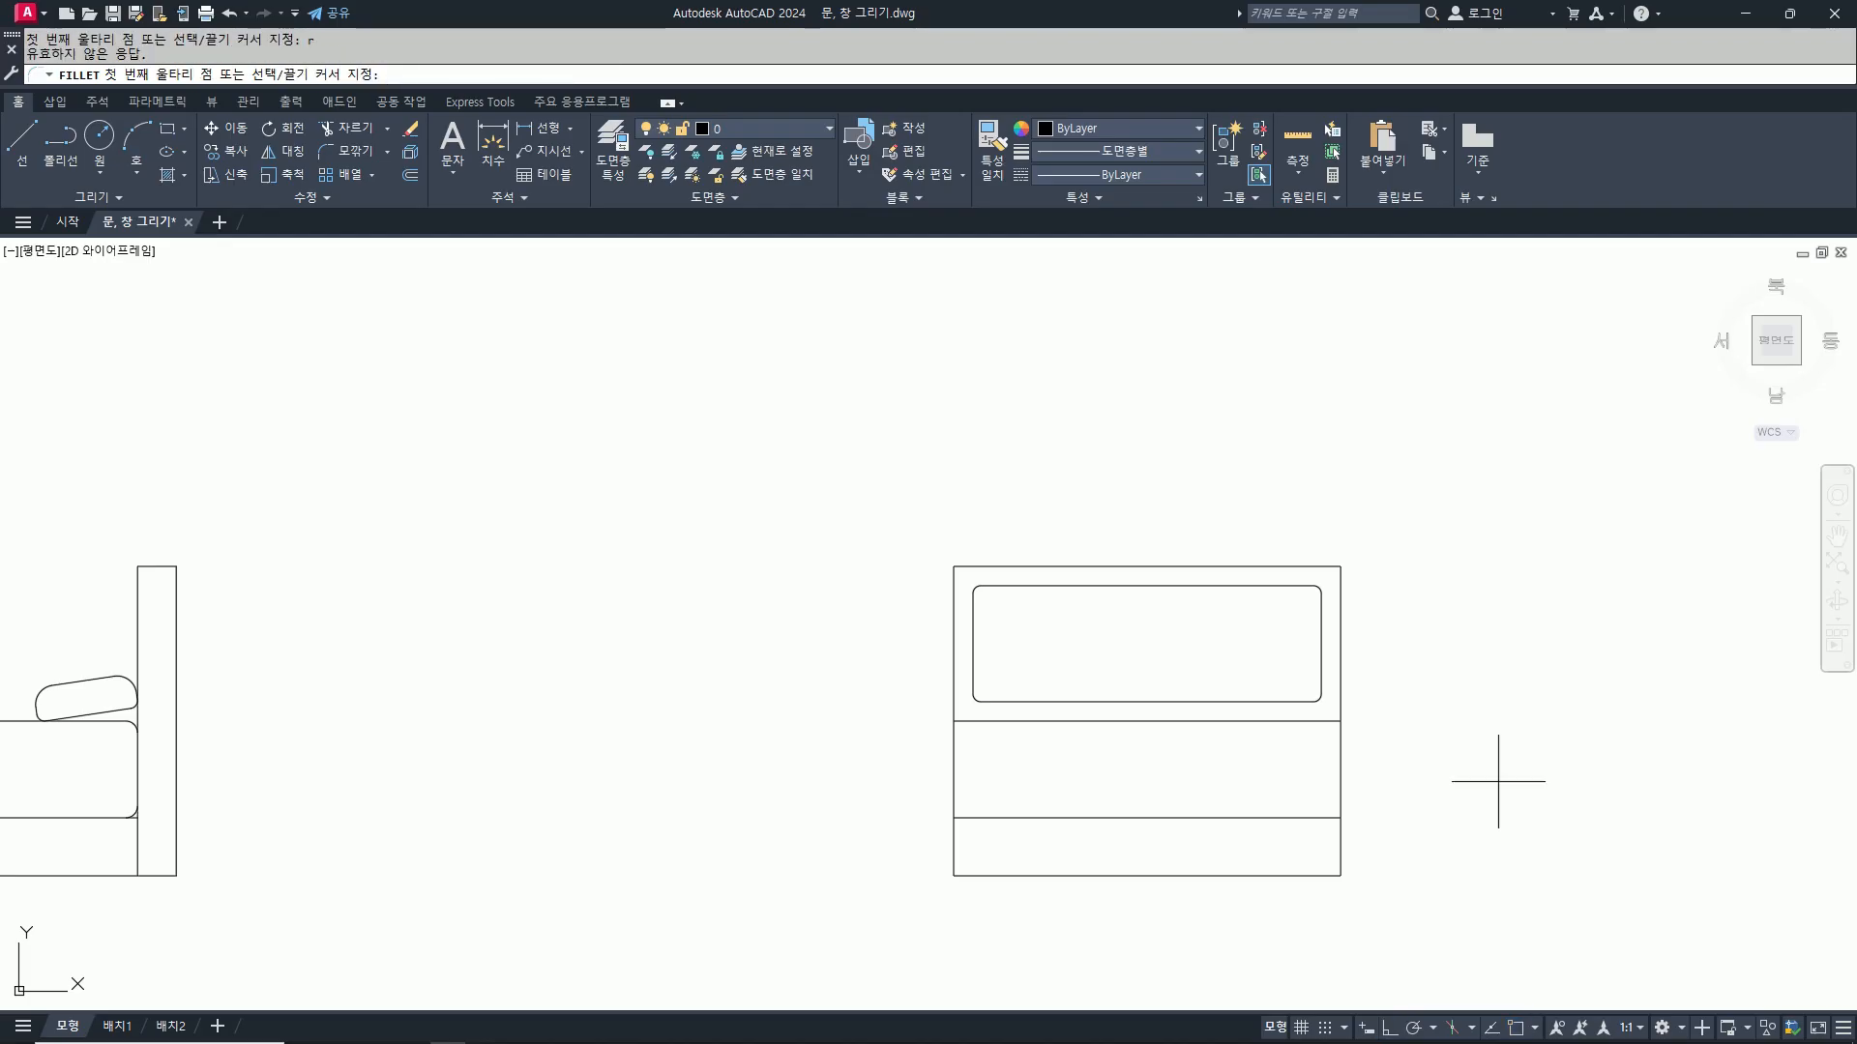
type("50")
key("space")
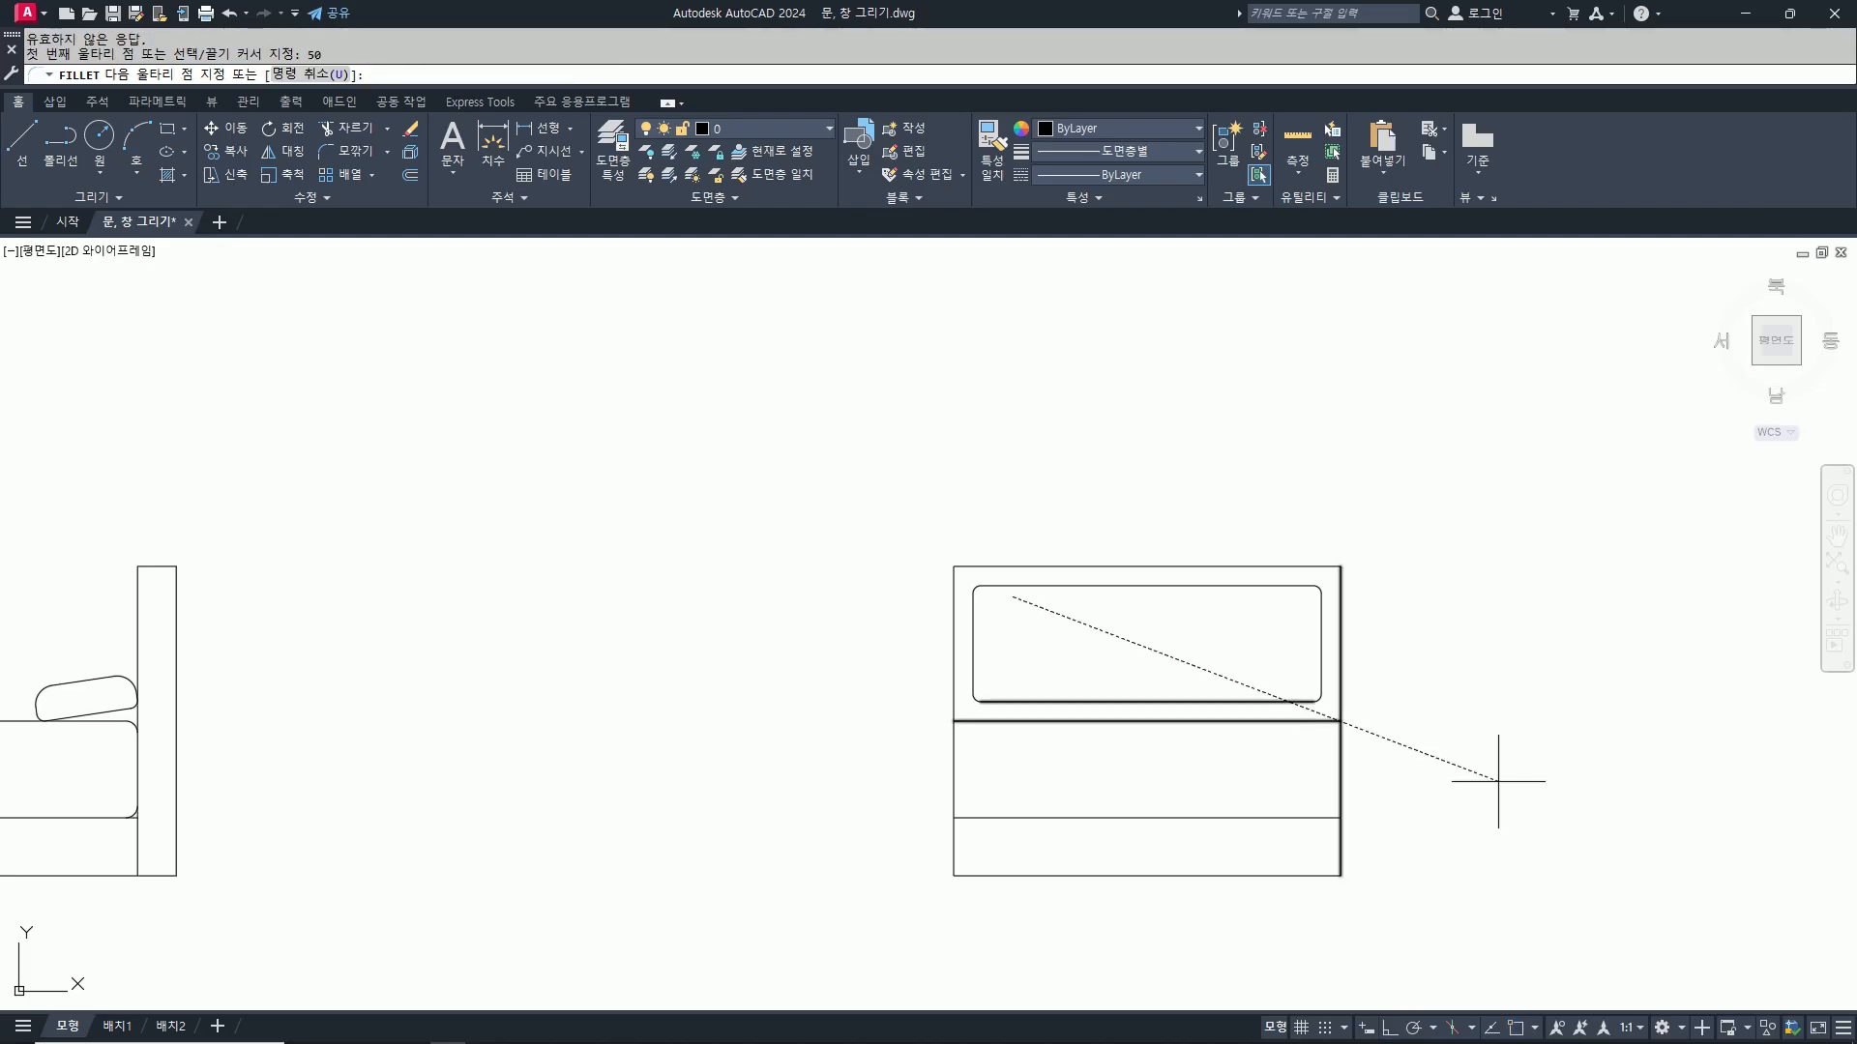
key("Escape")
Step: Fillet the front elevation mattress's two left corners with radius 50 in No trim mode
key("space")
type("r")
key("space")
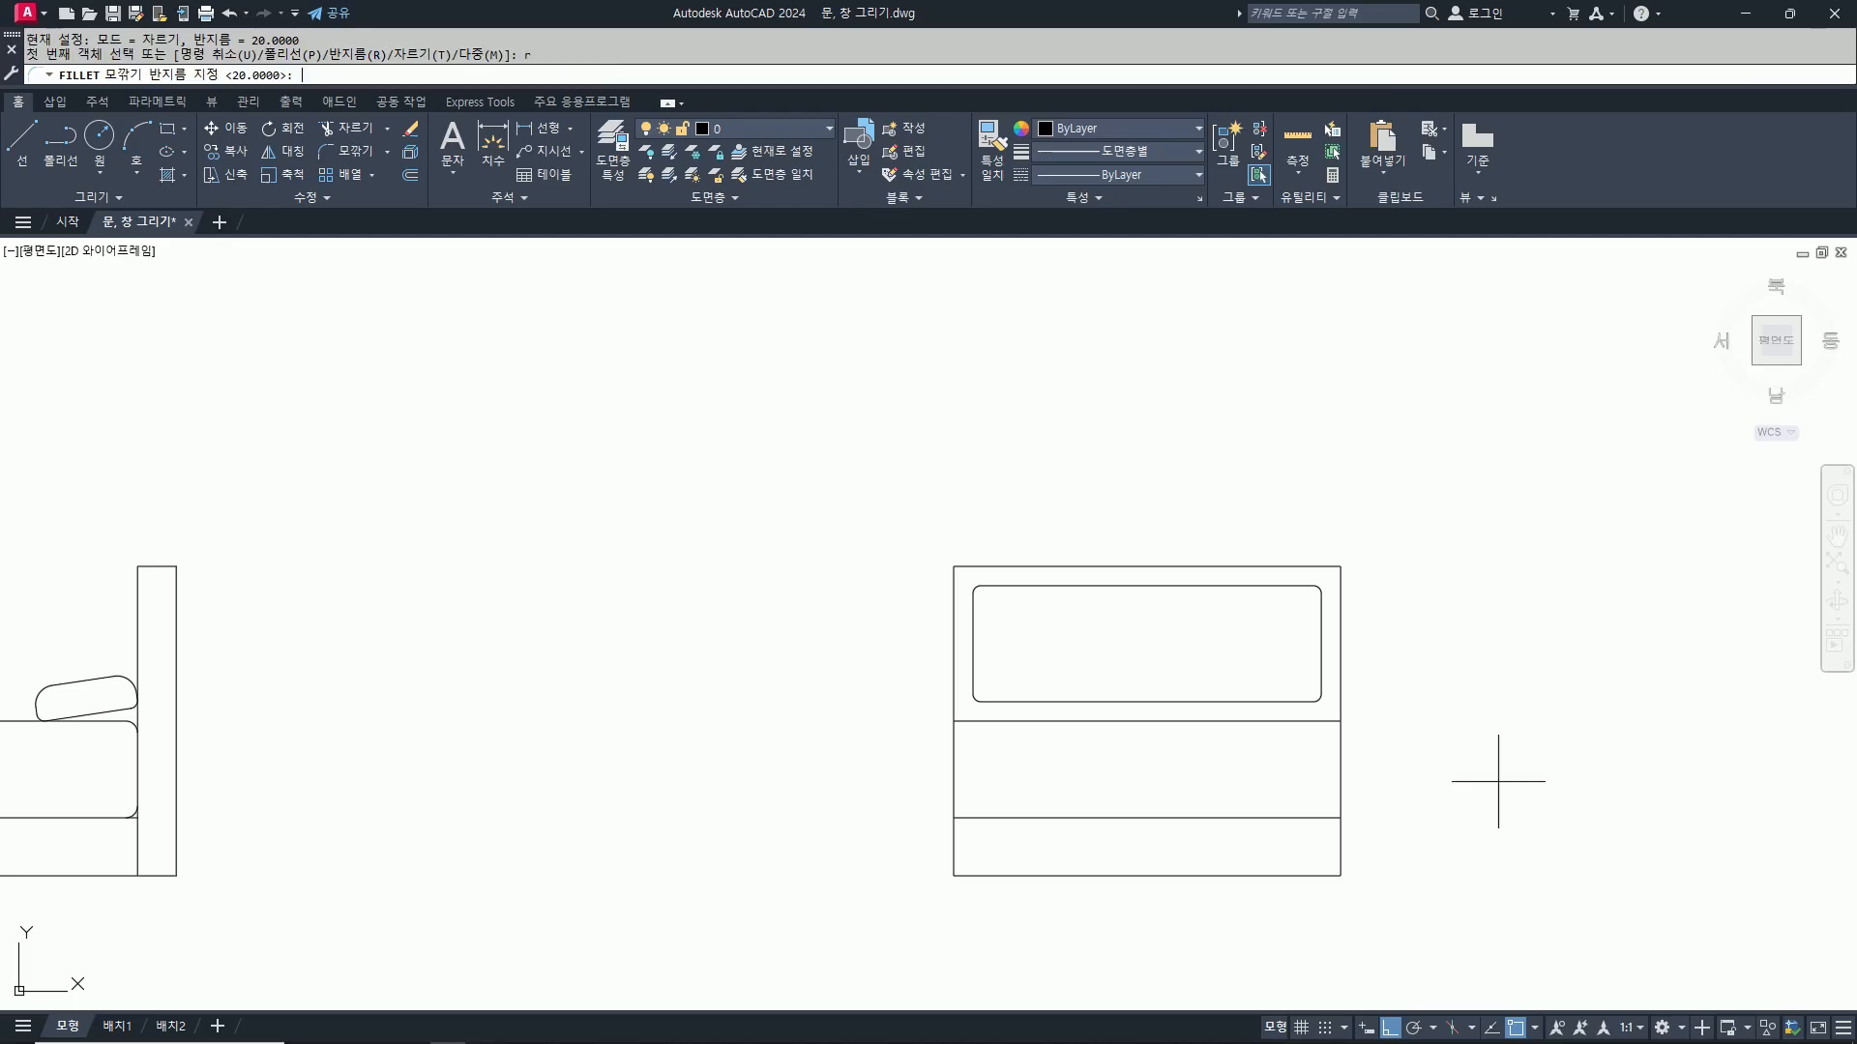
type("50")
key("space")
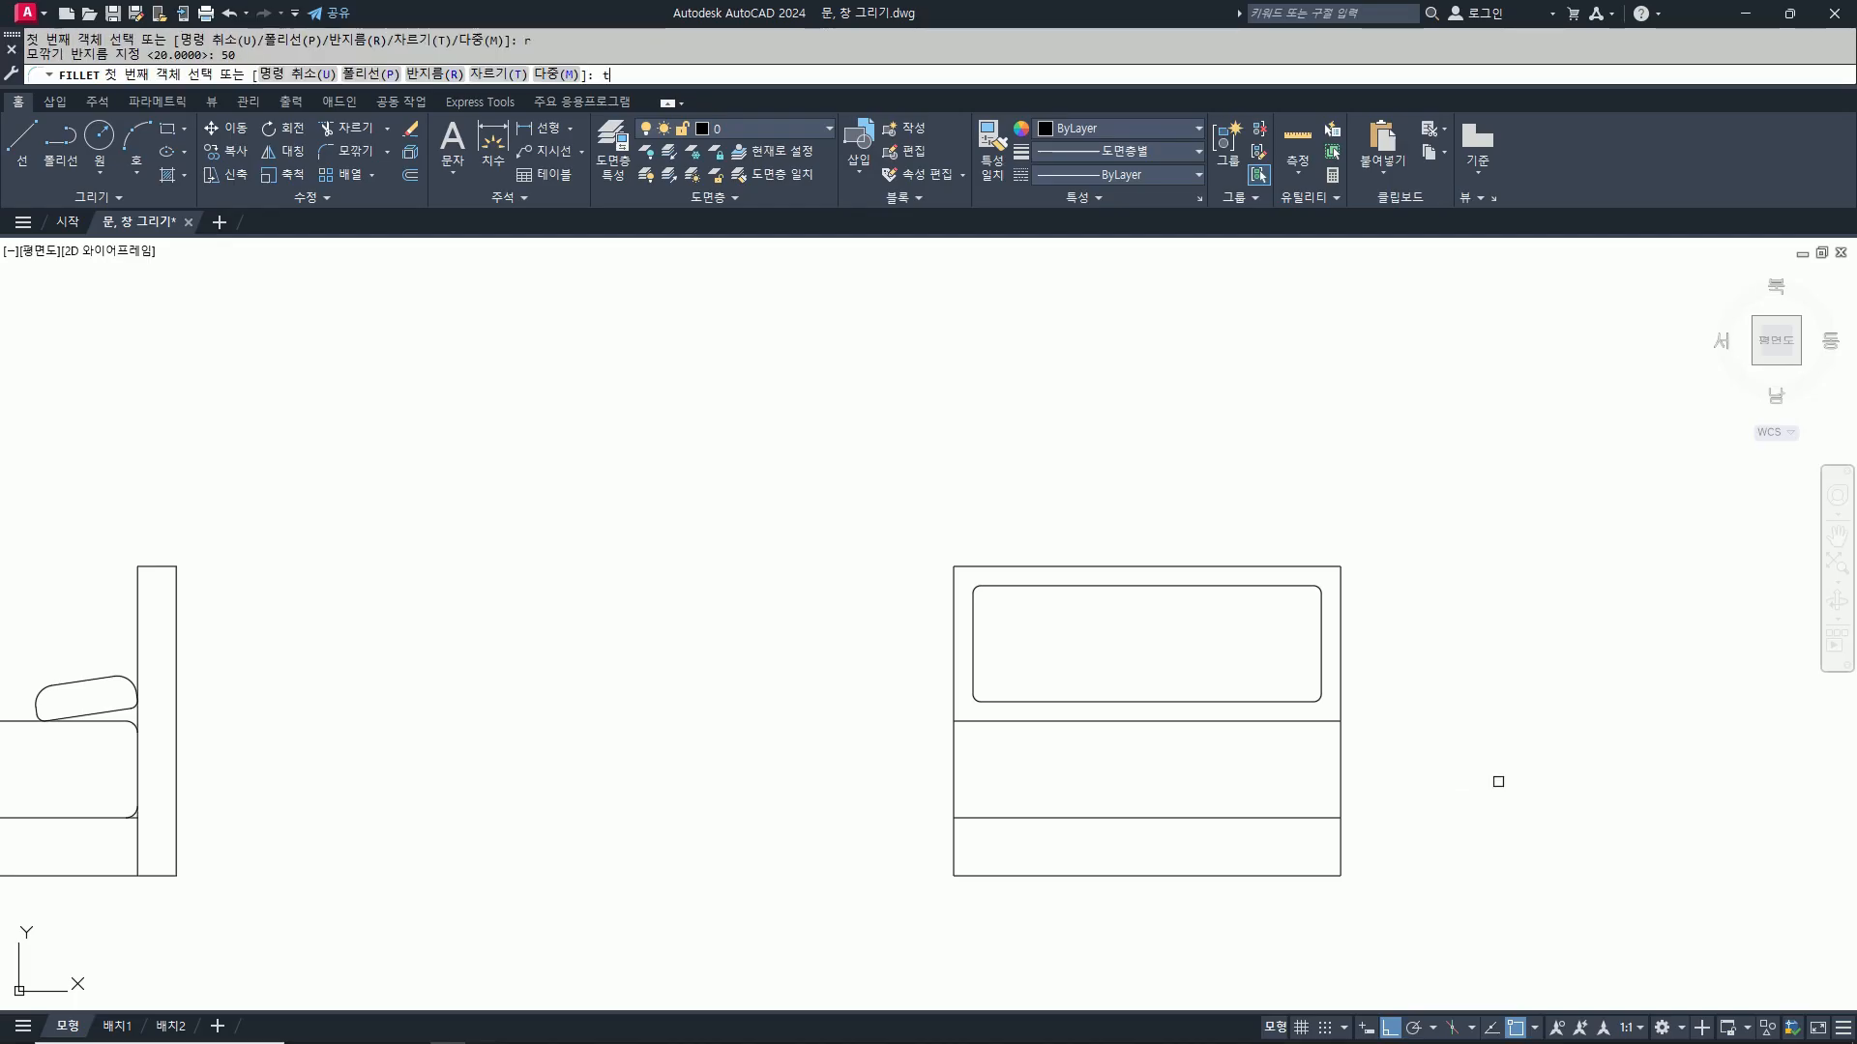
key("space")
key("space")
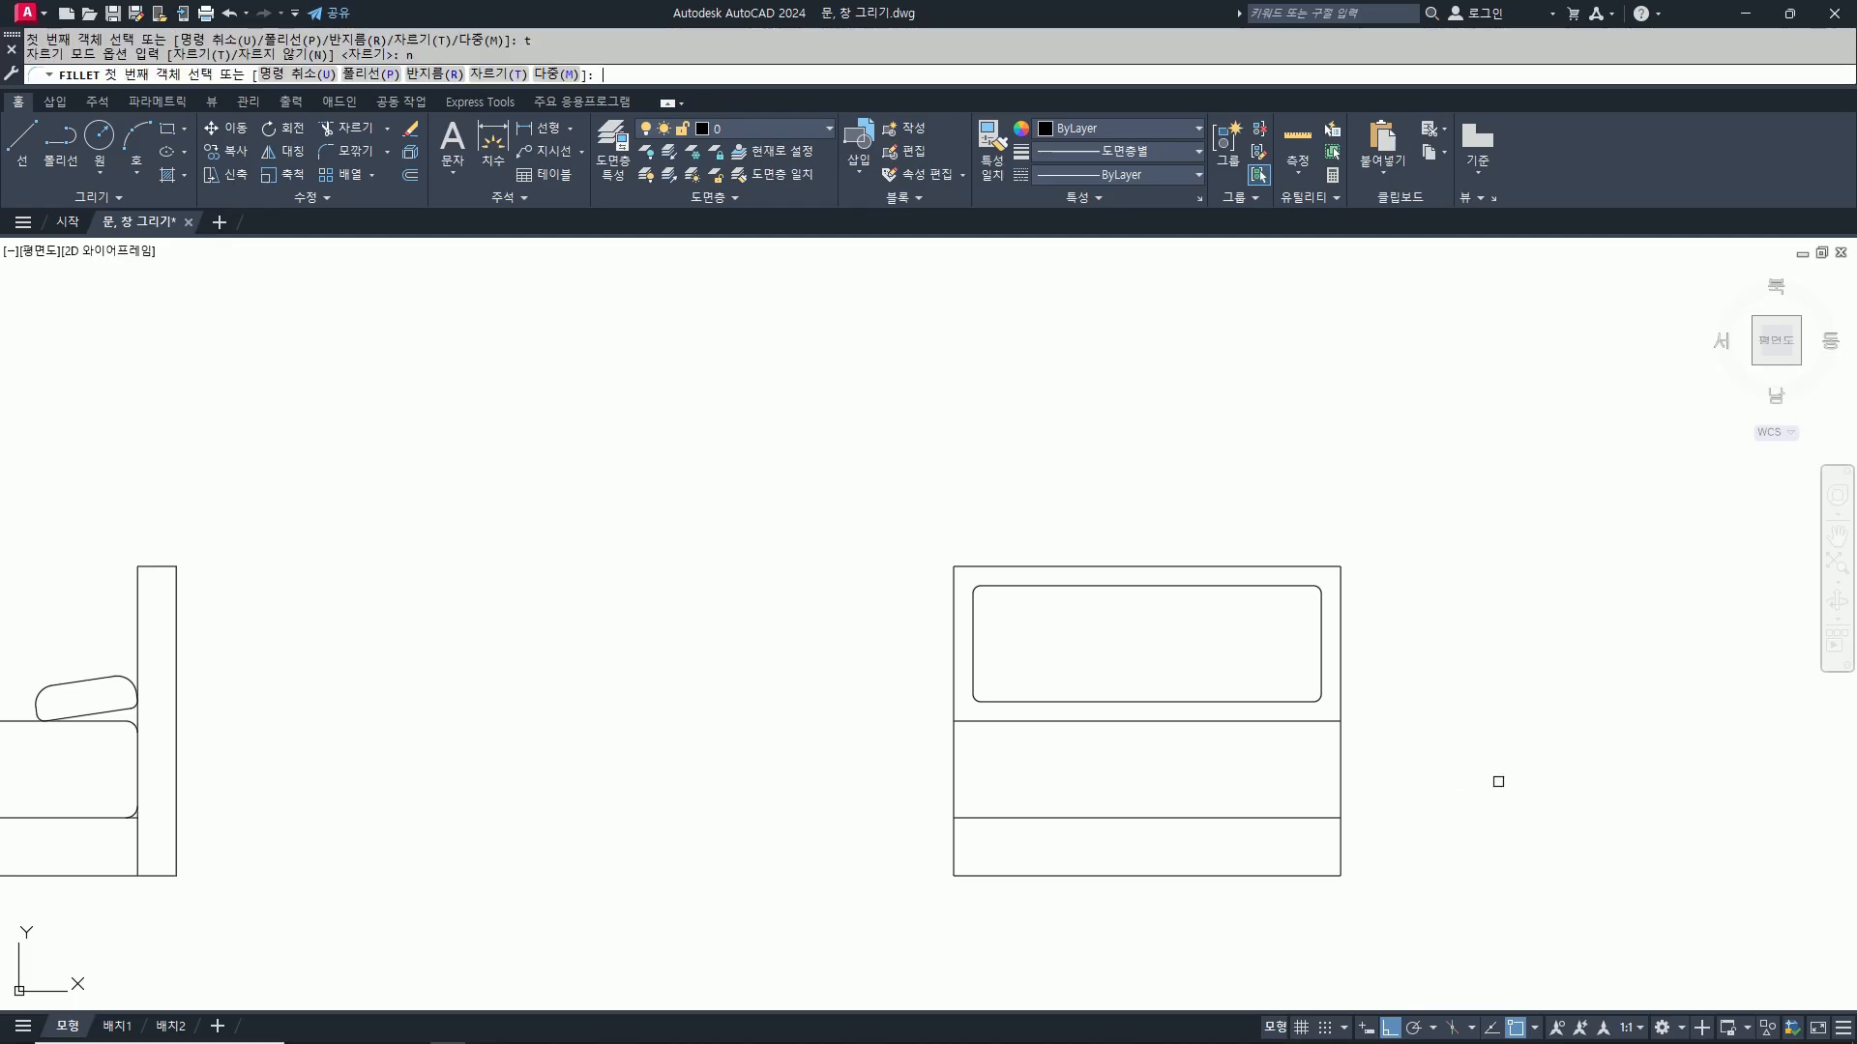
left_click(967, 722)
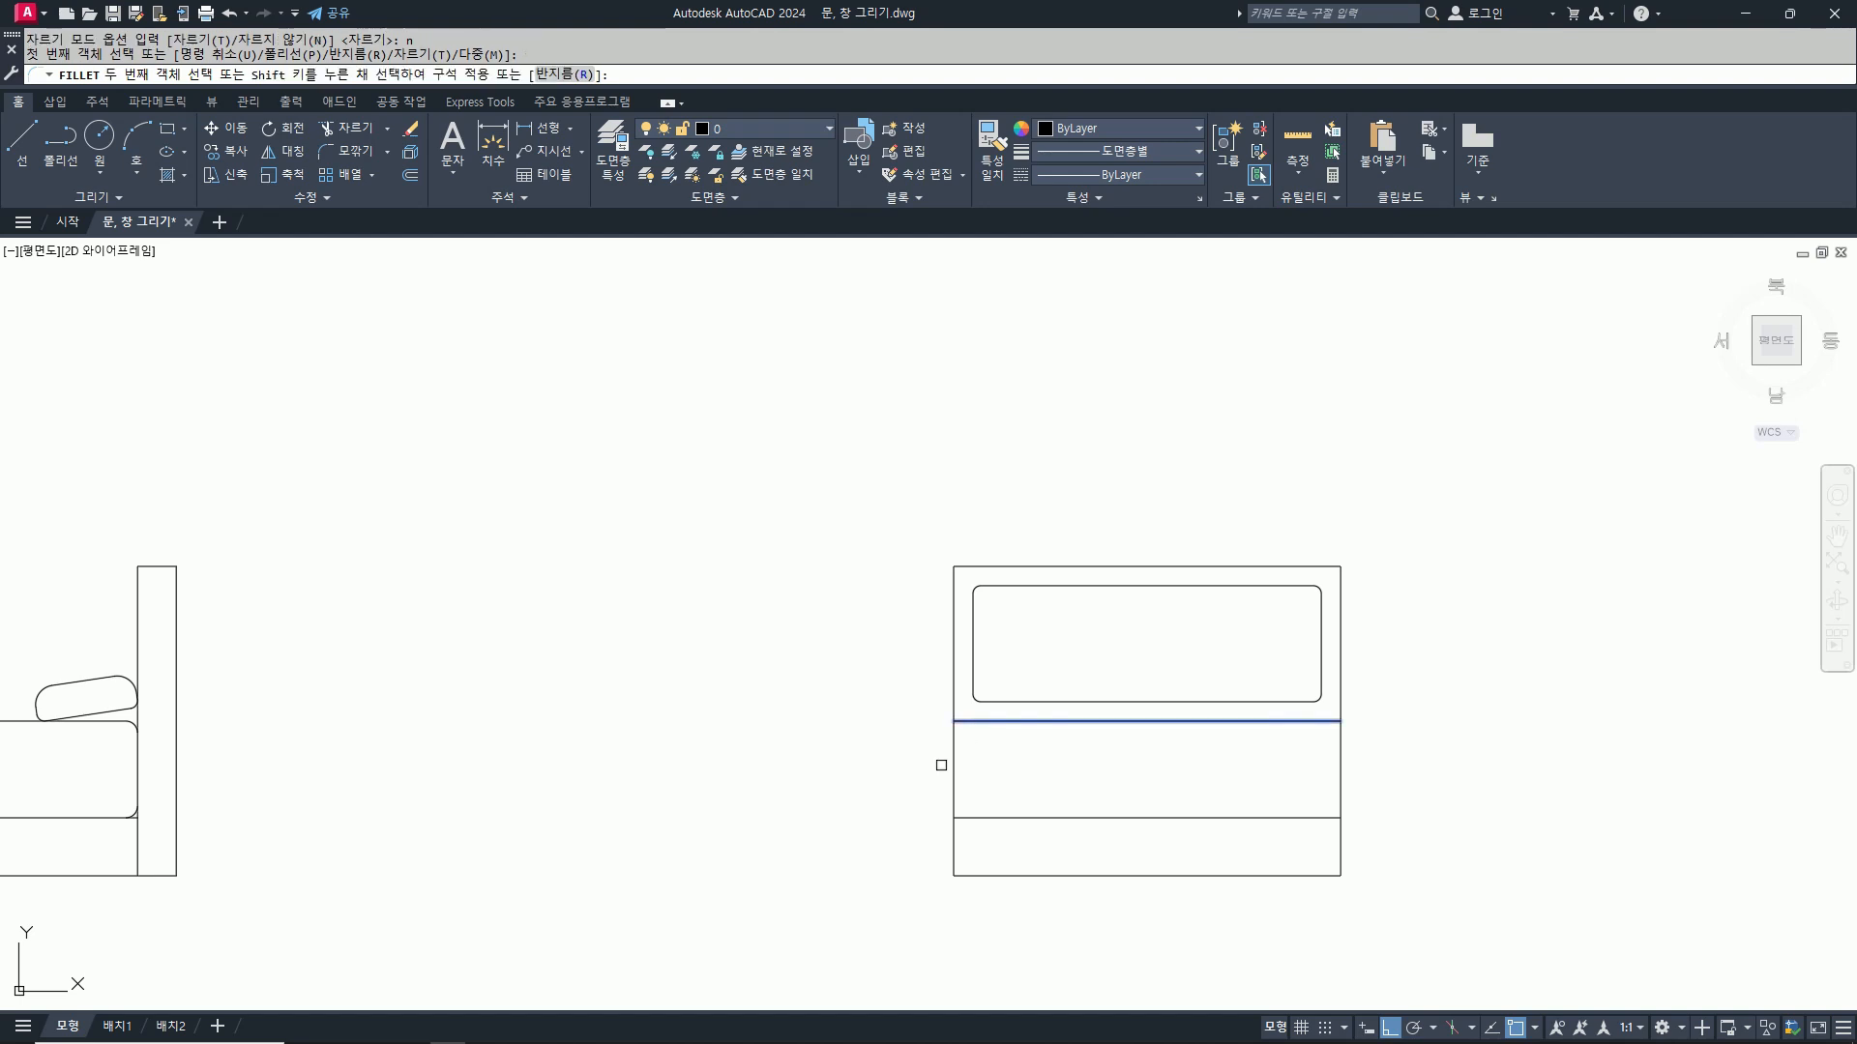
left_click(957, 785)
key("space")
left_click(956, 788)
left_click(1001, 817)
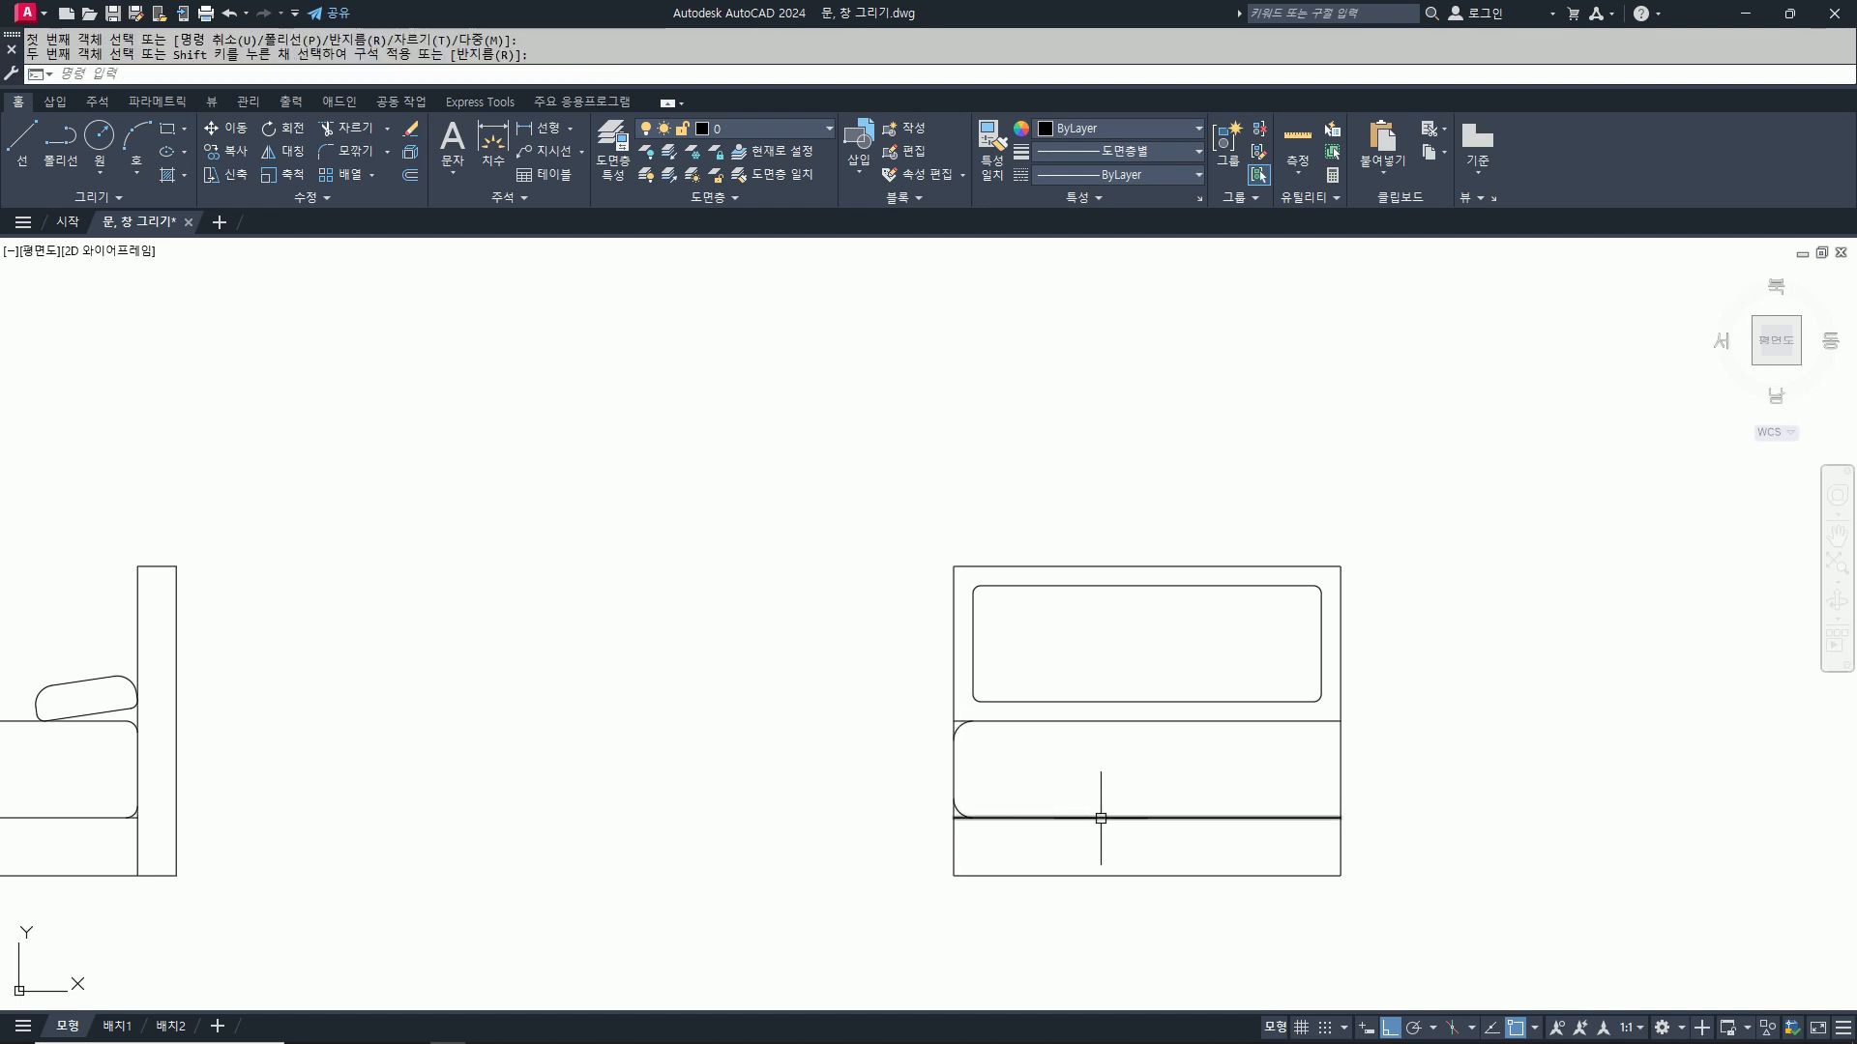
Step: Fillet the mattress's two right corners with the same radius, keeping the original lines
key("space")
left_click(1101, 818)
left_click(1338, 772)
key("space")
left_click(1341, 756)
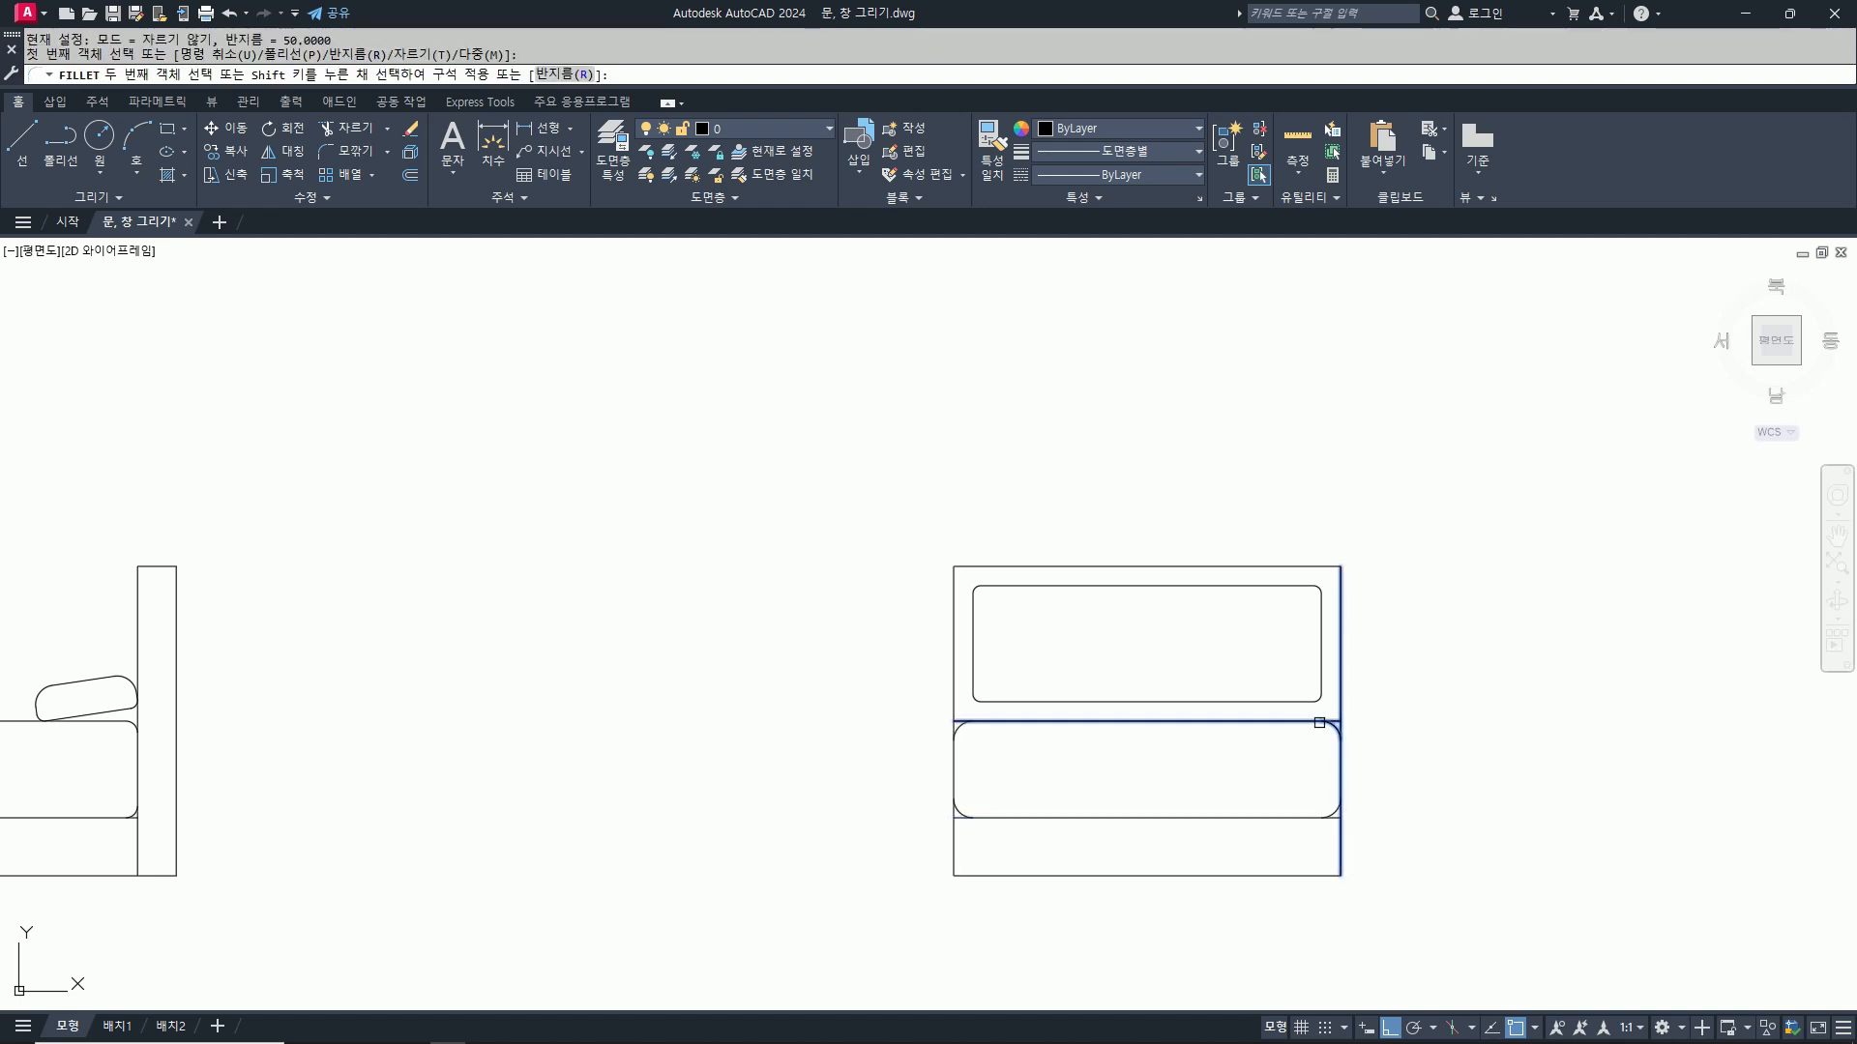
left_click(1326, 723)
Step: Draw a line along the top edge of the front elevation's mattress, ending at the mattress's upper-left corner
type("tr")
key("space")
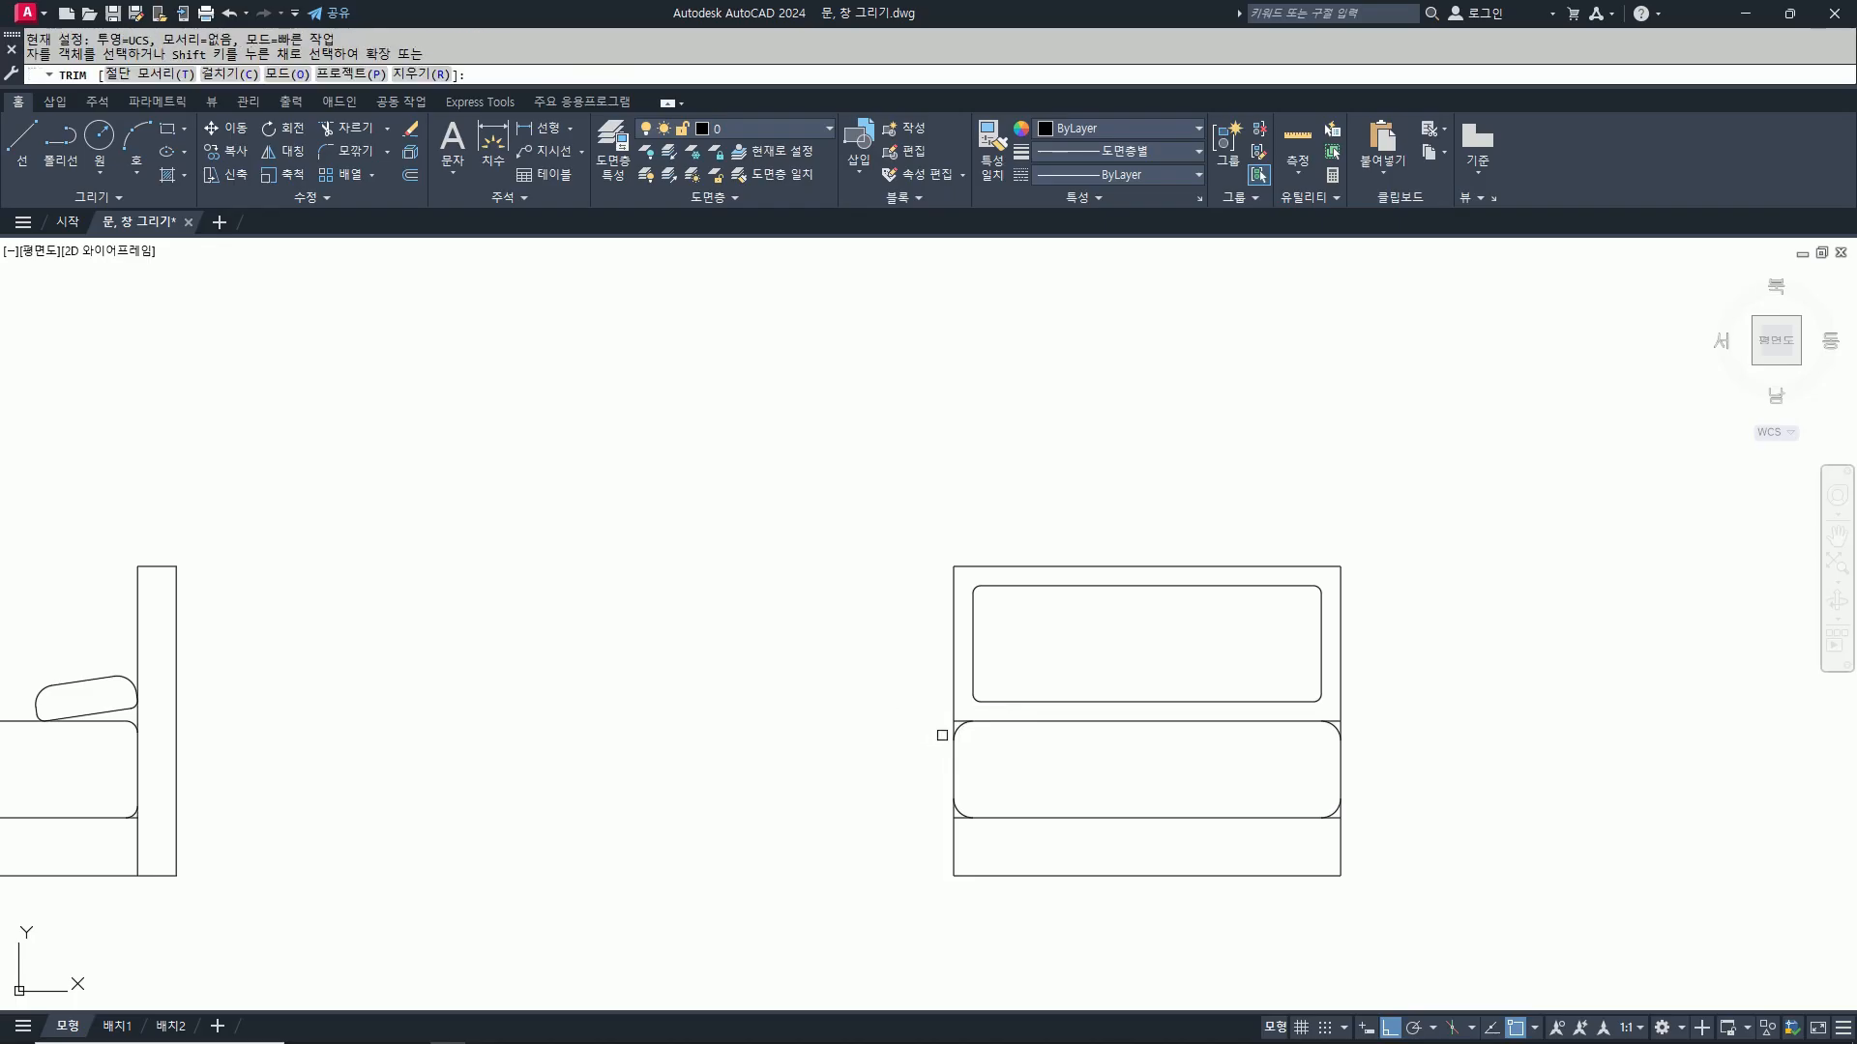
scroll(951, 729, "up", 2)
left_click(552, 597)
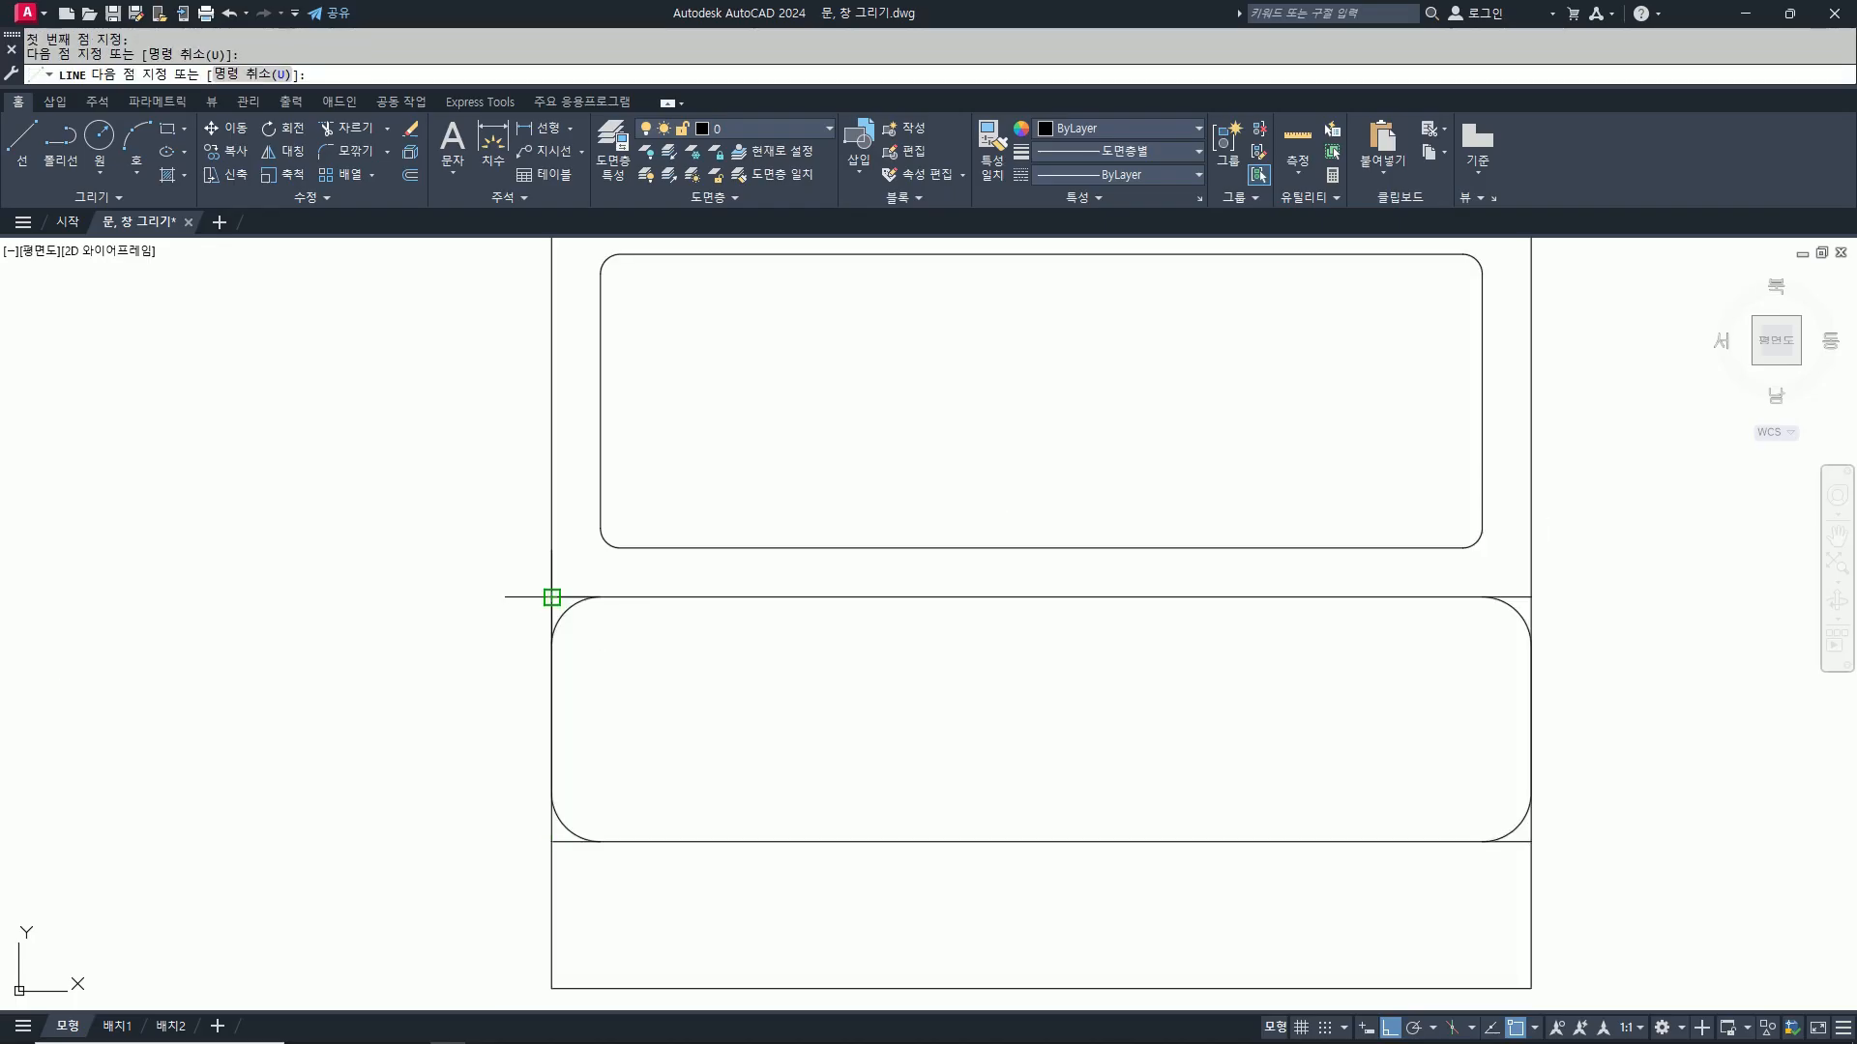
key("space")
scroll(1090, 679, "down", 4)
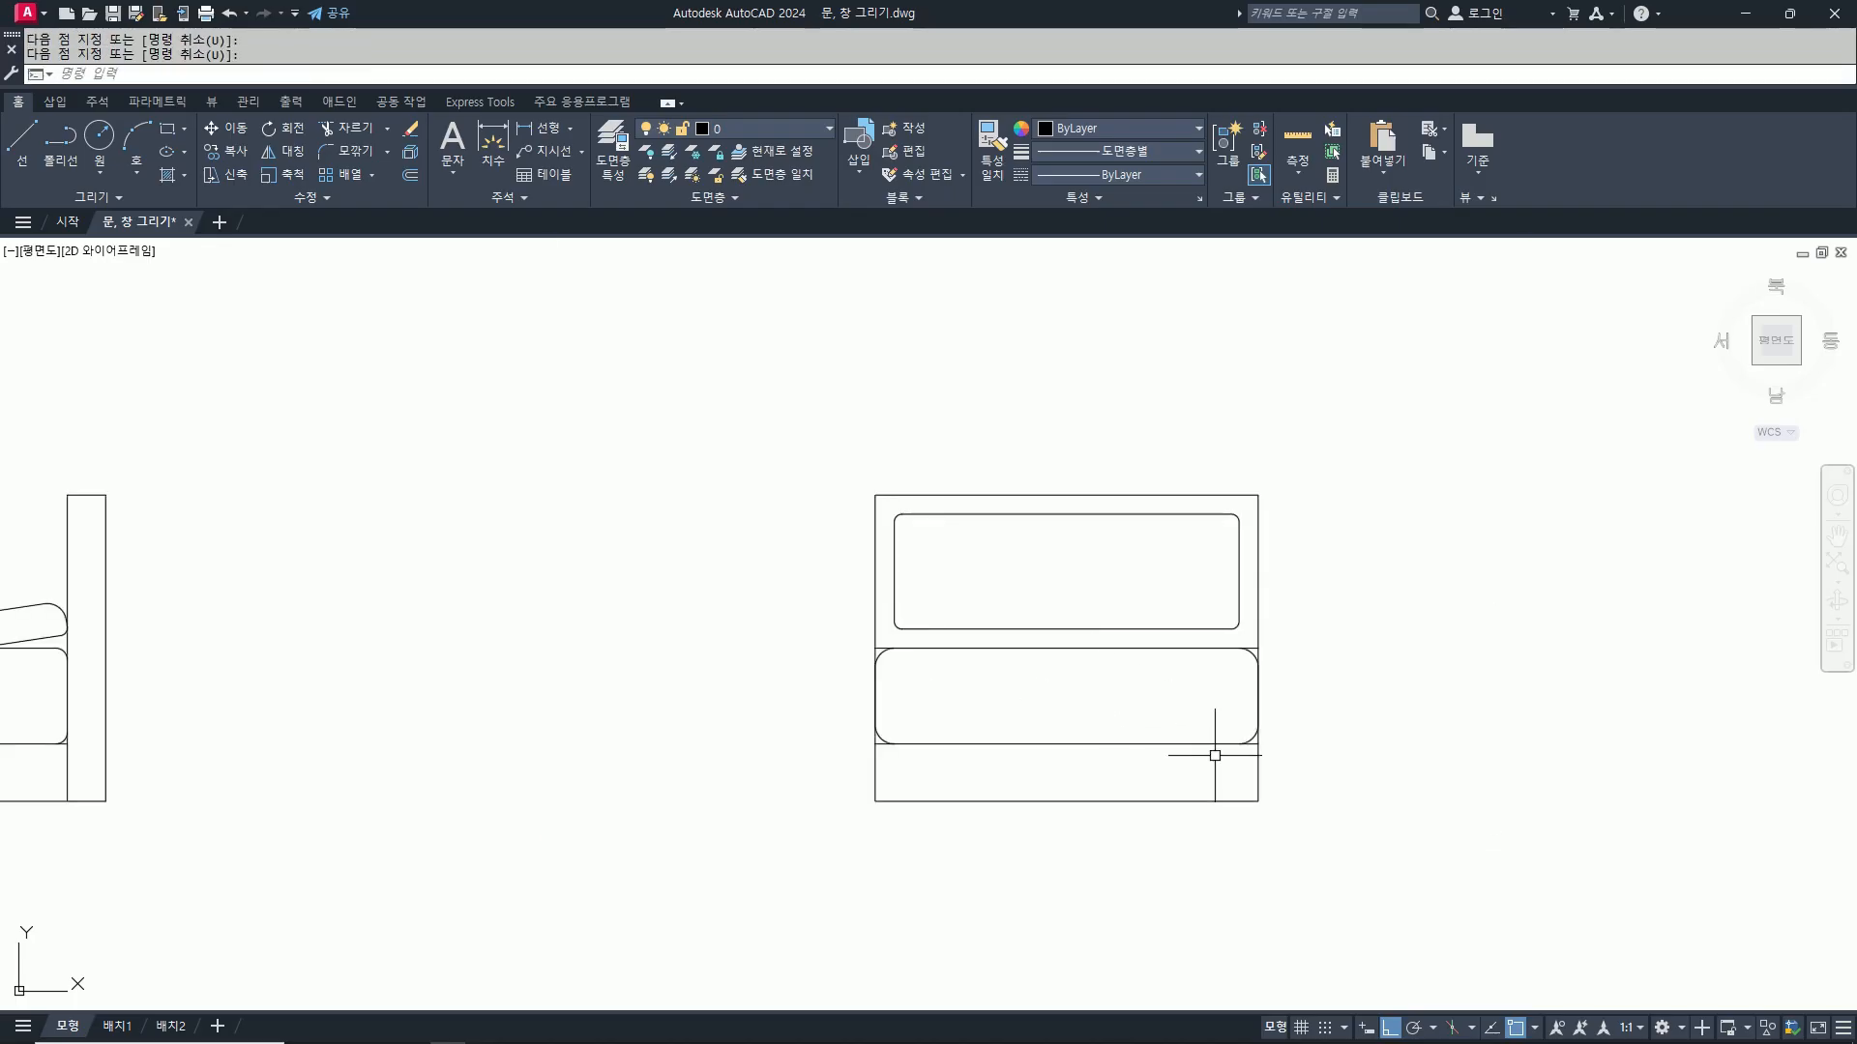
Step: Divide the top line of the headboard's inner panel into 4 equal segments
type("di")
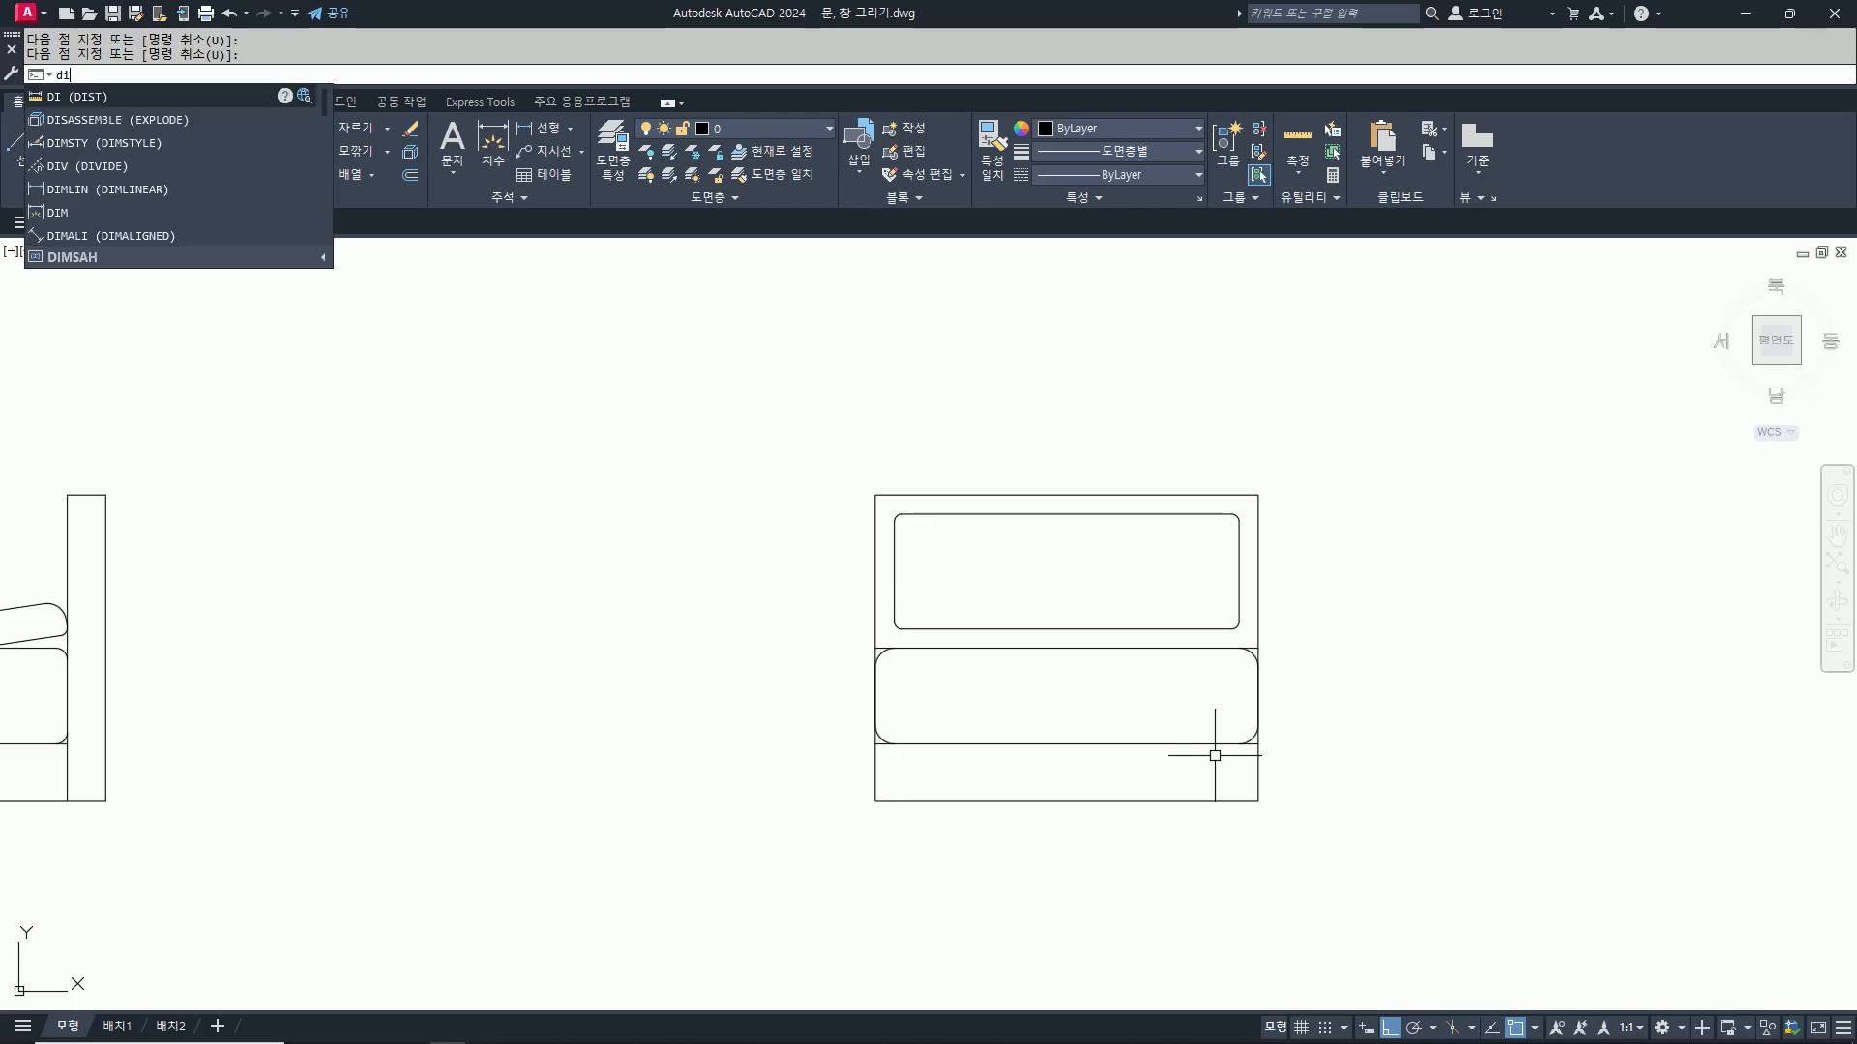
key("space")
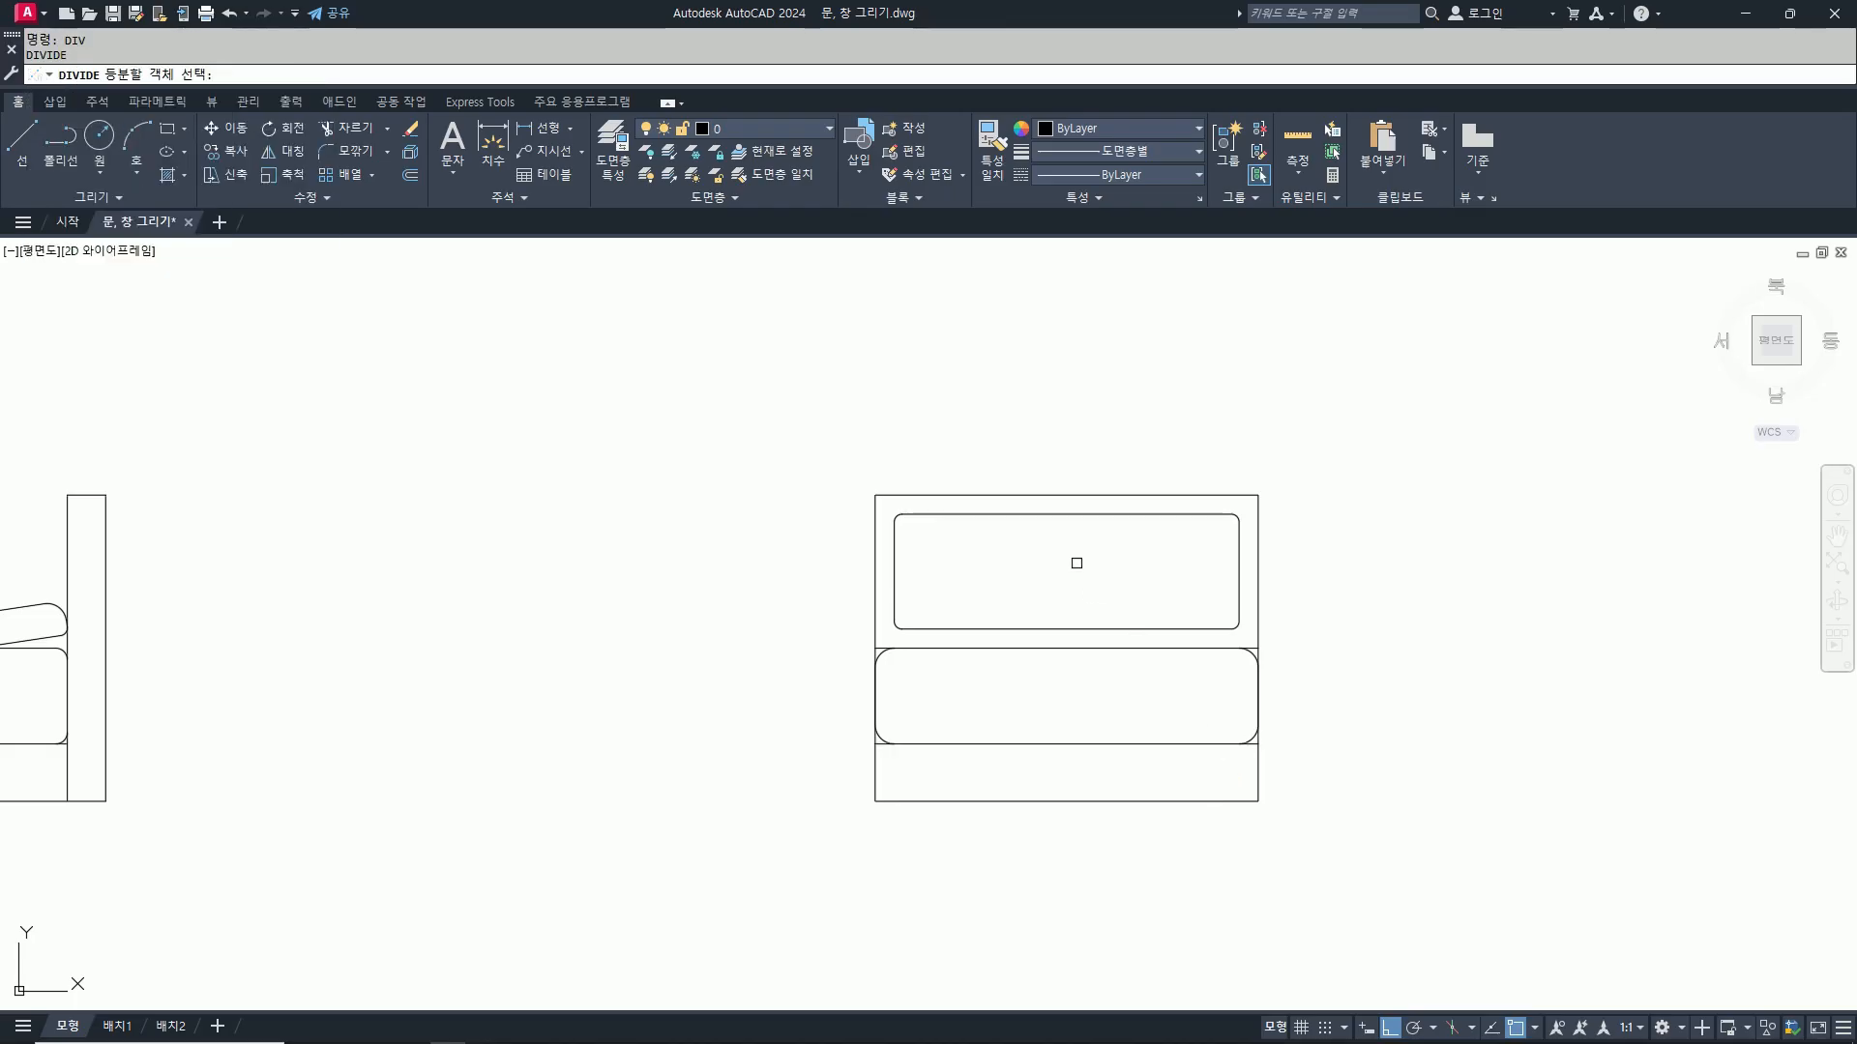
scroll(1074, 560, "up", 2)
left_click(1050, 487)
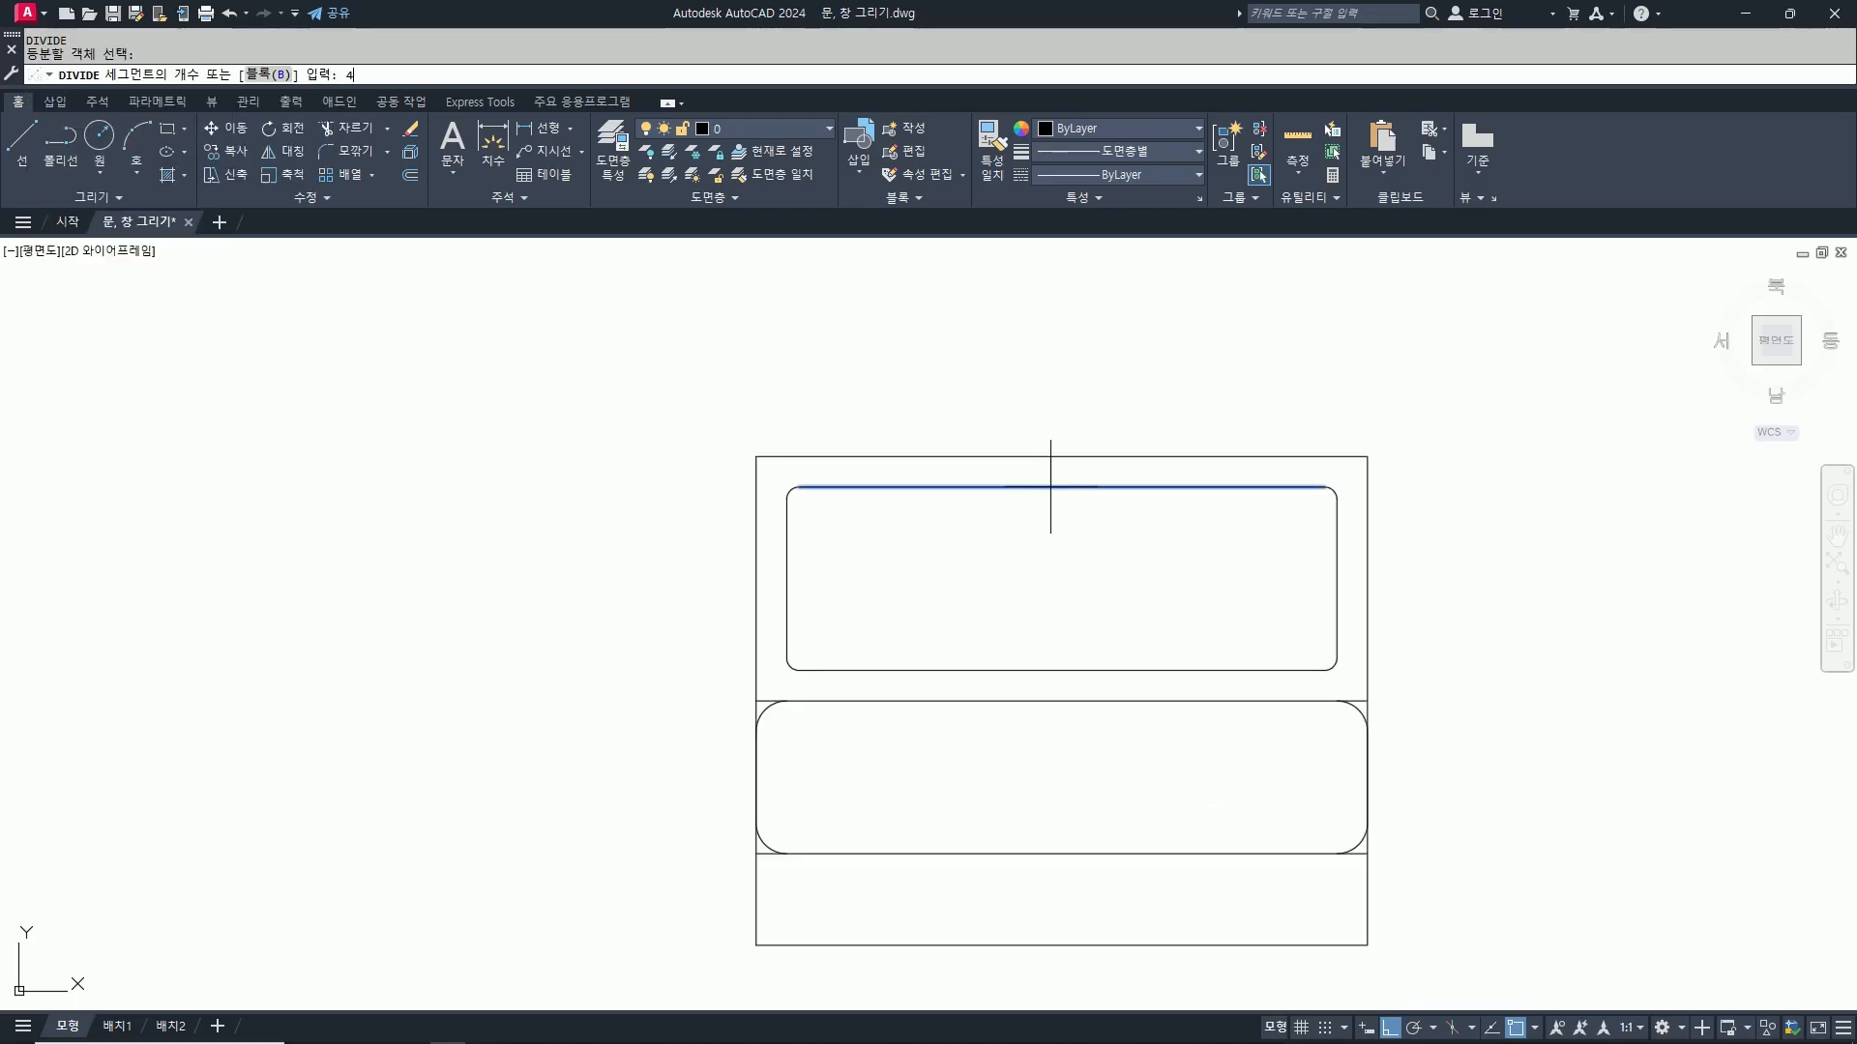
type("4")
key("Return")
Step: Draw three vertical lines from the division points on the inner panel's top line down to its bottom line
type("L")
key("space")
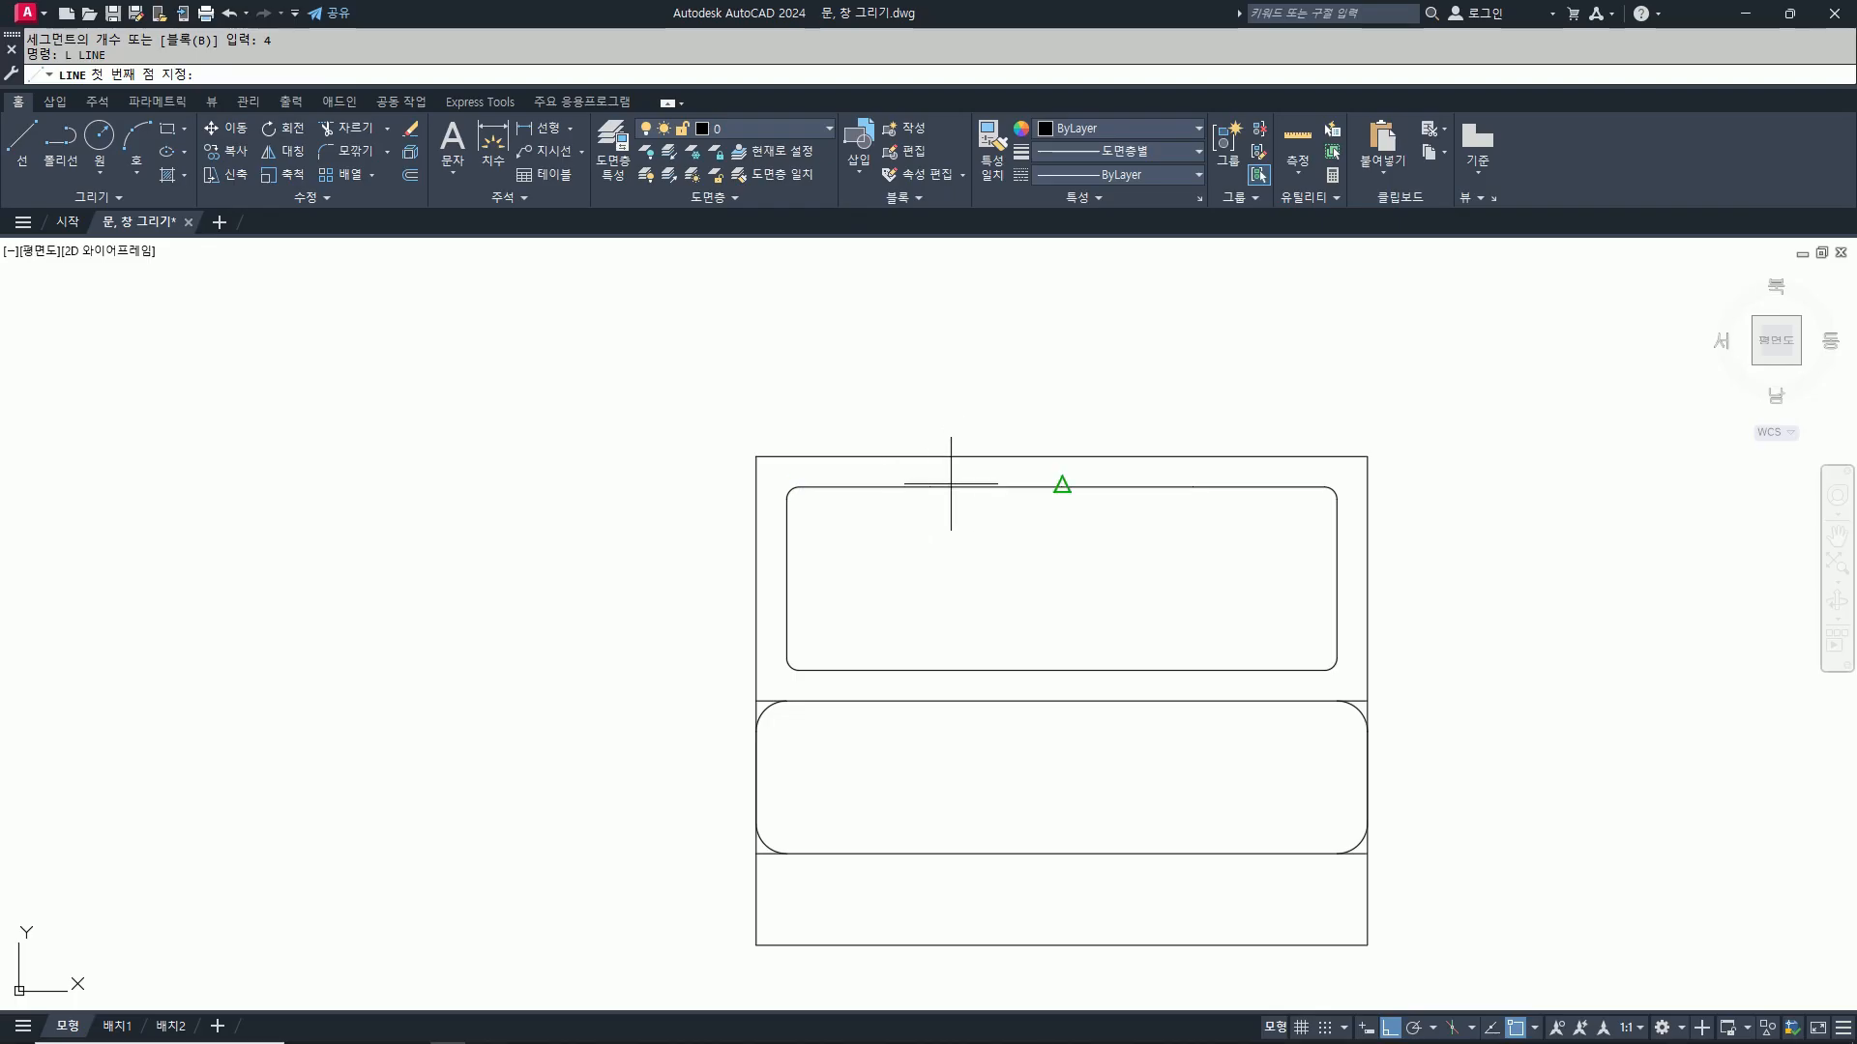
left_click(930, 487)
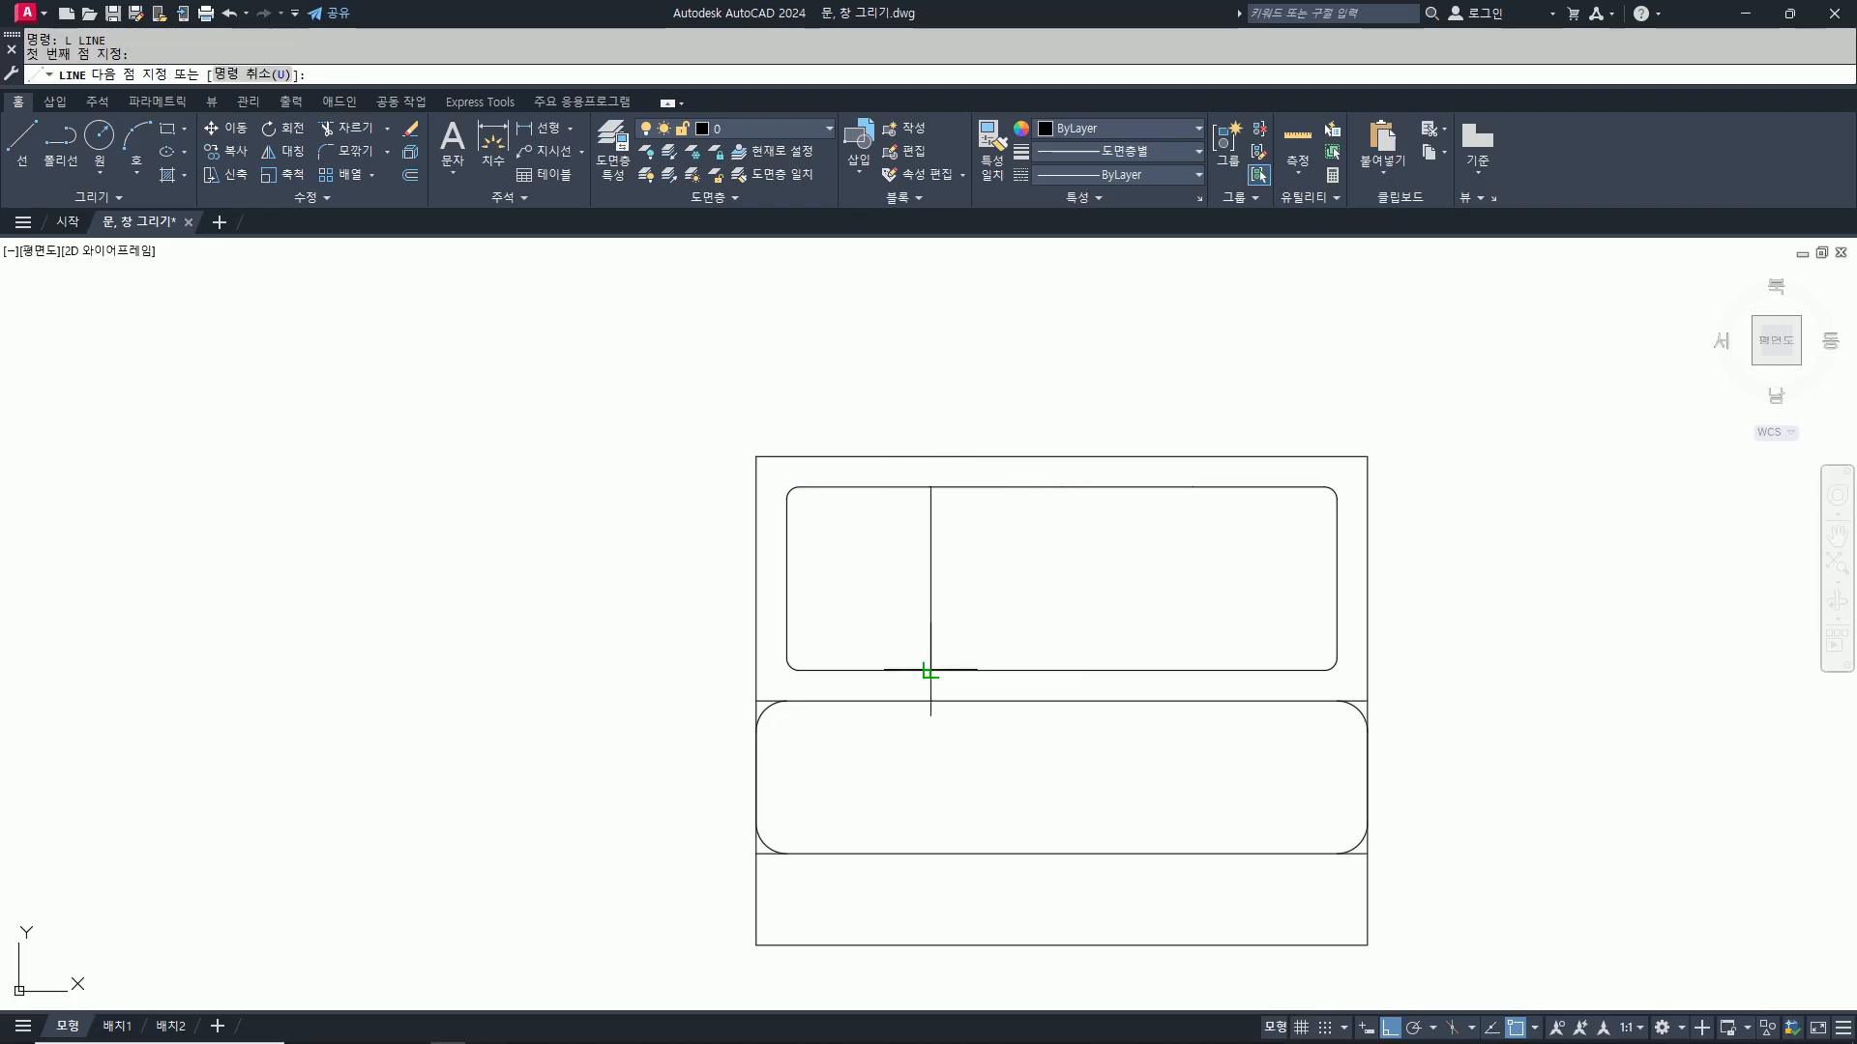
left_click(931, 670)
key("space")
key("space")
left_click(1062, 487)
left_click(1061, 670)
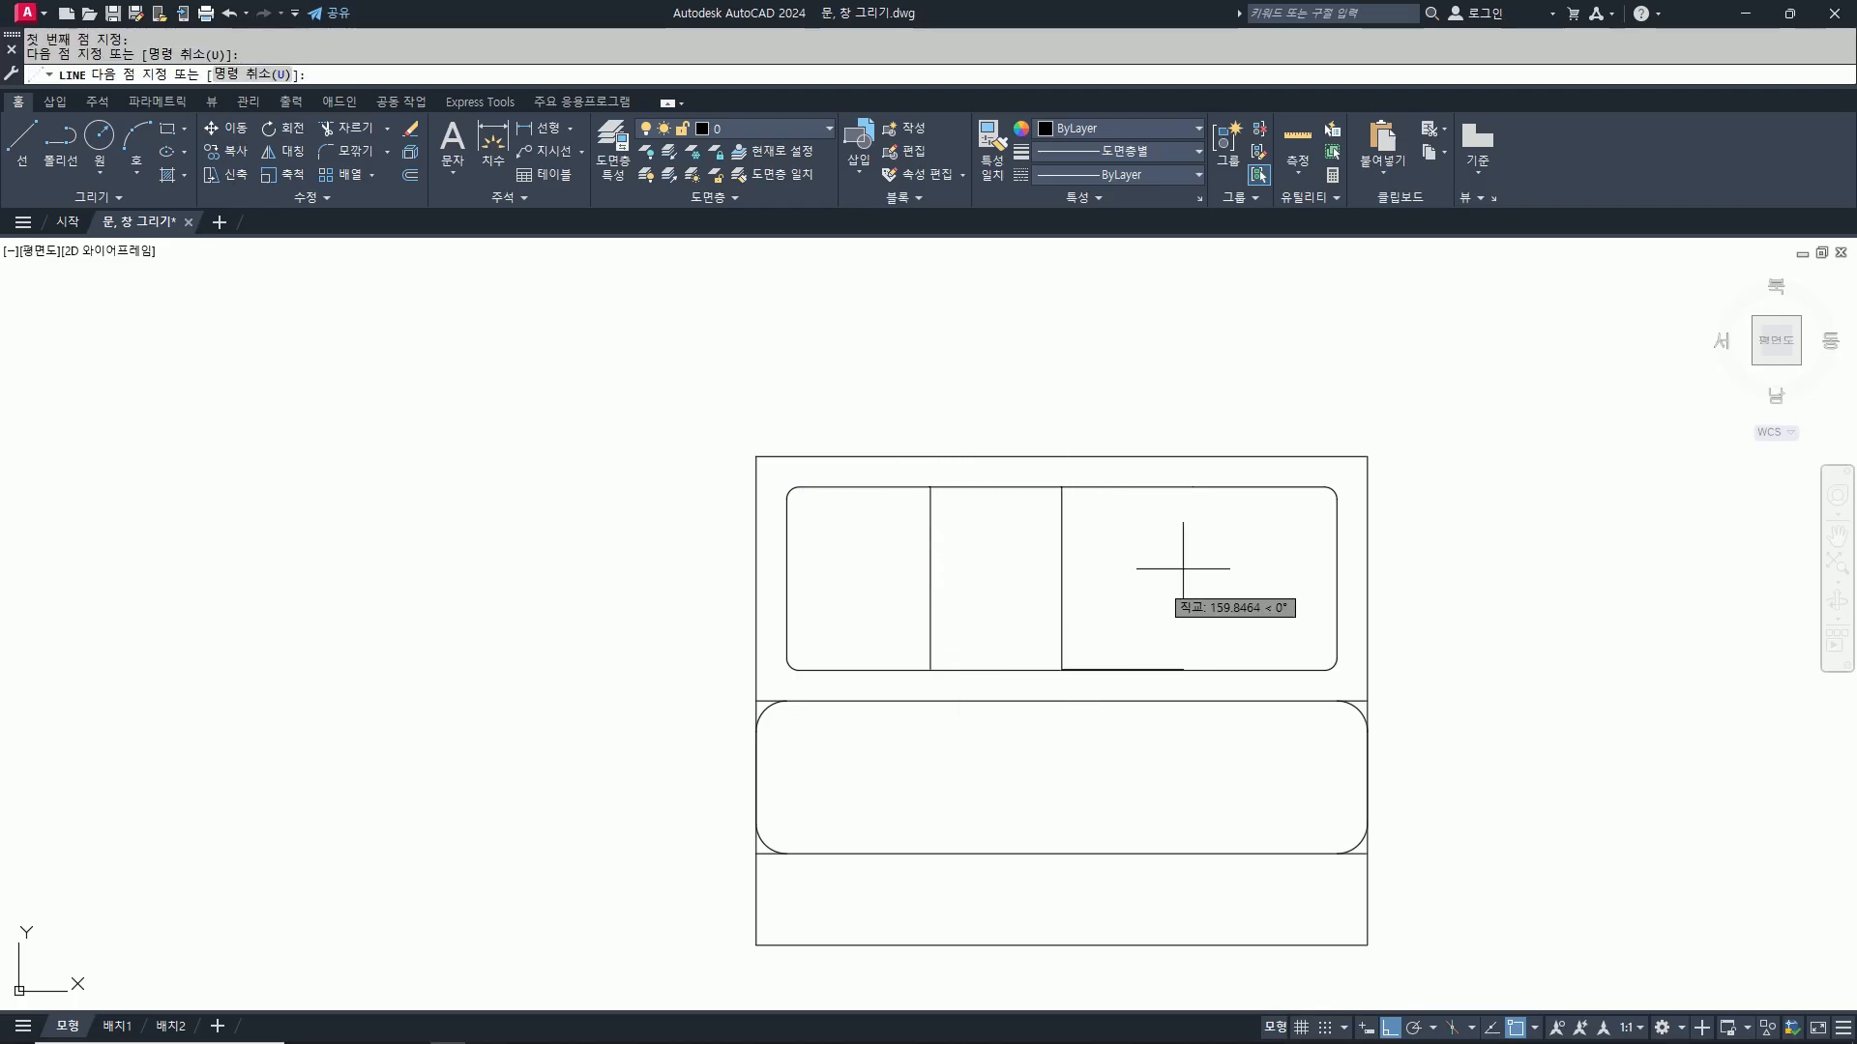
key("space")
key("space")
left_click(1193, 487)
left_click(1194, 670)
key("space")
Step: Draw a horizontal line across the headboard's inner panel between the midpoints of its two side lines
key("space")
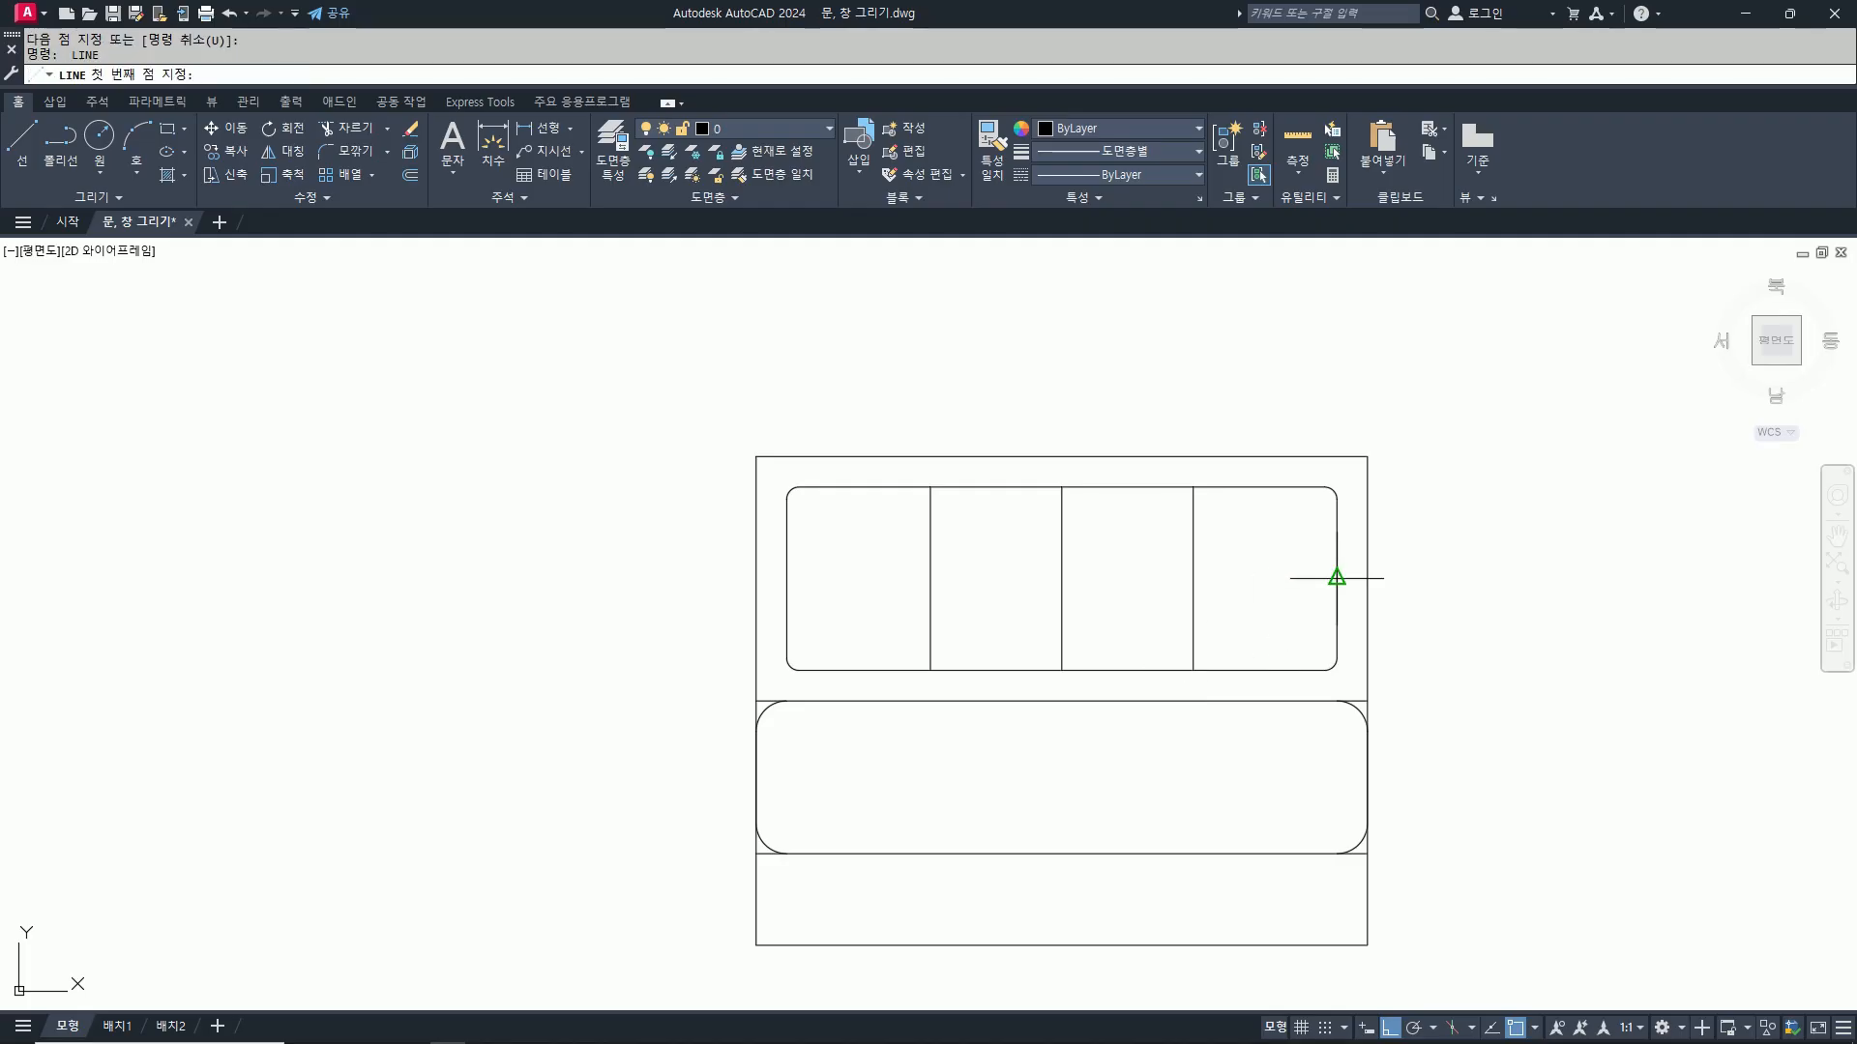
left_click(1336, 579)
left_click(787, 578)
key("space")
Step: Copy the back cushion outline from the single armchair's plan to the empty space beside the bed's front elevation
scroll(1665, 539, "down", 4)
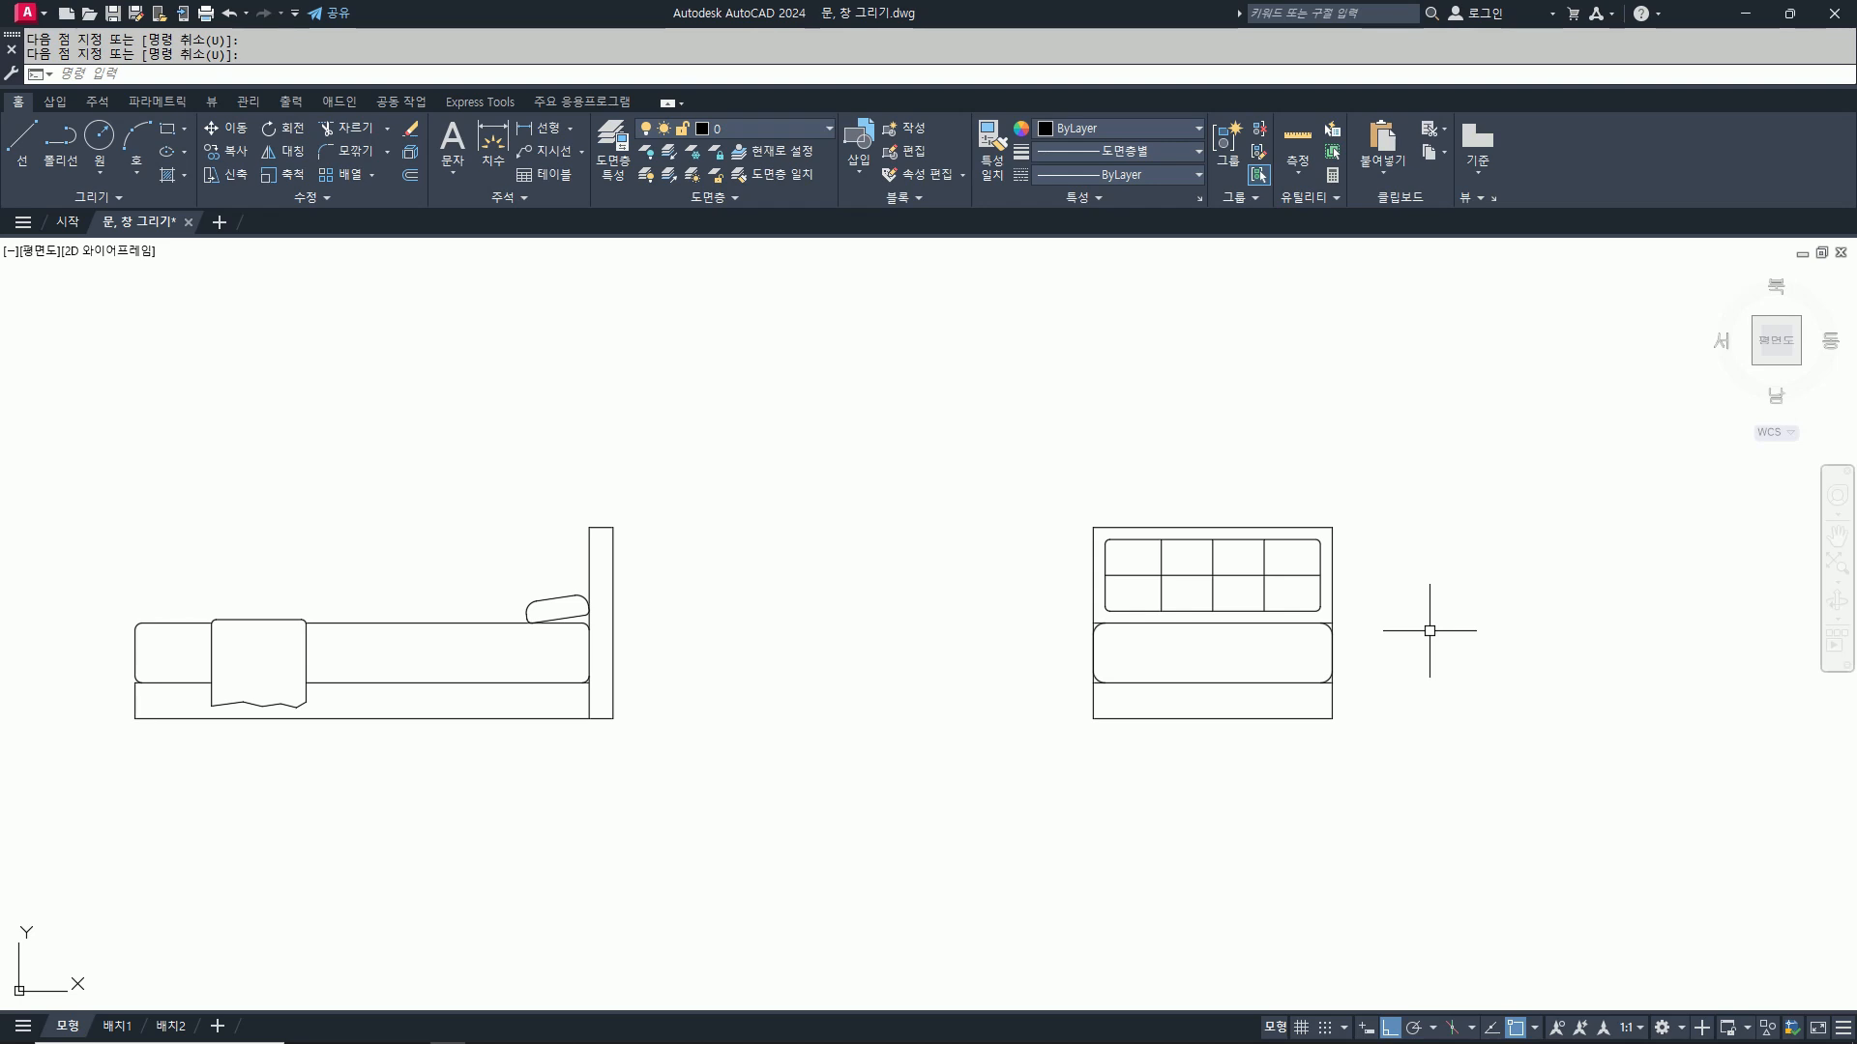
scroll(1429, 631, "down", 4)
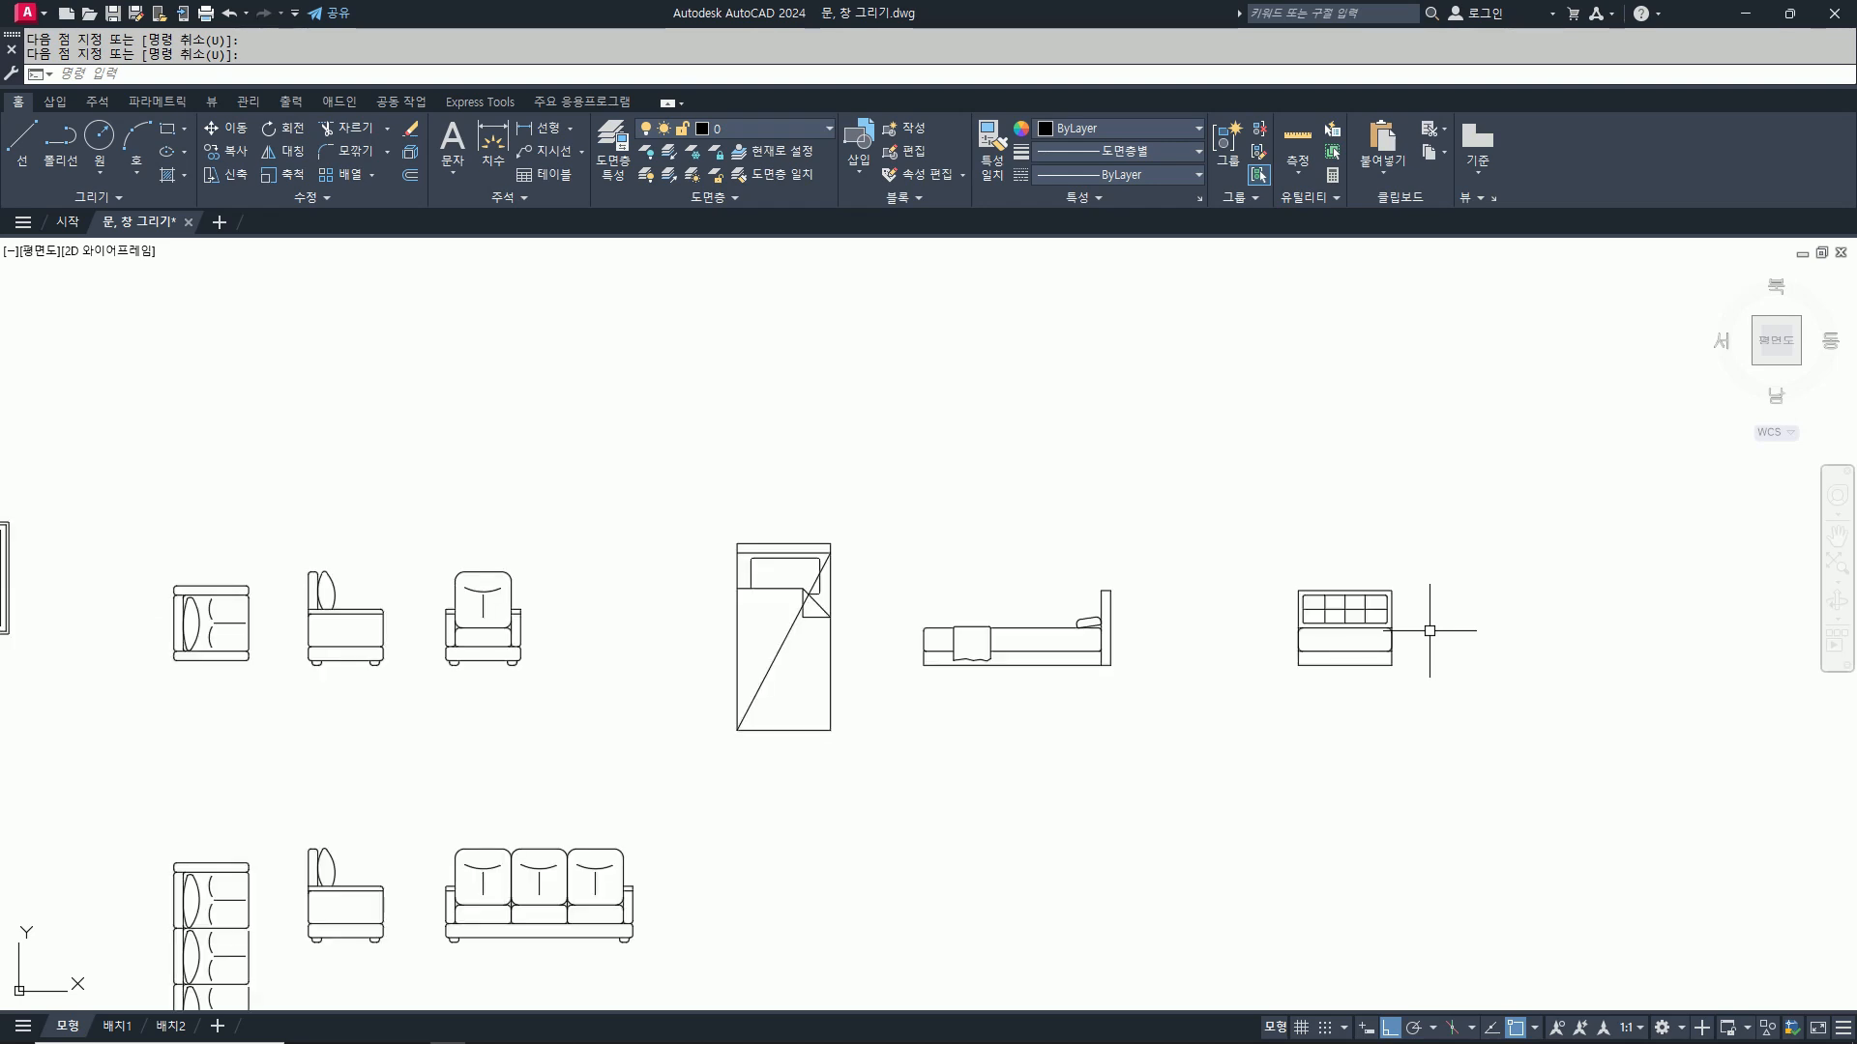
type("co")
key("Return")
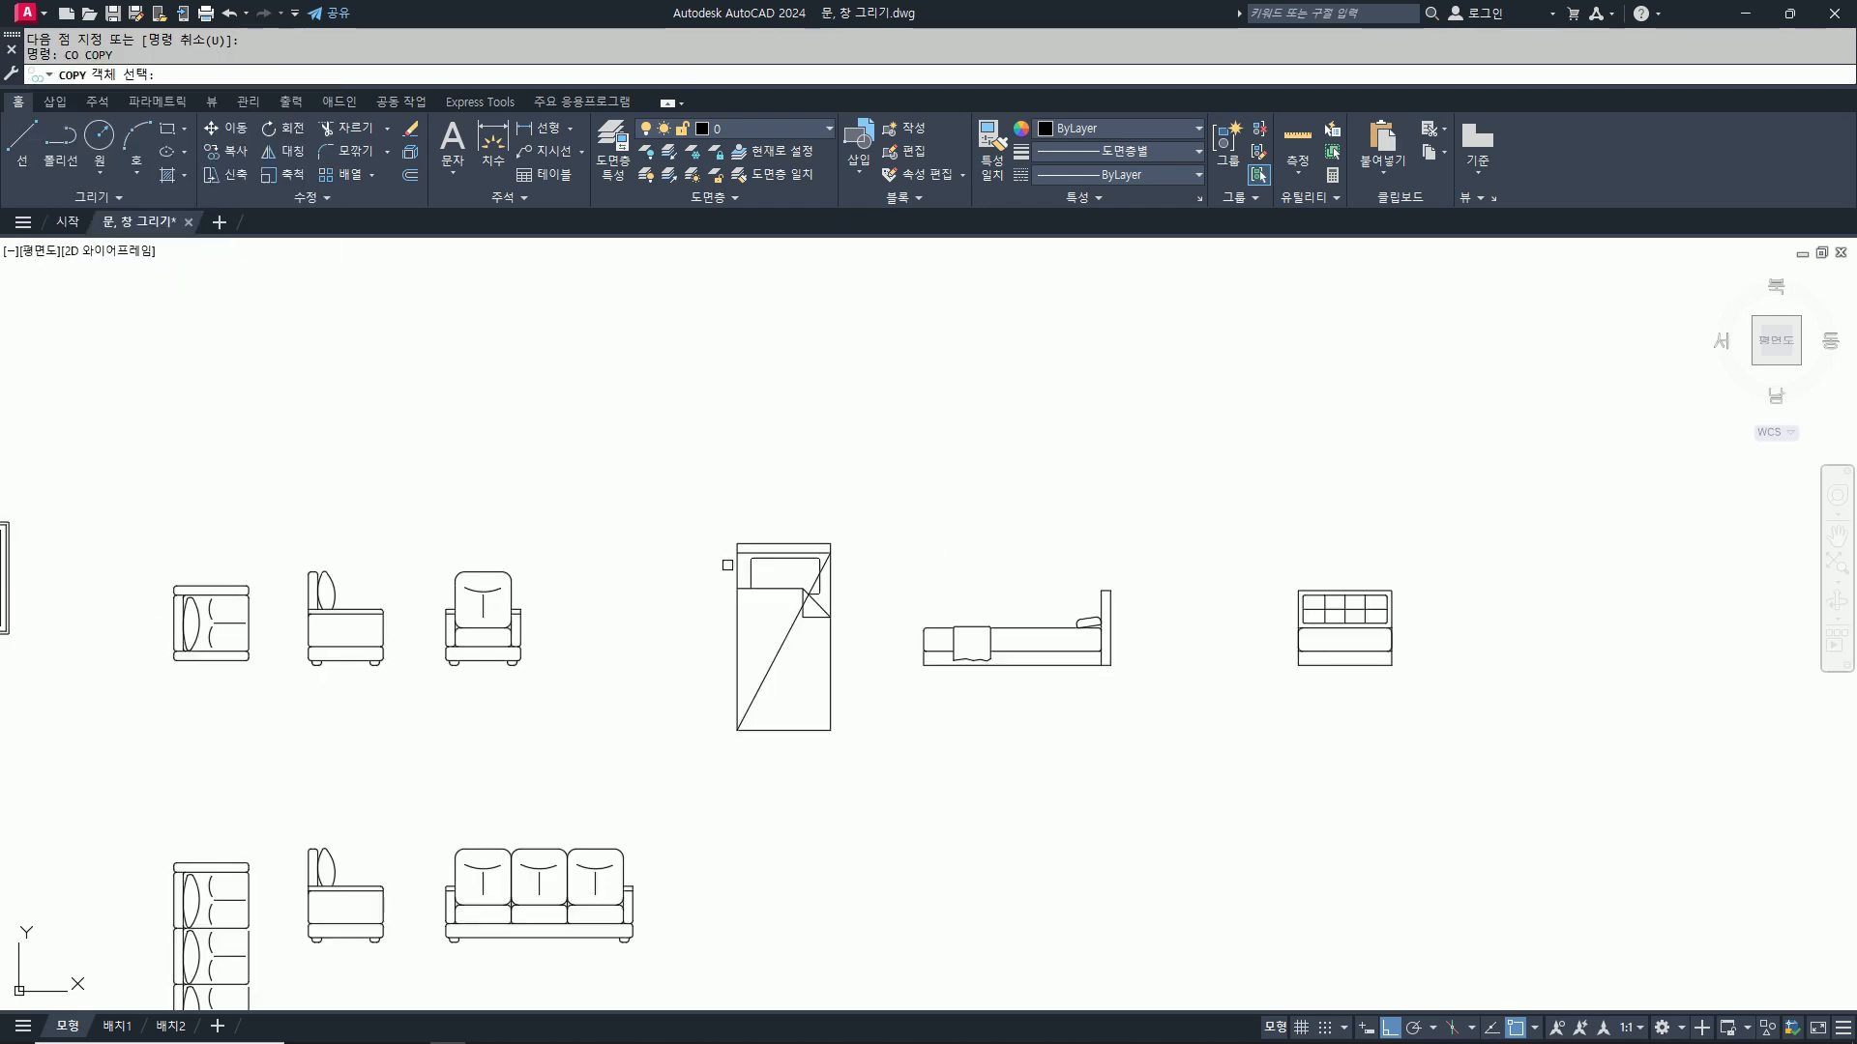
scroll(183, 655, "up", 10)
left_click(280, 567)
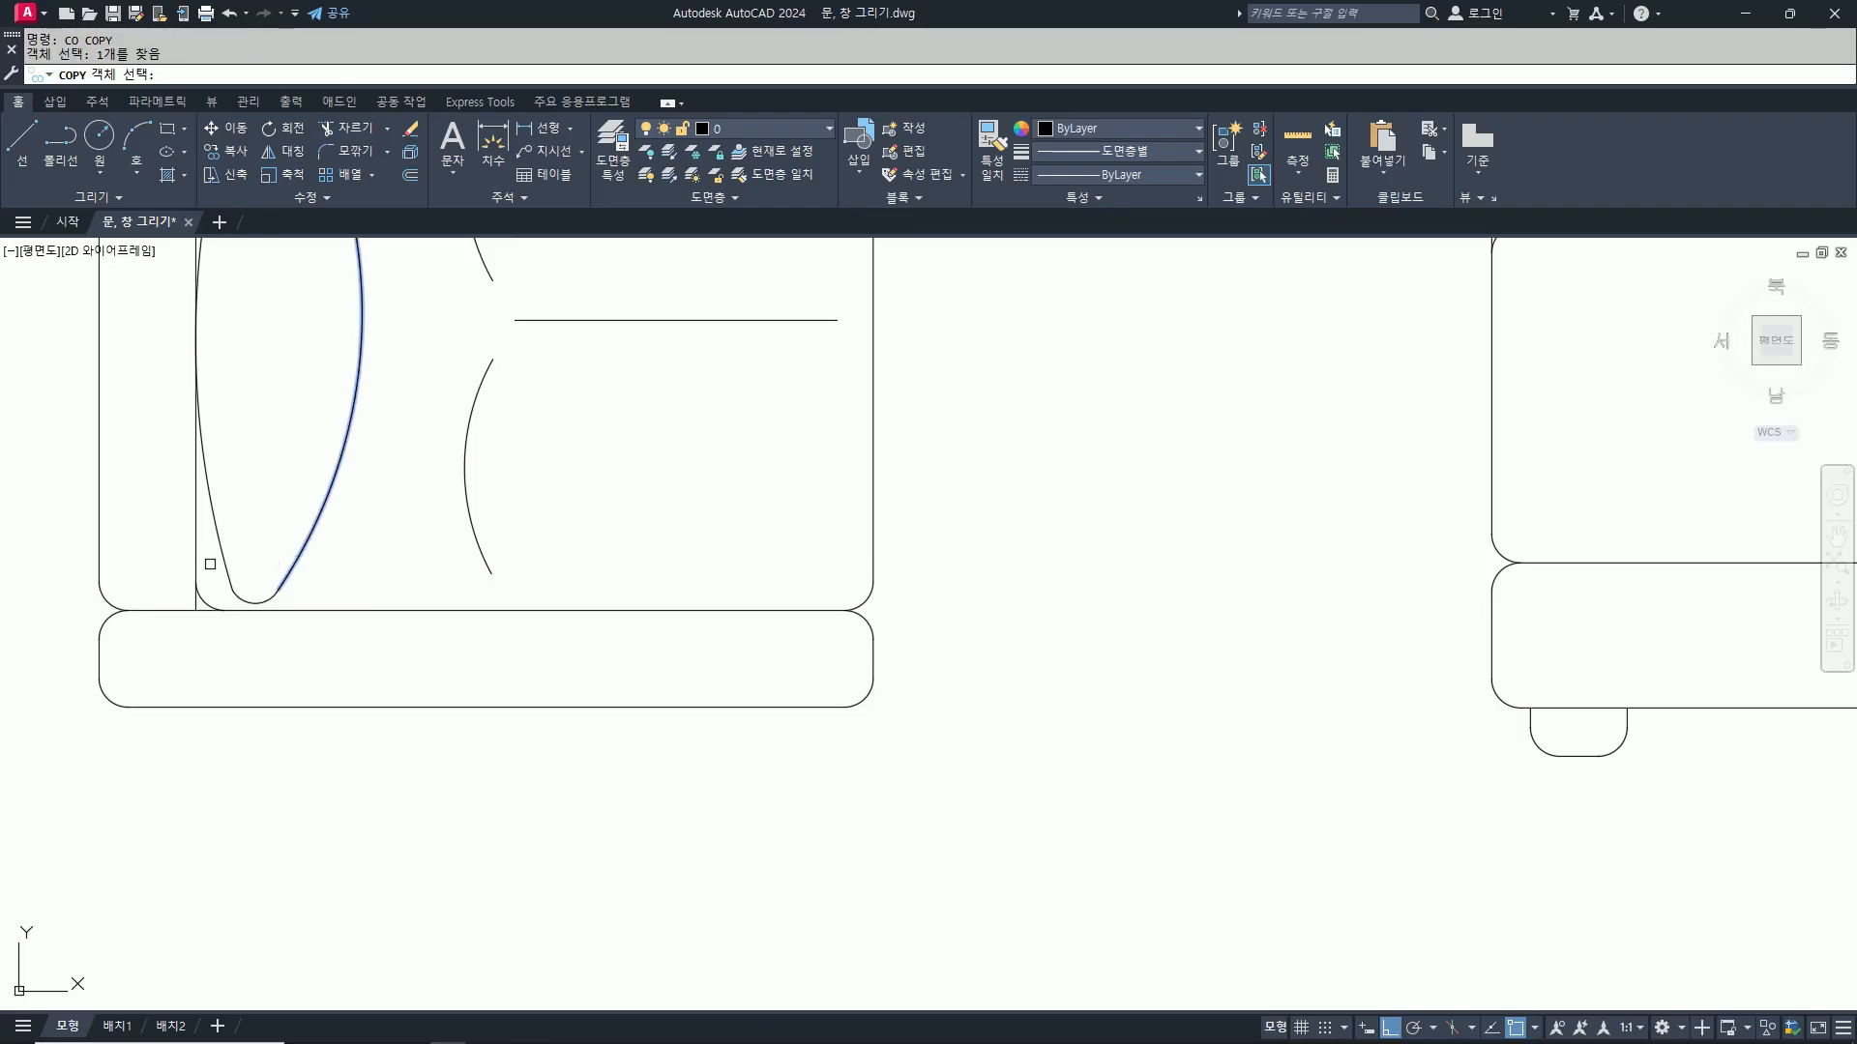
left_click(222, 555)
key("Return")
scroll(318, 658, "down", 4)
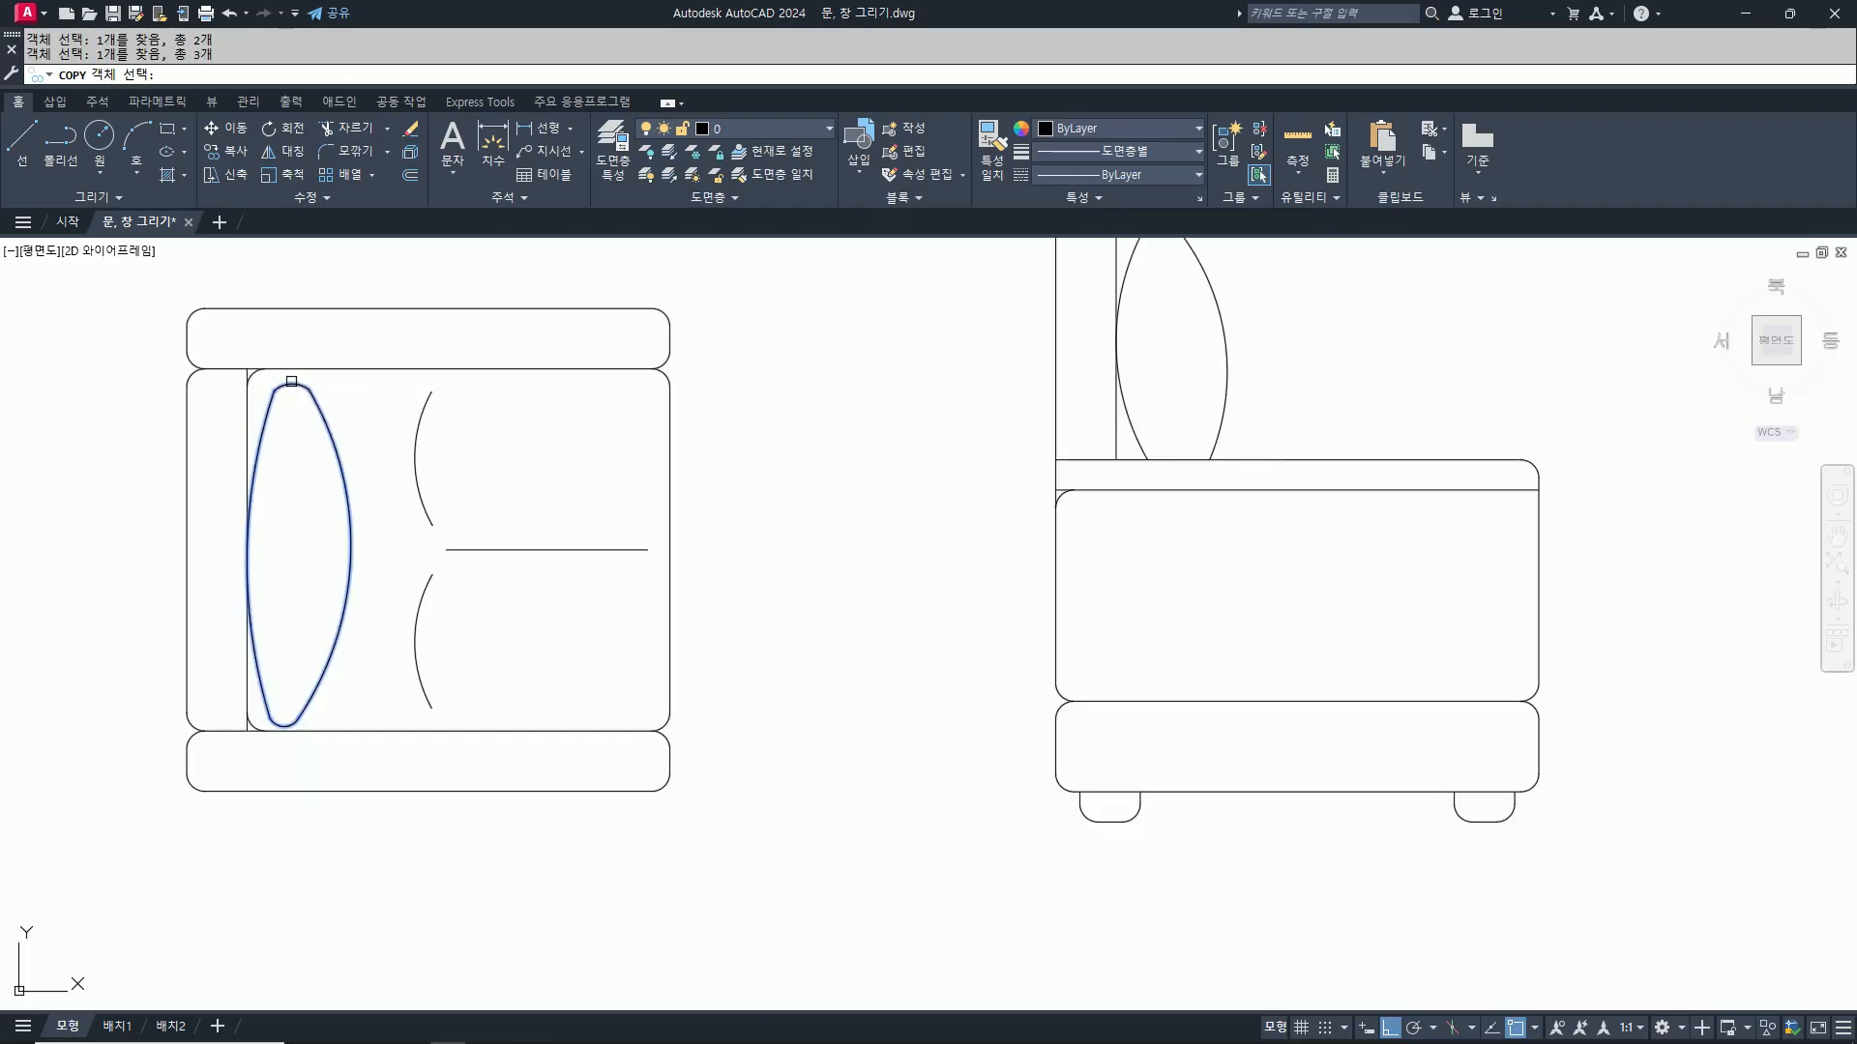
left_click(306, 483)
scroll(977, 427, "down", 4)
scroll(1070, 464, "up", 6)
left_click(1073, 466)
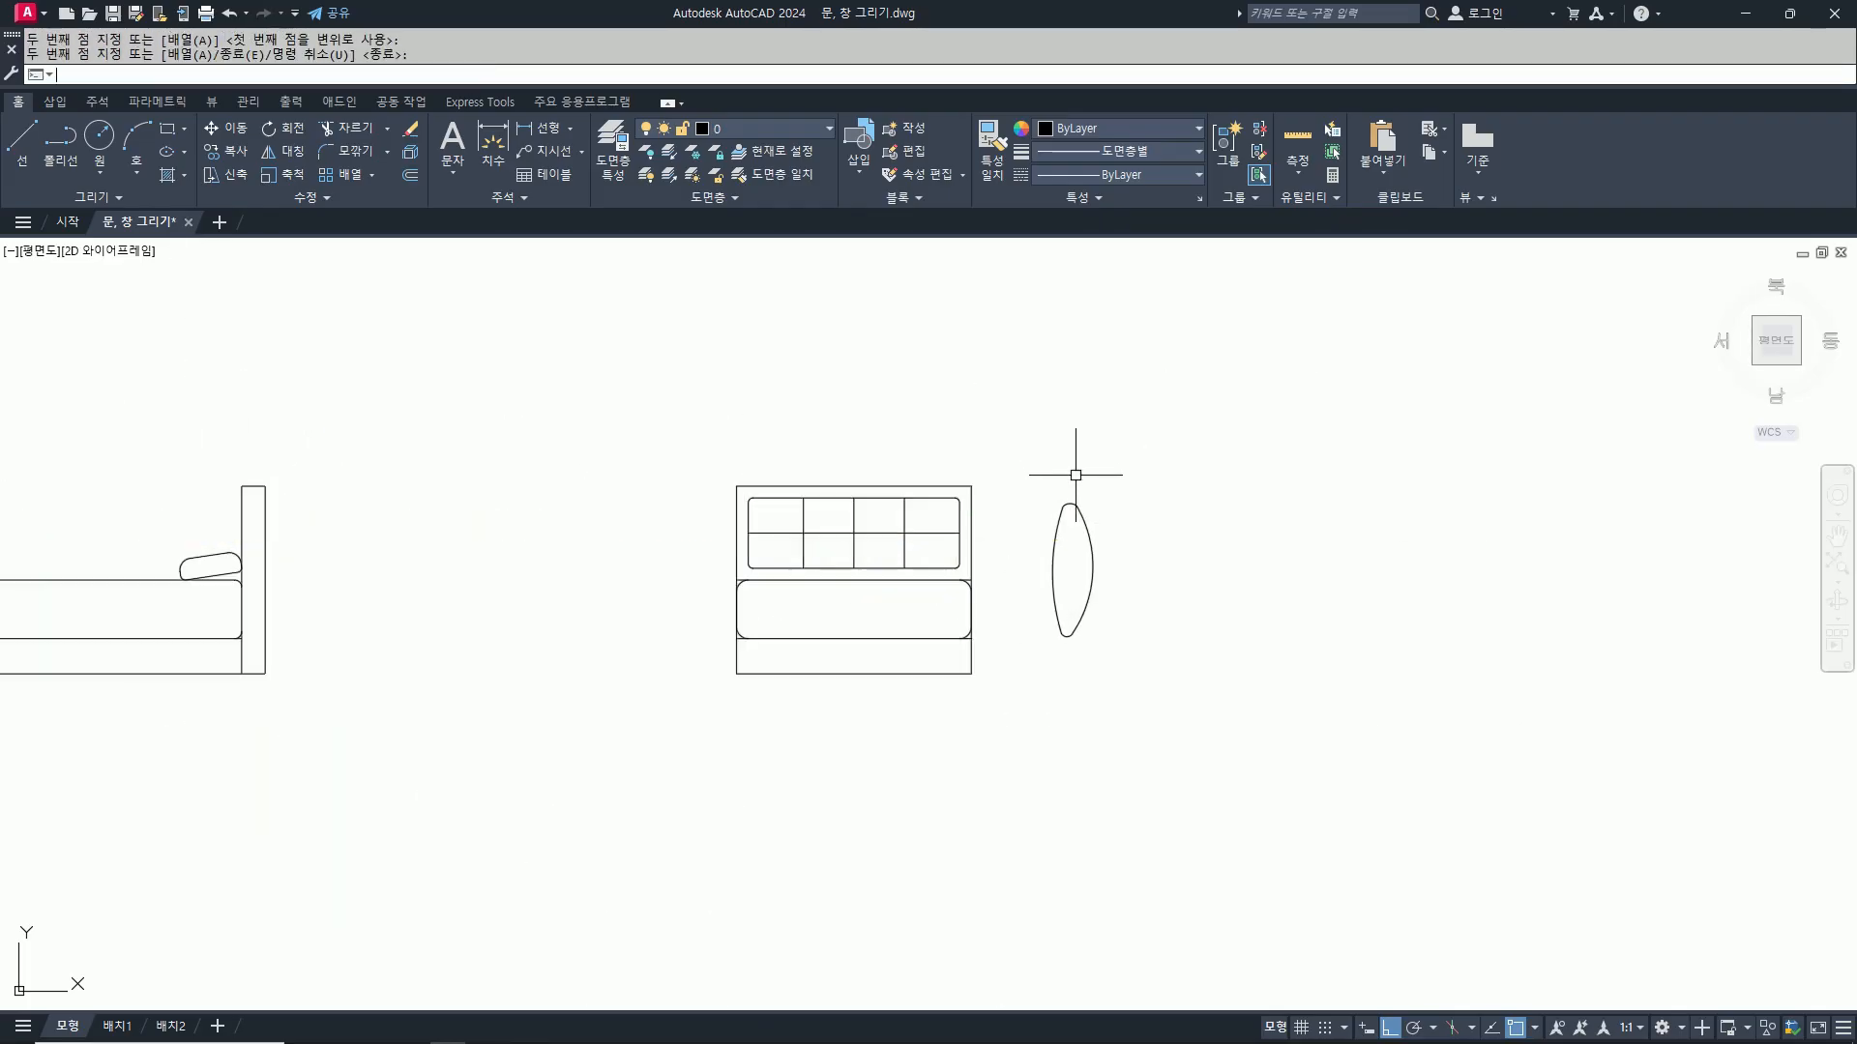
Step: Rotate the copied cushion a quarter turn counterclockwise so that it lies horizontally
type("ro")
key("space")
left_click(1135, 686)
left_click(987, 415)
key("space")
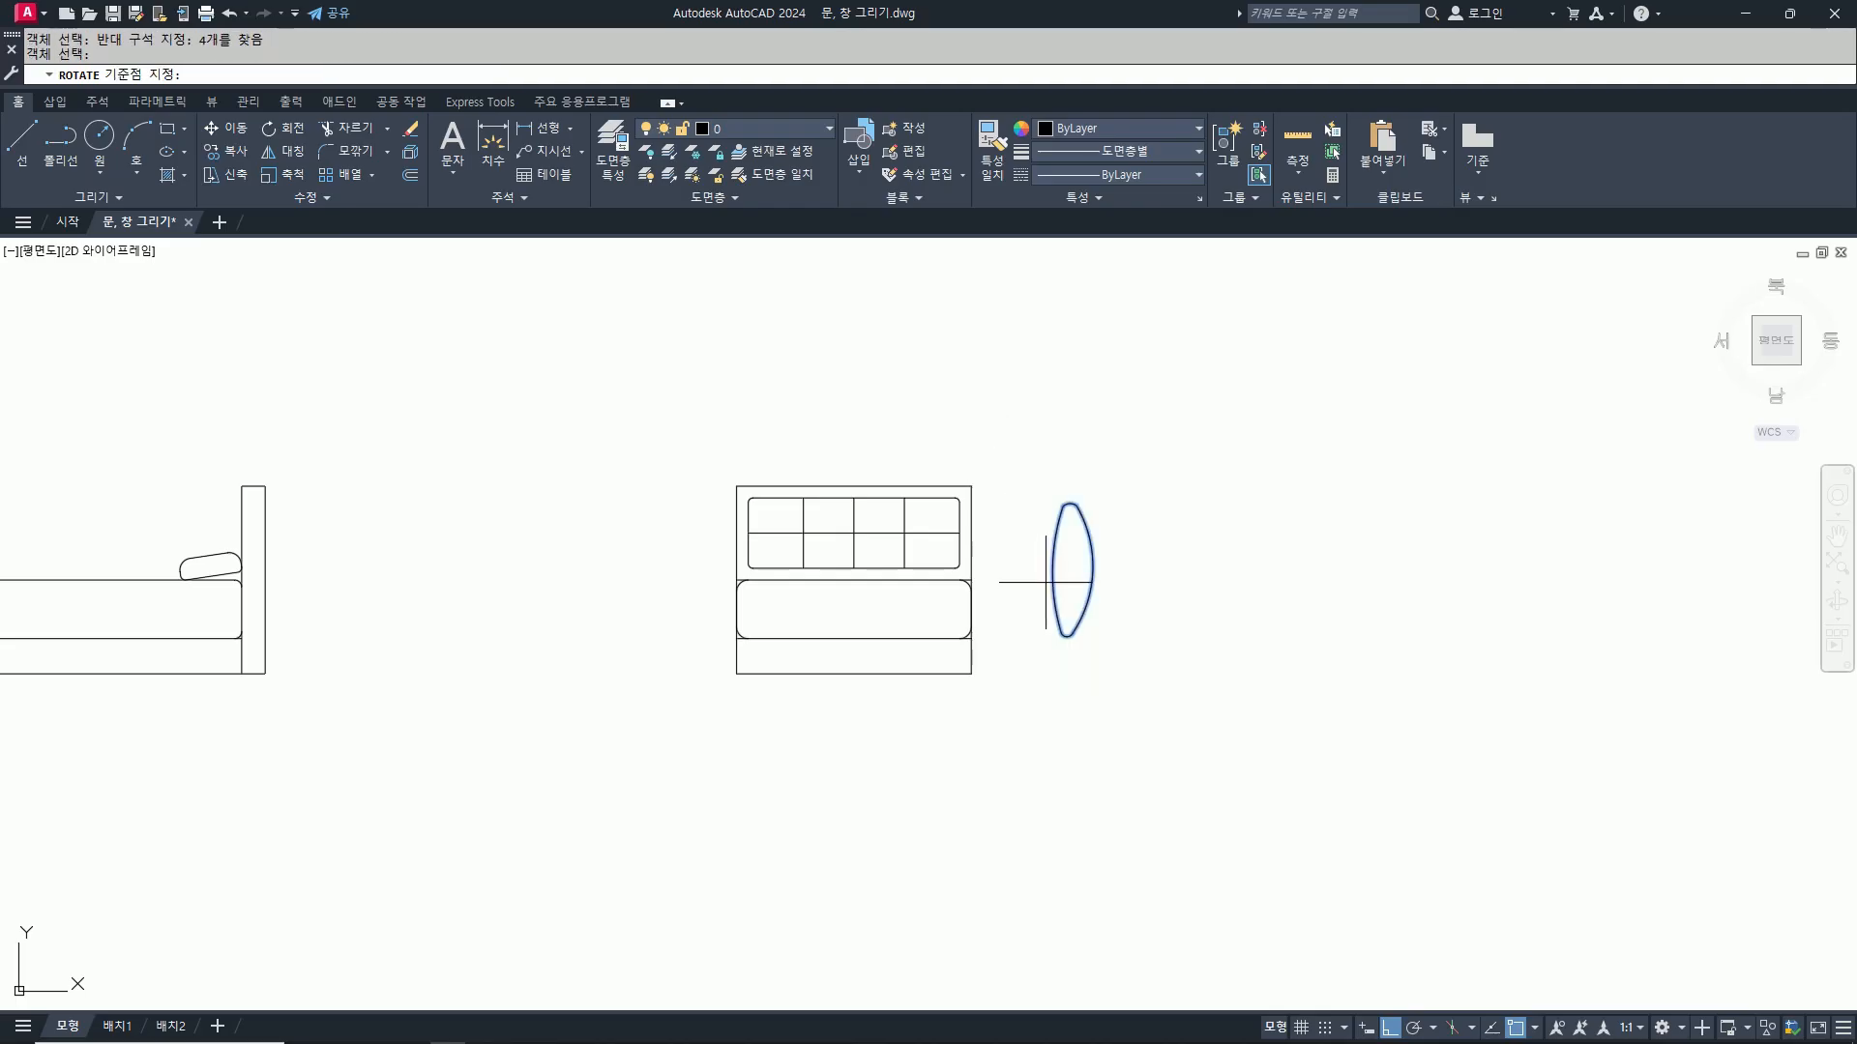
left_click(1053, 575)
left_click(1088, 399)
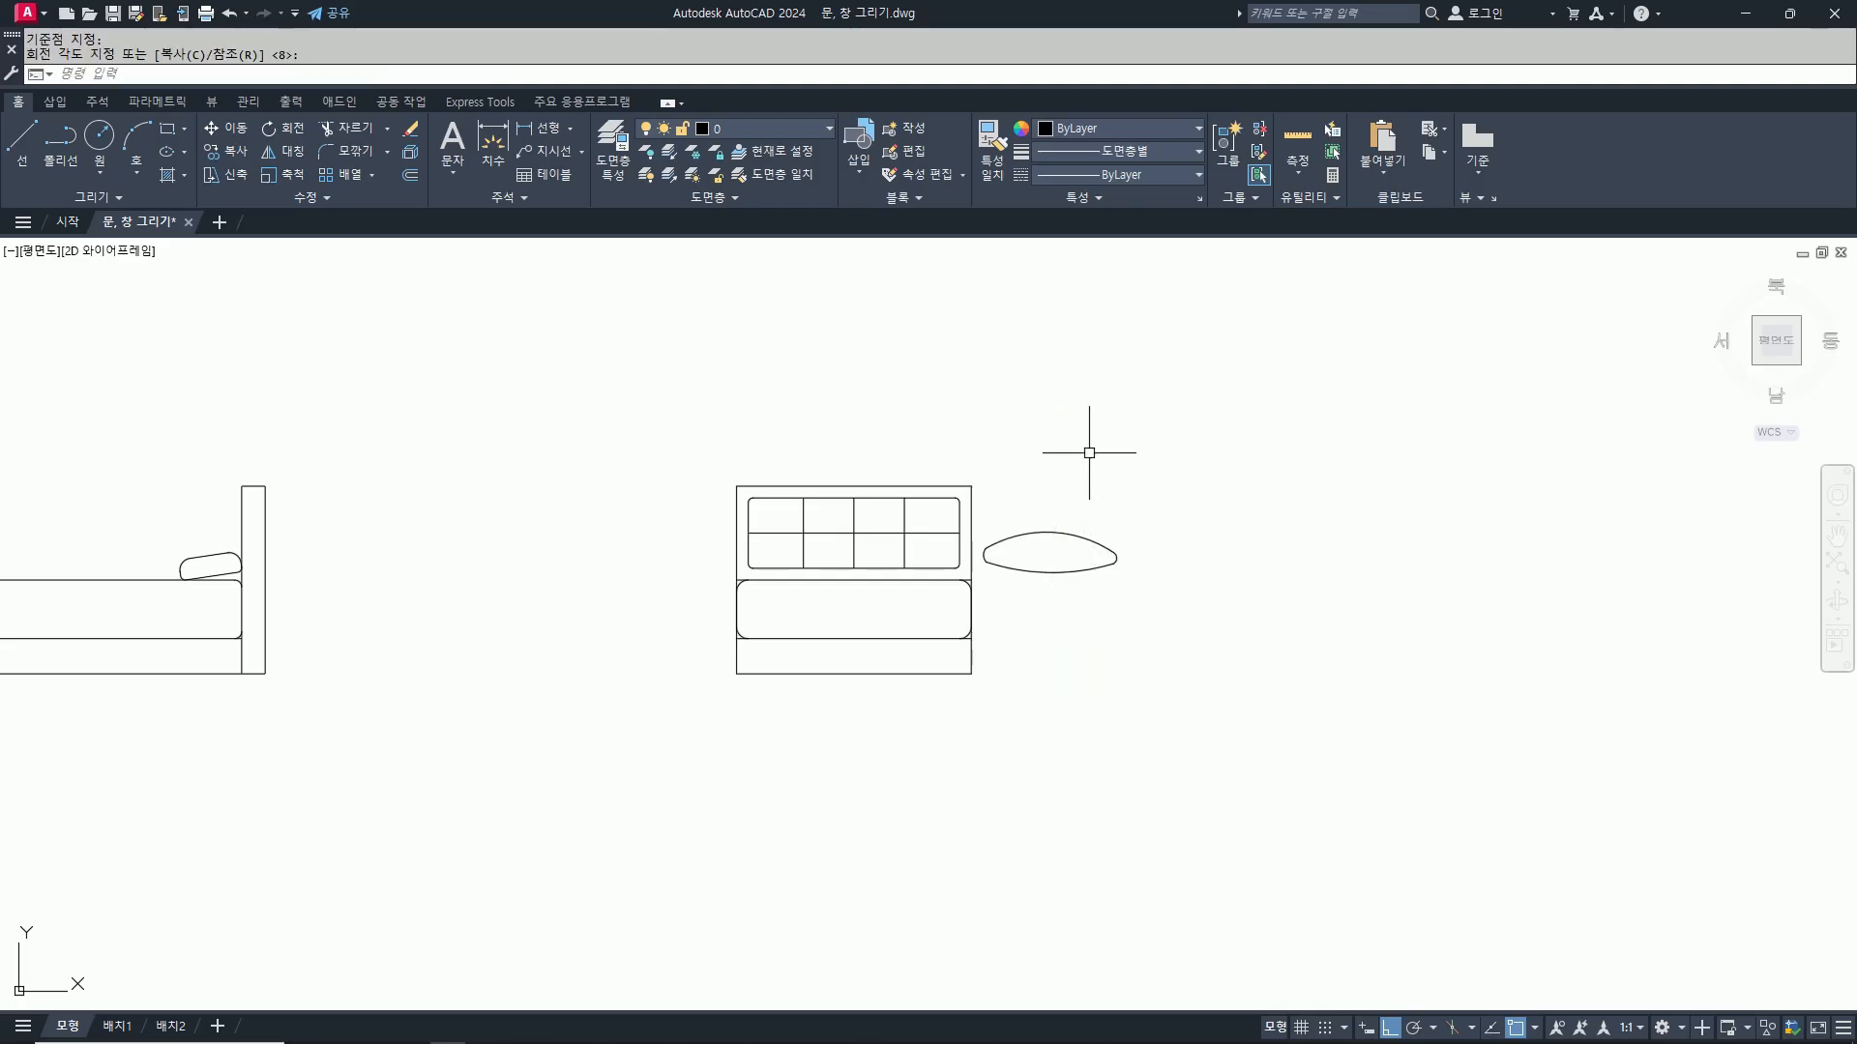
Step: Move the rotated cushion freely, with Ortho off, onto the front elevation's mattress as a pillow in front of the headboard
type("m")
key("space")
left_click(1184, 624)
left_click(983, 476)
key("space")
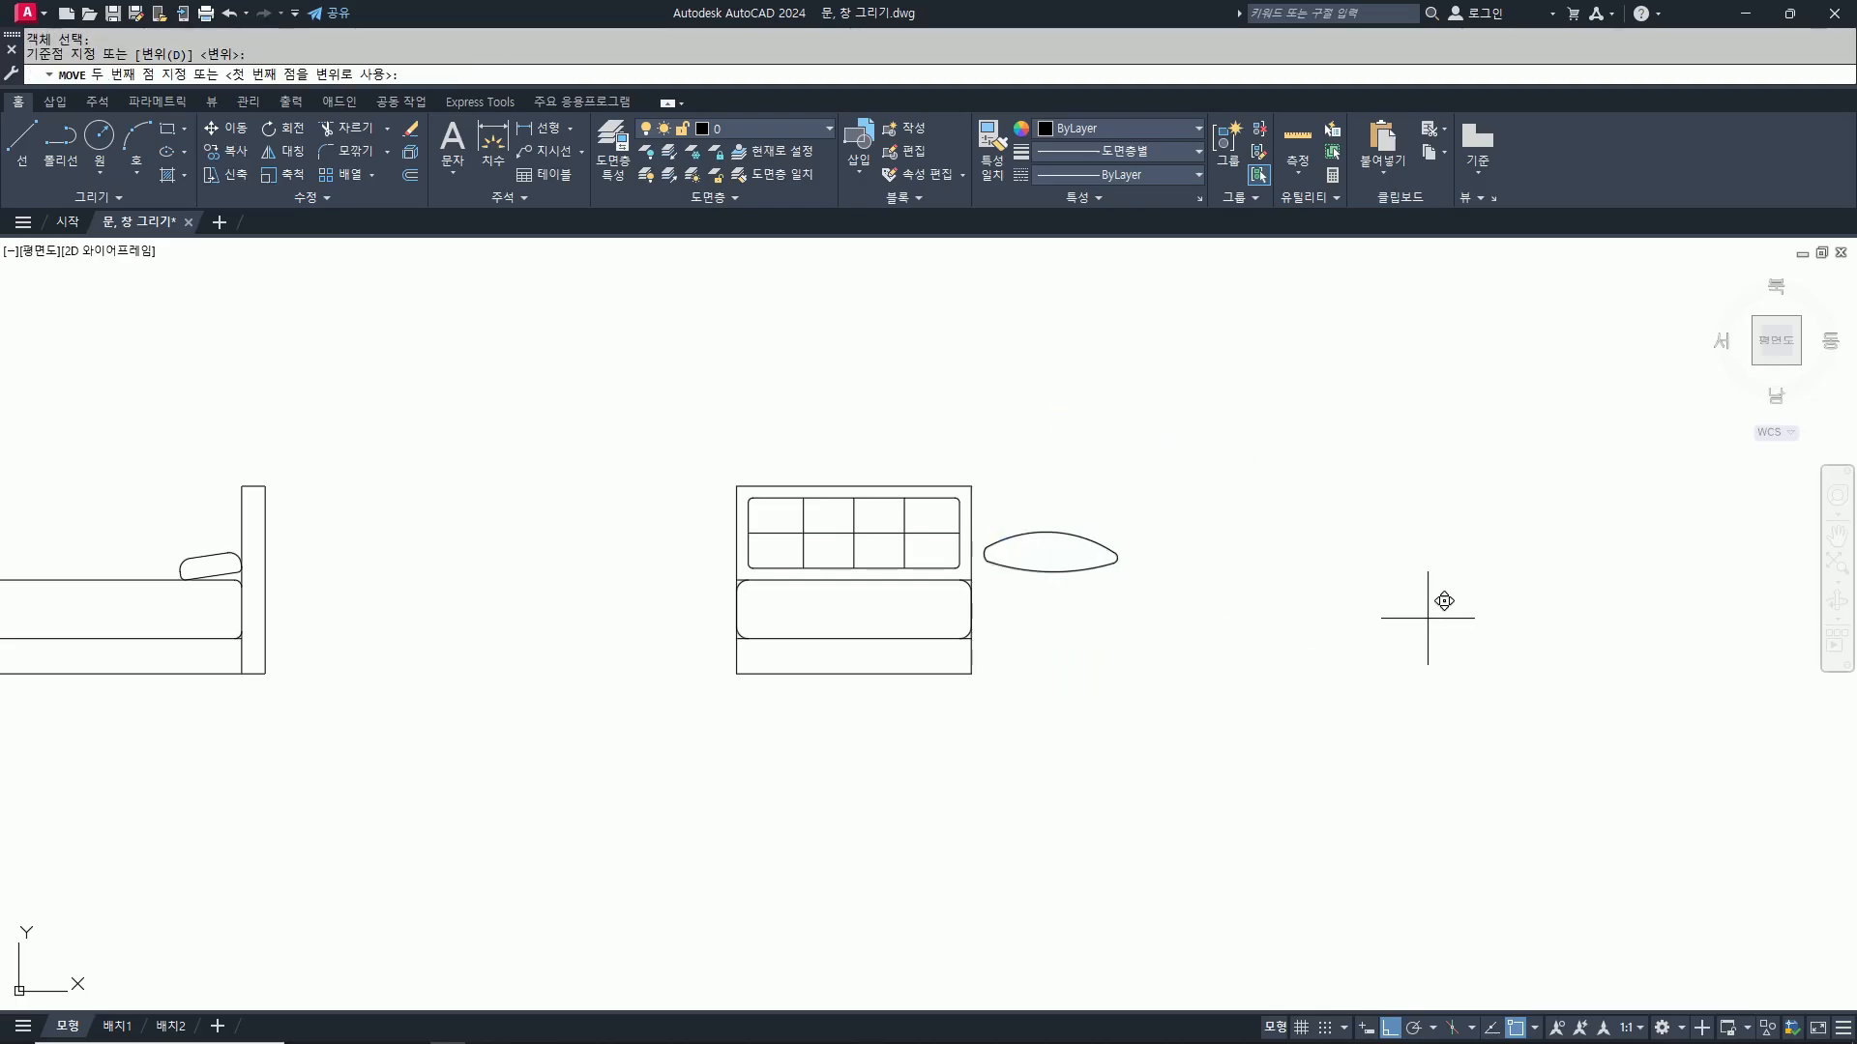
left_click(1427, 617)
key("F8")
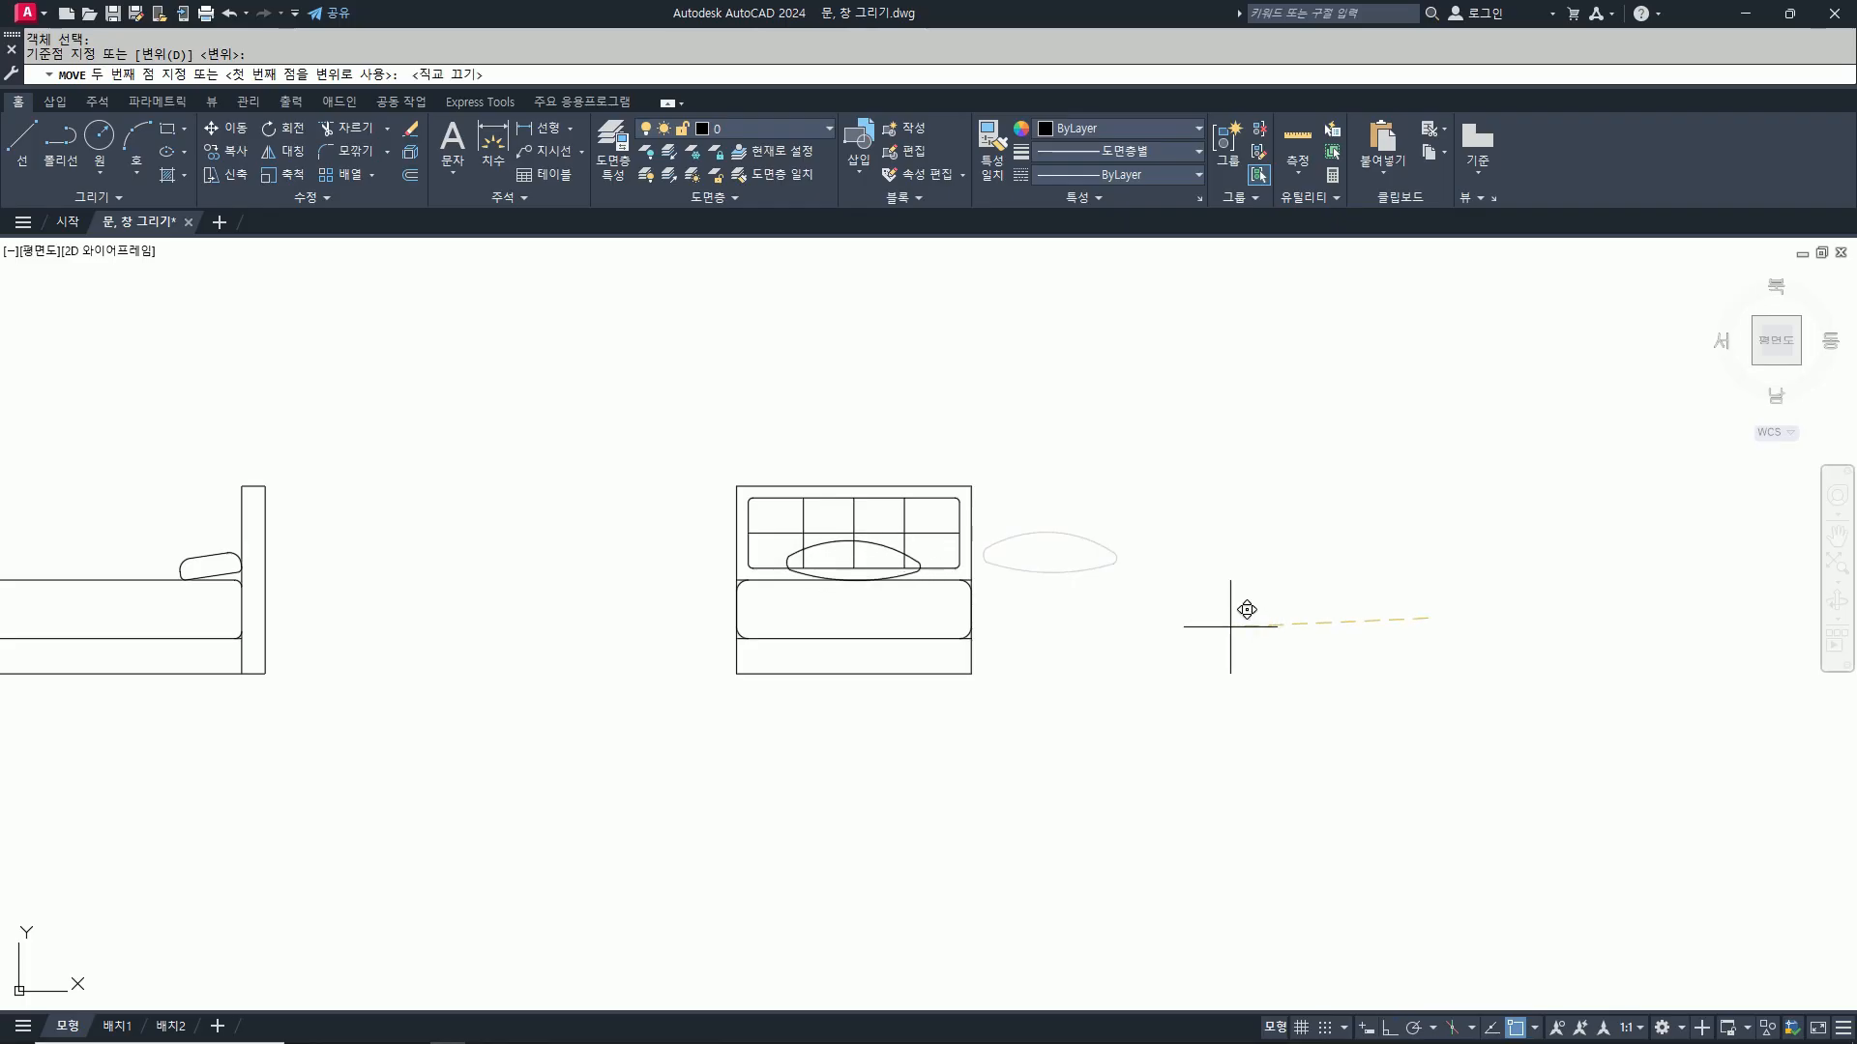
left_click(1231, 626)
Step: Trim the inner panel's vertical and bottom lines where they run through the pillow
scroll(764, 503, "up", 4)
type("tr")
key("space")
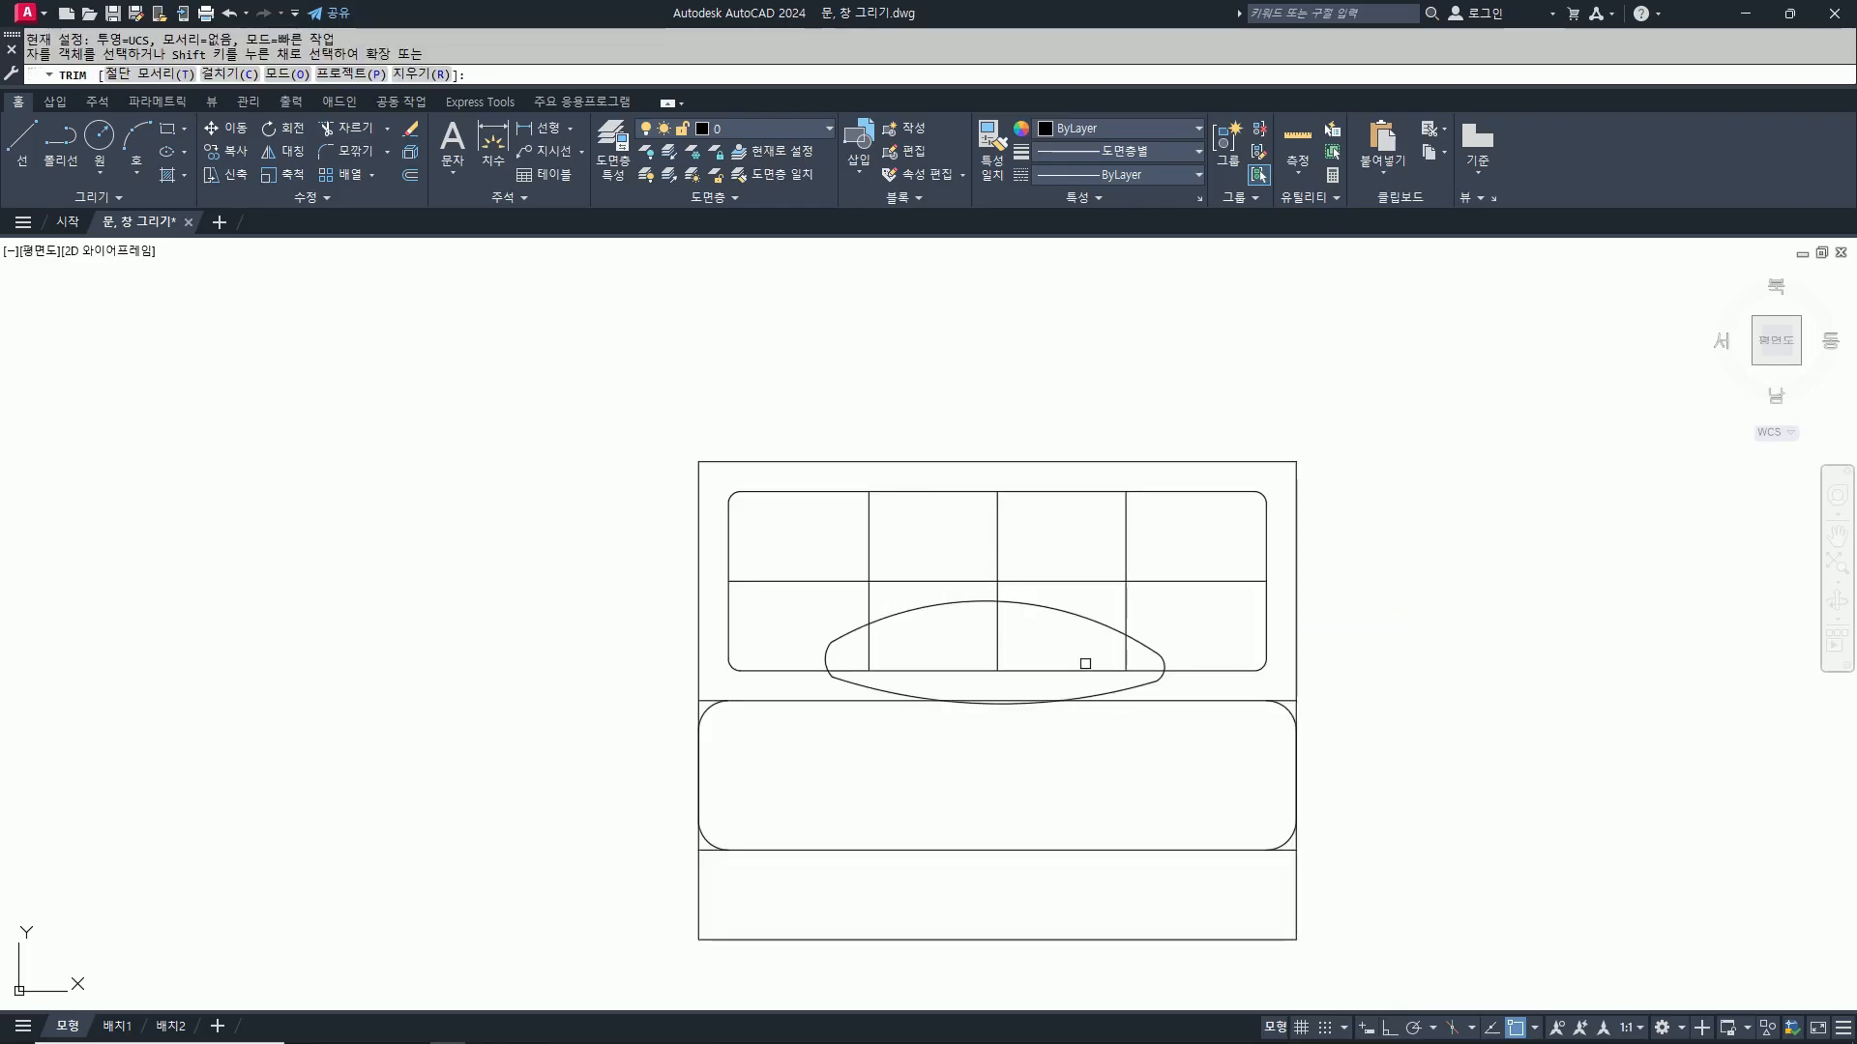
left_click(1085, 669)
left_click(1126, 654)
left_click(1144, 670)
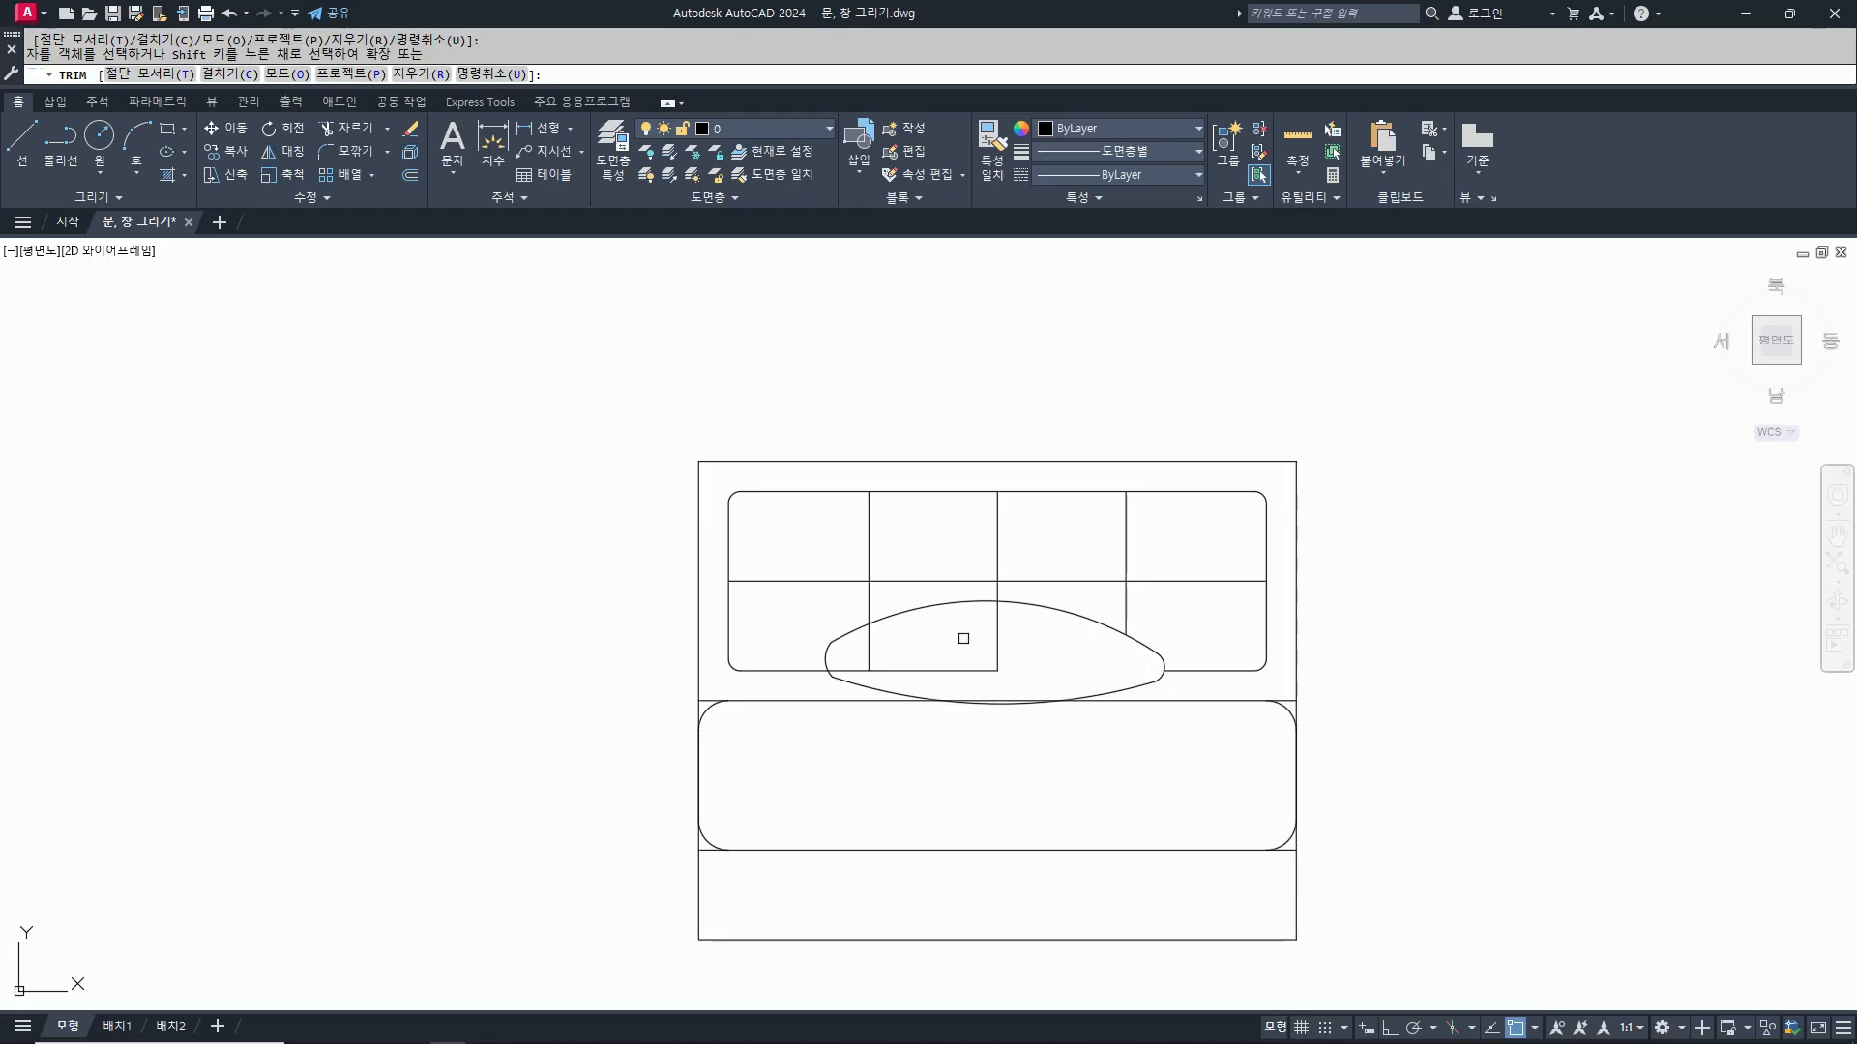
left_click(997, 640)
left_click(969, 669)
left_click(868, 654)
left_click(855, 667)
key("space")
scroll(1271, 655, "down", 2)
scroll(1060, 697, "up", 5)
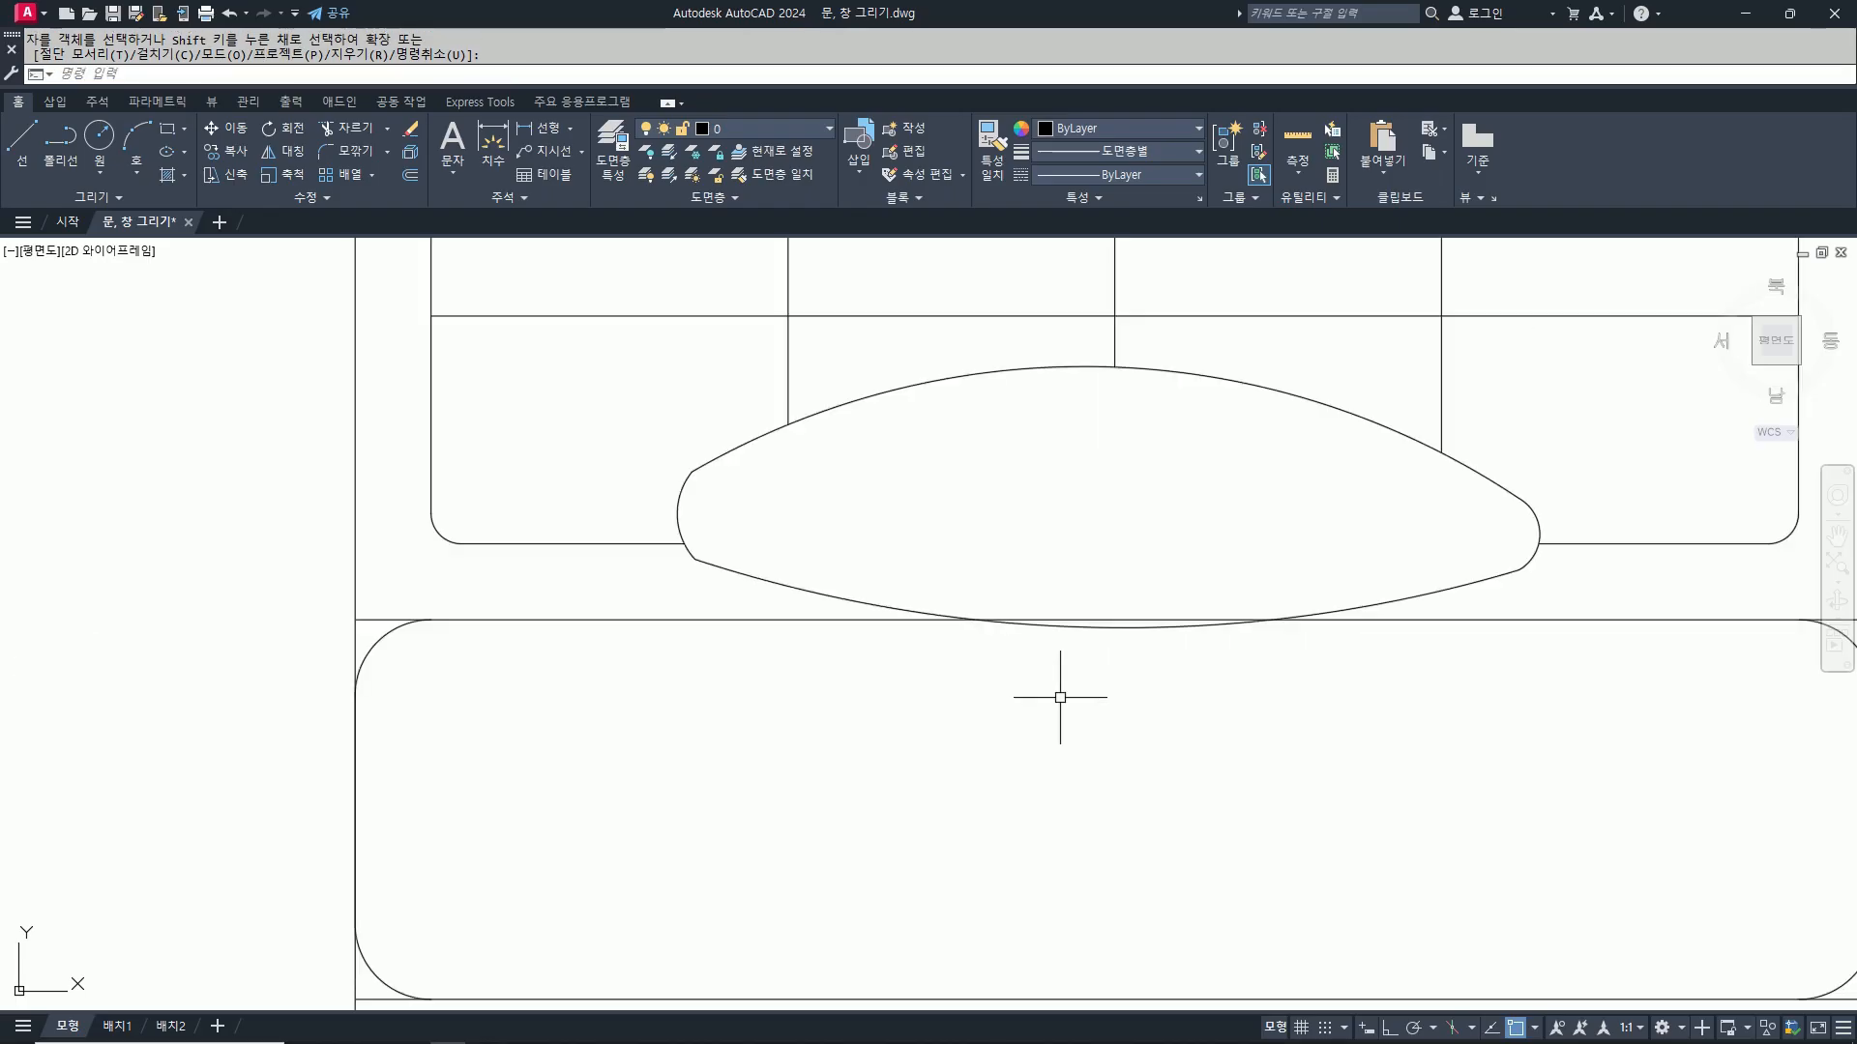
left_click(894, 612)
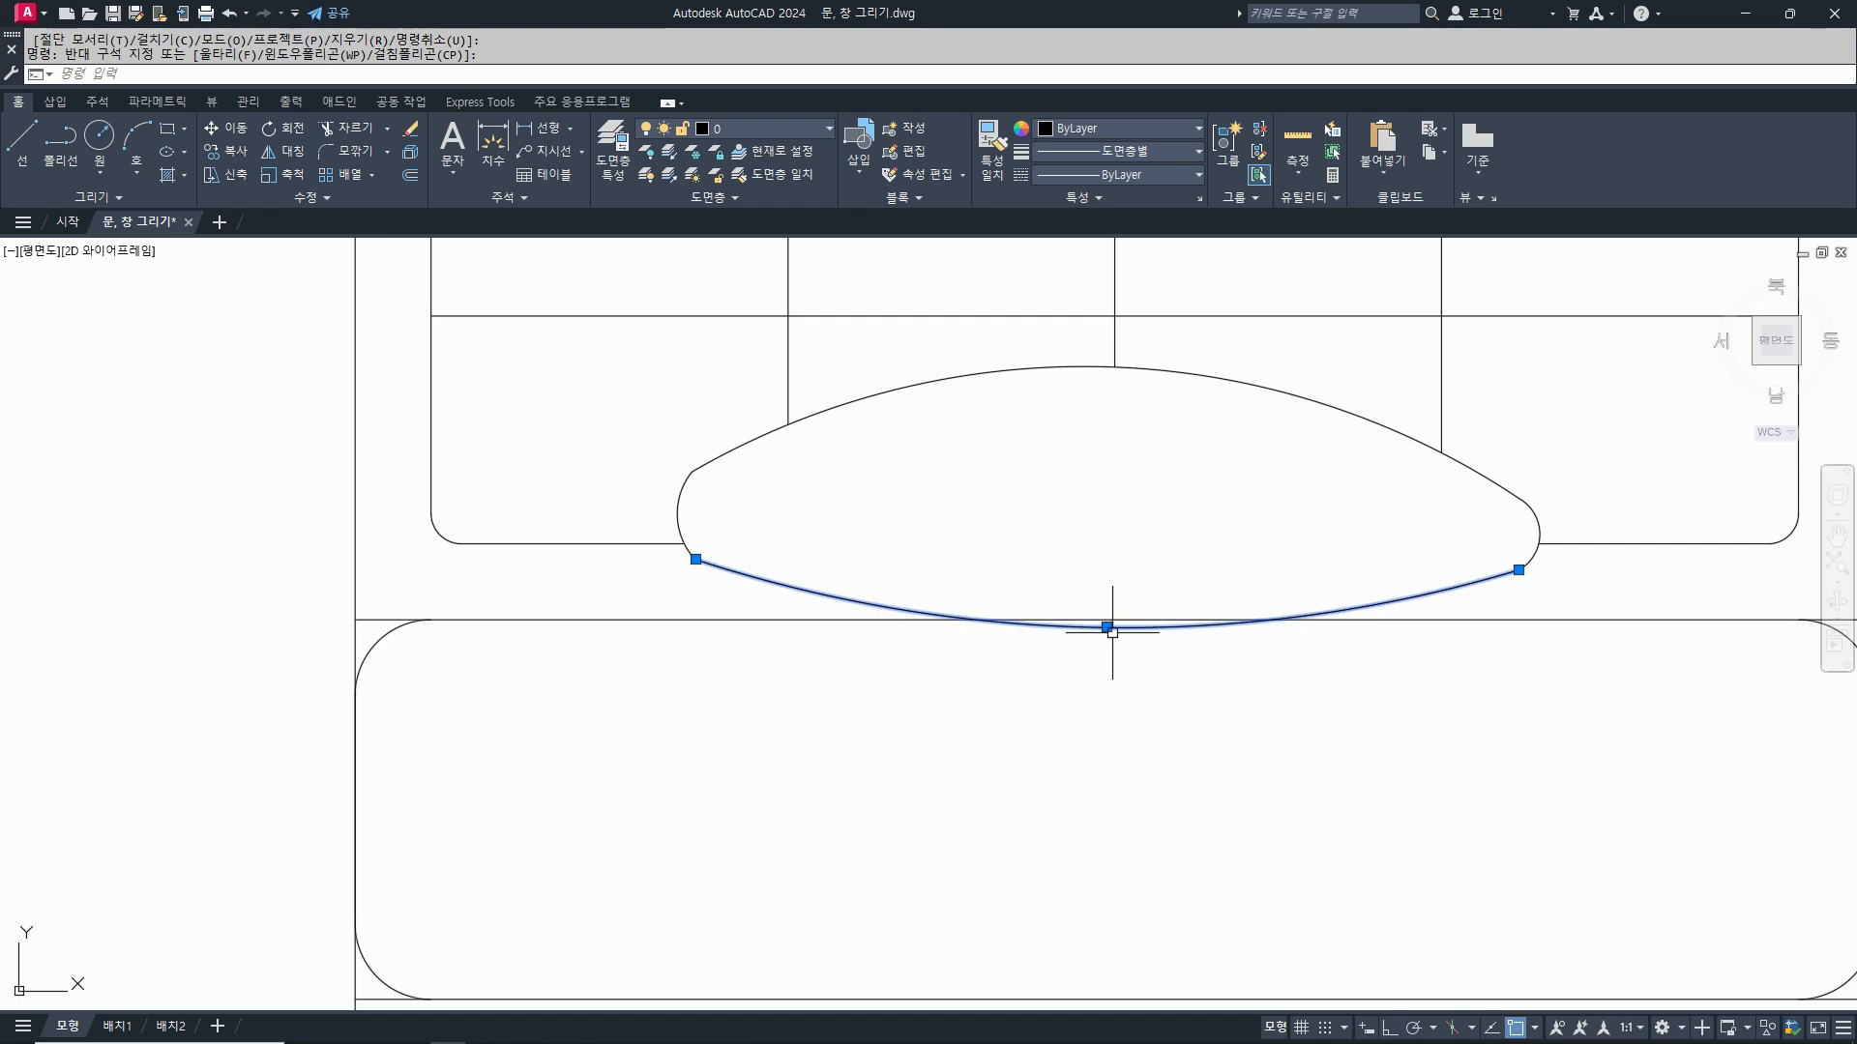
key("Escape")
key("Escape")
scroll(1112, 634, "down", 4)
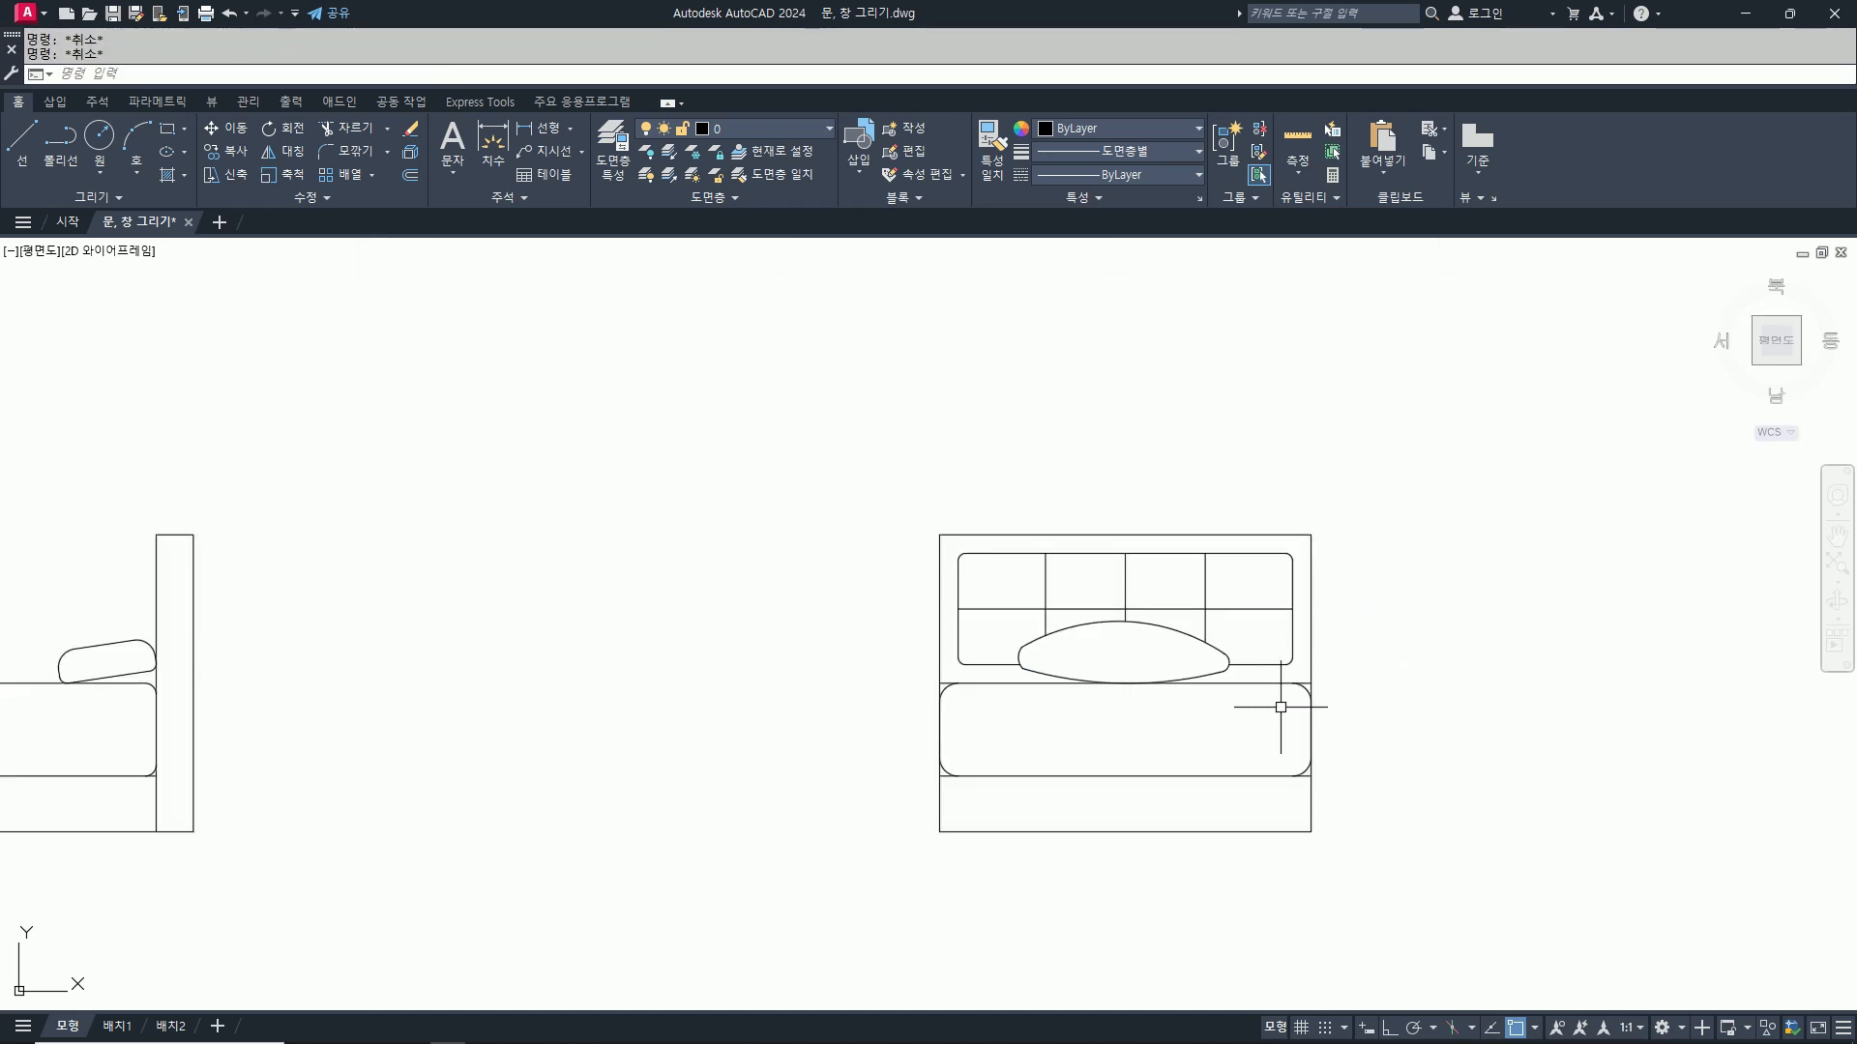
Step: Move the whole front elevation horizontally, with Ortho on, closer to the bed's side elevation
scroll(1280, 707, "down", 4)
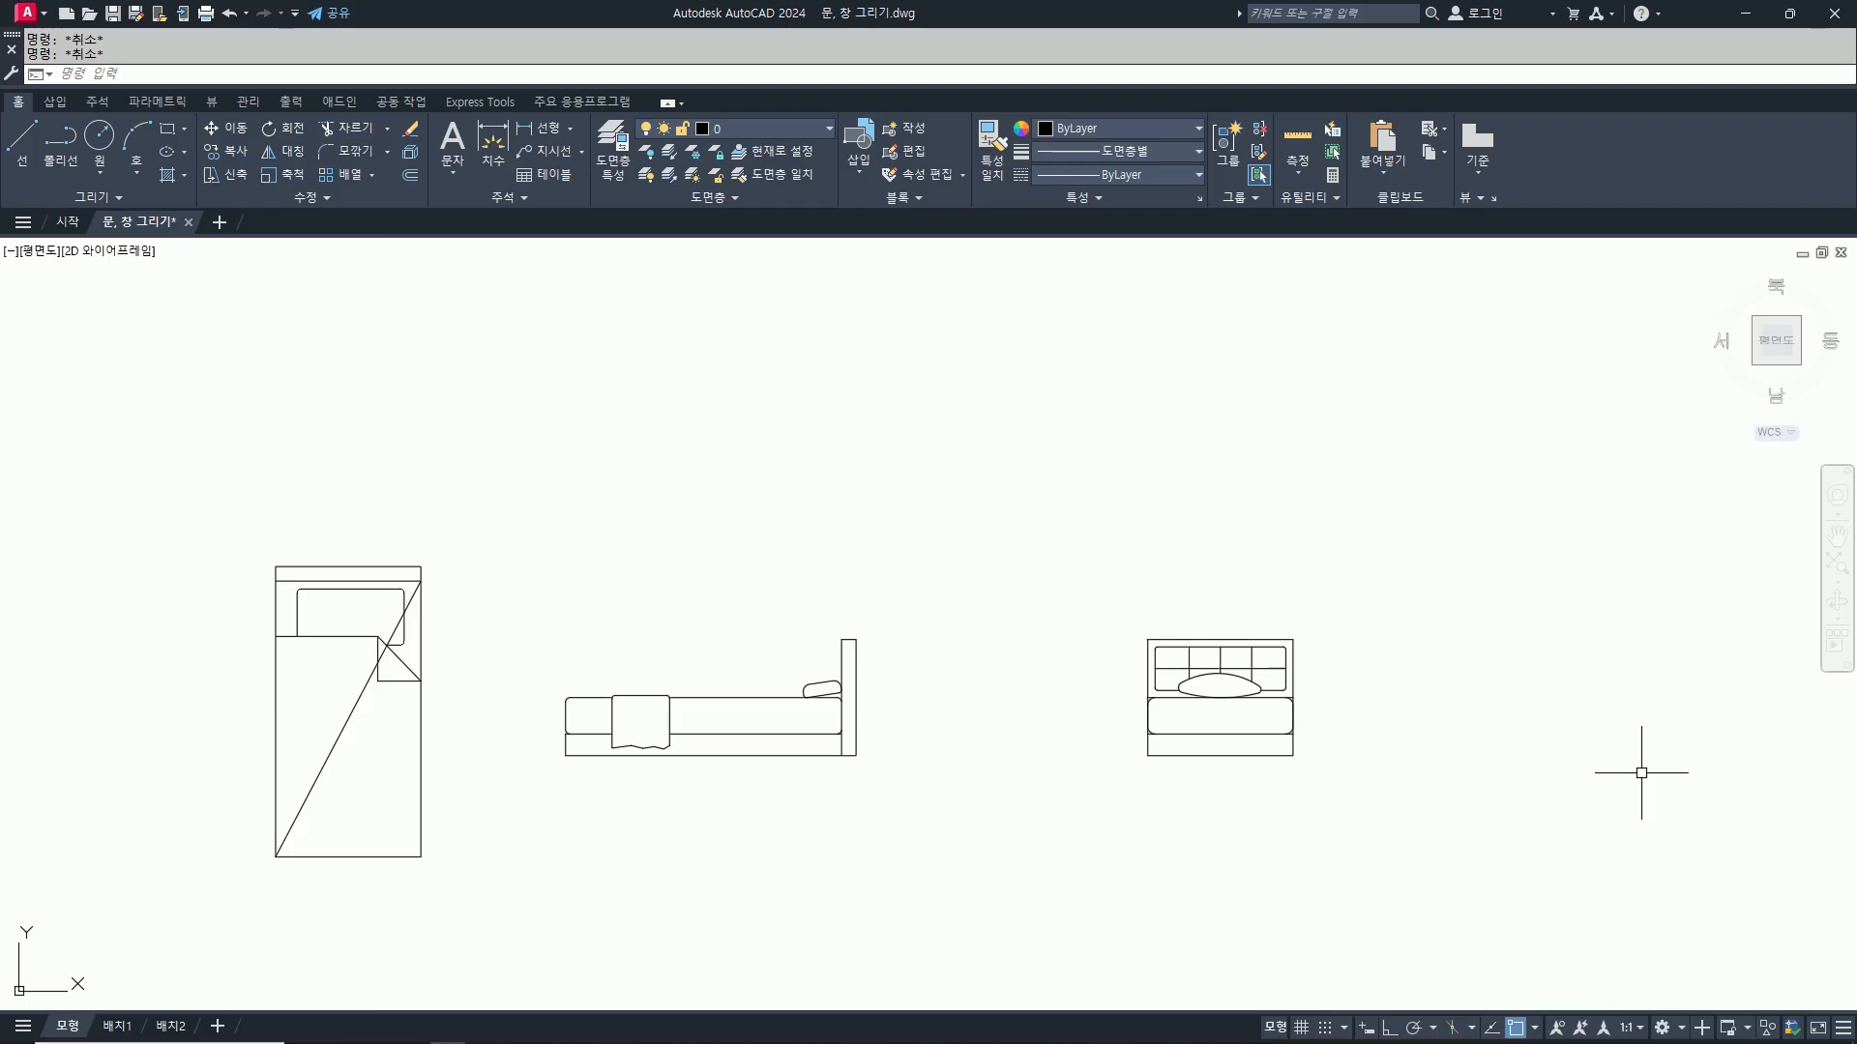
type("m")
key("Return")
left_click(1067, 528)
left_click(1491, 926)
key("Return")
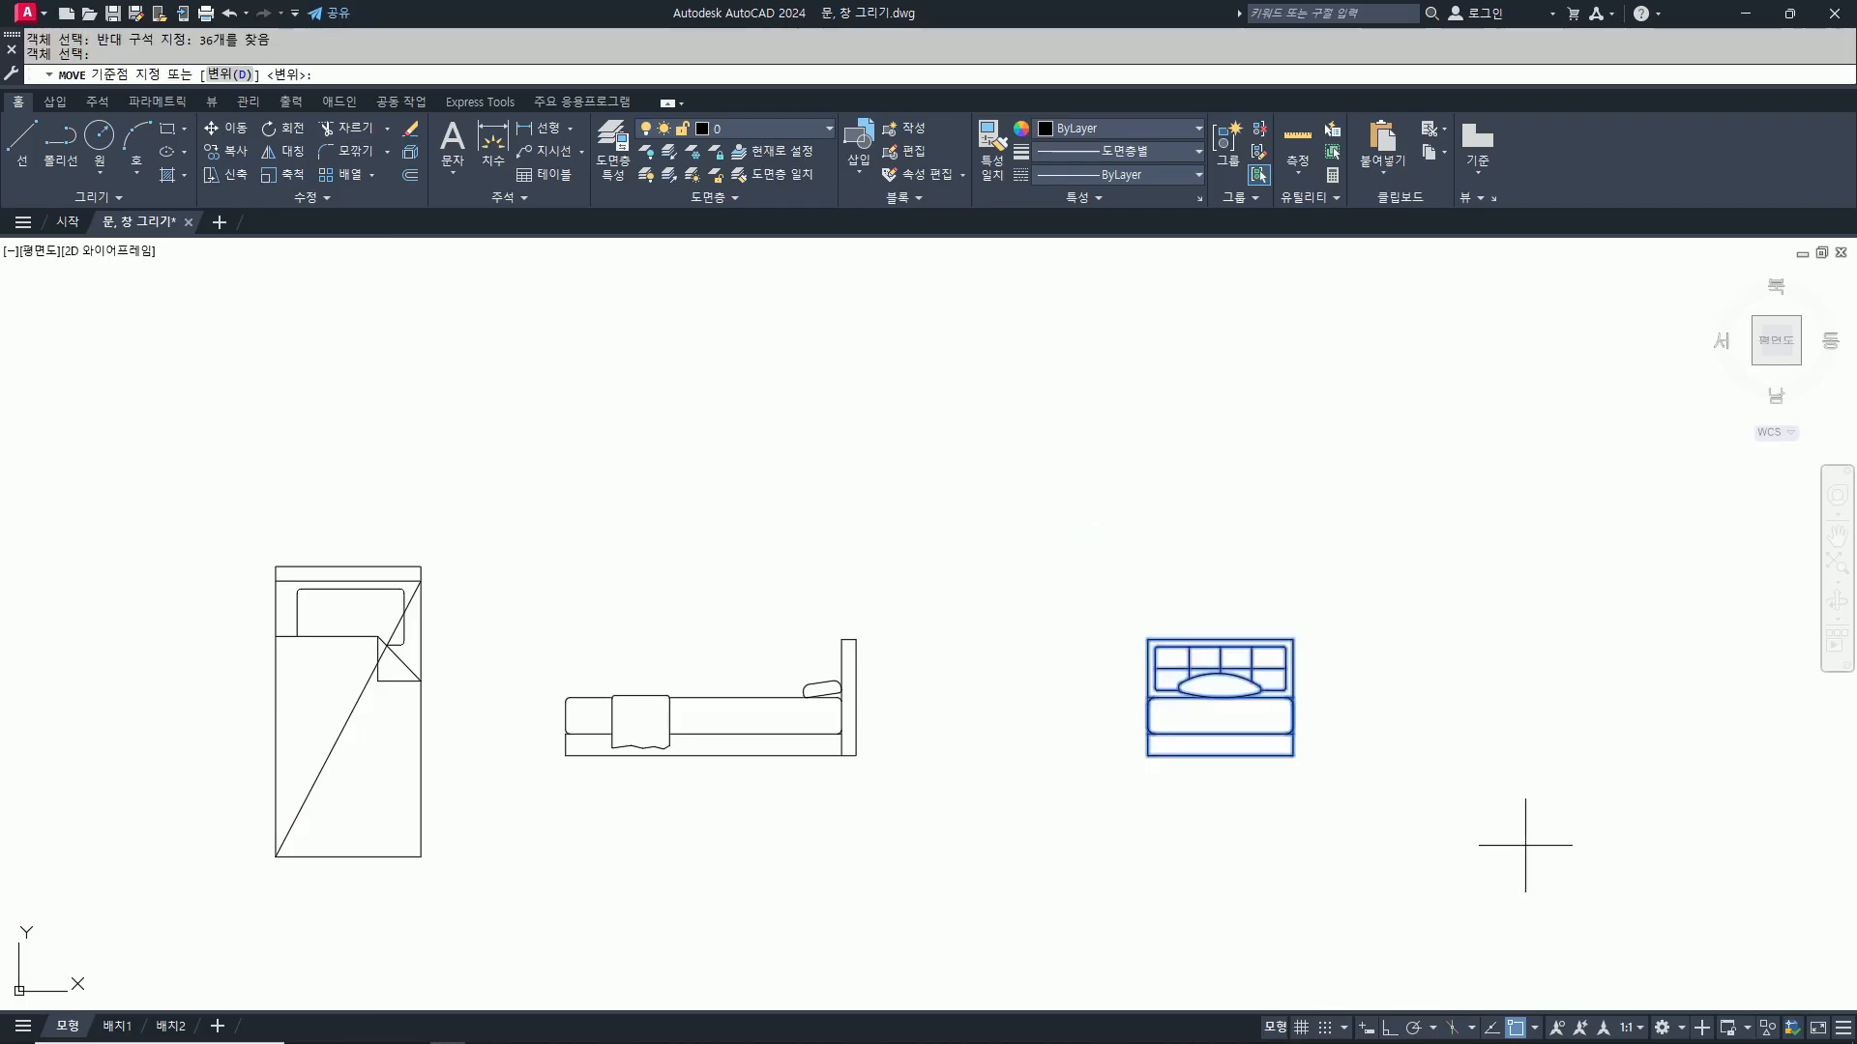
left_click(1526, 846)
key("F8")
left_click(1286, 861)
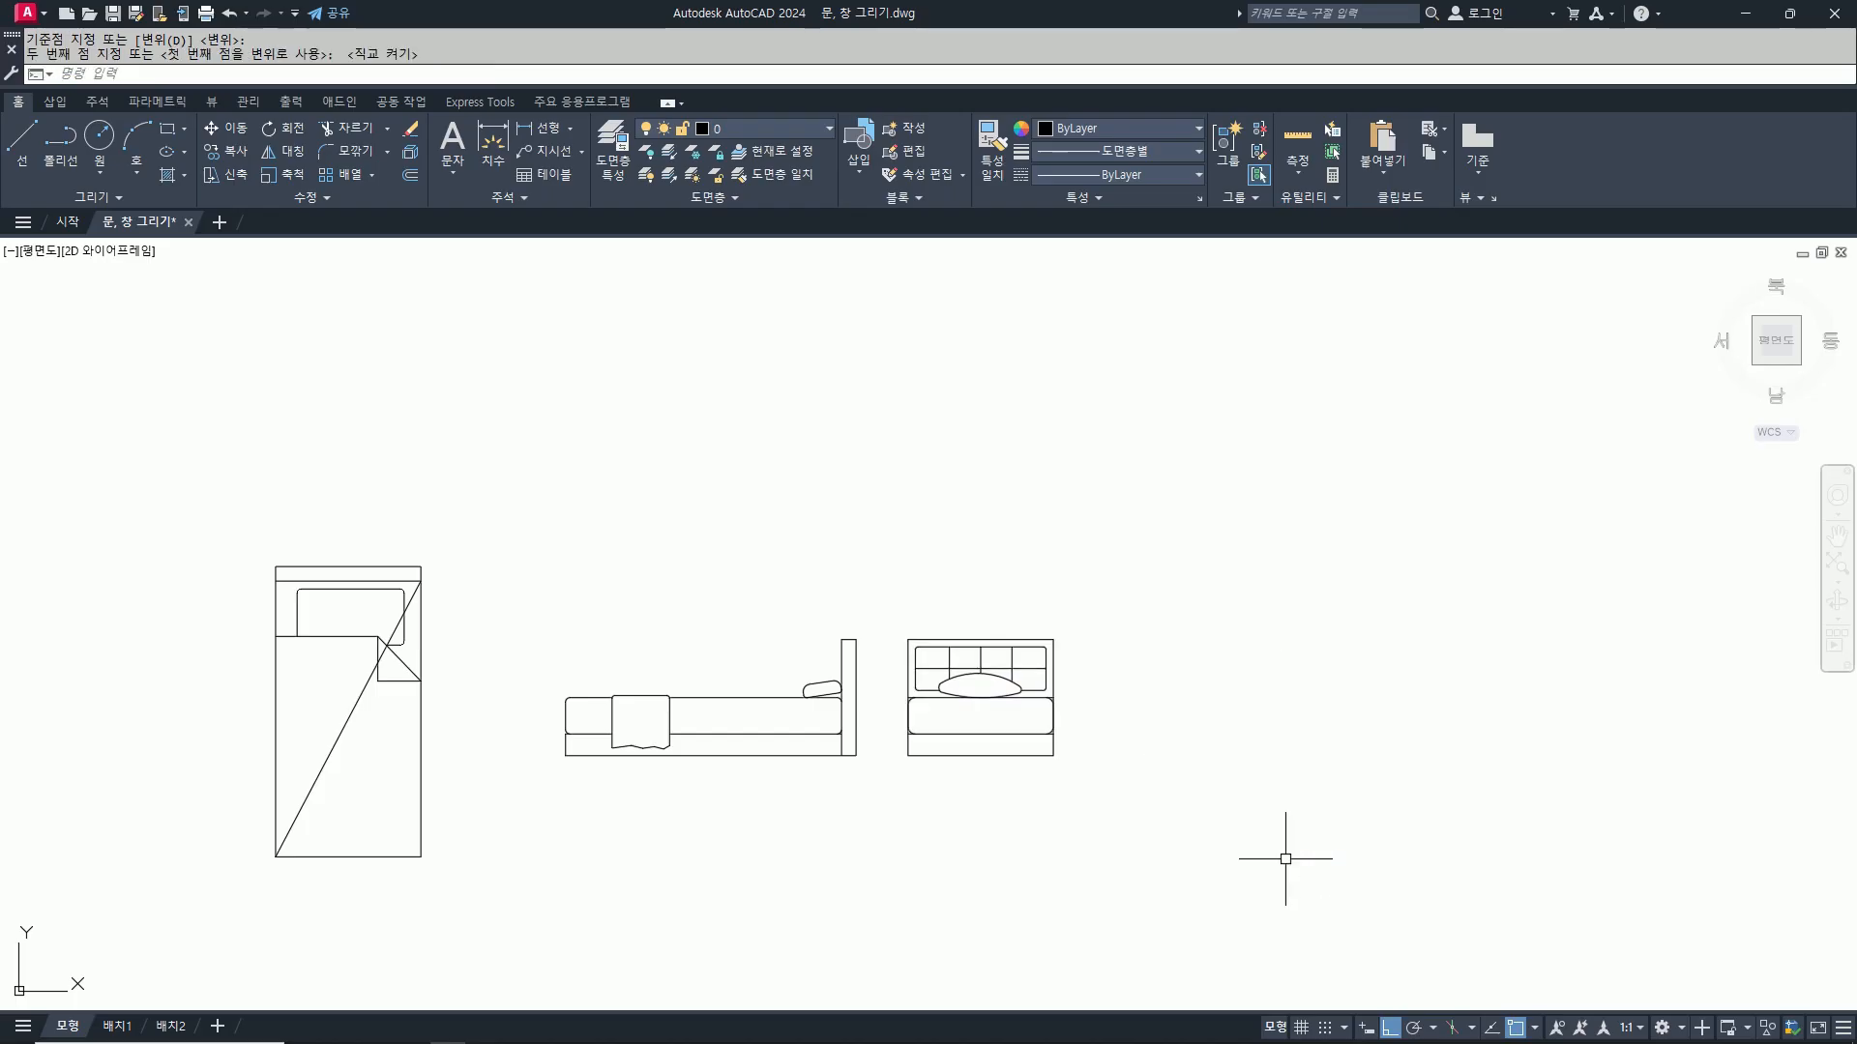
key("Return")
key("Escape")
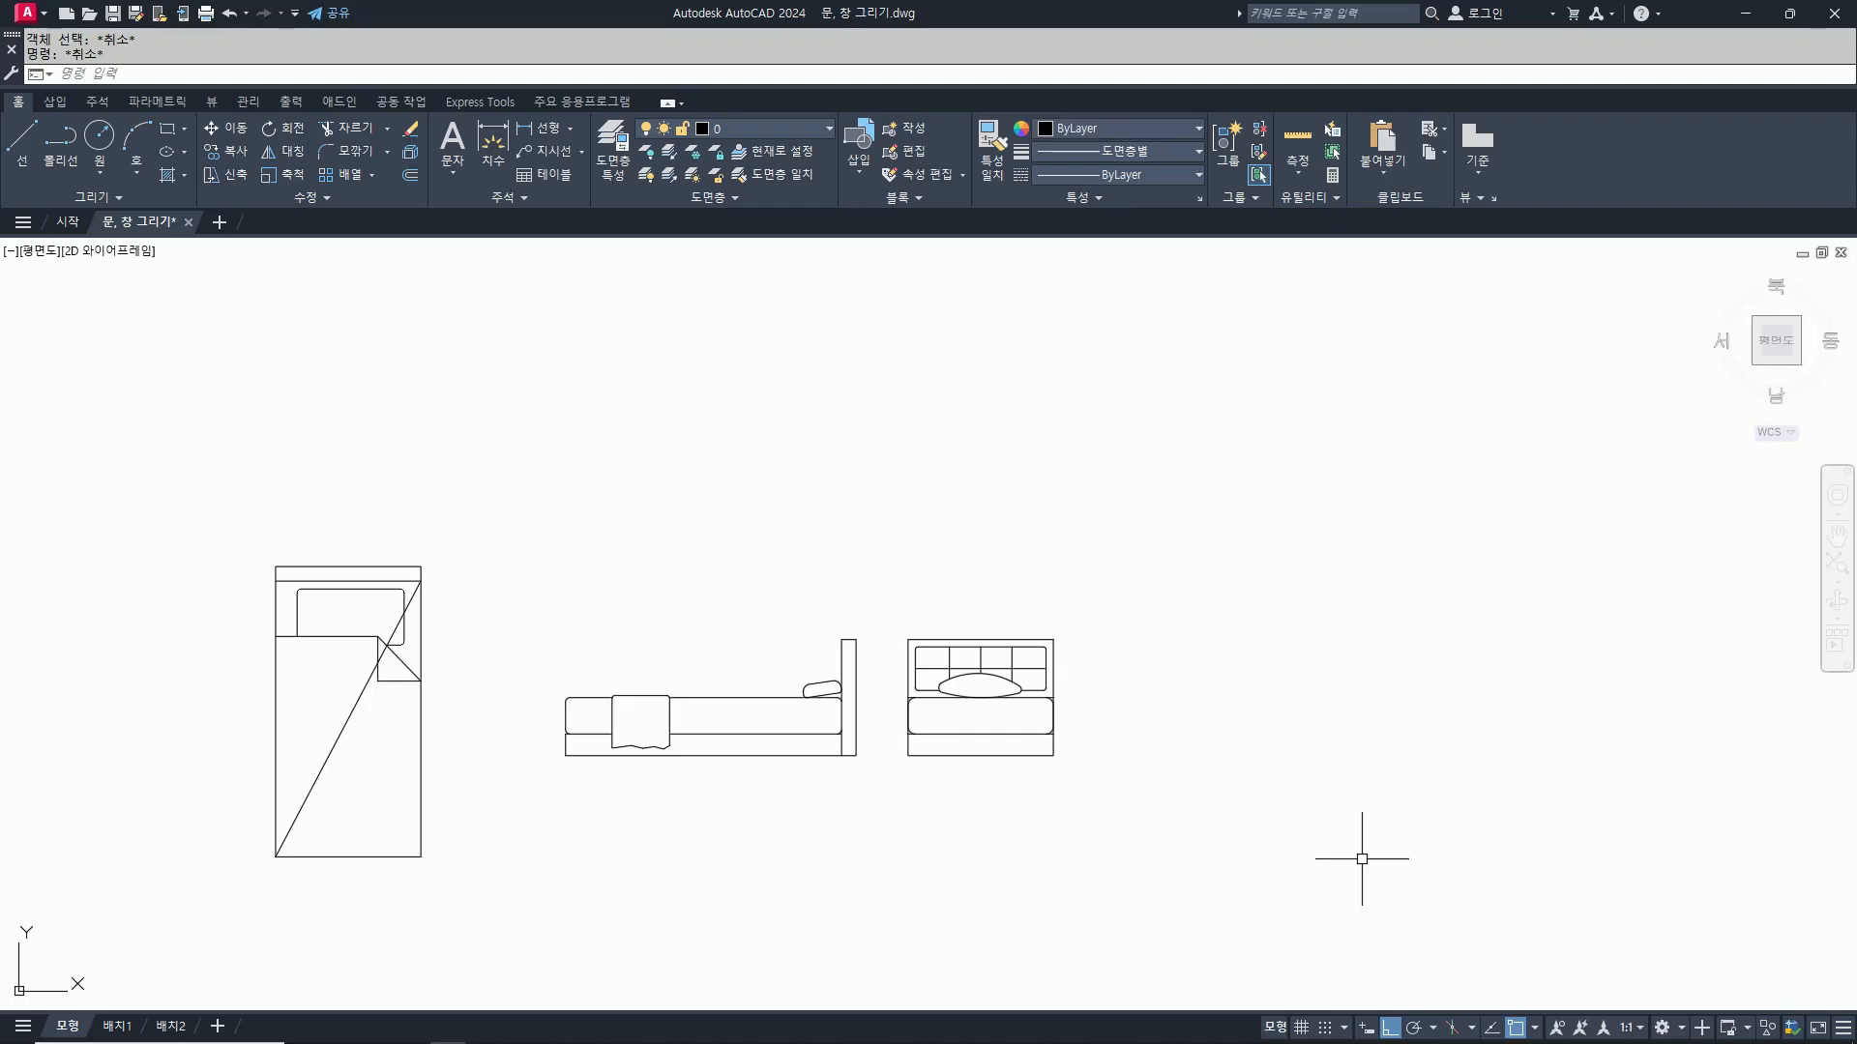
Step: Draw a 600 by 900 rectangle in the empty space to the right of the bed views
middle_click_drag(1164, 699, 931, 696)
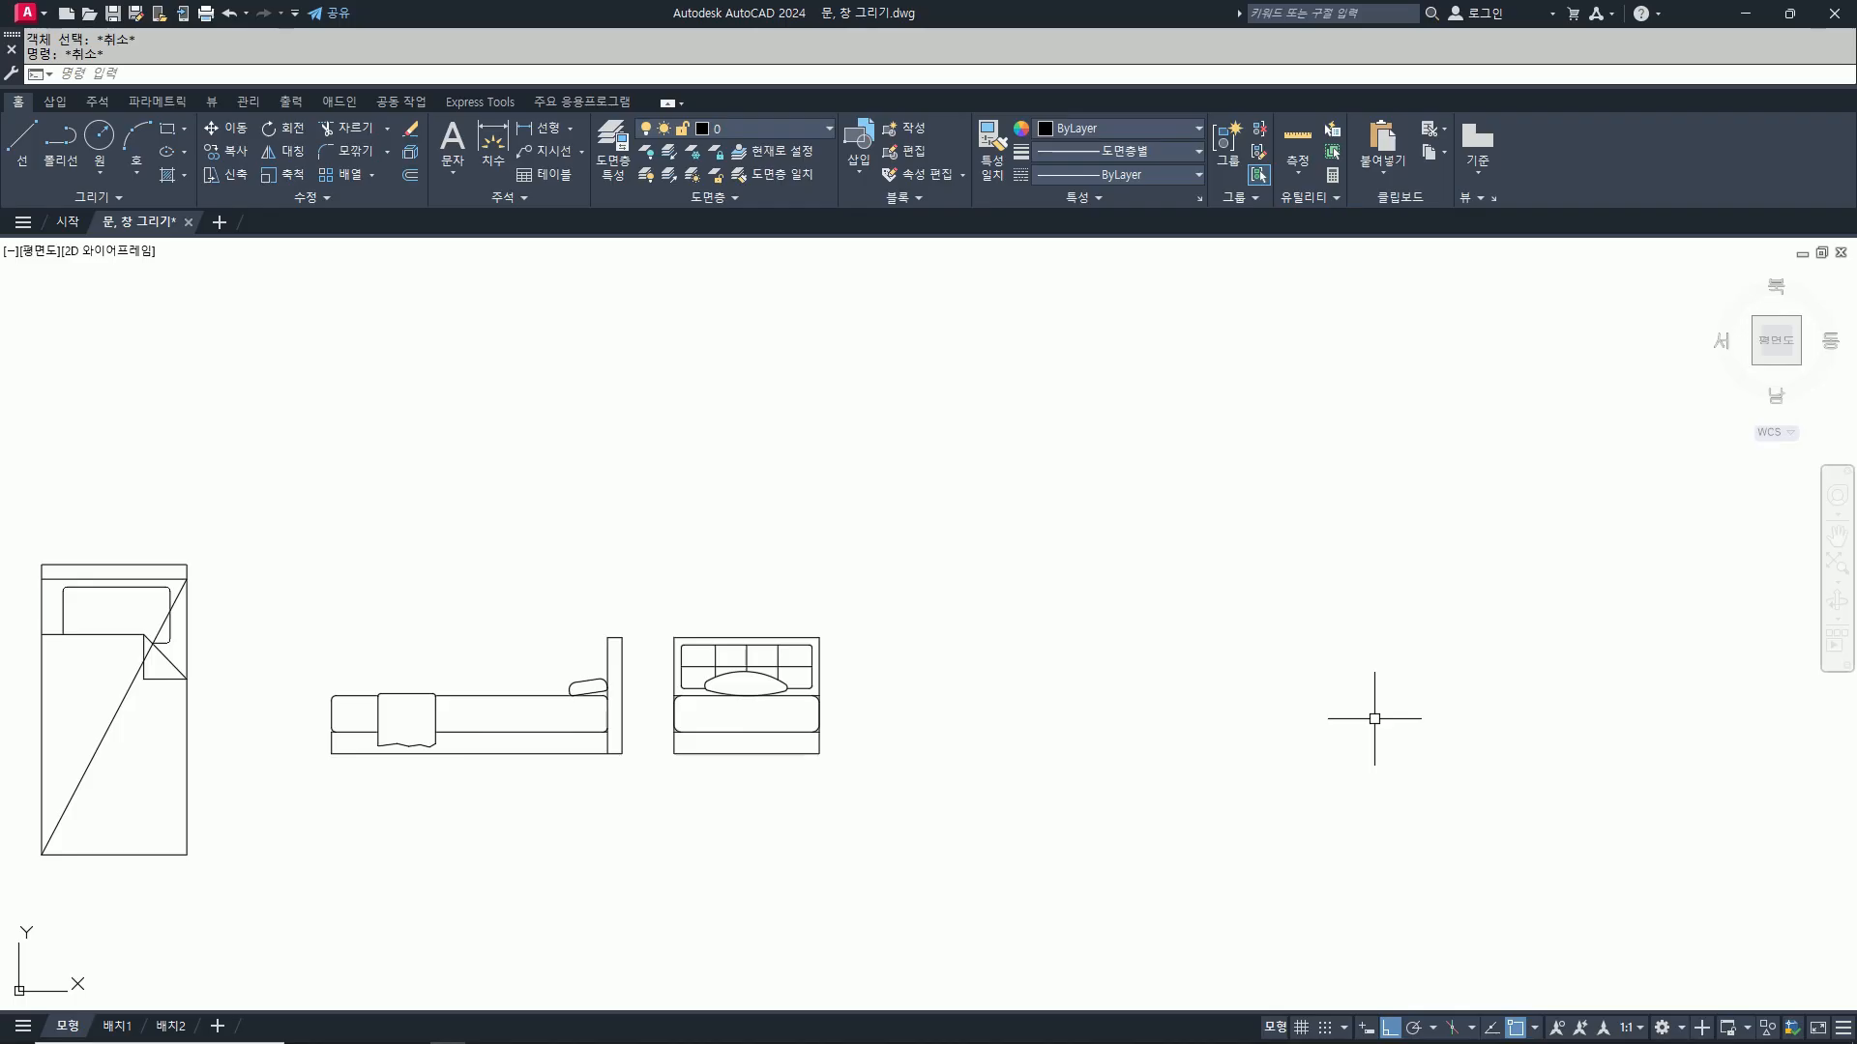
type("rec")
key("Return")
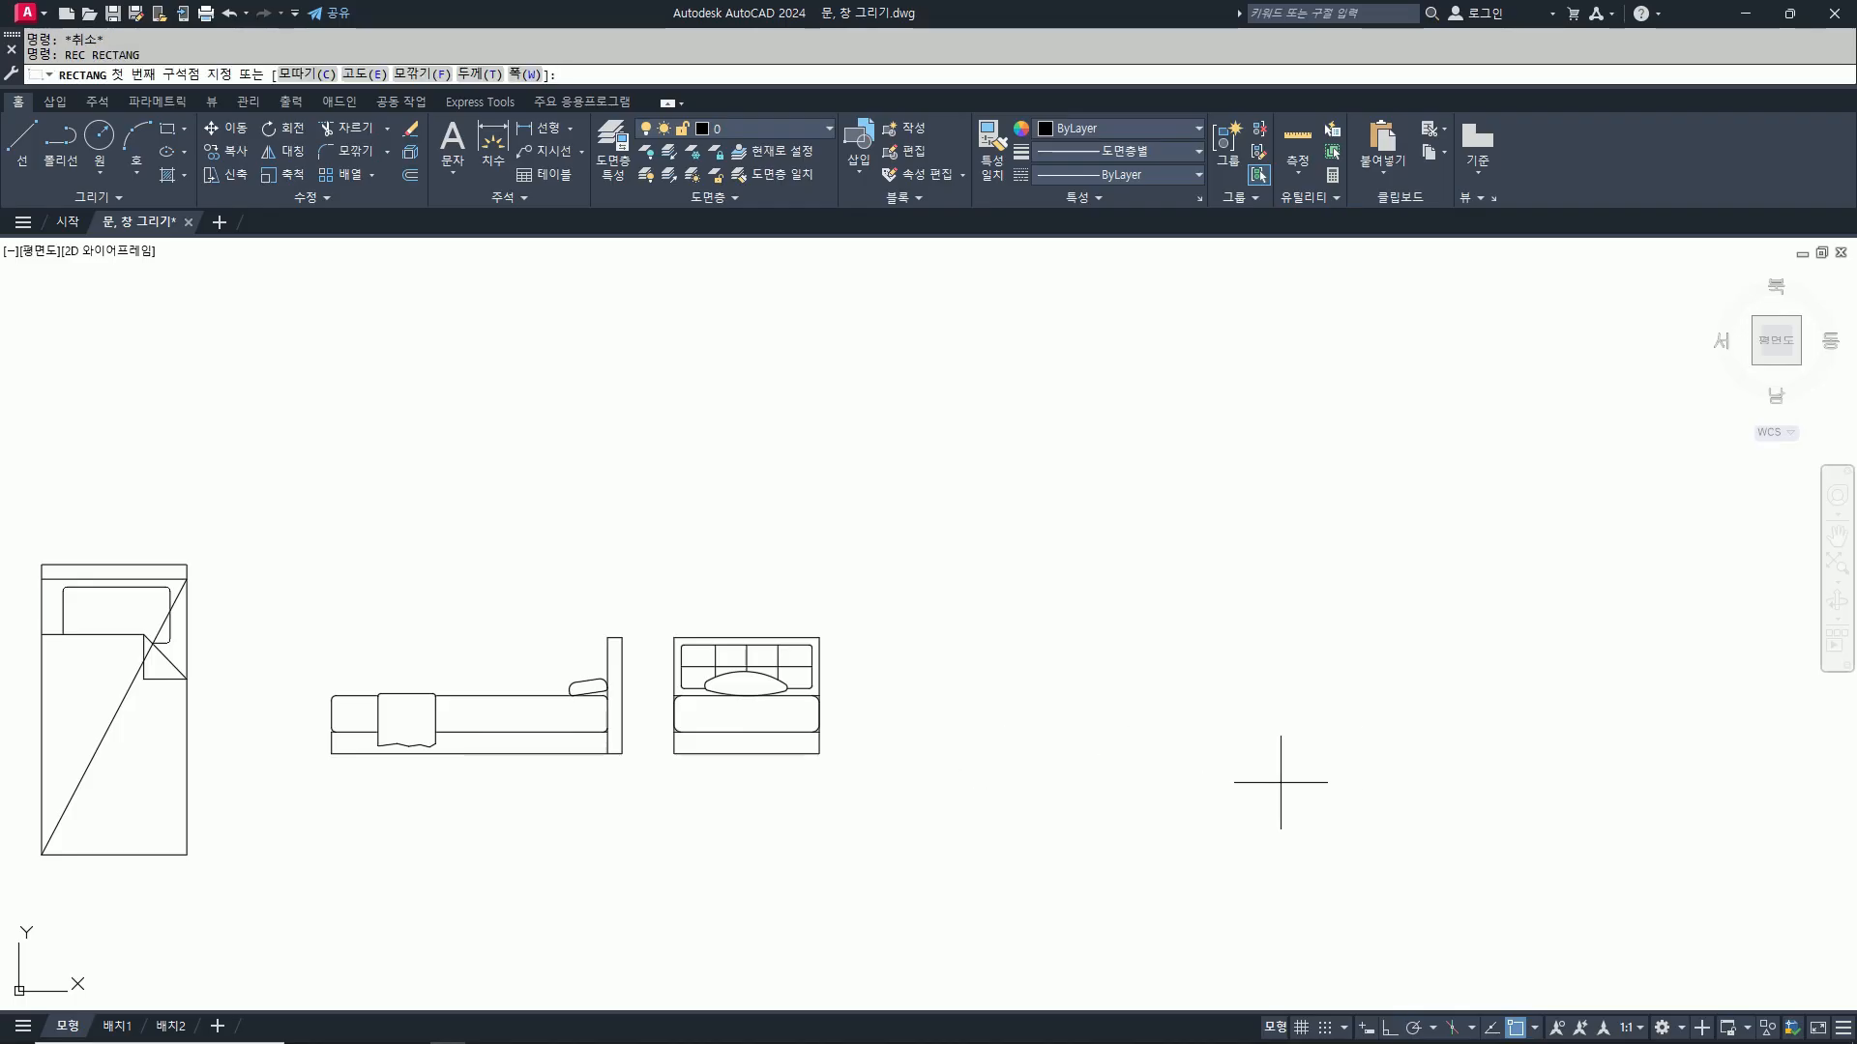
middle_click_drag(1285, 780, 945, 779)
left_click(952, 779)
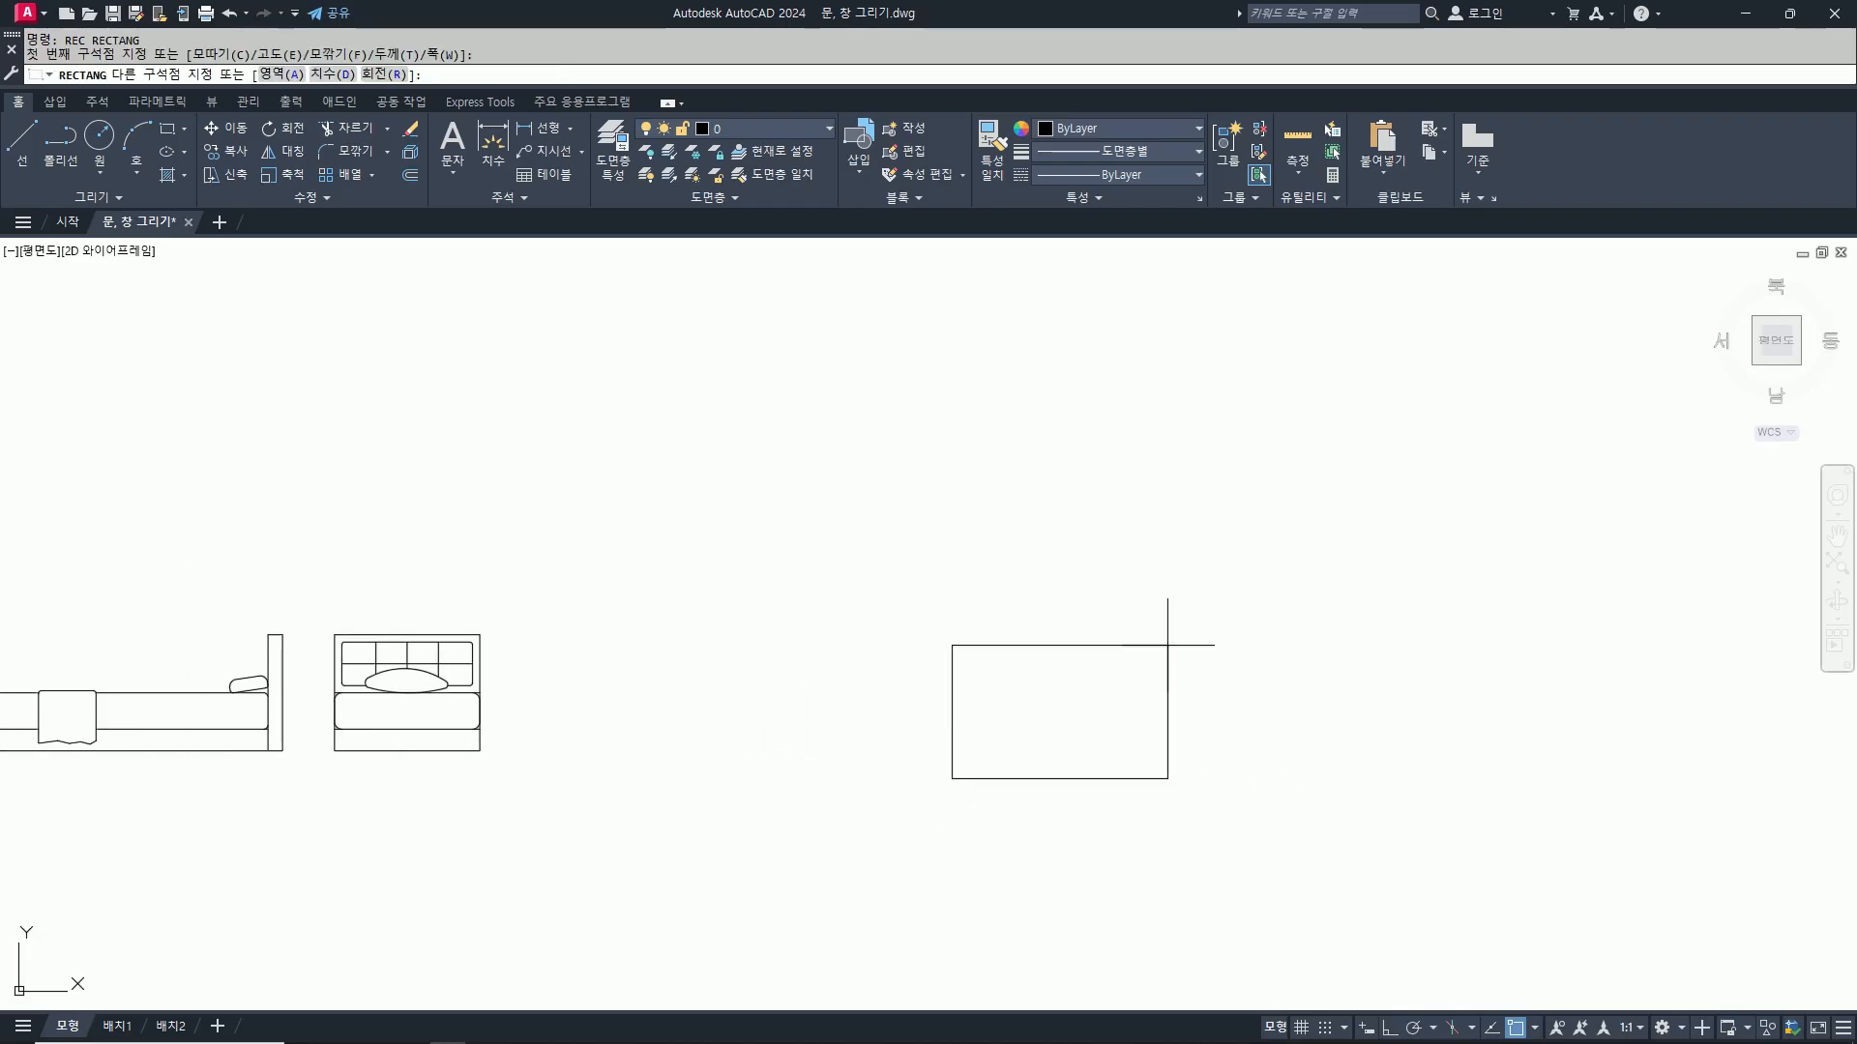
type("@600")
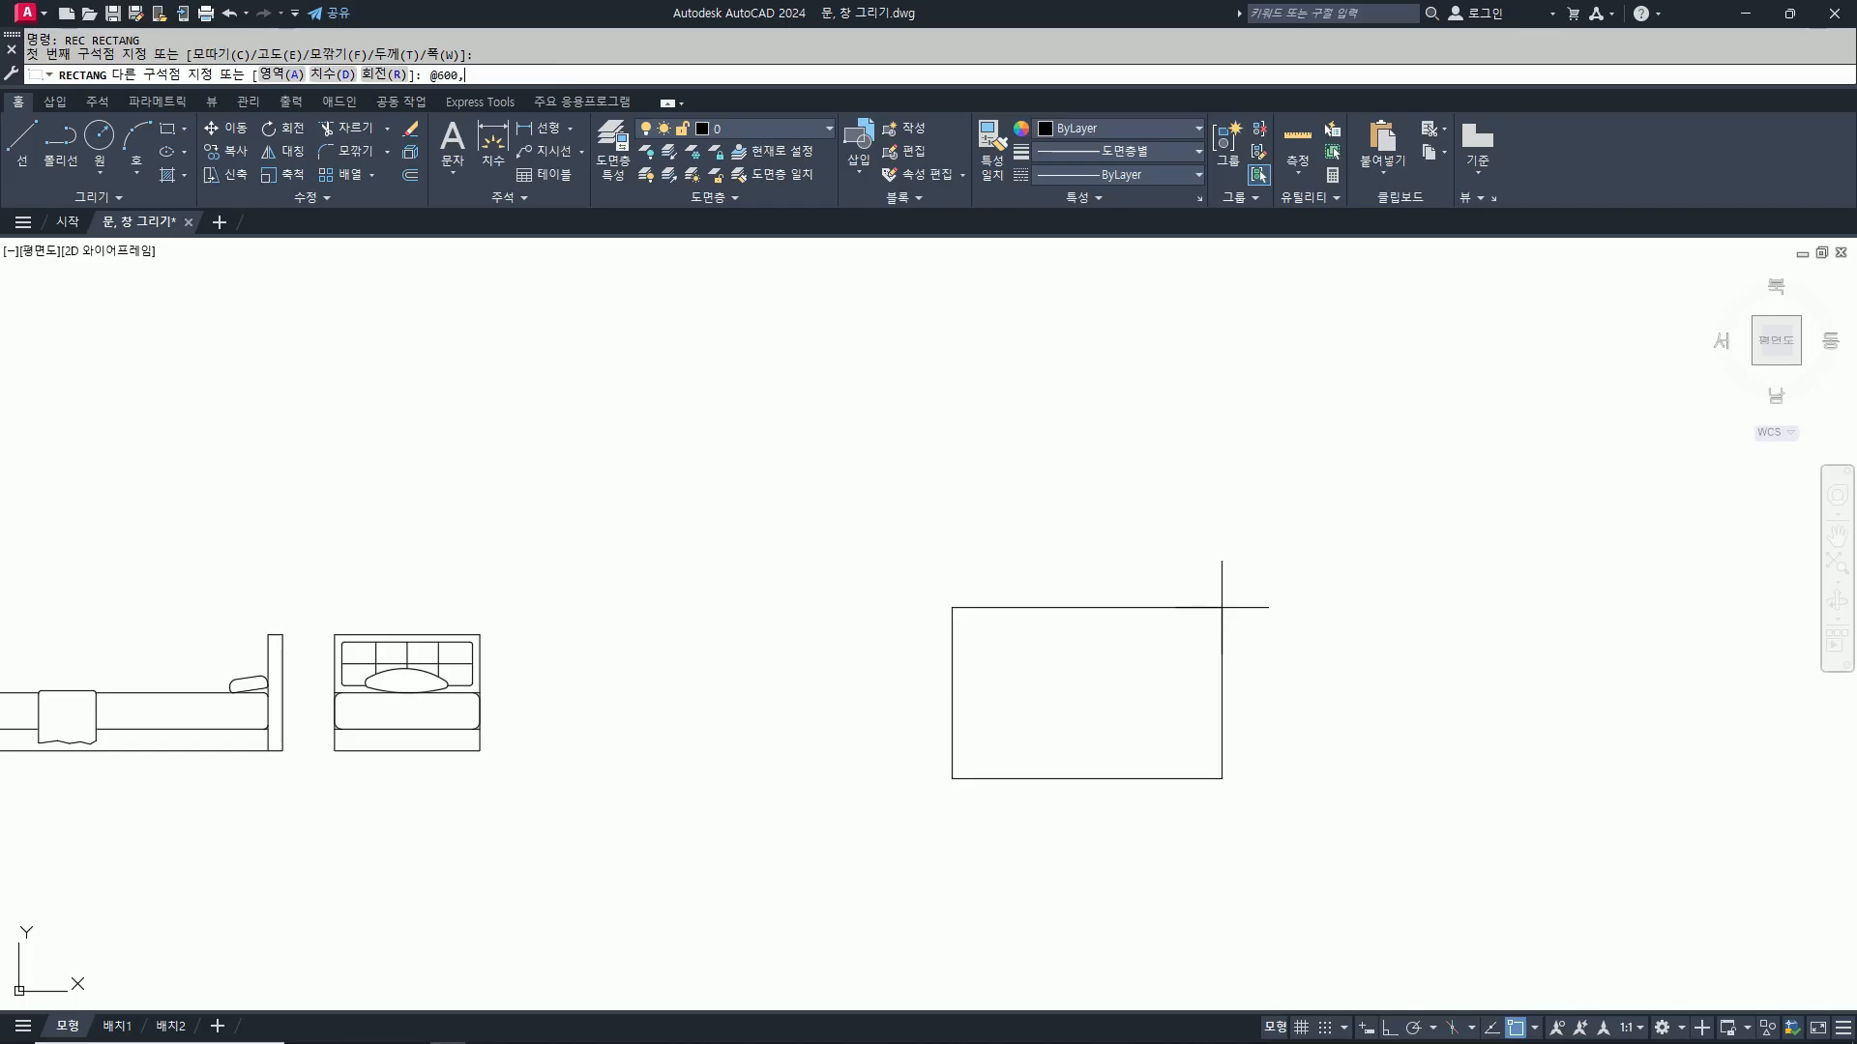
type(",900")
key("Return")
scroll(1012, 677, "up", 4)
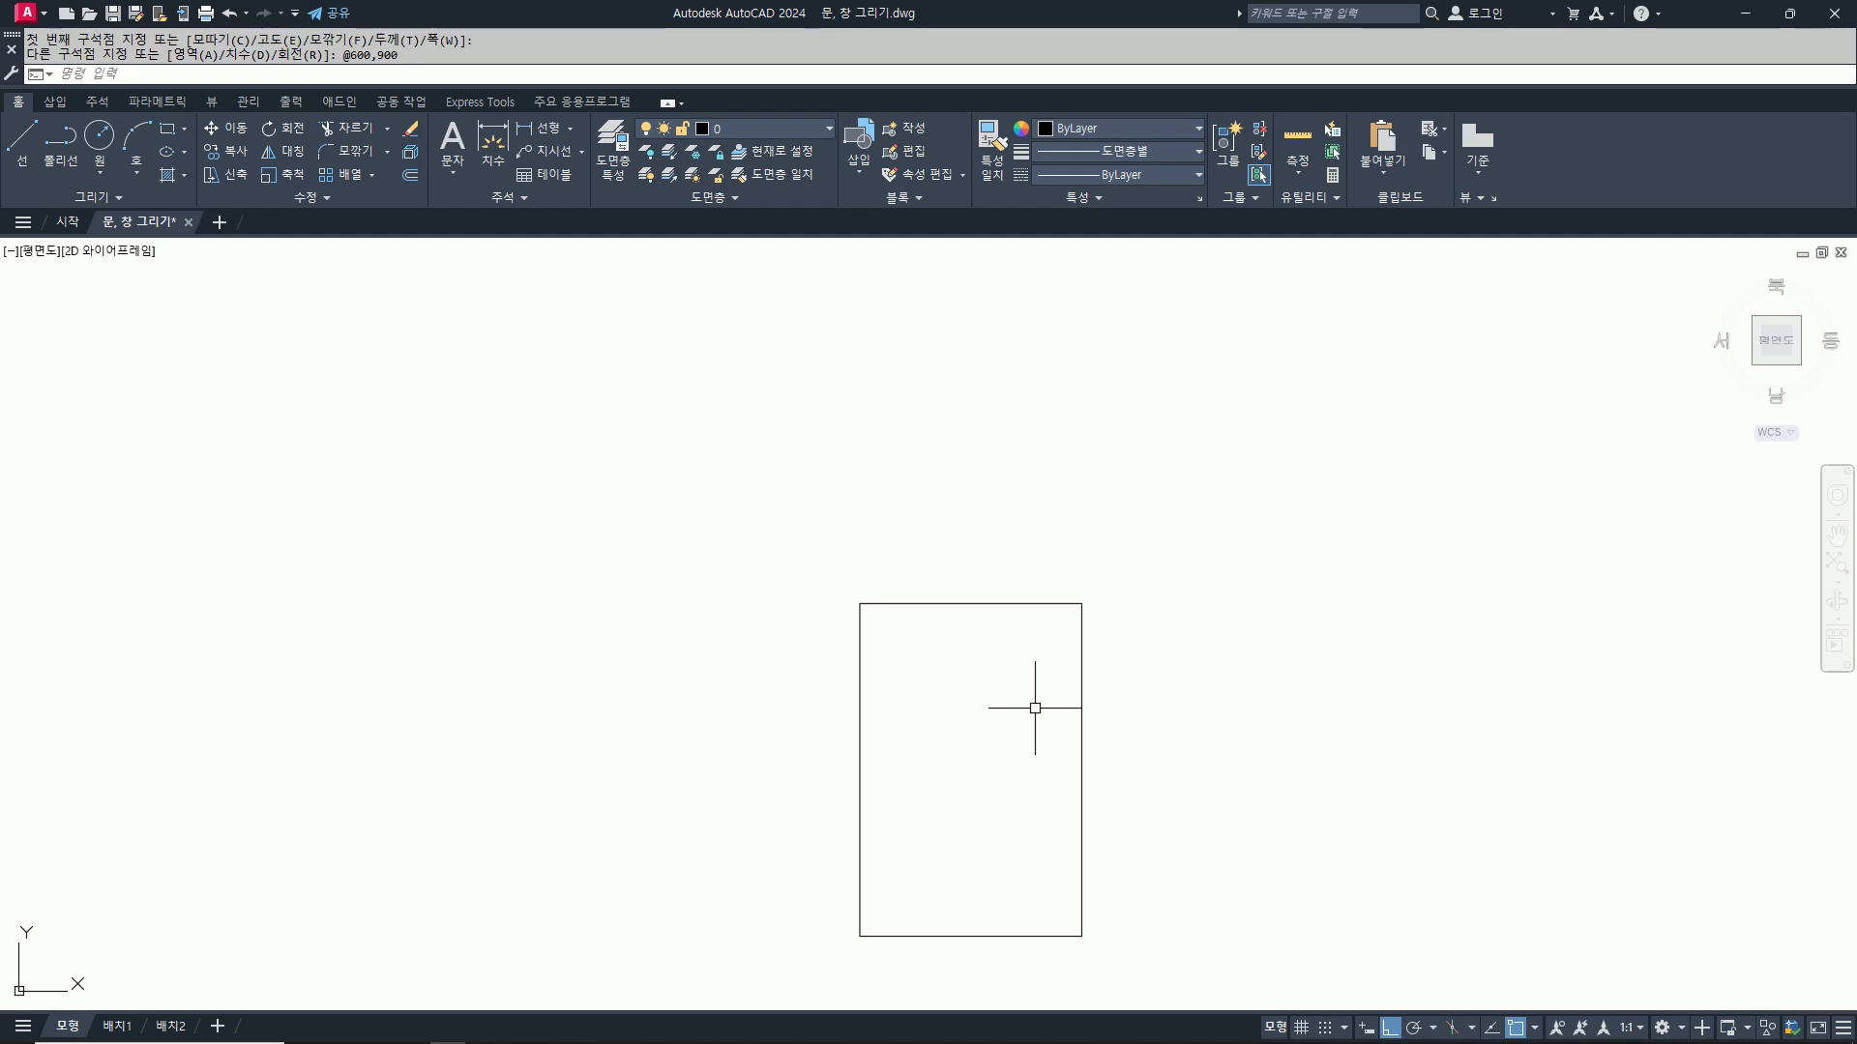
middle_click_drag(1195, 683, 1147, 657)
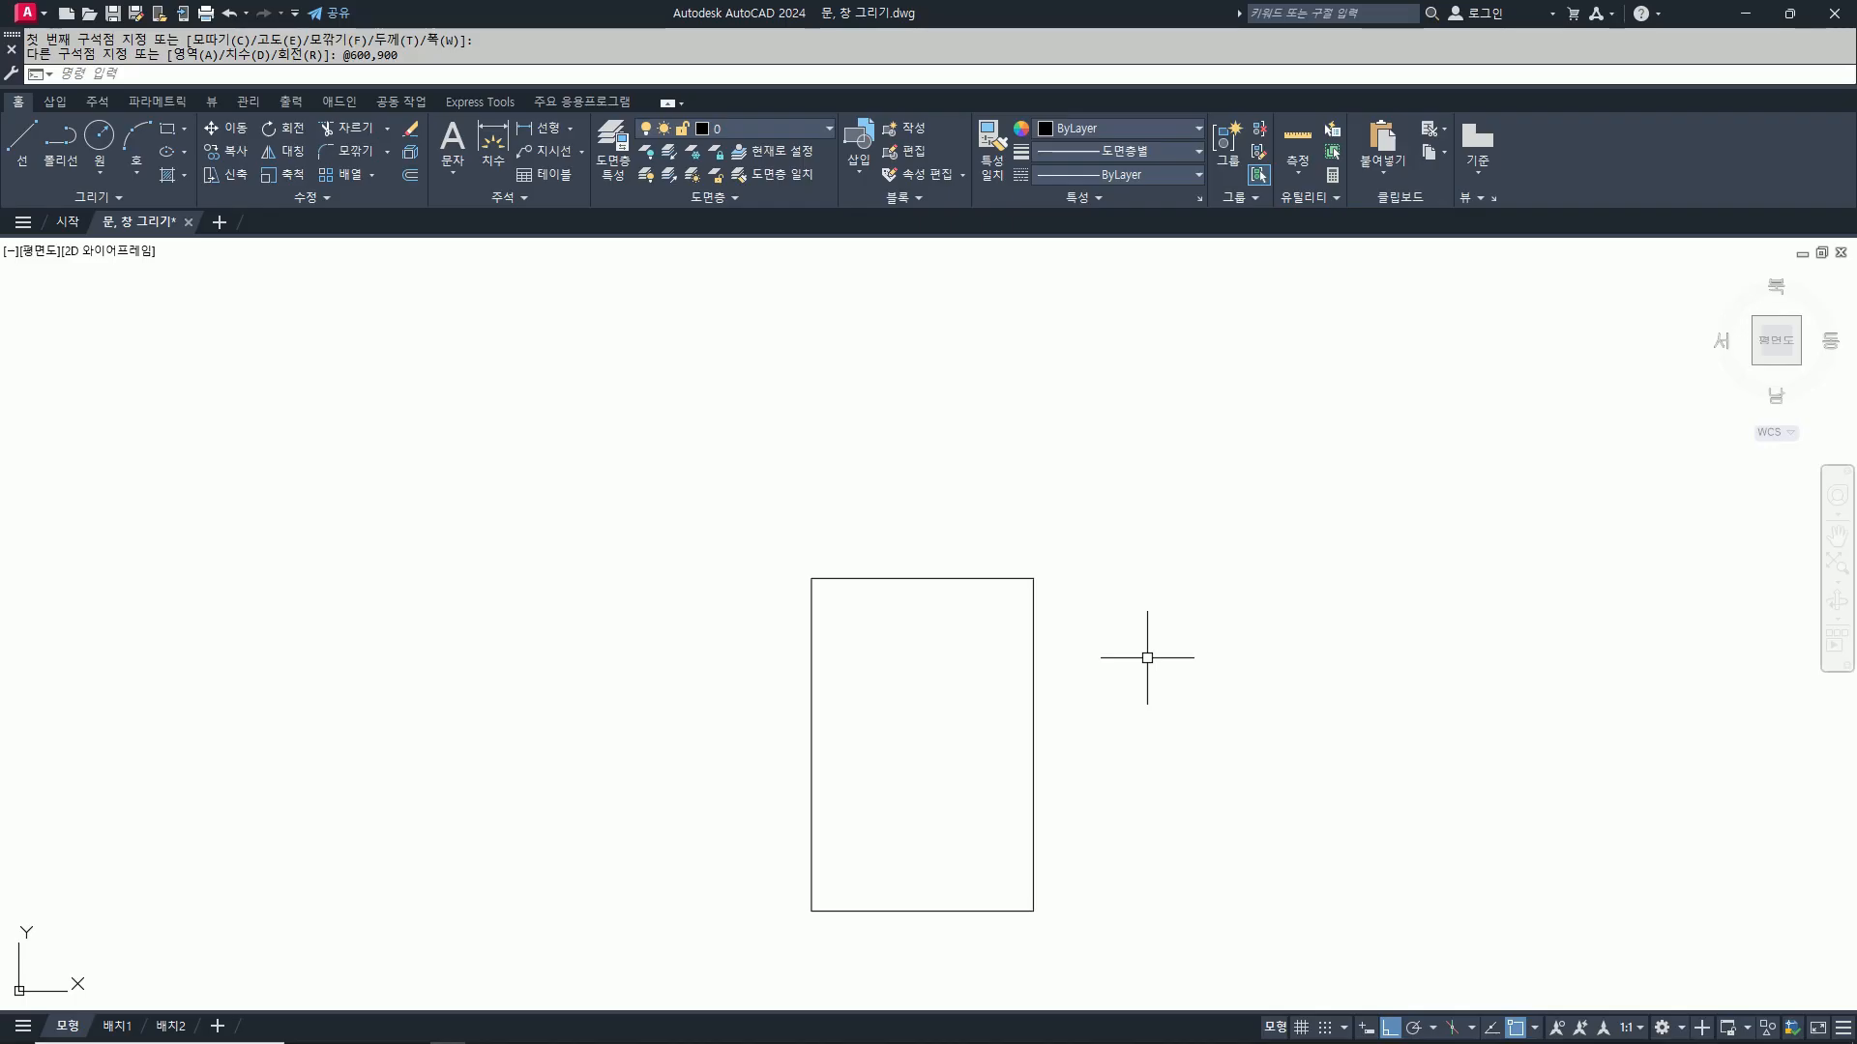
type("rec")
key("Return")
left_click(1081, 797)
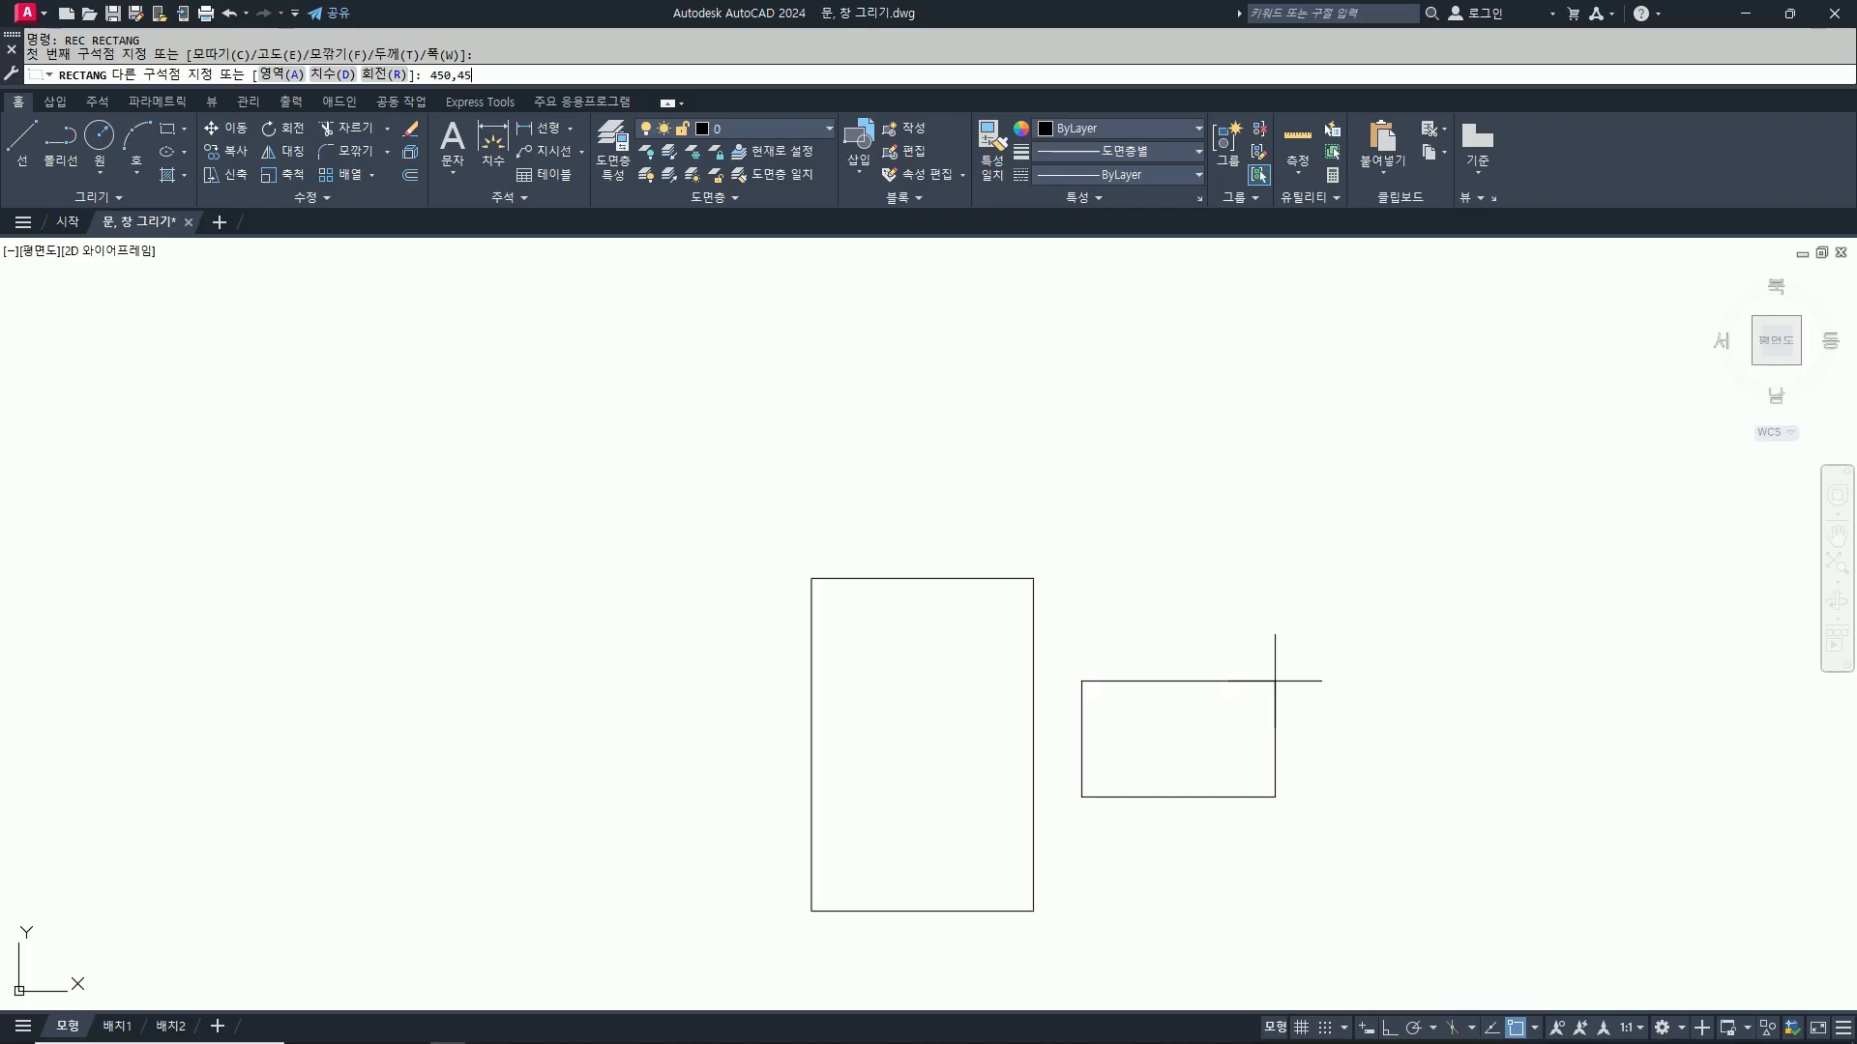
key("Return")
type("e")
key("Return")
left_click(1083, 807)
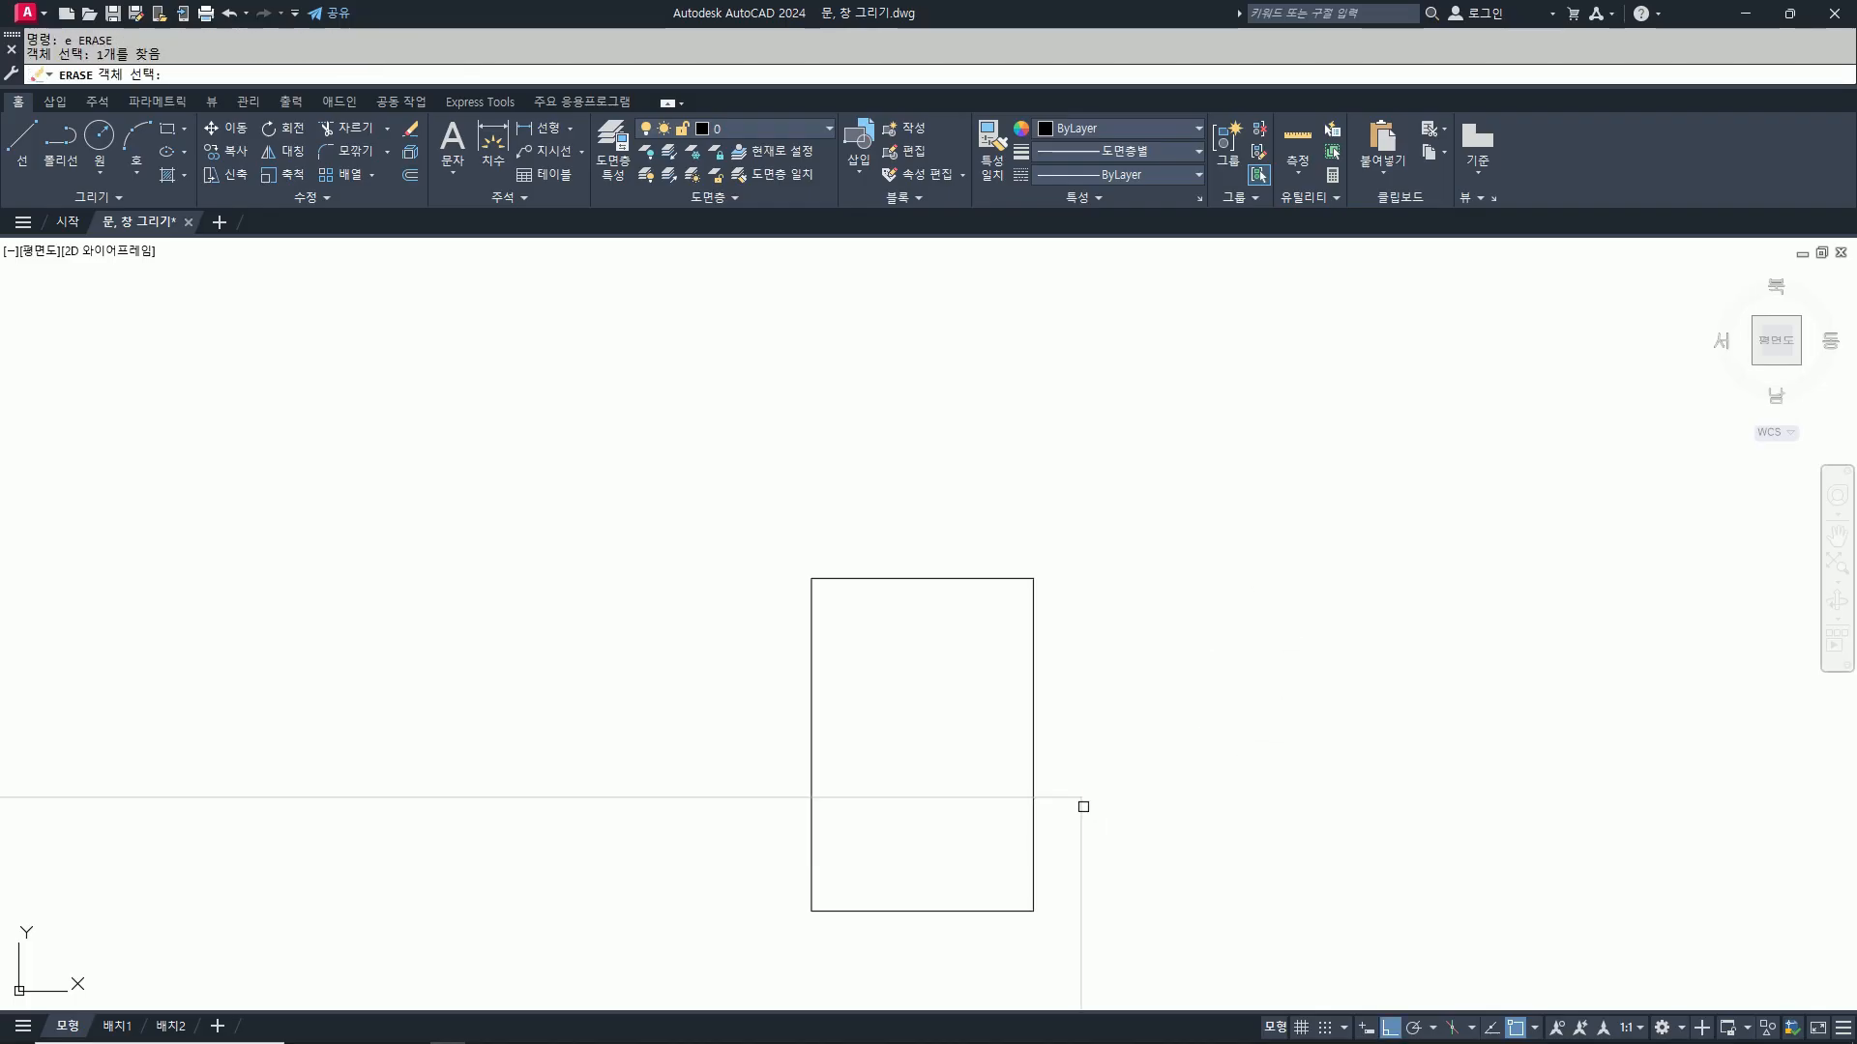
key("Return")
Step: Draw a 450 by 450 square to the right of the 600 by 900 rectangle as the chair seat
type("rec")
key("Return")
left_click(1076, 774)
type("@")
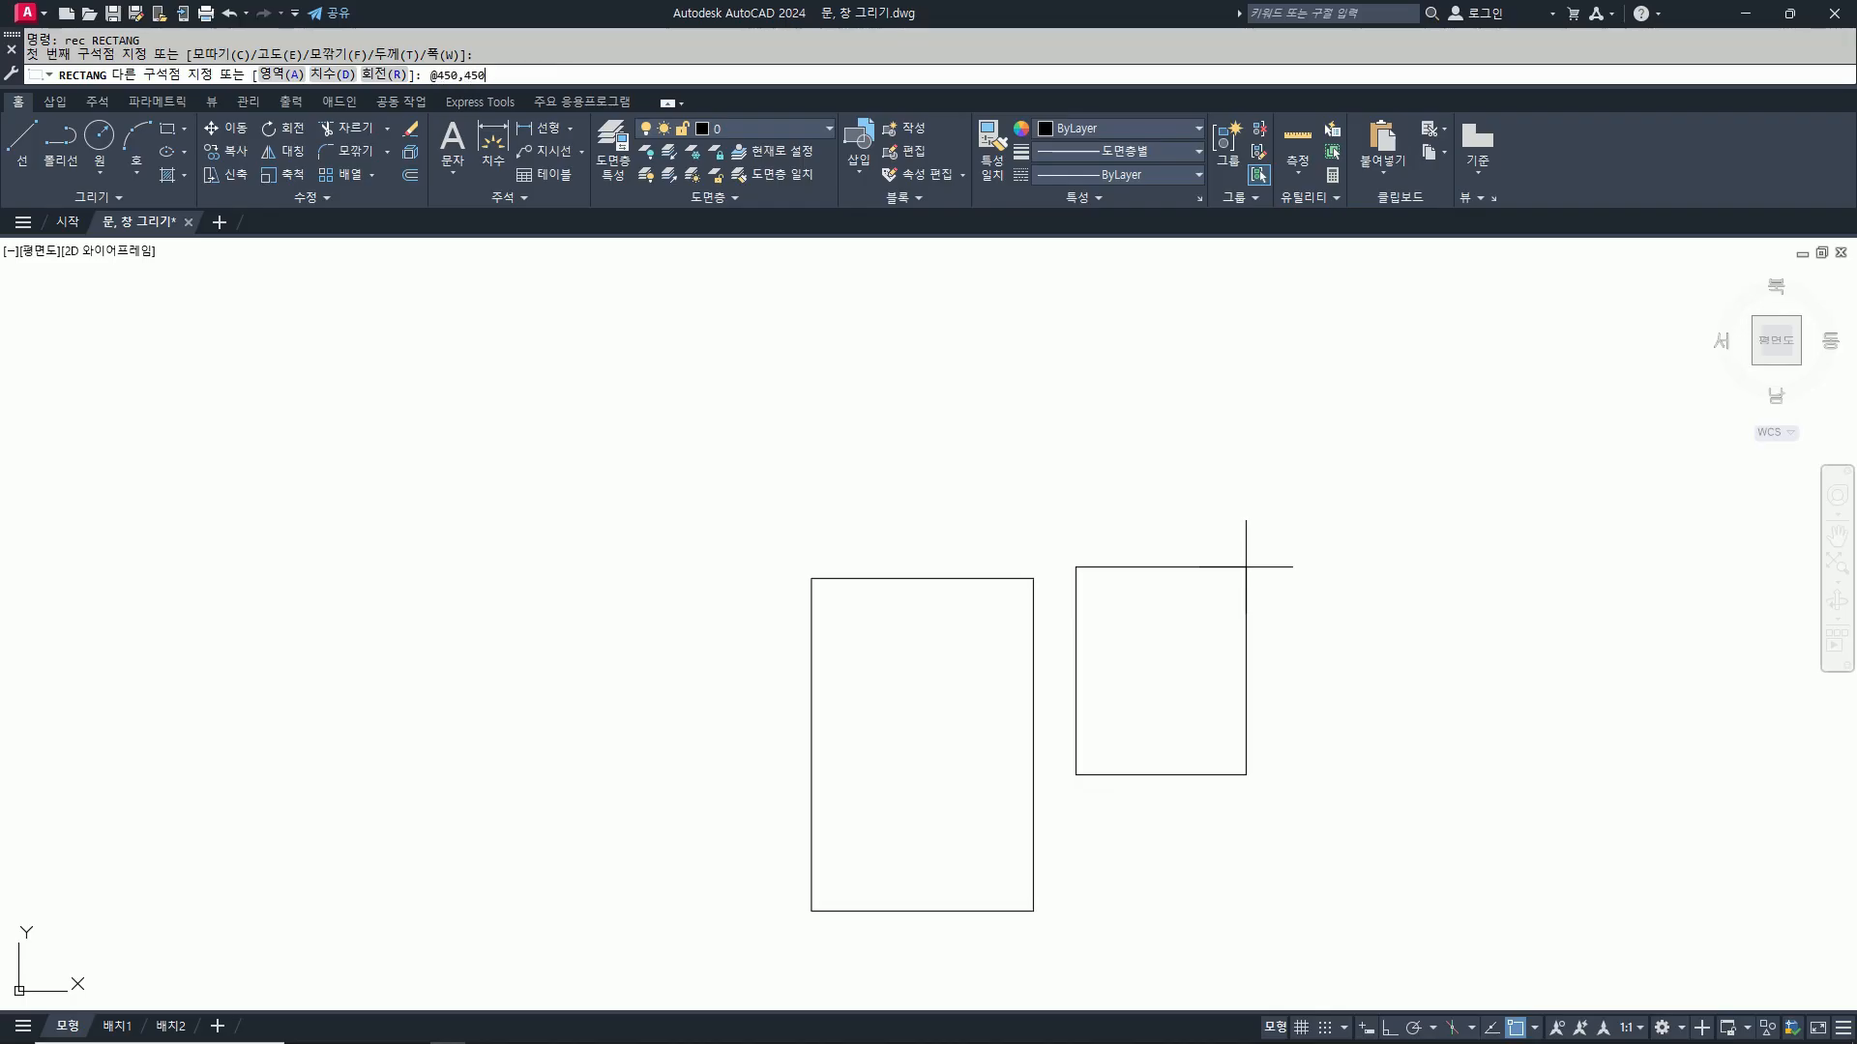
type("450,450")
key("Return")
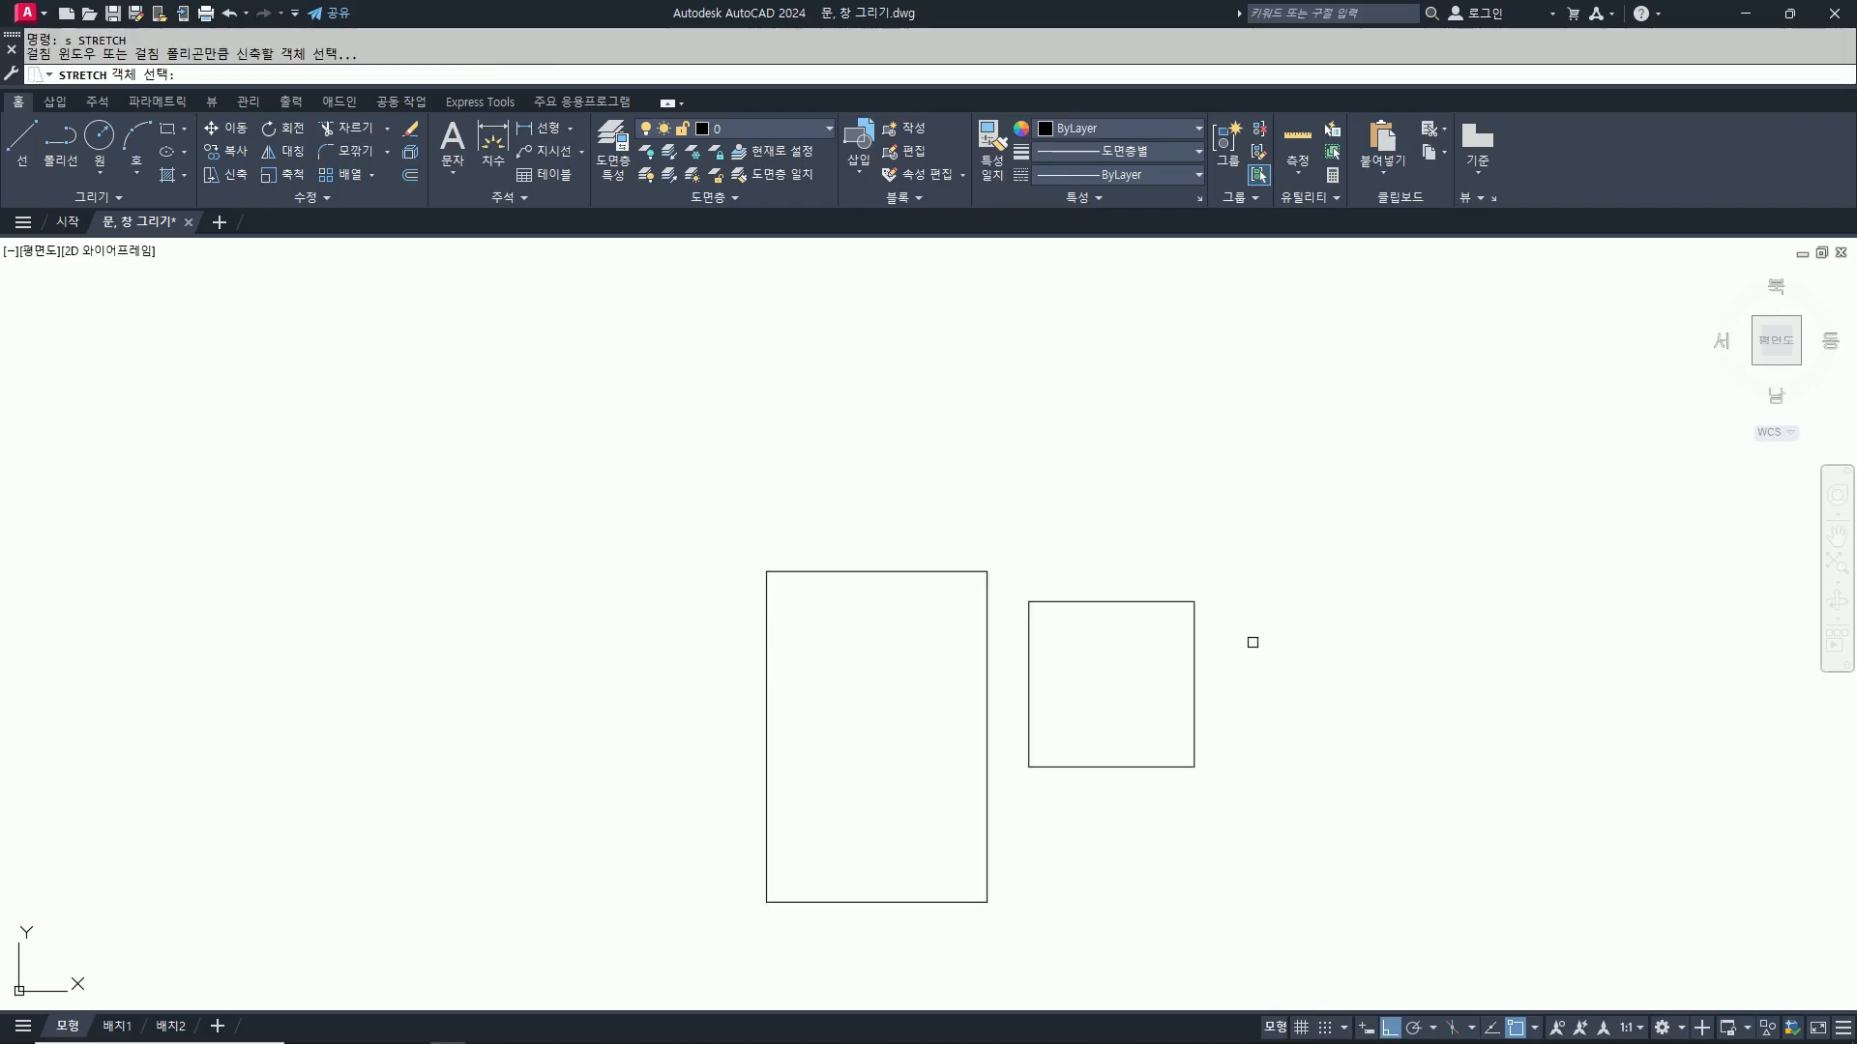
Step: Stretch the square's upper right corner 20 downward with a crossing selection
left_click(1253, 639)
left_click(1170, 541)
key("Return")
left_click(1227, 451)
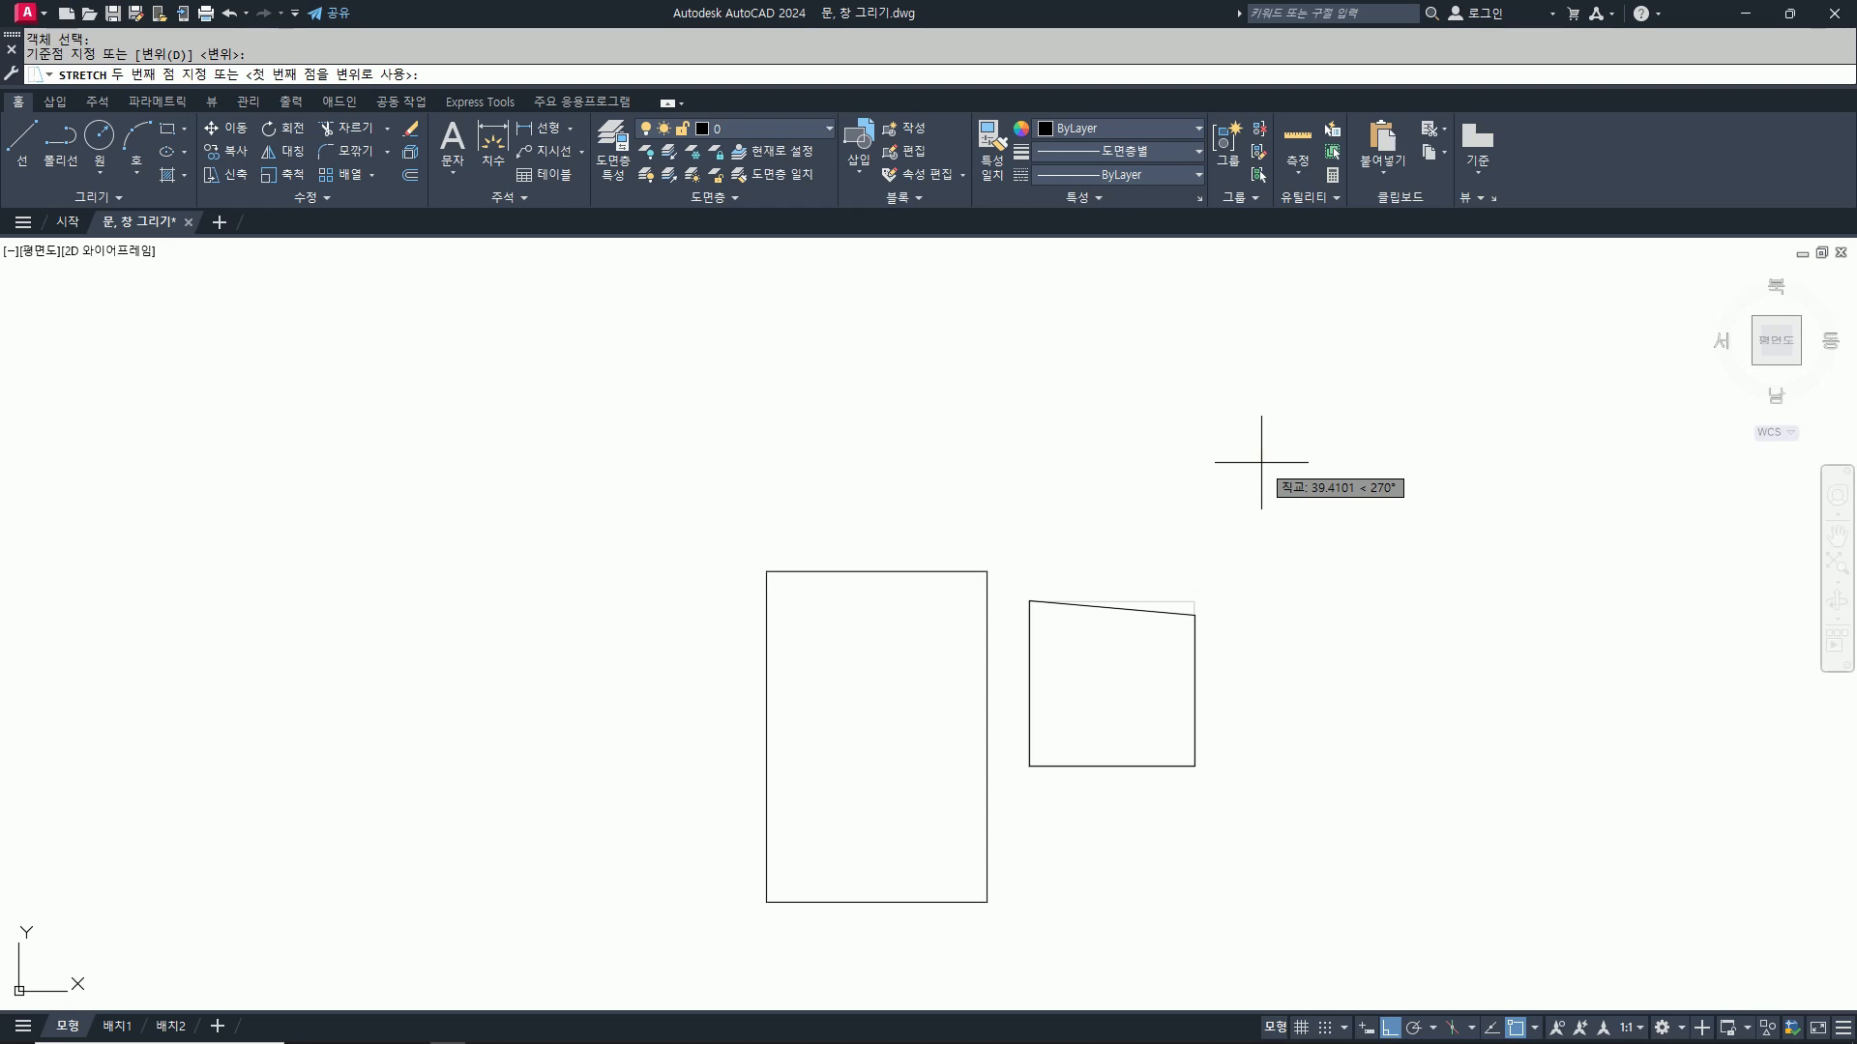
type("20")
key("Return")
Step: Stretch the square's lower right corner 20 upward with a crossing selection
key("Return")
left_click(1238, 803)
left_click(1152, 713)
key("Return")
left_click(1353, 808)
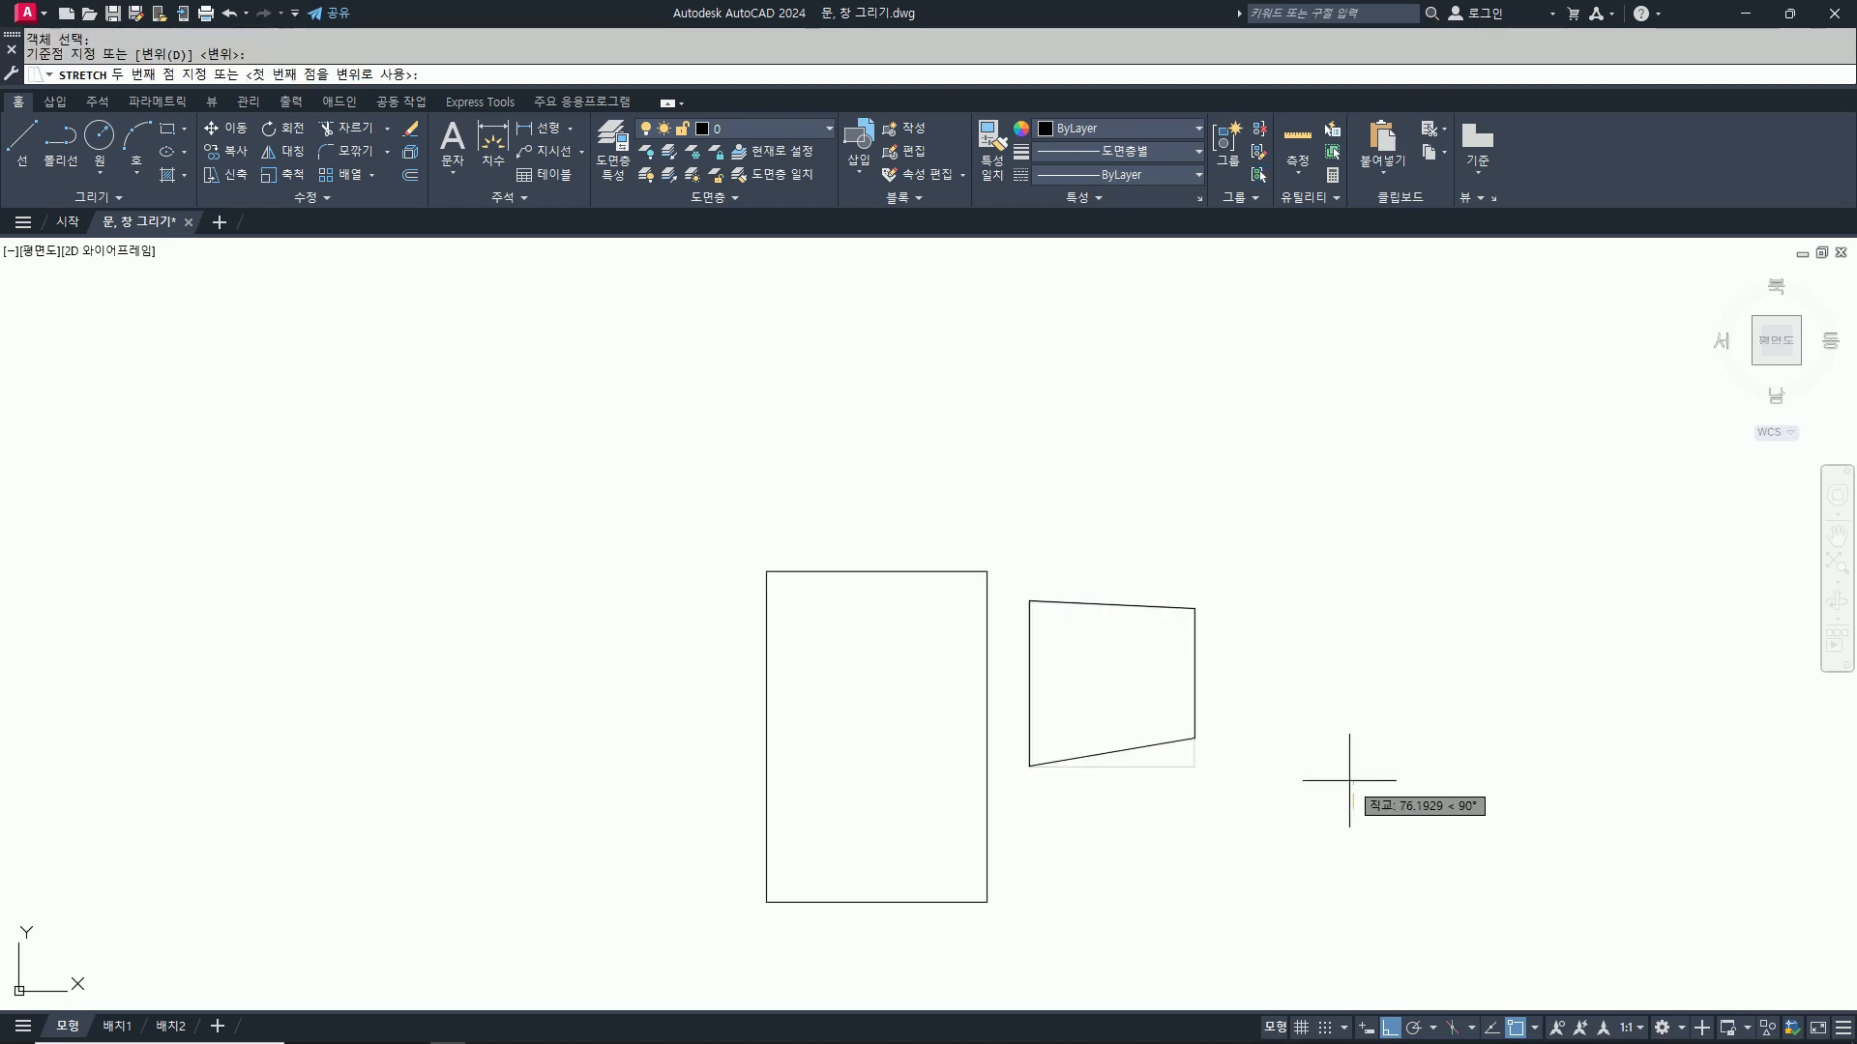
type("20")
key("Return")
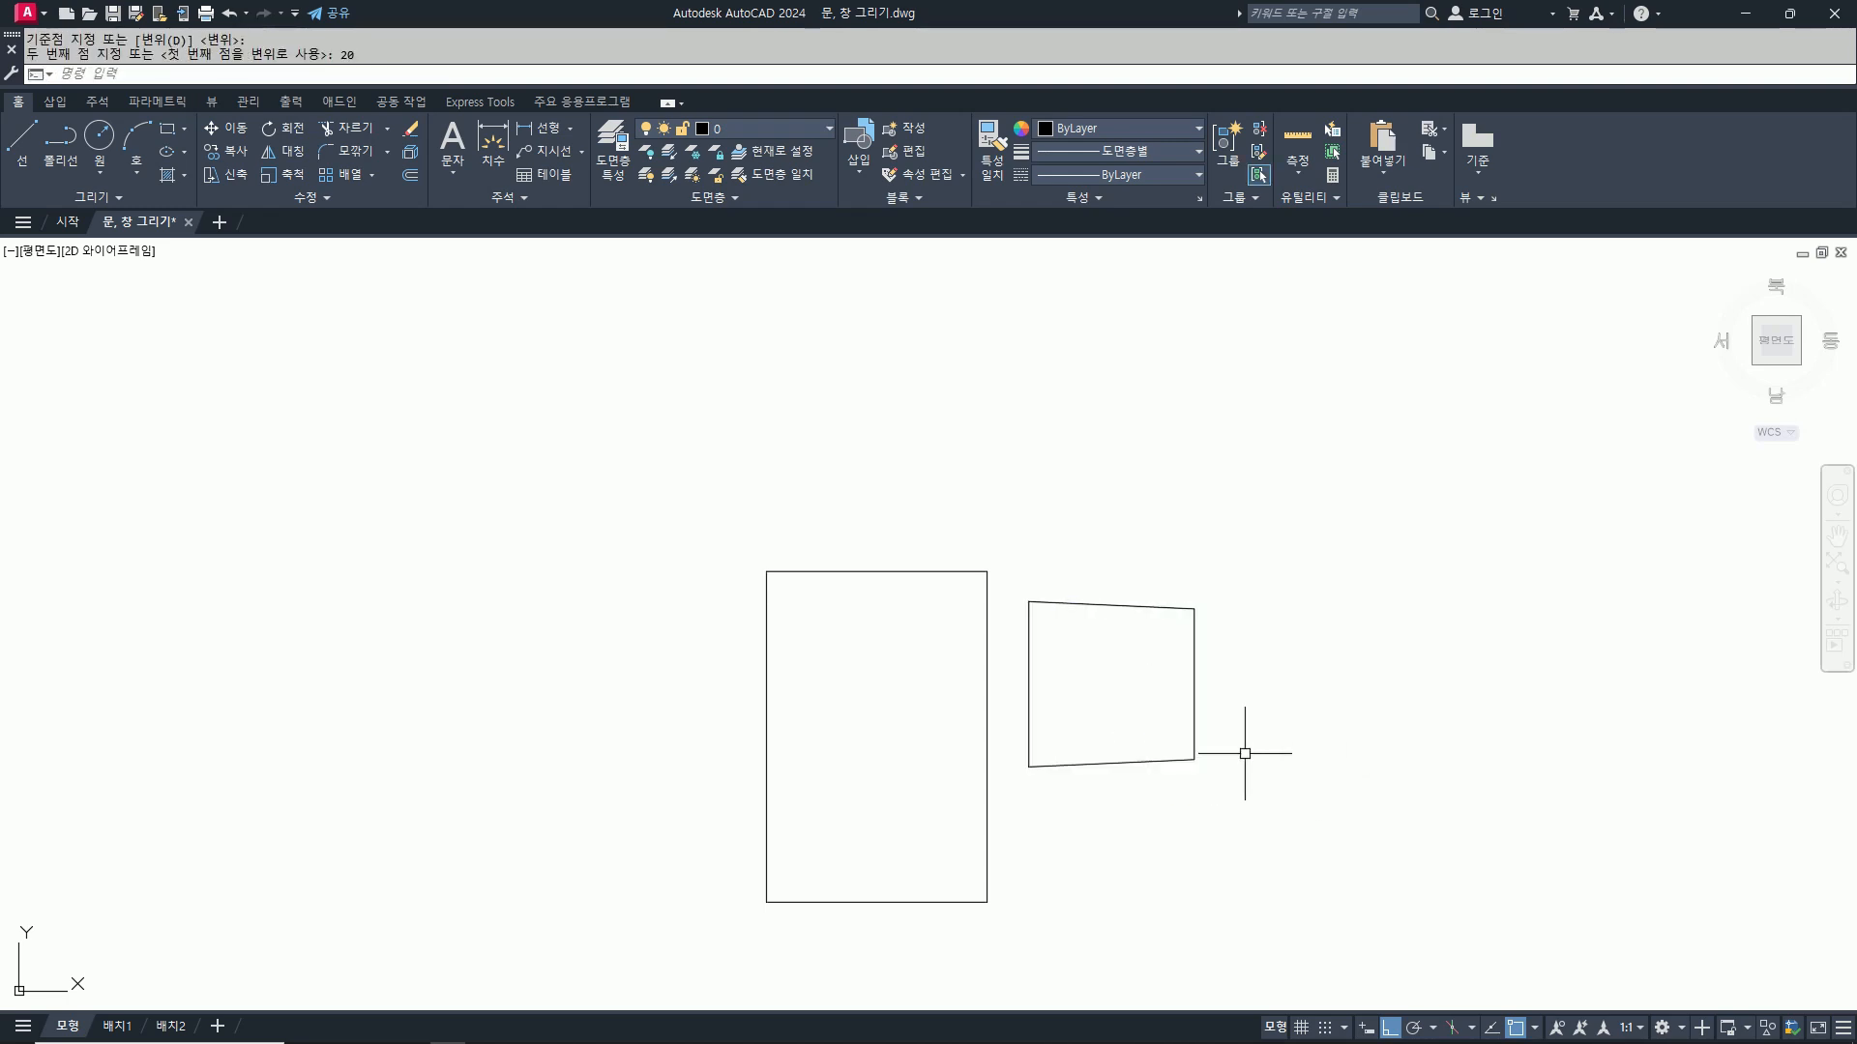
Step: Stretch the seat's lower right corner a further 10 upward
key("Return")
left_click(1240, 809)
left_click(1154, 716)
key("Return")
left_click(1247, 866)
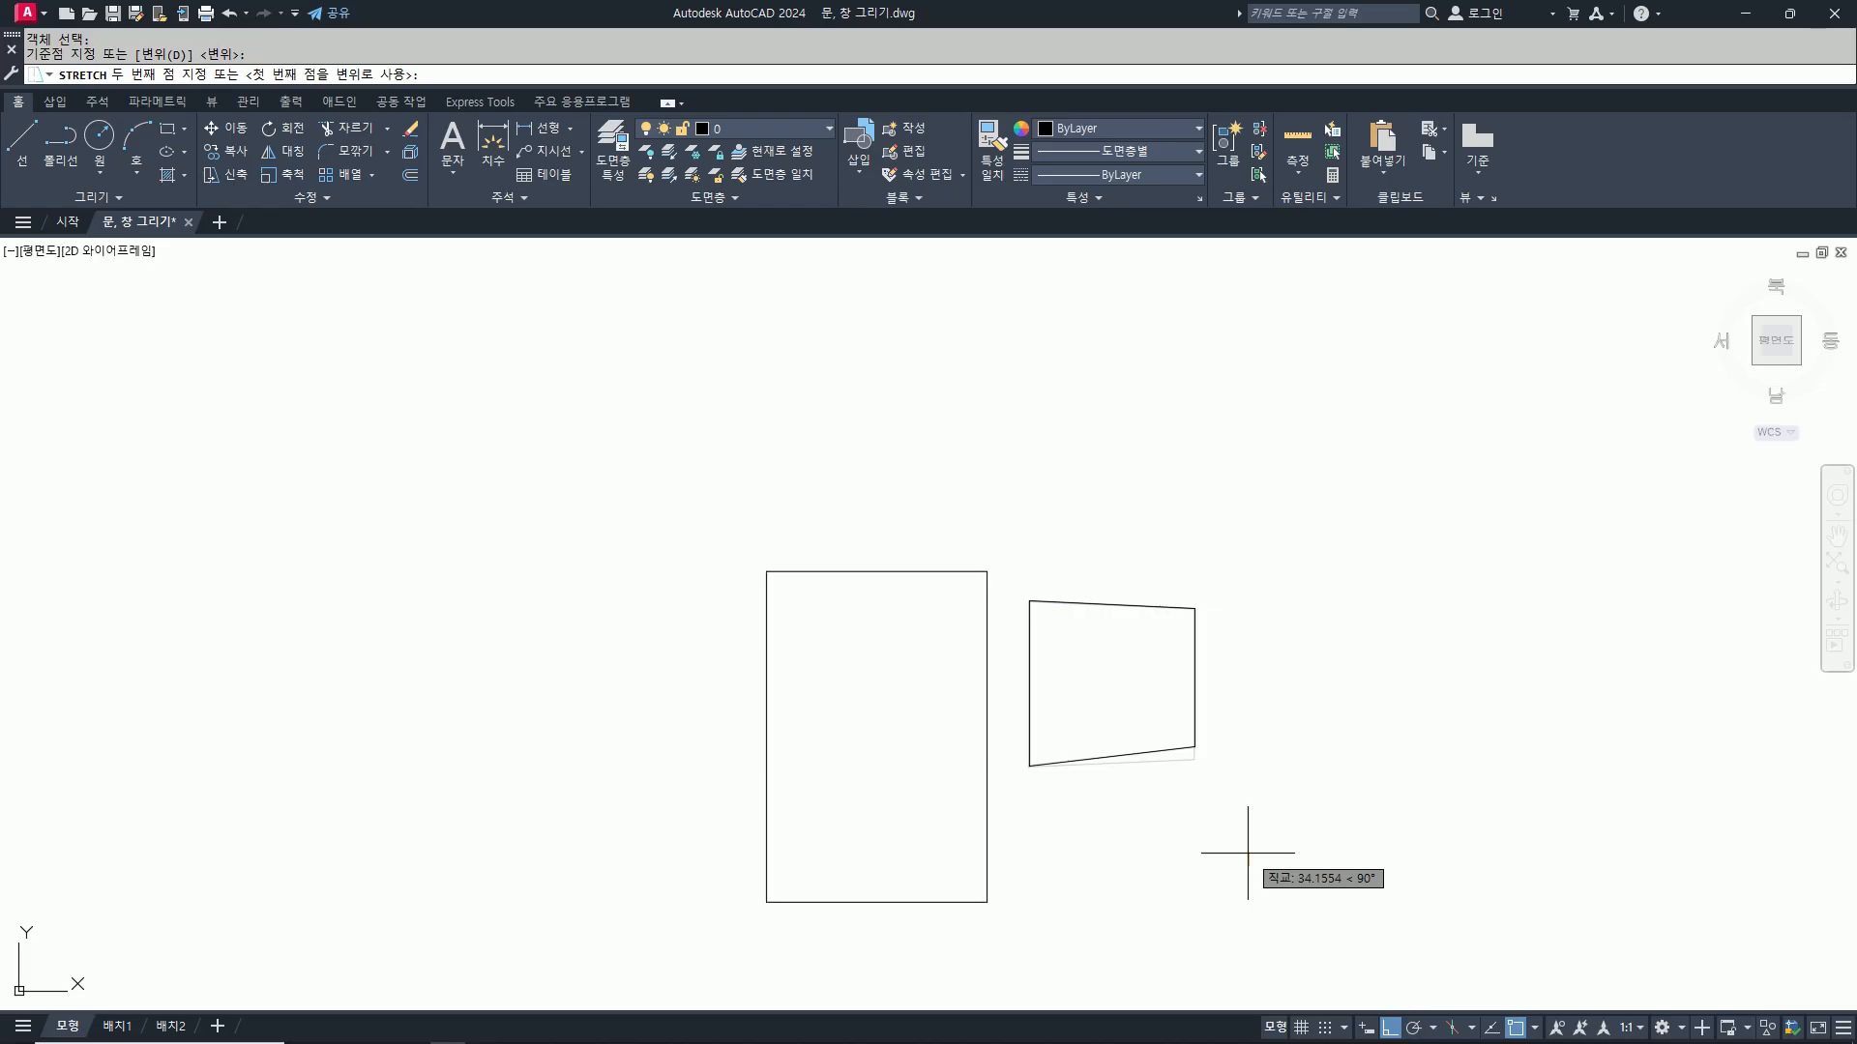
left_click(1246, 851)
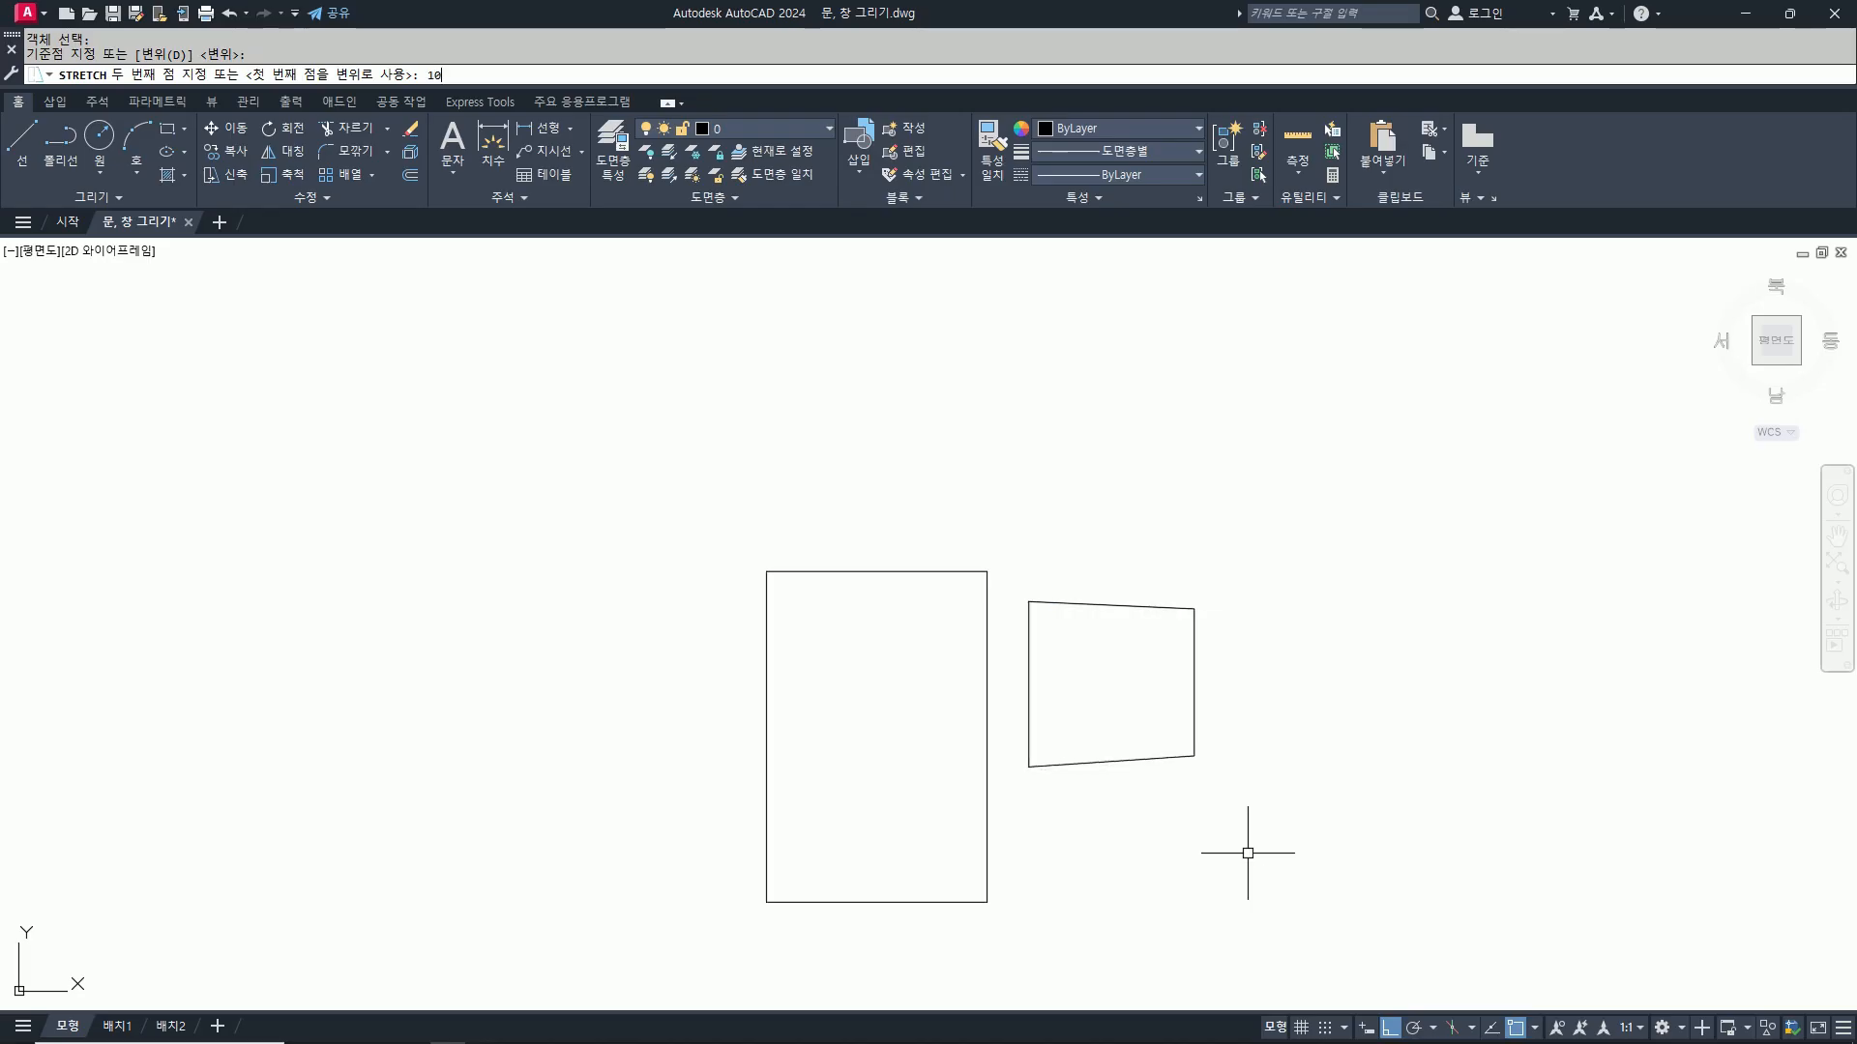
key("Return")
Step: Stretch the seat's upper right corner a further 10 downward so the taper is symmetrical
left_click(1277, 696)
left_click(1232, 610)
key("Return")
left_click(1317, 515)
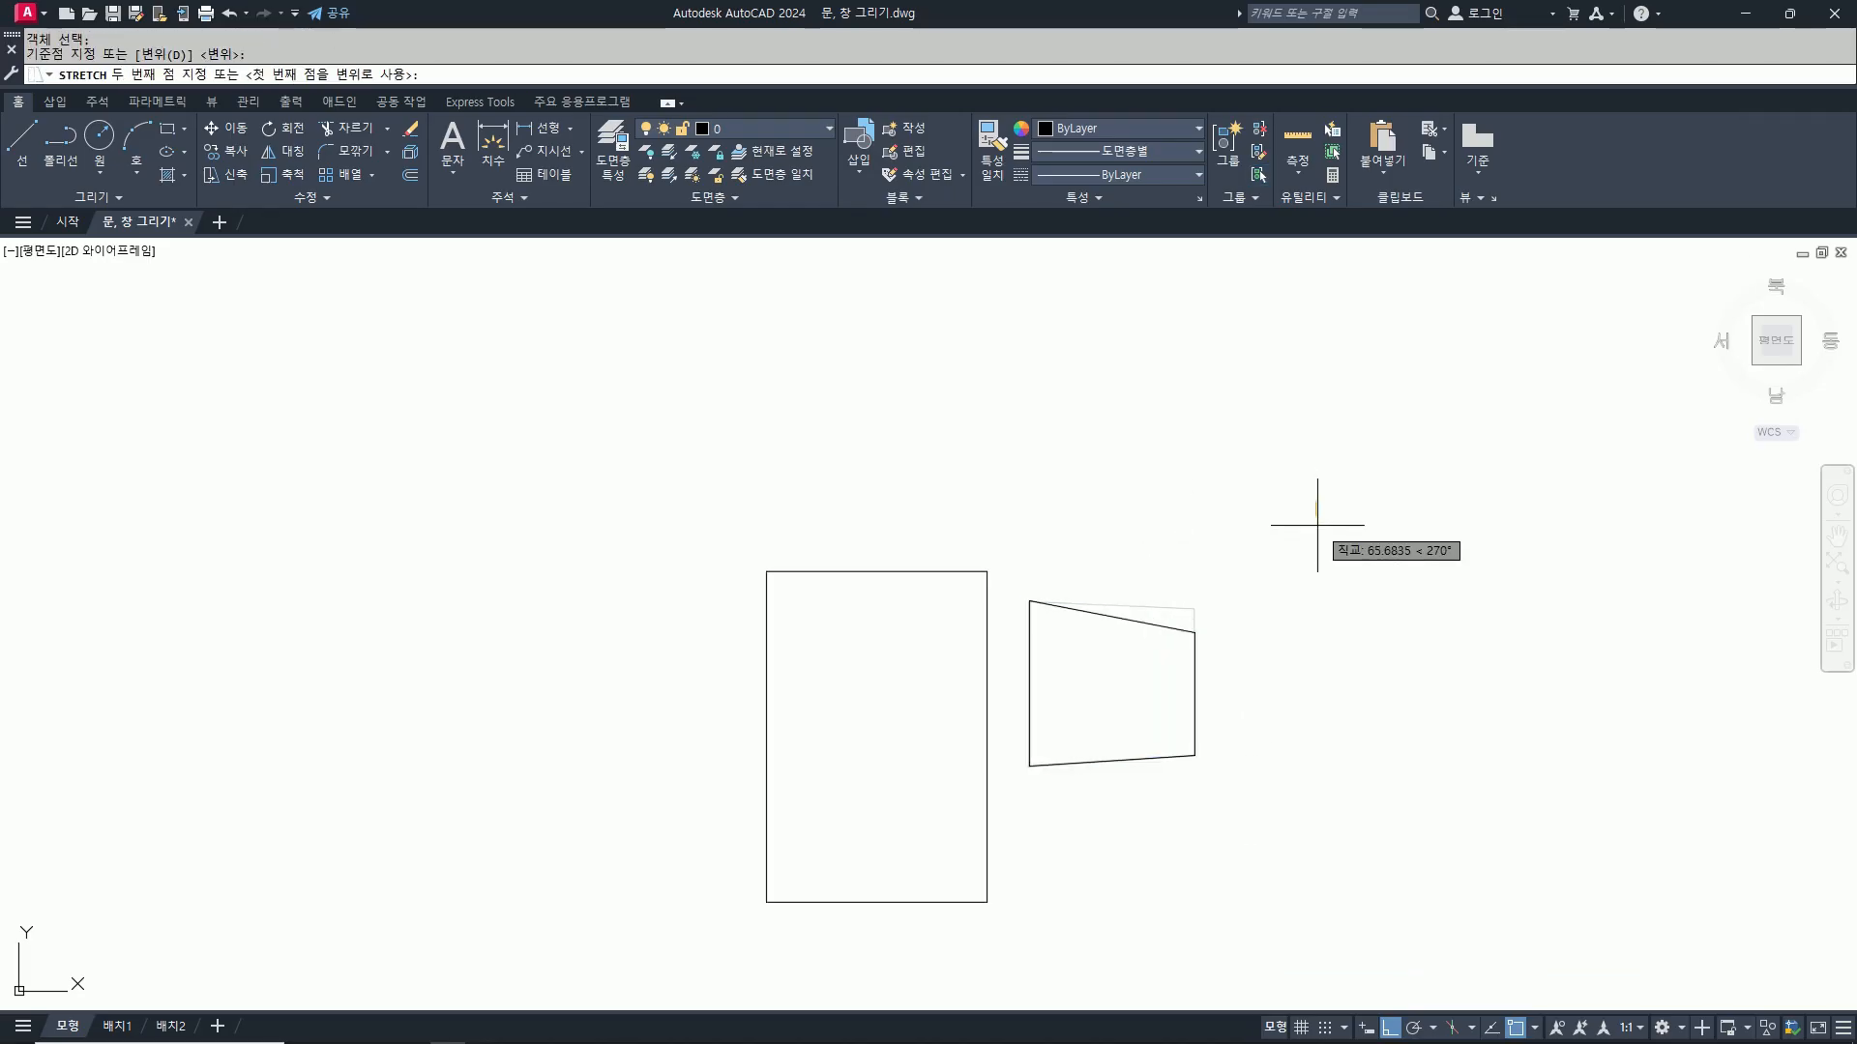
type("10")
key("Return")
Step: Fillet the seat's lower left corner with a radius of 50
scroll(1278, 626, "up", 4)
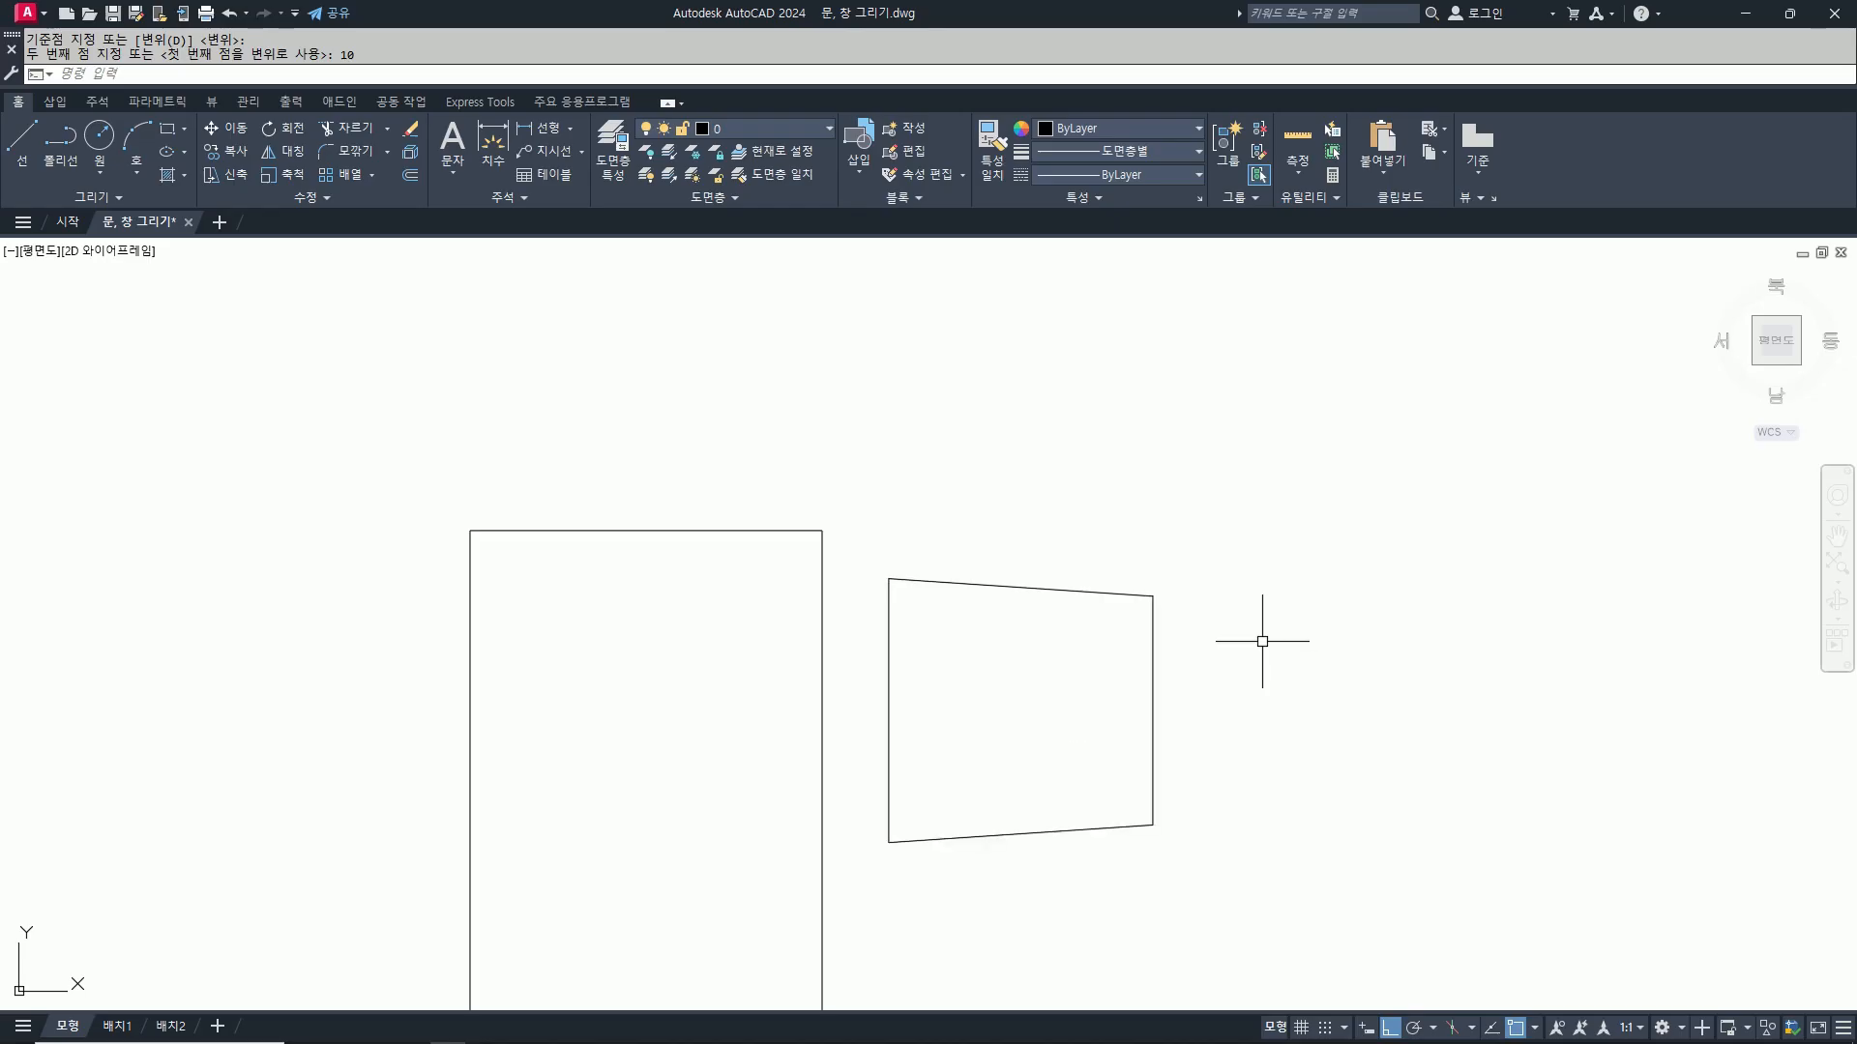
scroll(1264, 638, "down", 2)
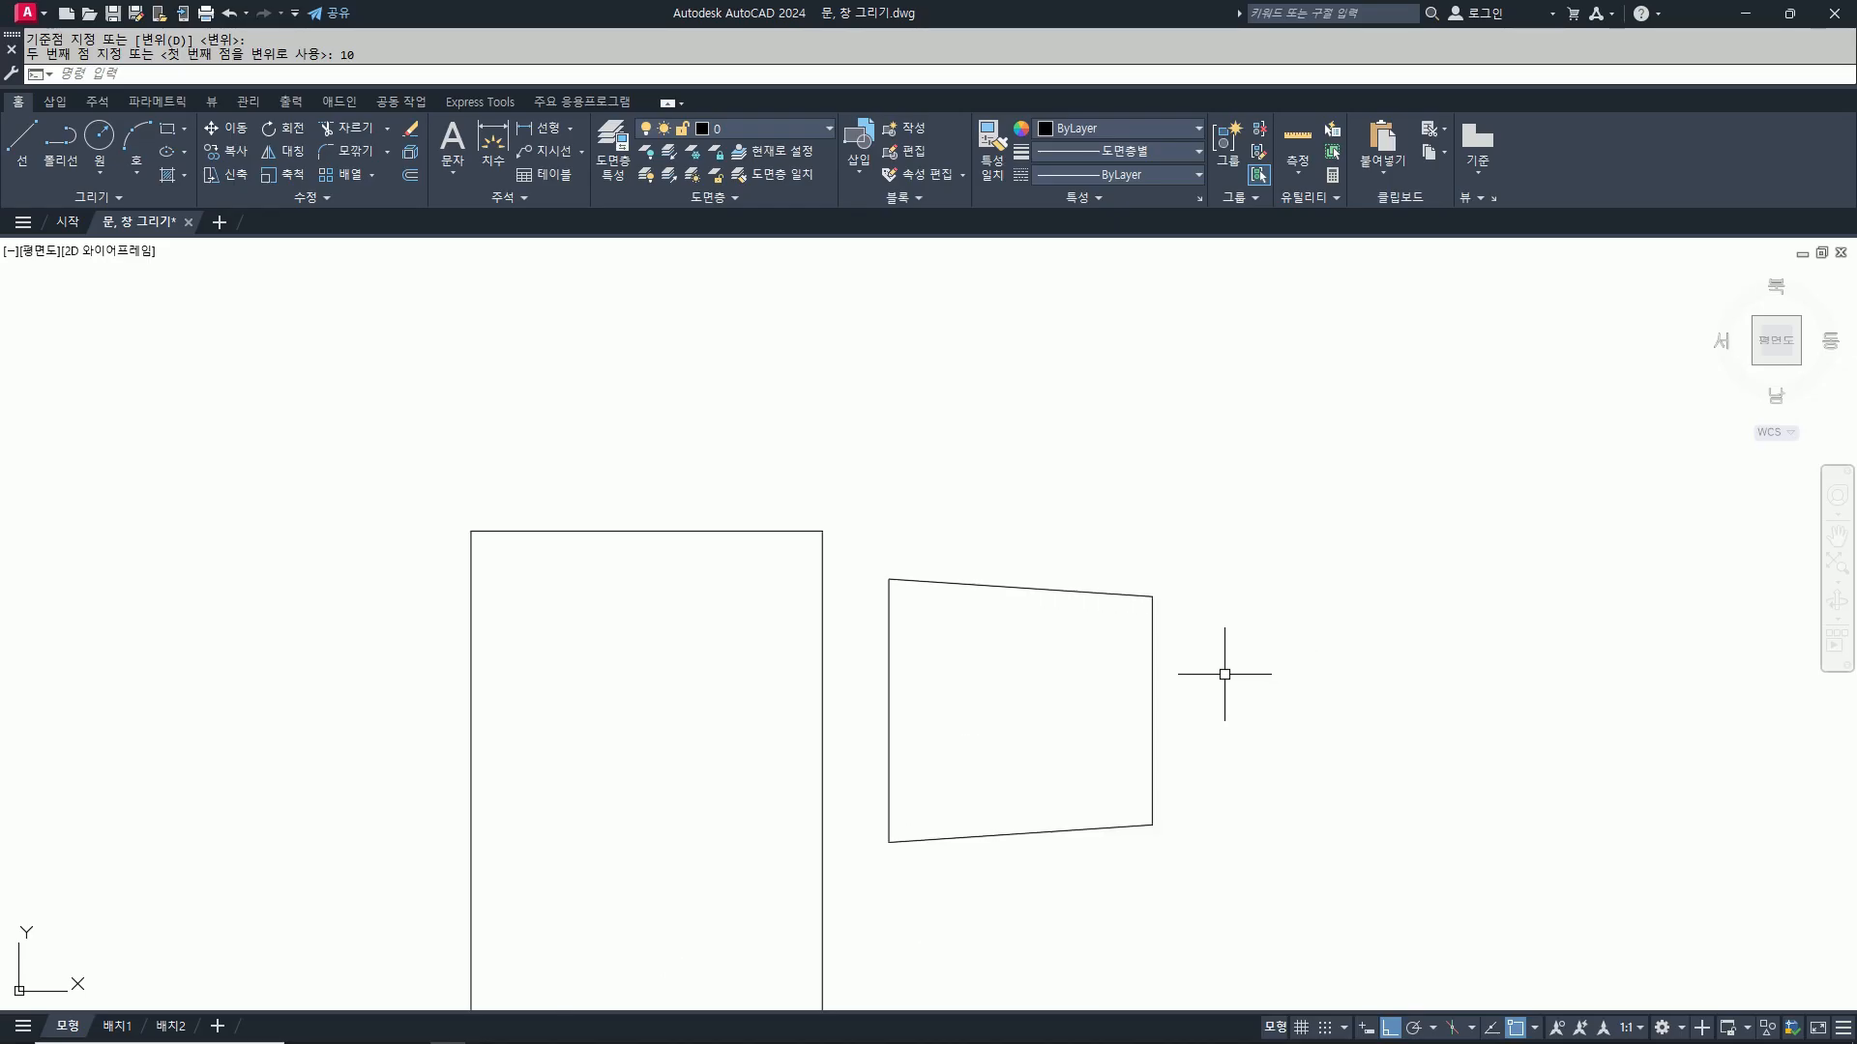
type("f")
key("Return")
type("r")
key("Return")
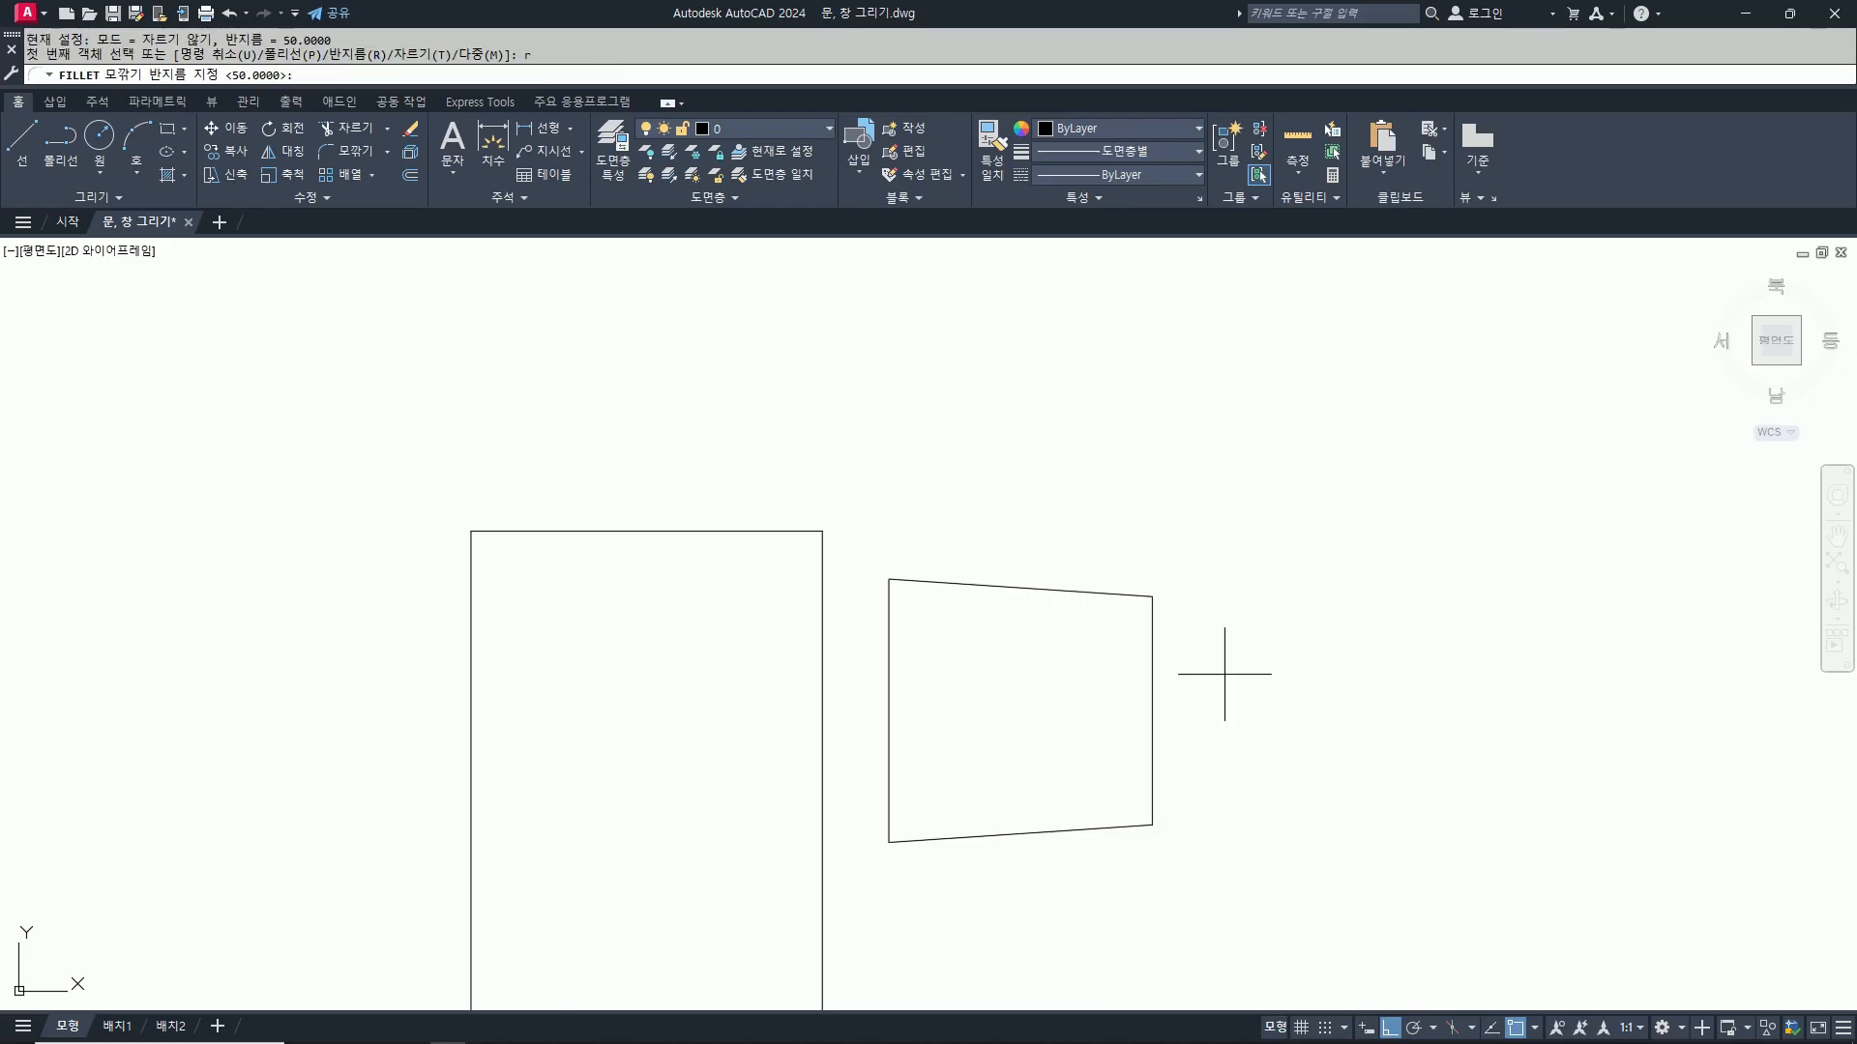
type("50")
key("Return")
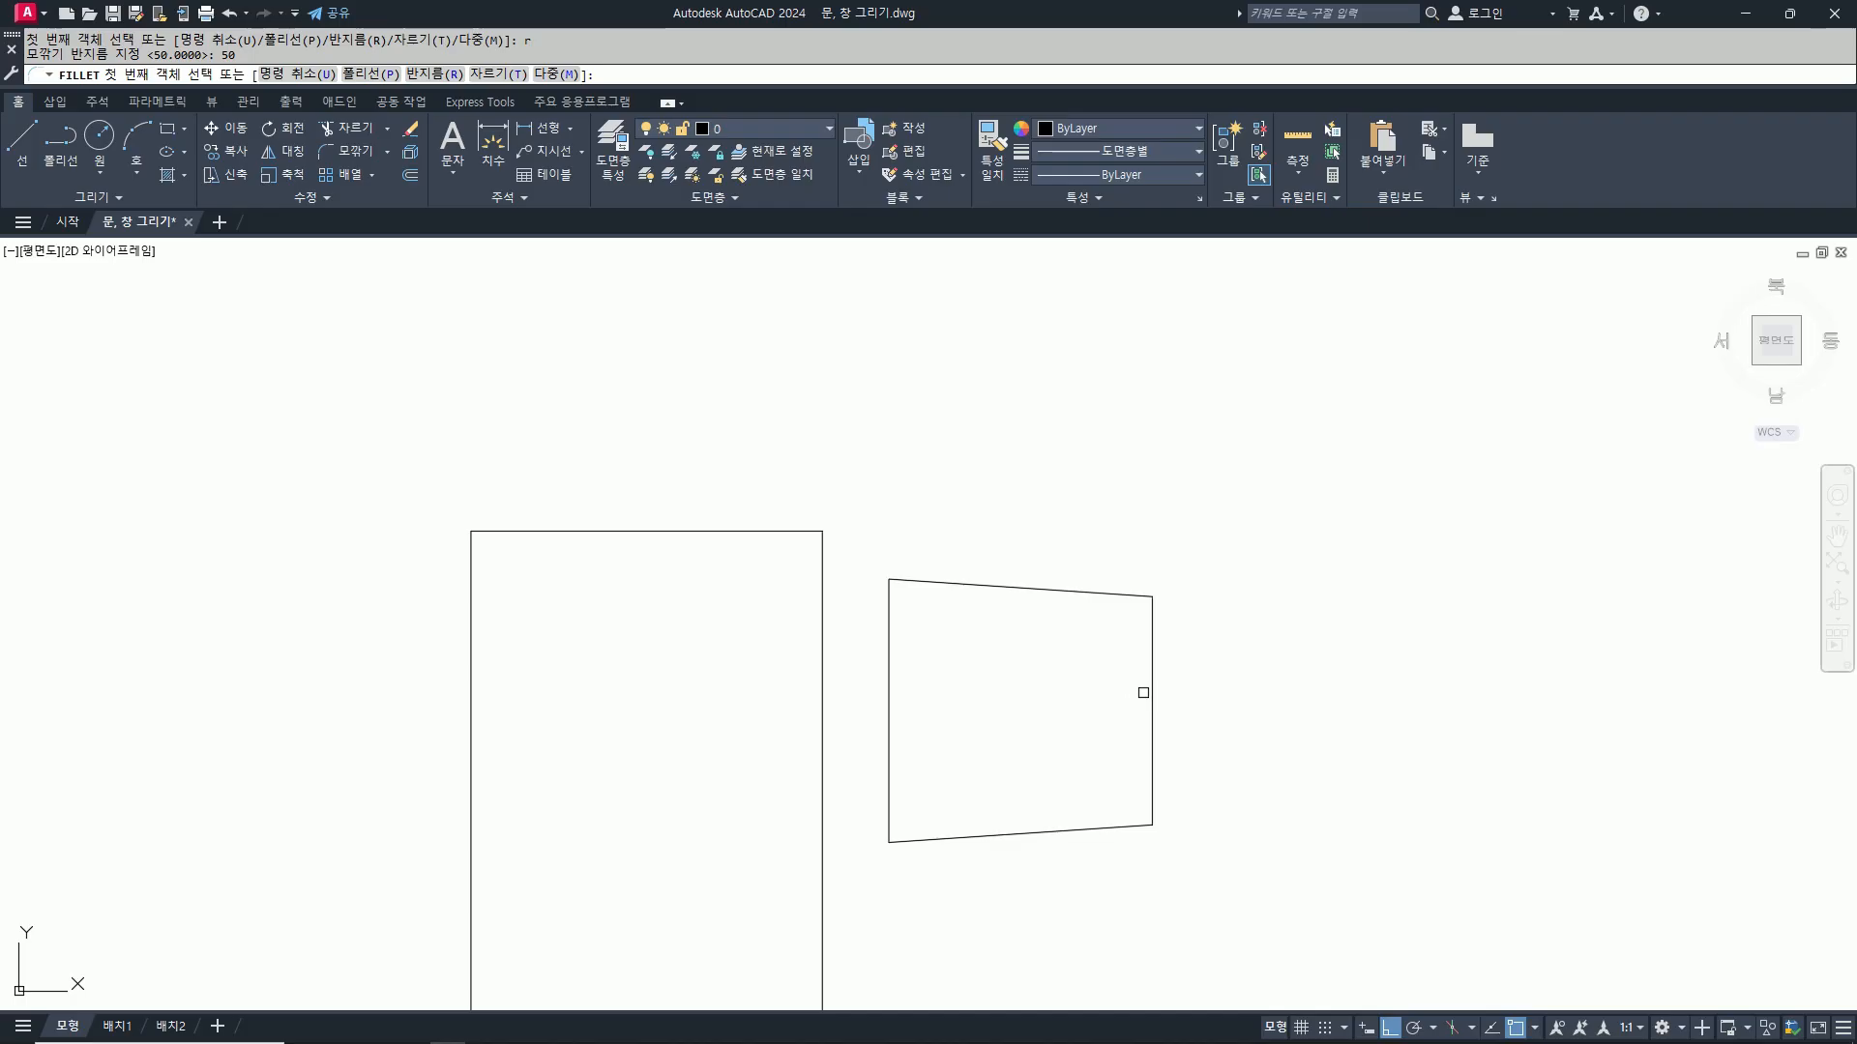
left_click(885, 686)
left_click(949, 842)
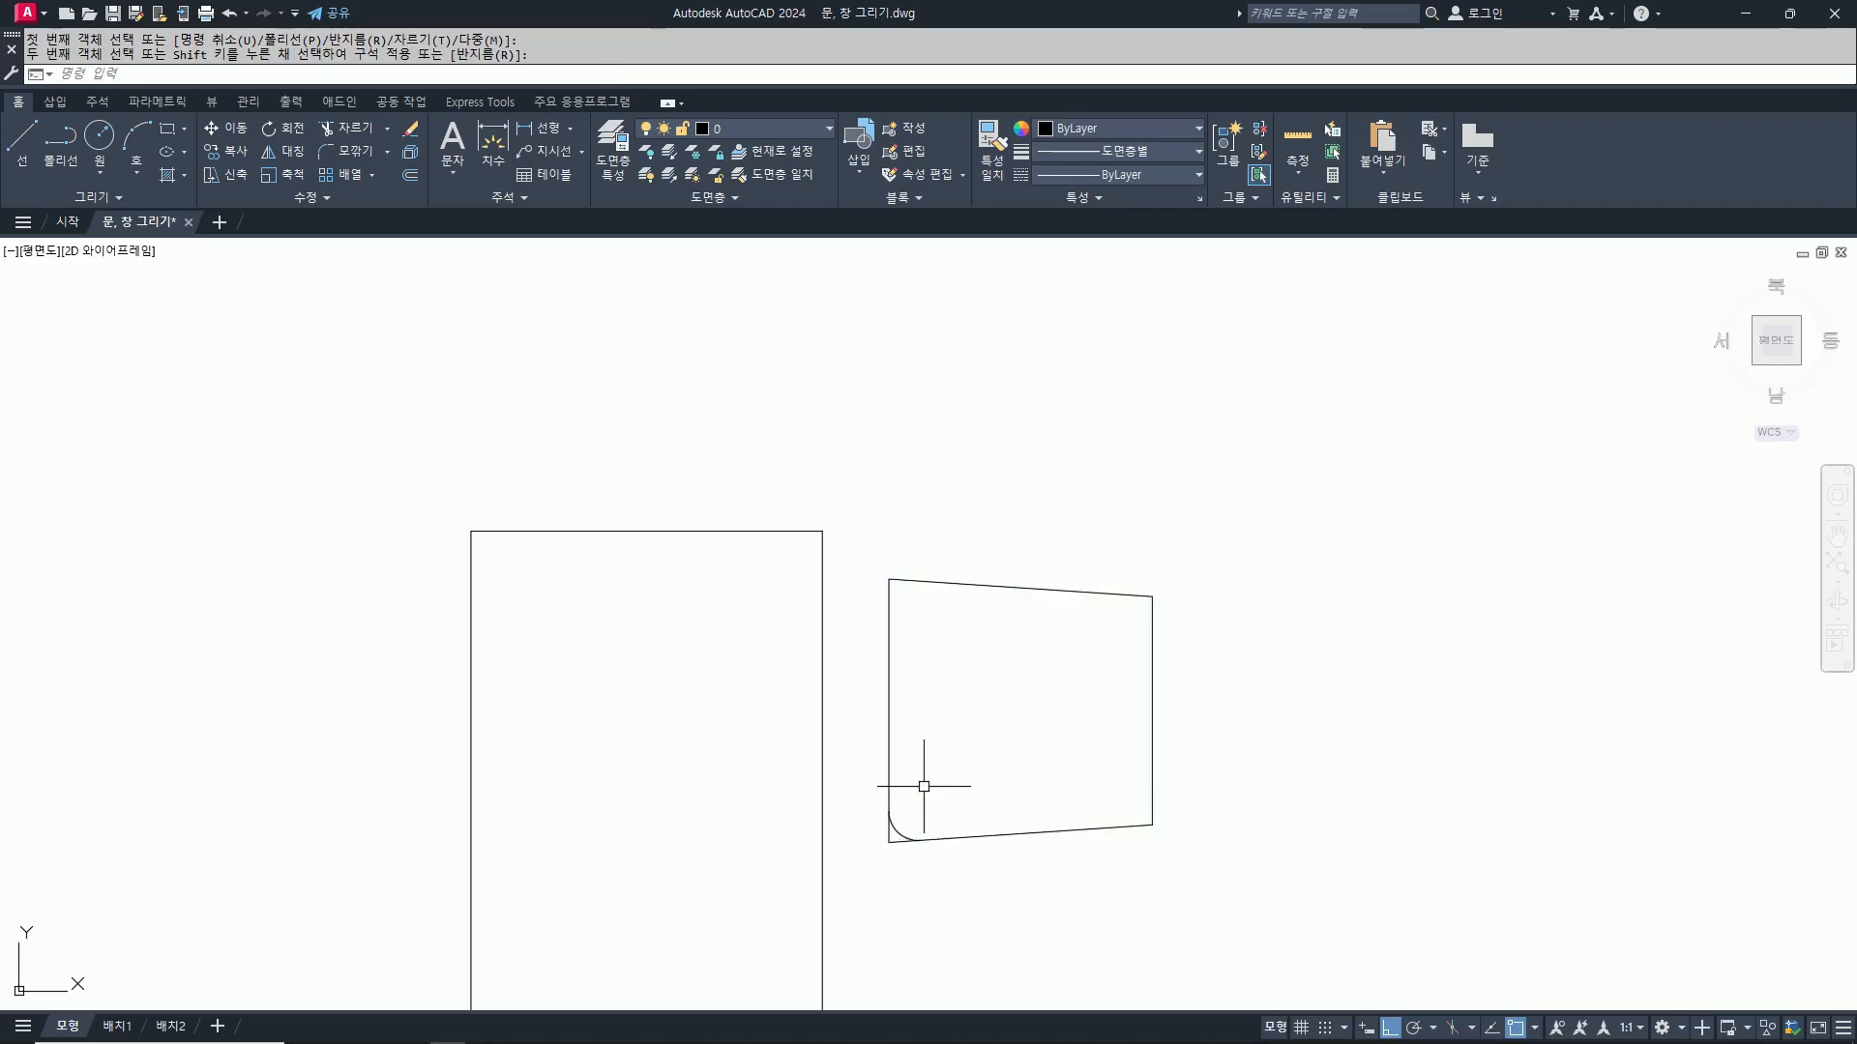
key("Return")
left_click(889, 674)
key("Escape")
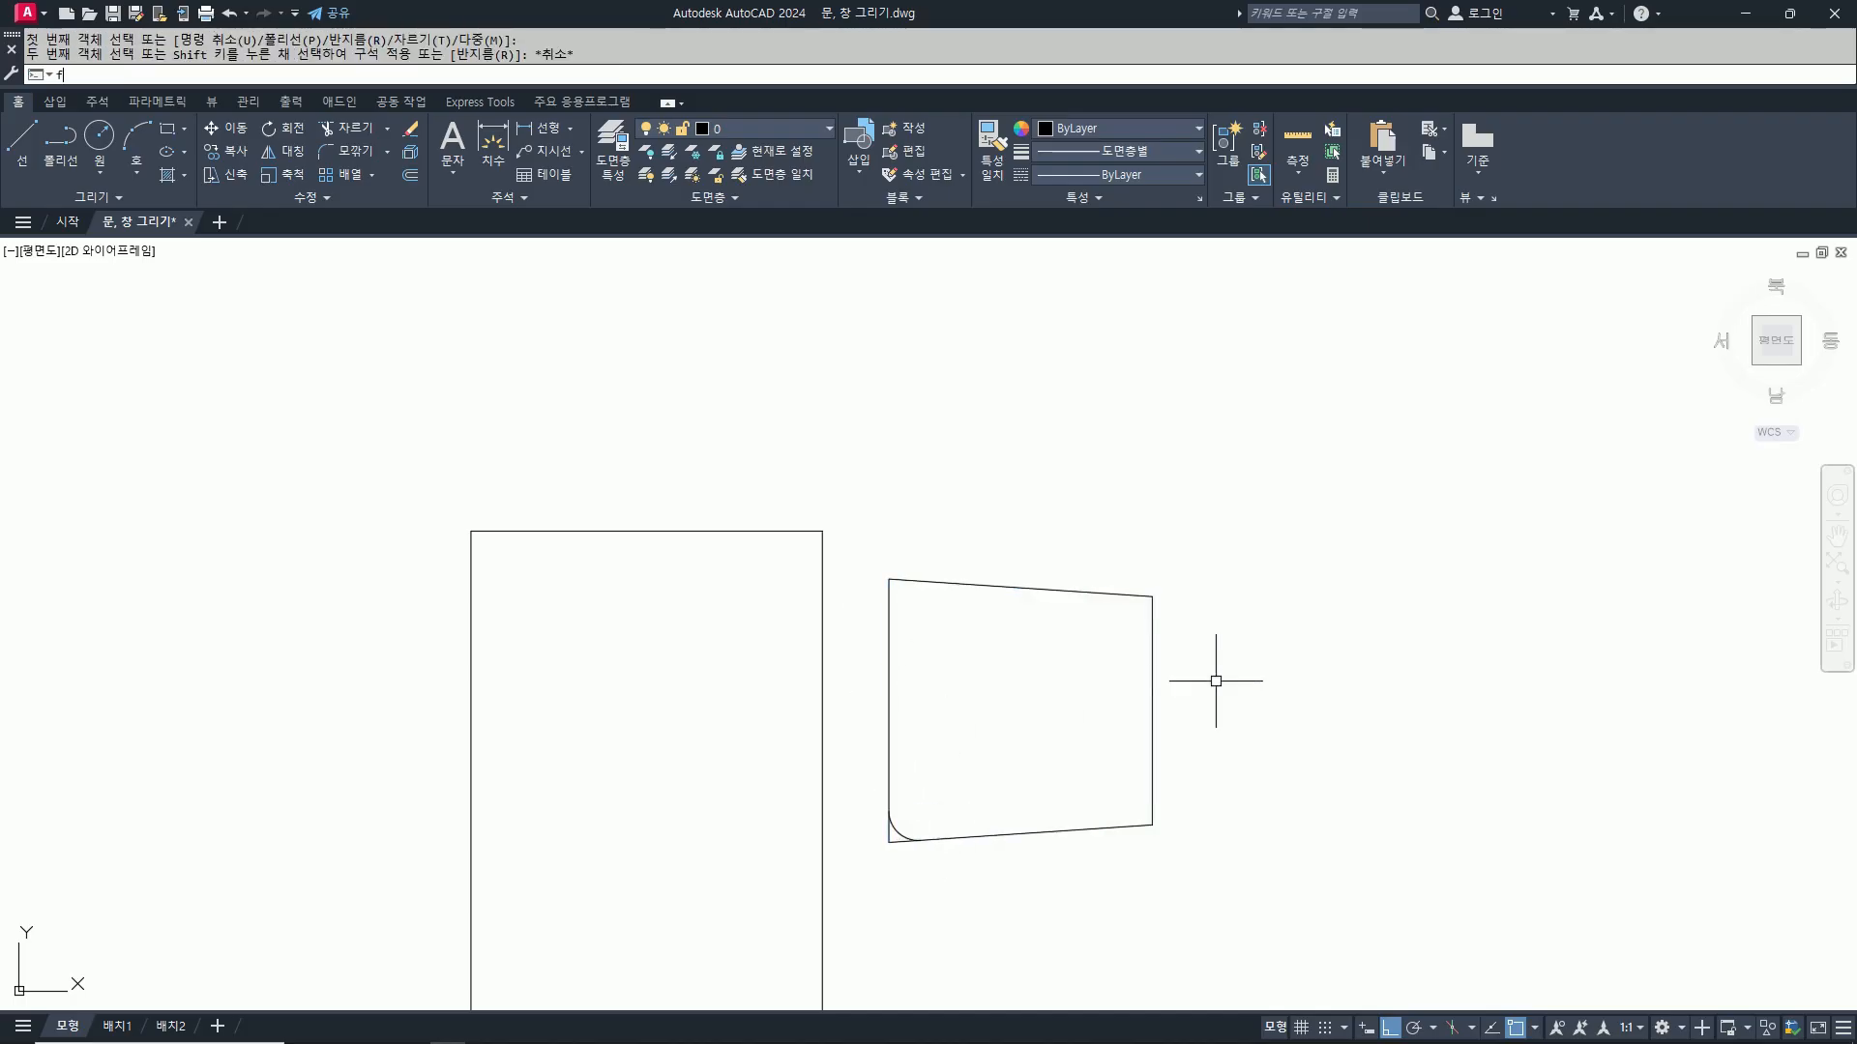
Step: Set the Fillet mode to Trim and round the seat's upper left corner with the 50 radius
key("Return")
type("t")
key("Return")
type("t")
key("Return")
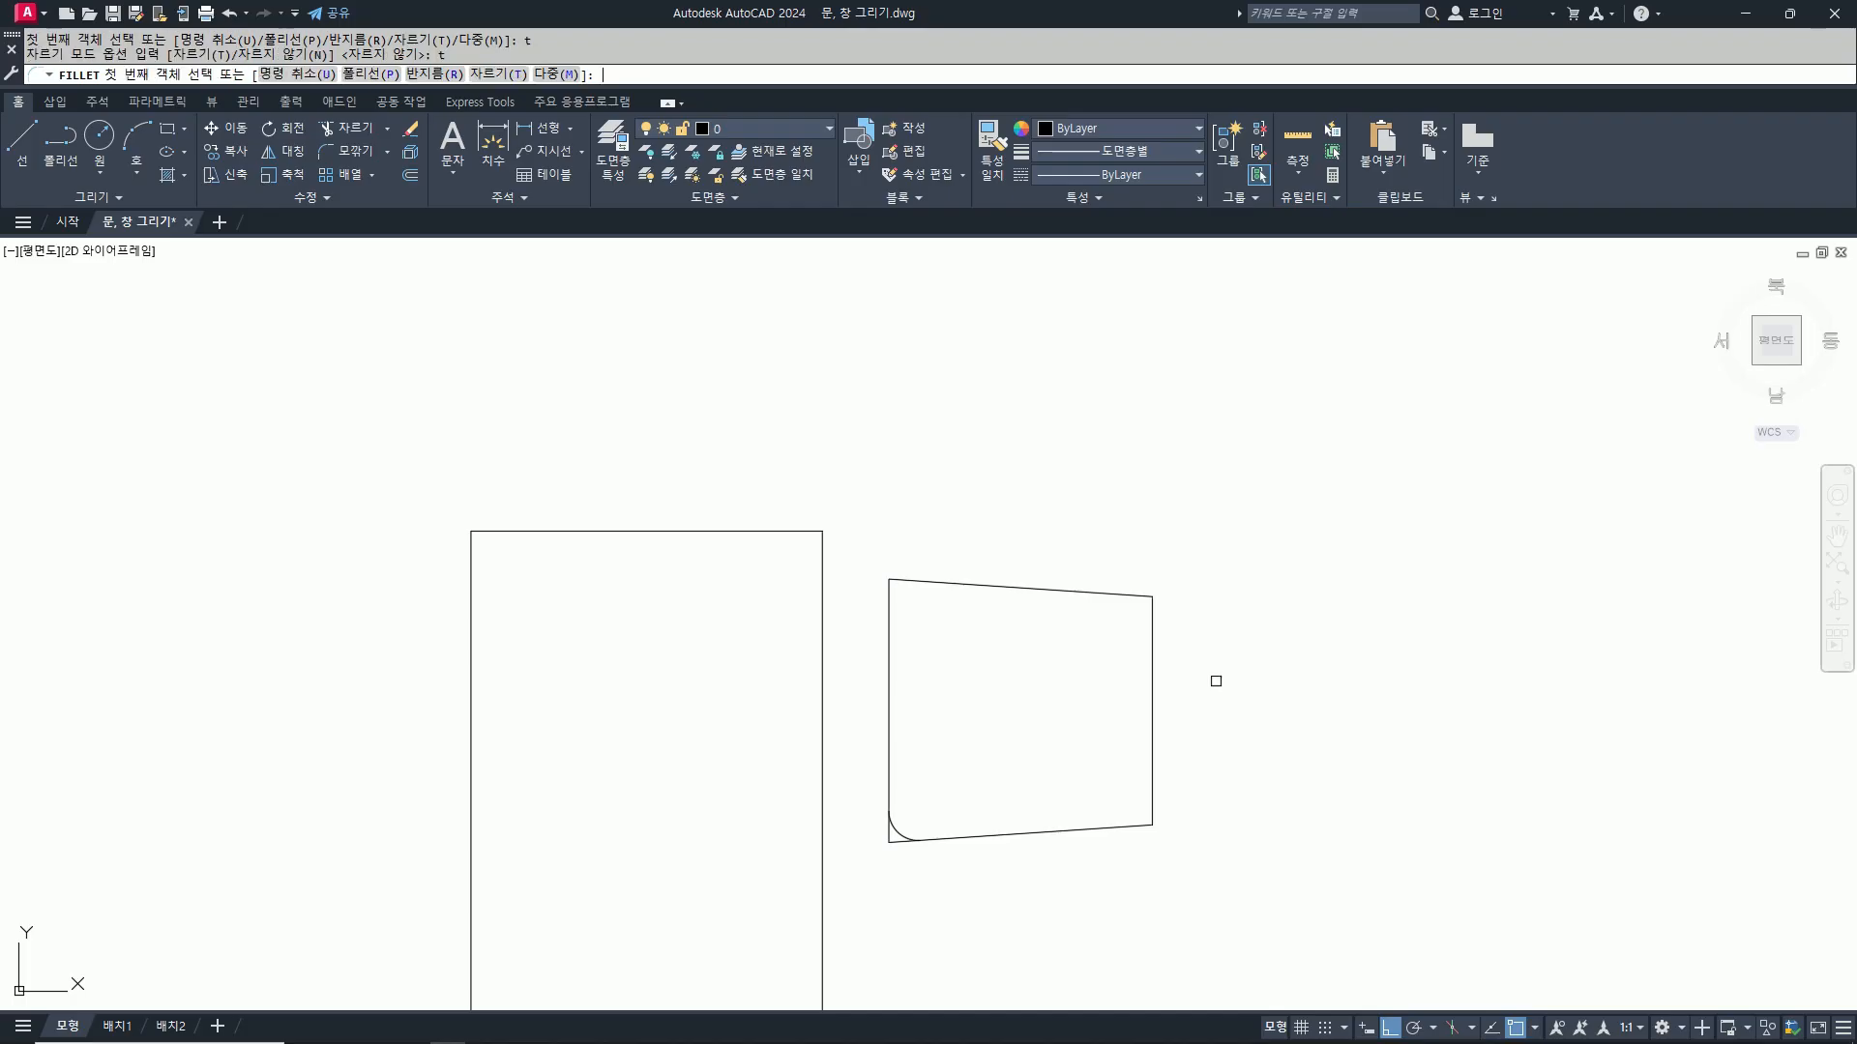
left_click(912, 581)
left_click(890, 609)
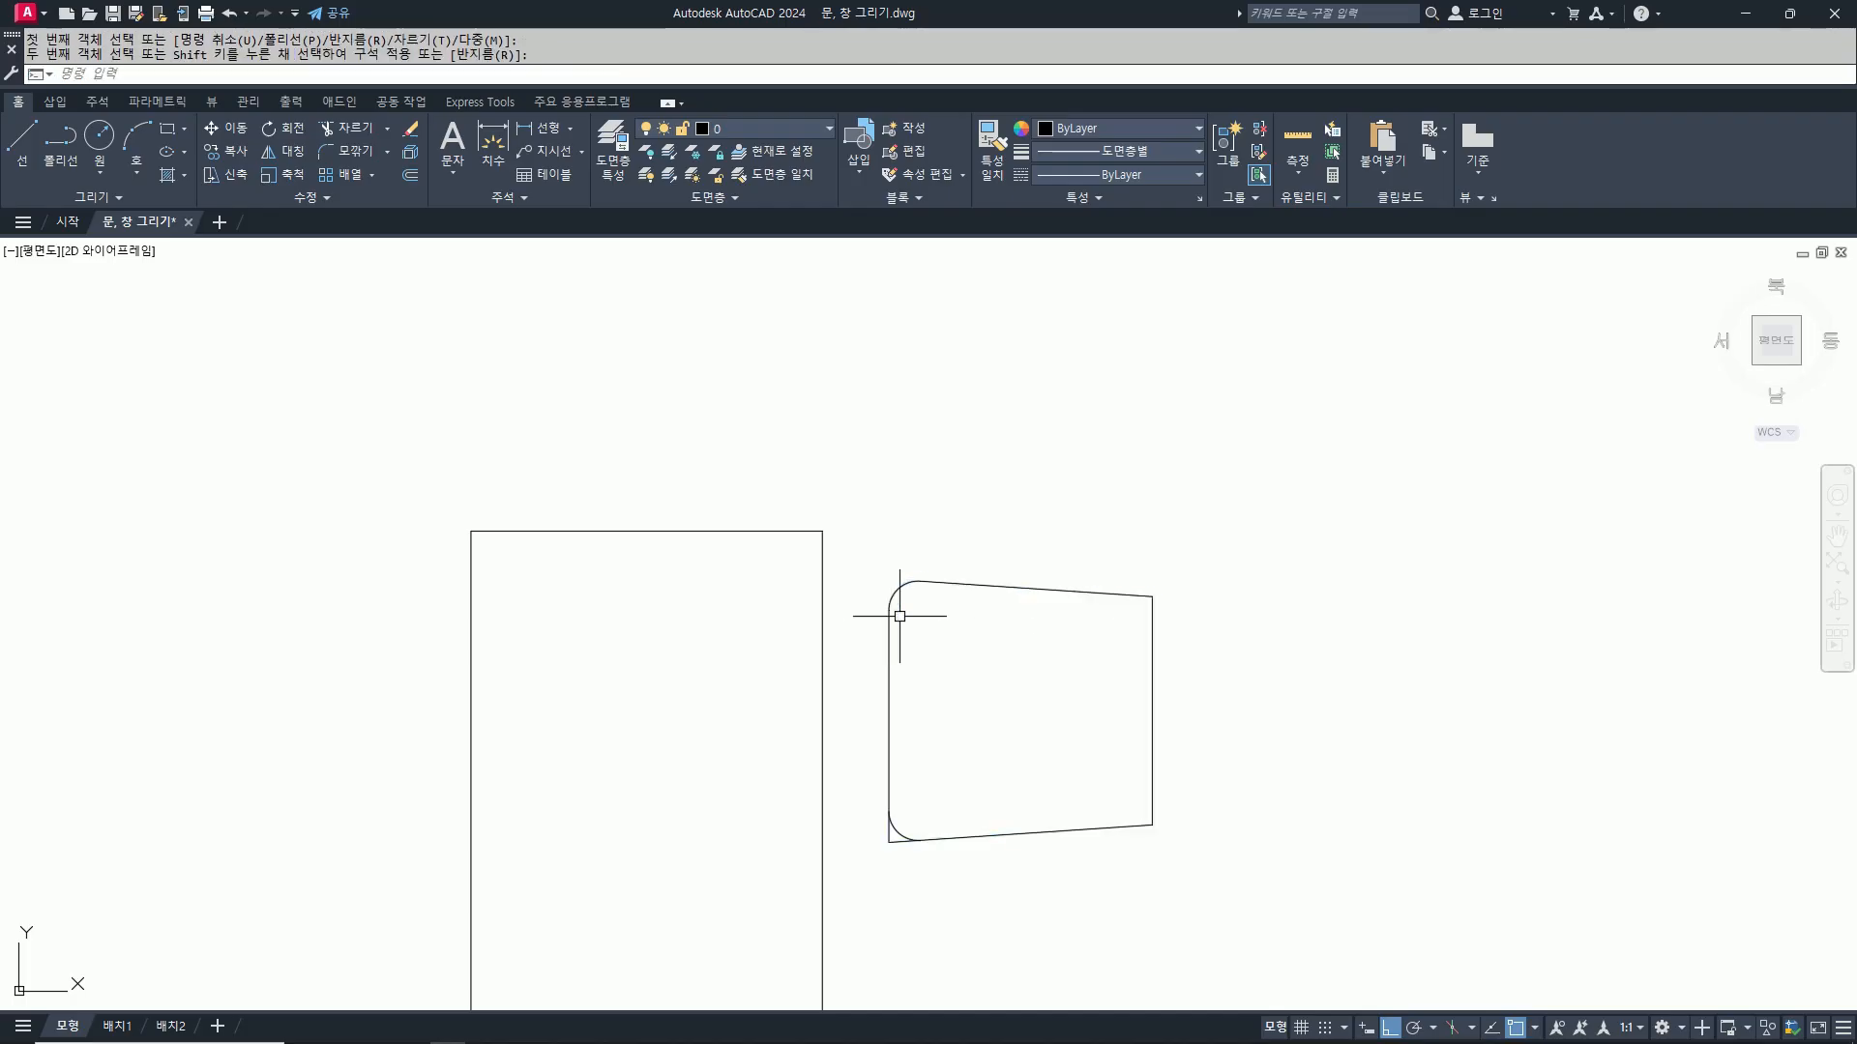
Step: Fillet the seat's upper right and lower right corners with the same 50 radius
key("Return")
left_click(1074, 597)
left_click(1152, 668)
key("Return")
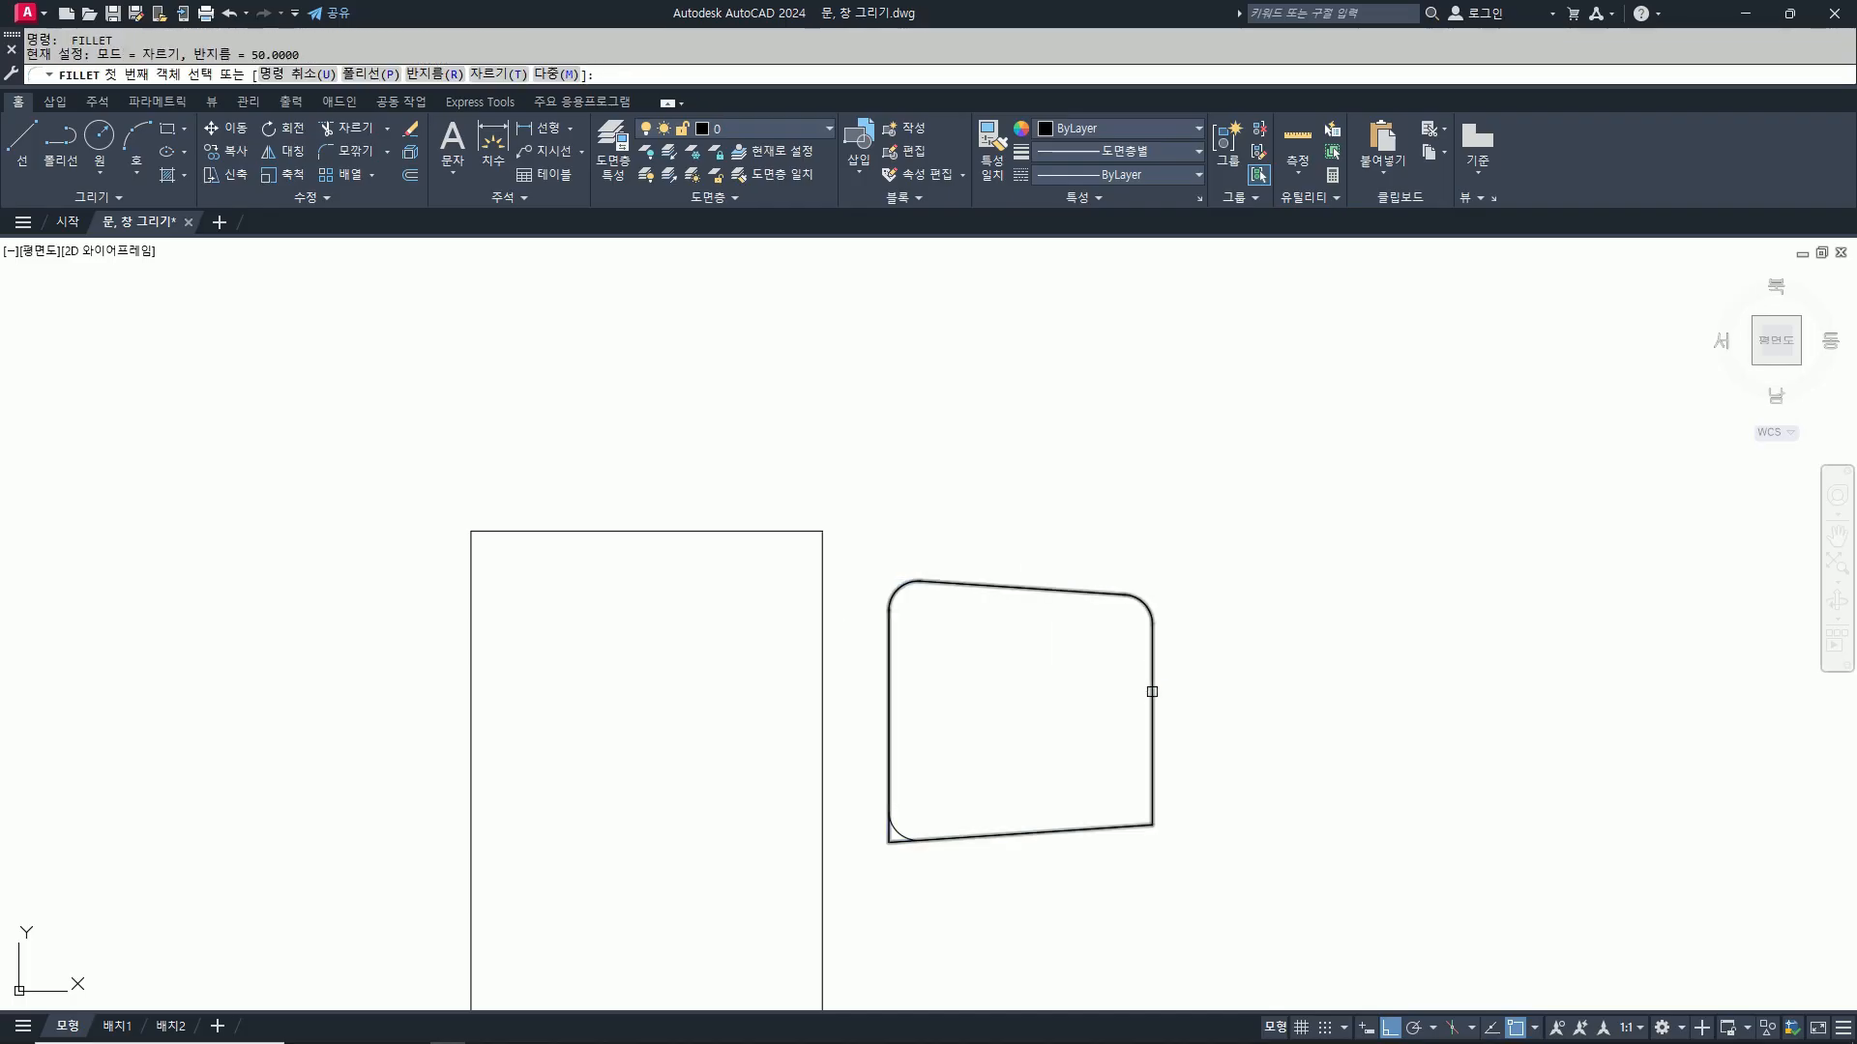
left_click(1151, 688)
left_click(1122, 826)
Step: Trim the leftover line ends outside the fillet arc at the seat's lower left corner
type("tr")
key("Return")
scroll(895, 850, "up", 4)
left_click(892, 833)
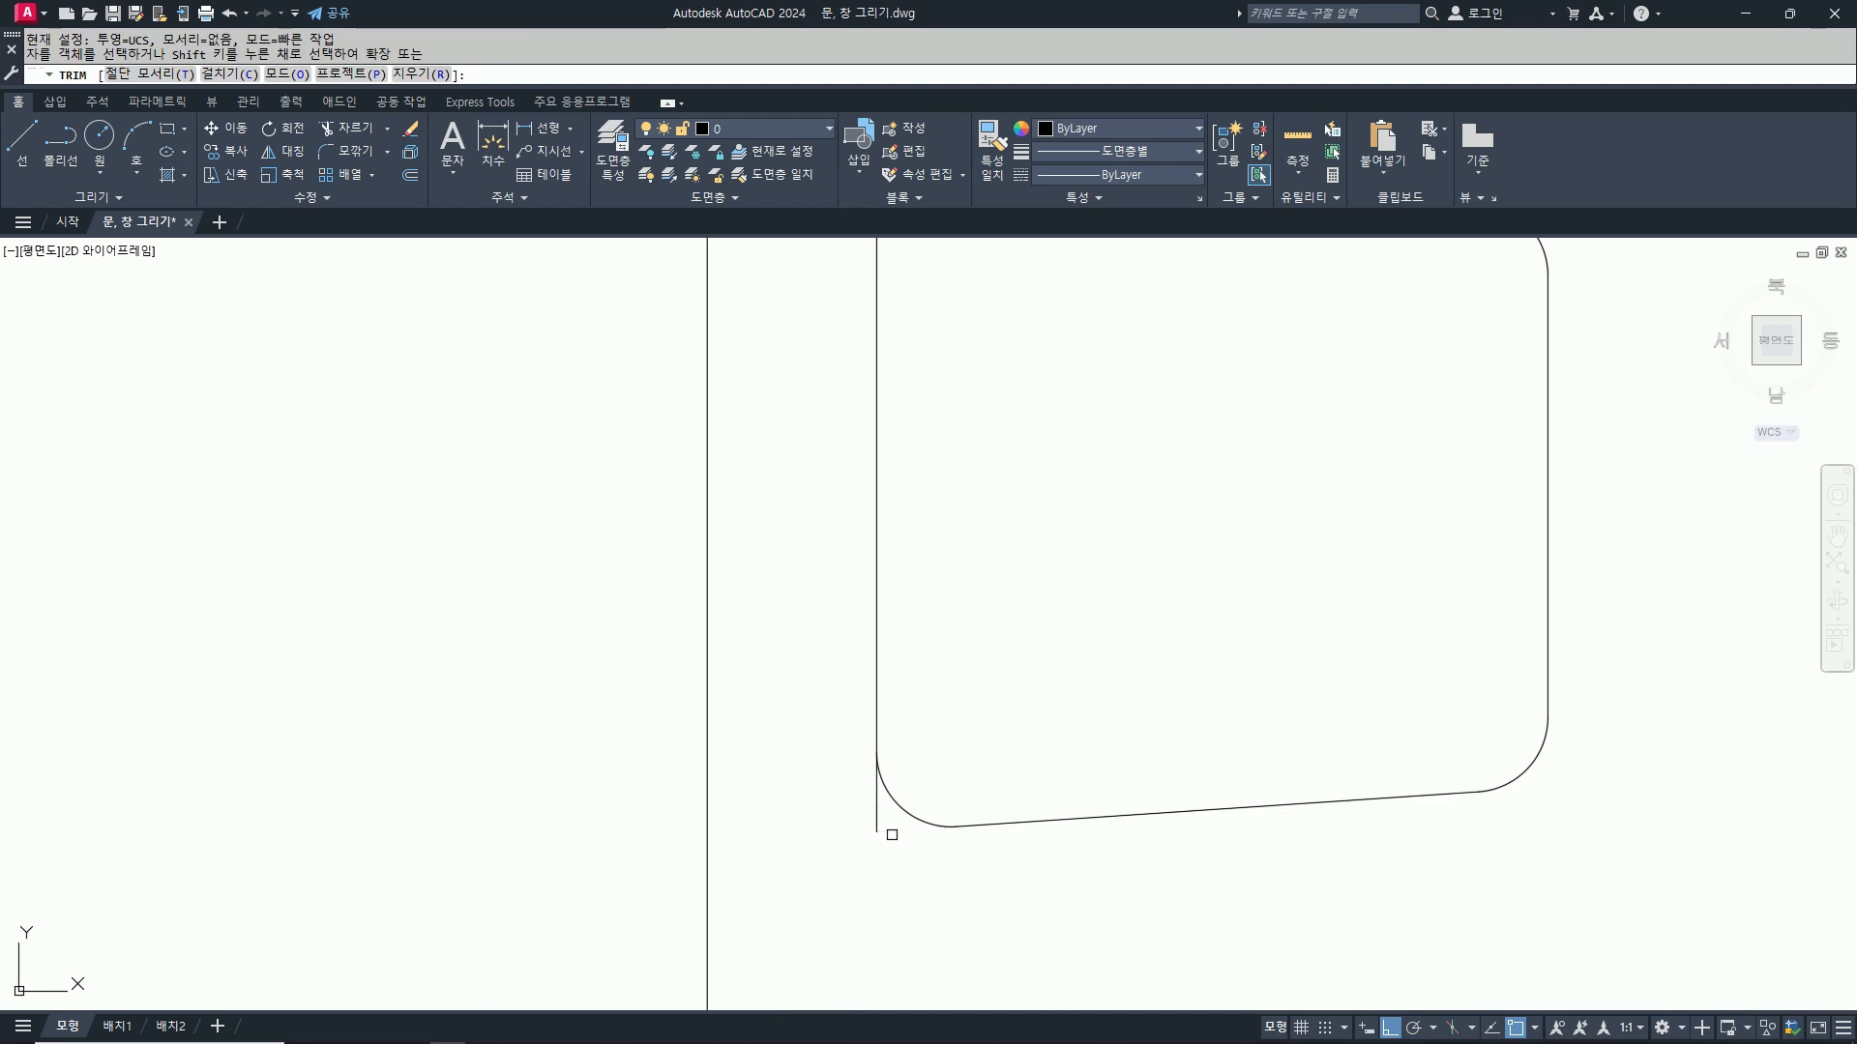
left_click(876, 816)
key("Return")
scroll(1231, 752, "down", 8)
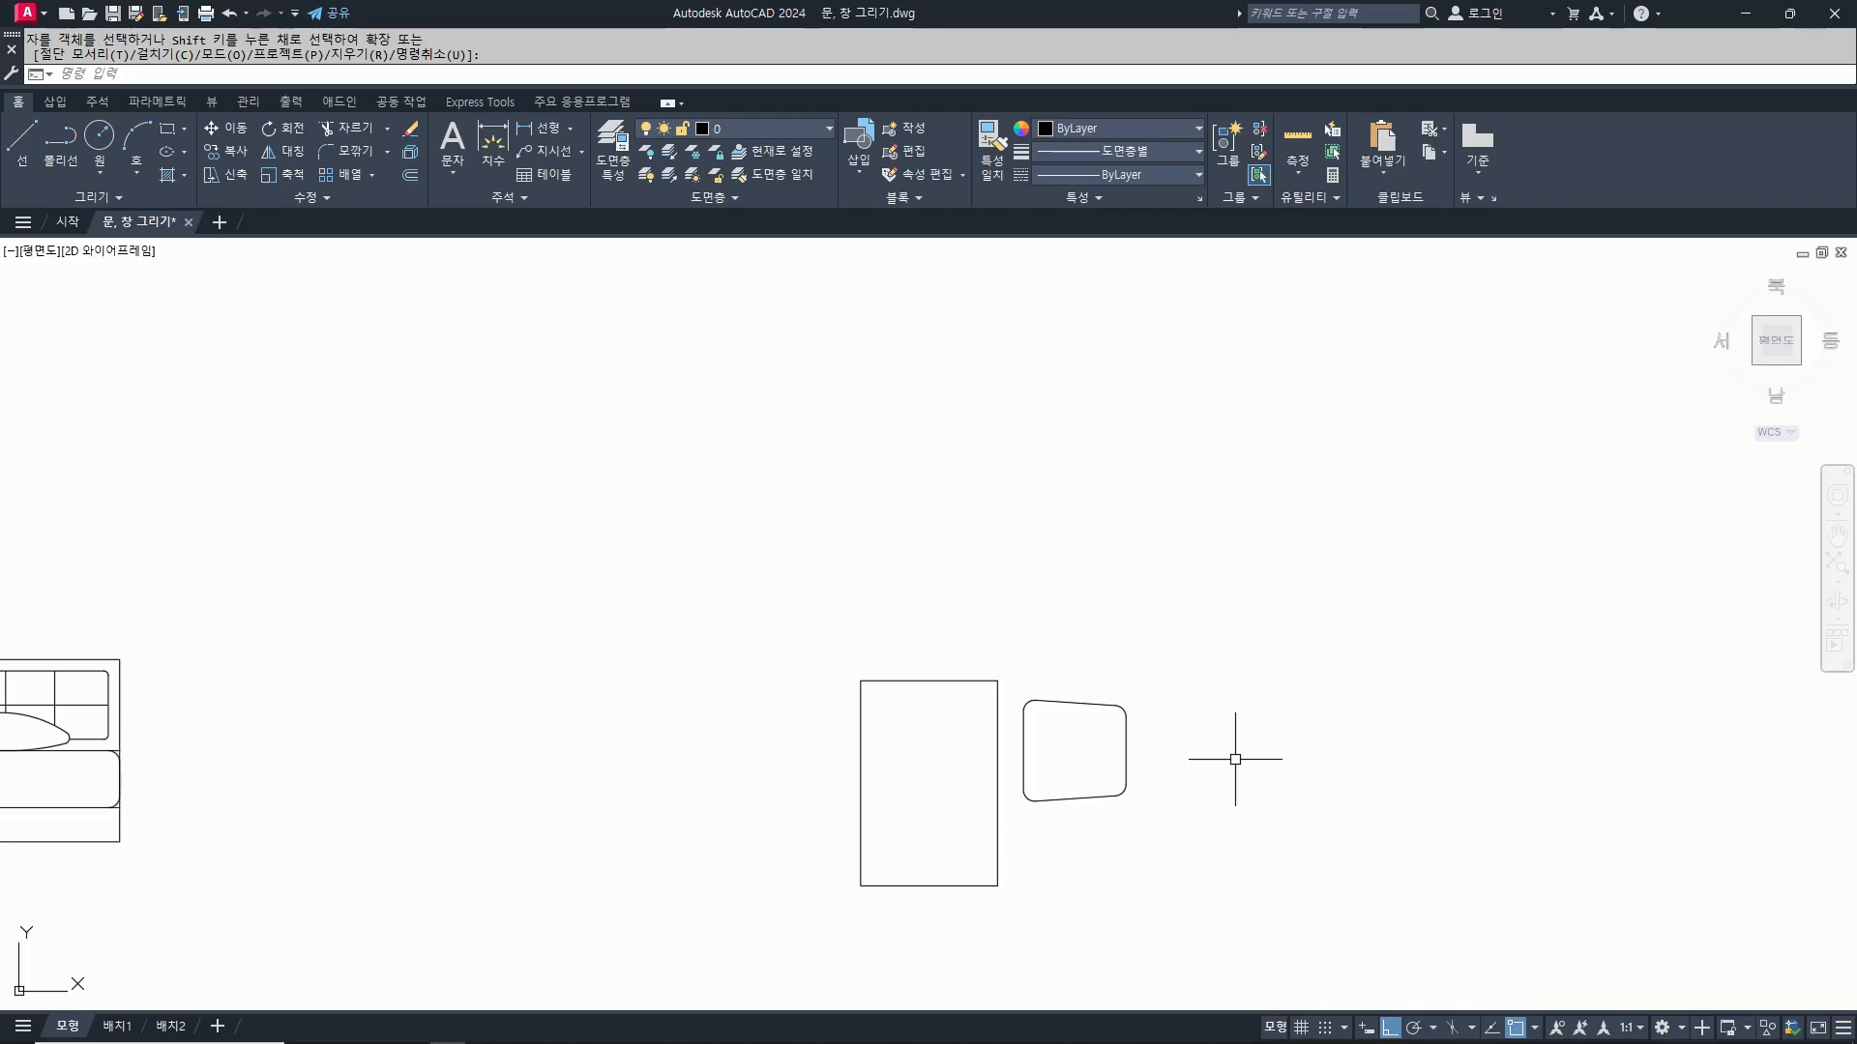
Step: Set the offset distance to 30 and explode the rounded seat outline into separate lines and arcs
key("Escape")
key("Escape")
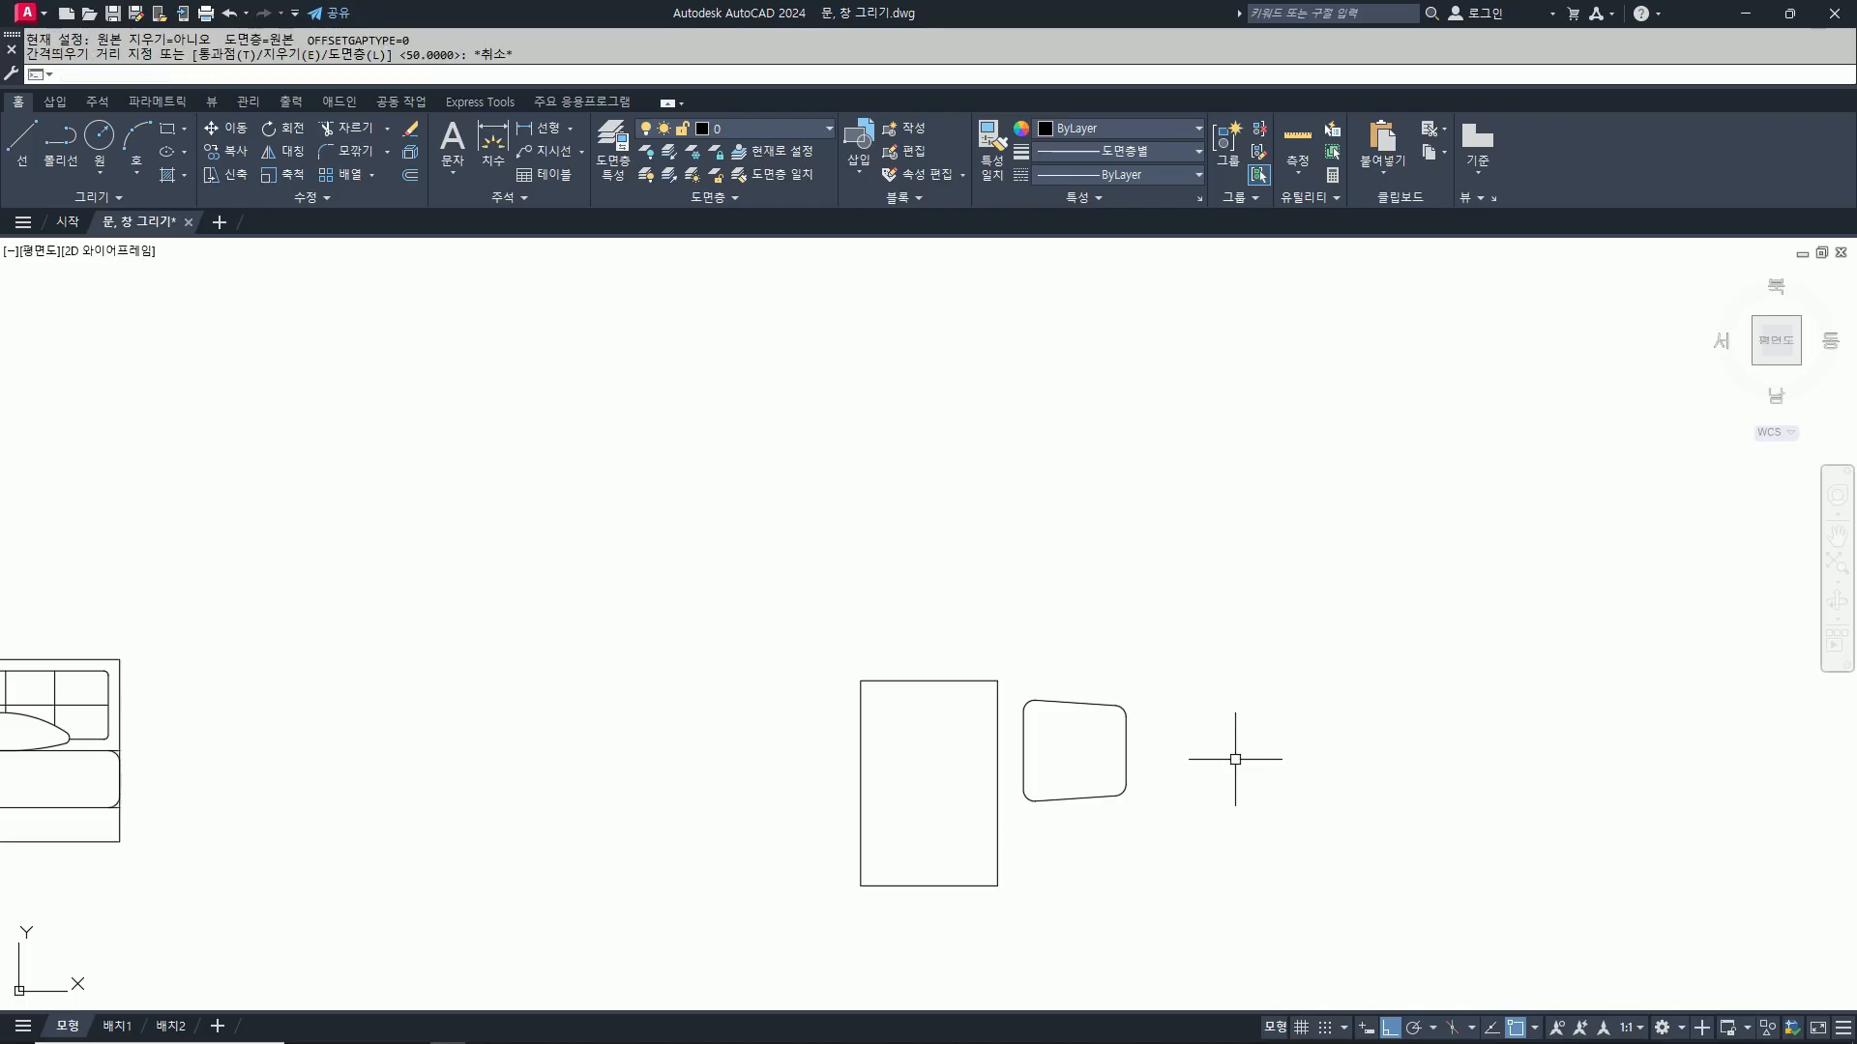
type("o")
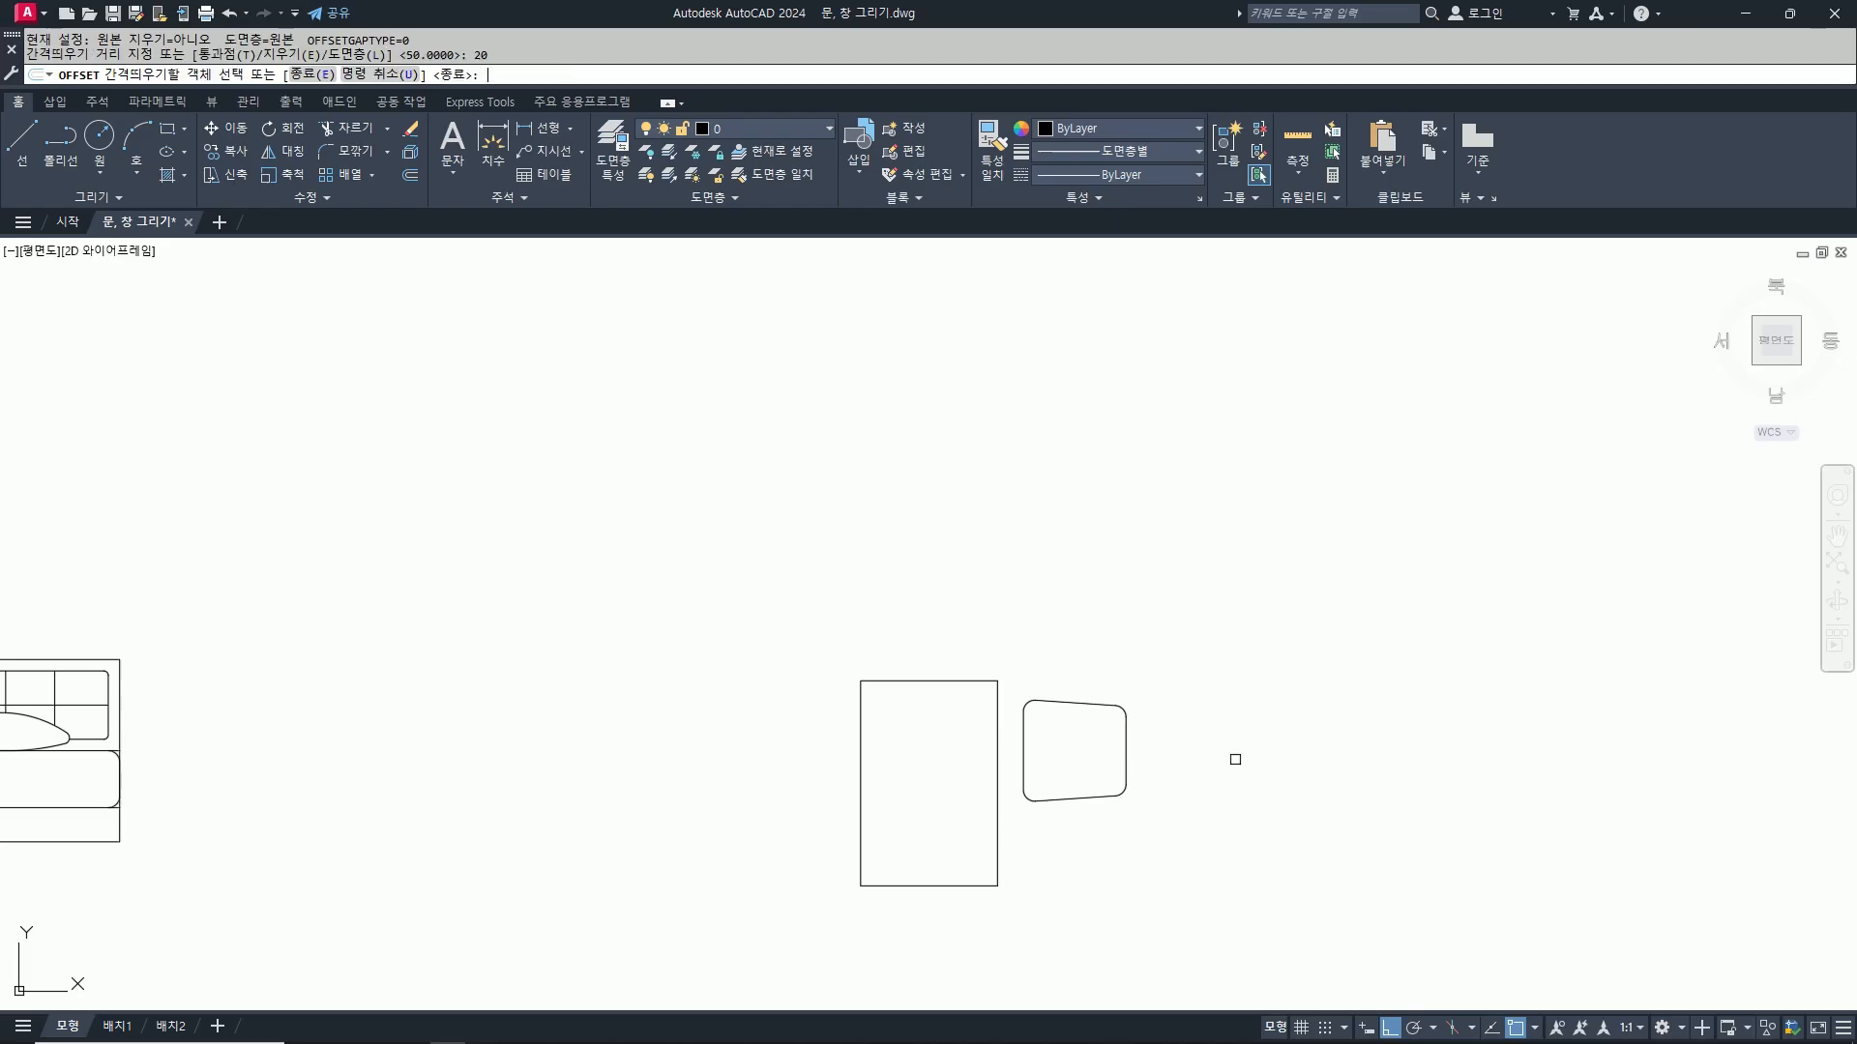
key("Return")
type("30")
key("Return")
left_click(1127, 736)
key("Return")
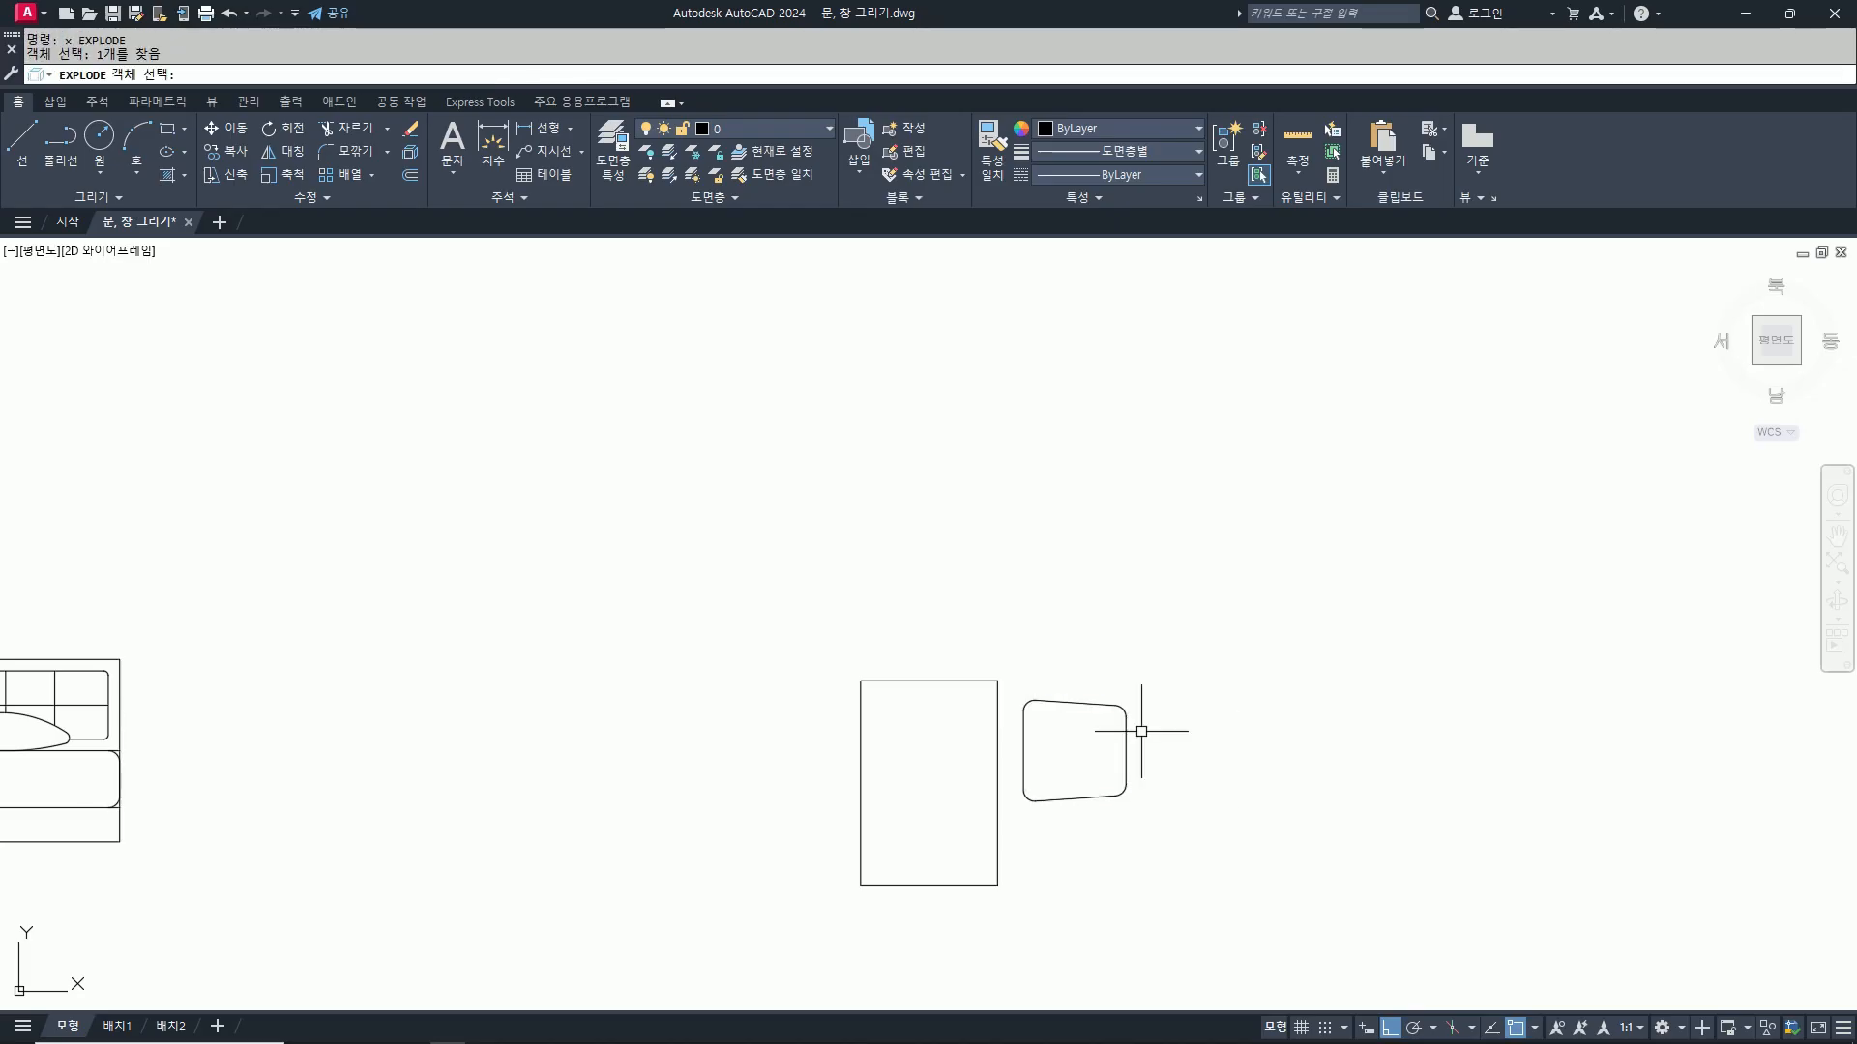
Step: Offset the seat's right vertical edge outward by 30
type("o")
key("Return")
key("Return")
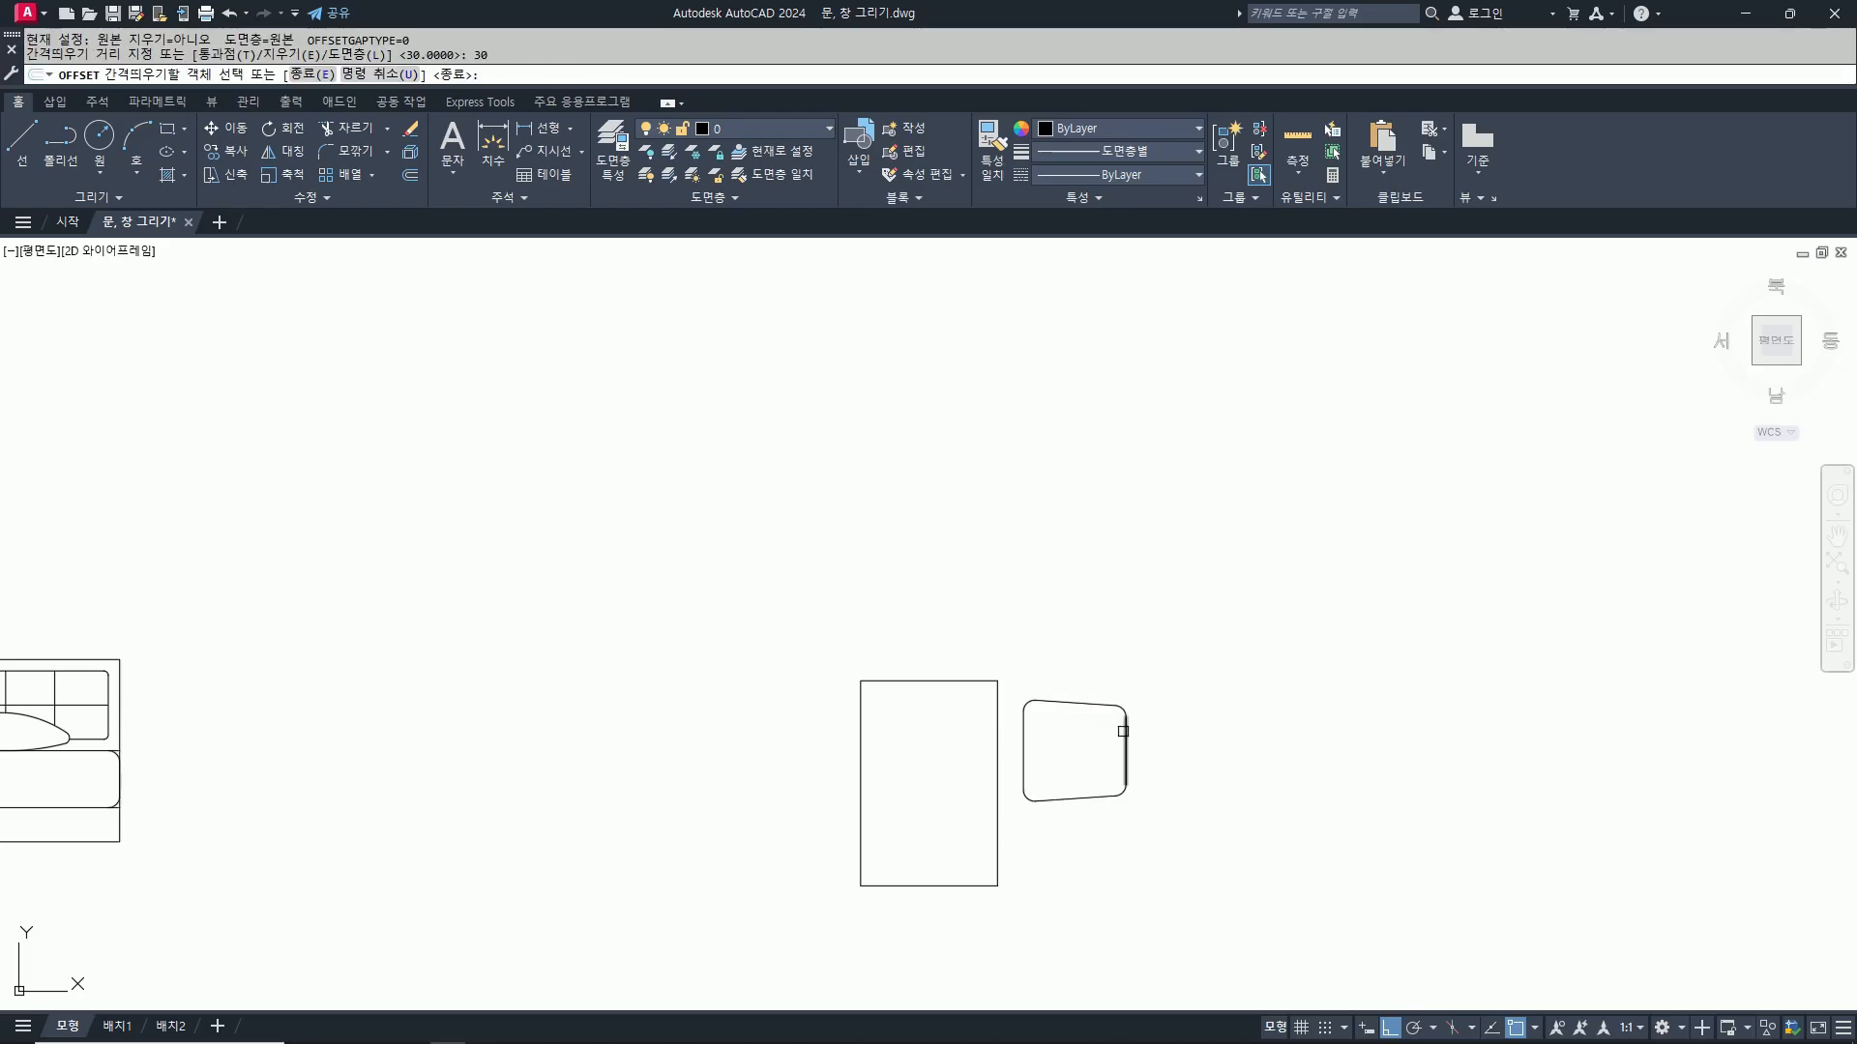
left_click(1123, 734)
left_click(1306, 738)
Step: Offset the new vertical line outward once more to form the backrest's outer edge
key("Return")
key("Return")
key("Return")
left_click(1133, 741)
left_click(1281, 742)
key("Escape")
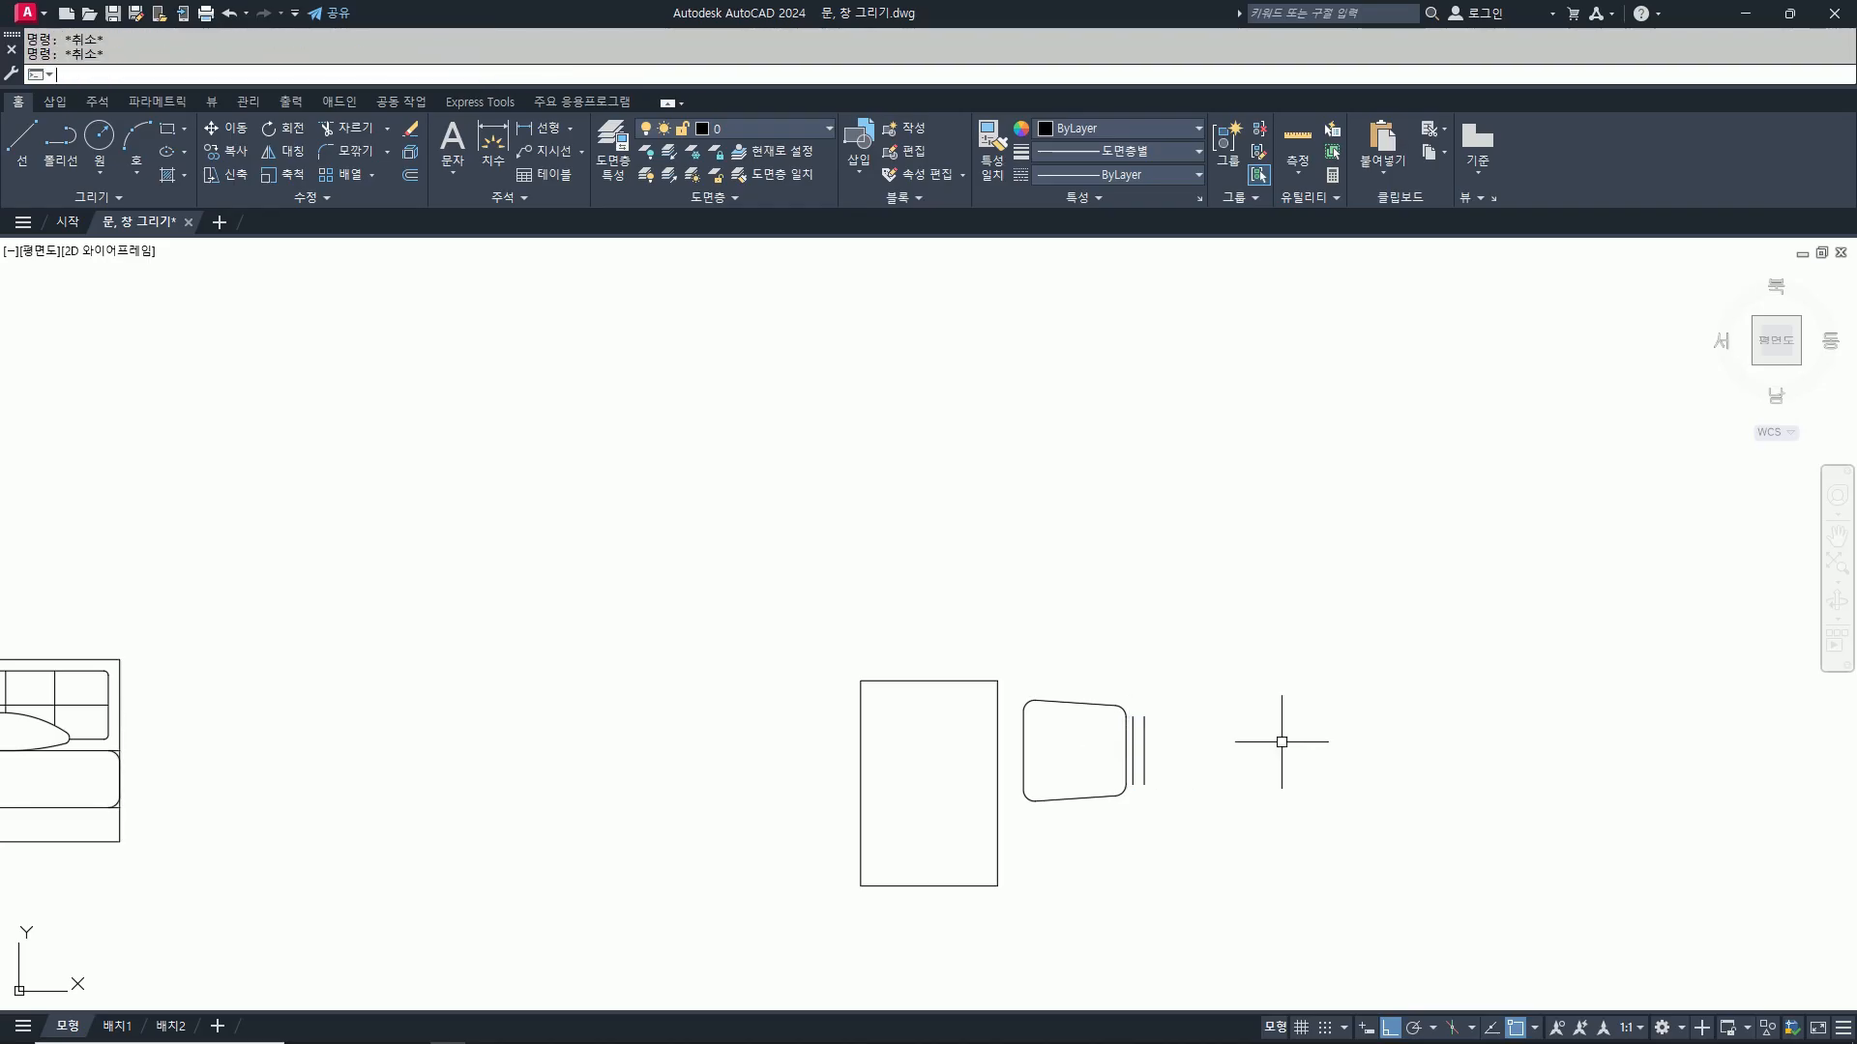
Step: Draw two short horizontal lines joining both ends of the nearer backrest line to the seat's right edge
type("l")
key("Return")
scroll(1161, 784, "up", 4)
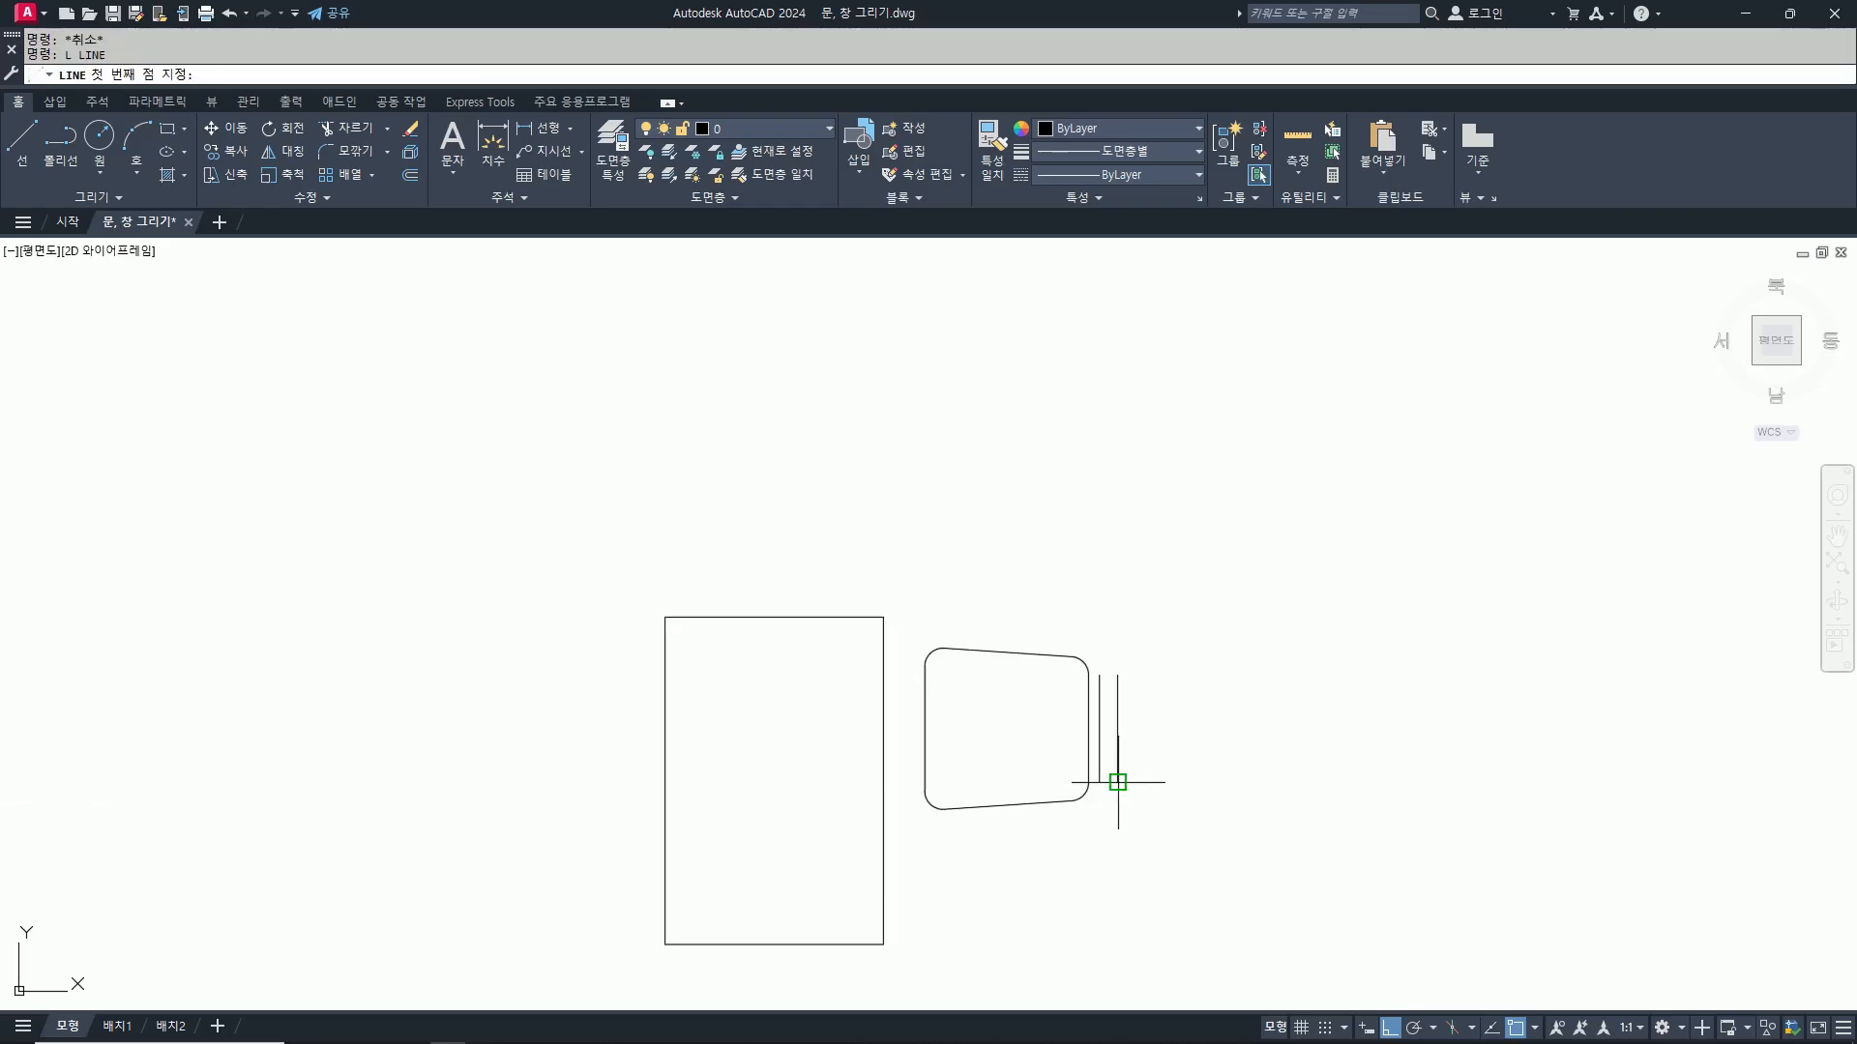
left_click(1086, 782)
left_click(1069, 781)
key("Return")
key("Return")
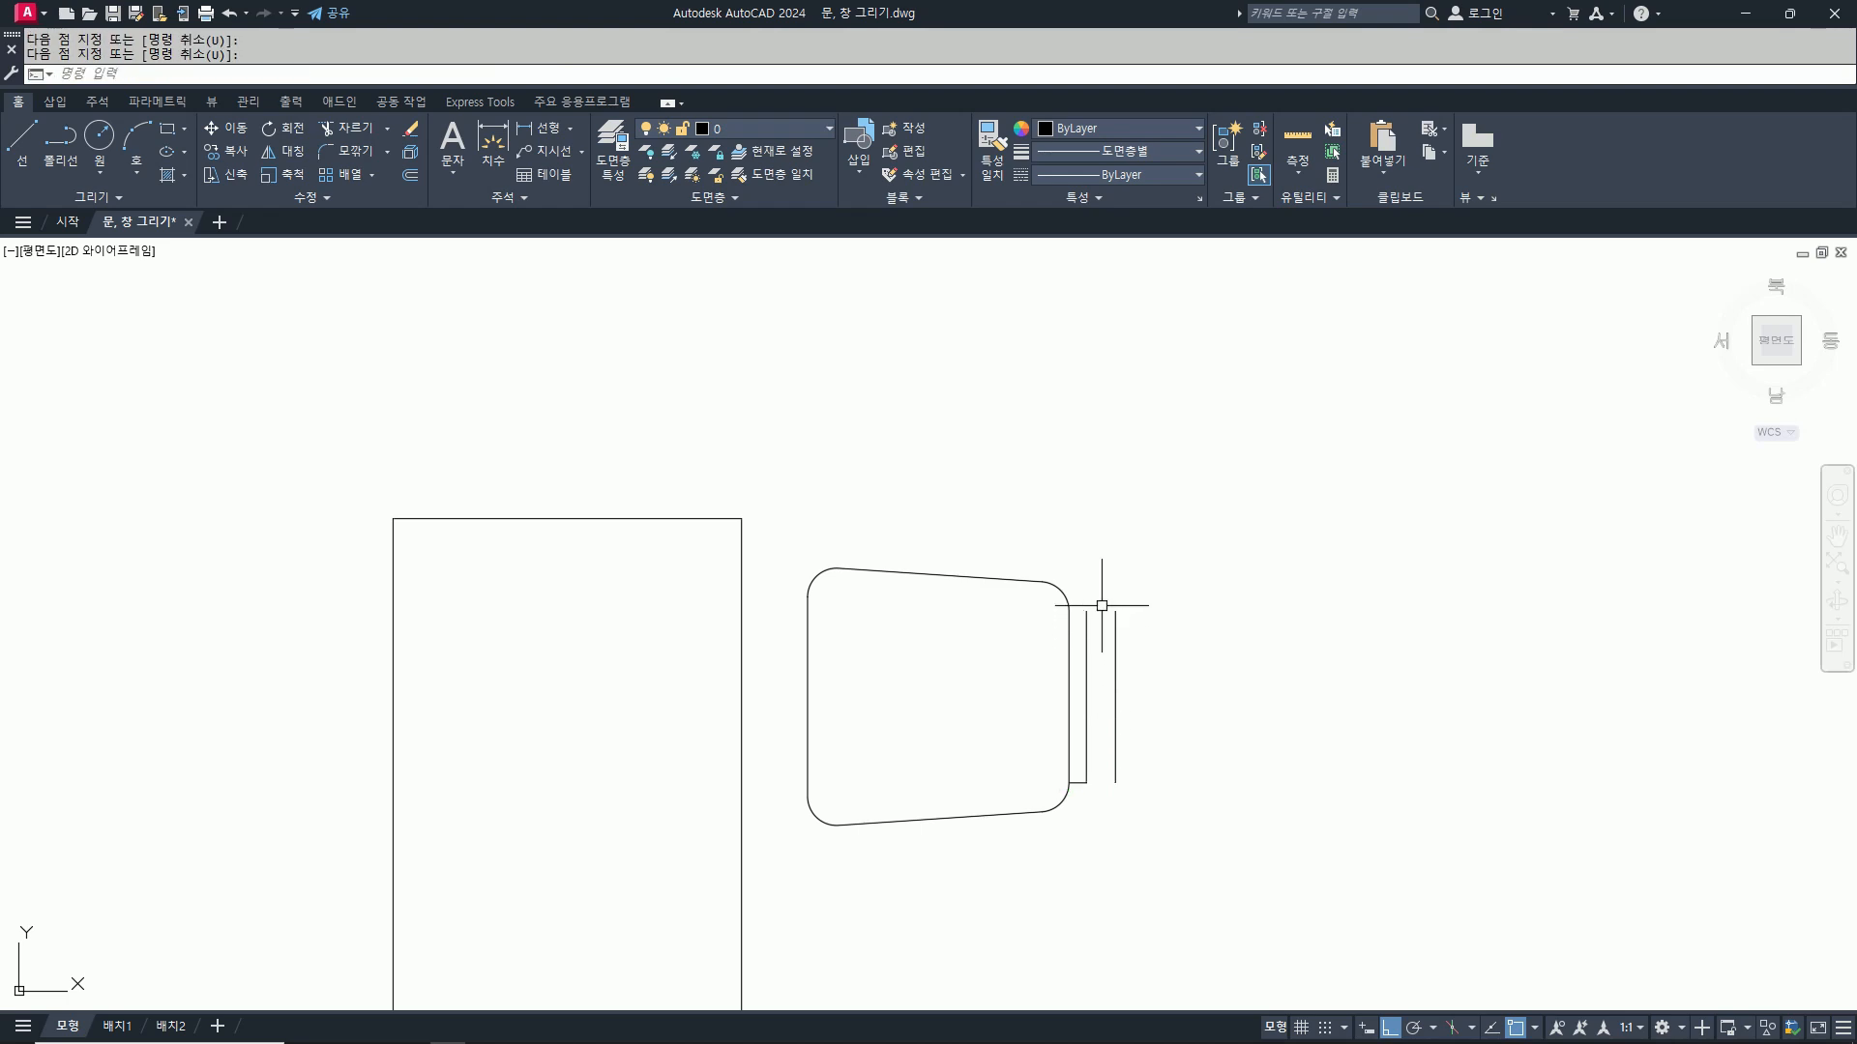
left_click(1086, 612)
left_click(1068, 611)
key("Return")
Step: Stretch the upper ends of both vertical backrest lines 20 upward
type("s")
key("Return")
left_click(1155, 636)
left_click(1092, 601)
key("Return")
left_click(1284, 623)
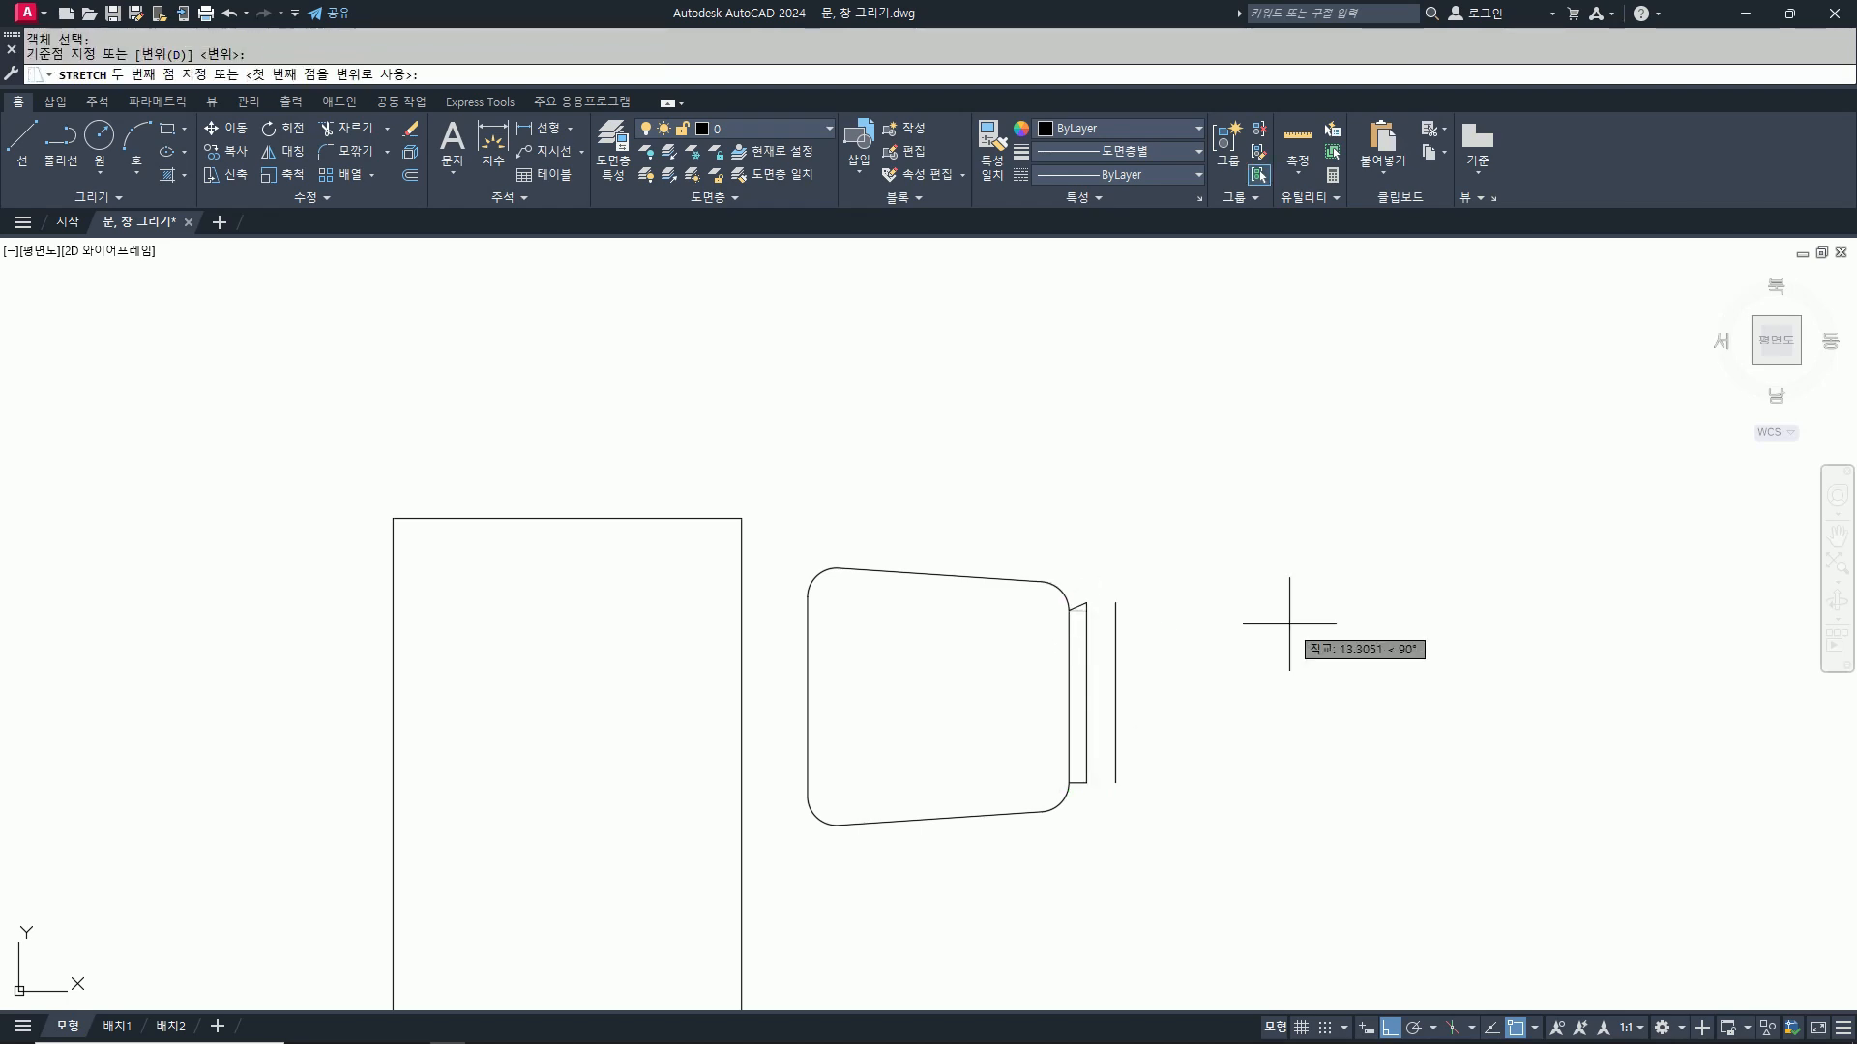
left_click(1290, 623)
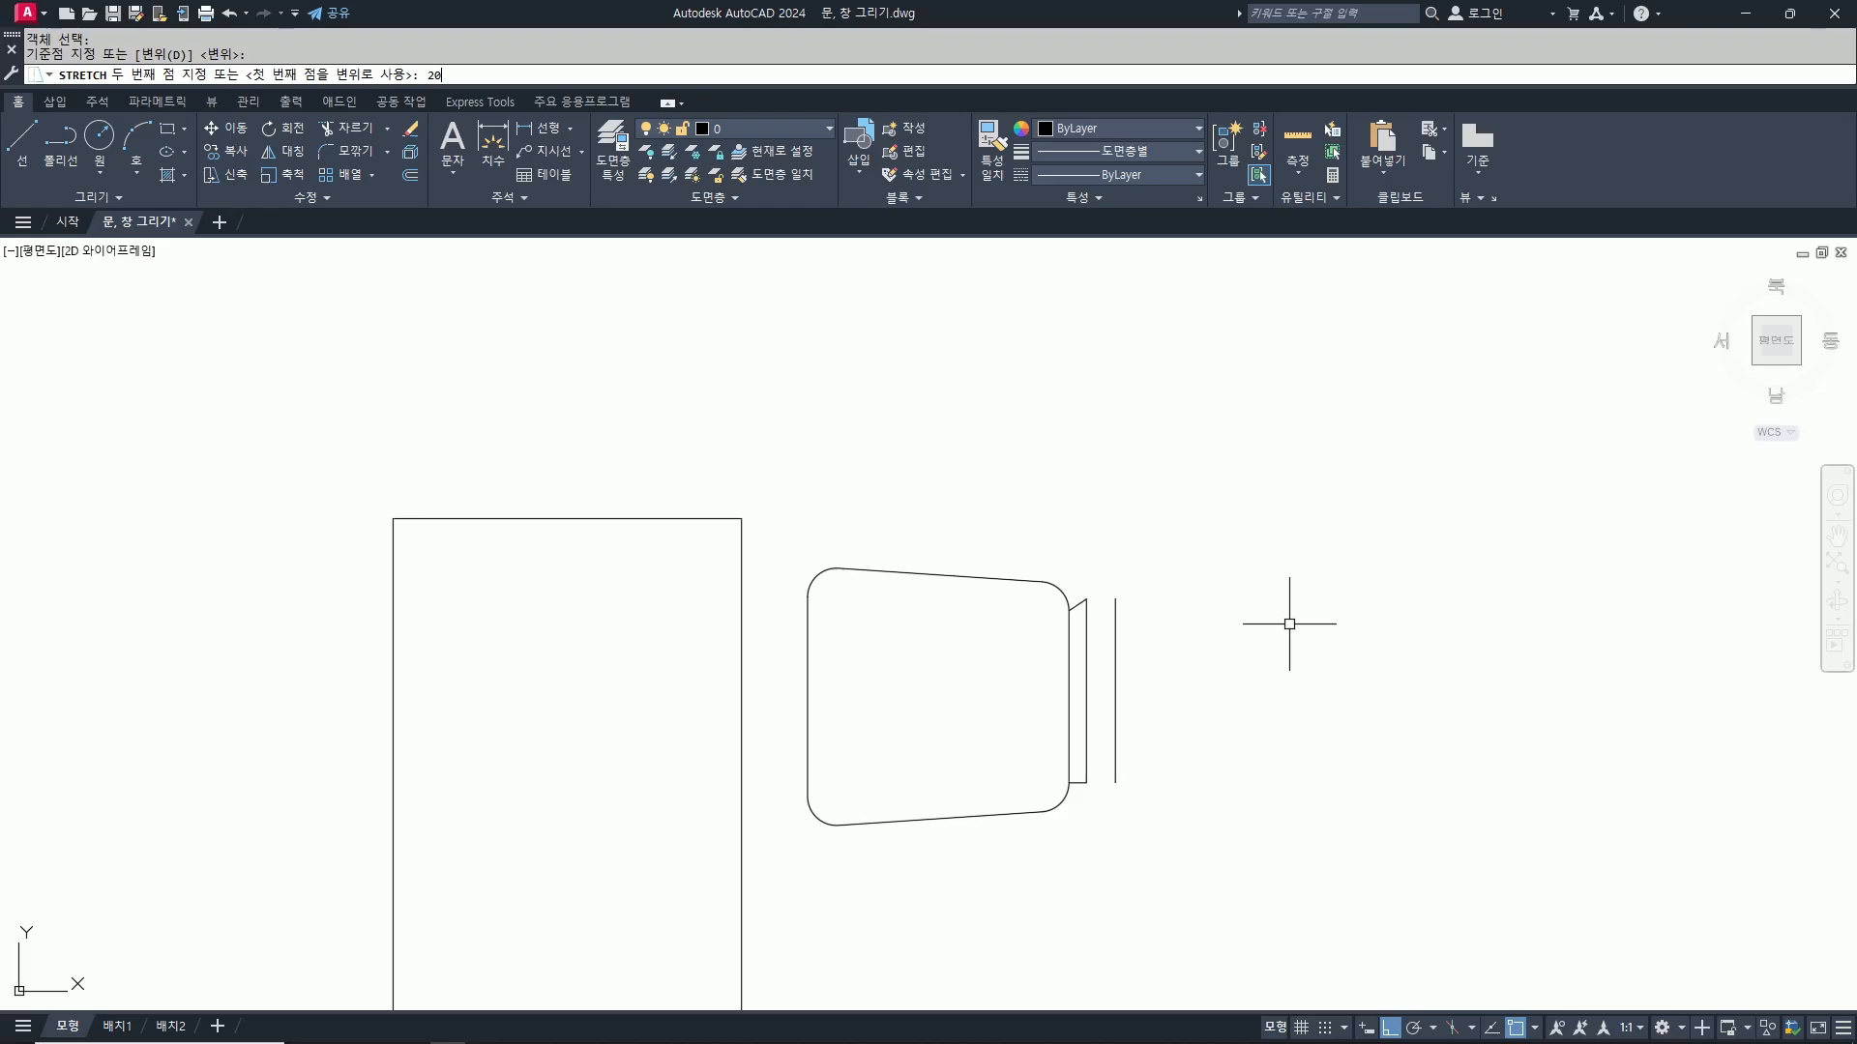
Step: Stretch the lower ends of both vertical backrest lines 20 downward
type("s")
key("Return")
left_click(1169, 810)
left_click(1086, 751)
key("Return")
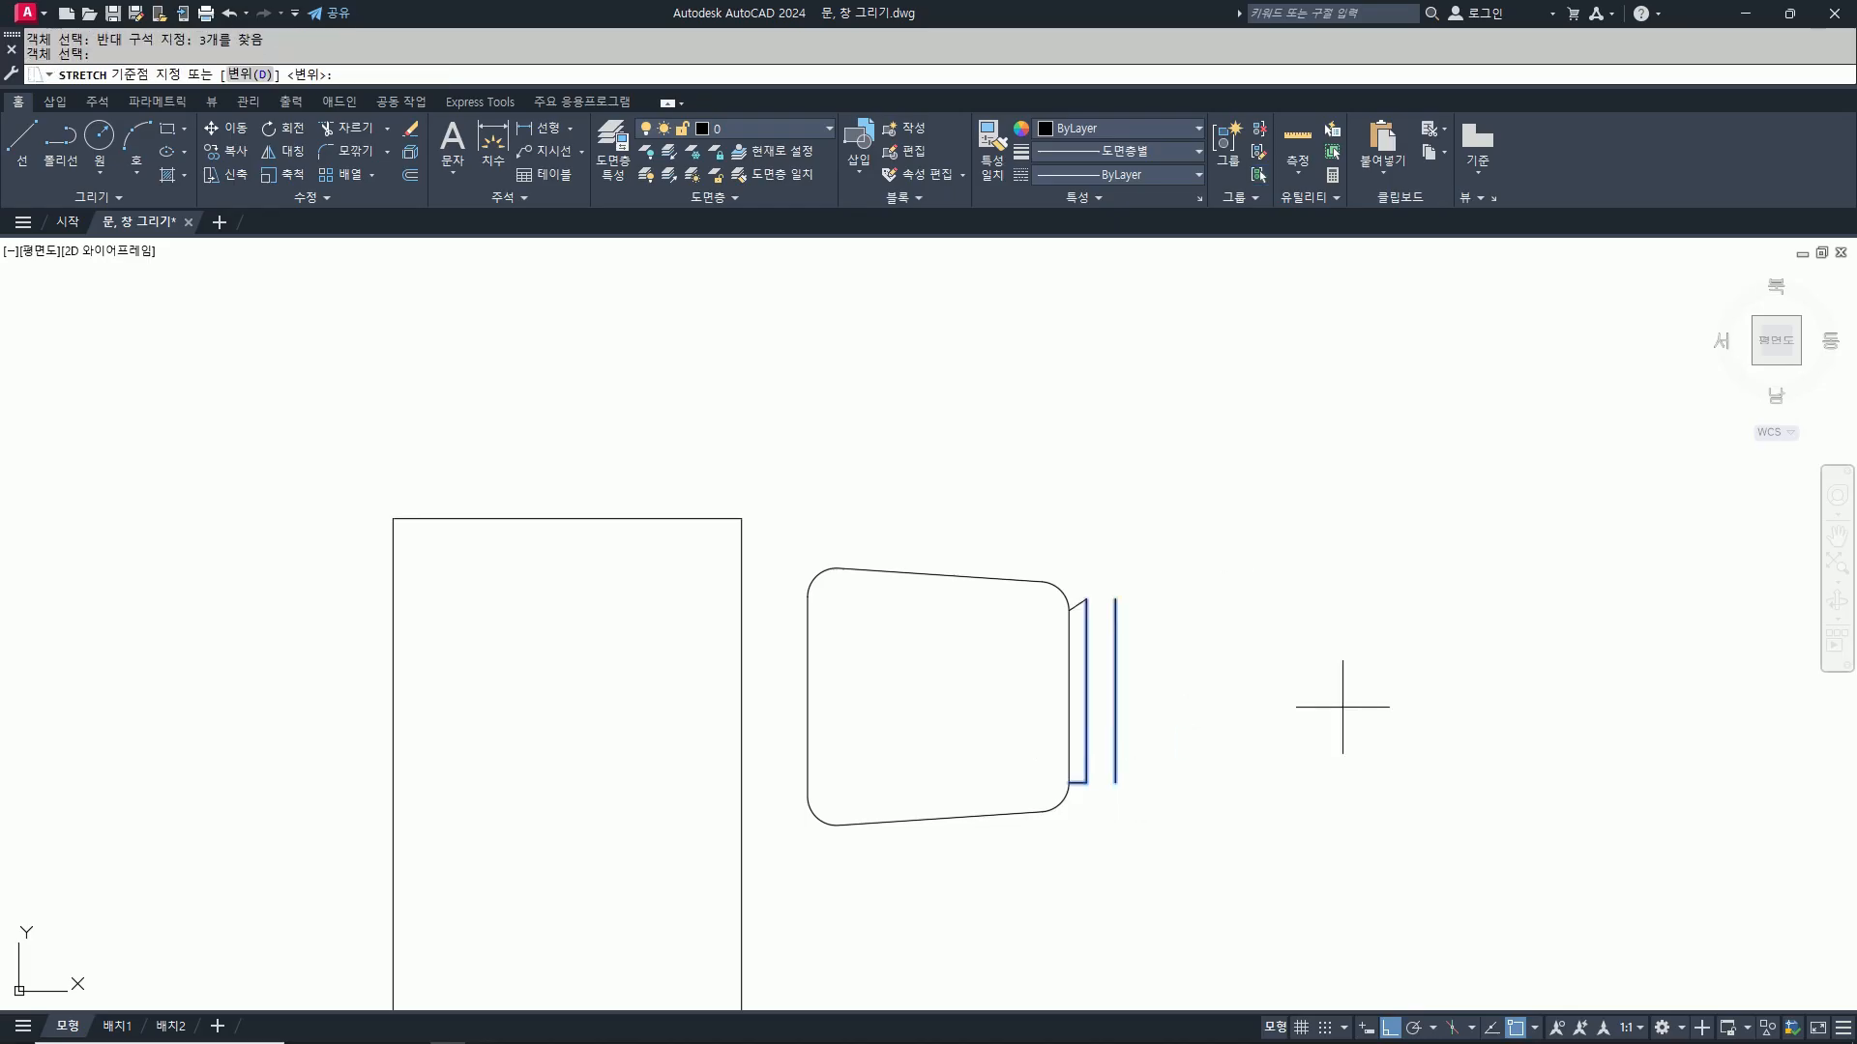
left_click(1344, 707)
type("20")
key("Return")
Step: Draw horizontal lines closing the backrest between its two vertical lines at the lower and upper ends
type("l")
key("Return")
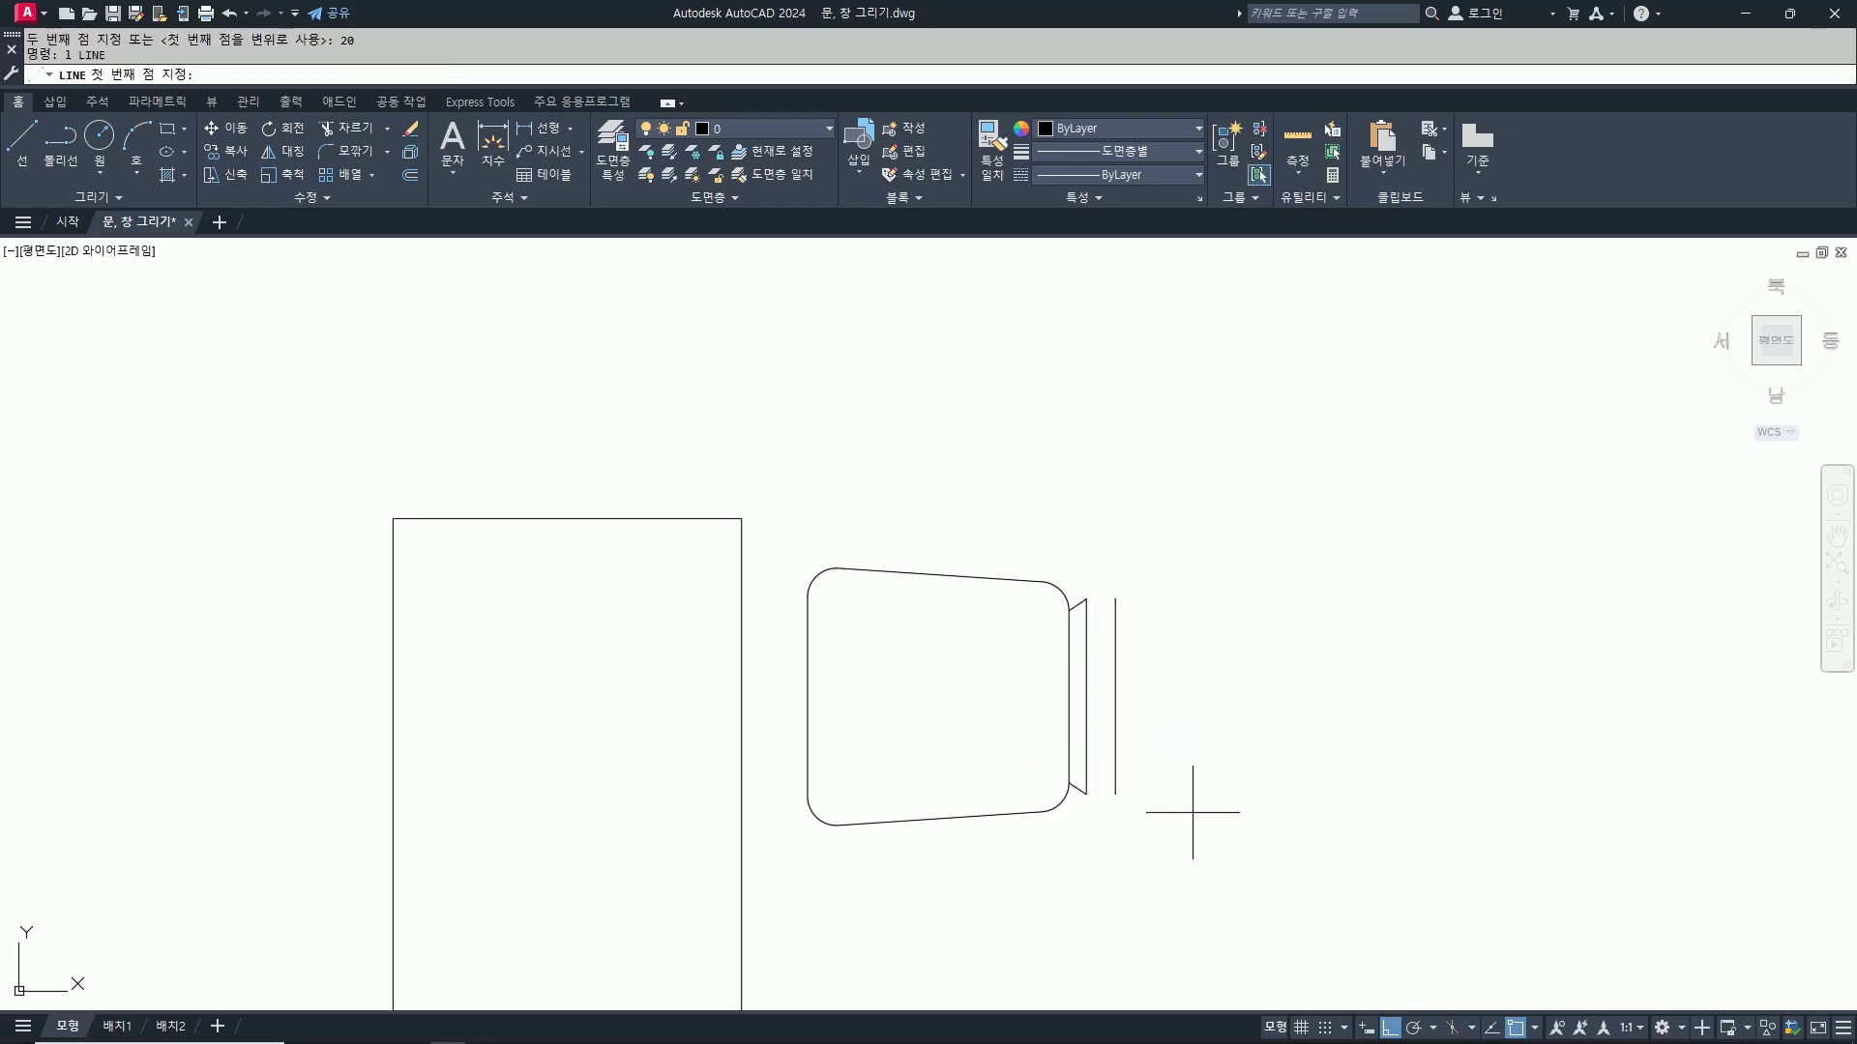
left_click(1084, 791)
left_click(1115, 793)
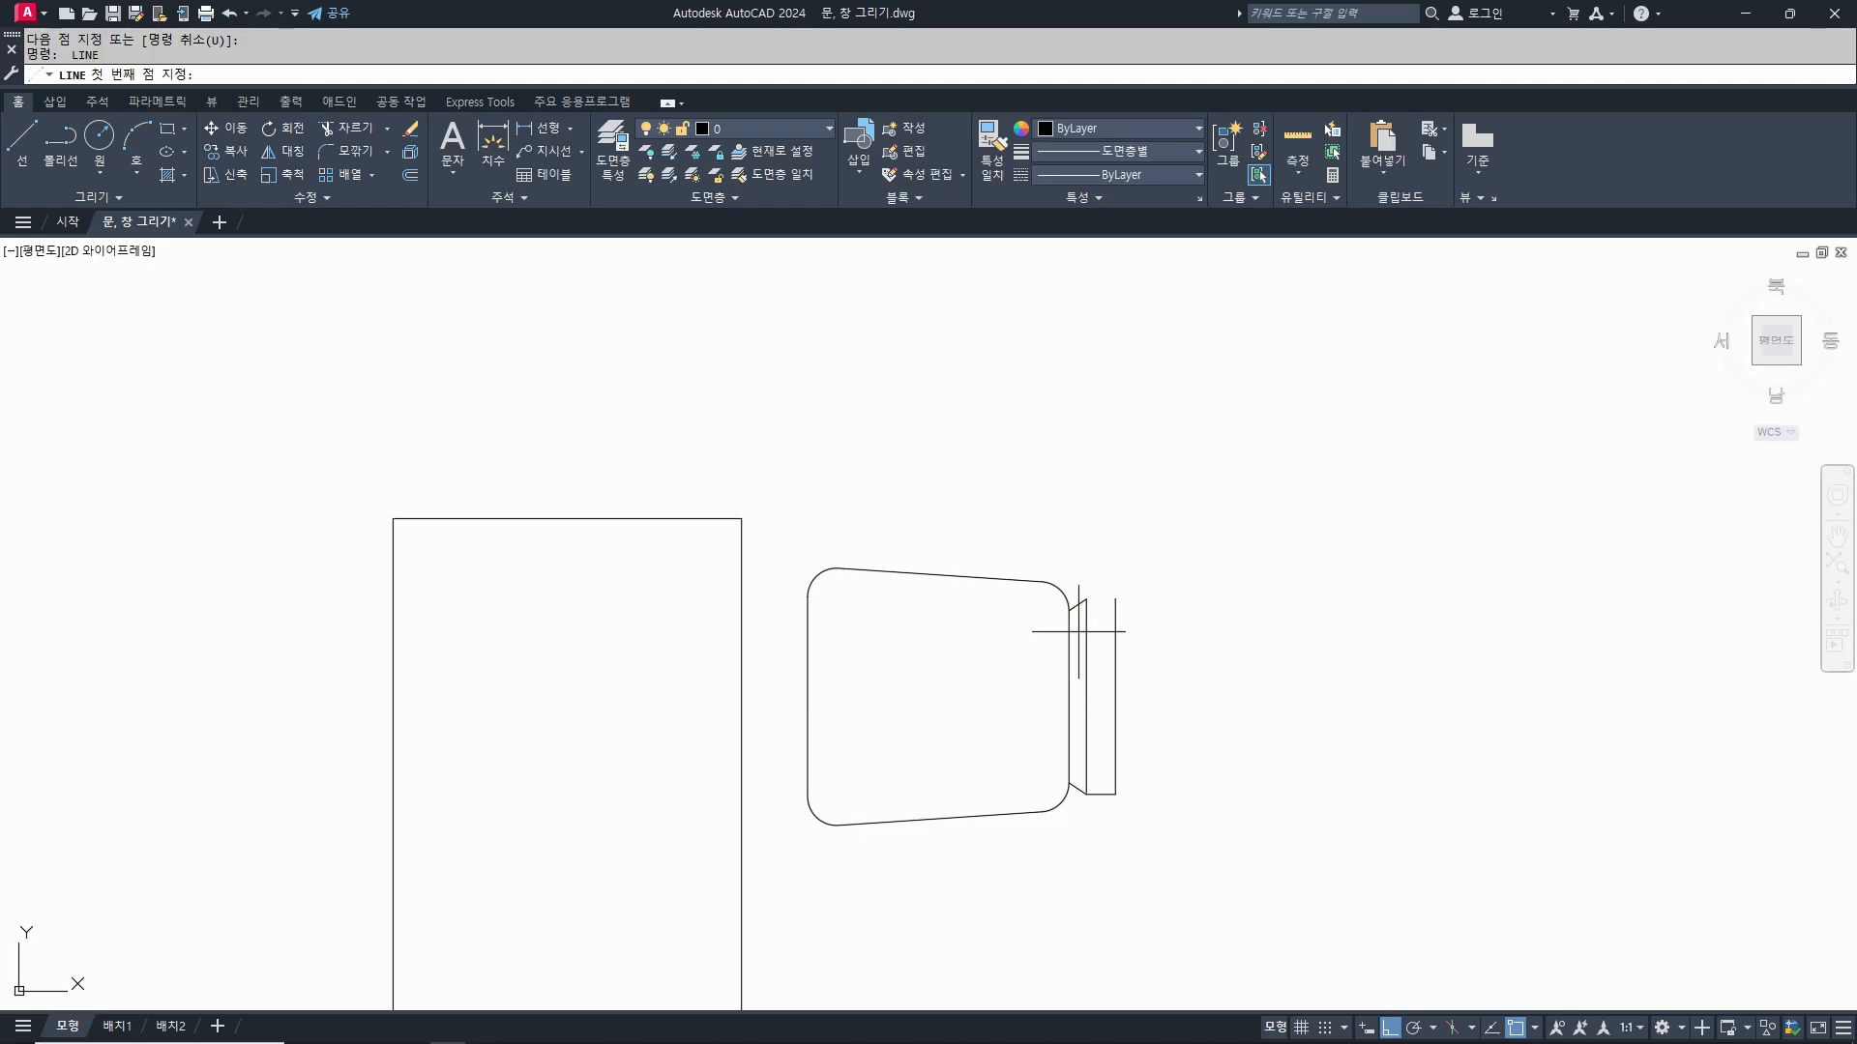
left_click(1114, 599)
key("Return")
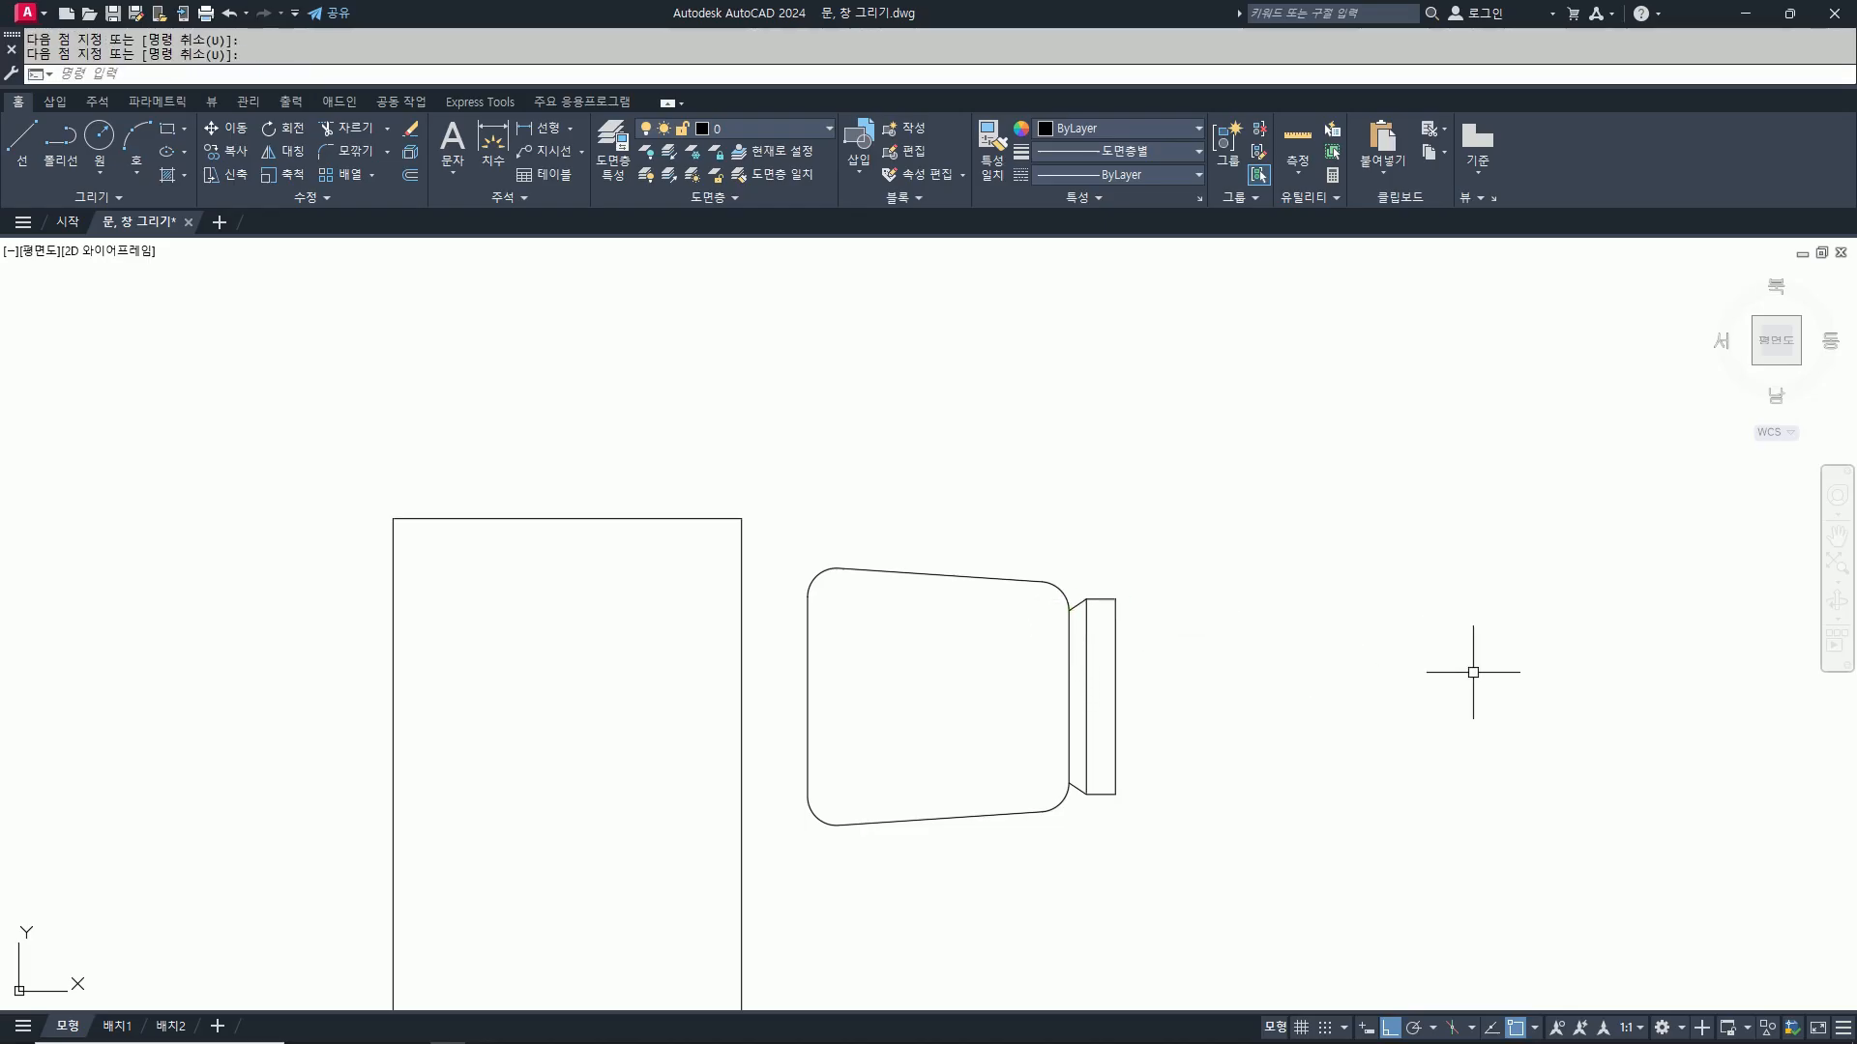
scroll(1464, 671, "down", 2)
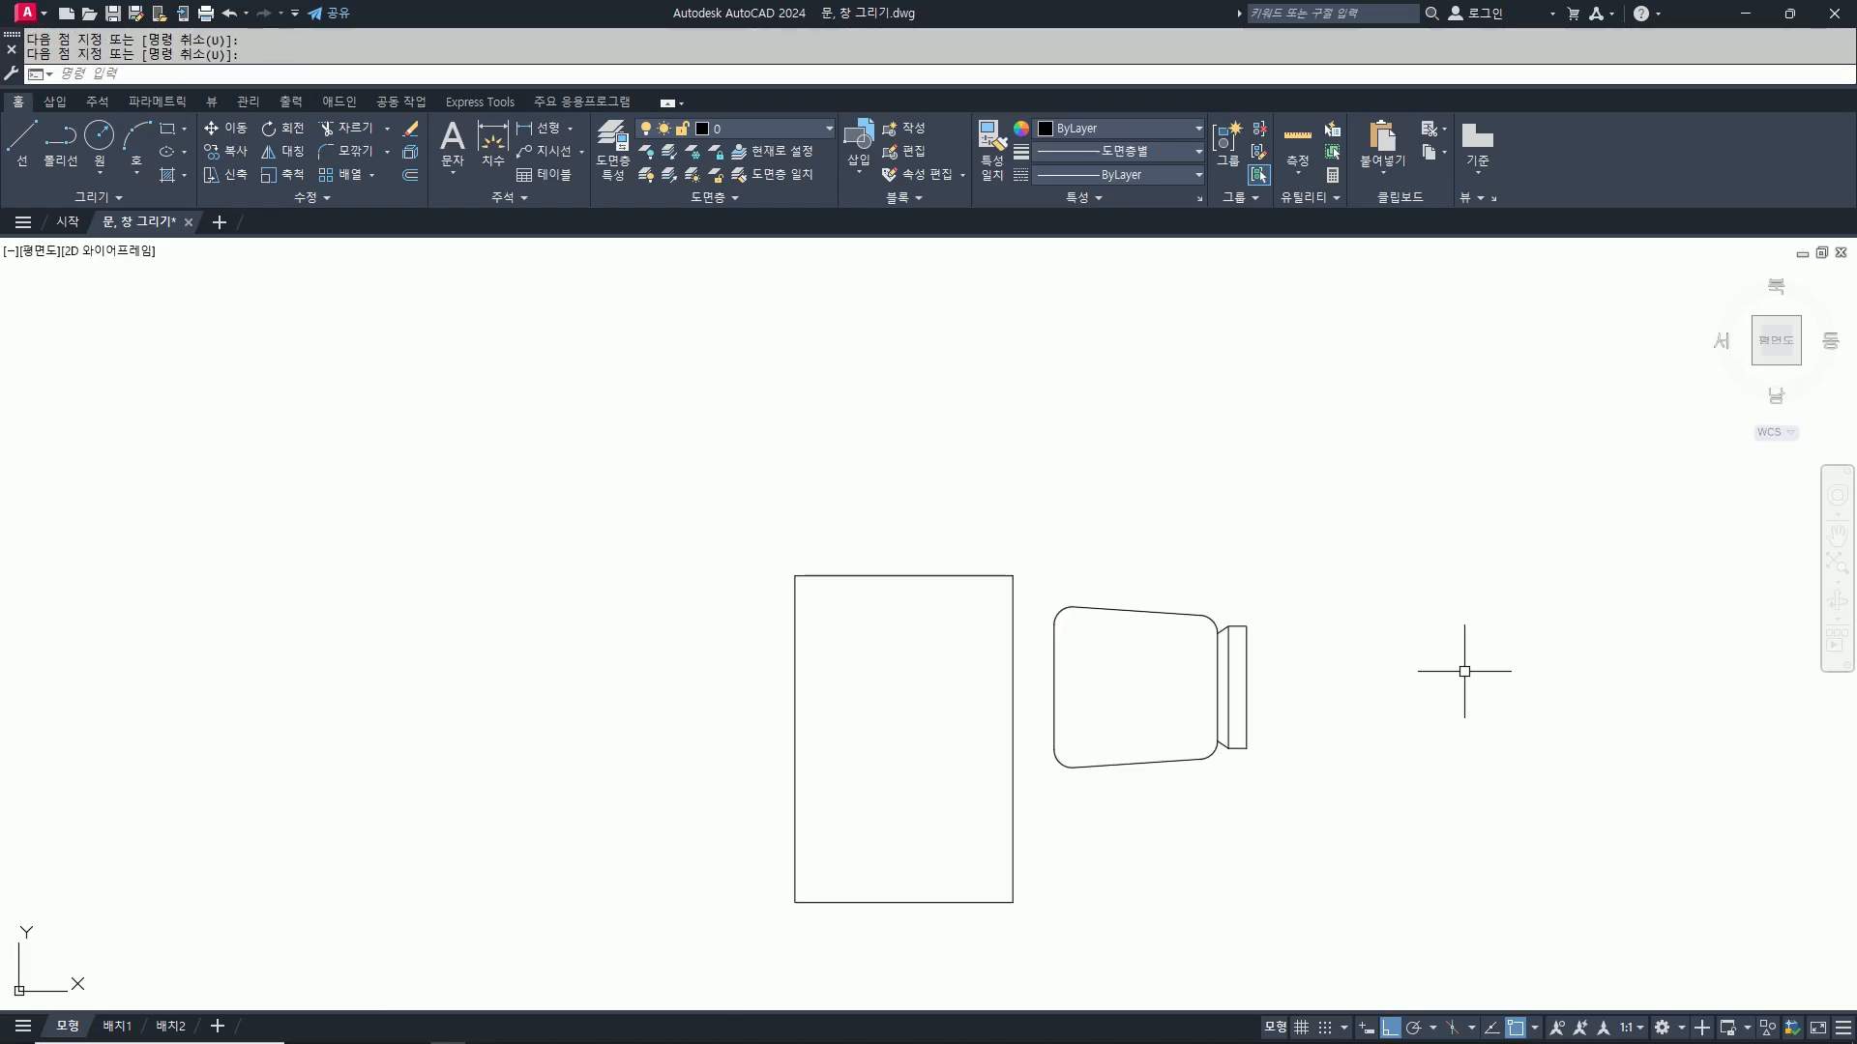
Step: Move the whole chair horizontally to the left so its seat overlaps the table's right edge
type("m")
key("Return")
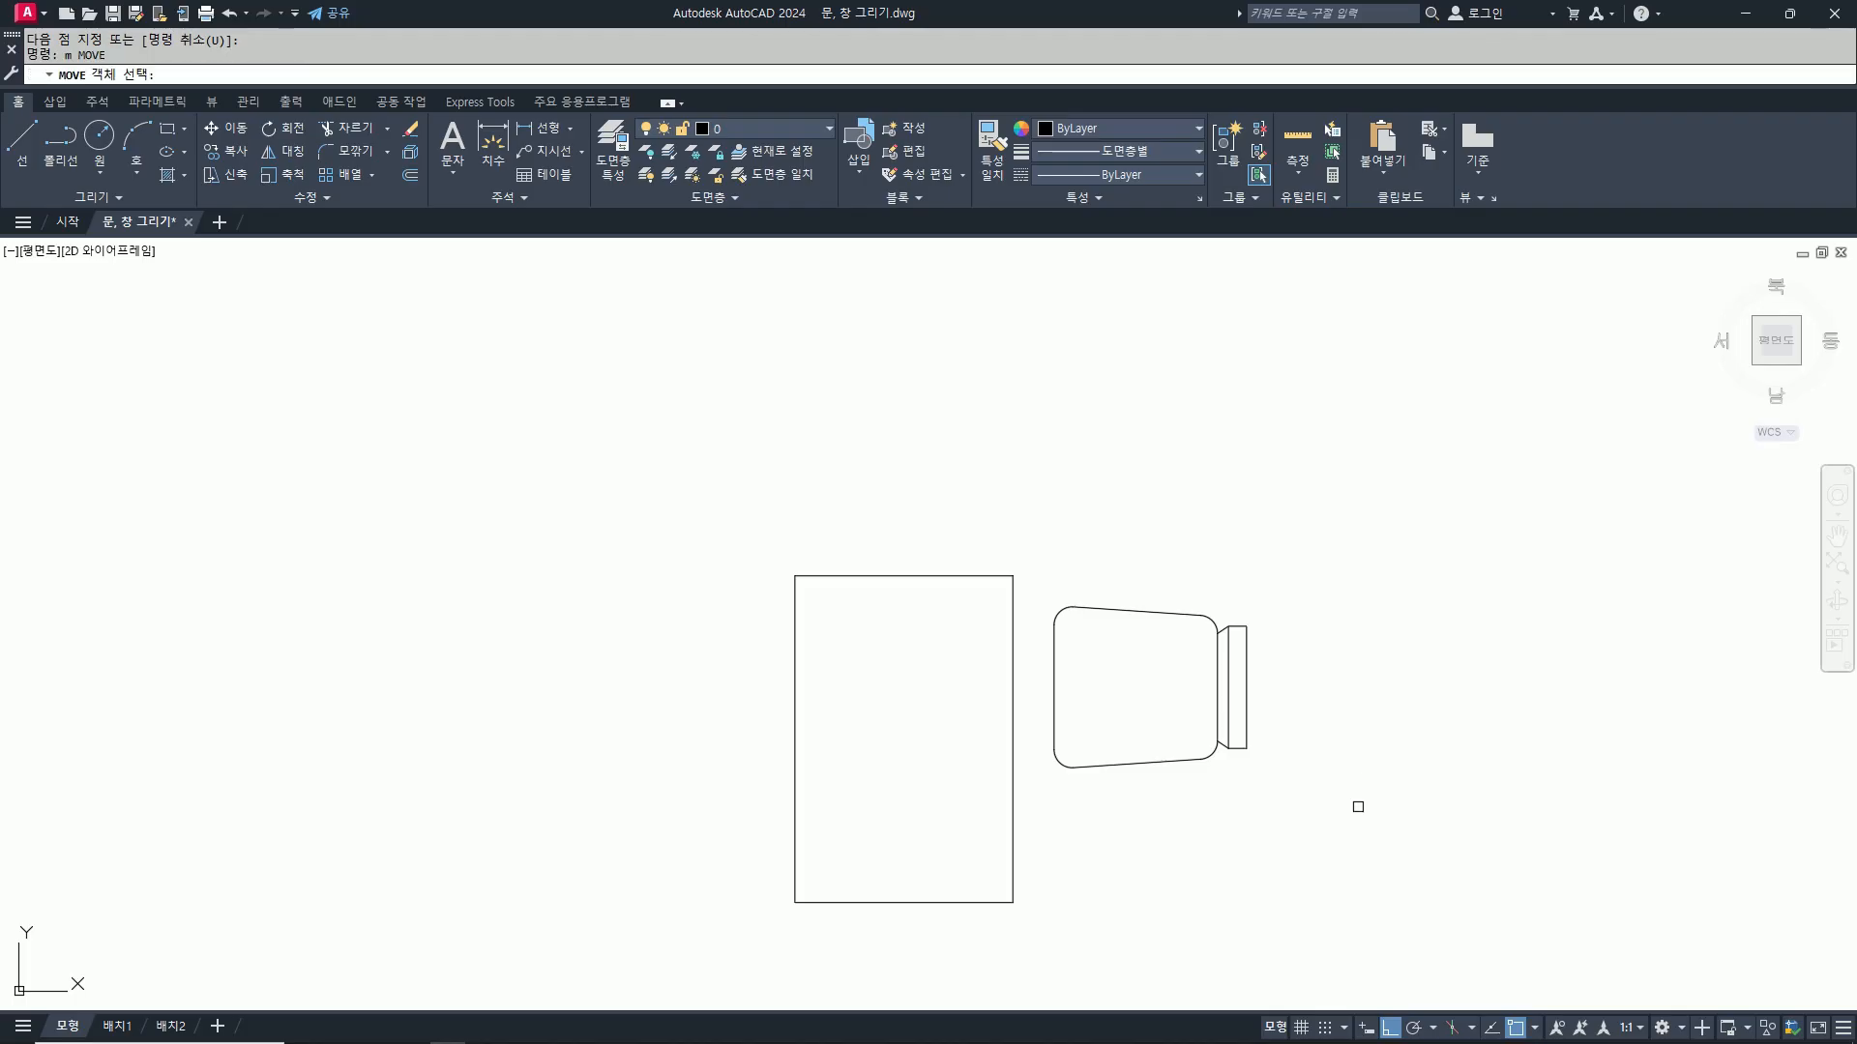
left_click(1358, 807)
left_click(1036, 531)
key("Return")
left_click(1661, 782)
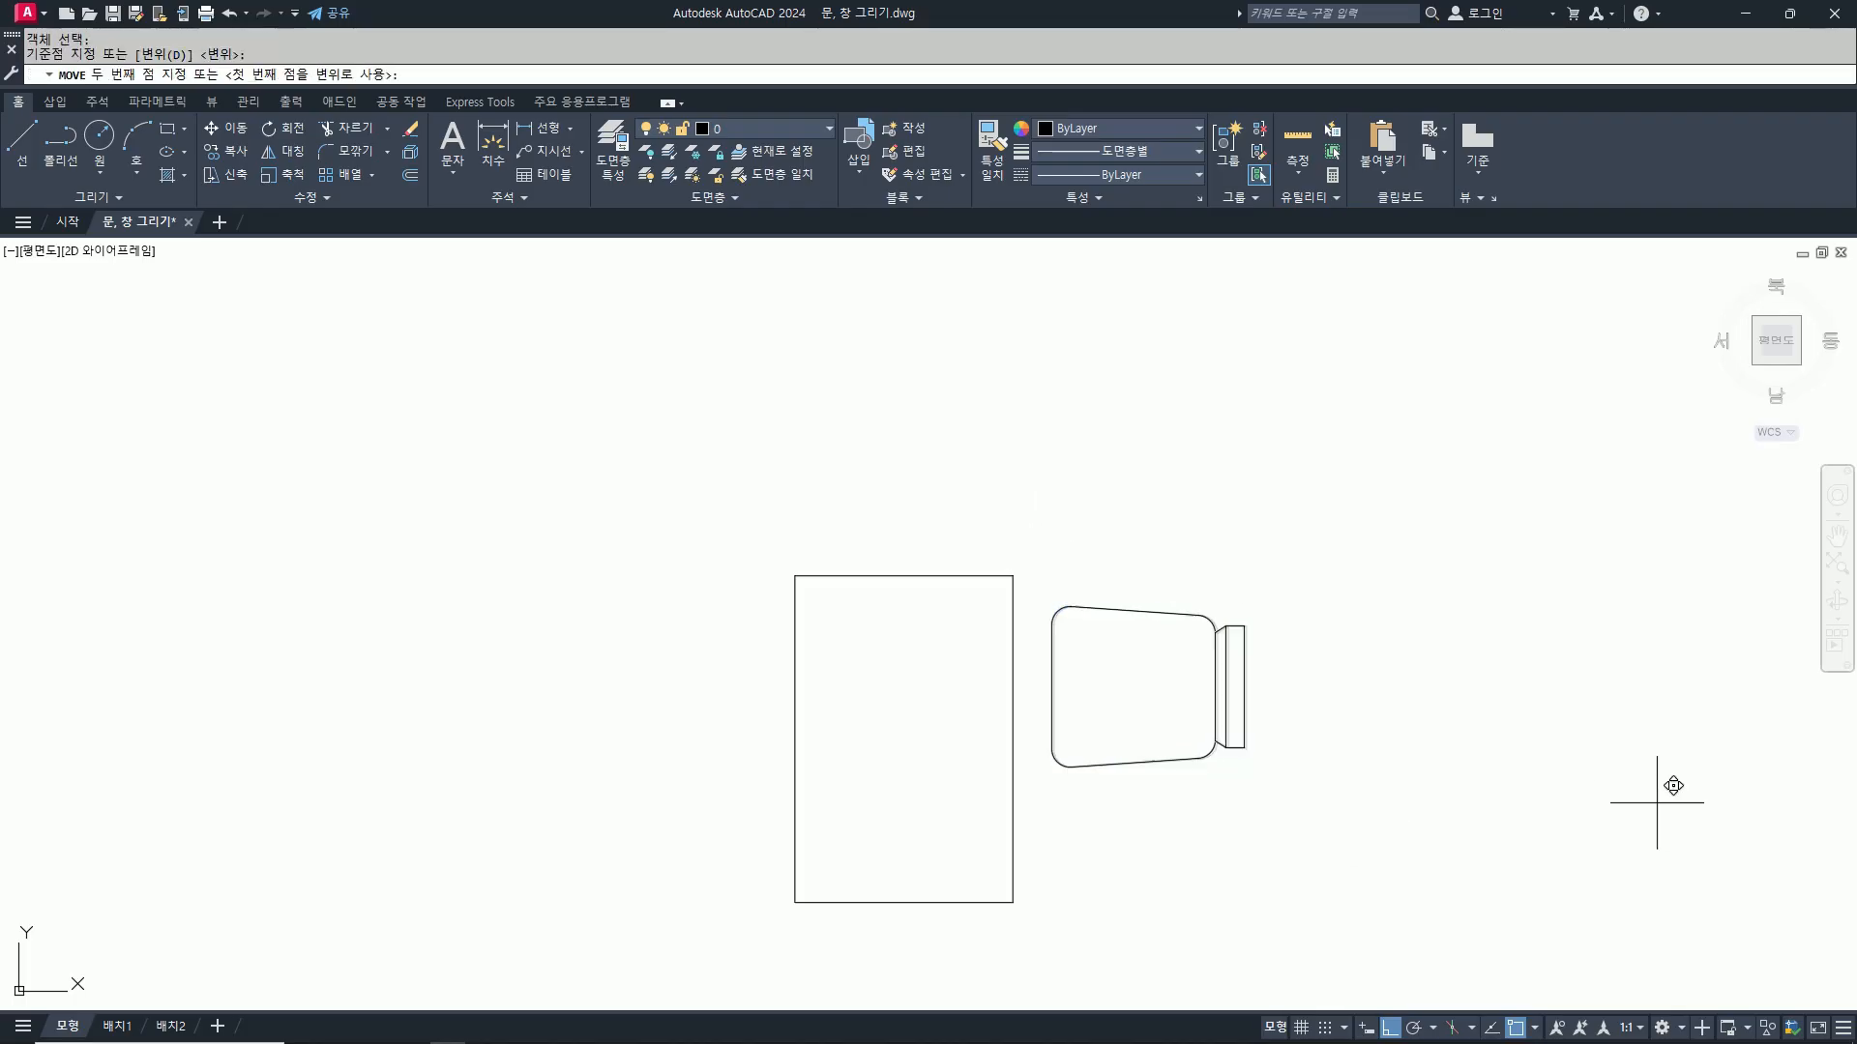
left_click(1566, 777)
Step: Trim the seat's upper and lower slanted edges where they lie inside the table
type("tr")
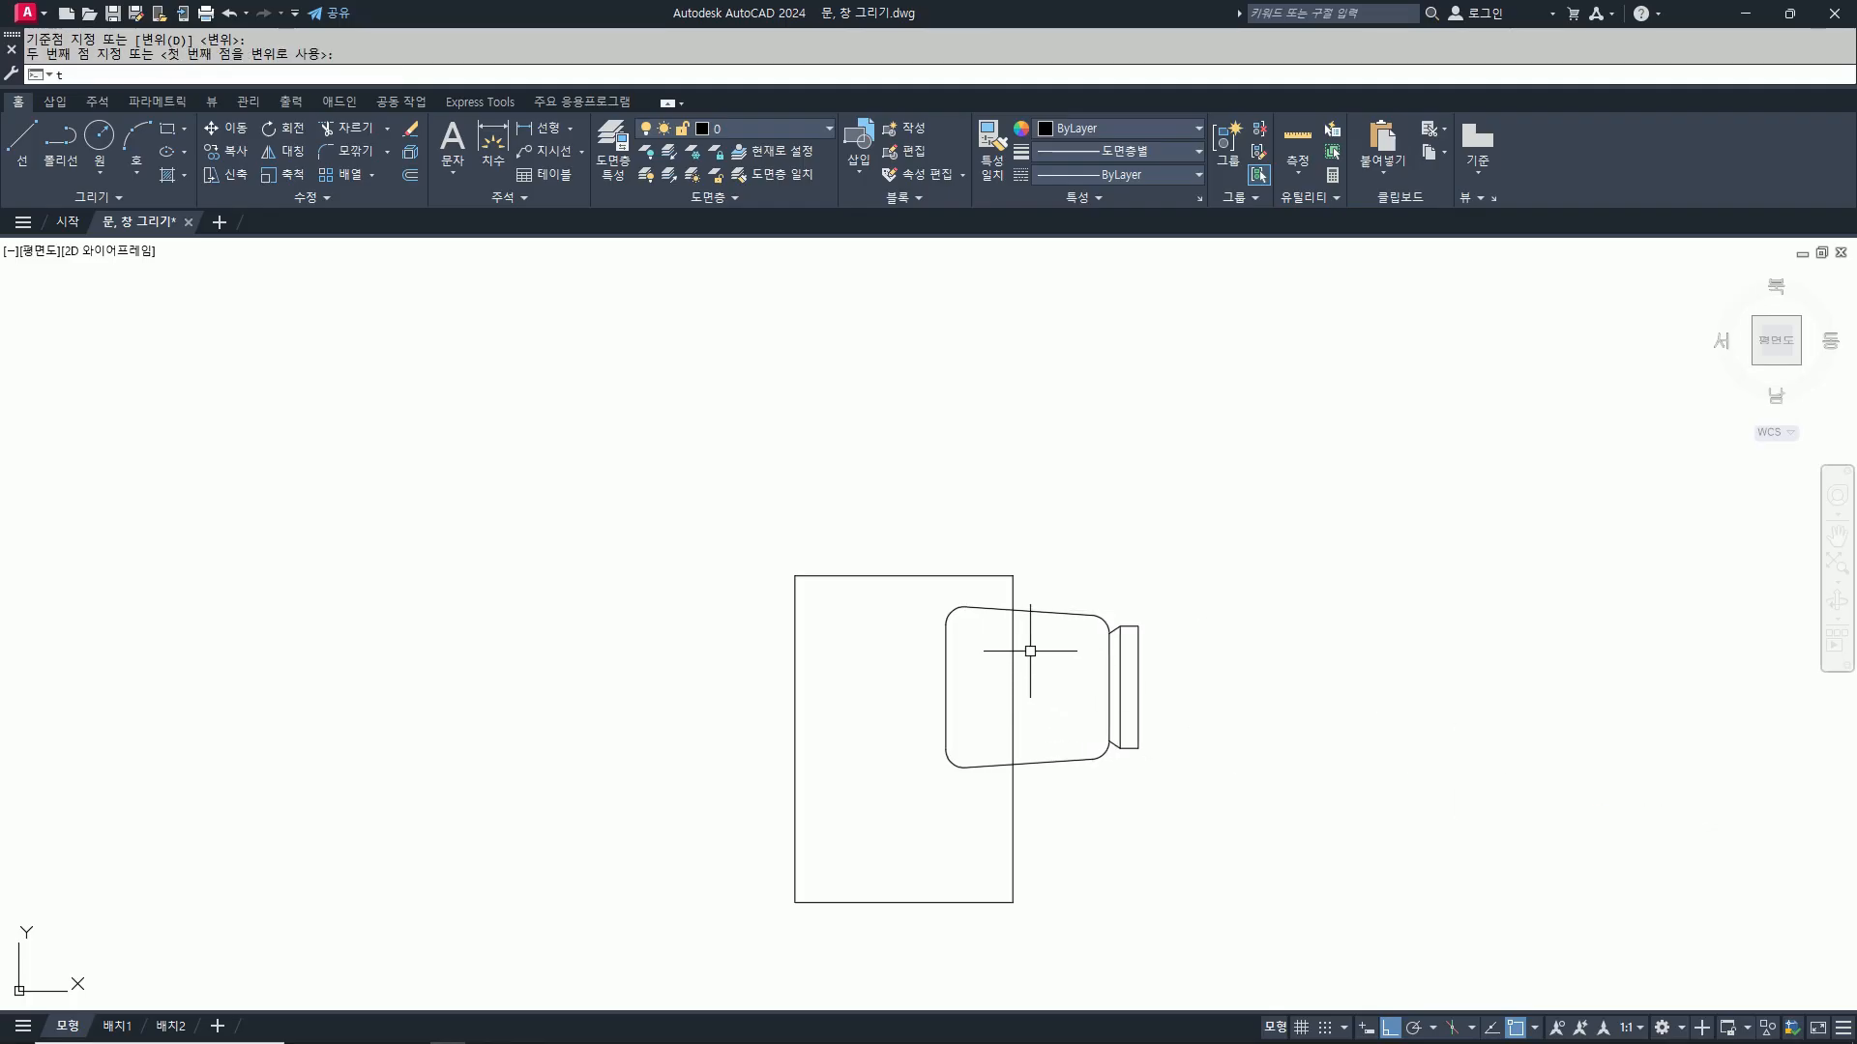
key("Return")
left_click(988, 609)
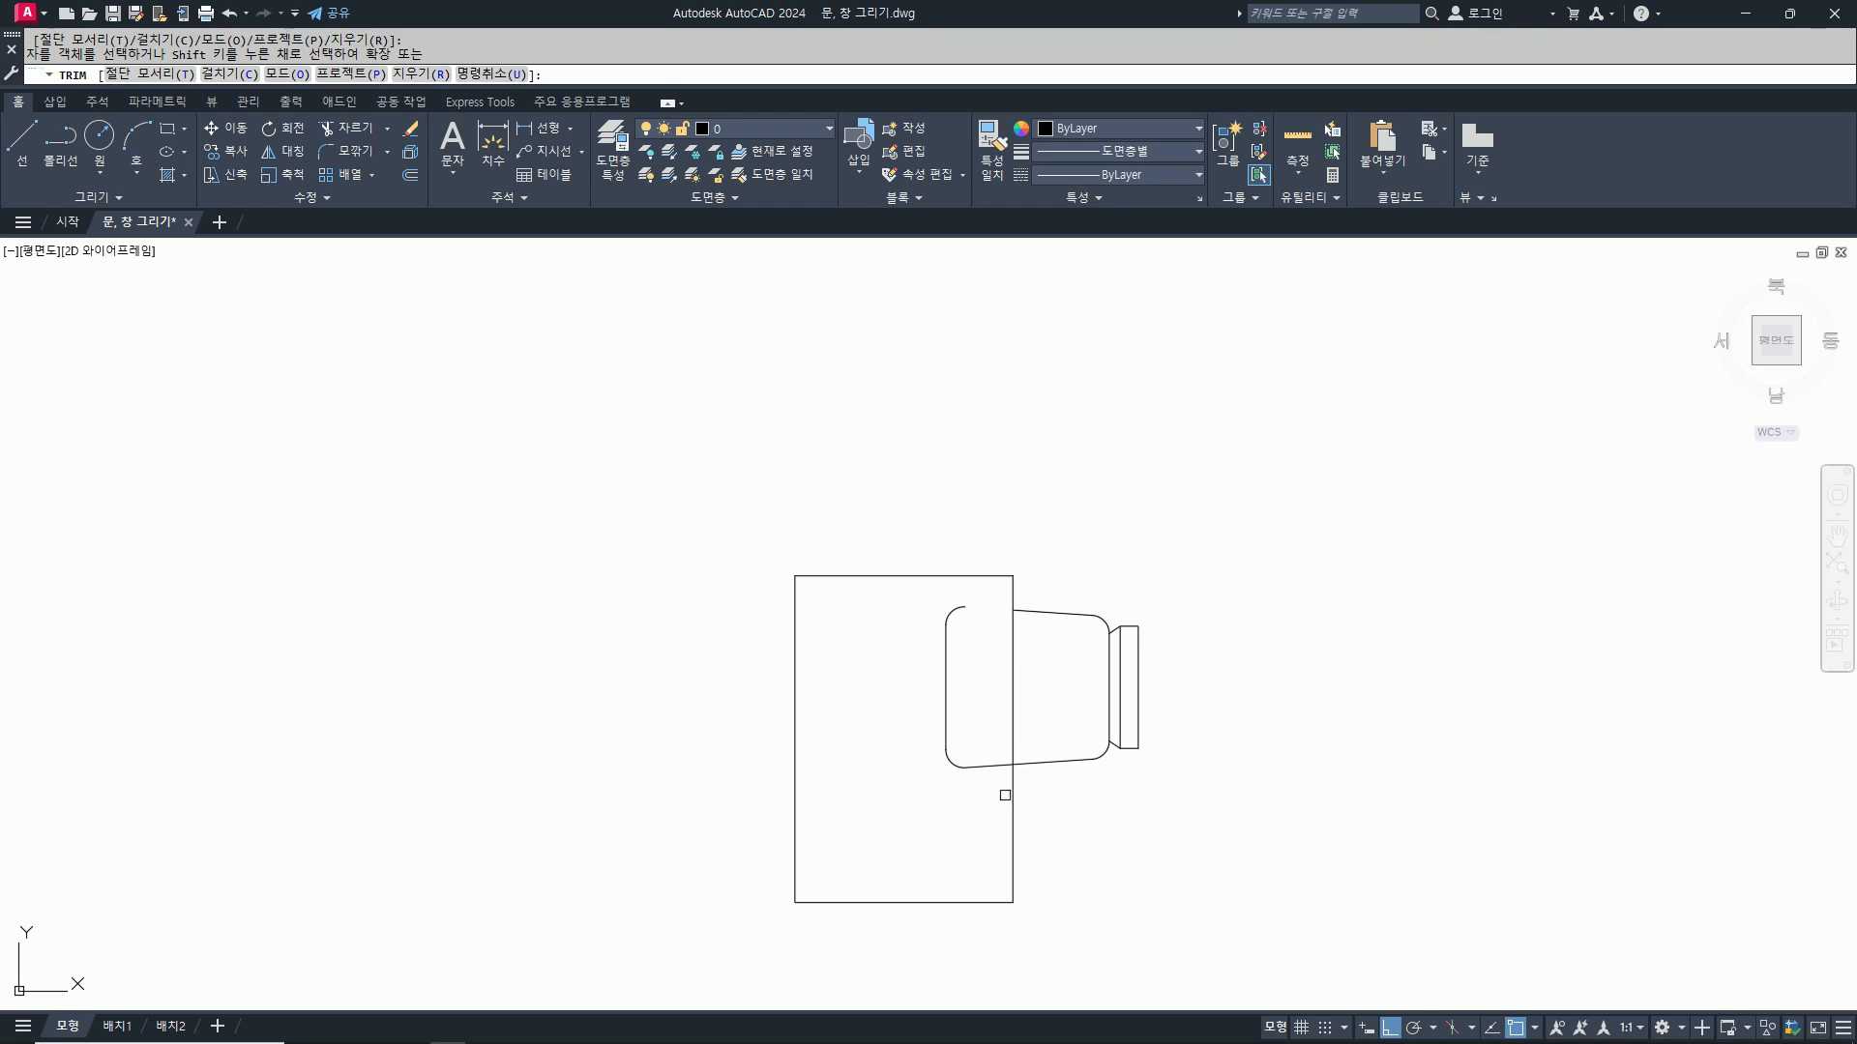
left_click(996, 766)
key("Return")
Step: Draw lines from the seat's lower and upper front rounded corners to the table's right edge
type("l LINE")
key("Return")
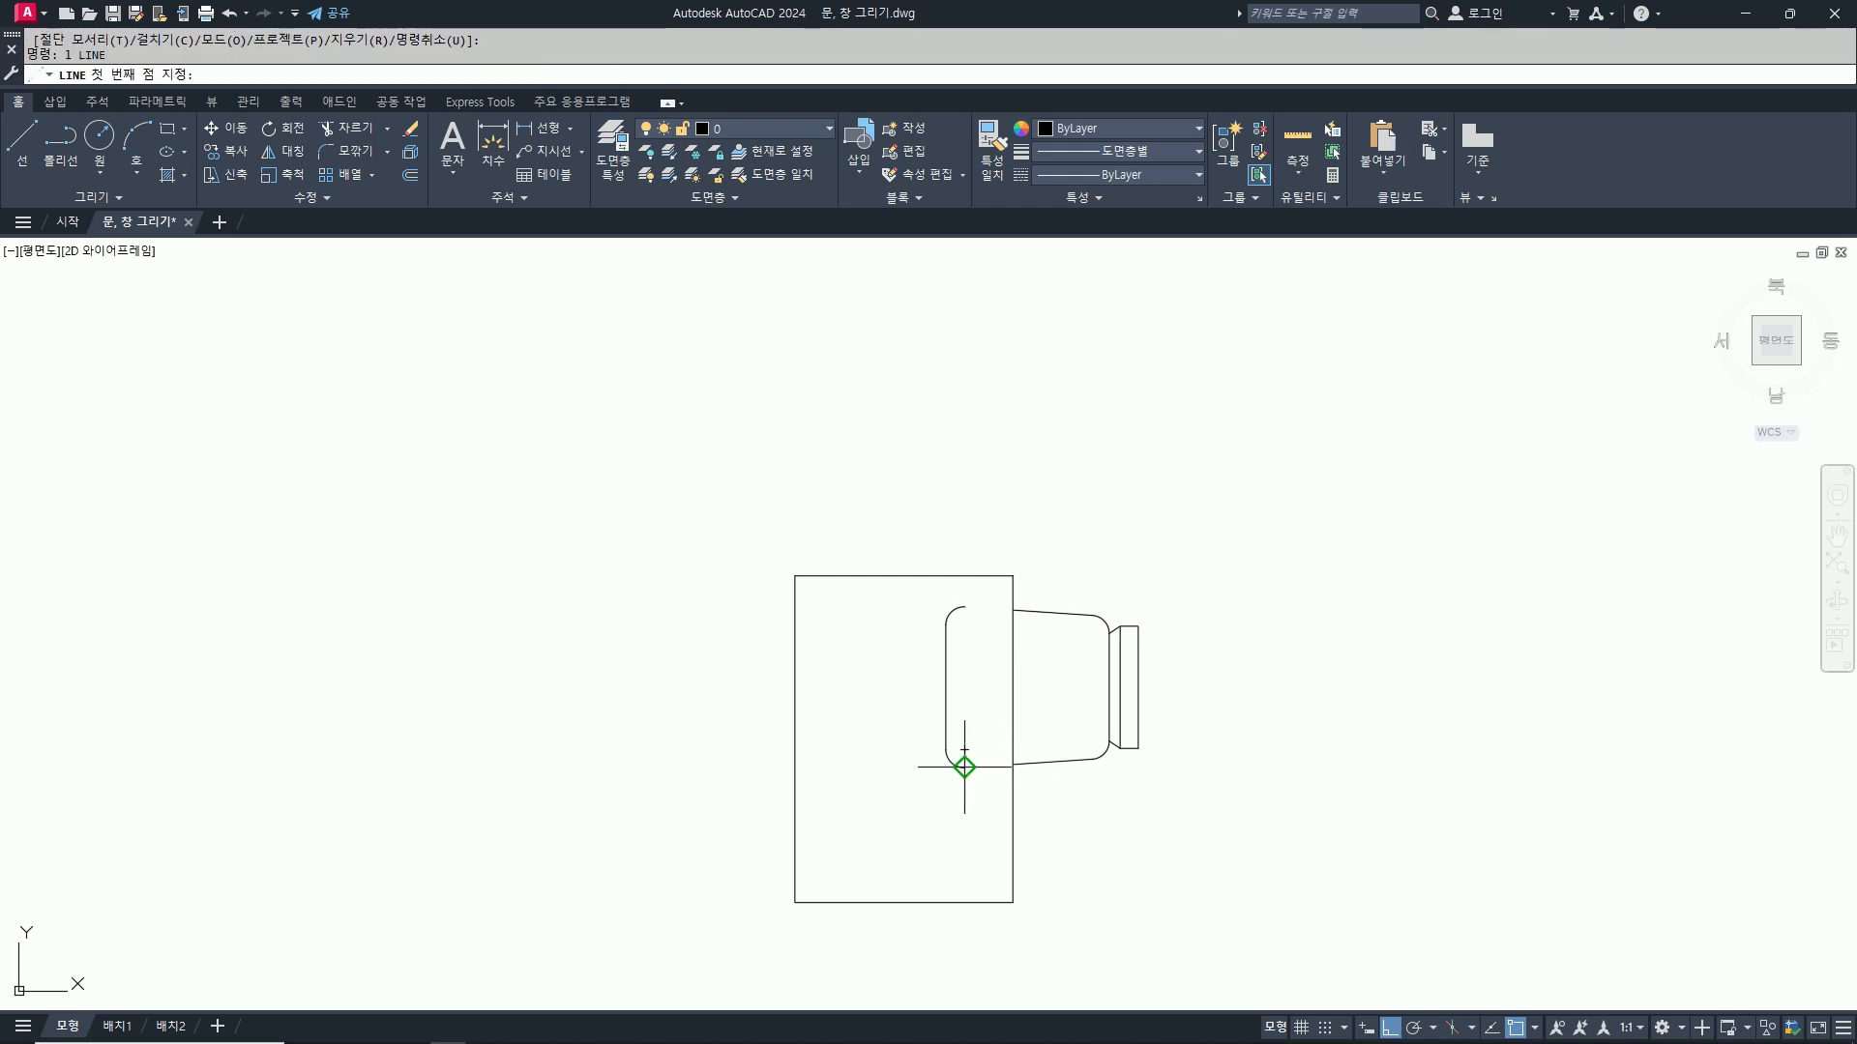
left_click(963, 765)
left_click(1012, 765)
key("Return")
key("Return")
left_click(964, 607)
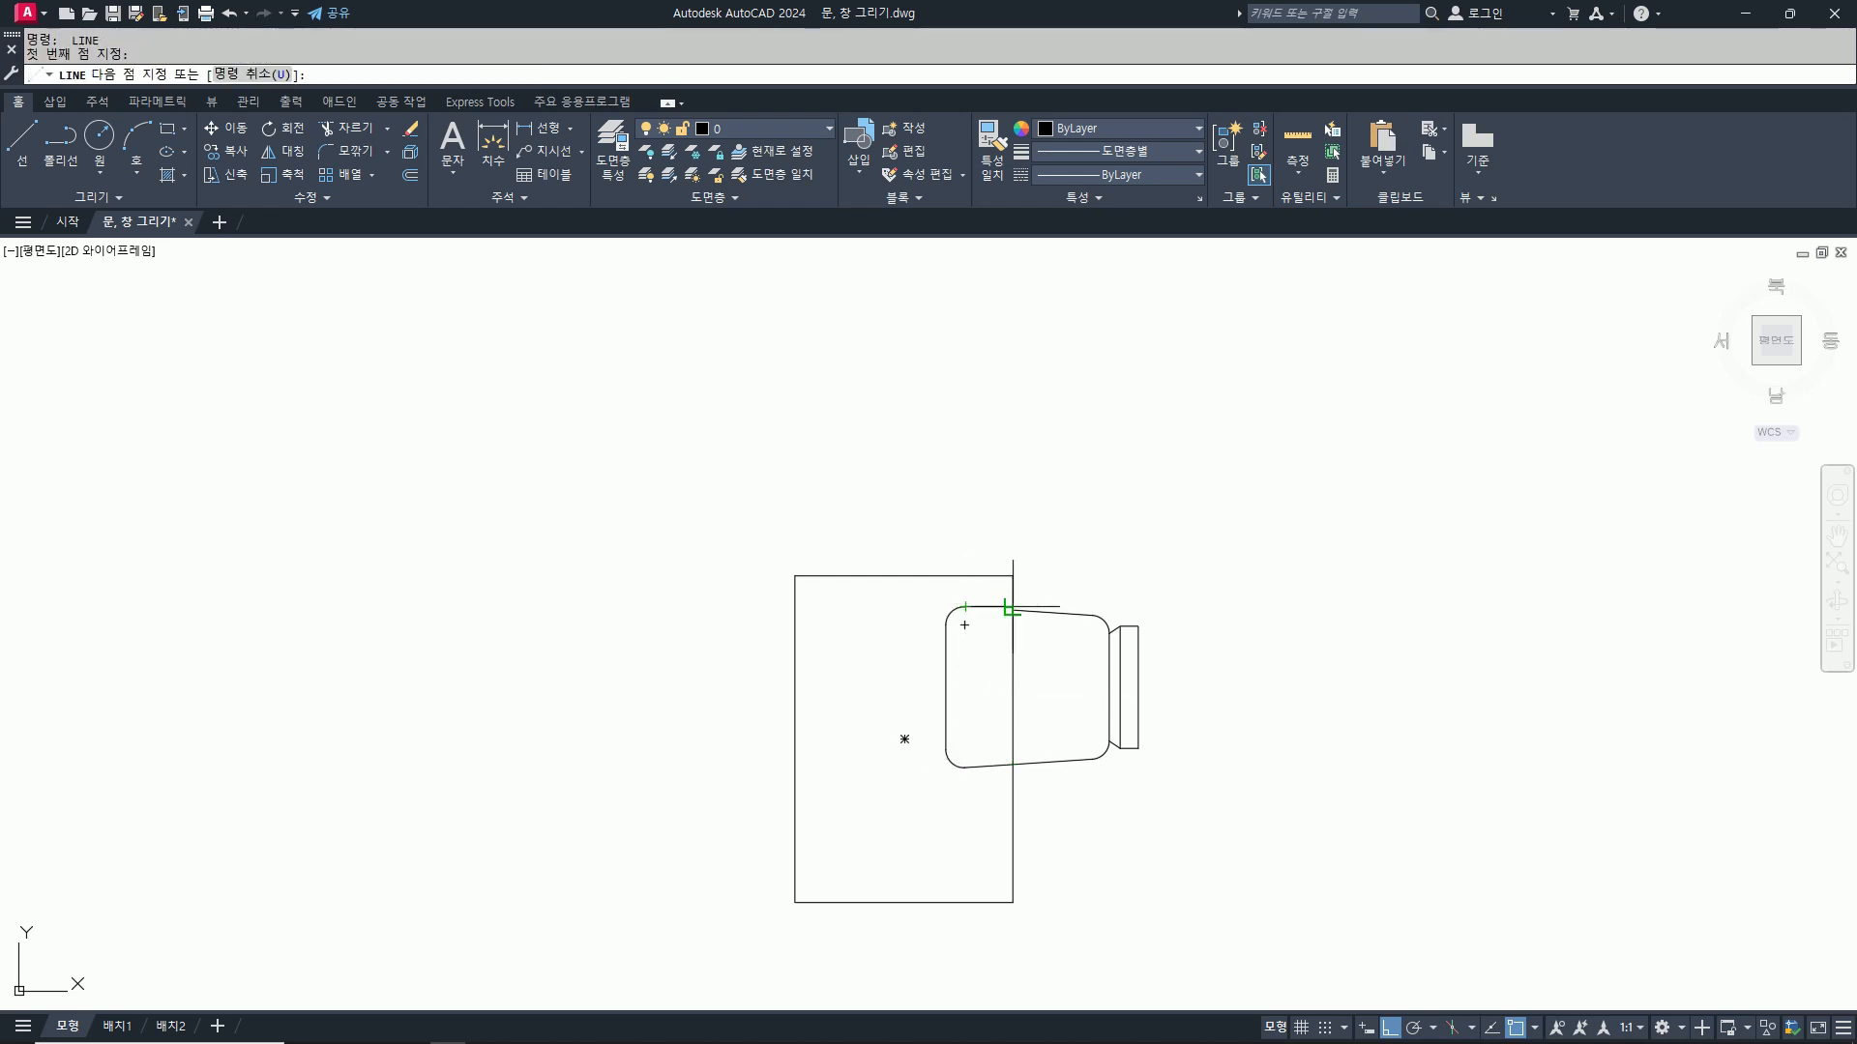
left_click(1012, 608)
key("Return")
Step: Shift the upper line's outer end onto the trimmed end of the seat's slanted edge at the table edge
left_click(996, 608)
scroll(1008, 613, "up", 2)
scroll(1007, 612, "up", 3)
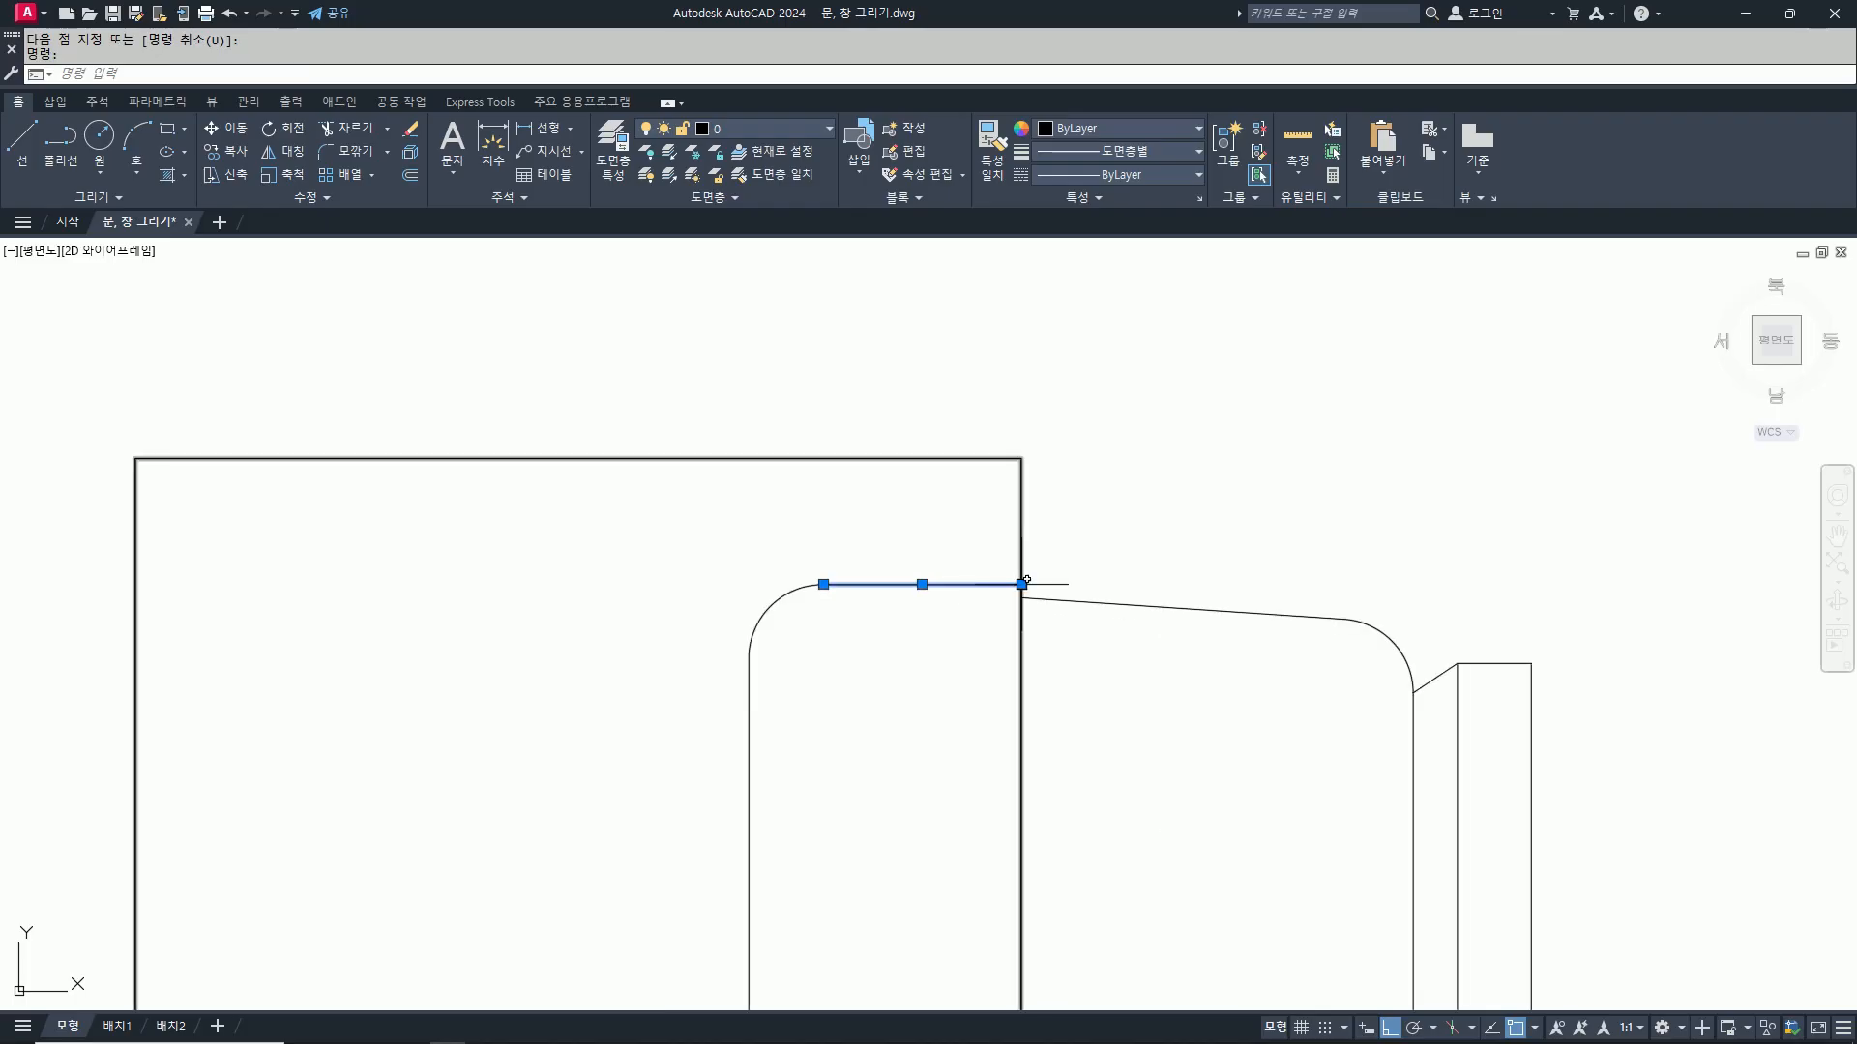
left_click(1014, 602)
key("Escape")
key("Escape")
scroll(1023, 676, "down", 5)
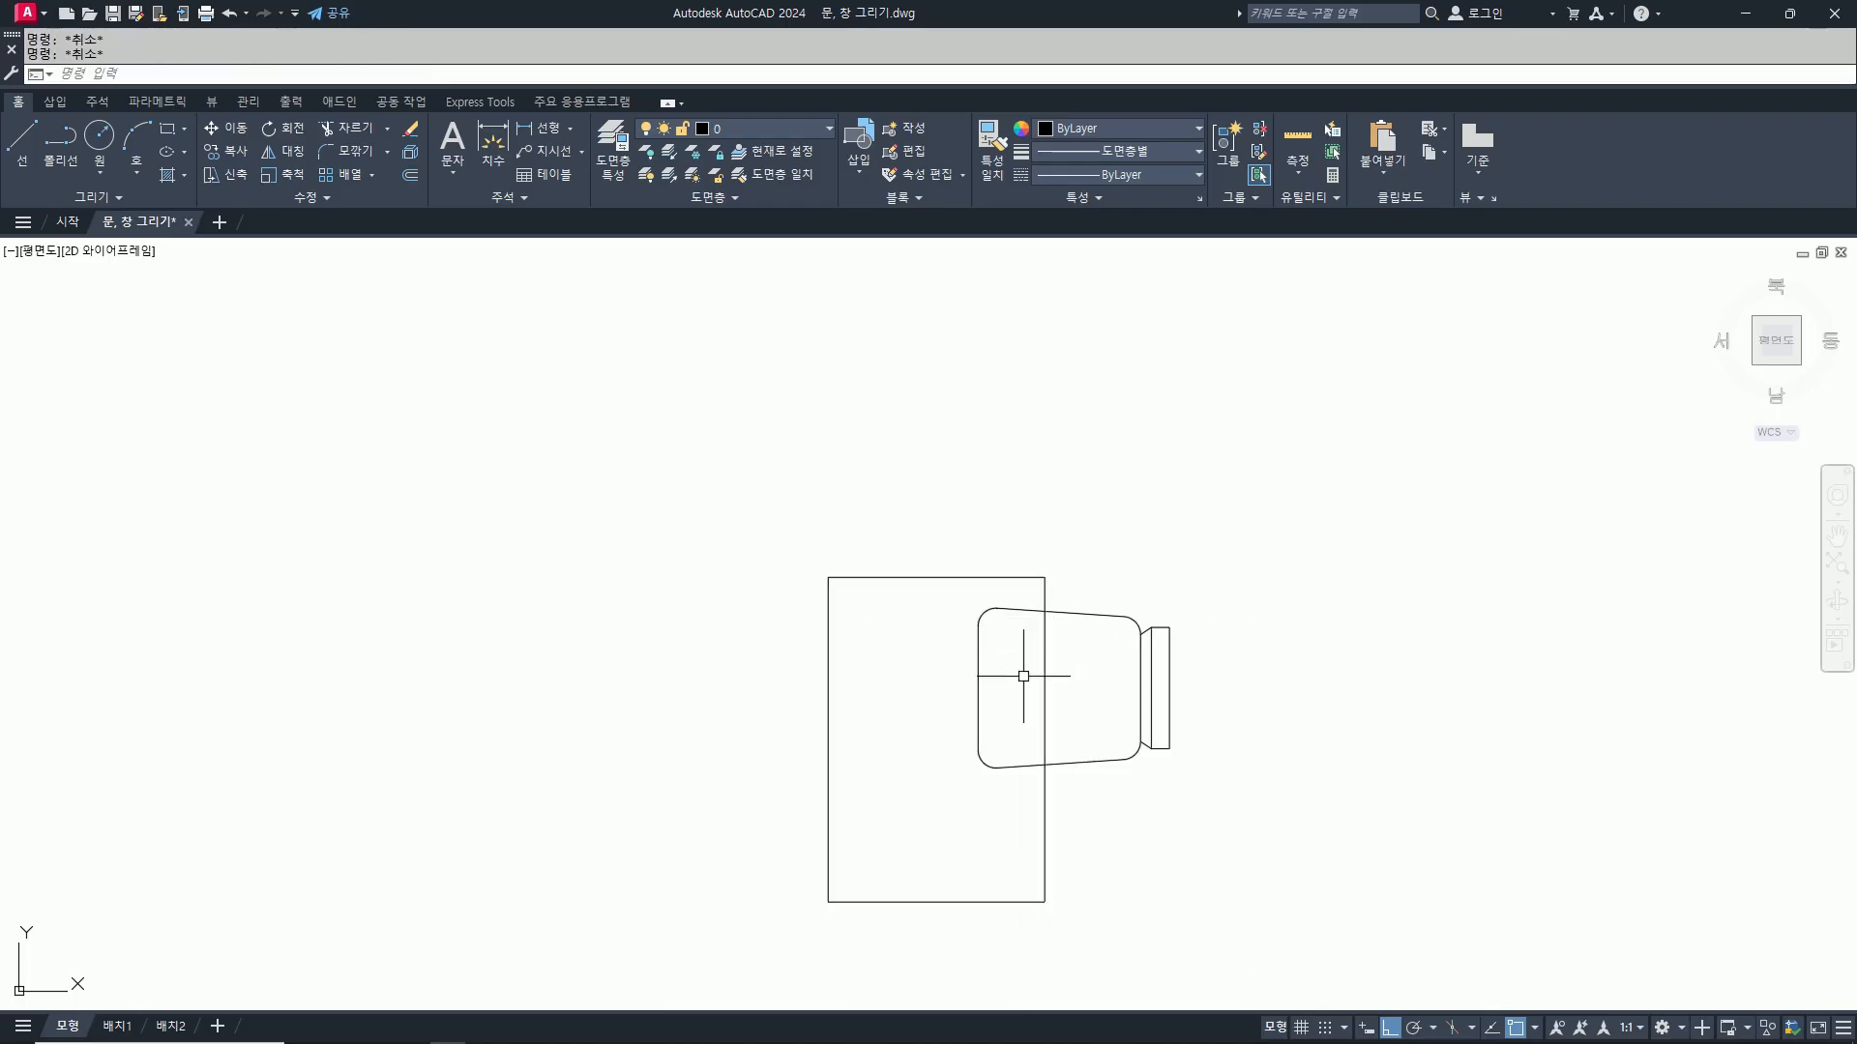
left_click(1004, 795)
left_click(953, 584)
key("Escape")
Step: Mirror the chair about the table's vertical centre line, keeping the original
key("Return")
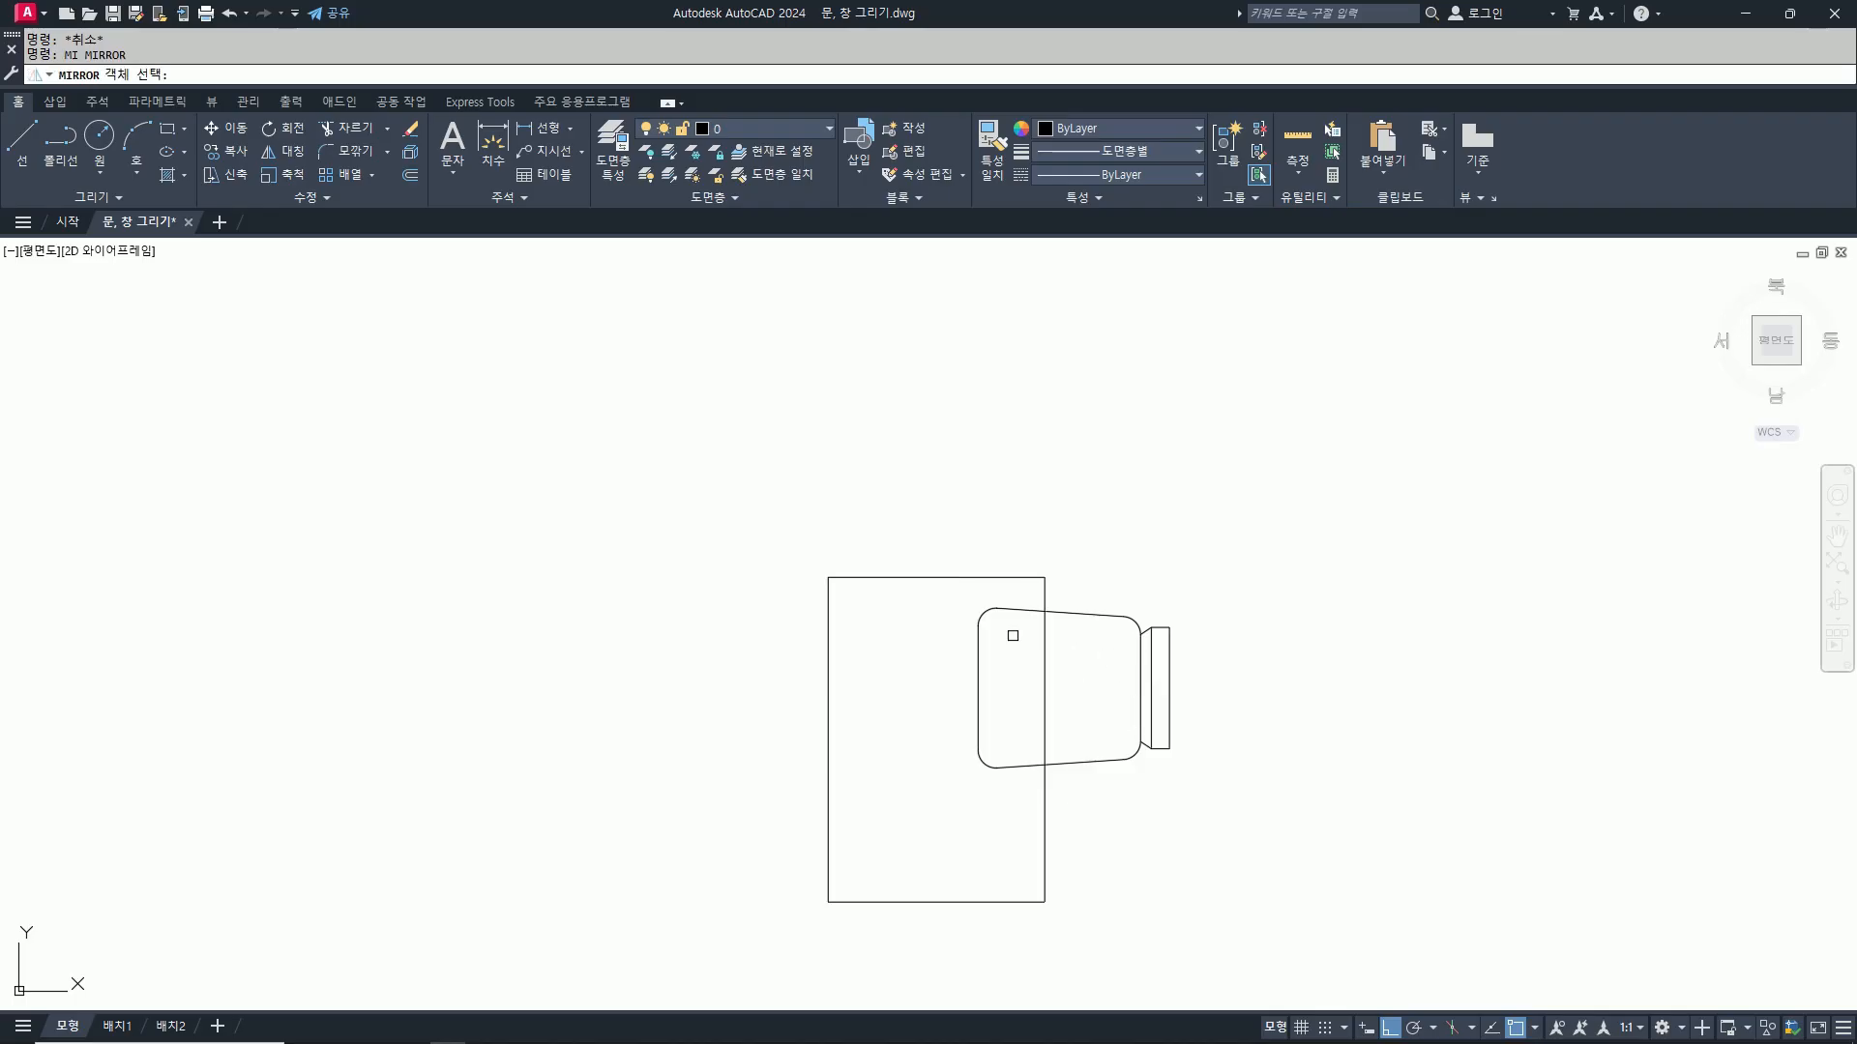
left_click(970, 598)
left_click(1202, 810)
key("Return")
left_click(936, 902)
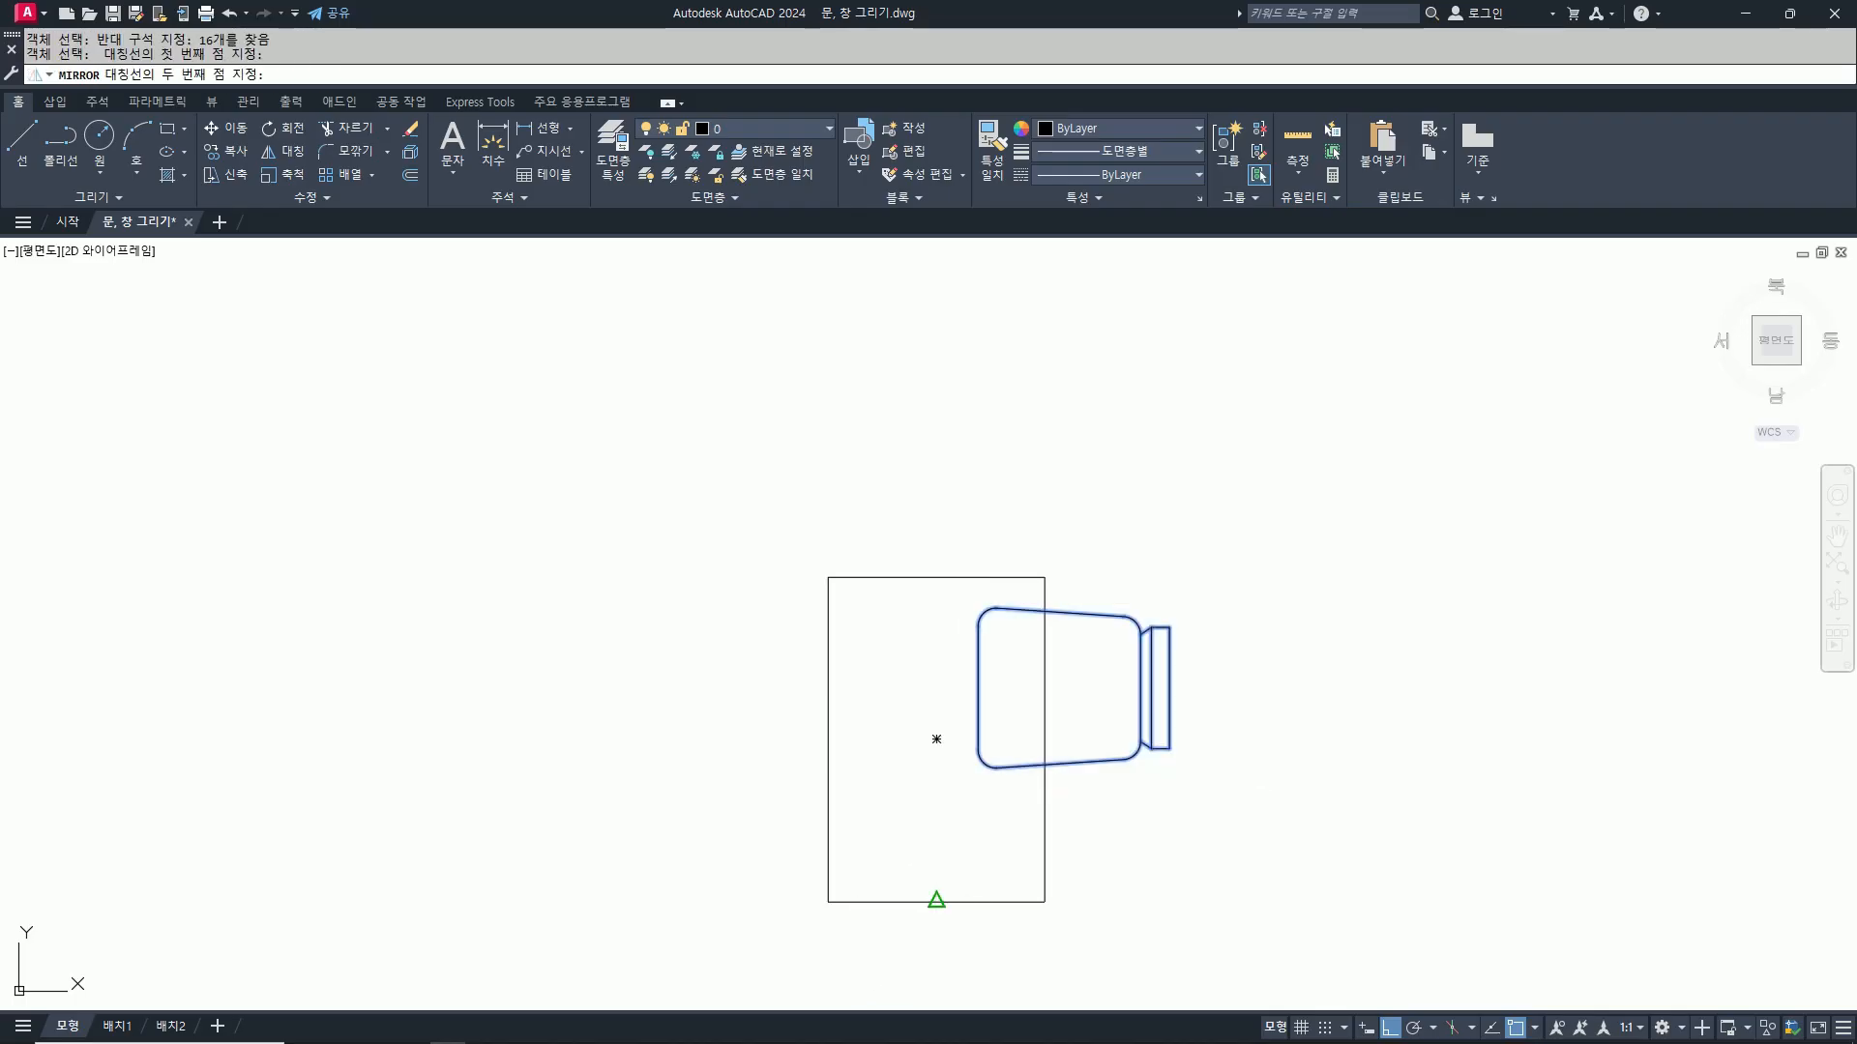
left_click(932, 843)
key("Return")
Step: Move the mirrored left chair straight down towards the table's lower end
type("m")
key("Return")
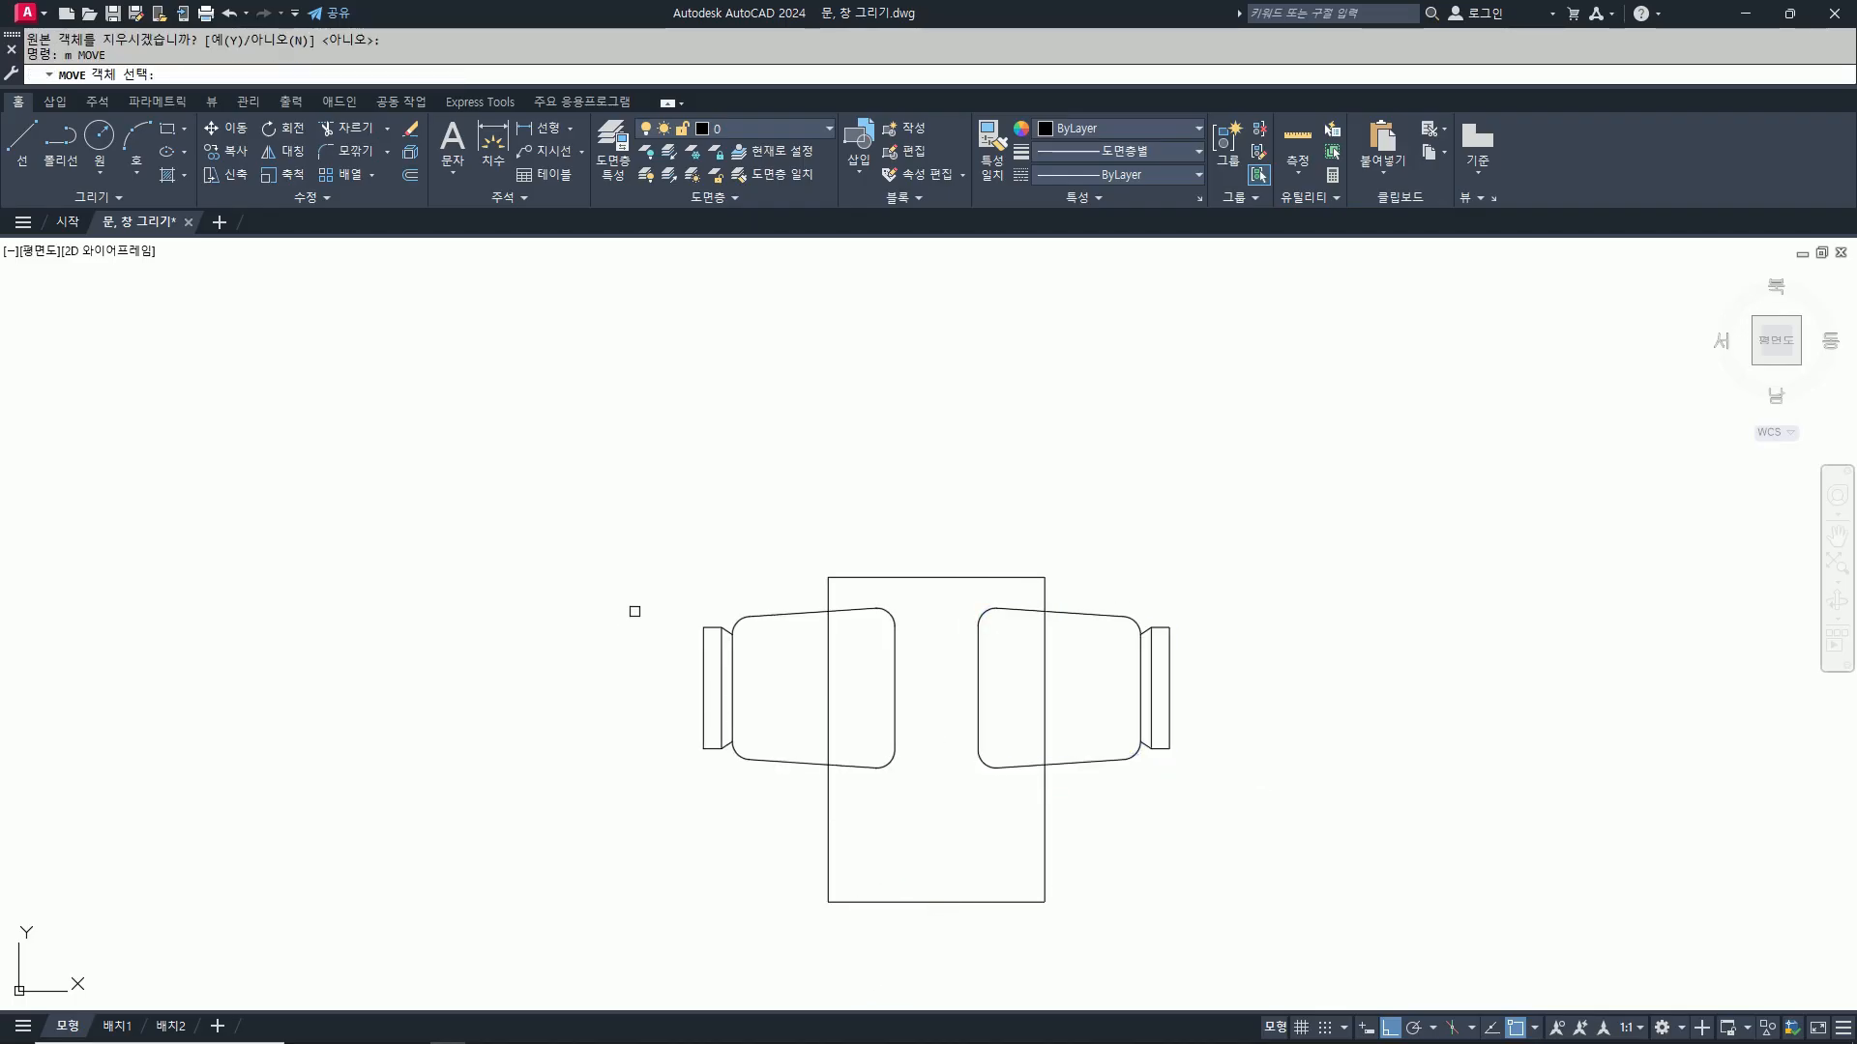
left_click(632, 604)
left_click(973, 857)
key("Return")
left_click(1417, 564)
left_click(1419, 672)
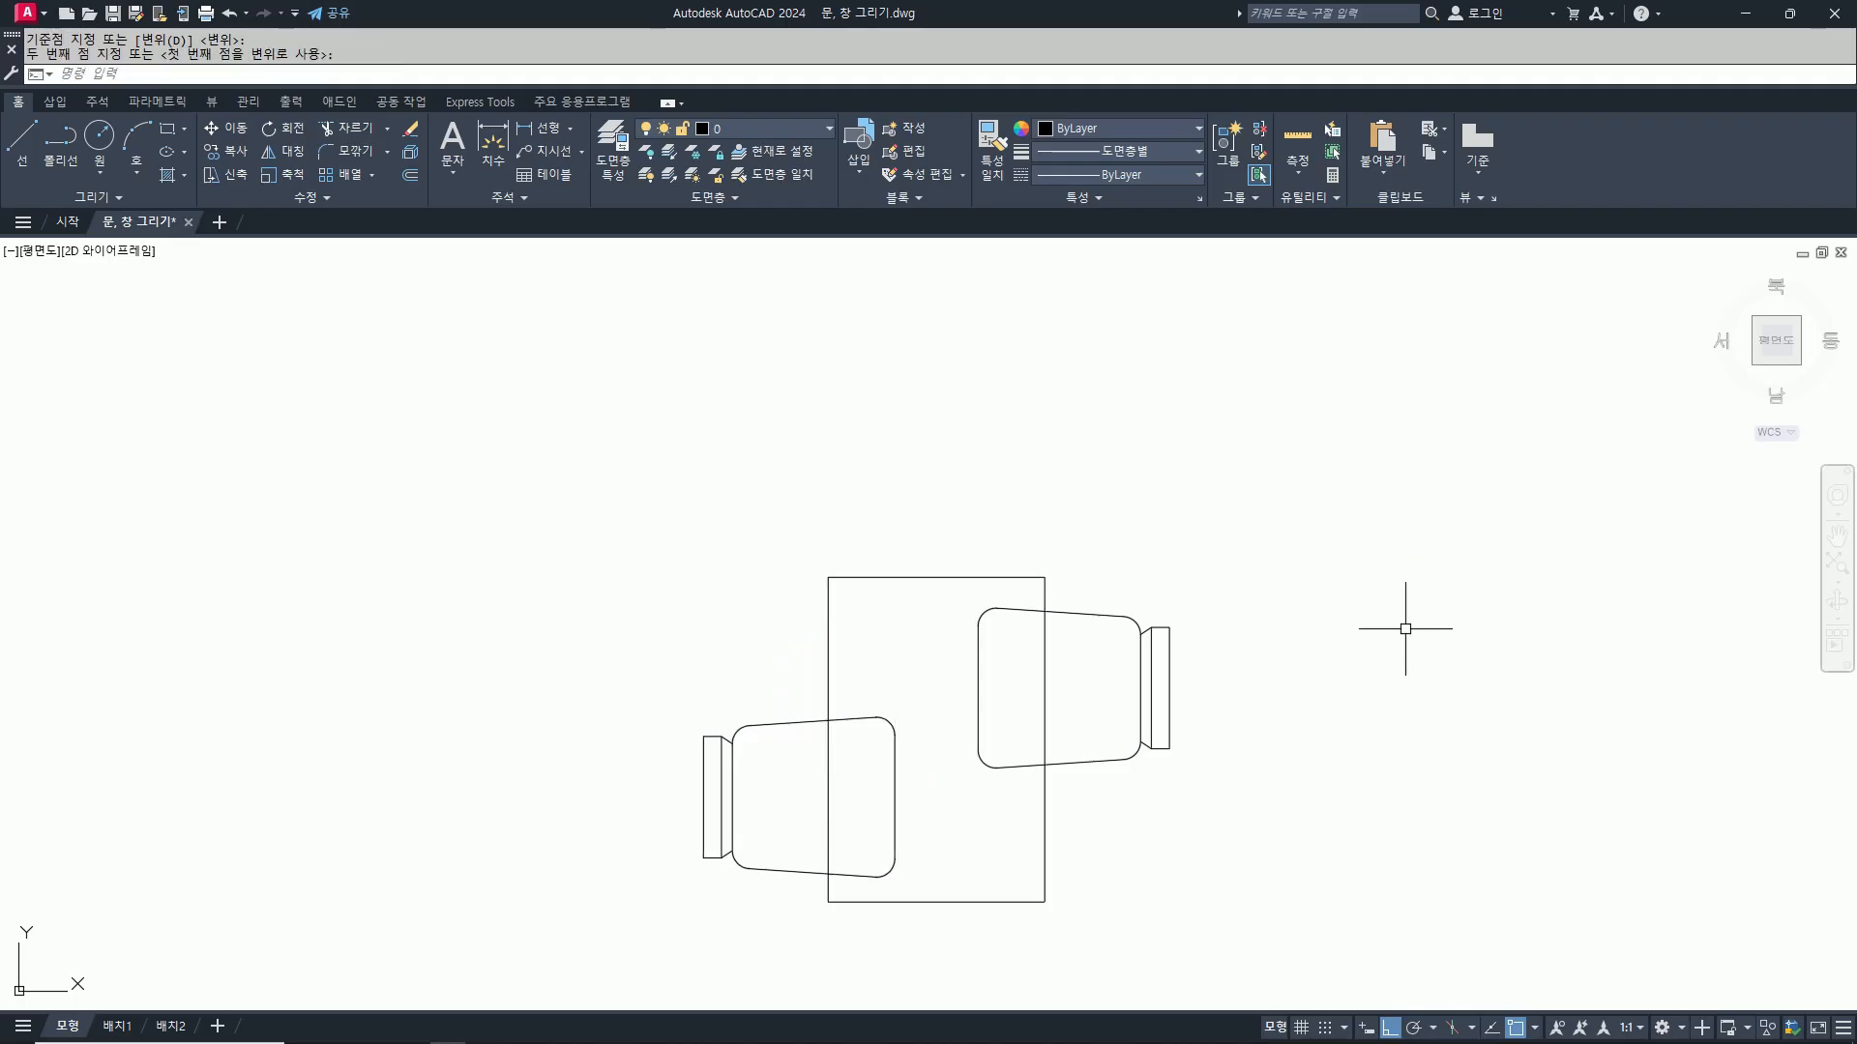
Step: Draw a 600 by 750 rectangle to the right of the table plan for the table's side view
scroll(1367, 734, "down", 5)
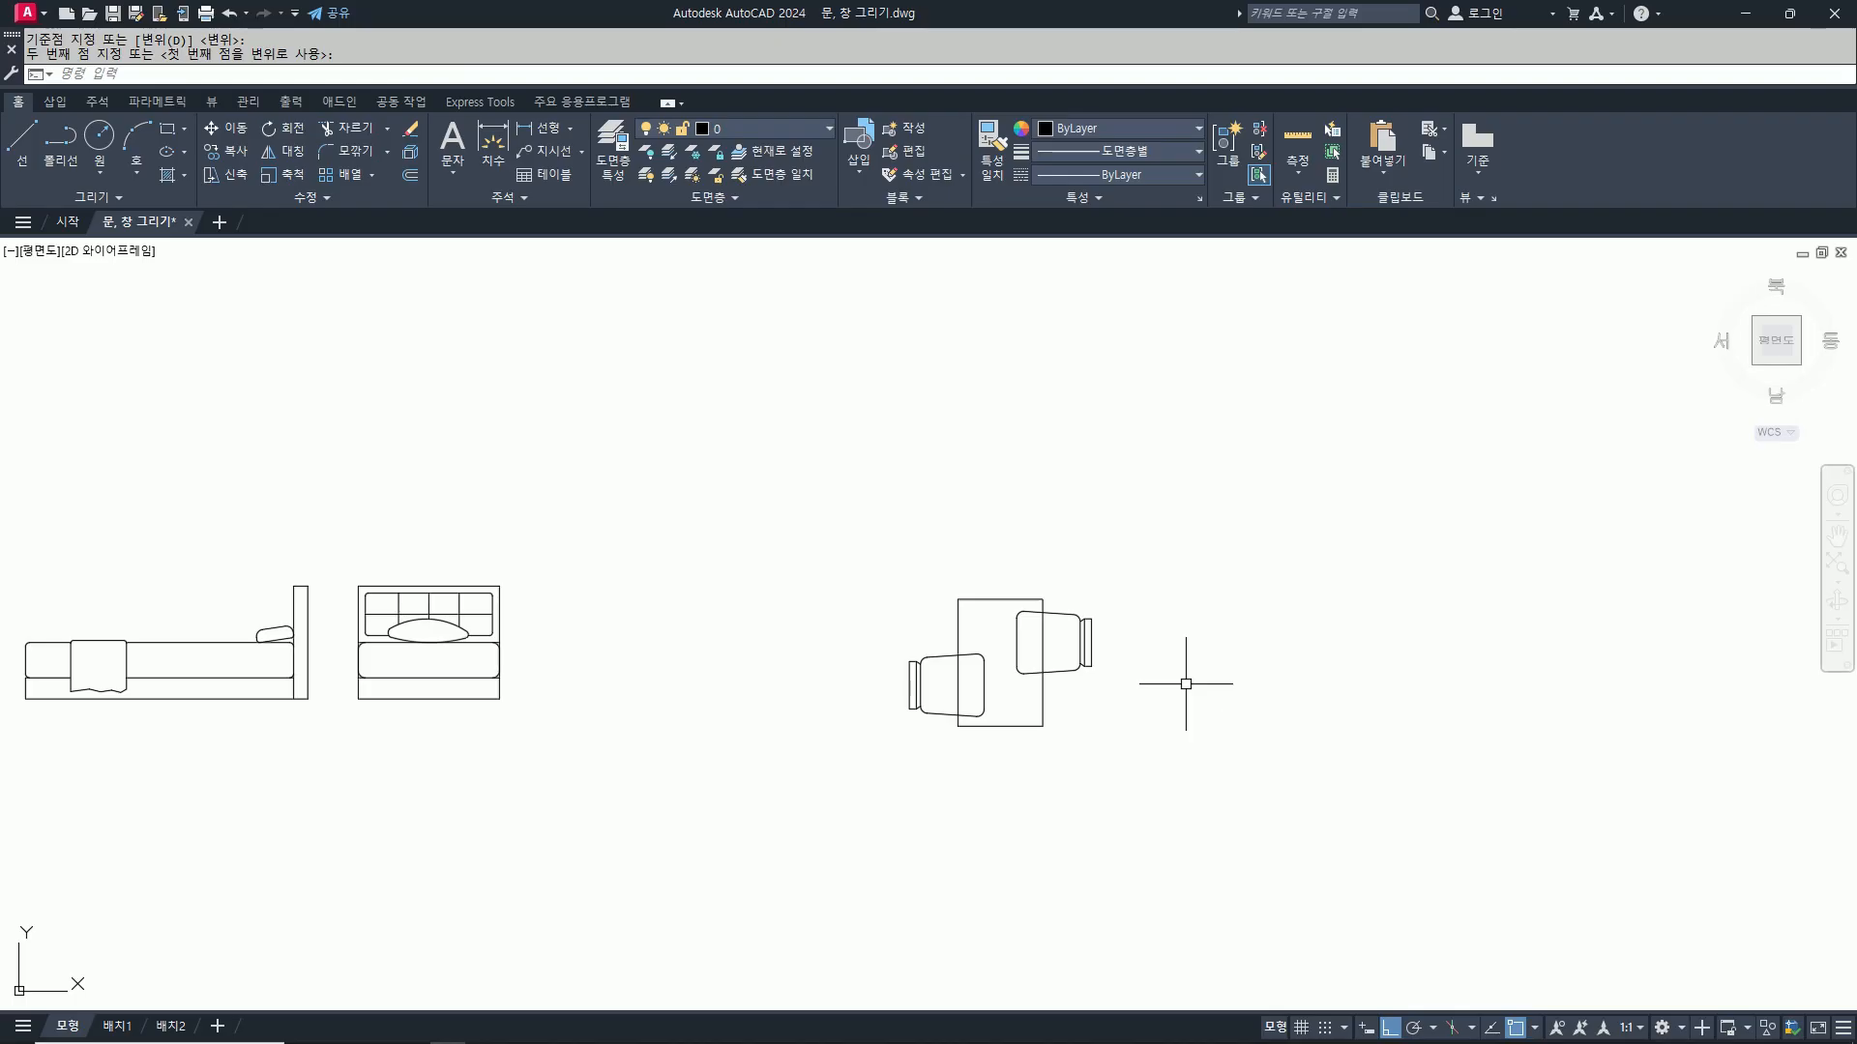
mouse_move(1191, 678)
middle_mouse_down()
mouse_move(1015, 664)
mouse_move(1054, 688)
mouse_move(1033, 689)
middle_mouse_up()
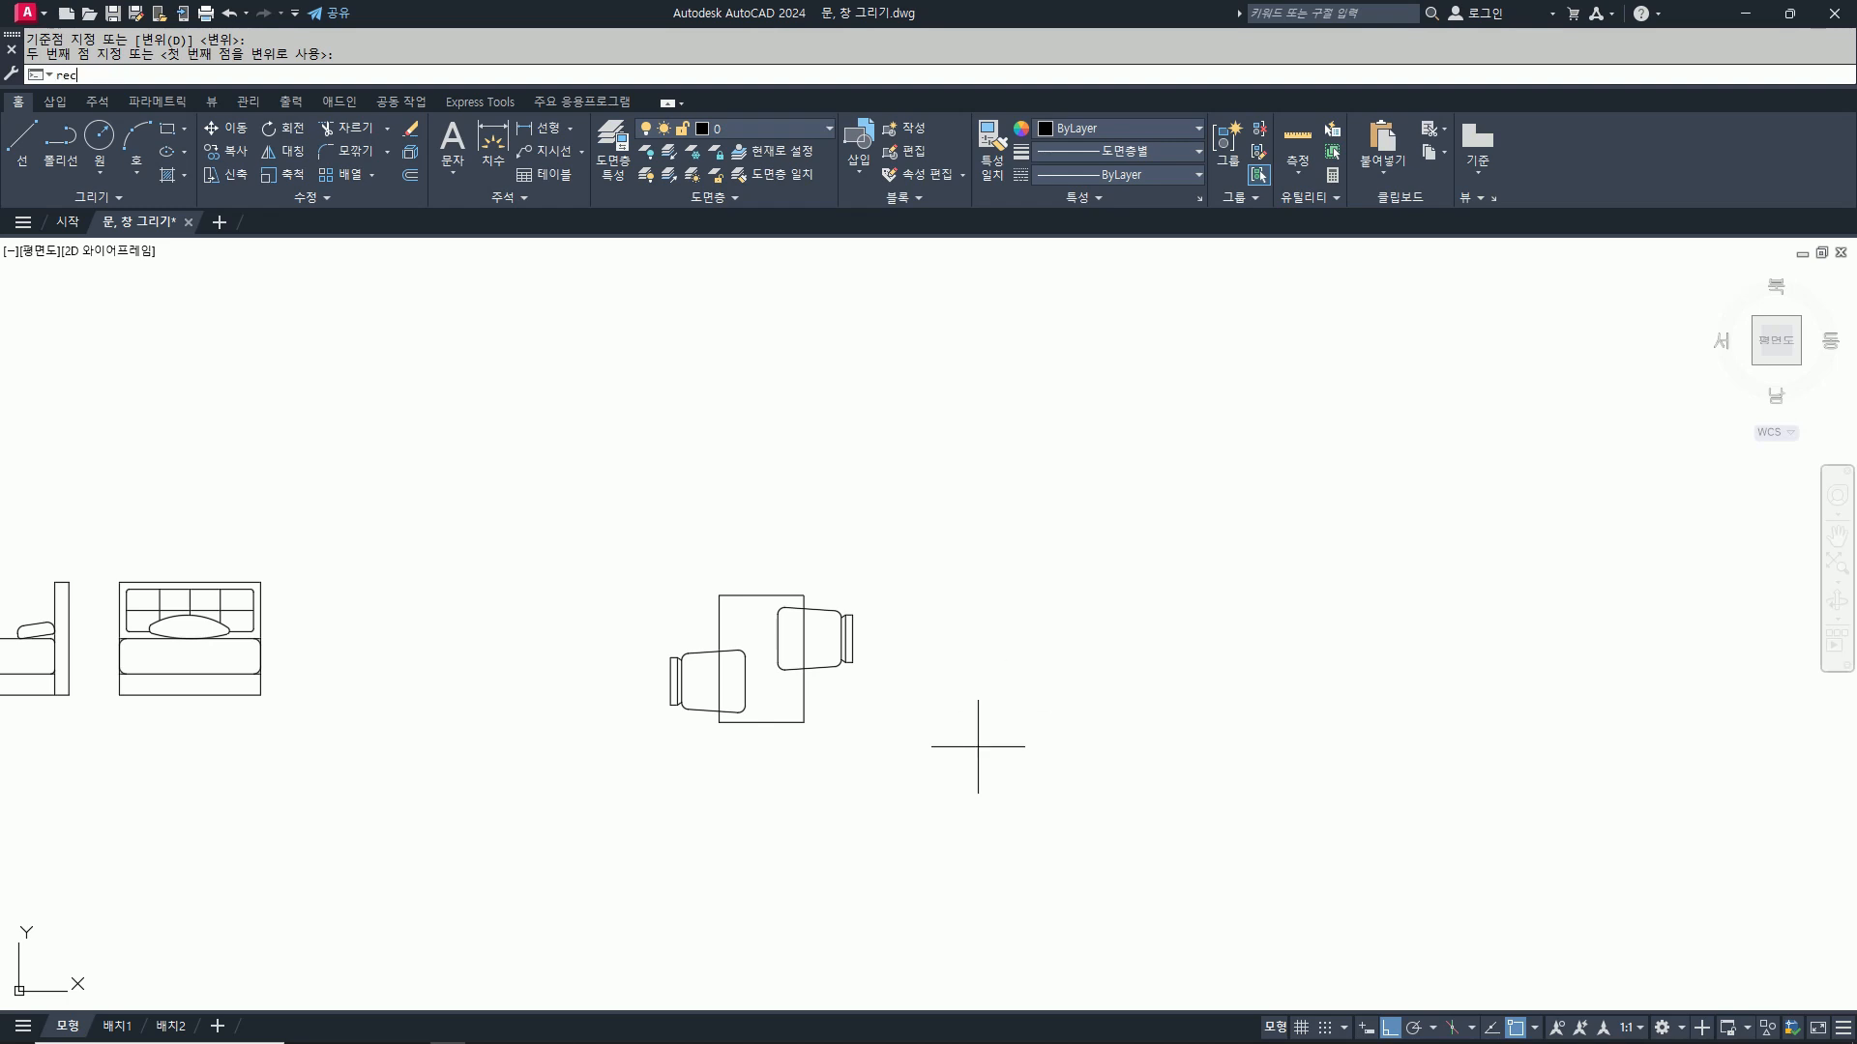
key("Return")
left_click(1032, 746)
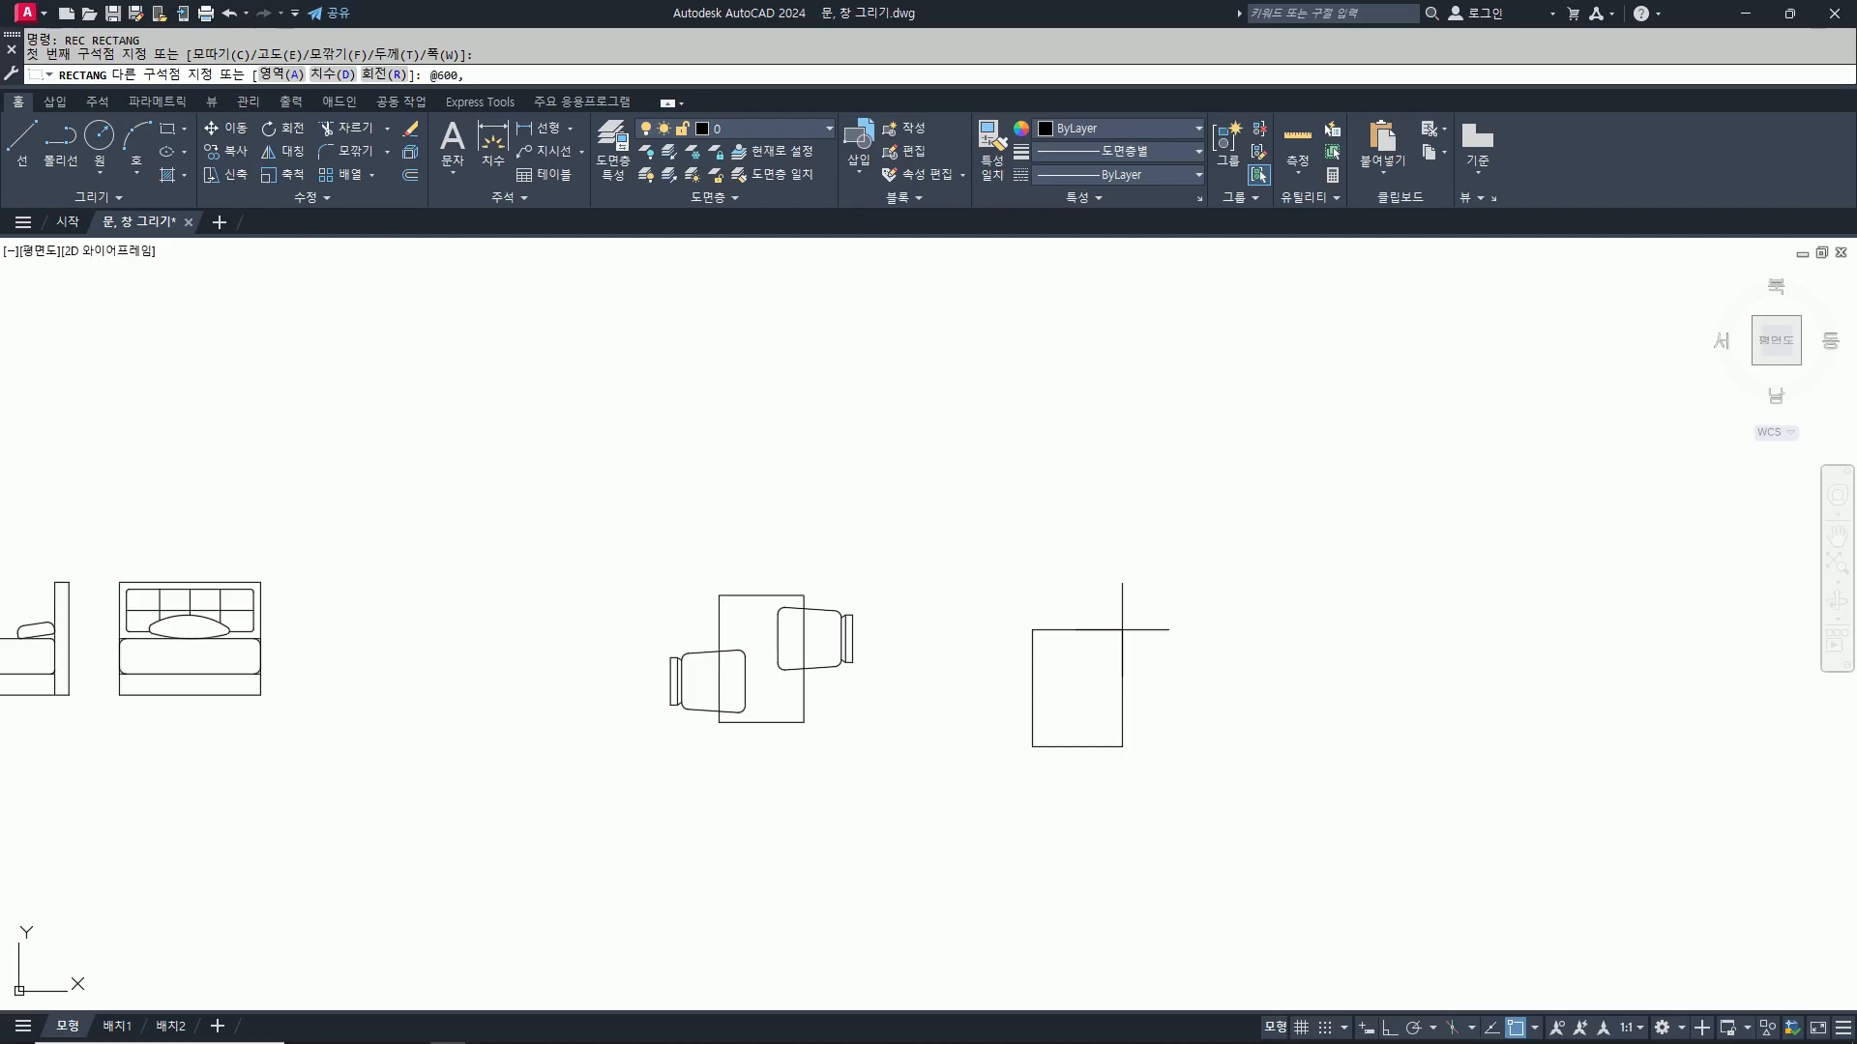
type("@600,750")
key("Return")
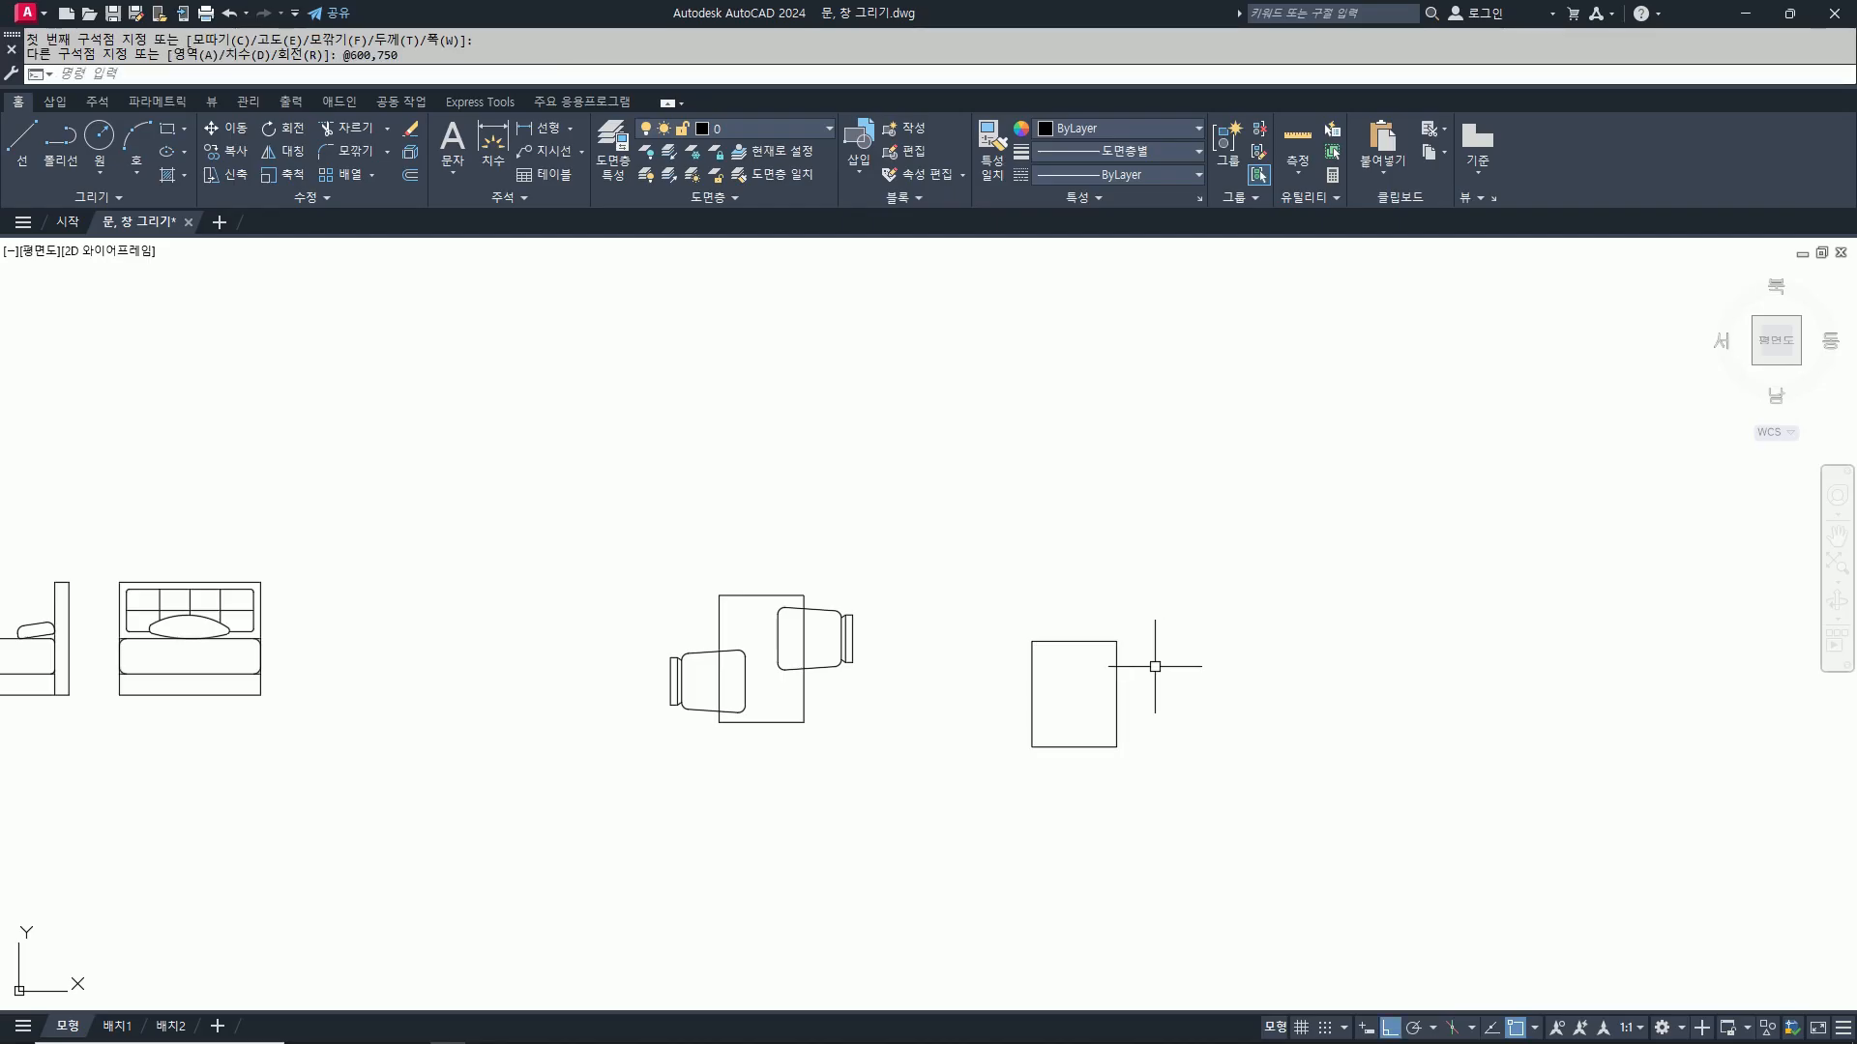
Step: Explode the new 600 by 750 rectangle into separate lines
scroll(1137, 657, "up", 4)
type("x")
key("Return")
left_click(1153, 697)
left_click(847, 630)
key("Return")
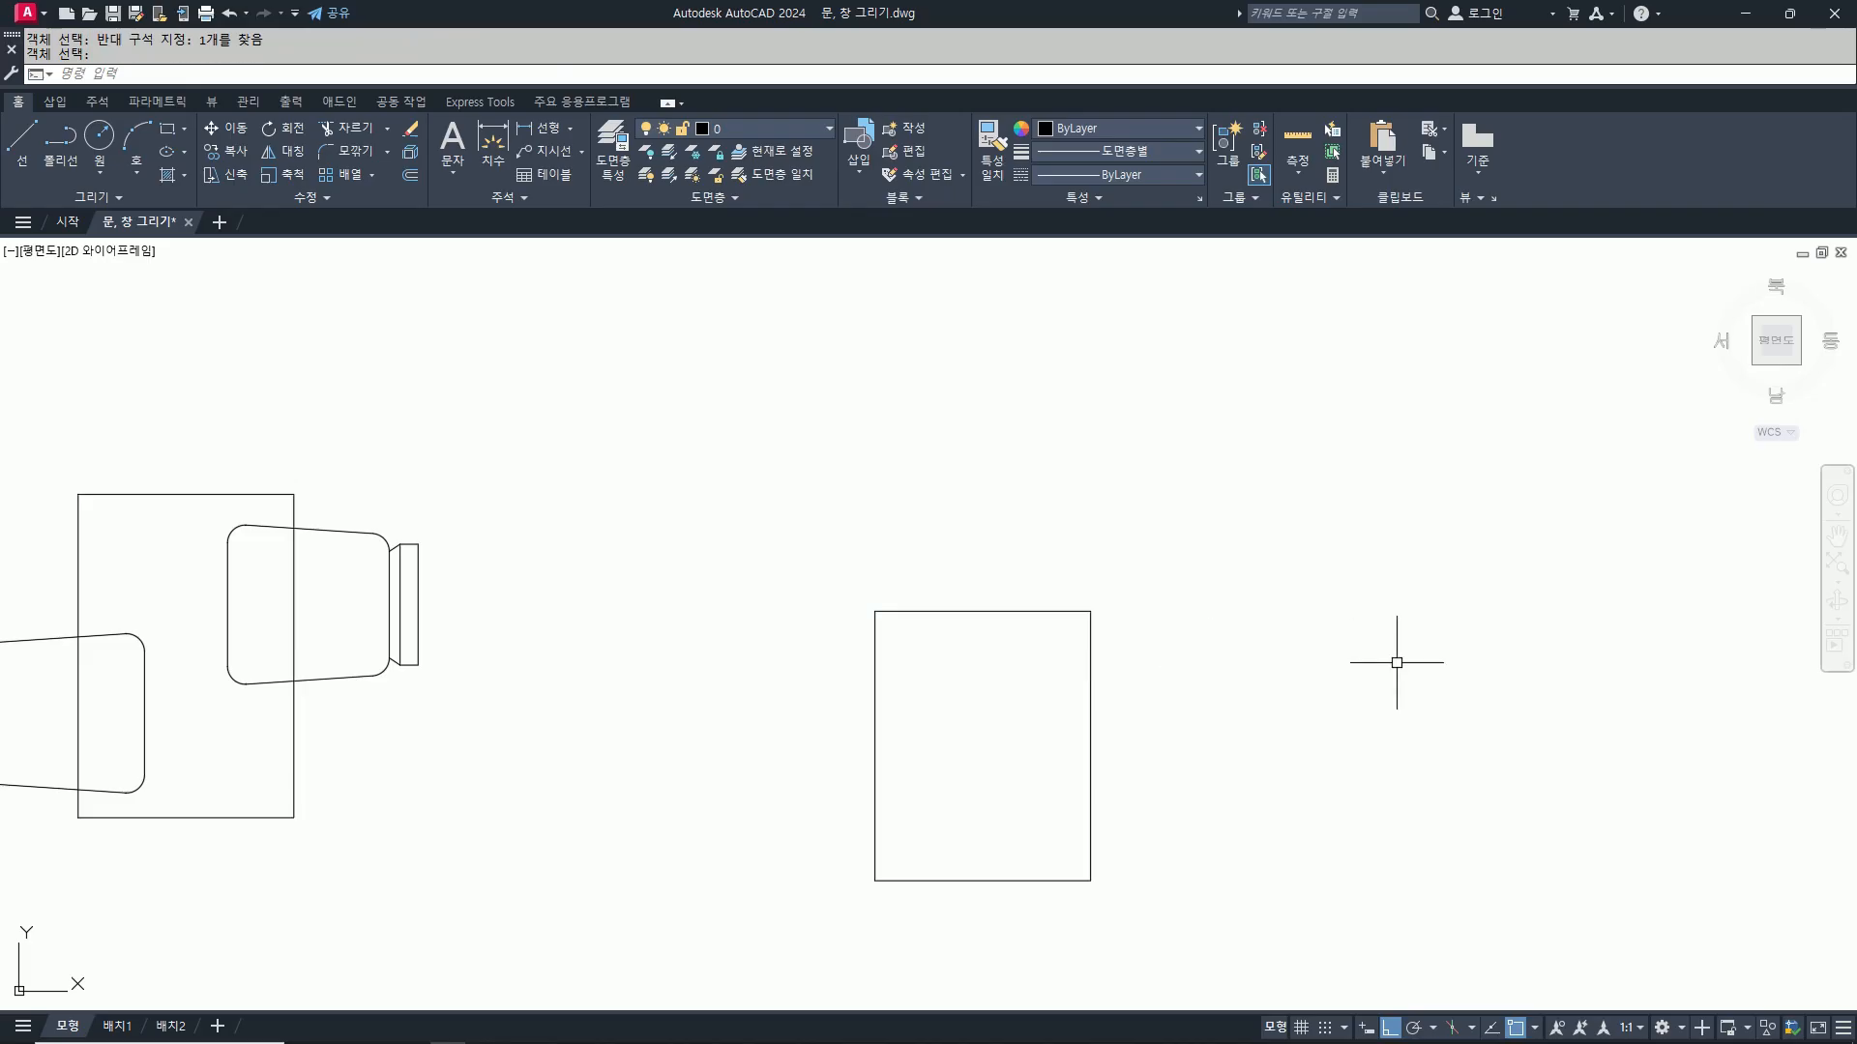
Step: Offset the rectangle's top edge 50 downward to form the tabletop thickness
type("o")
key("Return")
type("50")
key("Return")
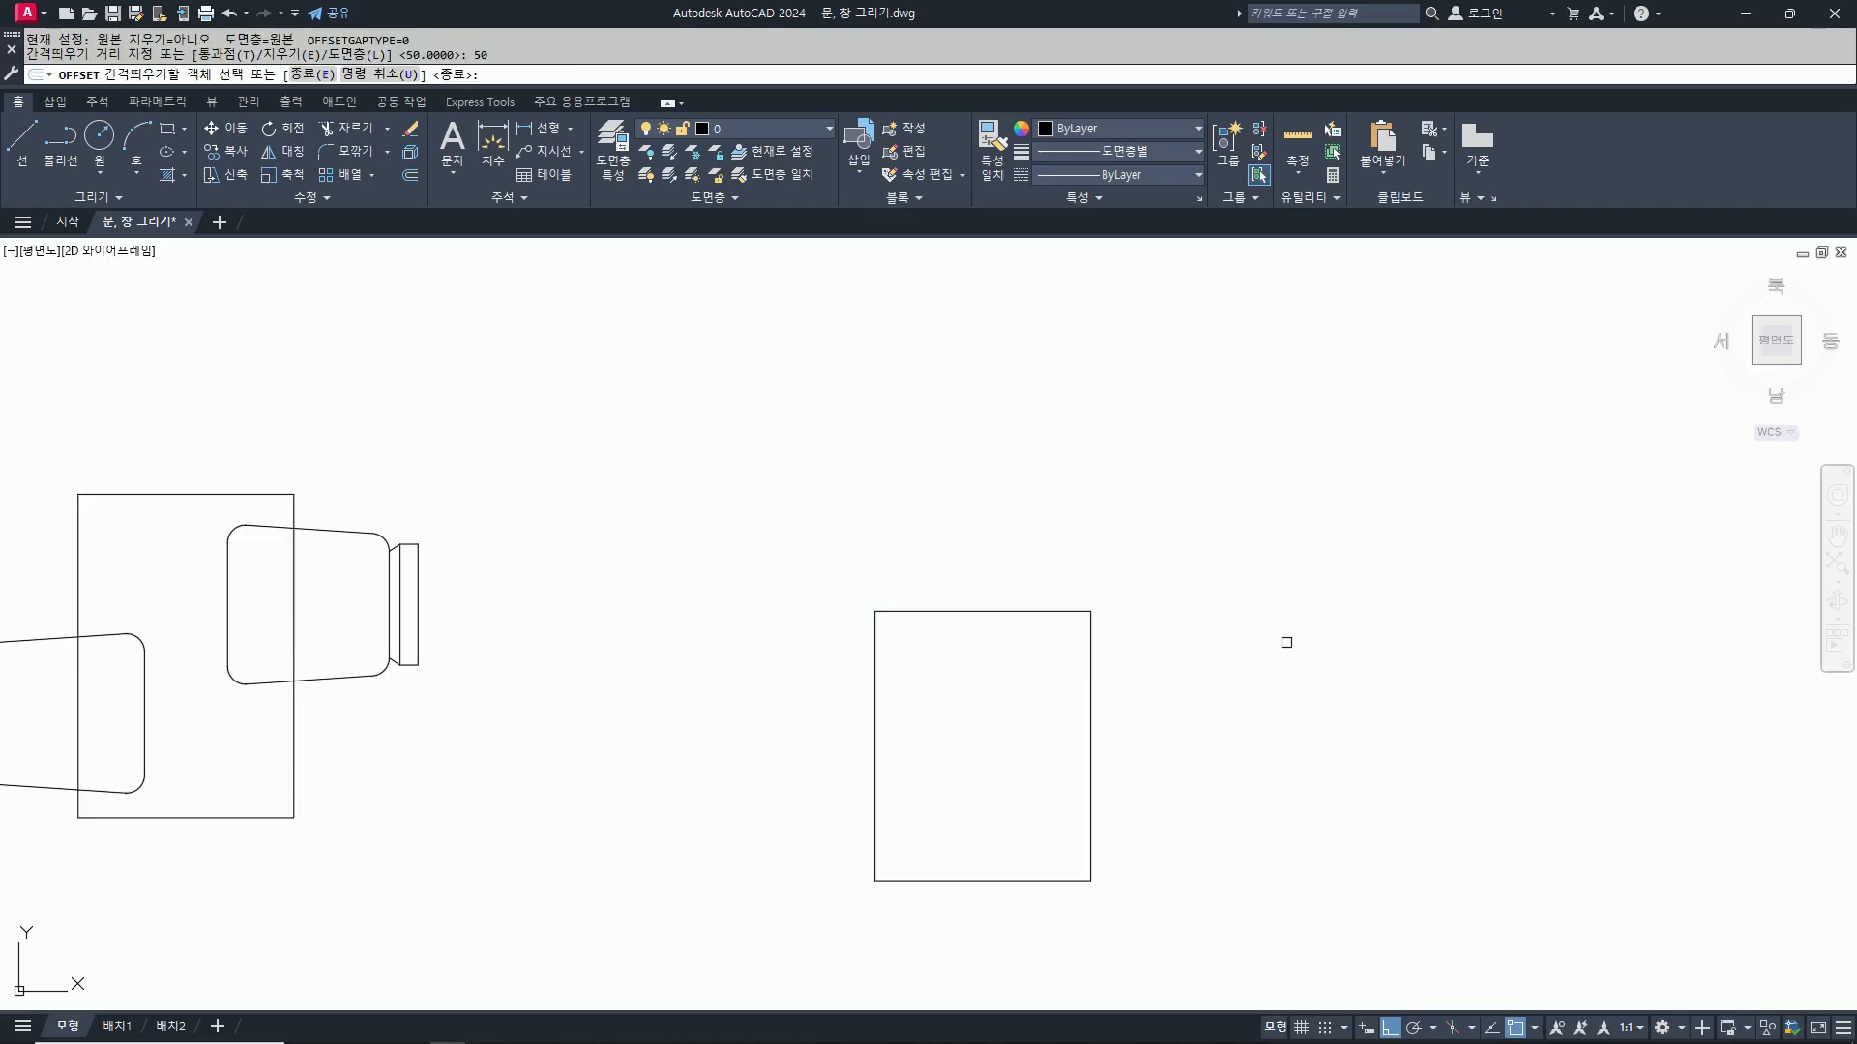
left_click(995, 611)
left_click(995, 779)
key("Return")
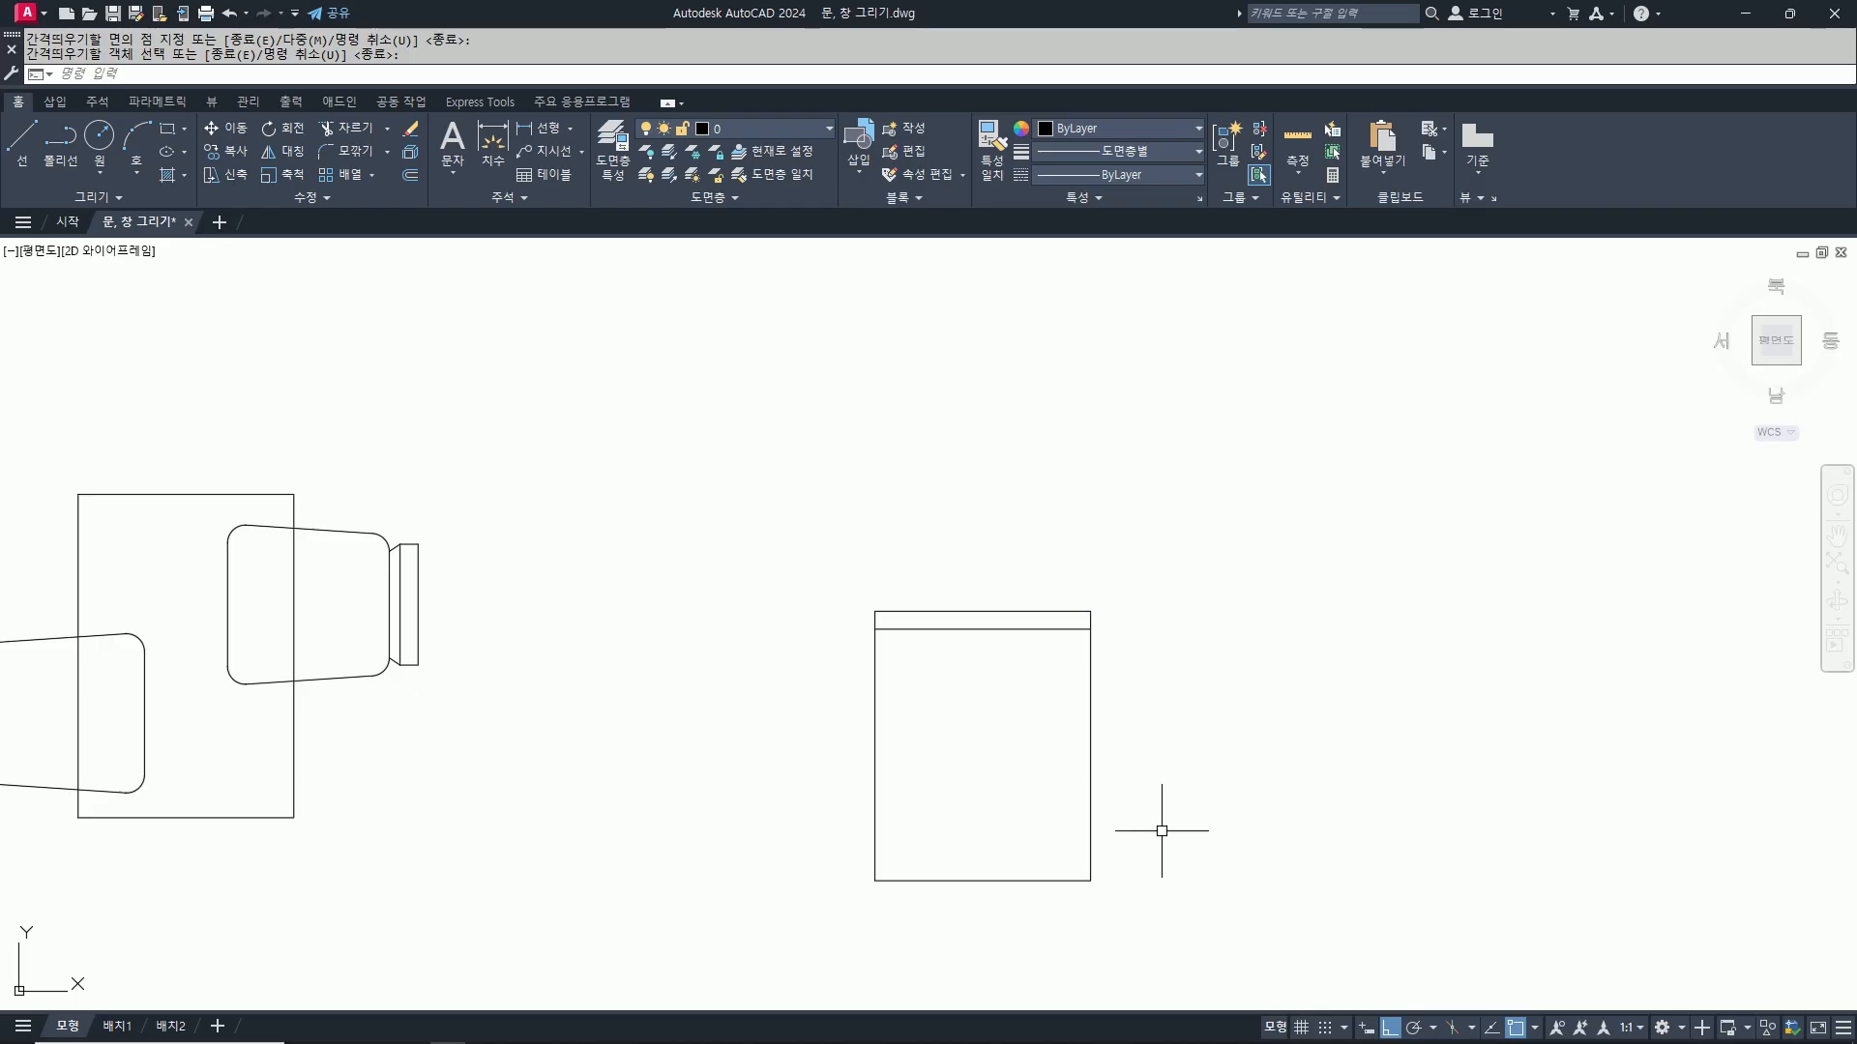
Step: Offset both vertical sides of the table side view 50 inward
type("o")
key("Return")
type("50")
key("Return")
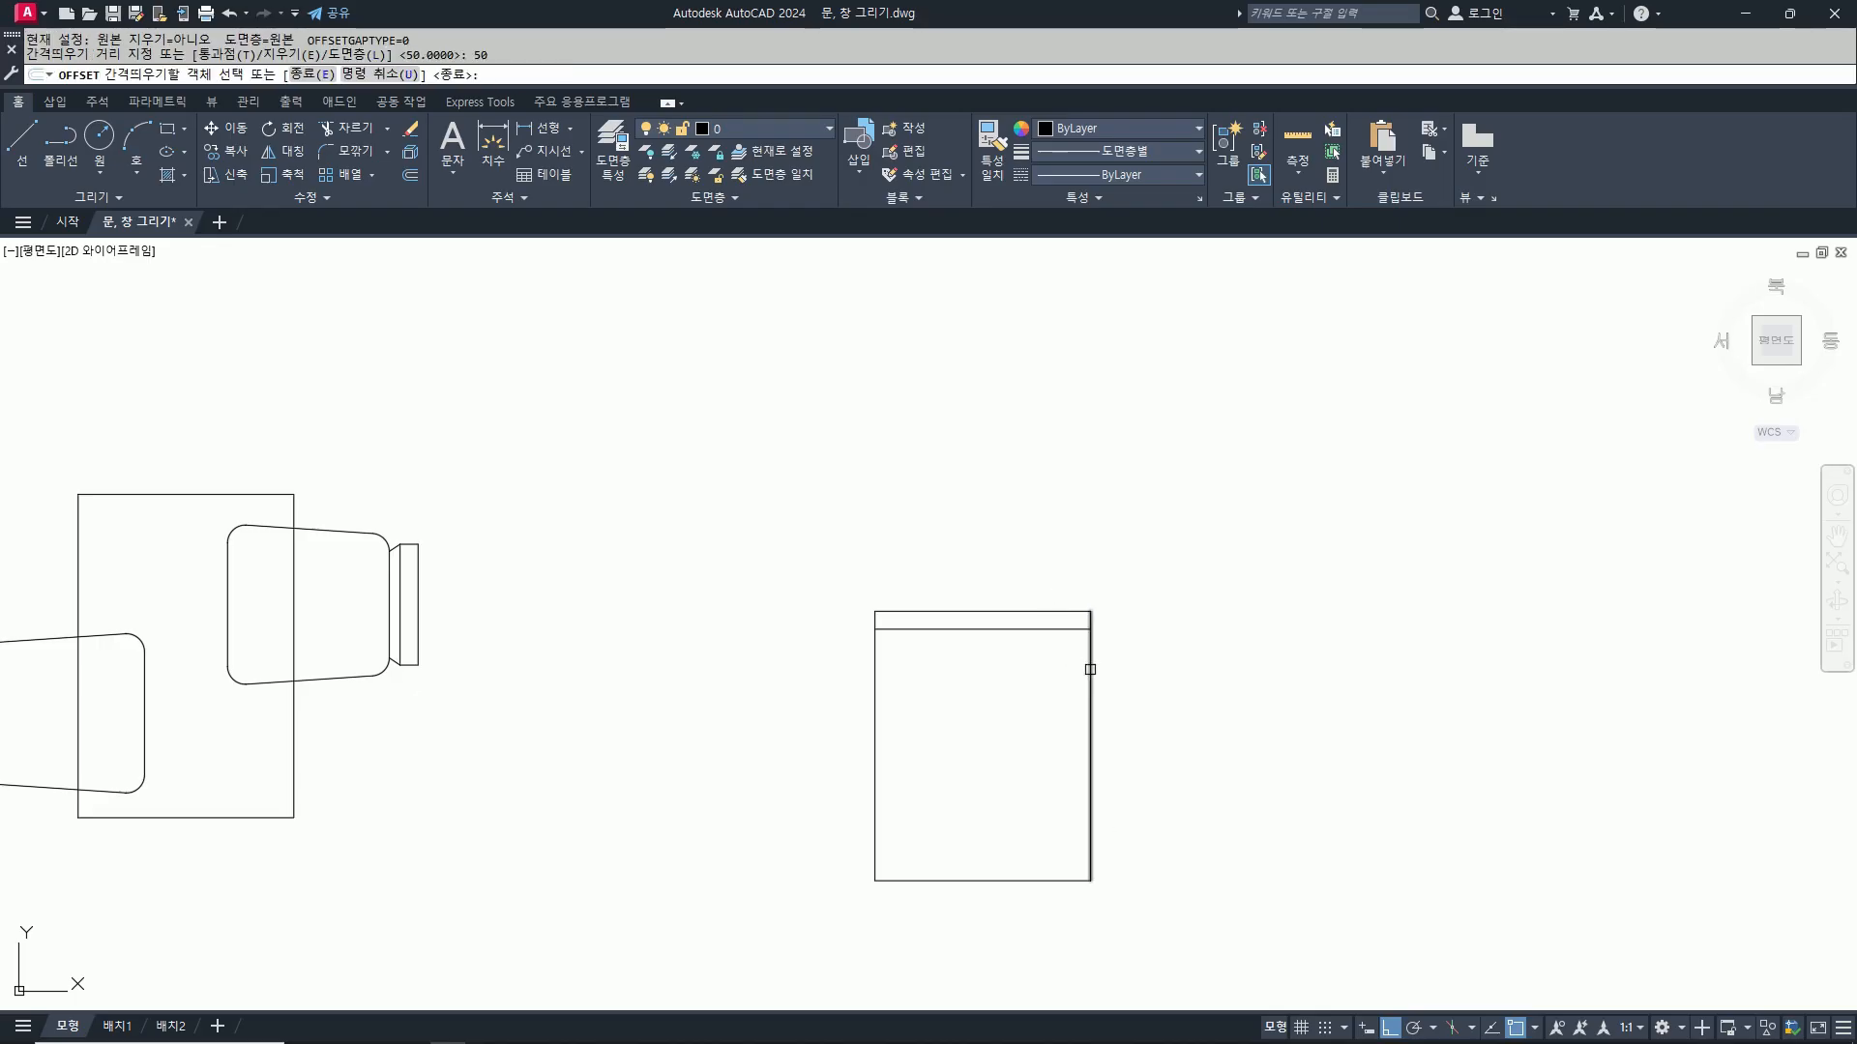
left_click(1090, 669)
left_click(899, 725)
left_click(875, 713)
left_click(879, 629)
key("Return")
Step: Trim the surplus side and bottom segments to leave a tabletop slab overhanging a narrower base
type("tr")
key("Return")
scroll(880, 629, "up", 2)
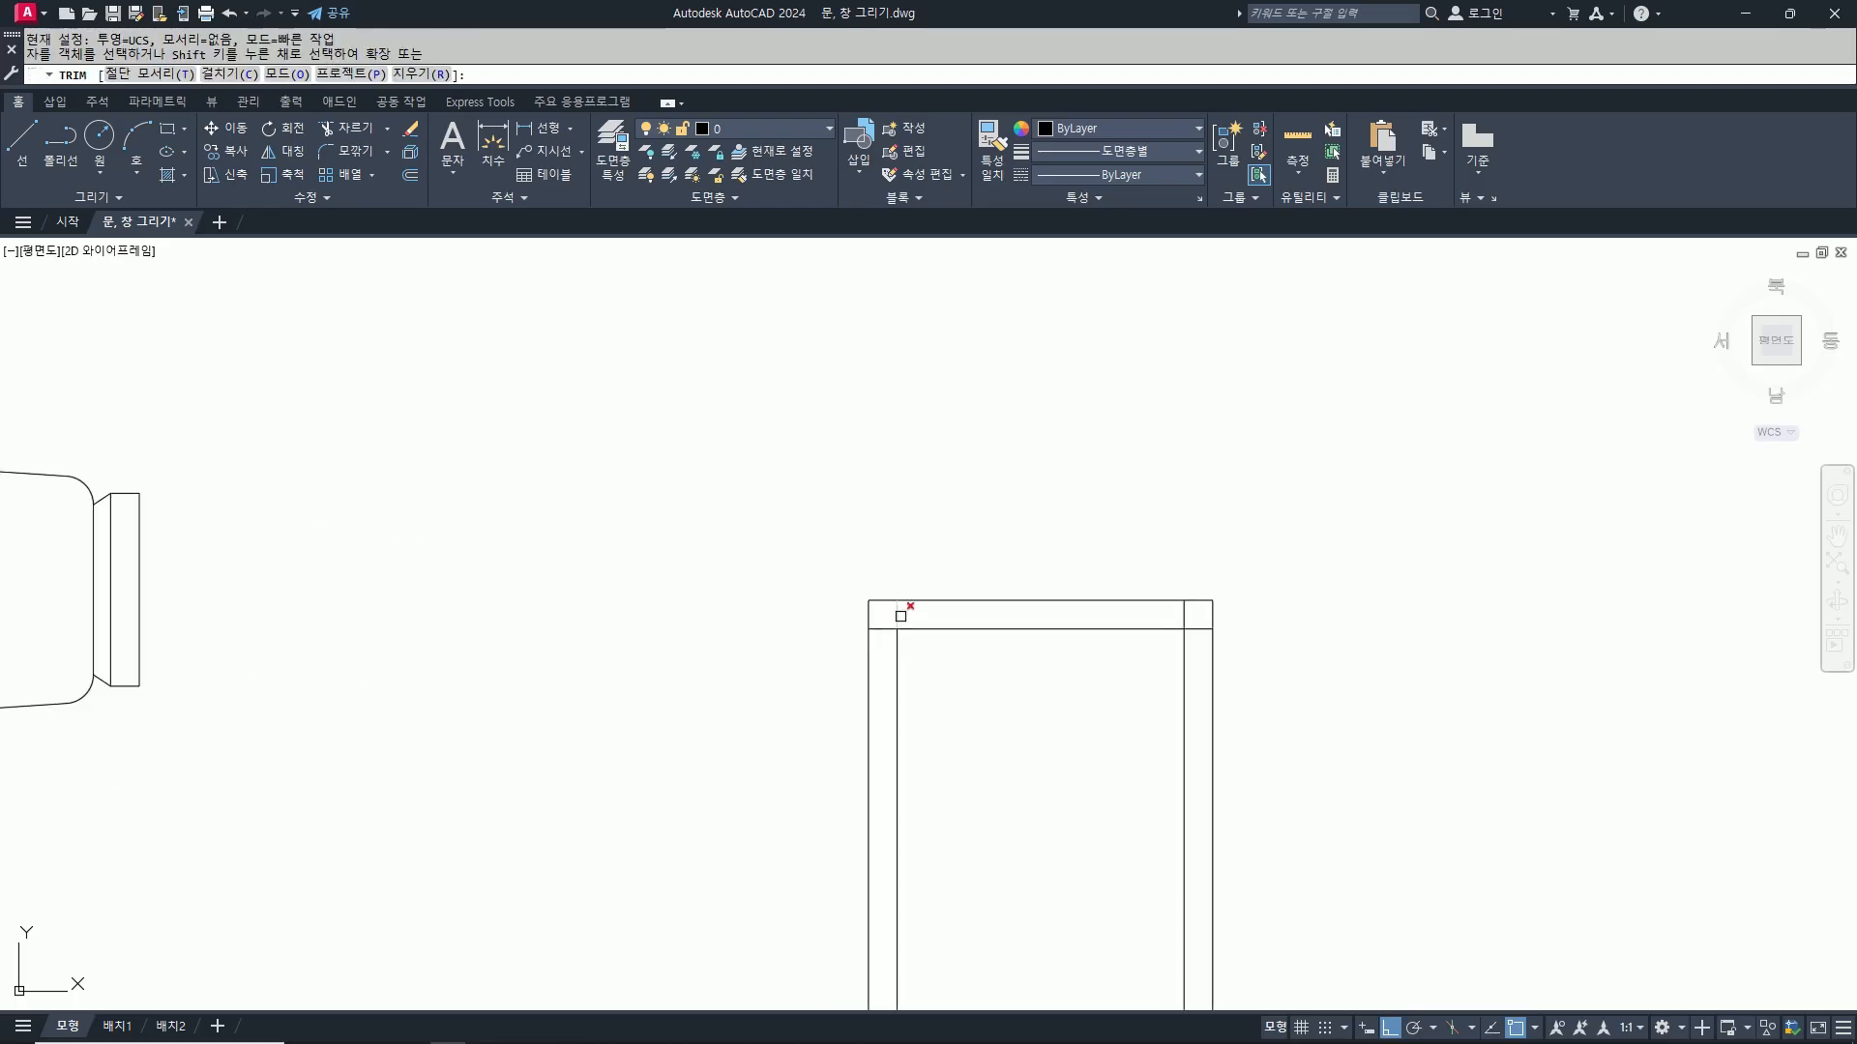
left_click(900, 616)
left_click(1215, 652)
scroll(1207, 649, "down", 4)
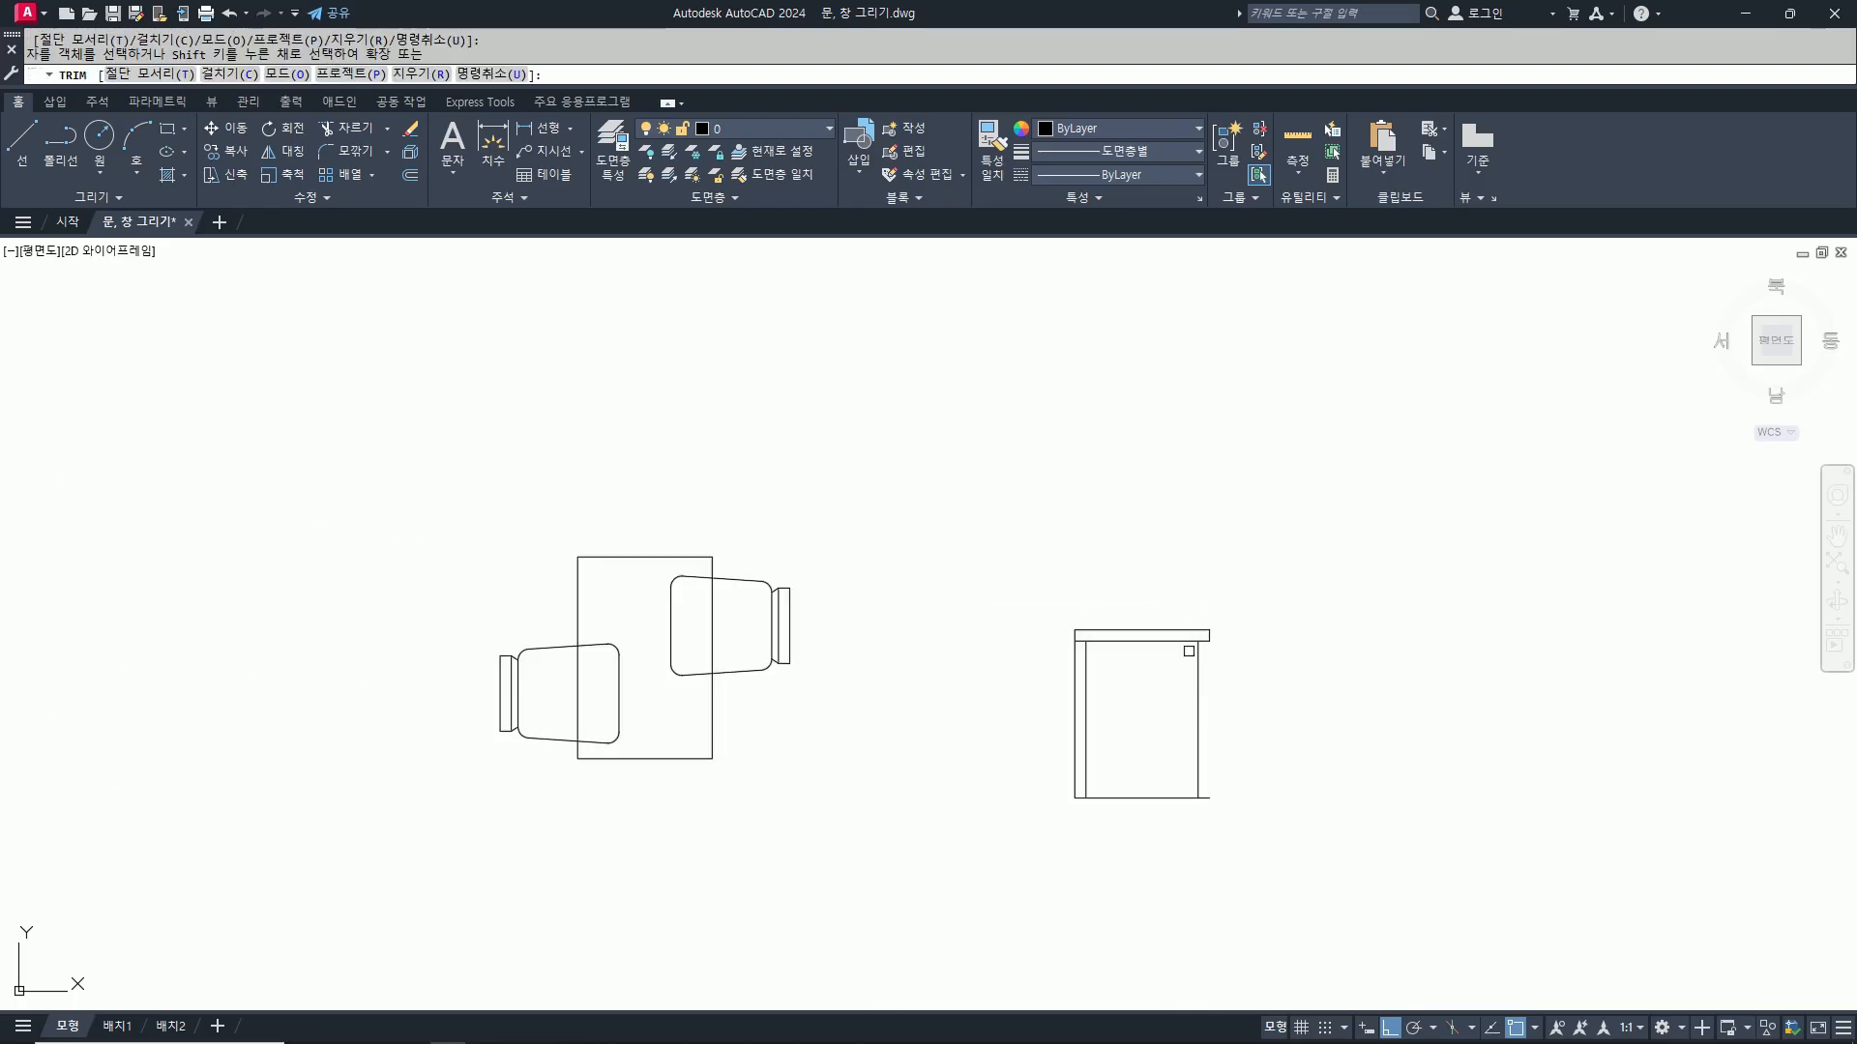
left_click(1205, 799)
scroll(1205, 799, "up", 2)
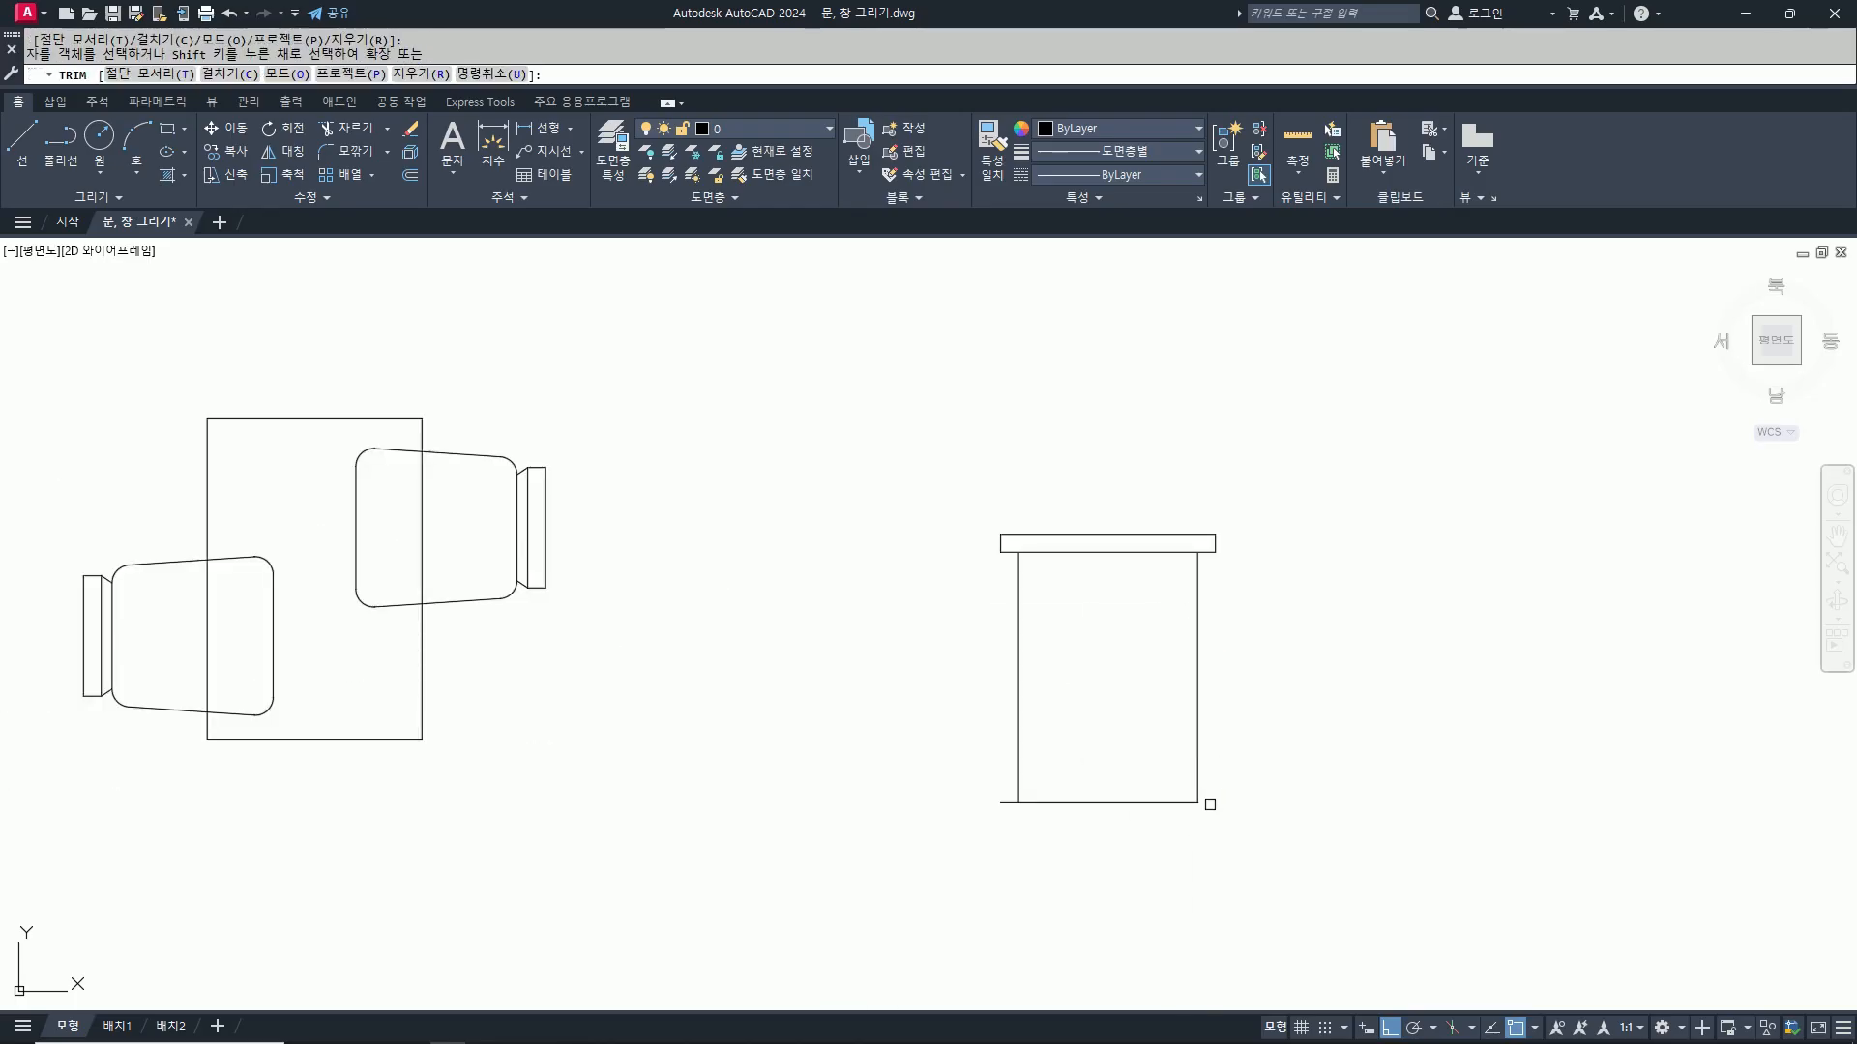
key("Return")
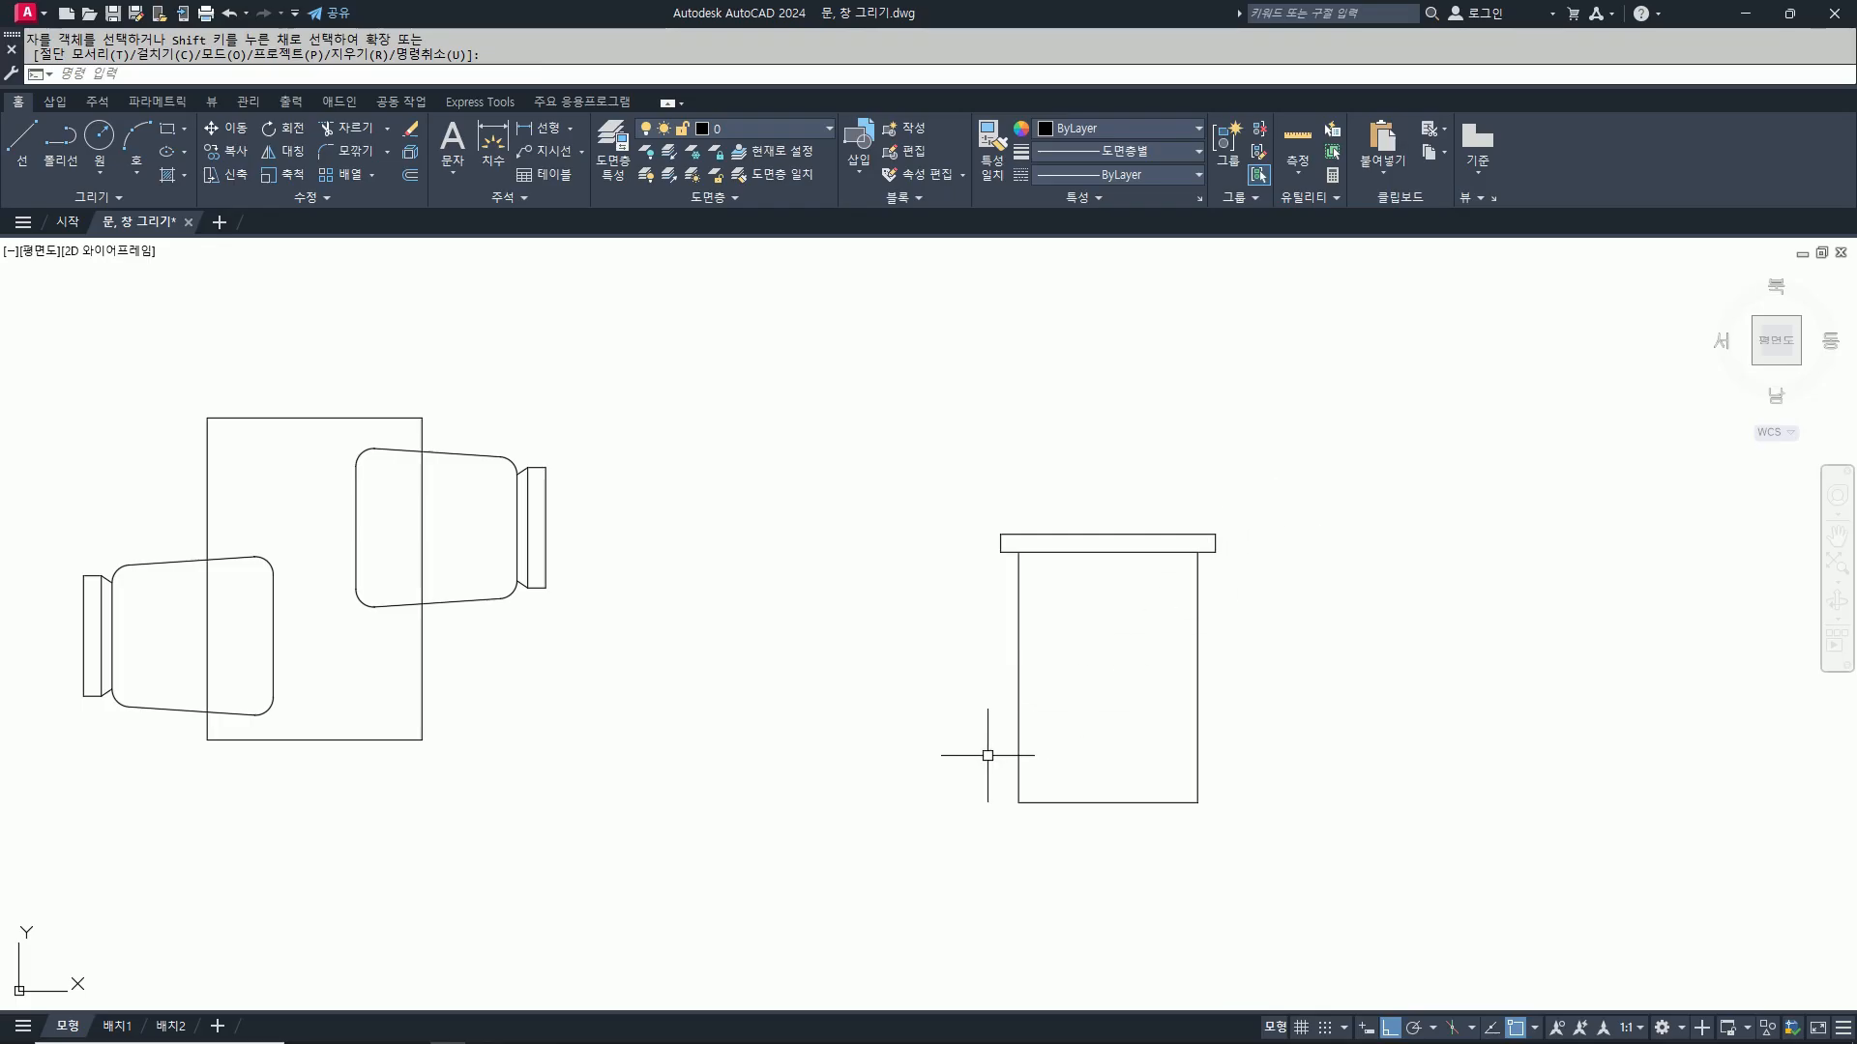
Step: Draw a 450 by 450 rectangle starting at the table base's lower right corner
type("c")
key("Return")
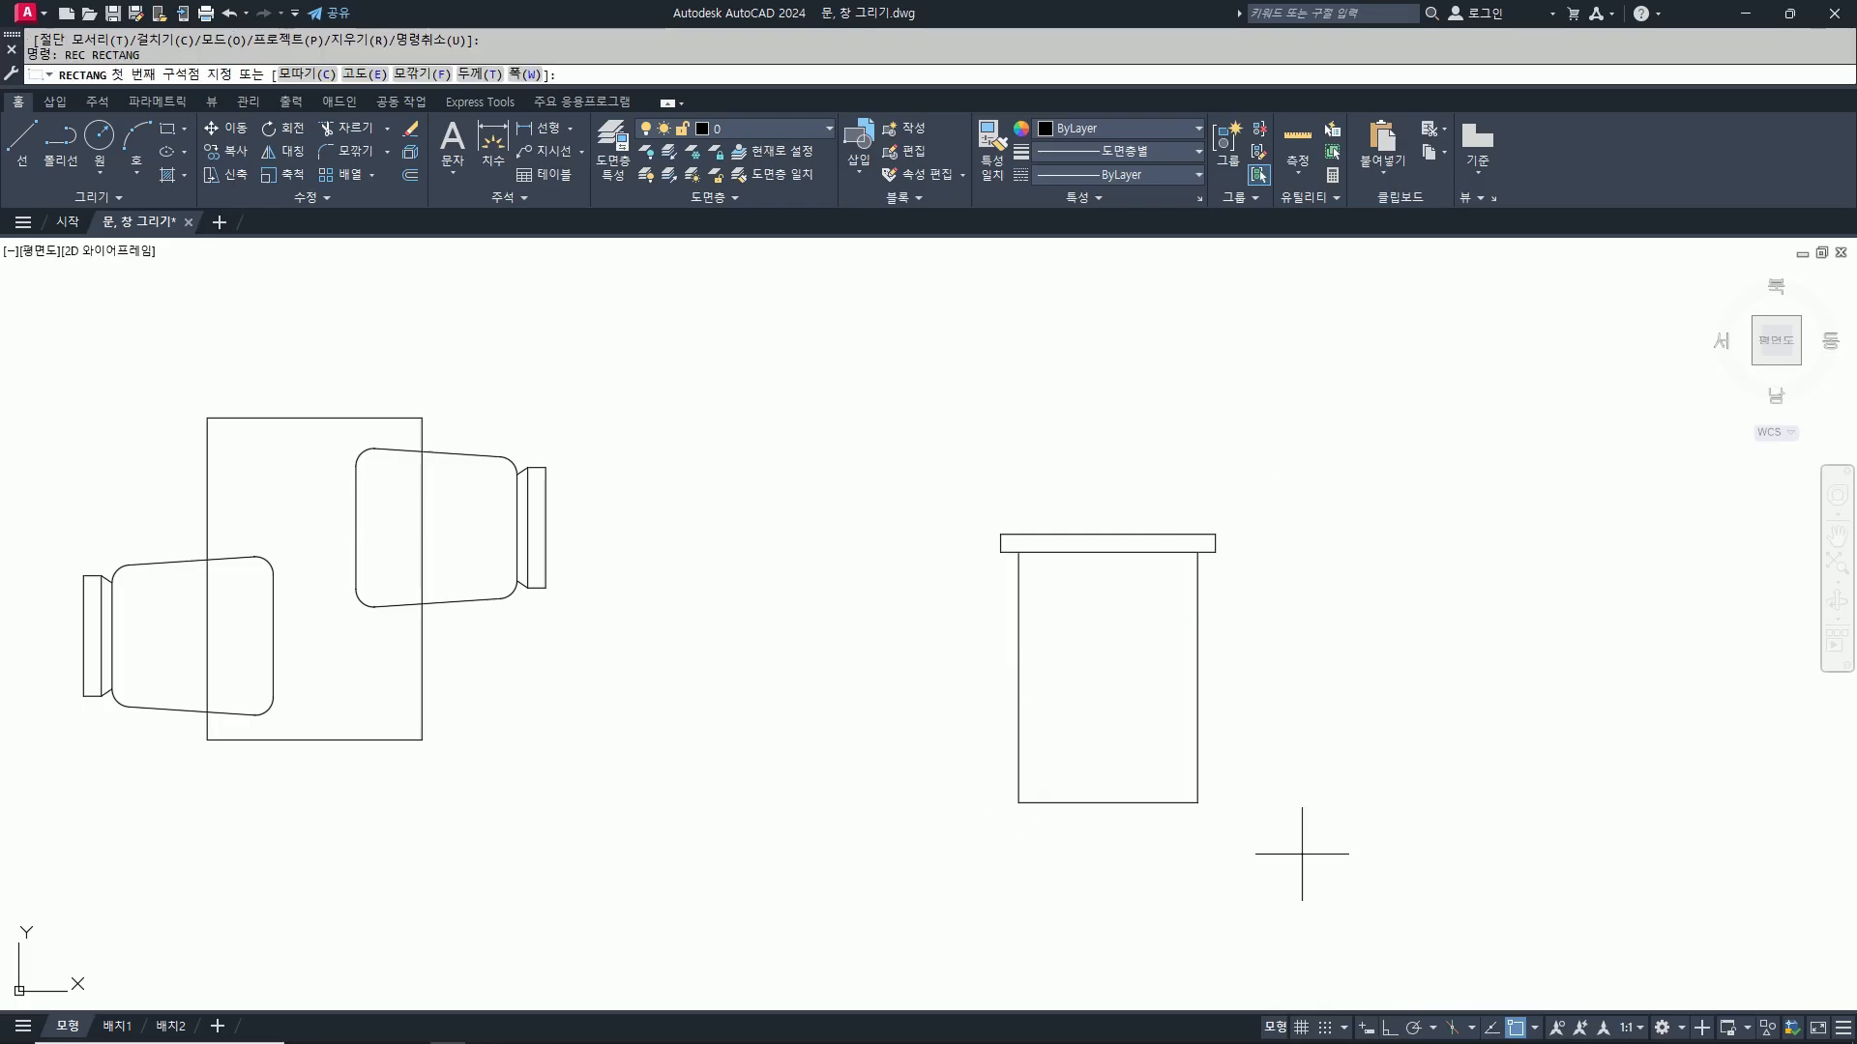
left_click(1198, 803)
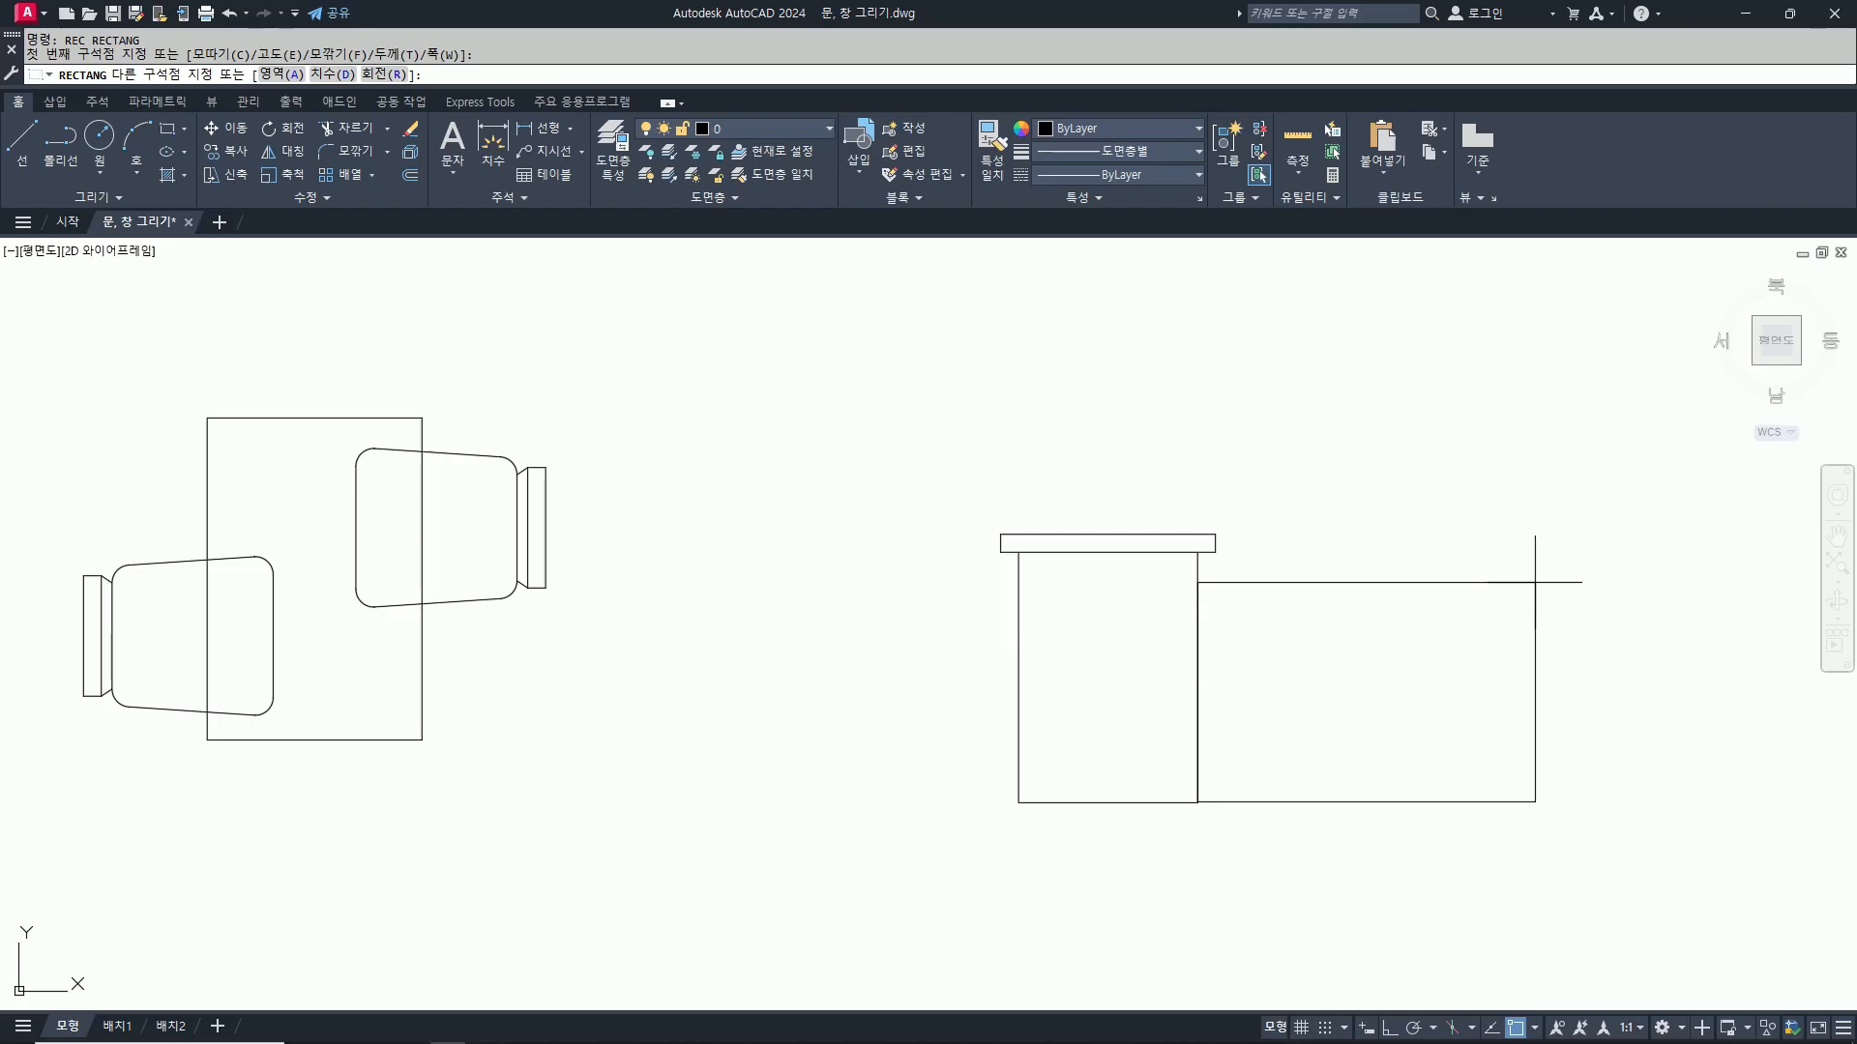
type("@450,450")
key("space")
Step: Move the 450 square horizontally to the right, clear of the table side view
type("m")
left_click(1484, 646)
left_click(1333, 721)
key("space")
key("F8")
left_click(1492, 839)
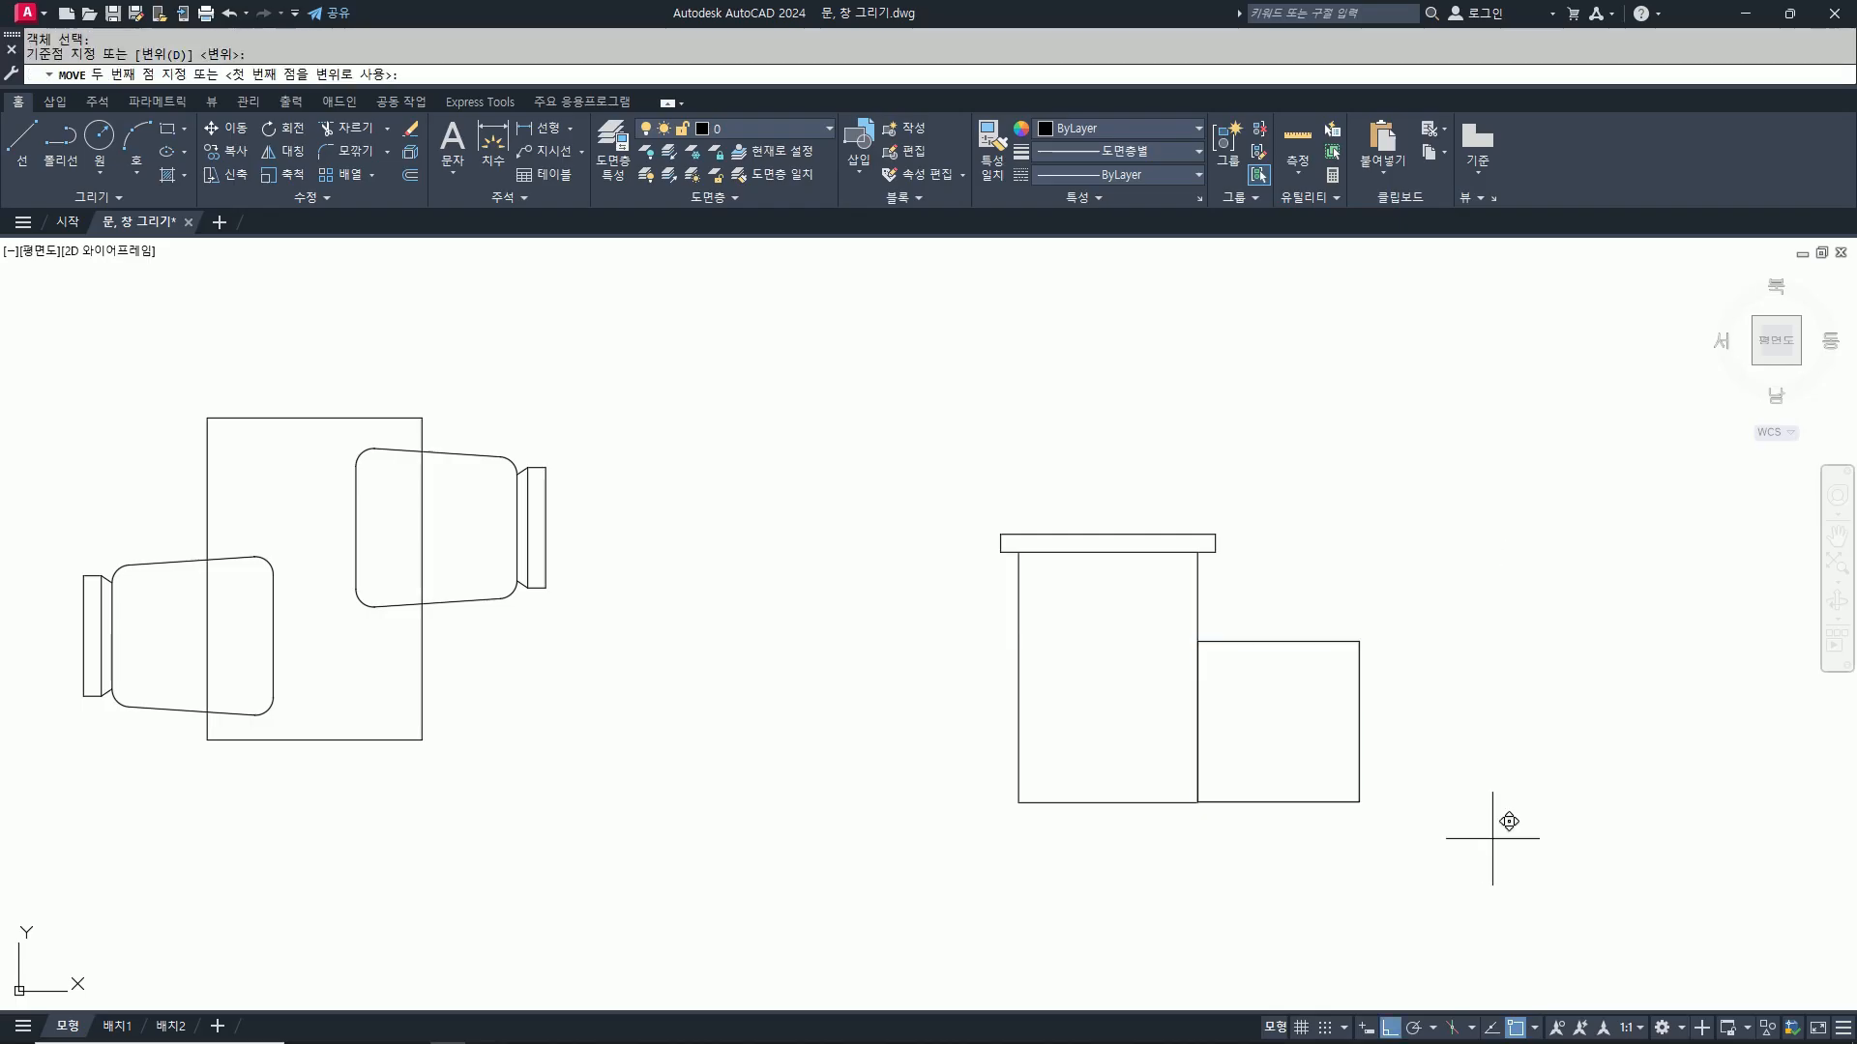
left_click(1551, 838)
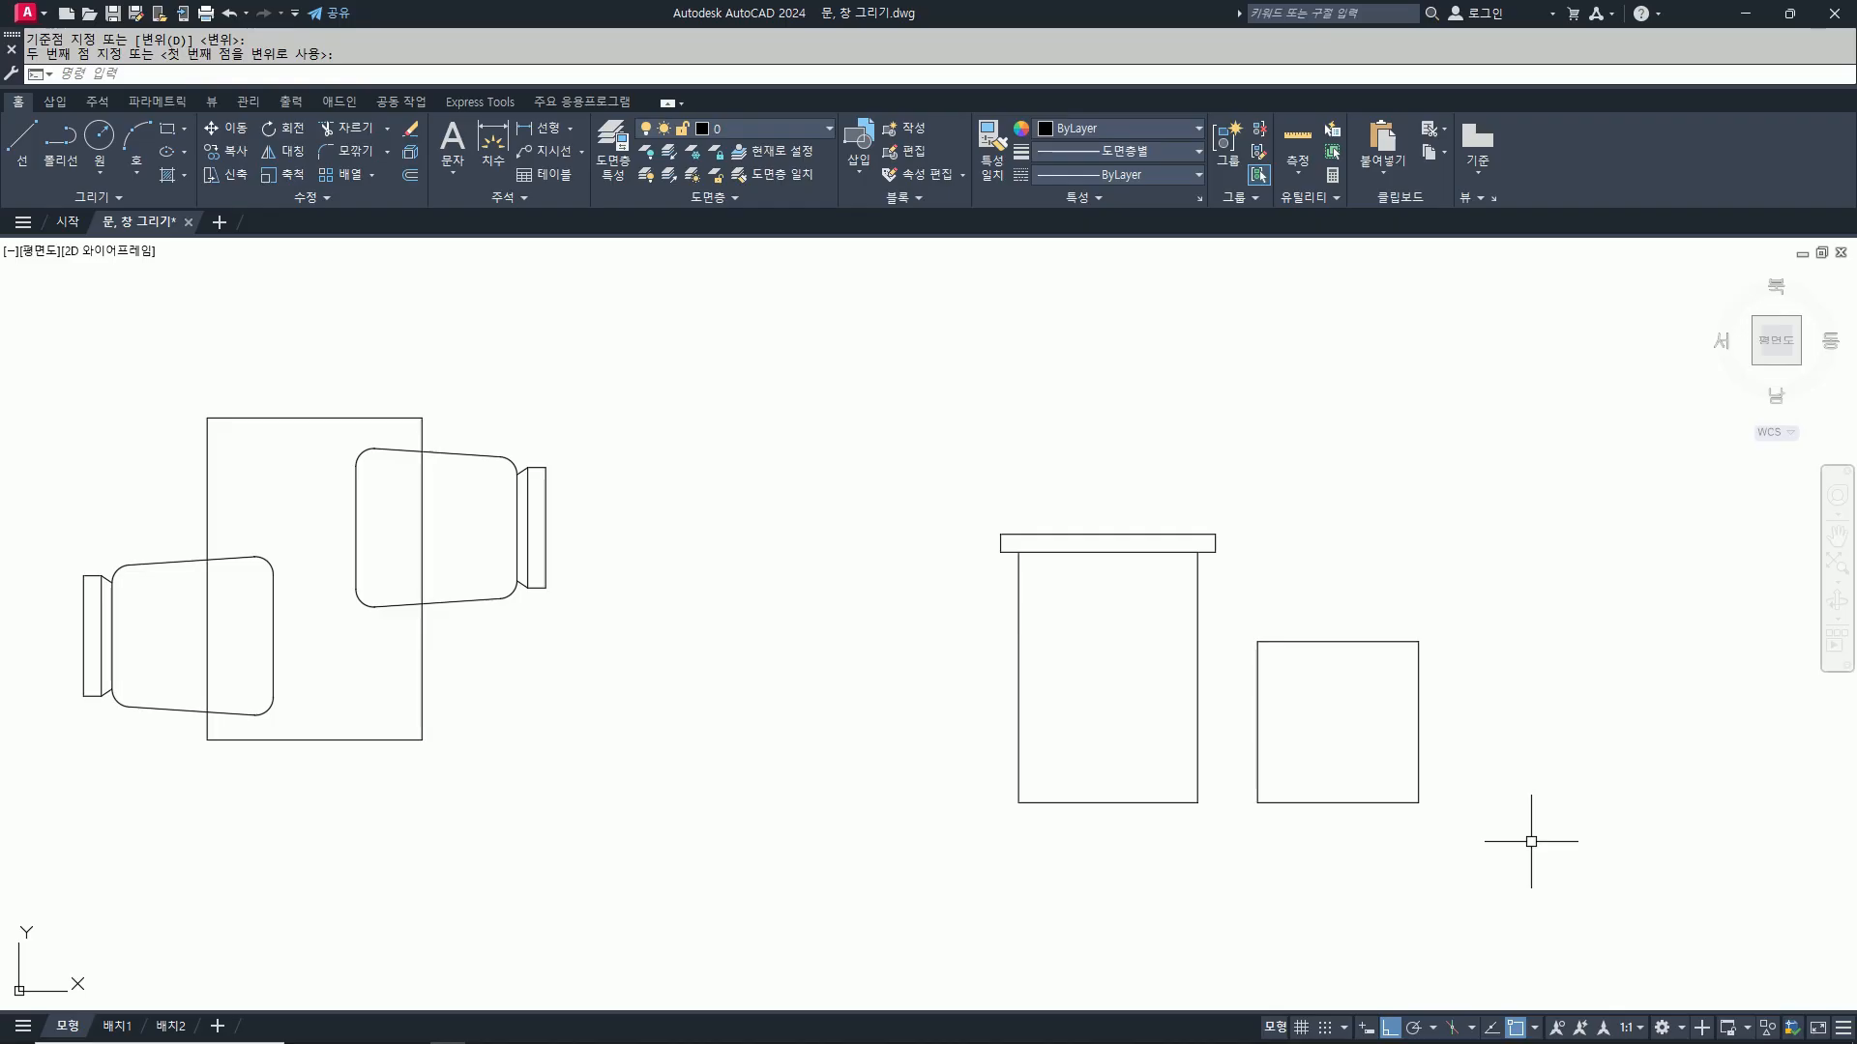
key("Escape")
key("Escape")
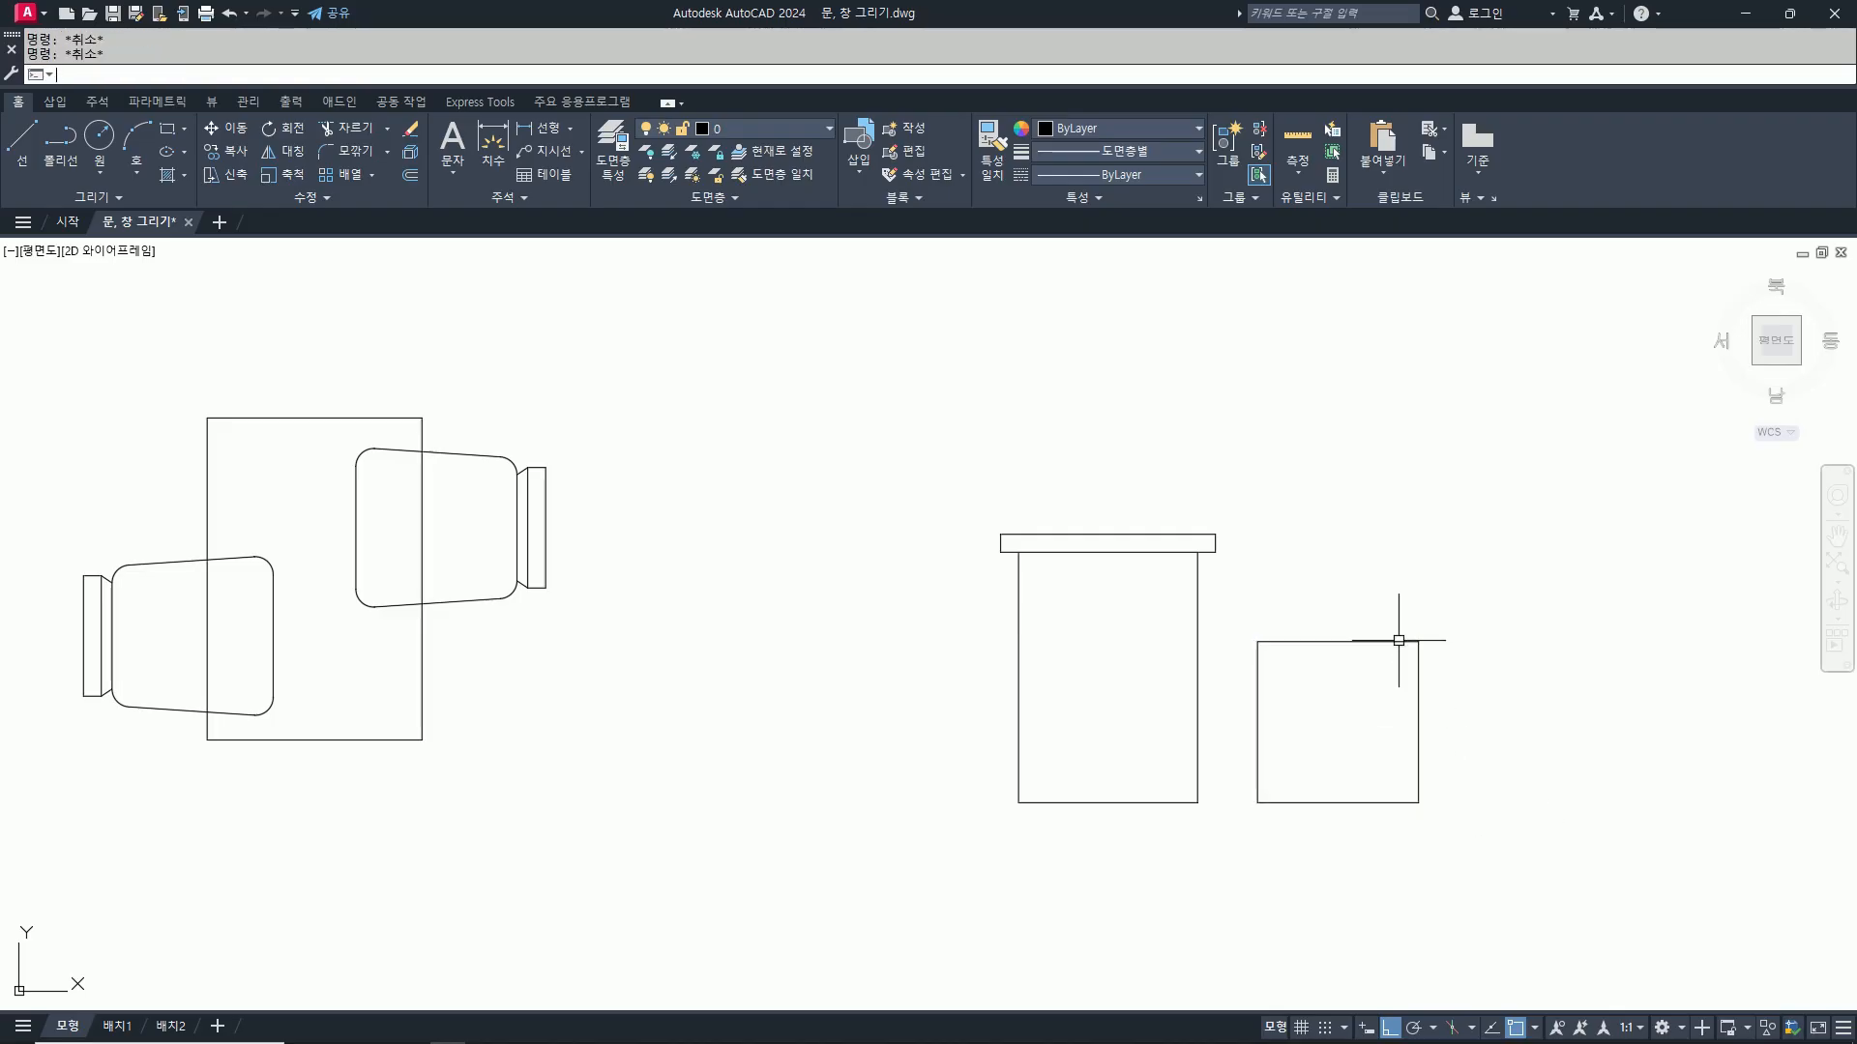
Step: Offset the square's top edge 400 upward to mark the backrest height
type("o")
key("space")
type("400")
key("space")
left_click(1398, 641)
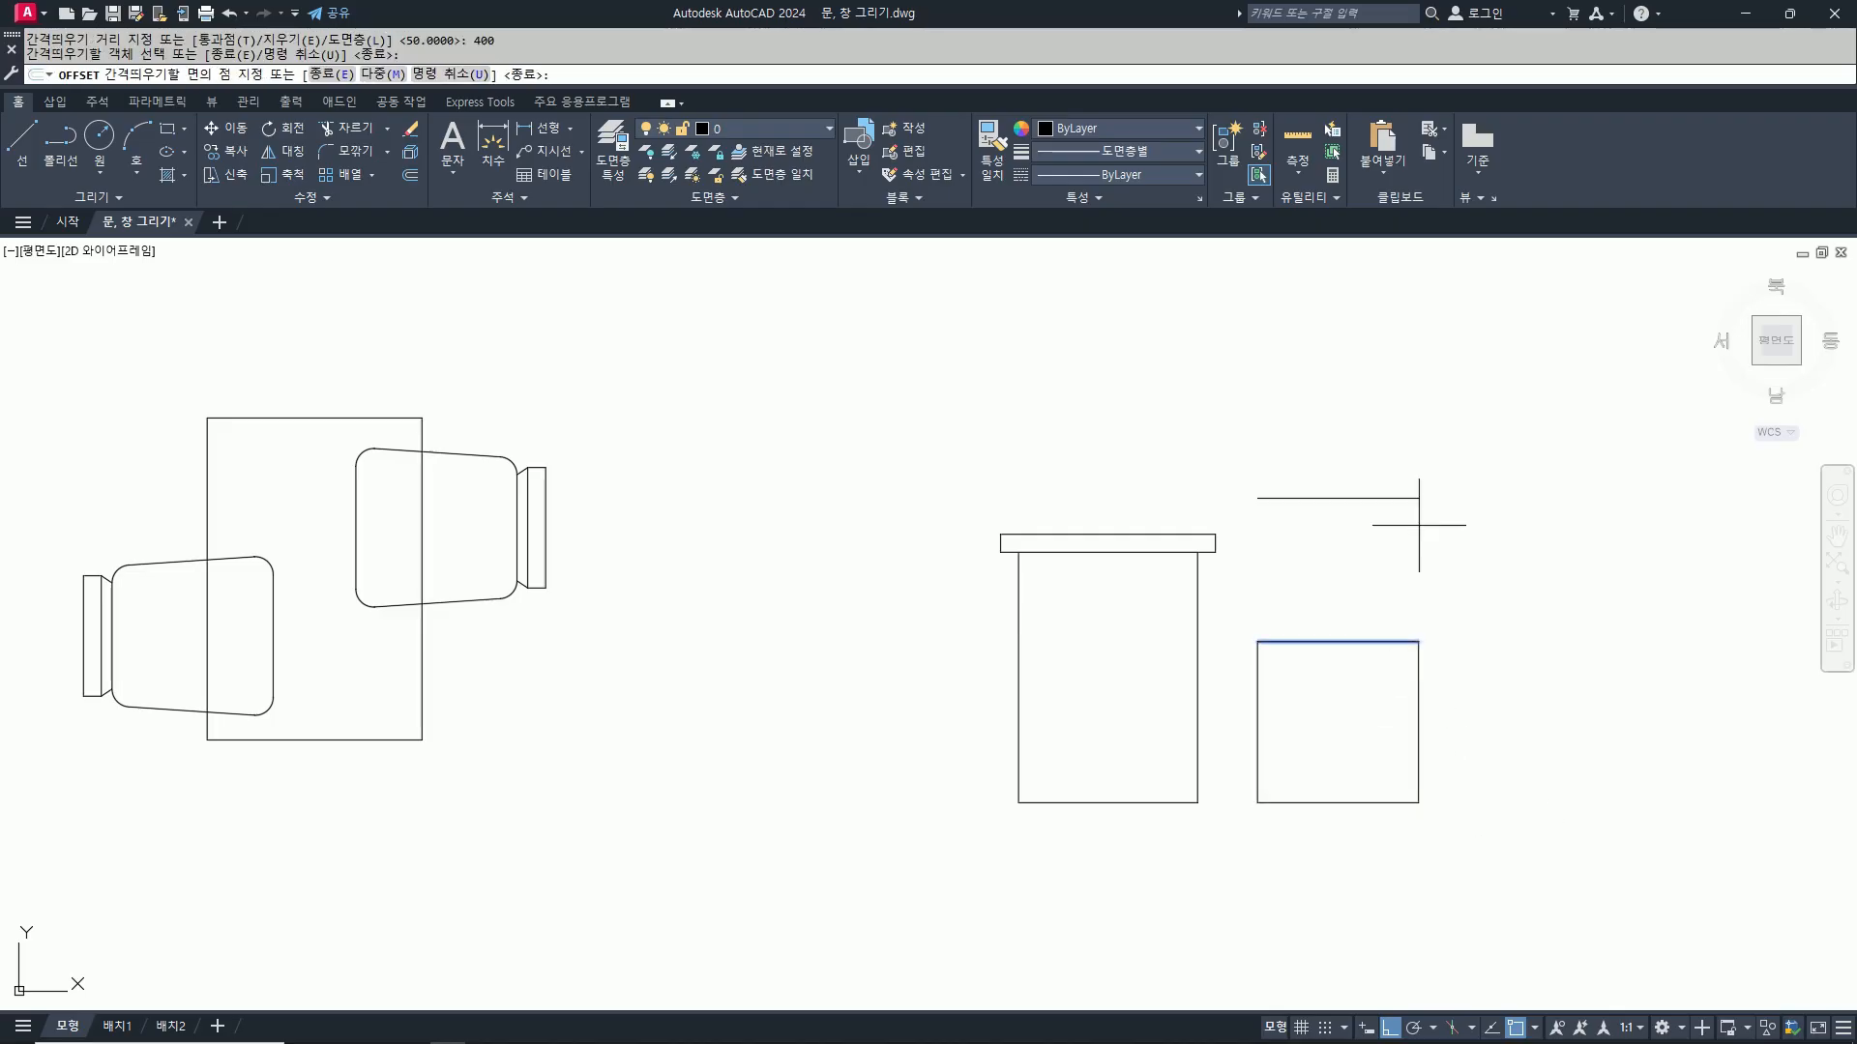
left_click(1419, 525)
key("space")
Step: Draw a vertical line from the offset line's right end down to the square's upper right corner
type("l")
key("space")
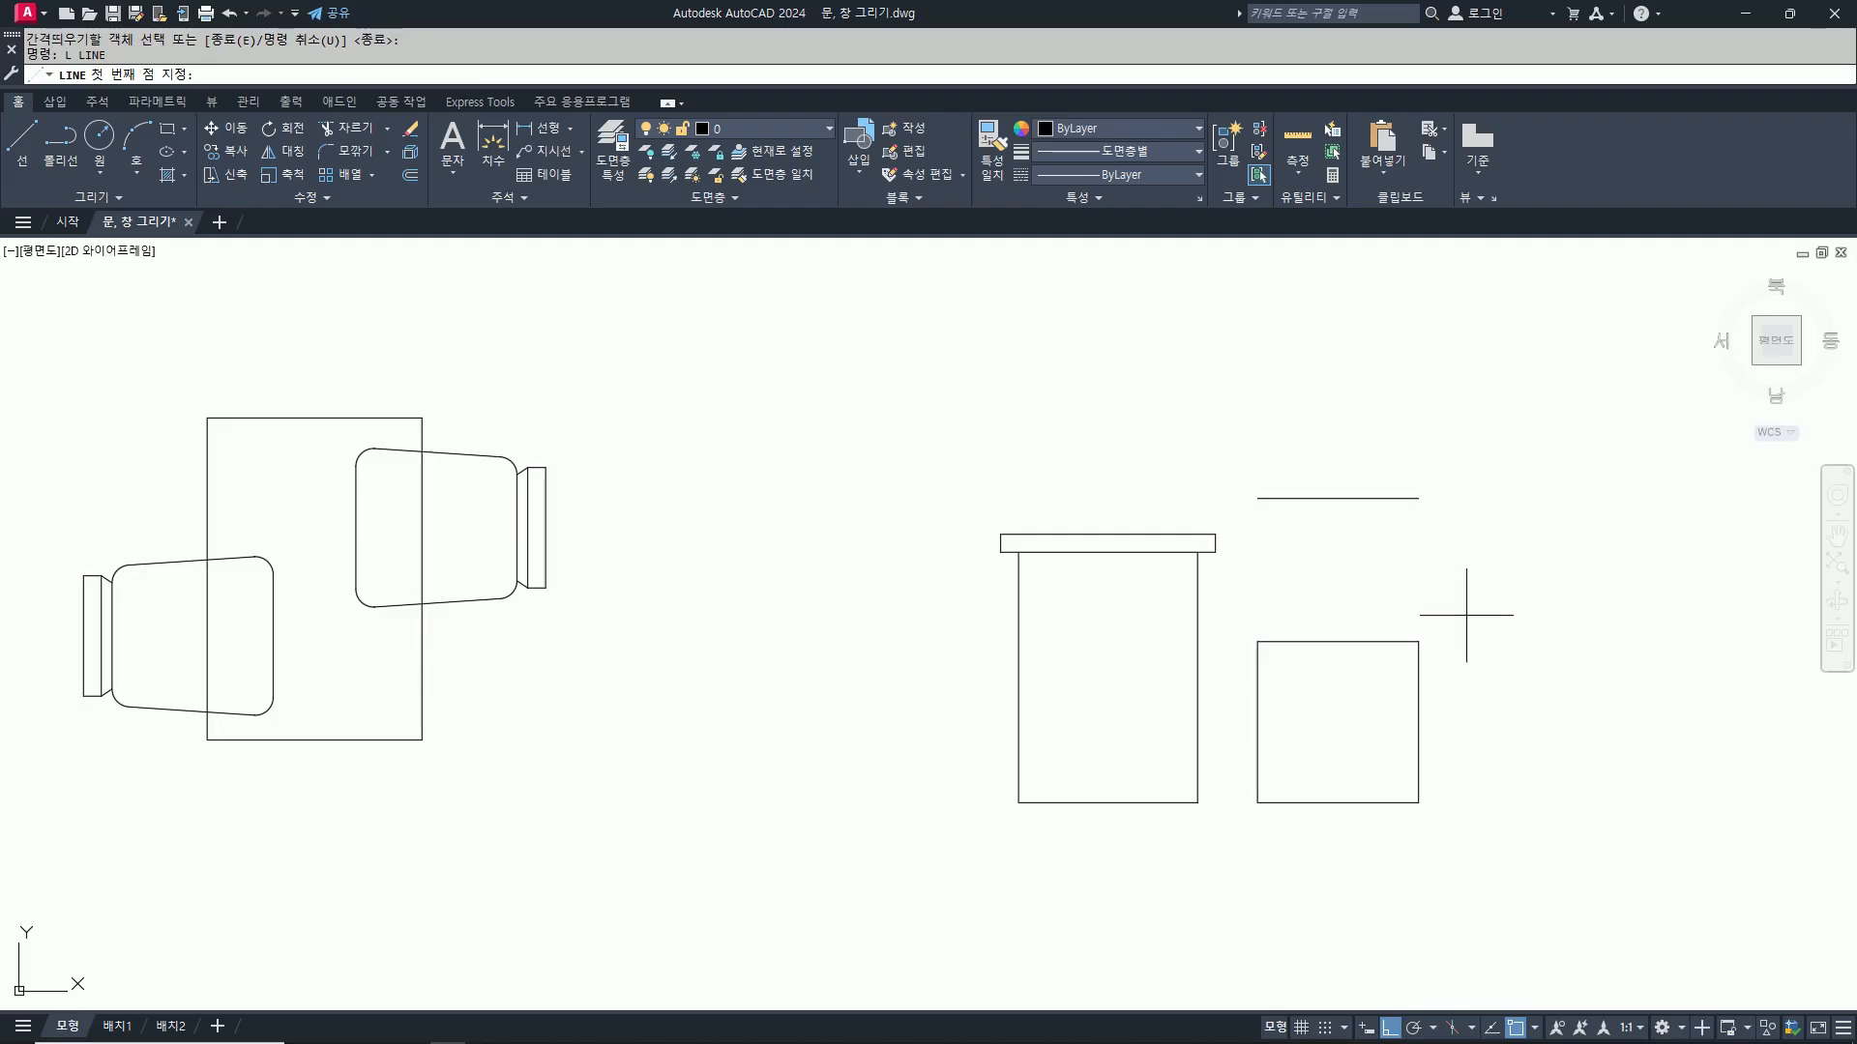
left_click(1419, 498)
left_click(1419, 642)
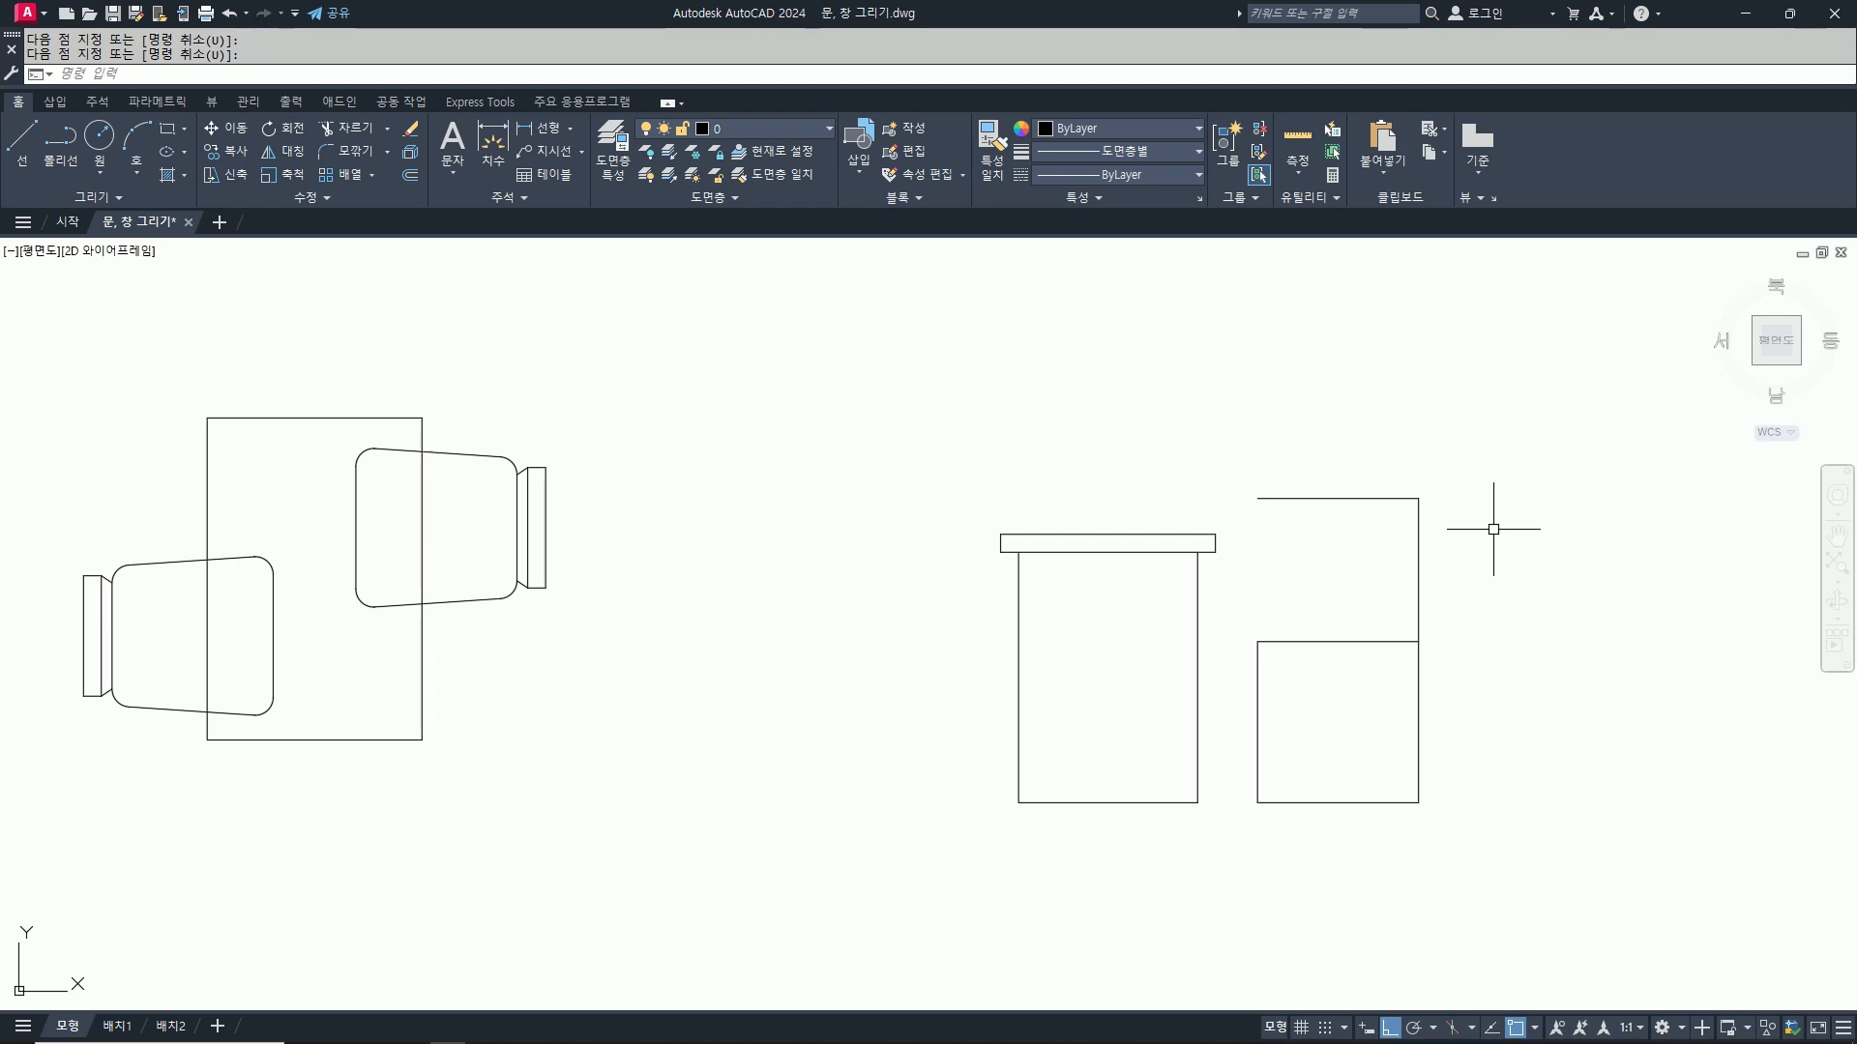
key("Return")
Step: Offset the vertical backrest line 50 to the left
type("o")
key("Return")
type("50")
key("Return")
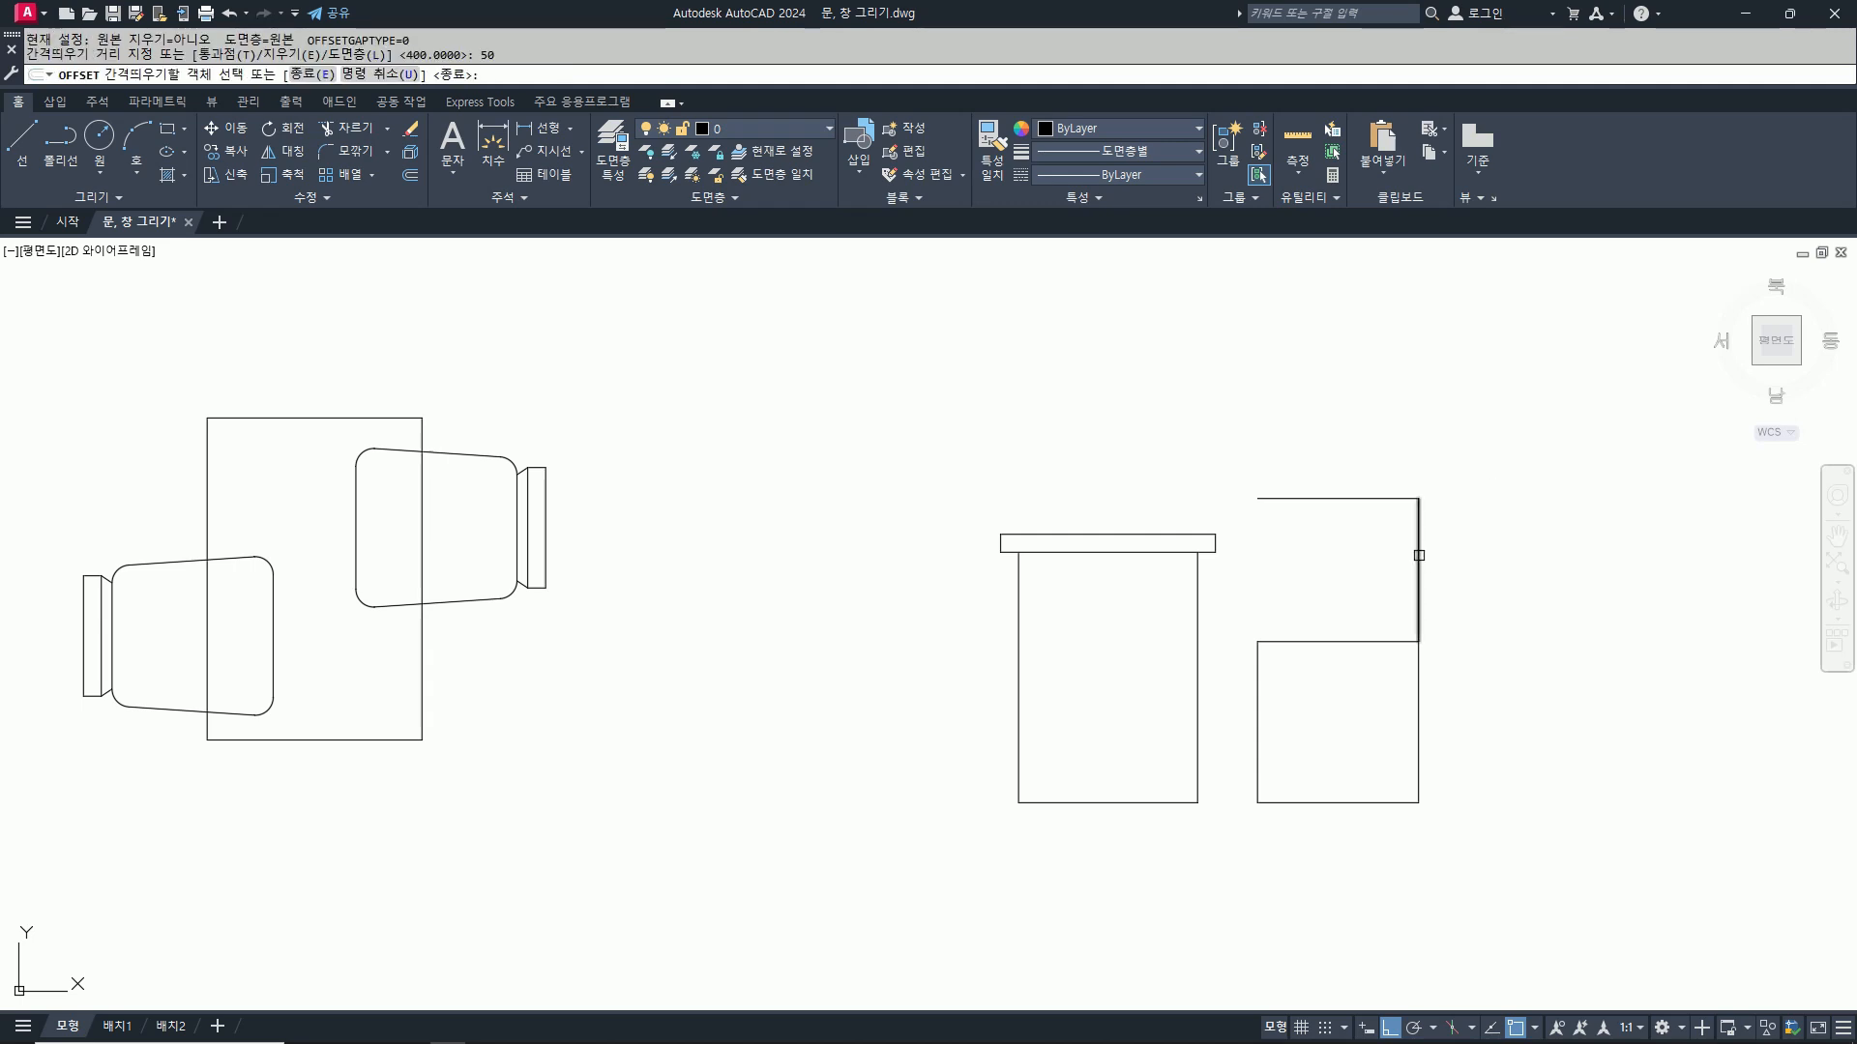
left_click(1419, 555)
left_click(1312, 559)
key("Return")
Step: Trim the top horizontal line to the left of the backrest
type("tr")
key("Return")
left_click(1331, 499)
key("Return")
Step: Stretch the top of the chair's backrest 50 to the right so that it leans backward
type("s")
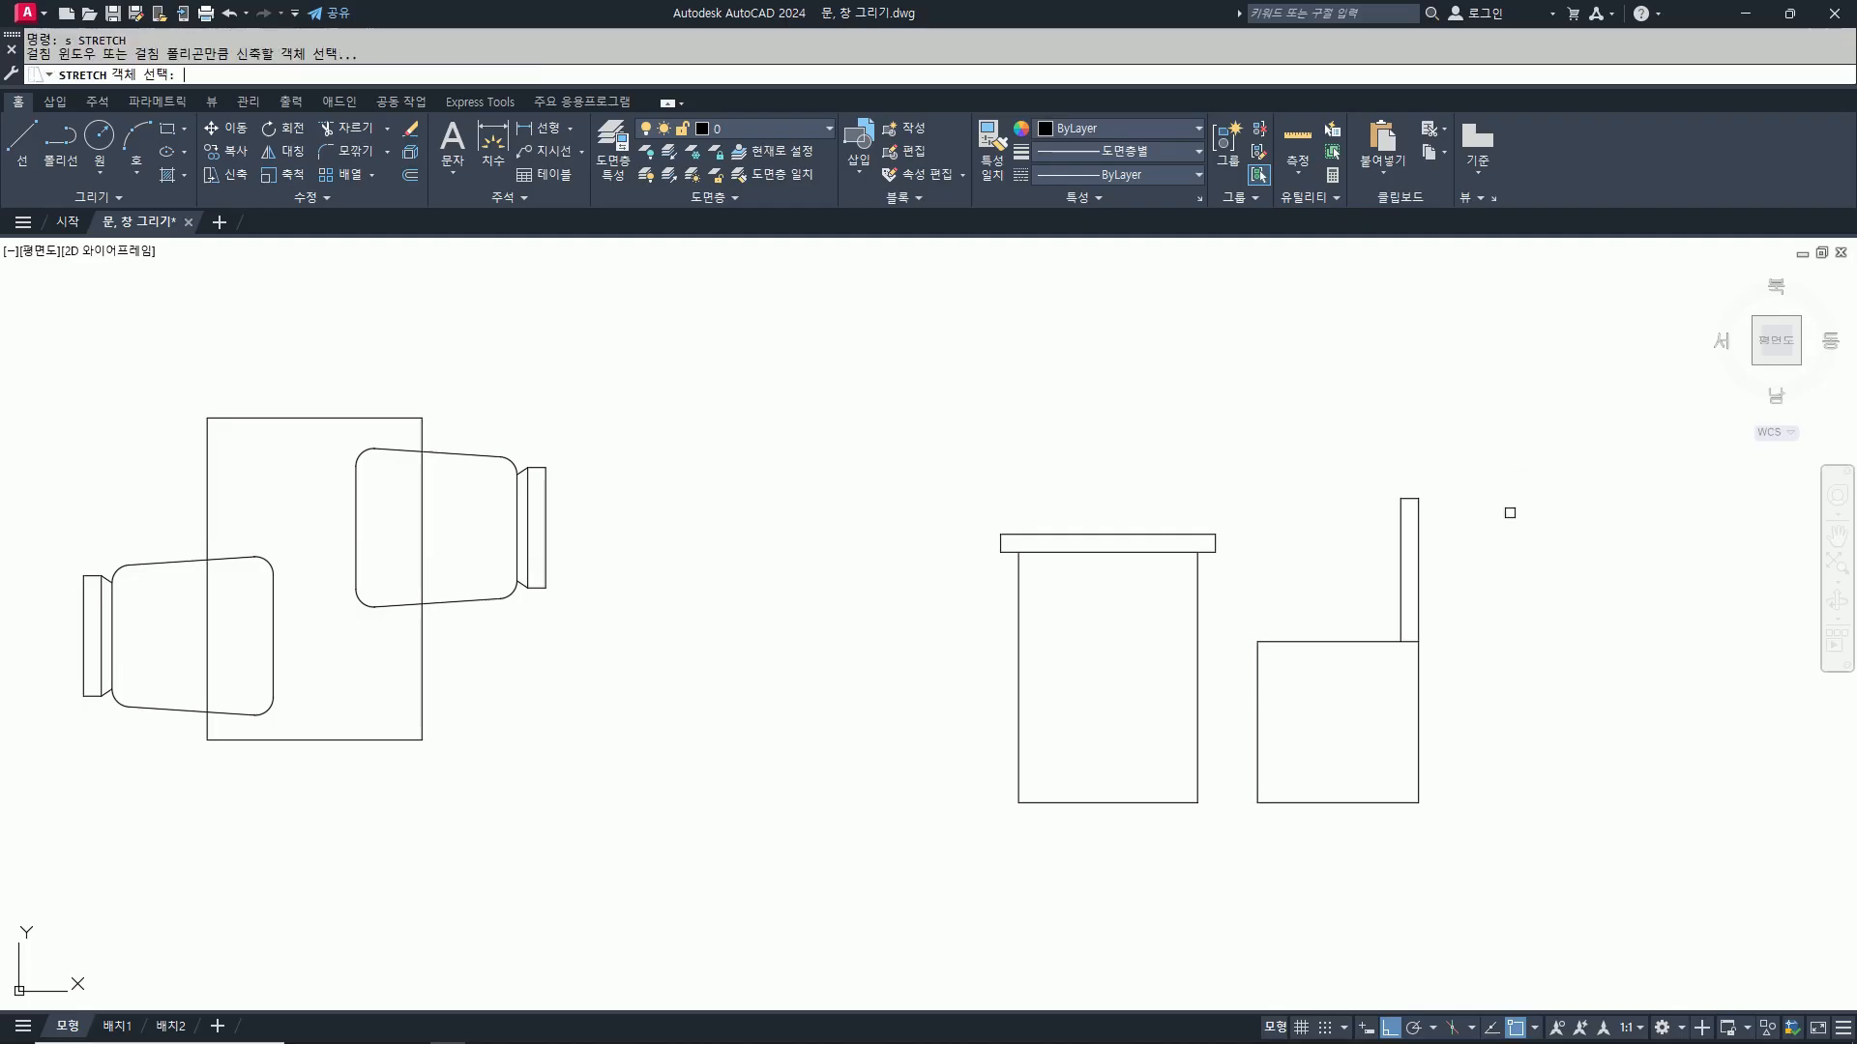
left_click(1509, 523)
left_click(1294, 444)
key("Return")
left_click(1348, 372)
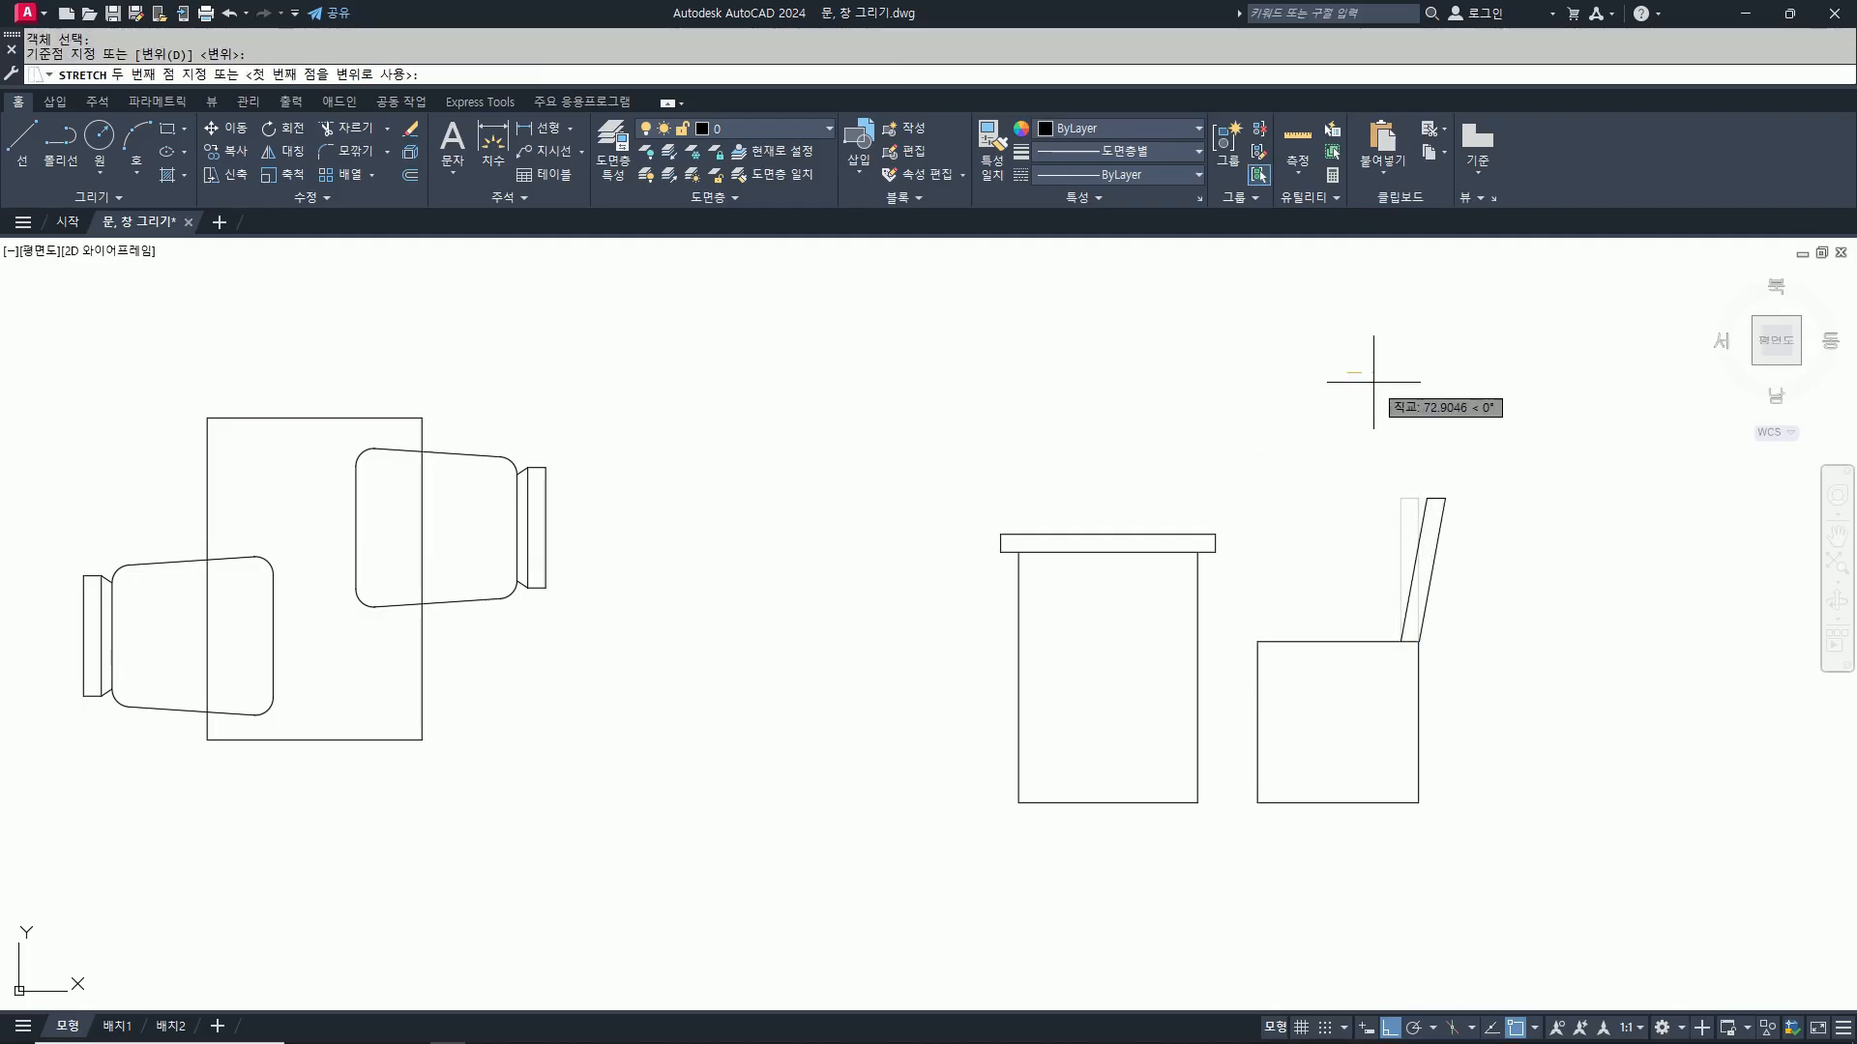
type("50")
key("Return")
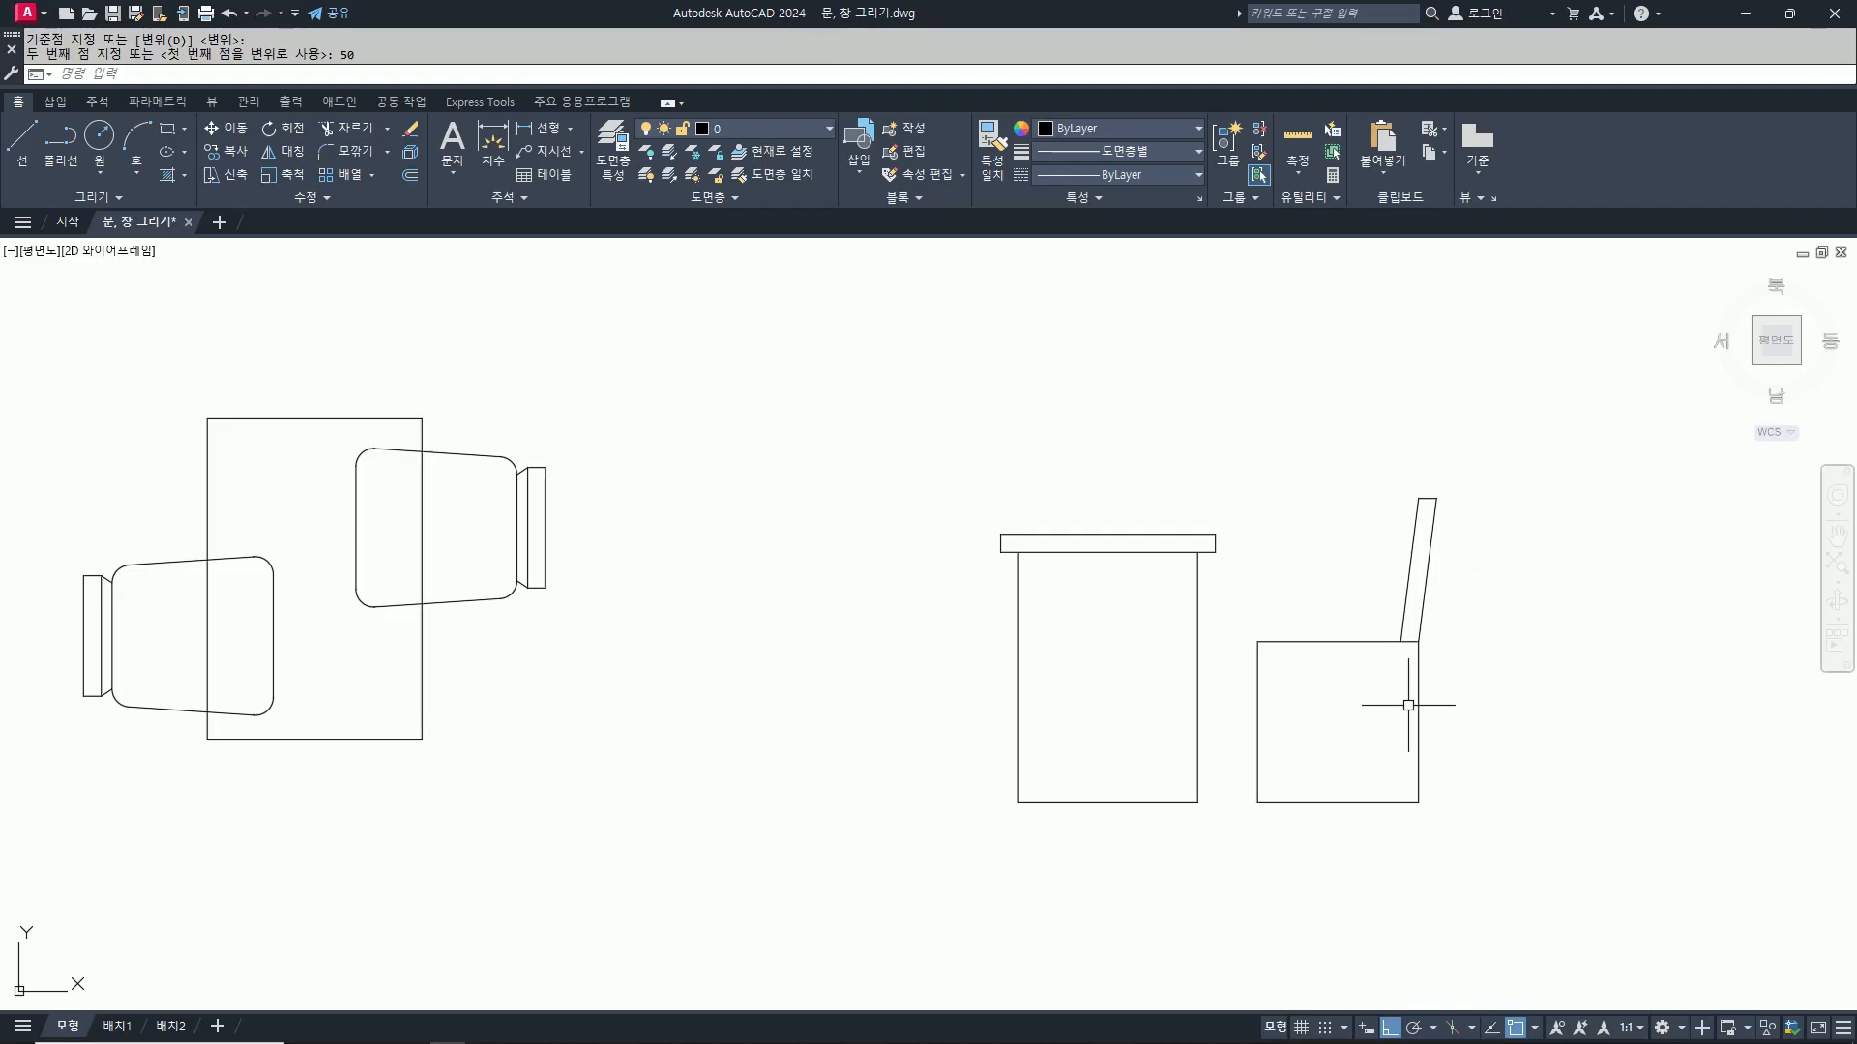
Step: Offset the seat's top line 50 downward to form the seat thickness
type("o")
key("Return")
type("50")
key("Return")
left_click(1372, 642)
left_click(1344, 719)
key("Return")
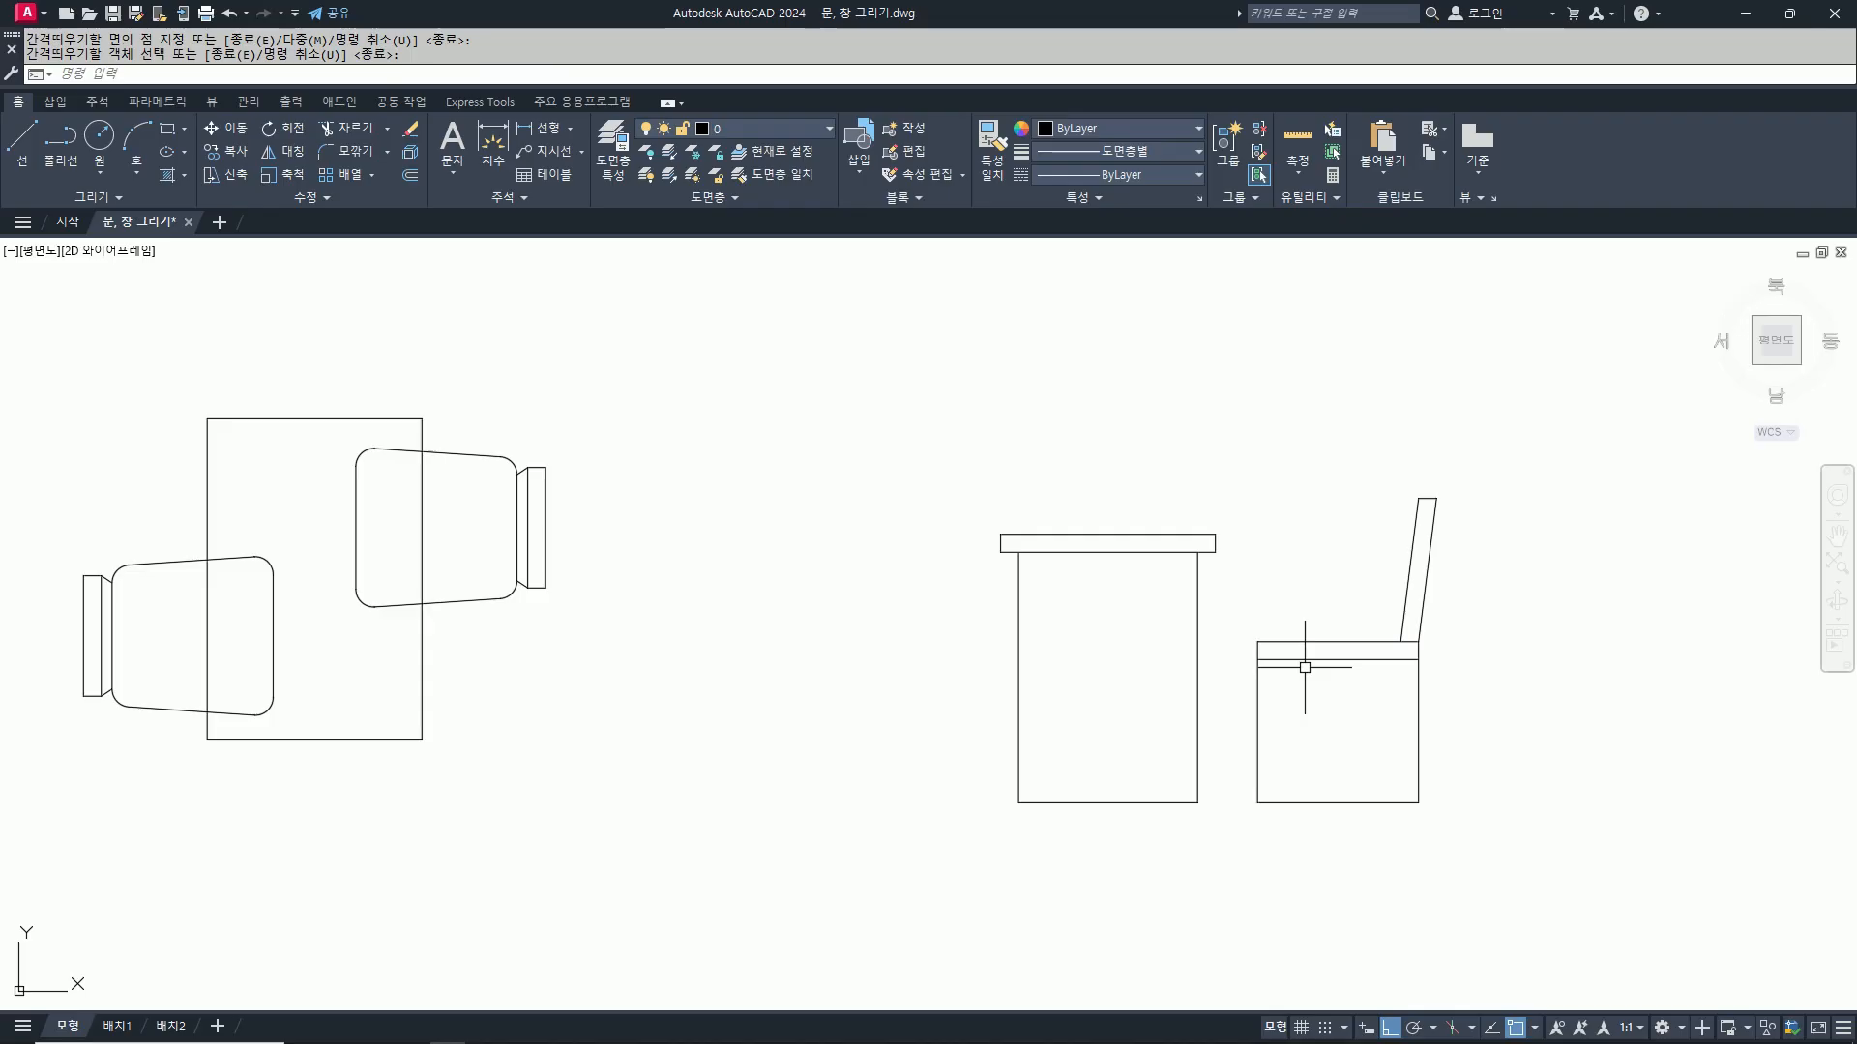
Step: Offset both vertical sides of the chair base 50 inward to form the front and rear legs
key("Return")
type("50")
key("Return")
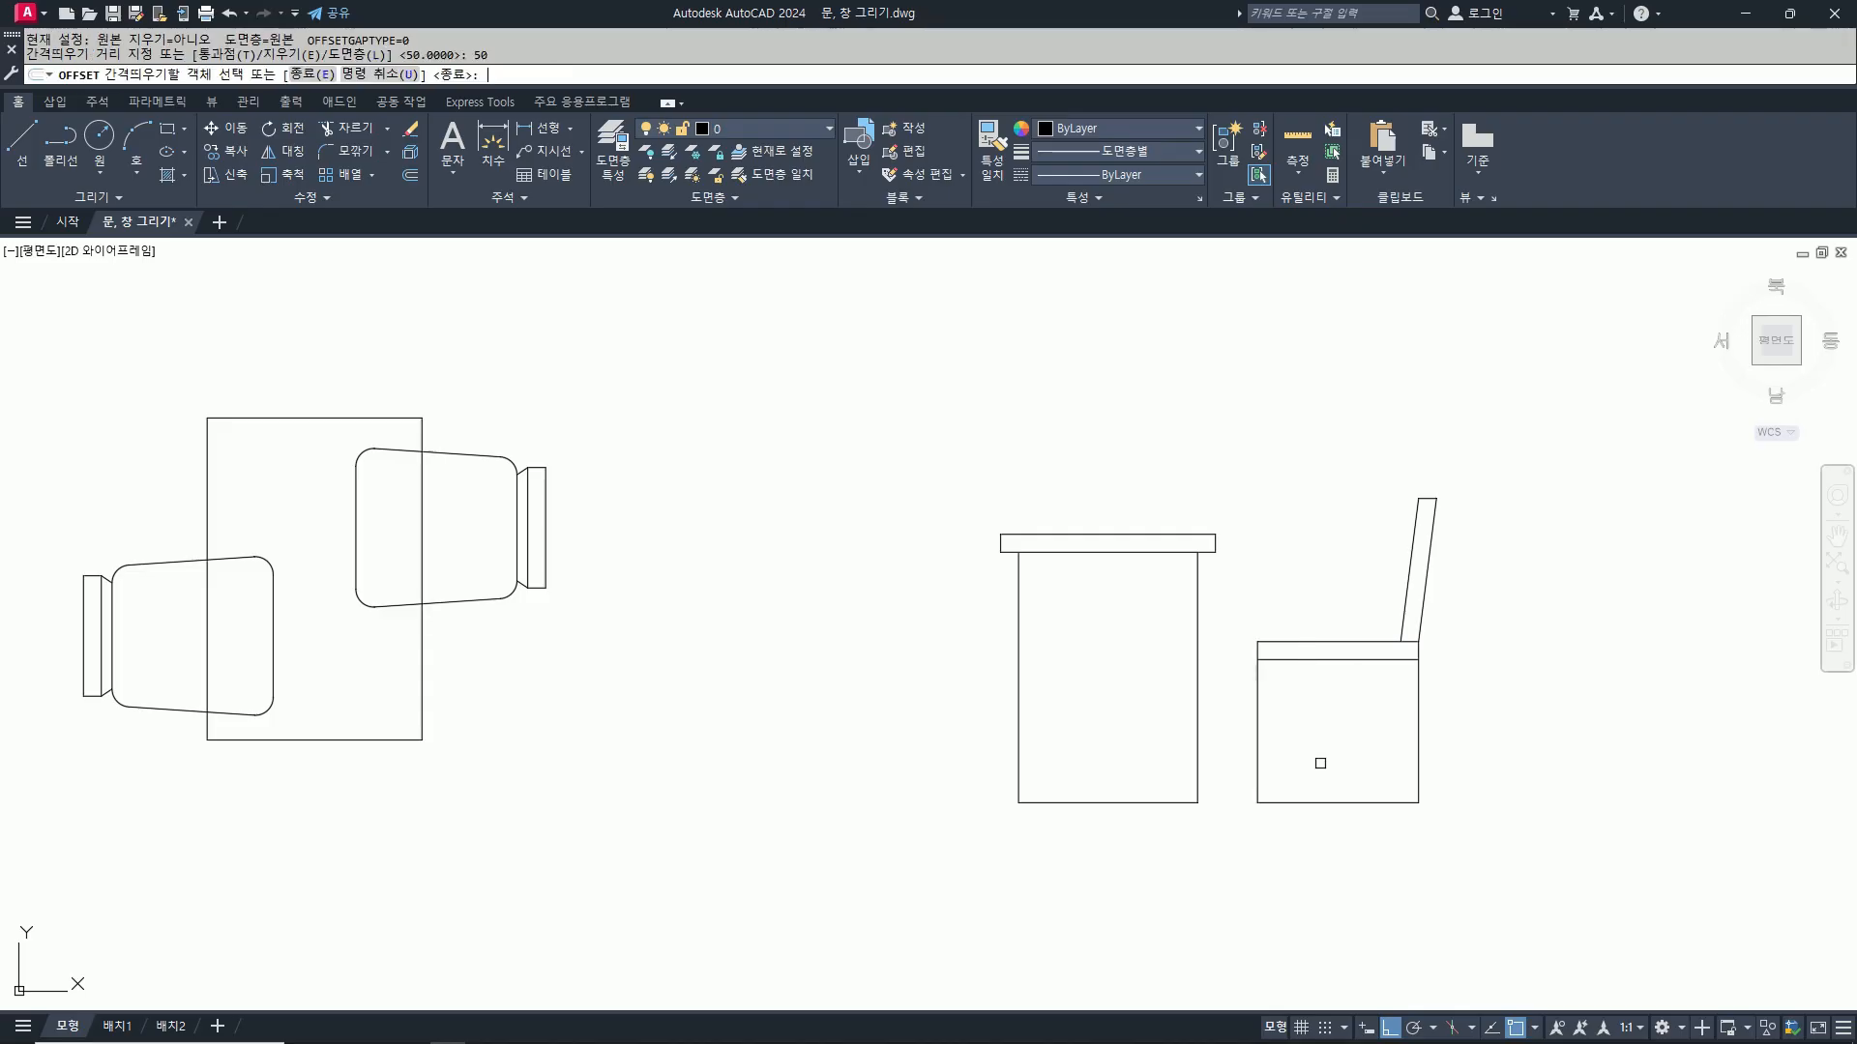
left_click(1258, 742)
left_click(1349, 740)
left_click(1417, 738)
left_click(1385, 732)
key("Return")
Step: Trim the inner leg lines where they run between the seat's upper and lower edges
scroll(1430, 642, "up", 3)
type("tr")
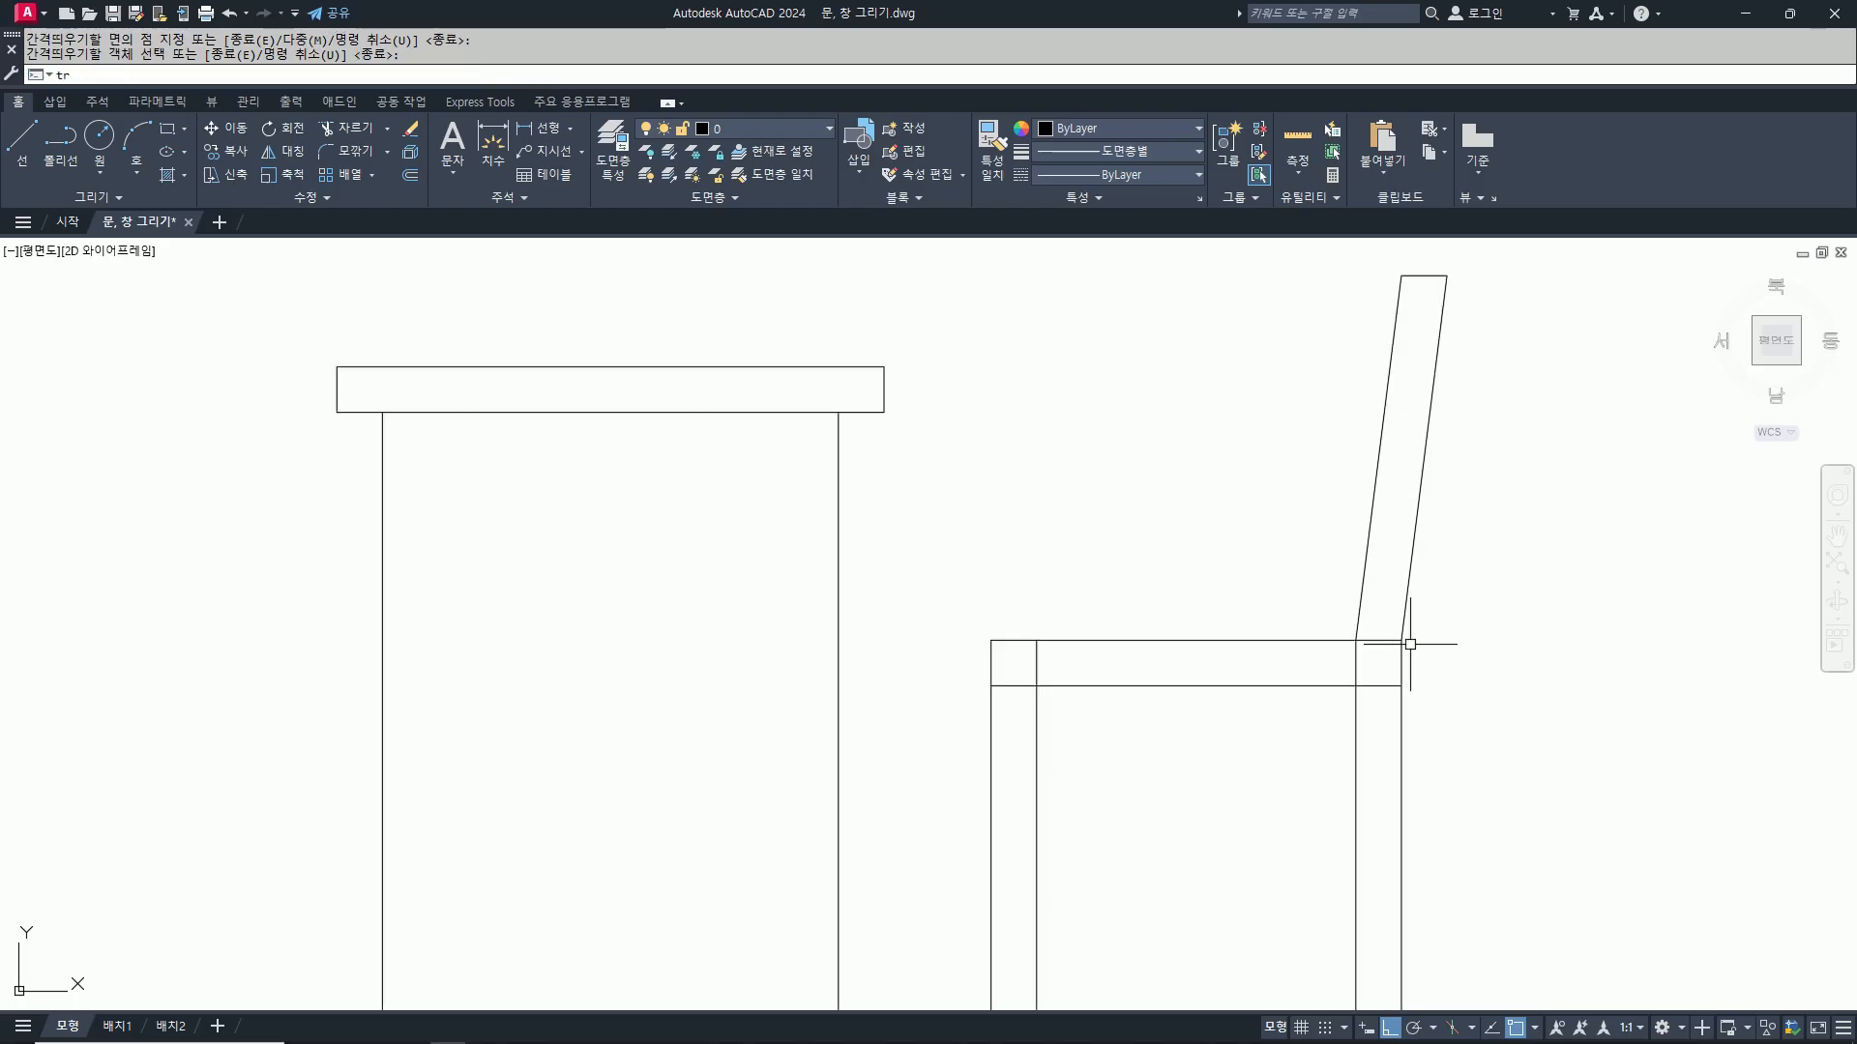
key("Return")
left_click(1357, 663)
left_click(1037, 661)
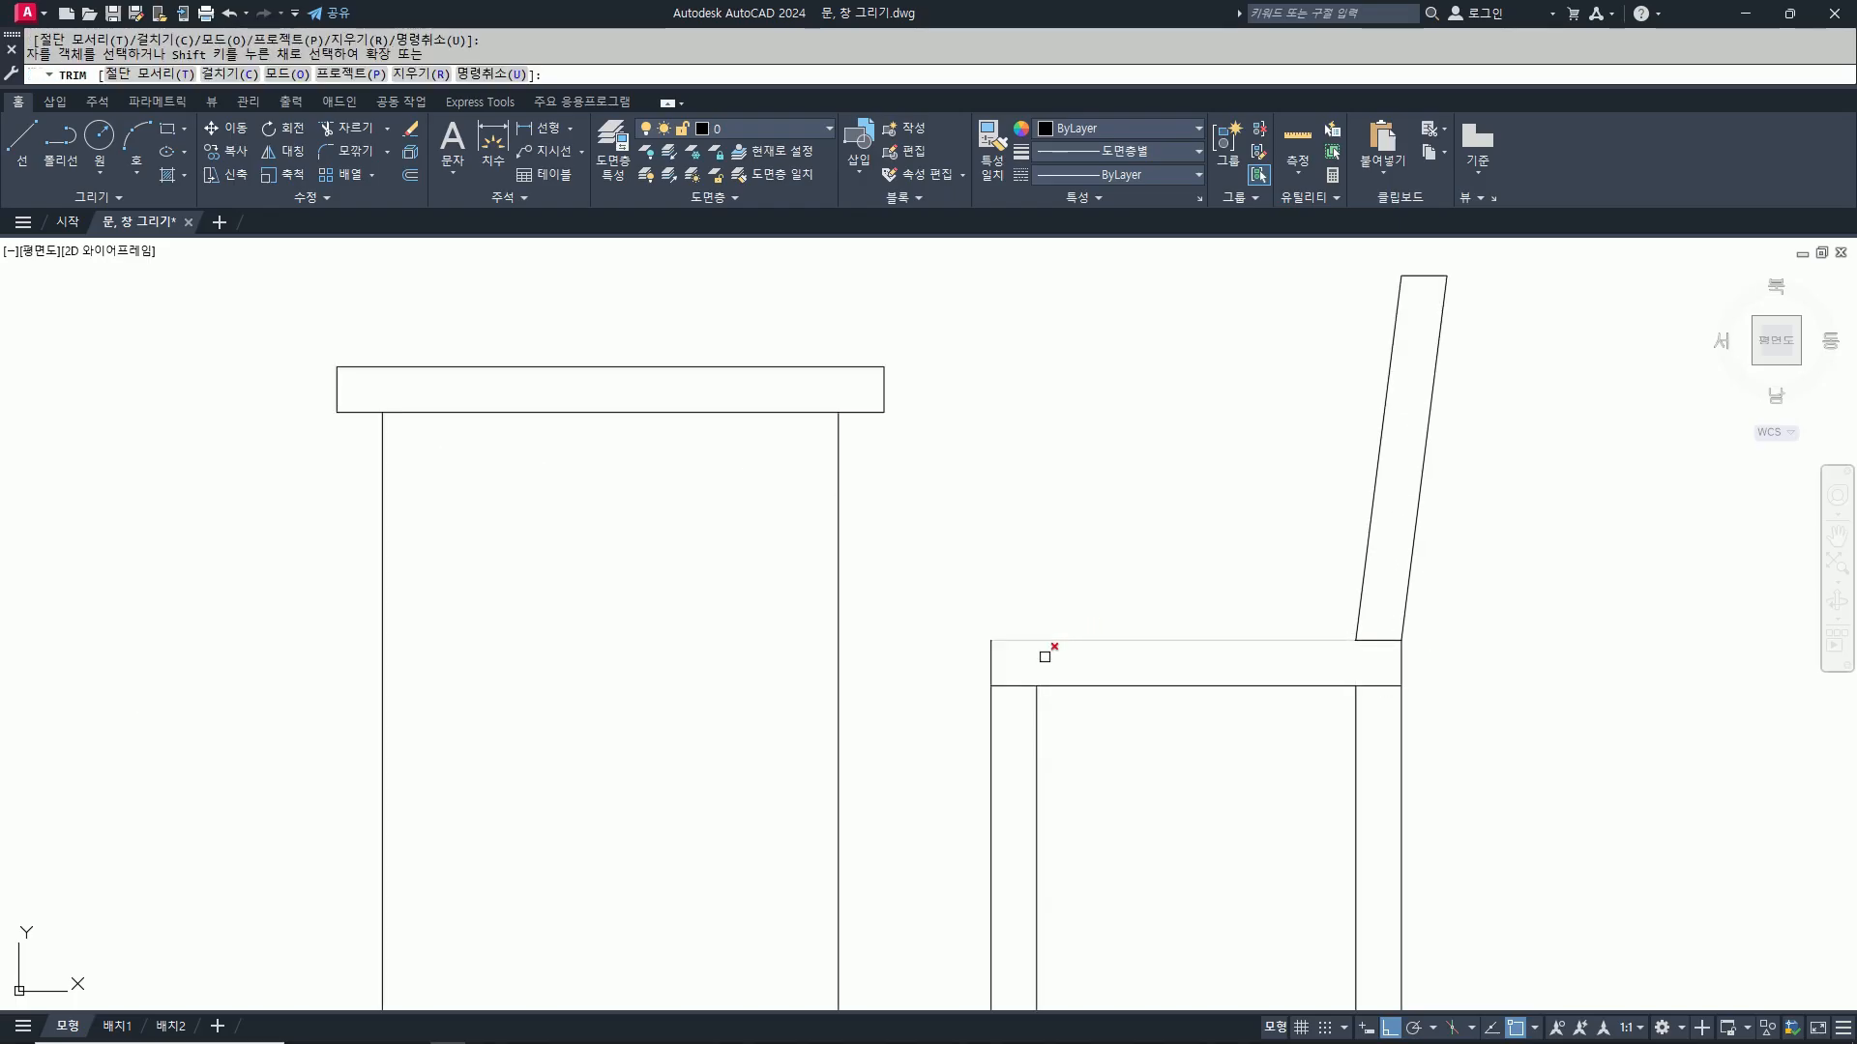
scroll(1165, 646, "down", 2)
key("Return")
type("l")
key("Return")
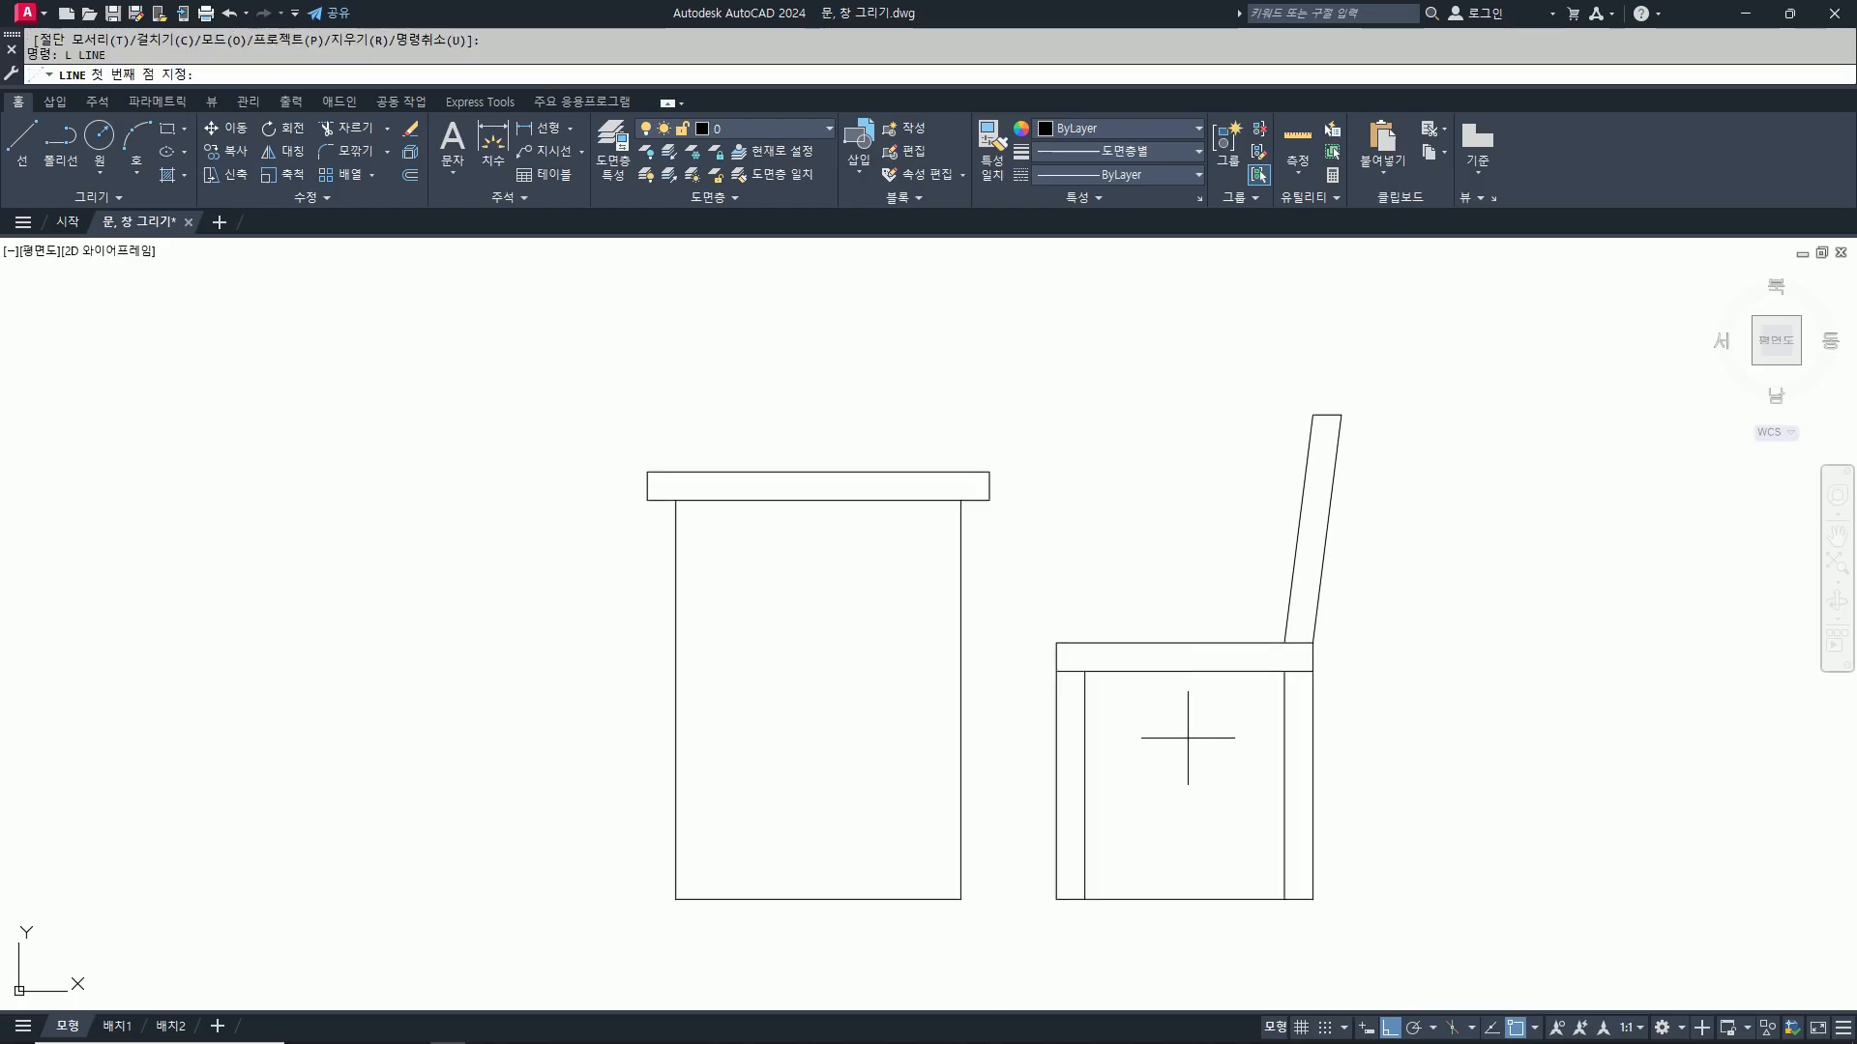
key("Escape")
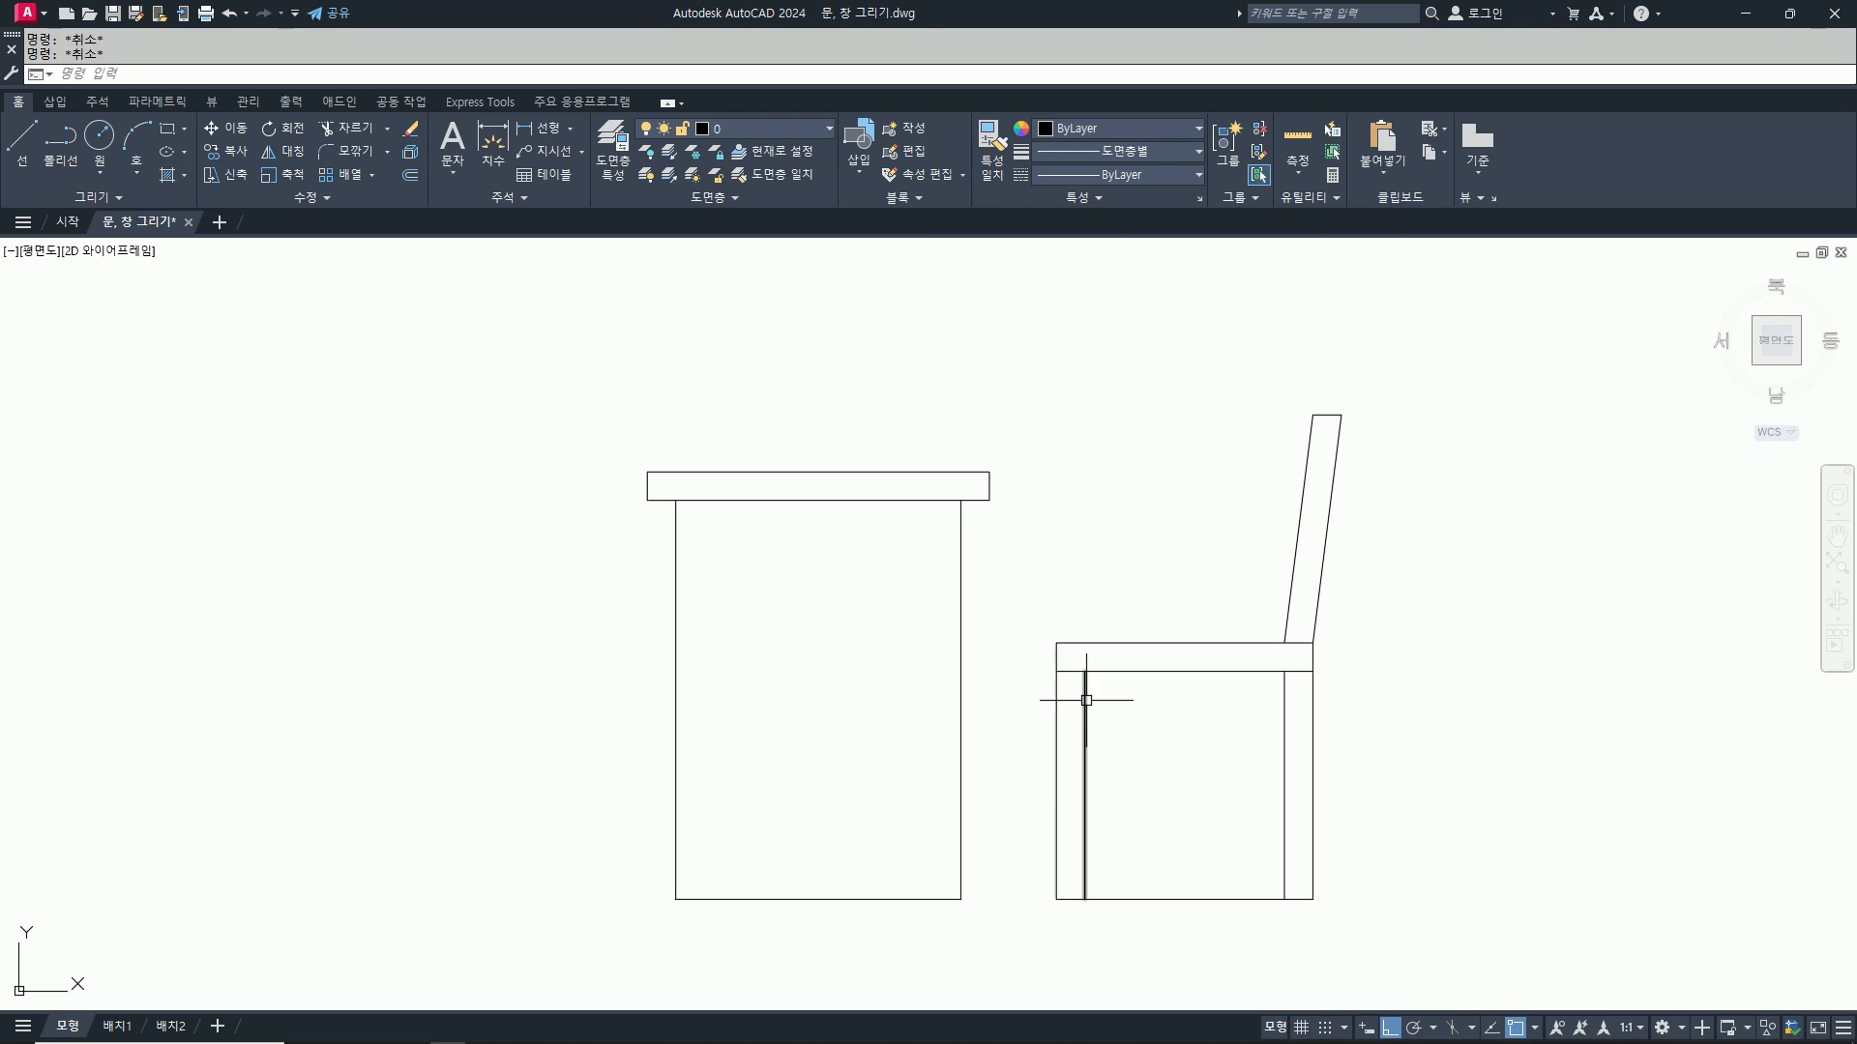
Step: Trim the chair's bottom line between the front and rear legs
type("tr")
key("Return")
left_click(1158, 899)
key("Return")
Step: Try stretching the rear leg's lower end 50 outward, and undo it
type("s")
key("Return")
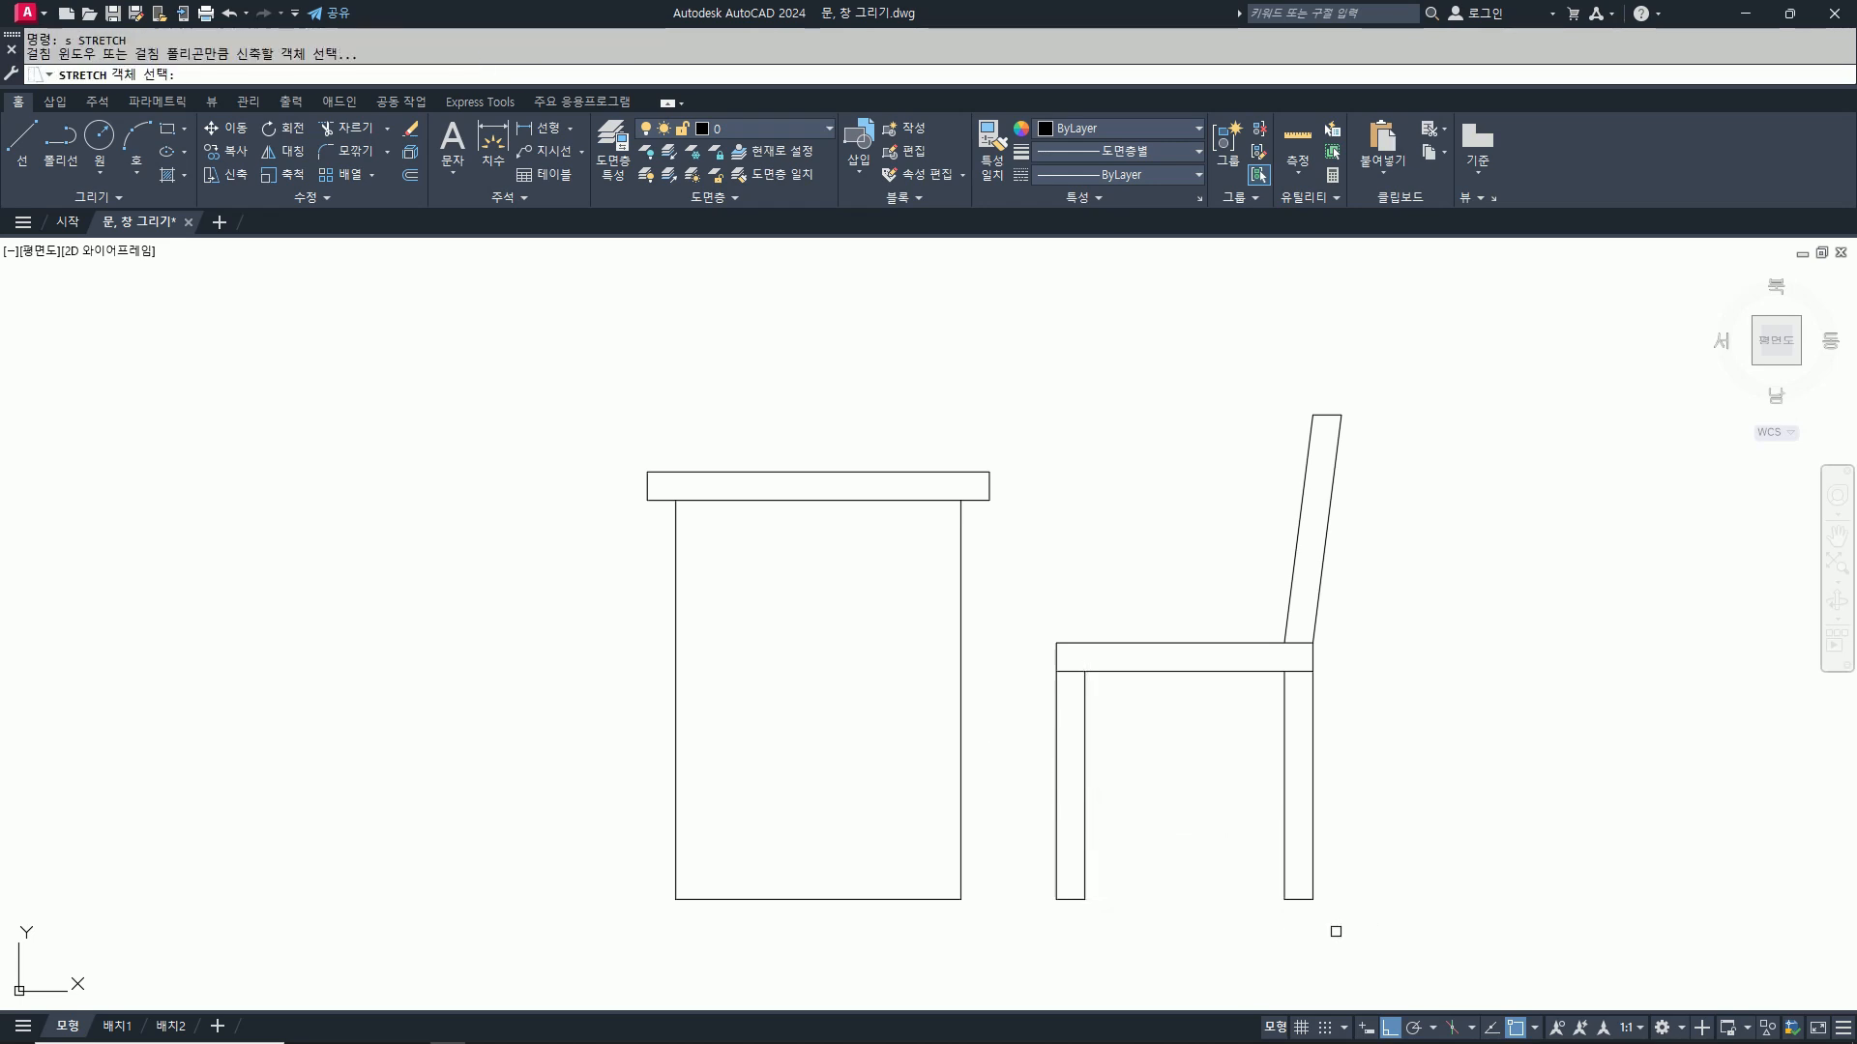
left_click(1335, 932)
left_click(1175, 817)
key("Return")
left_click(1478, 898)
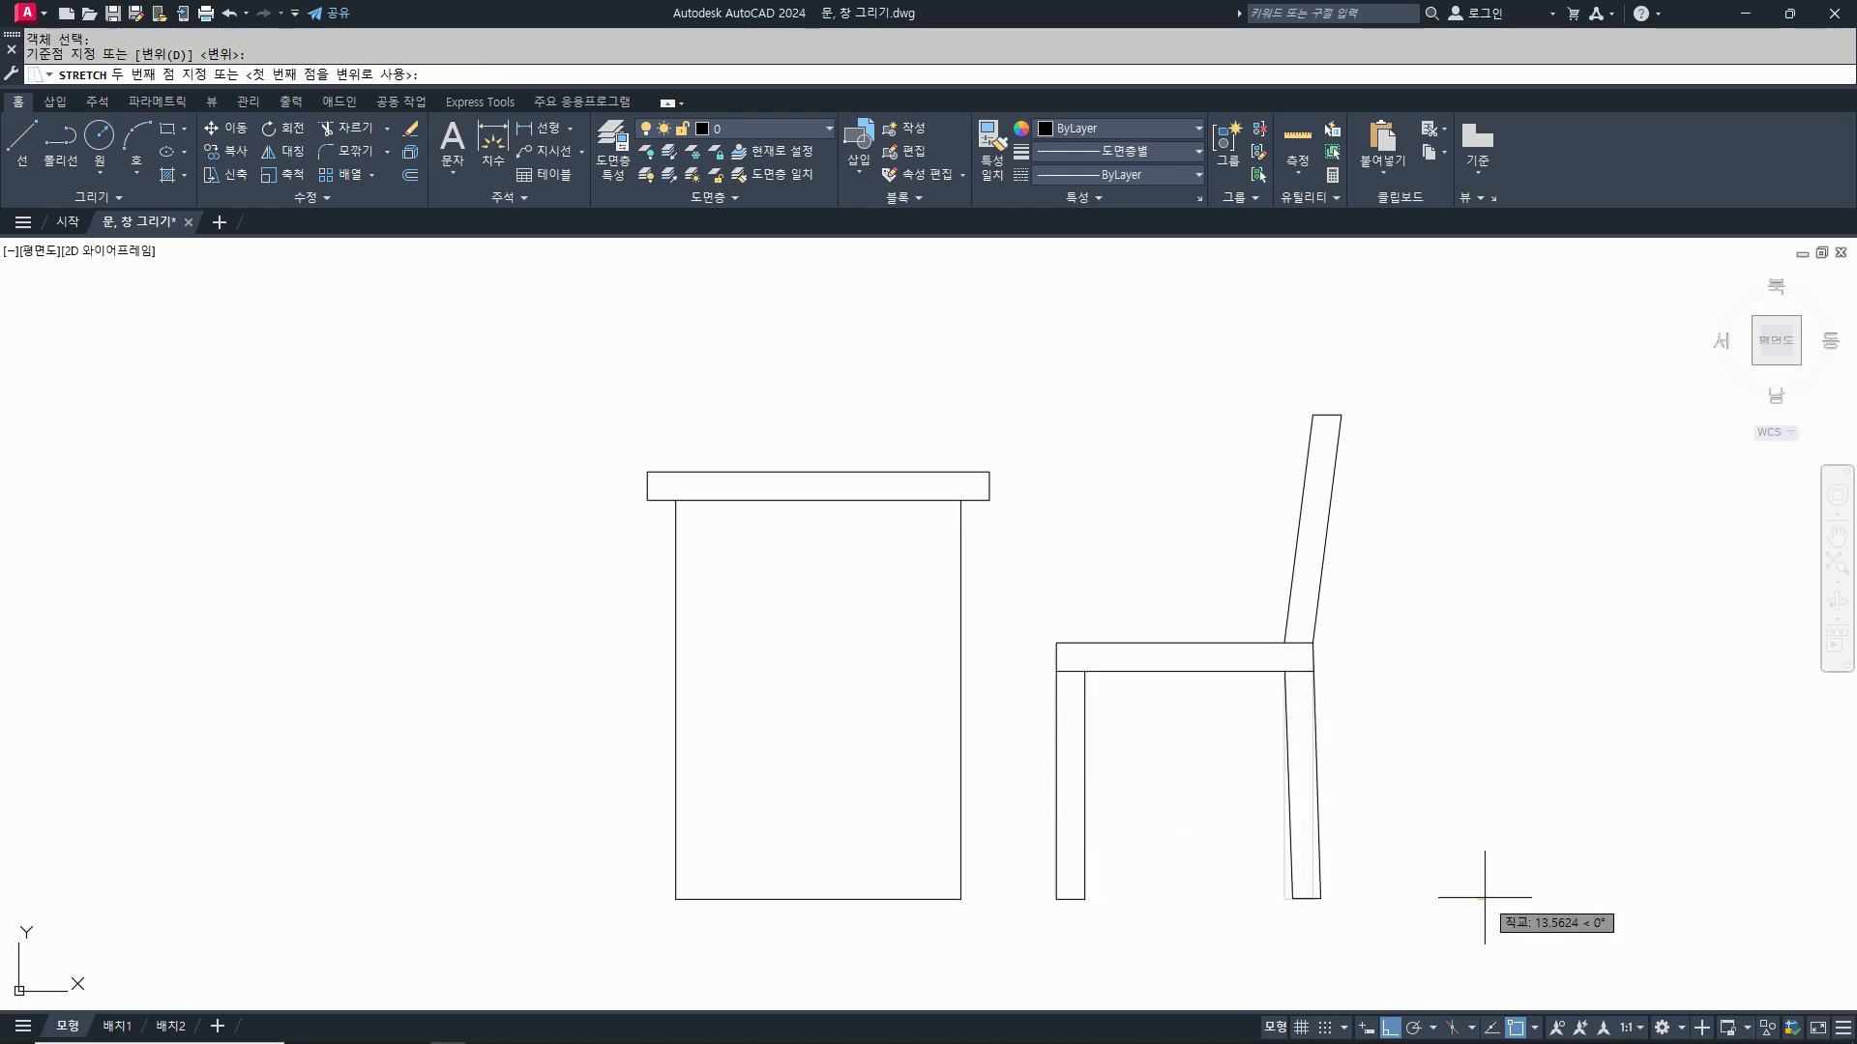
type("50")
key("Return")
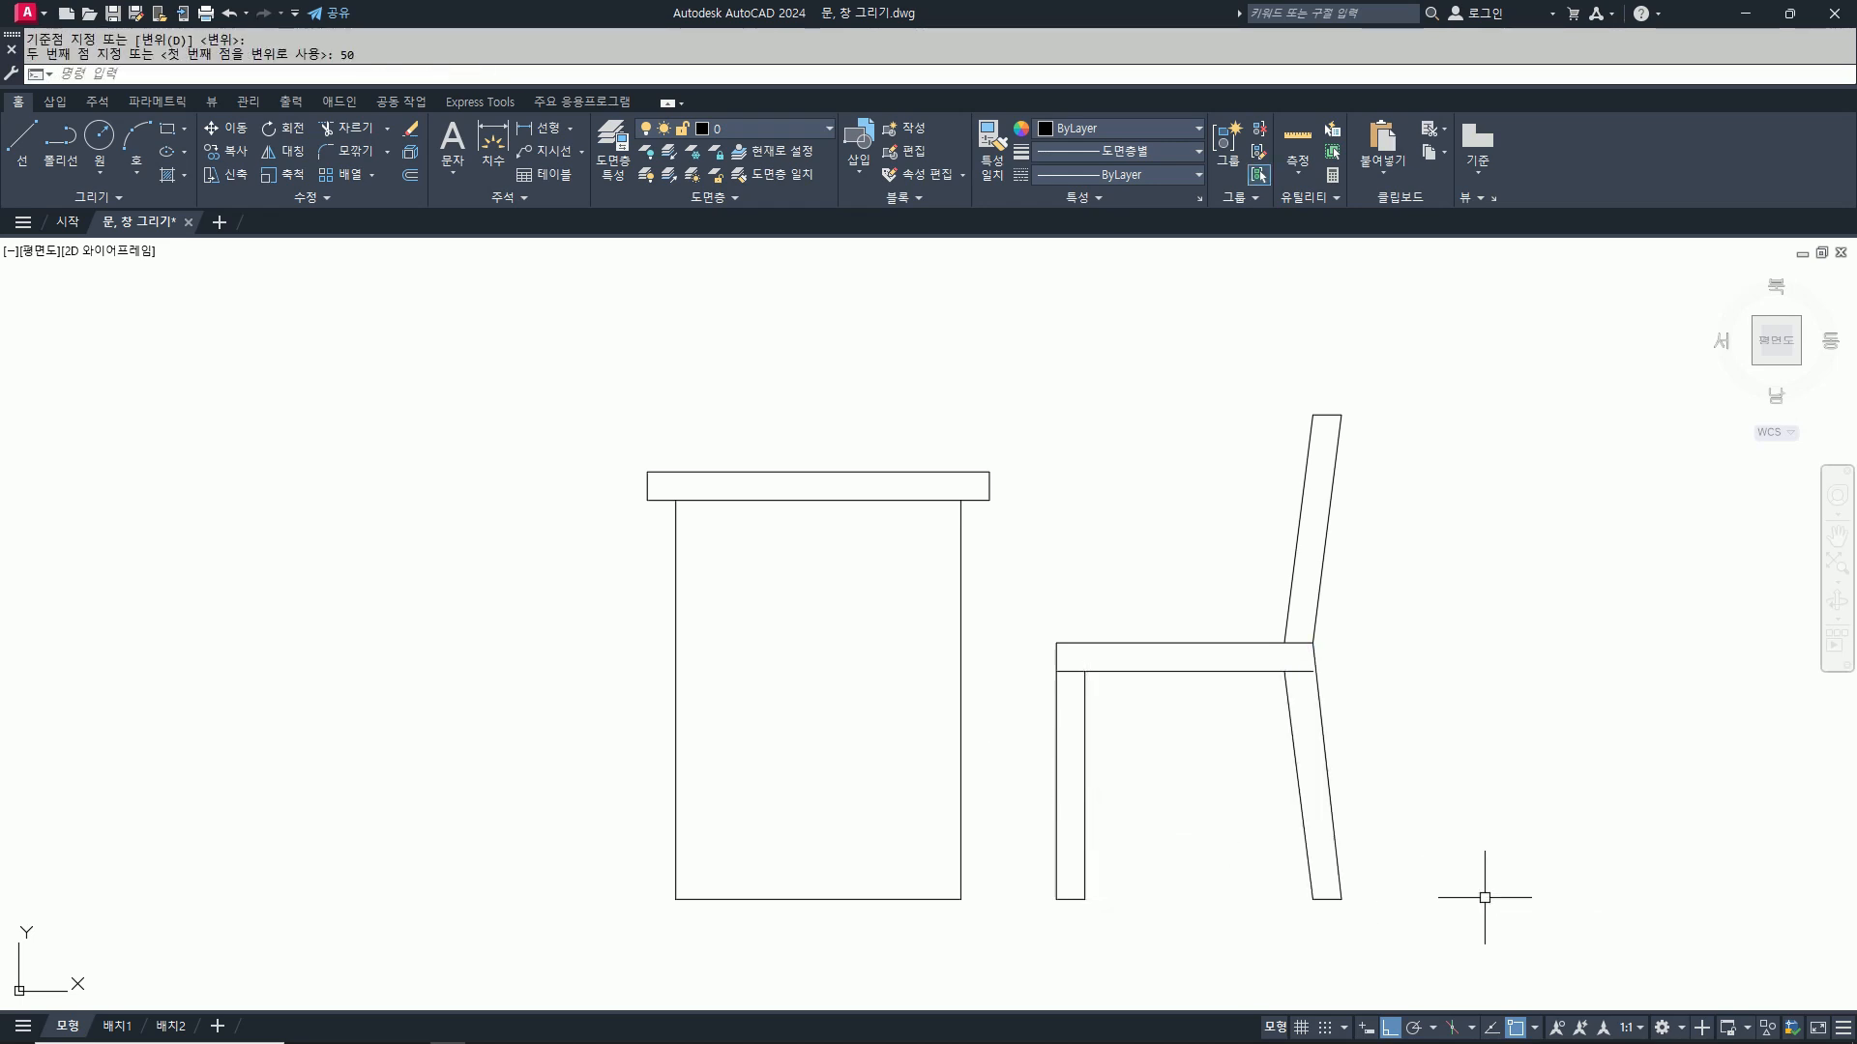
type("u")
key("Return")
Step: Stretch the rear leg's lower end 30 outward, away from the table
type("s")
key("Return")
left_click(1386, 925)
left_click(1221, 842)
key("Return")
left_click(1448, 900)
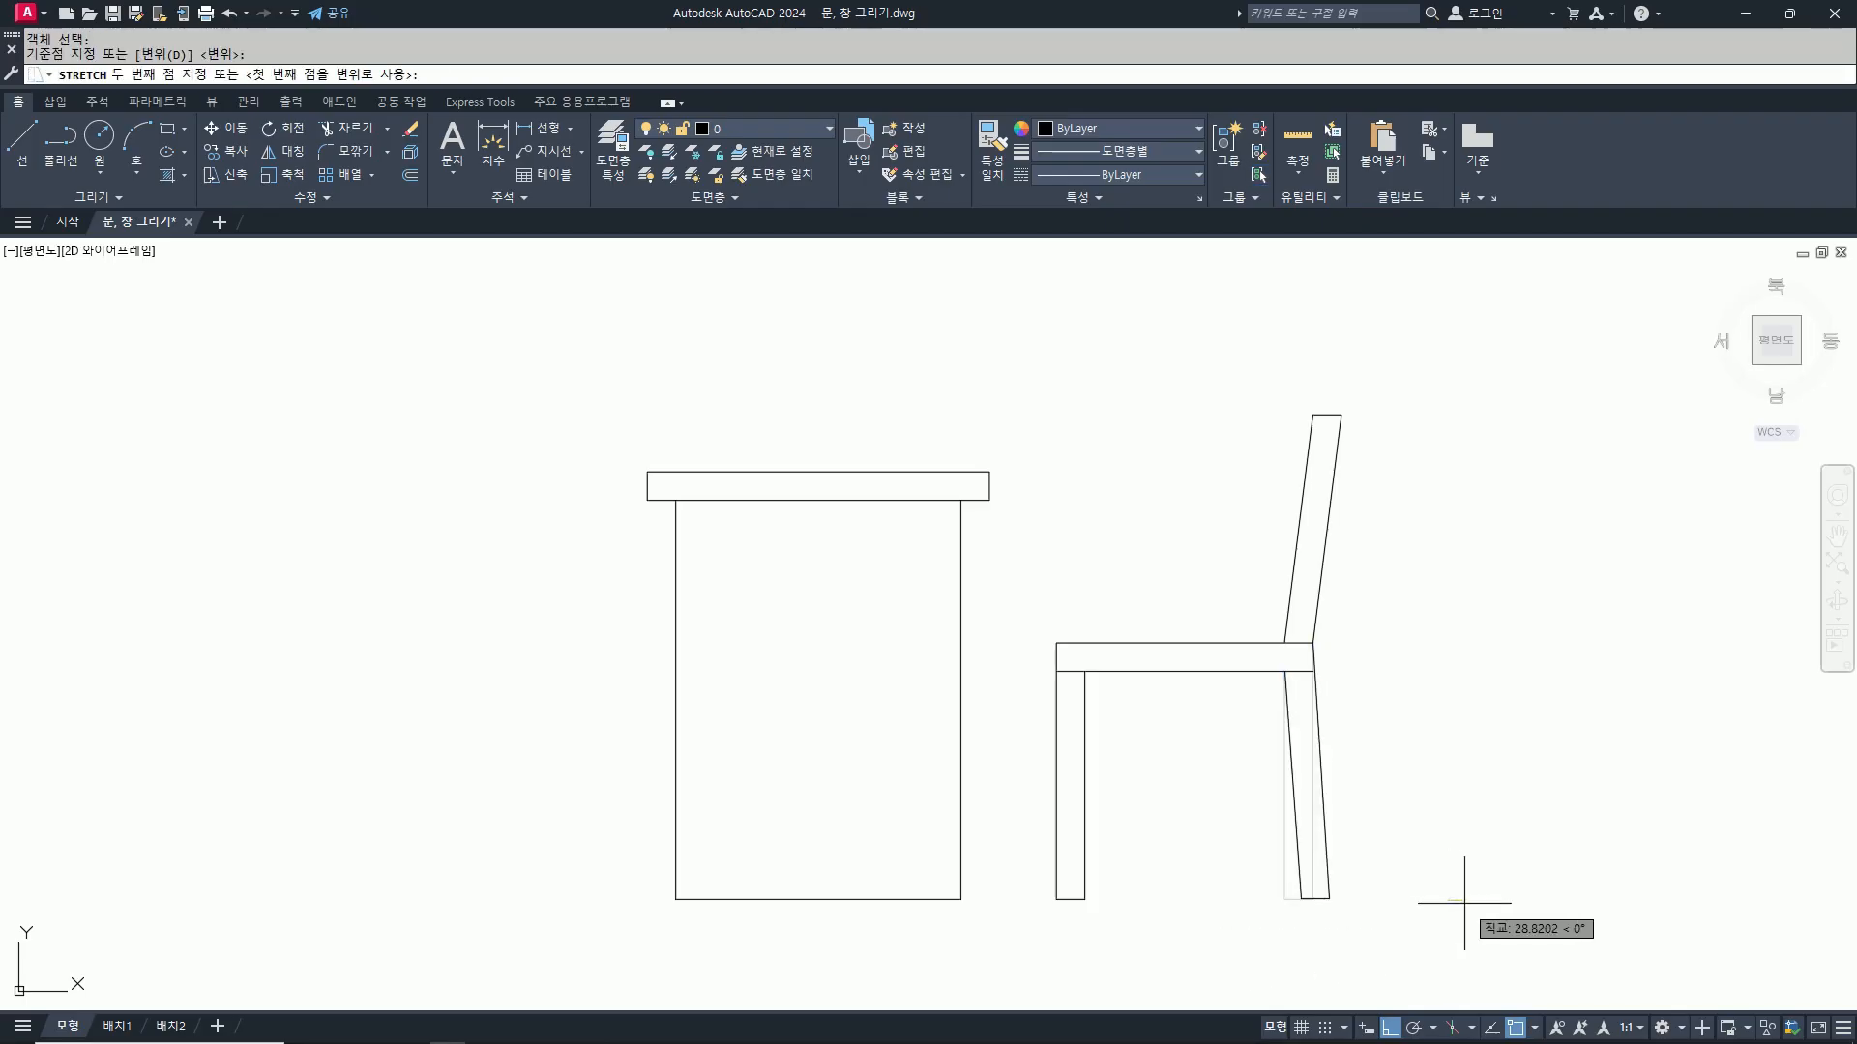
type("30")
key("Return")
Step: Stretch the front leg's lower end 30 outward, toward the table
type("s")
key("Return")
left_click(1186, 950)
left_click(1038, 875)
key("Return")
left_click(1184, 909)
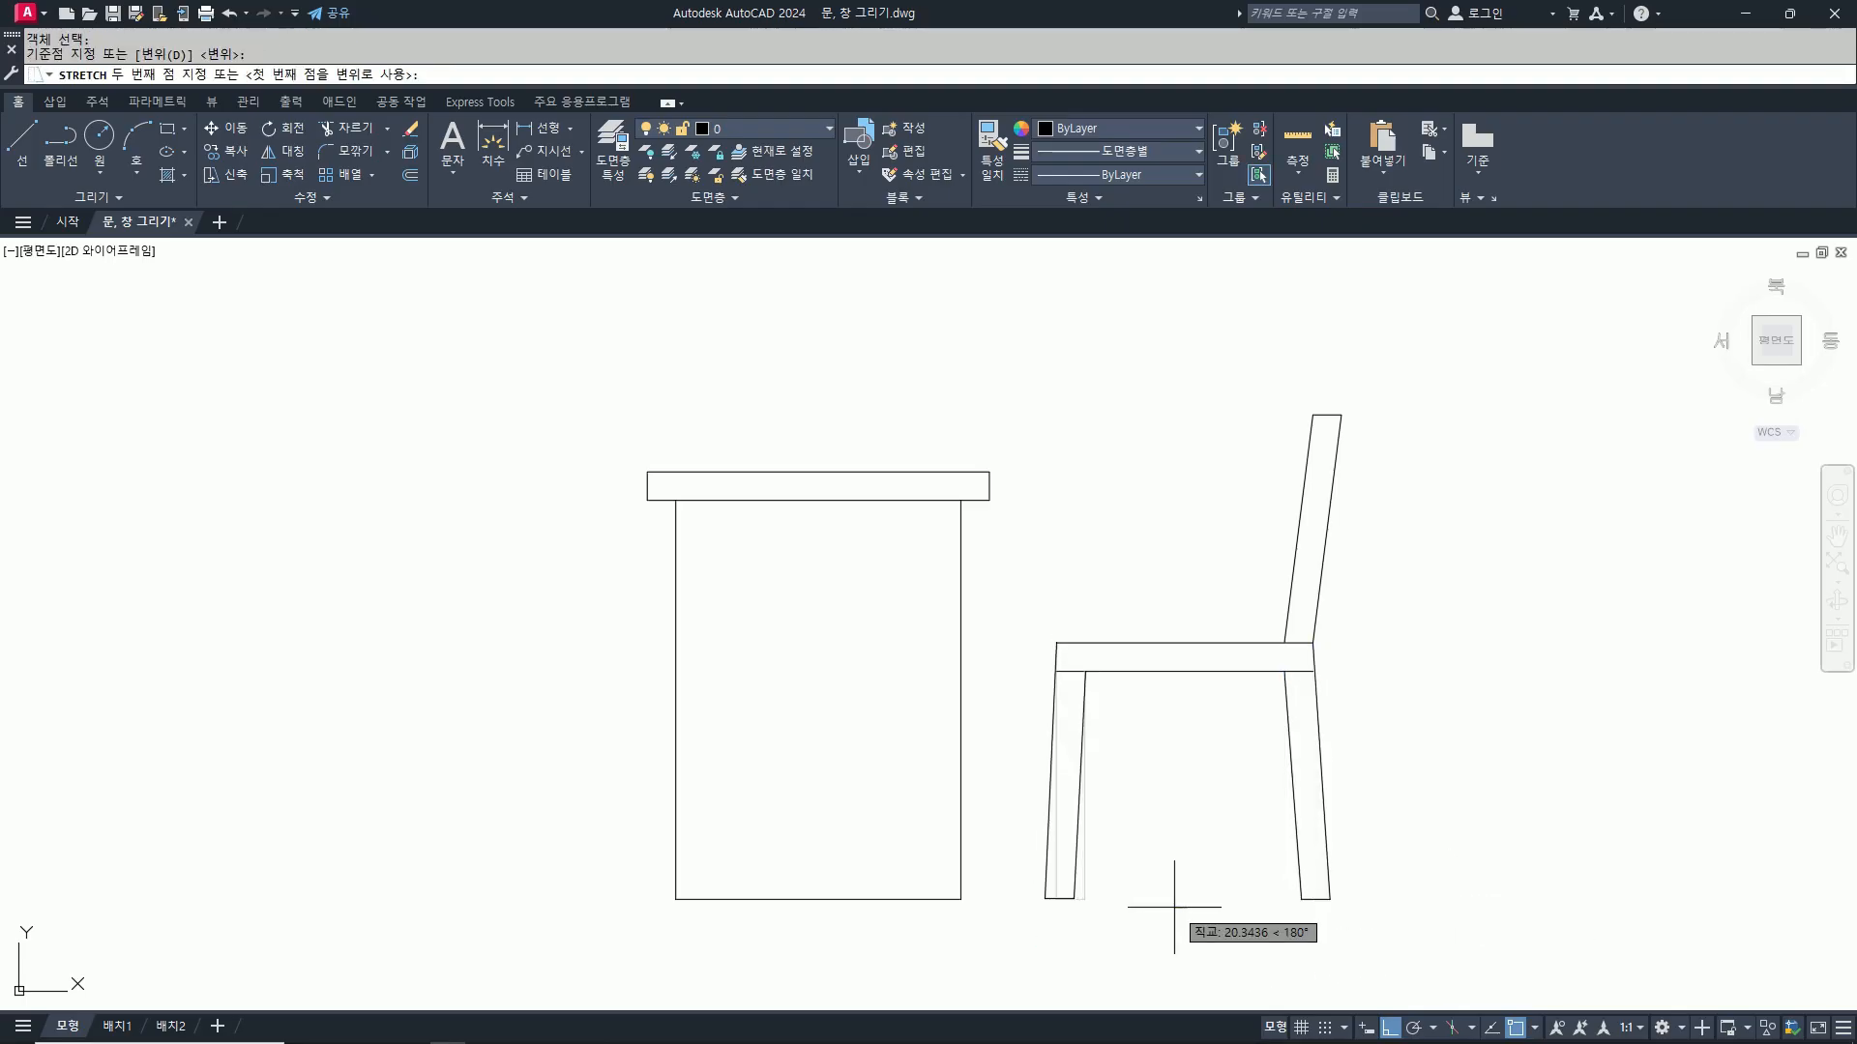
type("30")
key("Return")
Step: Extend the seat's lower line to the outer leg edges and trim the outer leg lines above it
type("ex")
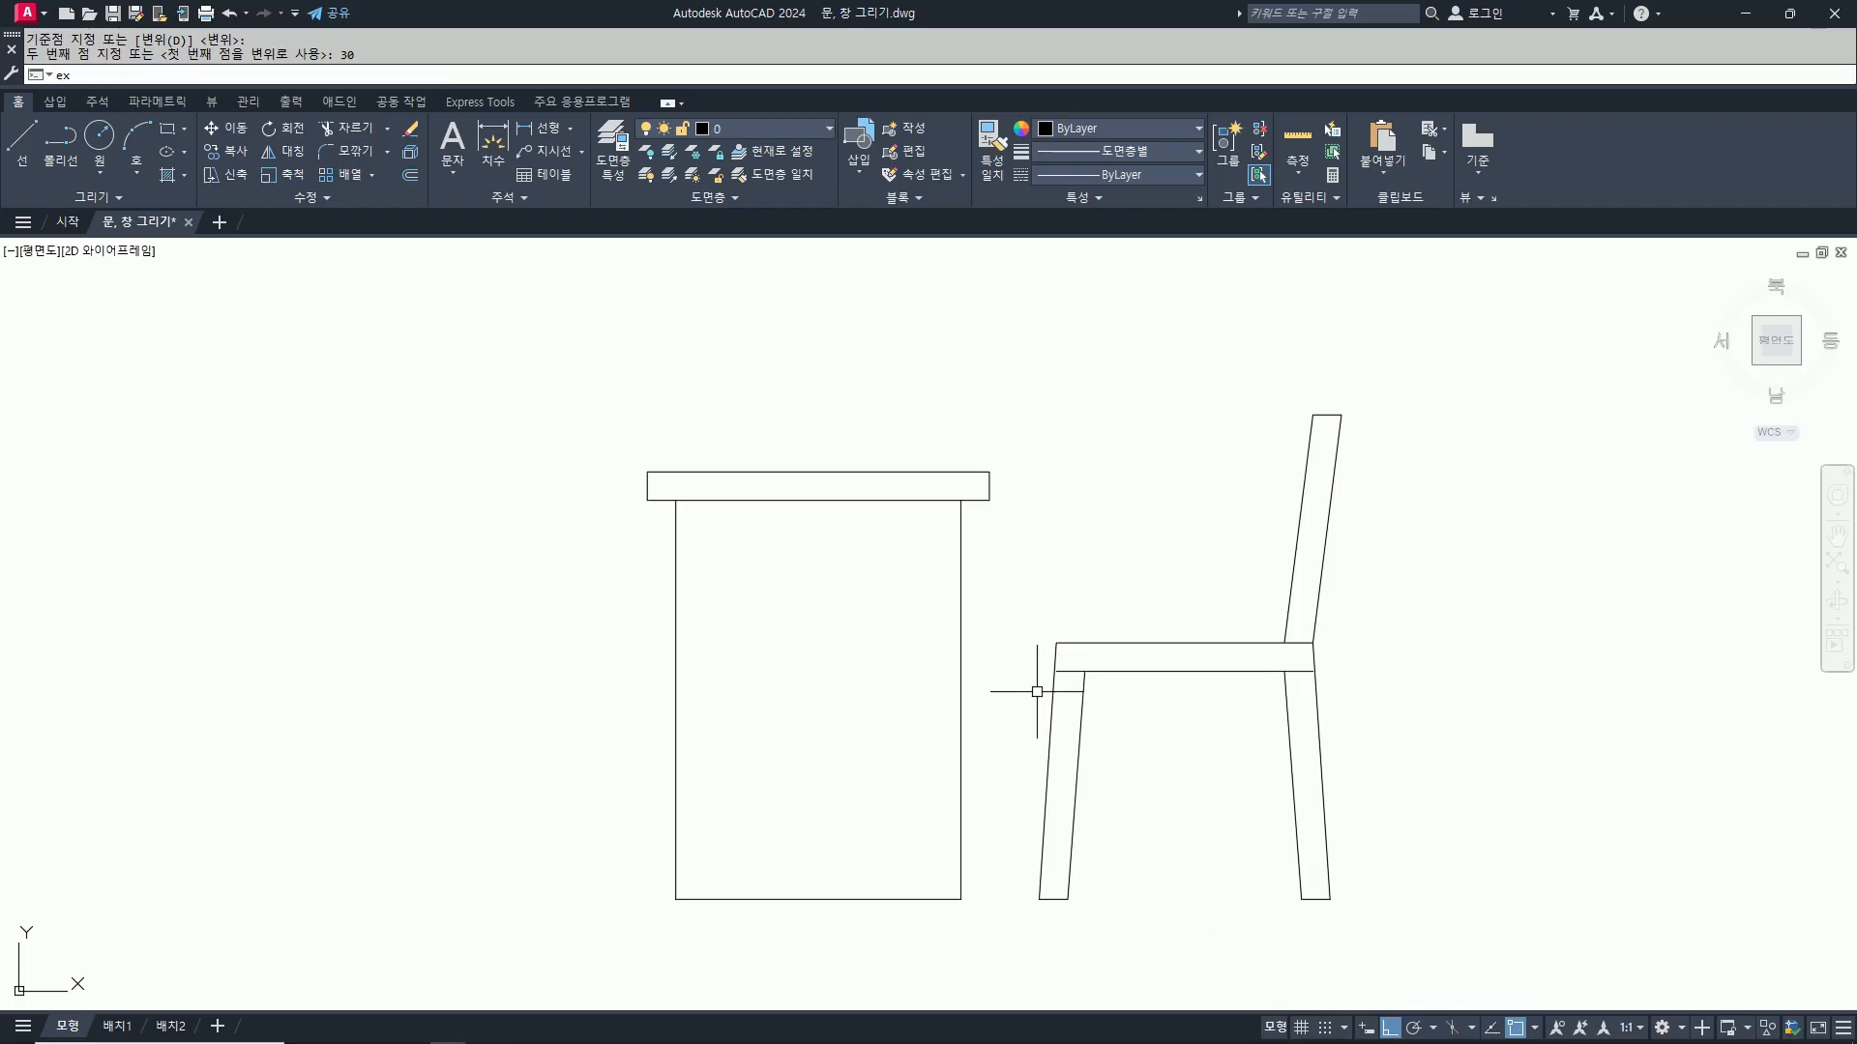
key("Return")
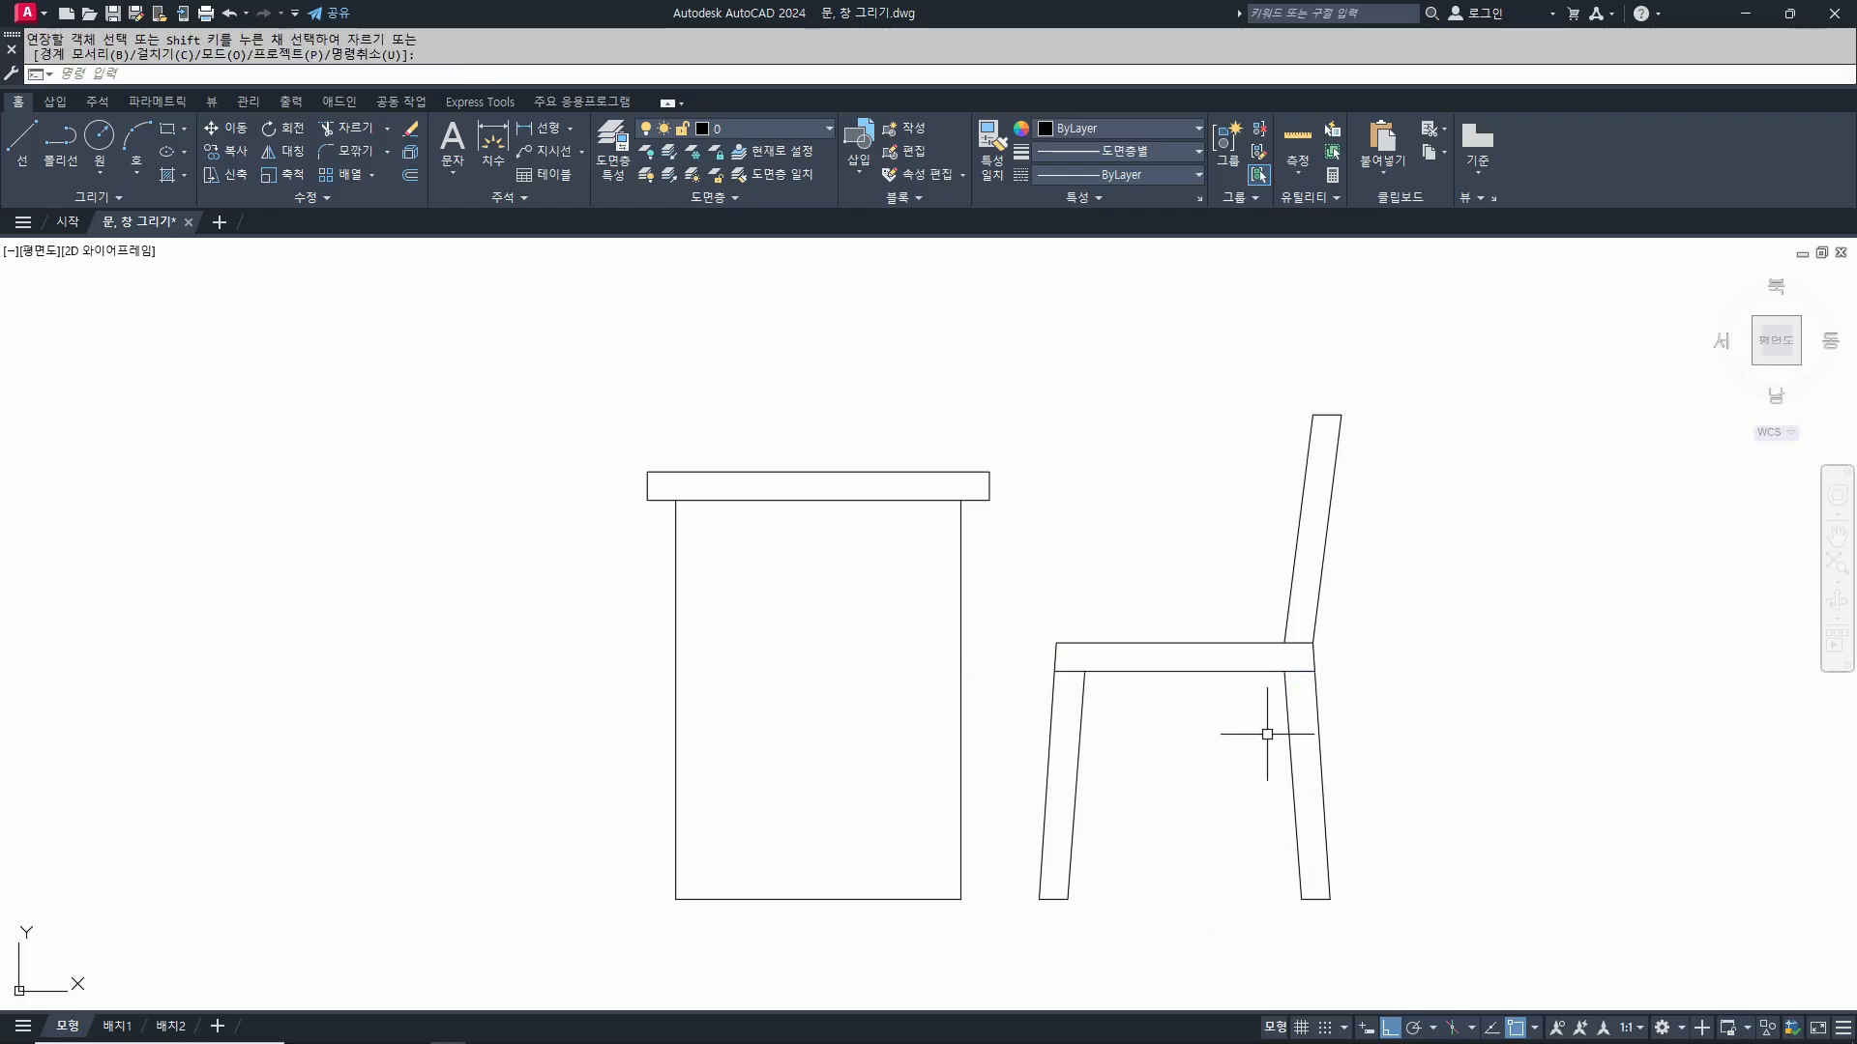
type("tr")
key("Return")
left_click(1317, 654)
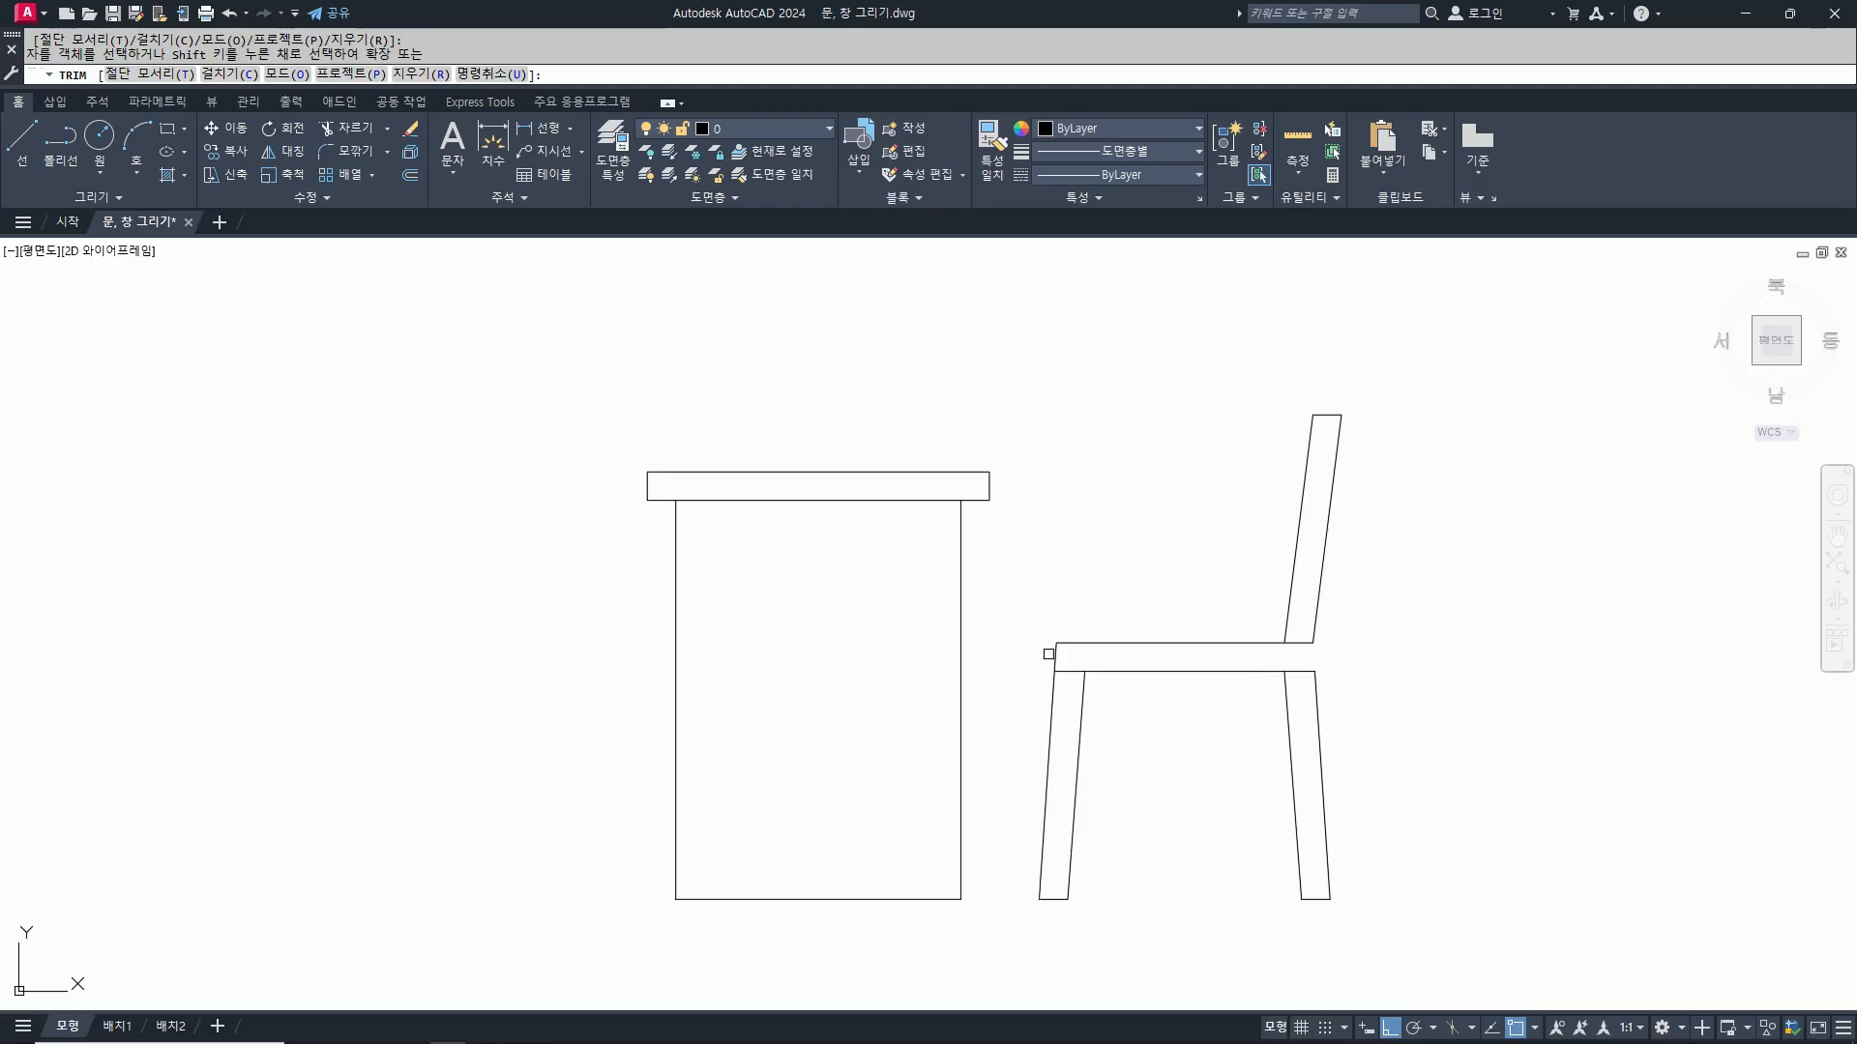
left_click(1049, 654)
key("Escape")
Step: Move the rear leg 20 inward under the seat
type("m")
key("Return")
left_click(1494, 931)
left_click(1207, 677)
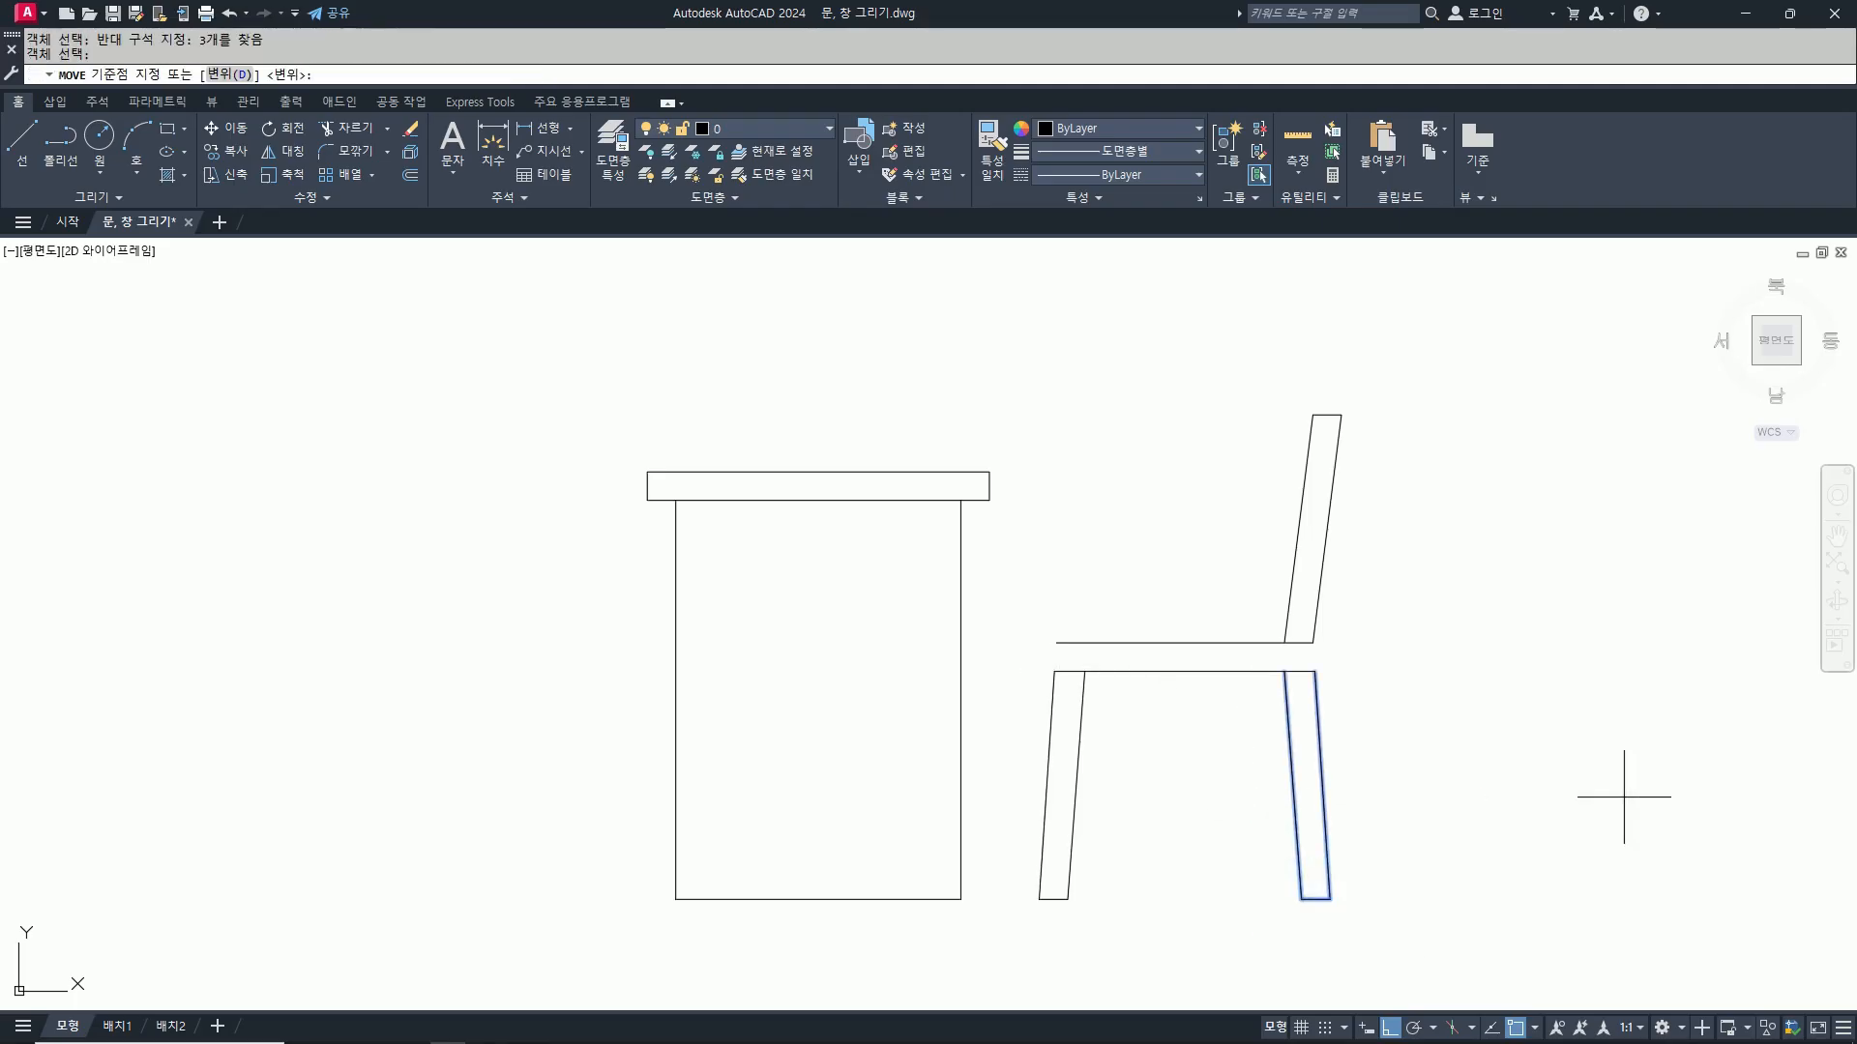
left_click(1623, 797)
type("20")
key("Return")
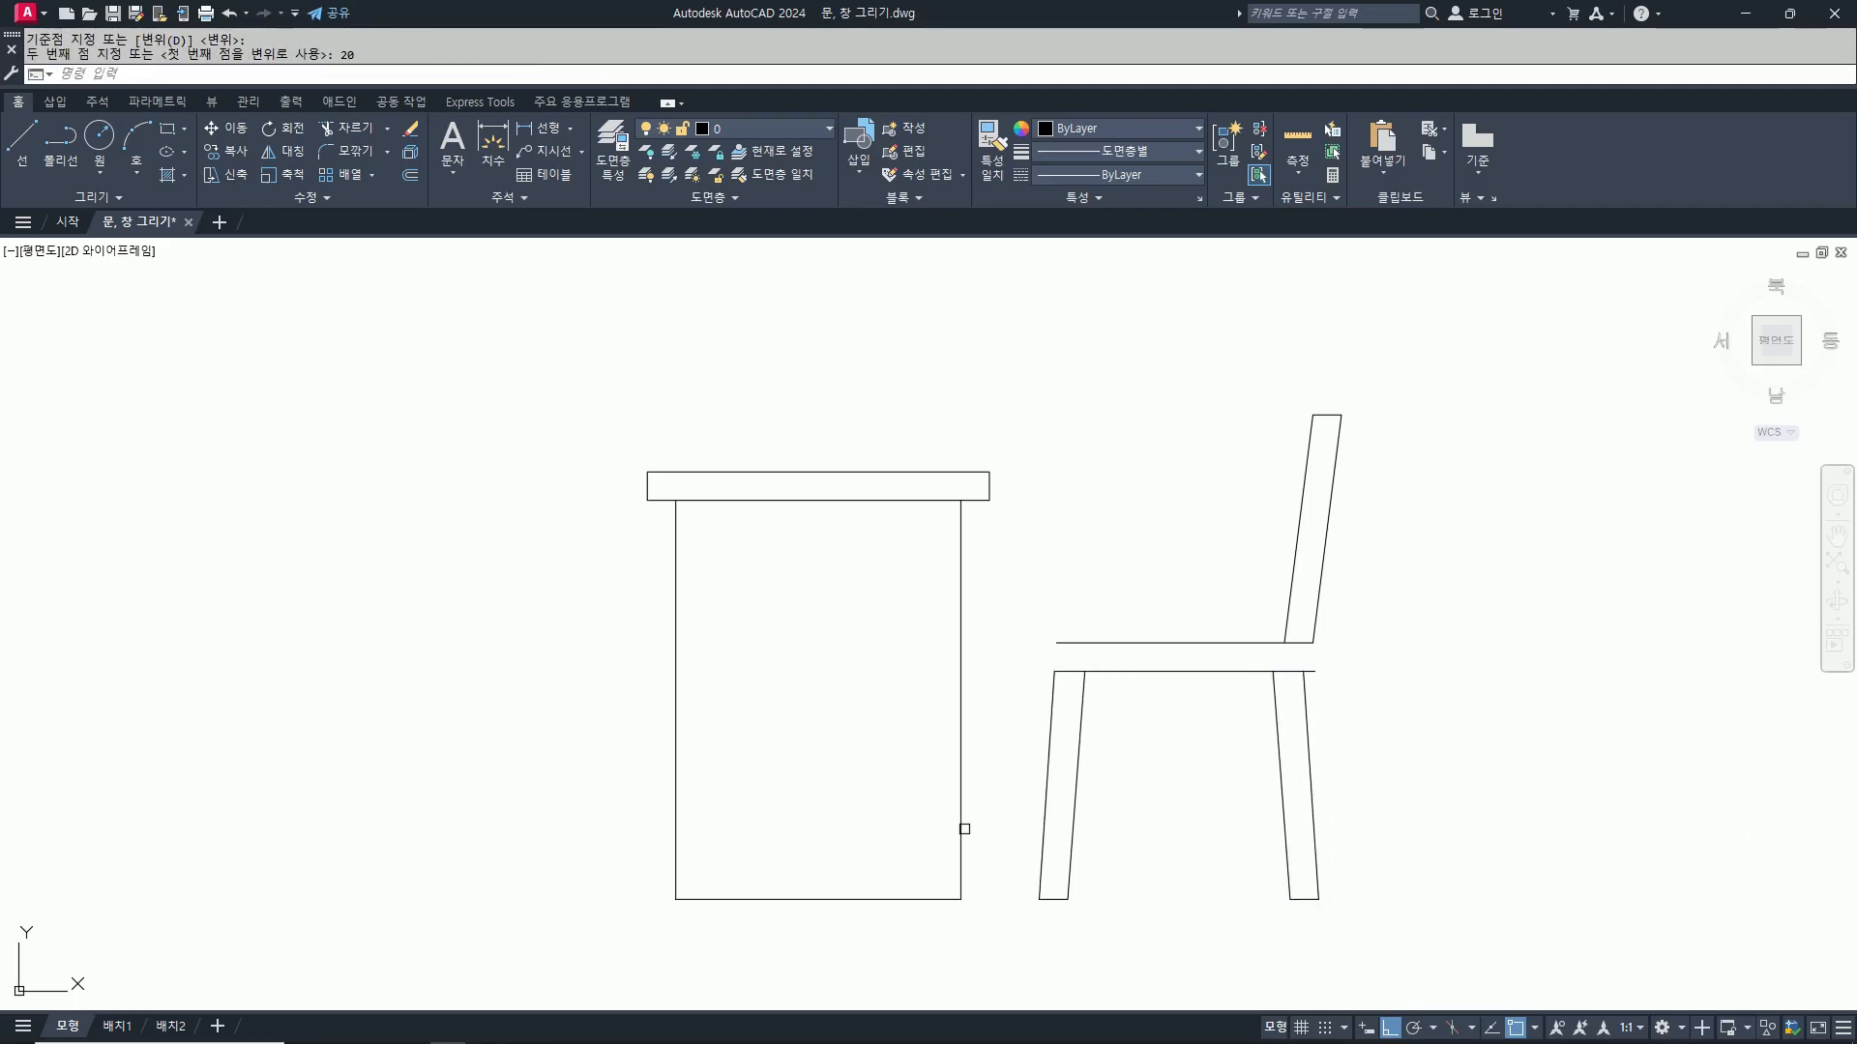
Step: Move the front leg 20 inward under the seat
key("Return")
left_click(1112, 938)
left_click(1033, 742)
key("Return")
left_click(1158, 893)
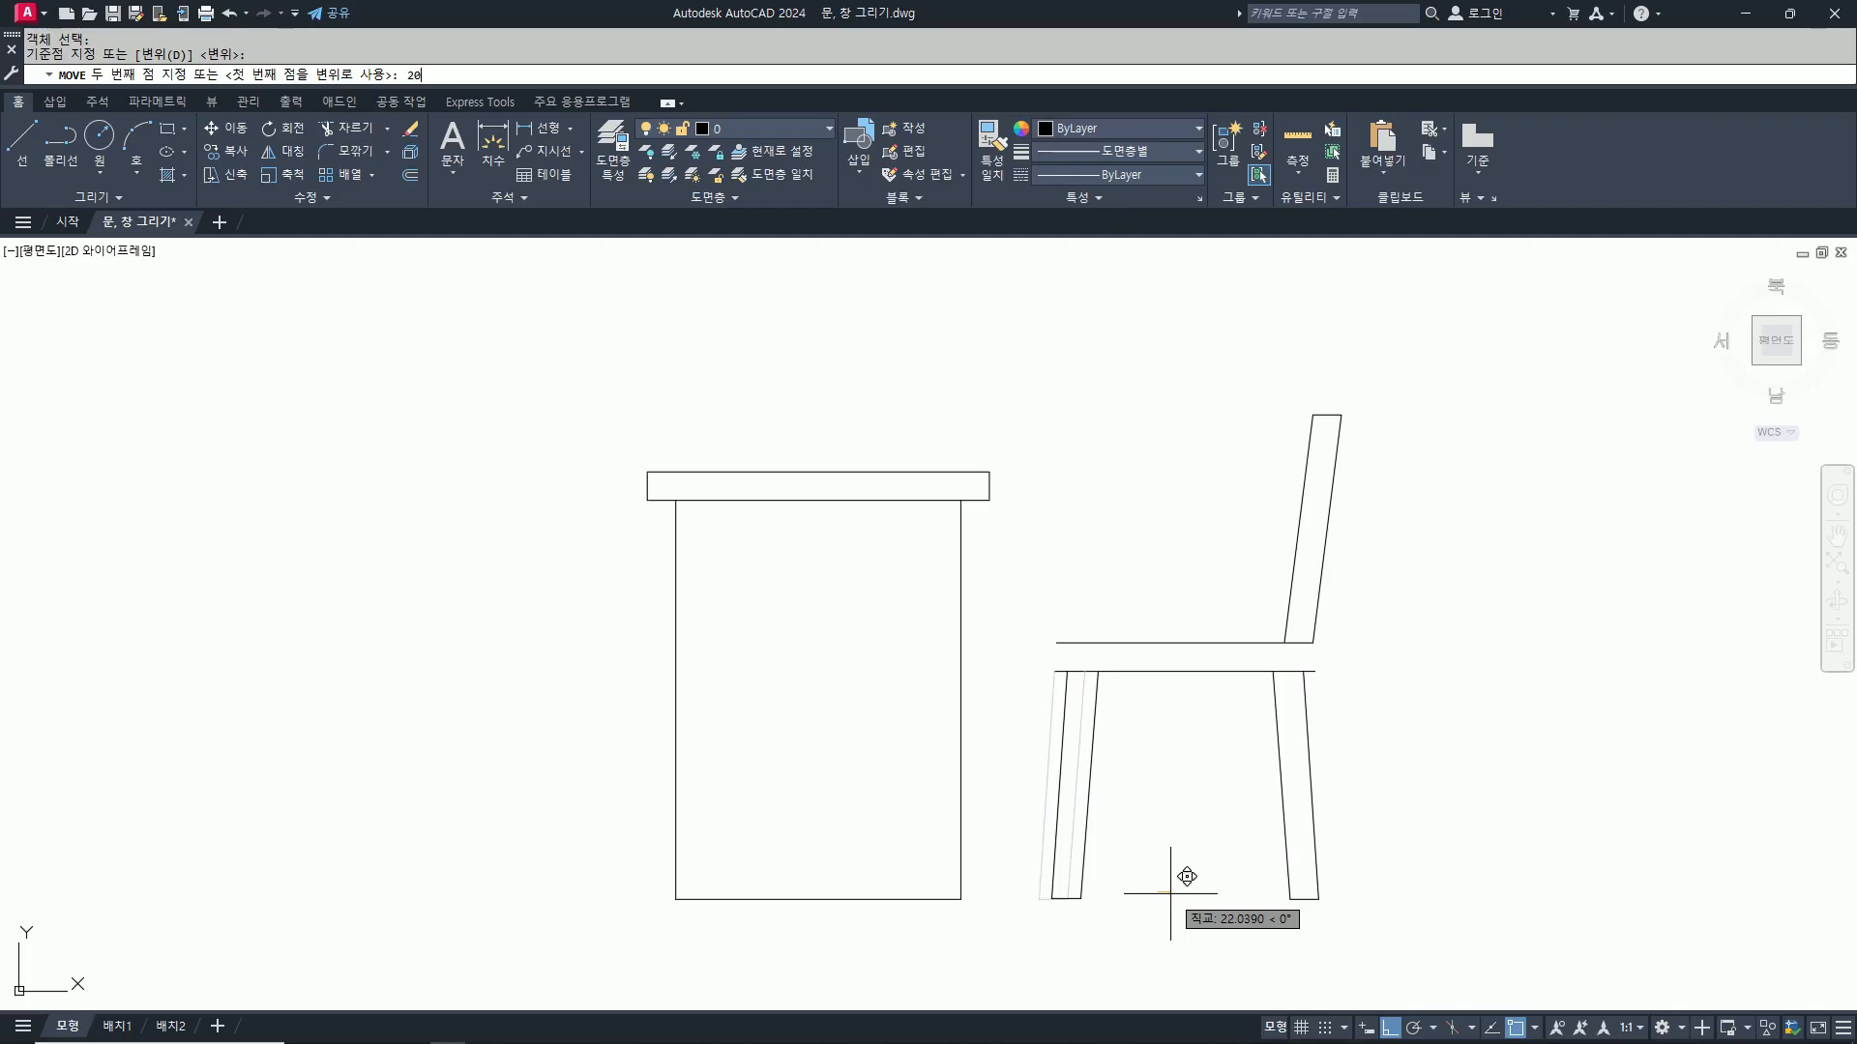
key("Return")
Step: Close the seat's front and rear ends with lines joining its upper and lower edges
type("l")
key("Return")
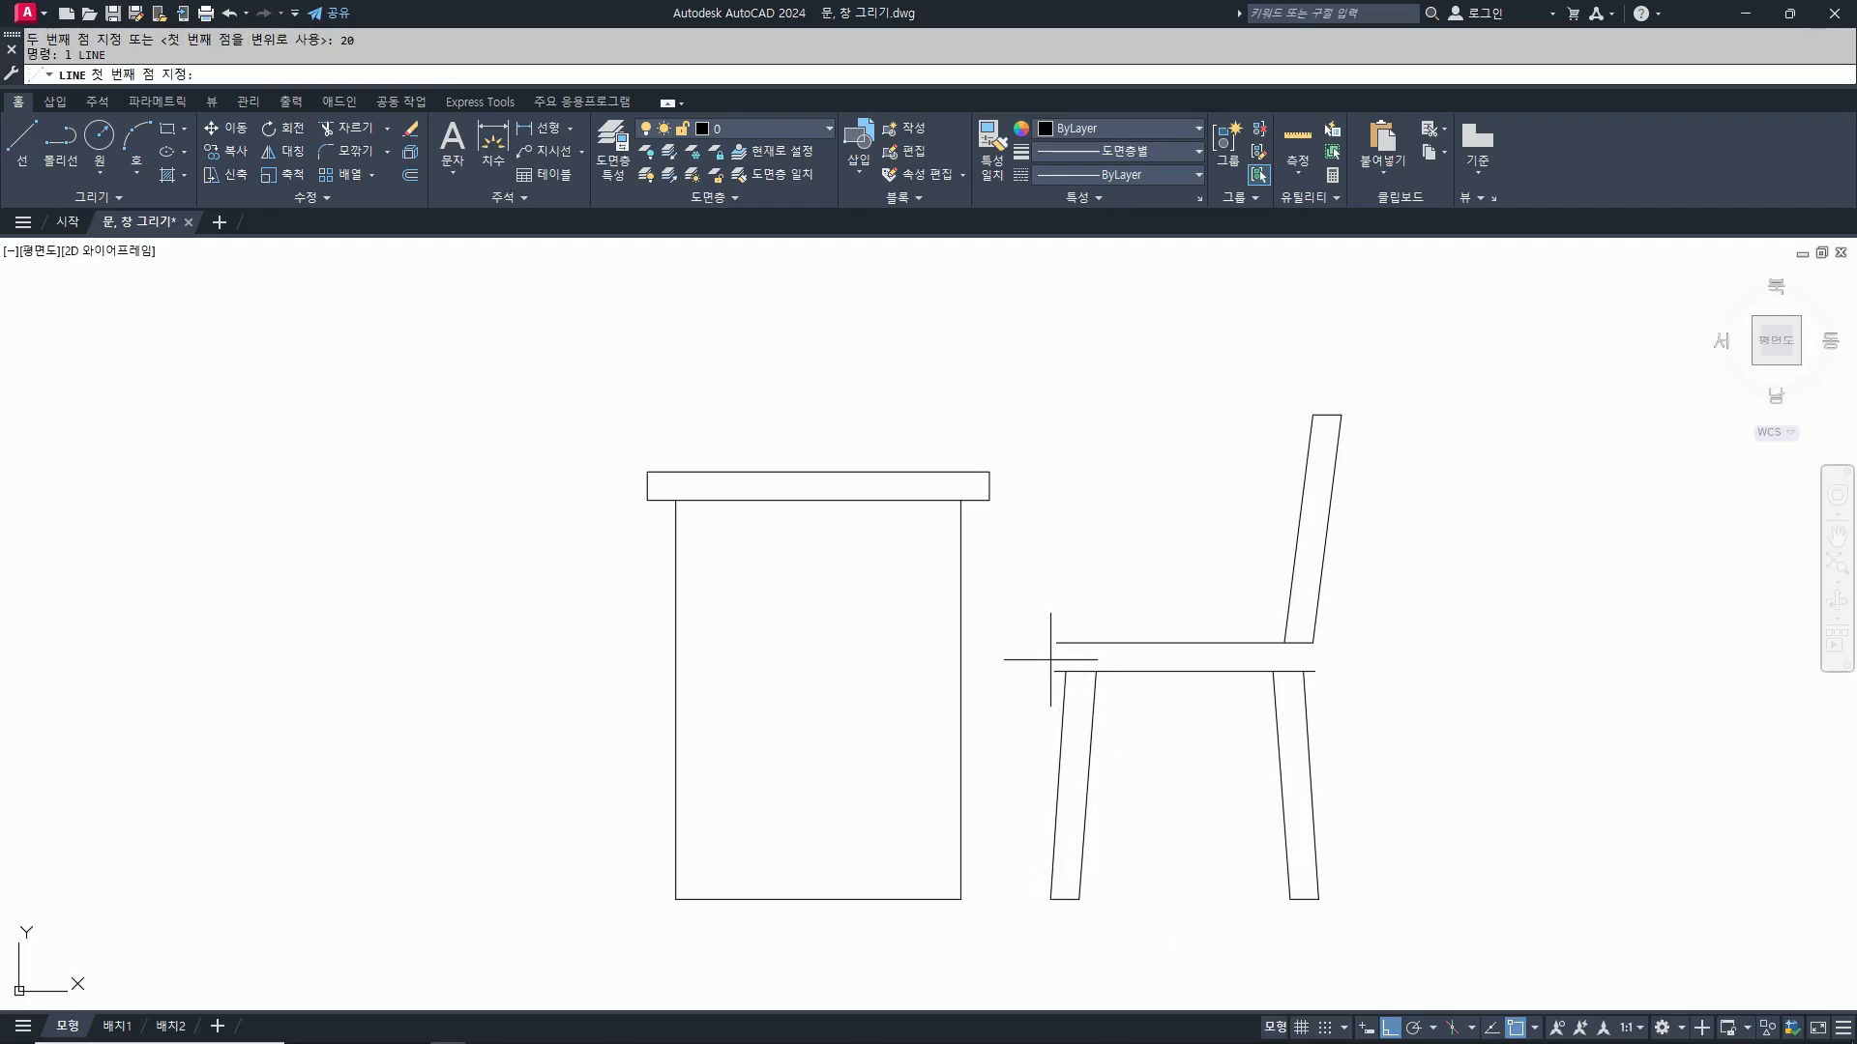
left_click(1056, 642)
left_click(1056, 671)
key("Return")
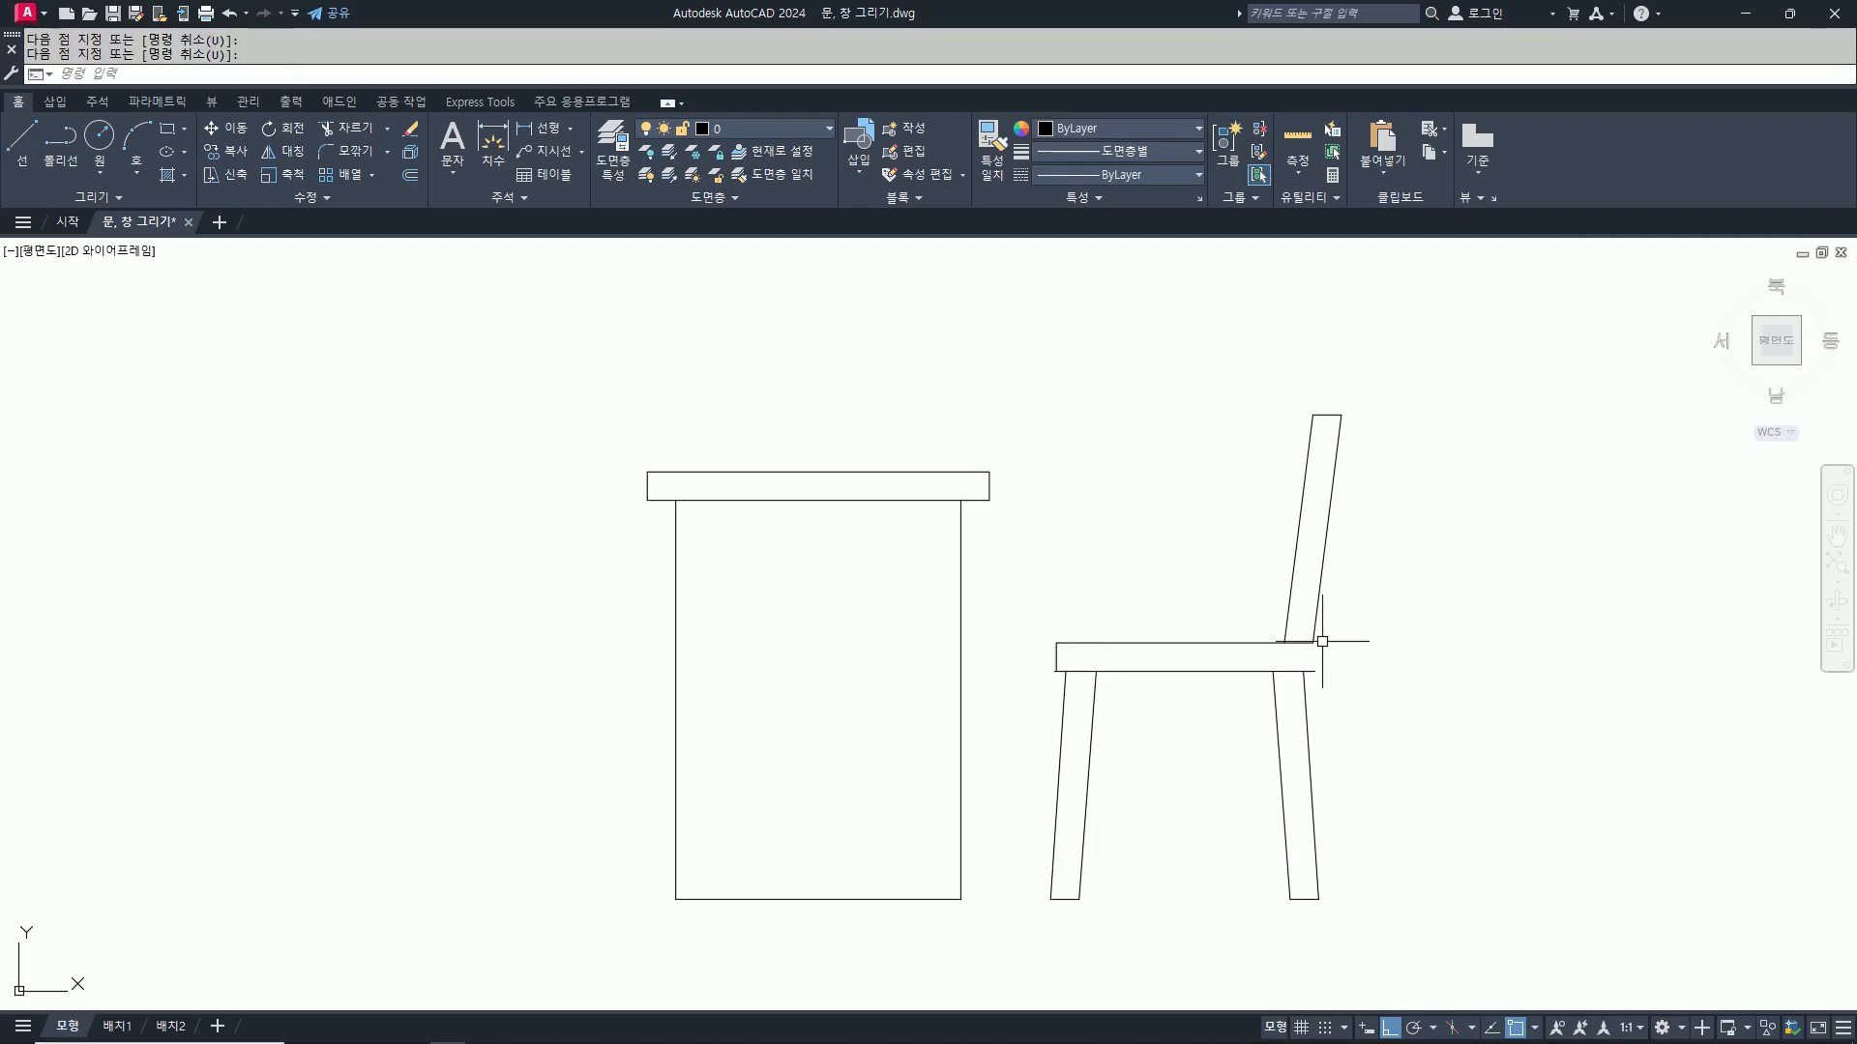
key("Return")
left_click(1313, 671)
Step: Trim the short overhang of the seat's lower line beyond its front end
scroll(1313, 671, "up", 4)
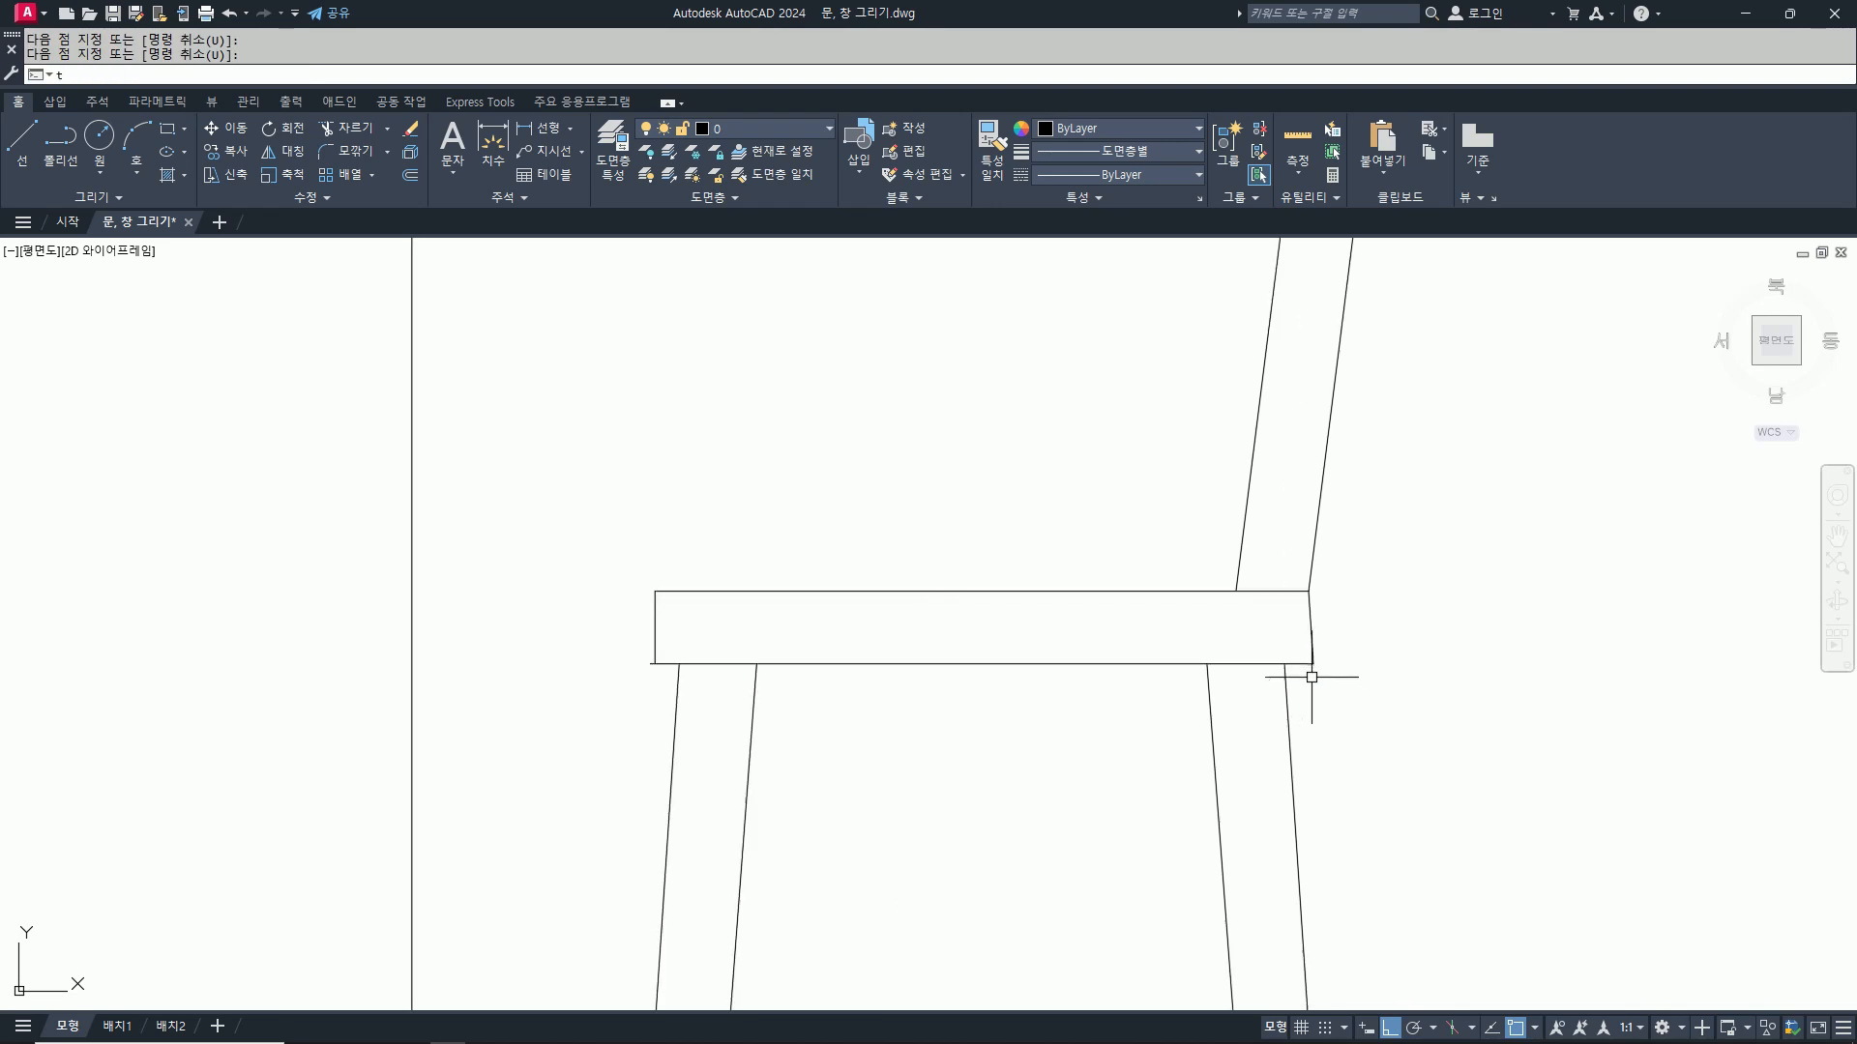
type("t")
key("Escape")
left_click(655, 630)
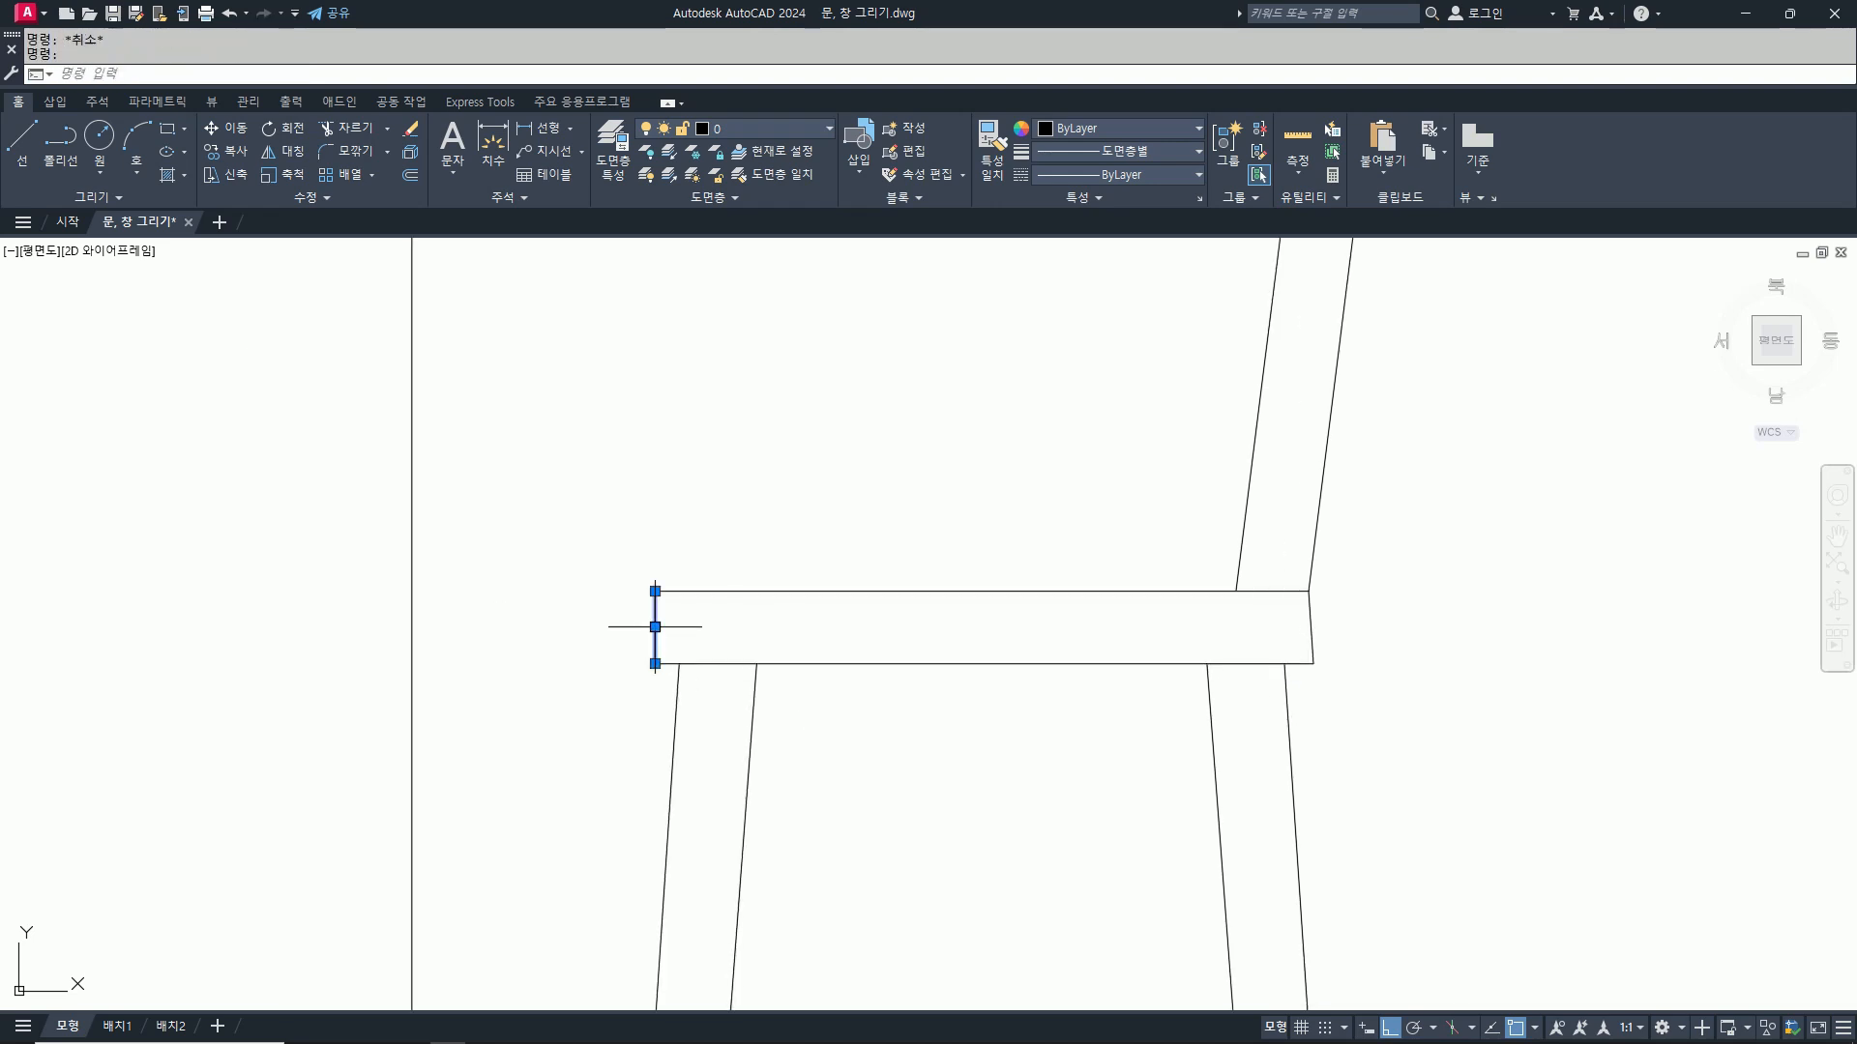
key("Escape")
scroll(609, 681, "up", 2)
scroll(615, 677, "up", 2)
left_click(713, 635)
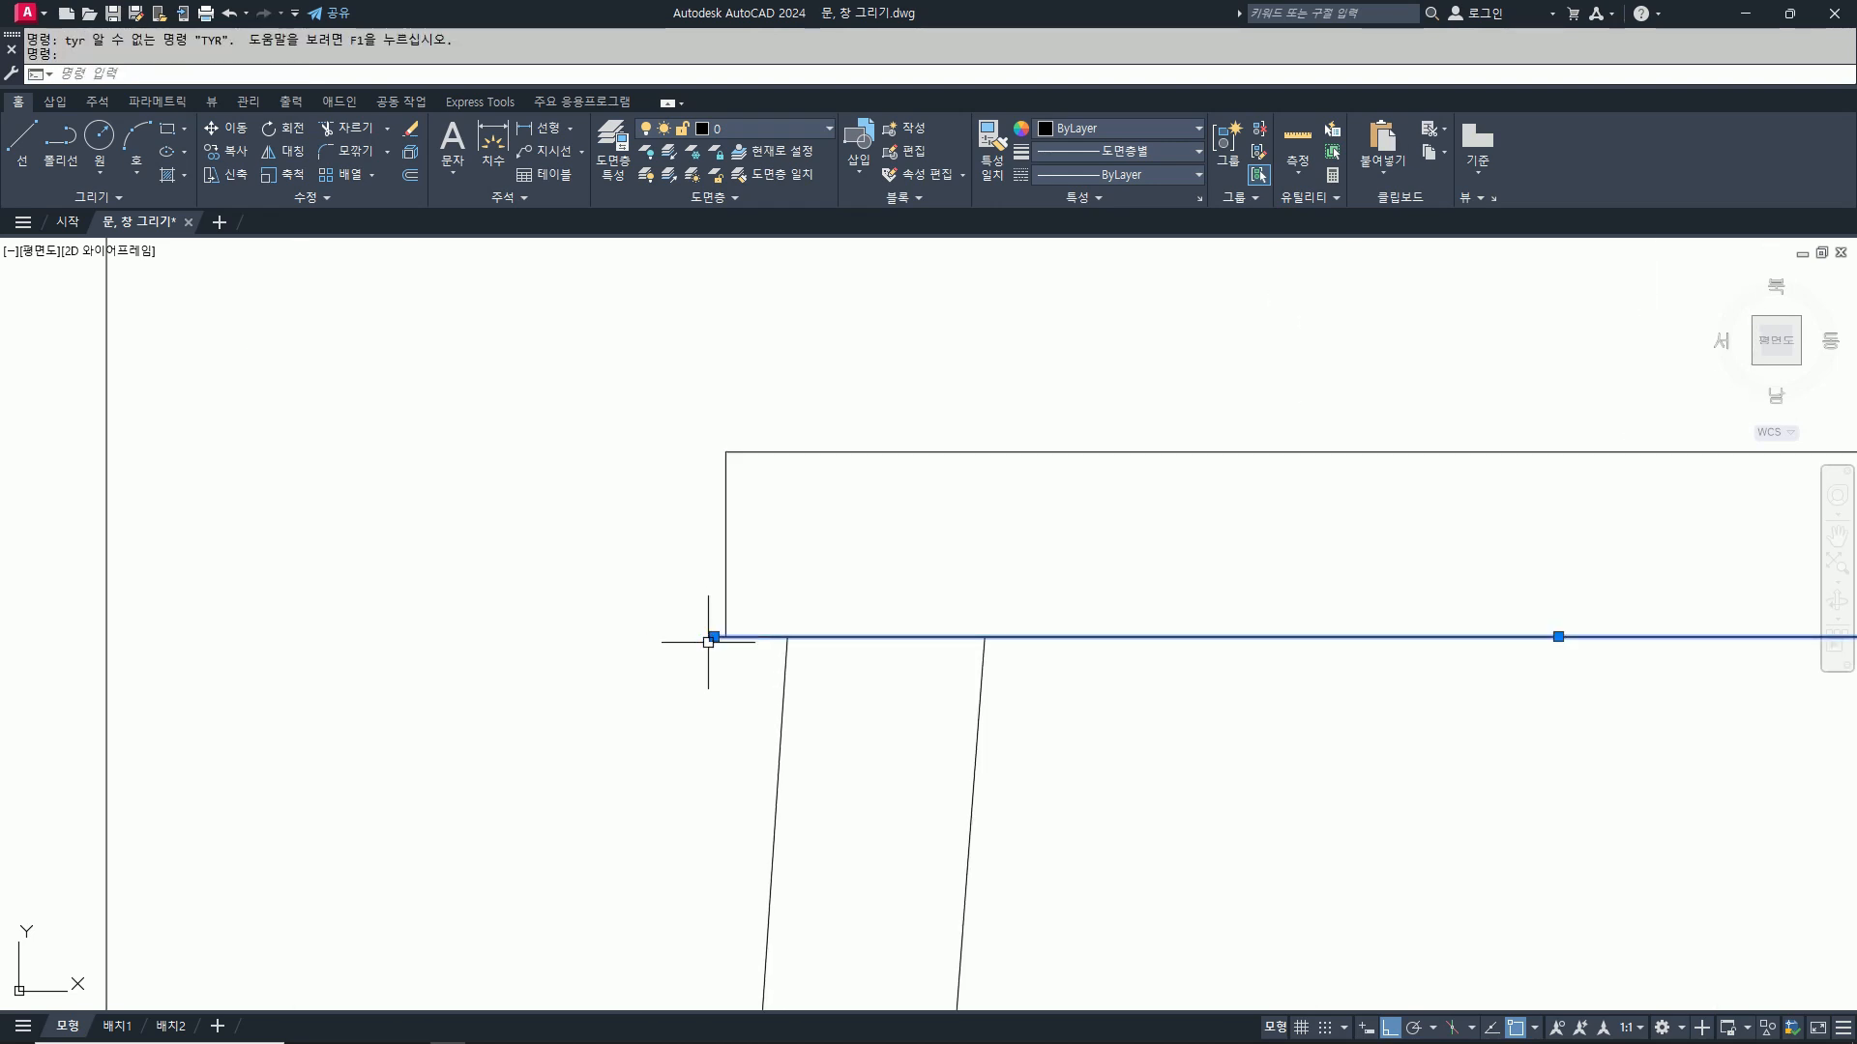
key("Escape")
type("tr")
key("space")
left_click(711, 635)
key("space")
Step: Draw a vertical line from the seat's upper rear corner down past its lower edge
scroll(677, 674, "down", 3)
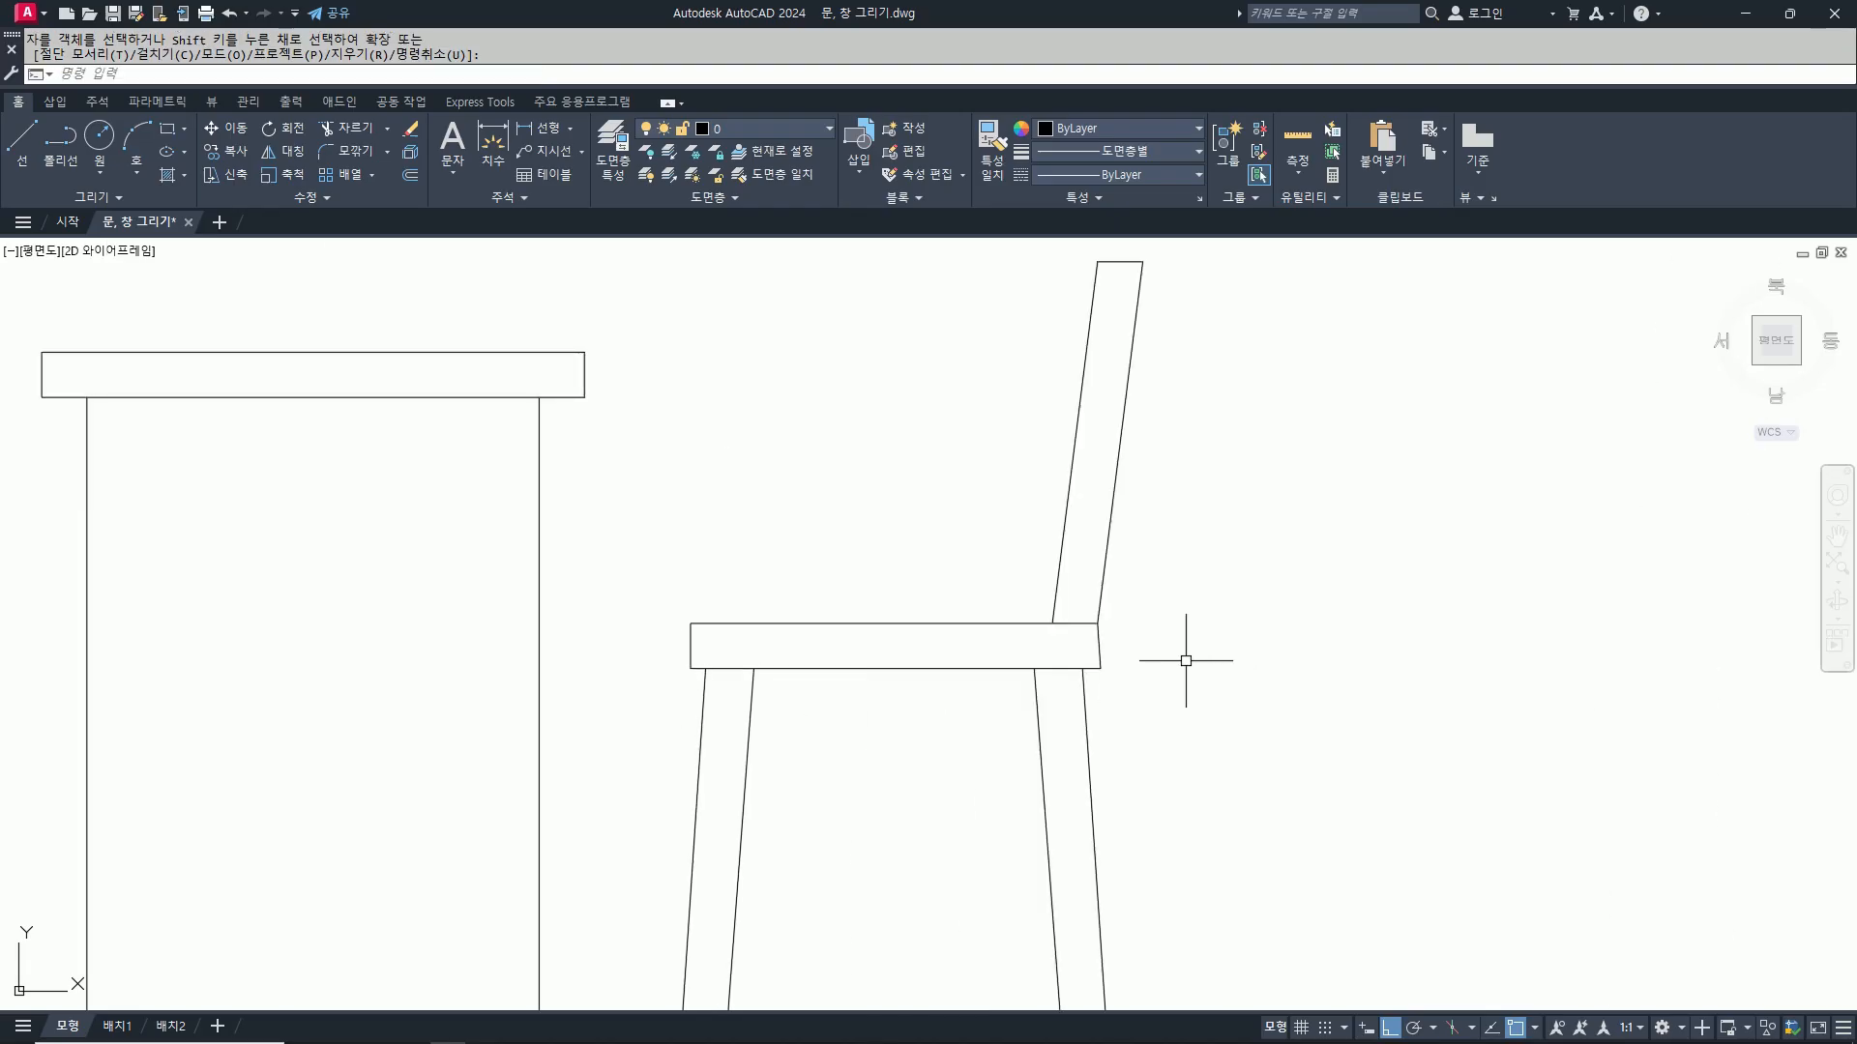
scroll(1103, 658, "up", 1)
type("l")
key("space")
key("Escape")
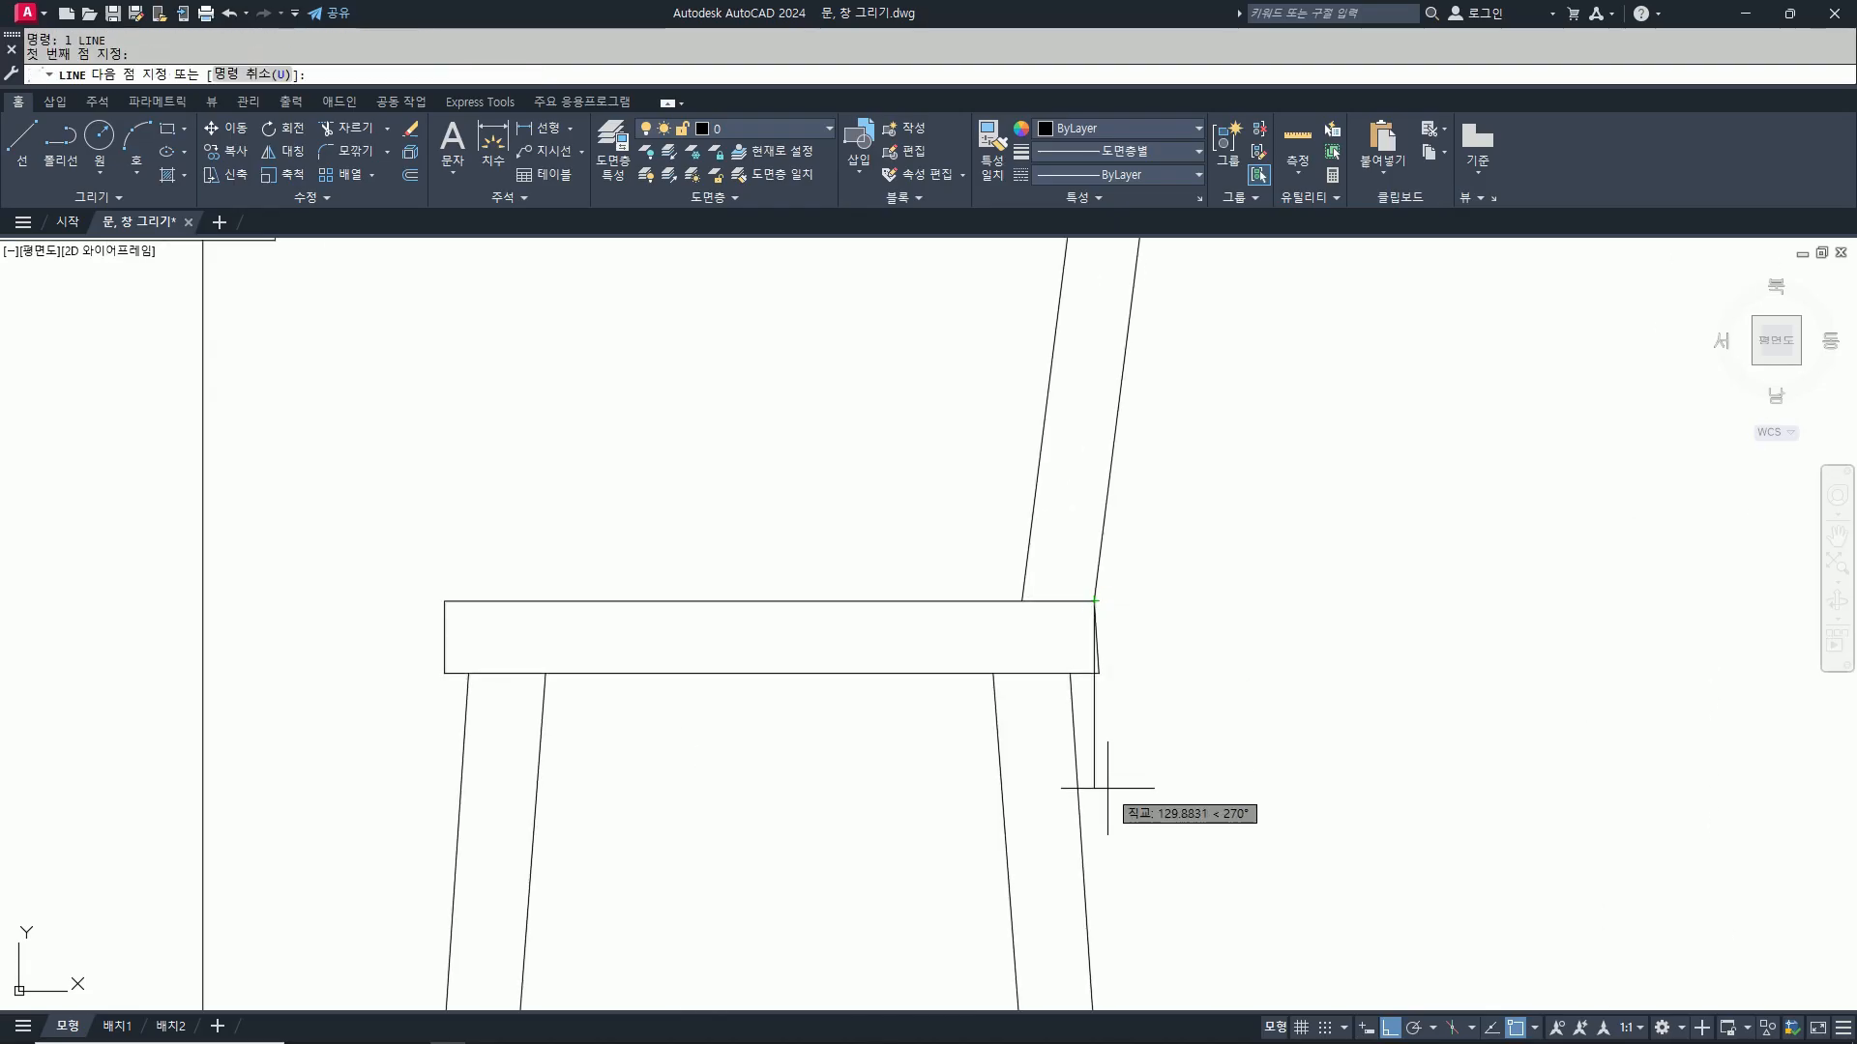
Step: Trim the slanted line at the seat's rear end and the part of the vertical line below the seat
scroll(1099, 705, "up", 4)
type("tr")
key("space")
left_click(1096, 552)
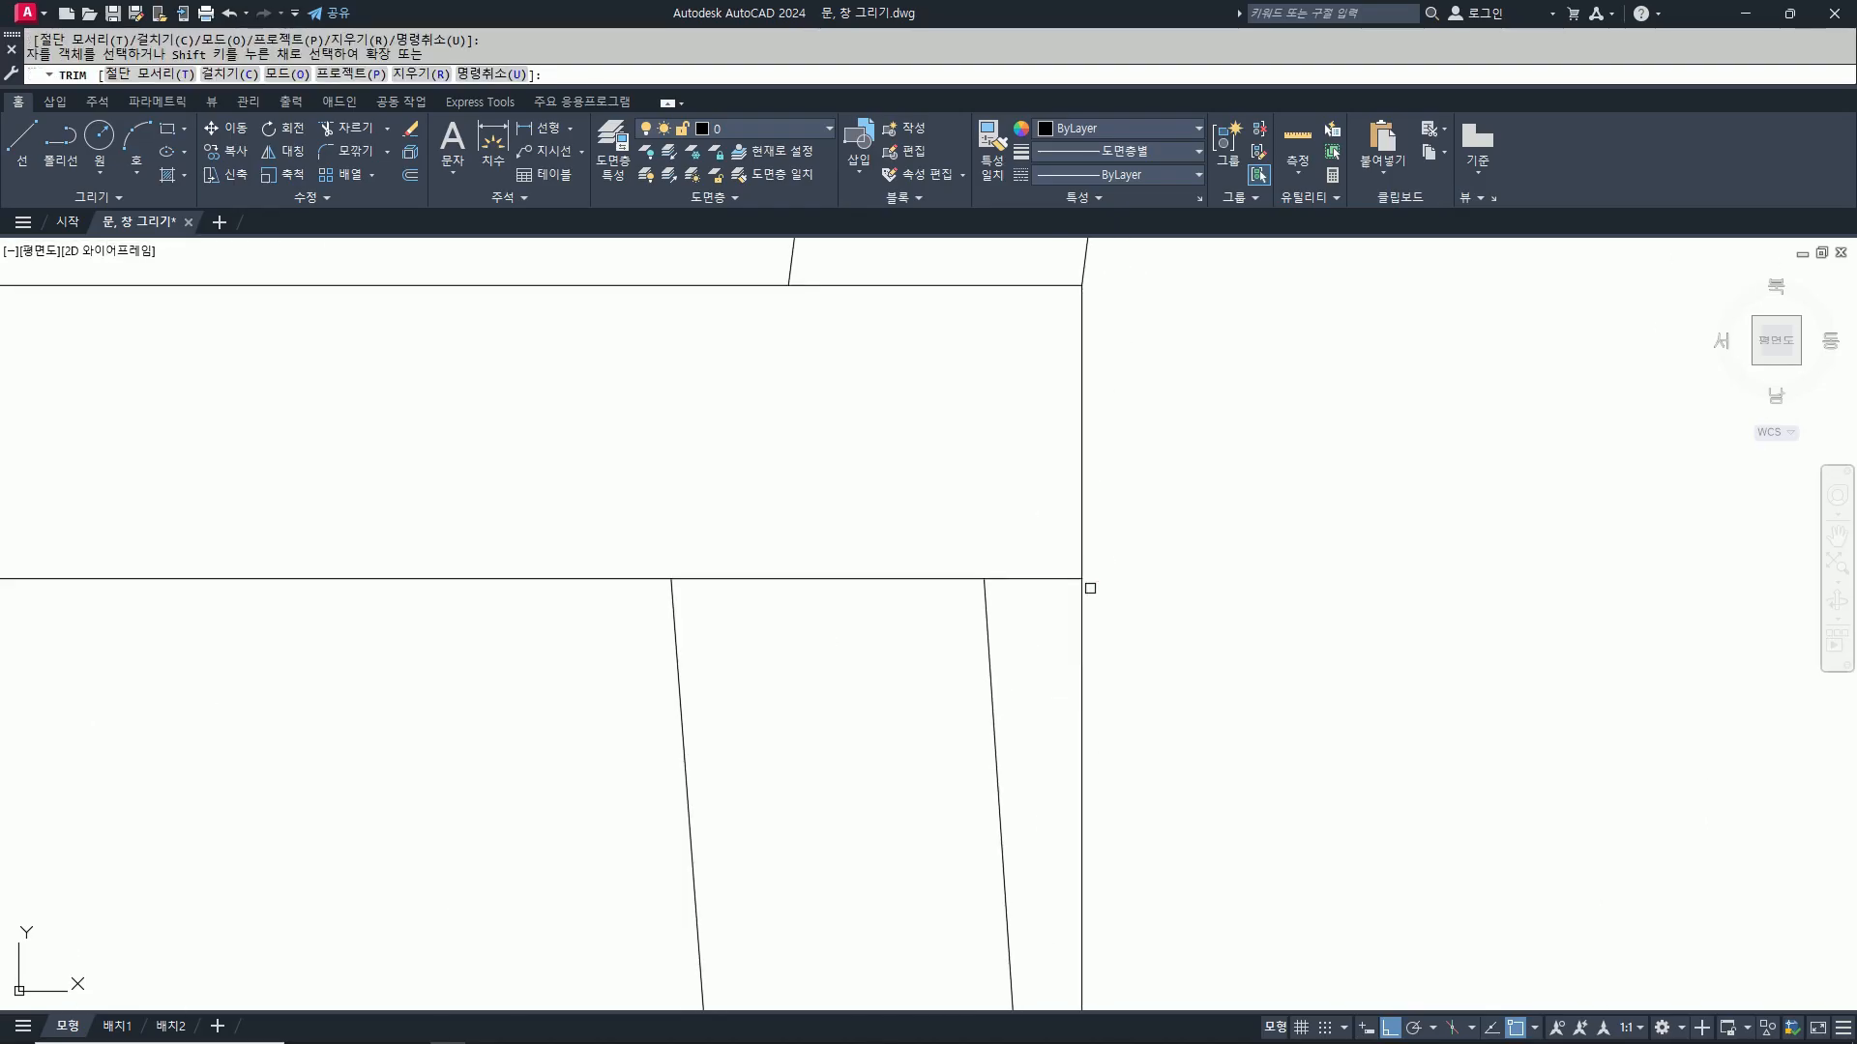
left_click(1081, 638)
key("Escape")
Step: Draw a three-point arc from the front leg's inner edge through the midpoint of the seat's underside to the rear leg's inner edge, using Nearest snaps for both ends
scroll(1228, 697, "down", 5)
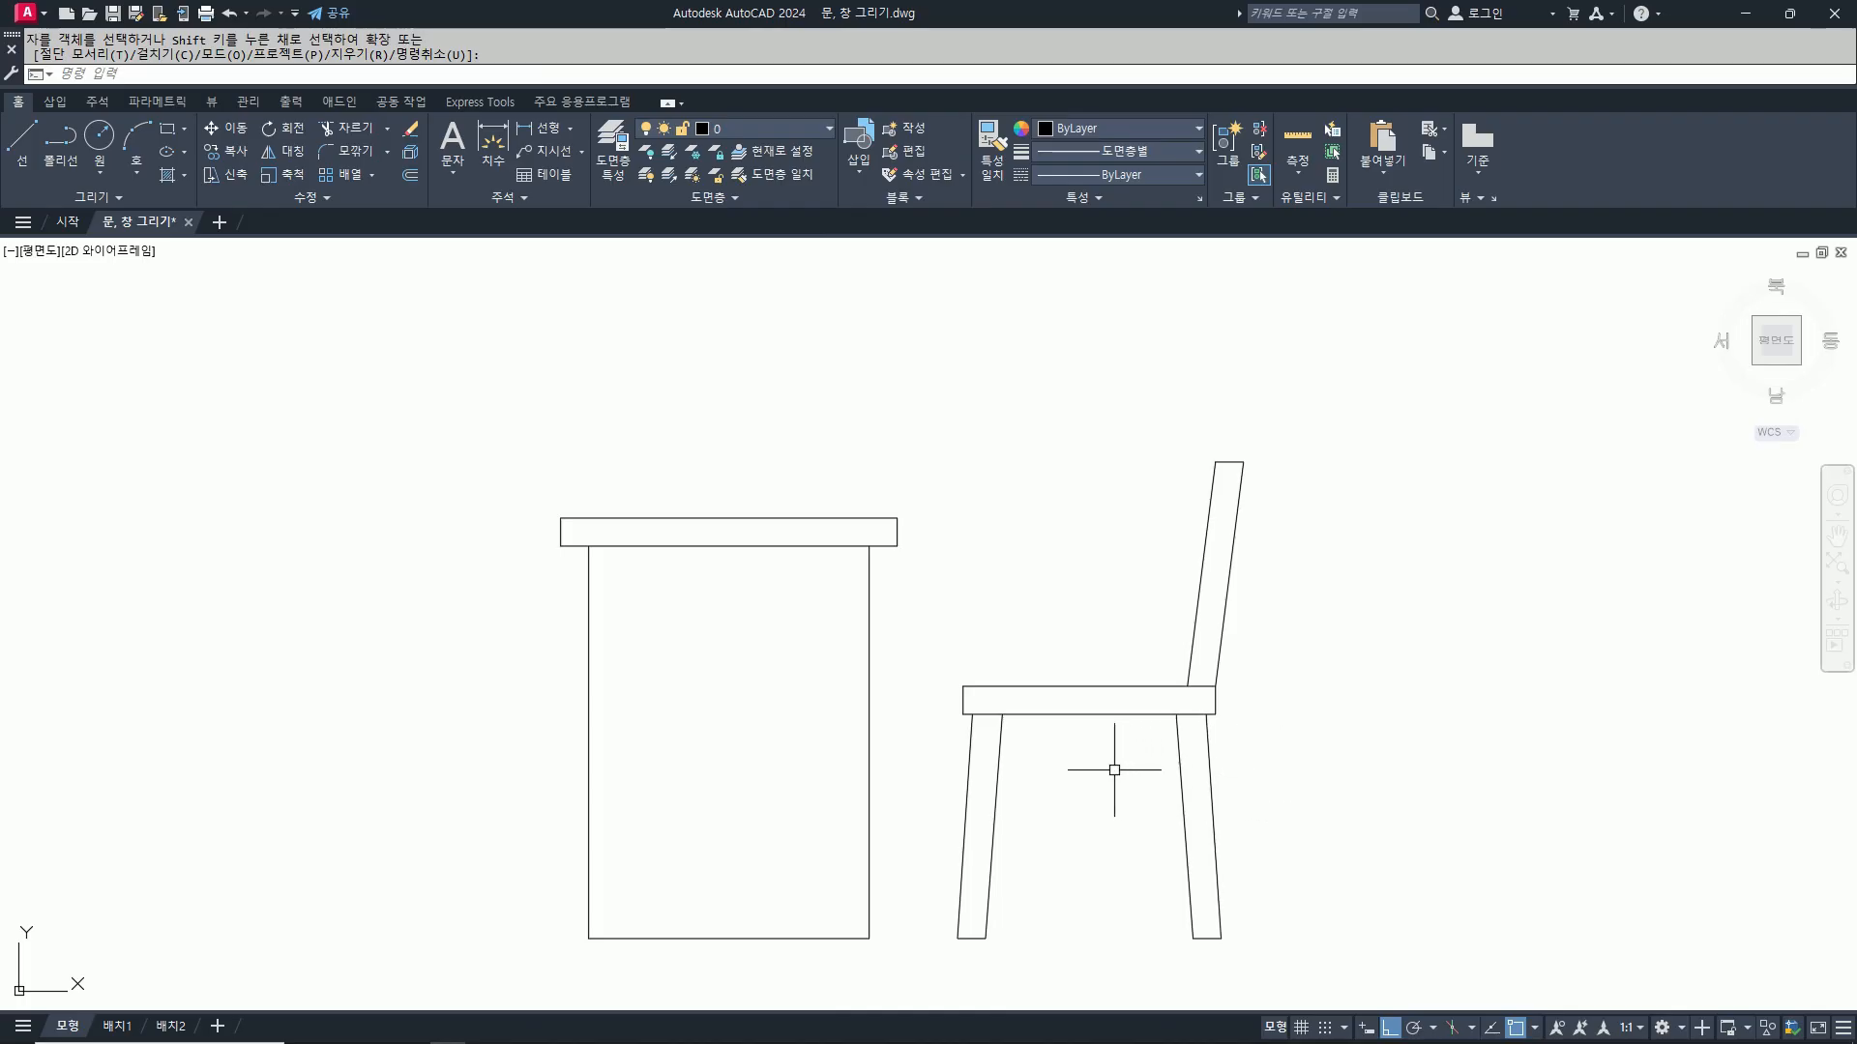
scroll(1033, 764, "up", 2)
type("a")
key("space")
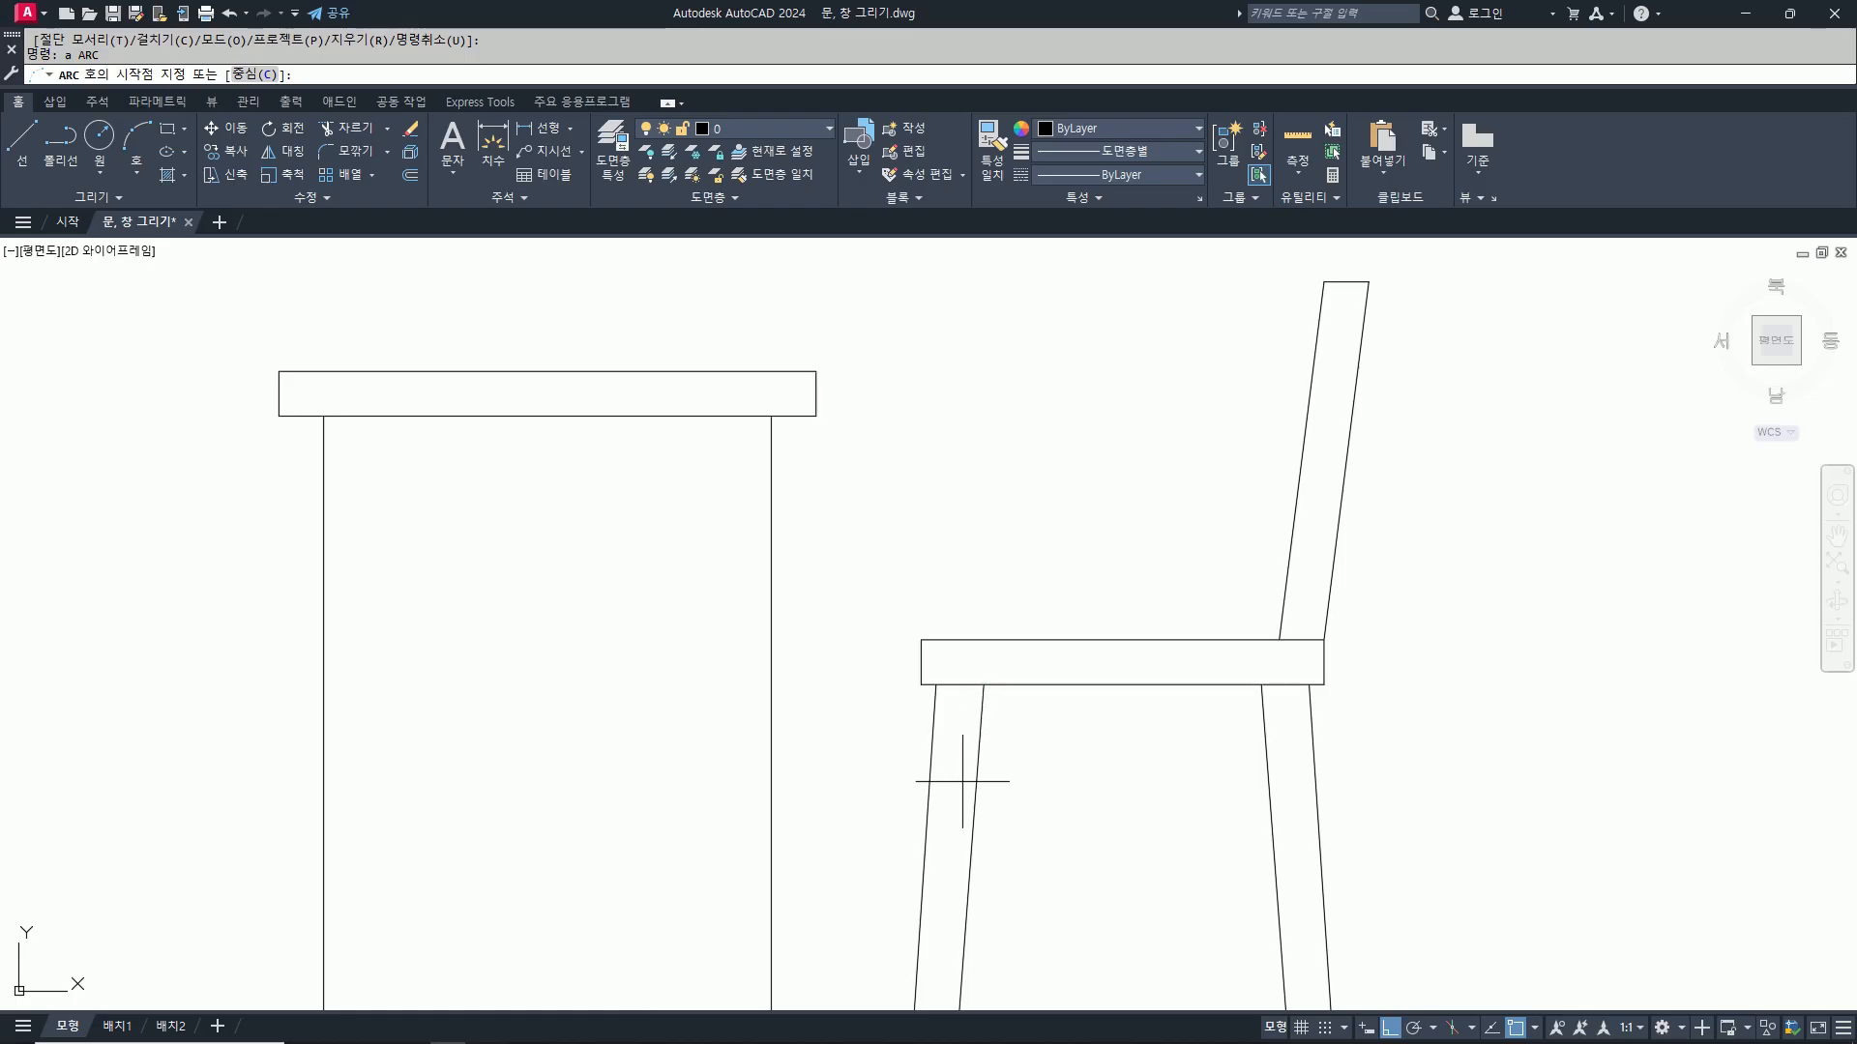
right_click(1056, 714, "shift")
left_click(1170, 651)
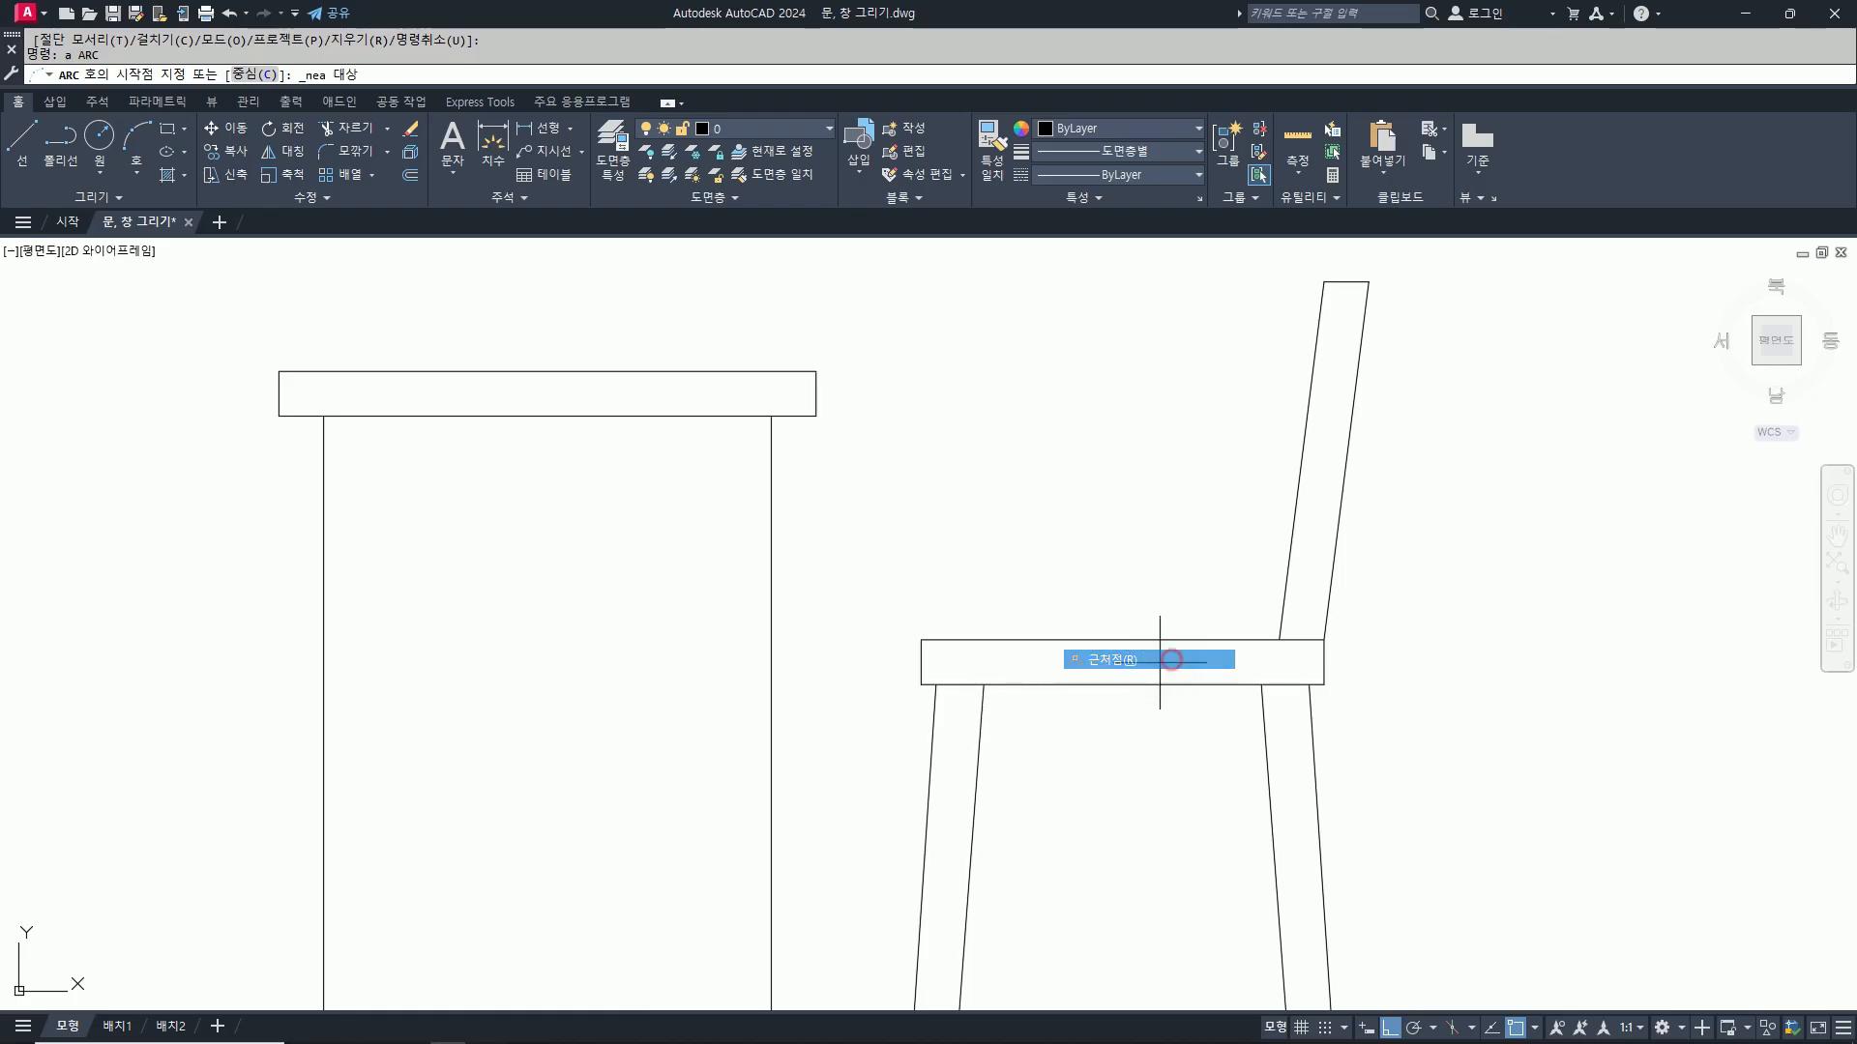
left_click(979, 751)
left_click(1113, 685)
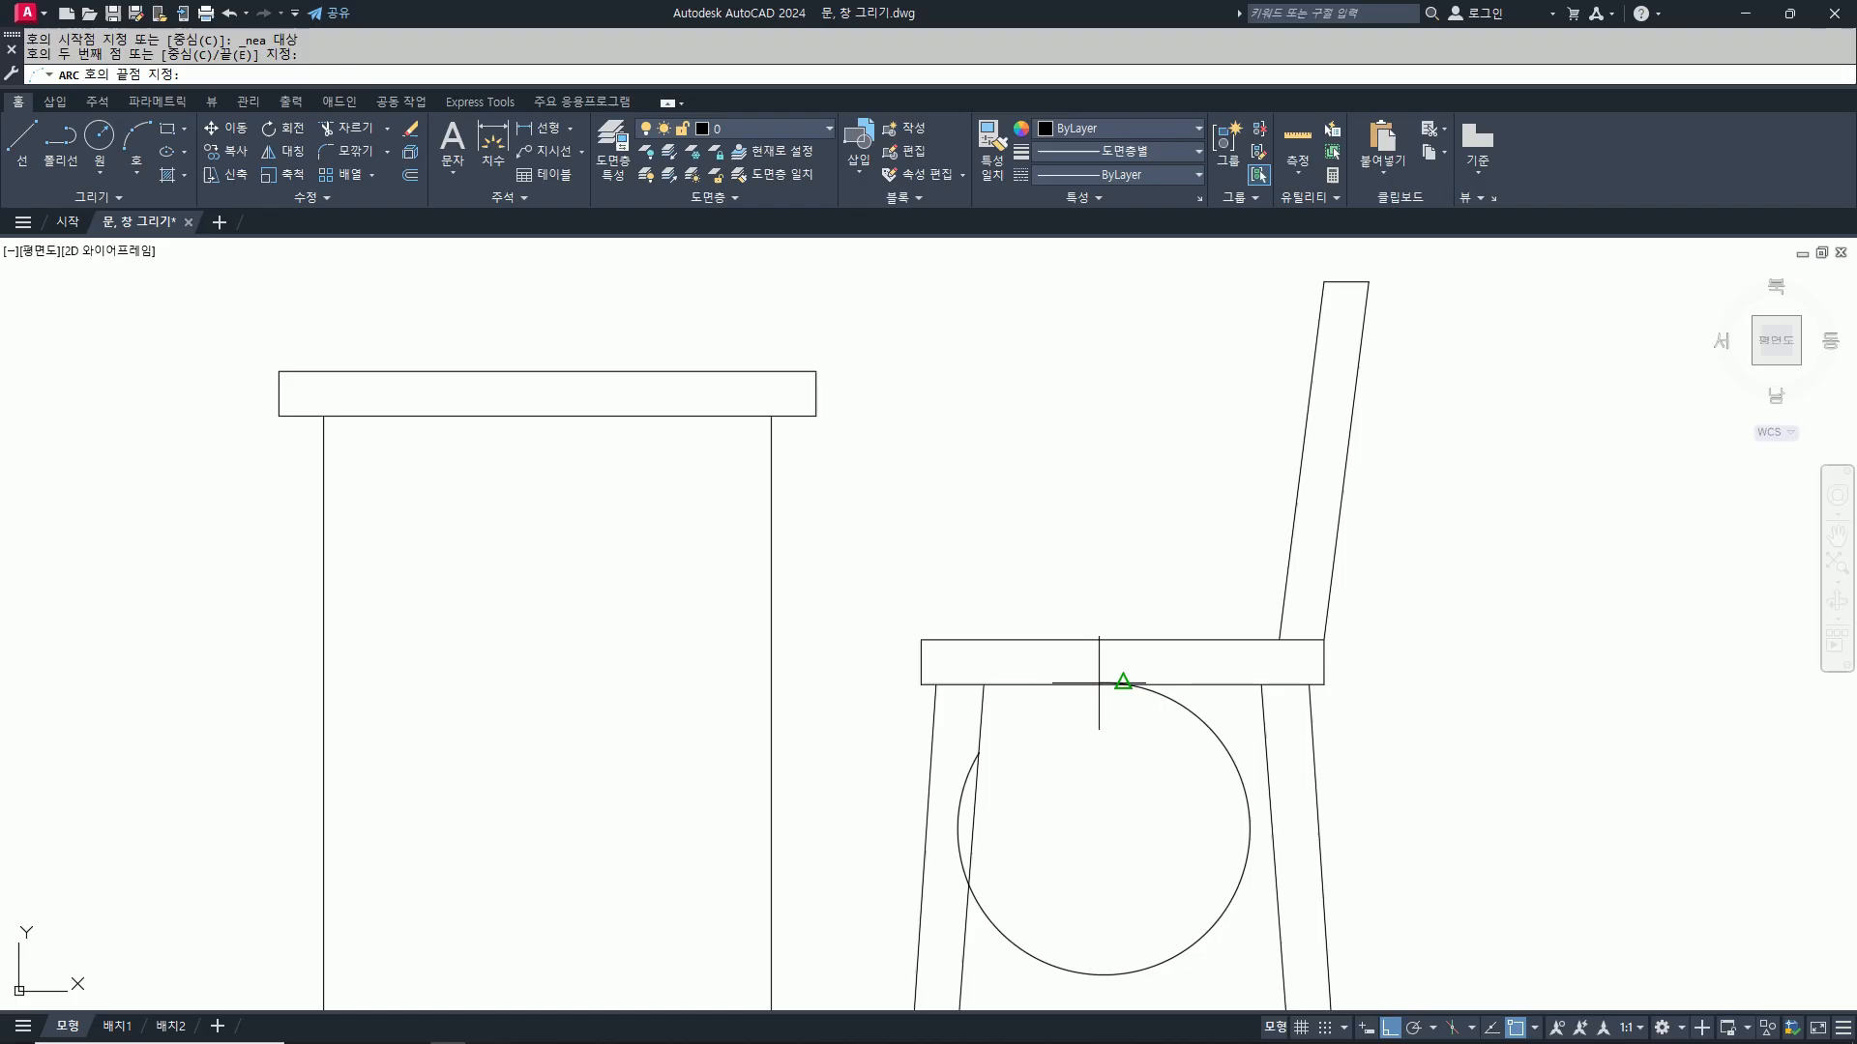
right_click(1255, 751)
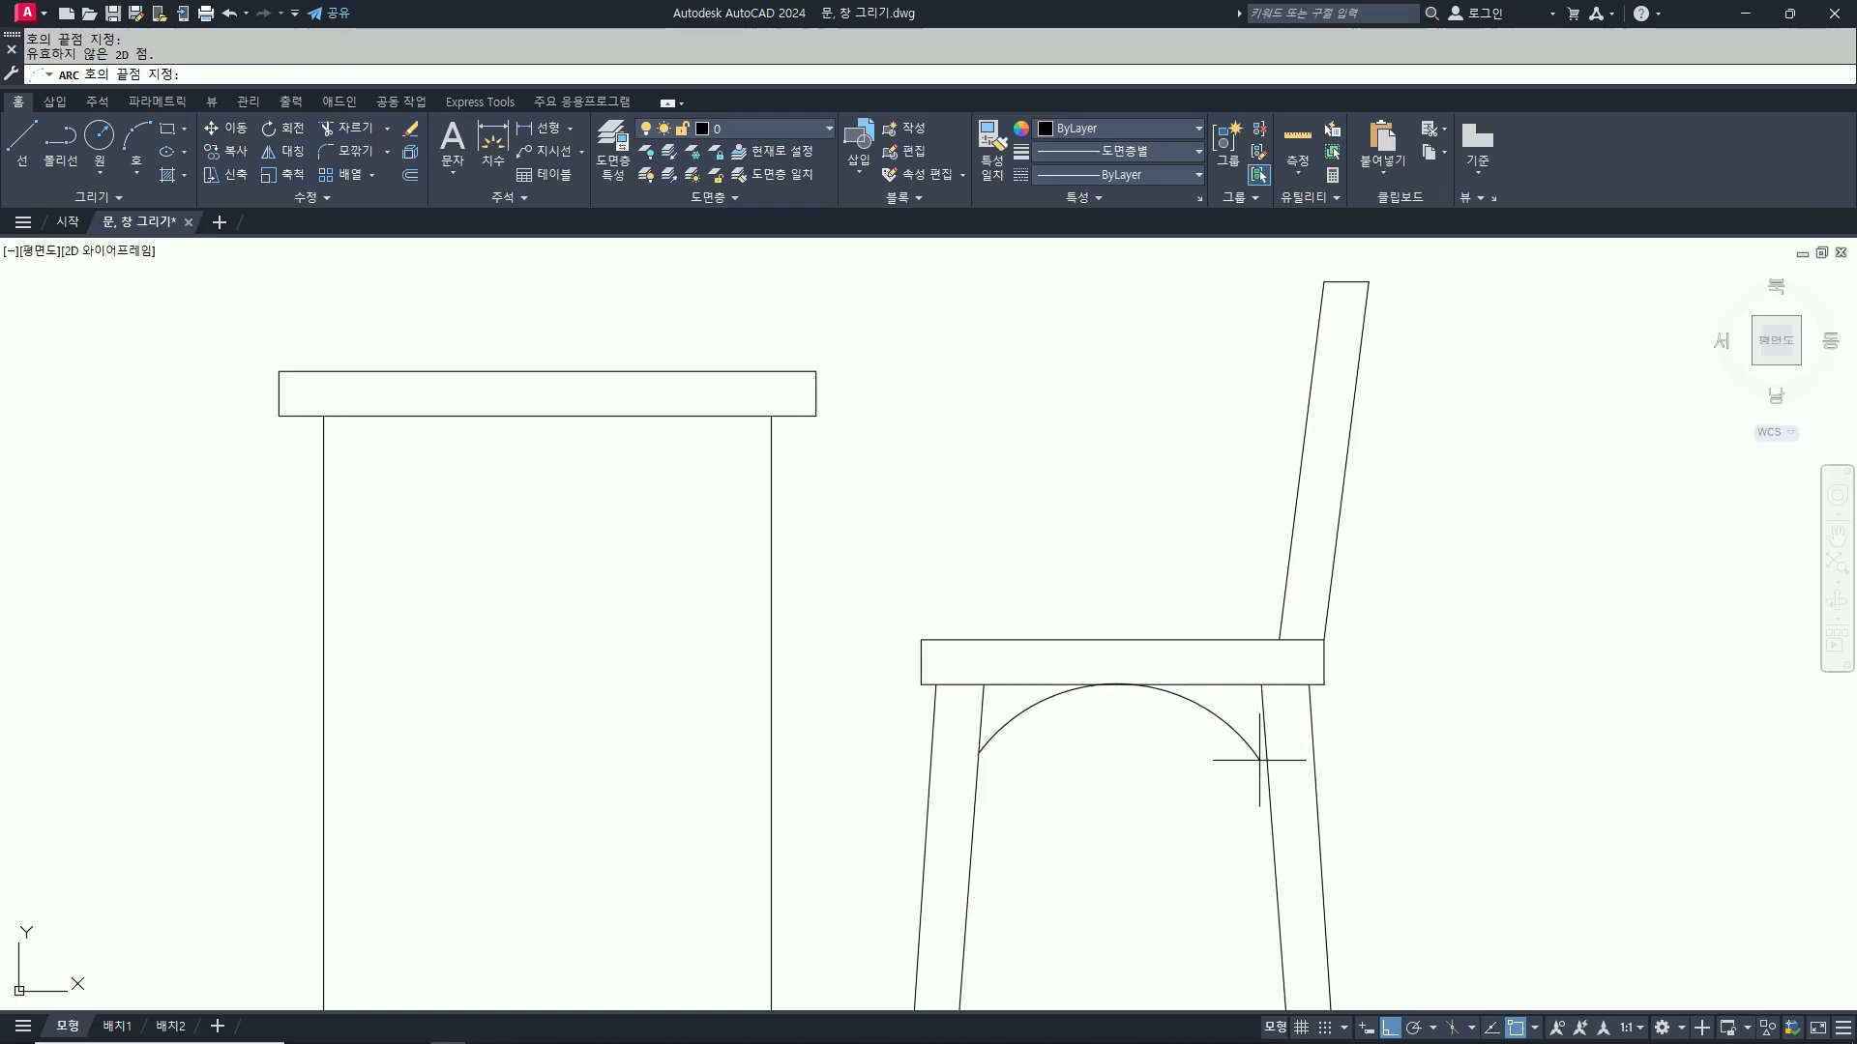
right_click(1279, 754, "shift")
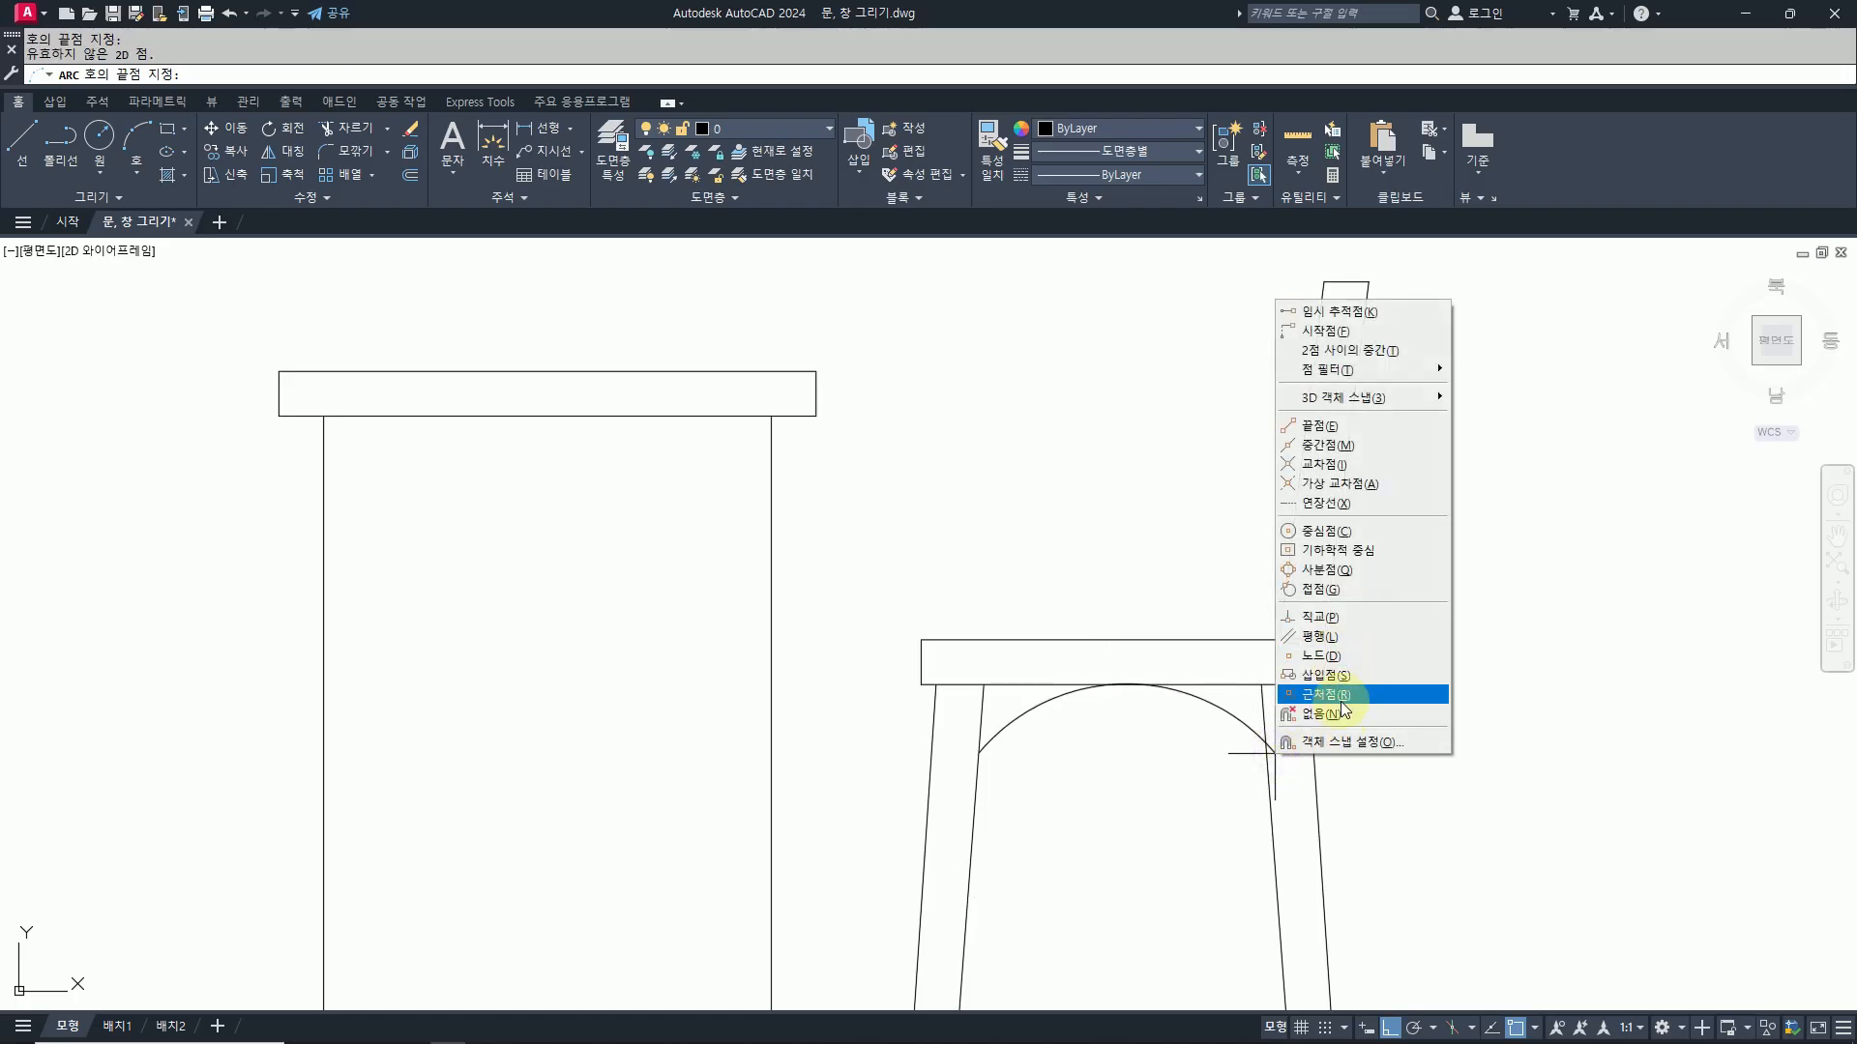
left_click(1338, 697)
left_click(1267, 750)
key("space")
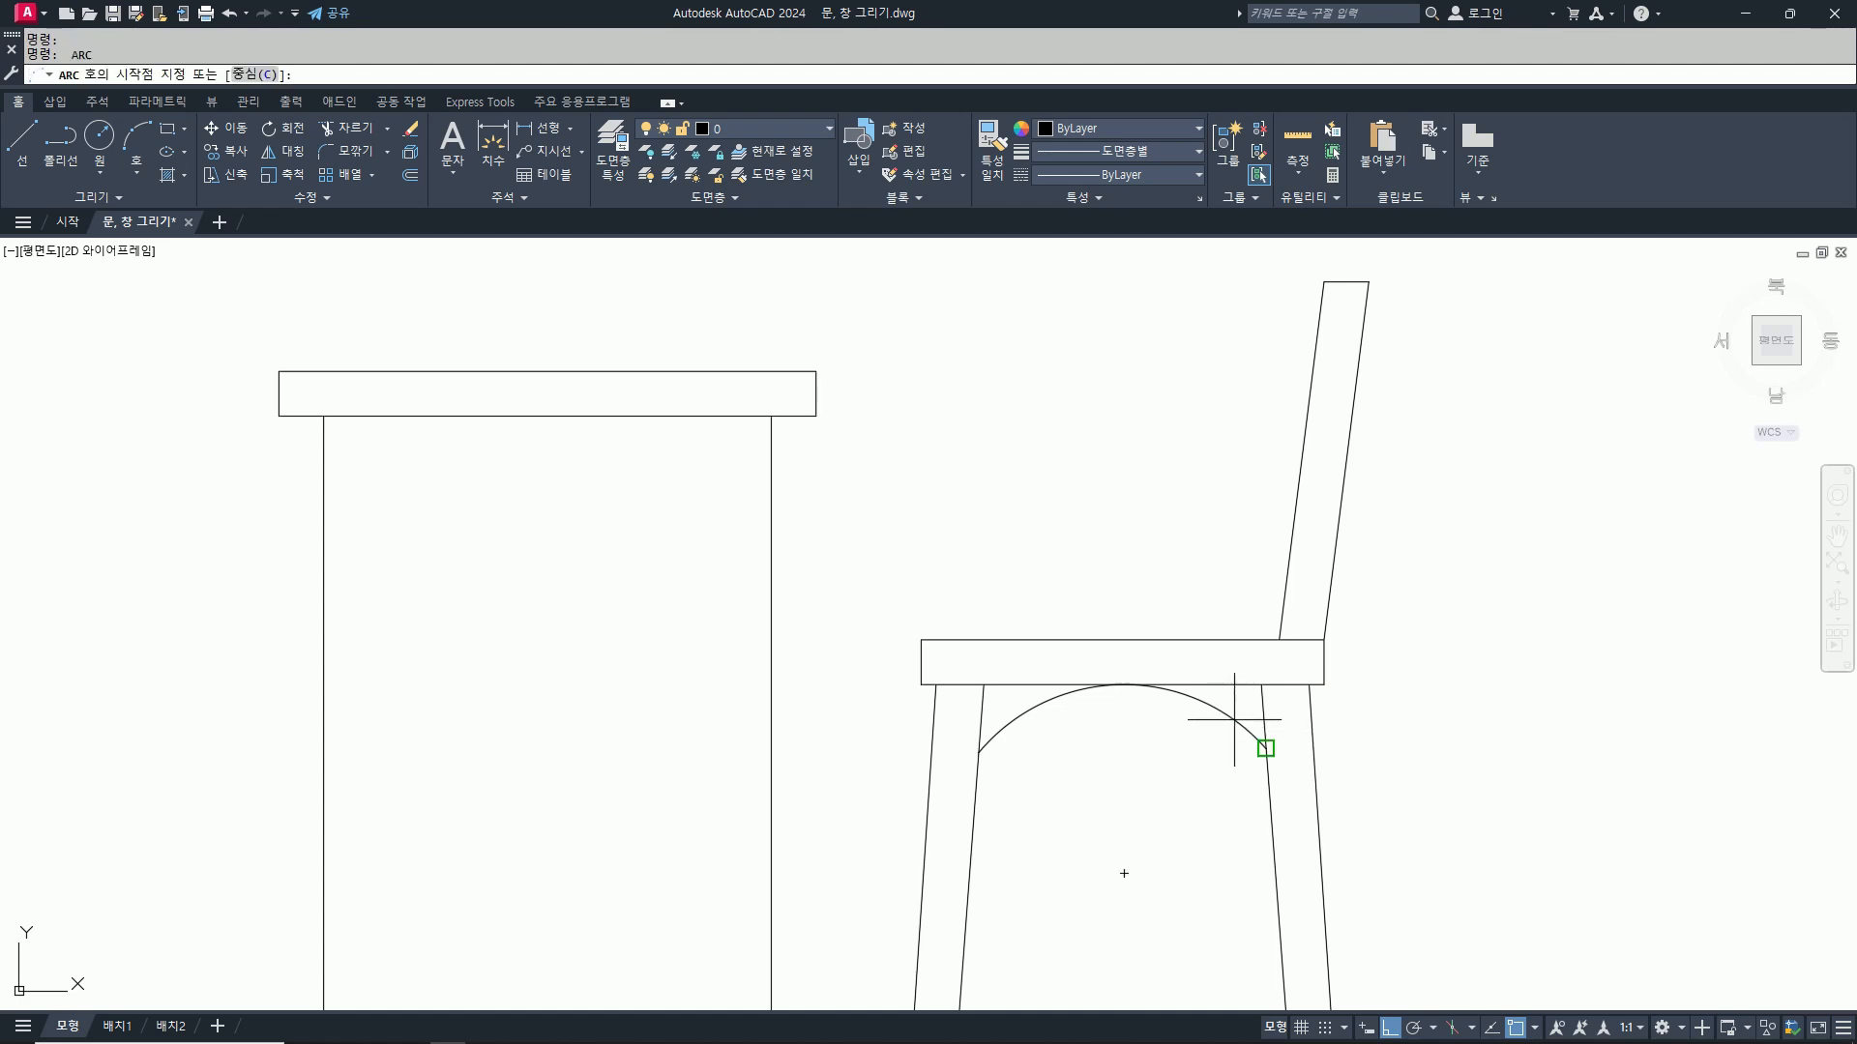
Step: Lower the crown of the arched brace below the seat's underside by stretching its midpoint grip straight down
key("Escape")
key("Escape")
left_click(1196, 700)
left_click(1122, 685)
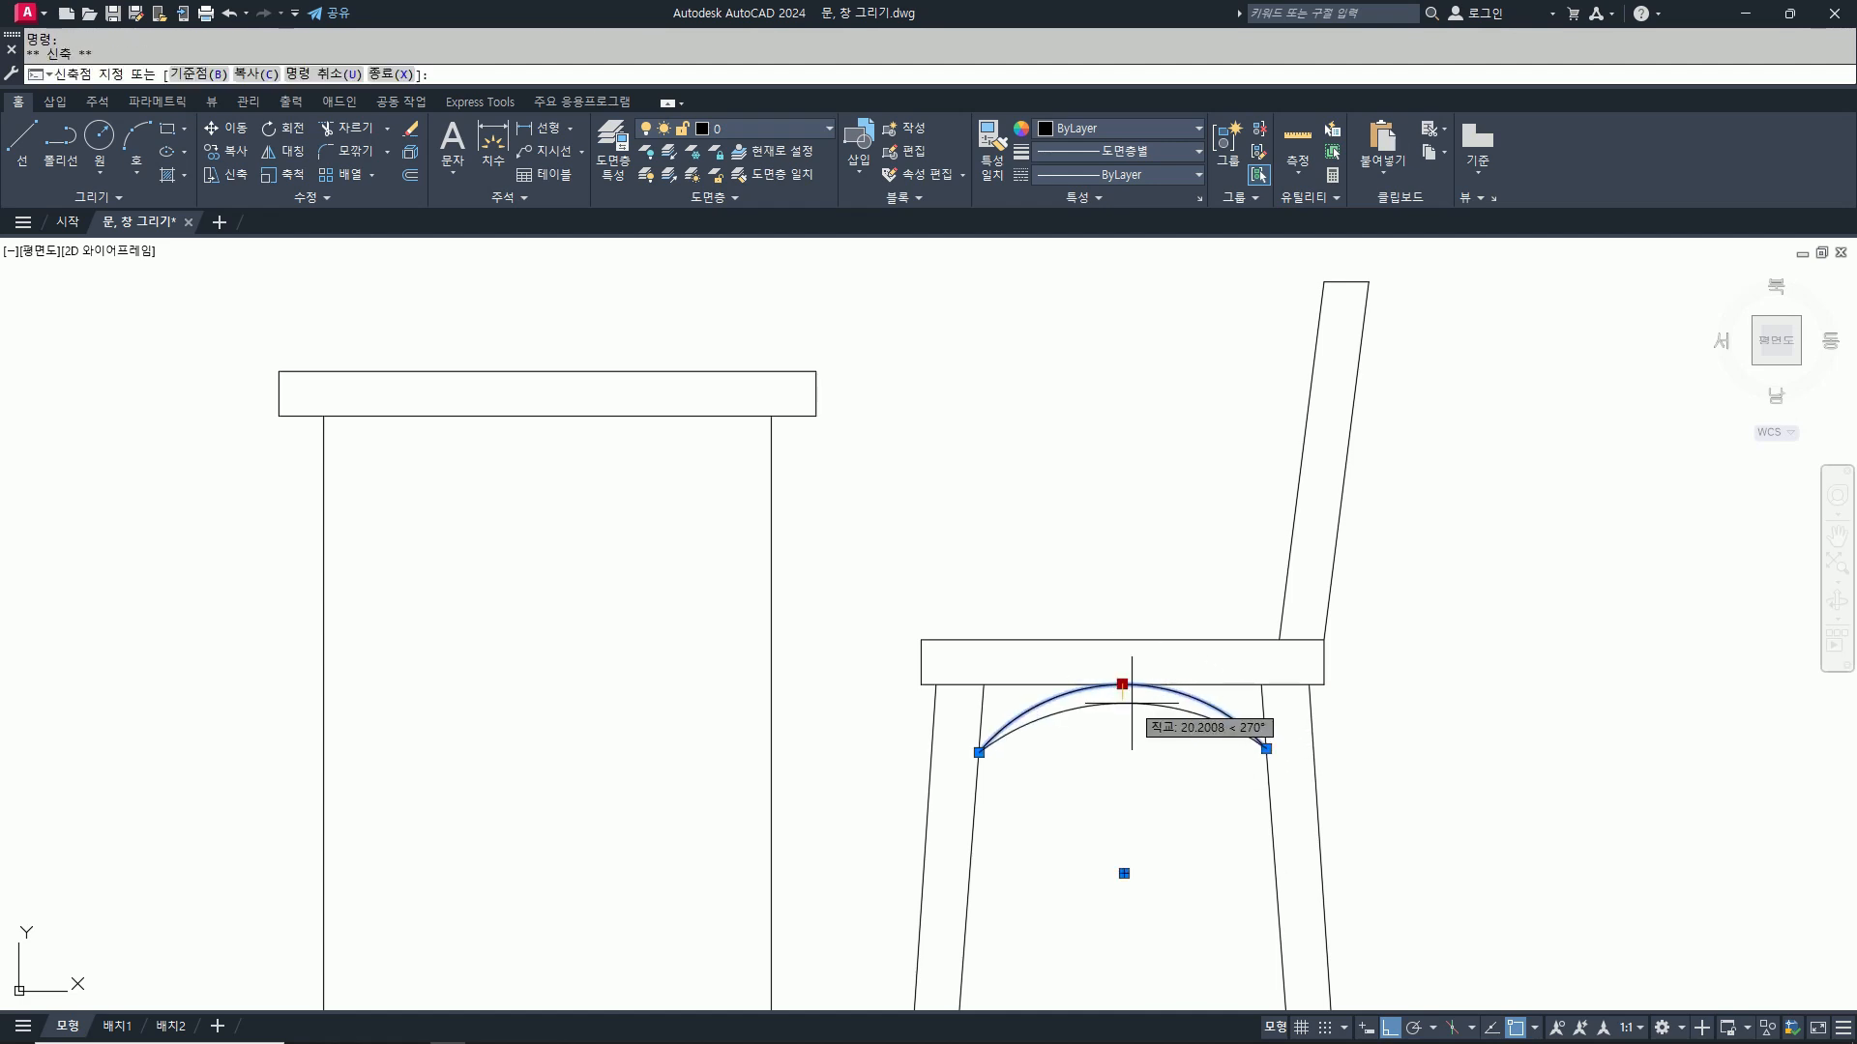
key("Escape")
key("Escape")
scroll(1301, 766, "down", 2)
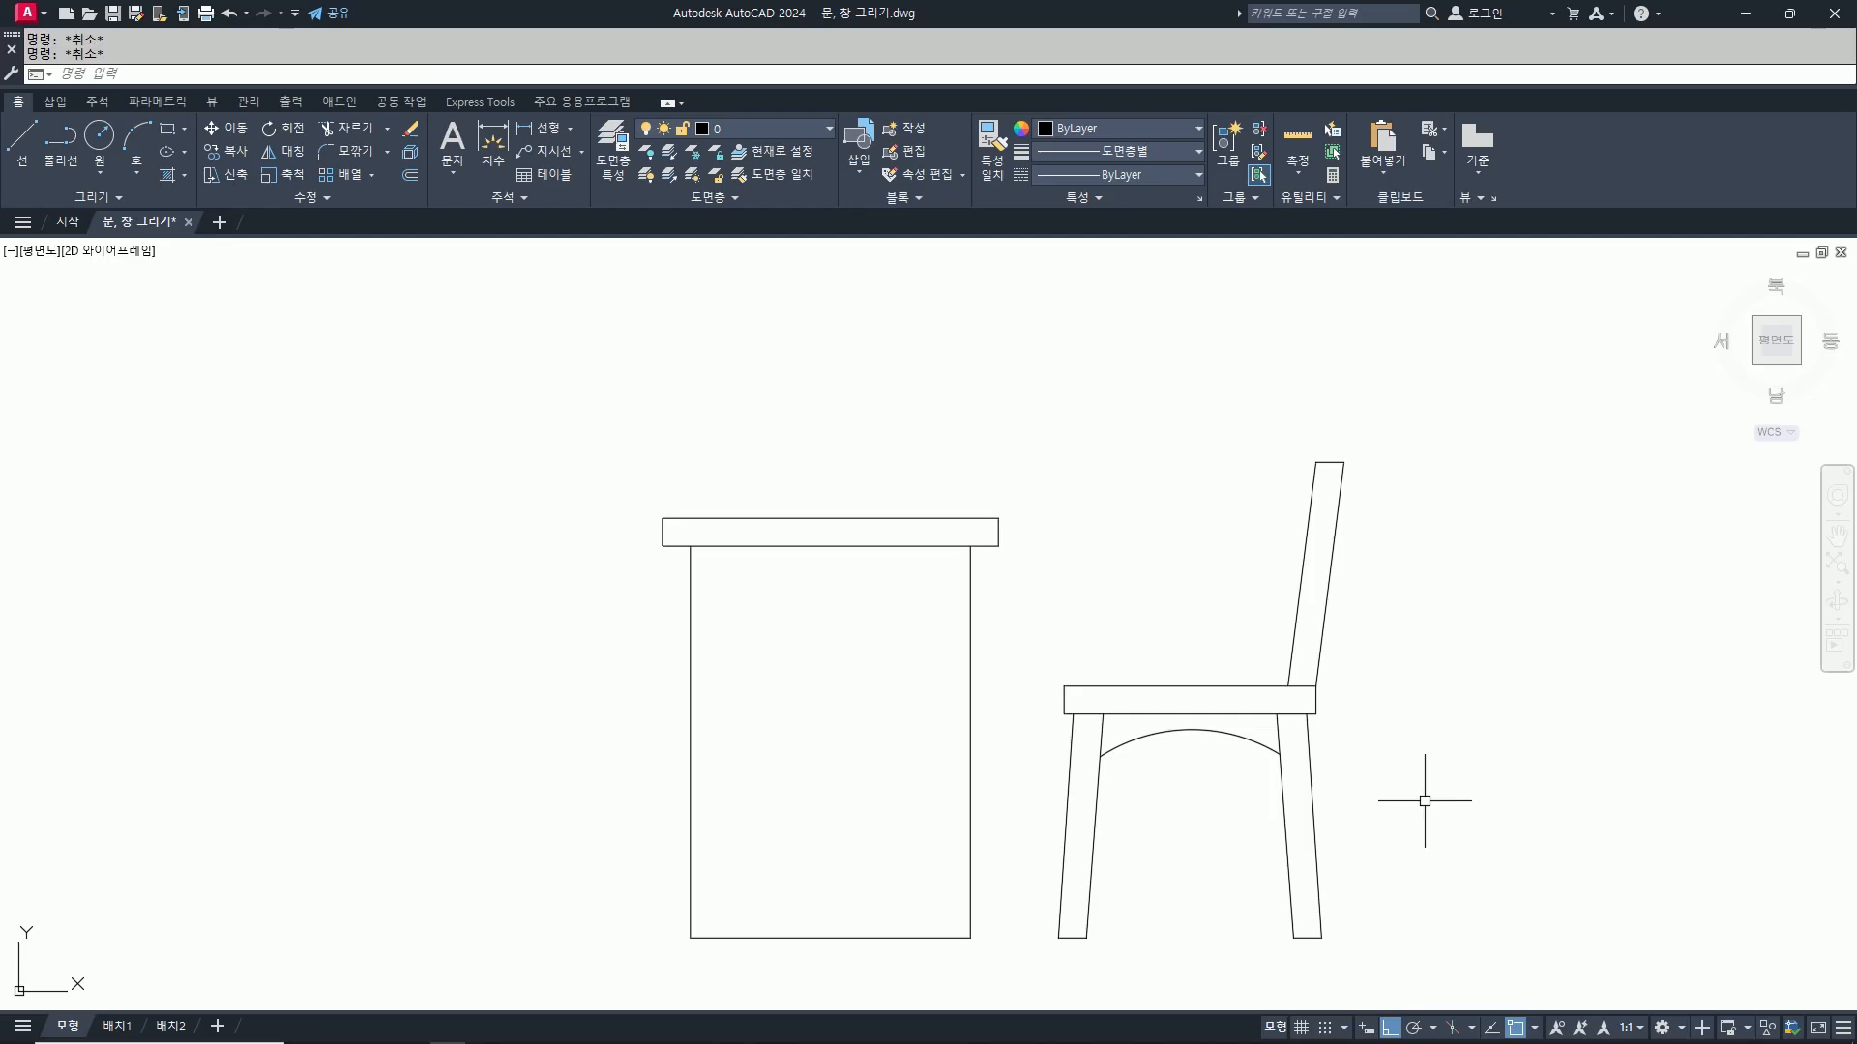
Step: Draw a horizontal line from the midpoint of the front leg's inner edge across to the rear leg's inner edge
type("l")
key("space")
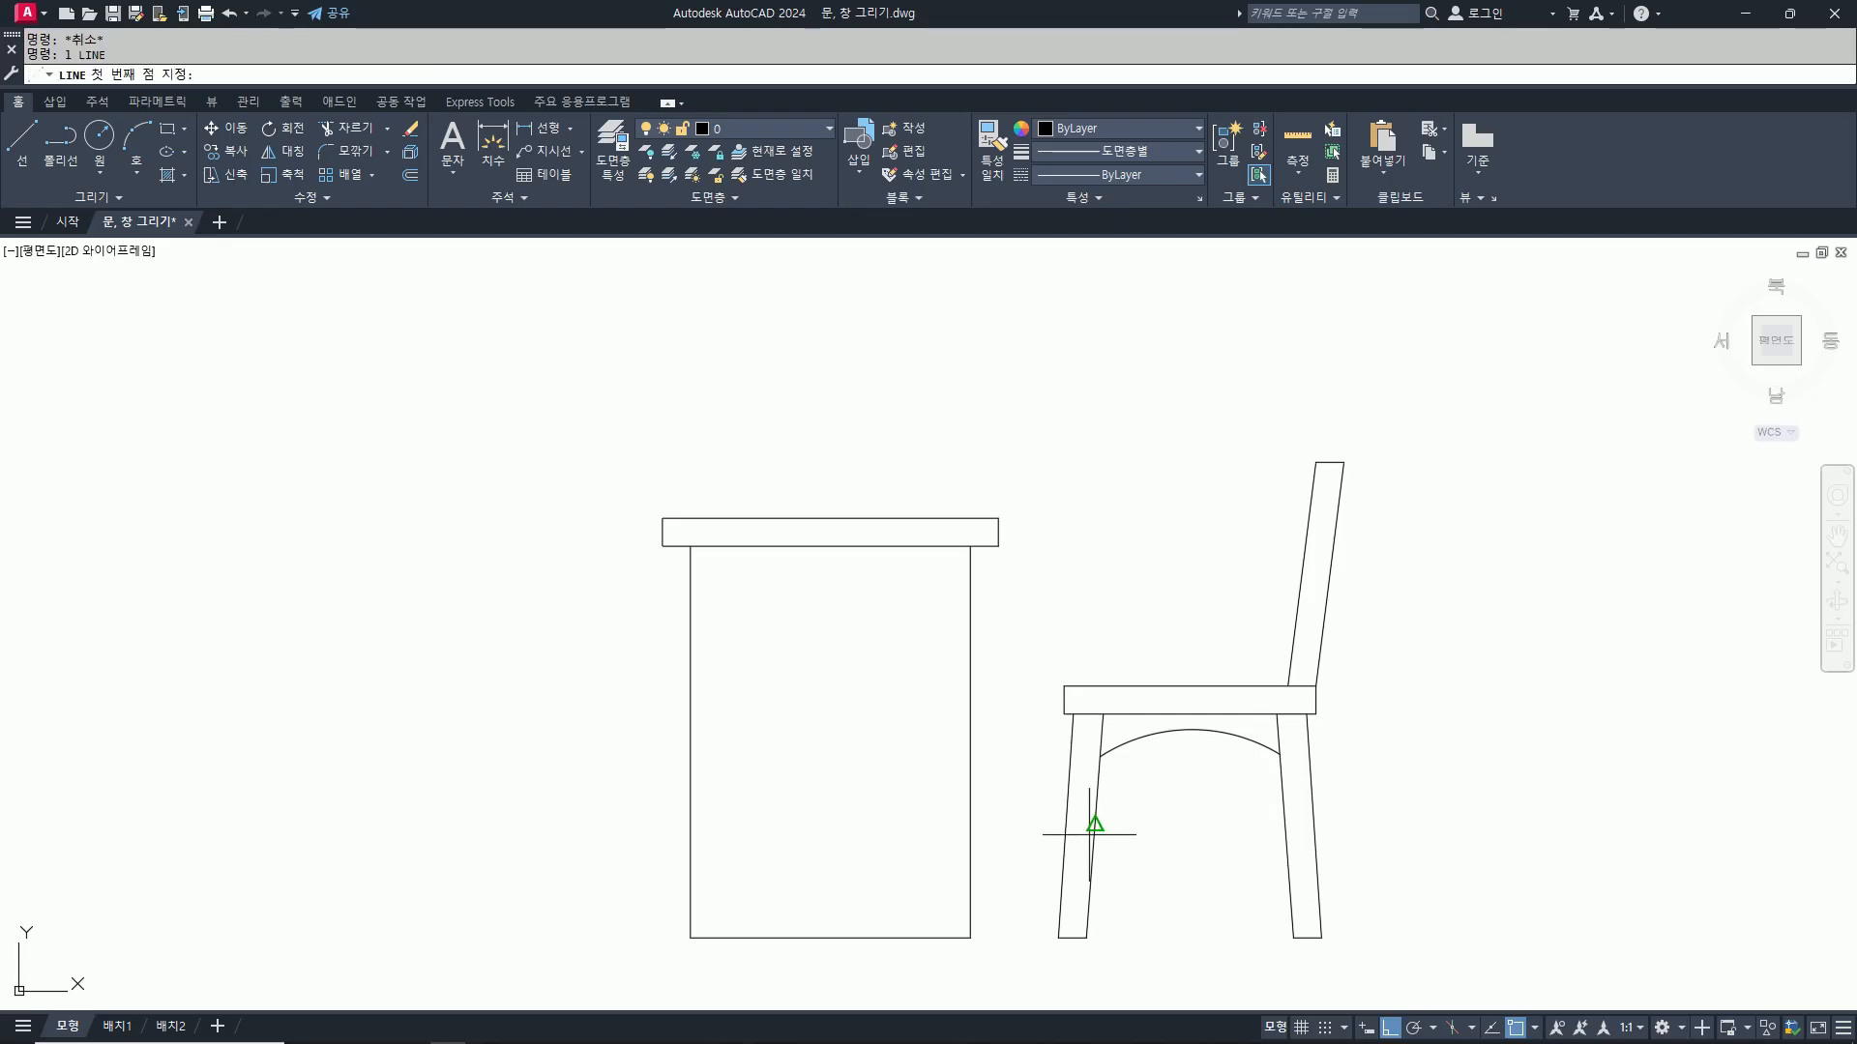
left_click(1094, 825)
left_click(1282, 825)
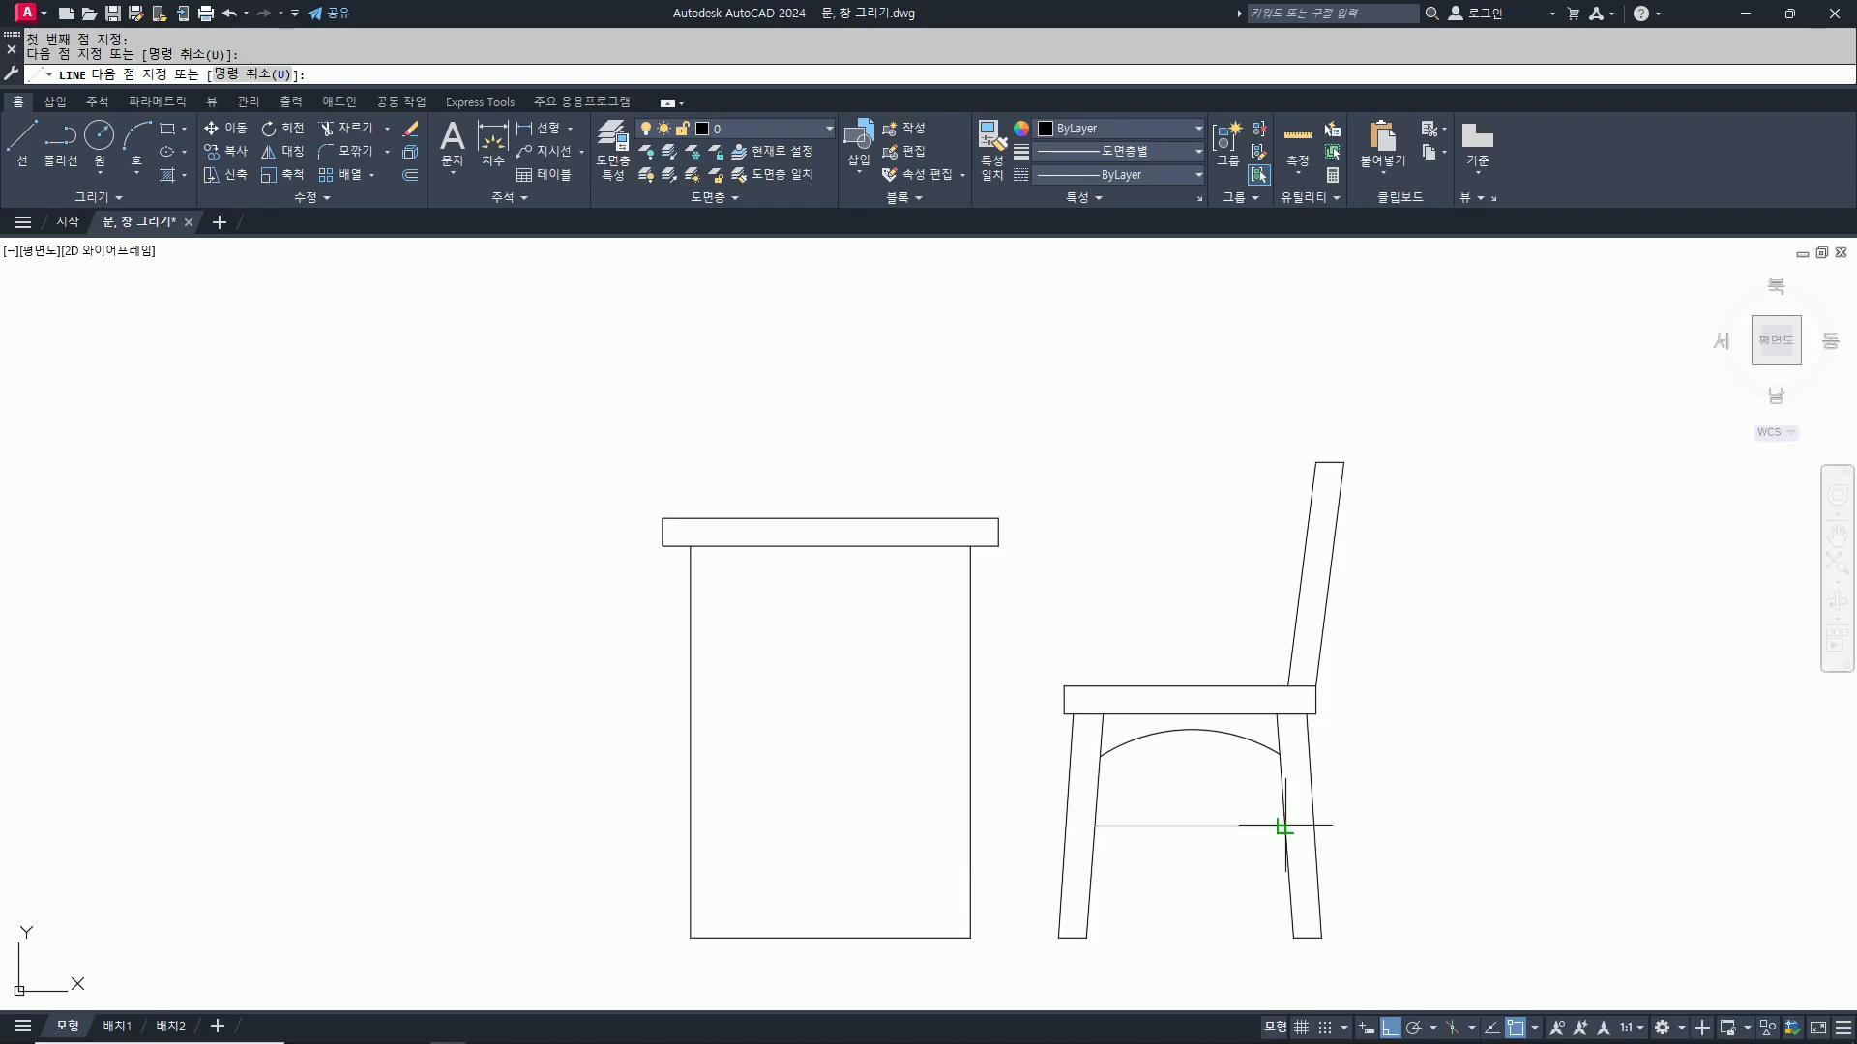
key("Return")
Step: Offset the horizontal line between the chair legs 30 downward
type("o")
key("Return")
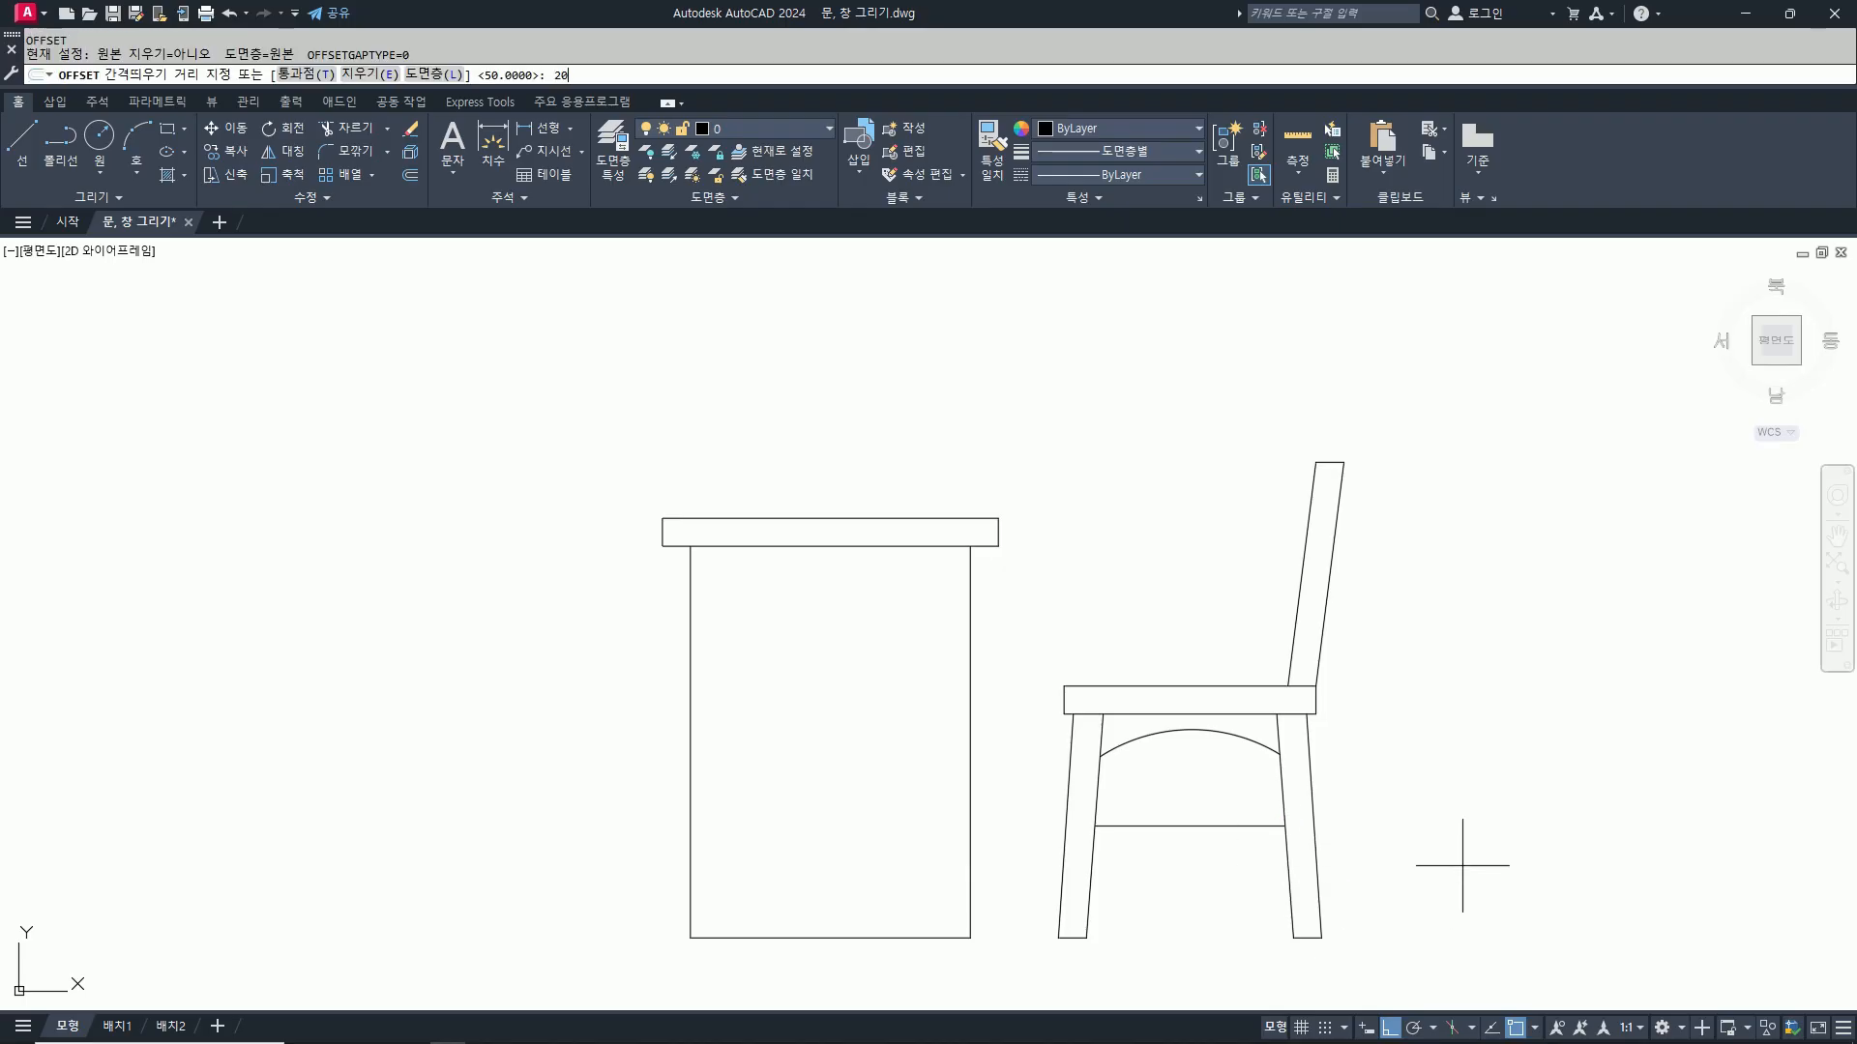
key("Return")
key("Return")
key("Return")
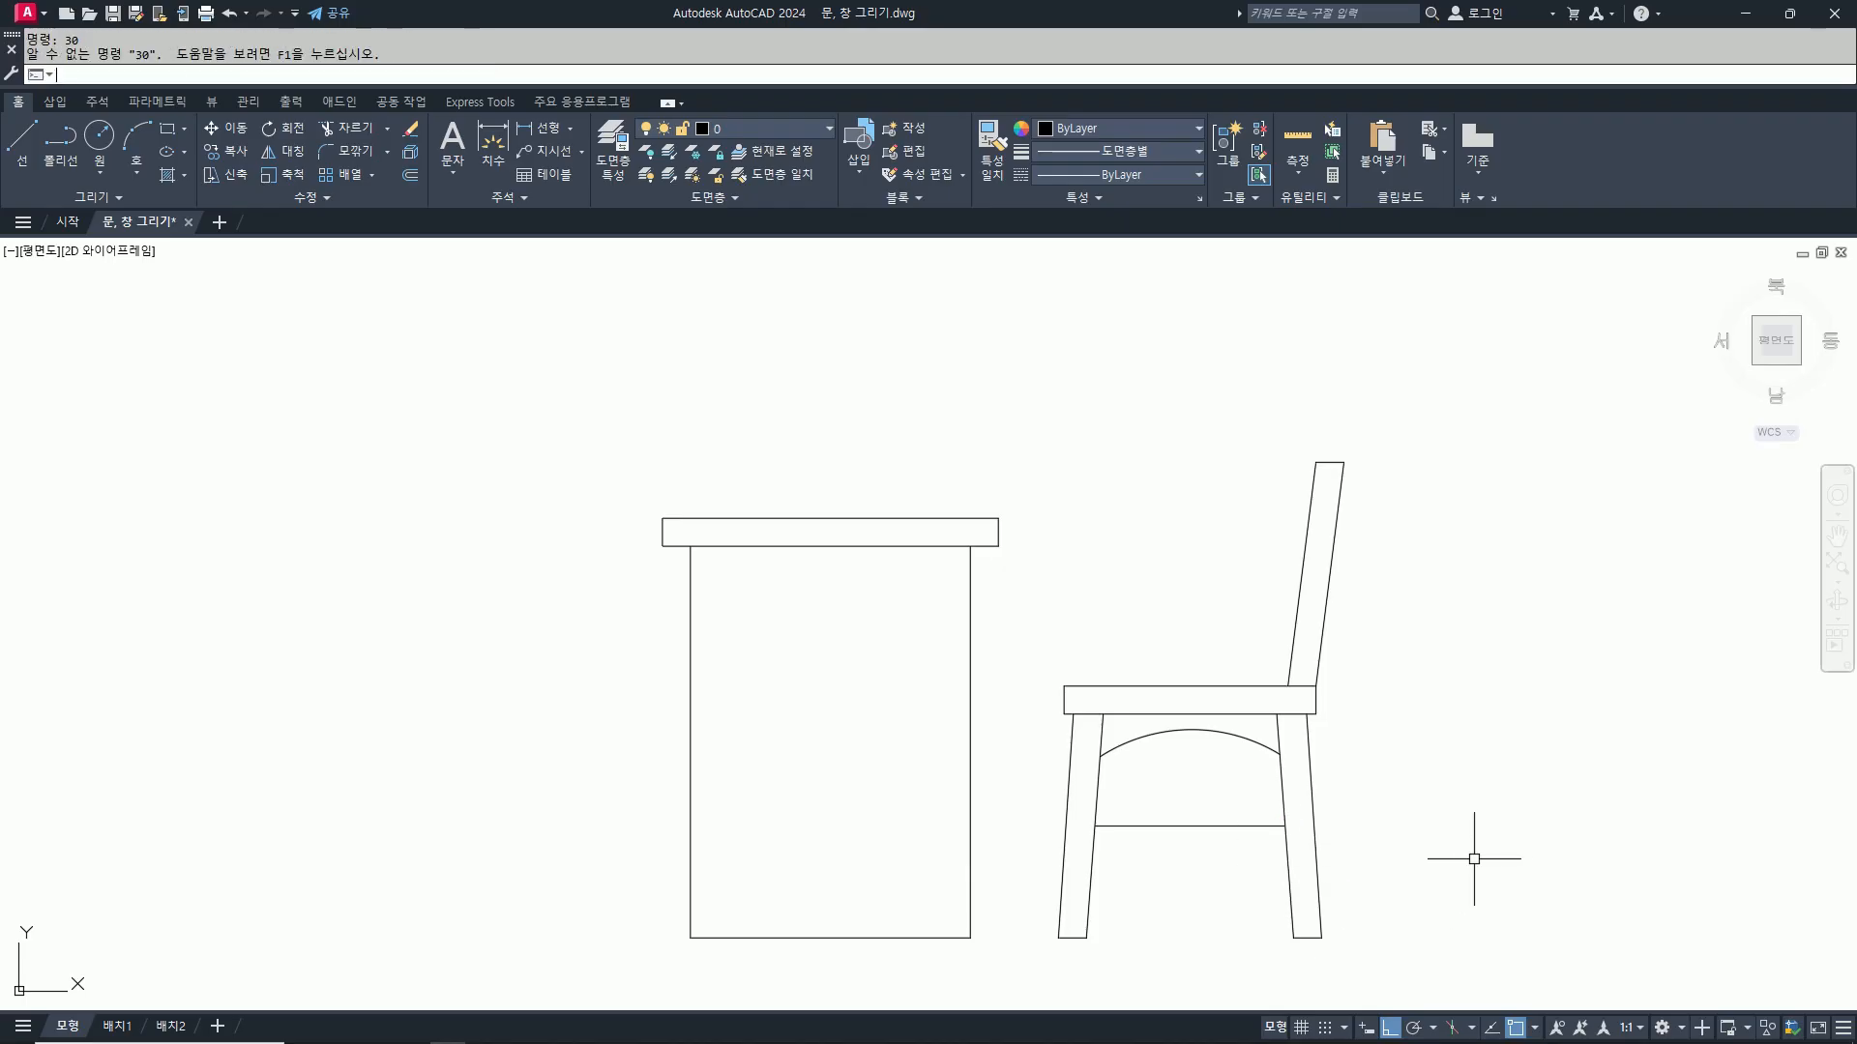
type("30")
key("Return")
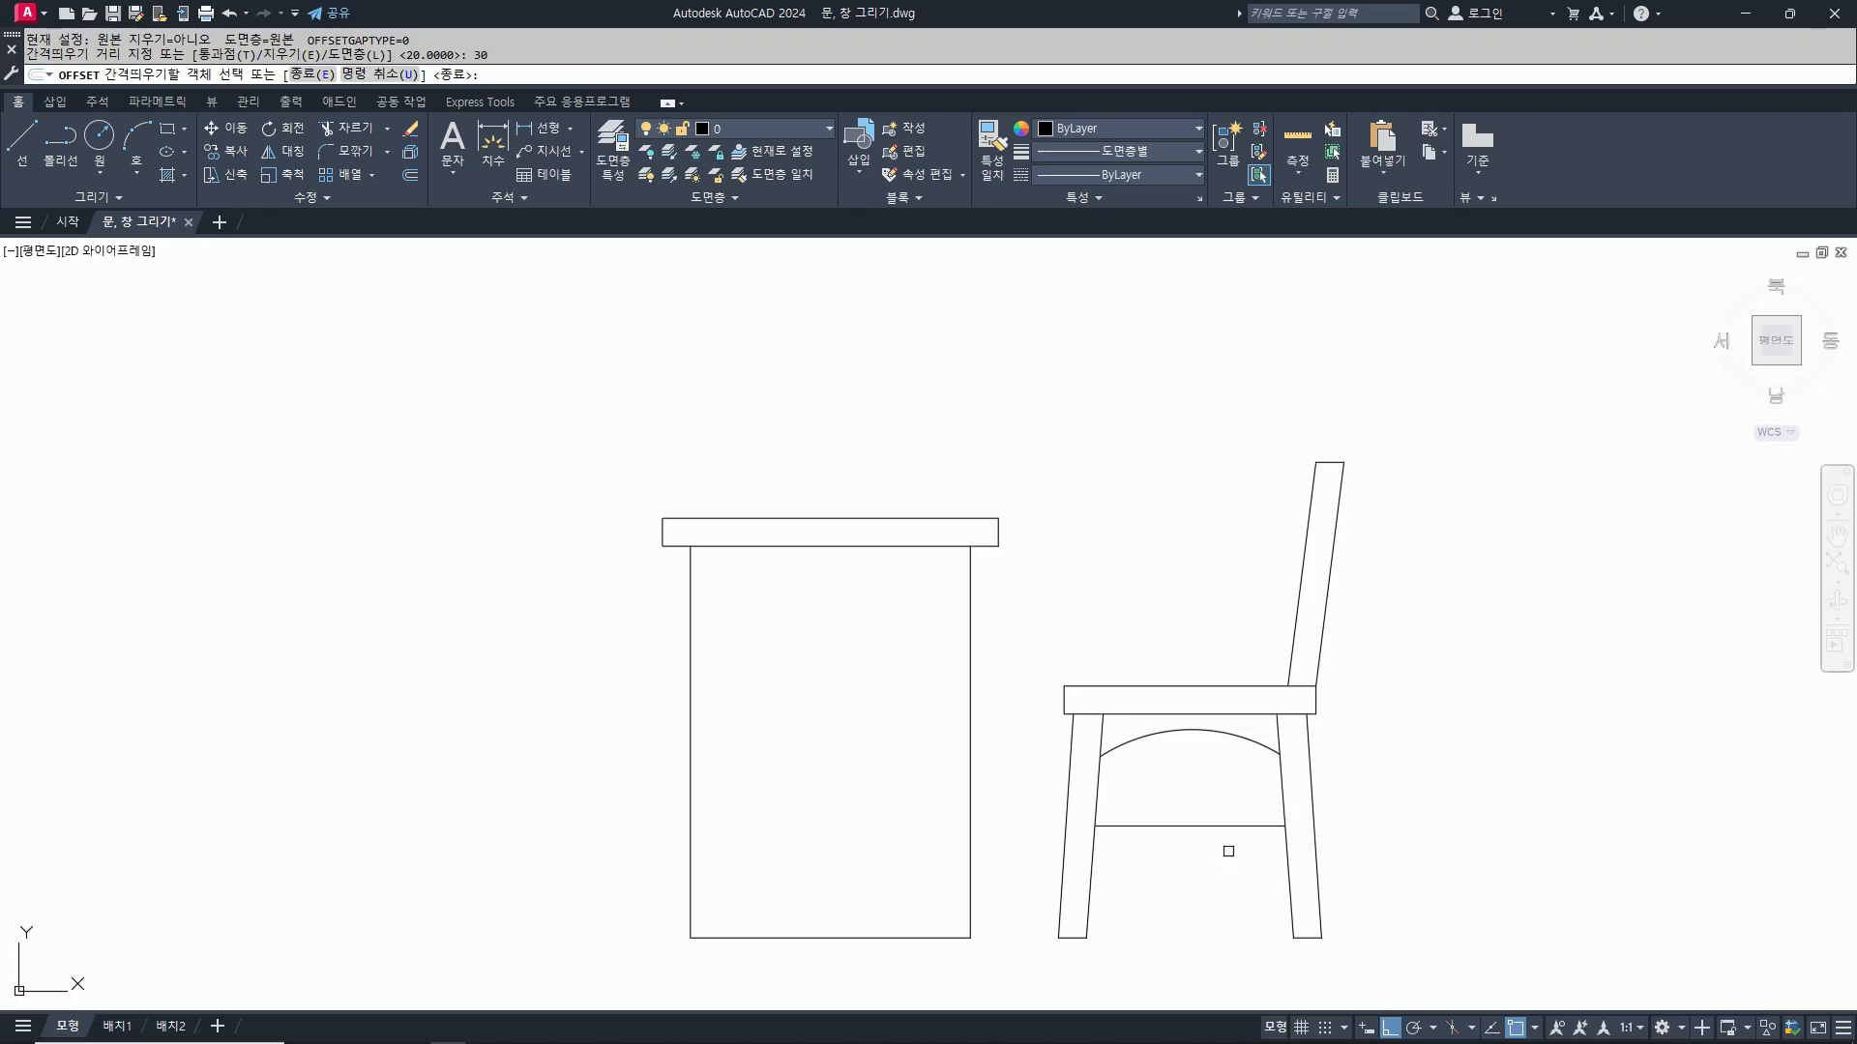
left_click(1214, 826)
left_click(1224, 875)
key("Return")
Step: Extend the lower of the two crossbar lines to the inner edges of the chair legs
type("ex")
key("Return")
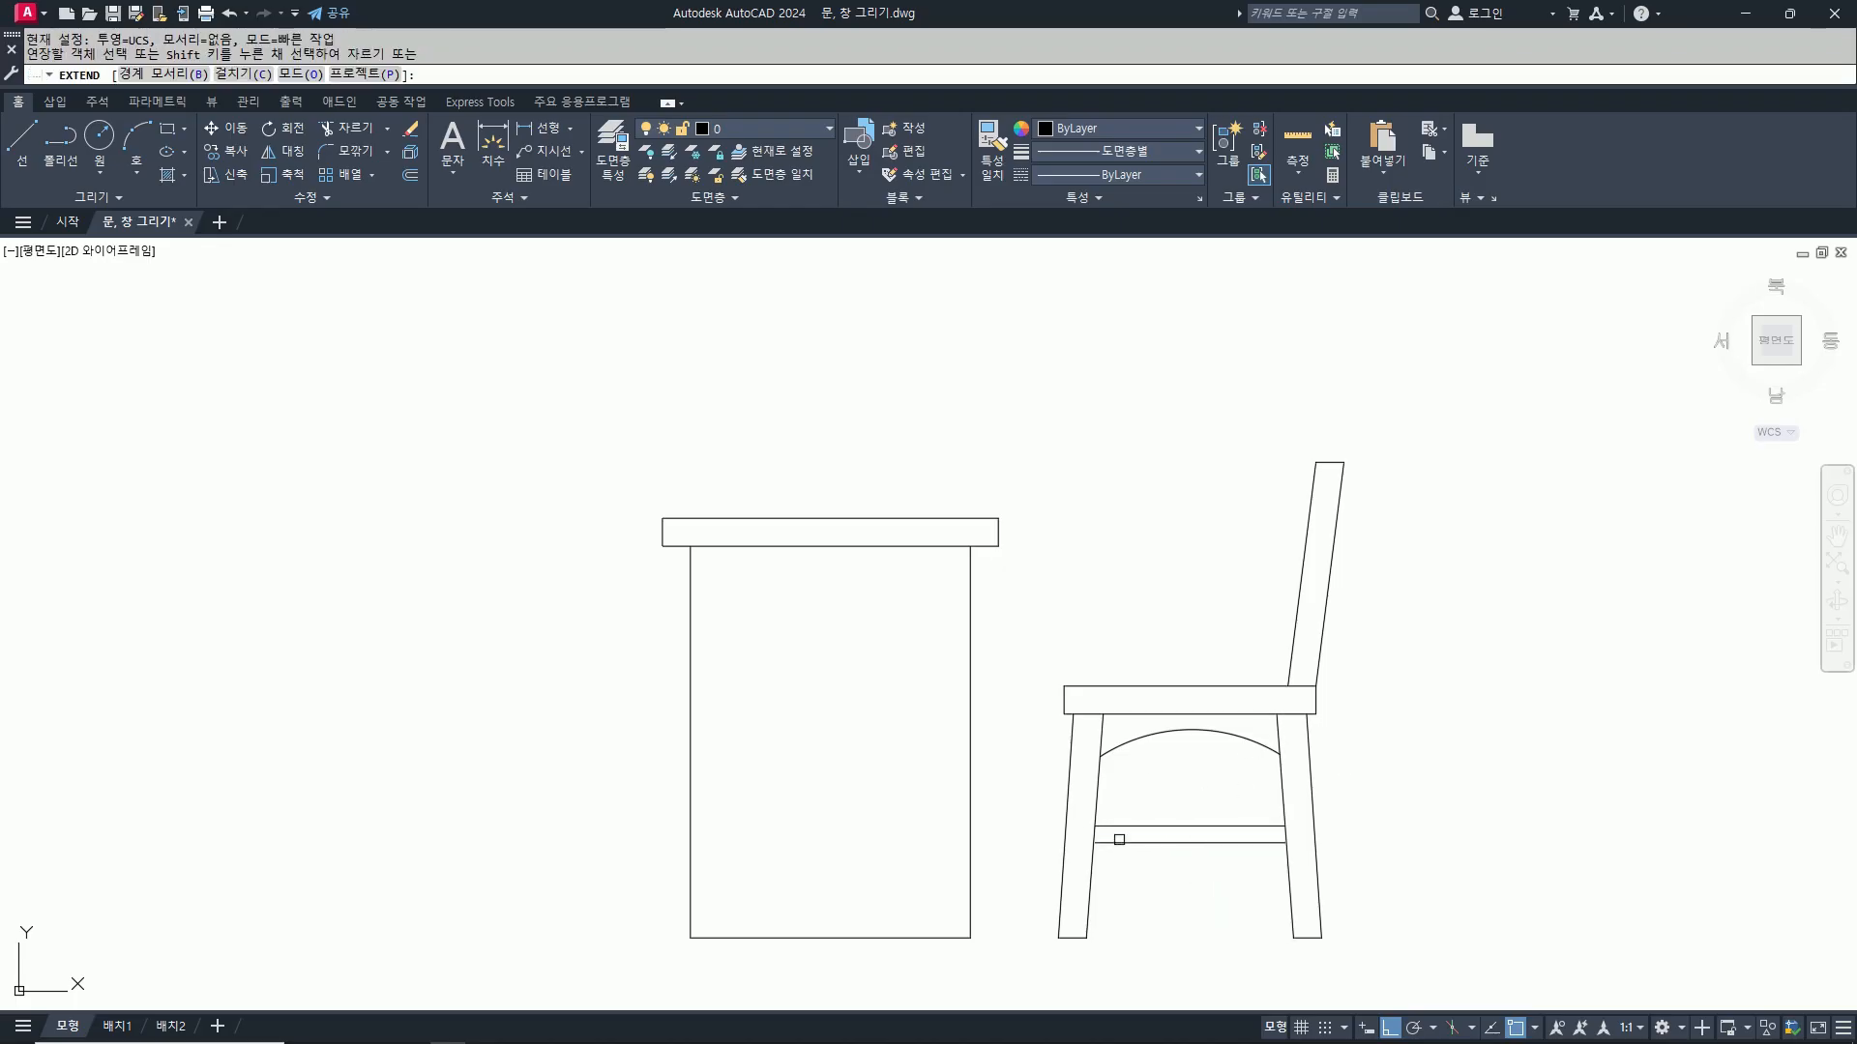
left_click(1199, 842)
key("Return")
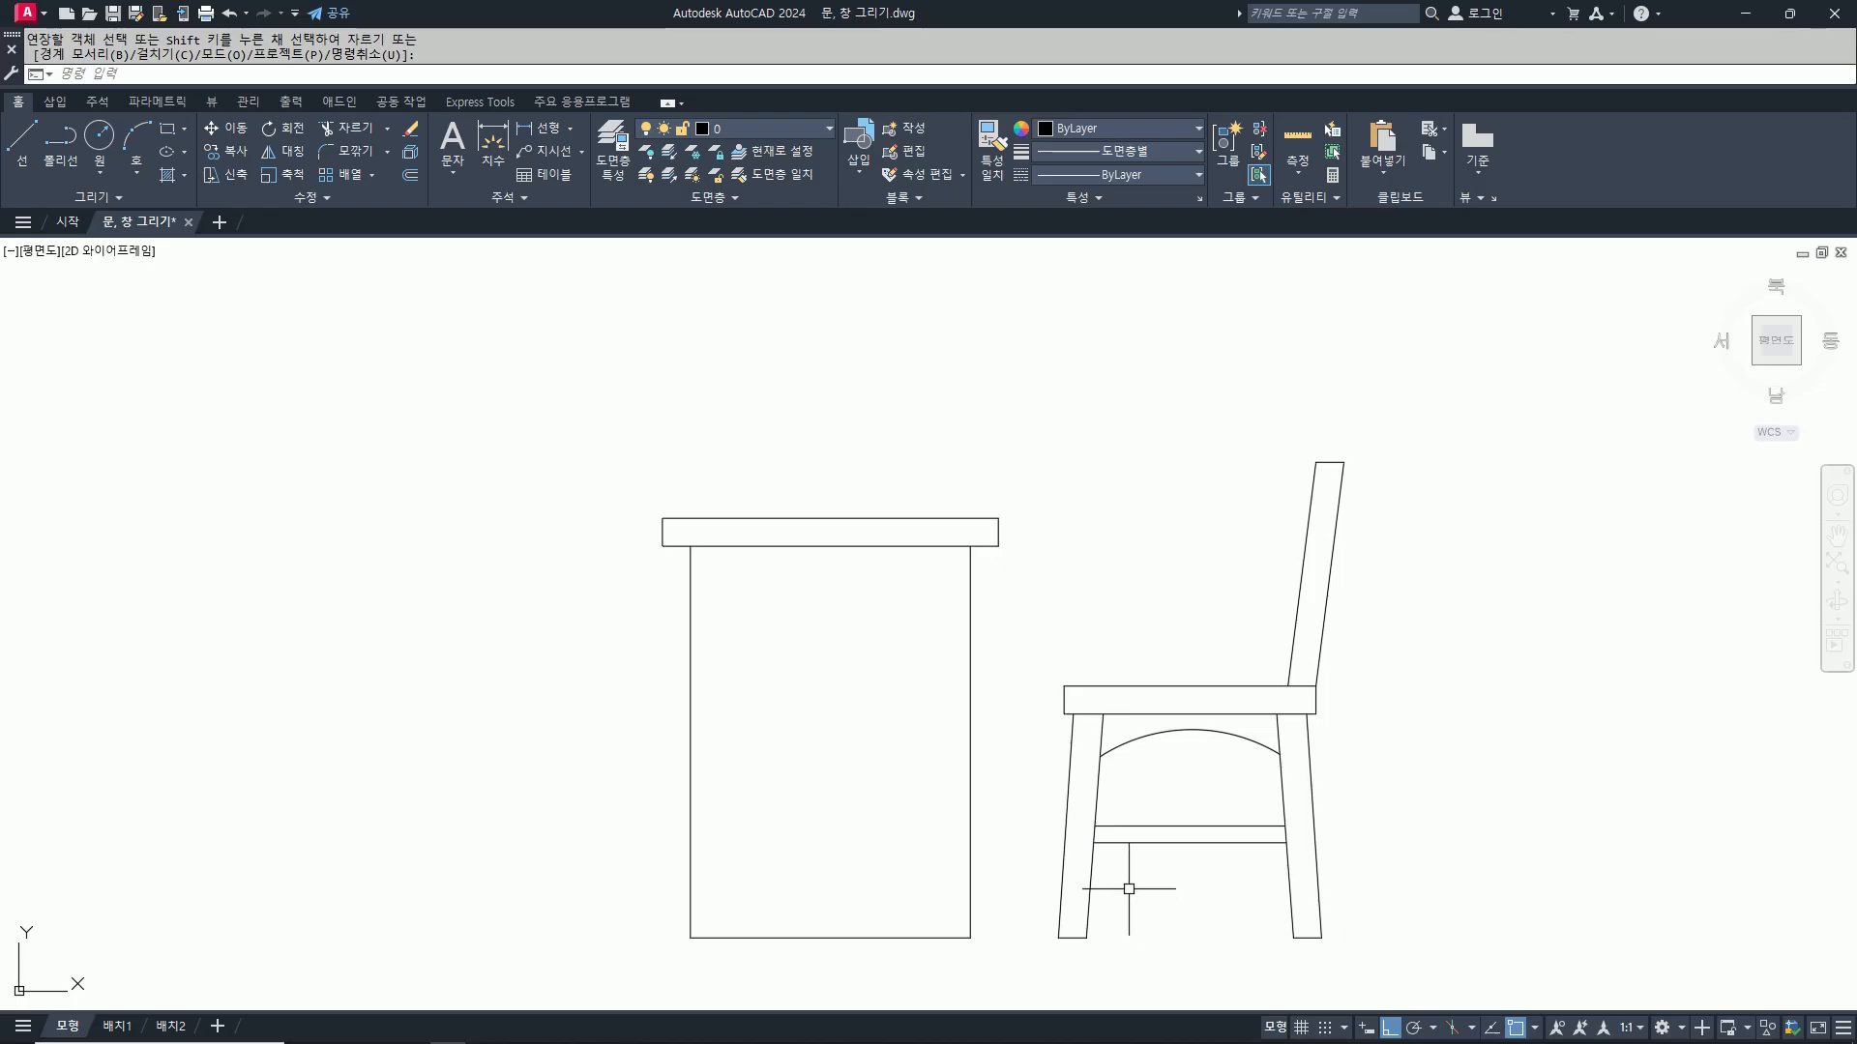
Step: Erase both horizontal crossbar lines between the chair legs
type("e")
key("Return")
left_click(1191, 867)
left_click(1173, 808)
key("Return")
scroll(1417, 718, "down", 5)
scroll(1412, 738, "up", 2)
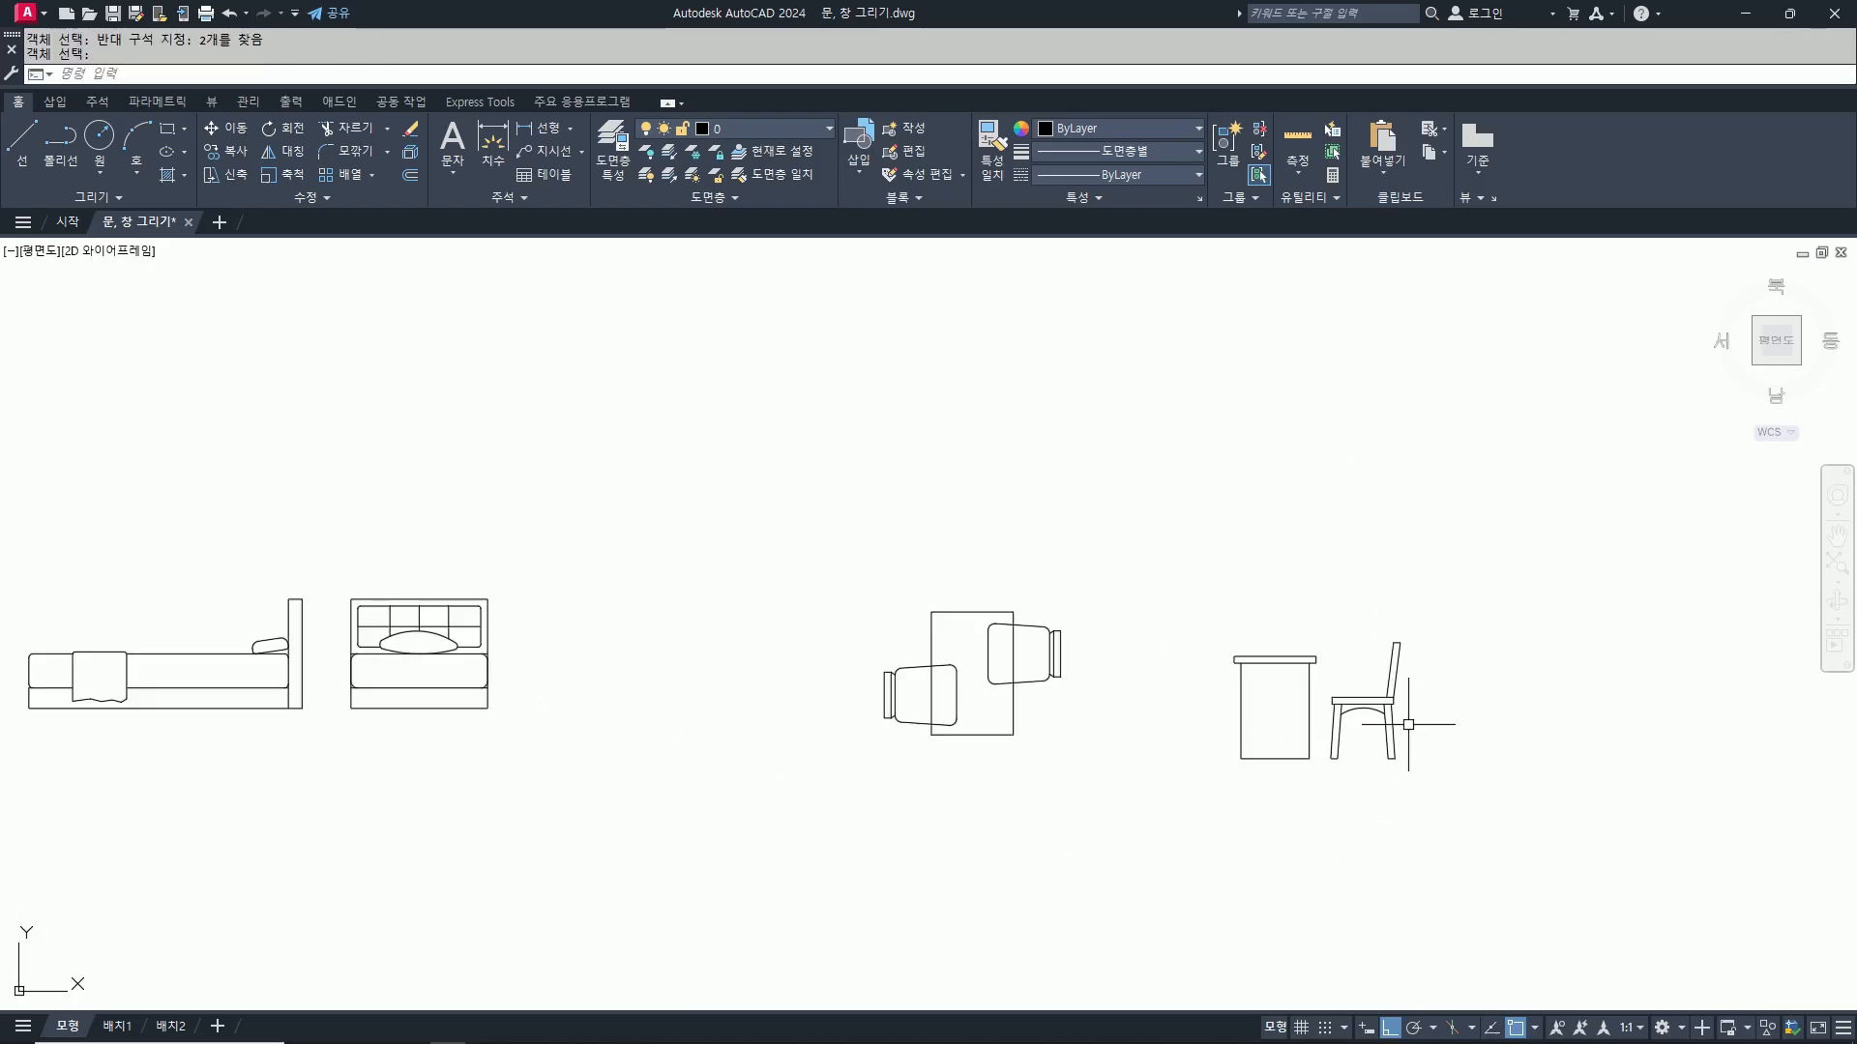
type("m")
key("Return")
scroll(1354, 683, "up", 4)
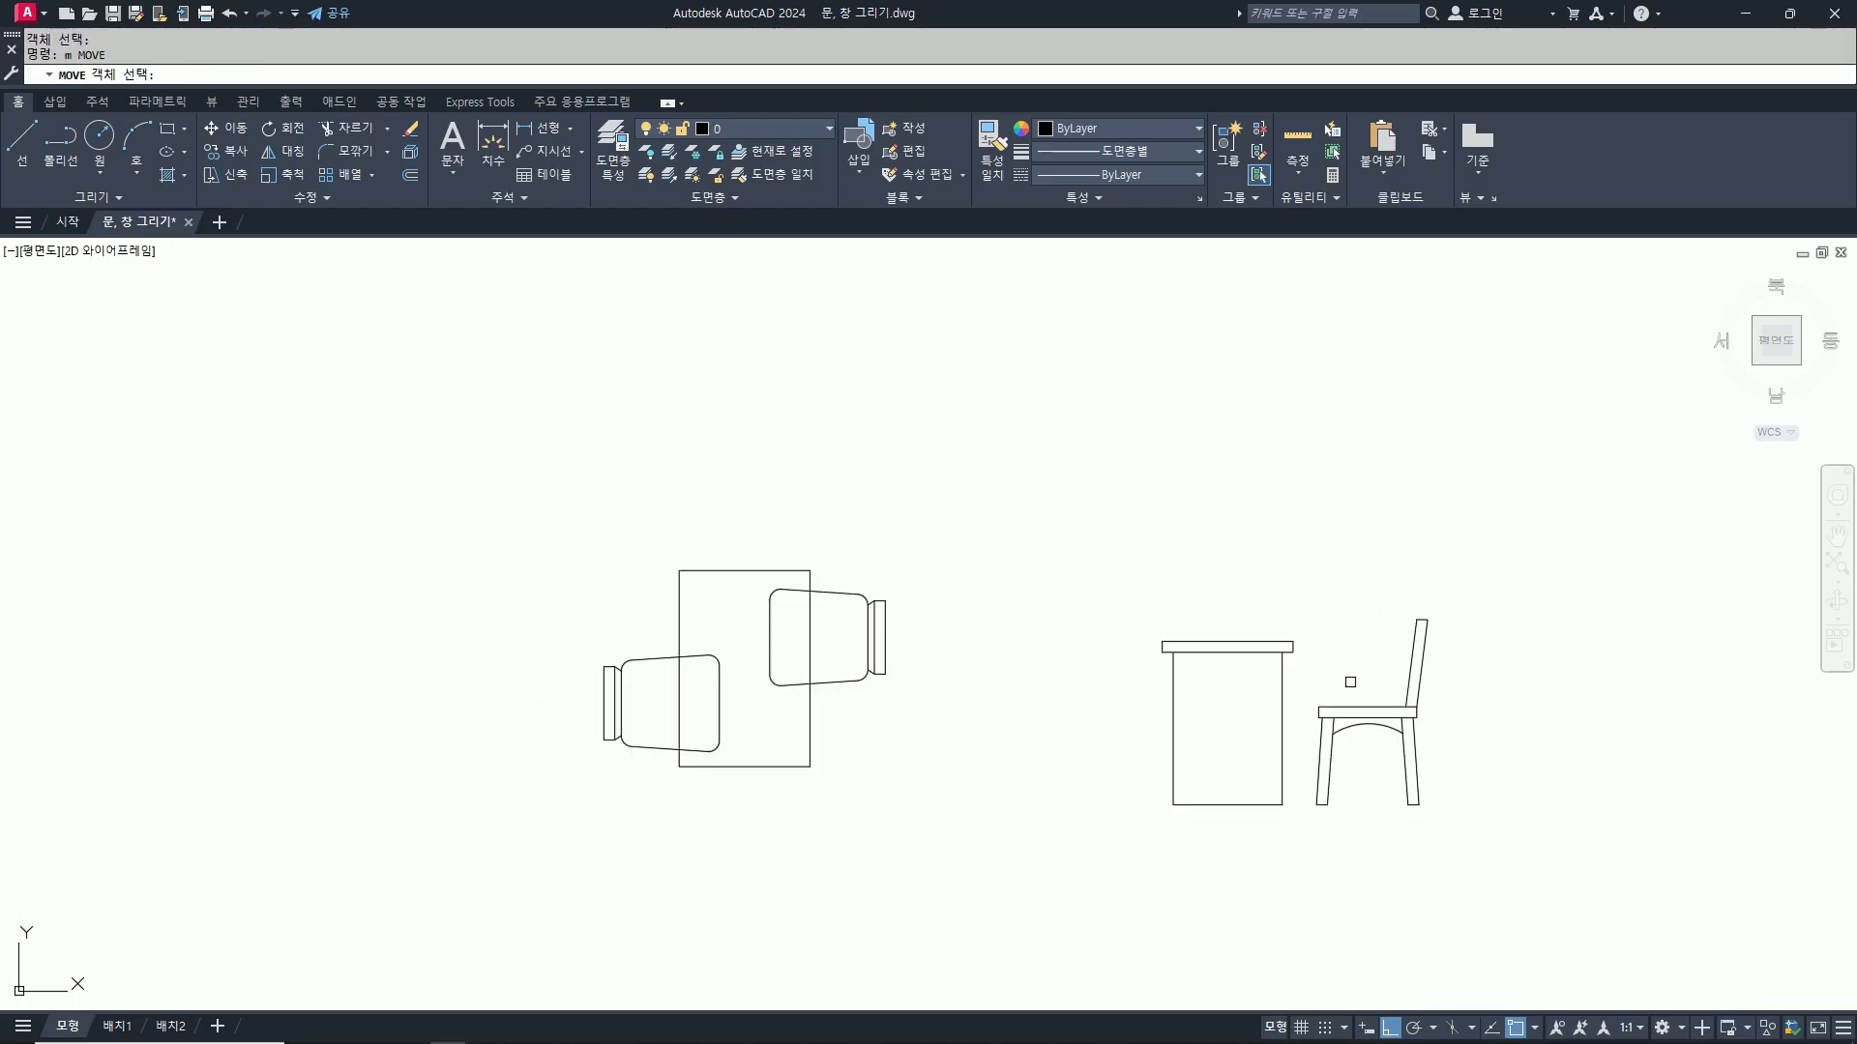
left_click(1294, 674)
left_click(1544, 910)
key("Return")
left_click(1583, 789)
key("Escape")
key("Escape")
key("Escape")
Step: Move the whole side-view chair, including its backrest, a short distance horizontally toward the table
type("m")
key("Return")
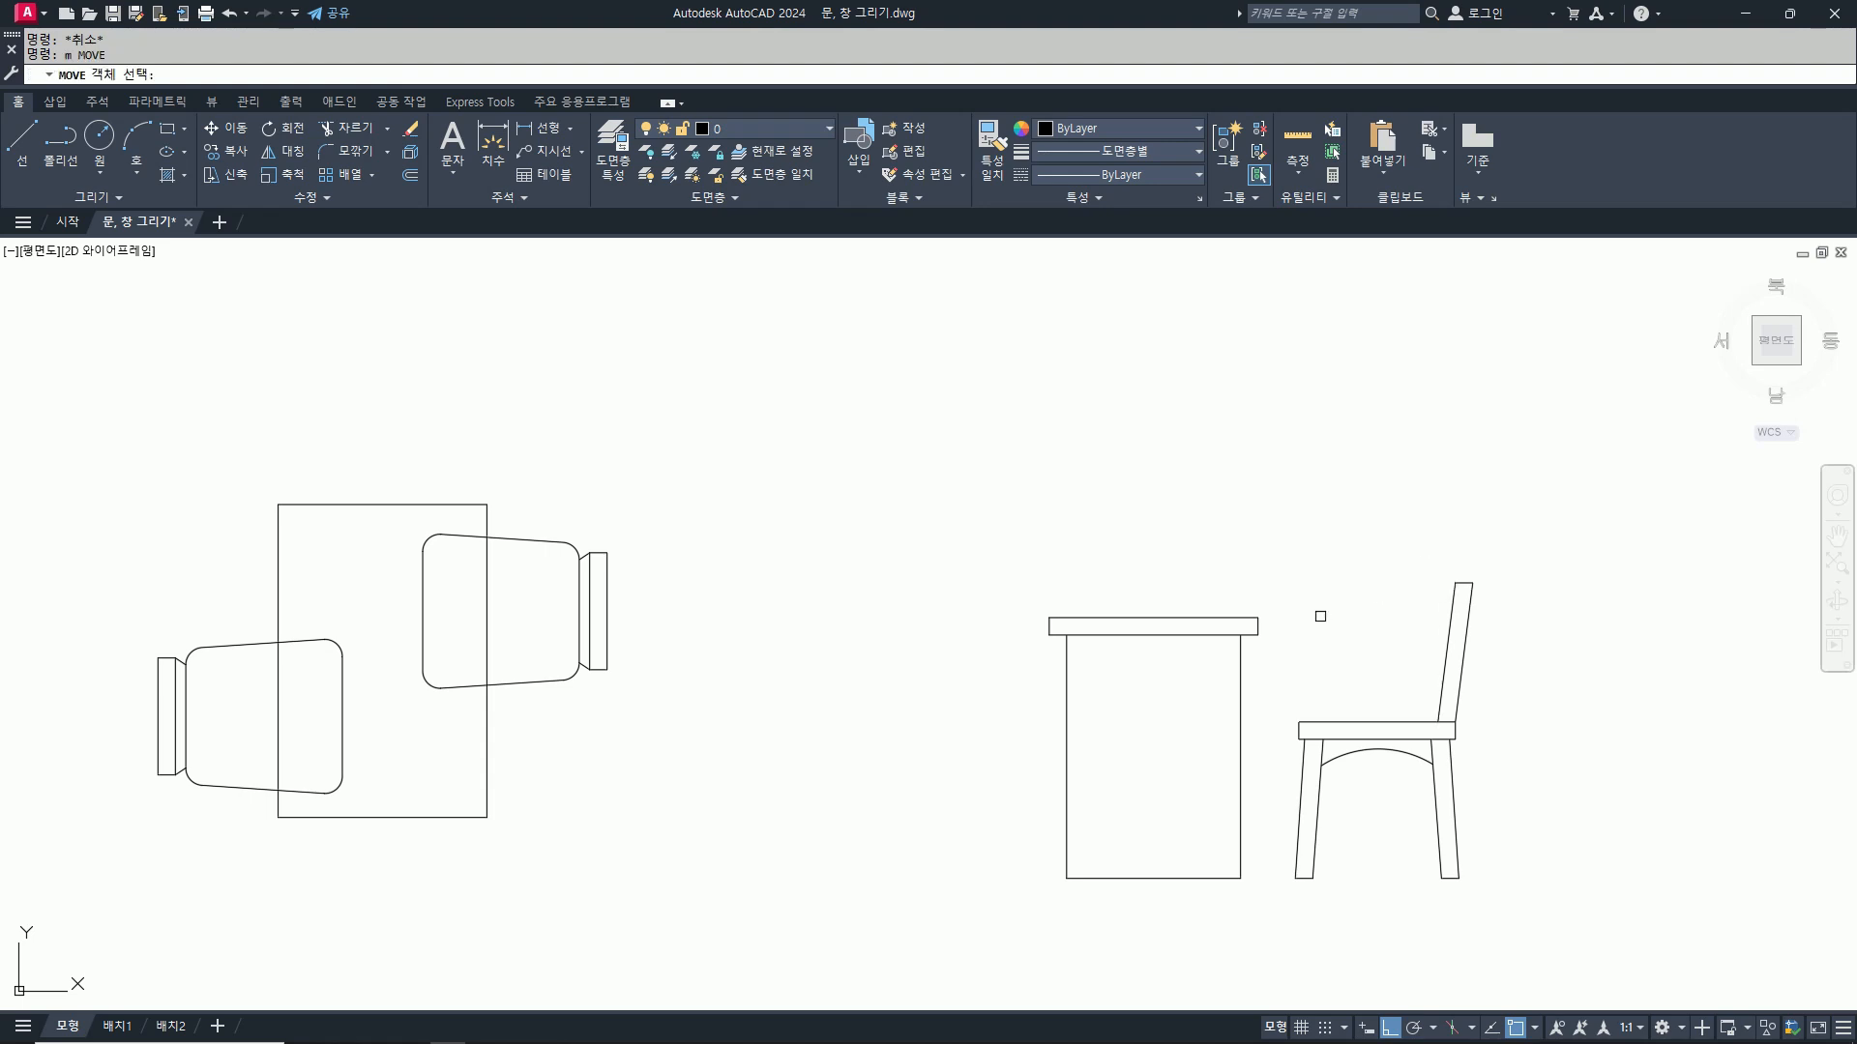
left_click(1261, 686)
left_click(1547, 924)
left_click(1612, 705)
left_click(1423, 435)
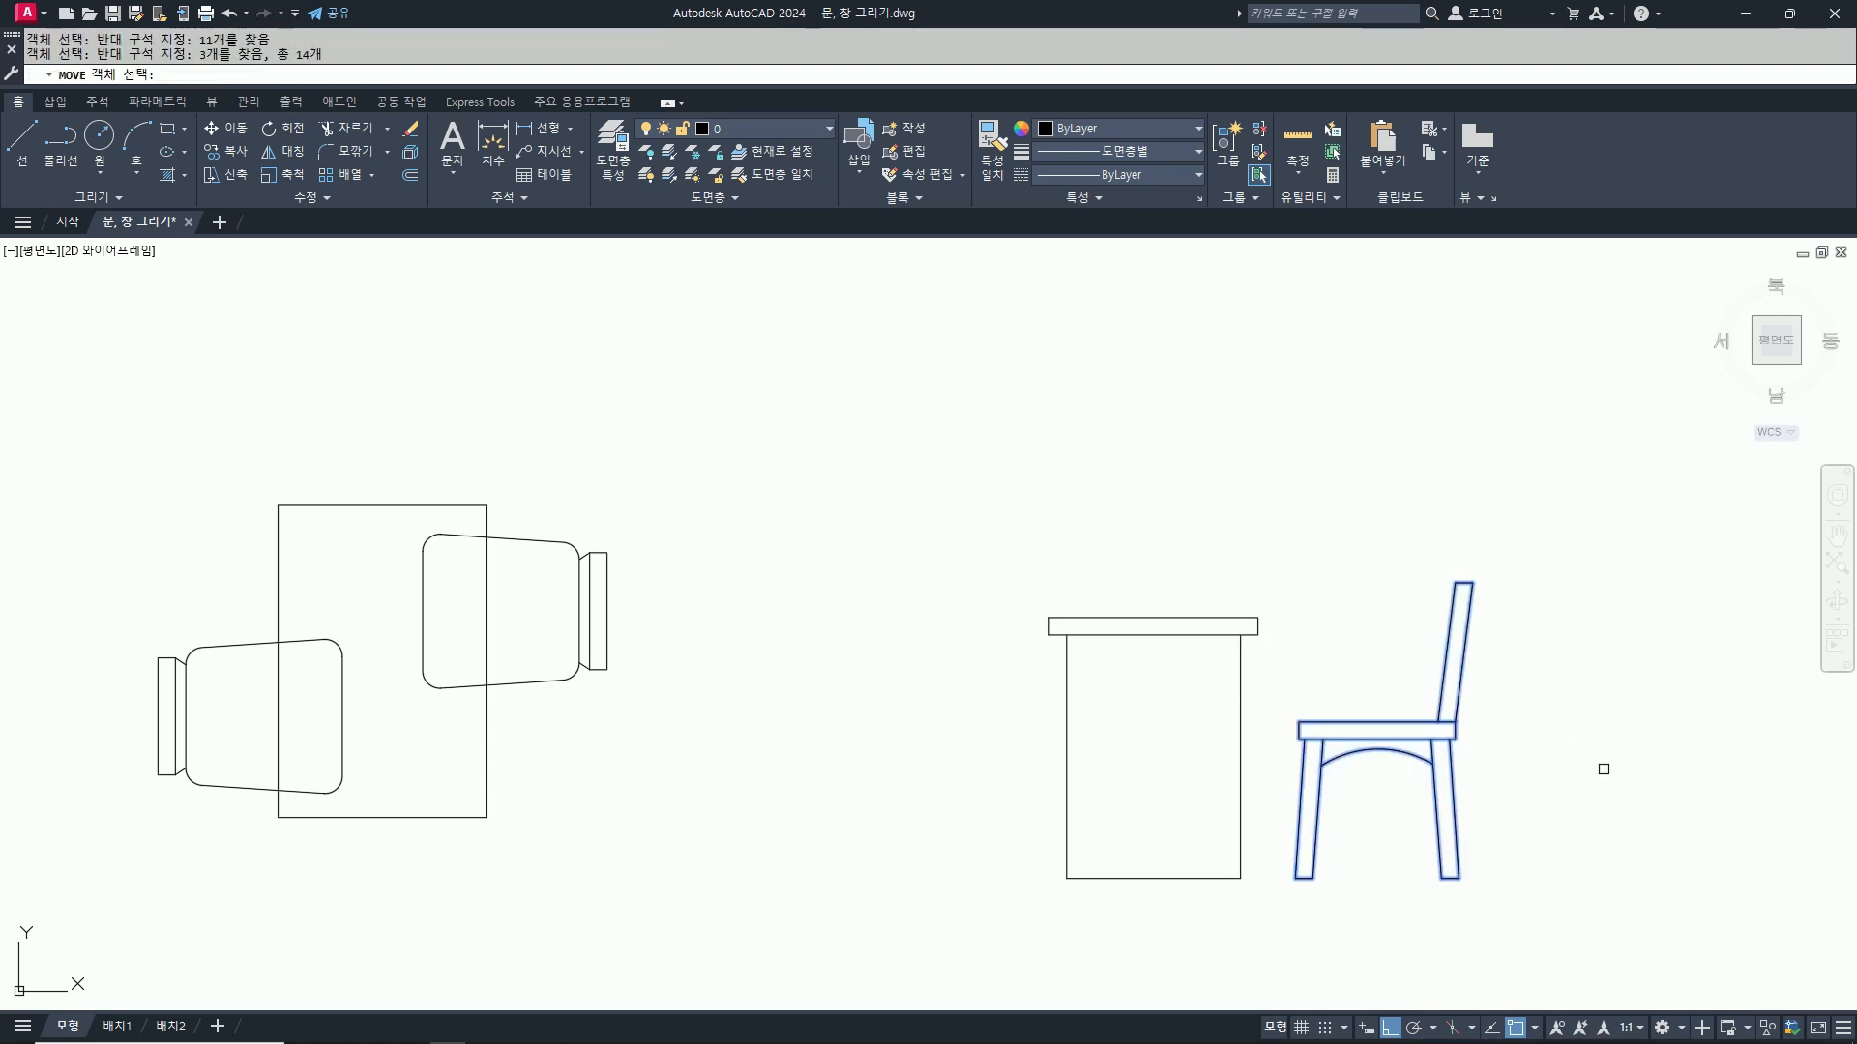
key("Return")
left_click(1682, 796)
left_click(1659, 796)
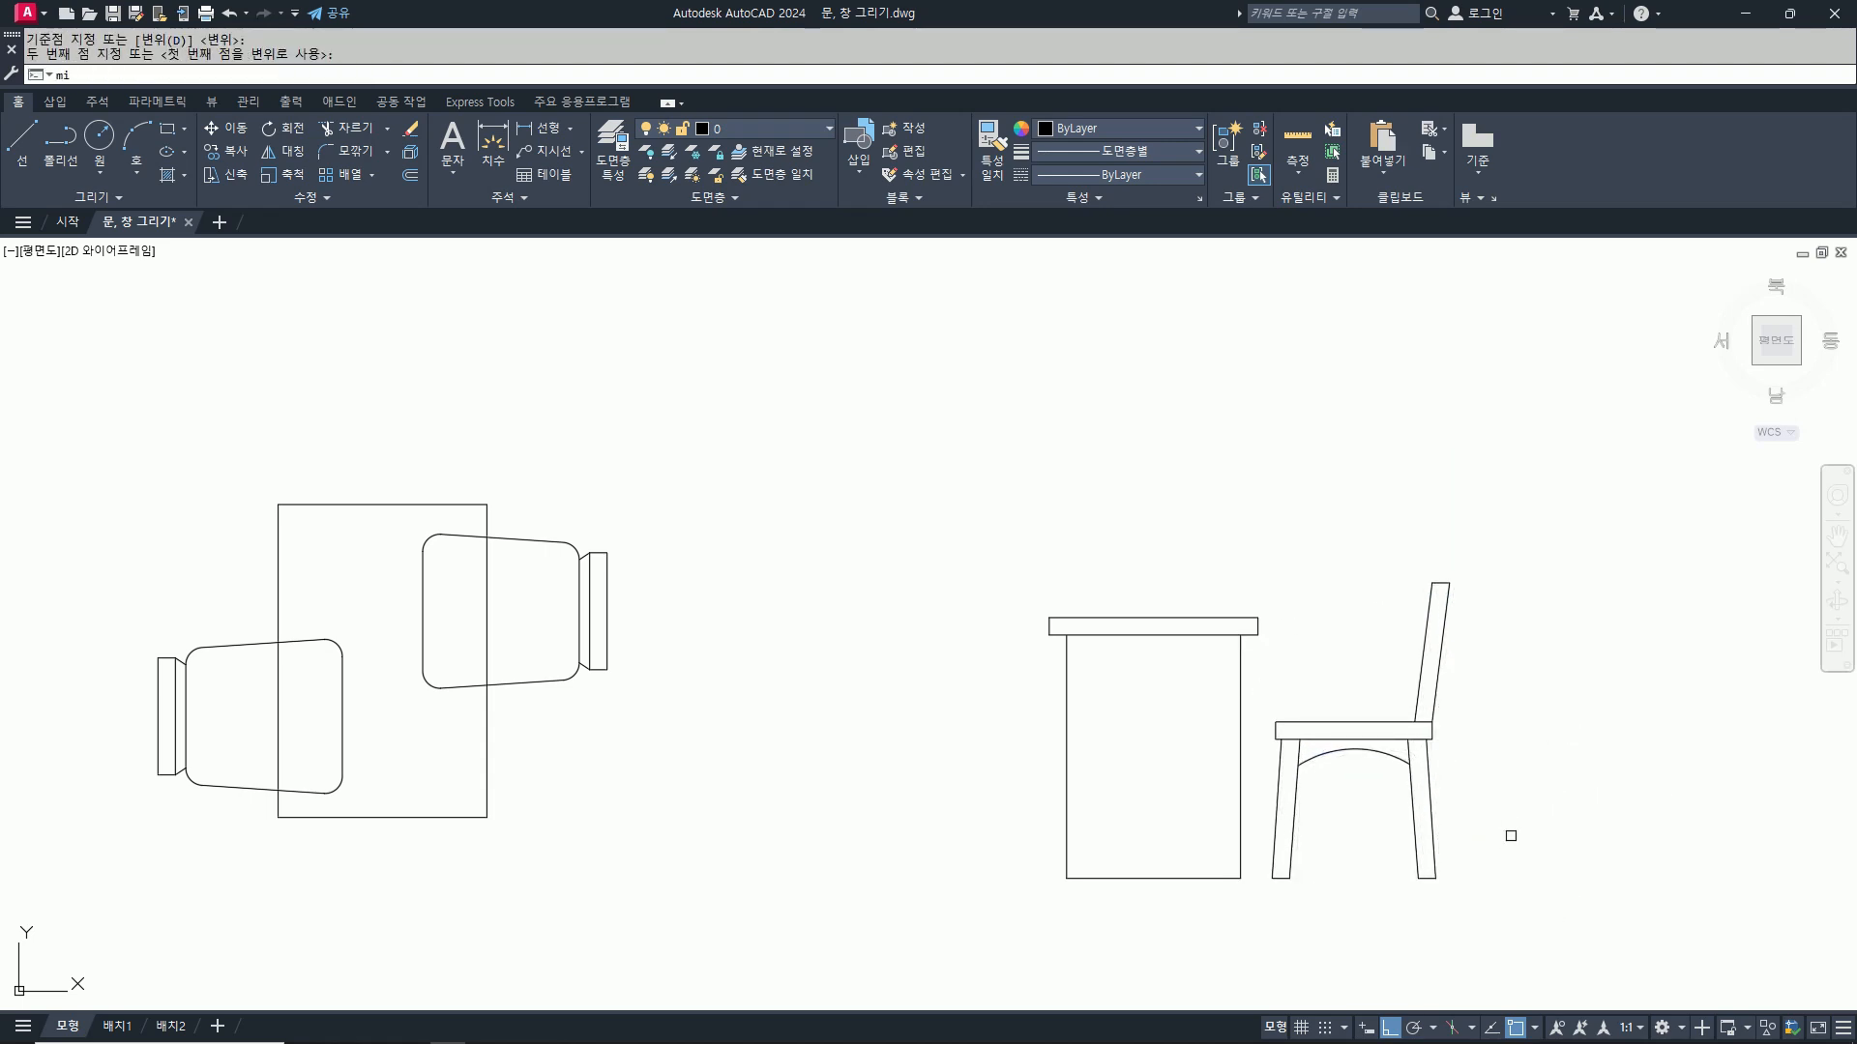
Step: Mirror the side-view chair about the vertical line through the tabletop's midpoint, keeping the original chair
type("mi")
key("Return")
left_click(1512, 890)
left_click(1266, 697)
left_click(1613, 647)
left_click(1376, 519)
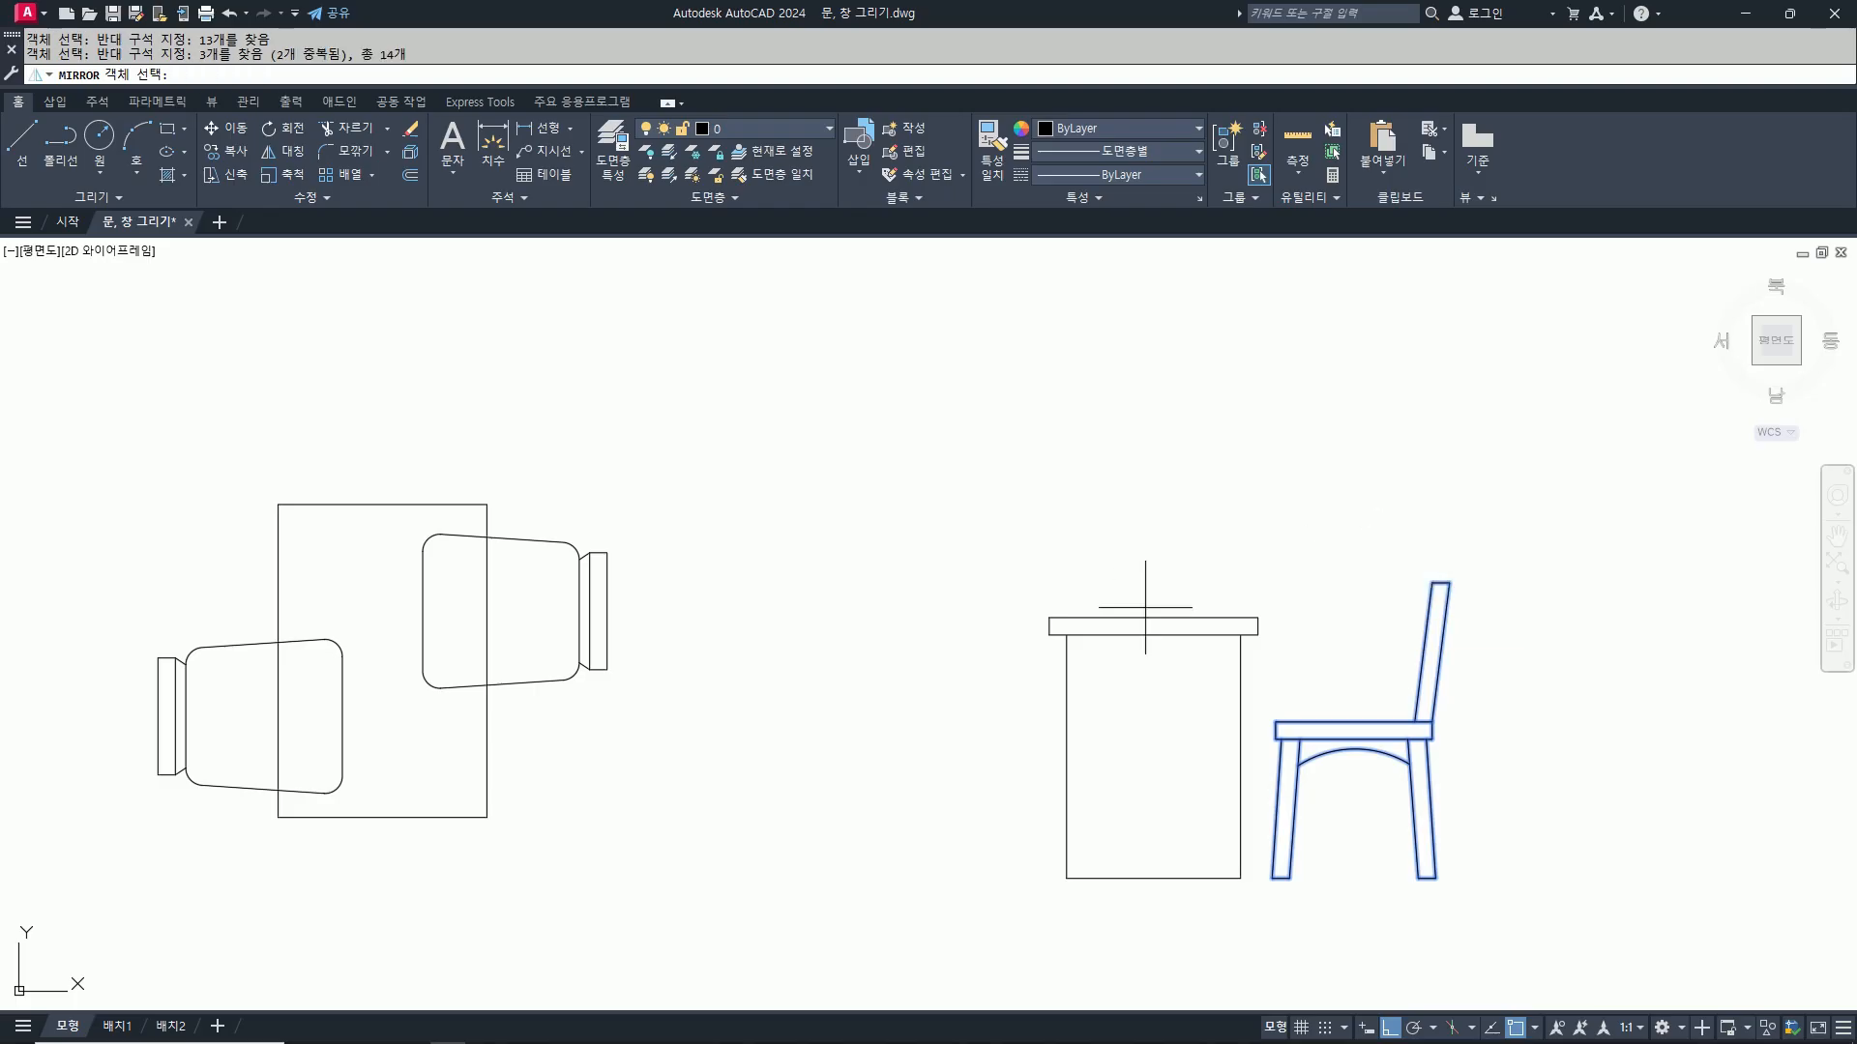
key("Return")
left_click(1152, 618)
left_click(1144, 540)
key("Return")
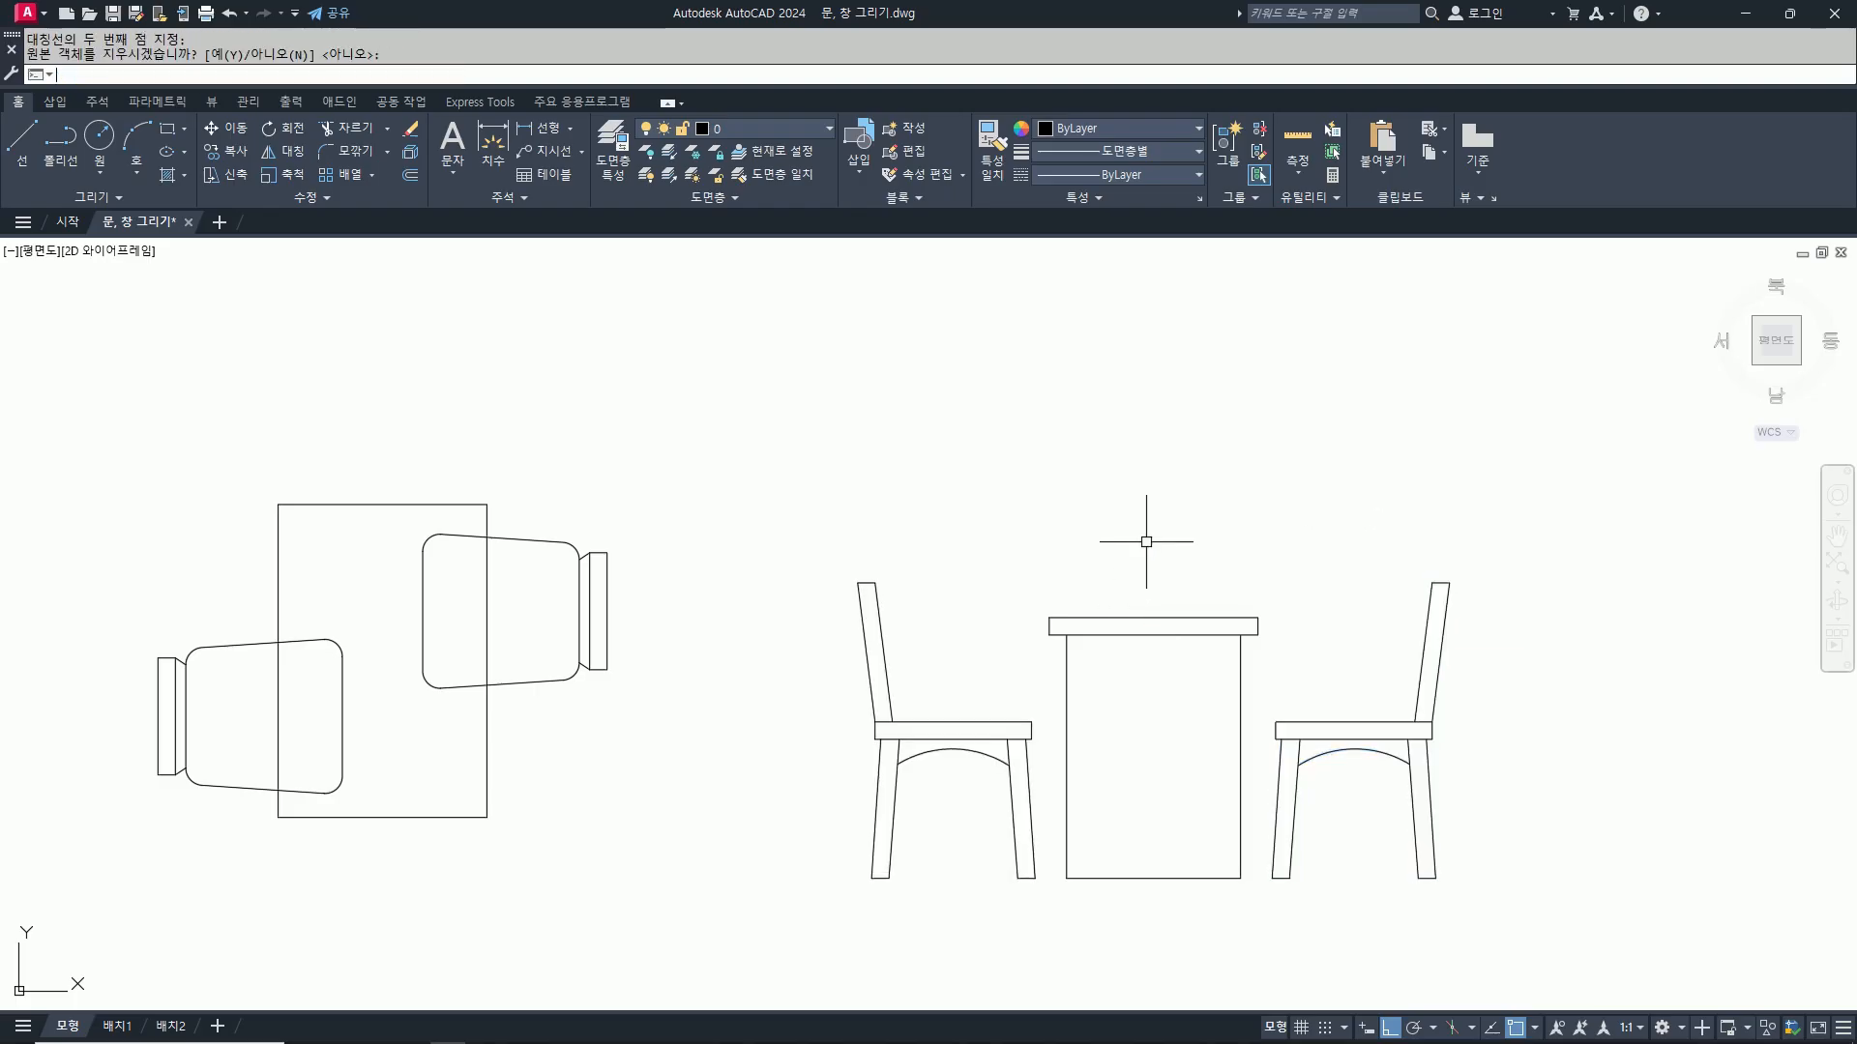
scroll(1146, 542, "down", 4)
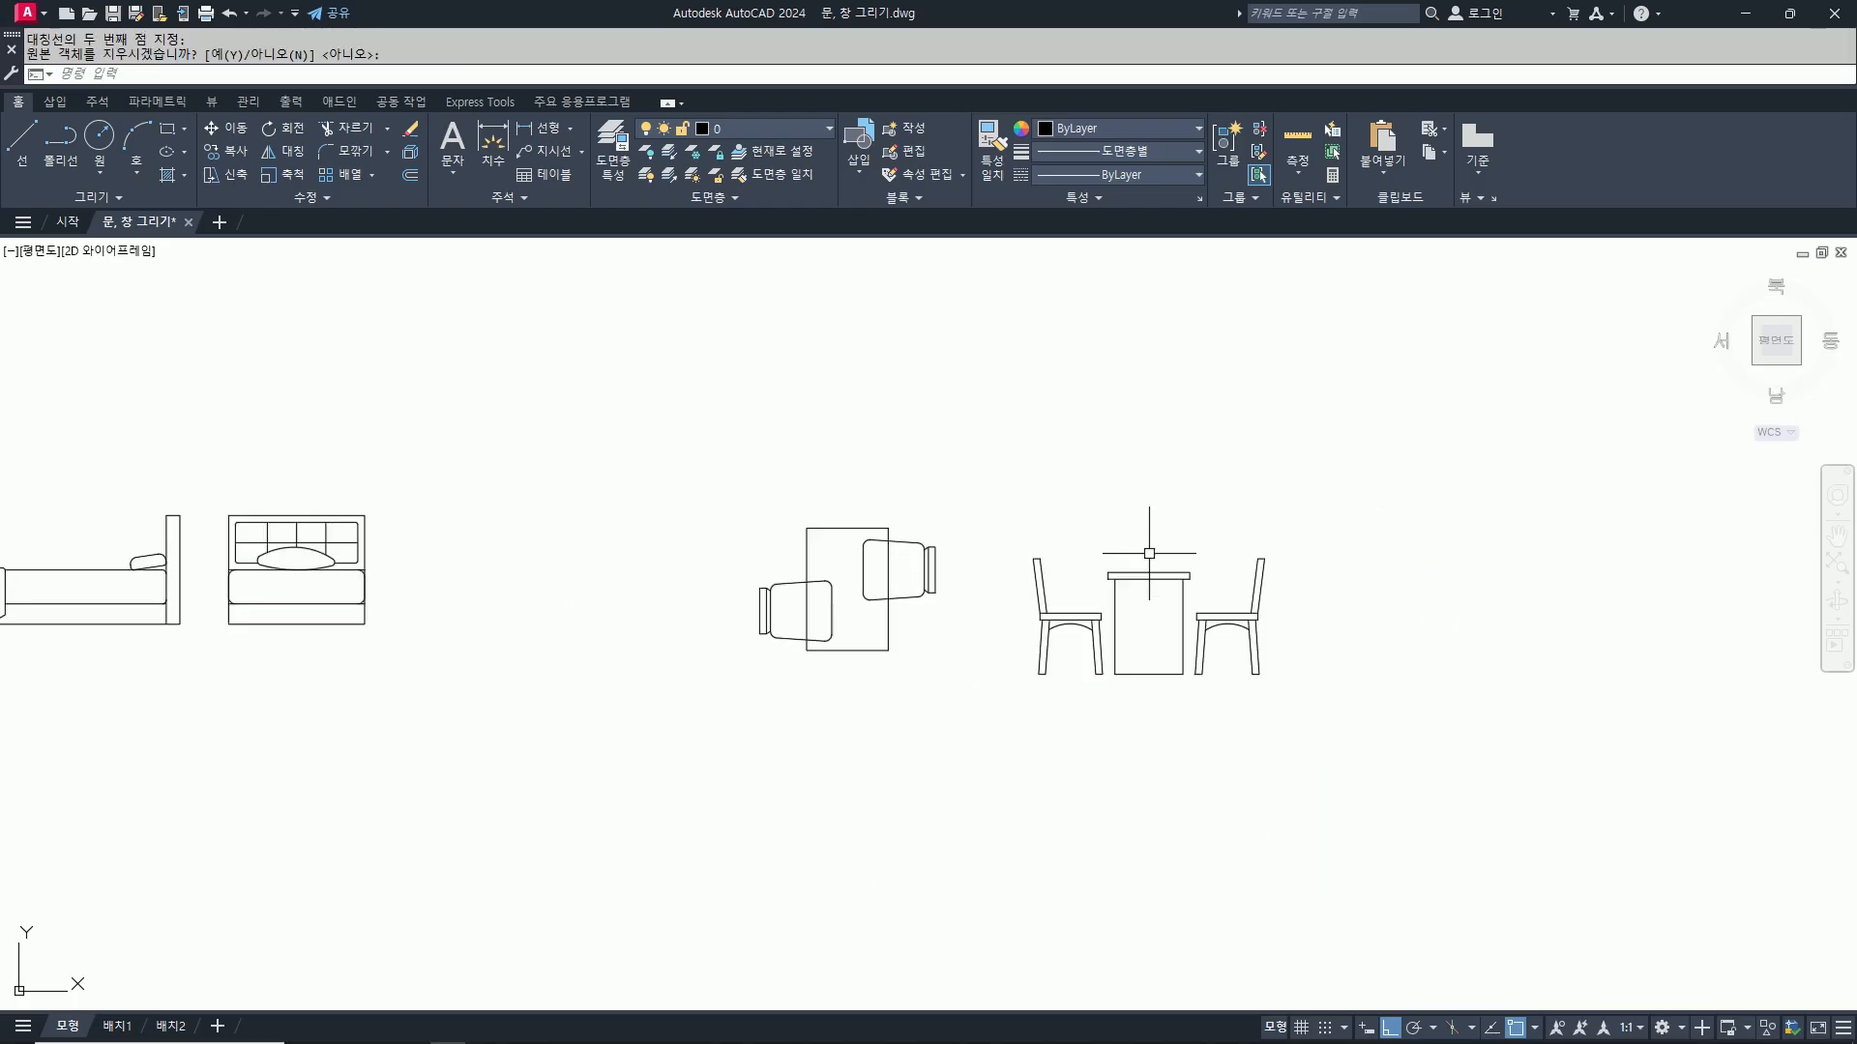
middle_click_drag(1371, 664, 1145, 715)
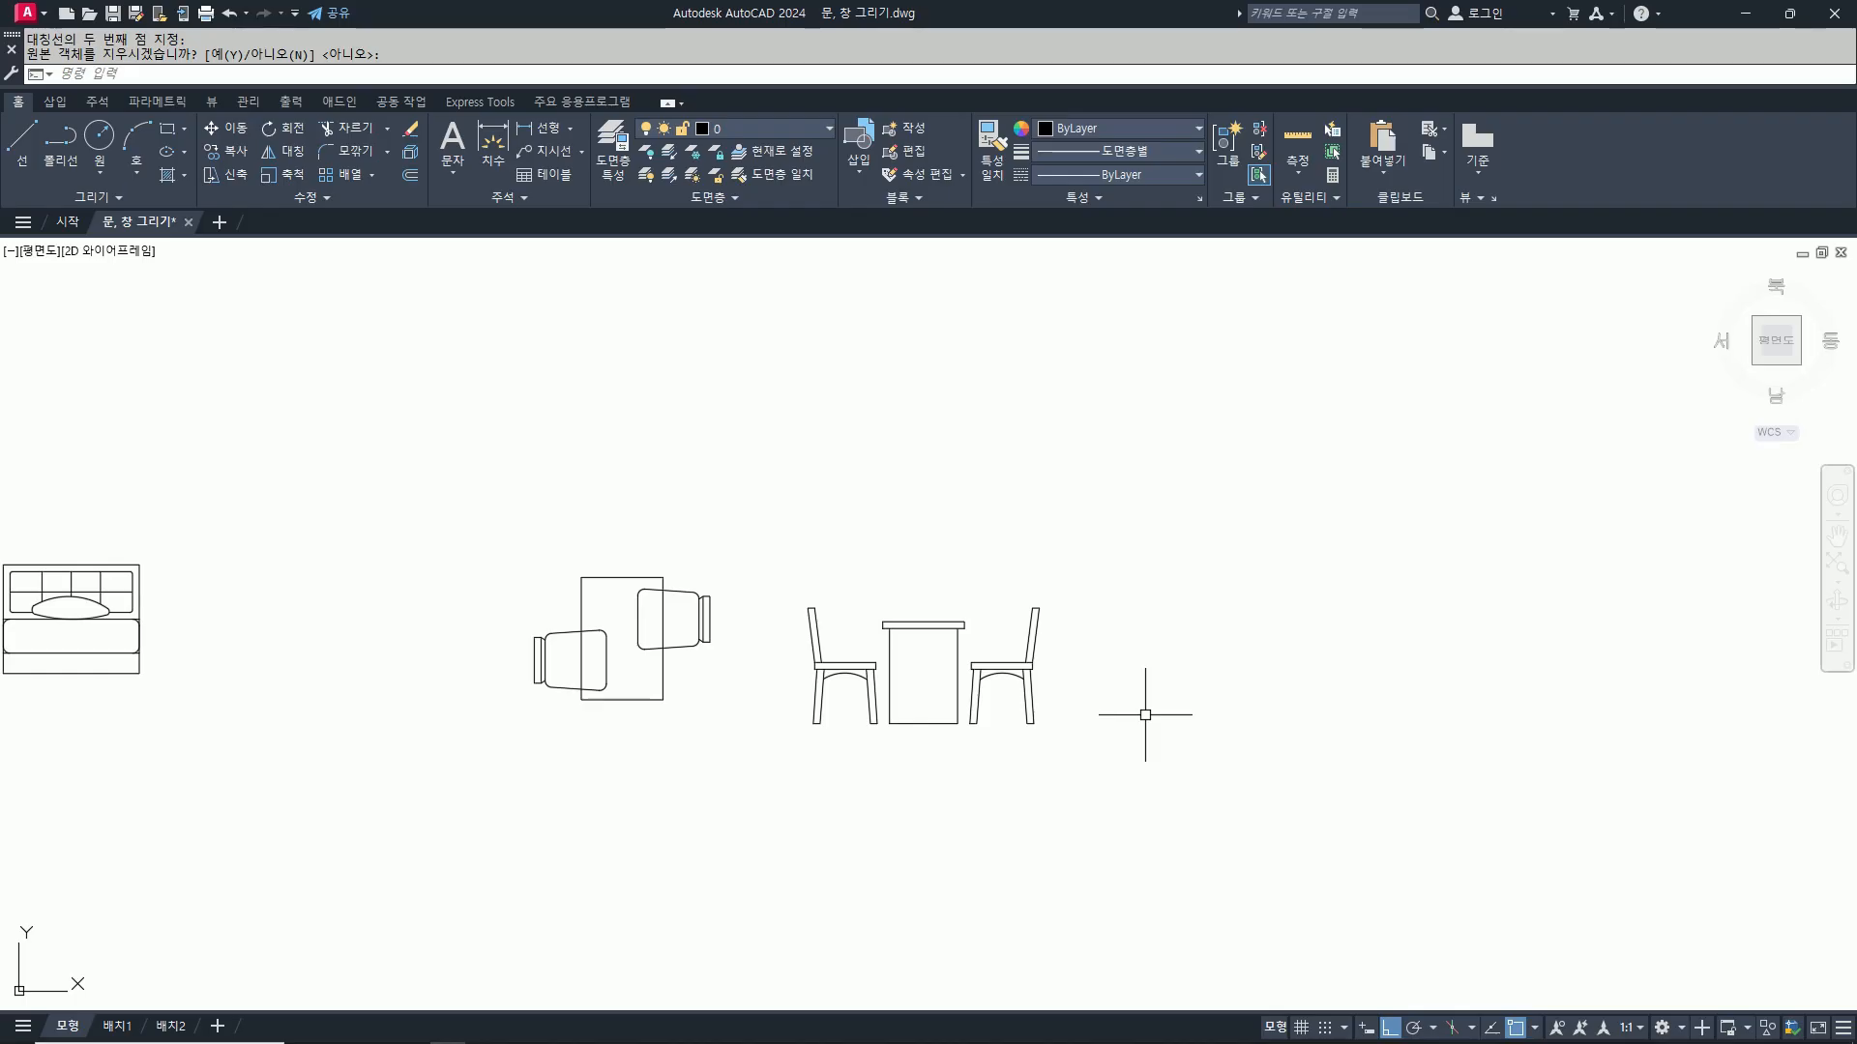
Step: Copy the front-view table from between the two chairs into the empty space beyond the second chair
key("Return")
type("co")
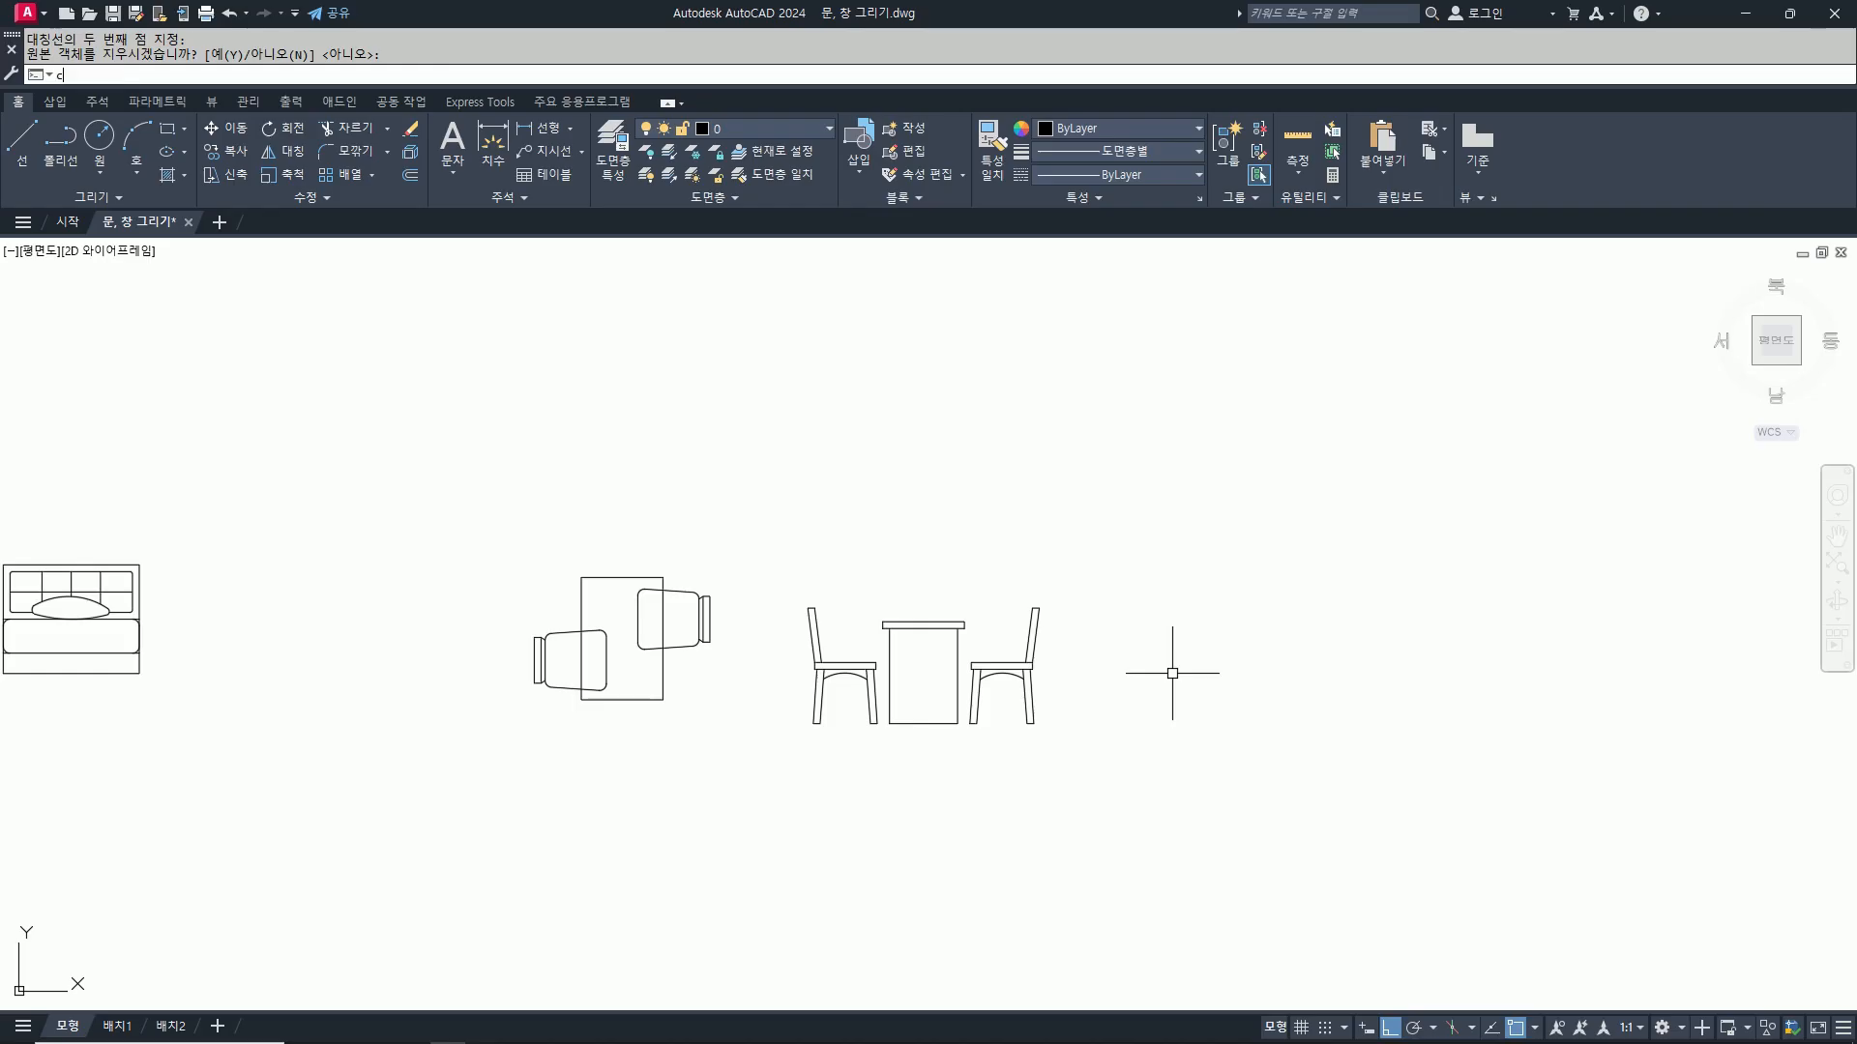
key("Return")
scroll(918, 758, "up", 2)
left_click(961, 727)
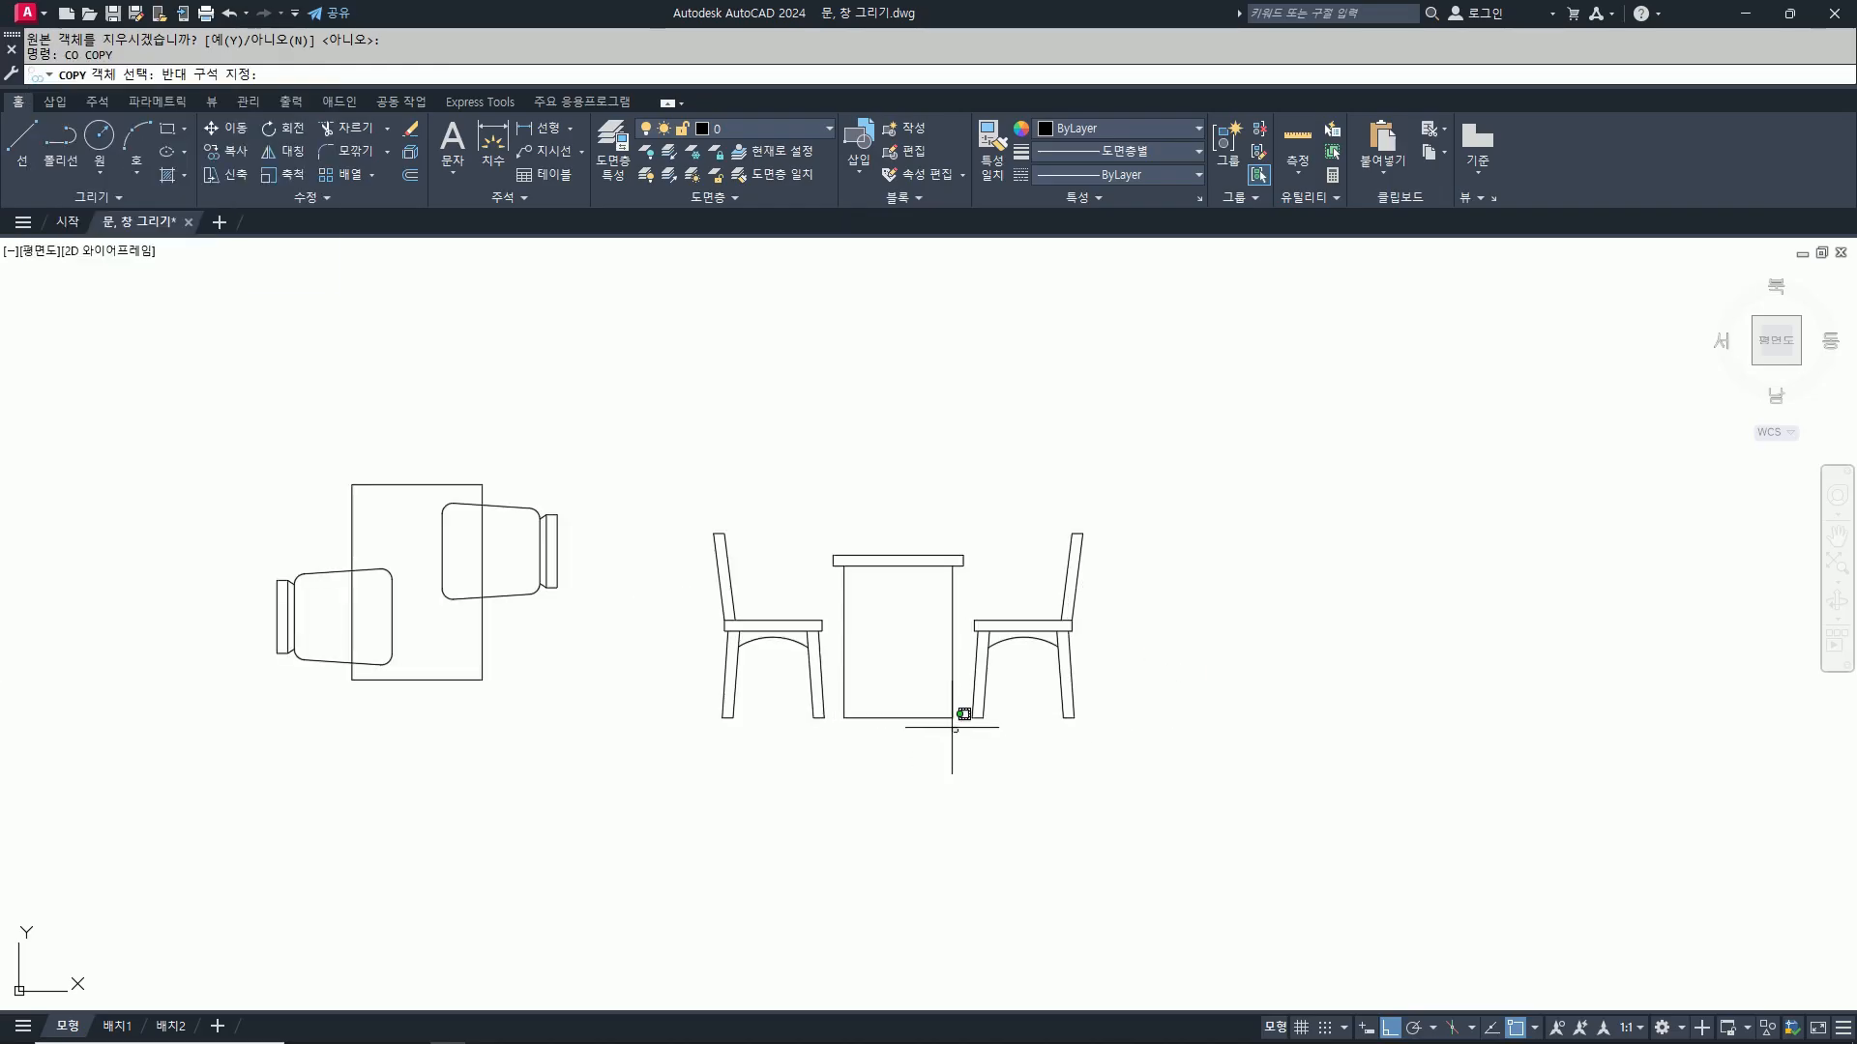
left_click(841, 485)
left_click(985, 584)
left_click(818, 522)
key("Return")
left_click(898, 566)
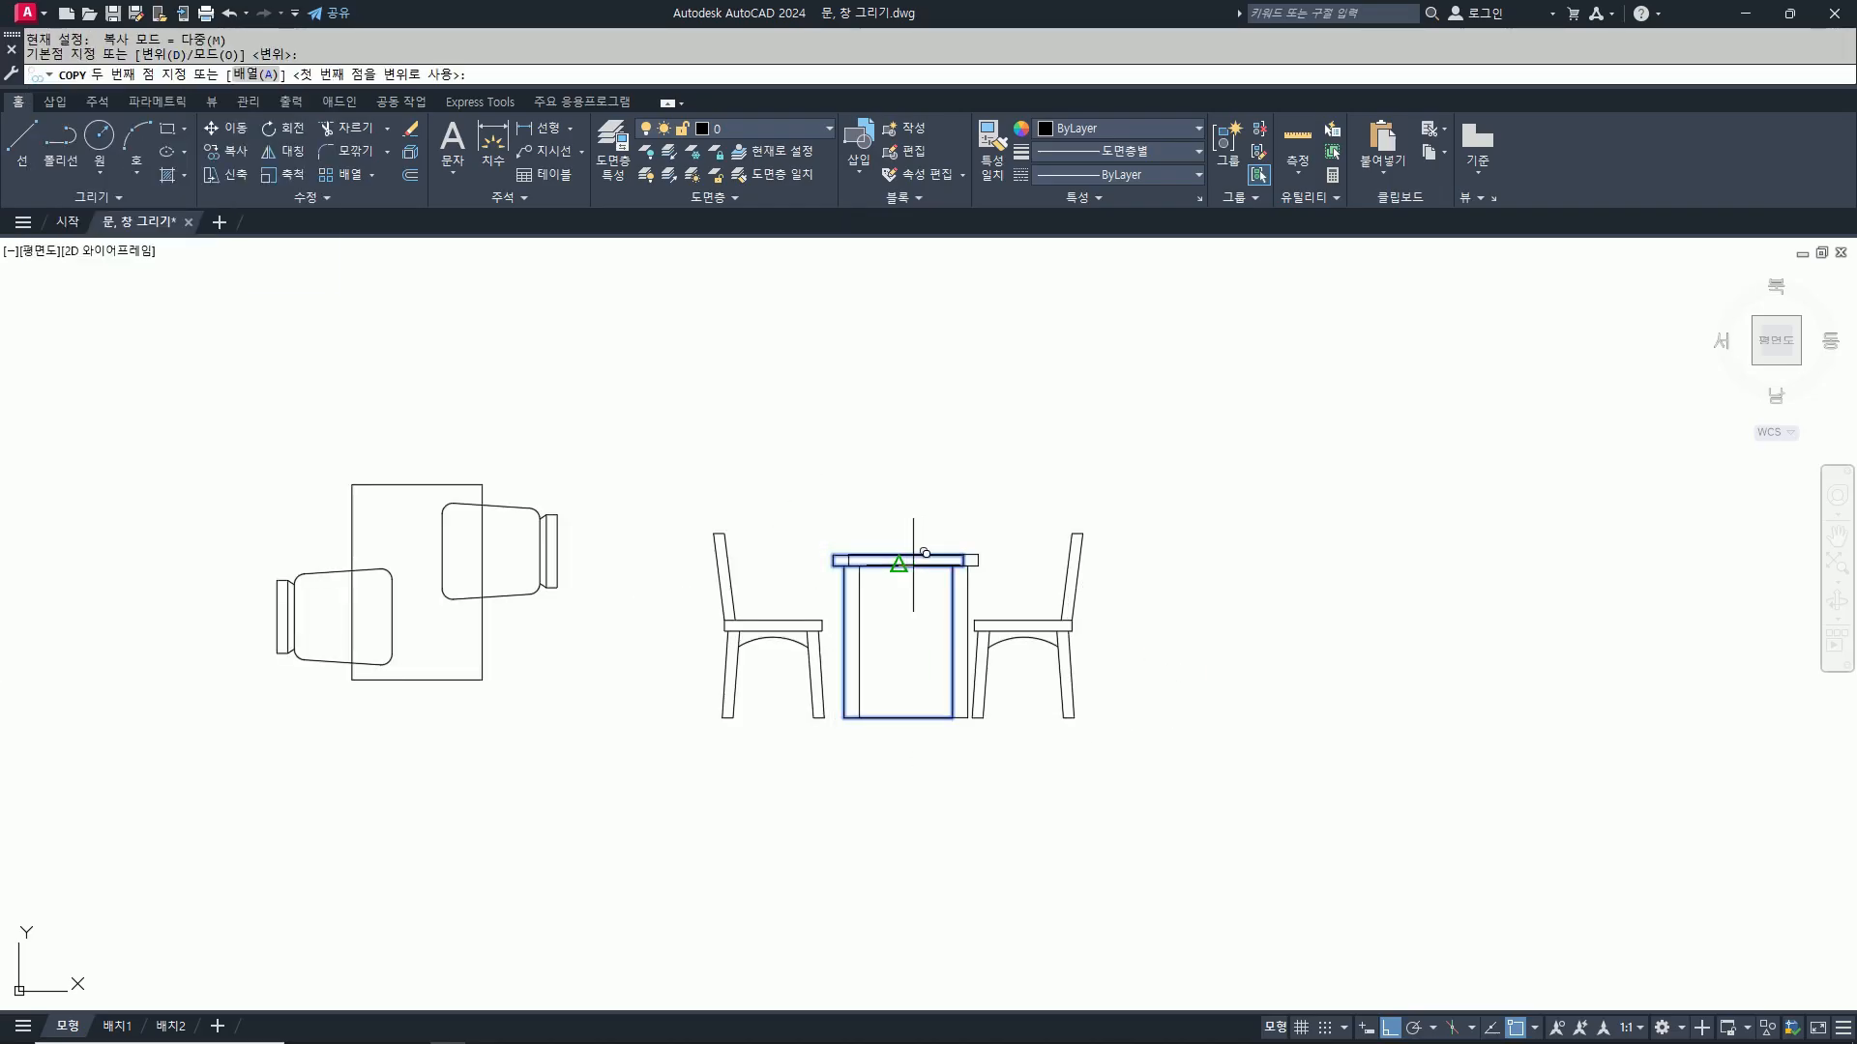
left_click(1312, 571)
key("Return")
middle_click_drag(1431, 619, 1192, 666)
type("s")
key("Return")
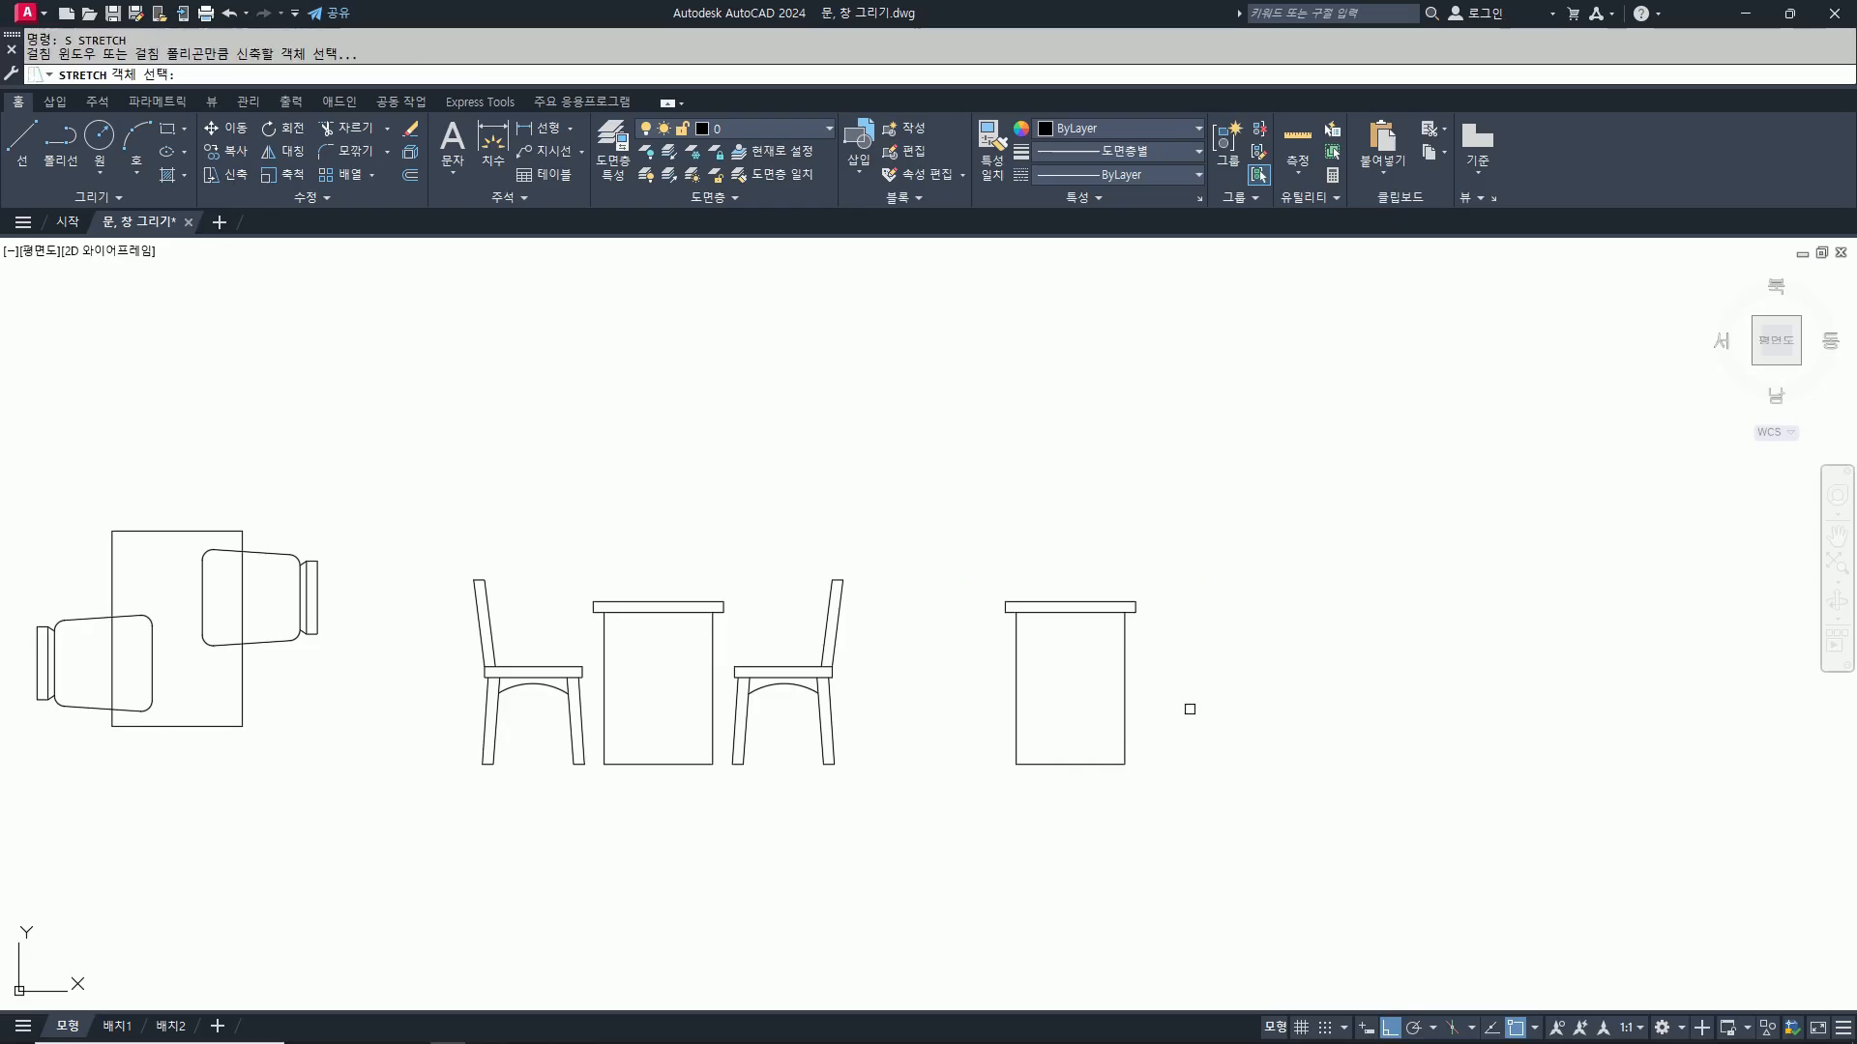
key("Escape")
key("Escape")
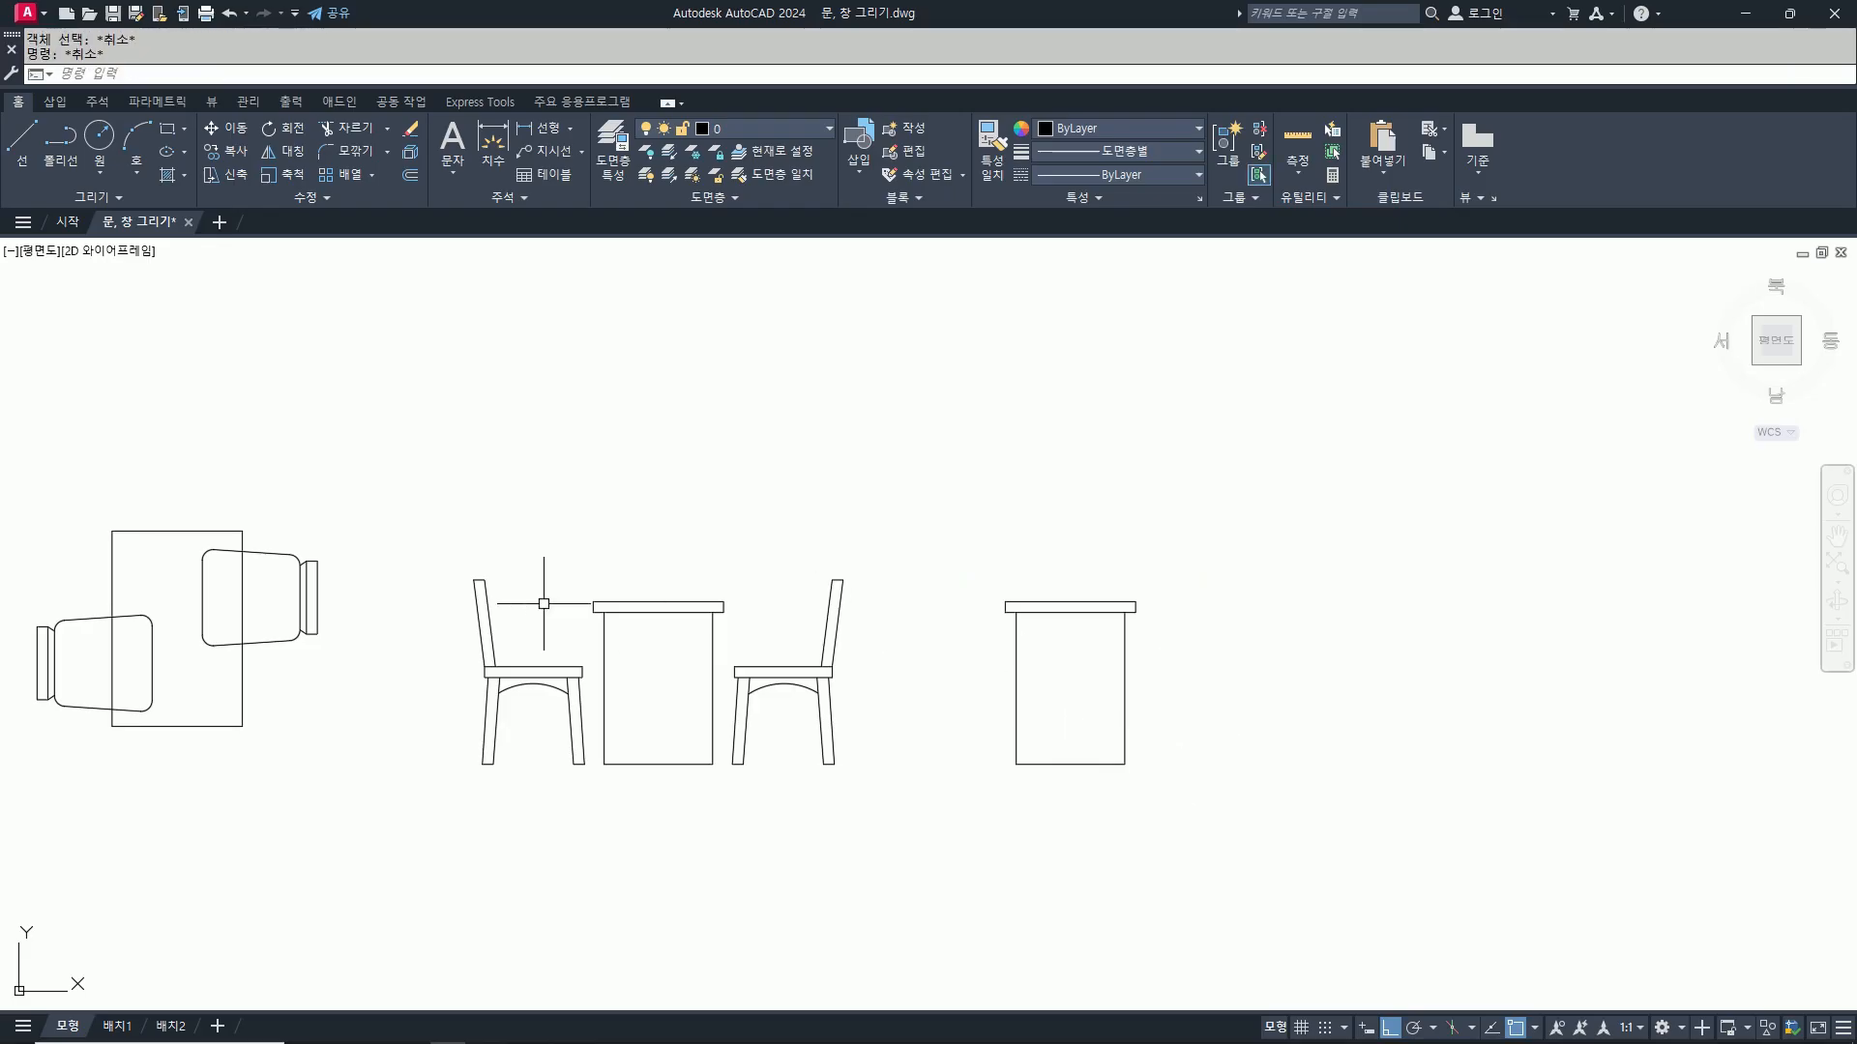
Step: Stretch the right side of the copied table outward by 300
type("s")
key("Return")
left_click(1234, 826)
left_click(1096, 519)
key("Return")
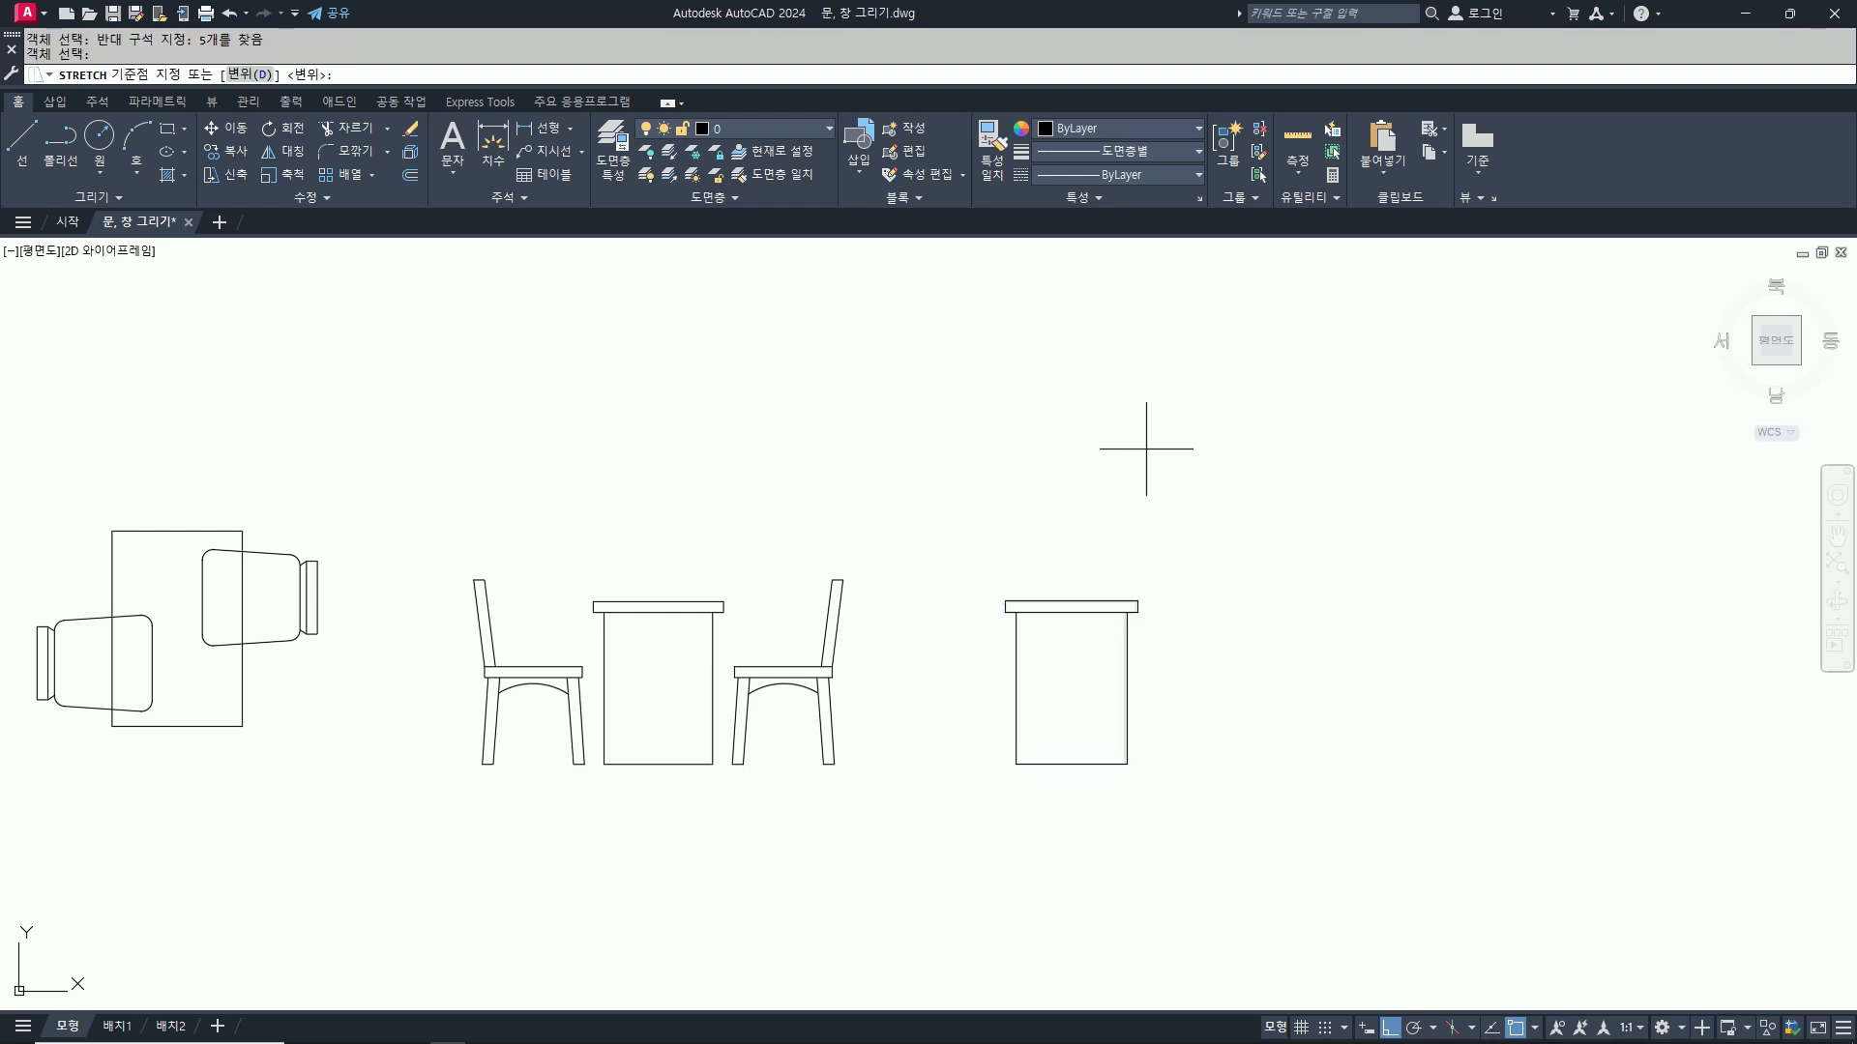
left_click(1144, 449)
type("300")
key("Return")
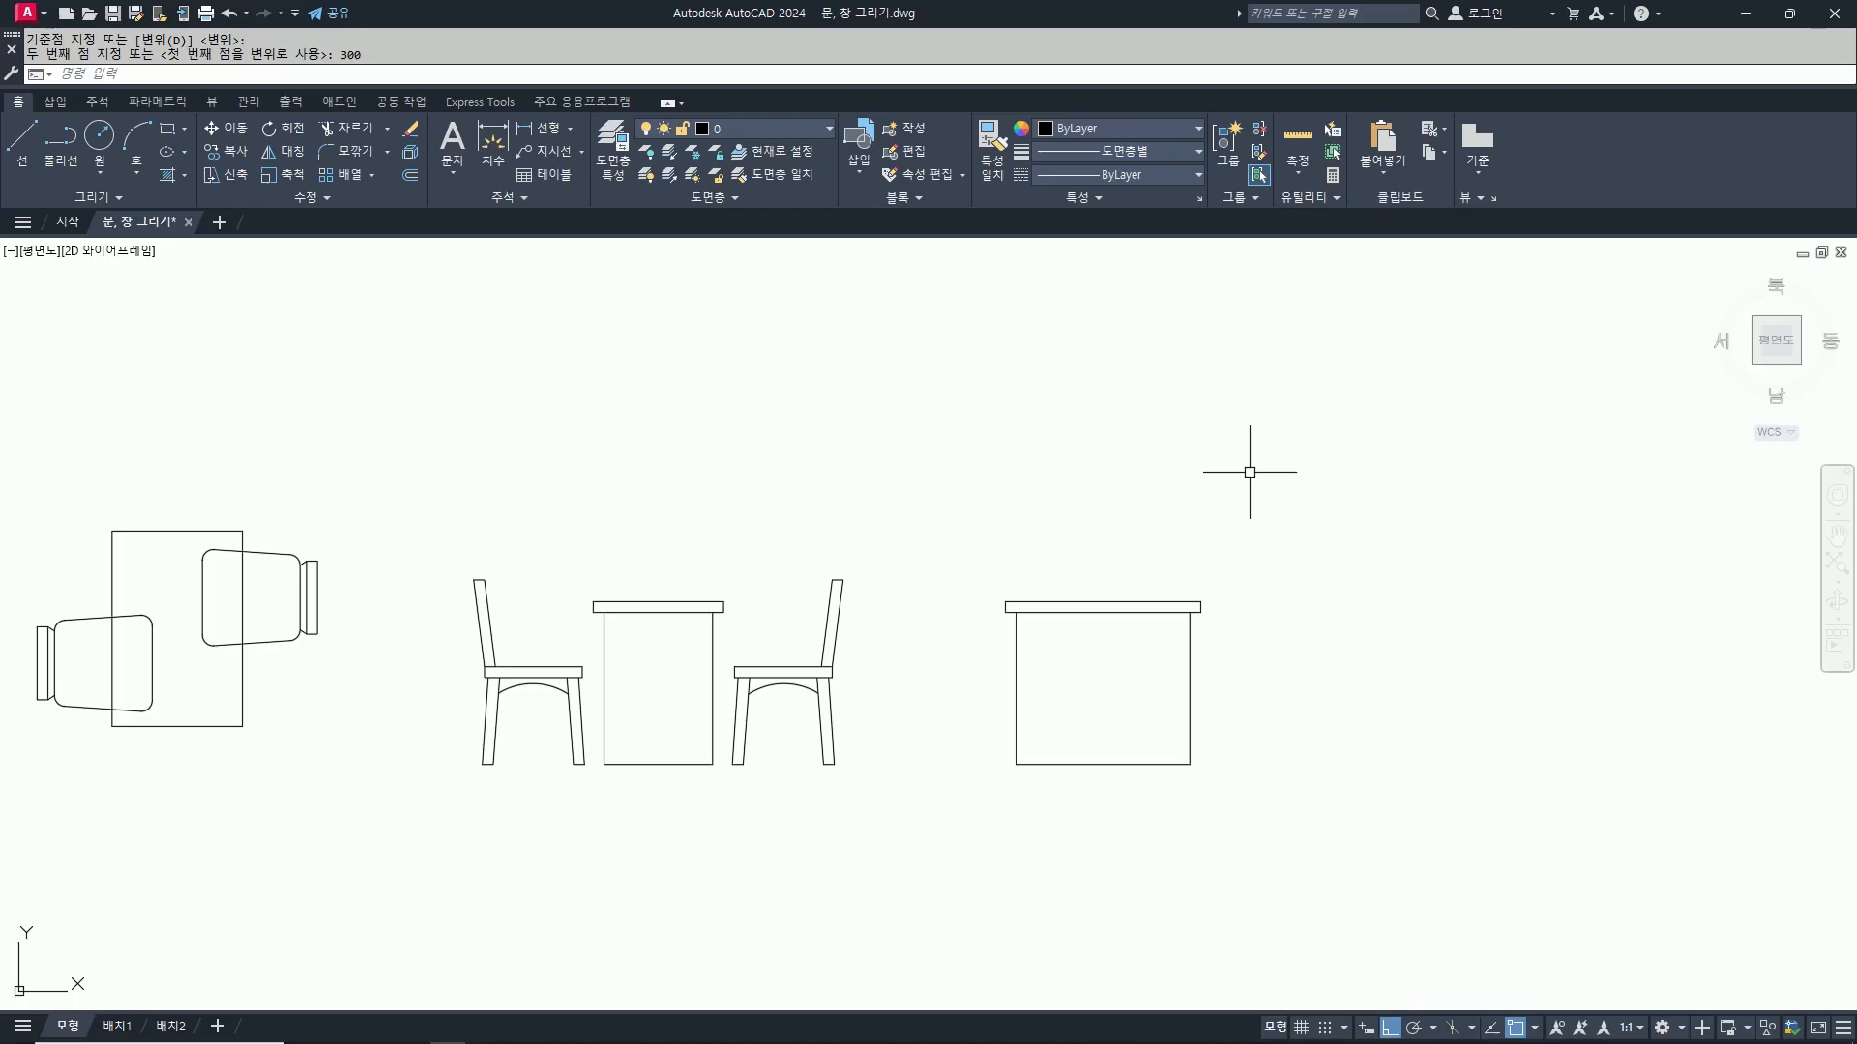
Step: Offset both vertical side lines of the widened table inward by 50 to form its legs
type("o")
key("Return")
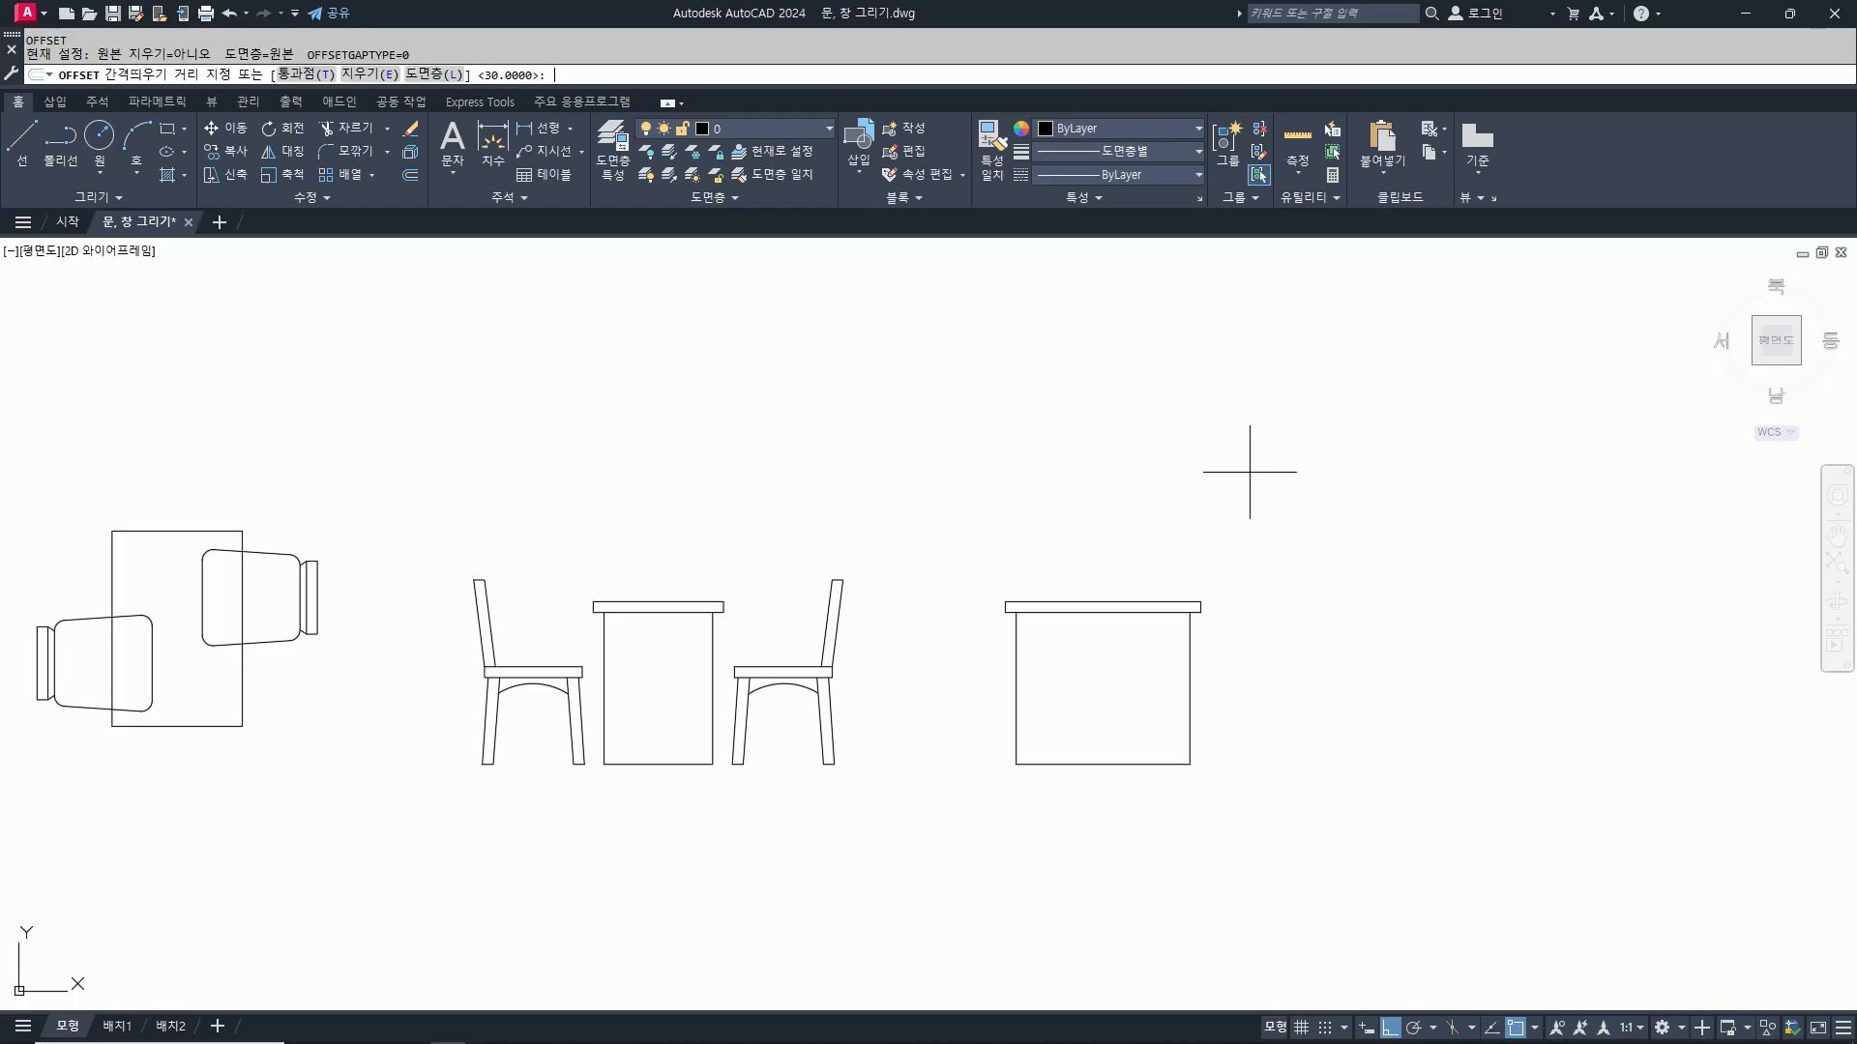
type("50")
key("Return")
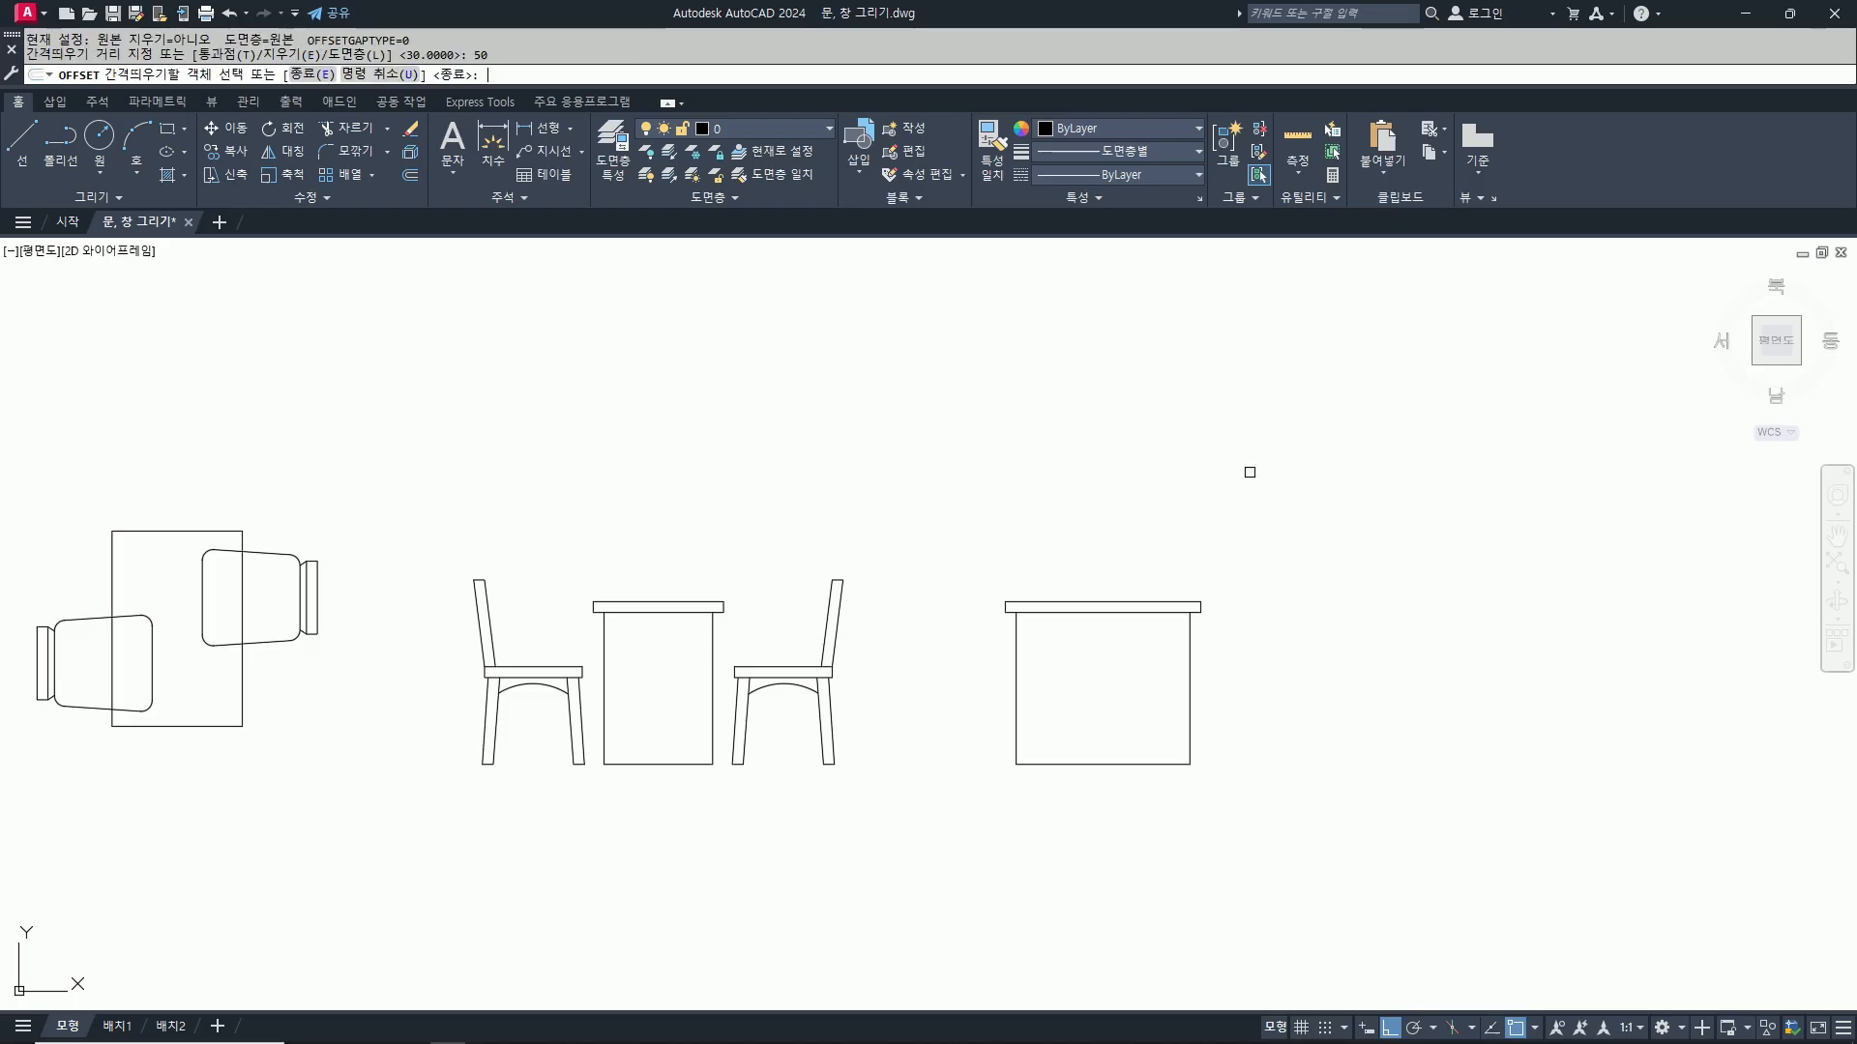
left_click(1195, 650)
left_click(1160, 667)
left_click(1015, 655)
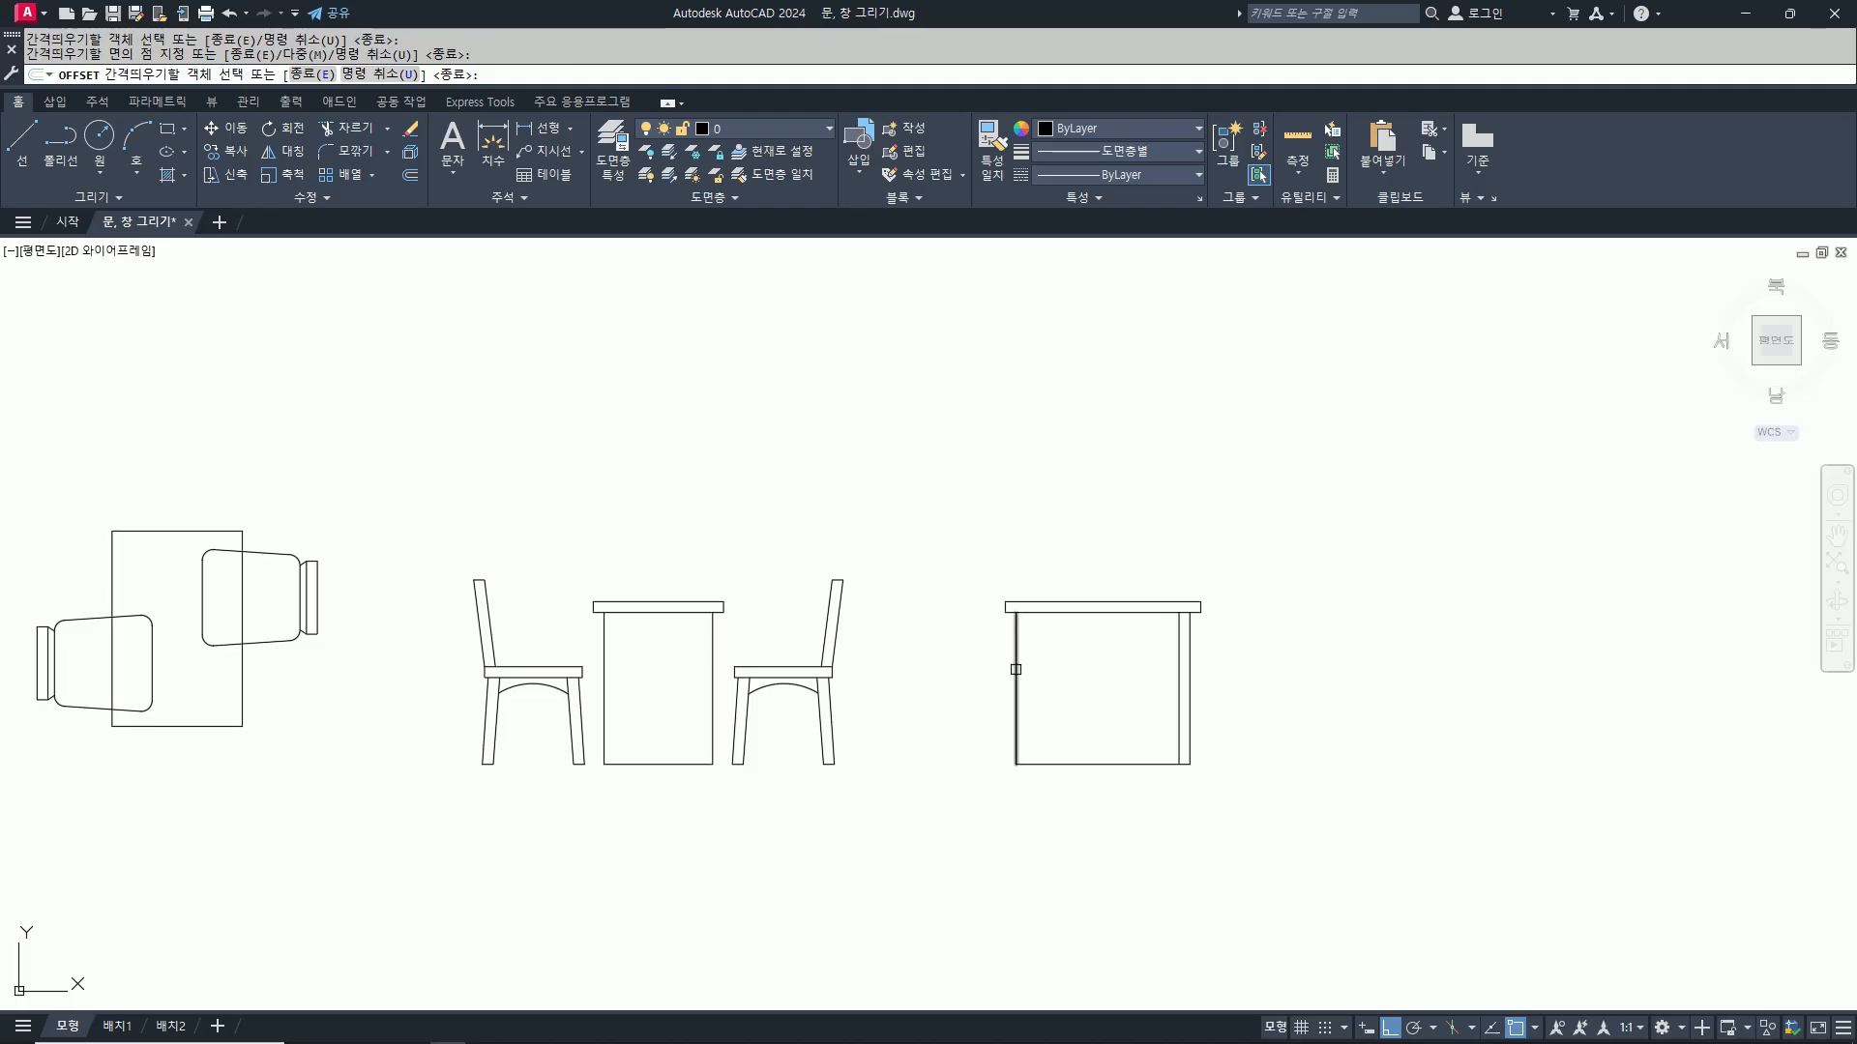
left_click(1107, 697)
key("Return")
Step: Trim away the base line between the two legs of the widened table
type("tr")
key("Return")
left_click(1109, 765)
key("Return")
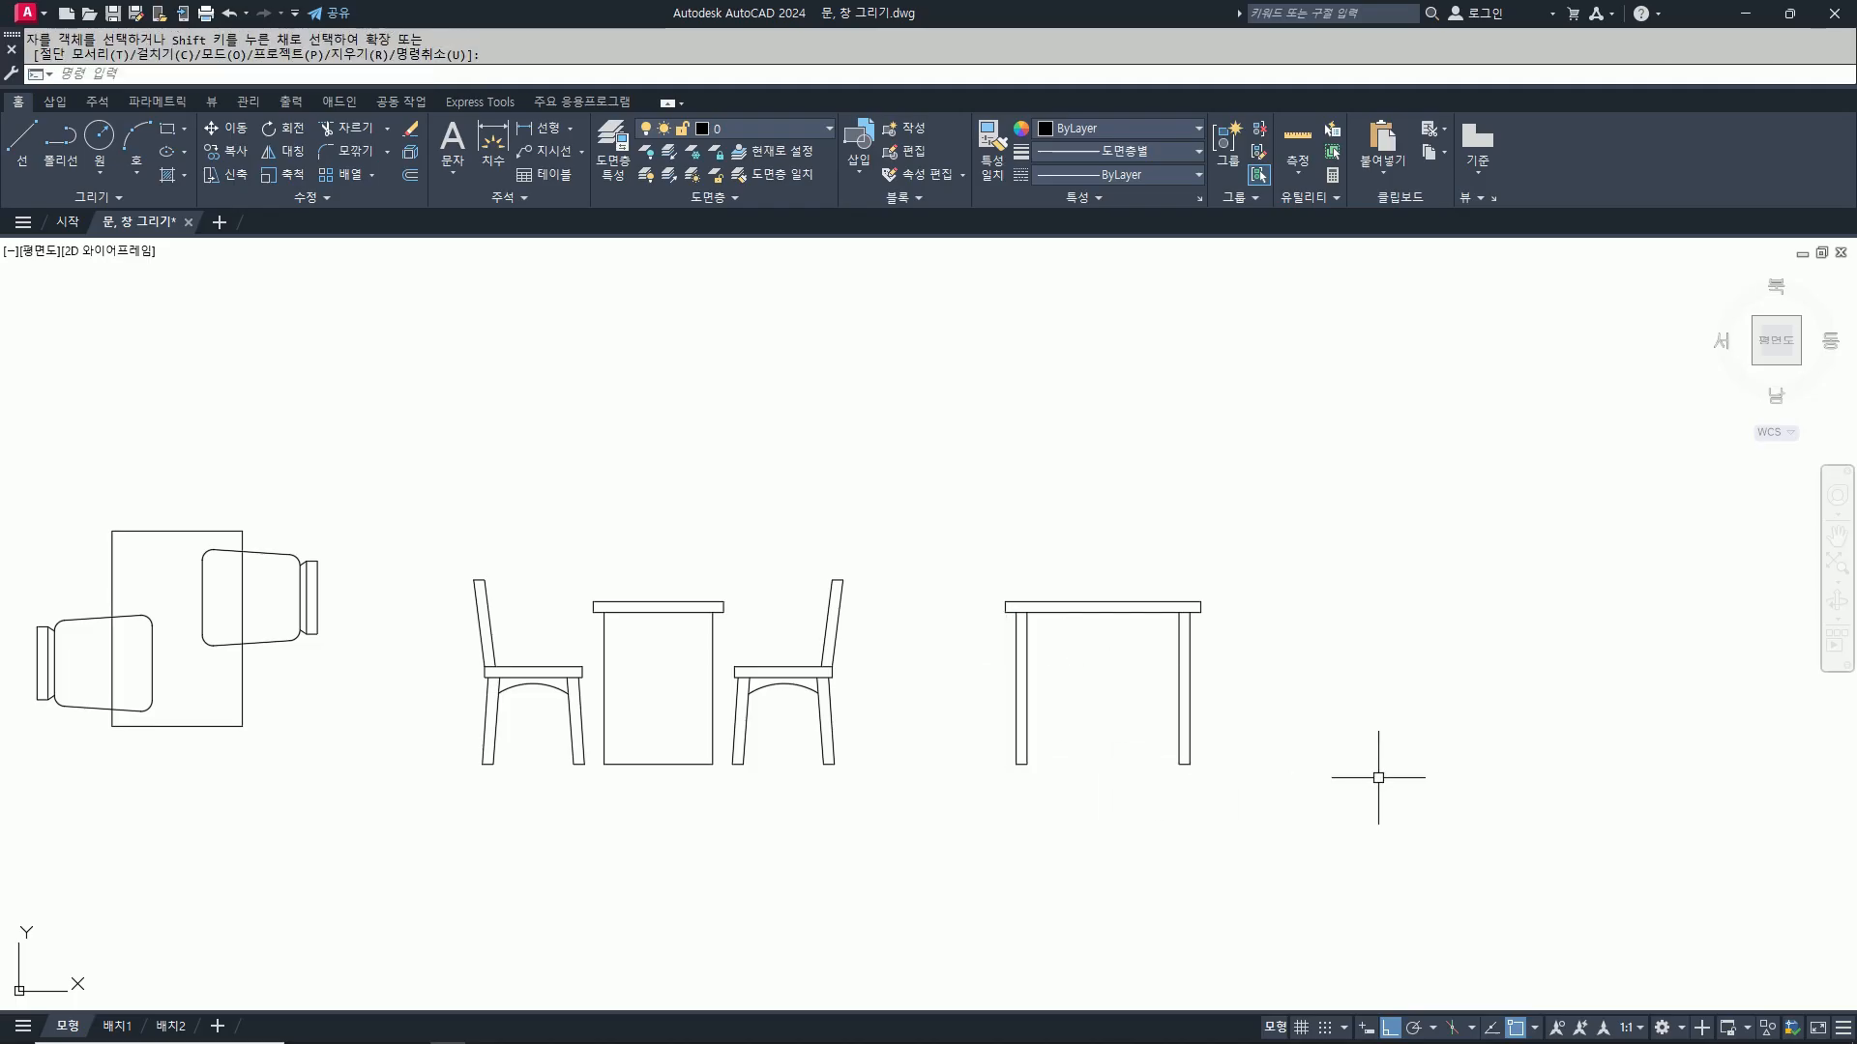
type("co")
key("Return")
key("Escape")
Step: Offset the underside line of the widened tabletop 50 downward to form an apron rail
type("o")
key("Return")
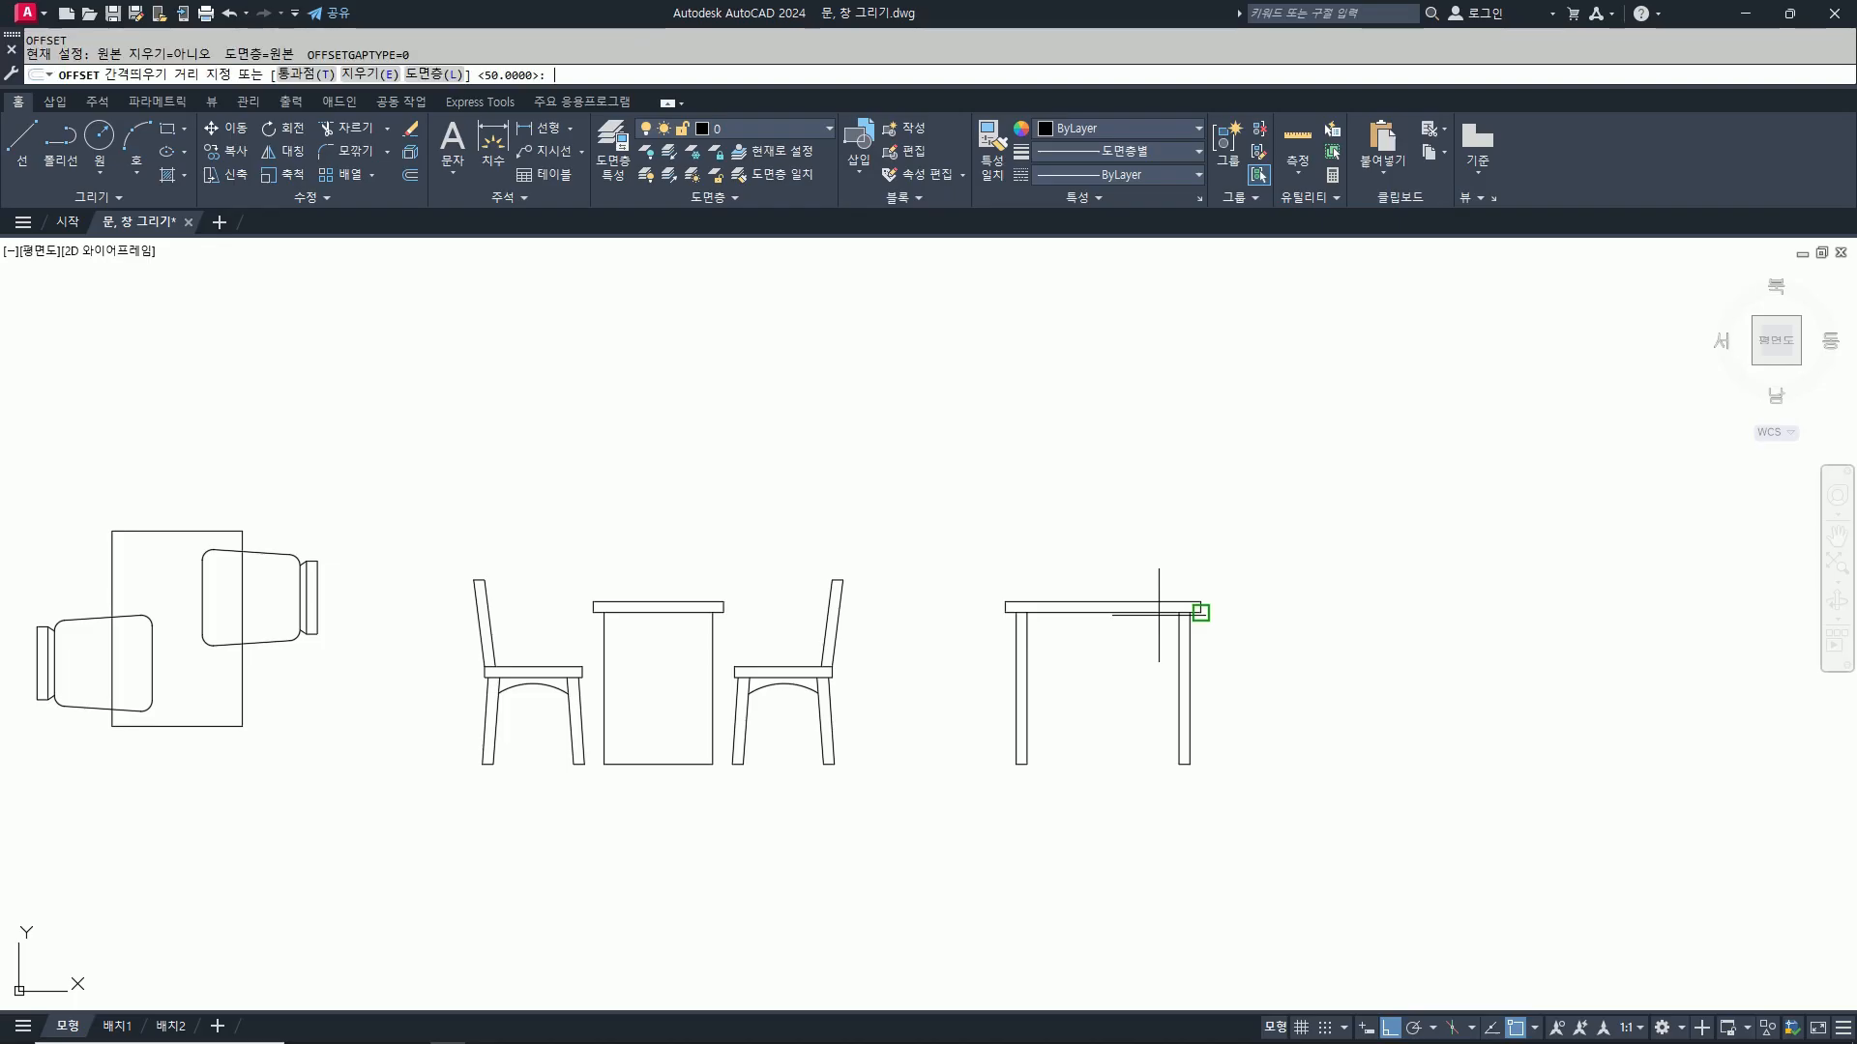
type("50")
key("Return")
left_click(1158, 613)
left_click(1165, 707)
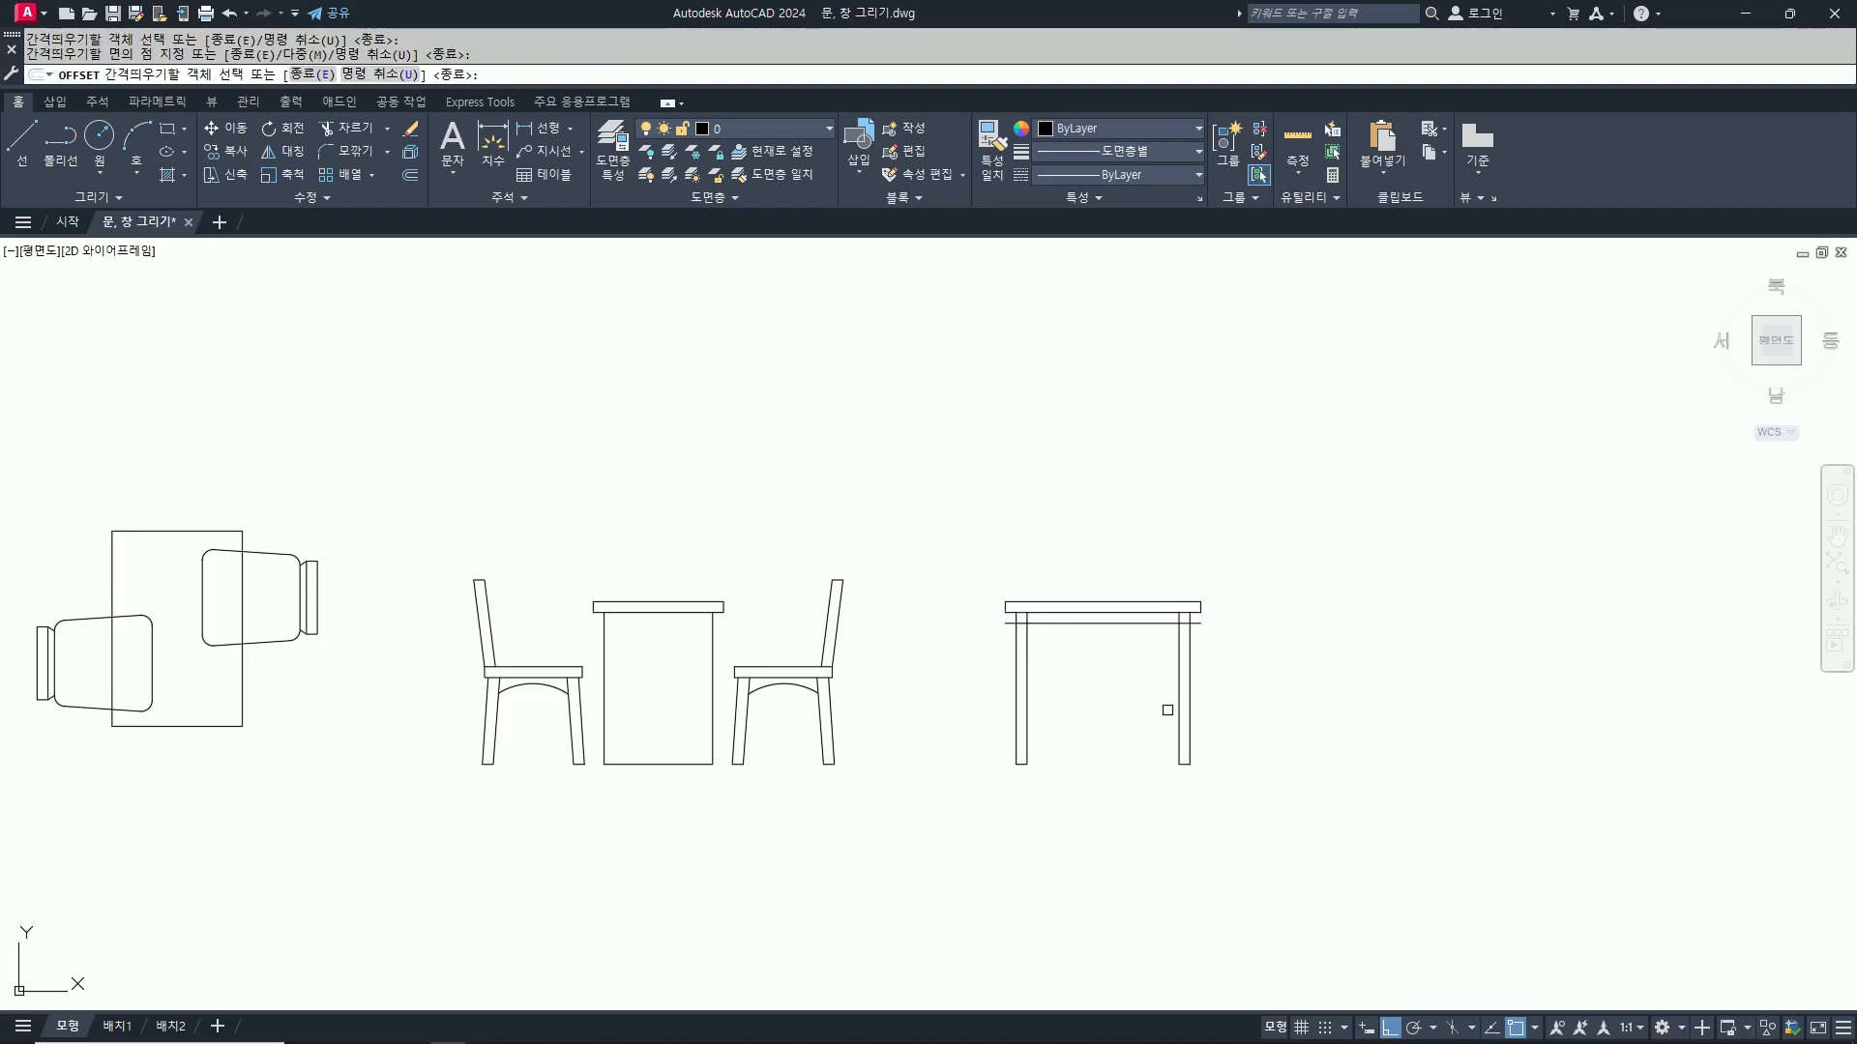
key("Return")
Step: Trim the apron rail line at both ends so it spans only between the inner faces of the legs
scroll(1183, 645, "up", 5)
type("tr")
key("Return")
left_click(1273, 507)
left_click(1189, 510)
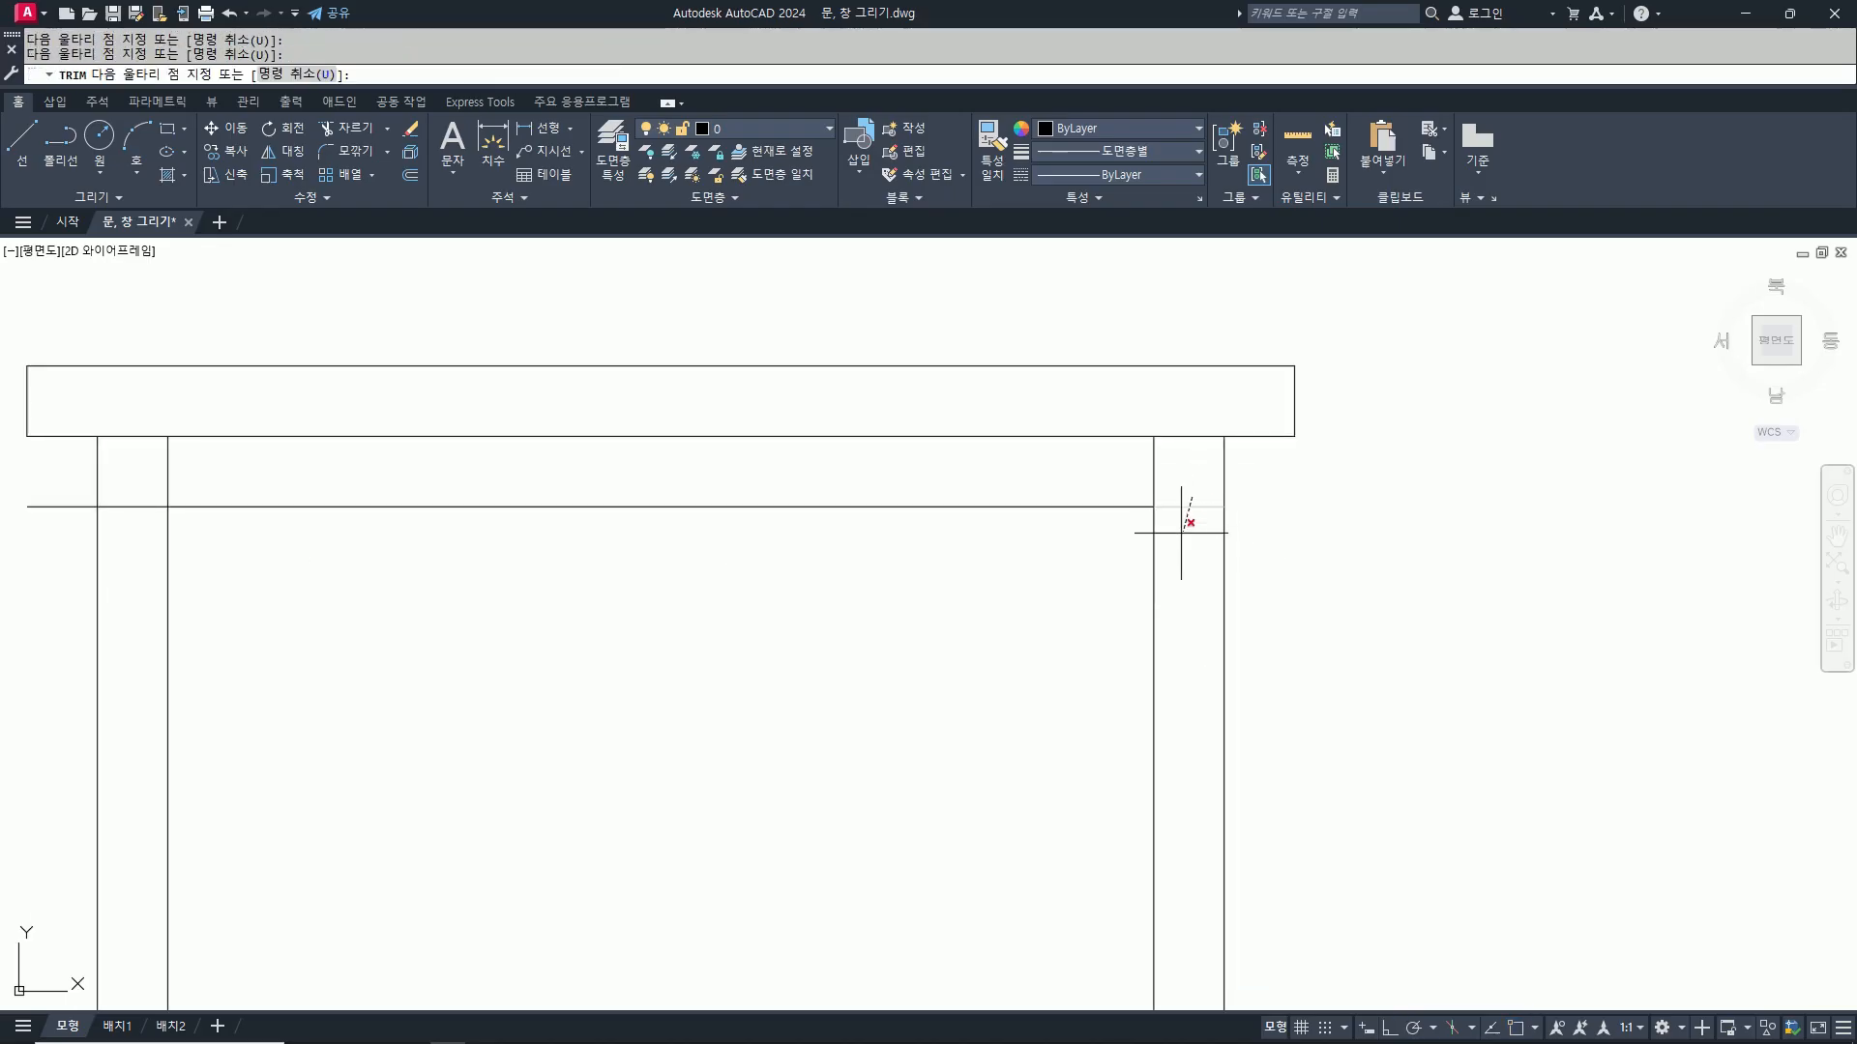
scroll(1170, 541, "down", 3)
scroll(716, 580, "up", 2)
left_click(782, 555)
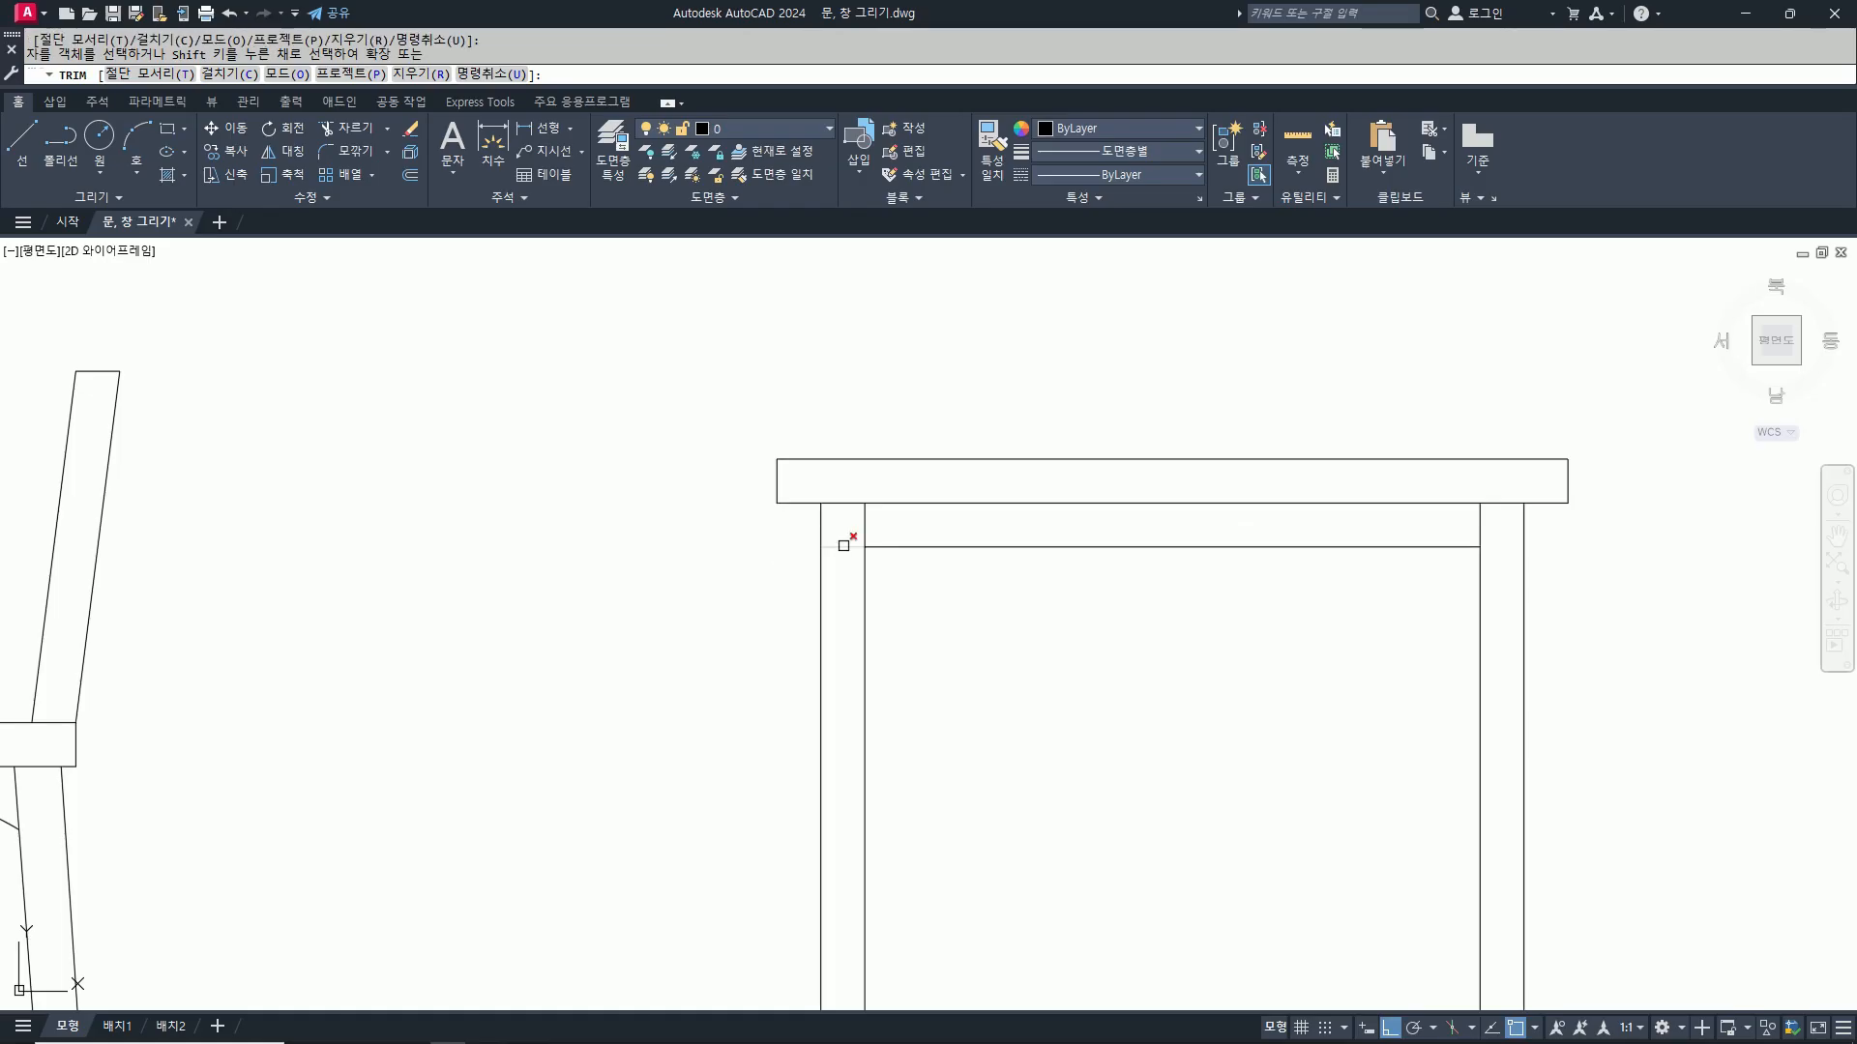
left_click(842, 543)
key("Return")
Step: Draw a horizontal detail line inside the apron, just above its lower edge and stopping short of both legs
scroll(1060, 595, "down", 2)
type("l")
key("Return")
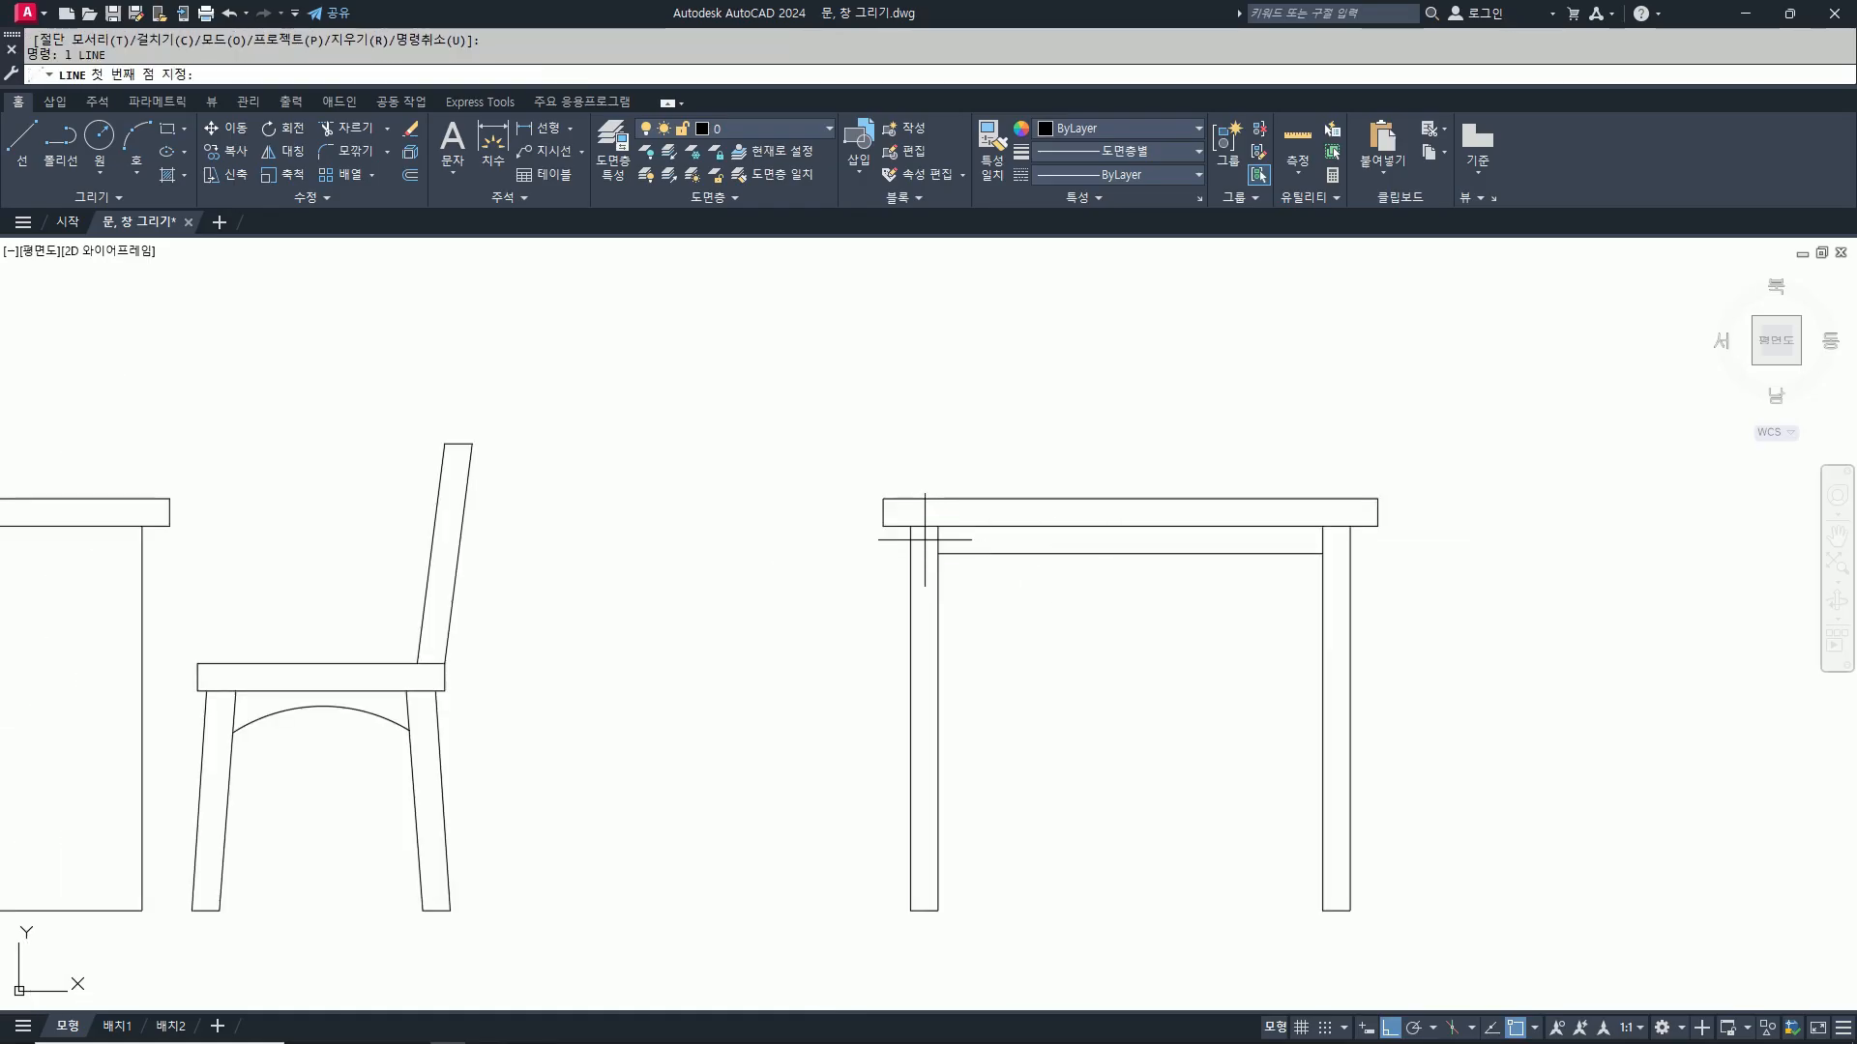
scroll(922, 538, "up", 4)
left_click(996, 558)
scroll(998, 558, "down", 2)
scroll(1468, 564, "up", 2)
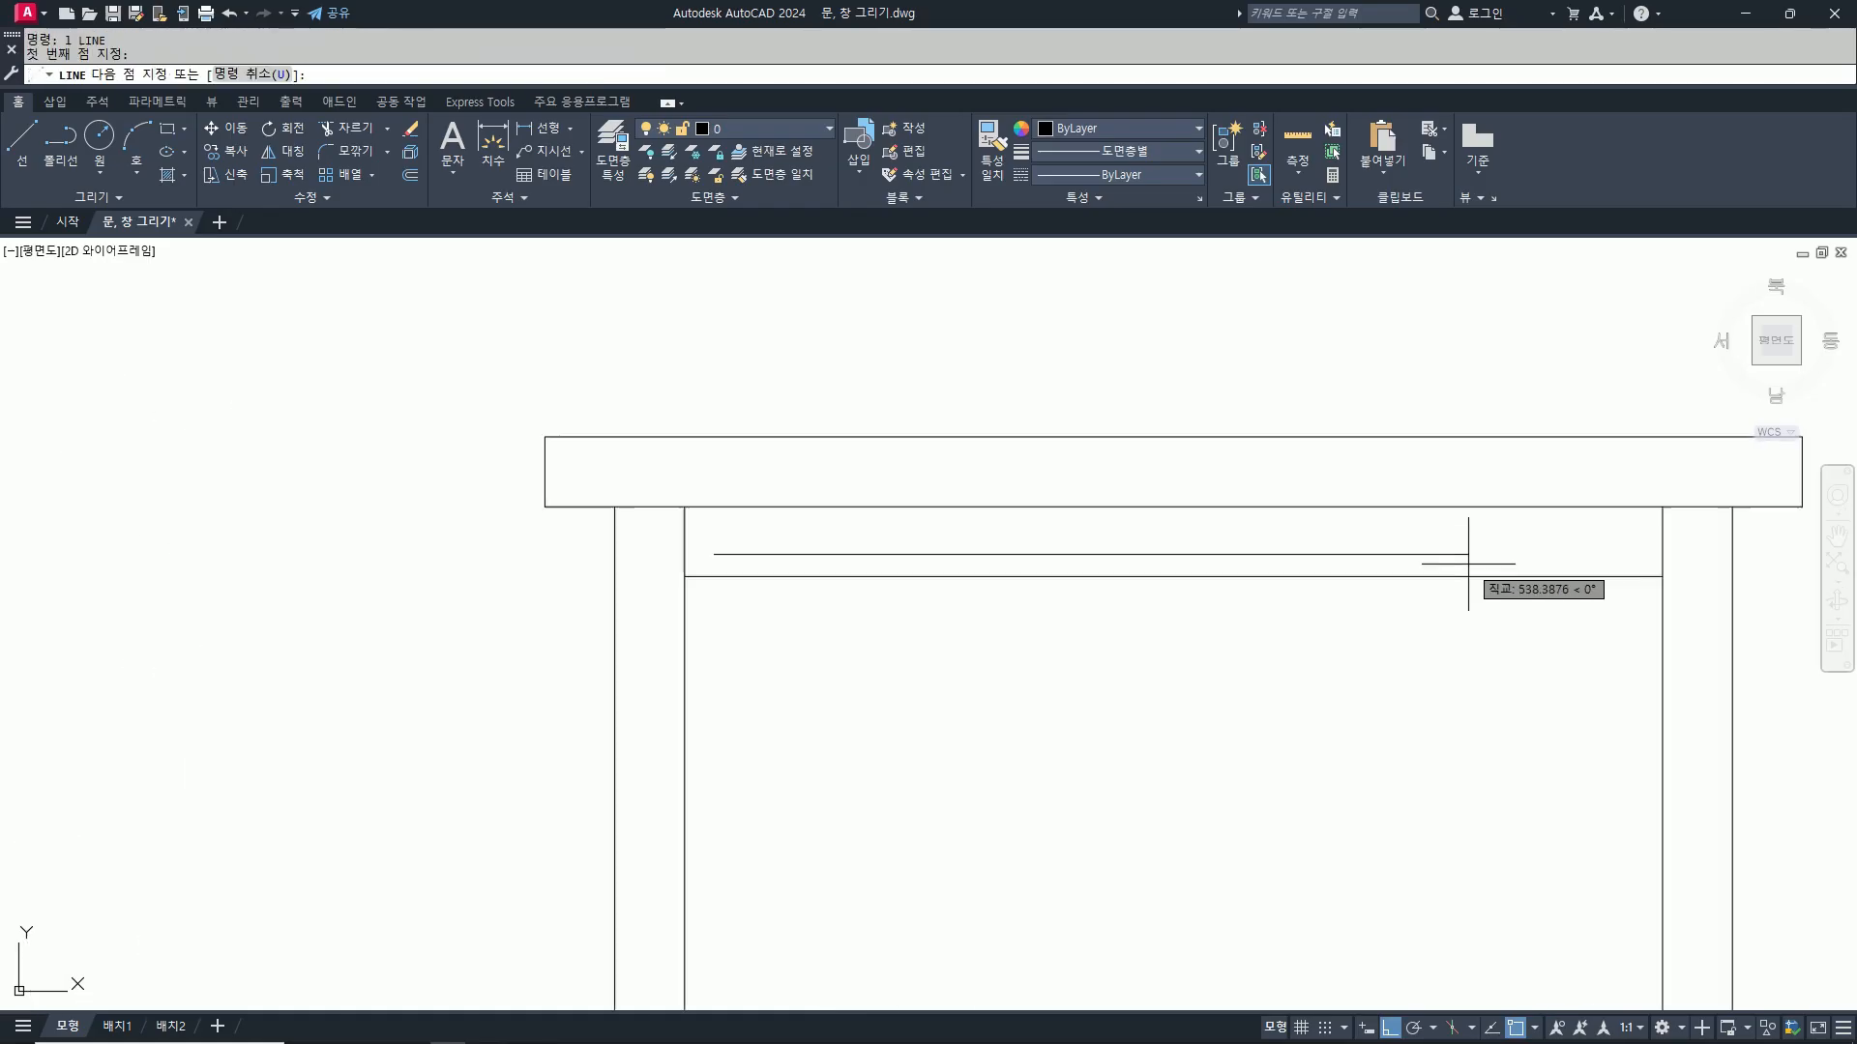
left_click(1615, 554)
key("Return")
scroll(1252, 674, "down", 2)
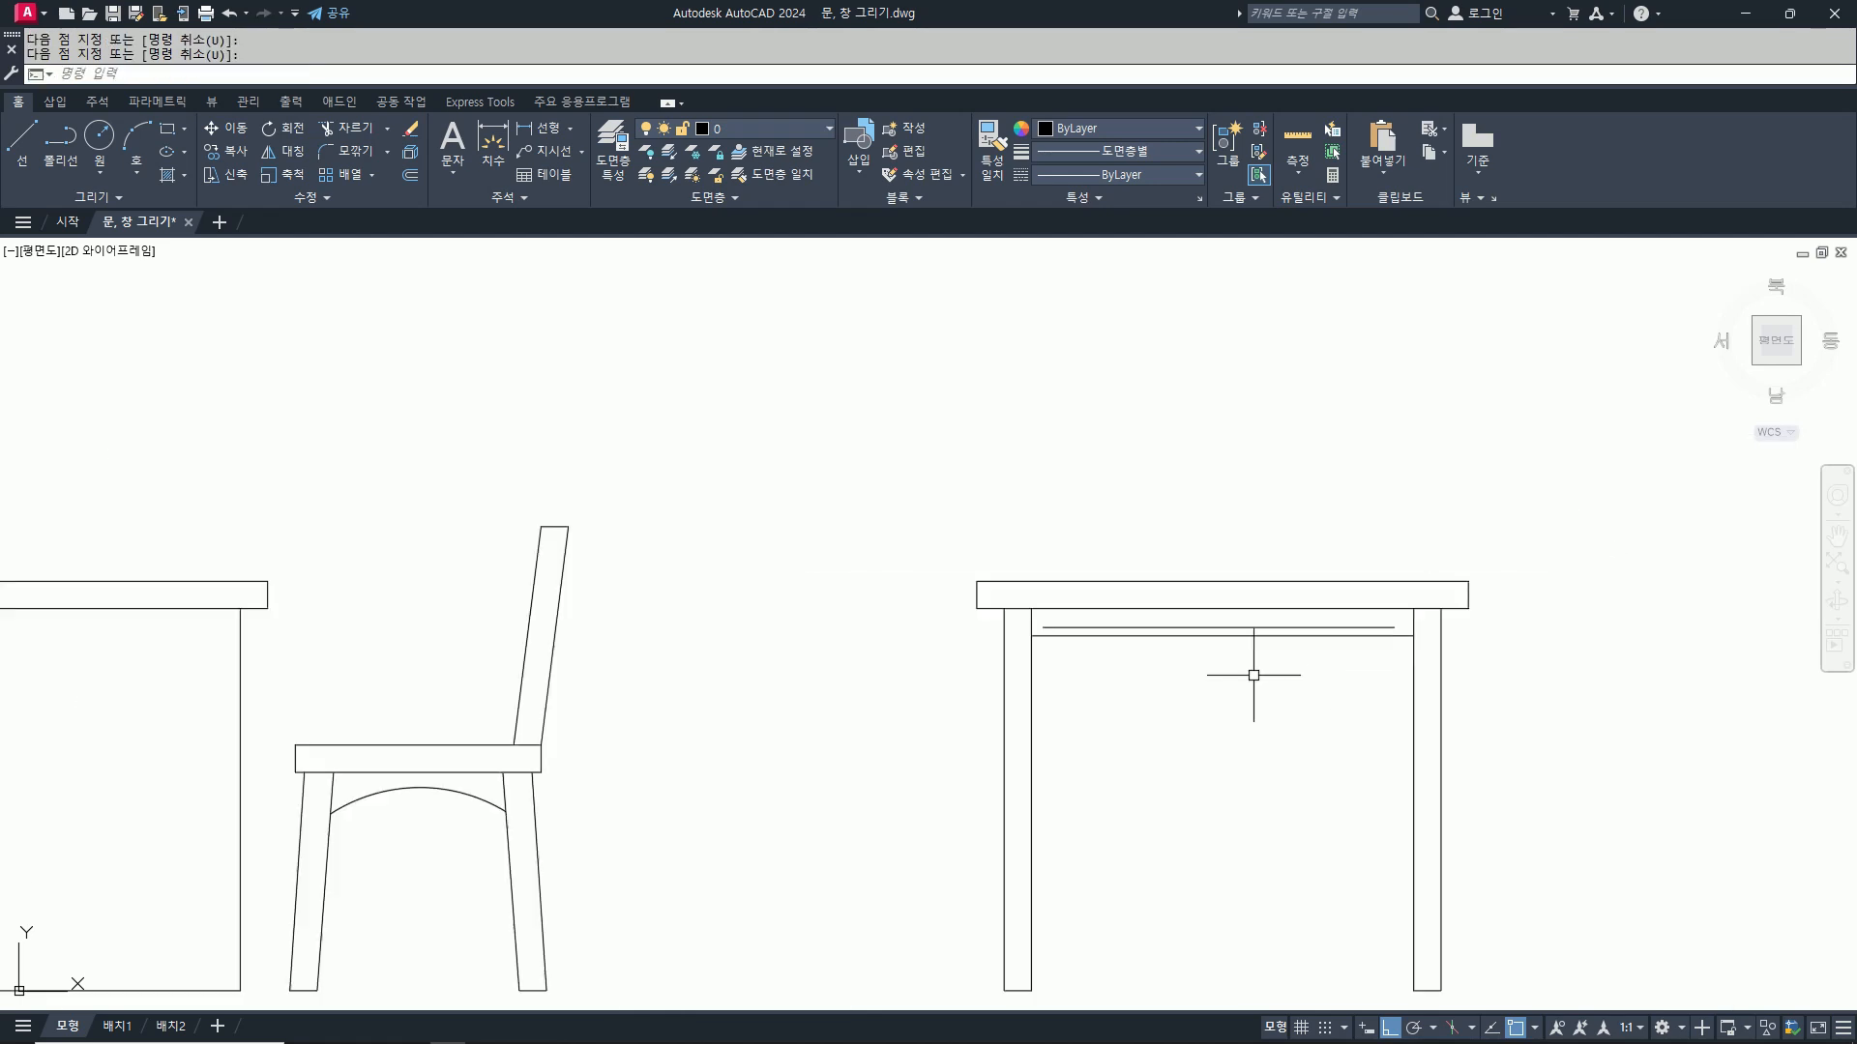
Step: Draw a 450 by 450 square from the outer bottom corner of the widened table's right leg
middle_click_drag(1389, 761, 1320, 697)
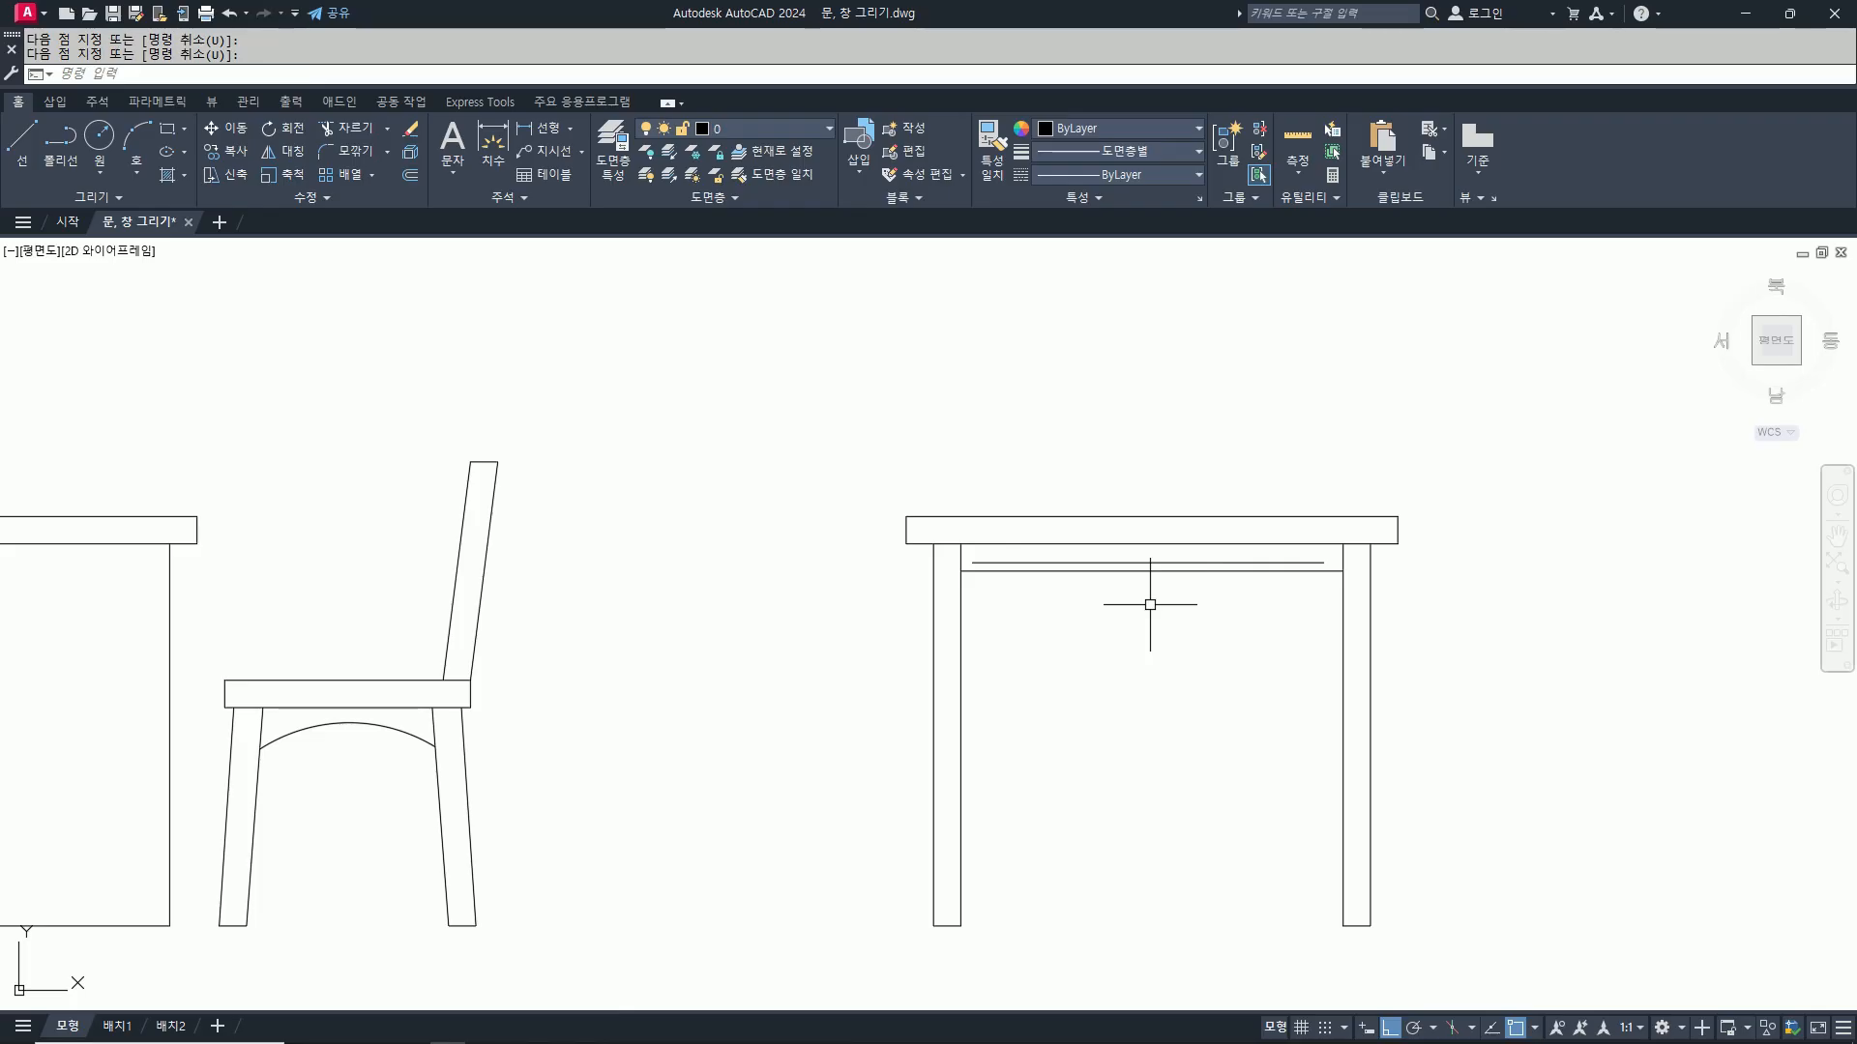
scroll(1150, 604, "down", 2)
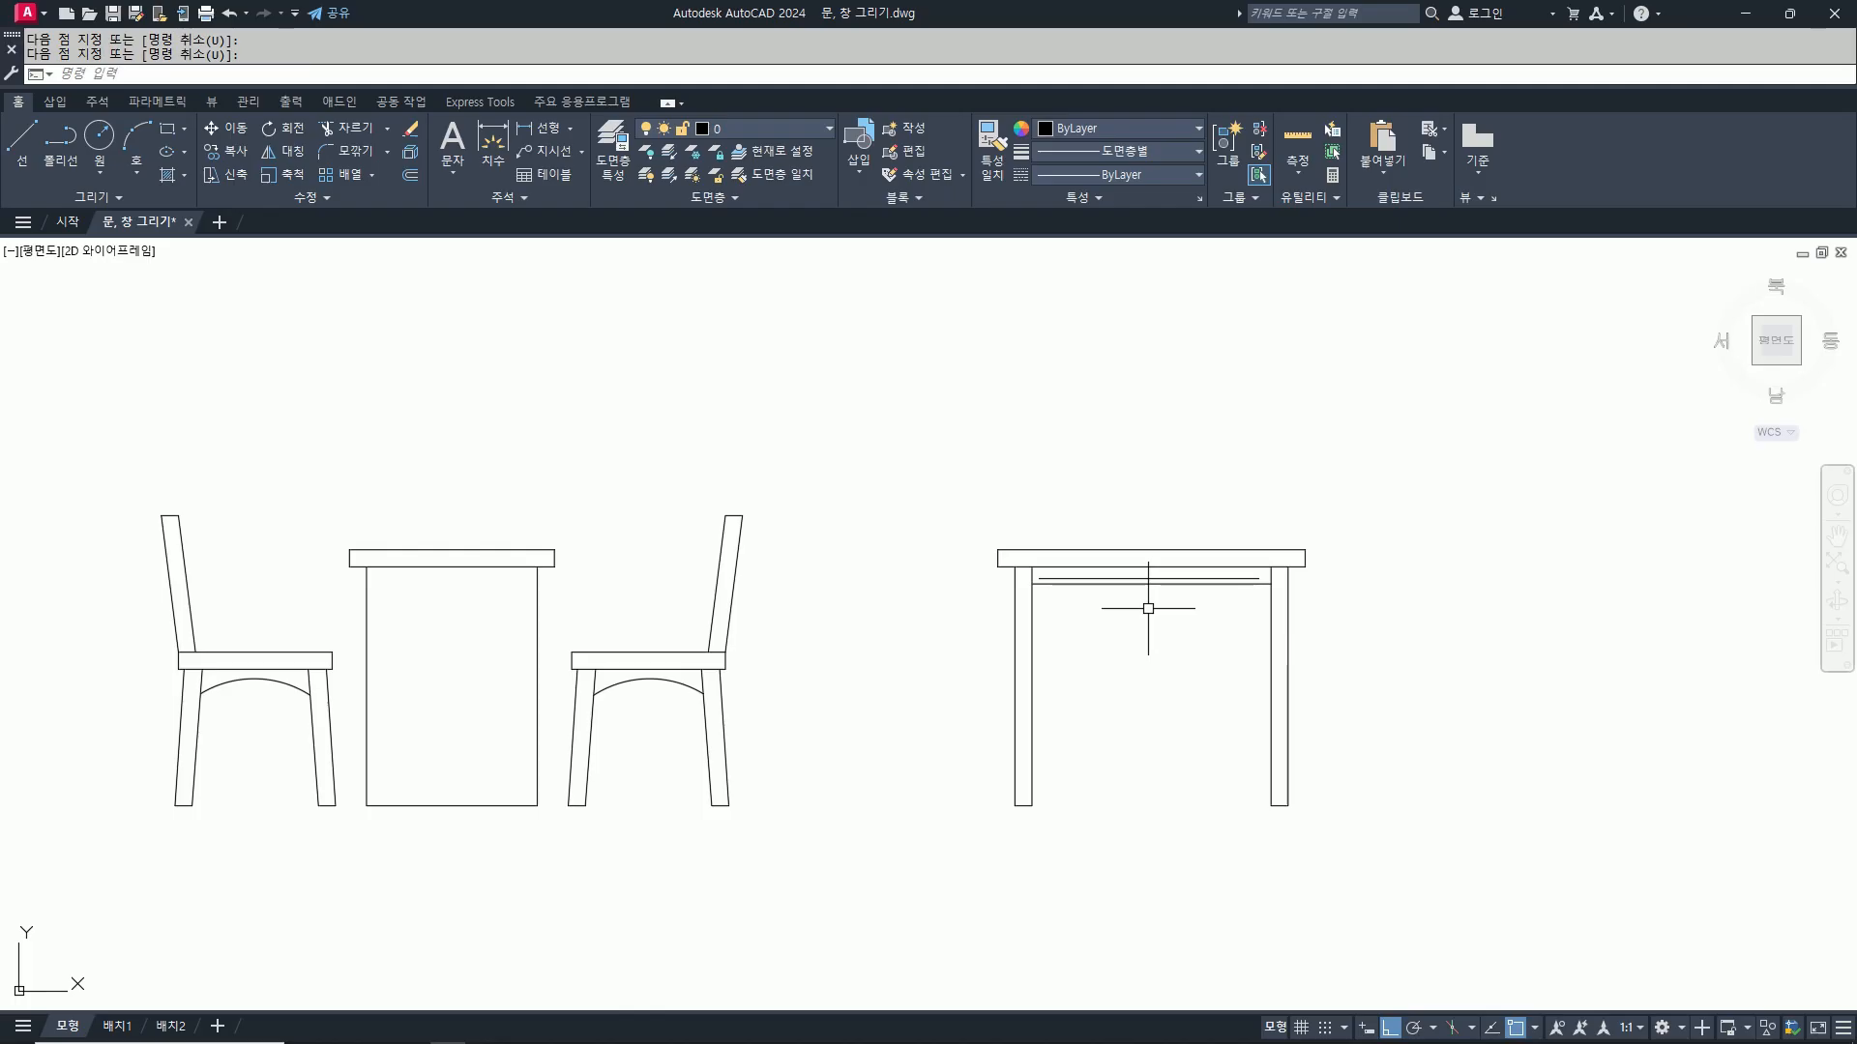
type("rec")
key("Return")
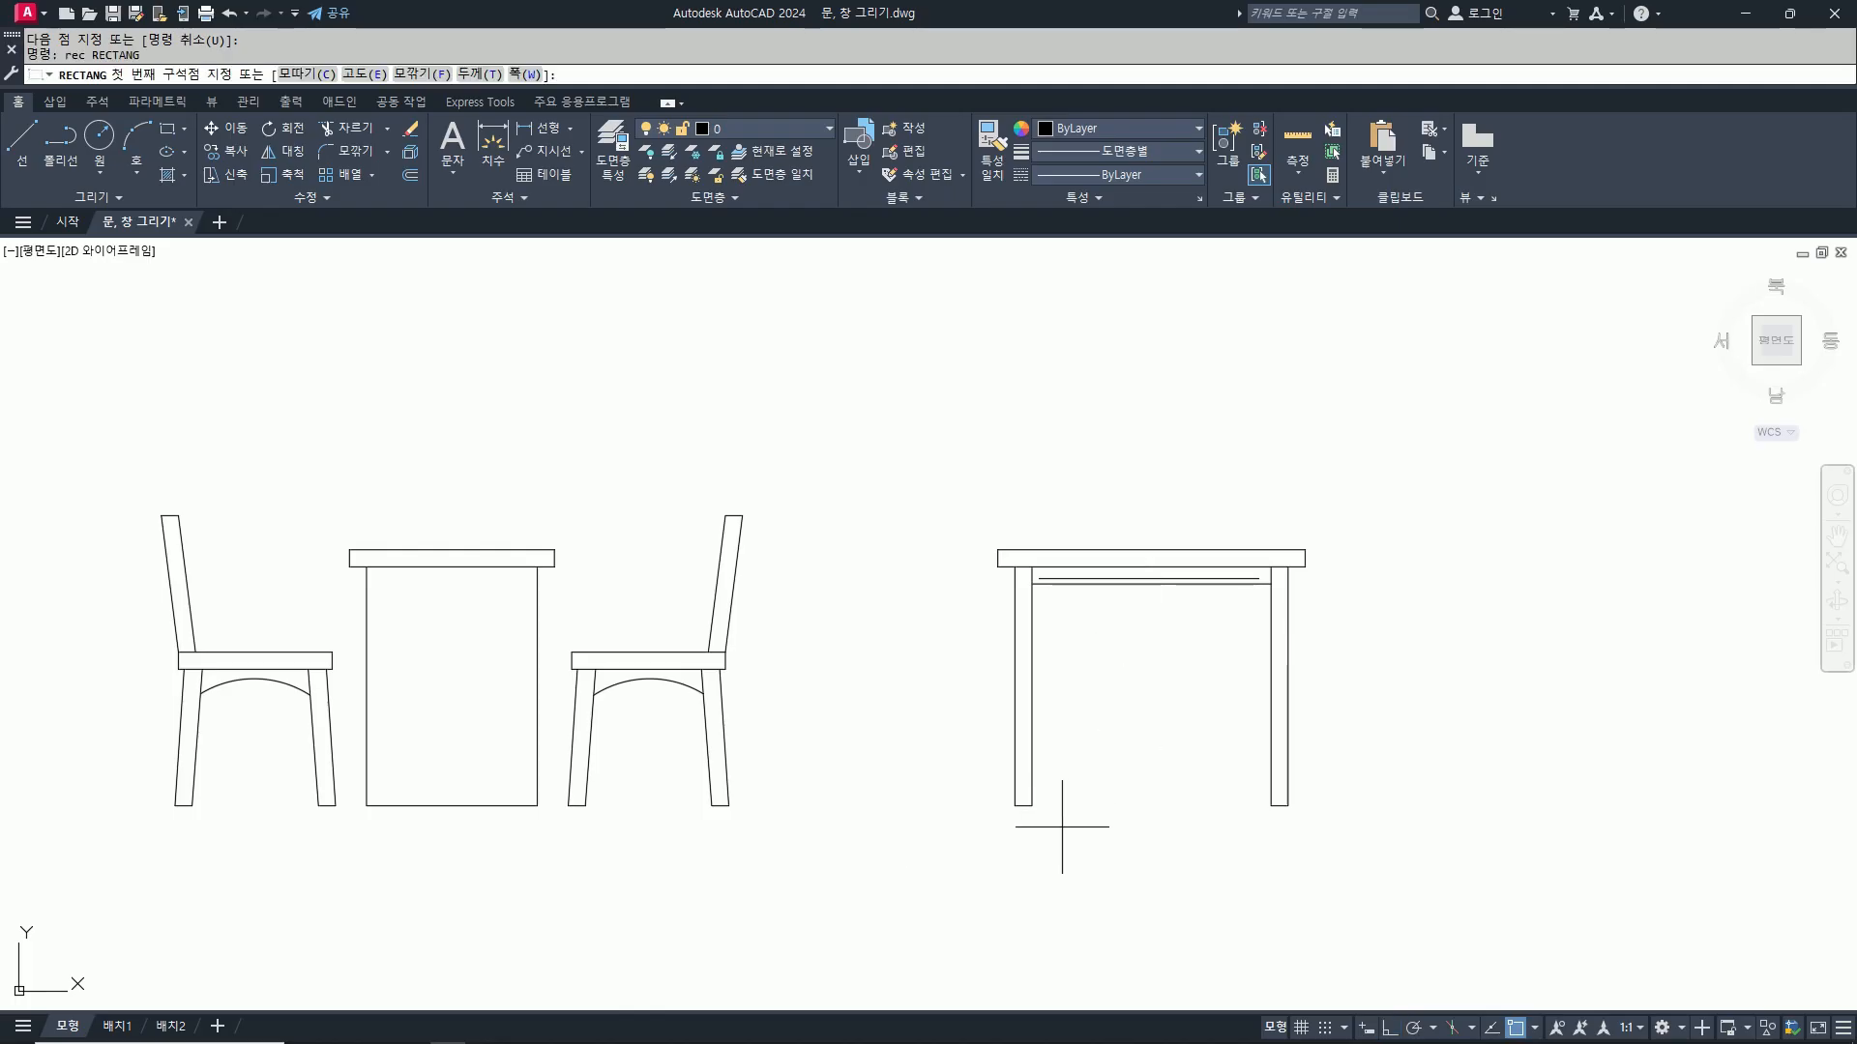
left_click(1288, 806)
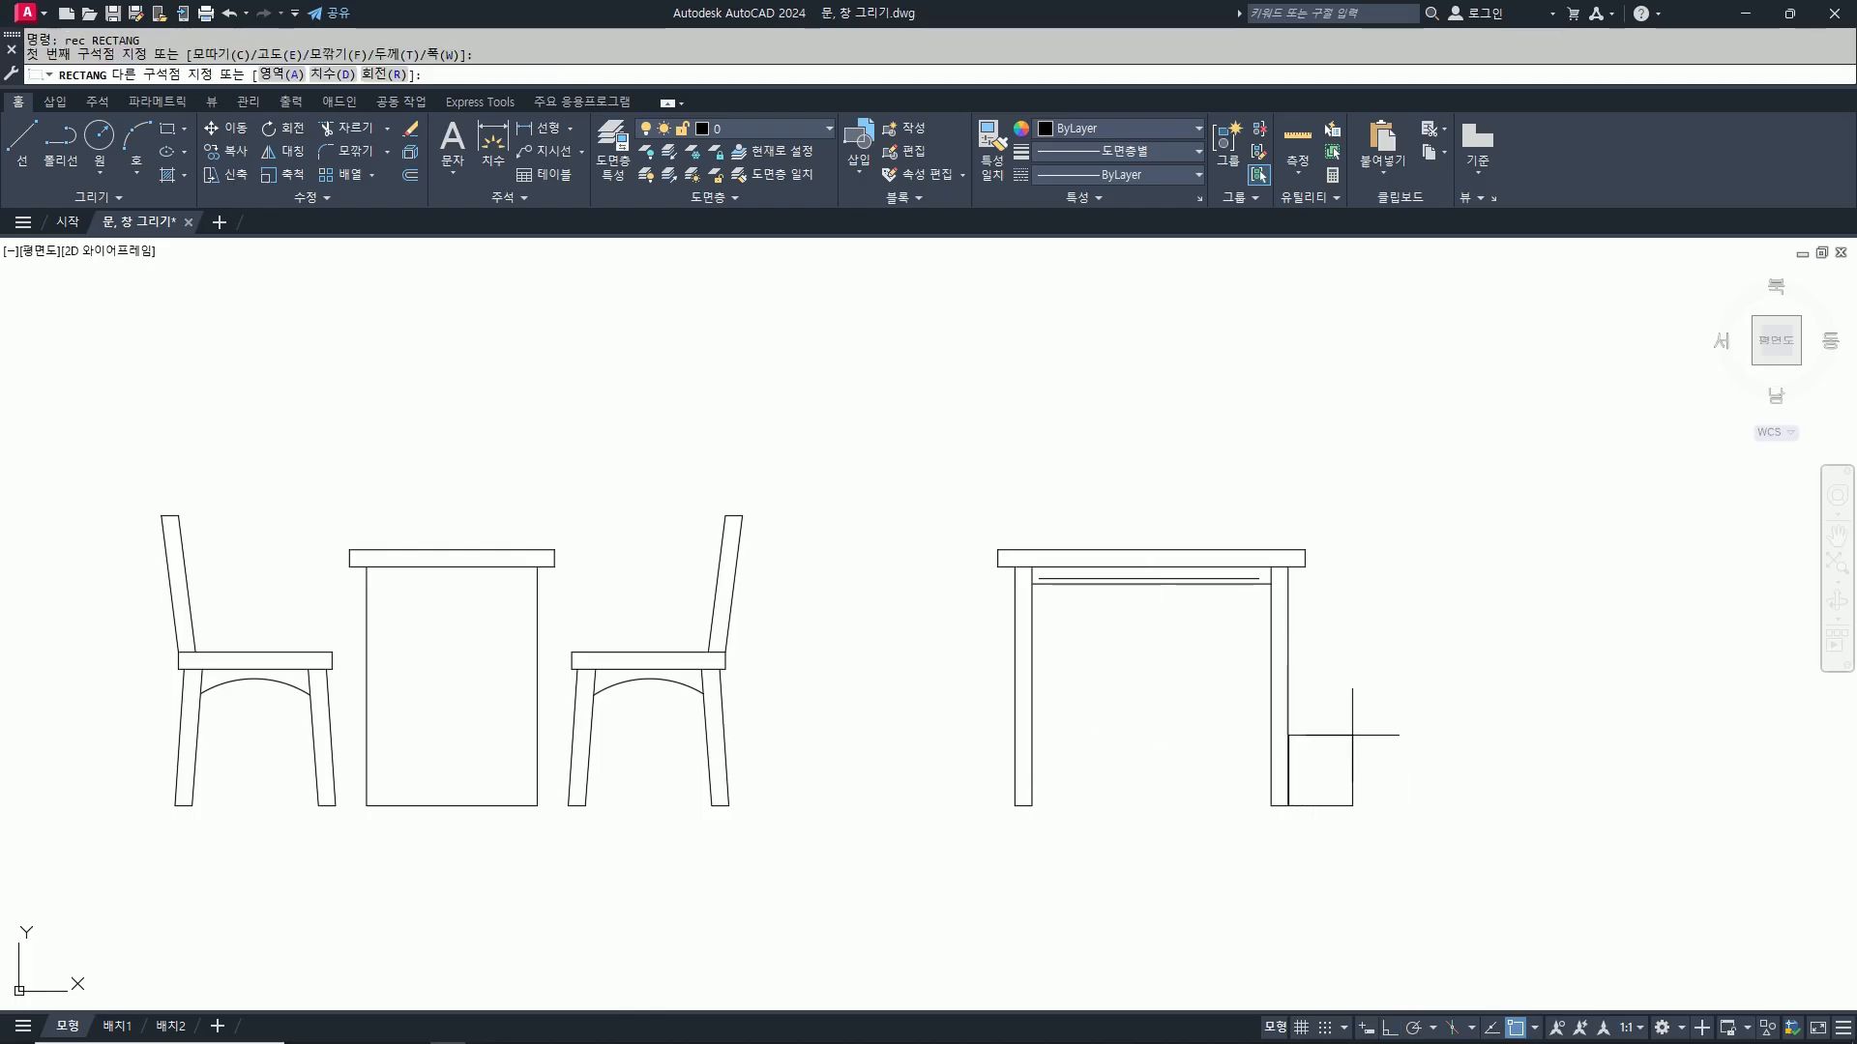
key("F8")
type("@")
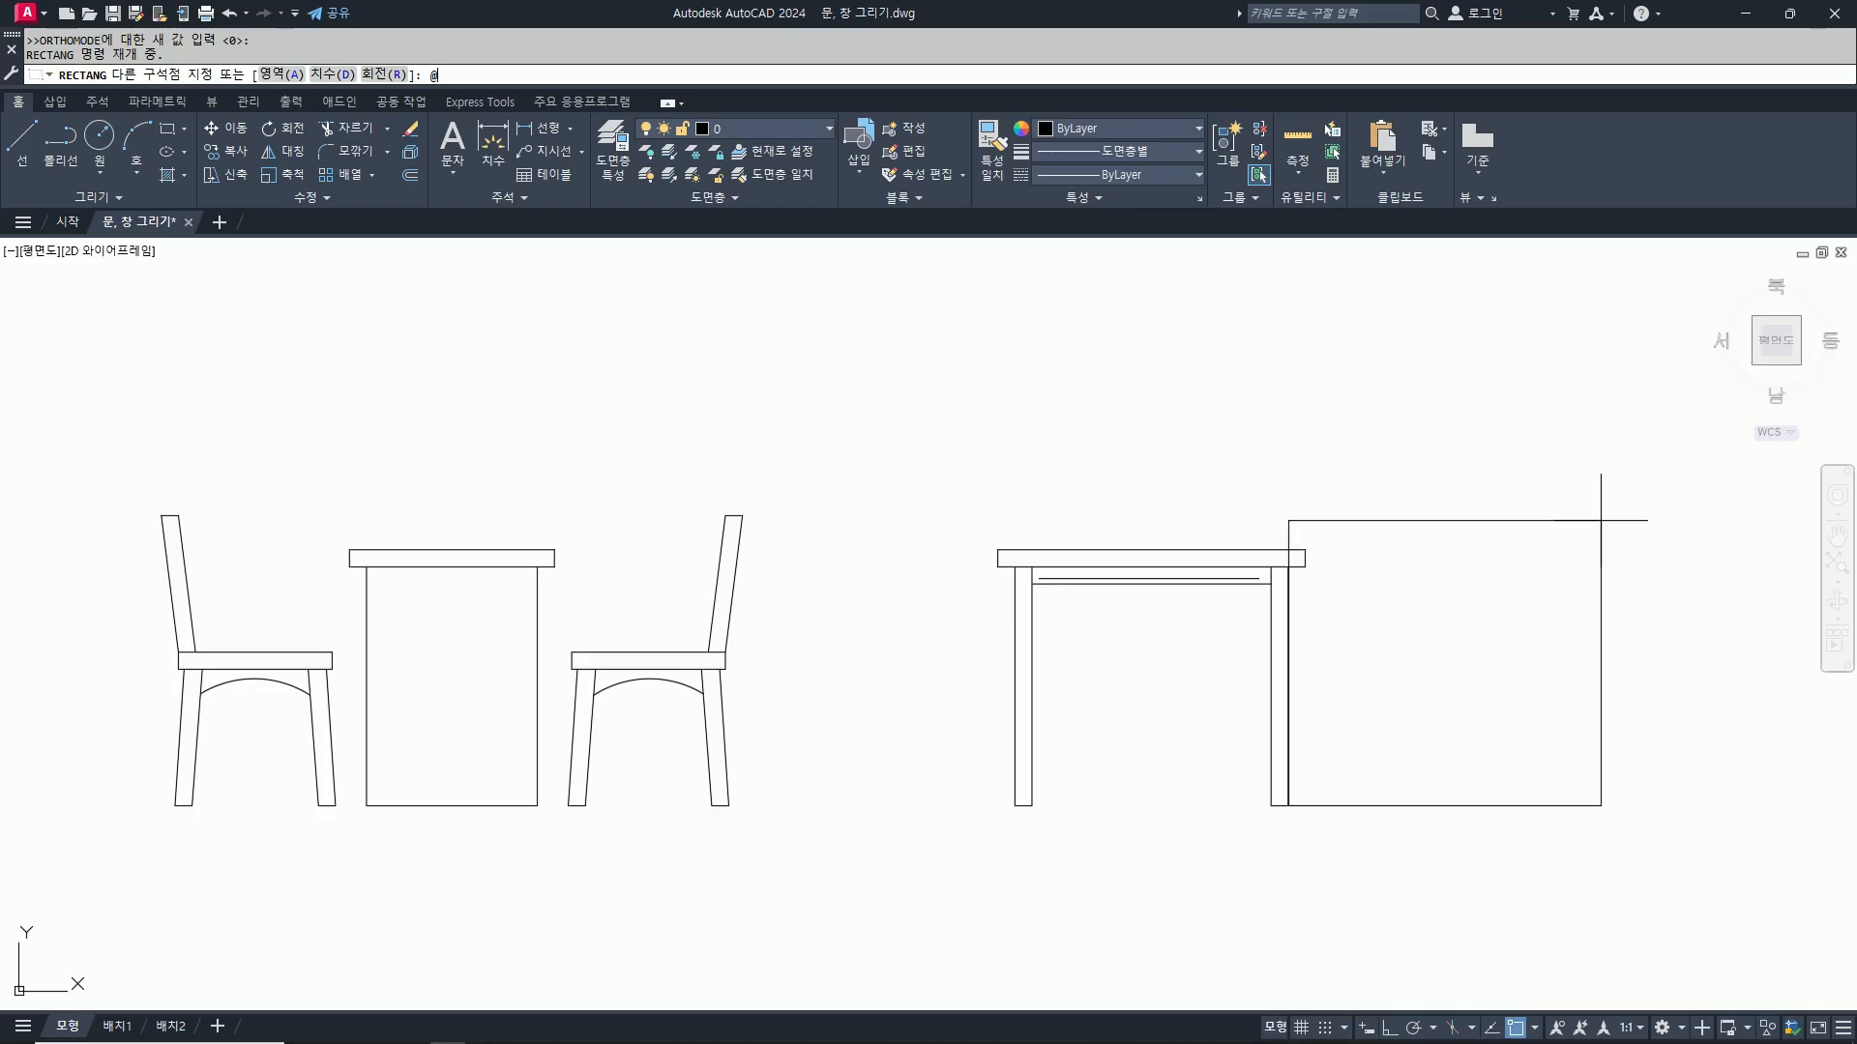
type("450,450")
key("Return")
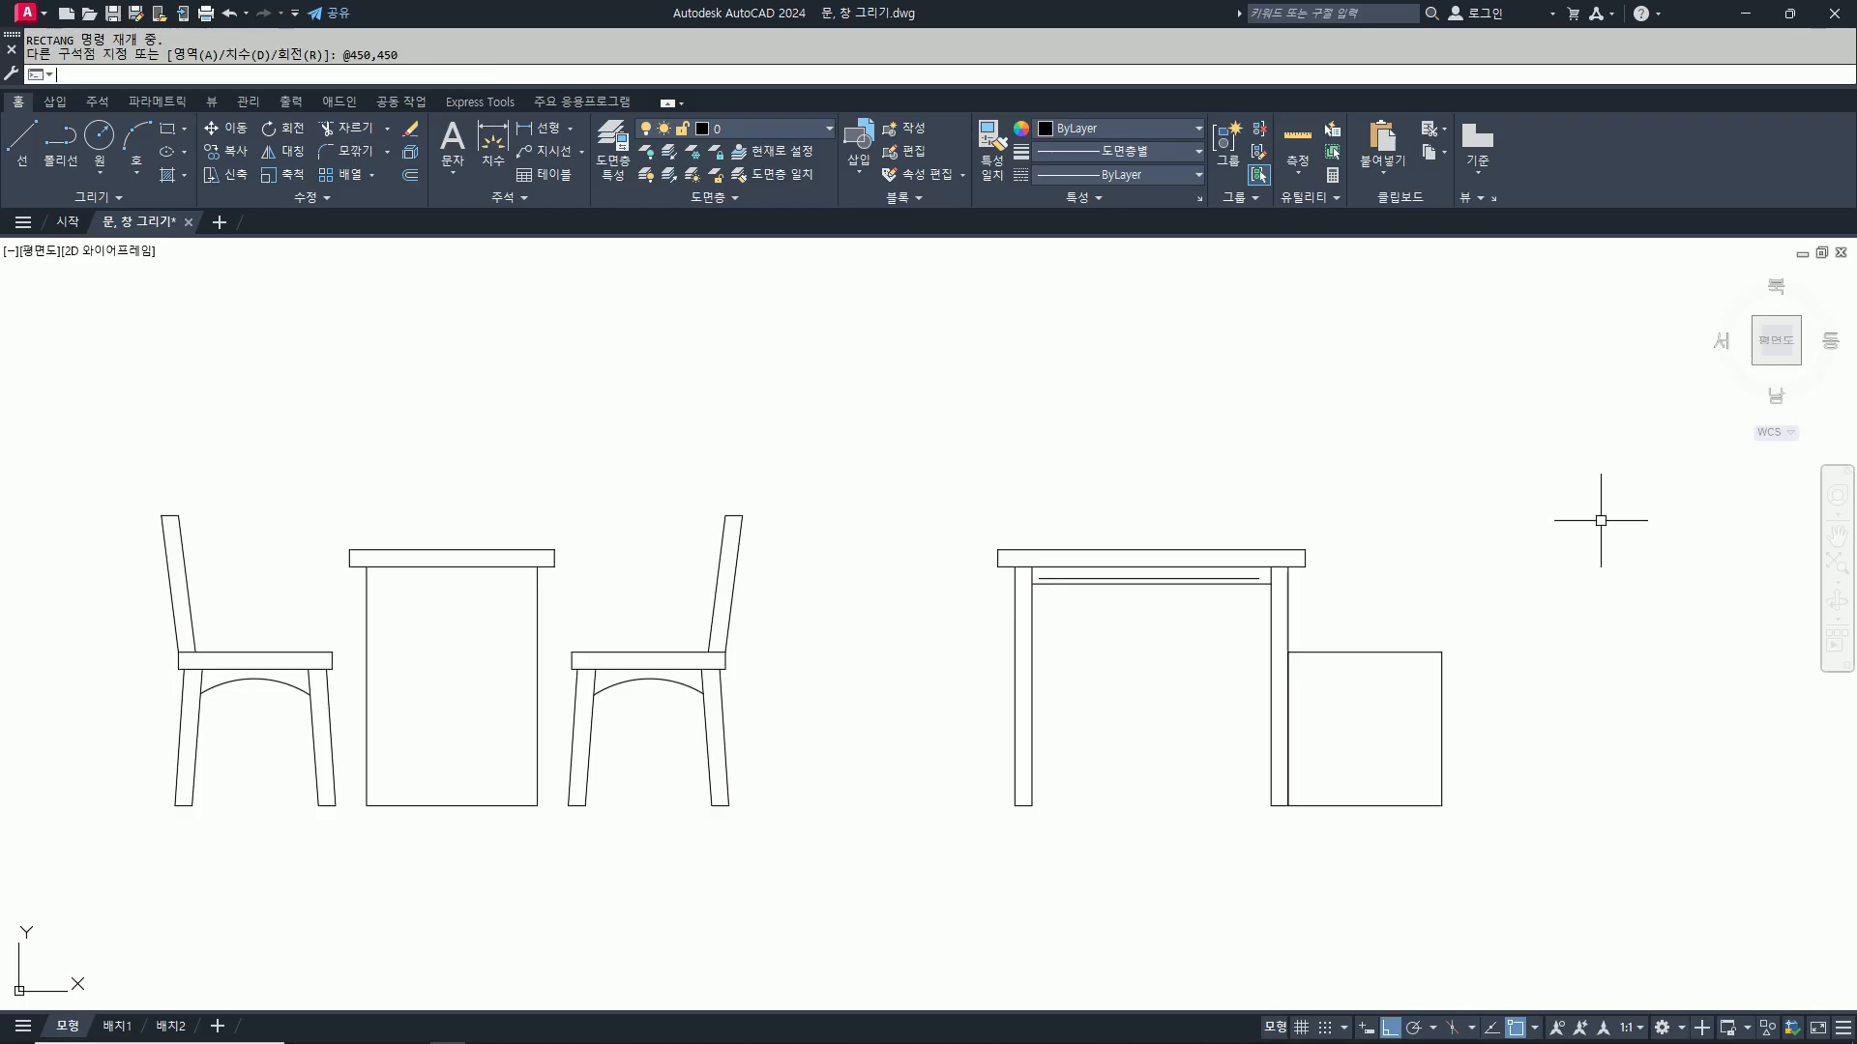
Step: Move the 450 square horizontally away from the widened table to leave a gap beside its right leg
type("m")
key("Return")
left_click(1548, 634)
left_click(1430, 684)
key("Return")
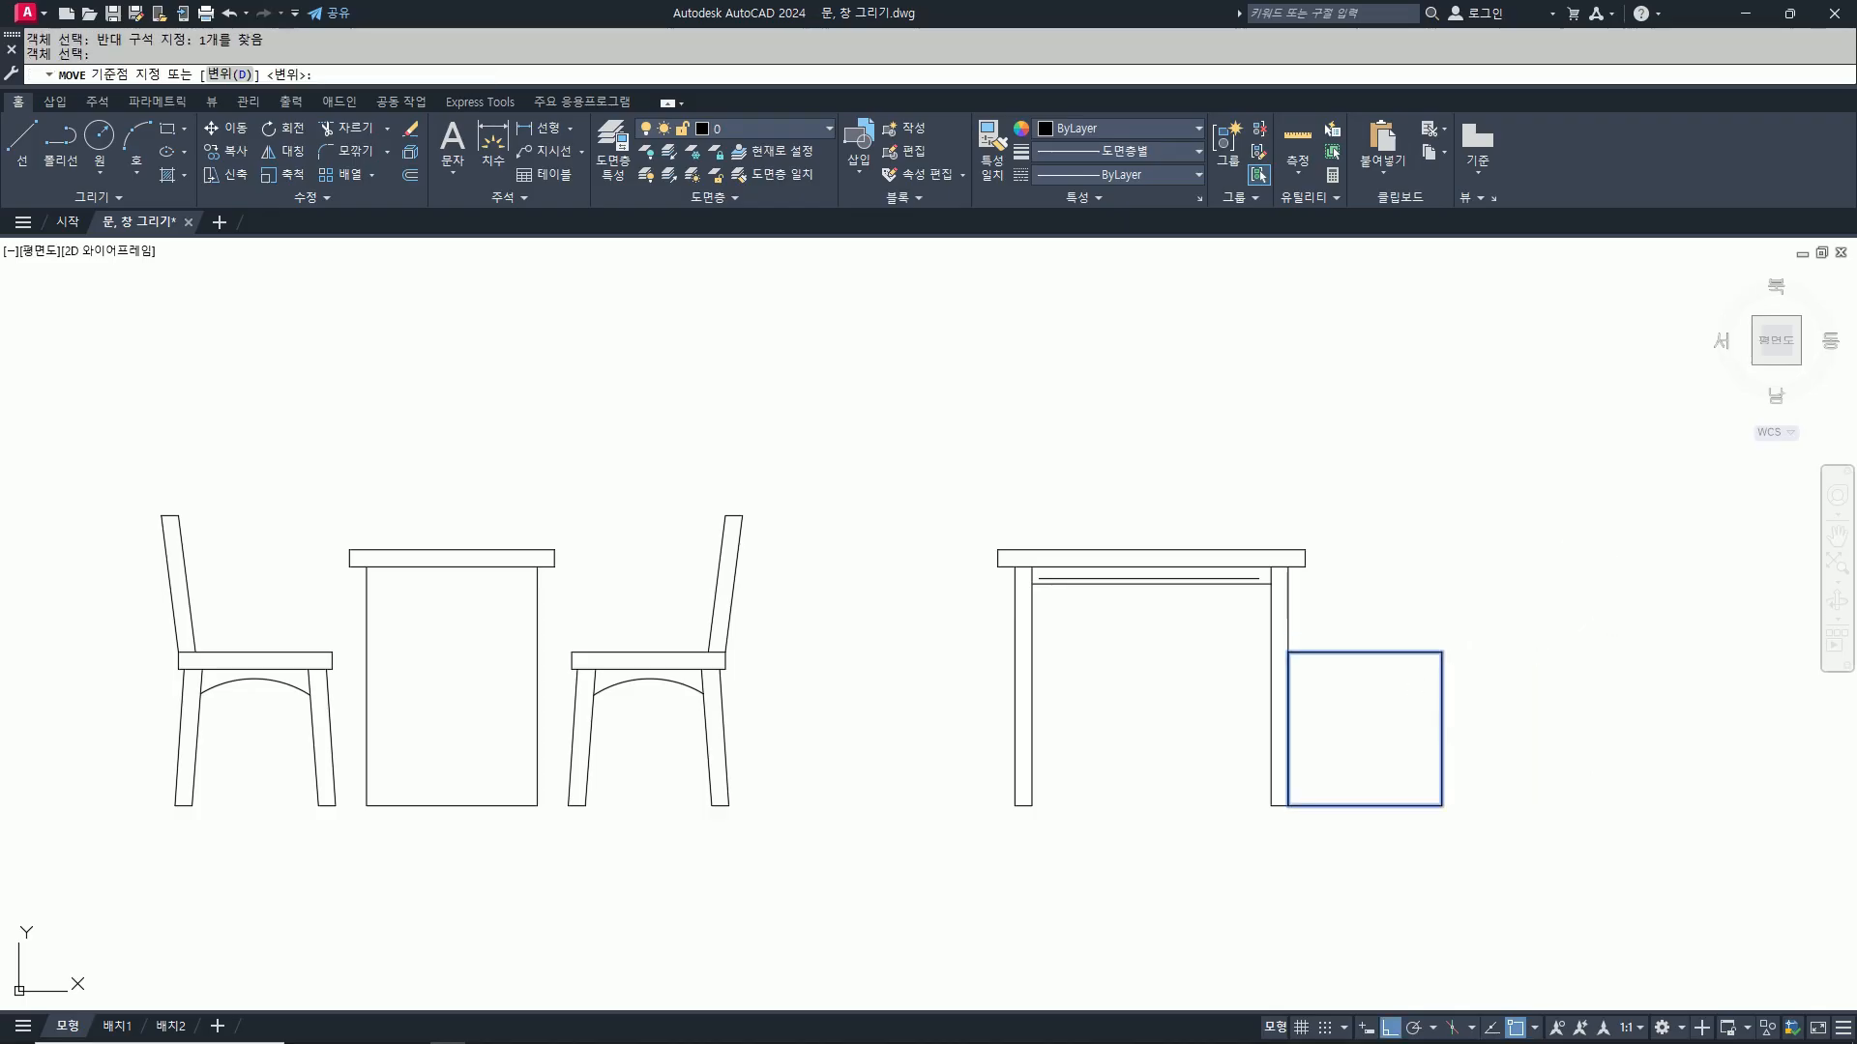
left_click(1594, 815)
left_click(1668, 808)
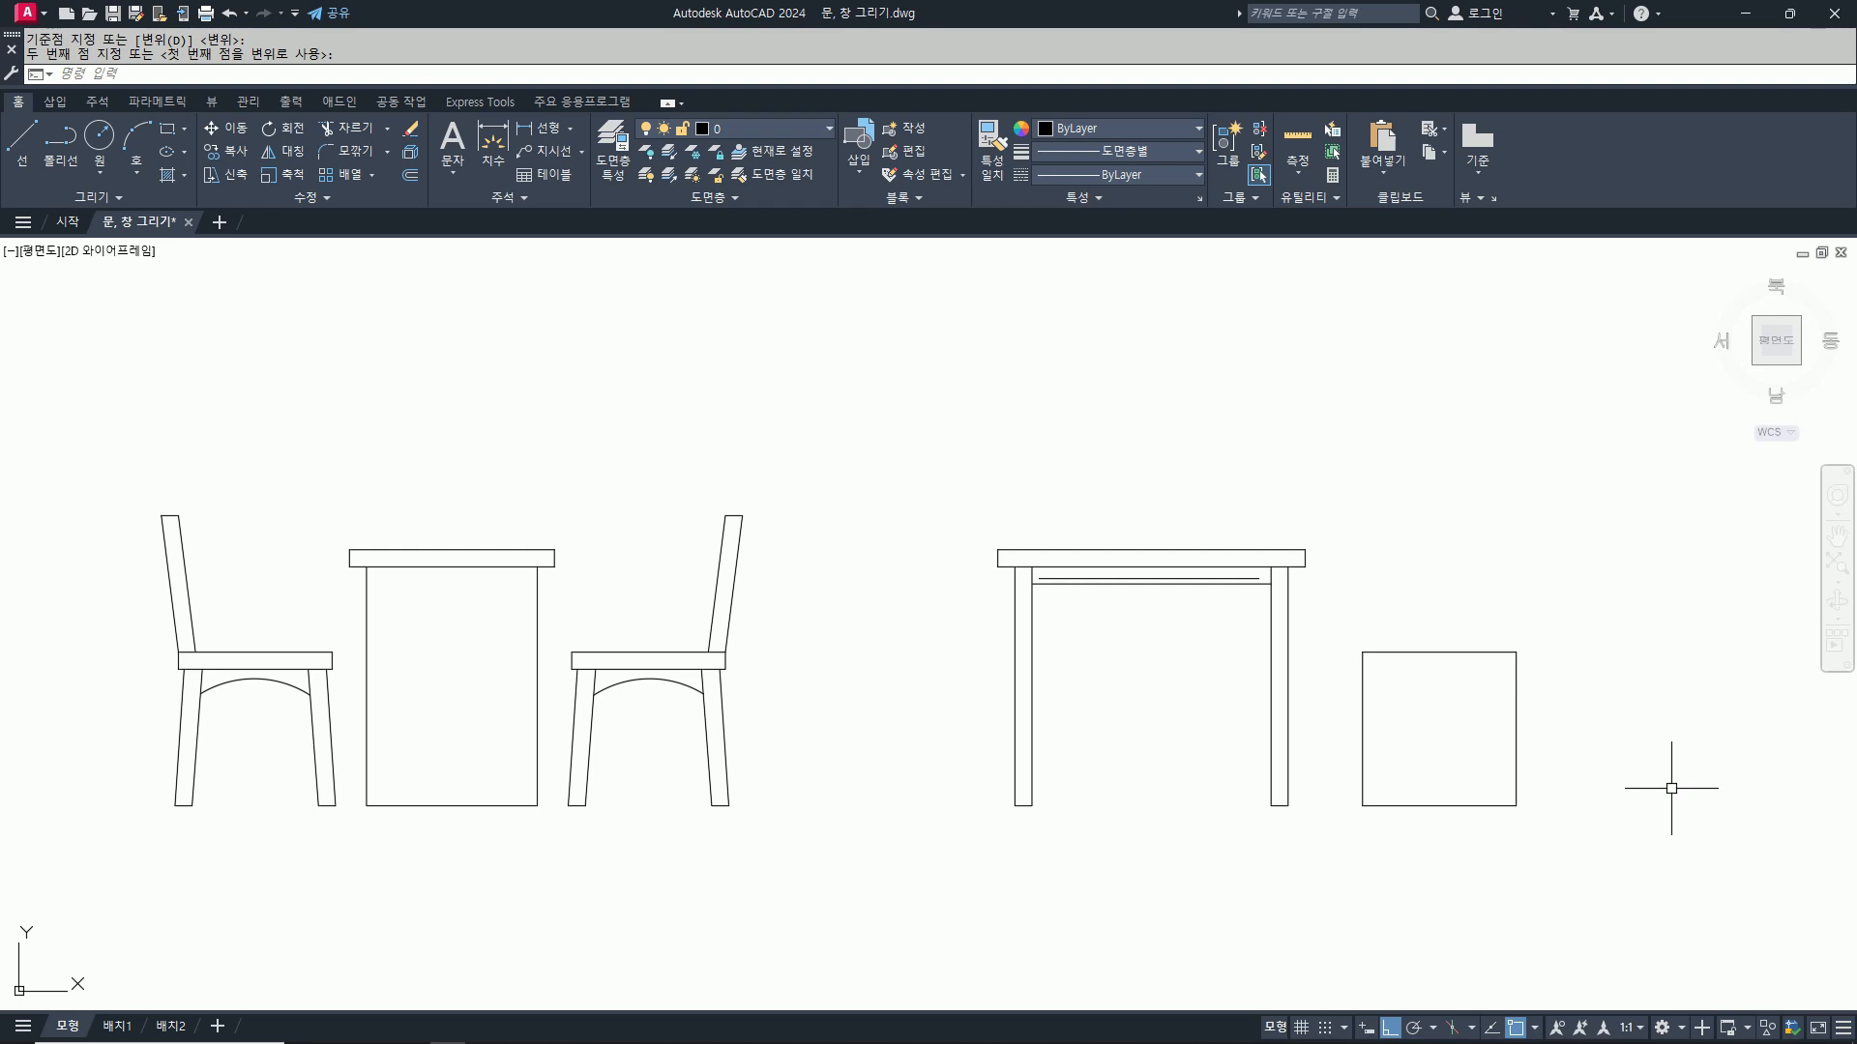
middle_click_drag(1637, 718, 1475, 749)
key("Escape")
key("Escape")
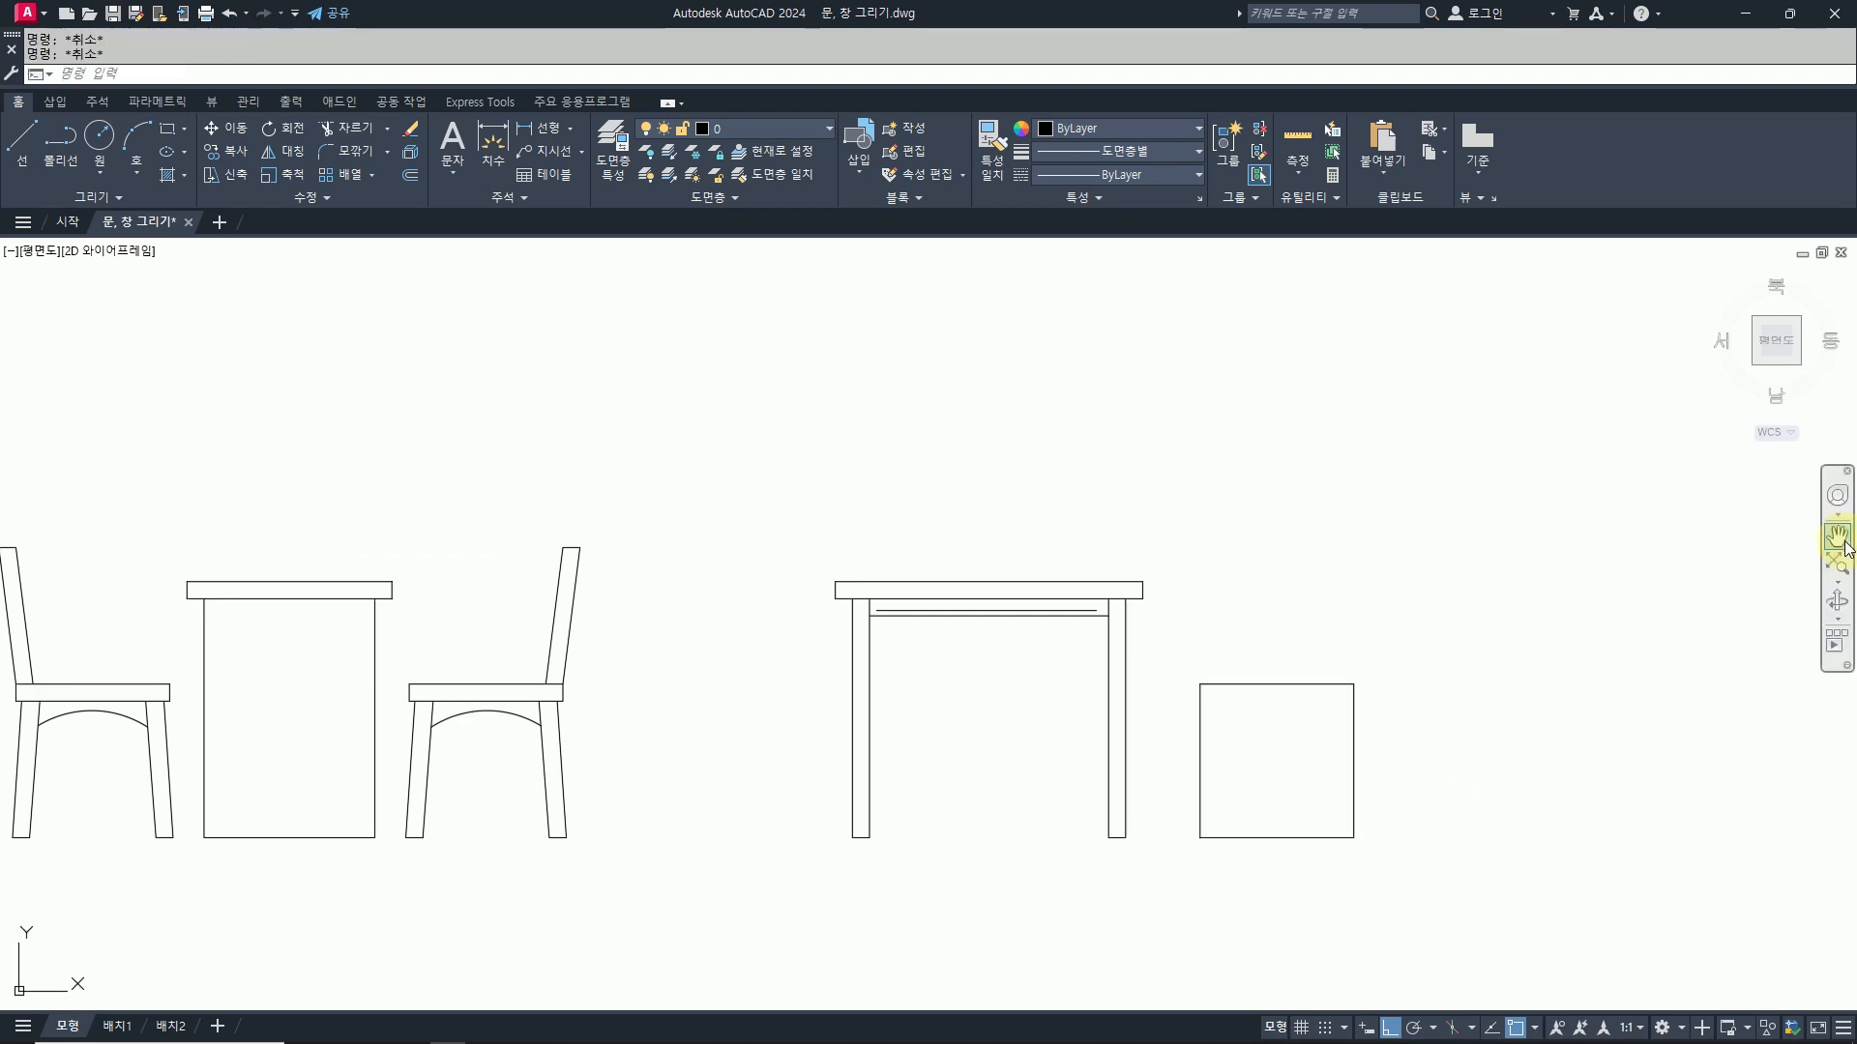
Step: Offset the top edge of the square 50 downward to form the seat thickness
type("o")
key("Return")
type("50")
key("Return")
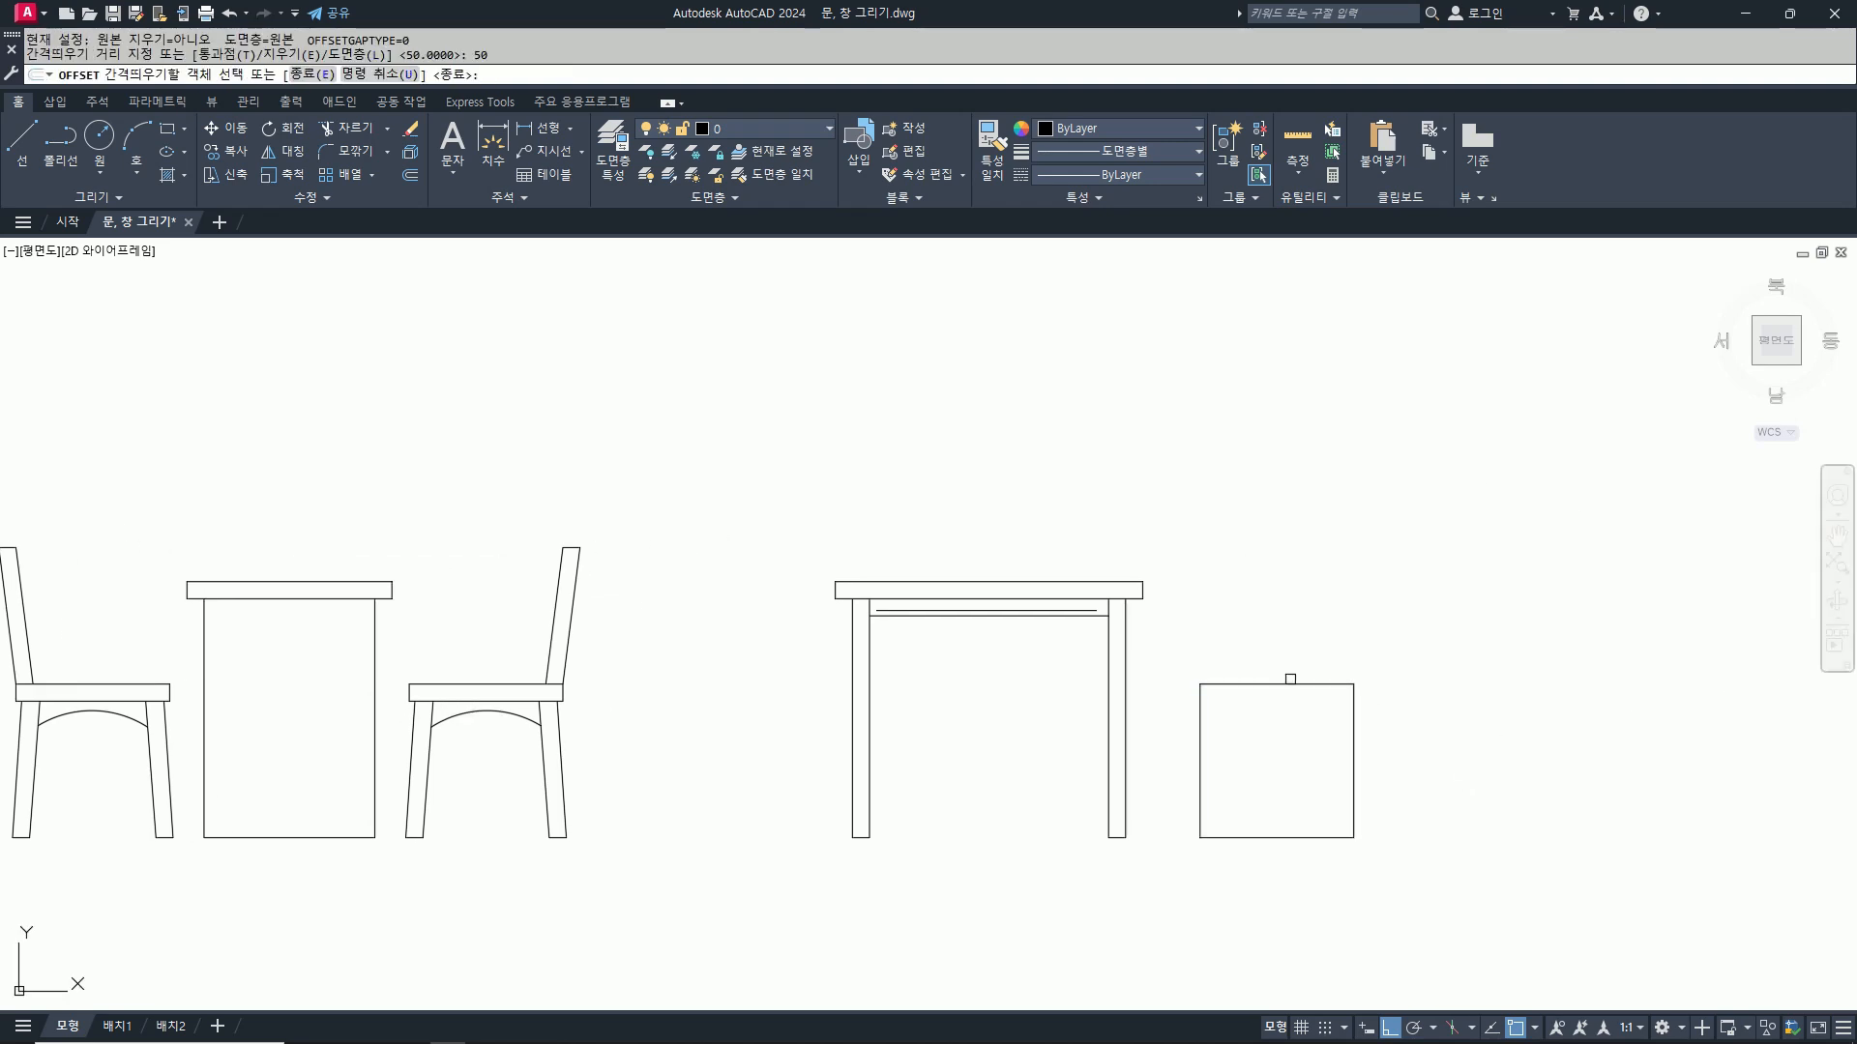
left_click(1290, 679)
left_click(1295, 778)
key("Return")
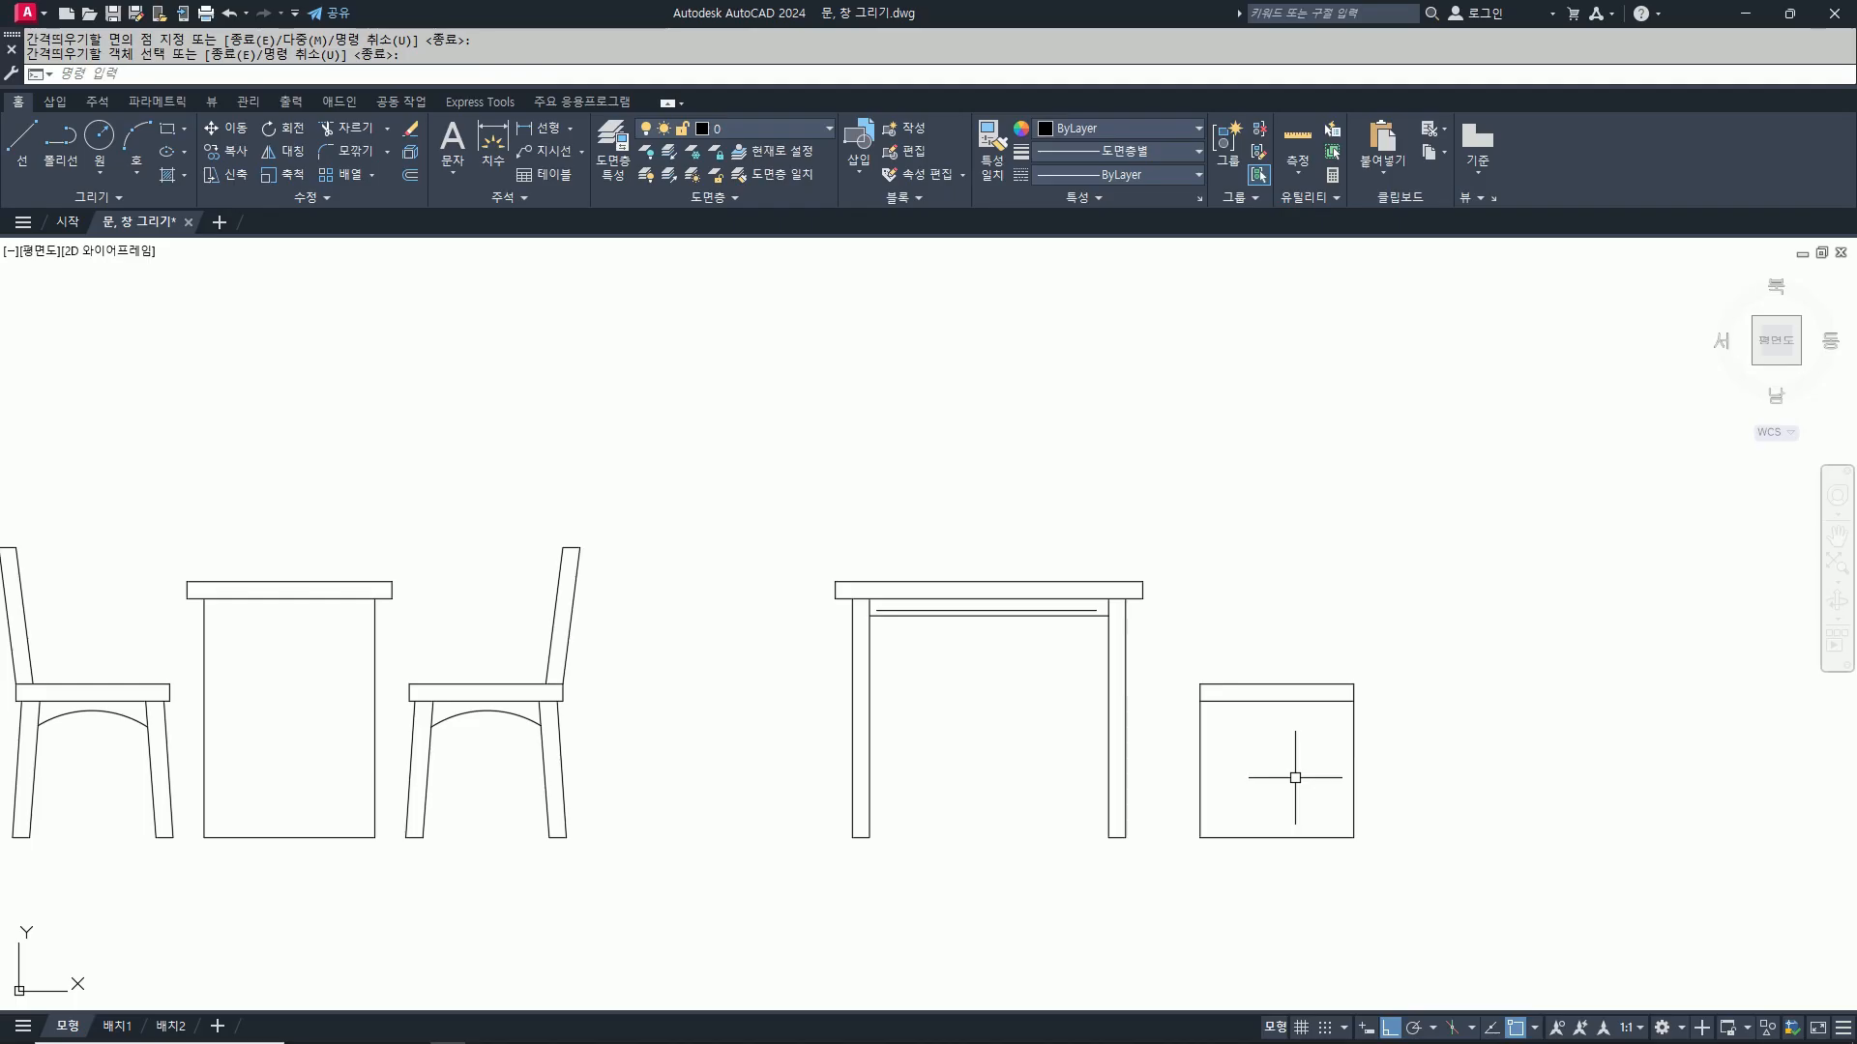
Step: Copy both legs of the right chair to the midpoint of the square's seat underside
type("co")
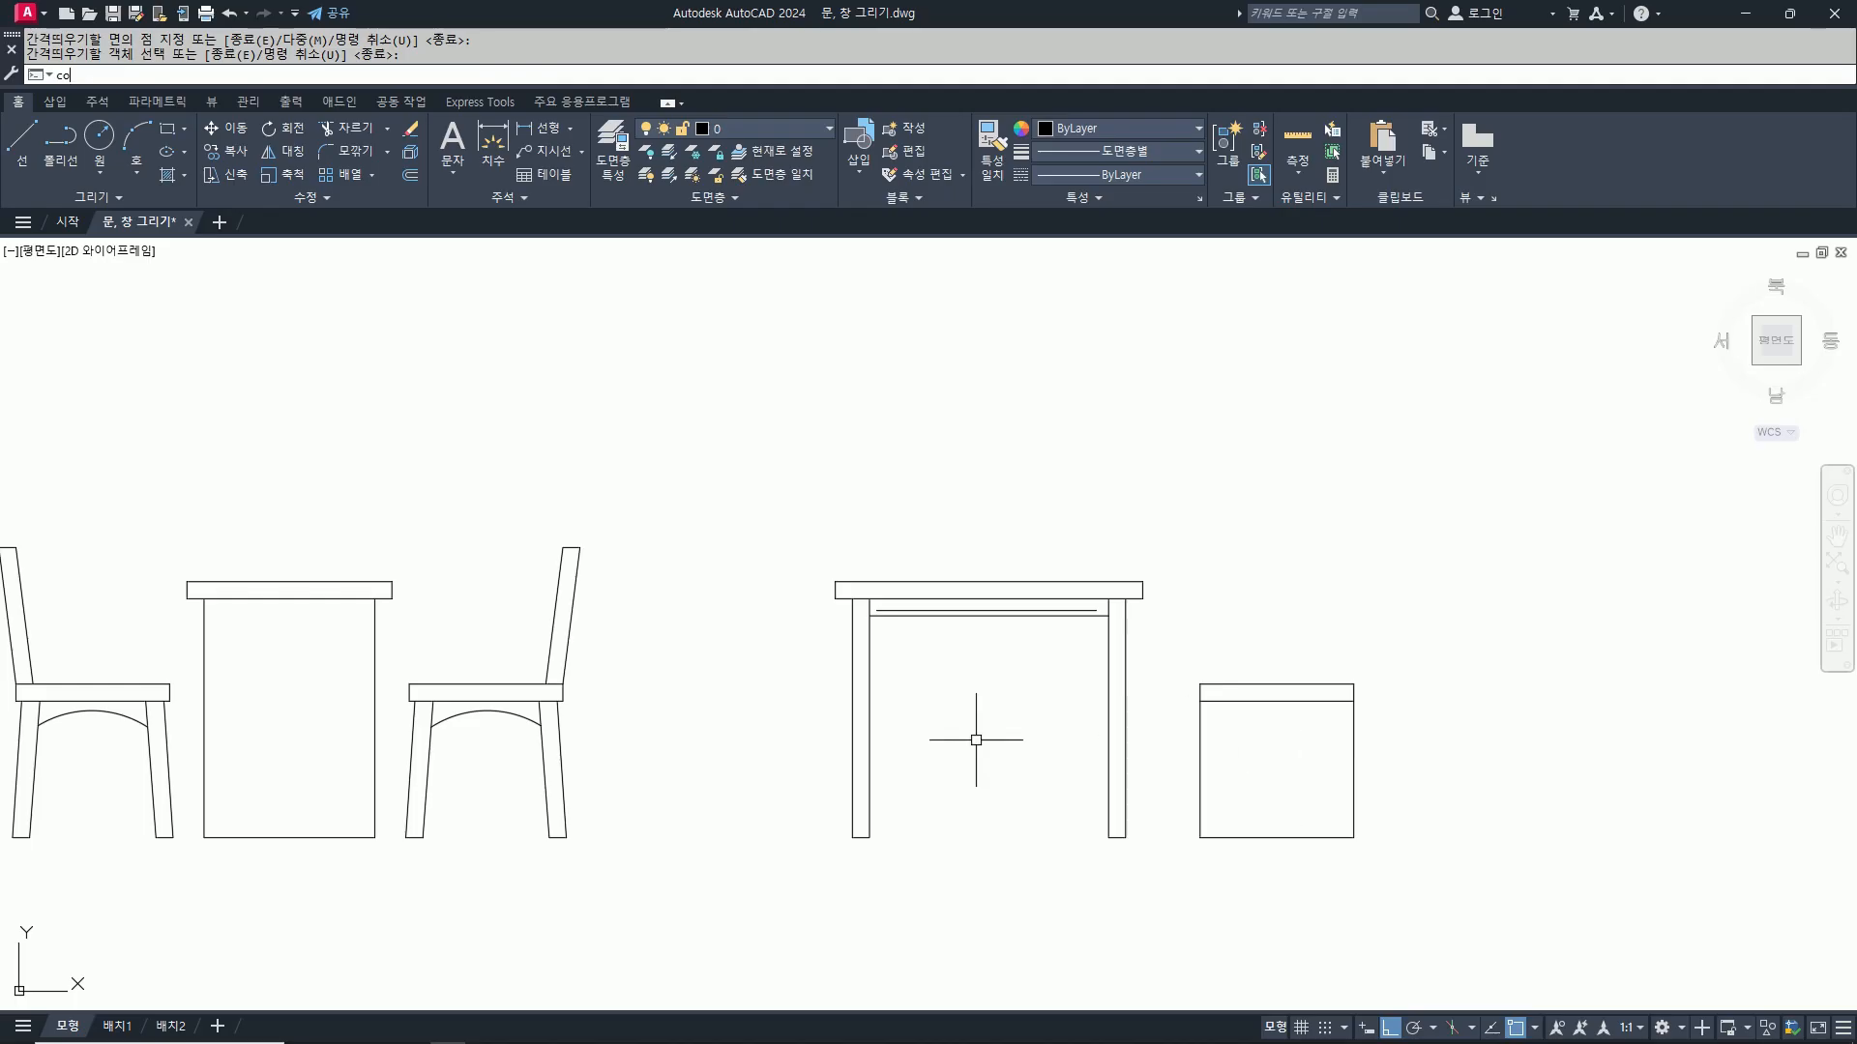
key("Return")
left_click(656, 879)
left_click(469, 767)
left_click(475, 859)
left_click(383, 811)
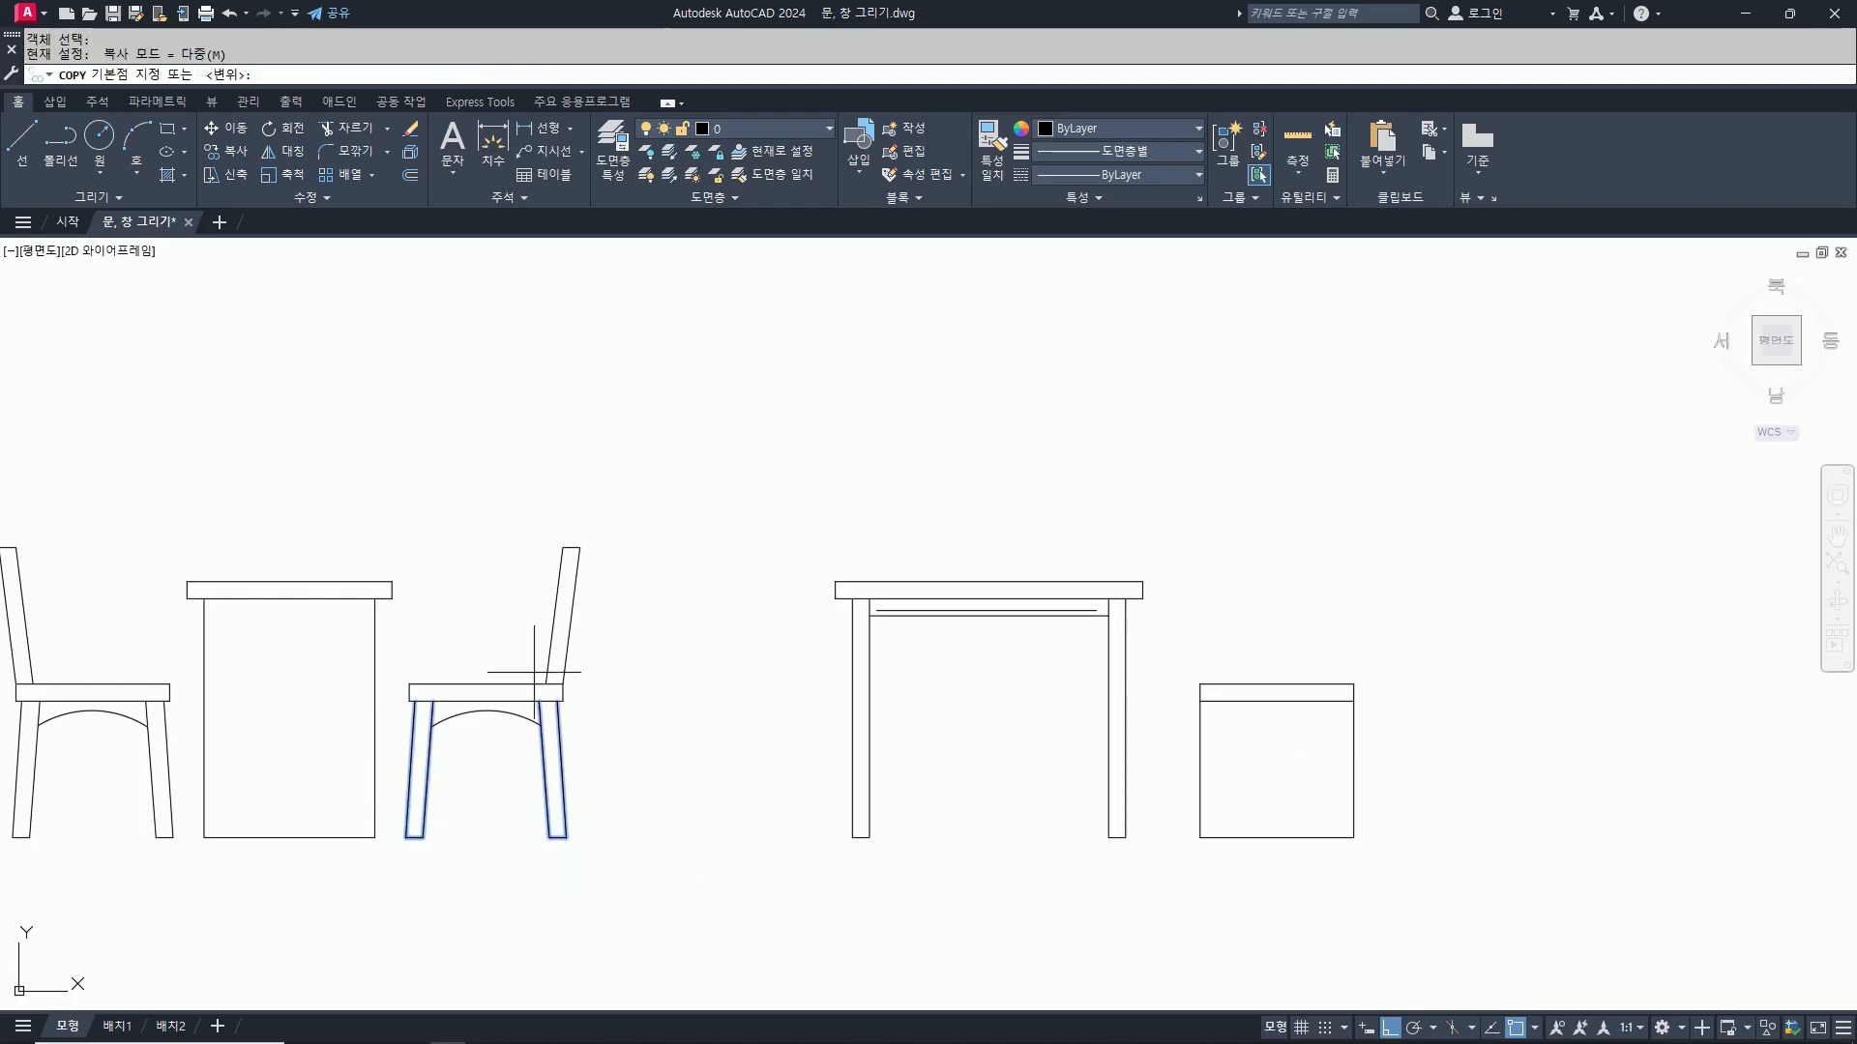
key("Return")
left_click(485, 699)
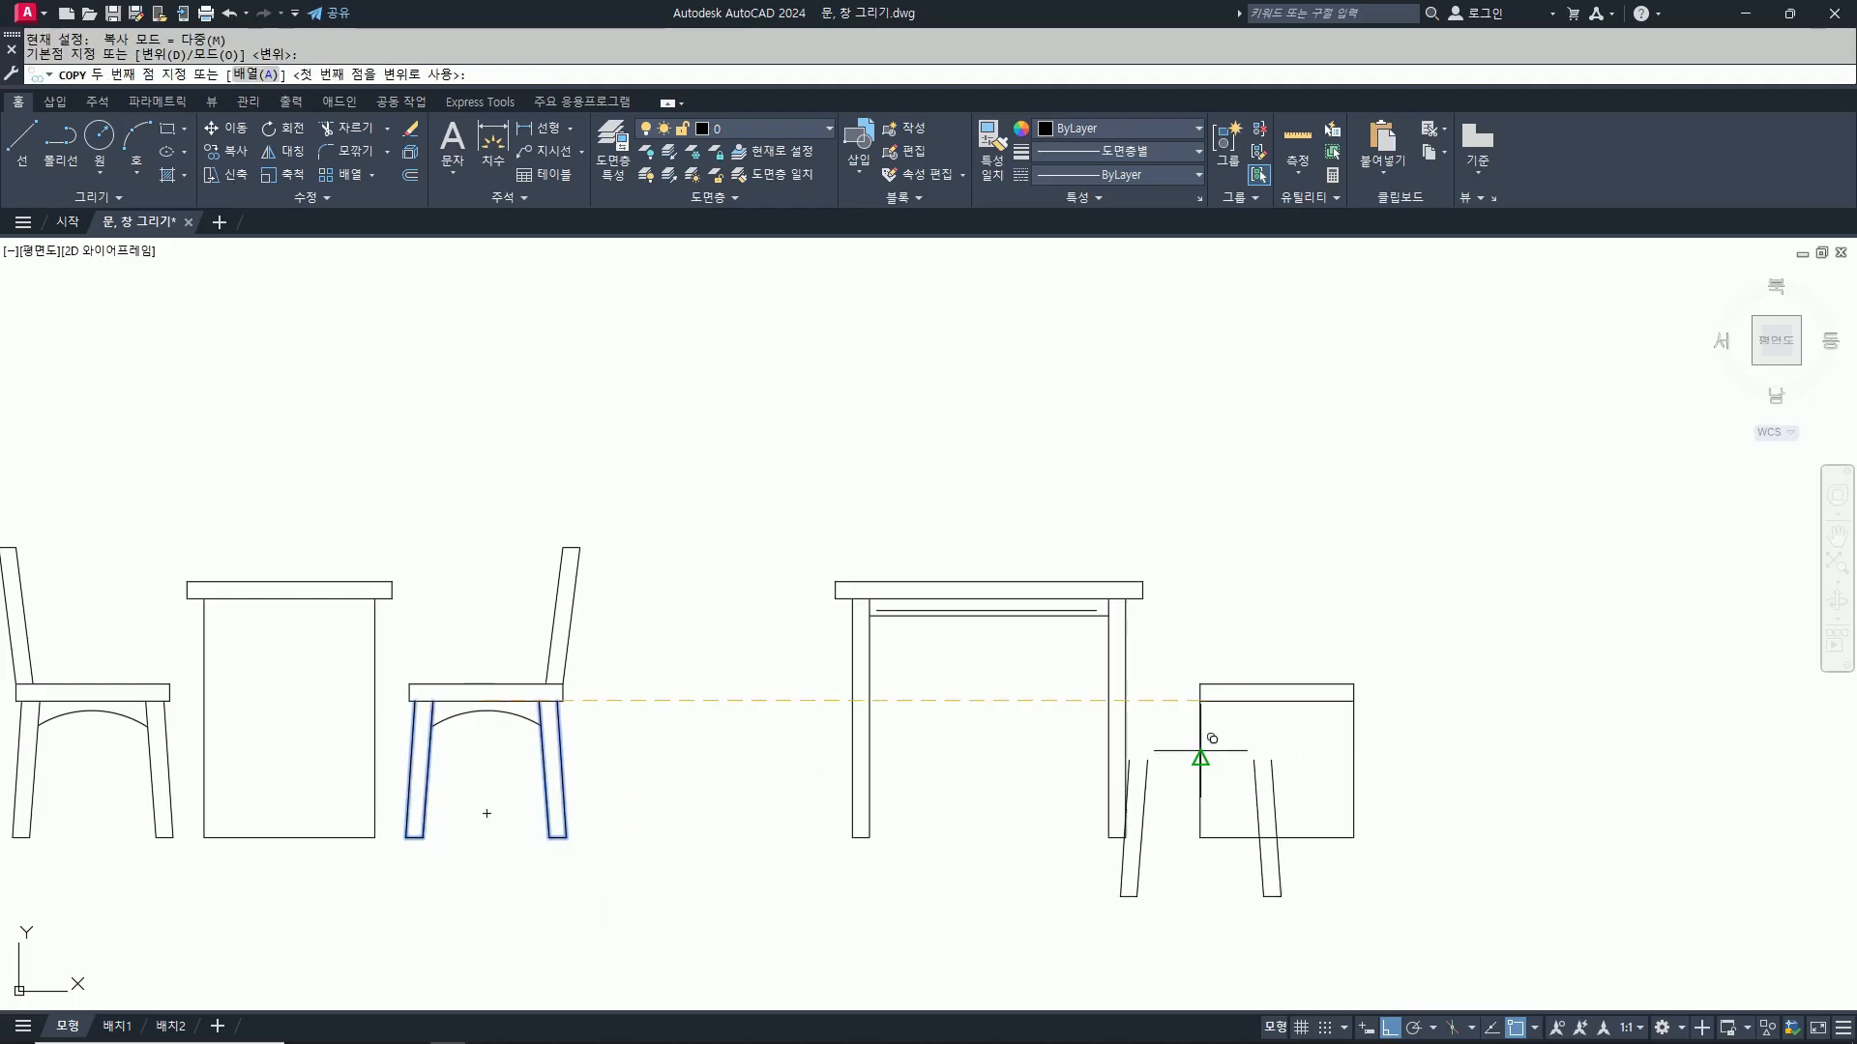
left_click(1278, 694)
key("Return")
Step: Erase the square's side lines and bottom edge, leaving the two seat lines and the copied legs
type("e")
key("Return")
scroll(1361, 727, "up", 4)
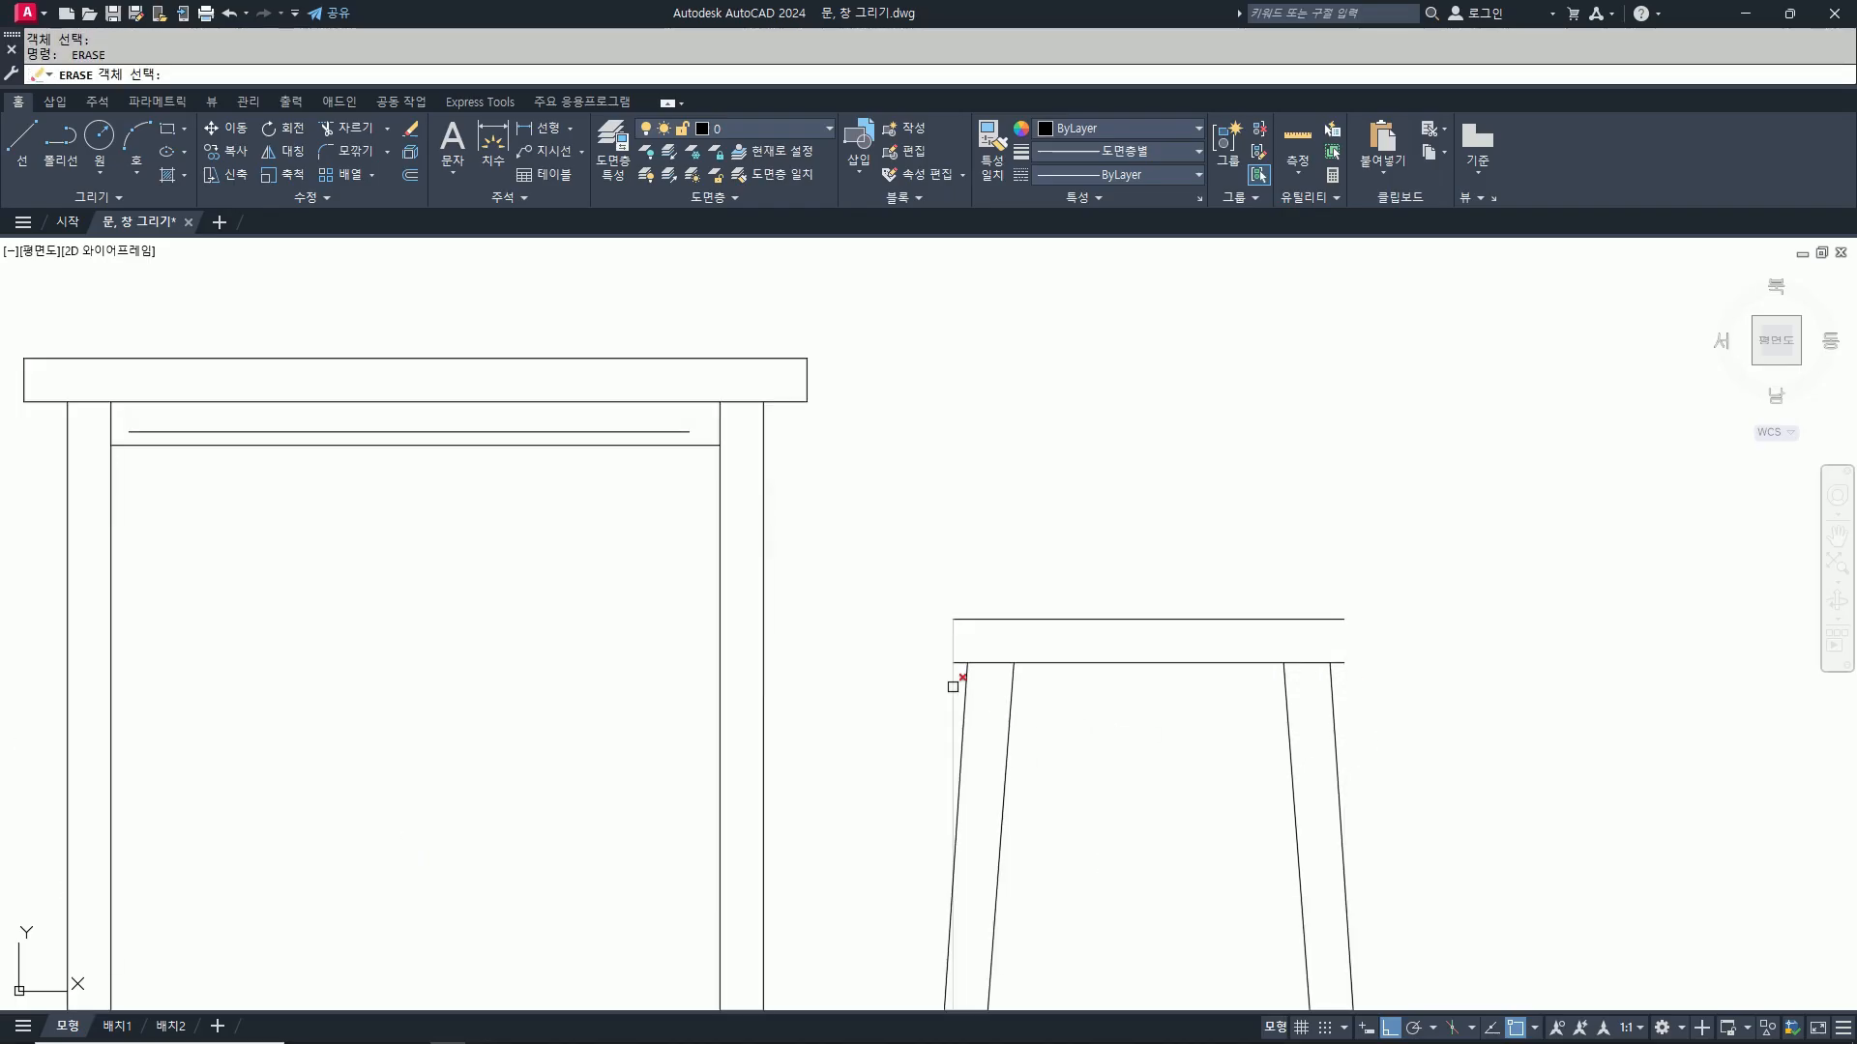
left_click(953, 685)
key("Return")
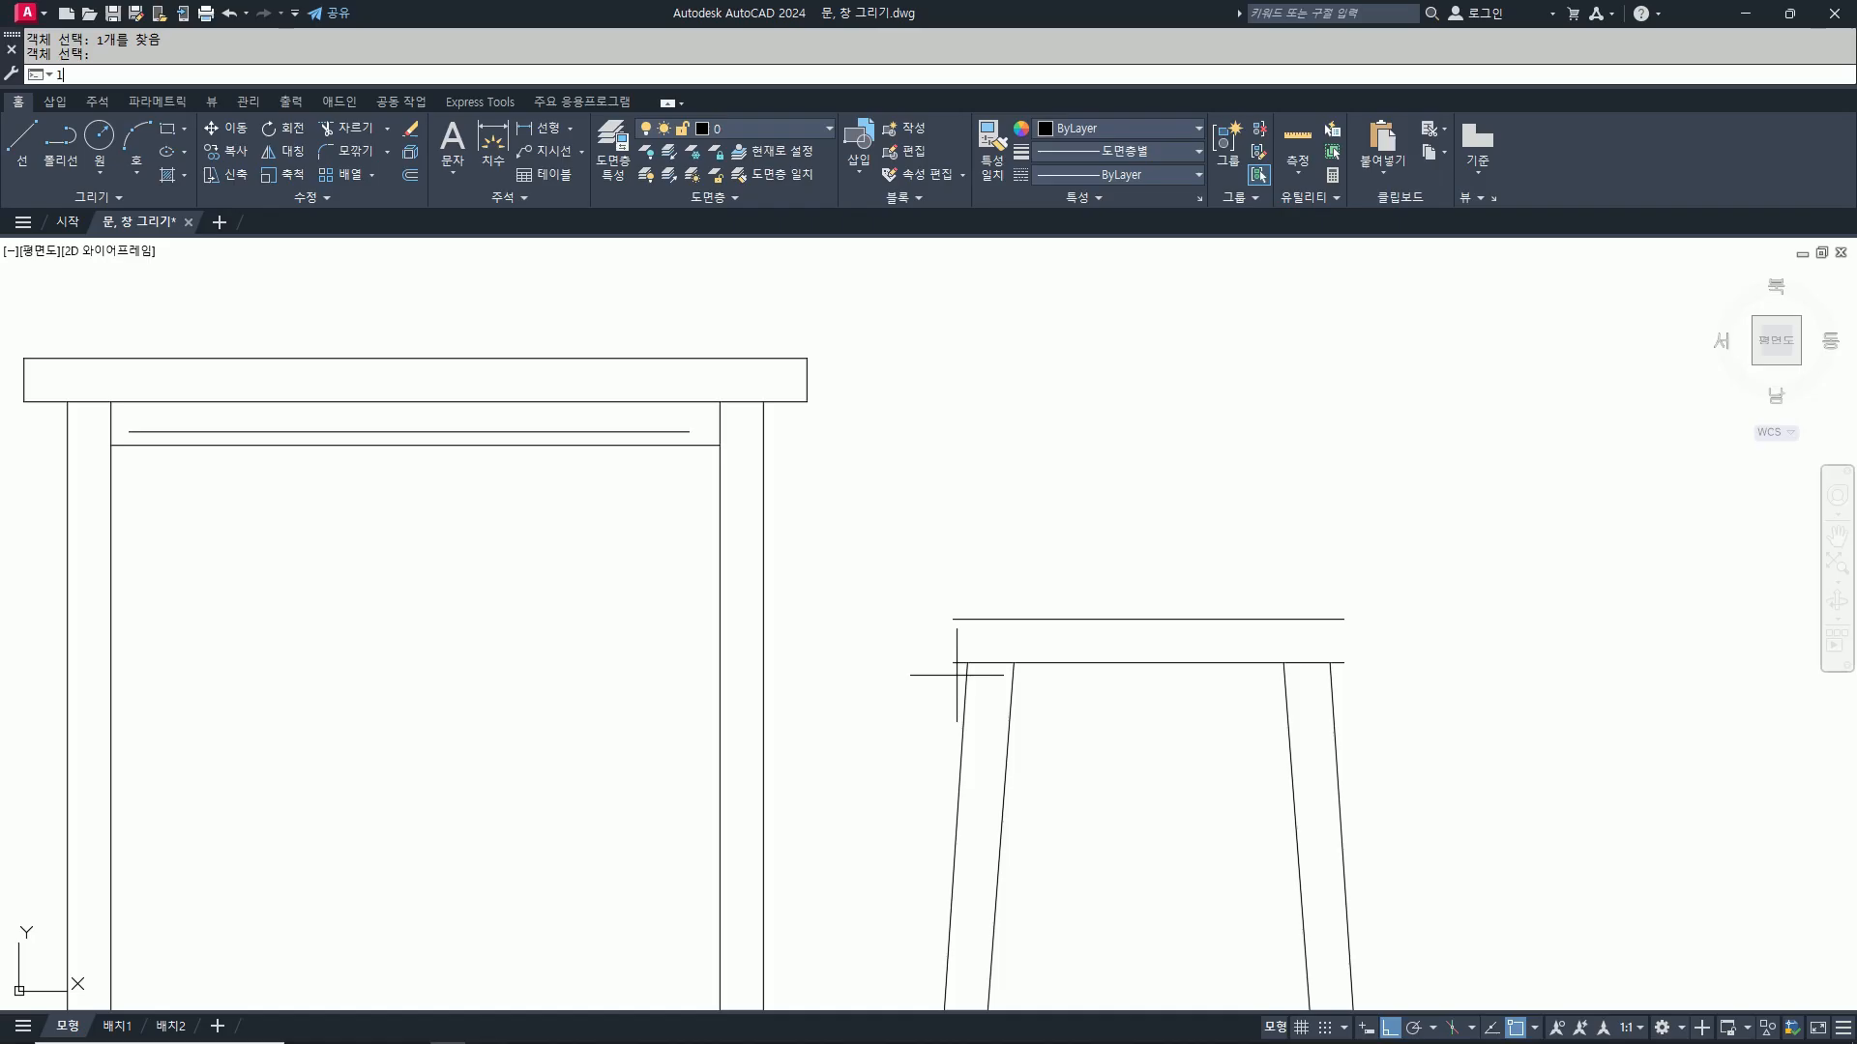
Step: Draw a short vertical line closing the left end of the seat between its two horizontal lines
type("l")
key("Return")
left_click(954, 664)
left_click(953, 619)
key("Return")
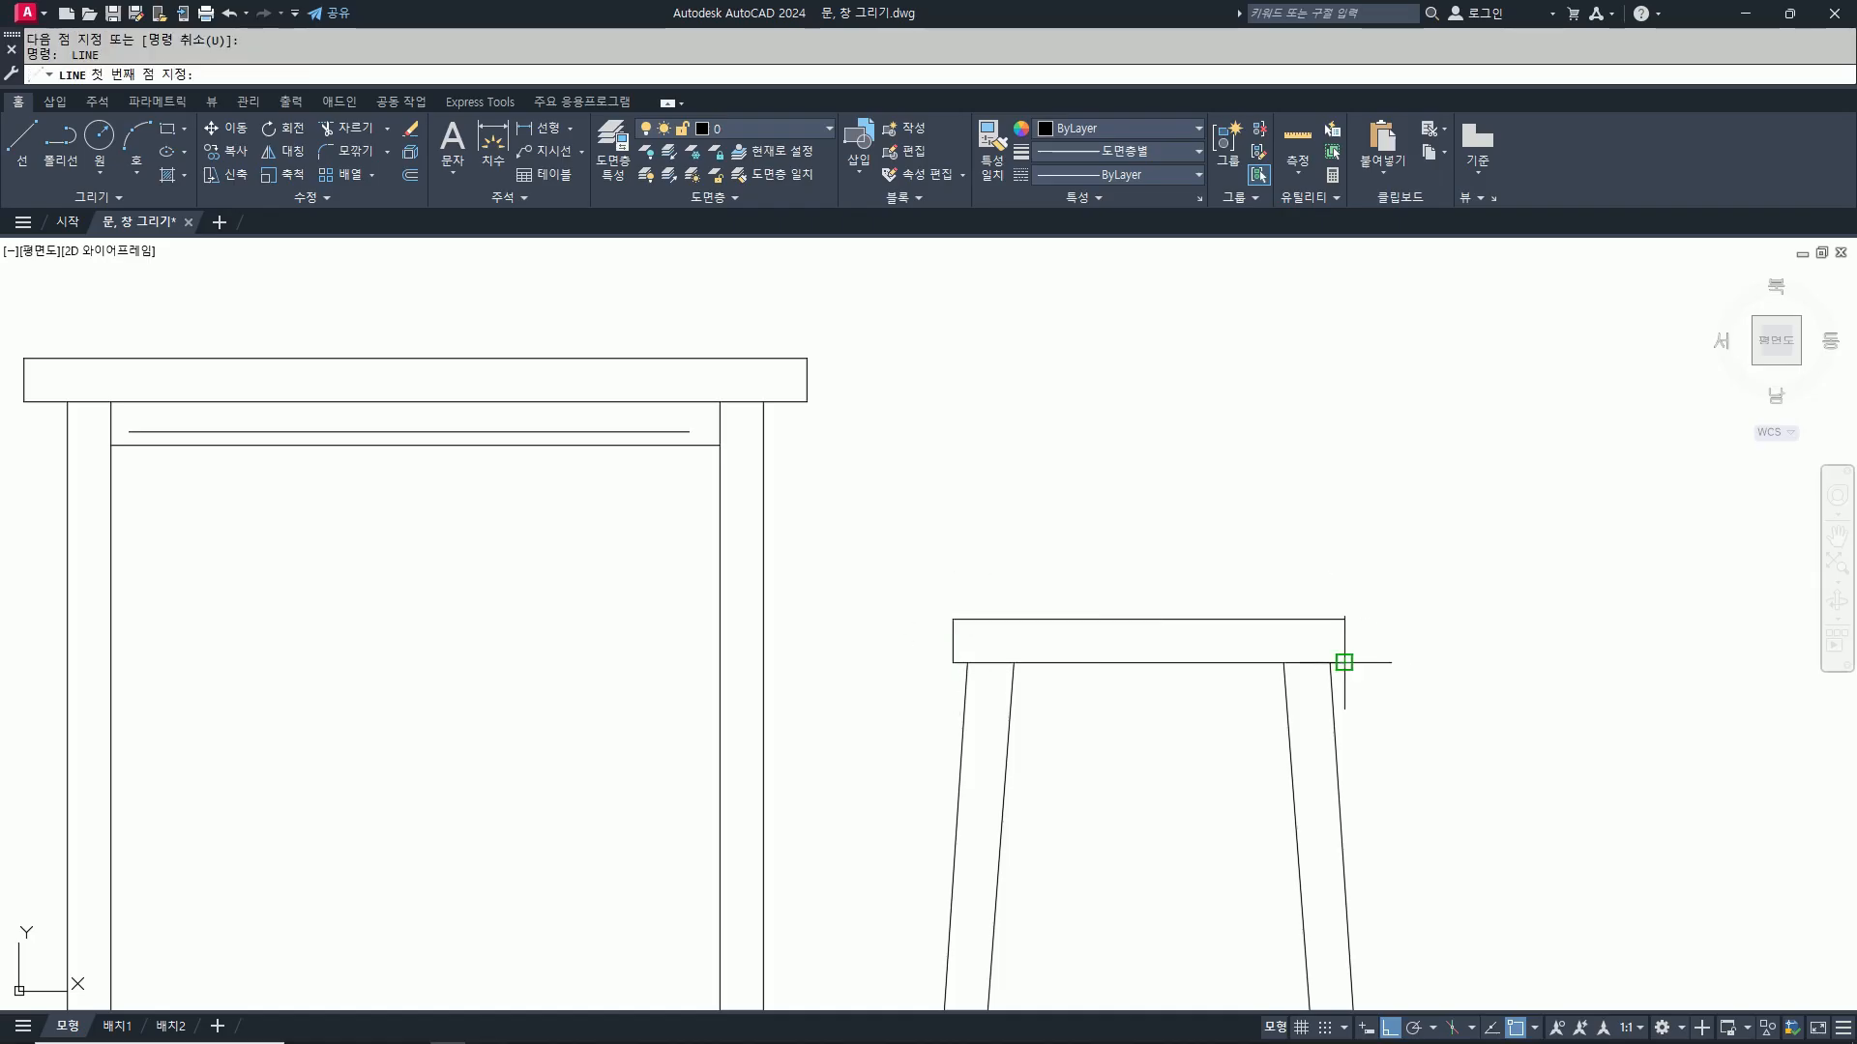
Step: Draw a short vertical line closing the right end of the seat between its two horizontal lines
key("Return")
left_click(1343, 662)
left_click(1343, 619)
key("Return")
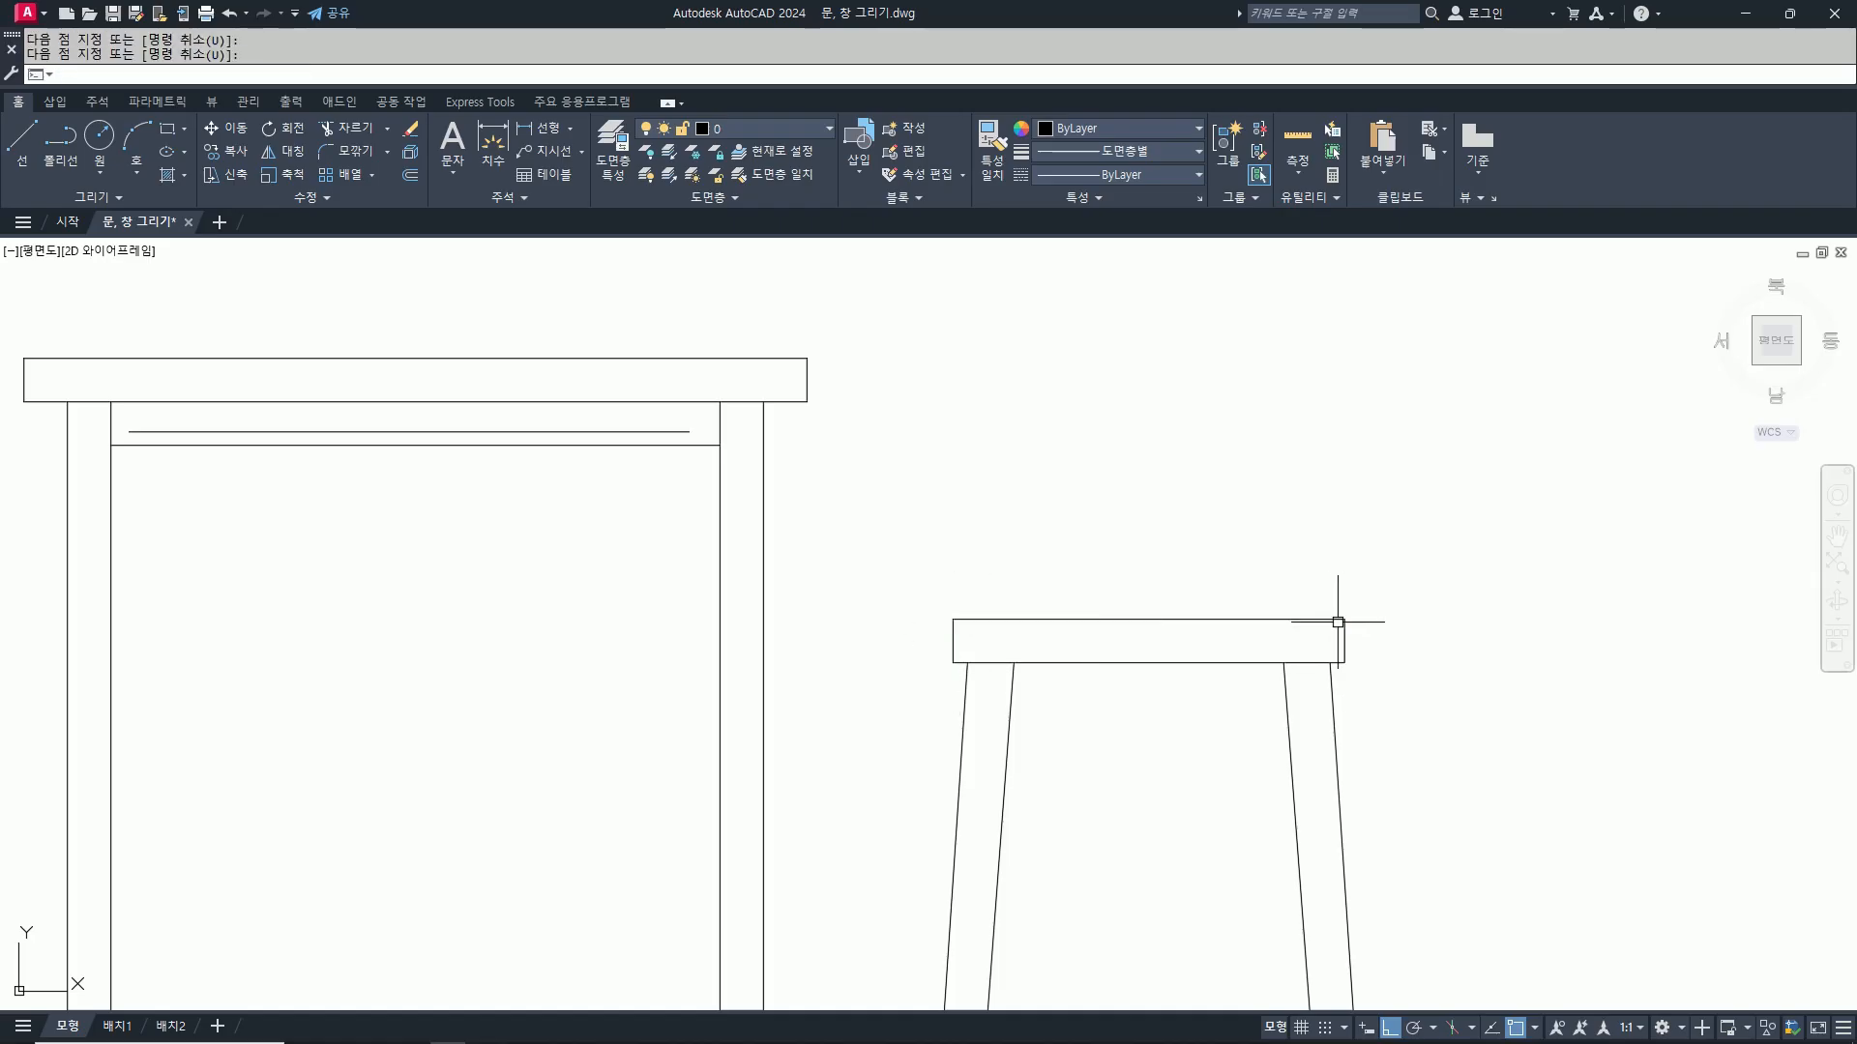
Step: Draw a horizontal guide line from the top of the right side-view chair's backrest to beyond the front-view seat
scroll(1338, 622, "down", 4)
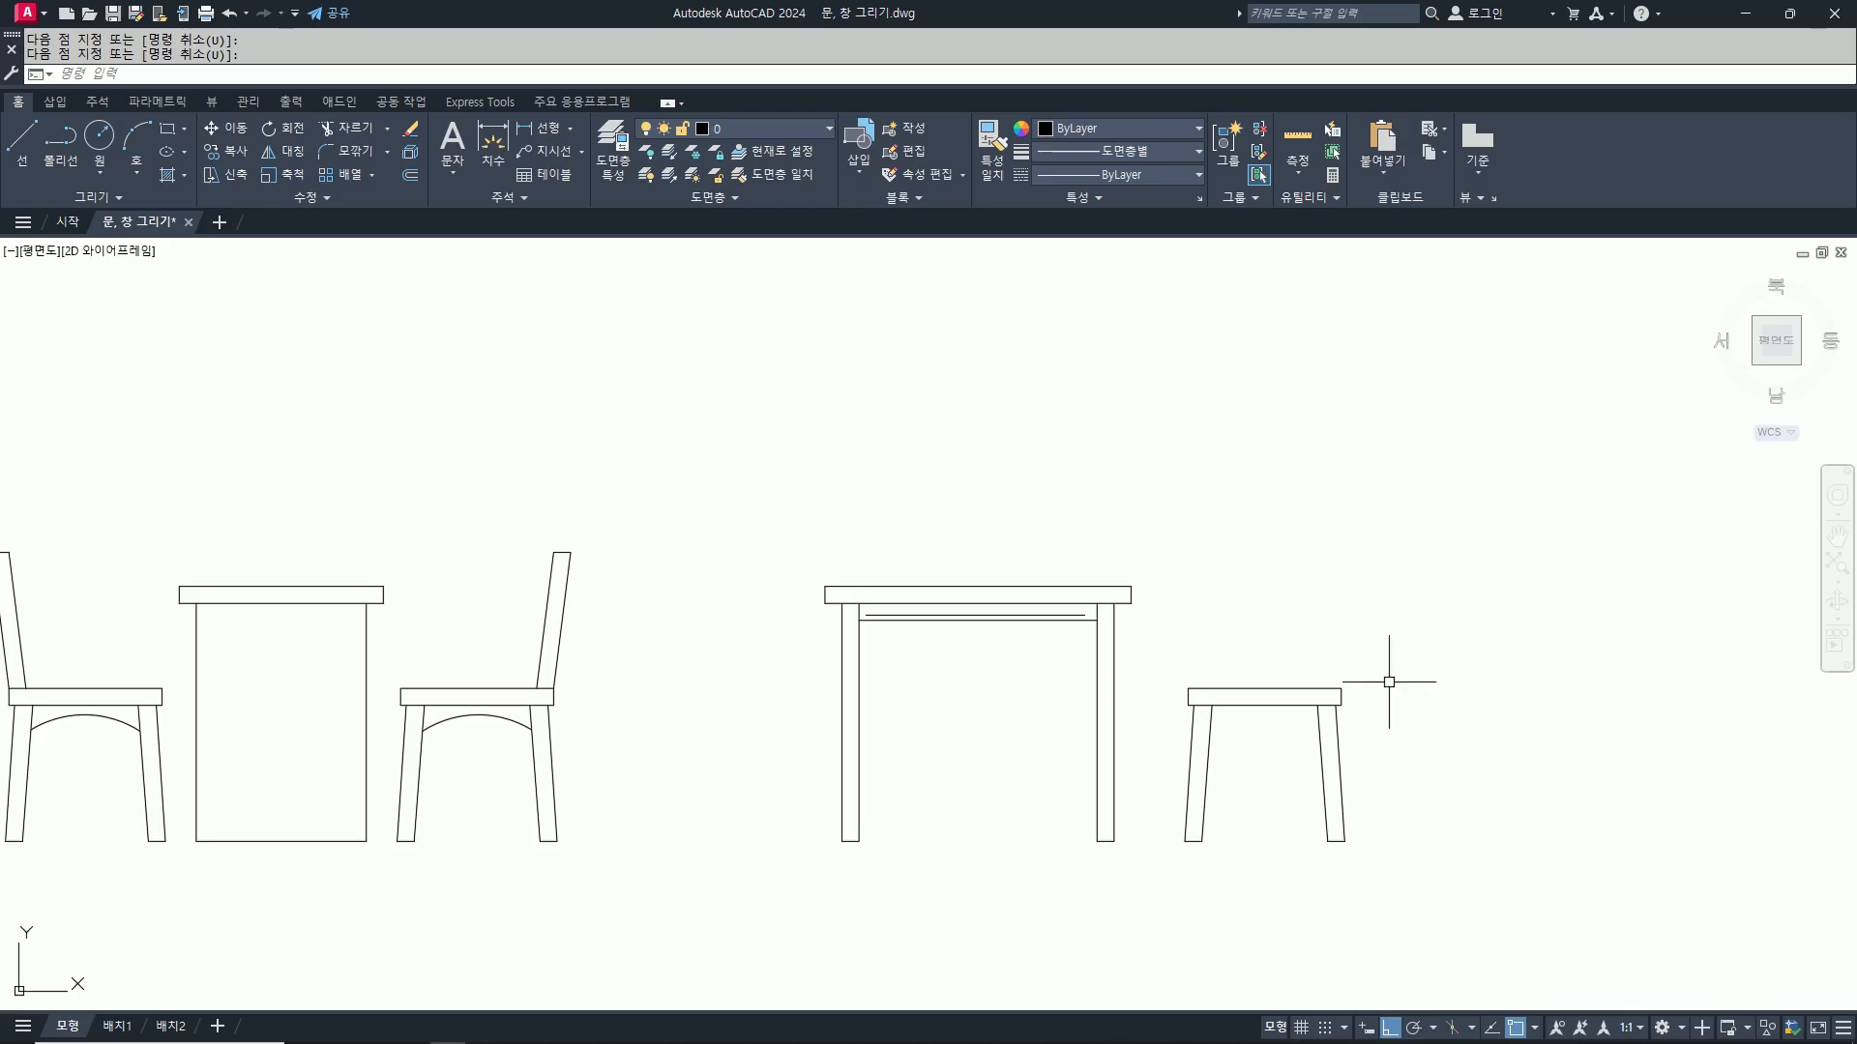
key("Escape")
type("l")
key("Return")
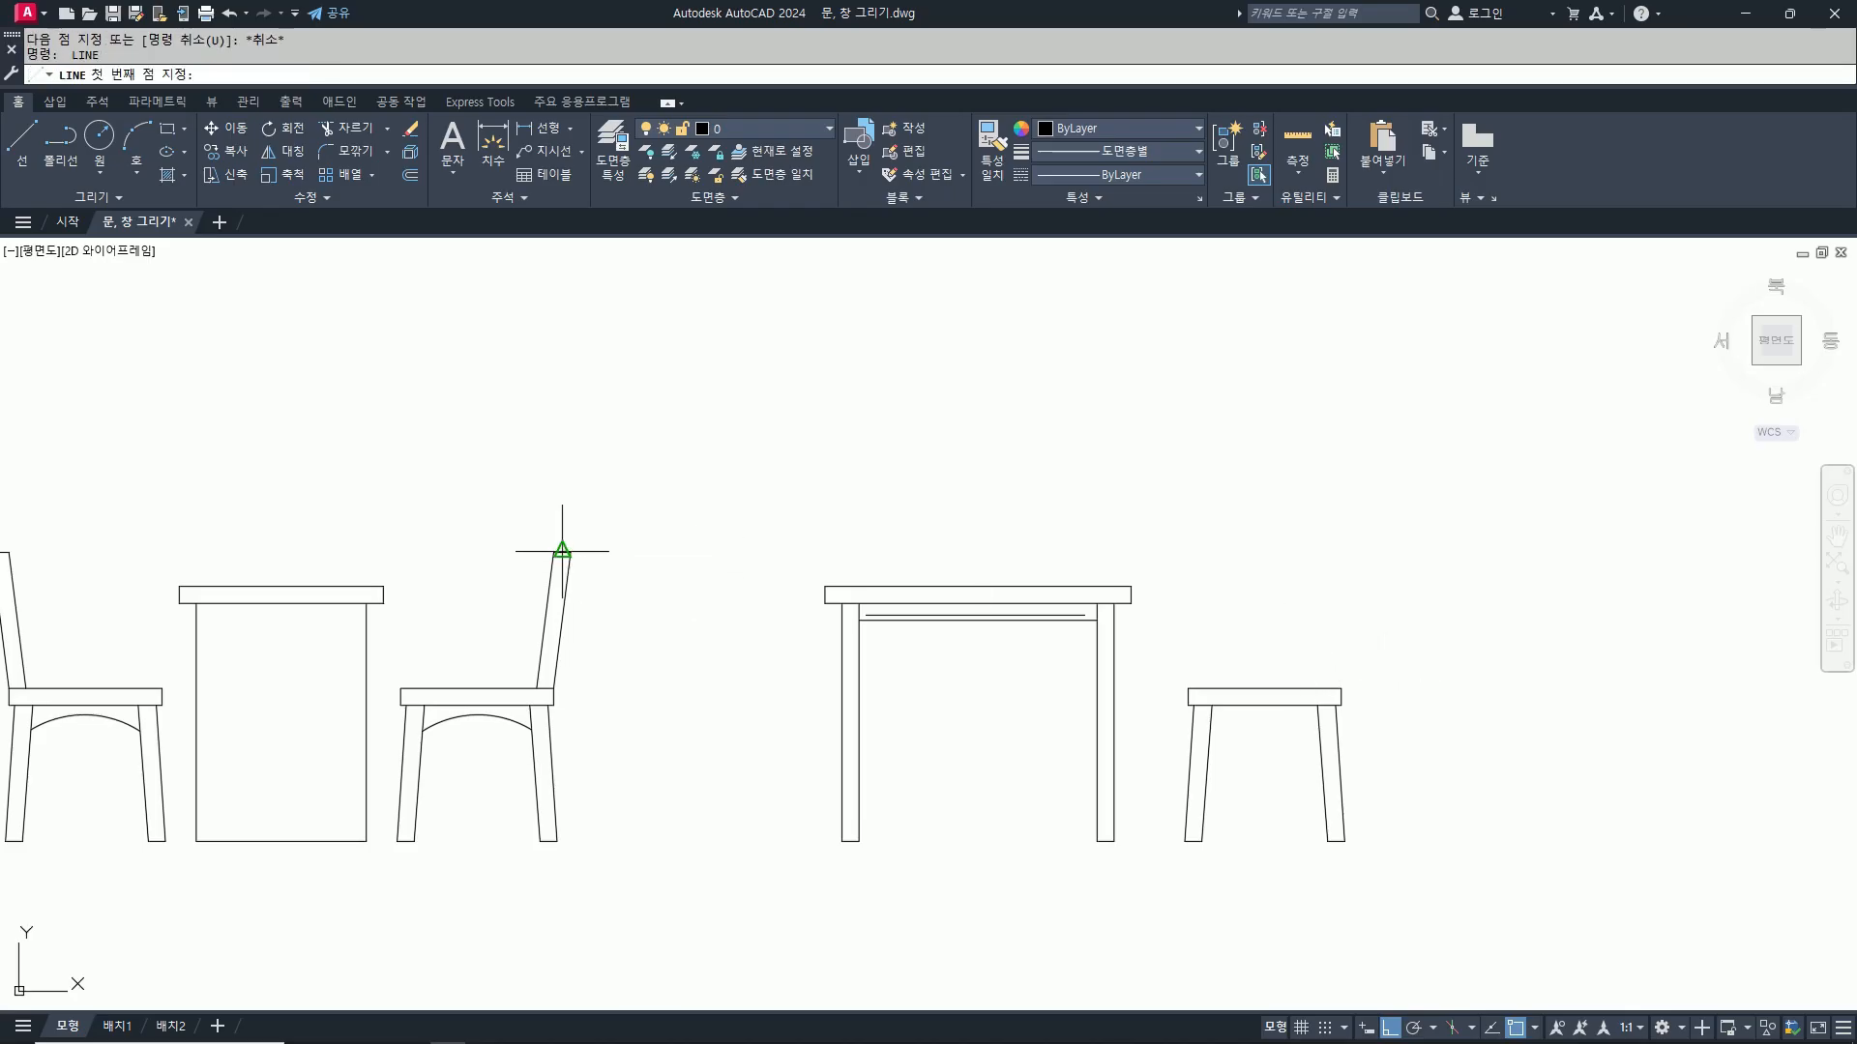
left_click(571, 552)
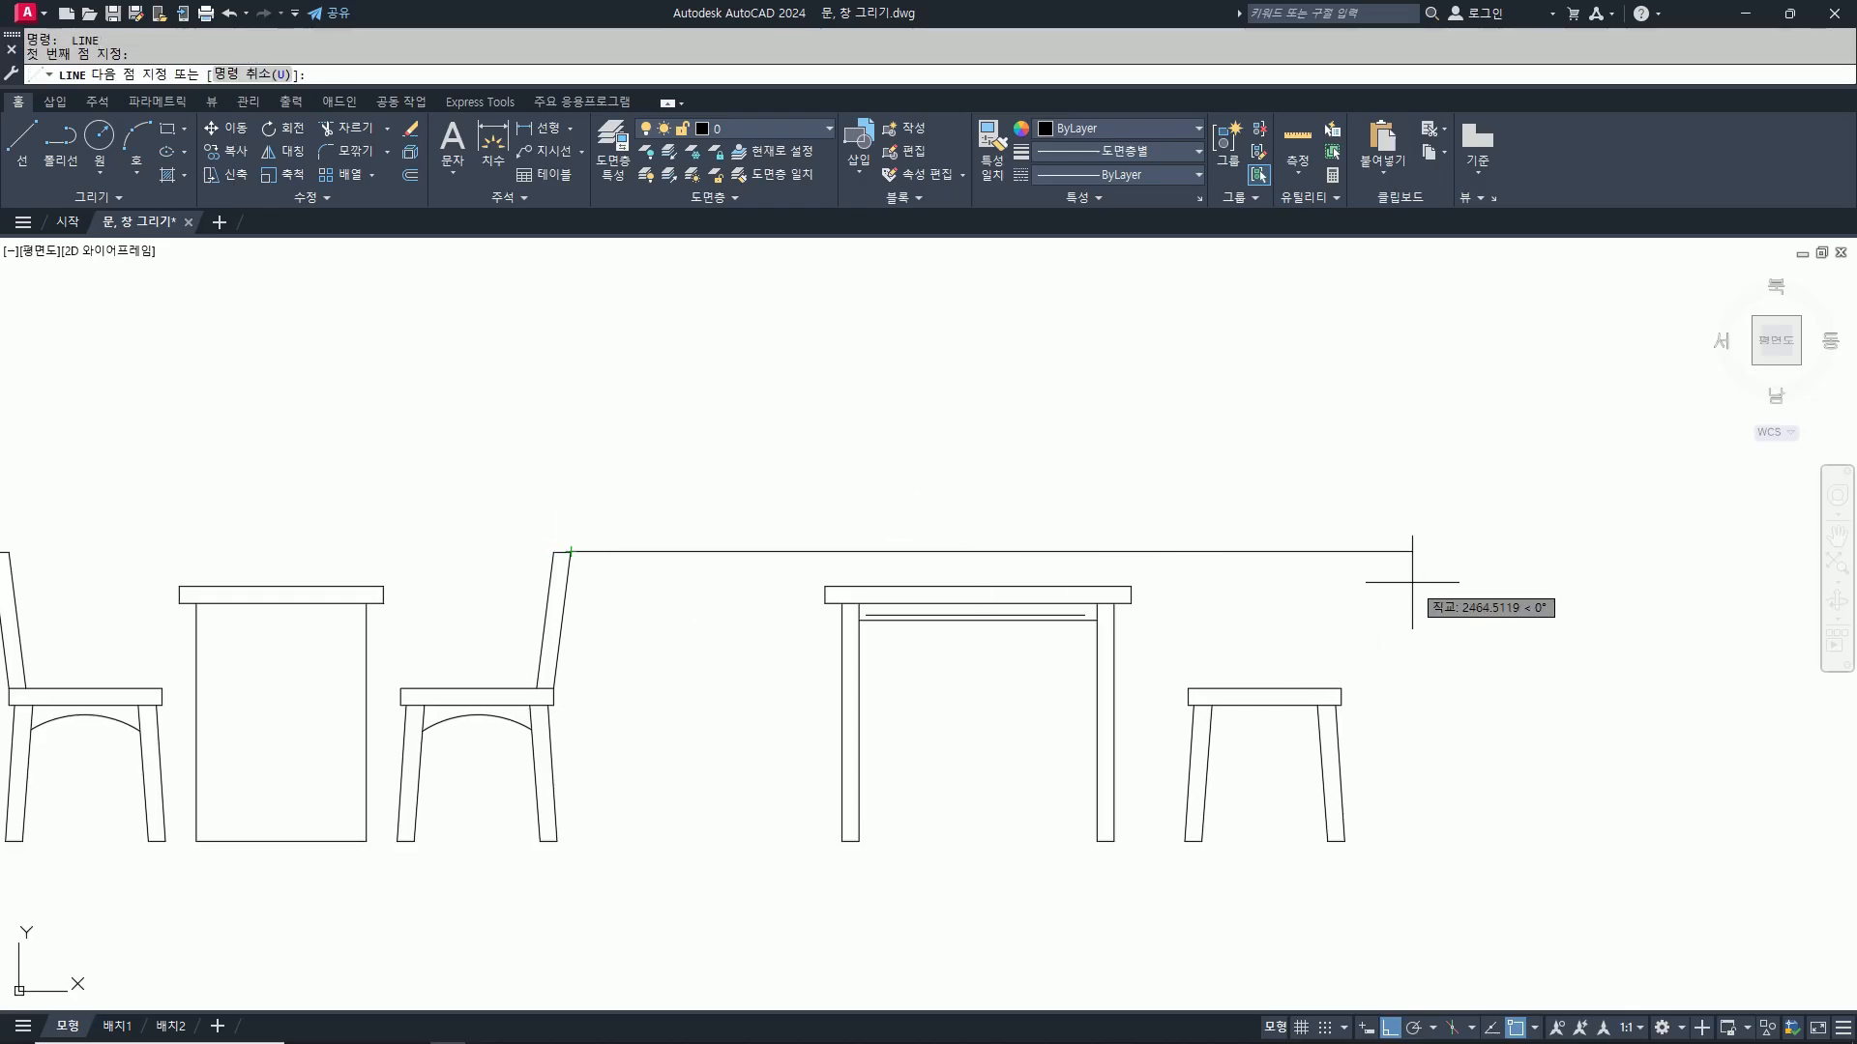
left_click(1422, 552)
key("Return")
Step: Draw vertical lines from both top corners of the front-view seat up to the horizontal guide line
scroll(1176, 687, "up", 2)
key("Return")
left_click(1185, 683)
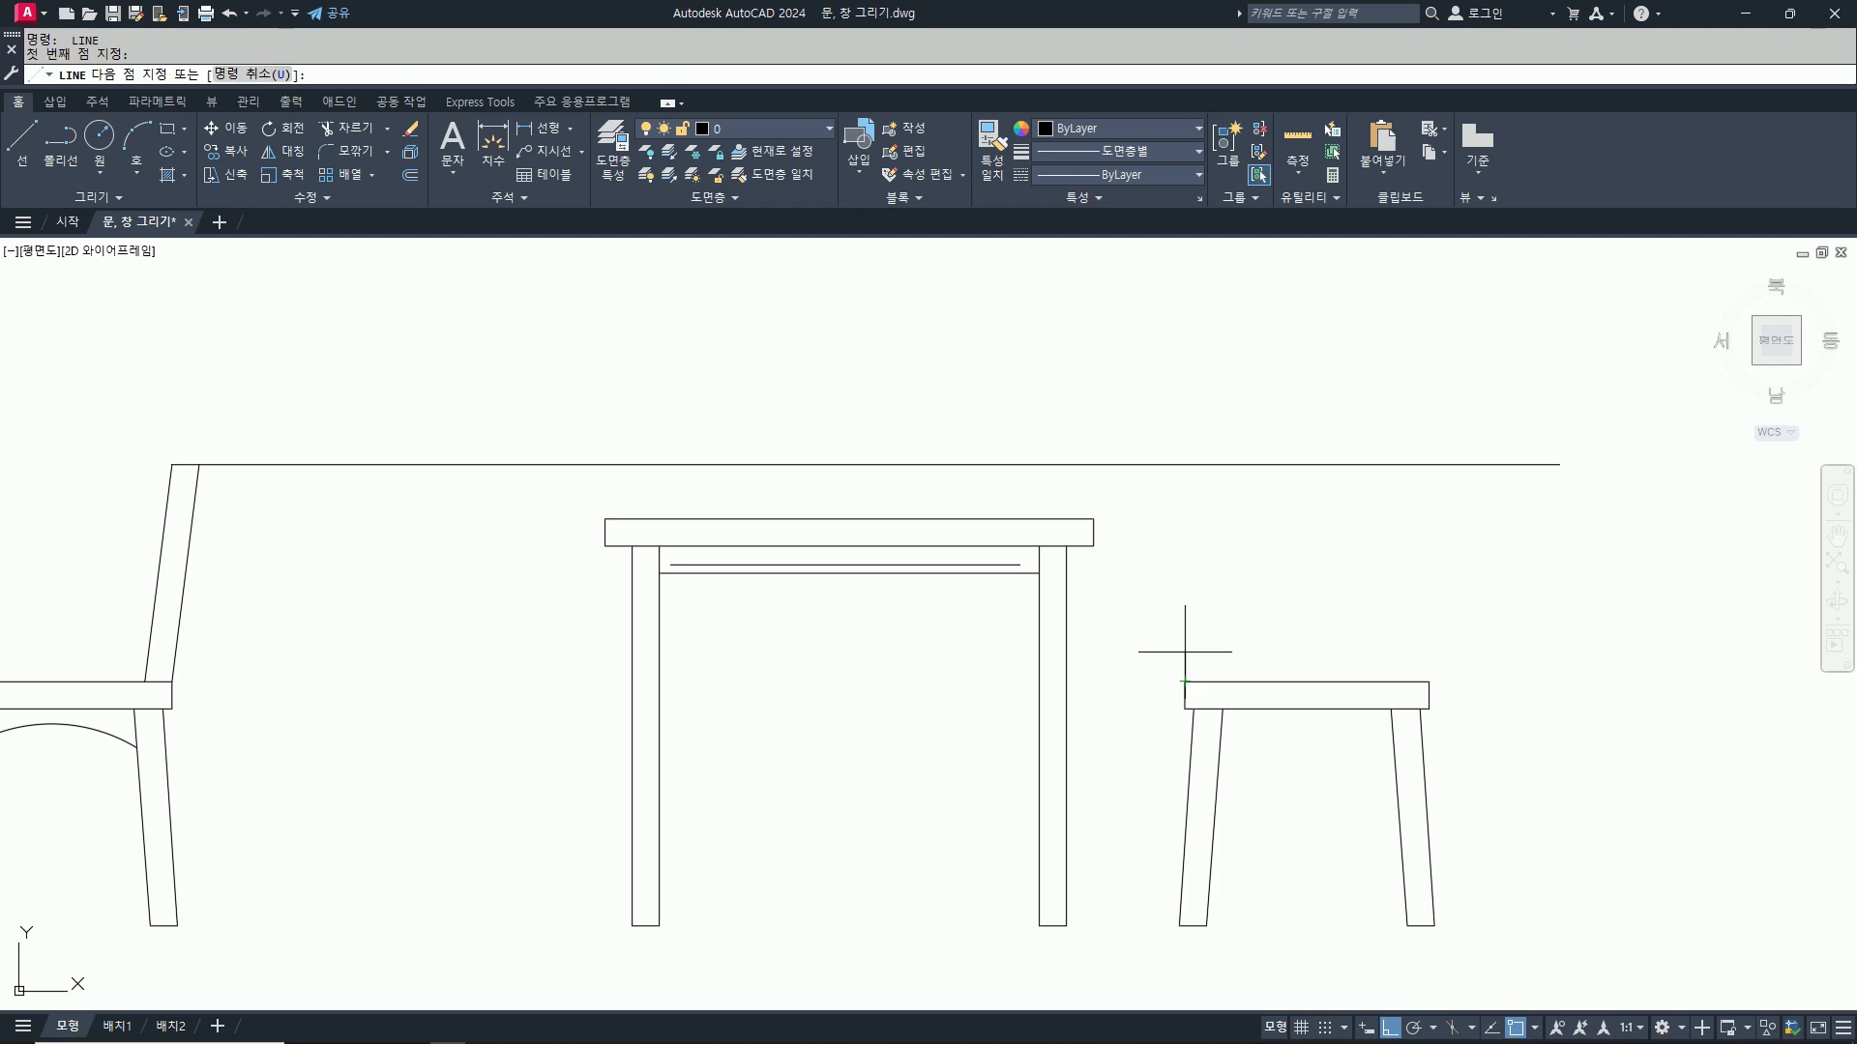
left_click(1185, 465)
key("Return")
key("Return")
left_click(1430, 682)
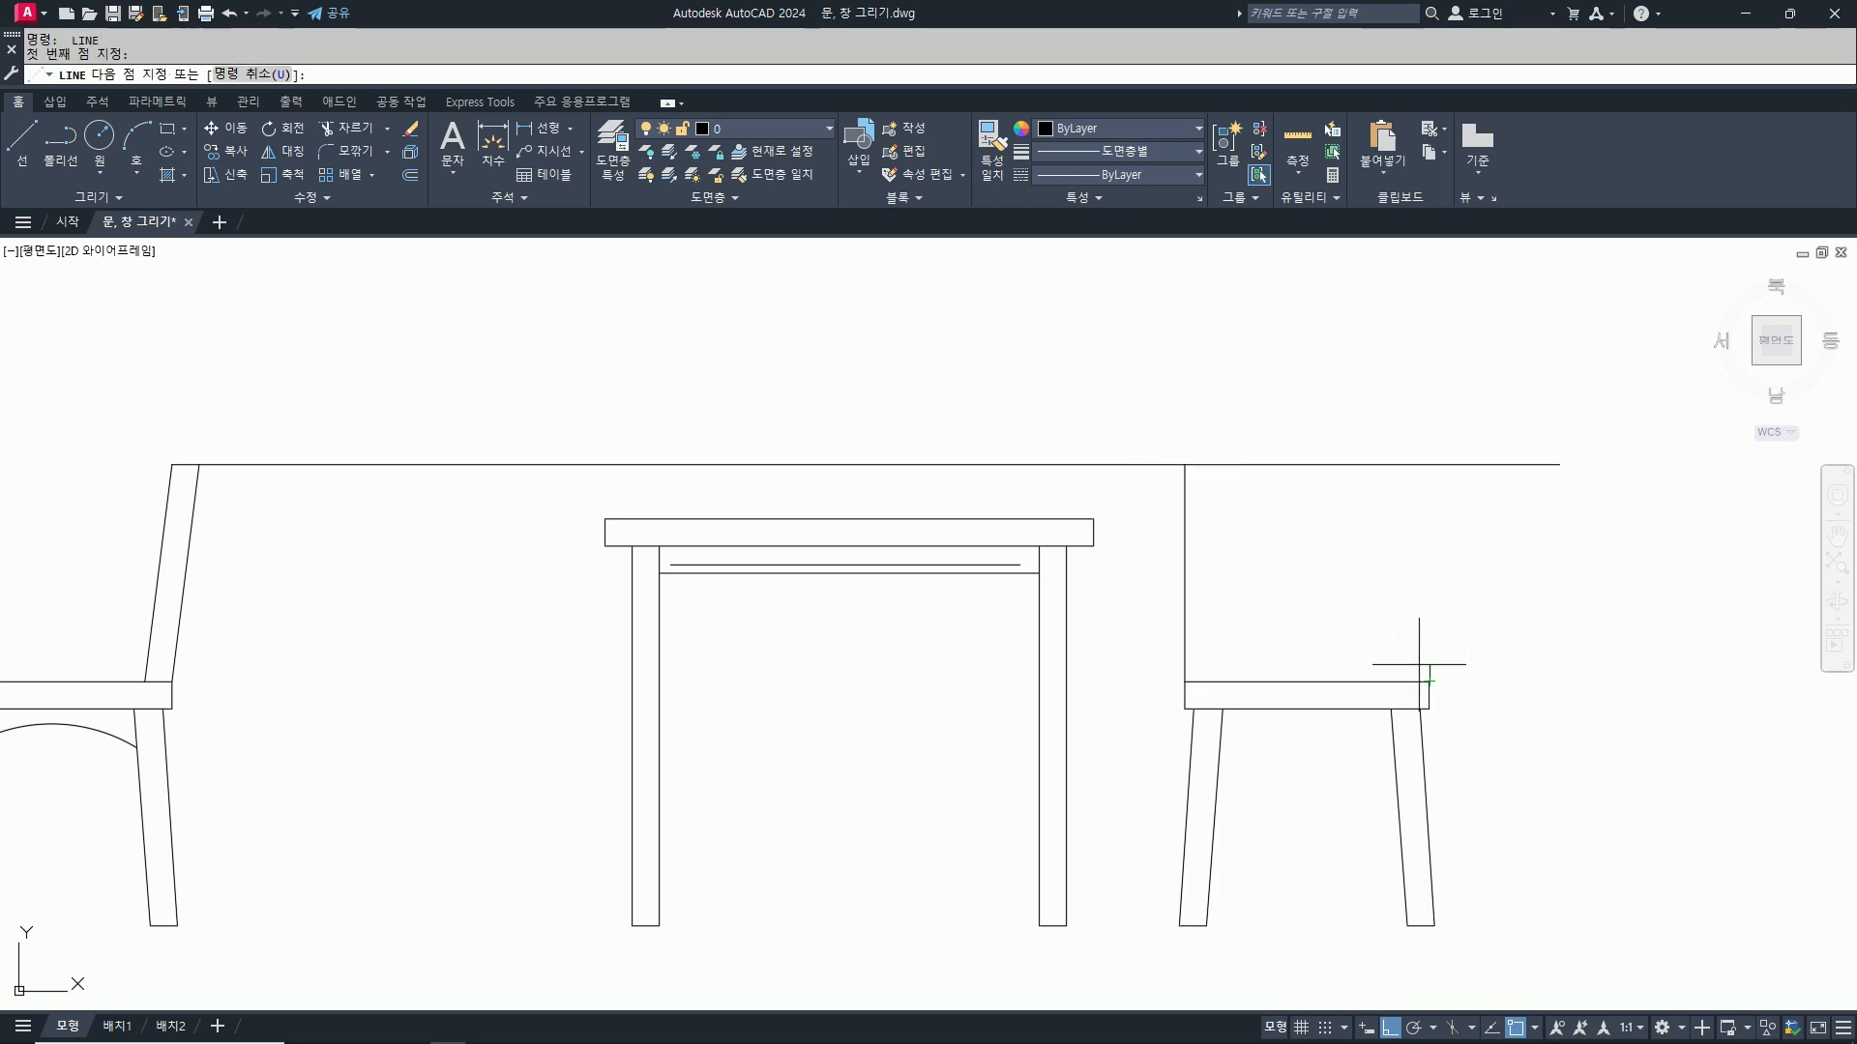
left_click(1429, 465)
key("Return")
Step: Trim the guide line on both sides of the two verticals, keeping only the top edge of the backrest
type("e")
key("Return")
key("Escape")
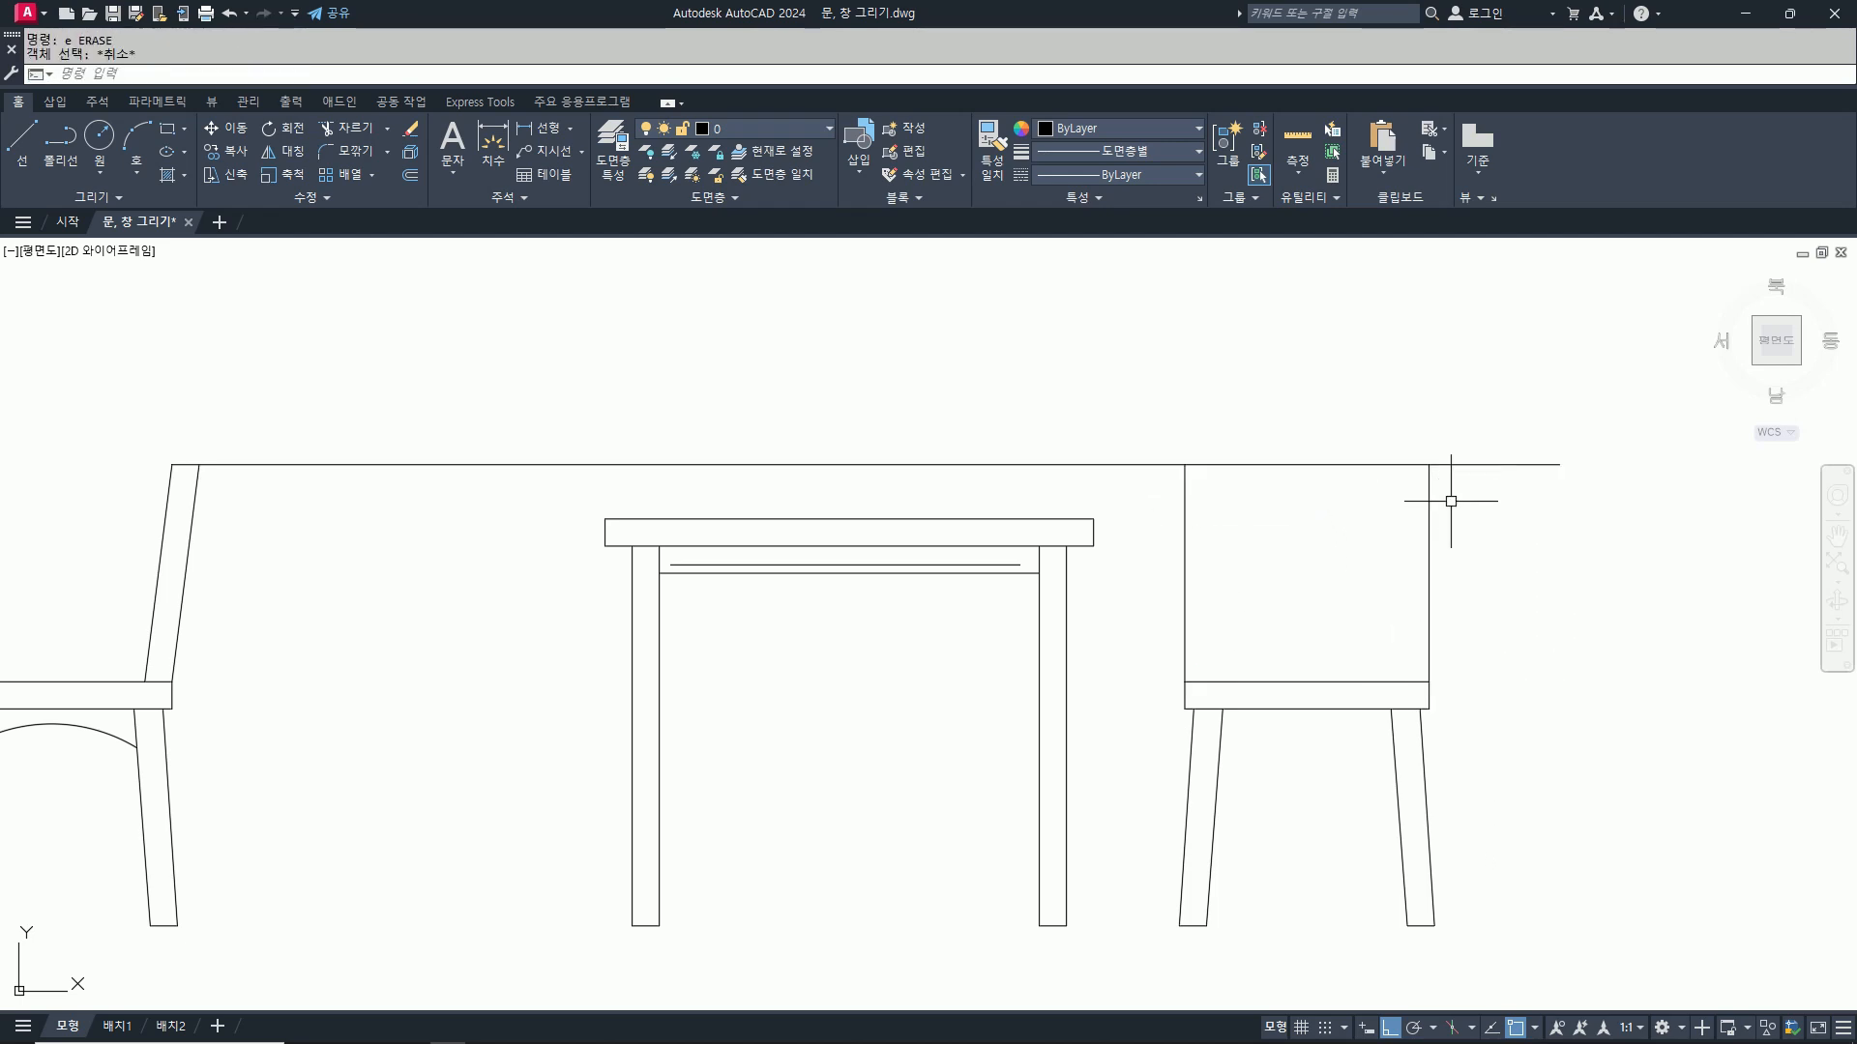
type("ㅎ")
key("Return")
left_click(1460, 468)
left_click(986, 465)
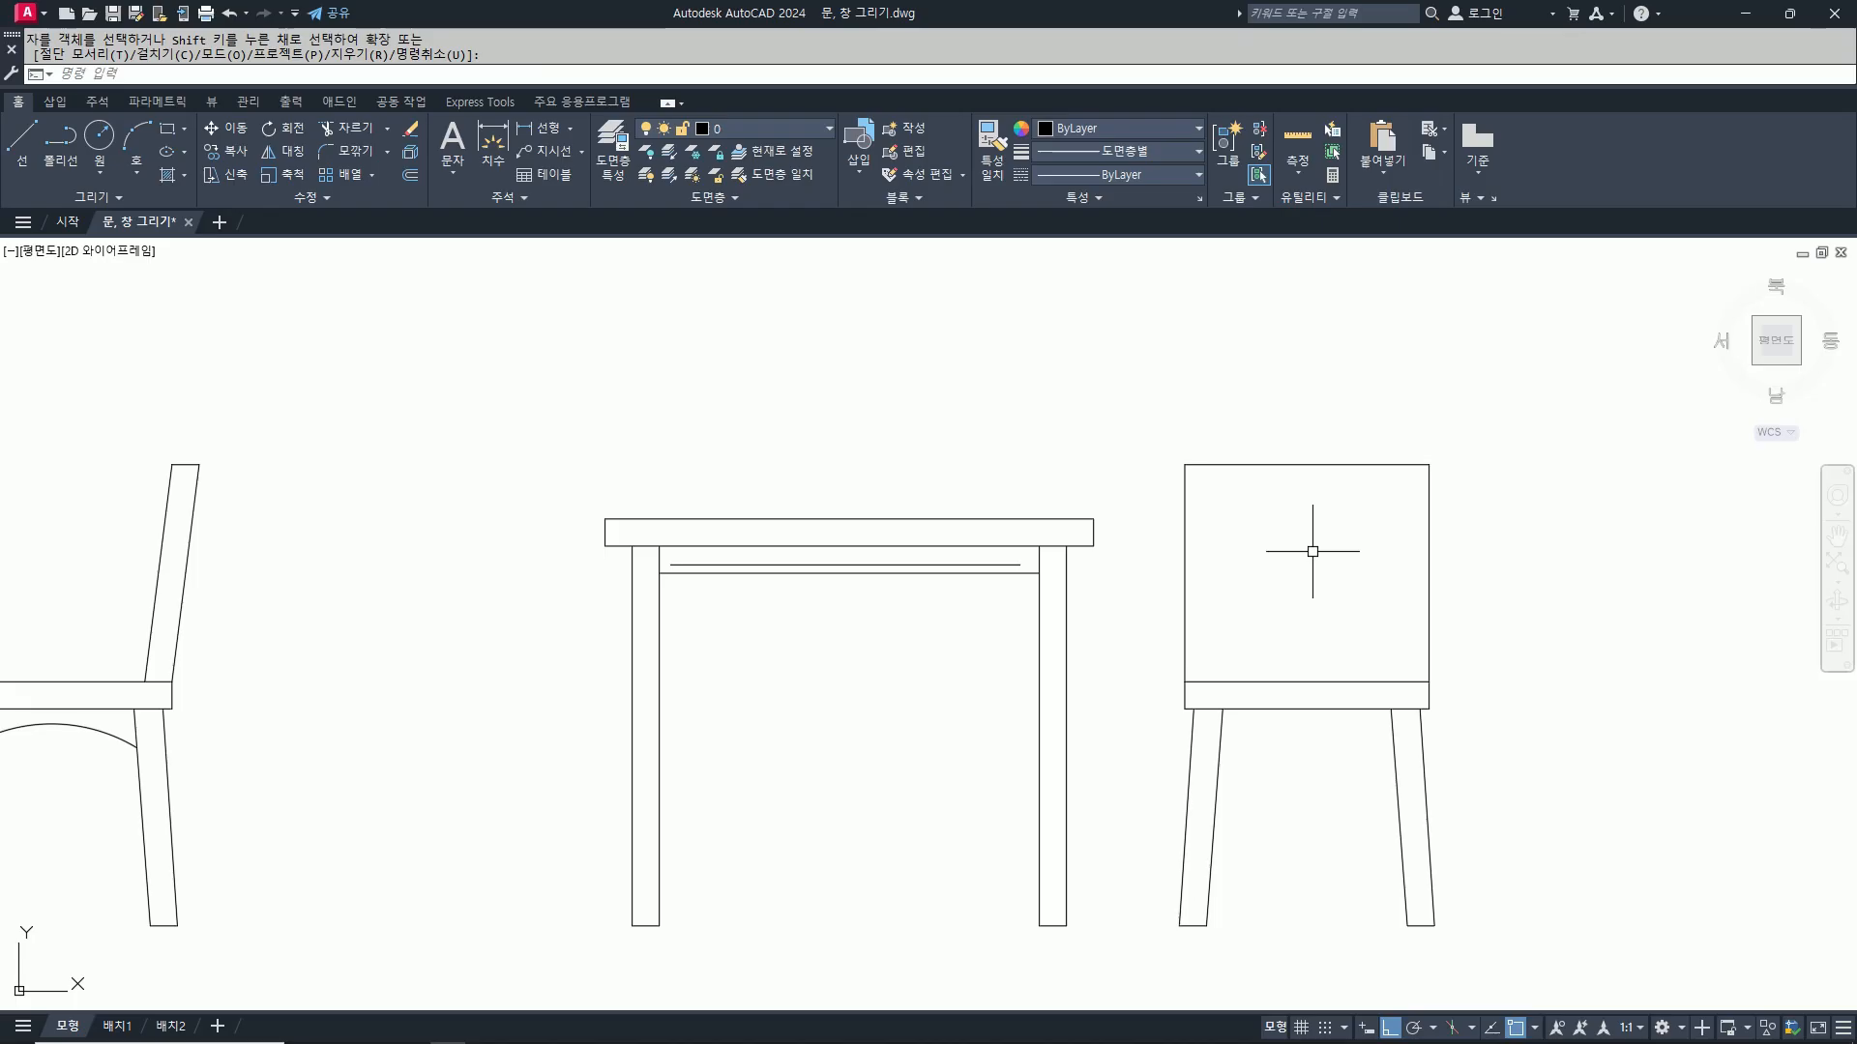
key("Return")
Step: Offset the left and right side lines of the backrest 30 inward
type("o")
key("Return")
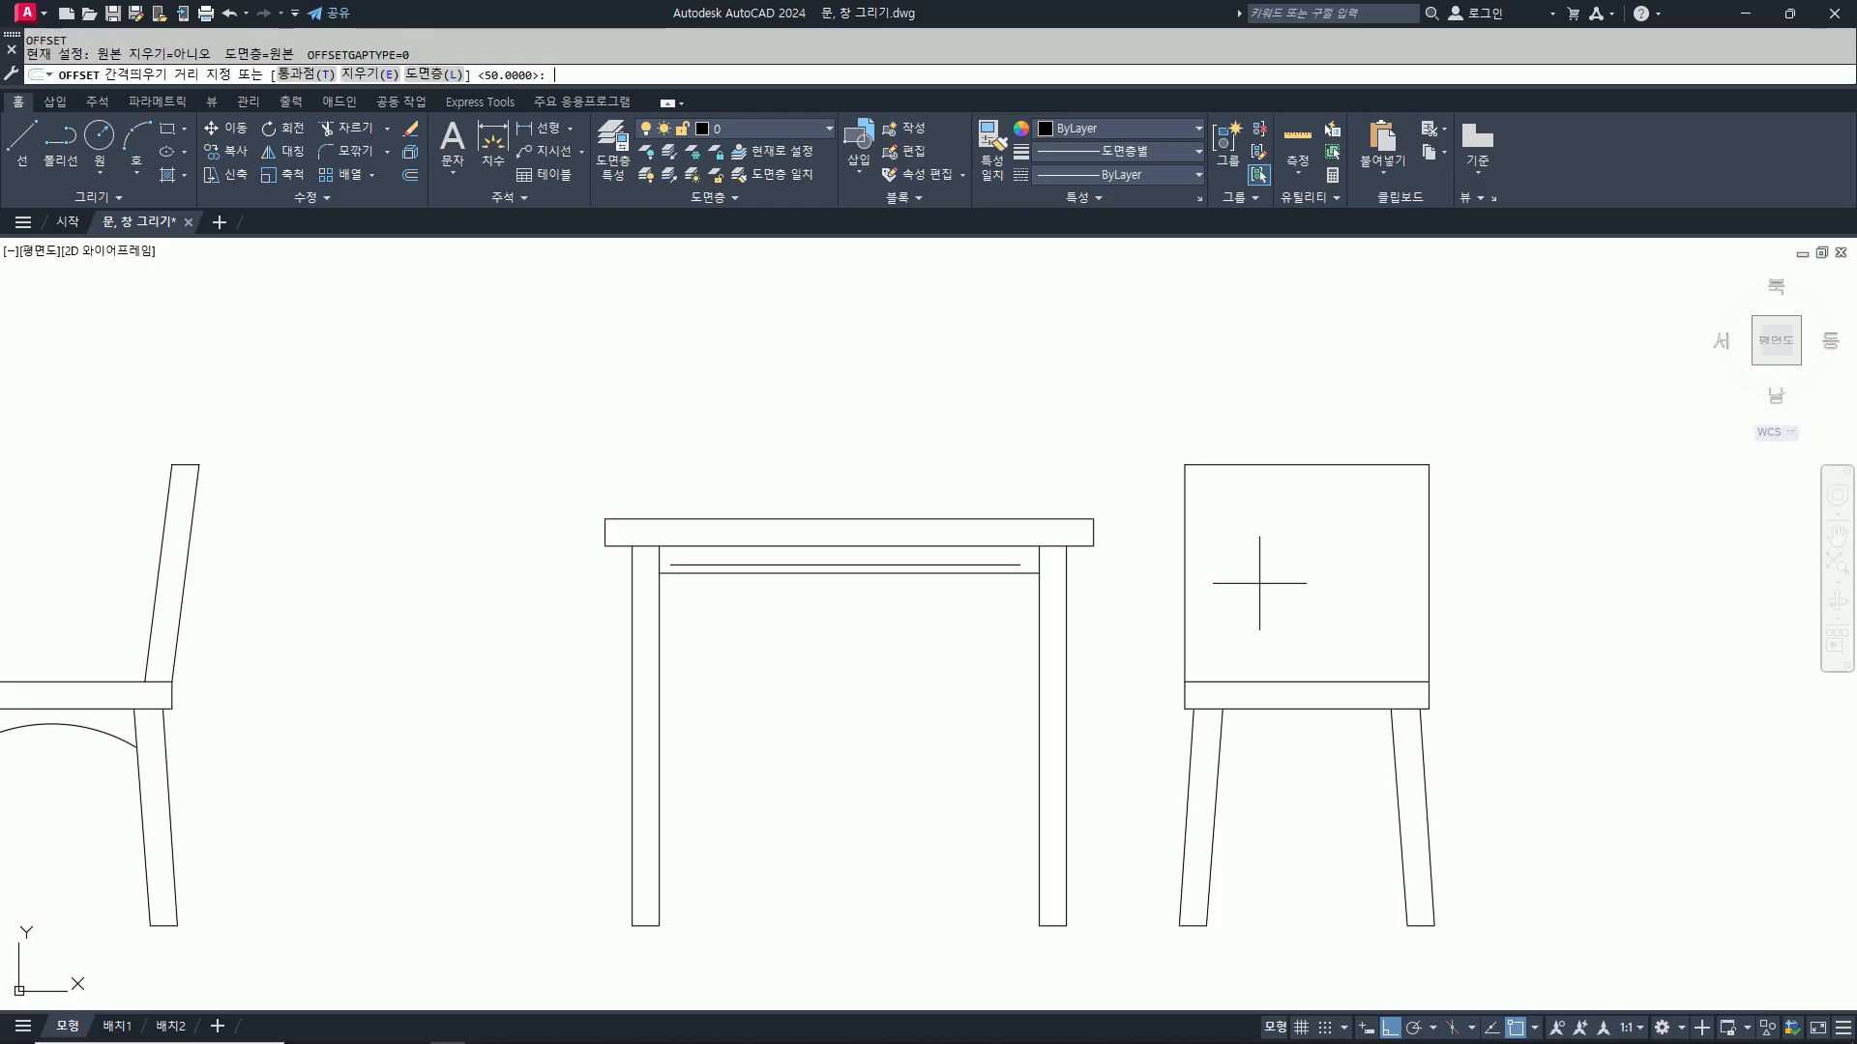
key("Return")
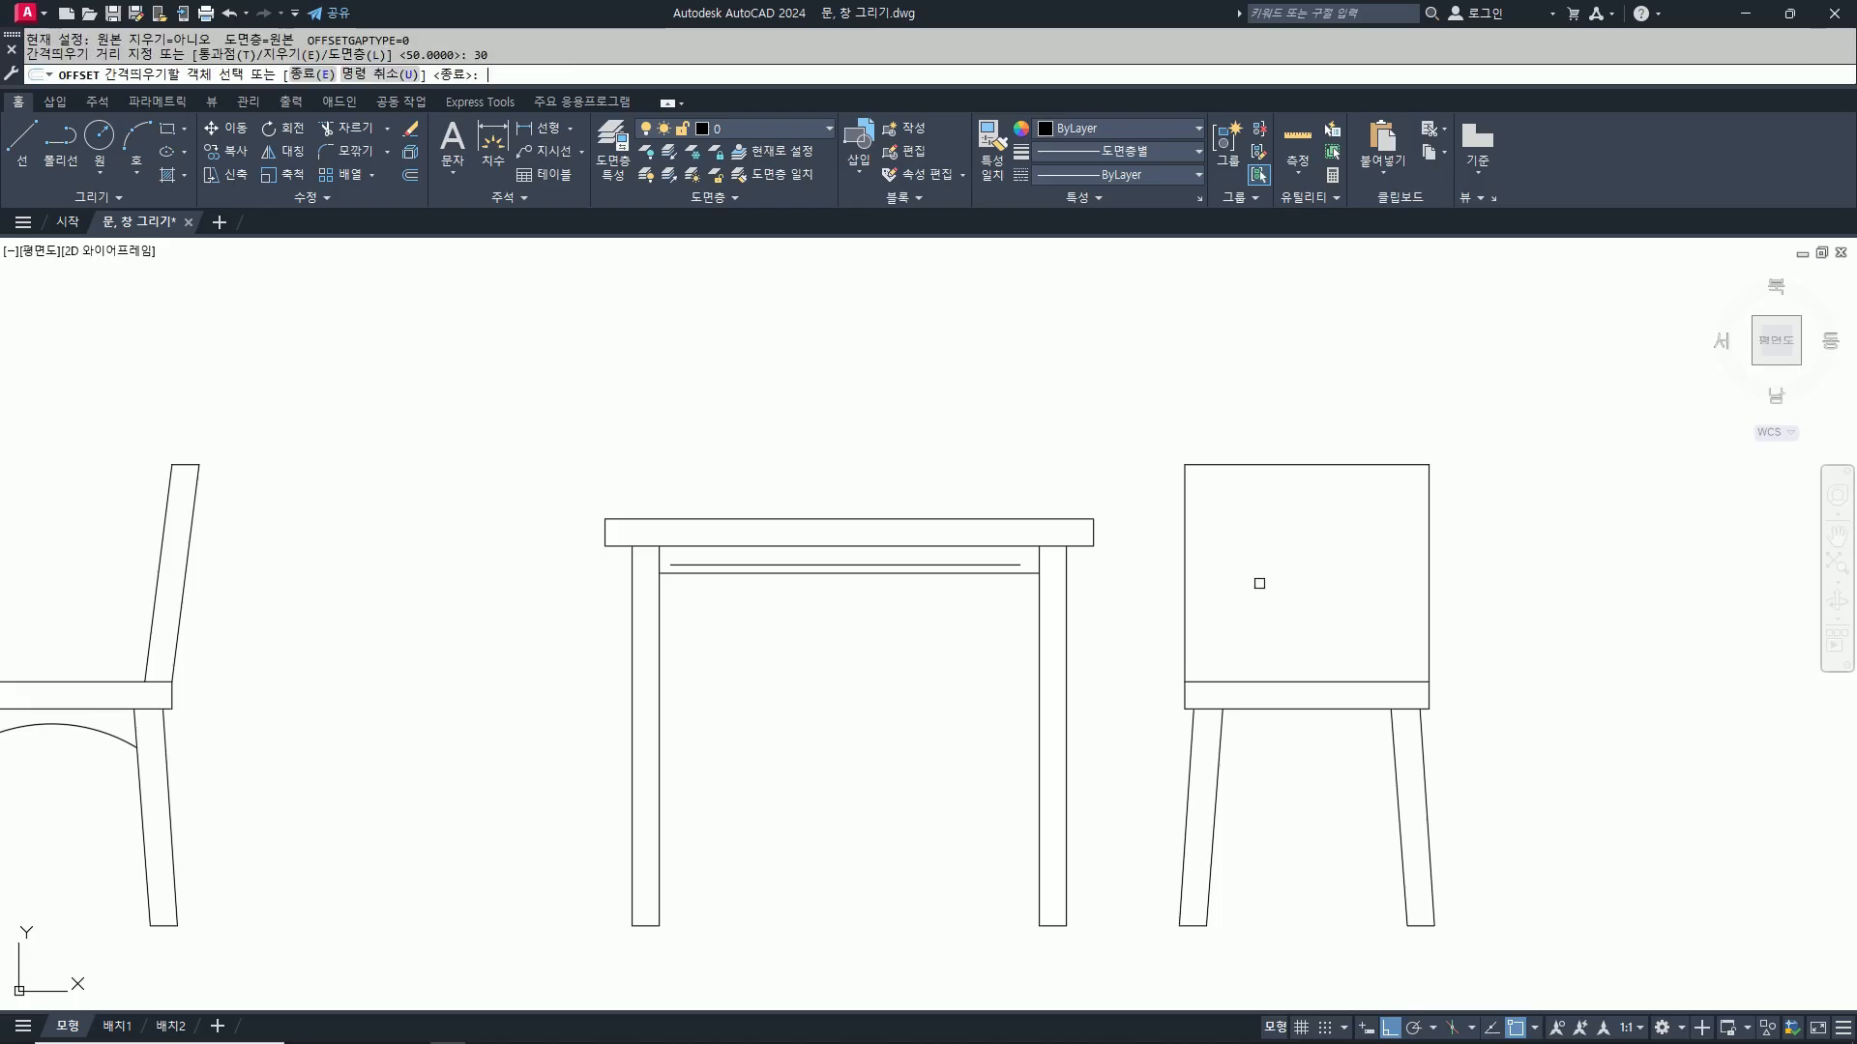
left_click(1187, 545)
left_click(1264, 551)
left_click(1429, 586)
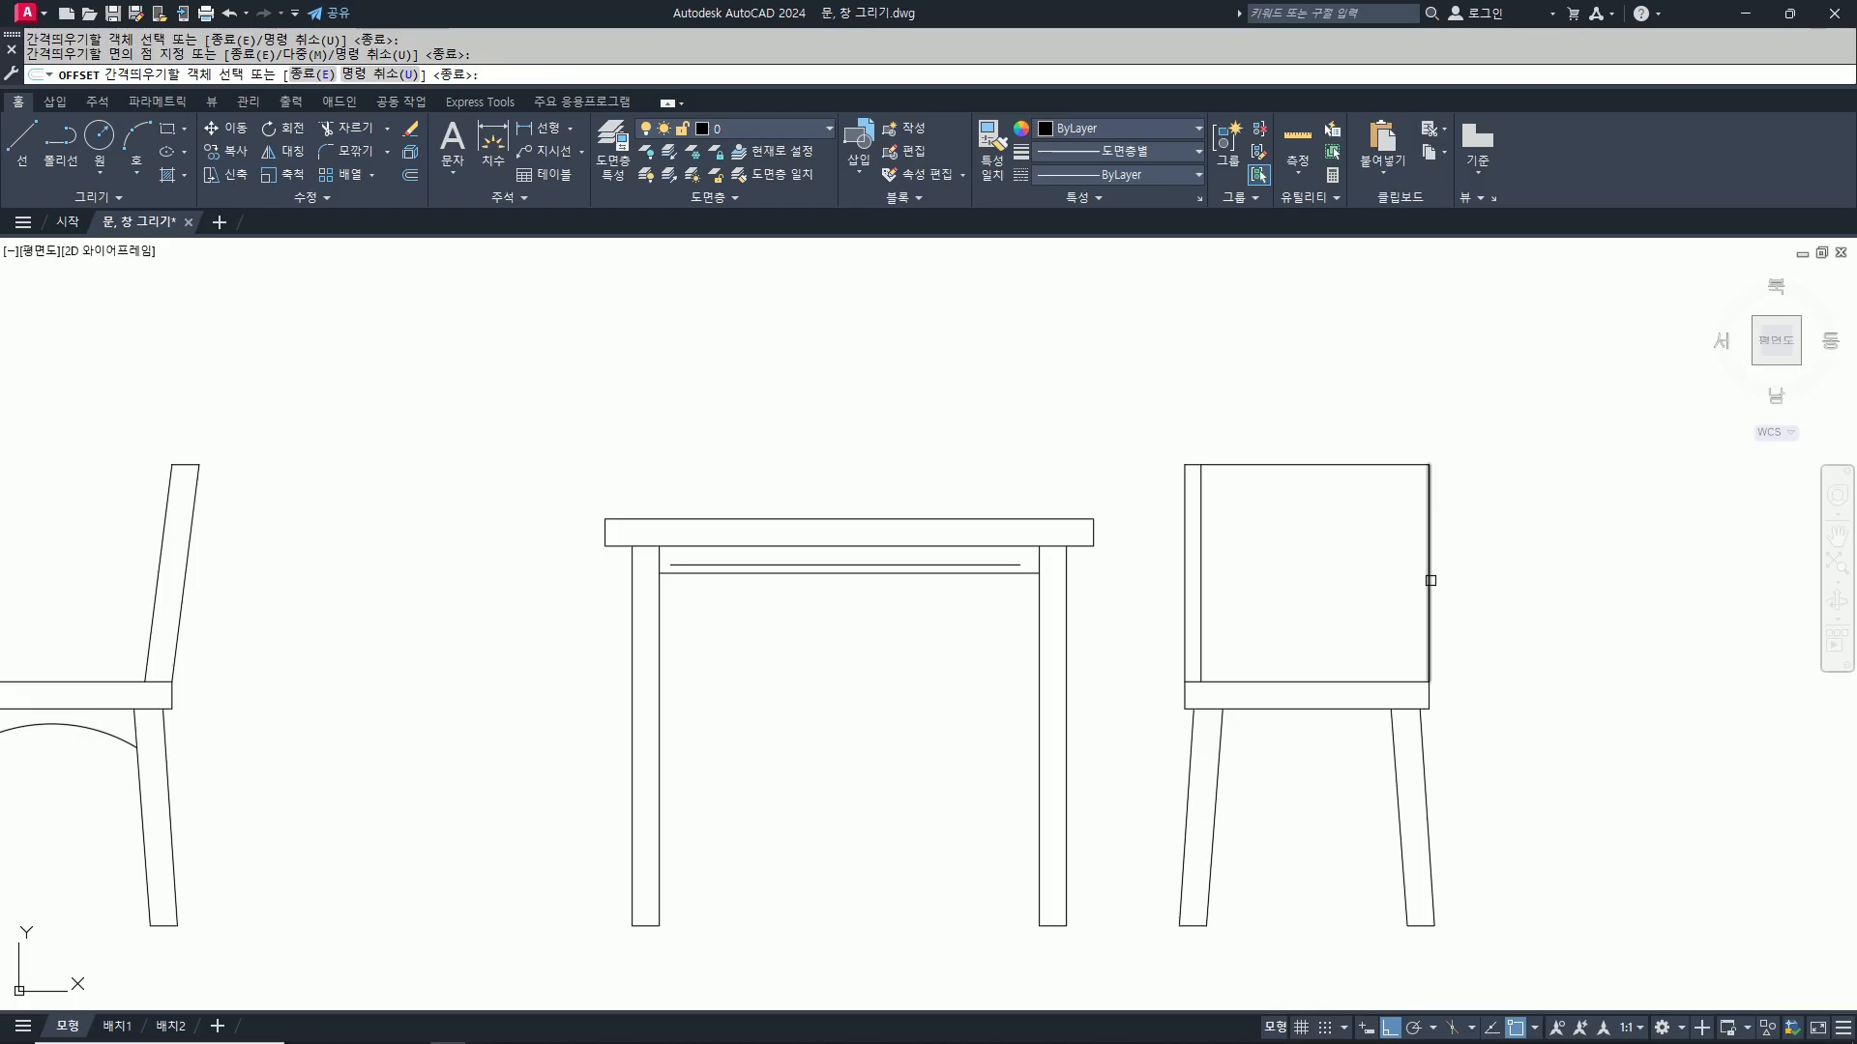
left_click(1331, 583)
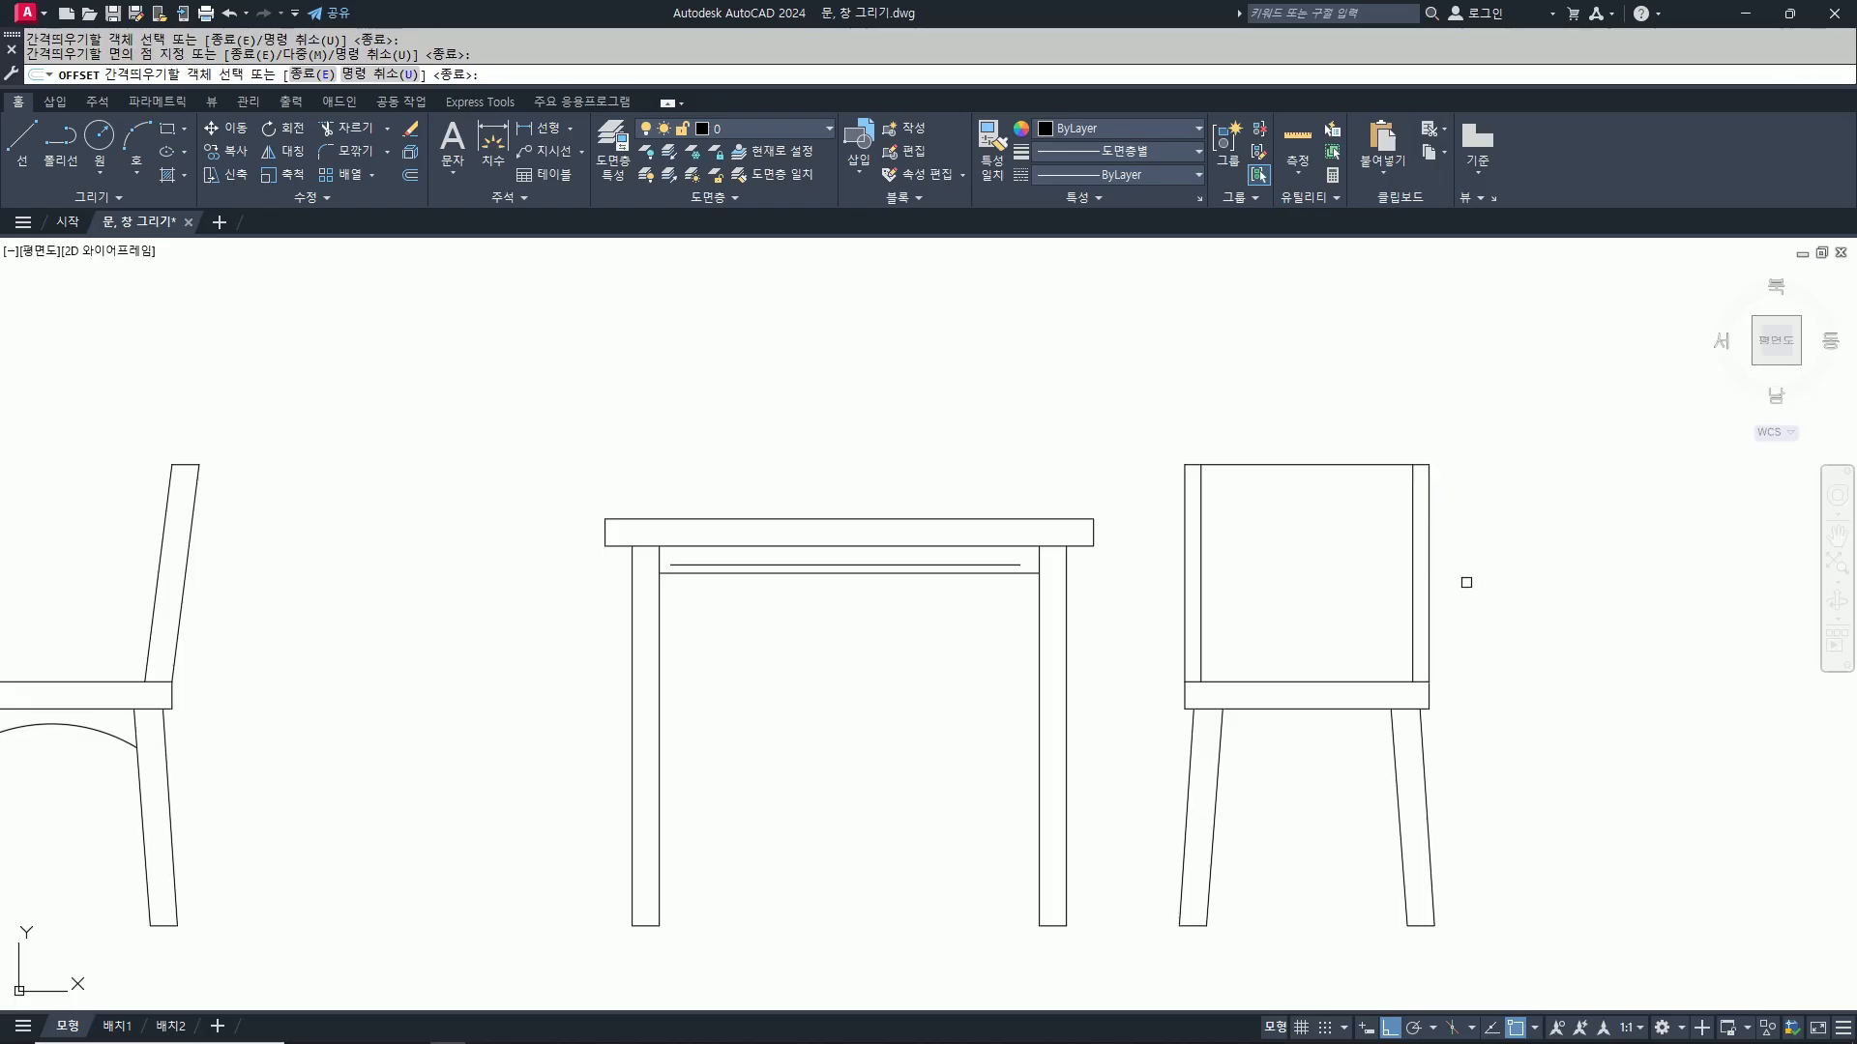
Step: Offset both inner backrest lines another 30 inward and the backrest's top edge 30 downward
left_click(1405, 564)
left_click(1410, 571)
left_click(1407, 573)
left_click(1202, 558)
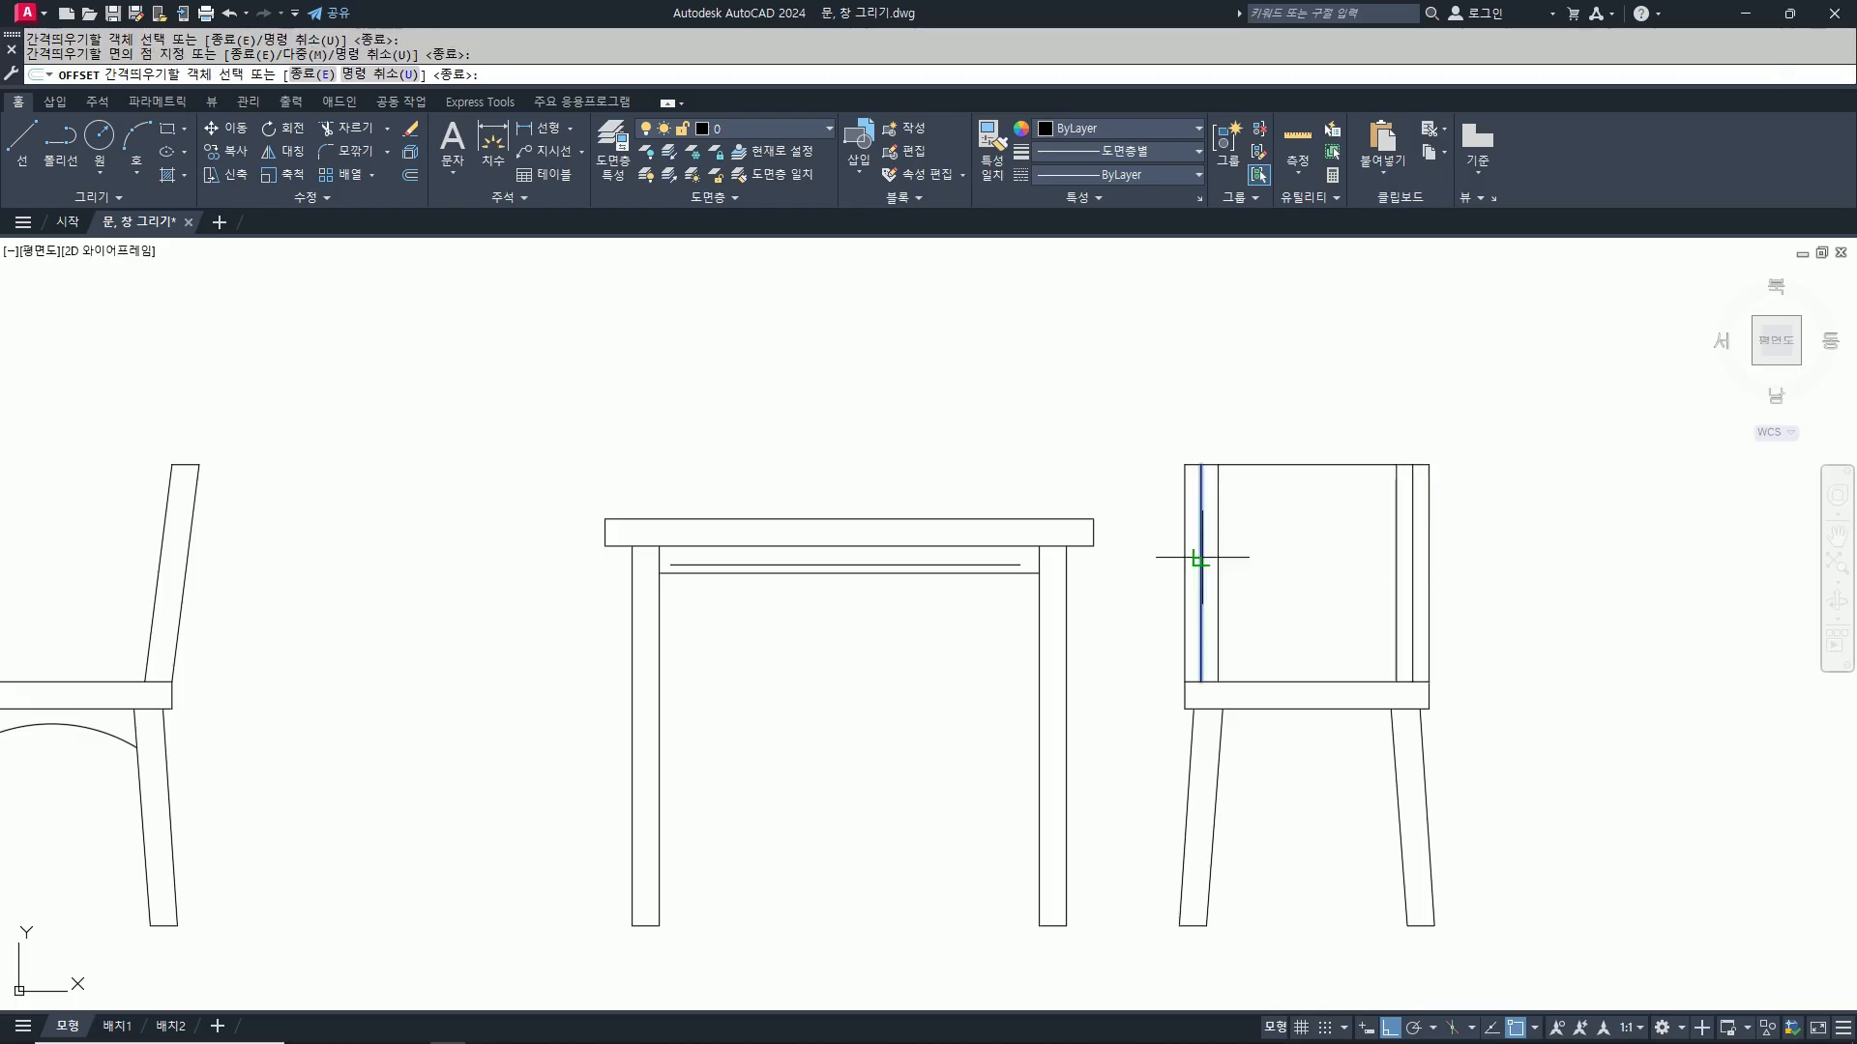
left_click(1318, 466)
left_click(1318, 628)
key("Return")
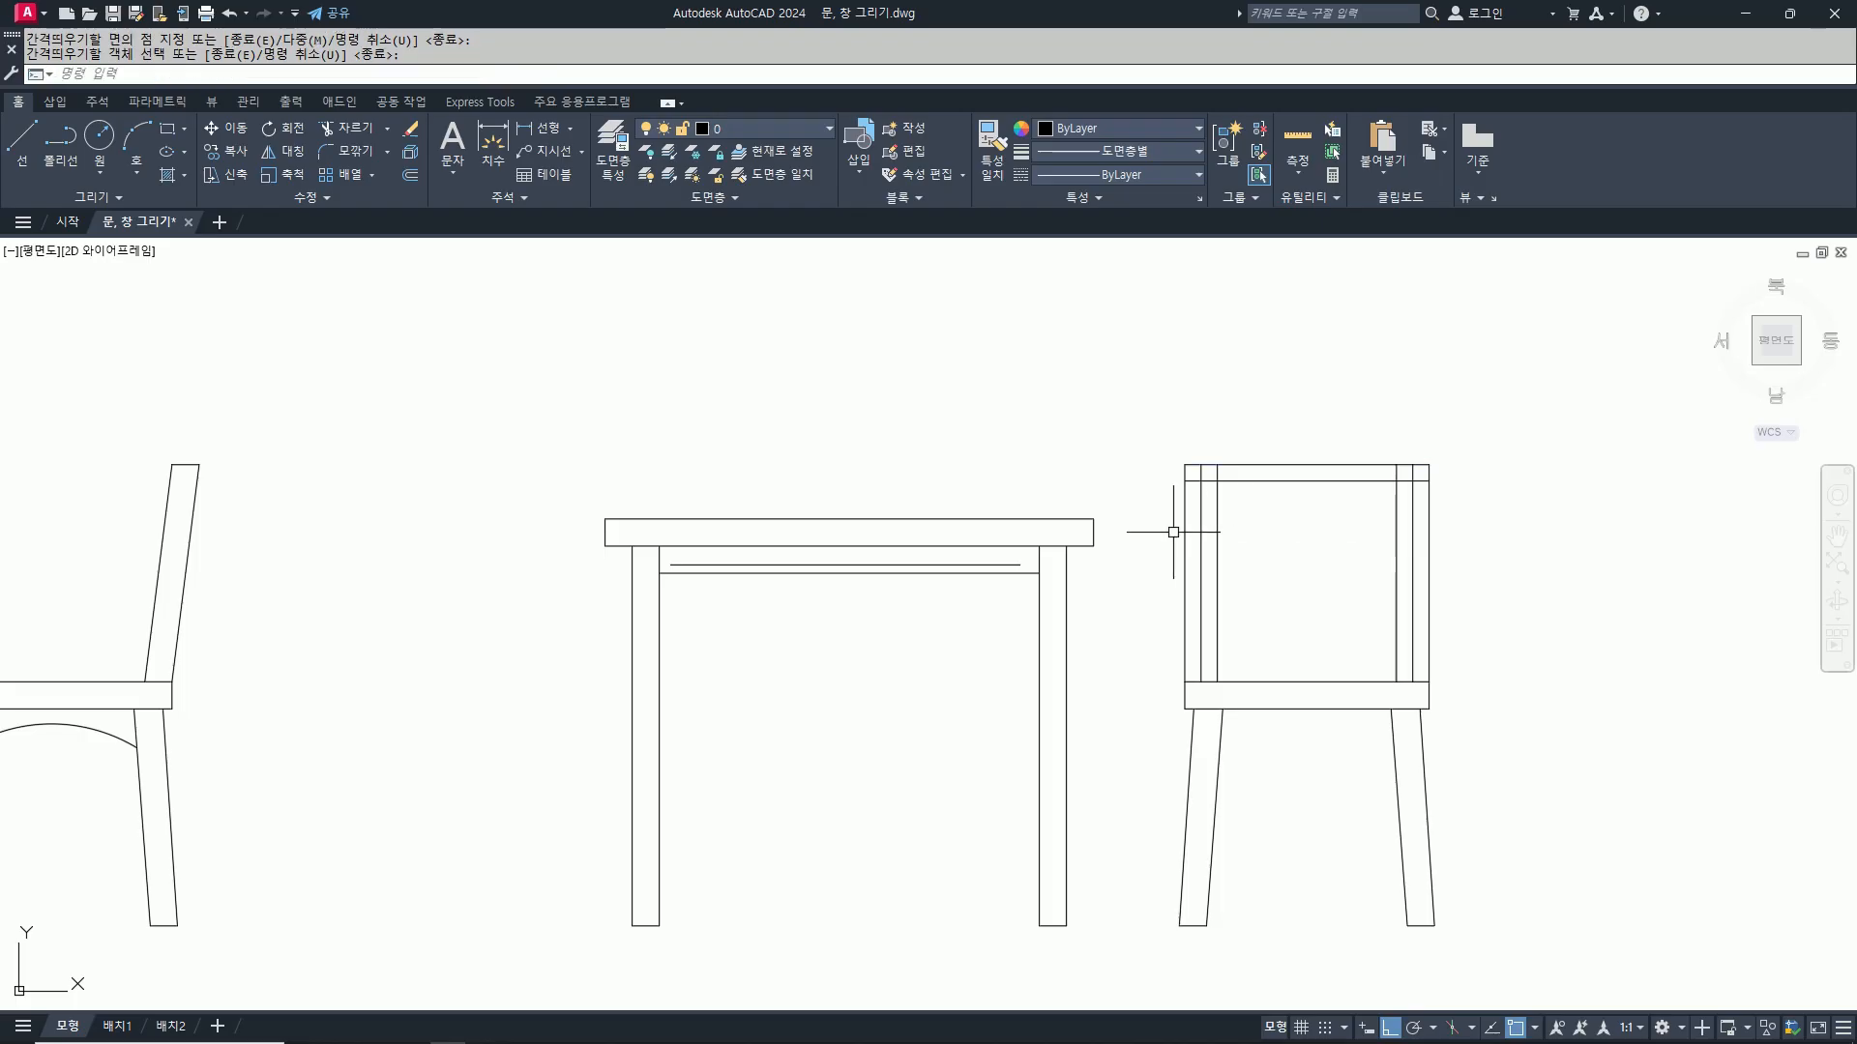
Step: Trim the two outermost side lines of the backrest below the top rail
type("tr")
key("Return")
left_click(1186, 520)
left_click(1430, 514)
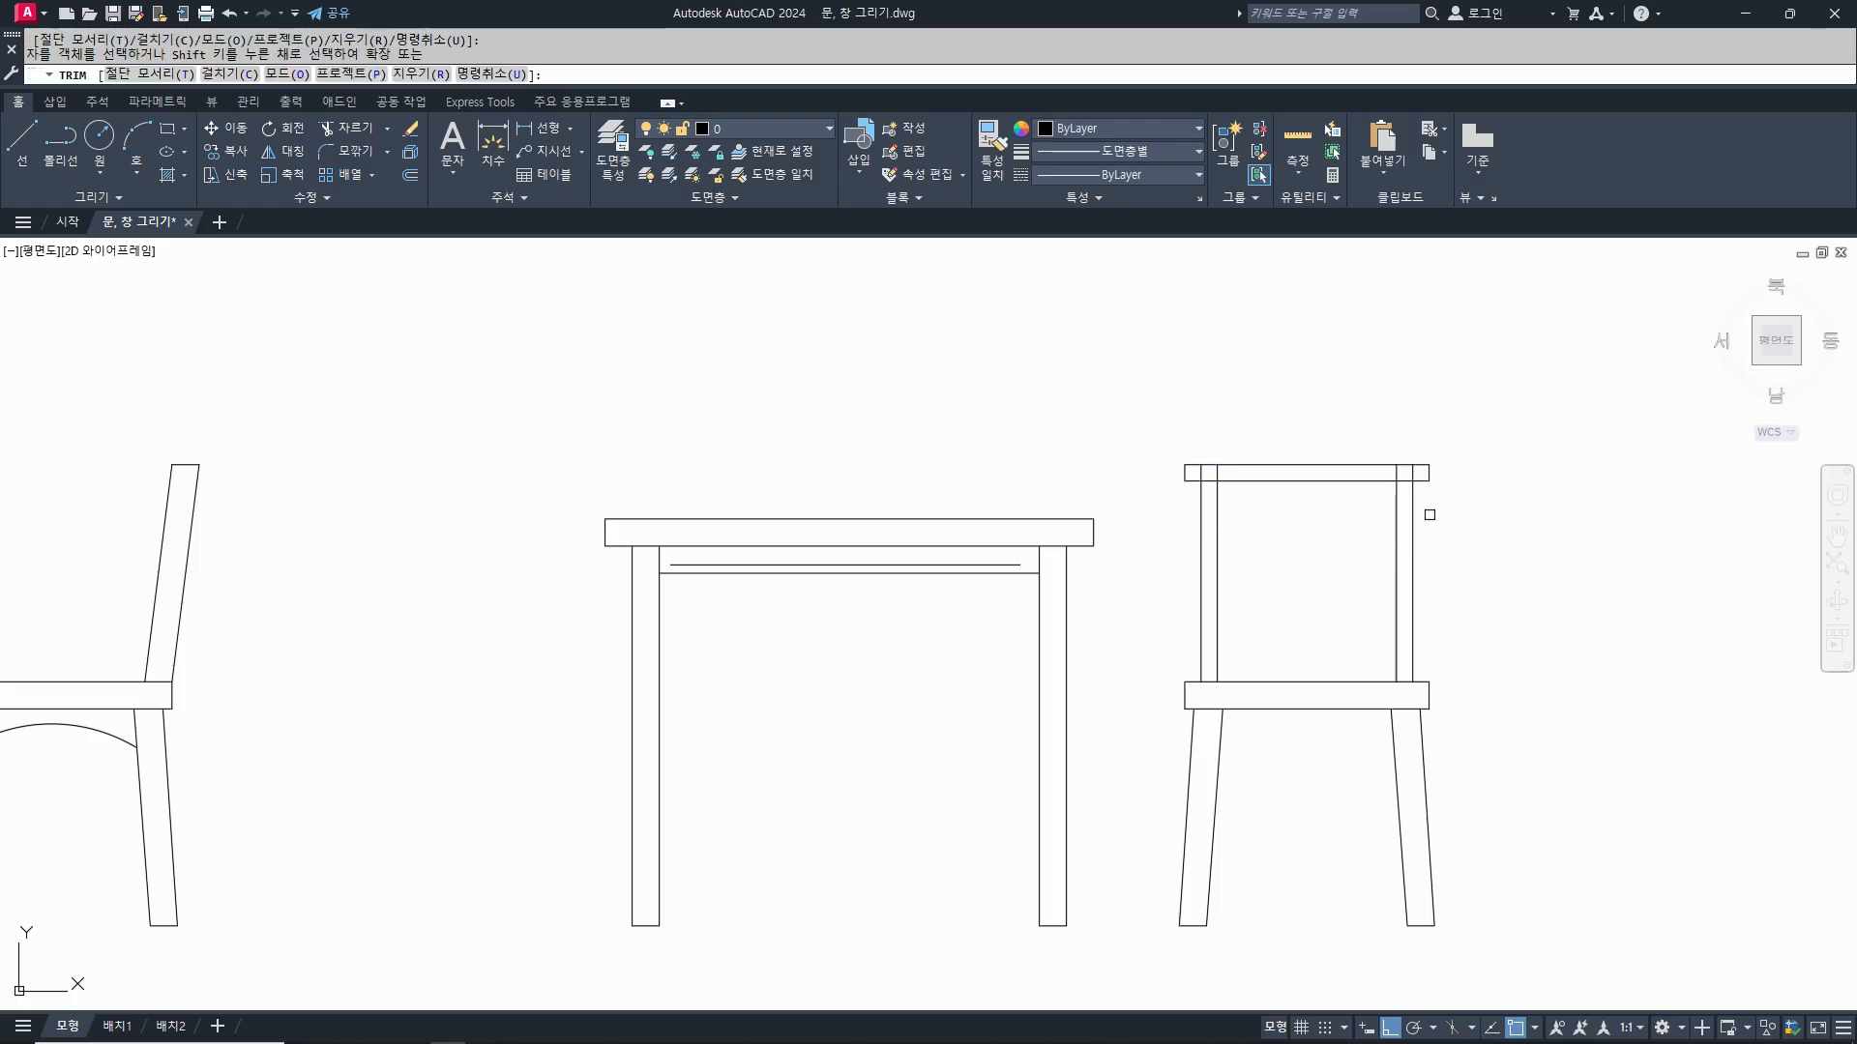
scroll(1430, 514, "up", 4)
key("Return")
type("f")
key("Return")
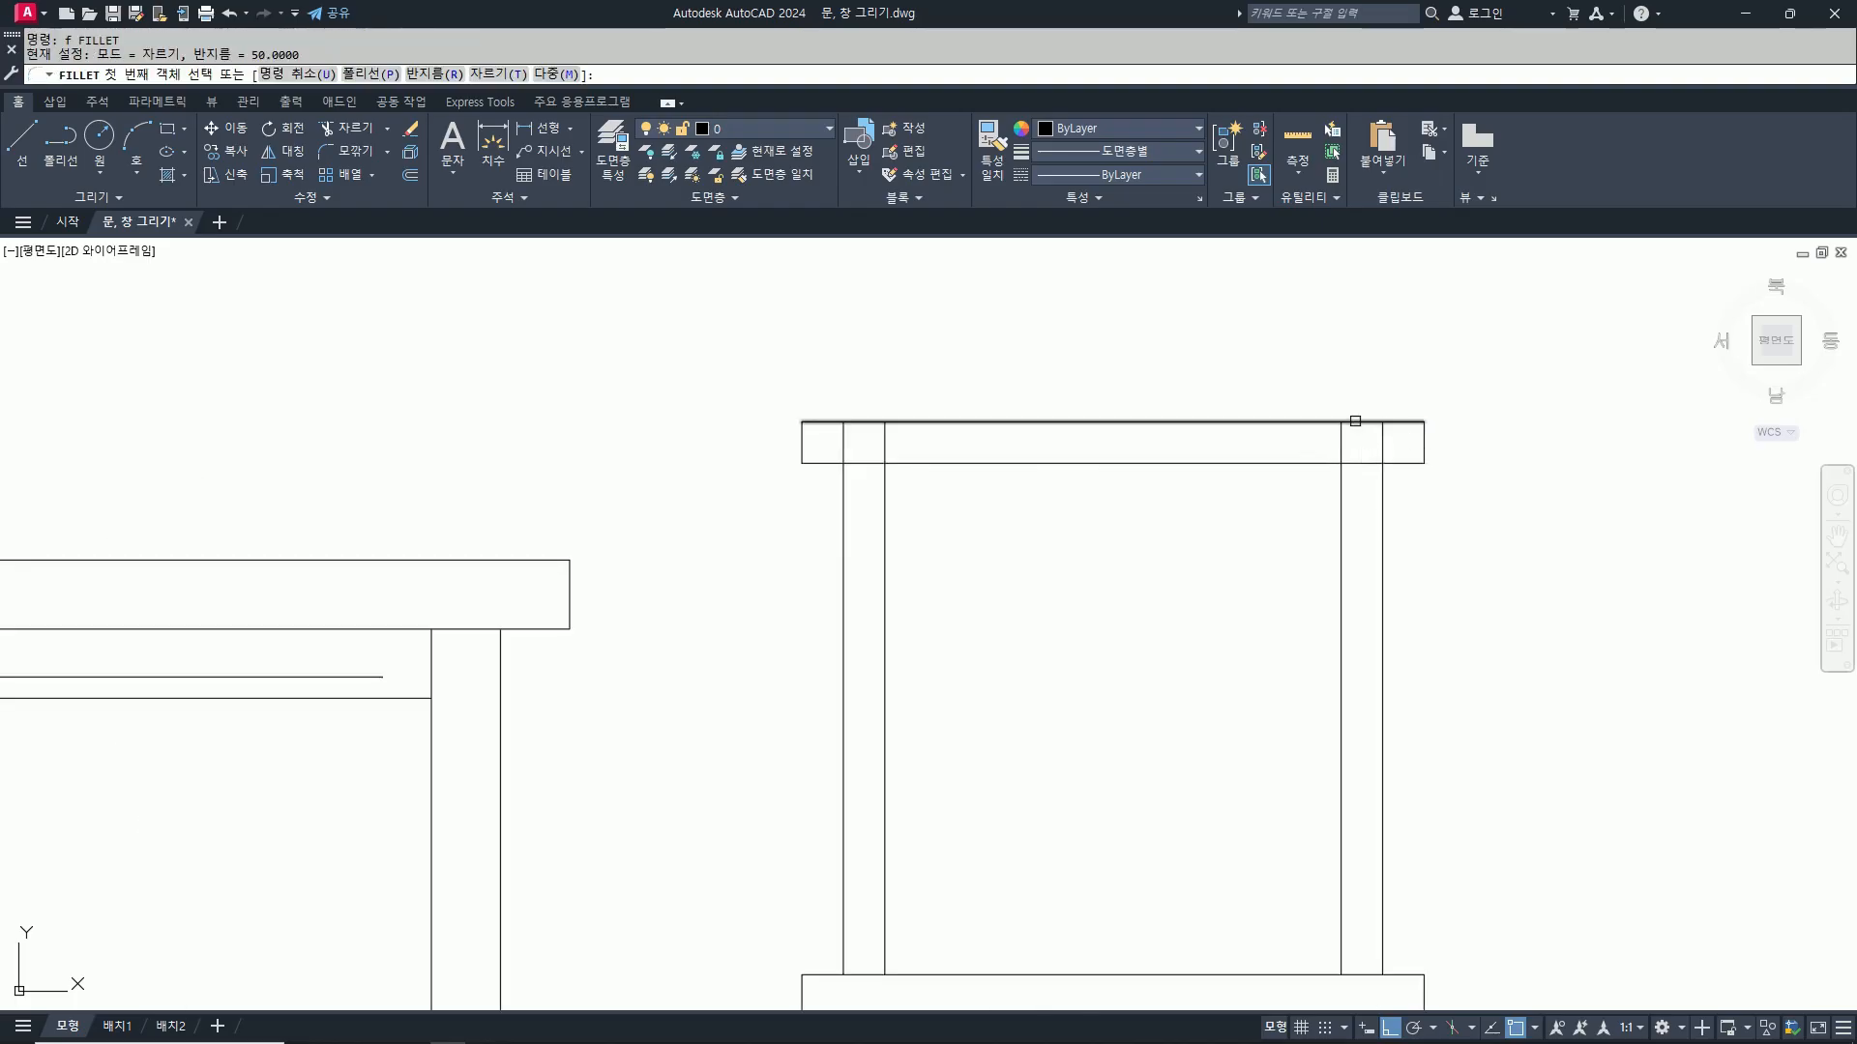
left_click(1355, 421)
key("Escape")
Step: Fillet the inner and outer upper-right corners of the backrest frame with radius 50
key("Return")
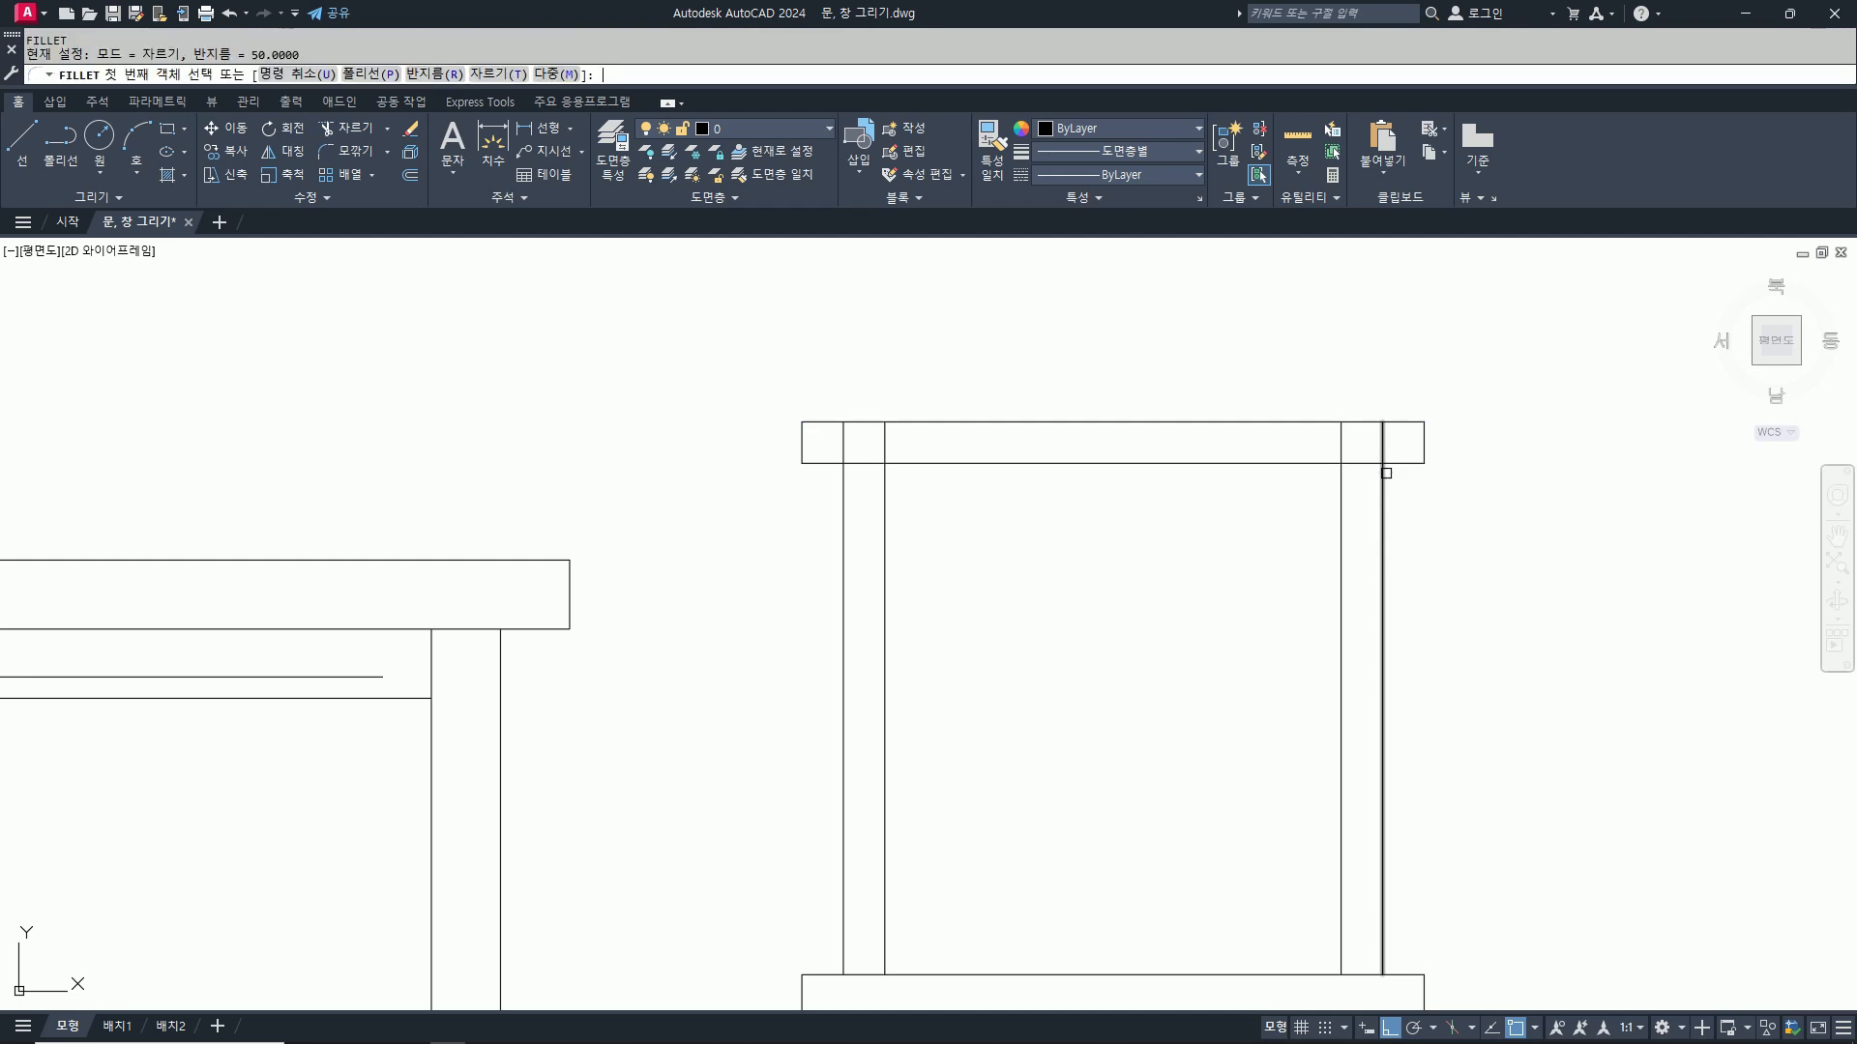
type("r")
key("Return")
type("5")
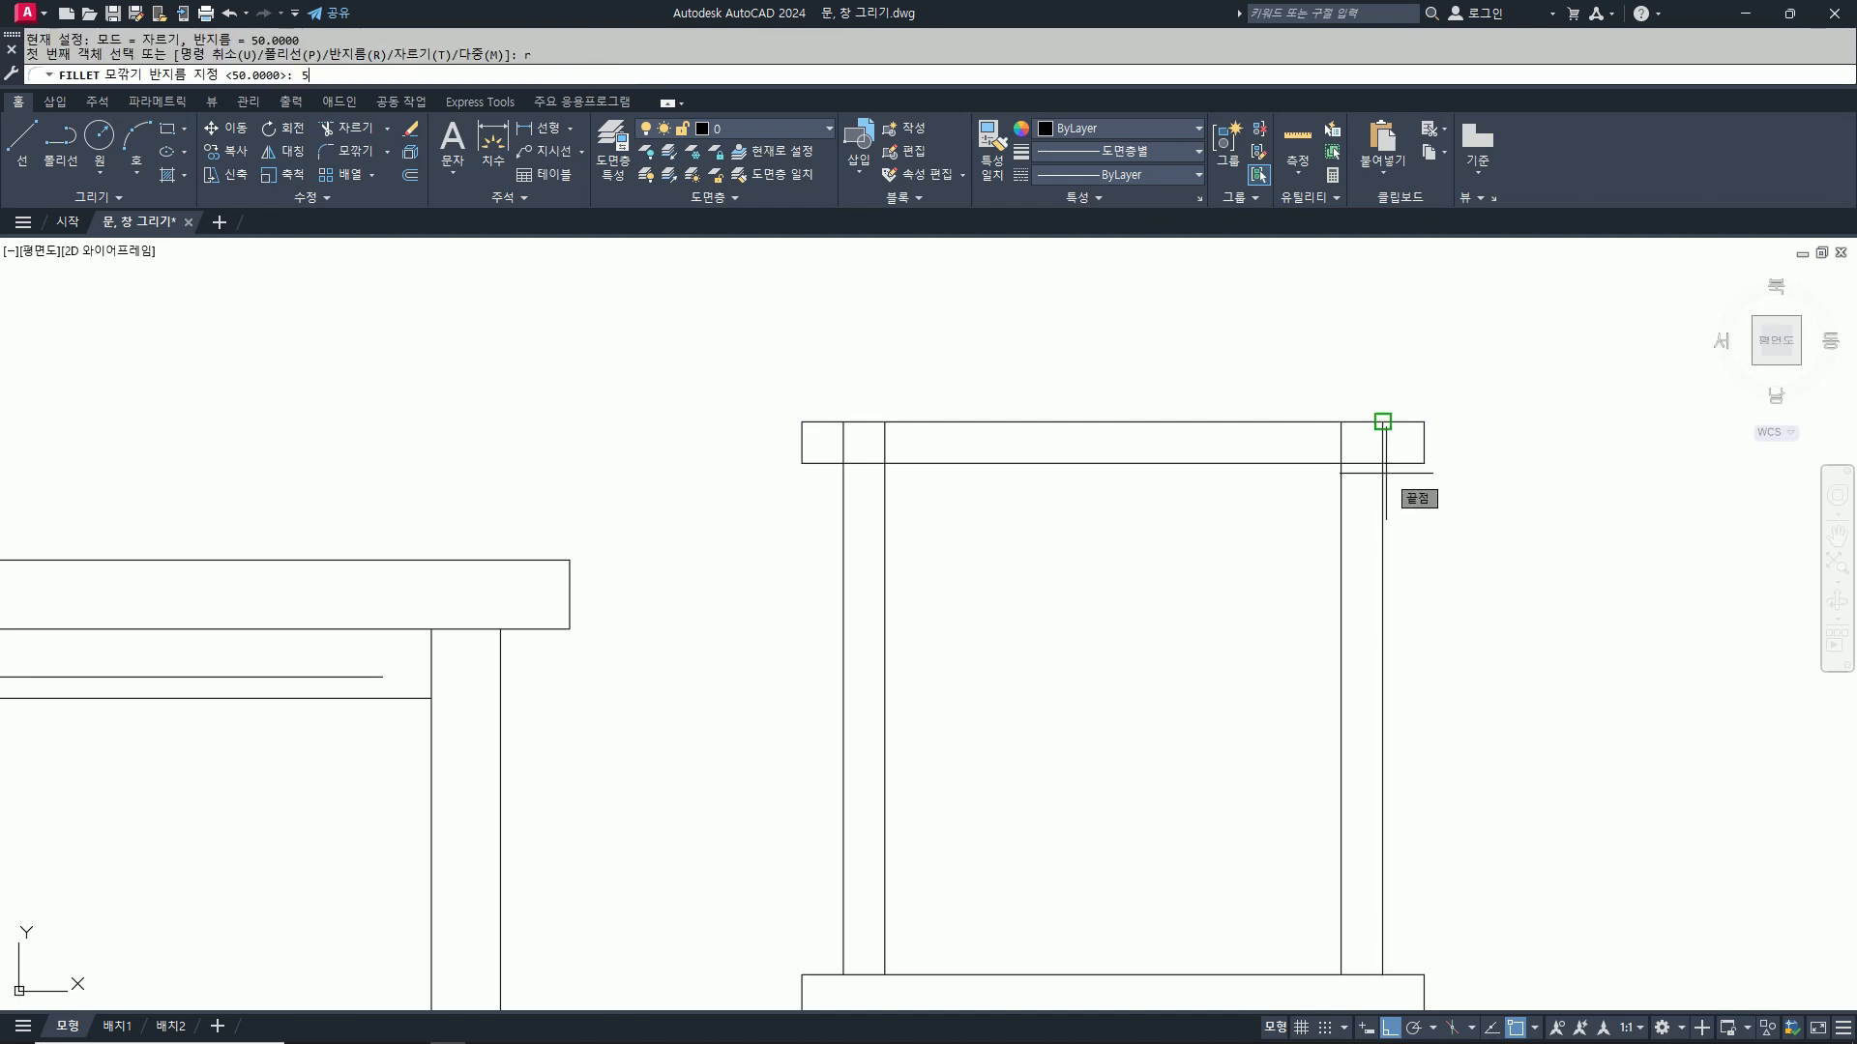
type("0")
key("Return")
left_click(1286, 463)
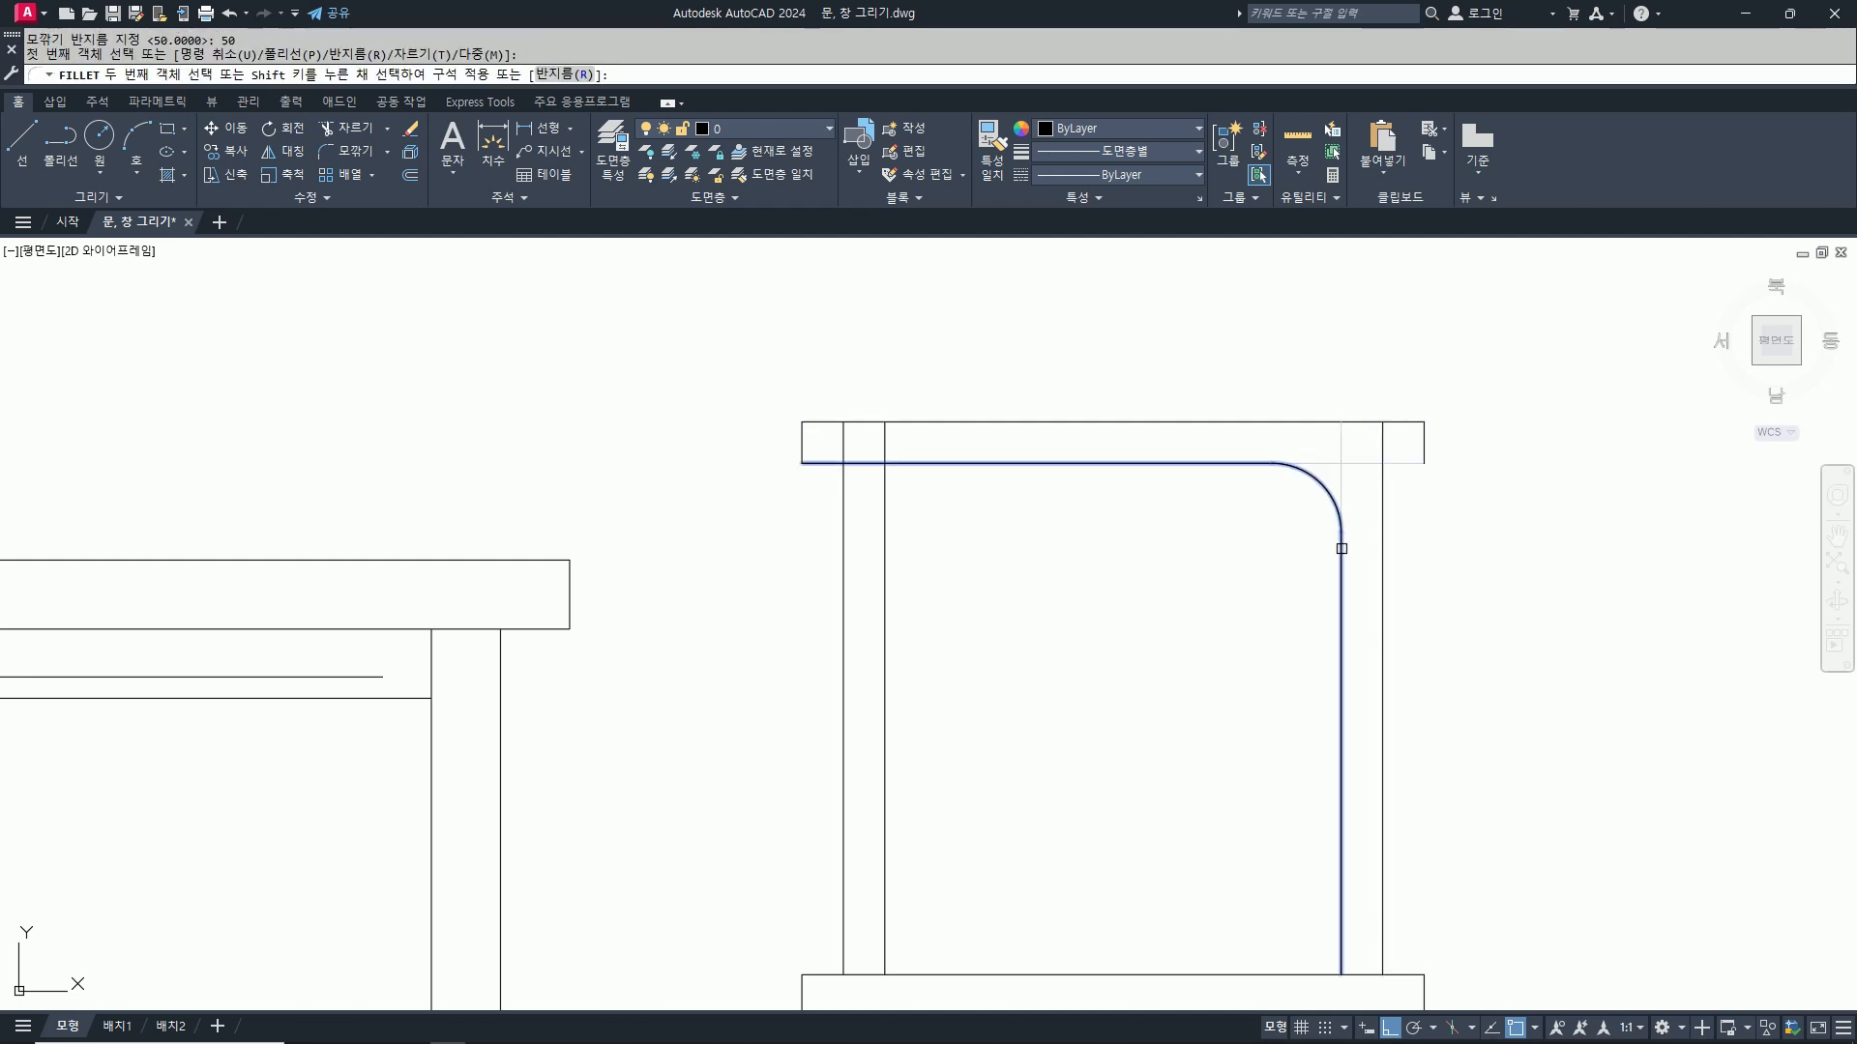
left_click(1341, 548)
key("Return")
left_click(1382, 629)
left_click(1324, 422)
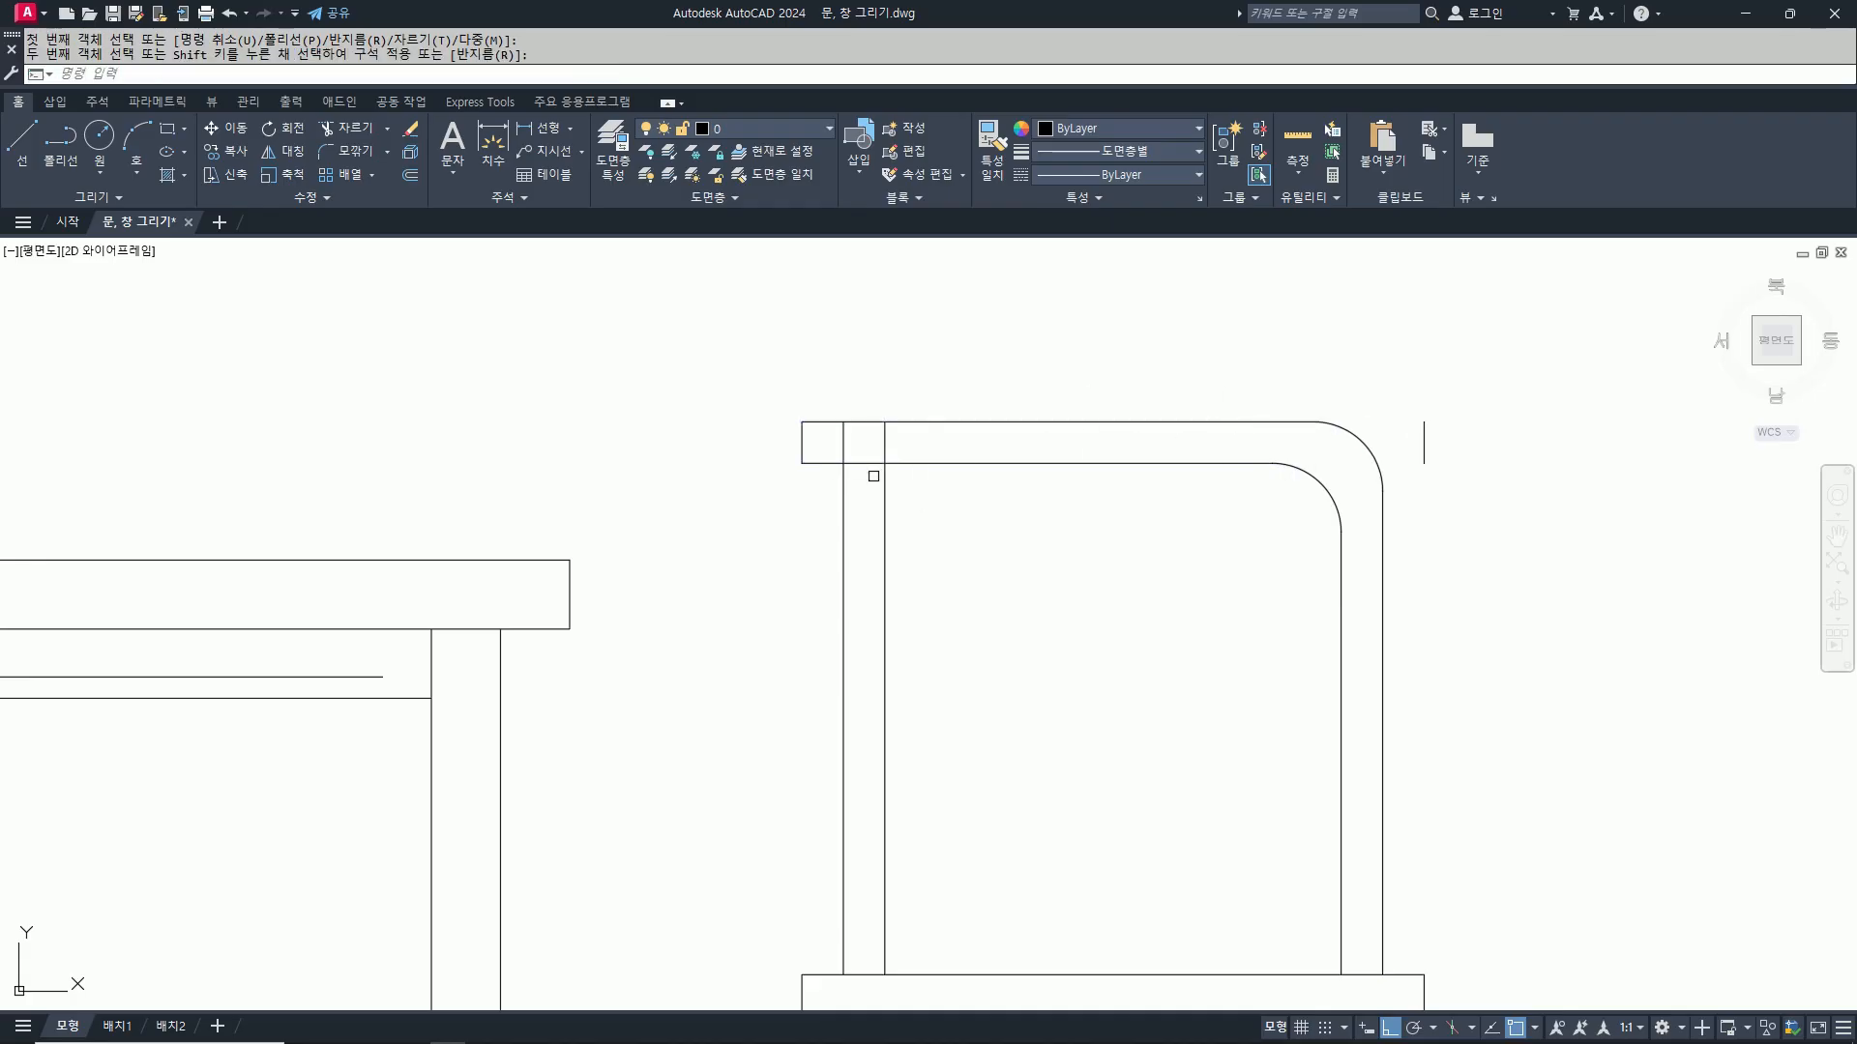
Step: Fillet the inner and outer upper-left corners of the backrest frame with the same radius of 50
key("Return")
left_click(960, 463)
left_click(887, 513)
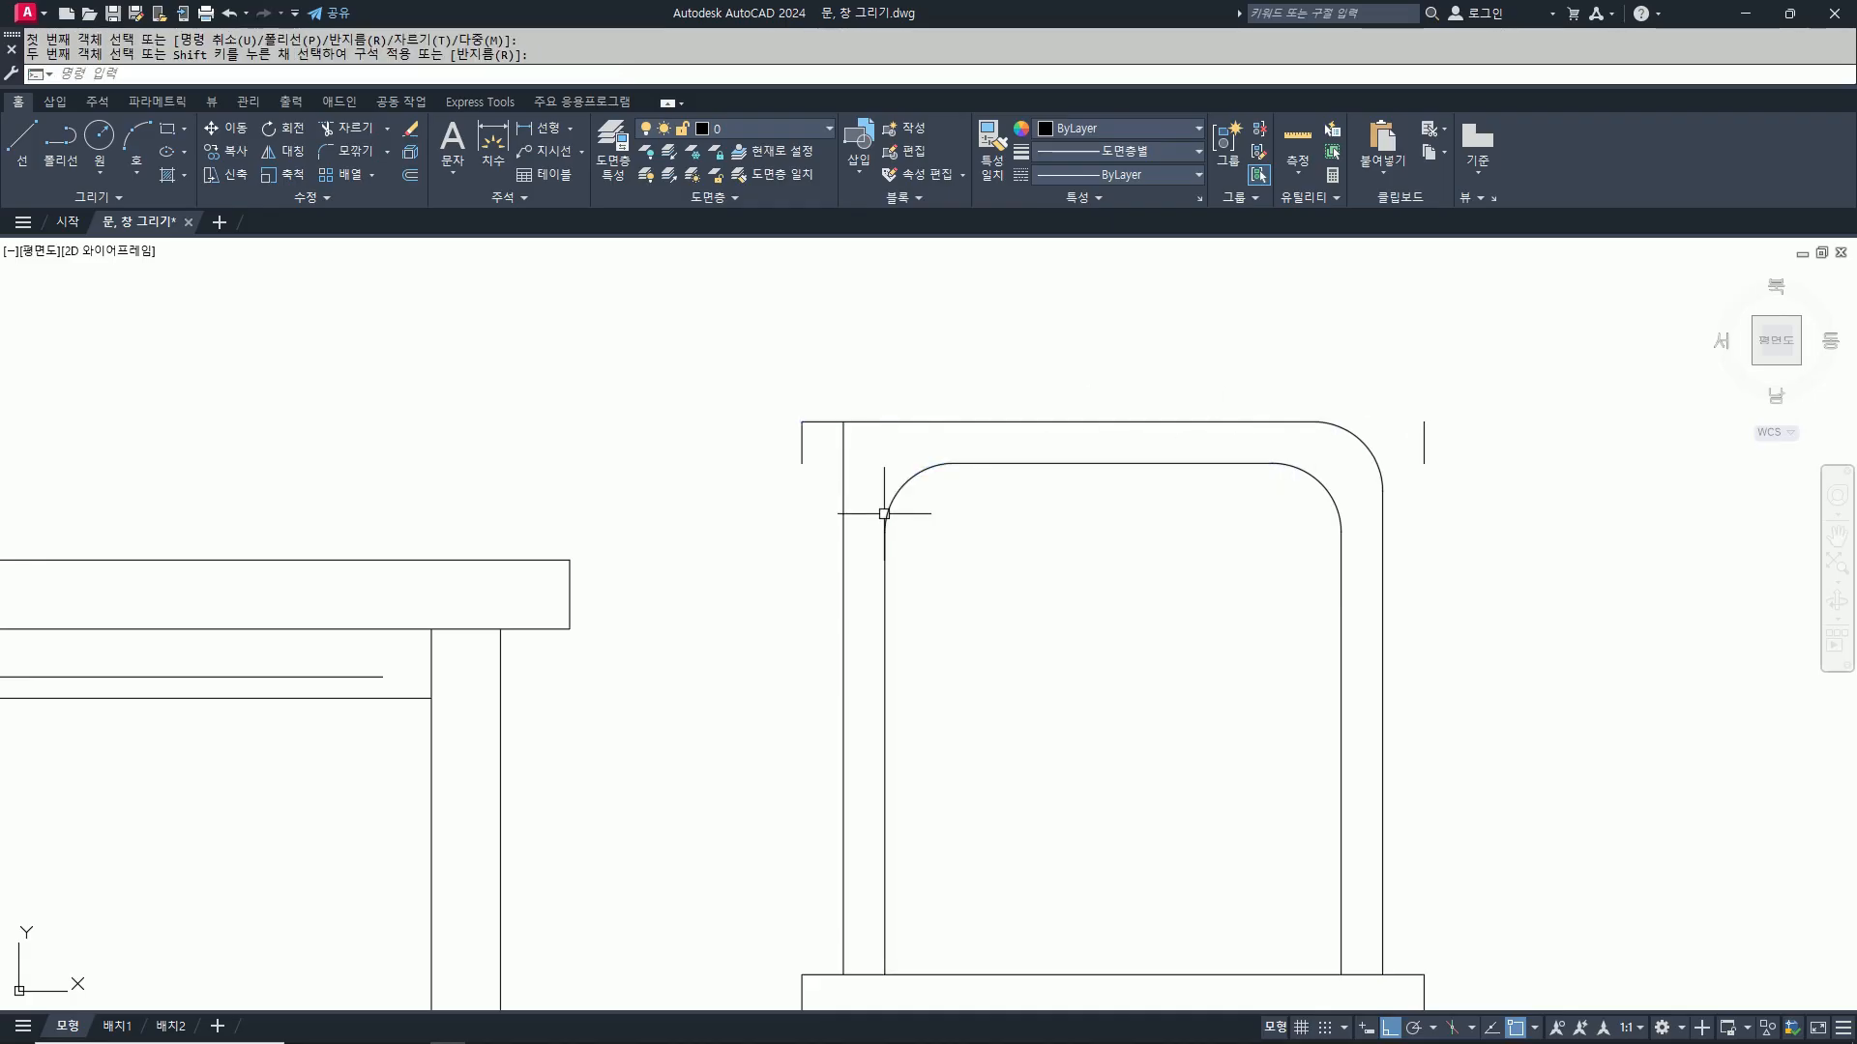
key("Return")
left_click(846, 517)
left_click(896, 422)
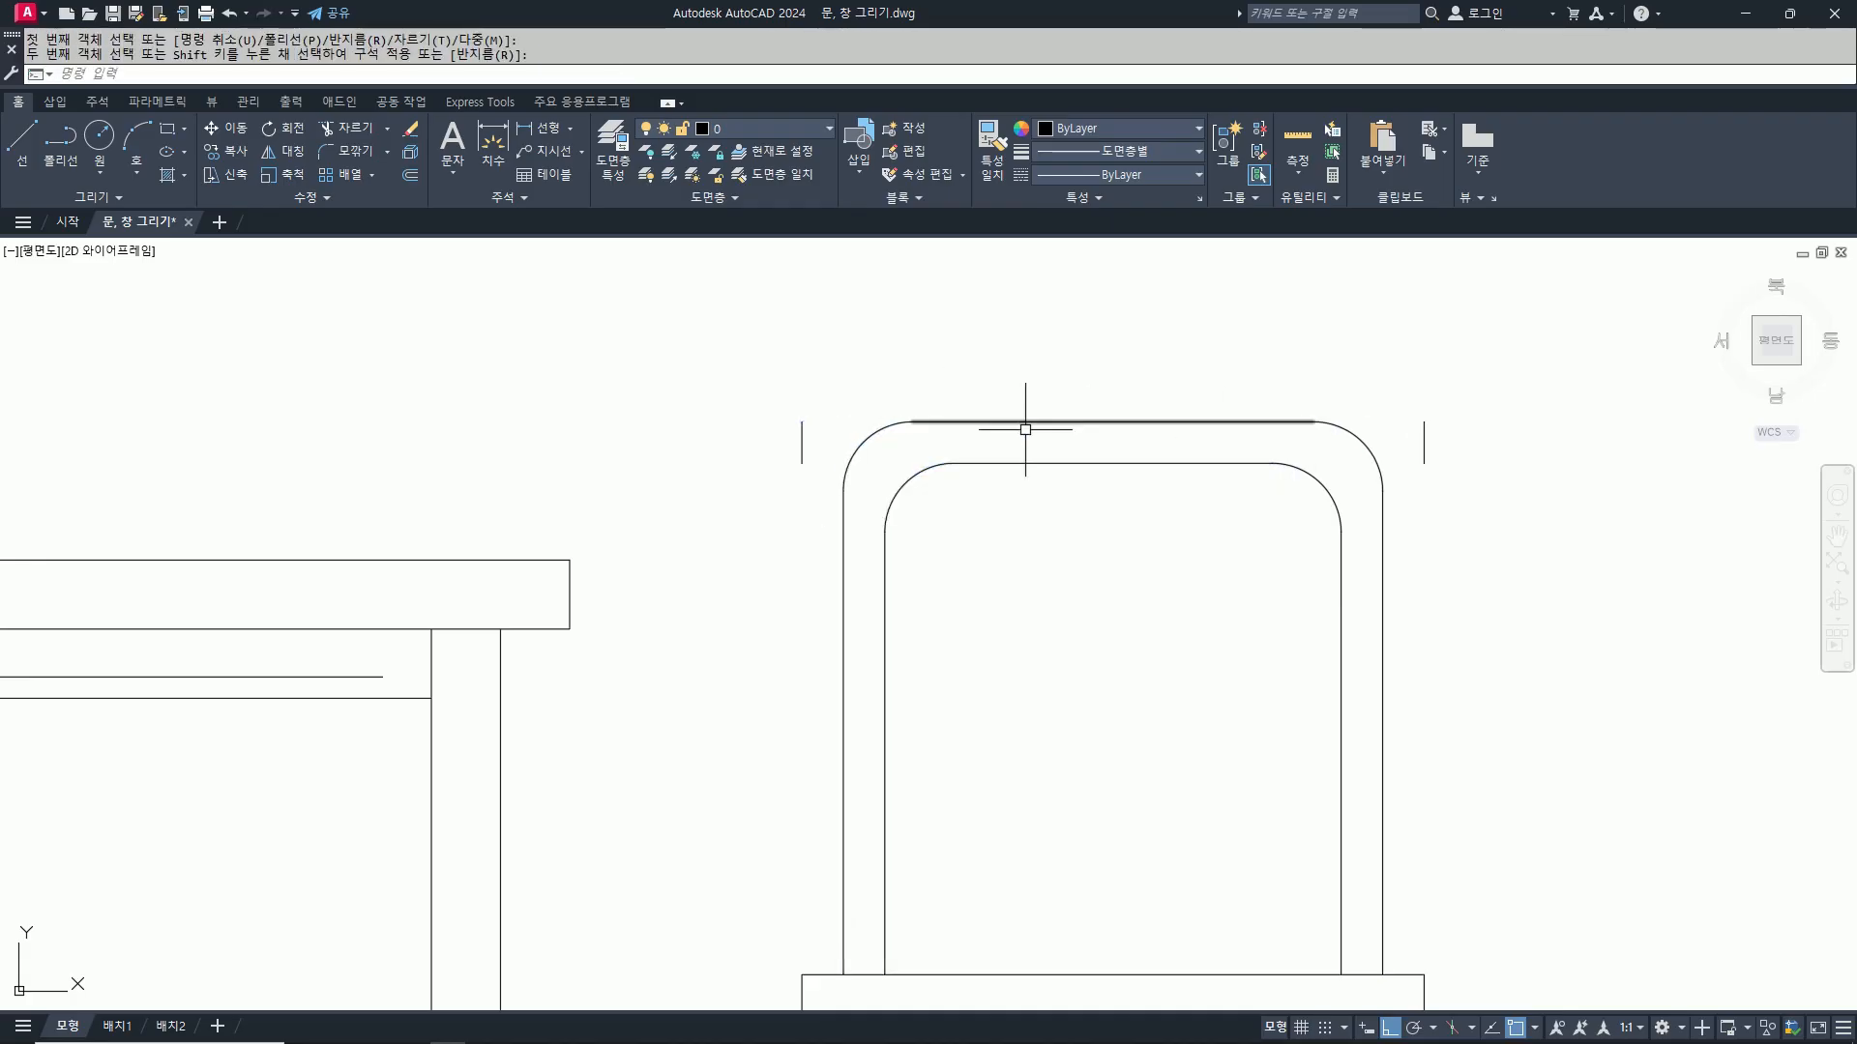
Step: Erase the leftover short vertical lines on both sides of the rounded backrest top
type("tr")
key("Escape")
type("e")
key("Return")
left_click(803, 441)
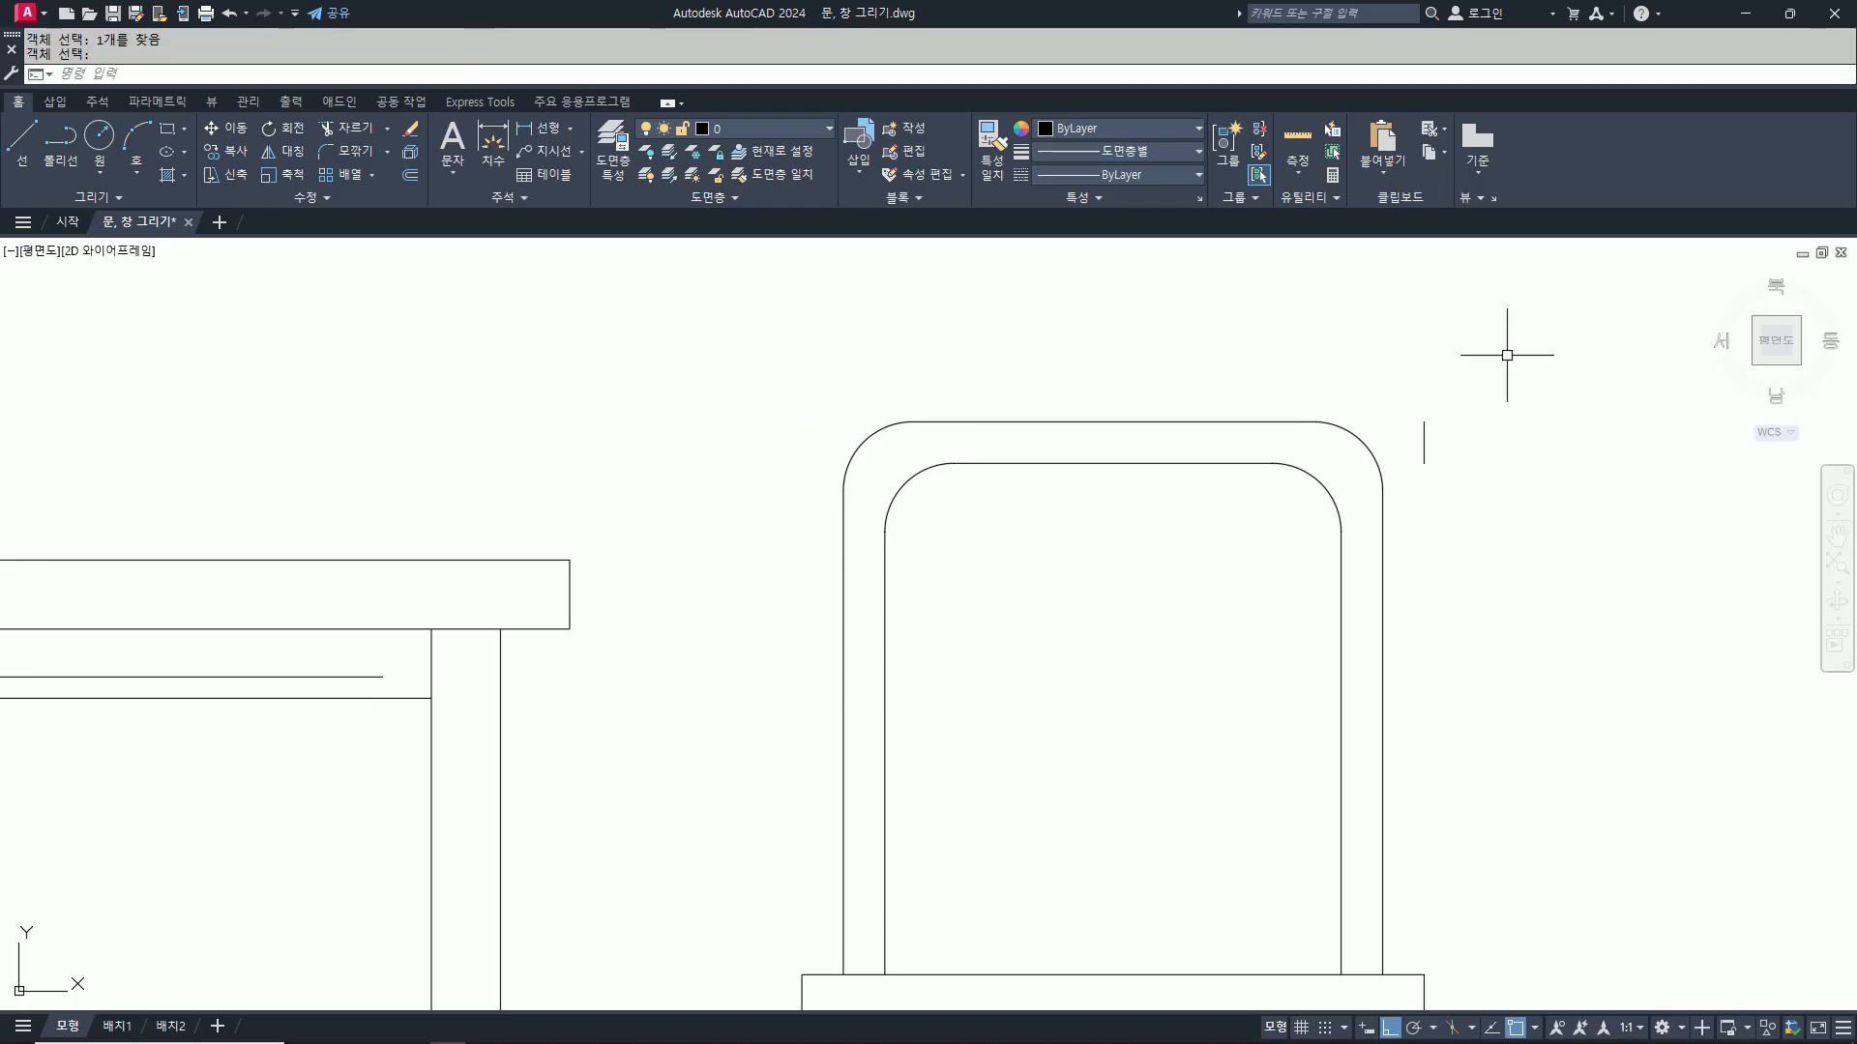
scroll(1437, 444, "down", 2)
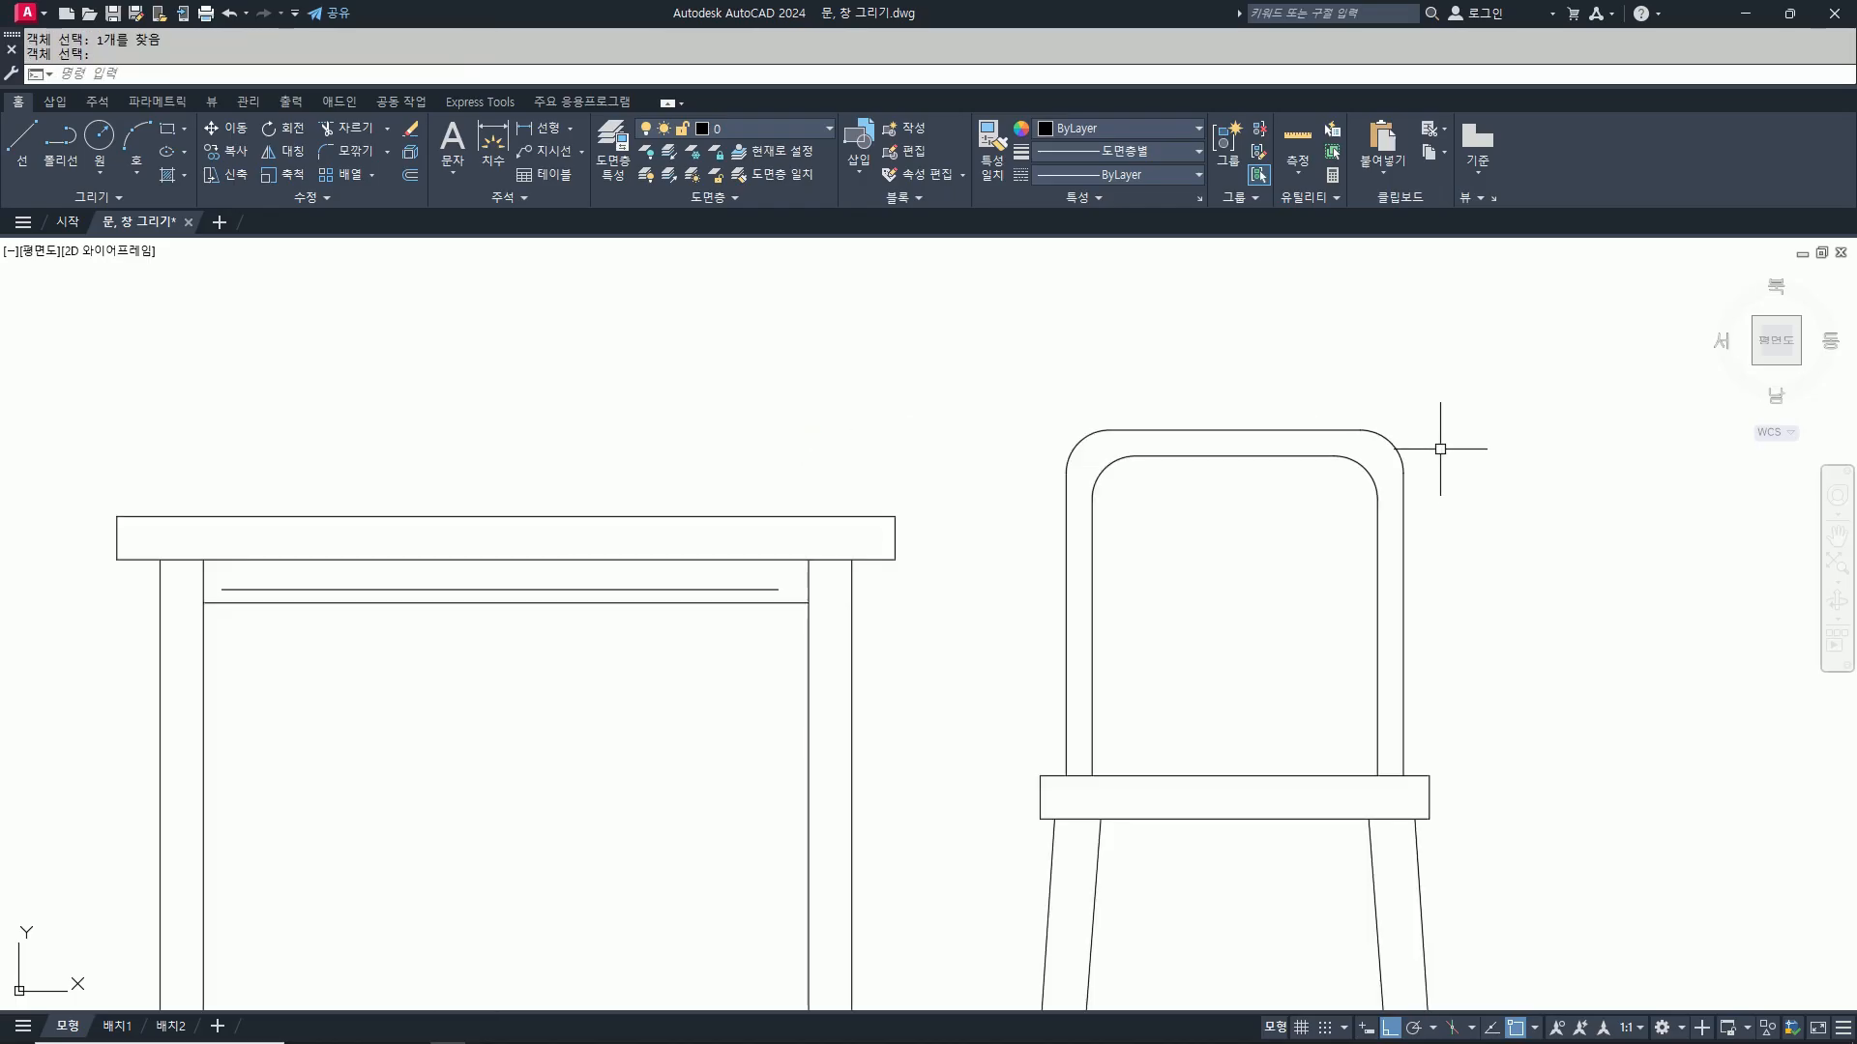
Step: Stretch the lower ends of the right backrest upright 20 inward along the seat
scroll(1402, 795, "up", 2)
type("s")
key("Return")
left_click(1420, 788)
left_click(1301, 736)
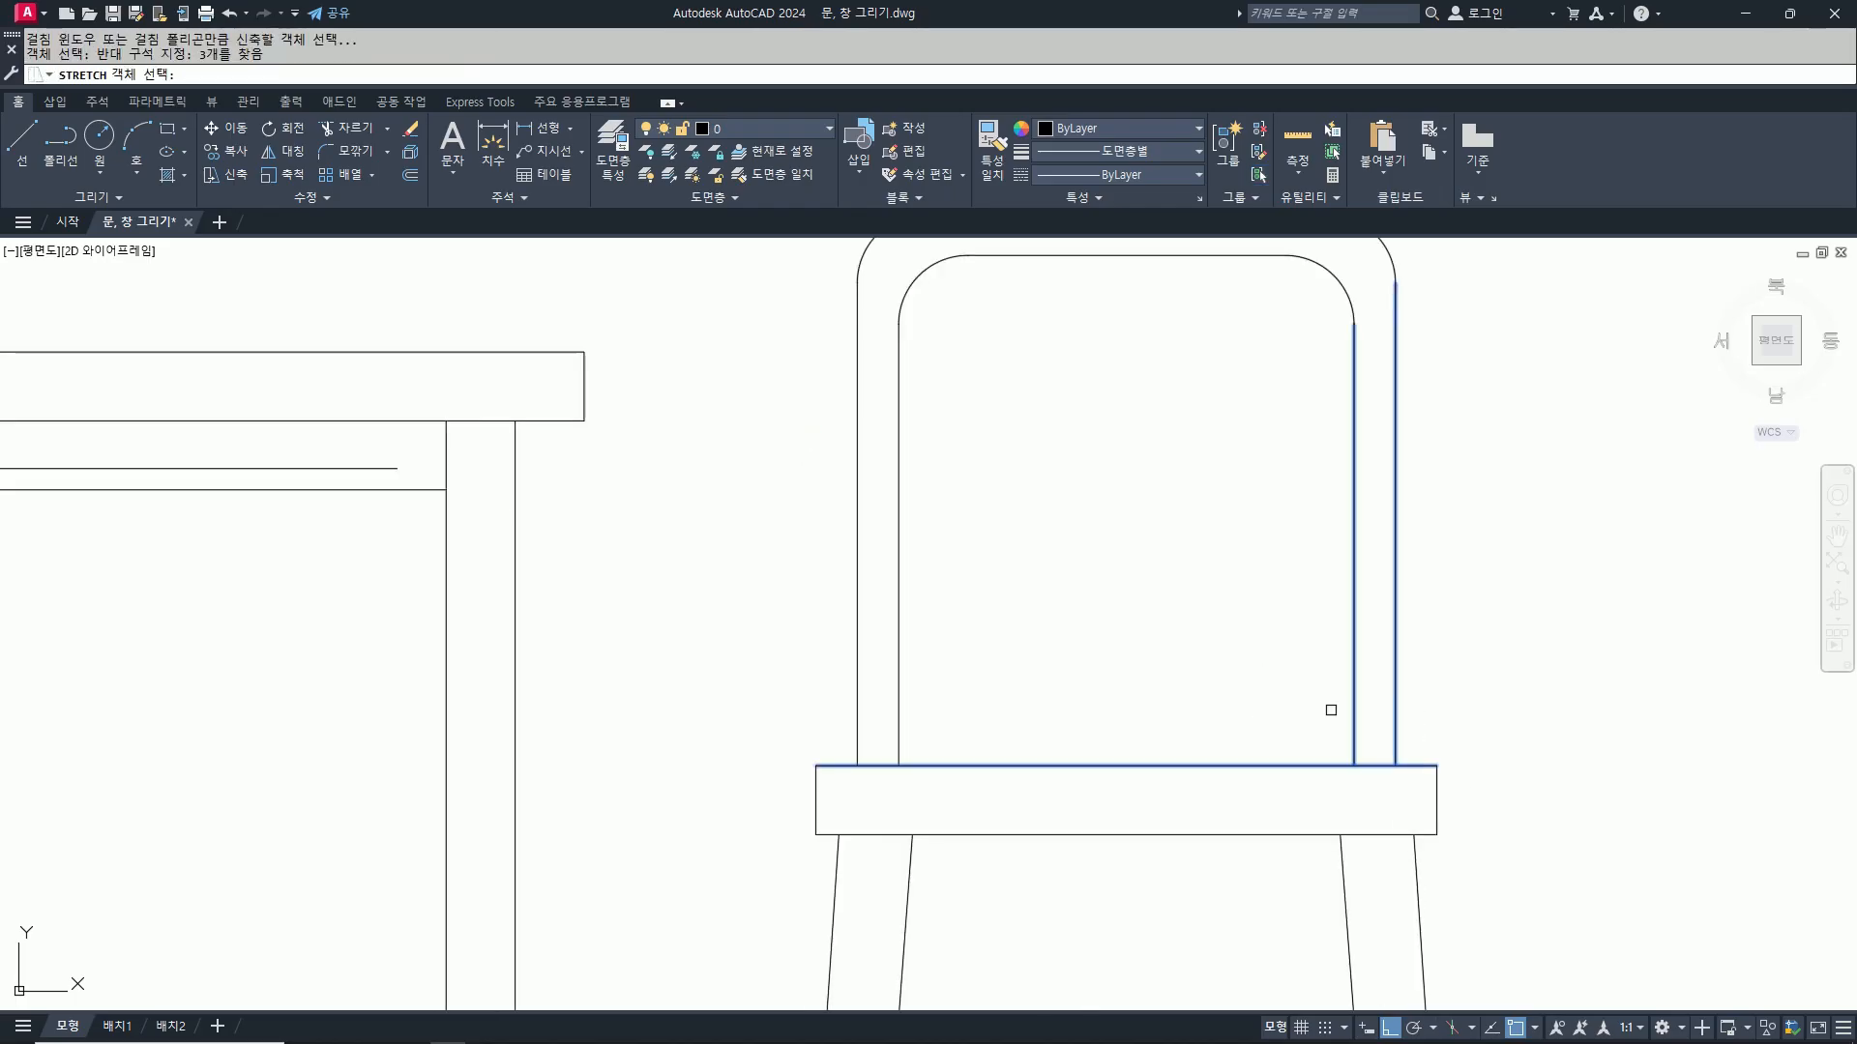
key("Return")
left_click(1575, 680)
type("20")
key("Return")
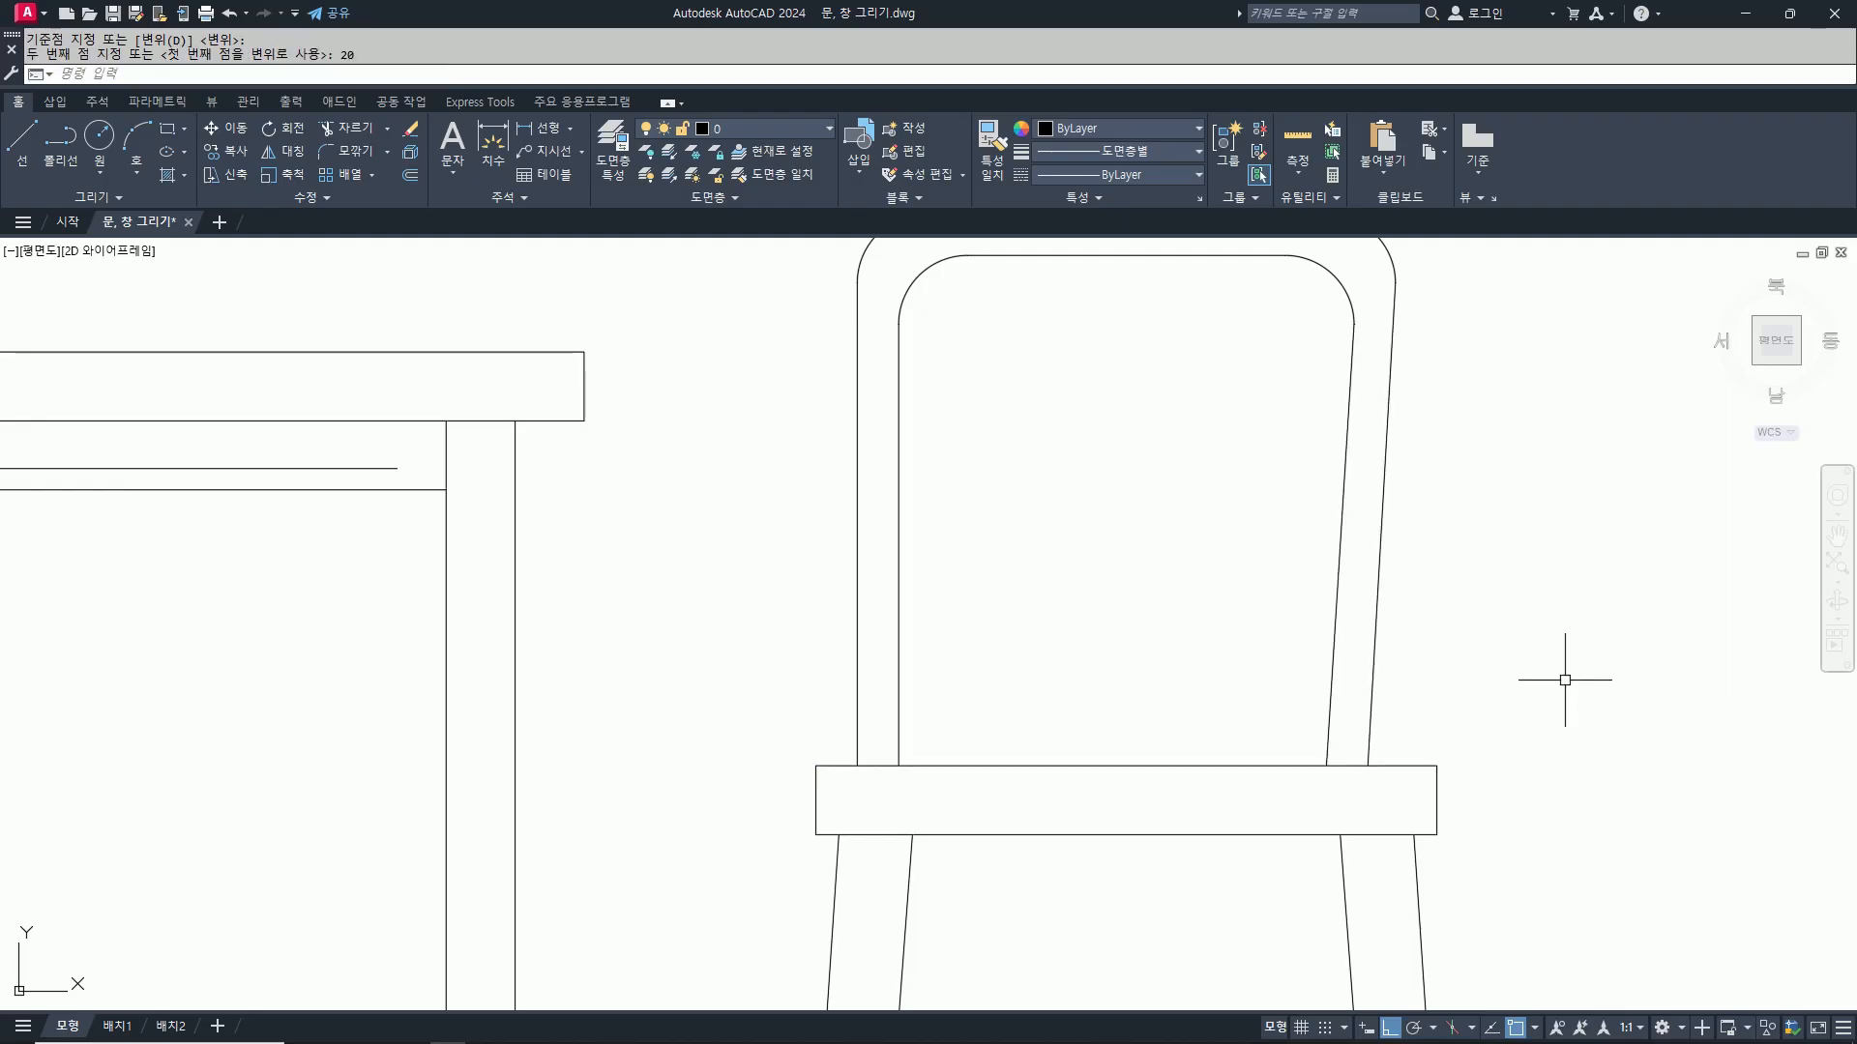
Step: Stretch the lower ends of the left backrest upright 20 inward along the seat
key("Return")
left_click(936, 784)
left_click(835, 731)
key("Return")
left_click(945, 675)
type("20")
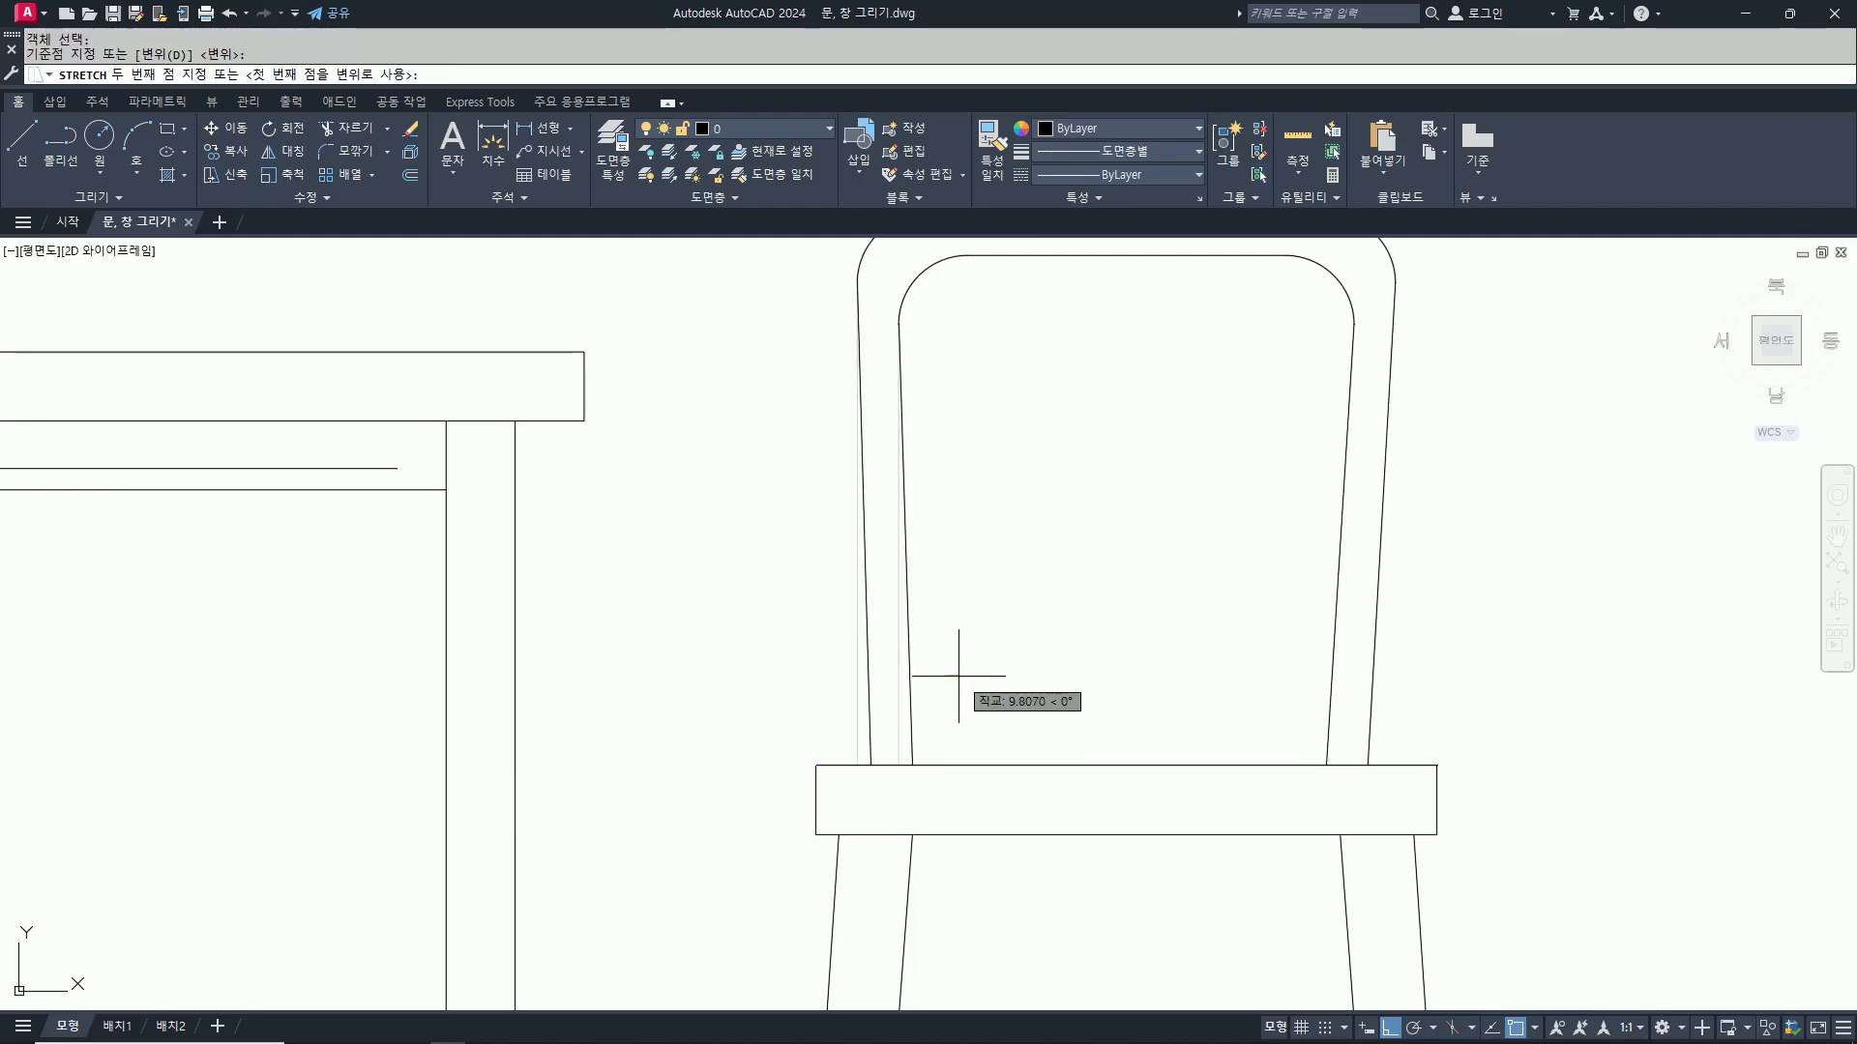
key("Return")
Step: Copy the two horizontal lines of the backrest's top rail straight down by 150 and by 300
scroll(966, 675, "down", 4)
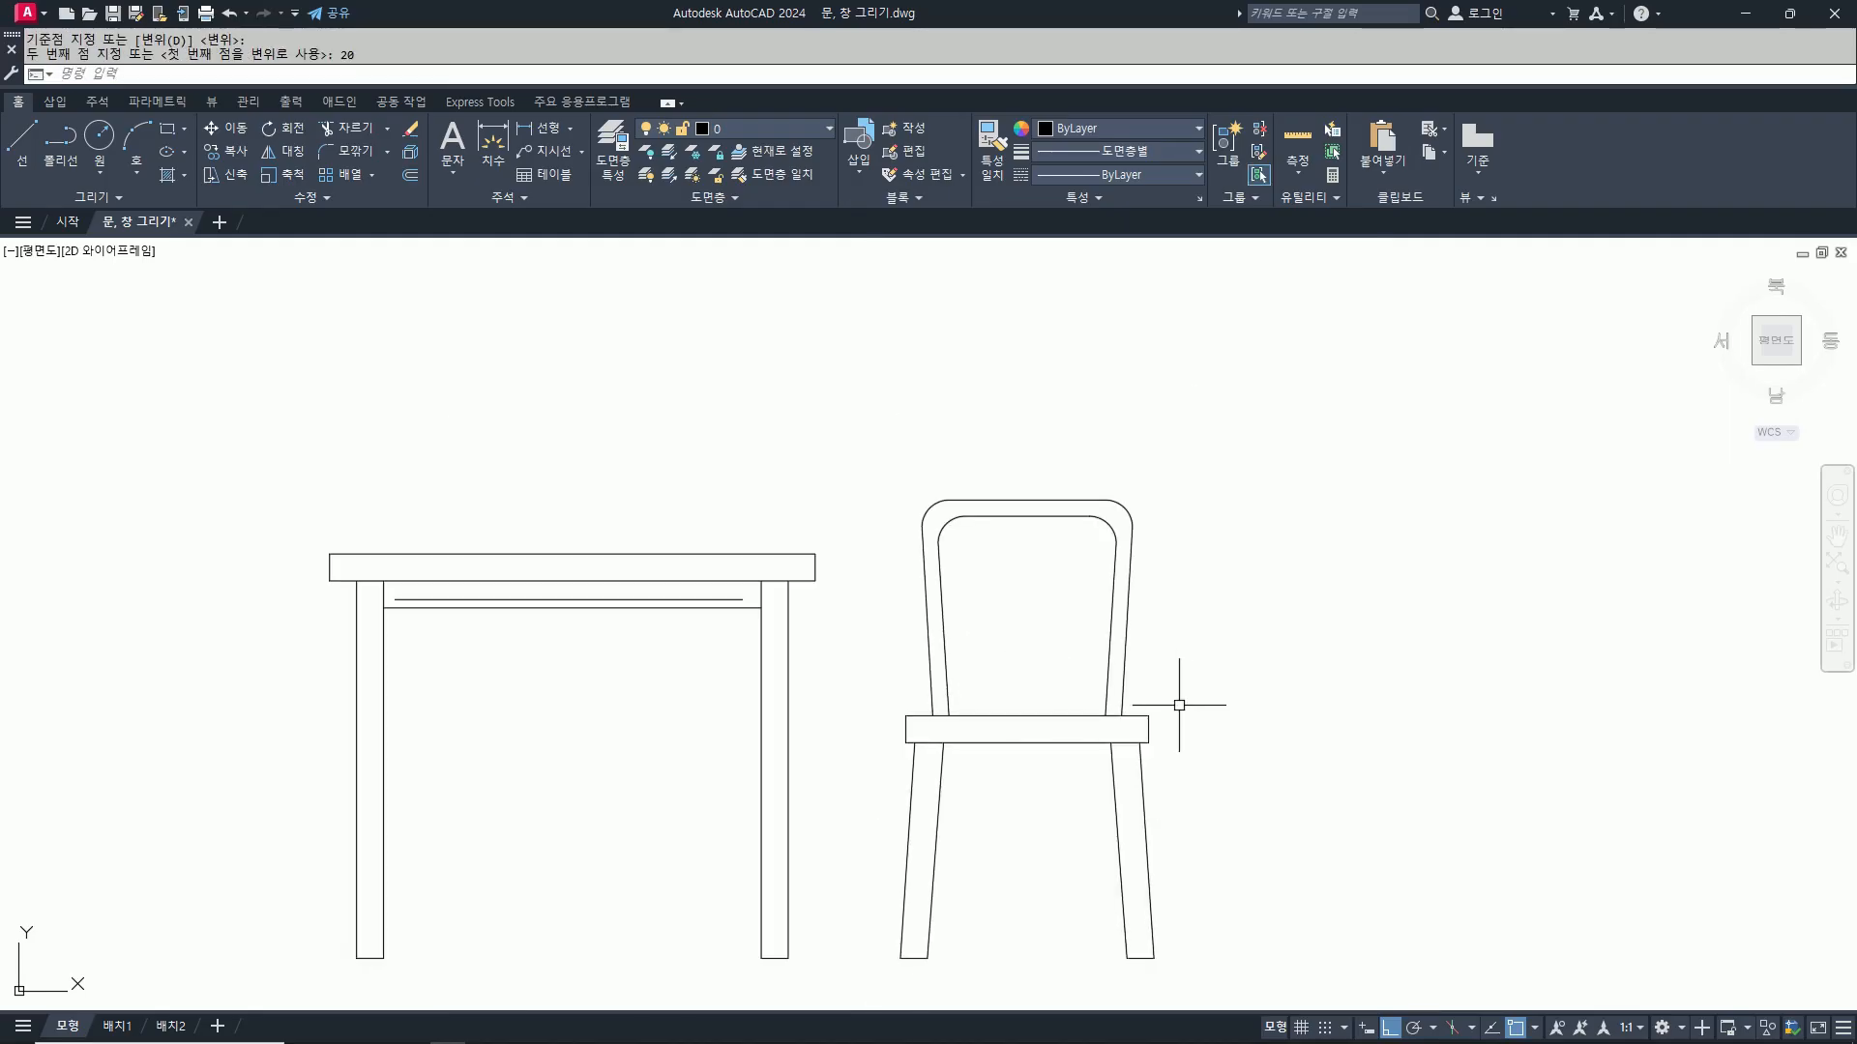
type("co")
key("Return")
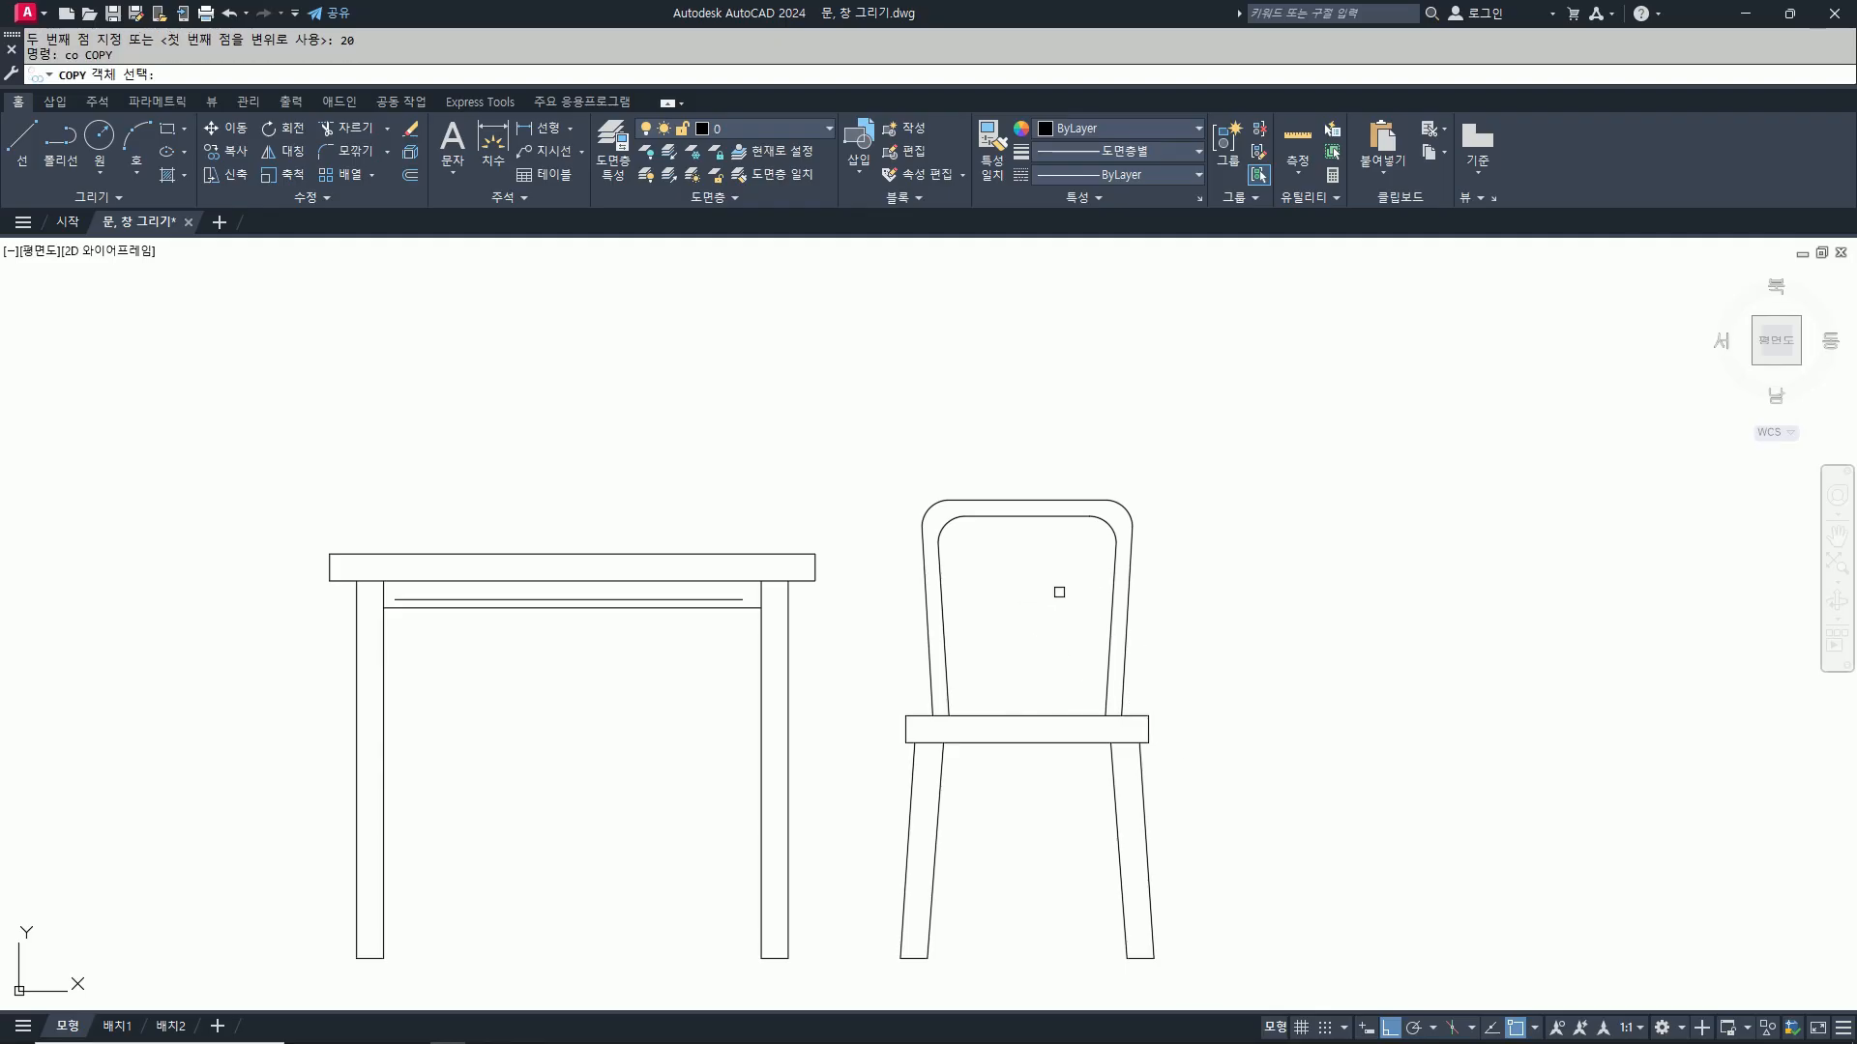
left_click(1057, 593)
left_click(995, 371)
key("Return")
left_click(1312, 418)
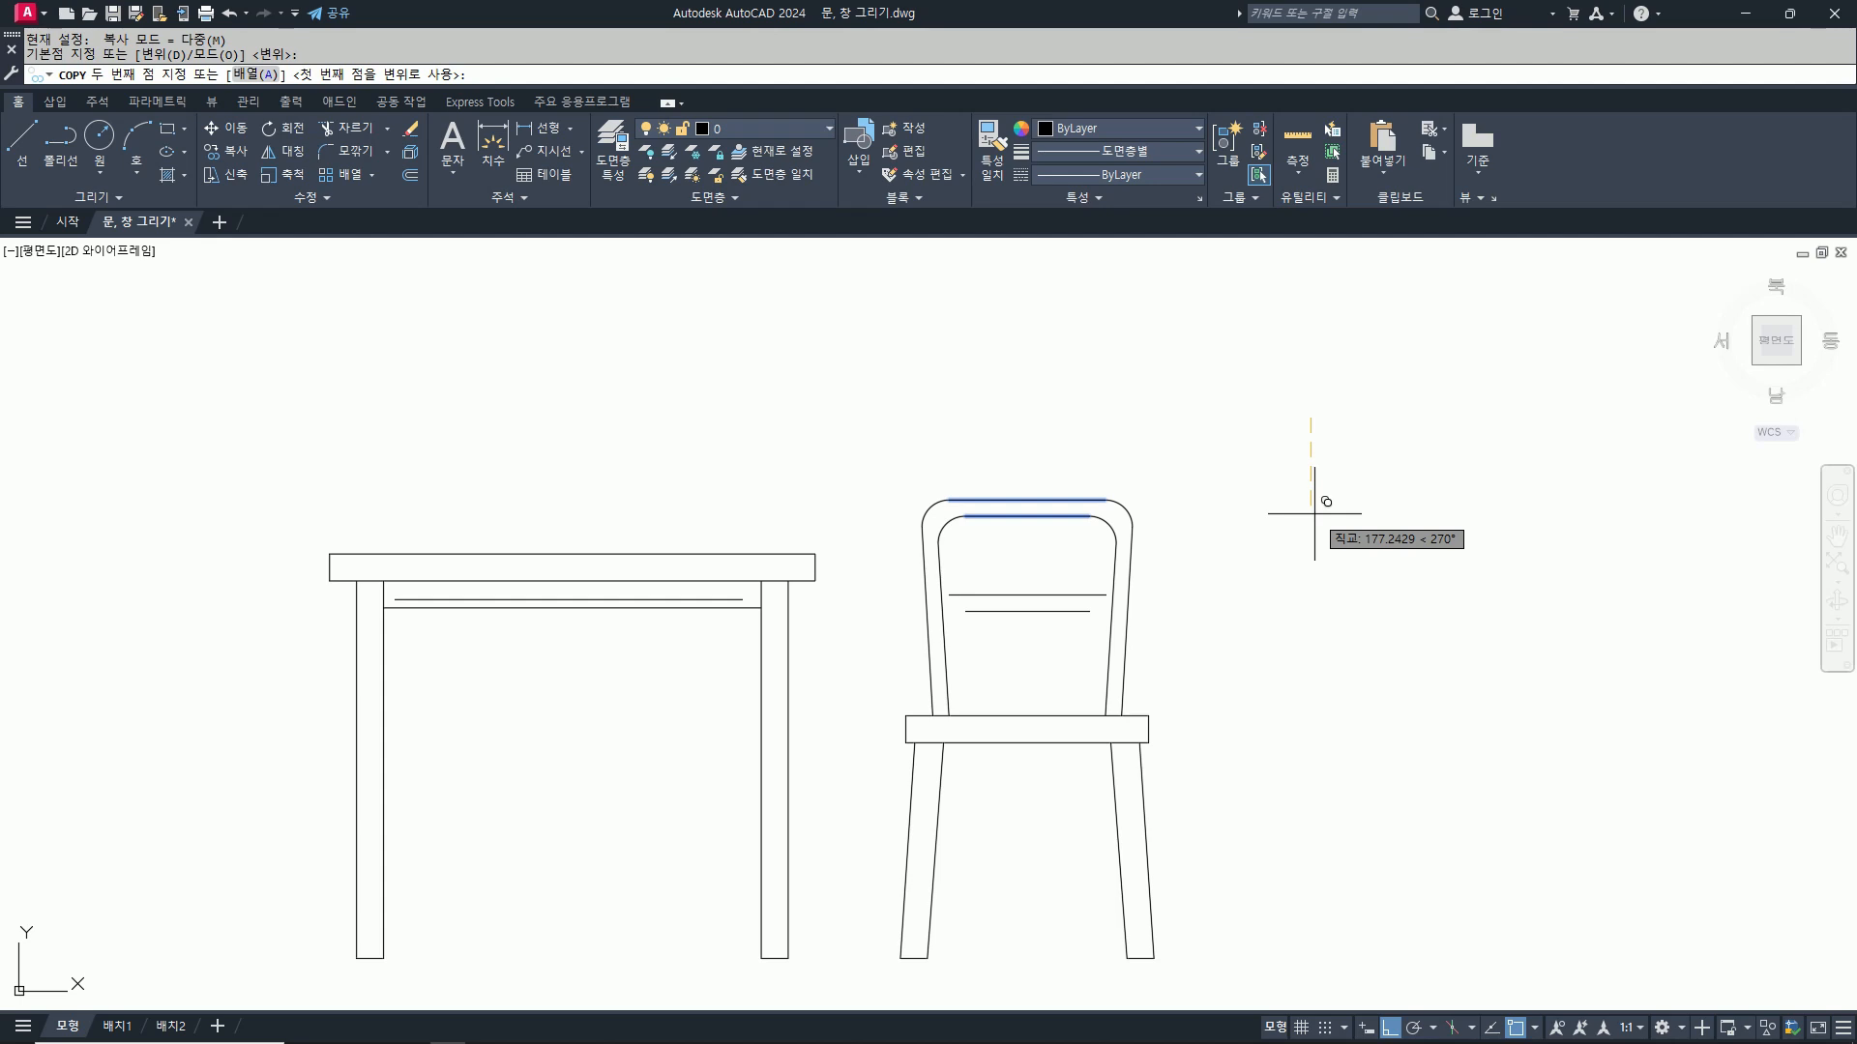
type("150")
key("Return")
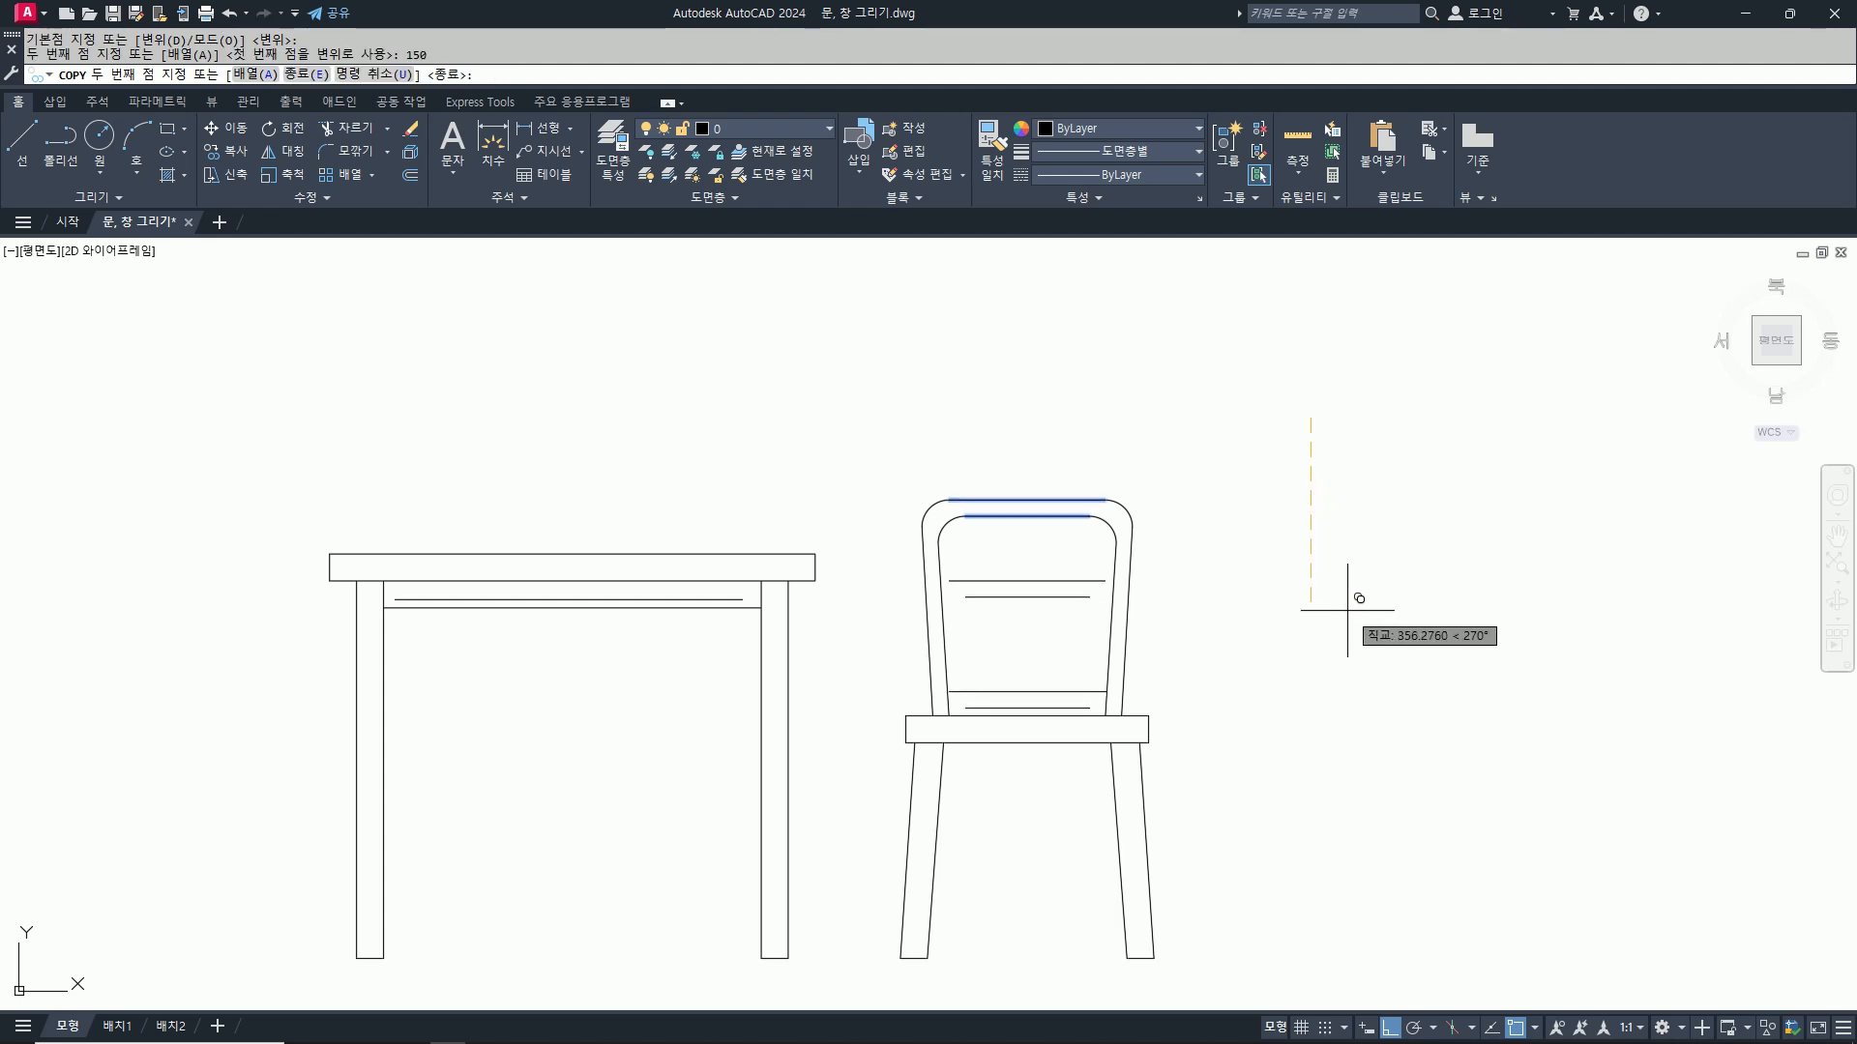
type("300")
key("Return")
key("Return")
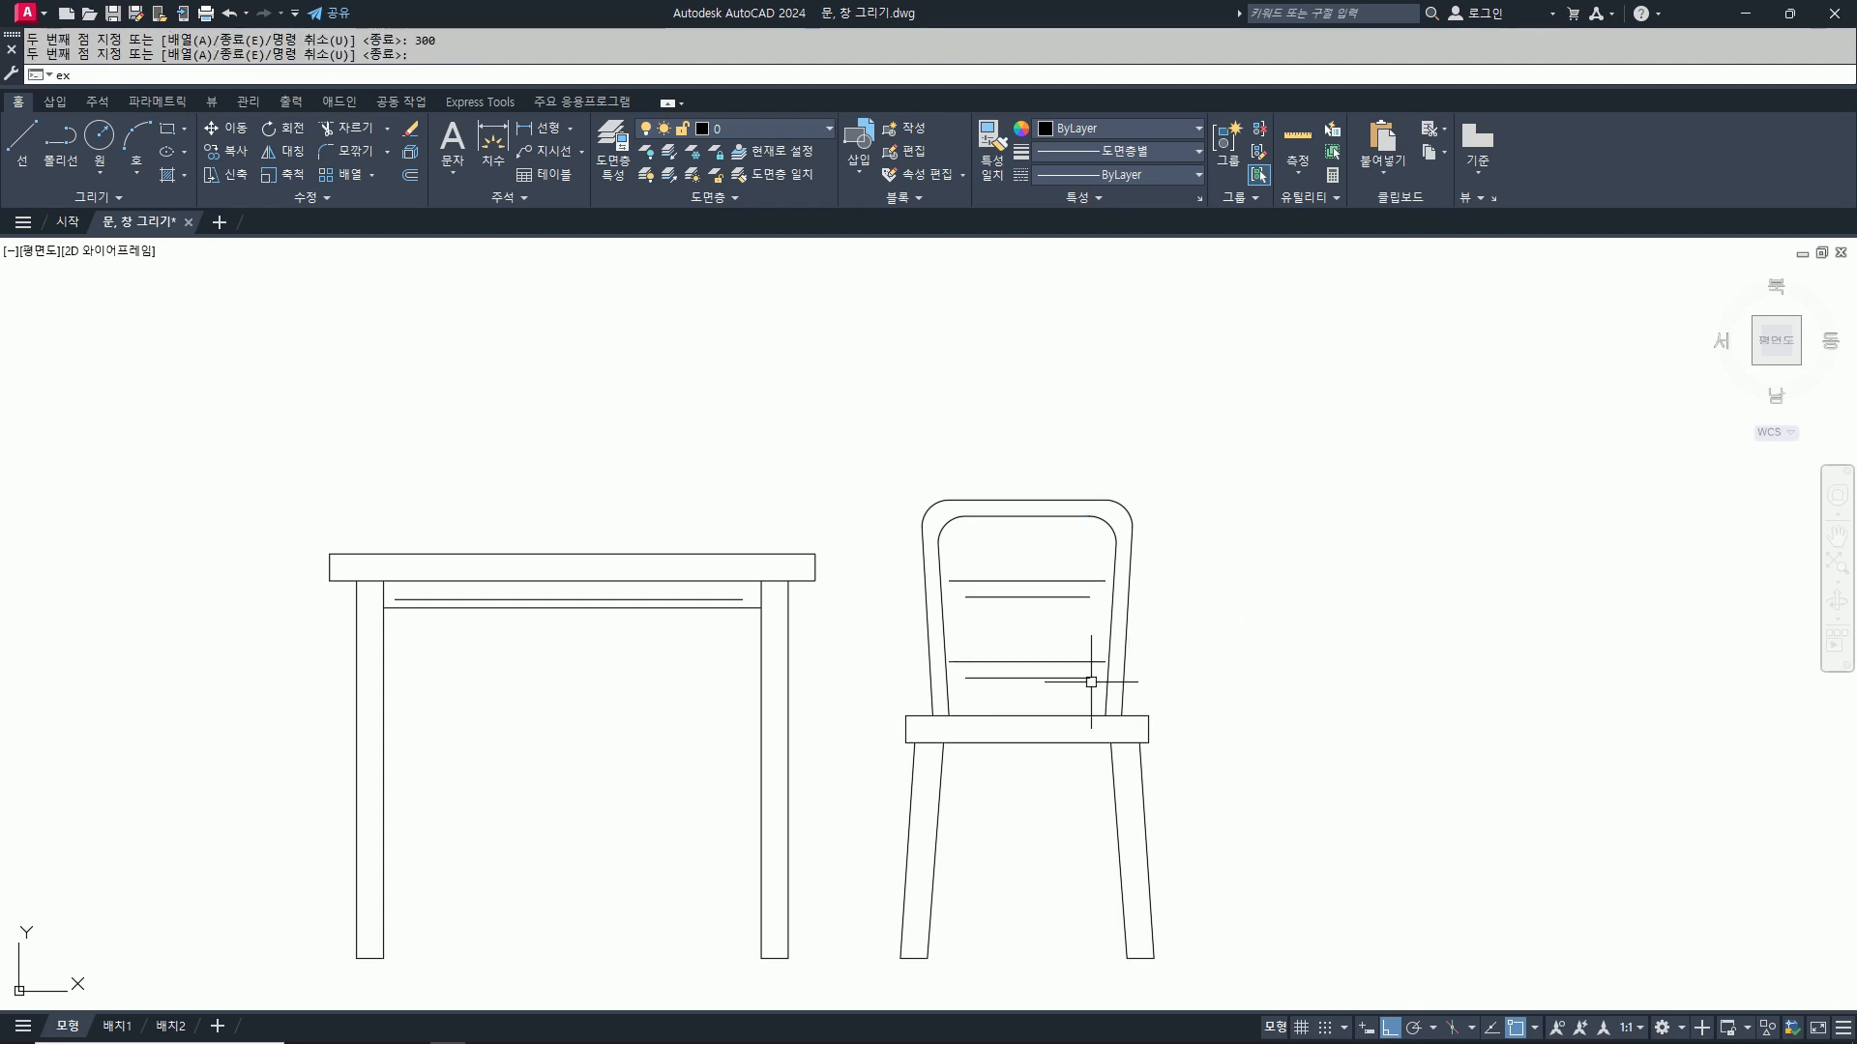
Step: Extend the ends of the copied crossbar lines to the inner edges of the backrest uprights
type("ex")
key("Return")
left_click(986, 677)
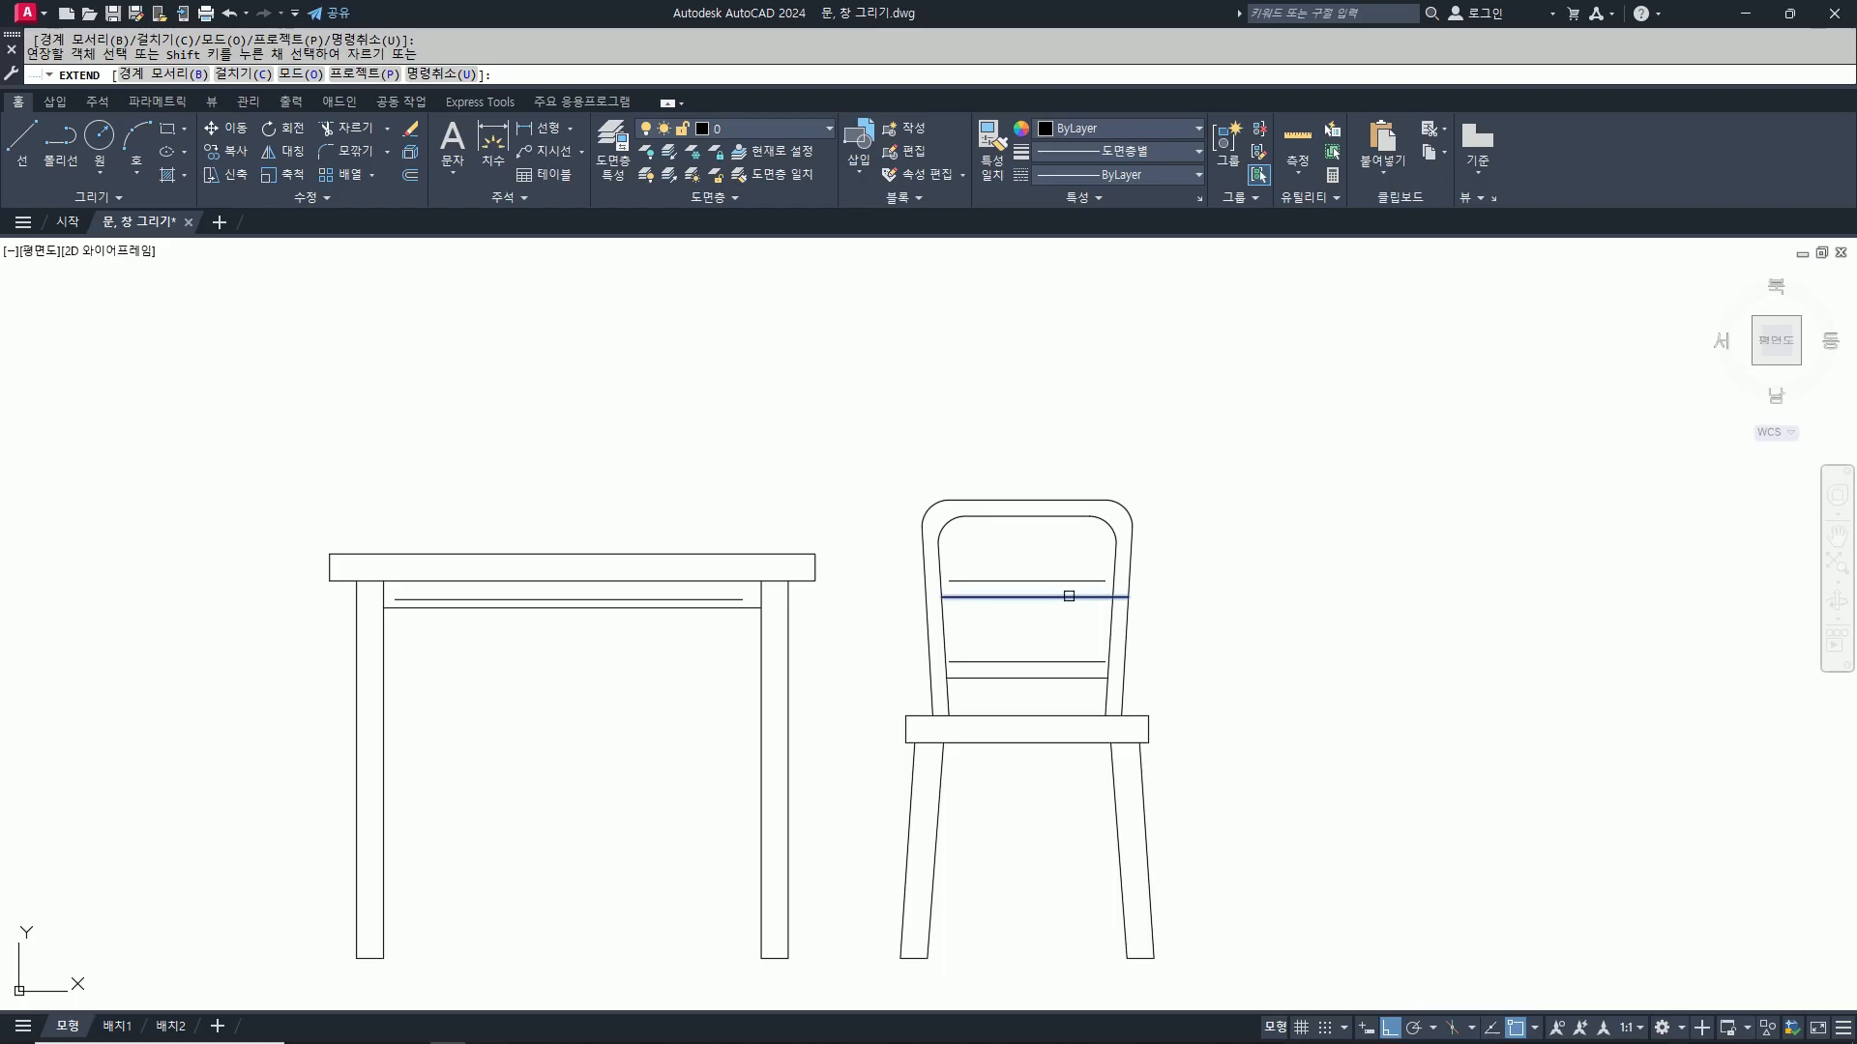
left_click(1069, 597)
left_click(1089, 581)
left_click(971, 581)
key("Return")
key("Return")
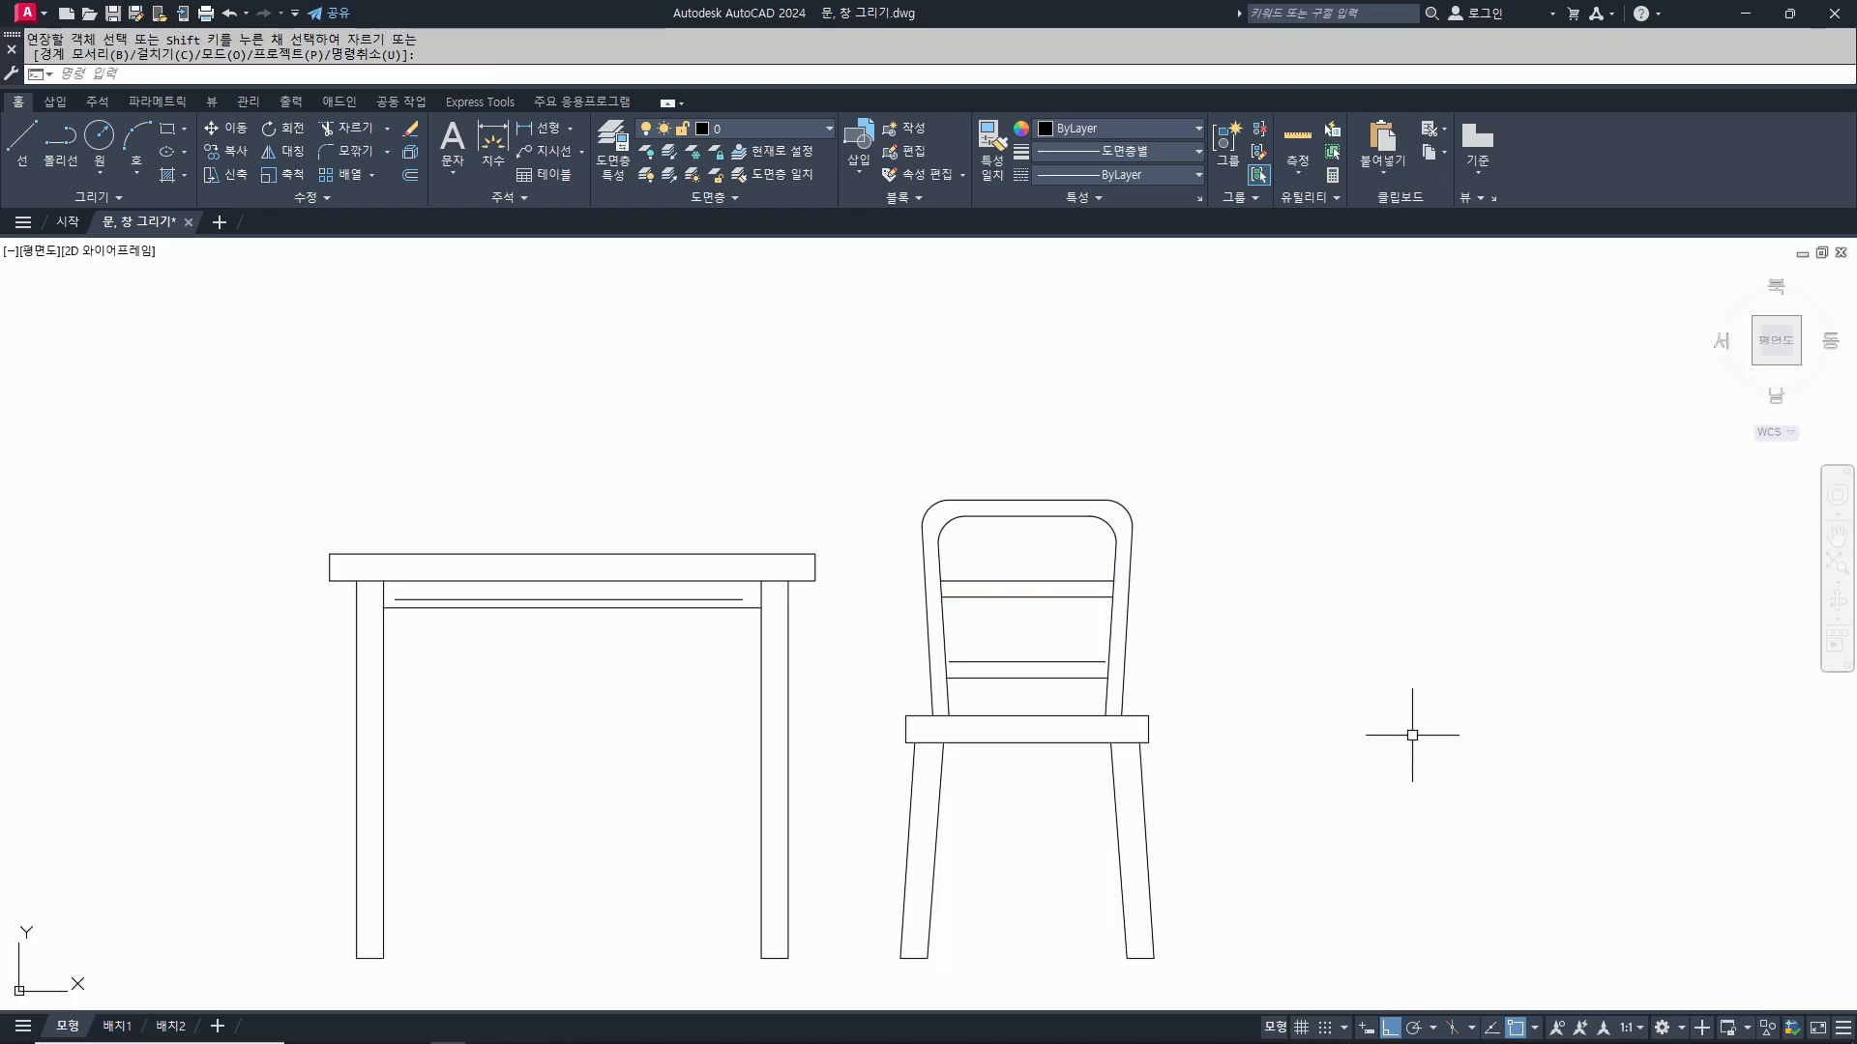
left_click(962, 659)
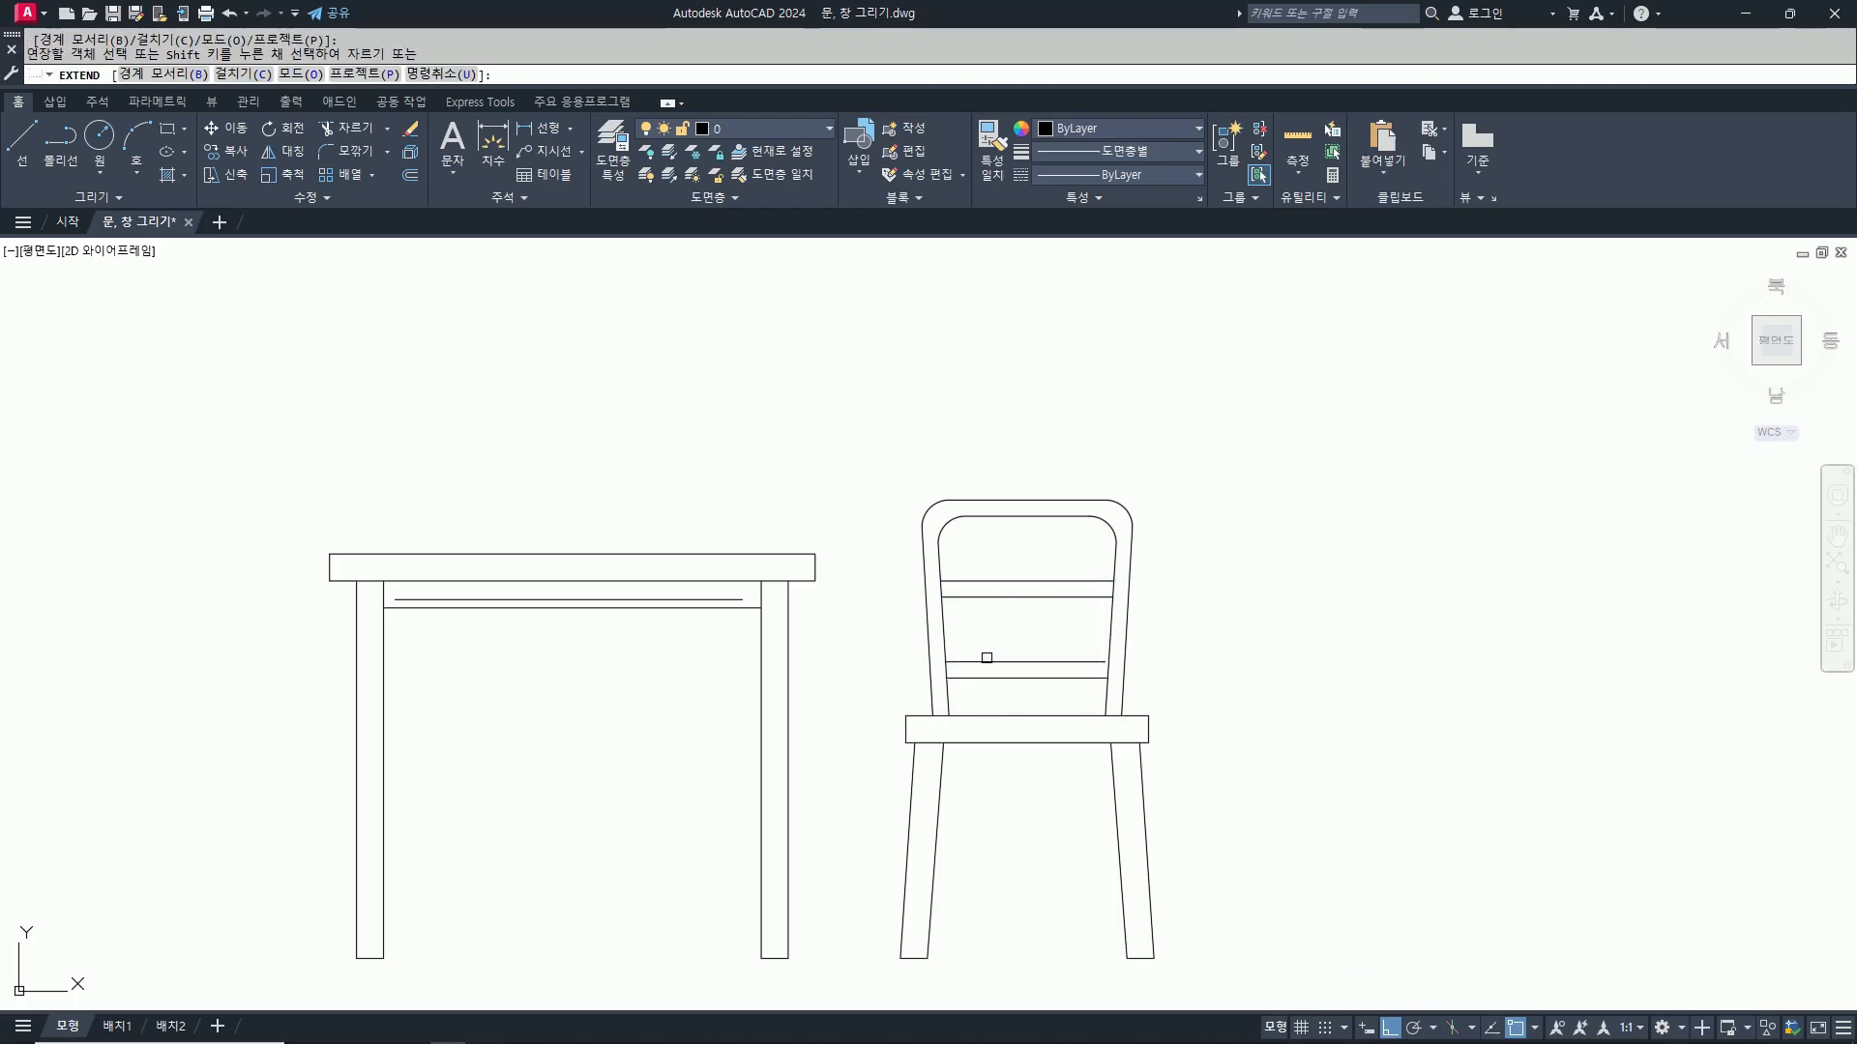
key("Return")
Step: Move the whole front-view chair horizontally to the left so it overlaps the wider table
scroll(1366, 666, "down", 6)
type("co")
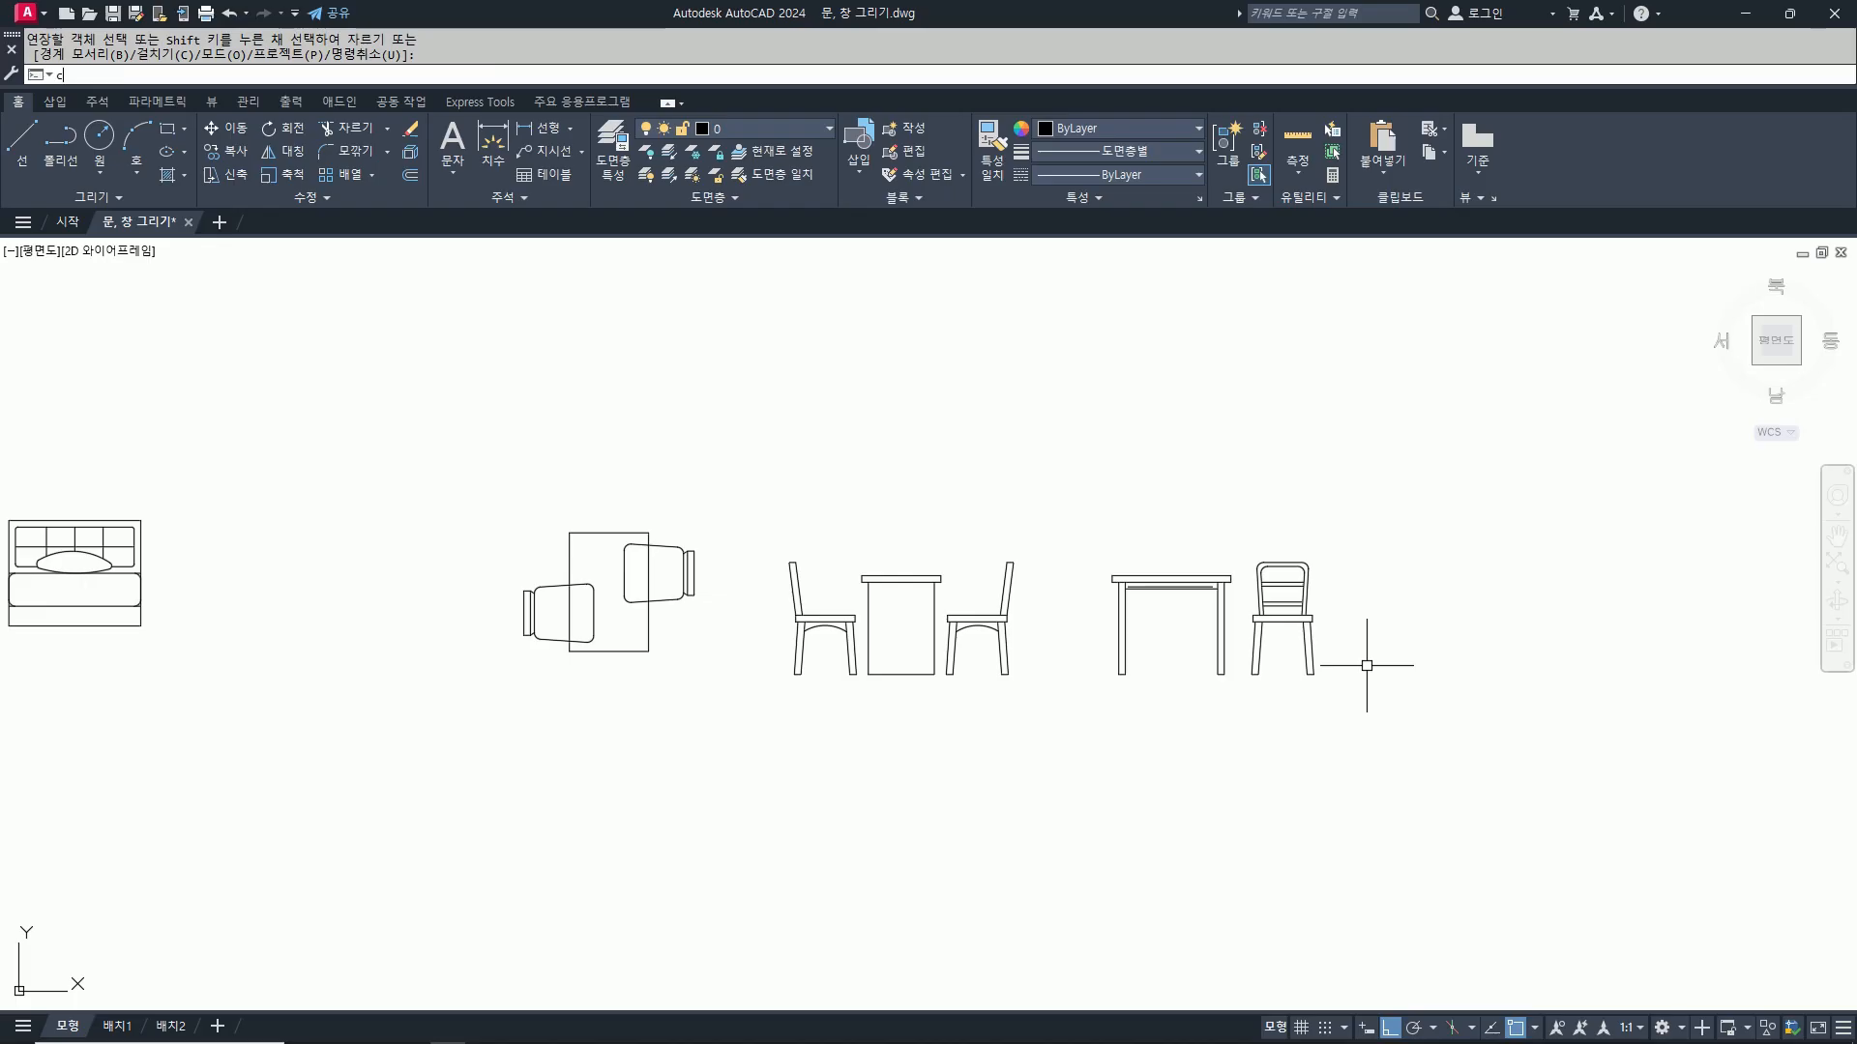
key("Return")
key("Escape")
type("m")
key("Return")
left_click(1360, 696)
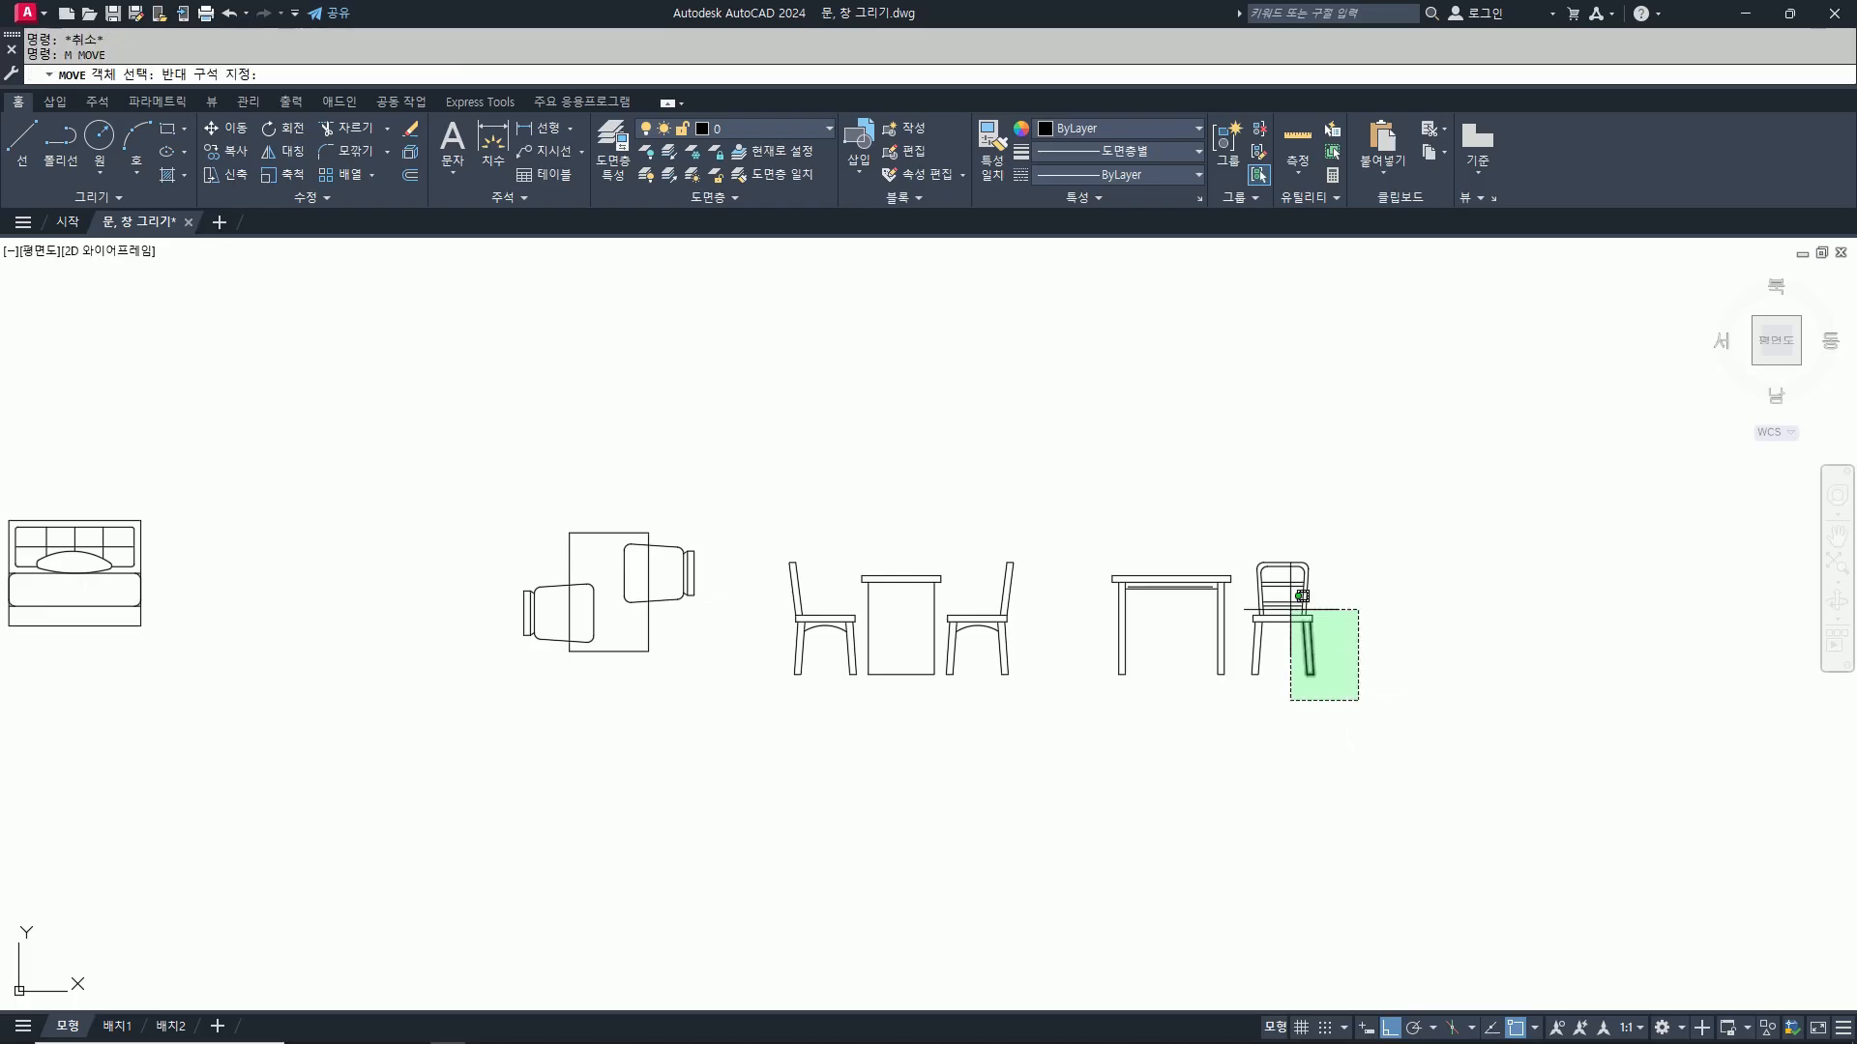
left_click(1236, 460)
key("Return")
left_click(1642, 661)
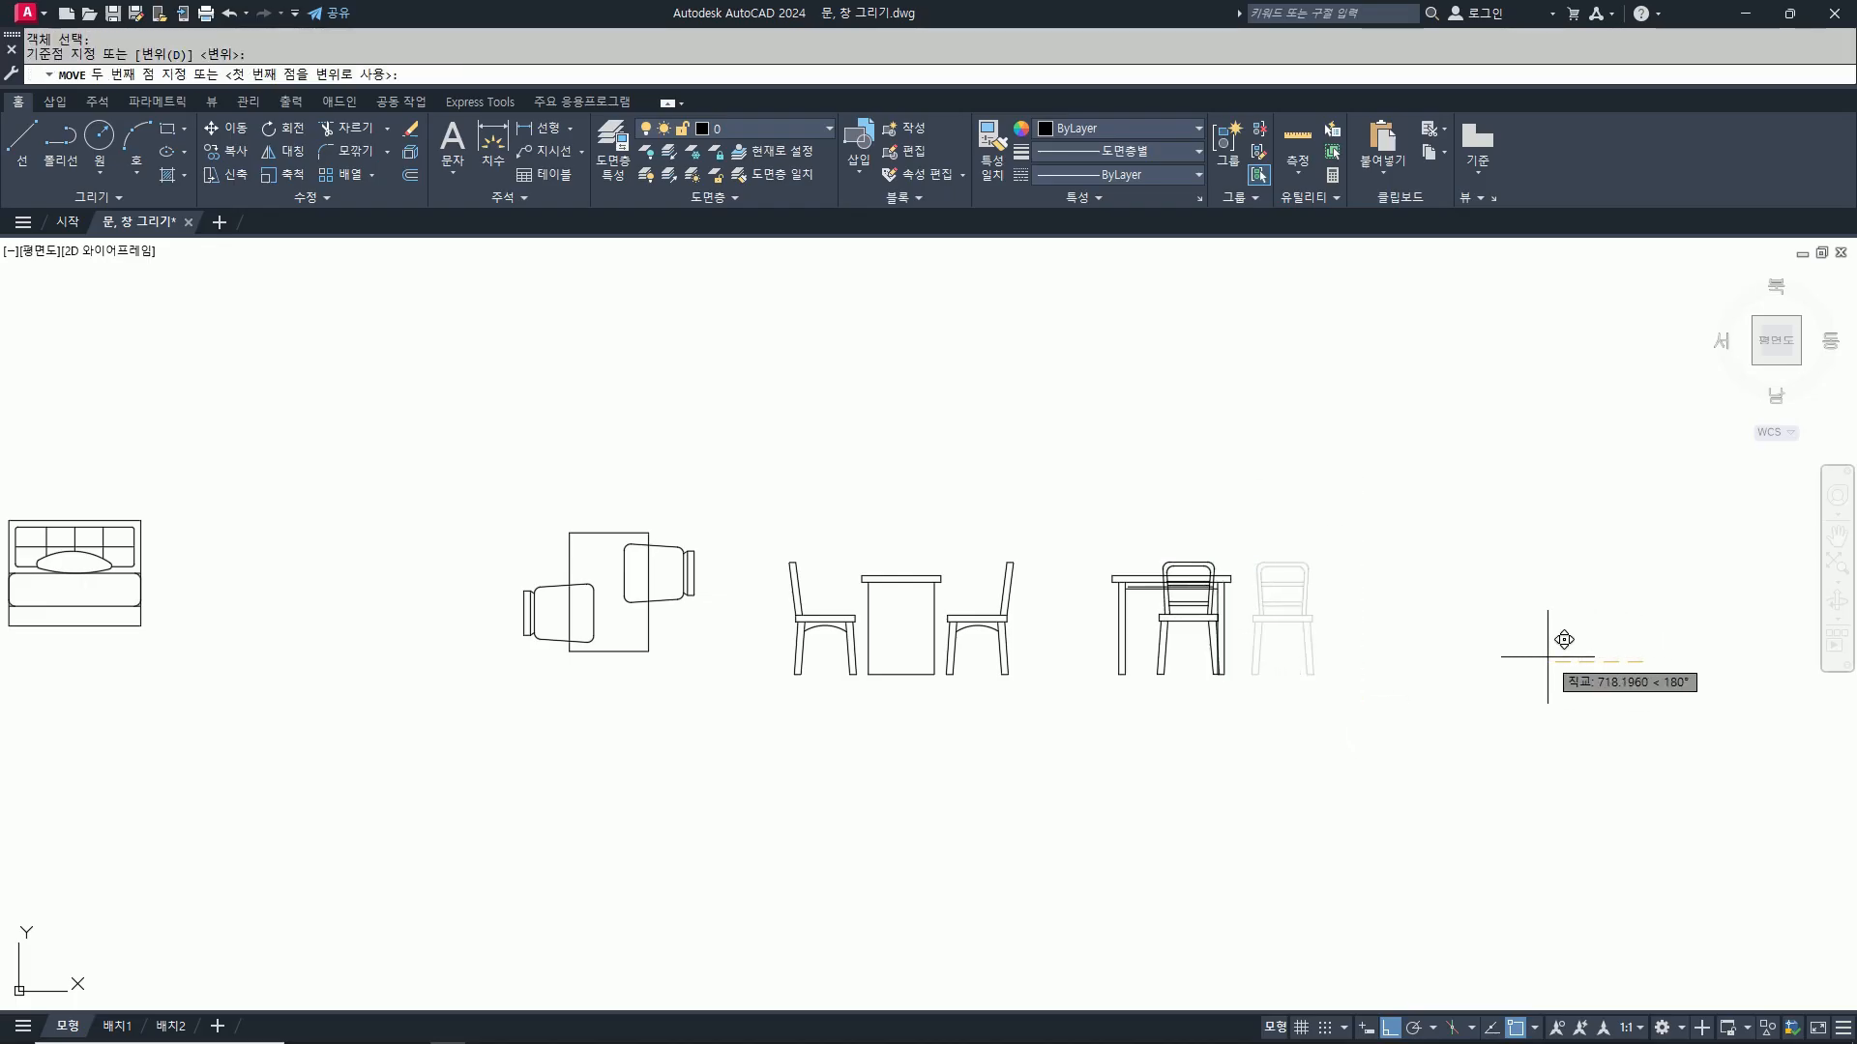
left_click(1552, 643)
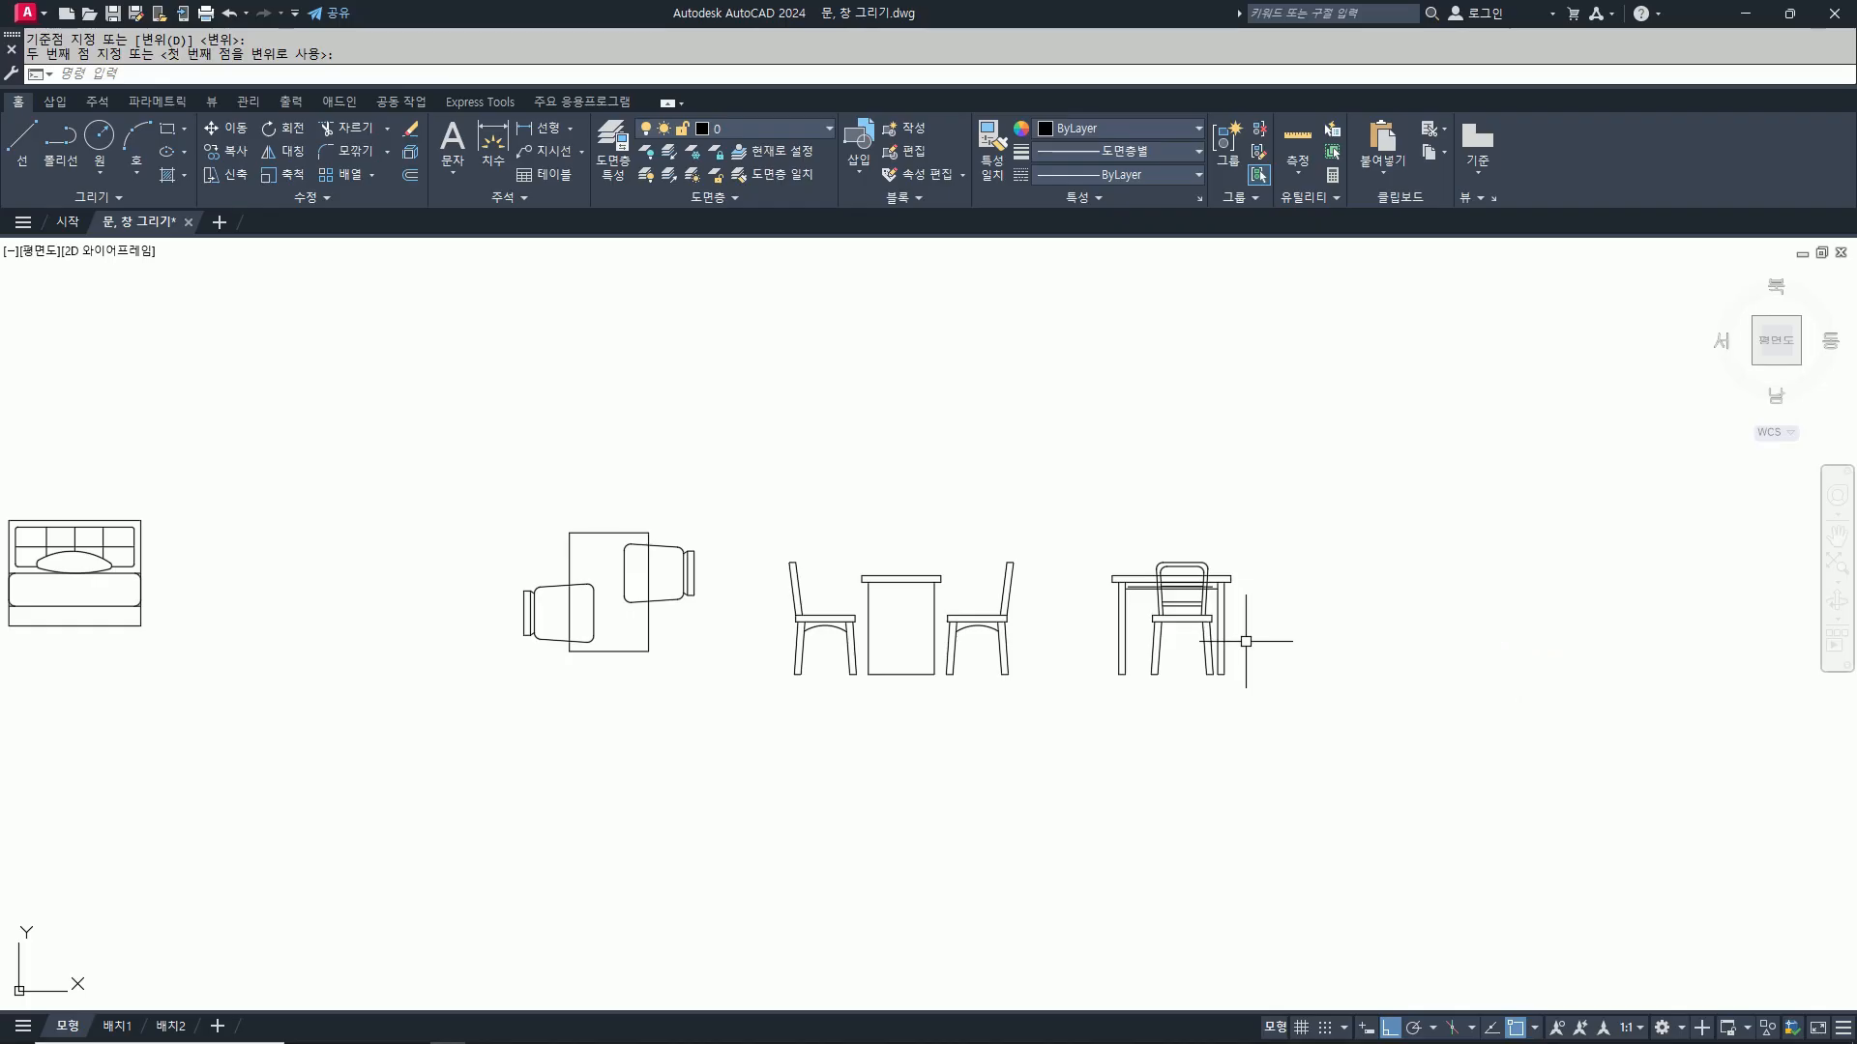
Step: Trim away the table's tabletop and apron lines where they cross the chair's two backrest uprights
scroll(1238, 634, "up", 6)
scroll(1202, 506, "up", 4)
type("tr")
key("Return")
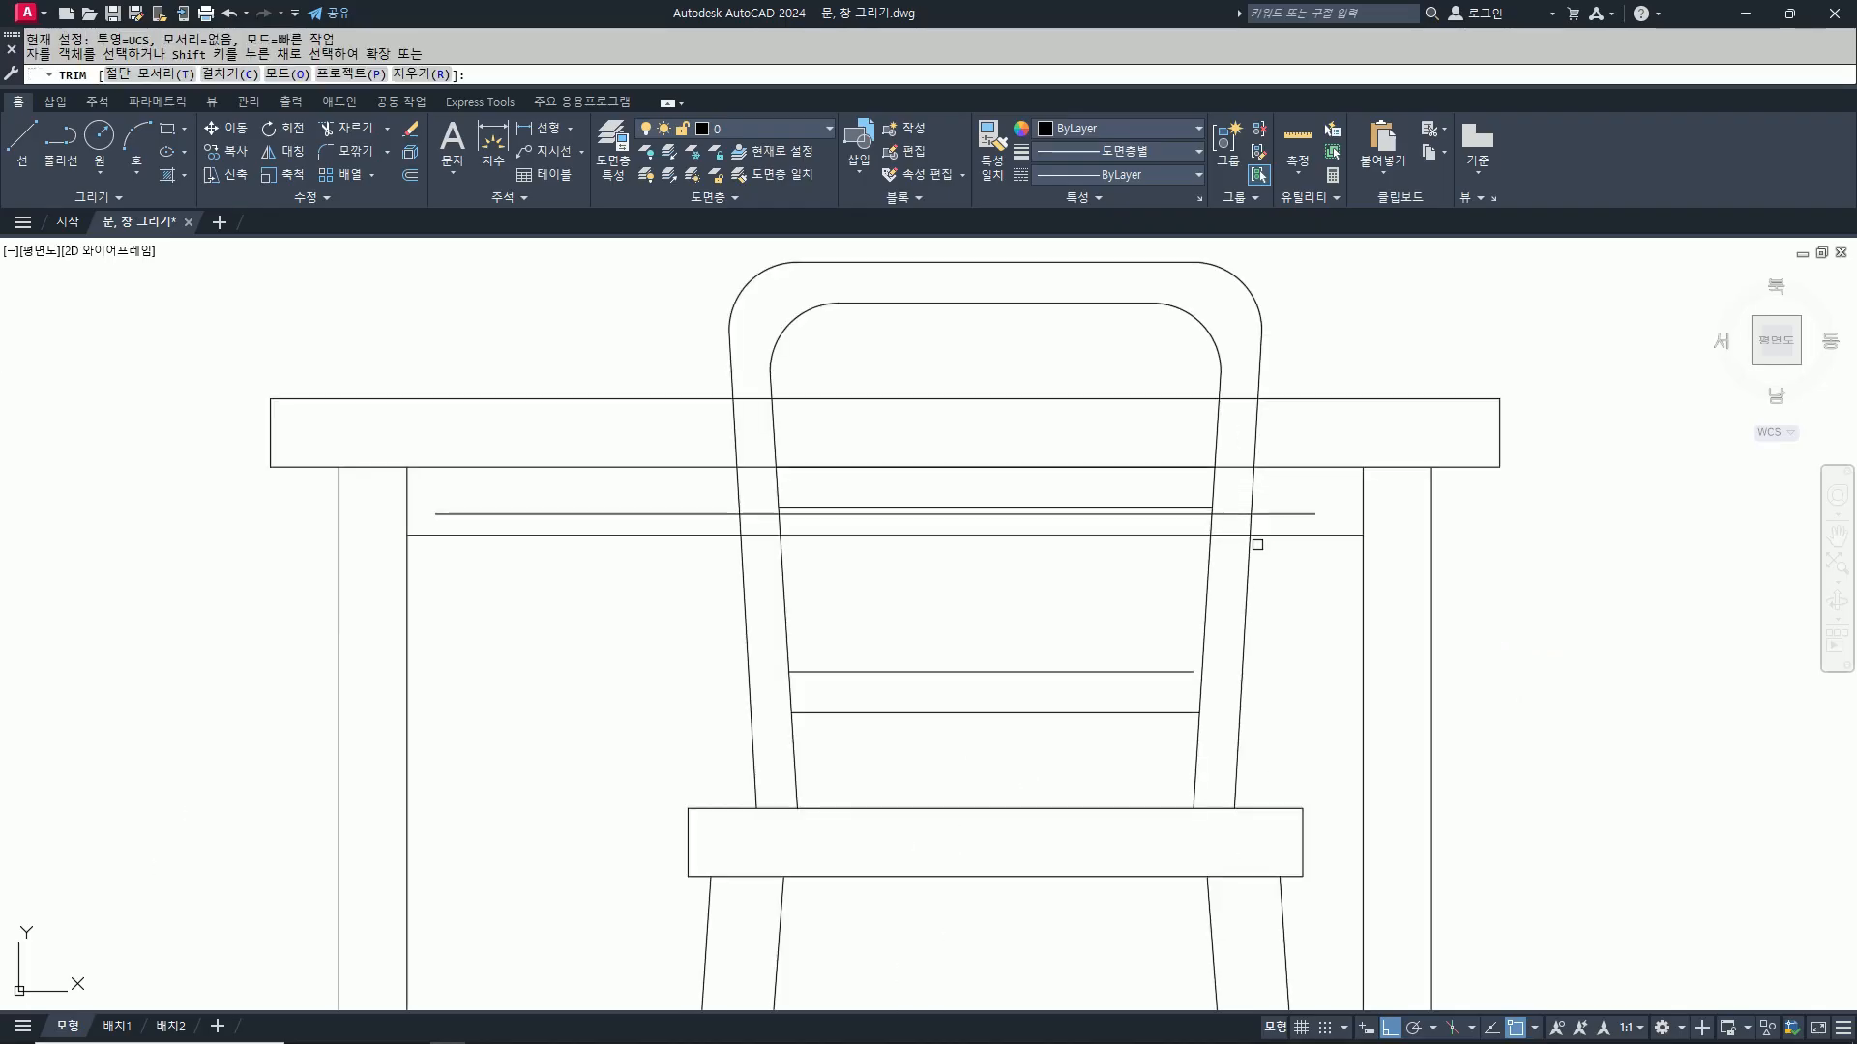
left_click(1231, 515)
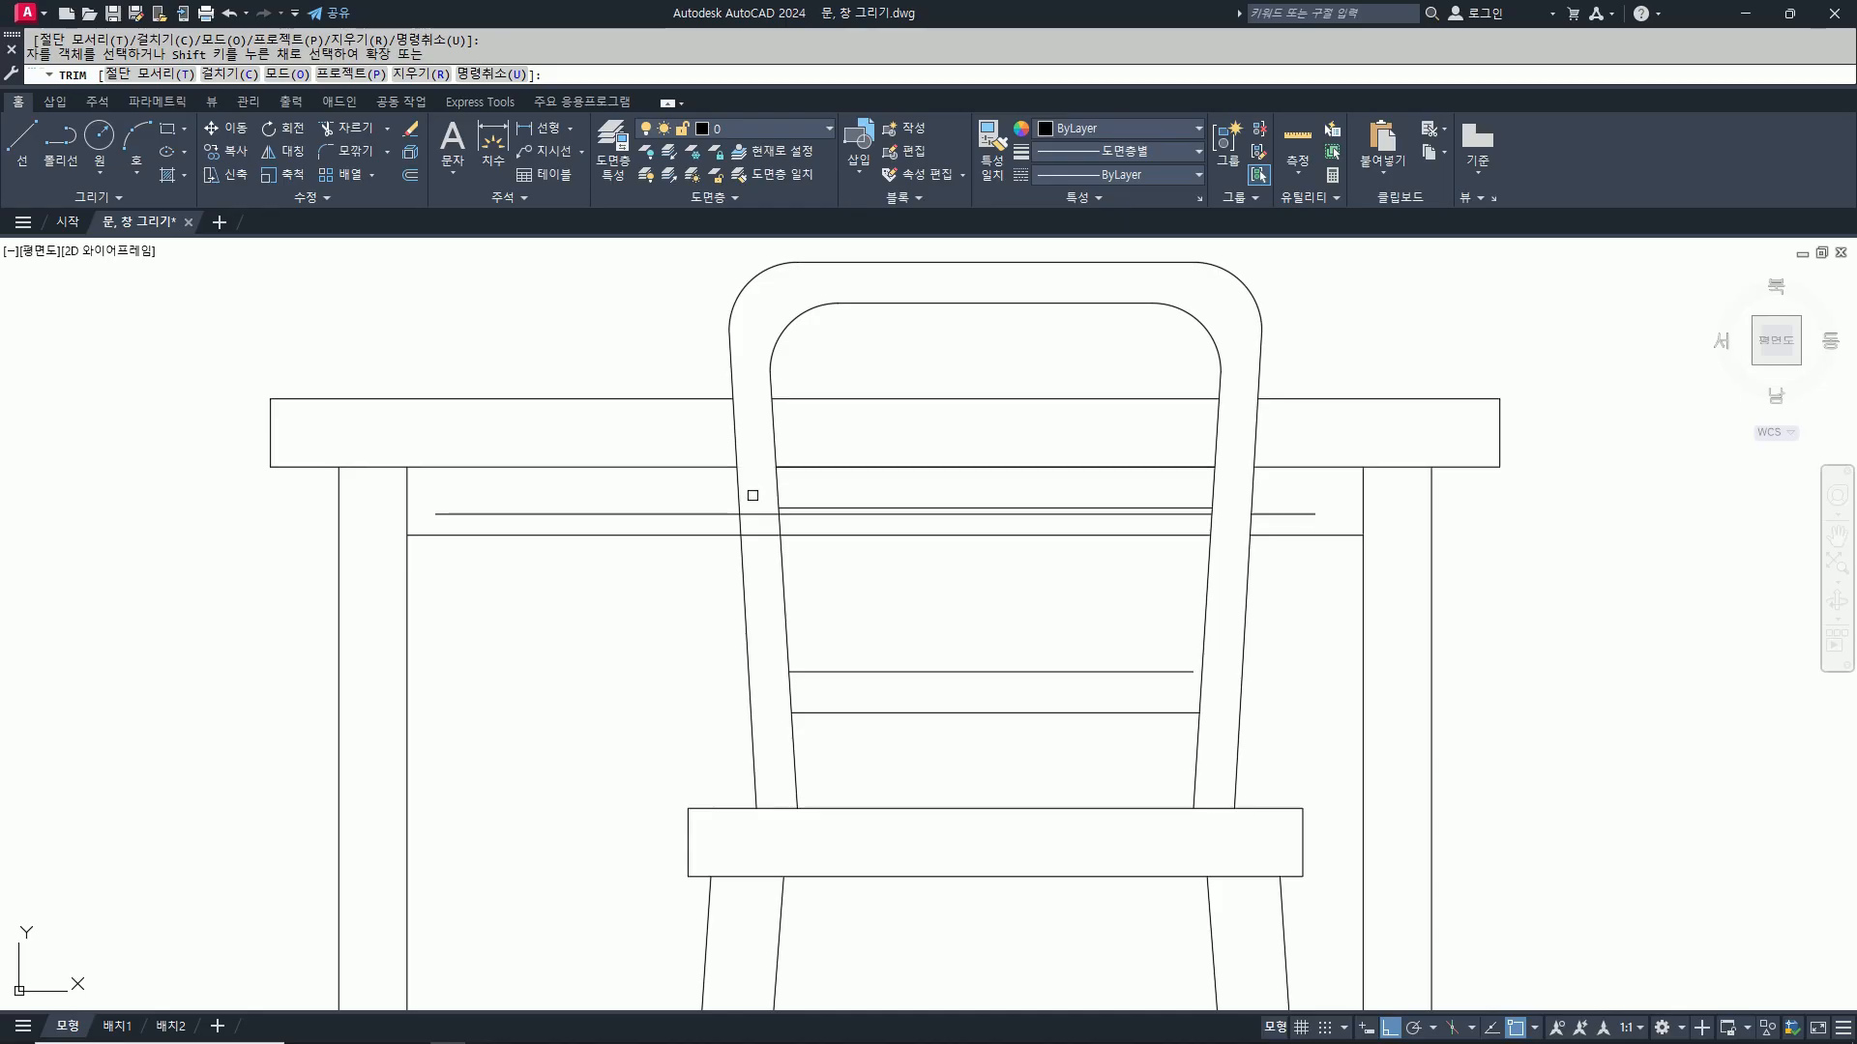
left_click(756, 514)
left_click(758, 535)
key("Return")
Step: Erase one of the two nearly overlapping horizontal lines between the backrest uprights, just below the tabletop
type("e")
key("Return")
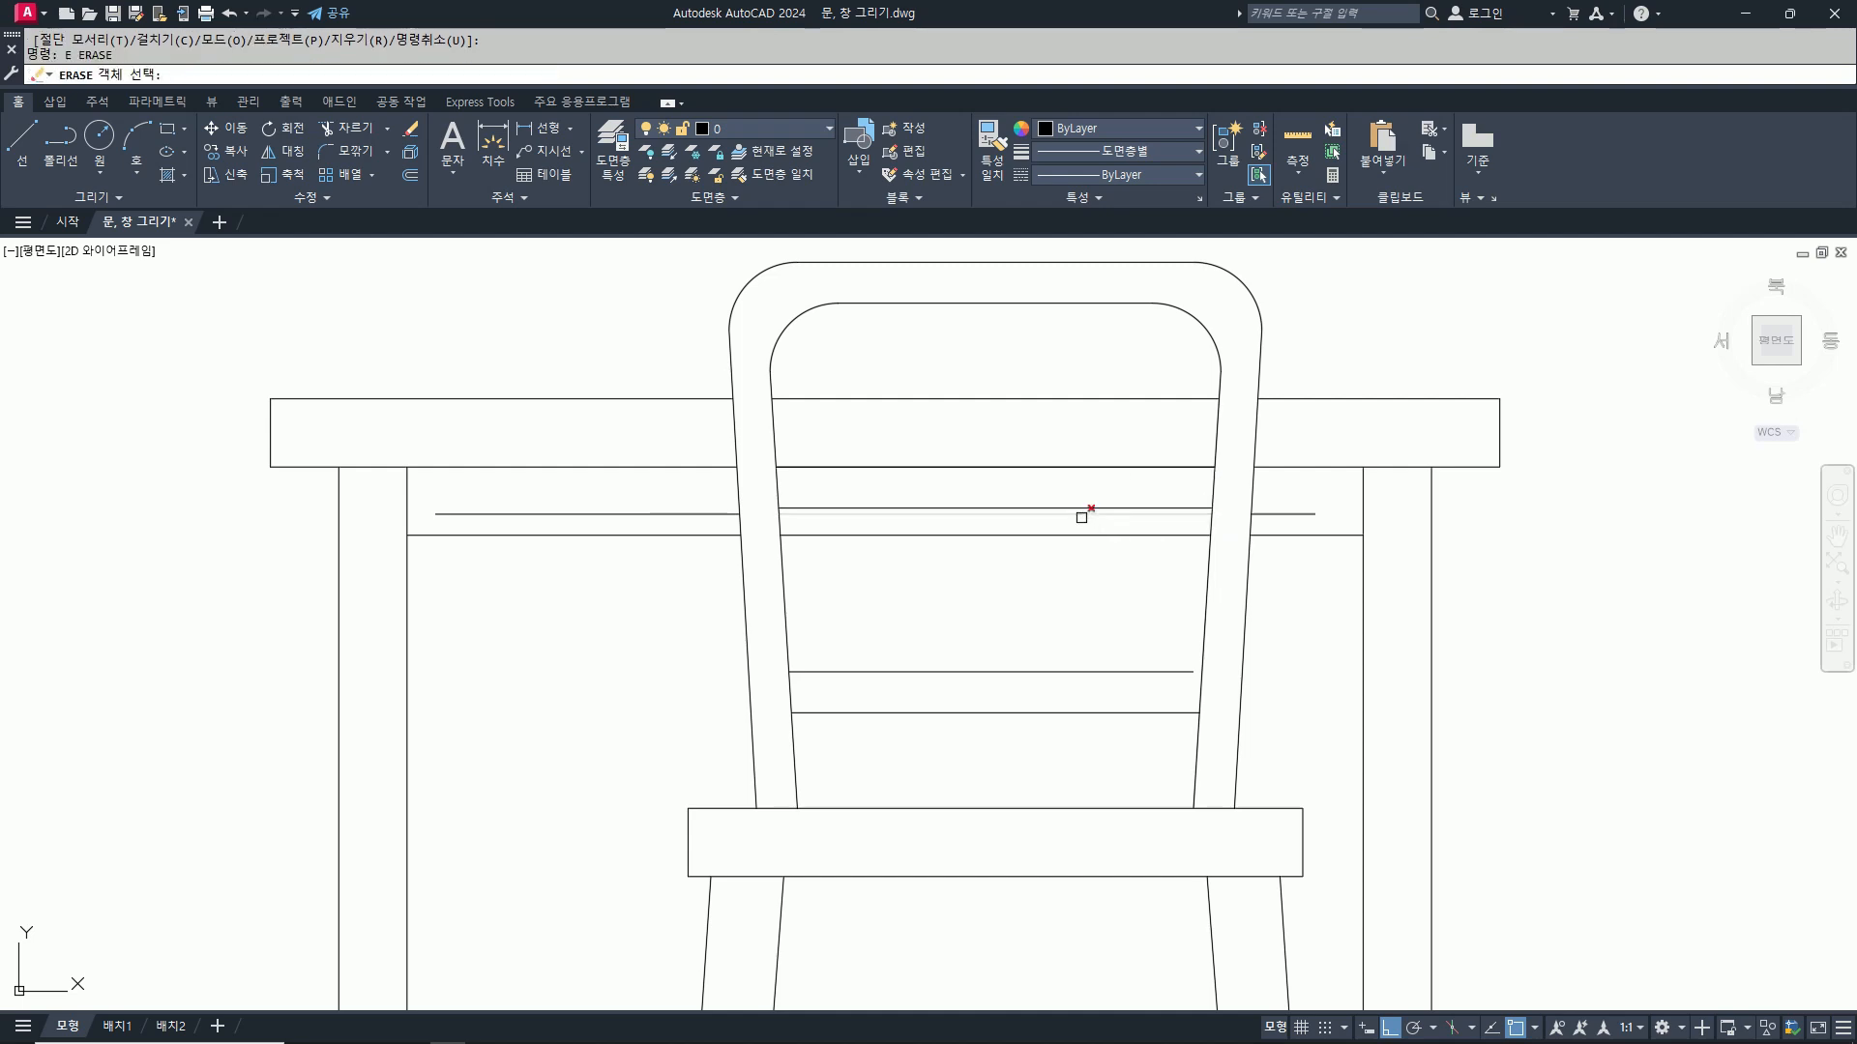
left_click(1082, 517)
key("Return")
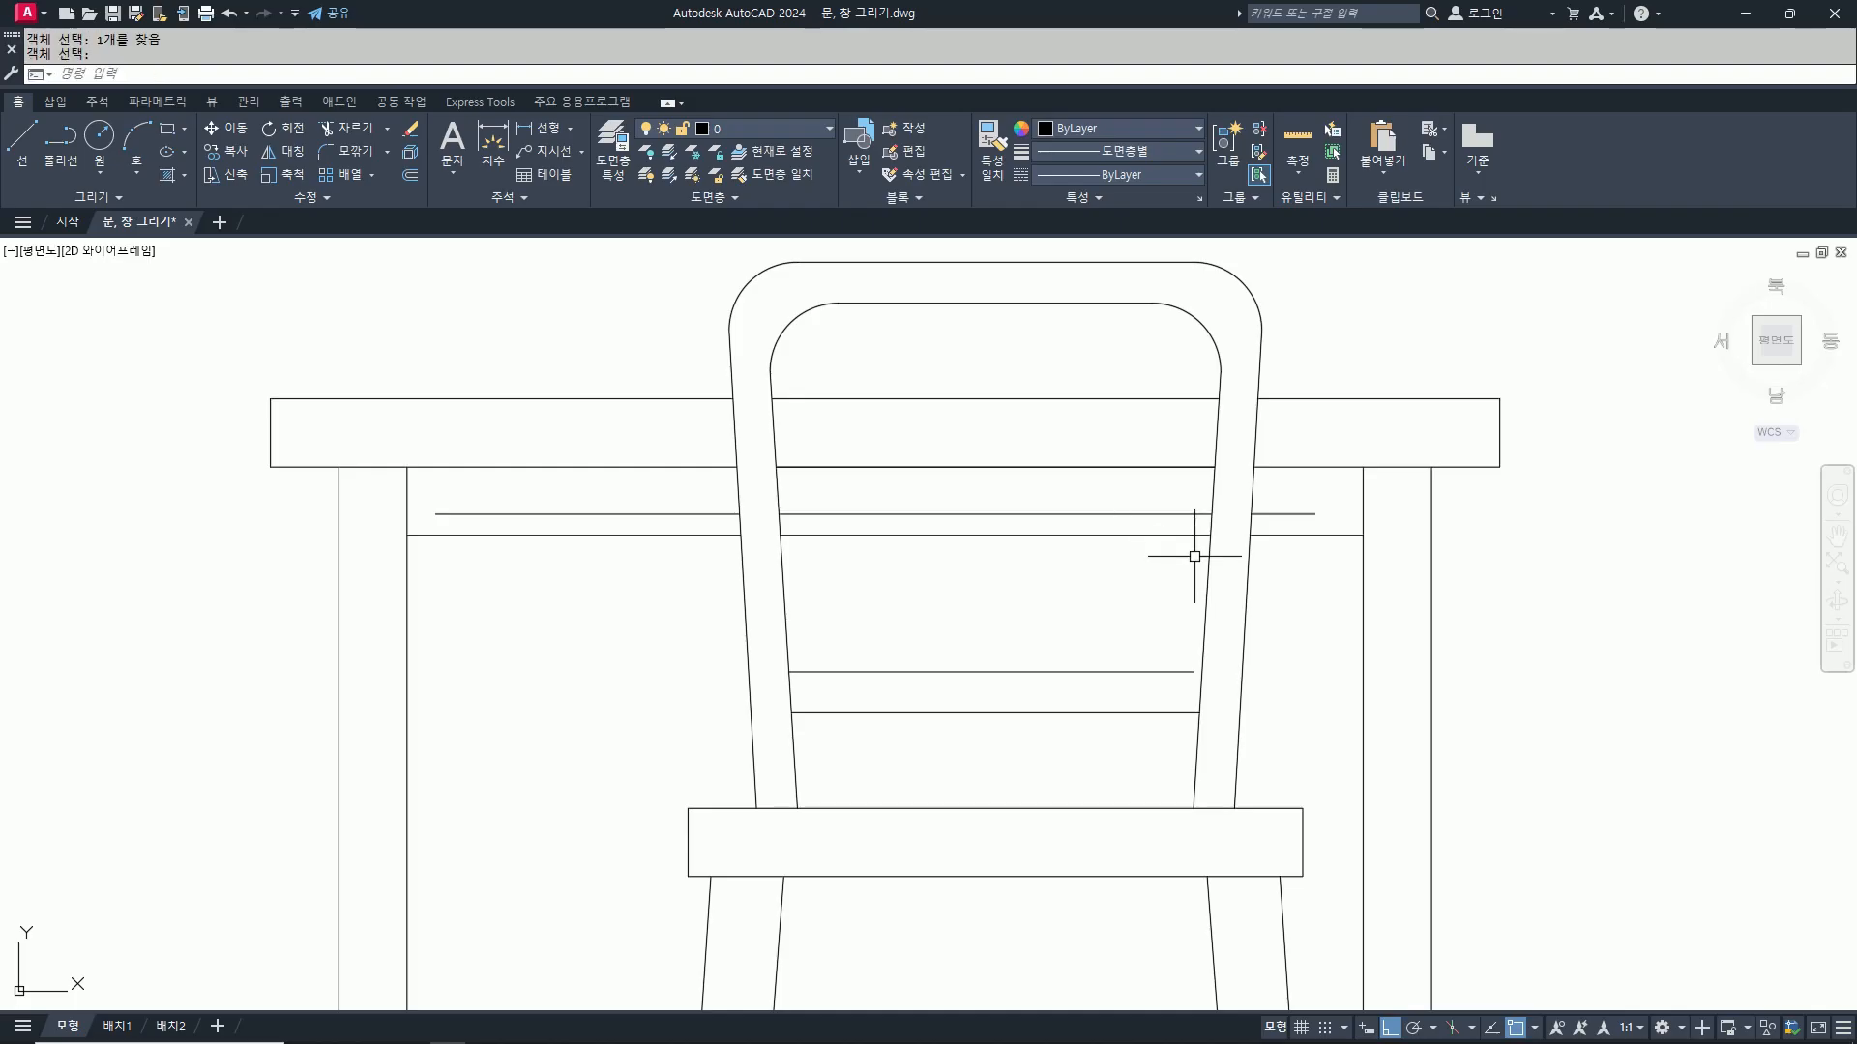
Step: Draw an 800 by 1200 upright rectangle in the empty area to the right of the dining set
scroll(1198, 551, "down", 2)
scroll(1286, 656, "down", 2)
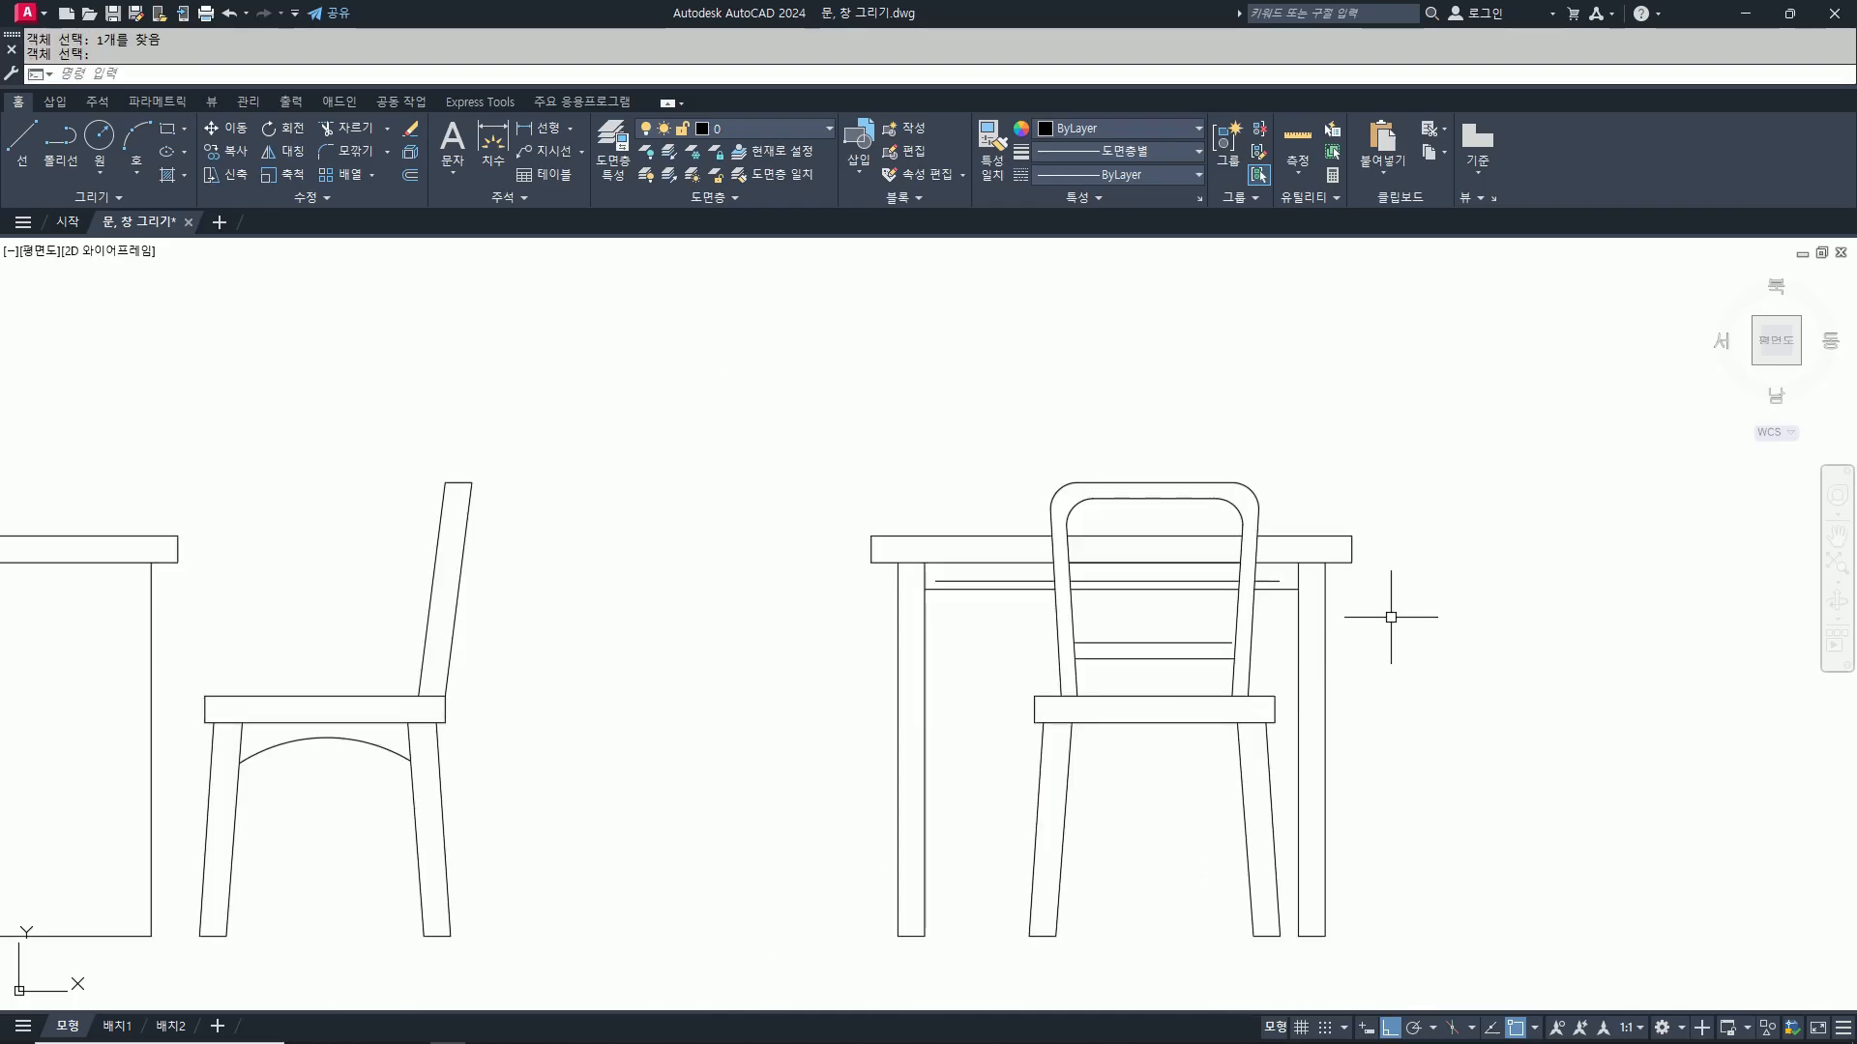
scroll(1390, 617, "down", 2)
scroll(1448, 587, "down", 3)
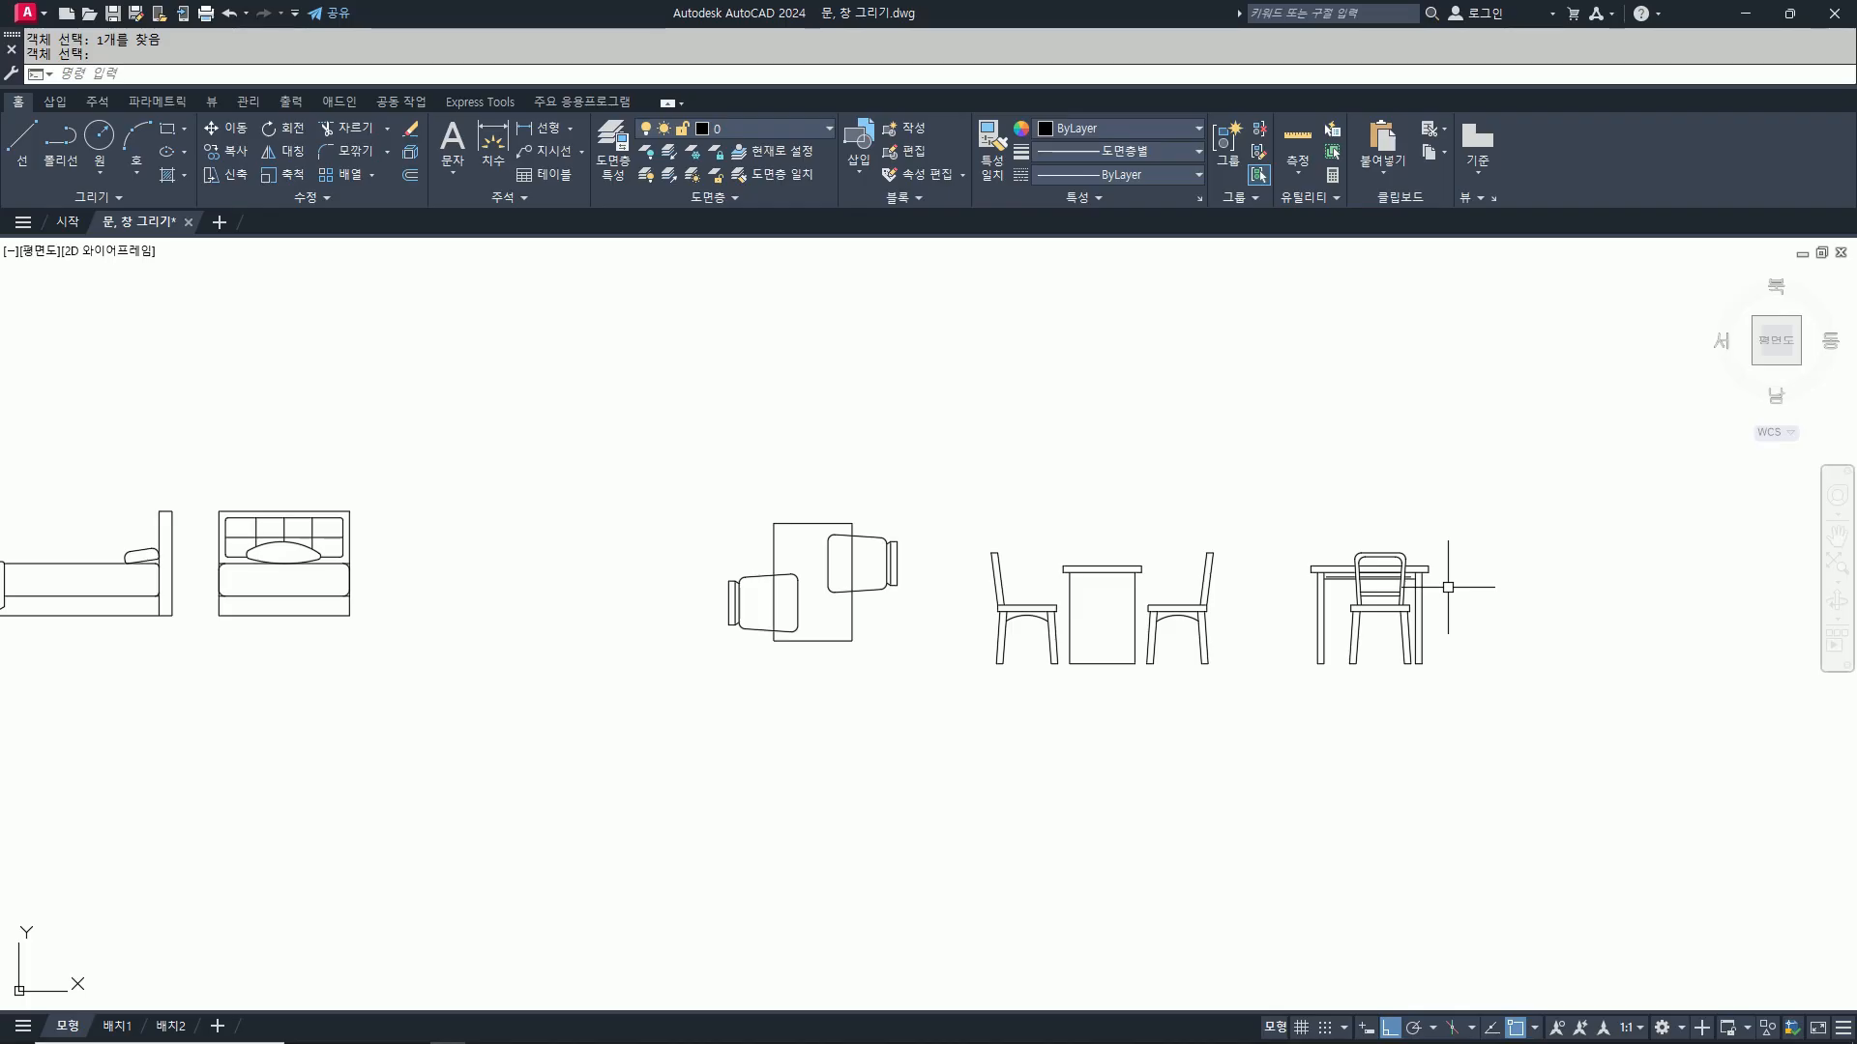
middle_click_drag(1405, 610, 957, 596)
middle_click_drag(1363, 577, 1127, 634)
type("rec")
key("Return")
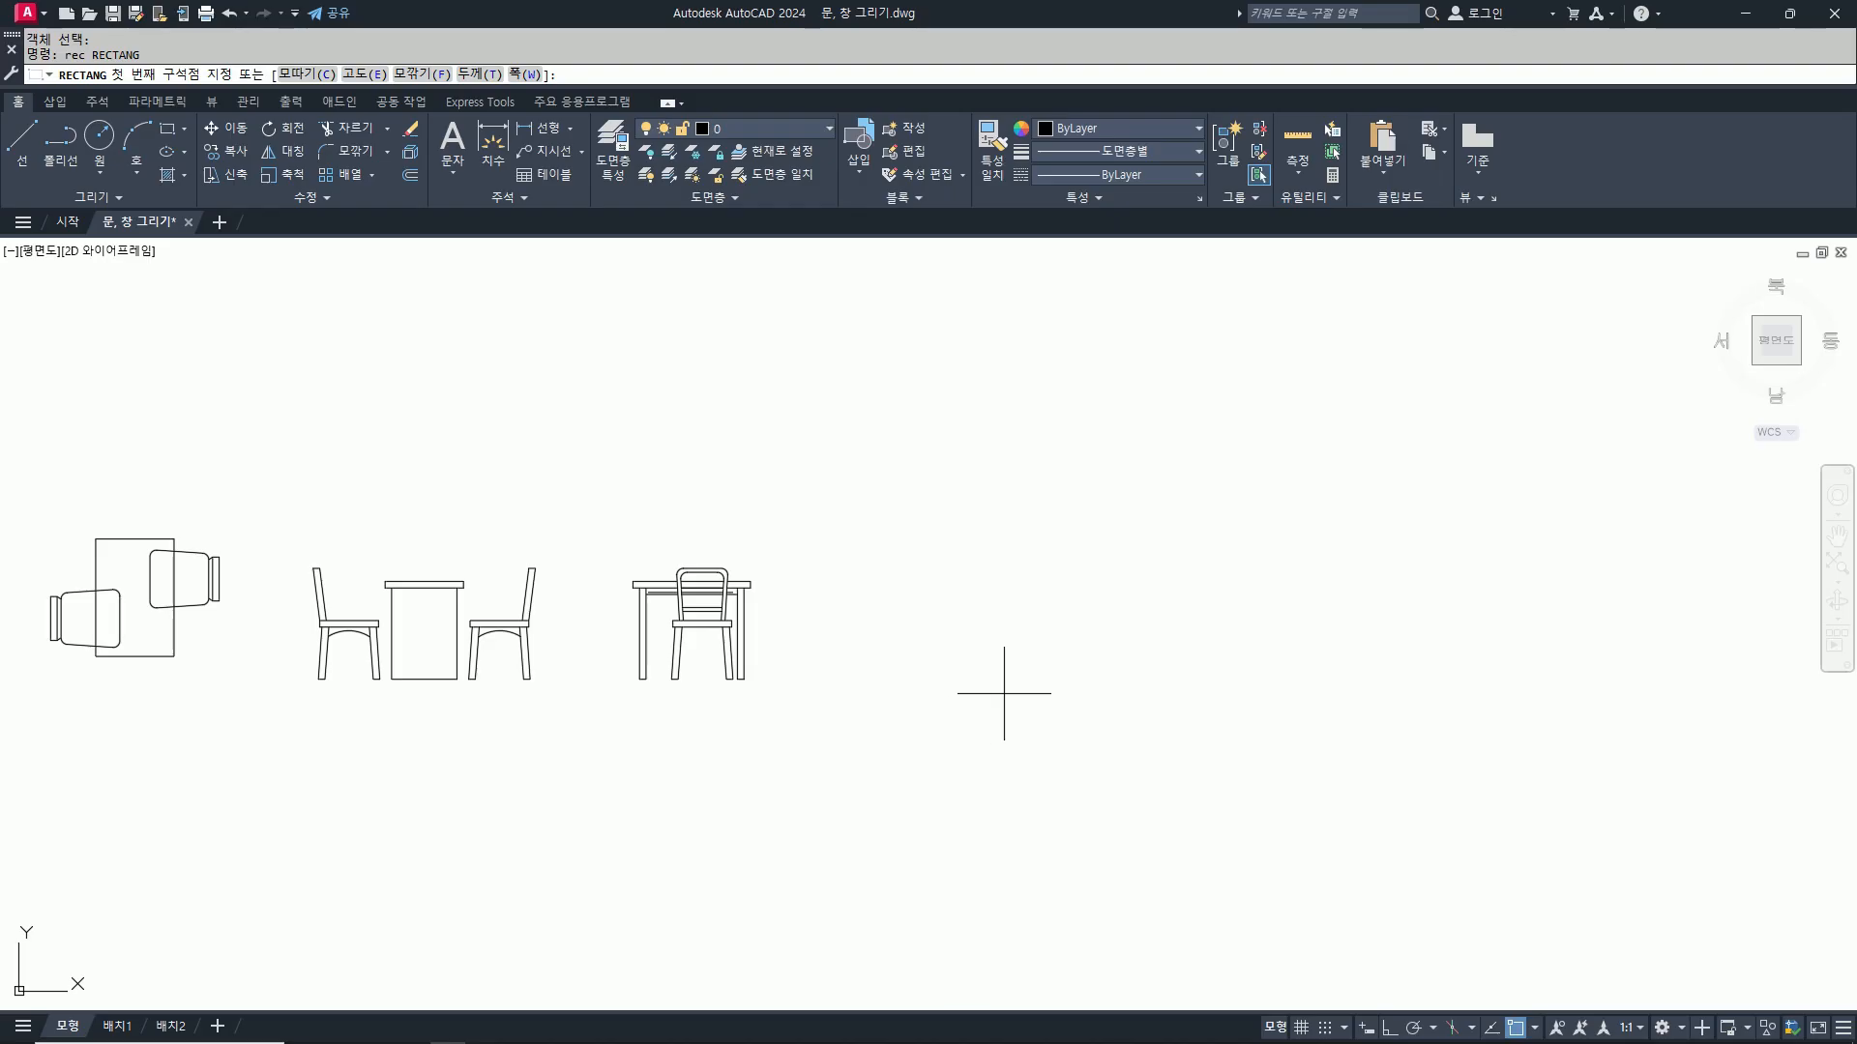
left_click(1000, 685)
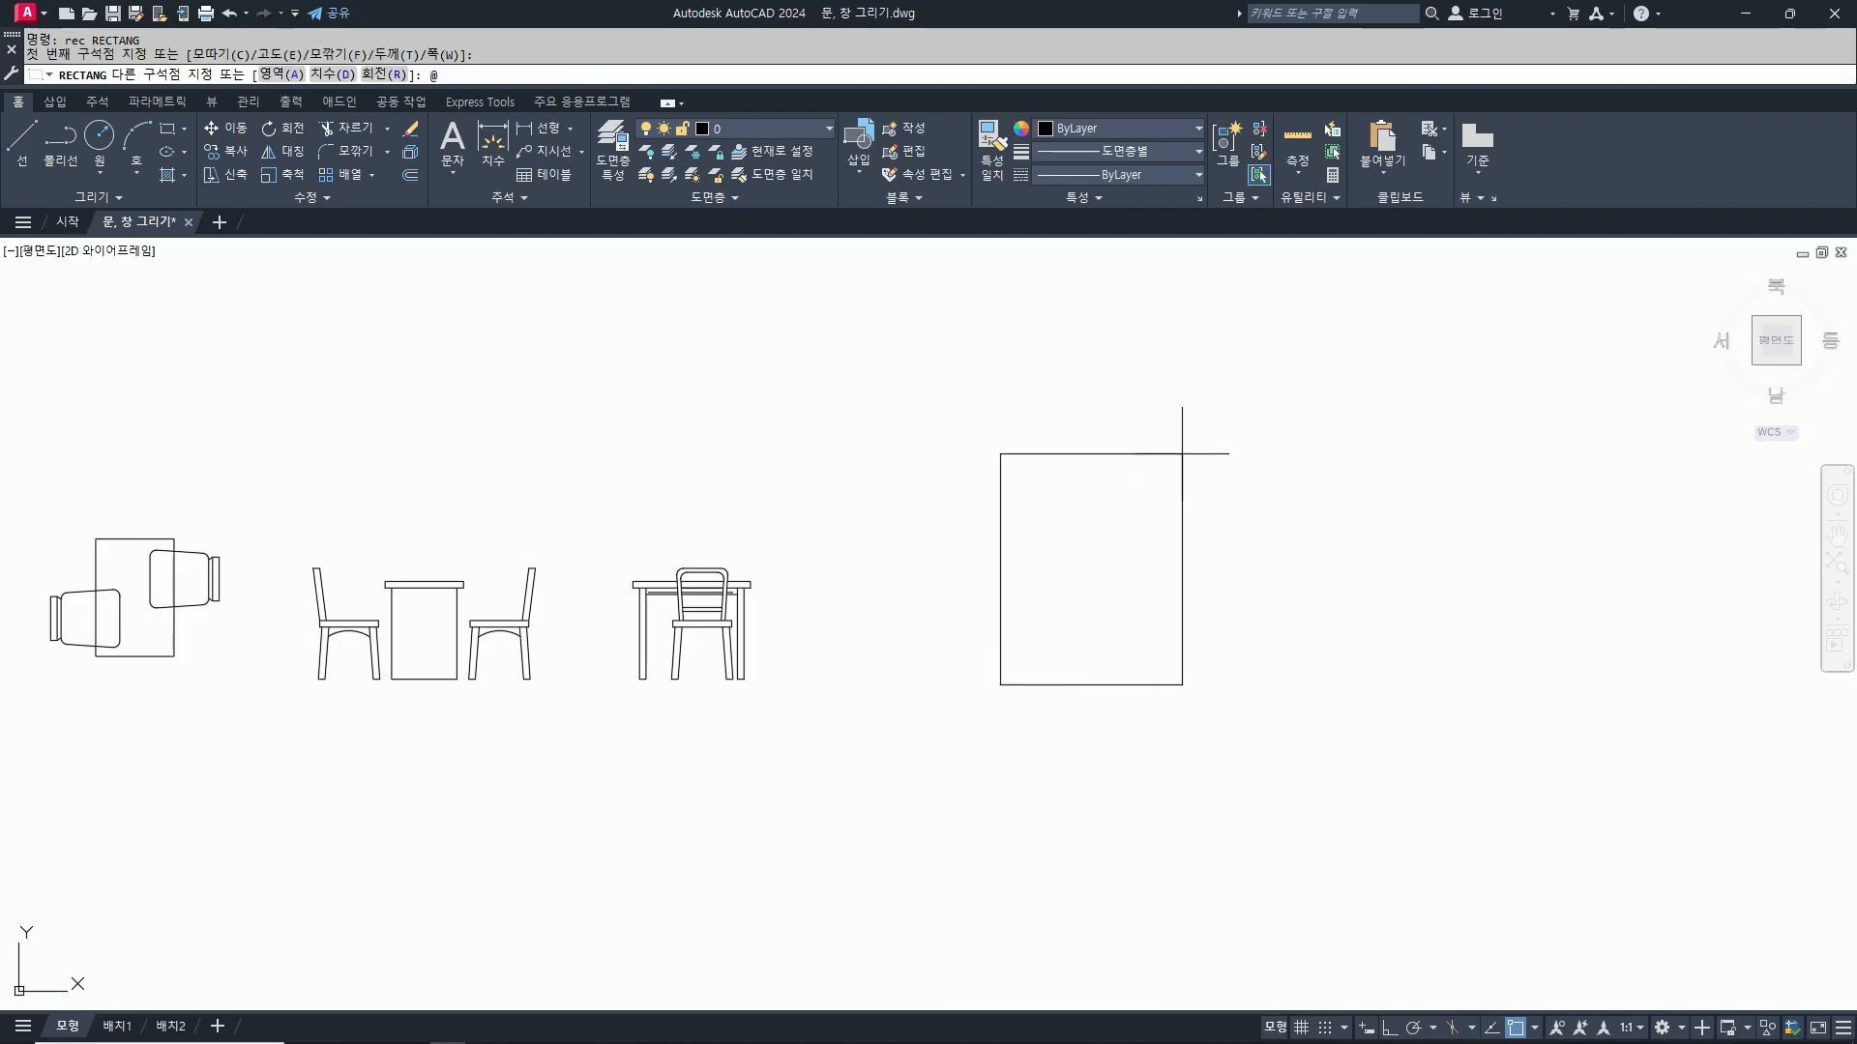
type("@800,1200")
key("Return")
scroll(1186, 503, "up", 4)
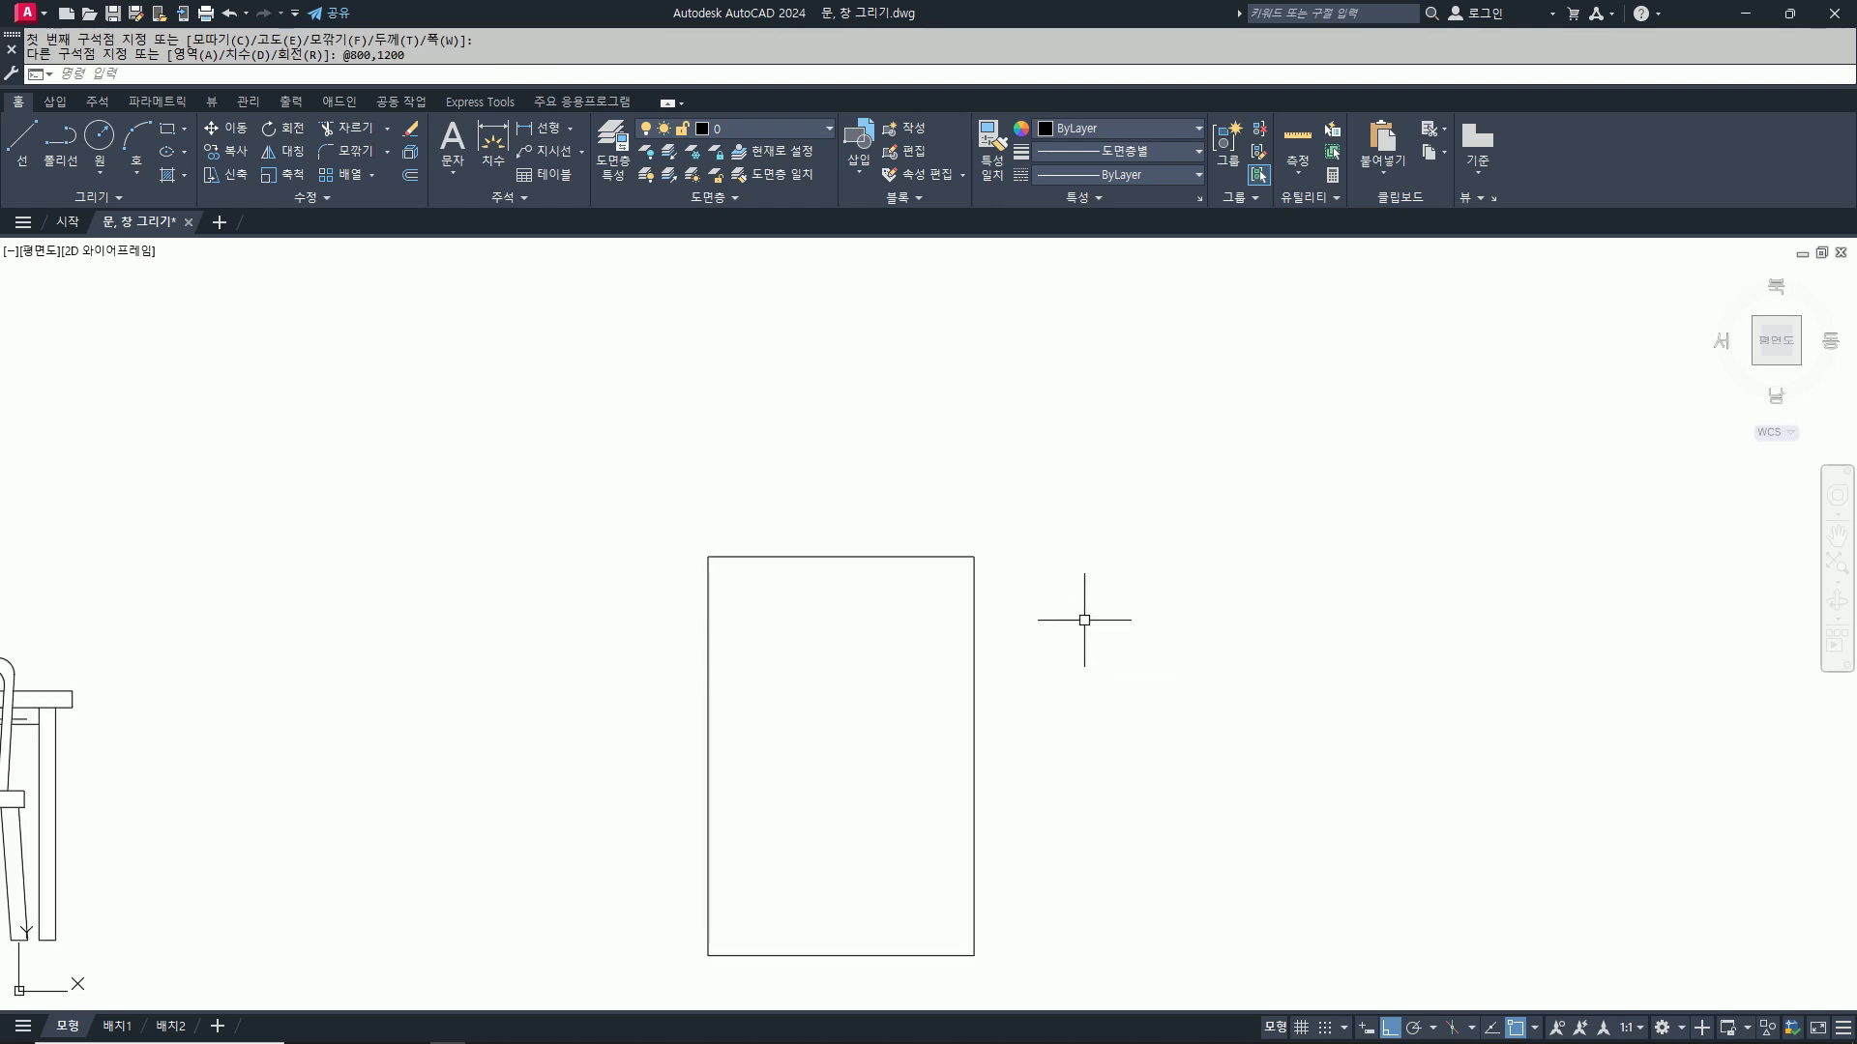
Step: Try to narrow the new rectangle by stretching its right side 100 inward, and undo the stretch
scroll(1084, 620, "down", 3)
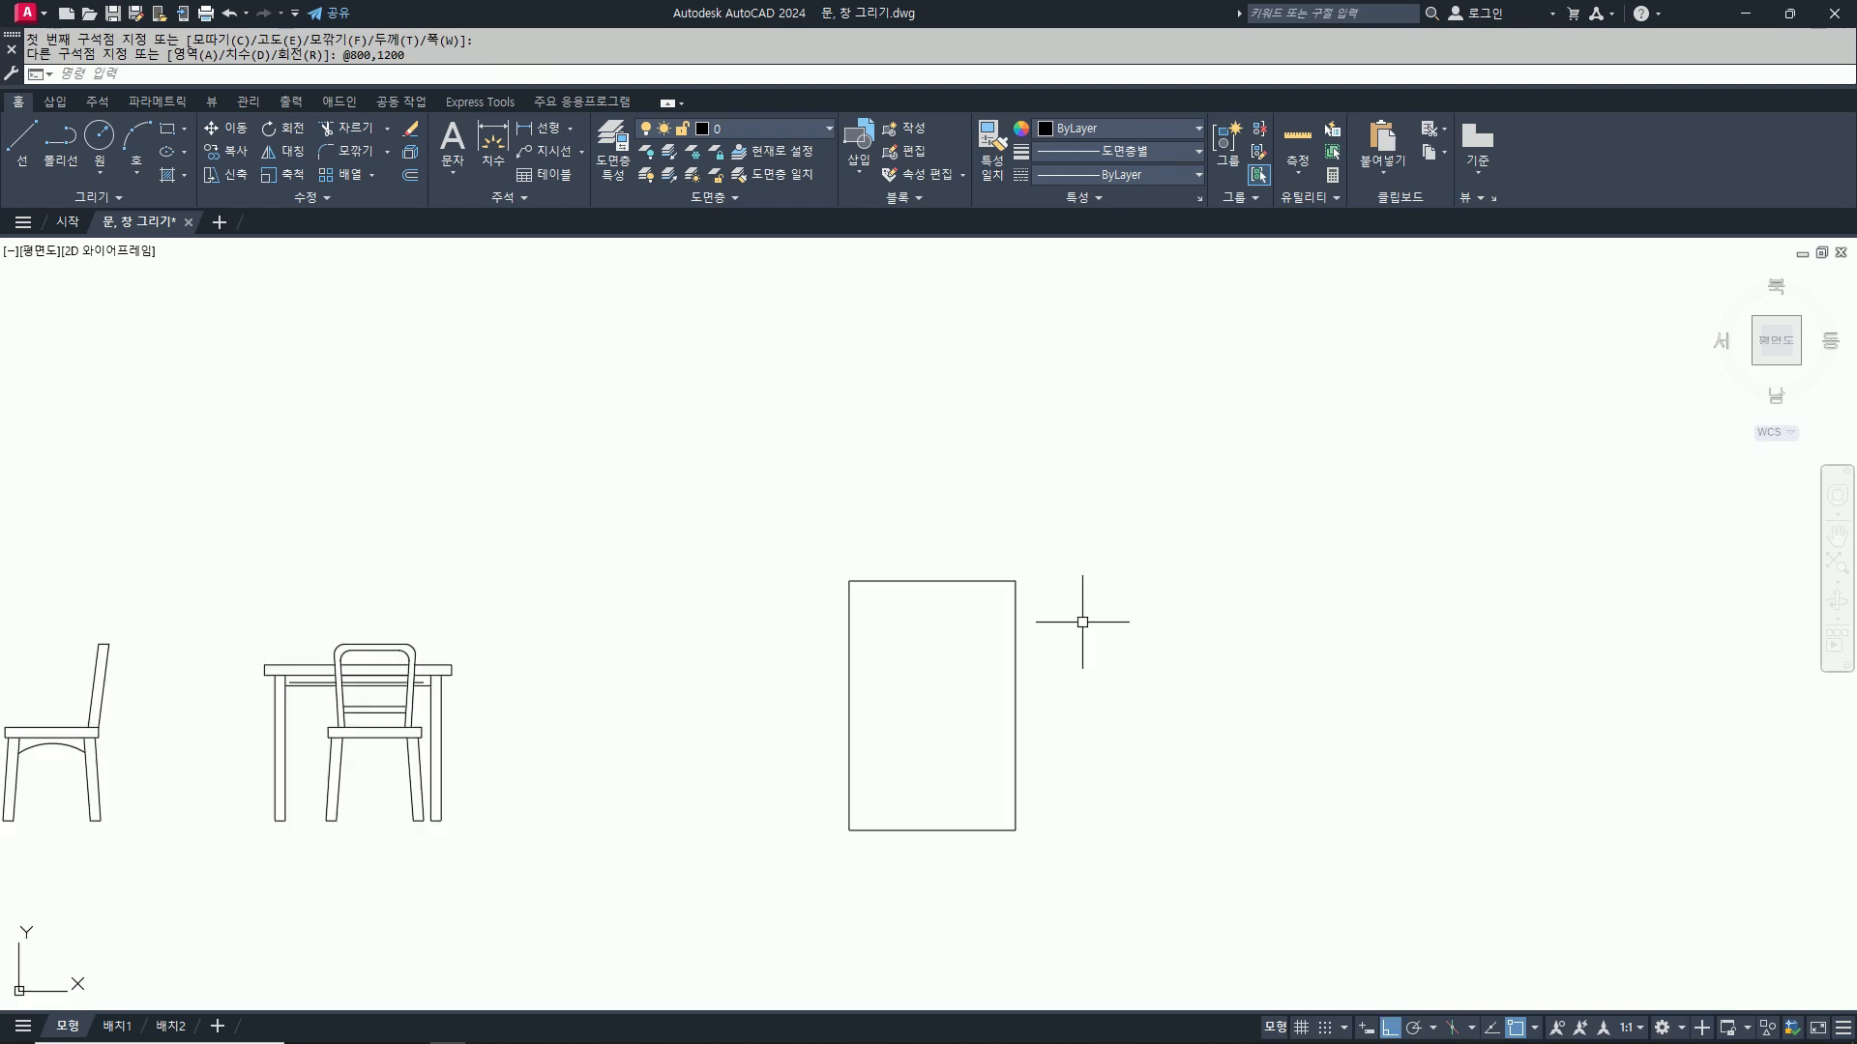
scroll(1010, 645, "up", 3)
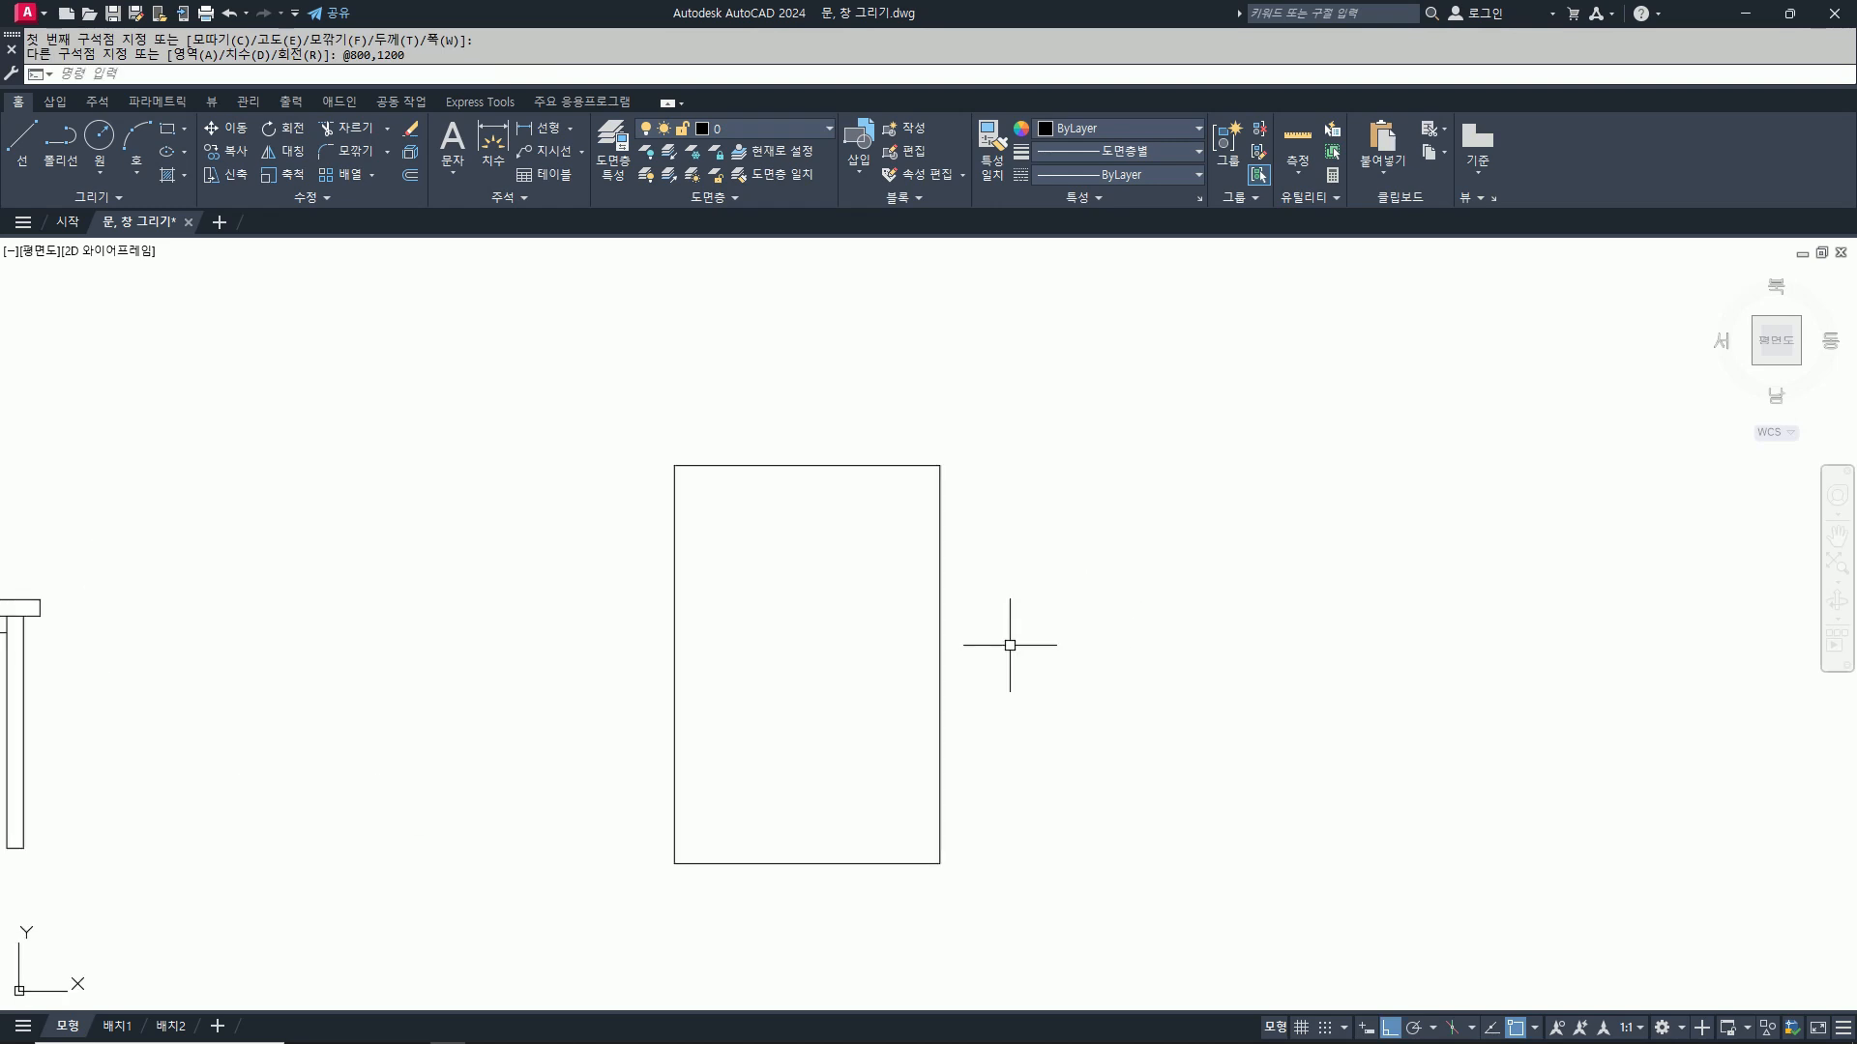
type("s")
key("Return")
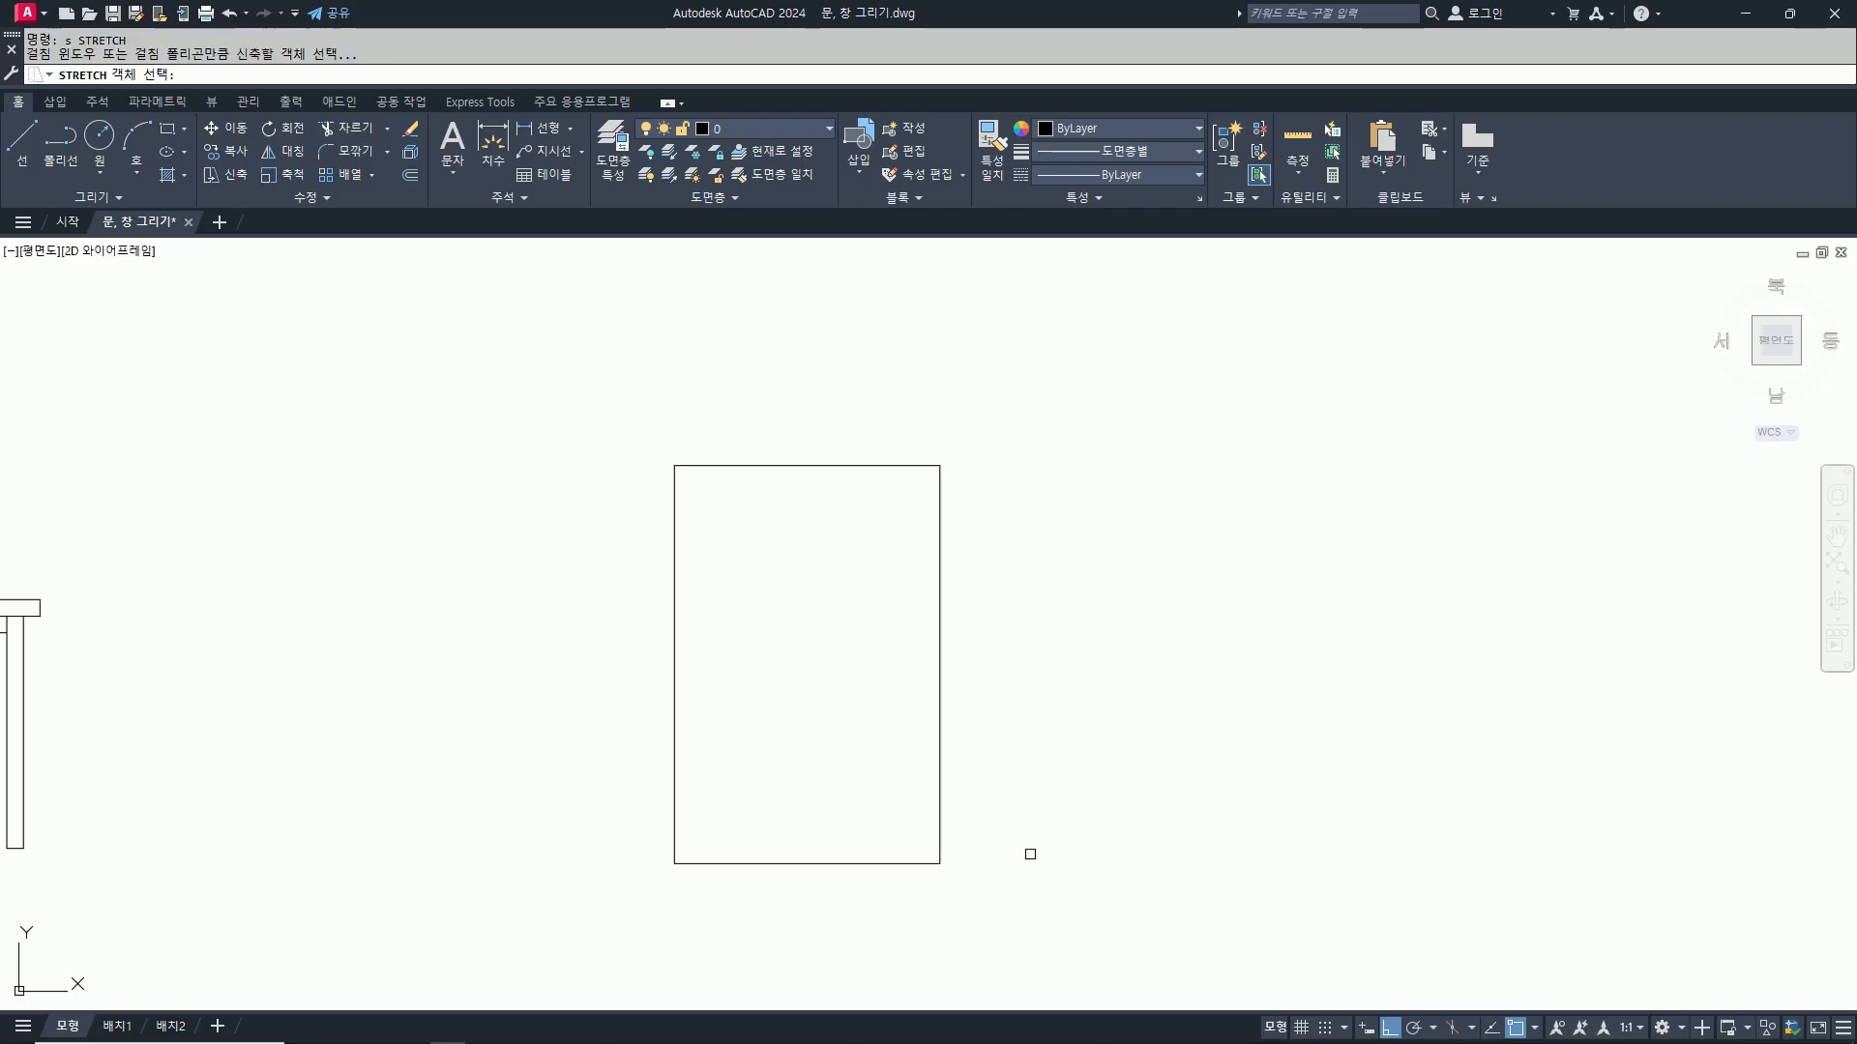
left_click(1036, 883)
left_click(932, 323)
key("Return")
left_click(1326, 472)
type("100")
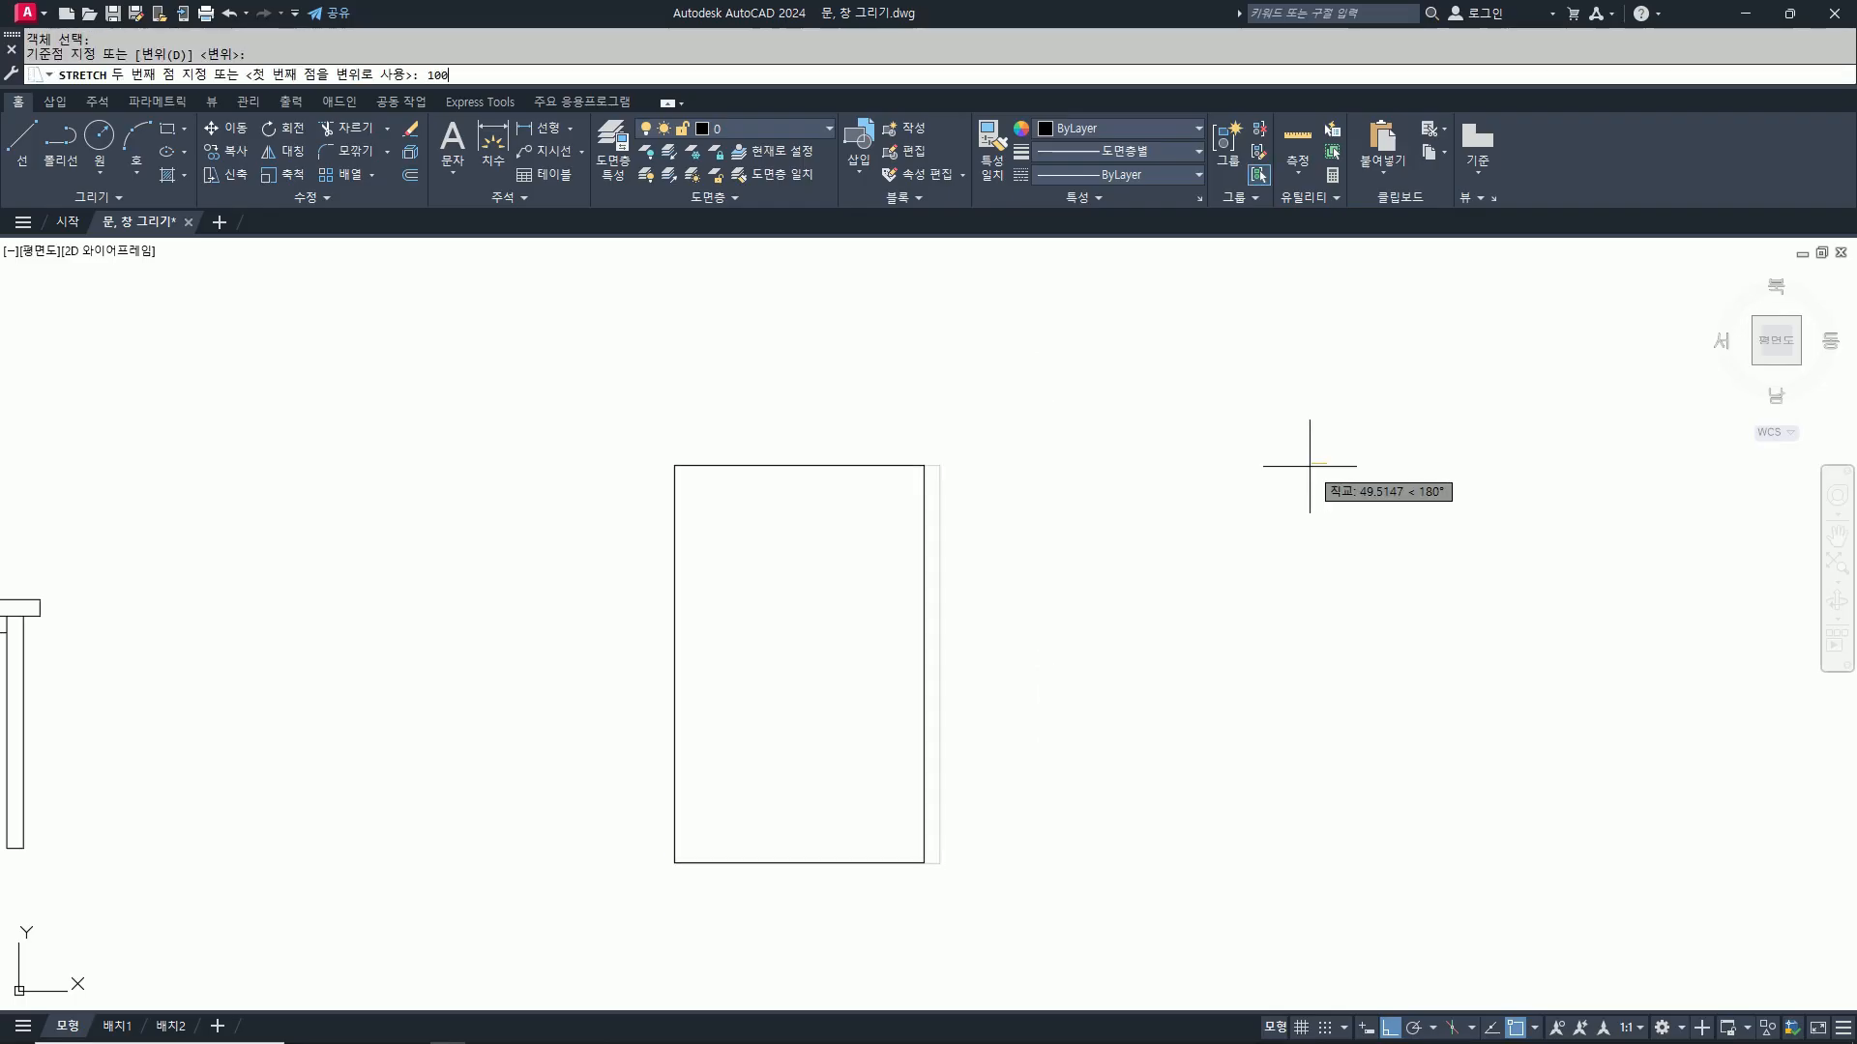
key("Return")
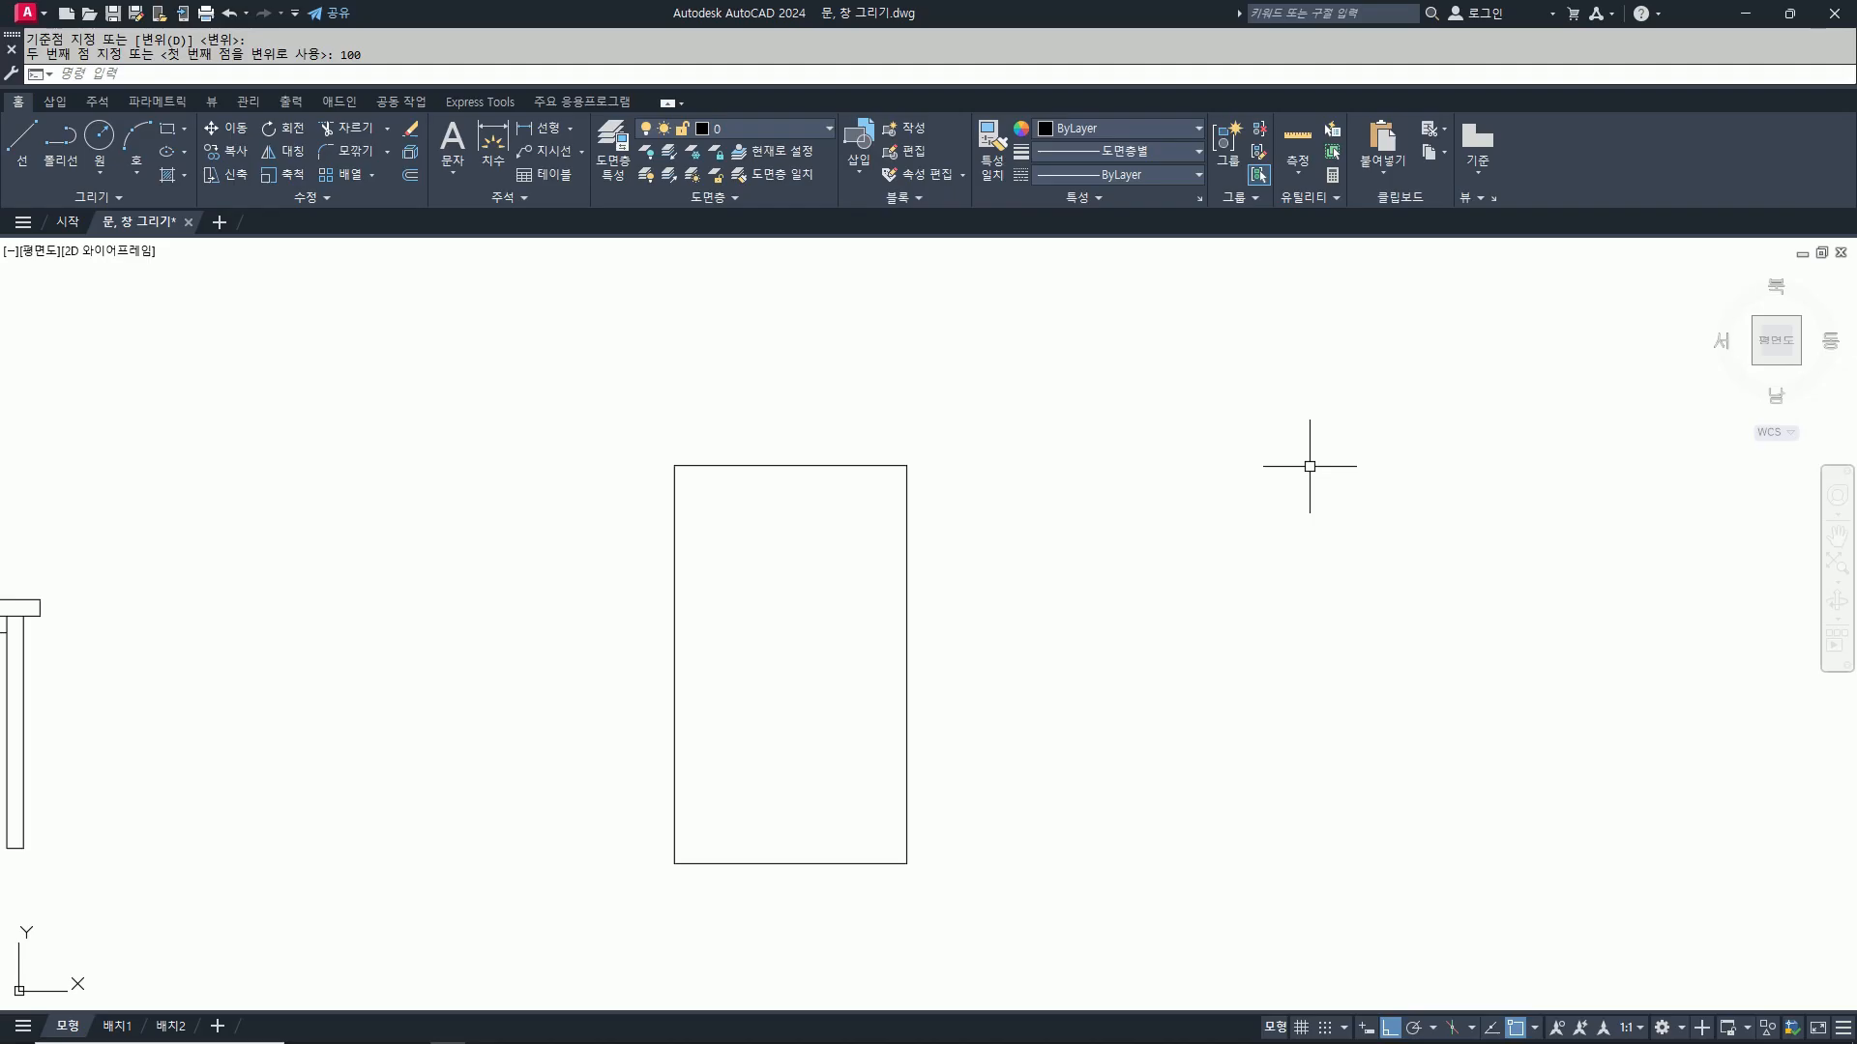
type("u")
key("Return")
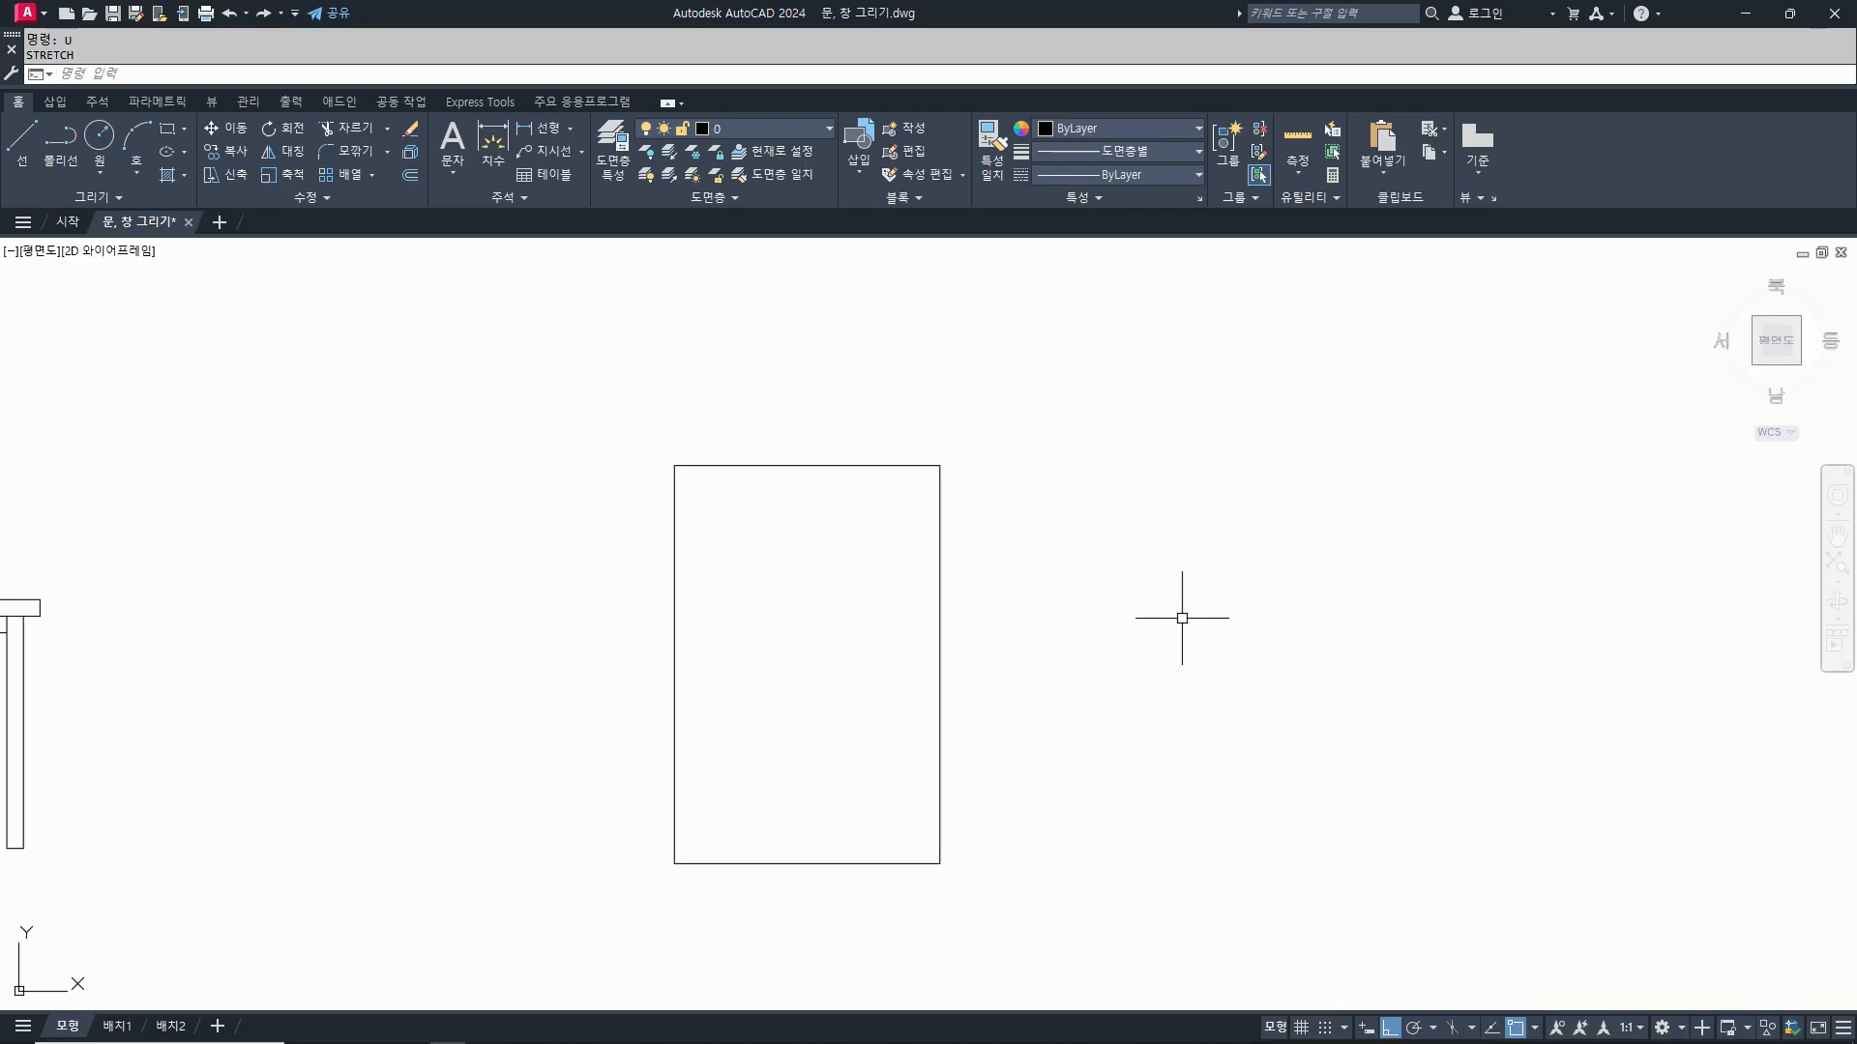
Step: Draw an upright ellipse in the left half of the rectangle with a 400 vertical axis and an 80 horizontal half-axis
type("el")
key("Return")
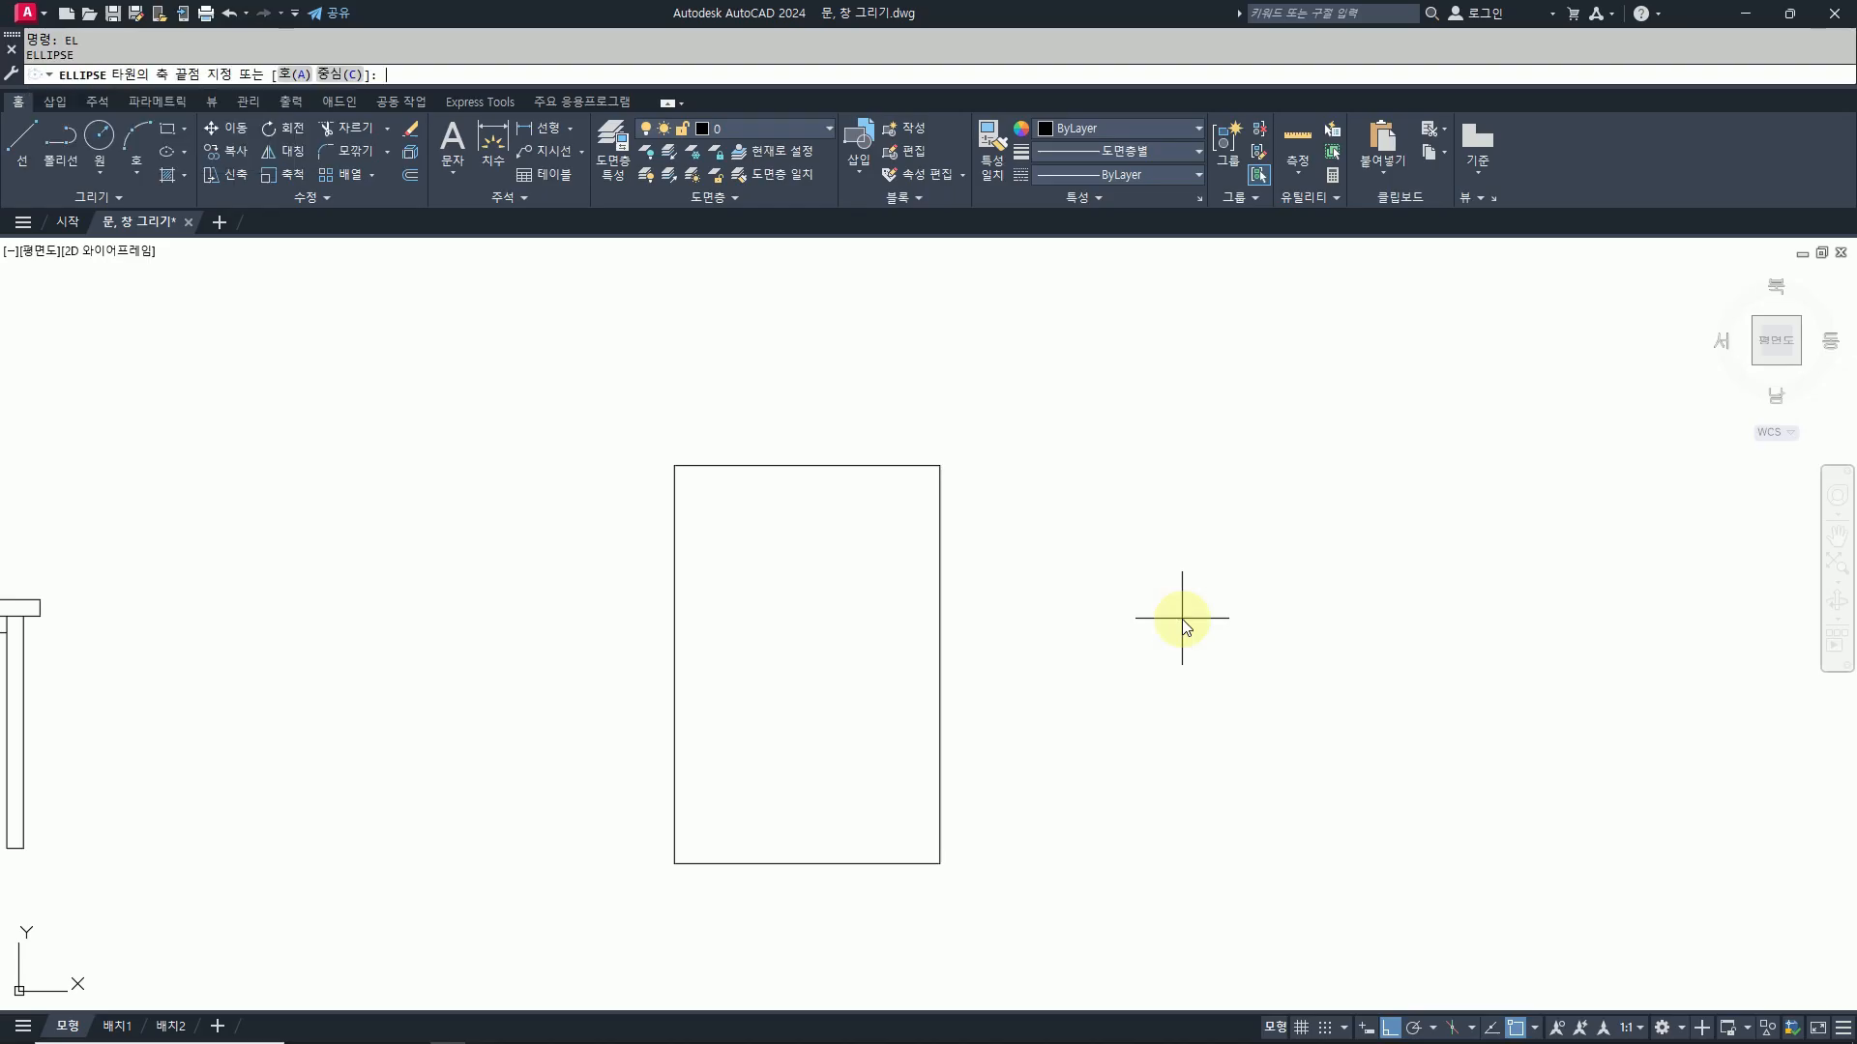
left_click(761, 634)
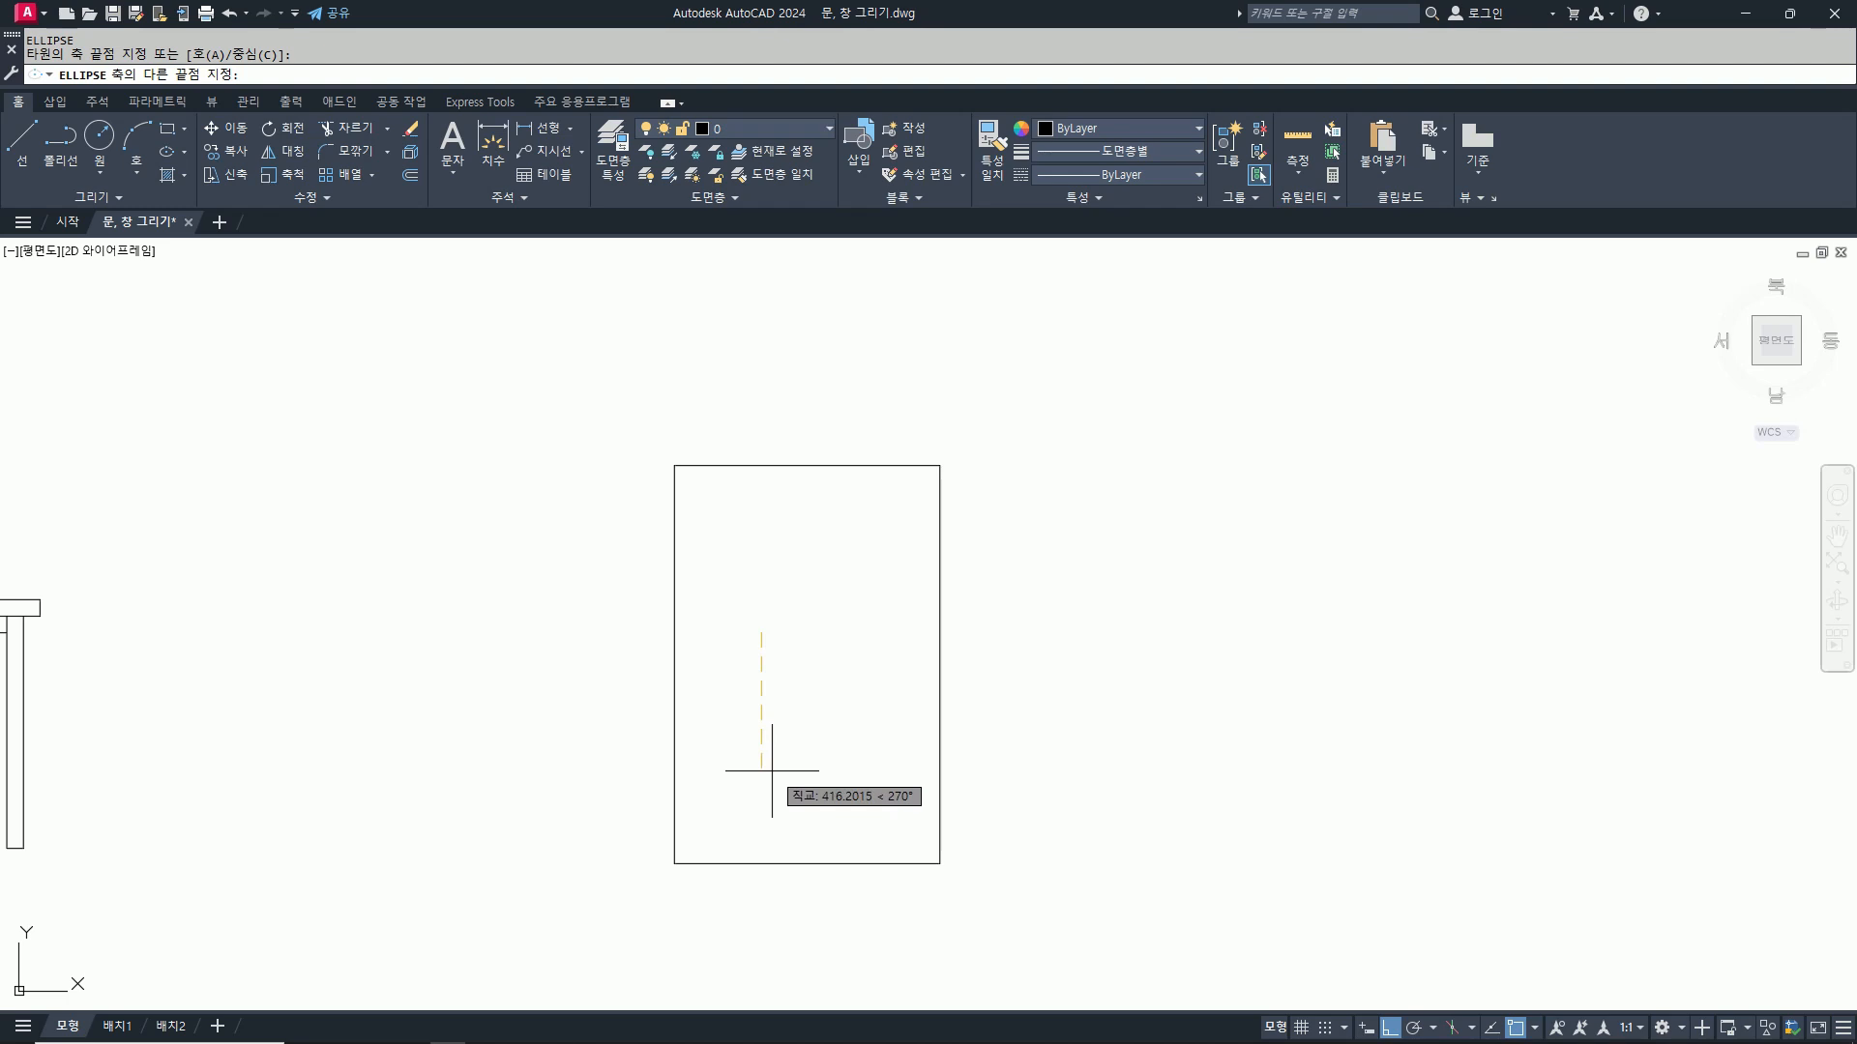
type("400")
key("Return")
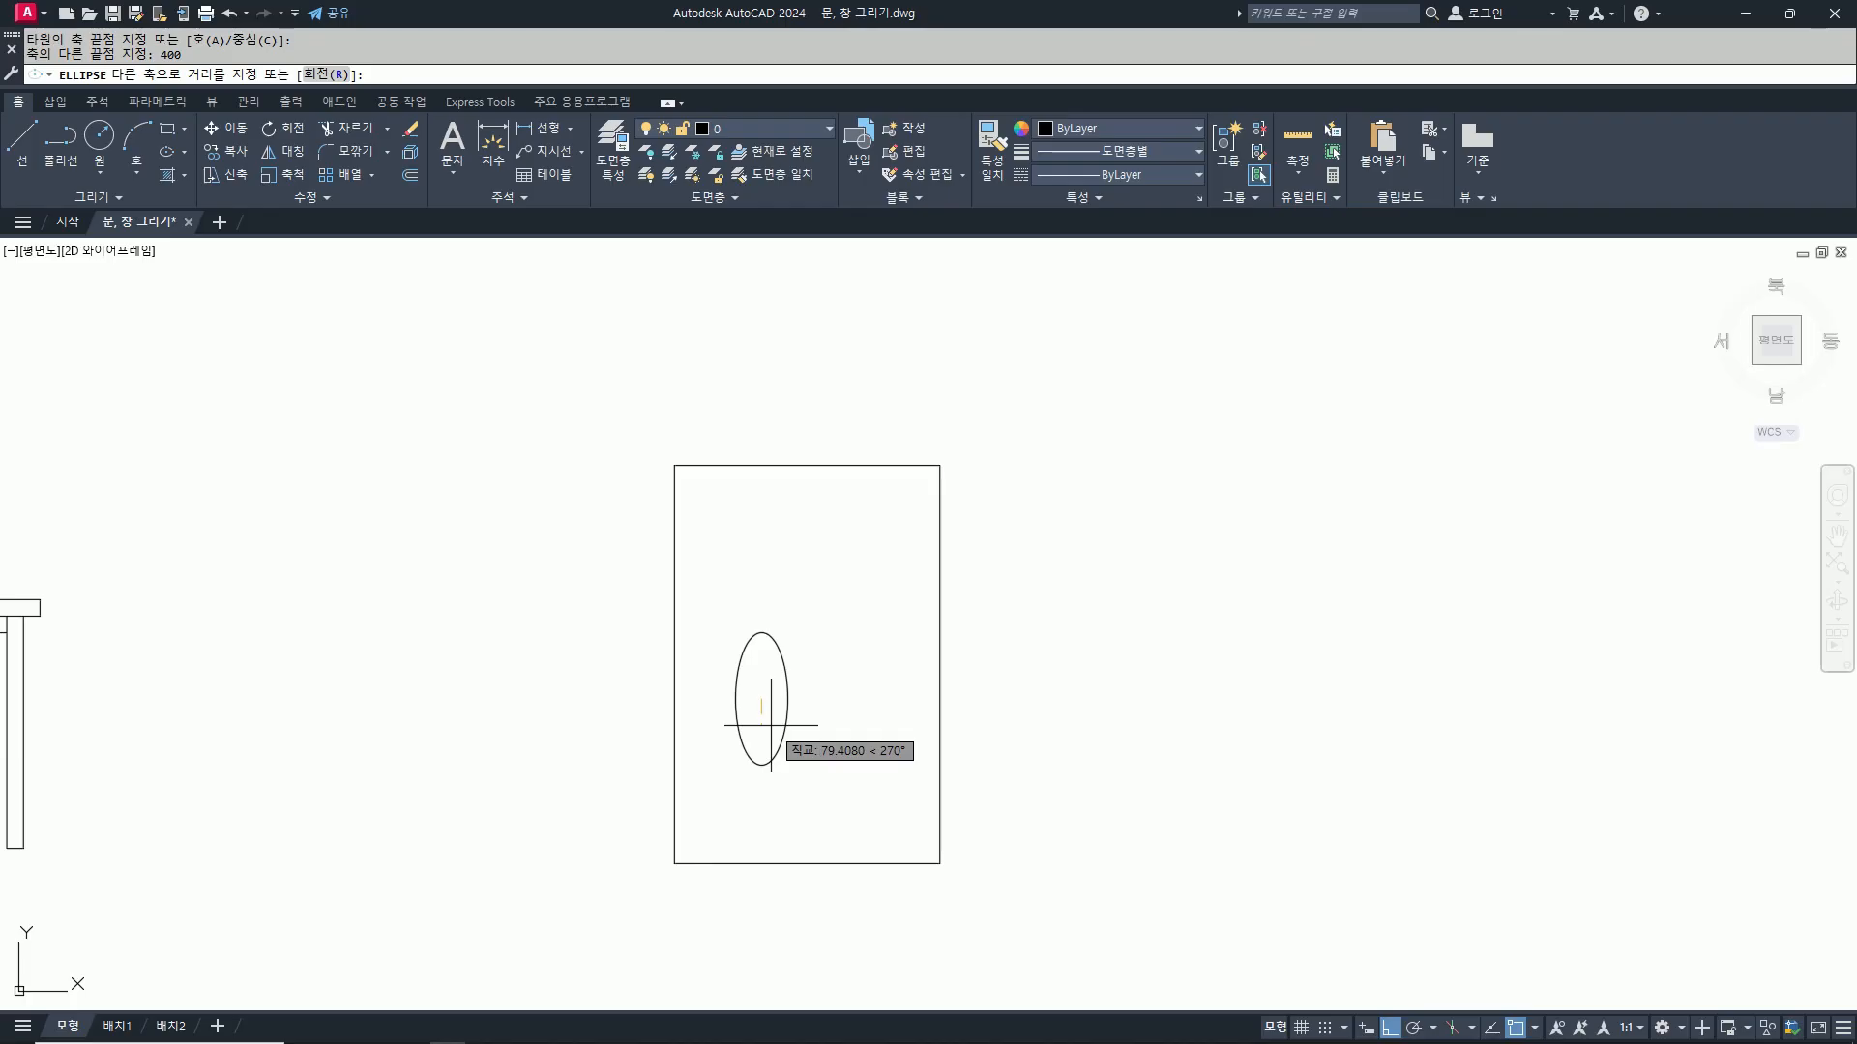
type("80")
key("Return")
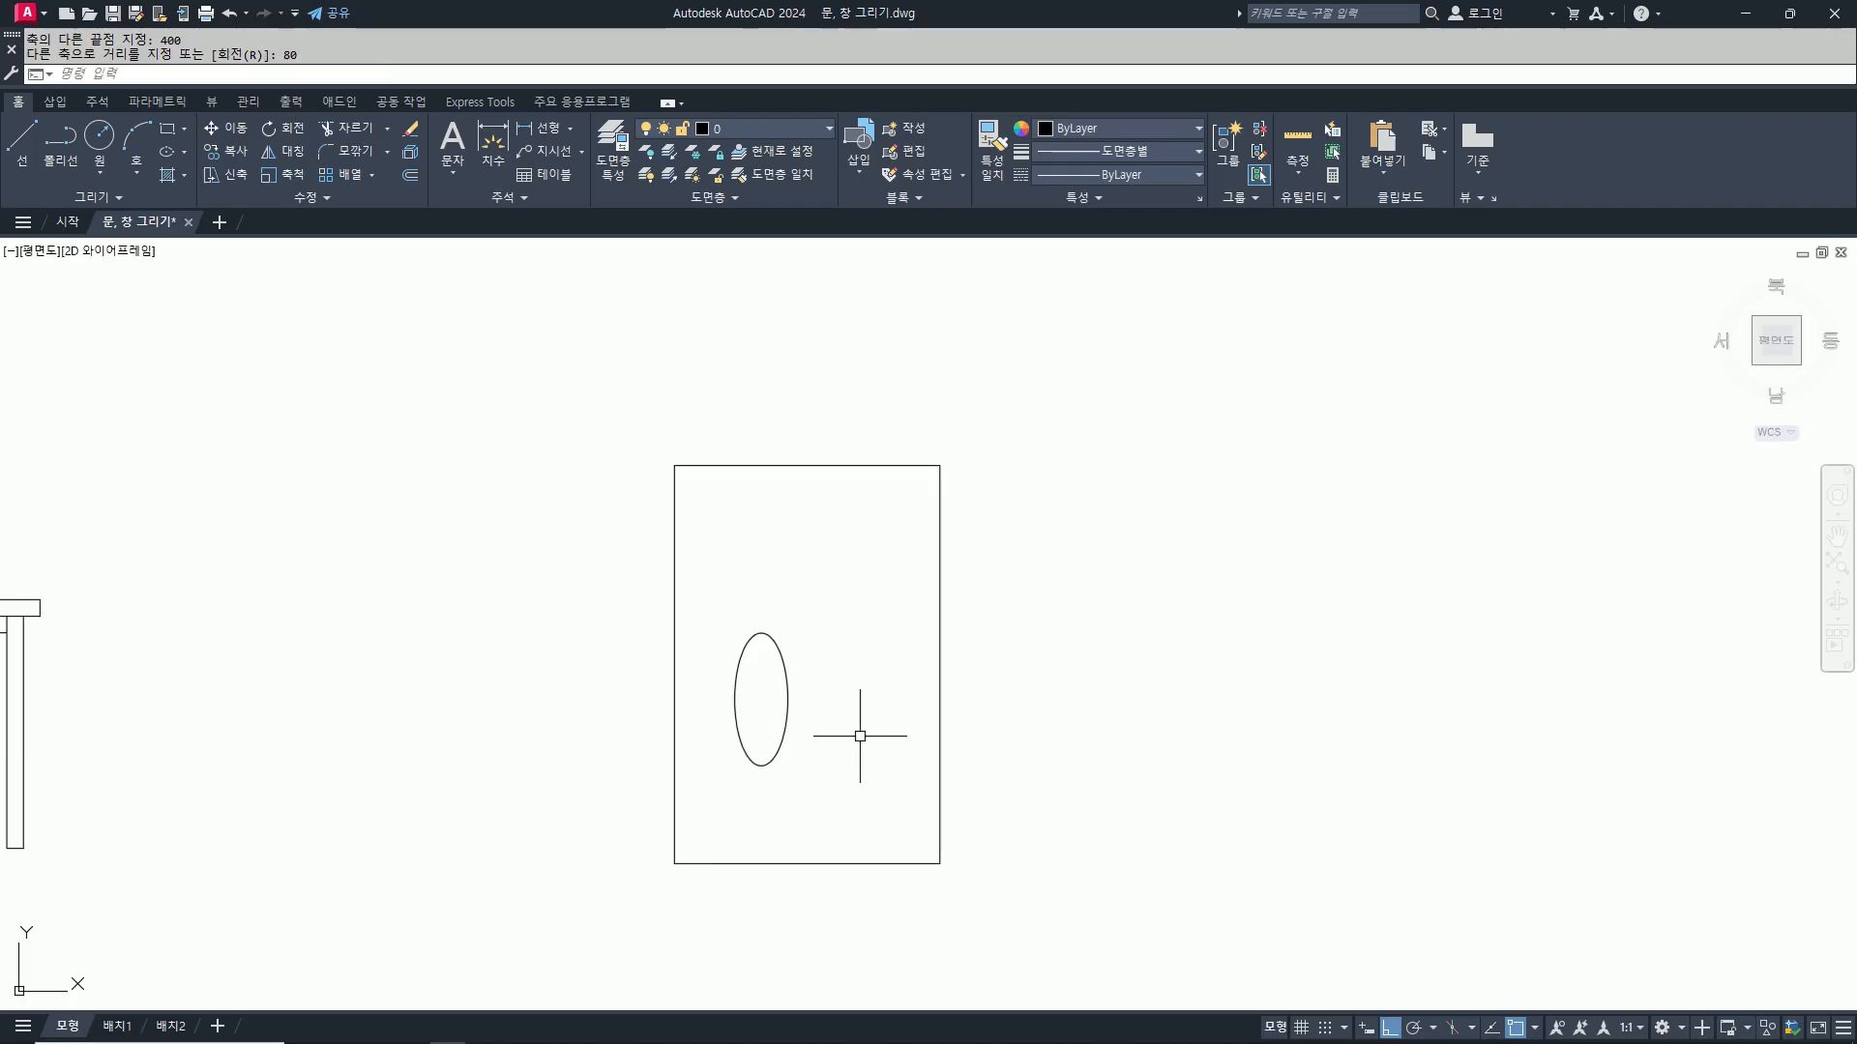
Step: Draw a narrow 50 by 600 upright rectangle running vertically through the ellipse
type("rec")
key("Return")
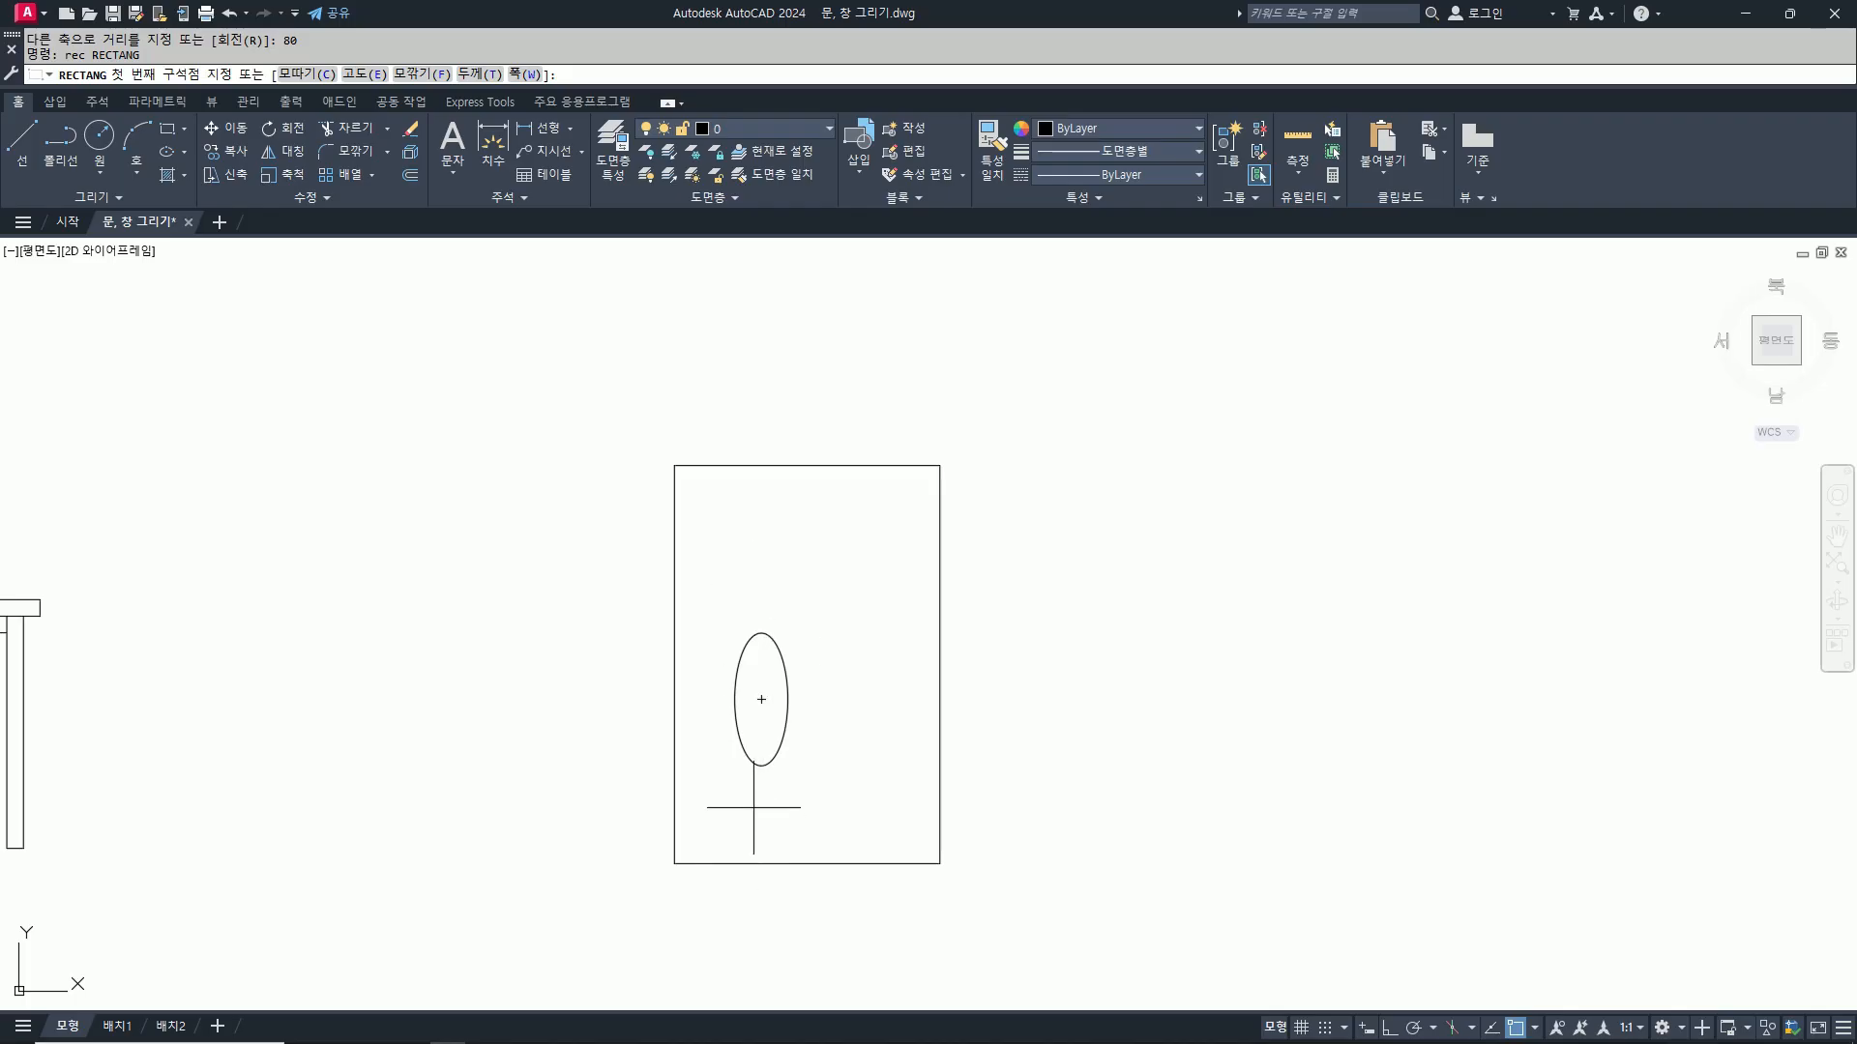
left_click(755, 797)
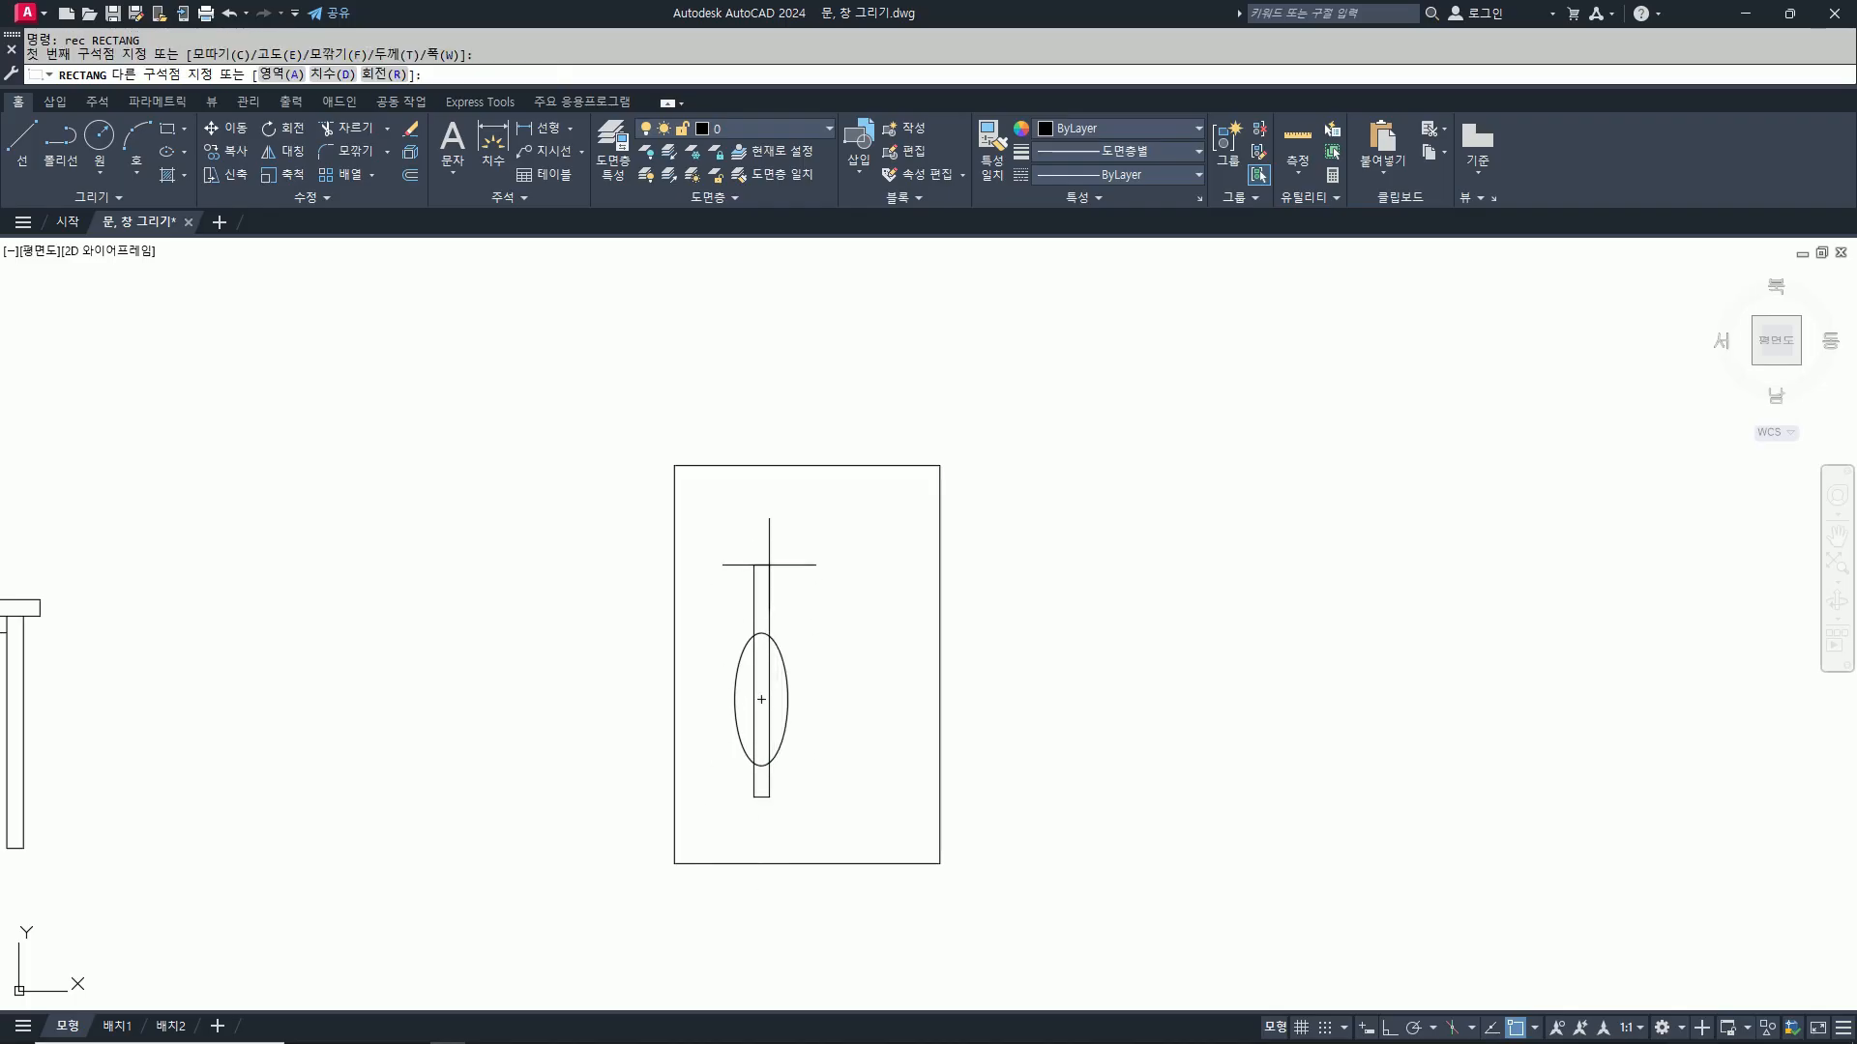
type("@50,600")
key("Return")
Step: Move the narrow rectangle slightly to the left within the ellipse
type("m")
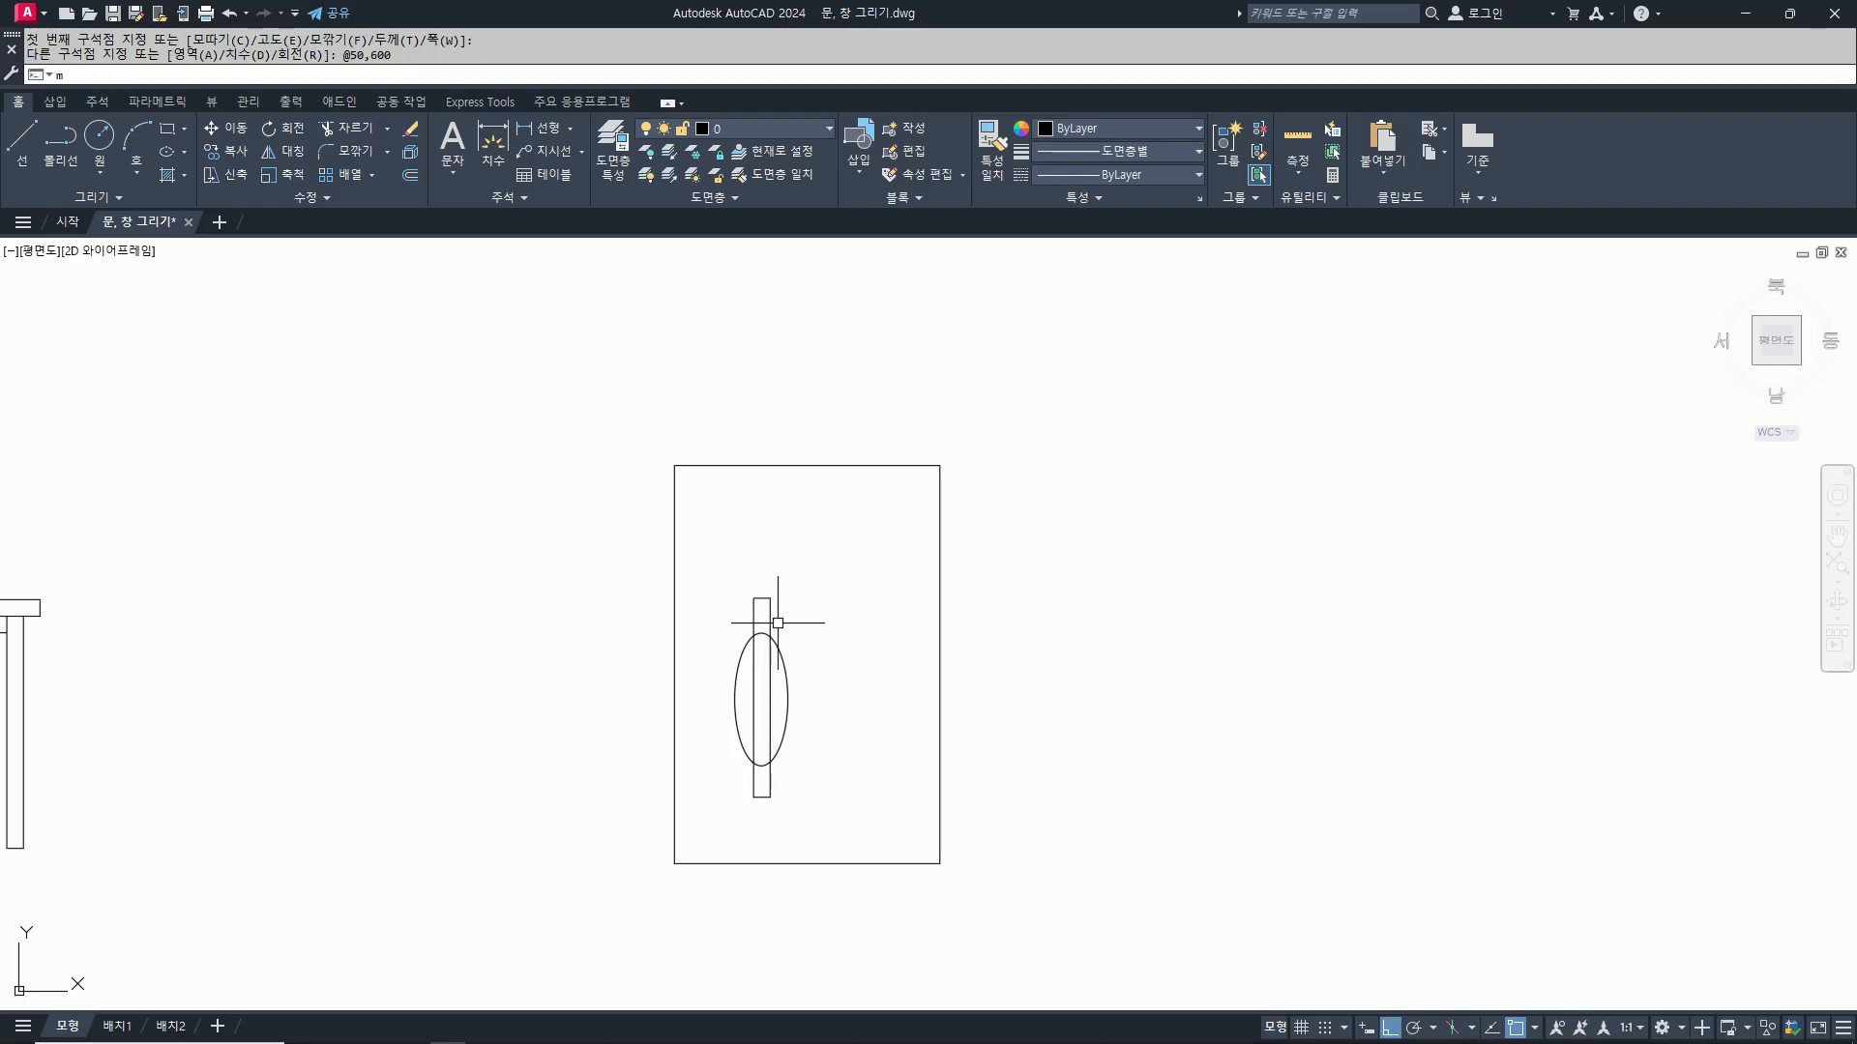
key("Return")
left_click(770, 622)
key("Return")
scroll(823, 628, "up", 2)
left_click(827, 629)
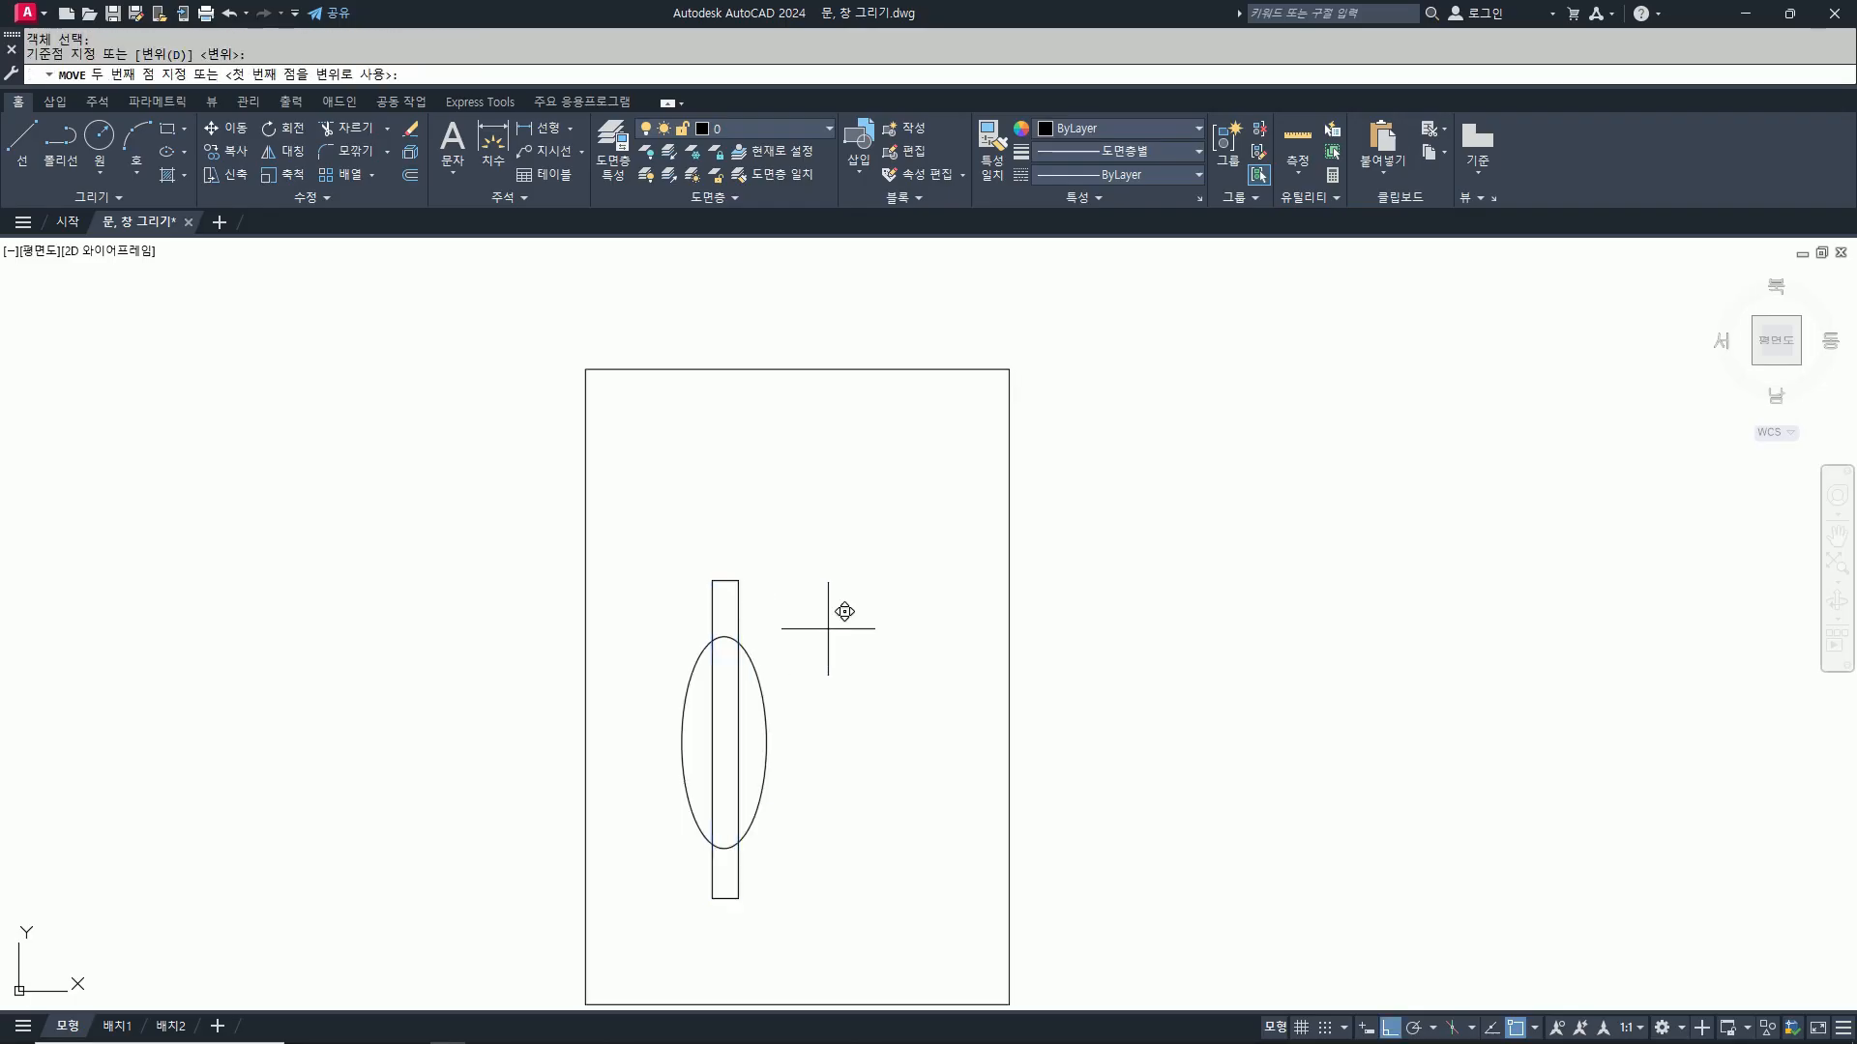
left_click(824, 629)
type("s")
key("Return")
key("Escape")
key("Escape")
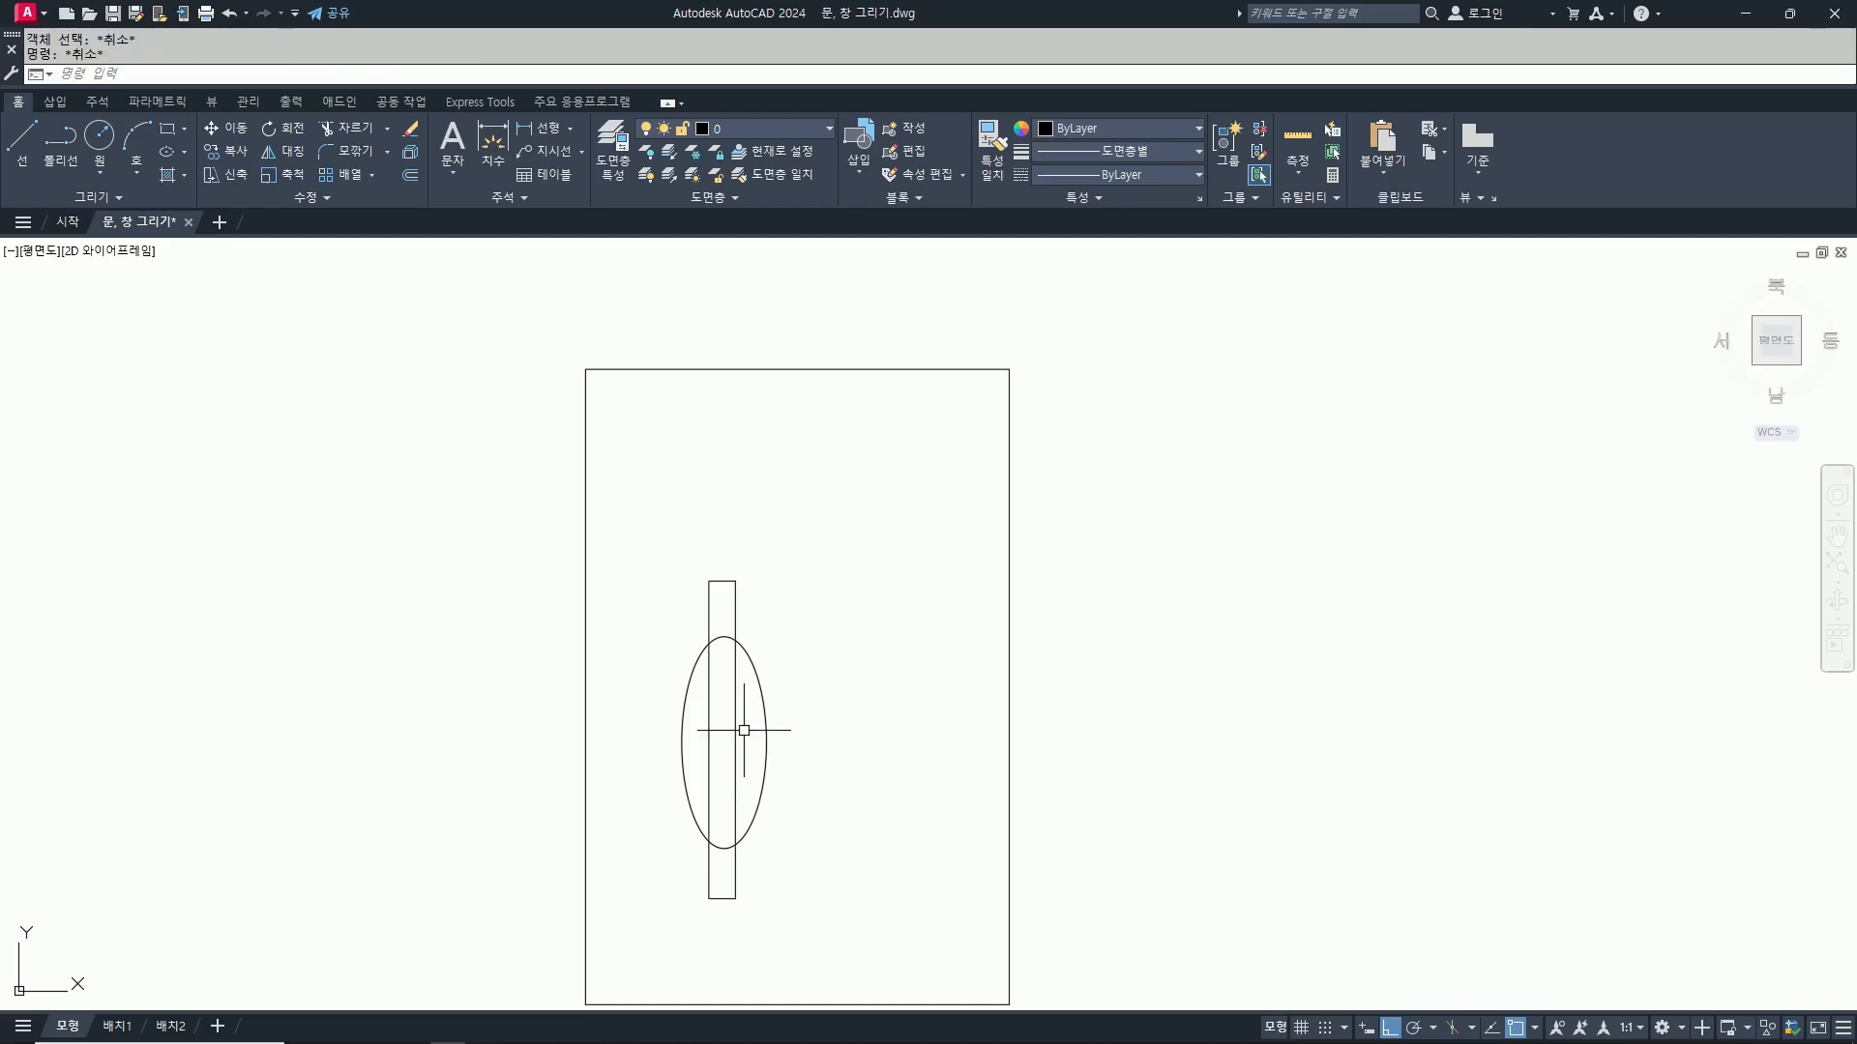
Step: Draw a horizontal guide line from the ellipse's left quadrant point to beyond its right side
scroll(743, 731, "up", 2)
scroll(750, 733, "down", 2)
type("l")
key("Return")
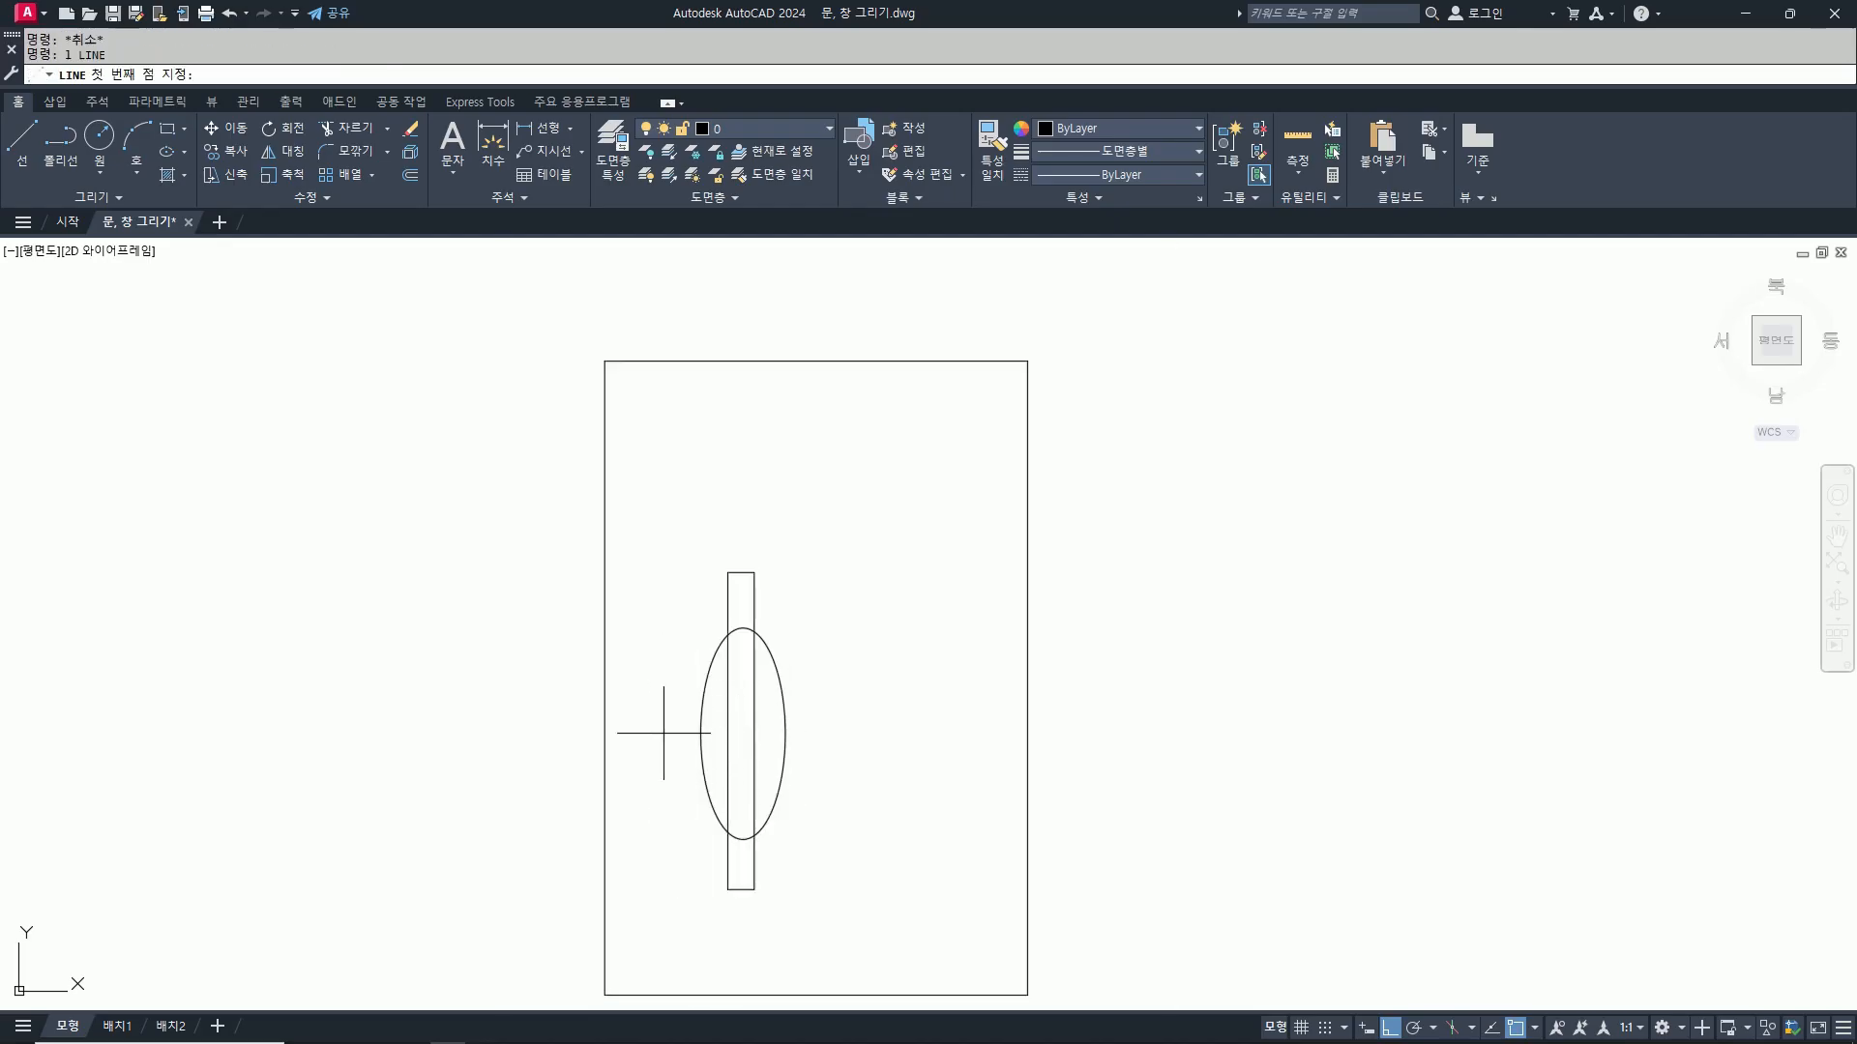
left_click(700, 734)
left_click(878, 735)
key("Return")
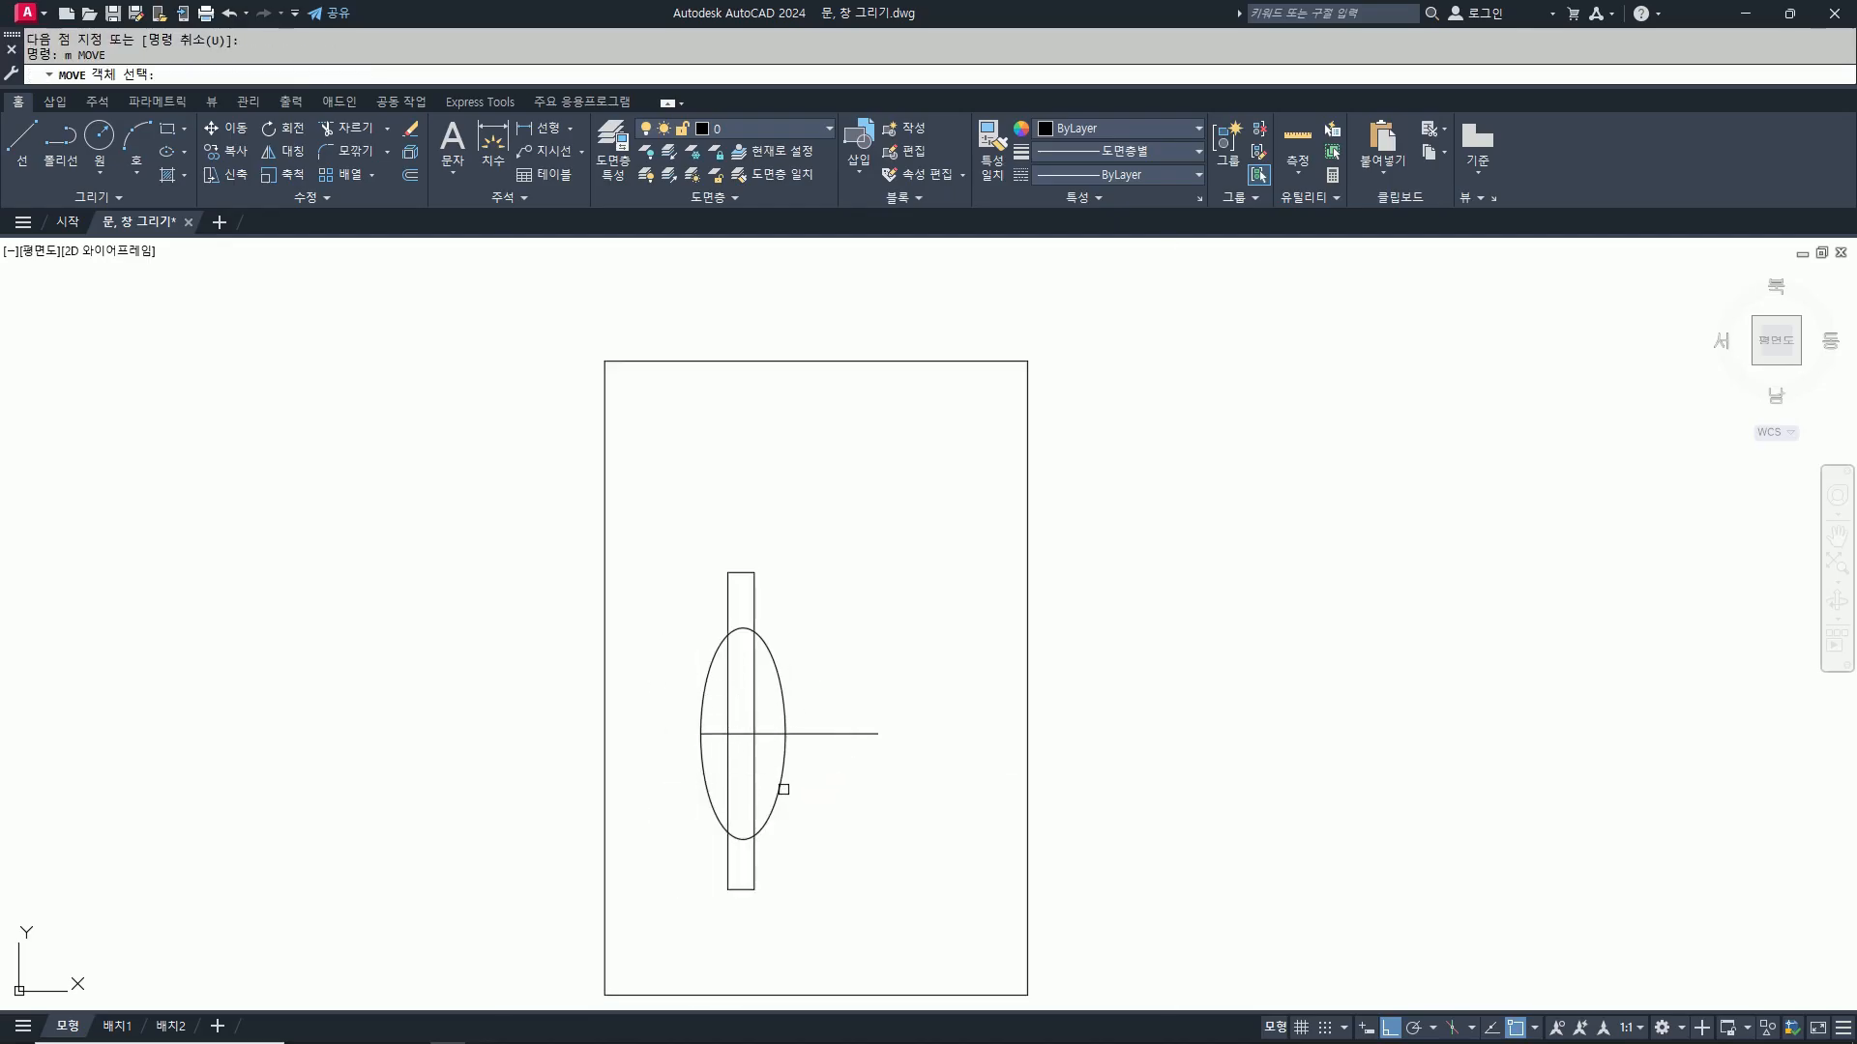
Step: Move the narrow rectangle vertically so its right edge's midpoint sits on the horizontal guide line
type("m")
key("Return")
left_click(754, 732)
key("Return")
scroll(752, 730, "up", 7)
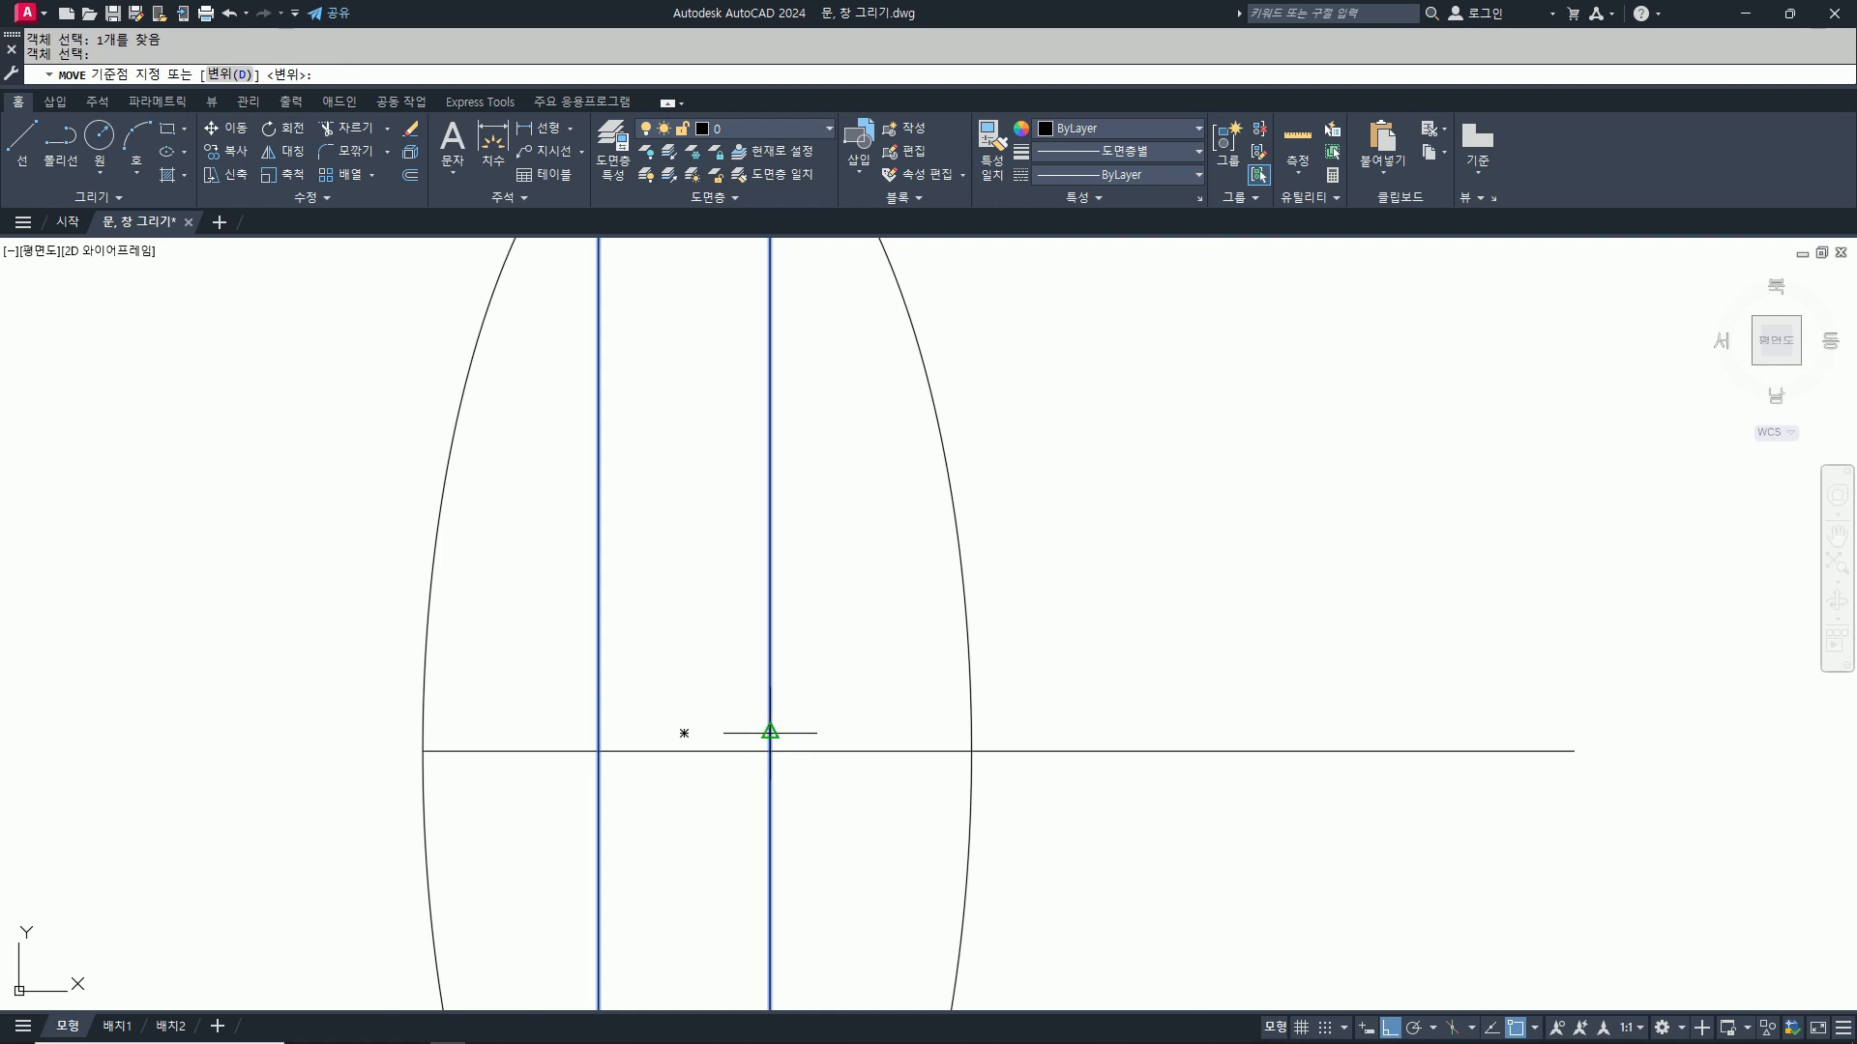
left_click(771, 733)
left_click(771, 750)
Step: Erase the horizontal guide line crossing the ellipse and the narrow rectangle
scroll(770, 751, "down", 2)
key("Return")
left_click(830, 750)
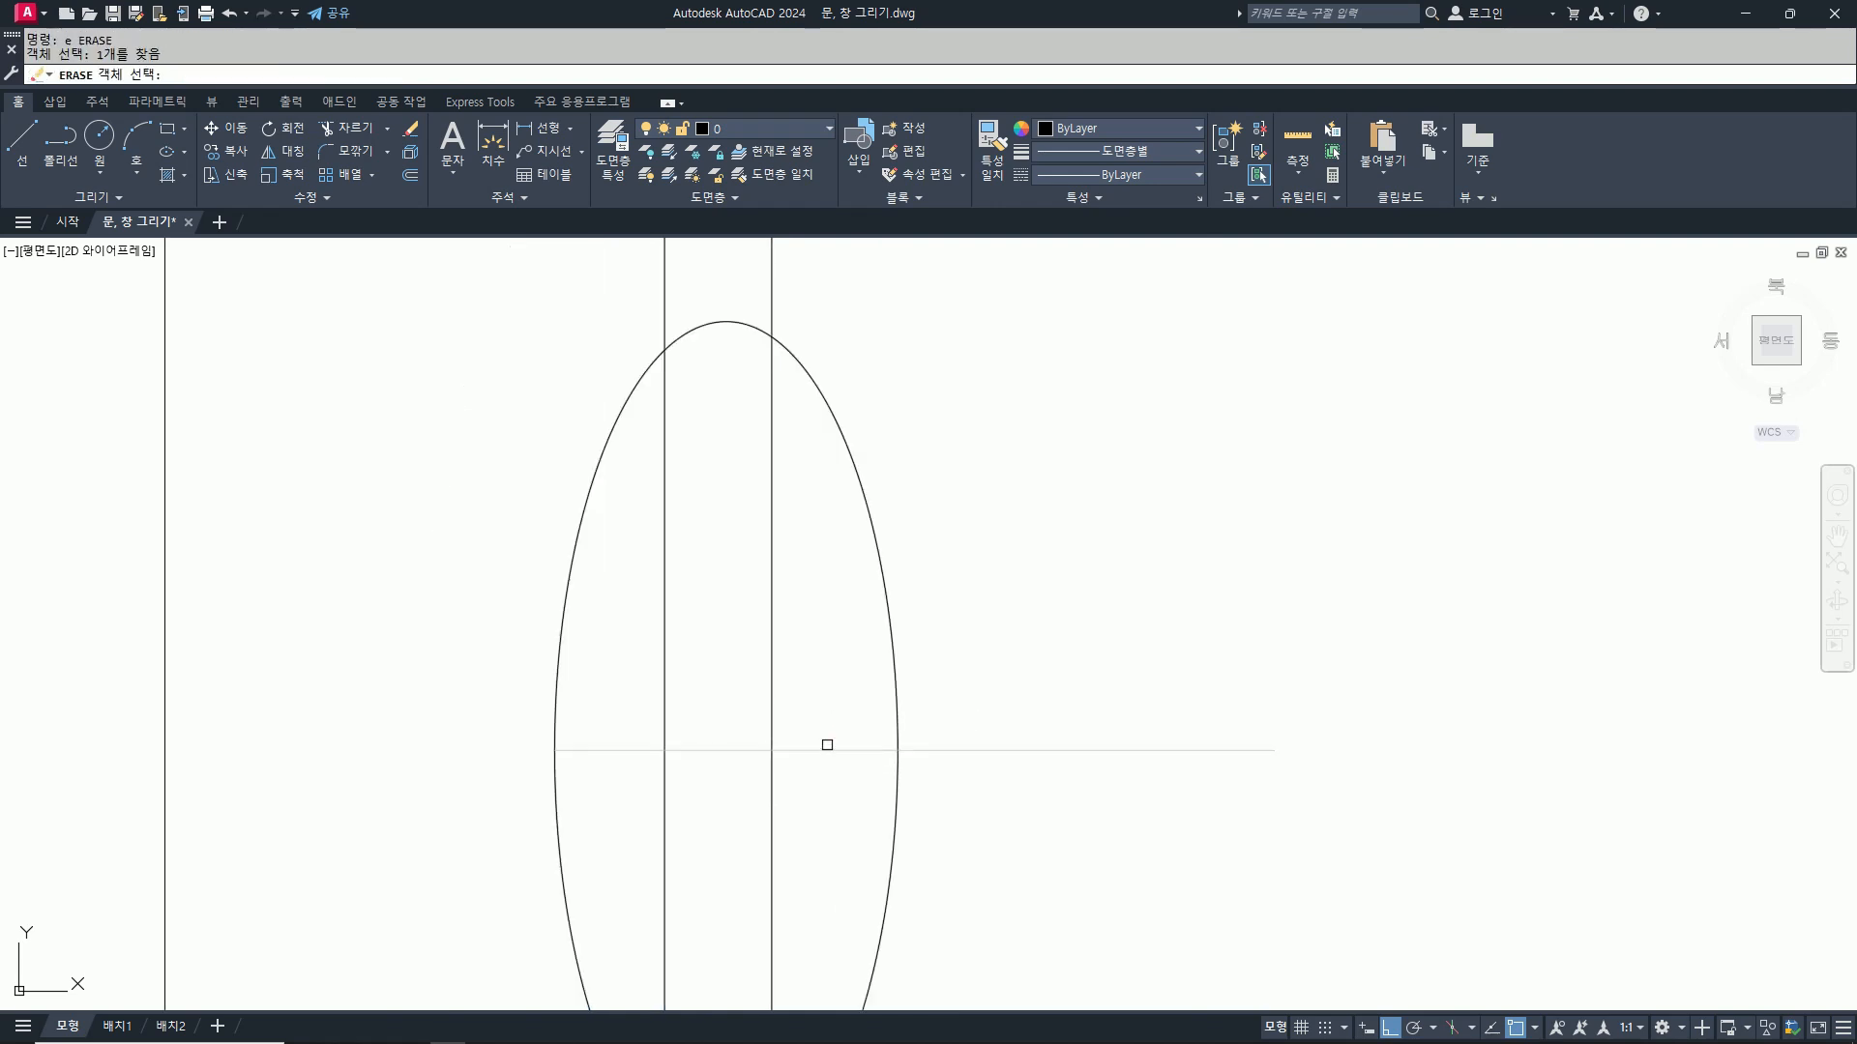
scroll(841, 749, "down", 5)
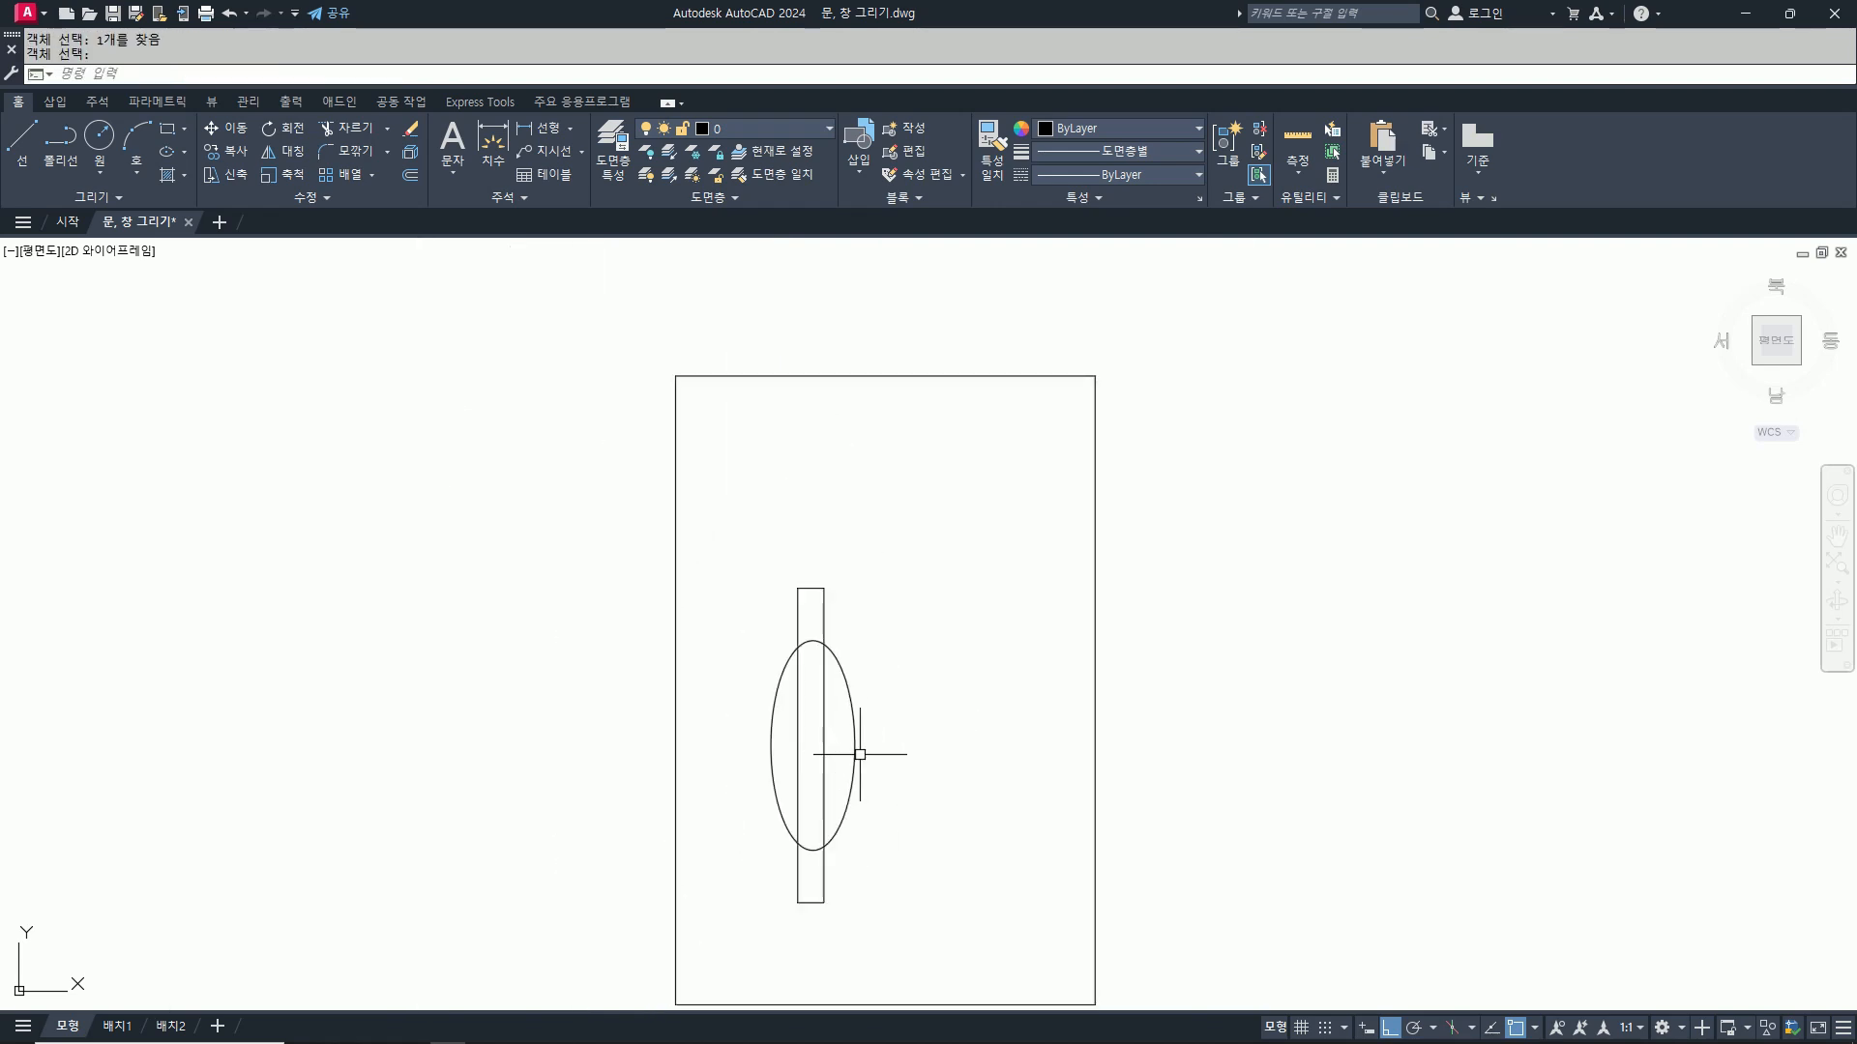
Step: Draw a slanted line from the midpoint of the narrow rectangle's left edge up and left to just outside the ellipse
type("l")
key("Return")
scroll(817, 739, "up", 6)
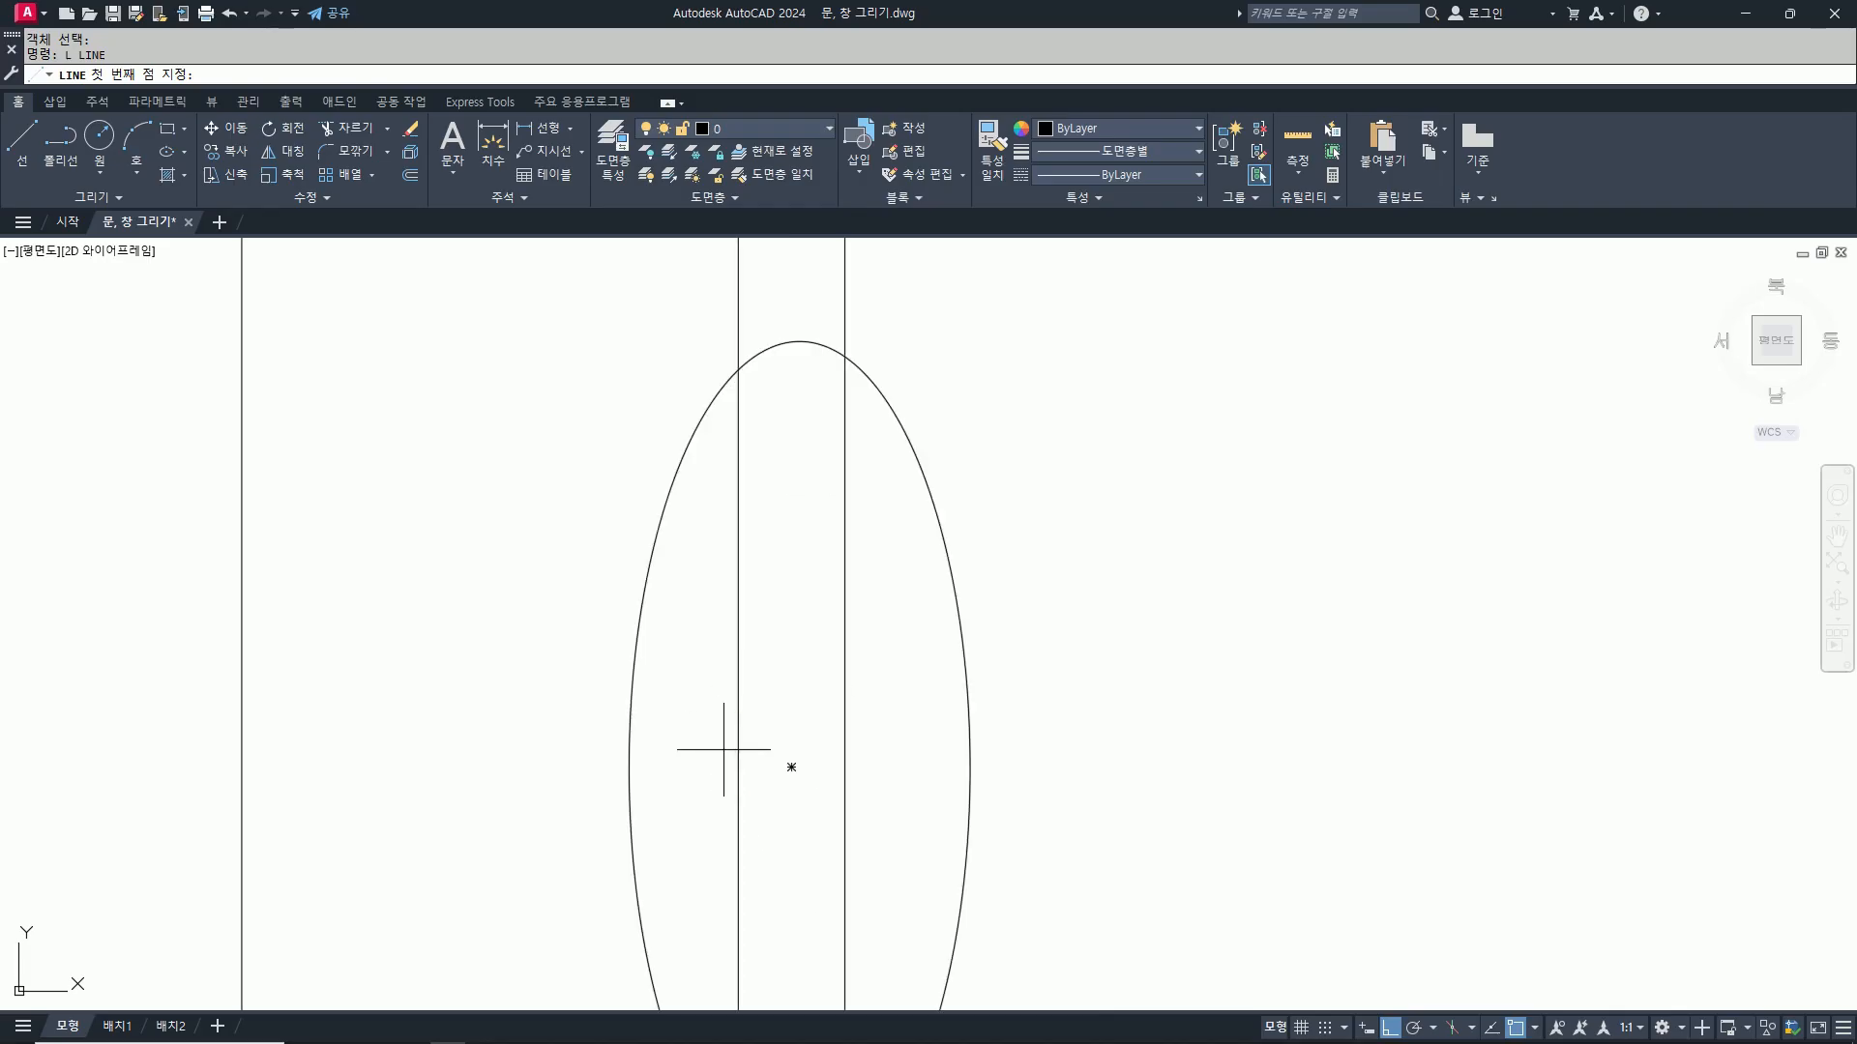
left_click(738, 765)
key("F8")
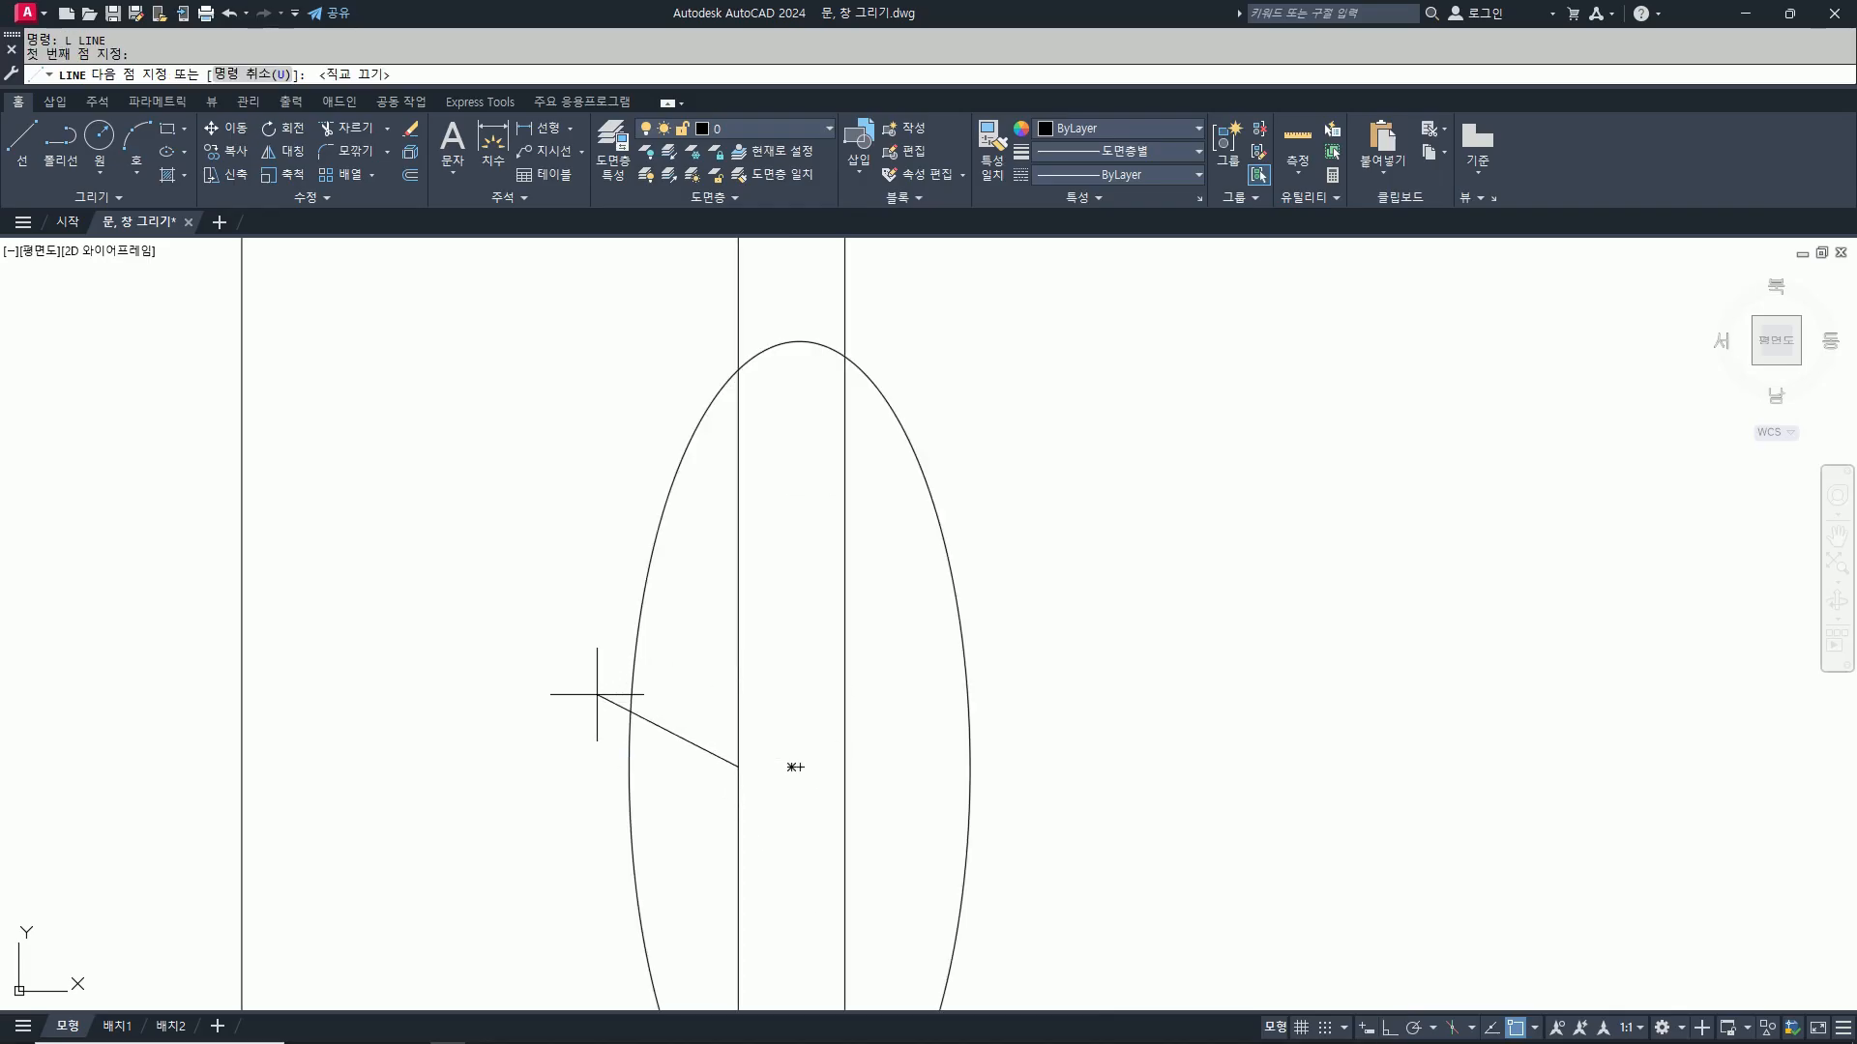
left_click(595, 715)
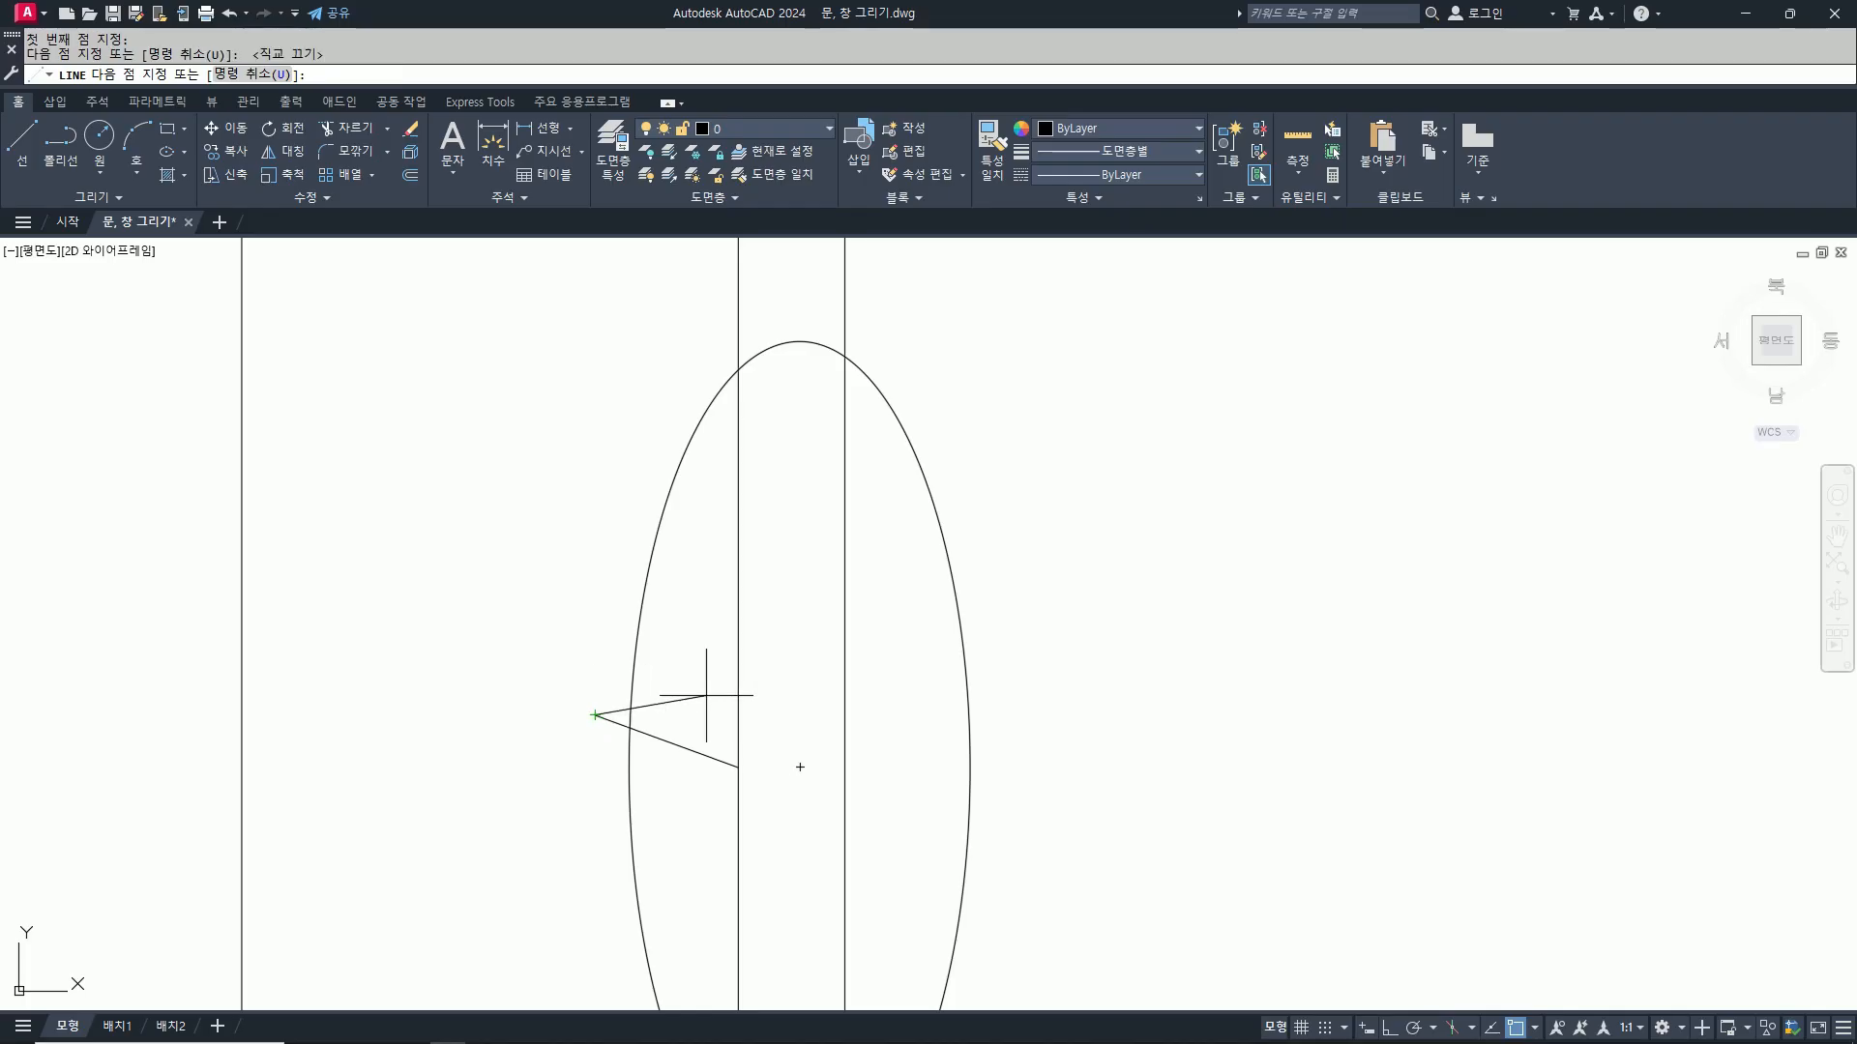
key("Return")
key("F8")
Step: Move the slanted line straight up by 50
type("m")
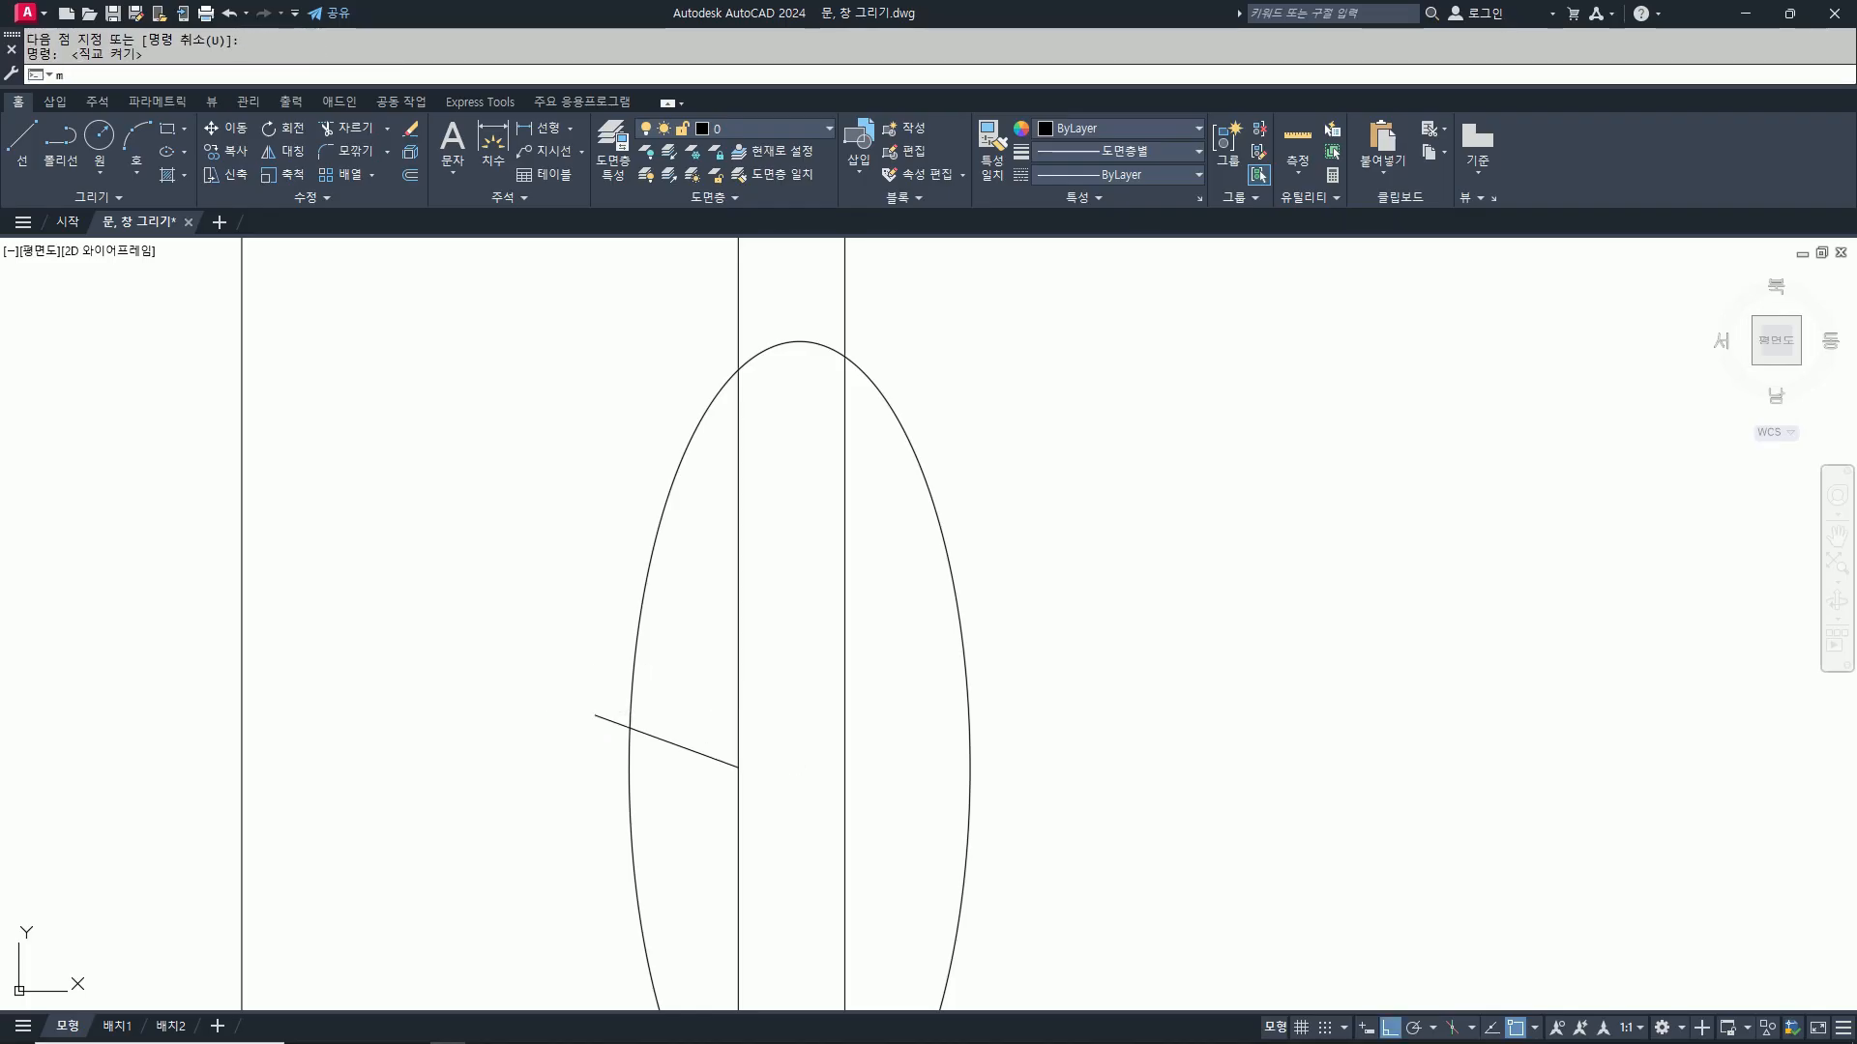
key("Return")
left_click(705, 751)
key("Return")
left_click(1169, 657)
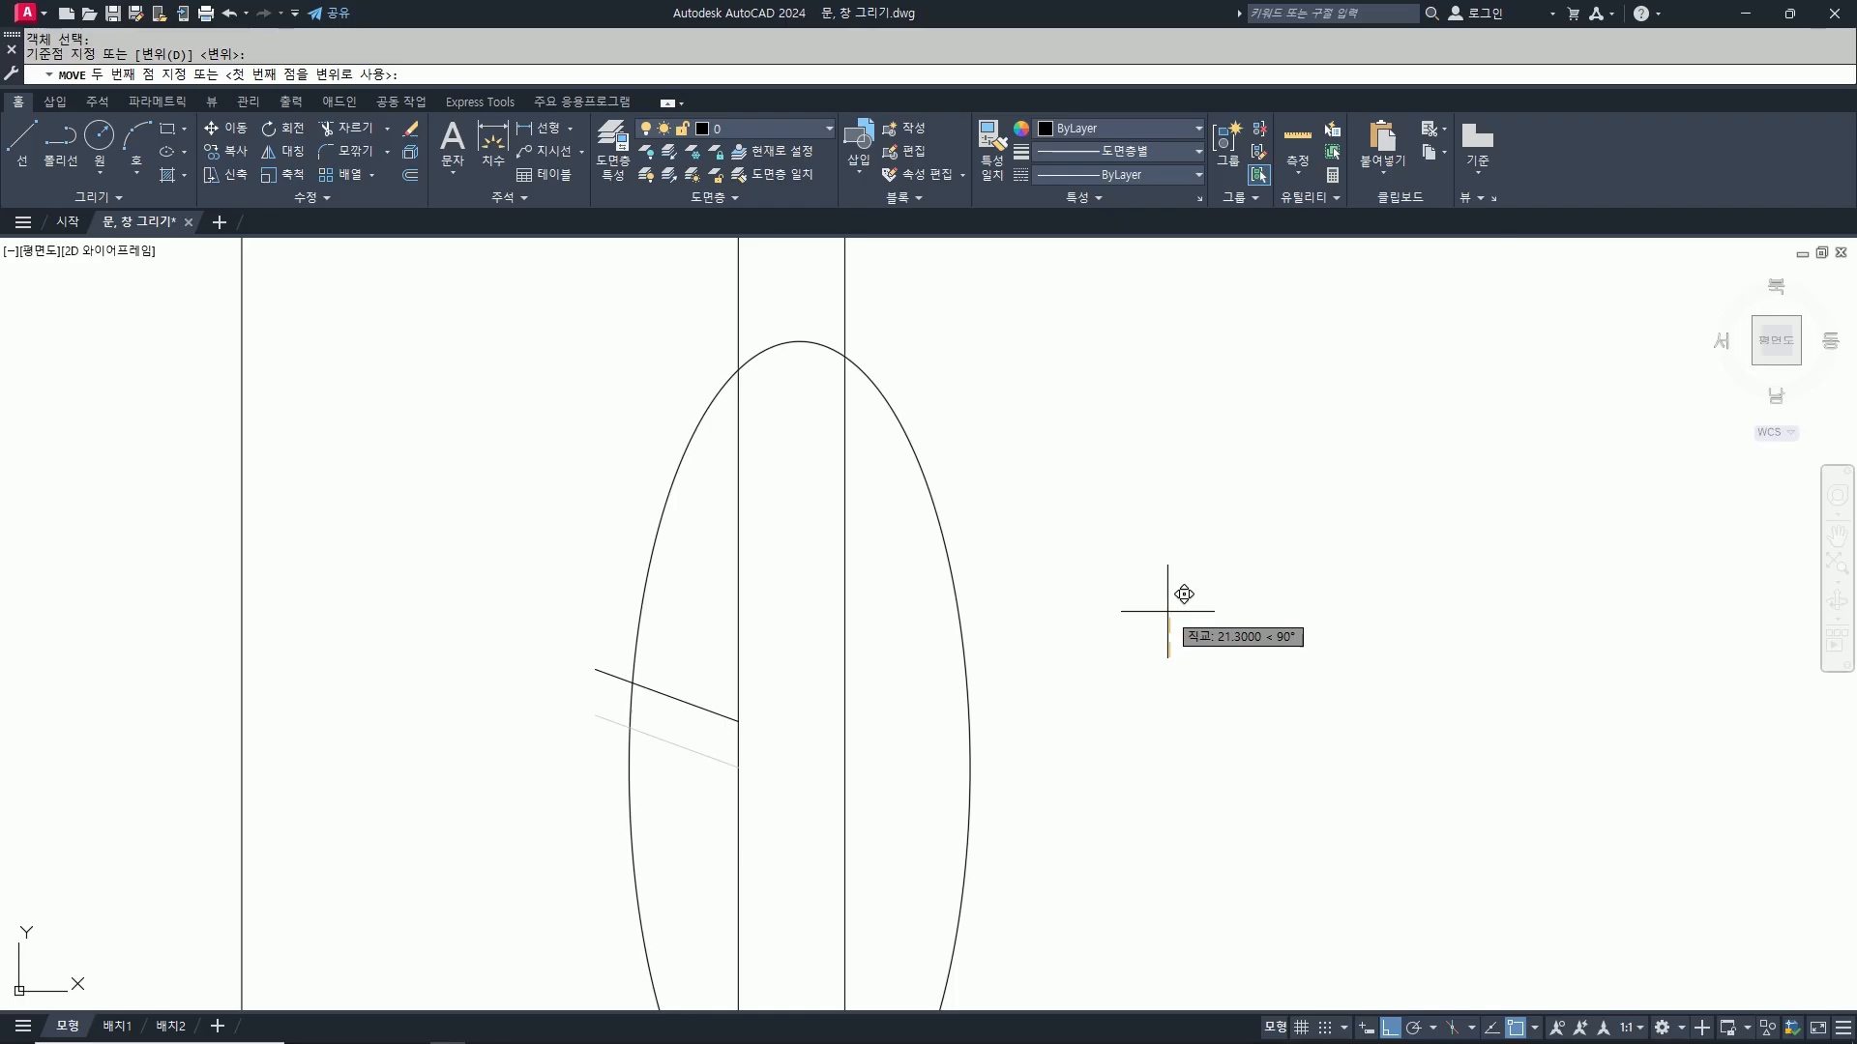
type("50")
key("Return")
scroll(1169, 612, "down", 2)
scroll(1169, 611, "down", 2)
middle_click_drag(1206, 693, 1112, 705)
Step: Mirror the slanted line about a horizontal axis through the narrow rectangle's left edge midpoint, keeping the original
type("mi")
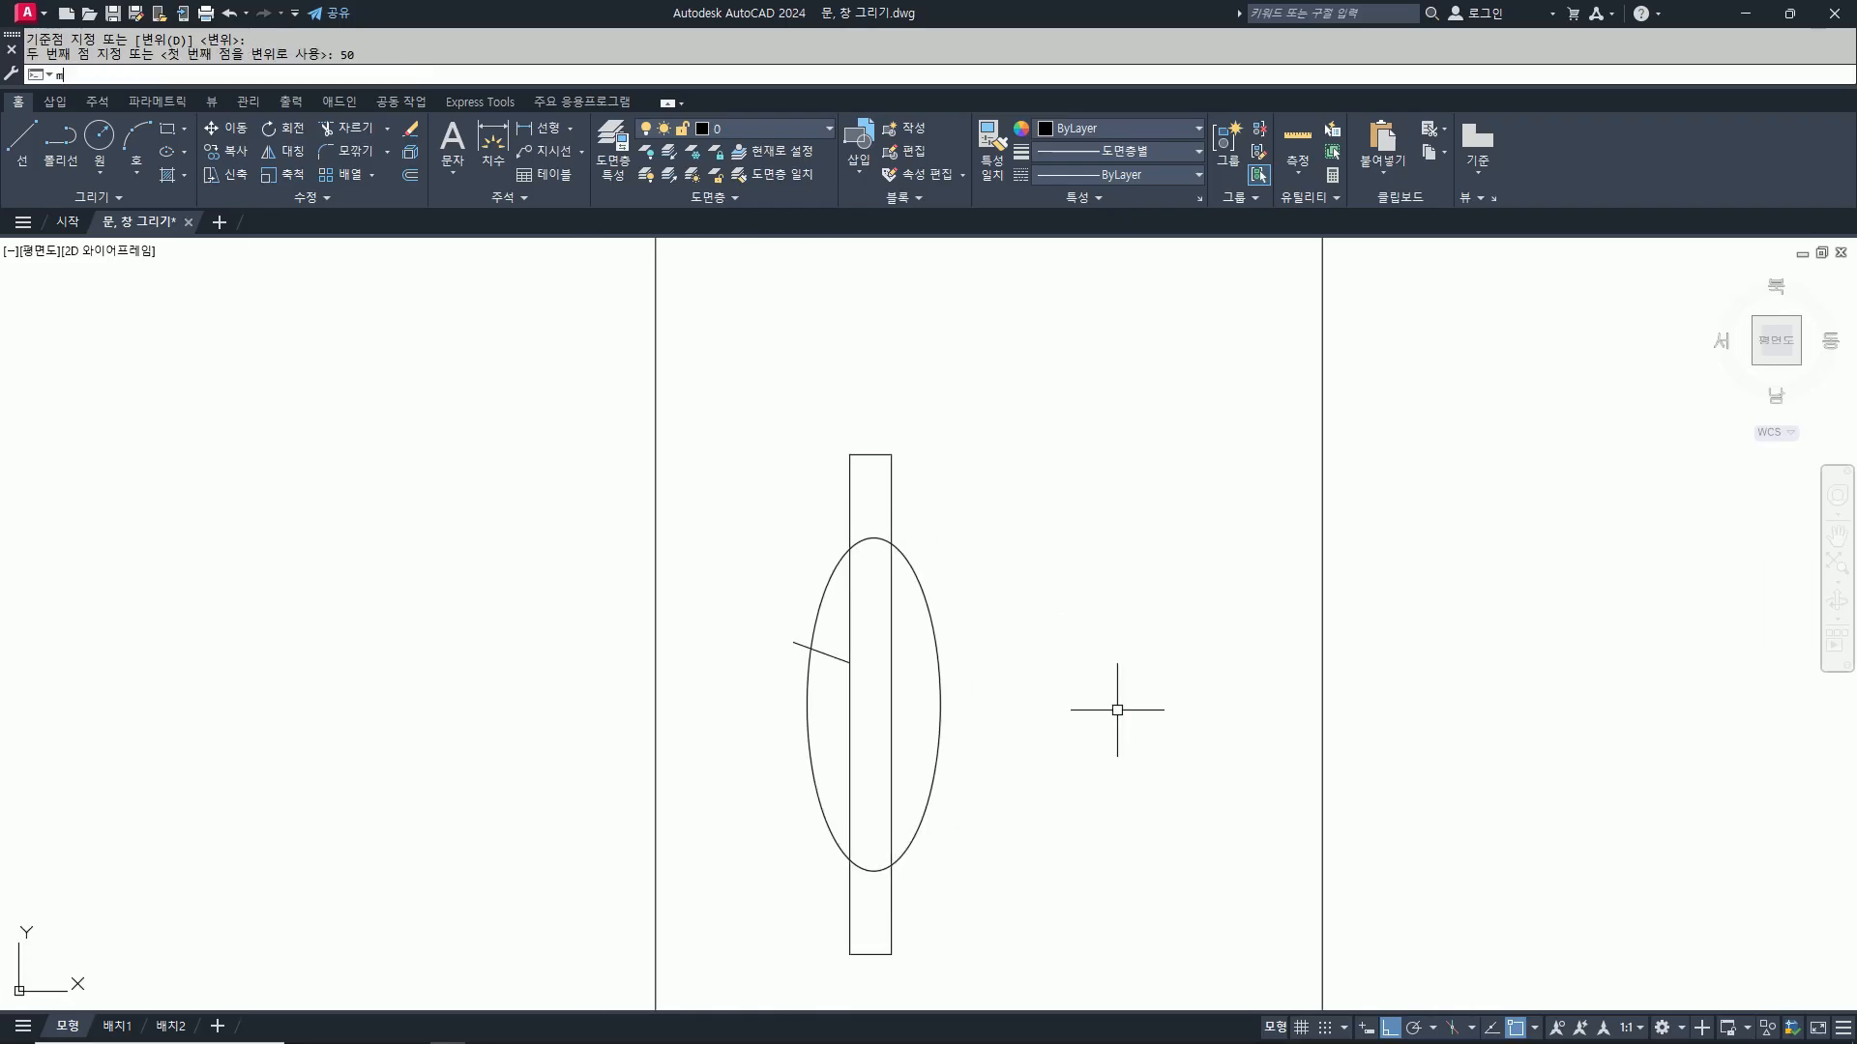
key("Return")
left_click(824, 656)
key("Return")
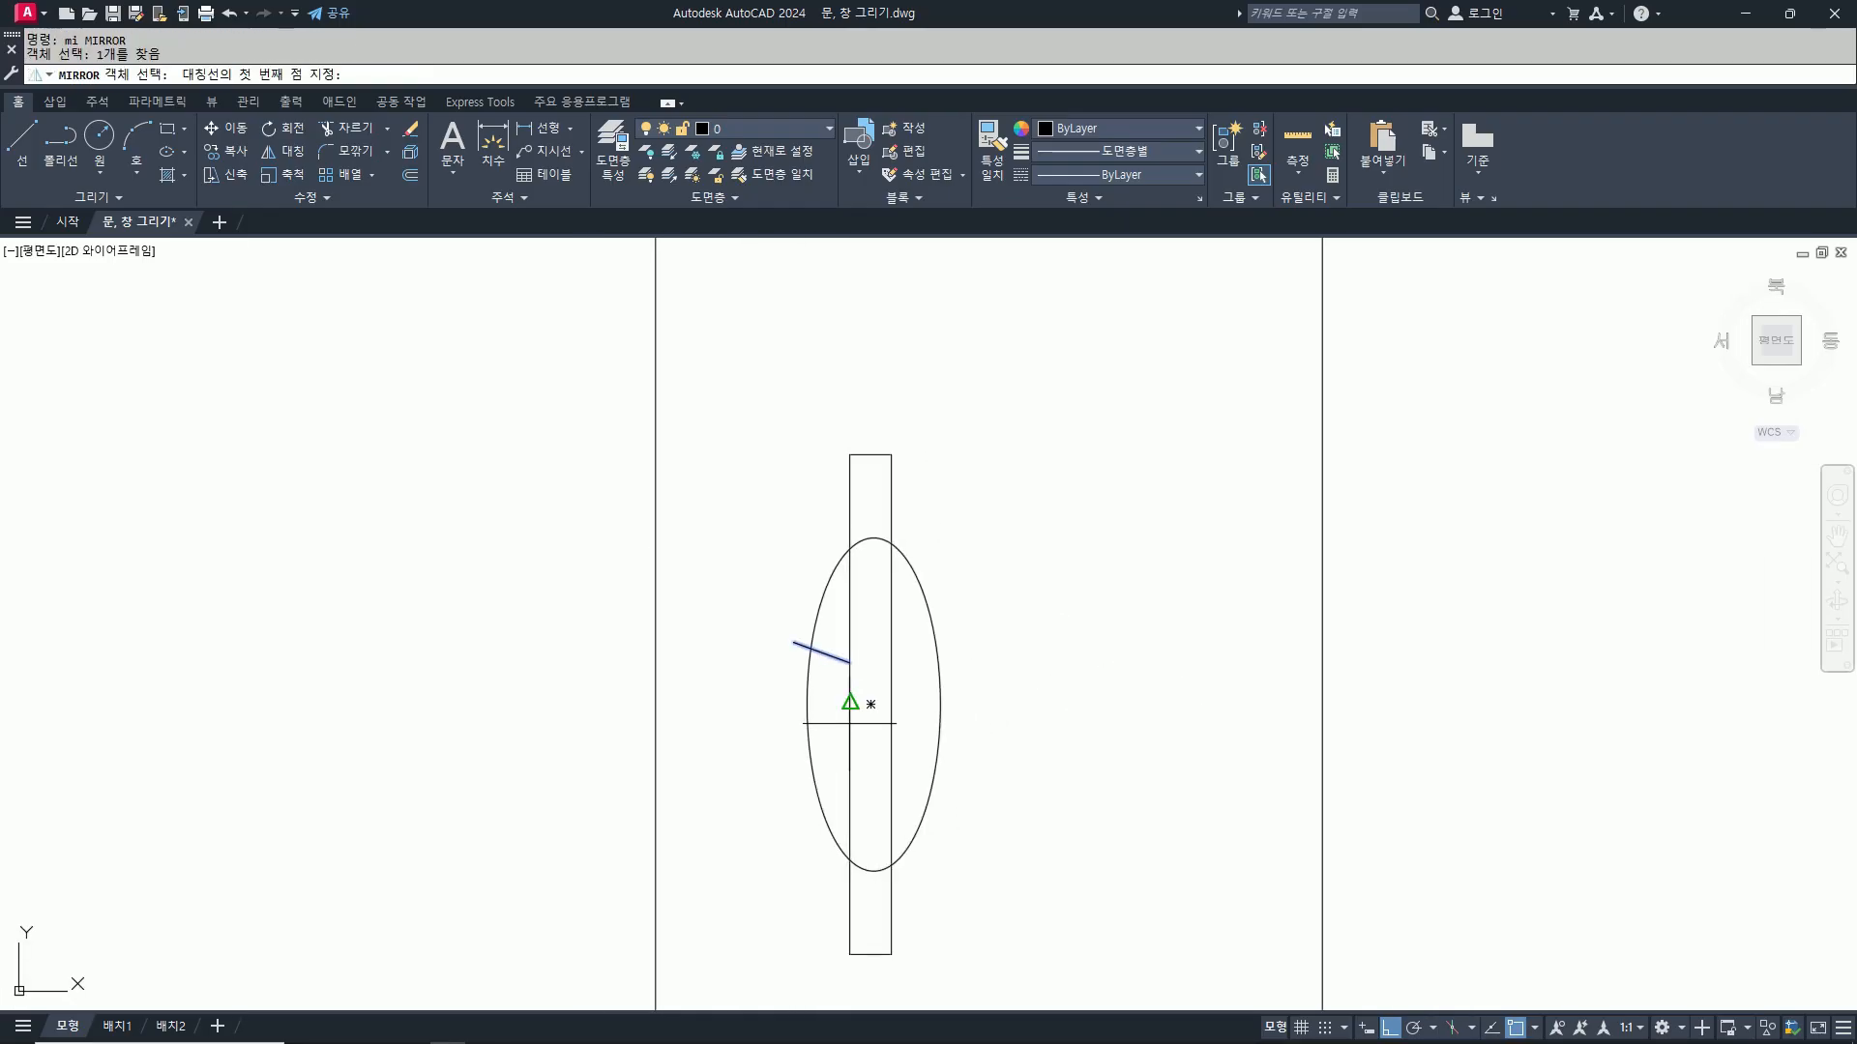
left_click(850, 705)
left_click(1117, 673)
key("Return")
Step: Trim the ends of both slanted lines that project outside the ellipse
type("tr")
key("Return")
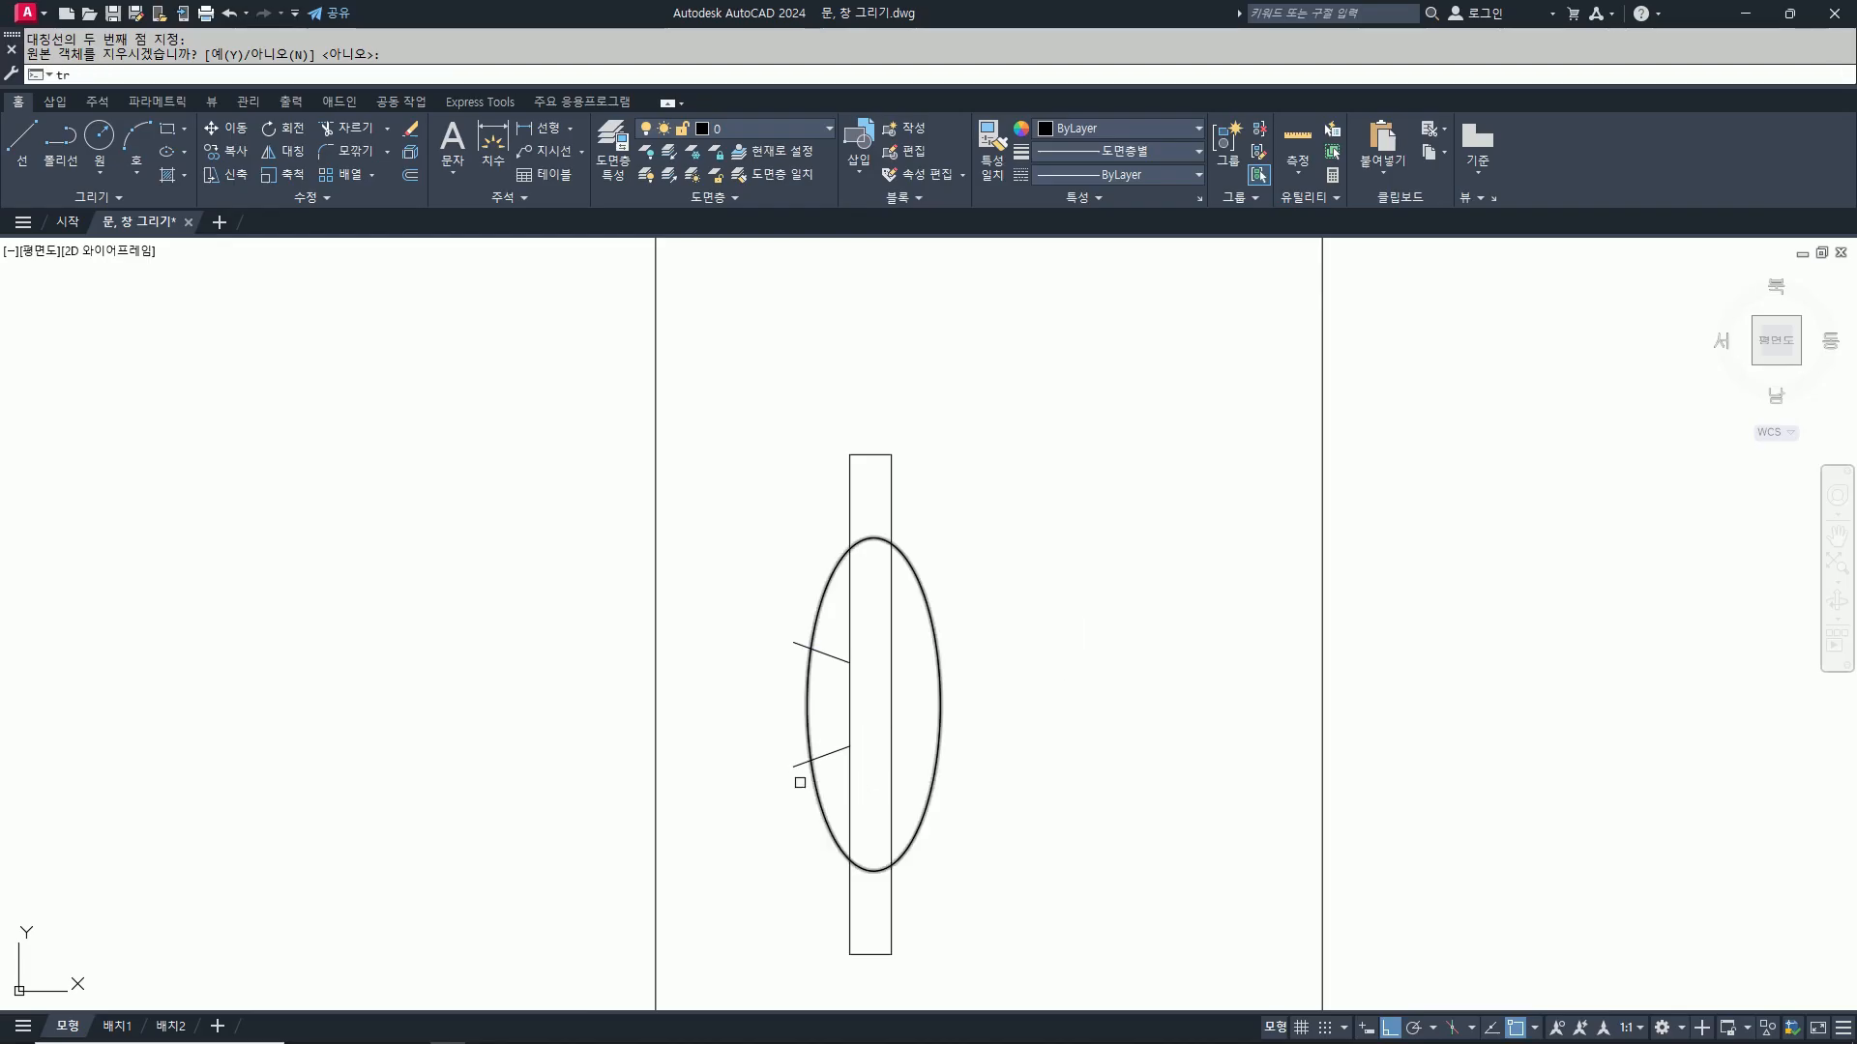
left_click(801, 764)
left_click(803, 646)
key("Return")
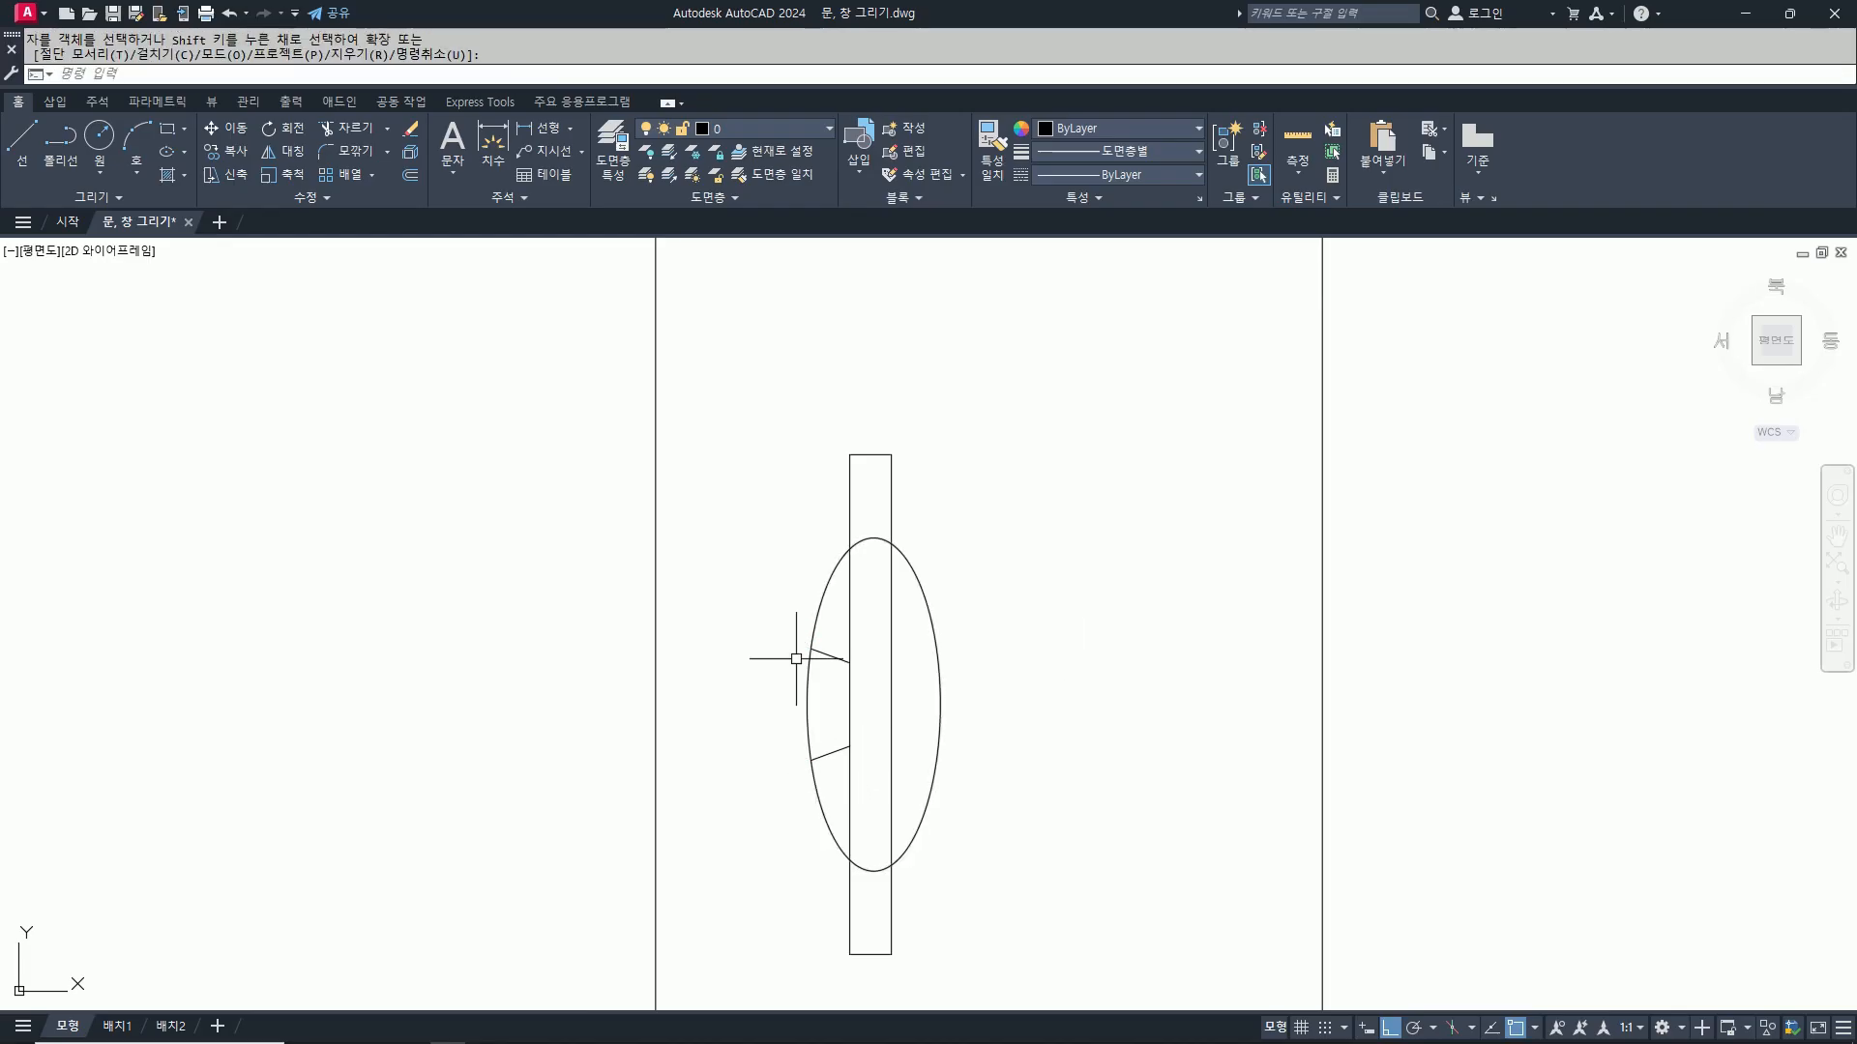
Step: Draw a shorter slanted line from the midpoint of the narrow rectangle's left edge, ending inside the ellipse
type("l")
key("Return")
scroll(837, 686, "up", 2)
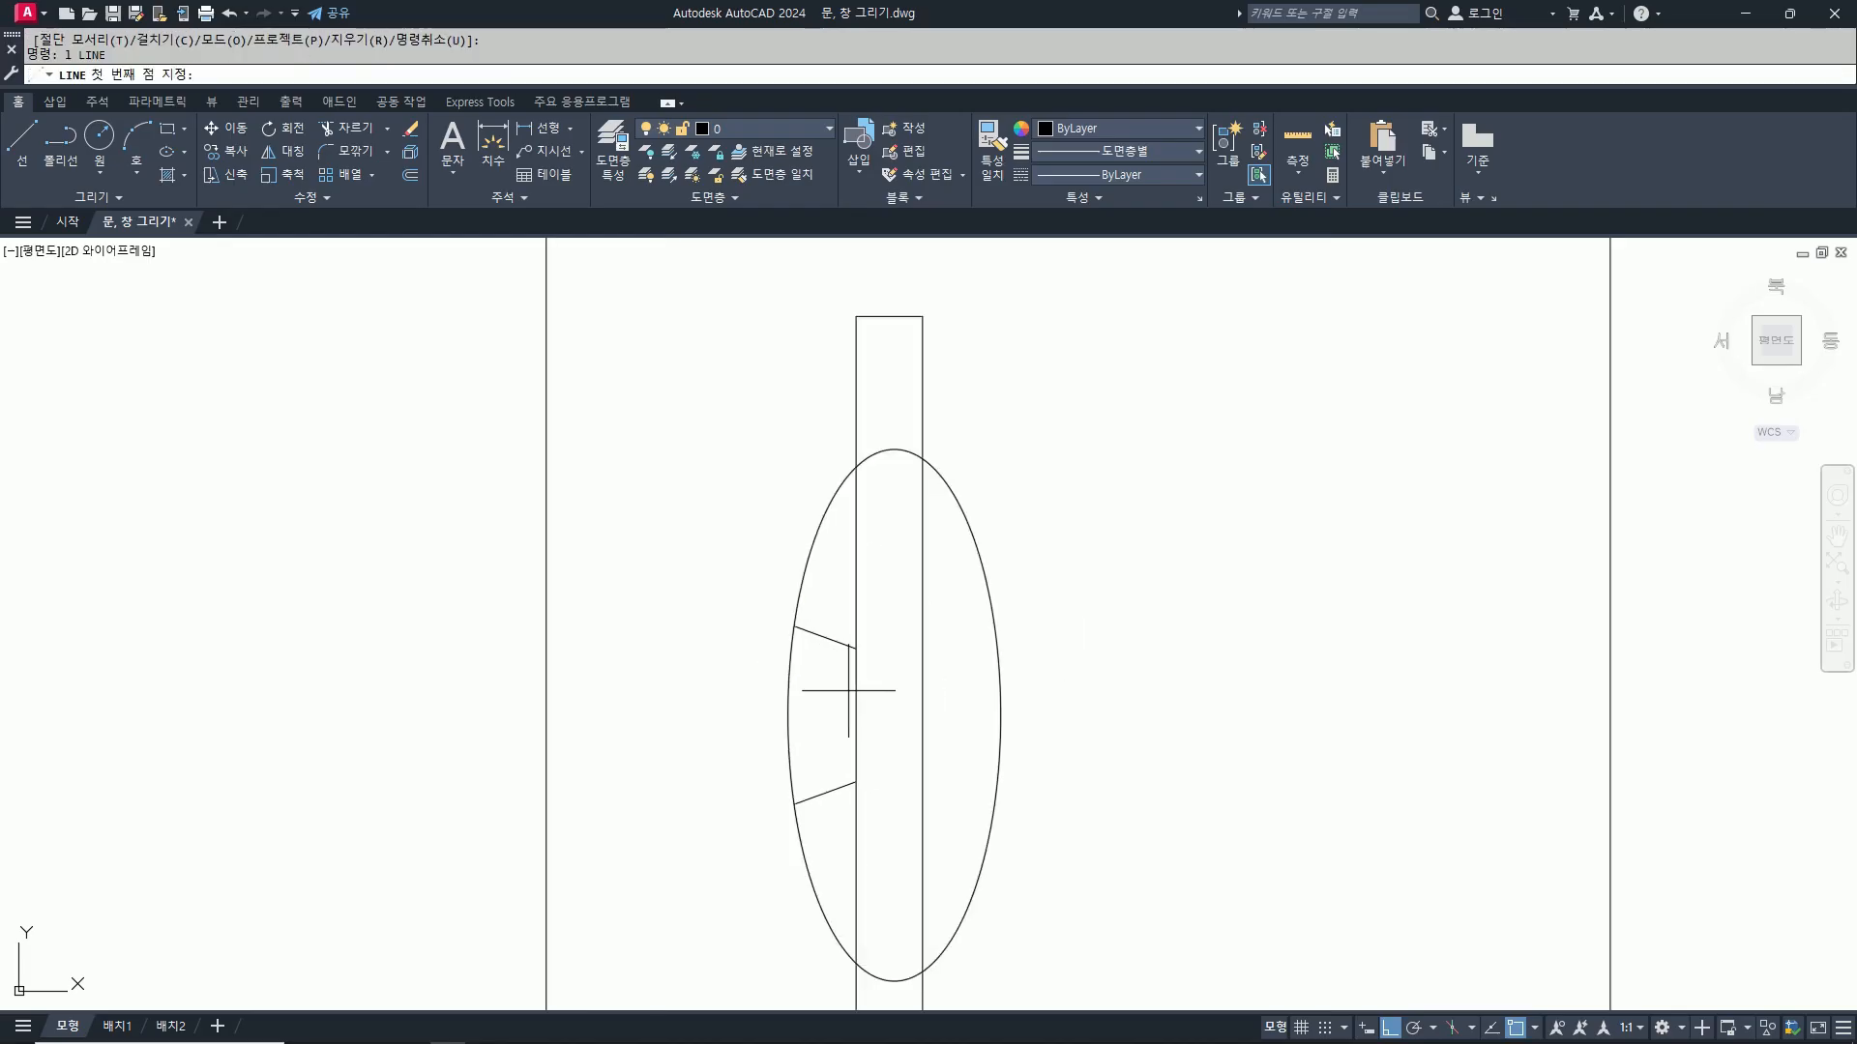
left_click(852, 702)
key("F8")
scroll(827, 704, "up", 3)
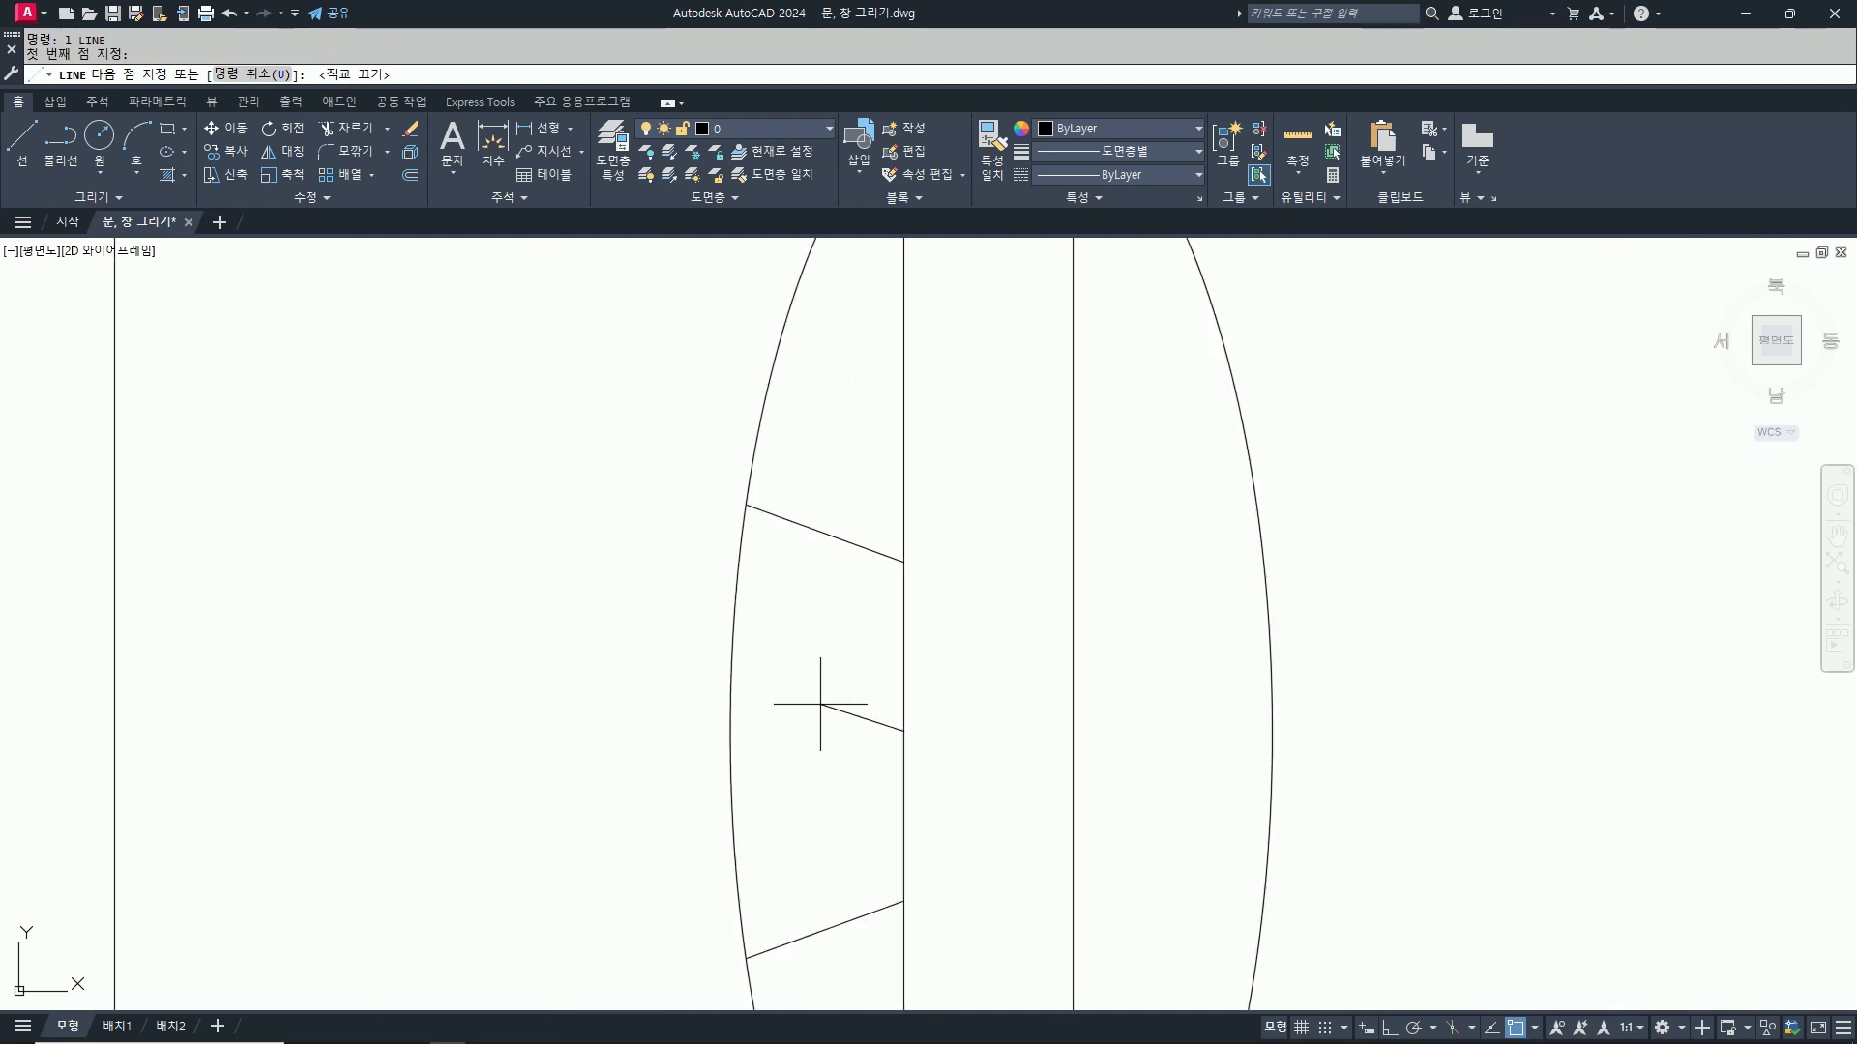
left_click(811, 710)
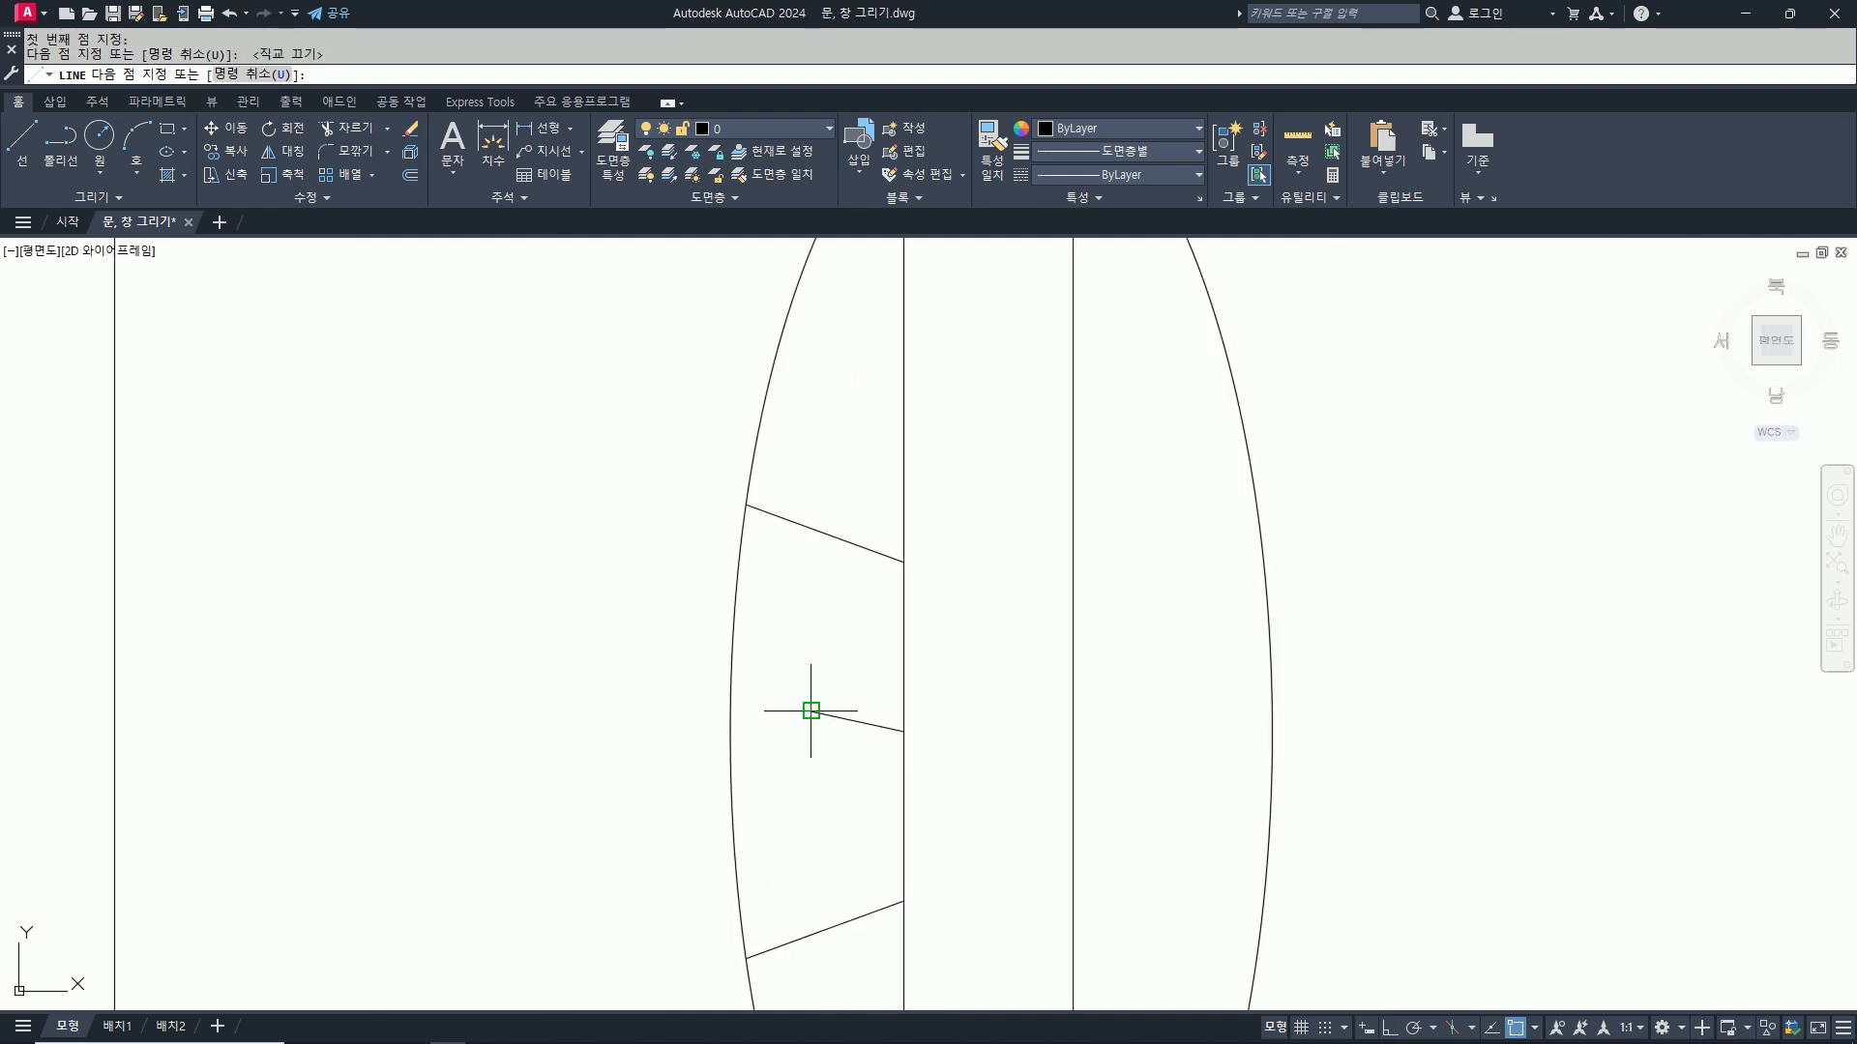
key("Return")
Step: Move the short slanted line straight up by 20
type("m")
key("Return")
left_click(837, 717)
key("Return")
left_click(975, 689)
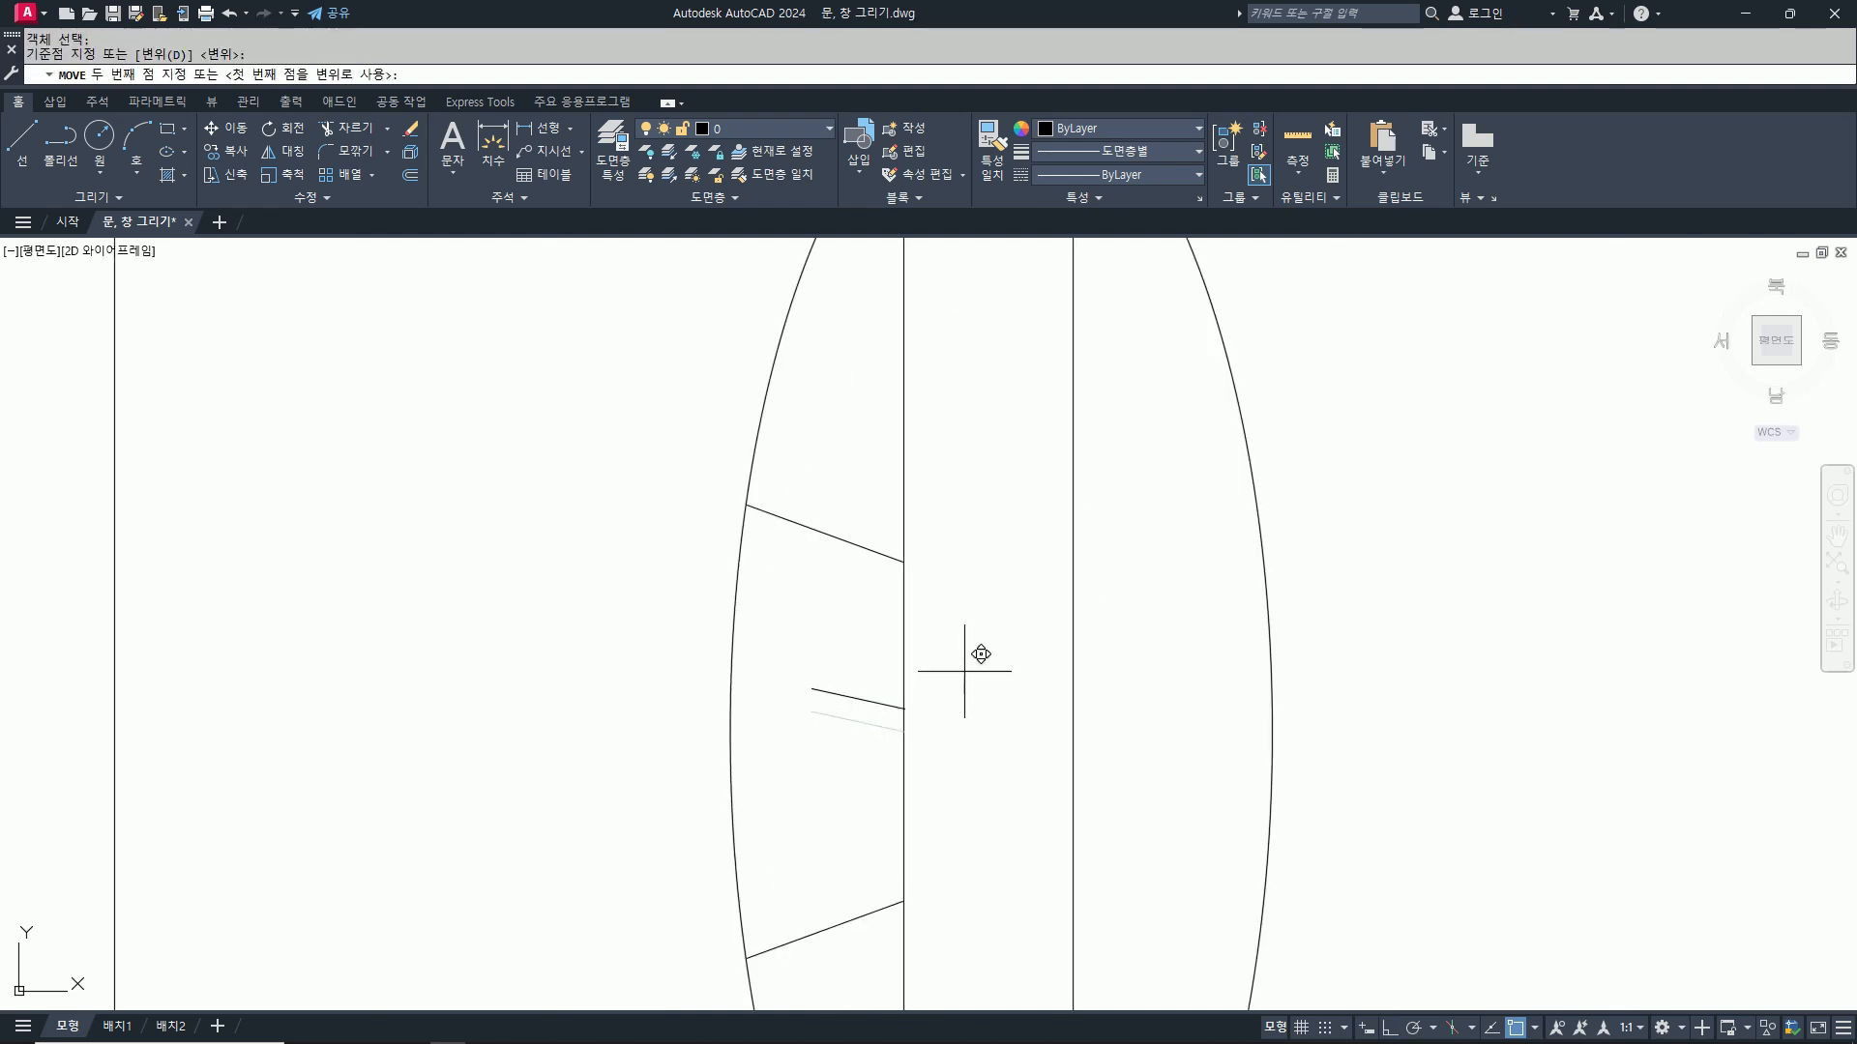
key("F8")
type("20")
key("Return")
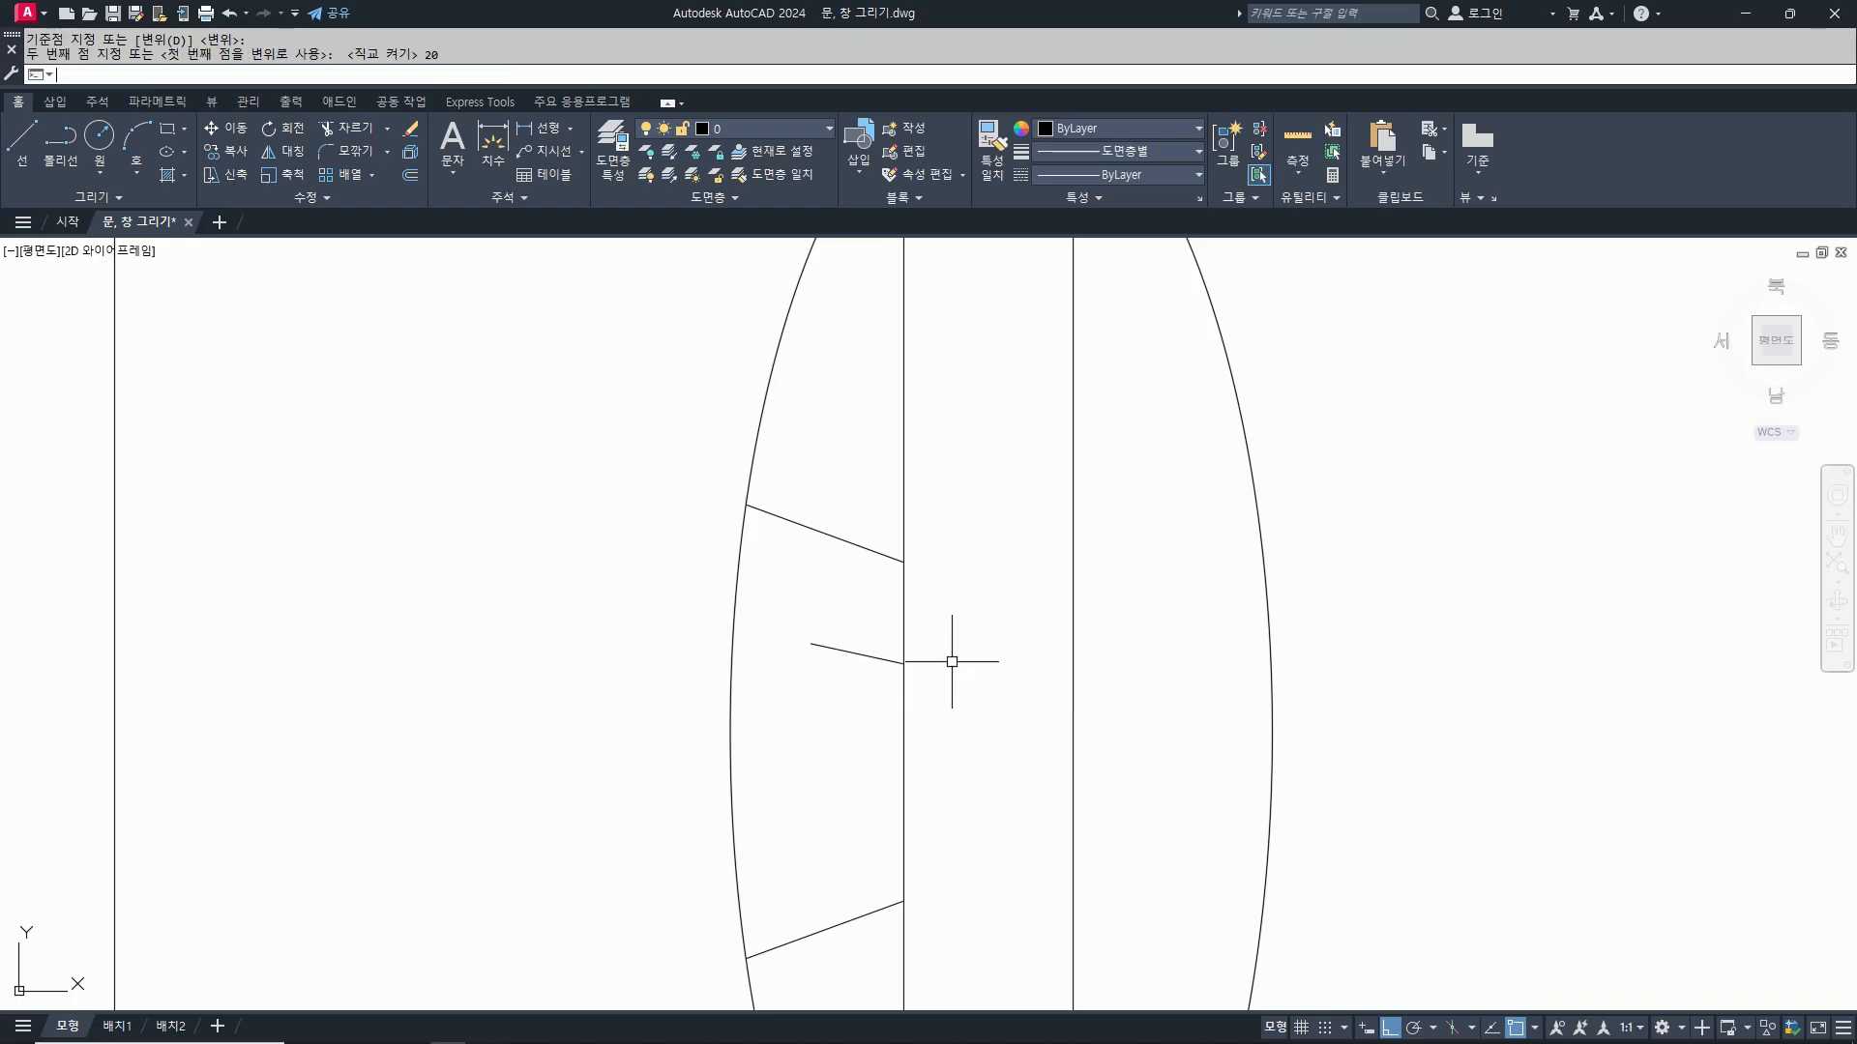
Step: Mirror the short slanted line about the horizontal axis through the left edge's midpoint, keeping the original
type("mi")
key("Return")
left_click(850, 651)
key("Return")
left_click(905, 733)
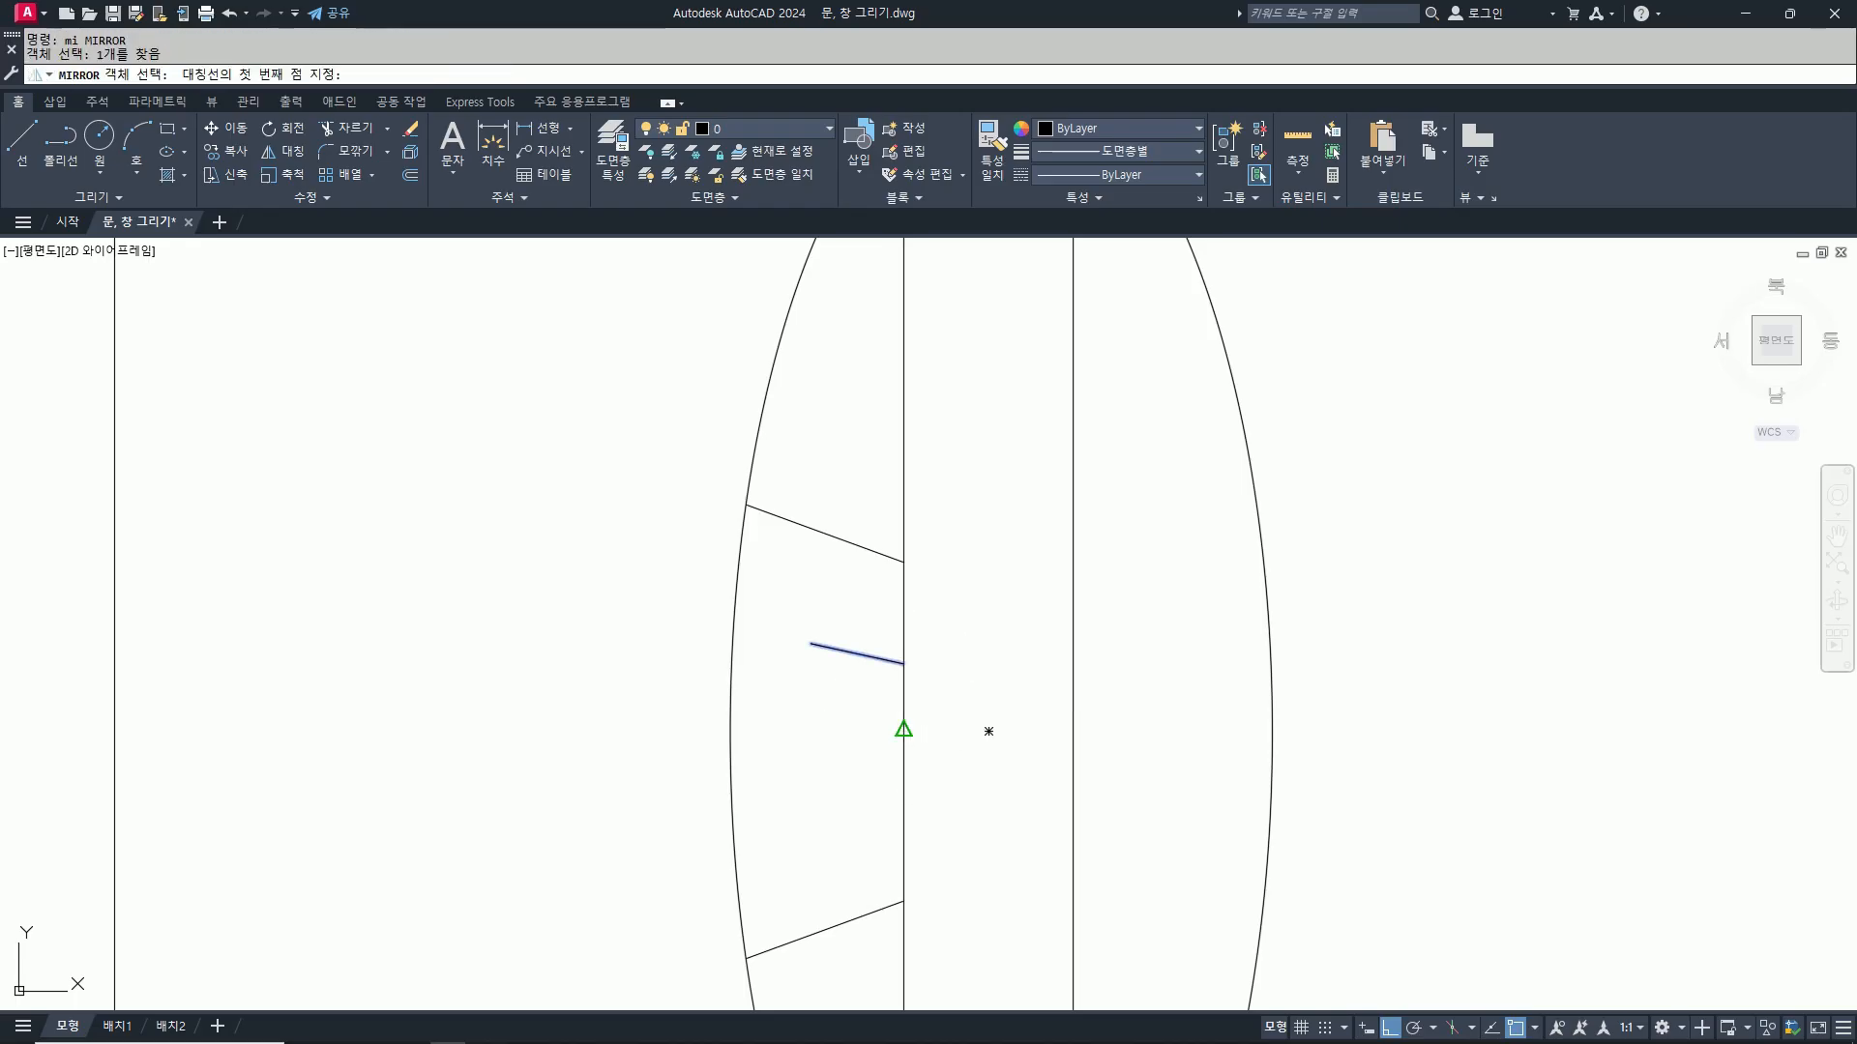
left_click(986, 734)
key("Return")
Step: Connect the outer ends of the two short slanted lines with a vertical line
type("l")
key("Return")
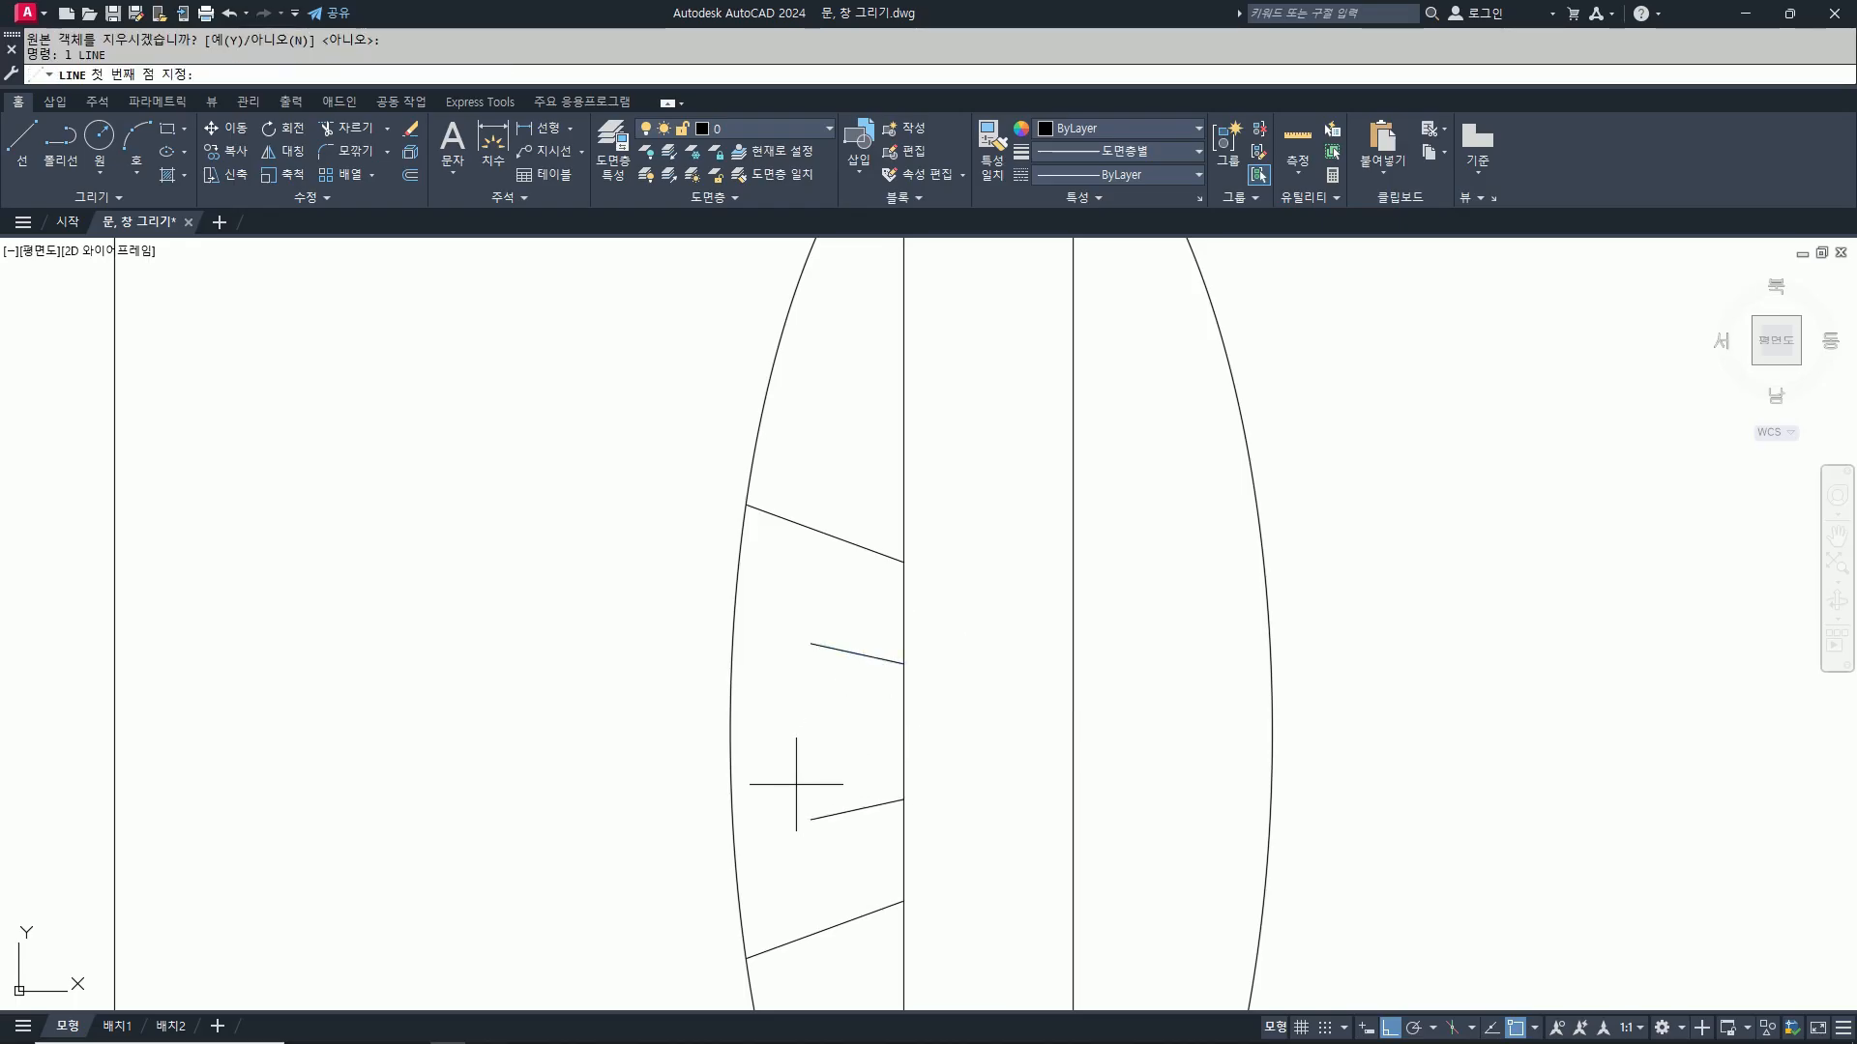
left_click(811, 820)
left_click(810, 643)
key("Return")
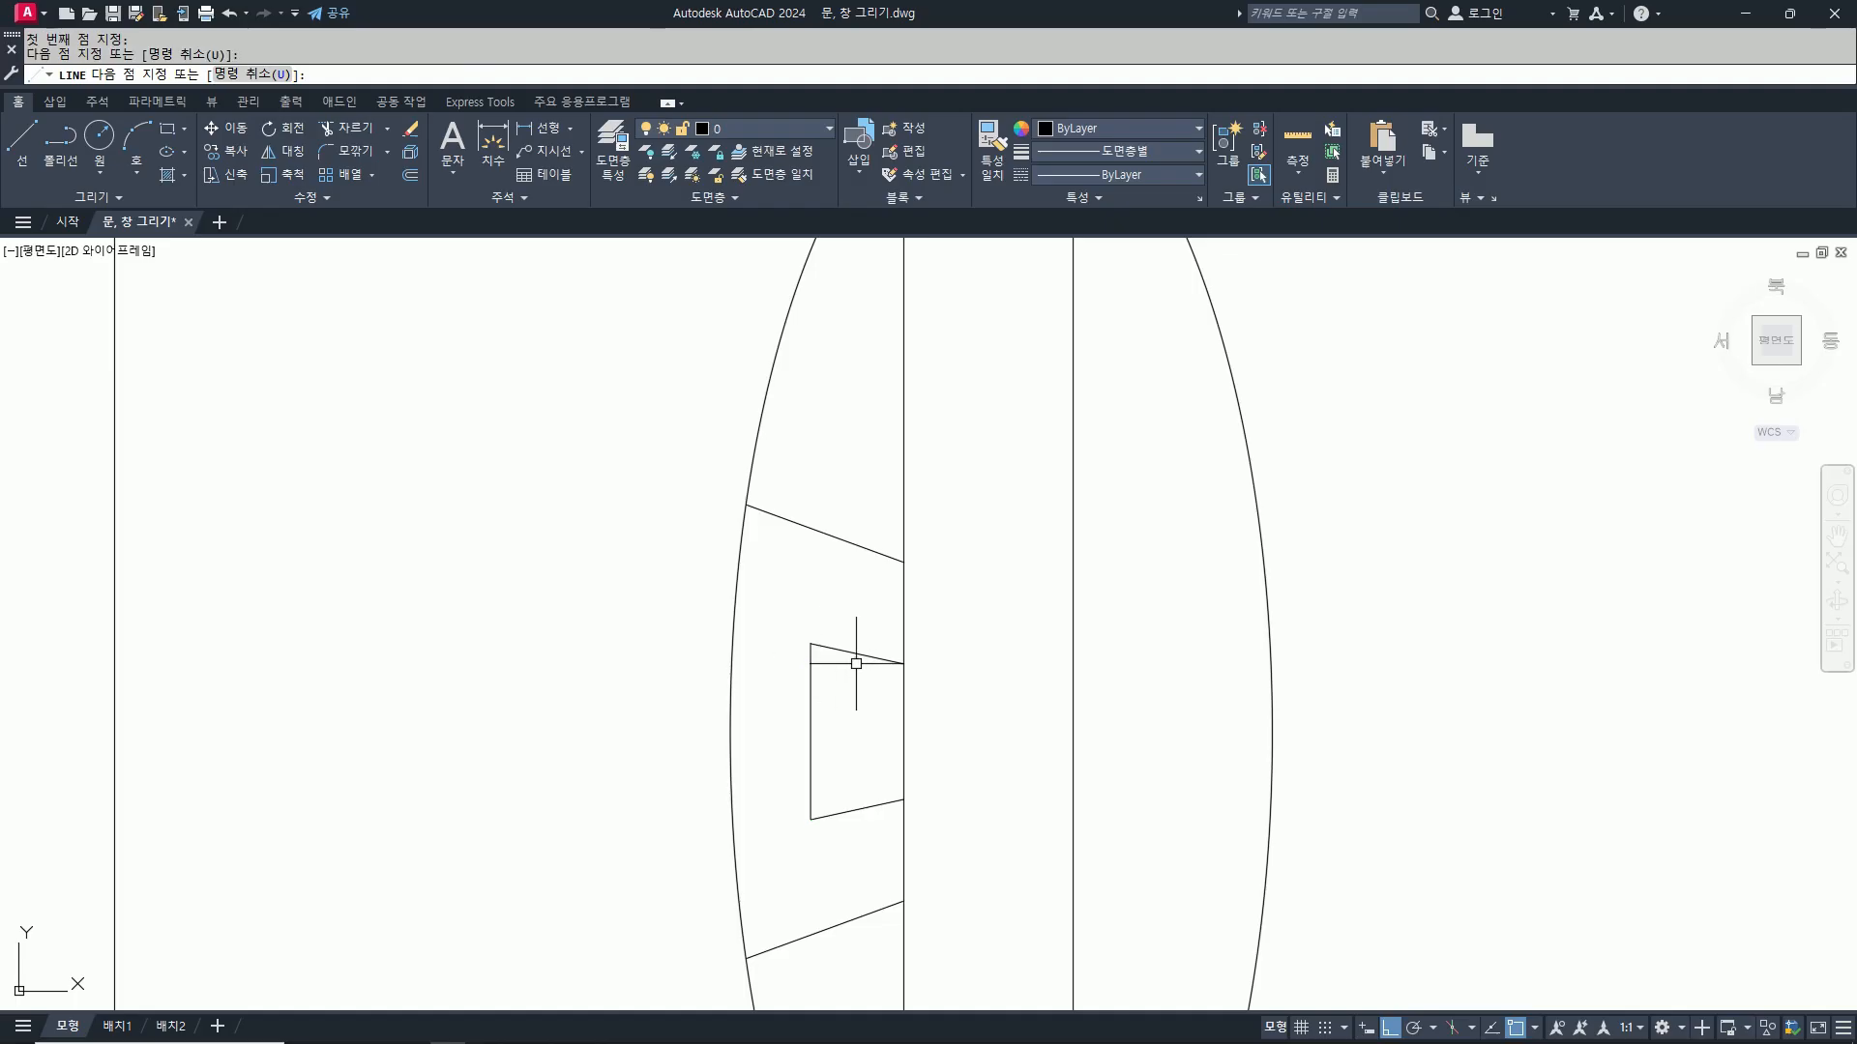
Step: Trim the parts of the ellipse that lie inside the narrow rectangle
scroll(912, 722, "down", 6)
type("tr")
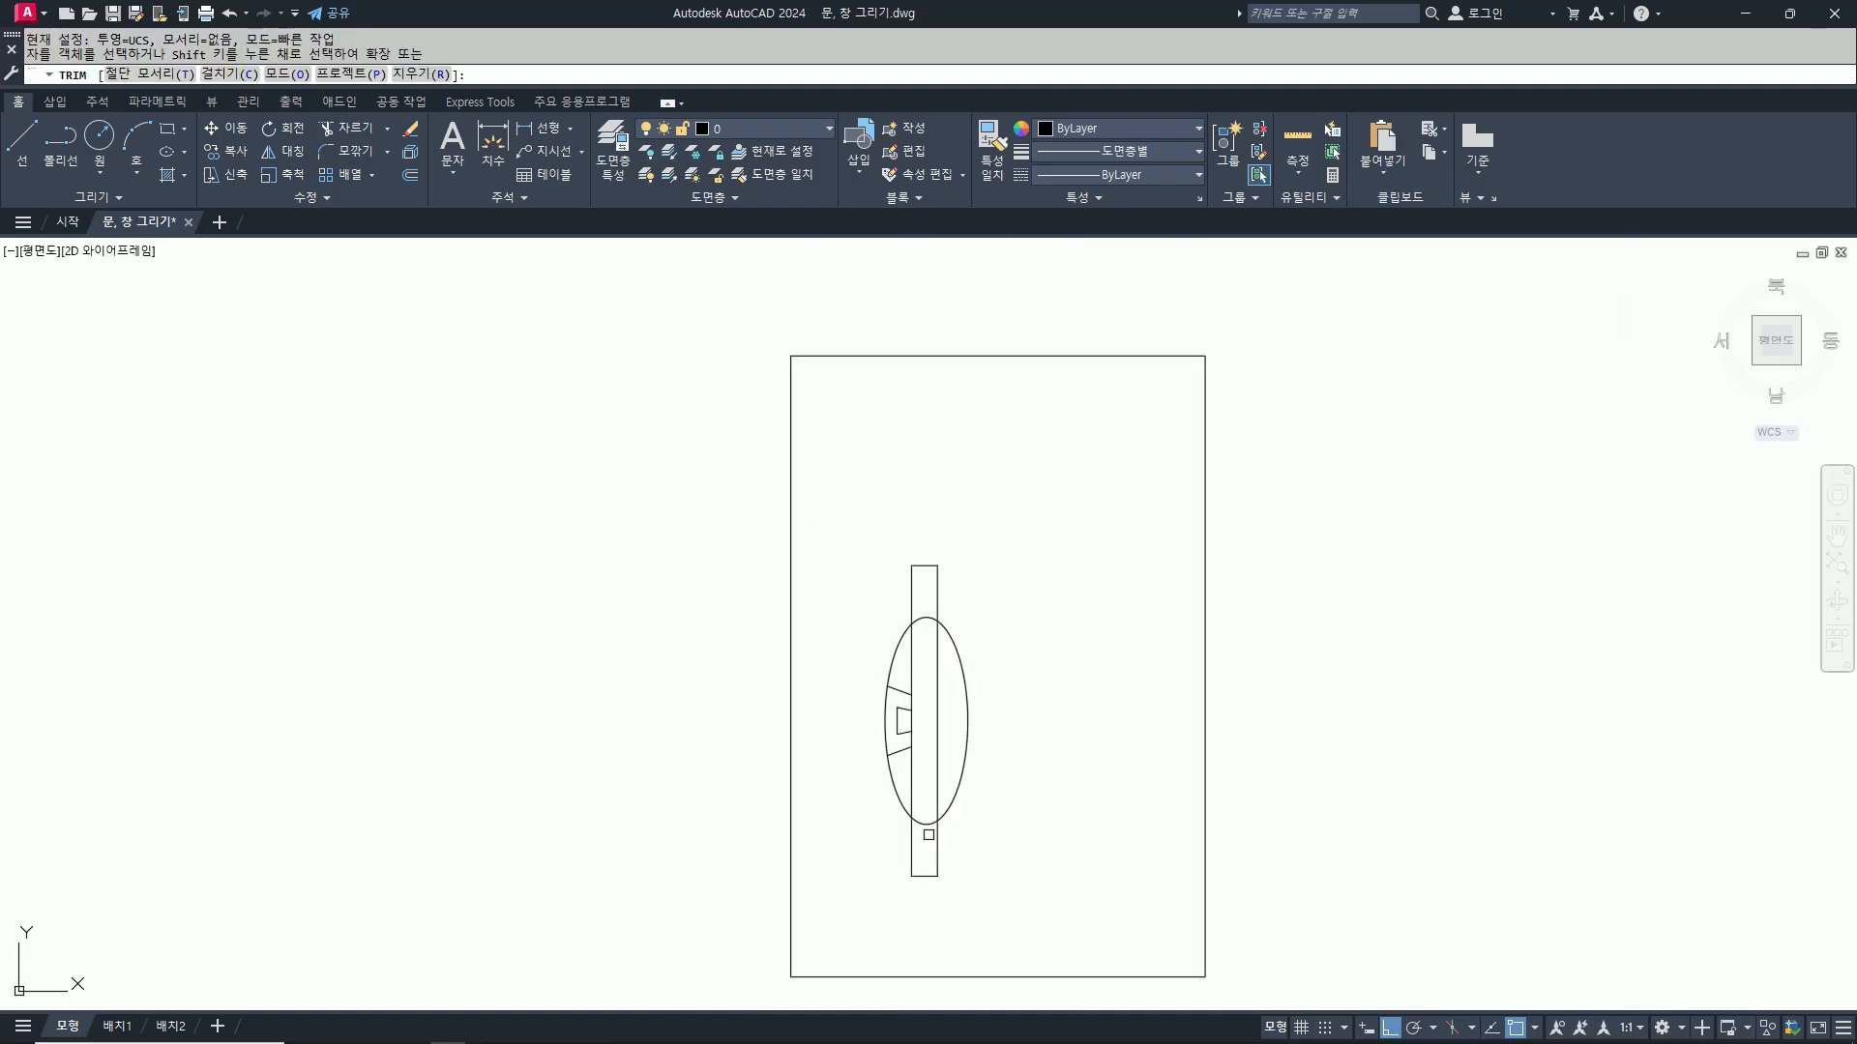
scroll(926, 824, "up", 2)
key("Return")
key("Return")
scroll(1141, 629, "down", 5)
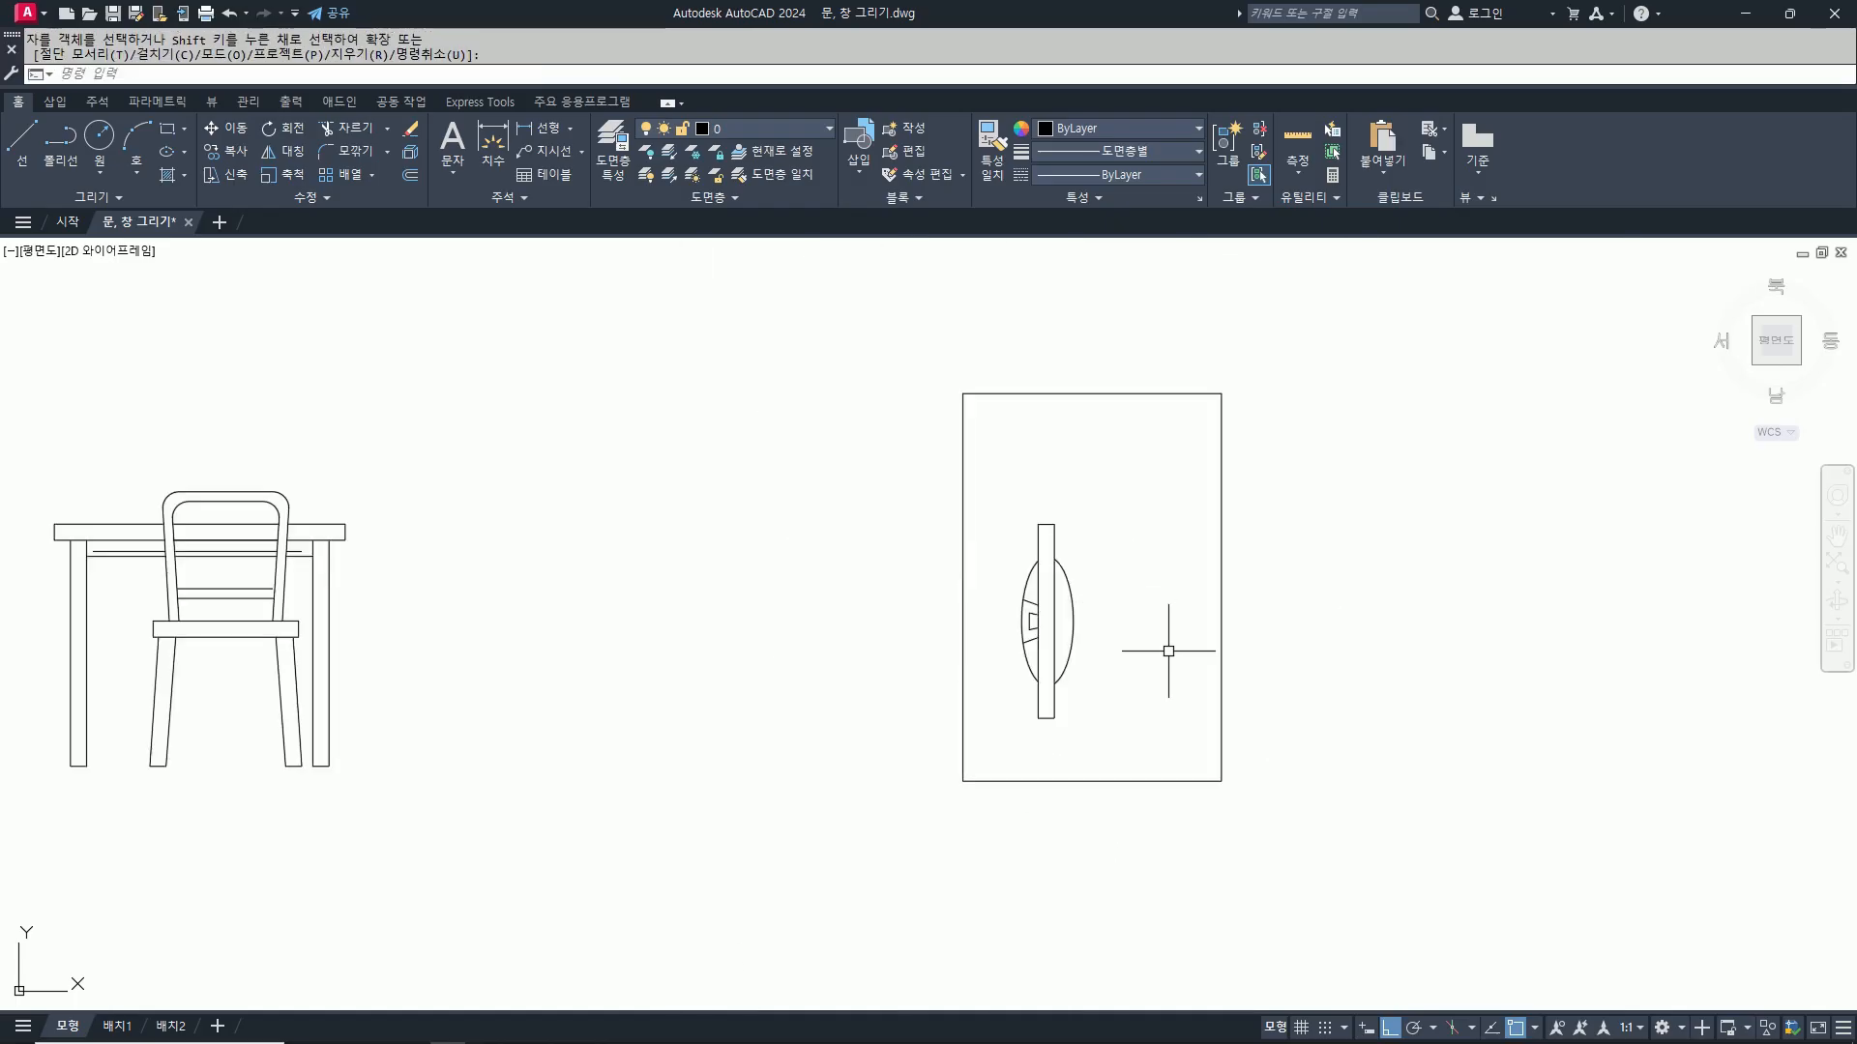
middle_click_drag(1173, 651, 1070, 683)
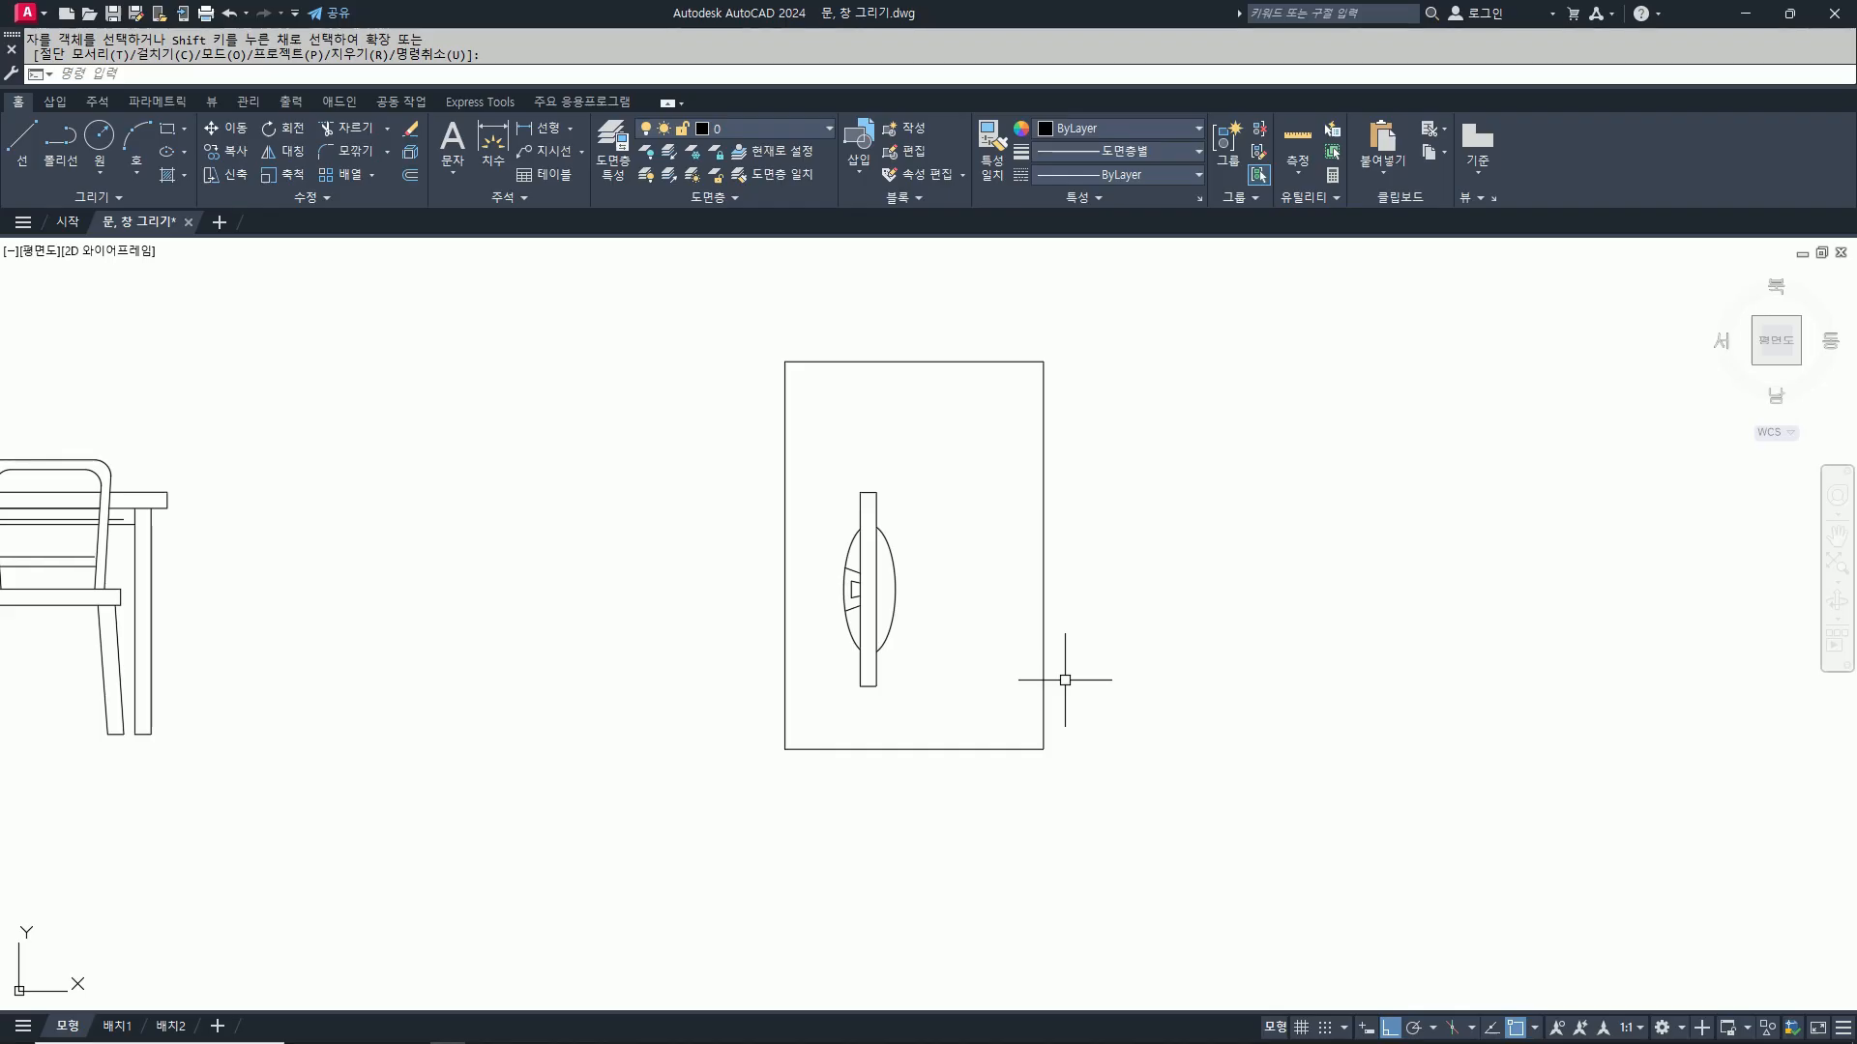
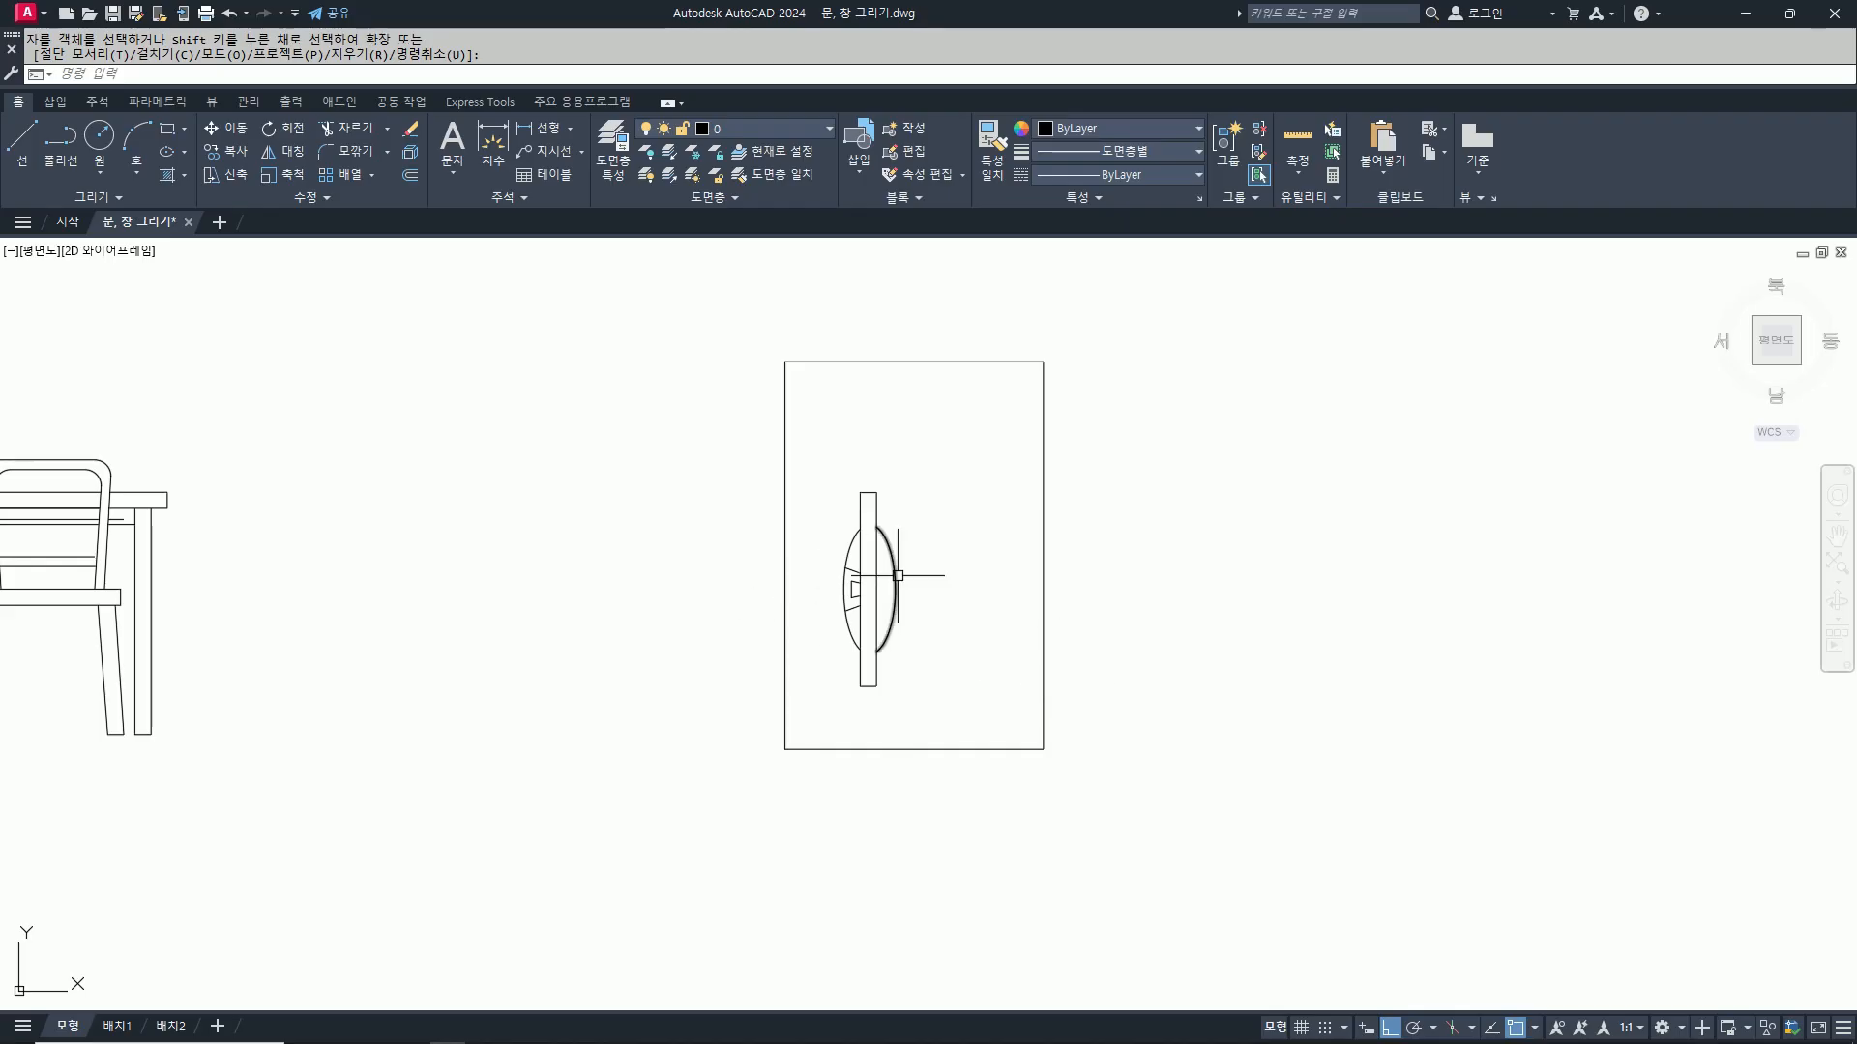
Step: Move the ellipse, narrow rectangle and inner lines together a little to the left within the 800 by 1200 rectangle
type("m")
key("space")
left_click(922, 707)
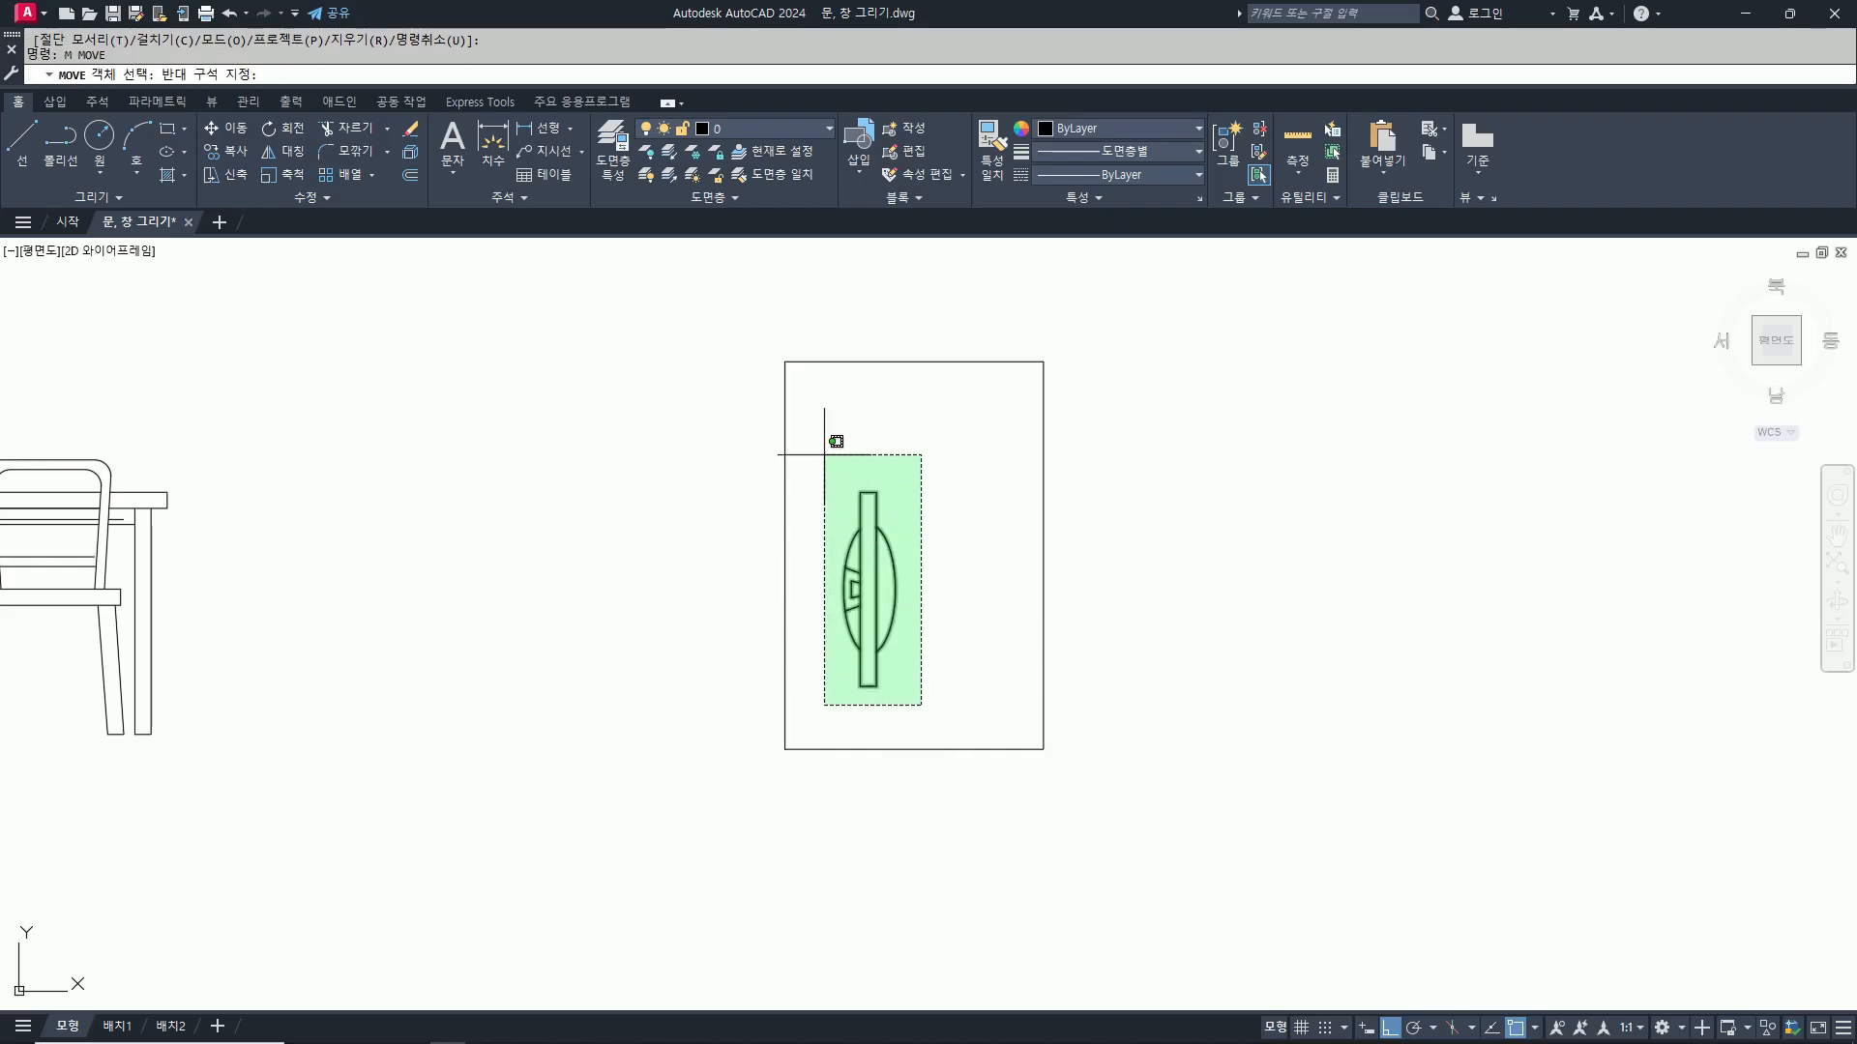
left_click(824, 452)
key("space")
left_click(970, 445)
left_click(944, 447)
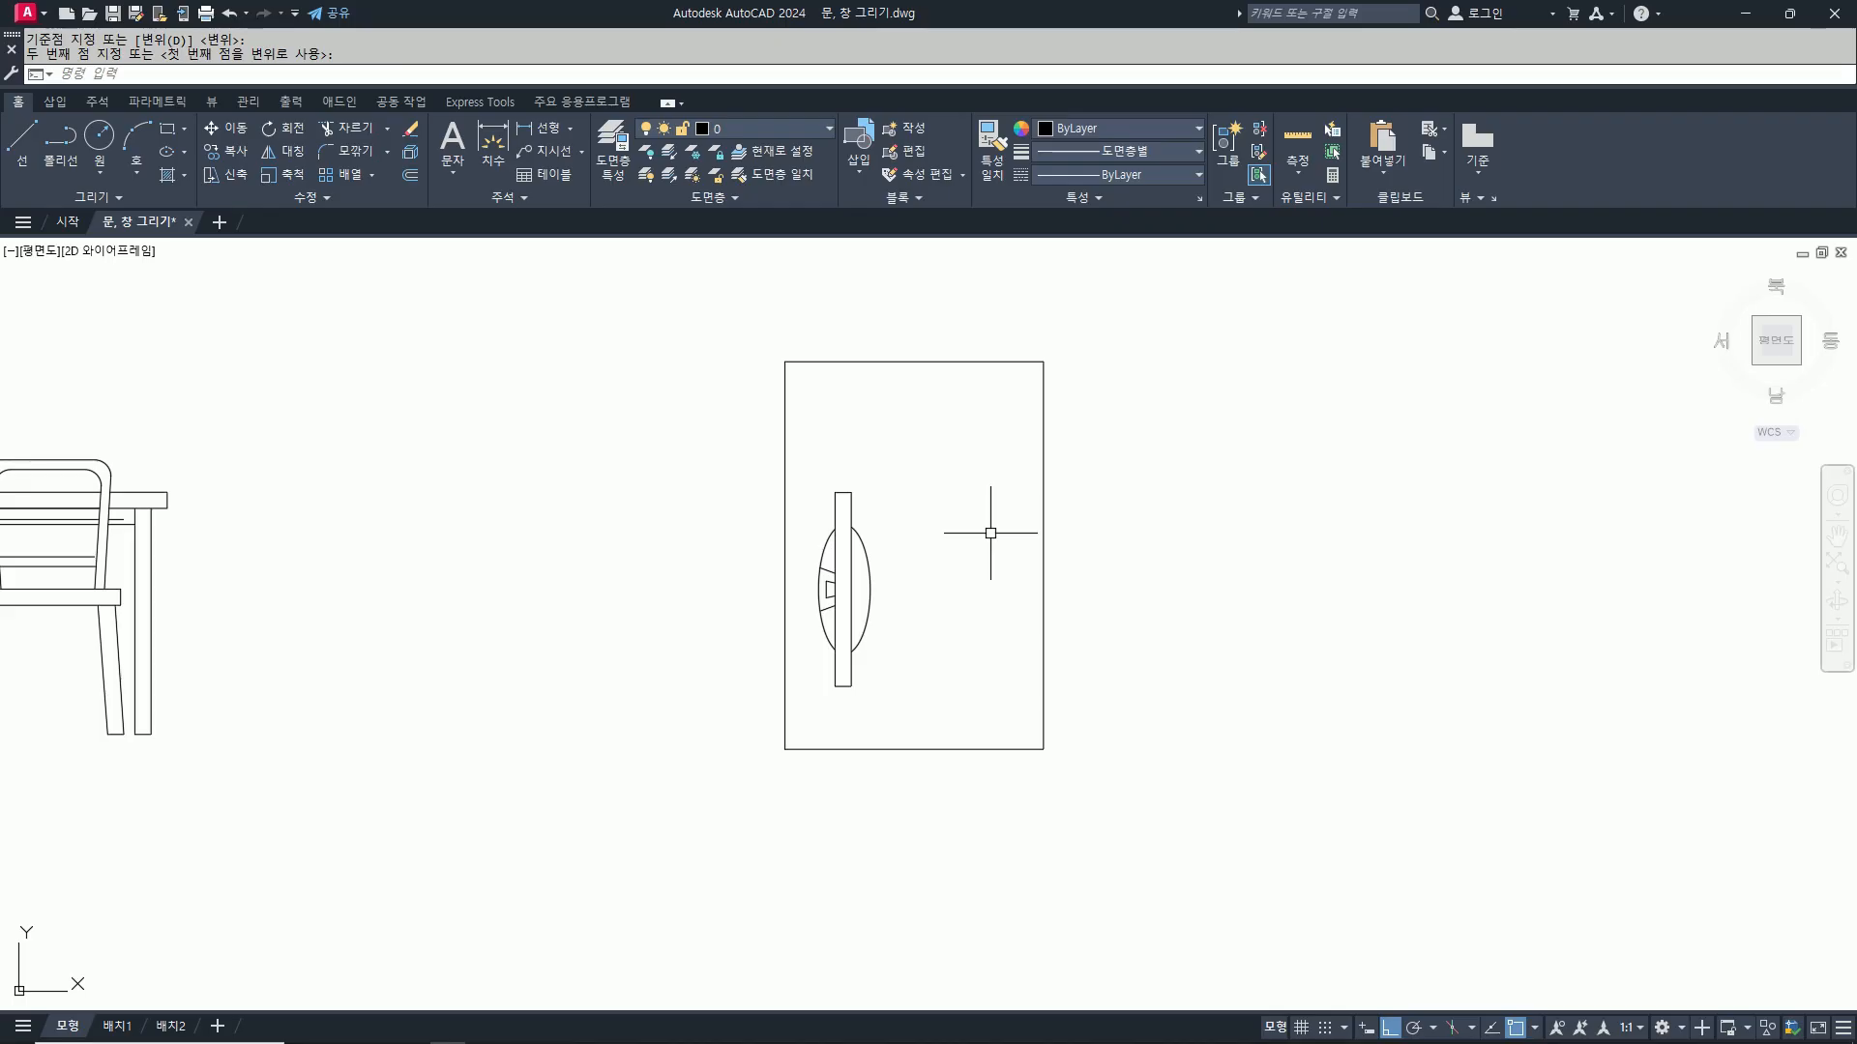
Step: Draw a 550 by 590 rectangle to the right of the 800 by 1200 rectangle
type("rec")
key("Return")
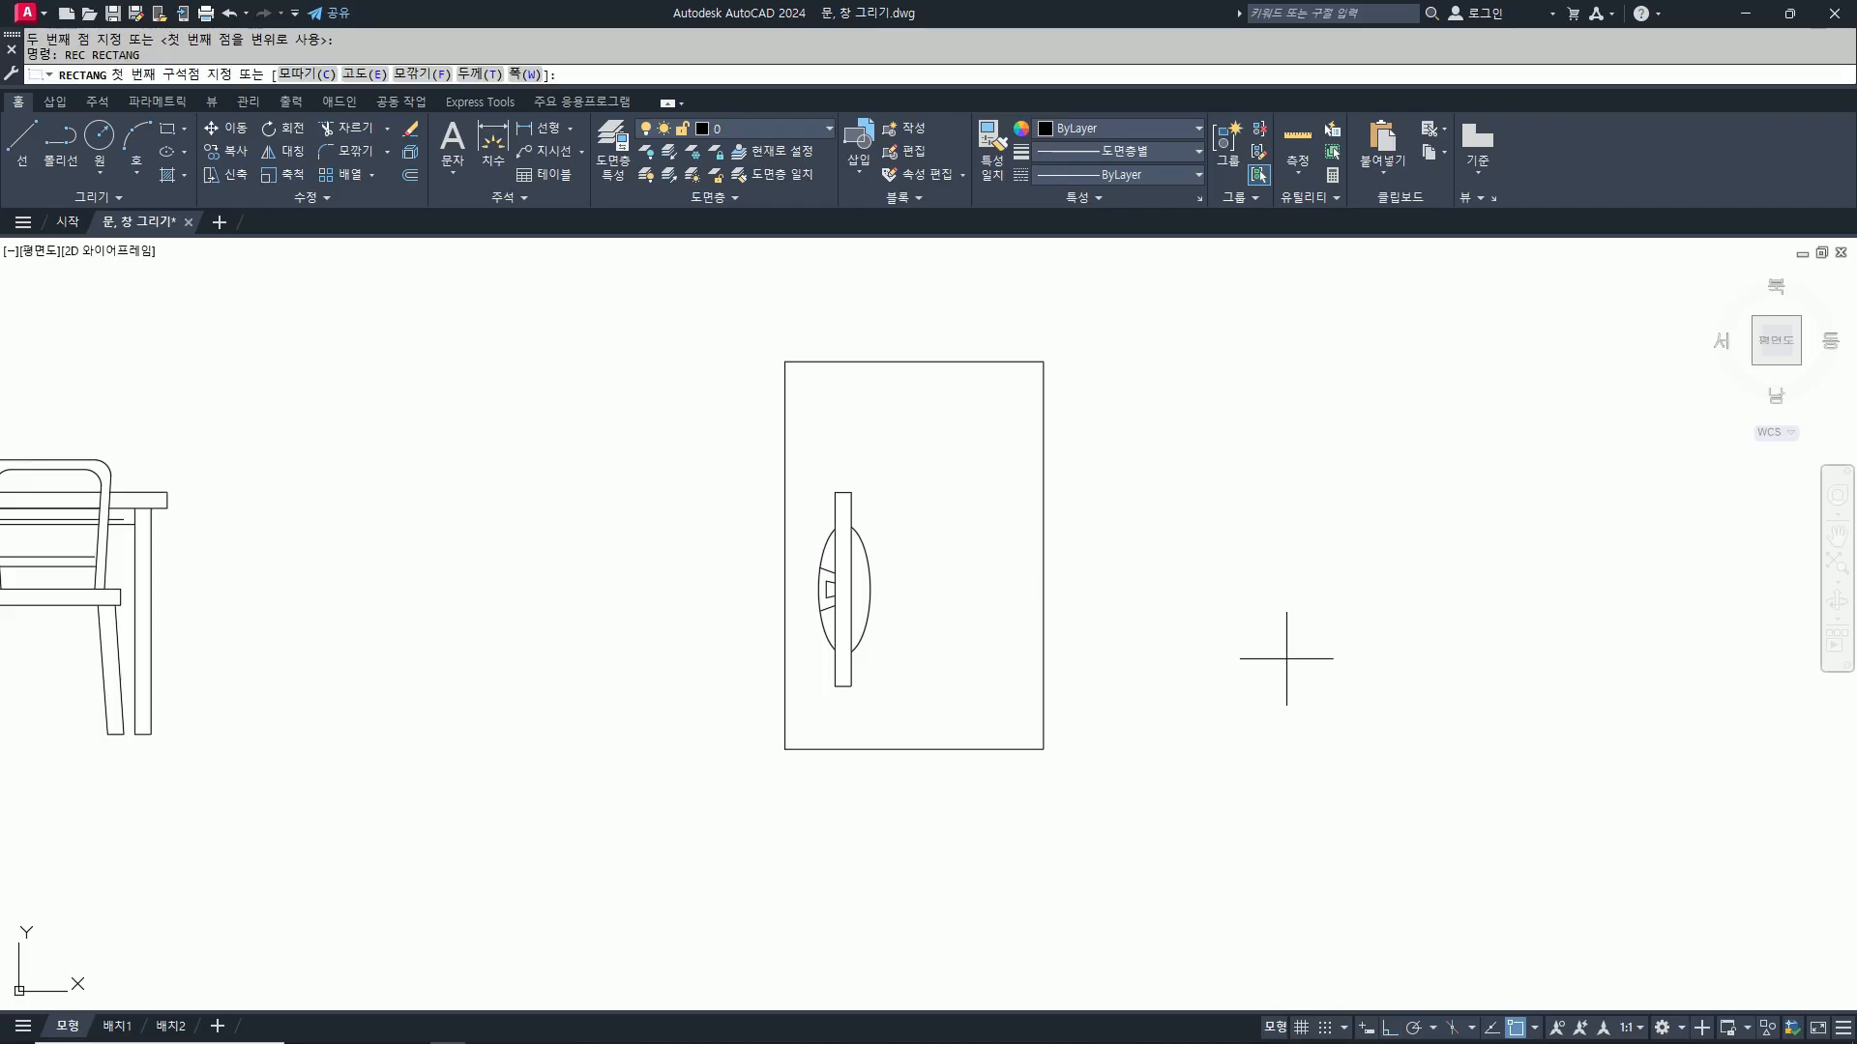
left_click(1086, 686)
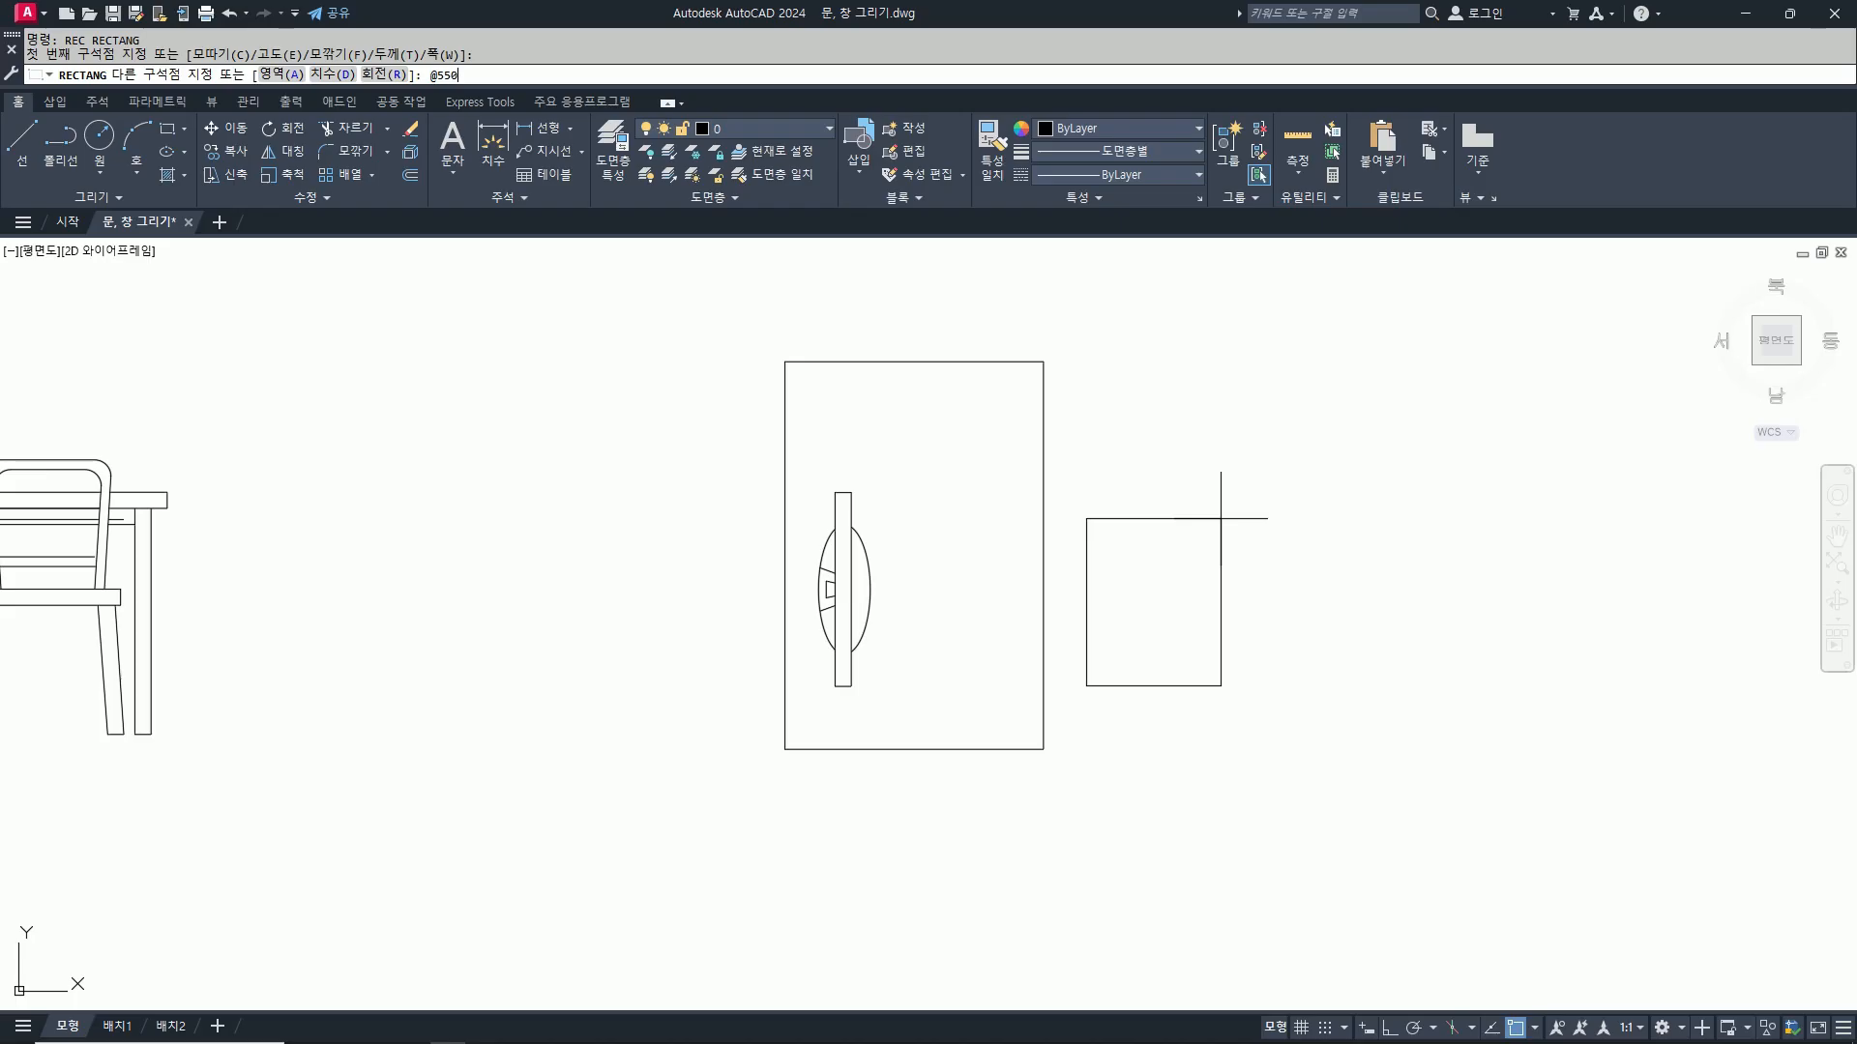
type("@550,590")
key("Return")
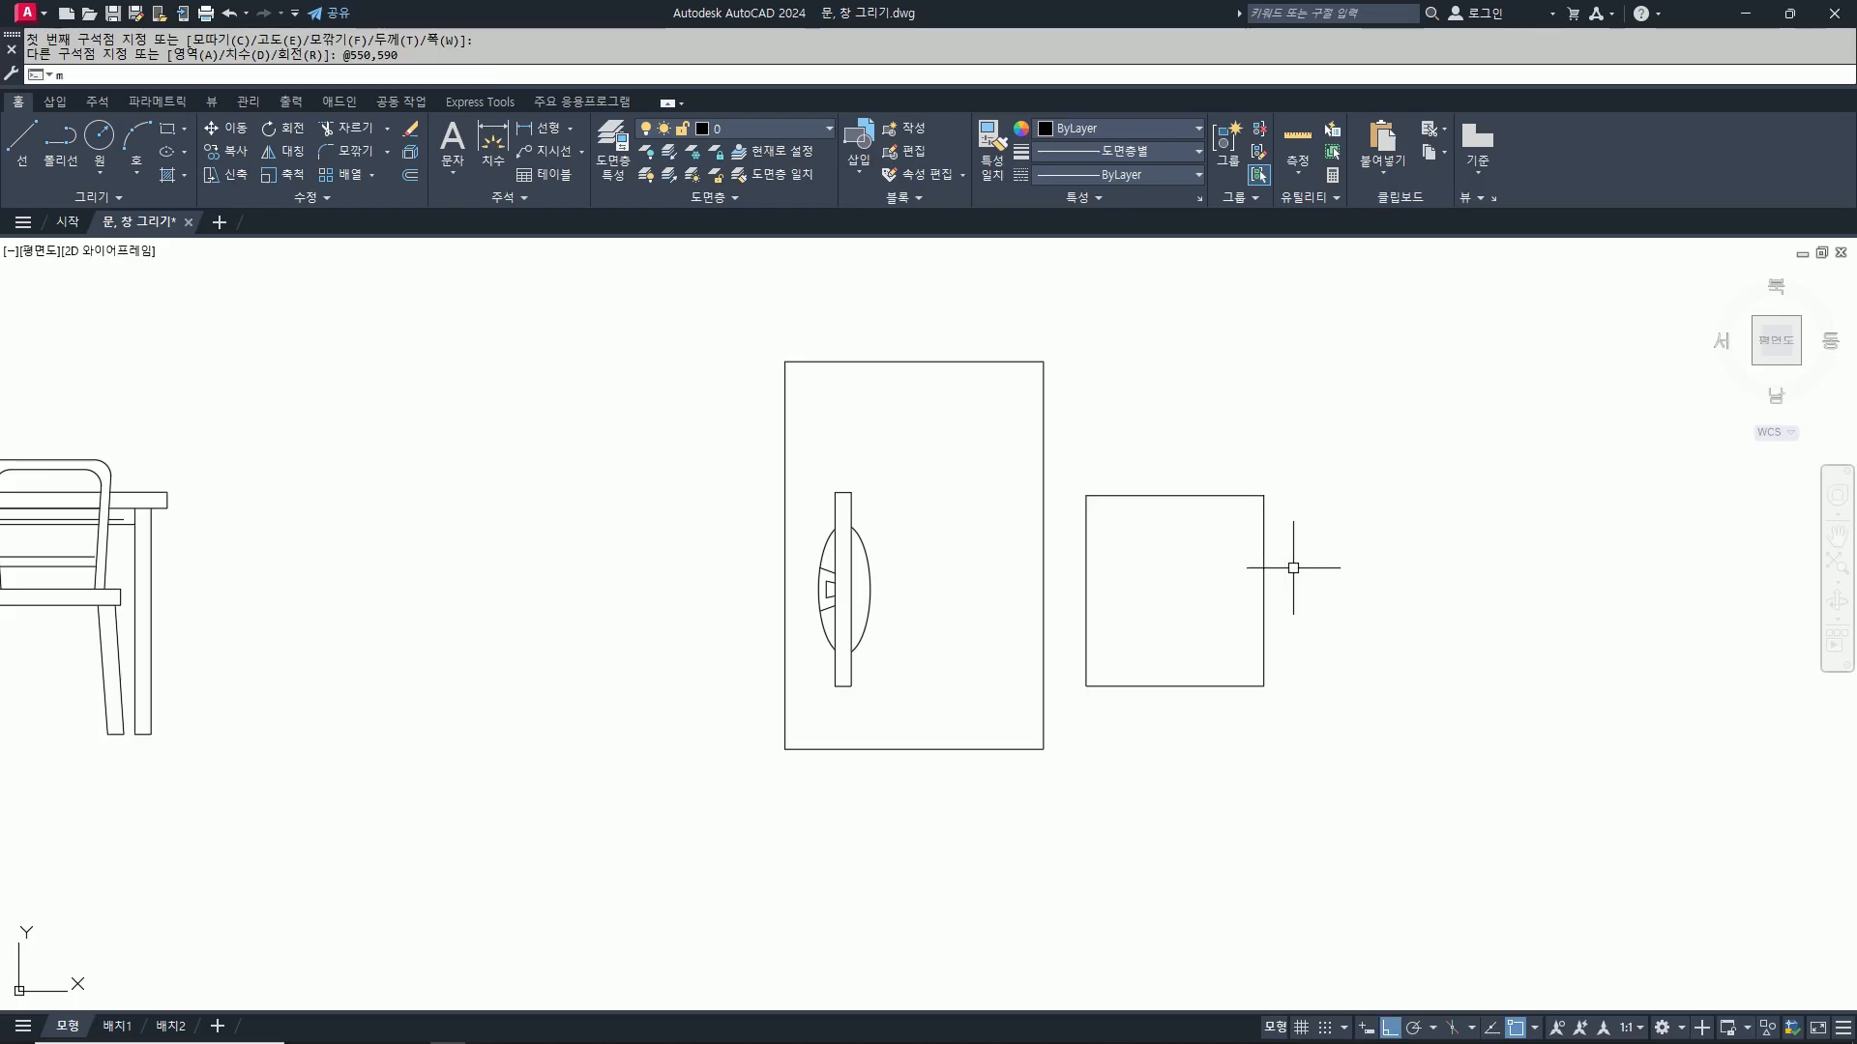
Step: Move the 550 by 590 rectangle slightly upward beside the large rectangle
type("m")
key("Return")
left_click(1318, 649)
left_click(1213, 526)
key("Return")
left_click(1430, 657)
left_click(1429, 640)
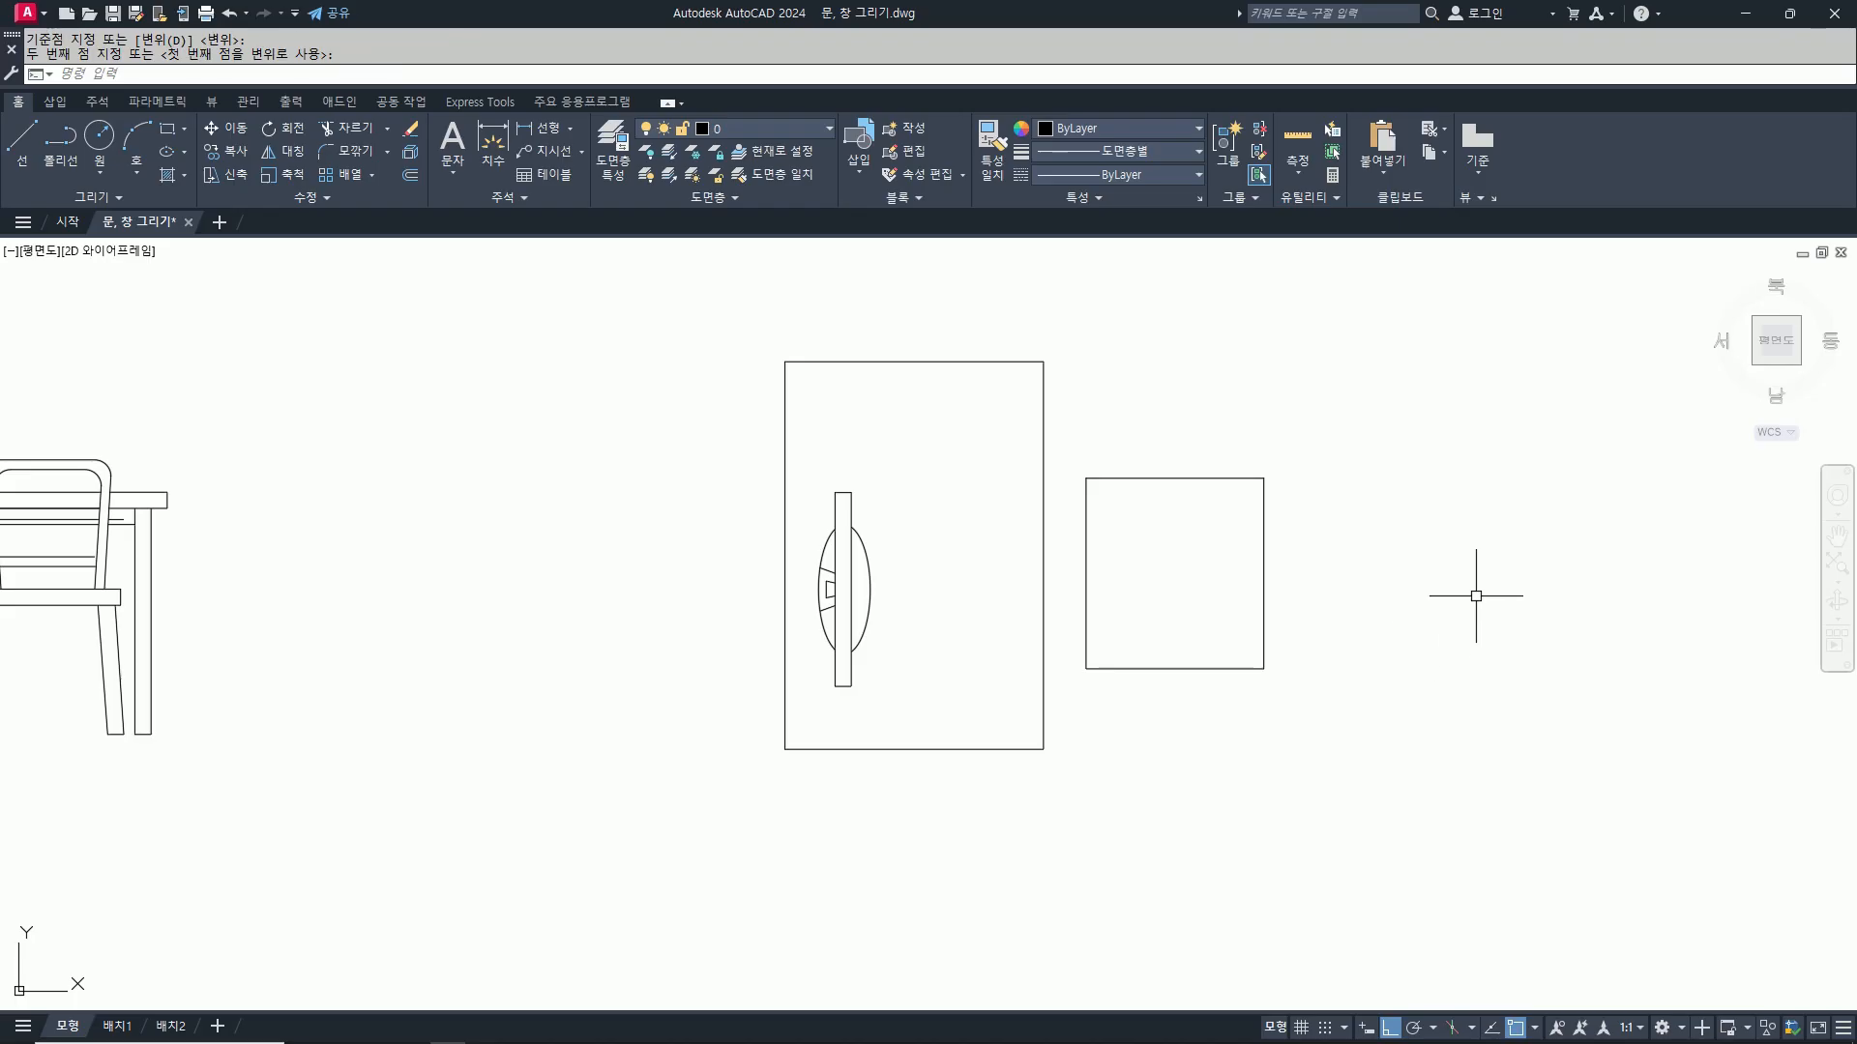
scroll(1475, 554, "up", 2)
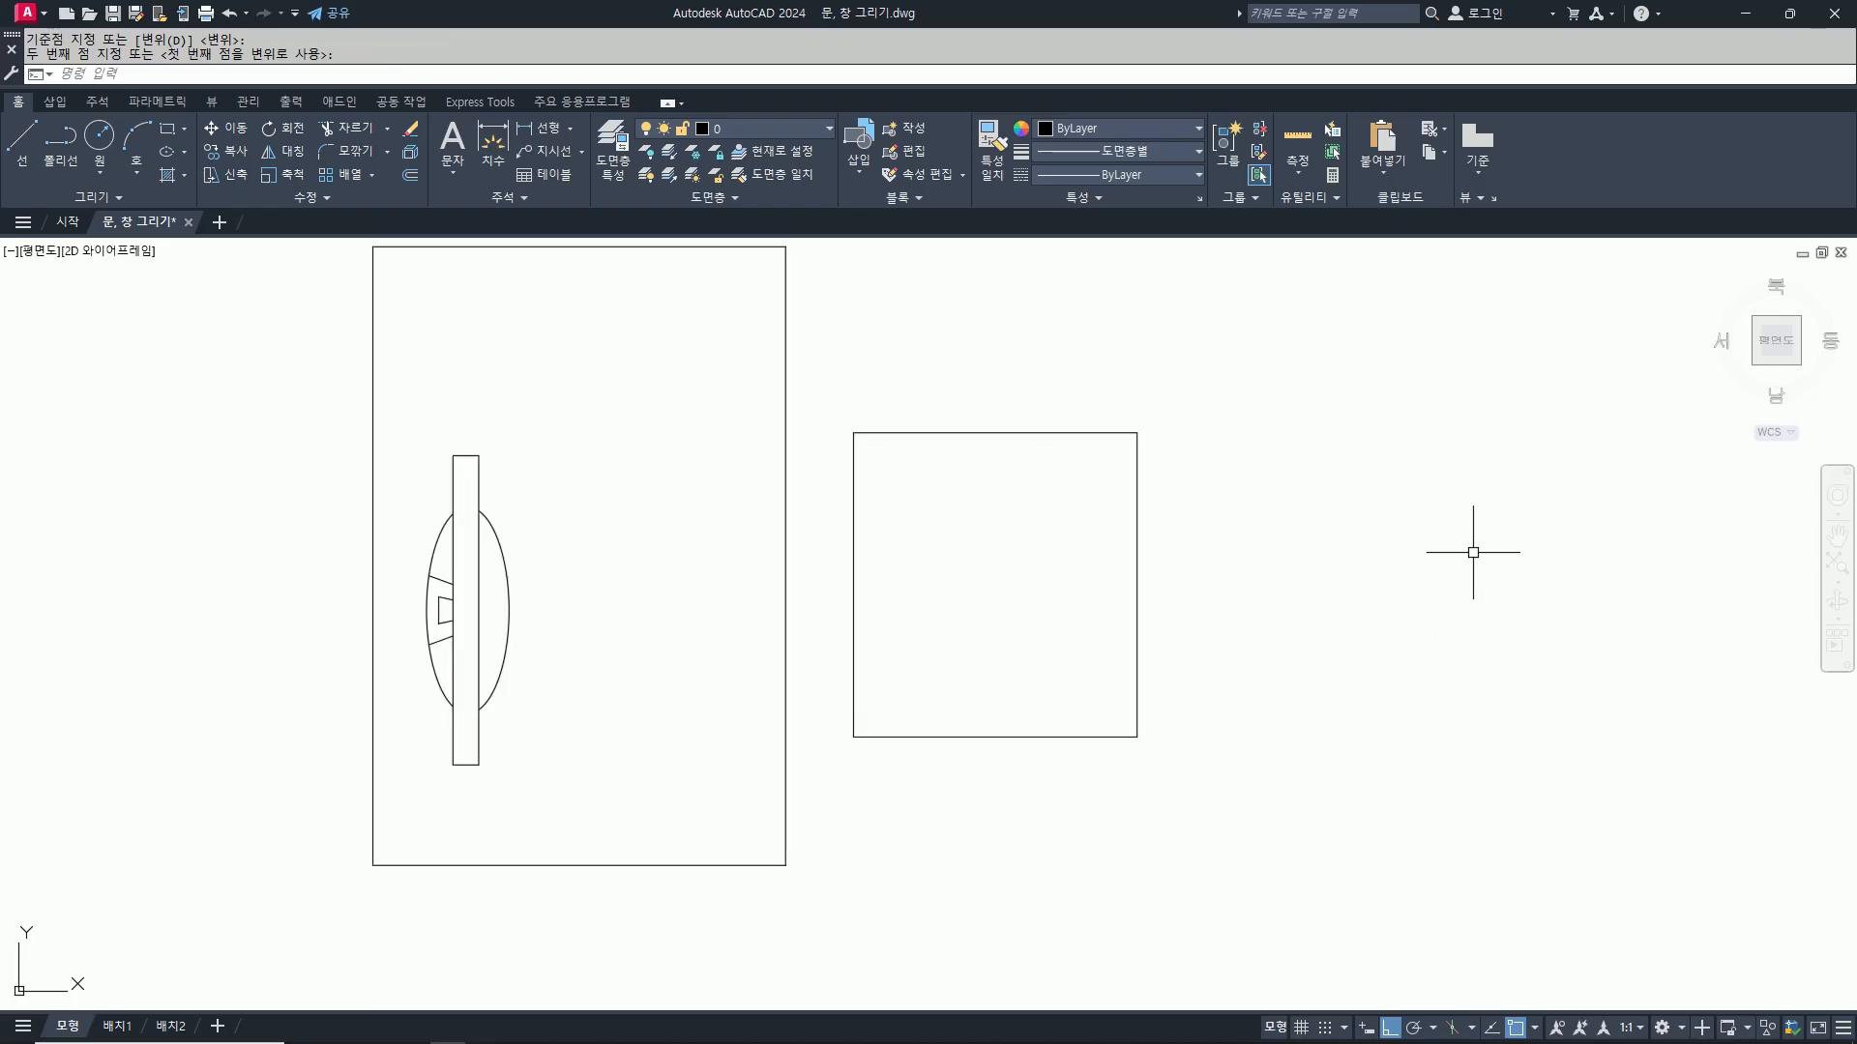
type("o")
key("Return")
type("5")
key("Return")
key("Escape")
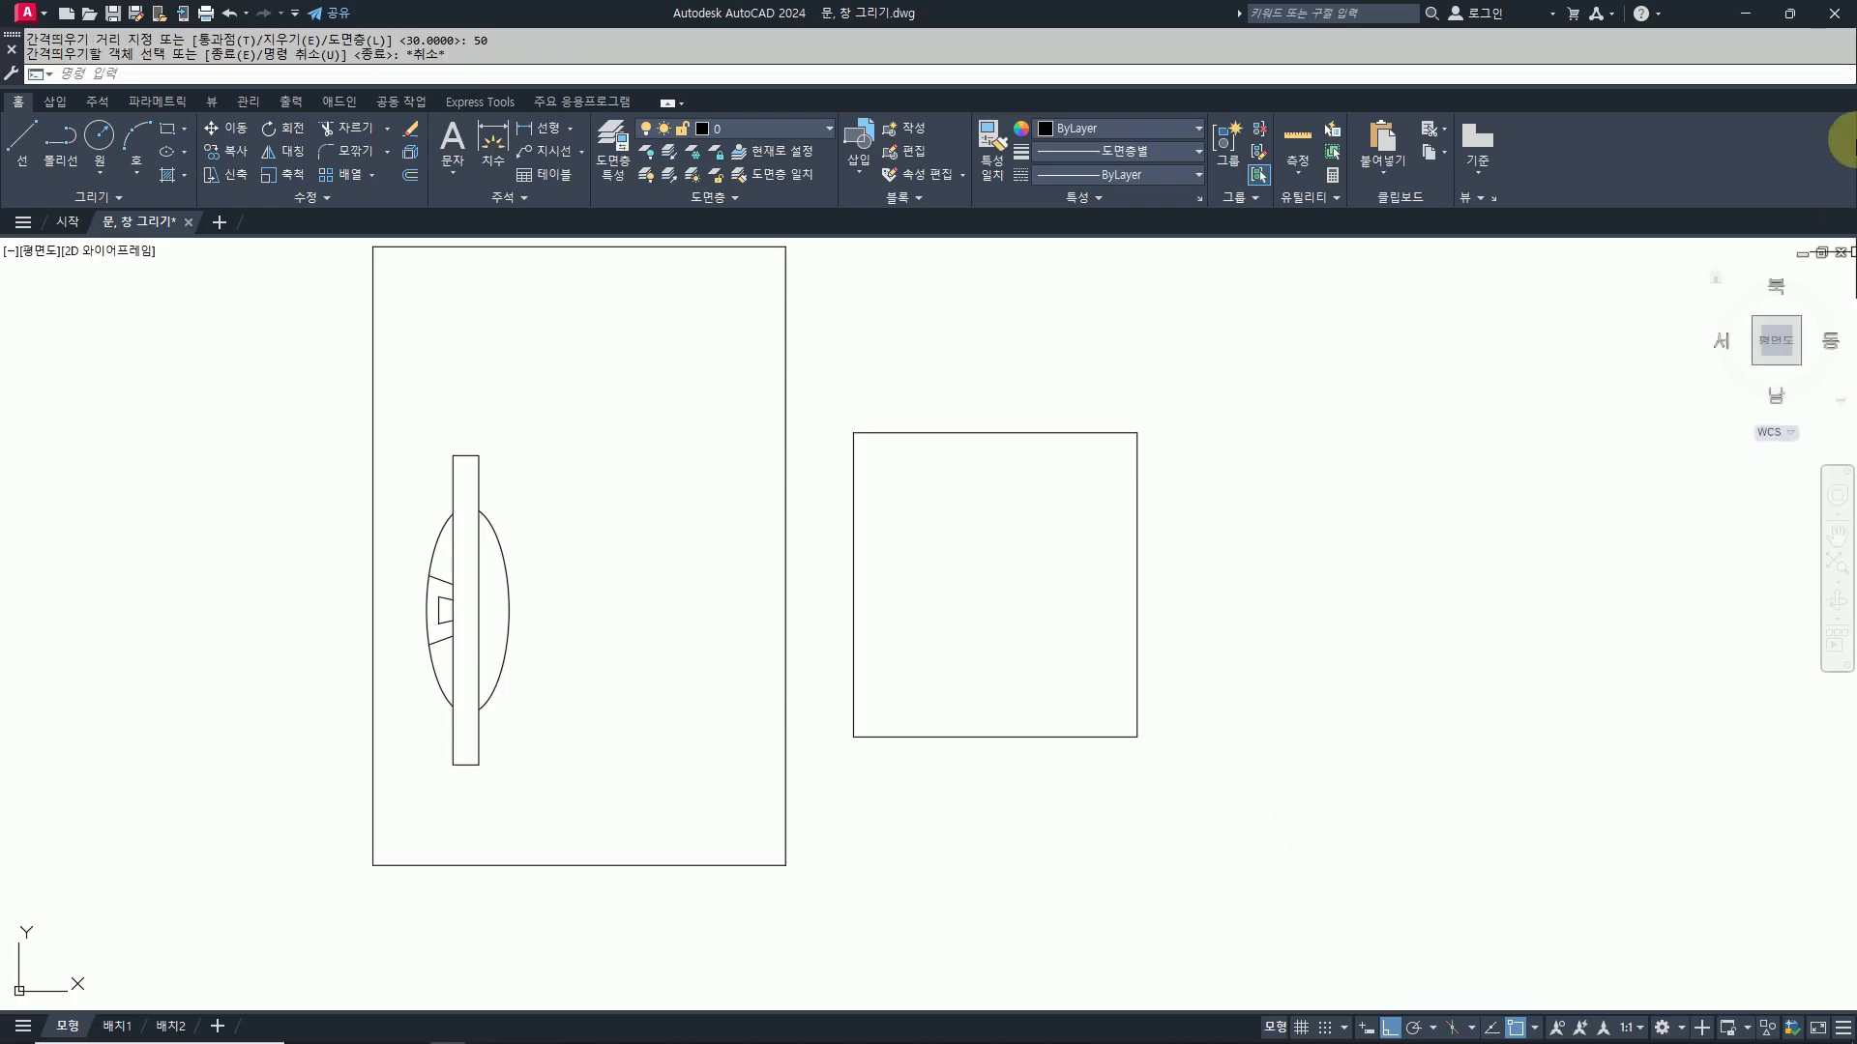
Step: Explode the 550 by 590 rectangle into separate lines
type("x")
key("Return")
left_click(1089, 738)
key("Return")
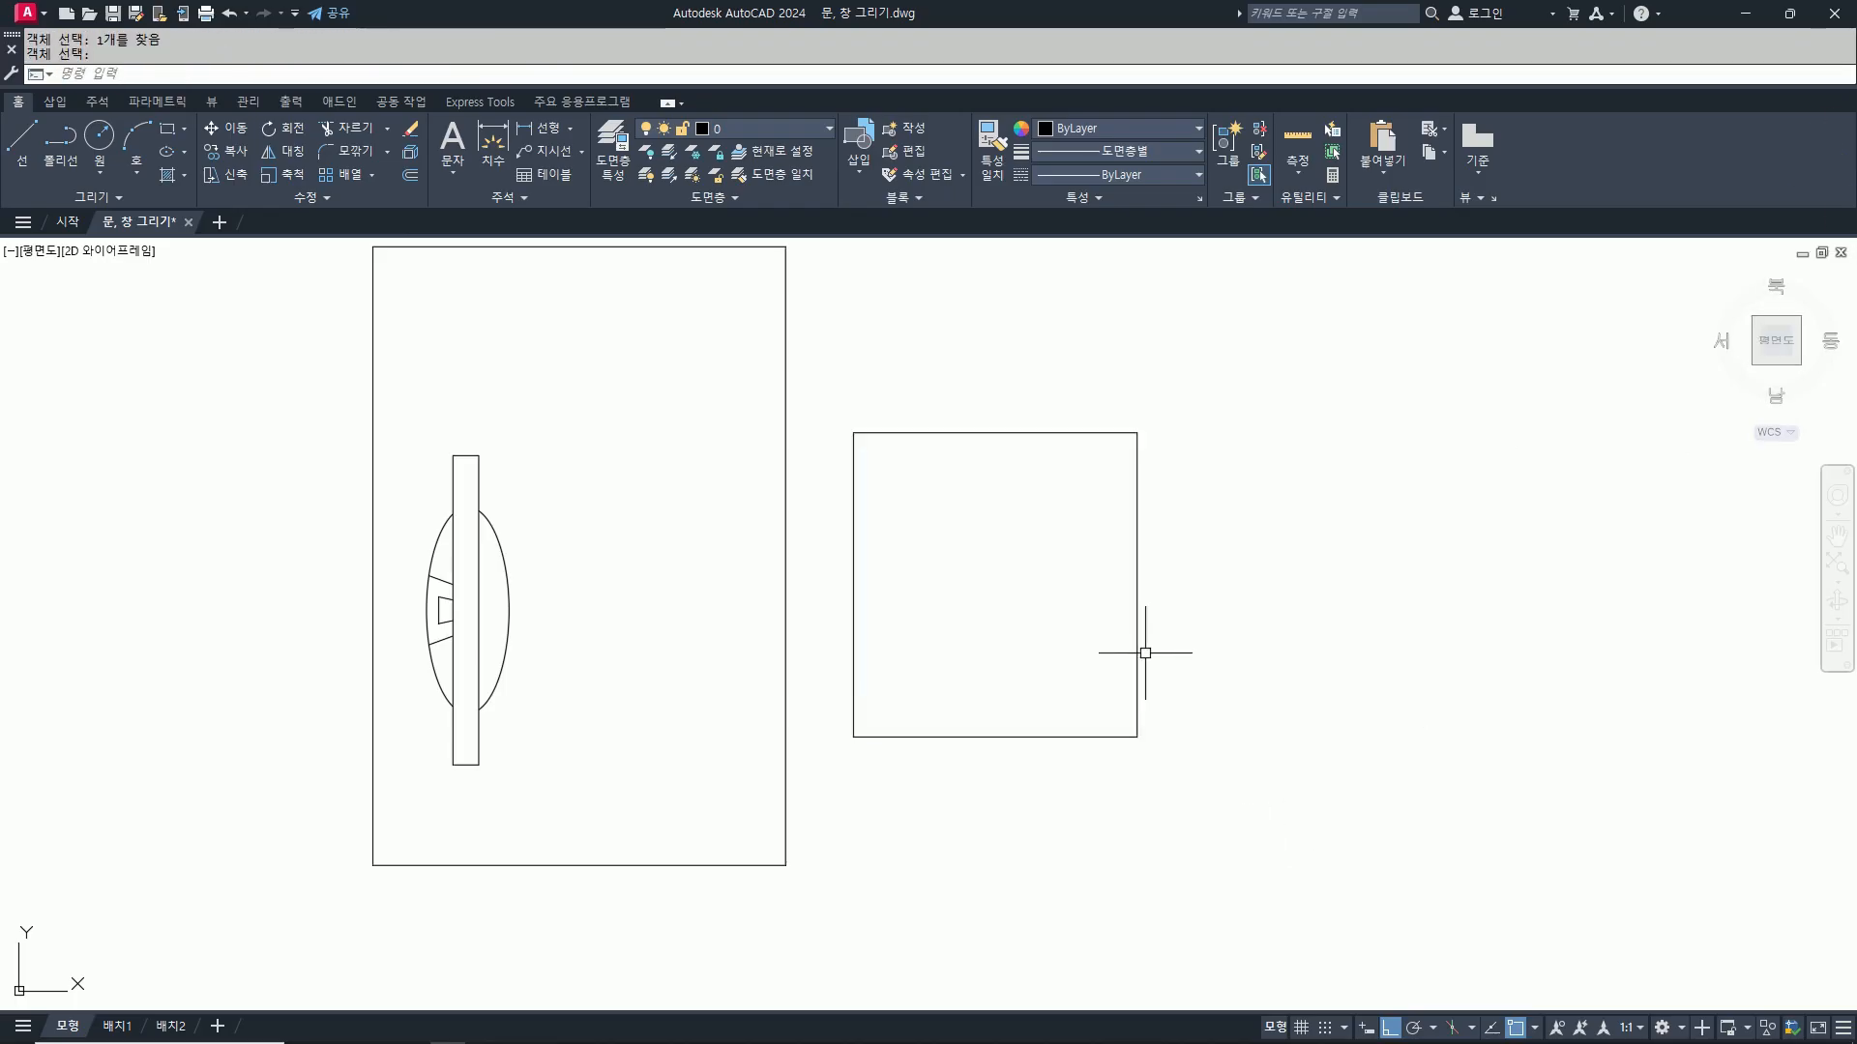
Step: Offset the exploded rectangle's bottom and top edges inward by 50
type("o")
key("Return")
type("50")
key("Return")
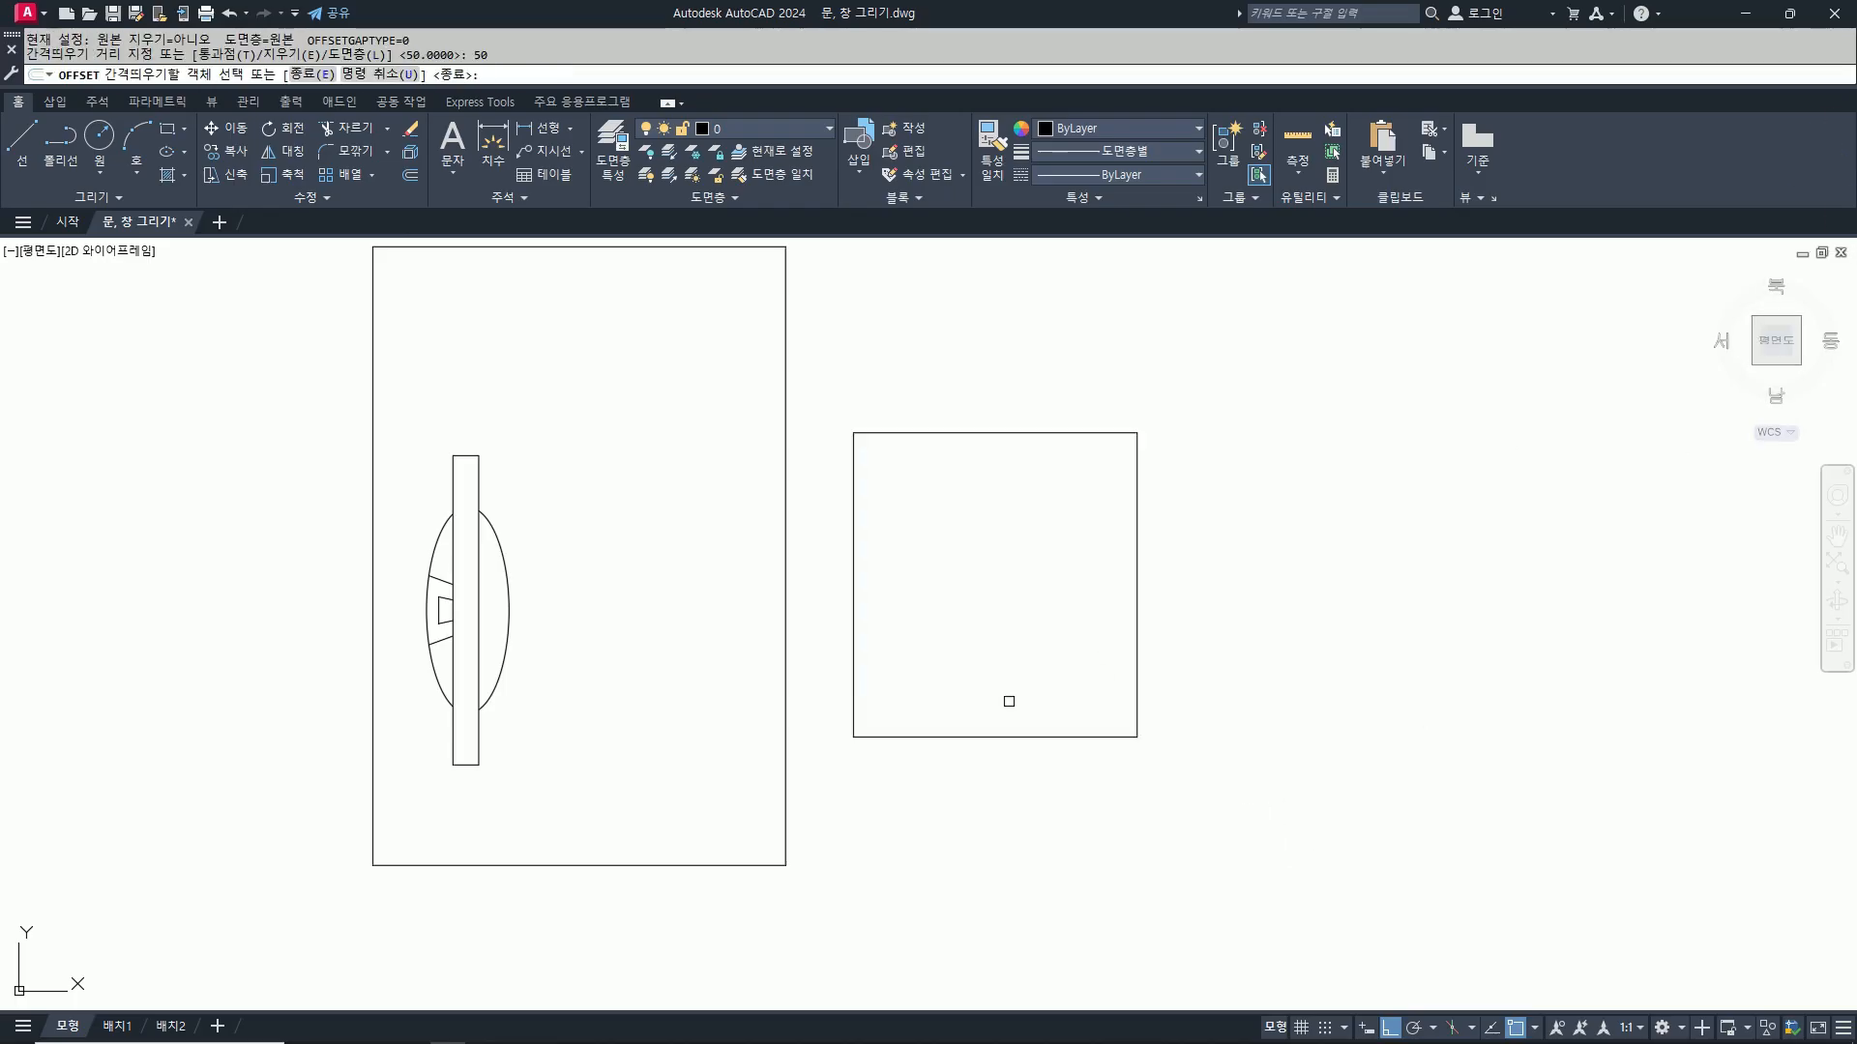
left_click(1012, 736)
left_click(1017, 580)
left_click(1015, 433)
left_click(986, 619)
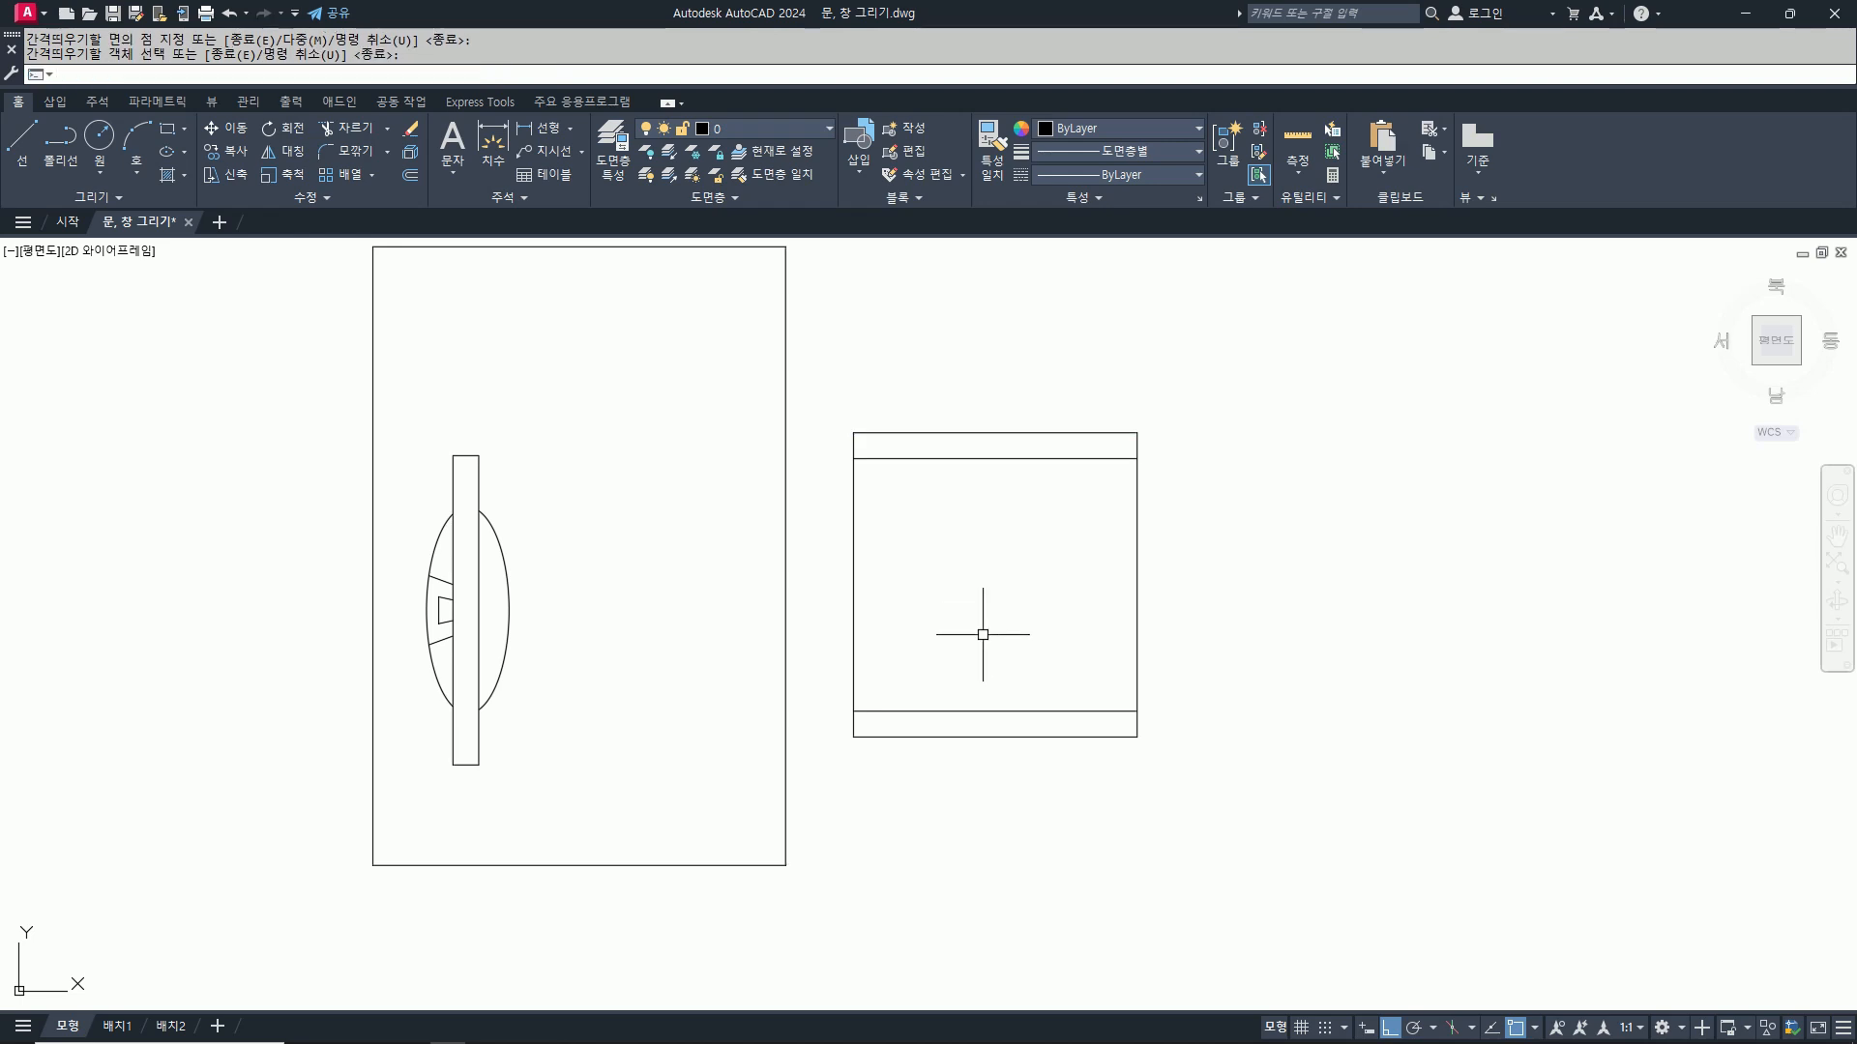
Step: Draw an outward-bulging arc on the smaller item's right side, joining the right ends of its two inner horizontal lines
type("a")
key("Return")
left_click(1136, 433)
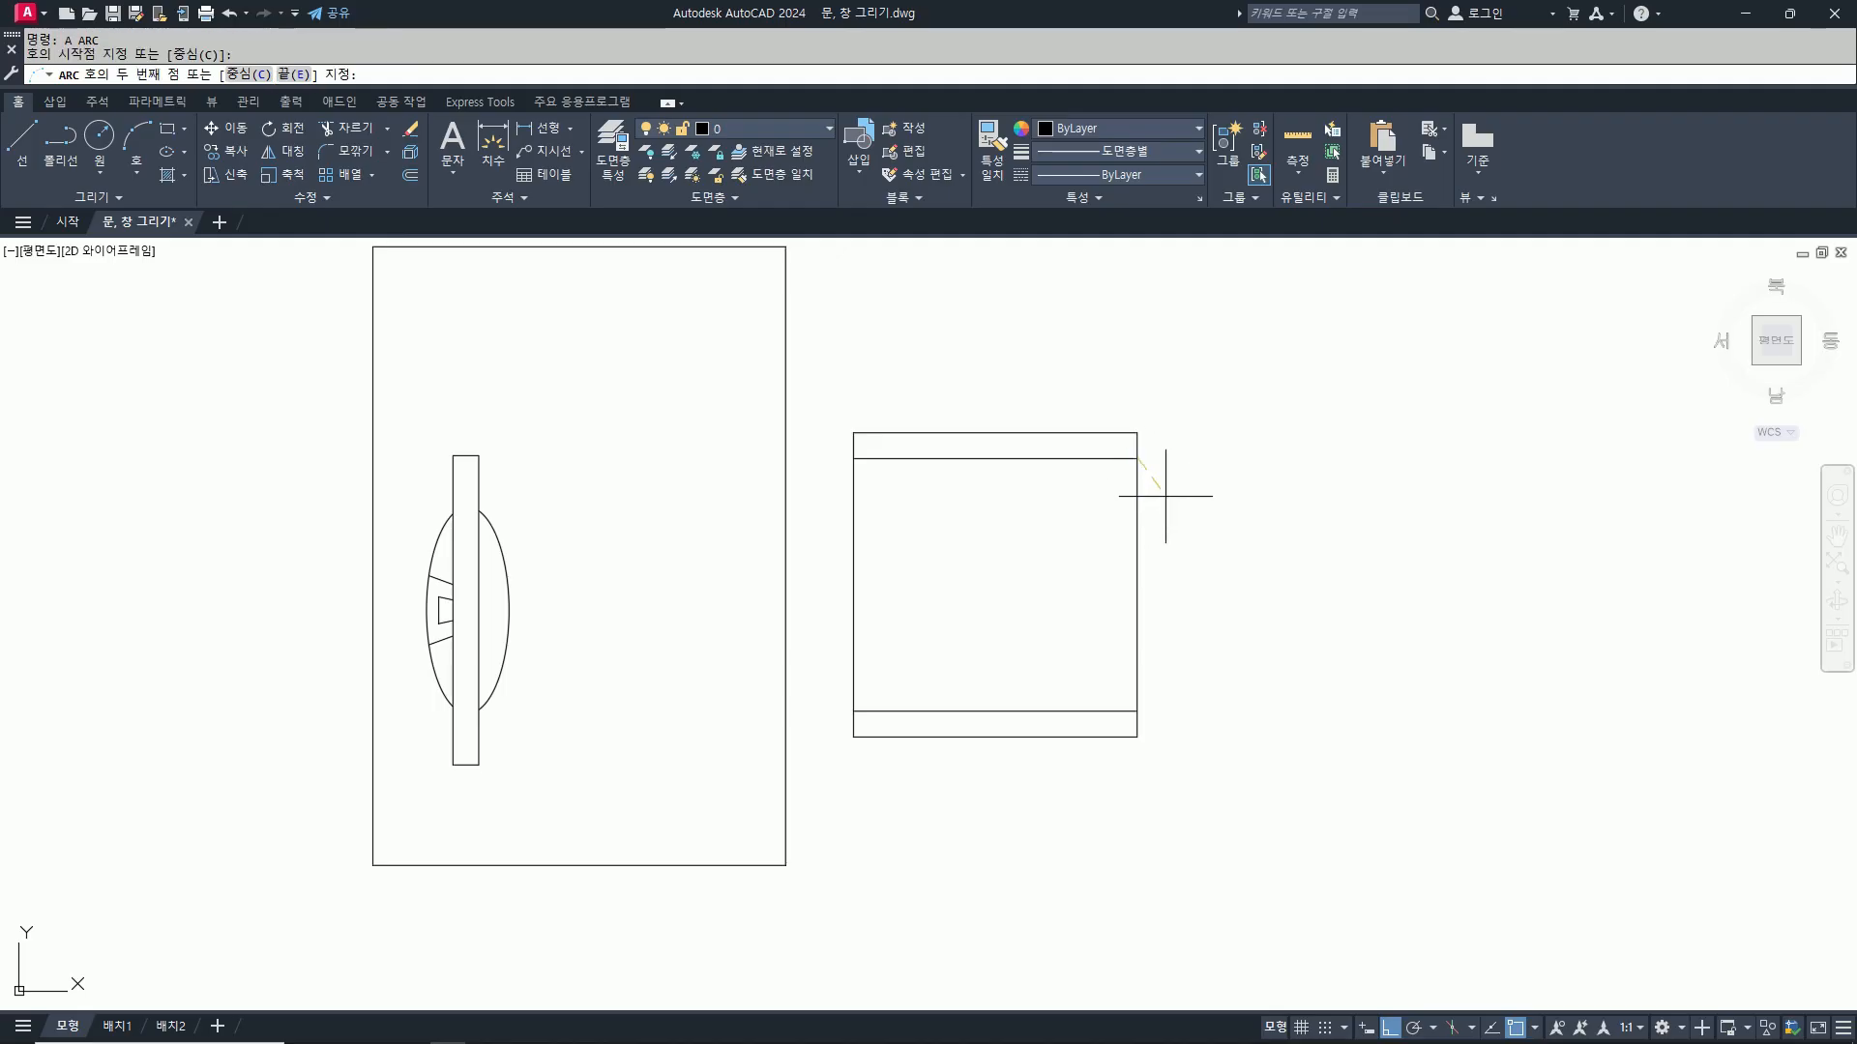
scroll(1167, 504, "up", 2)
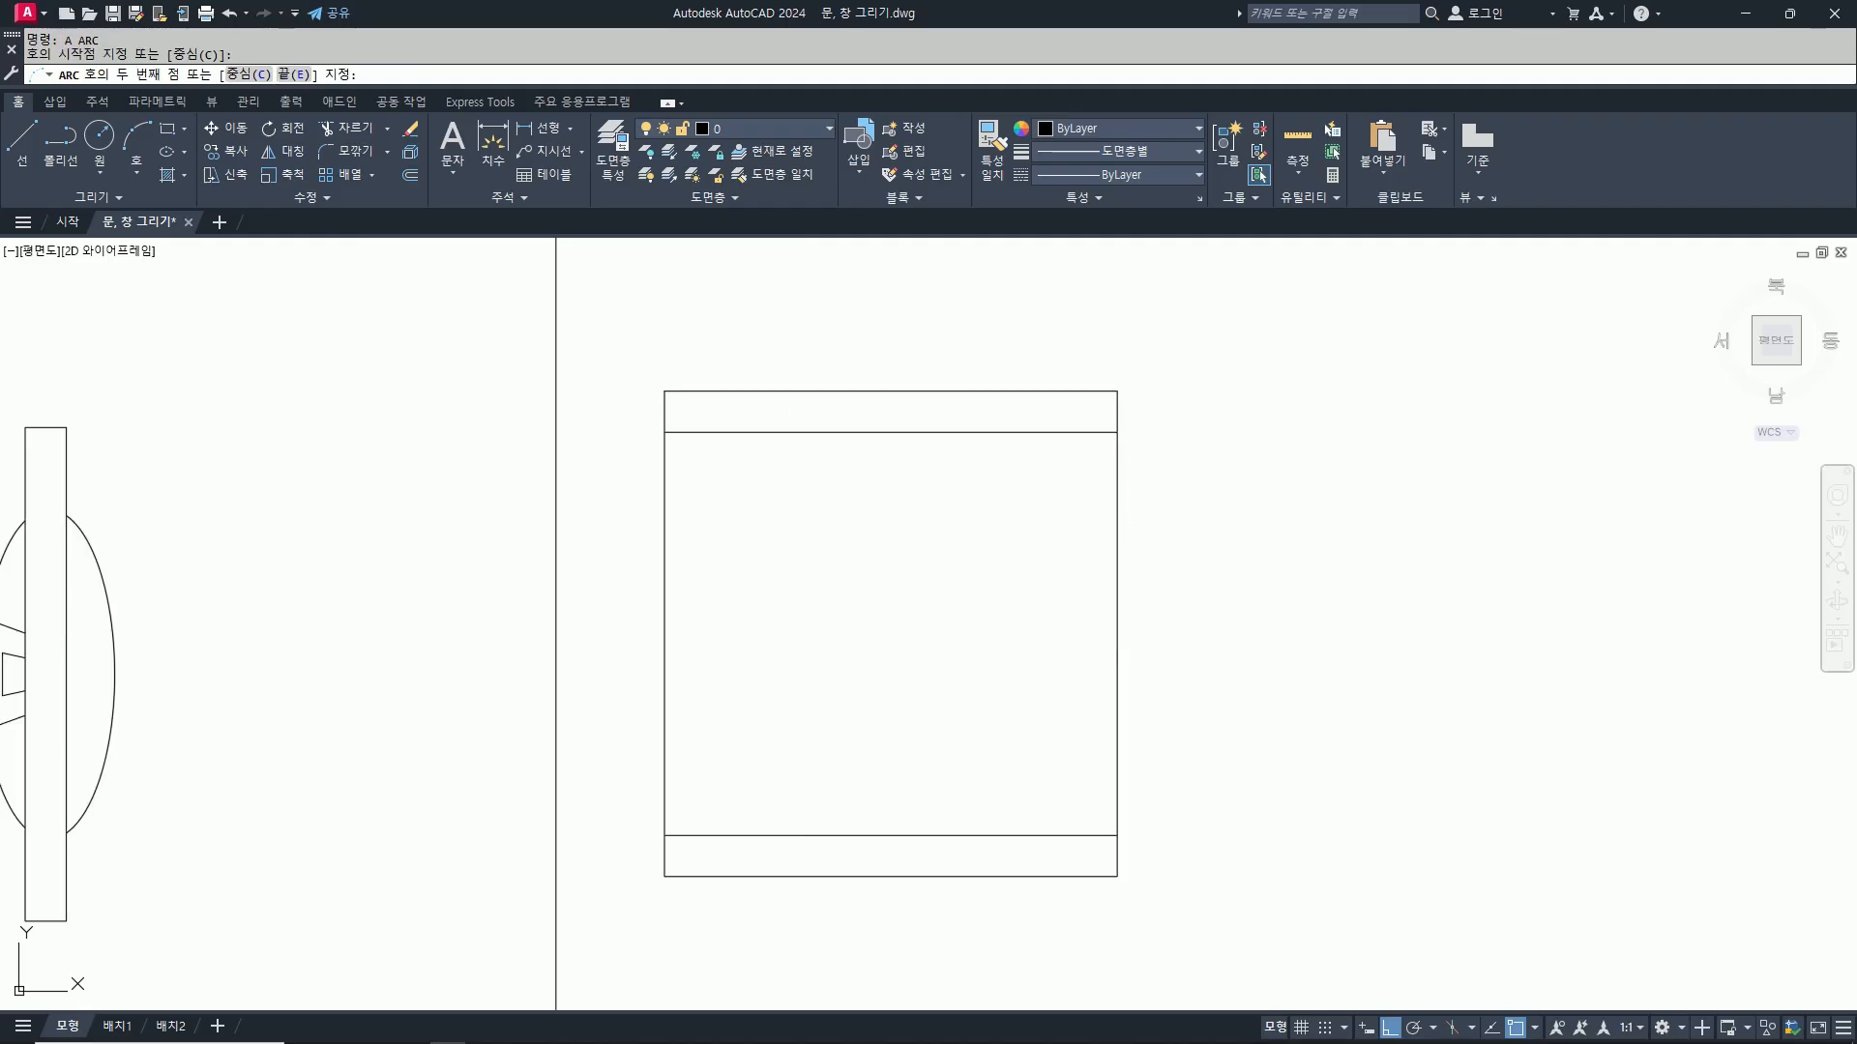
left_click(1145, 618)
left_click(1118, 837)
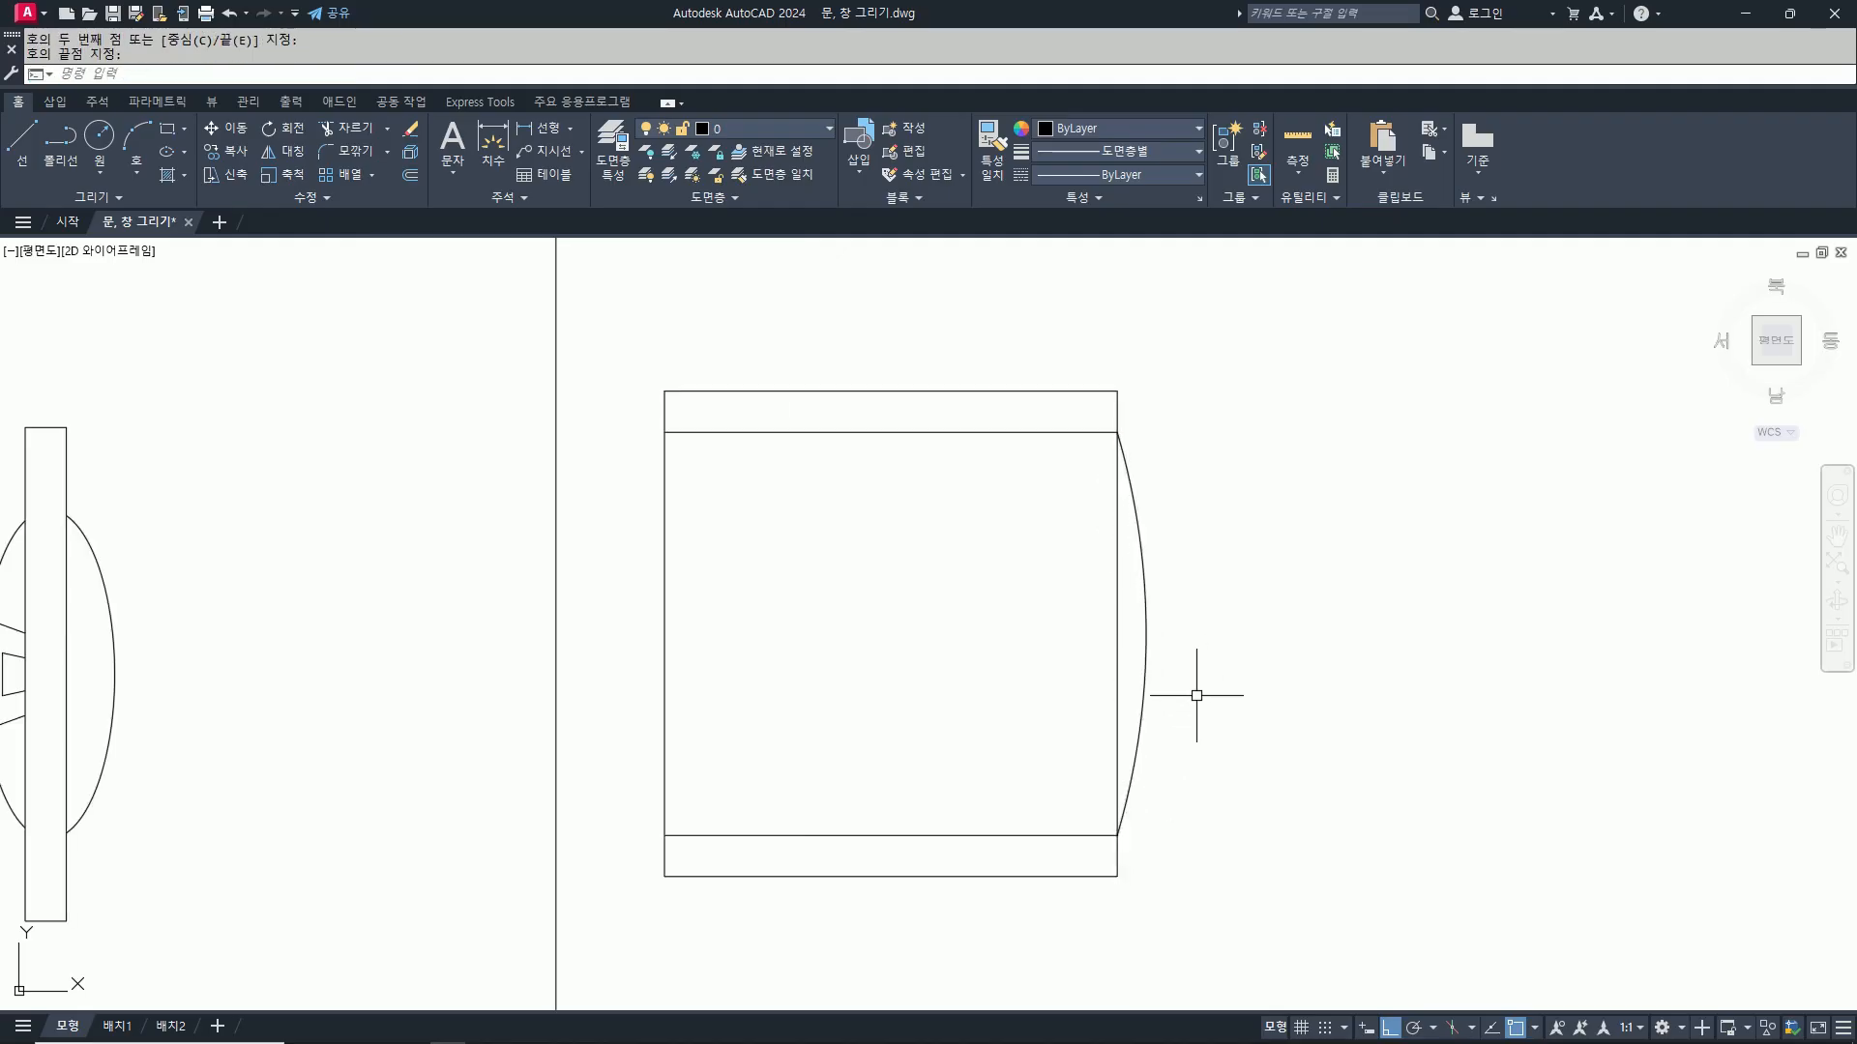
type("m")
key("Return")
left_click(1146, 638)
key("Return")
left_click(1450, 633)
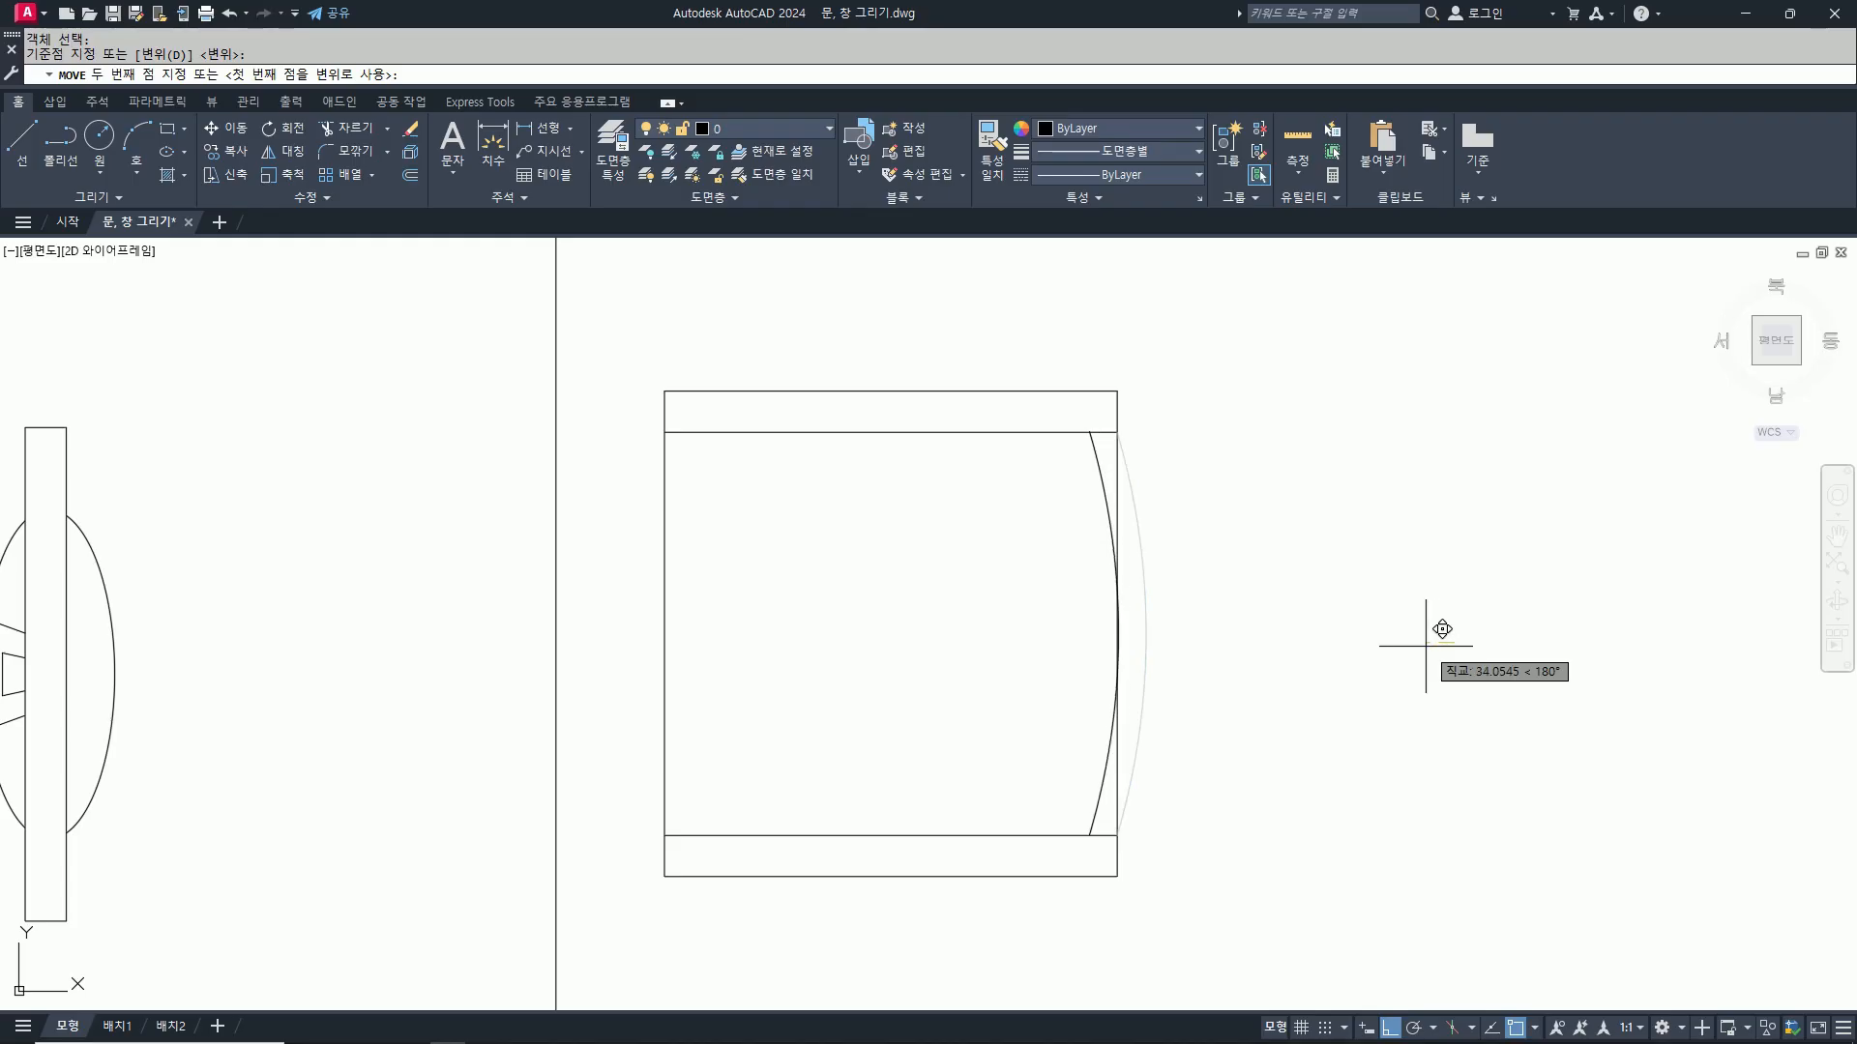
key("Escape")
Step: Move the arc horizontally left until the middle of its curve touches the rectangle's right edge
type("m")
key("Return")
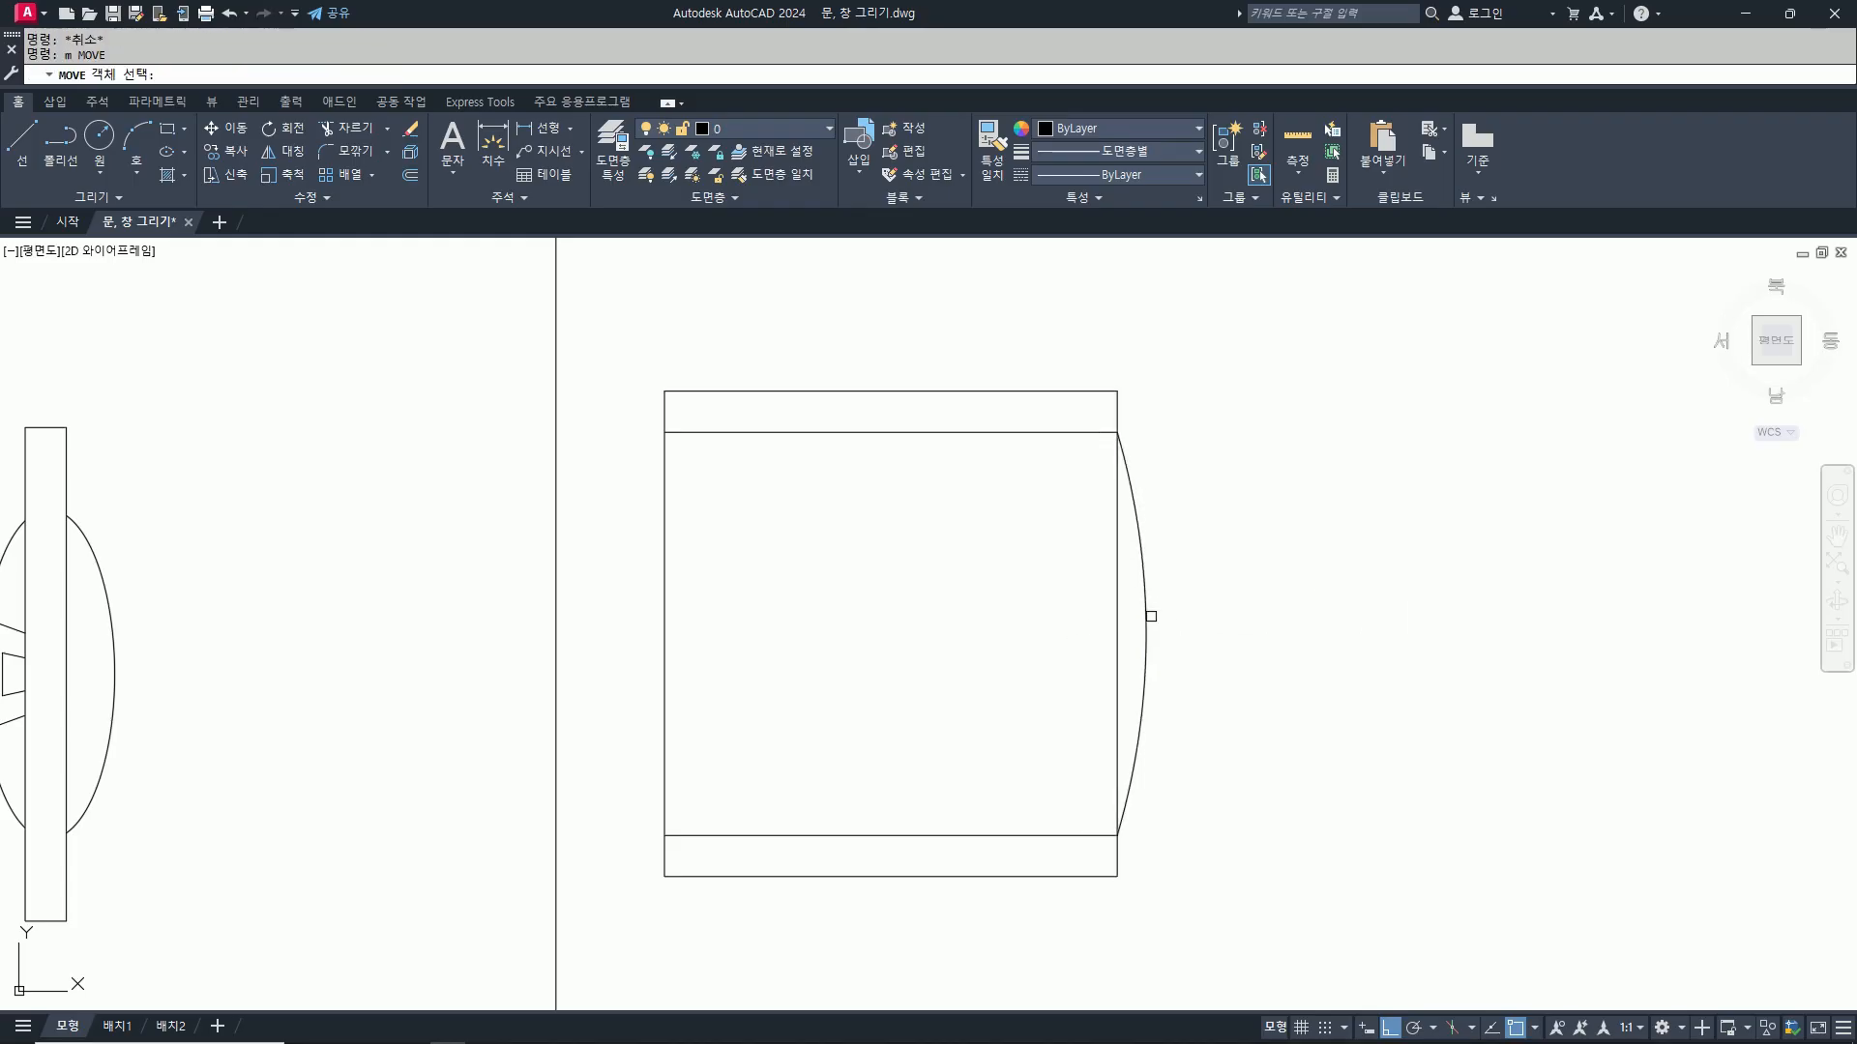
left_click(1151, 616)
key("Return")
left_click(1148, 630)
left_click(1120, 629)
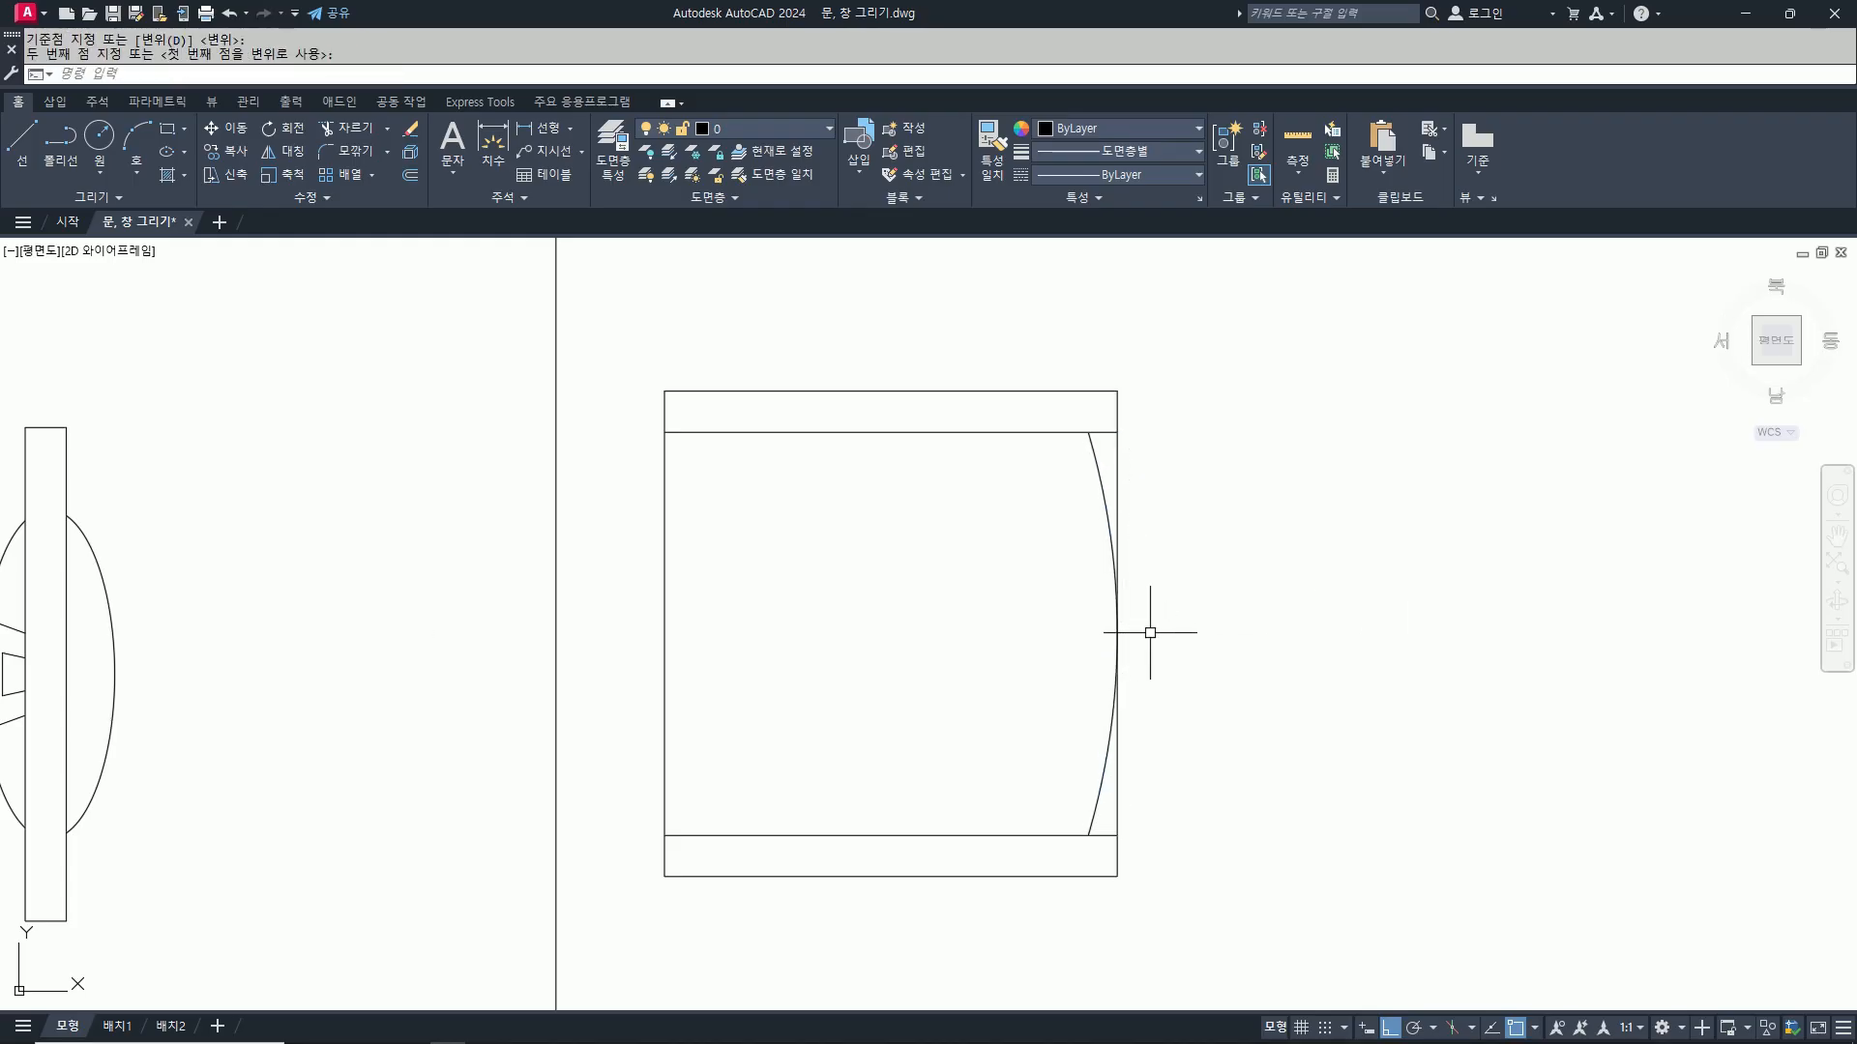
Step: Offset the arc outward to the right by 50
type("o")
key("Return")
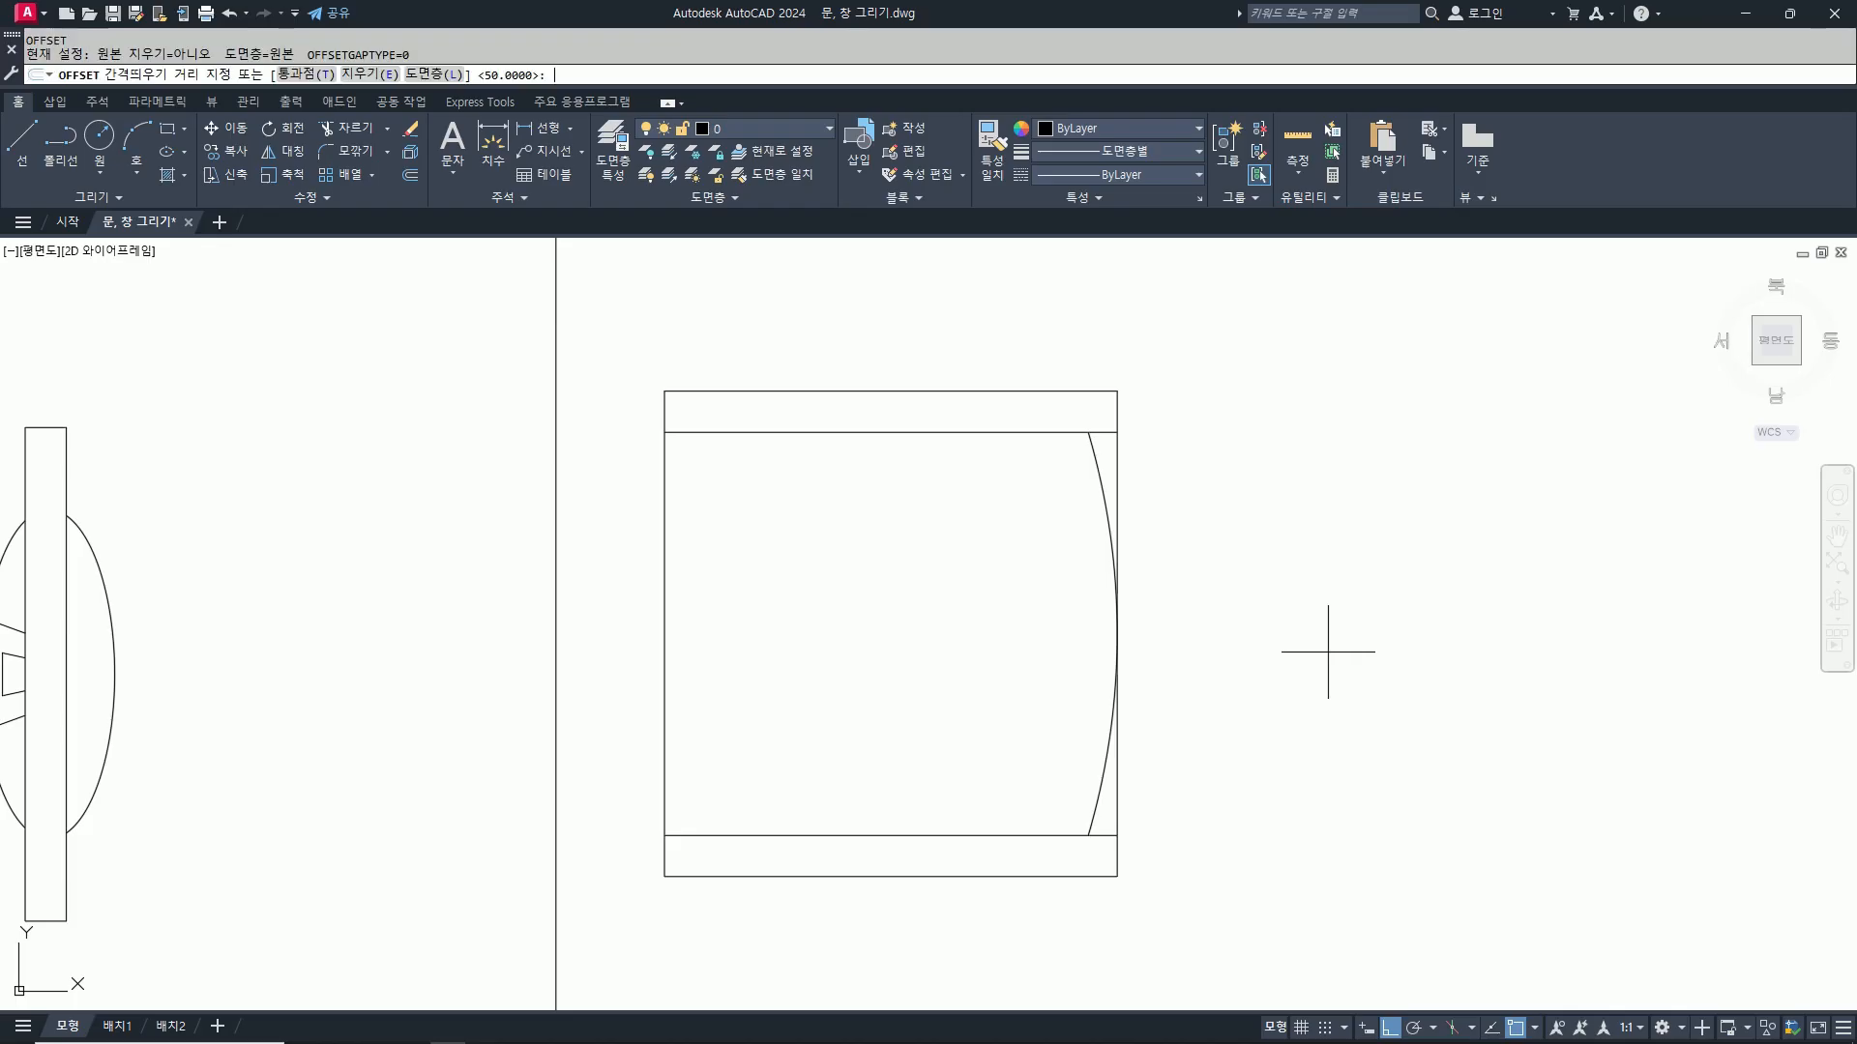
type("50")
key("Return")
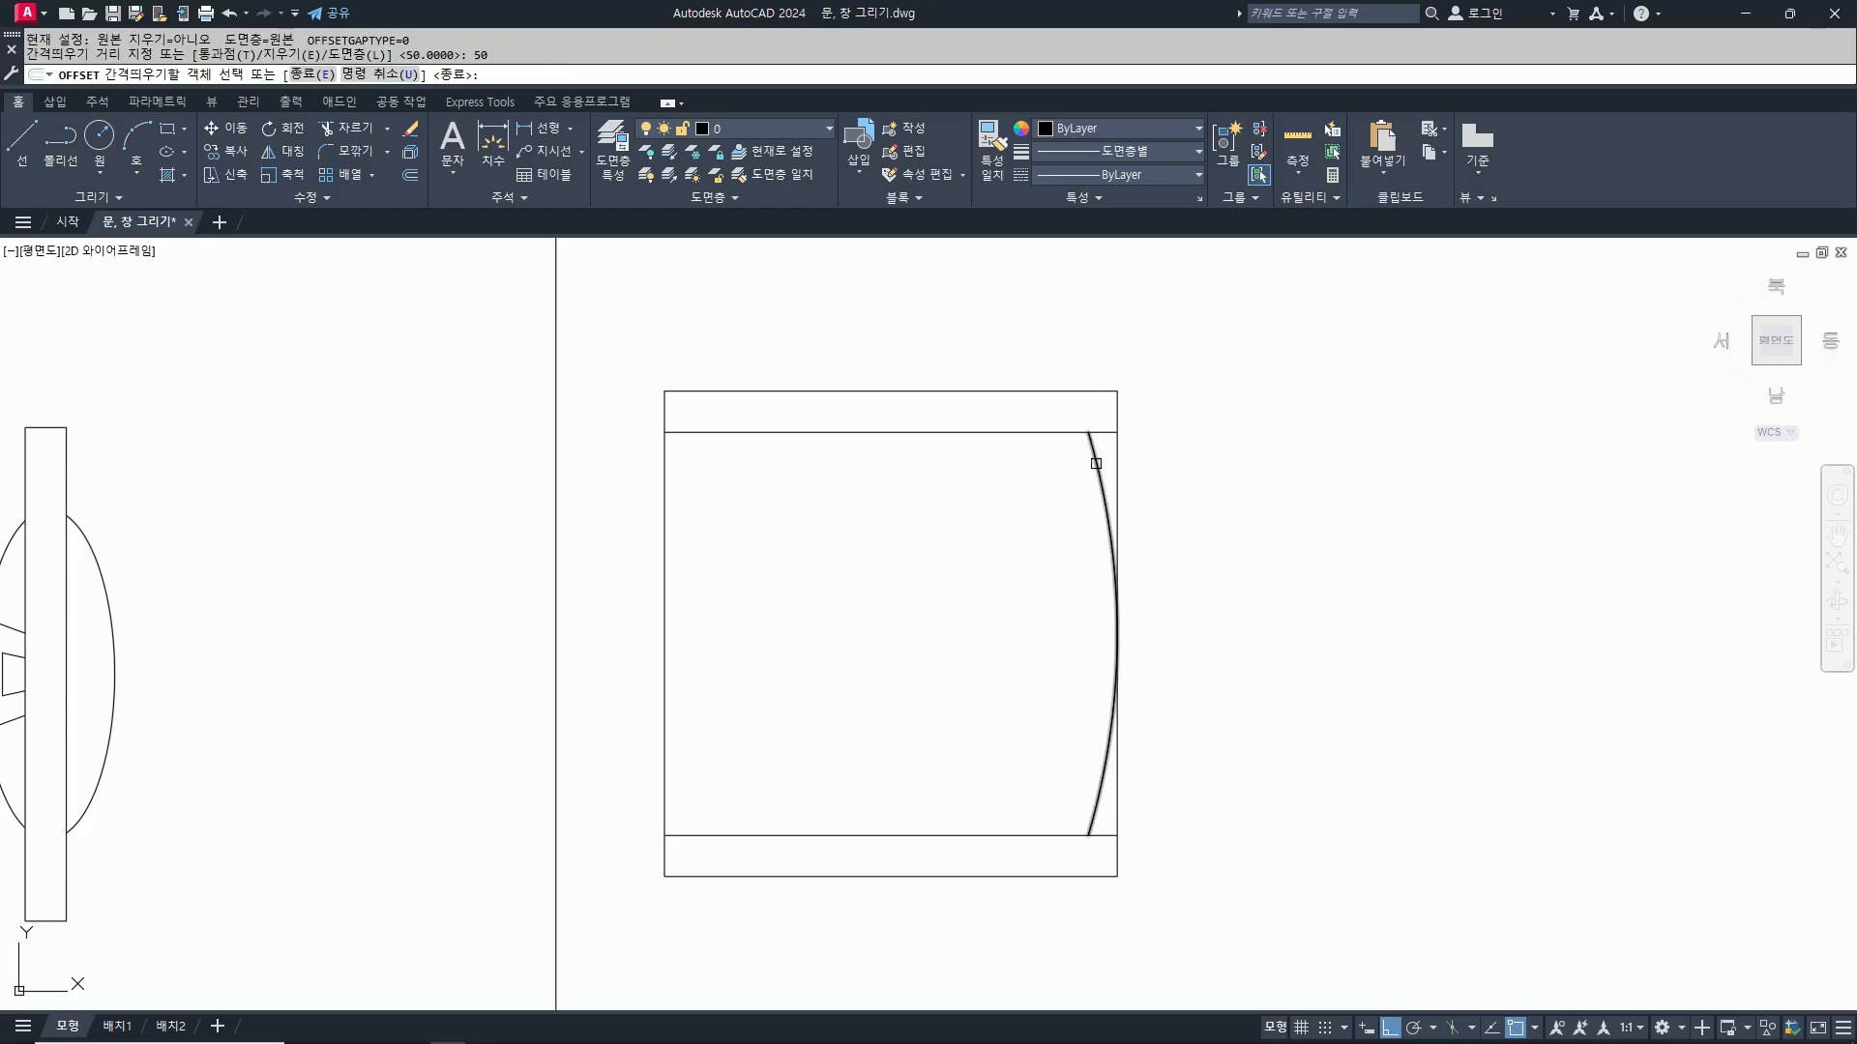
left_click(1102, 461)
left_click(1378, 473)
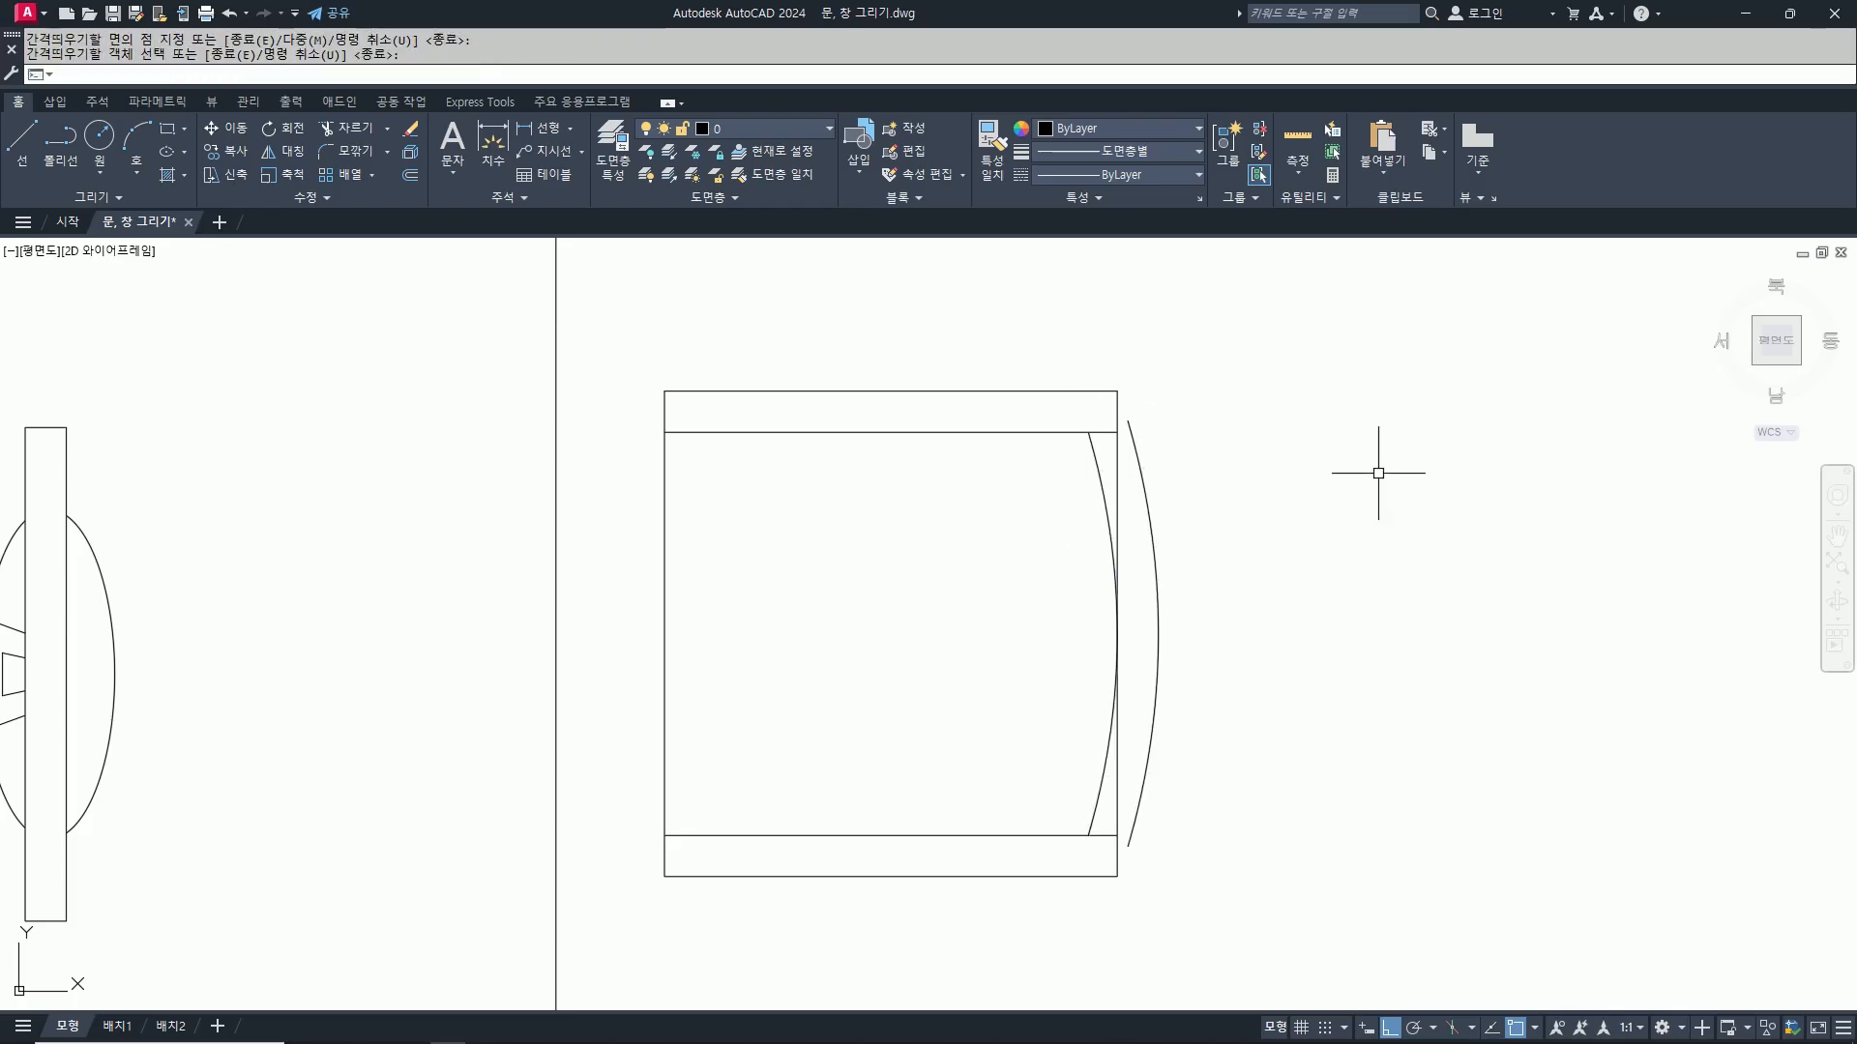
key("Return")
Step: Move both arcs right so the inner arc's upper end meets the right end of the upper inner line
type("m MOVE")
key("Return")
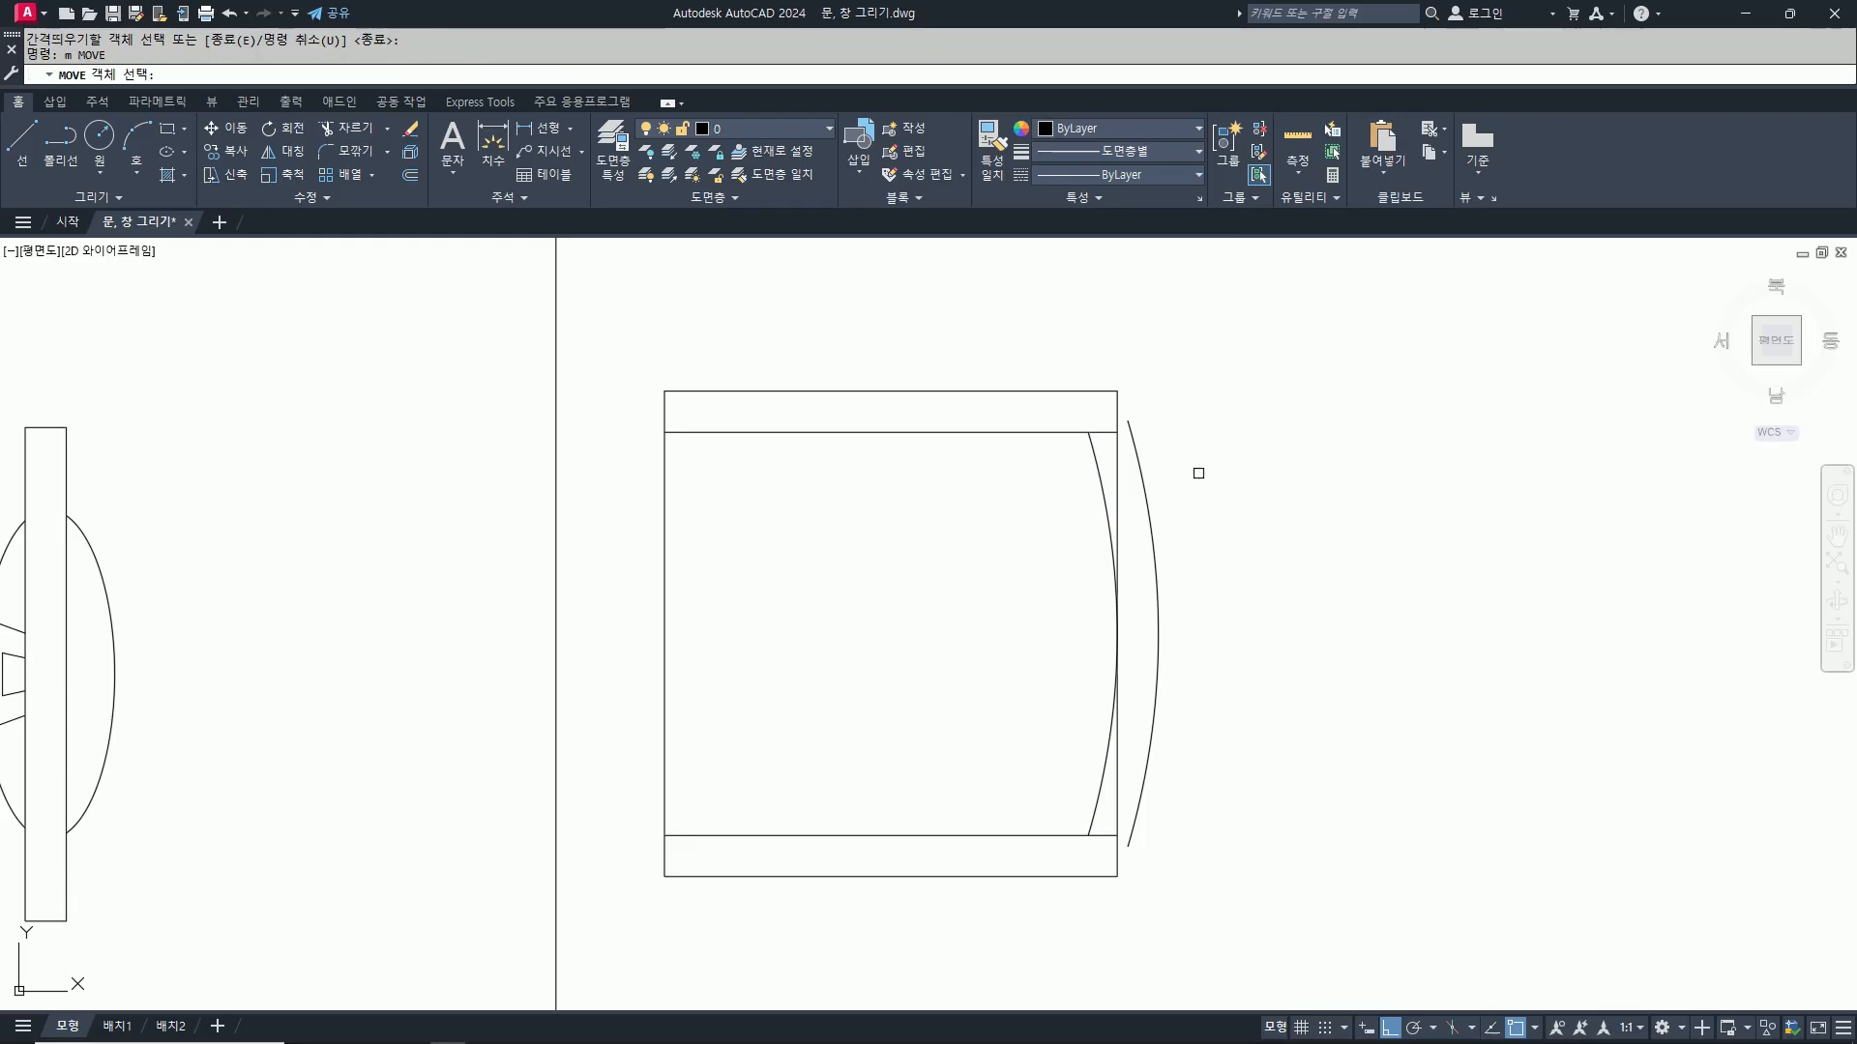
left_click(1103, 488)
left_click(1139, 464)
key("Return")
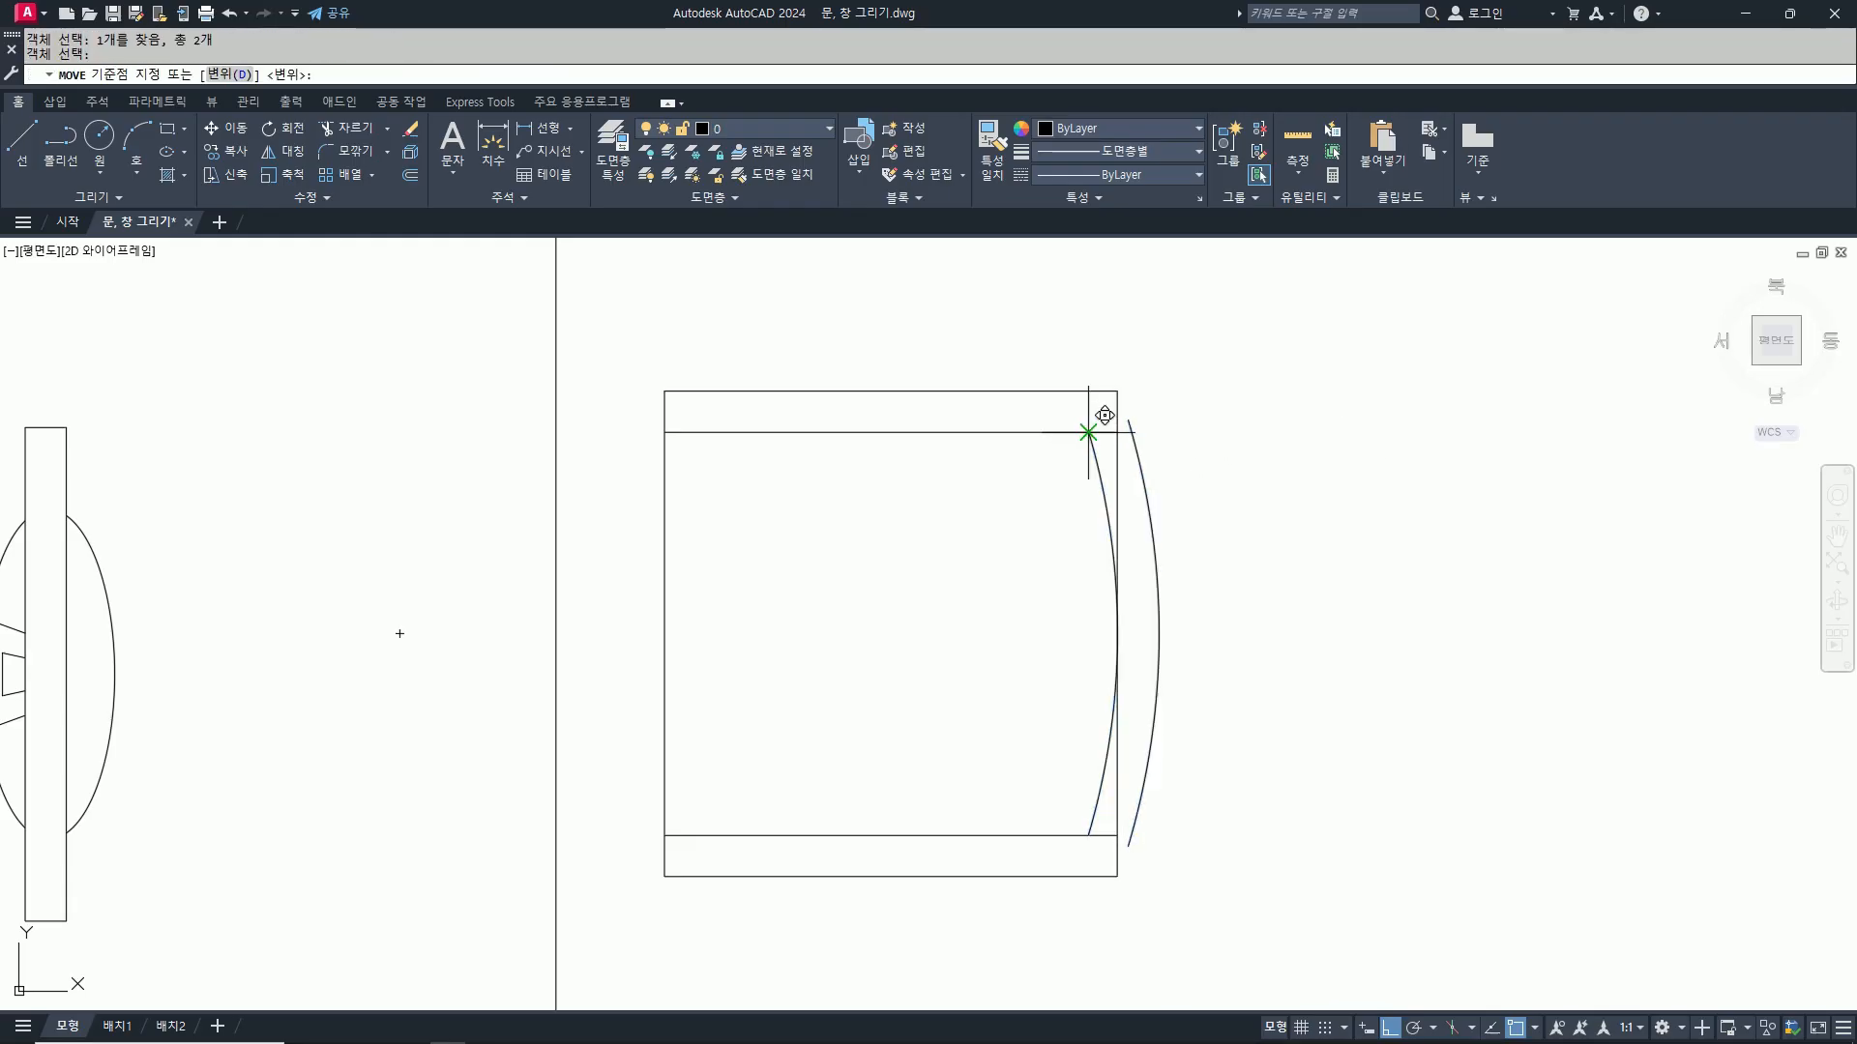
left_click(1090, 432)
left_click(1117, 433)
Step: Close the curved backrest with short lines joining the lower and upper ends of the two arcs
type("l")
key("Return")
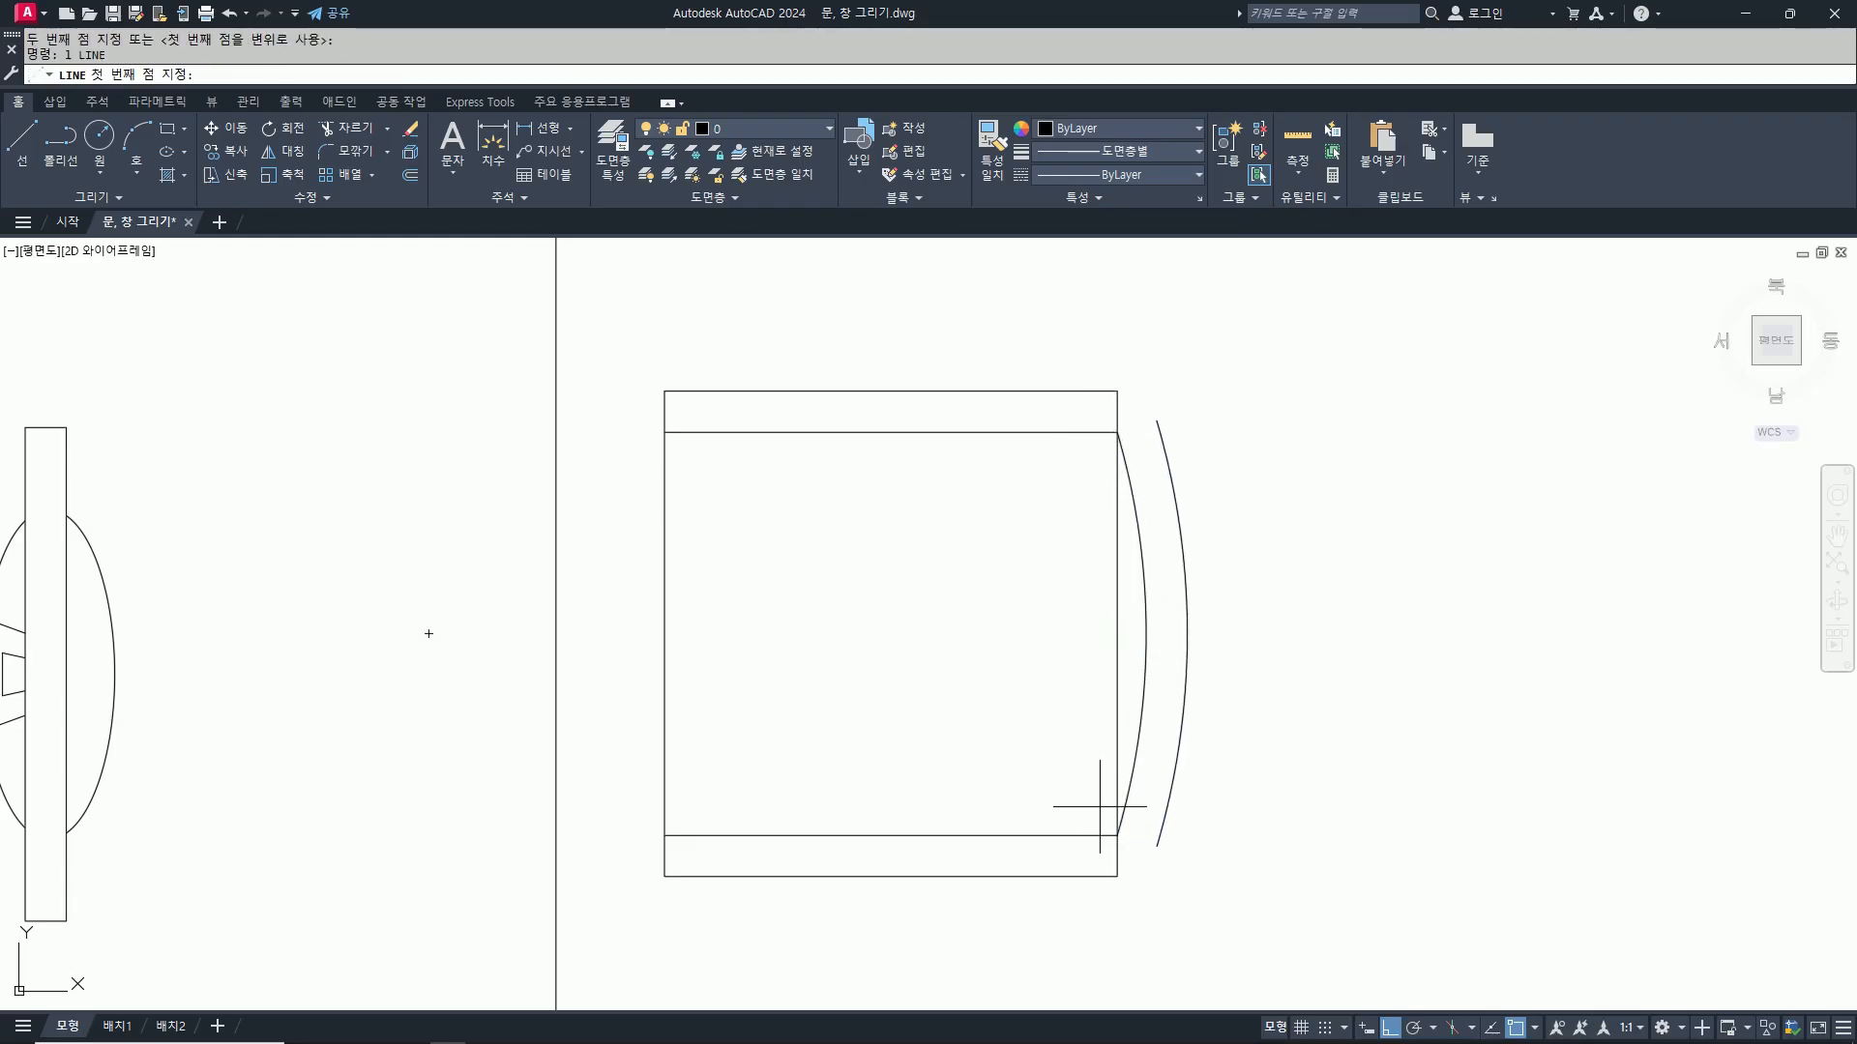
left_click(1117, 836)
left_click(1156, 848)
key("Return")
key("Return")
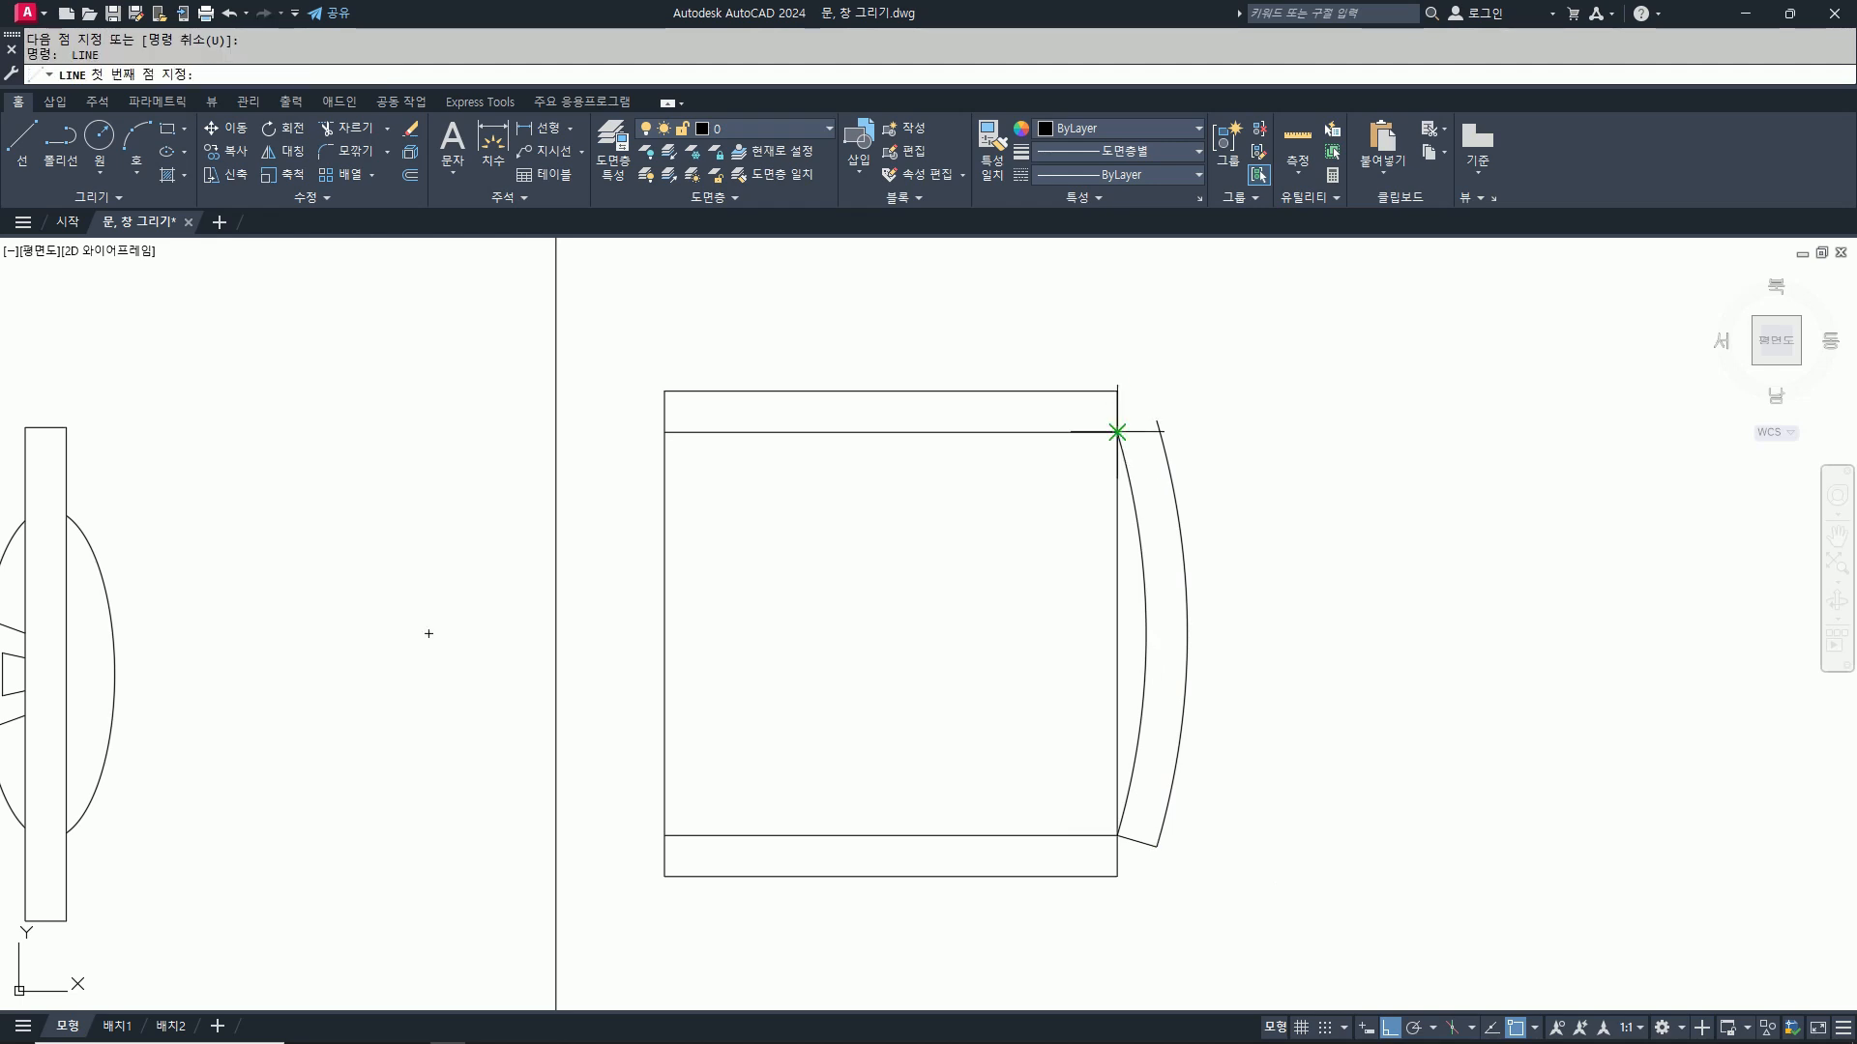
left_click(1117, 432)
left_click(1157, 420)
key("Return")
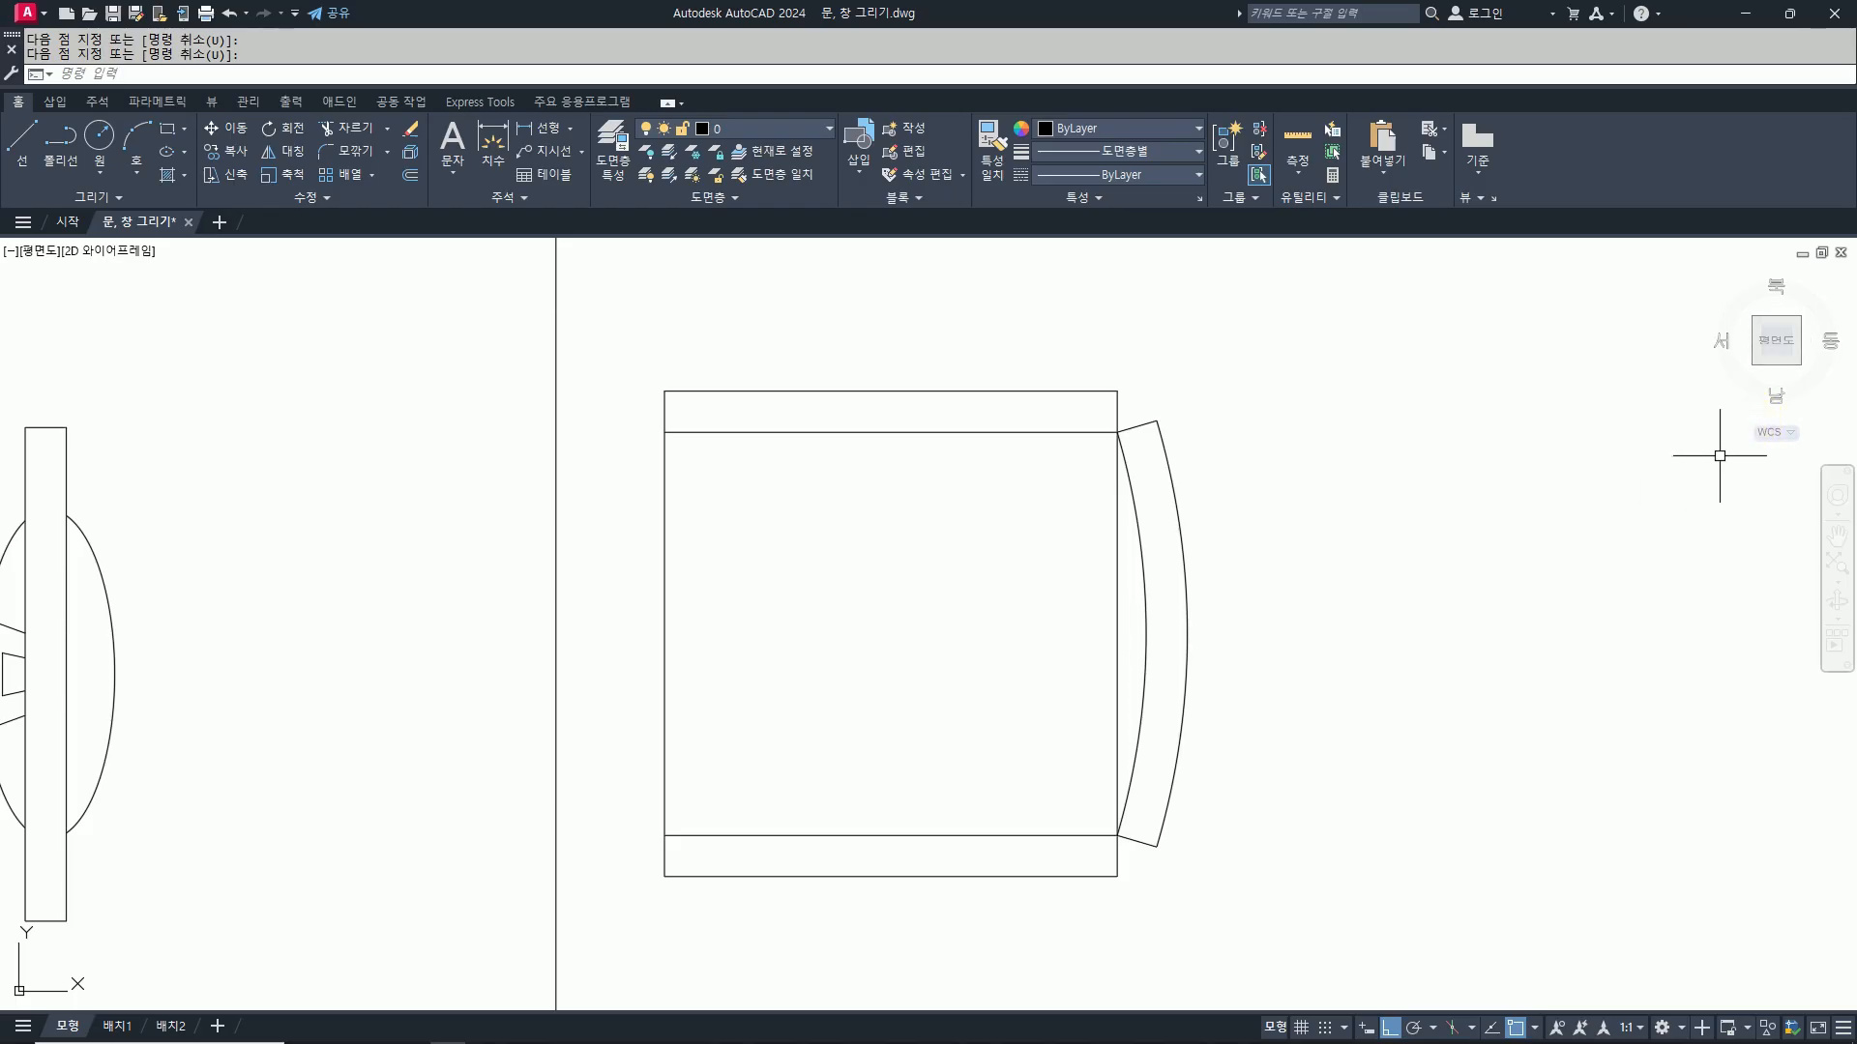
Step: With ortho off, draw a slightly rising line from the lower inner line's left end to beyond the outer arc
type("l")
key("Return")
left_click(665, 836)
key("F8")
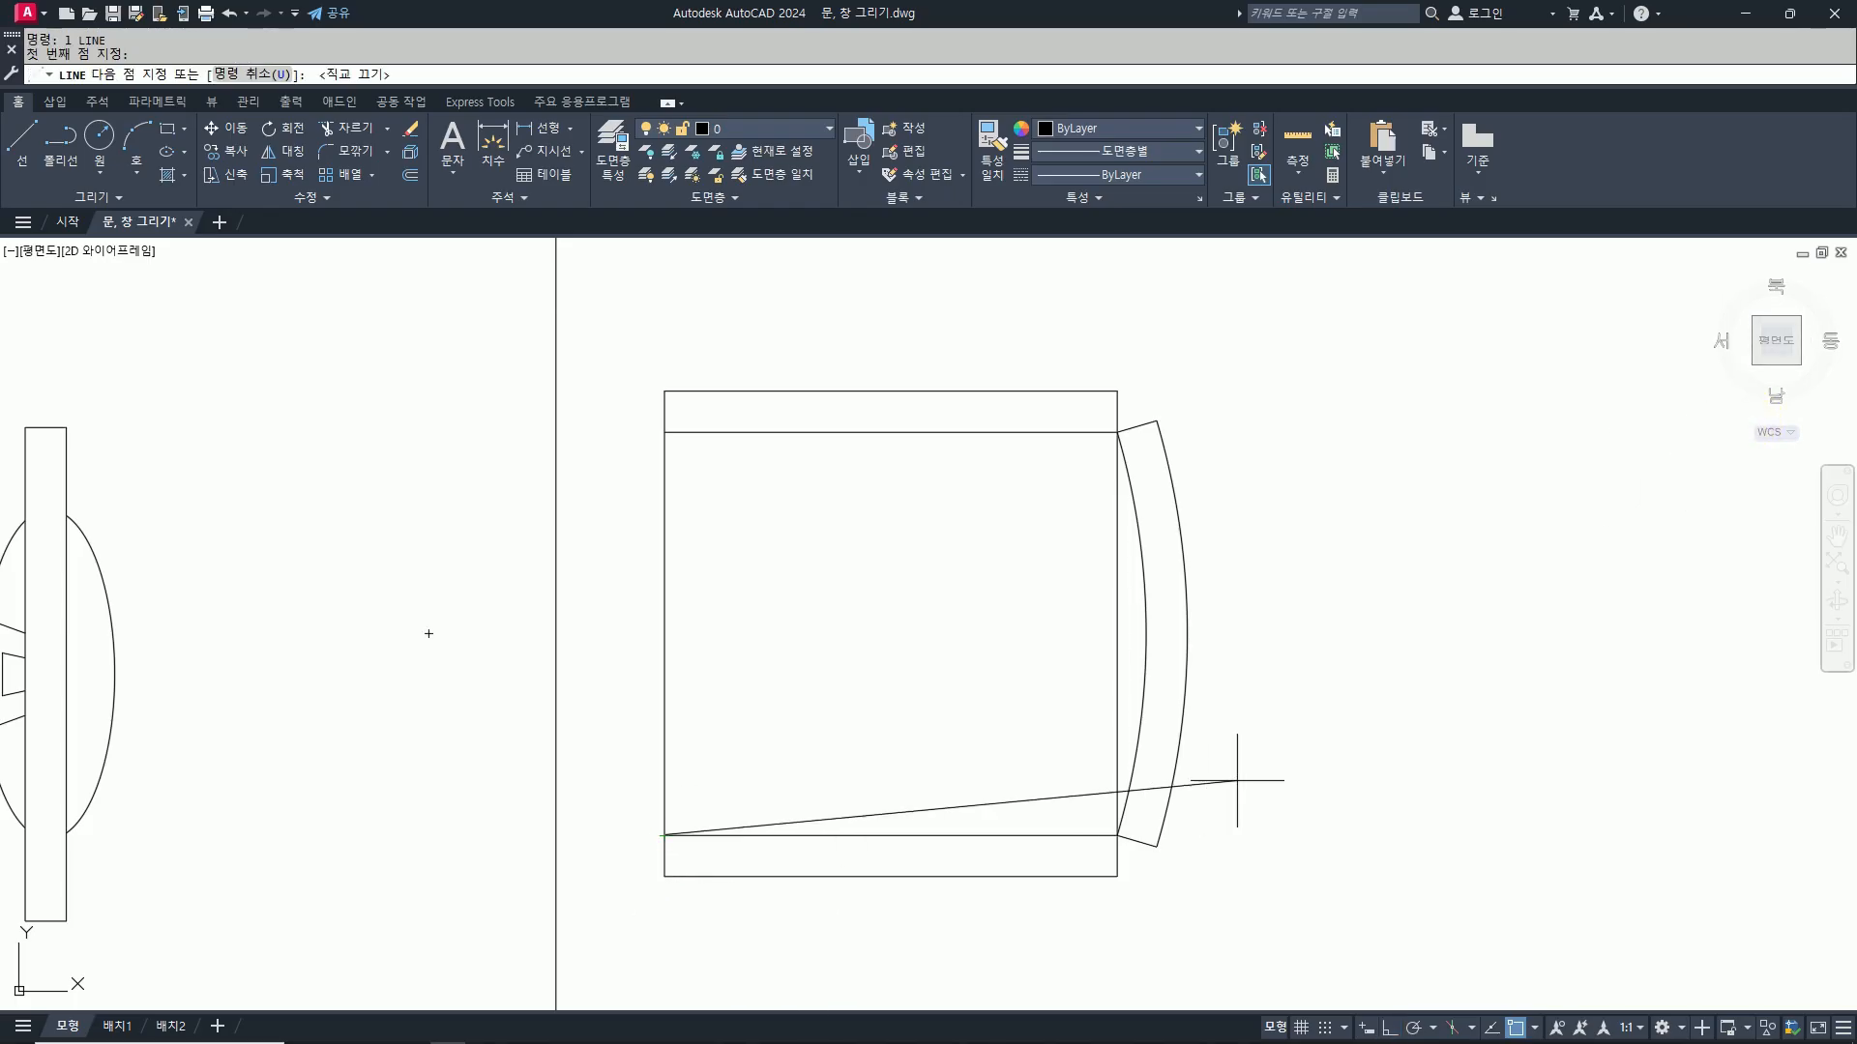
left_click(1291, 808)
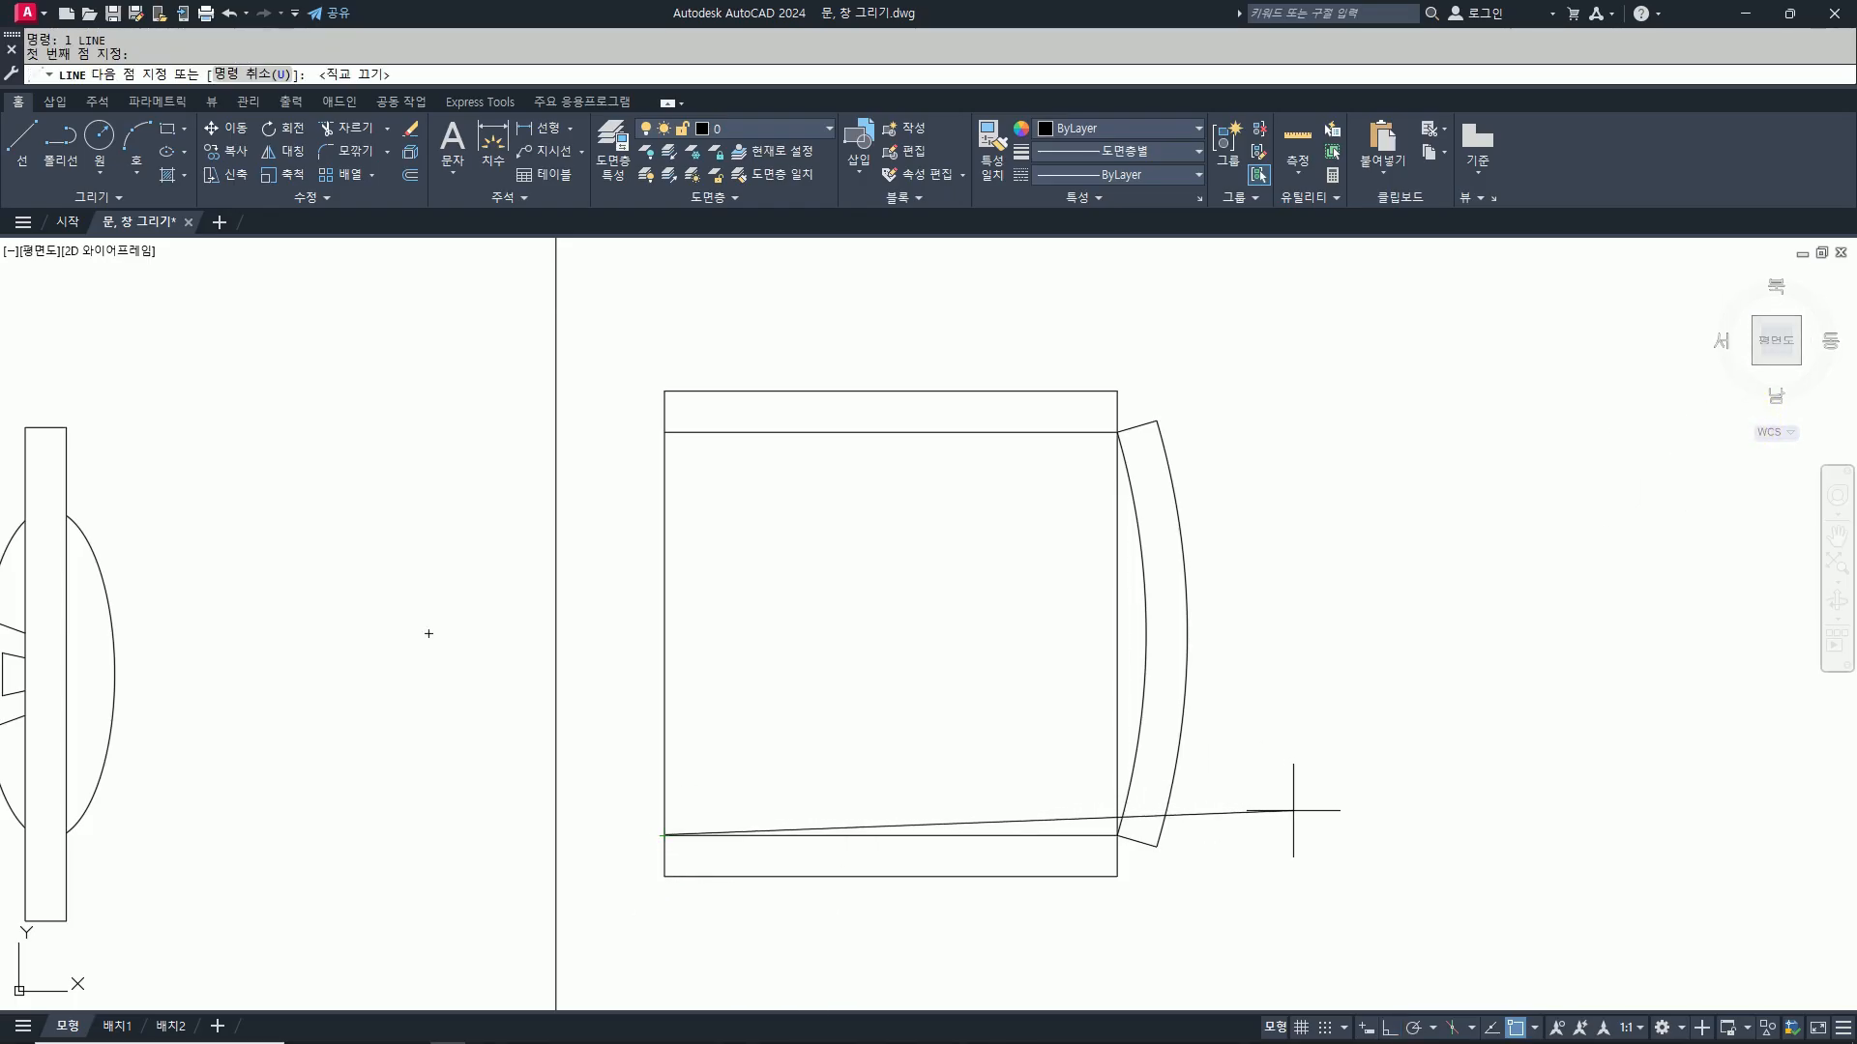
key("Escape")
key("Escape")
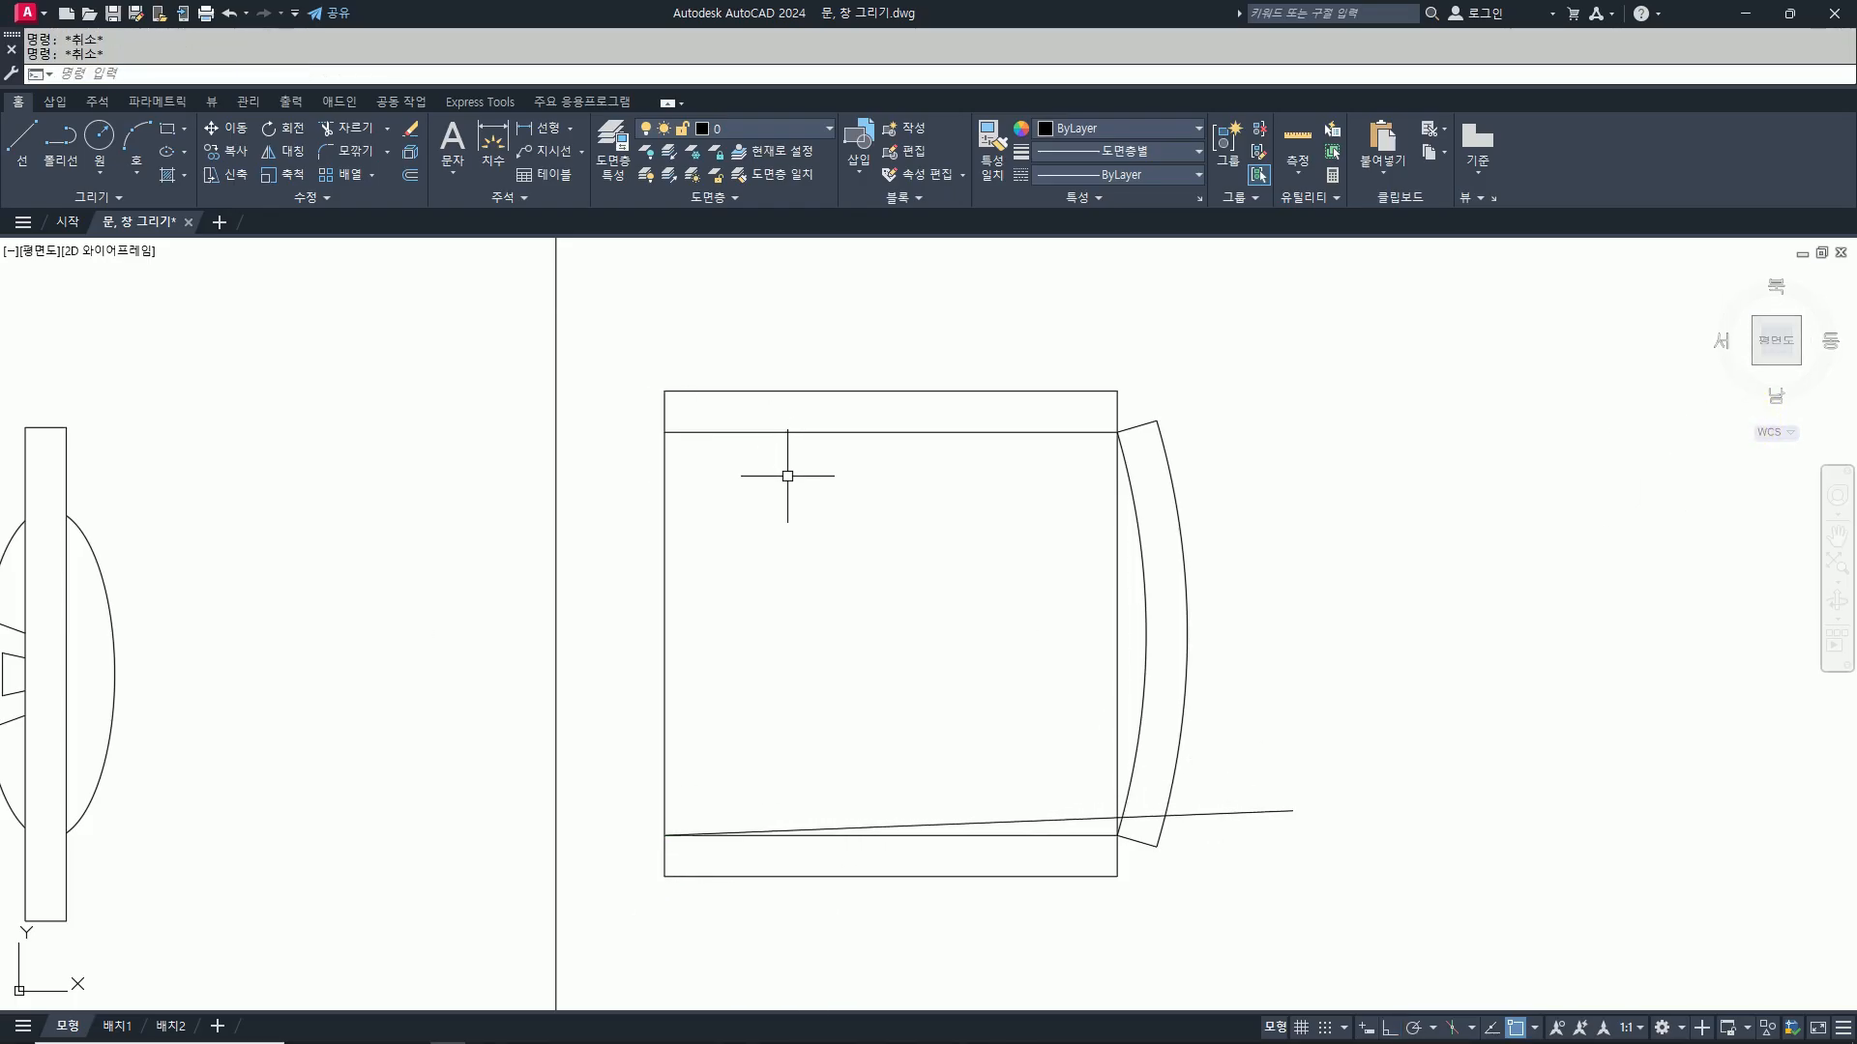
Step: Trim the part of the slanted line that extends beyond the rectangle's right edge
left_click(1111, 732)
type("tr")
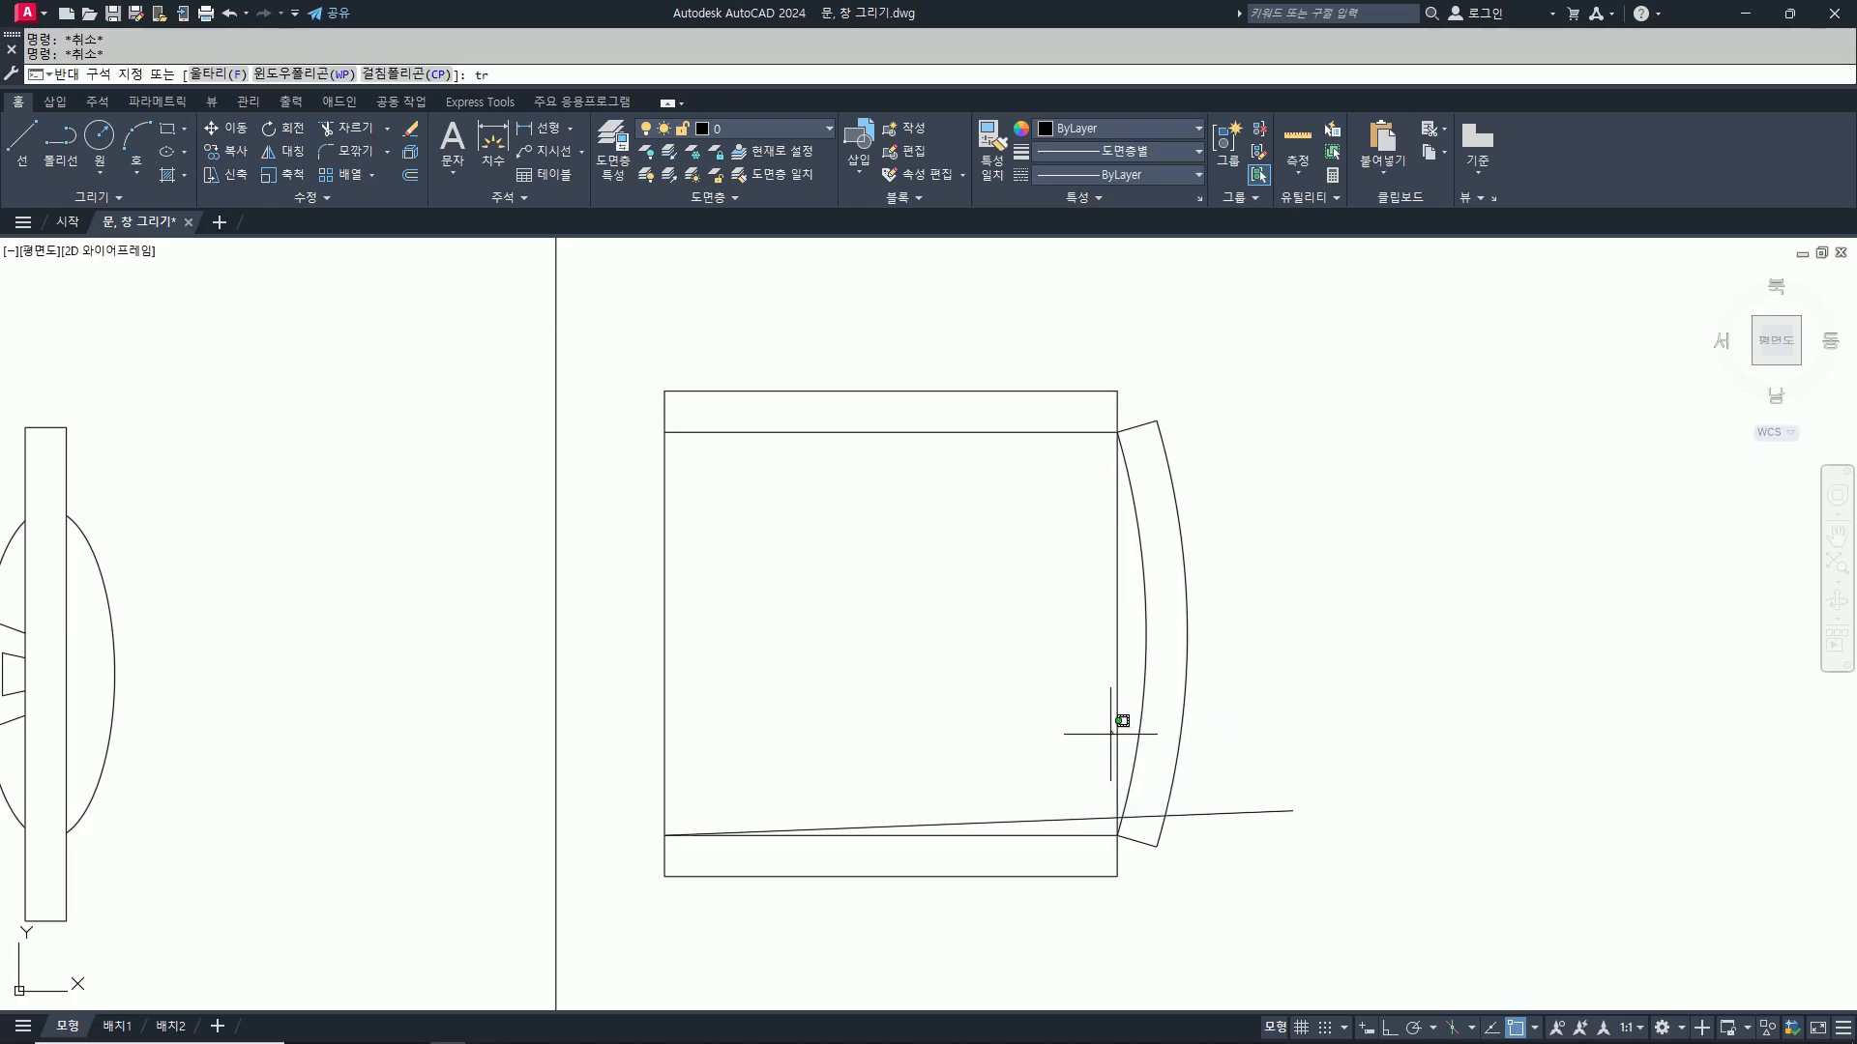
key("Escape")
left_click(1115, 702)
type("tr")
key("space")
left_click(1232, 811)
key("space")
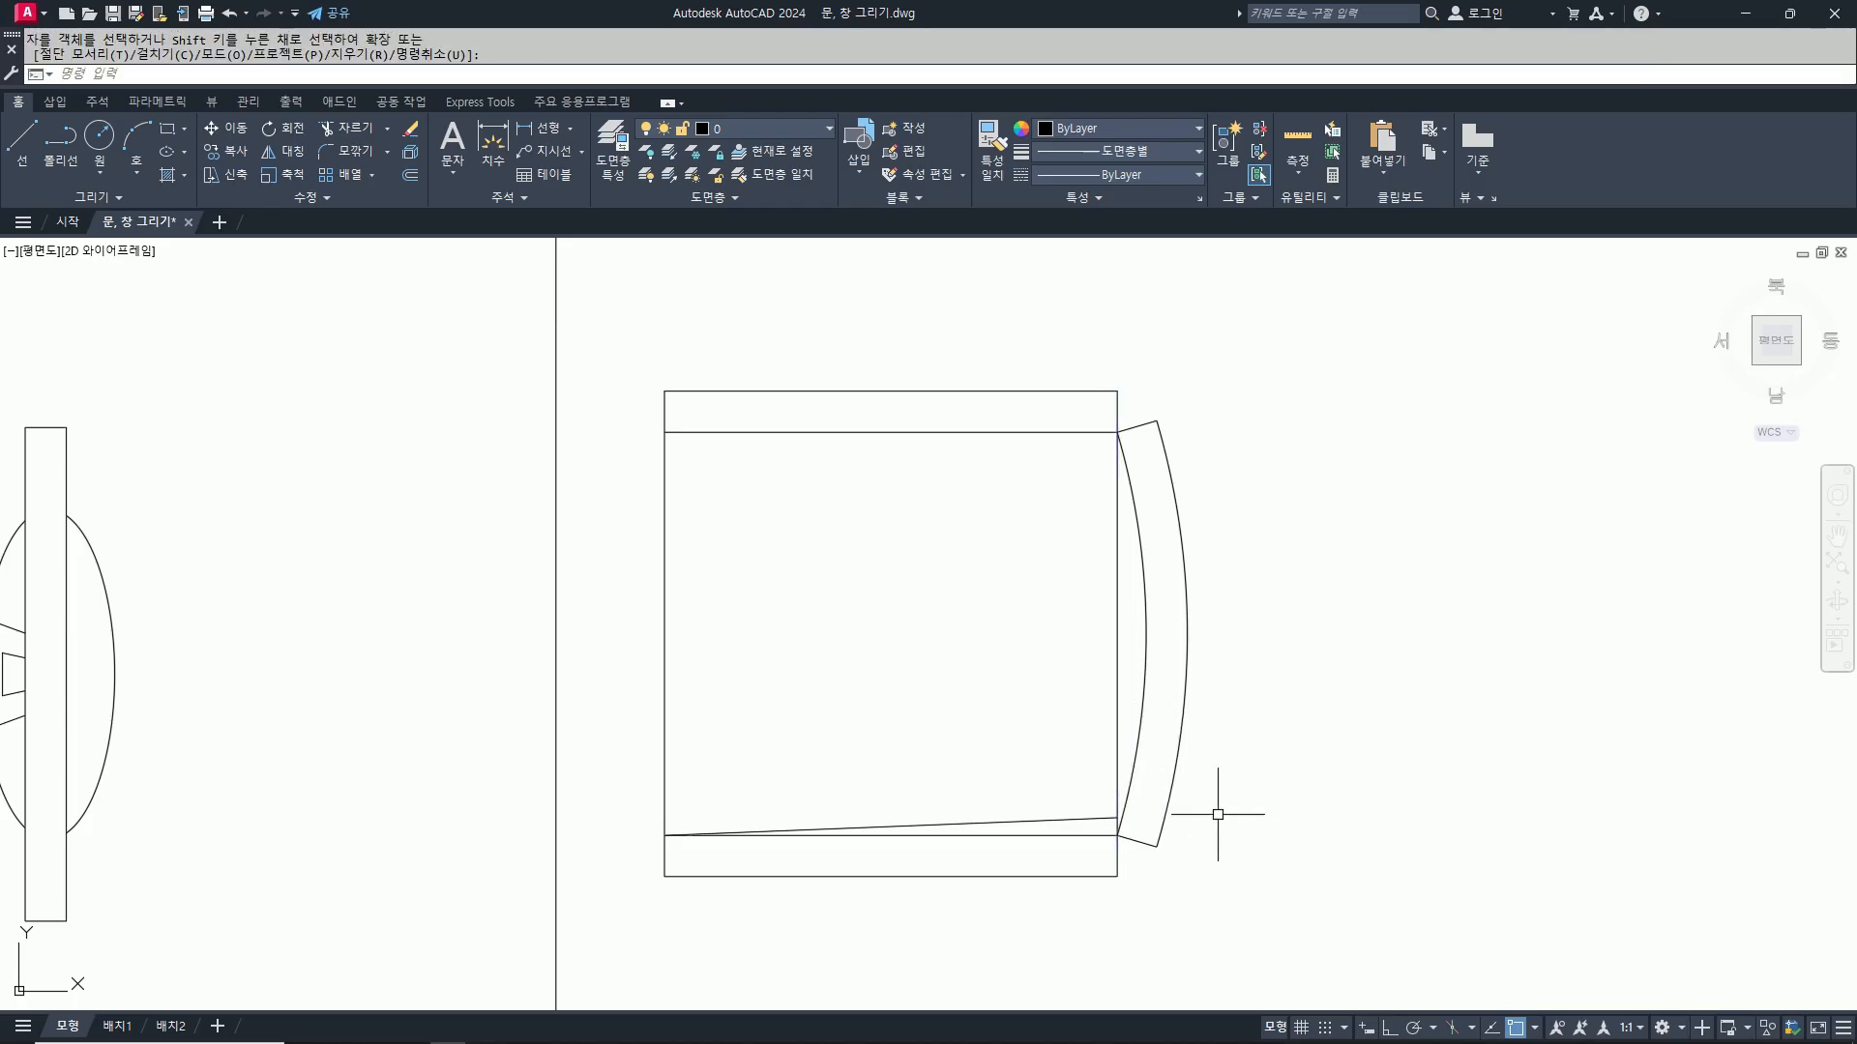
Step: Mirror the slanted line to the upper side about the rectangle's horizontal centre line, keeping the original
type("mi")
key("space")
left_click(1012, 800)
key("space")
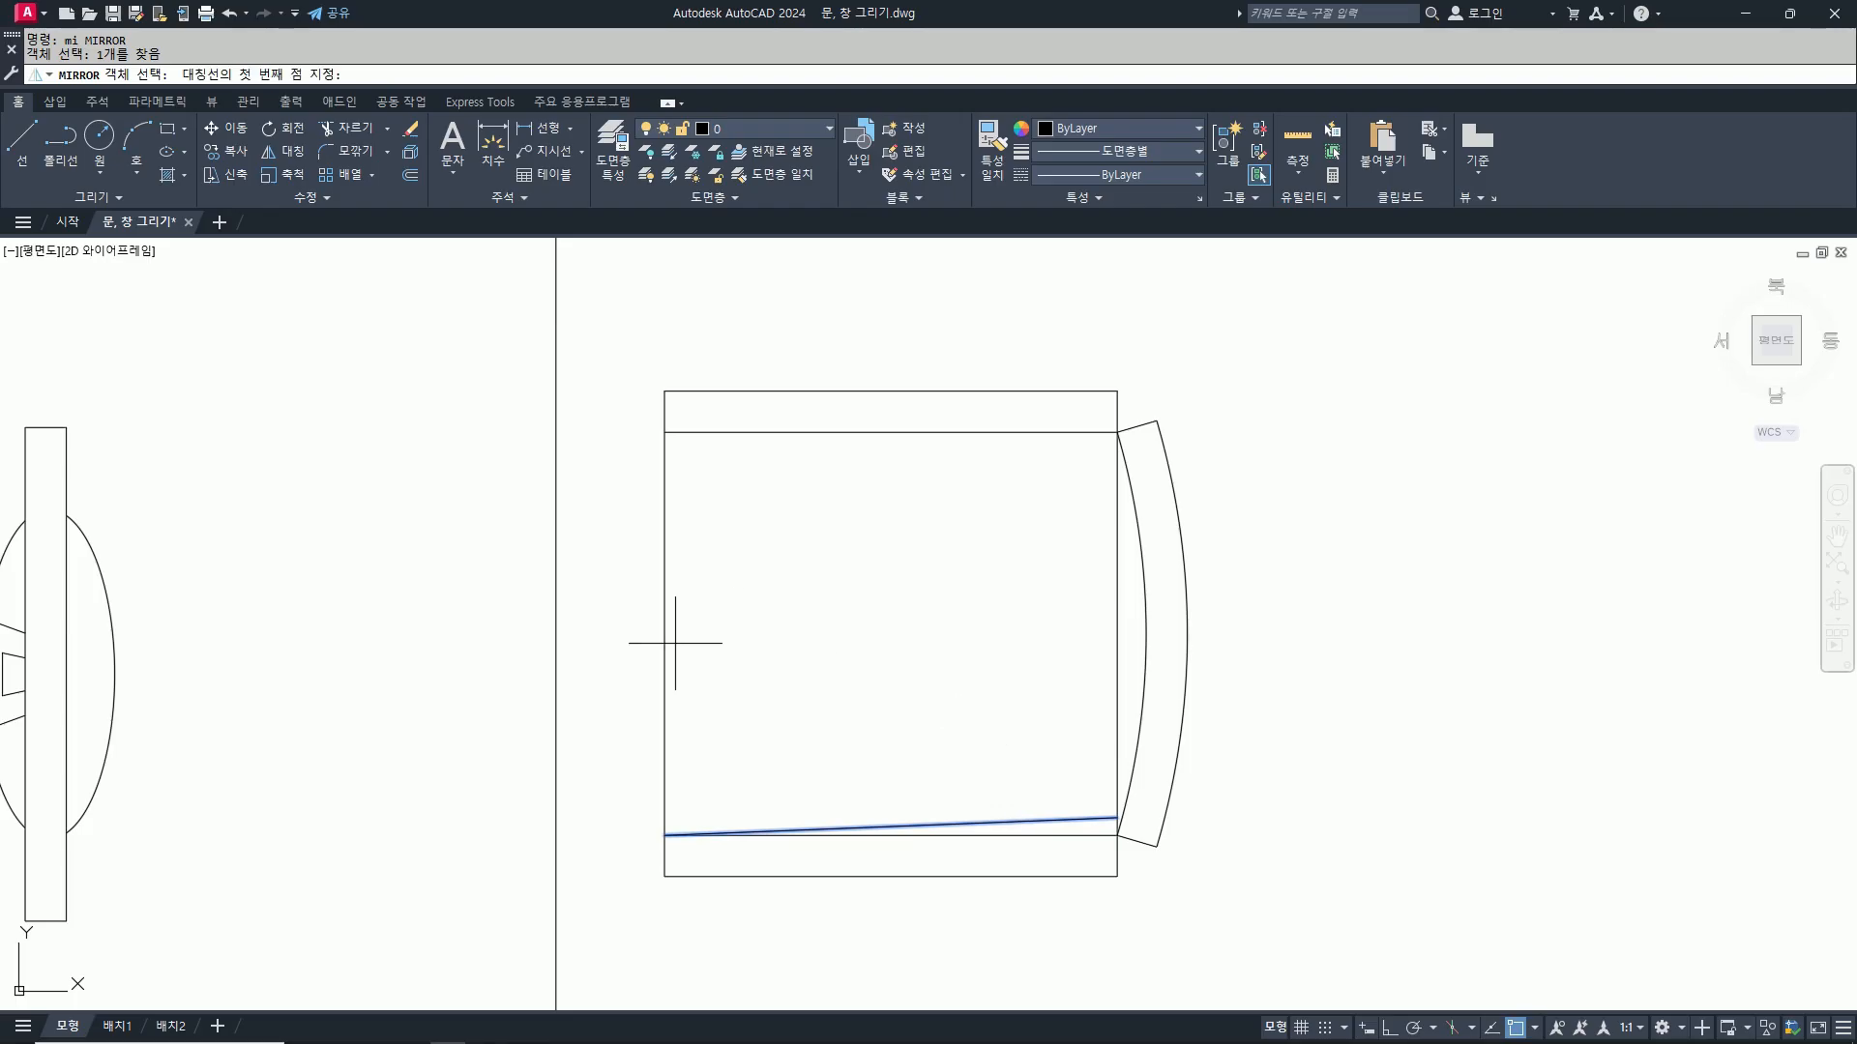
left_click(664, 633)
key("F8")
left_click(817, 642)
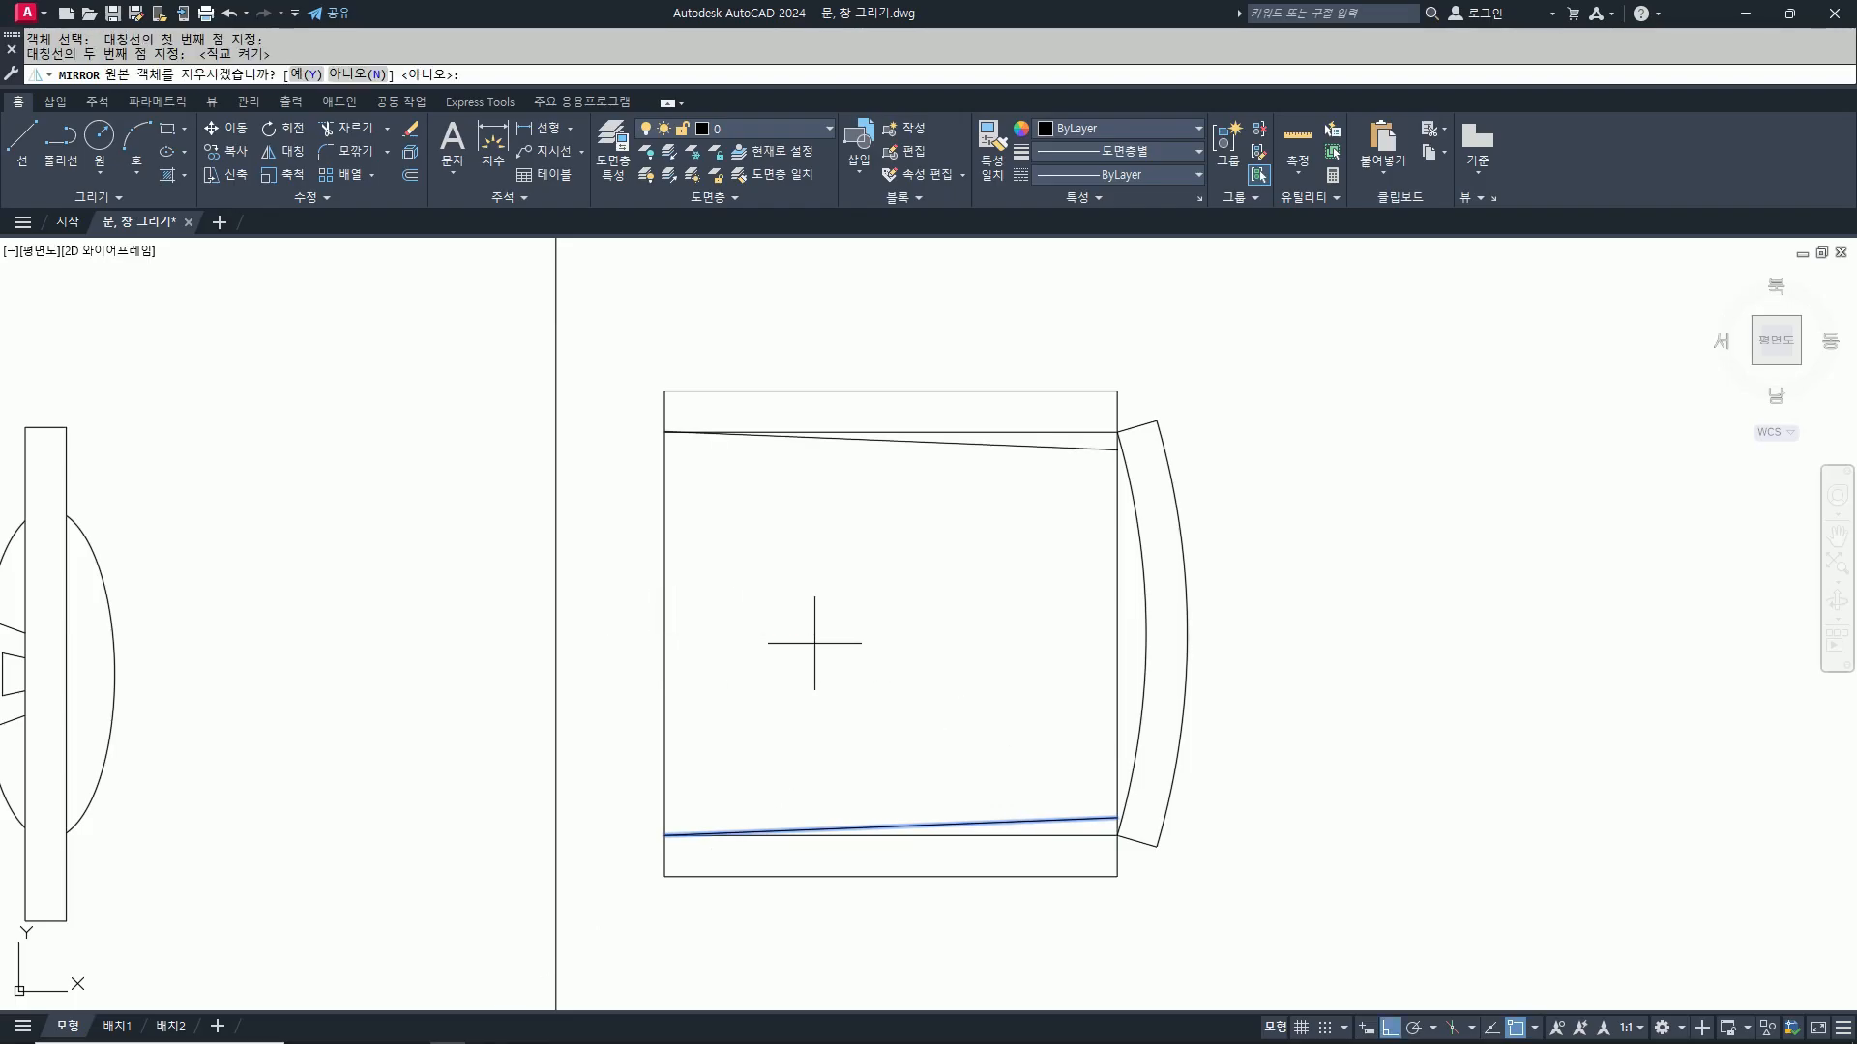
key("space")
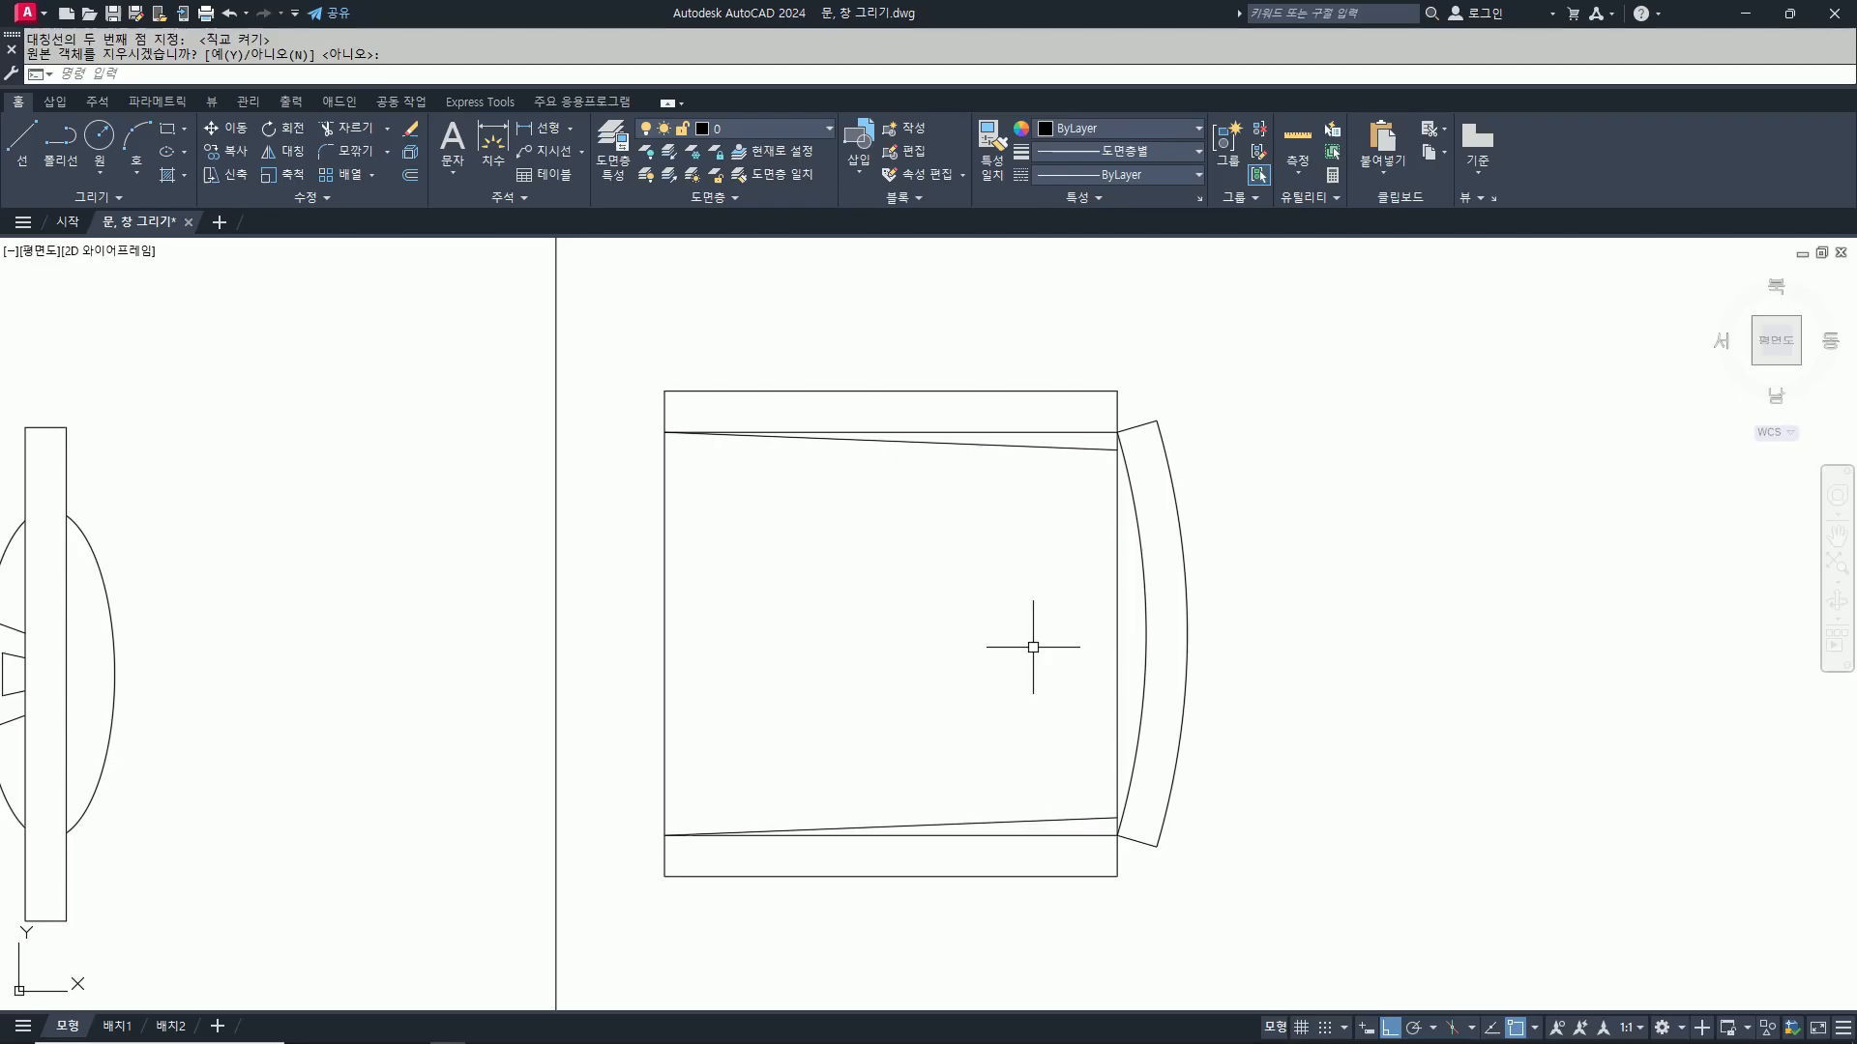
Step: Draw a horizontal line about 79 long across the rectangle's right edge and the inner arc, above their middle
type("l")
key("space")
left_click(1099, 548)
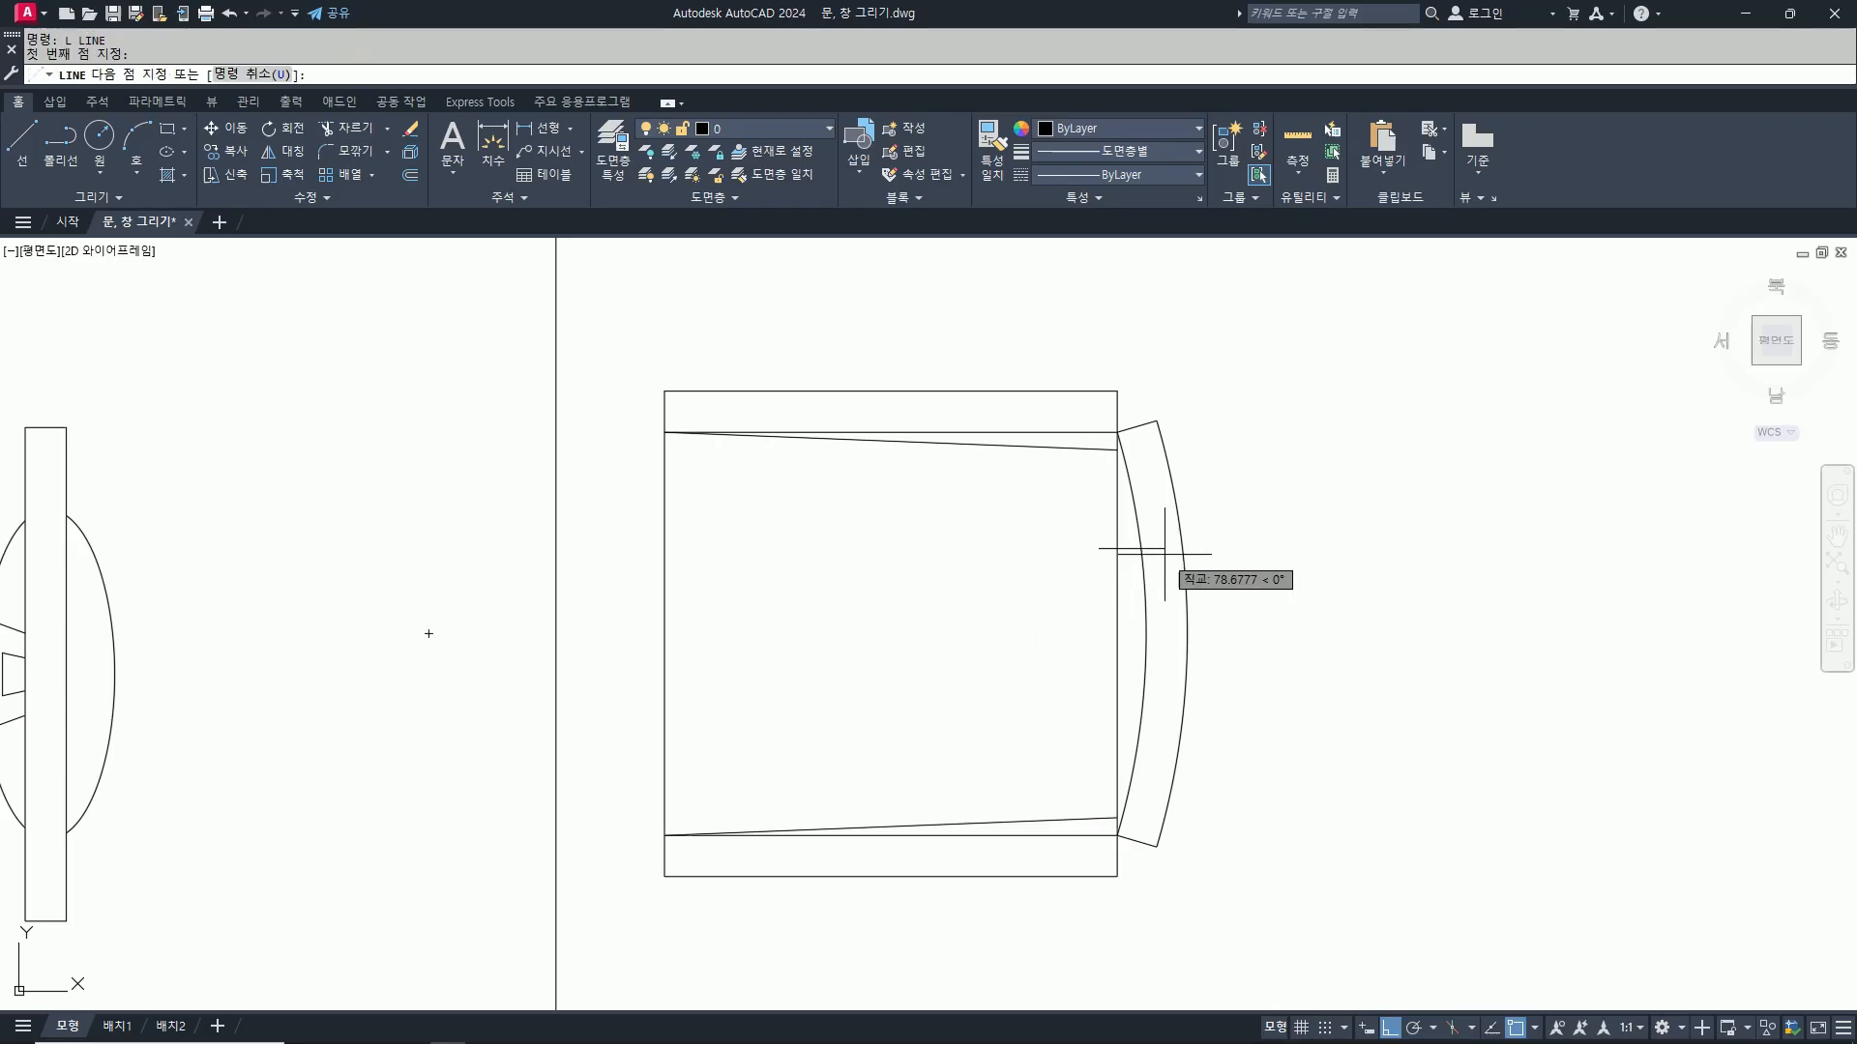
key("Escape")
Step: Mirror the short horizontal line below the rectangle's horizontal centre line, keeping the original
type("mi")
key("space")
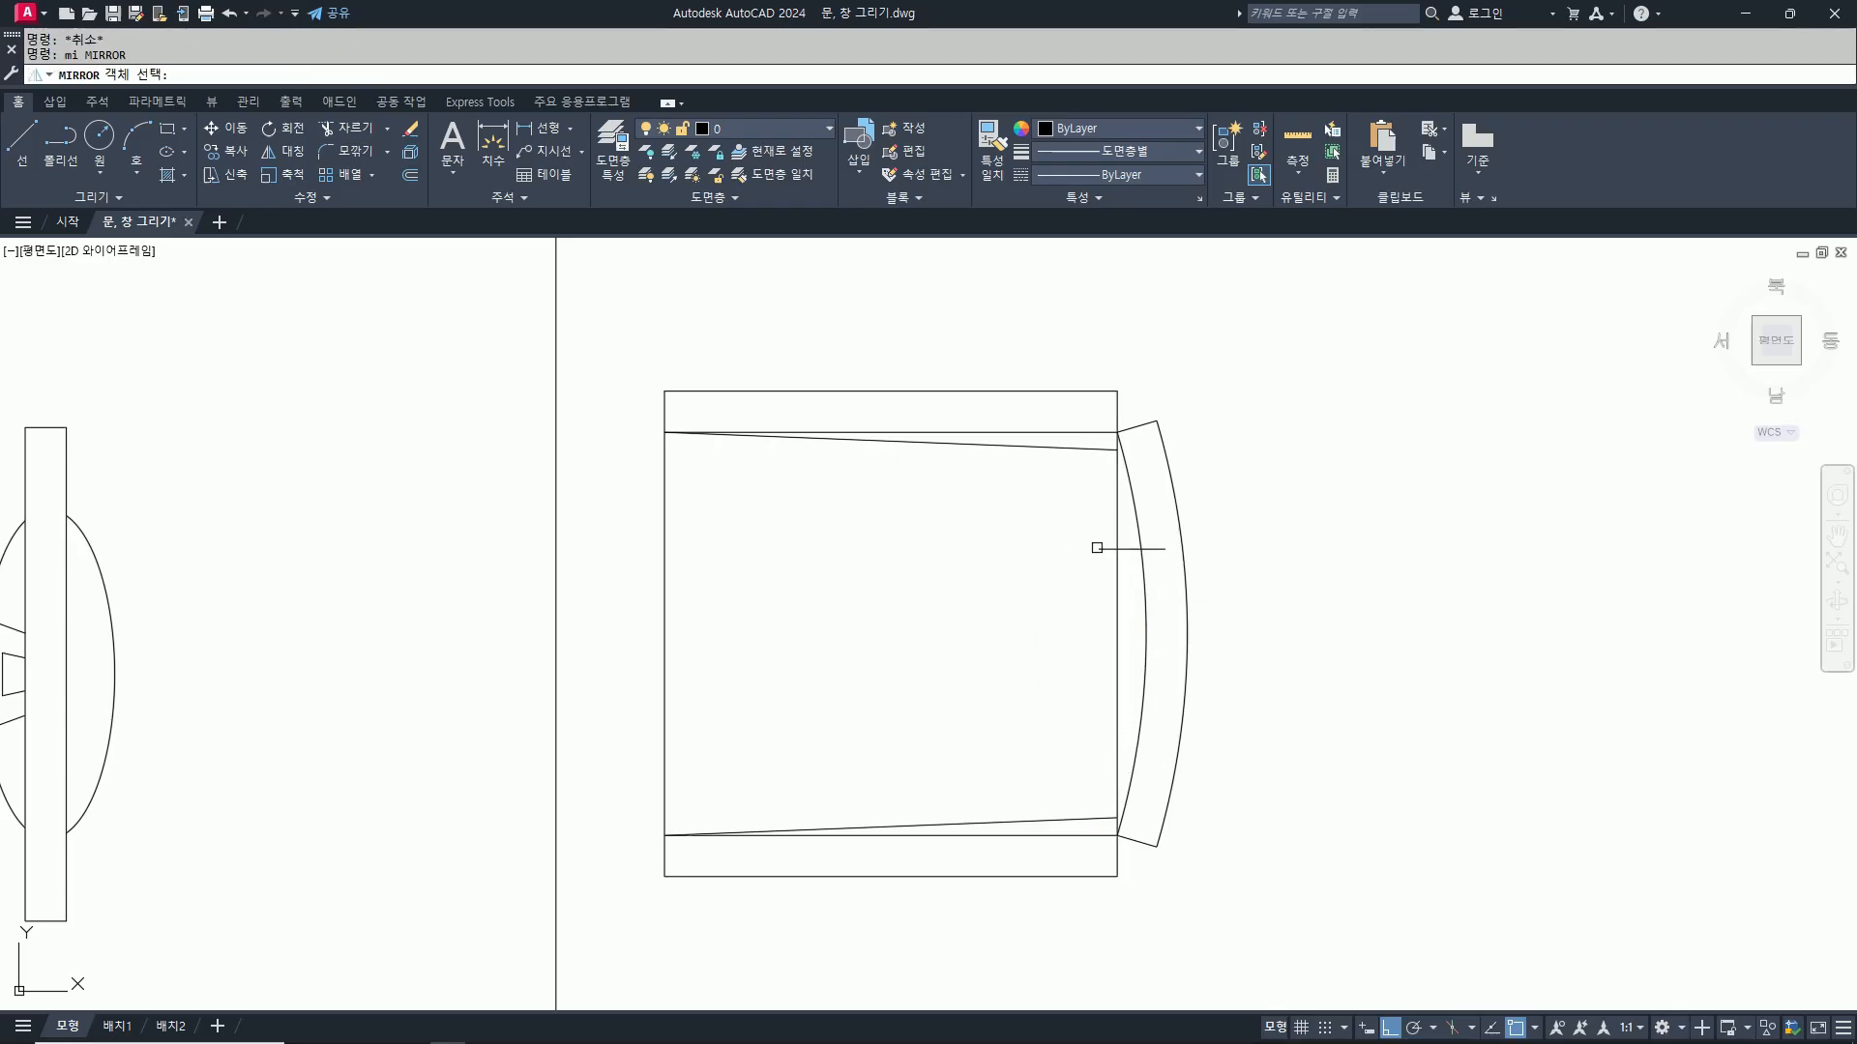
left_click(1102, 548)
key("space")
left_click(1119, 633)
left_click(1419, 641)
key("space")
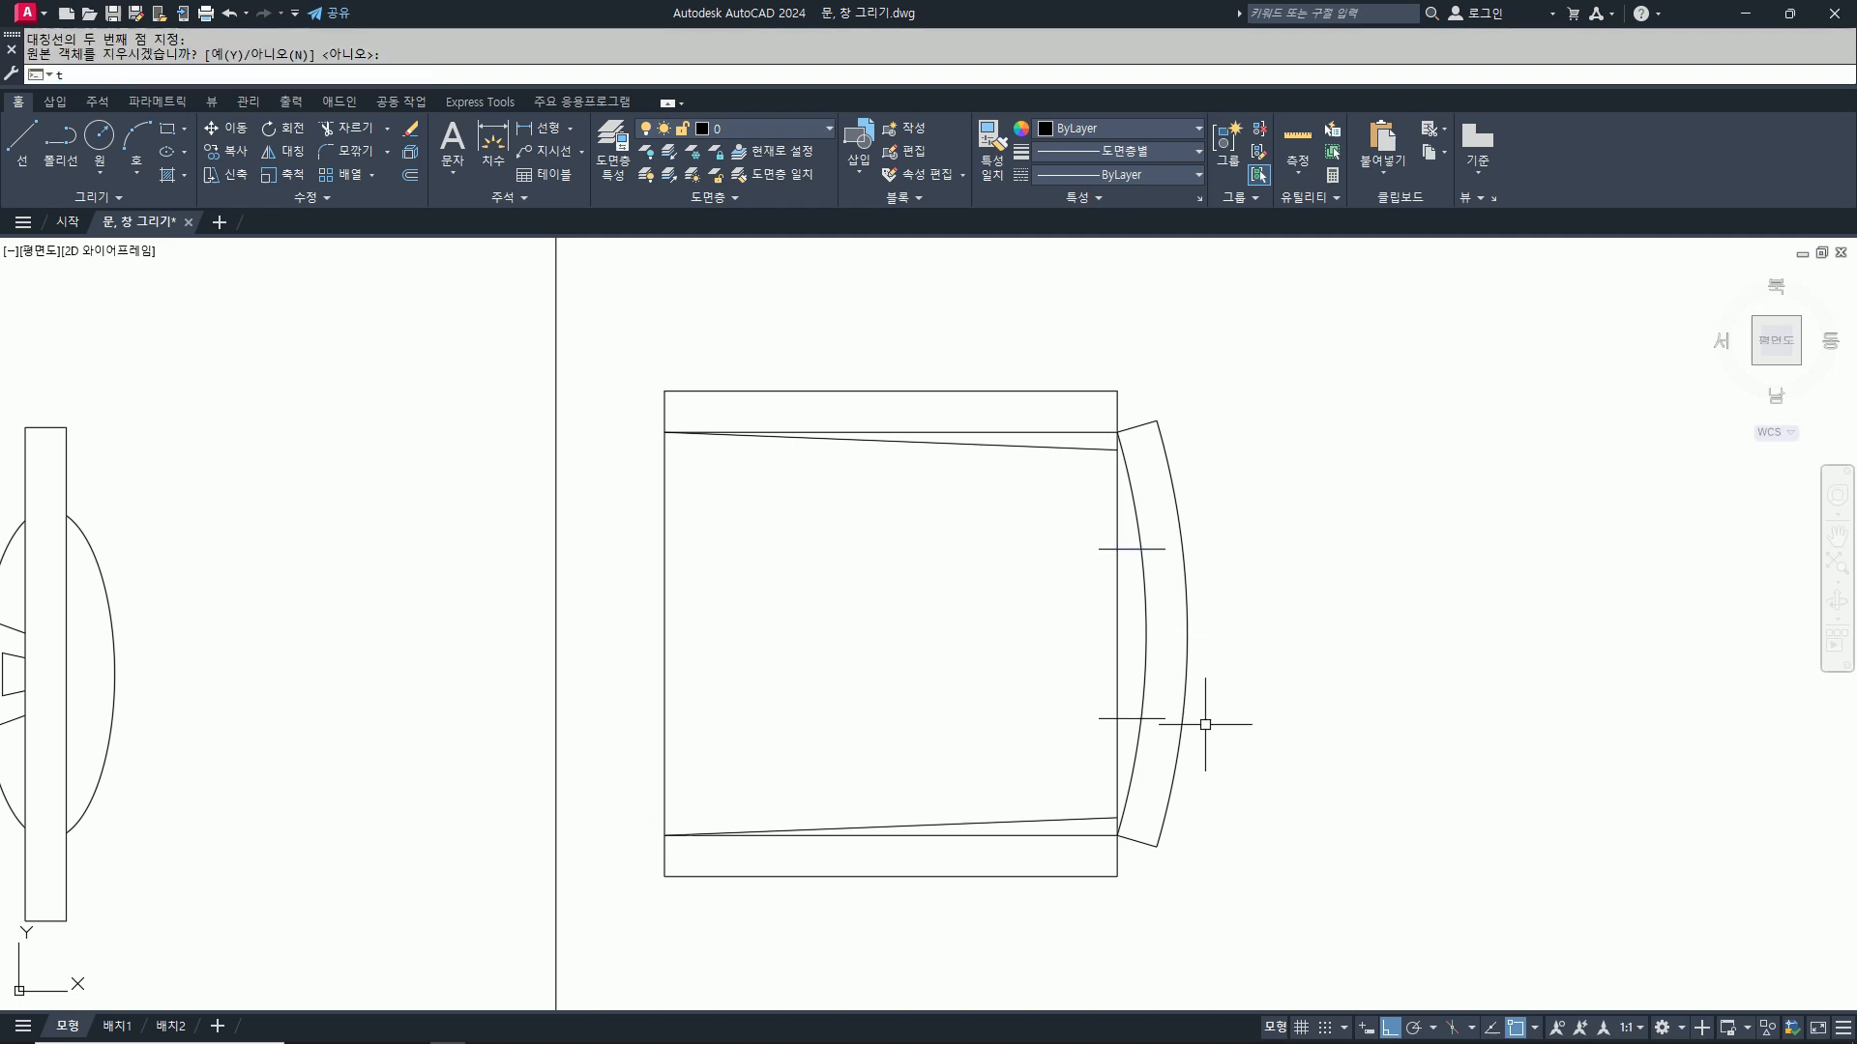
Step: Trim both short lines so they span only between the rectangle's right edge and the inner arc
type("tr")
key("space")
left_click(1095, 549)
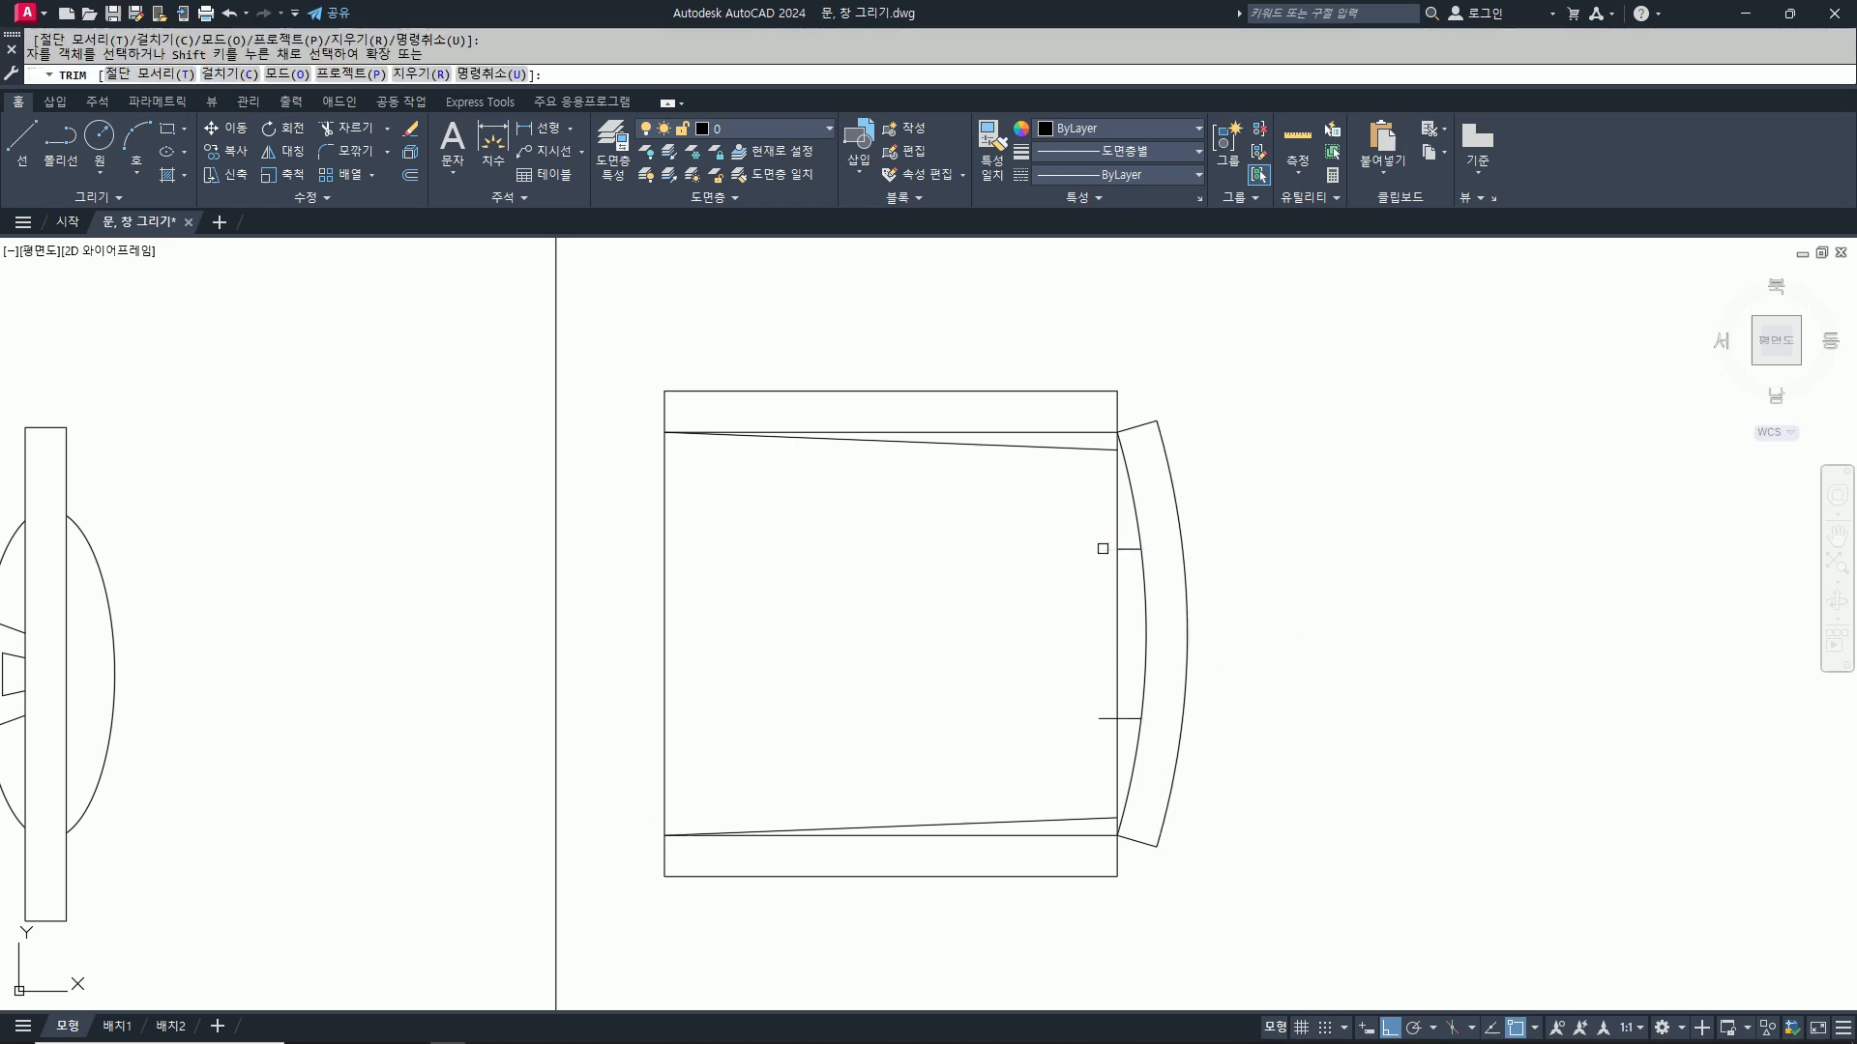
key("space")
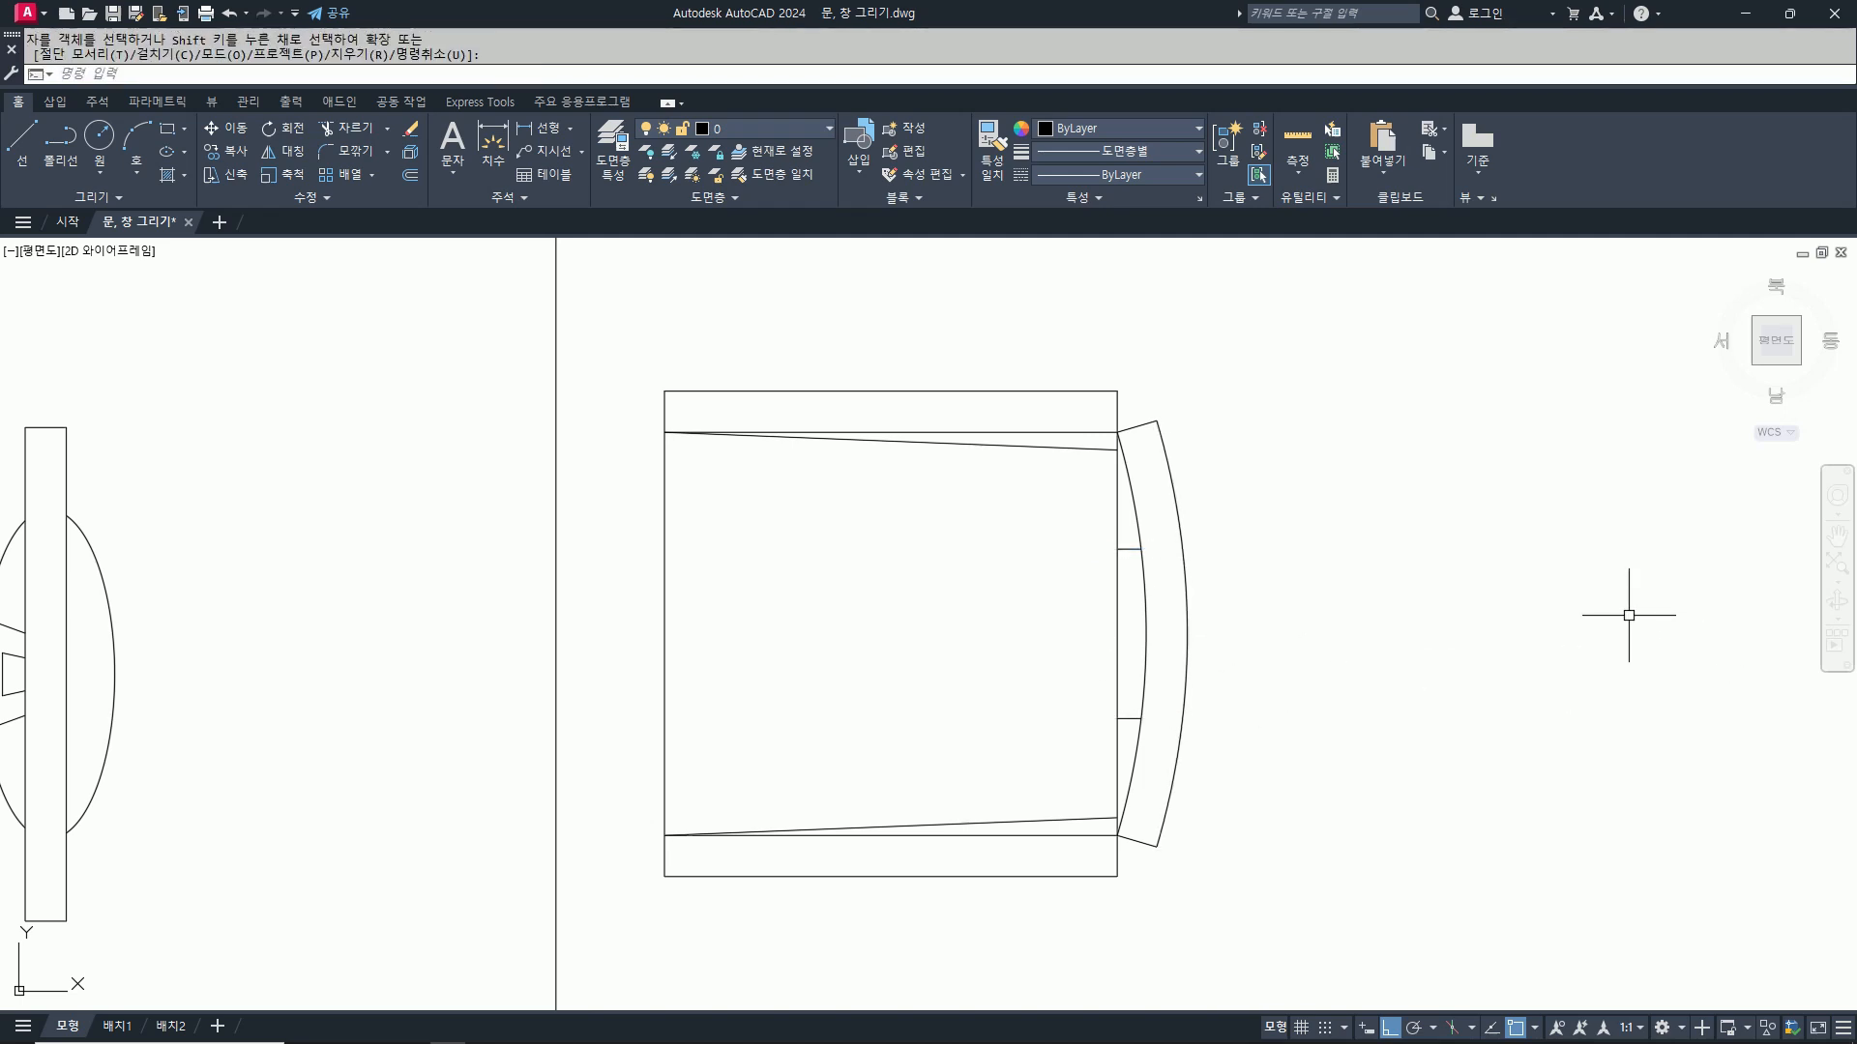
Step: Fillet the seat's upper-left corner between the upper slanted line and the left edge with radius 50 in No trim mode
type("f")
key("space")
type("r")
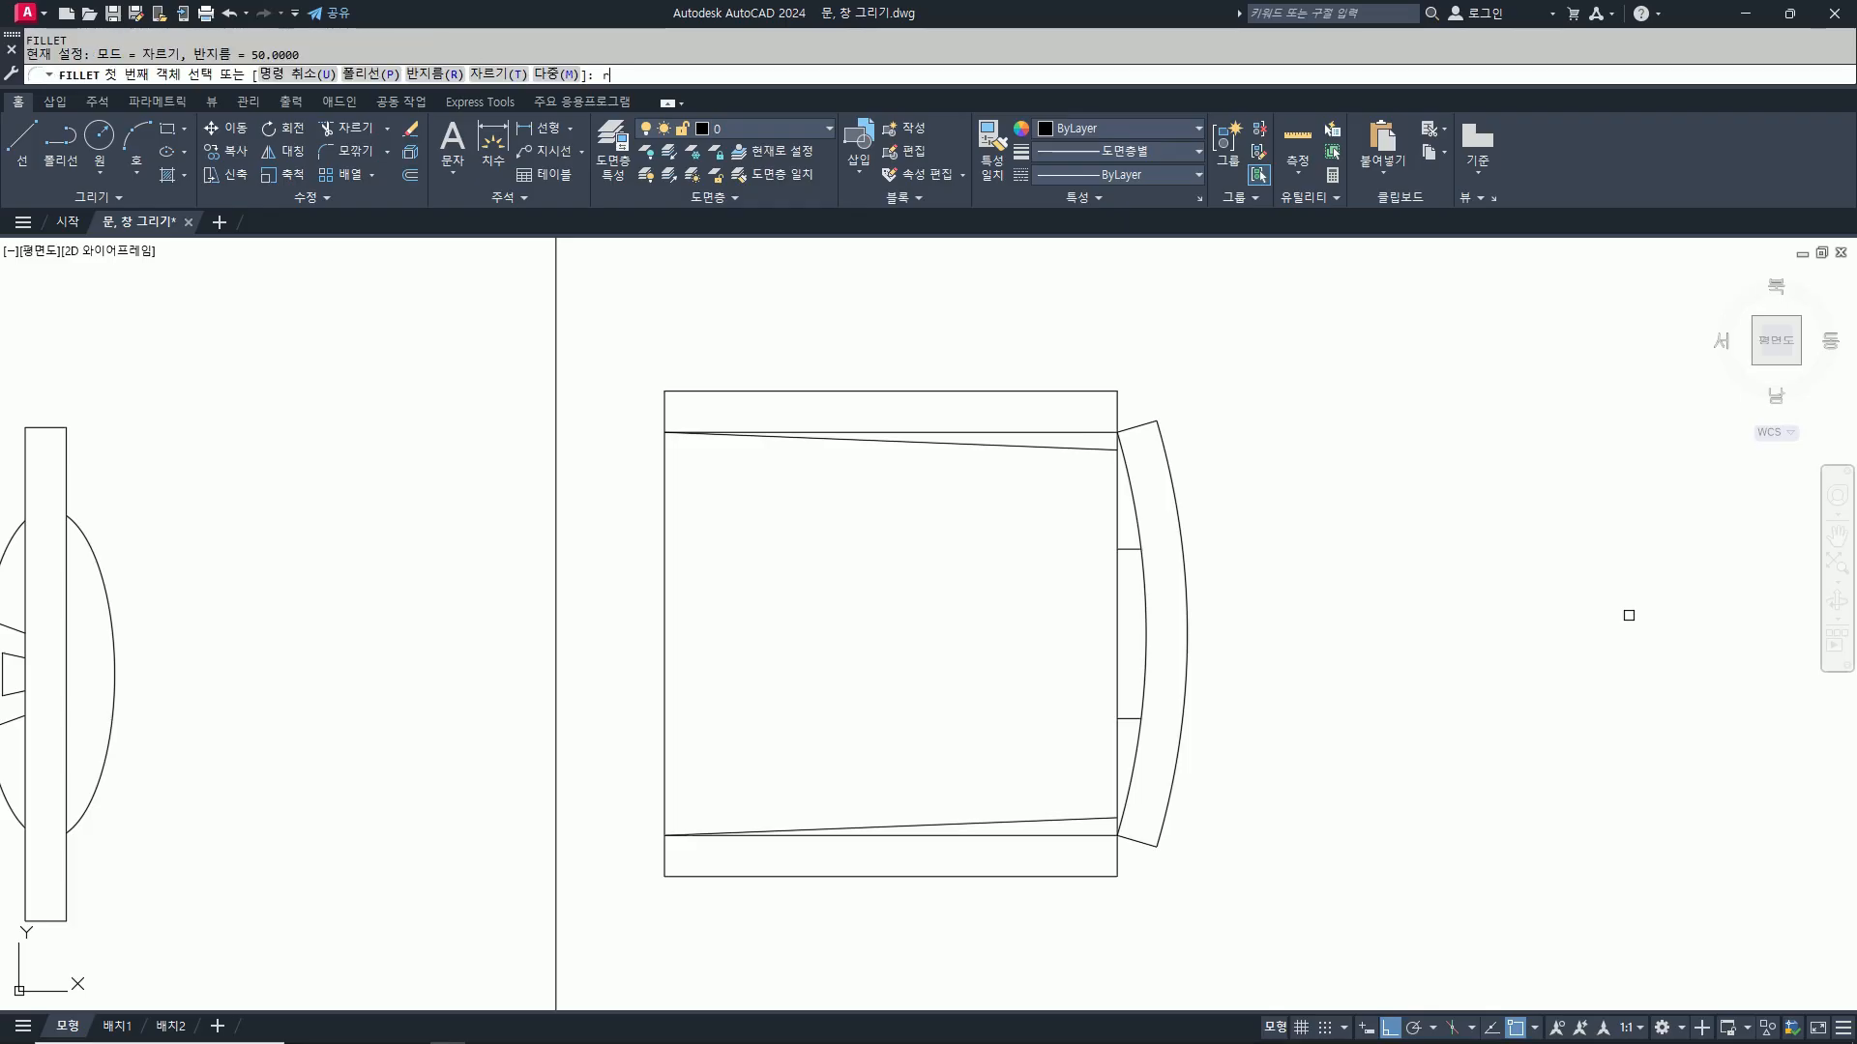
key("space")
type("50")
key("space")
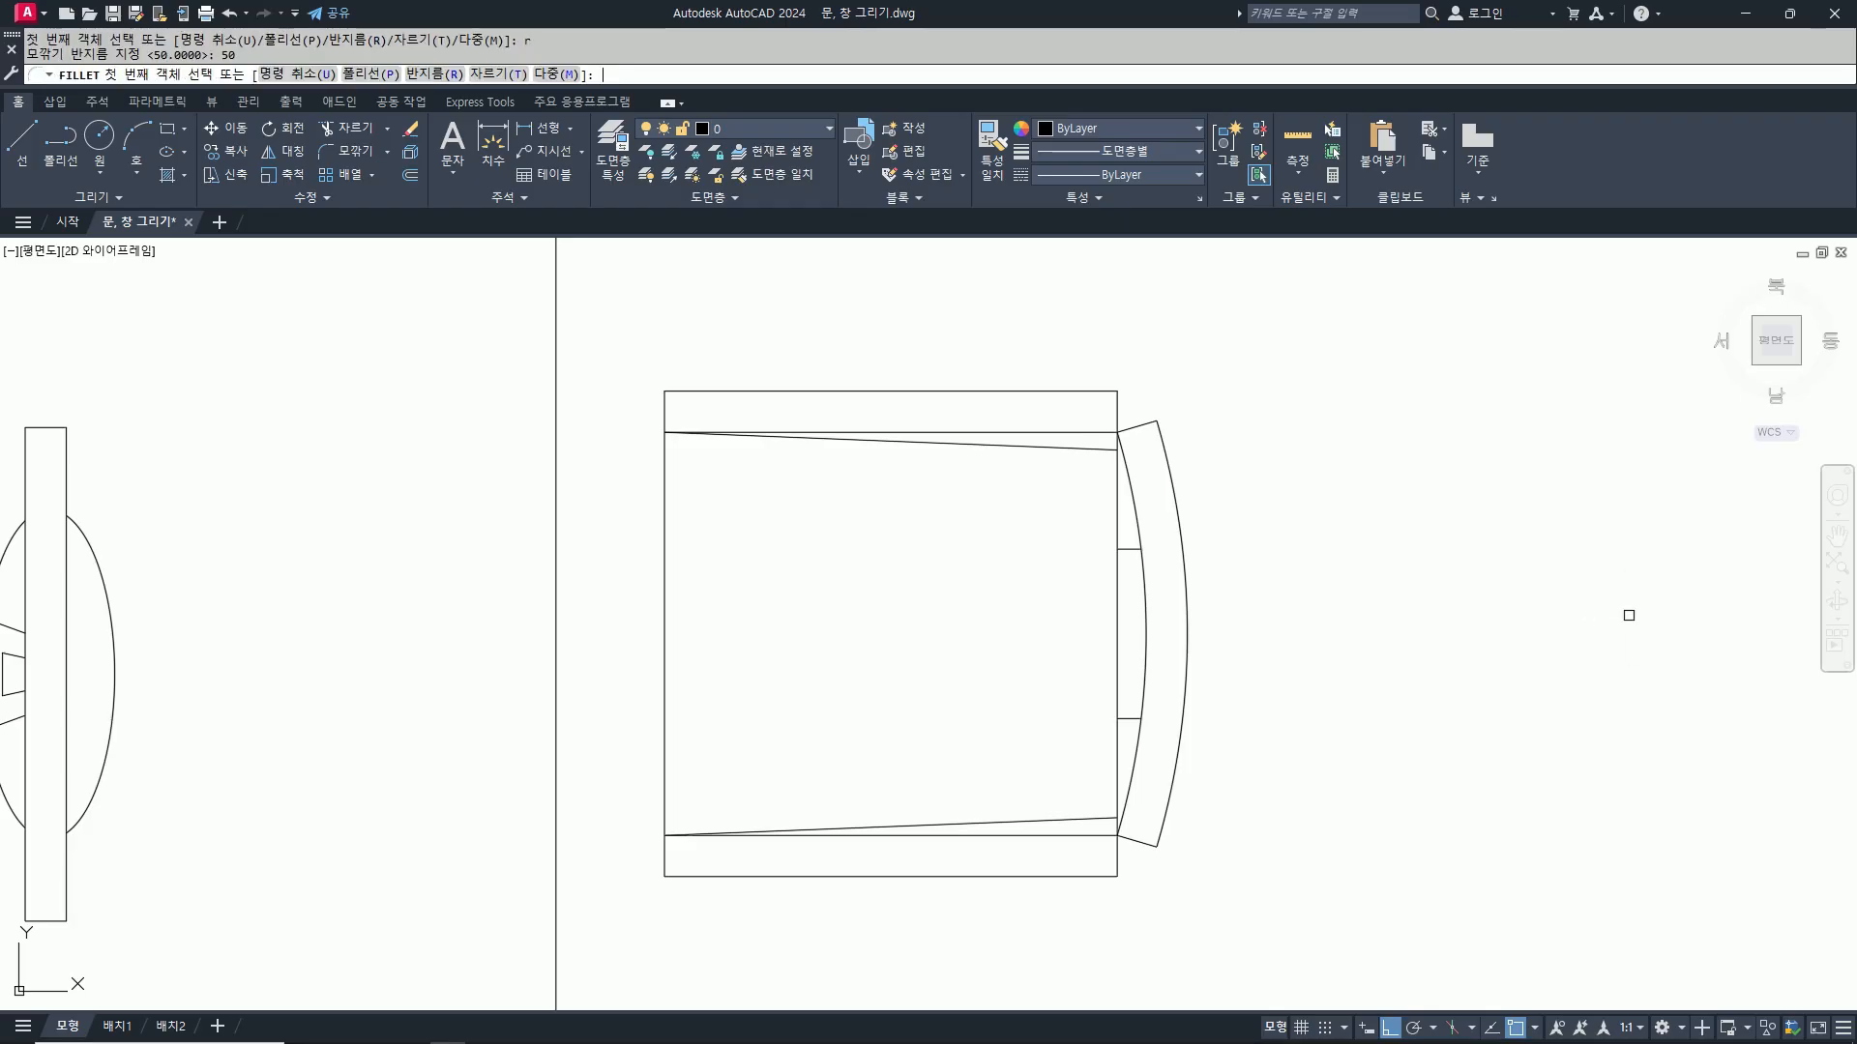
type("t")
key("space")
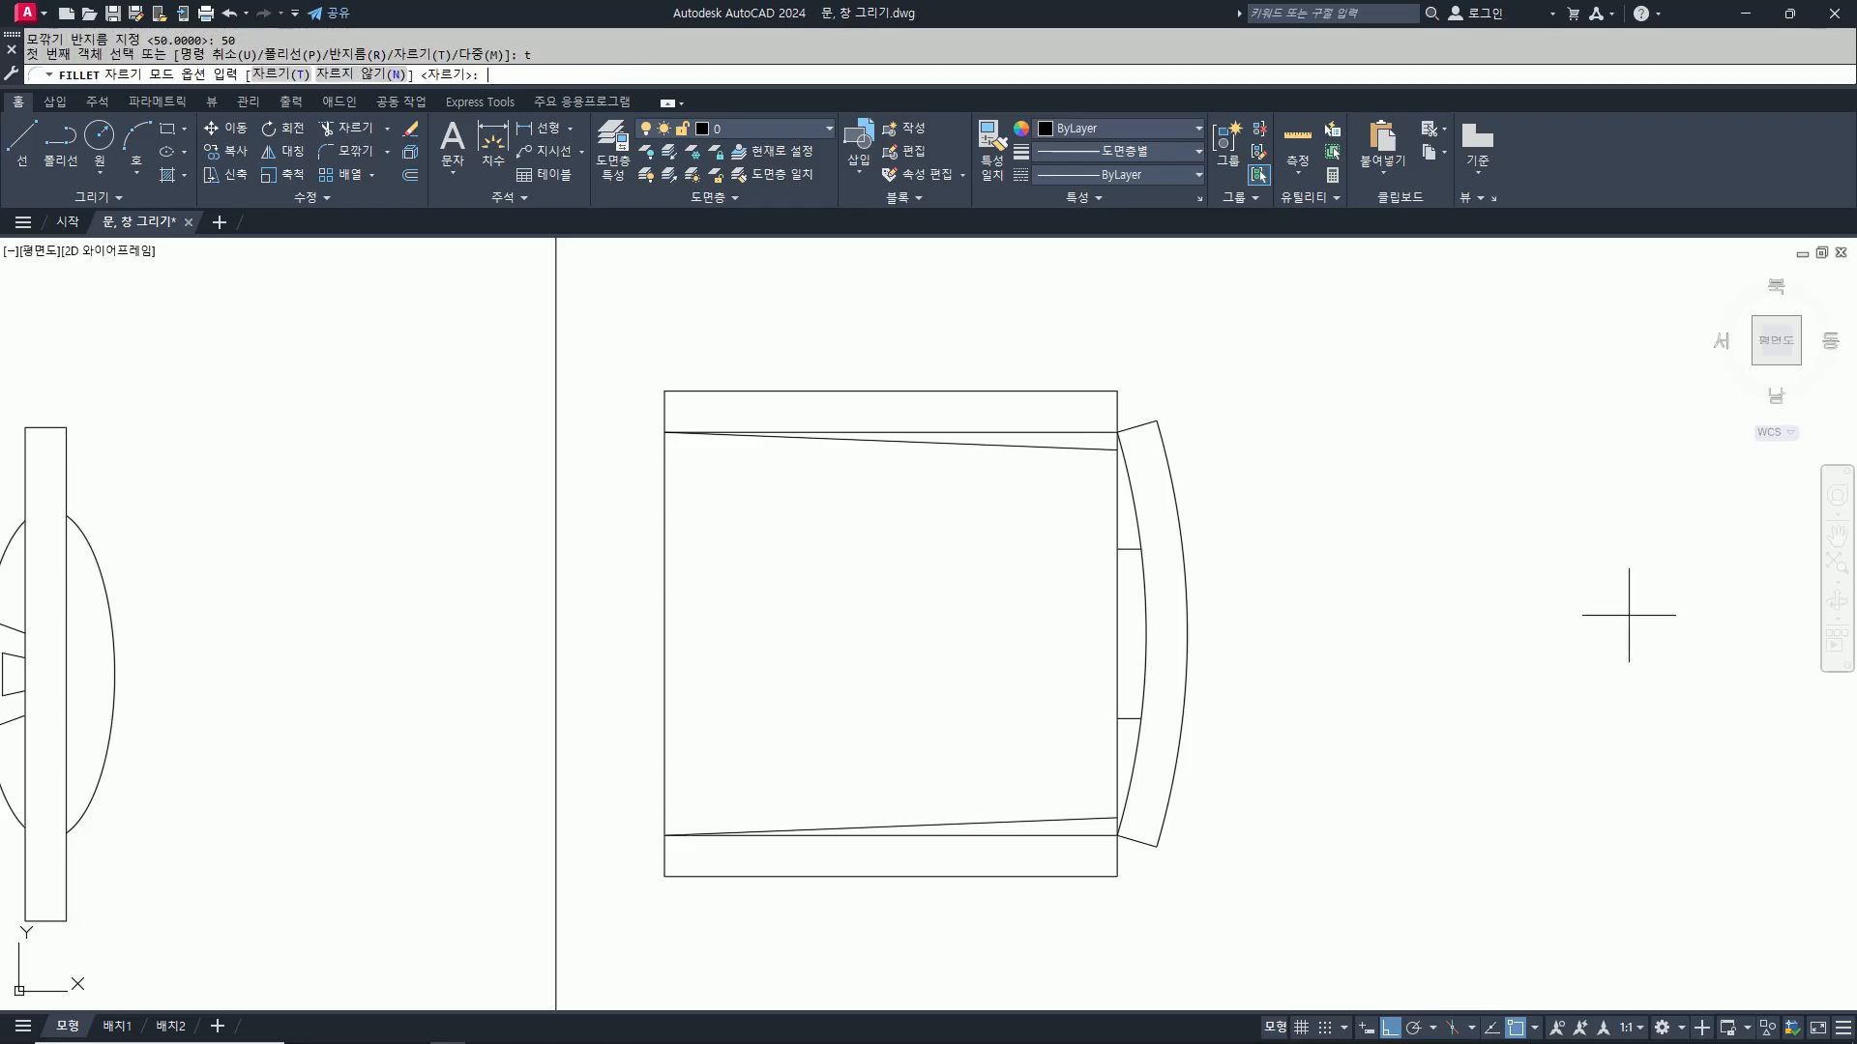
type("n")
key("space")
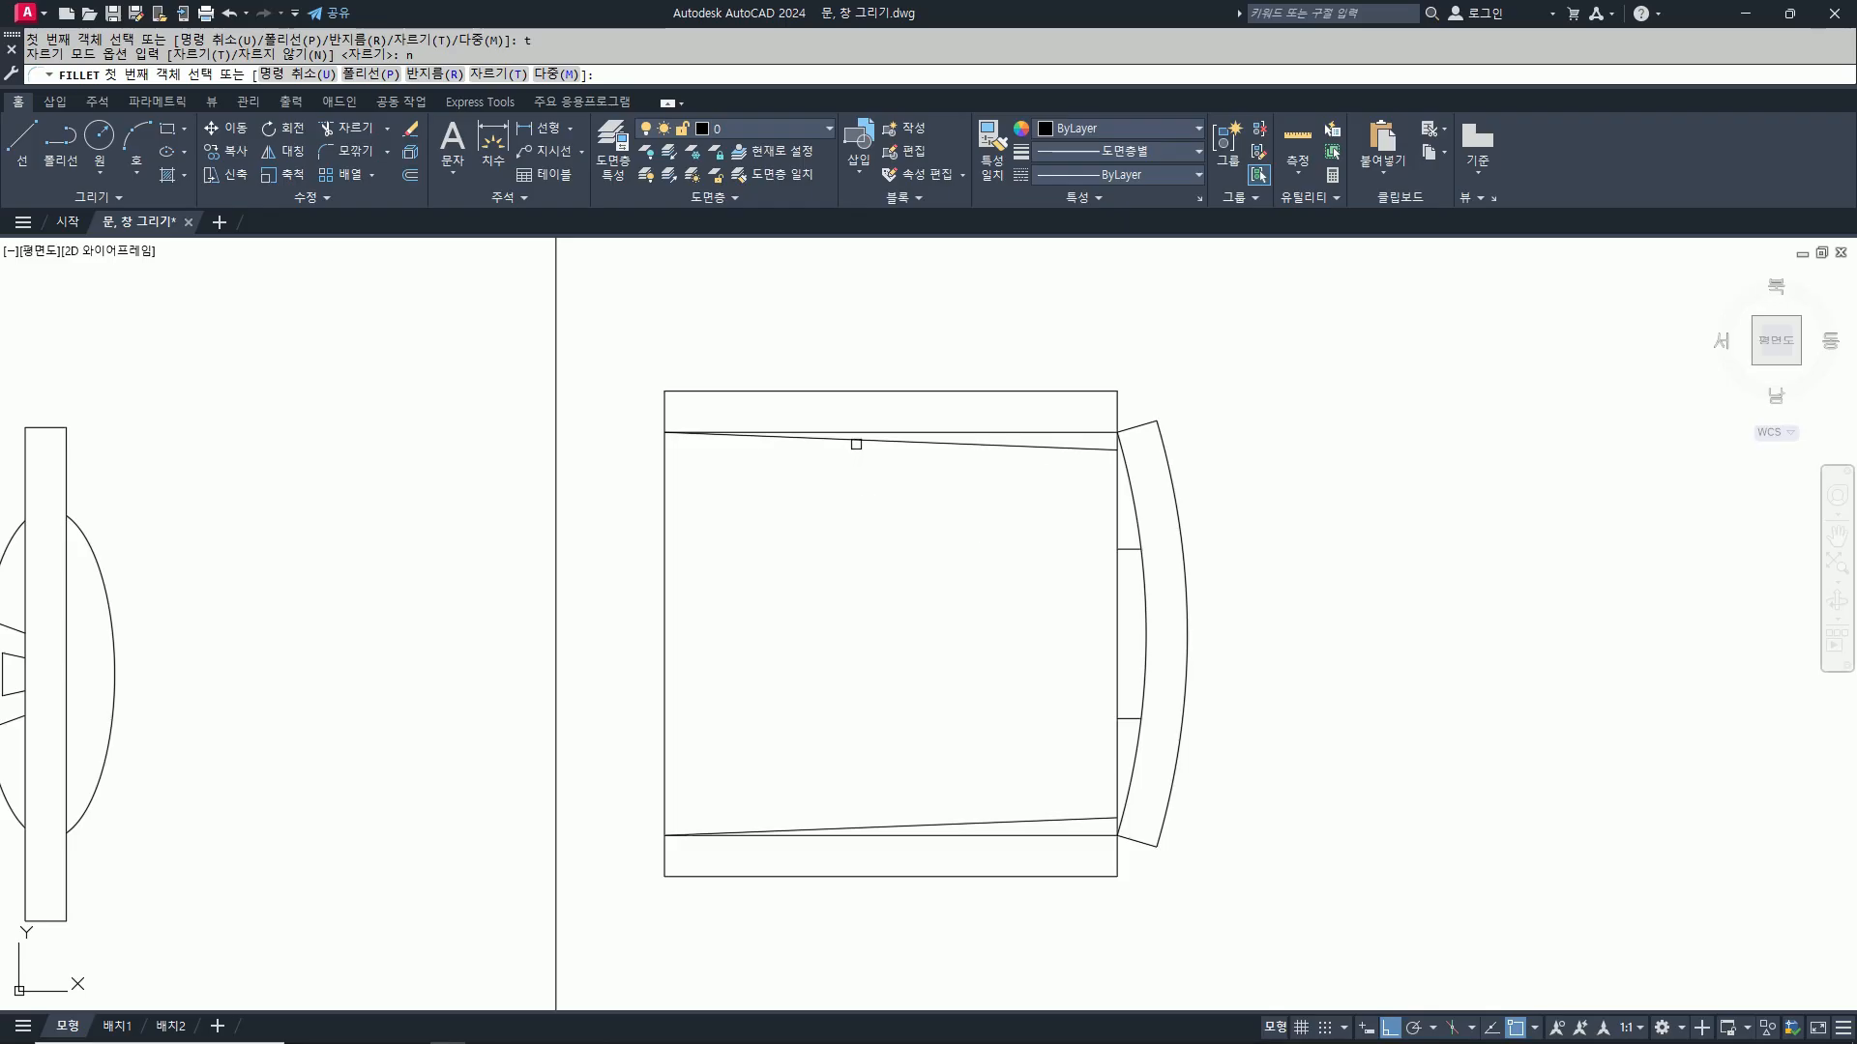
left_click(856, 444)
left_click(665, 522)
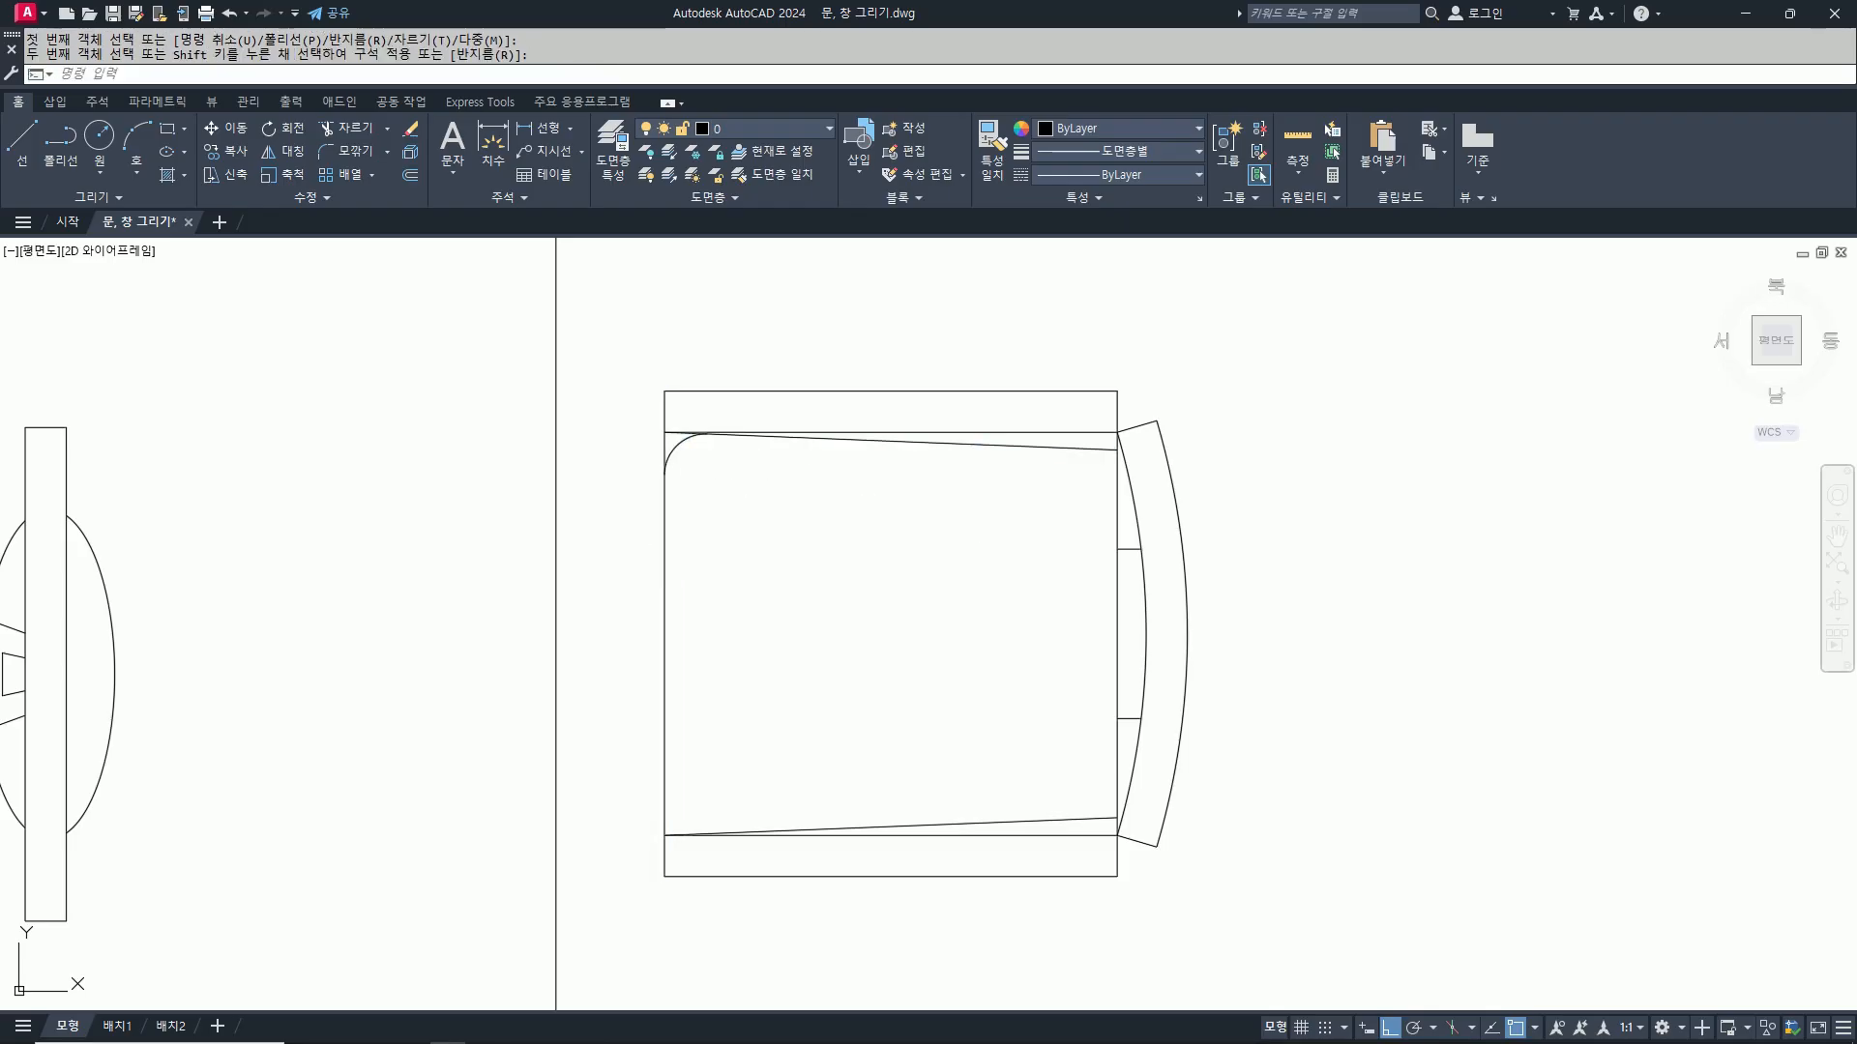
Step: Fillet the seat's lower-left, lower-right and upper-right corners between the slanted lines and side edges with the same radius
left_click(660, 550)
left_click(822, 829)
key("space")
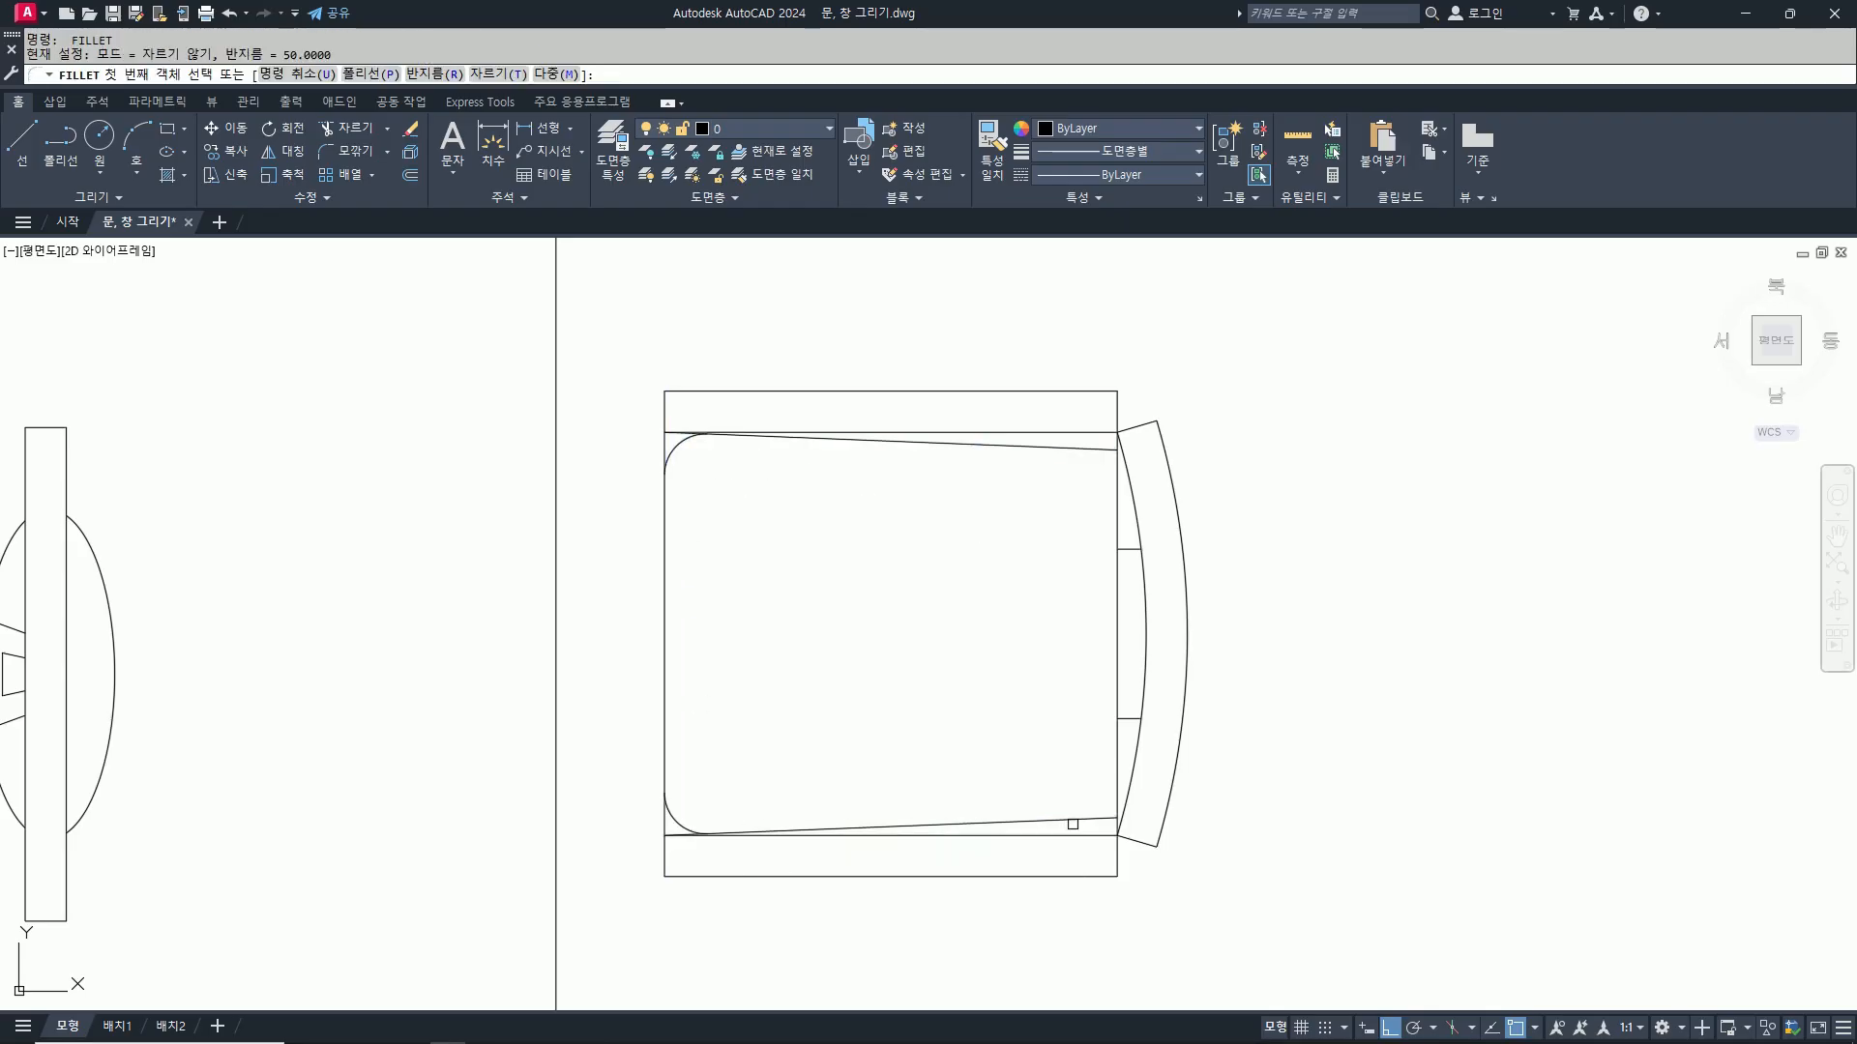
left_click(1072, 824)
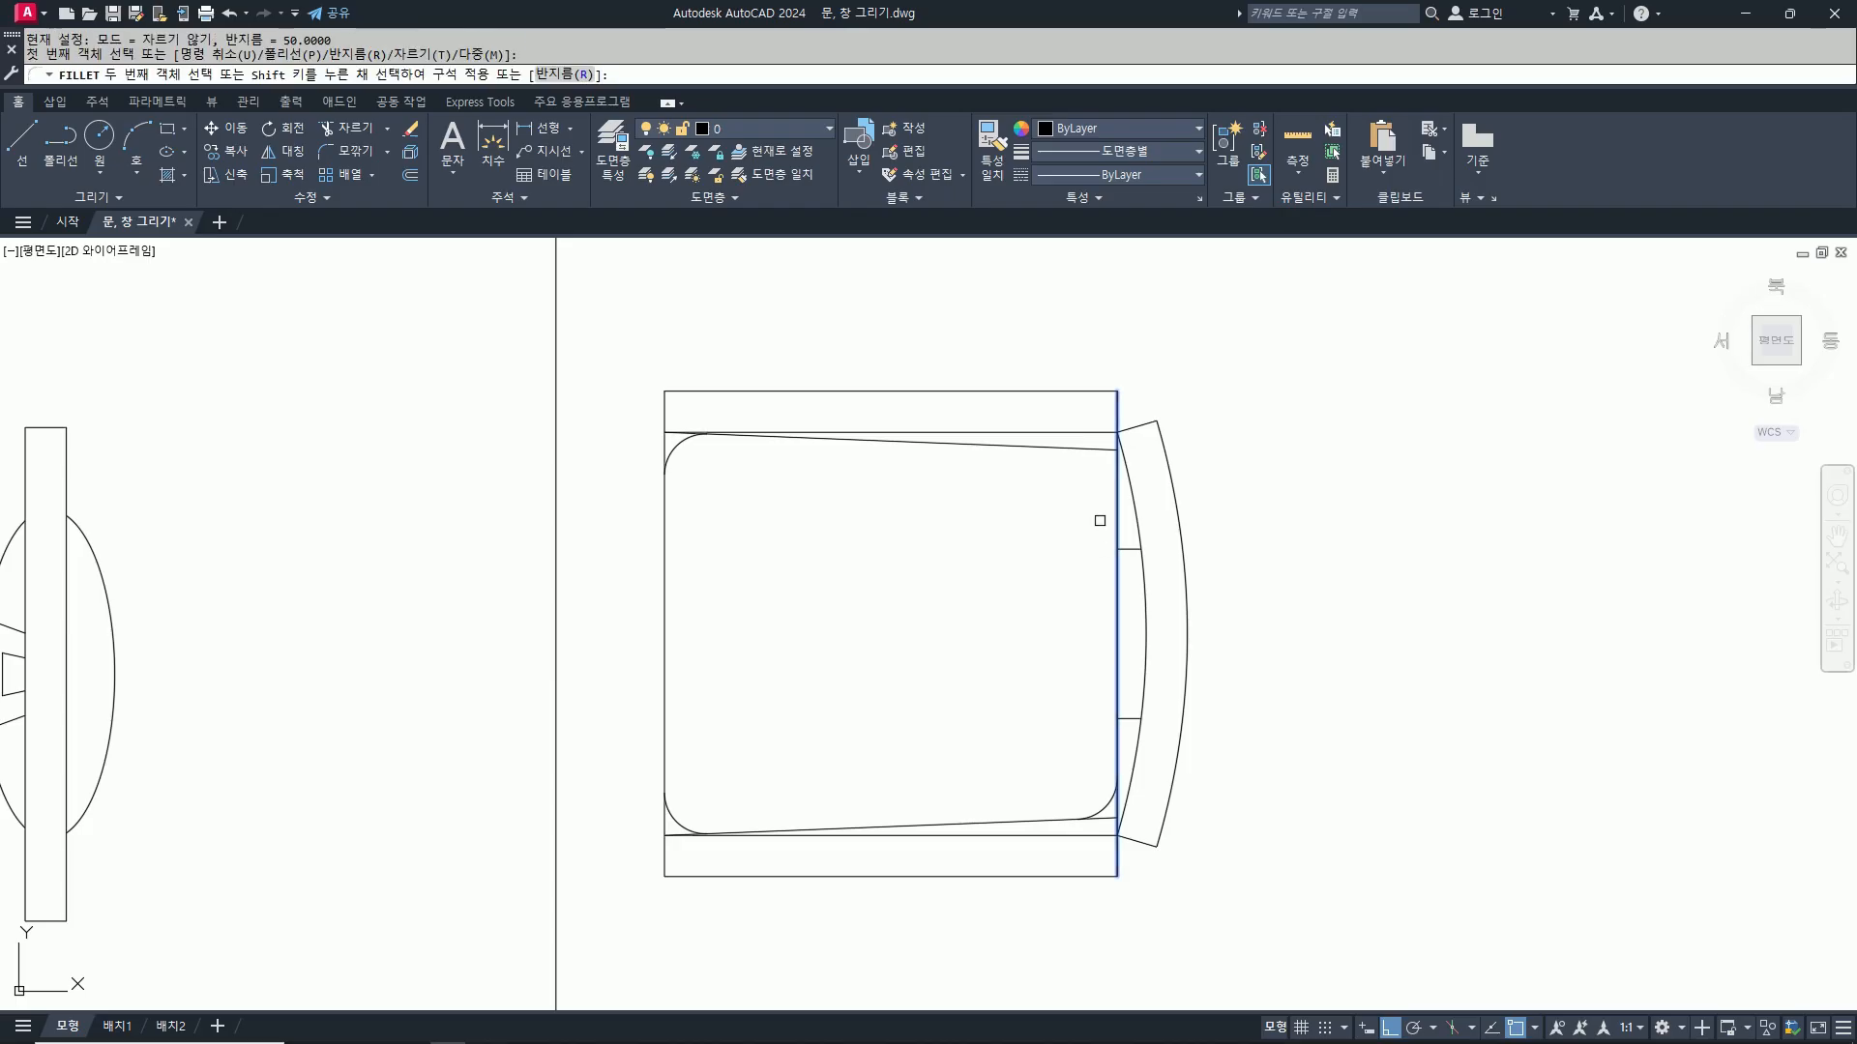
left_click(1097, 451)
key("space")
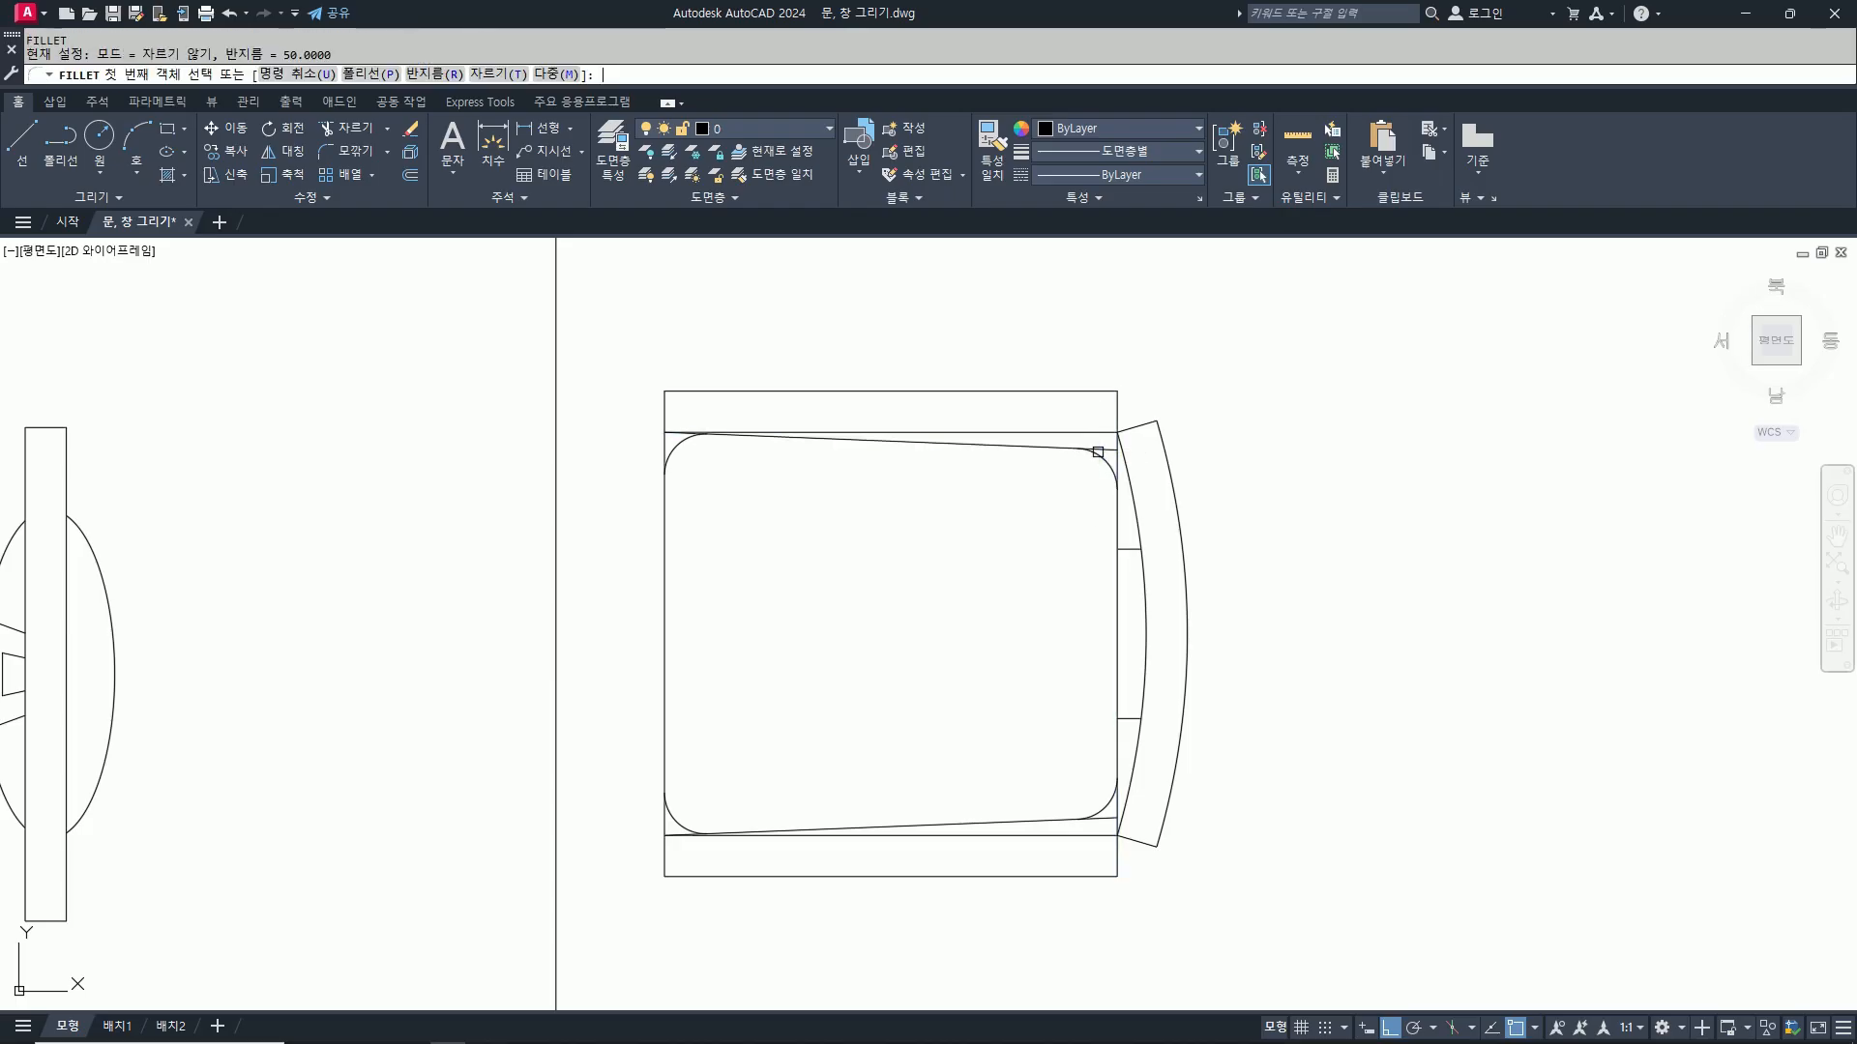
Step: Fillet the upper armrest's two outer corners with radius 30 in Trim mode
type("r")
key("space")
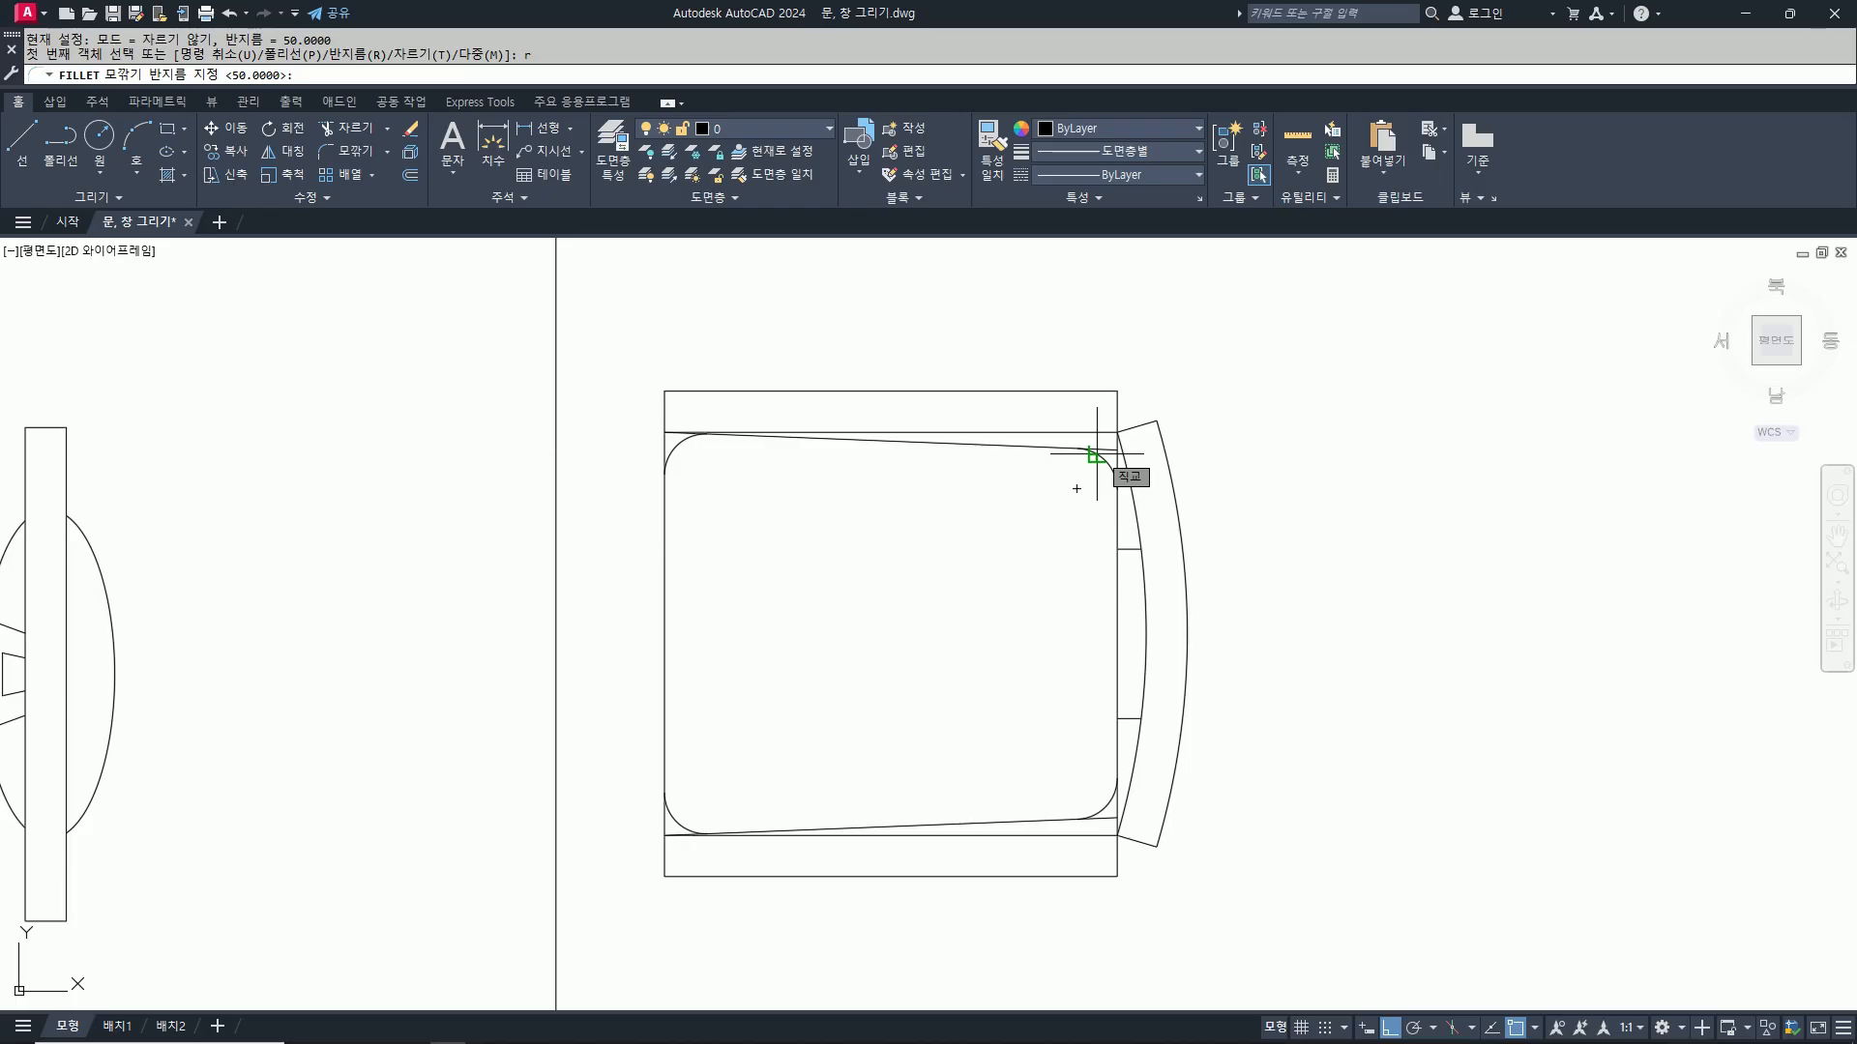
type("30")
key("space")
type("t")
key("space")
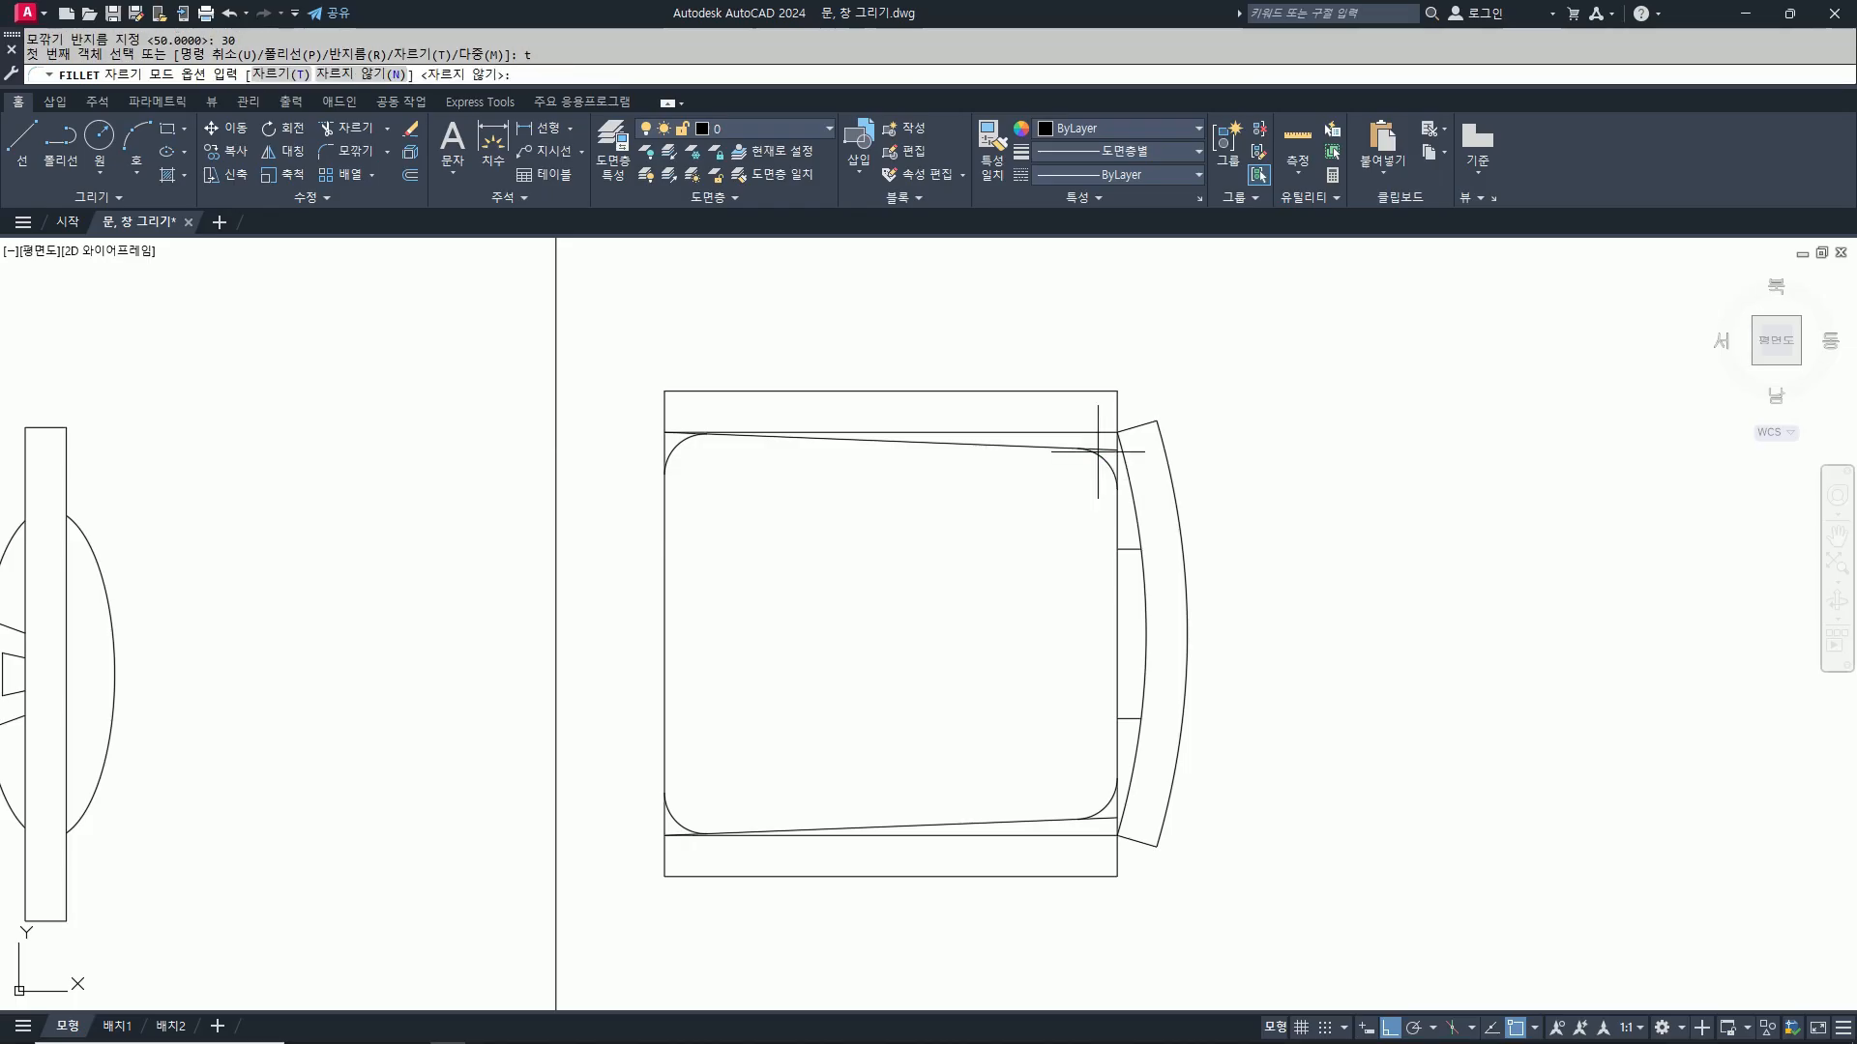
type("t")
key("space")
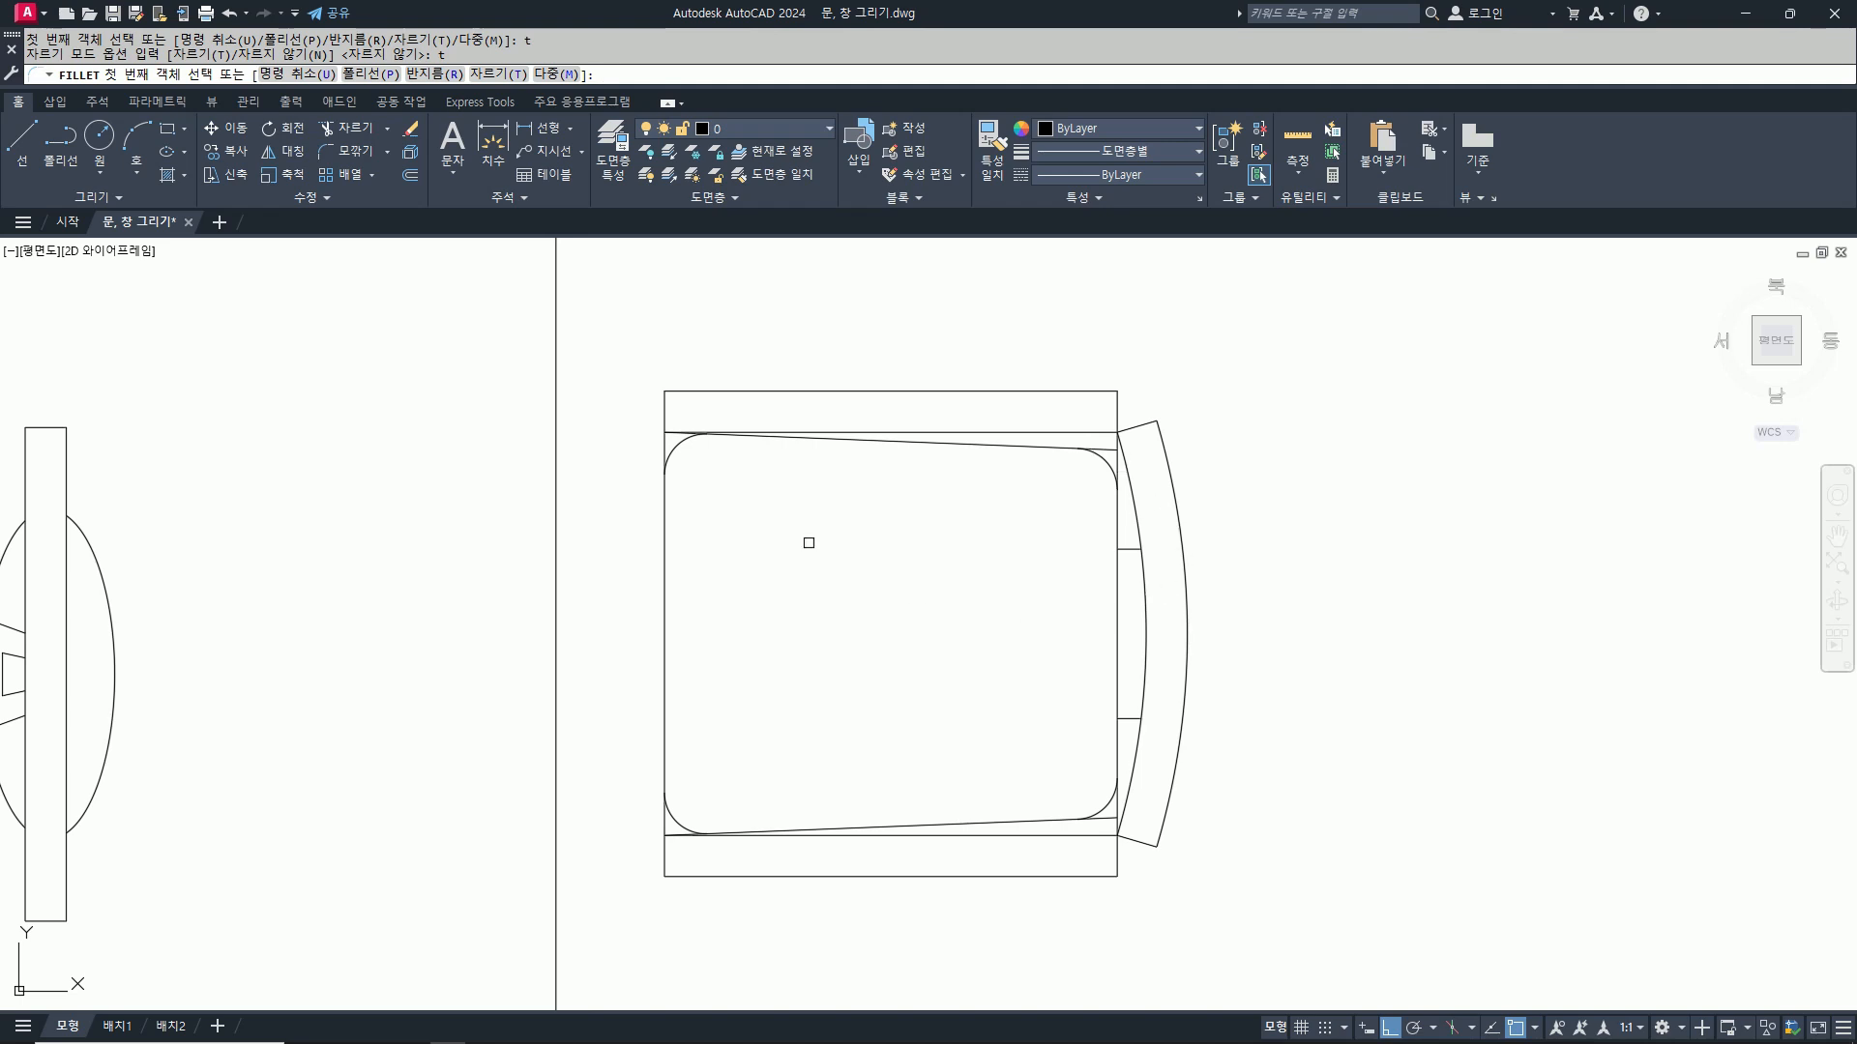
left_click(665, 402)
left_click(853, 392)
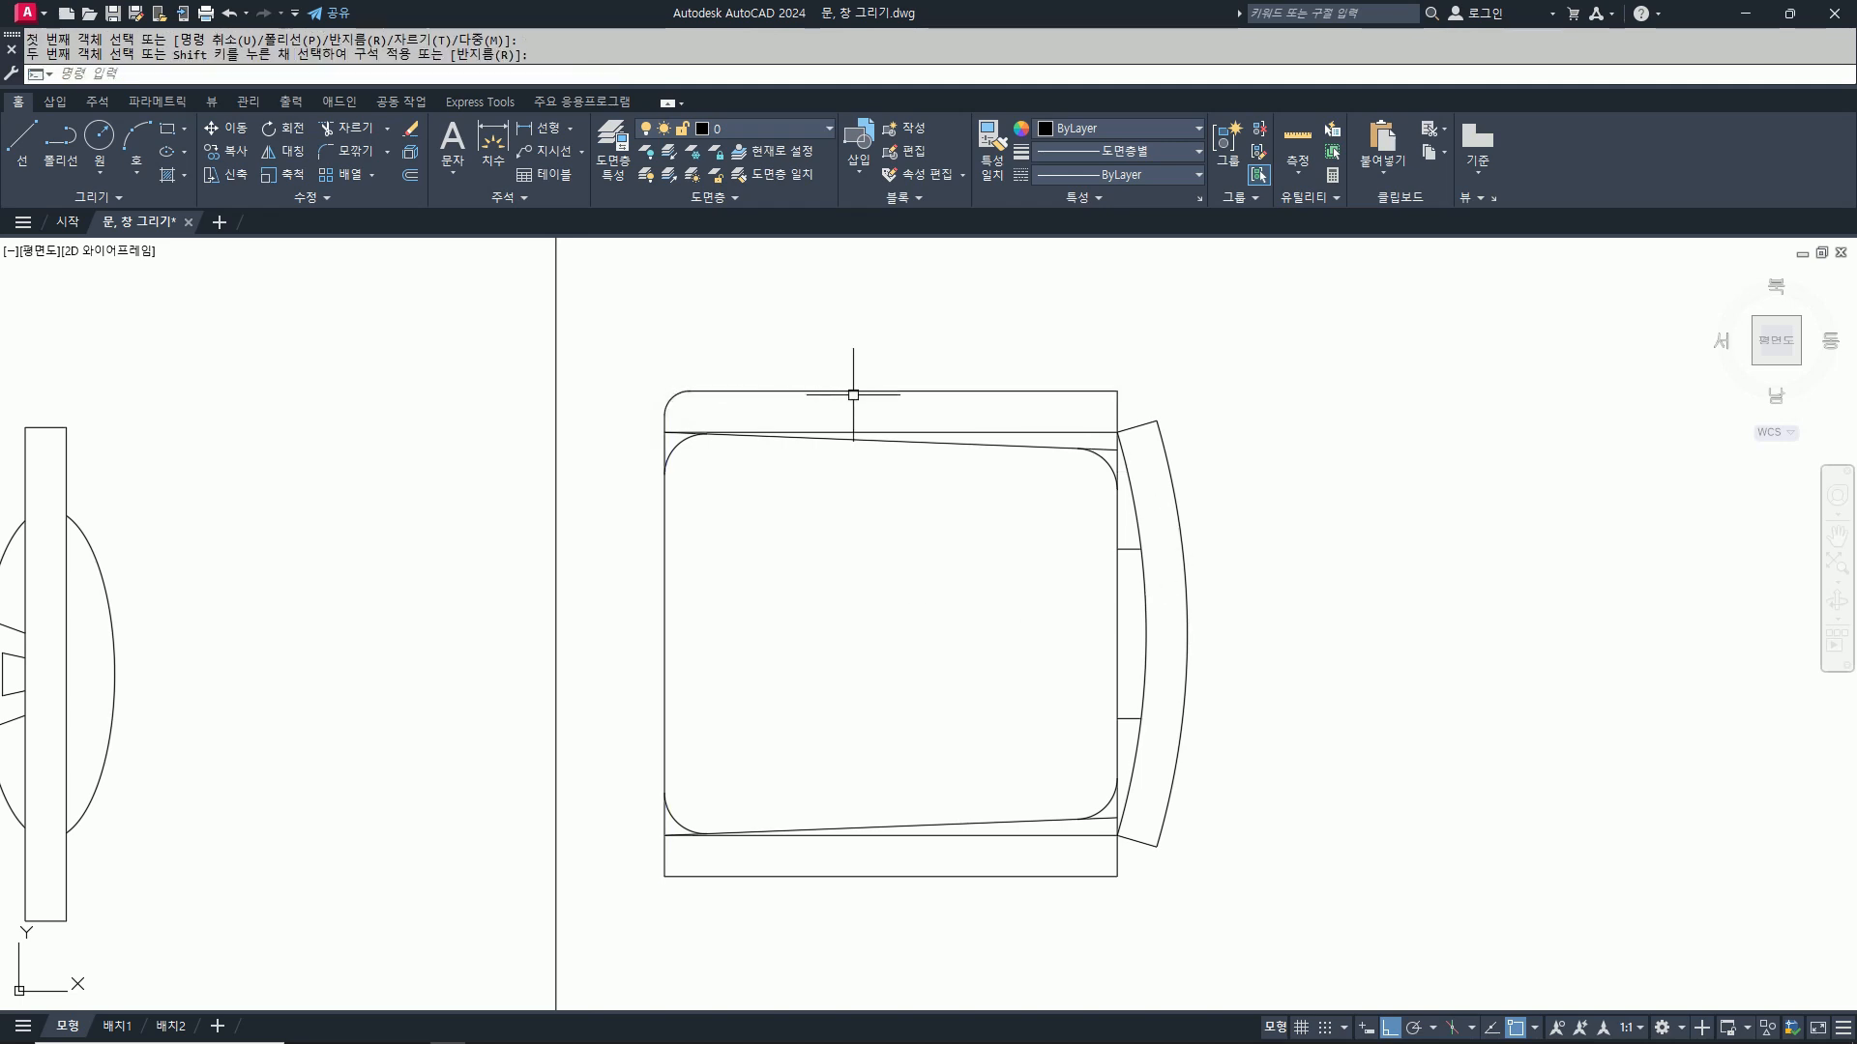
key("space")
left_click(869, 393)
left_click(1122, 411)
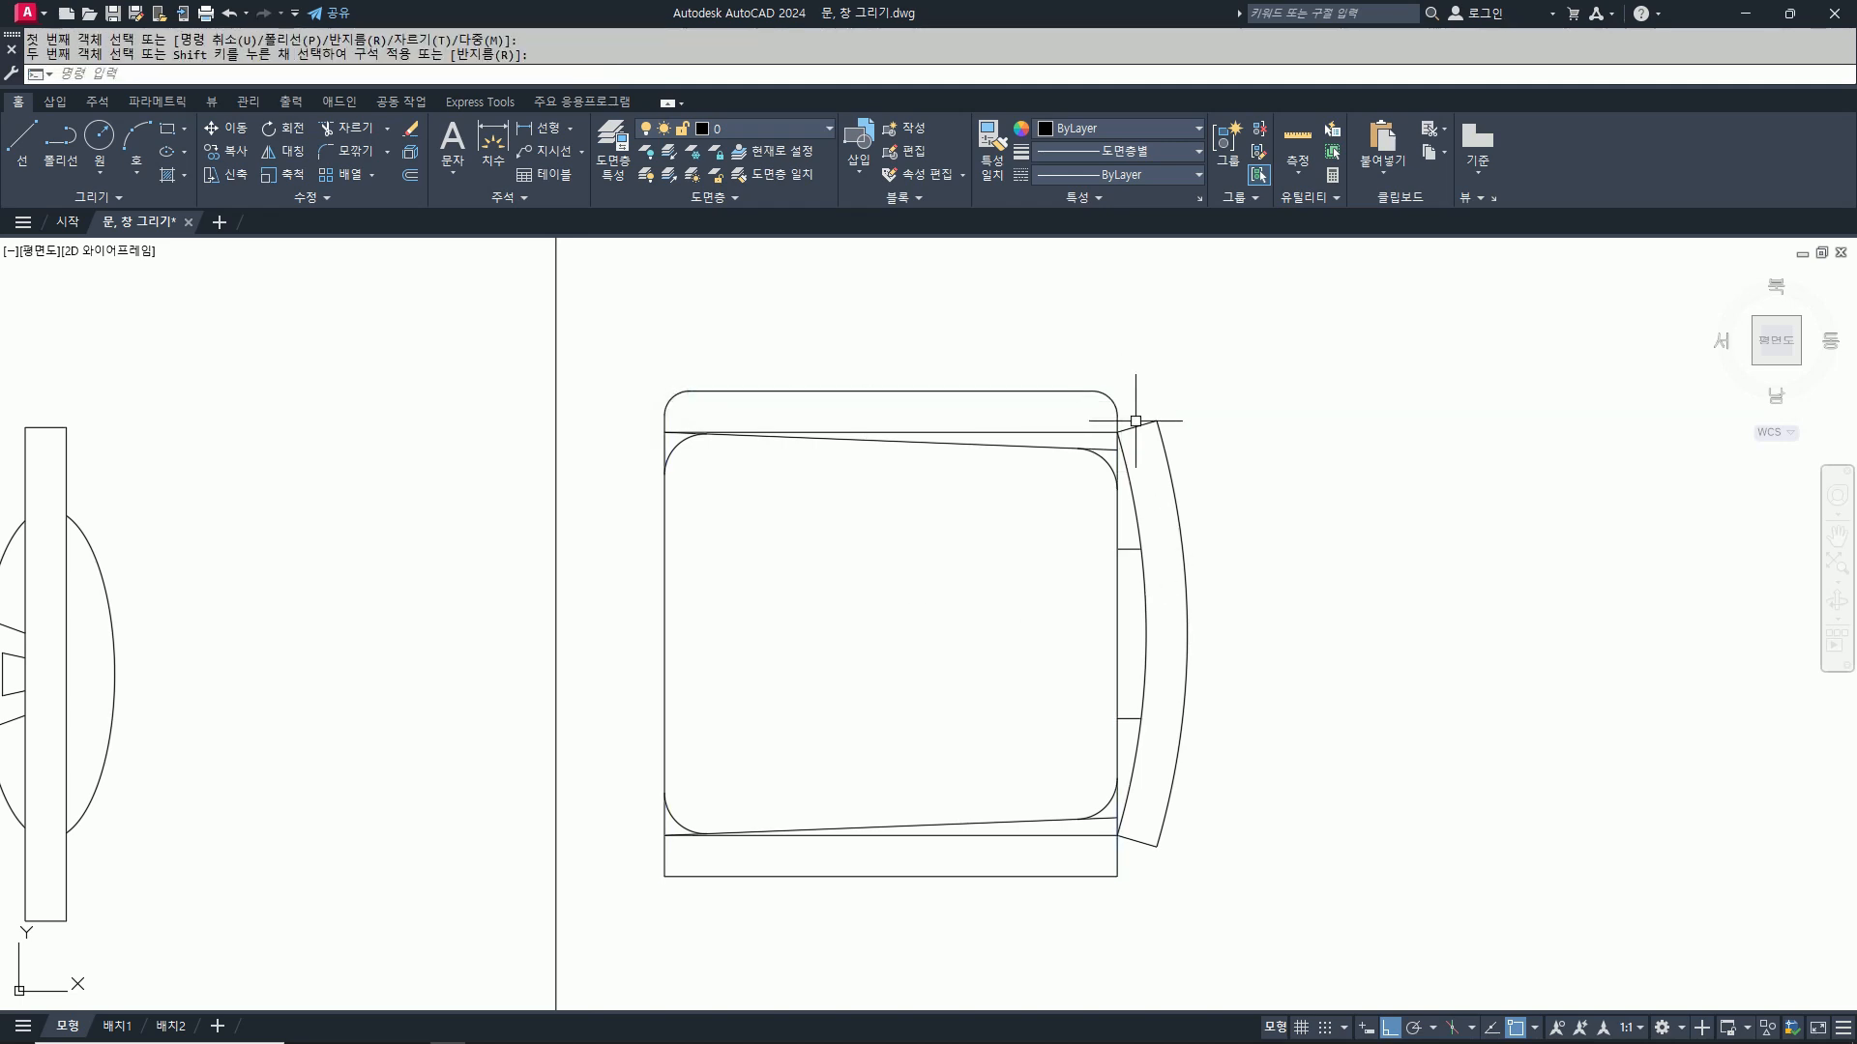
Step: Fillet all four corners of the curved backrest between its arcs and end lines with radius 30
key("space")
left_click(1164, 460)
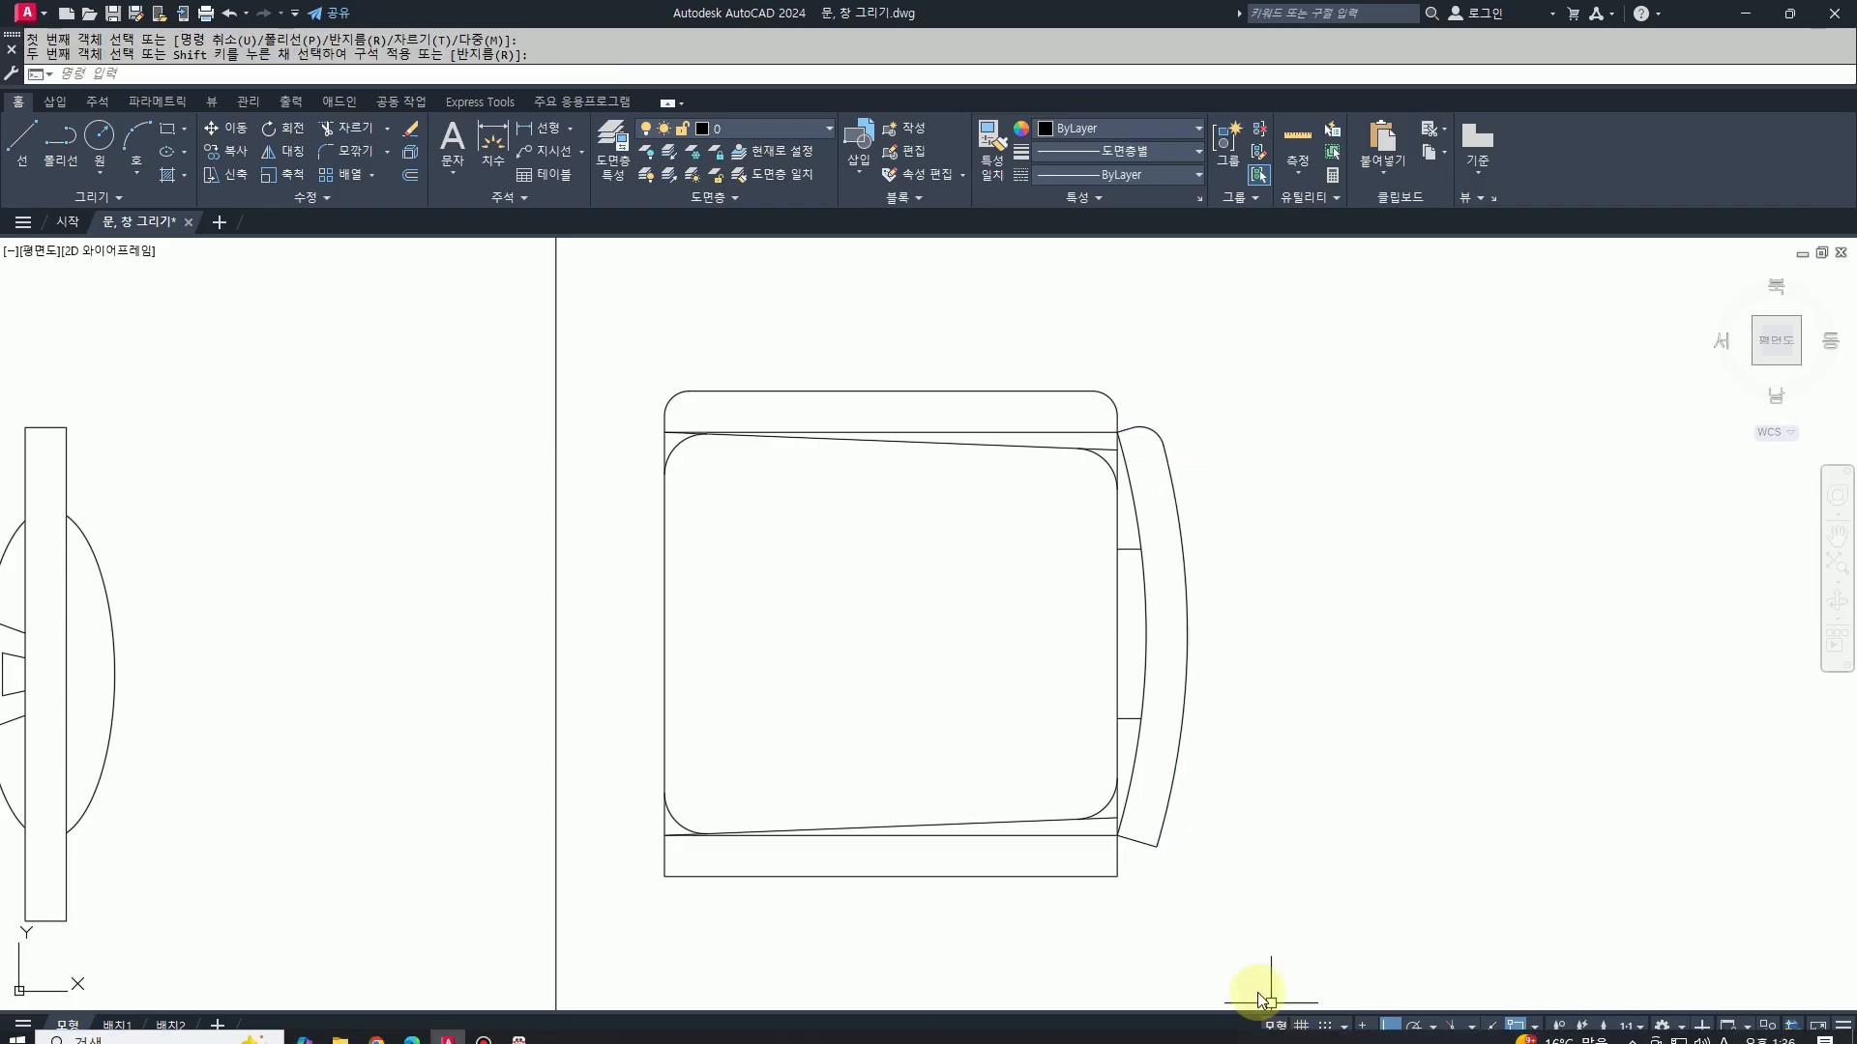
left_click(1146, 841)
key("space")
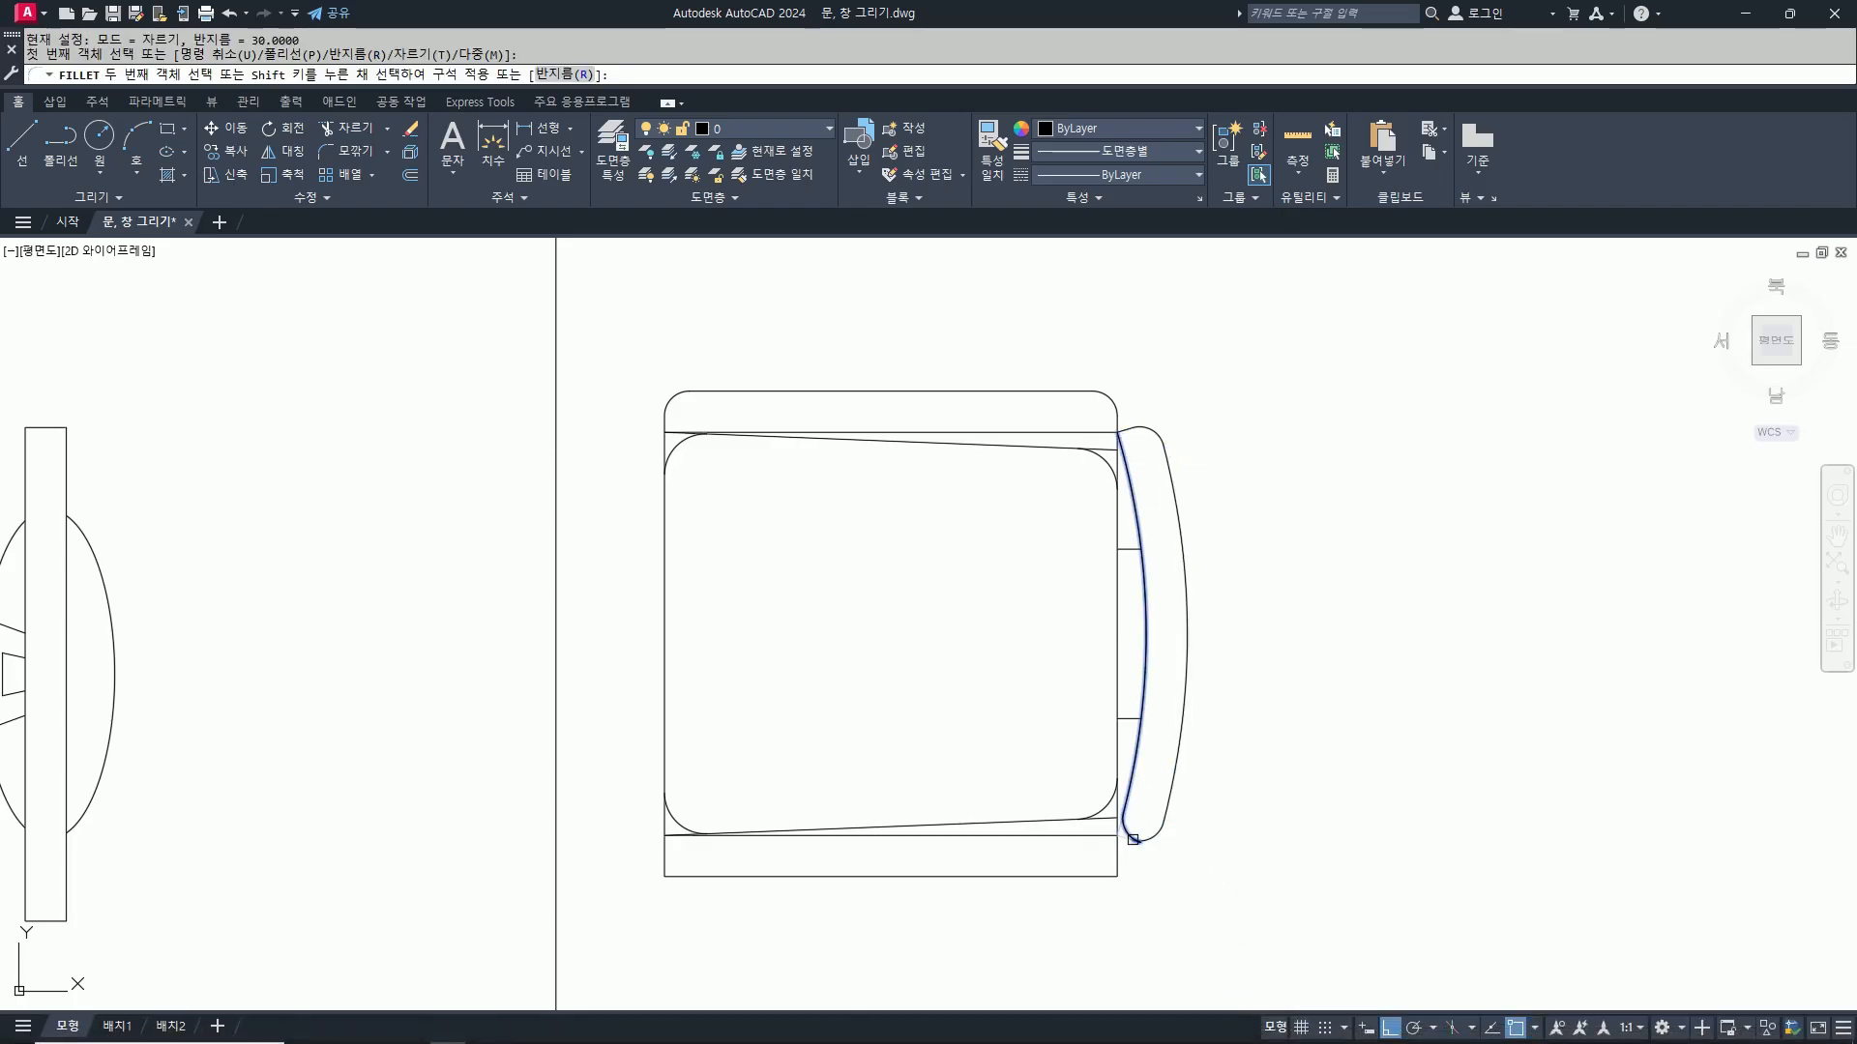
left_click(1133, 839)
key("space")
left_click(1128, 459)
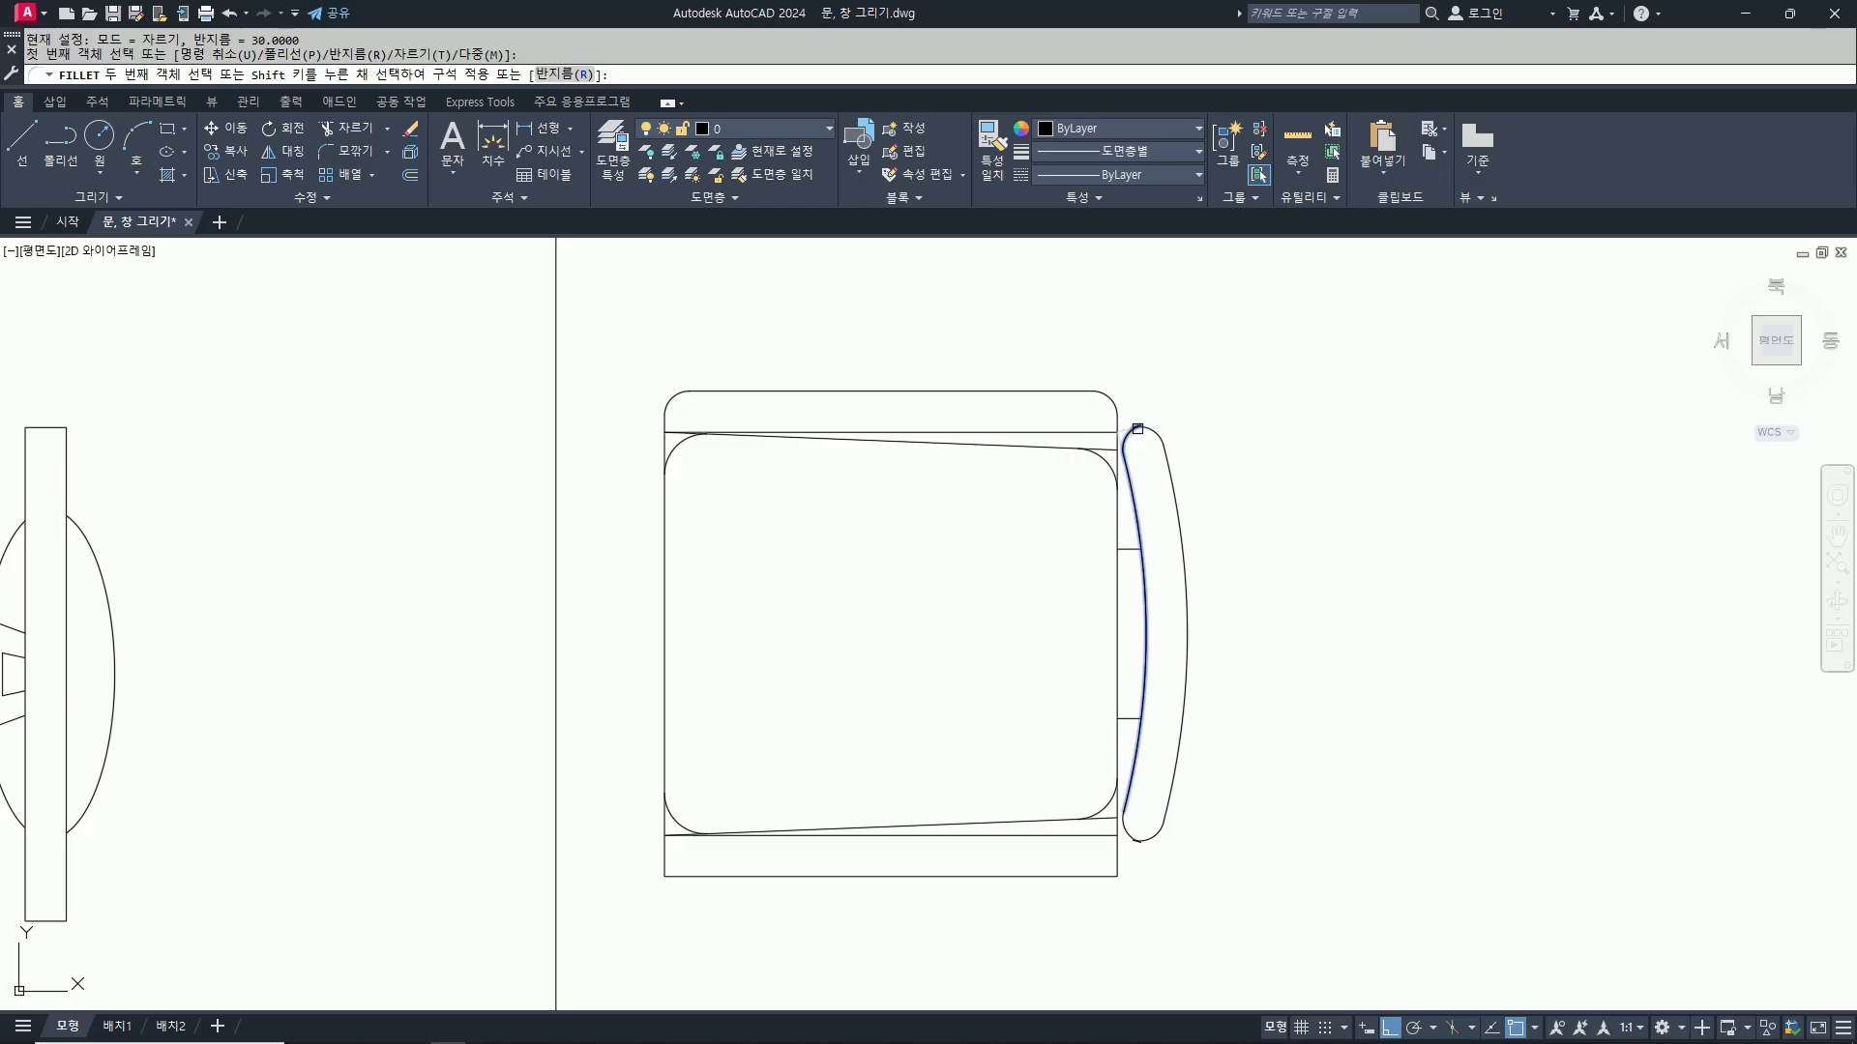
left_click(1138, 429)
Step: Fillet the lower armrest's two outer corners with the same radius of 30
type("f")
key("space")
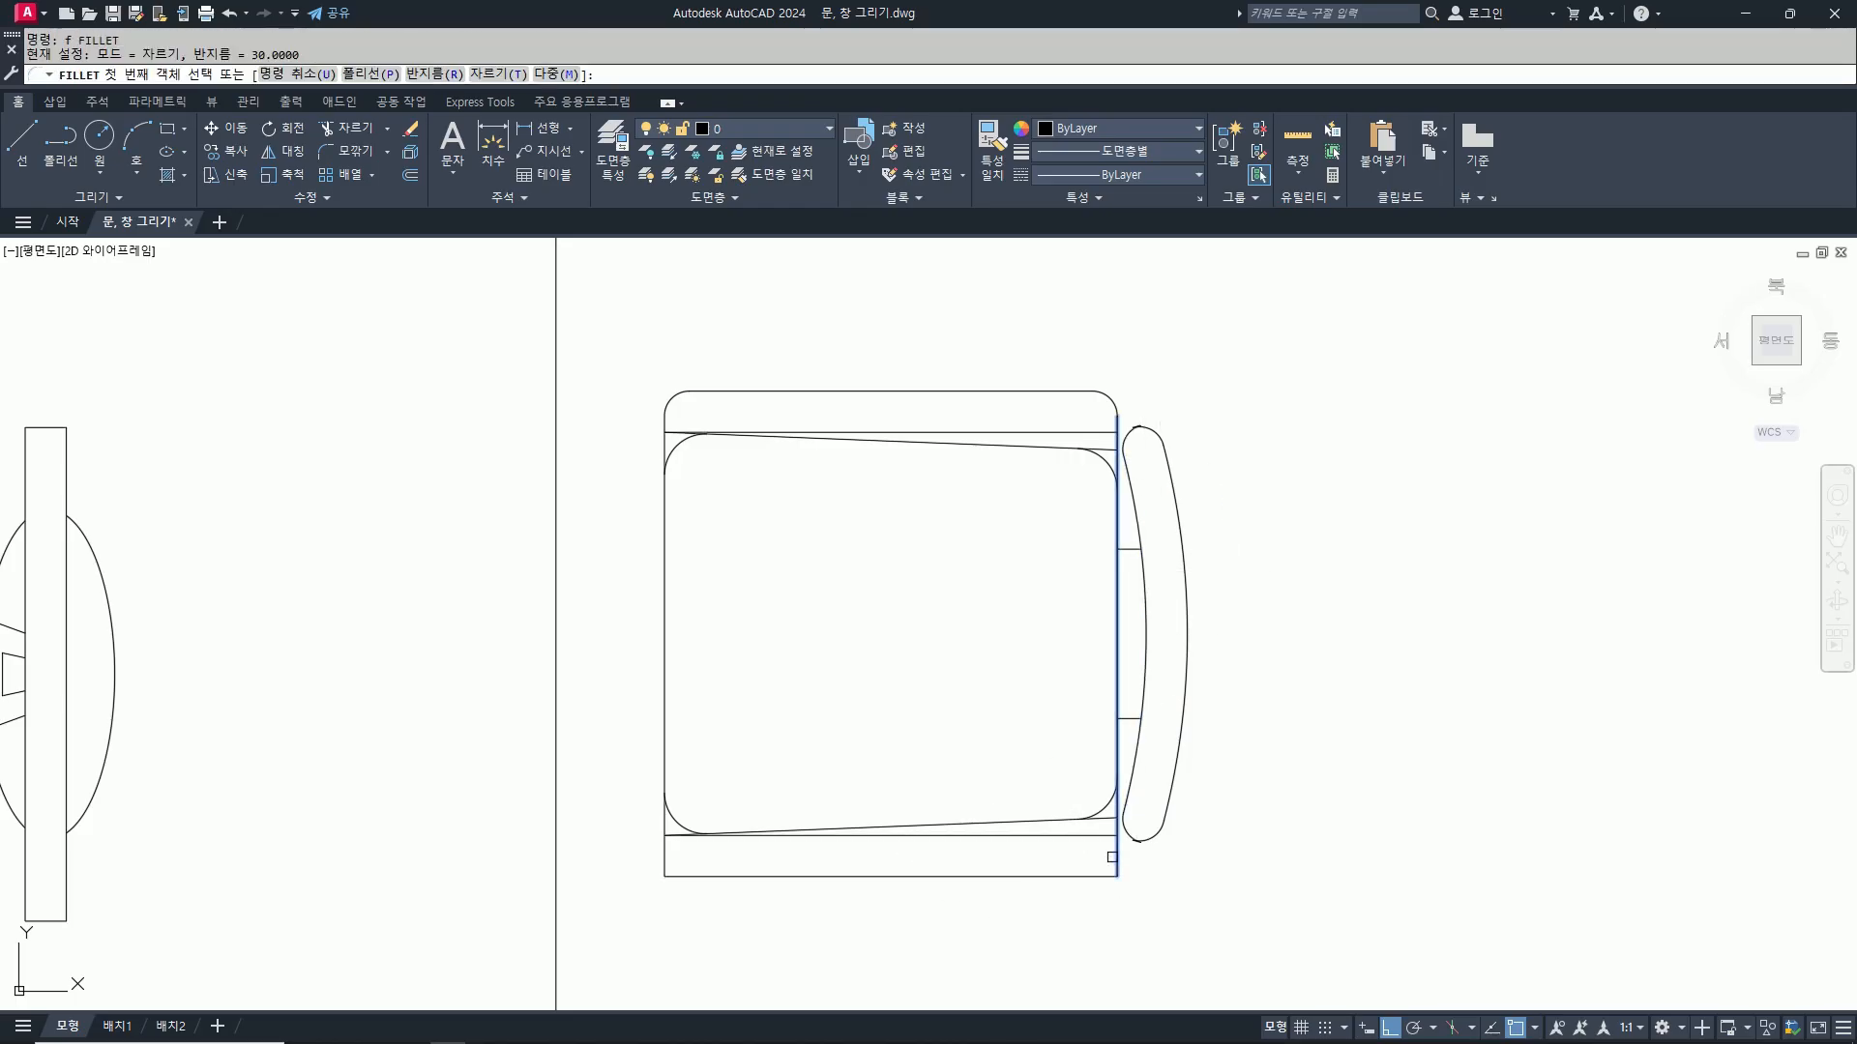
left_click(1112, 857)
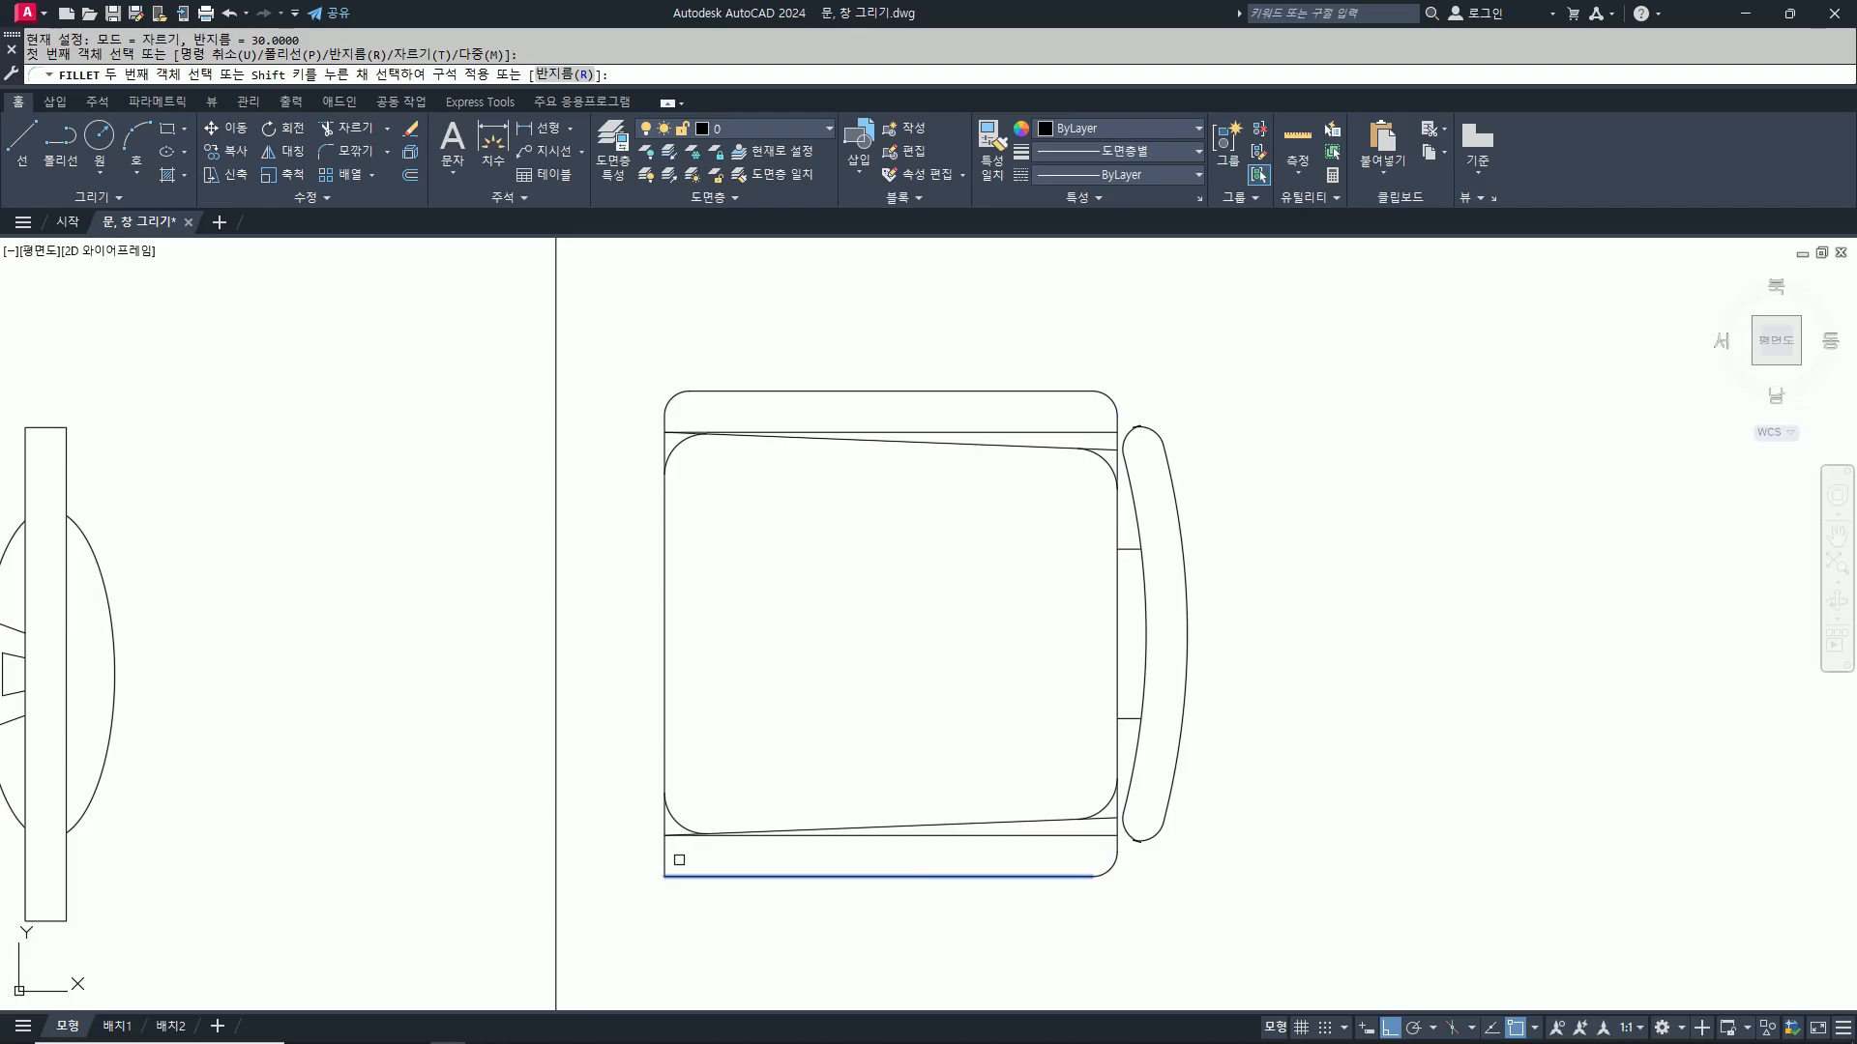
Step: Set Fillet to No trim mode and try to round the lower armrest's inner left corner with radius 30
type("r")
key("space")
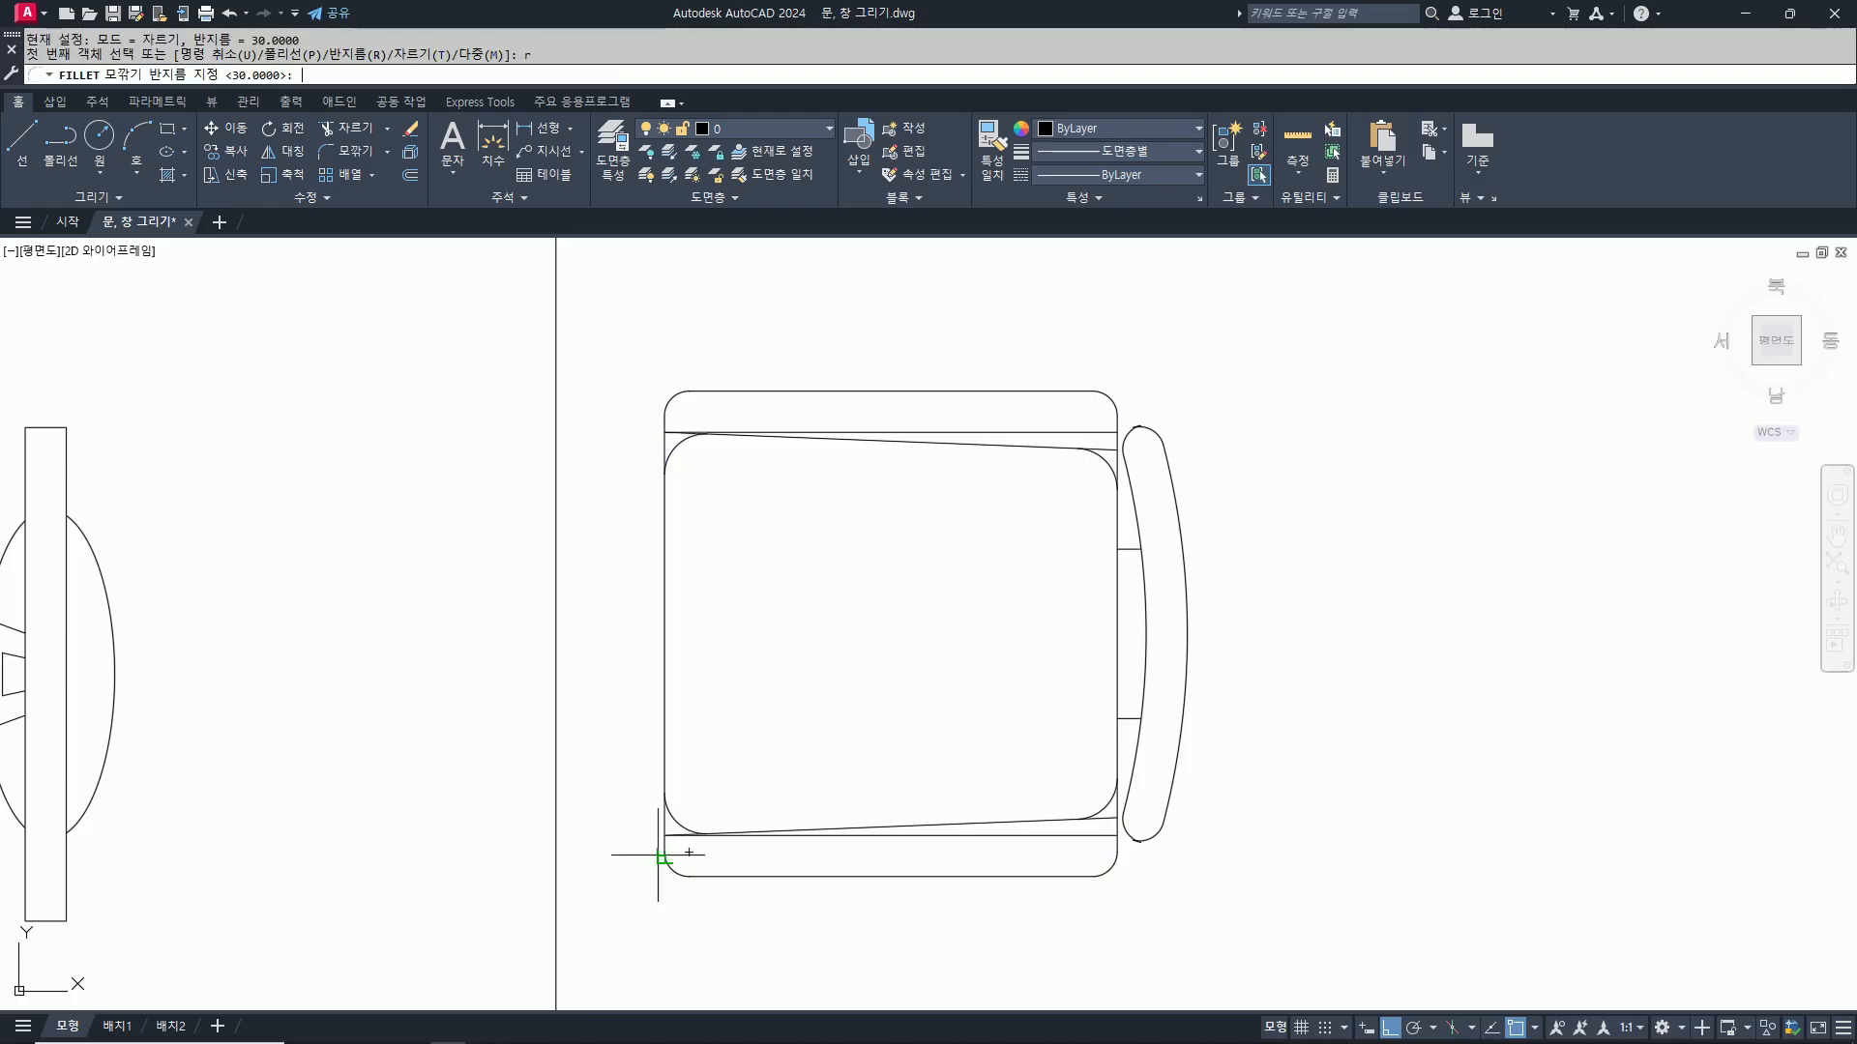
key("Return")
type("t")
key("Return")
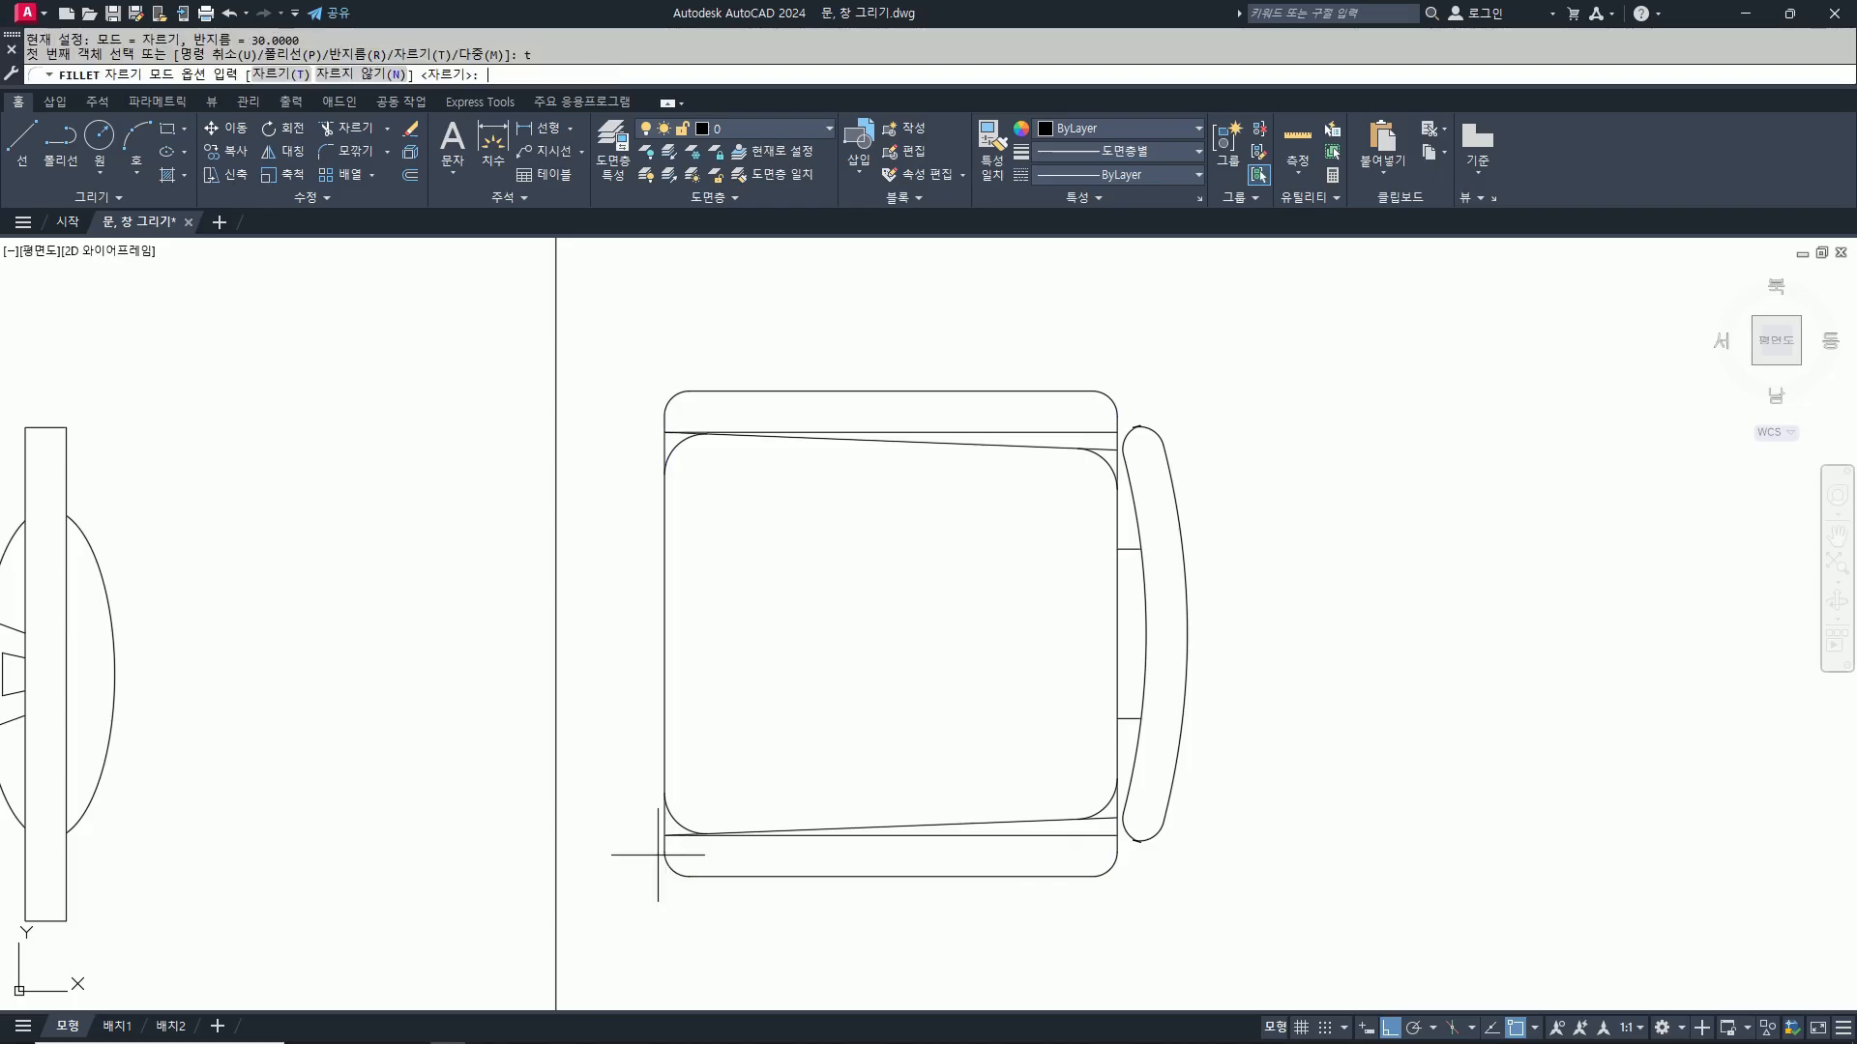
type("n")
key("Return")
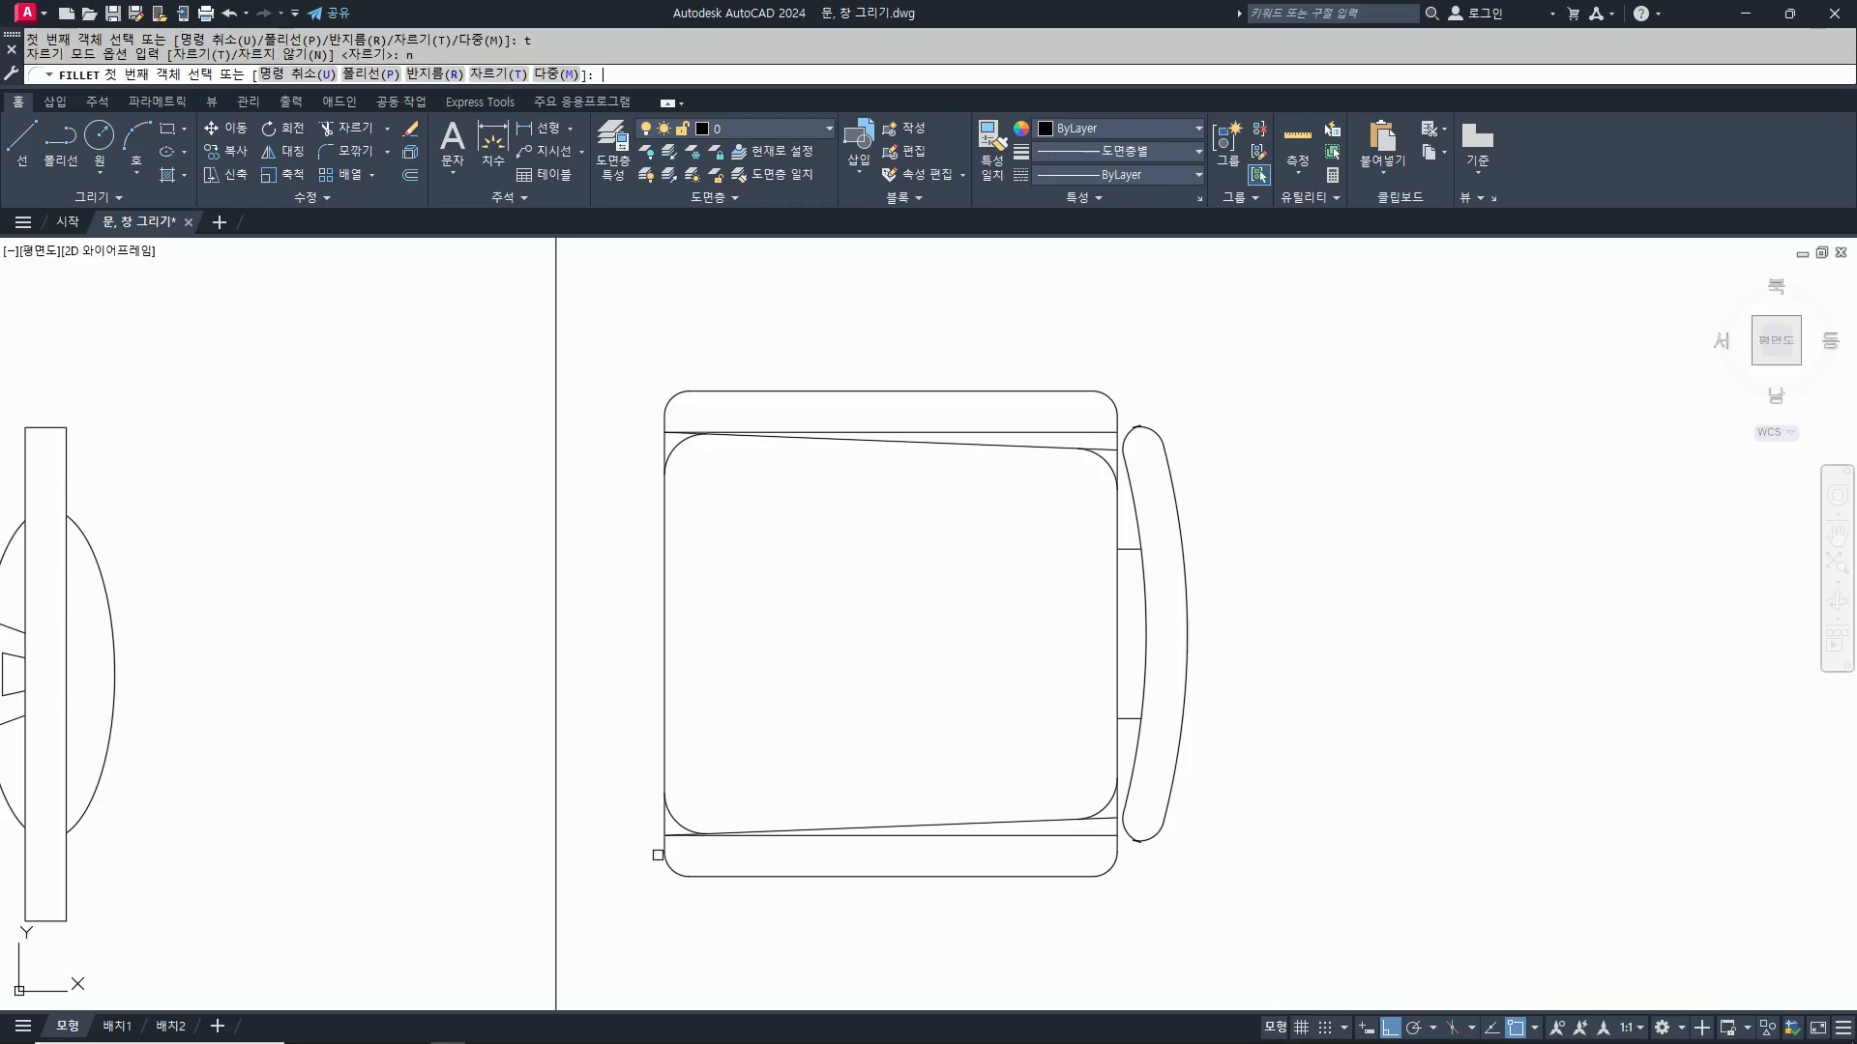
left_click(674, 833)
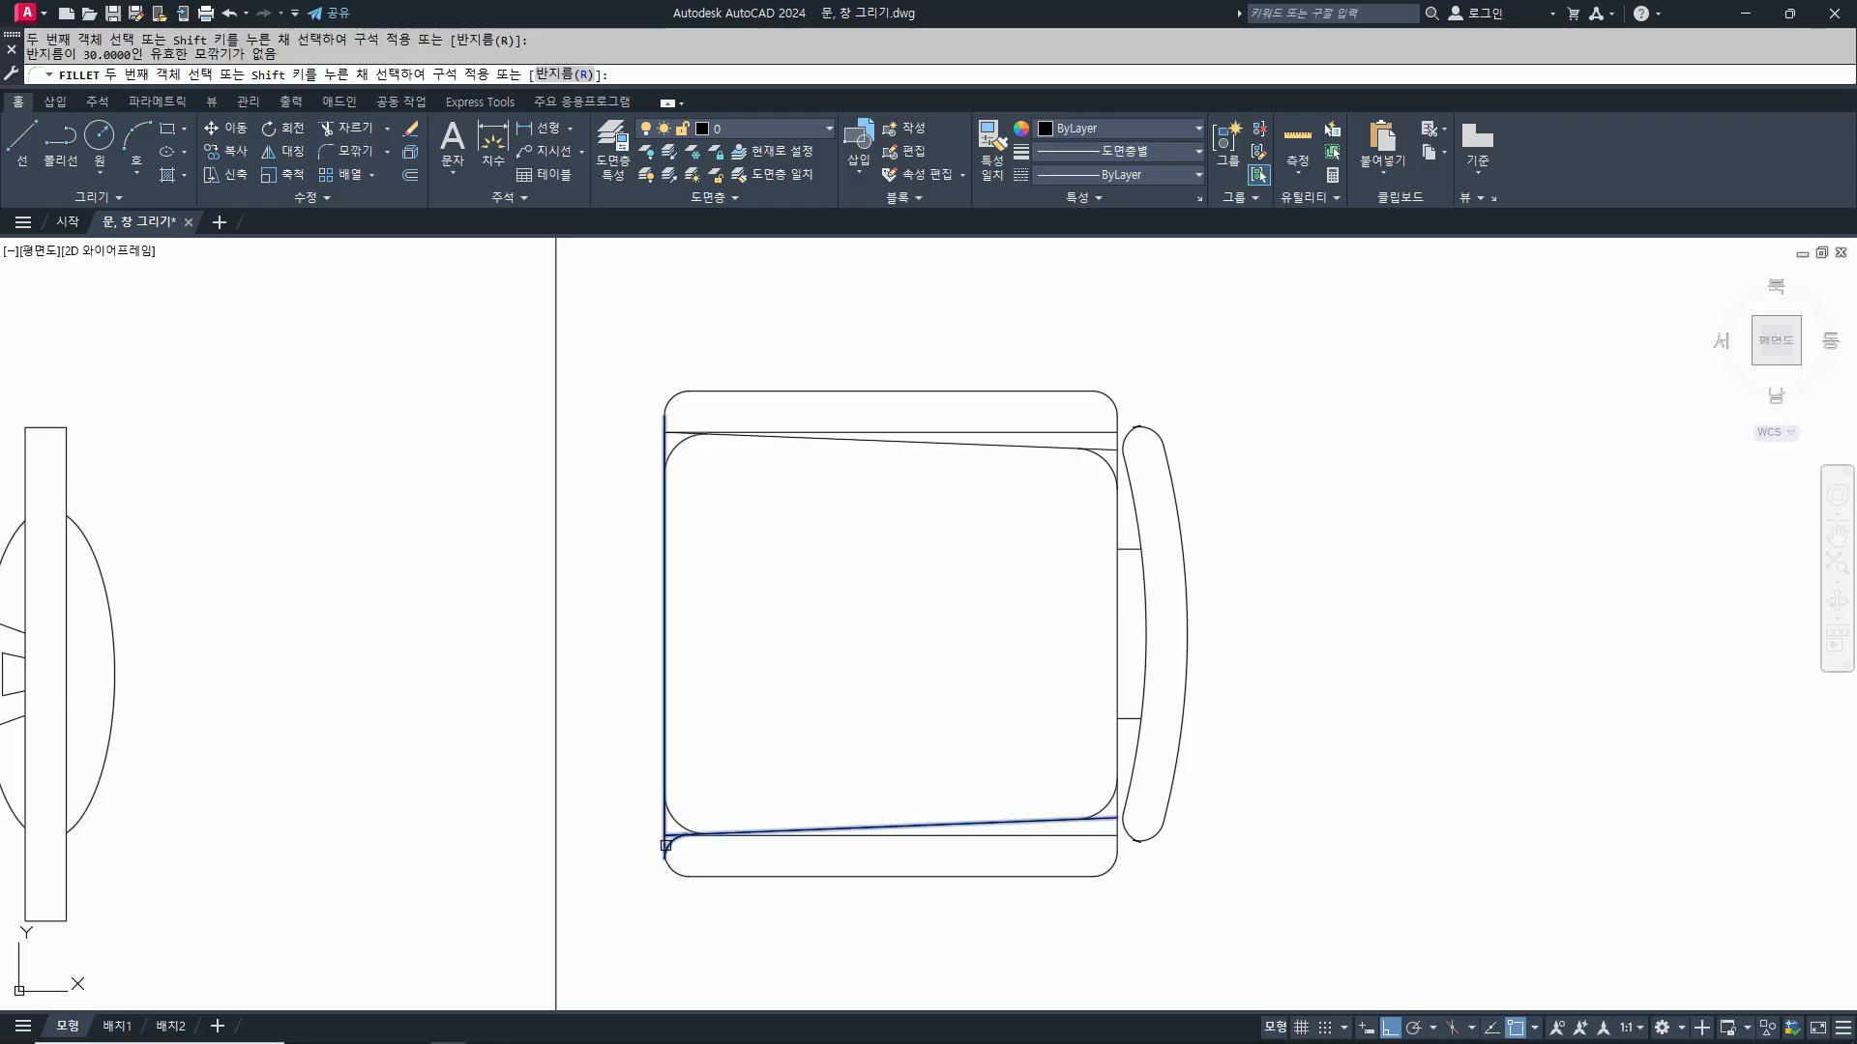
key("Escape")
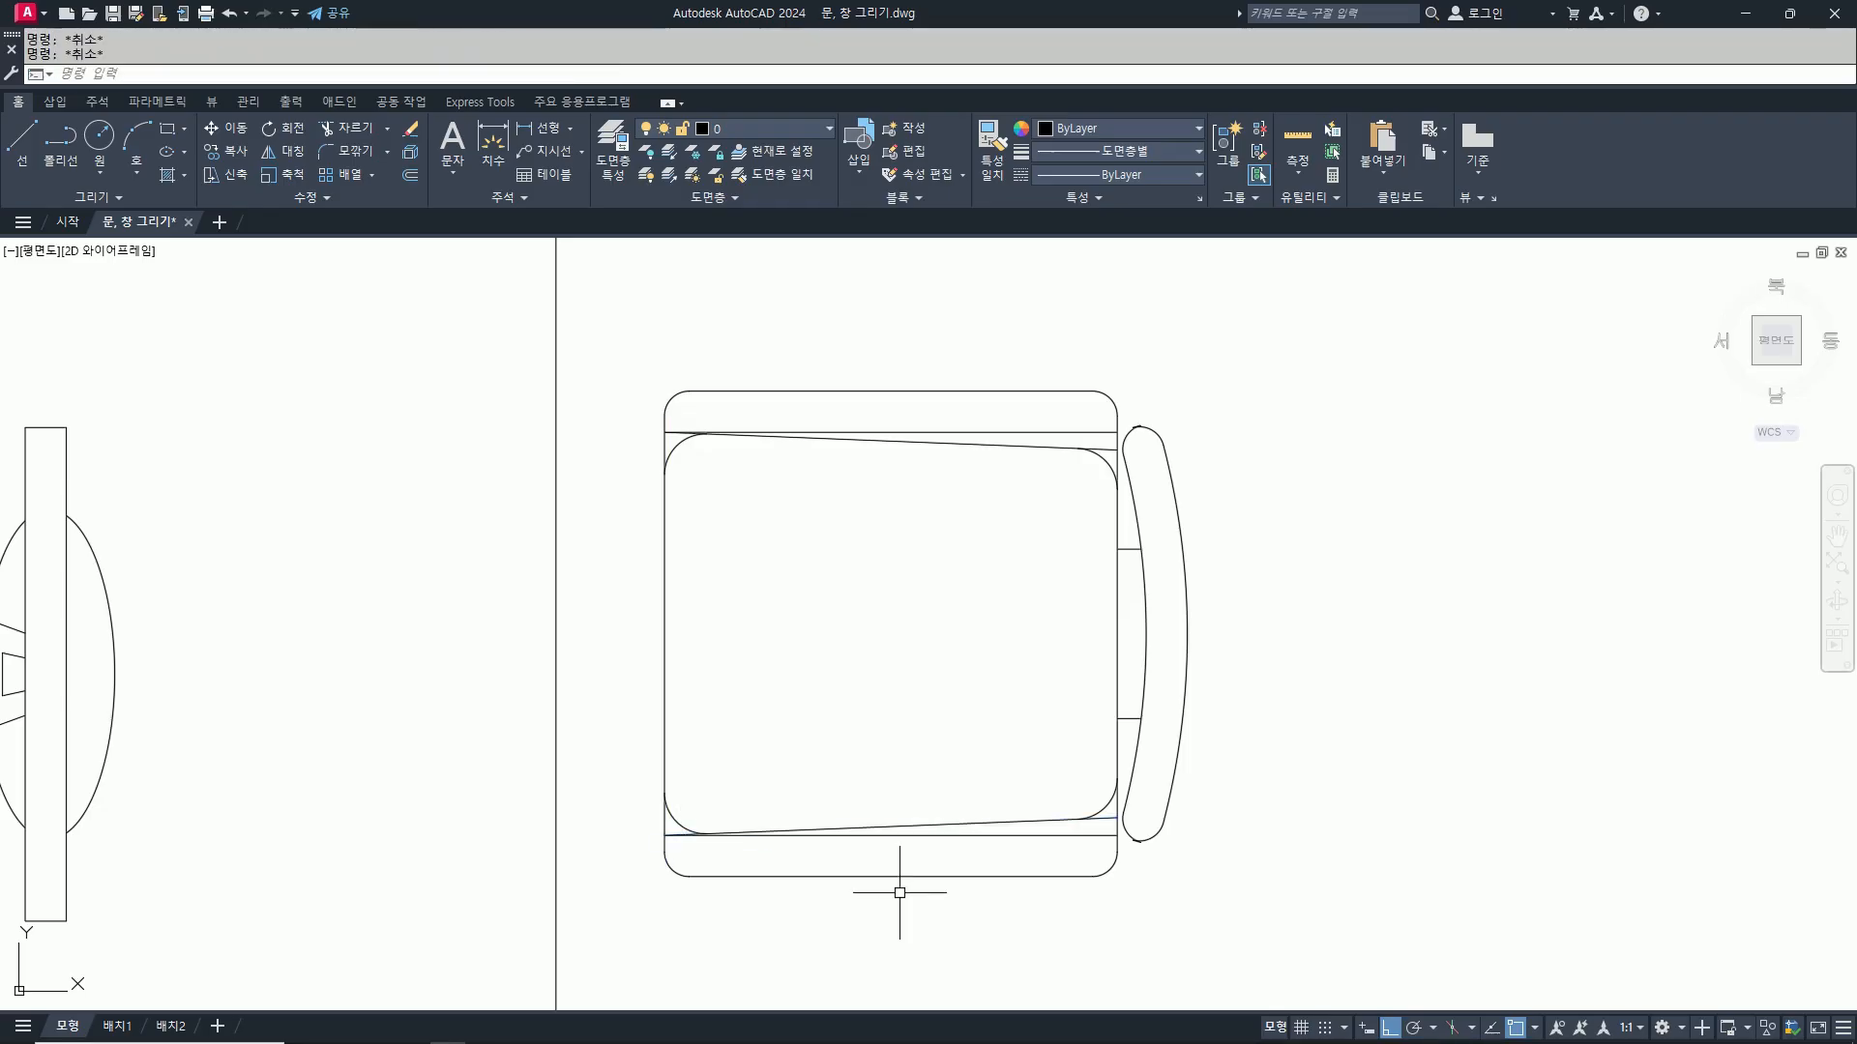
Step: Fillet the lower armrest's two inner corners with radius 15 in No trim mode
key("Return")
type("r")
key("Return")
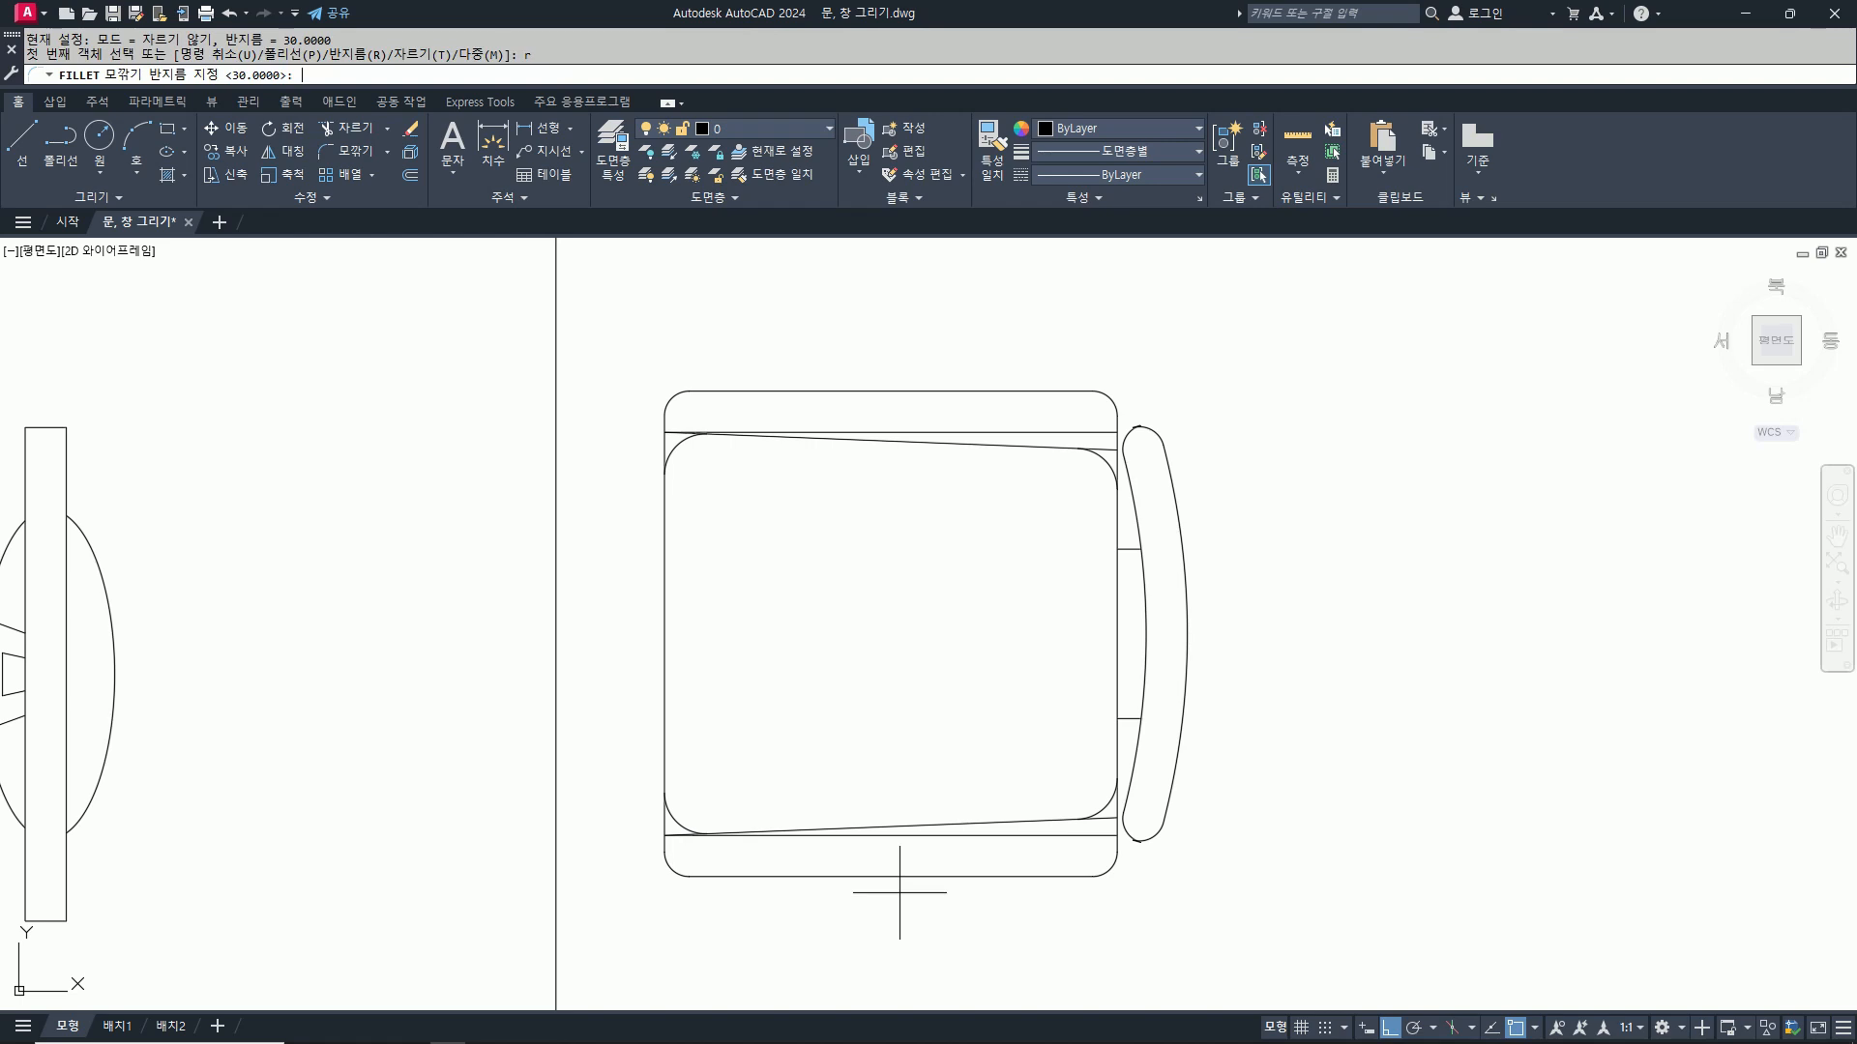
type("15")
key("Return")
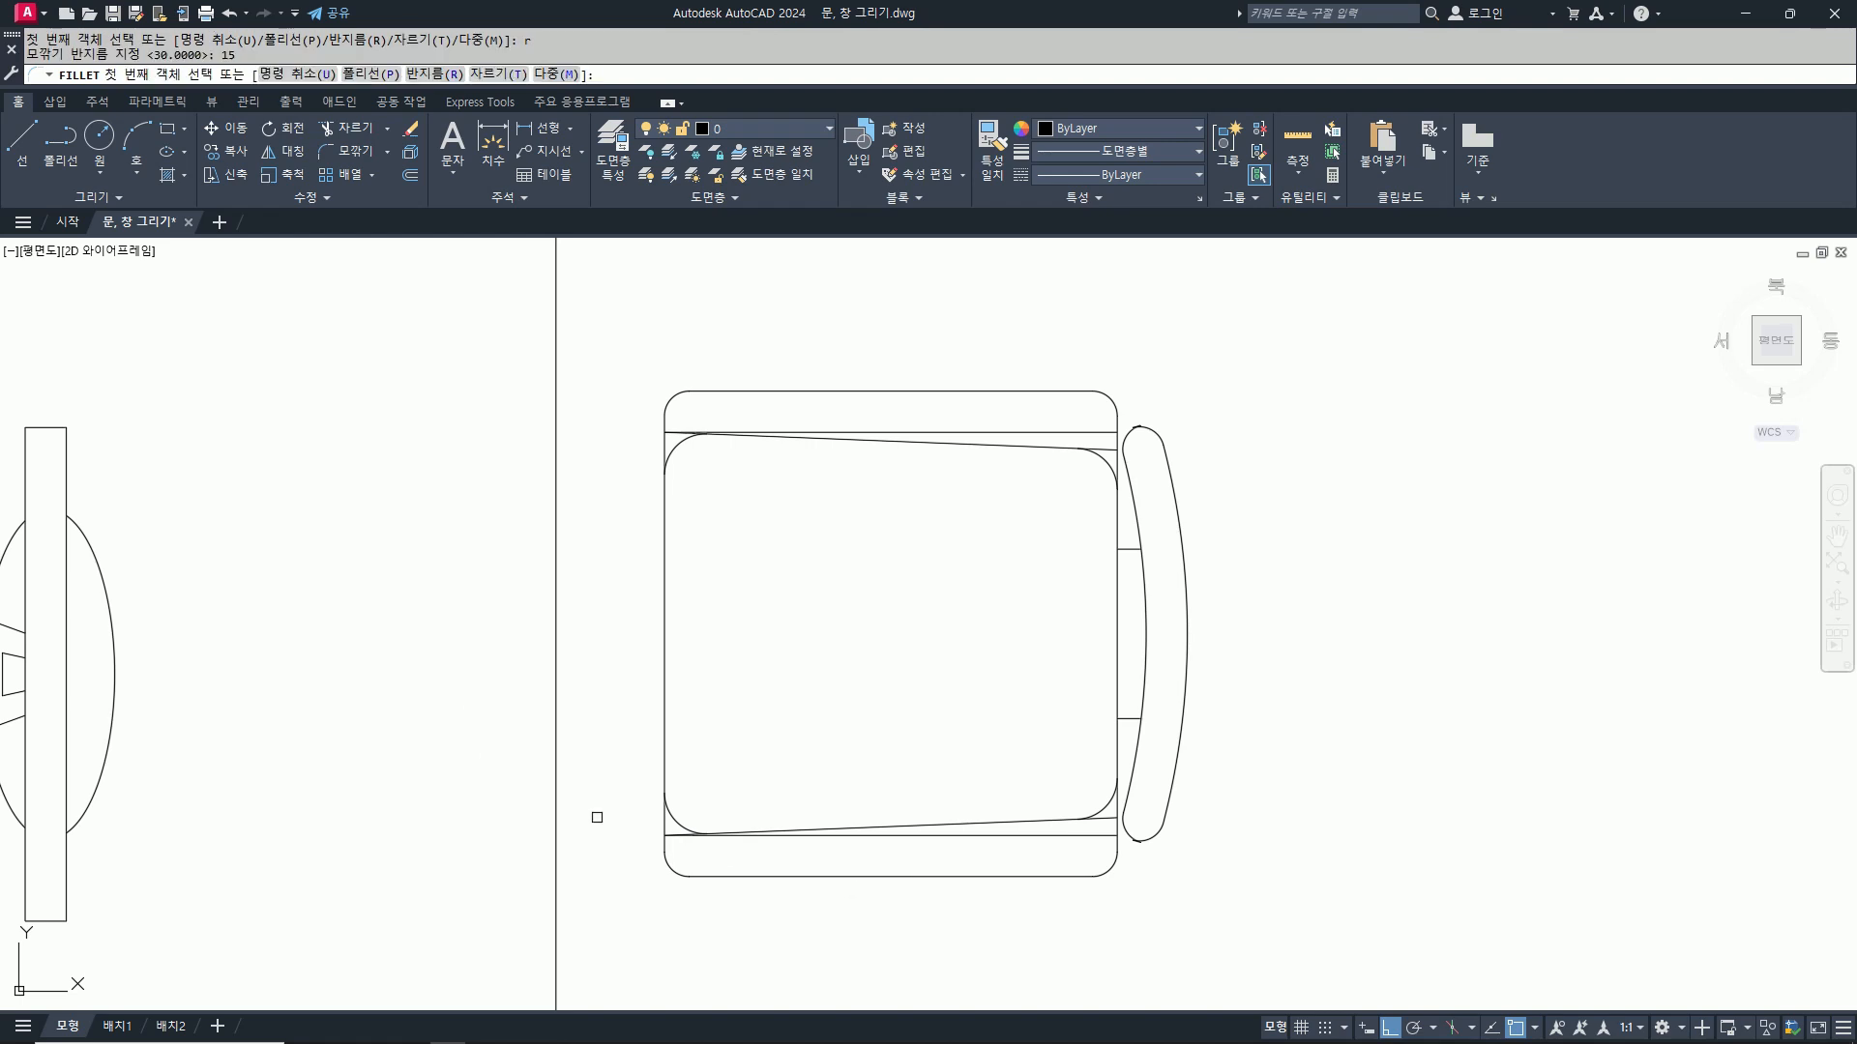
scroll(642, 838, "up", 2)
left_click(688, 837)
left_click(679, 848)
key("Return")
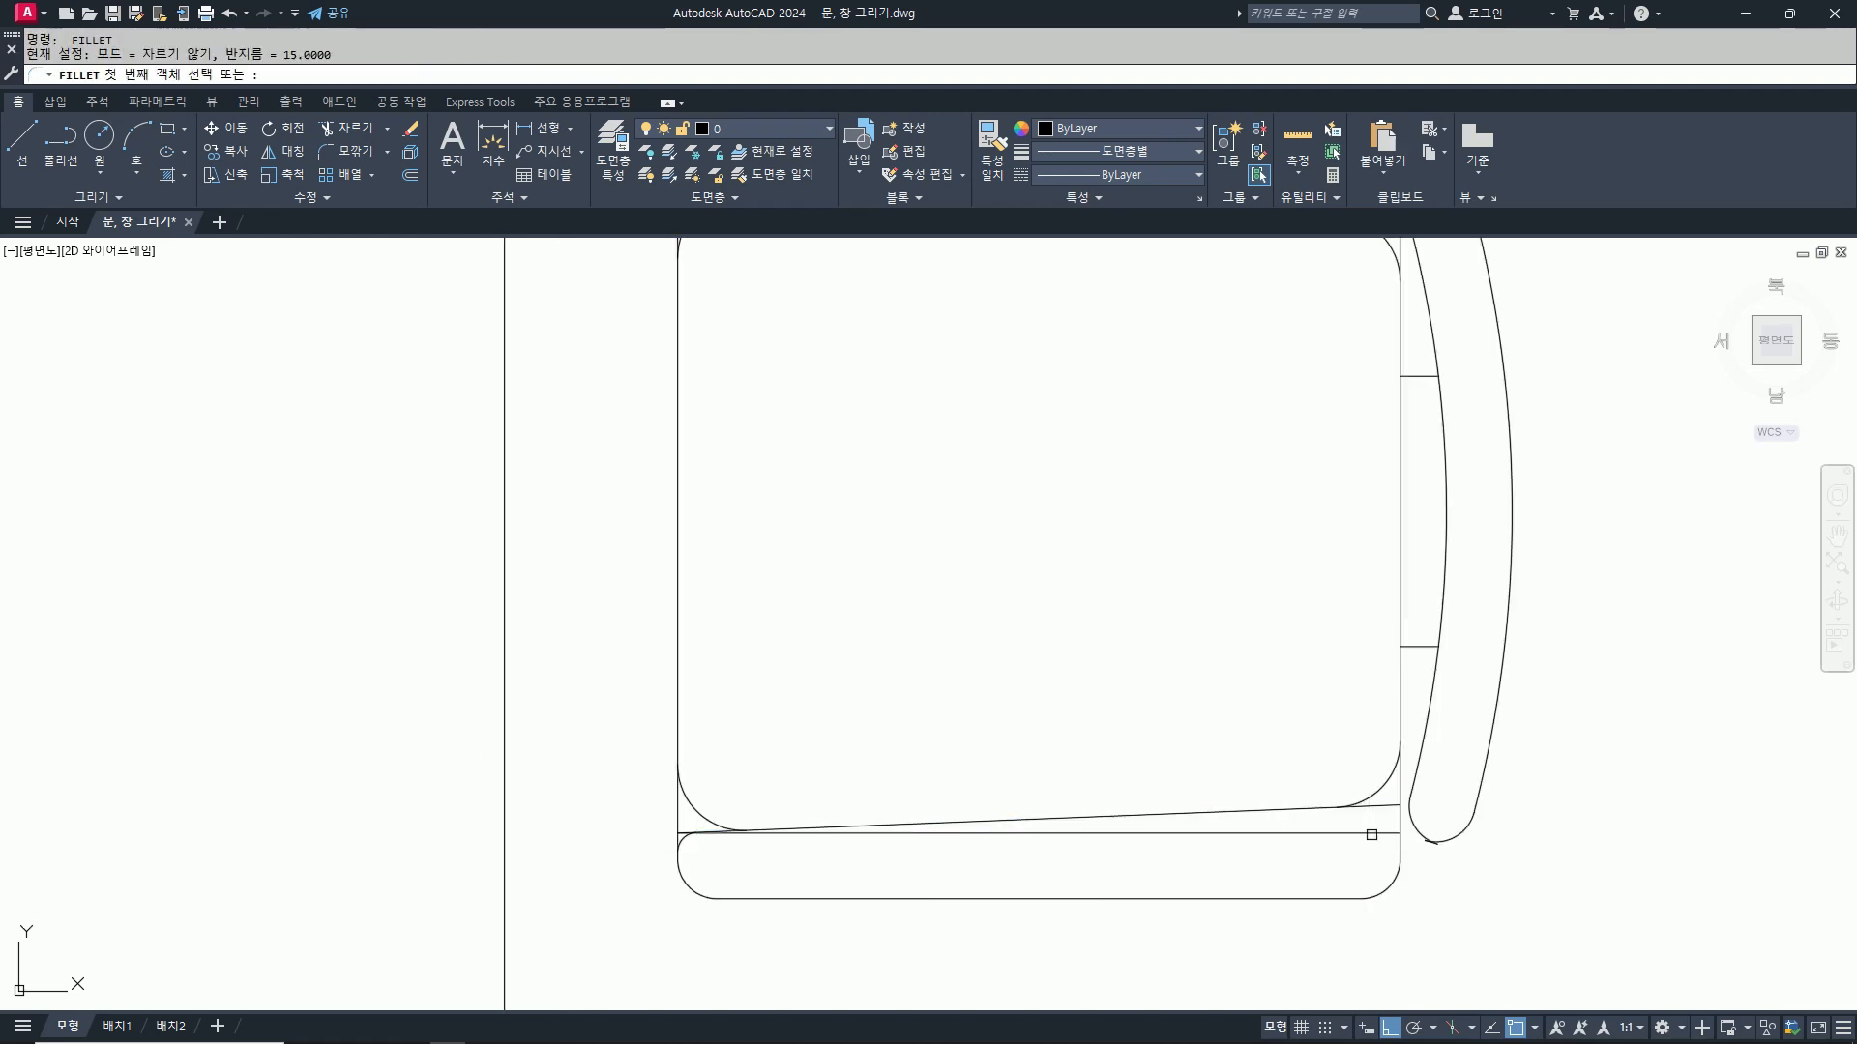
left_click(1372, 834)
left_click(1397, 851)
scroll(1232, 906, "down", 2)
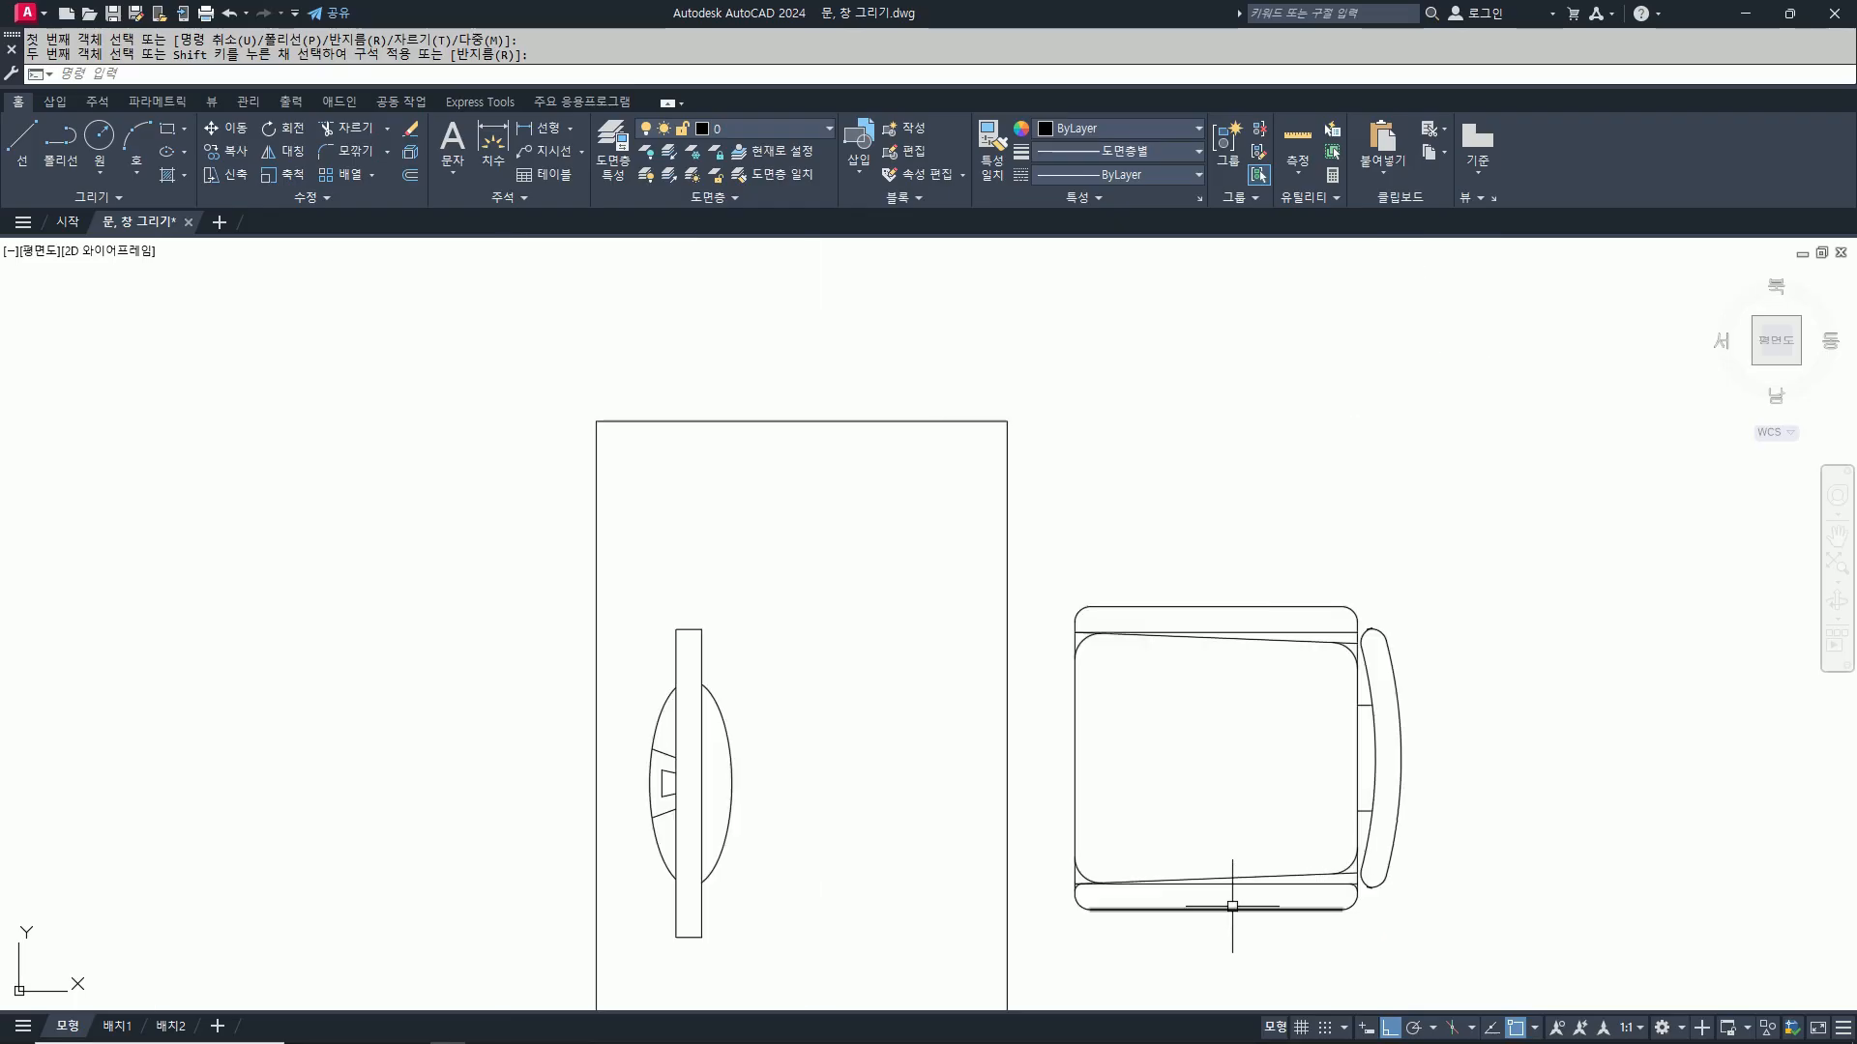
Step: Fillet the upper armrest's two inner corners with the same radius of 15
scroll(1122, 605, "up", 4)
key("Return")
left_click(1155, 676)
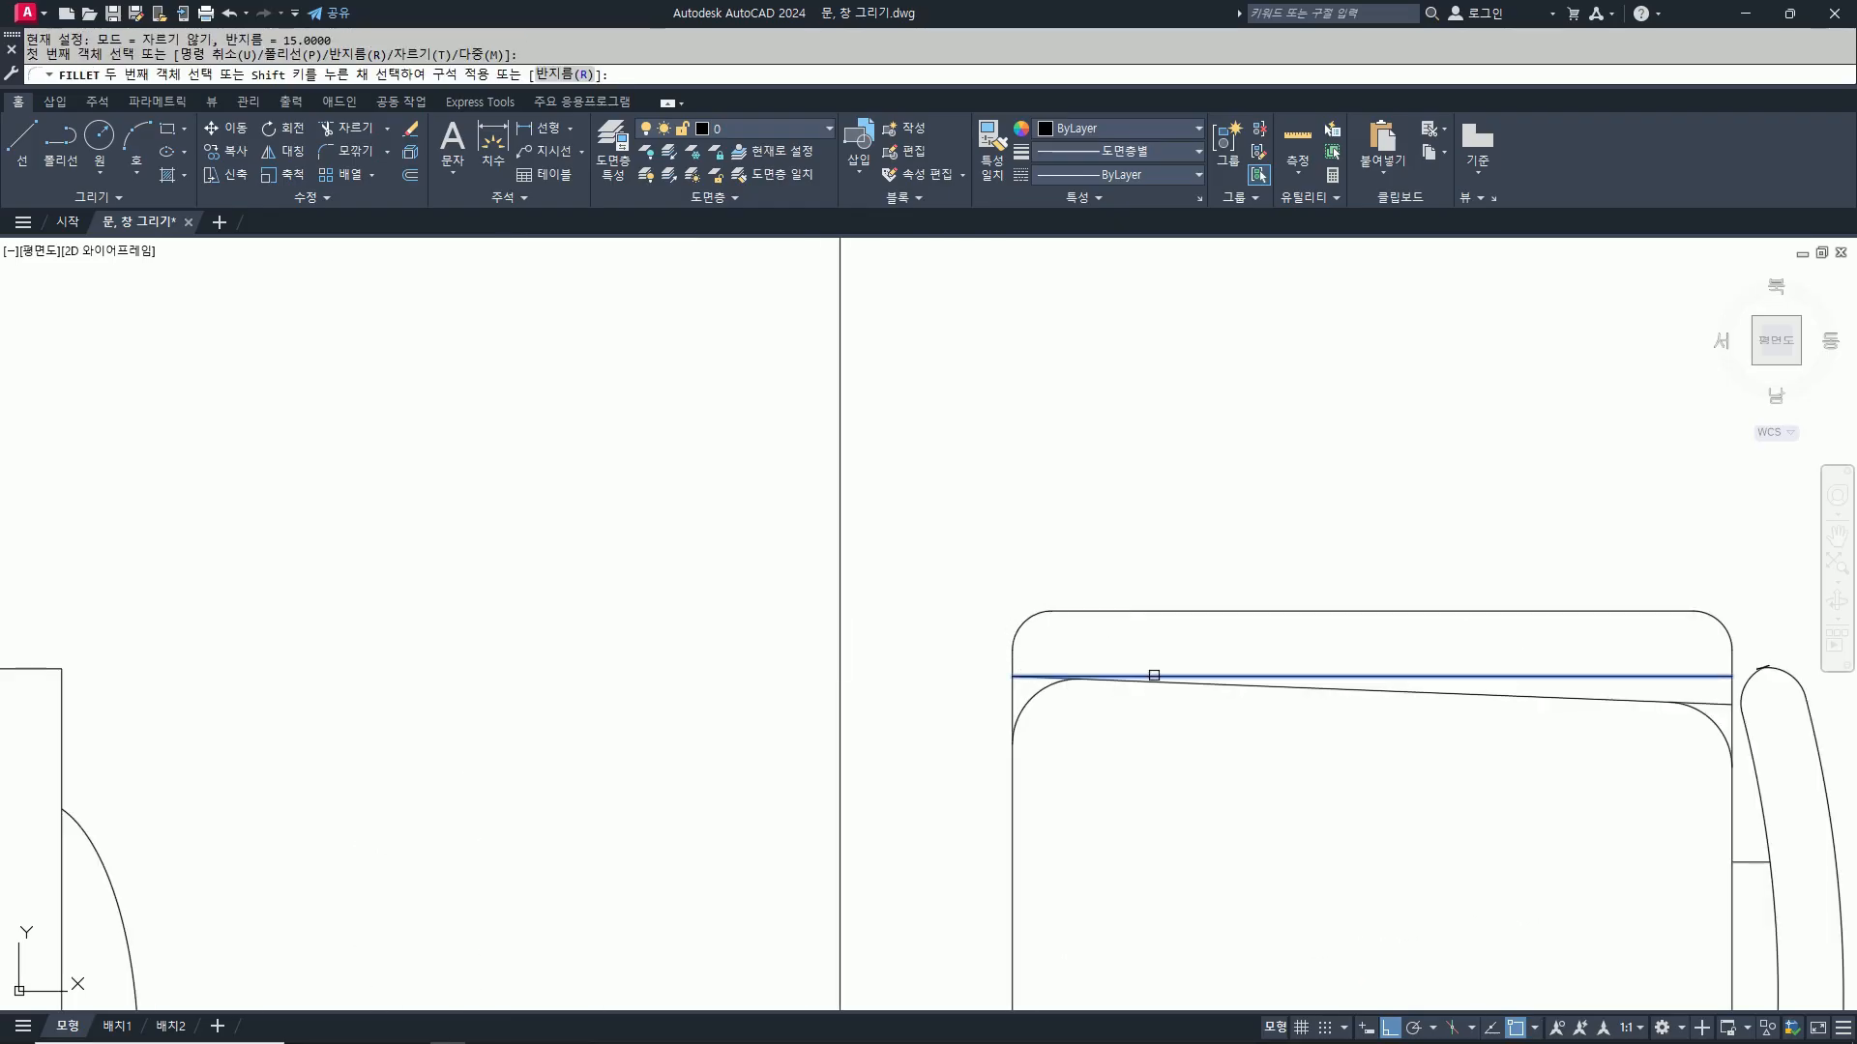
left_click(1012, 651)
key("Return")
left_click(1686, 675)
left_click(1732, 662)
Step: Trim the leftover line ends outside the fillet at the upper armrest's inner right corner
scroll(1218, 568, "down", 2)
scroll(1218, 569, "down", 2)
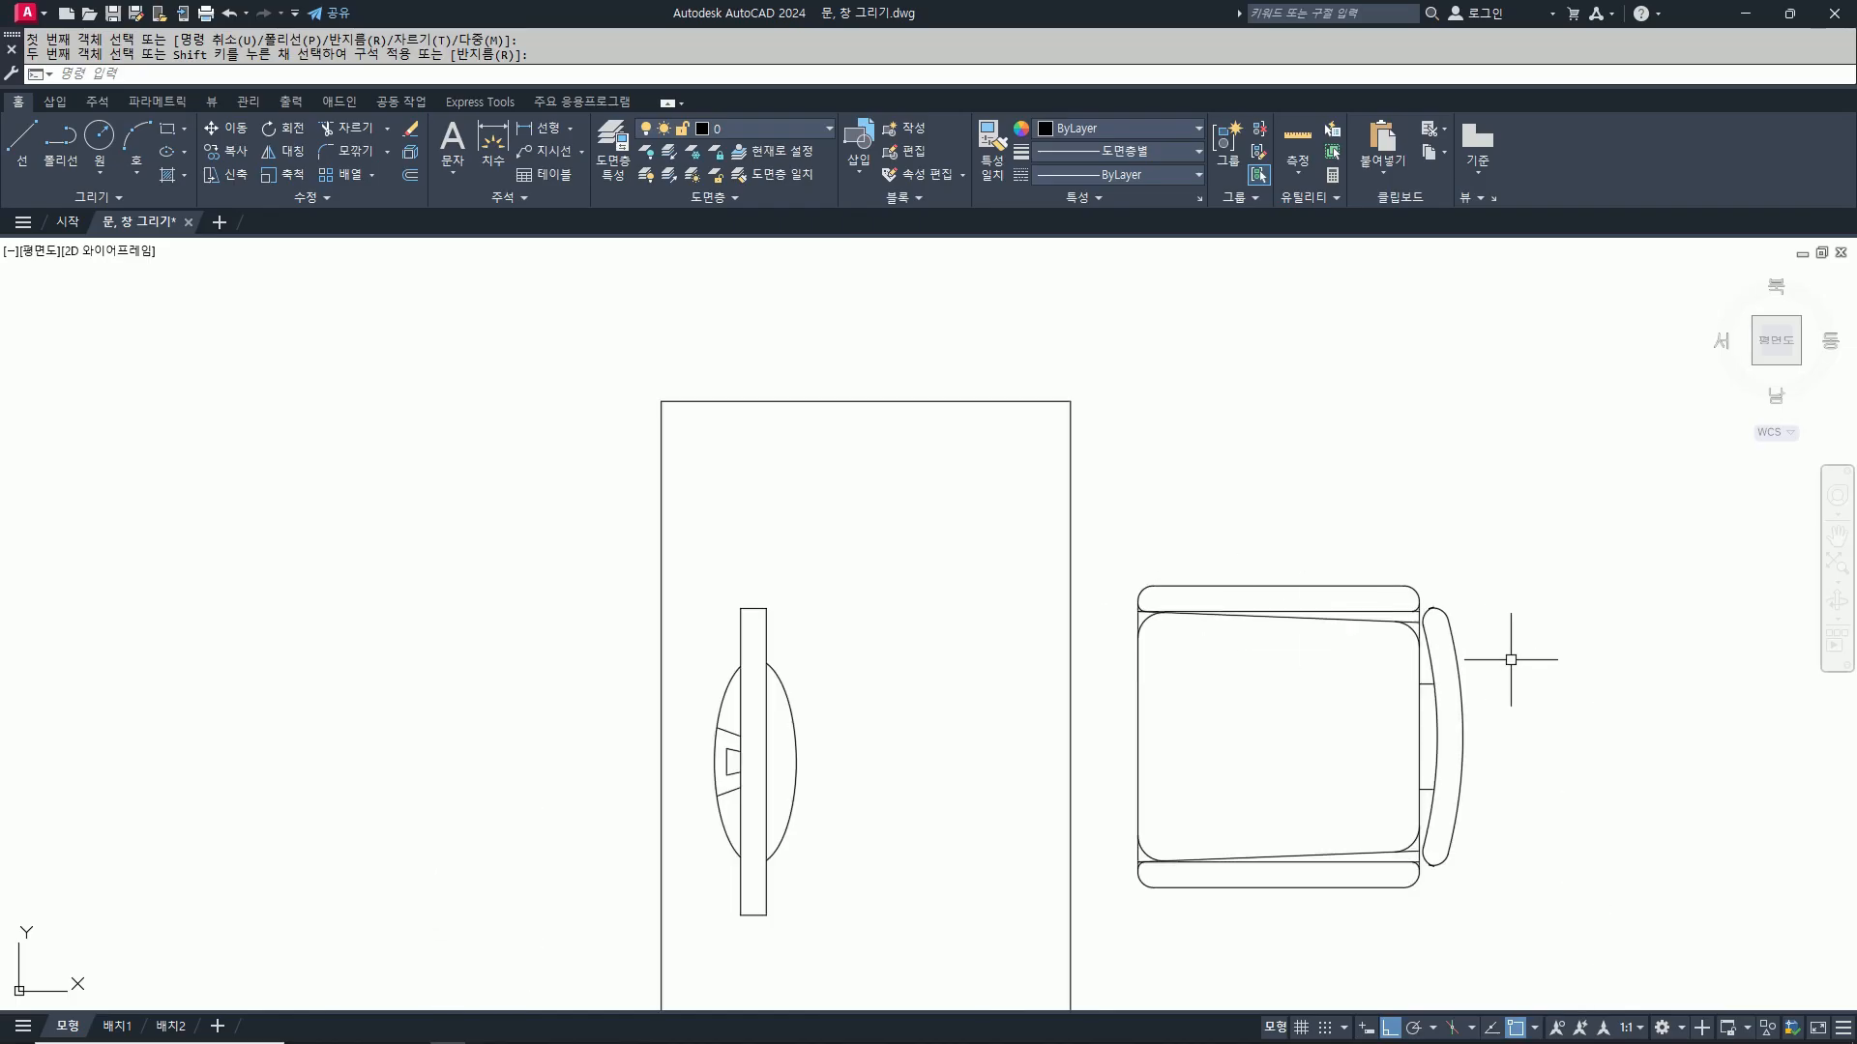
middle_click_drag(1508, 659, 1480, 647)
type("tr")
key("Return")
scroll(1413, 603, "up", 6)
scroll(1343, 604, "up", 2)
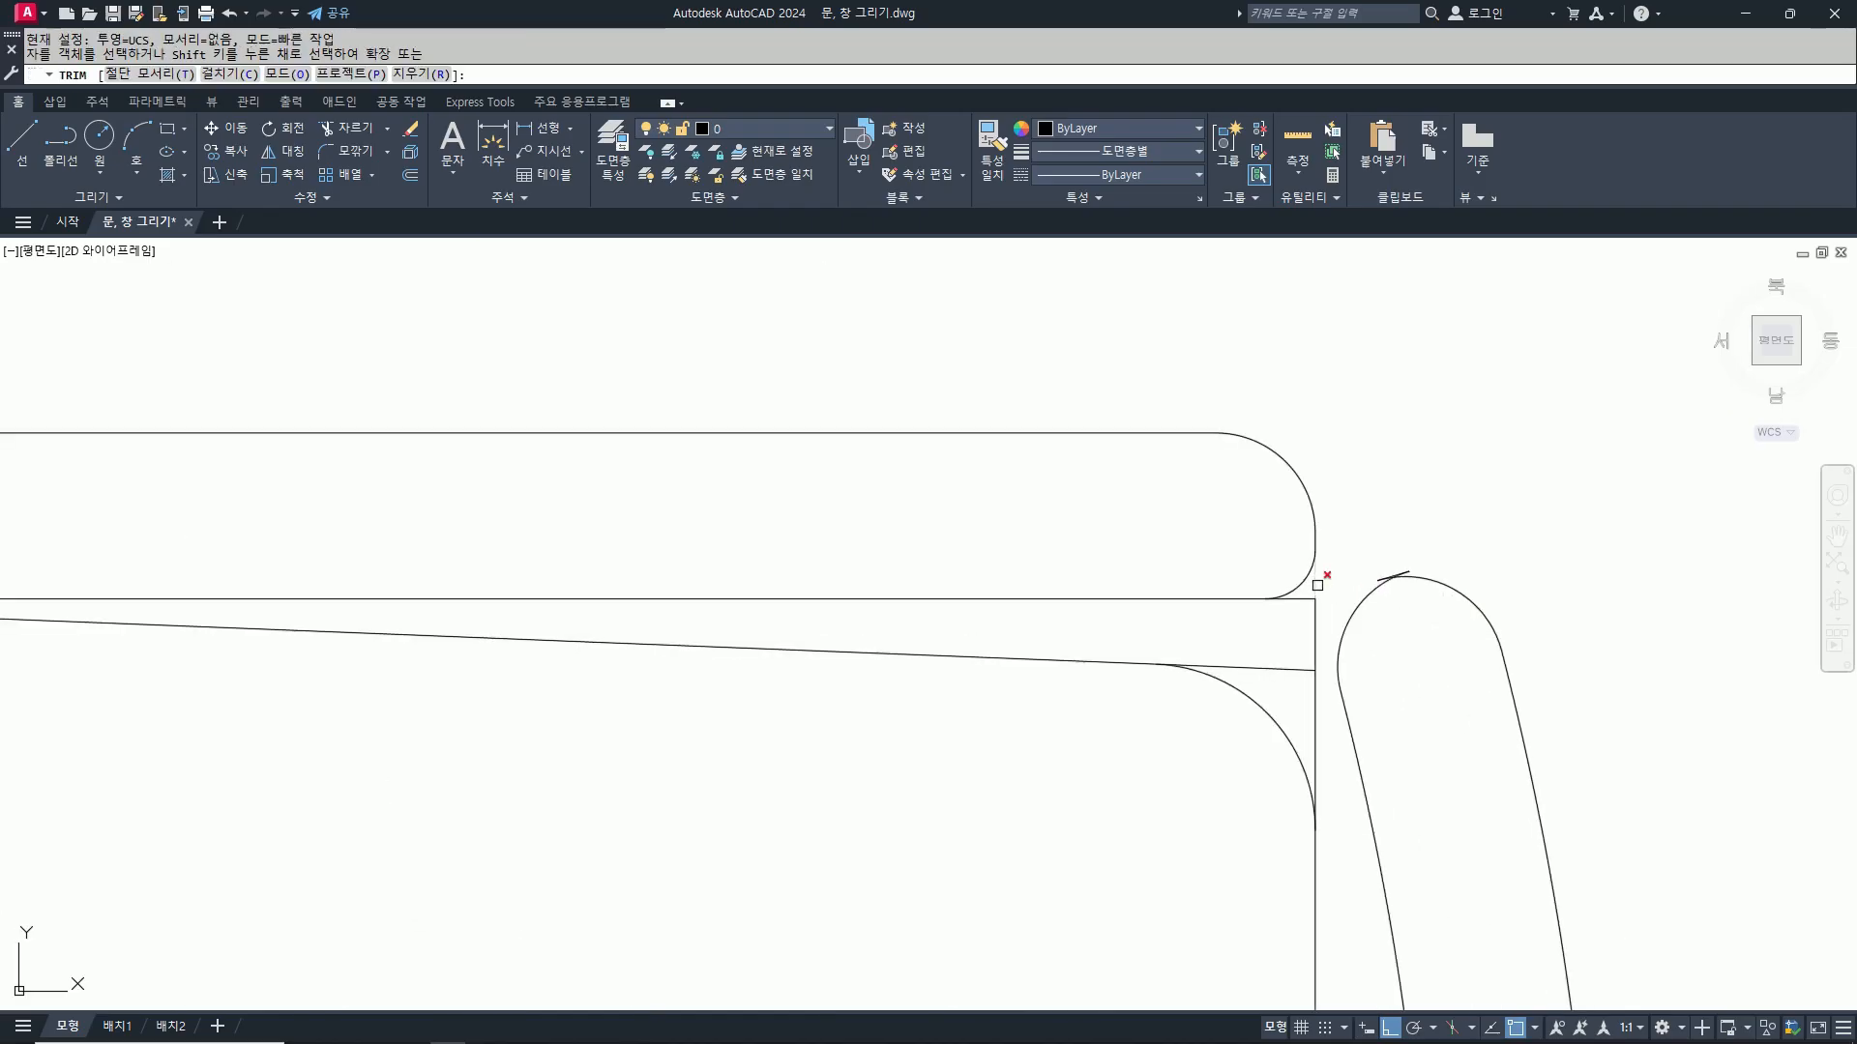
left_click(1317, 585)
scroll(1306, 595, "down", 2)
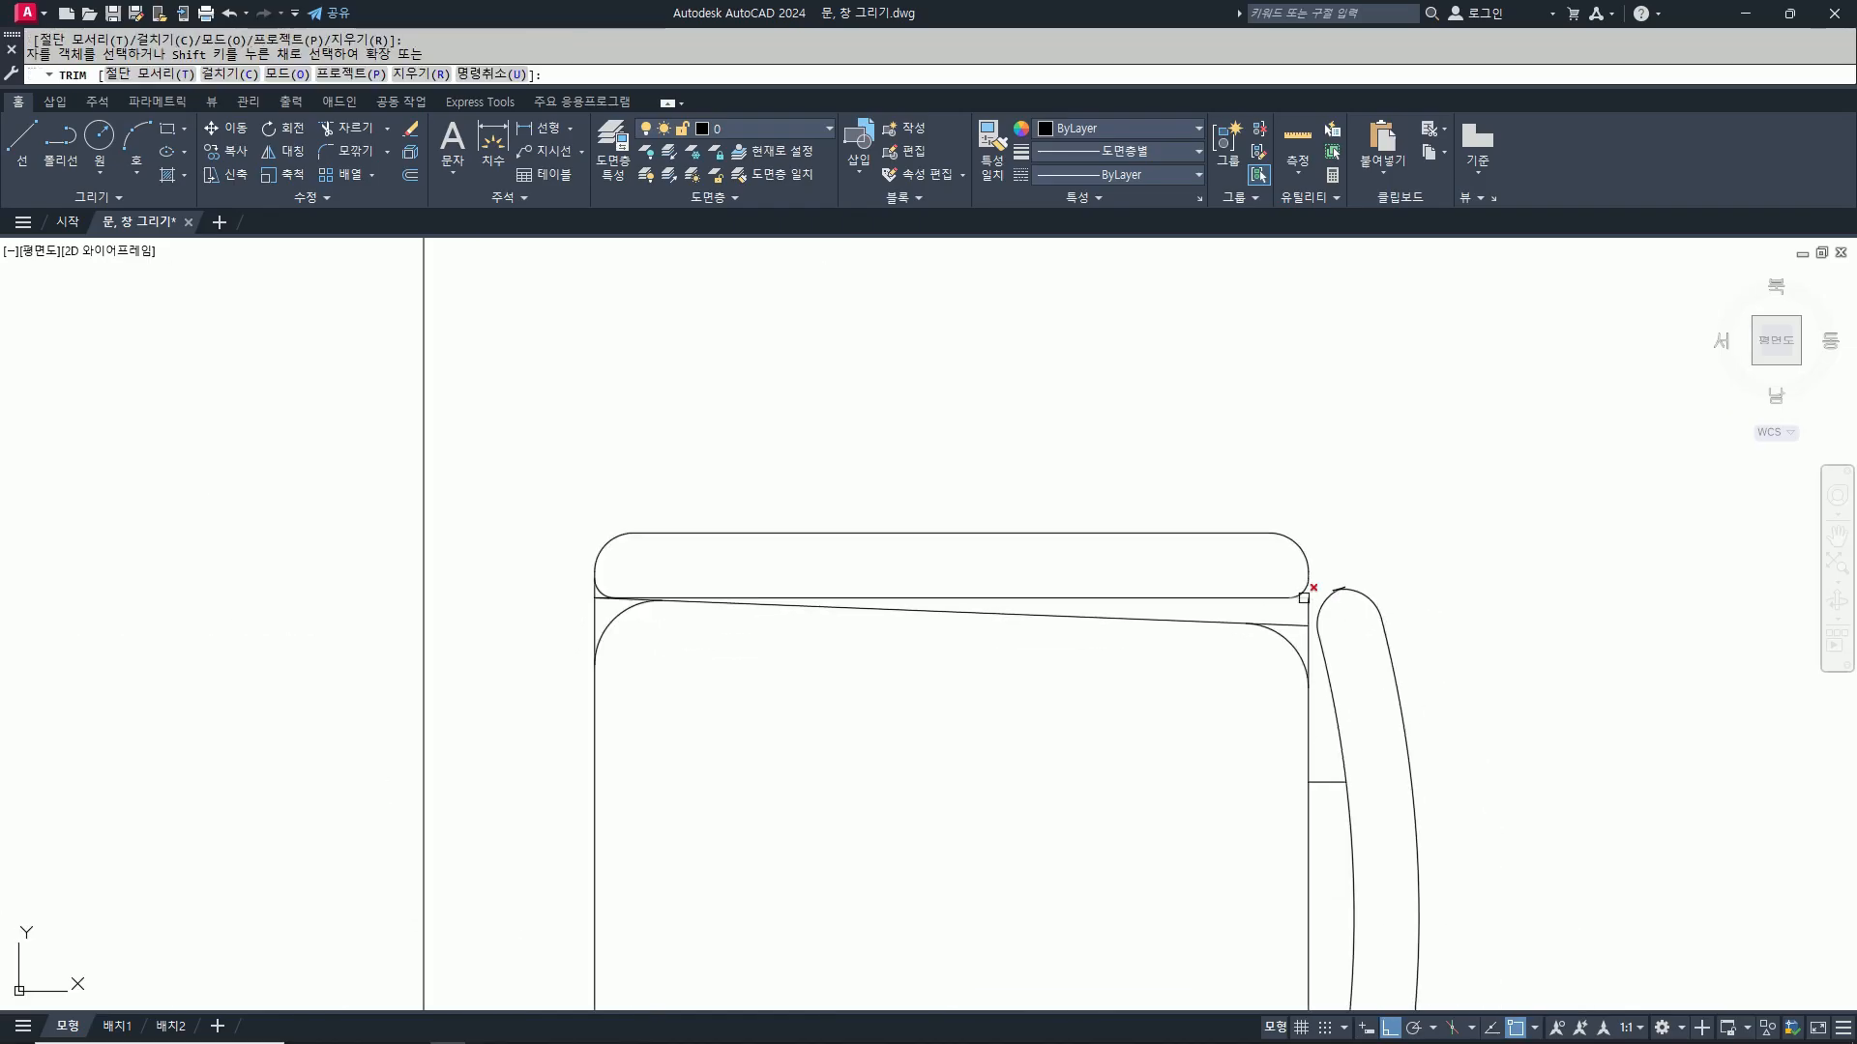
left_click(1304, 599)
Step: Trim the leftover line ends at the upper armrest's inner left corner and outside the seat's two upper rounded corners
scroll(1383, 651, "down", 2)
scroll(928, 654, "up", 2)
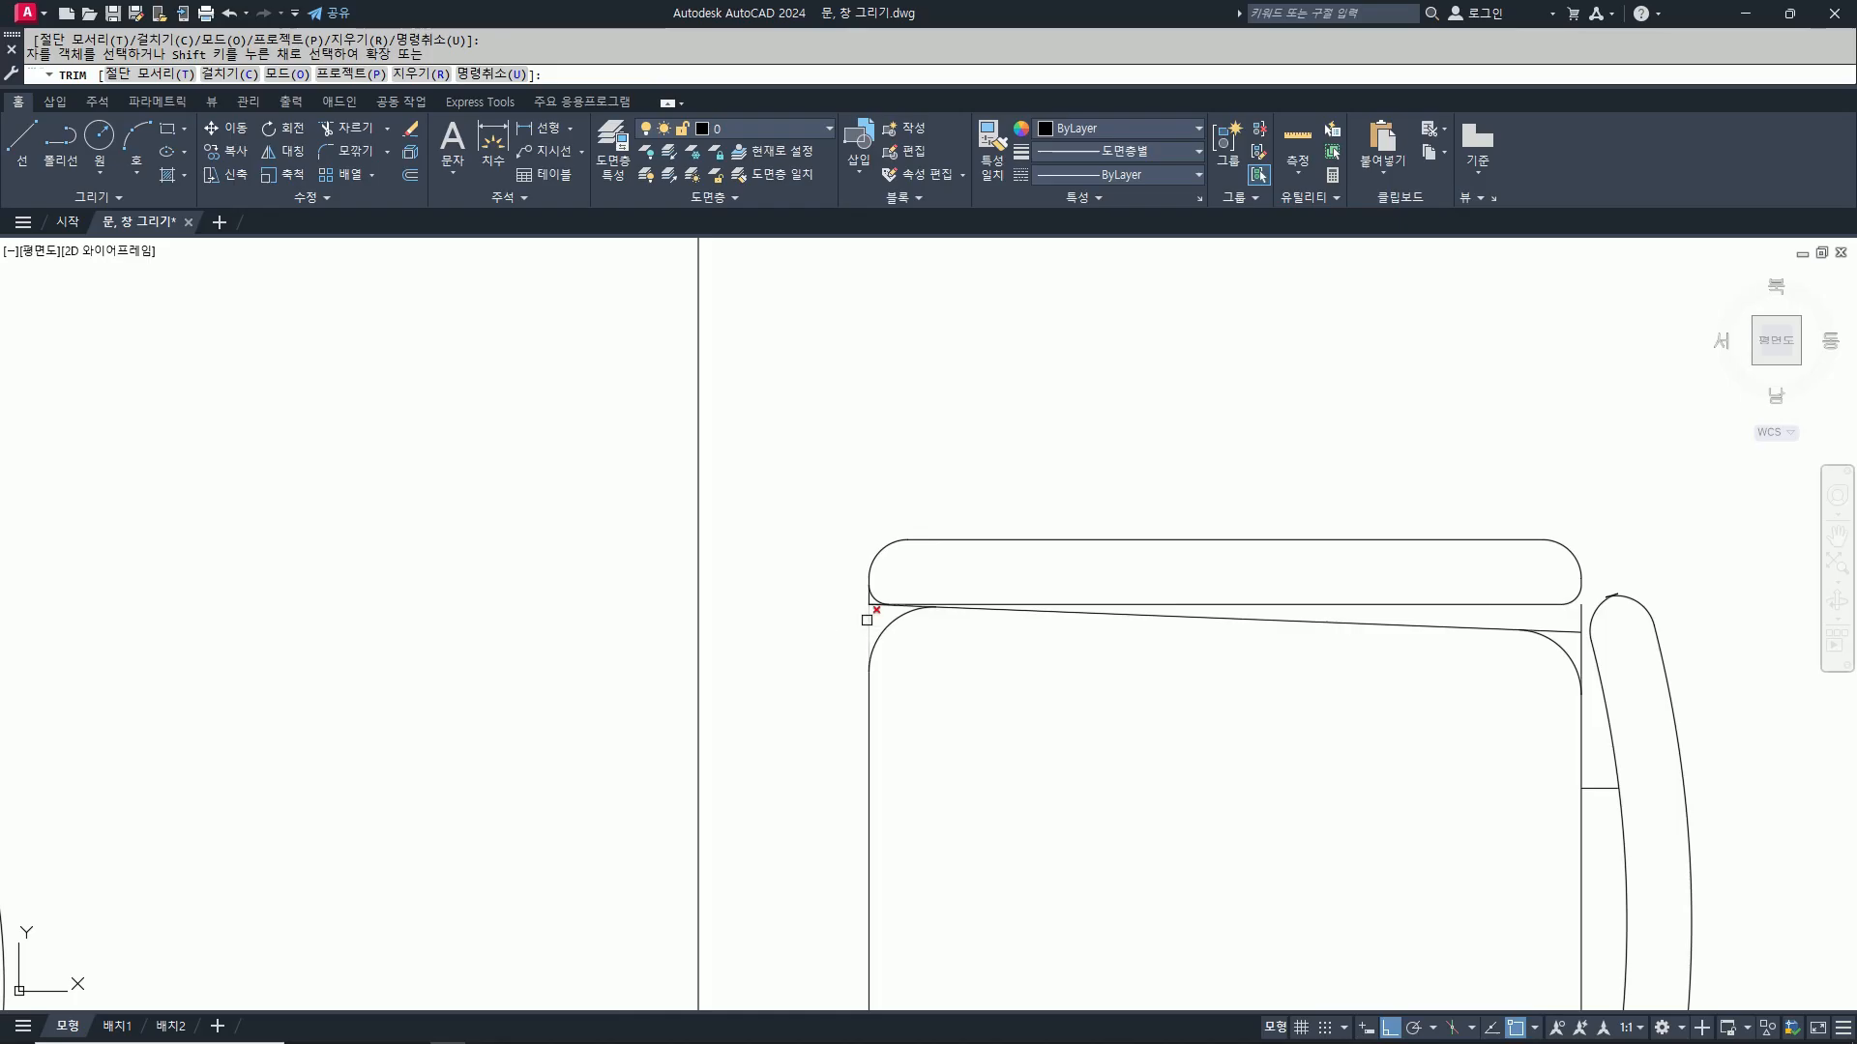
left_click(867, 606)
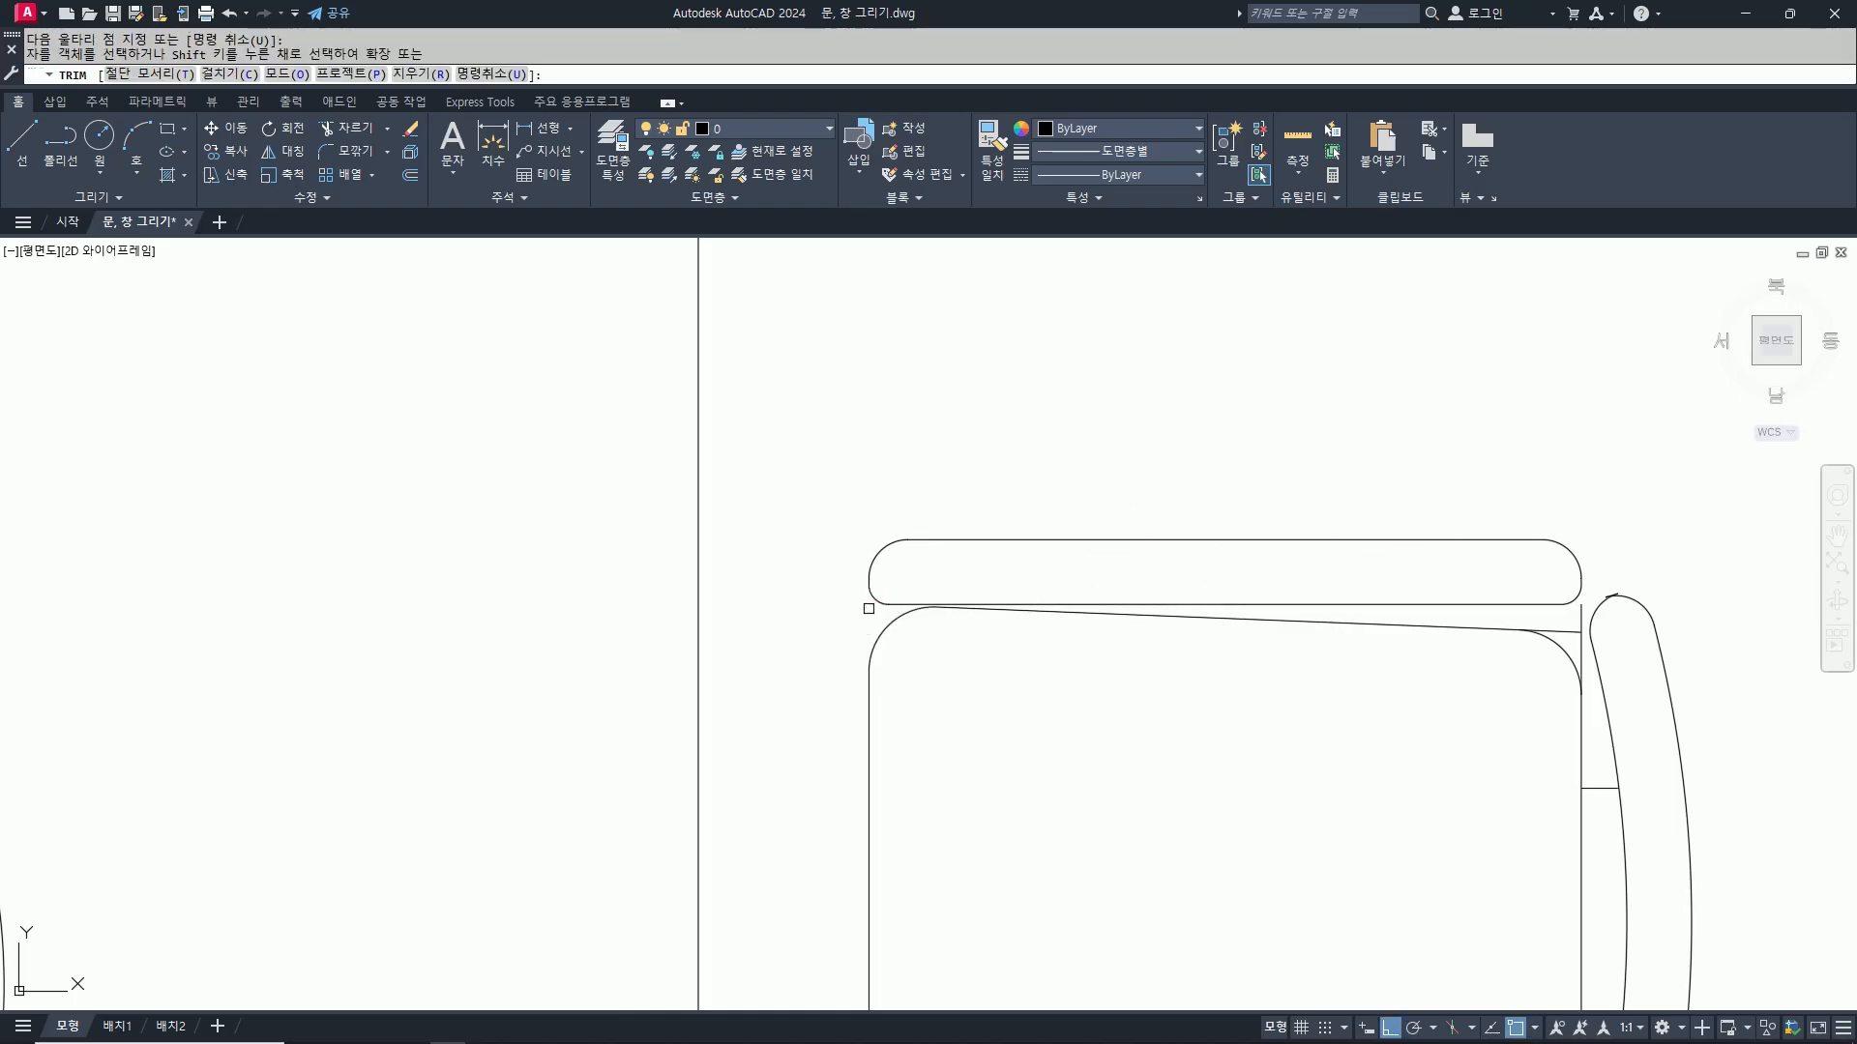
left_click(869, 608)
left_click(1564, 632)
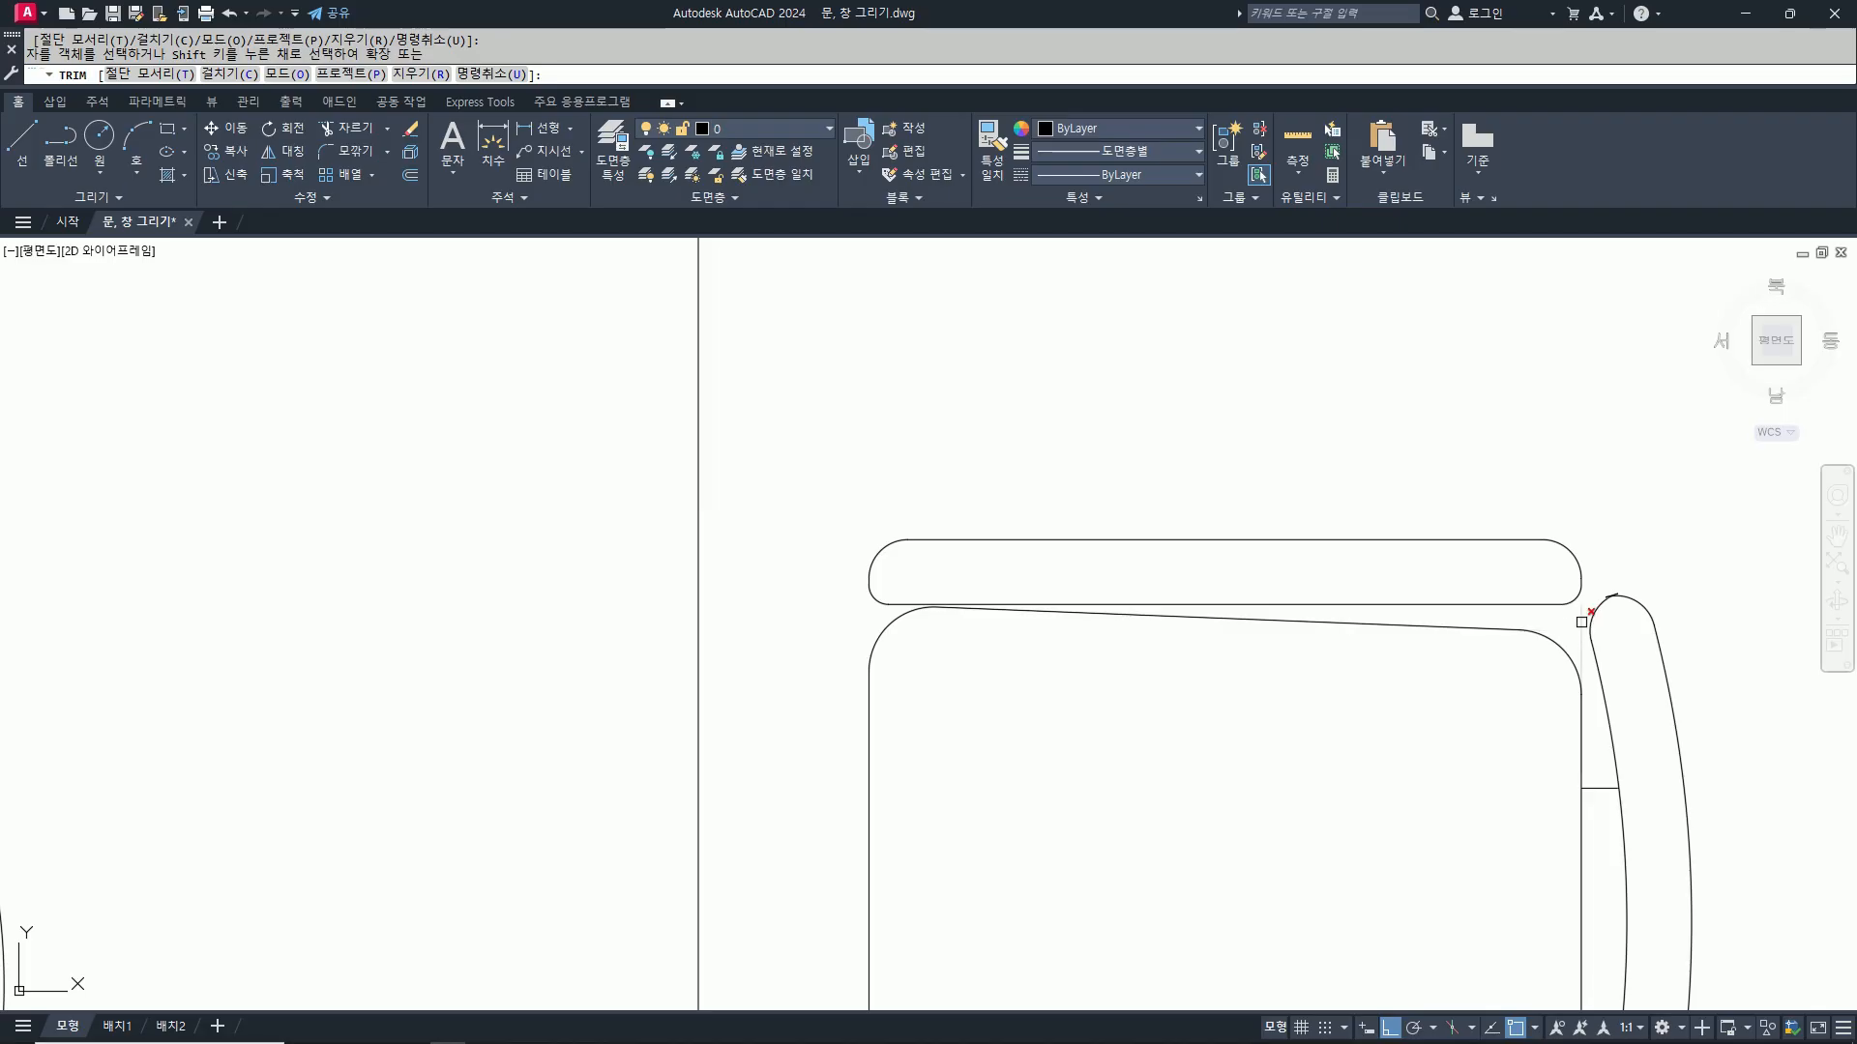
Step: Trim the leftover line ends around the lower armrest's inner corners and the seat's two lower rounded corners
scroll(1581, 622, "down", 4)
scroll(1444, 719, "up", 4)
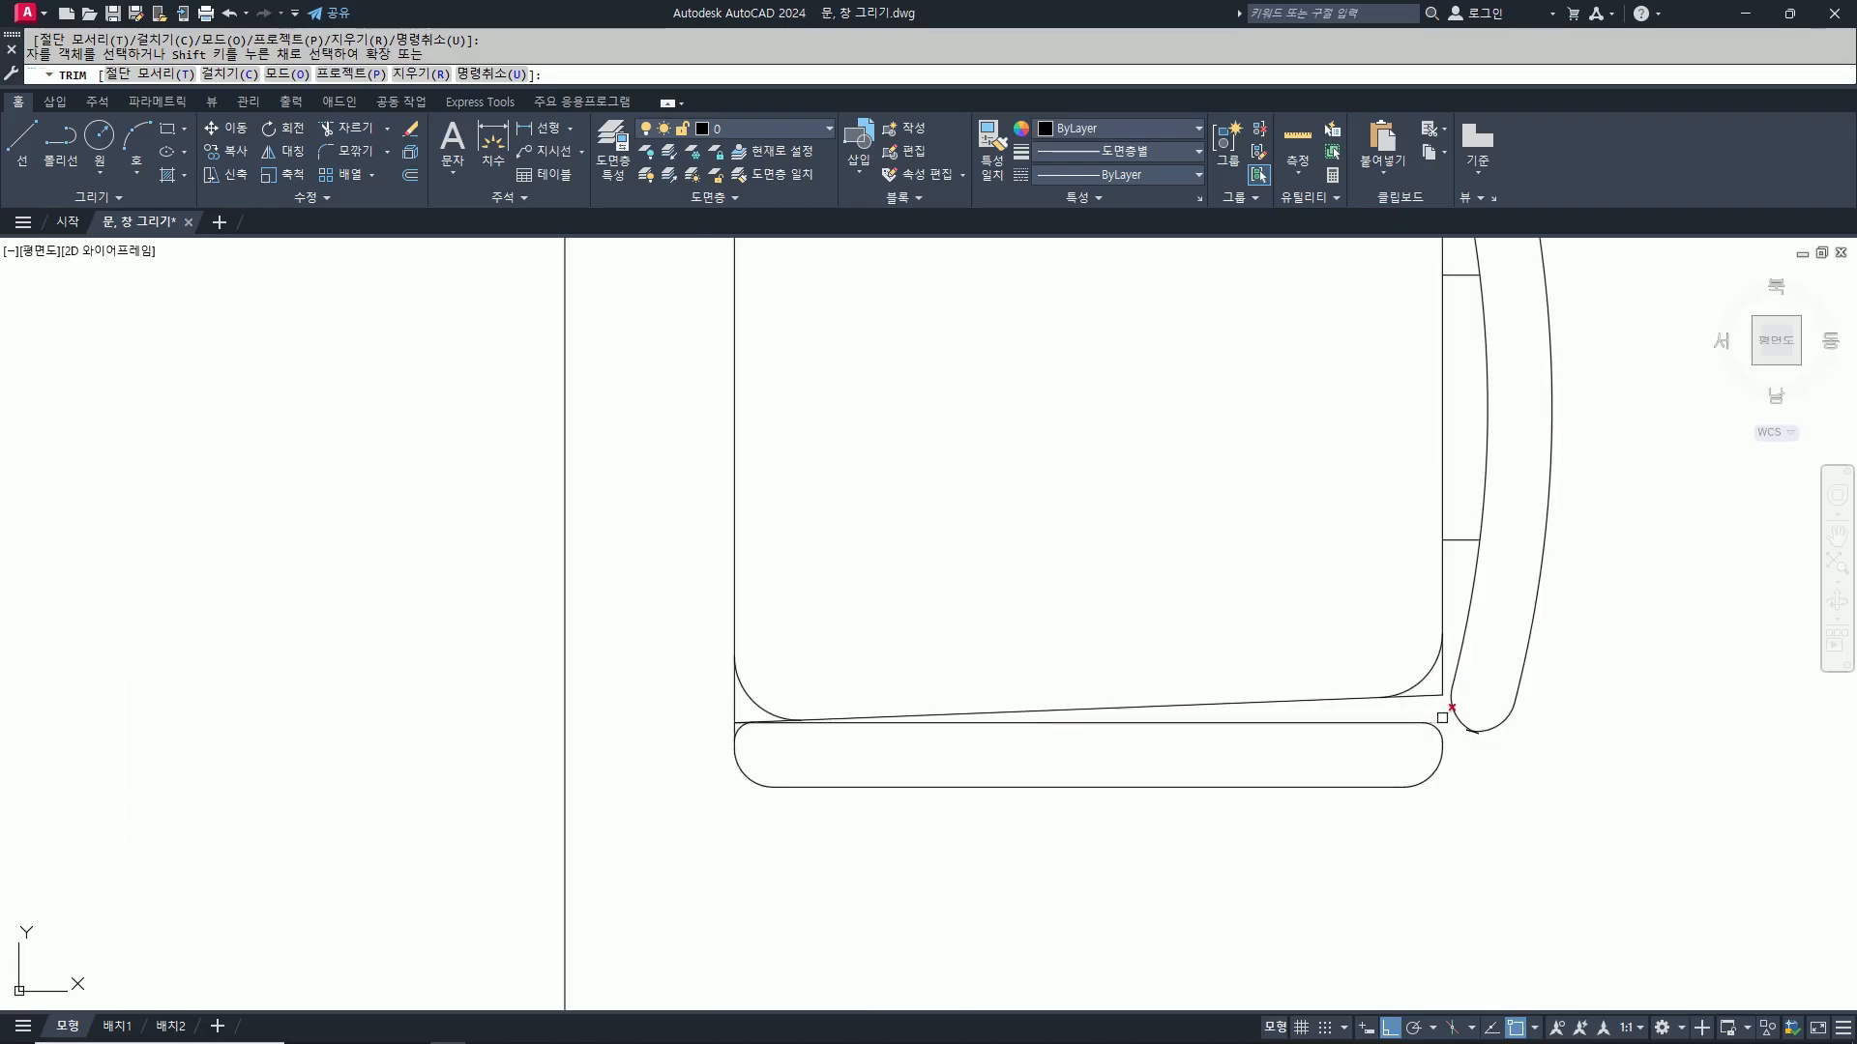
scroll(725, 701, "up", 2)
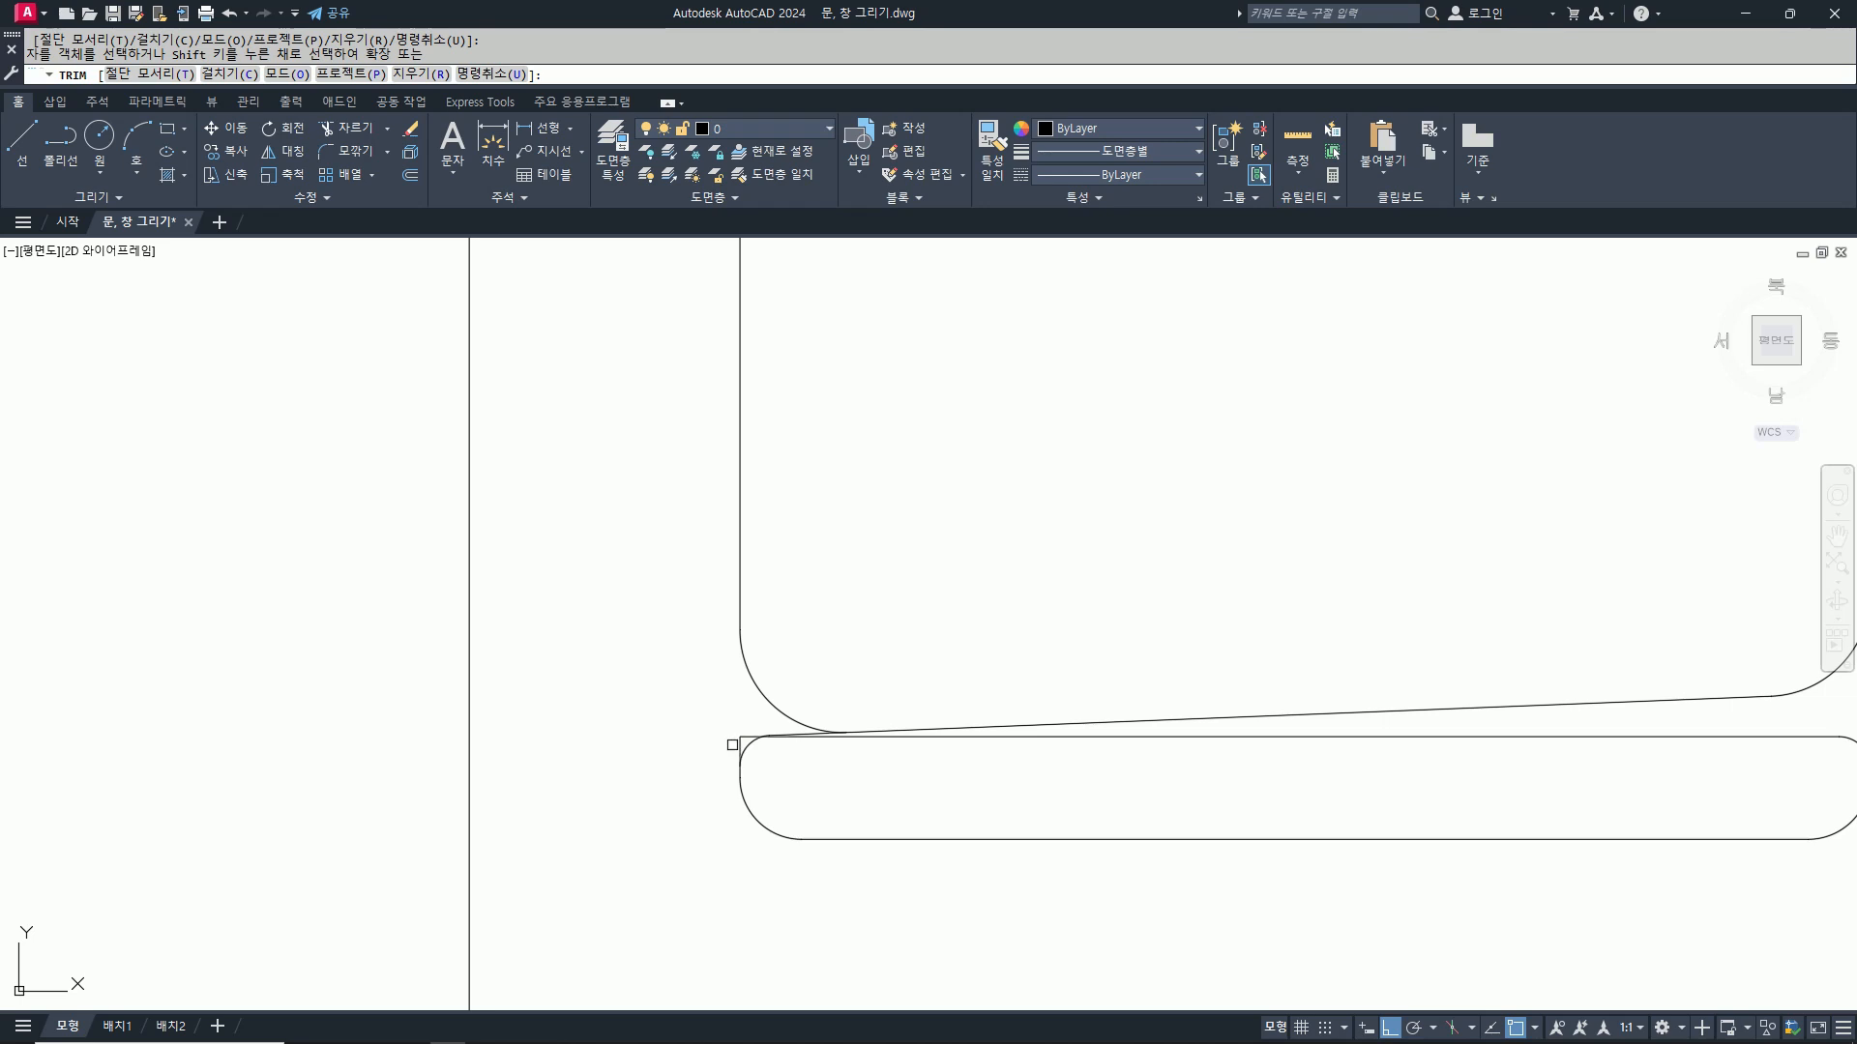
left_click(735, 746)
scroll(739, 753, "down", 4)
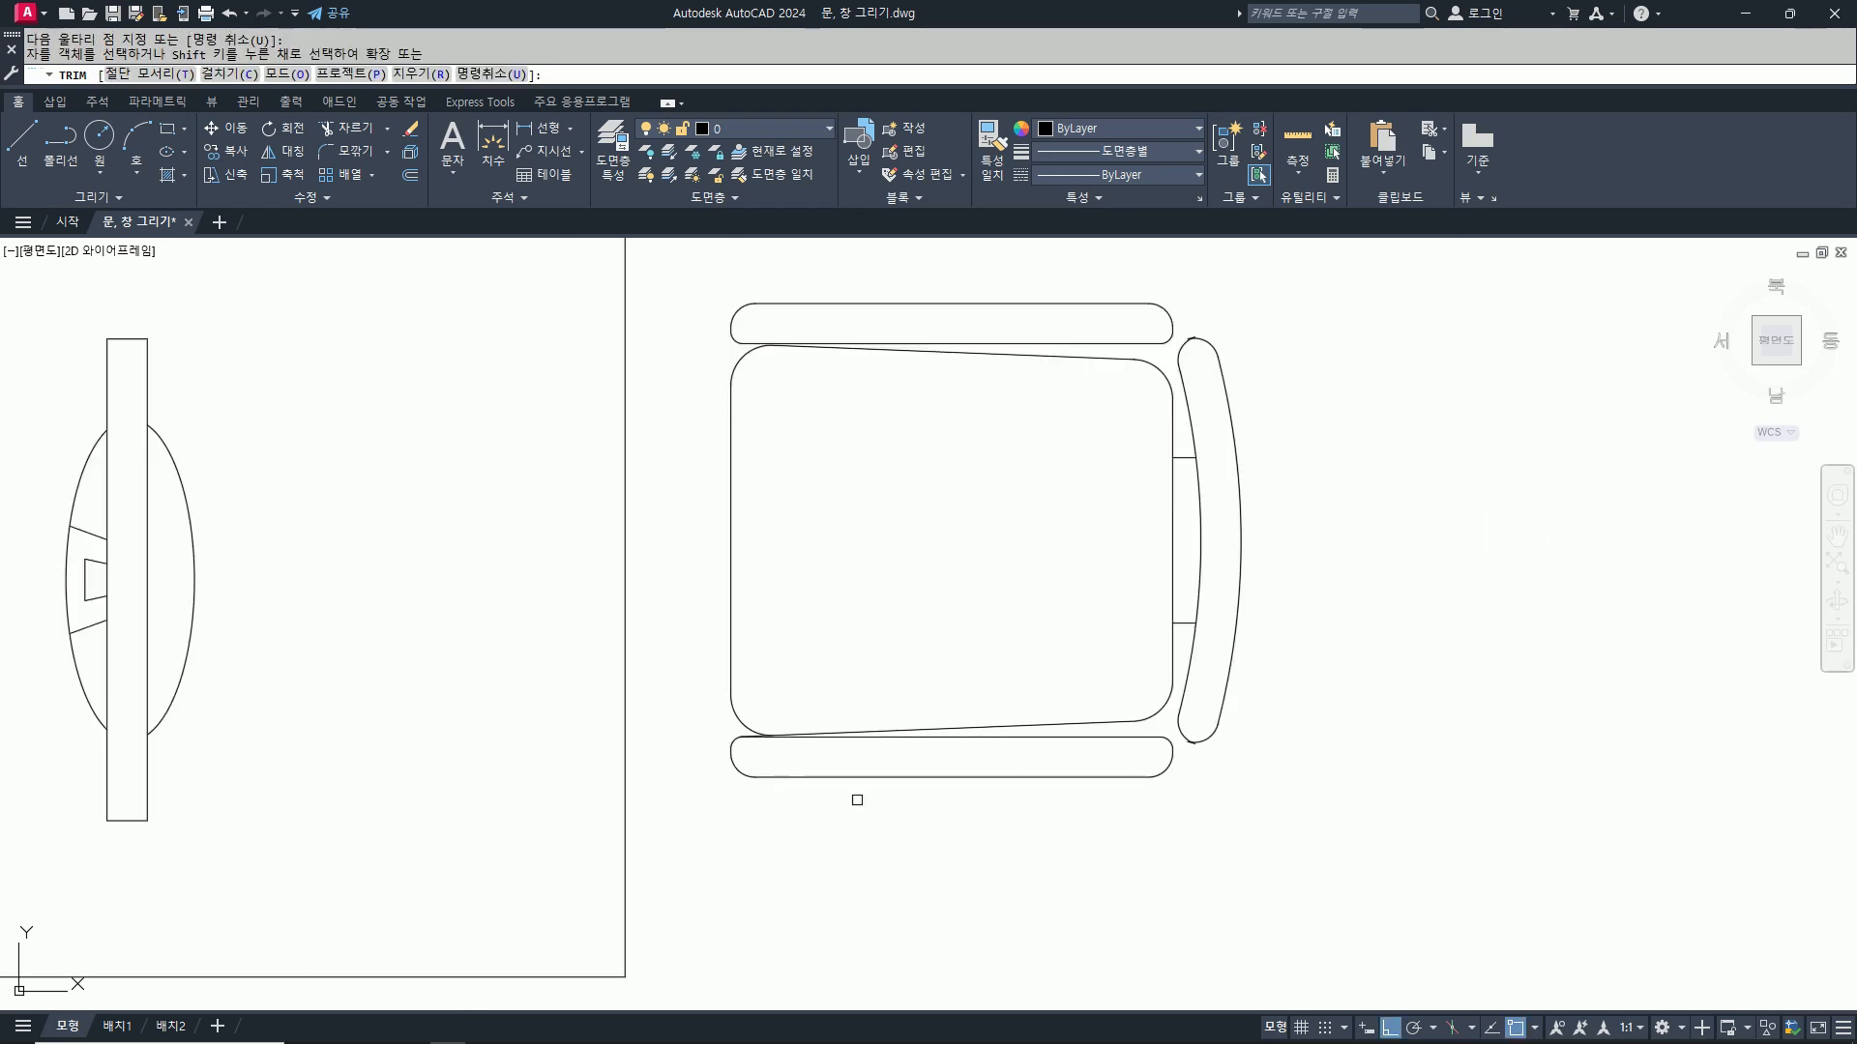
key("Escape")
Step: Draw an 800 by 750 rectangle in the empty space to the right of the finished armchair
scroll(895, 808, "down", 6)
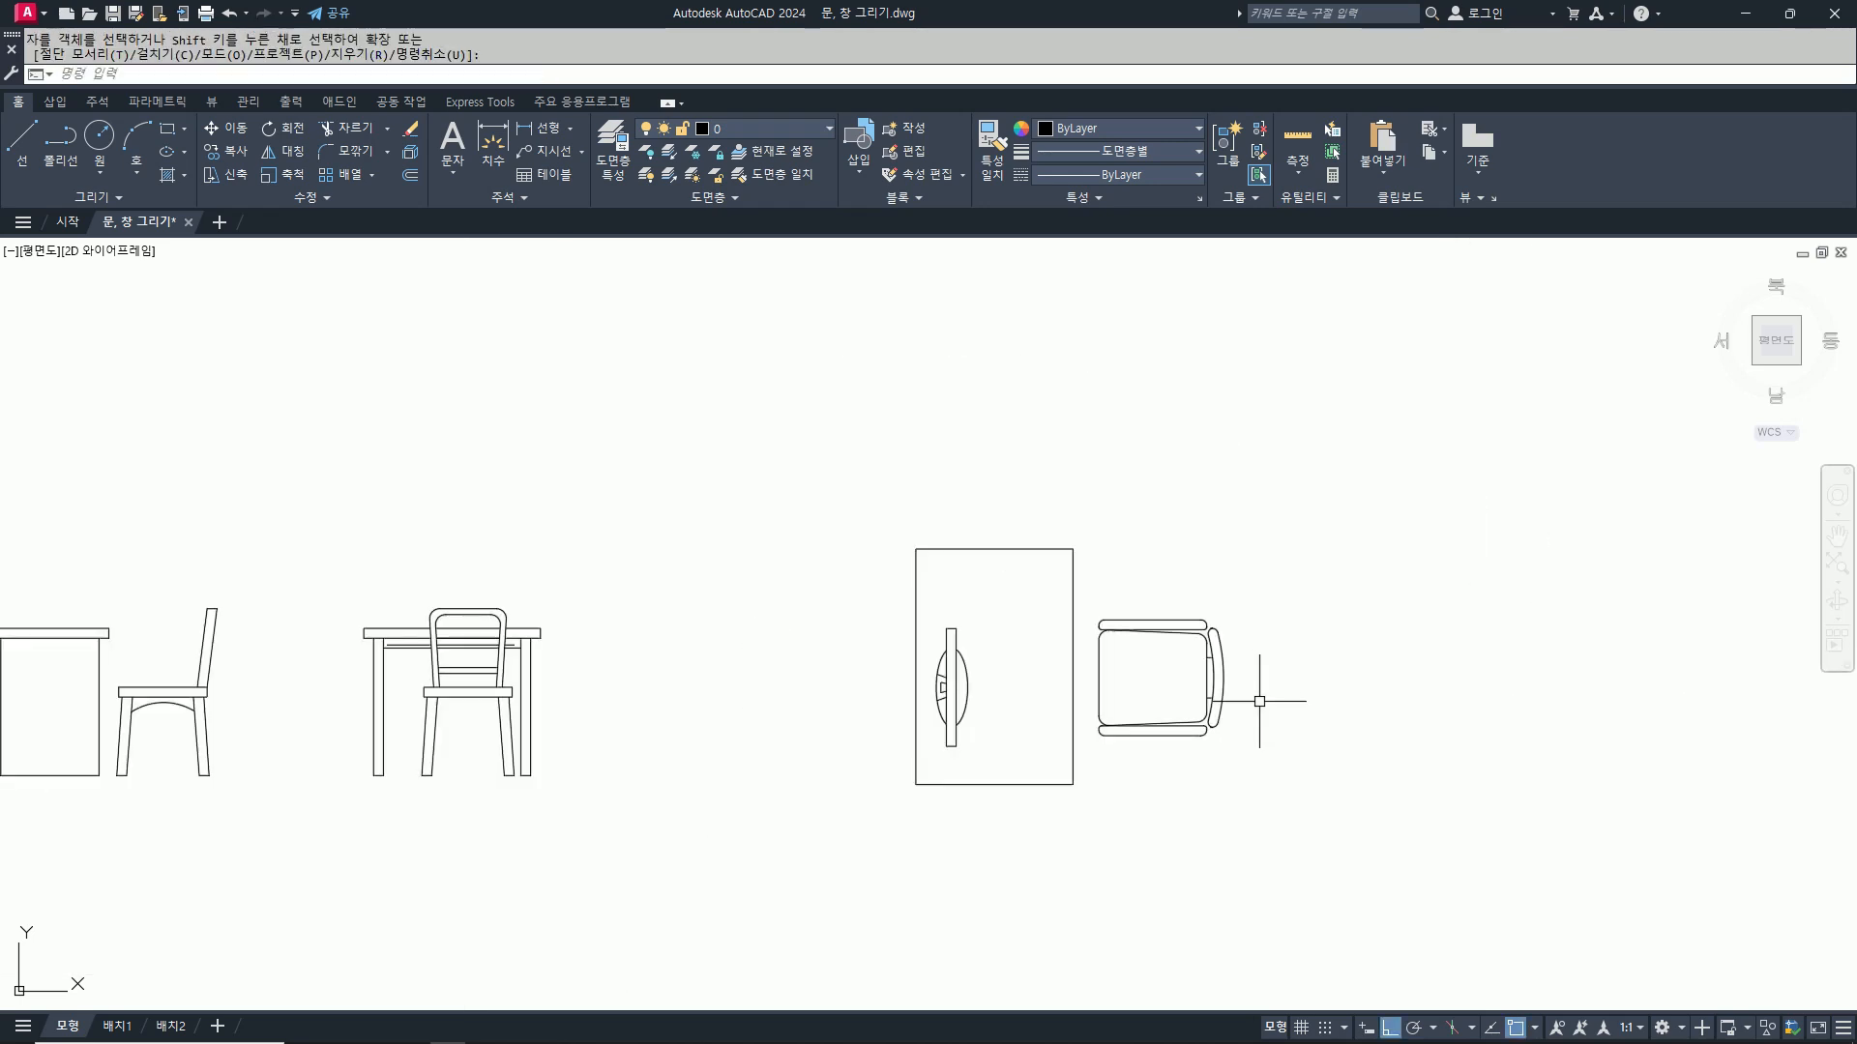
scroll(1259, 701, "up", 2)
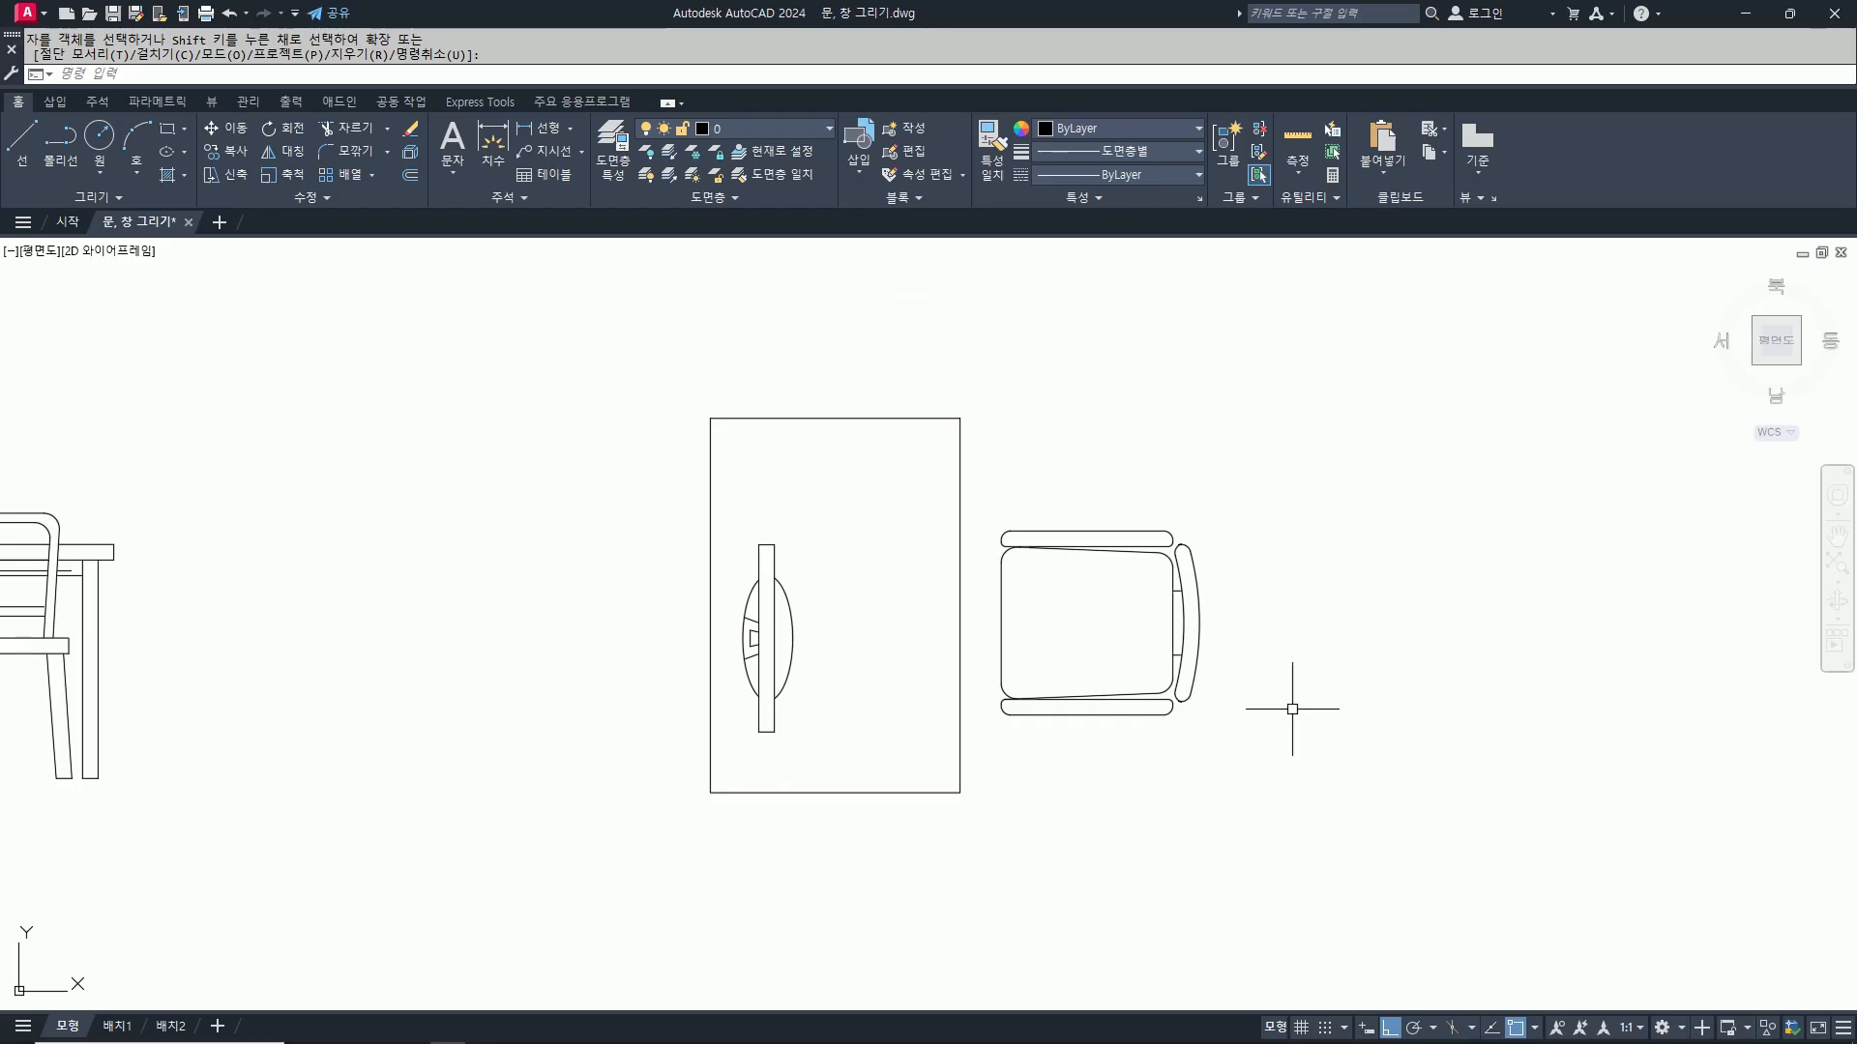
middle_click_drag(1352, 693, 1165, 691)
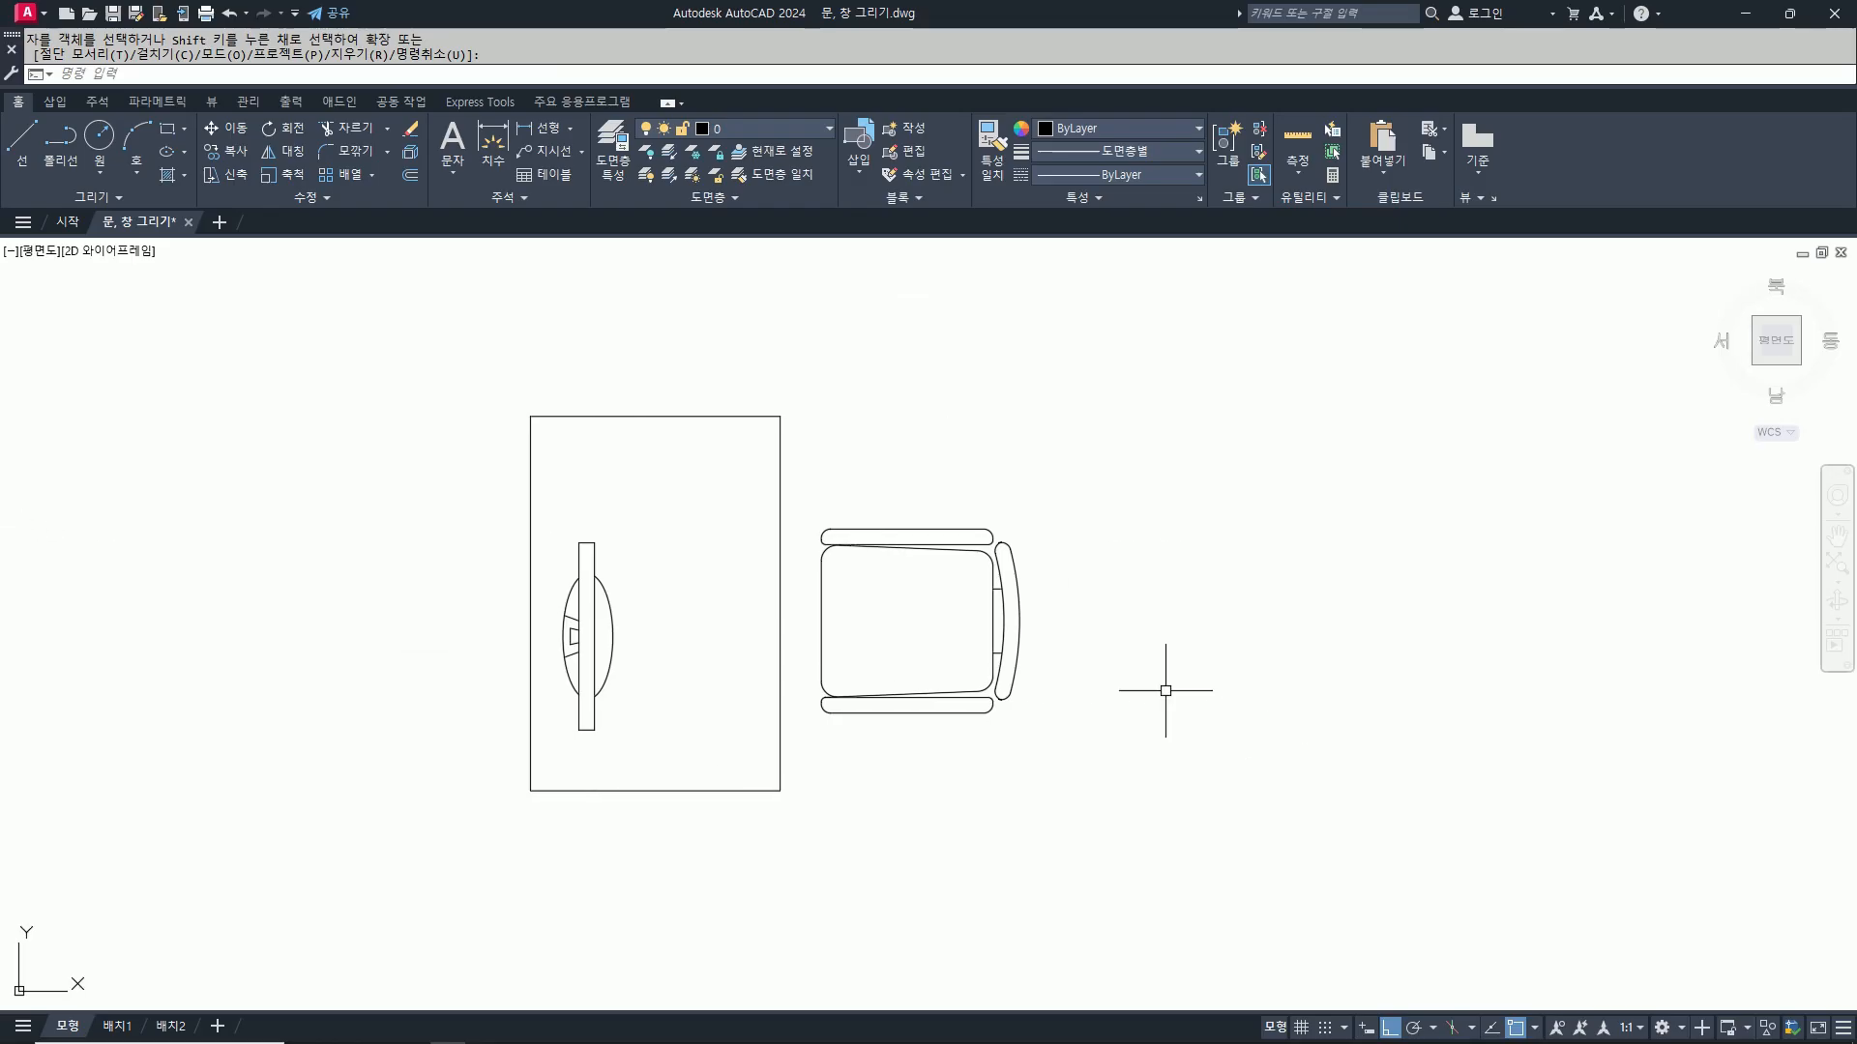
type("rec")
key("Return")
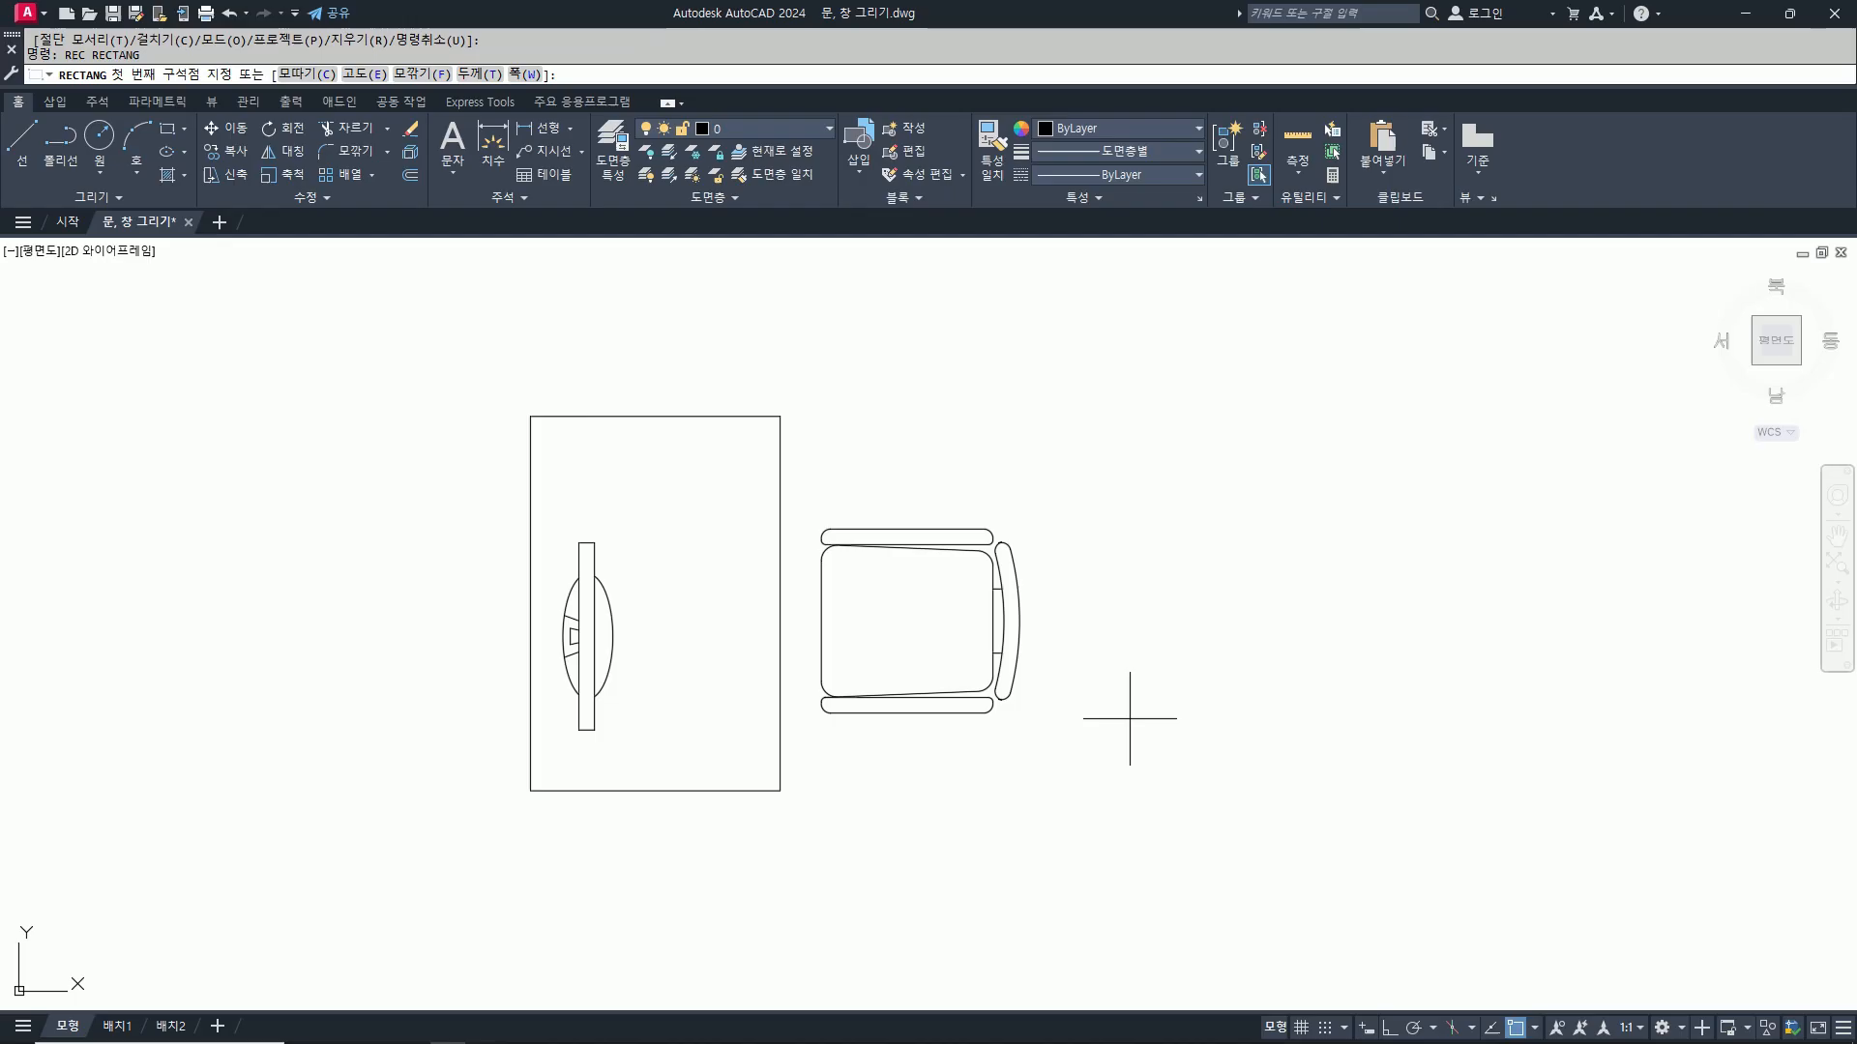
scroll(1213, 790, "down", 4)
left_click(1213, 791)
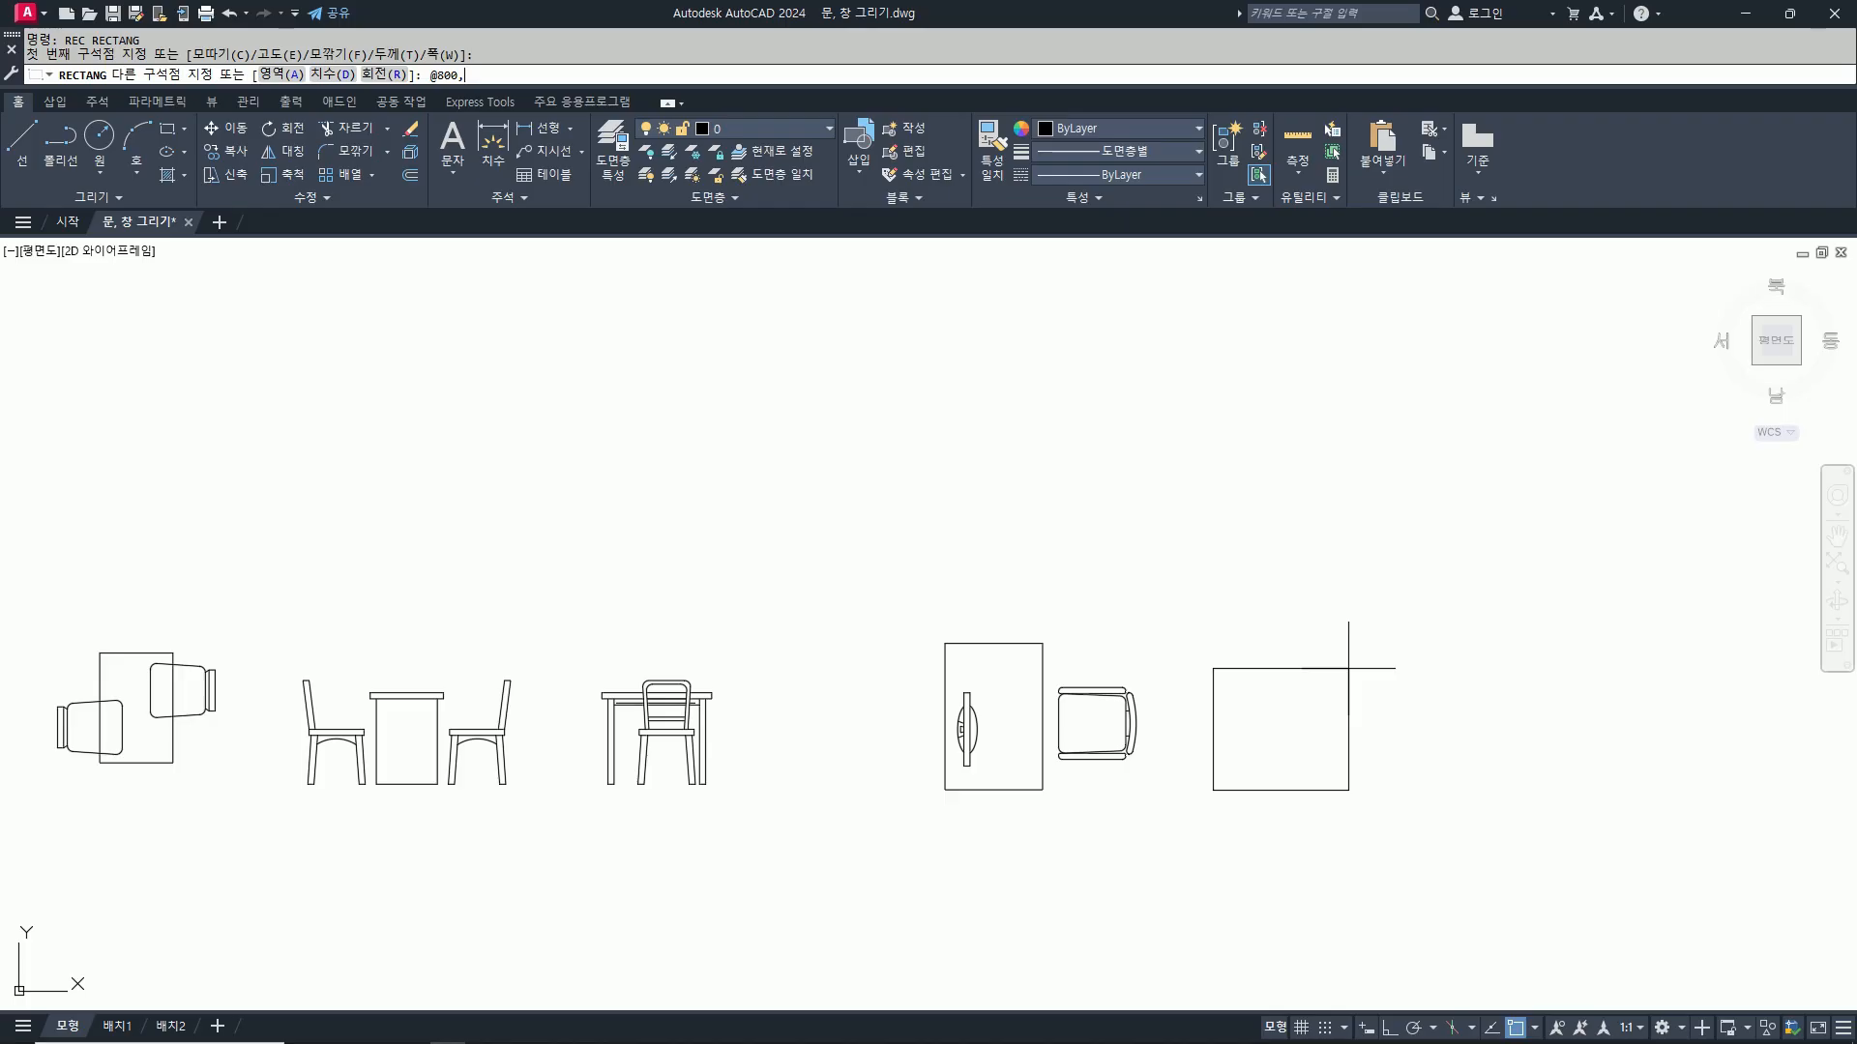
key("Return")
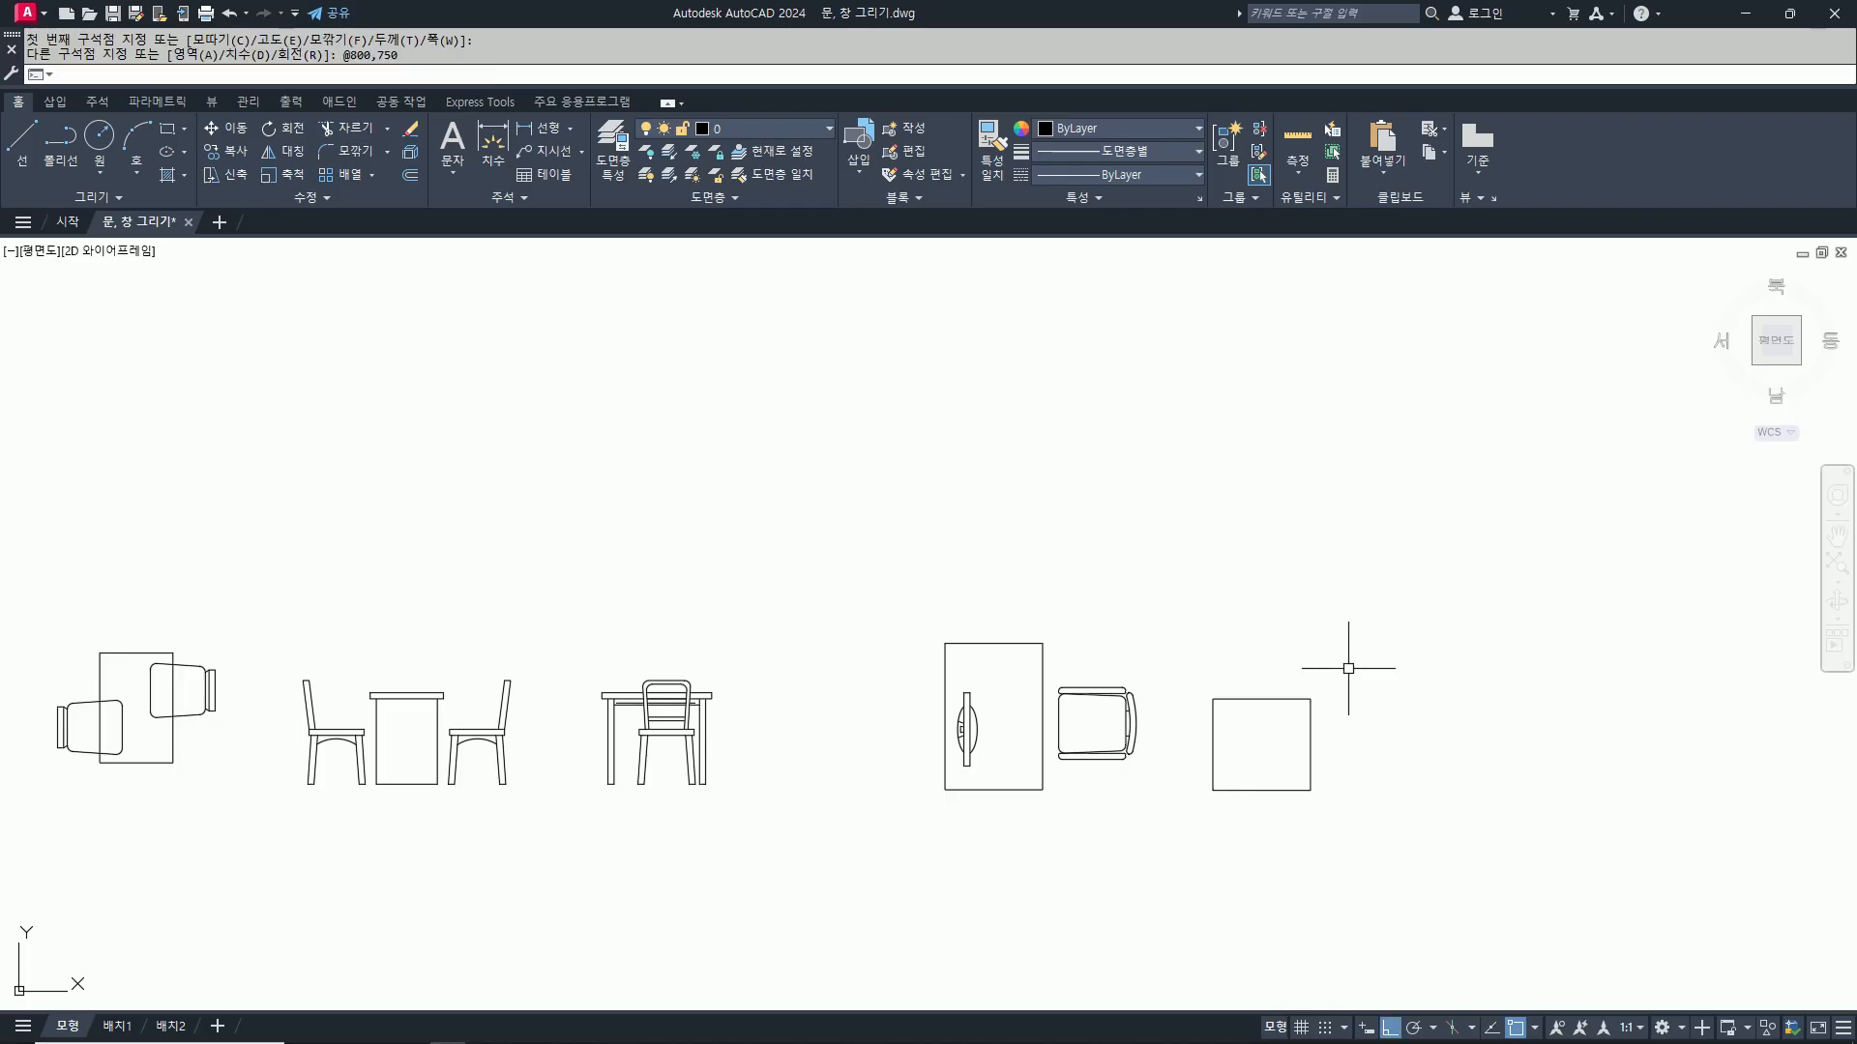
Step: Explode the 800 by 750 rectangle beside the armchair into separate lines
type("x")
key("Return")
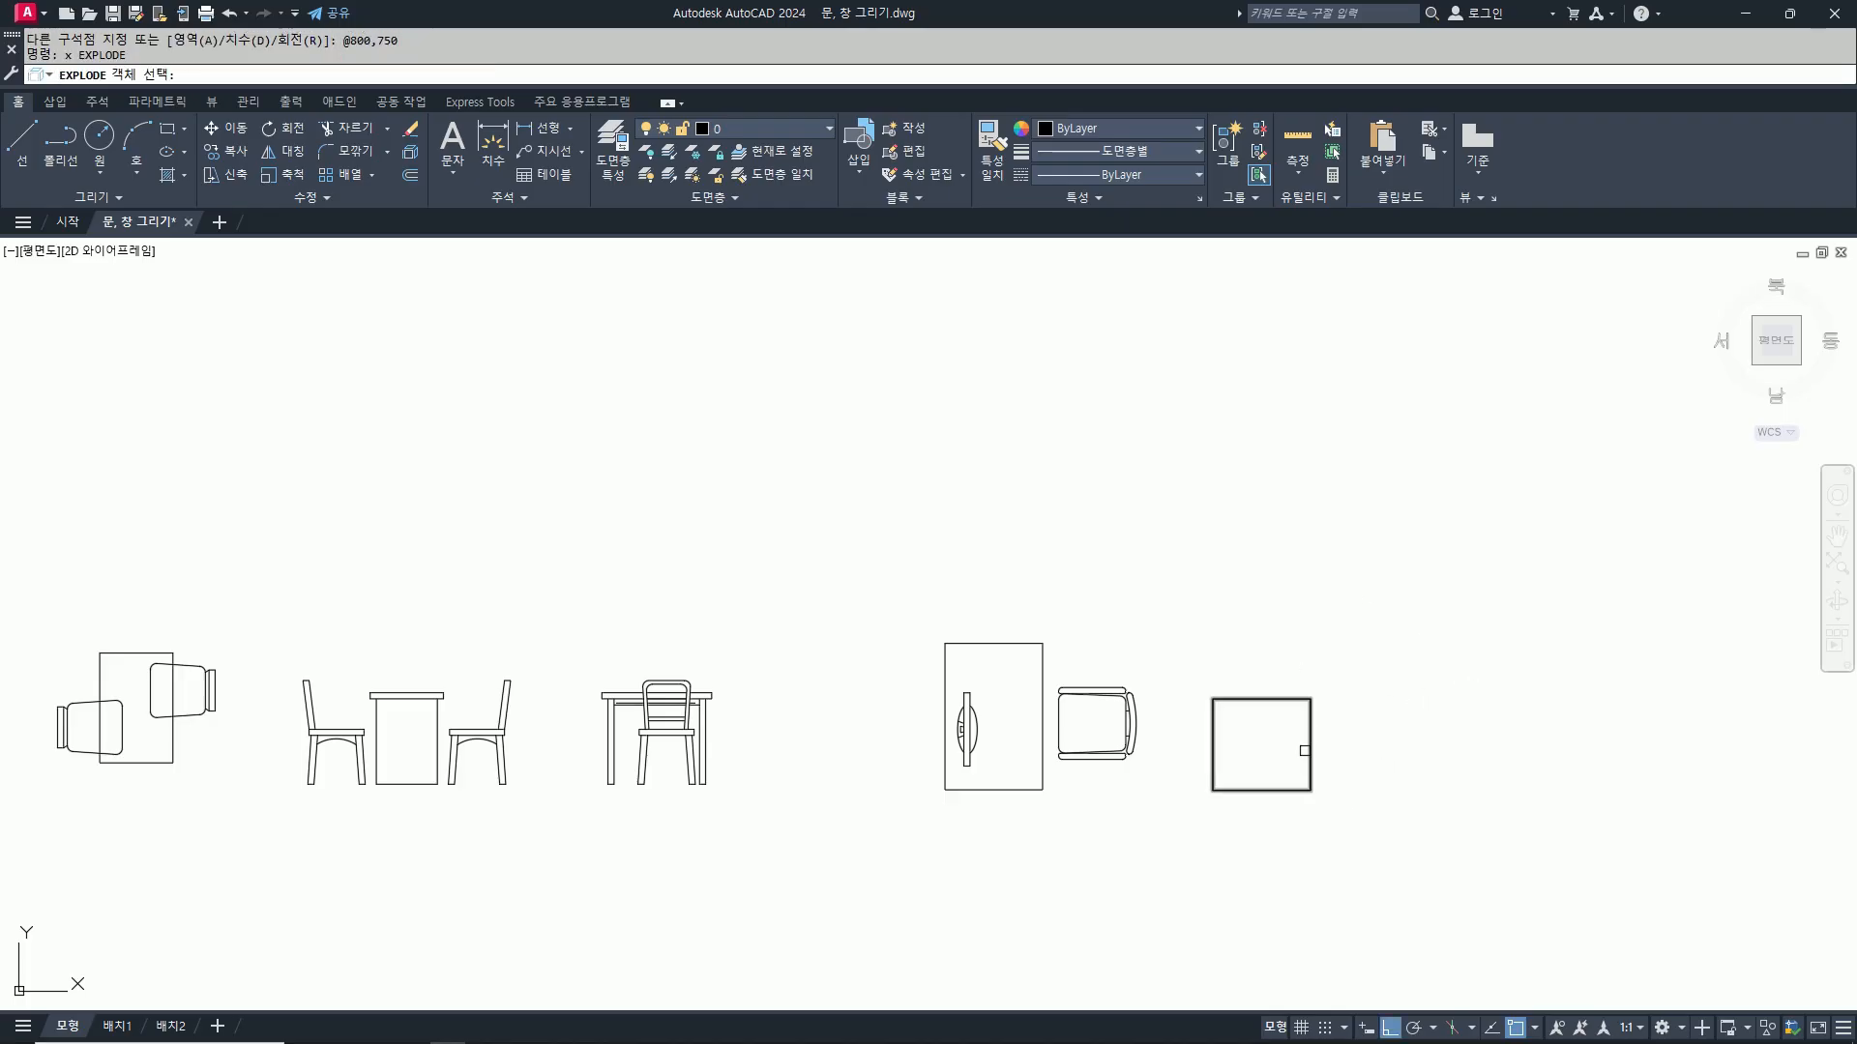
left_click(1310, 753)
key("Return")
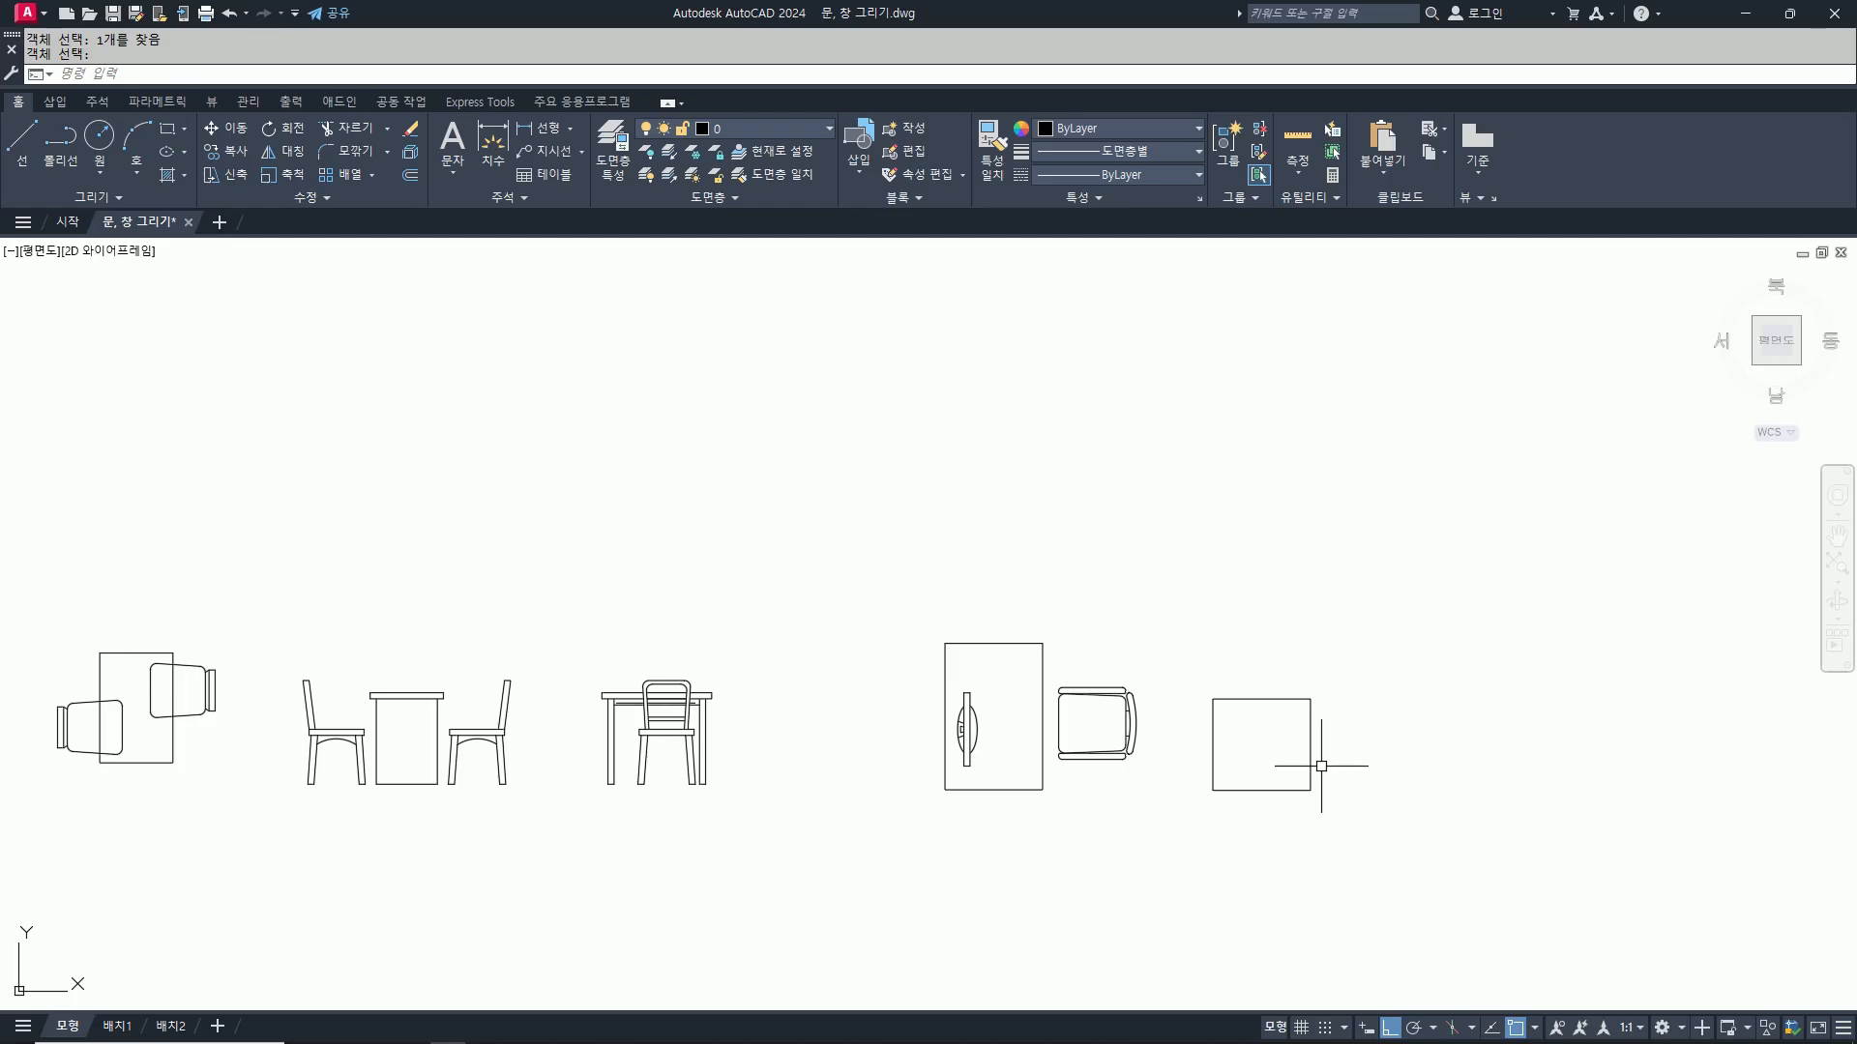
Step: Offset the exploded rectangle's top edge 50 downward to form the desktop's thickness
scroll(1321, 765, "up", 4)
middle_click_drag(1401, 684, 1306, 692)
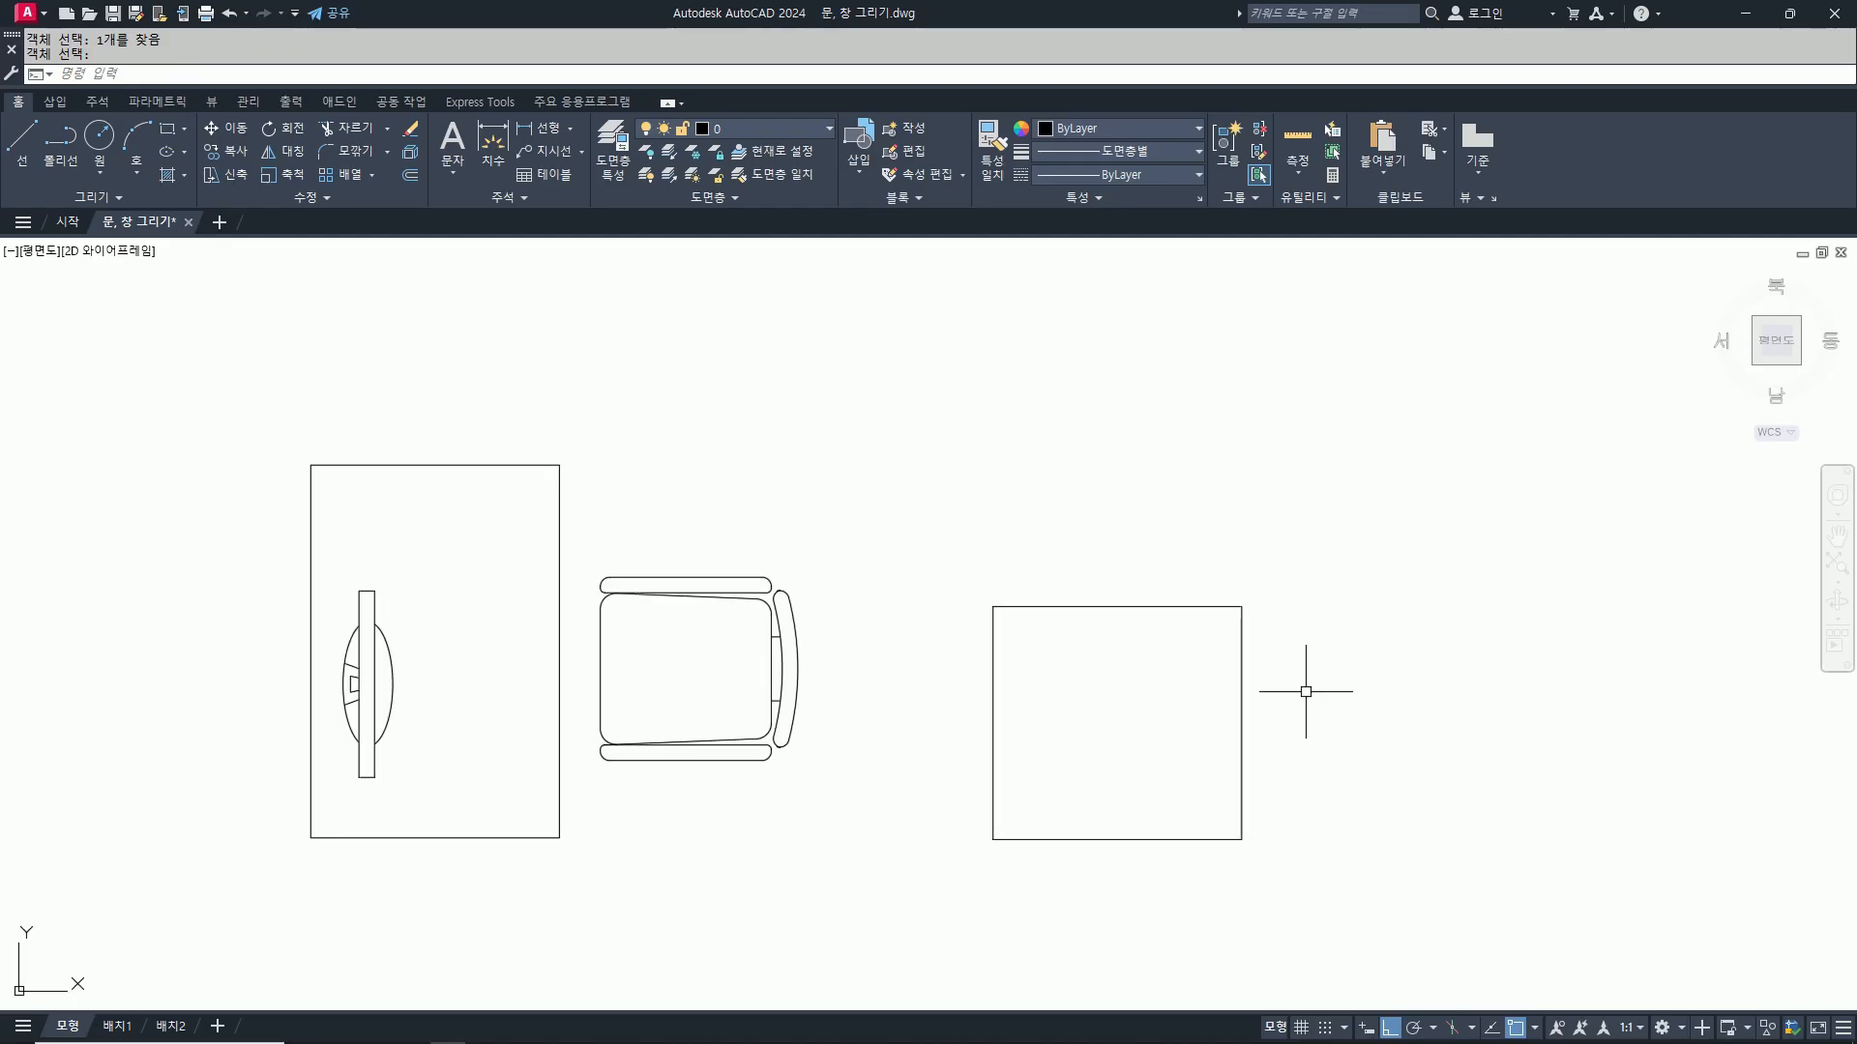
type("o")
key("Return")
key("Return")
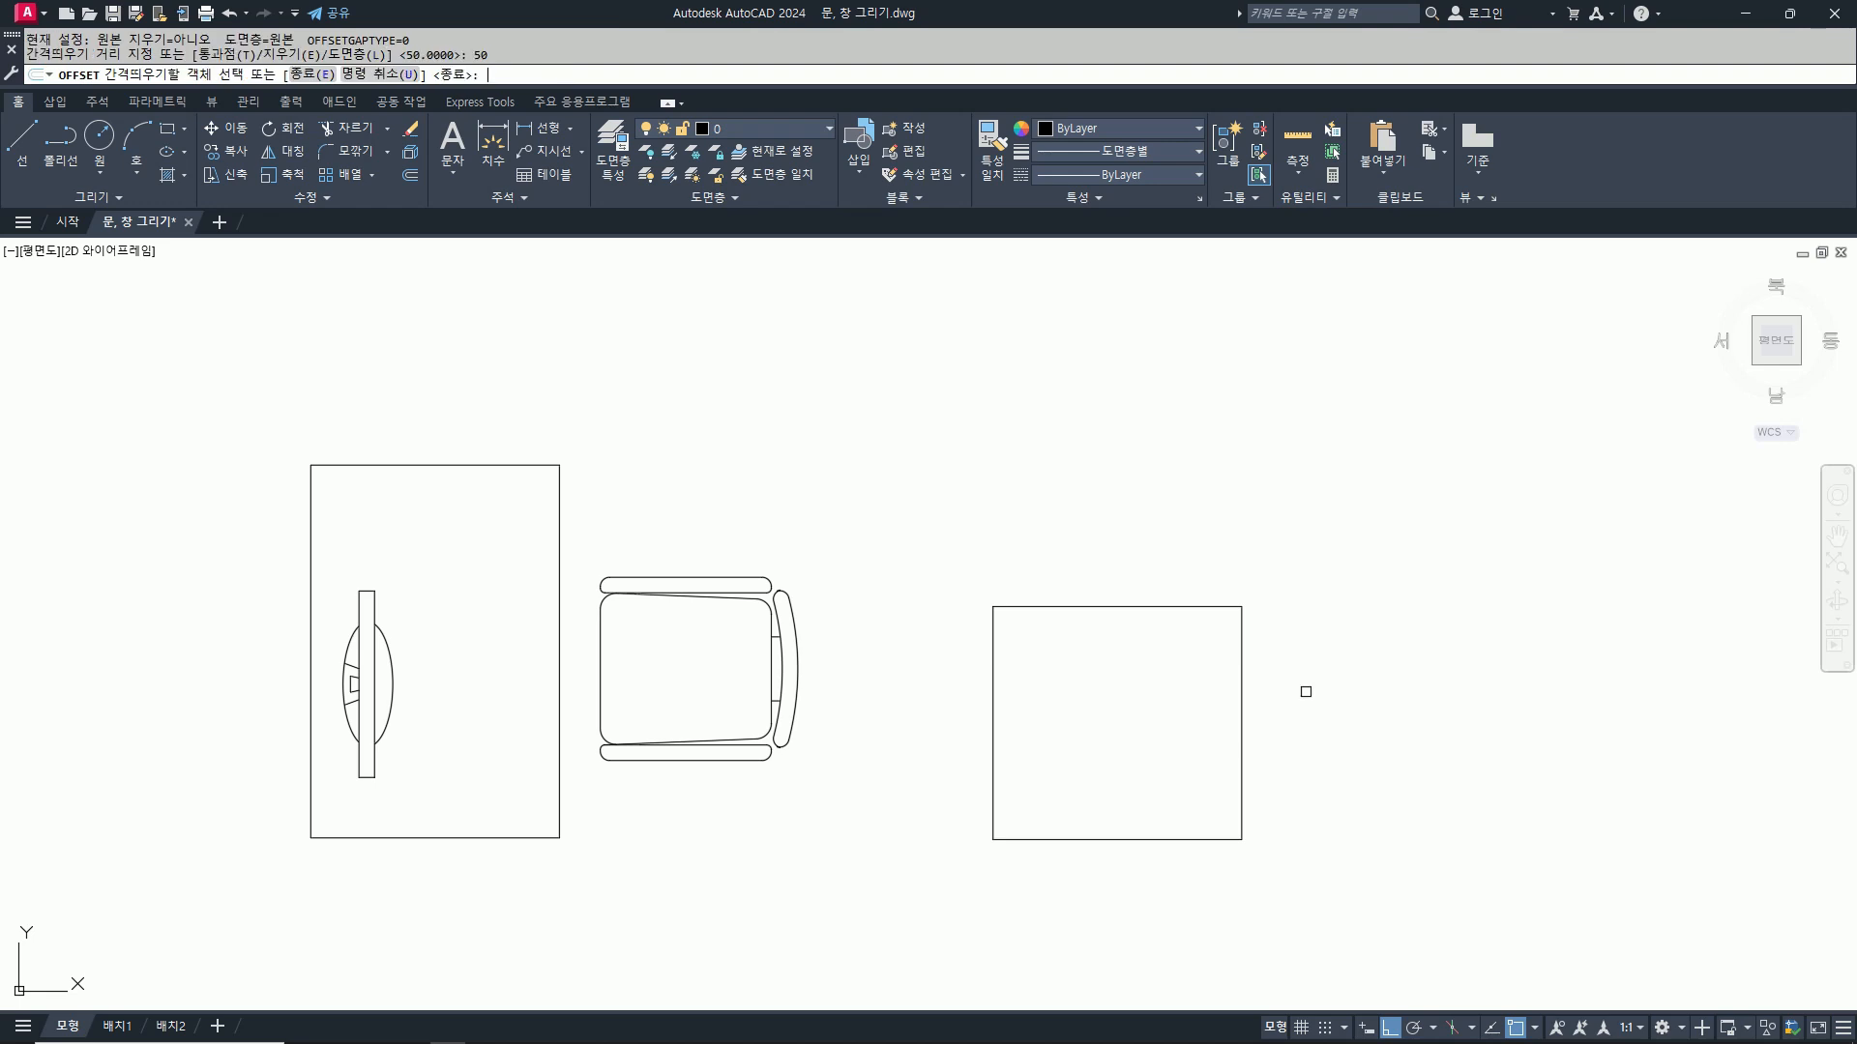
left_click(1004, 606)
left_click(1101, 770)
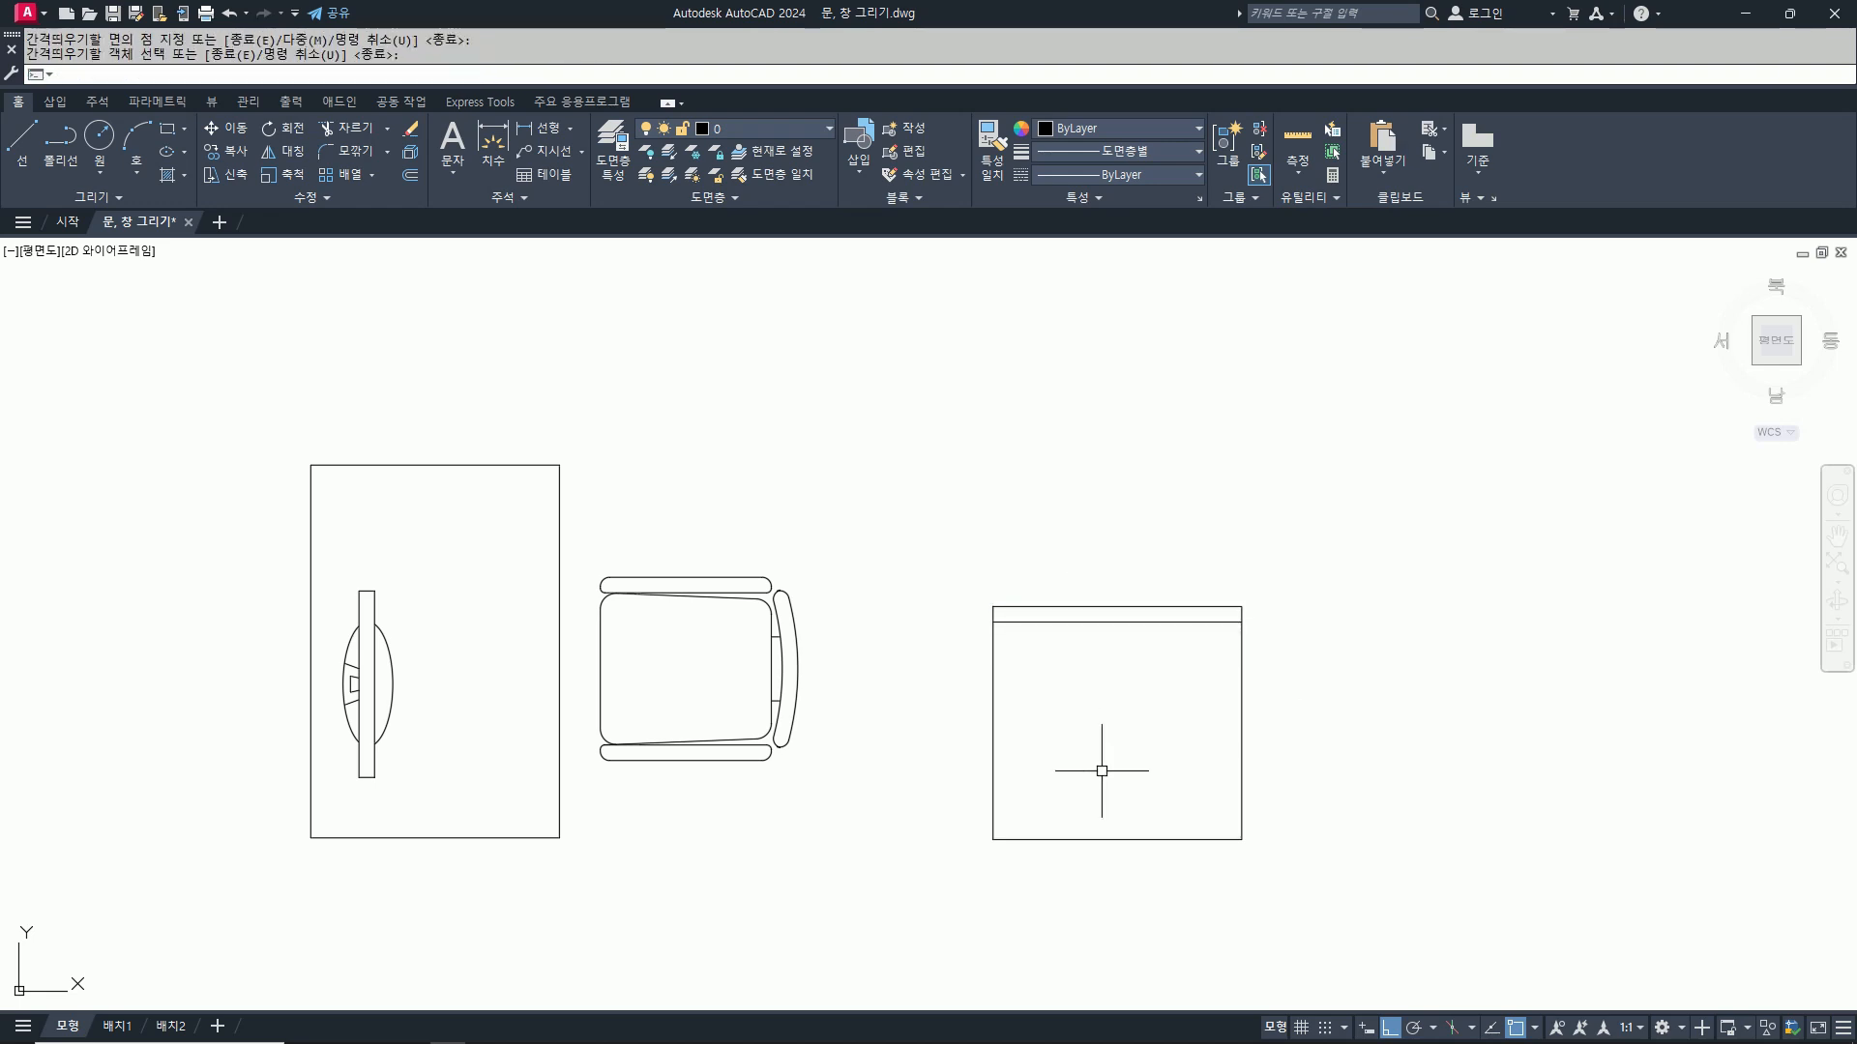
key("Return")
Step: Offset the rectangle's right and left edges 50 inward
key("Return")
type("50")
key("Return")
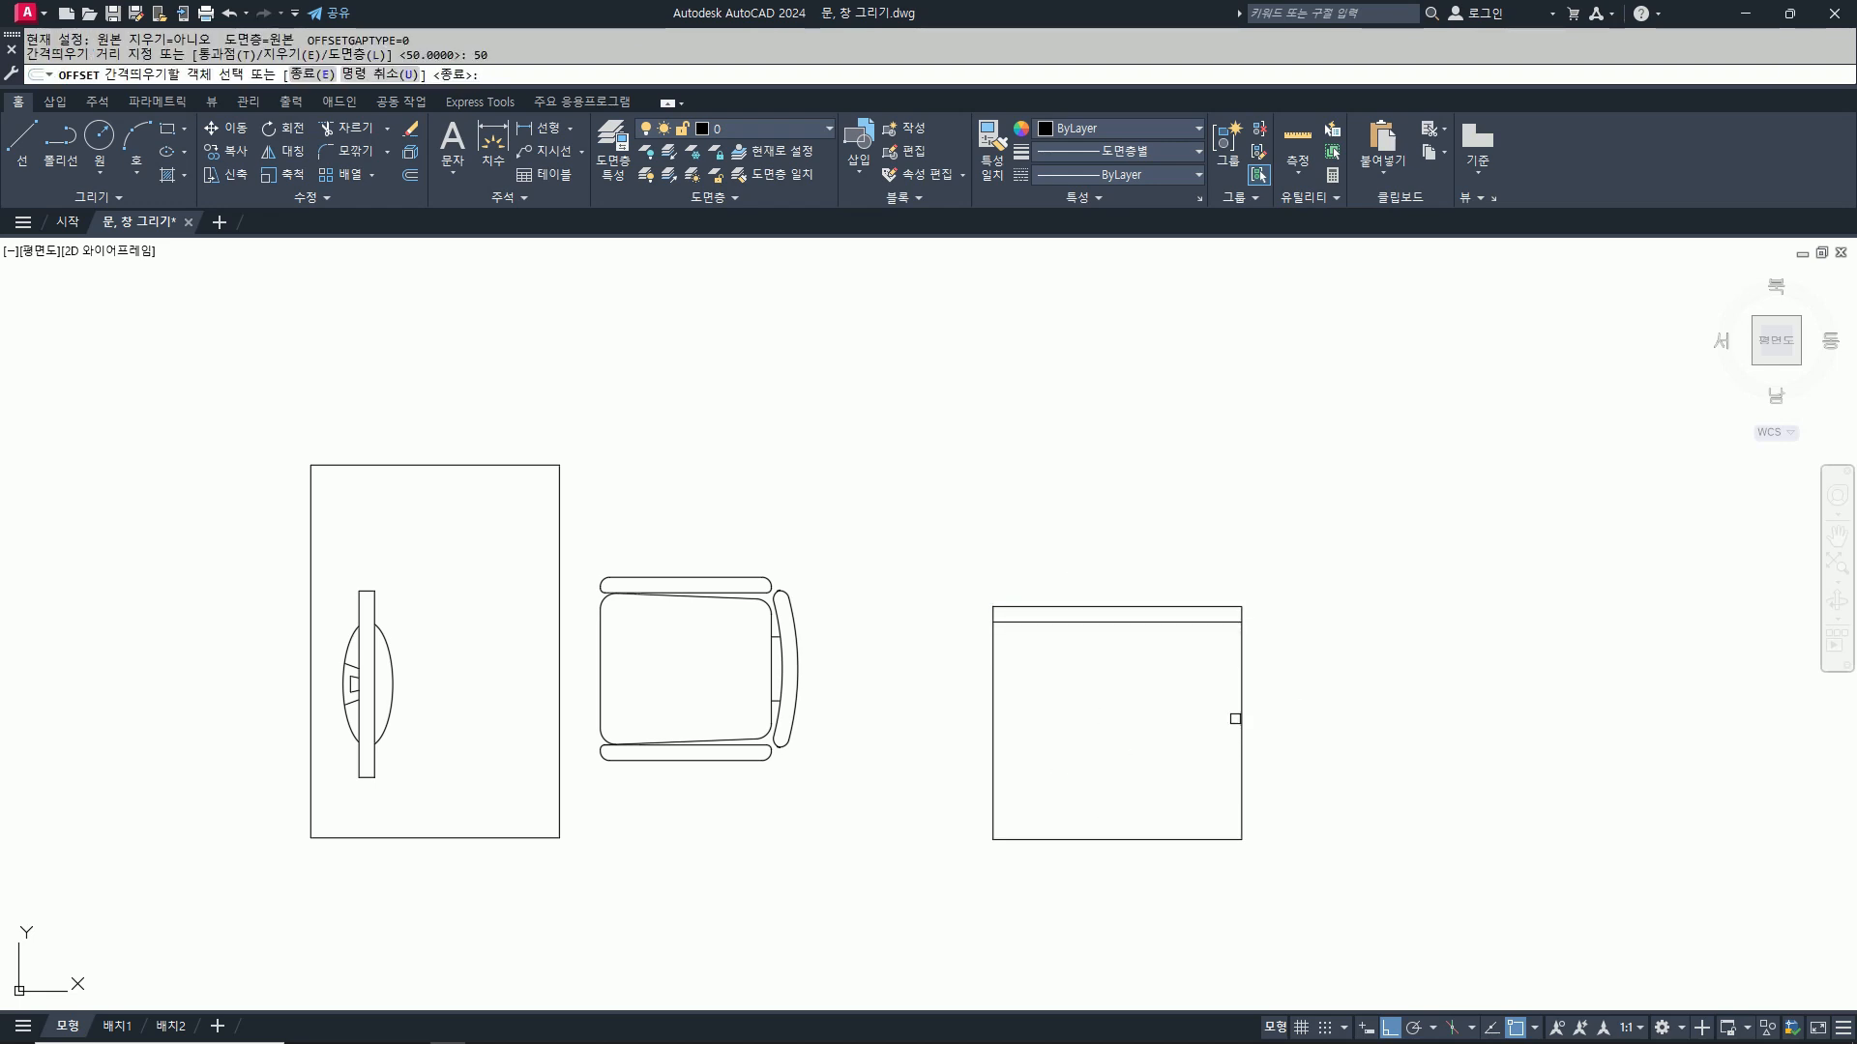
left_click(1235, 718)
left_click(1015, 758)
left_click(993, 726)
left_click(1053, 729)
Step: Trim the outer side lines below the desktop and the inner verticals crossing it, leaving a desktop overhanging a narrower base
type("t")
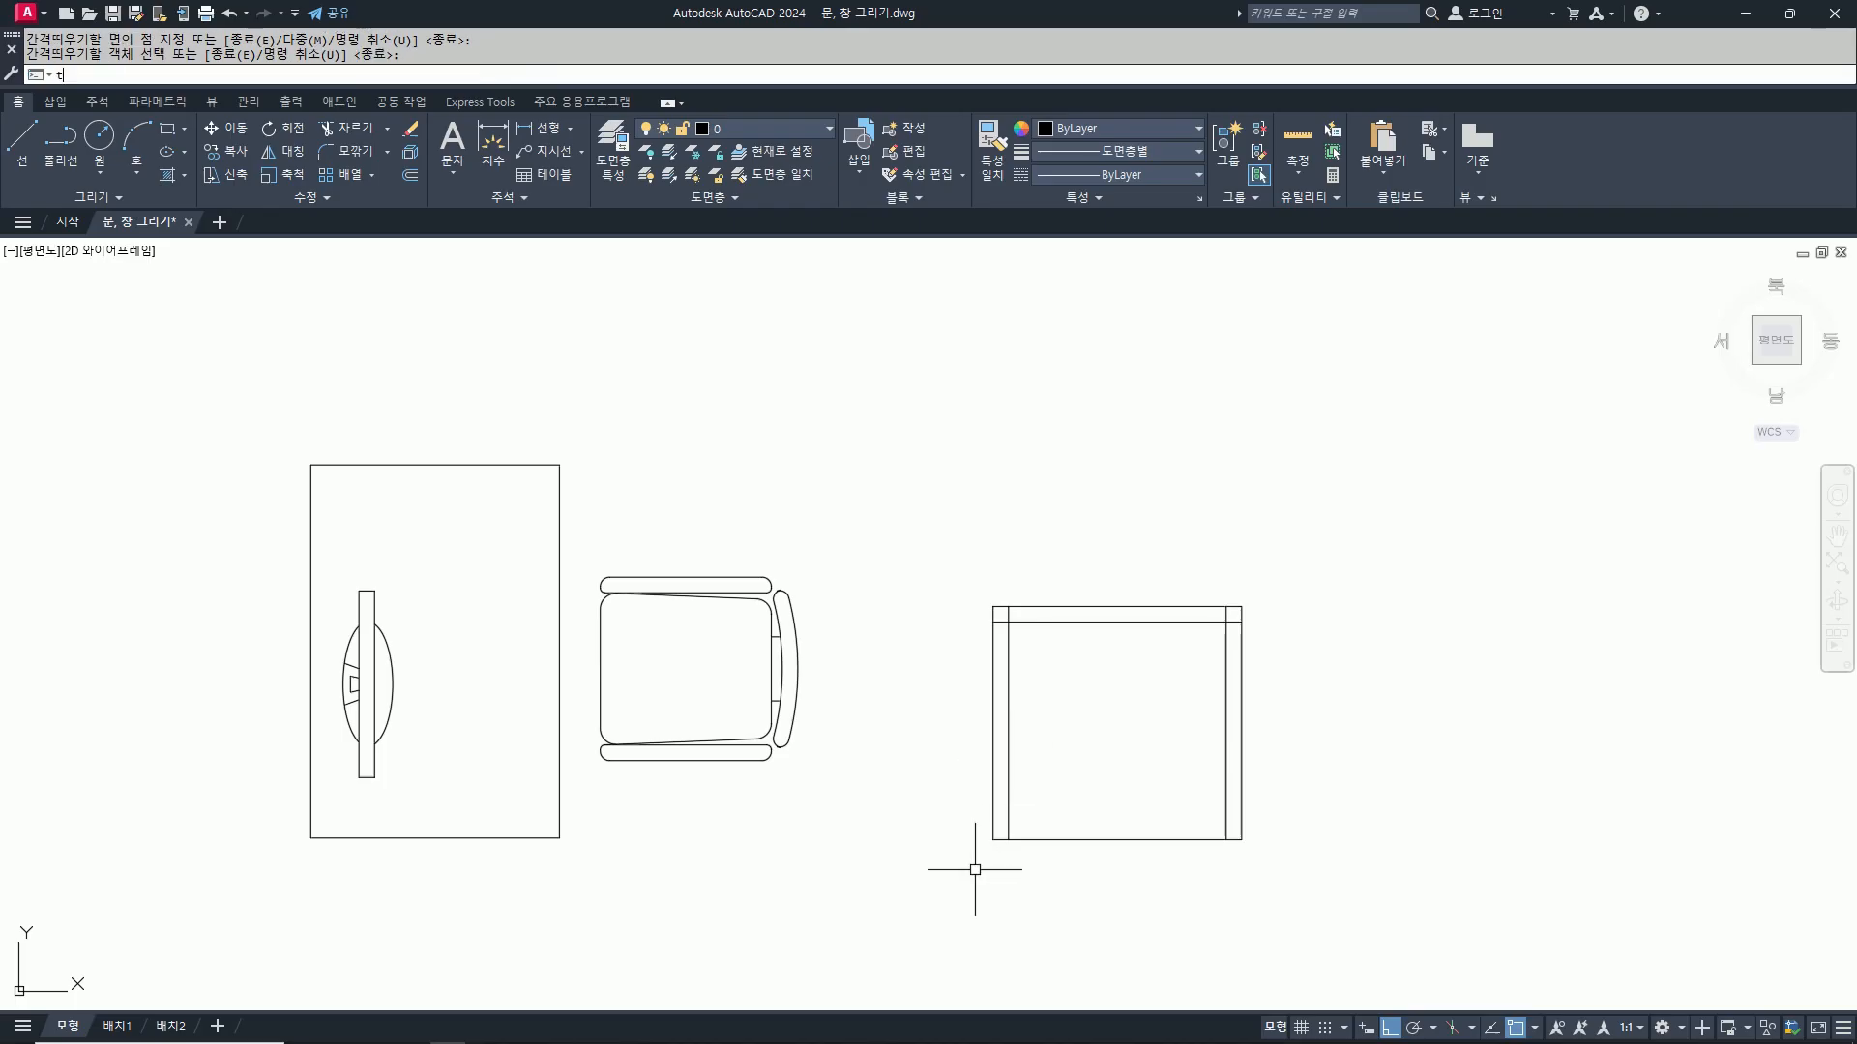
type("r")
key("Return")
left_click(996, 836)
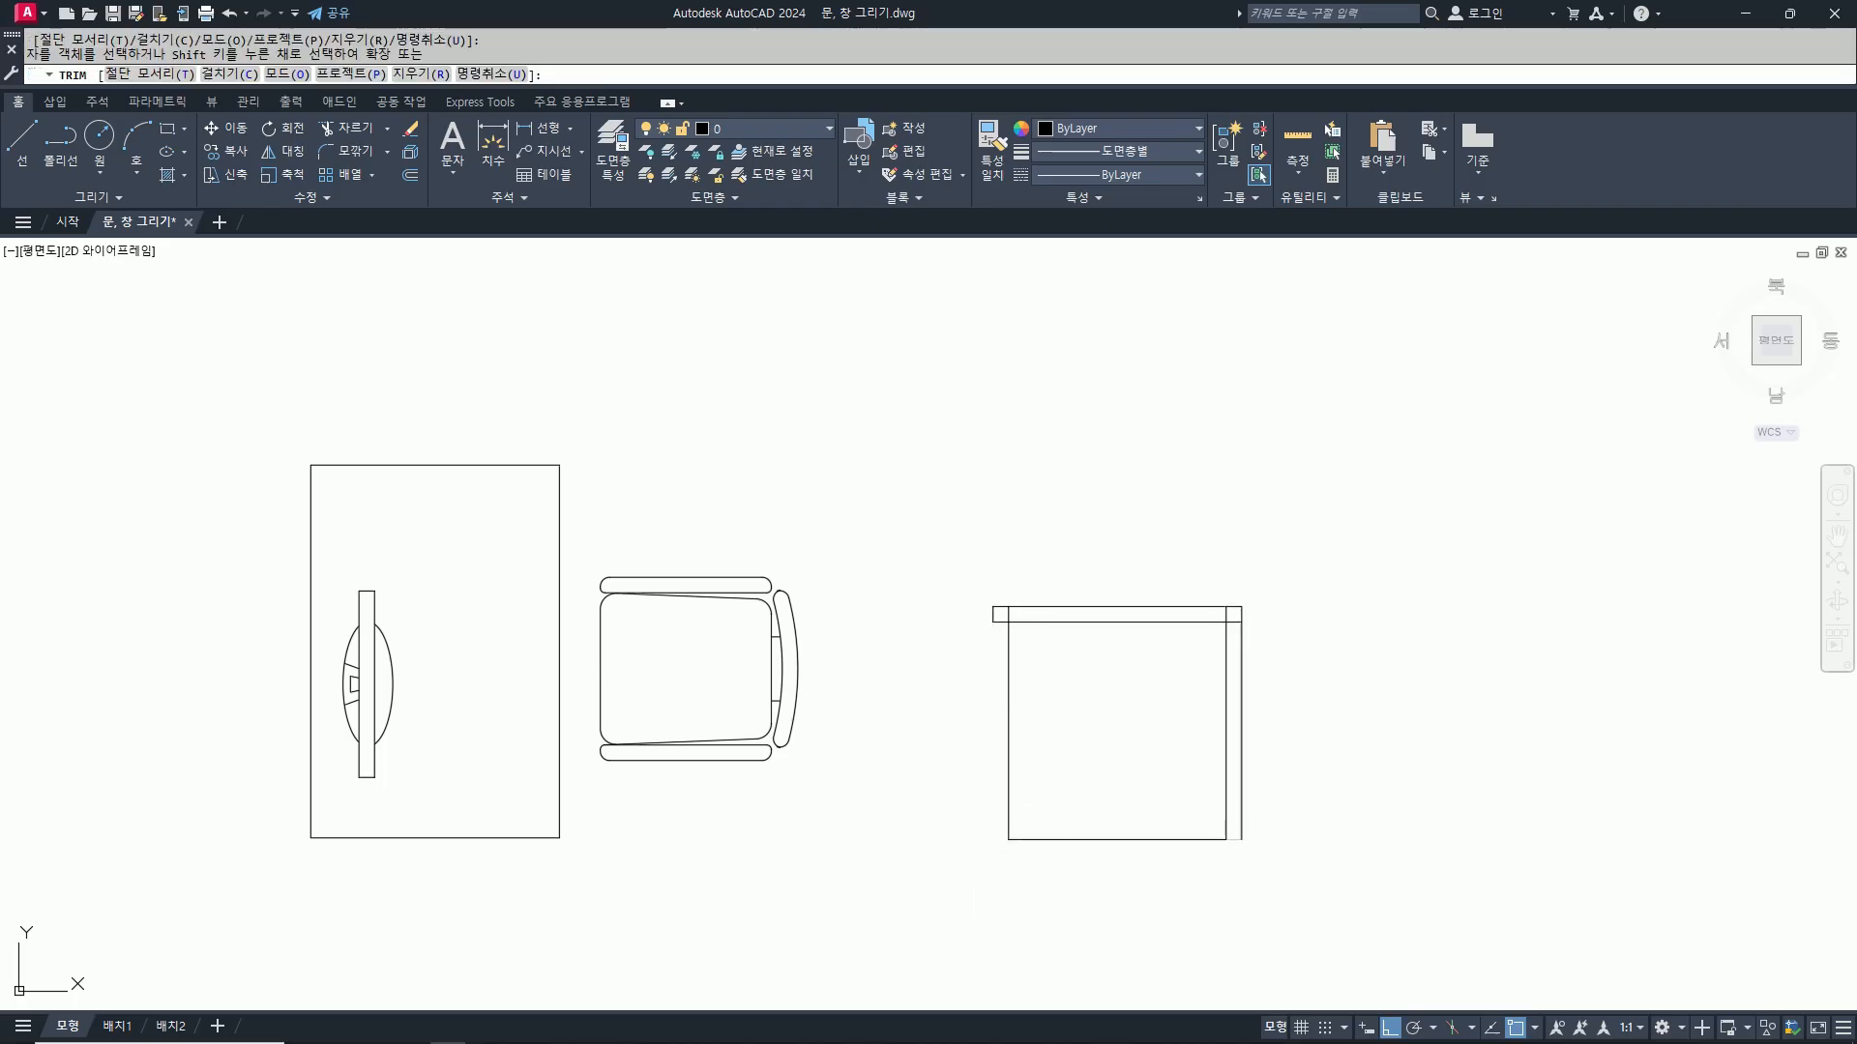
scroll(1227, 612, "up", 4)
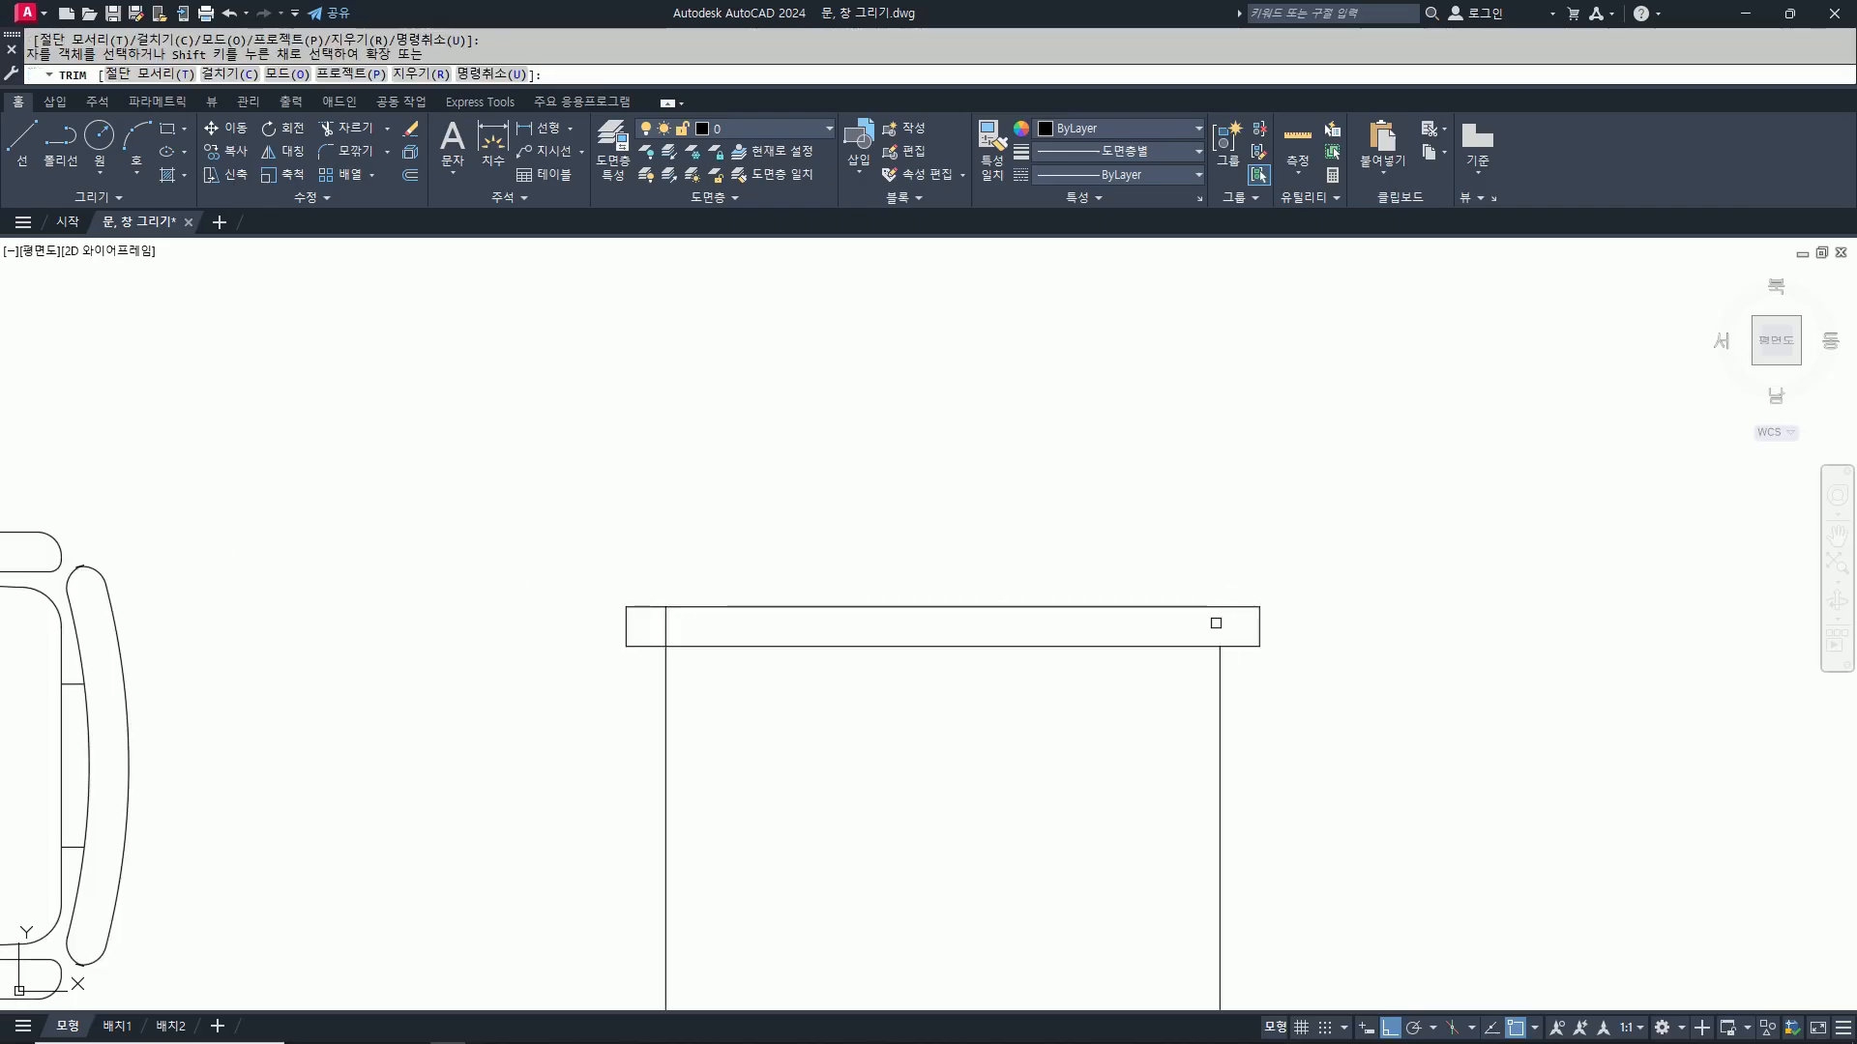
left_click(668, 627)
key("Return")
scroll(1247, 570, "down", 4)
mouse_move(1370, 588)
middle_mouse_down()
mouse_move(1306, 663)
mouse_move(1285, 755)
middle_mouse_up()
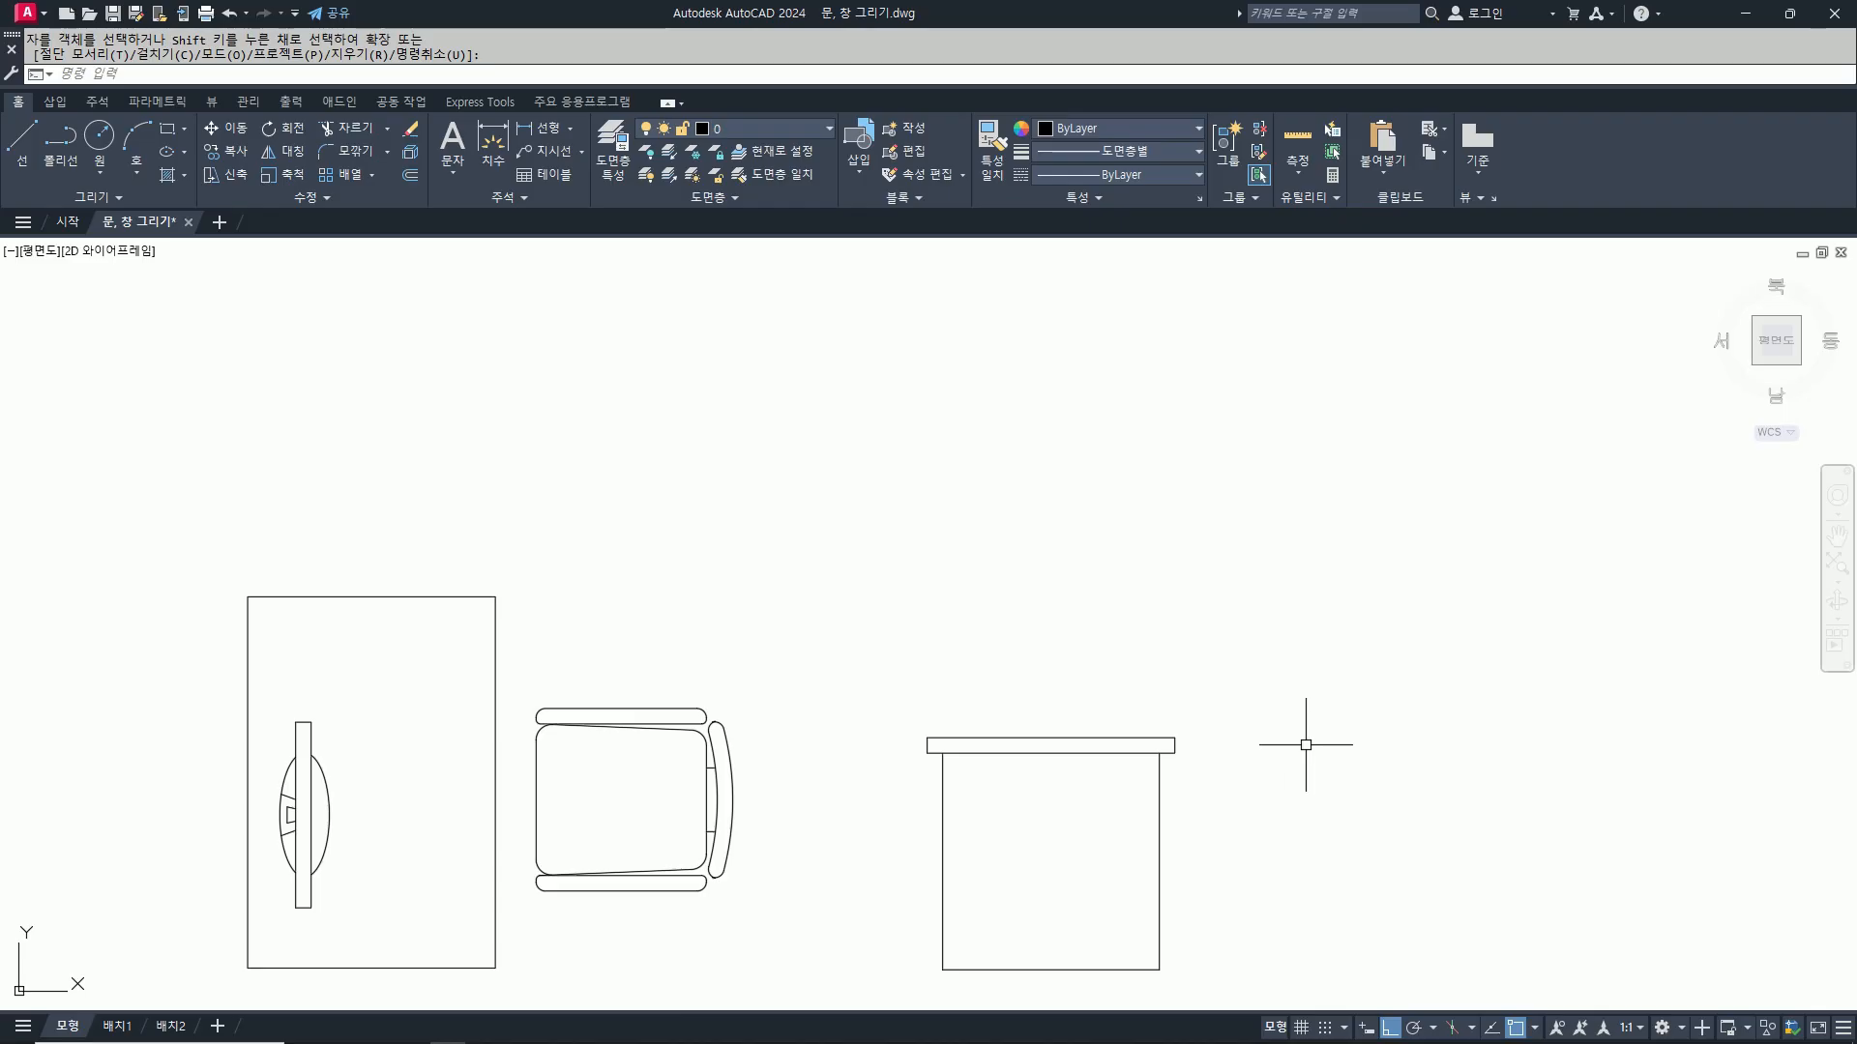
key("Return")
key("Escape")
key("Escape")
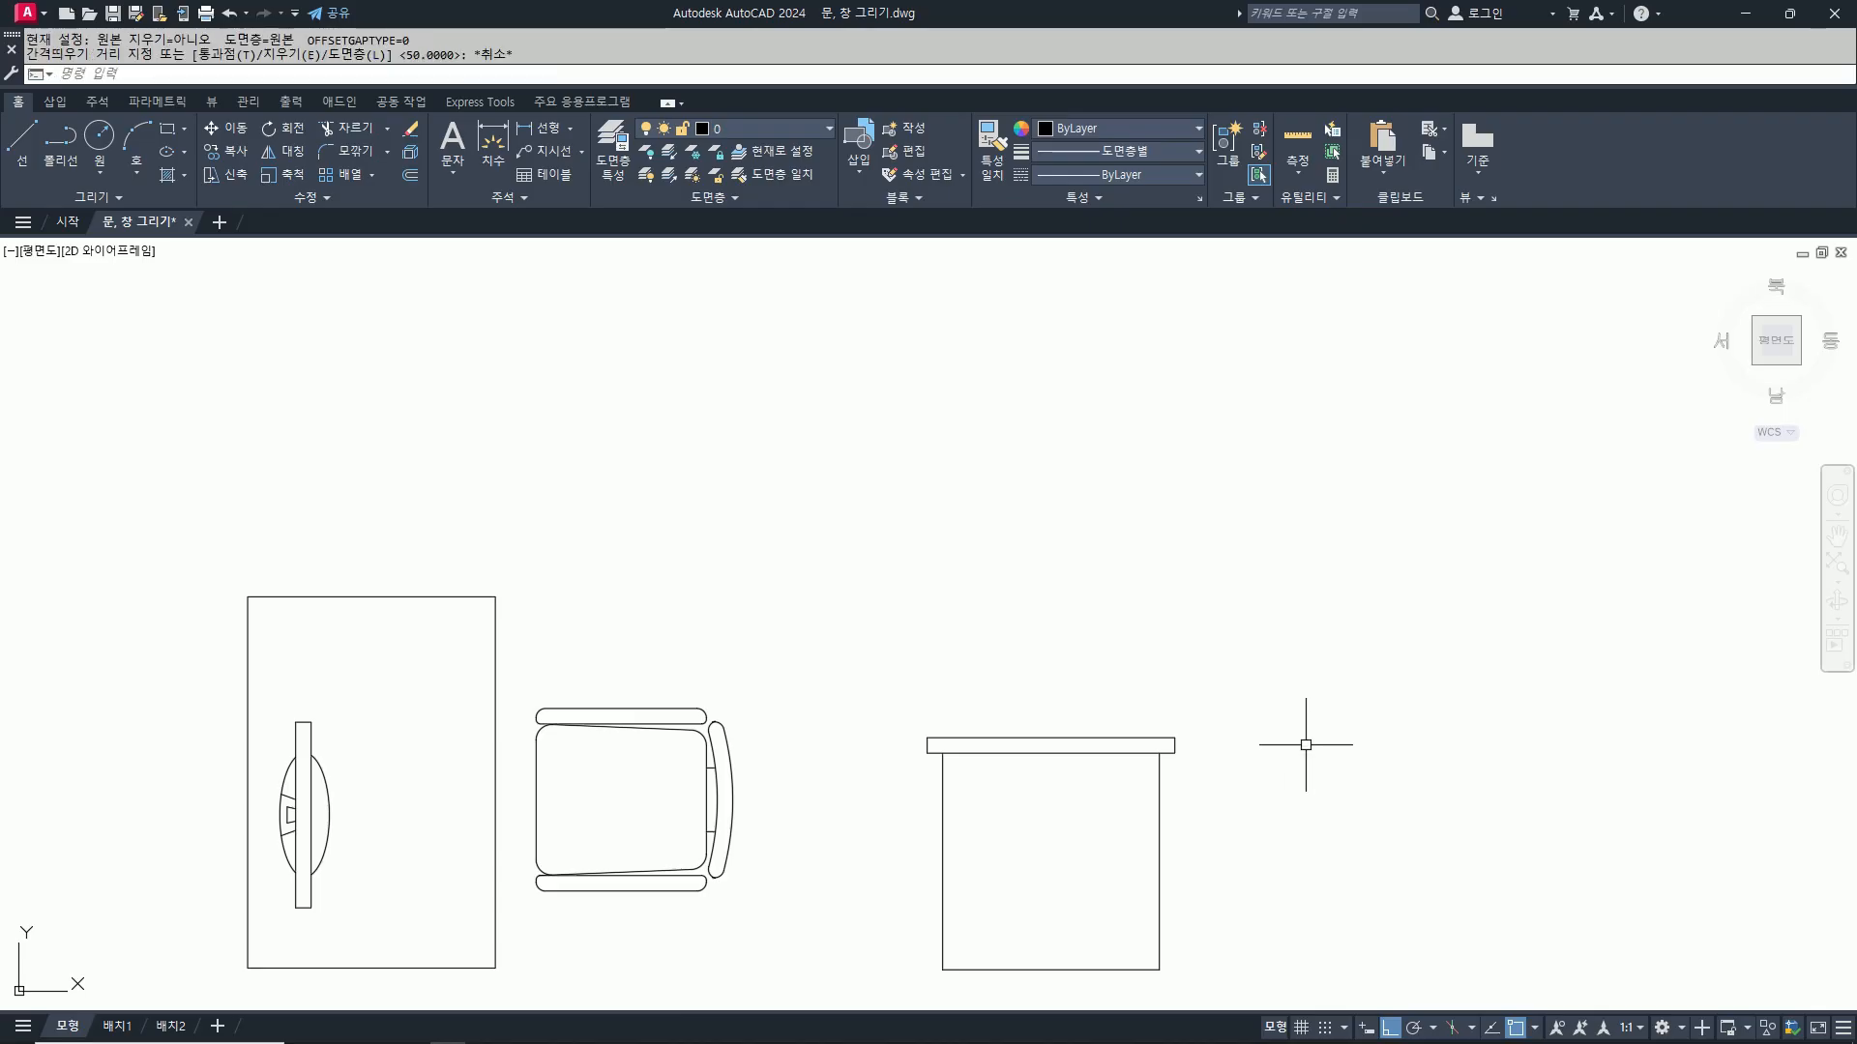
Step: Draw a 570 by 350 rectangle just above the desk elevation
key("Return")
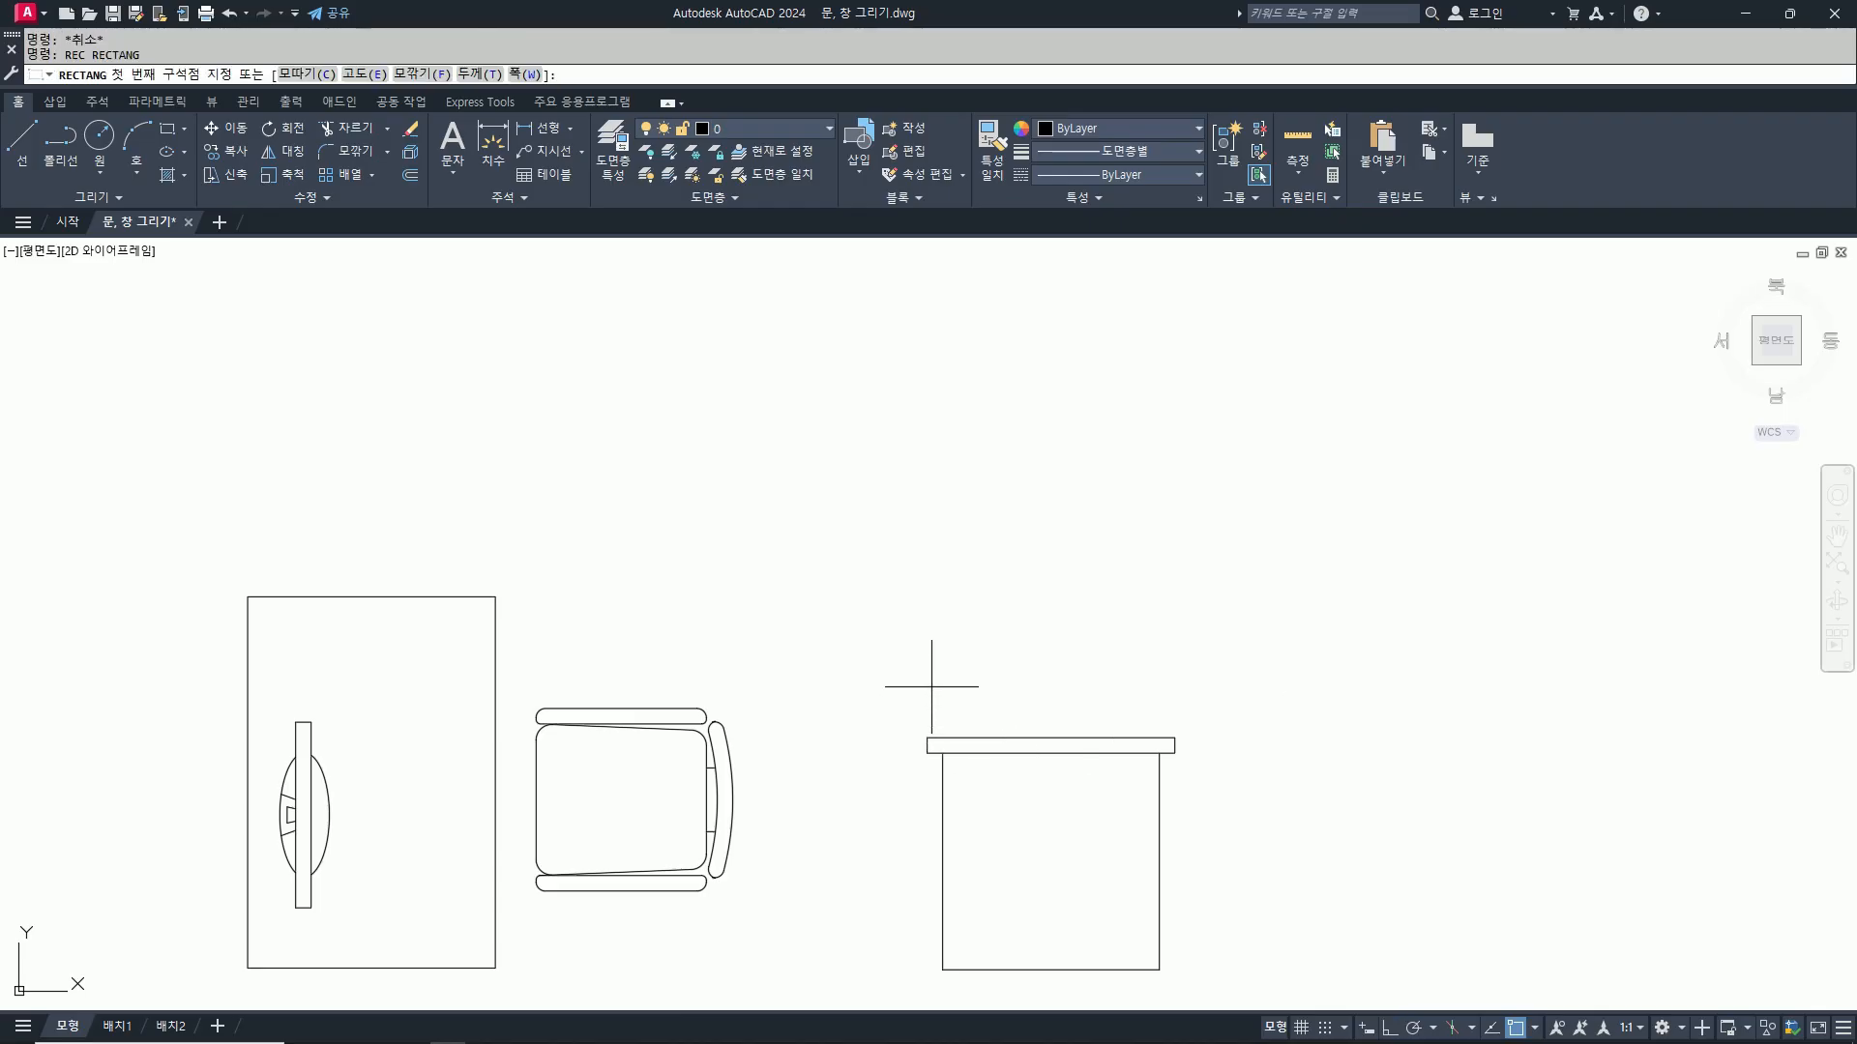
left_click(971, 702)
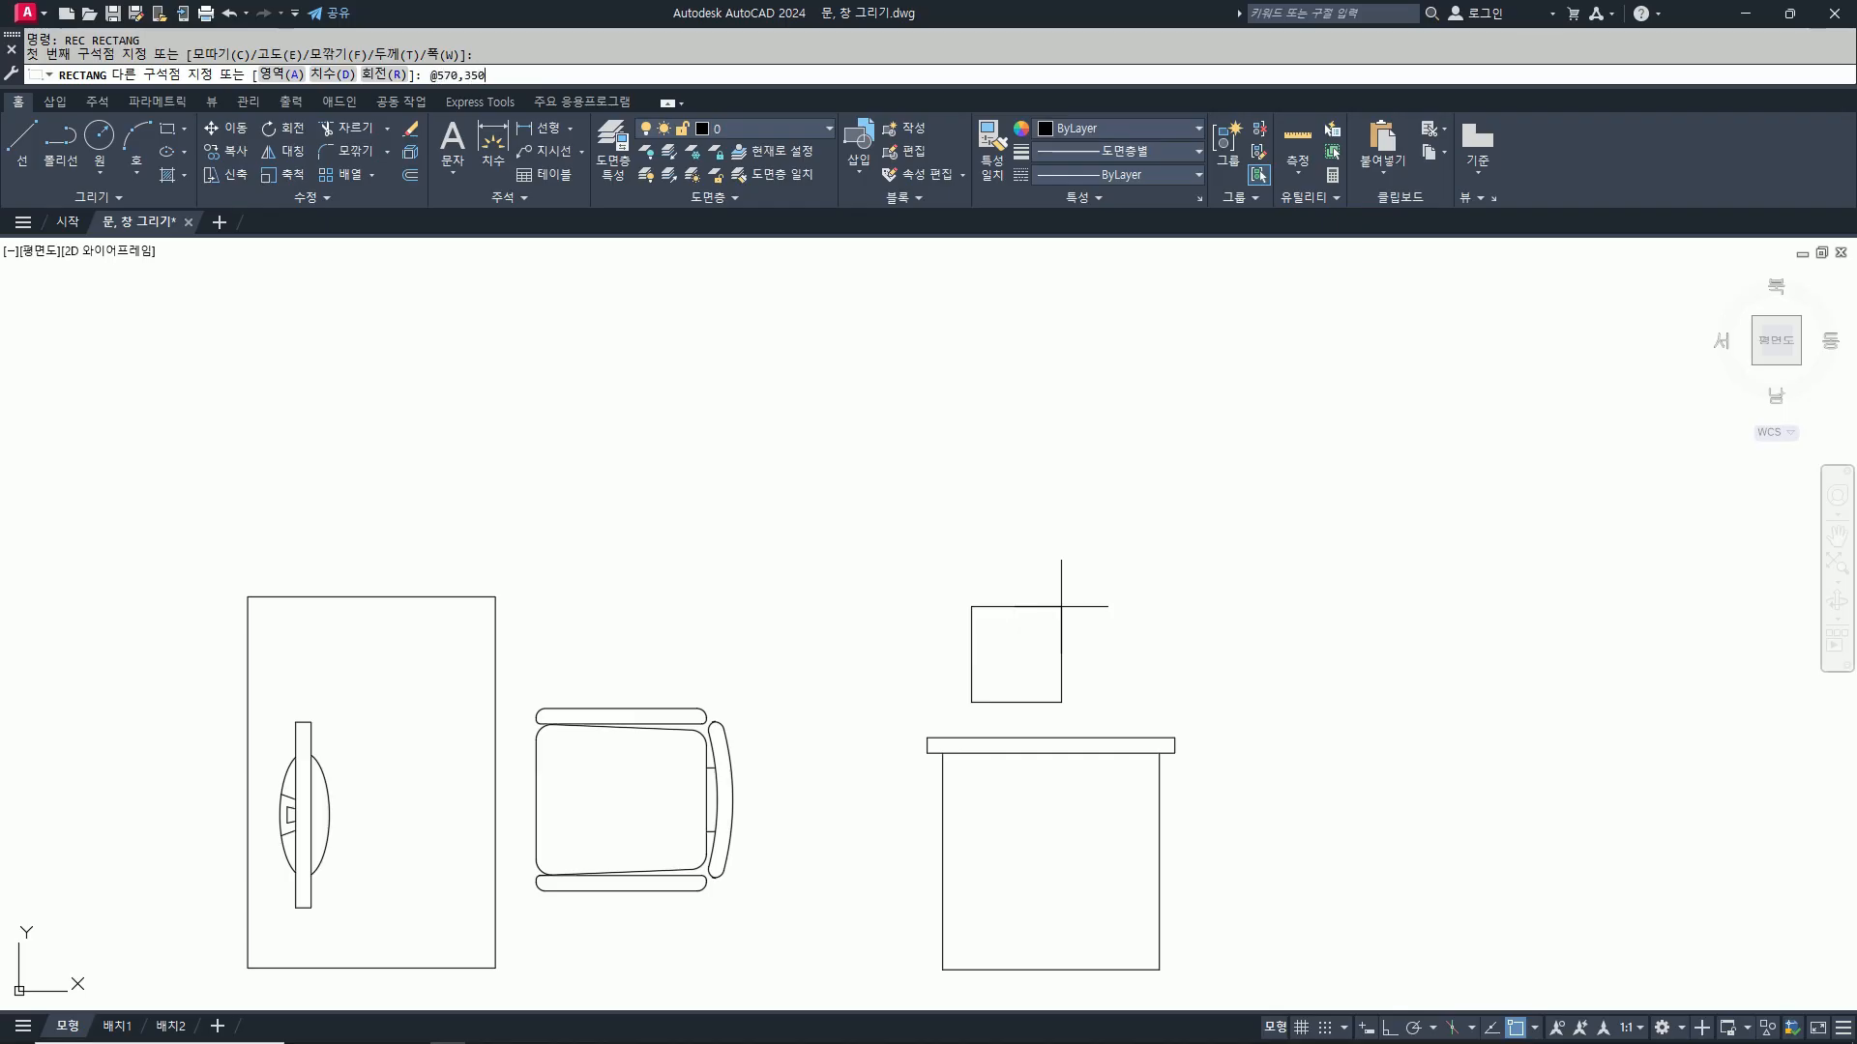
key("Return")
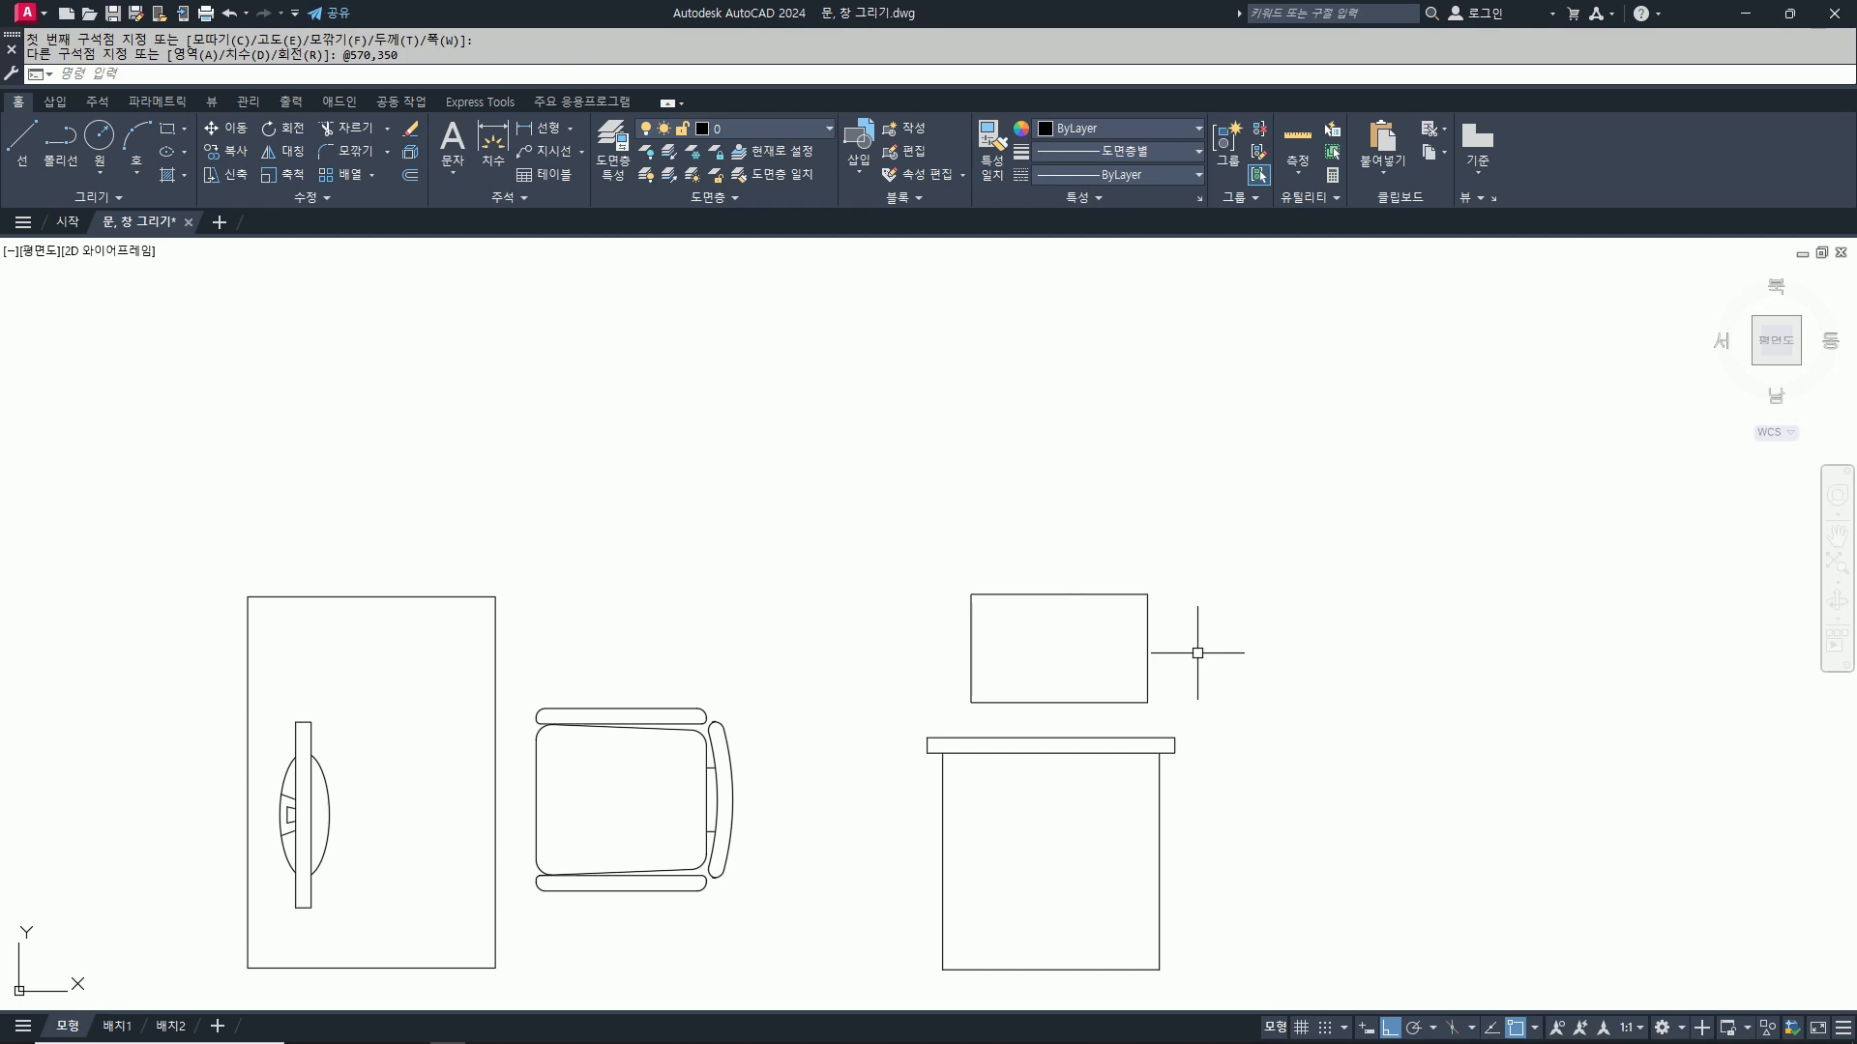
scroll(1197, 655, "down", 2)
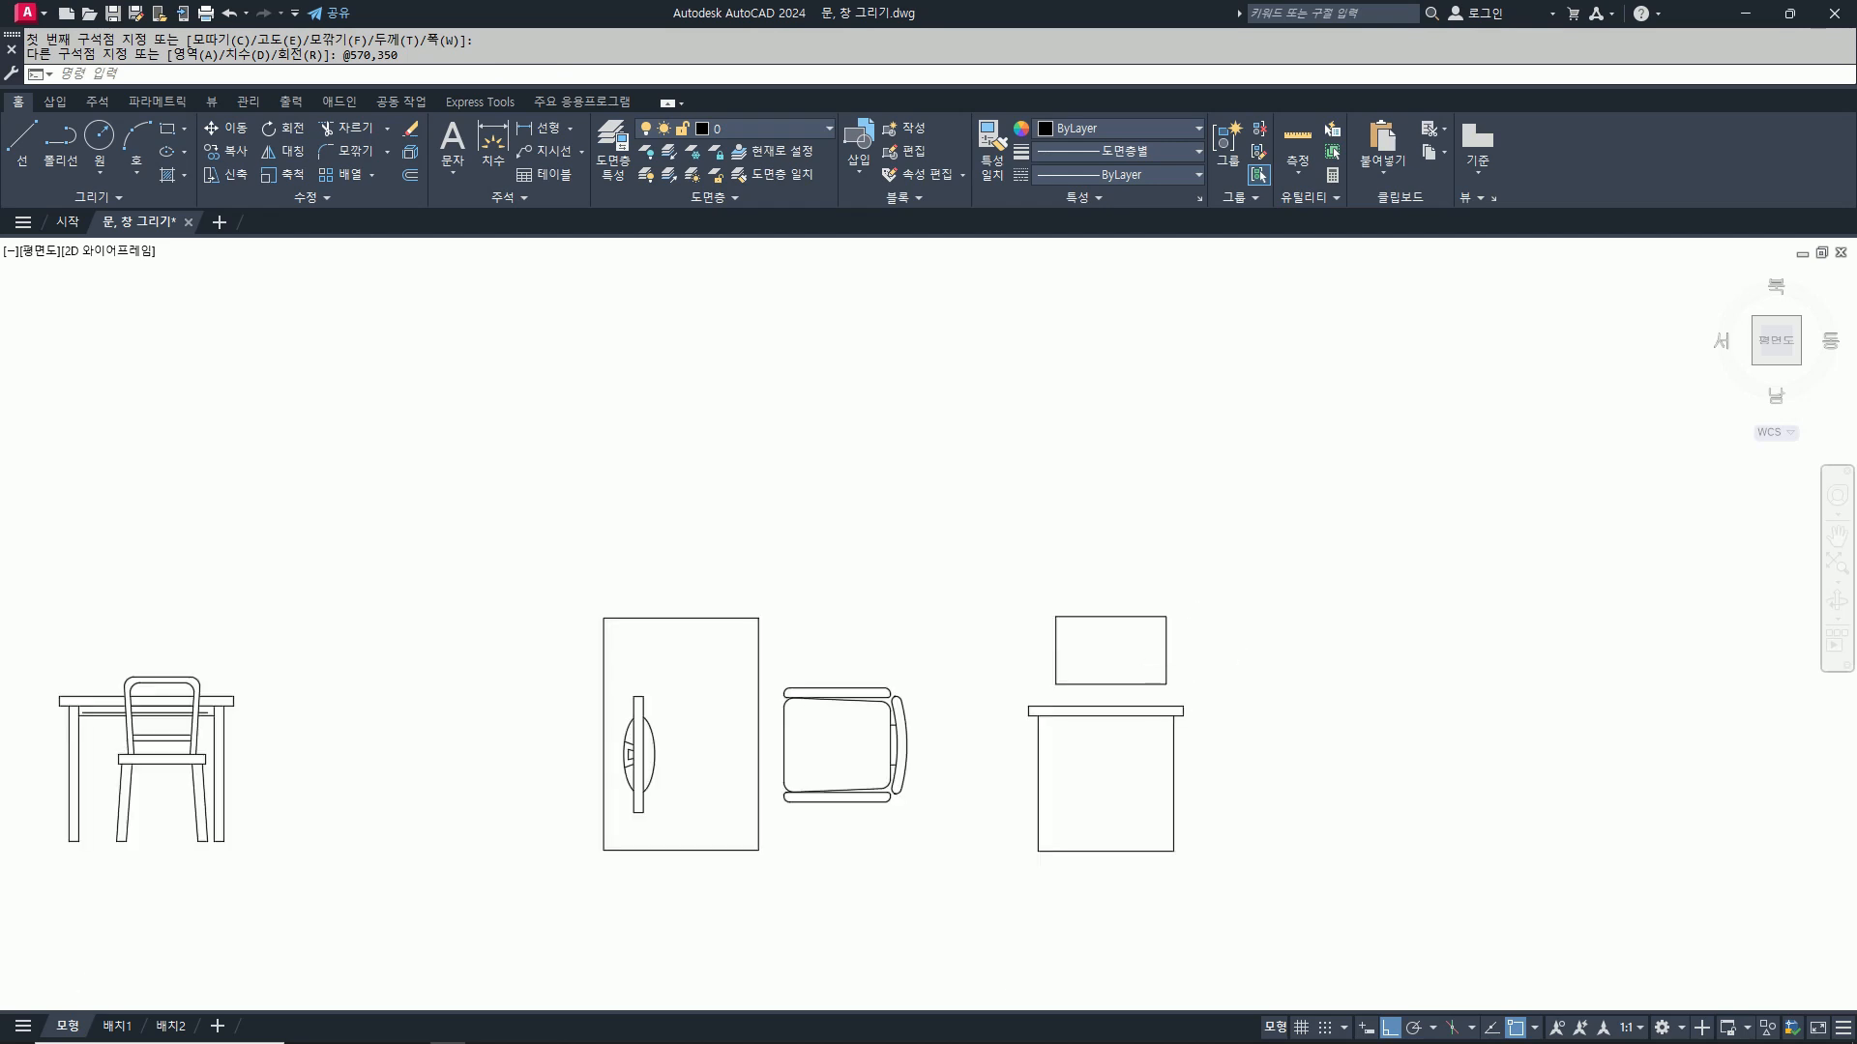
scroll(1185, 673, "up", 4)
type("s")
key("Return")
left_click(1170, 707)
left_click(1044, 364)
key("Return")
left_click(1150, 371)
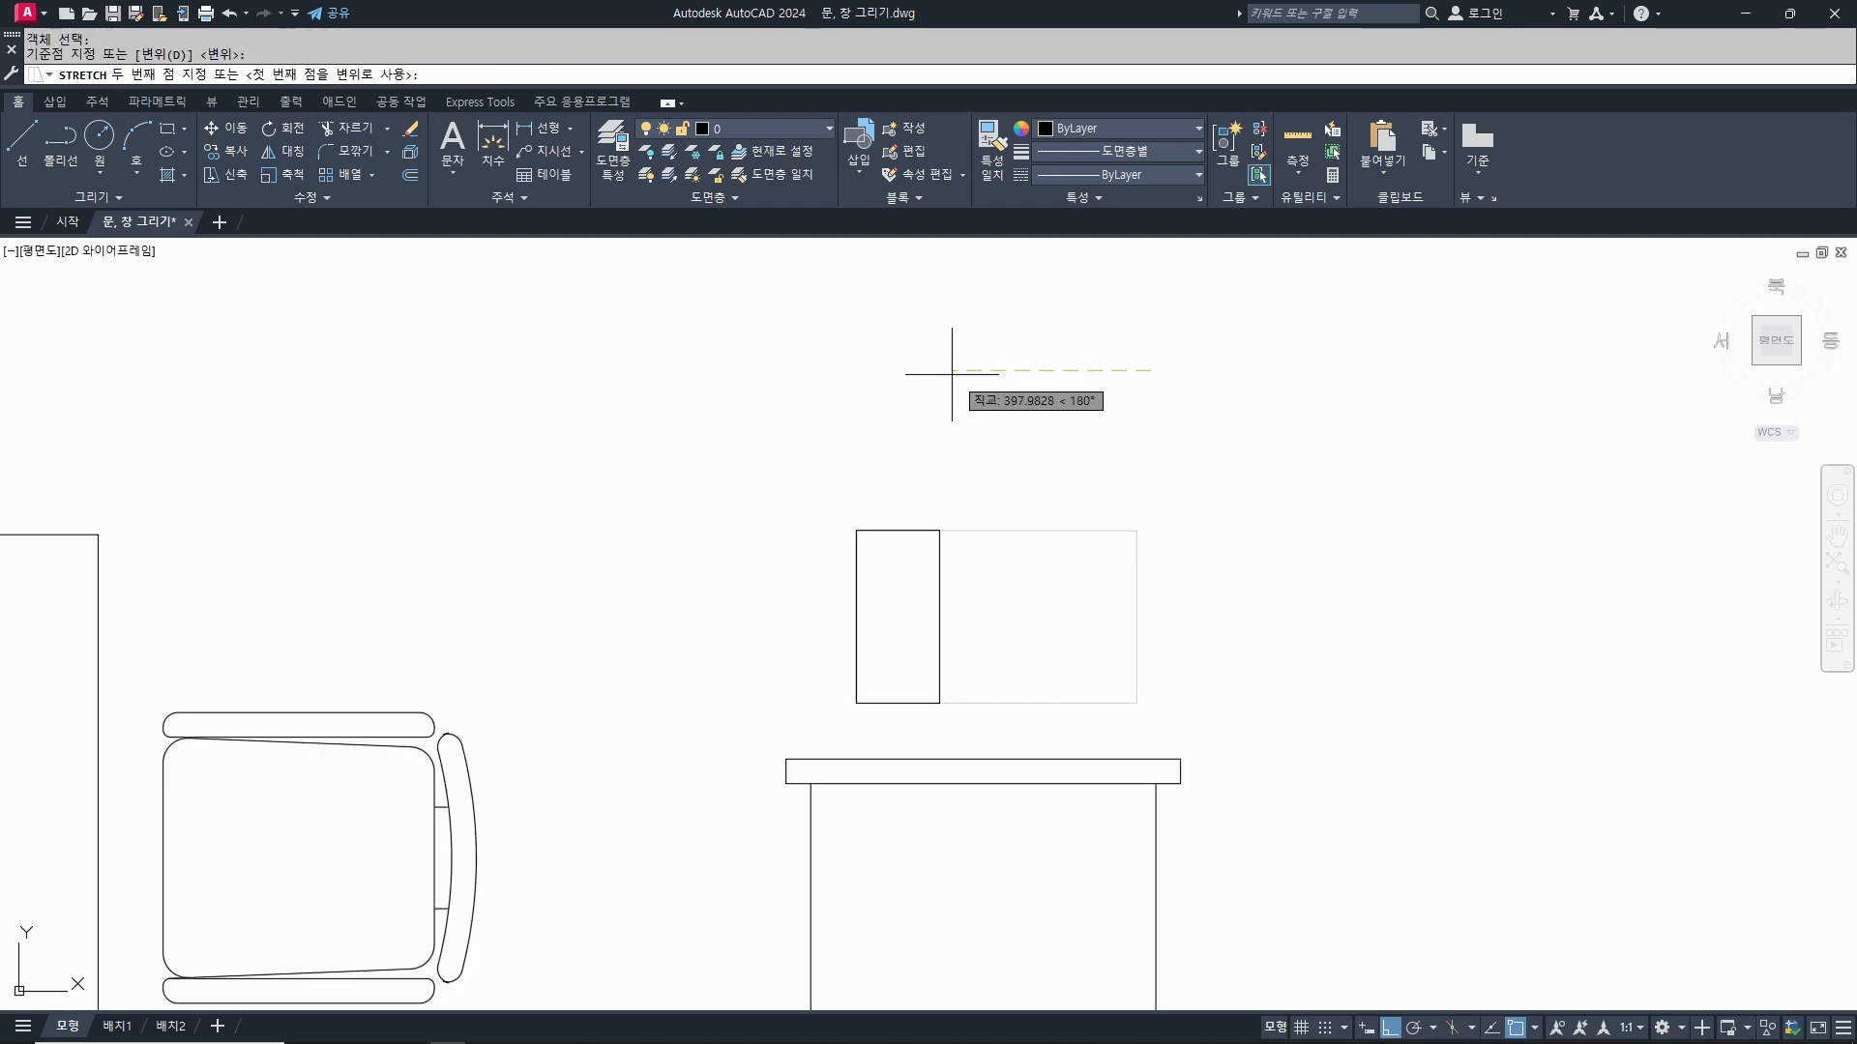
key("Escape")
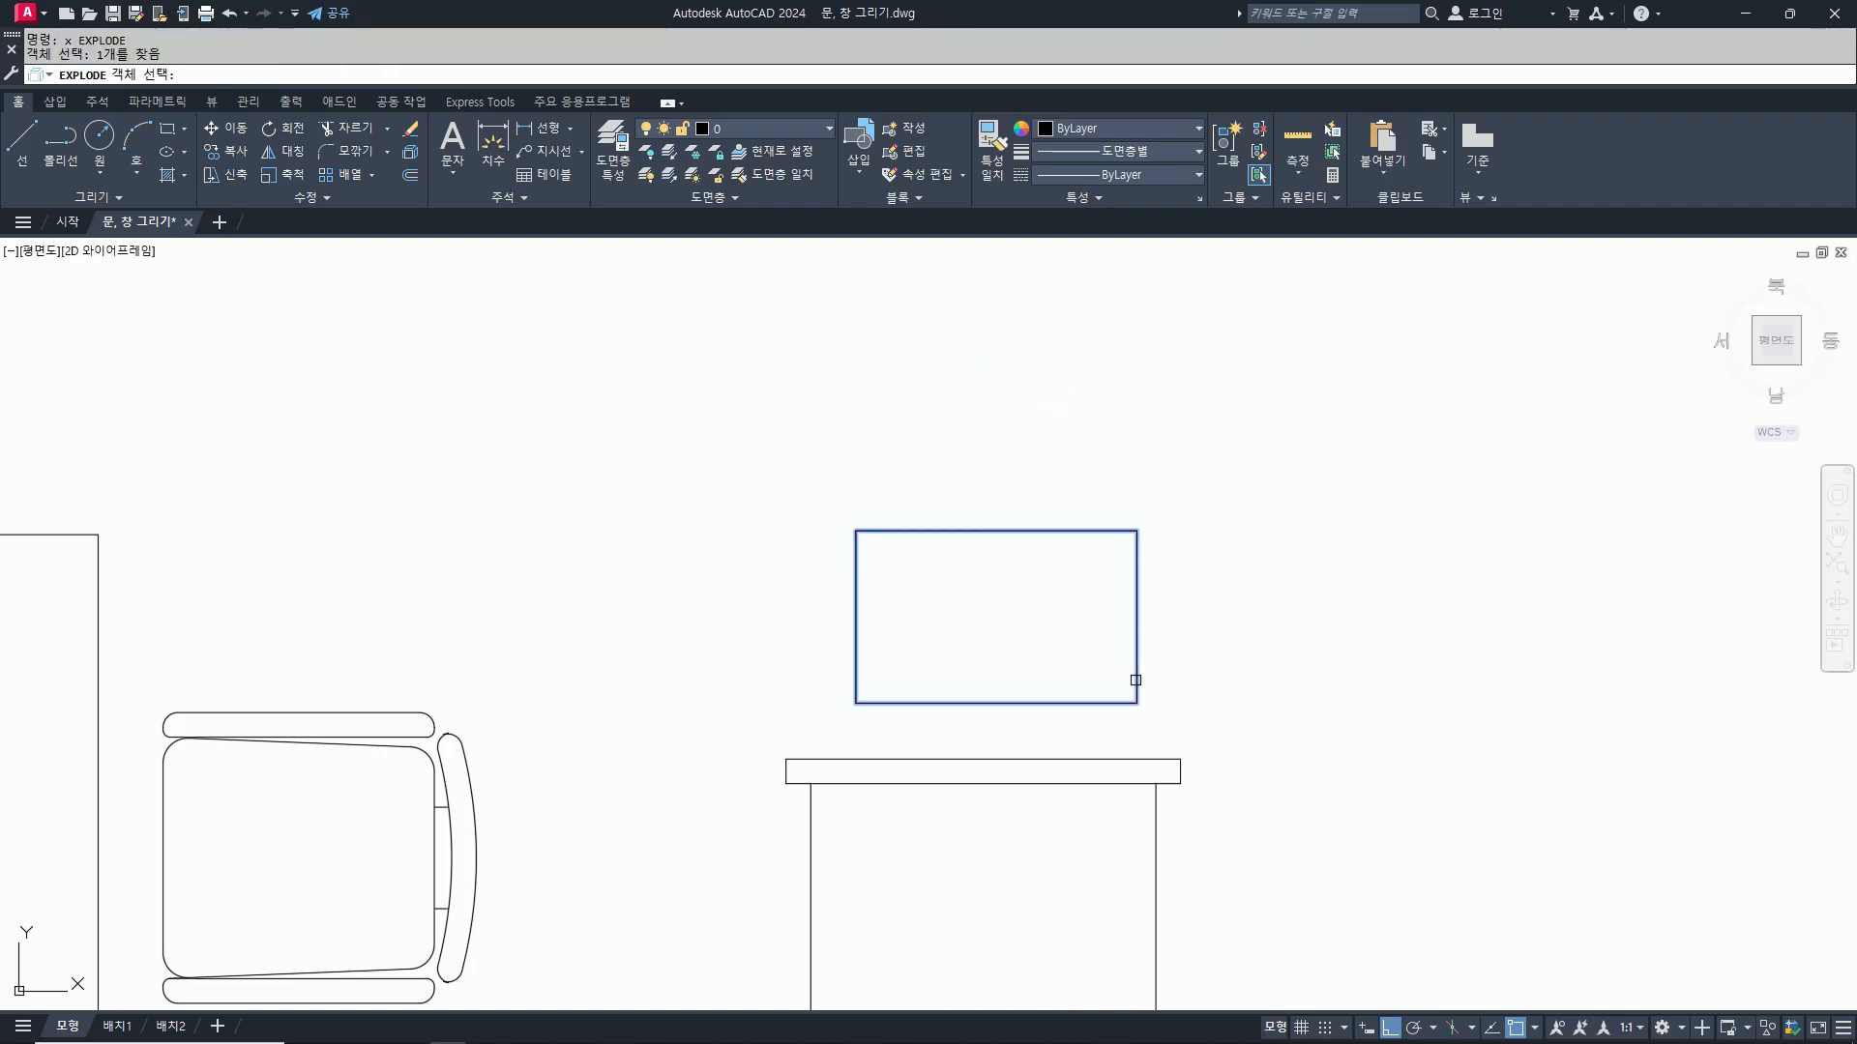
type("o")
key("Return")
type("50")
key("Return")
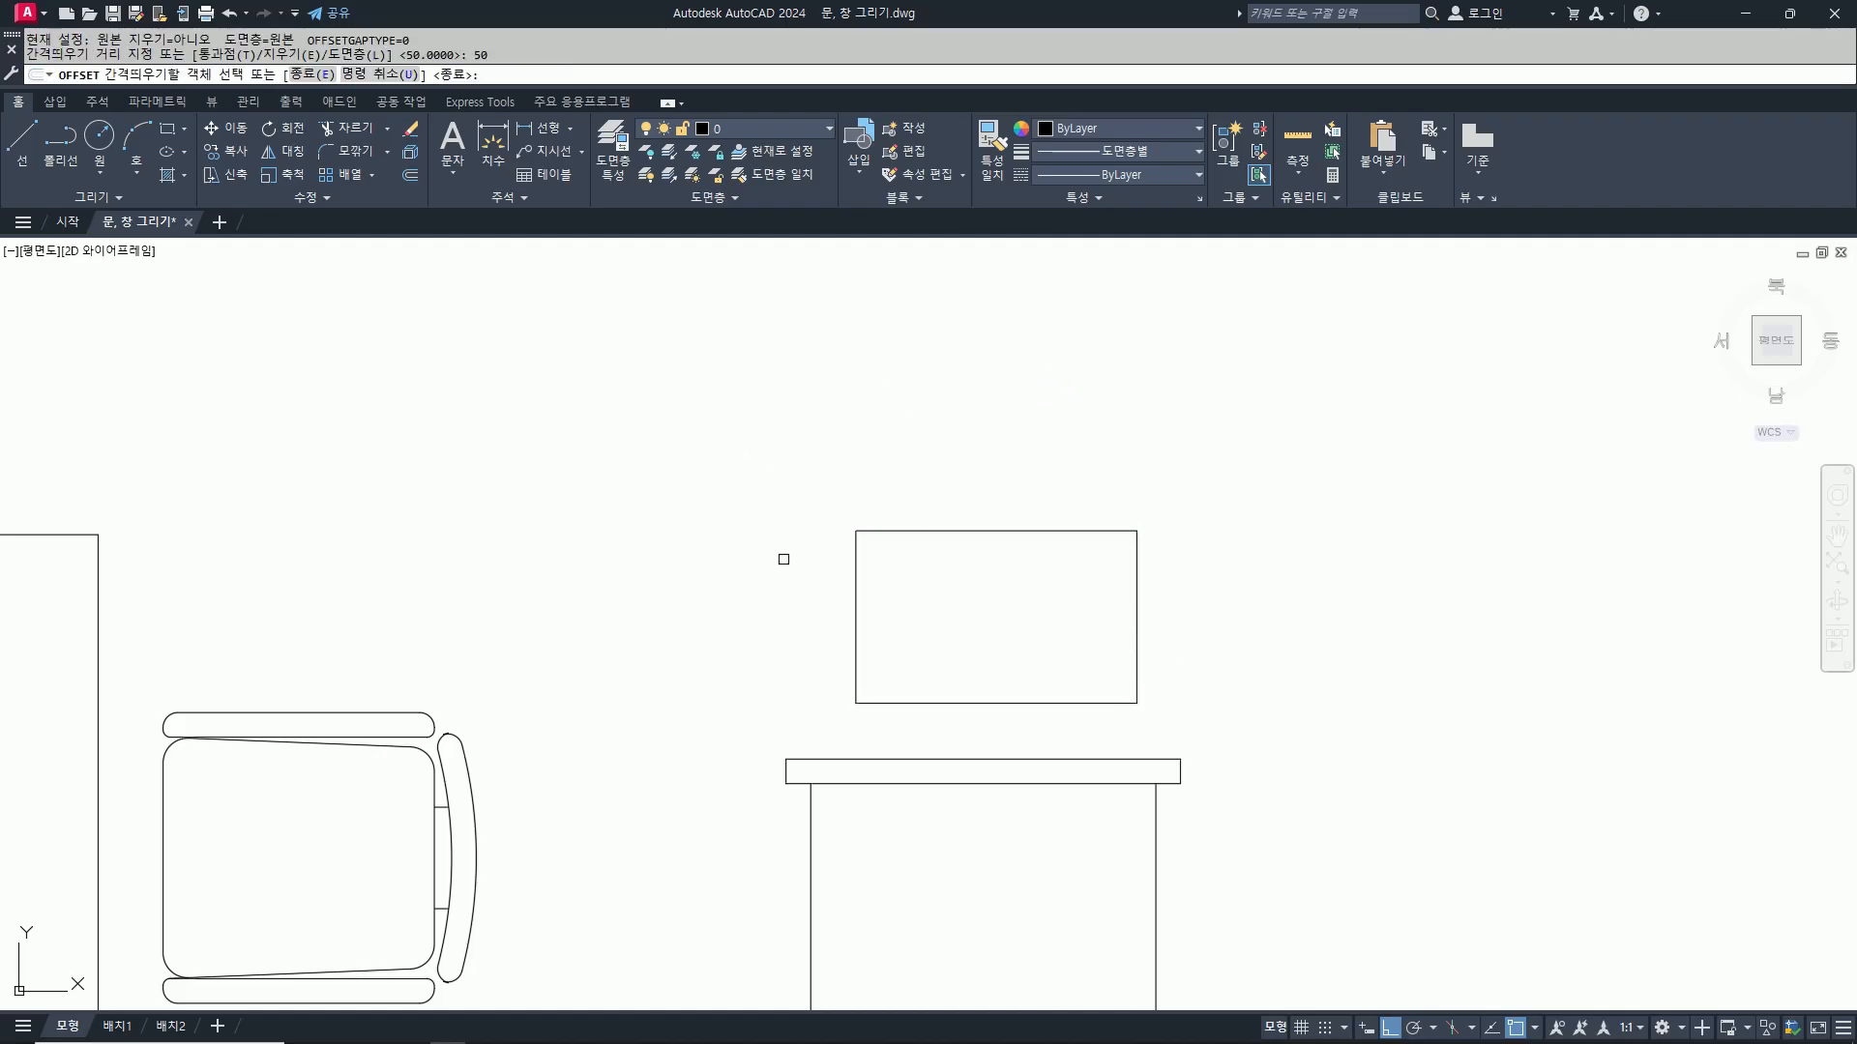
key("Escape")
Step: Copy the 570 by 350 rectangle horizontally into the empty space to the right of the desk elevation
type("co")
key("Return")
left_click(1160, 721)
left_click(713, 433)
key("Return")
left_click(840, 511)
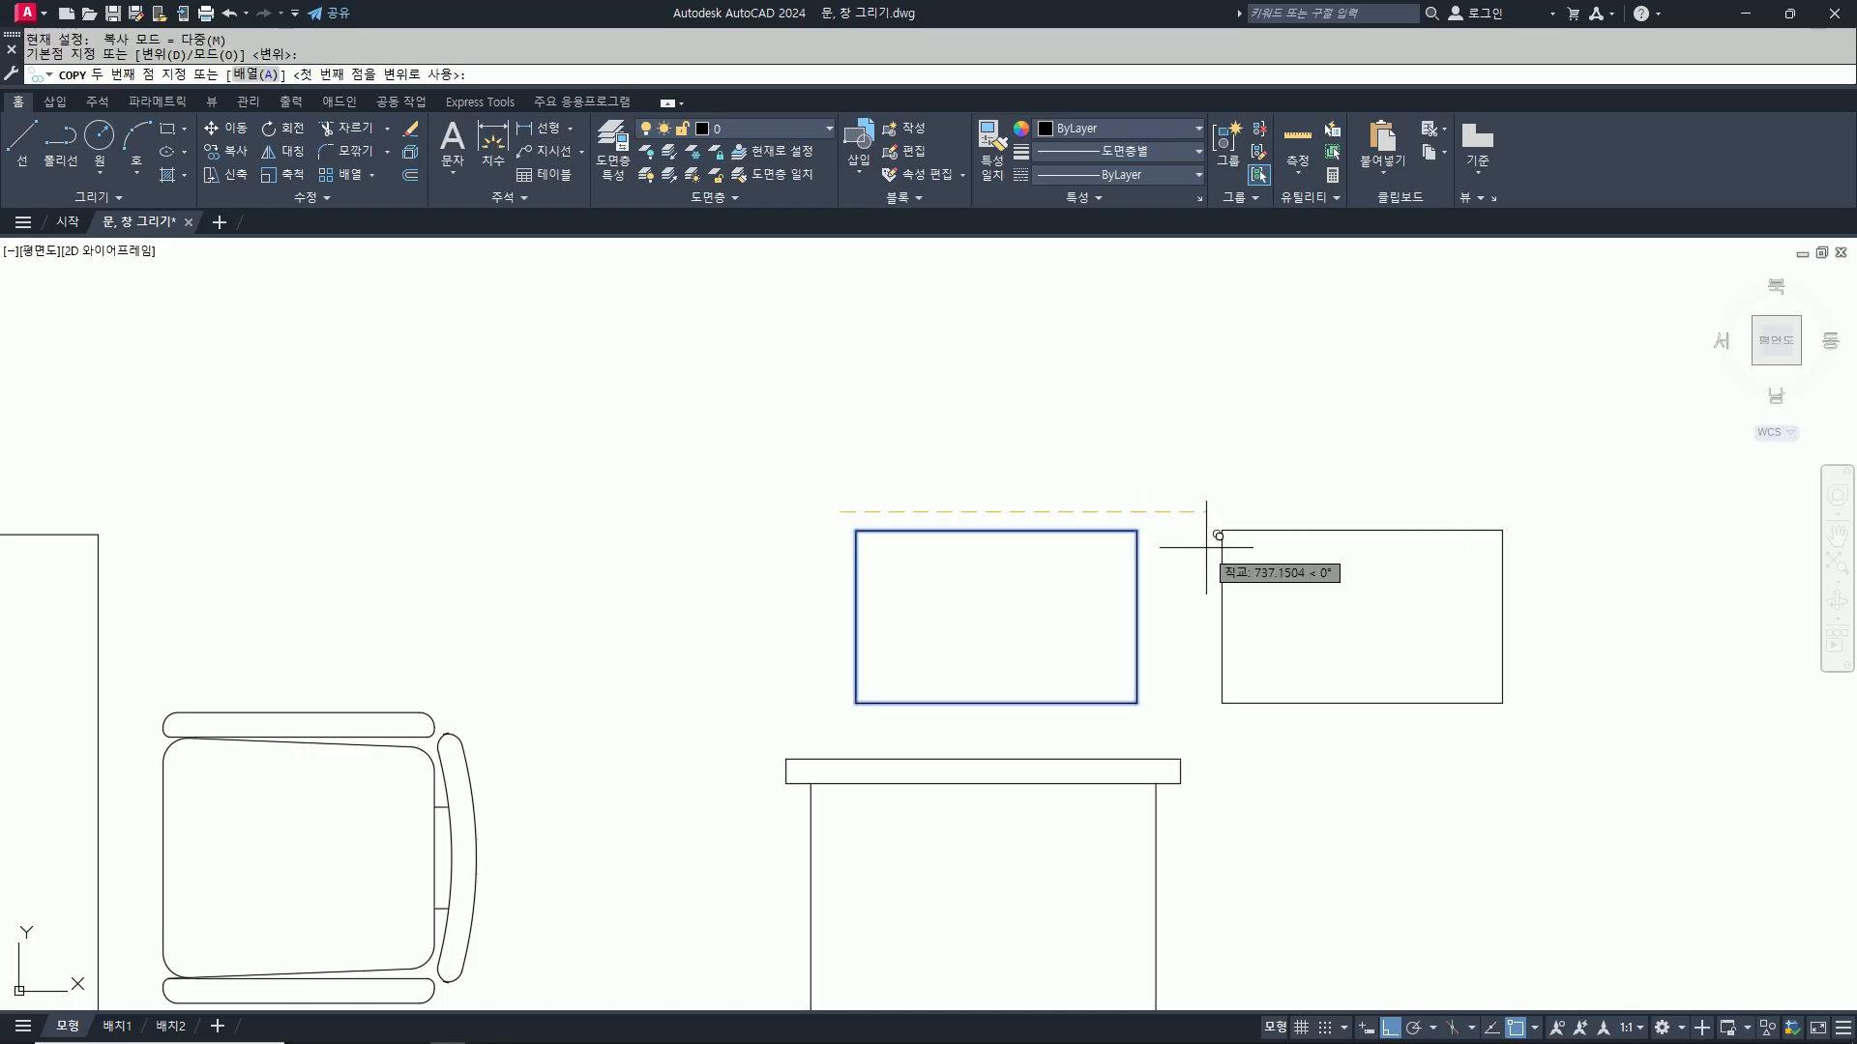
left_click(1538, 593)
key("Return")
Step: Offset the left edge of the rectangle above the desk 50 inward
type("o")
key("Return")
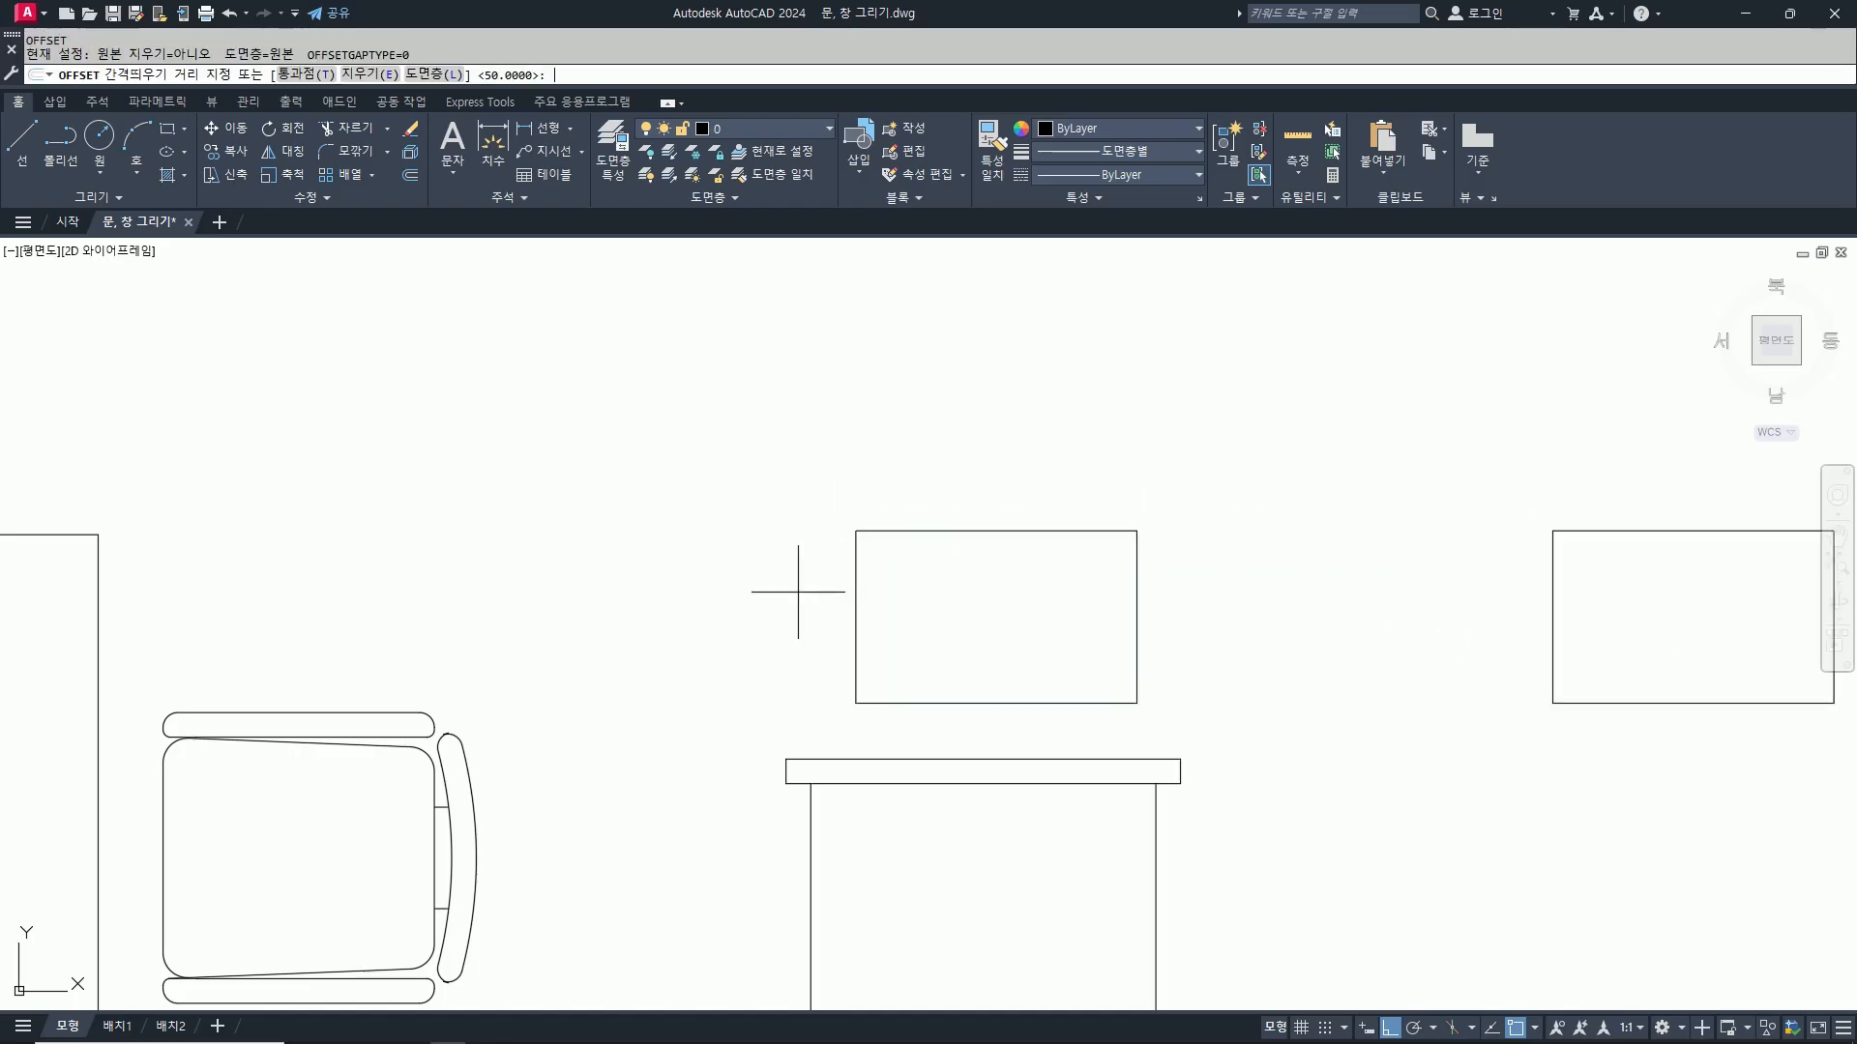
type("50")
key("Return")
left_click(855, 614)
left_click(961, 571)
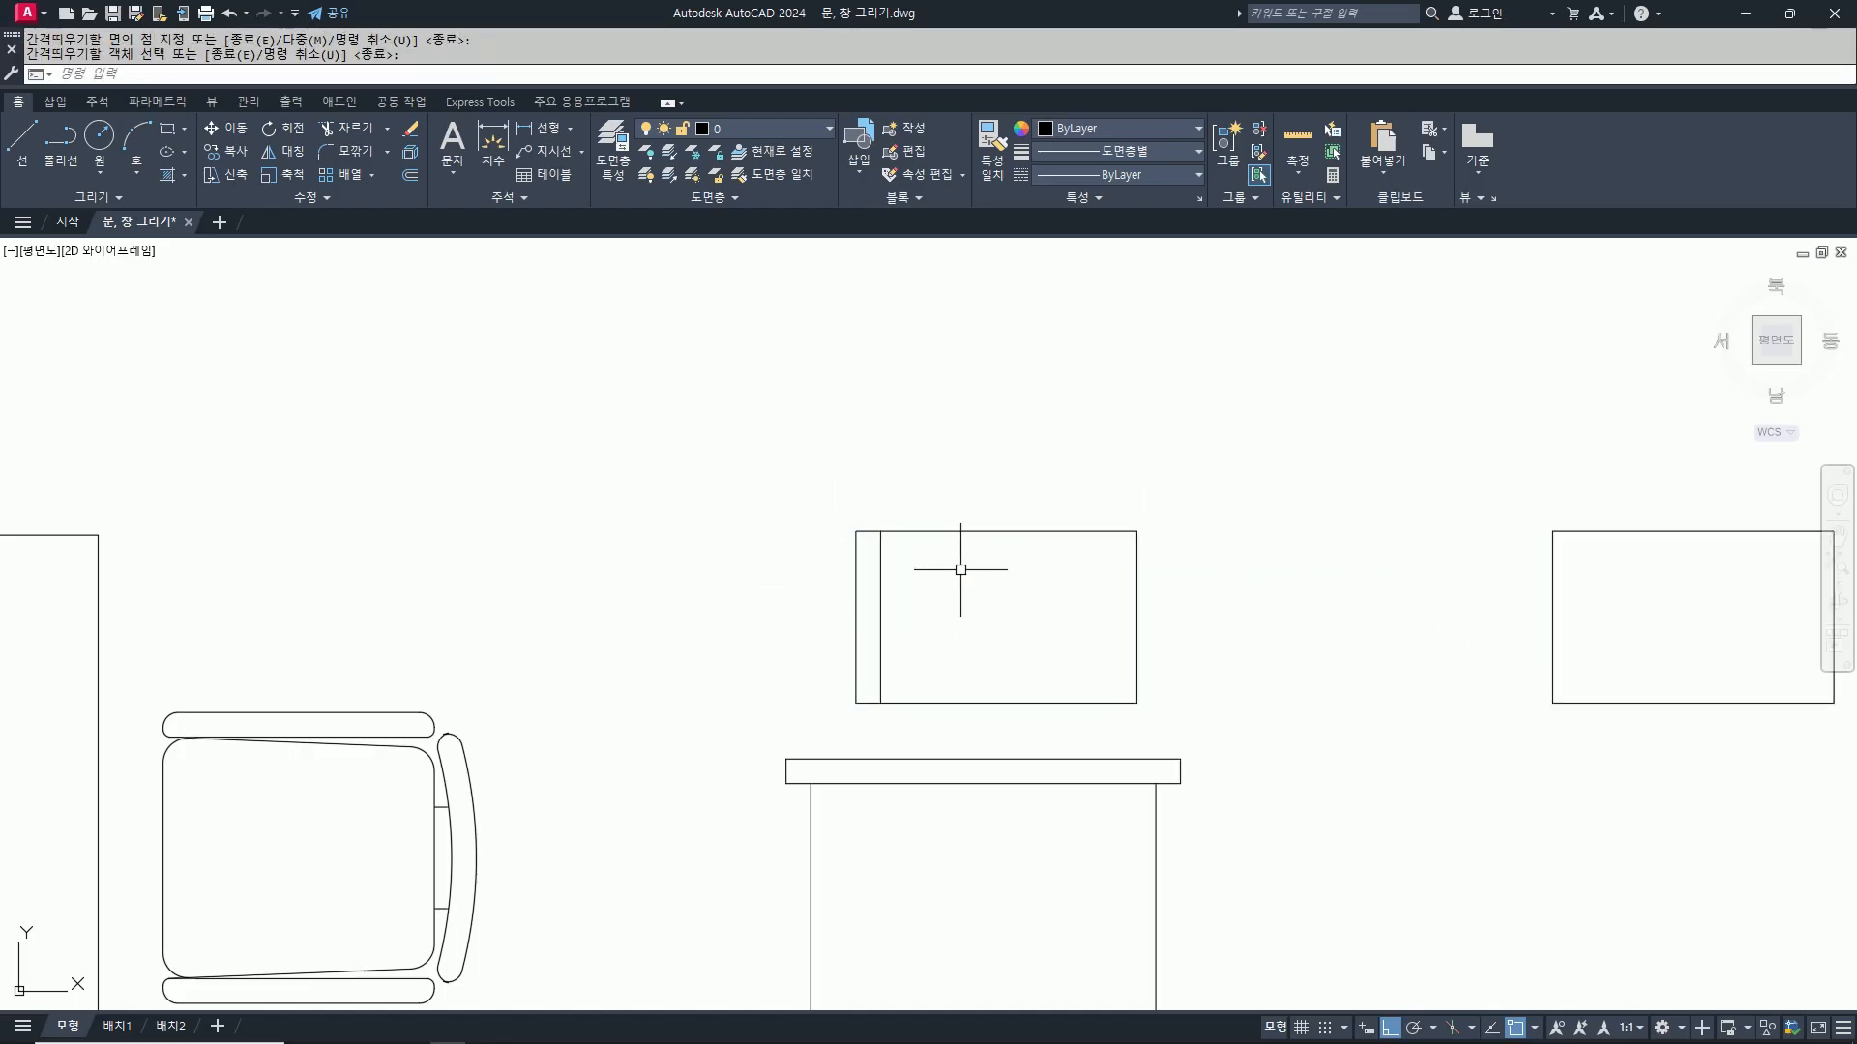
key("Return")
Step: Trim the rectangle's top and bottom edges beyond the offset line and erase its right edge, leaving a narrow upright monitor profile
type("tr")
key("Return")
left_click(968, 531)
left_click(938, 703)
left_click(1137, 634)
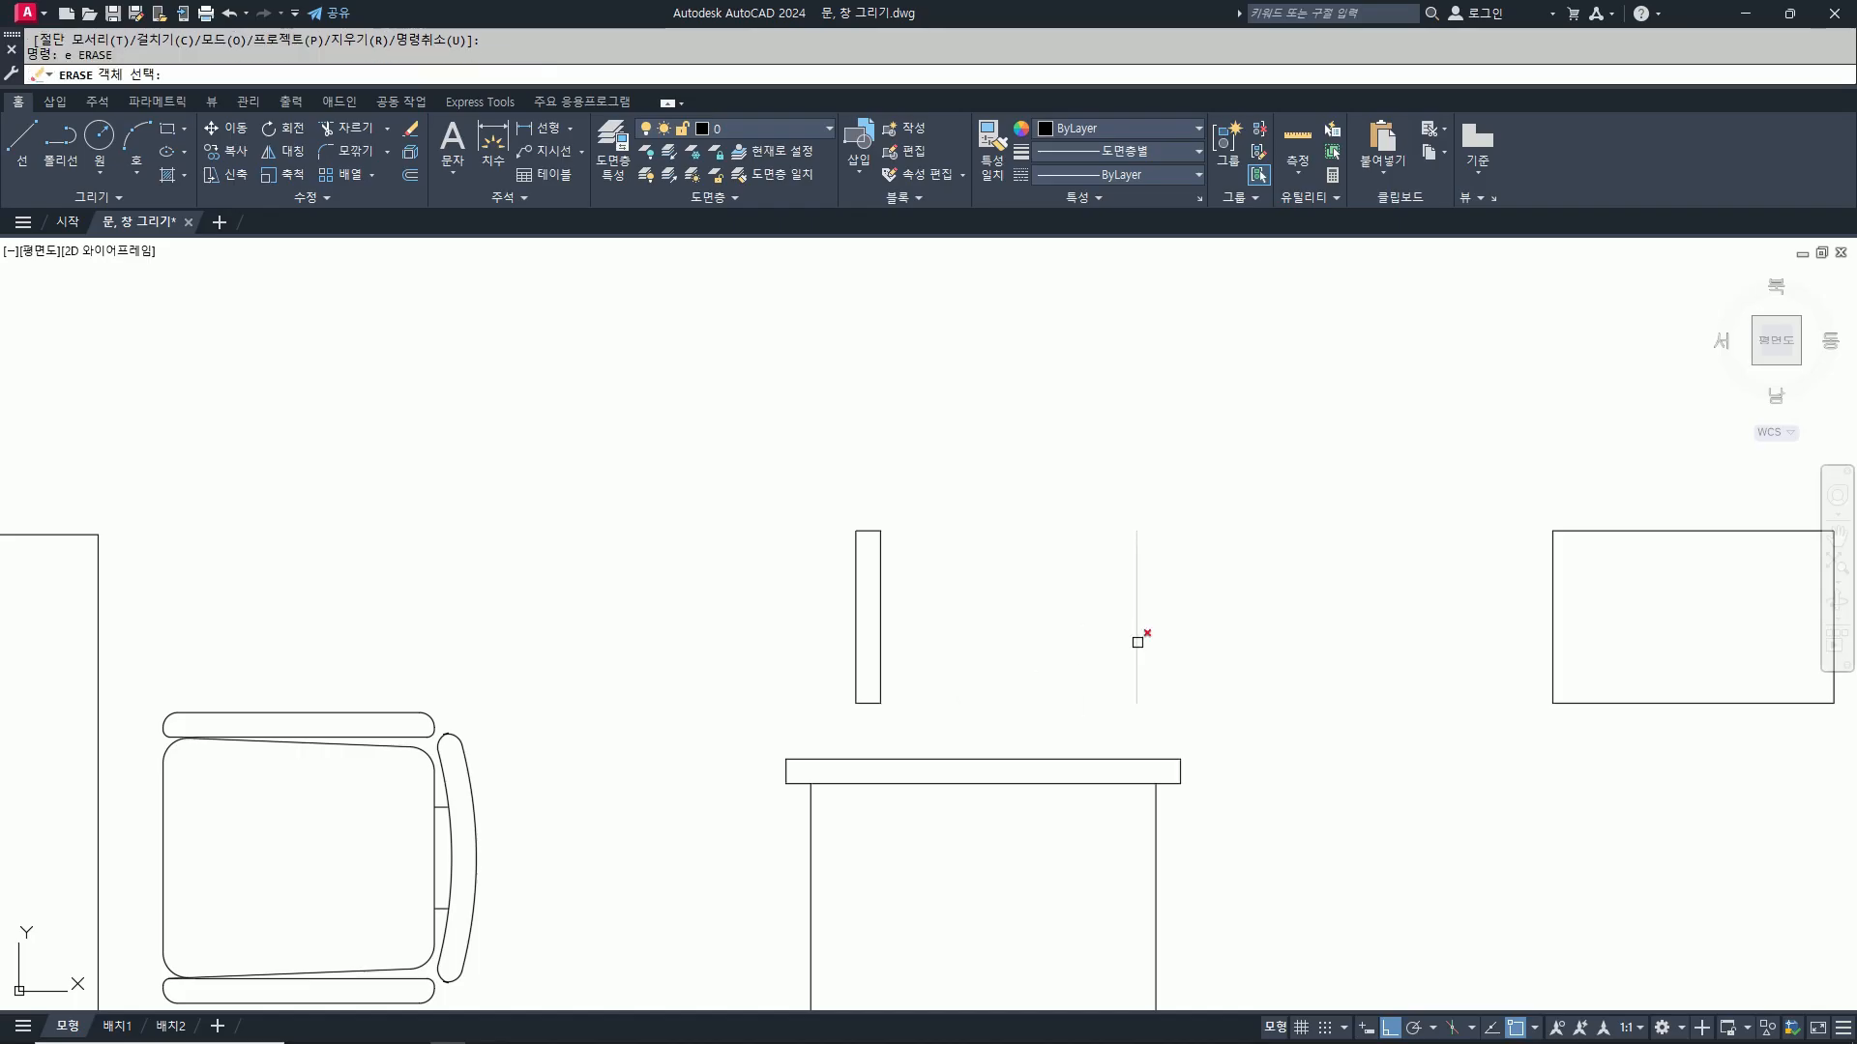
key("Return")
Step: Move the narrow monitor profile a short distance horizontally to the right above the desk
type("m")
key("Return")
left_click(615, 369)
left_click(1001, 757)
key("Return")
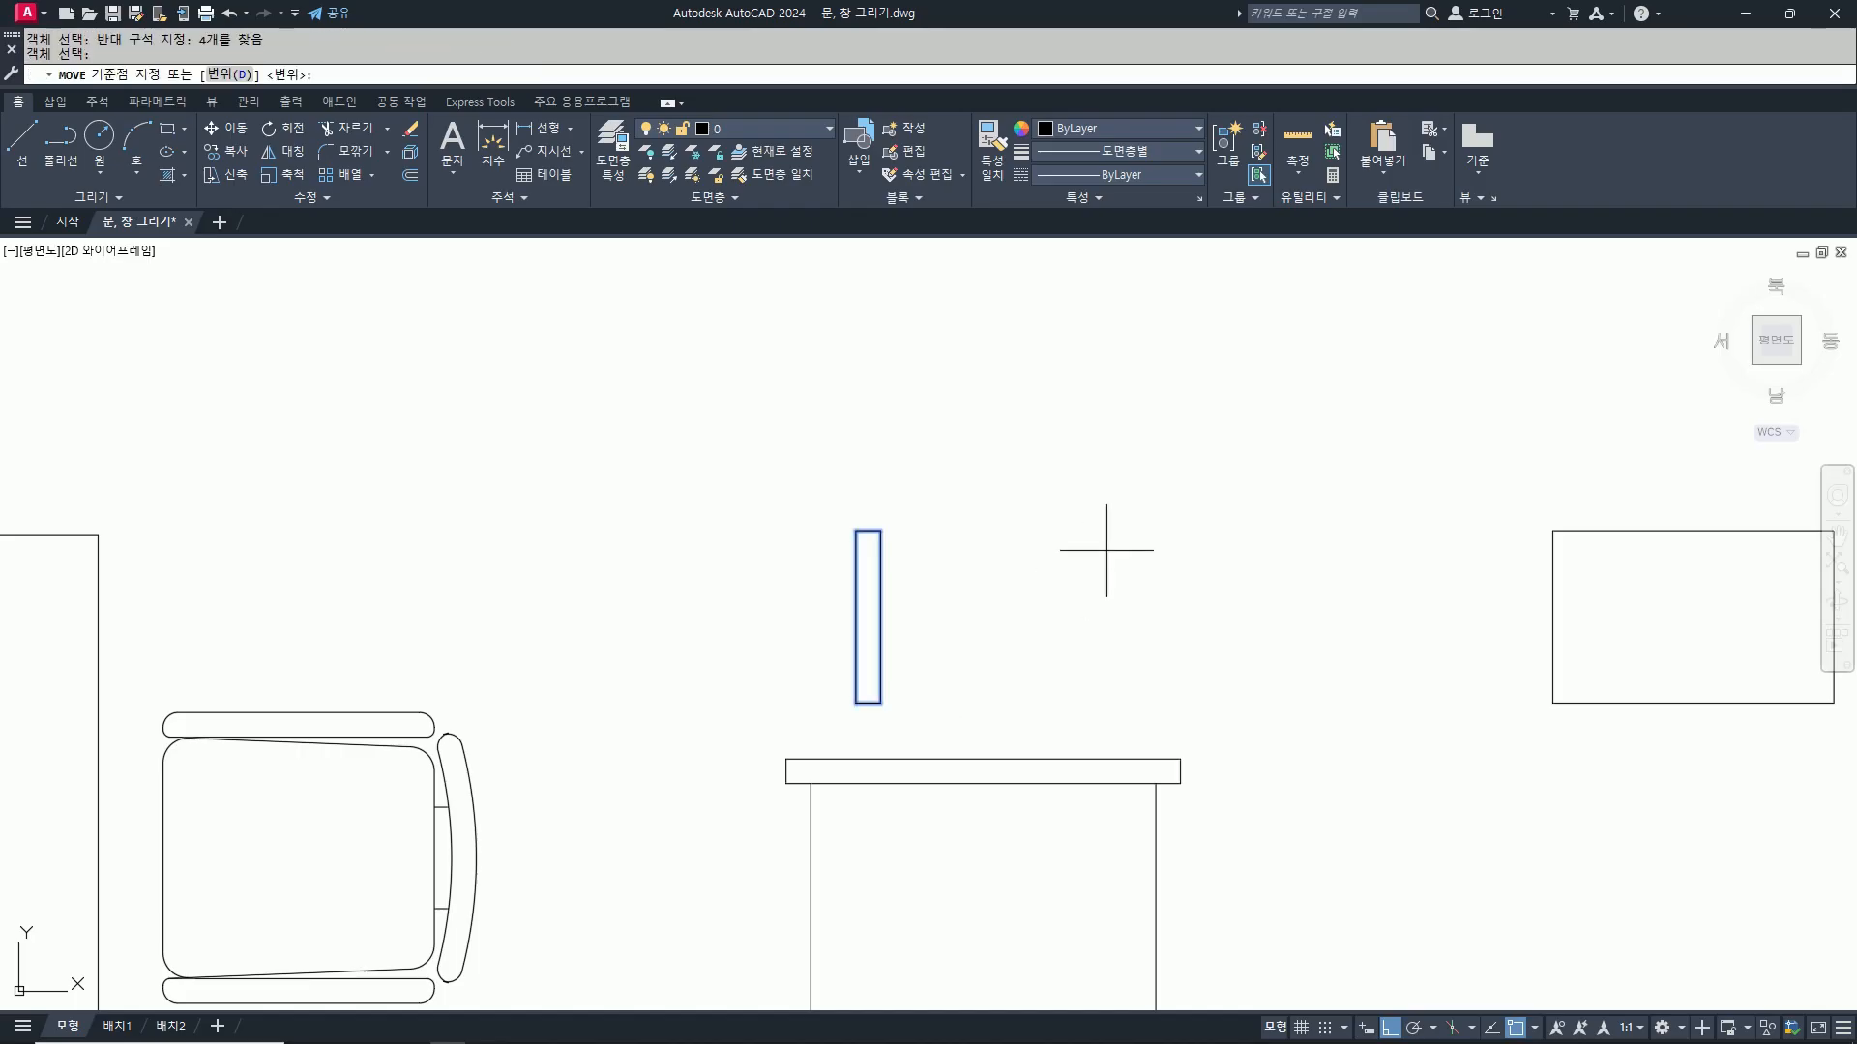
left_click(1111, 543)
left_click(1159, 566)
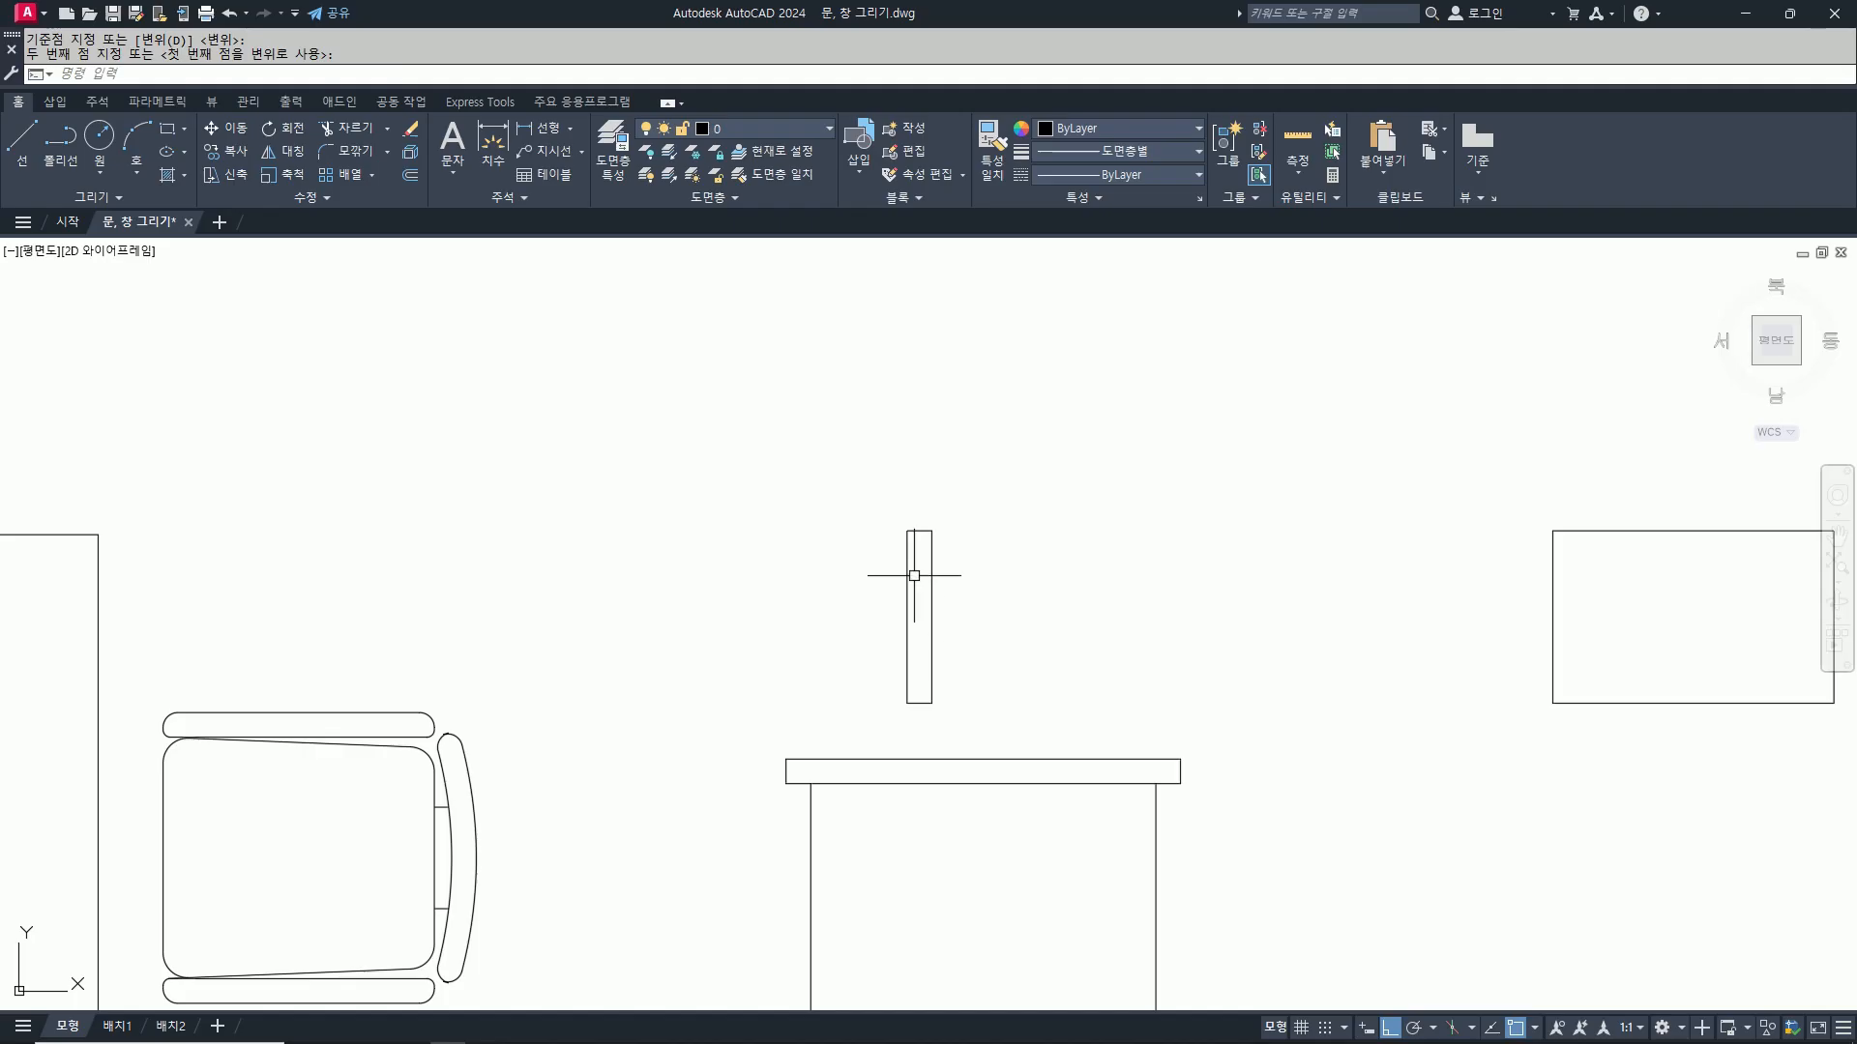
Step: Draw a short horizontal line leftward from the midpoint of the monitor's left side, continued by a slanted line down toward the desktop
type("l")
key("Return")
scroll(913, 591, "up", 2)
left_click(903, 619)
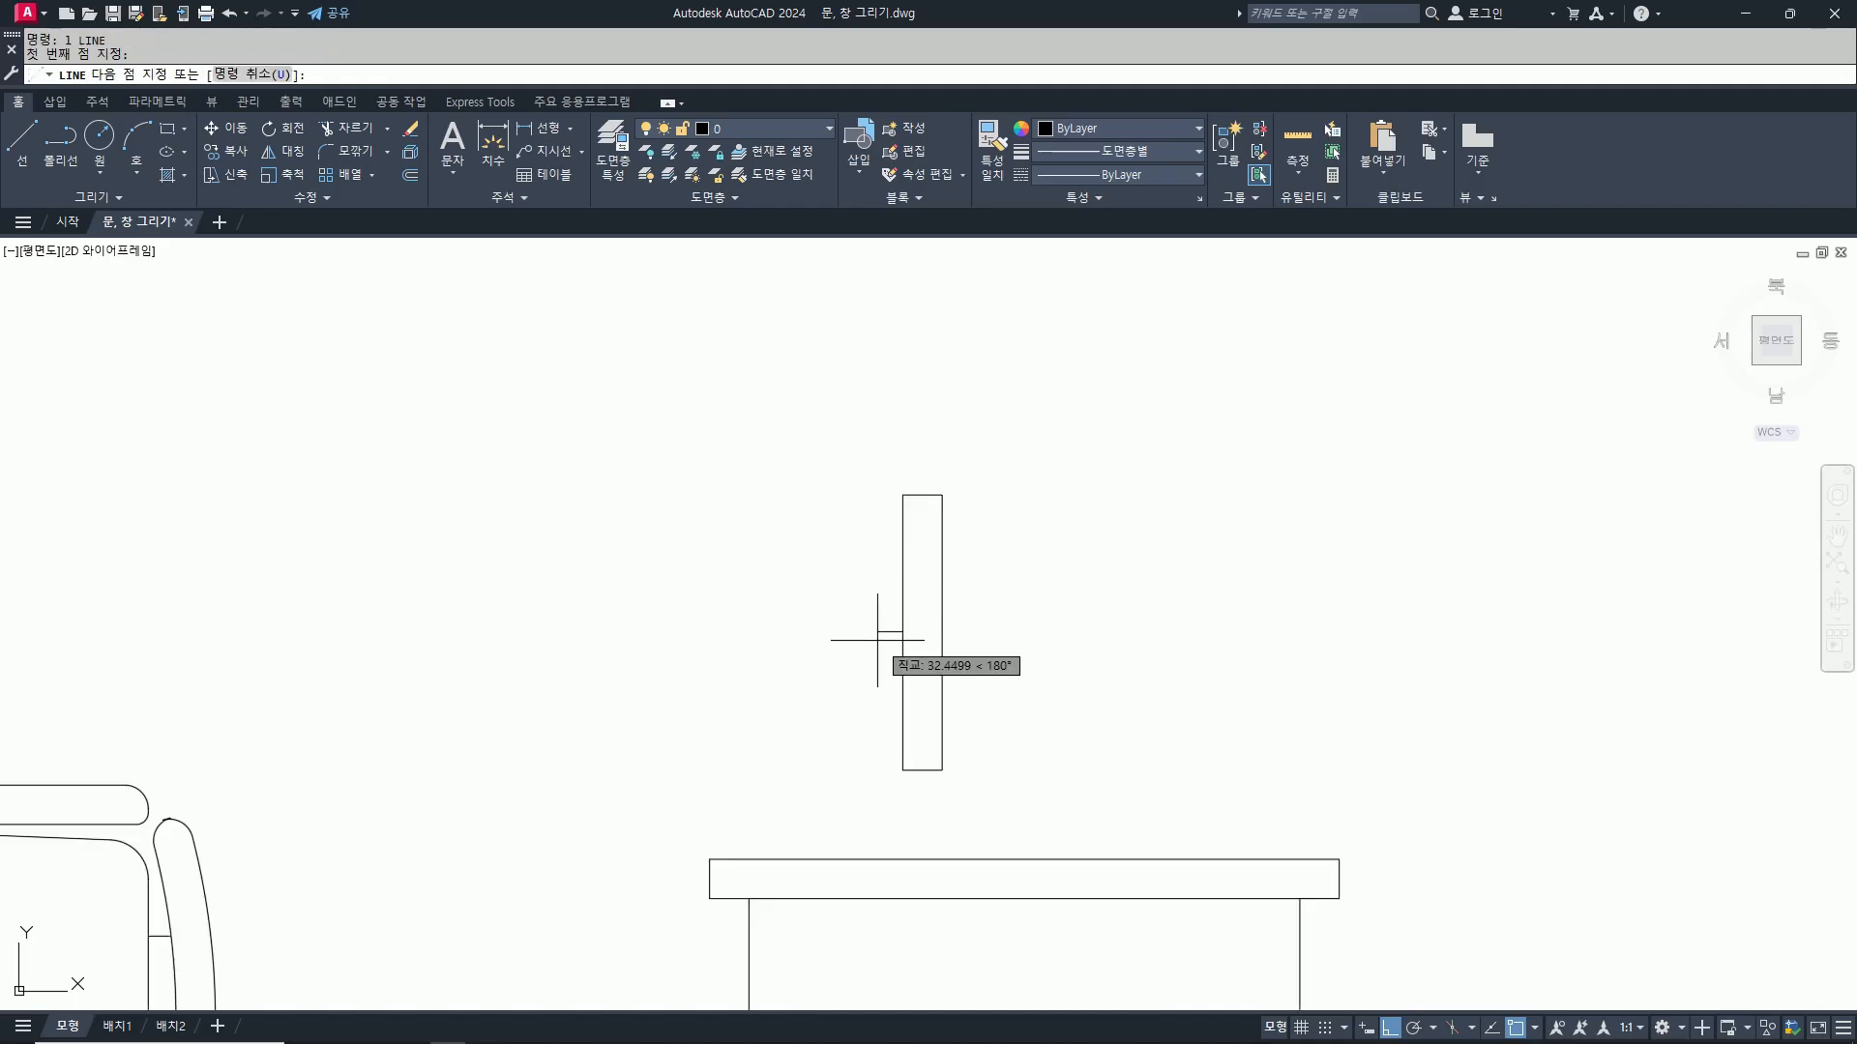
key("F8")
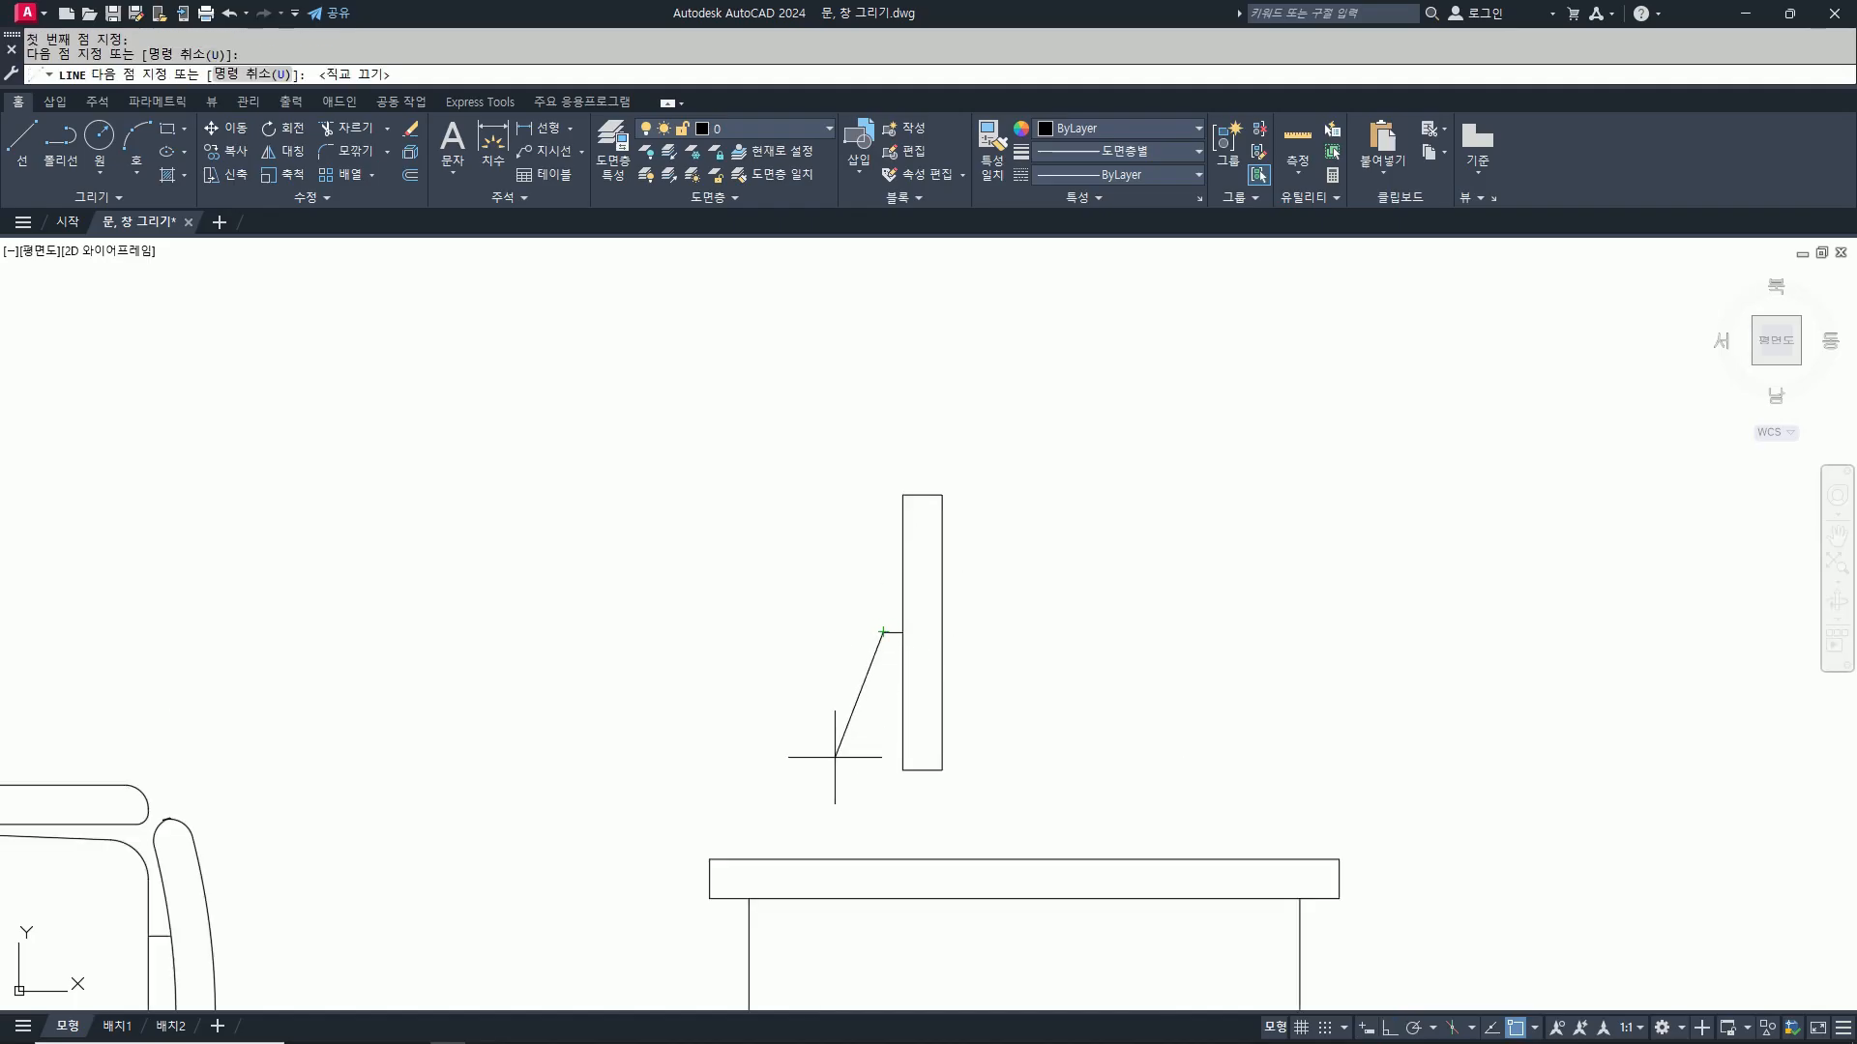
left_click(873, 848)
key("Return")
Step: Draw a vertical line from the monitor's lower-left corner down to just above the desktop for the stand's inner side
key("Return")
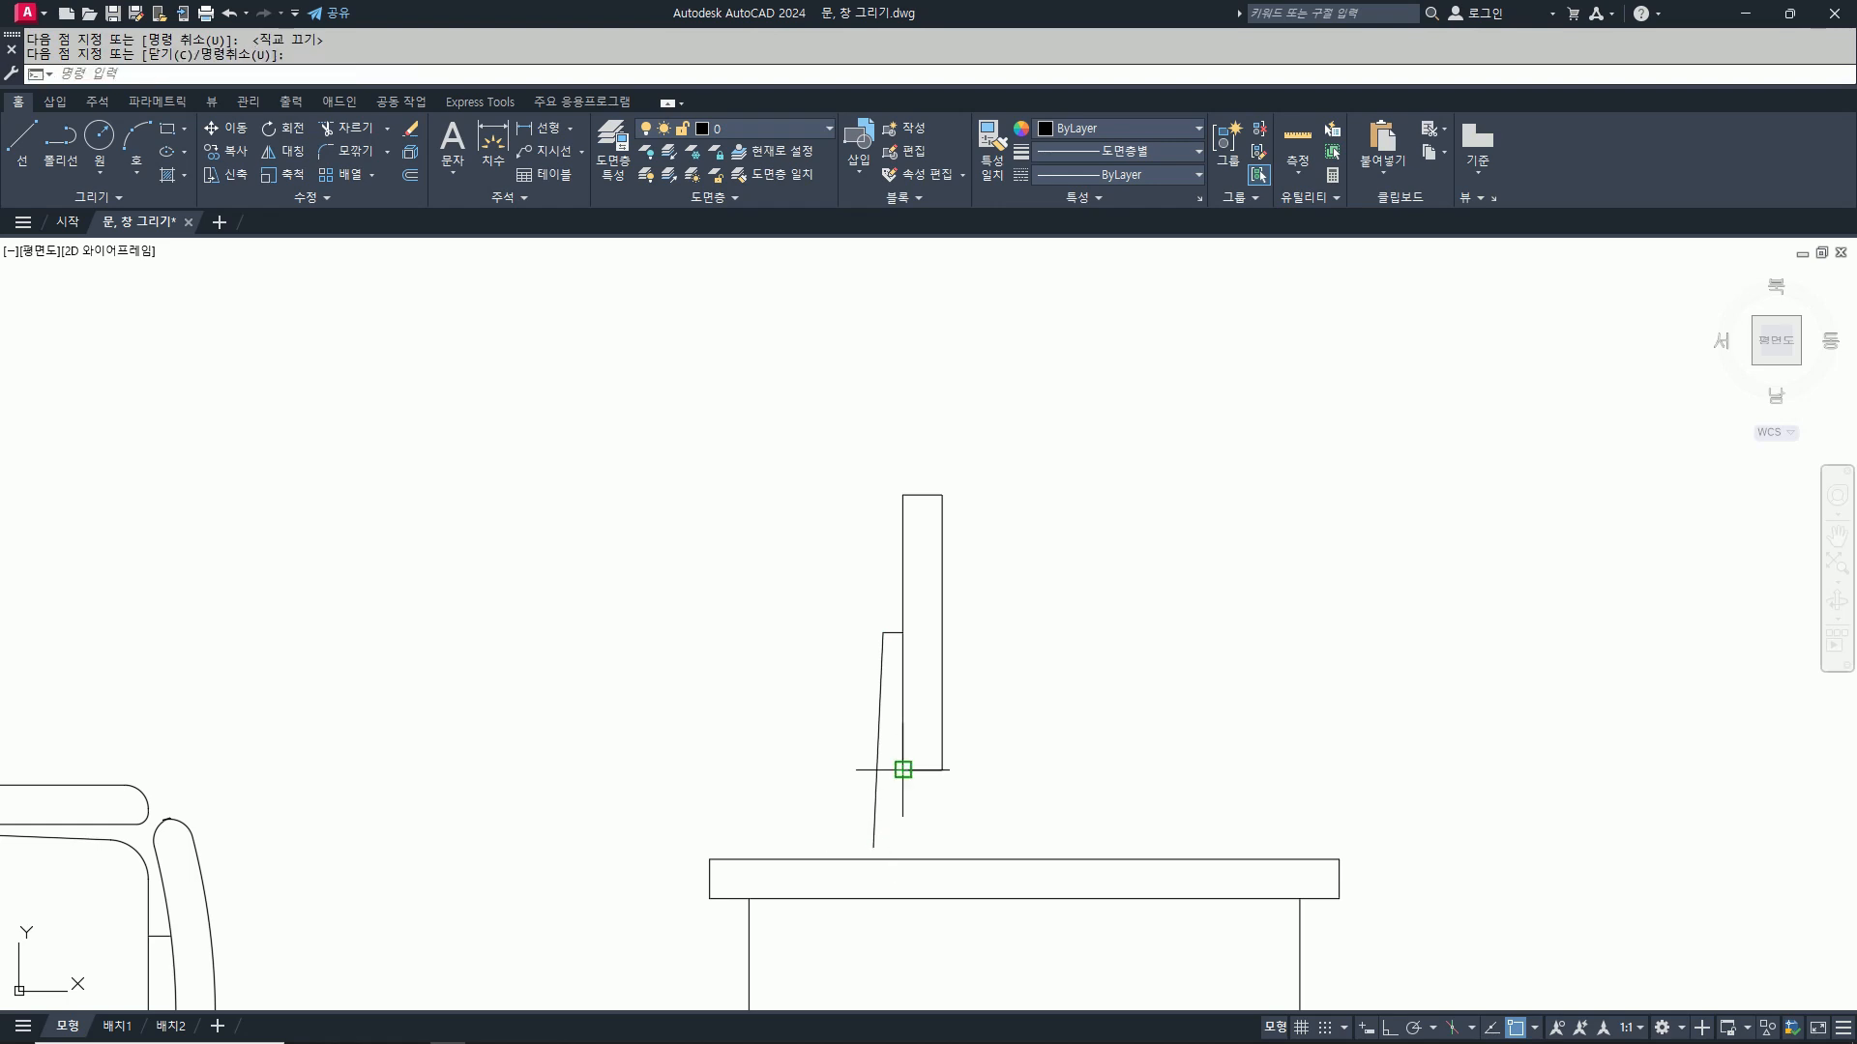
left_click(900, 771)
key("F8")
left_click(903, 847)
key("Return")
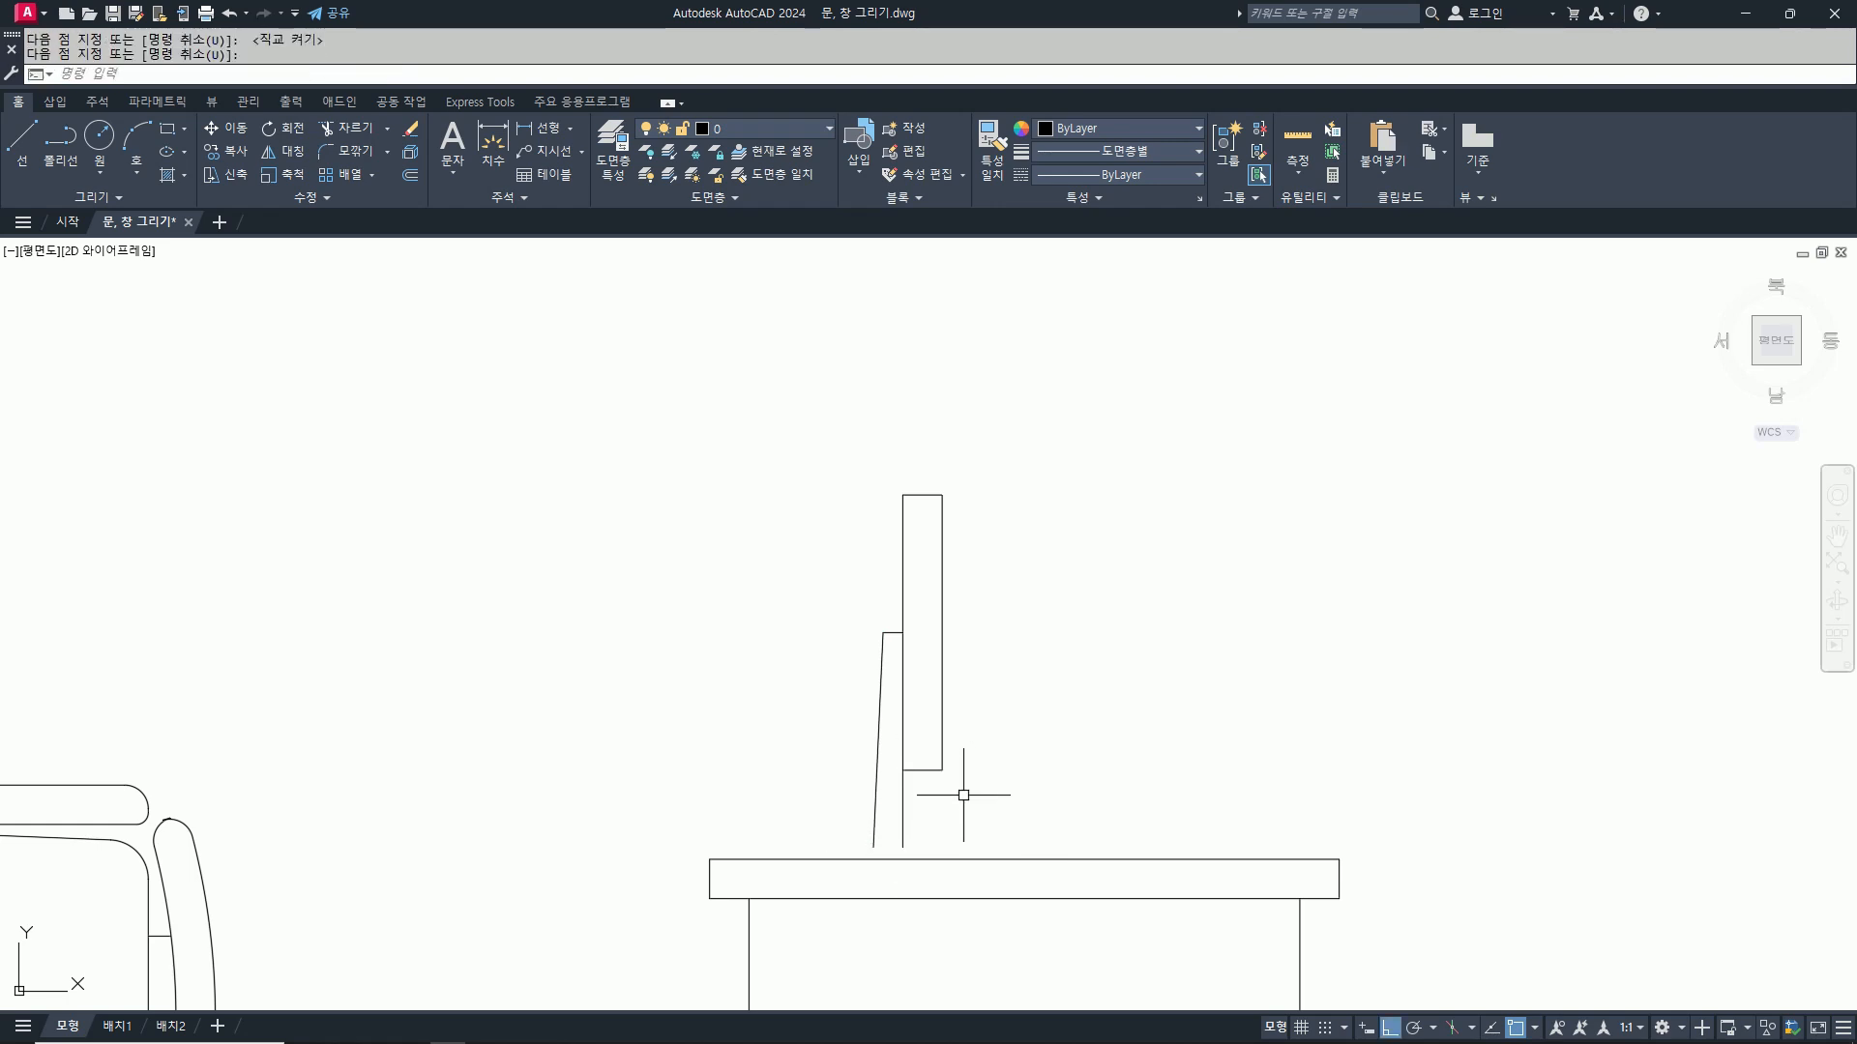
Step: Offset the desktop's top line 20 upward to set the height of the stand's base
scroll(913, 860, "up", 2)
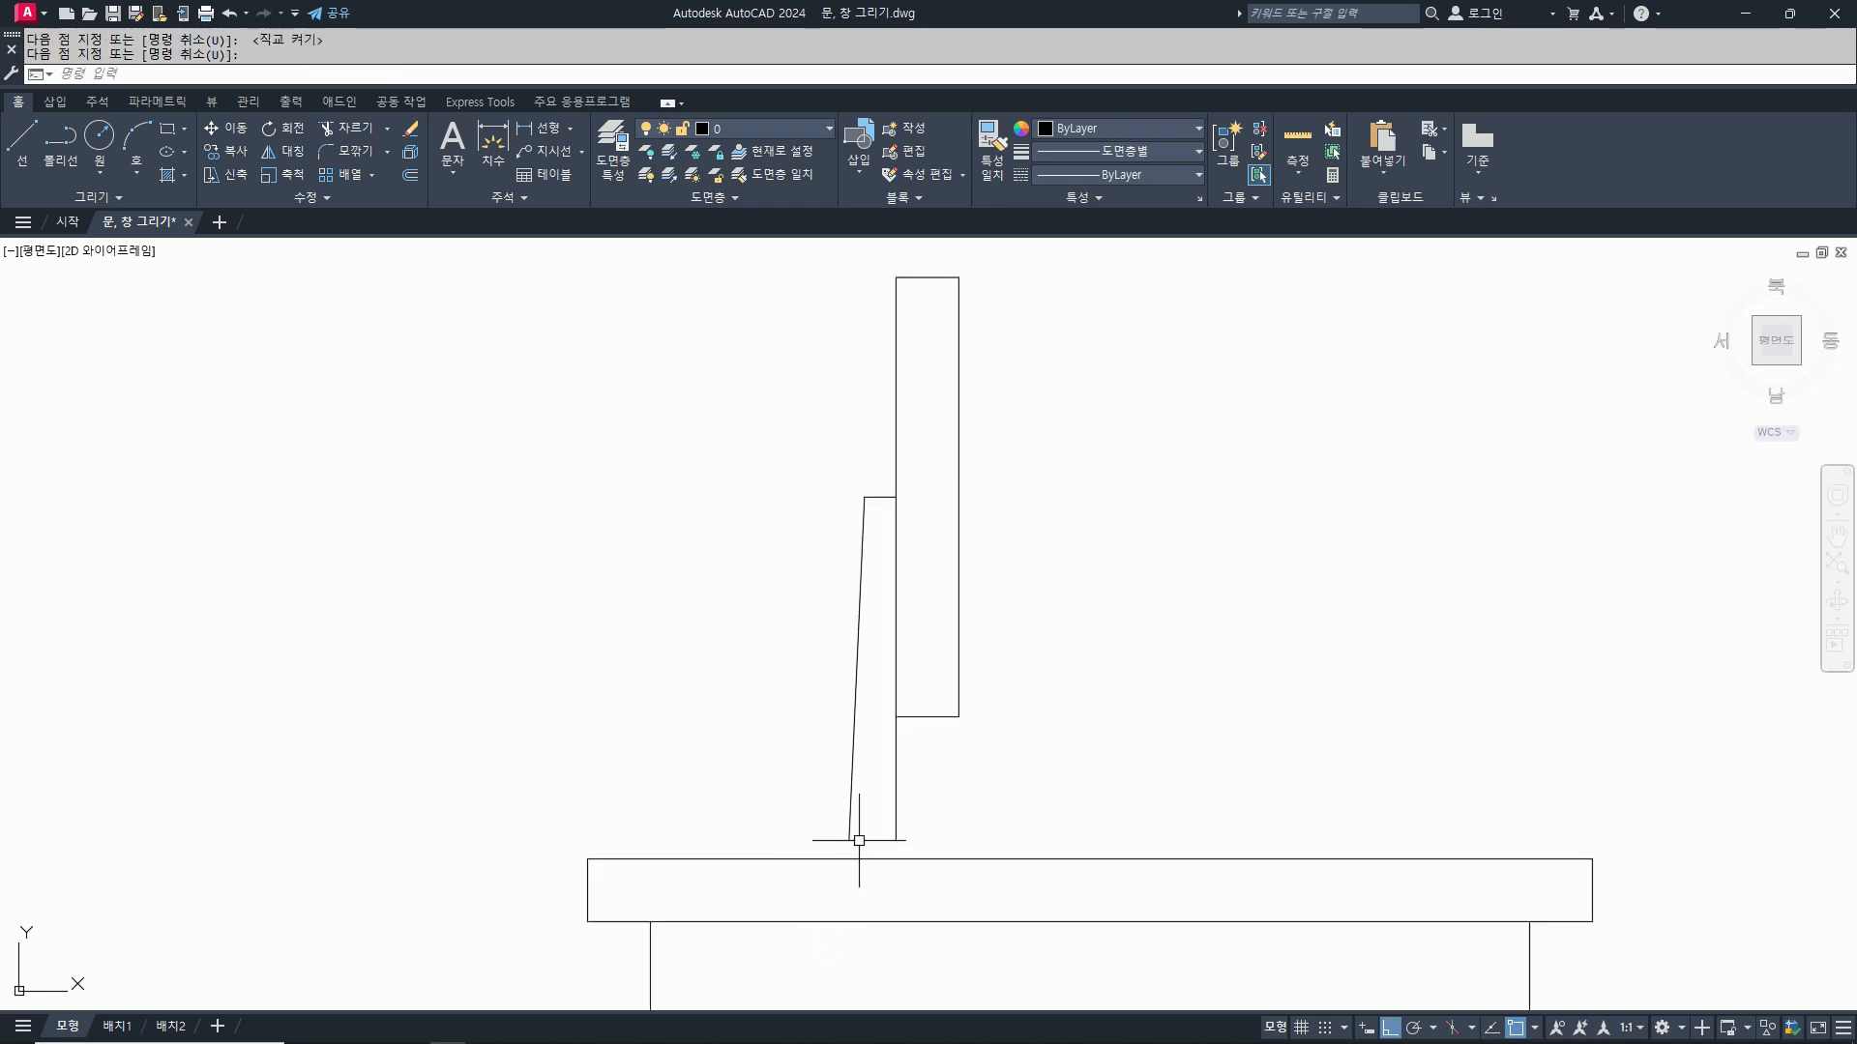
type("o")
key("Return")
type("20")
key("Return")
left_click(881, 860)
left_click(1098, 709)
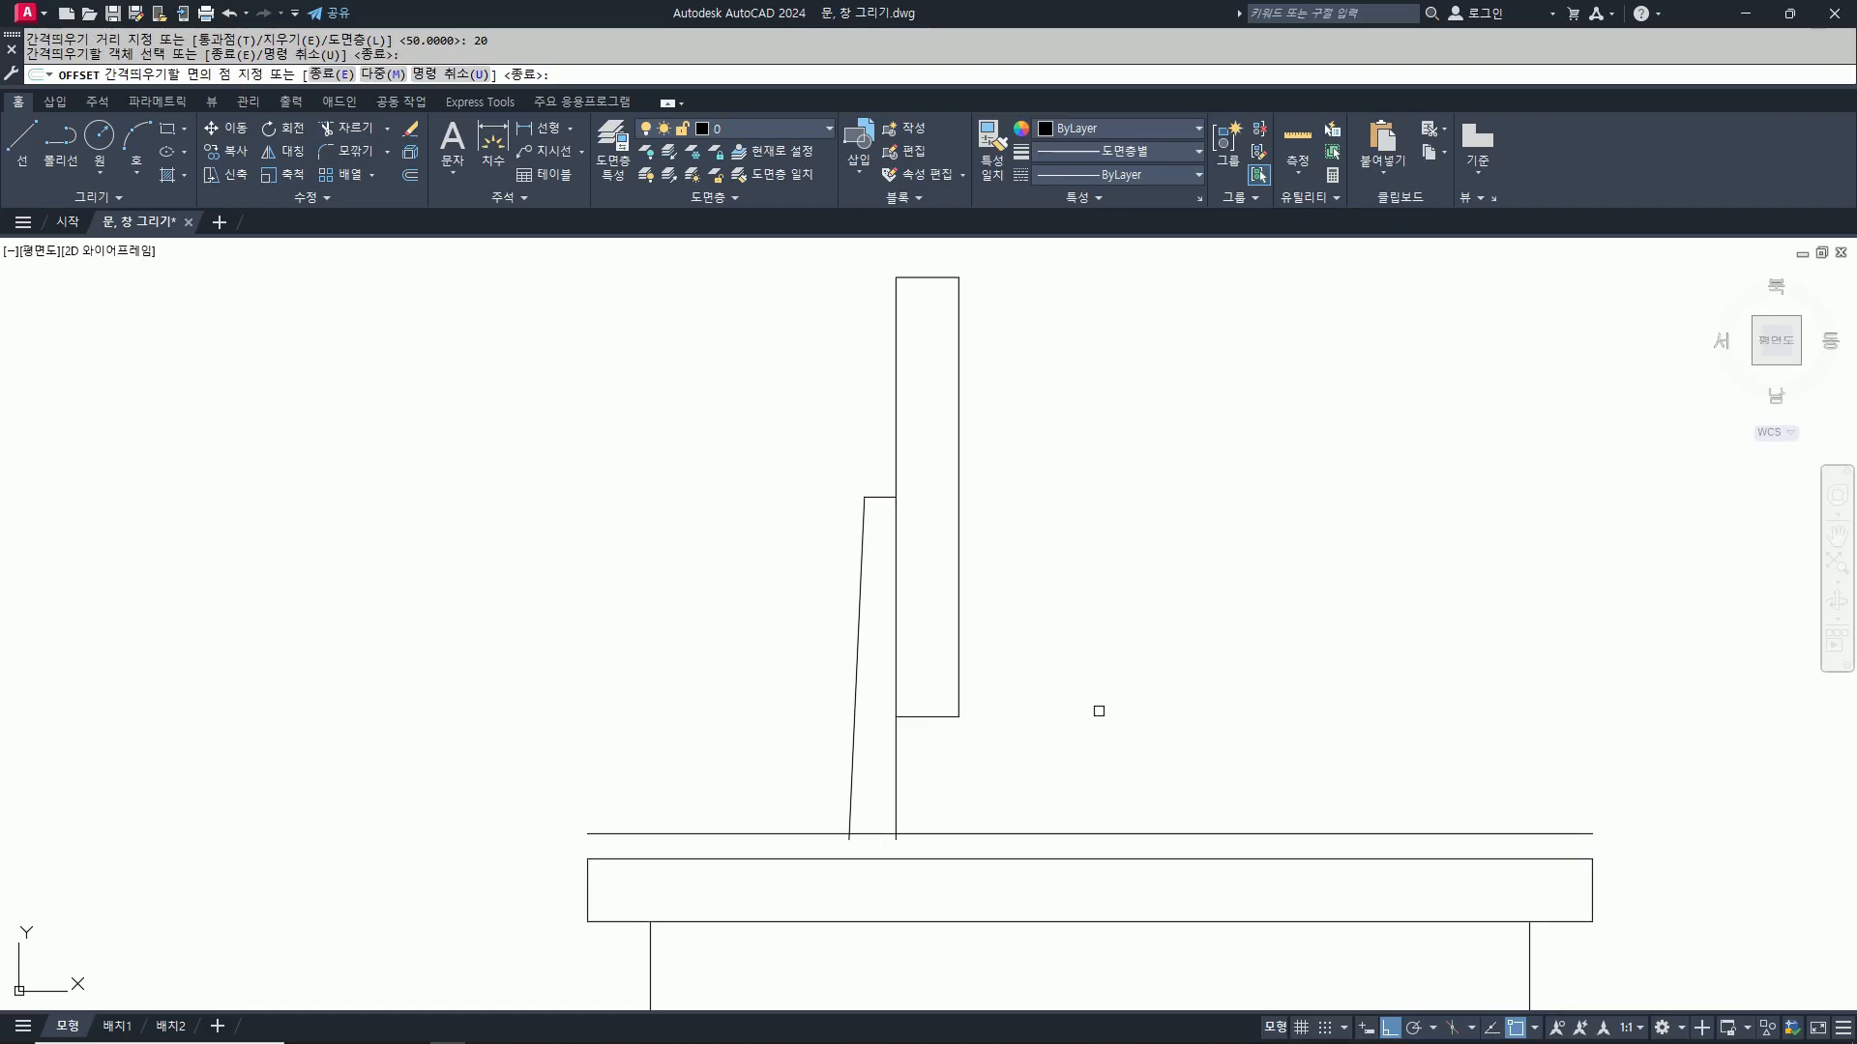
key("Return")
Step: Trim the ends of the stand's two side lines that extend below the offset line
type("tr")
key("Return")
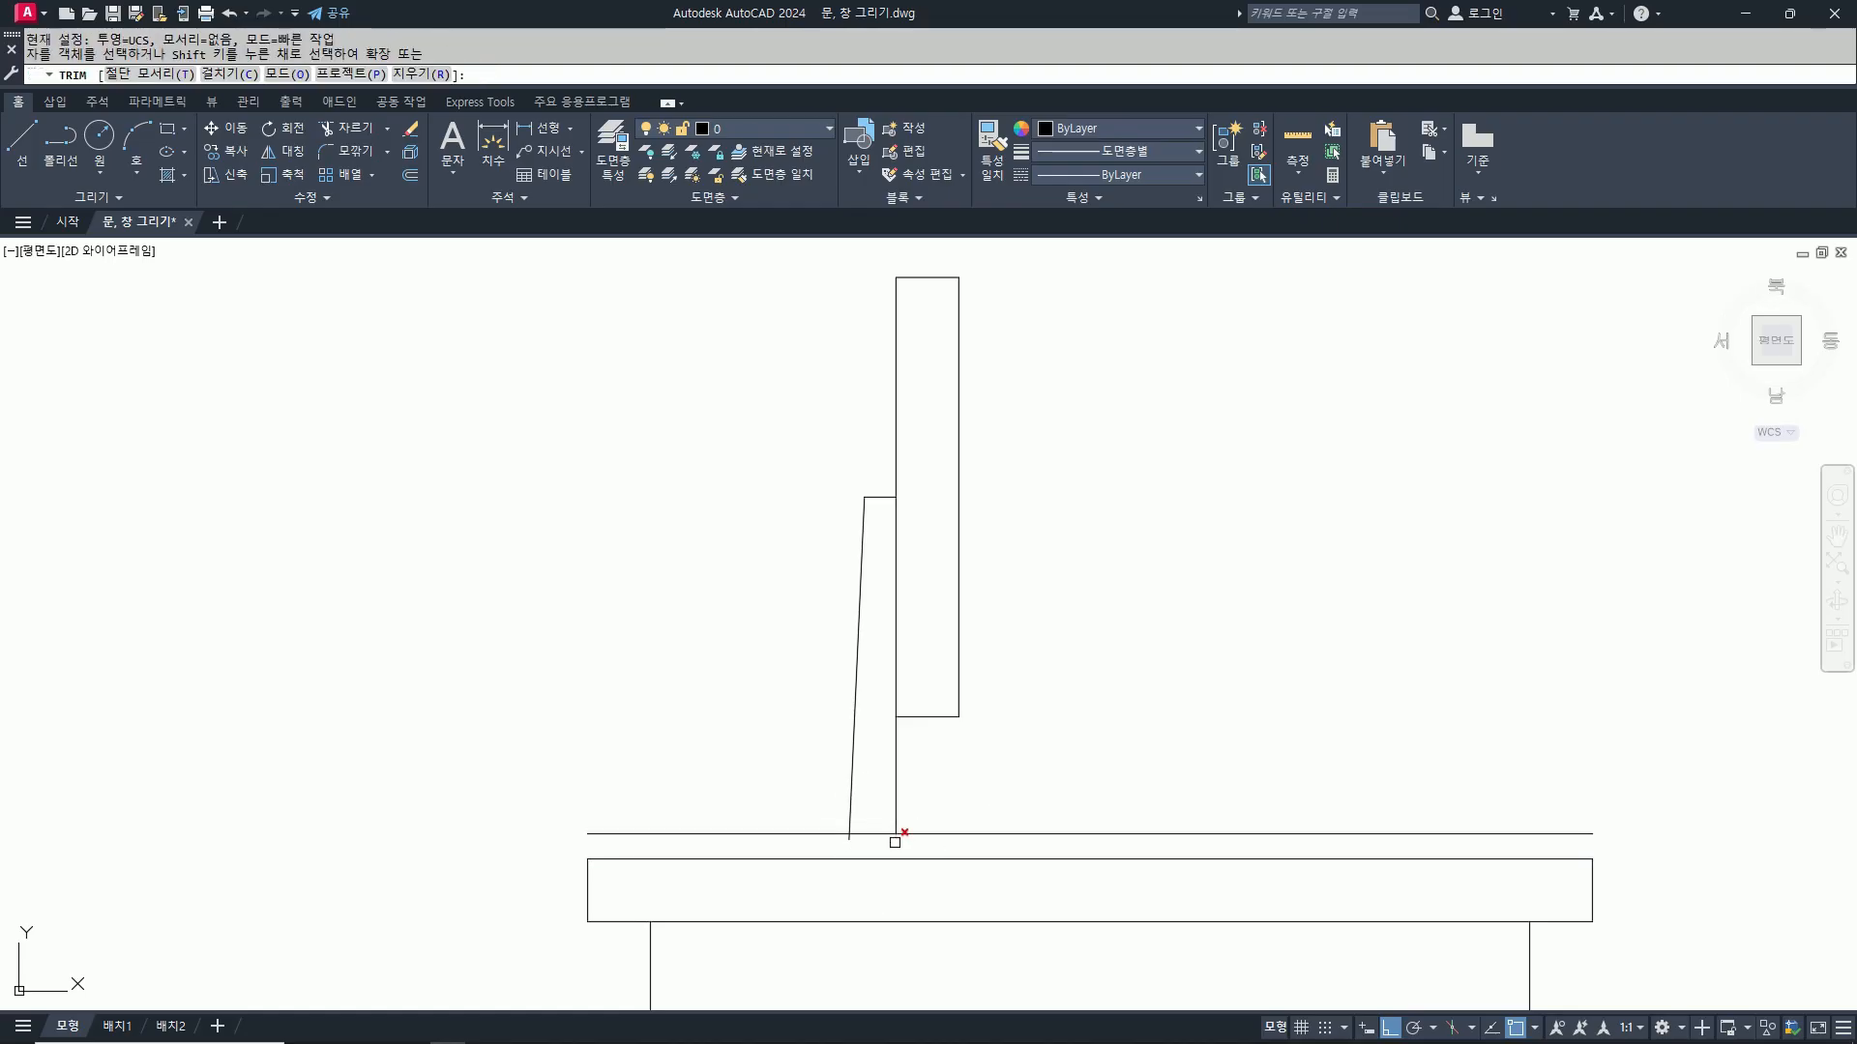
left_click(895, 843)
key("Return")
Step: Draw a short vertical line on each side of the stand, crossing the offset line and ending on the desktop
type("l")
key("Return")
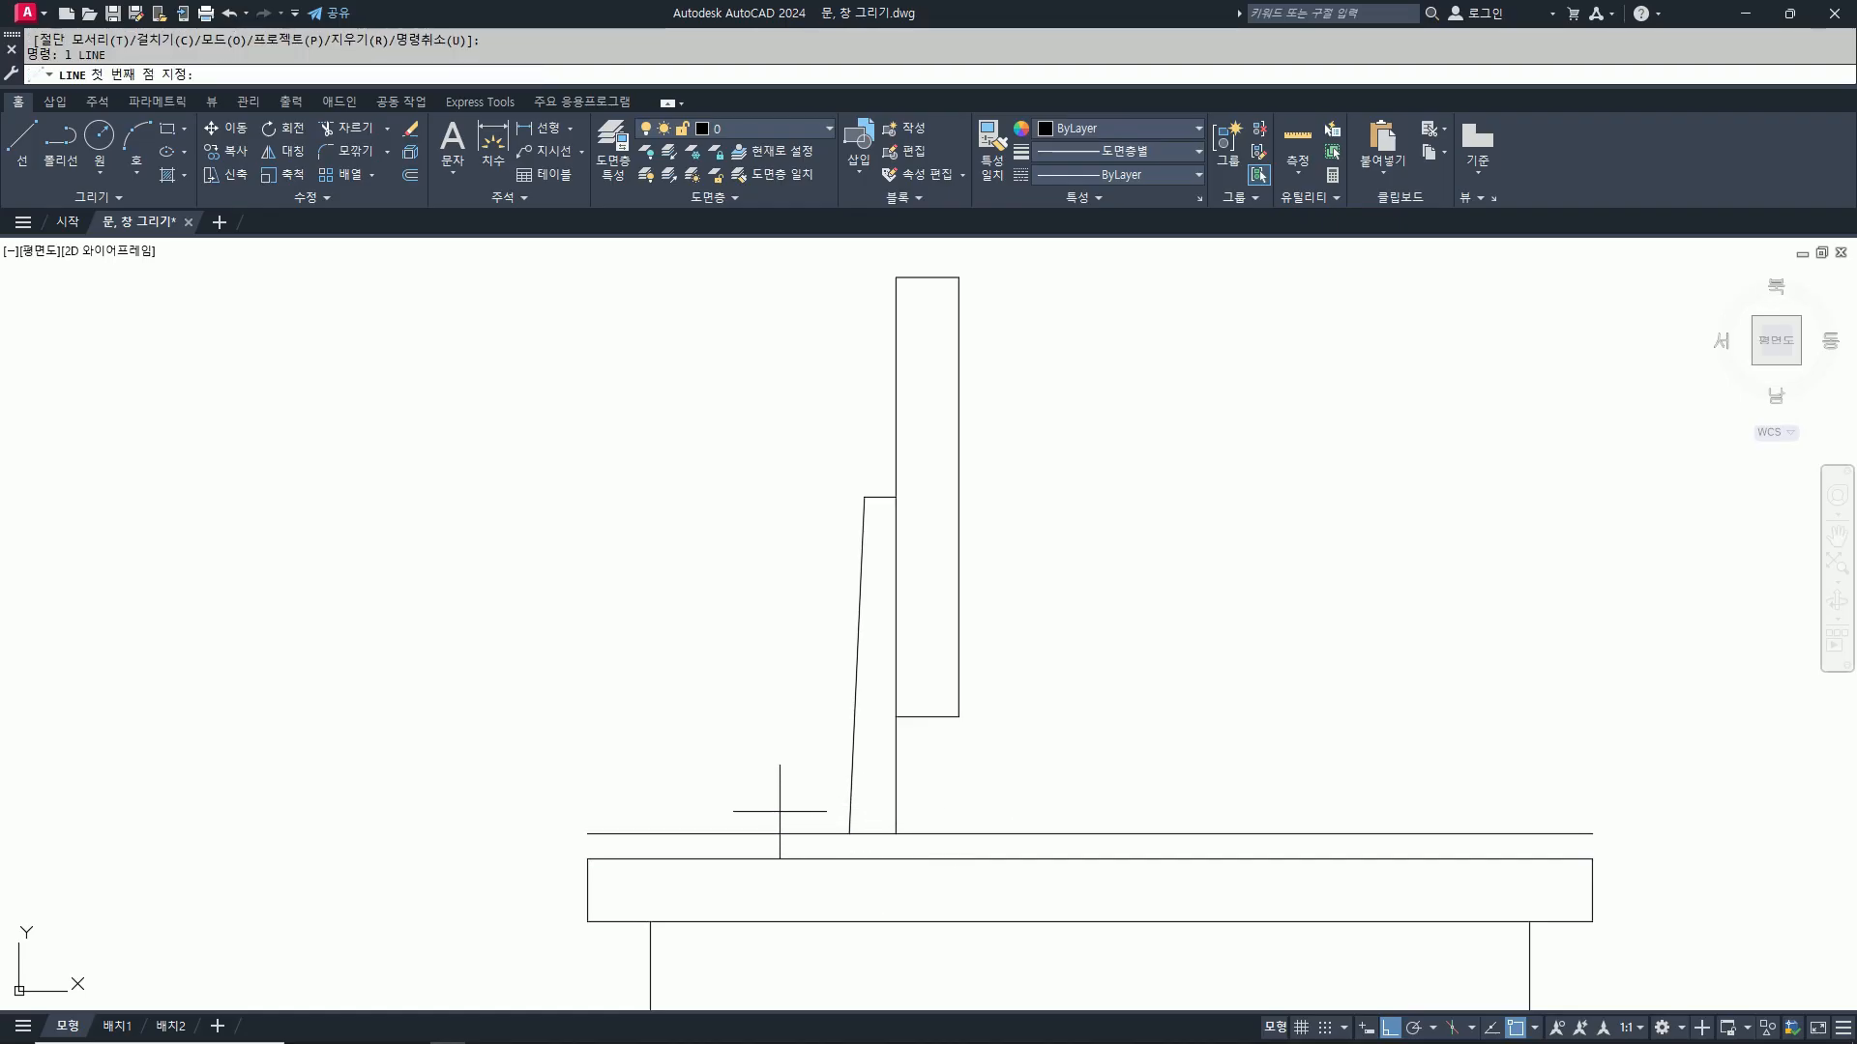
left_click(782, 813)
left_click(781, 859)
key("Return")
key("Return")
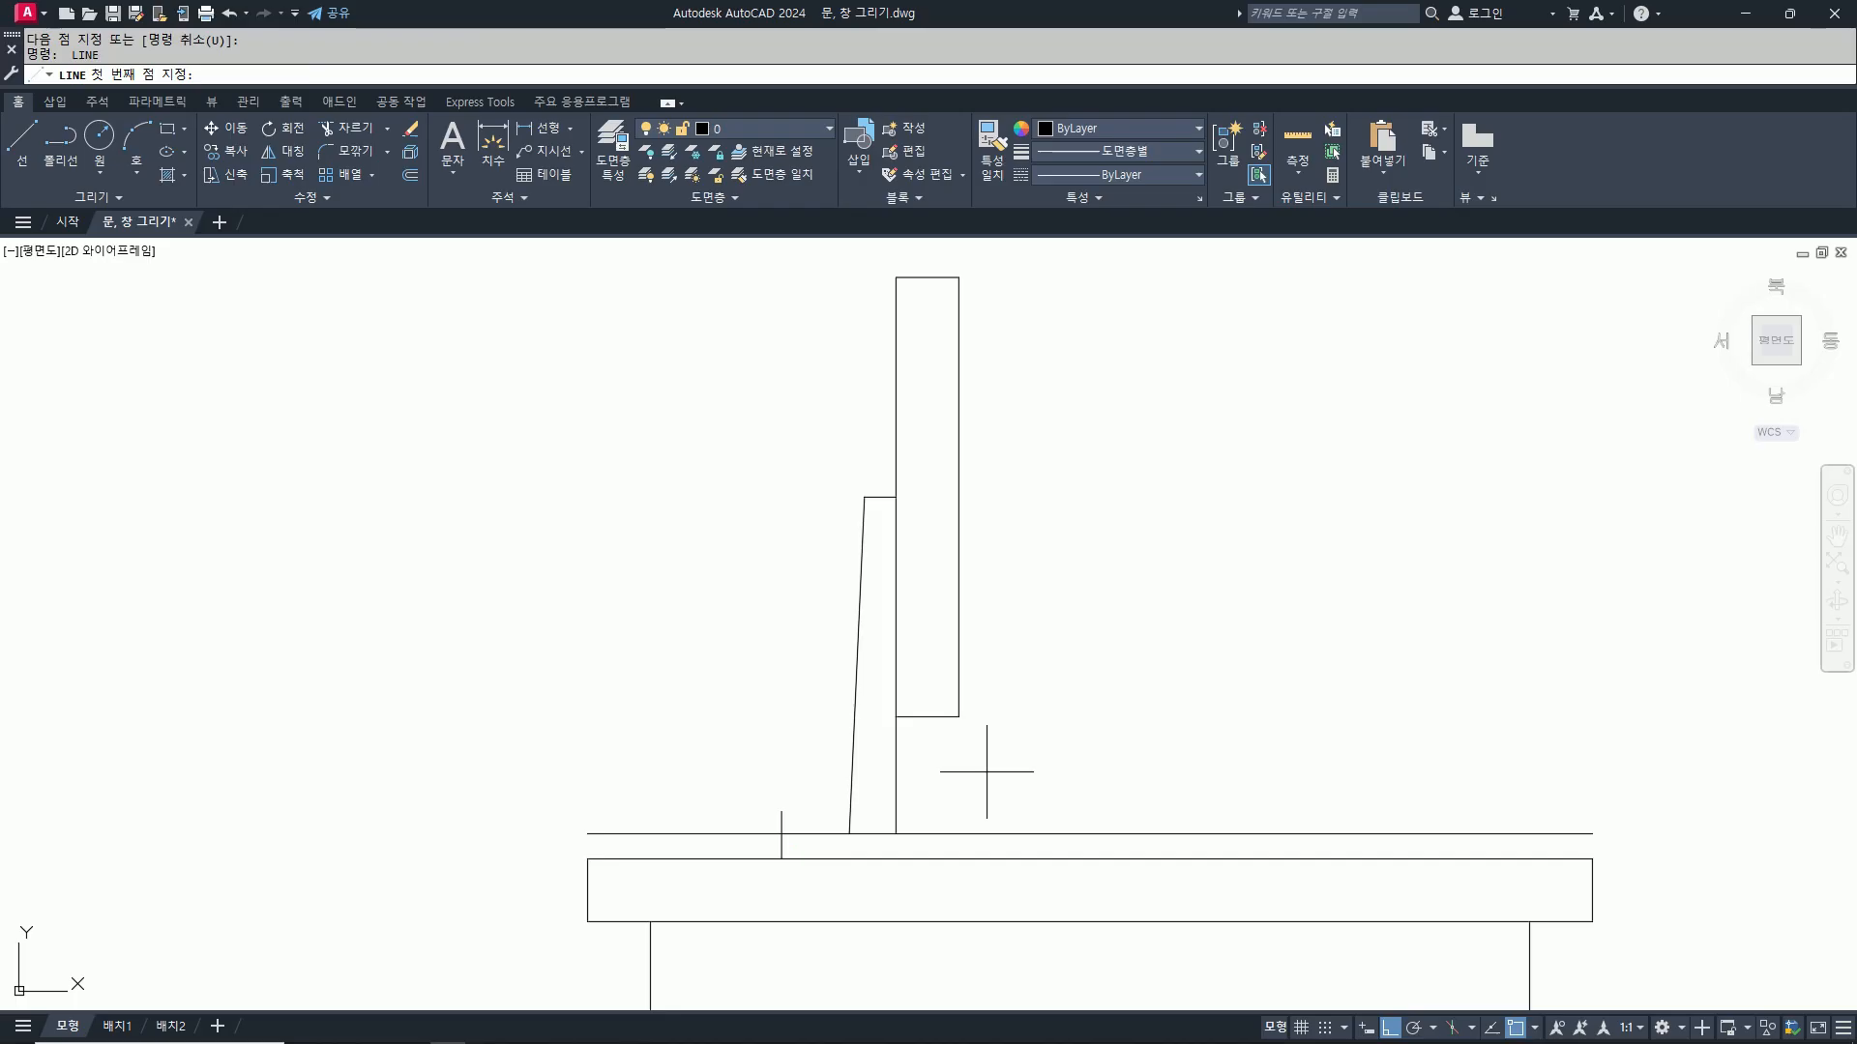
left_click(1013, 788)
left_click(1013, 859)
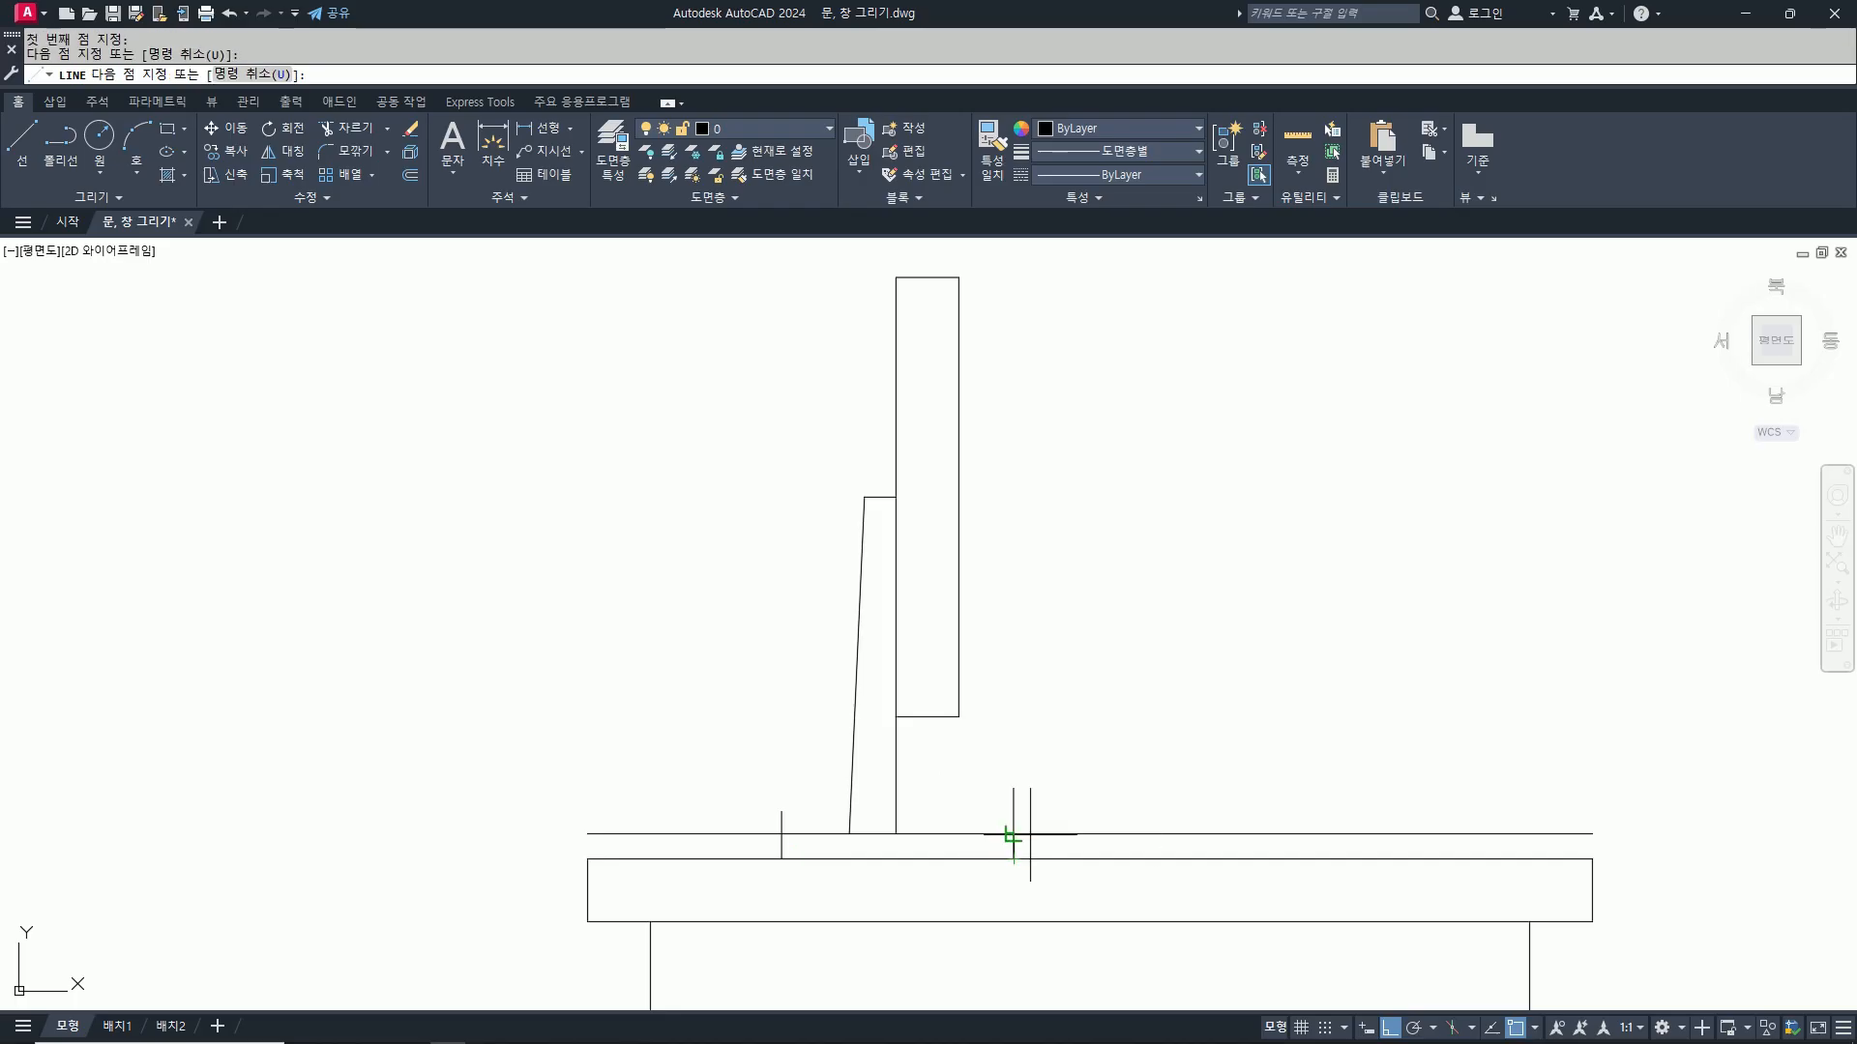
key("Return")
type("t")
key("Return")
type("r")
key("Return")
key("Escape")
Step: Trim the offset line beyond the two short verticals, and their ends above it, to form the monitor stand's base
type("tr")
key("Return")
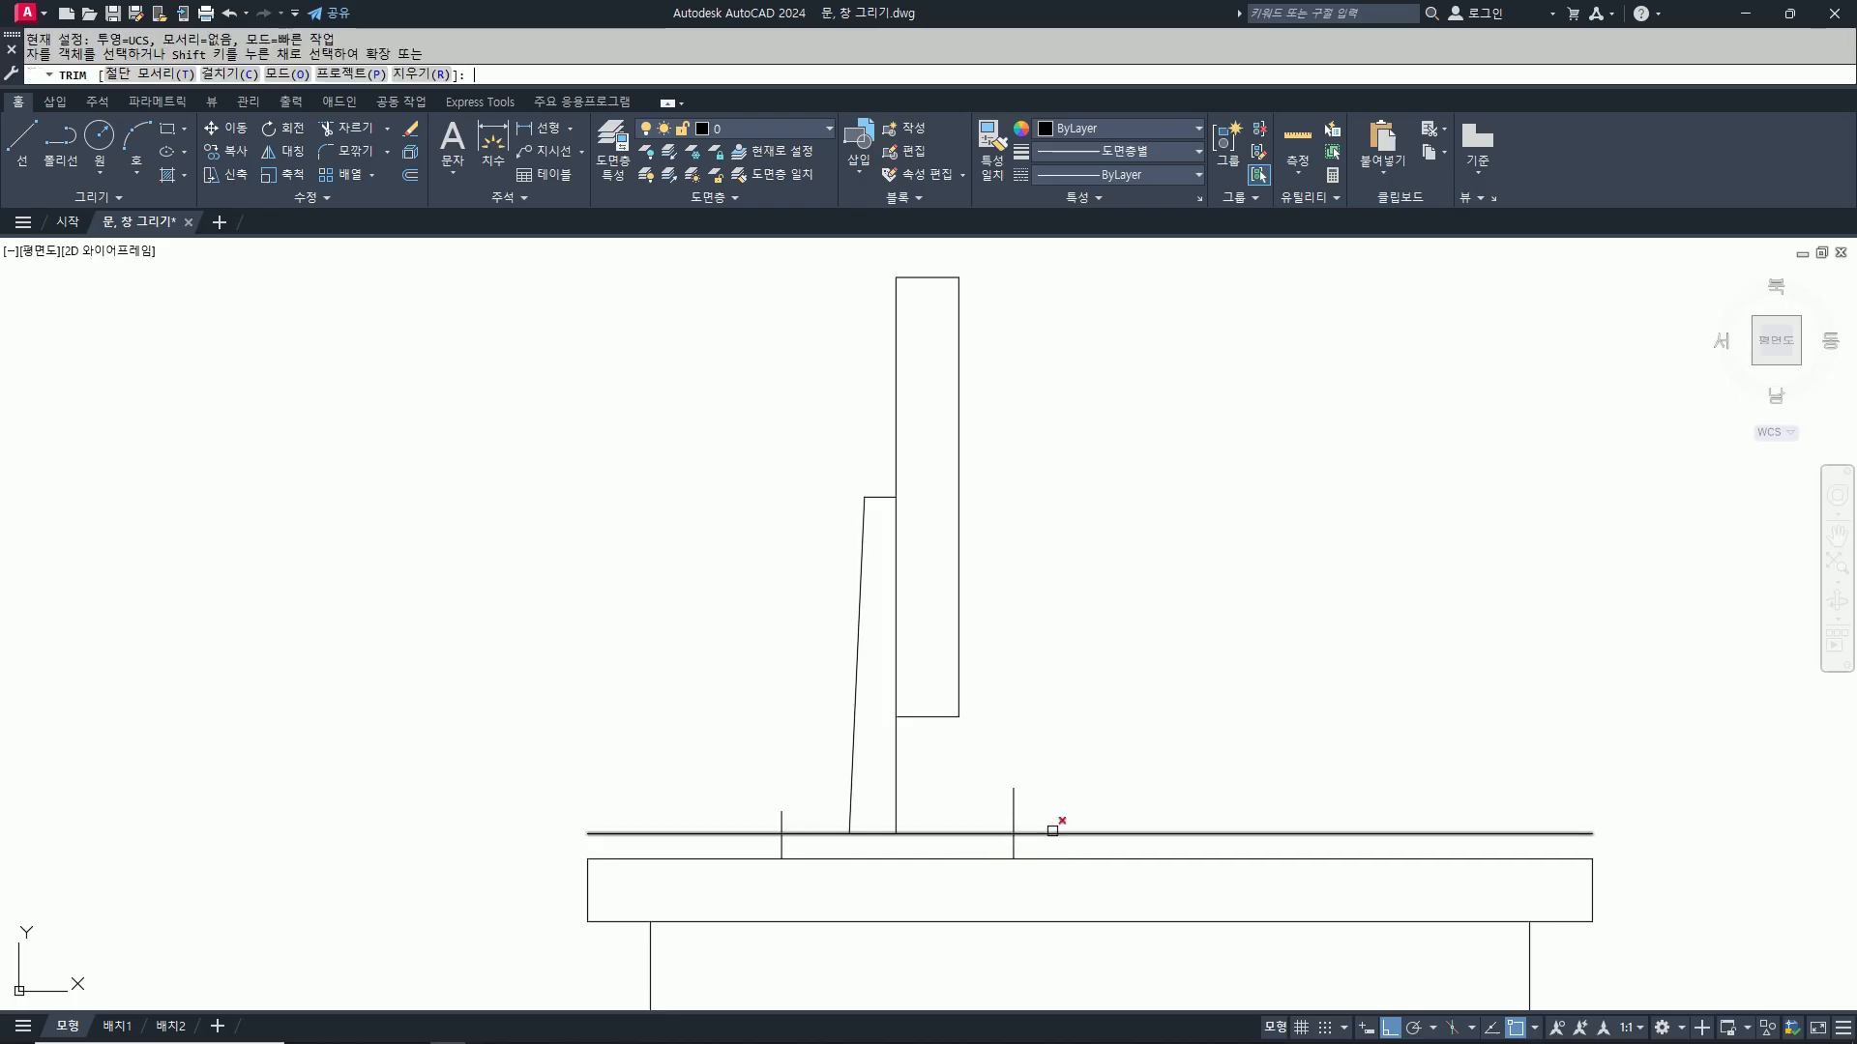
left_click(1052, 831)
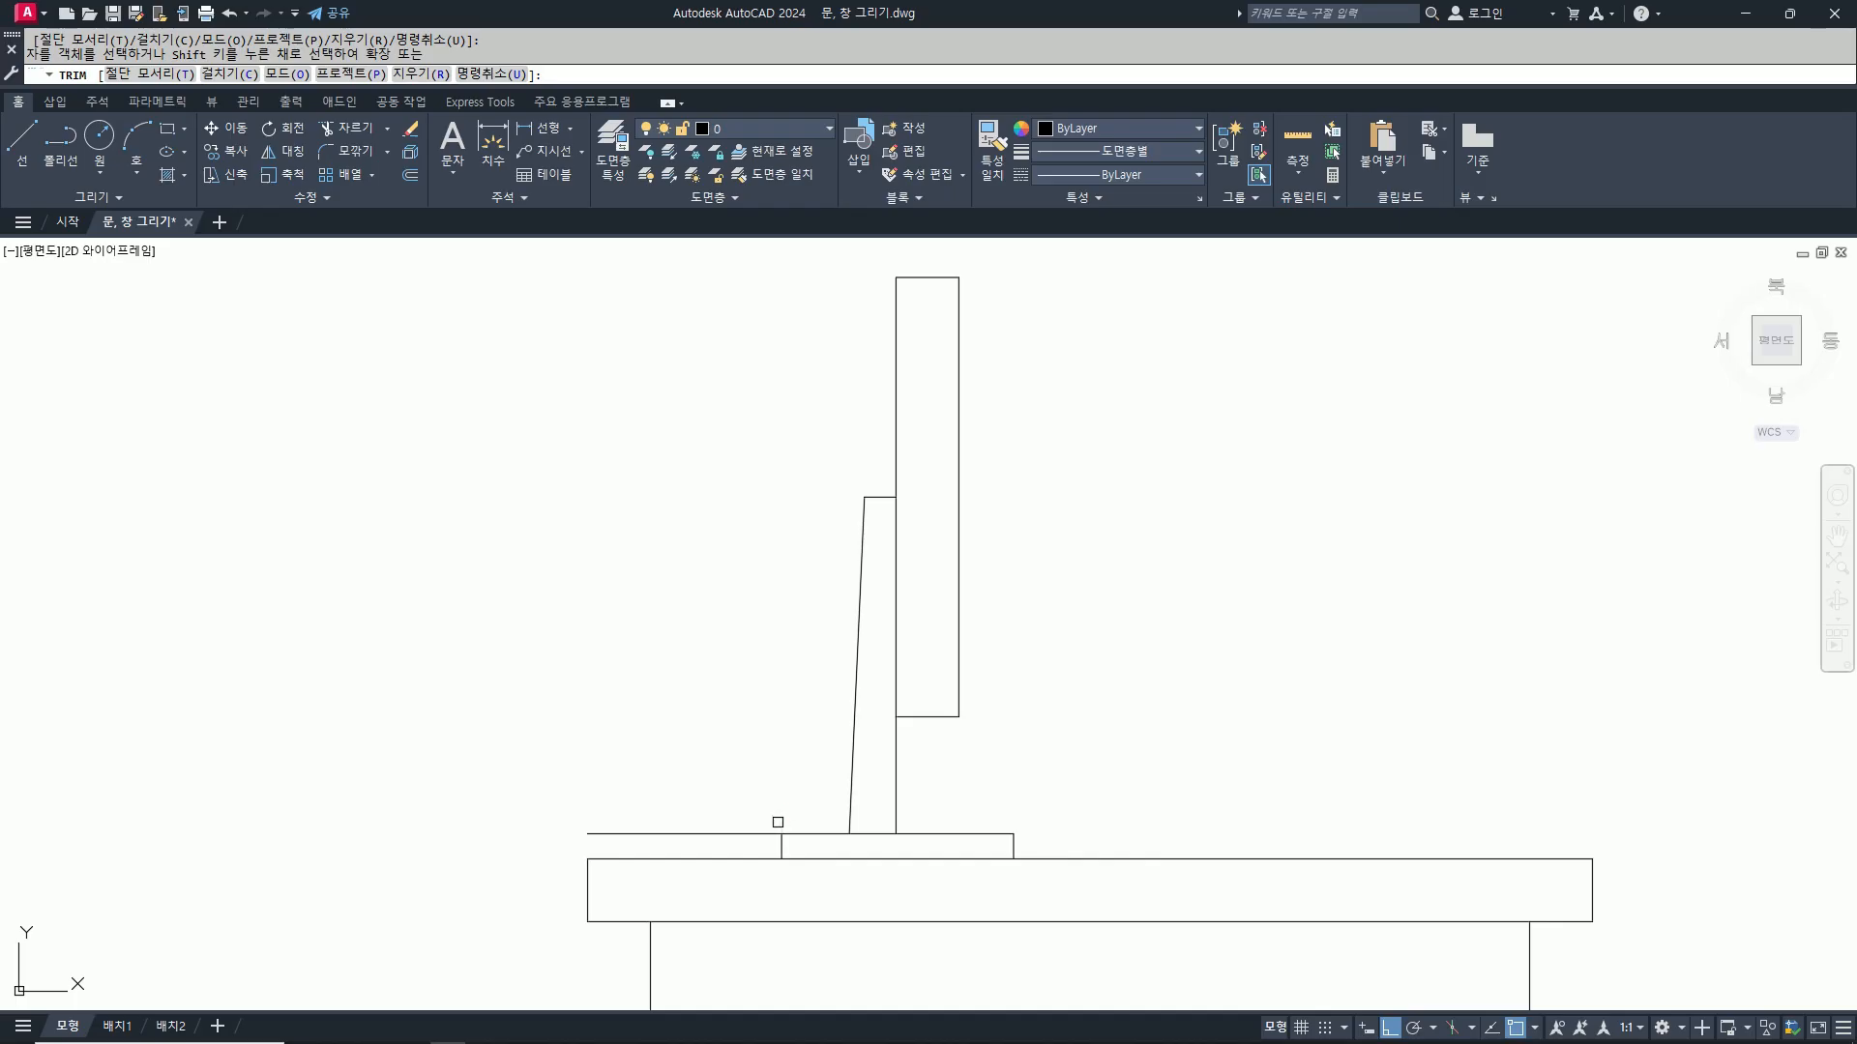
left_click(767, 833)
key("Return")
scroll(897, 732, "down", 5)
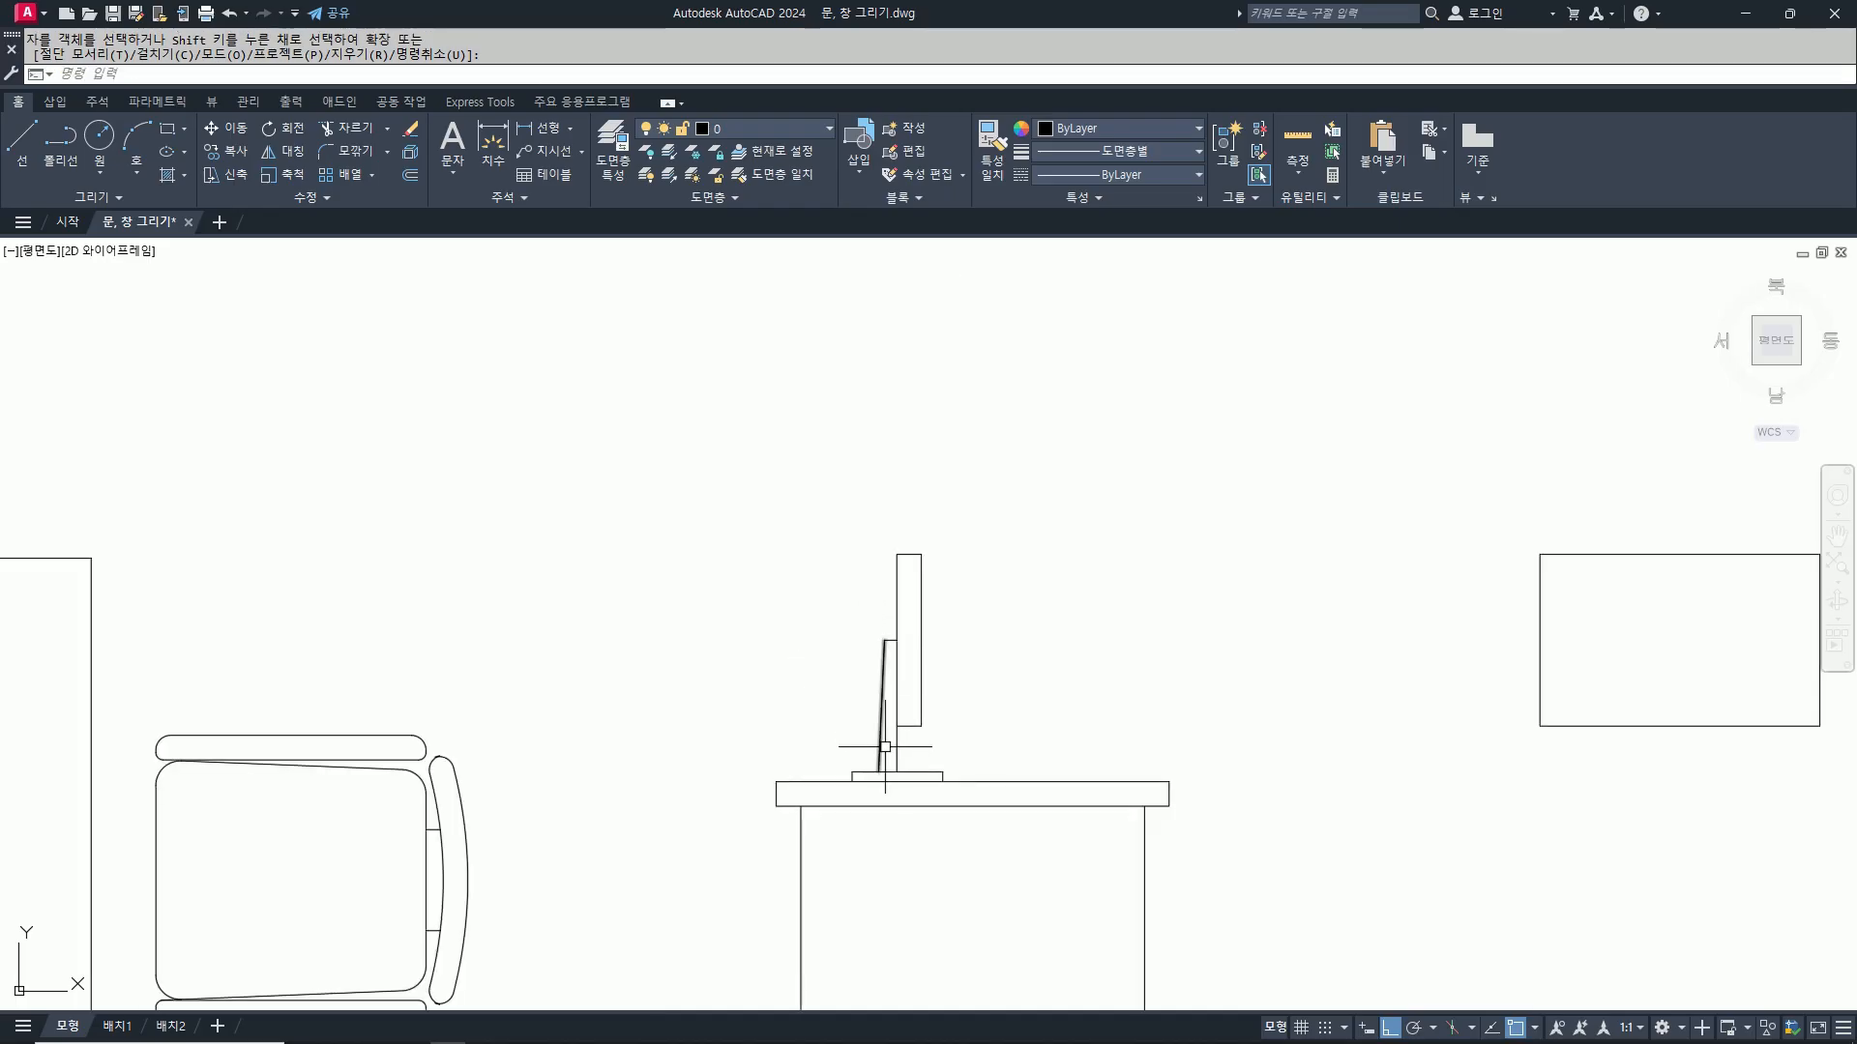
scroll(1058, 443, "down", 2)
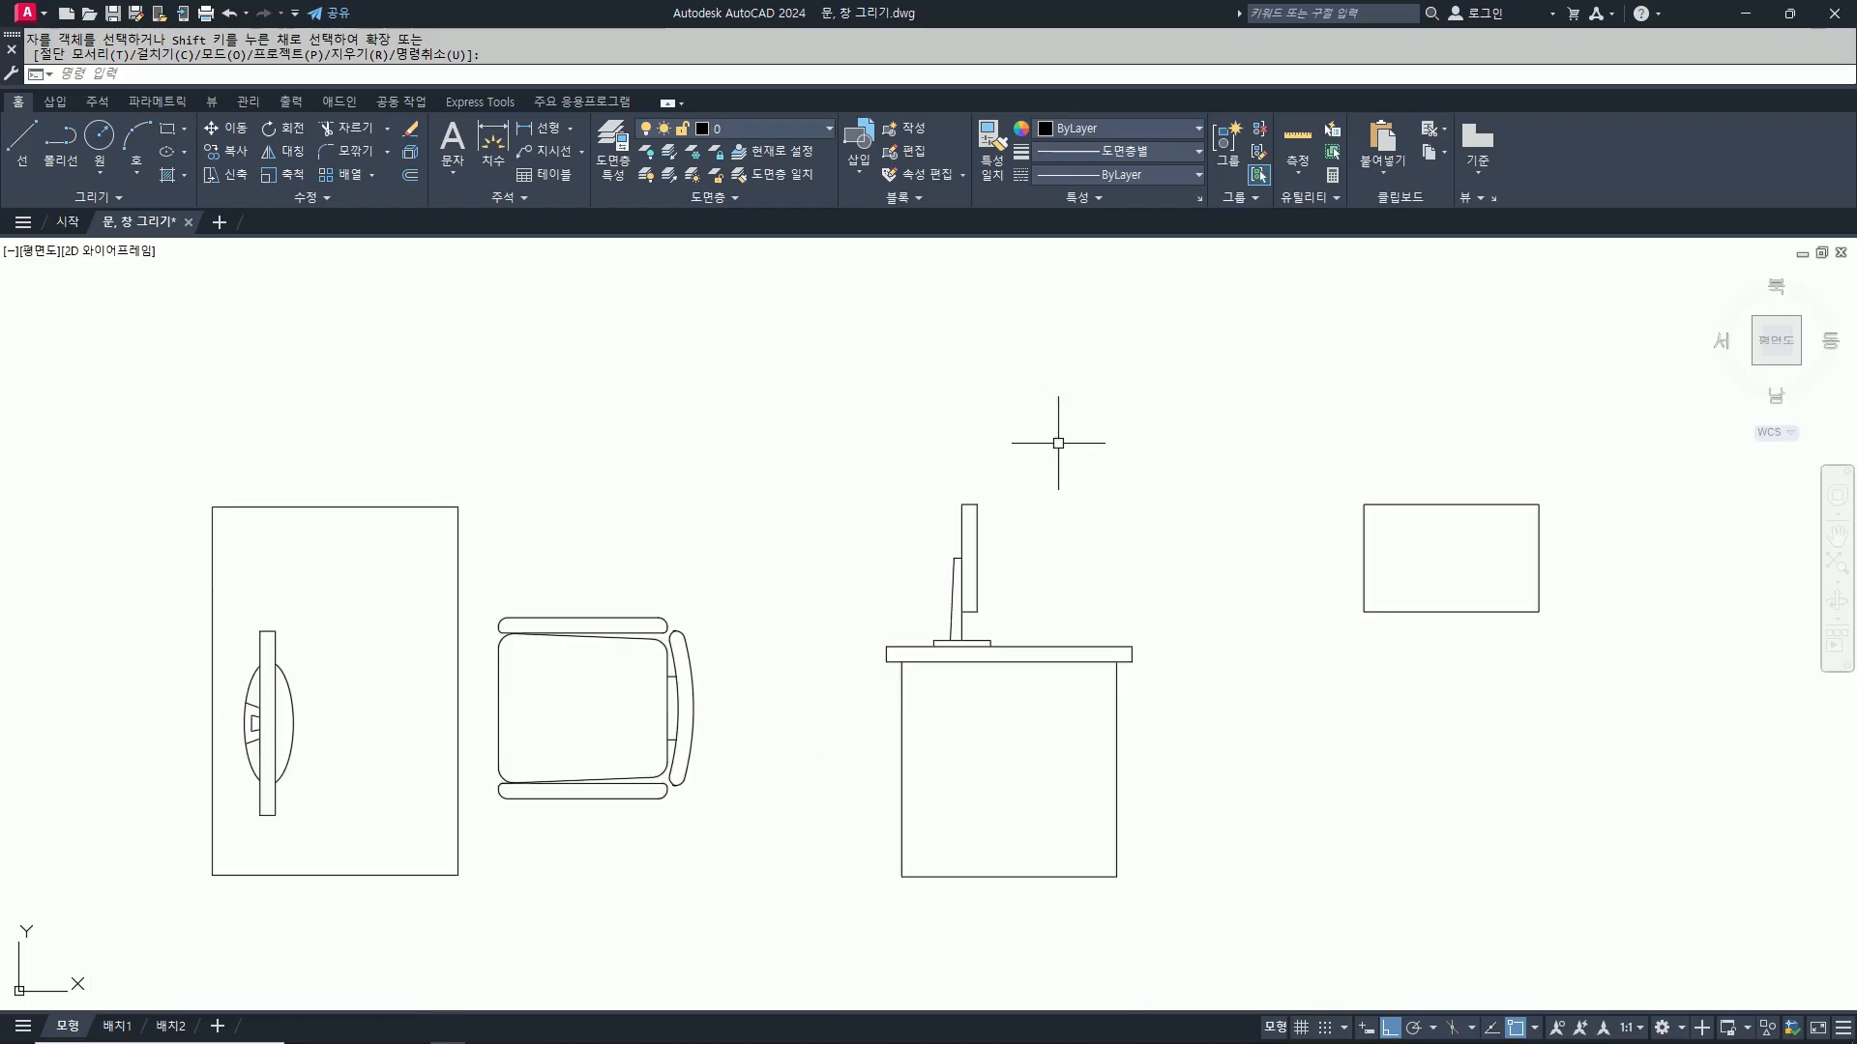
Step: Move the spare rectangle beside the desk elevation horizontally farther away from the desk to clear drawing space
middle_click_drag(1318, 518, 1115, 519)
type("m")
key("Return")
left_click(1049, 398)
left_click(1601, 779)
key("Return")
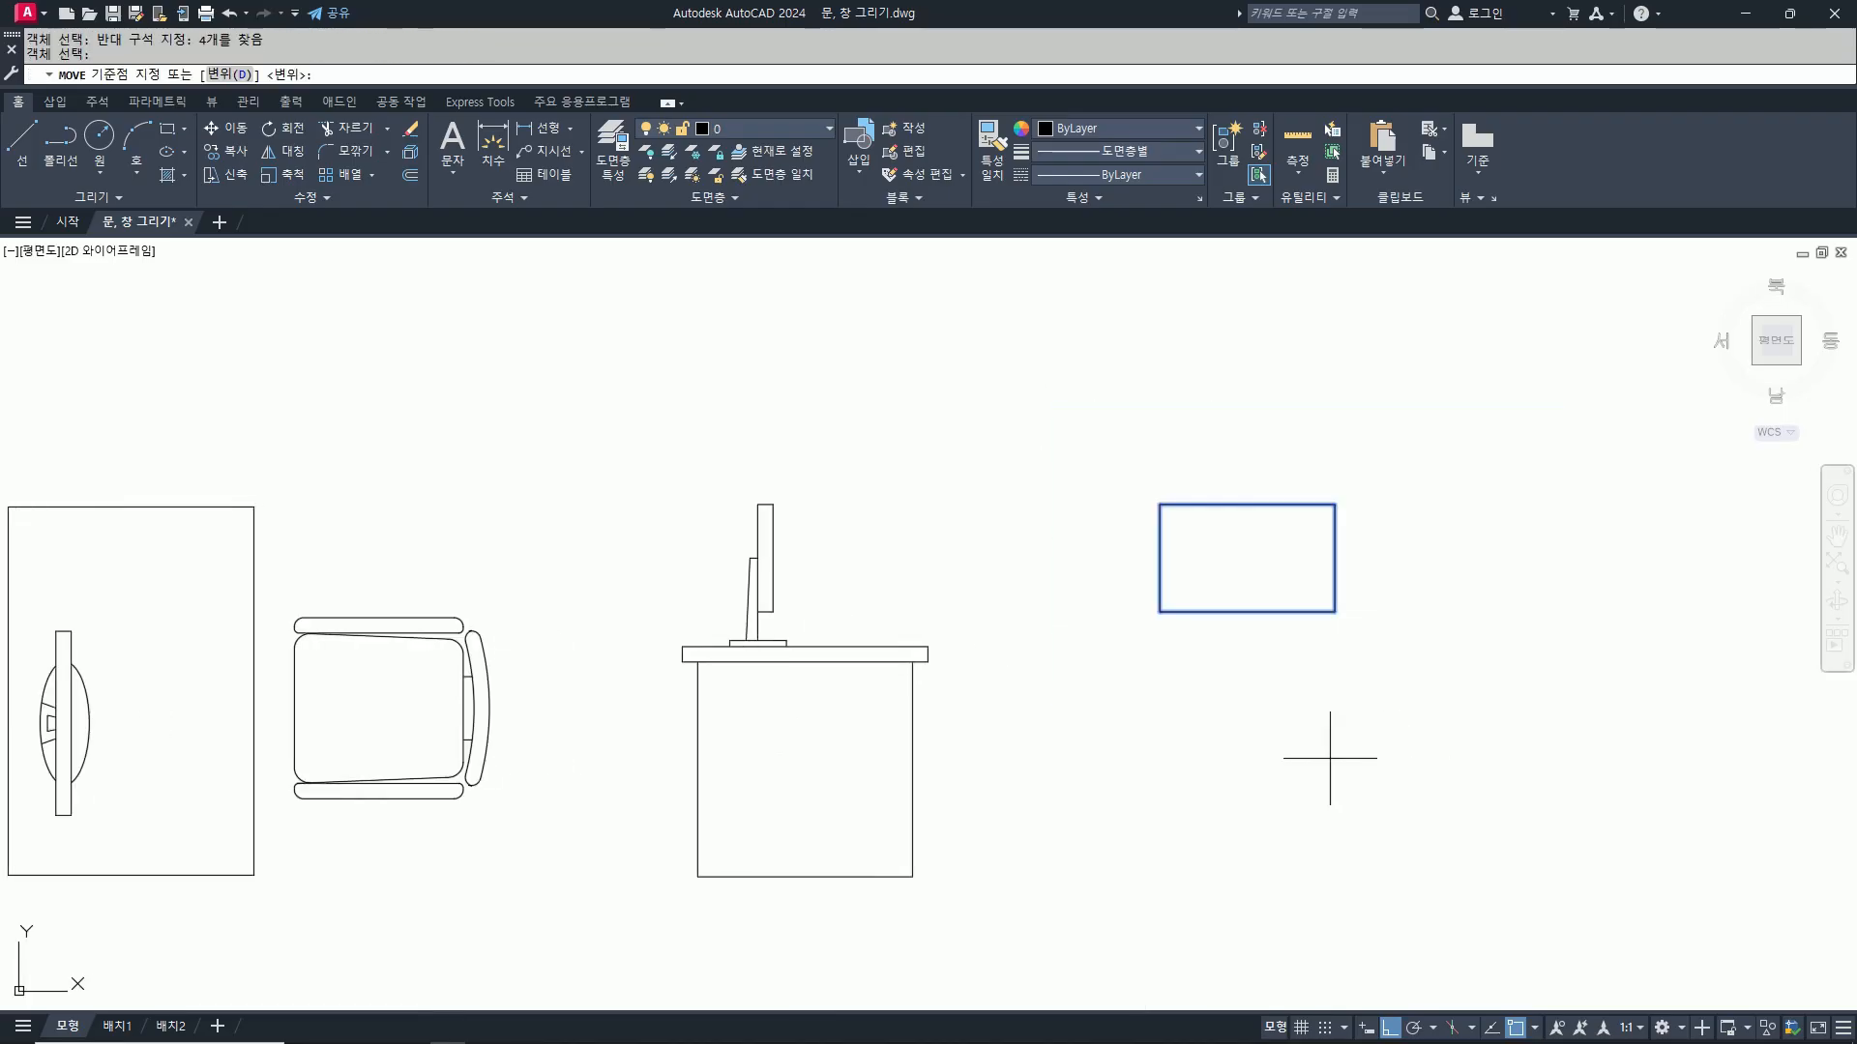
left_click(1330, 758)
left_click(1652, 761)
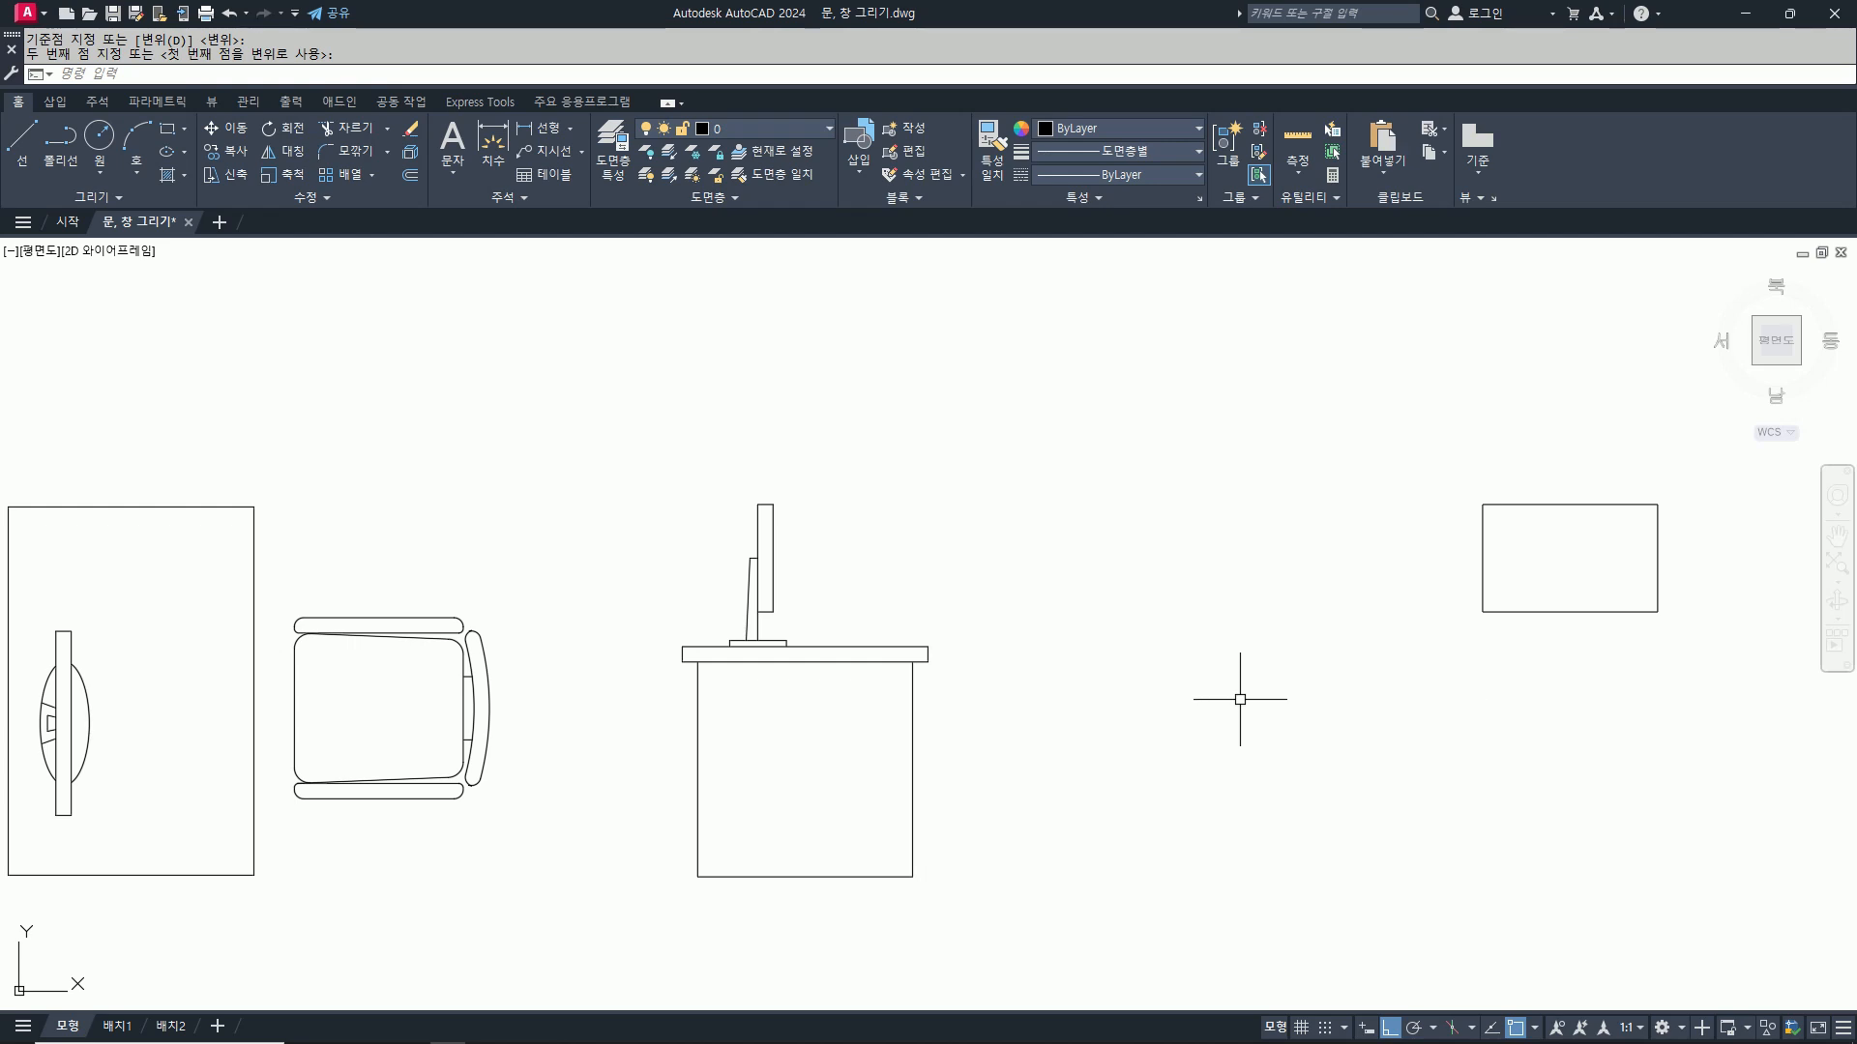
Step: Draw a 450 by 450 square beside the desk elevation for the chair's side view
type("rec")
key("Return")
left_click(1022, 867)
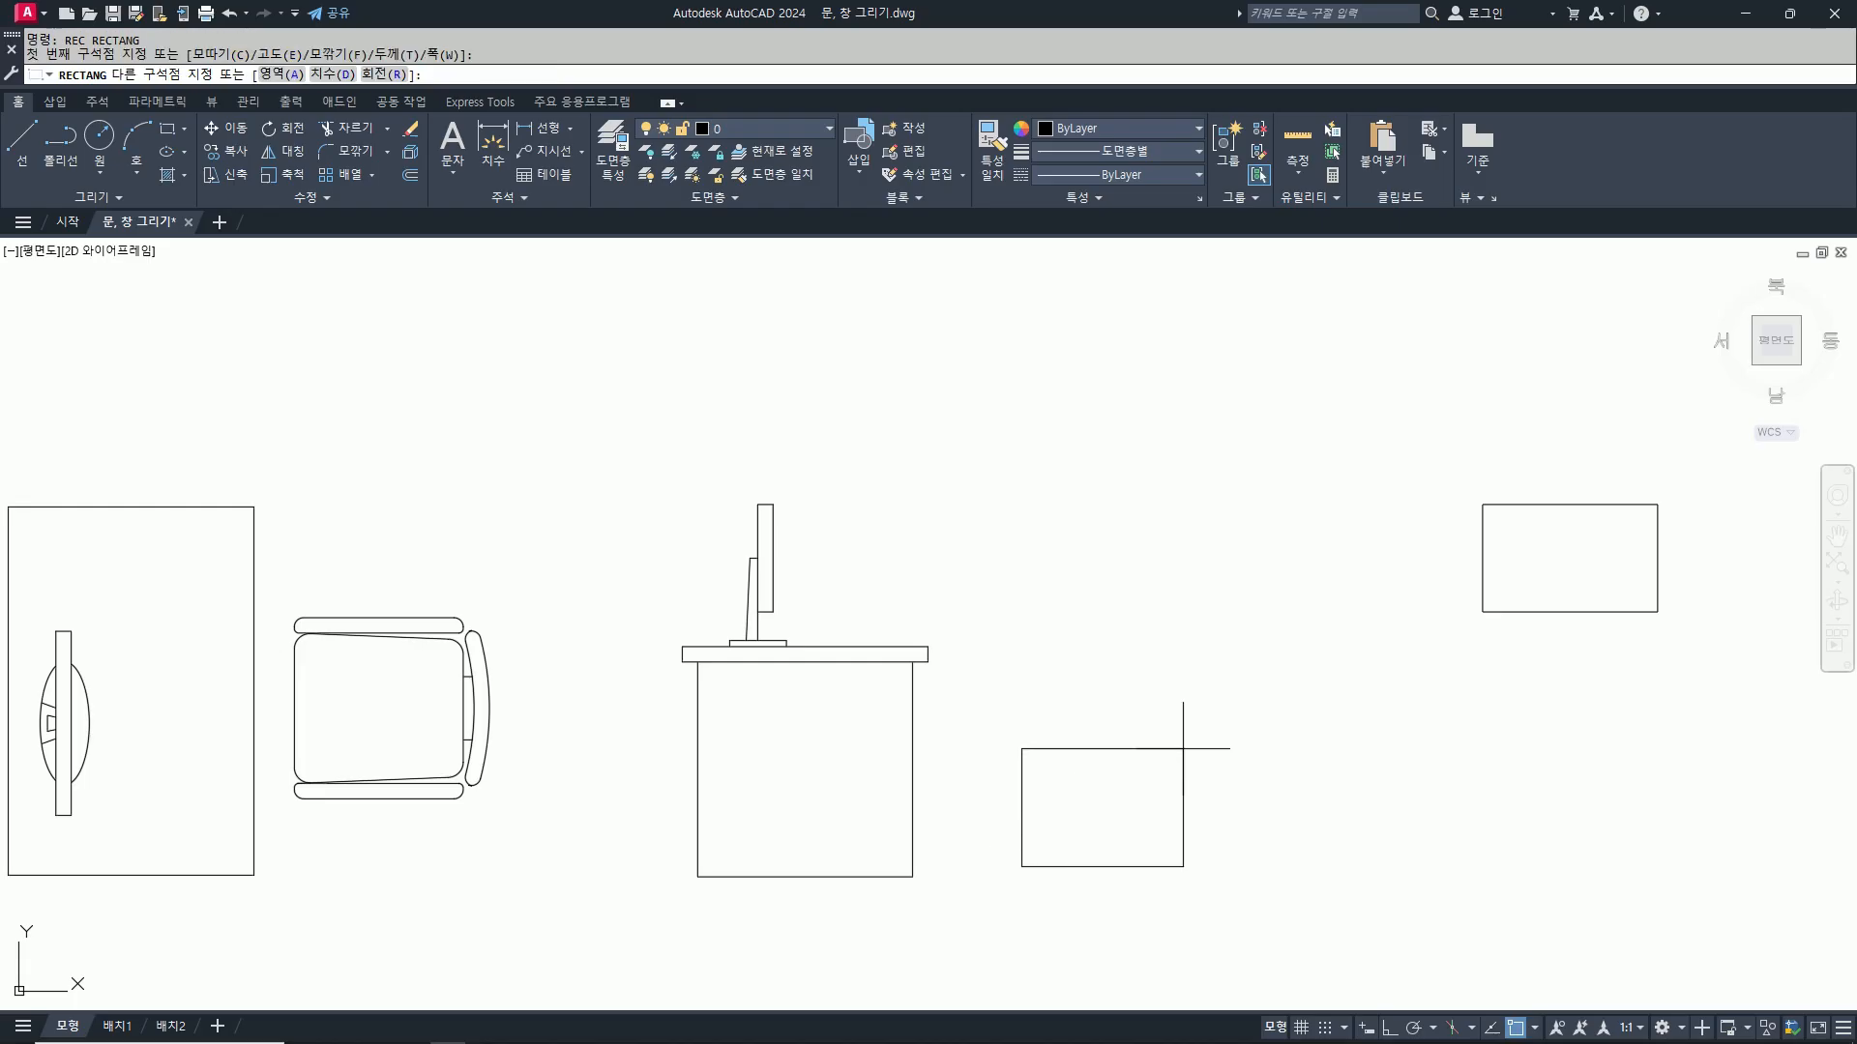
type("@450,450")
key("Return")
Step: Move the 450 square horizontally a little closer to the desk
type("m")
middle_click_drag(1180, 745, 1164, 676)
key("Return")
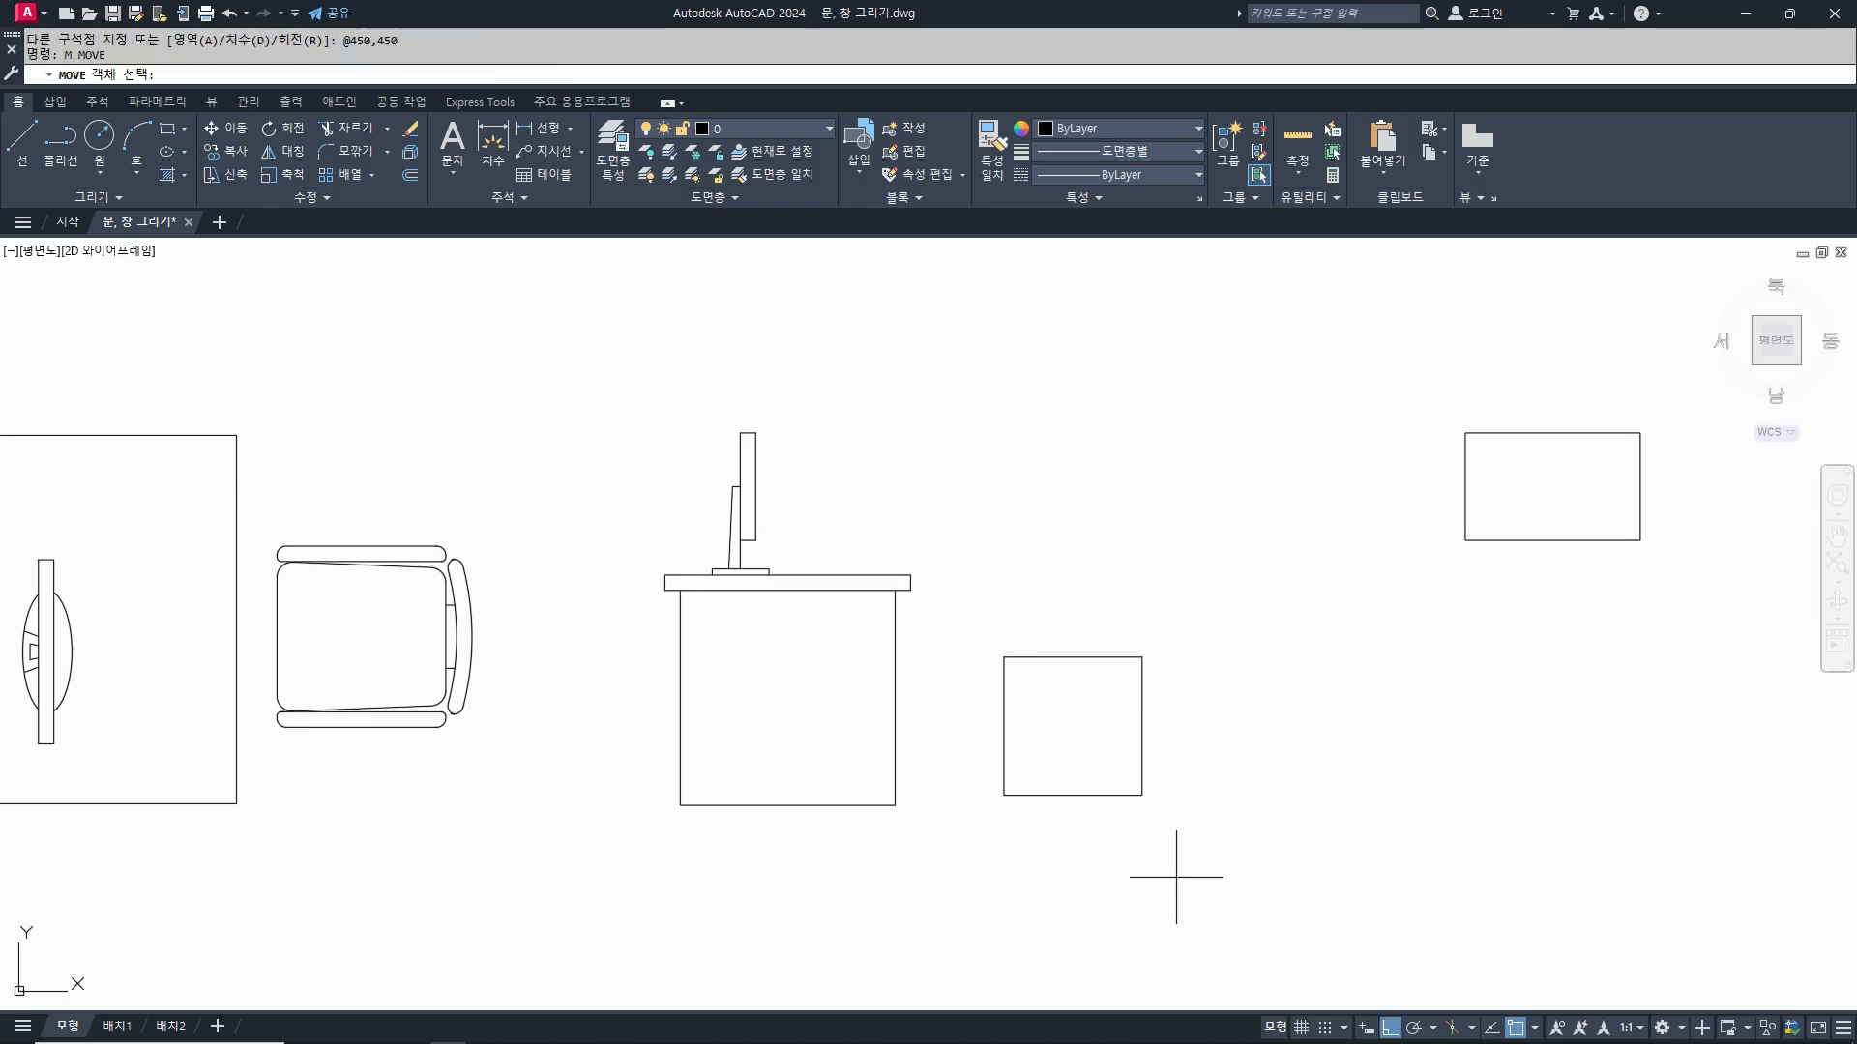
left_click(1176, 877)
left_click(1084, 745)
key("Return")
left_click(1397, 841)
left_click(1349, 842)
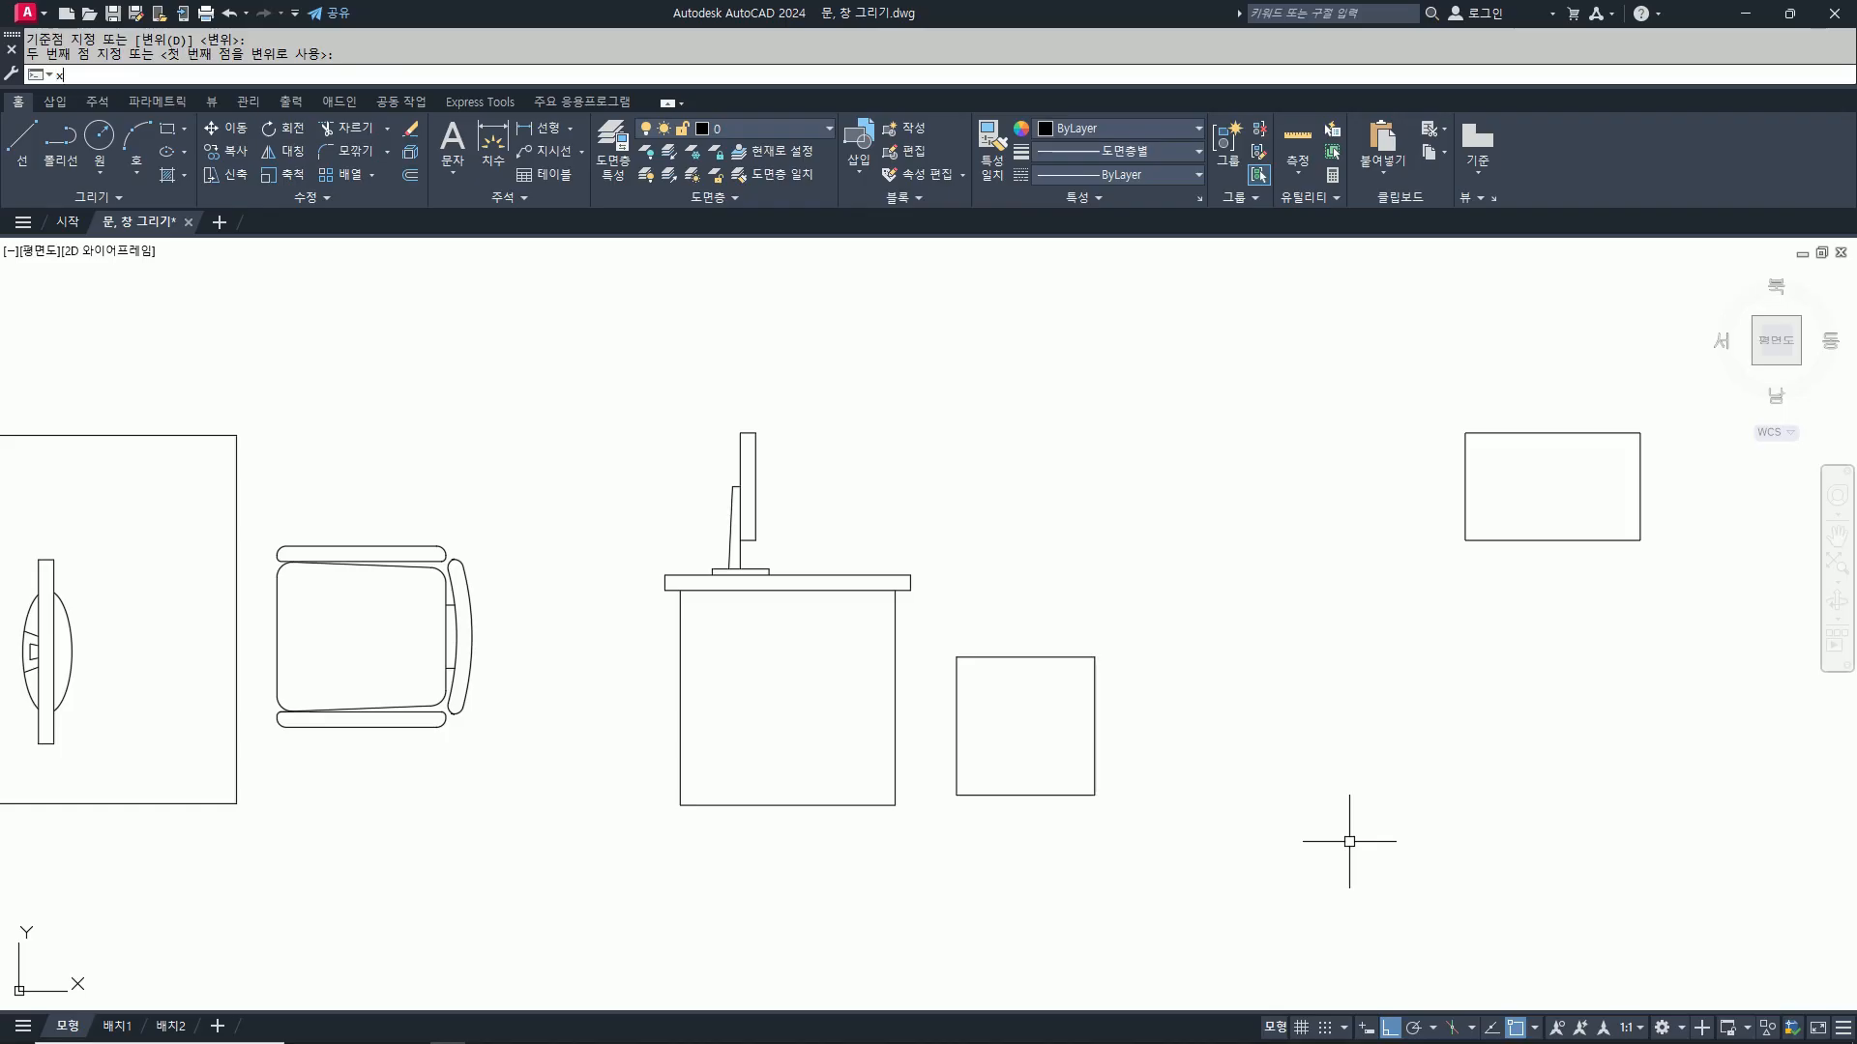
Step: Explode the chair's 450 square into separate lines
type("x")
key("Return")
left_click(1198, 824)
left_click(1062, 720)
key("Return")
type("o")
key("Return")
type("100")
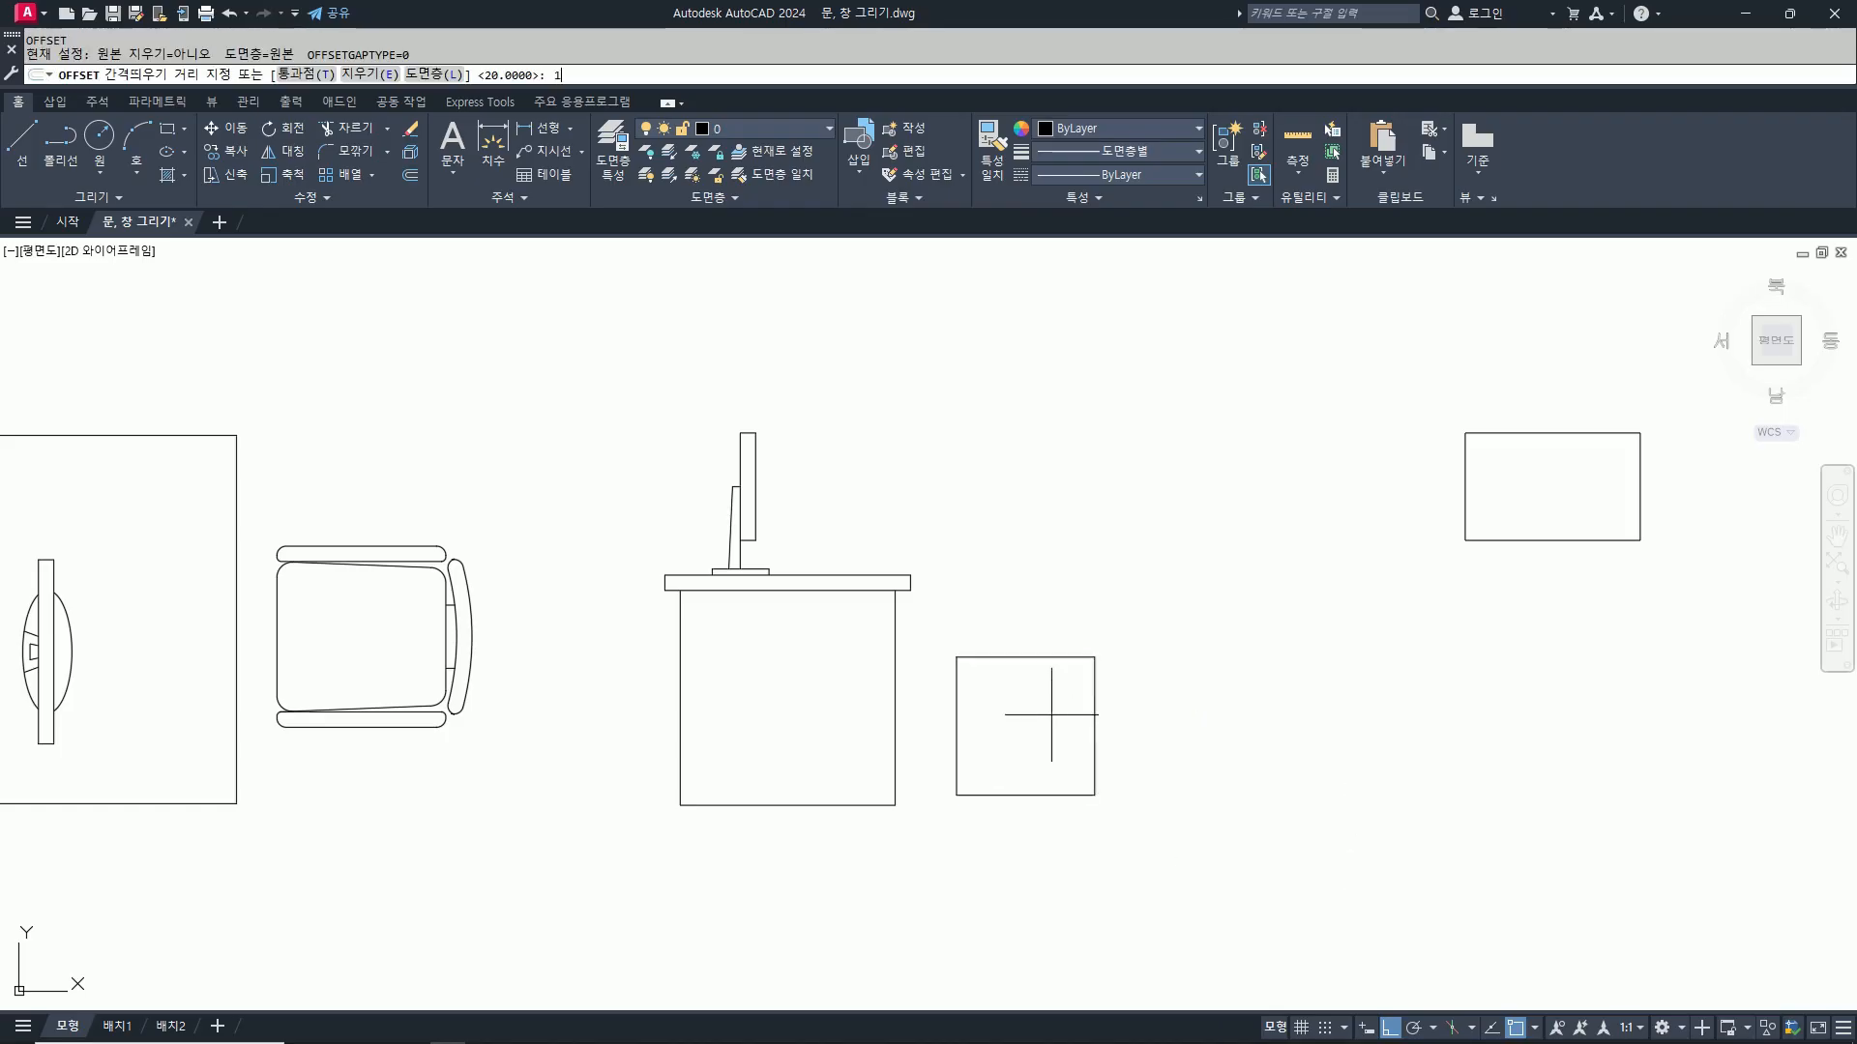
key("Return")
left_click(1037, 660)
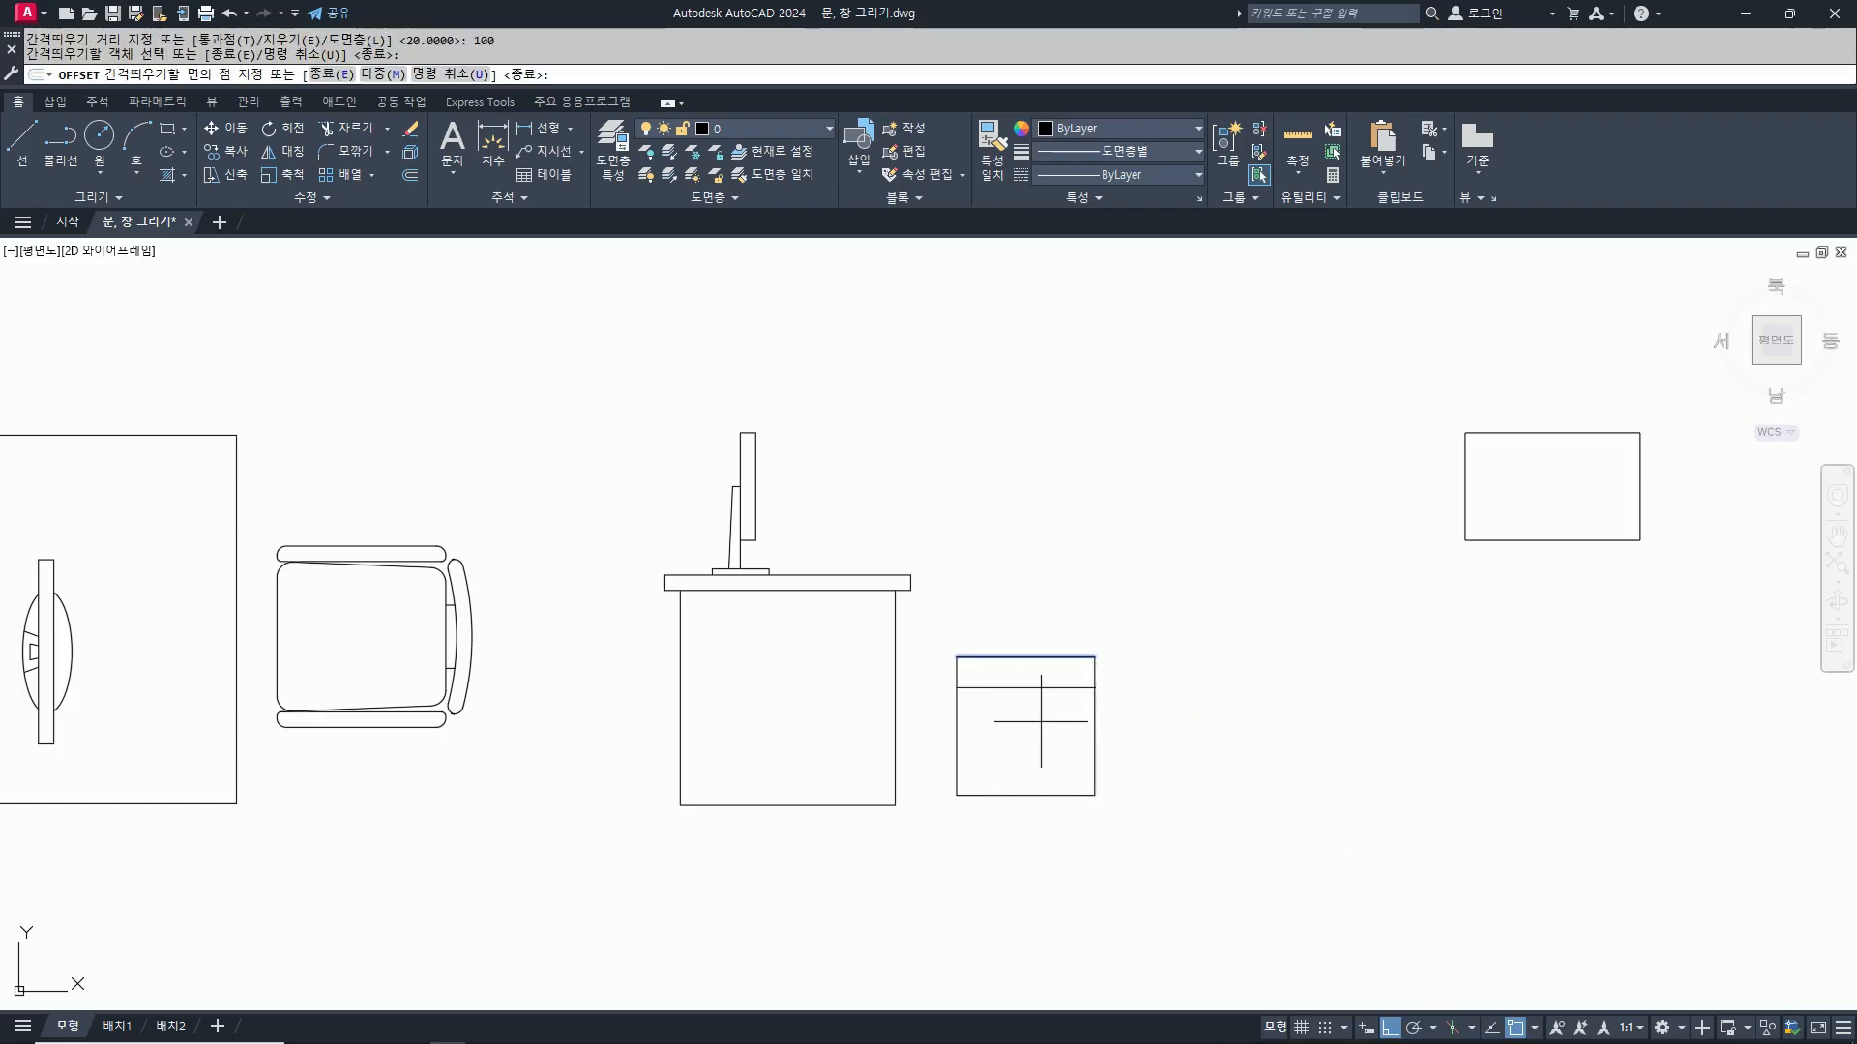
key("Escape")
key("Escape")
Step: Offset the square's top line 80 downward to set the seat's thickness
type("o")
key("Return")
type("80")
key("Return")
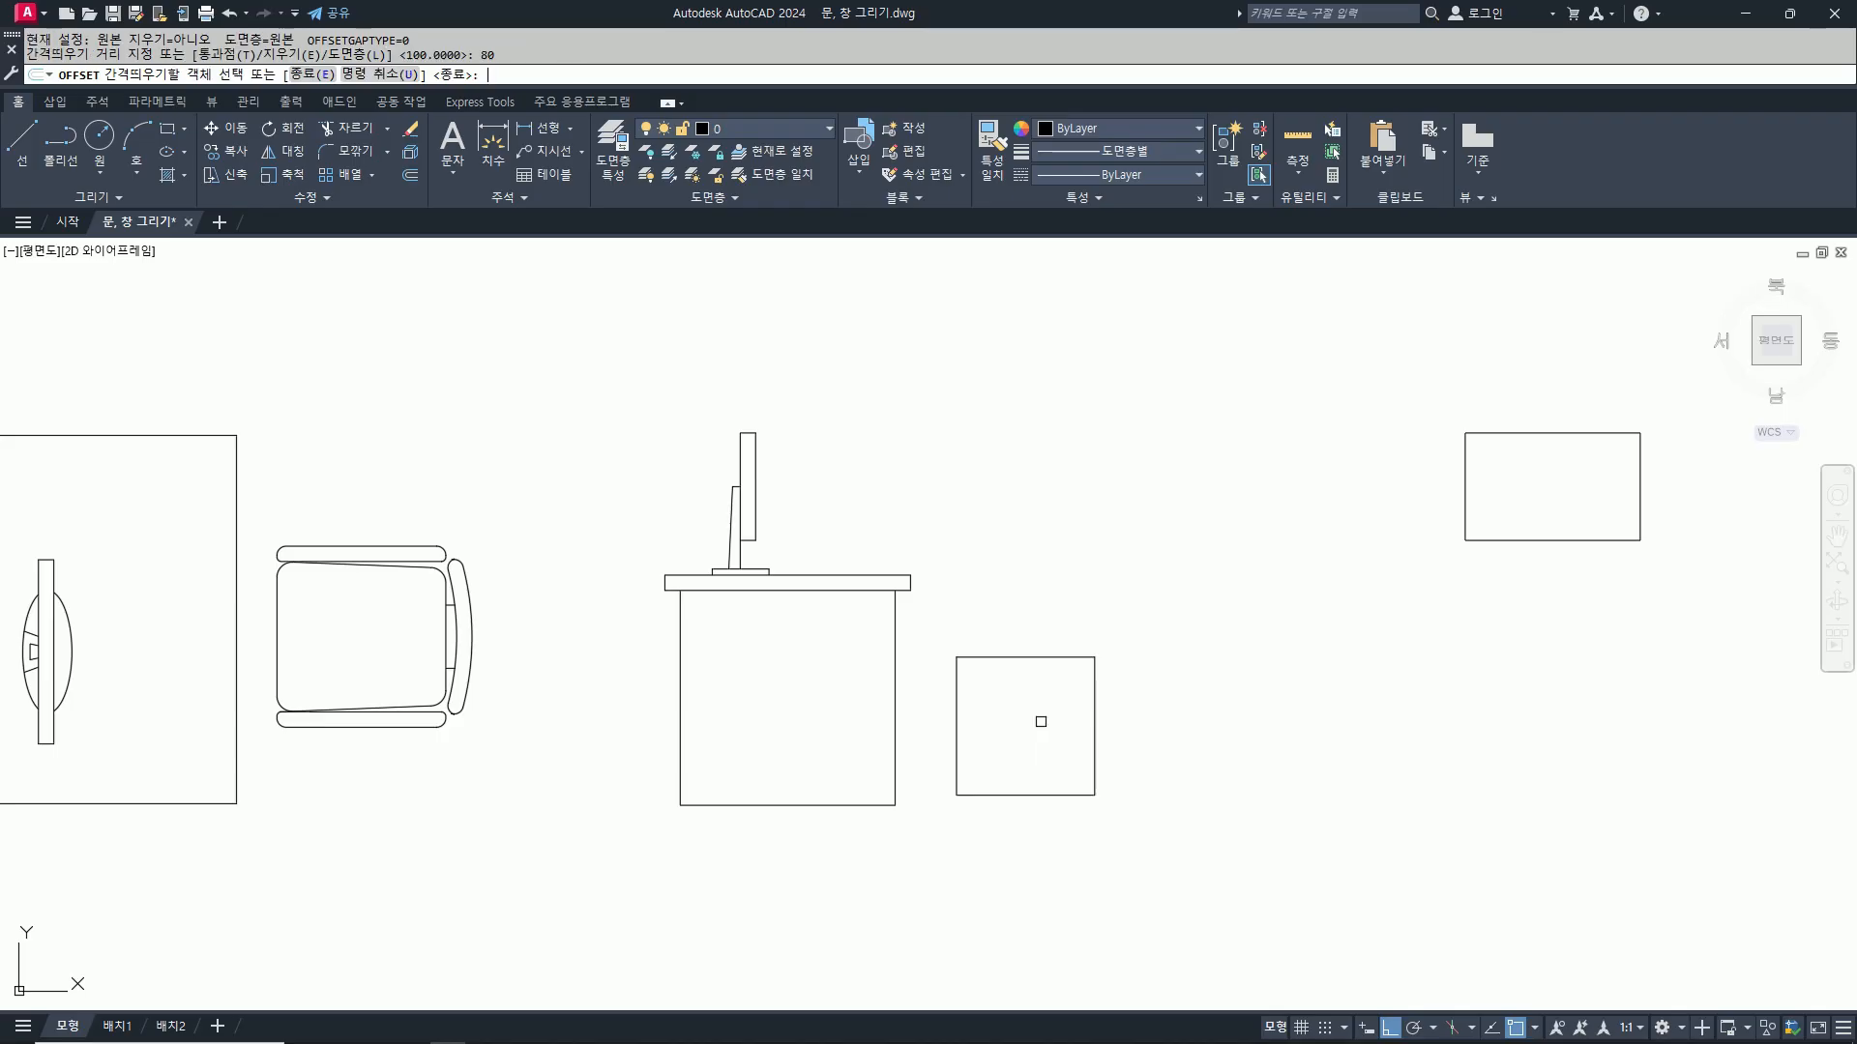
left_click(1039, 656)
left_click(1035, 695)
key("Return")
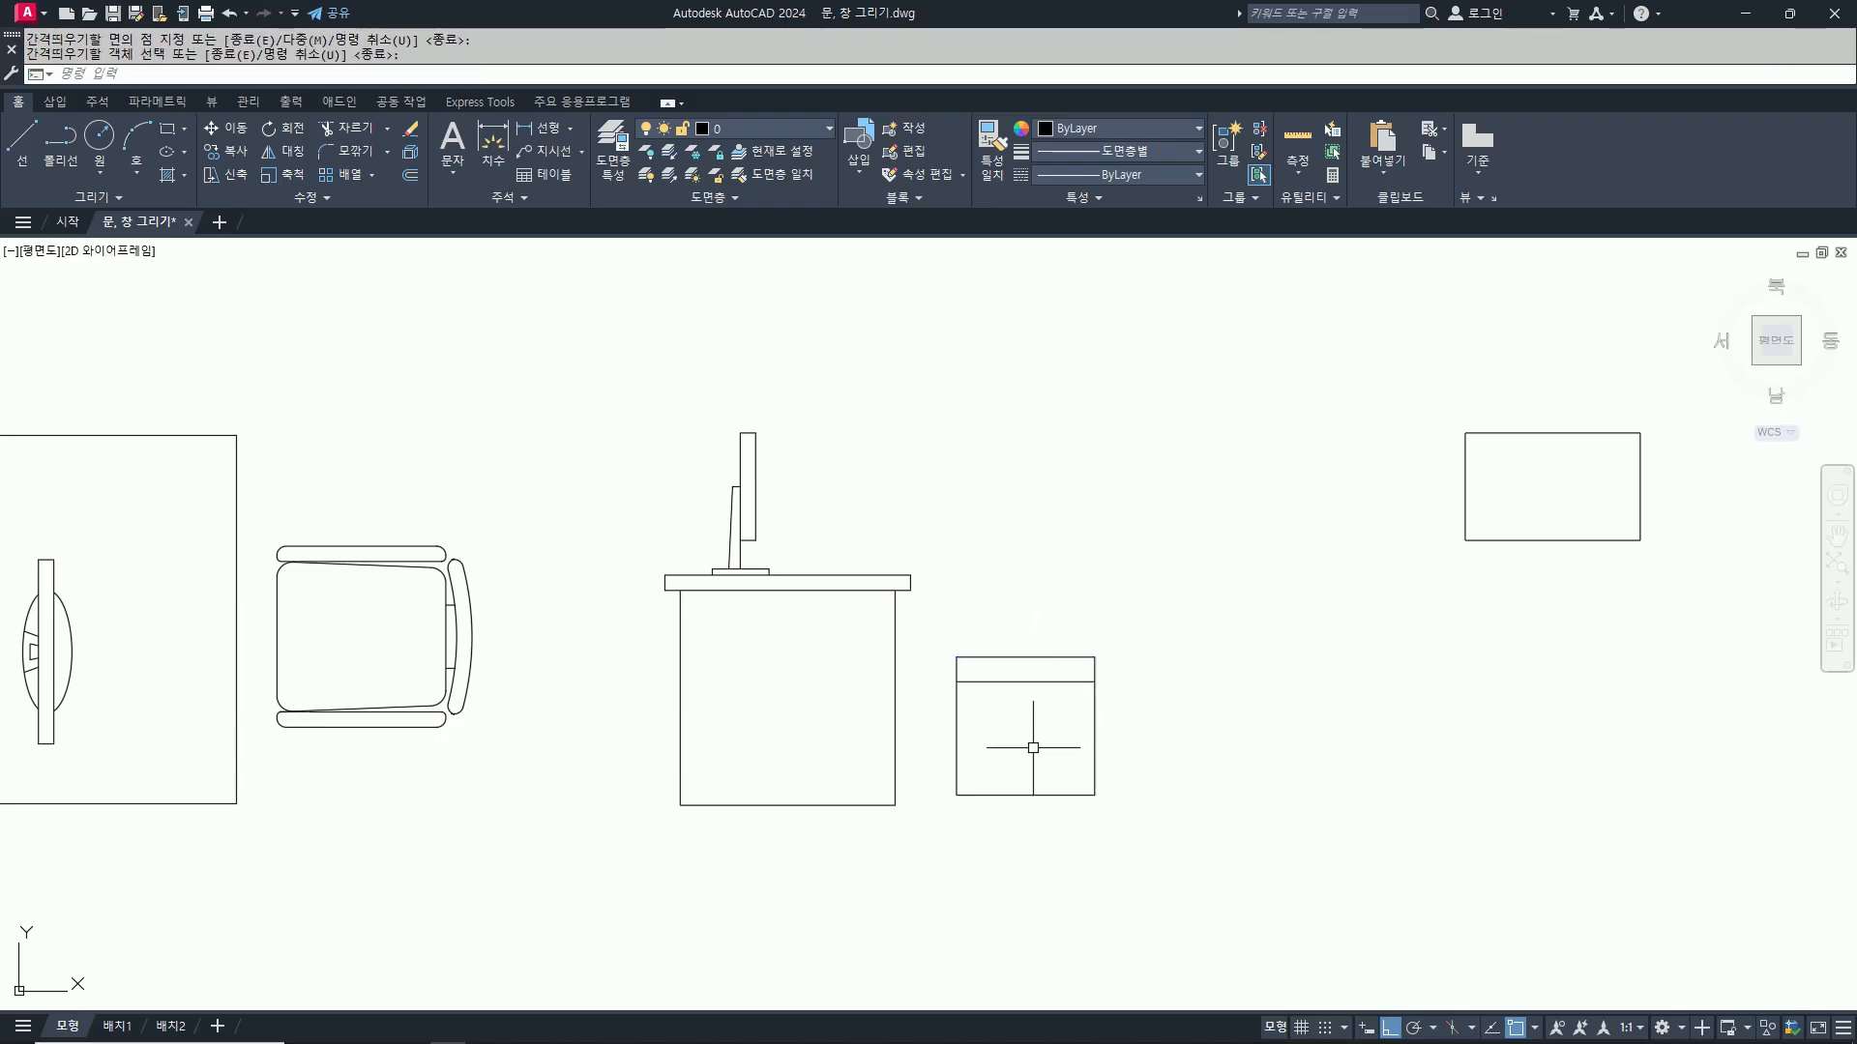
Step: Draw a vertical center line from the midpoint of the seat's underside down to the square's bottom line
type("l")
key("Return")
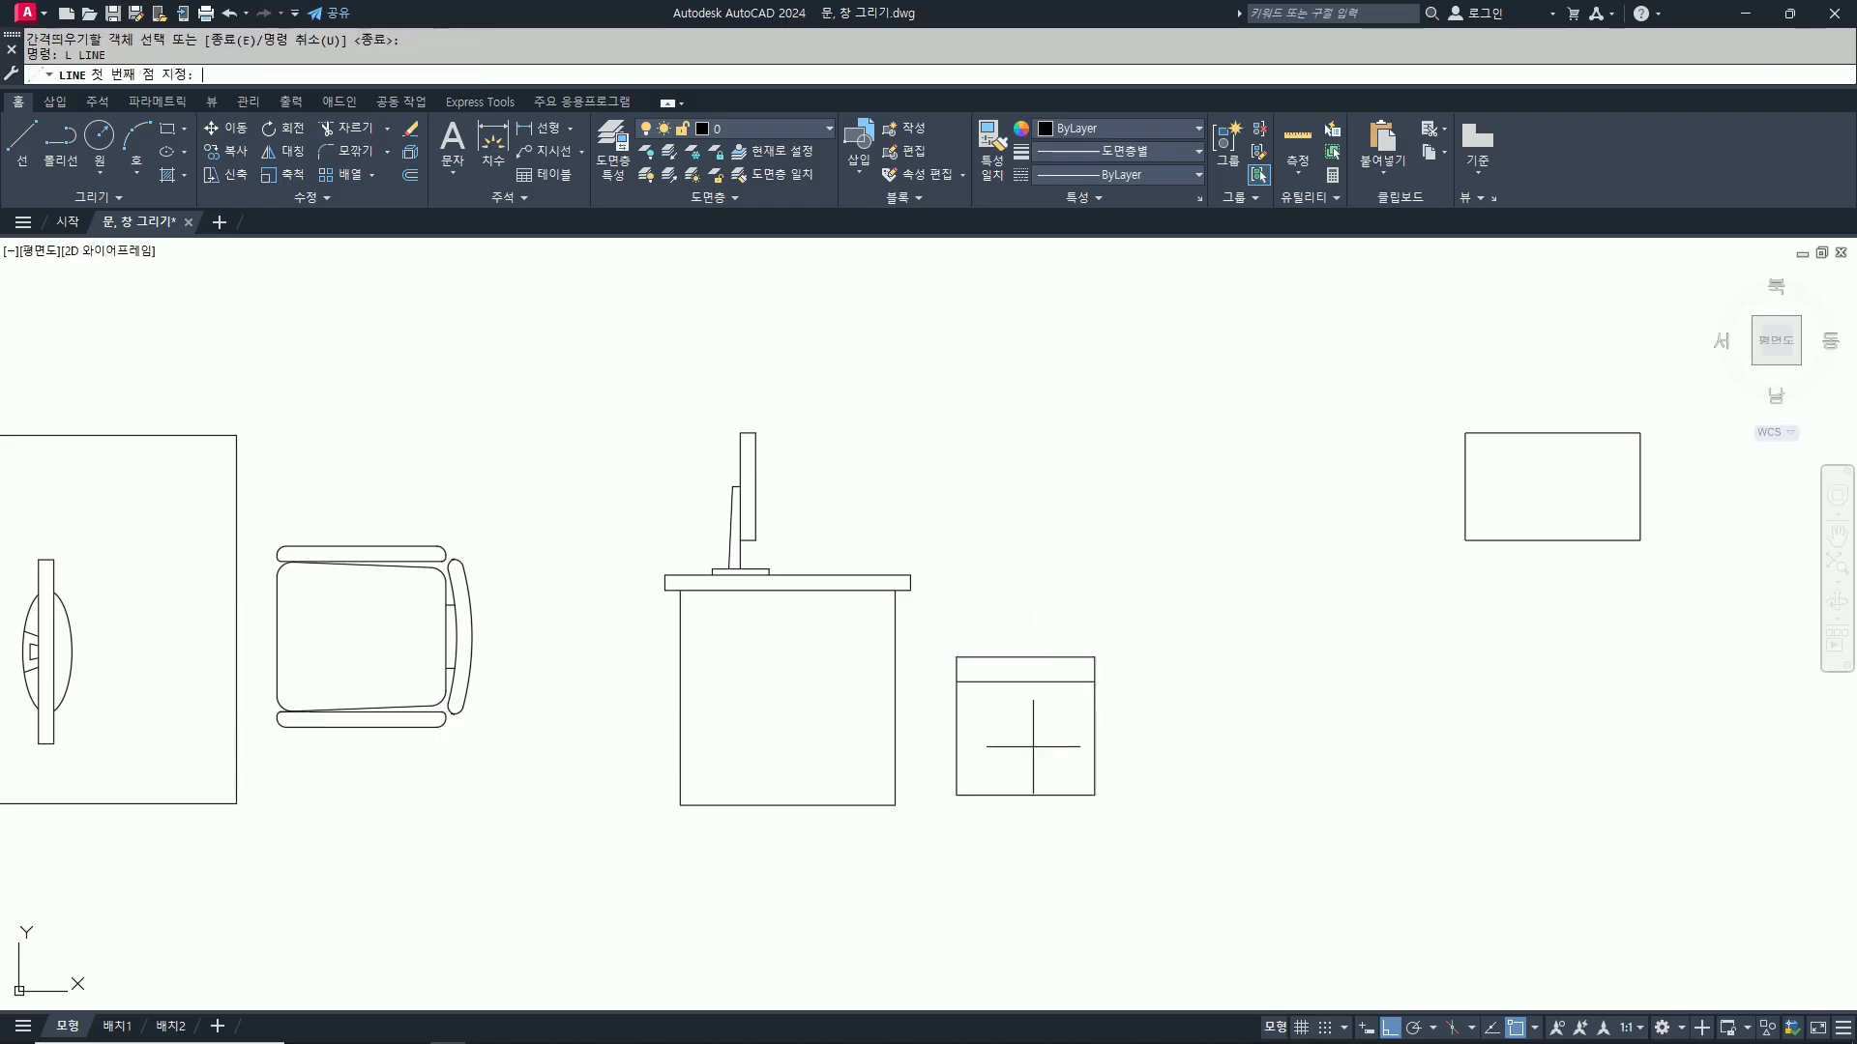
left_click(1025, 682)
left_click(1026, 796)
key("Return")
Step: Trim both side lines of the square below the seat's underside
type("t")
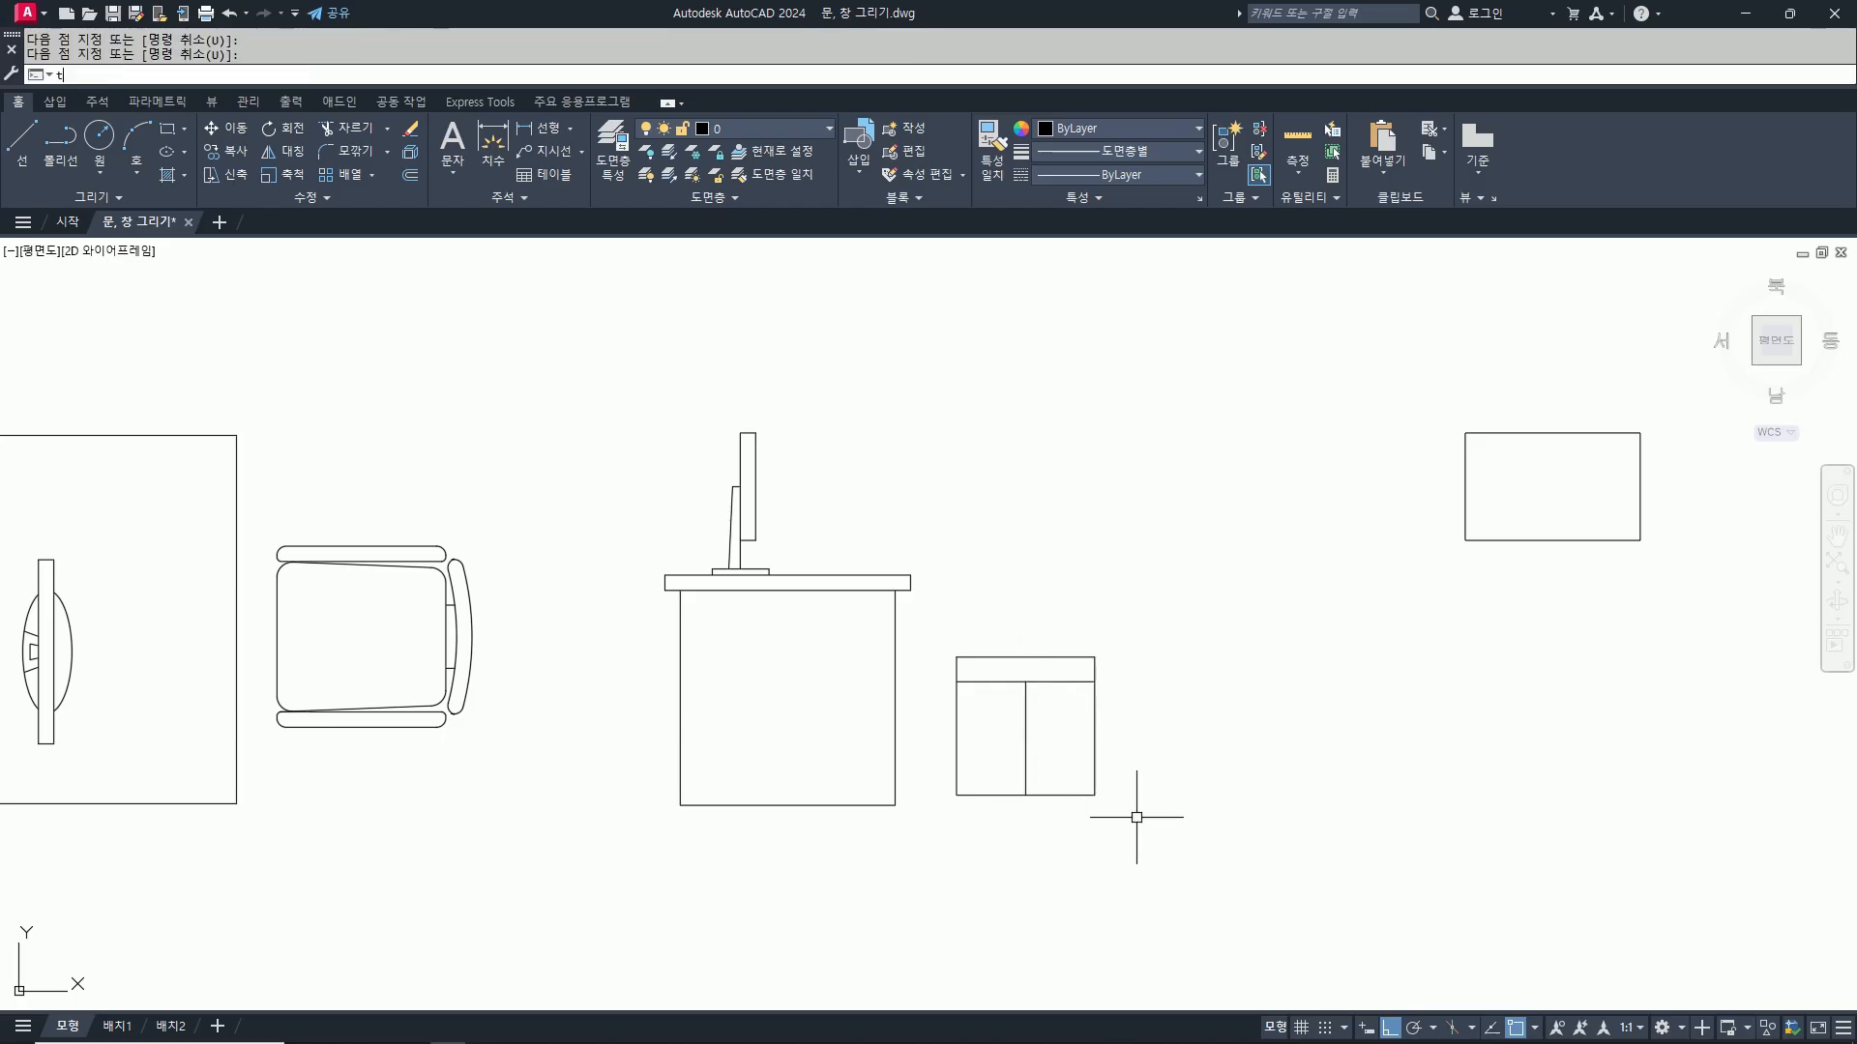
type("r")
key("Return")
left_click(1094, 742)
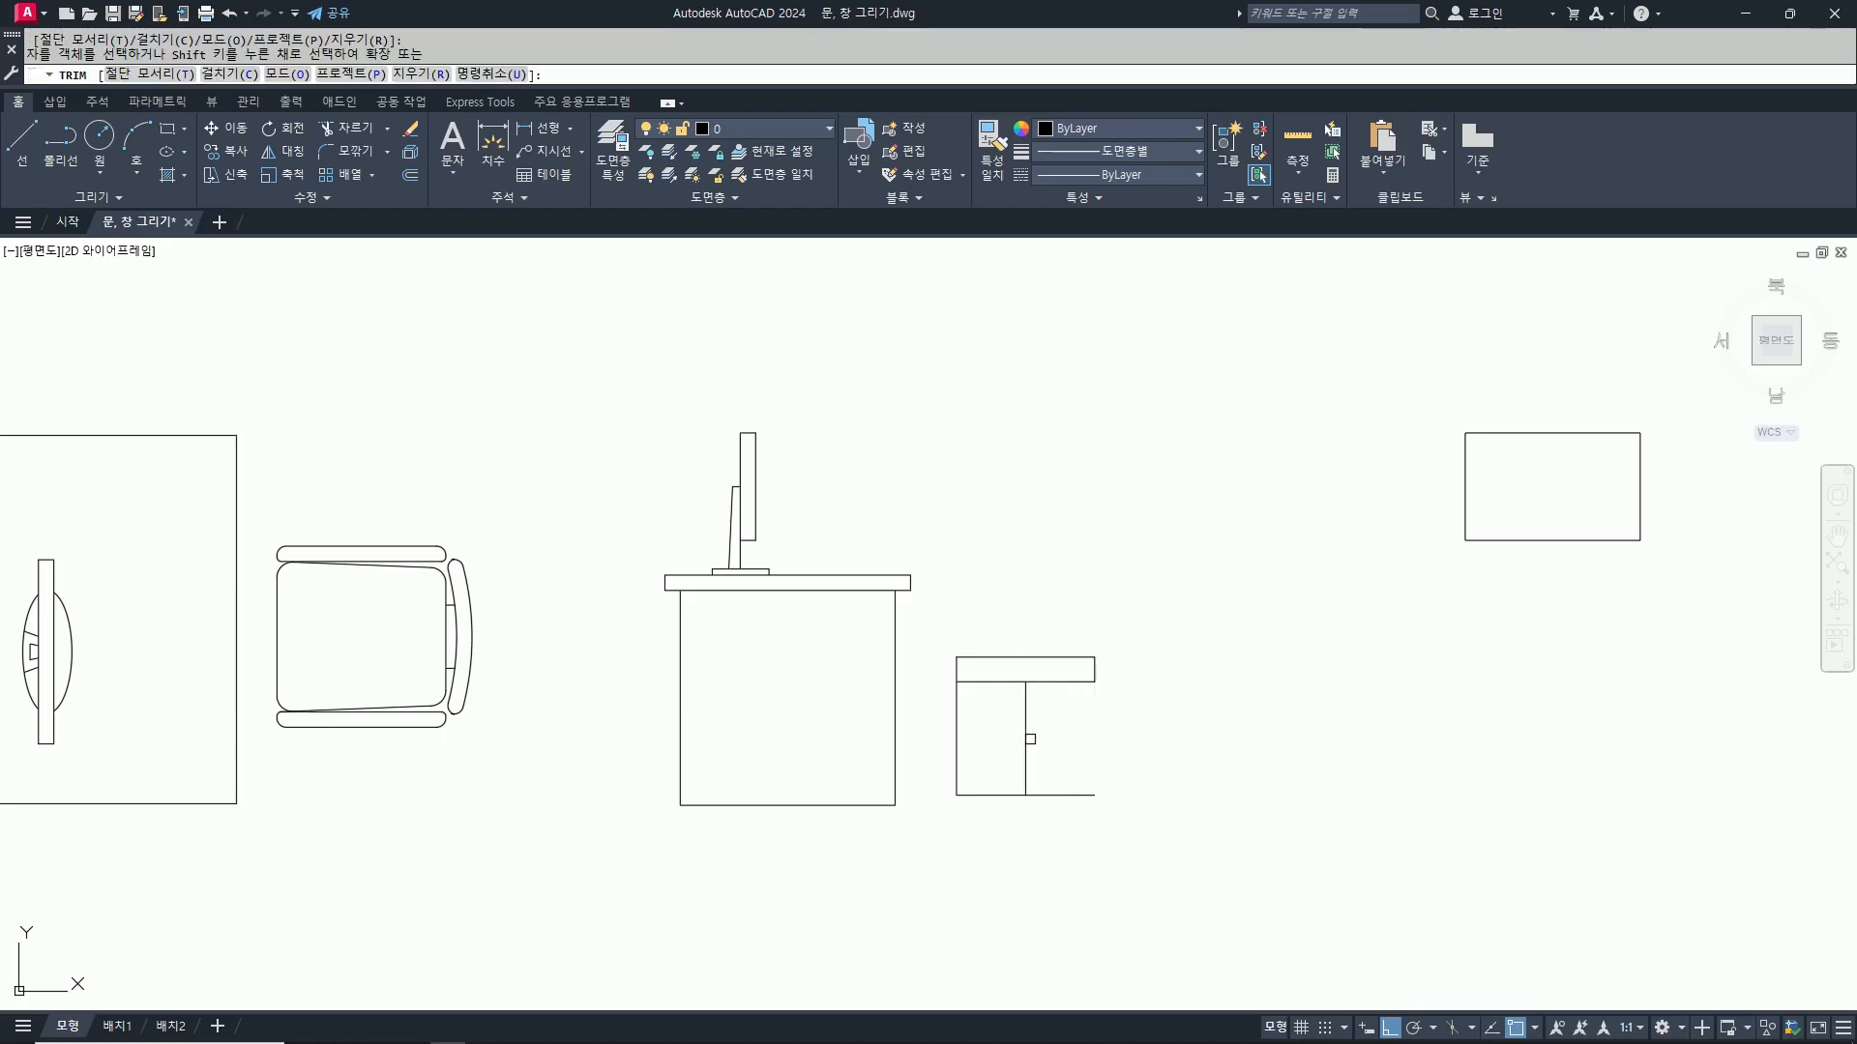
key("Return")
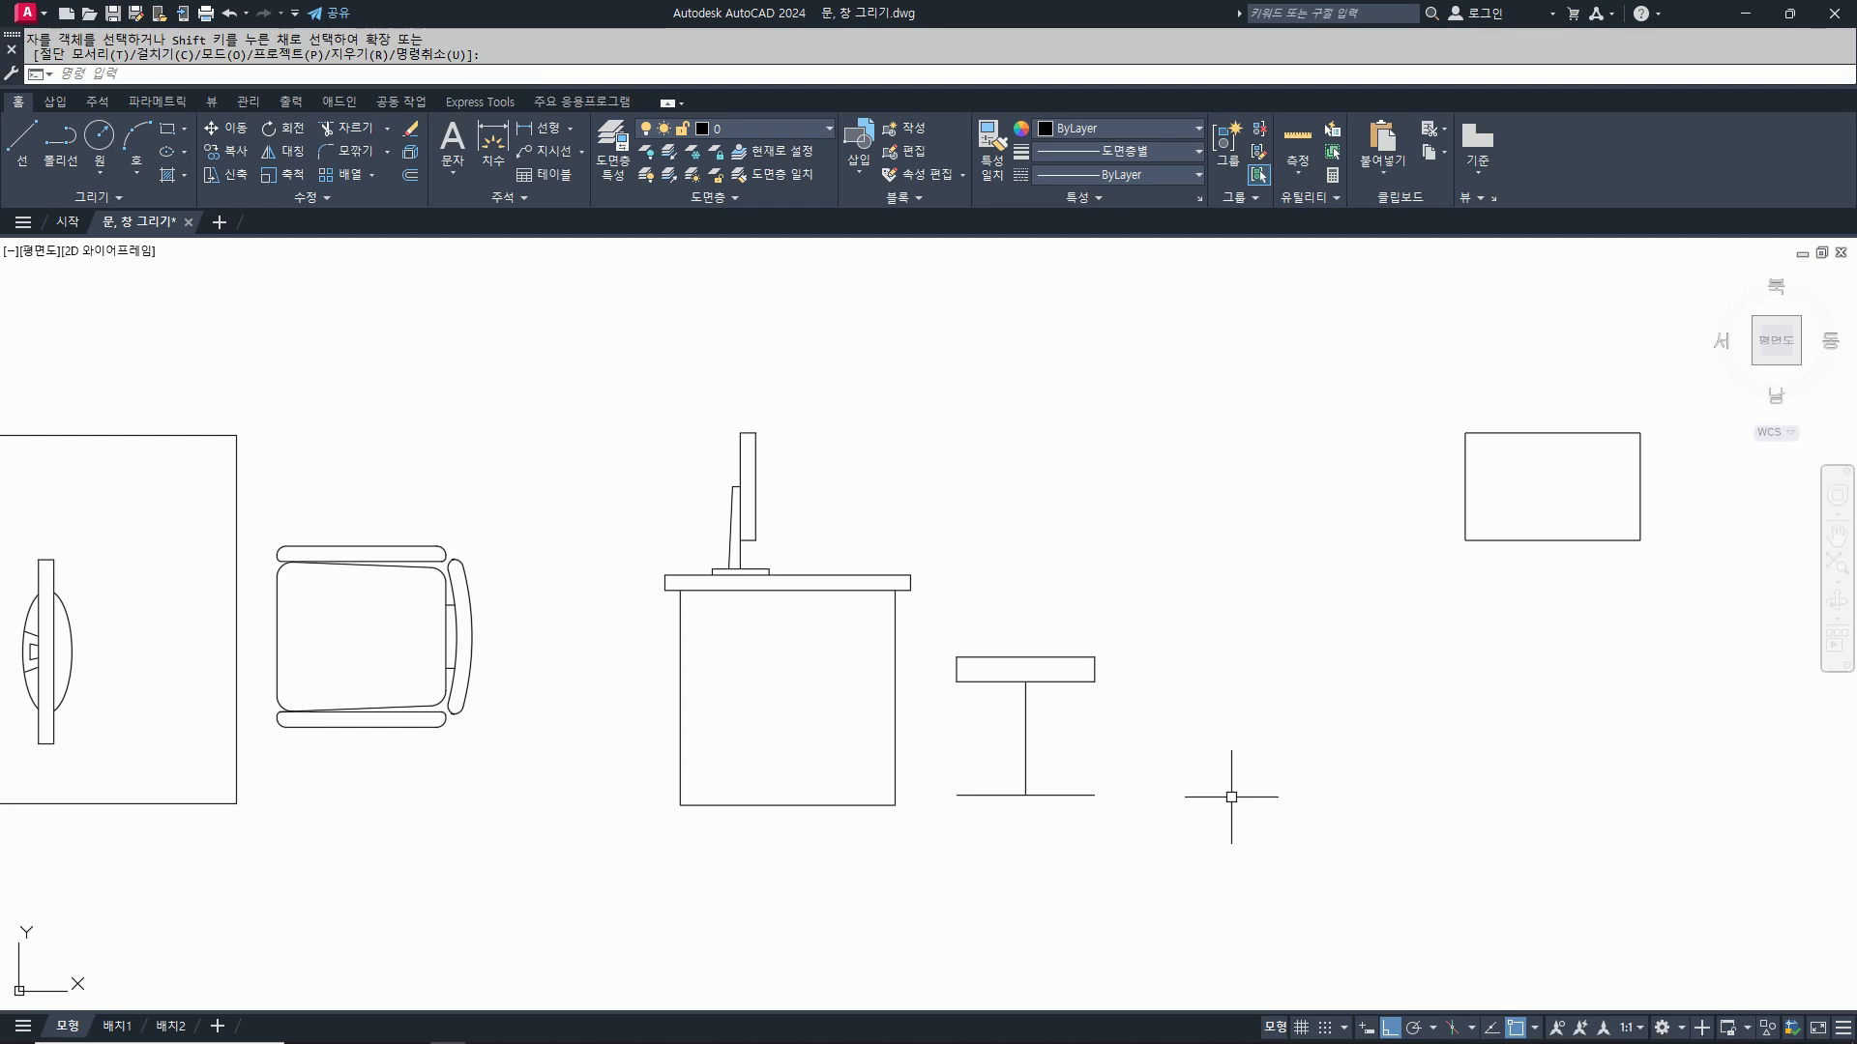
Step: Offset the chair's bottom line 100 upward
key("Return")
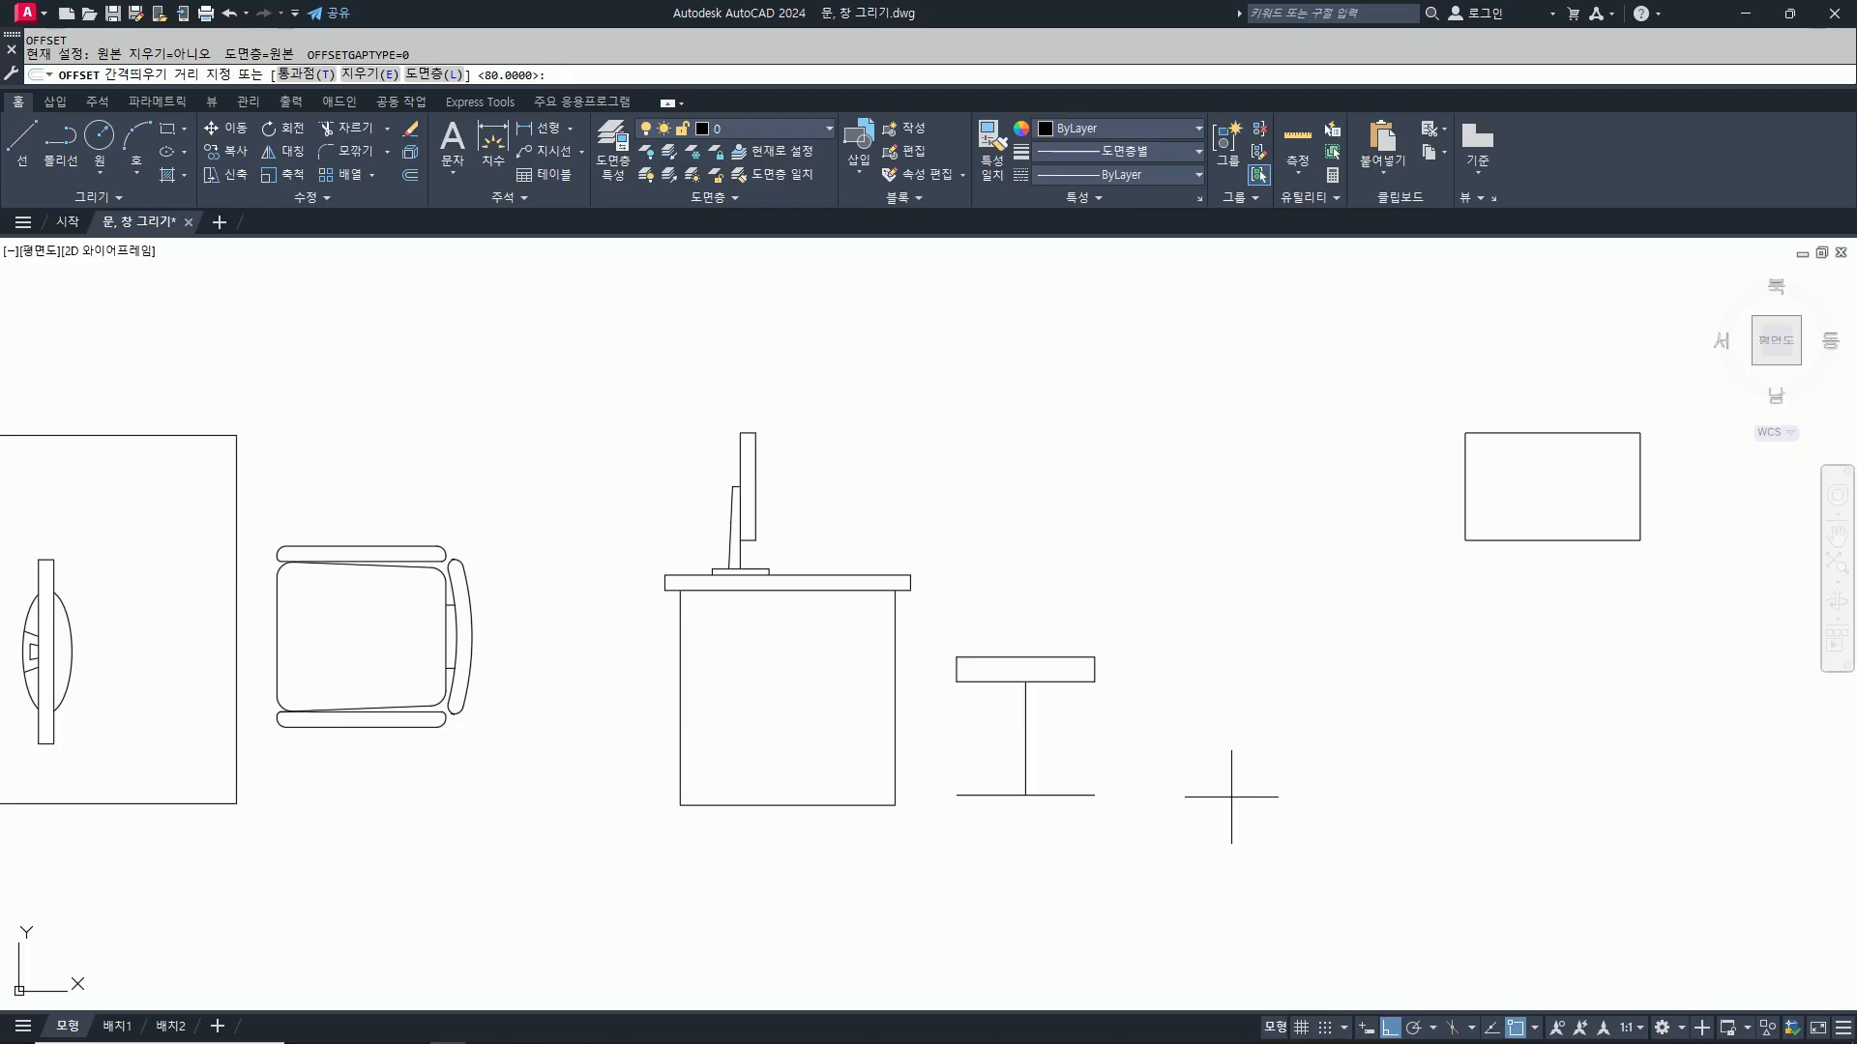
key("Return")
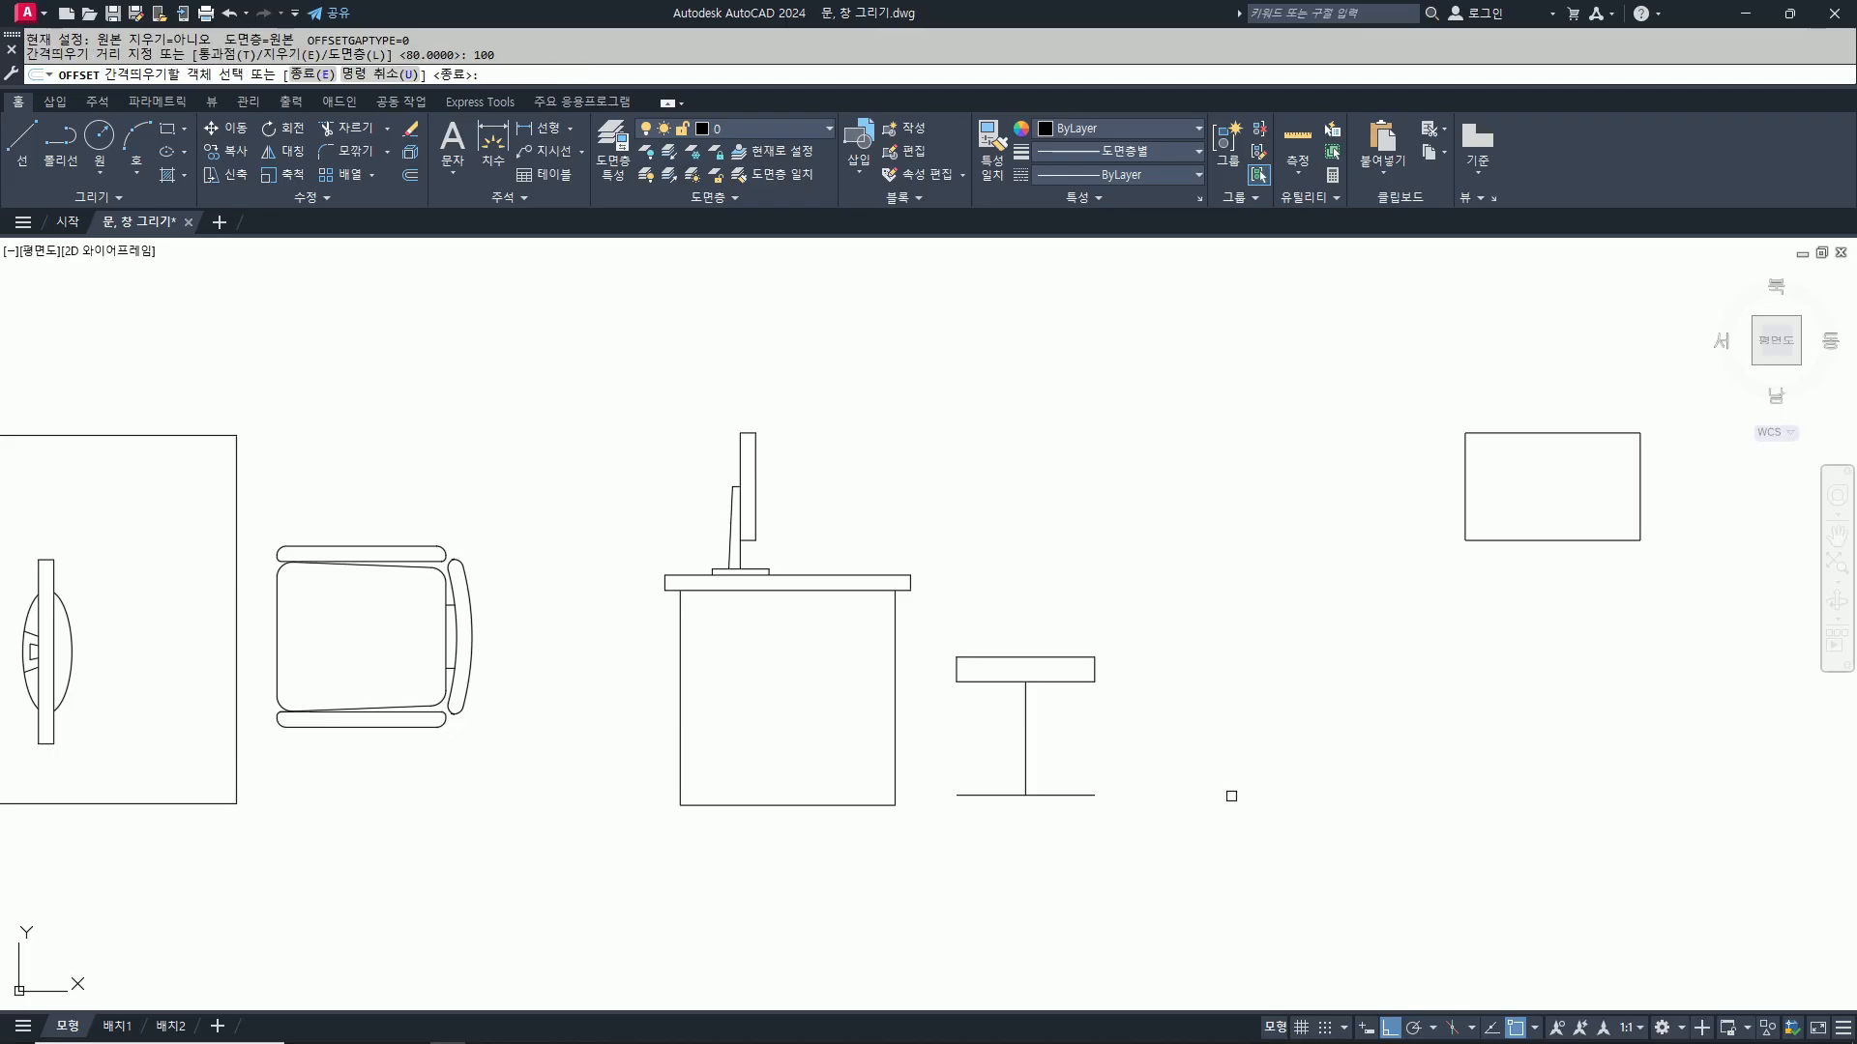
left_click(1069, 793)
left_click(1094, 727)
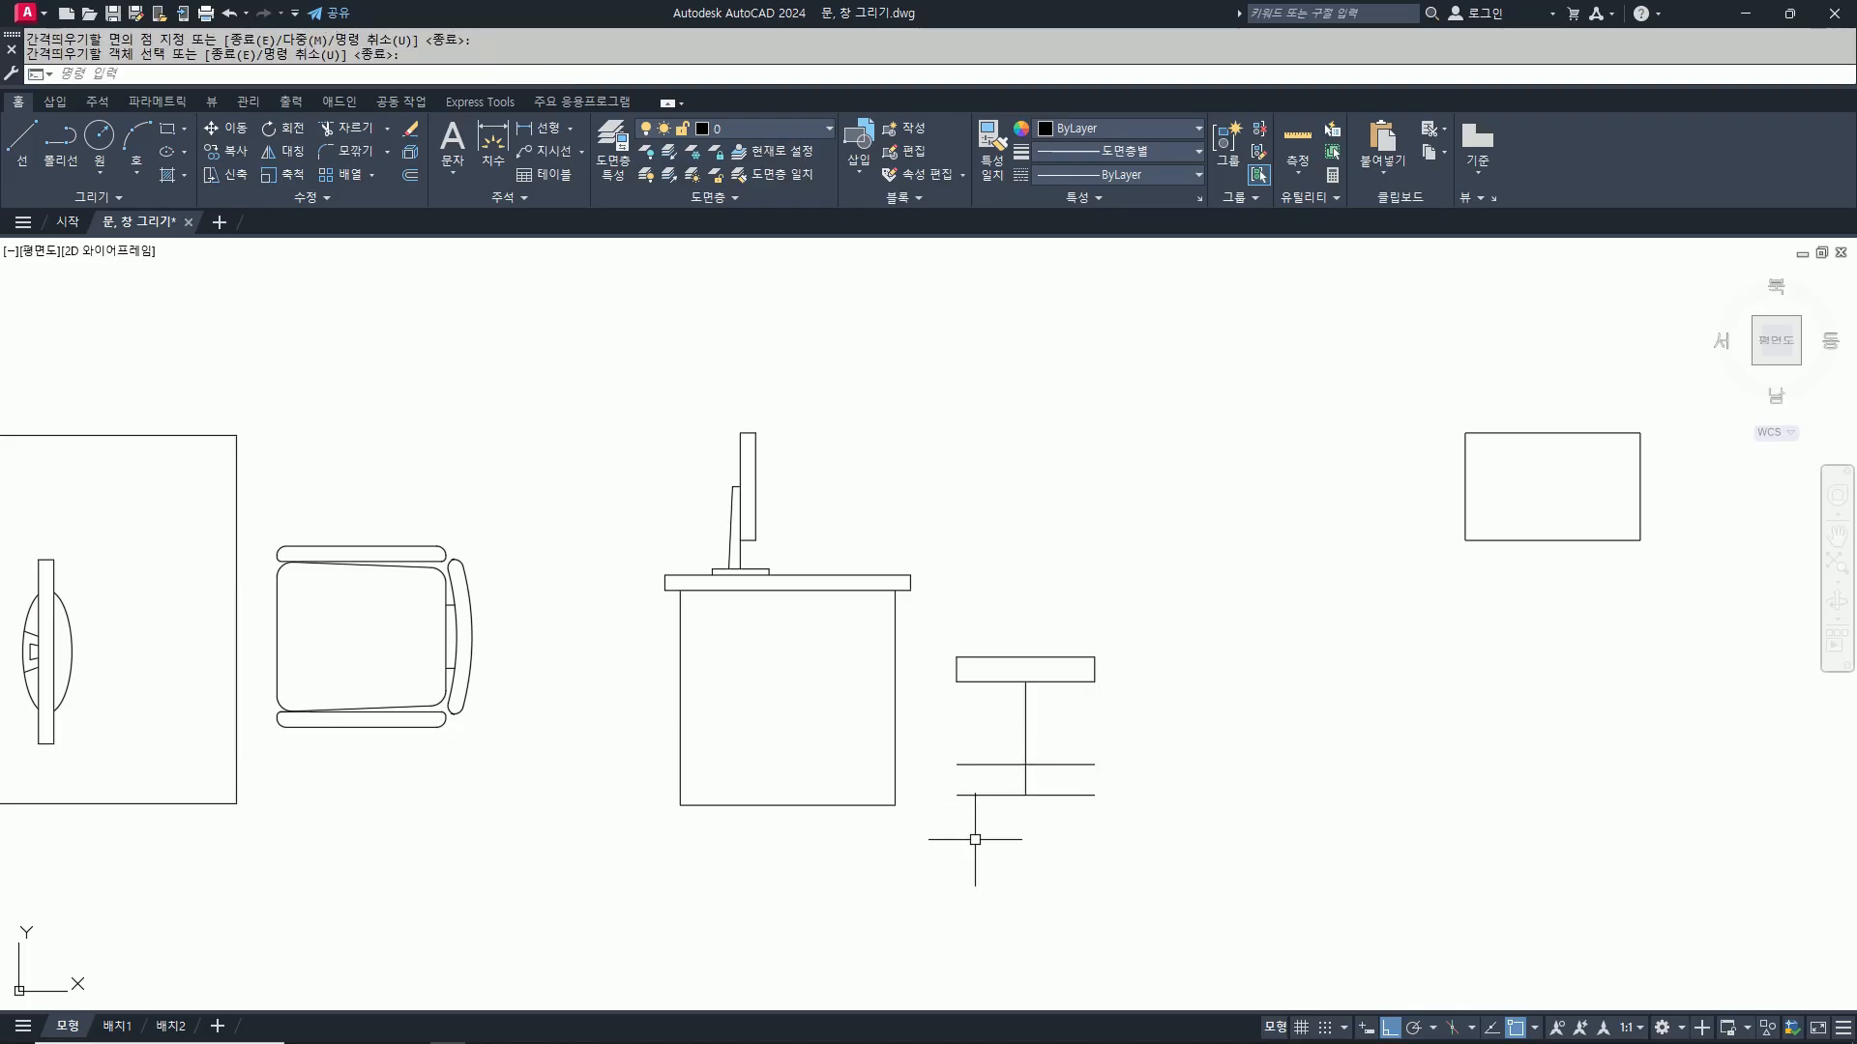
Step: Offset the chair's vertical center line 25 to each side
scroll(975, 839, "up", 6)
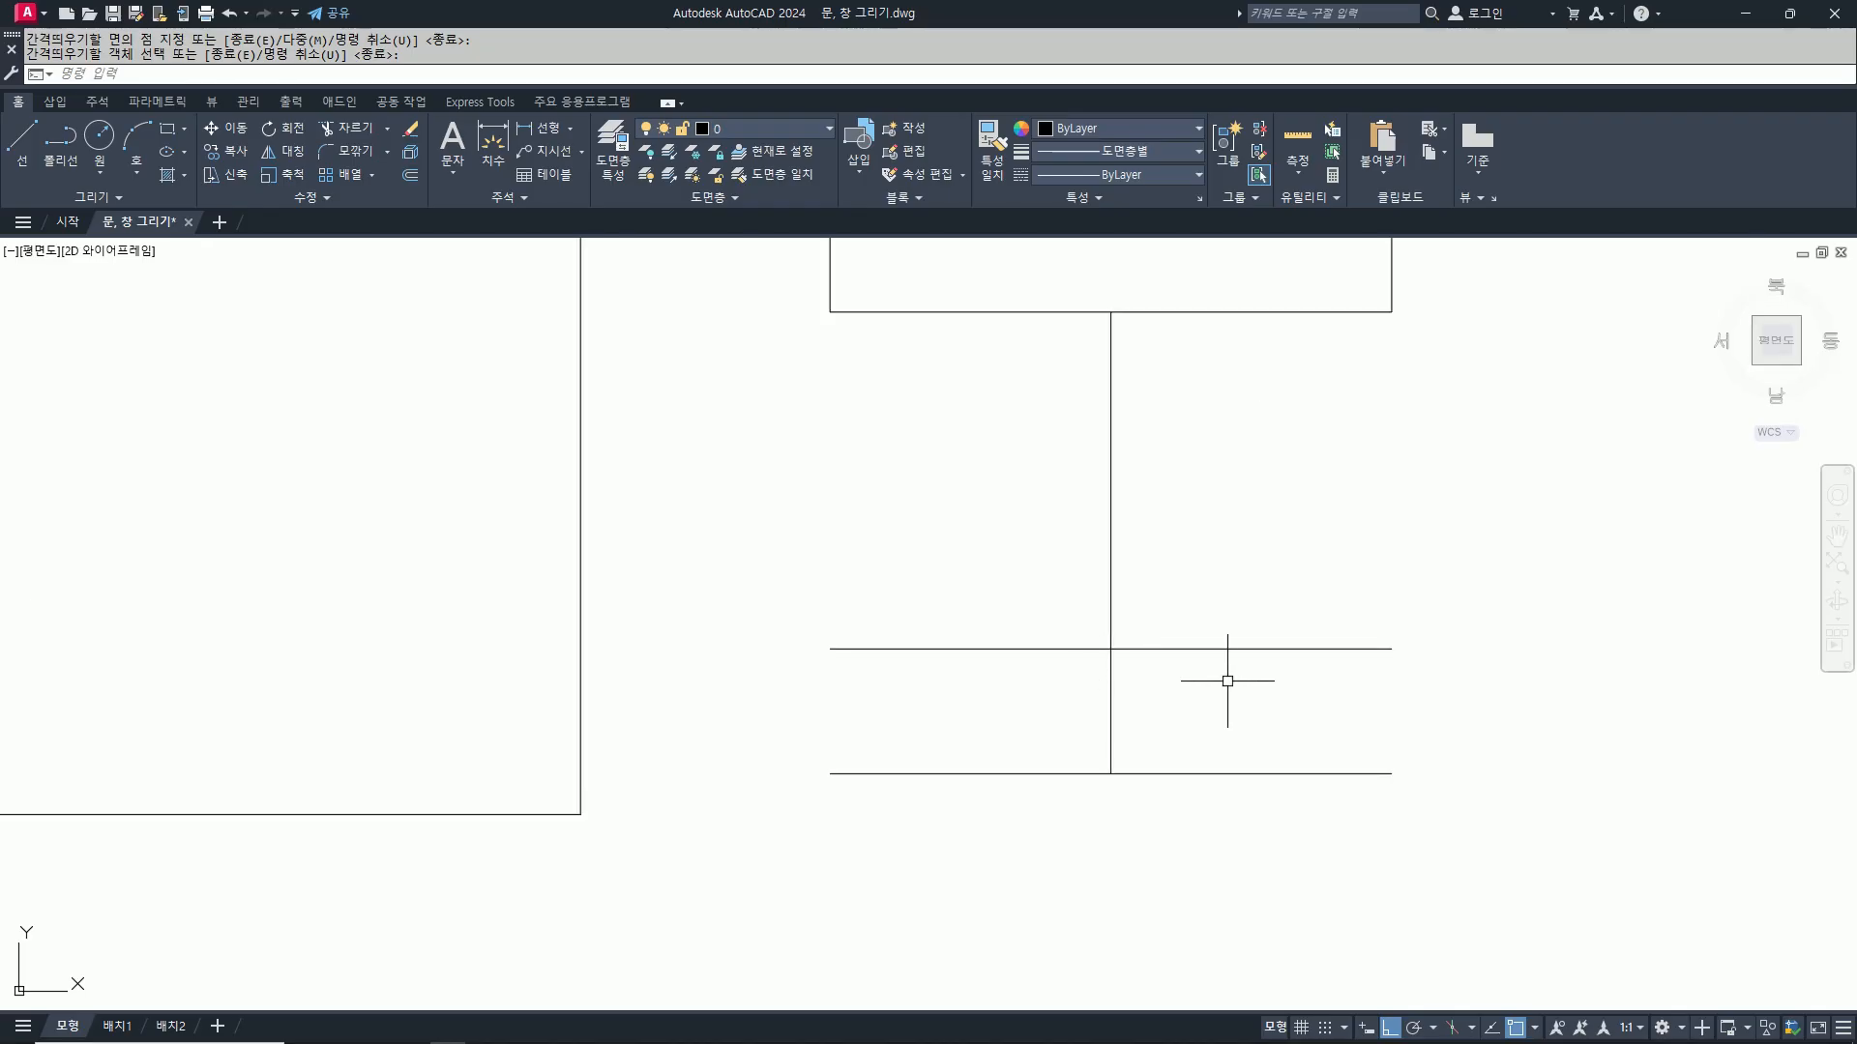
type("o")
key("Return")
type("20")
key("Return")
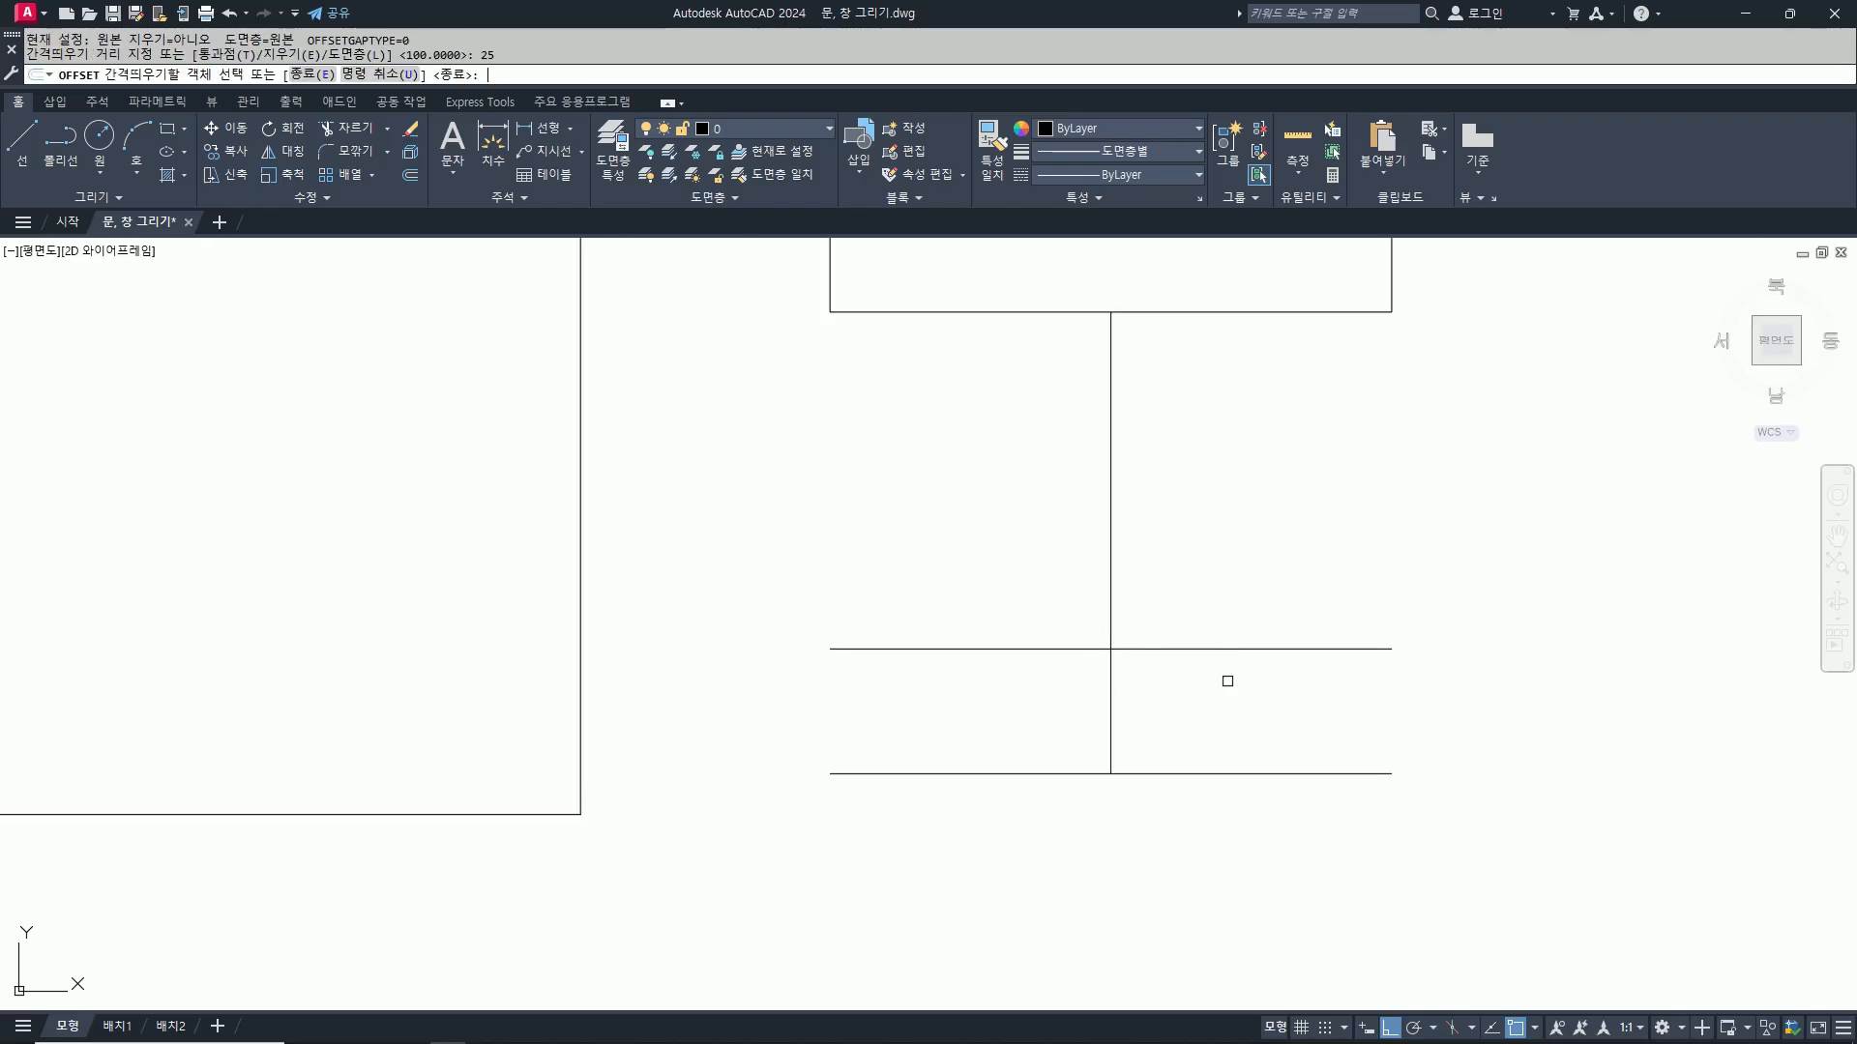
left_click(1111, 664)
left_click(1050, 696)
left_click(1112, 686)
left_click(1210, 696)
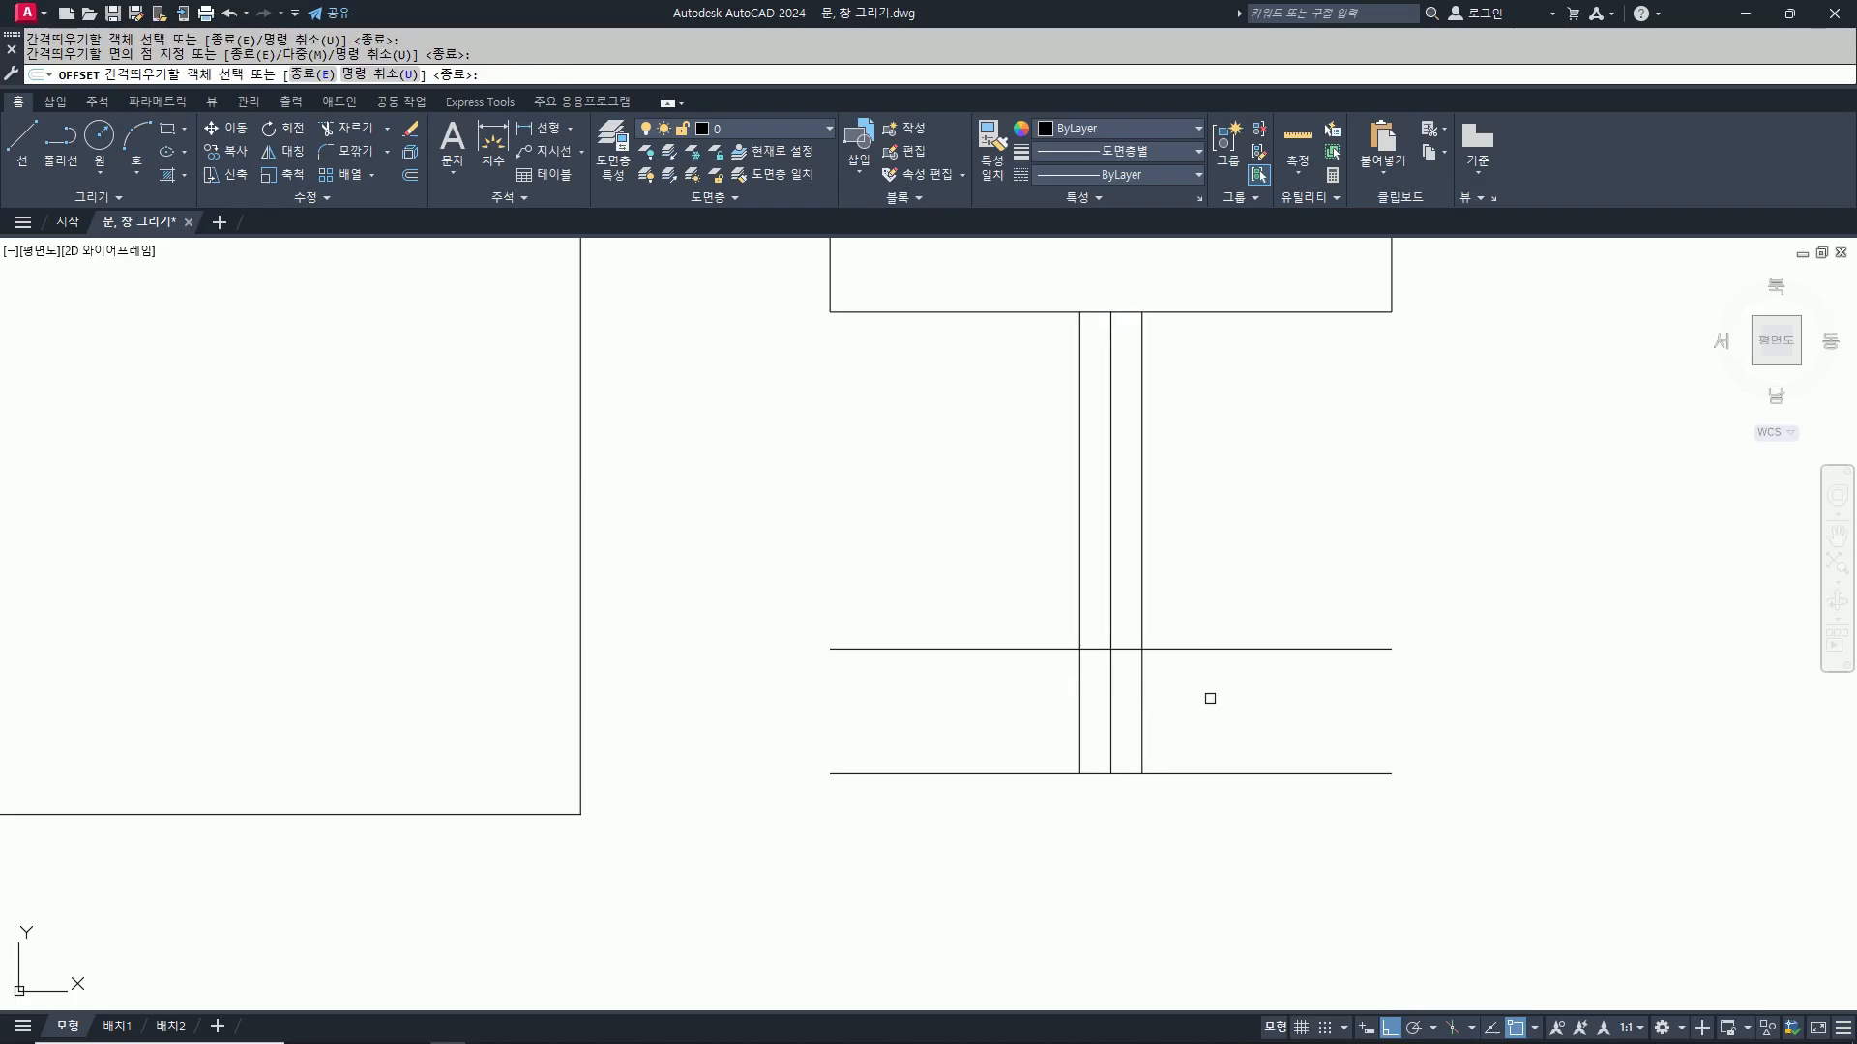
key("Return")
Step: Erase the two lines offset 25 from the chair's center line
type("e")
key("Return")
left_click(1142, 715)
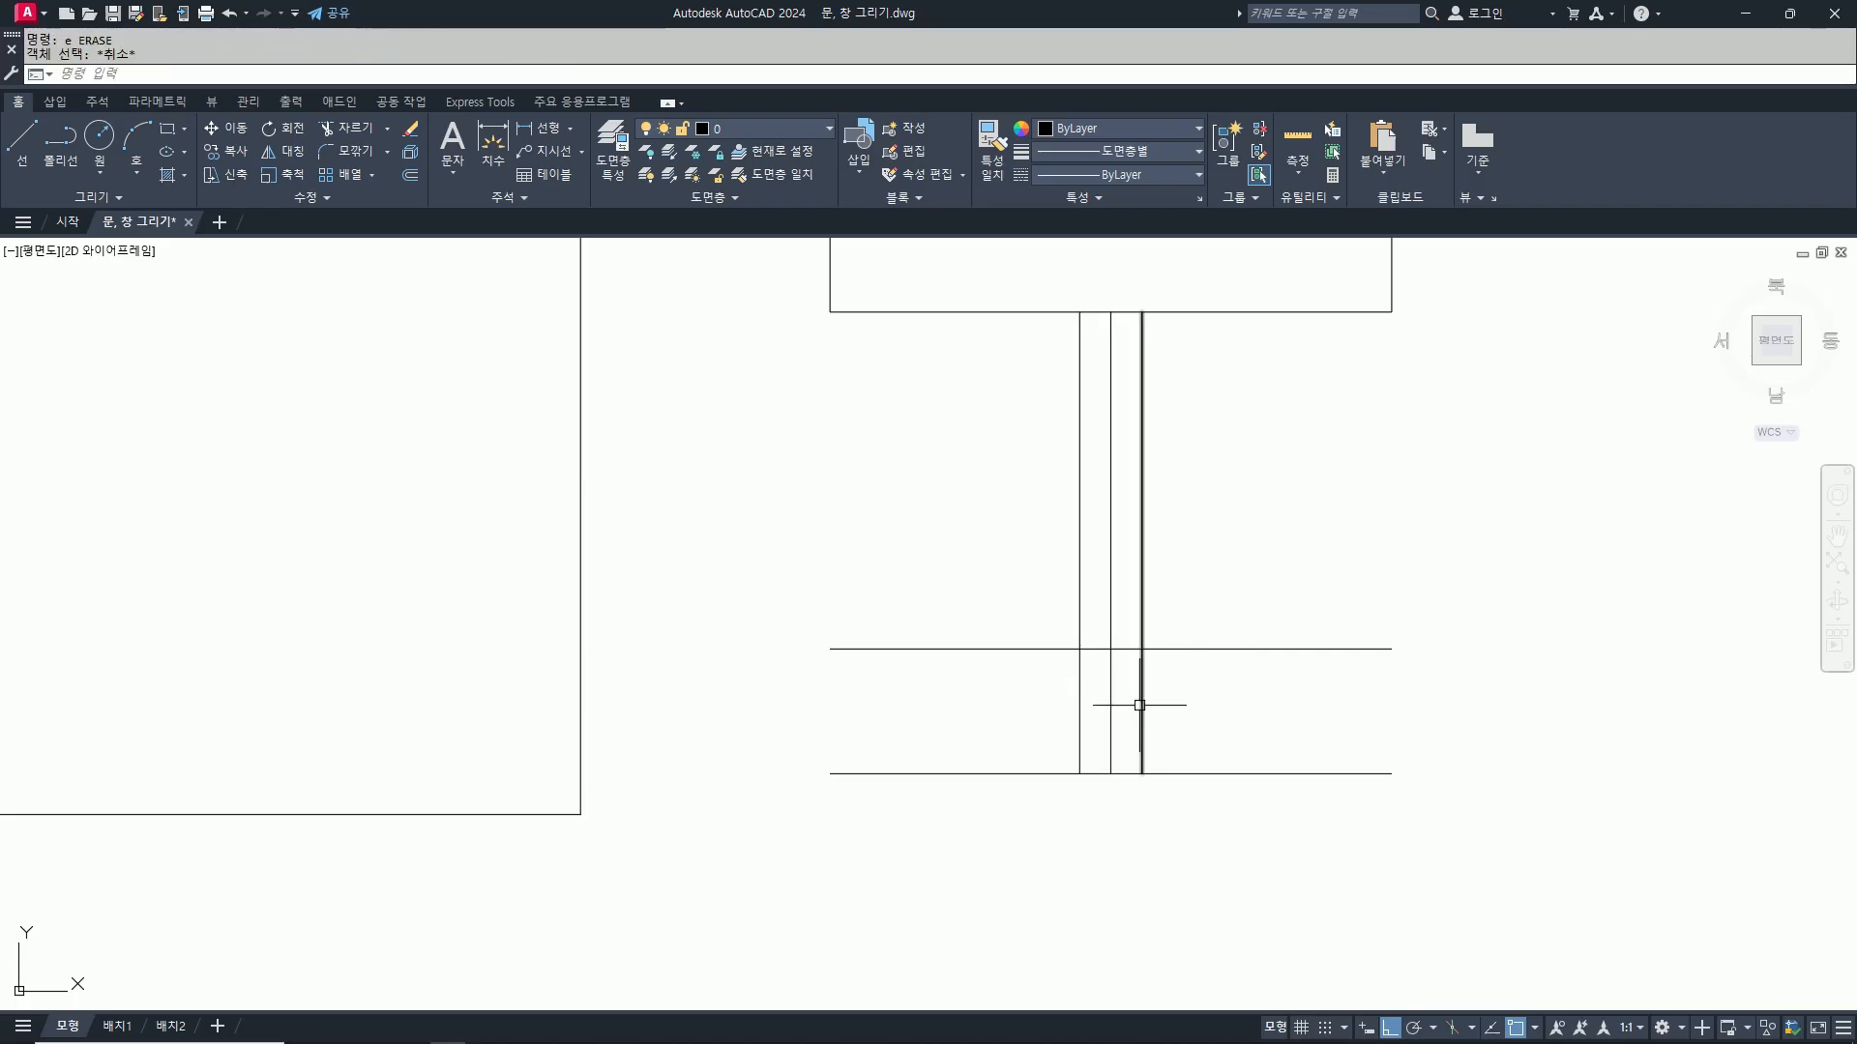
key("Return")
key("Return")
left_click(1084, 696)
key("Escape")
key("Escape")
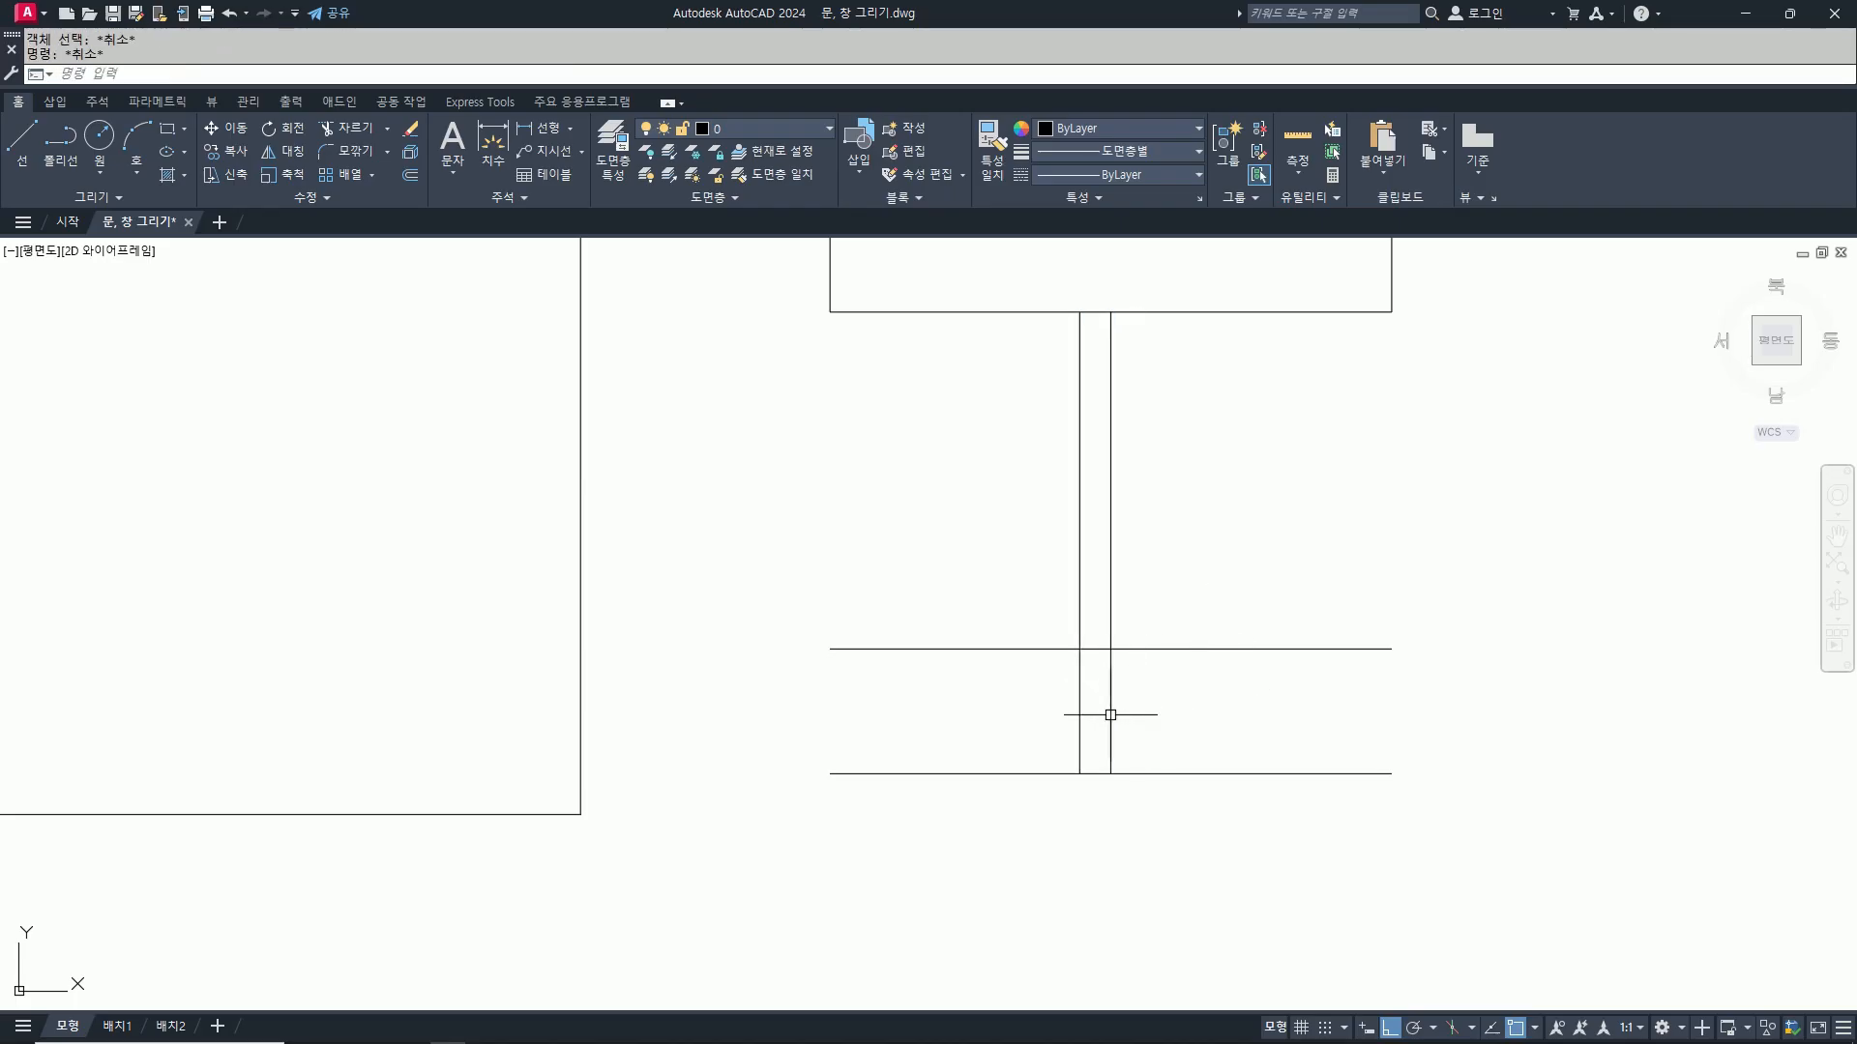
type("e")
key("Return")
left_click(1084, 696)
key("Return")
key("Escape")
key("Escape")
Step: Offset the chair's vertical center line 10 to each side to form the inner post
type("o")
key("Return")
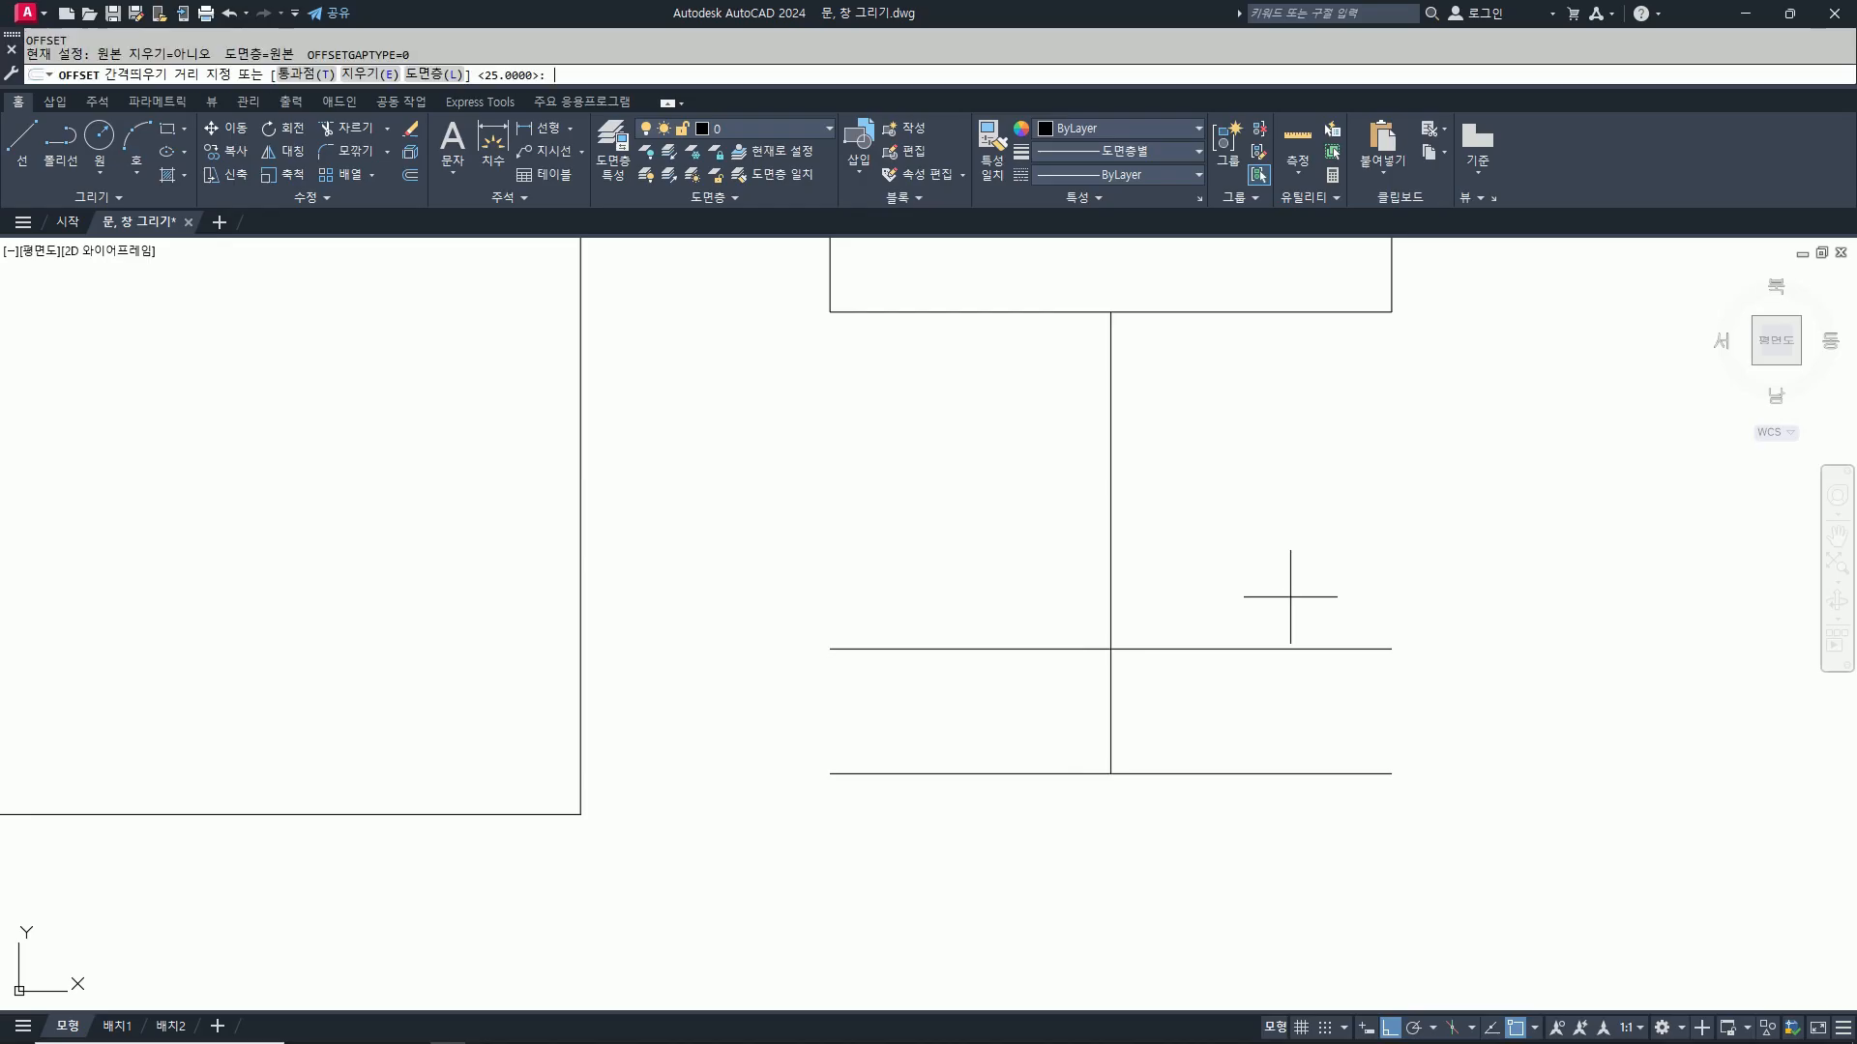
type("10")
key("Return")
left_click(1109, 699)
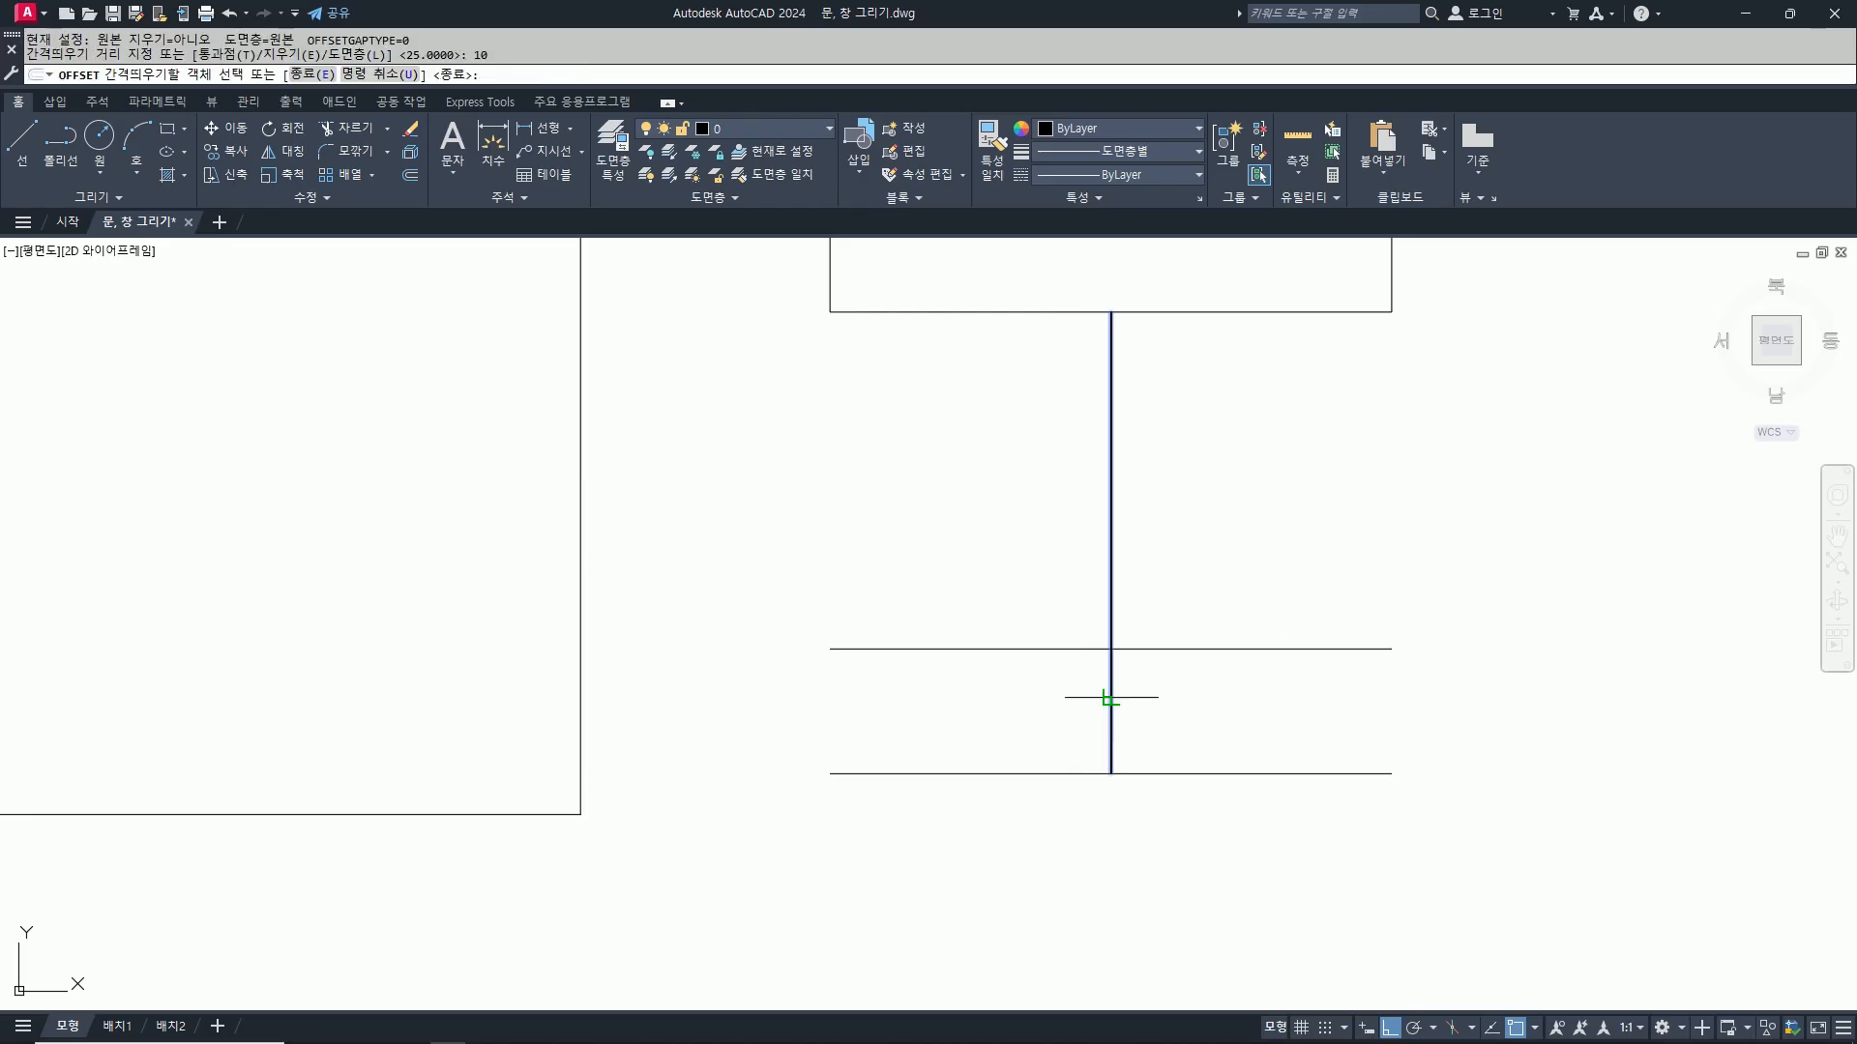
left_click(1083, 697)
left_click(1111, 670)
left_click(1199, 698)
key("Return")
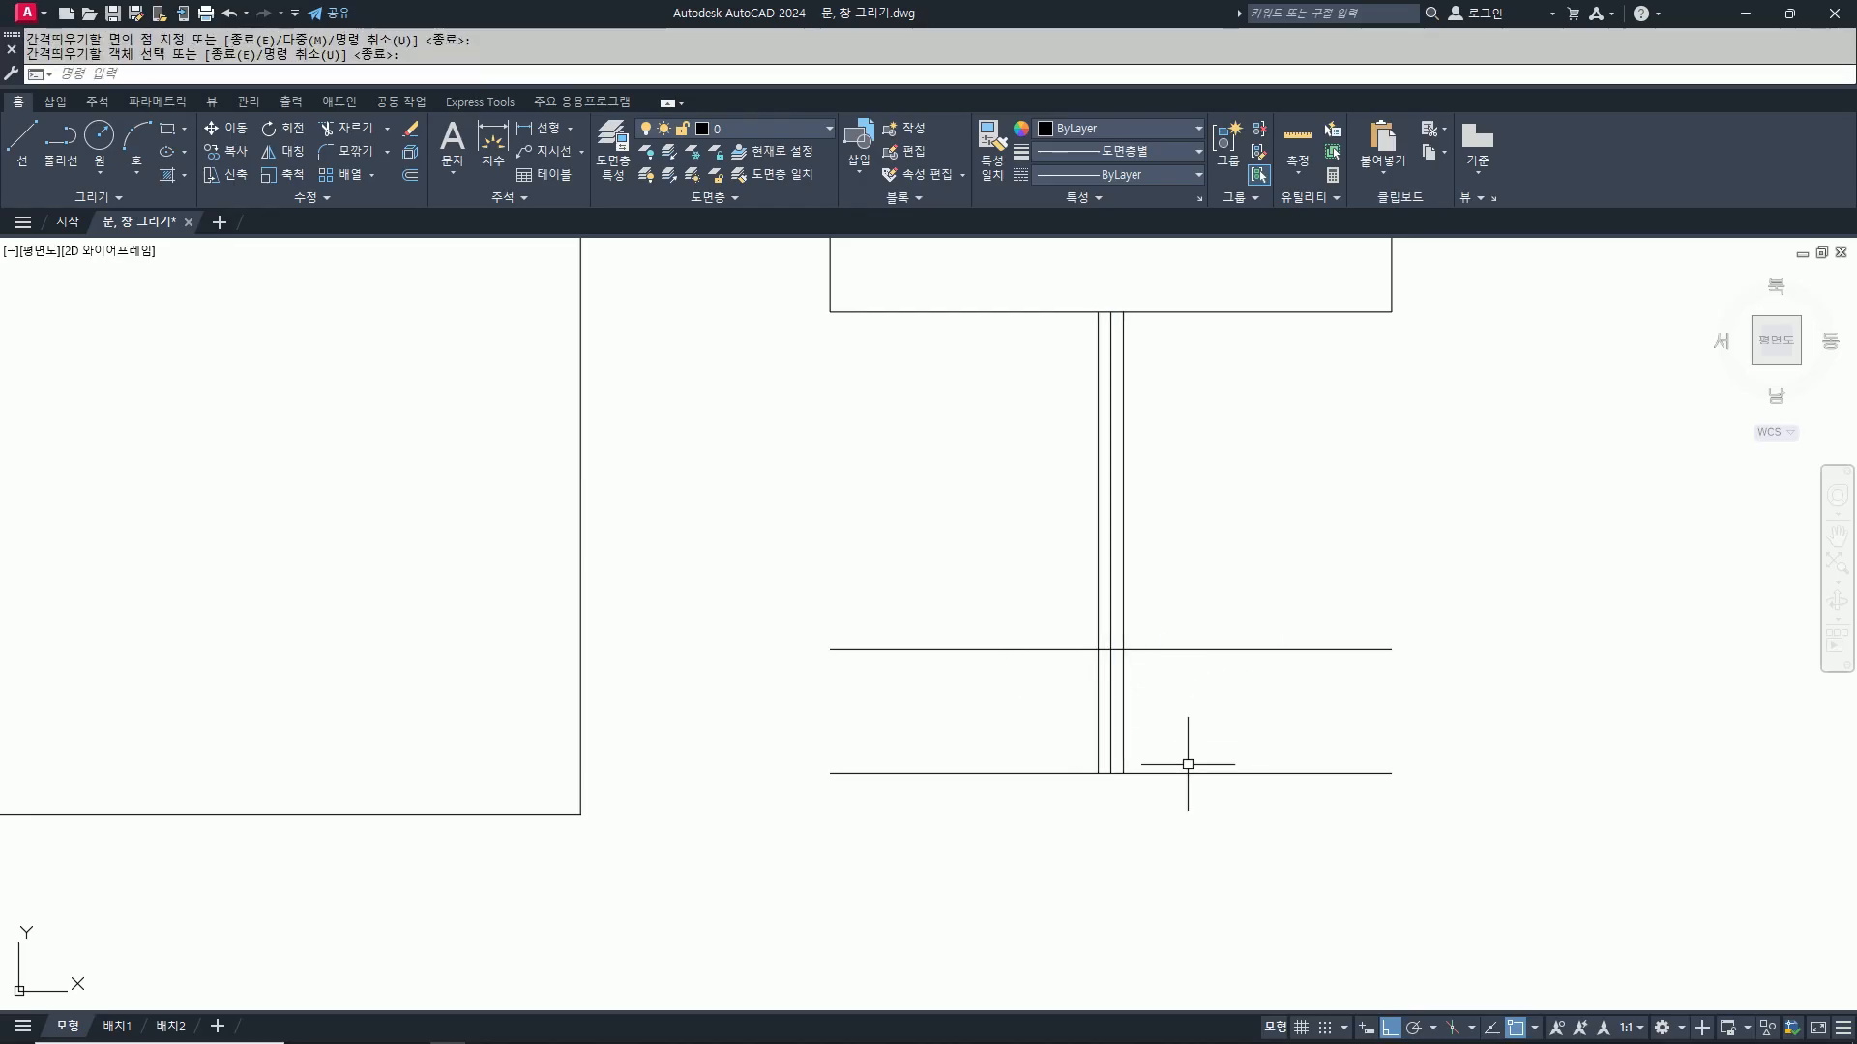
Step: Try to offset the post's right-hand line another 10 outward
scroll(1112, 783, "up", 5)
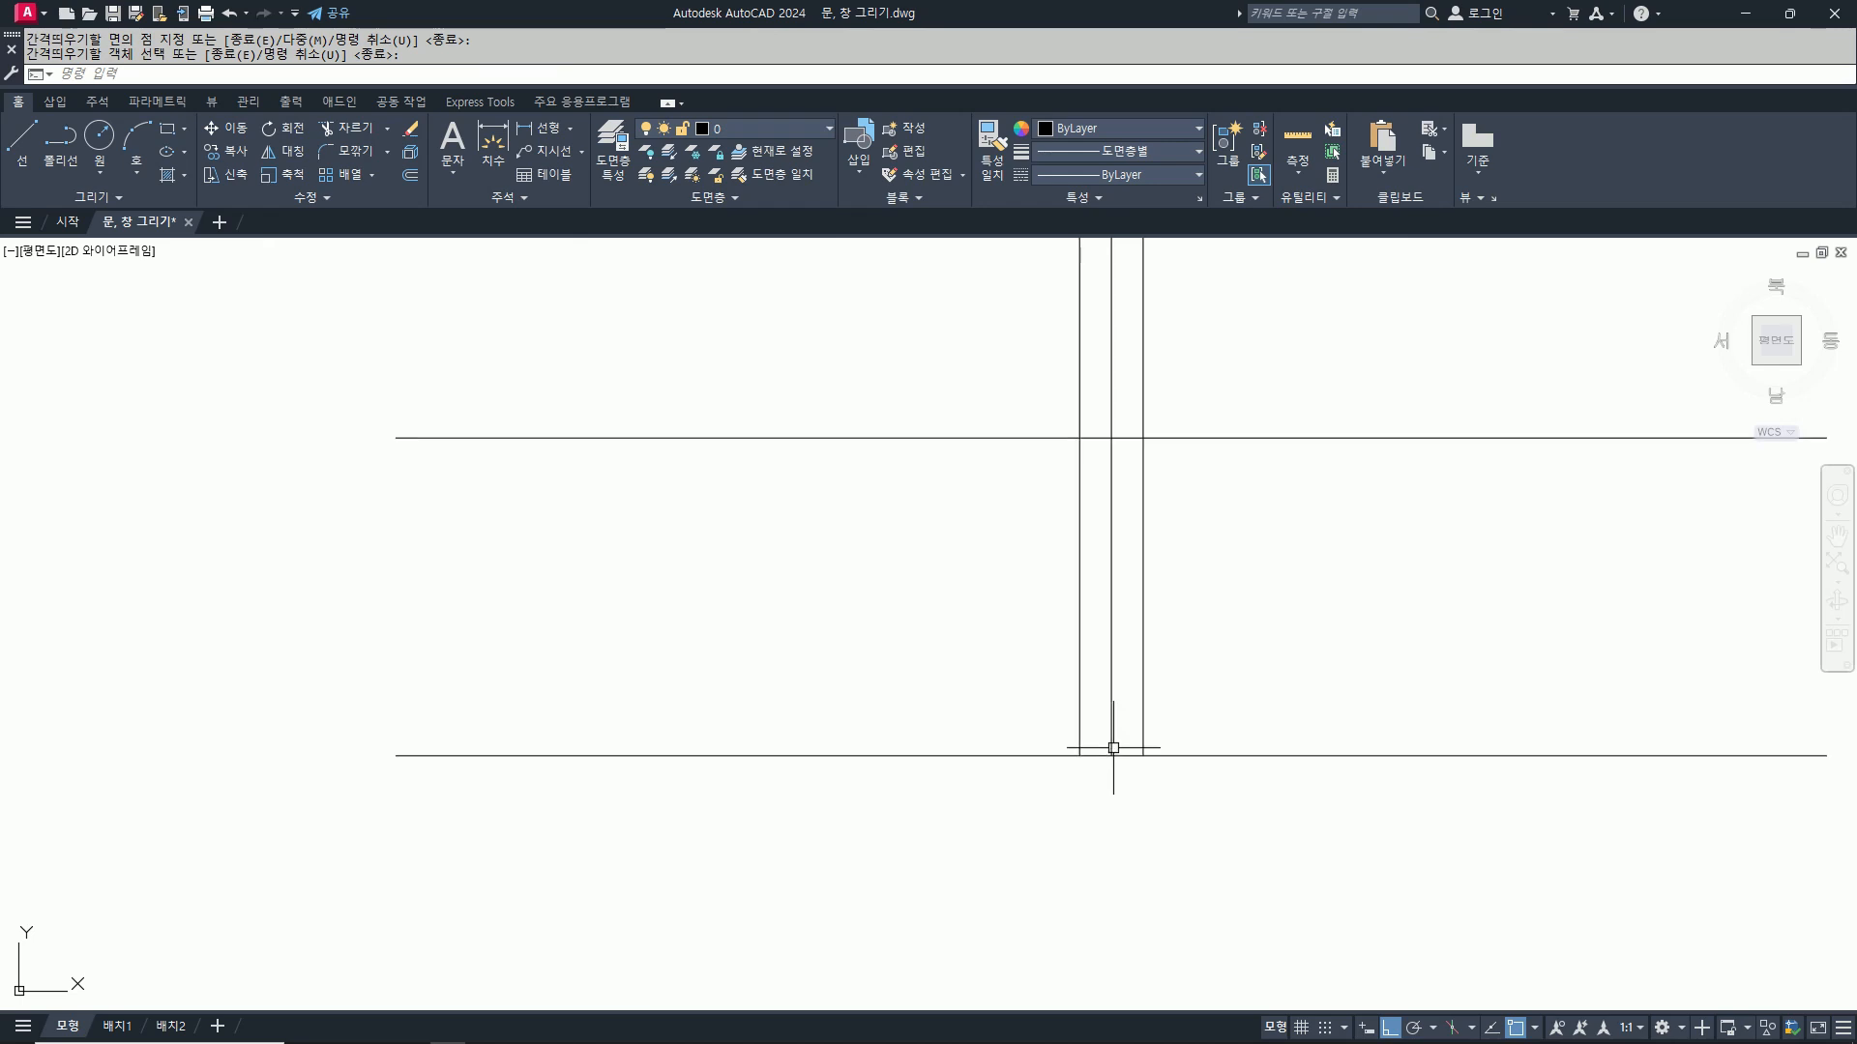
type("o")
key("Return")
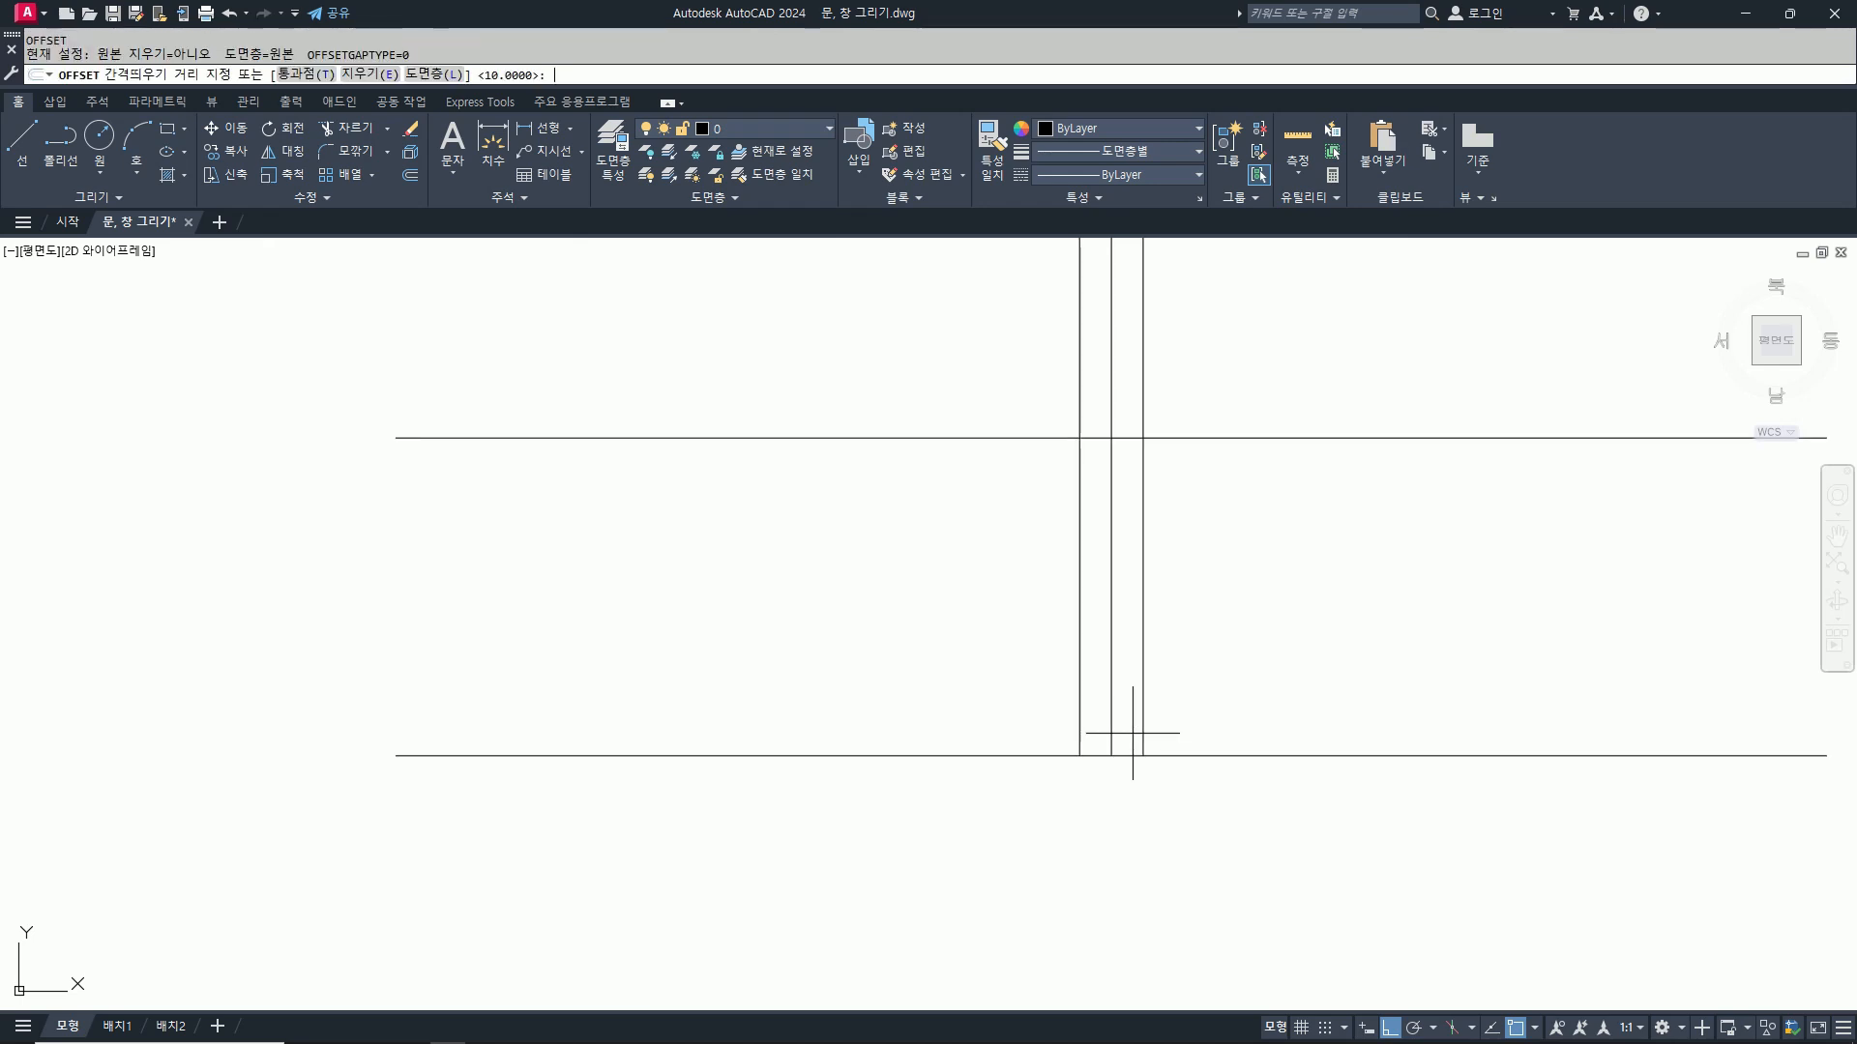
type("10")
key("Return")
left_click(1141, 700)
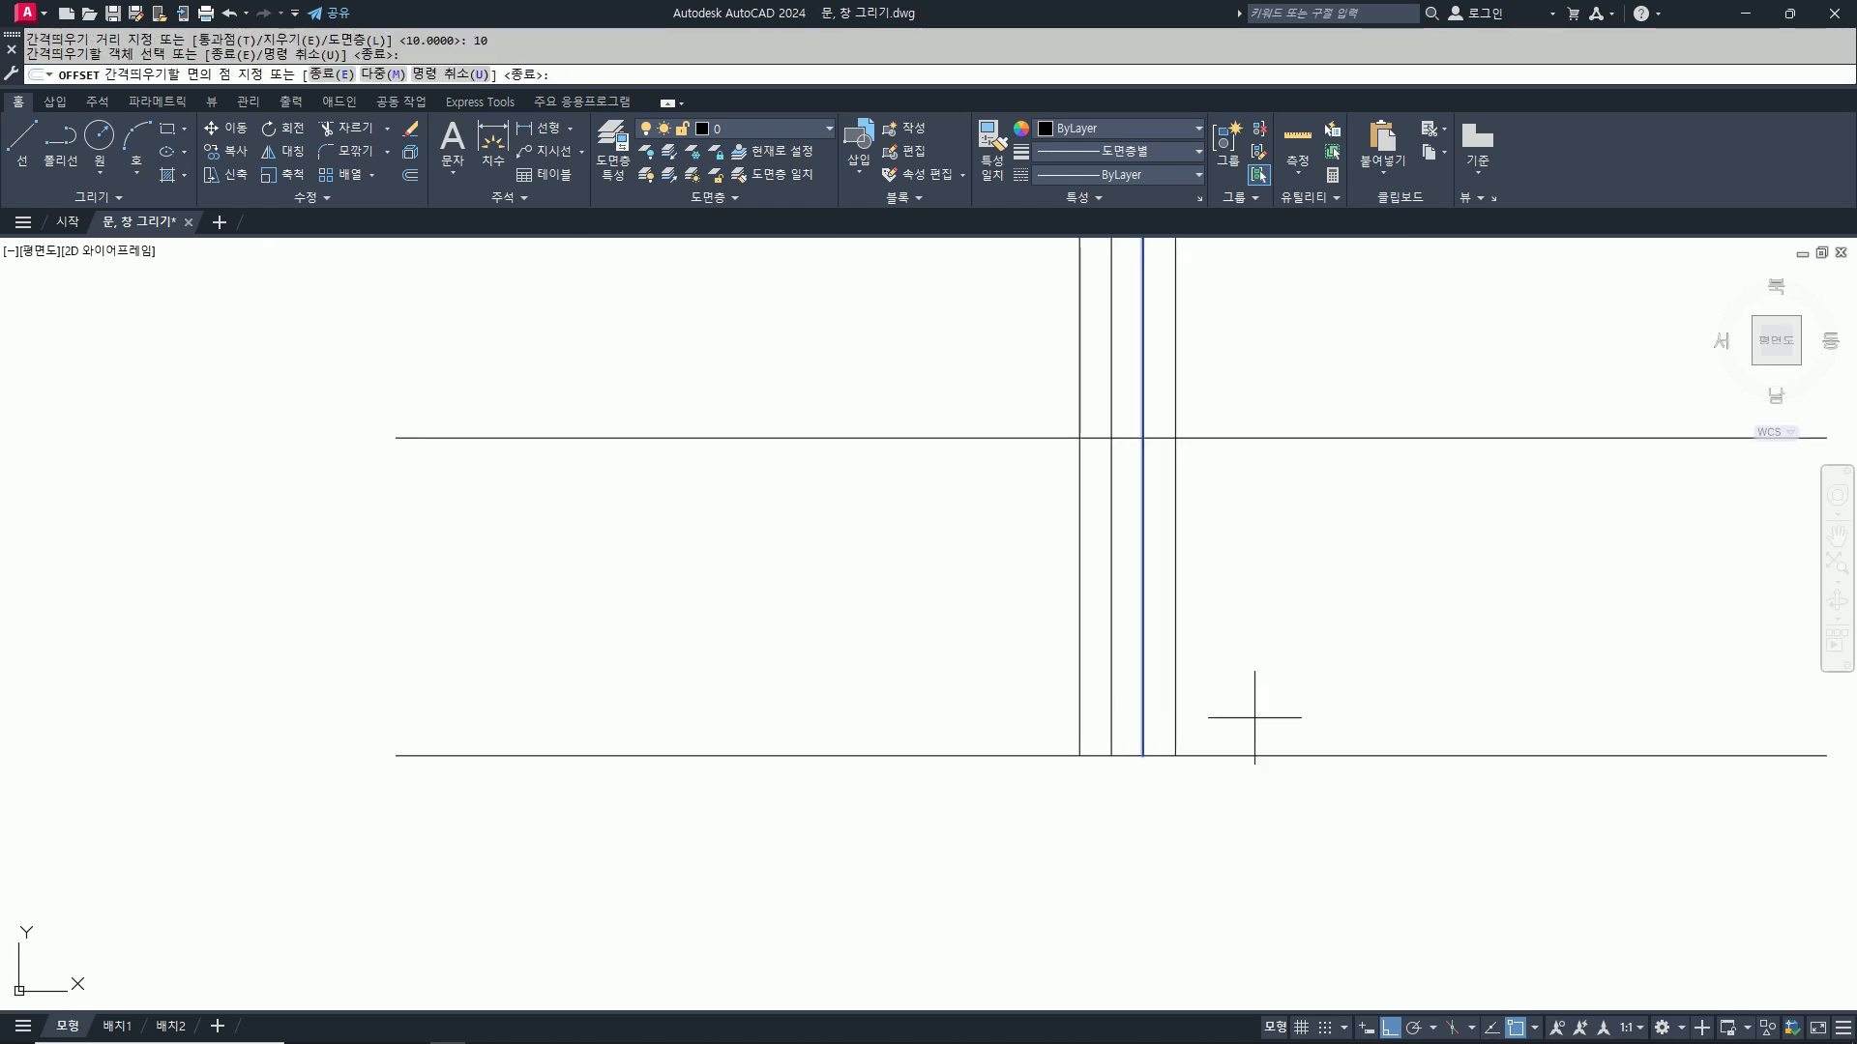
left_click(1248, 717)
key("Escape")
key("ctrl+z")
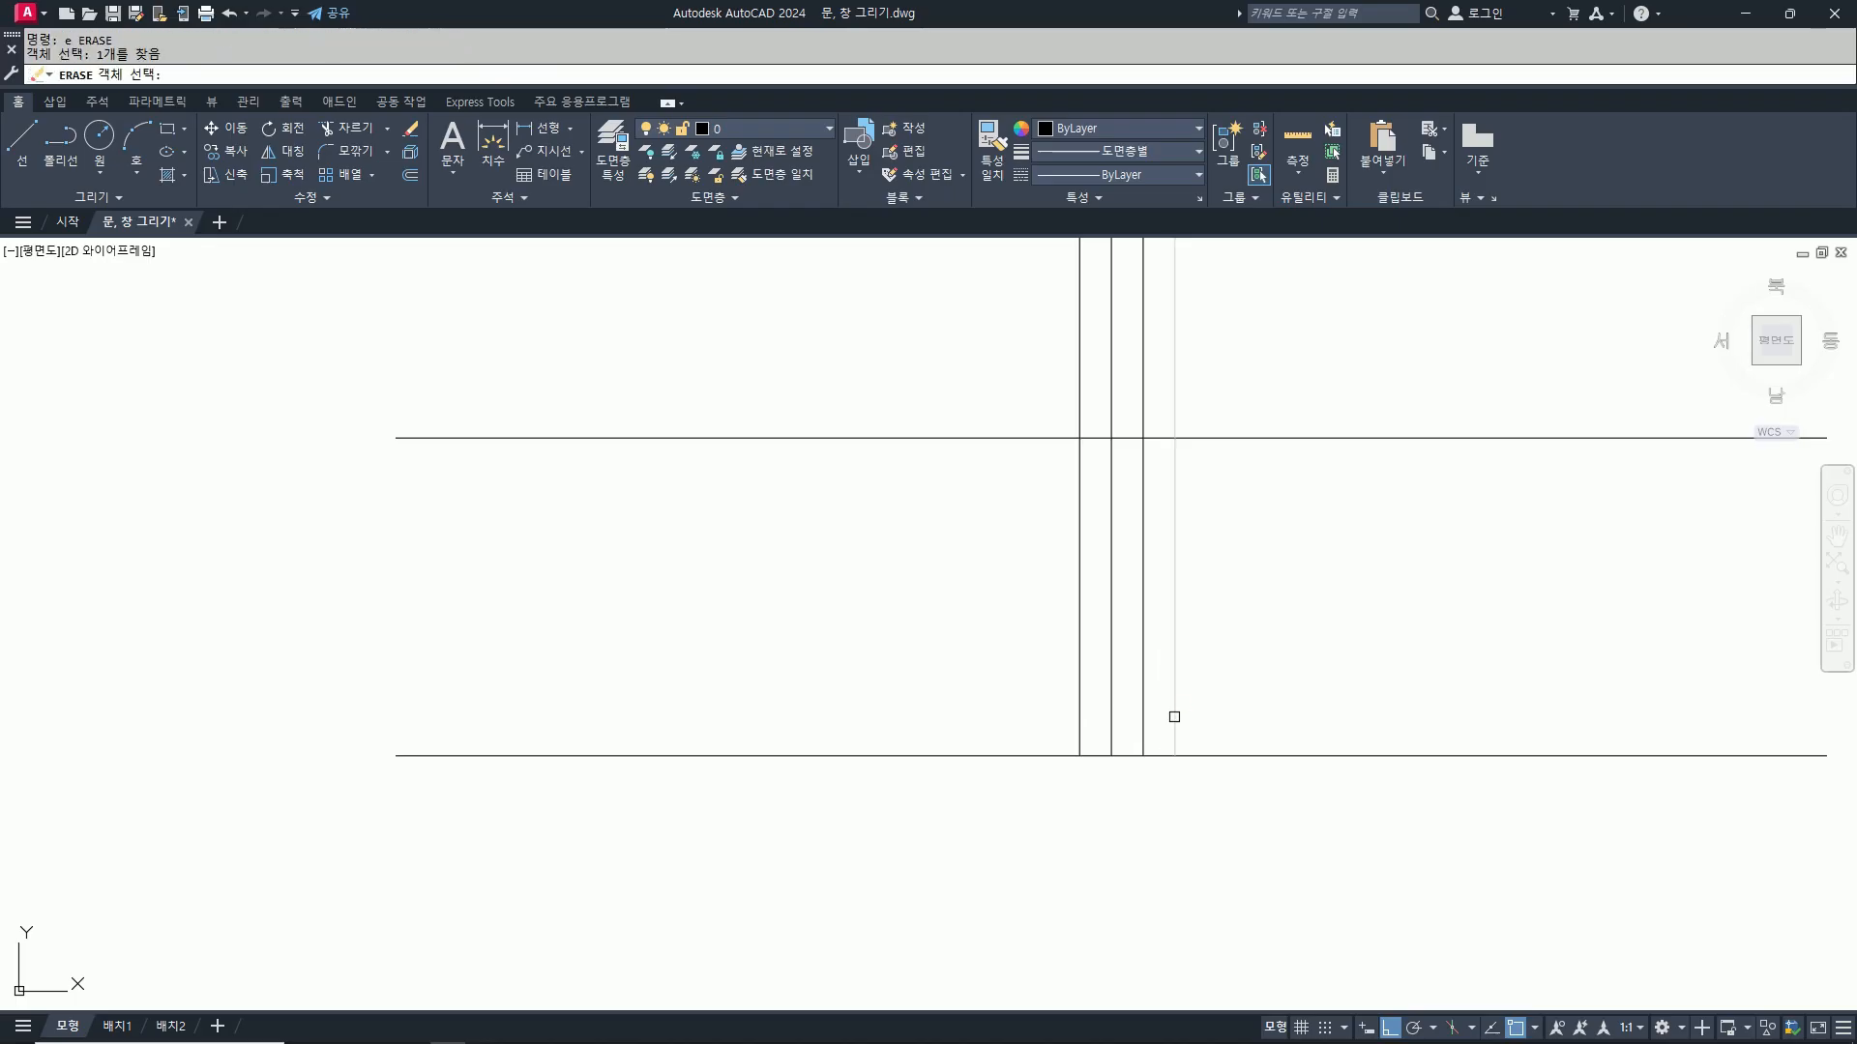
Step: Offset the post's two side lines 5 outward, one on each side
type("o")
key("Return")
type("5")
key("Return")
left_click(1143, 637)
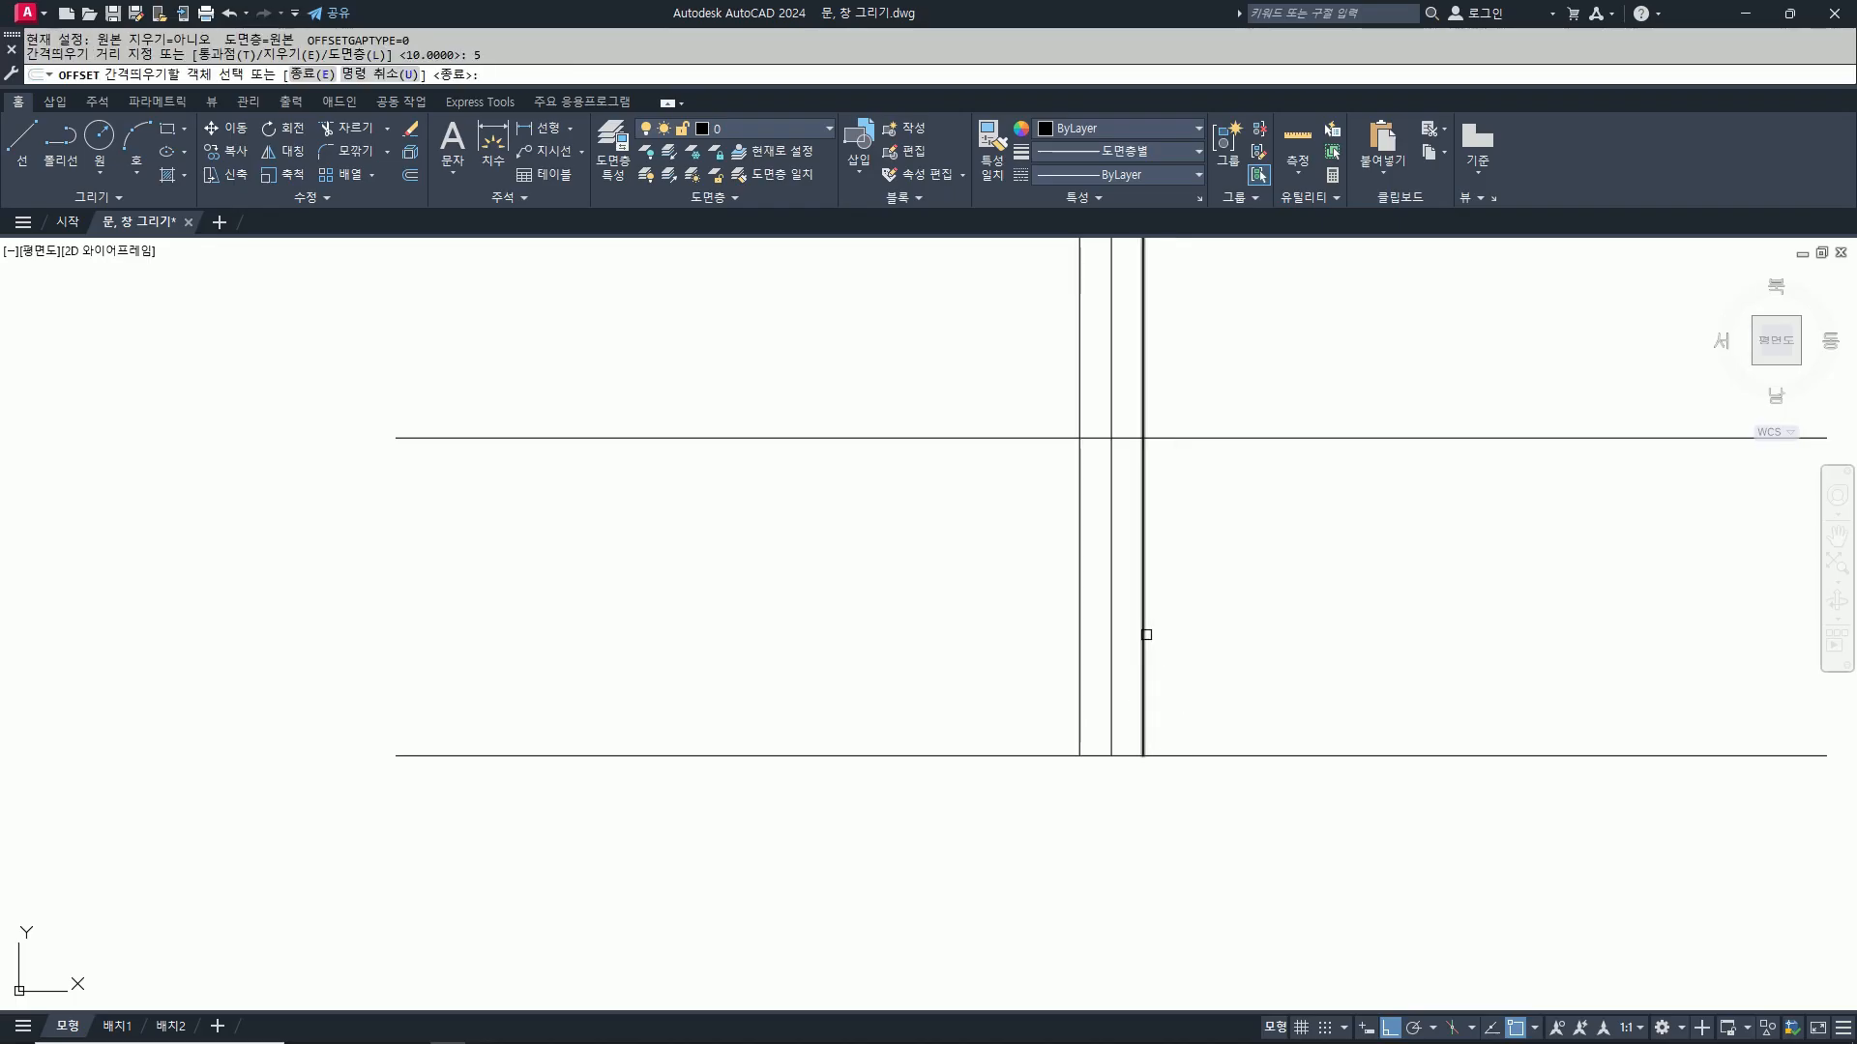
left_click(1157, 643)
left_click(1079, 667)
left_click(967, 675)
key("Return")
Step: Copy the lowest horizontal line 10 straight up to set the height of the post's foot
type("co")
key("Return")
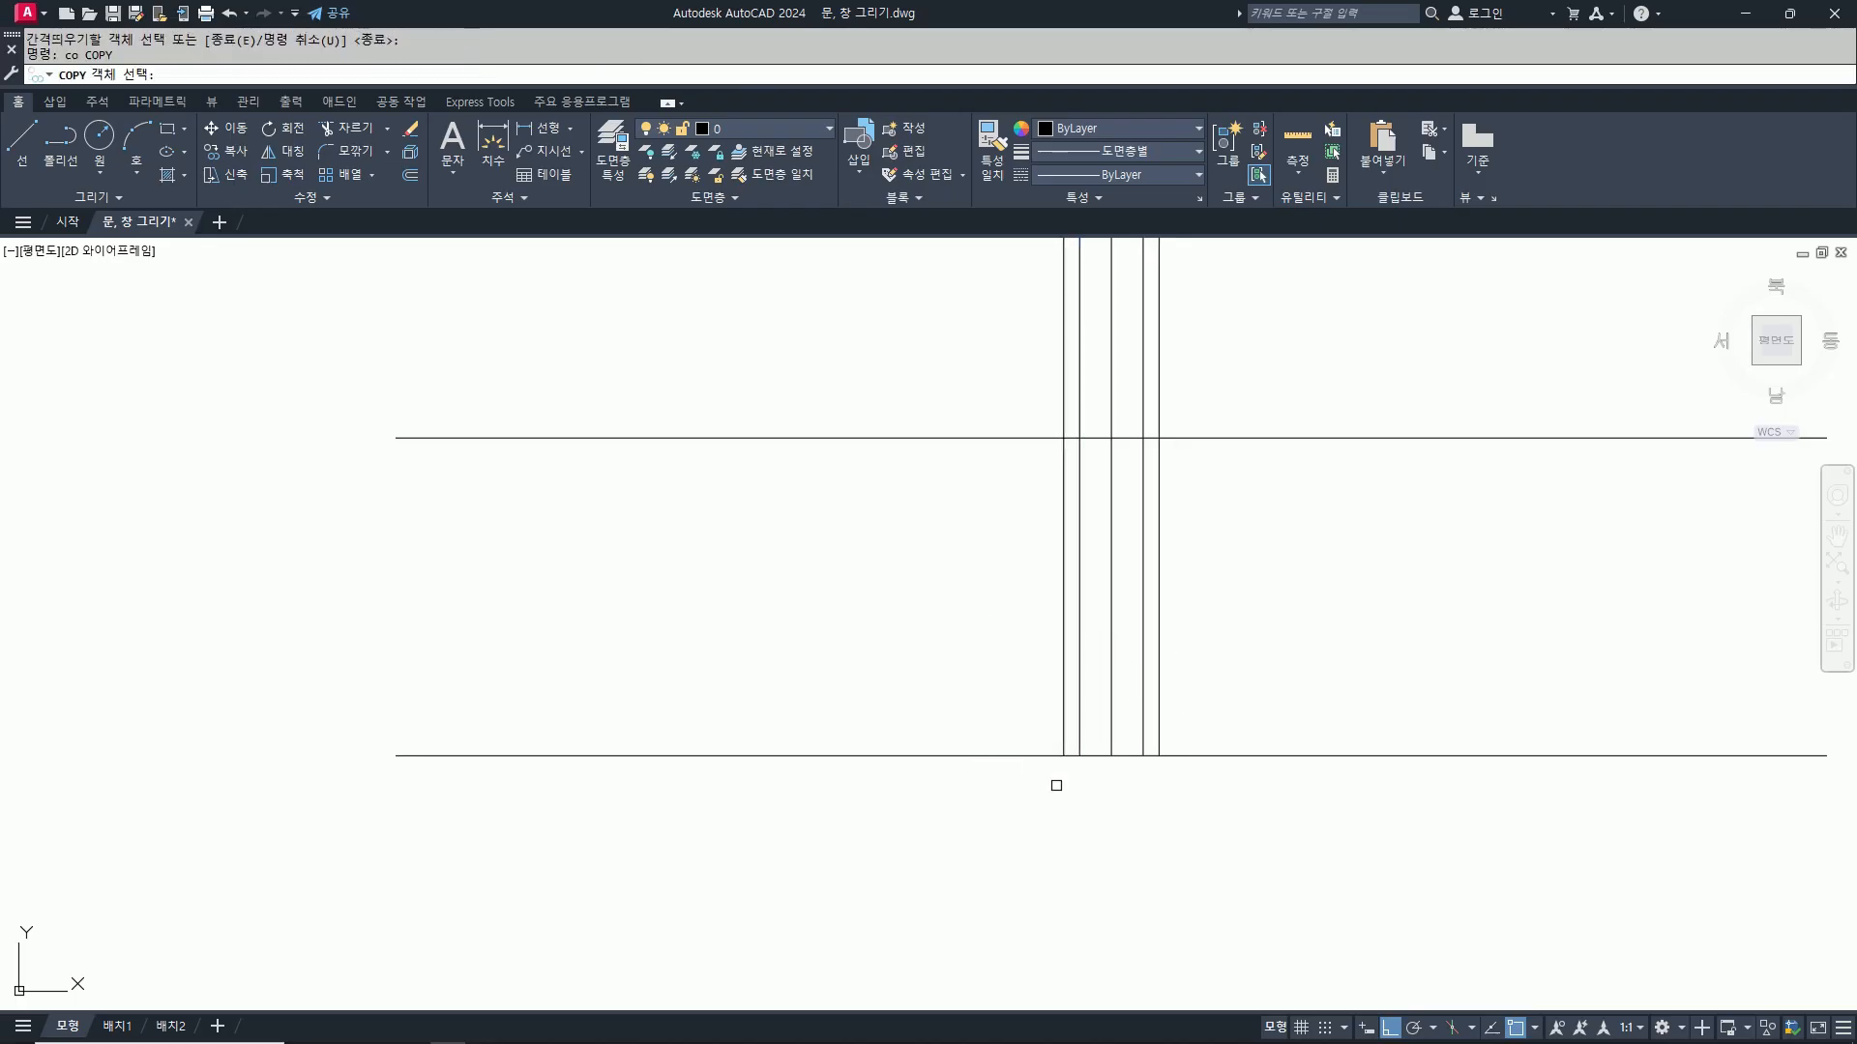
left_click(1218, 758)
key("Return")
left_click(1236, 892)
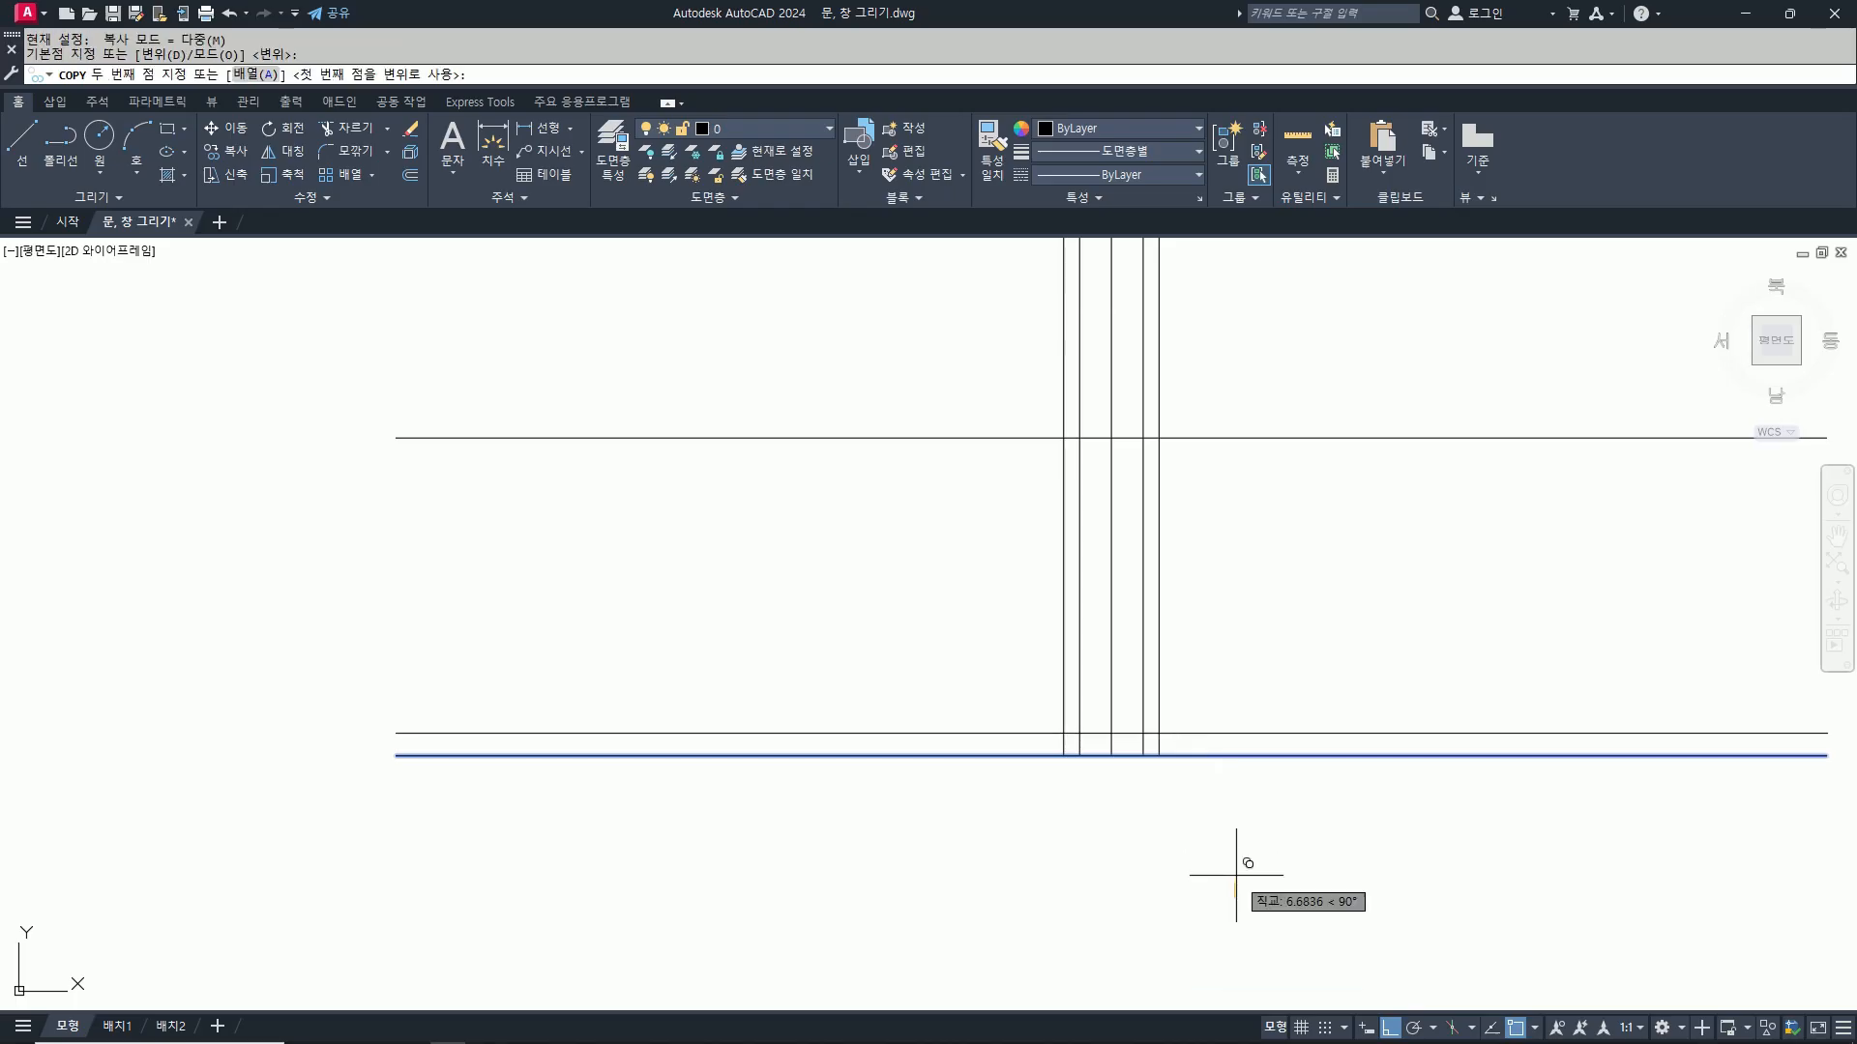
type("10")
key("Return")
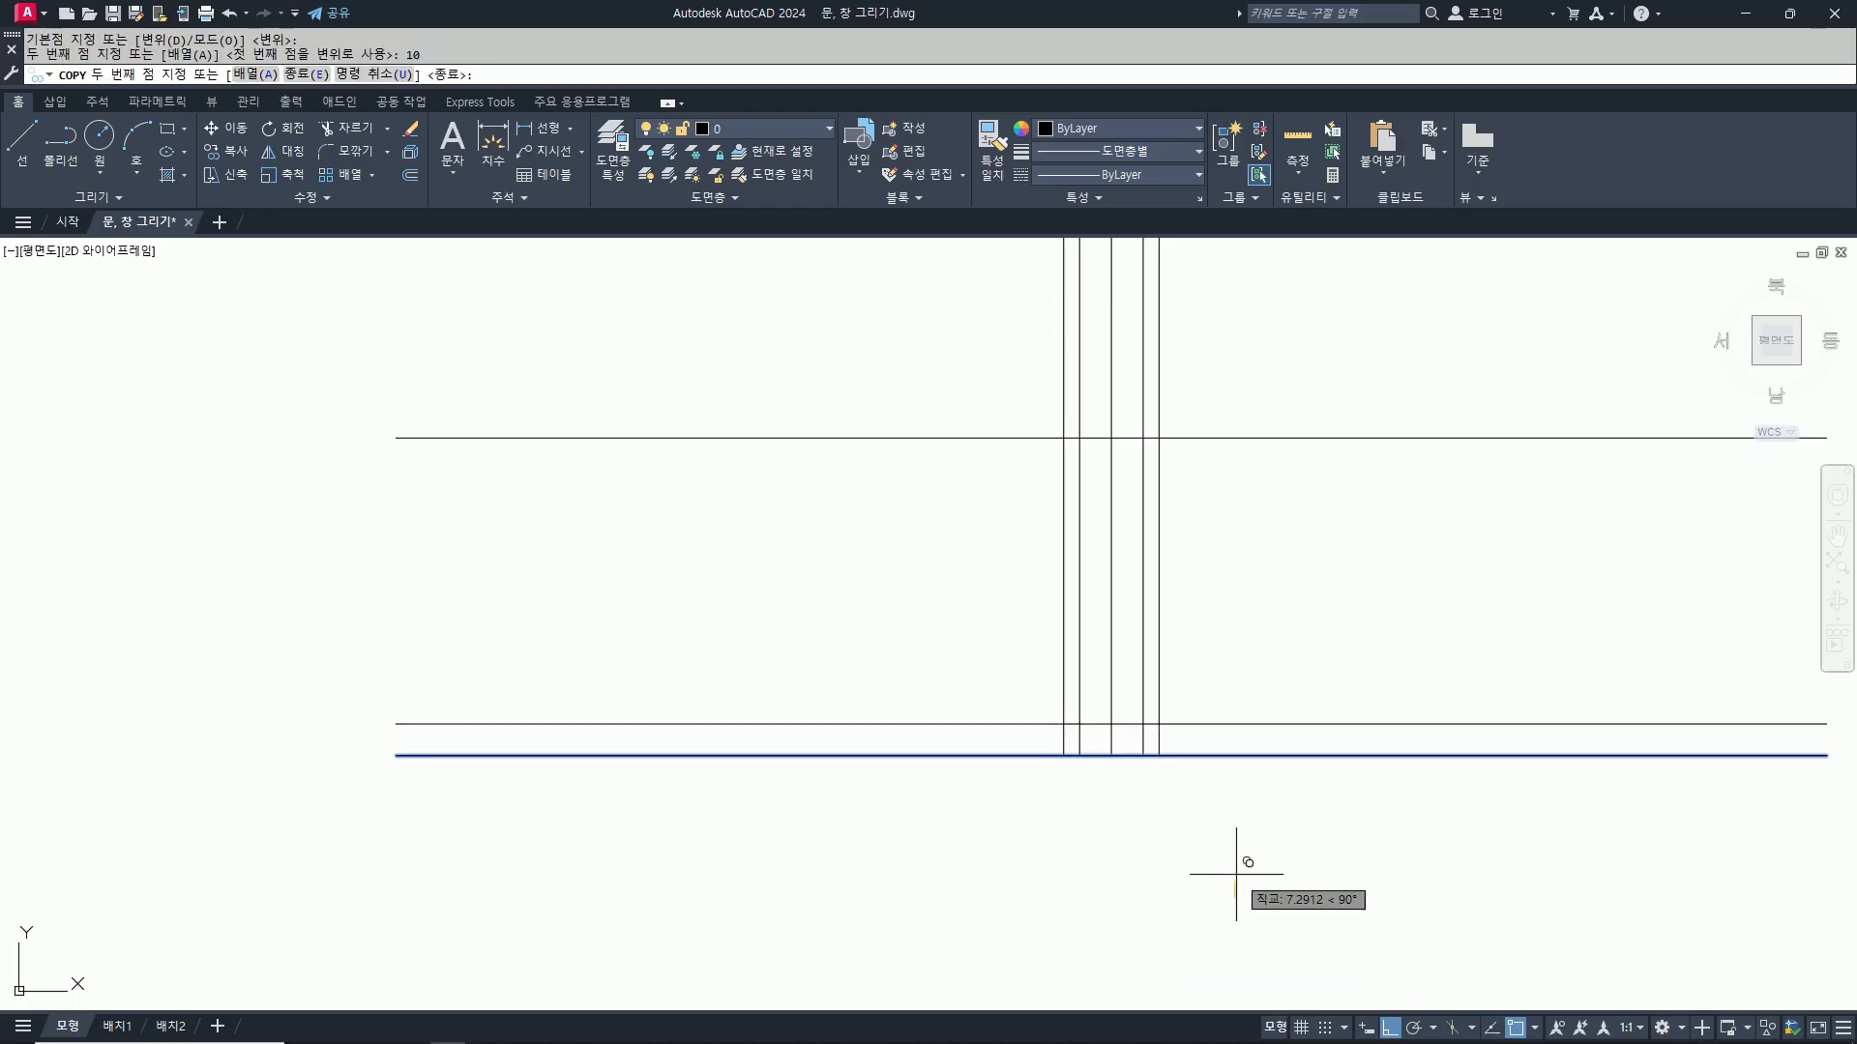
key("Return")
Step: Set the fillet radius to 0 and try to fillet the copied horizontal line with the post's outer vertical line
scroll(1076, 731, "up", 2)
type("f")
key("Return")
left_click(1092, 722)
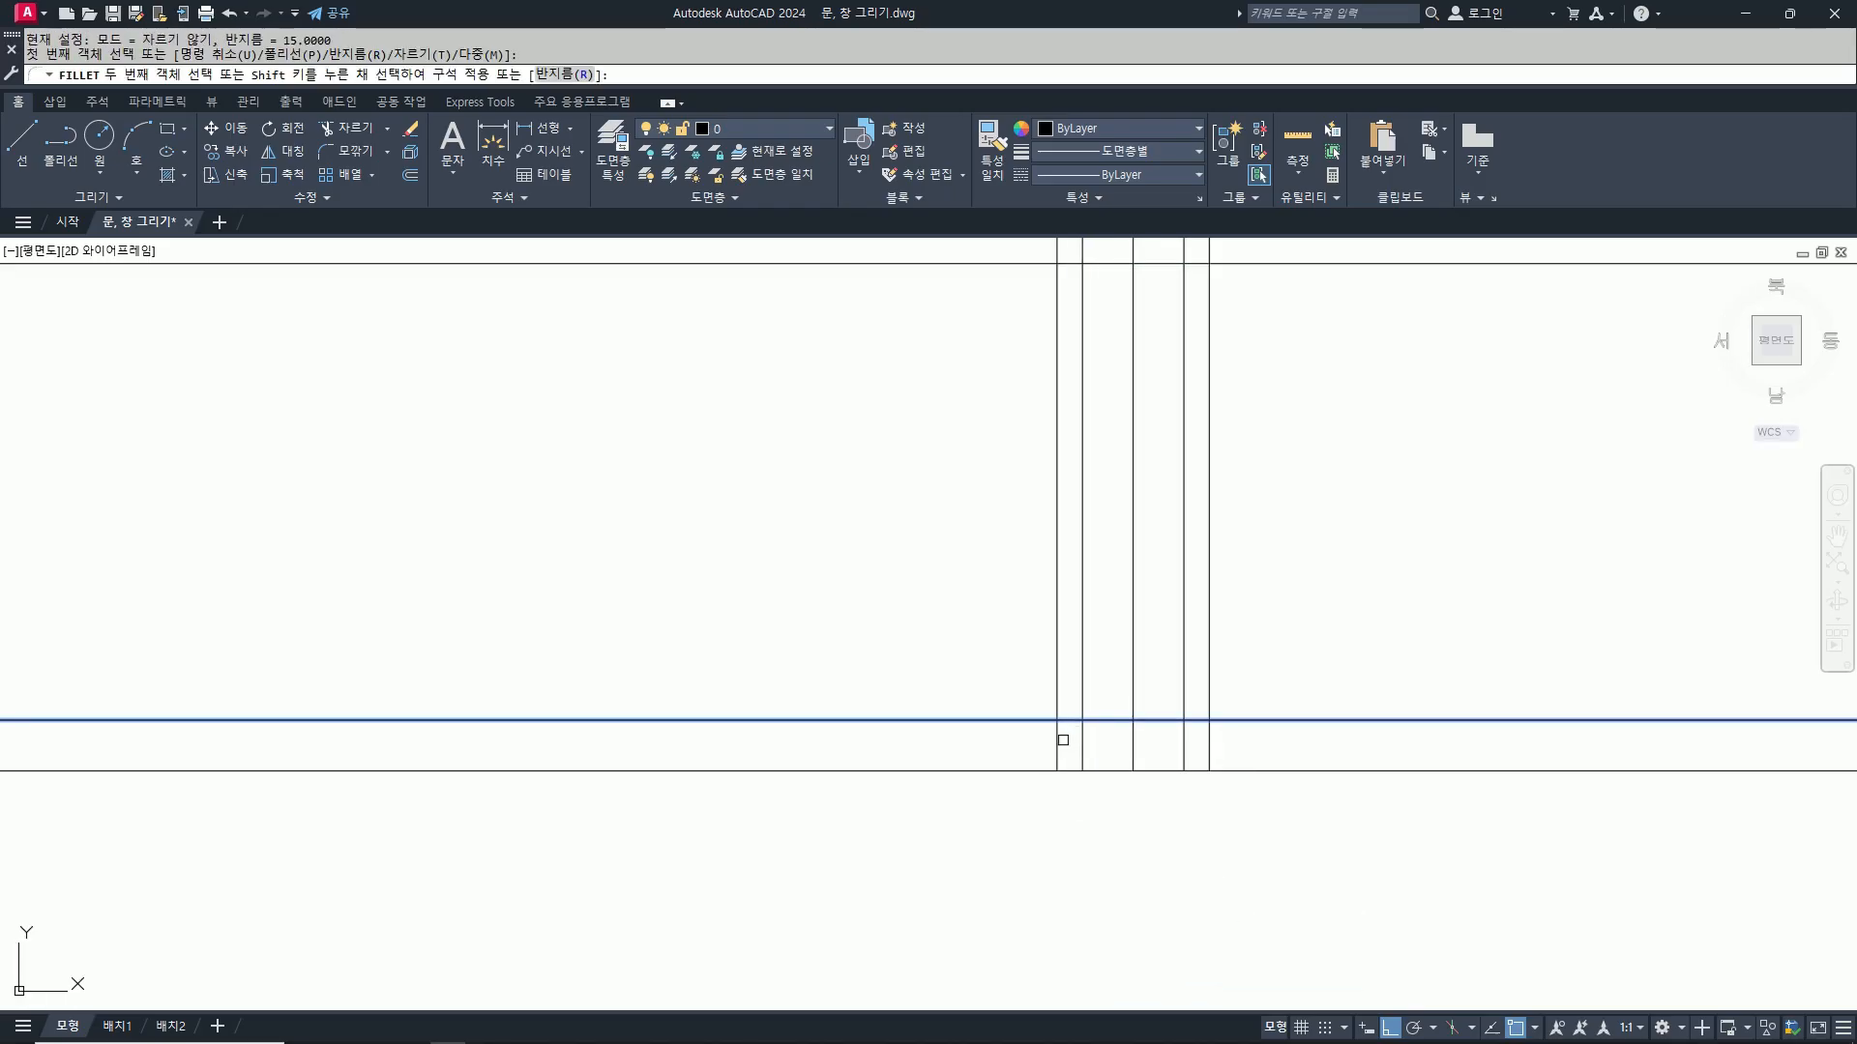
type("r")
key("Return")
type("0")
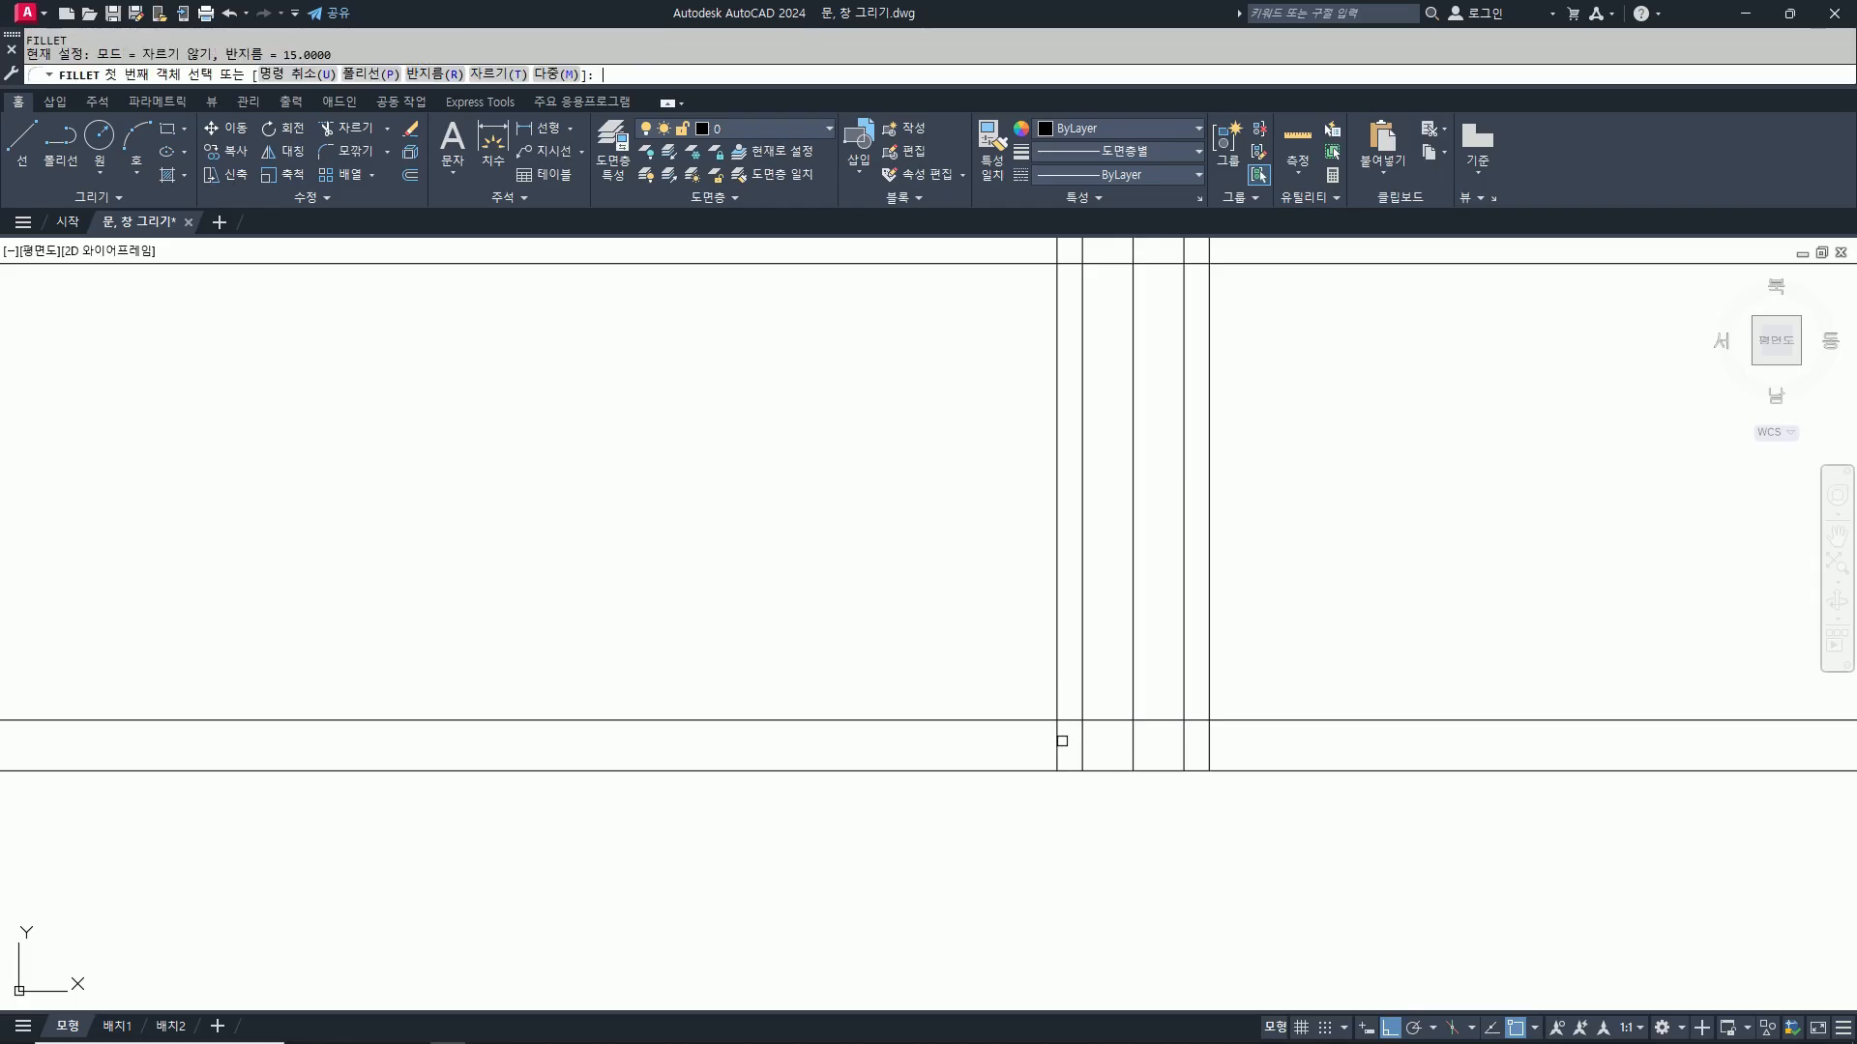
key("Return")
left_click(1061, 723)
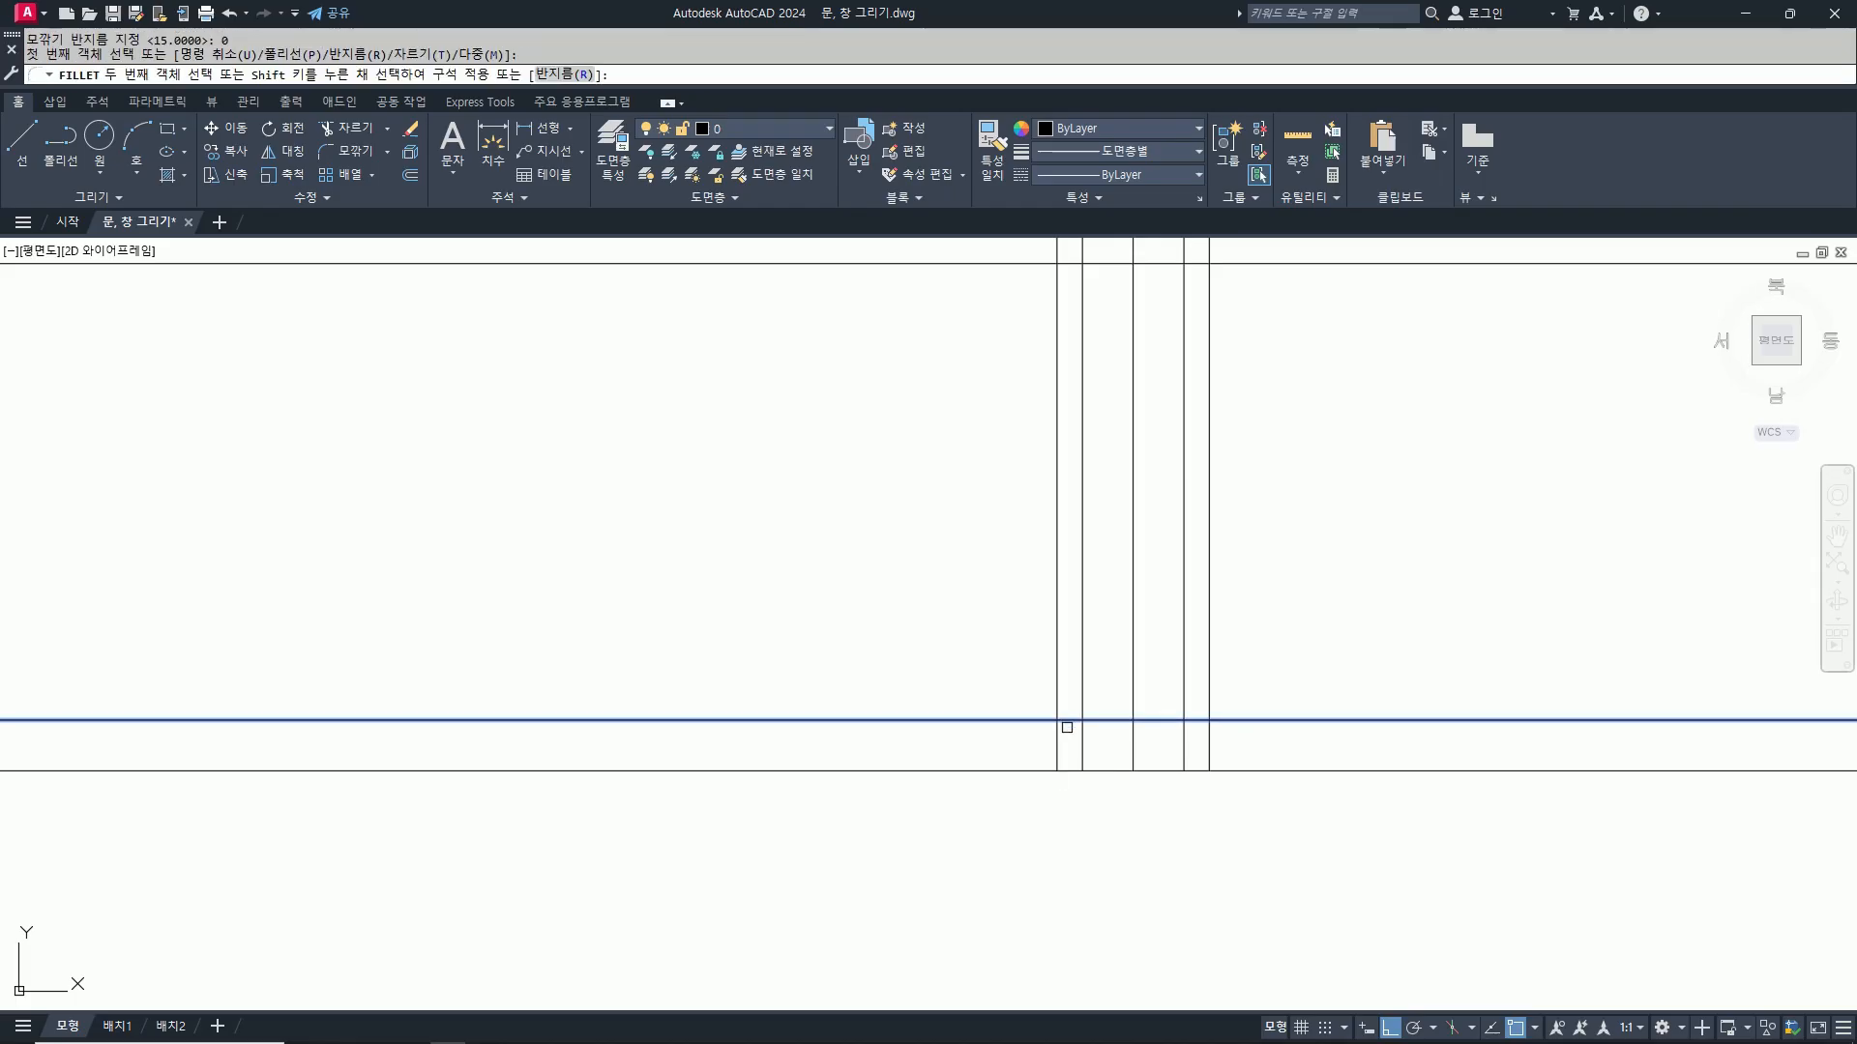
left_click(1182, 747)
Step: Switch the fillet to trim mode and join the copied horizontal line with the left outer line into a sharp corner
key("Return")
type("t")
key("Return")
type("t")
key("Return")
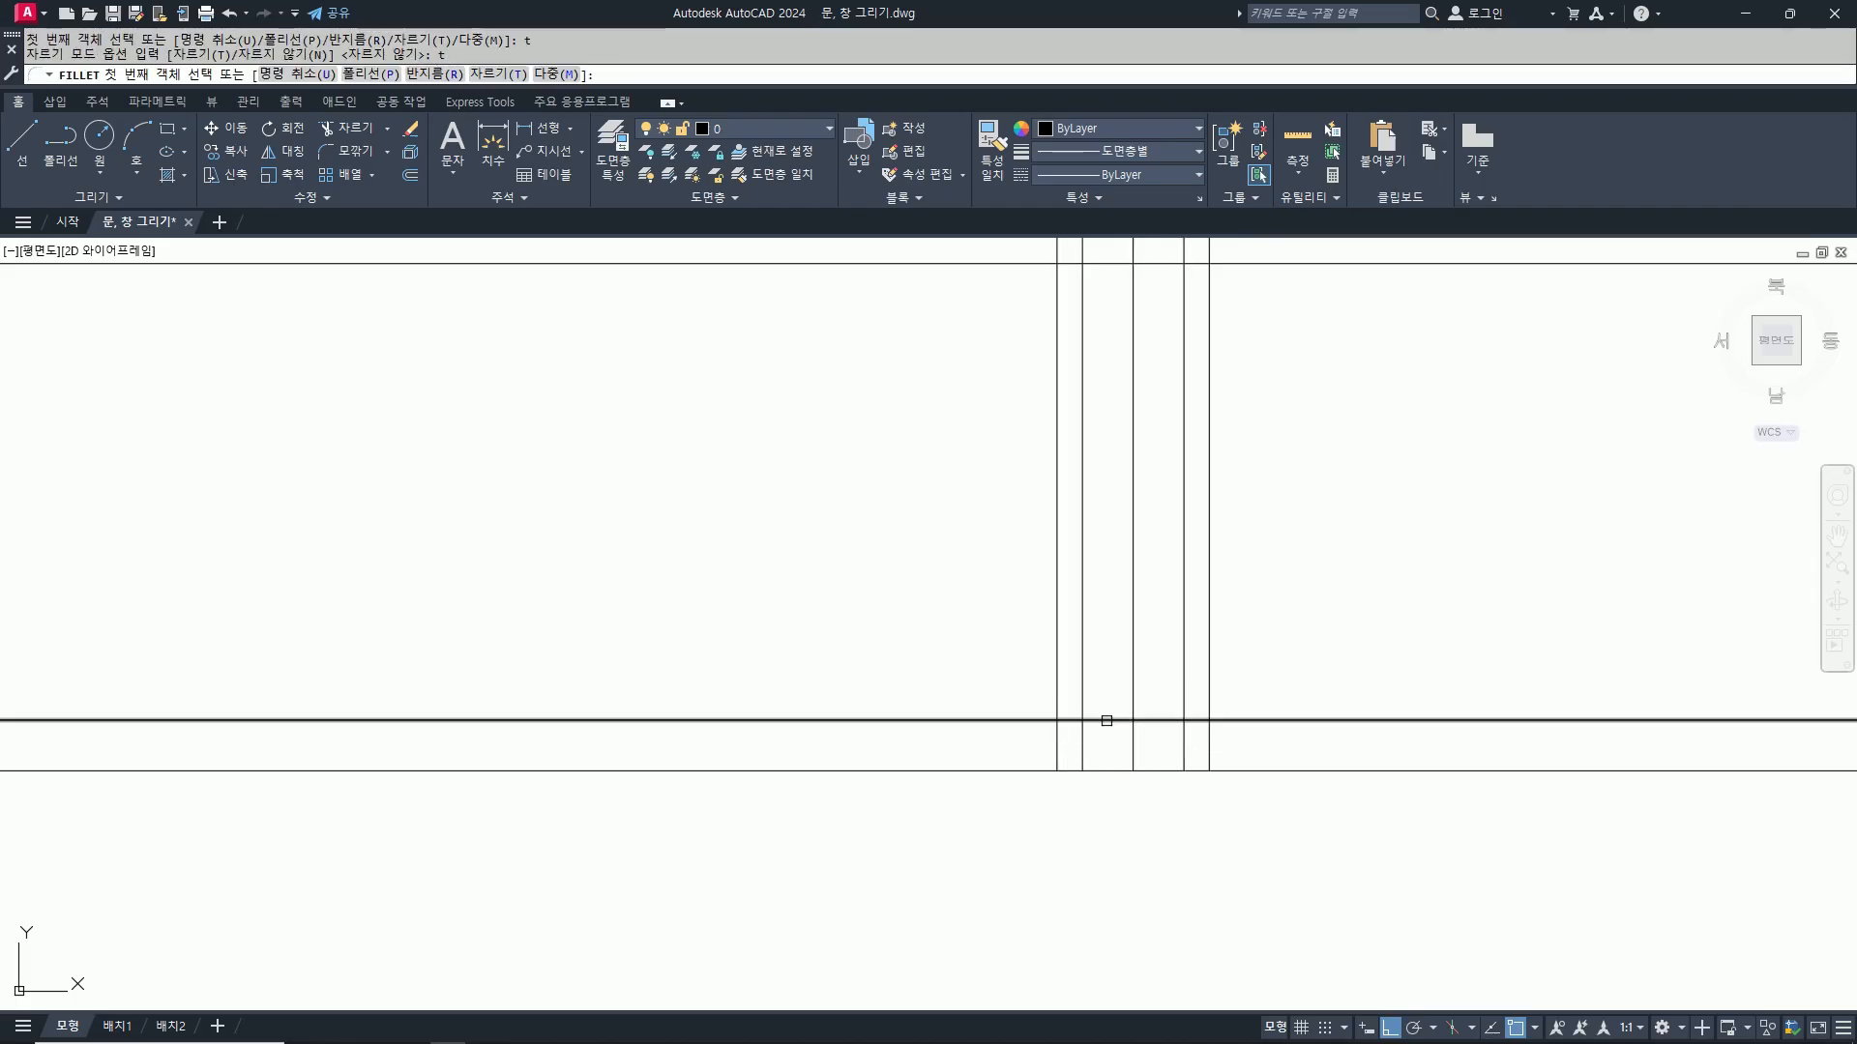
left_click(1107, 720)
left_click(1054, 756)
Step: Fillet the foot's other three corners with radius 0 to close it into a small rectangle
key("Return")
left_click(1199, 724)
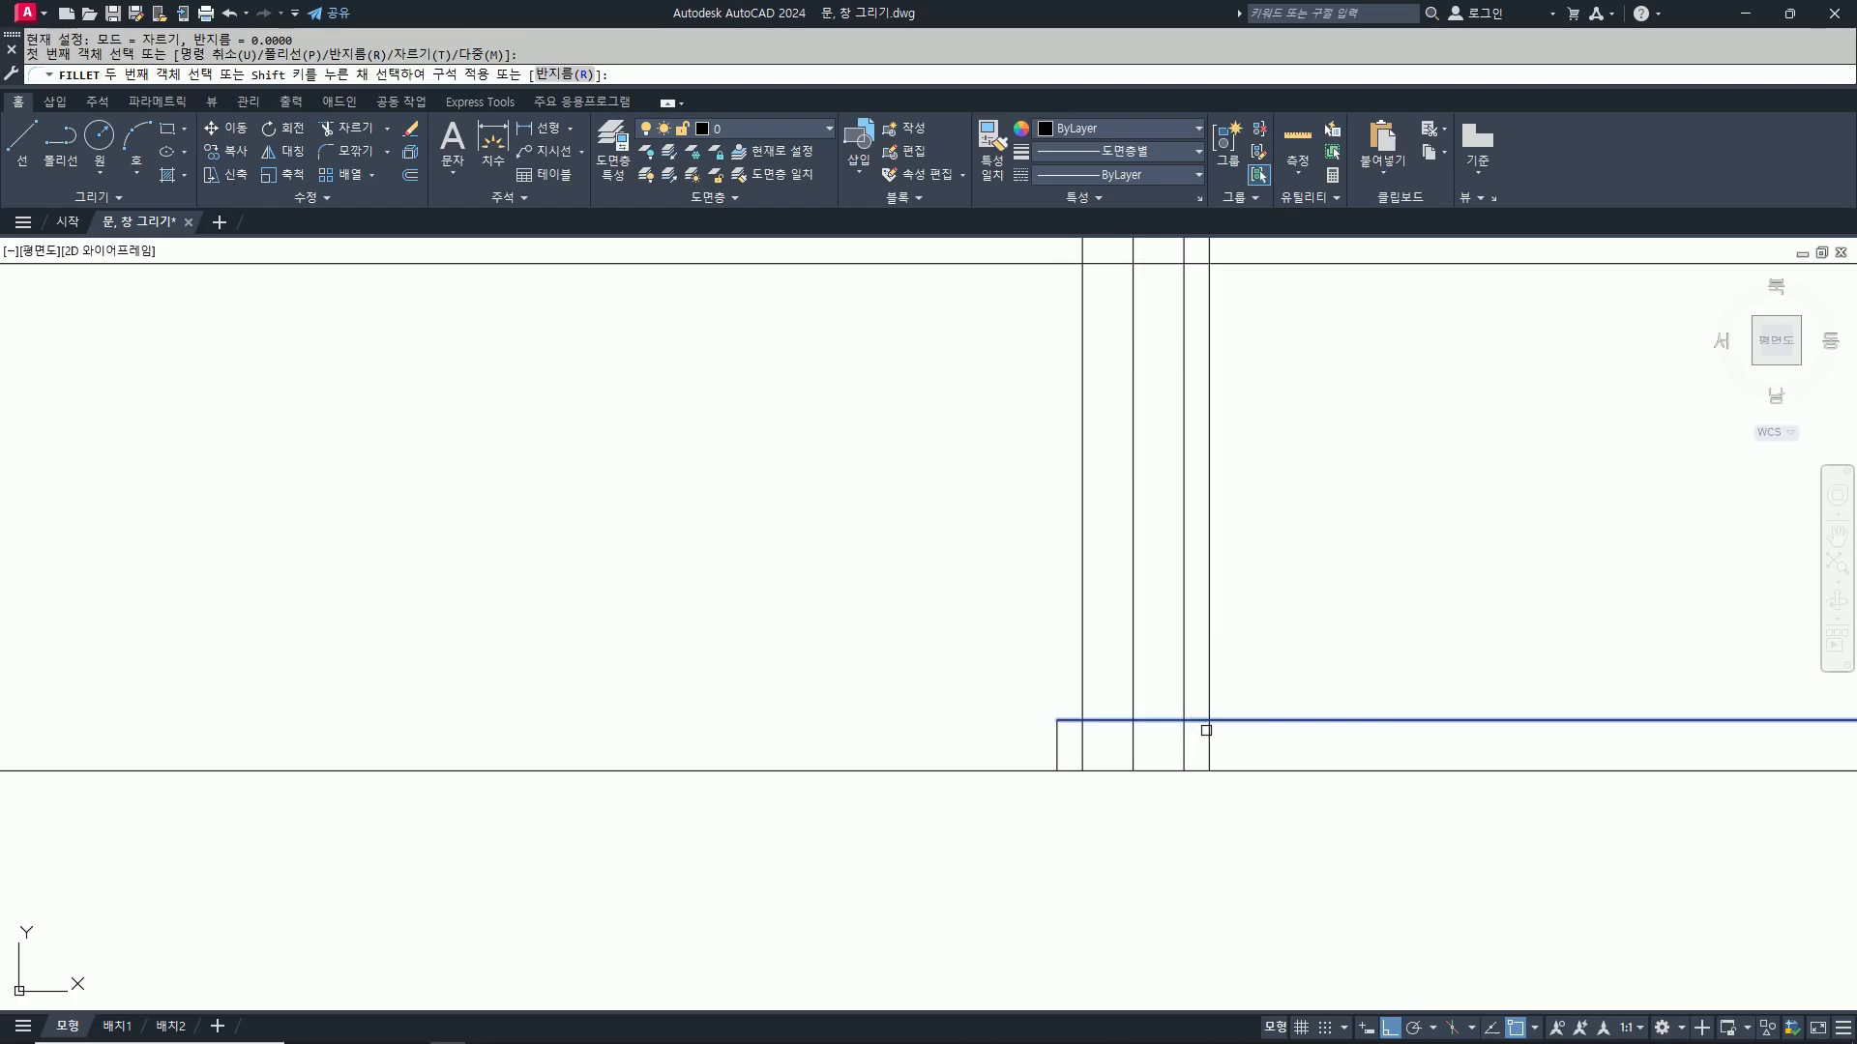
left_click(1209, 750)
key("Return")
left_click(1208, 756)
left_click(1164, 770)
key("Return")
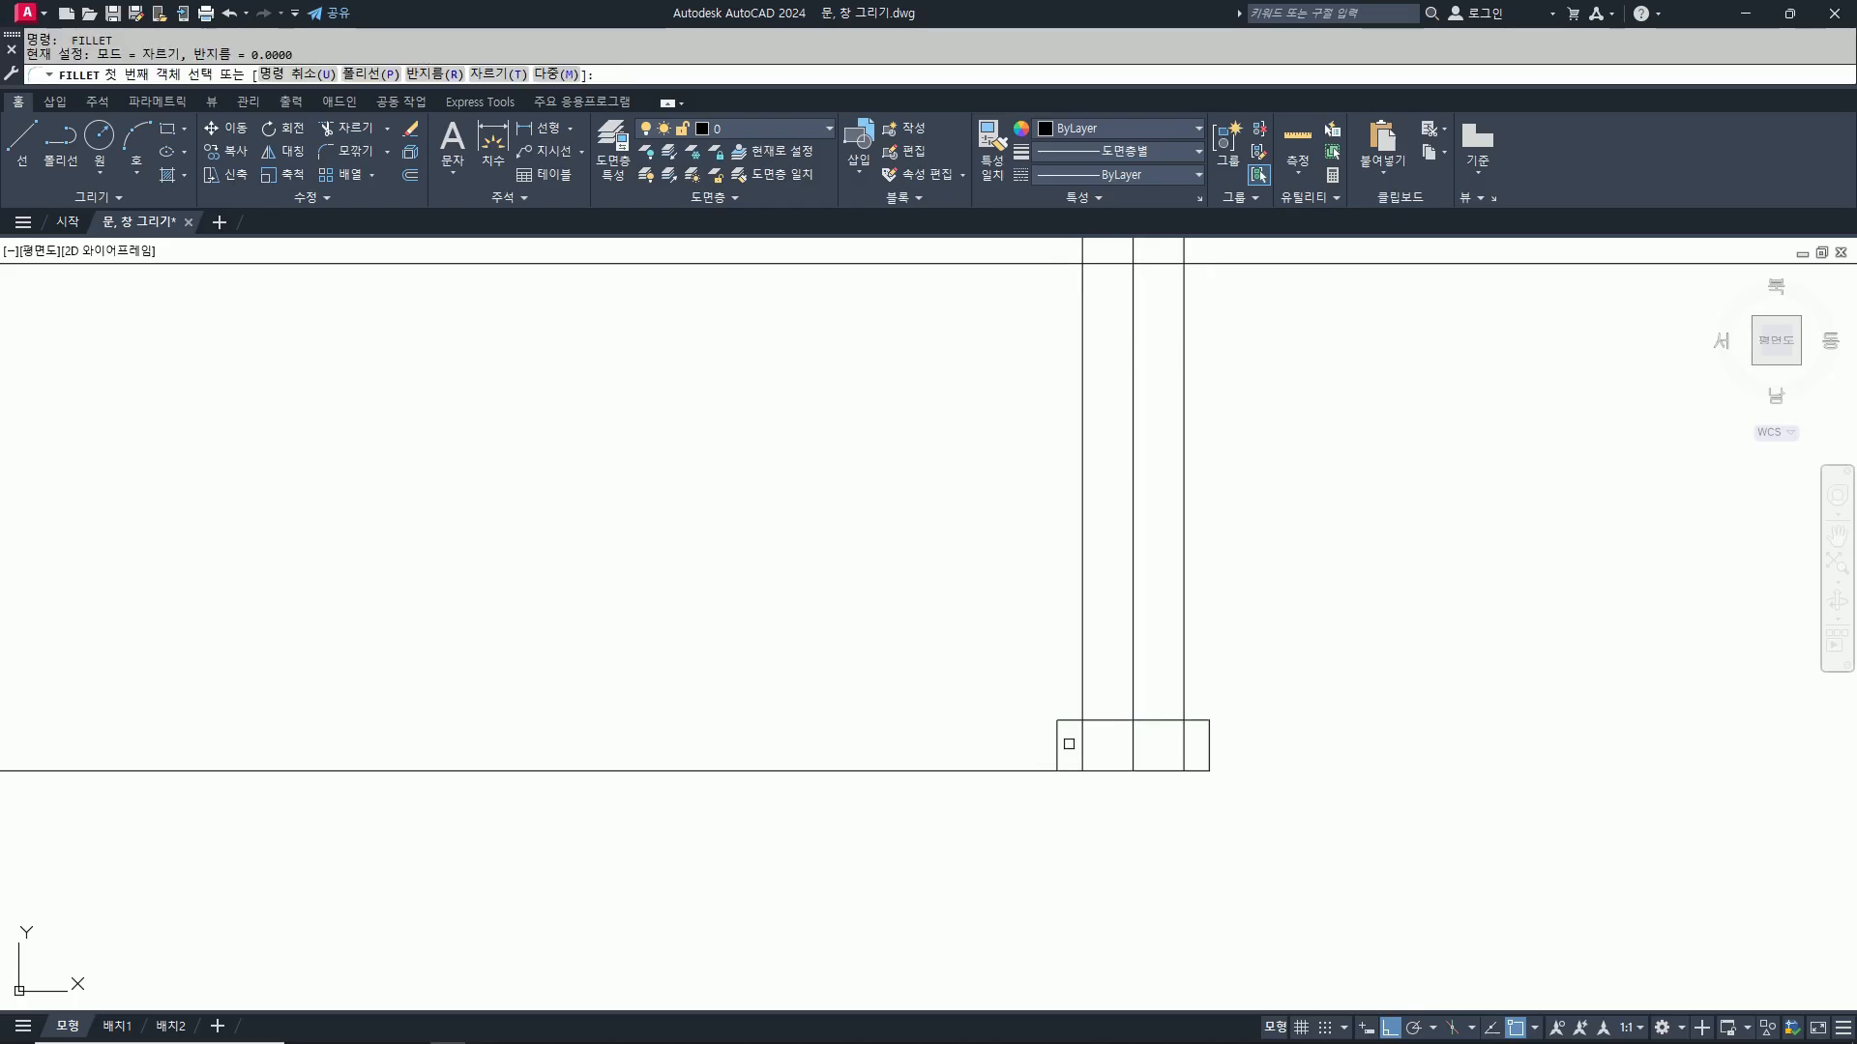
left_click(1061, 742)
left_click(1081, 771)
Step: Trim the post's vertical lines and center line where they run inside the foot rectangle
type("tr")
key("Return")
left_click(1083, 753)
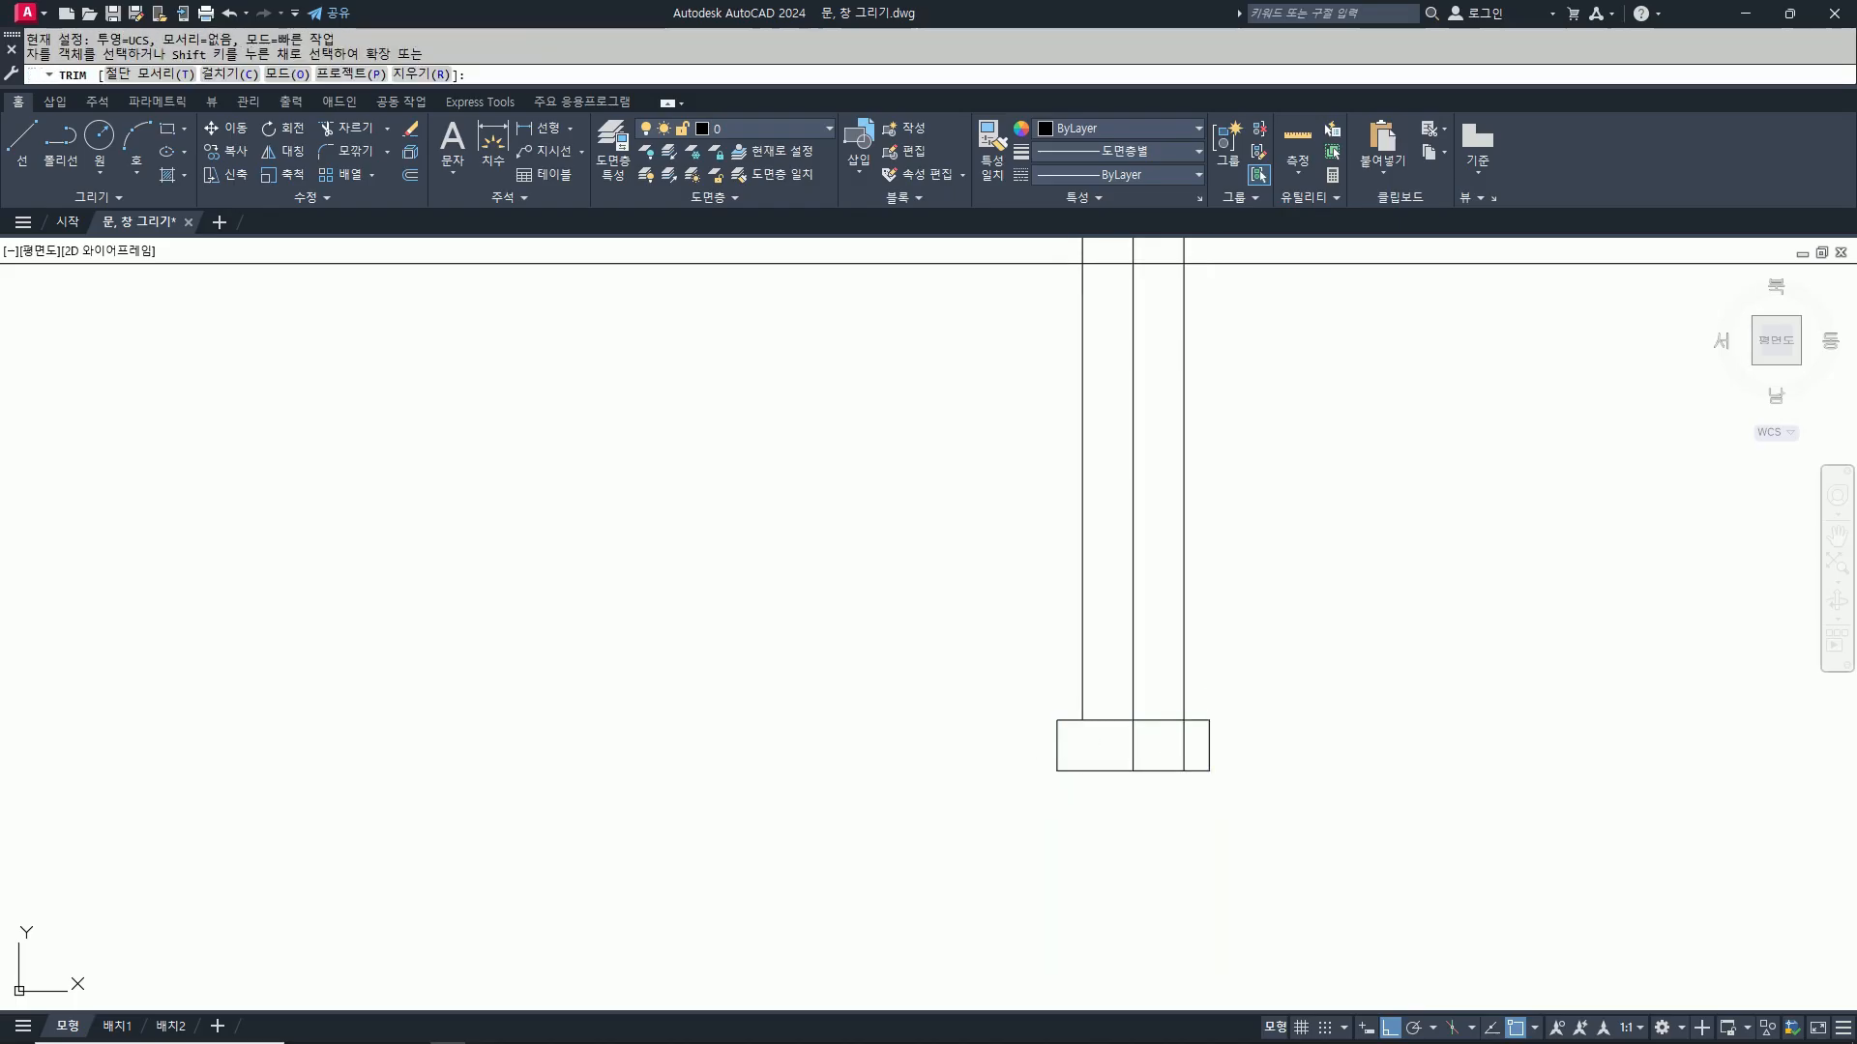
left_click(1135, 754)
key("Escape")
scroll(1180, 753, "down", 2)
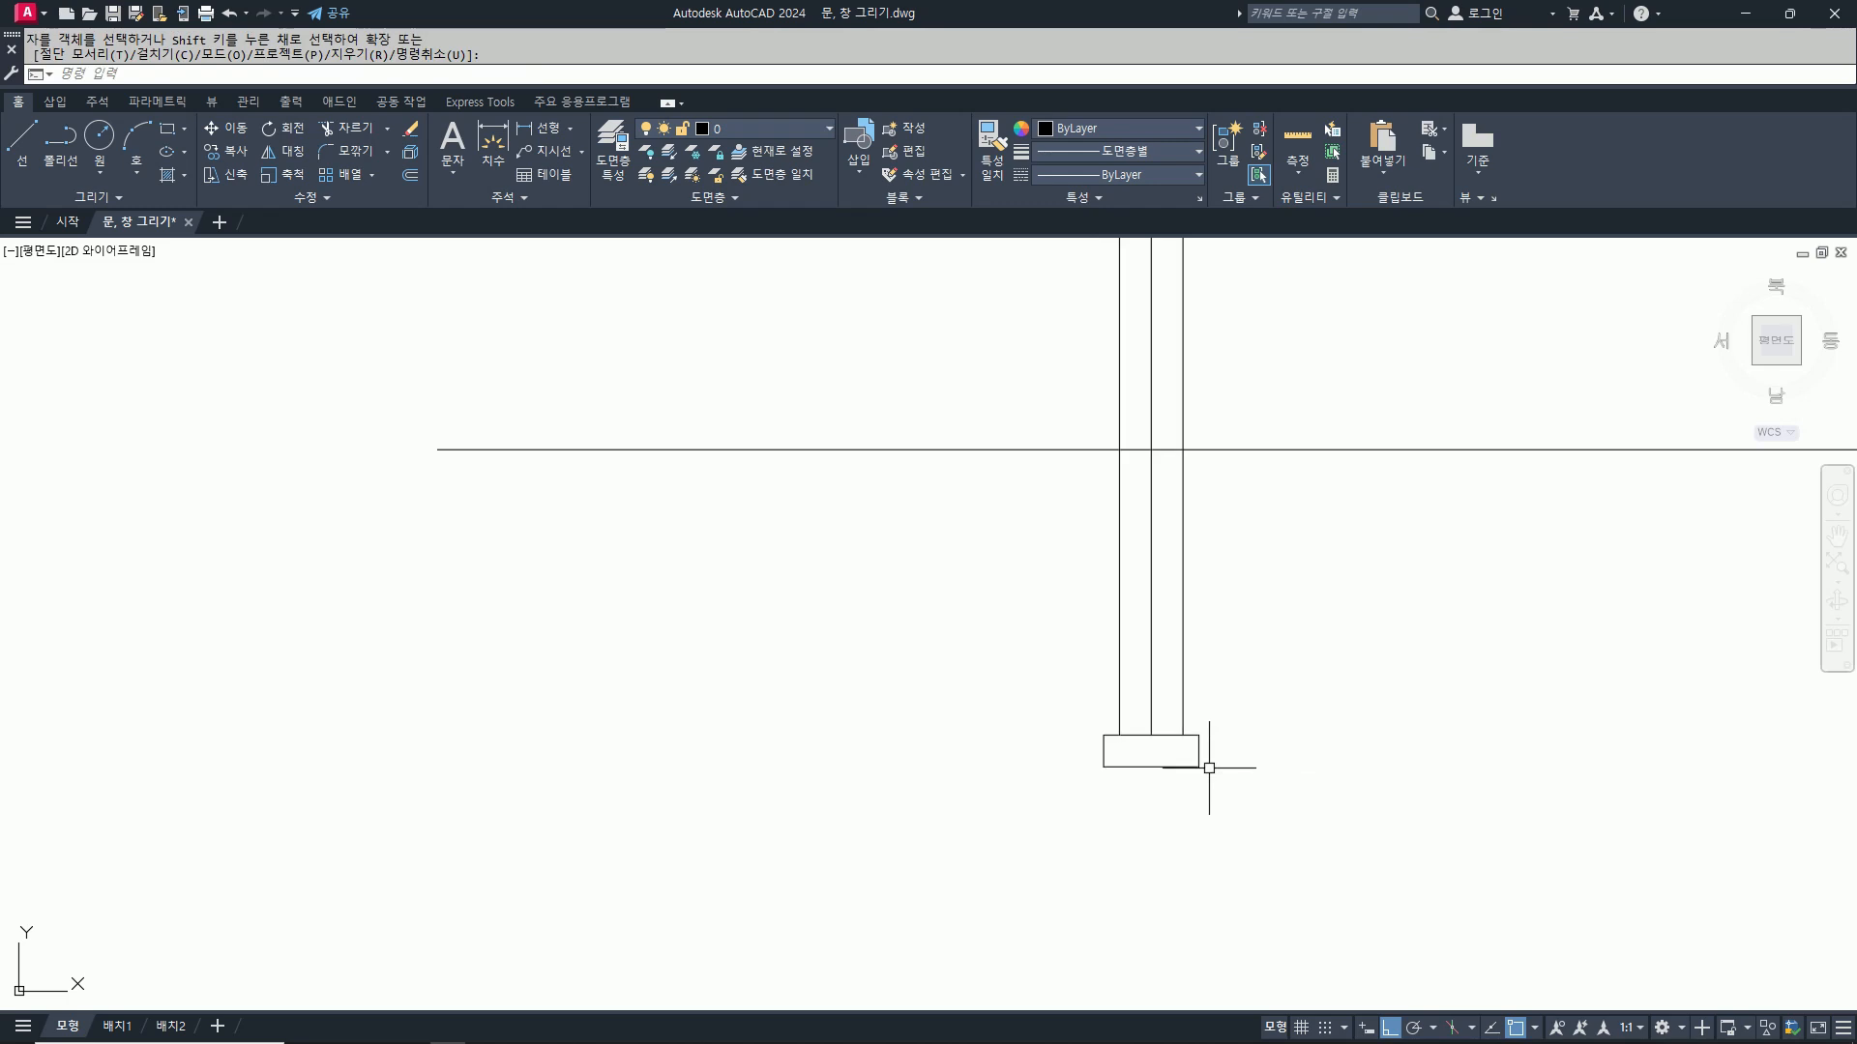
Step: Copy the foot rectangle's upper edge 30 straight up across the post
type("o")
key("space")
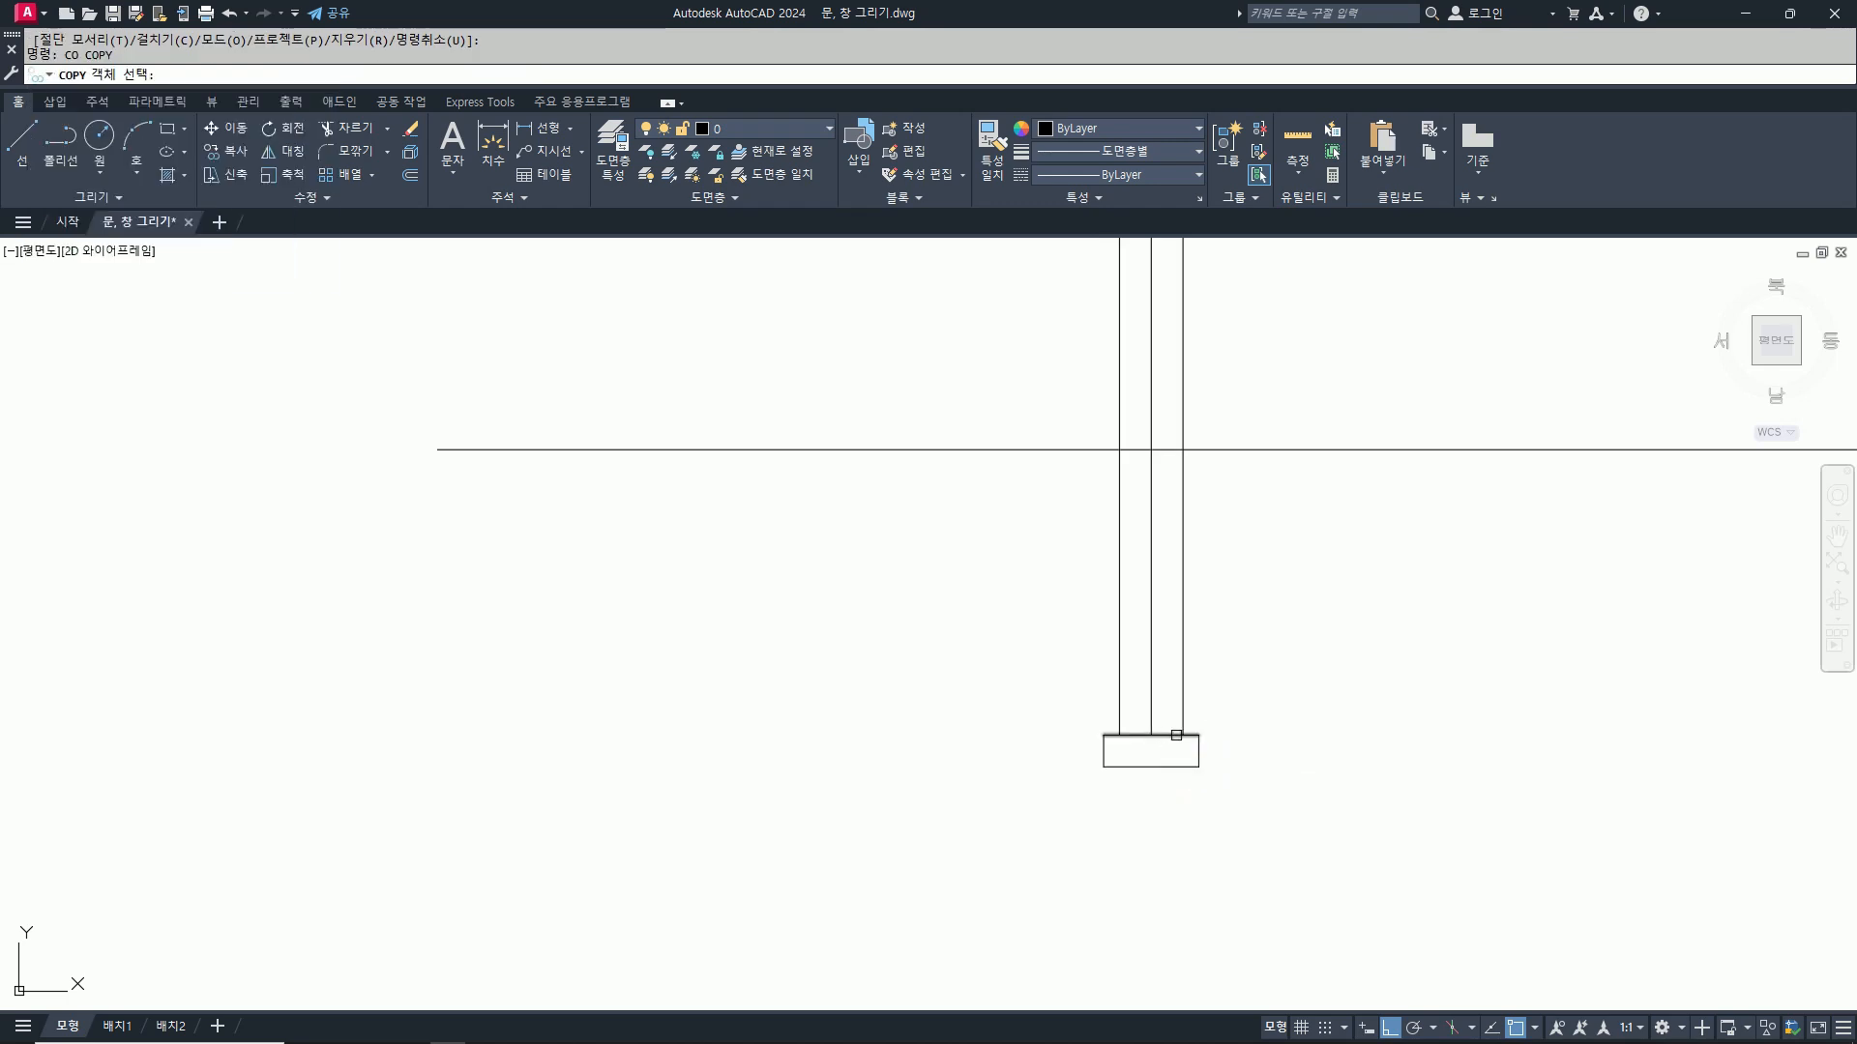
left_click(1177, 736)
key("space")
left_click(1379, 758)
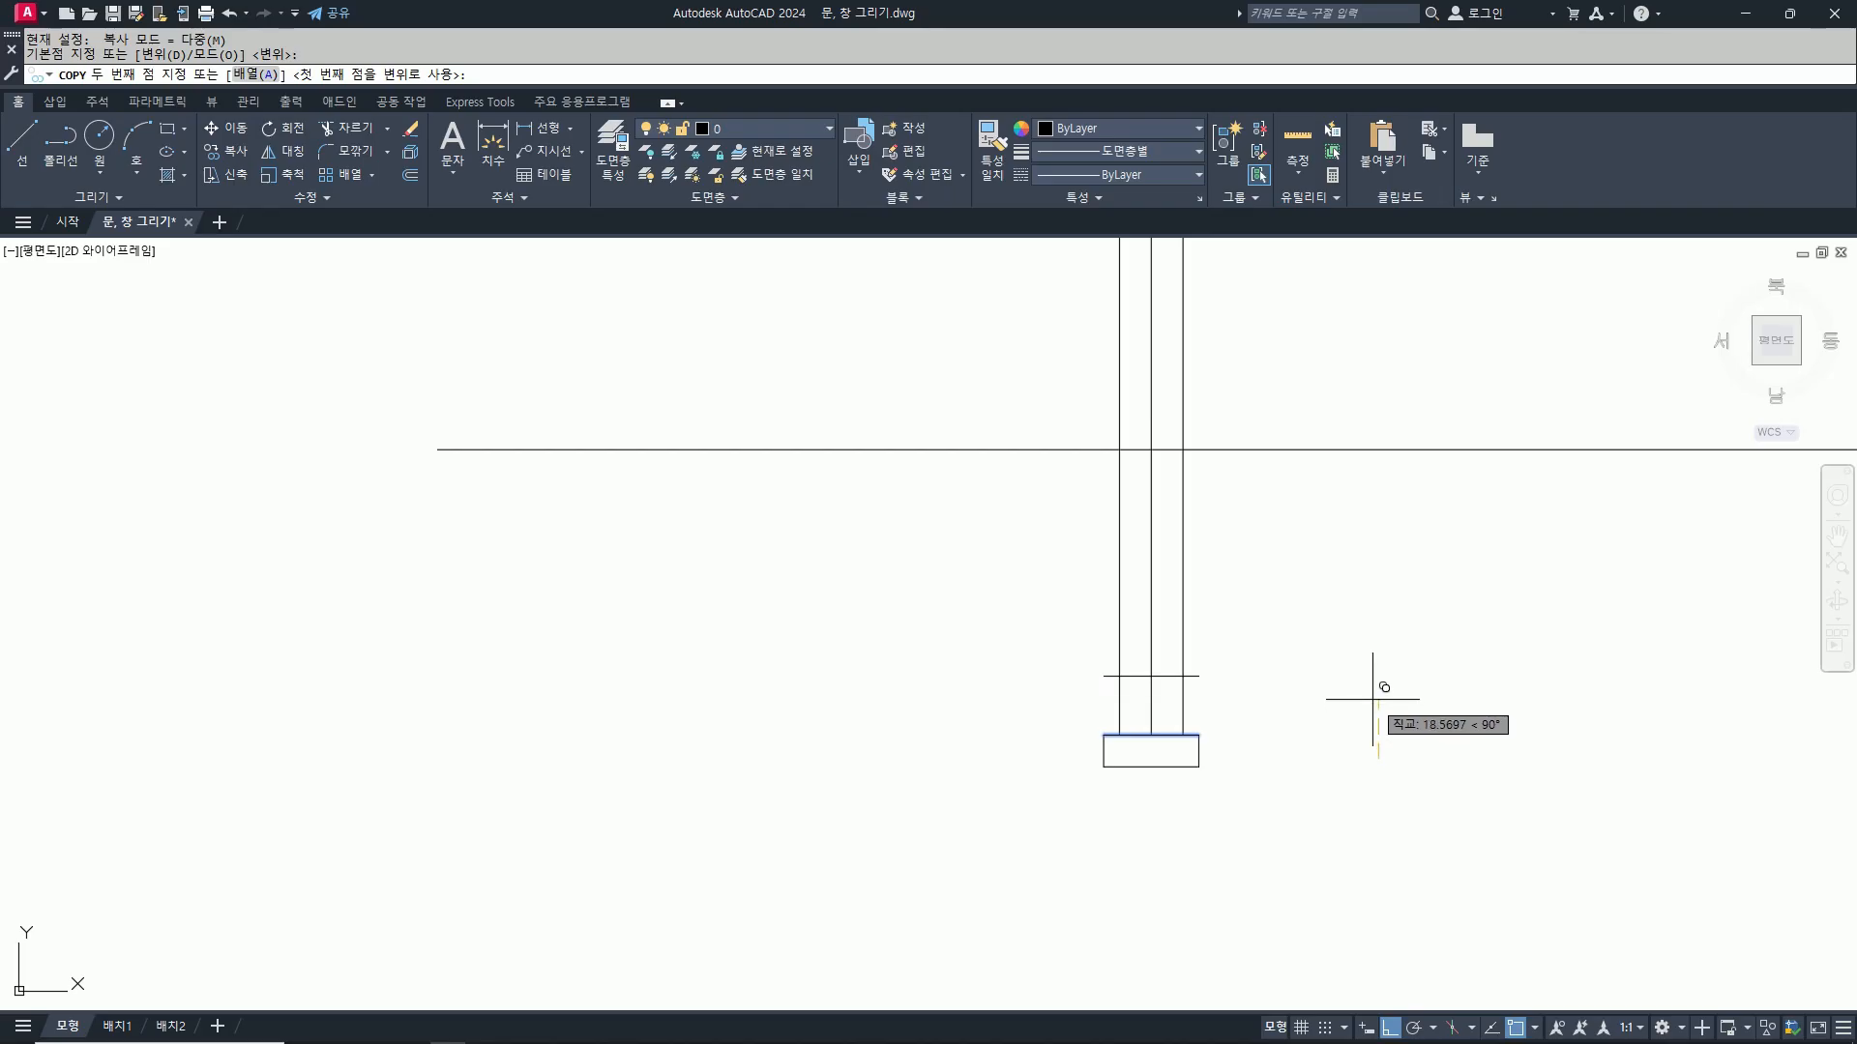
scroll(1372, 688, "down", 2)
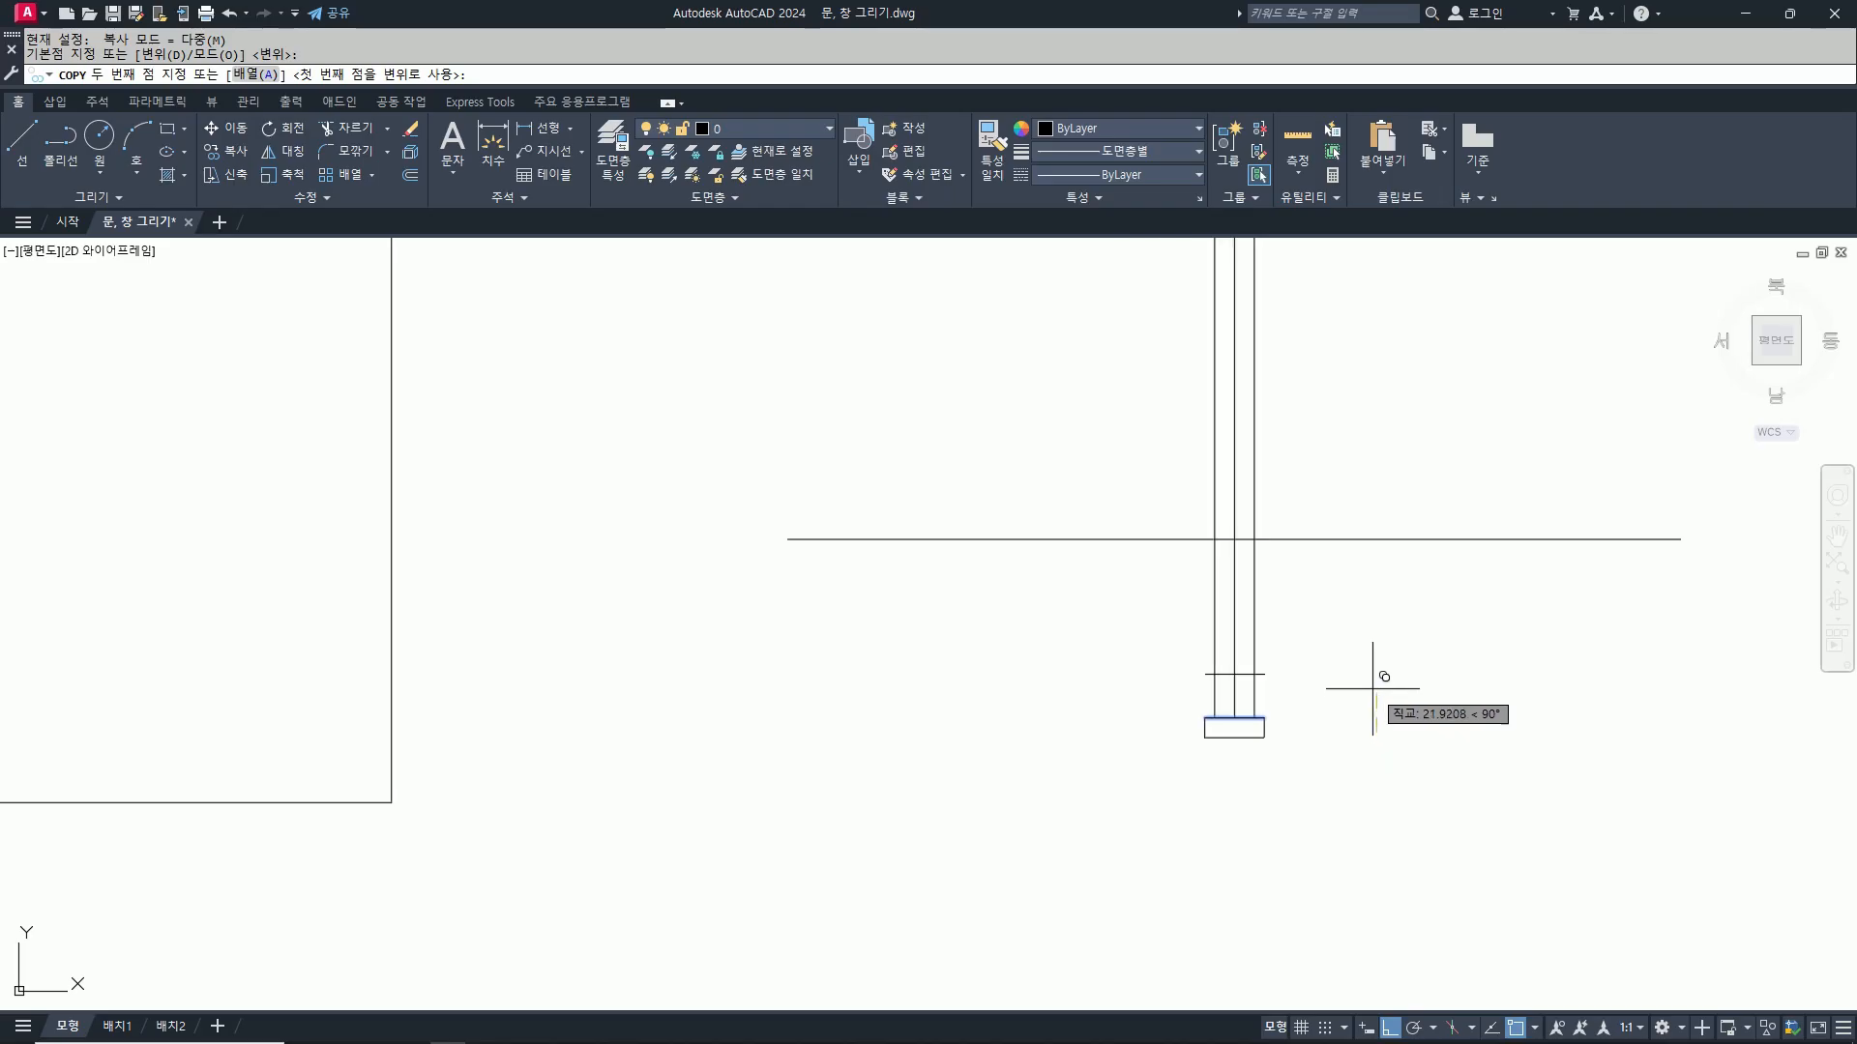
type("30")
key("space")
key("space")
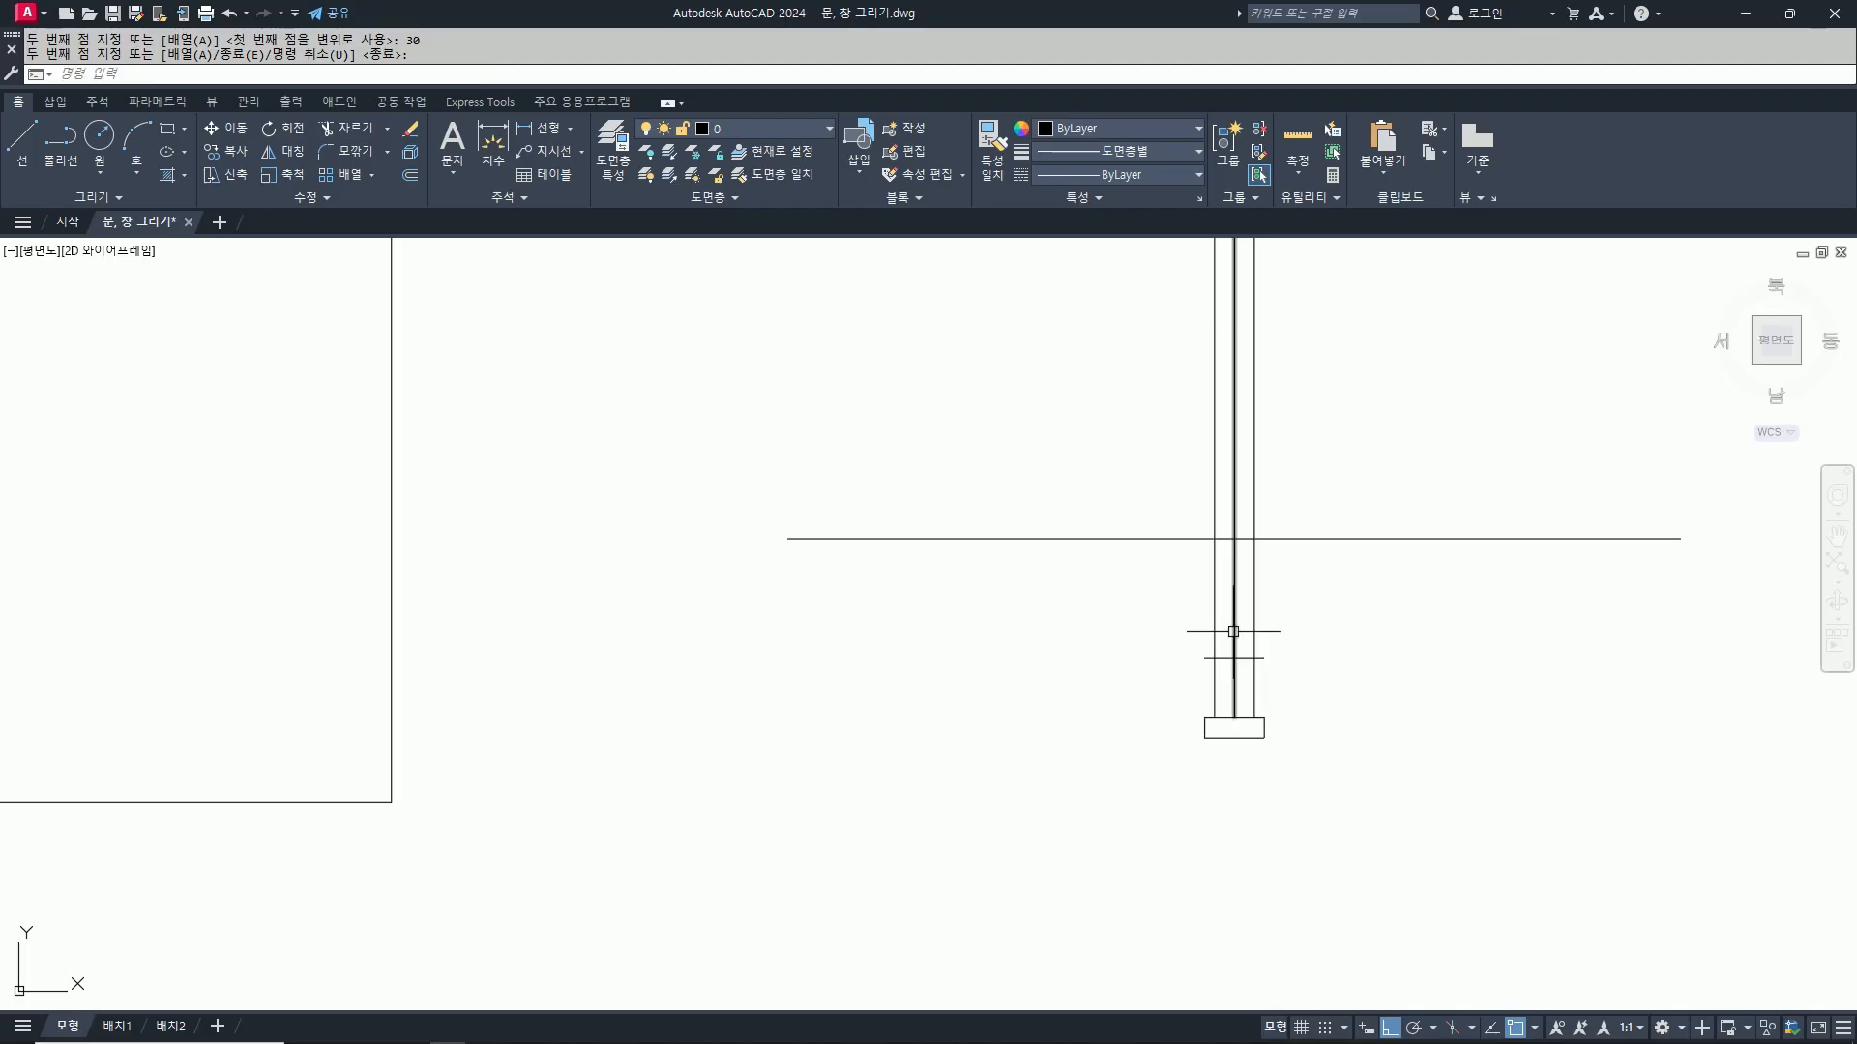
Step: Trim the post's two side lines between the copied edge and the long horizontal line above, keeping the center line
scroll(1260, 681, "up", 2)
type("tr")
key("space")
left_click(1259, 644)
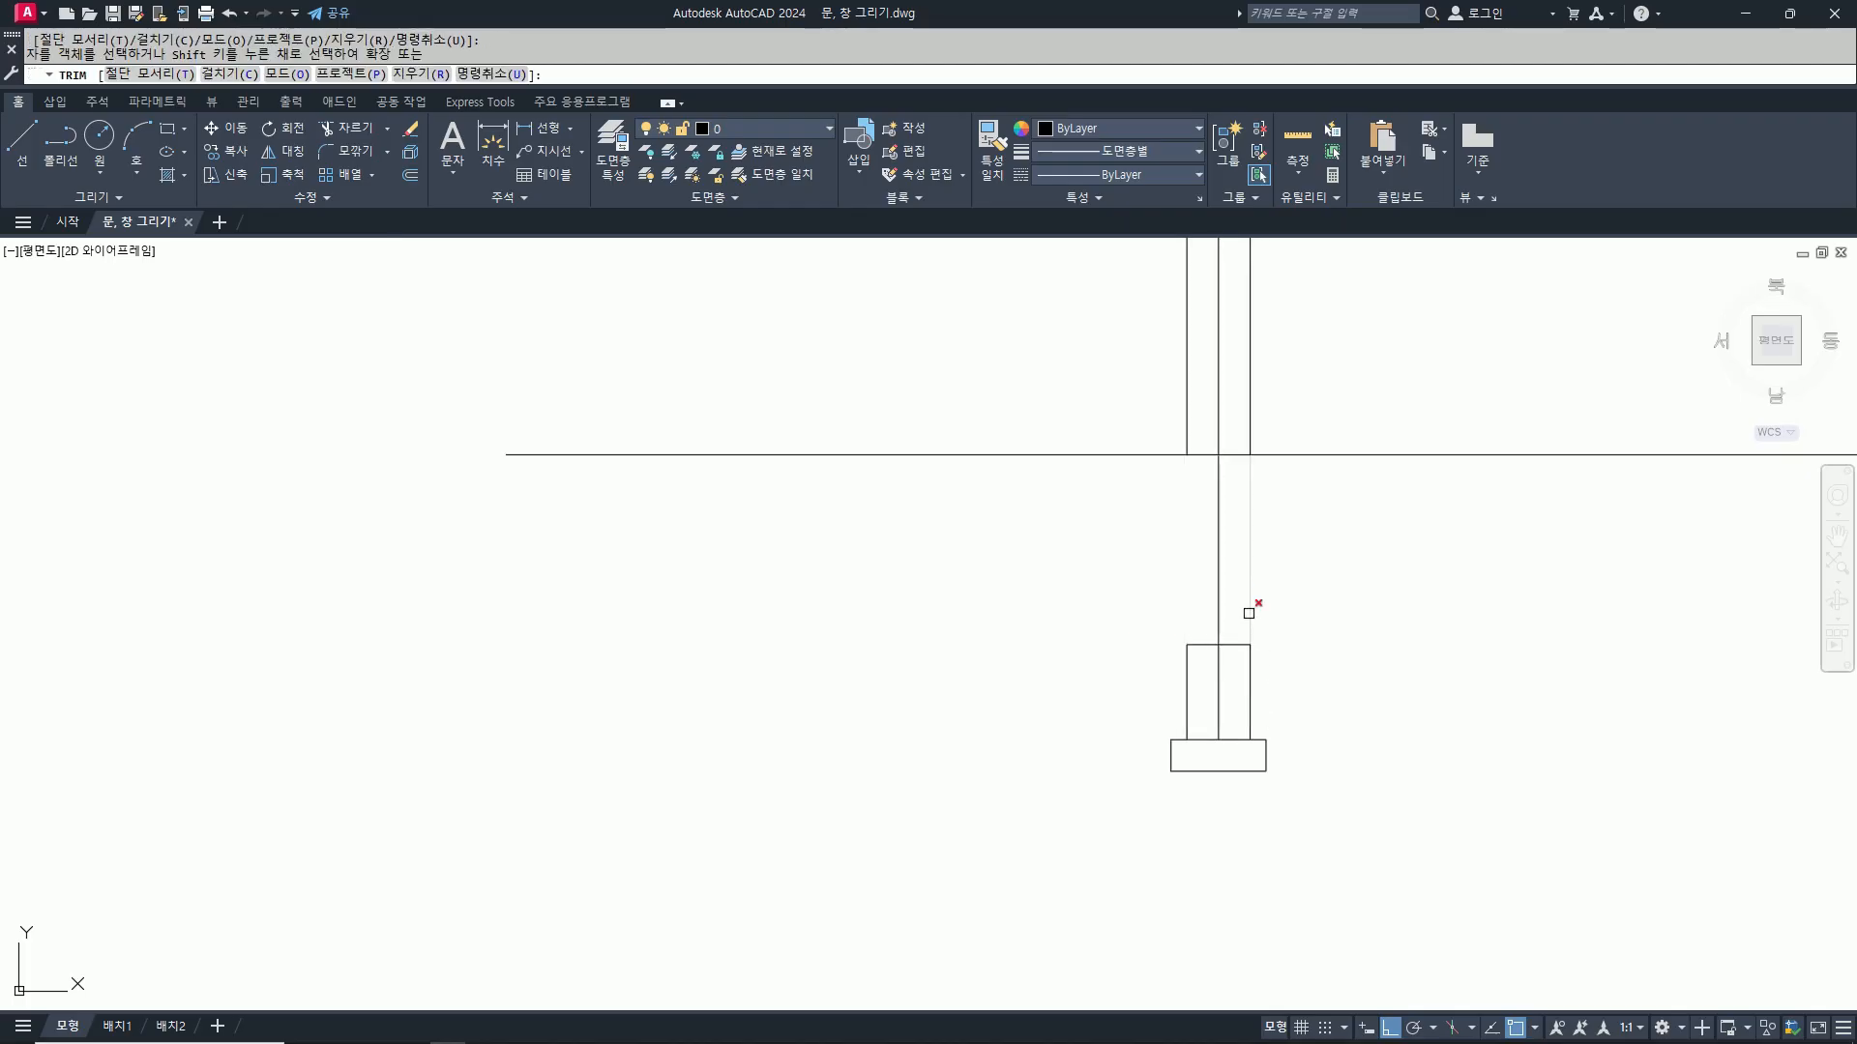
key("space")
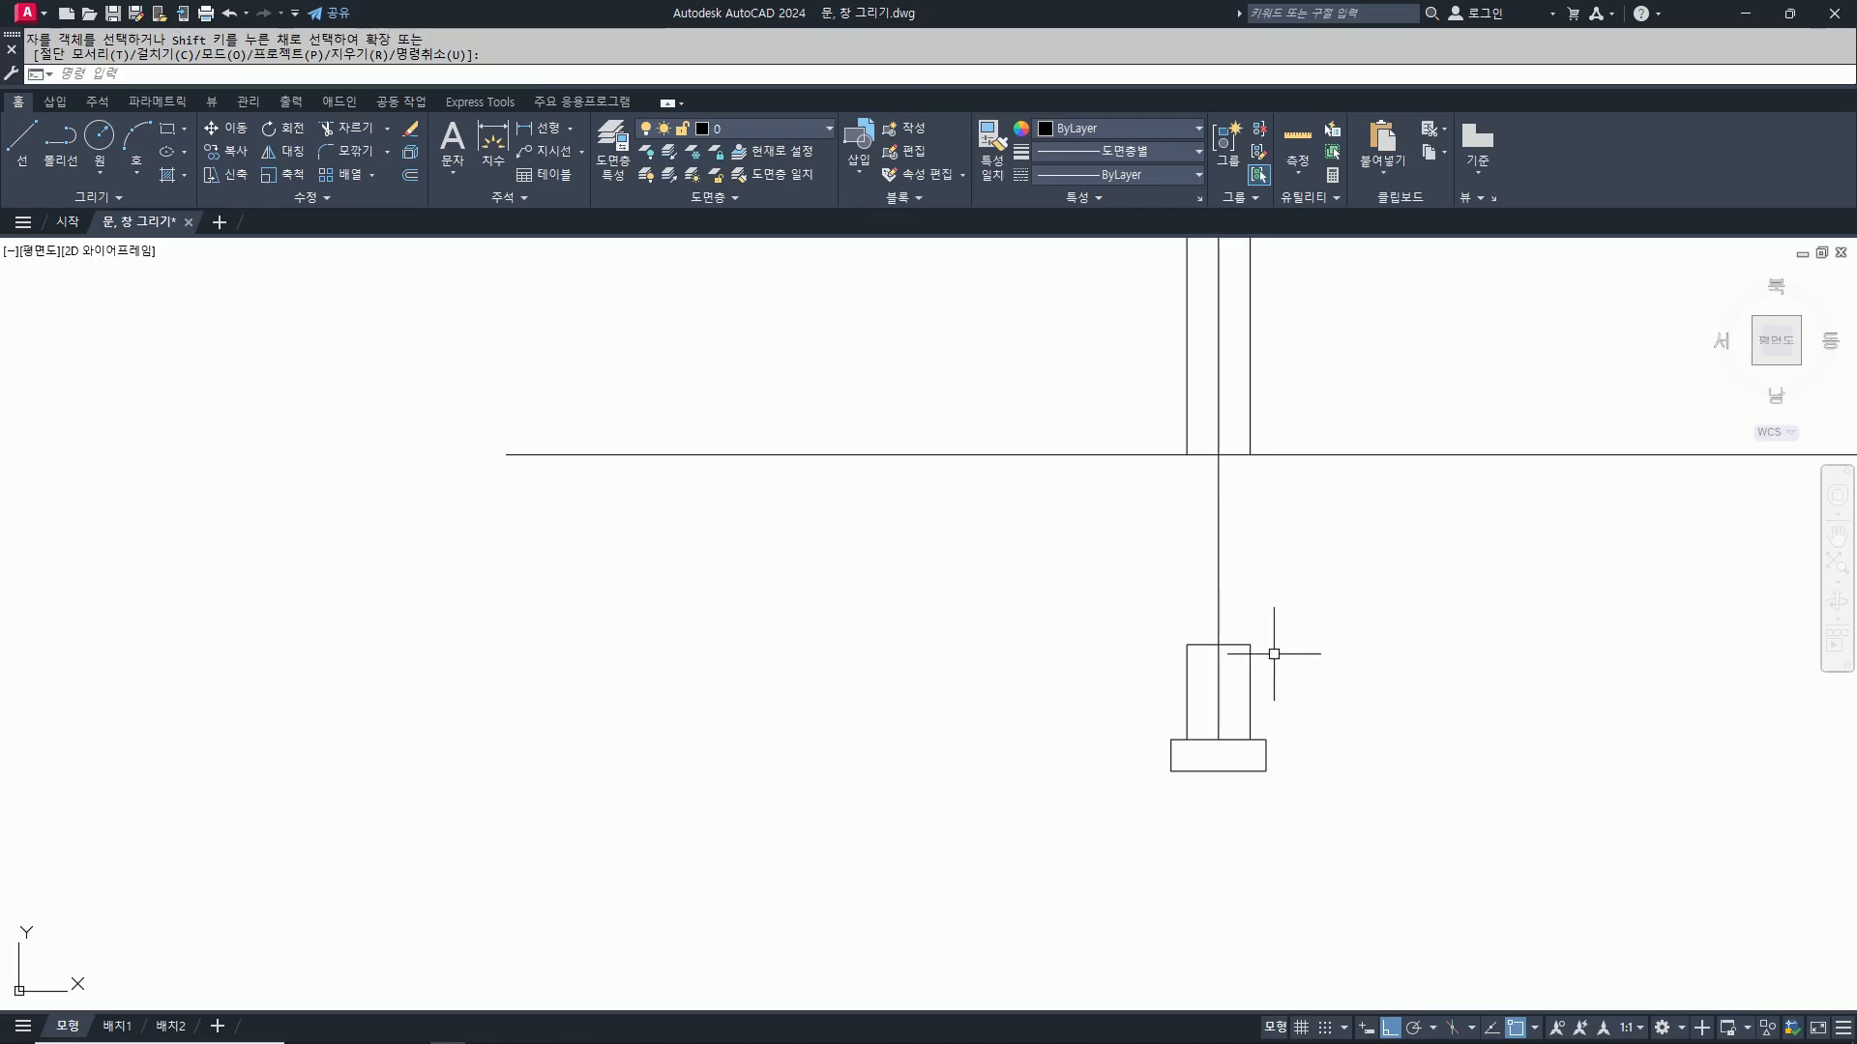
Step: Draw a horizontal line 100 long to the right from the hub's upper right corner
scroll(1272, 658, "down", 2)
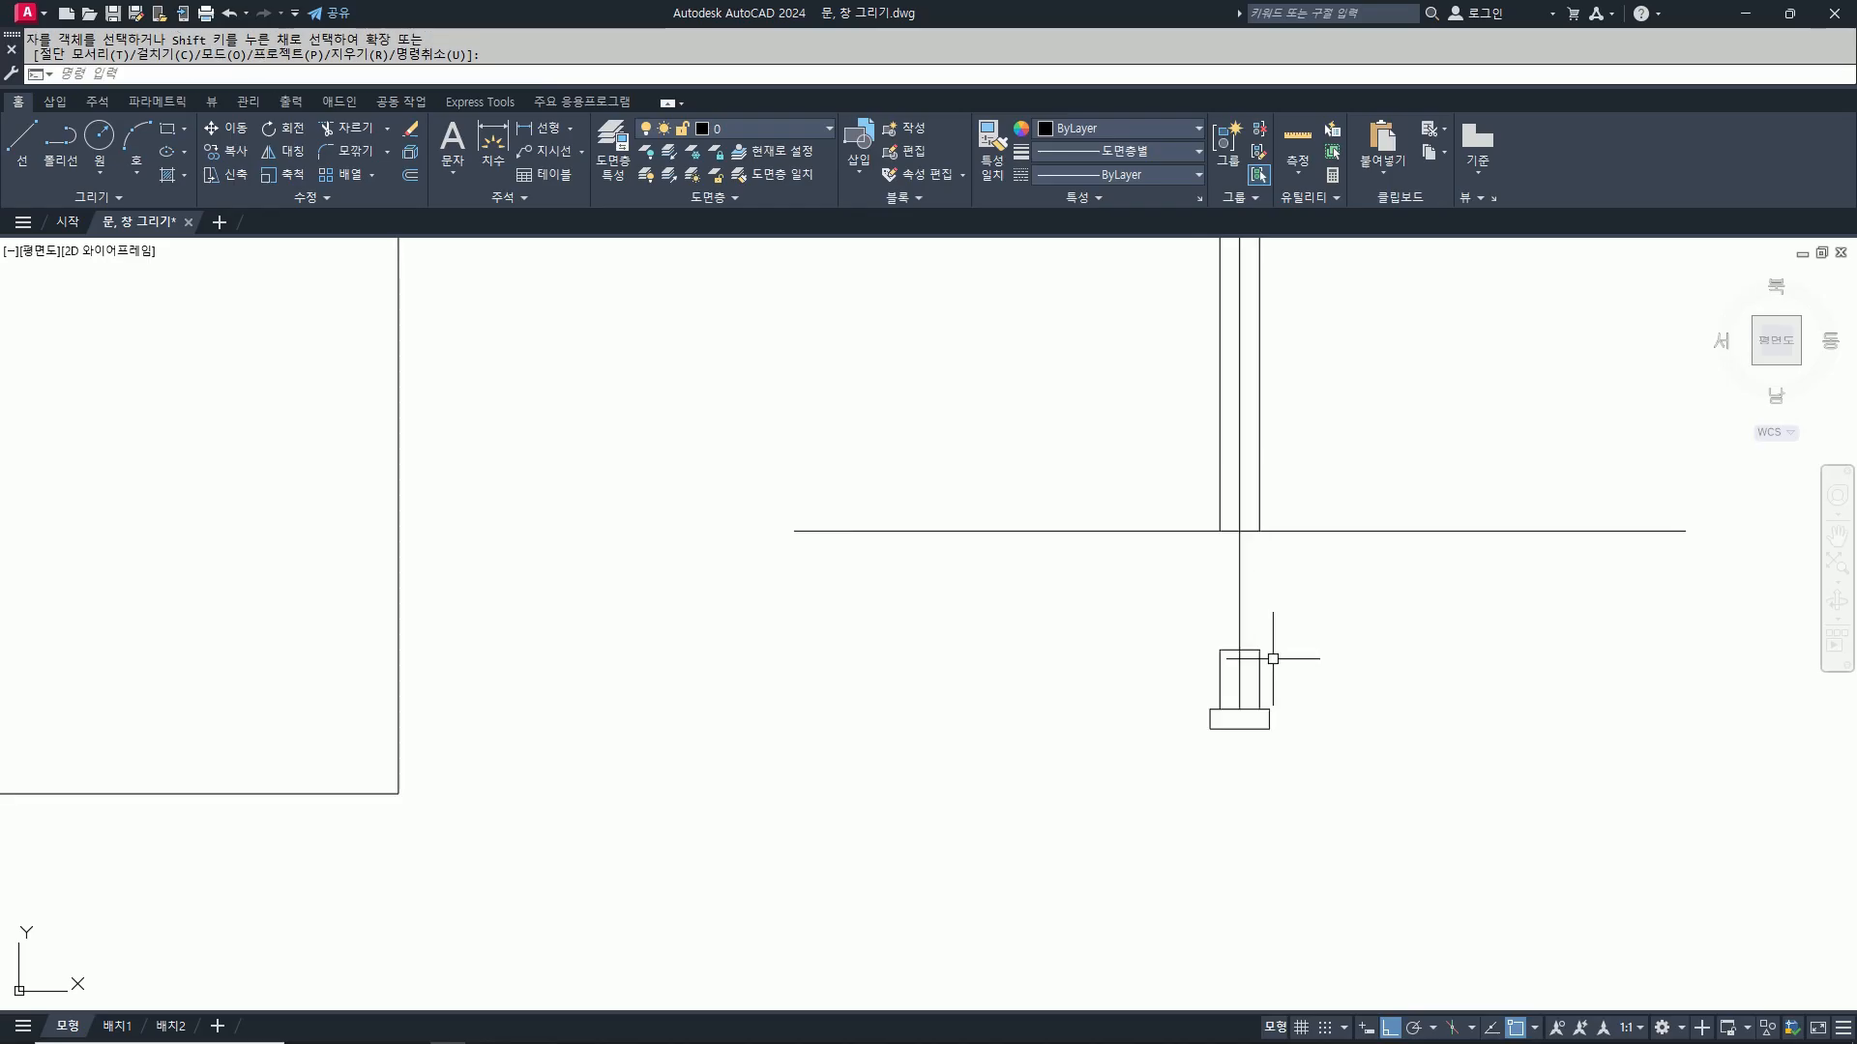
type("l")
key("space")
left_click(1259, 650)
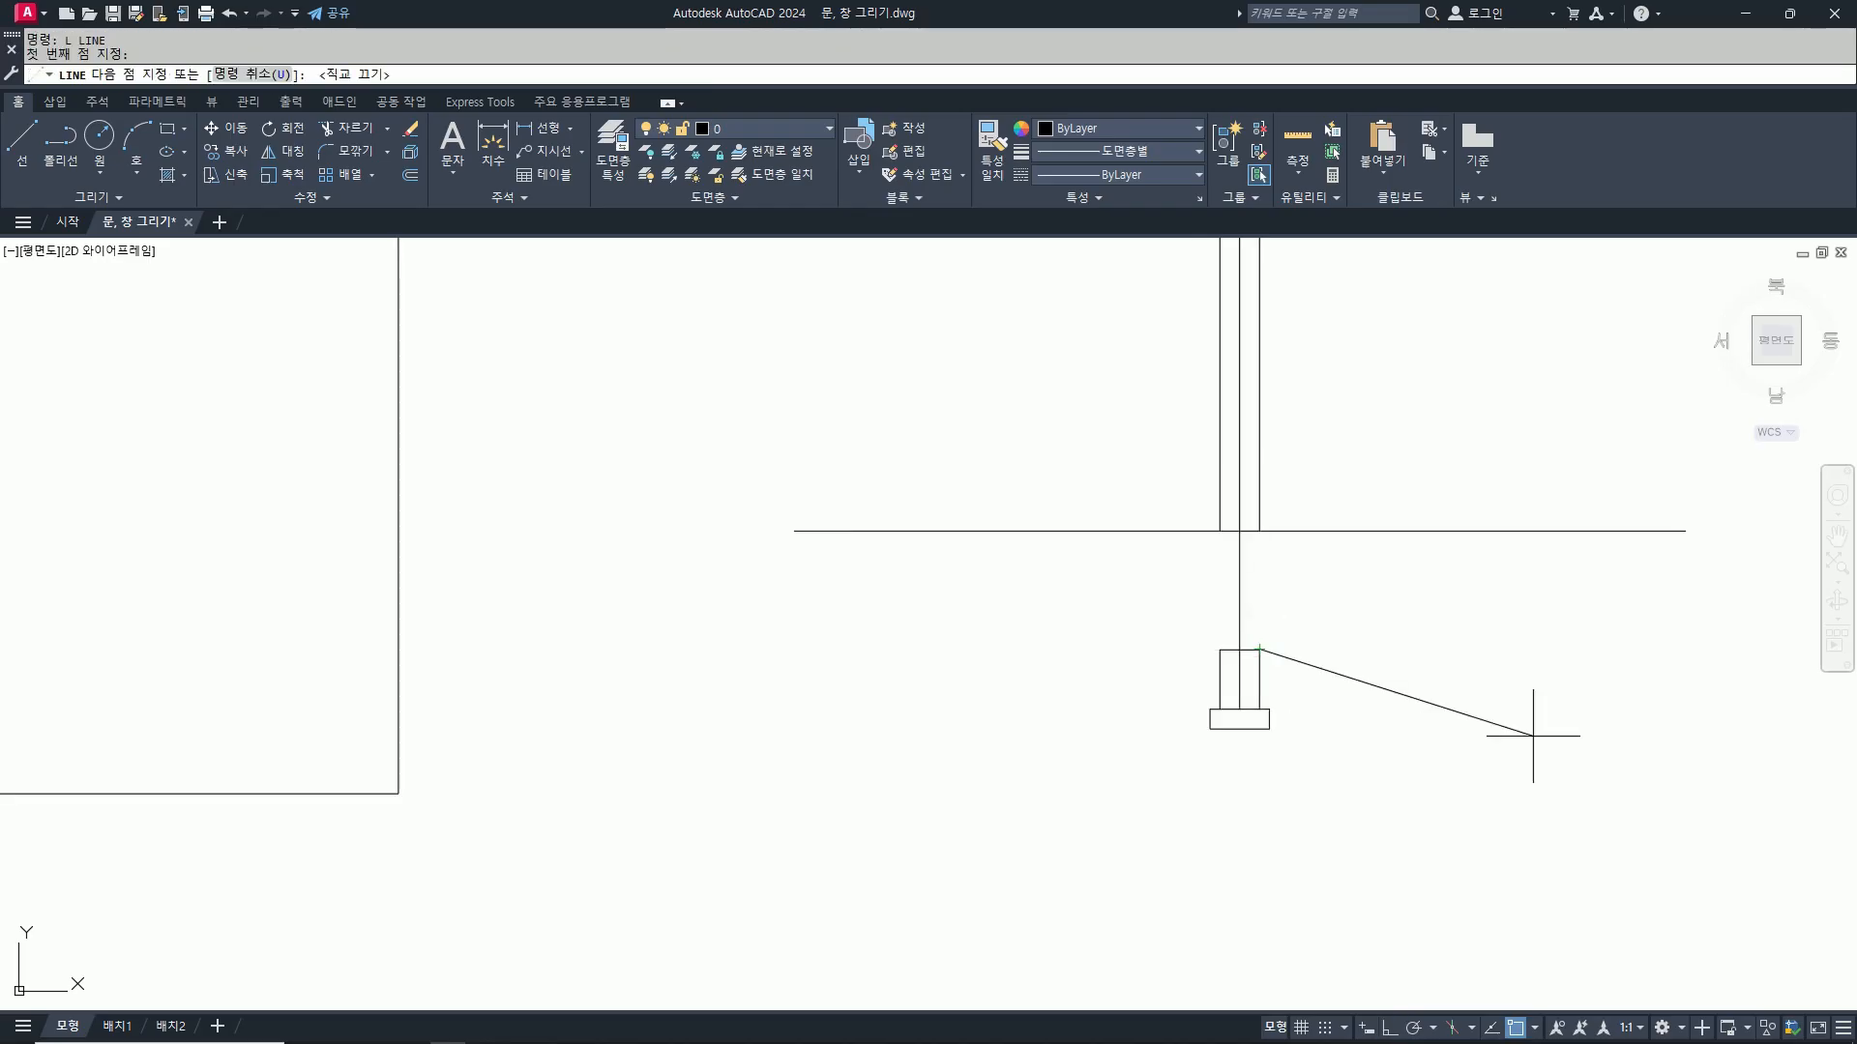
key("F8")
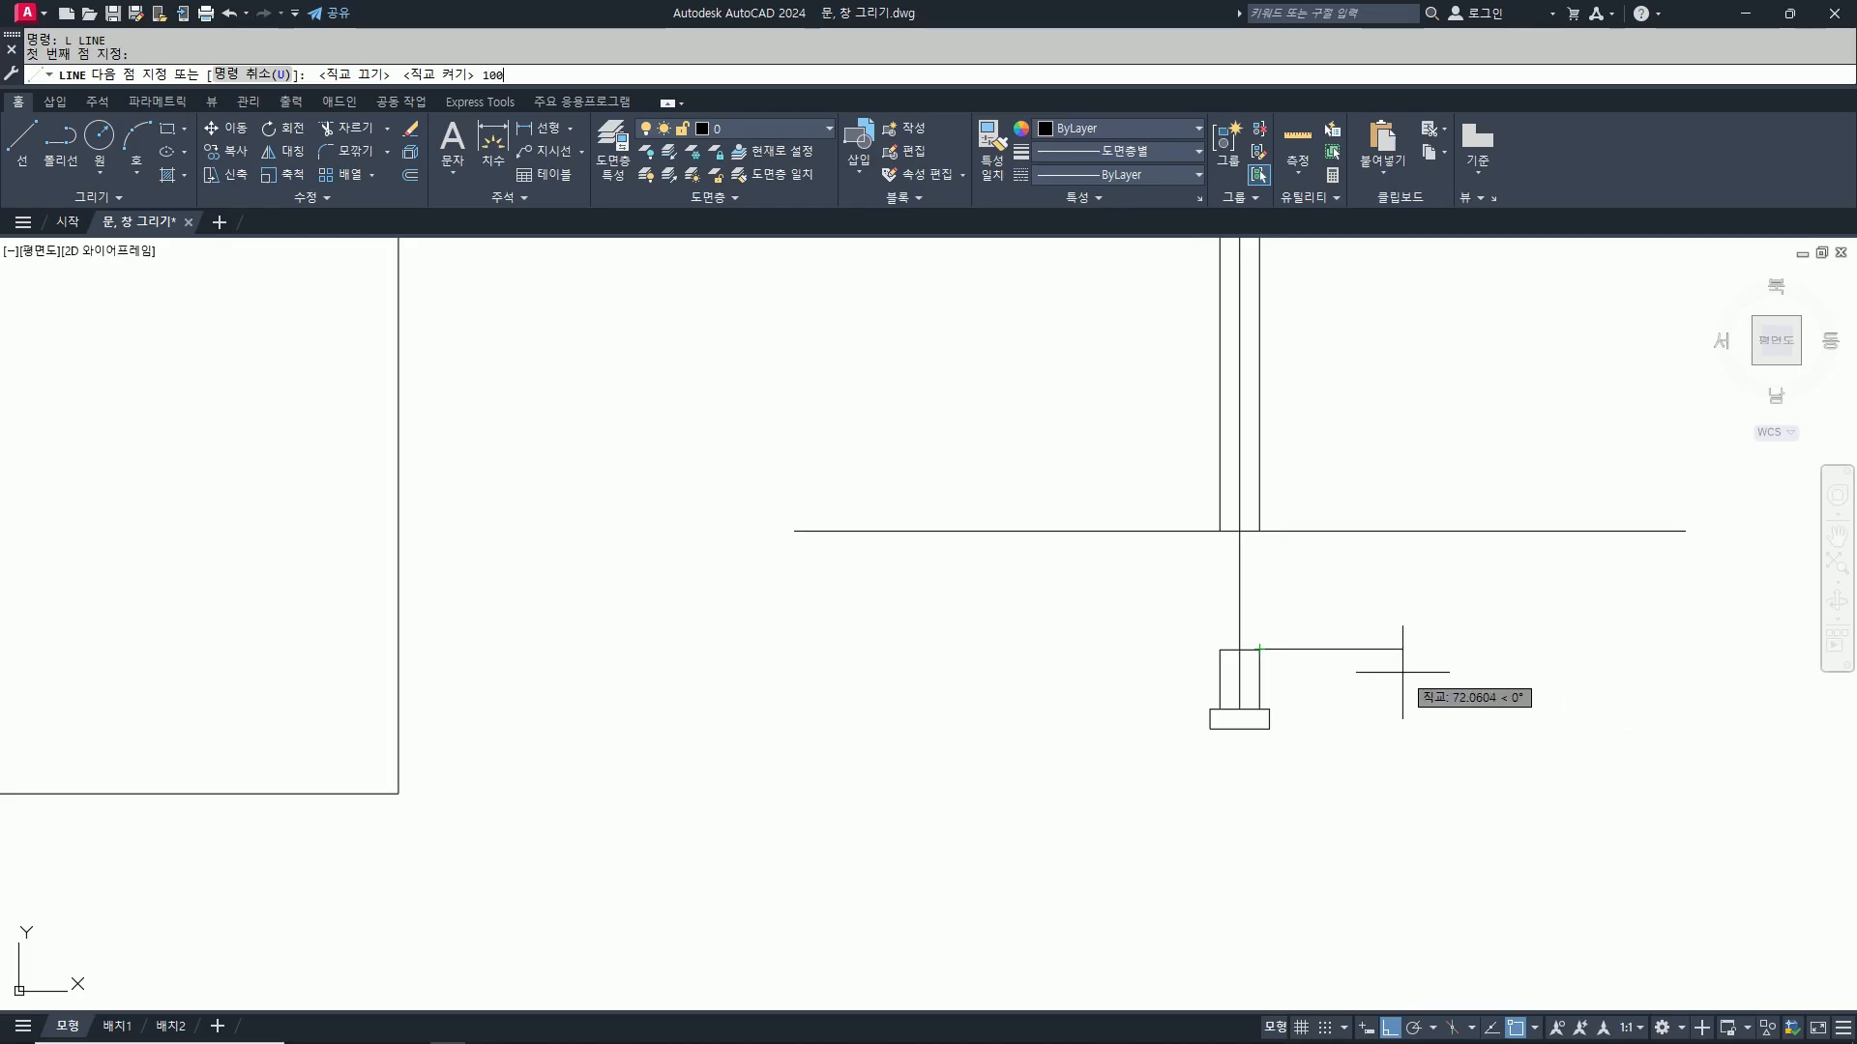
key("space")
key("space")
key("space")
key("Escape")
key("Escape")
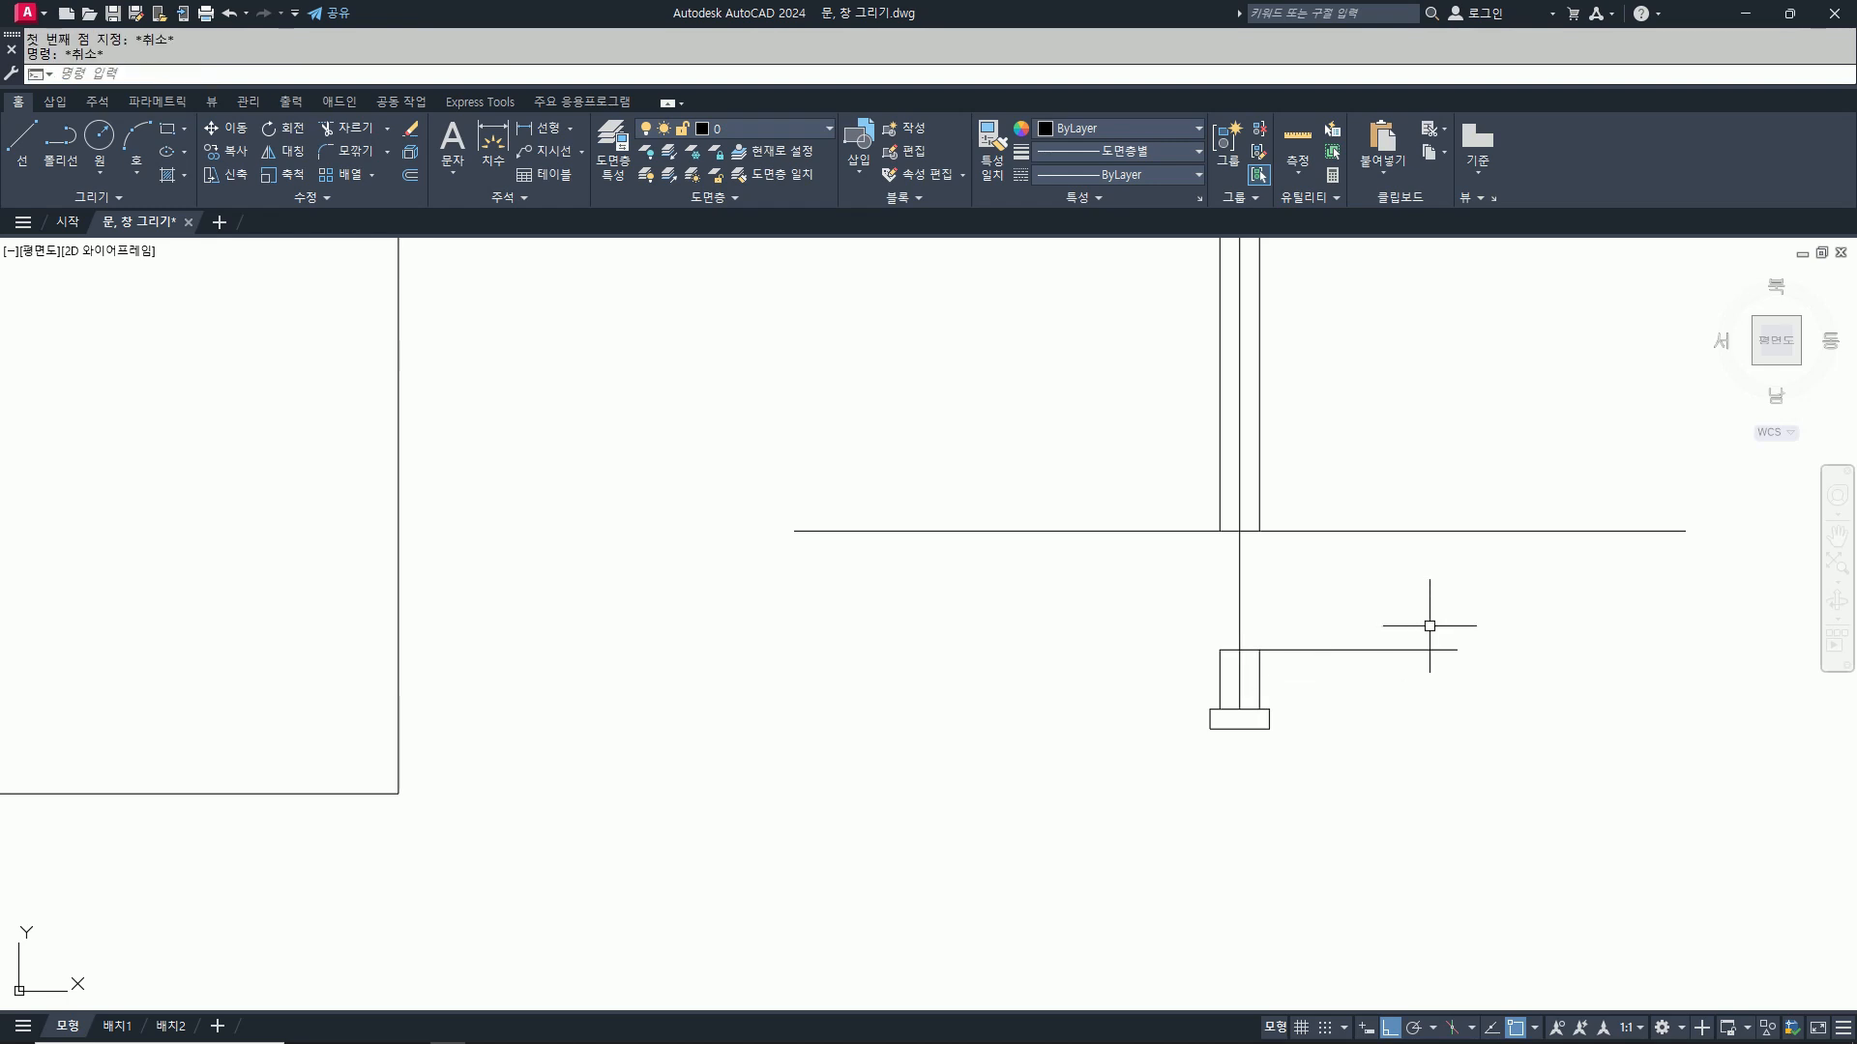
Step: Draw a horizontal helper line to the right from the foot rectangle's upper right corner, extending past the 100 line
type("l")
key("space")
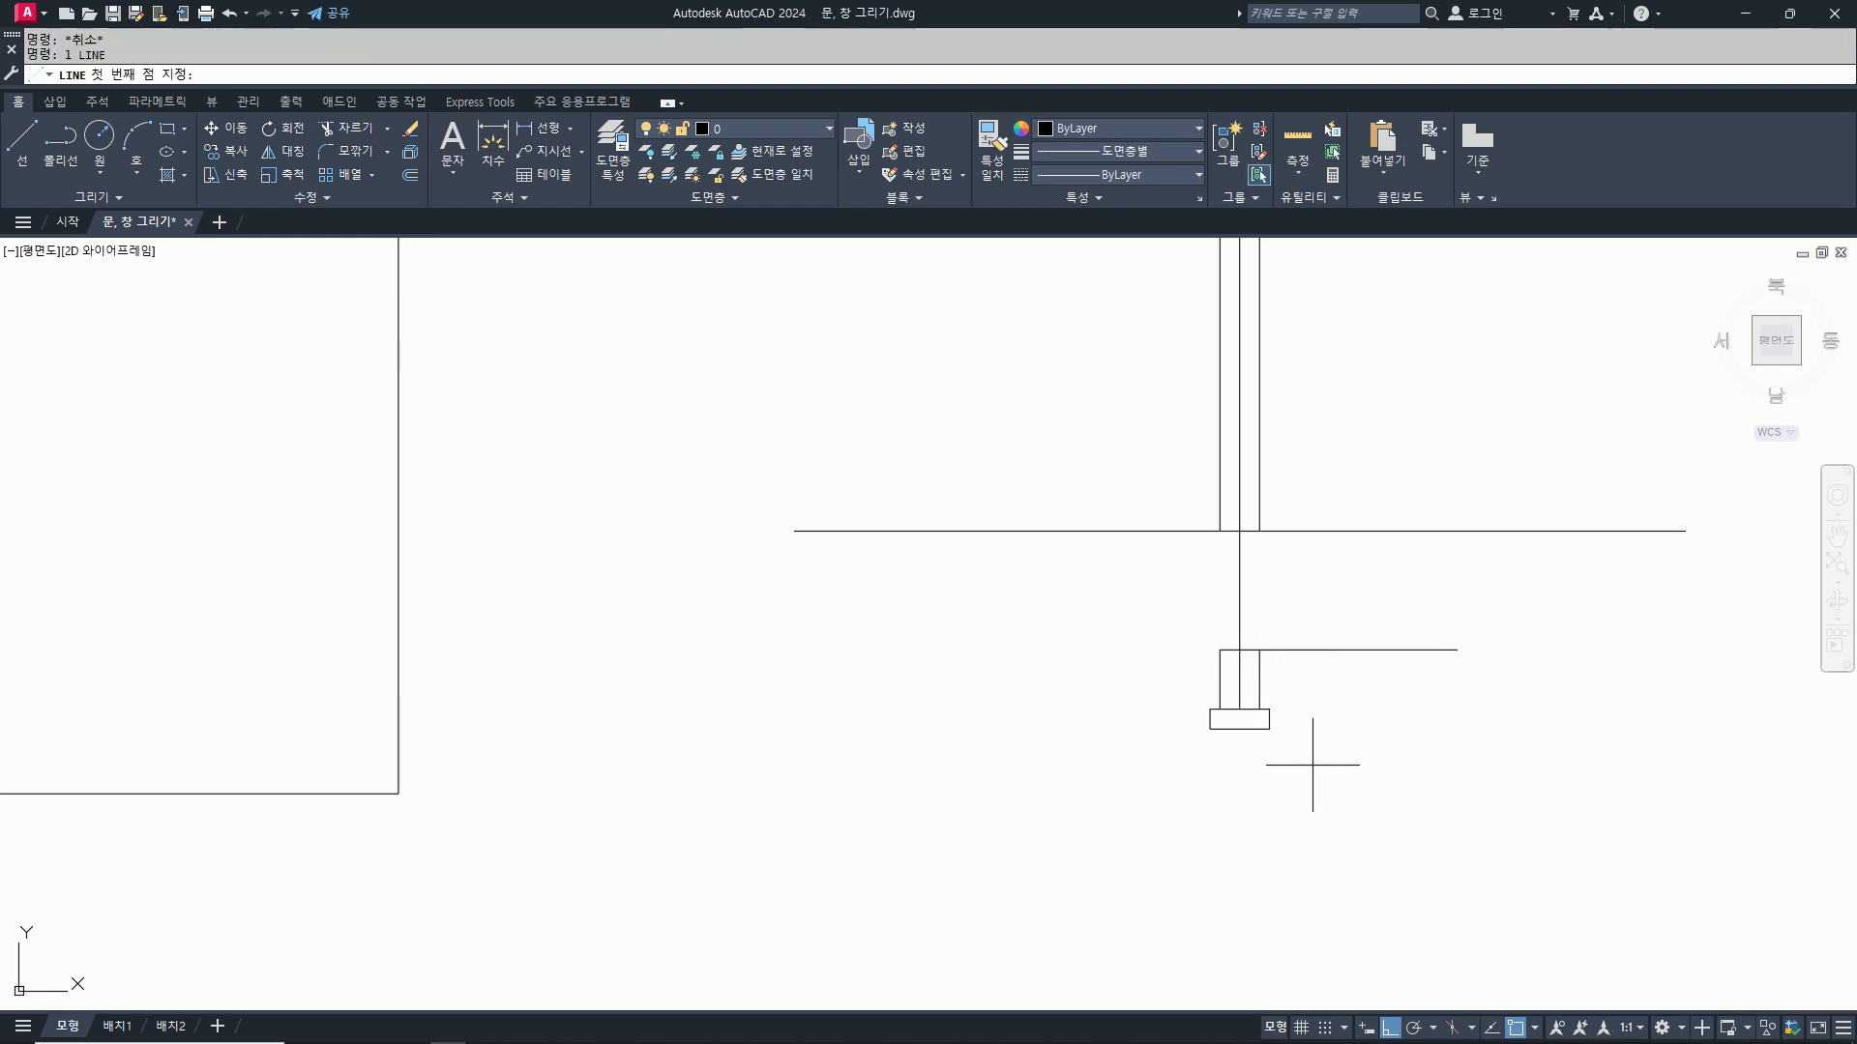
left_click(1267, 709)
left_click(1624, 720)
key("space")
Step: Stretch the outer end of the 100 line straight down onto the helper line to make the leg slope
type("s")
key("space")
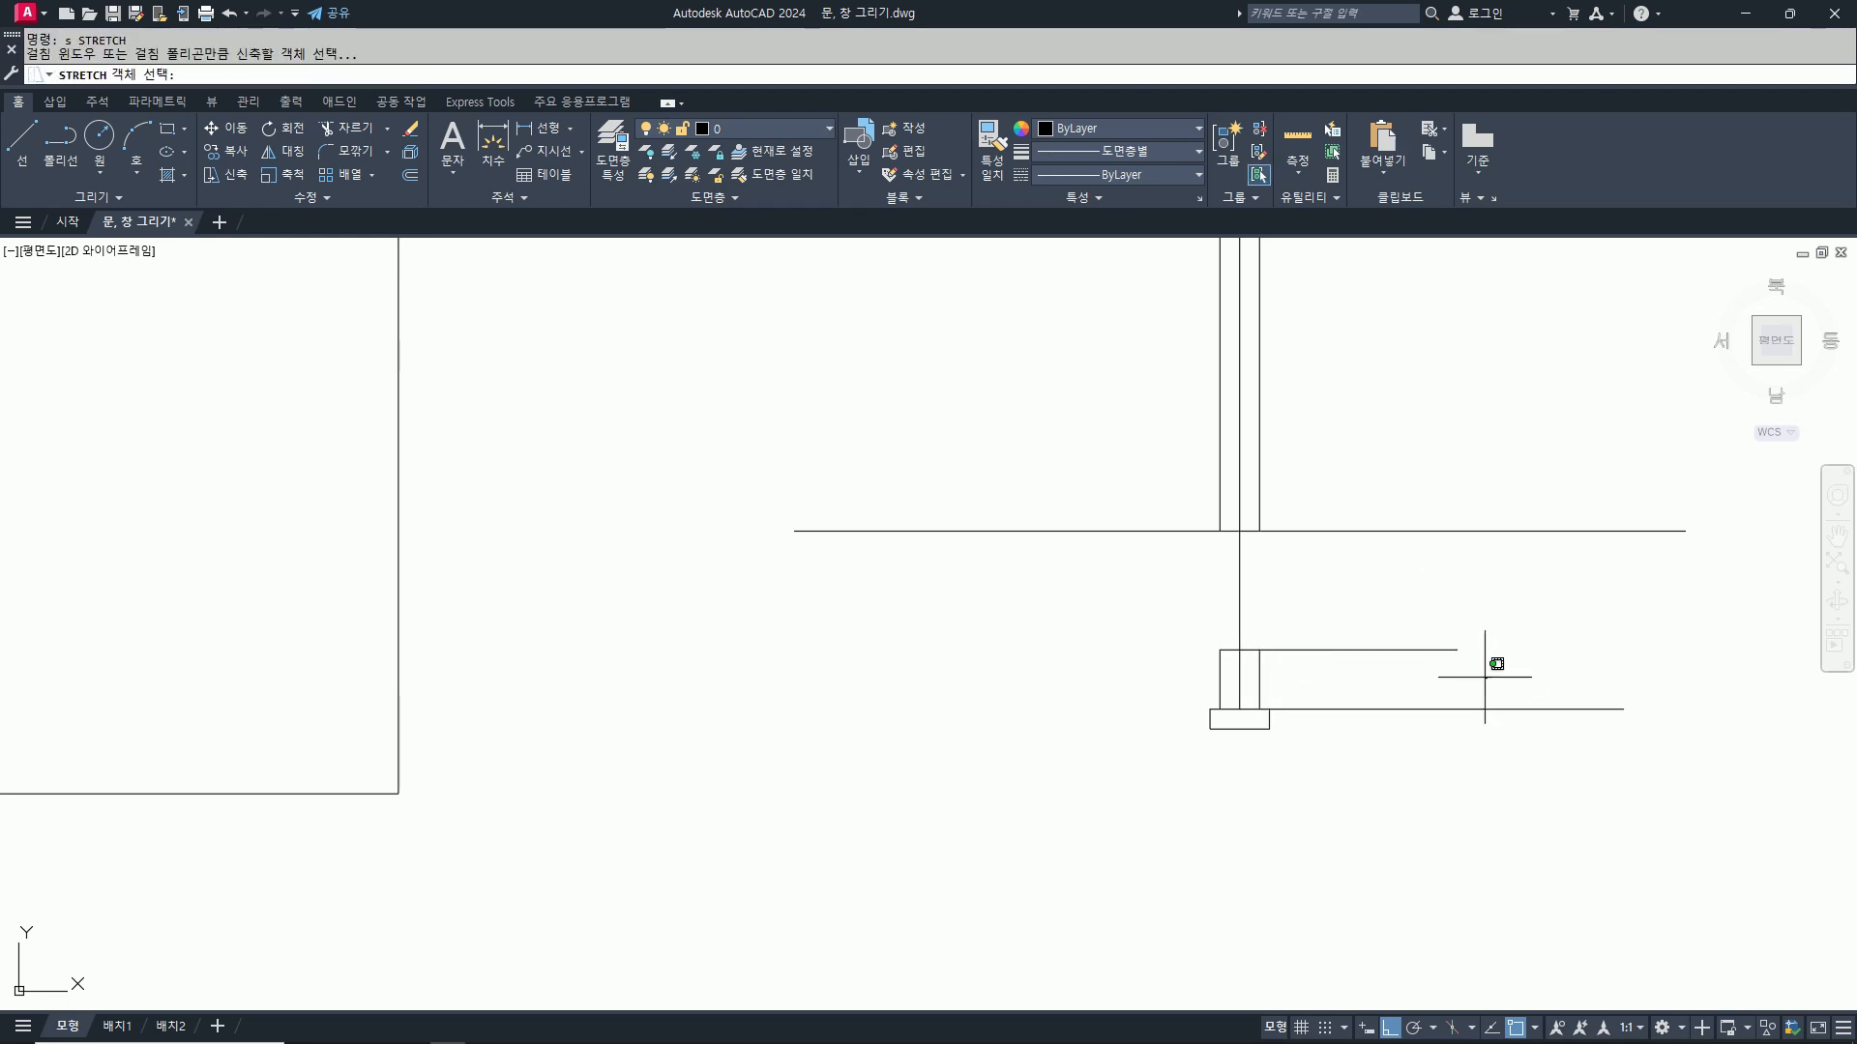
left_click(1428, 625)
key("space")
left_click(1458, 648)
left_click(1458, 711)
Step: Erase the horizontal helper line under the sloping leg line
type("e")
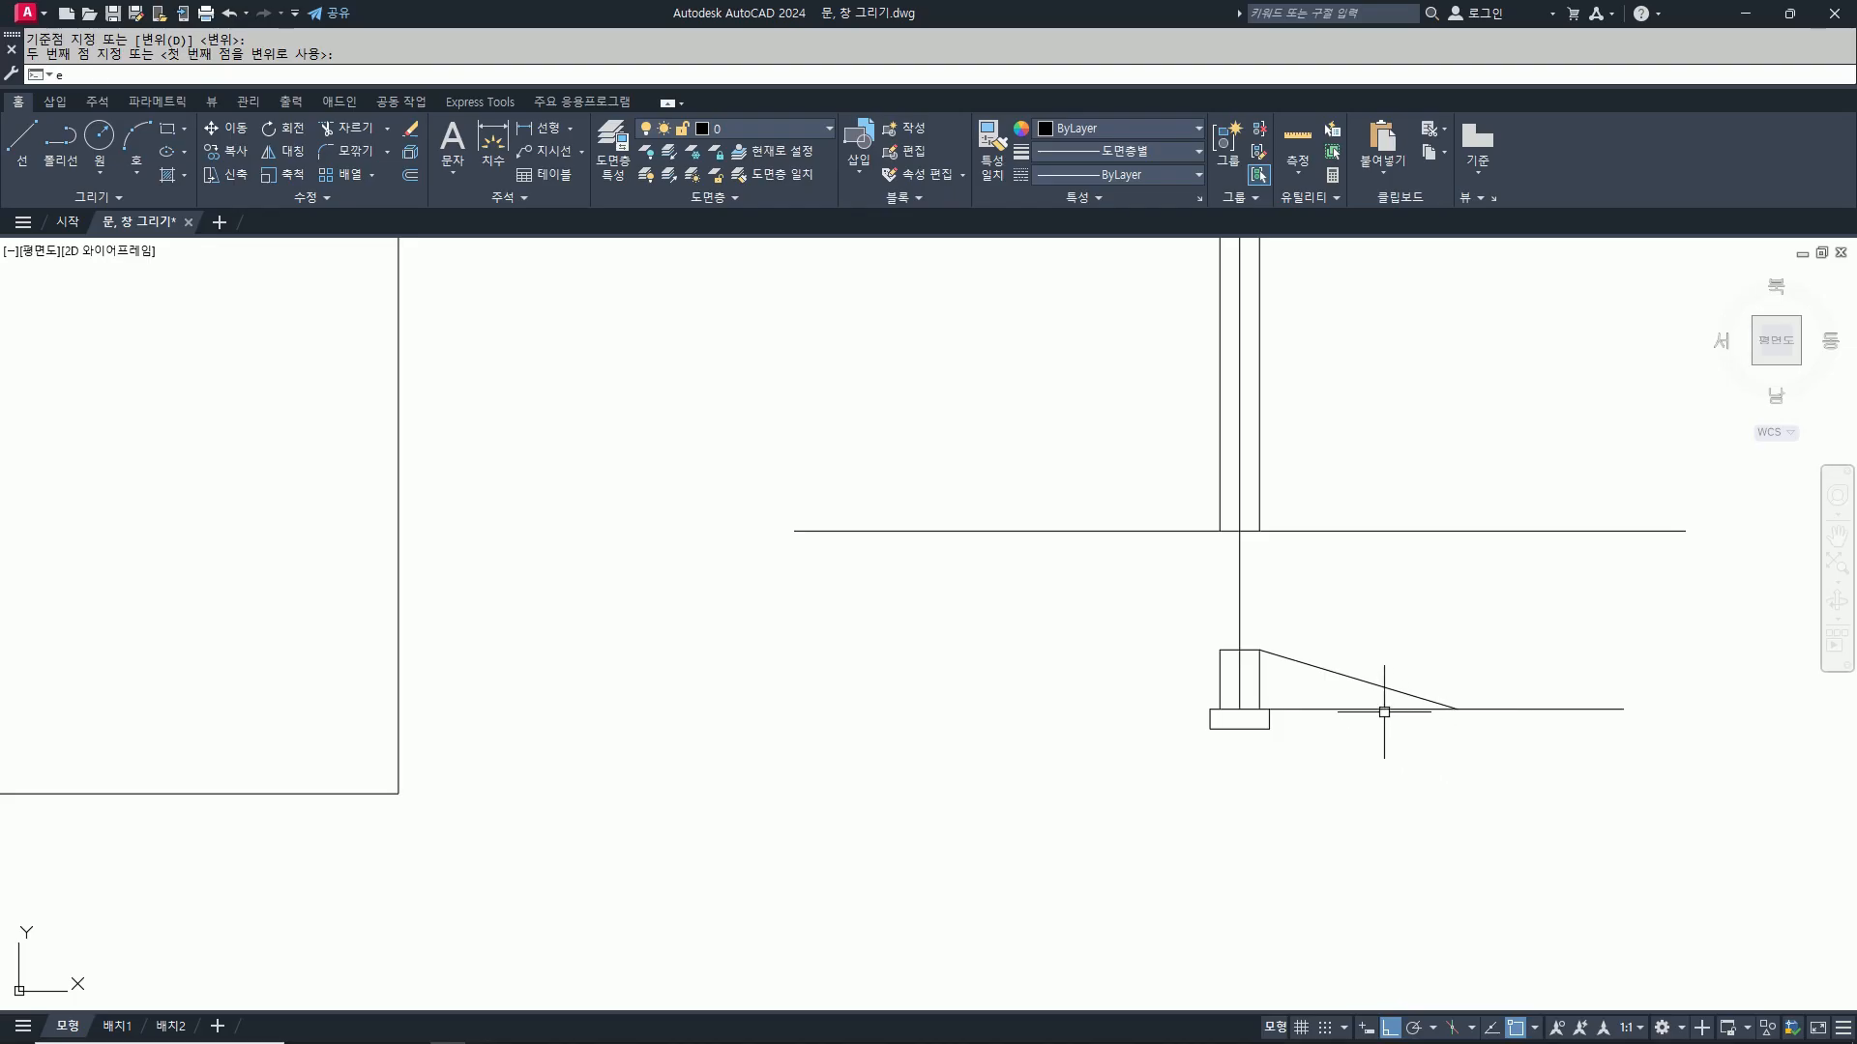
key("space")
left_click(1384, 712)
key("space")
scroll(1414, 721, "up", 4)
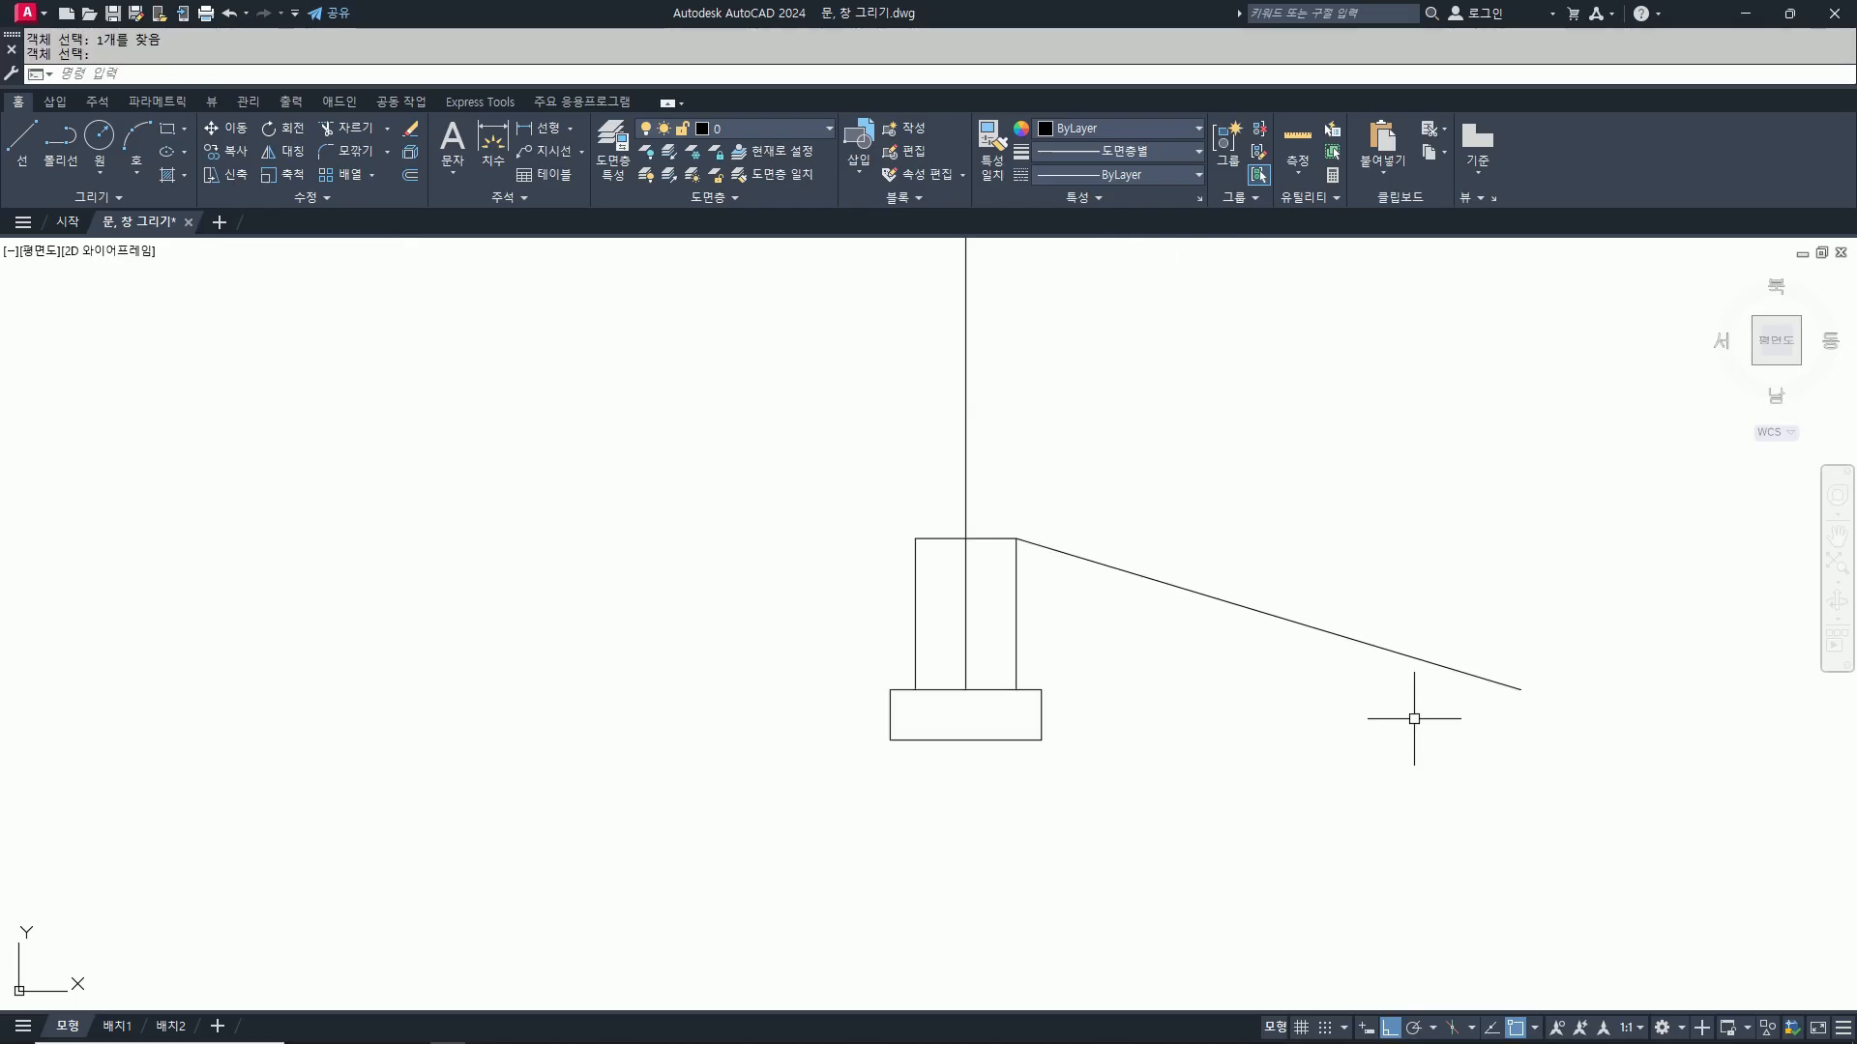
type("o")
key("space")
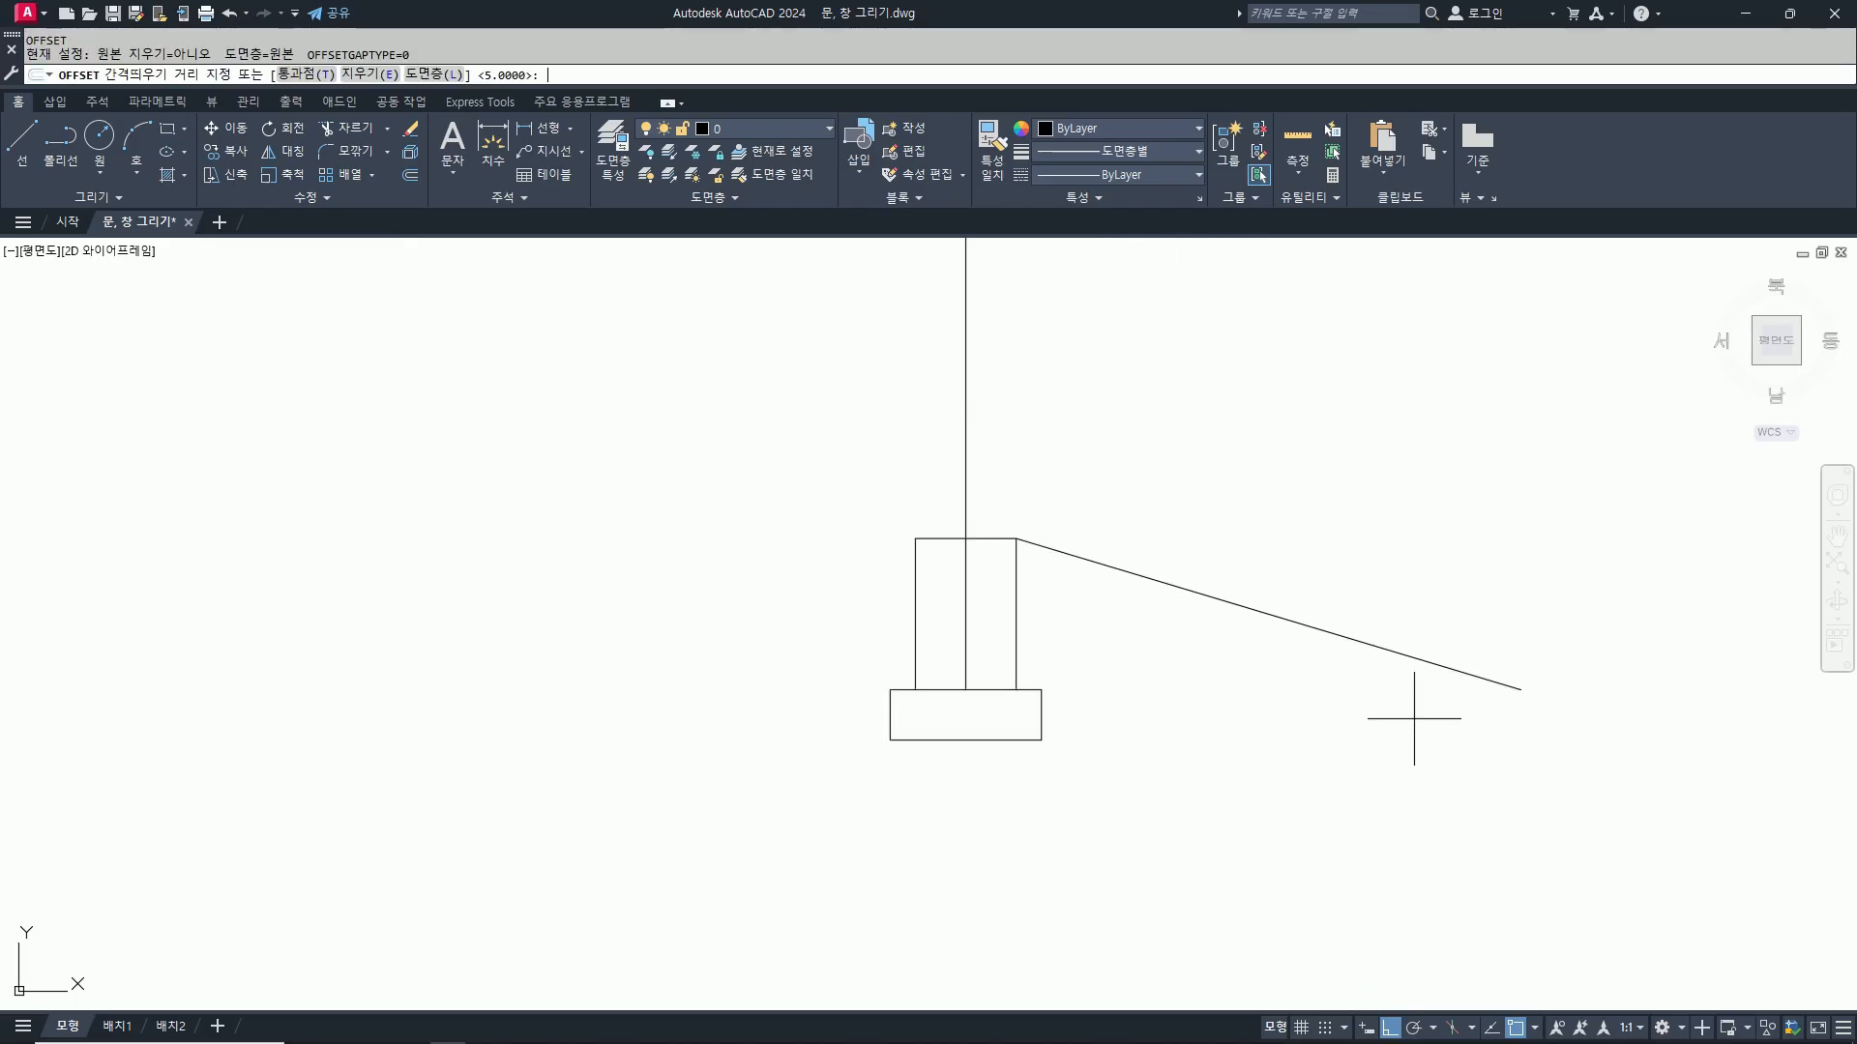
key("space")
left_click(1381, 648)
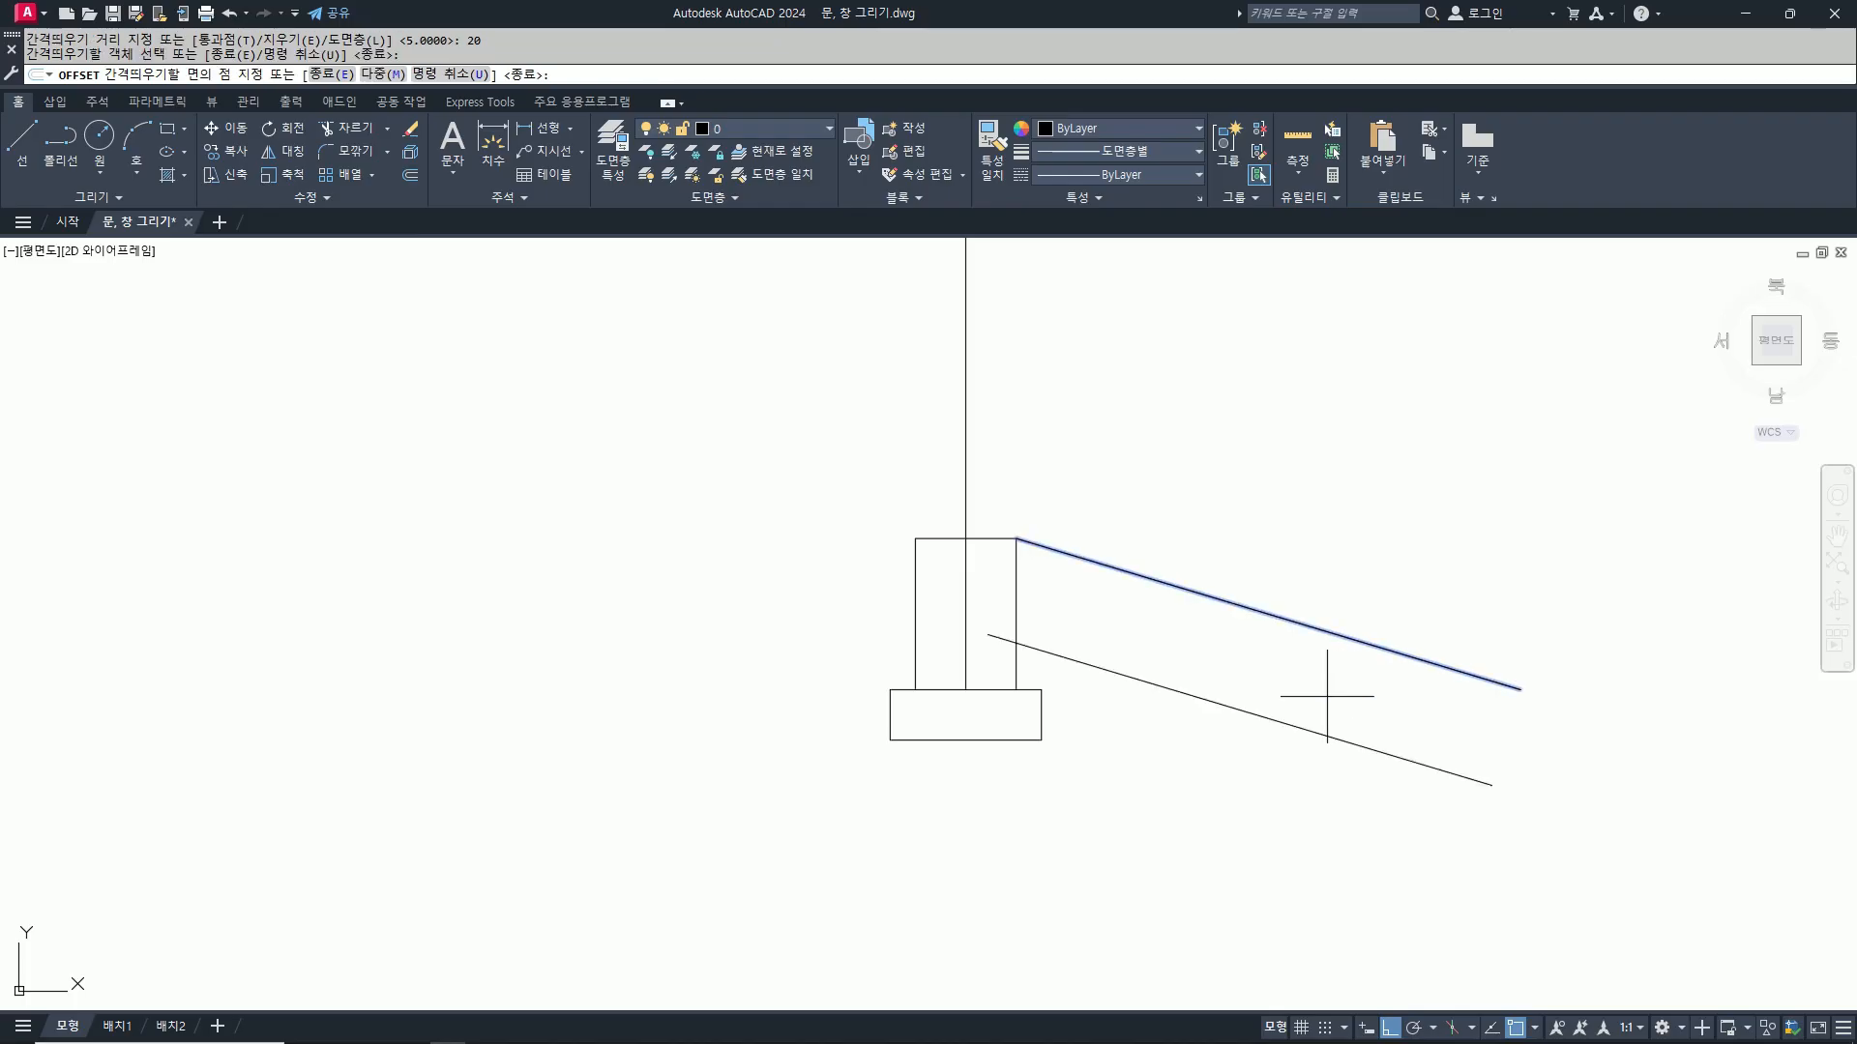
key("space")
Step: Offset the sloping leg line 10 downward to form the leg's underside
key("space")
type("1")
key("space")
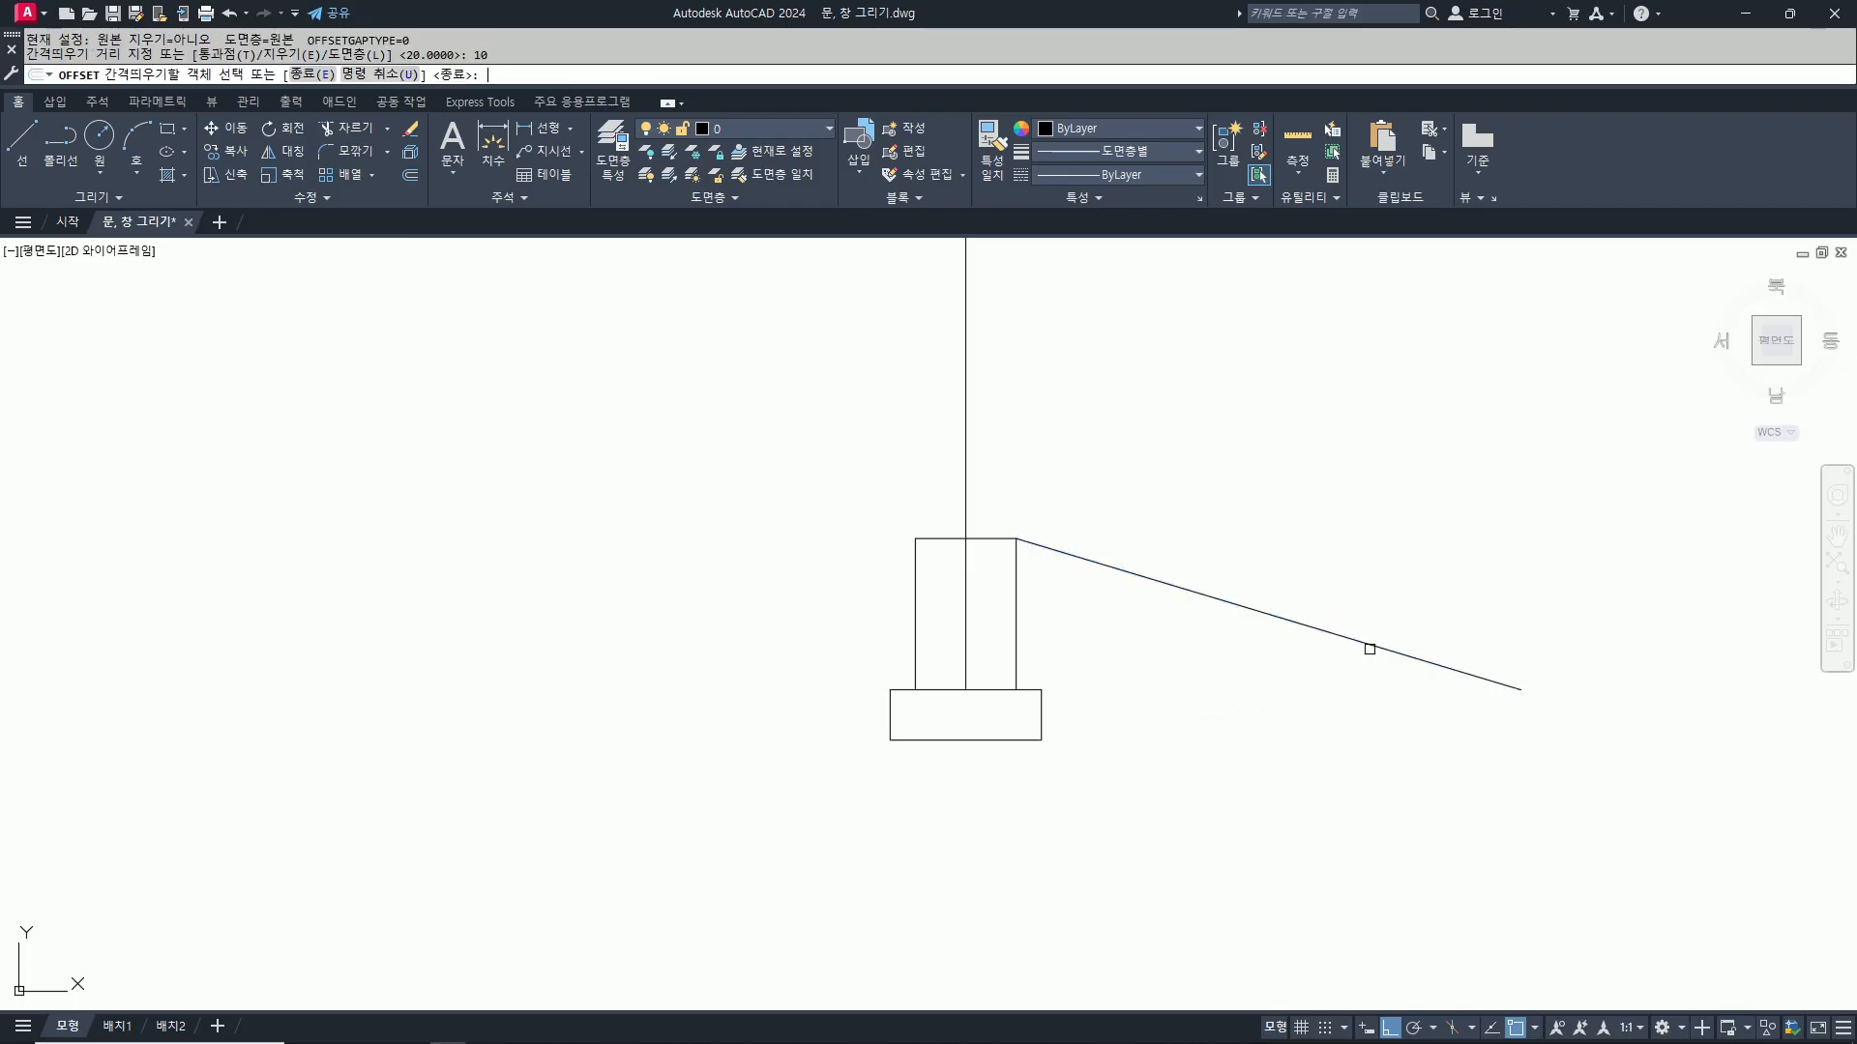
left_click(1371, 648)
left_click(1247, 680)
key("space")
Step: Trim the piece of the leg's lower line that projects inside the hub
type("tr")
key("space")
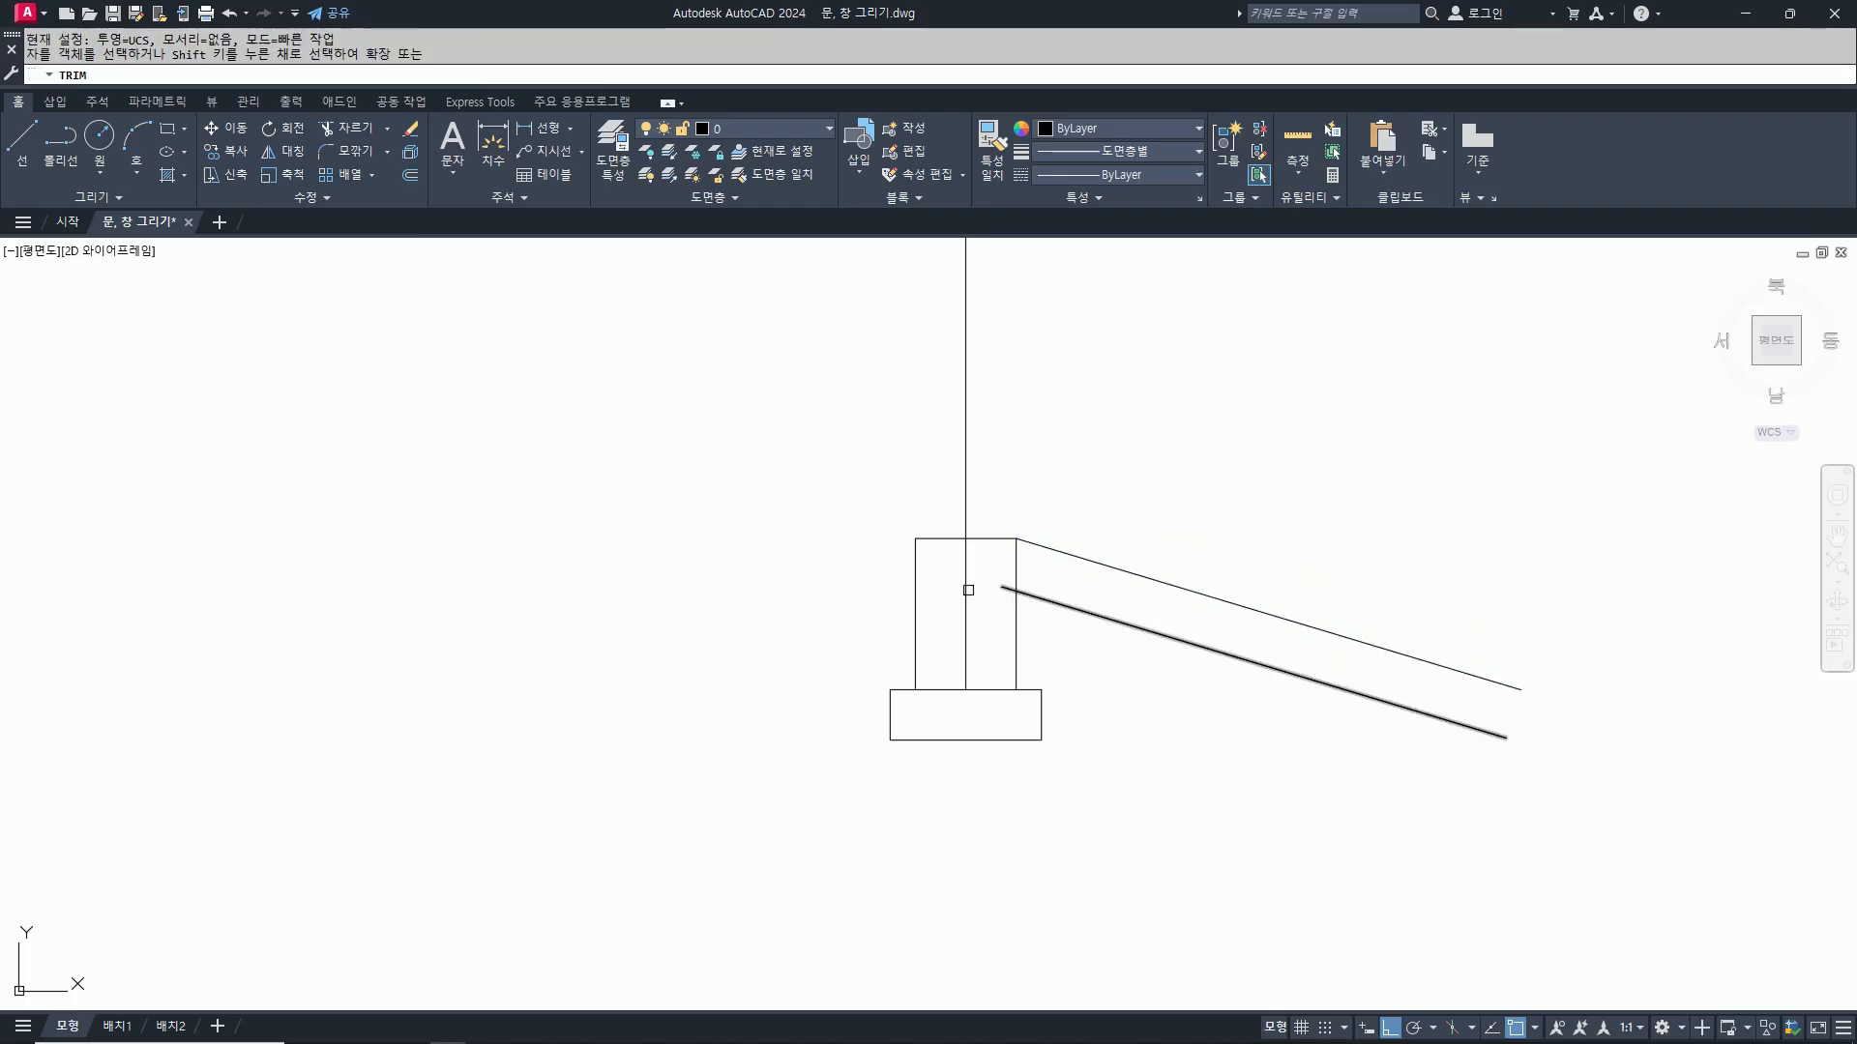
left_click(1009, 590)
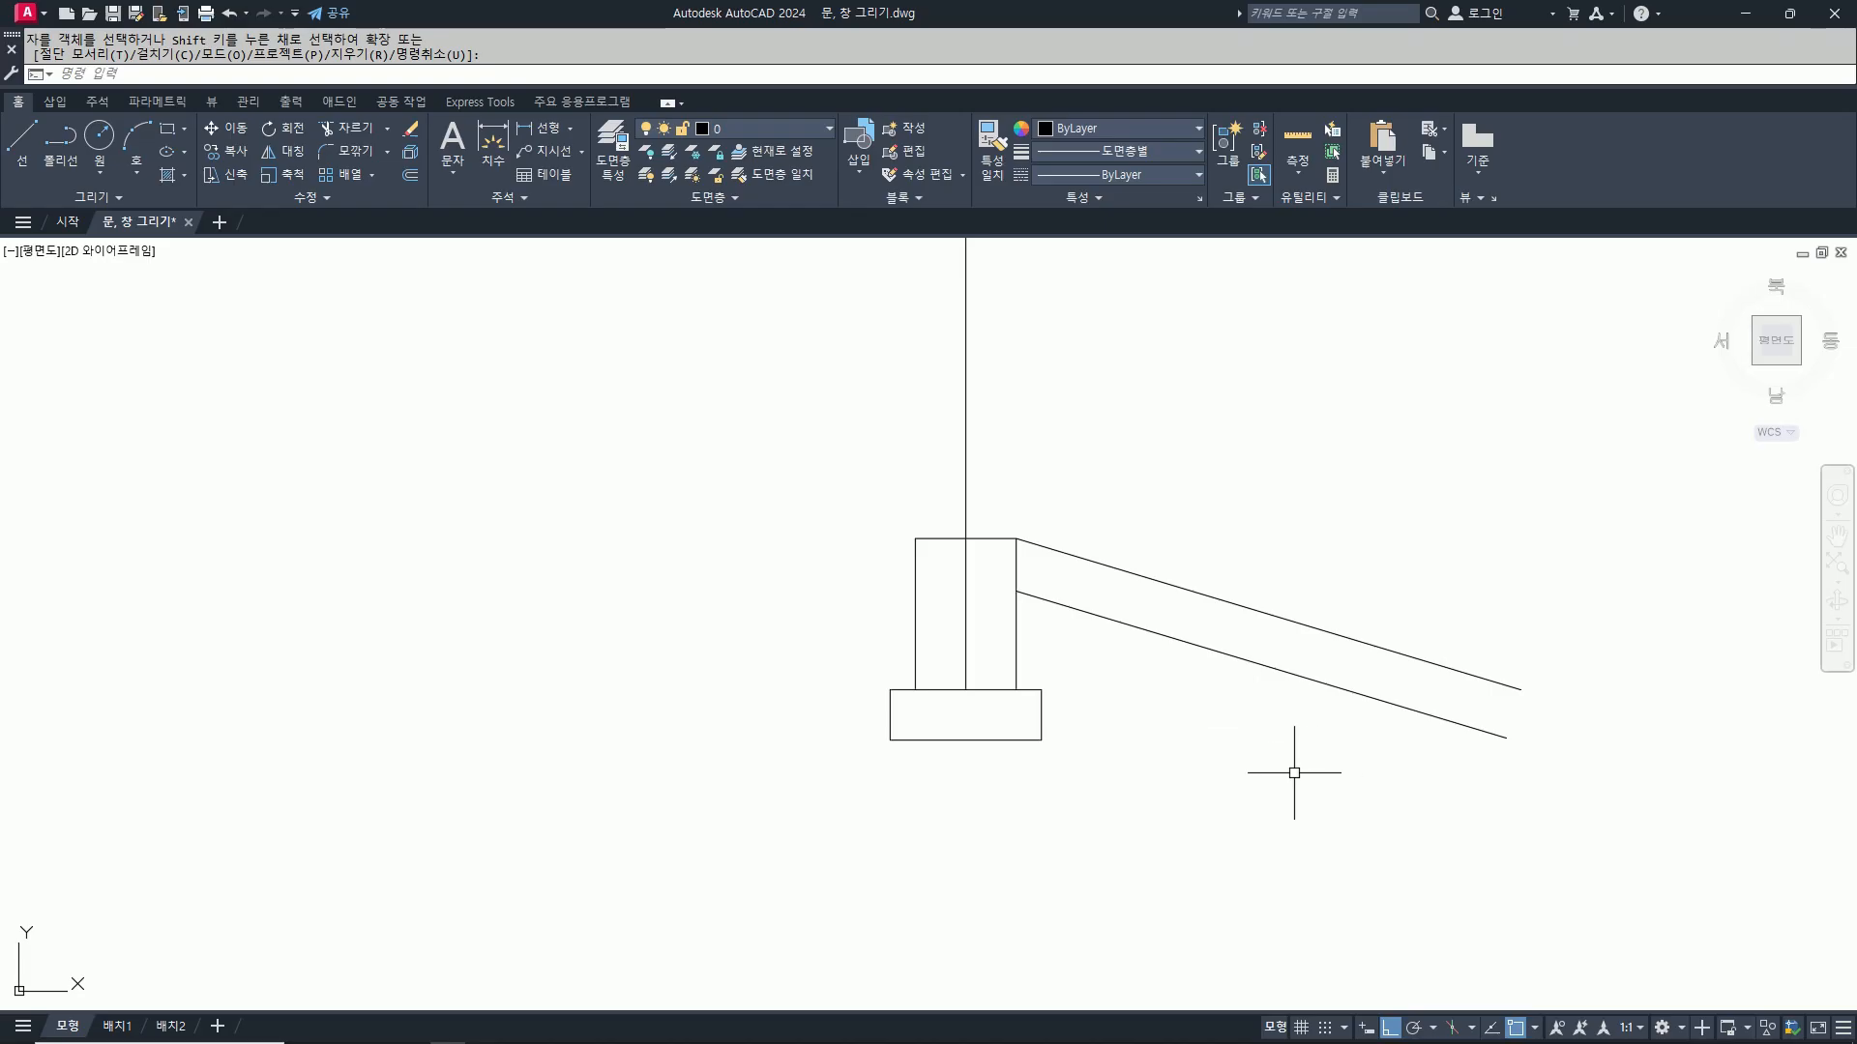
Step: Copy the foot rectangle horizontally from its upper edge's midpoint to the outer end of the sloping leg
type("co")
key("space")
left_click(833, 691)
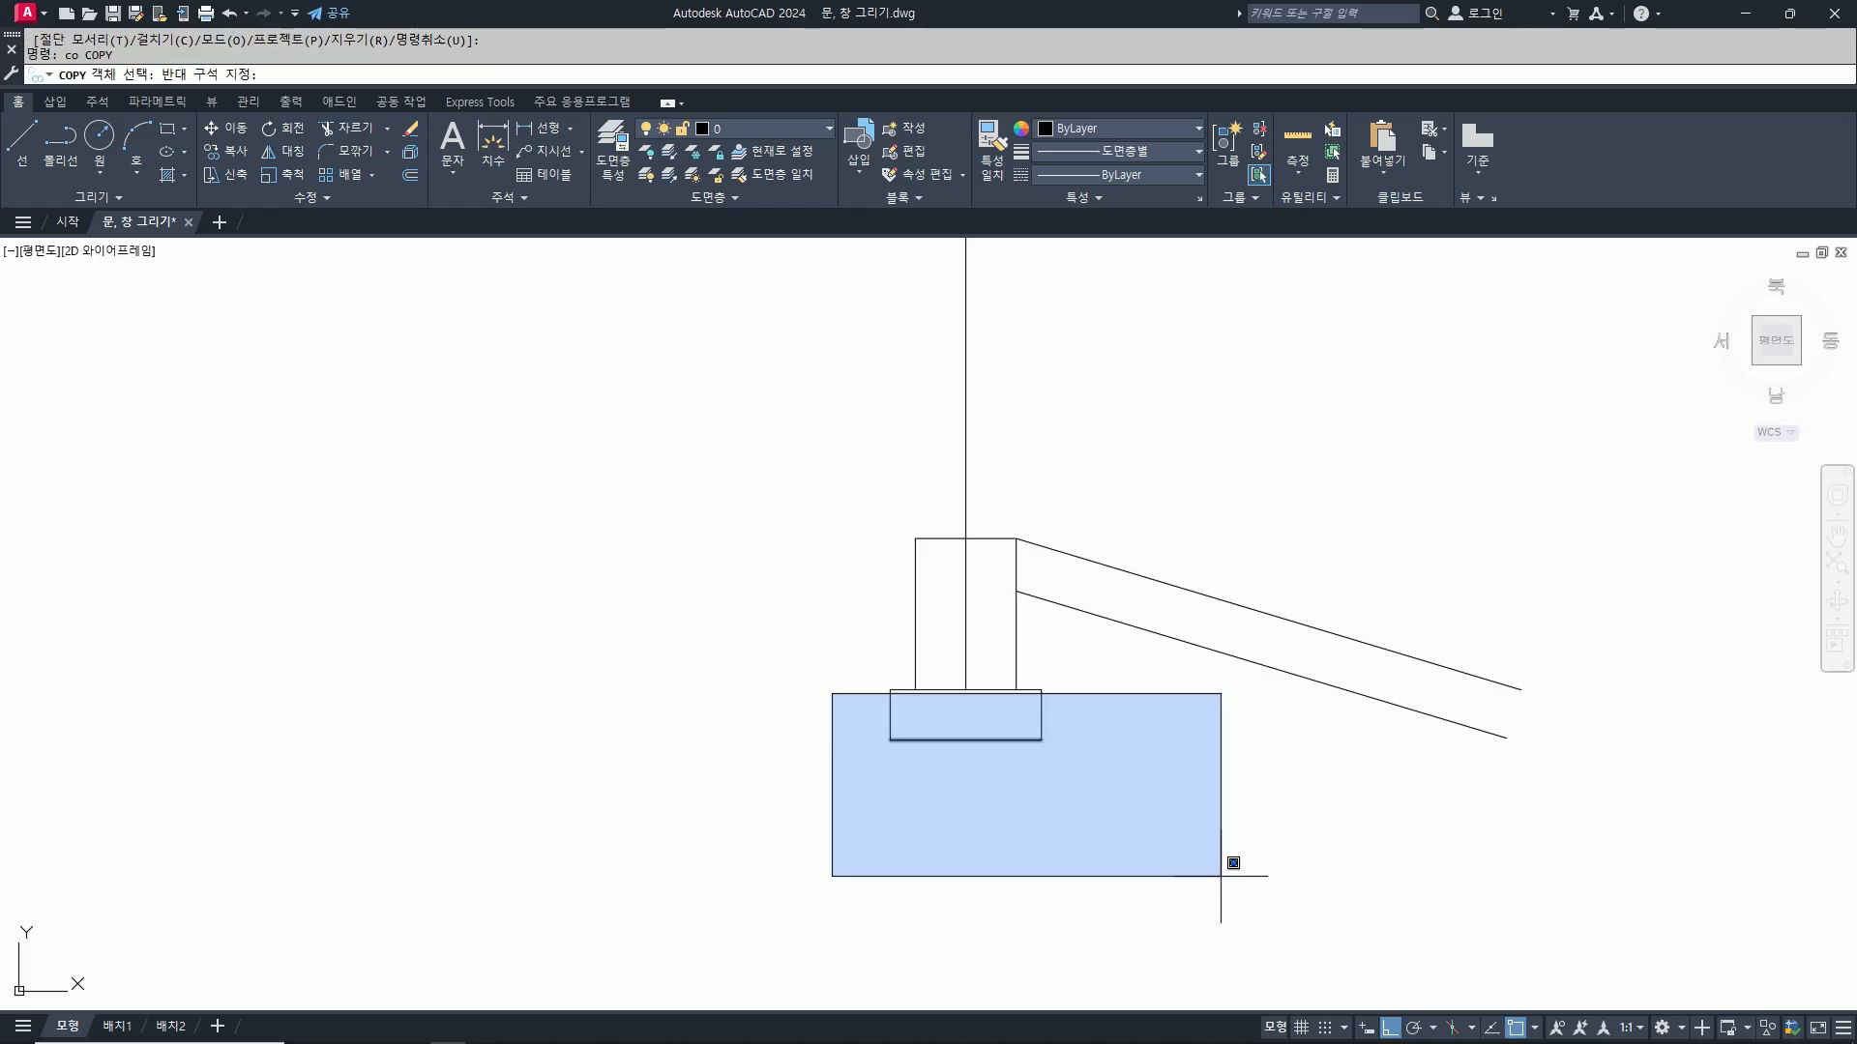
left_click(1221, 879)
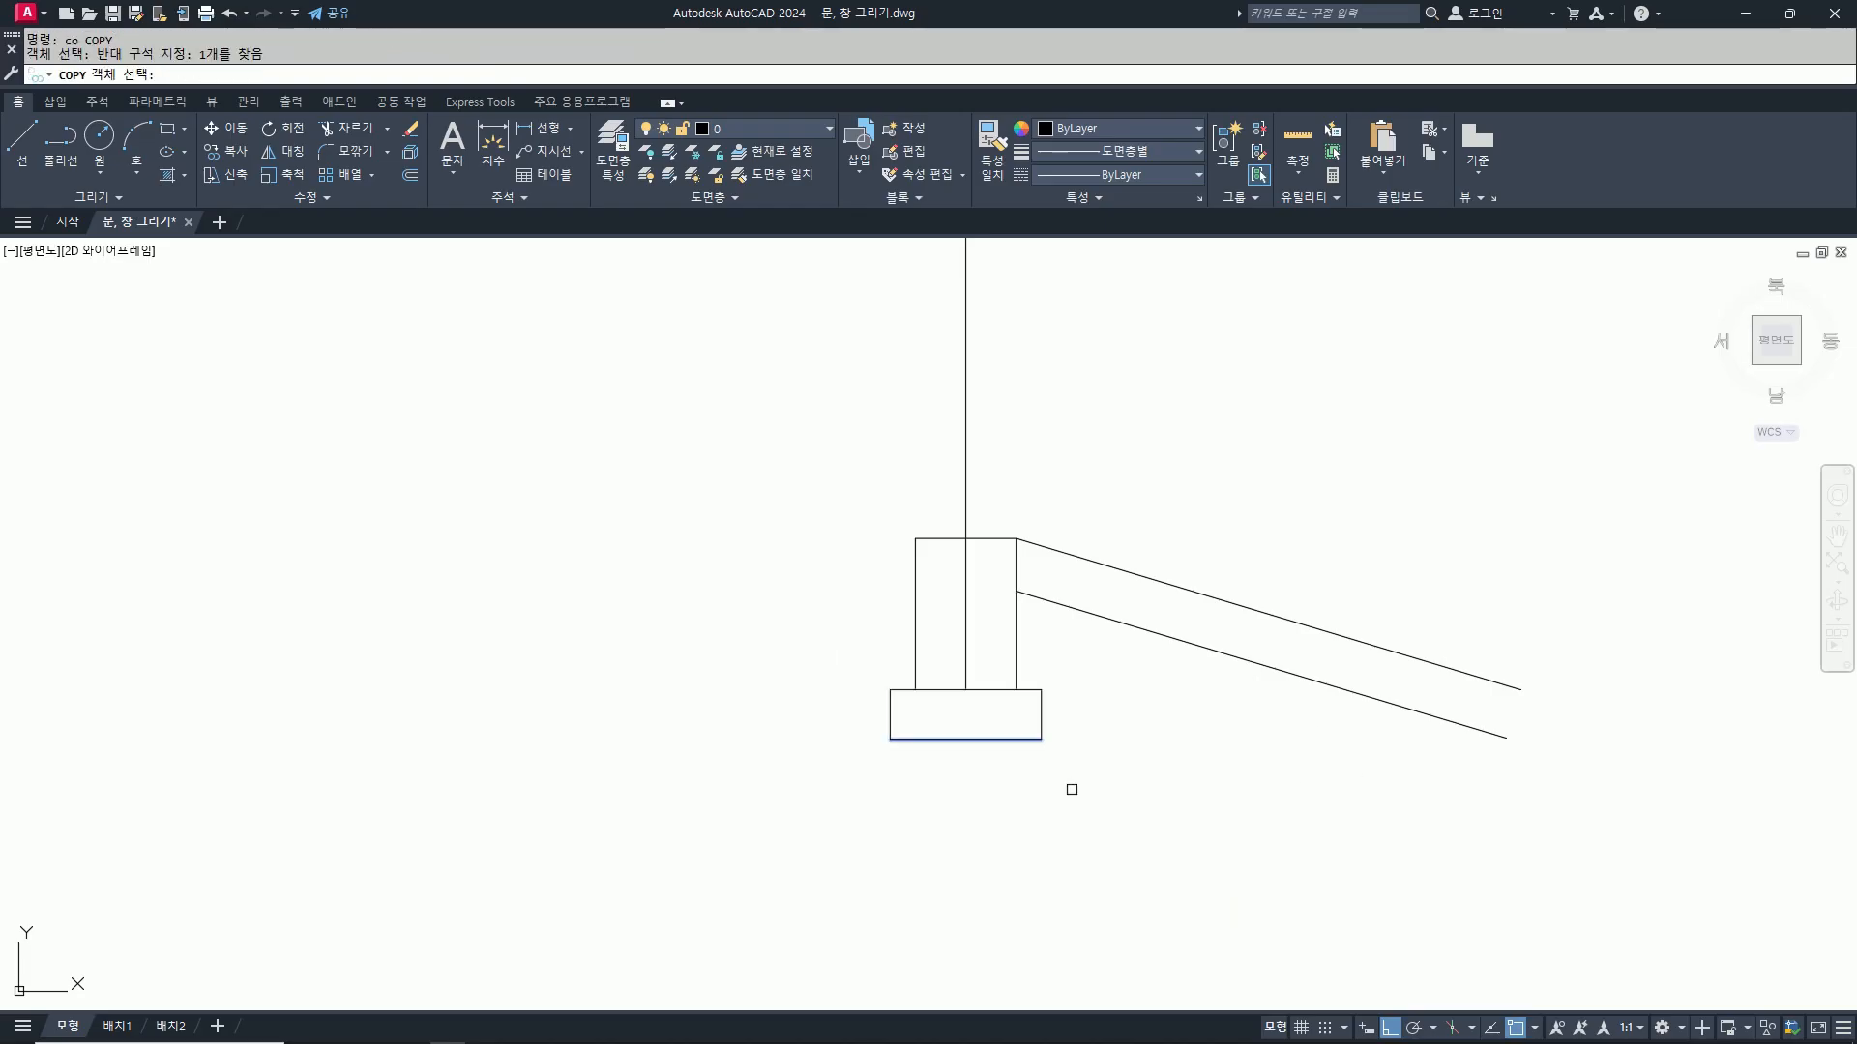
left_click(837, 669)
left_click(1065, 793)
key("space")
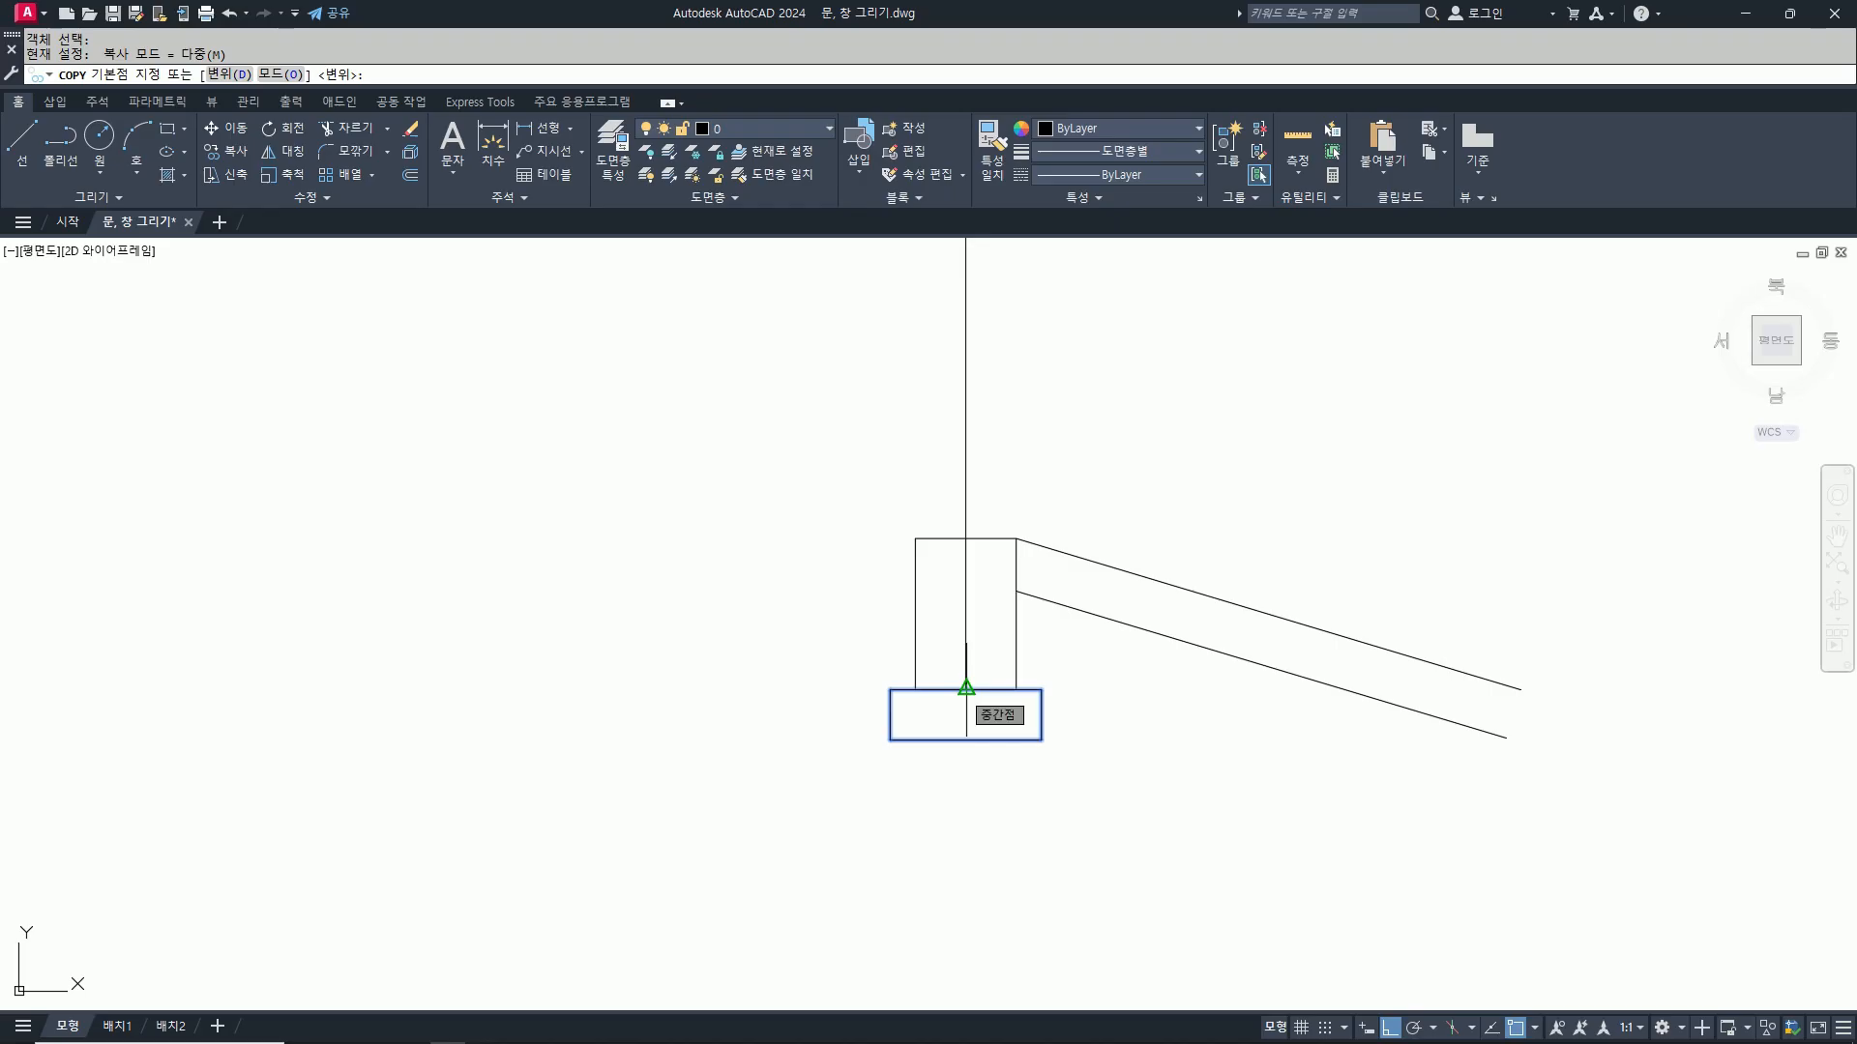
left_click(966, 688)
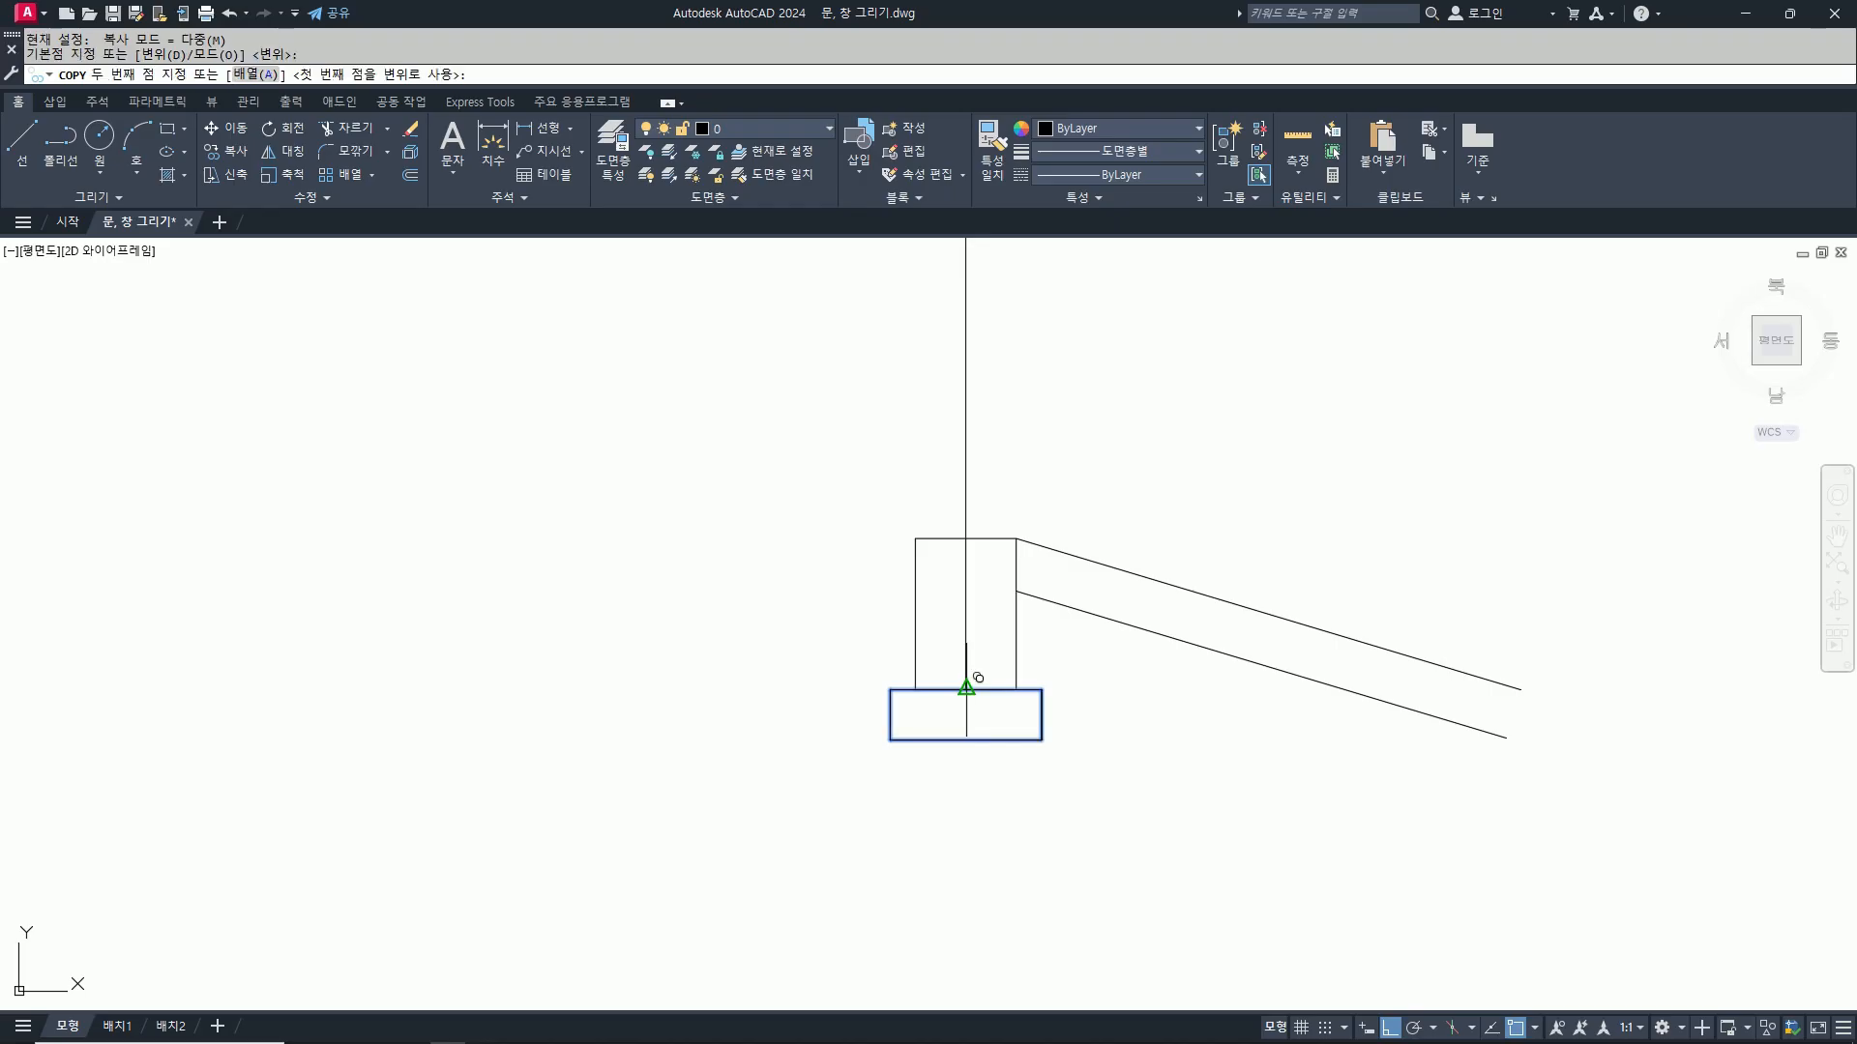
left_click(1470, 792)
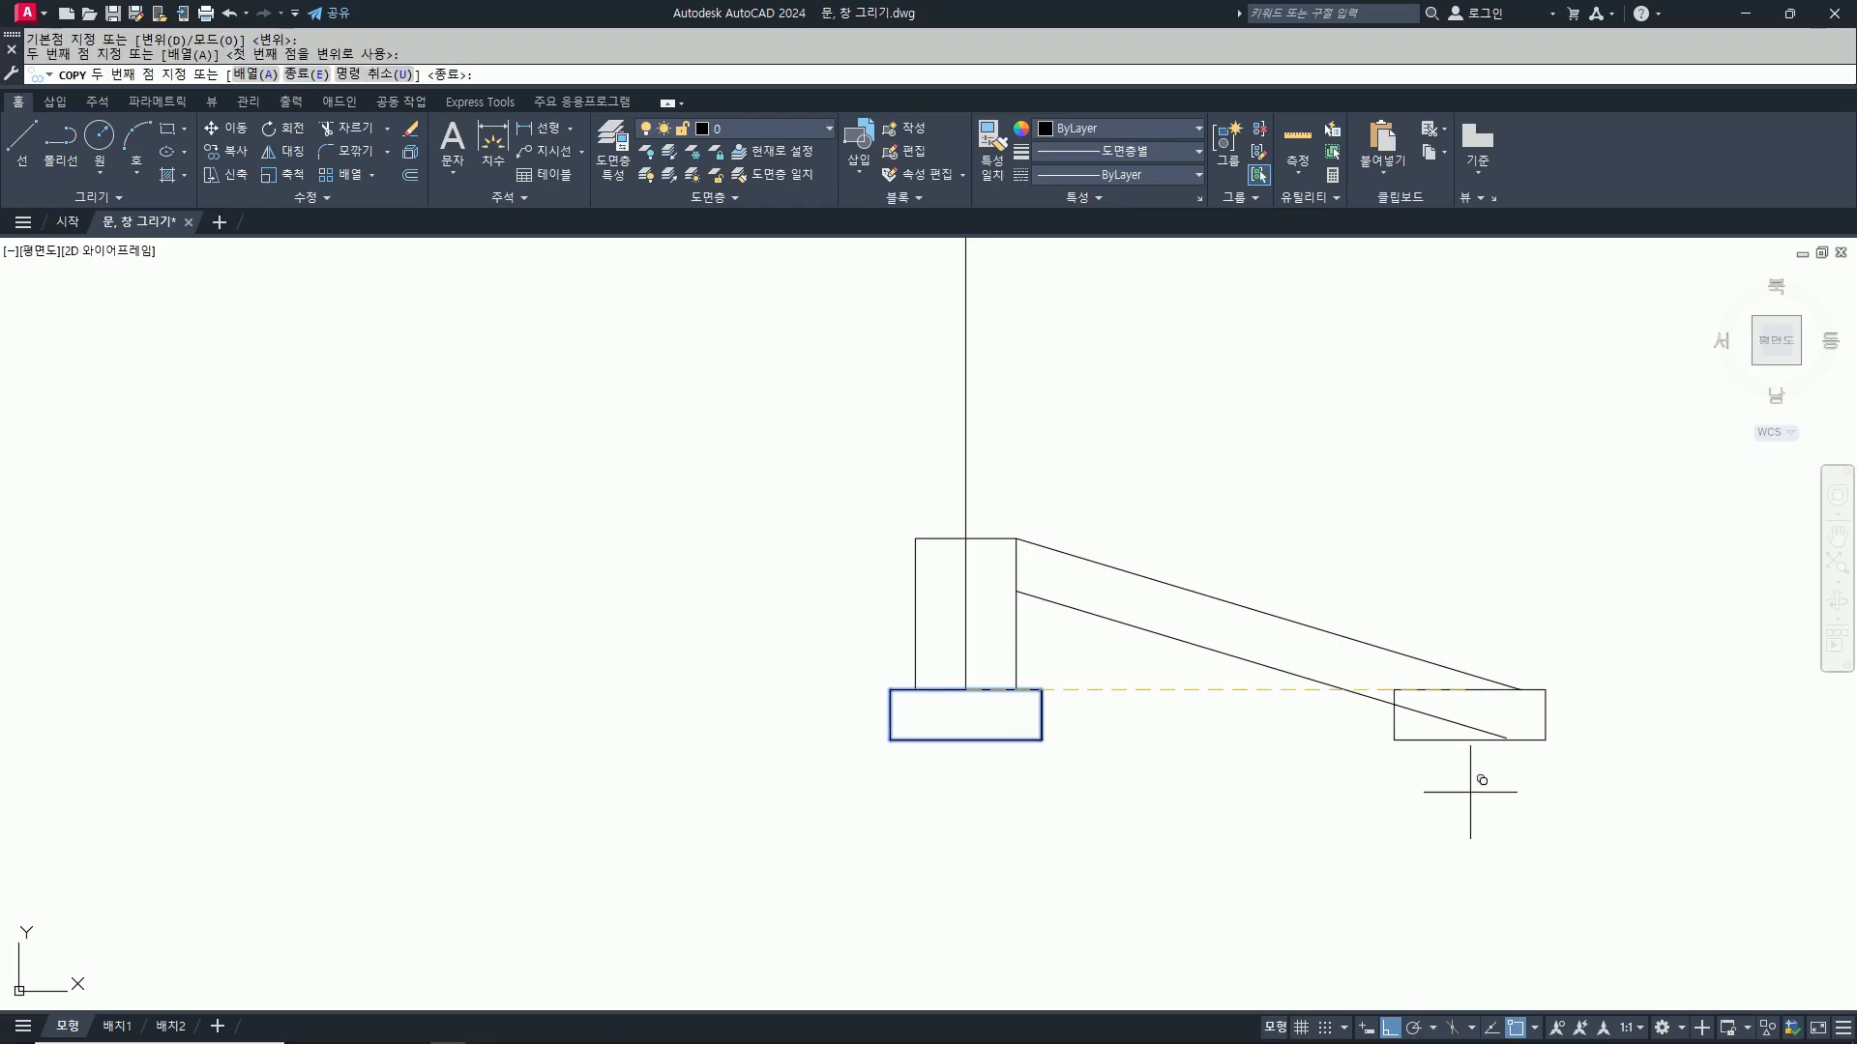
key("Escape")
key("Escape")
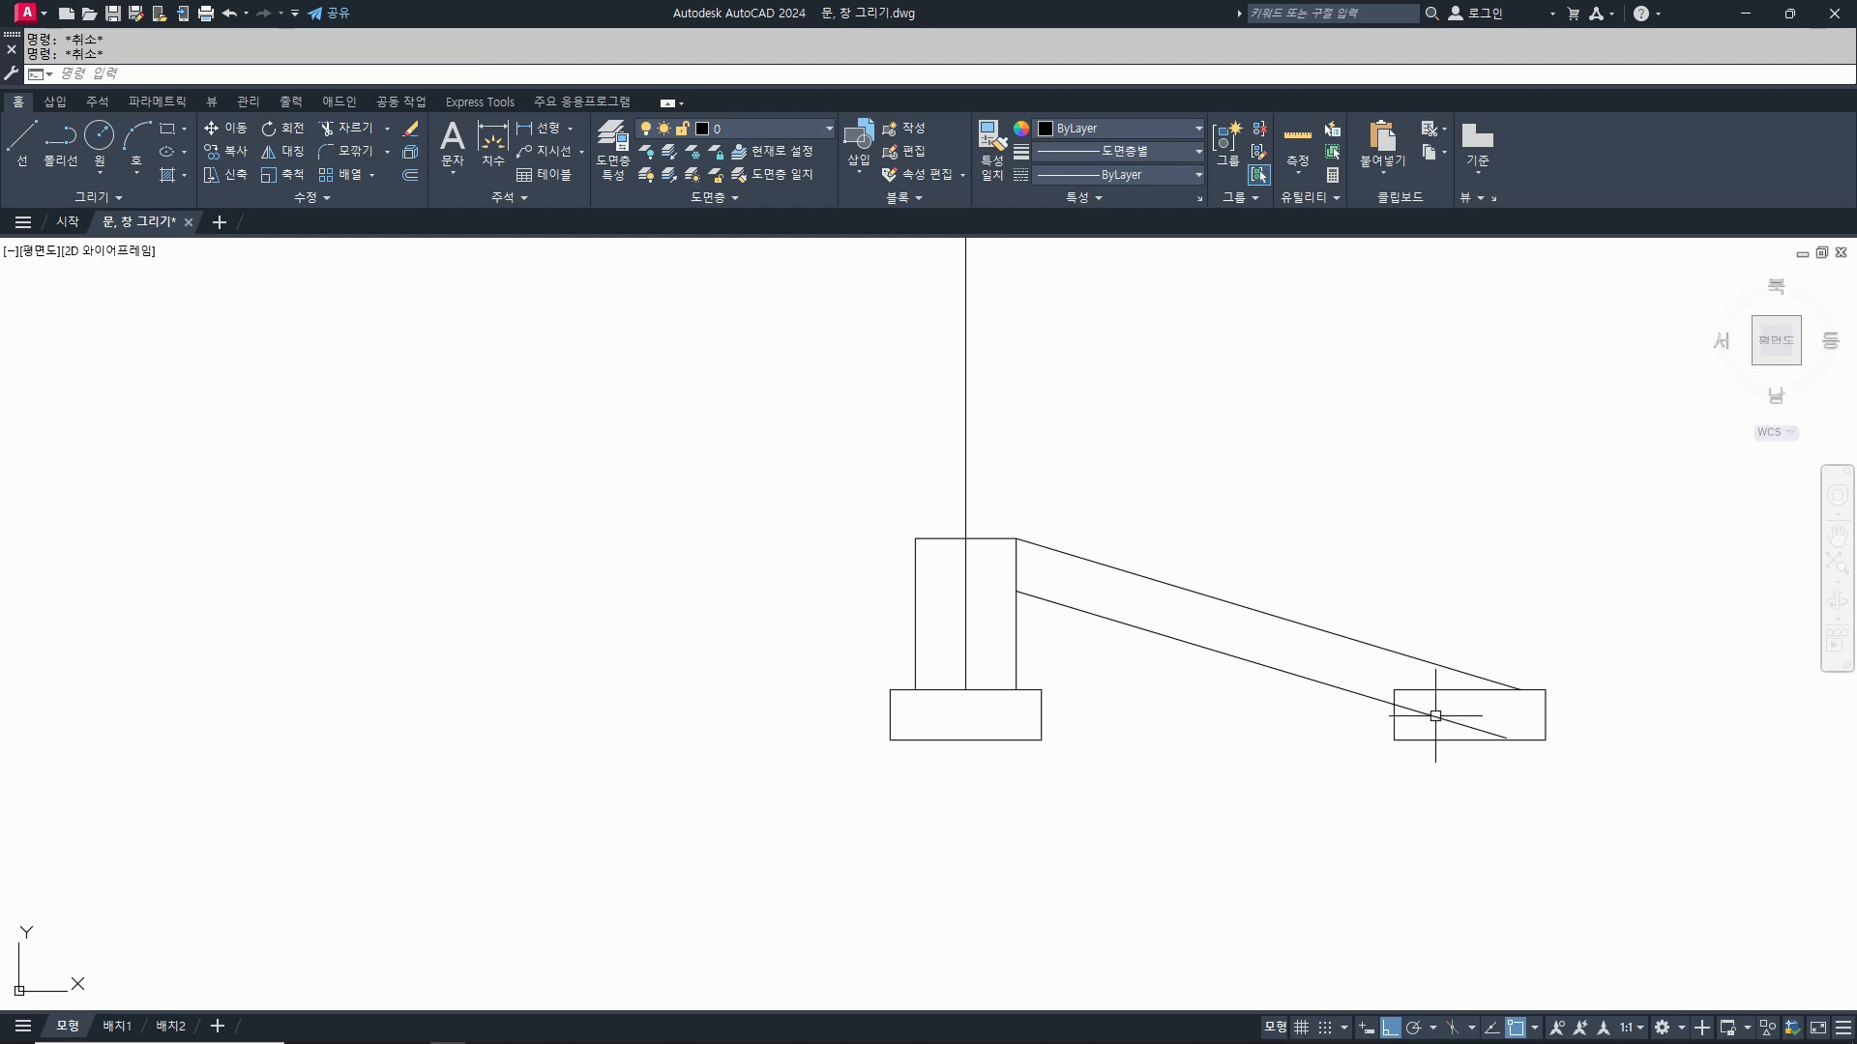
type("e")
key("space")
left_click(1453, 690)
key("Escape")
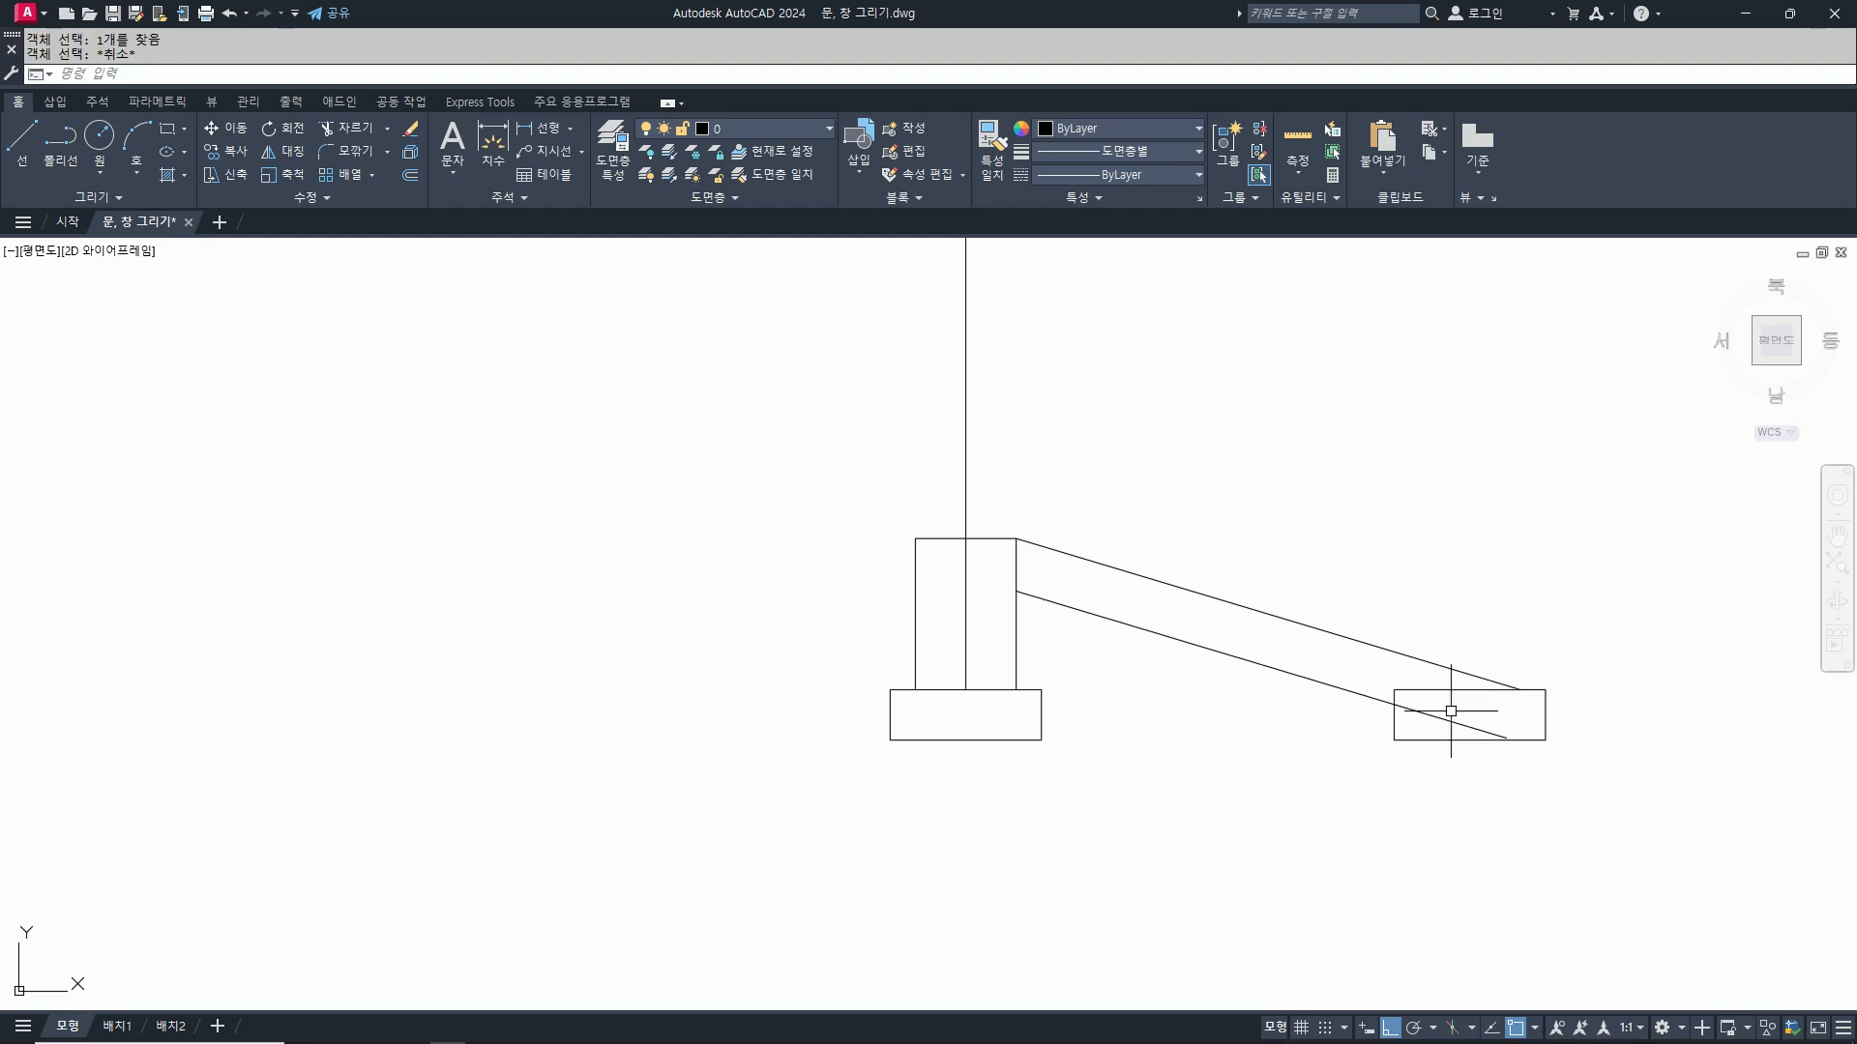
Step: Move the copied foot rectangle horizontally so its upper-left corner meets the outer end of the leg's upper sloping line
key("Escape")
type("m")
key("space")
left_click(1338, 652)
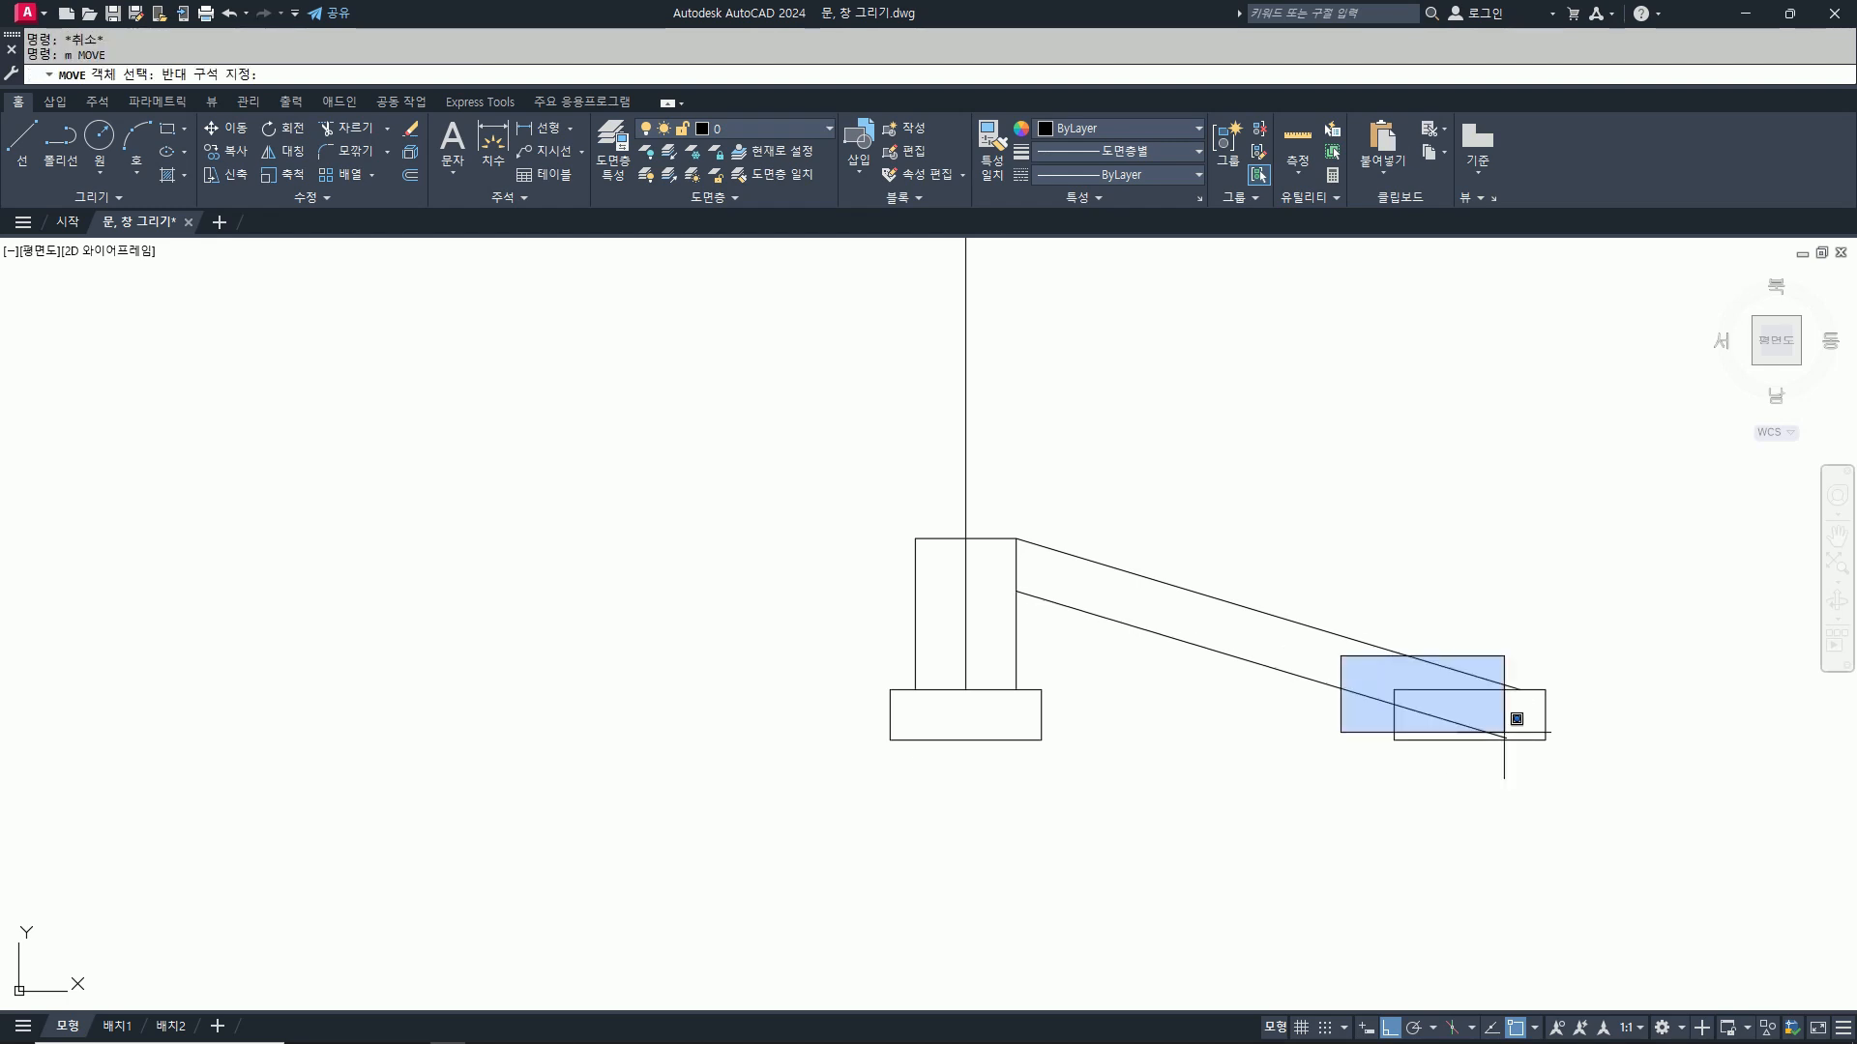
left_click(1550, 759)
key("Return")
left_click(1395, 688)
left_click(1523, 689)
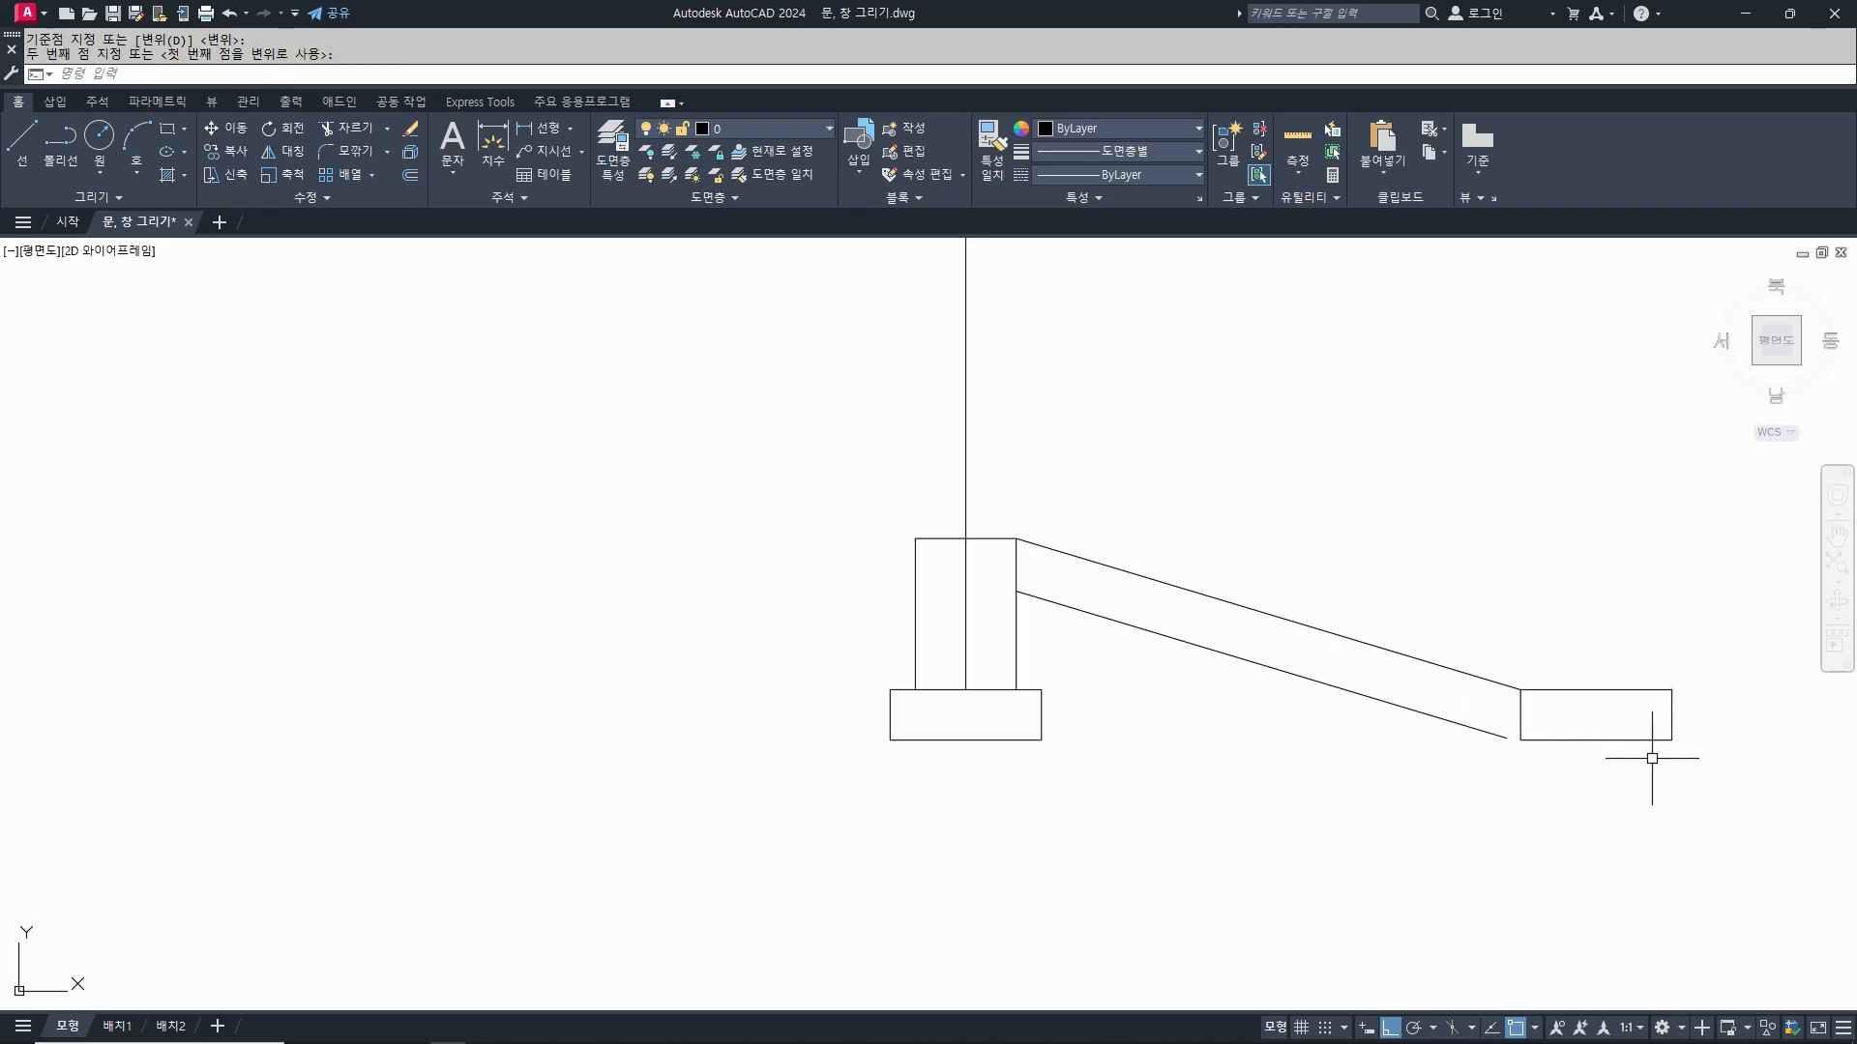
Step: Draw a horizontal line from the leg's outer end back toward the hub, crossing the lower sloping line
key("Escape")
type("l")
key("space")
left_click(1518, 691)
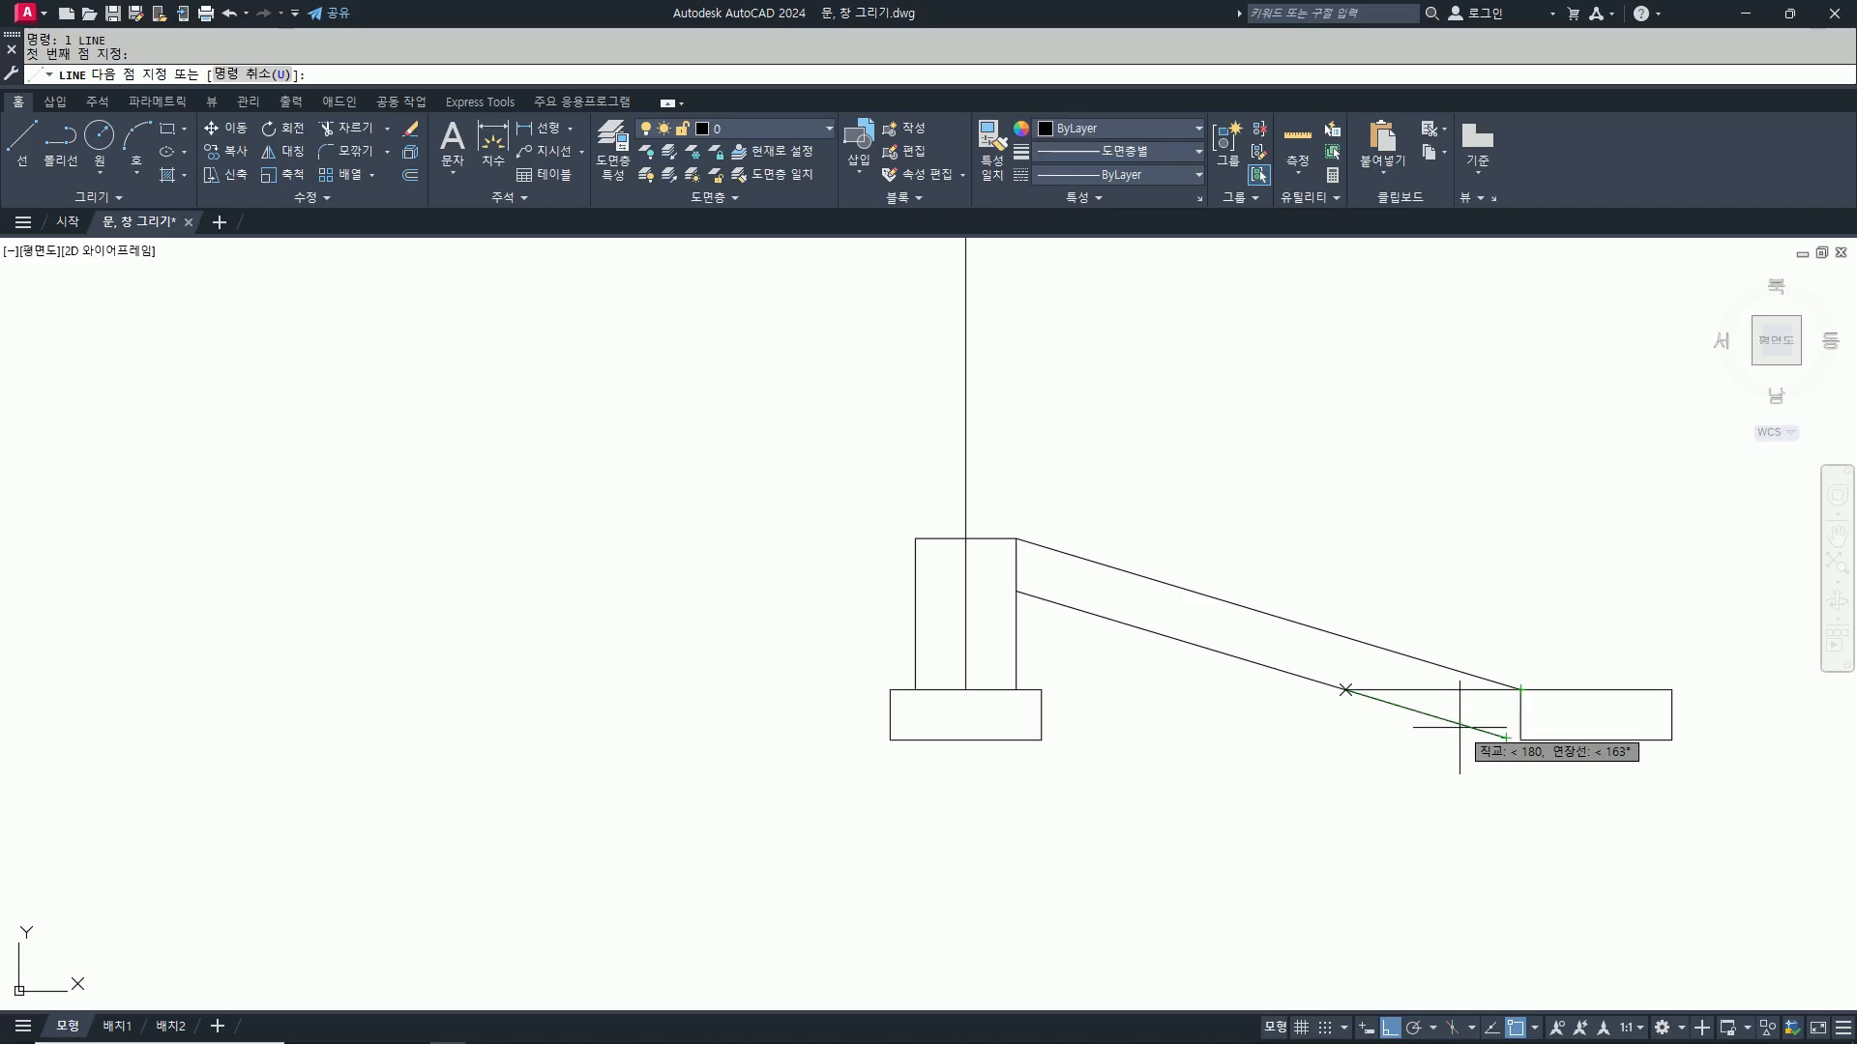
key("F8")
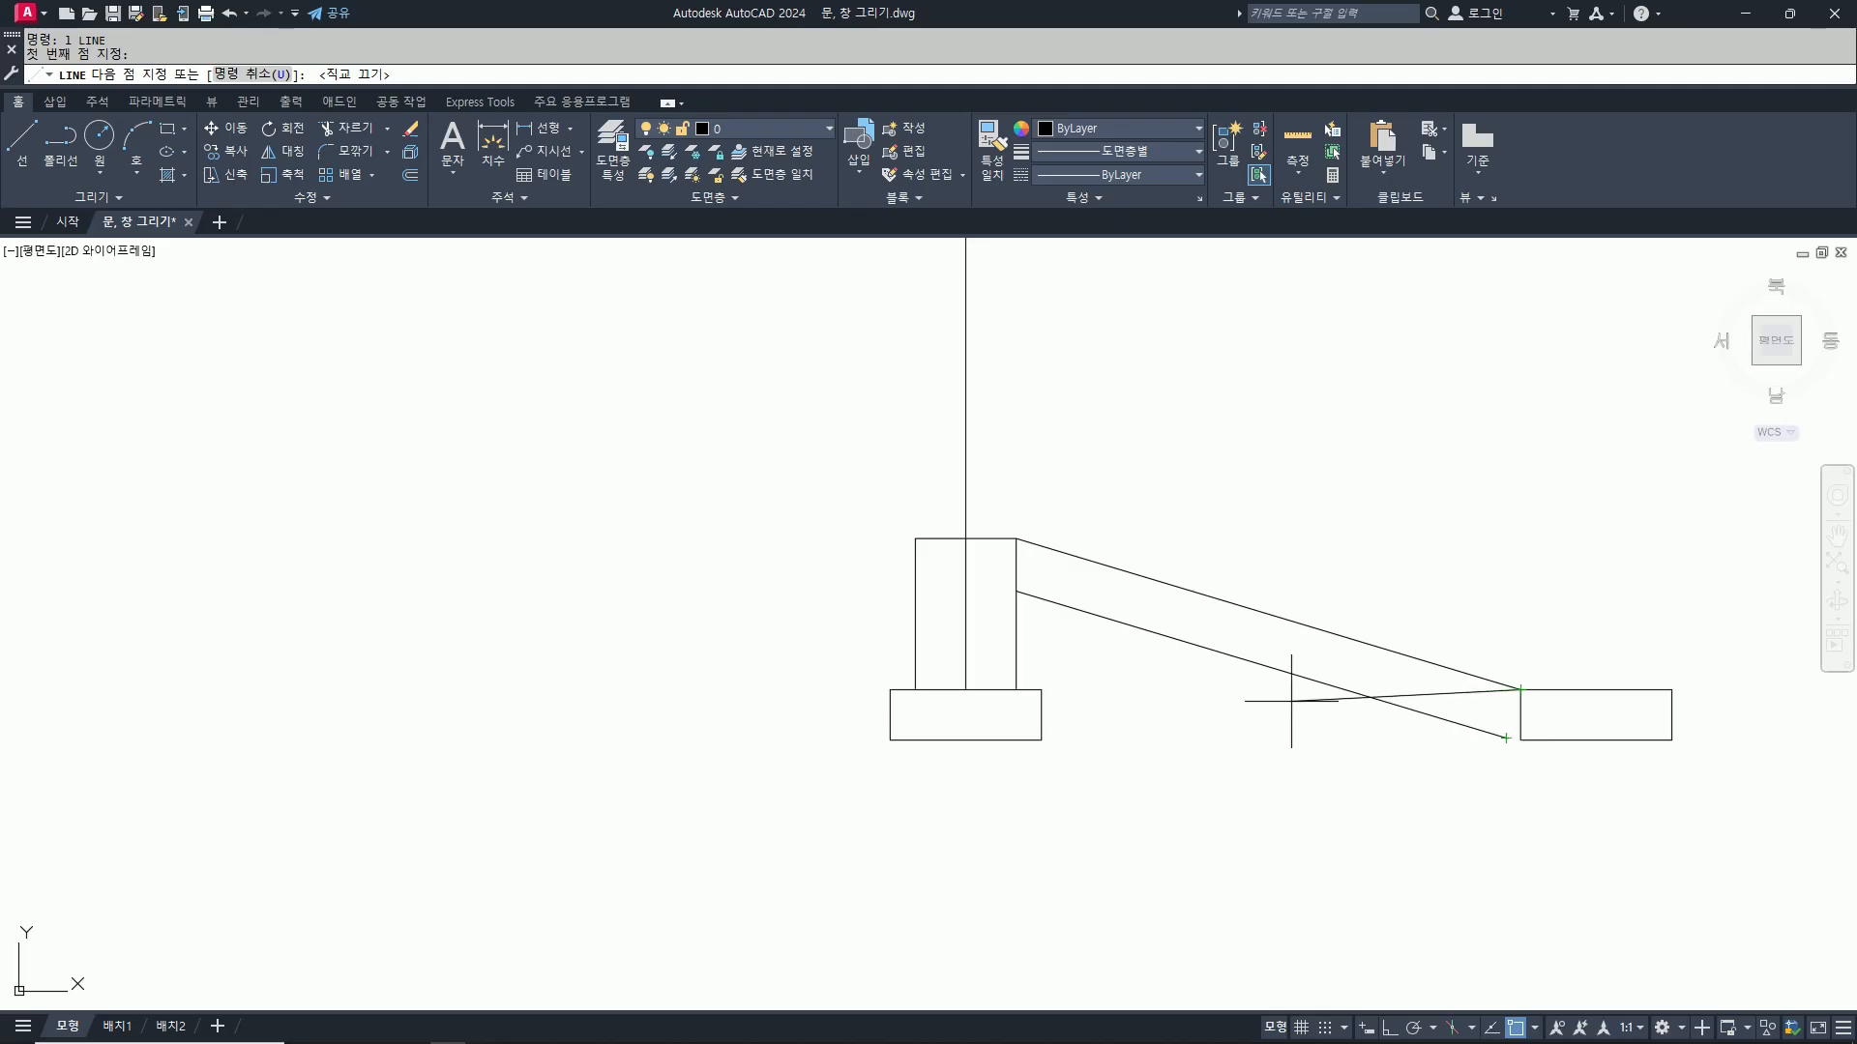
key("F8")
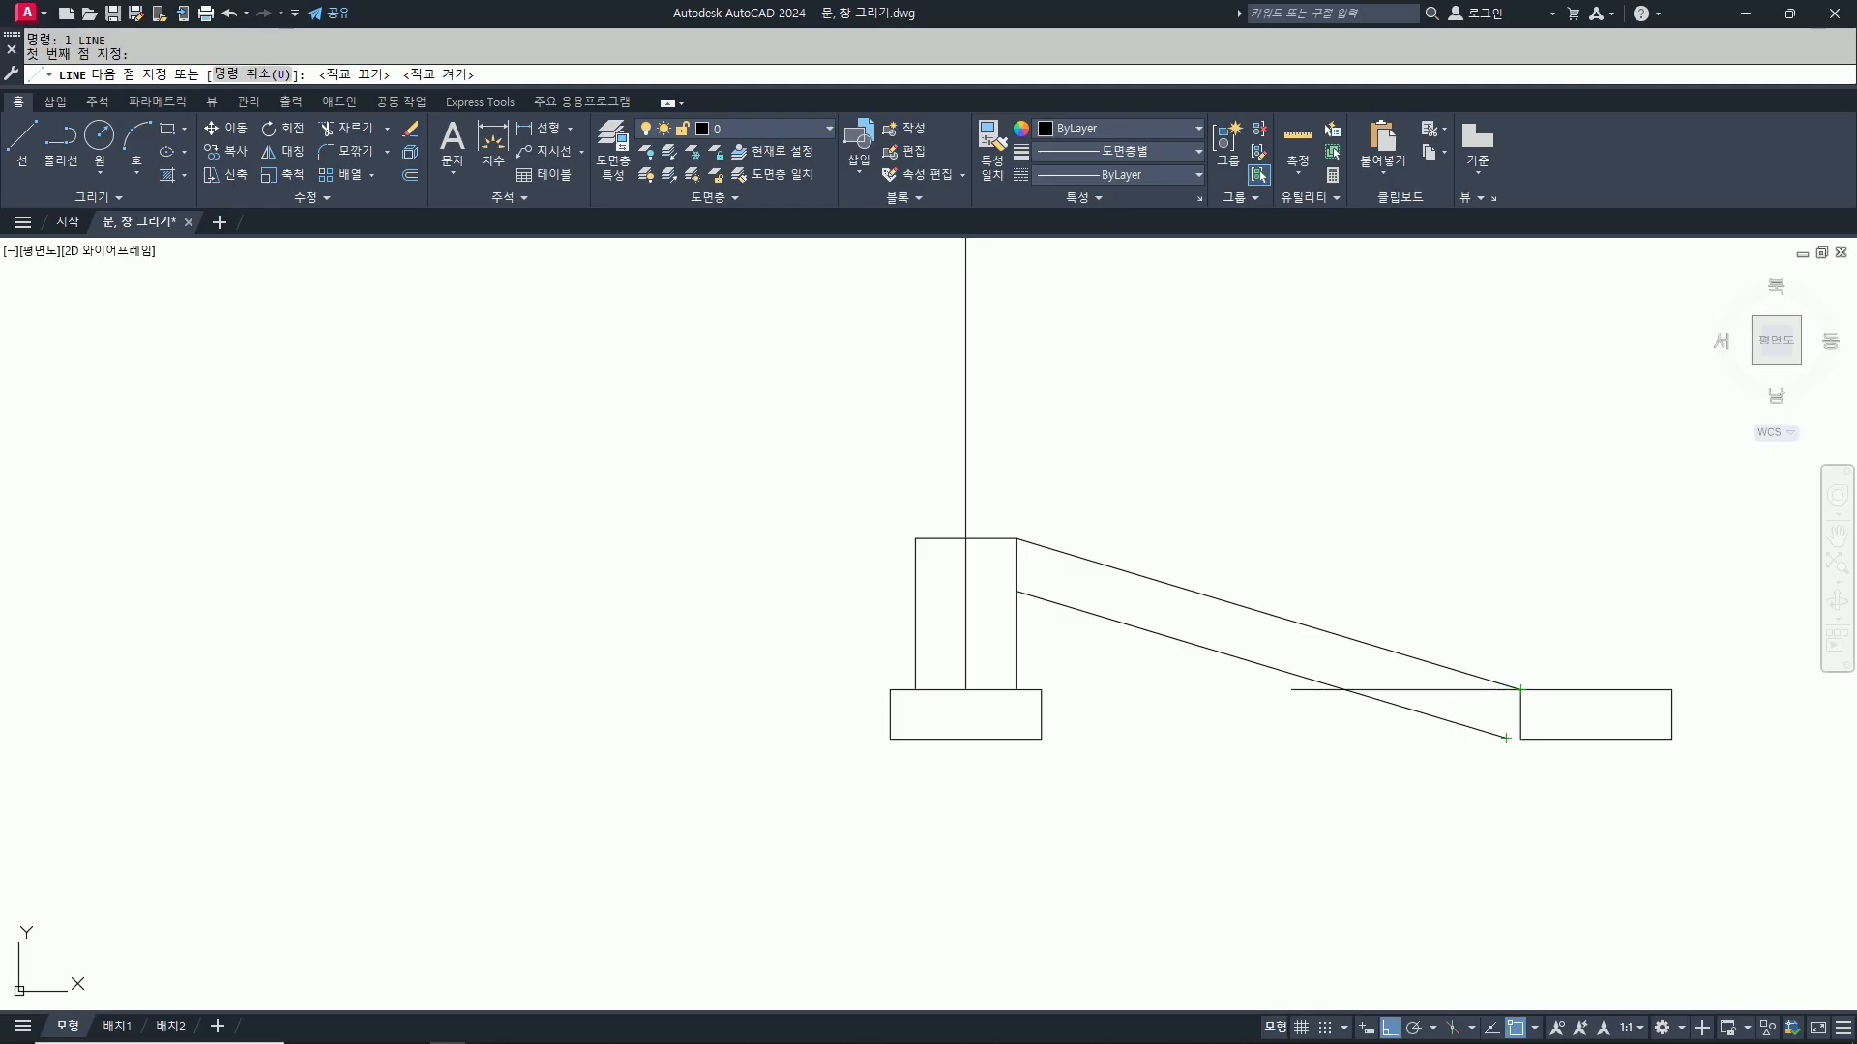
left_click(1326, 689)
key("Return")
type("e")
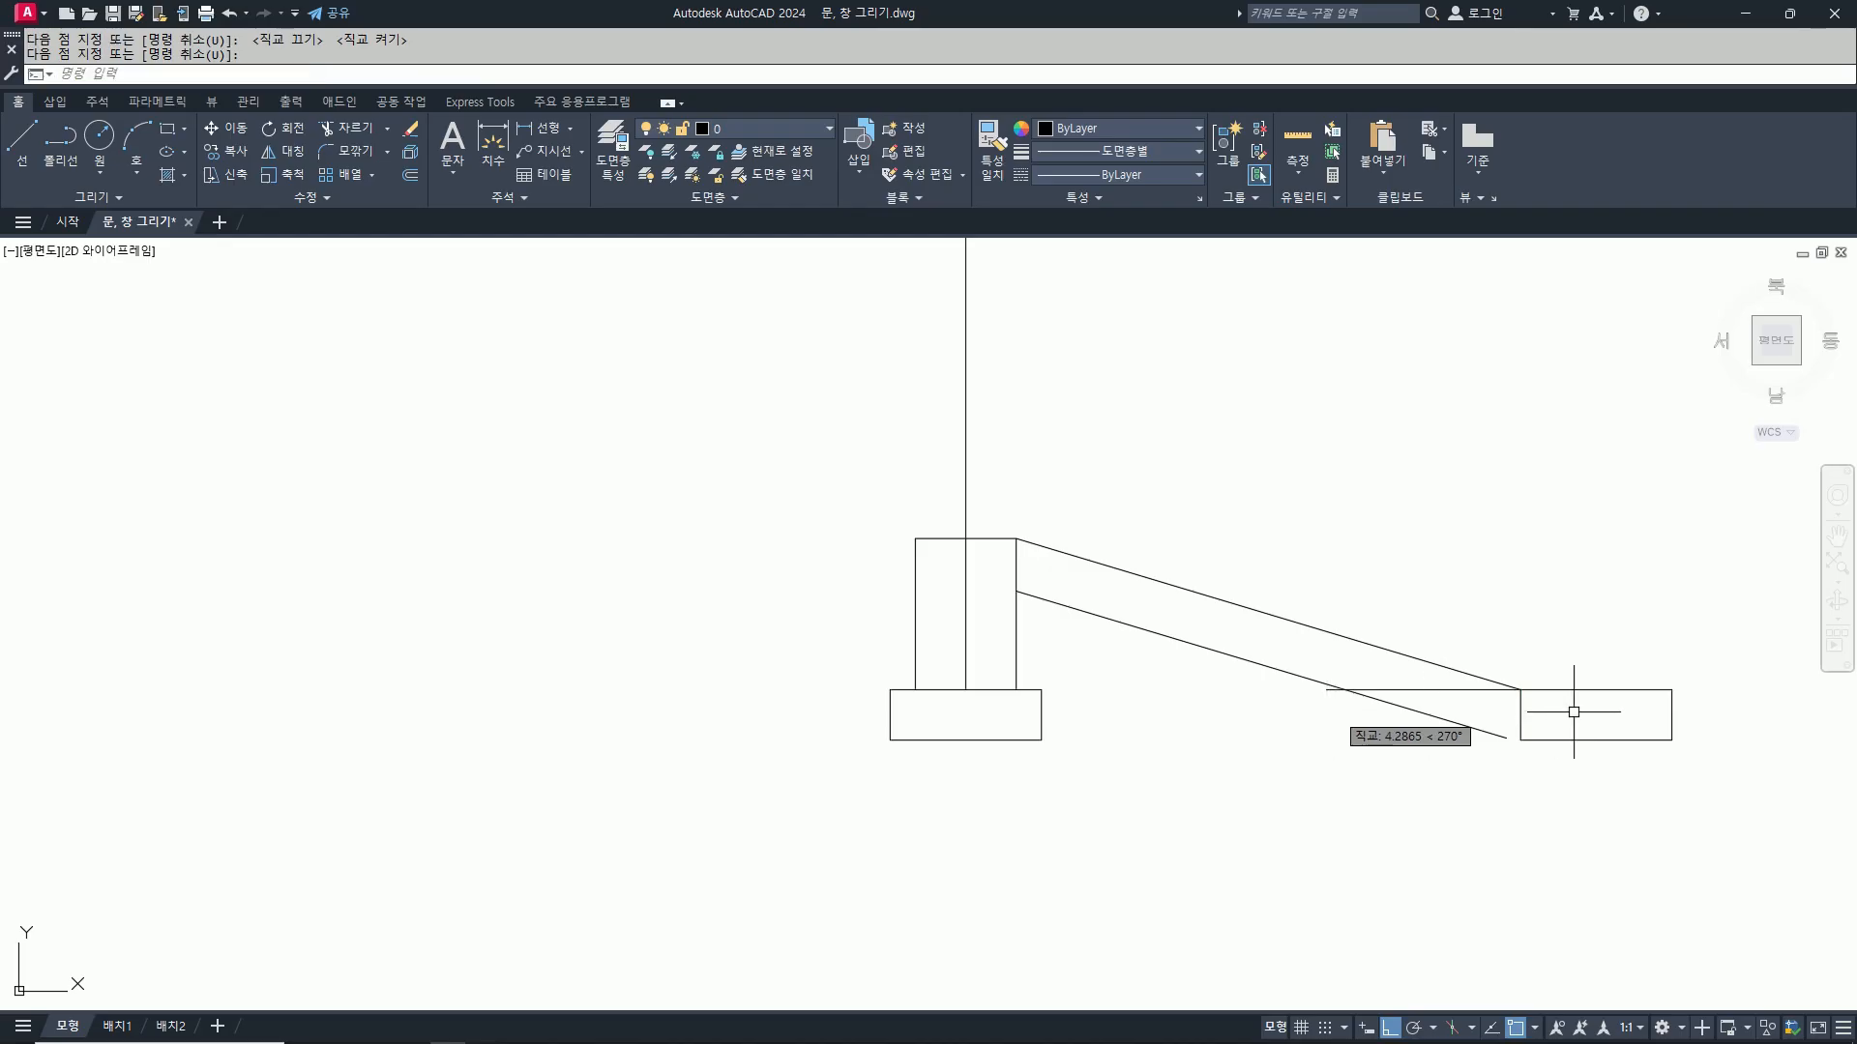
key("Return")
key("Escape")
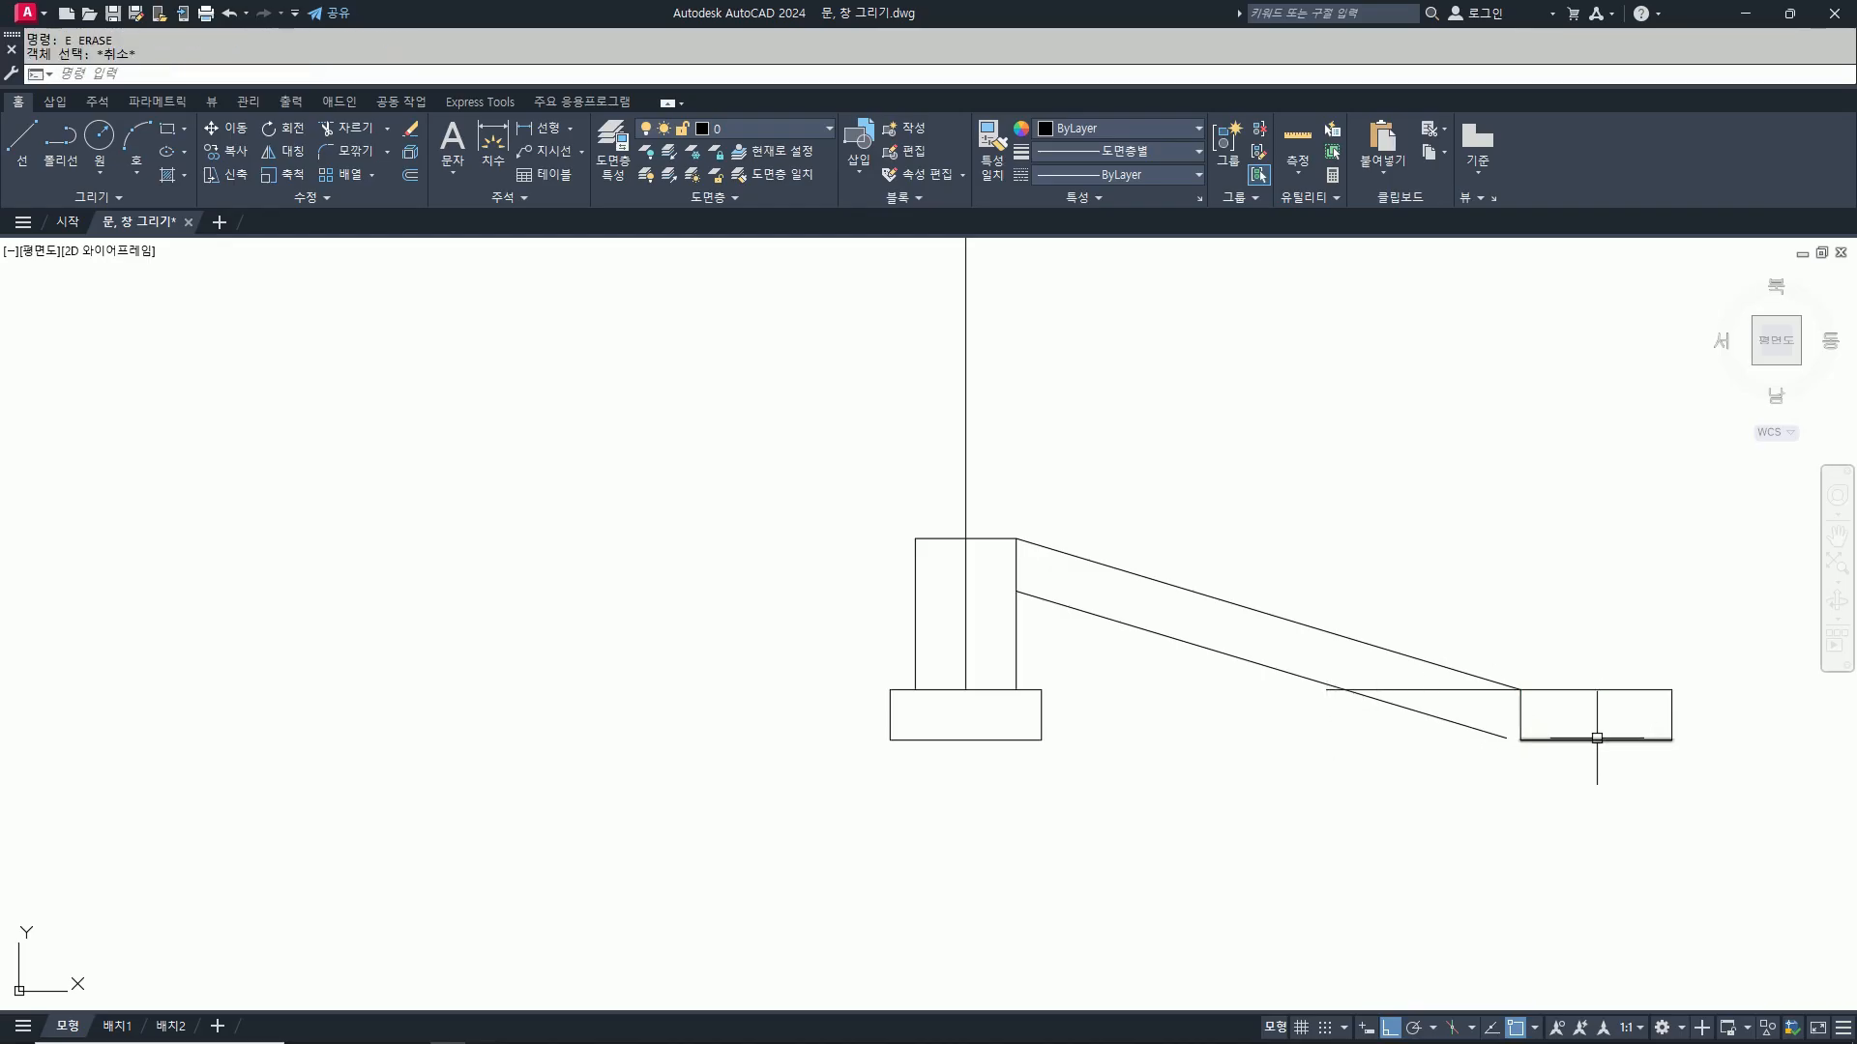
Step: Fillet the leg's lower sloping line with the horizontal line to form a sharp corner
type("f")
key("Return")
left_click(1297, 676)
left_click(1430, 690)
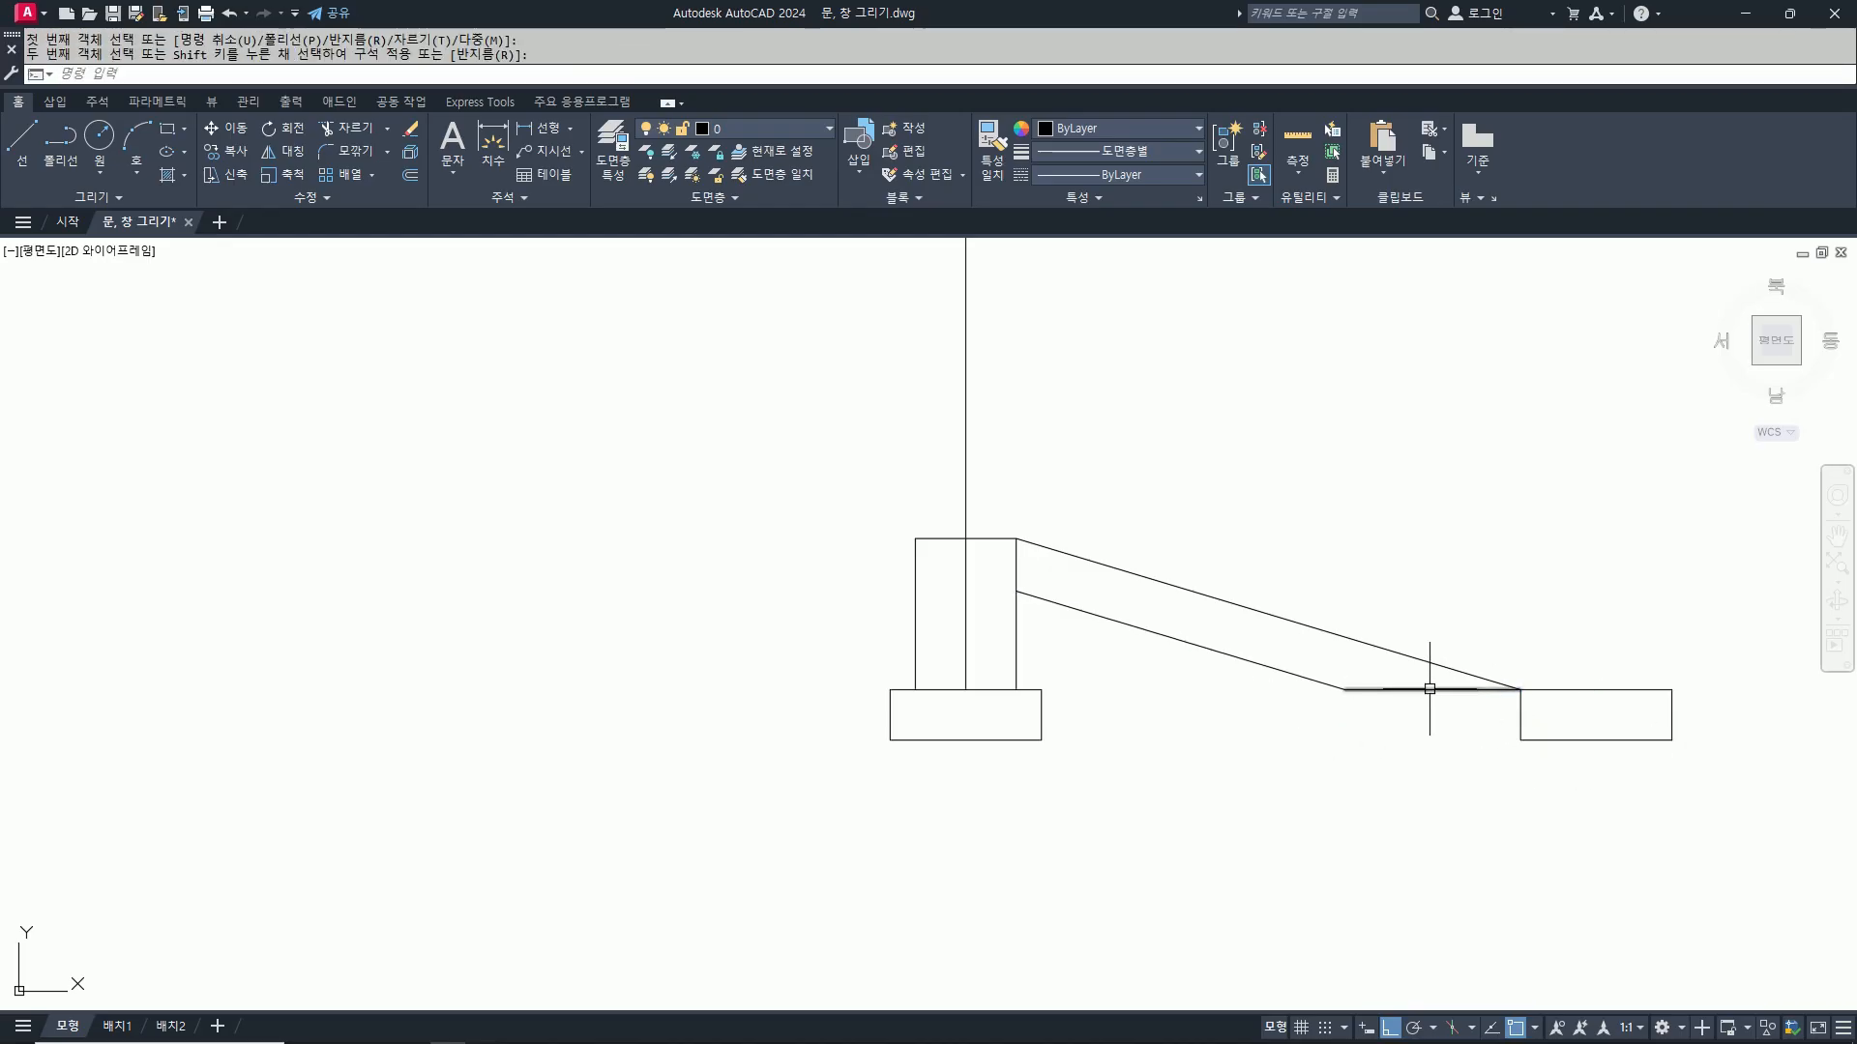
key("Escape")
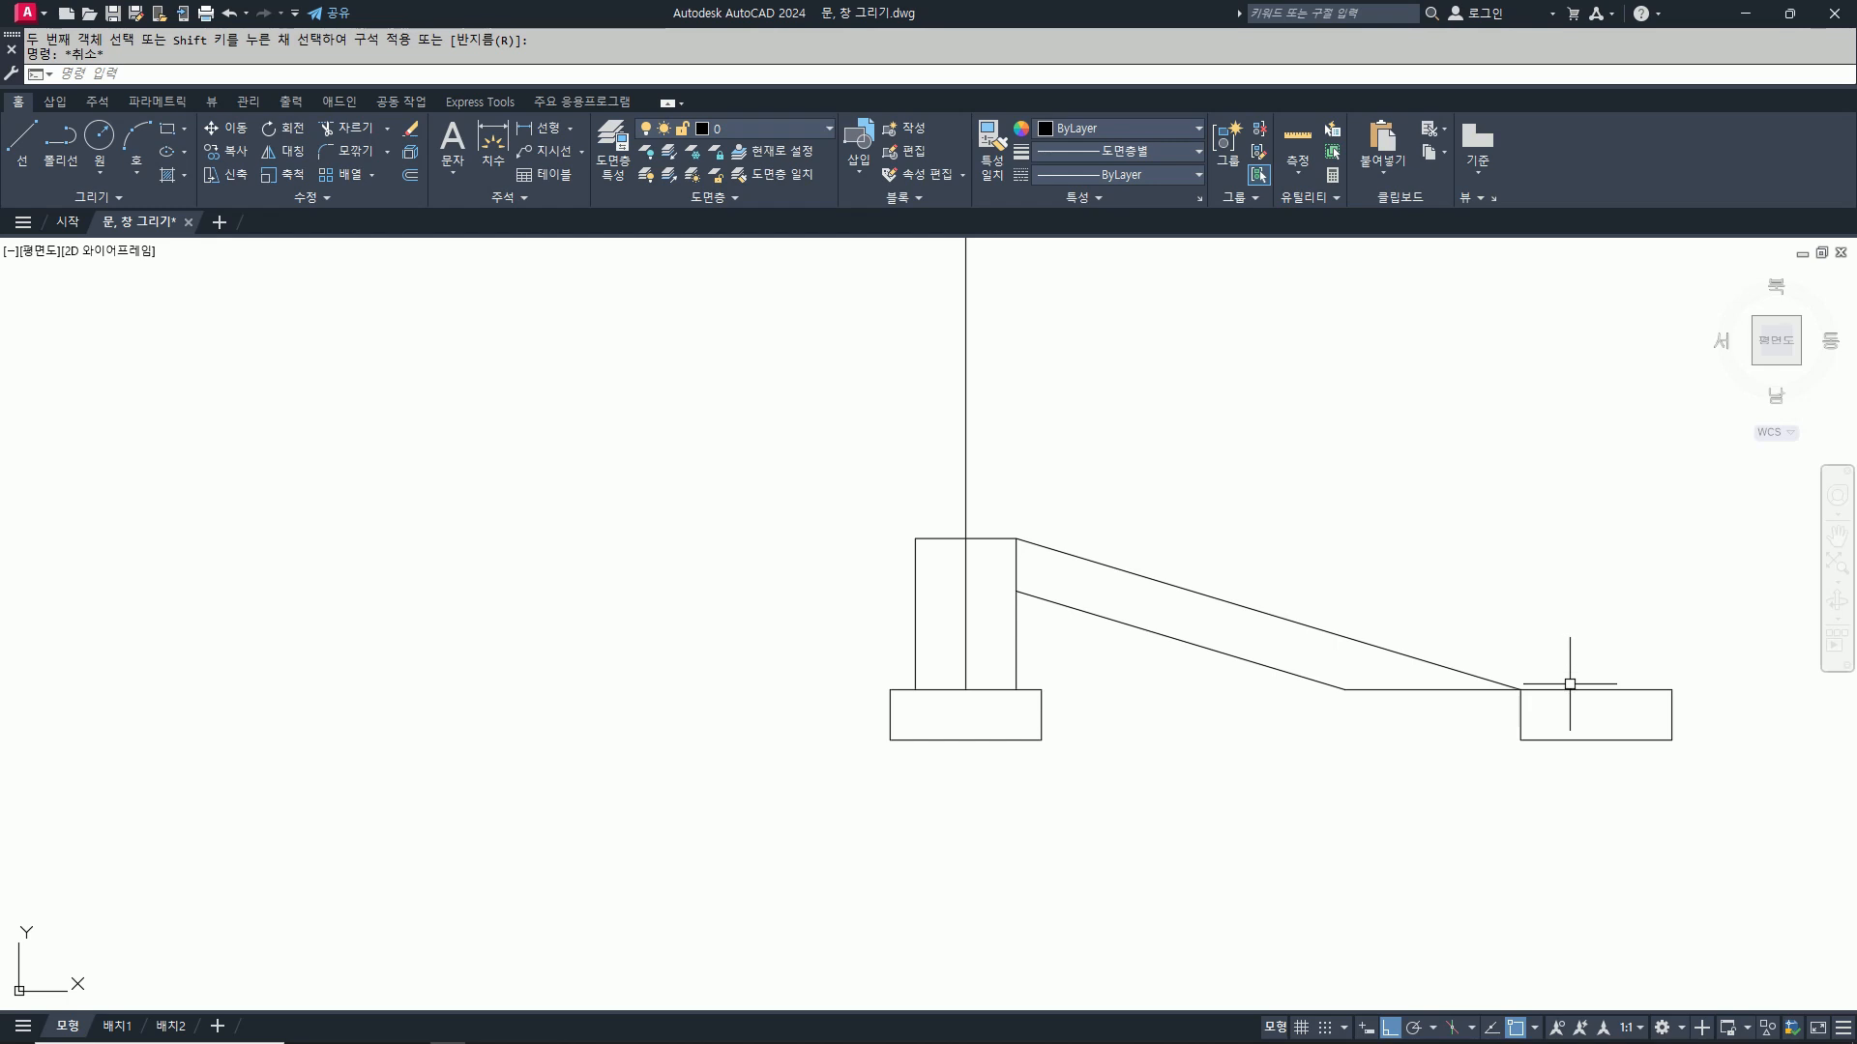
Step: Draw a vertical line from the midpoint of the leg's horizontal bottom line up past the upper sloping line
type("l")
key("Return")
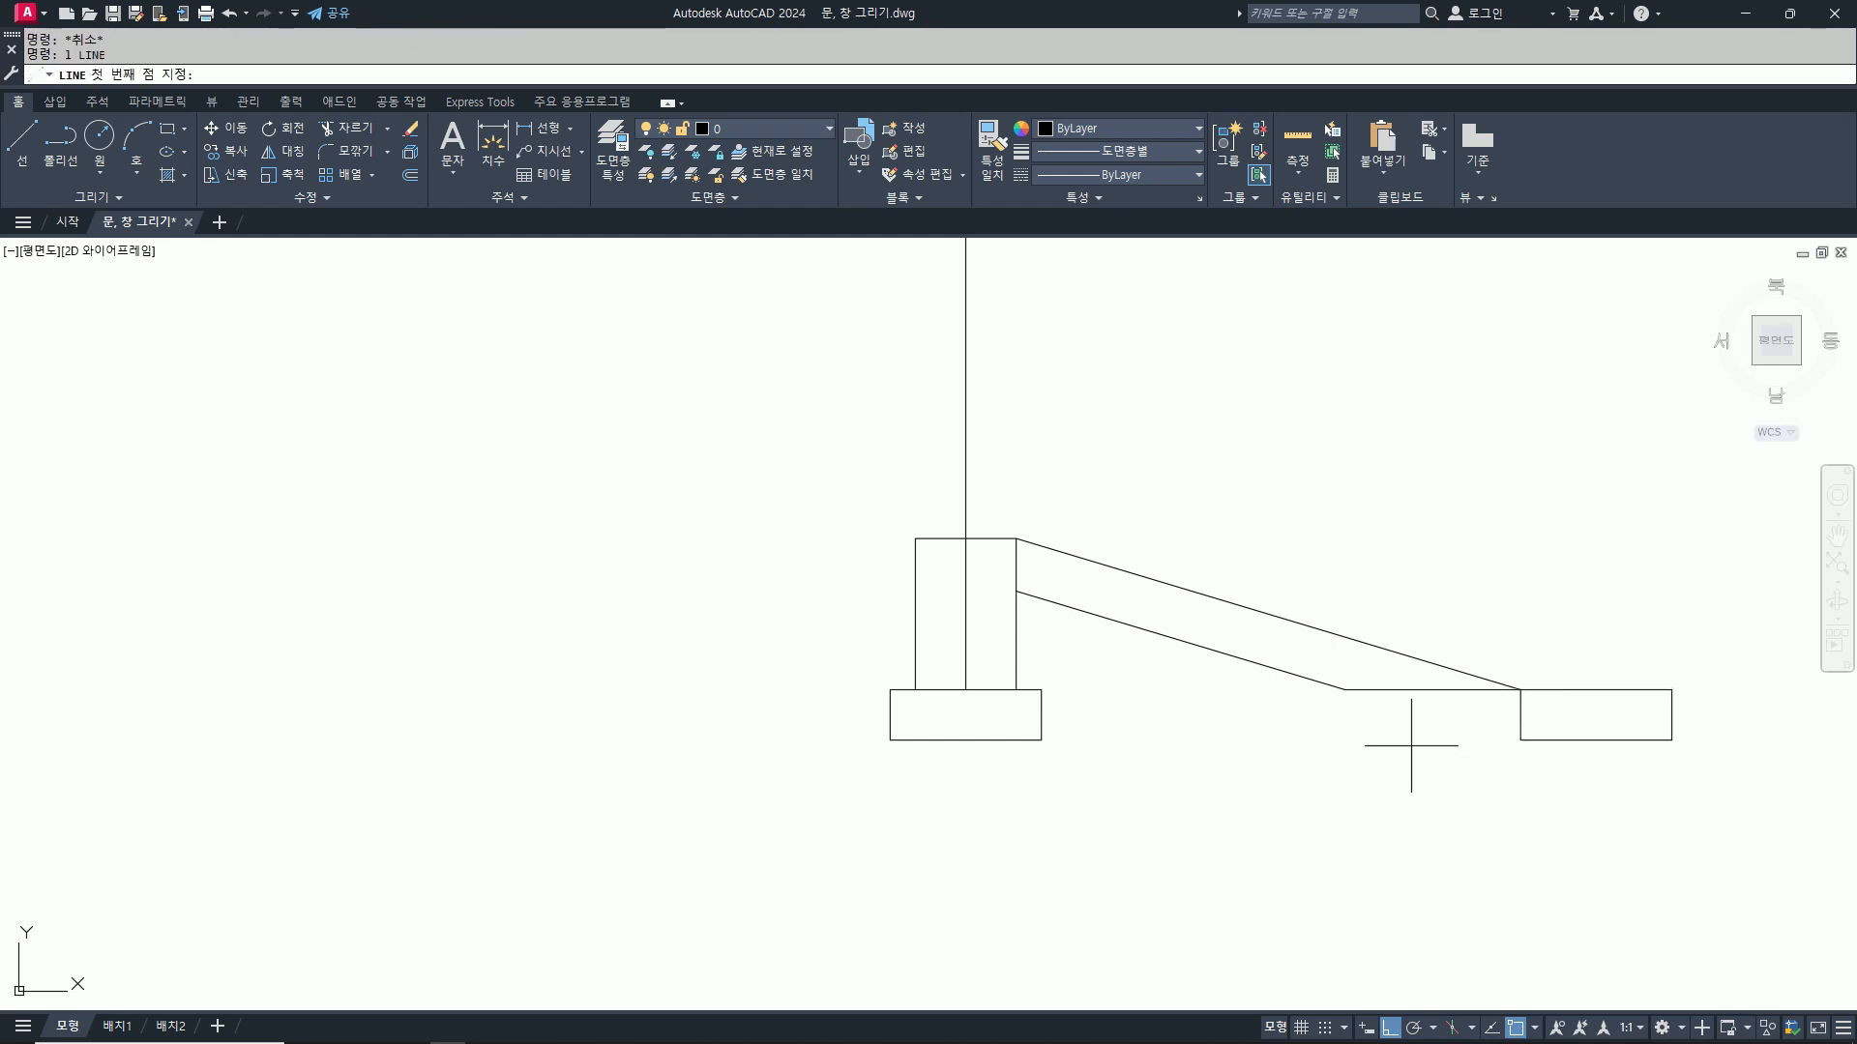
left_click(1432, 689)
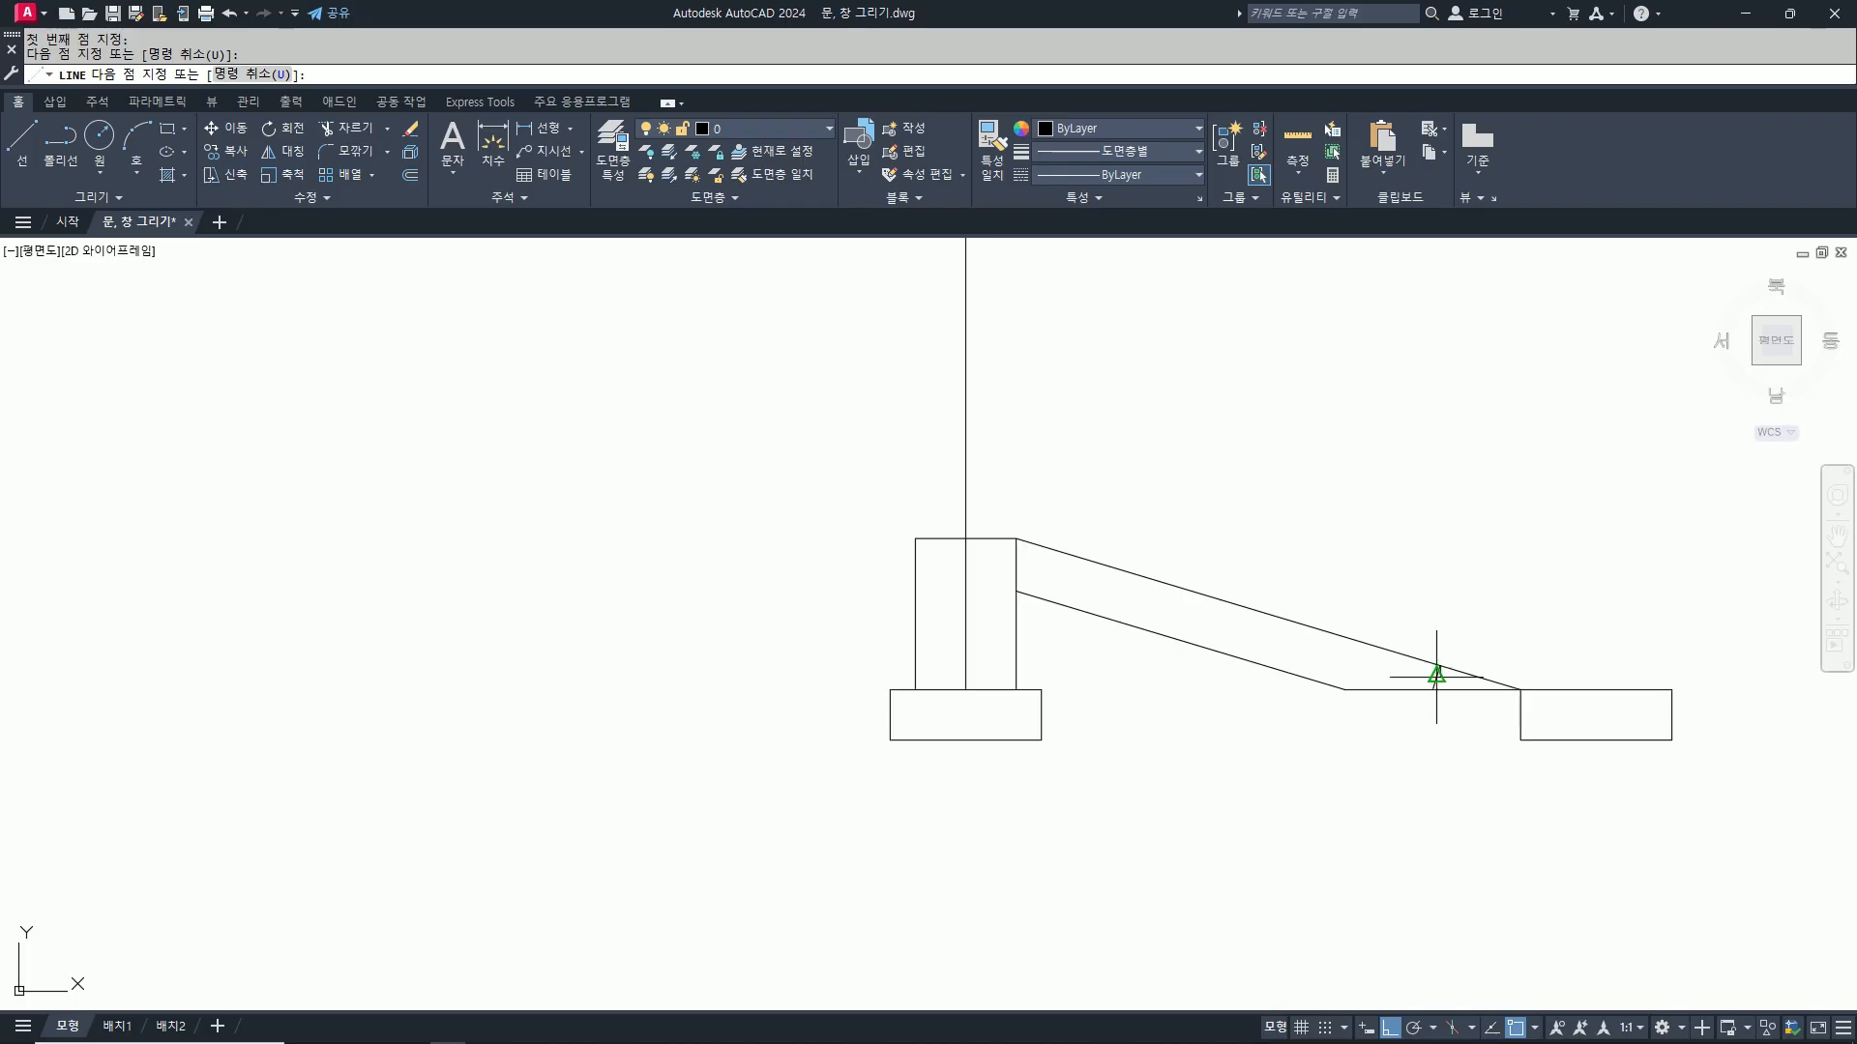
key("Return")
left_click(1411, 614)
key("Return")
Step: Trim the leg's tip beyond the vertical line and the part of the vertical line projecting above the slope
type("tr")
key("Return")
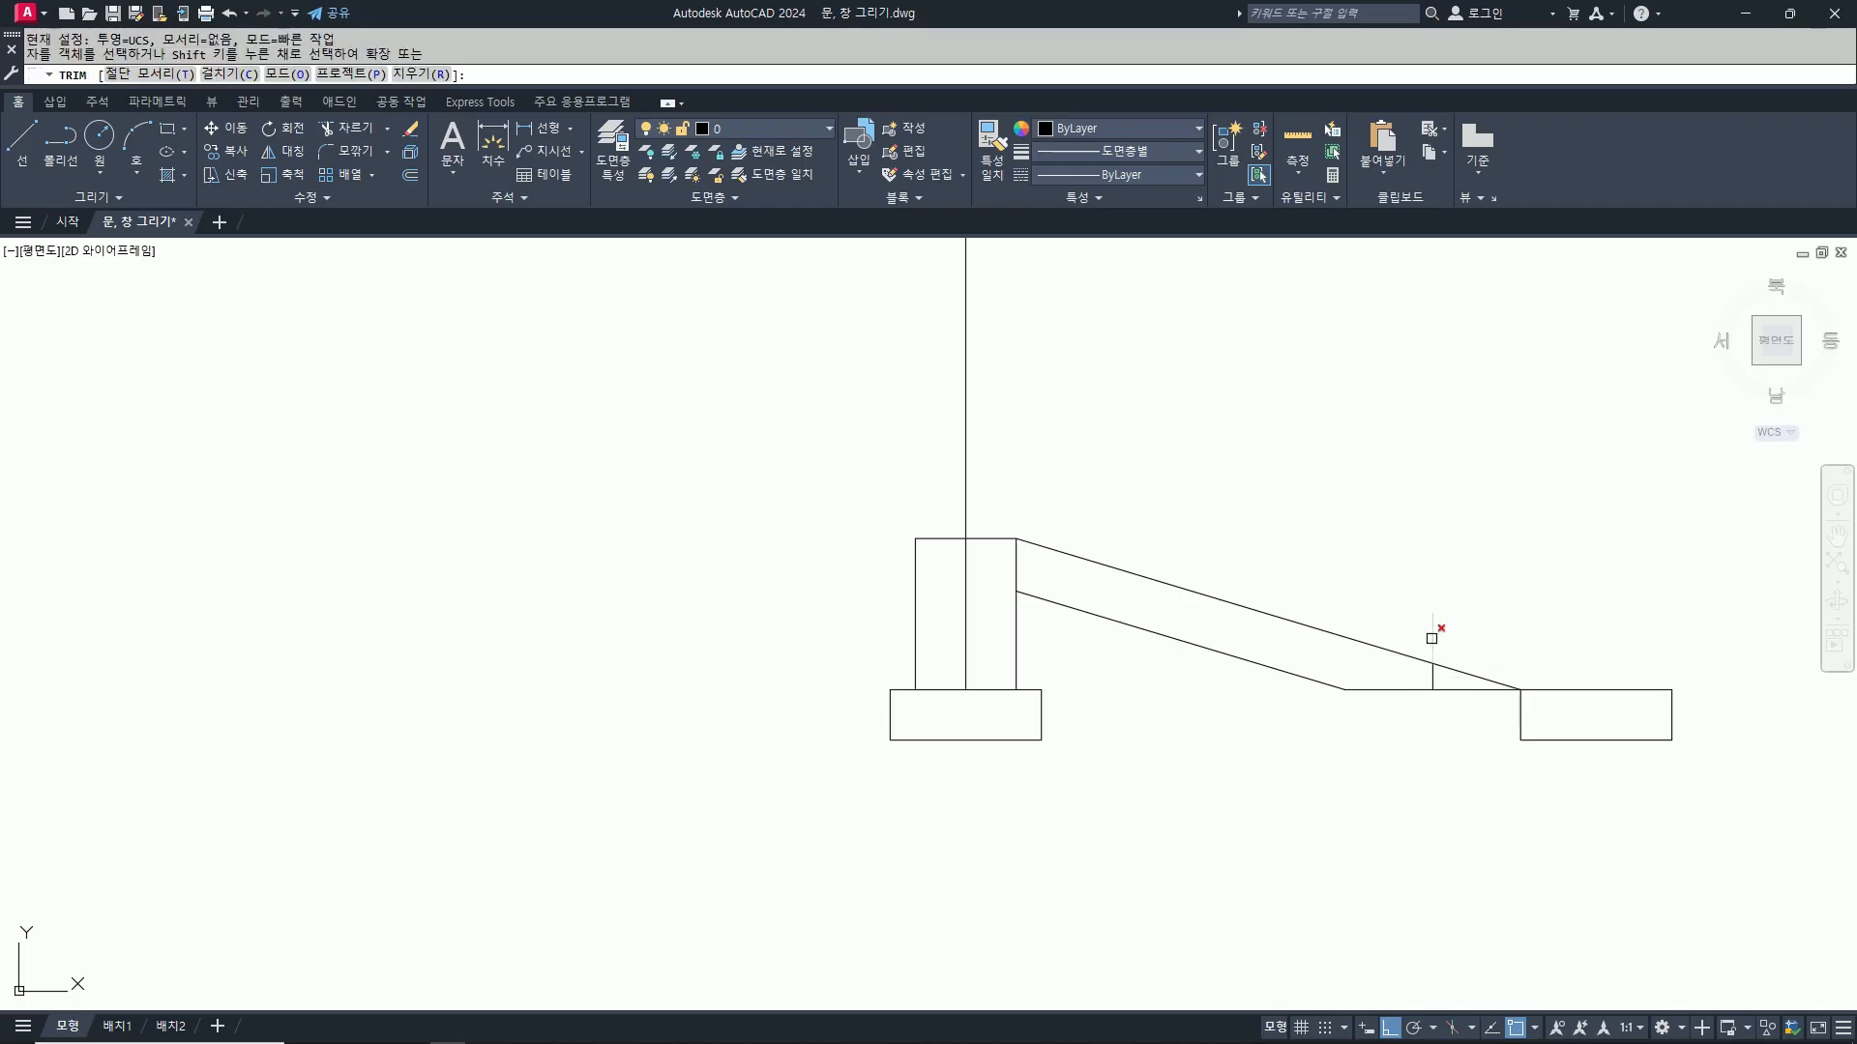
left_click(1465, 689)
key("Return")
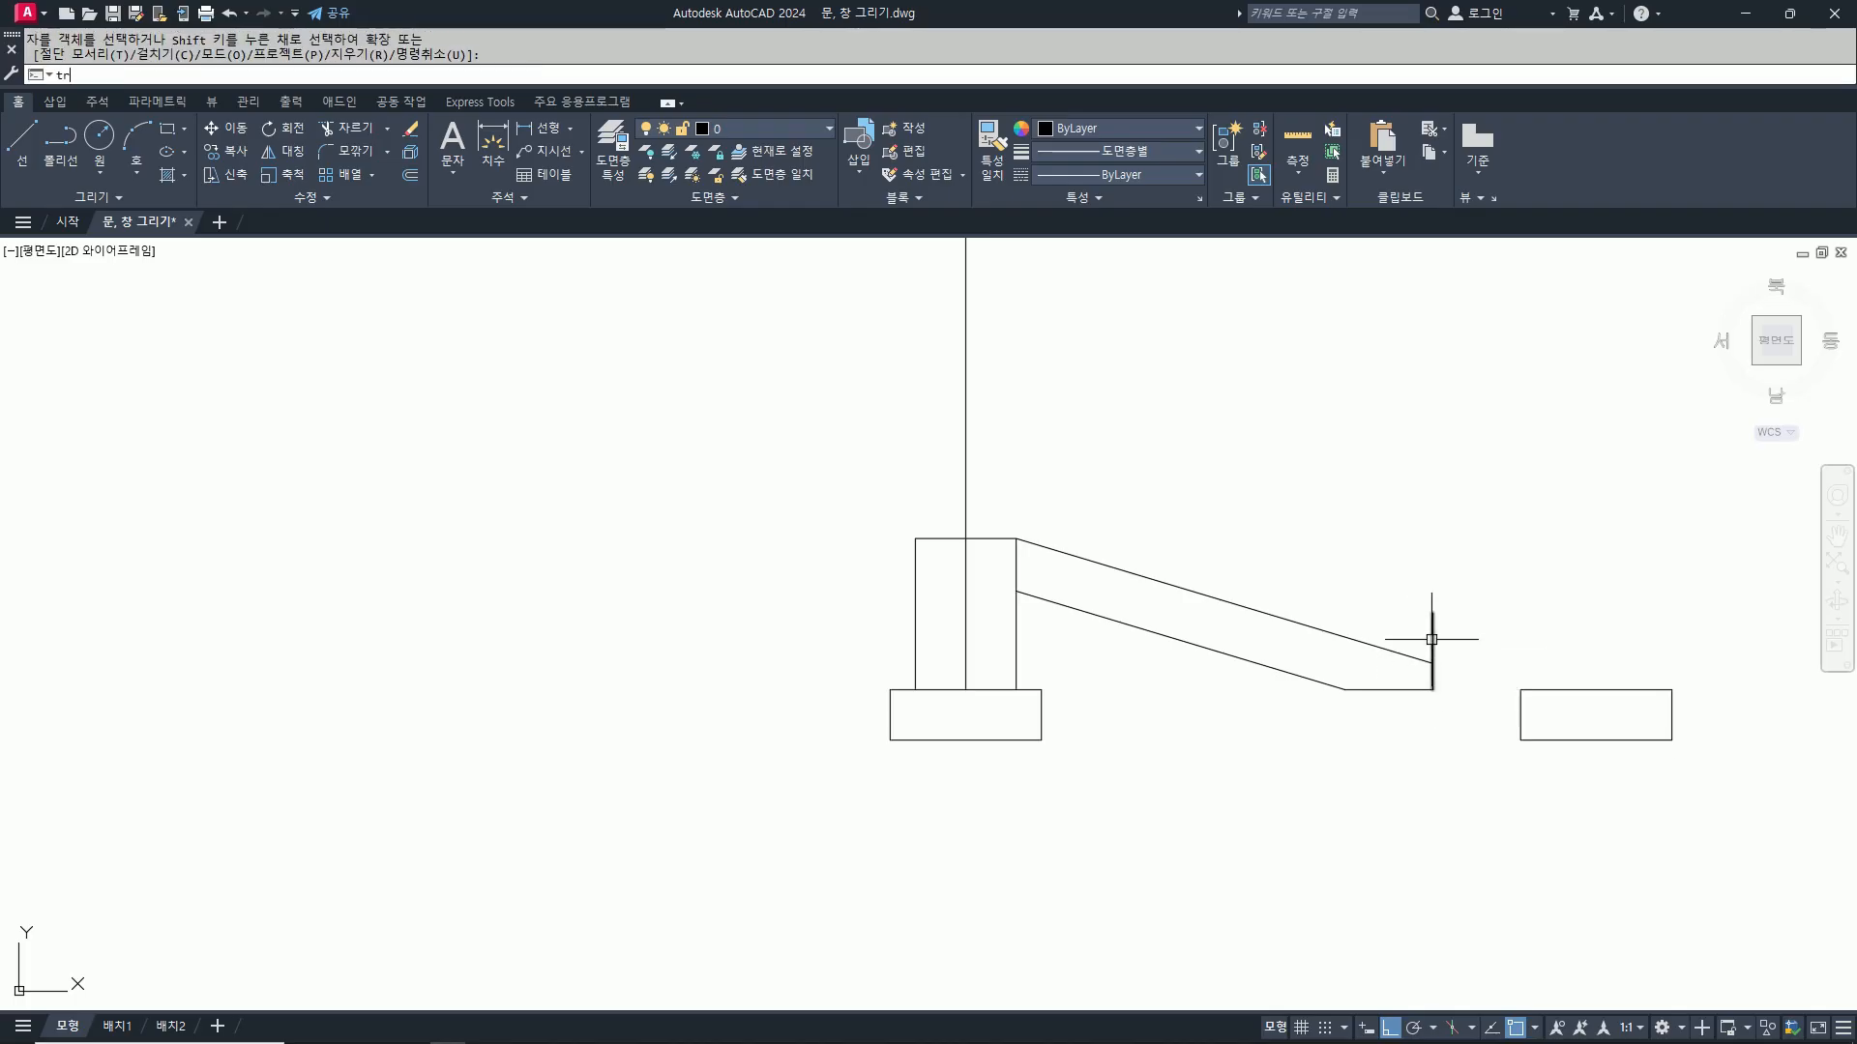
key("Return")
left_click(1432, 639)
key("Return")
scroll(1408, 690, "up", 2)
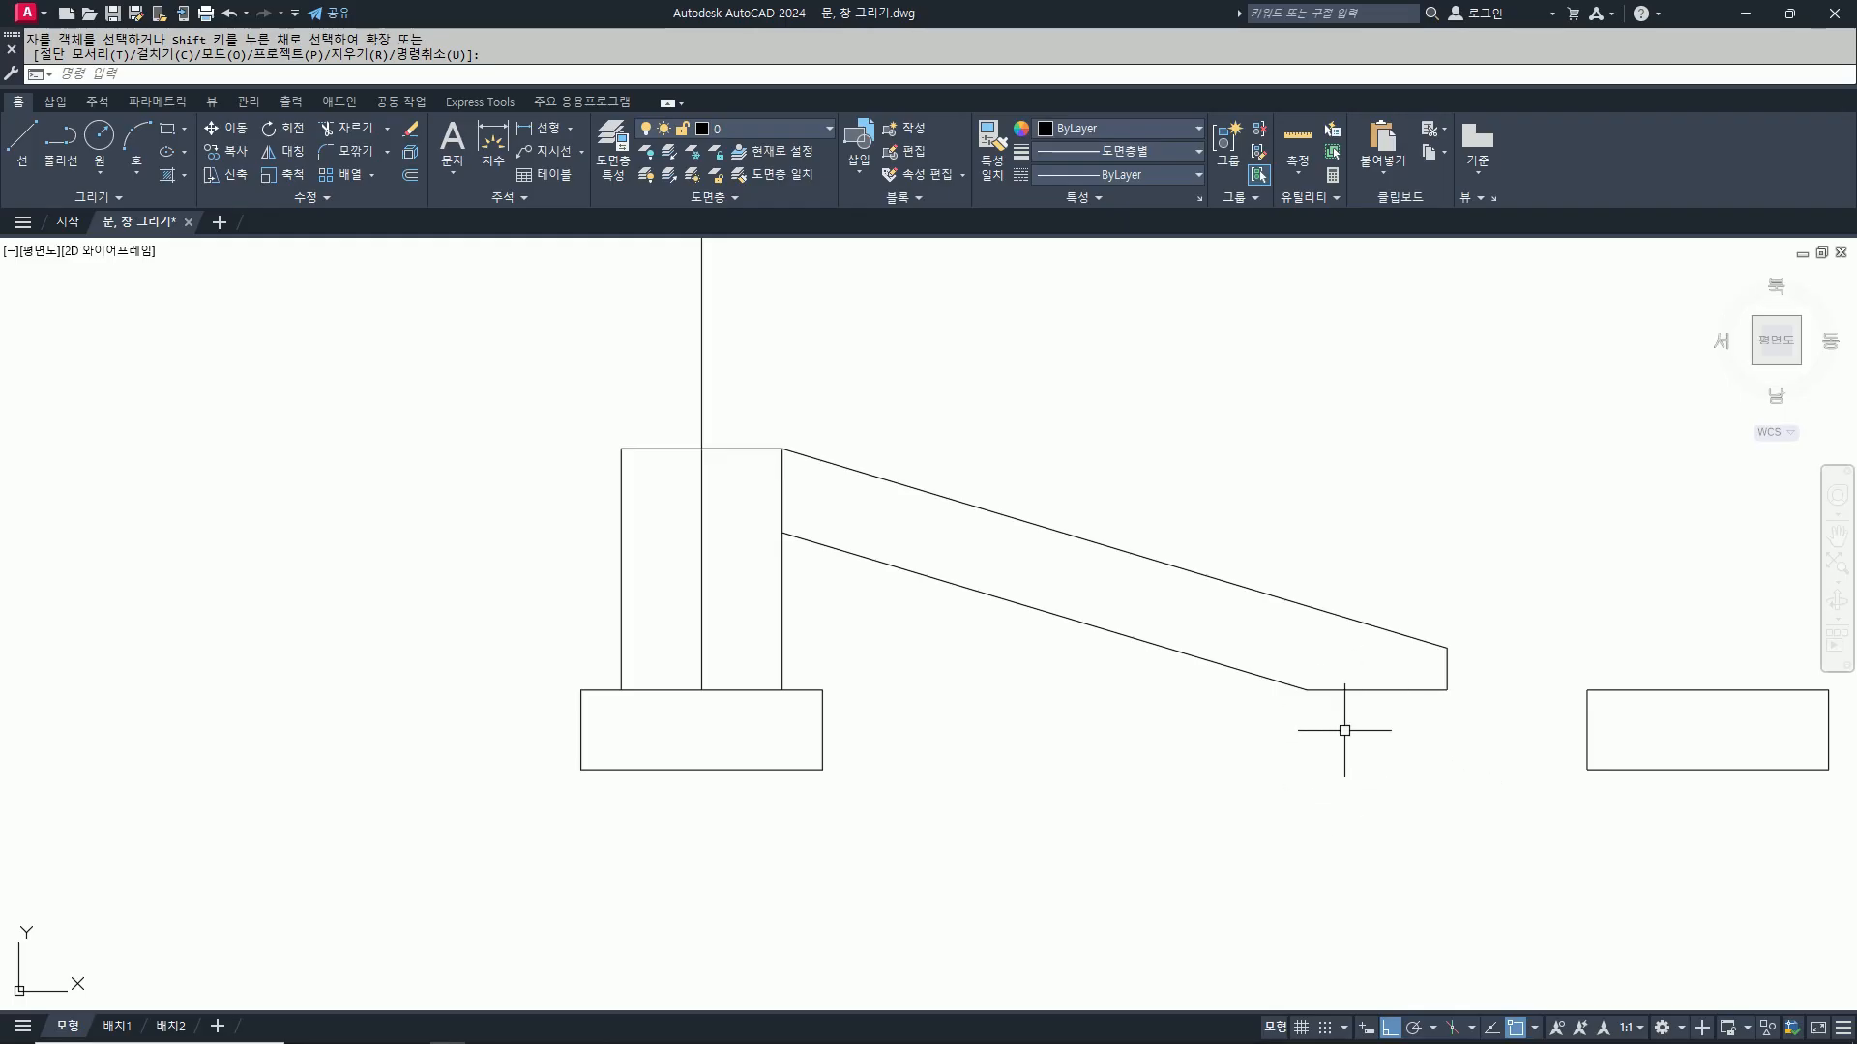
Step: Draw a horizontal guide line from the lower-right corner of the block under the column to the lower-left corner of the separate block
type("l")
key("Return")
left_click(822, 771)
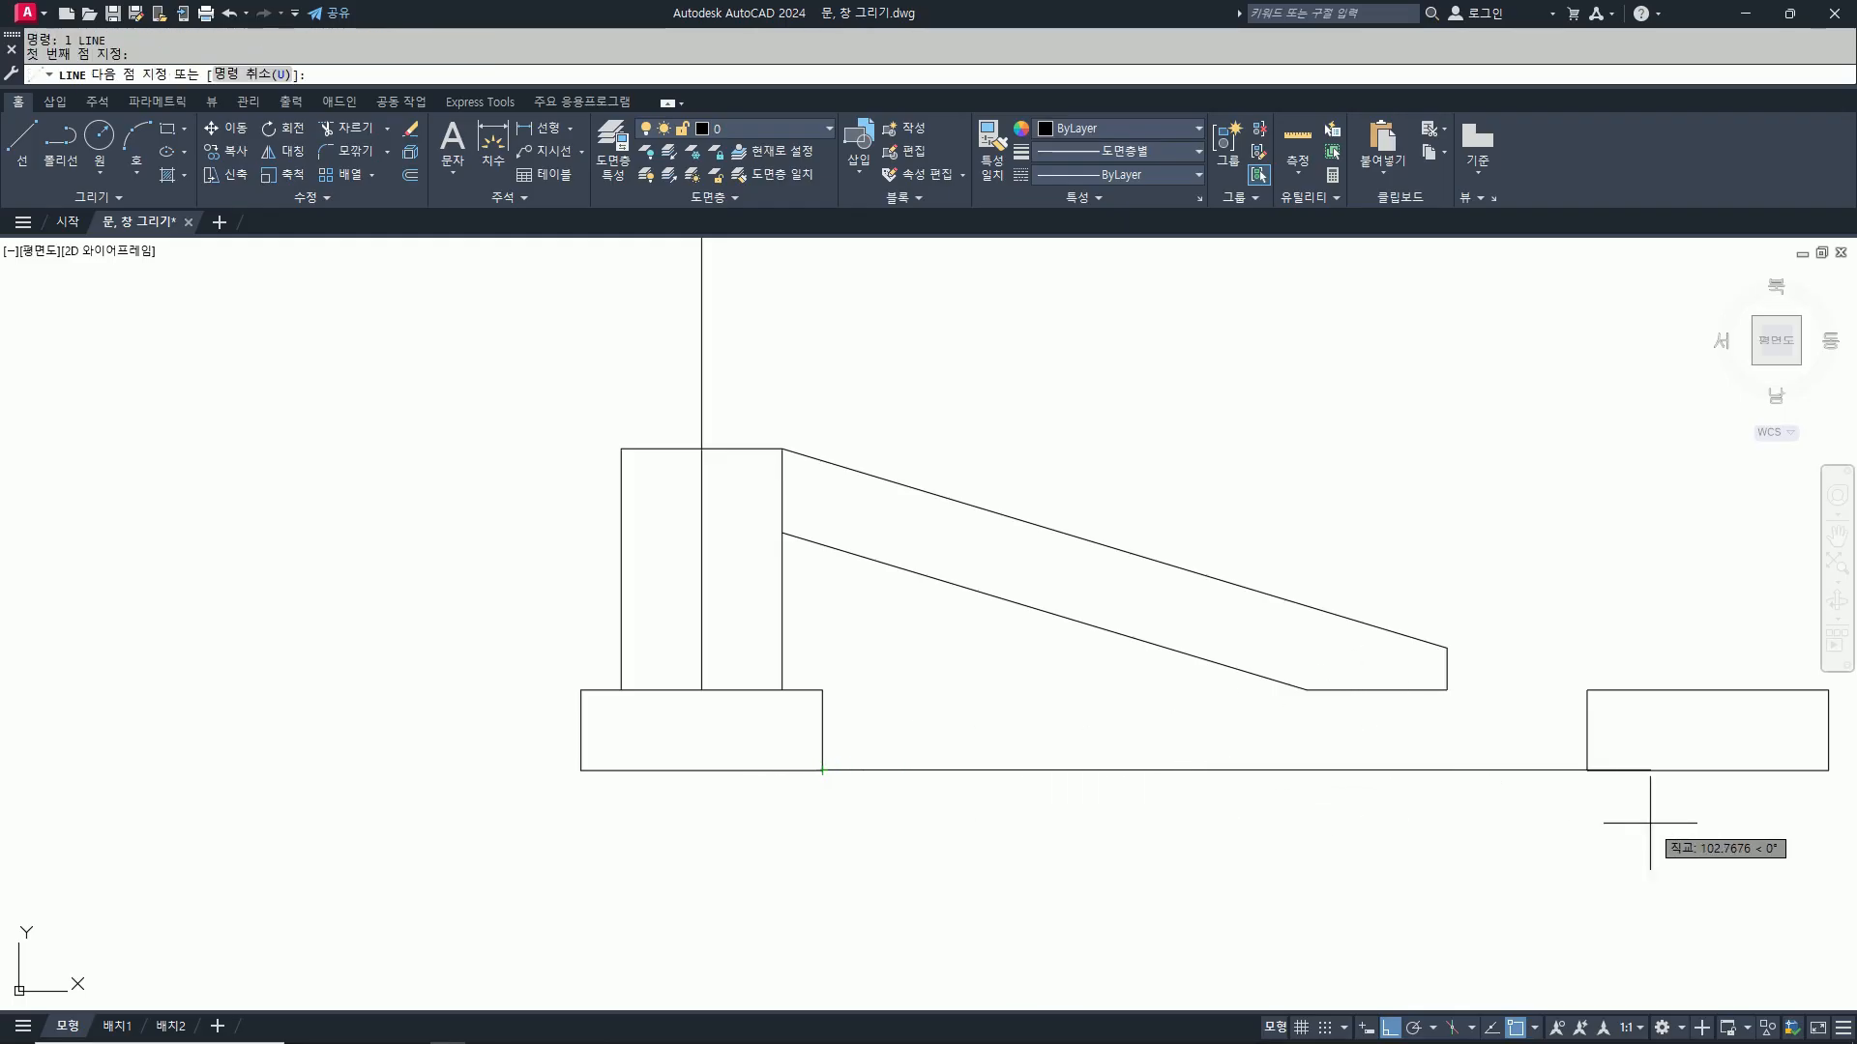
left_click(1586, 771)
Step: Draw a two-point circle as the caster wheel, from the midpoint of the leg's flat underside straight down to the guide line
type("c")
key("Return")
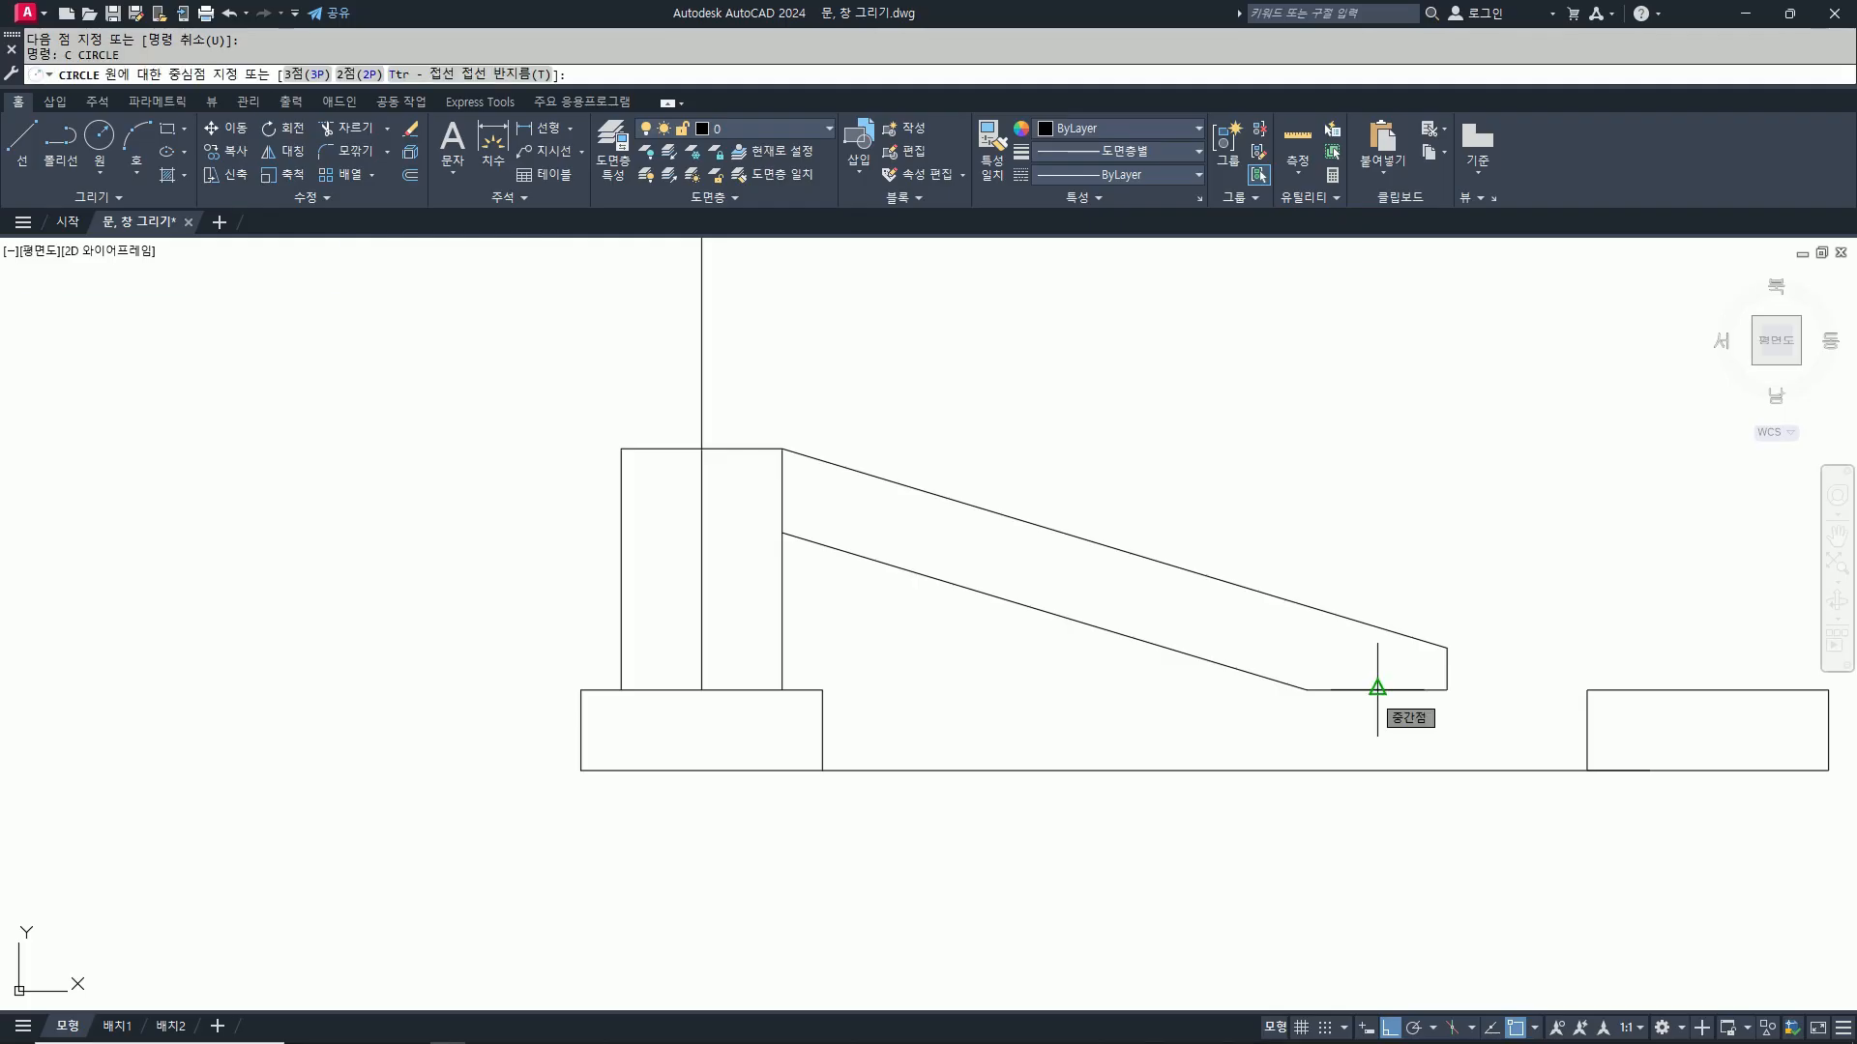
left_click(364, 77)
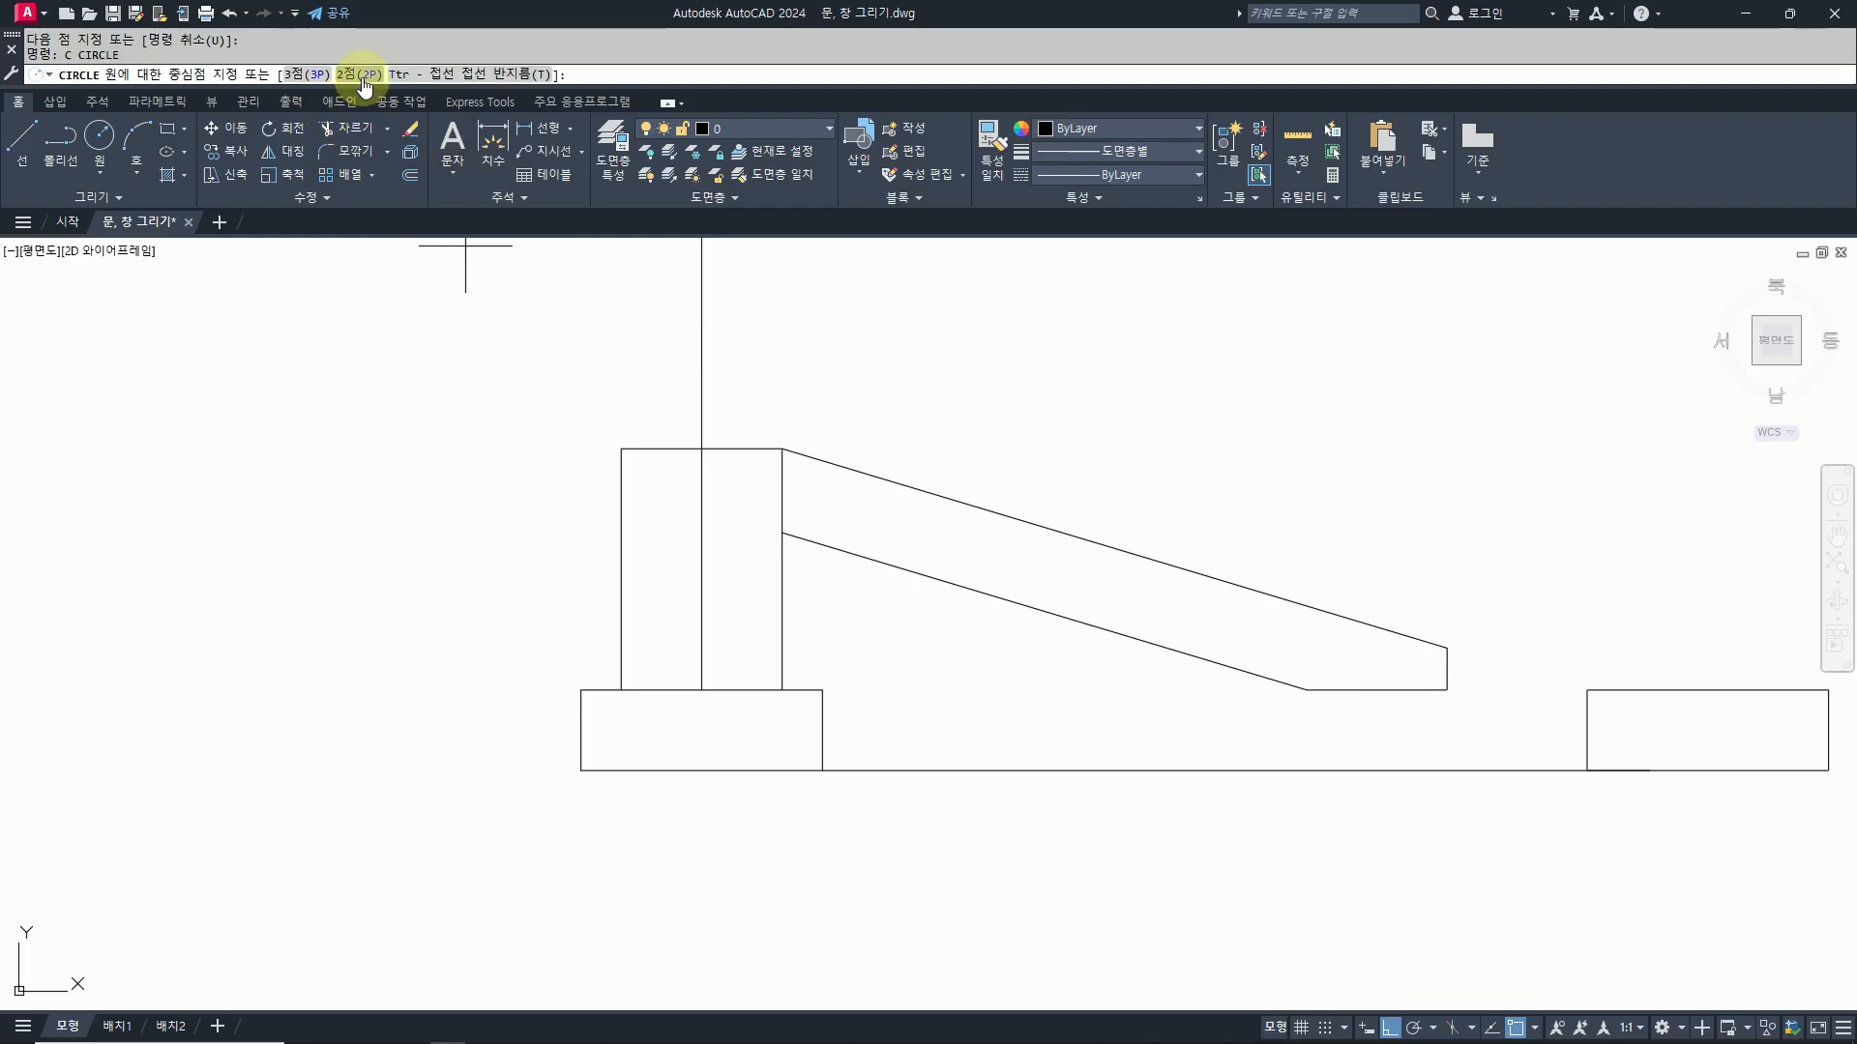
left_click(1376, 689)
left_click(1376, 772)
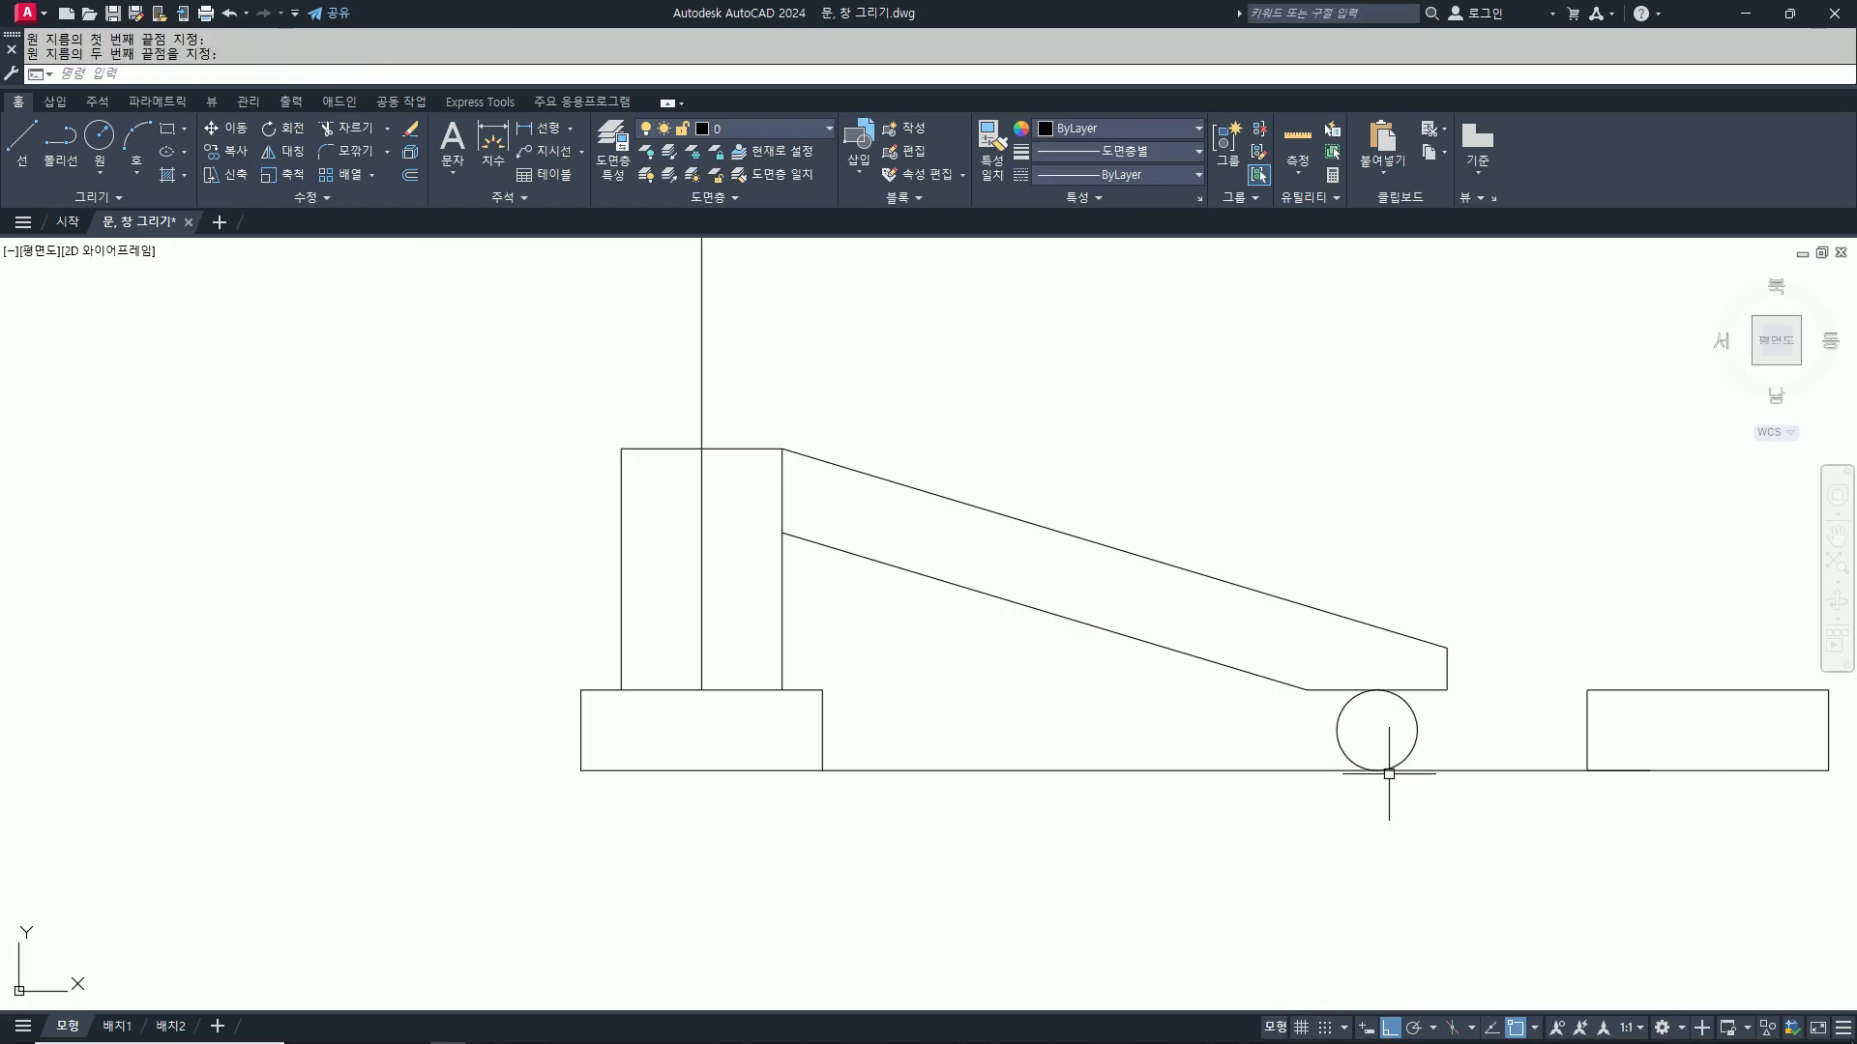
Step: Erase the horizontal guide line beneath the wheel
scroll(1518, 825, "down", 1)
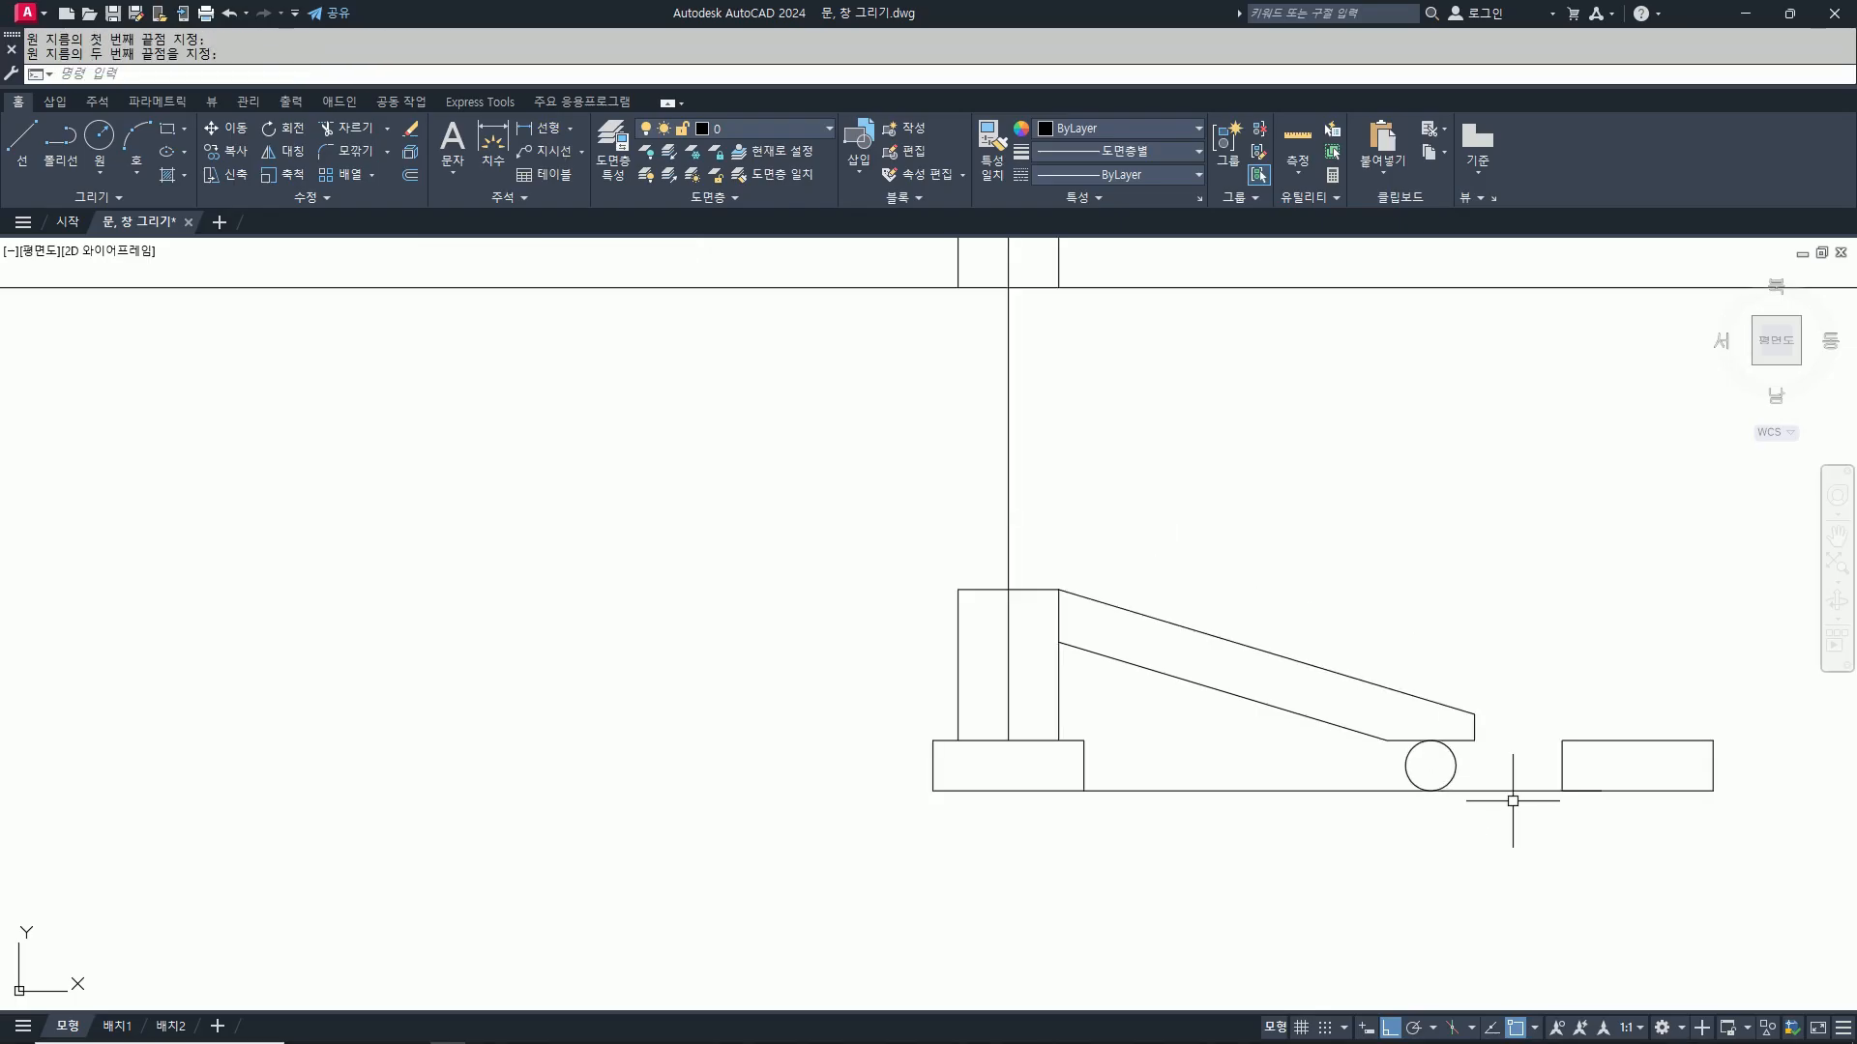
type("e")
key("space")
left_click(1518, 787)
key("space")
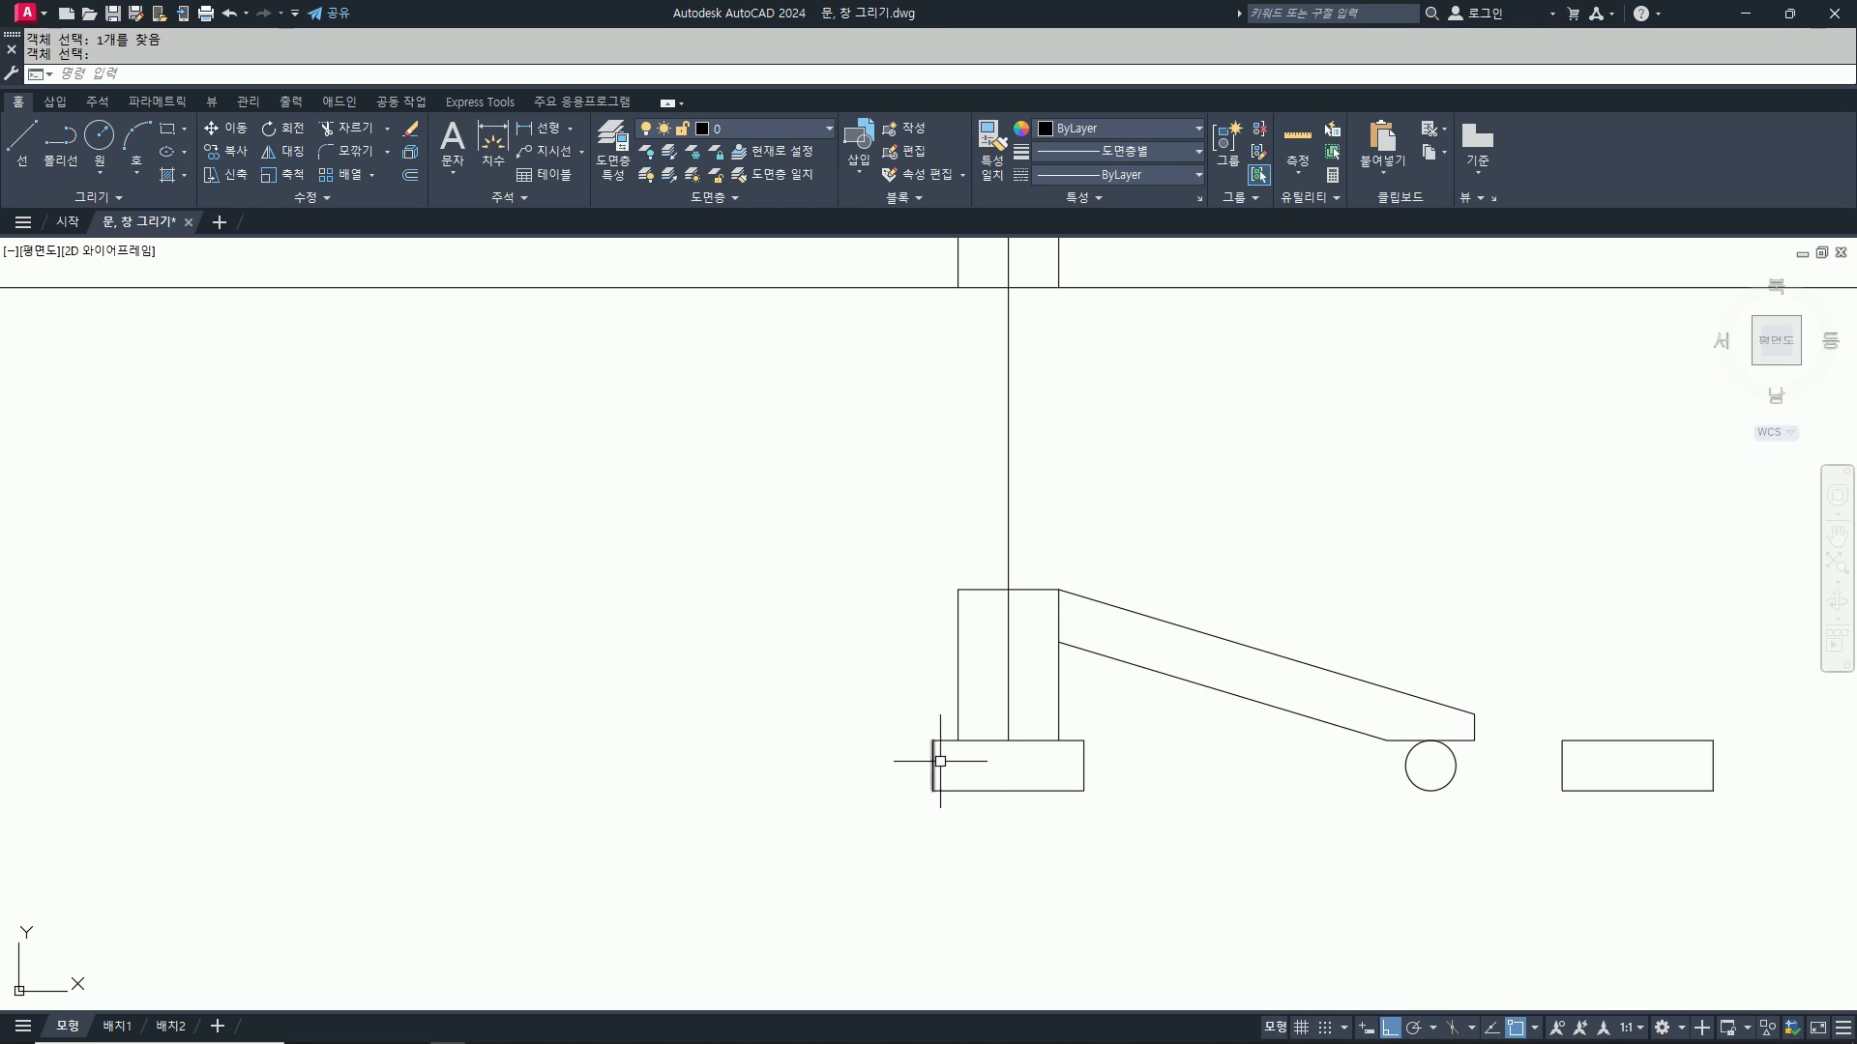
scroll(1051, 758, "up", 2)
type("s")
key("space")
left_click(1164, 850)
left_click(1083, 677)
key("space")
left_click(1226, 826)
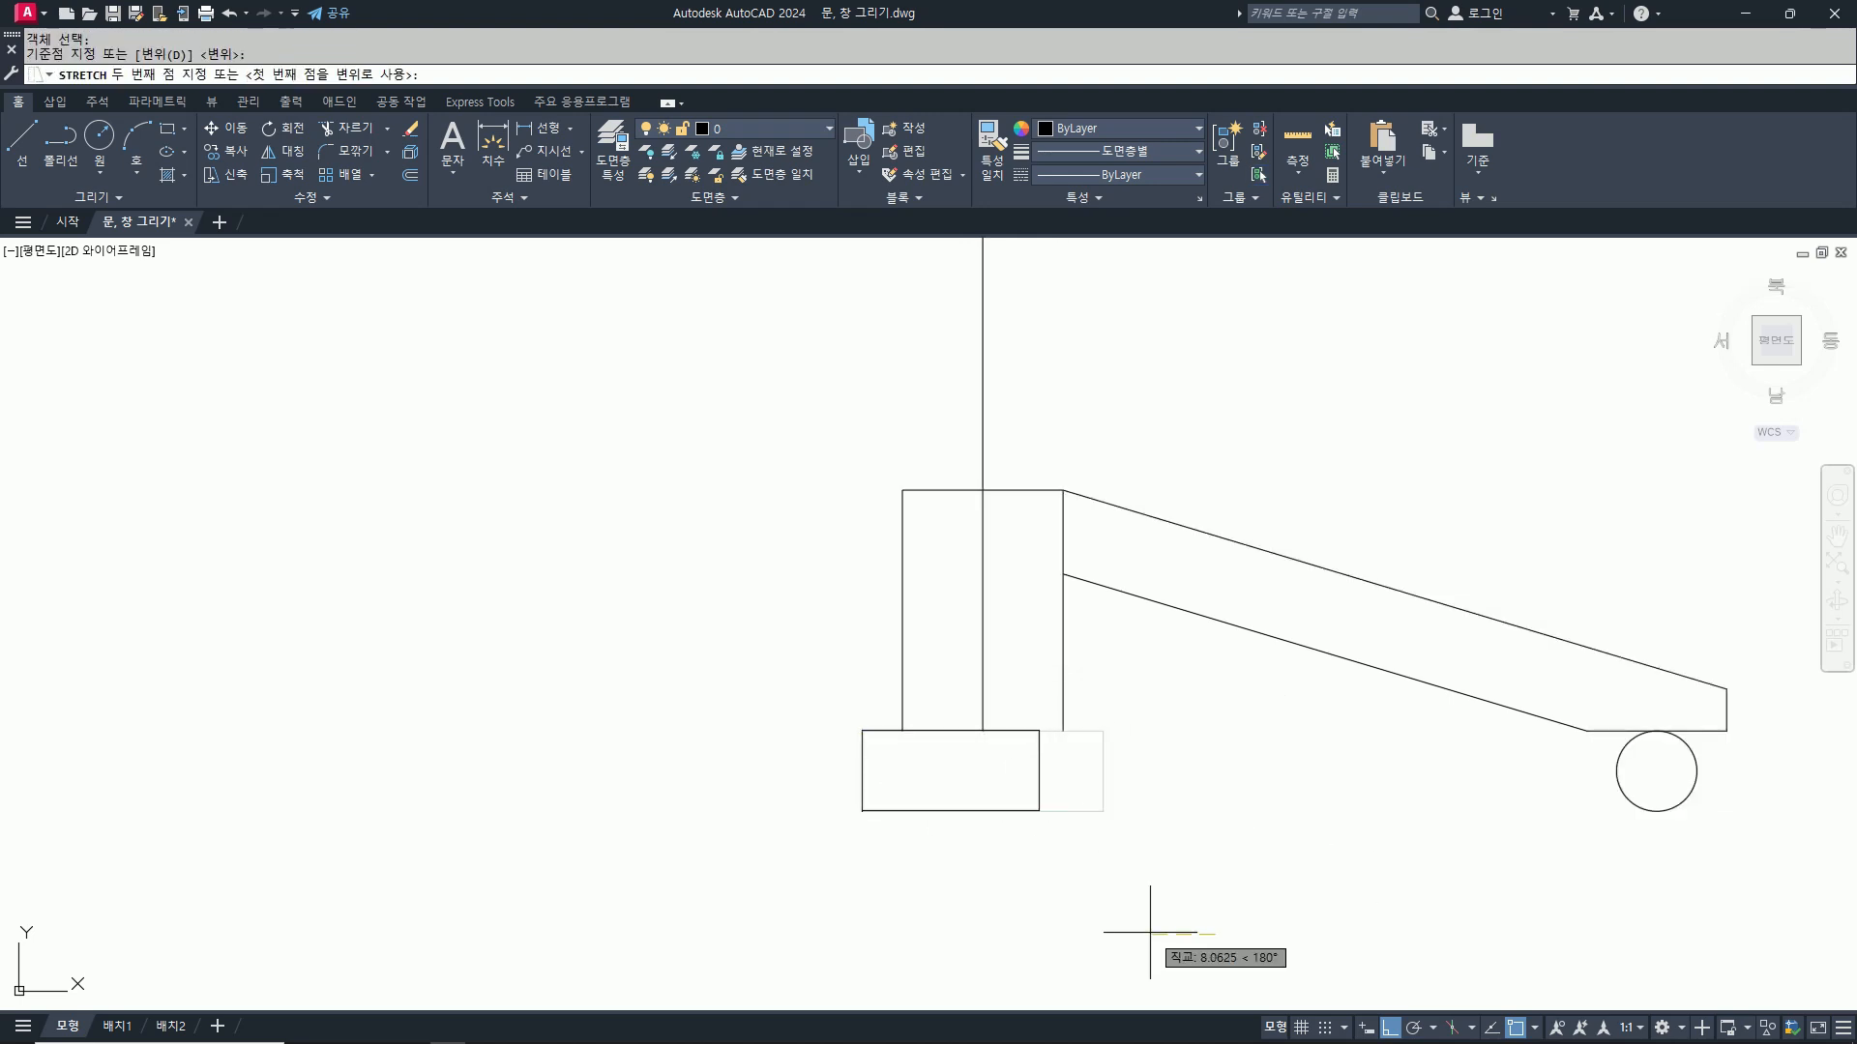
type("80")
key("space")
type("y")
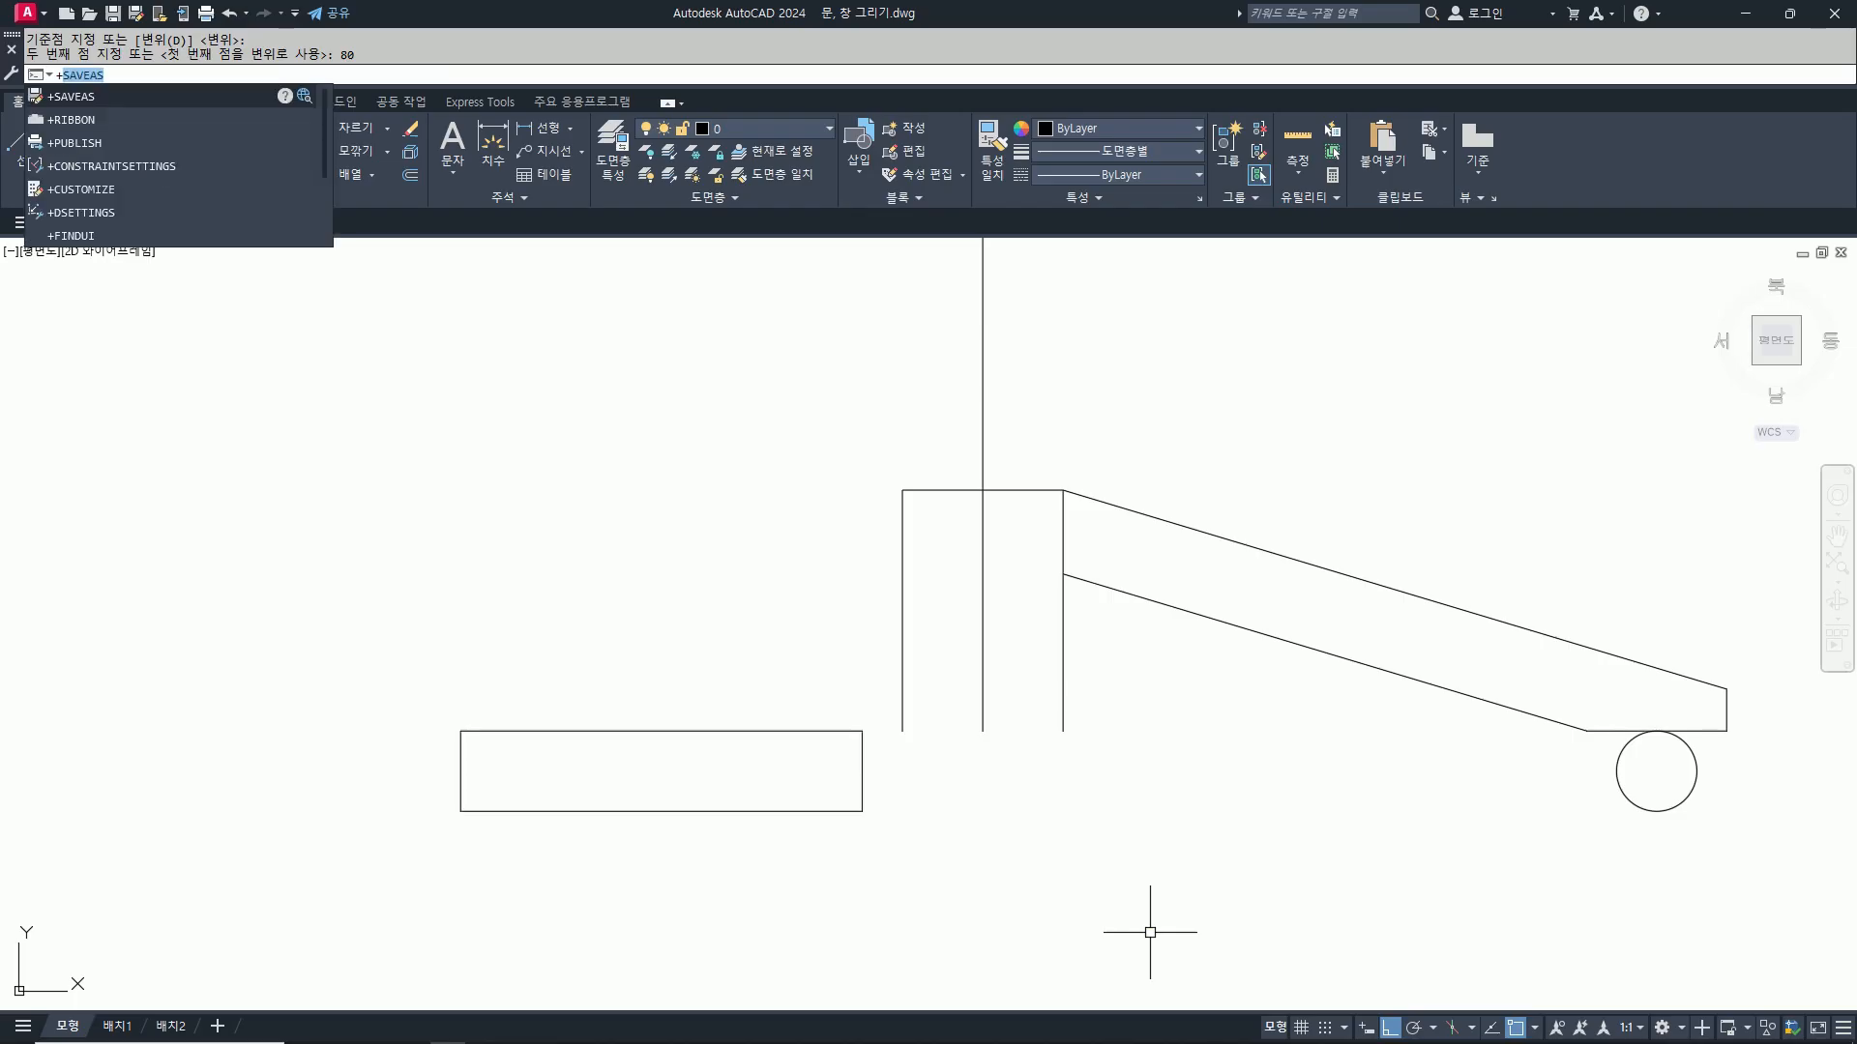
key("space")
key("Escape")
key("Escape")
type("u")
key("space")
Step: Stretch the right side of the block under the column inward by 8
type("s")
key("space")
left_click(1148, 855)
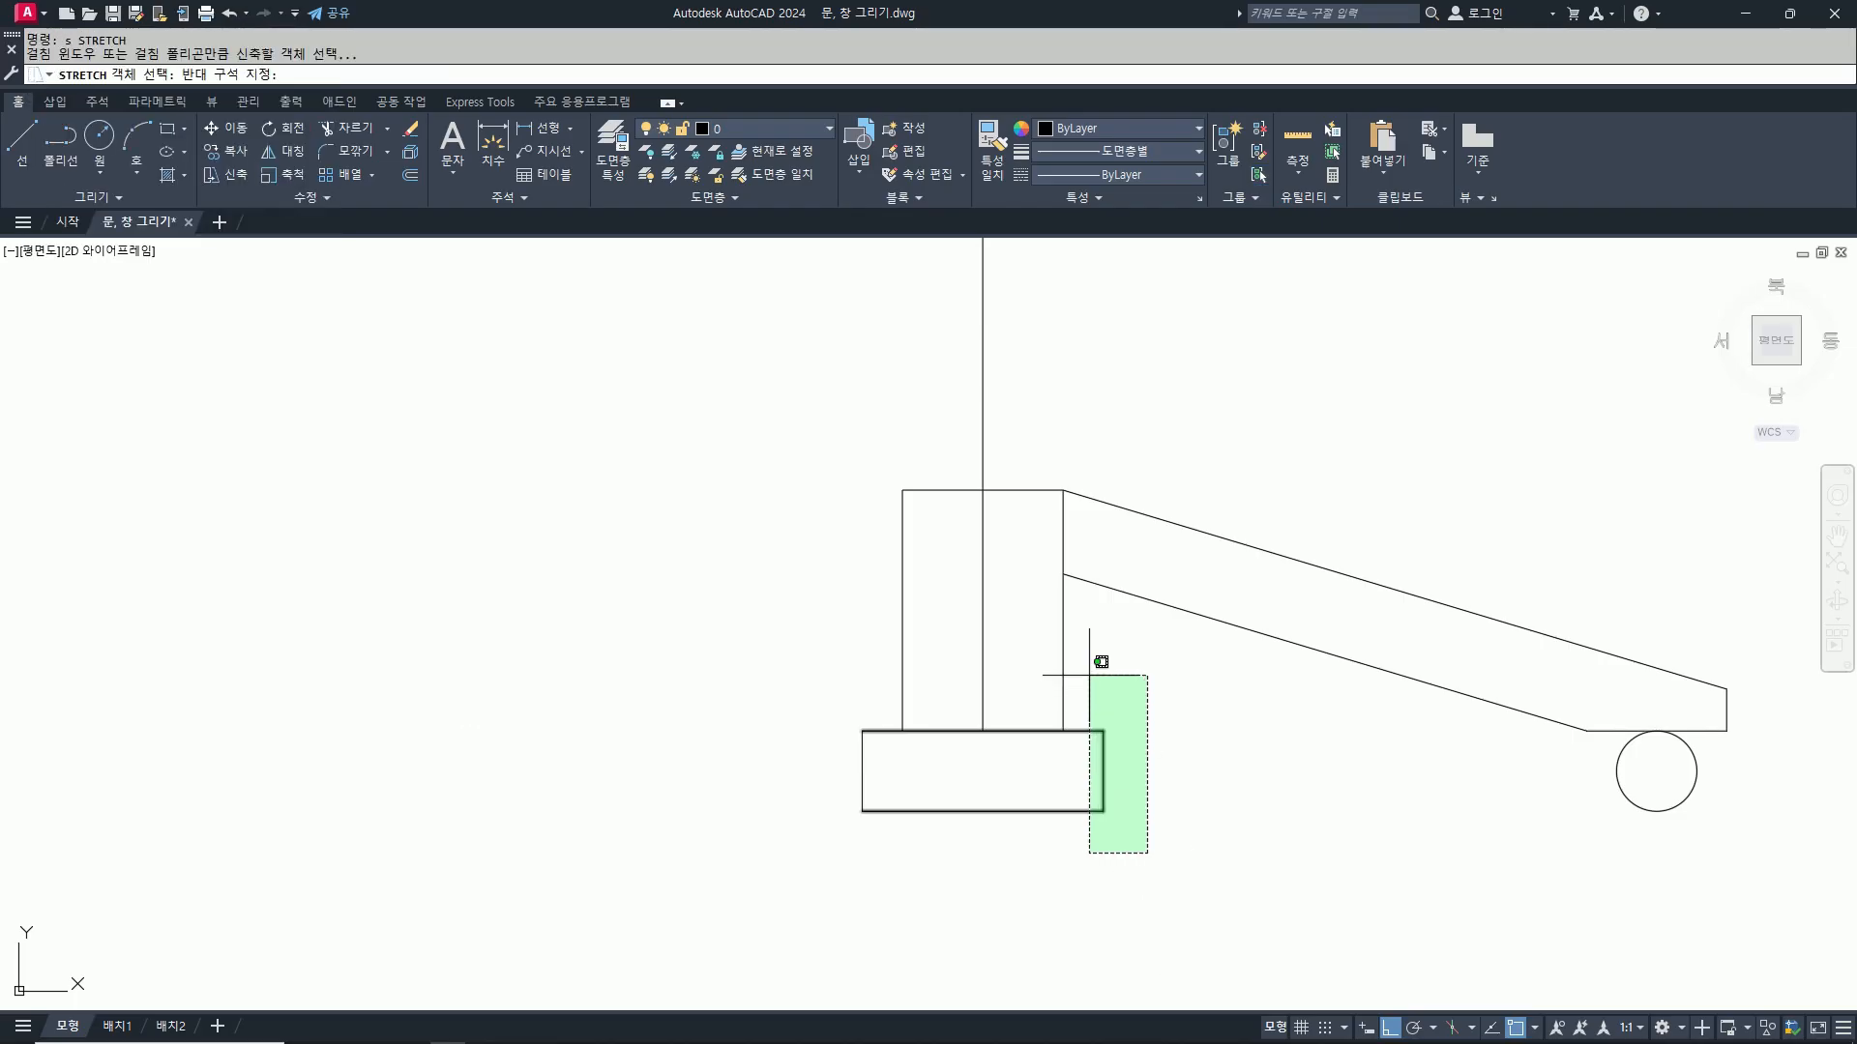
left_click(1090, 674)
key("space")
left_click(1338, 839)
type("8")
key("space")
Step: Stretch the left side of the block under the column inward by 8
type("s")
key("space")
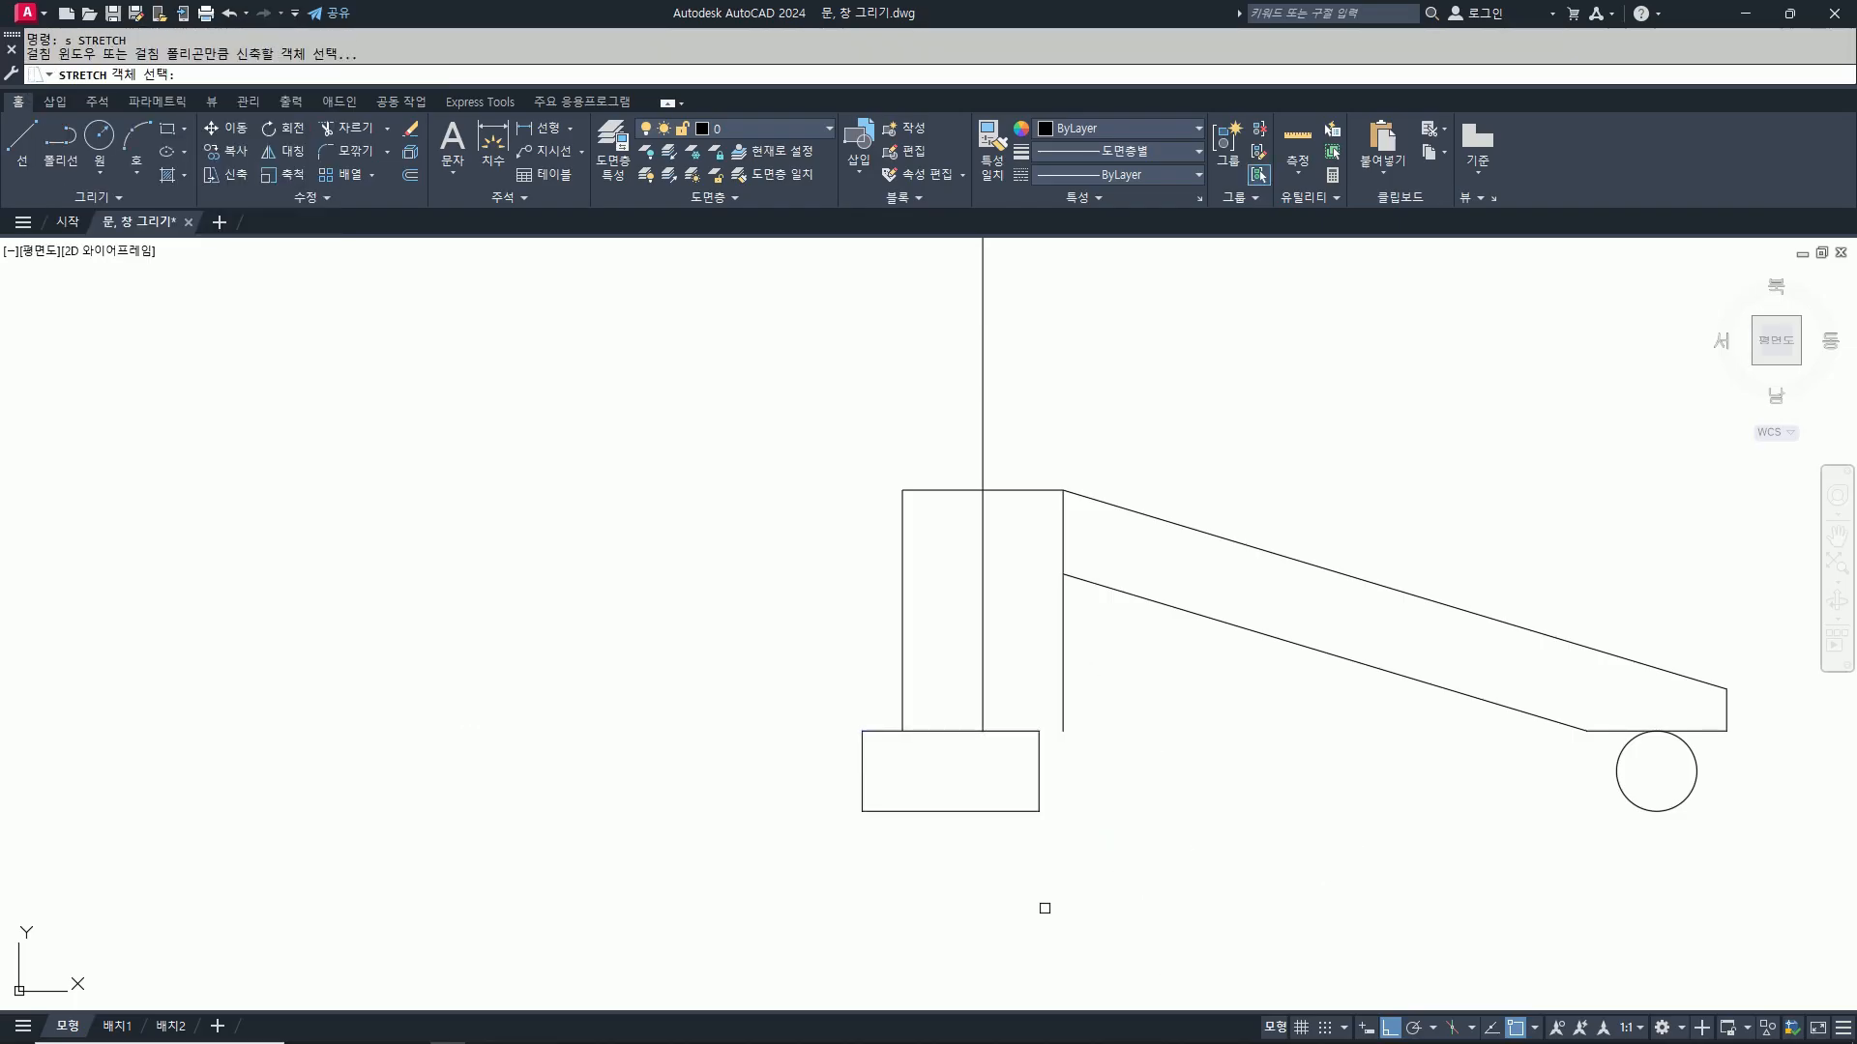
left_click(900, 836)
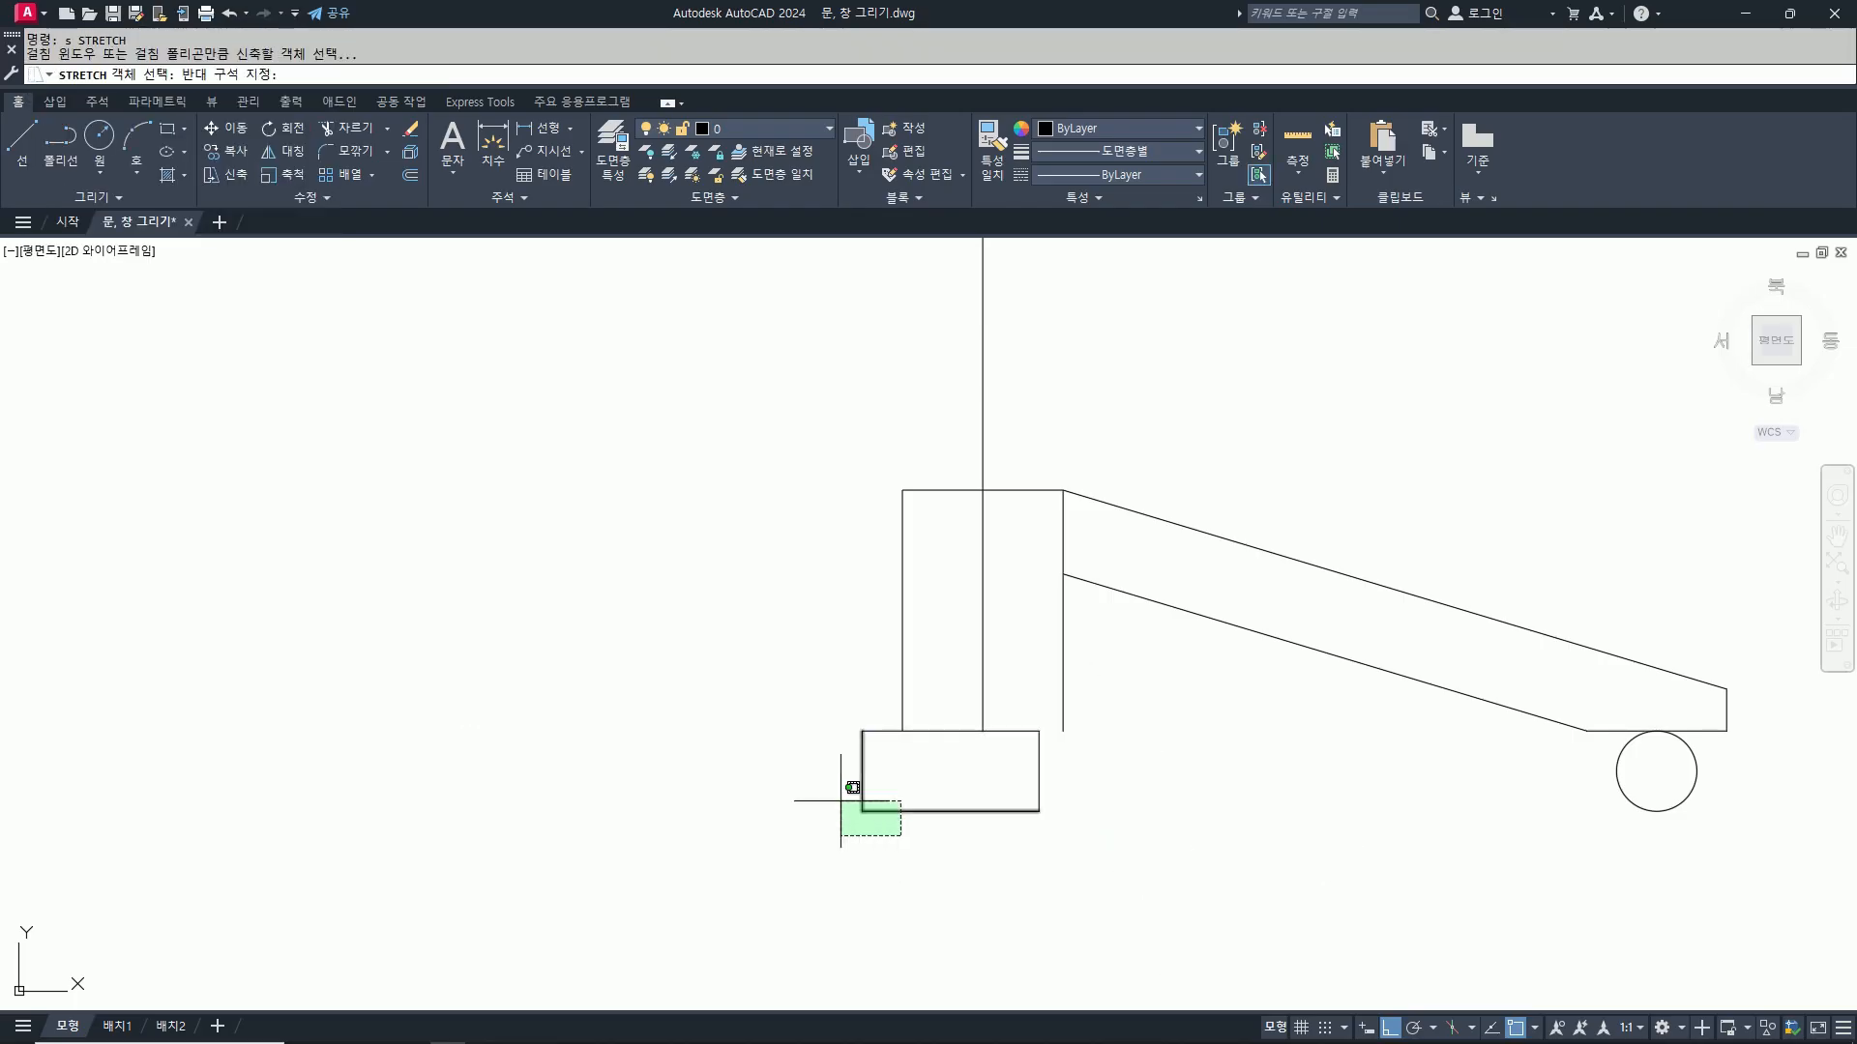
left_click(821, 716)
key("space")
left_click(953, 851)
type("8")
key("space")
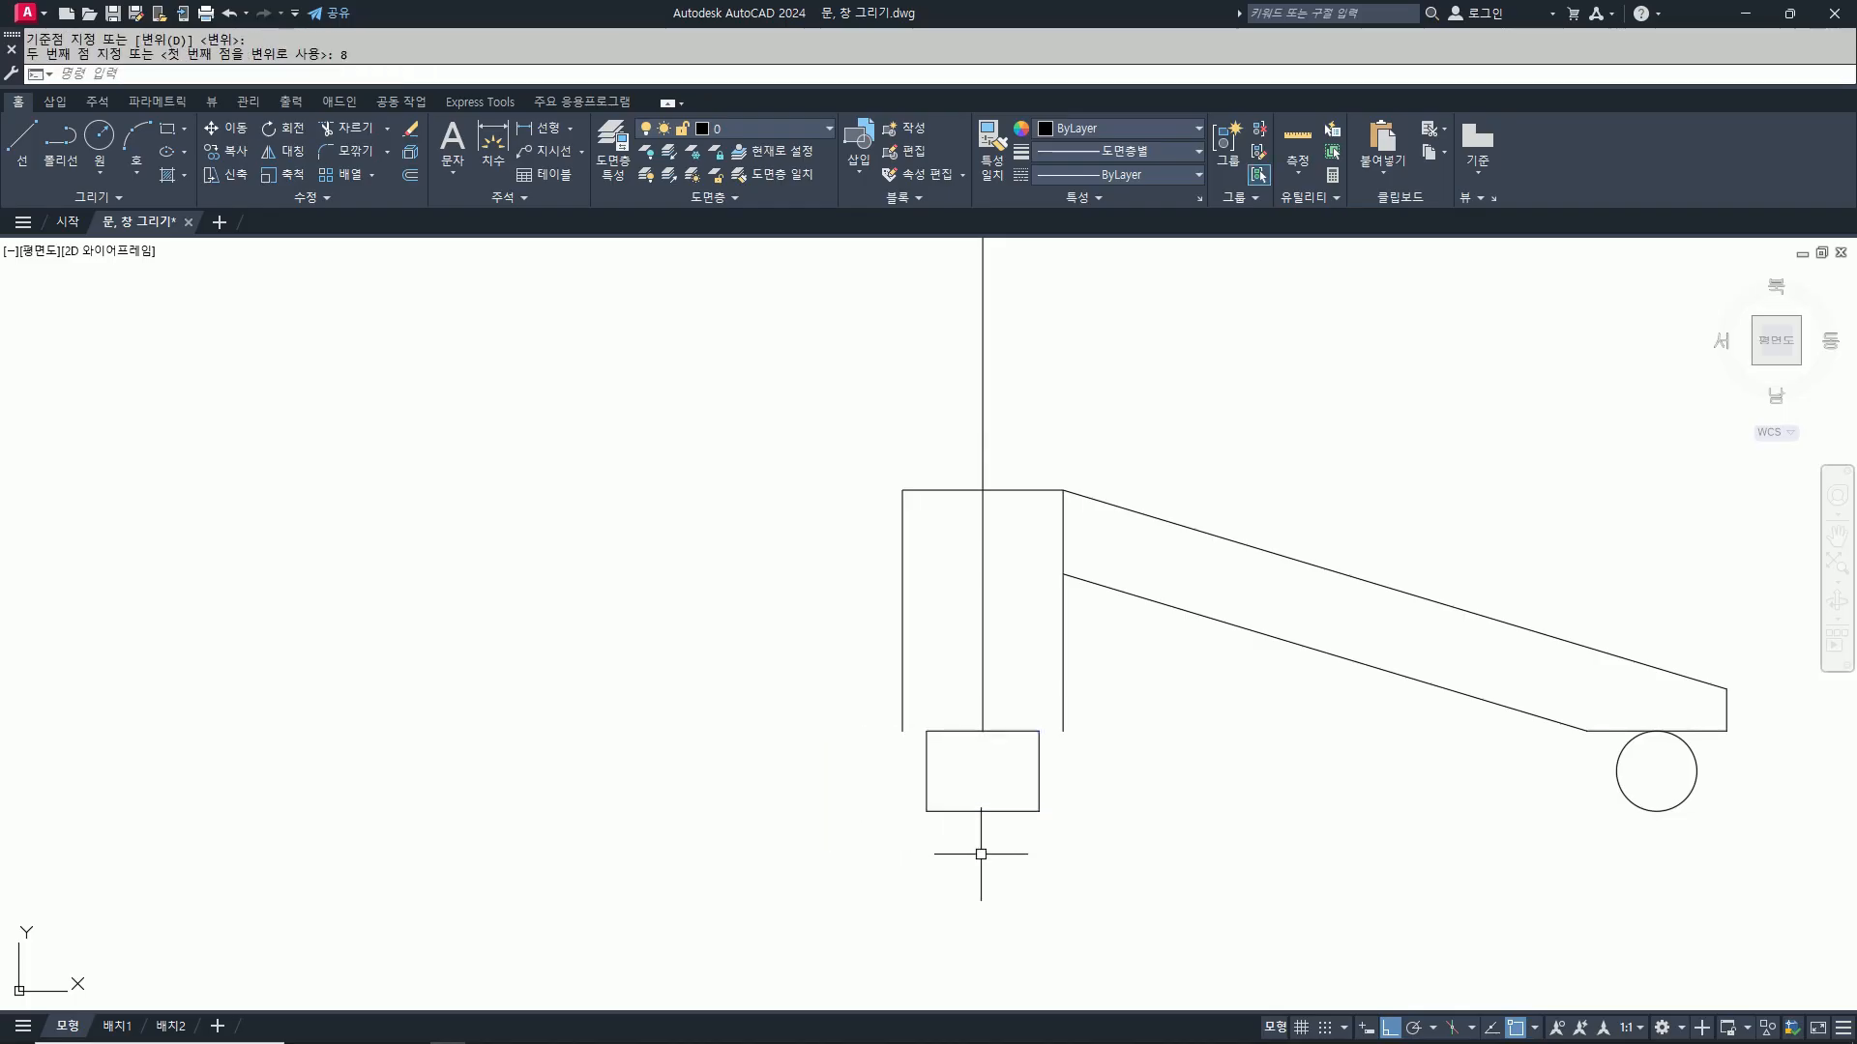
Step: Draw a horizontal line closing the column's bottom edge between its two lower corners
type("l")
key("space")
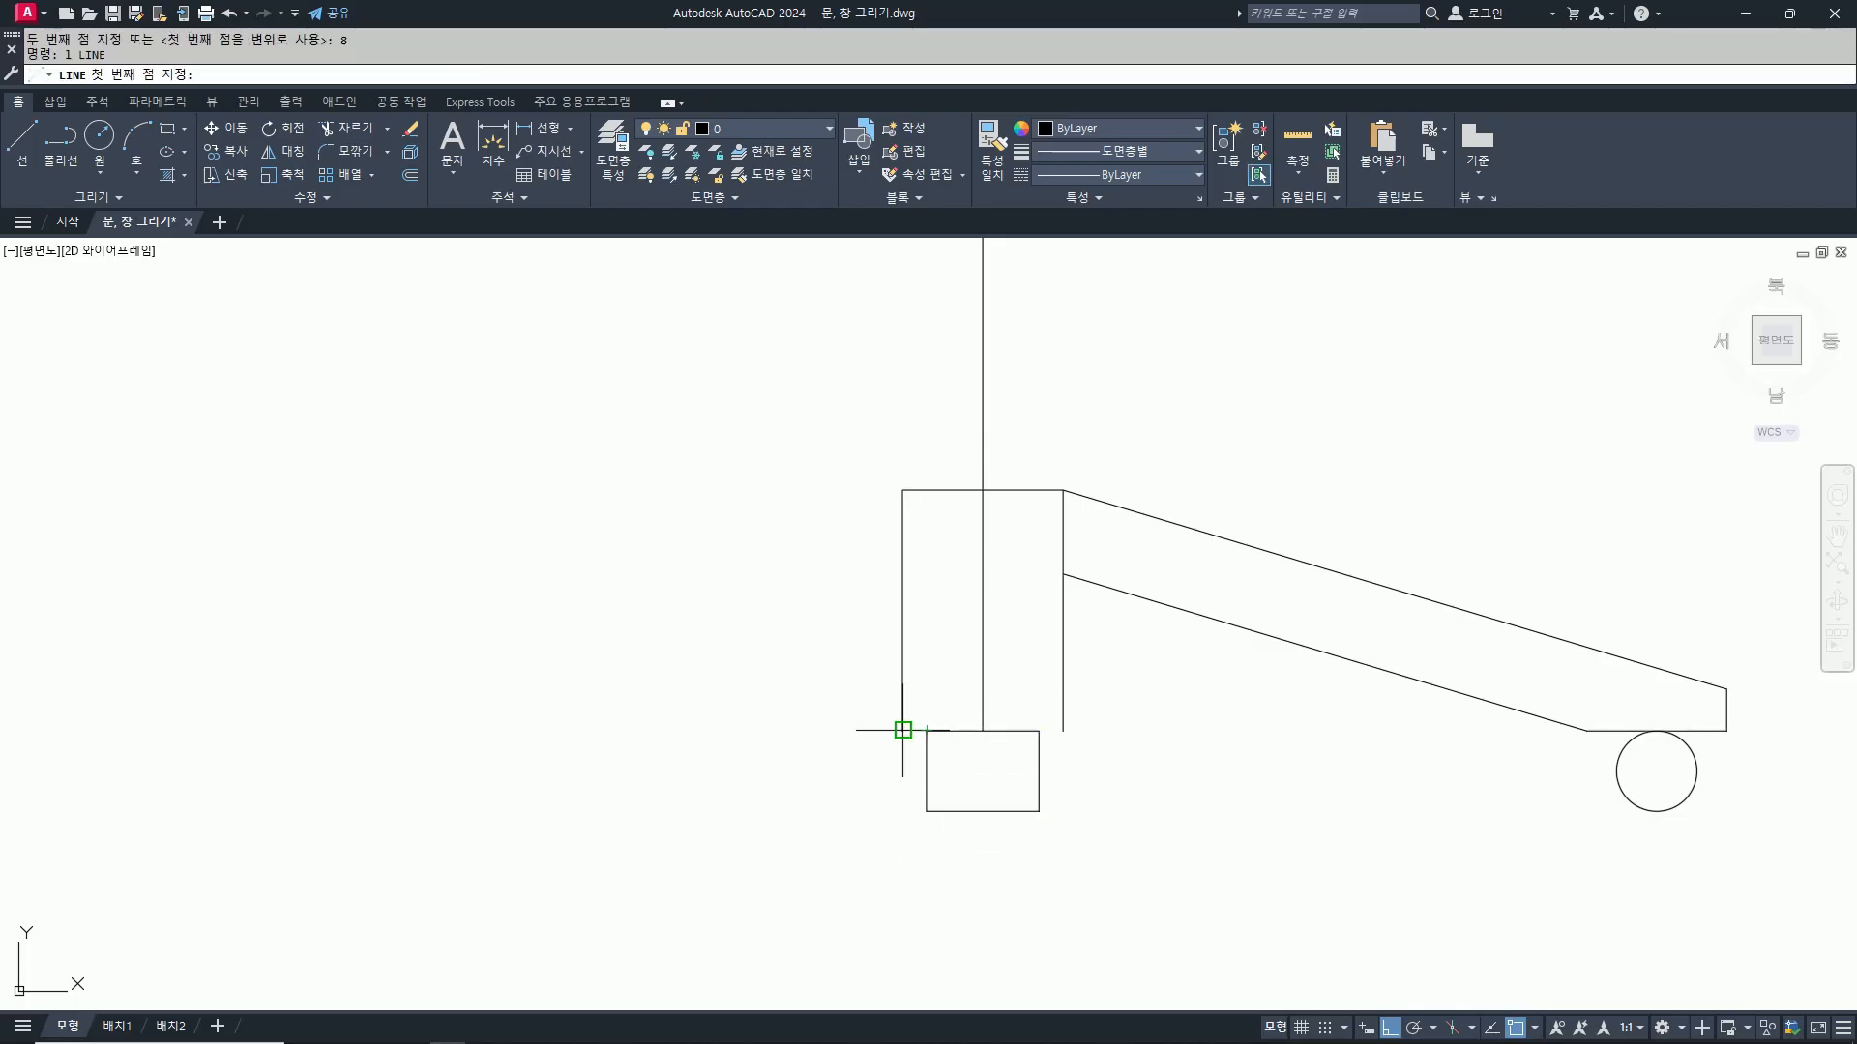
left_click(902, 730)
left_click(1063, 730)
key("space")
Step: Erase the separate leftover block to the right of the wheel
middle_click_drag(1230, 740, 1133, 722)
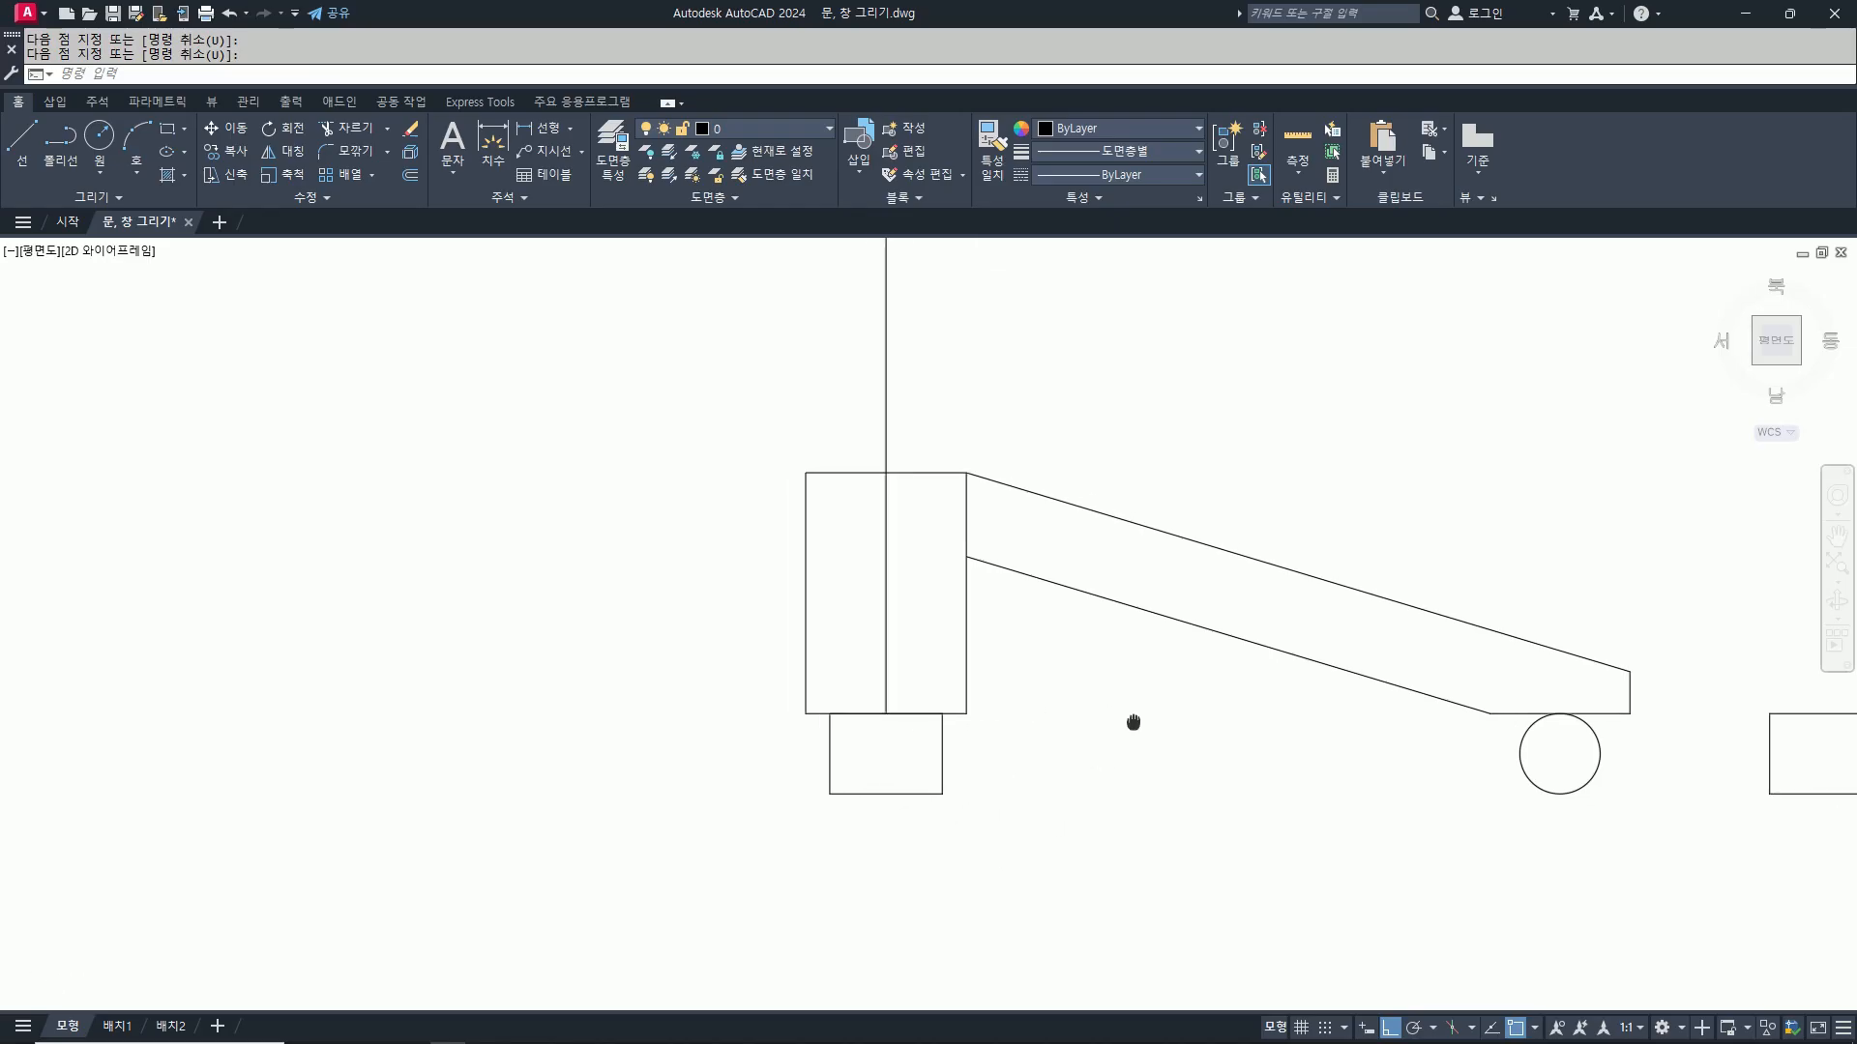
scroll(1463, 721, "down", 3)
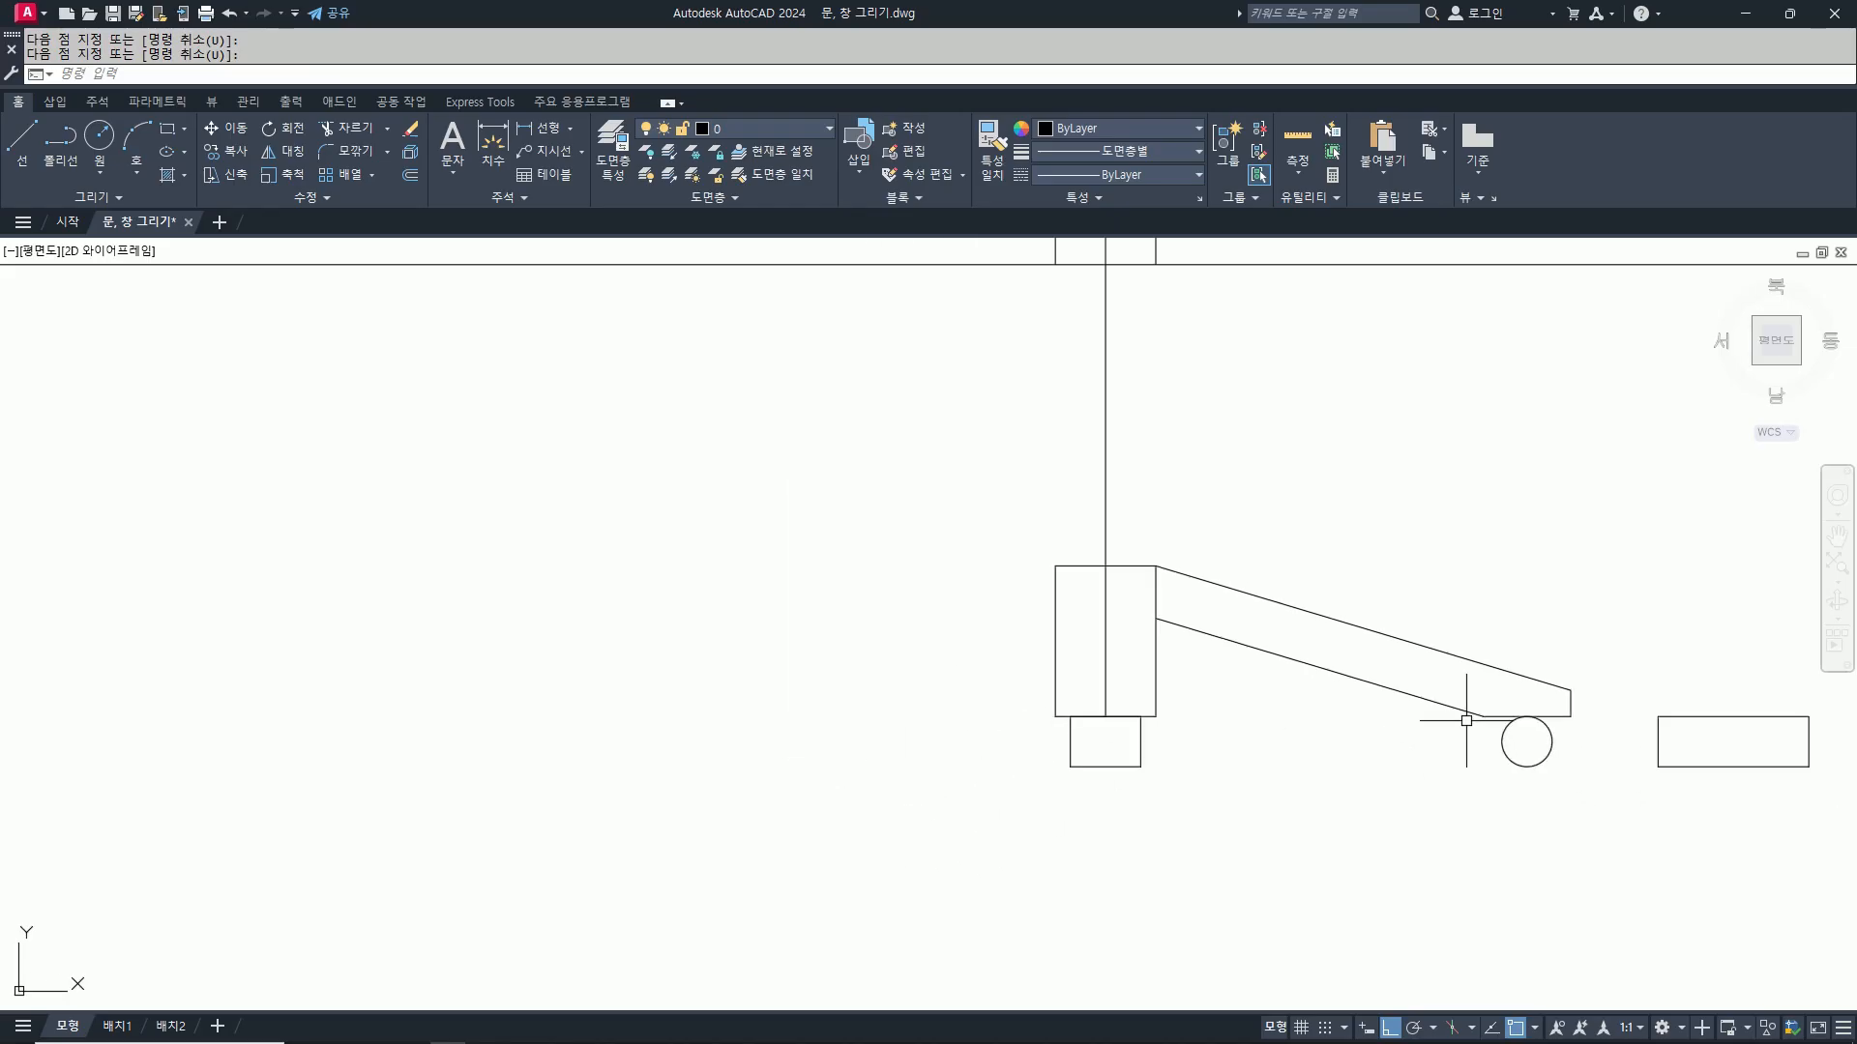
scroll(1538, 788, "down", 3)
middle_click_drag(1583, 824, 1392, 816)
scroll(1406, 773, "up", 4)
type("e")
key("space")
left_click(1356, 701)
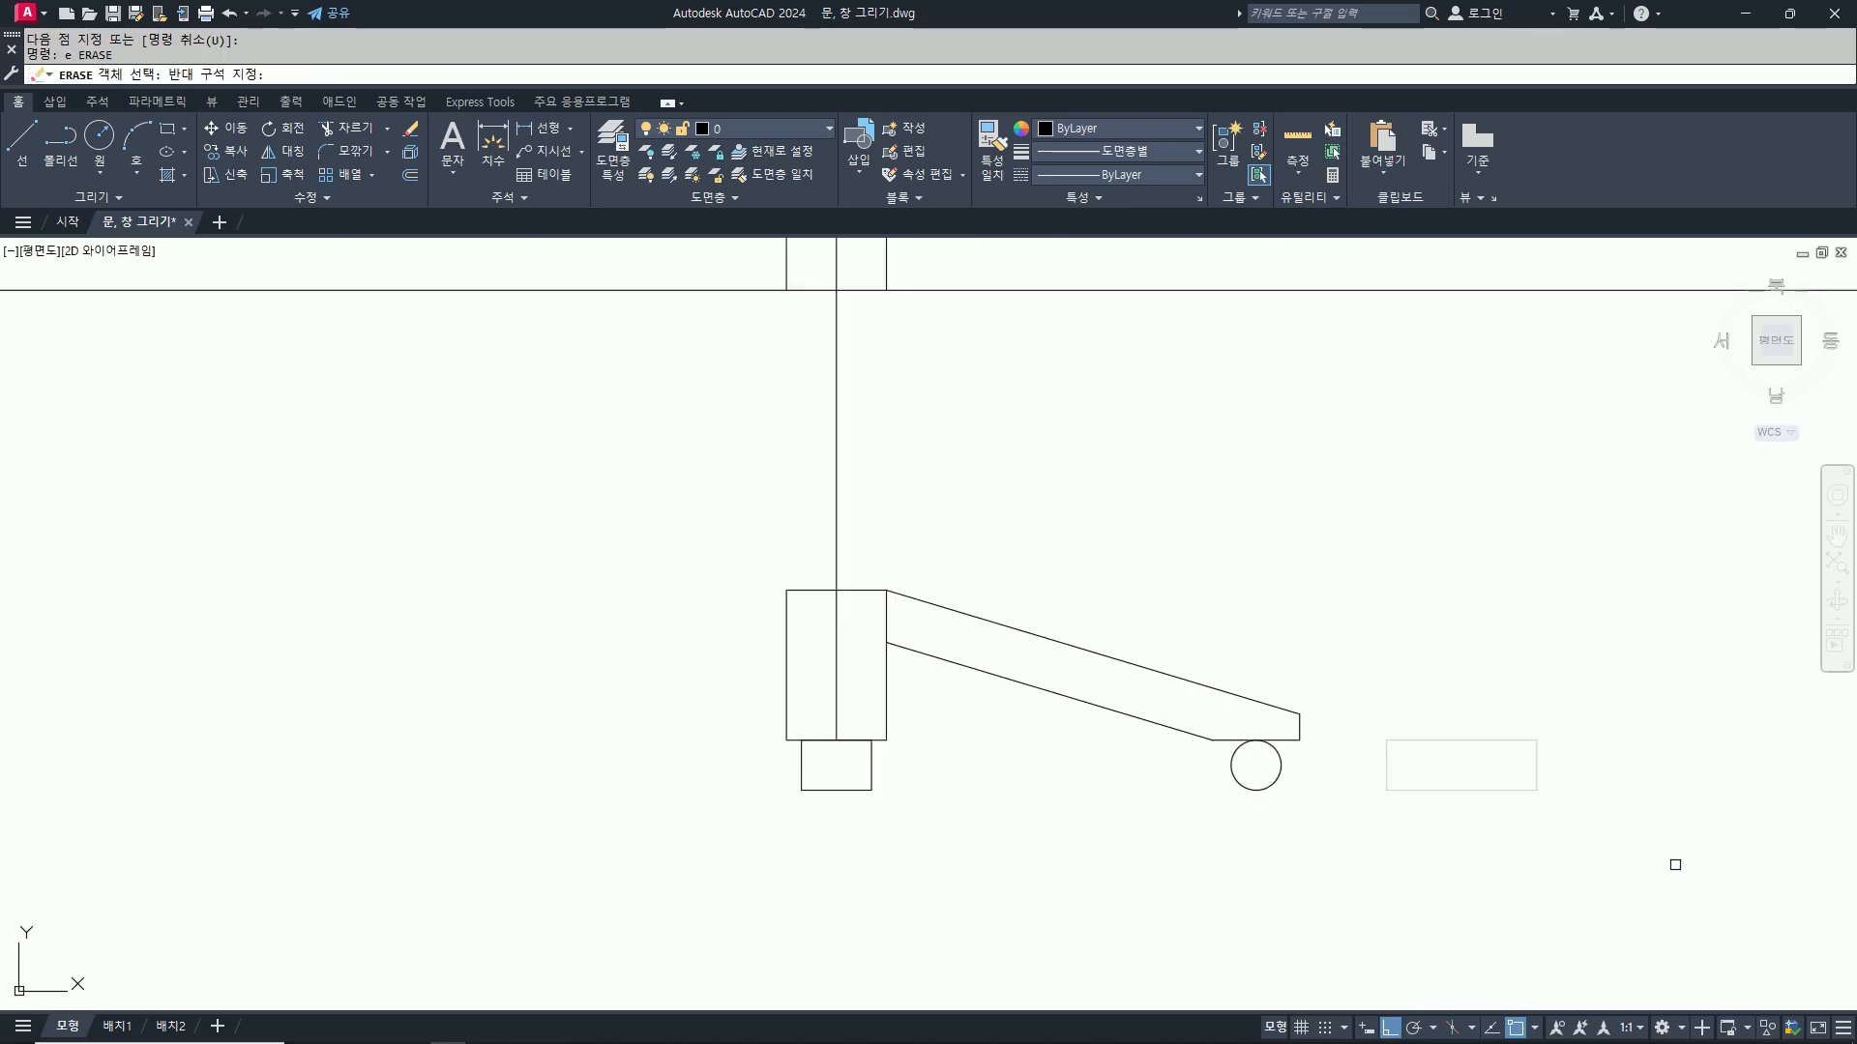
left_click(1675, 866)
key("space")
Step: Mirror the sloping leg and its wheel across the vertical centre line, keeping the originals
type("mi")
key("space")
left_click(1397, 829)
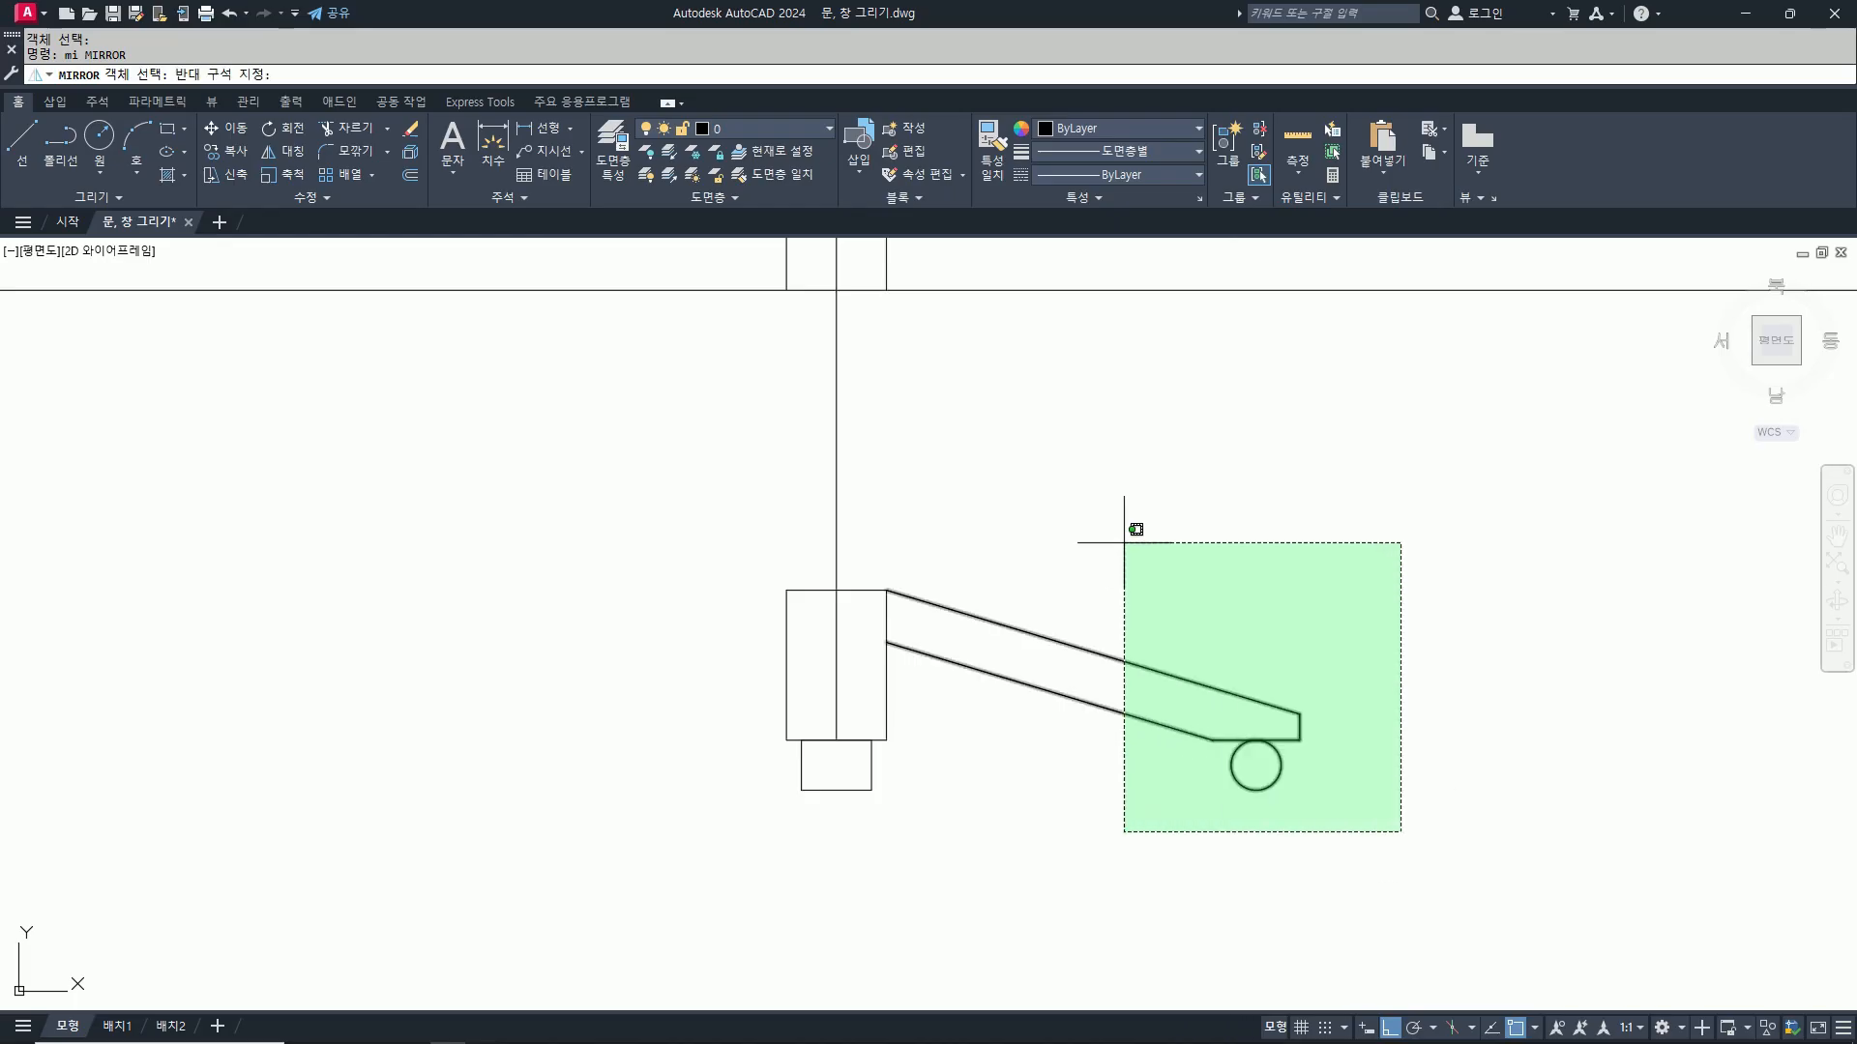
left_click(1128, 531)
key("space")
left_click(836, 590)
left_click(889, 753)
key("space")
Step: Lengthen the top line of the base column by 20 at both its right and left ends
scroll(1127, 842, "down", 4)
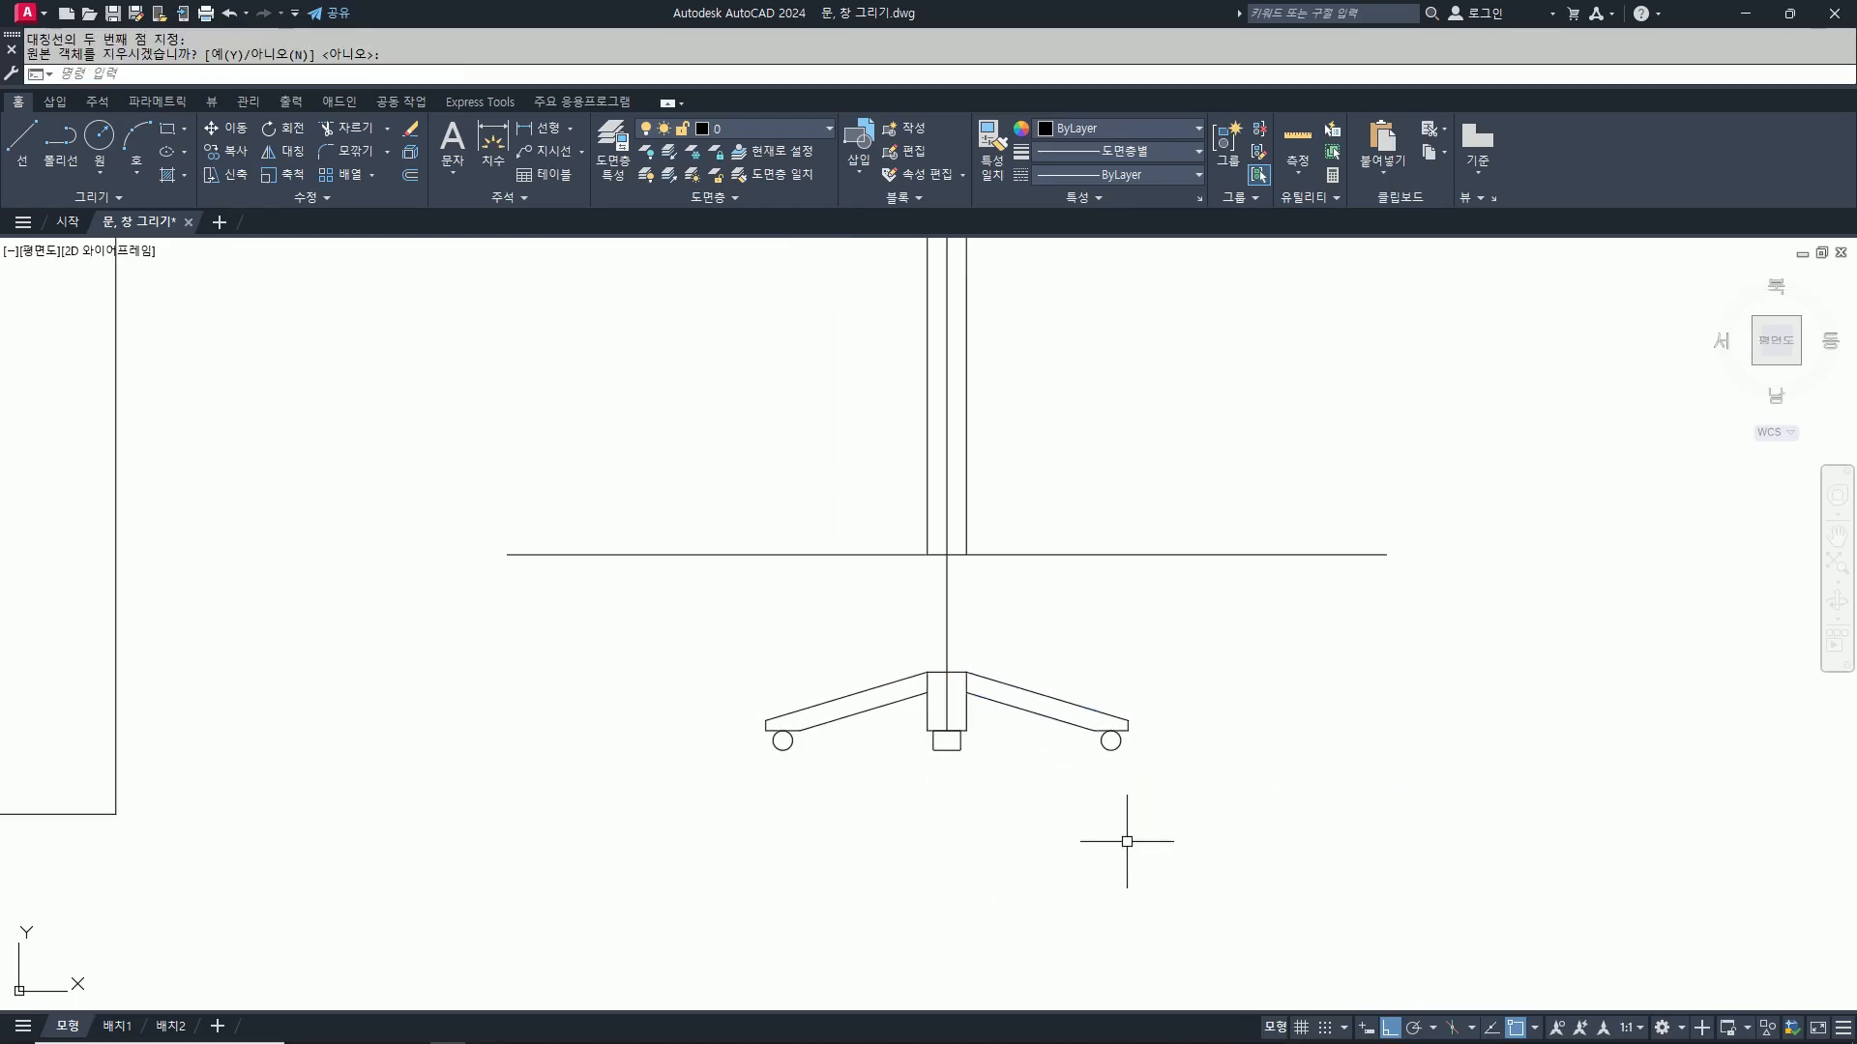
scroll(1138, 852, "down", 2)
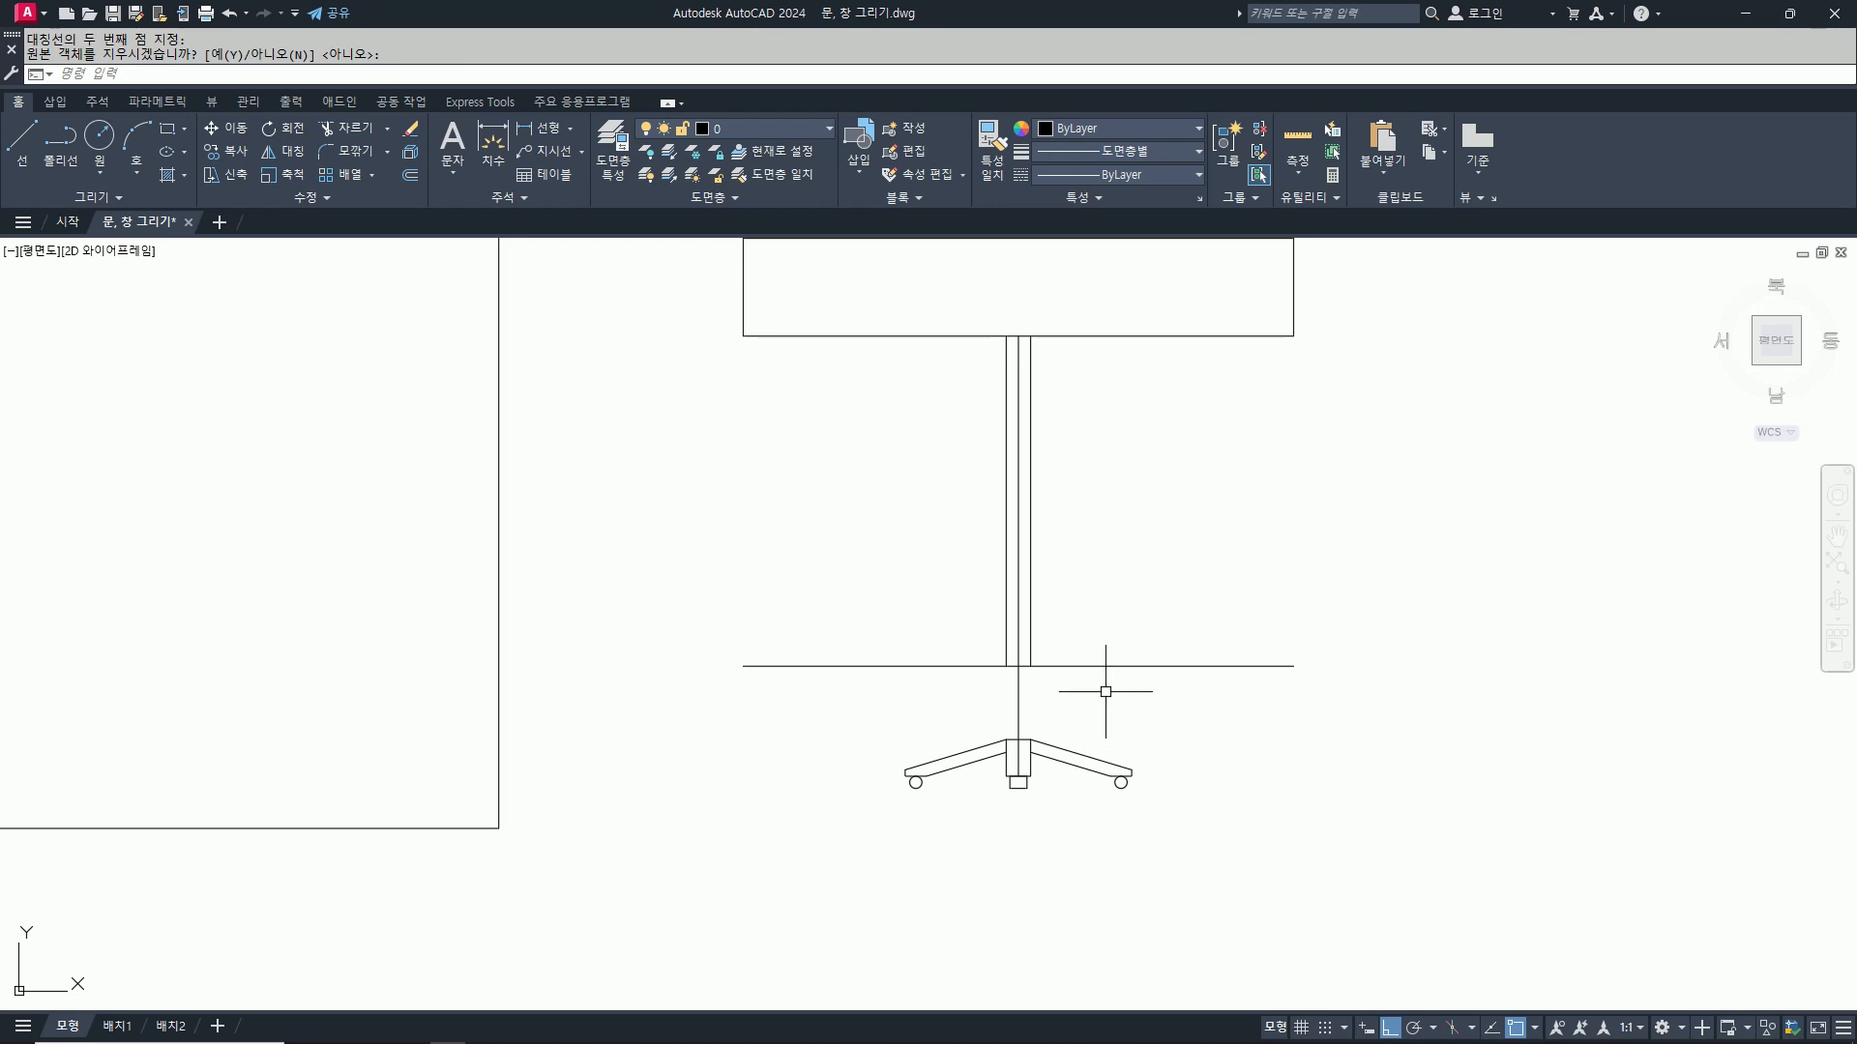
scroll(1103, 674, "down", 3)
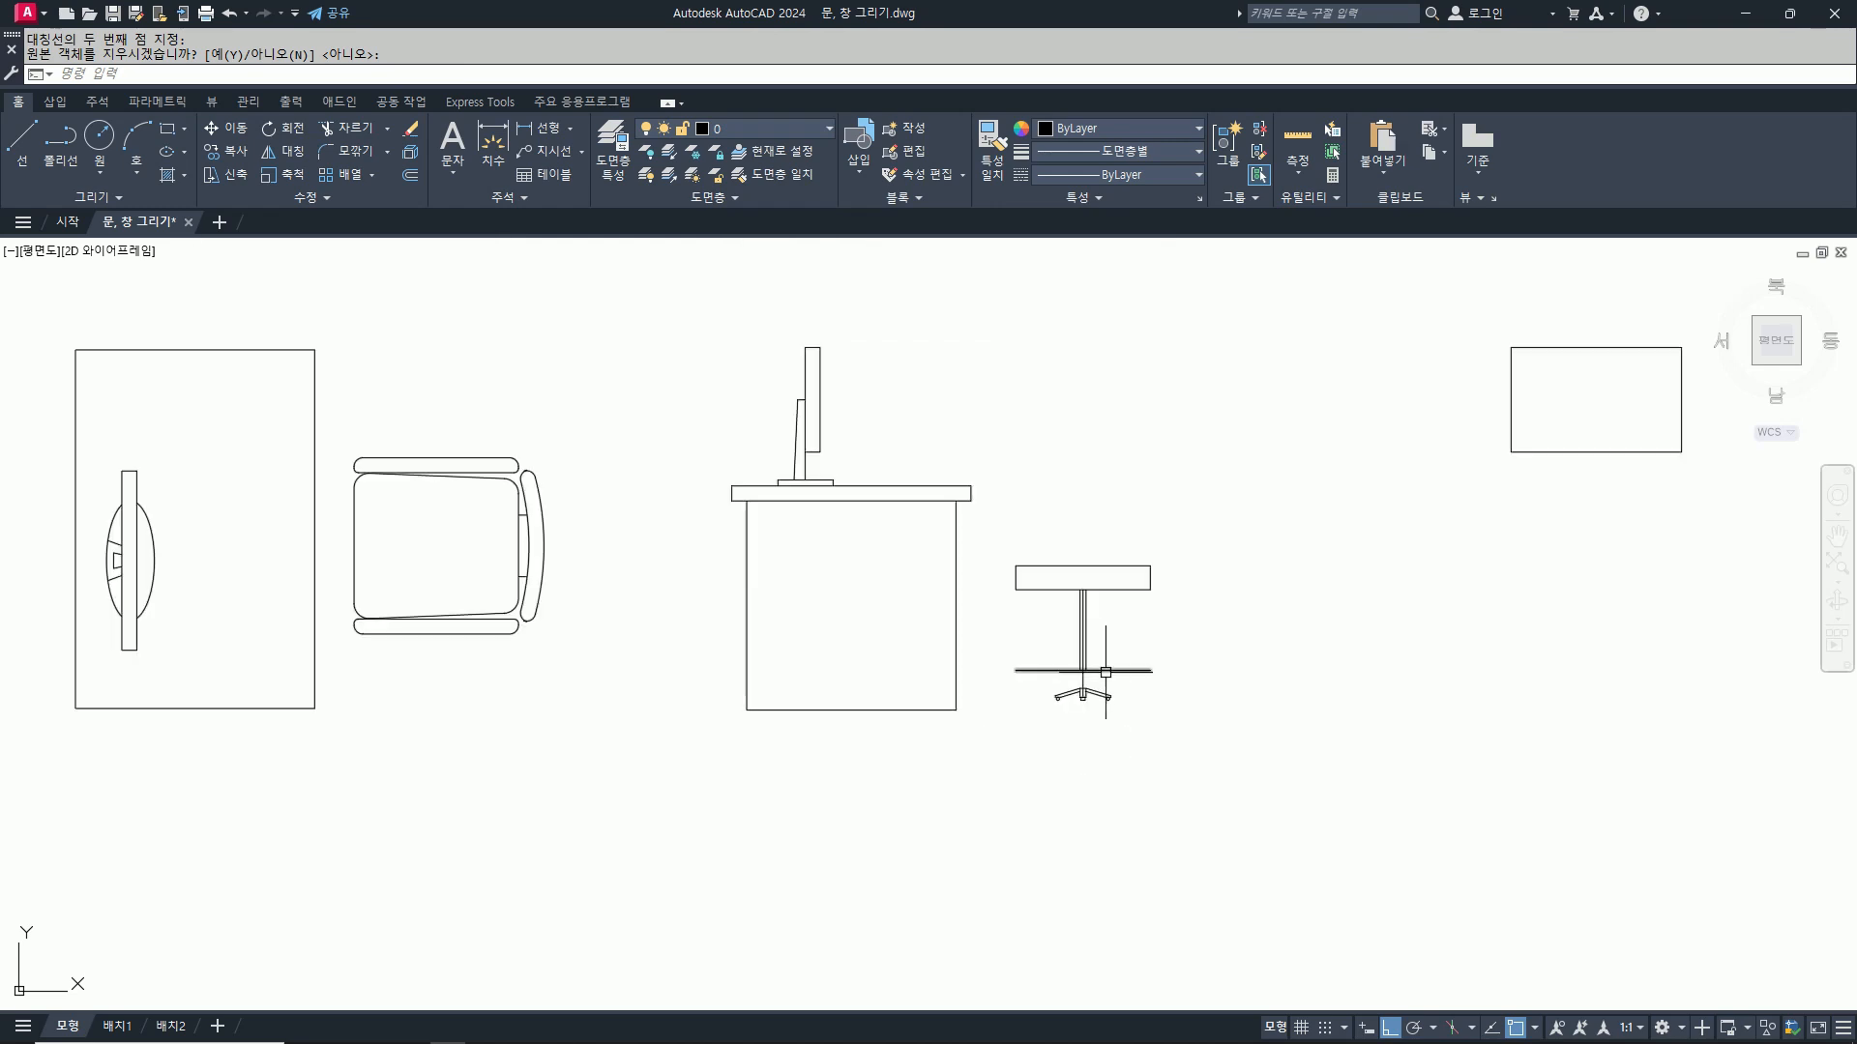
scroll(1104, 673, "up", 6)
scroll(1006, 721, "up", 3)
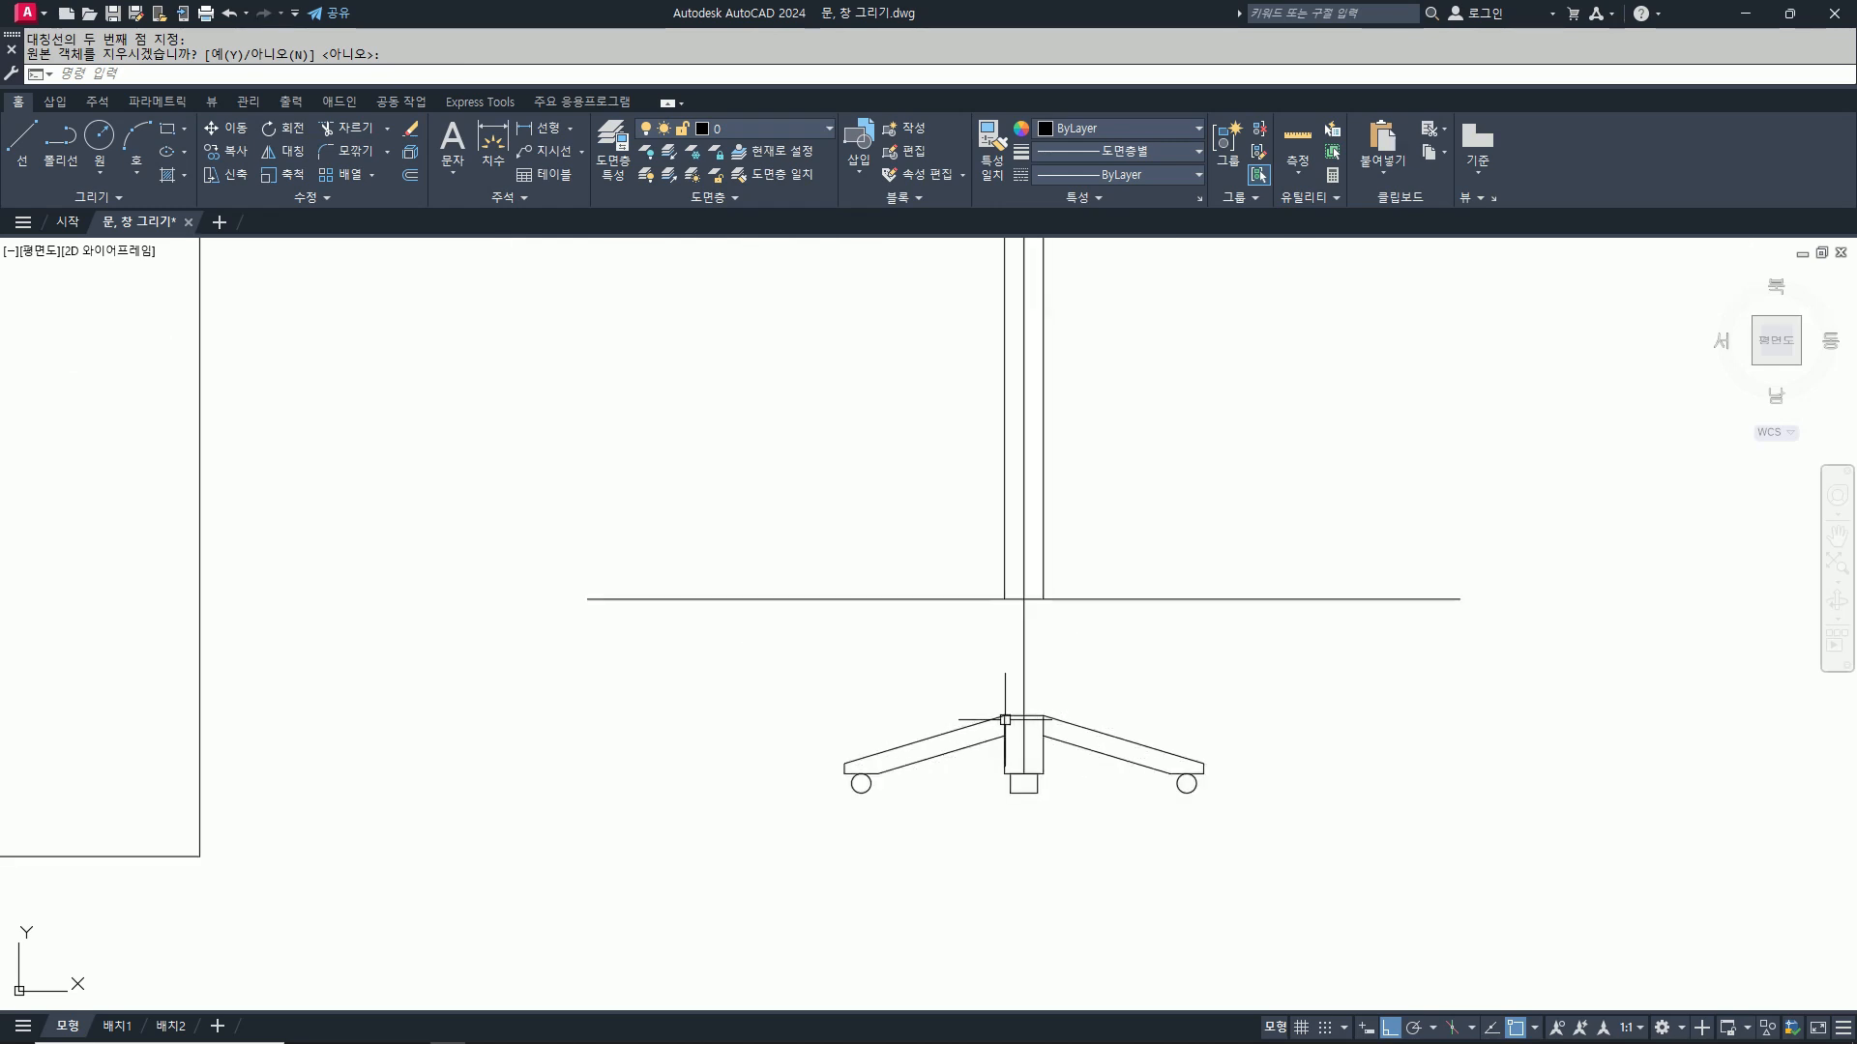
left_click(1014, 714)
left_click(1044, 715)
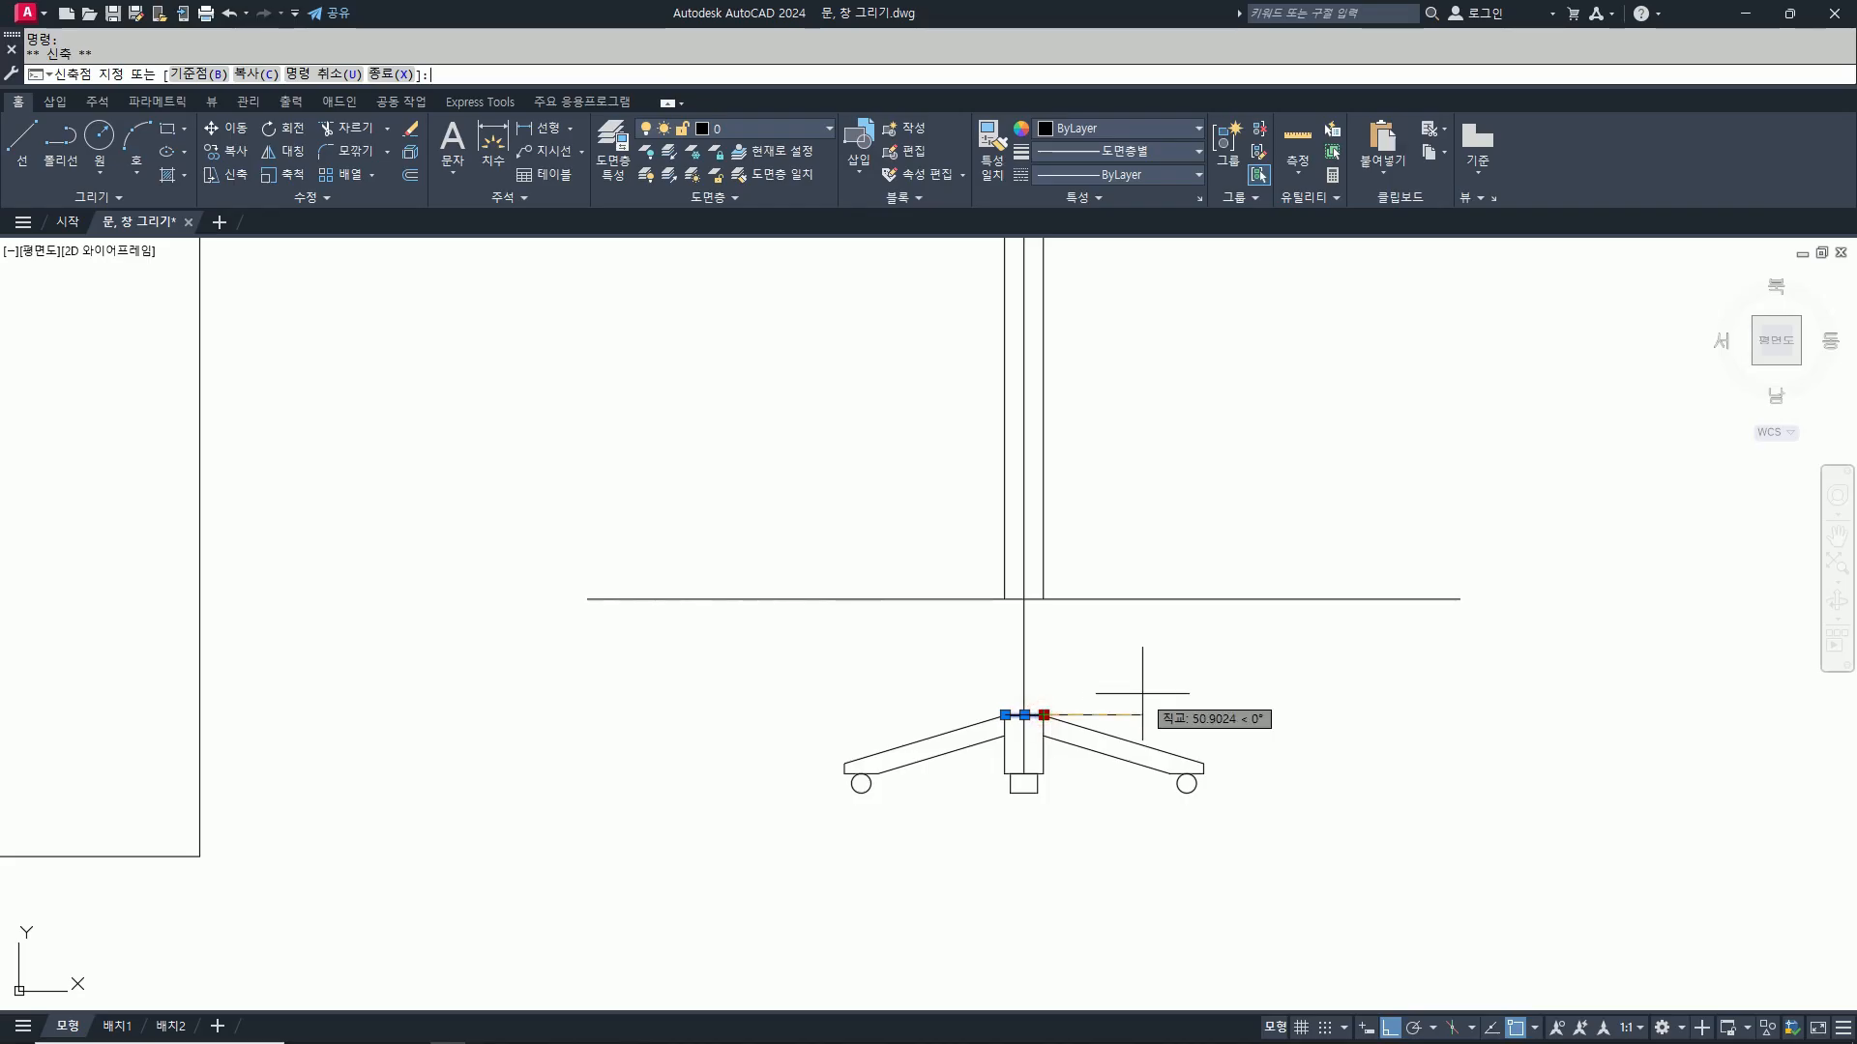
type("20")
key("Return")
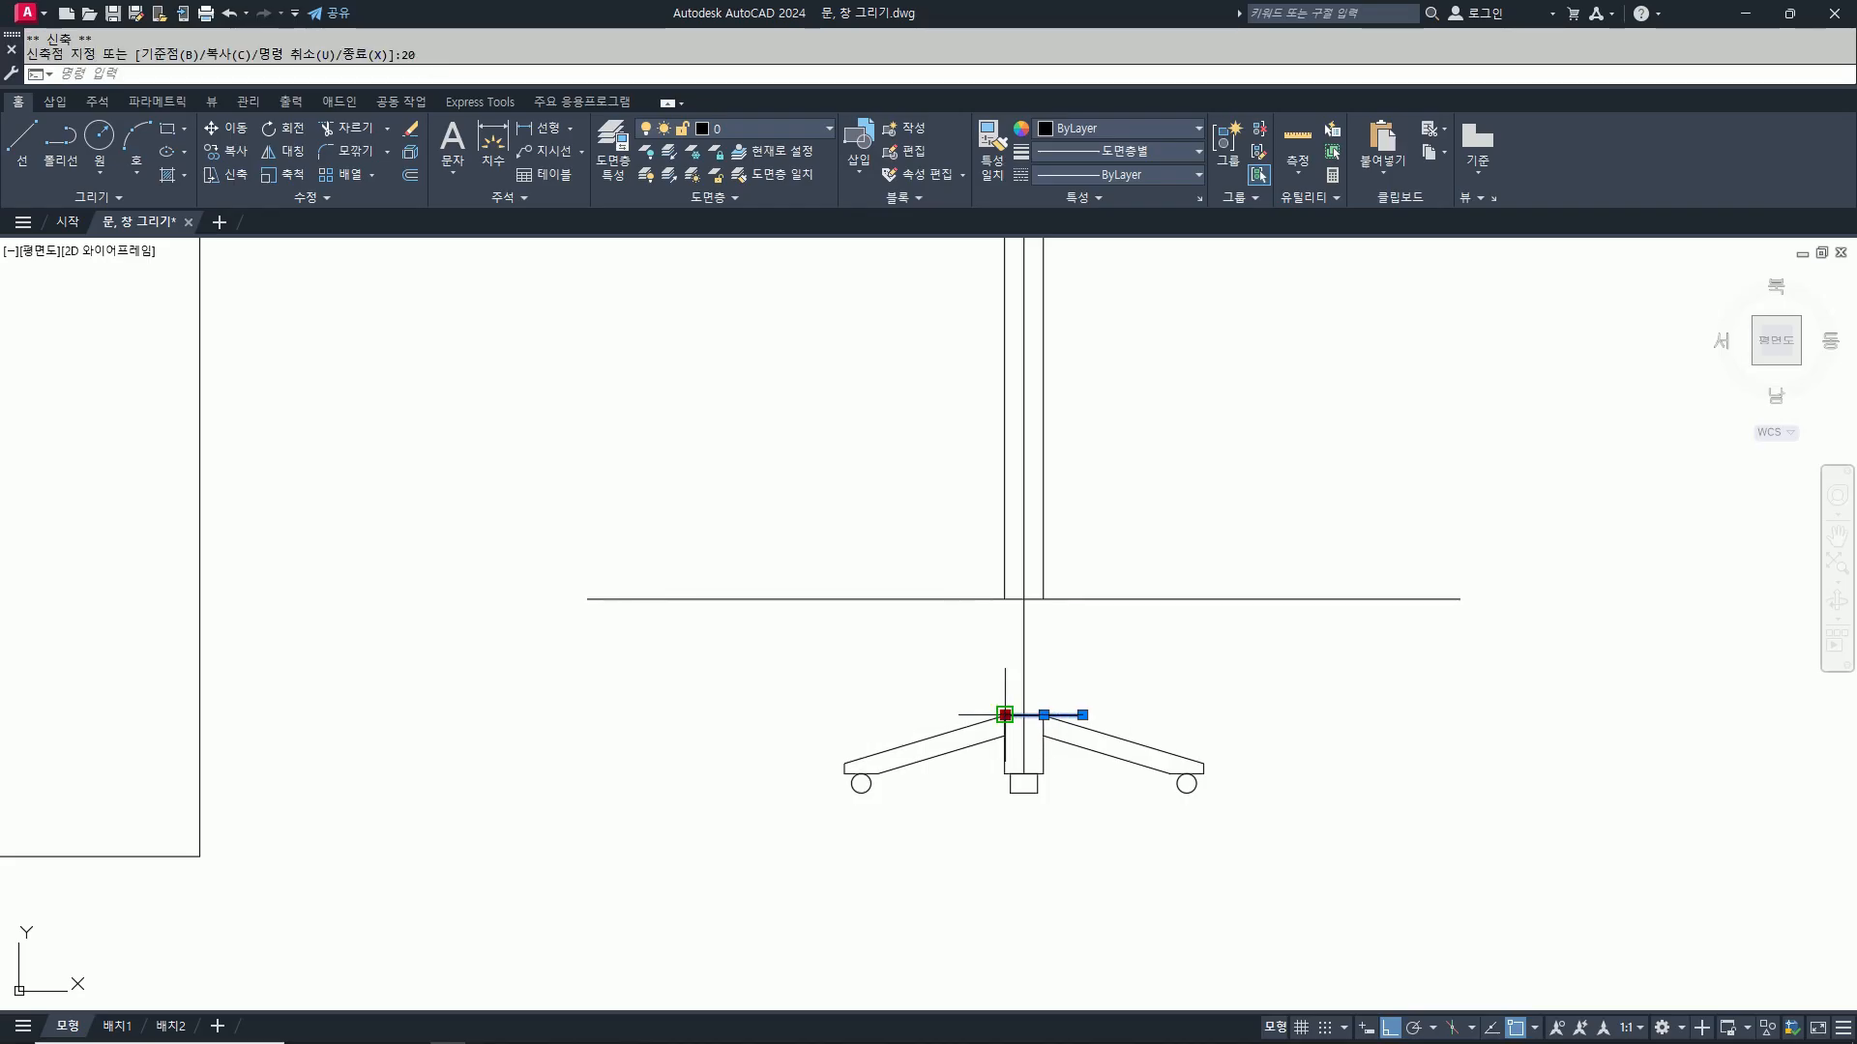
left_click(1006, 714)
type("20")
key("Return")
key("Escape")
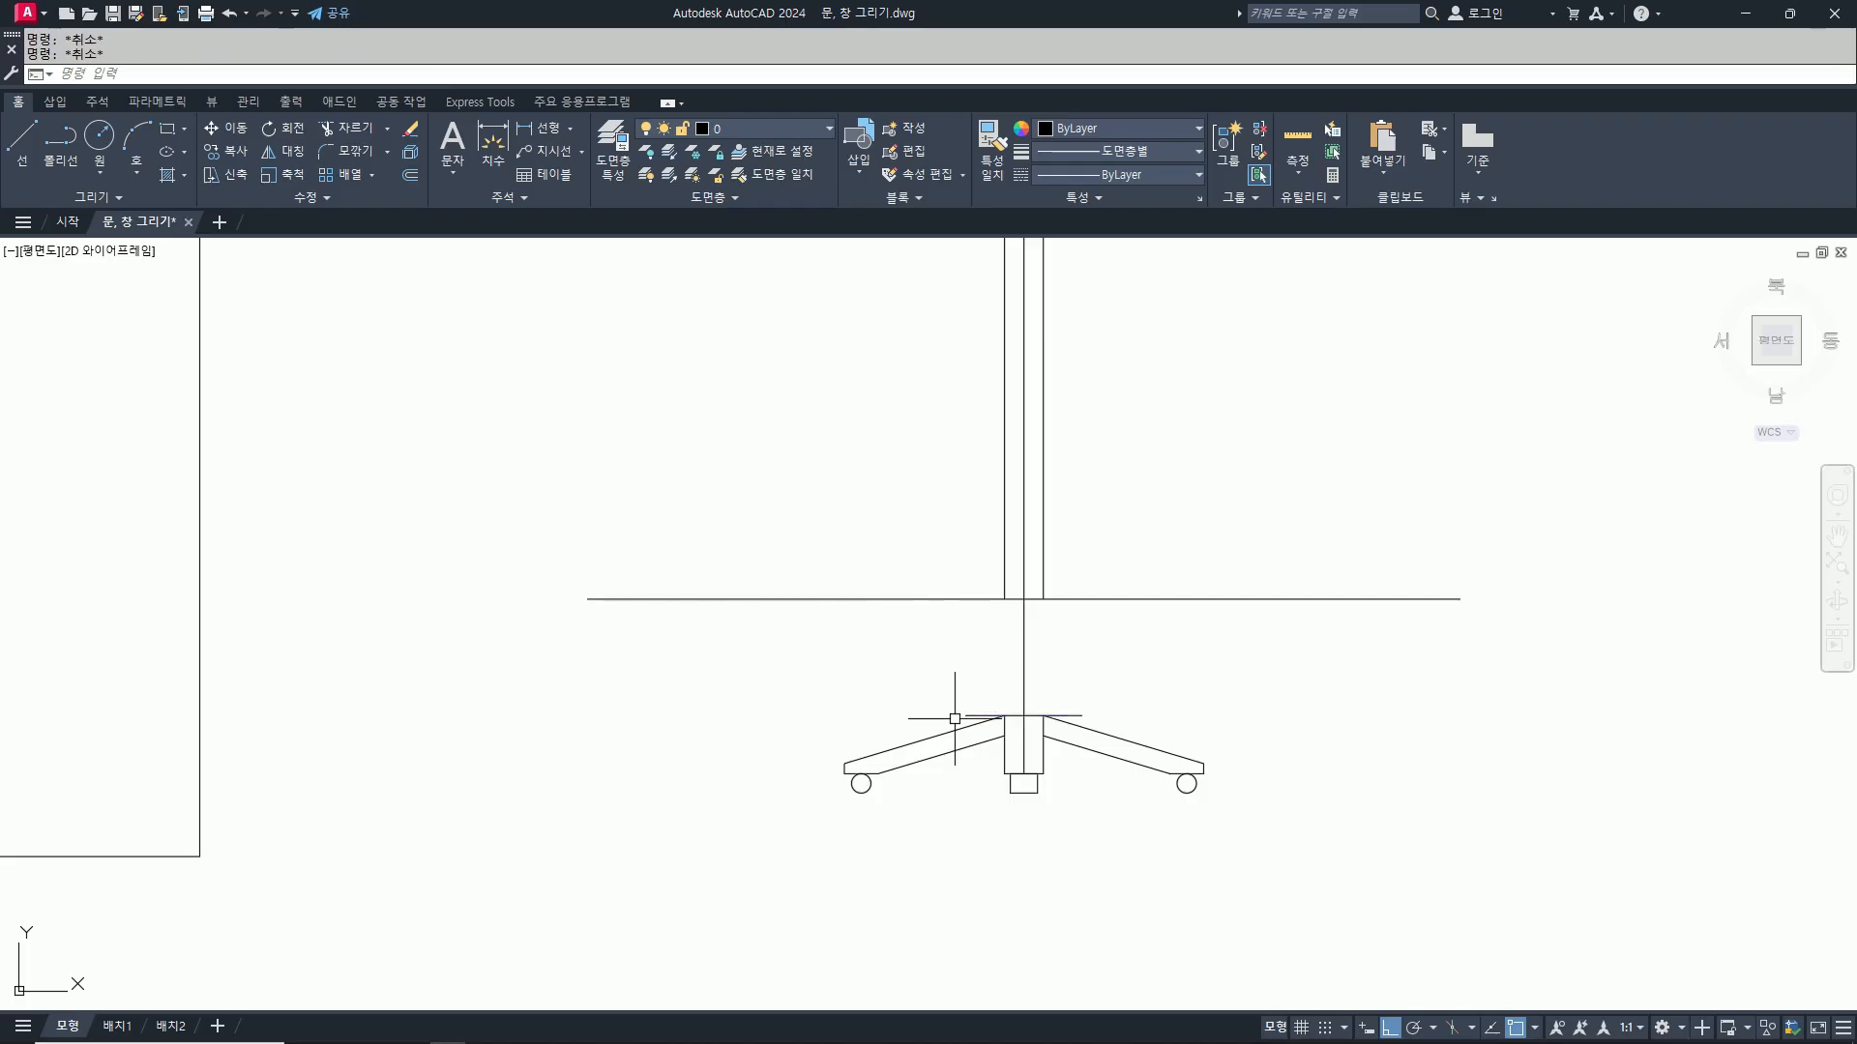
Step: Draw a line 200 up from the left end of the lengthened line, continuing horizontally to the right beyond its right end
type("l")
key("Return")
left_click(967, 715)
scroll(908, 363, "down", 4)
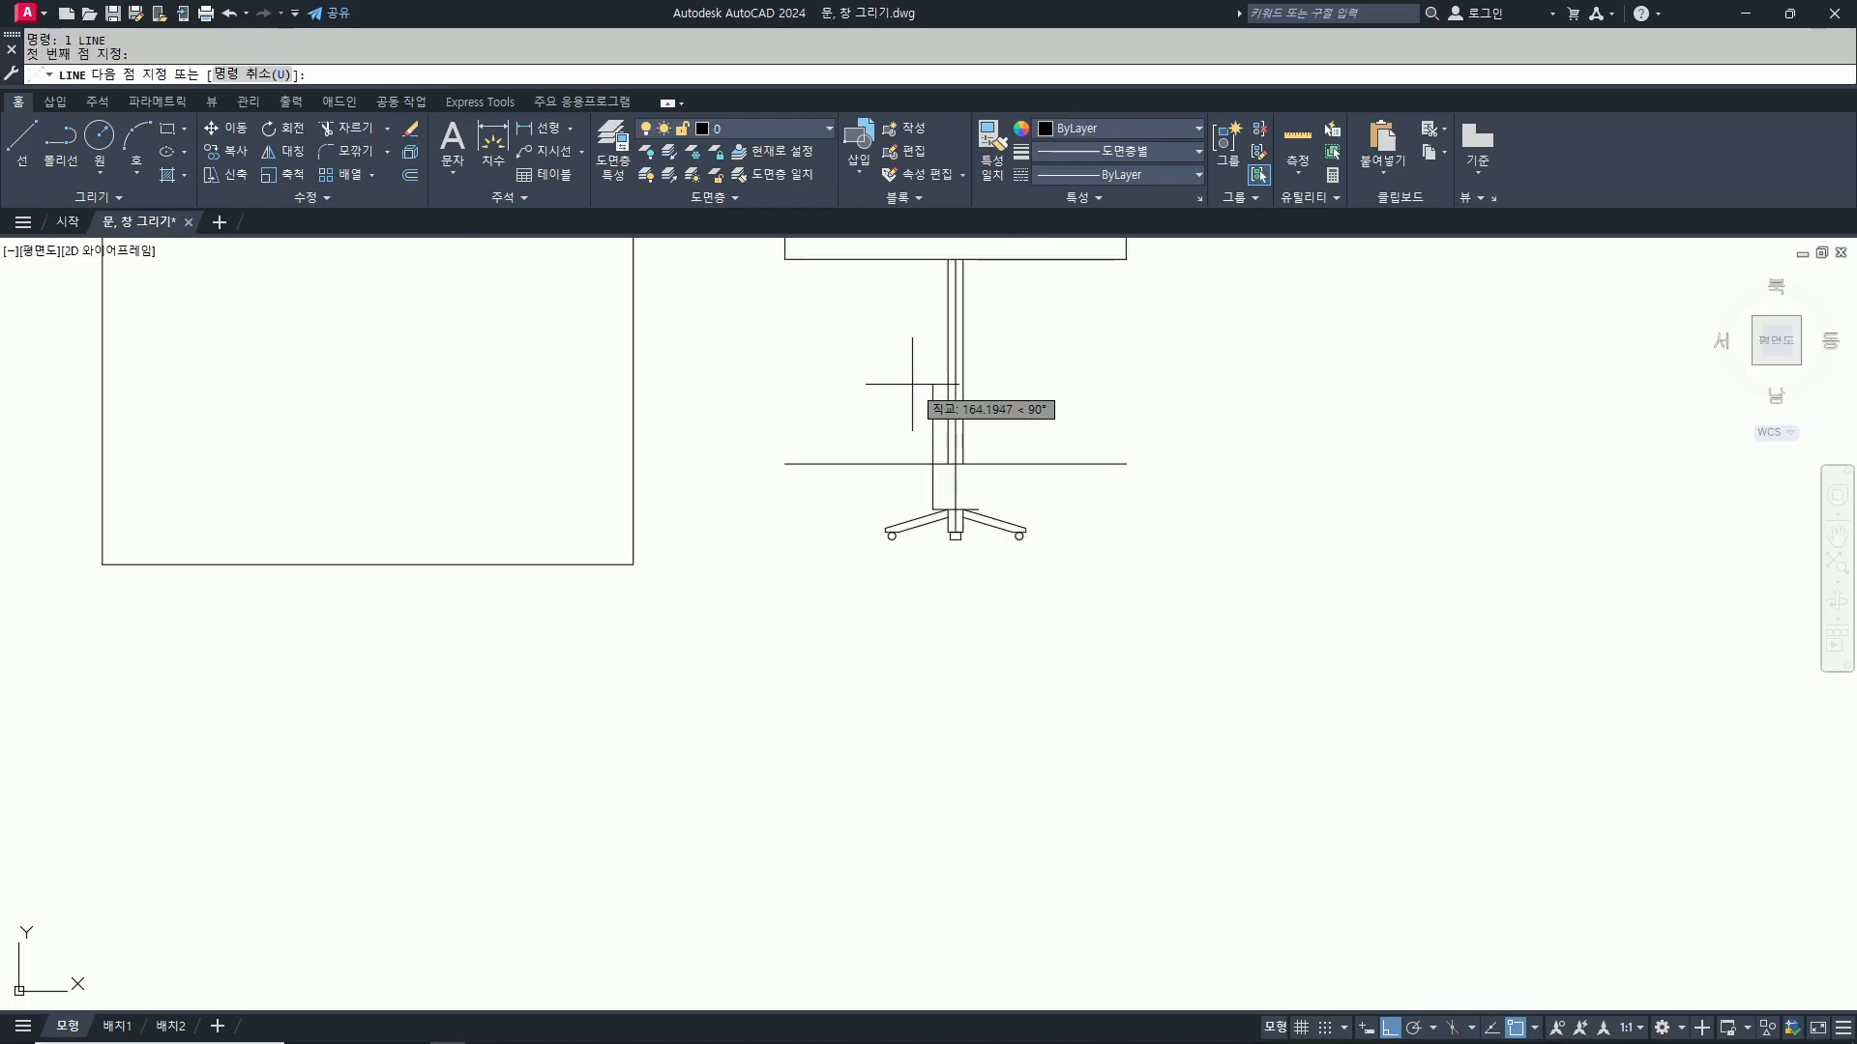
type("200")
key("Return")
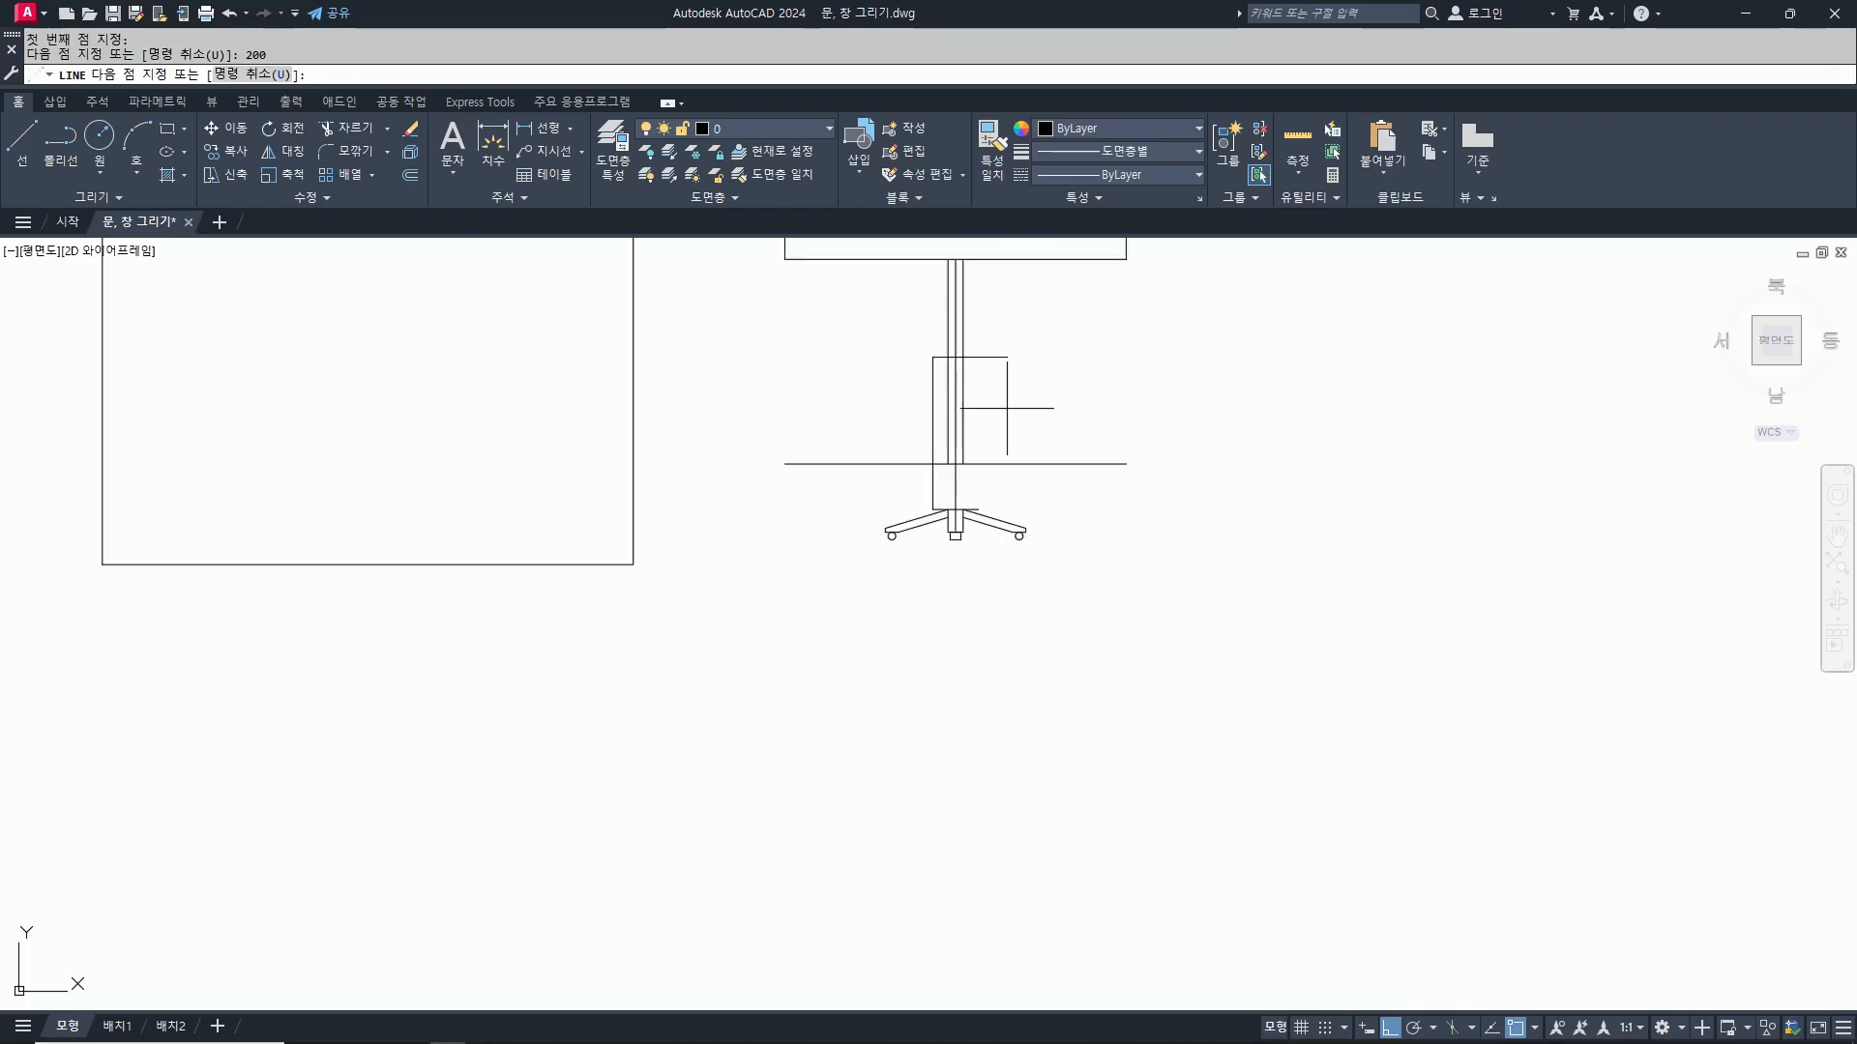
left_click(1054, 387)
key("Return")
Step: Draw the cylinder's right side up to its top line and trim the part of the top line that overhangs it
key("Return")
left_click(978, 509)
left_click(979, 358)
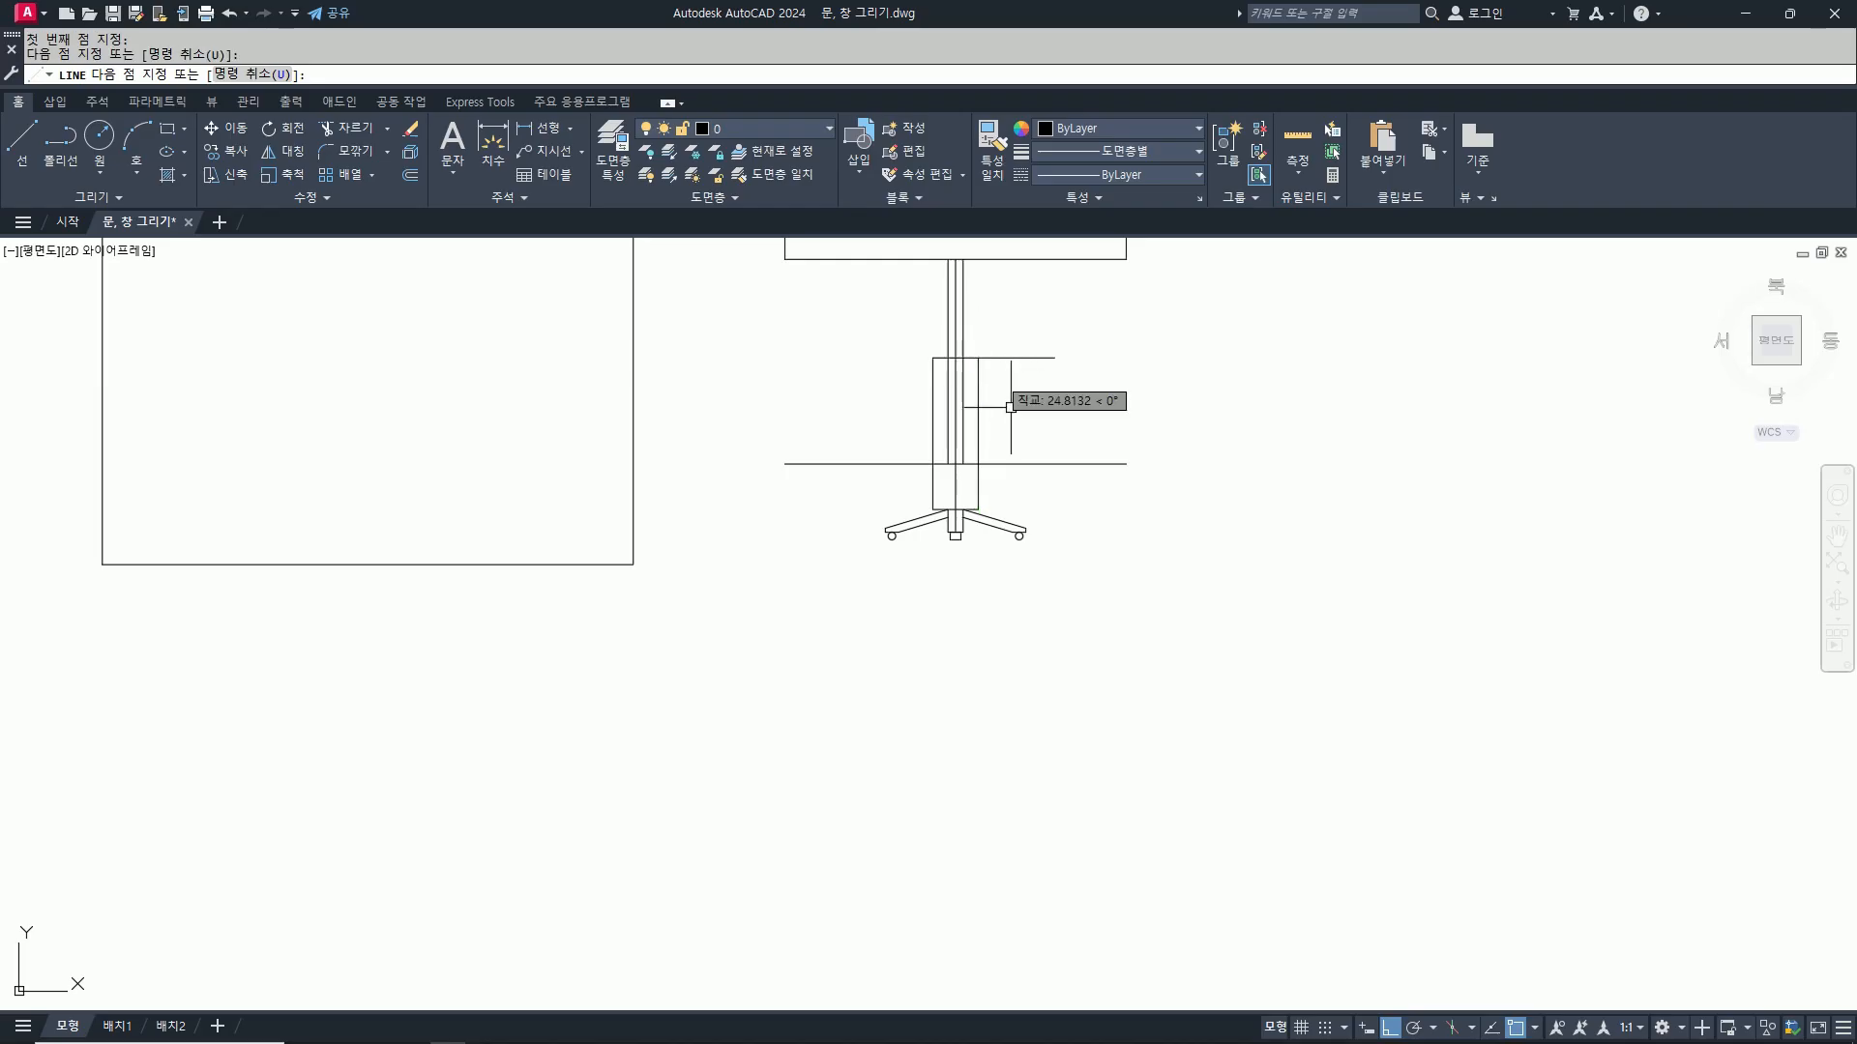
key("Return")
type("tr")
key("Return")
left_click(999, 354)
key("Return")
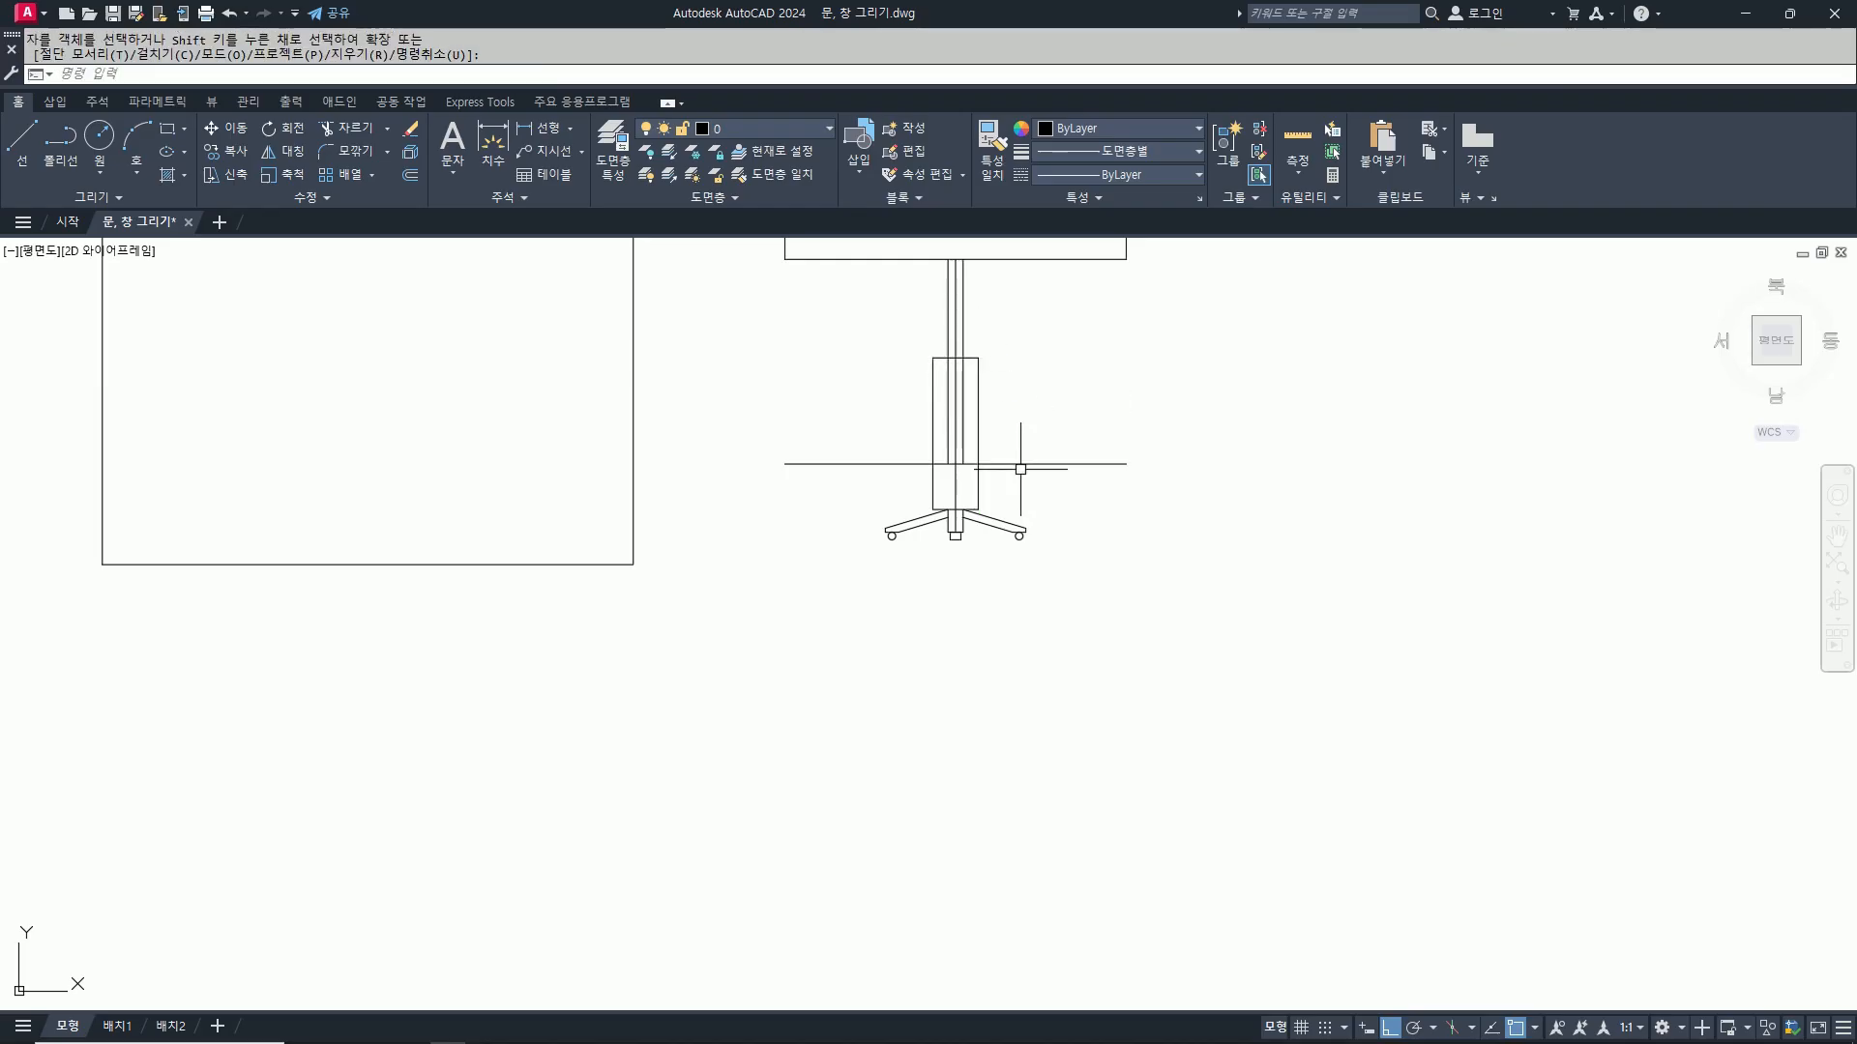
Step: Erase the long horizontal line crossing the lower part of the cylinder
type("e")
key("Return")
left_click(1020, 466)
key("Return")
Step: Stretch the lower ends of the narrow pole's two side lines up to the cylinder's top edge
type("s")
scroll(975, 455, "up", 4)
left_click(1021, 480)
left_click(895, 437)
key("Return")
left_click(907, 474)
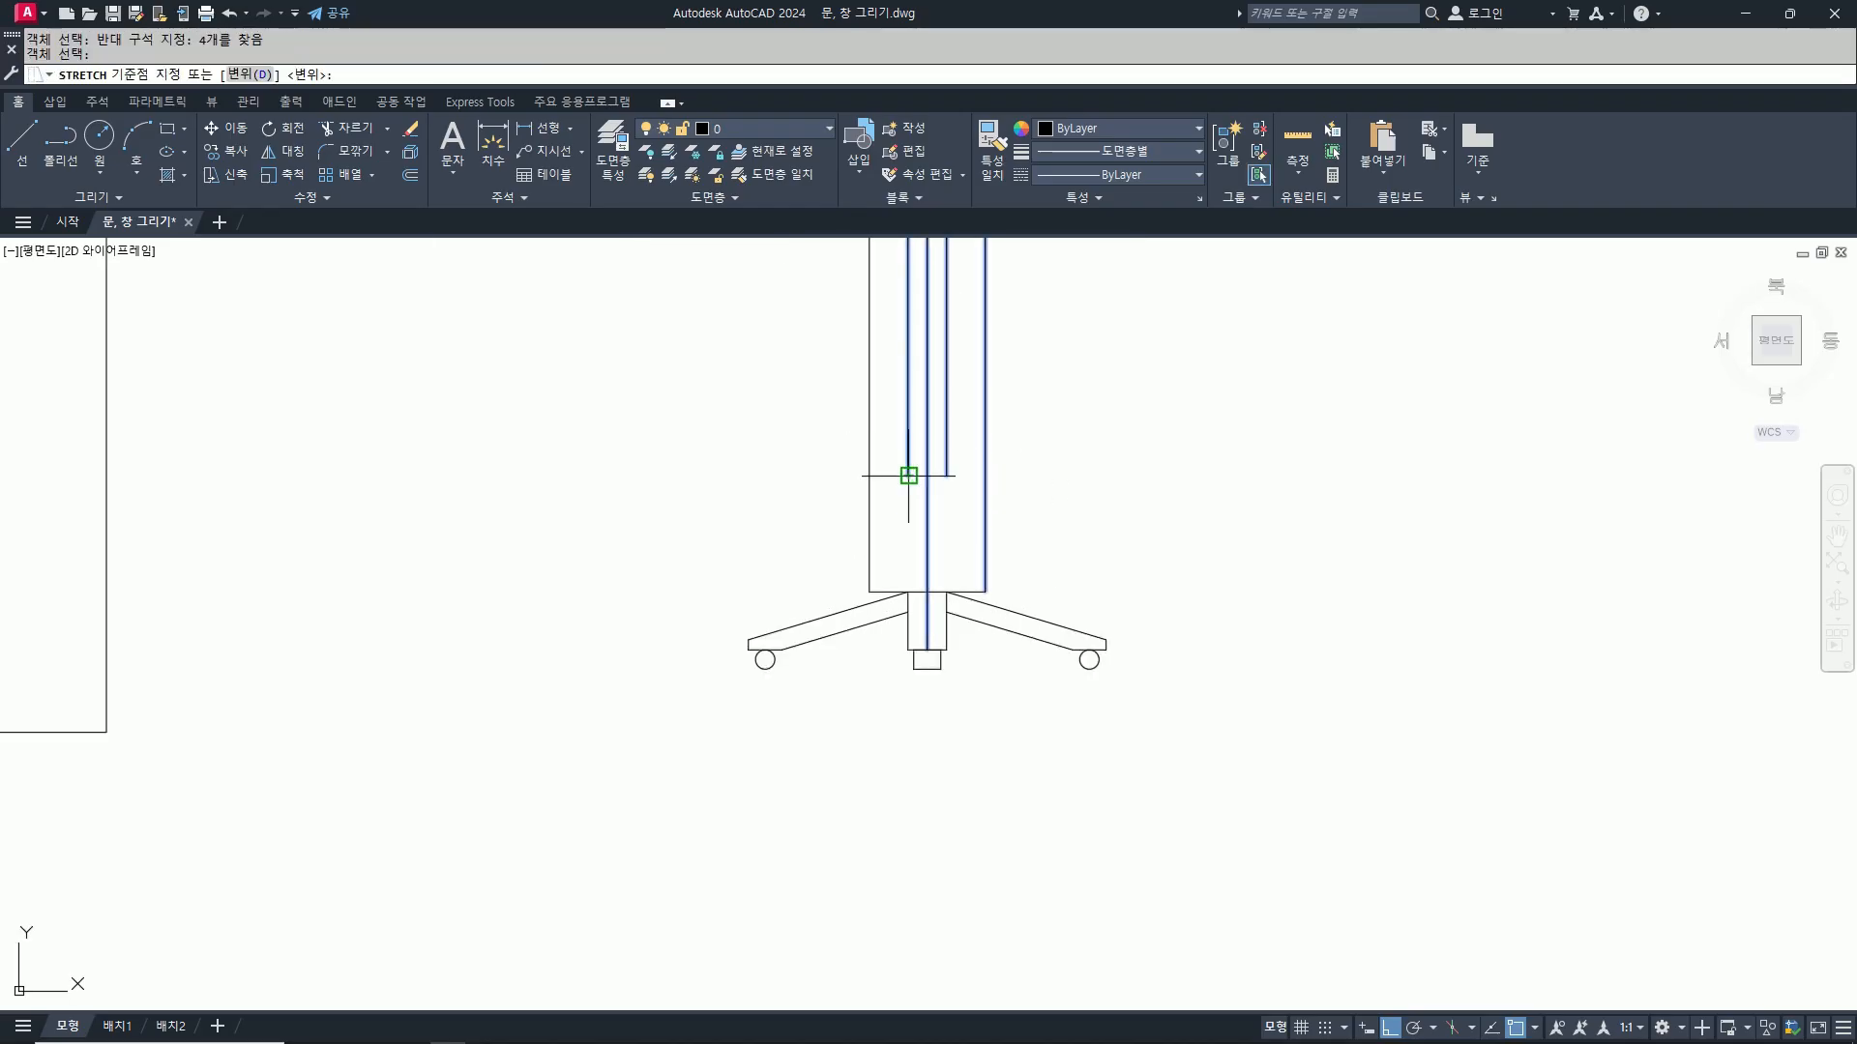
scroll(907, 473, "down", 4)
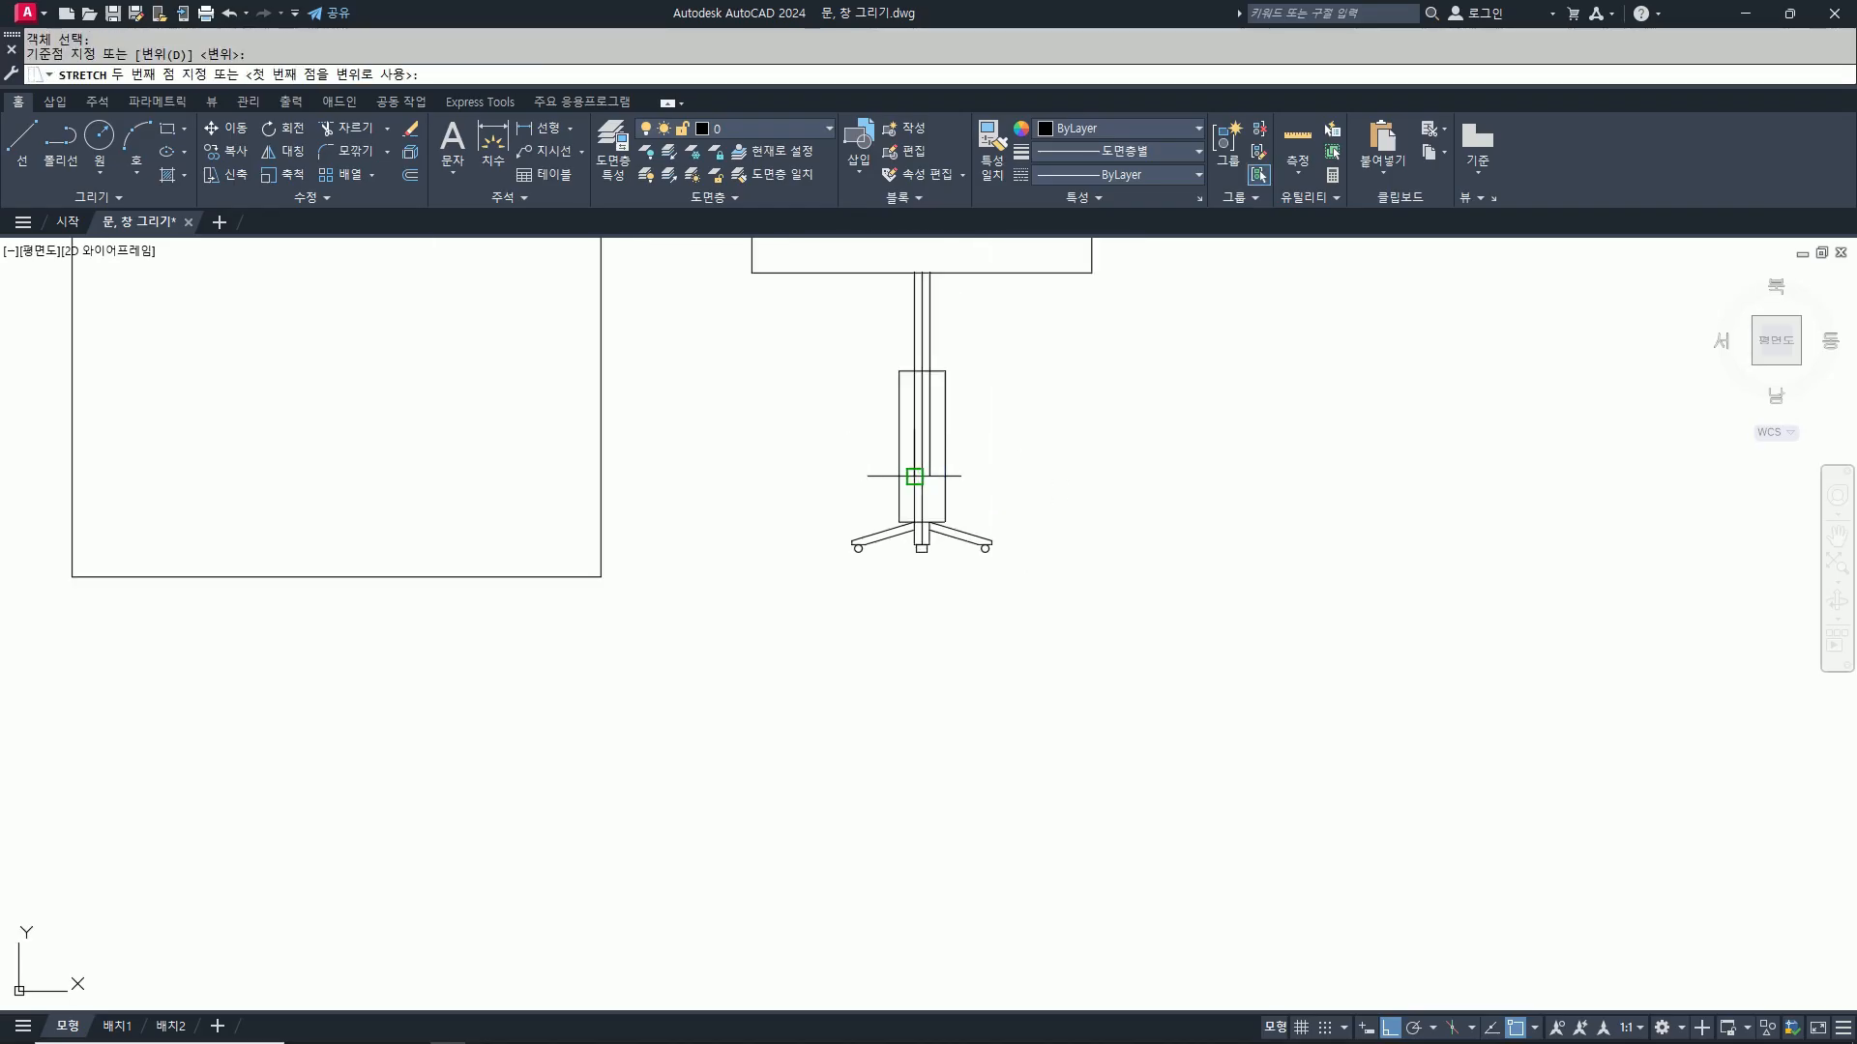
left_click(914, 373)
Step: Trim away the chair's centre line below the narrow pole, inside the wide cylinder
scroll(1081, 565, "down", 2)
scroll(1111, 551, "up", 4)
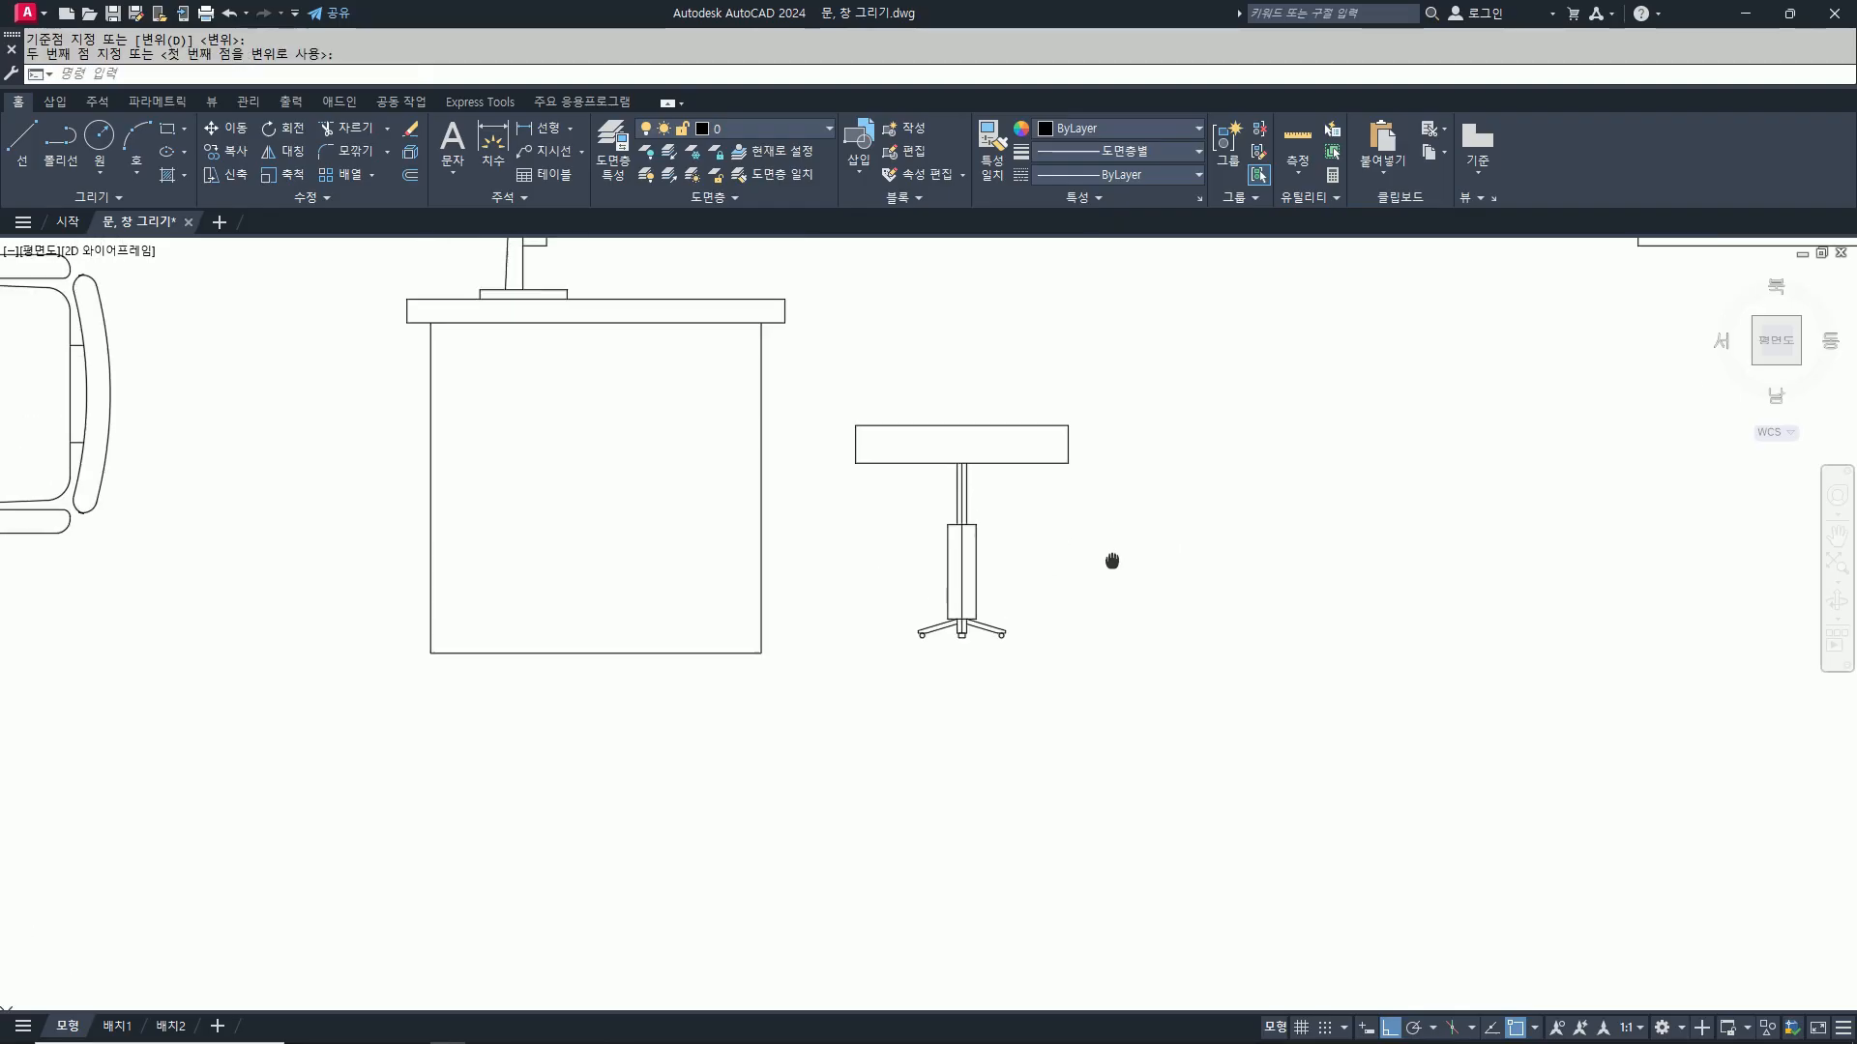
type("tr")
key("Return")
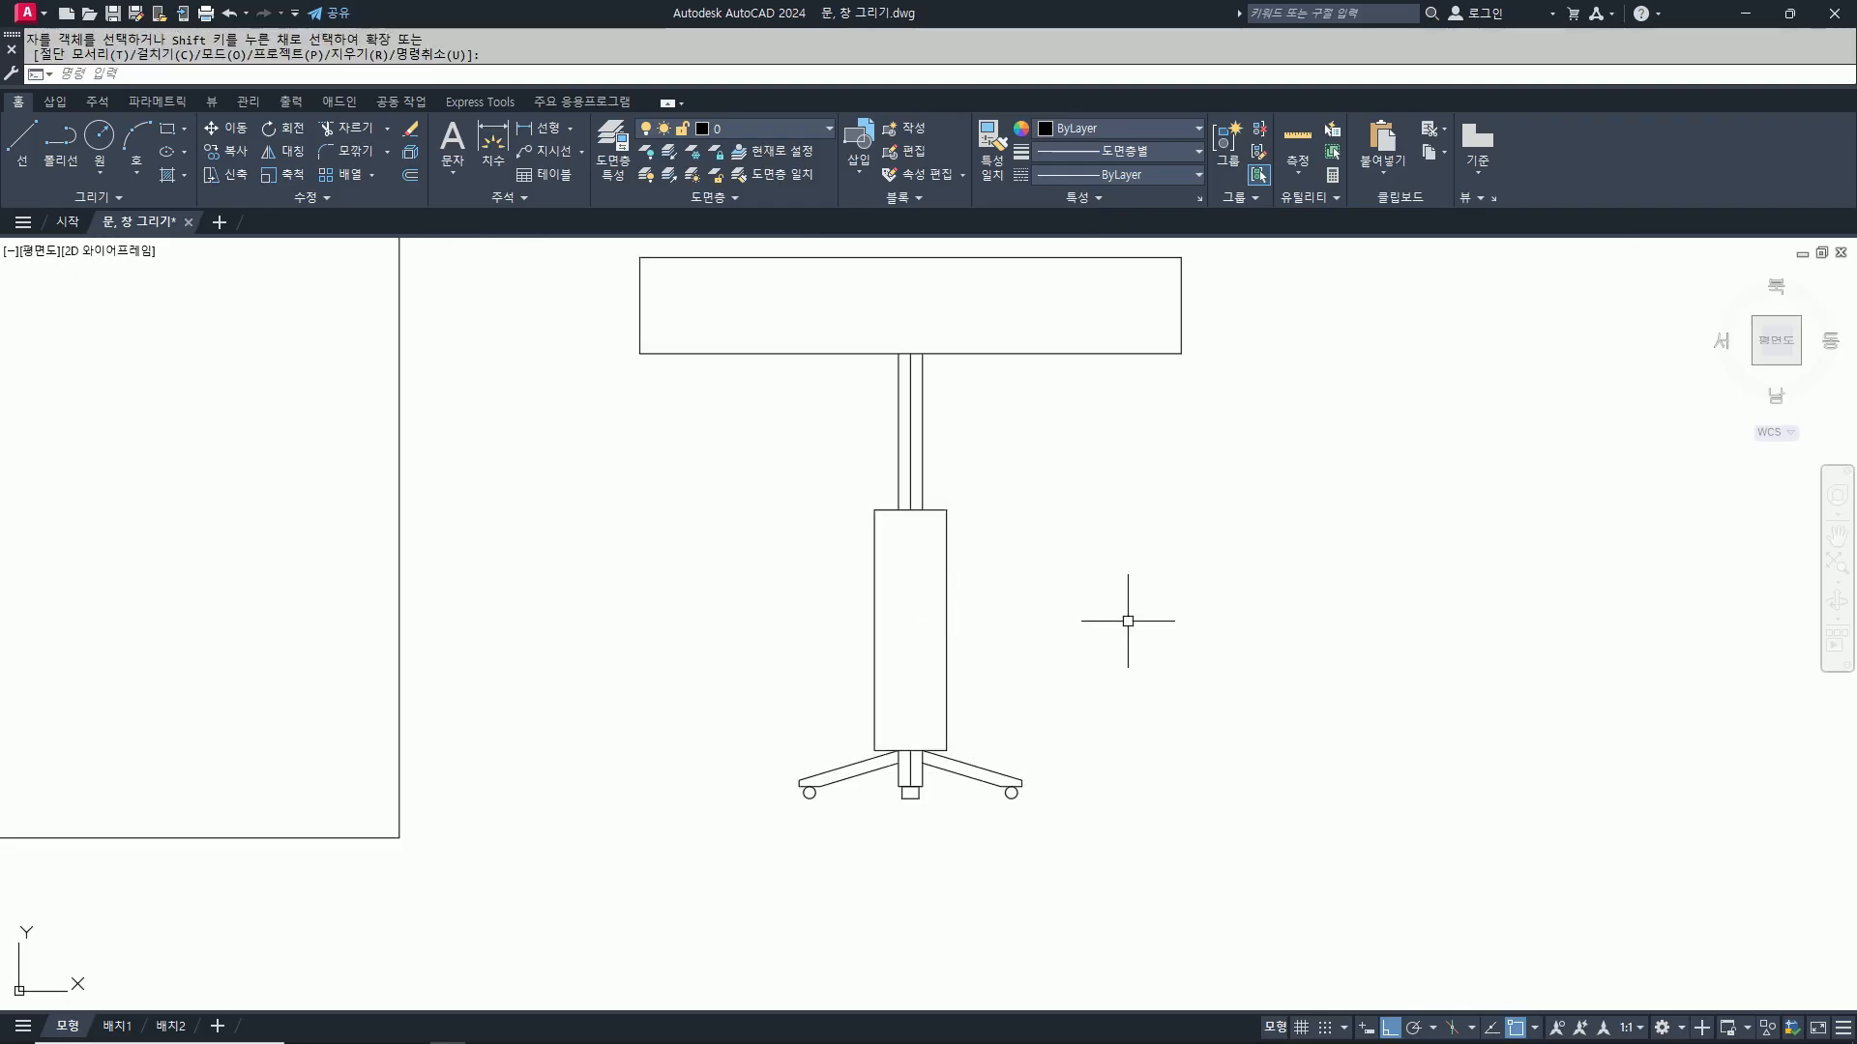
scroll(961, 792, "up", 2)
key("Escape")
Step: Erase the remaining centre line inside the narrow pole beneath the seat
scroll(929, 803, "down", 4)
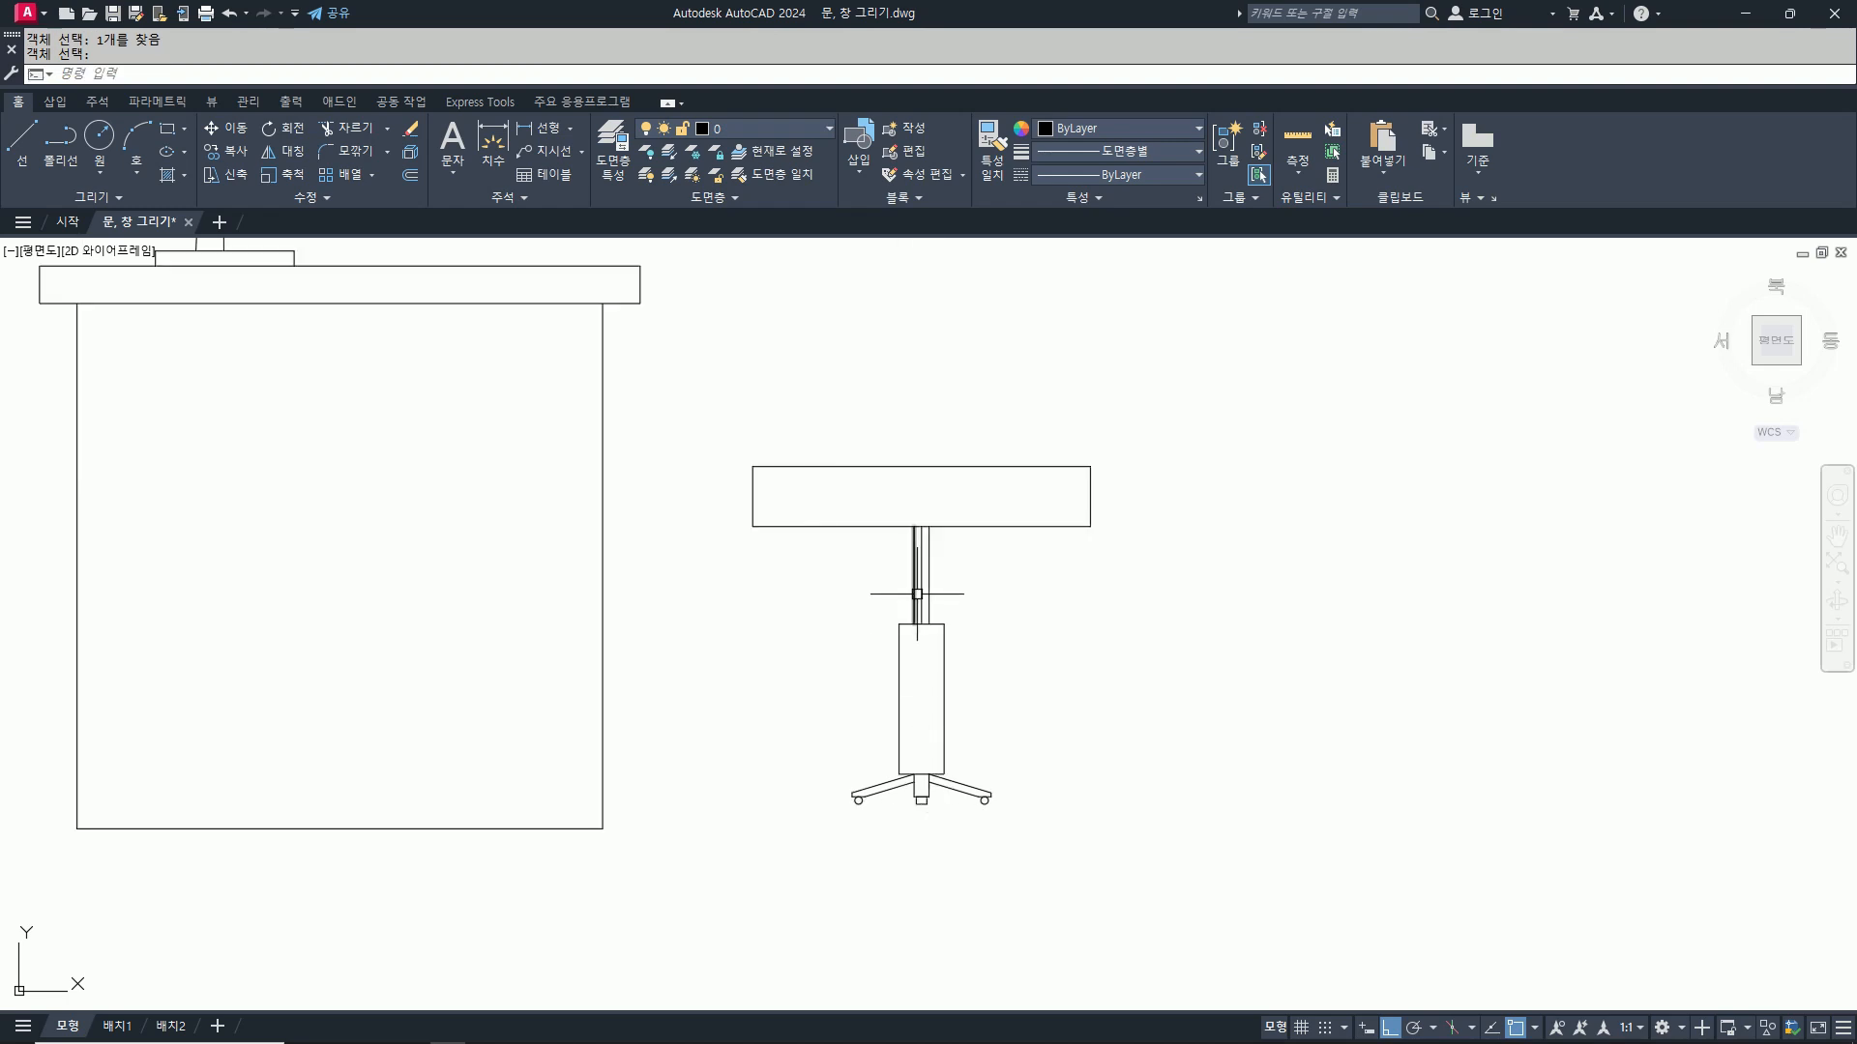
type("e")
key("Return")
left_click(922, 595)
key("Return")
scroll(1187, 654, "down", 2)
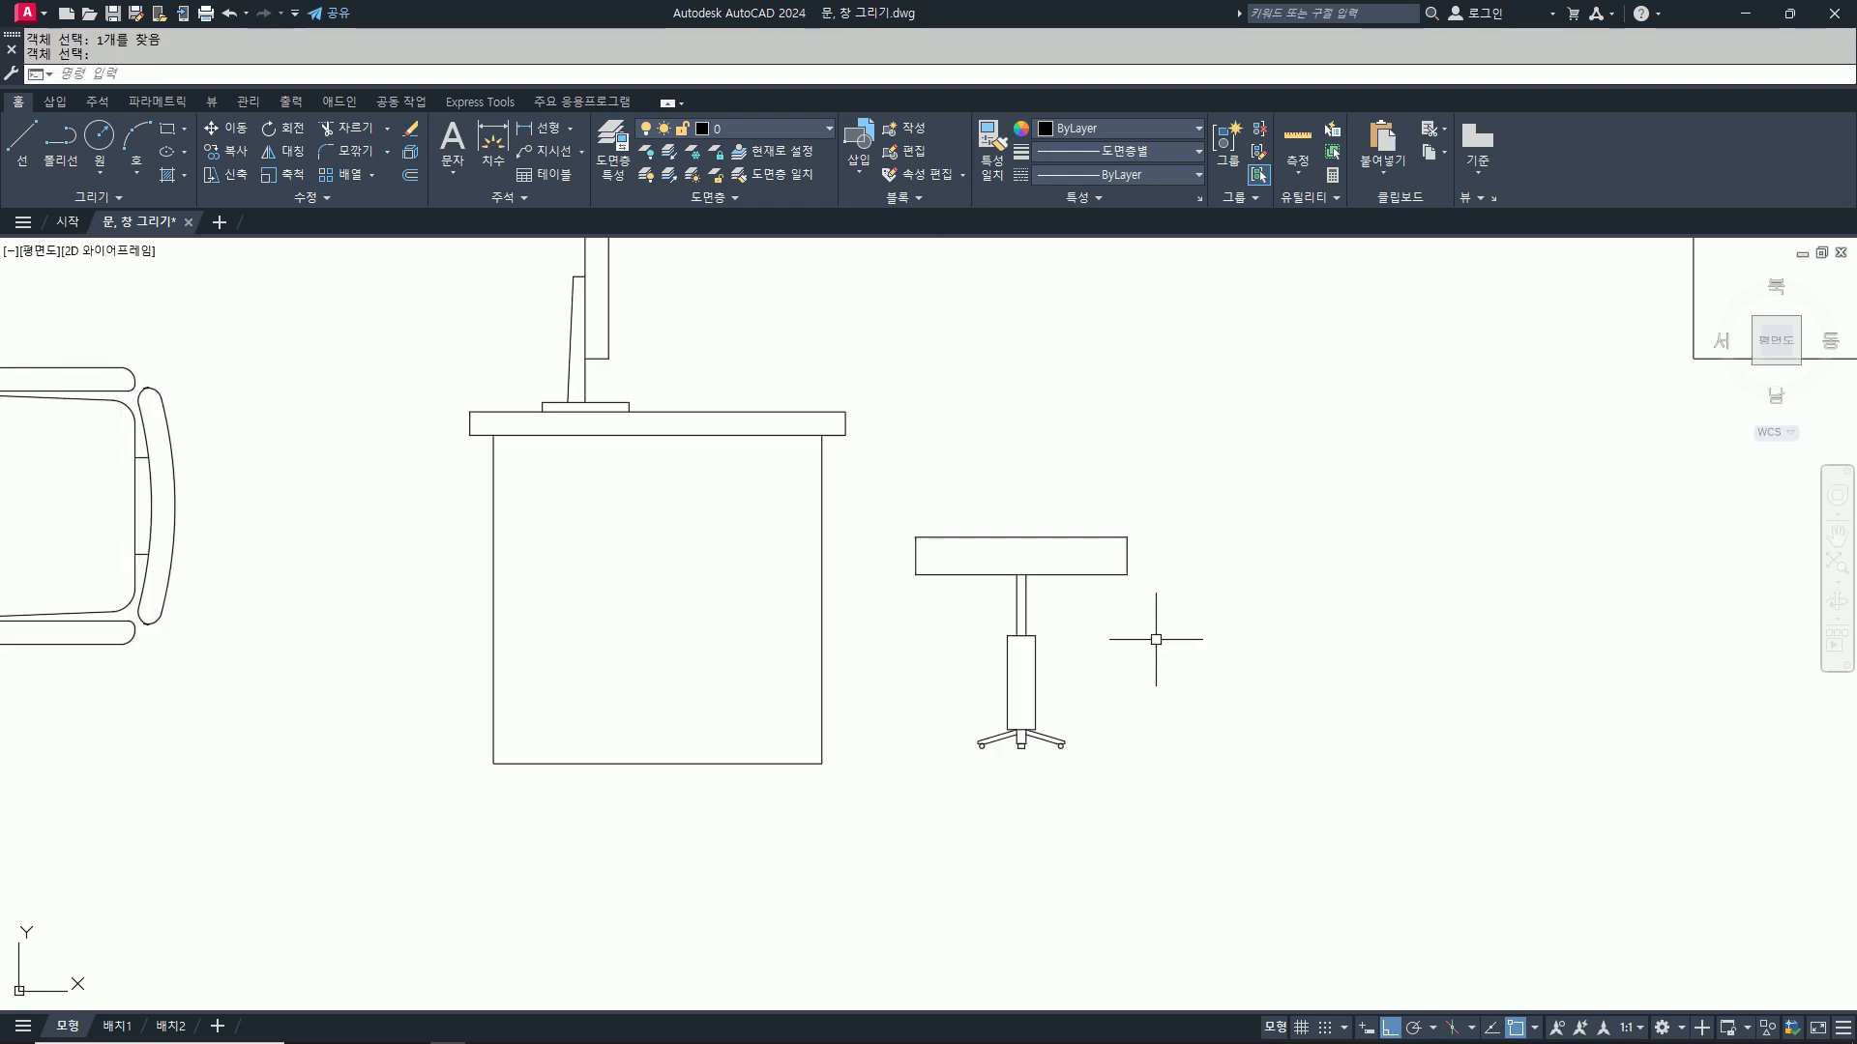
middle_click_drag(1132, 551, 1171, 699)
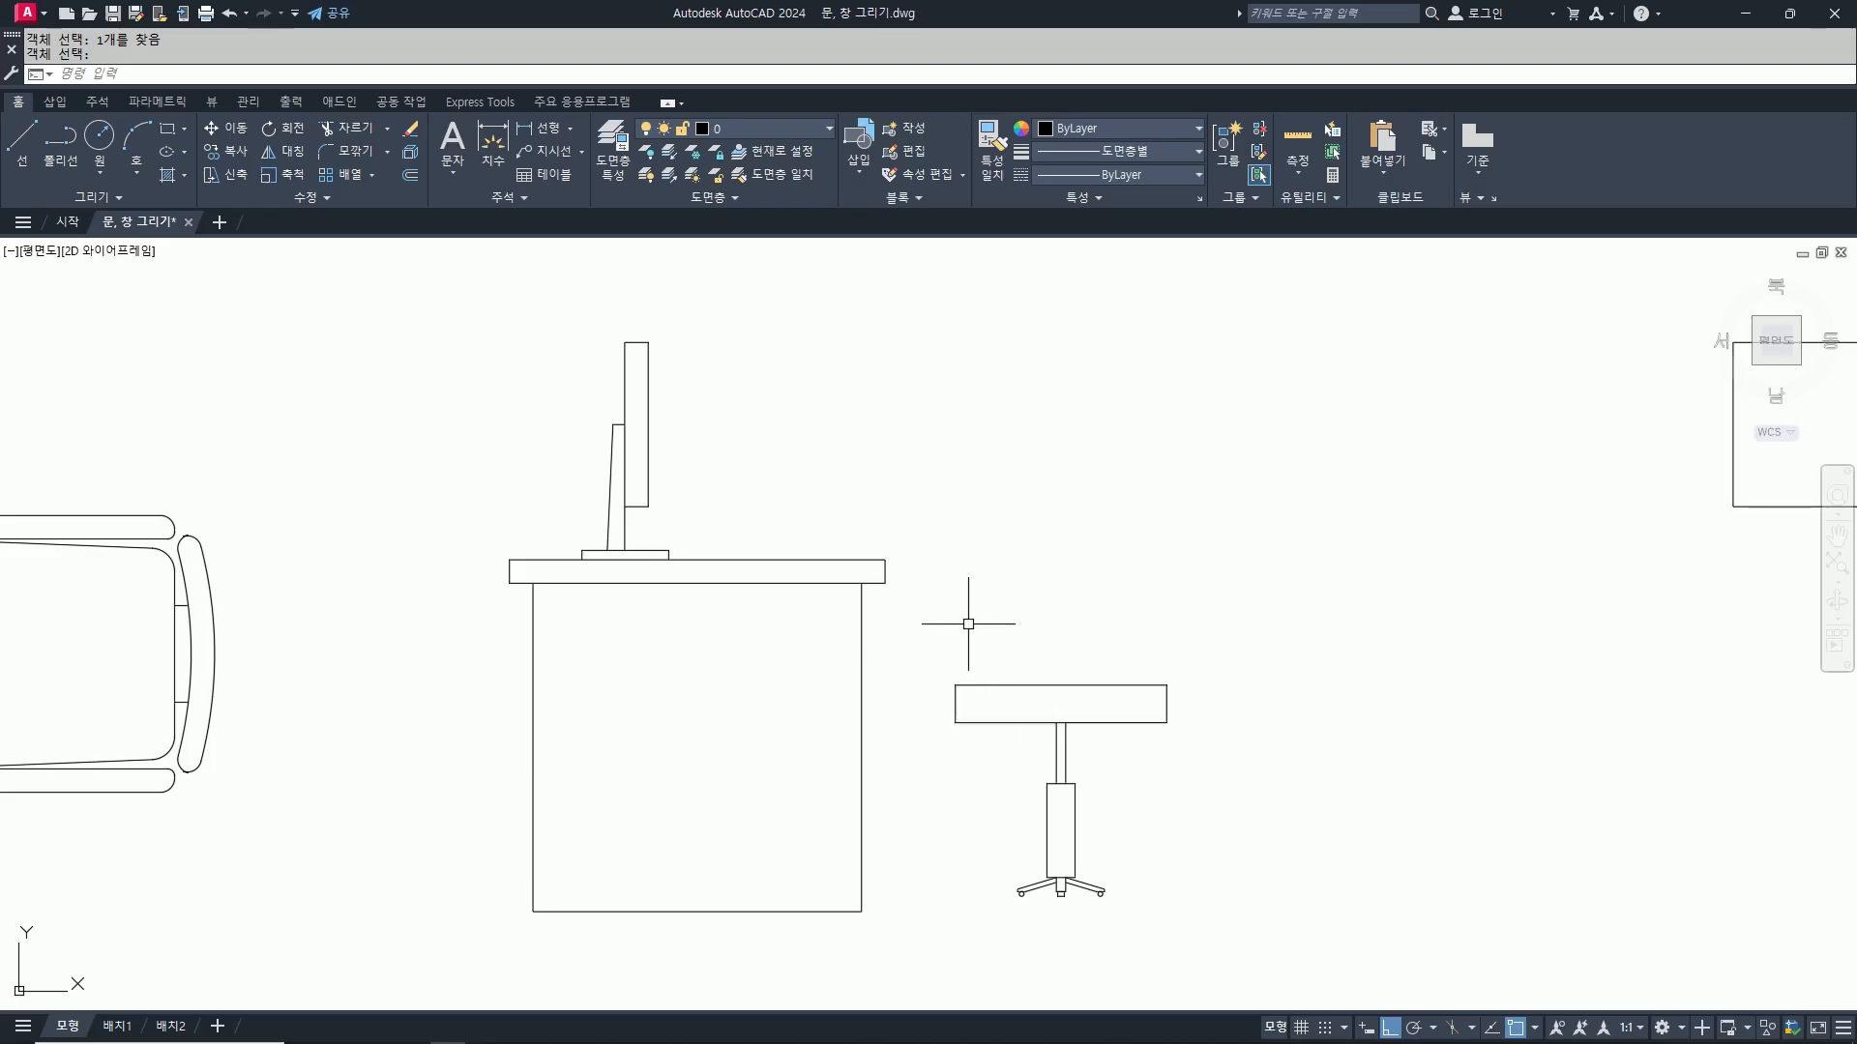
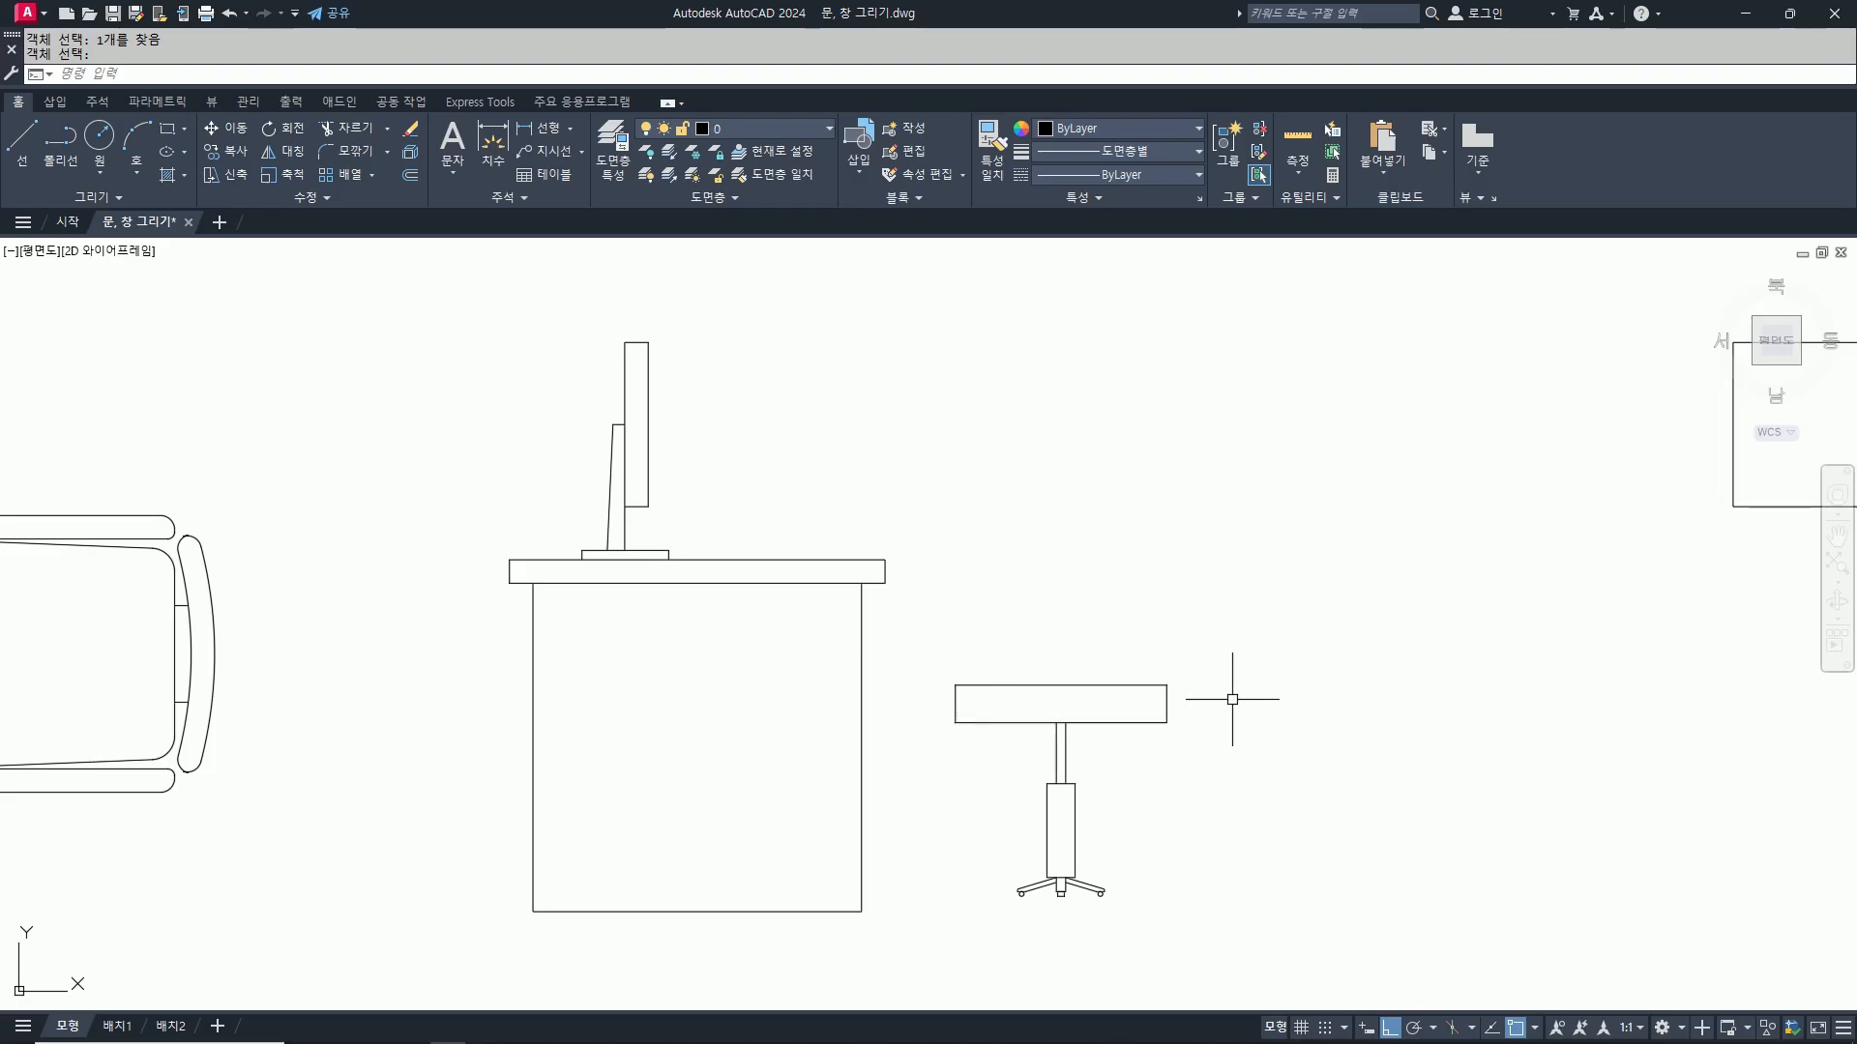
type("l")
key("Return")
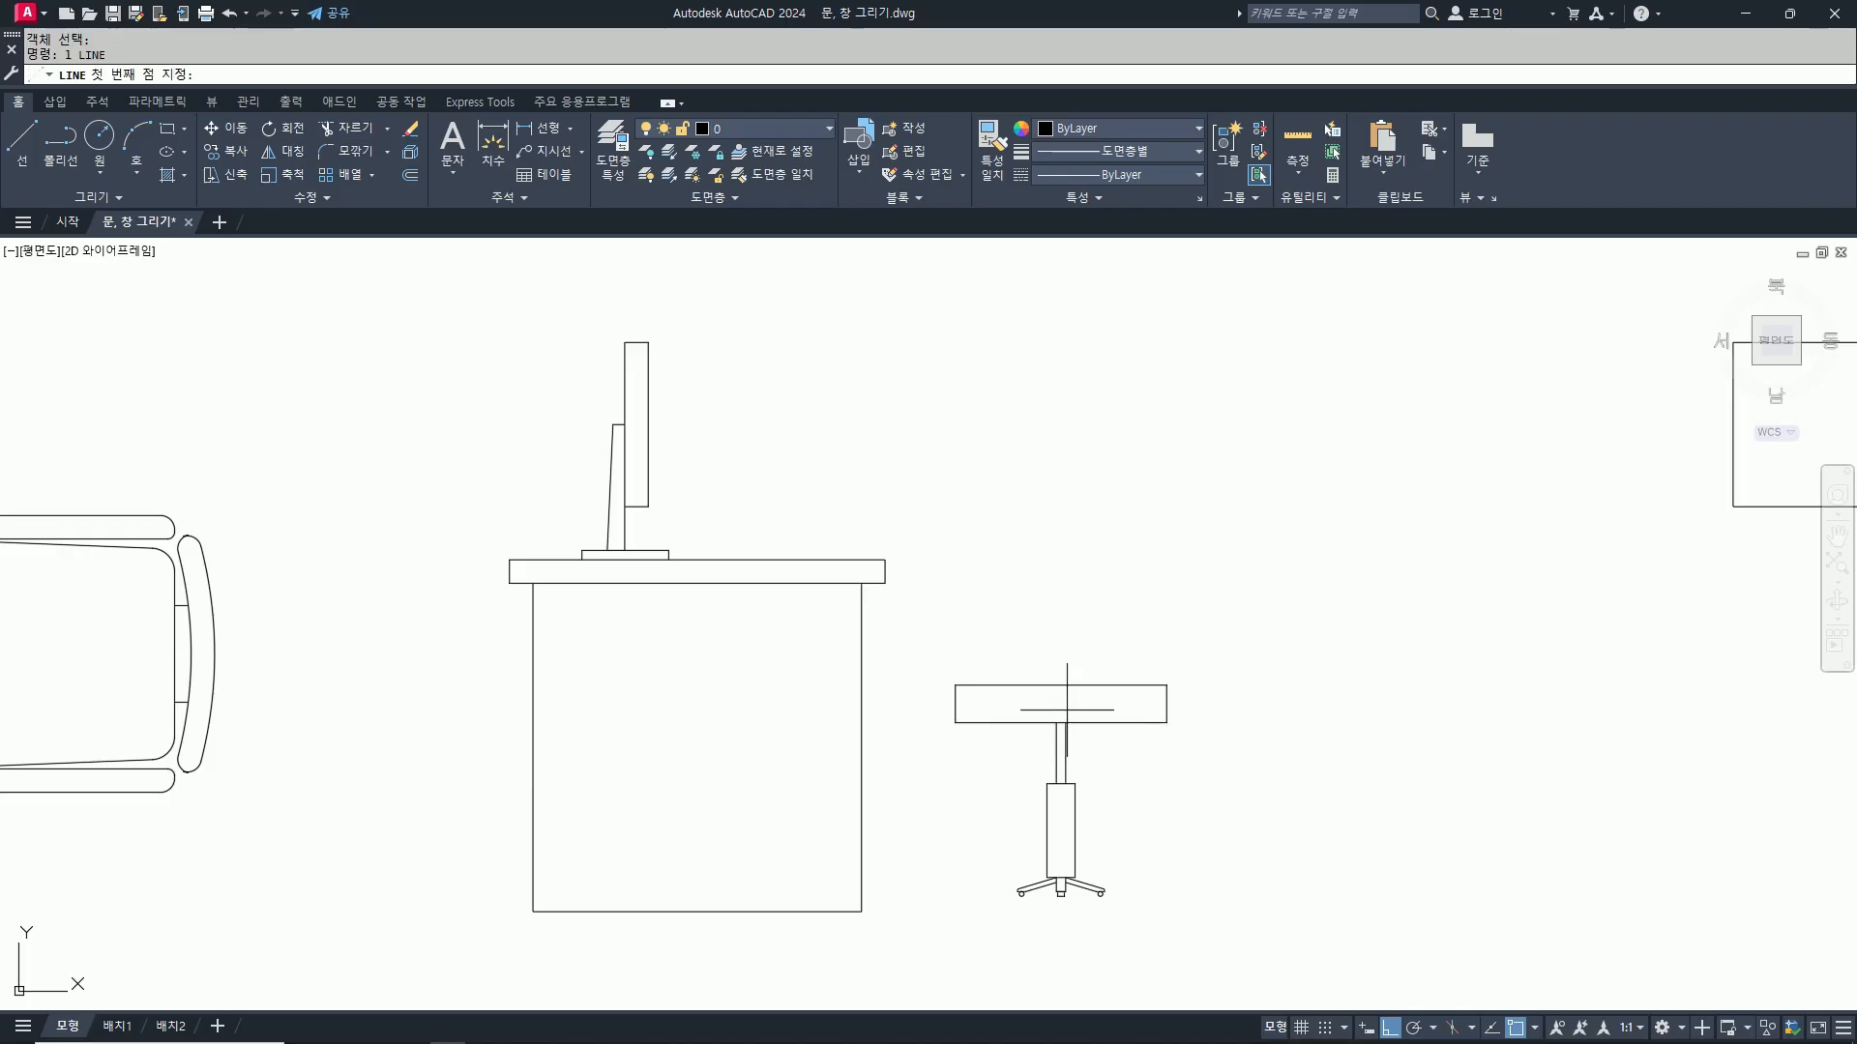
key("Escape")
Step: Offset the seat's bottom edge 20 downward
type("o")
key("Return")
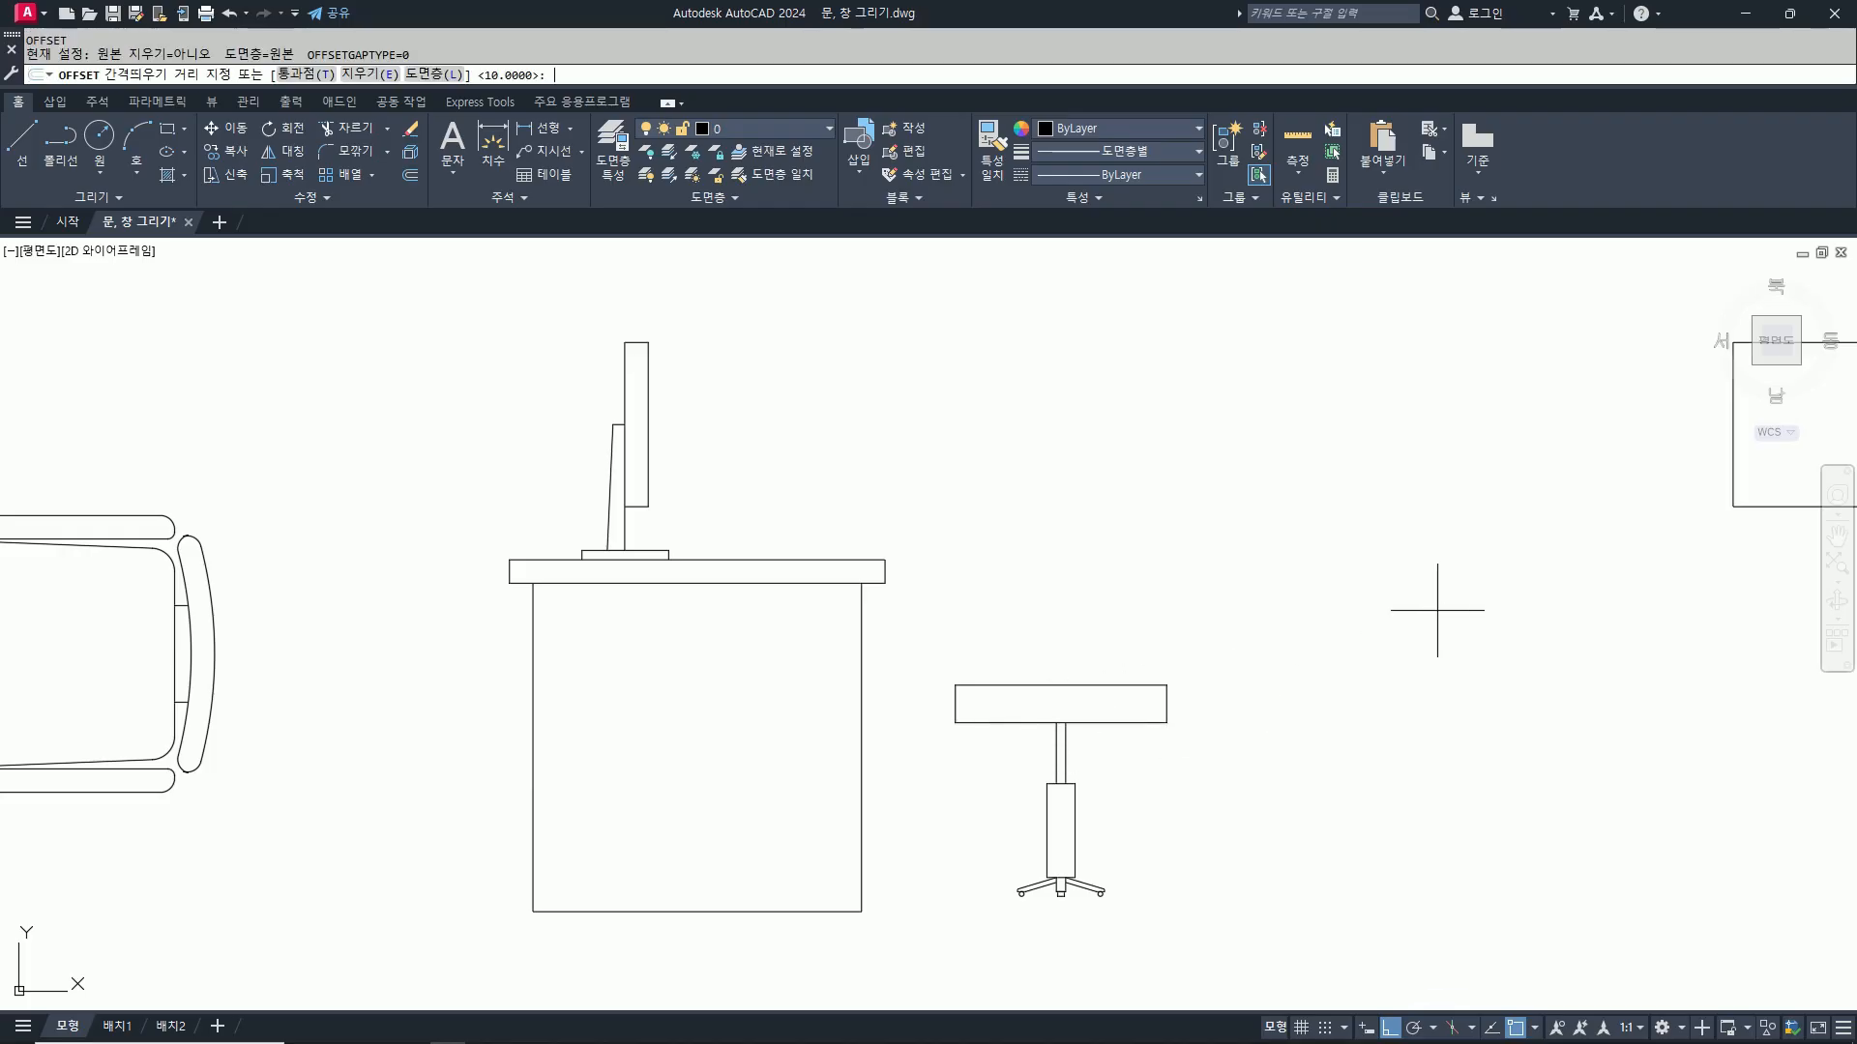
type("20")
key("Return")
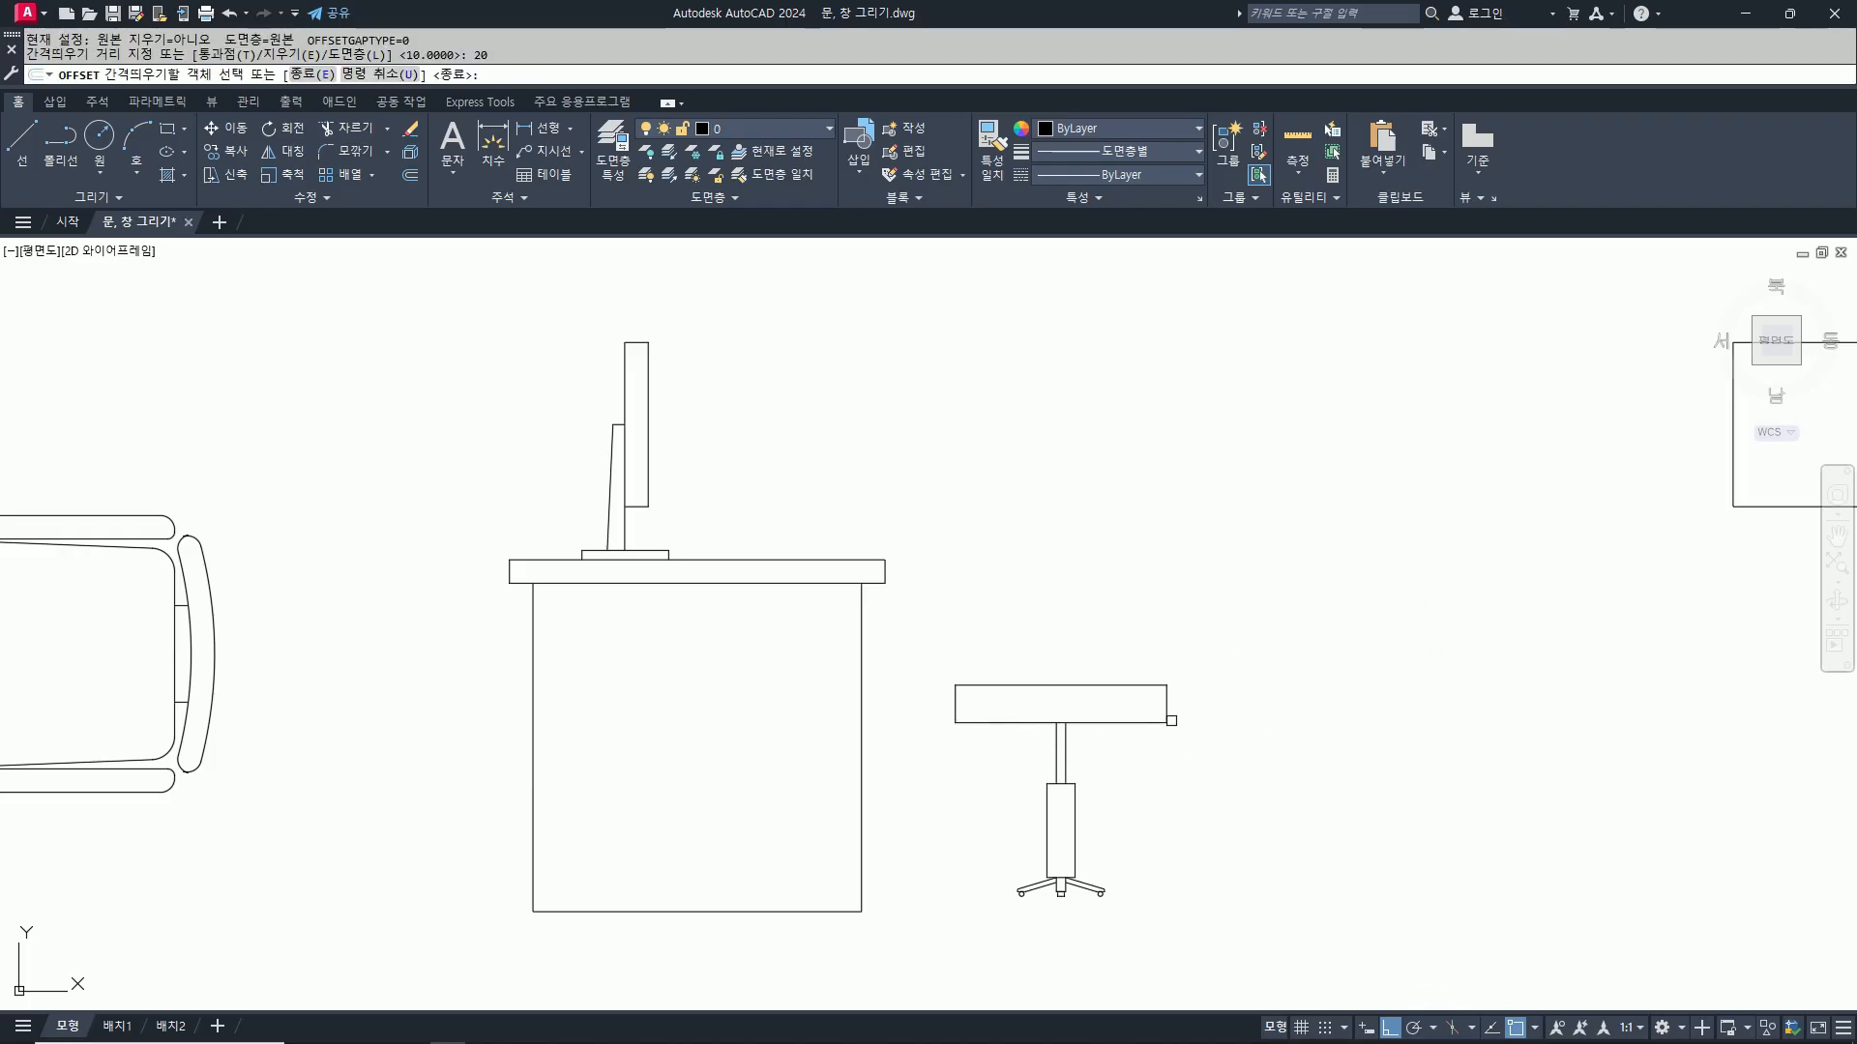
left_click(1166, 721)
left_click(1112, 743)
key("Return")
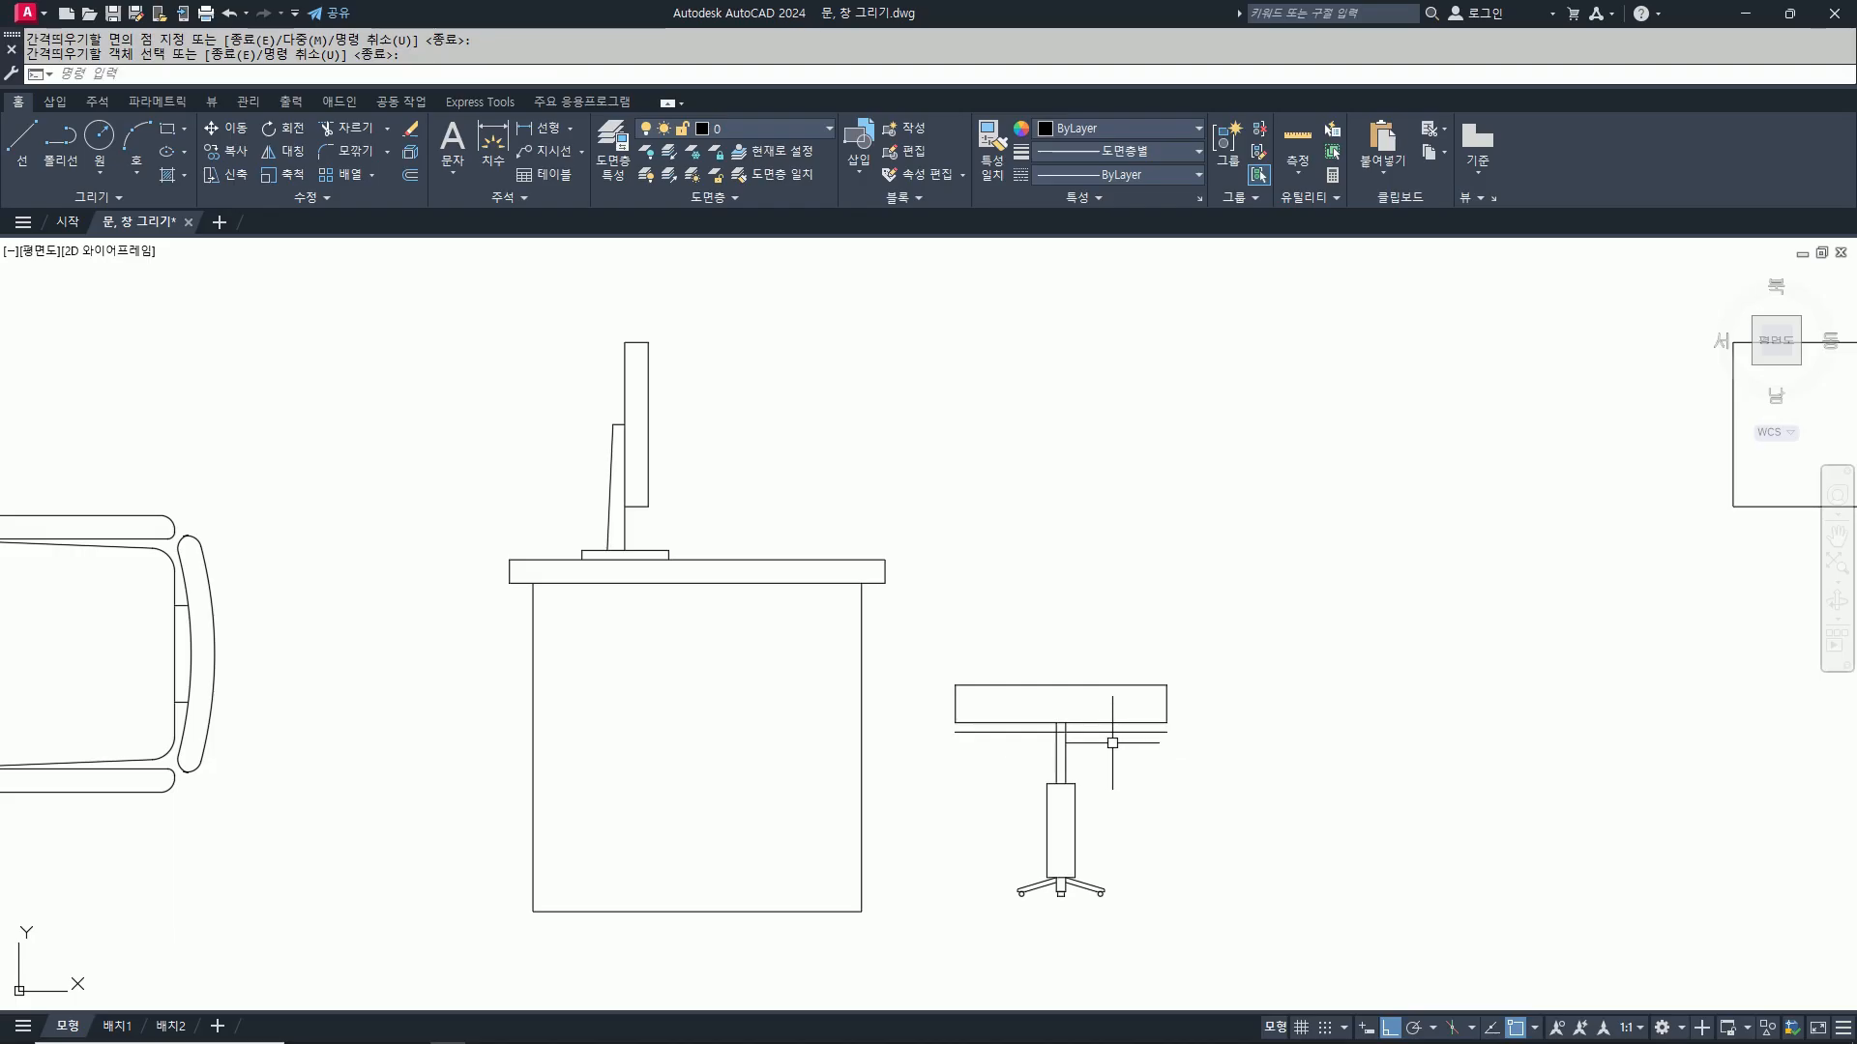
Step: Draw a line sloping up toward the desk to above the seat, starting midway between the lower offset line's desk-side end and the pole
type("l")
key("Return")
scroll(1008, 737, "up", 3)
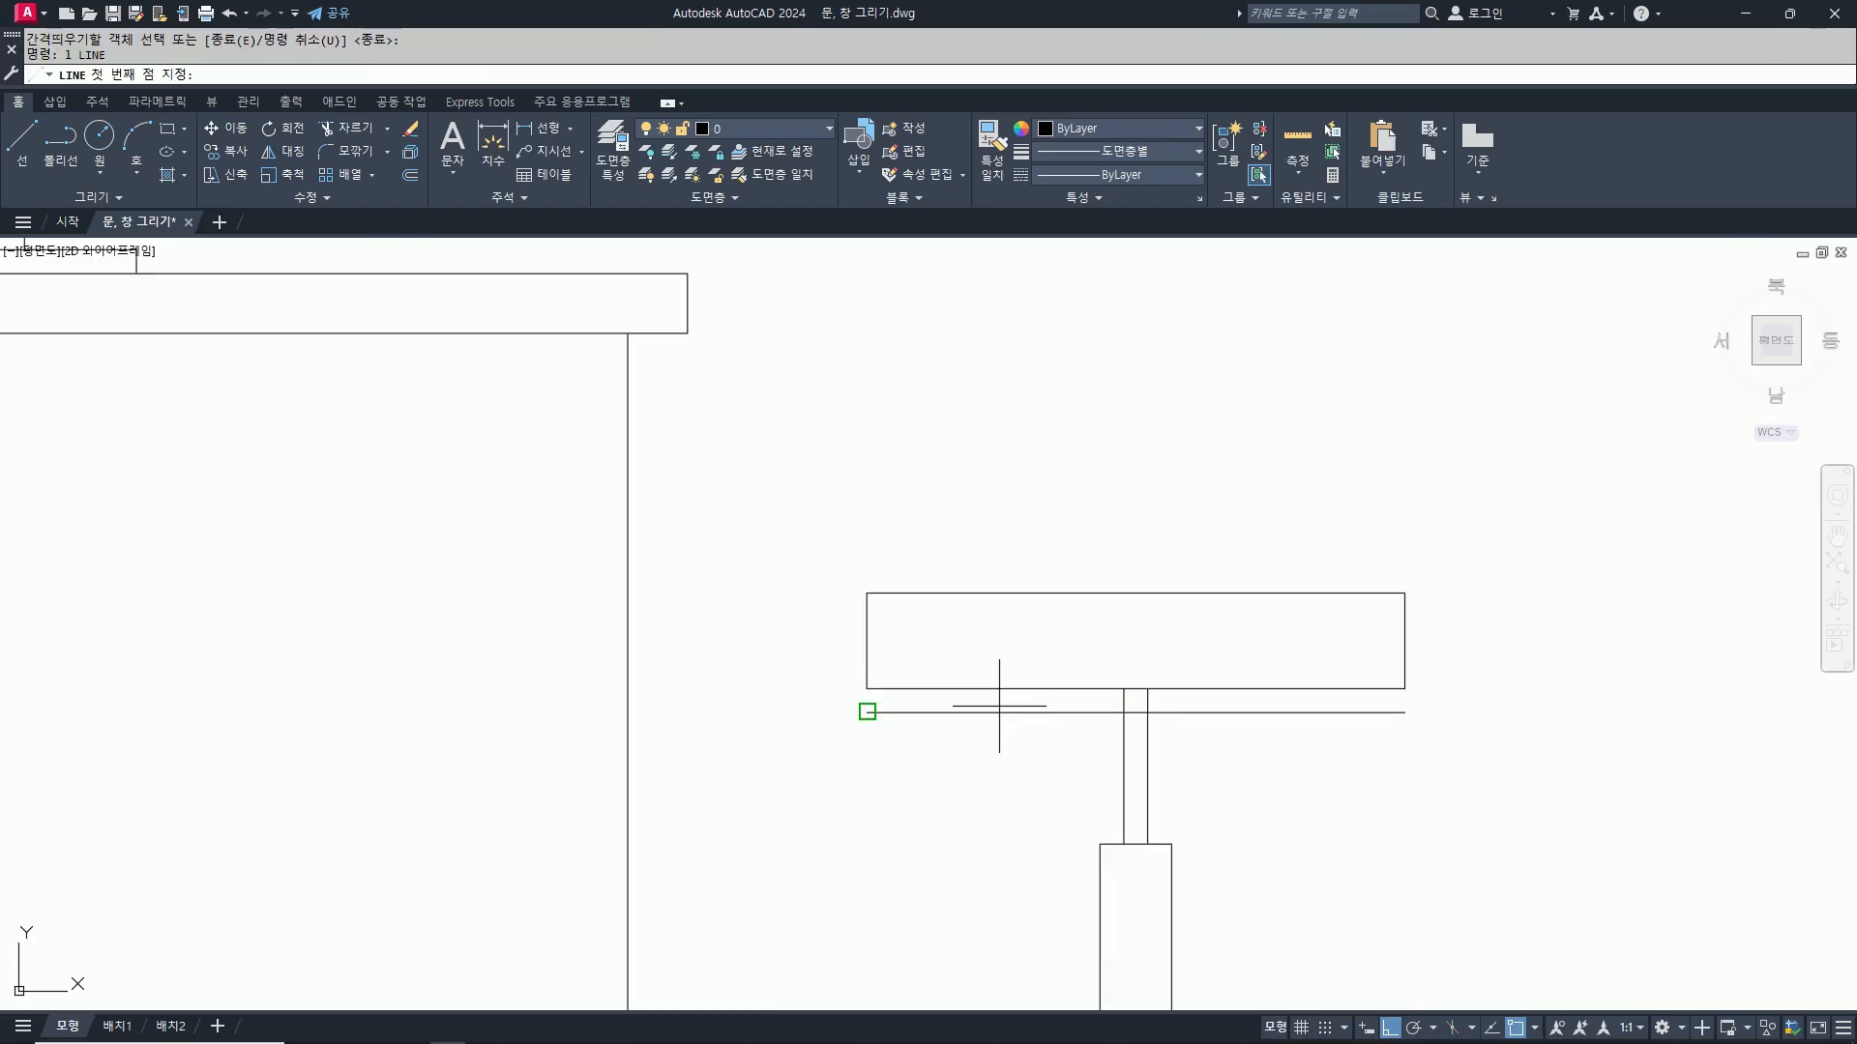
right_click(999, 706, "shift")
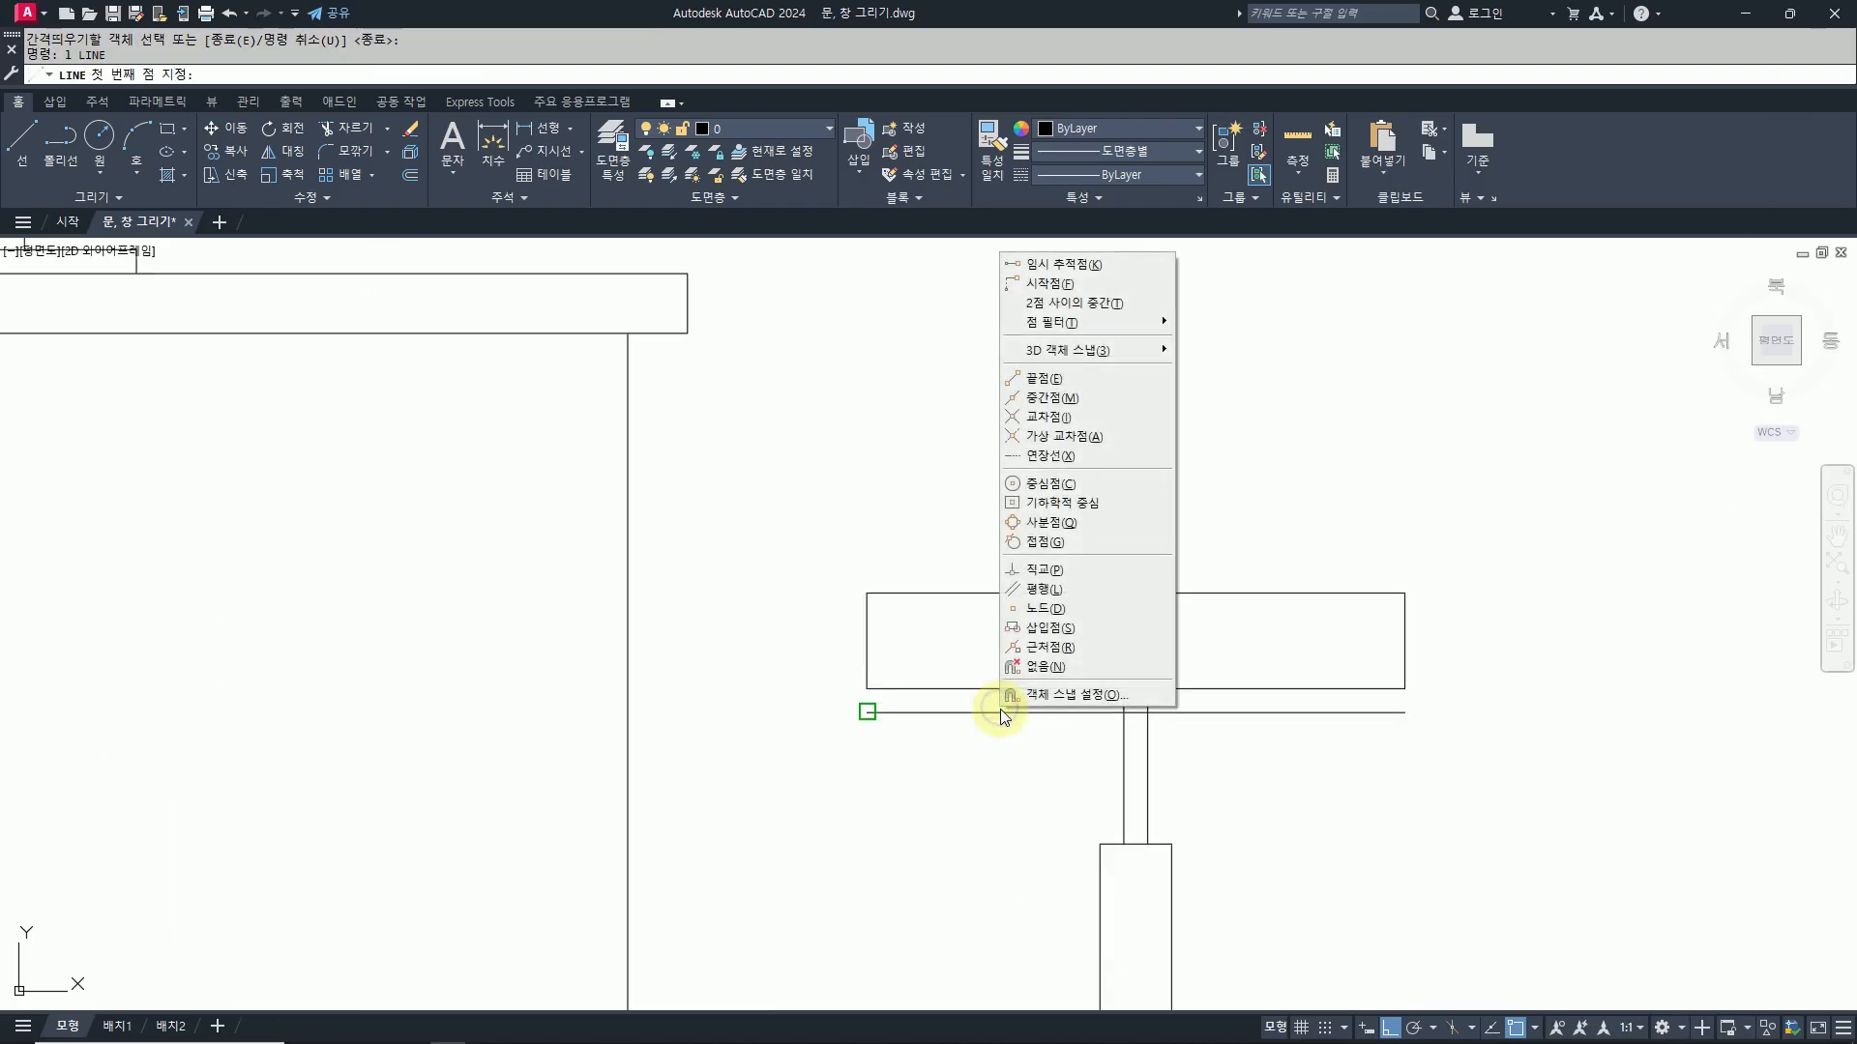
left_click(1073, 303)
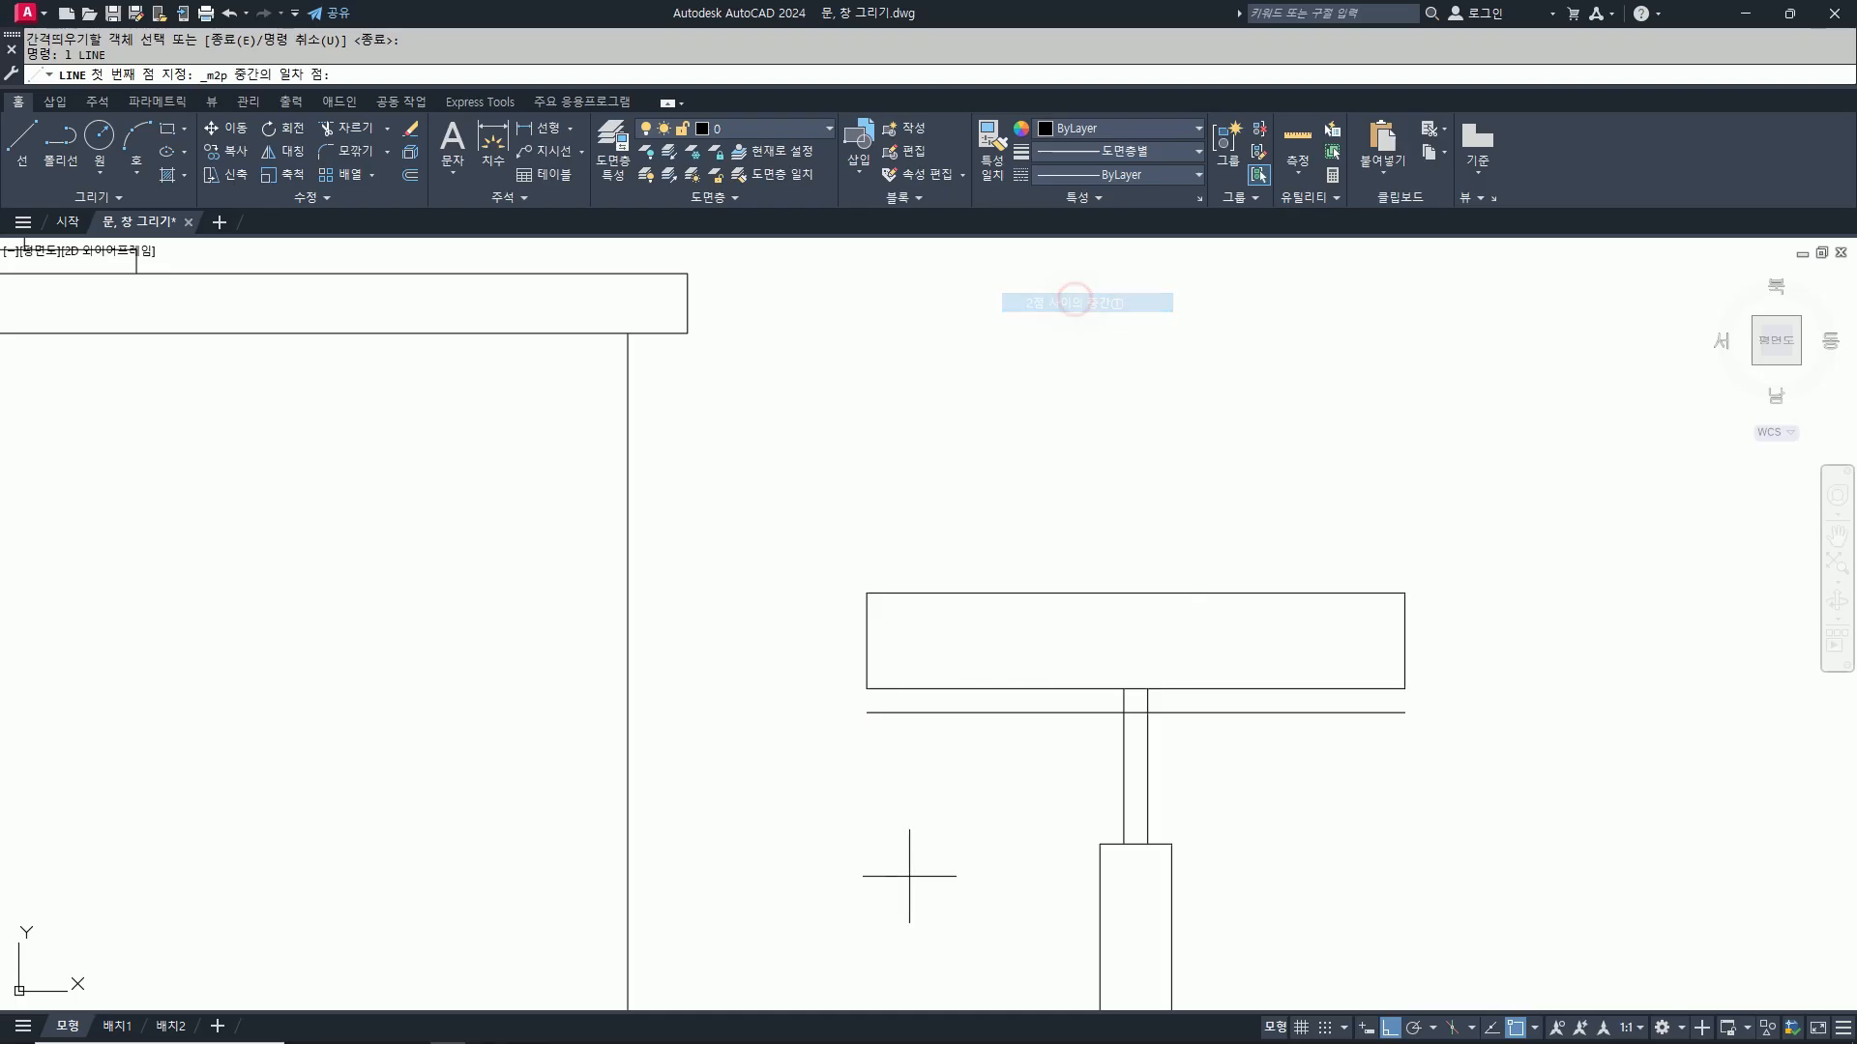
left_click(867, 711)
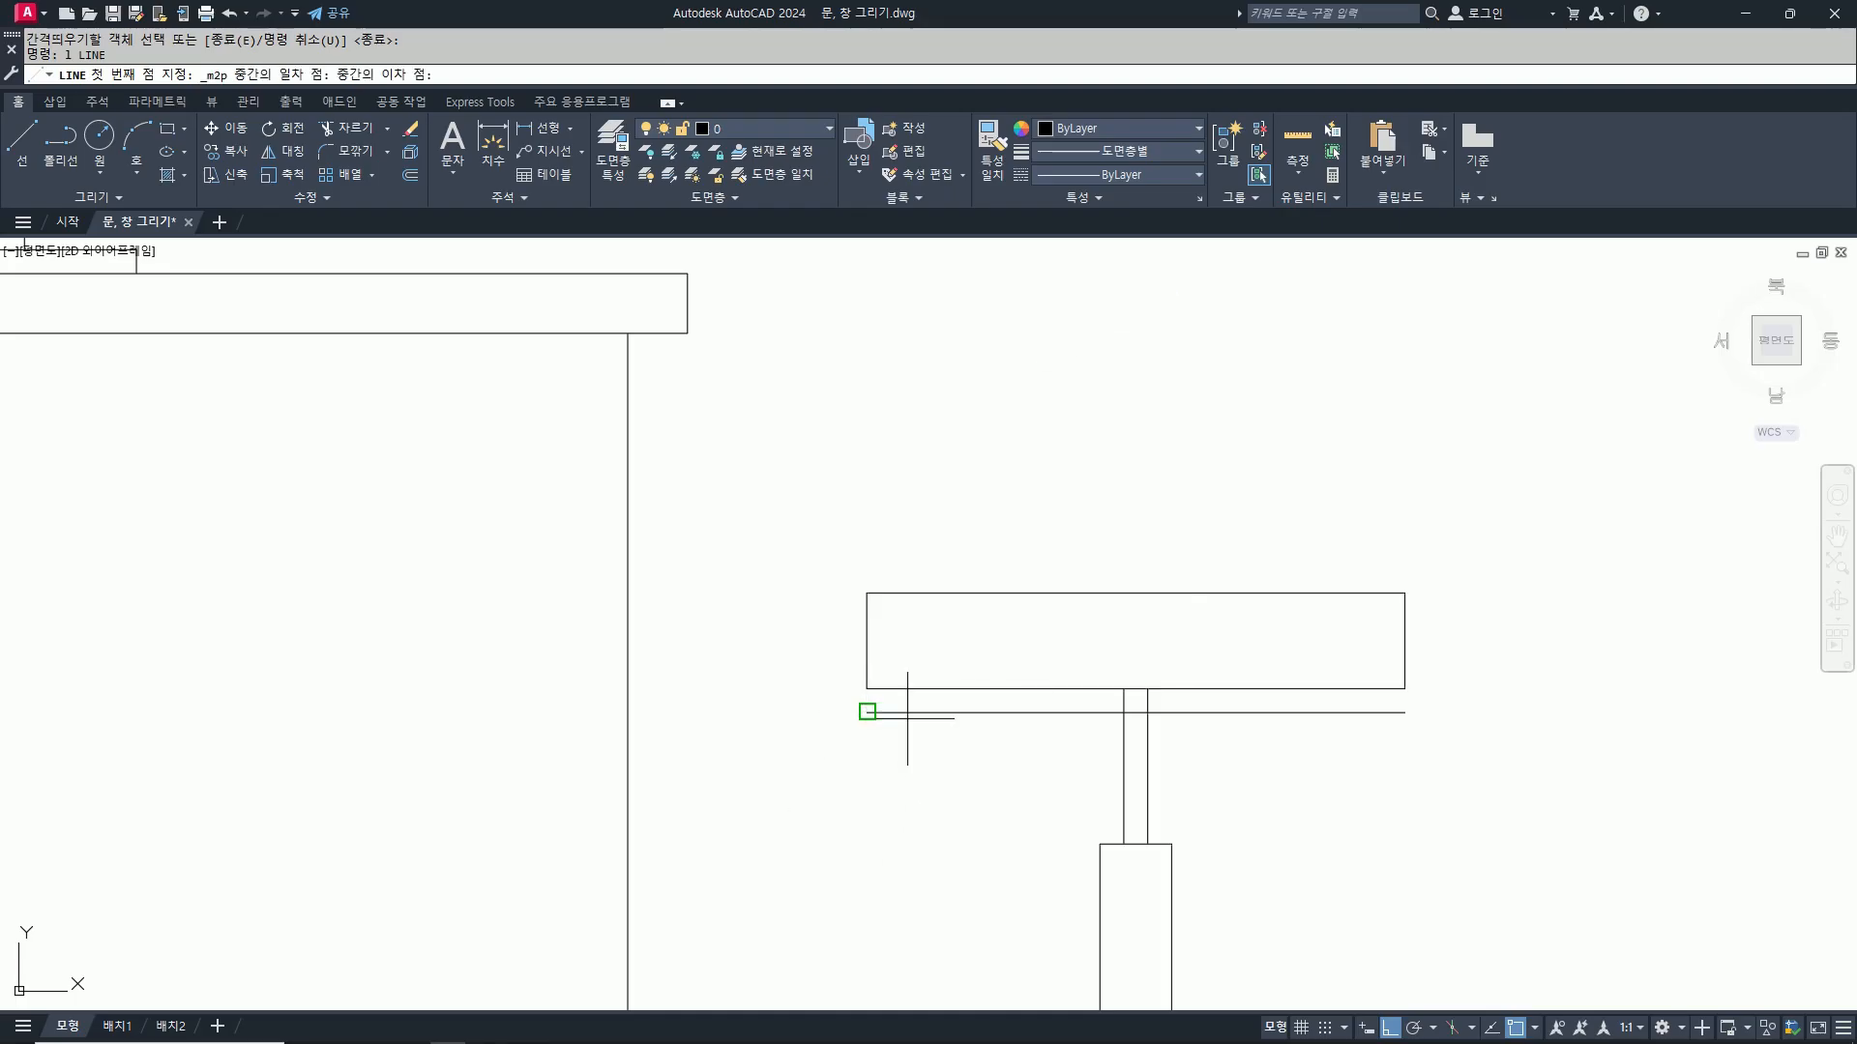
left_click(1124, 712)
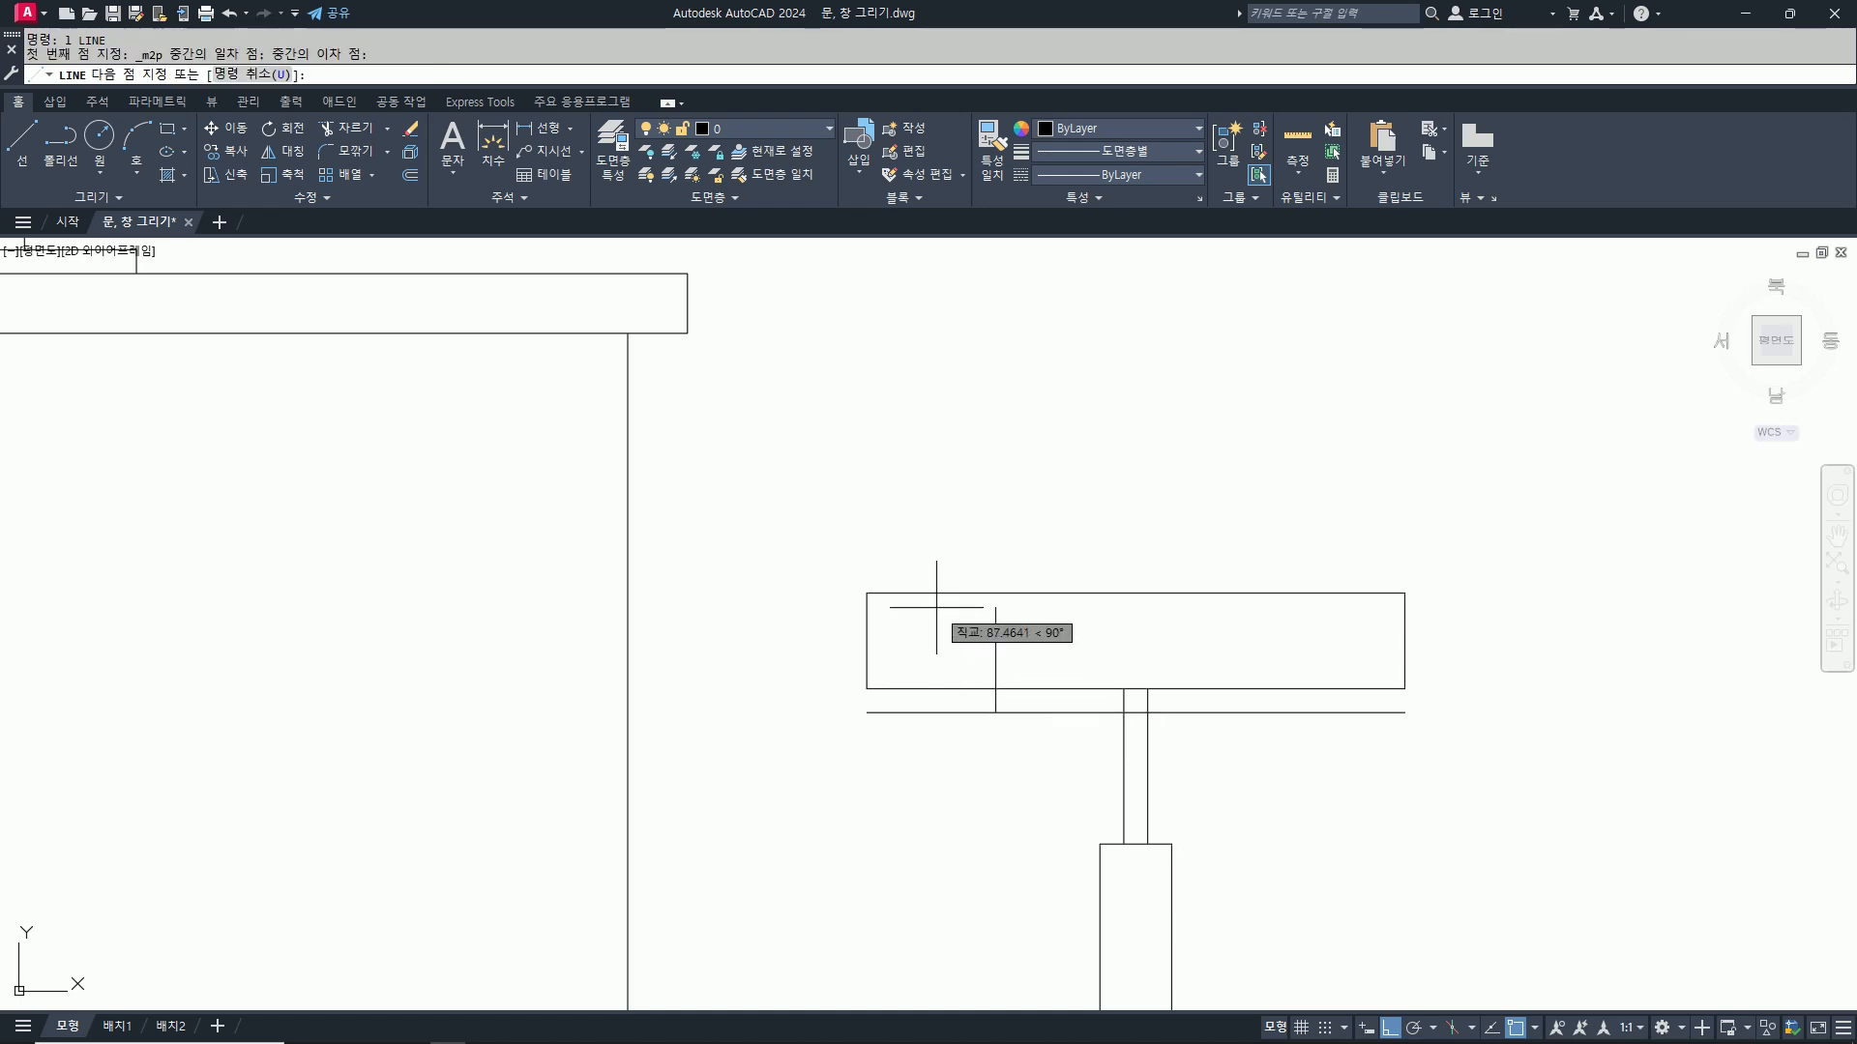
key("F8")
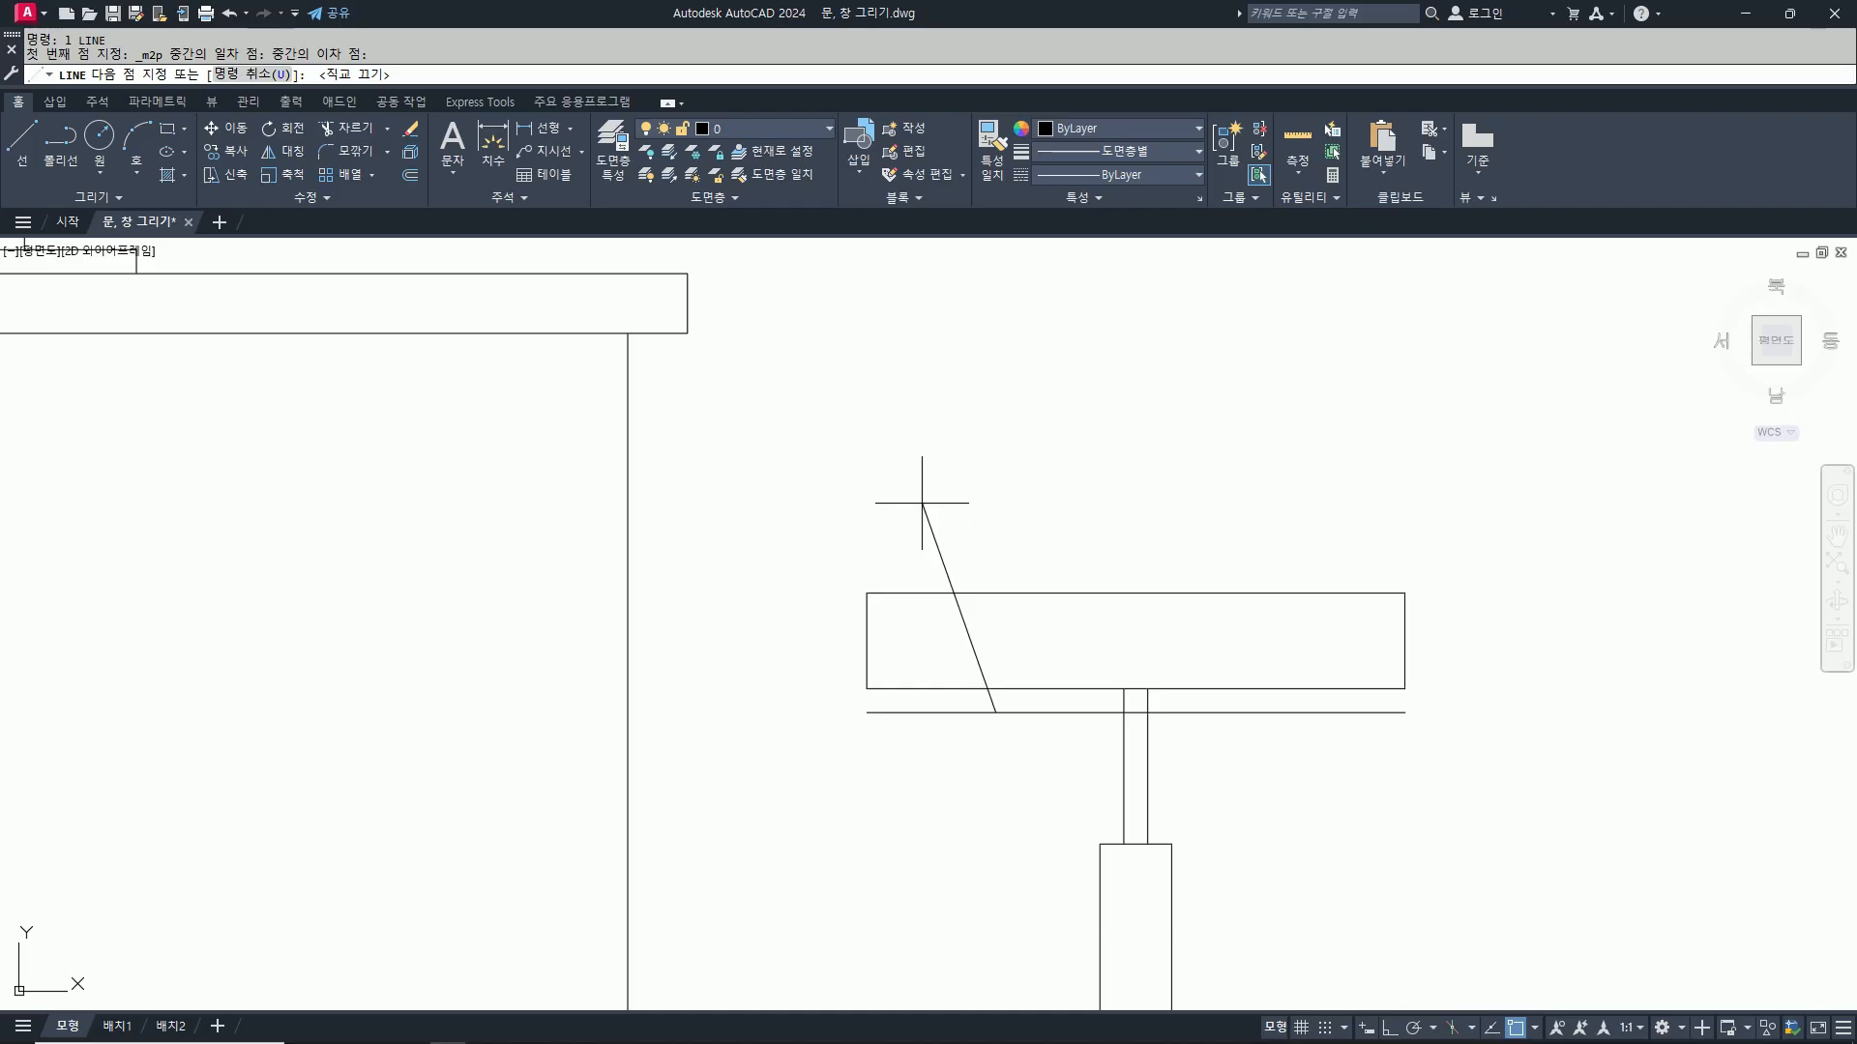
scroll(933, 484, "down", 2)
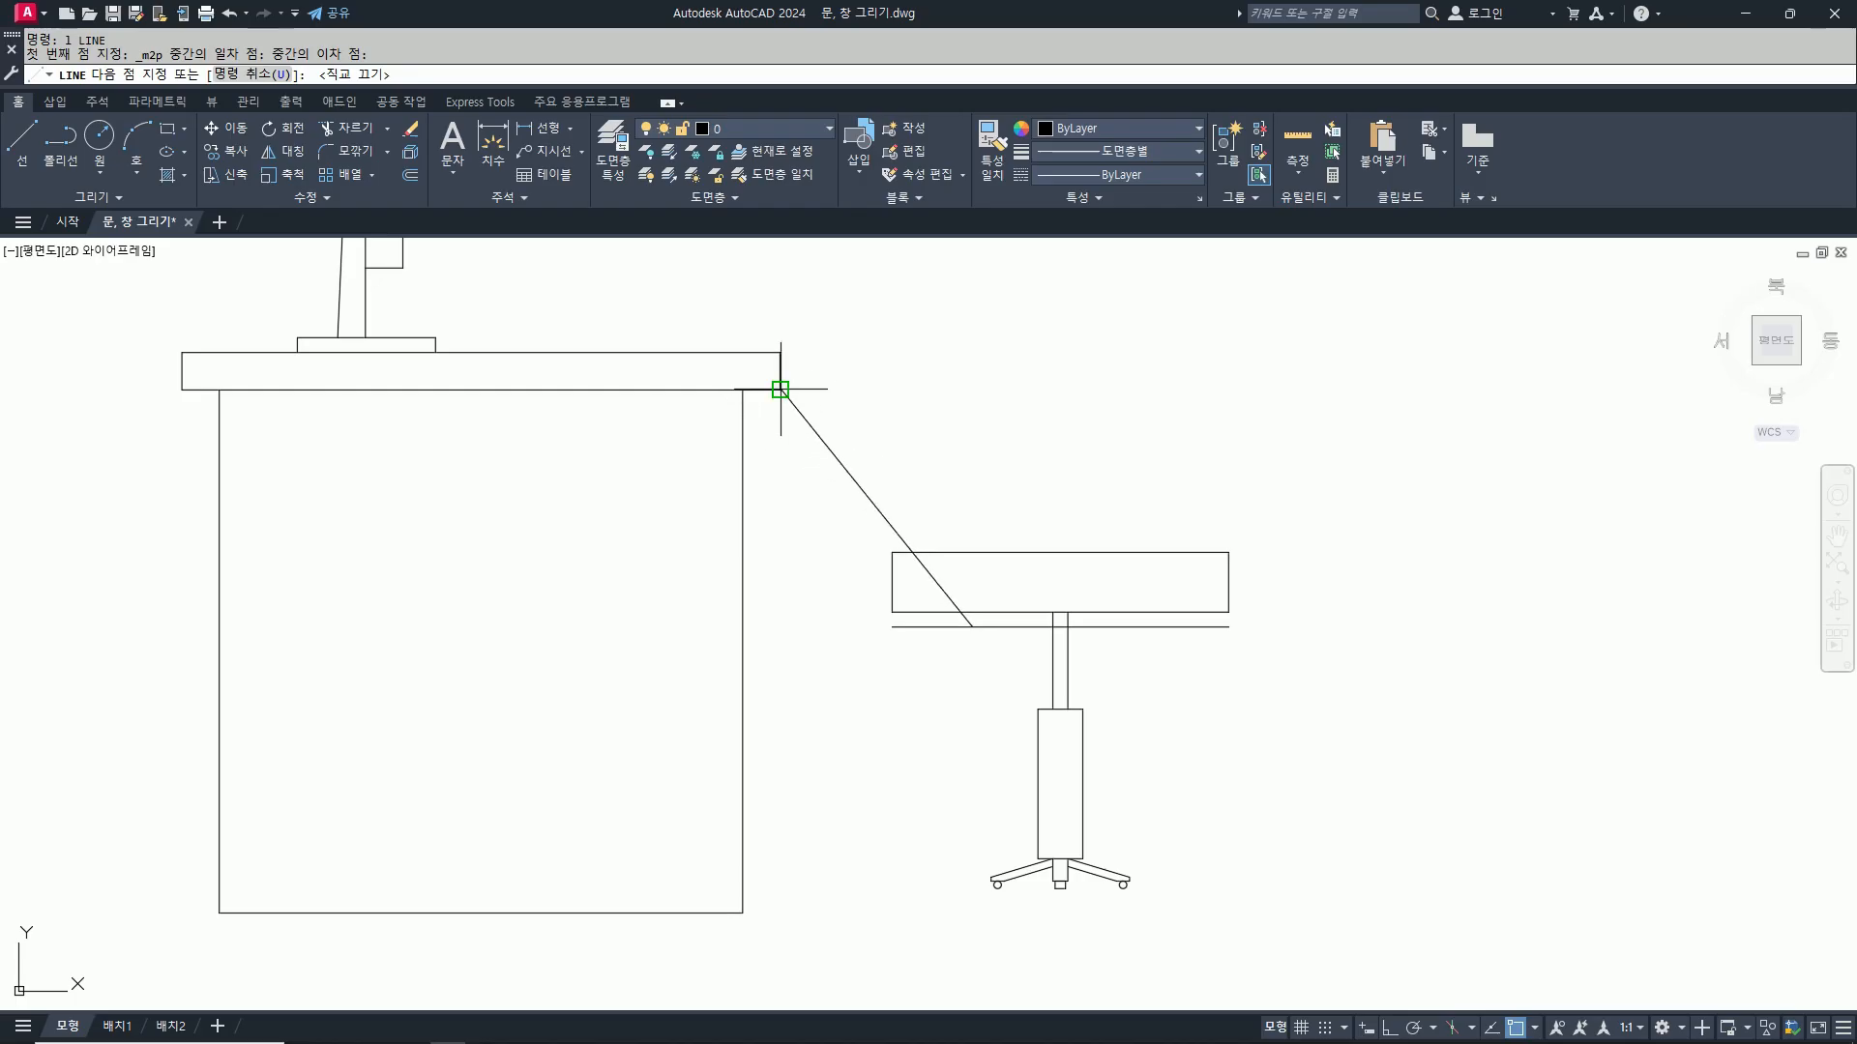
left_click(900, 446)
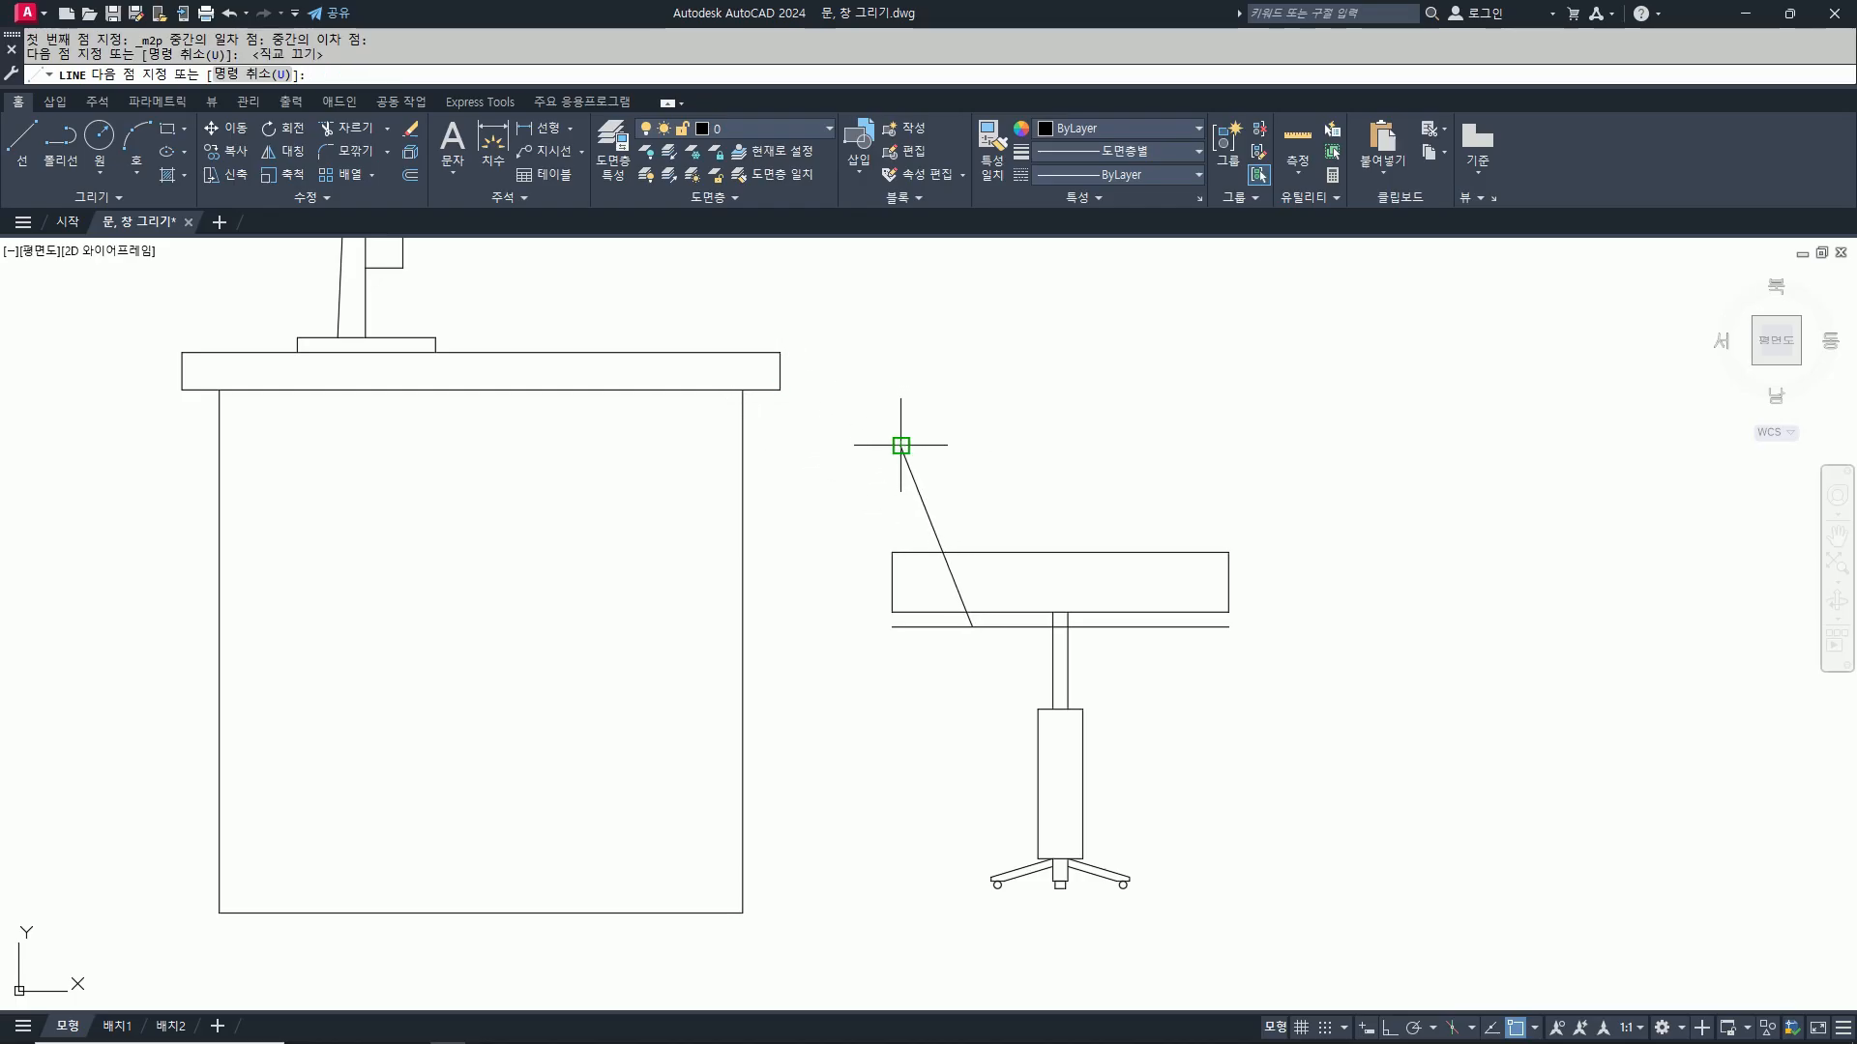
key("Return")
type("o")
key("Return")
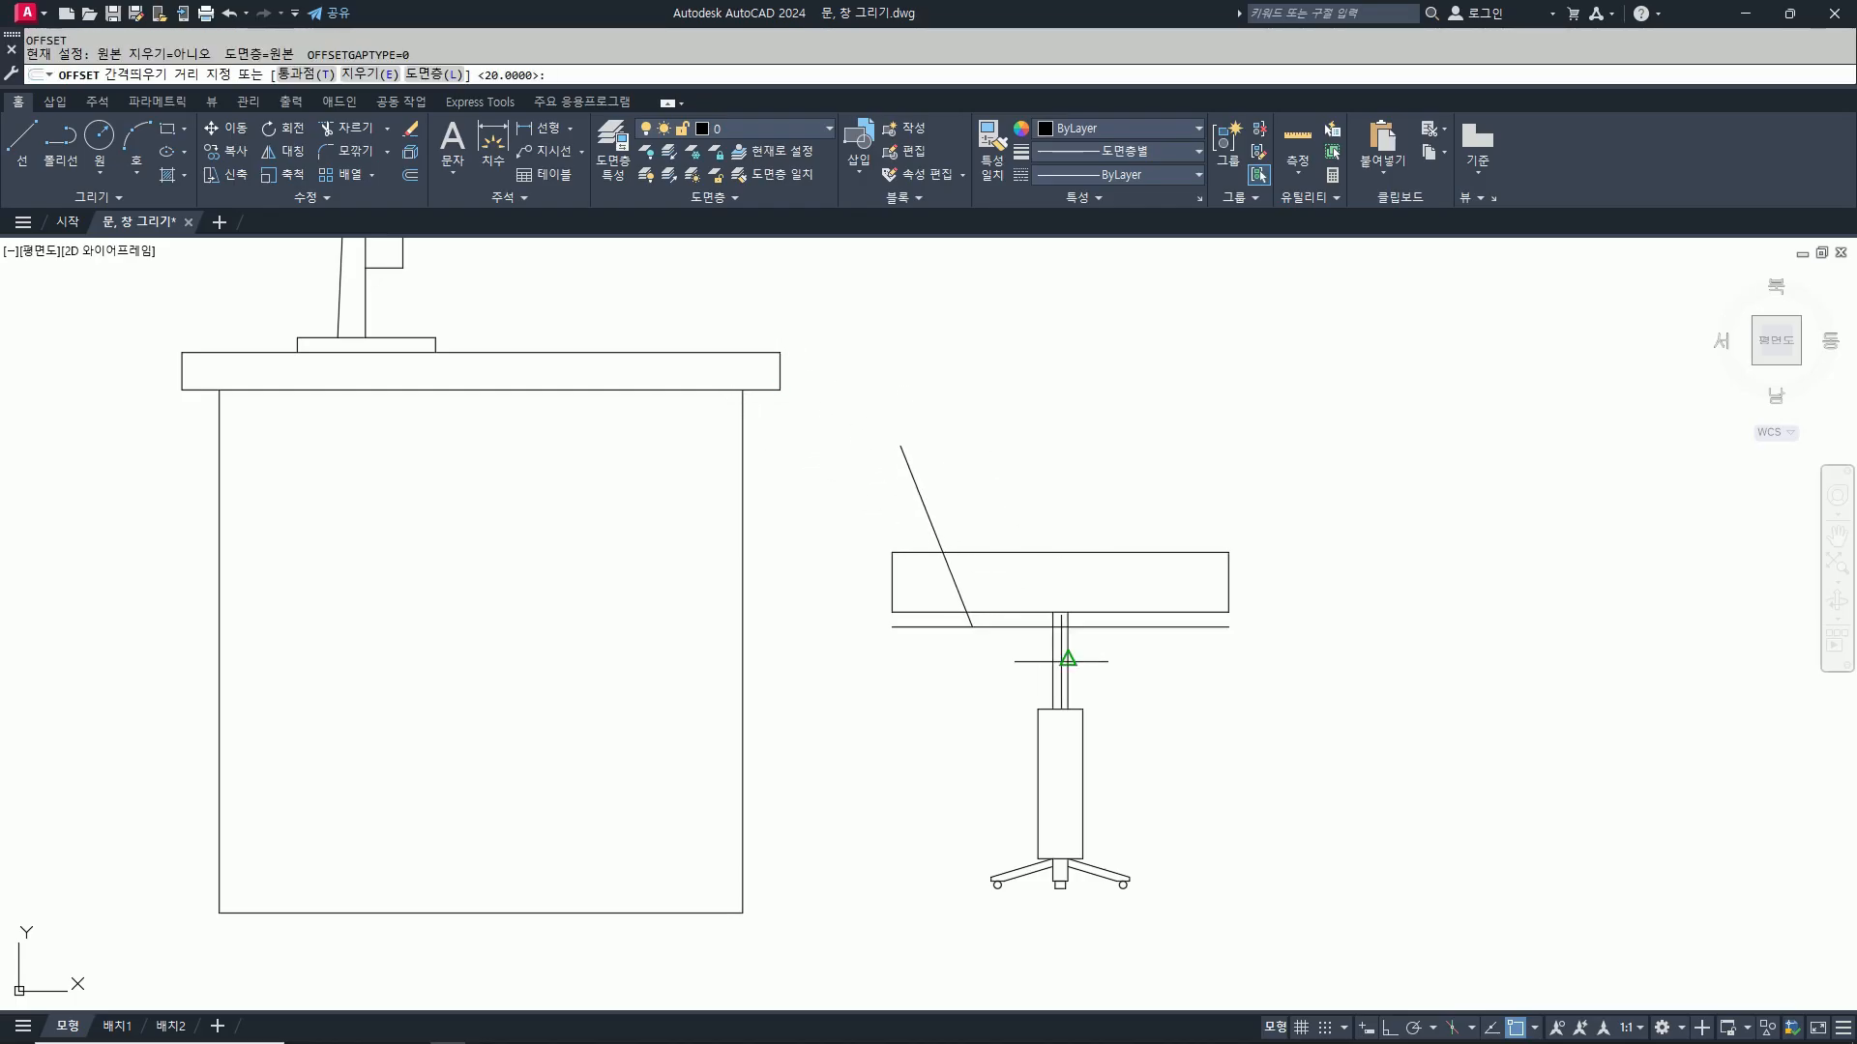
type("202")
key("Return")
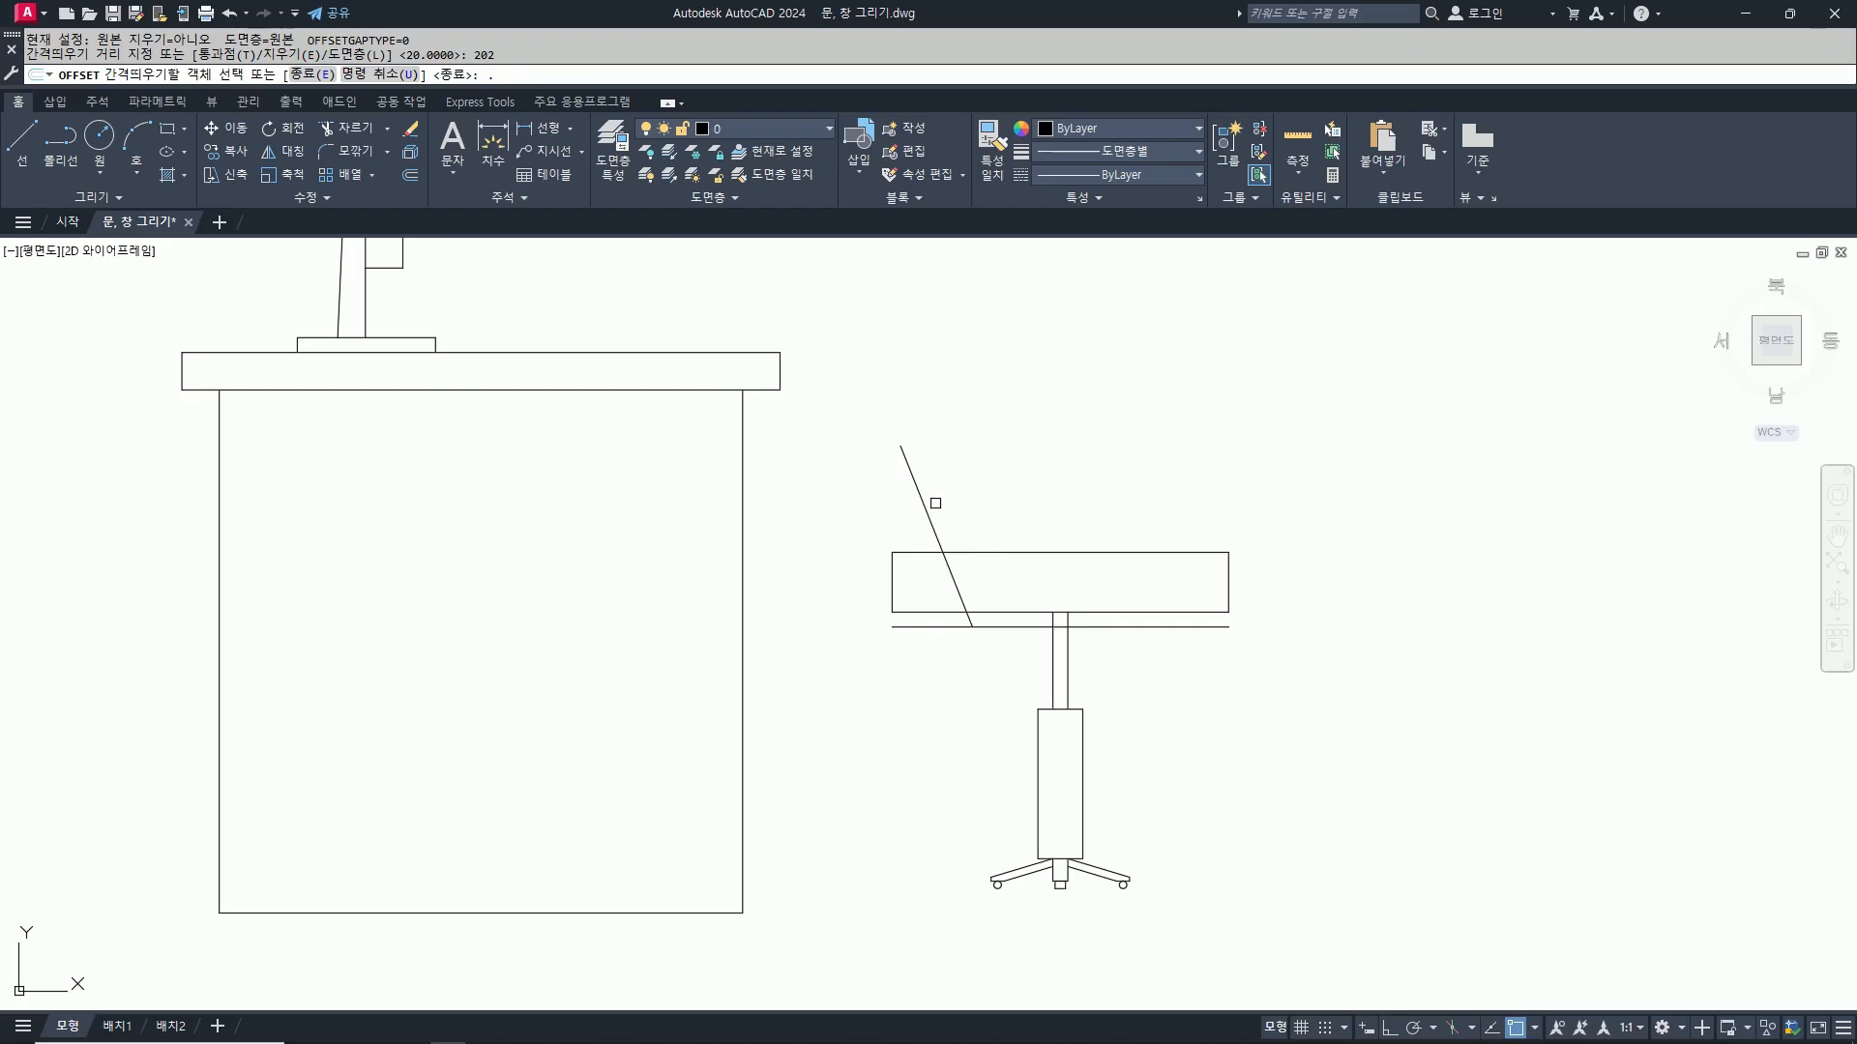
key("Escape")
Step: Offset the sloping line 20 to the side away from the desk
type("o")
key("Return")
type("20")
key("Return")
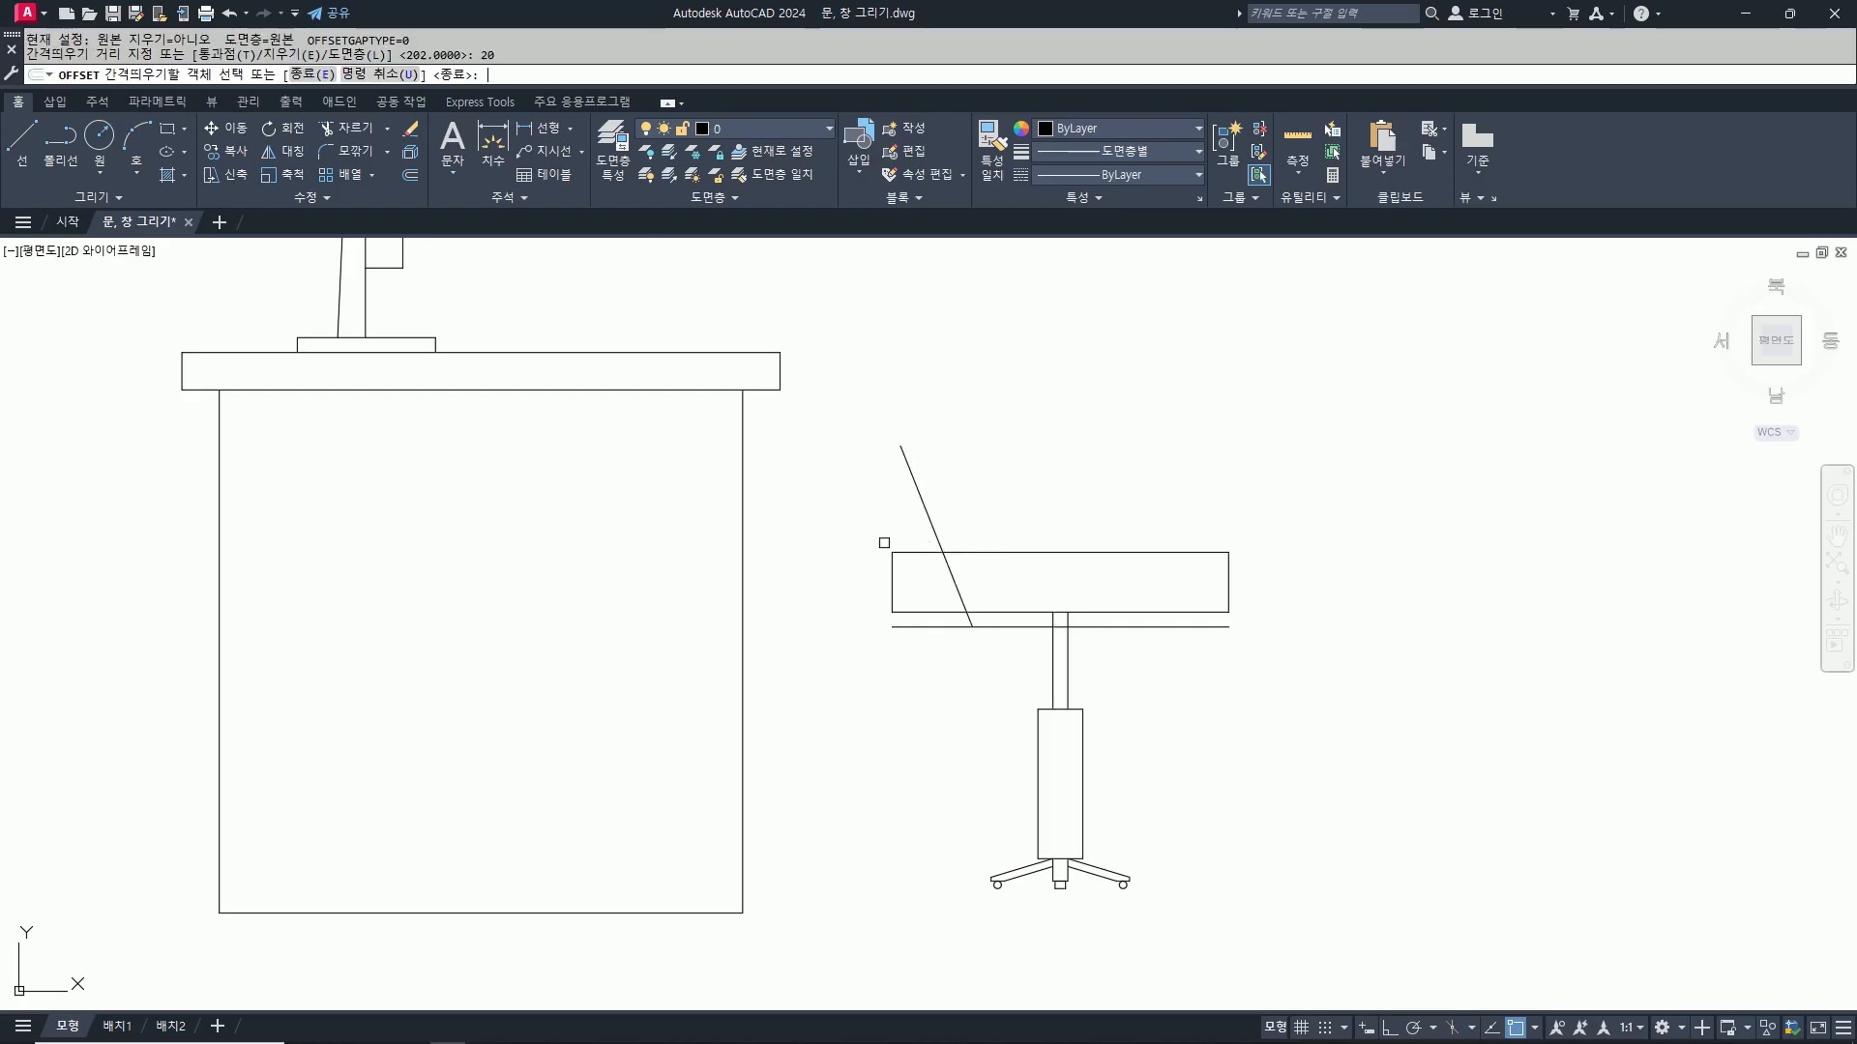
left_click(934, 532)
left_click(1169, 456)
key("Return")
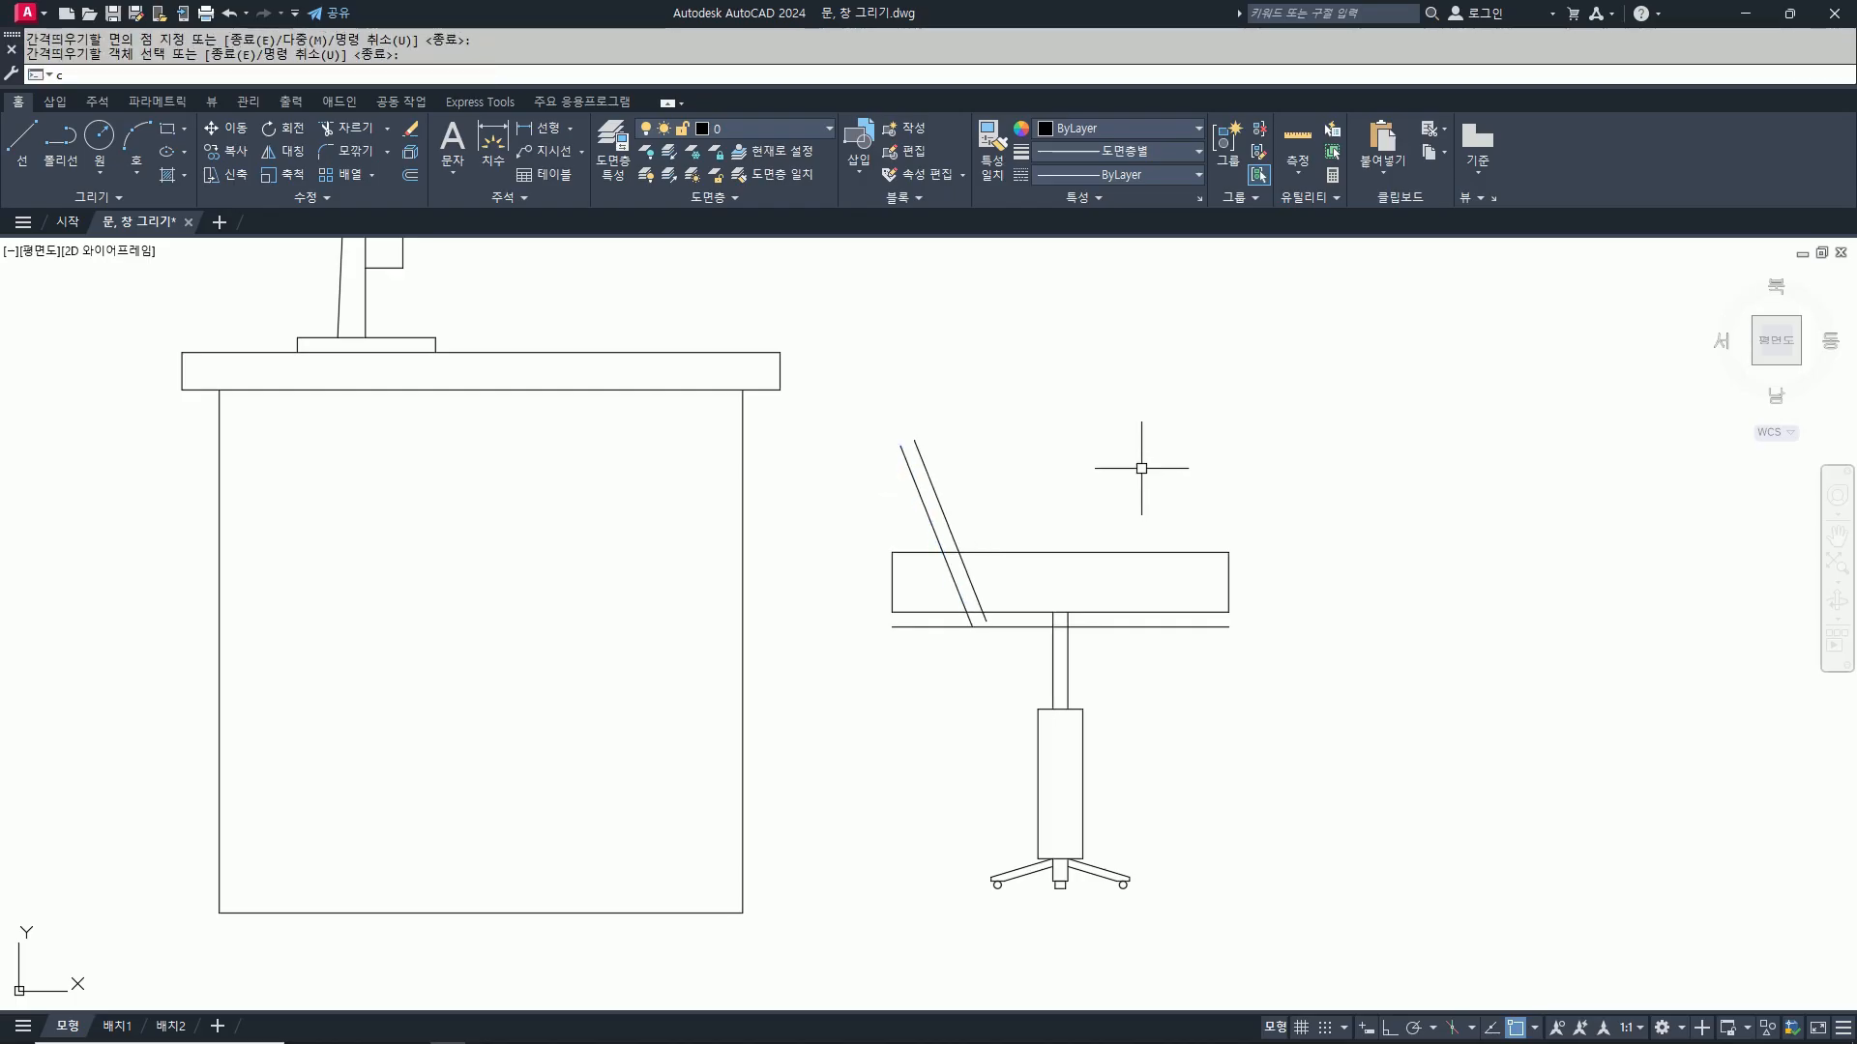
Step: Copy the pair of sloping lines about 306 horizontally away from the desk, toward the seat's far end
type("co")
key("Return")
left_click(982, 504)
left_click(837, 522)
key("Return")
left_click(1299, 774)
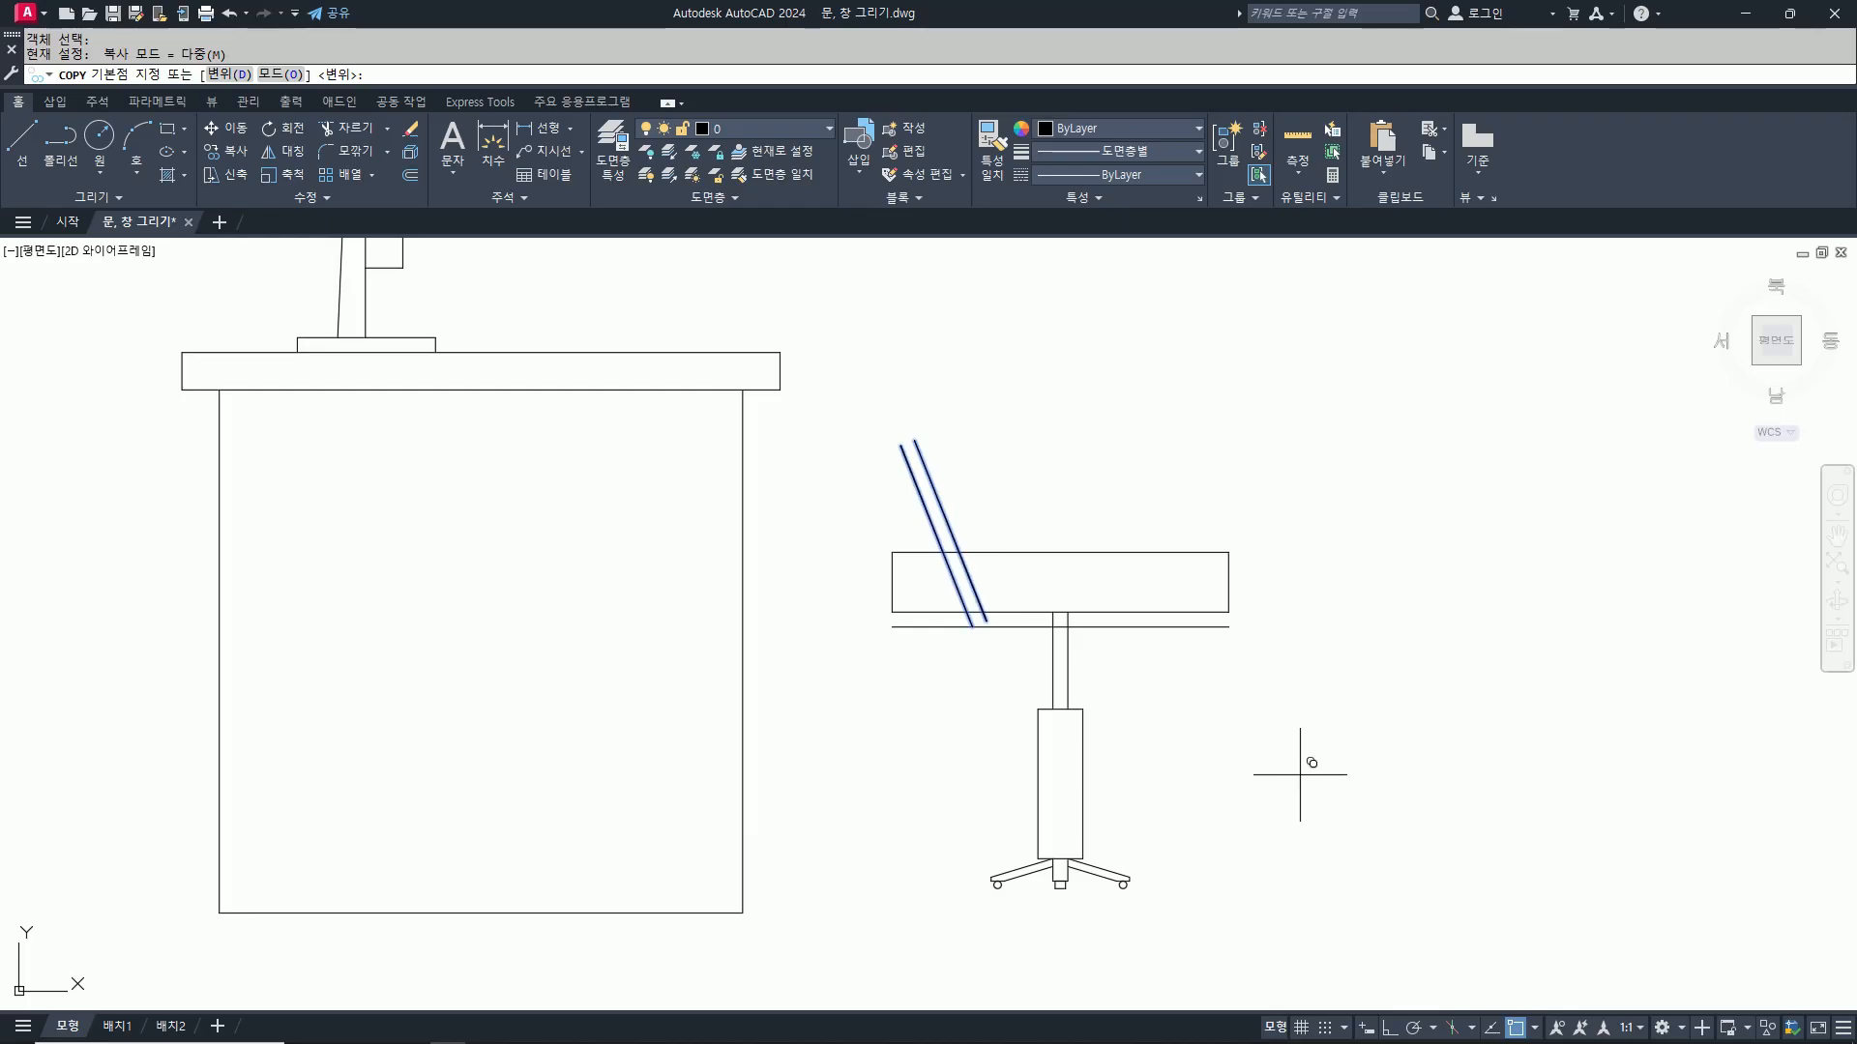
key("F8")
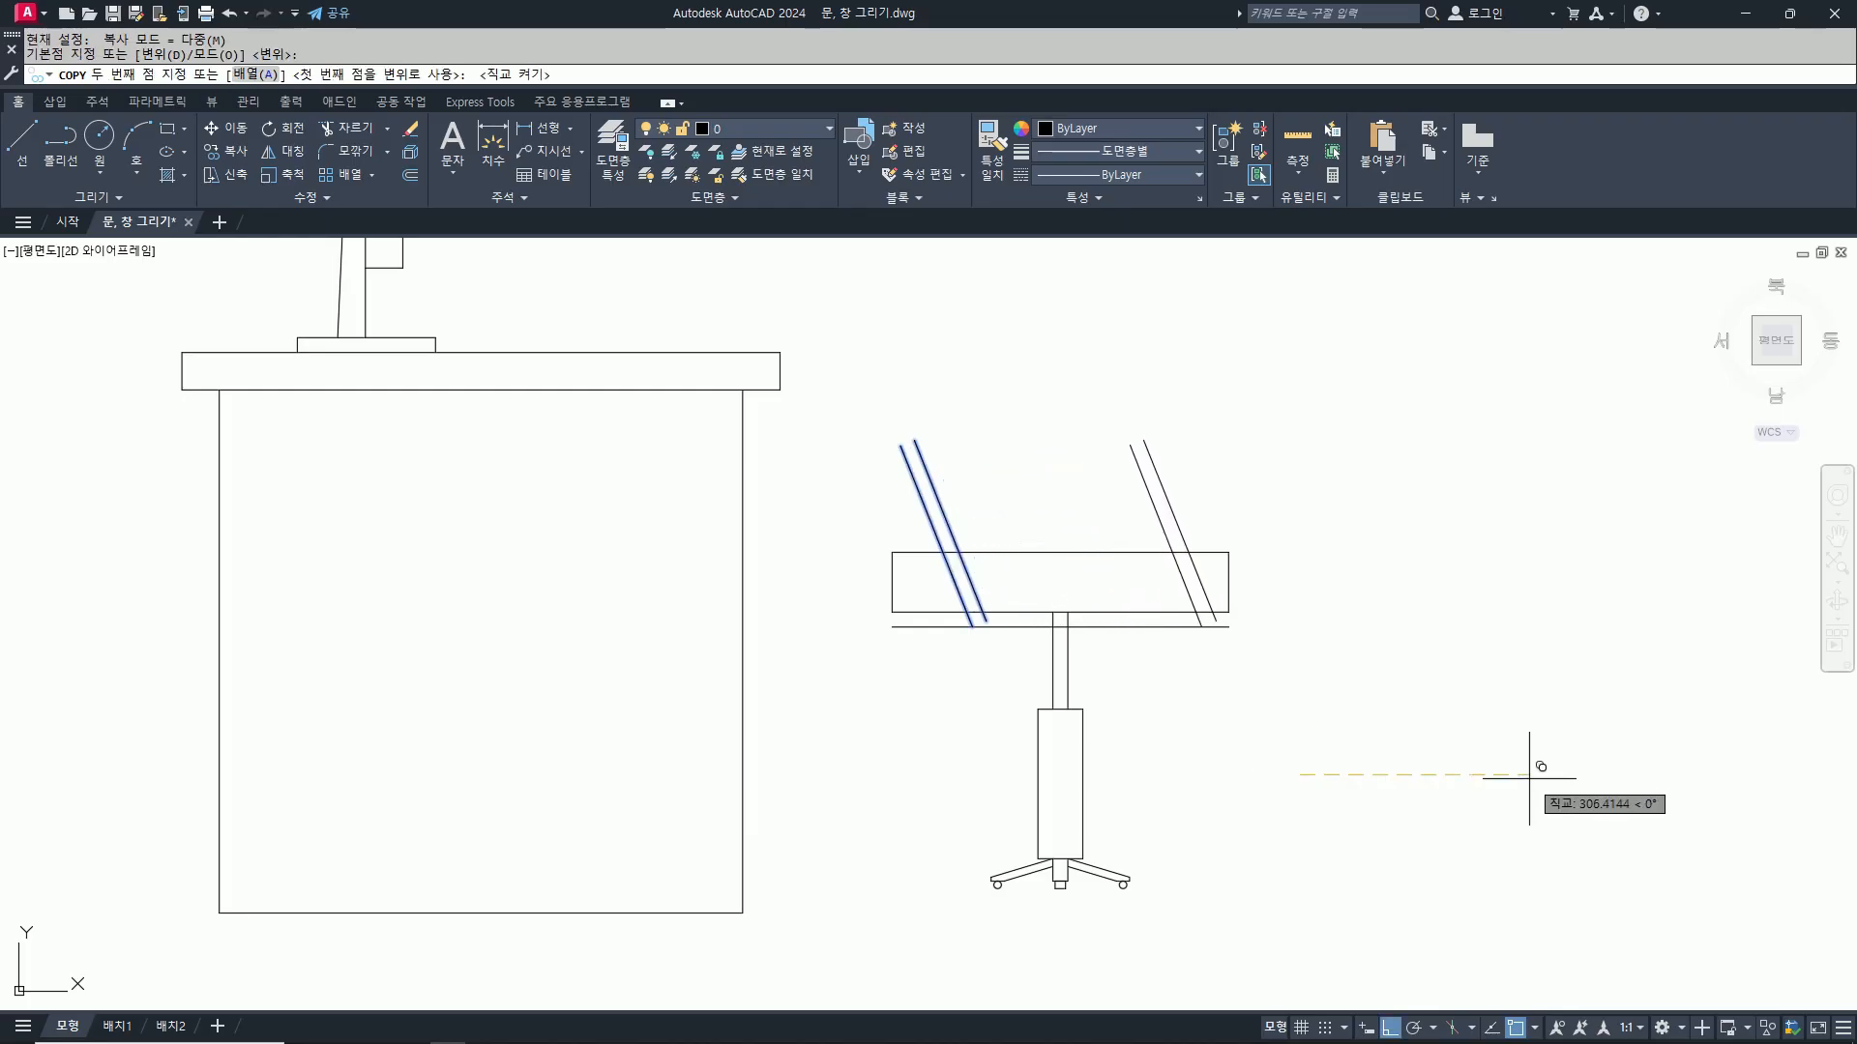
key("Escape")
type("o")
key("Return")
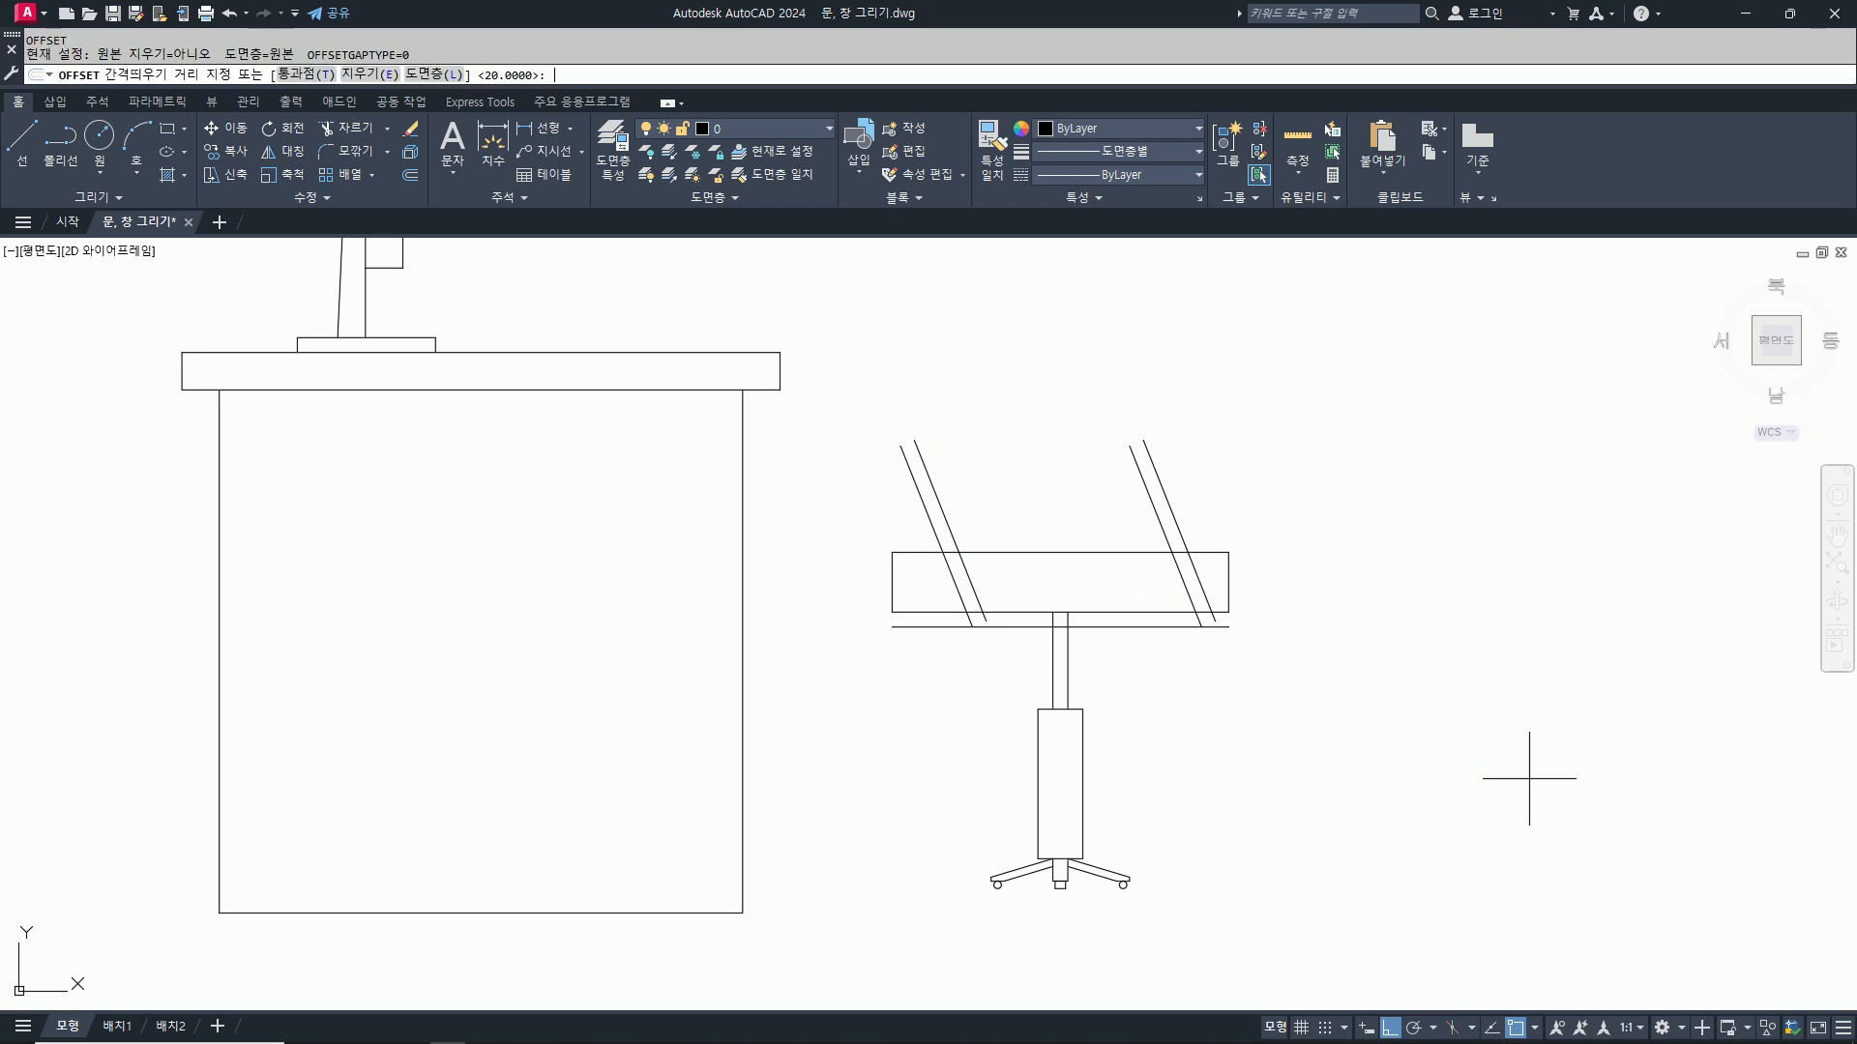
key("Escape")
Step: Join the line below the seat to the outermost sloping line at each end with sharp, zero-radius fillets
scroll(1161, 630, "up", 2)
type("f")
key("Return")
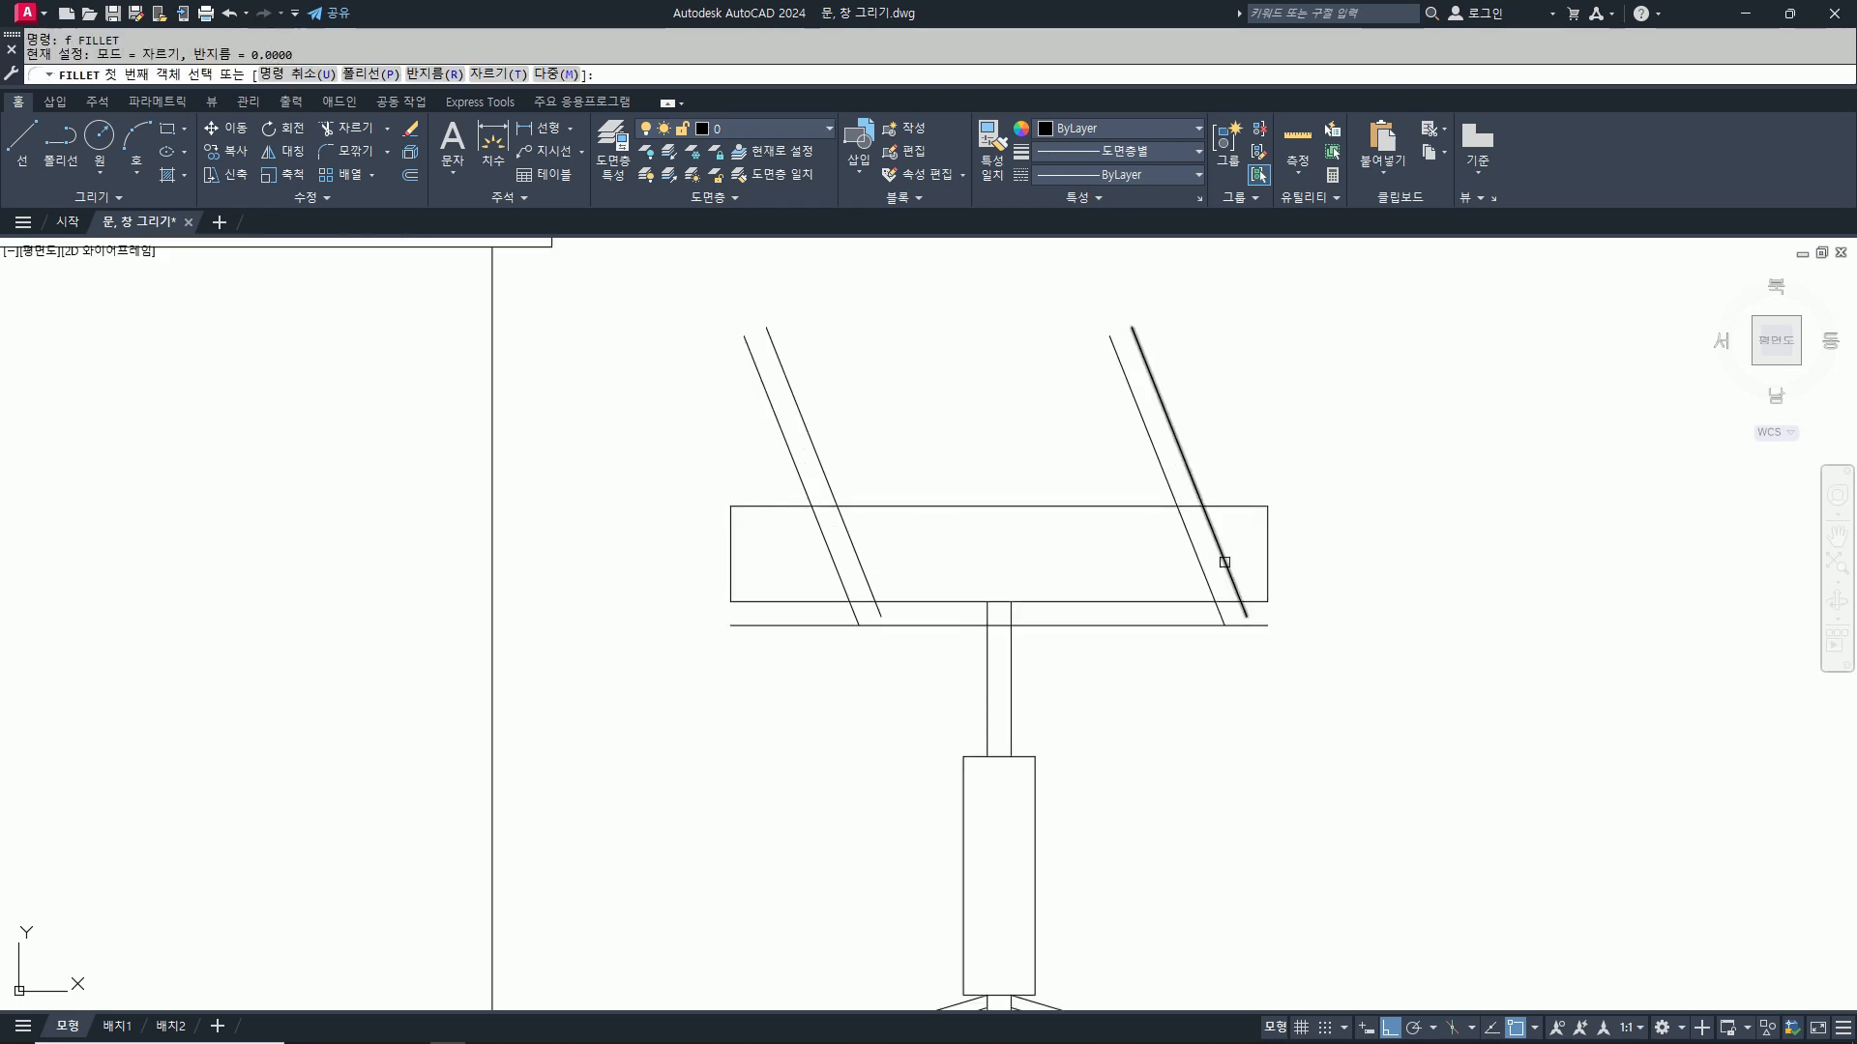
left_click(1184, 627)
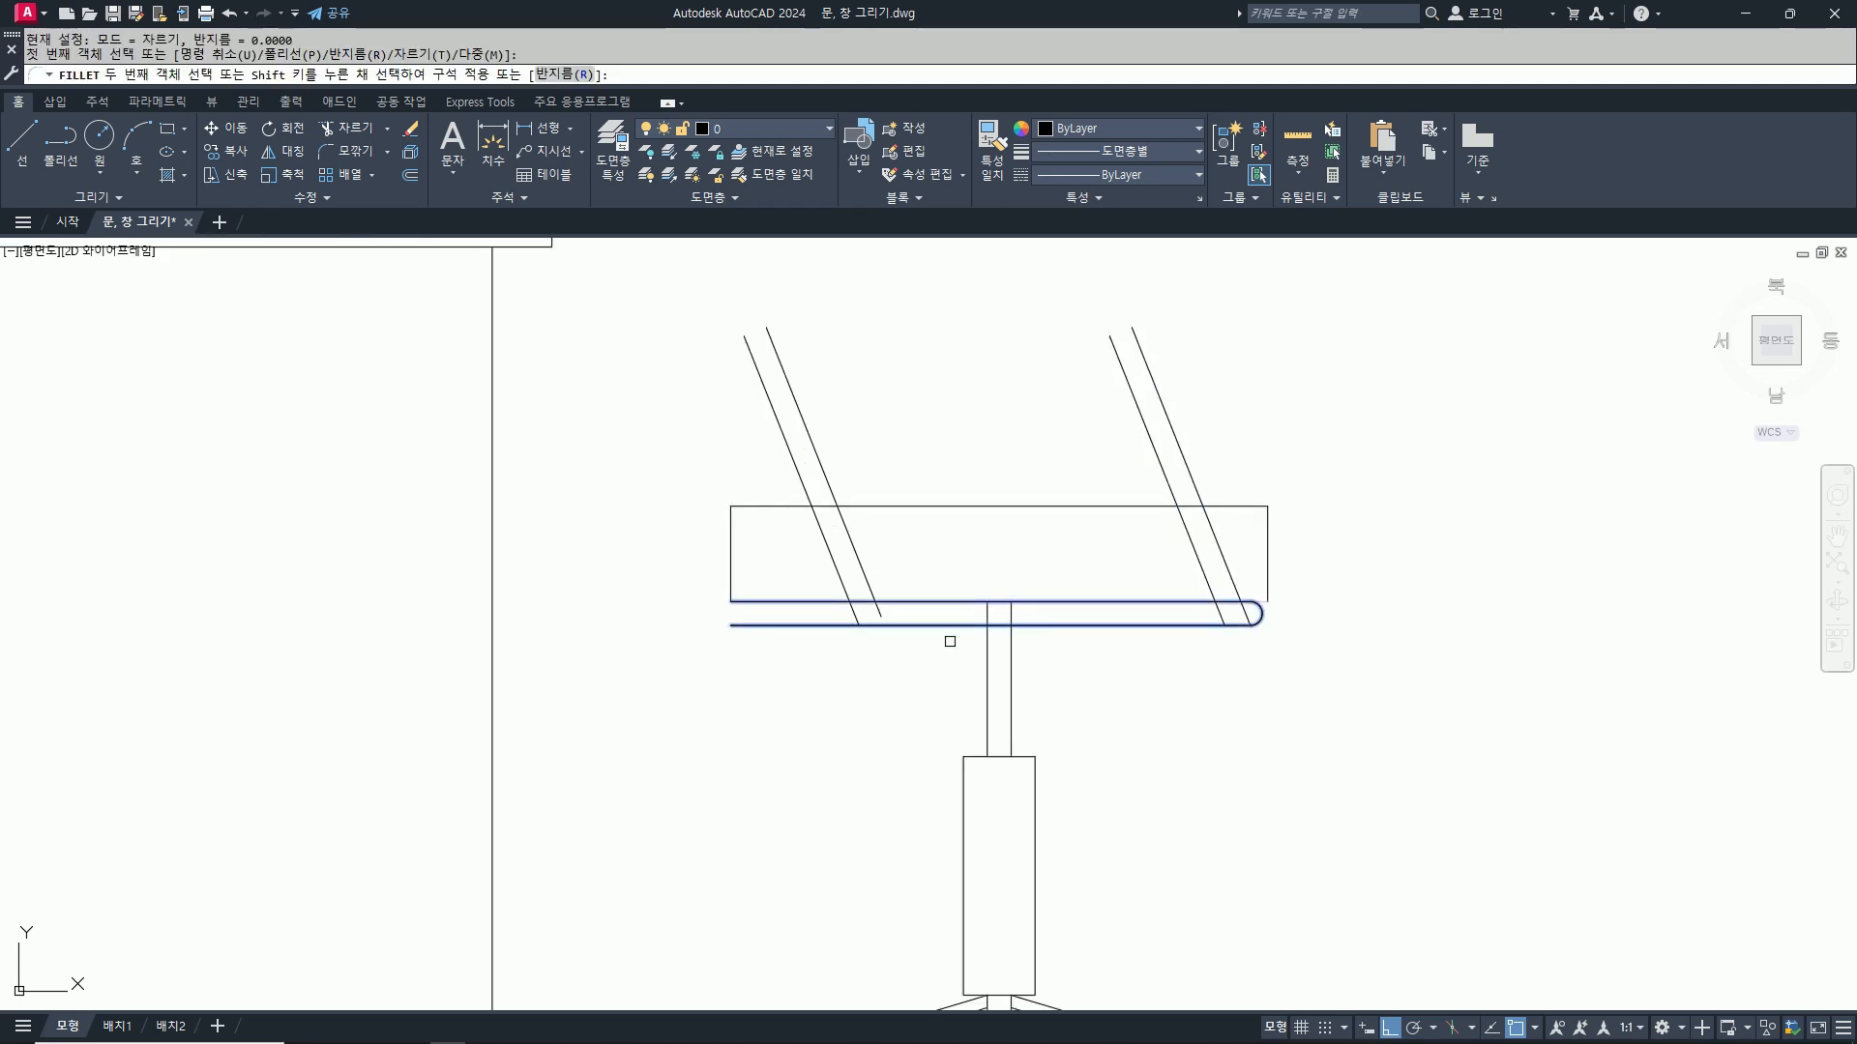
left_click(824, 556)
scroll(937, 720, "down", 2)
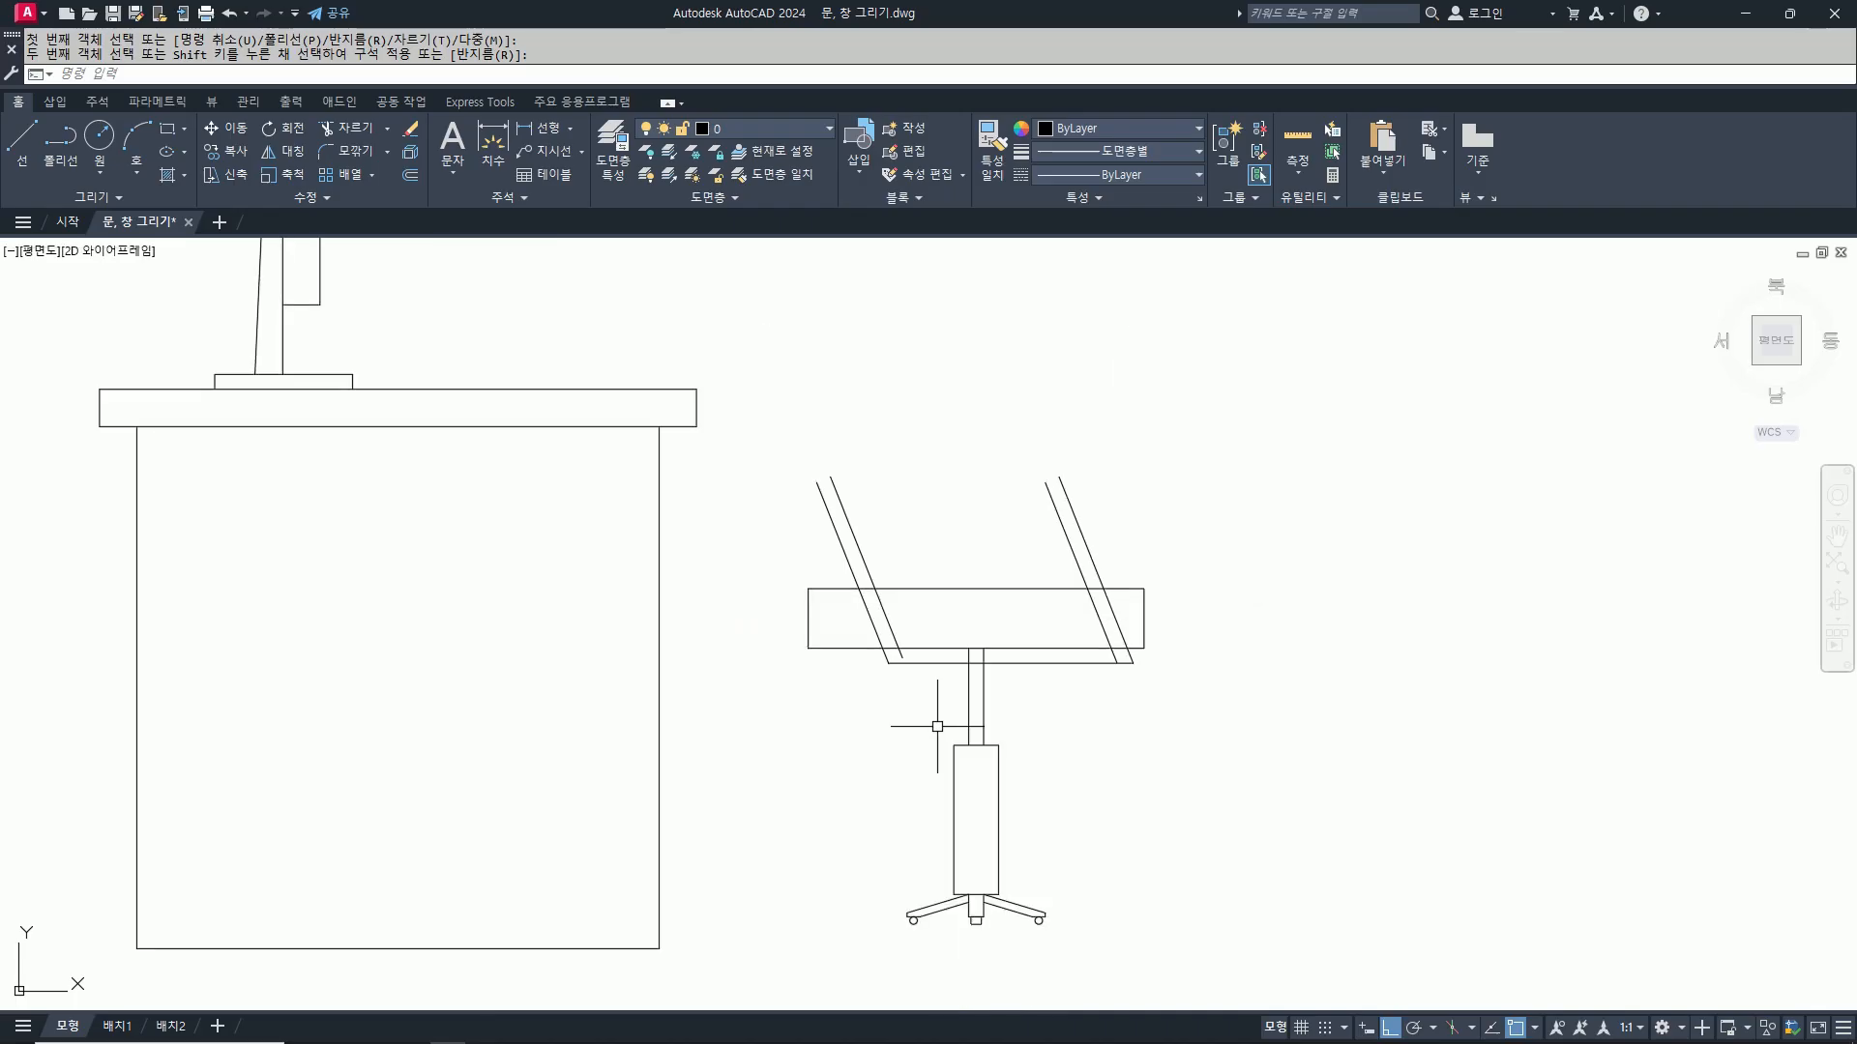
Step: Draw a horizontal line from the upper end of the far pair's inner sloping line to beyond the desk-side pair
type("l")
key("Return")
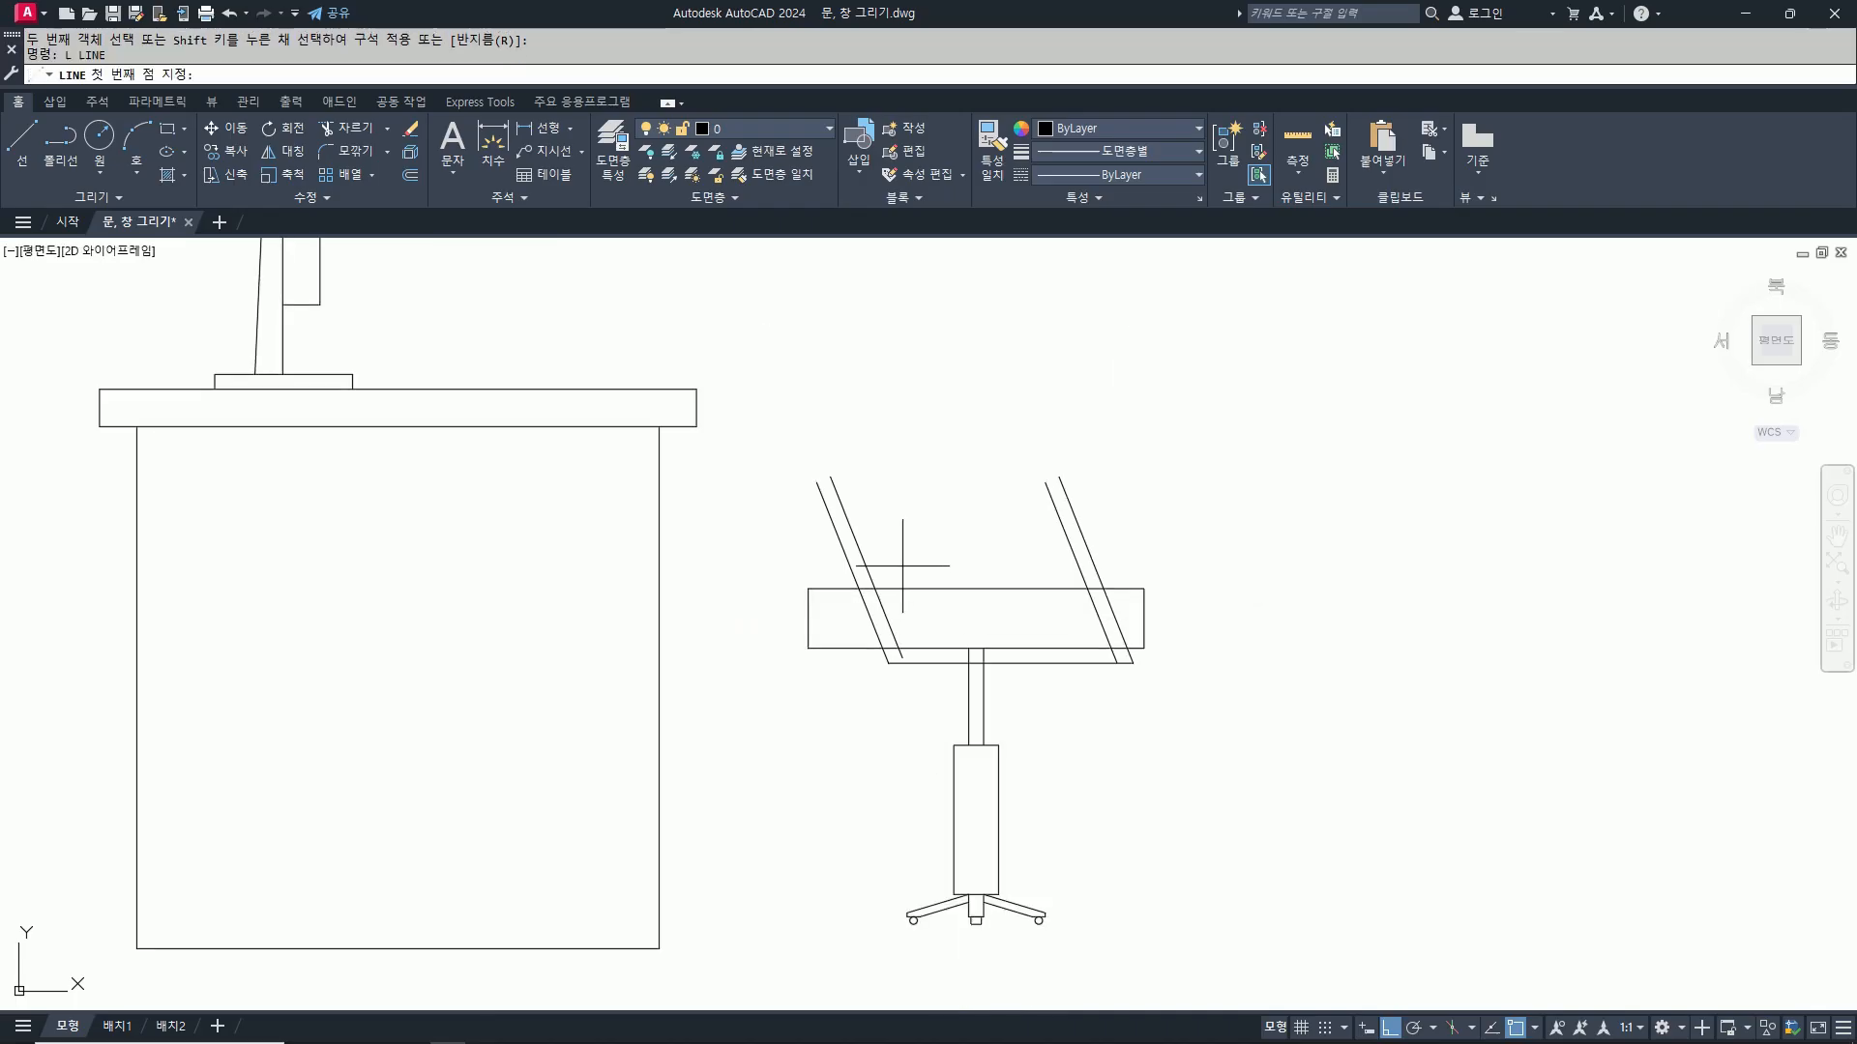
left_click(1045, 481)
left_click(770, 488)
key("Return")
Step: Offset the armrest's top horizontal line 20 downward
type("o")
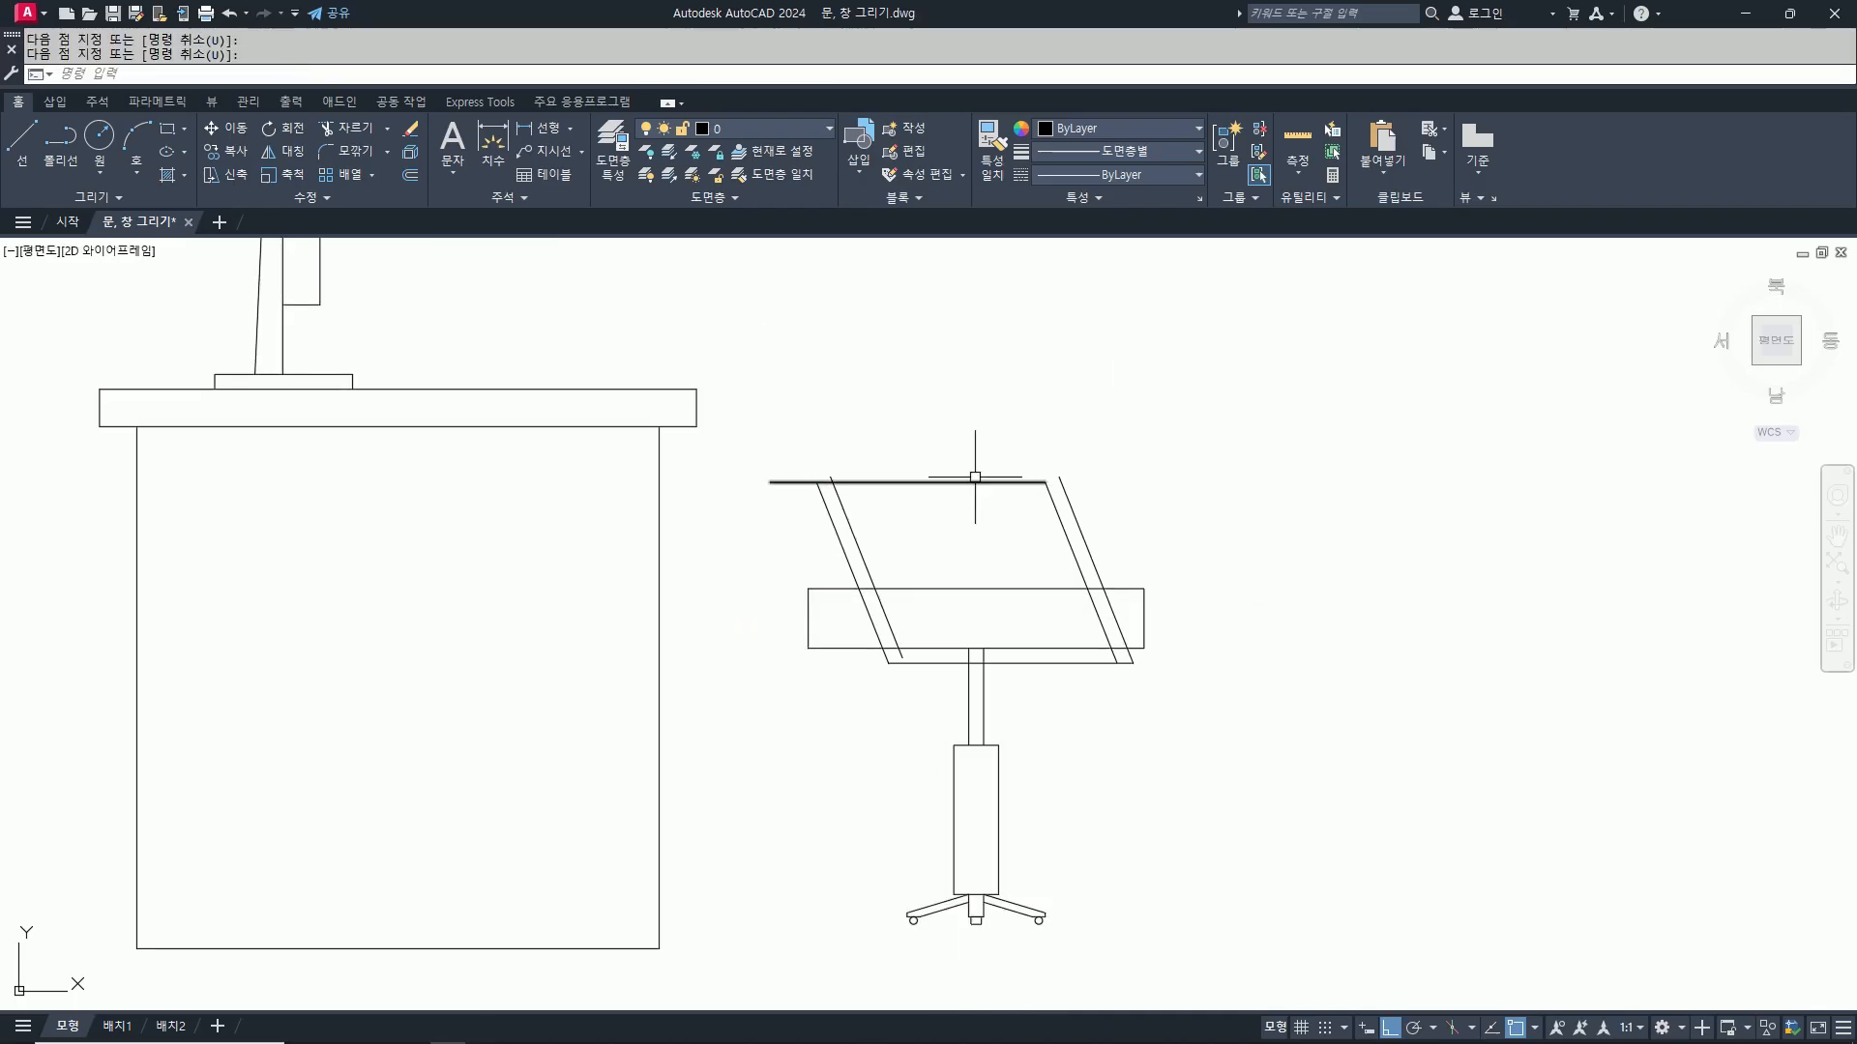
key("Return")
key("Return")
left_click(969, 482)
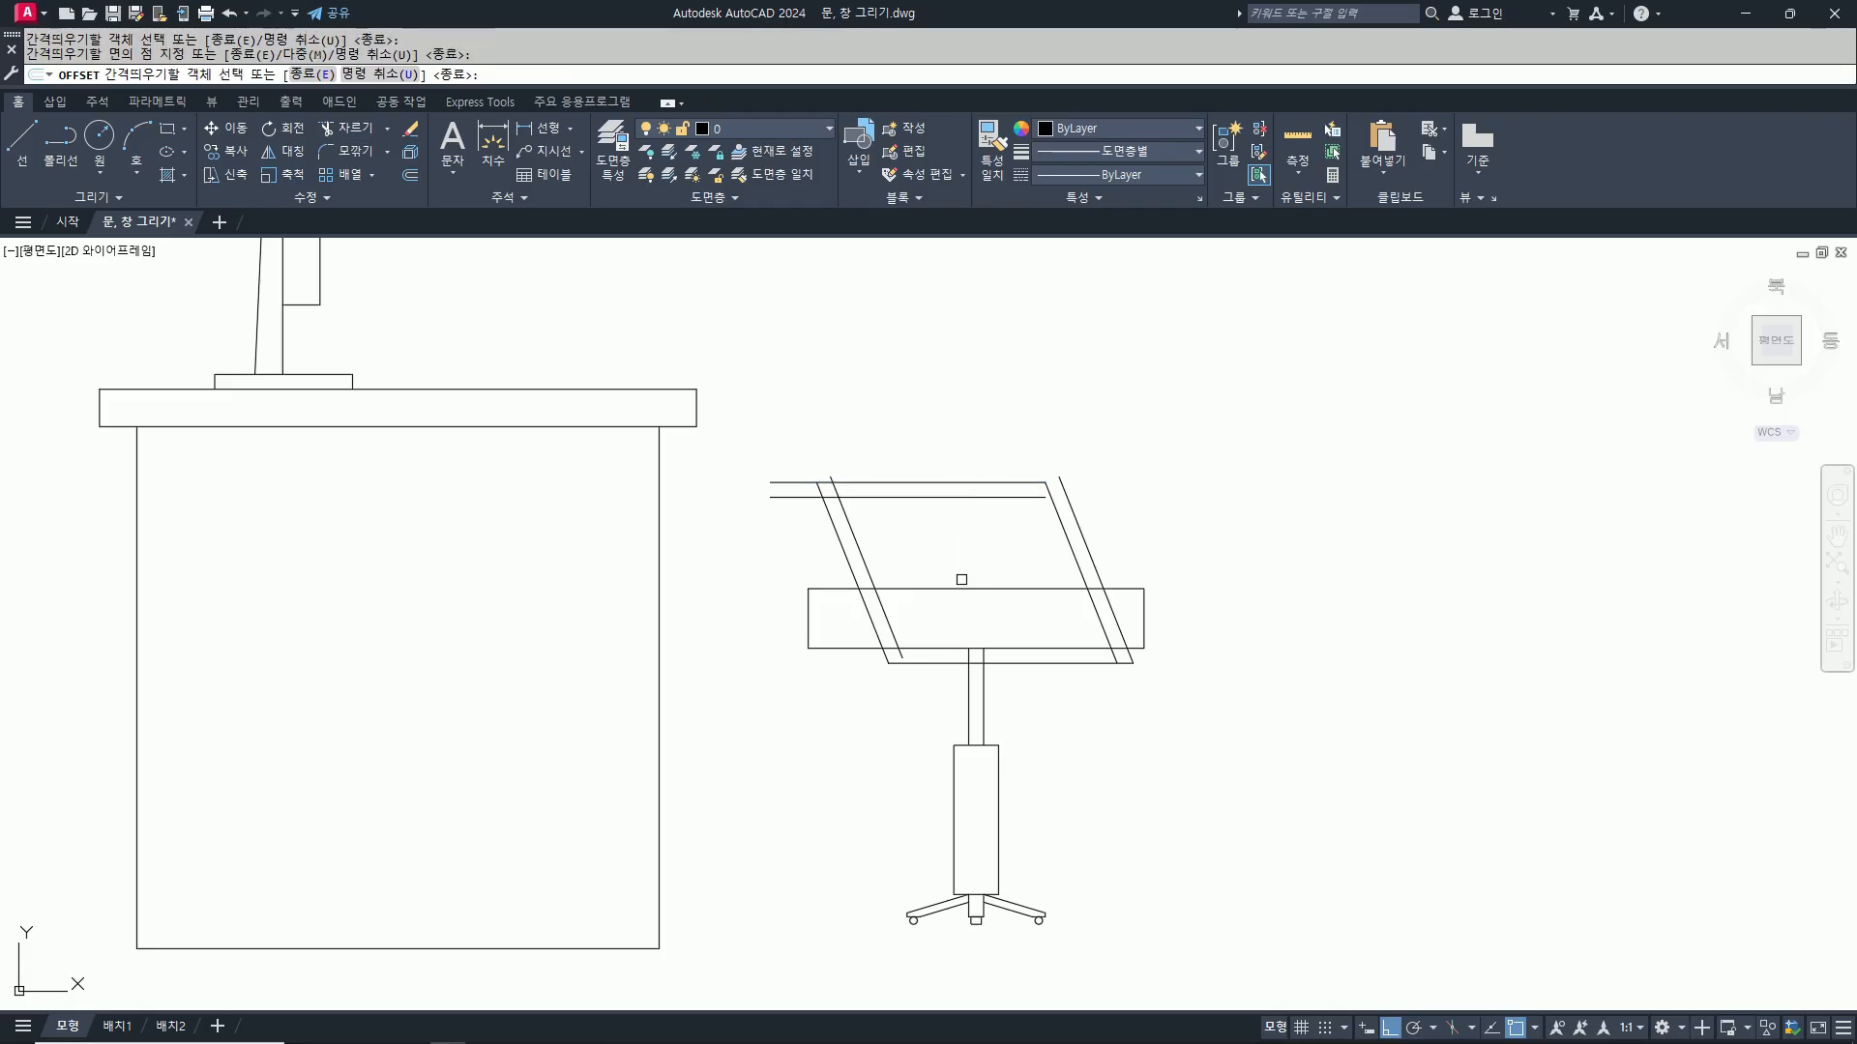
left_click(960, 580)
key("Return")
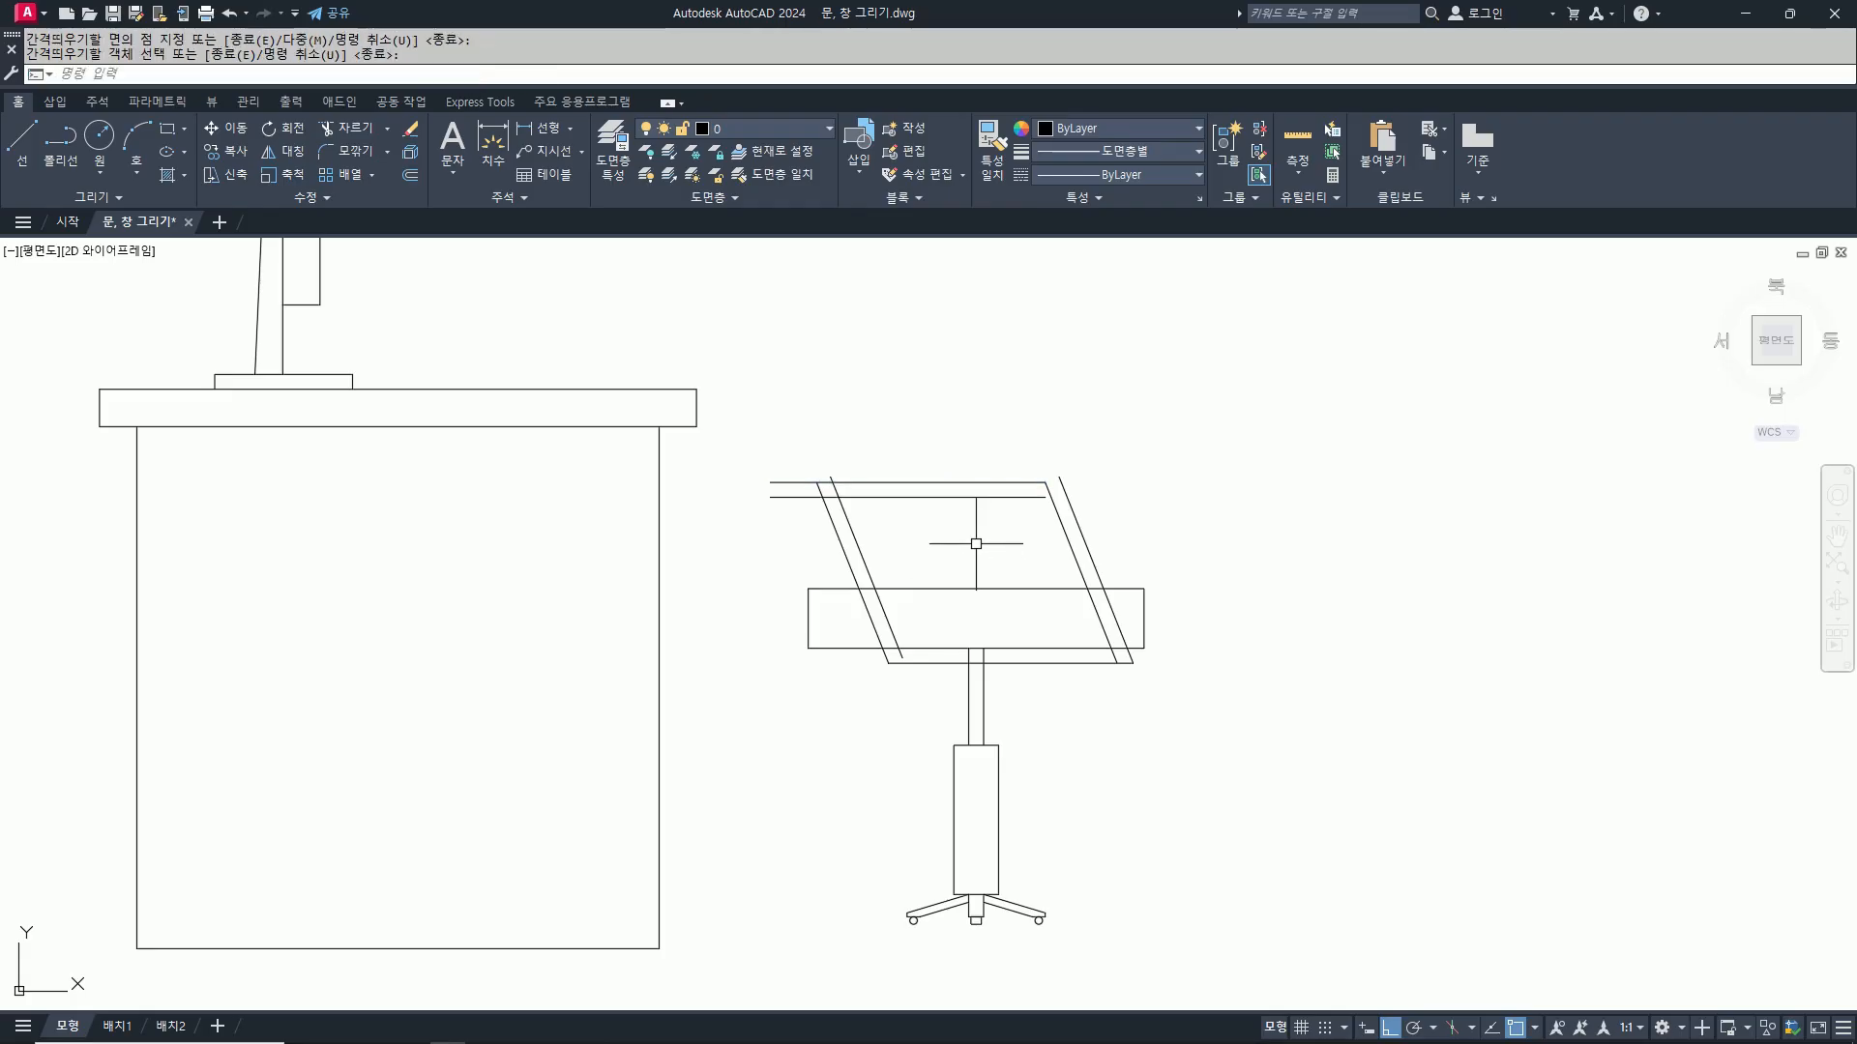
Step: Fillet both upper corners of the armrest's inner outline with a radius of 50
scroll(912, 542, "up", 4)
scroll(842, 546, "down", 2)
type("f")
key("Return")
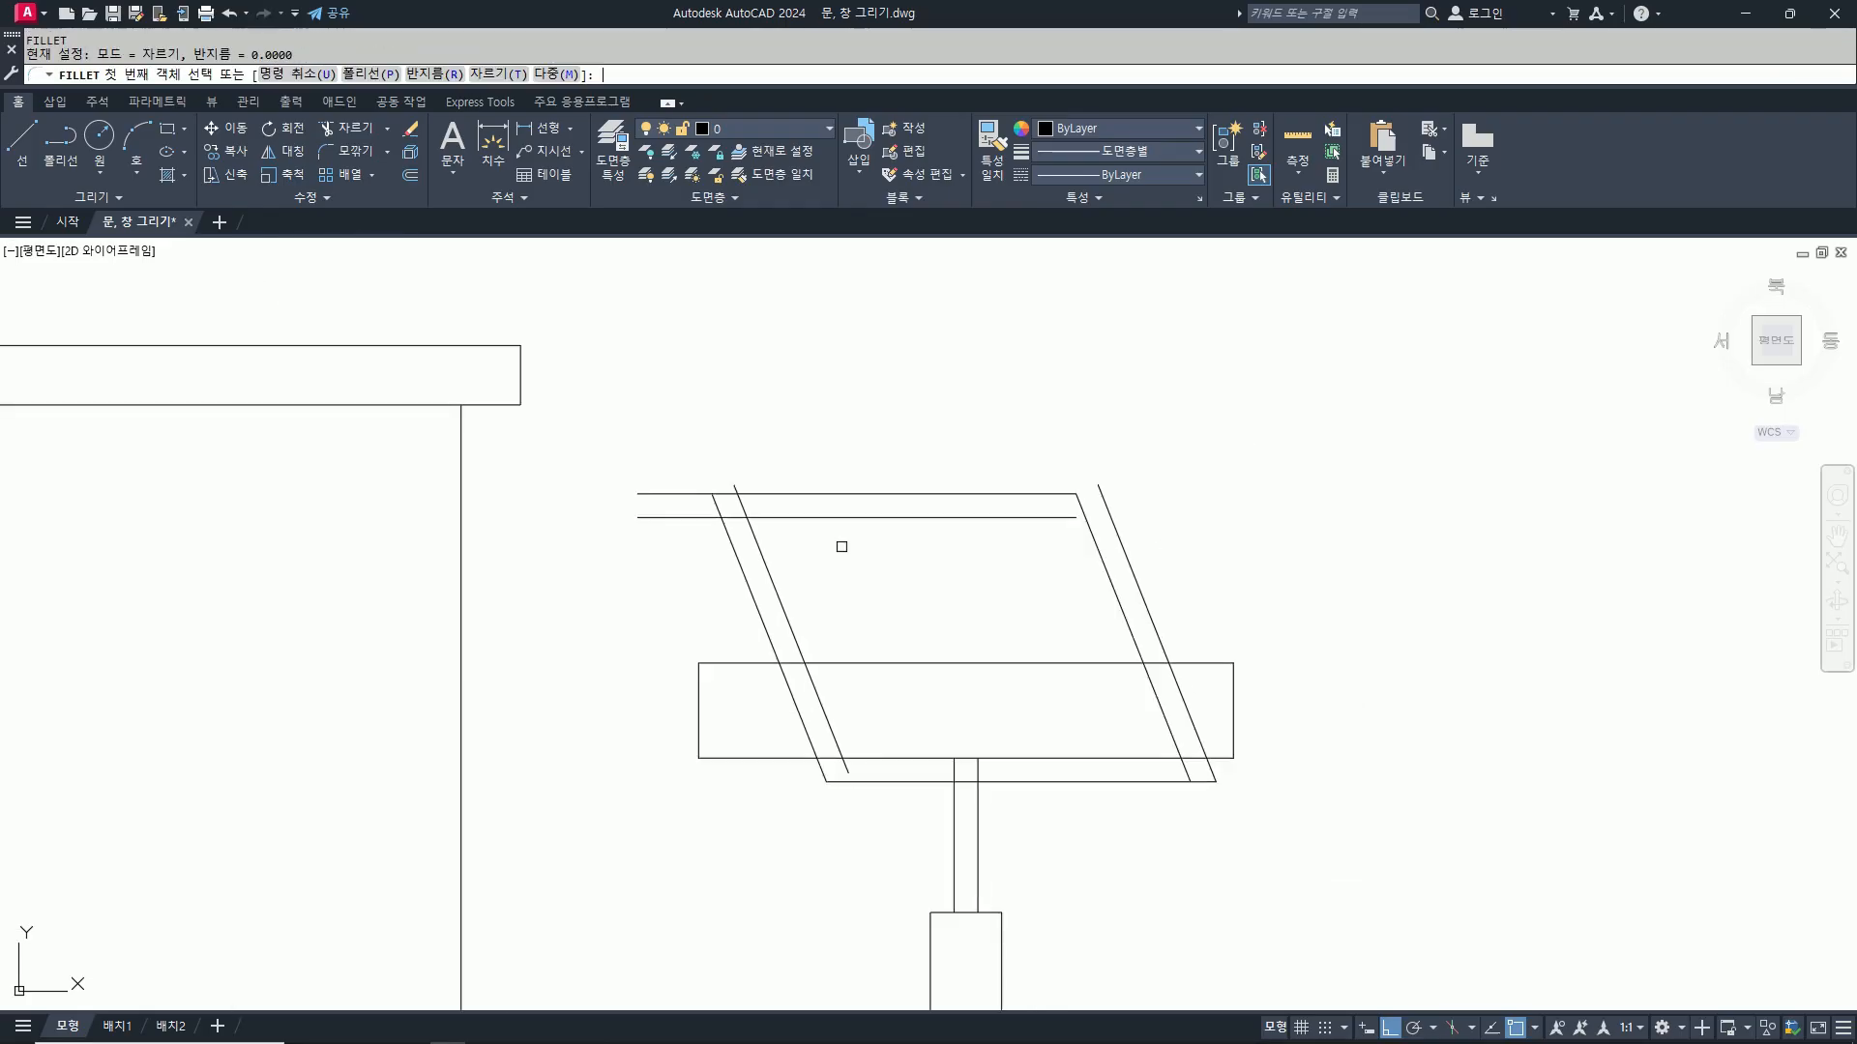
type("r")
key("Return")
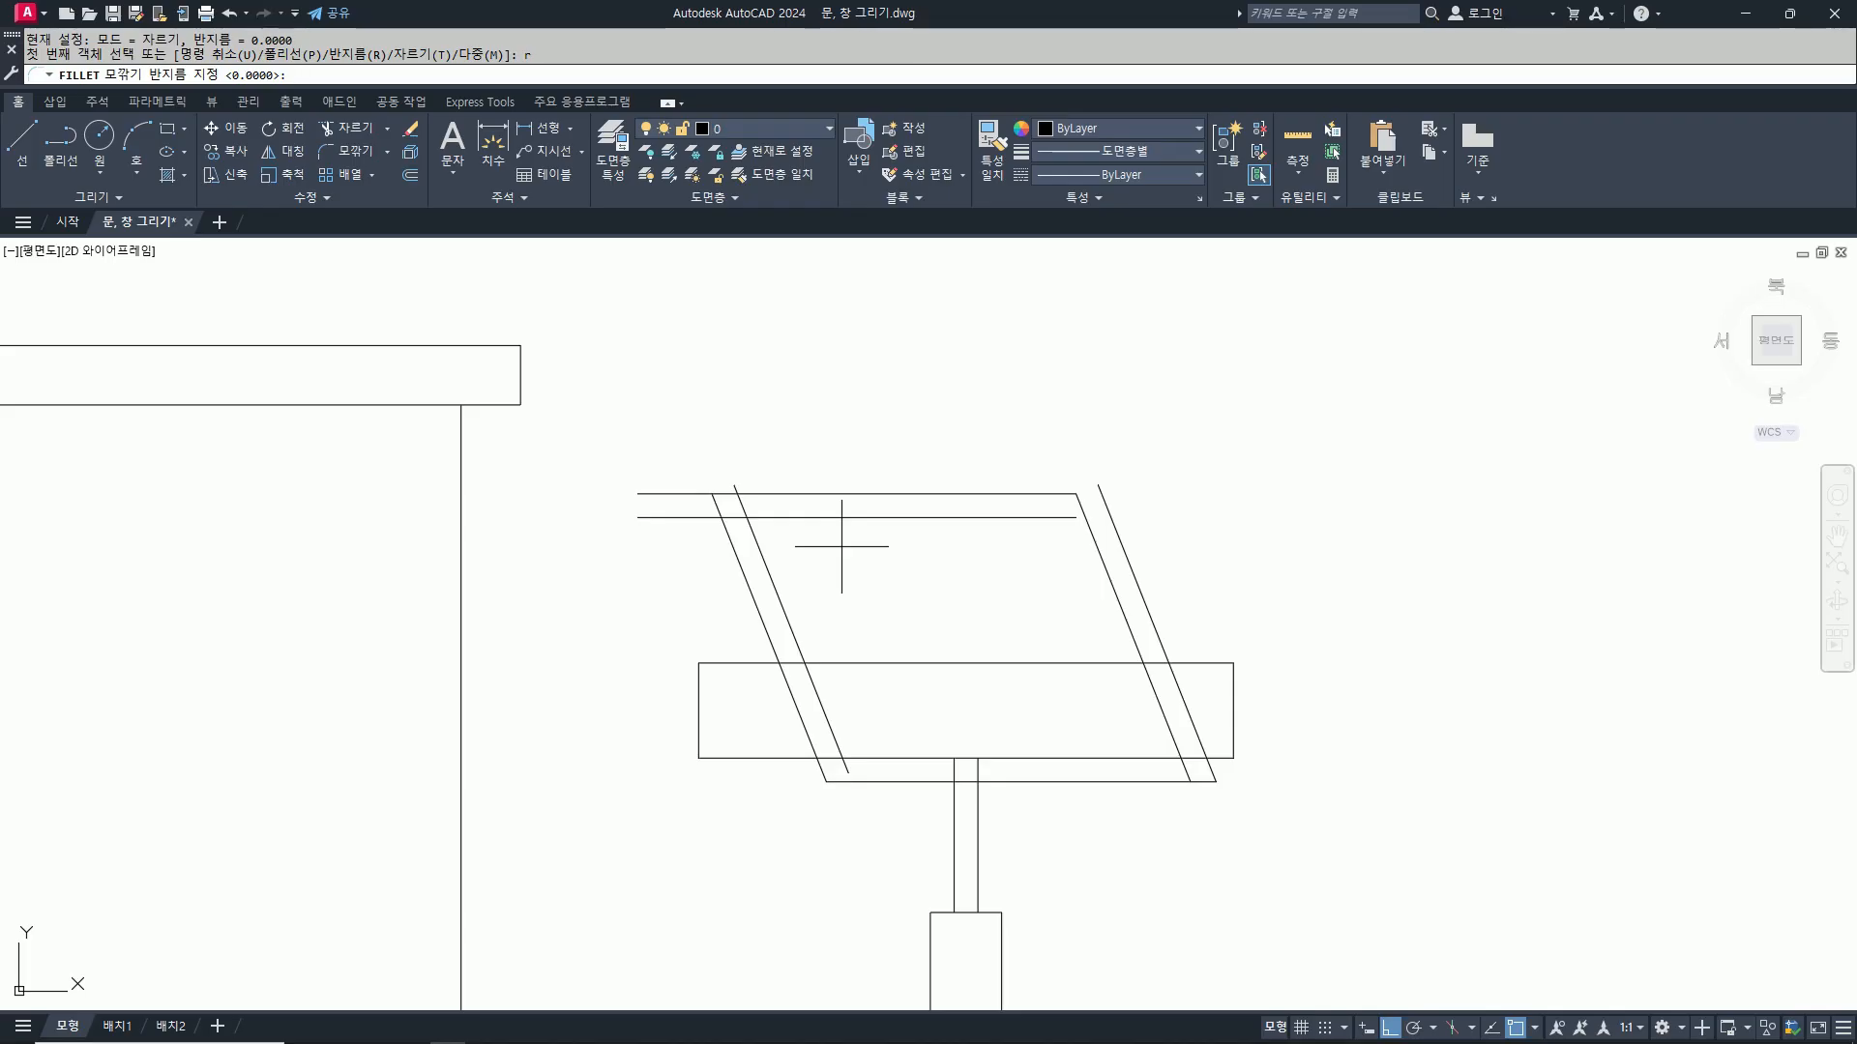
type("50")
key("Return")
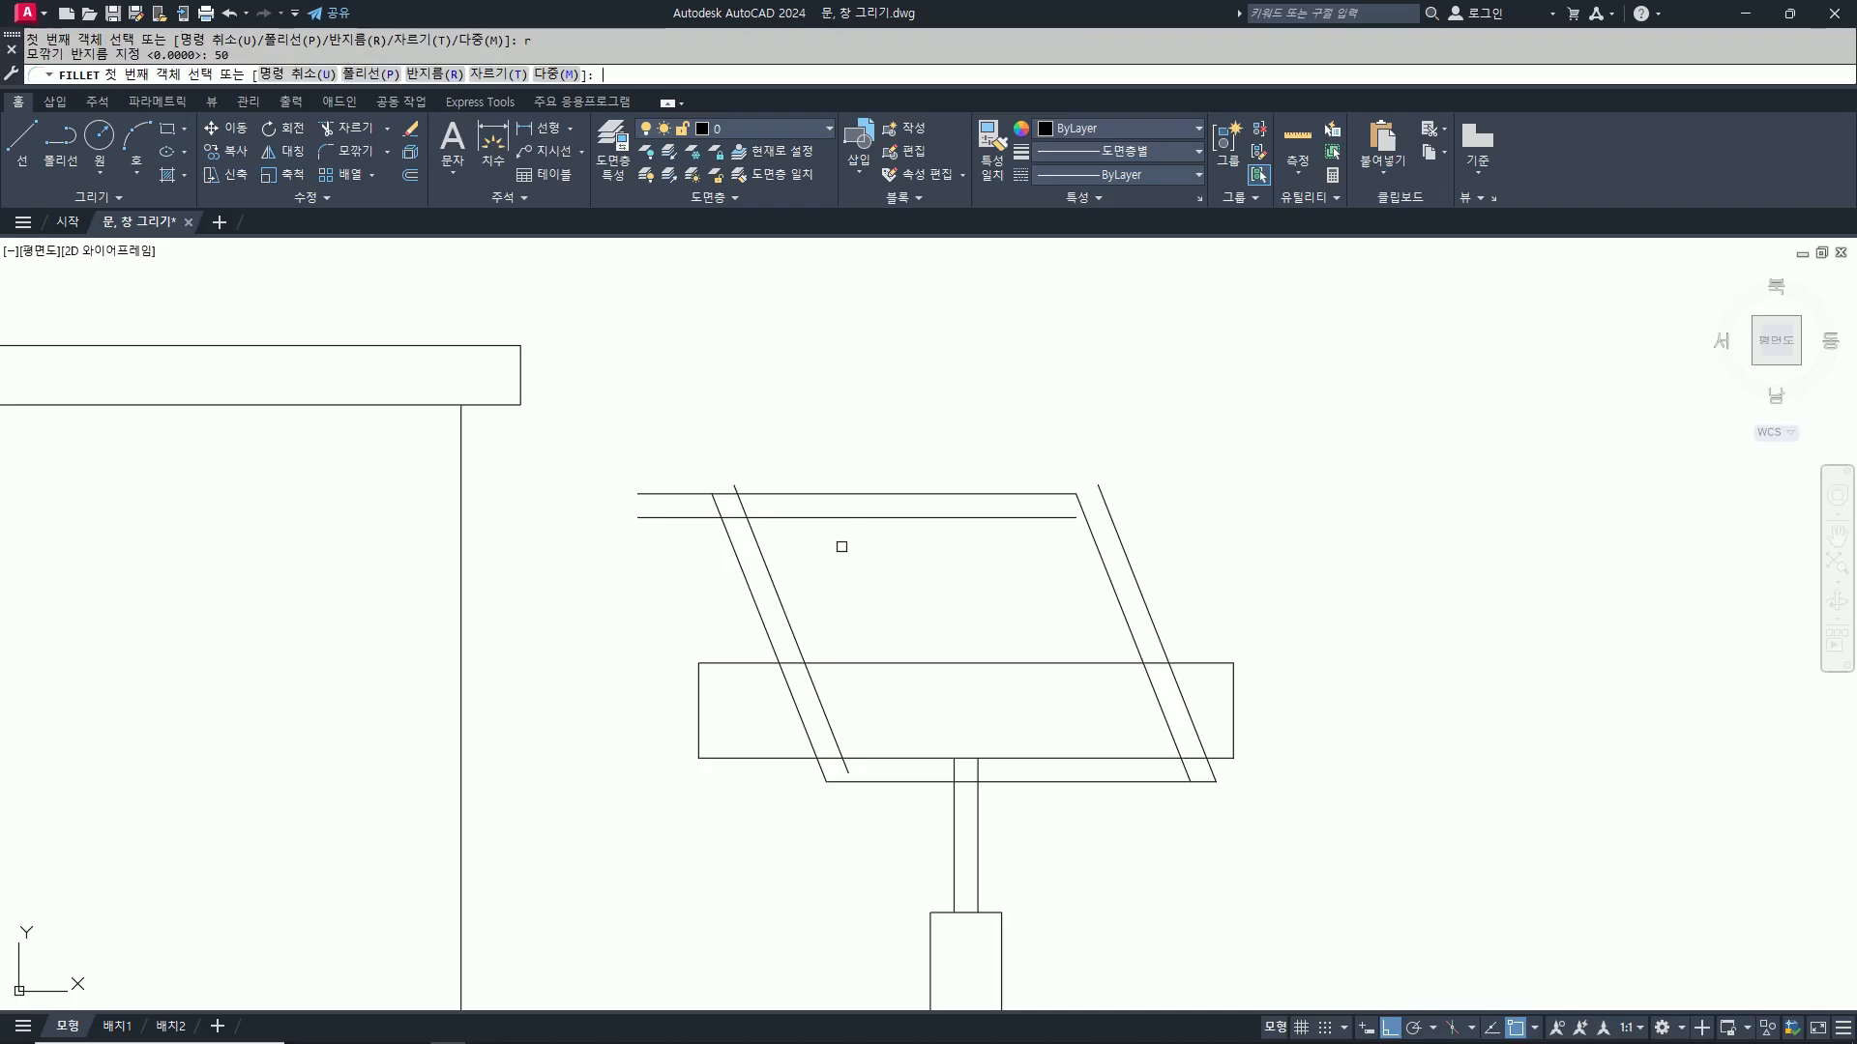
left_click(827, 519)
left_click(786, 604)
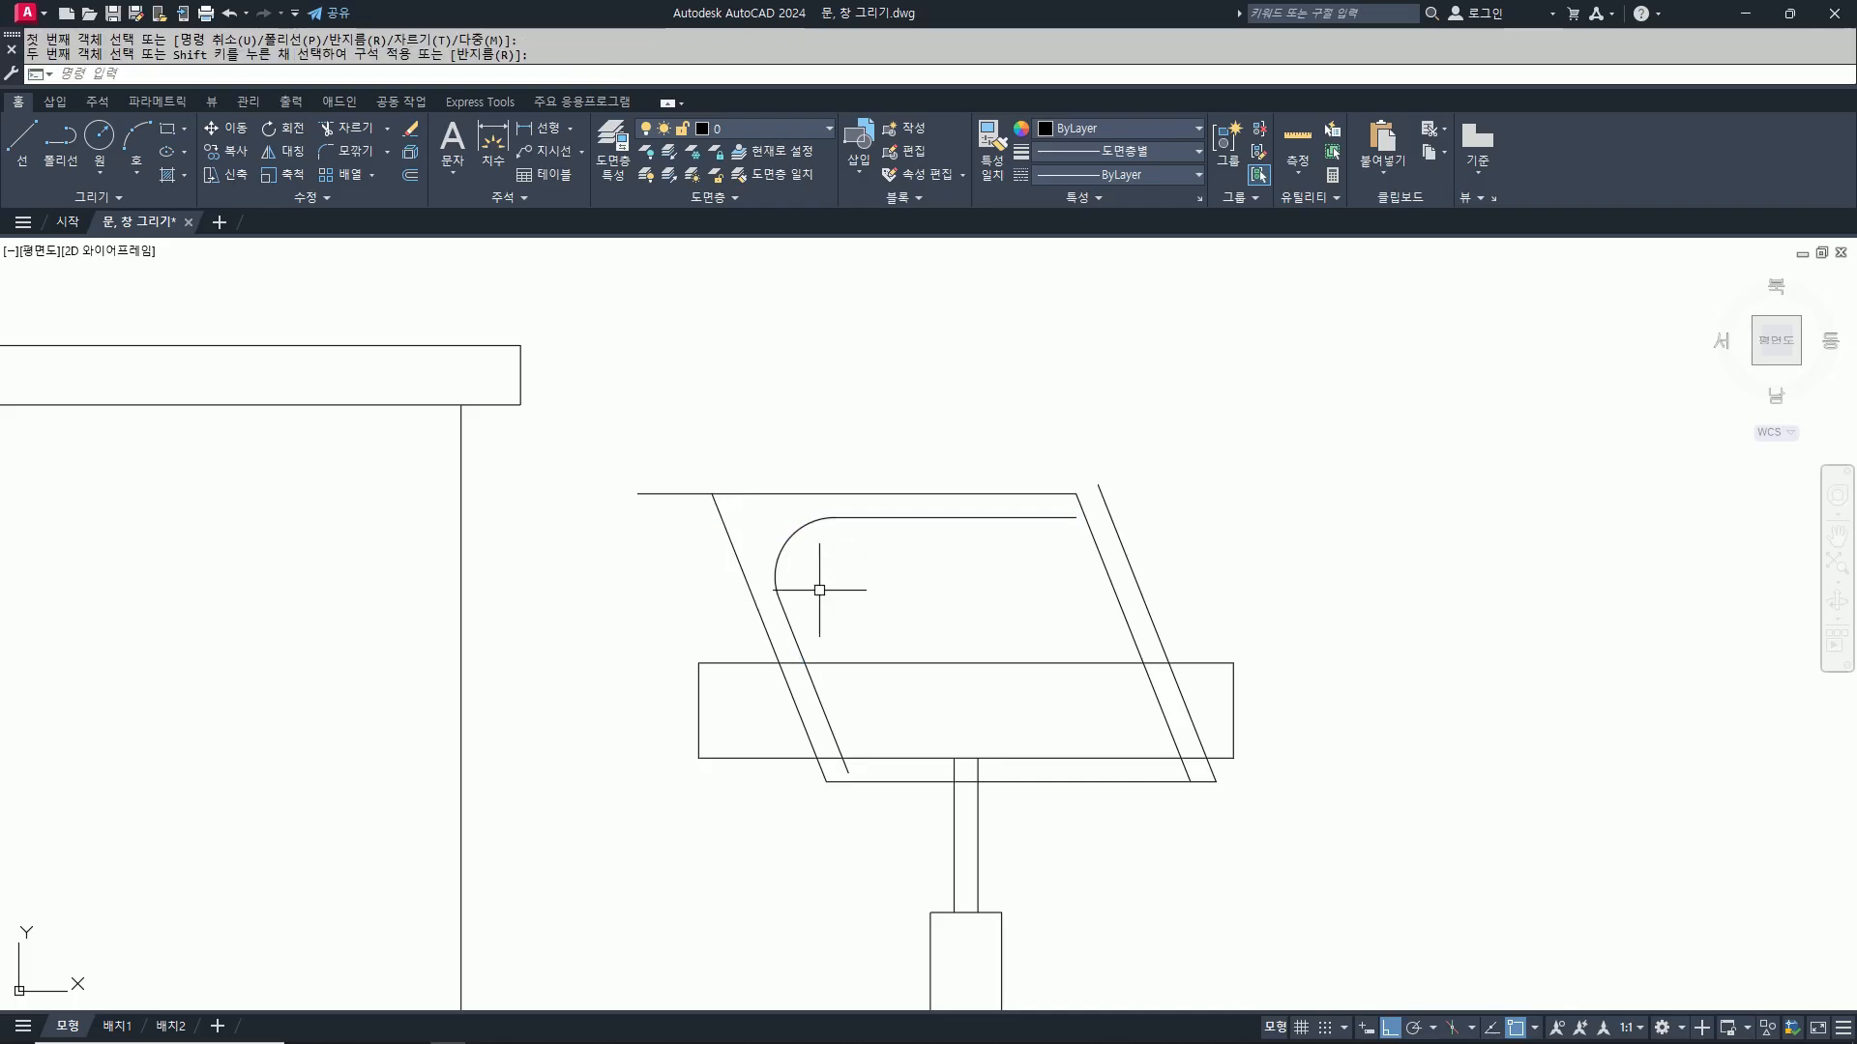
key("Return")
left_click(1028, 518)
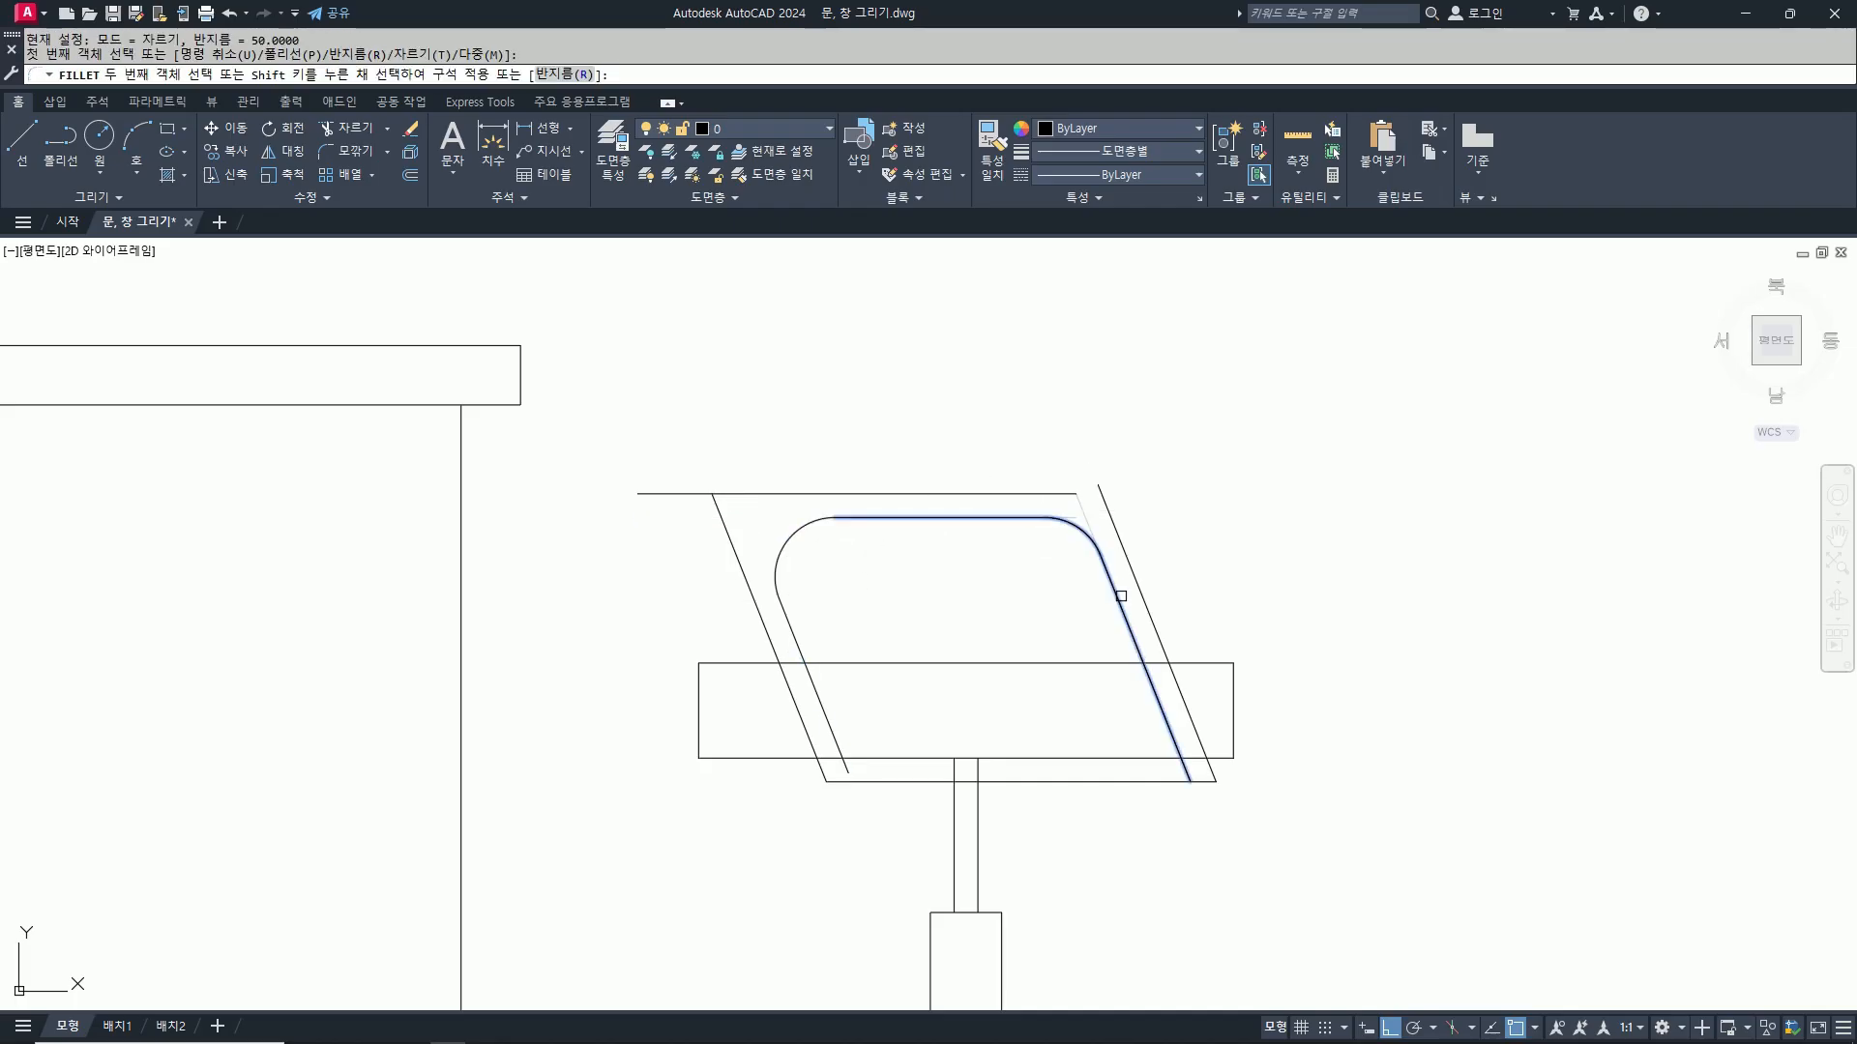
left_click(1107, 579)
Step: Fillet both upper corners of the armrest's outer outline with the same radius of 50
key("Return")
left_click(1063, 495)
left_click(1127, 554)
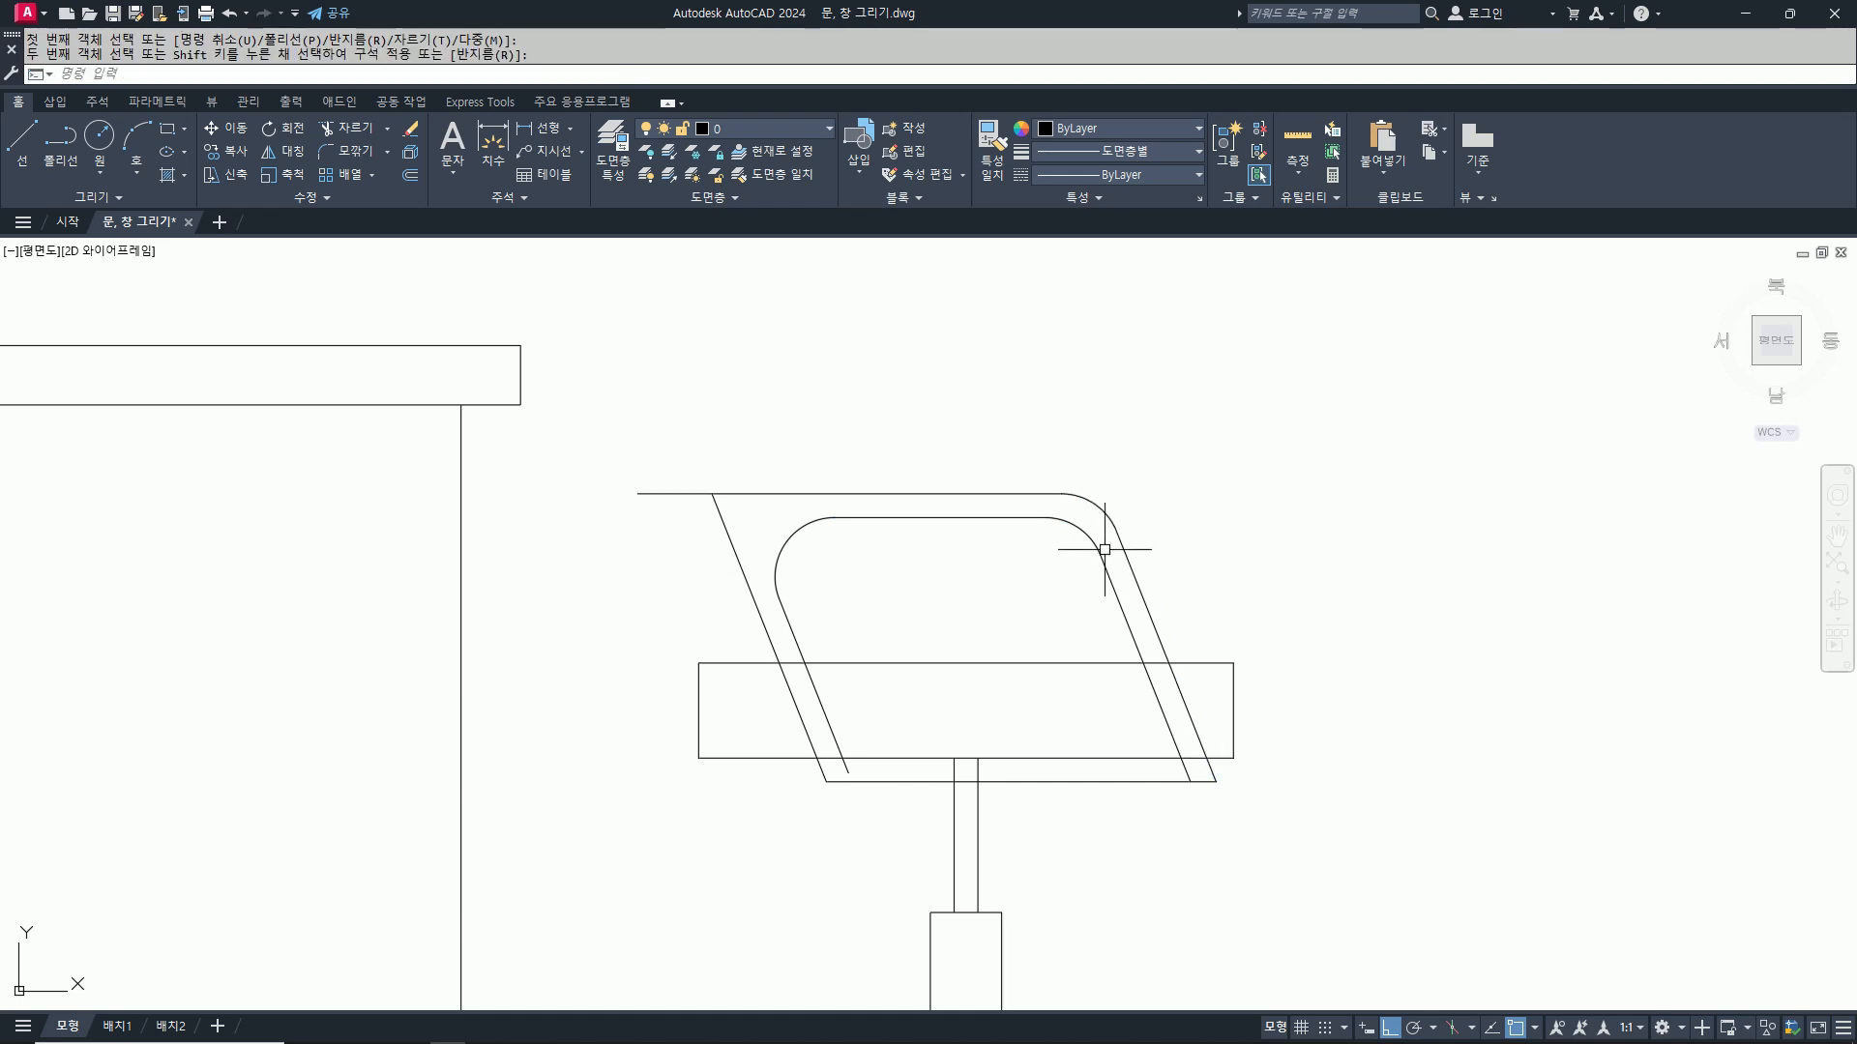
key("Return")
left_click(828, 497)
left_click(738, 554)
Step: Fillet both lower corners of the armrest's outer outline with a radius of 50
key("Return")
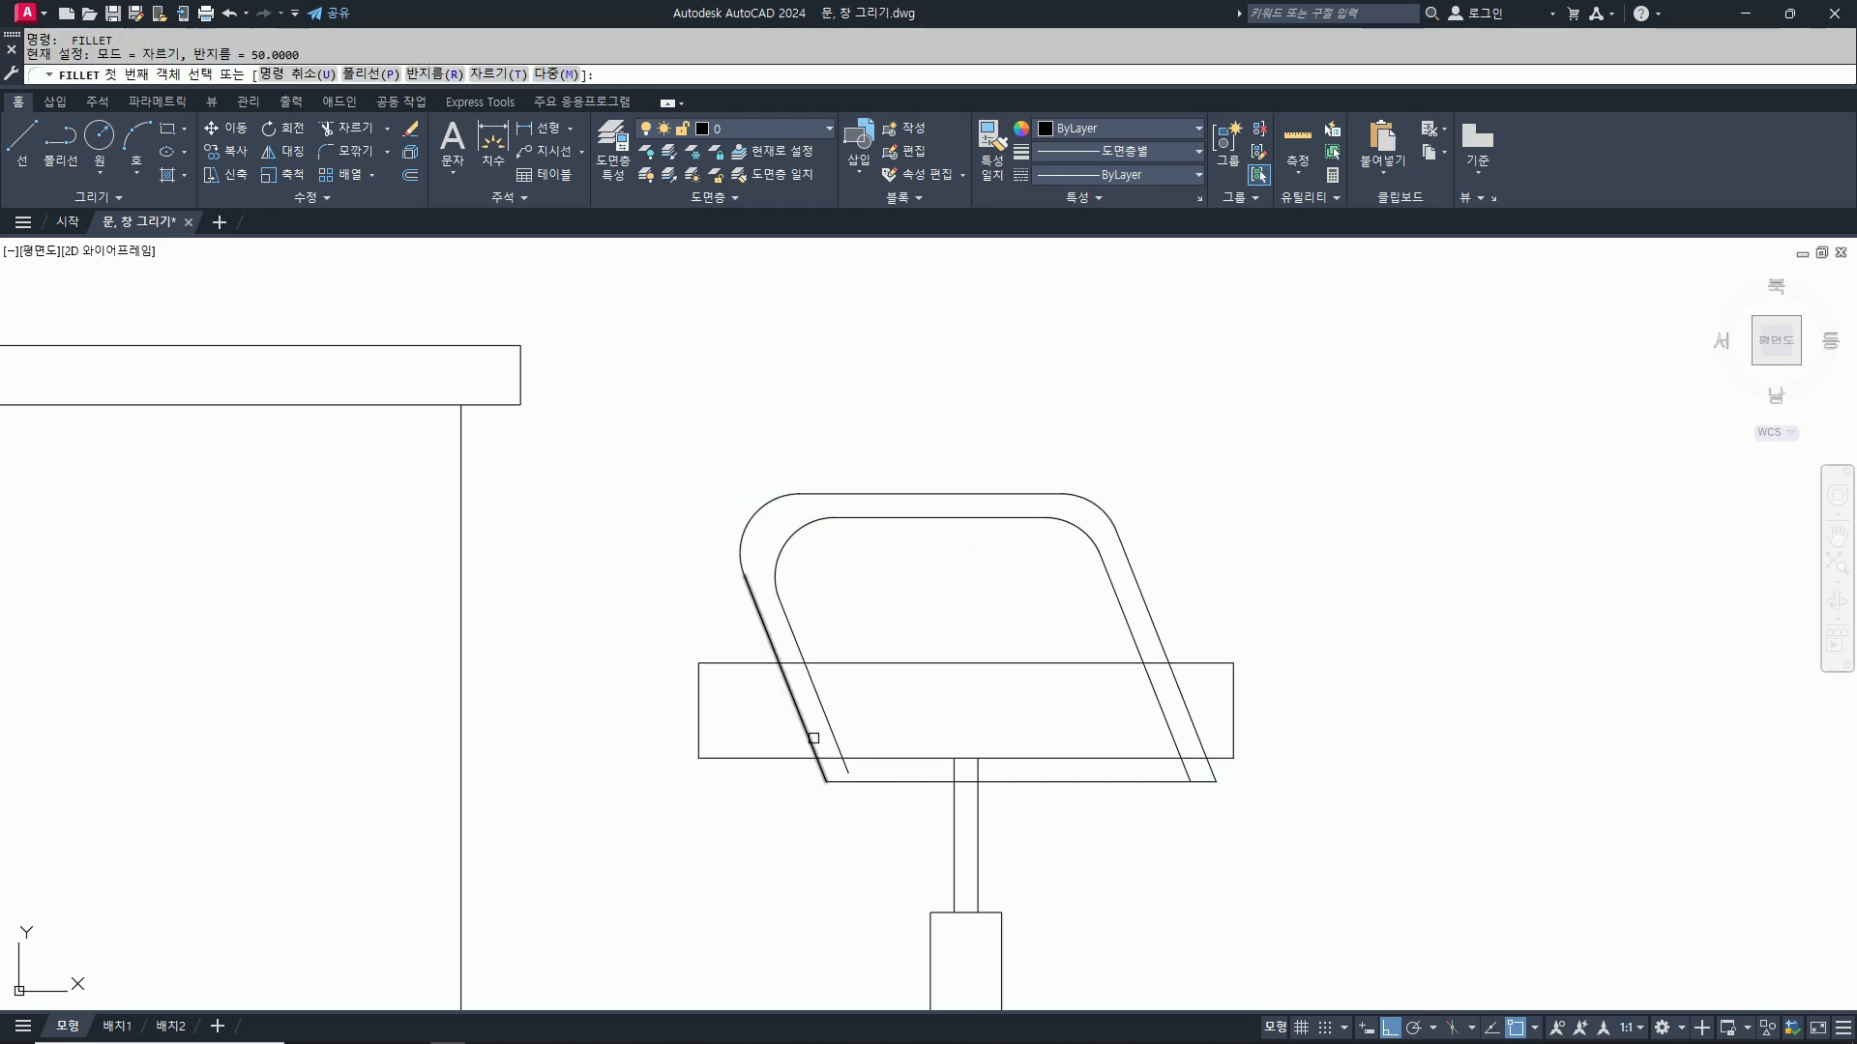
left_click(827, 722)
key("Escape")
key("Return")
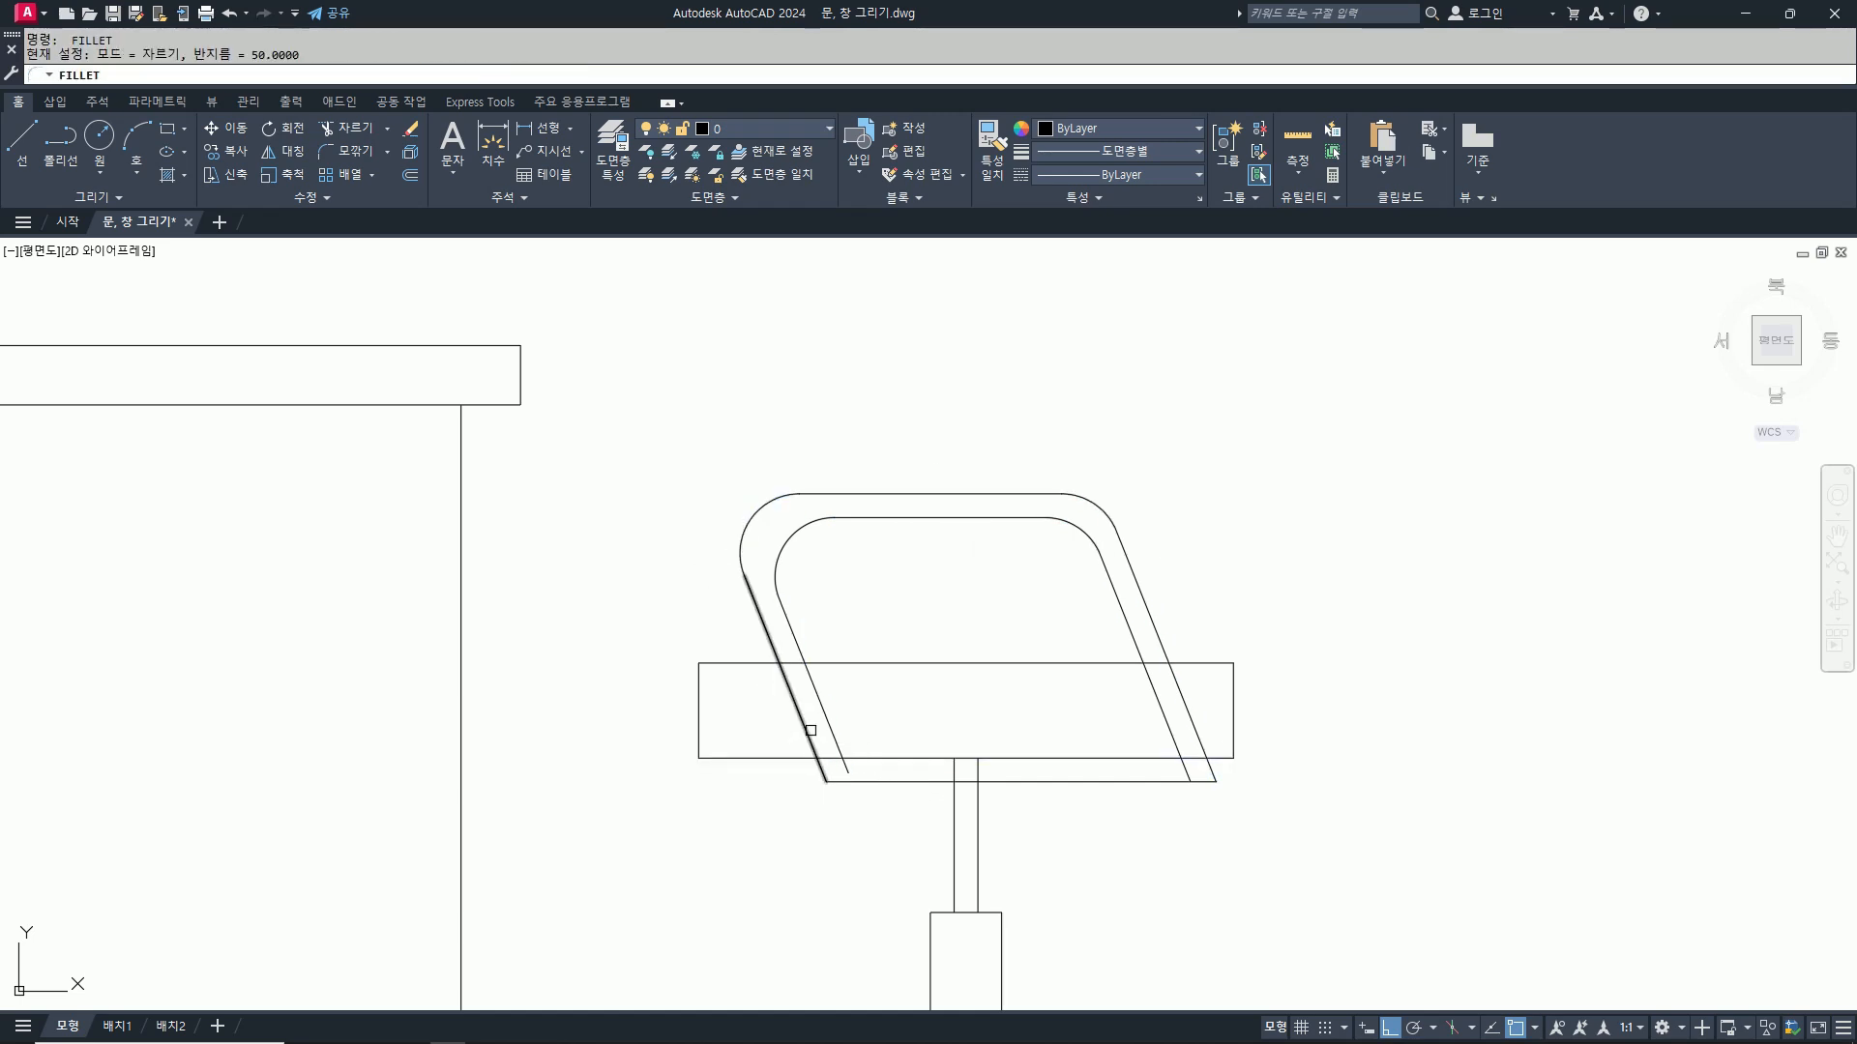
left_click(809, 734)
left_click(868, 779)
key("Return")
left_click(1151, 780)
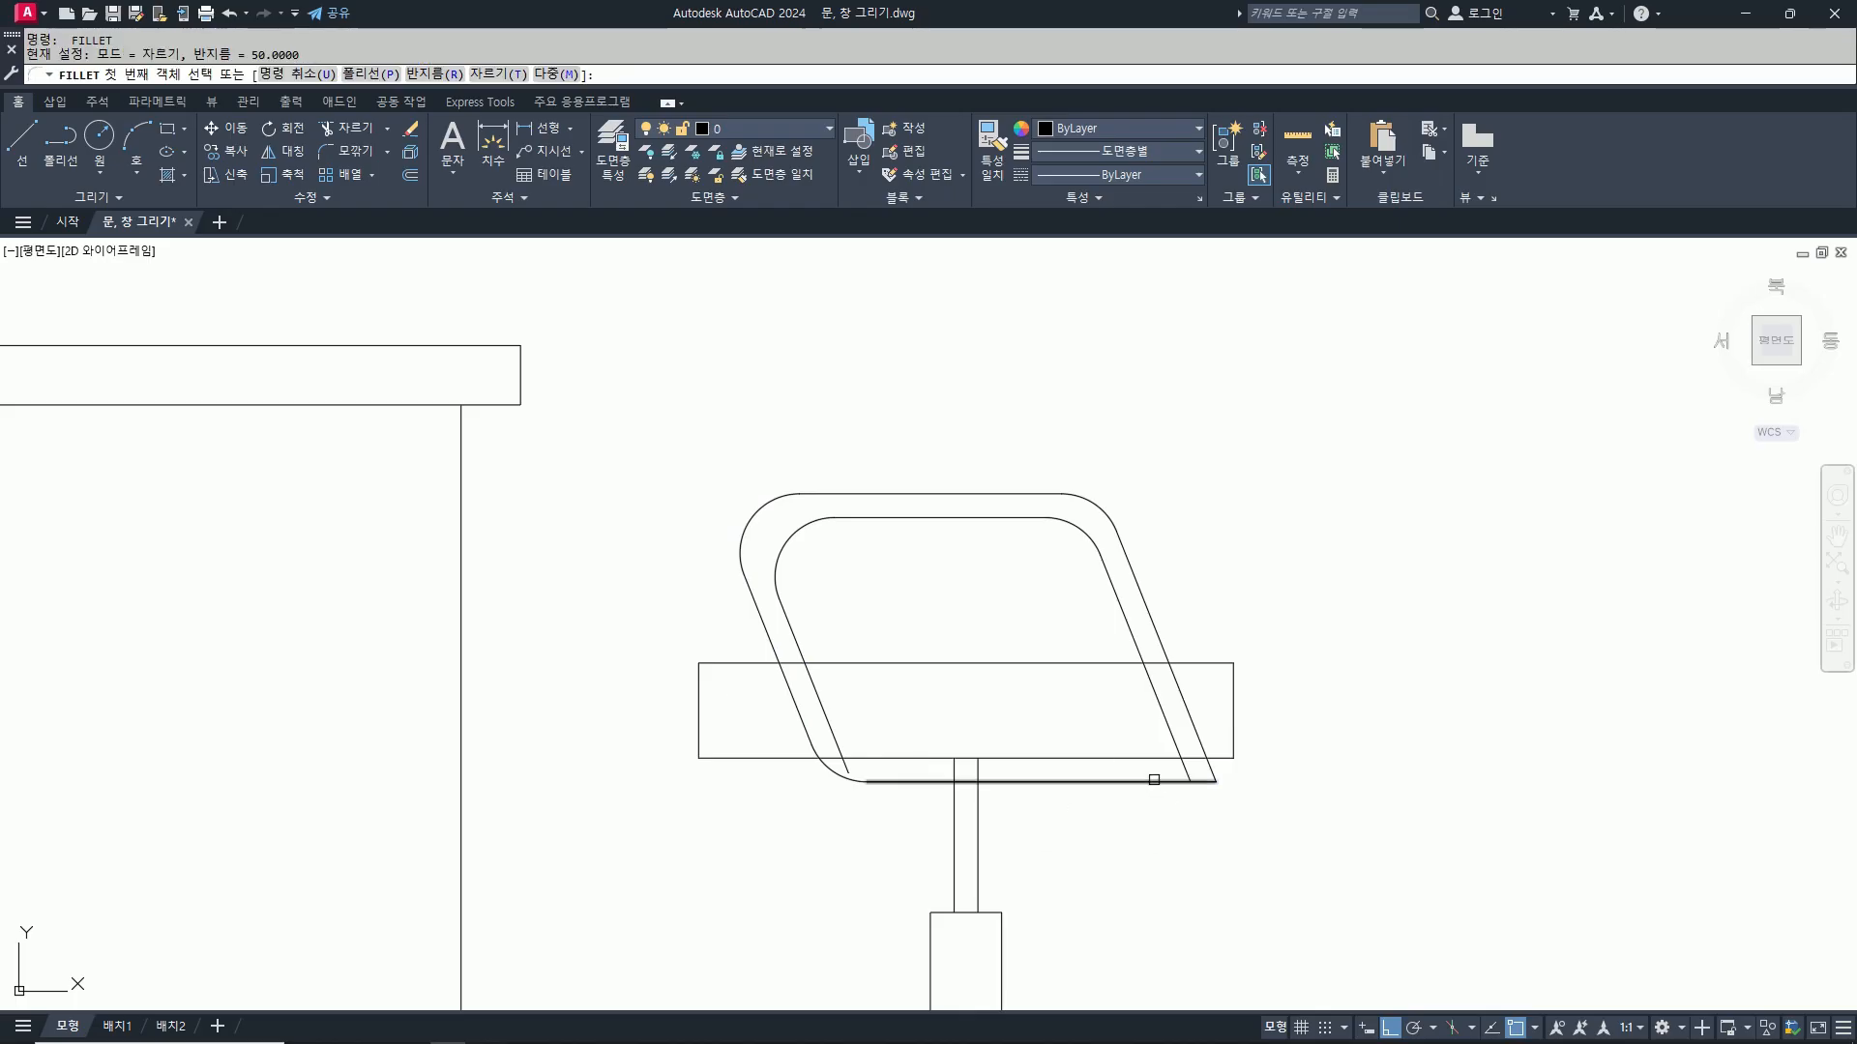
left_click(1192, 721)
key("Return")
key("Escape")
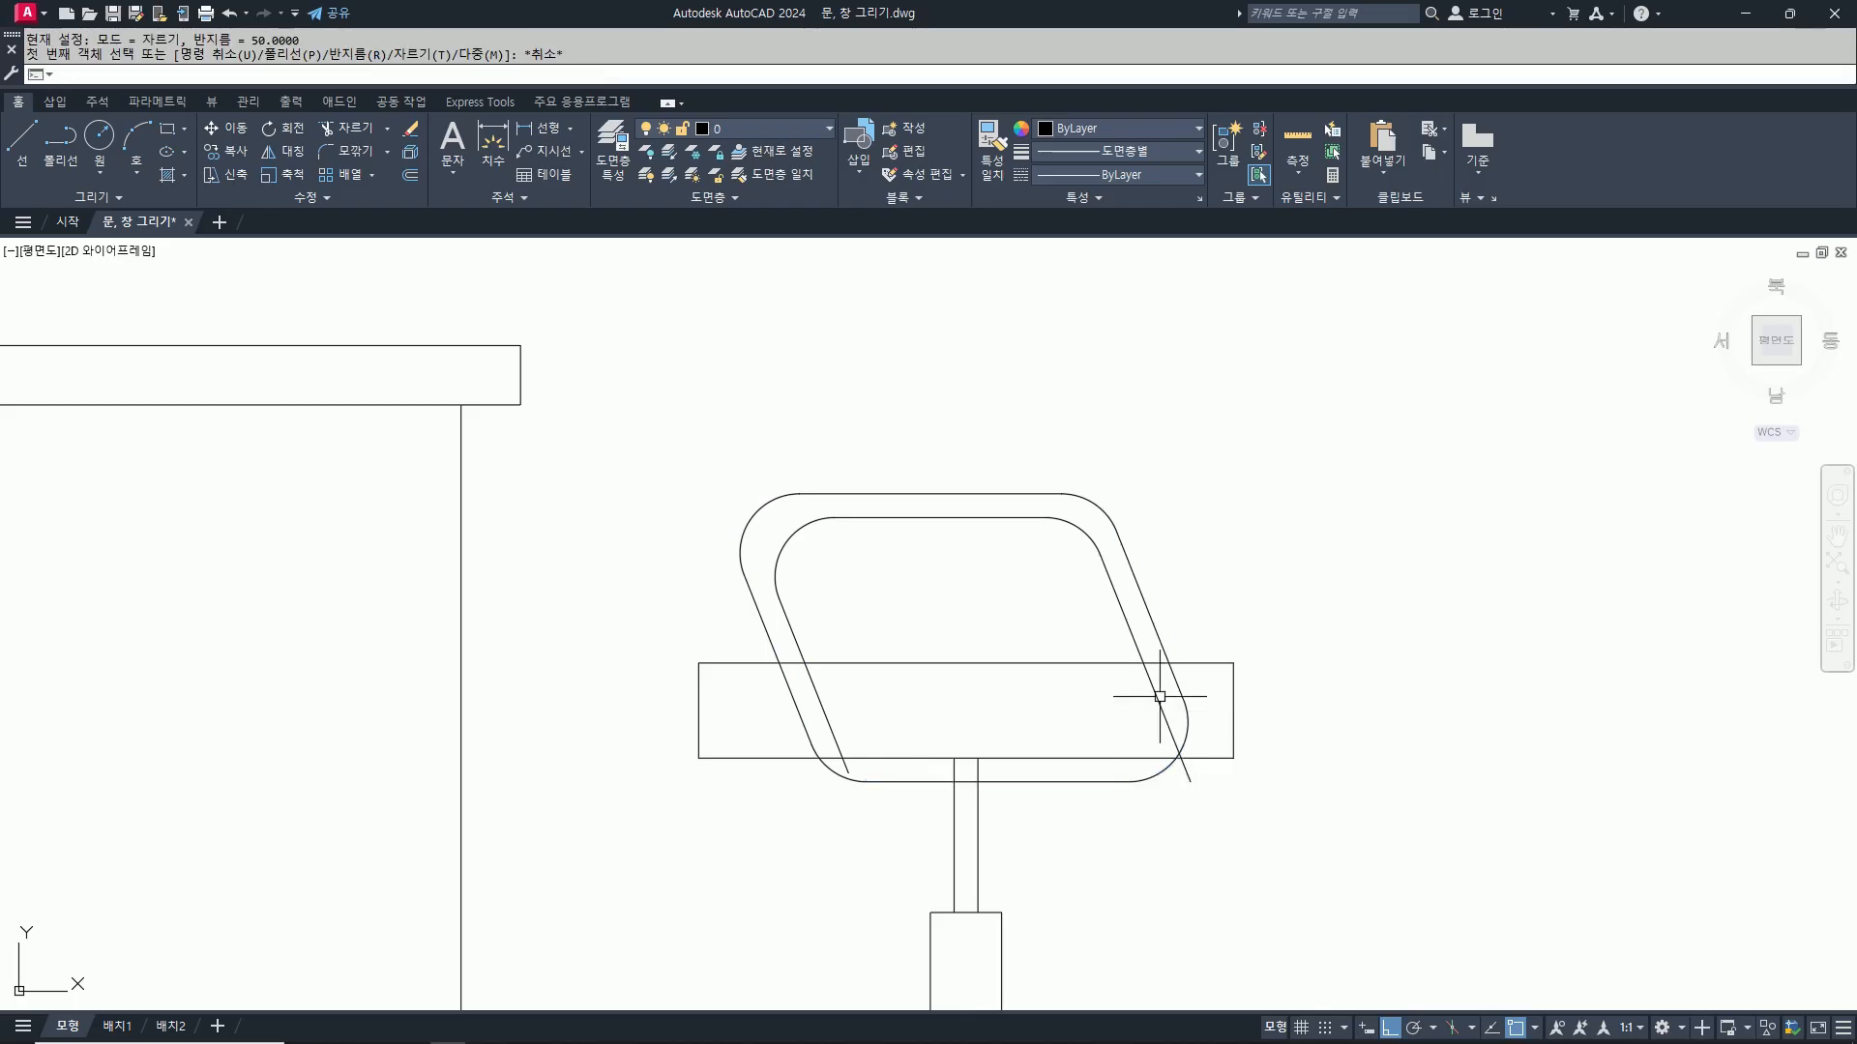
type("df")
key("Return")
type("t")
key("Return")
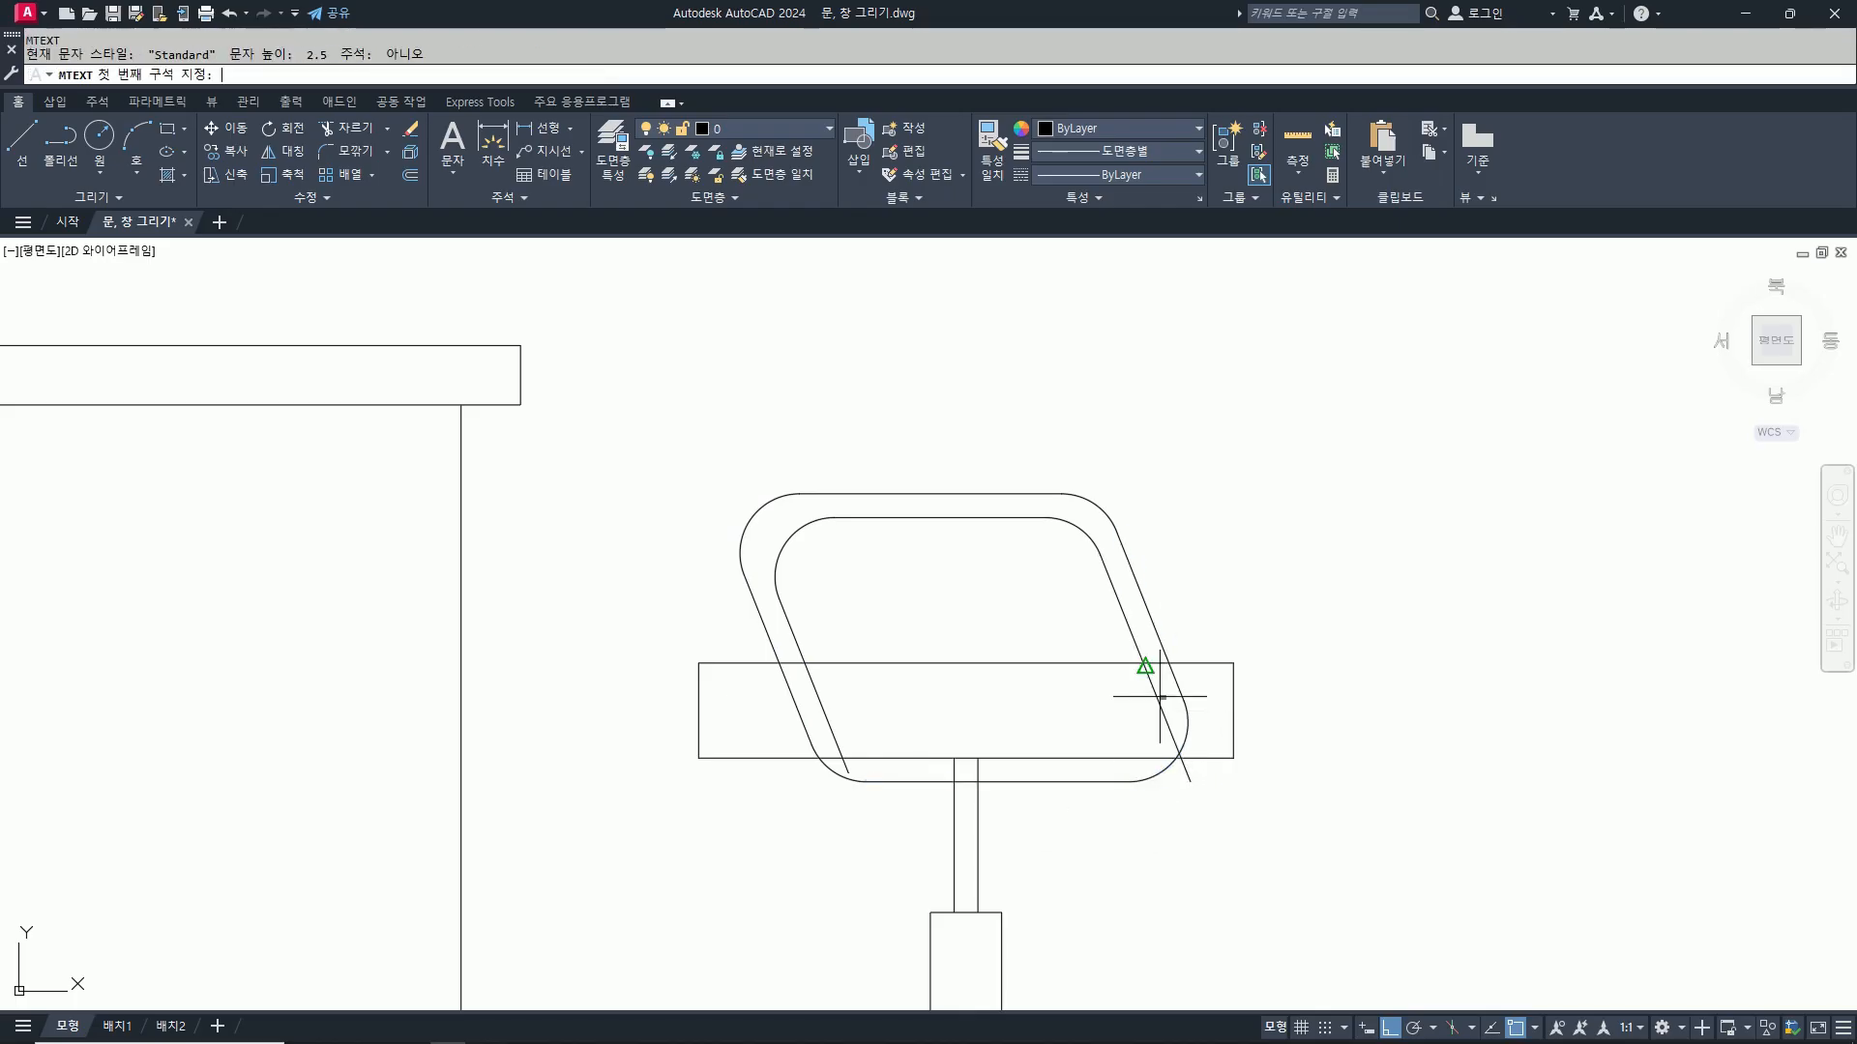
type("n")
key("Return")
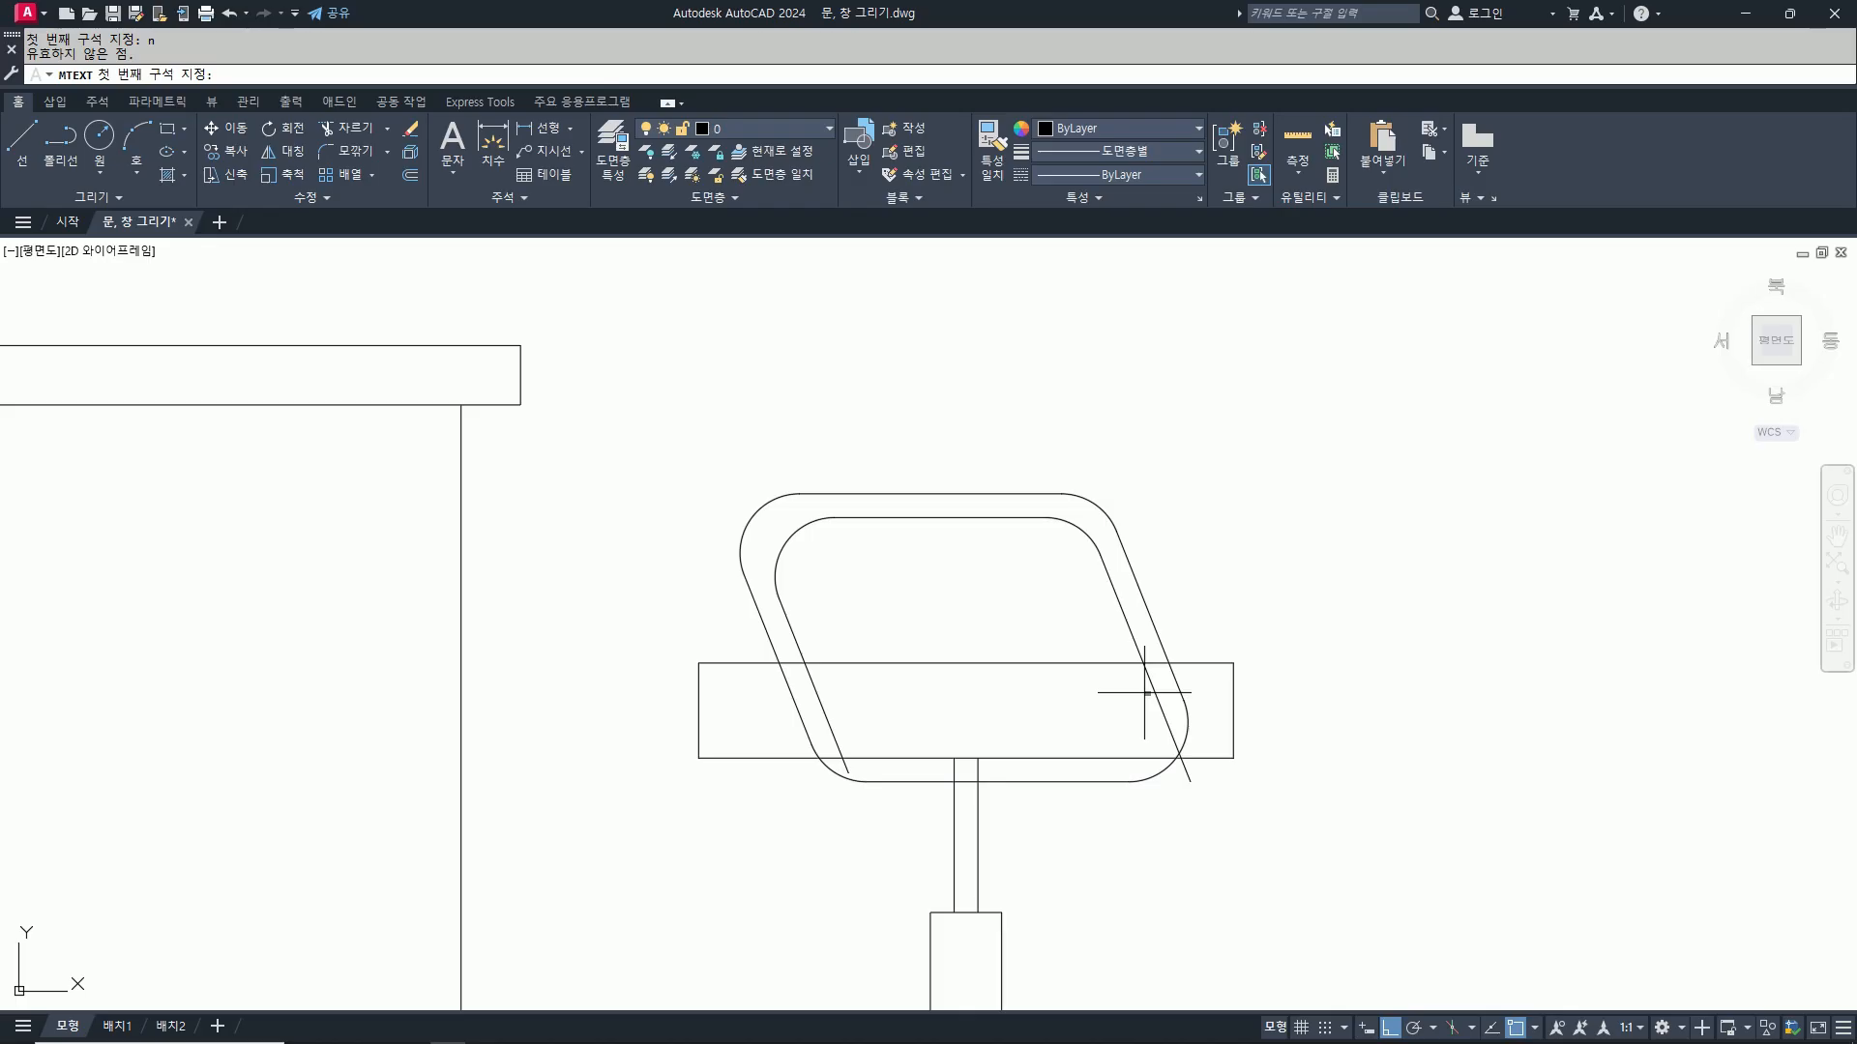
key("Escape")
Step: In no-trim mode, fillet the armrest's two inner sloping lines to the seat's bottom line with a radius of 50
type("f")
key("Return")
type("t")
key("Return")
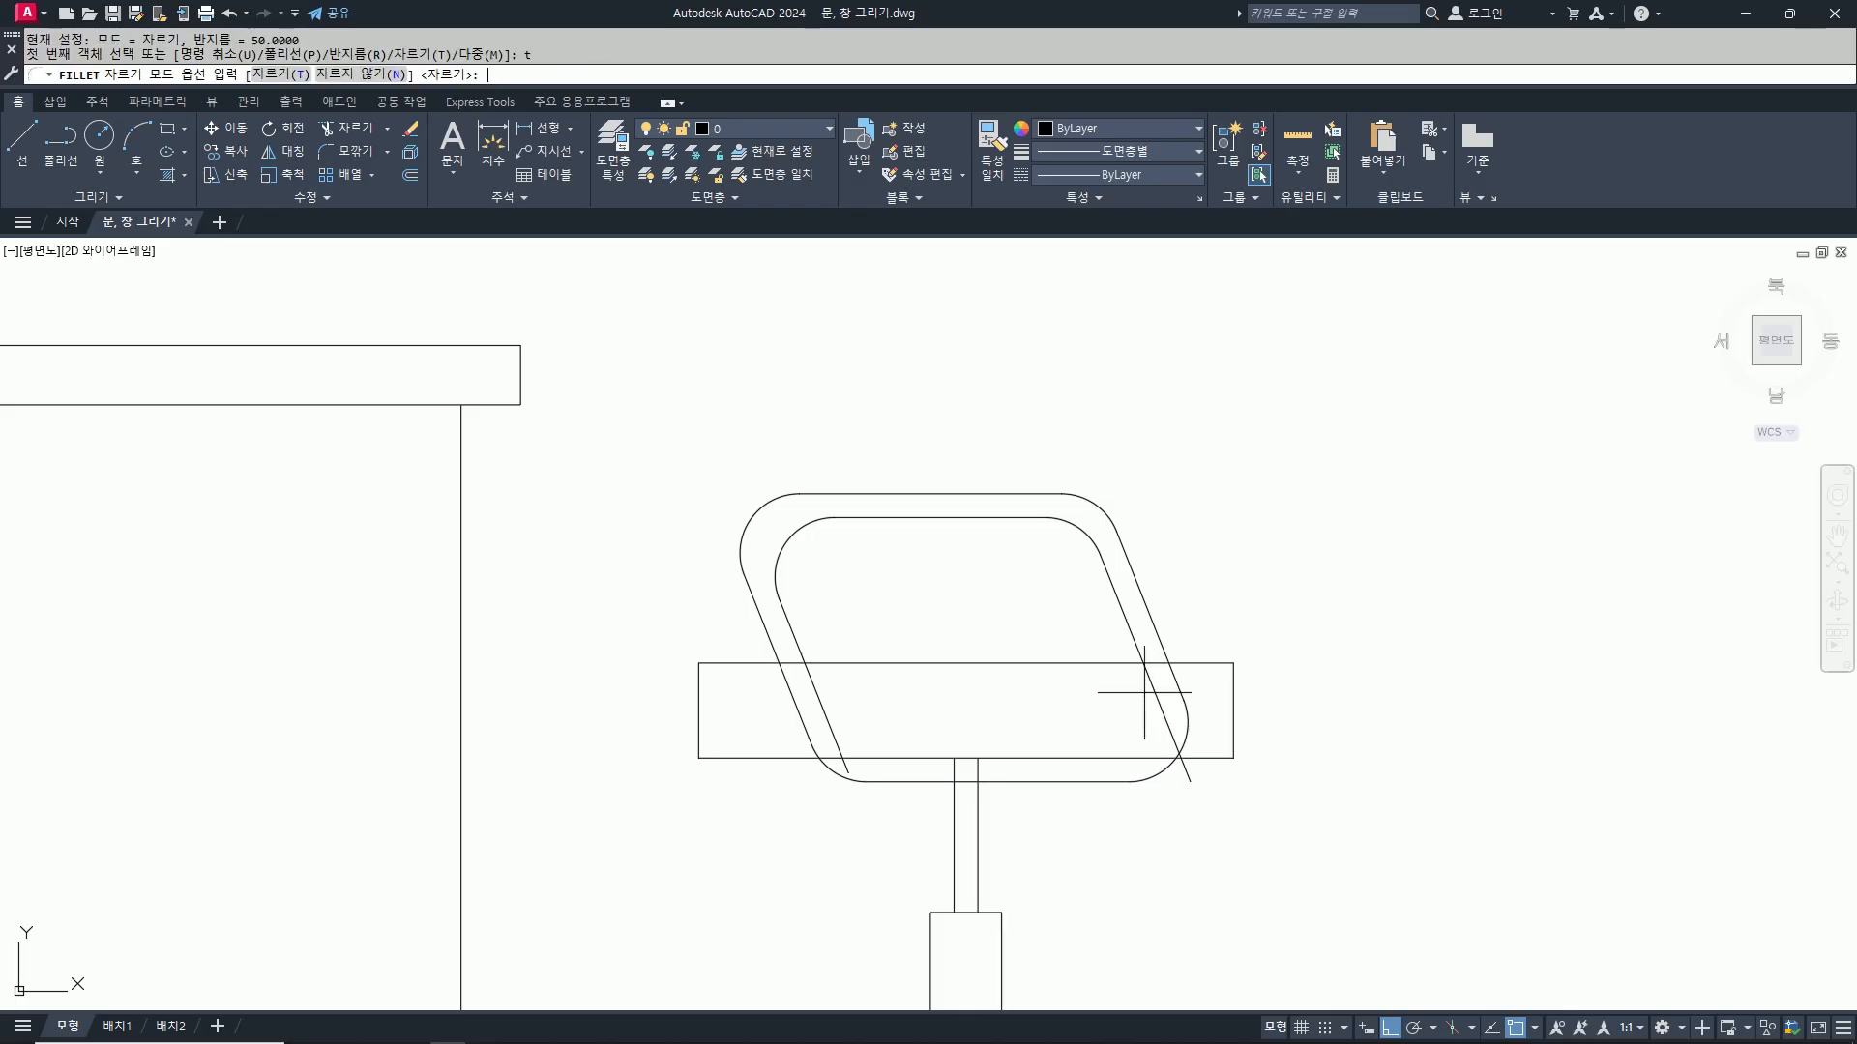
type("n")
key("Return")
left_click(1144, 693)
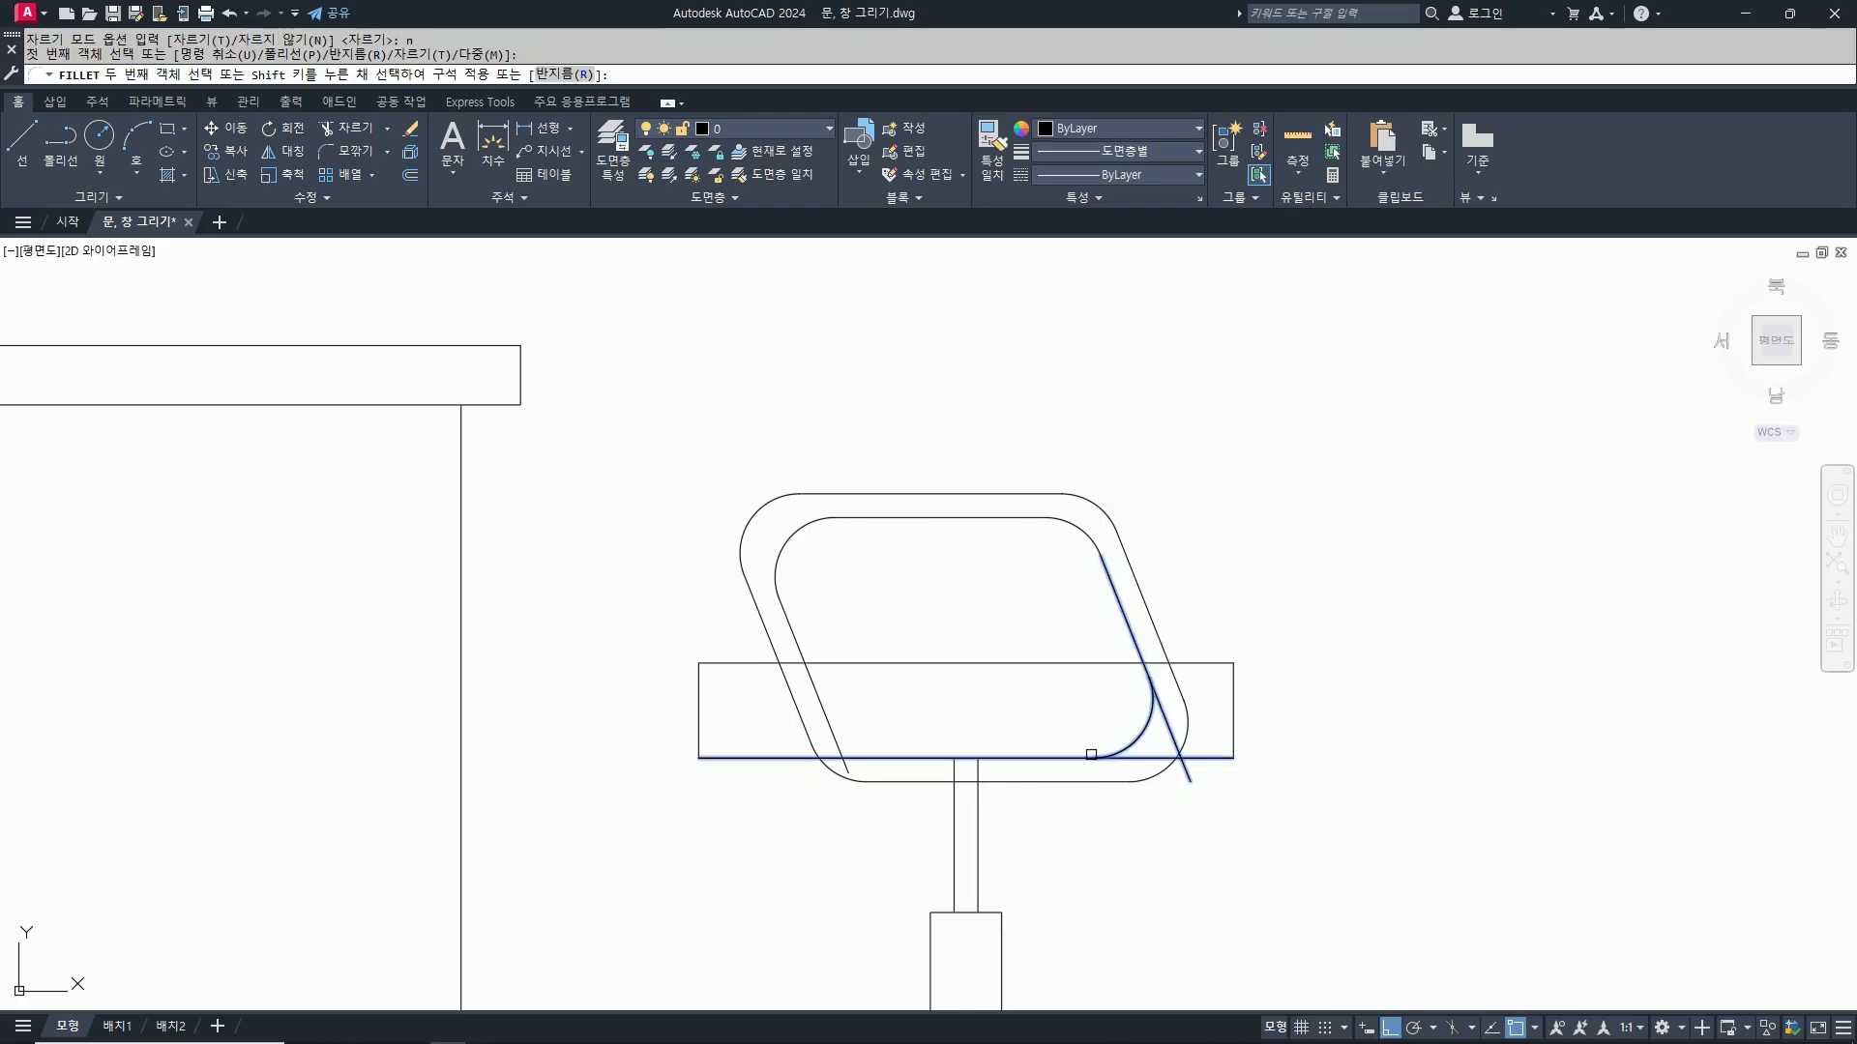
left_click(1091, 755)
key("Return")
left_click(919, 757)
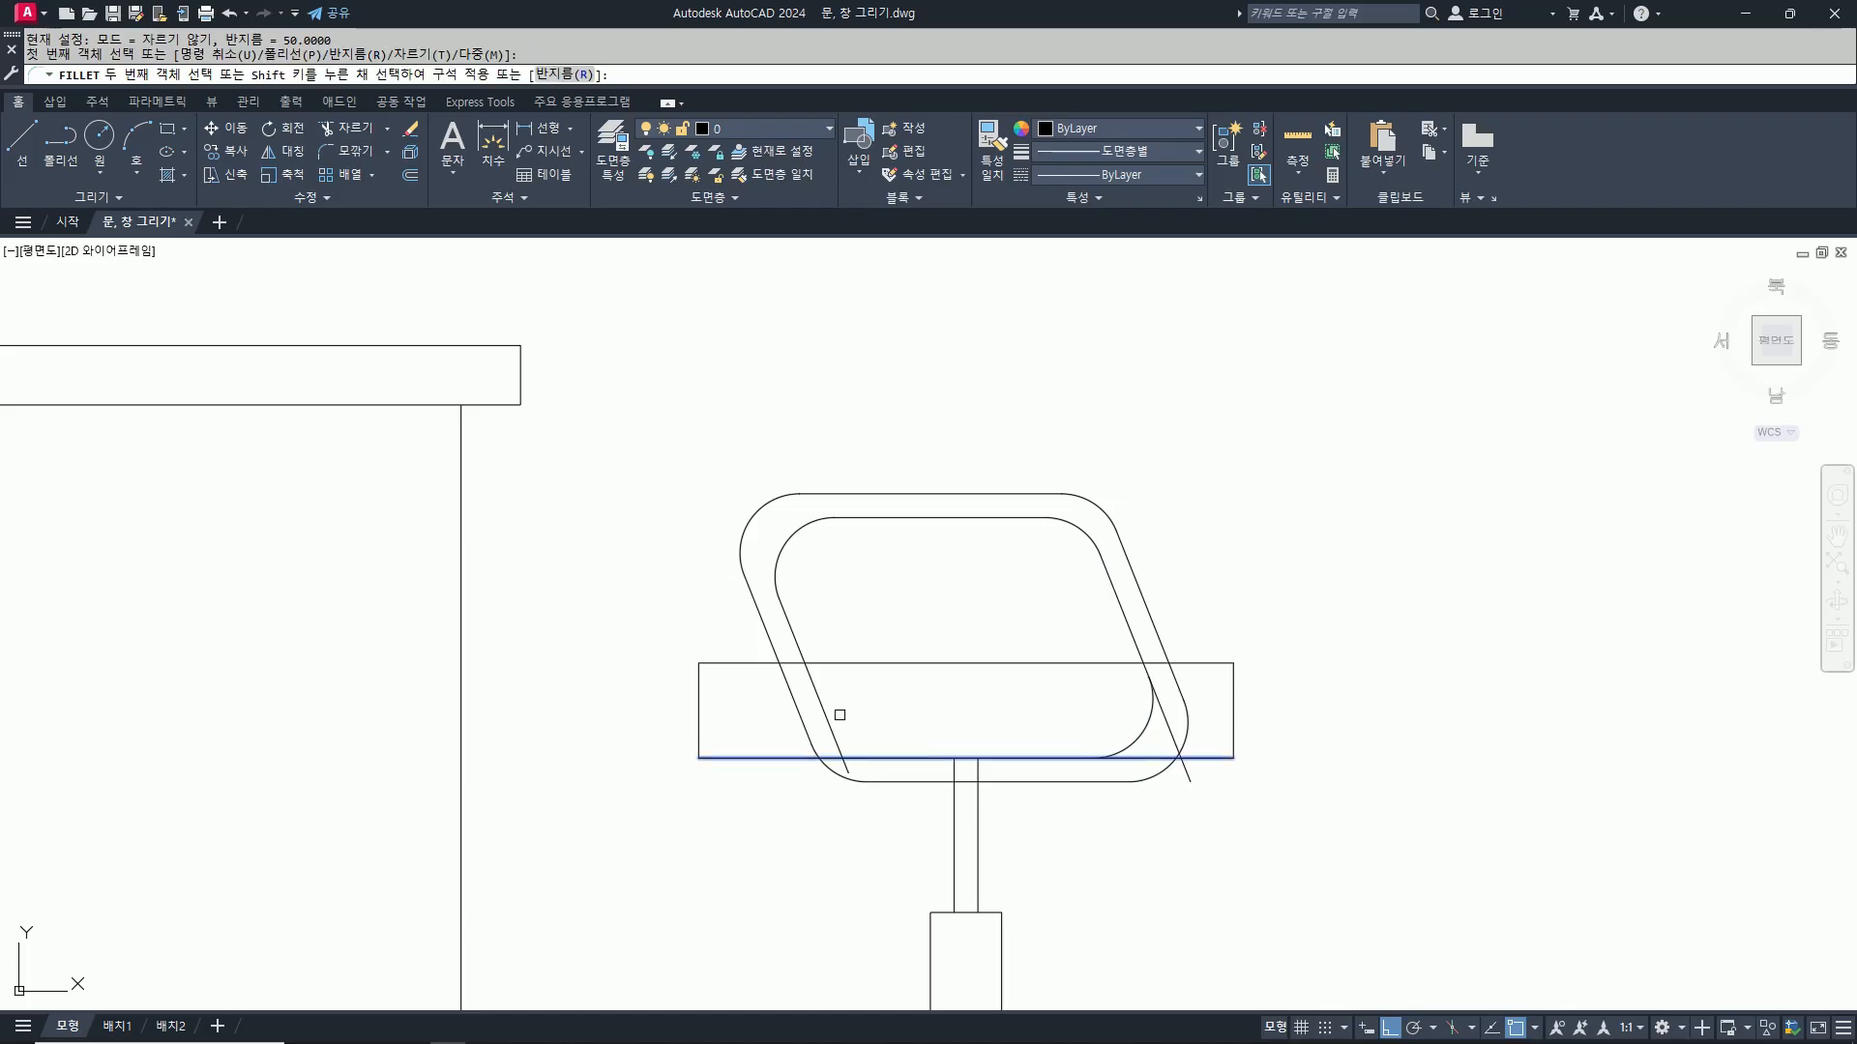
left_click(824, 699)
Step: Trim the inner sloping lines' overhanging ends and the seat and pole lines inside the armrest frame, and erase the leftover piece
type("tr")
key("Return")
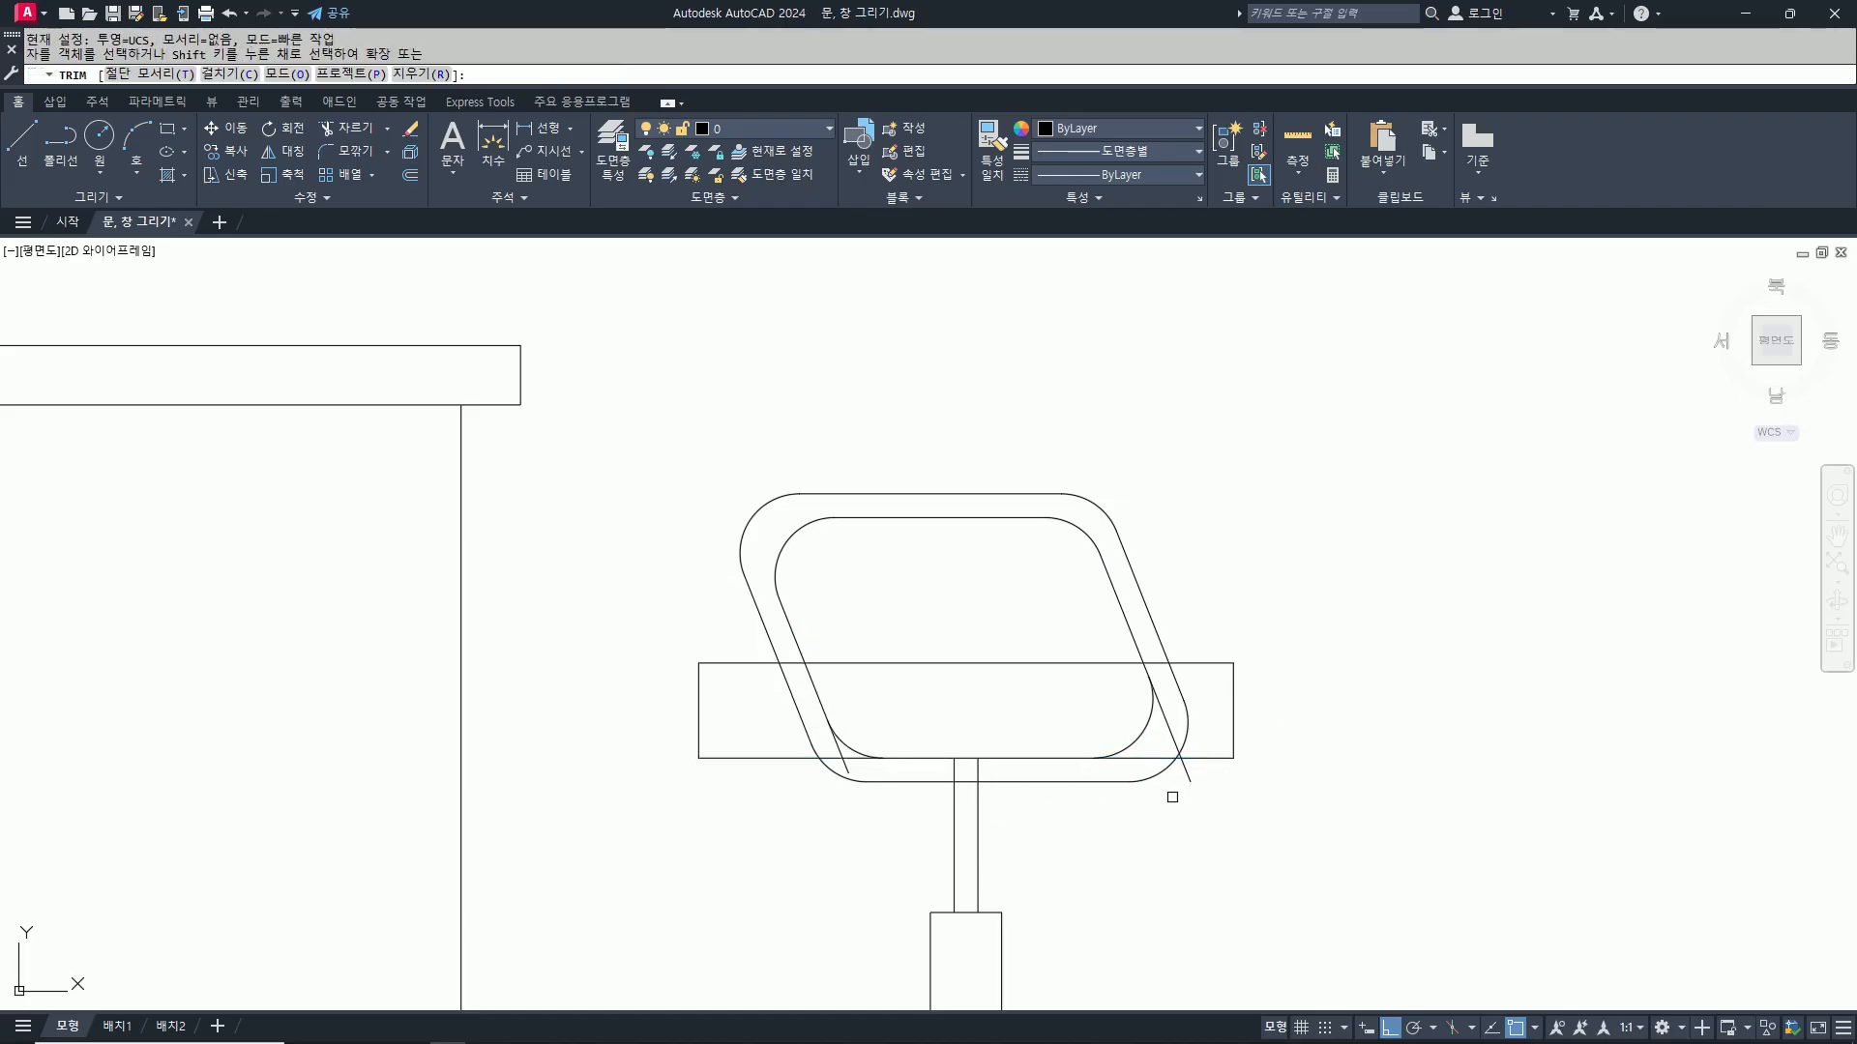
left_click(1188, 775)
scroll(1168, 738, "up", 2)
left_click(1167, 724)
left_click(1110, 774)
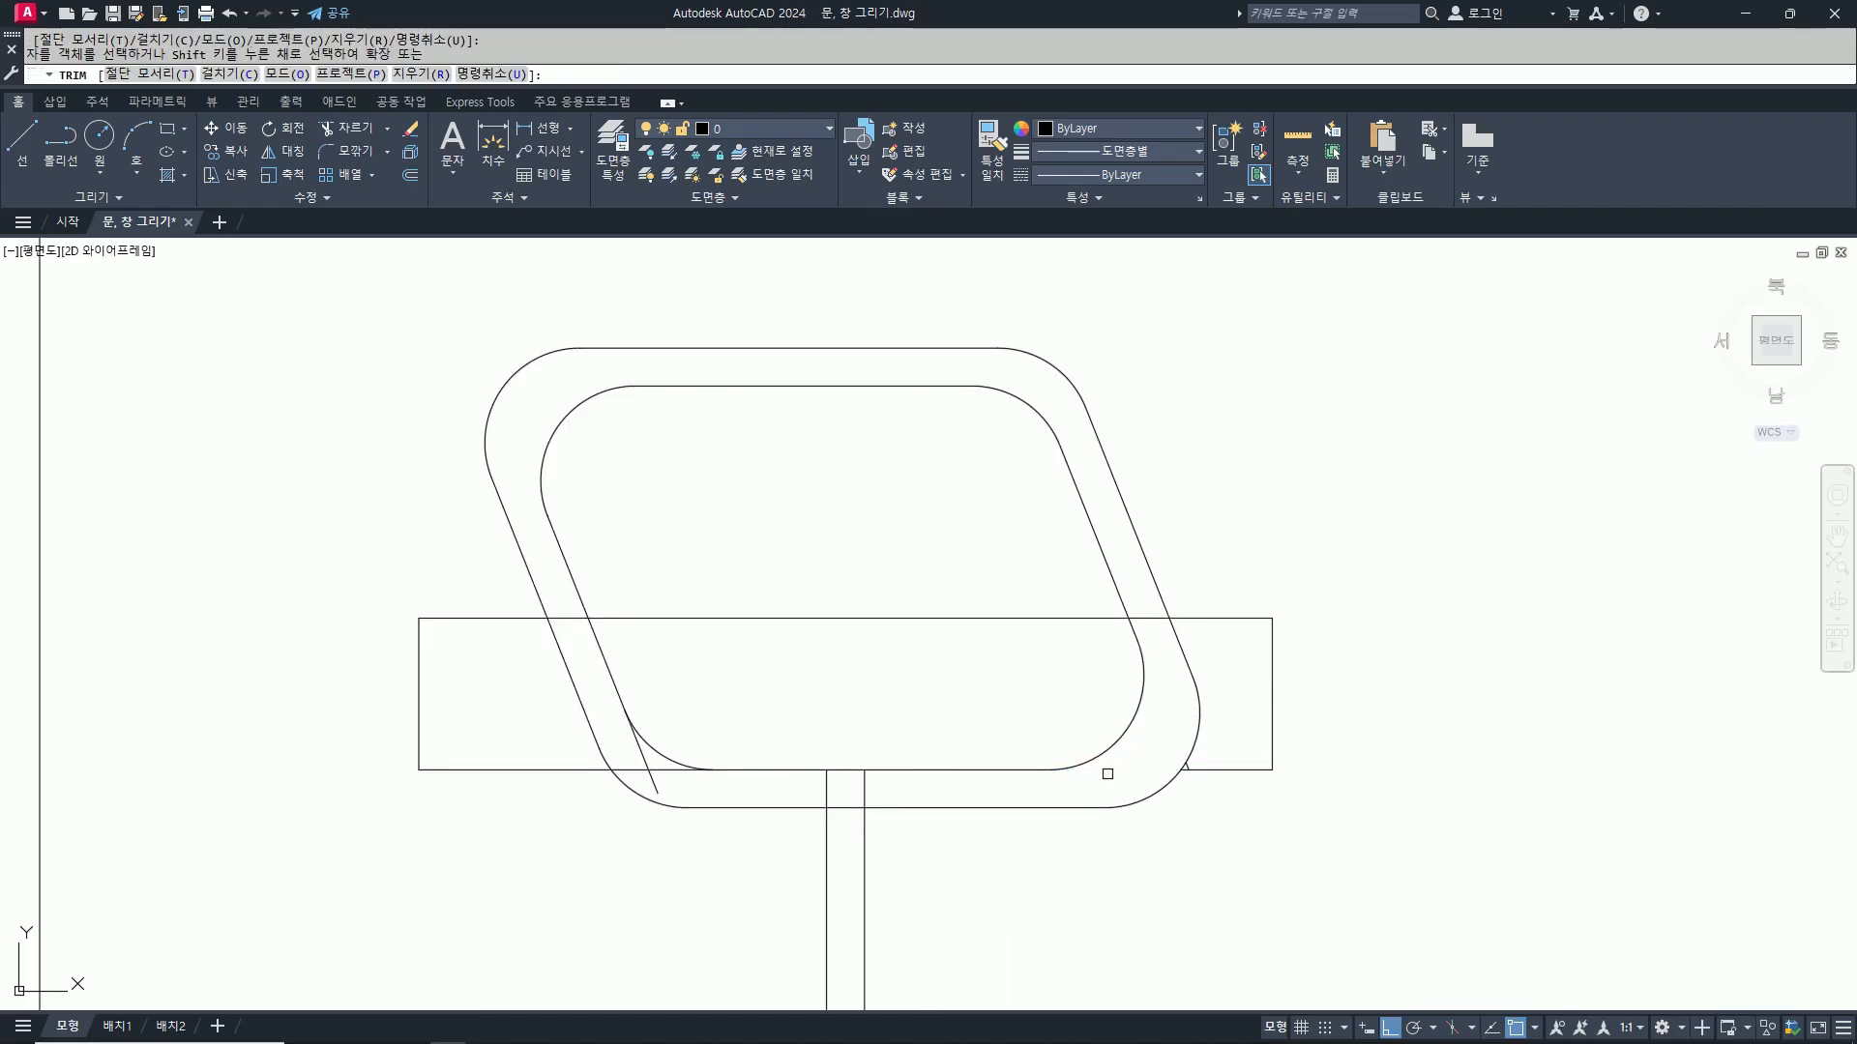
scroll(609, 774, "up", 2)
left_click(663, 759)
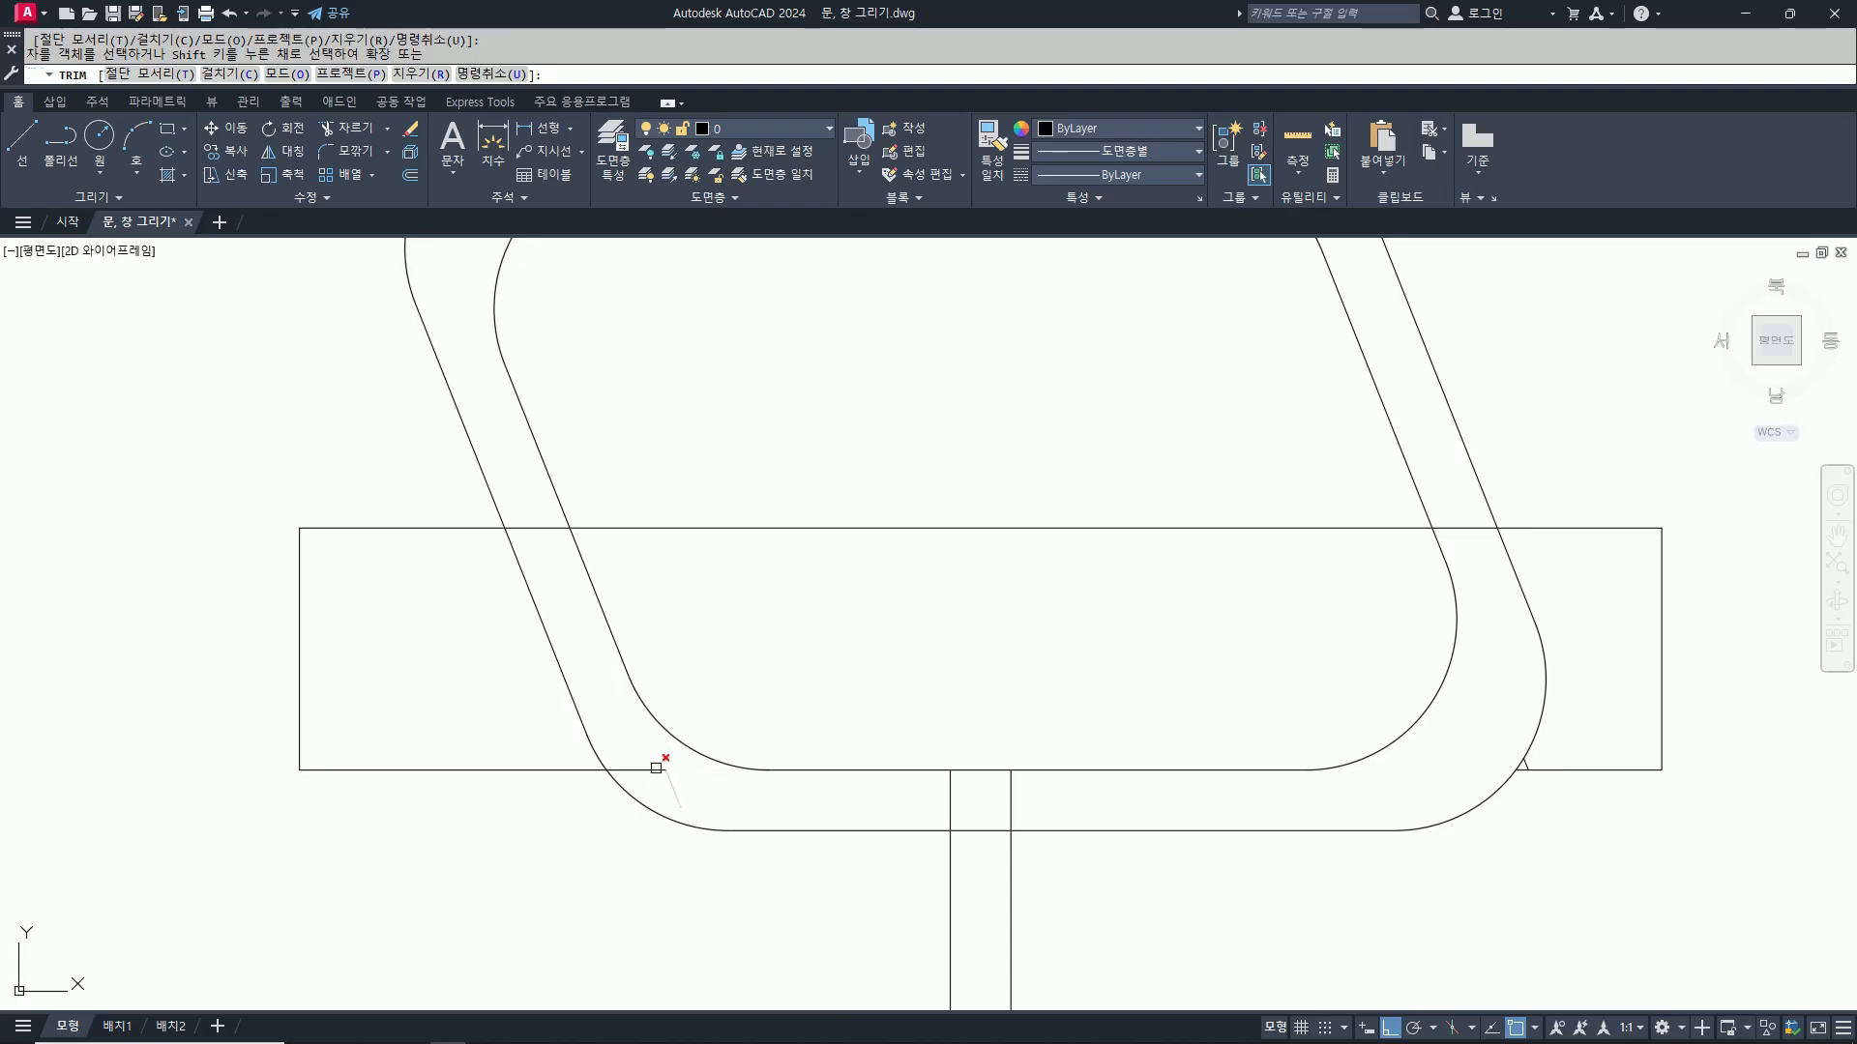
scroll(780, 845, "down", 4)
scroll(862, 830, "up", 2)
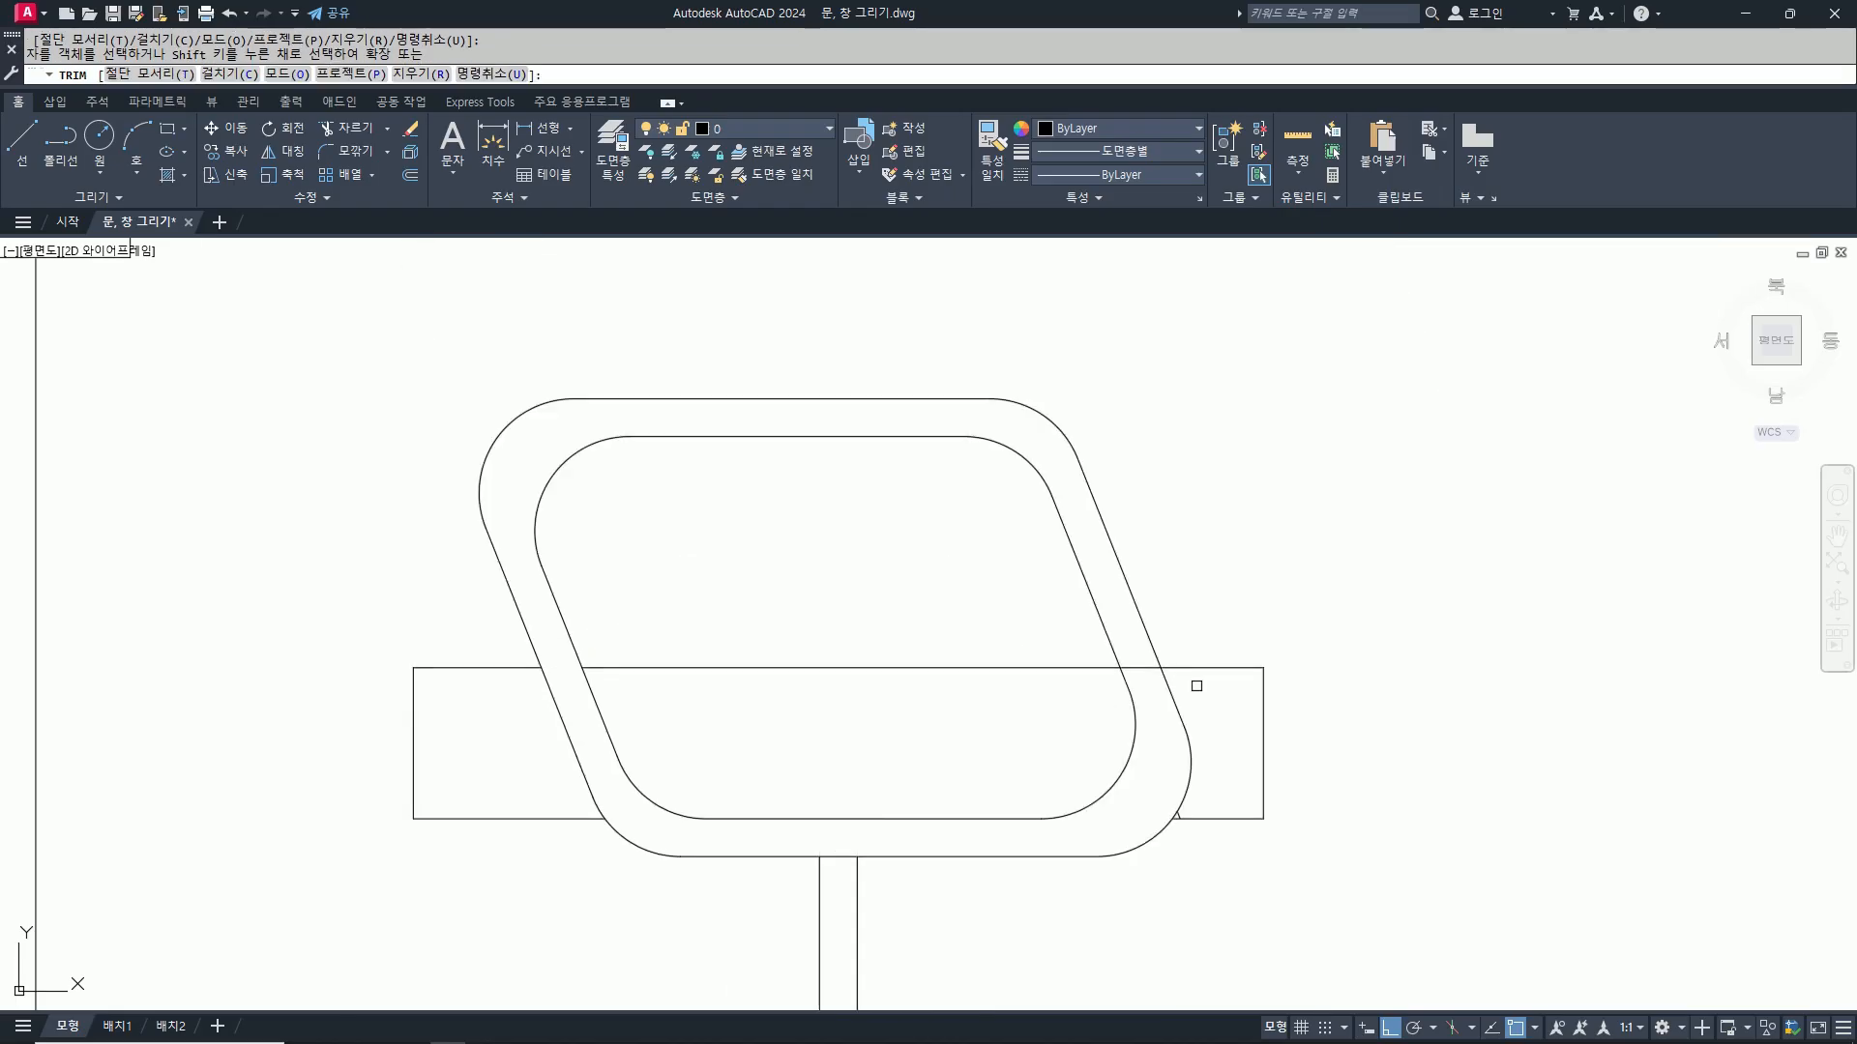
key("Escape")
scroll(1160, 793, "up", 2)
Step: Fillet both corners at the seat's end farther from the desk with a radius of 30, without trimming
scroll(1214, 813, "down", 8)
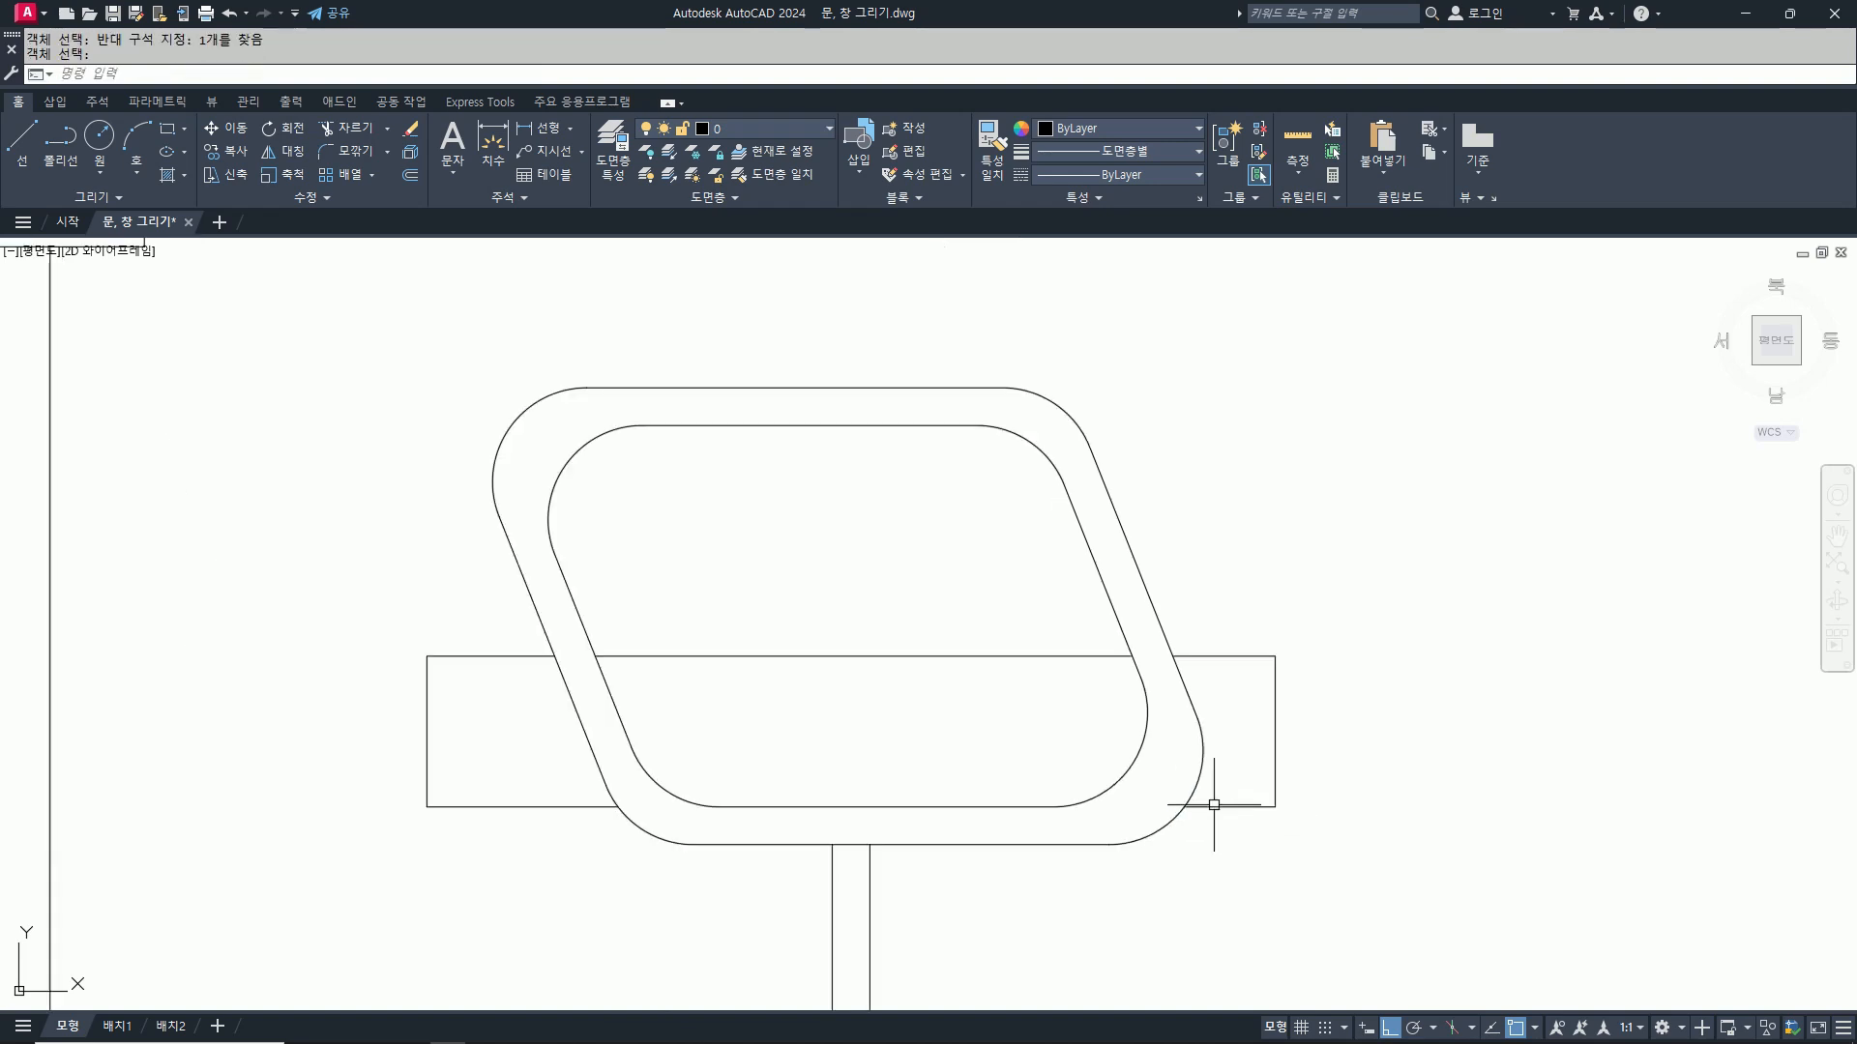
middle_click_drag(1295, 863, 1227, 756)
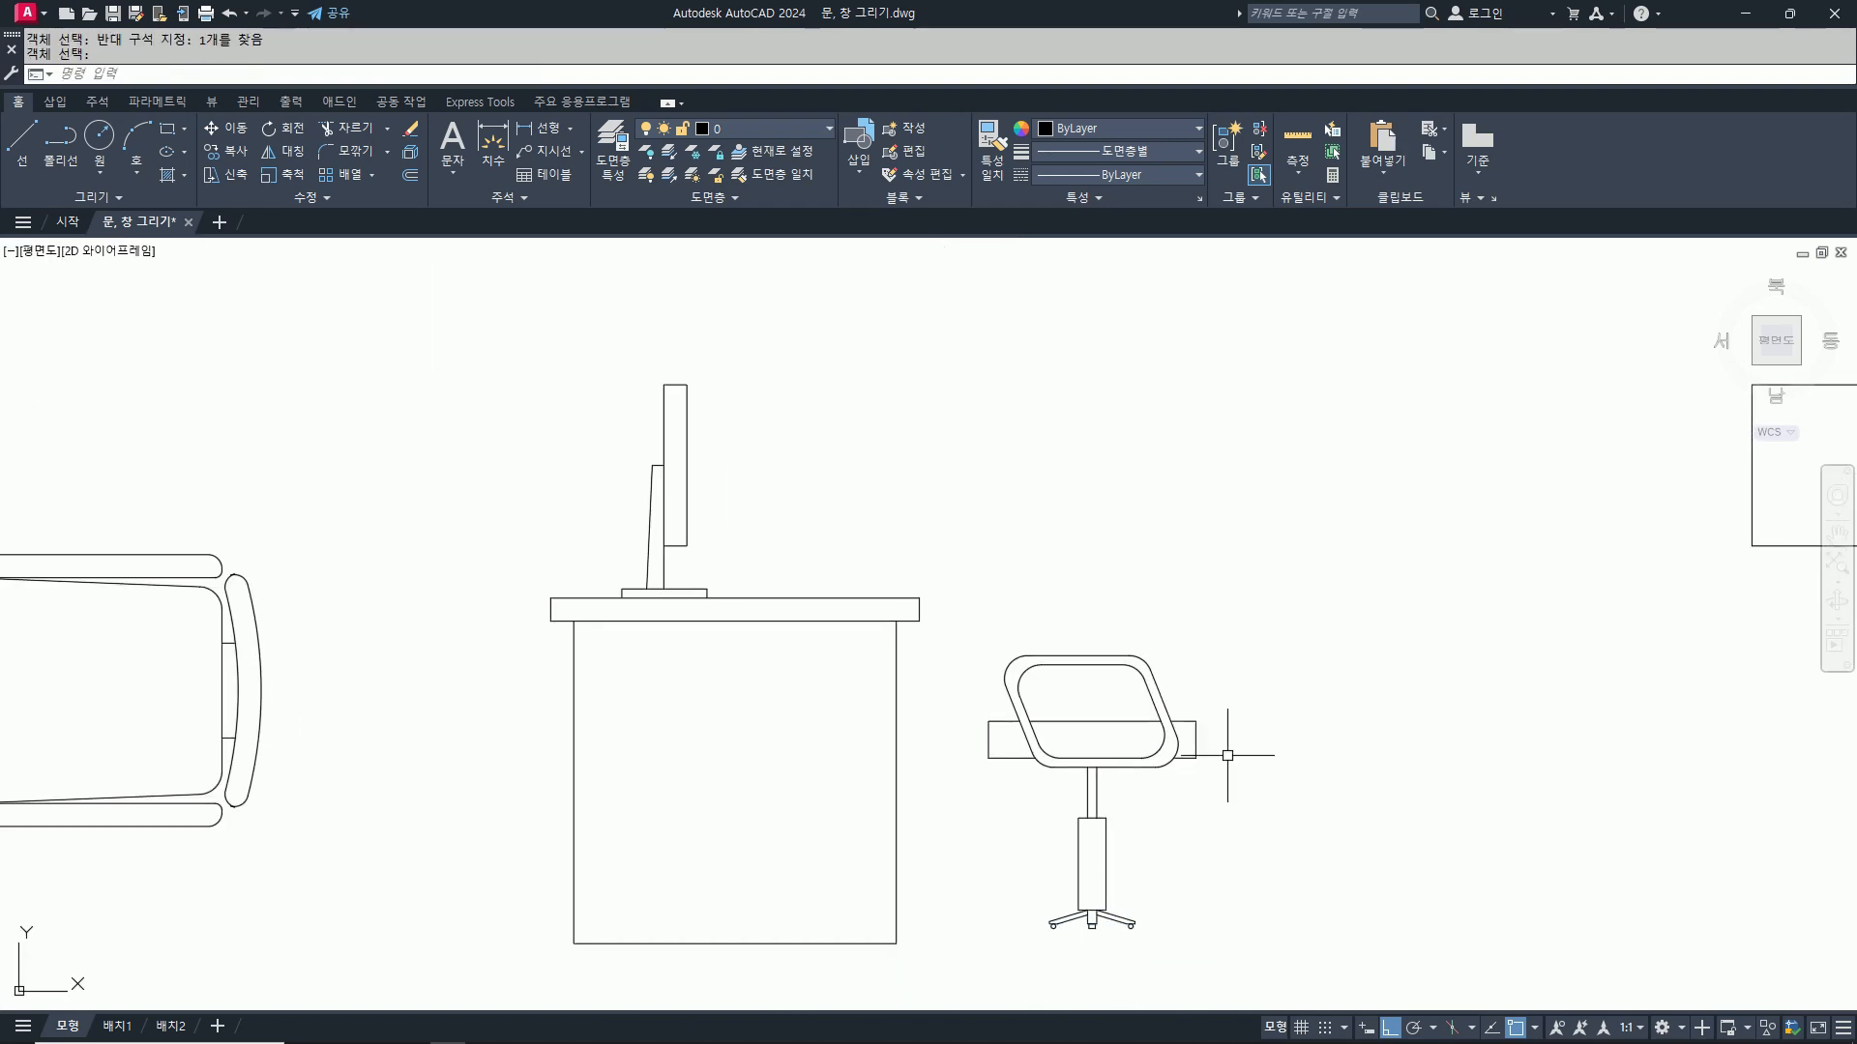
type("f")
key("Return")
type("r")
key("Return")
type("30")
key("Return")
scroll(1208, 719, "up", 2)
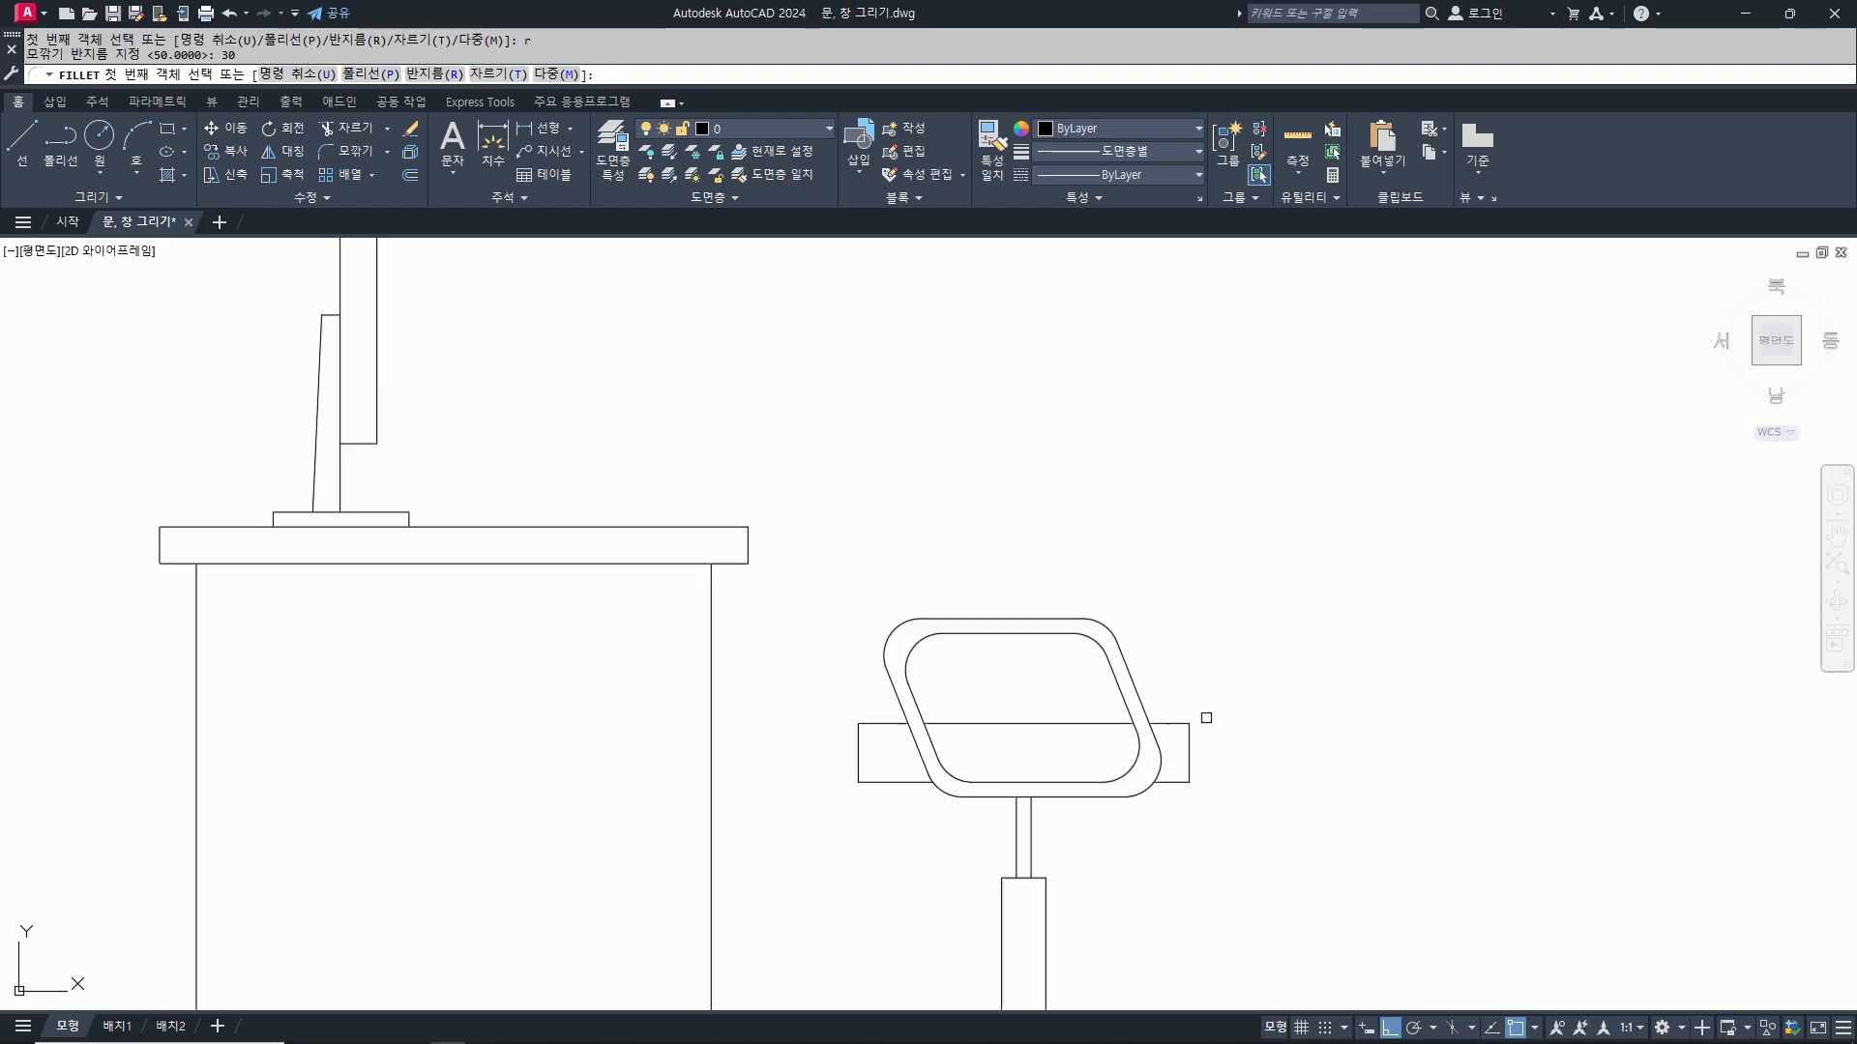
scroll(1206, 718, "up", 2)
left_click(1151, 731)
left_click(1179, 758)
key("Return")
left_click(1177, 799)
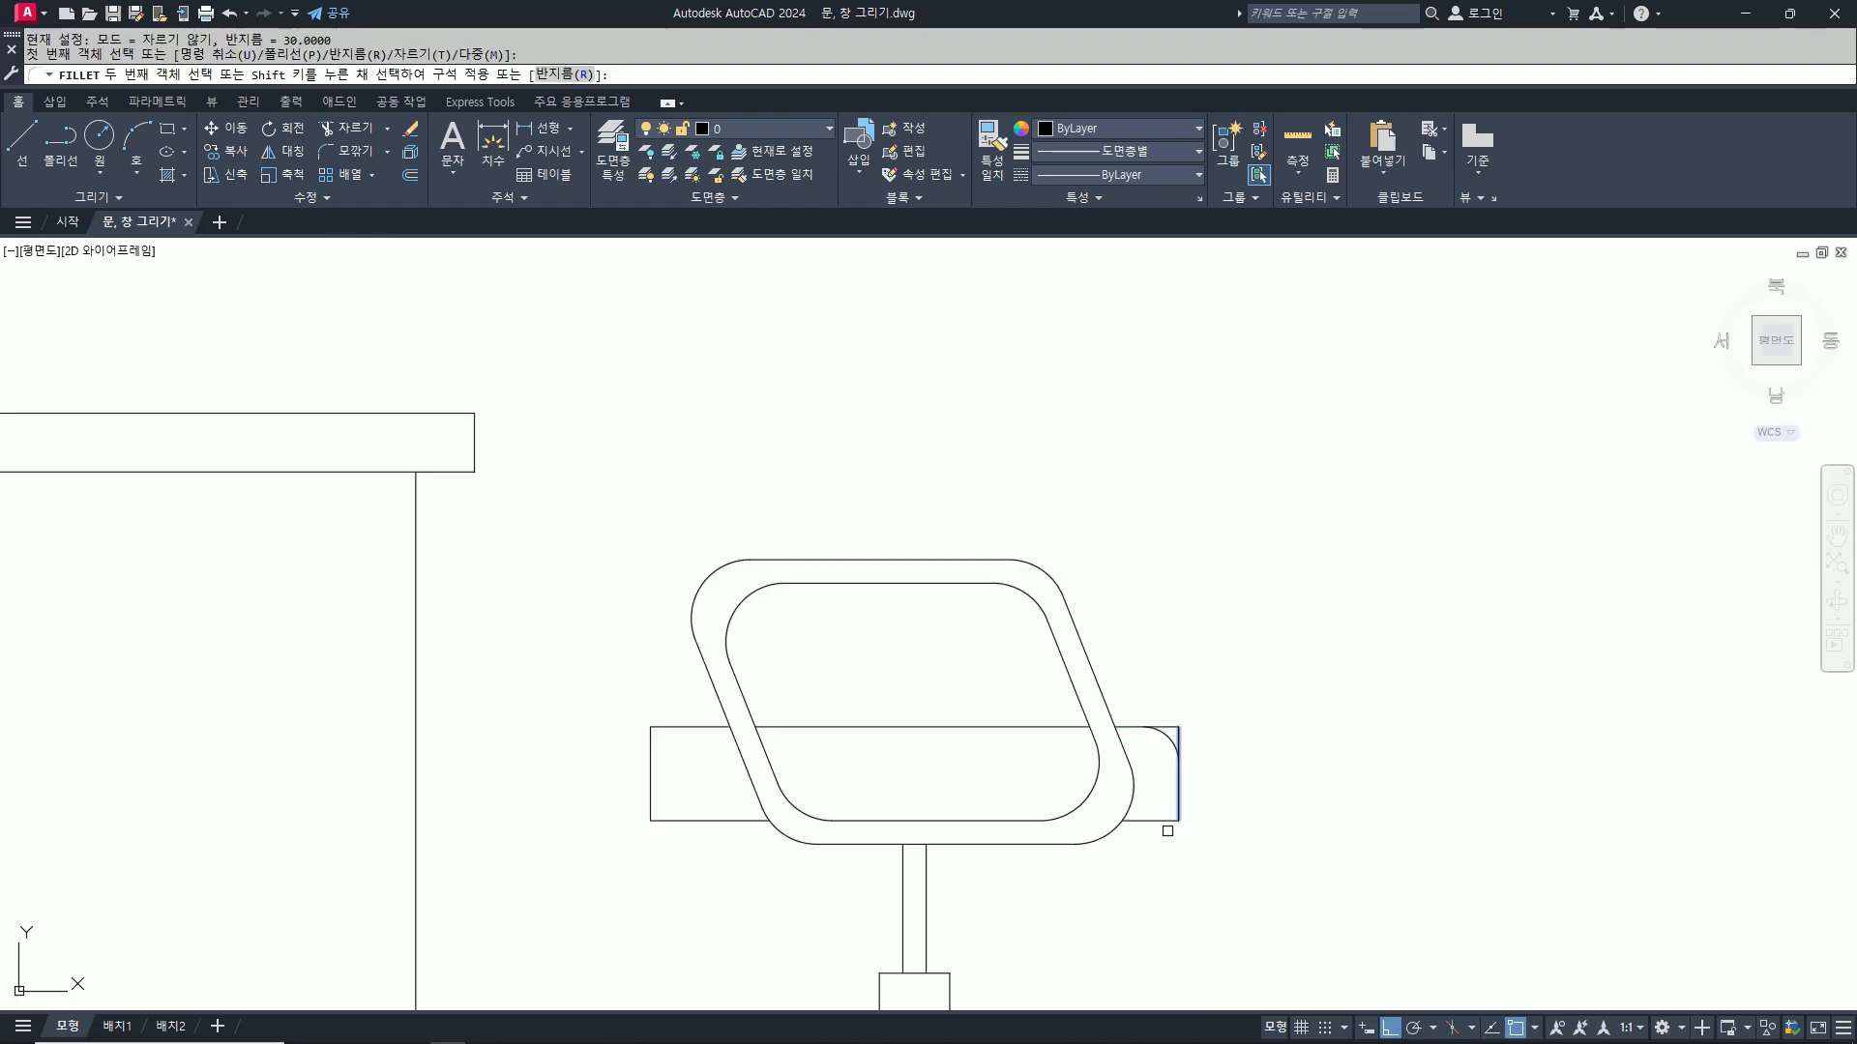
left_click(1168, 822)
Step: Switch Fillet to trim mode and round both corners of the seat's desk-side end with a radius of 30
key("Return")
type("t")
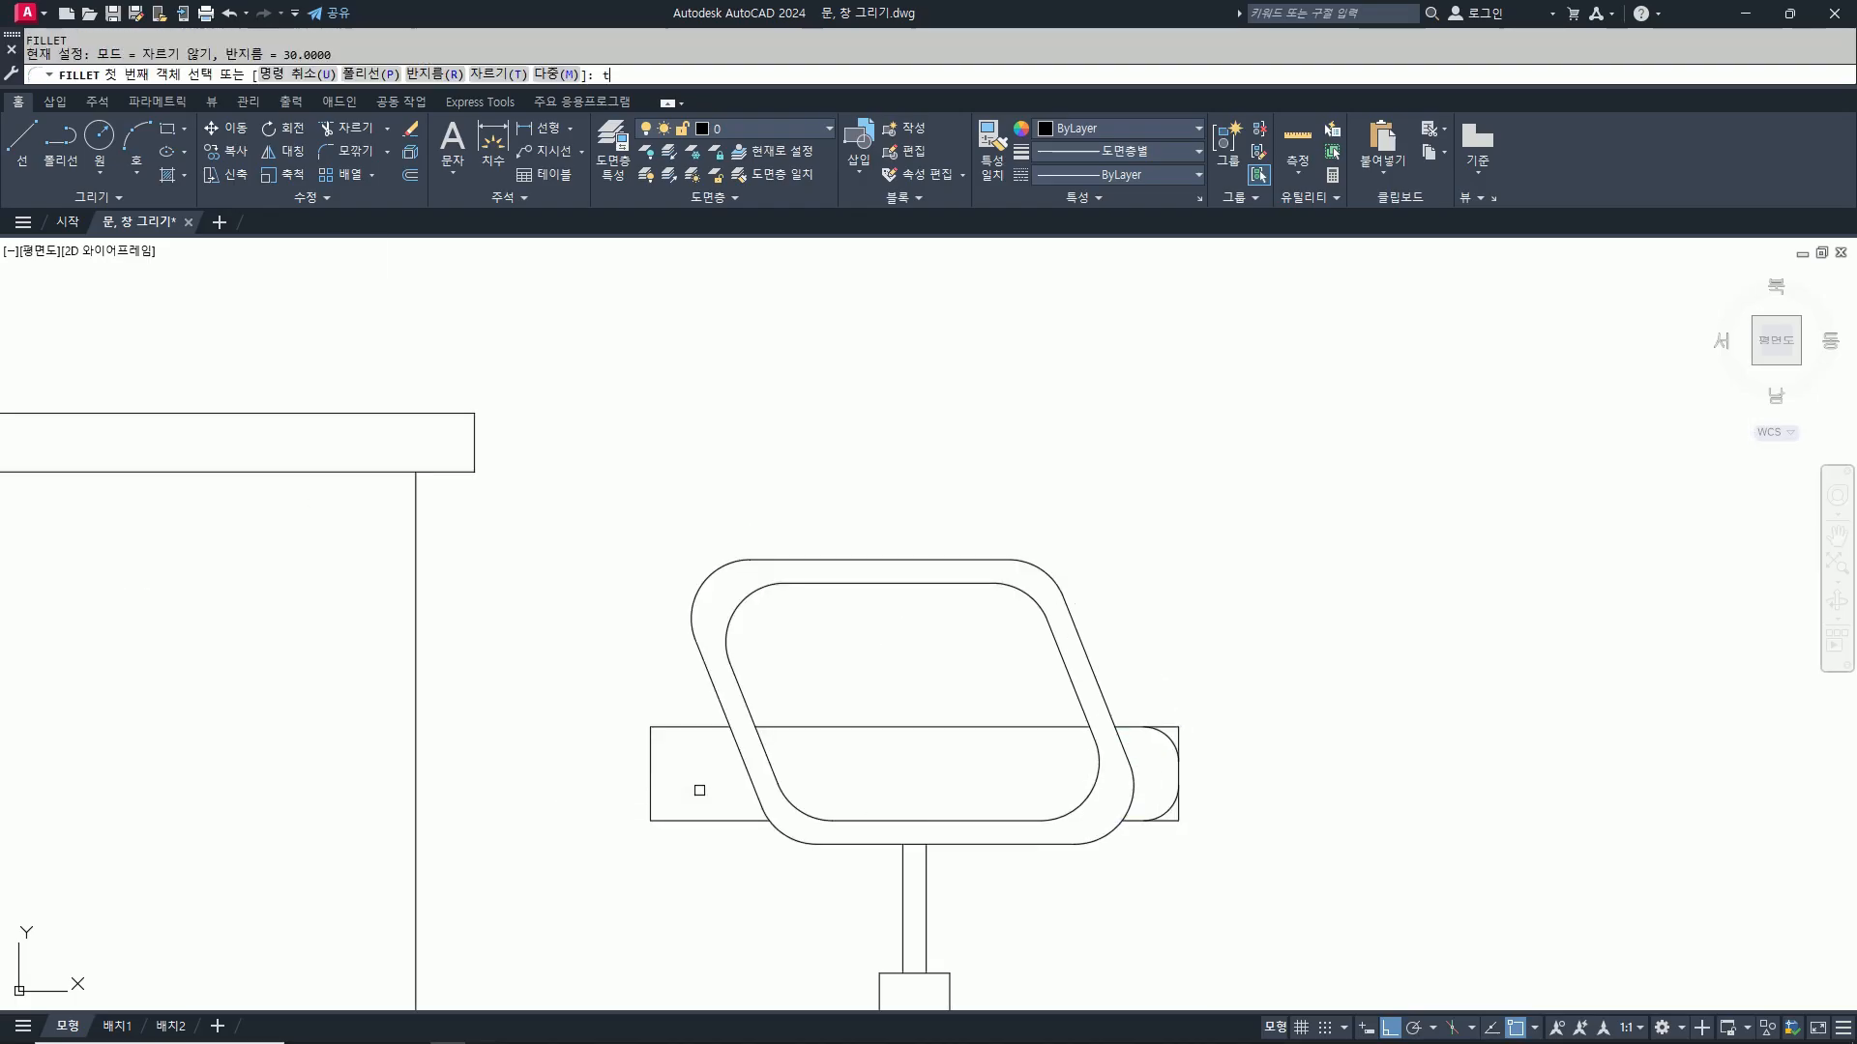
key("Return")
type("t")
key("Return")
left_click(700, 824)
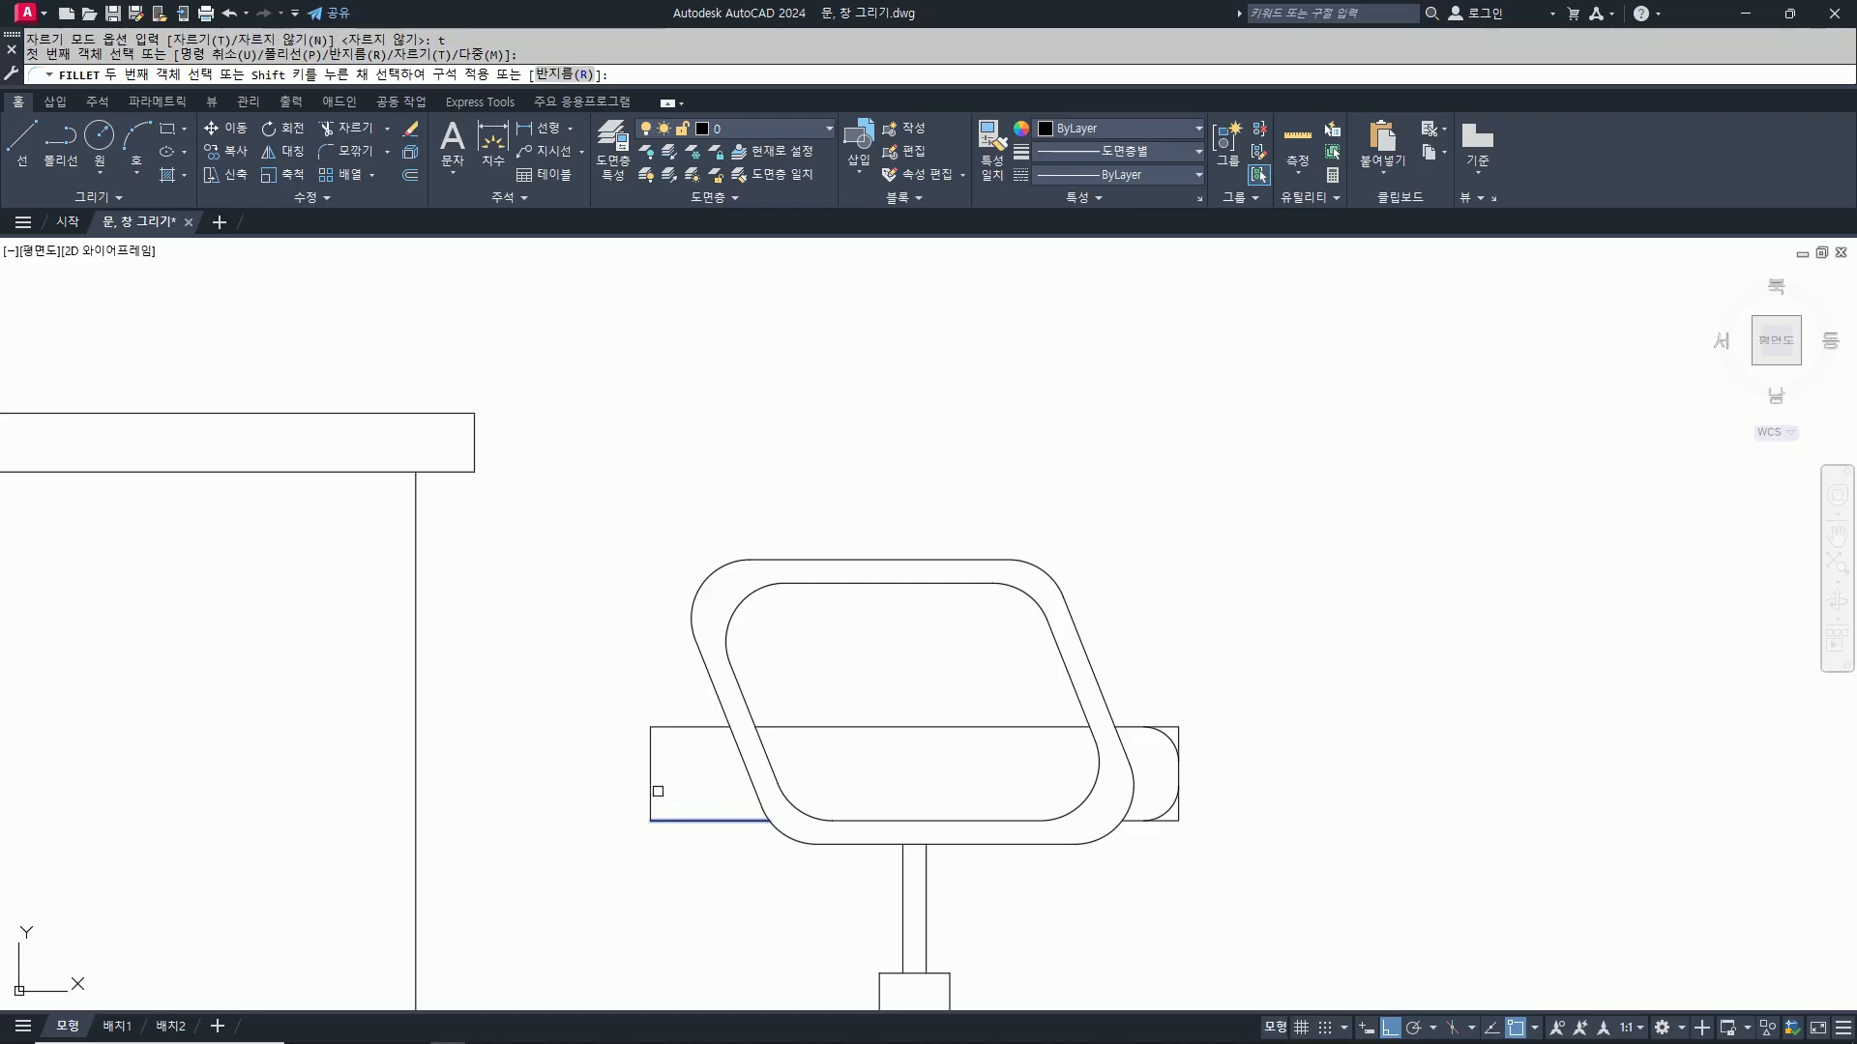
left_click(652, 774)
key("Return")
left_click(652, 759)
left_click(670, 729)
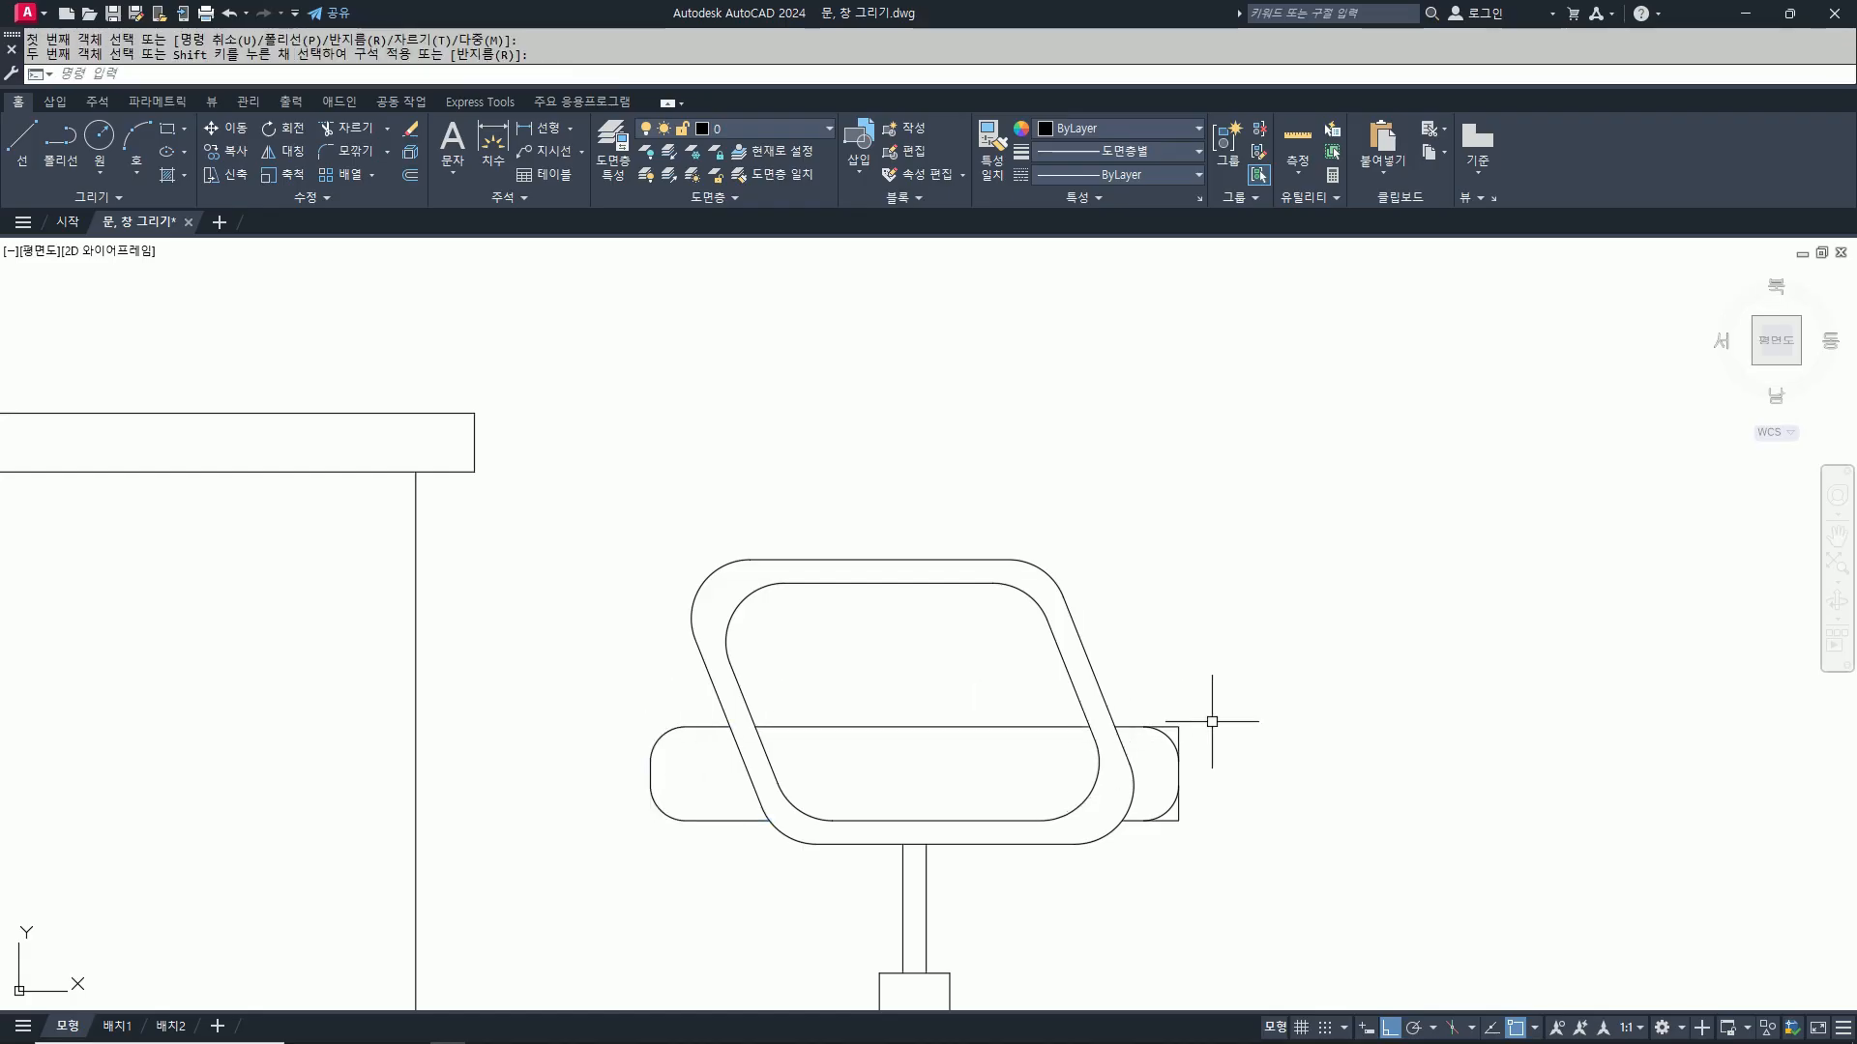
Step: Trim off the leftover square corners outside the fillets at the seat's end farther from the desk
type("e")
key("Return")
key("Escape")
type("dtr")
key("Return")
key("Escape")
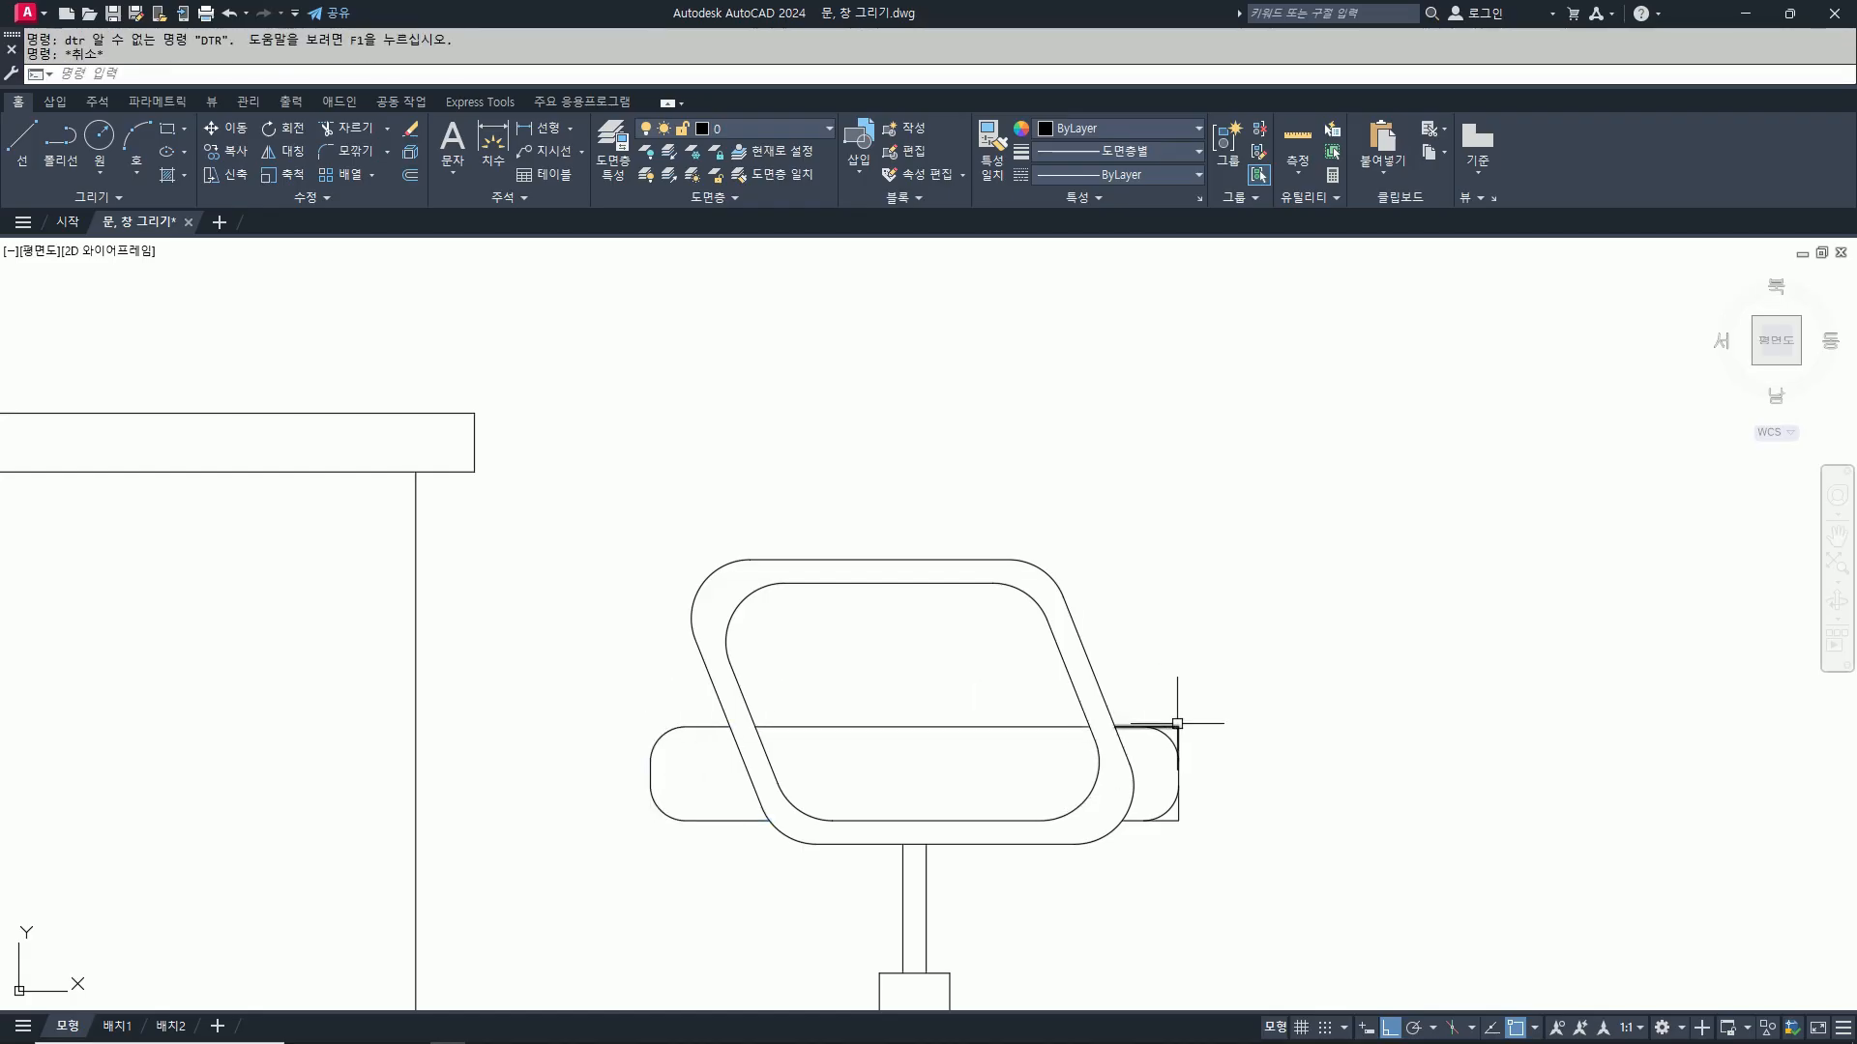
type("tr")
key("Return")
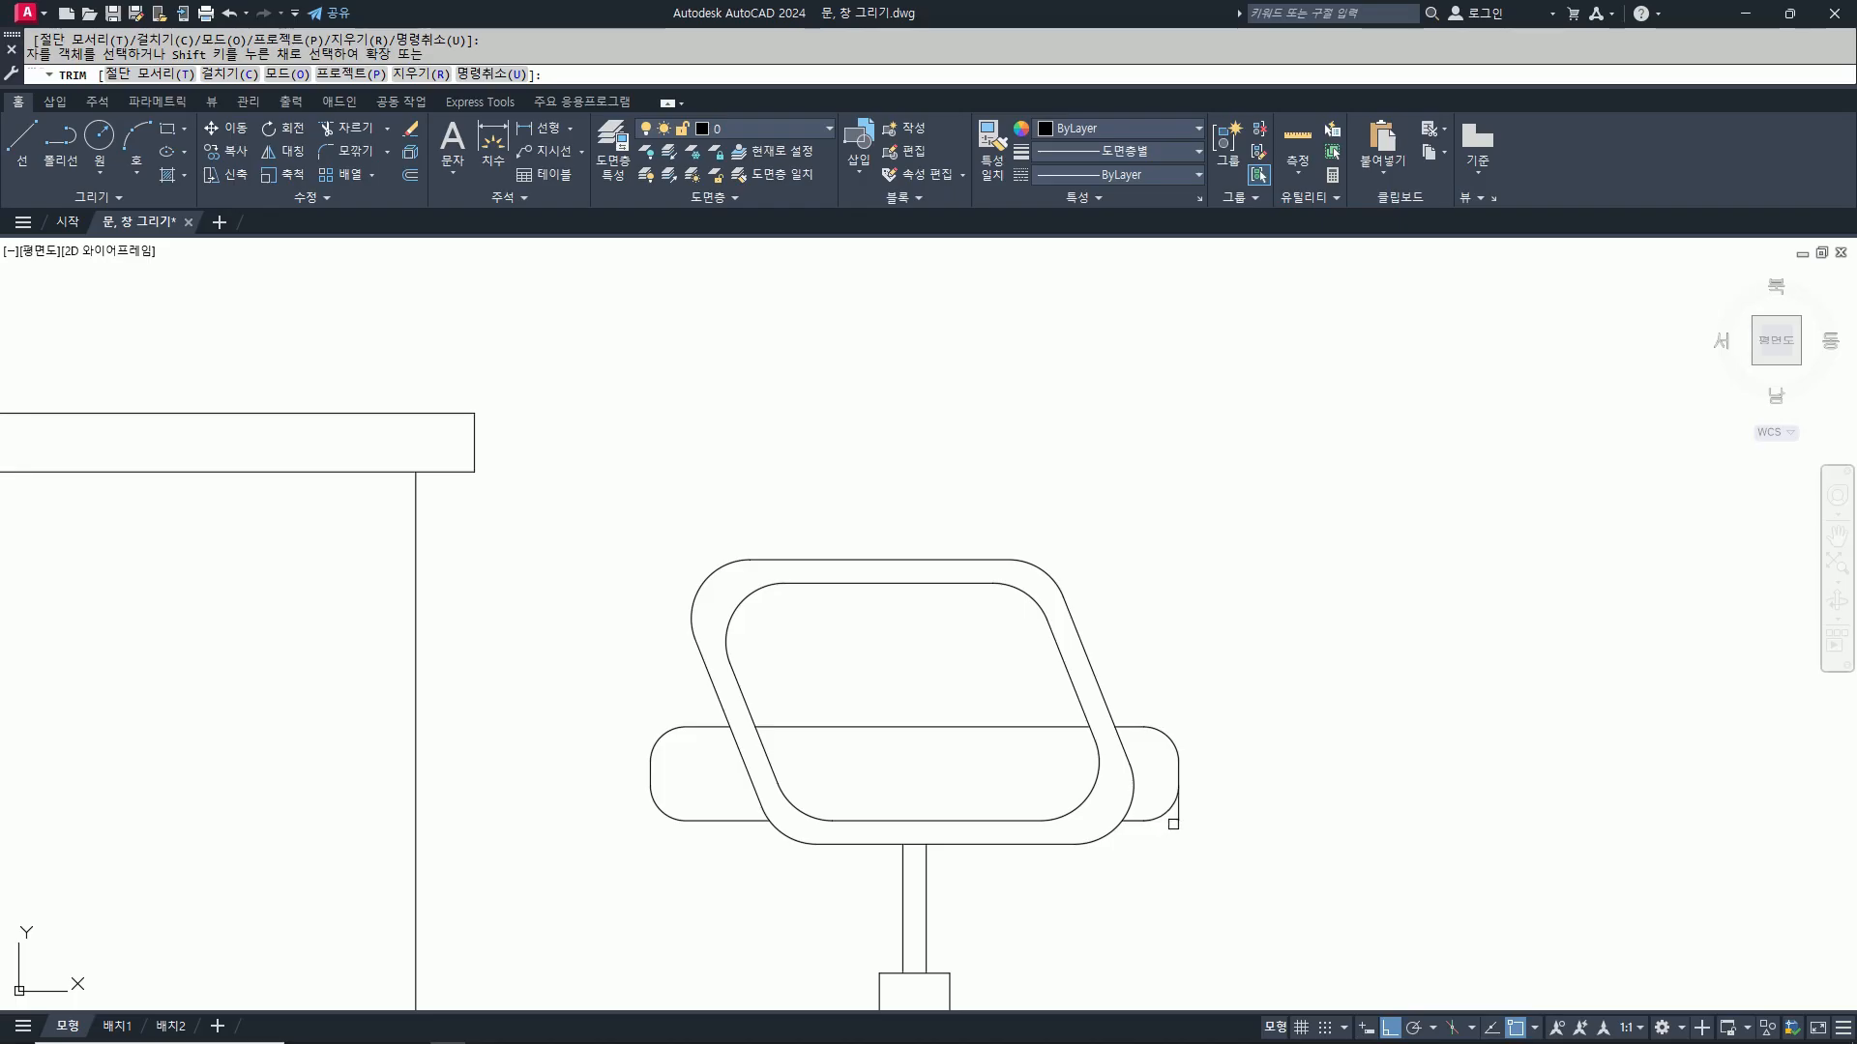
key("Escape")
Step: Try moving the cylinder's bottom line straight up, and undo that move
scroll(1248, 817, "down", 3)
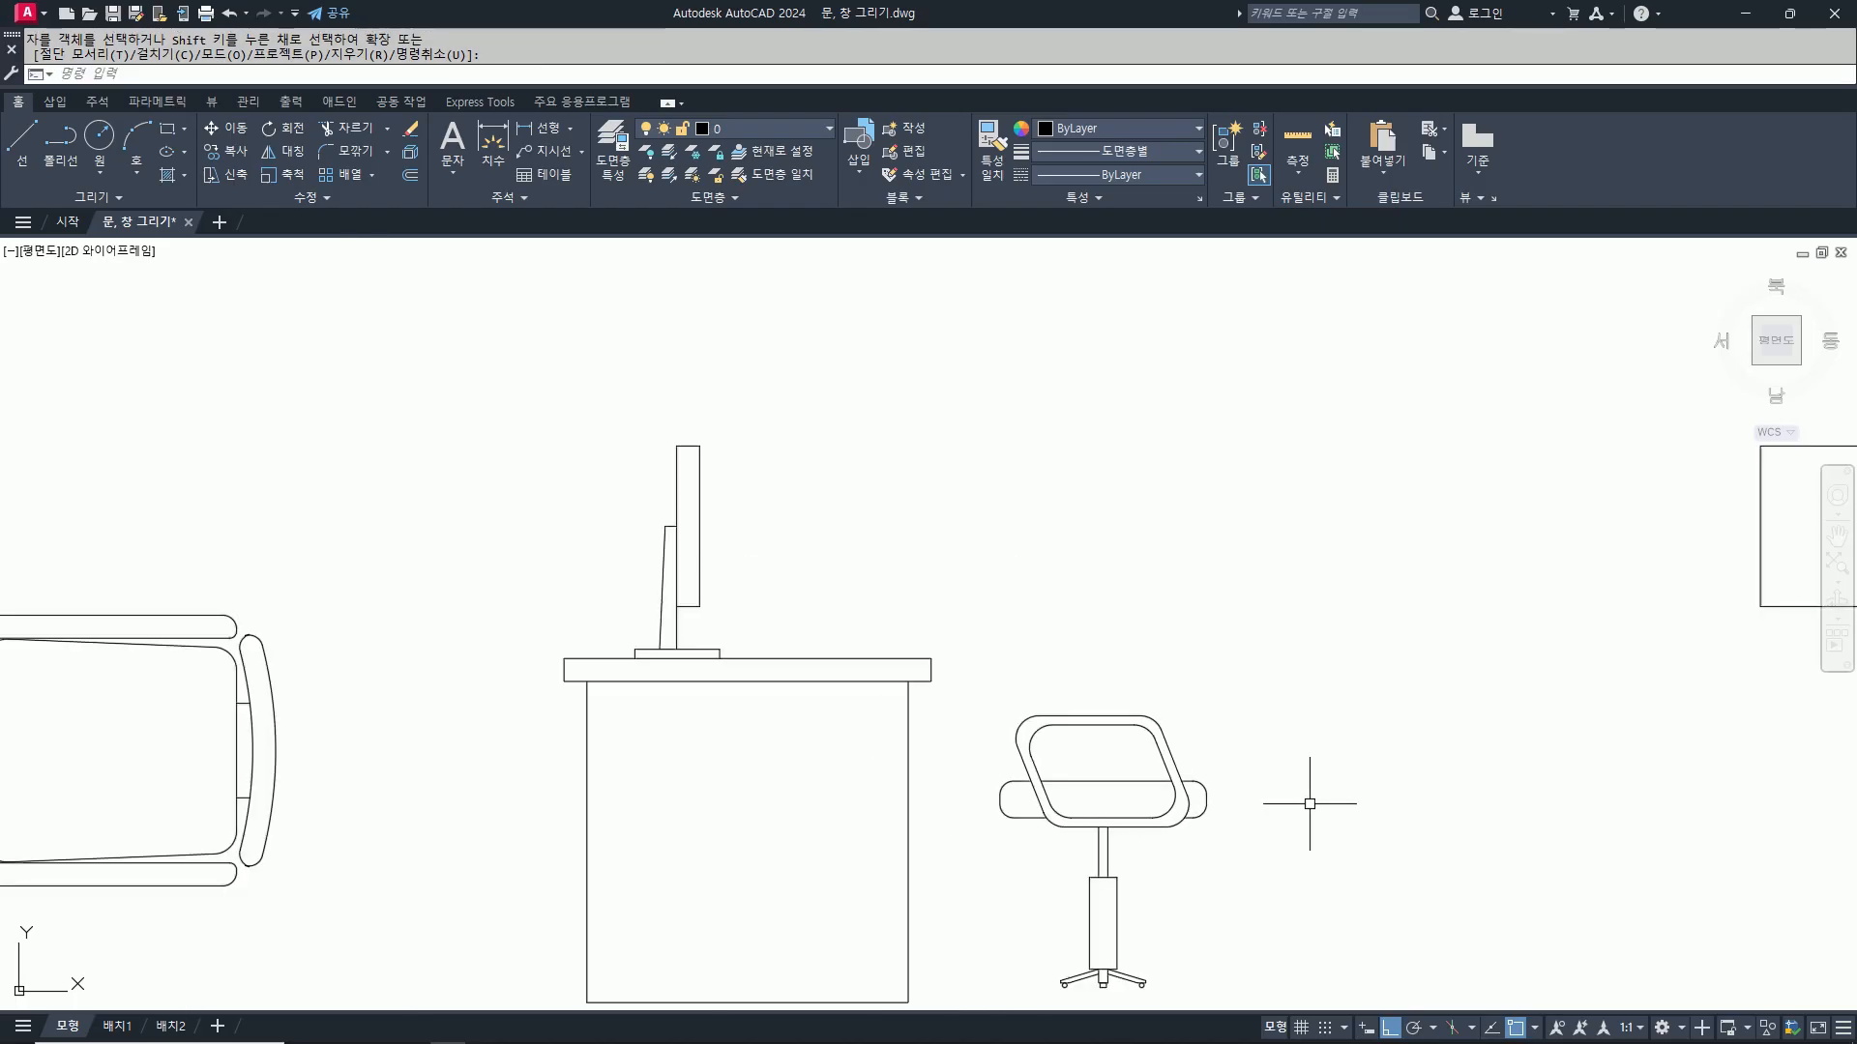
scroll(1244, 817, "down", 3)
scroll(1114, 870, "up", 5)
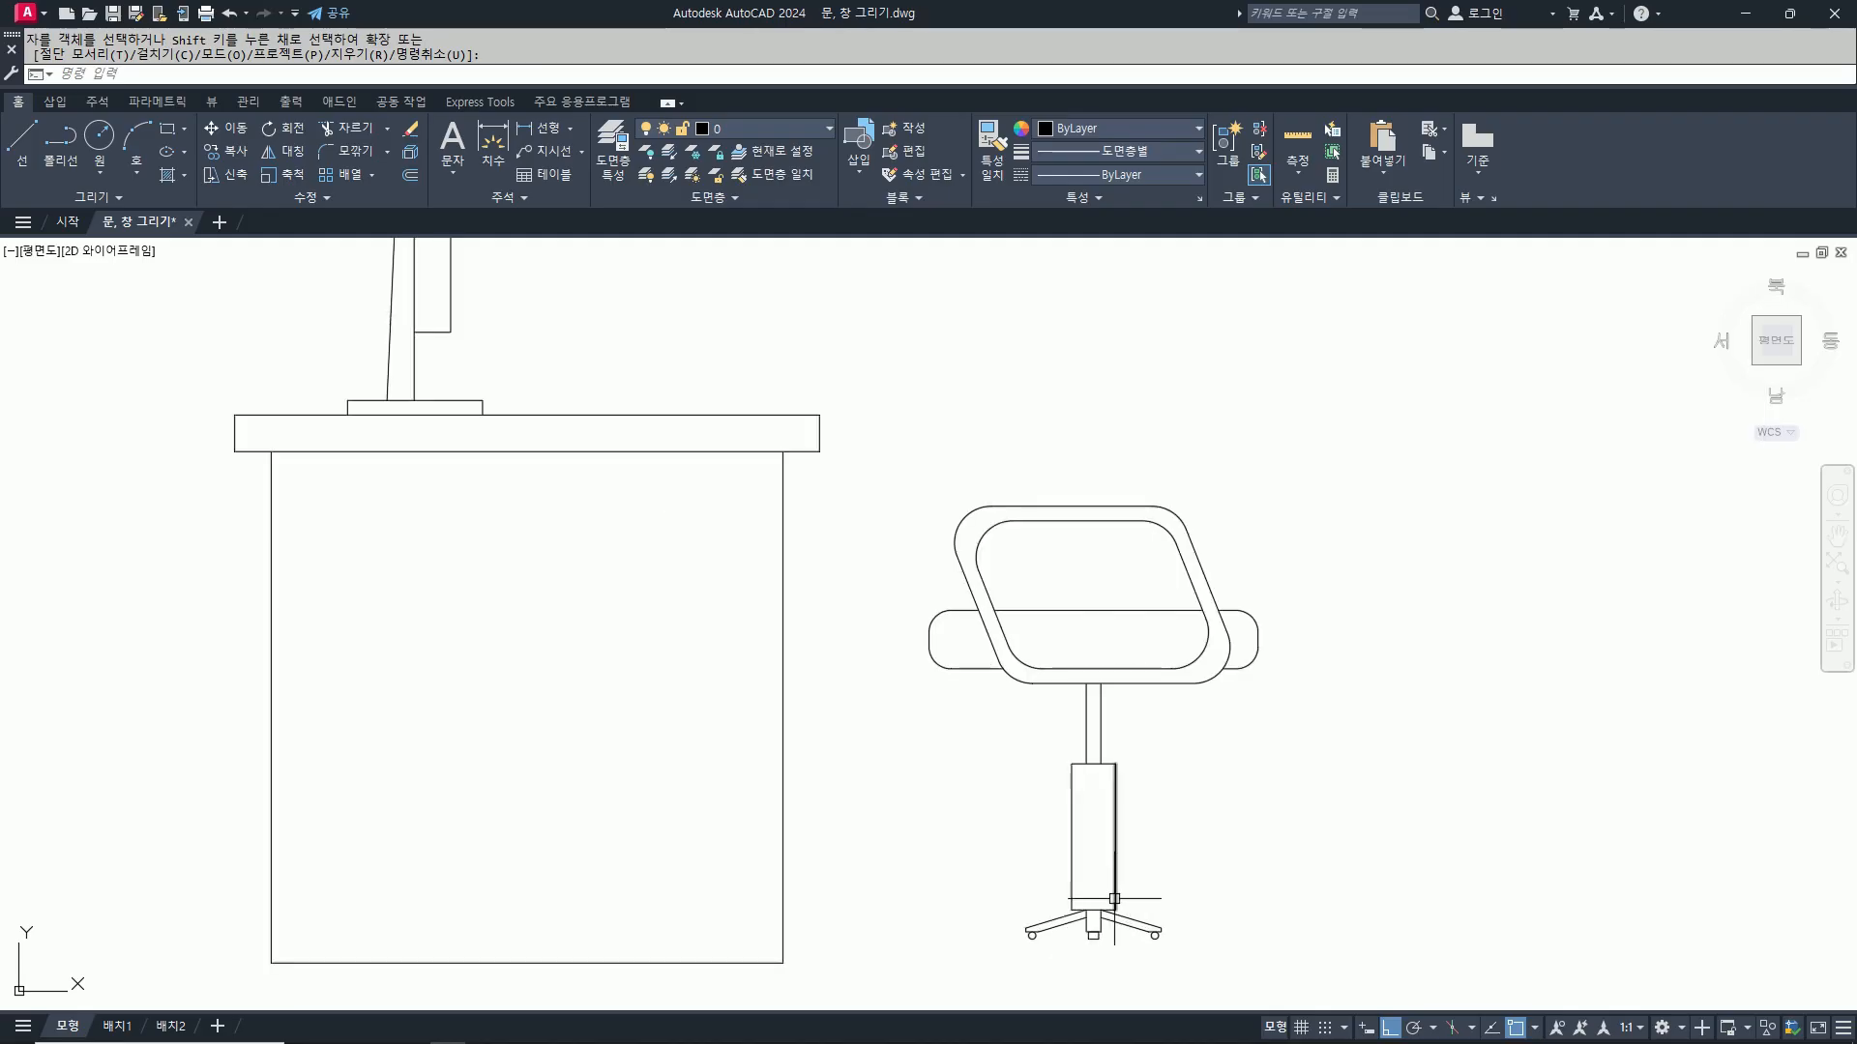
scroll(1114, 900, "up", 2)
type("m")
key("Return")
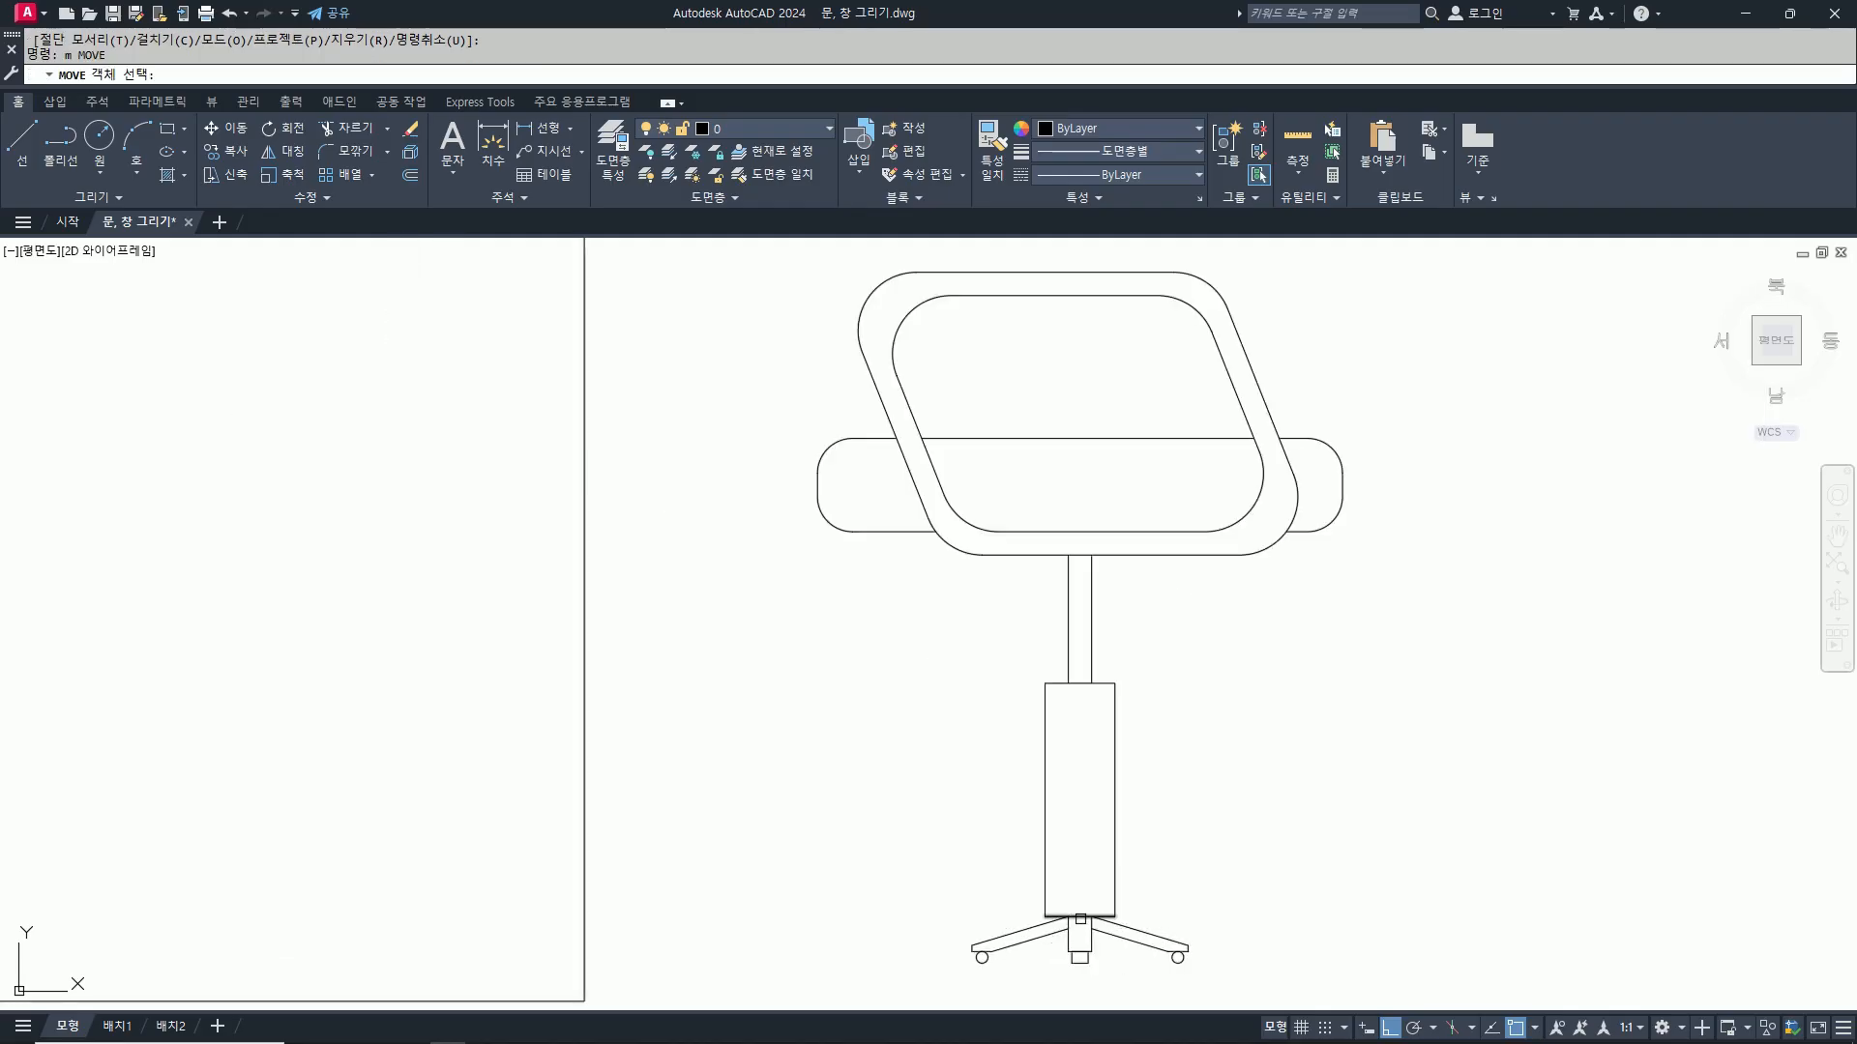
left_click(1081, 918)
key("Return")
left_click(1367, 849)
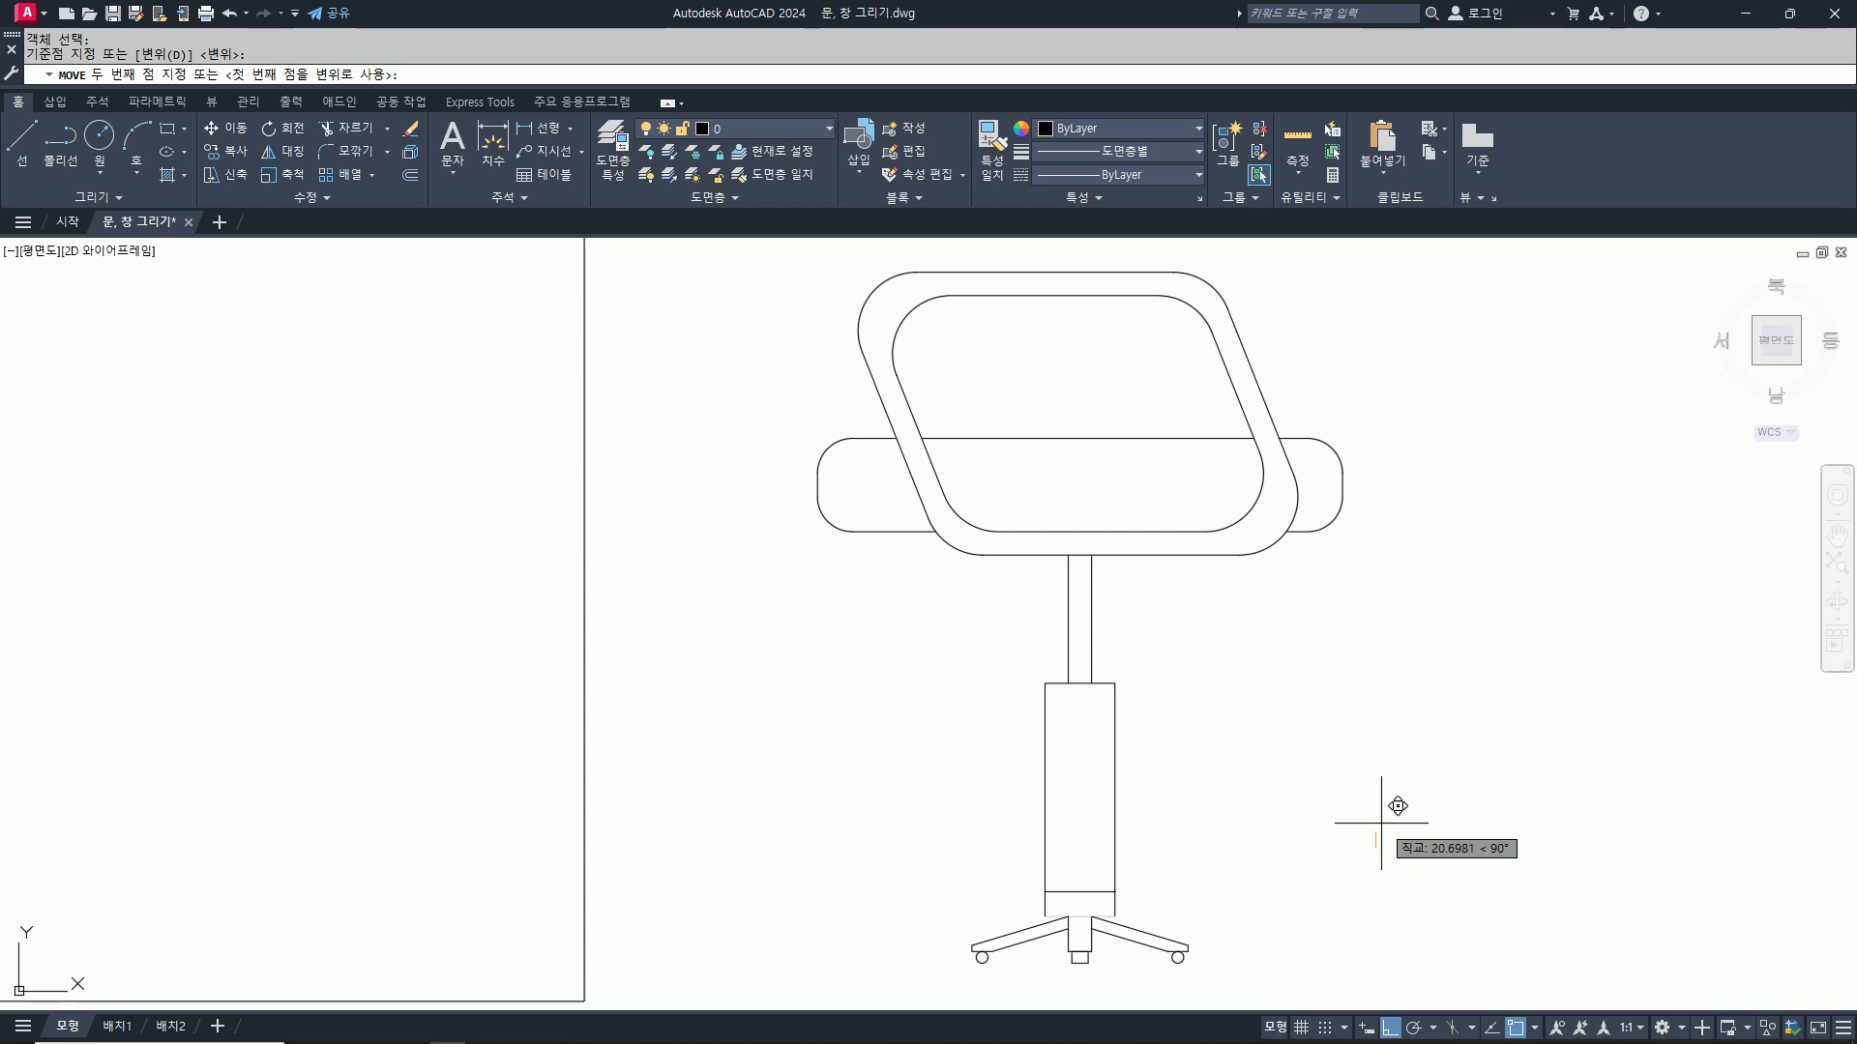
key("Return")
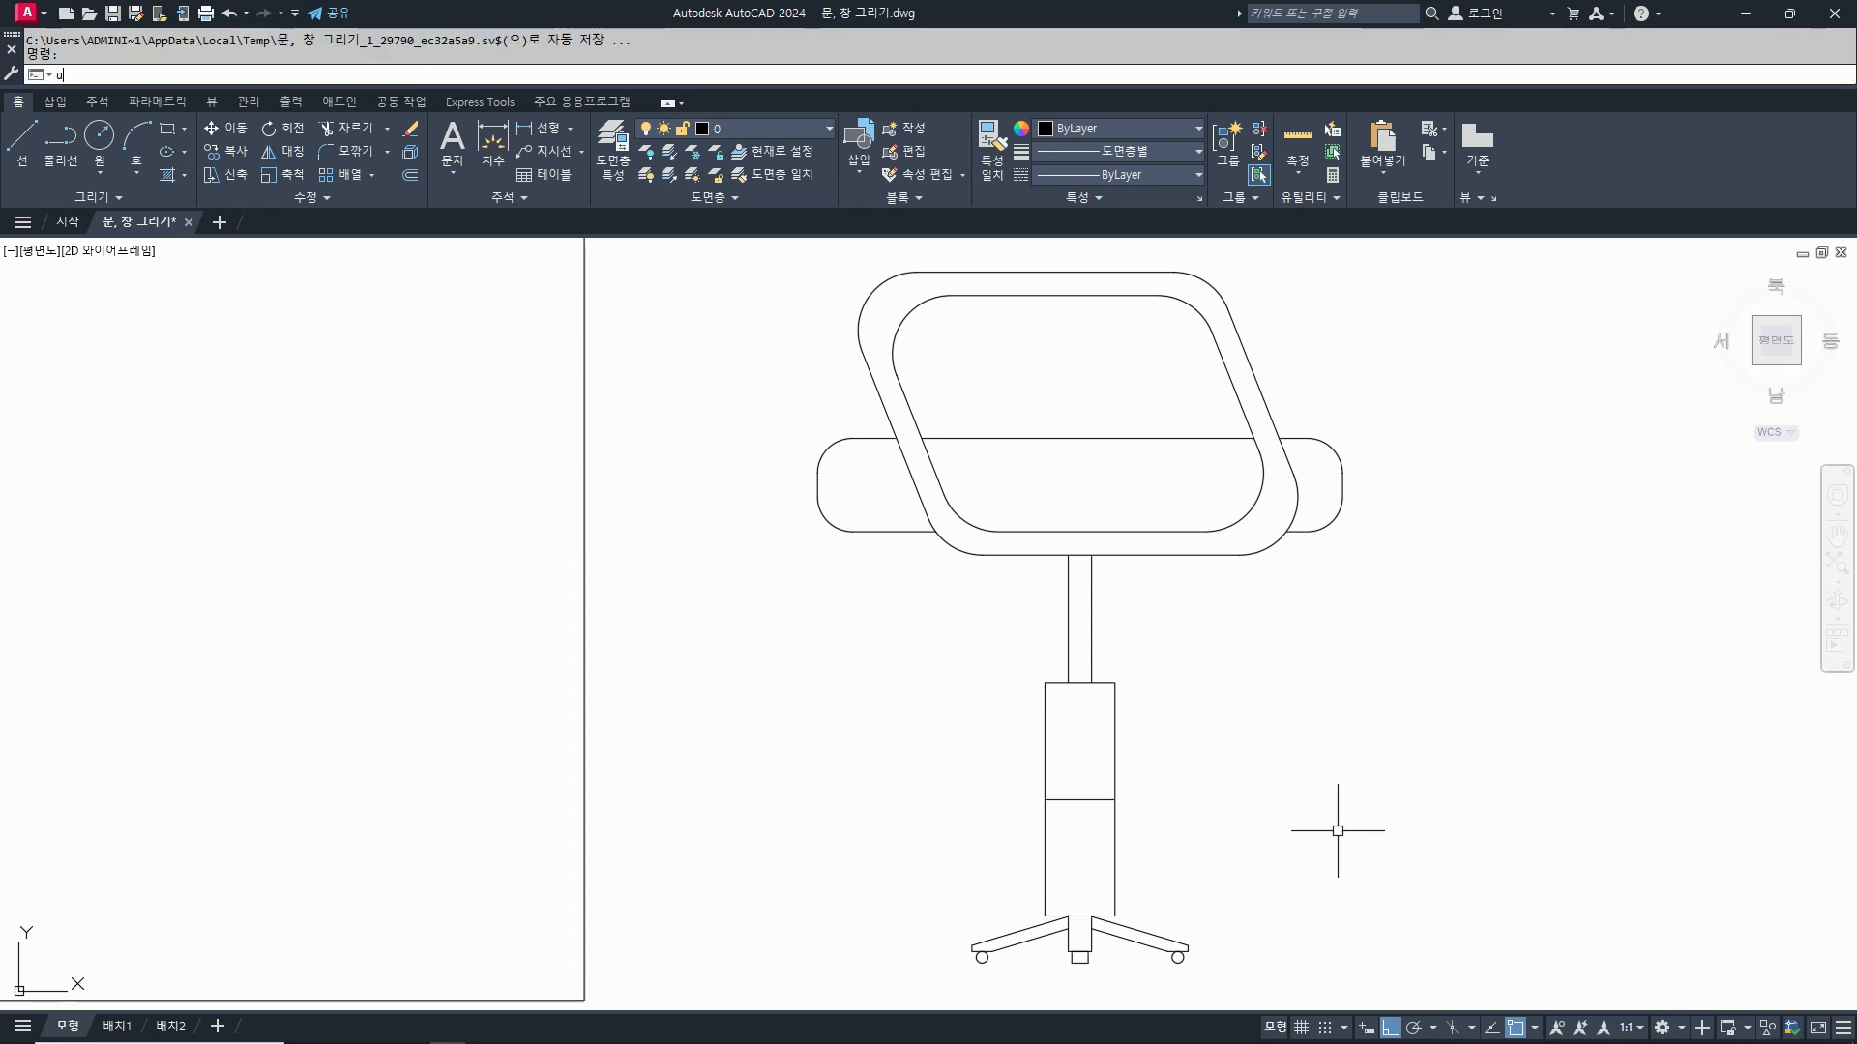
type("u")
key("Return")
Step: Move the cylinder's bottom line 50 straight up
type("m")
key("Return")
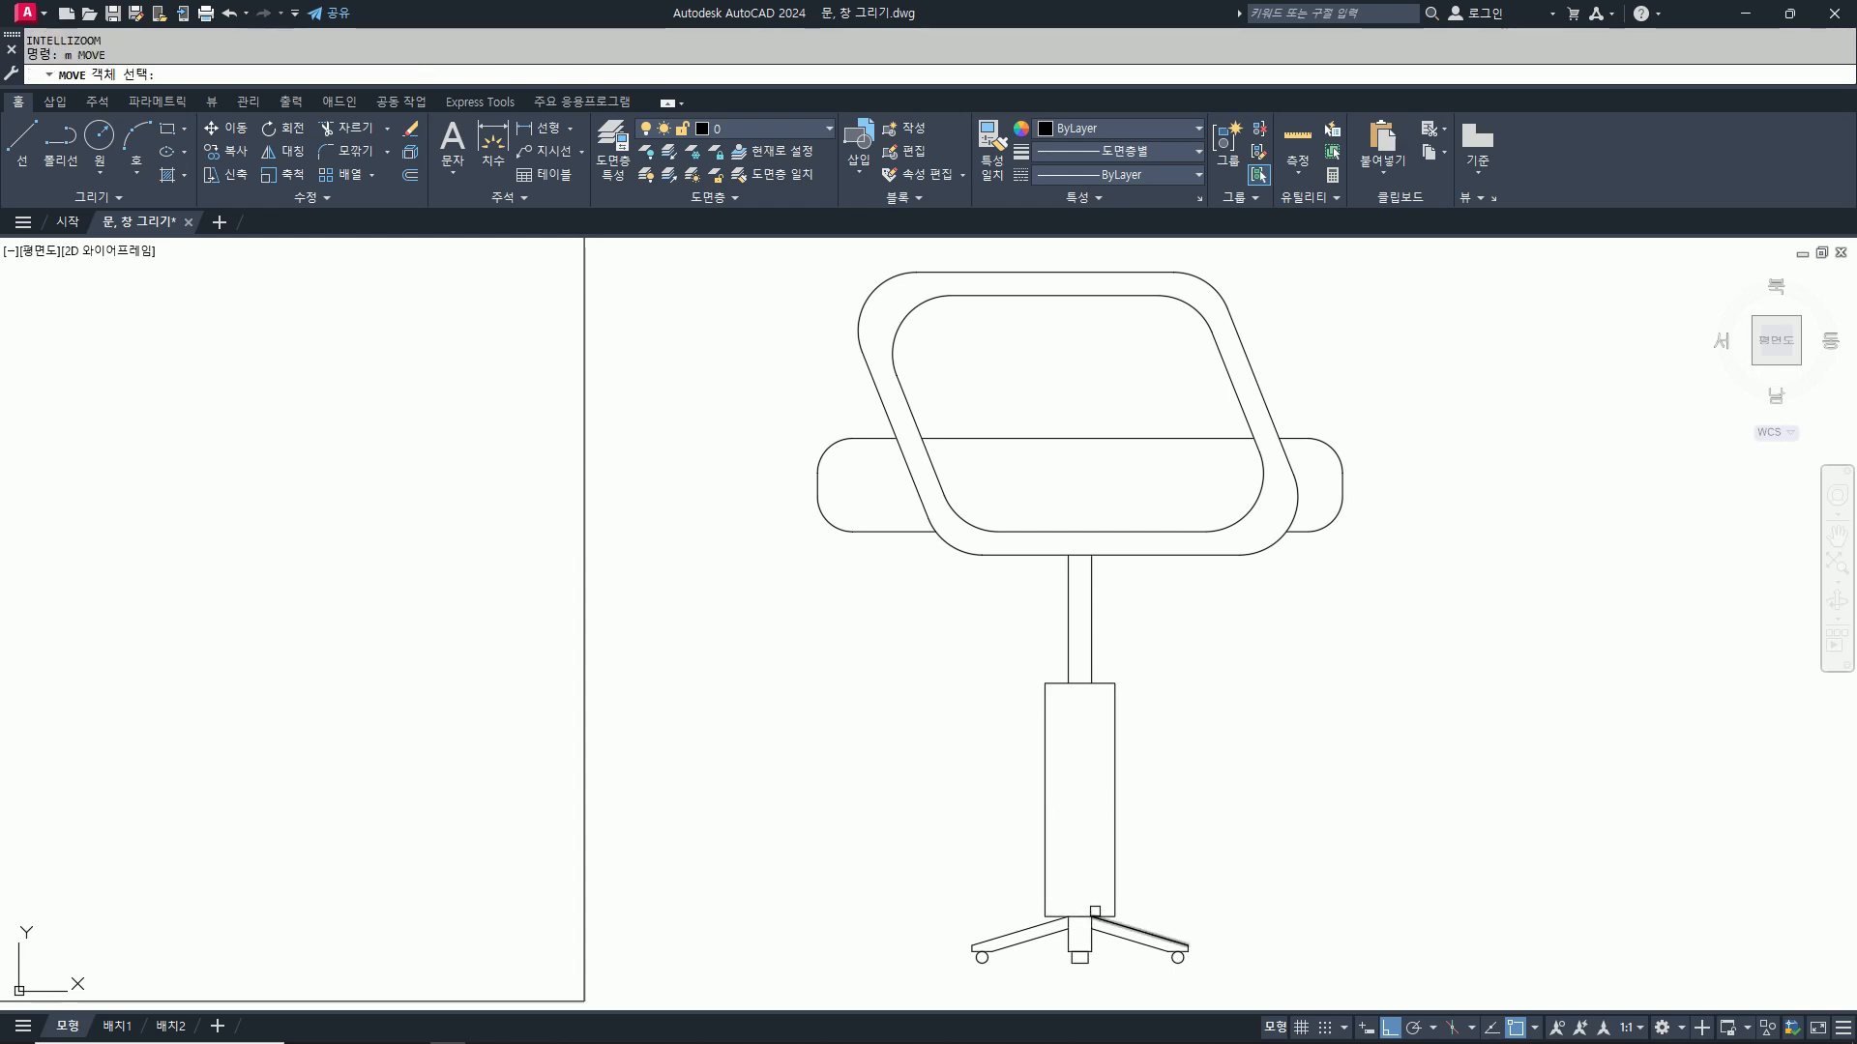
left_click(1099, 917)
key("Return")
left_click(1258, 875)
type("50")
key("Return")
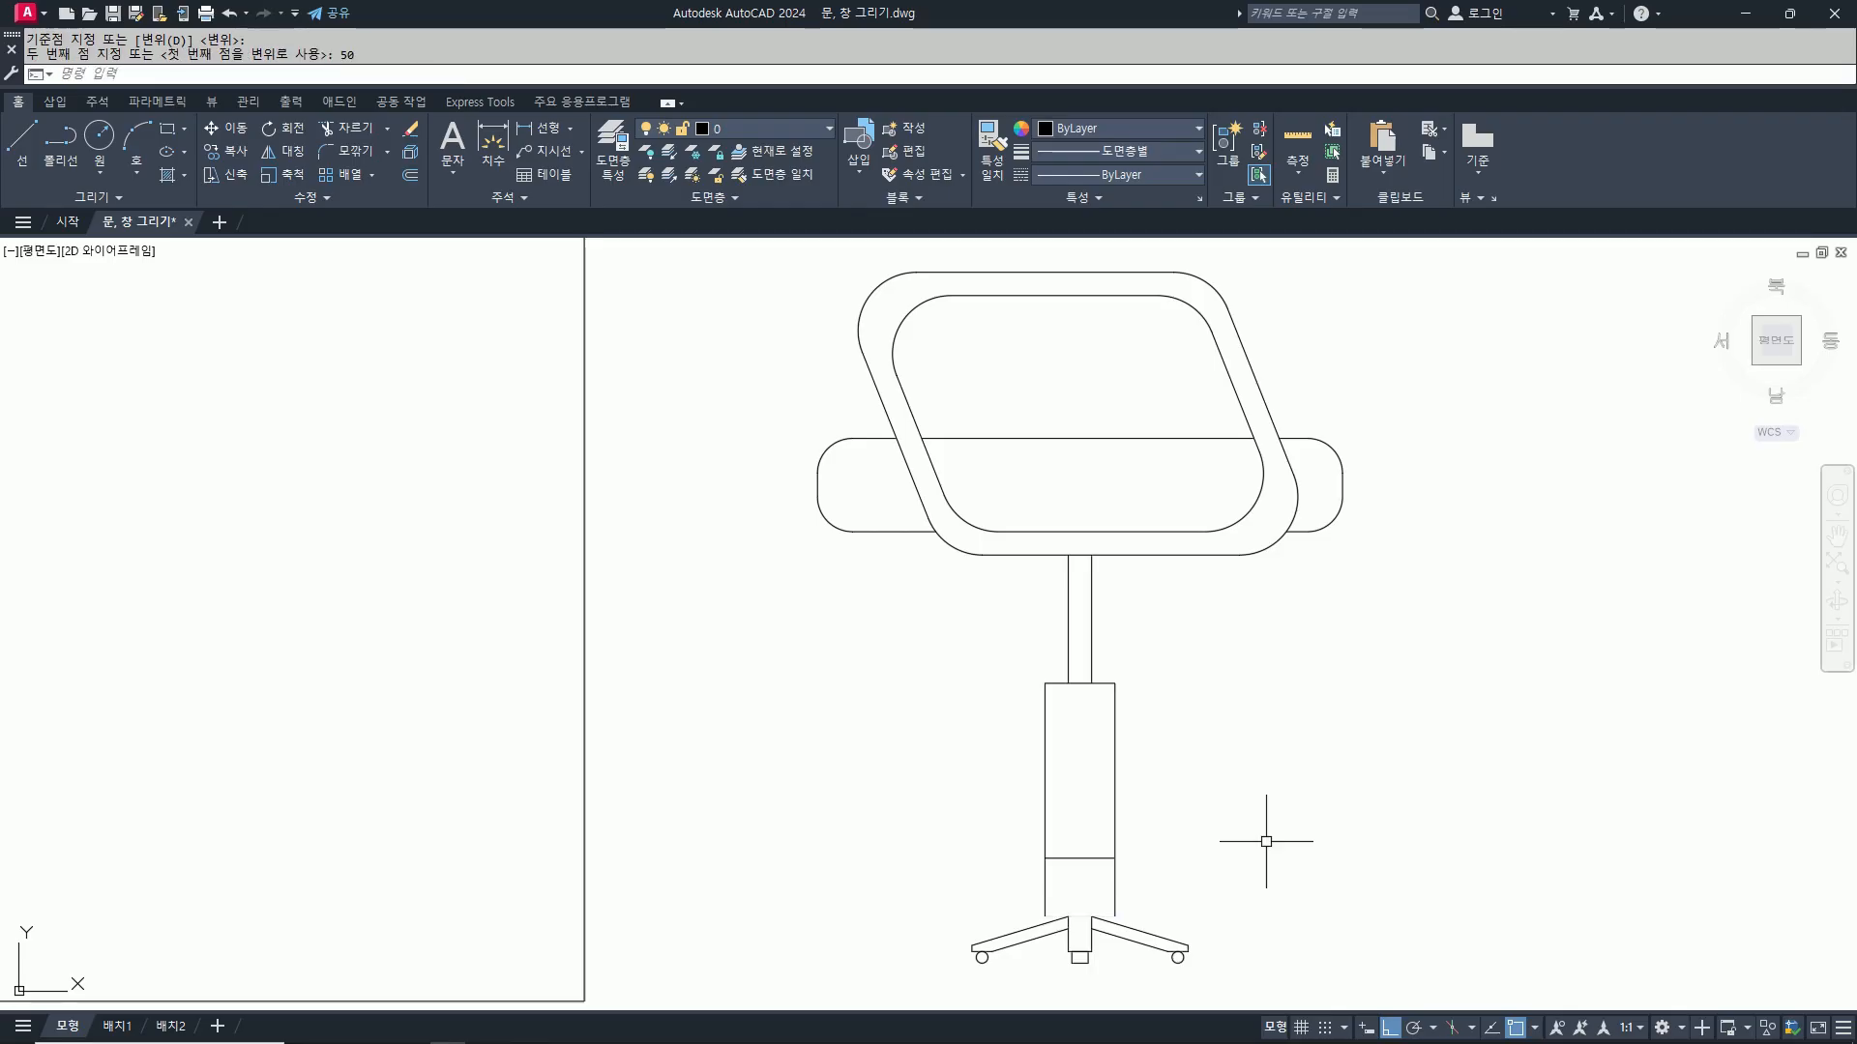
key("Escape")
Step: Scale the chair base with its legs and casters by 1.5 about the middle caster's bottom midpoint
type("sc")
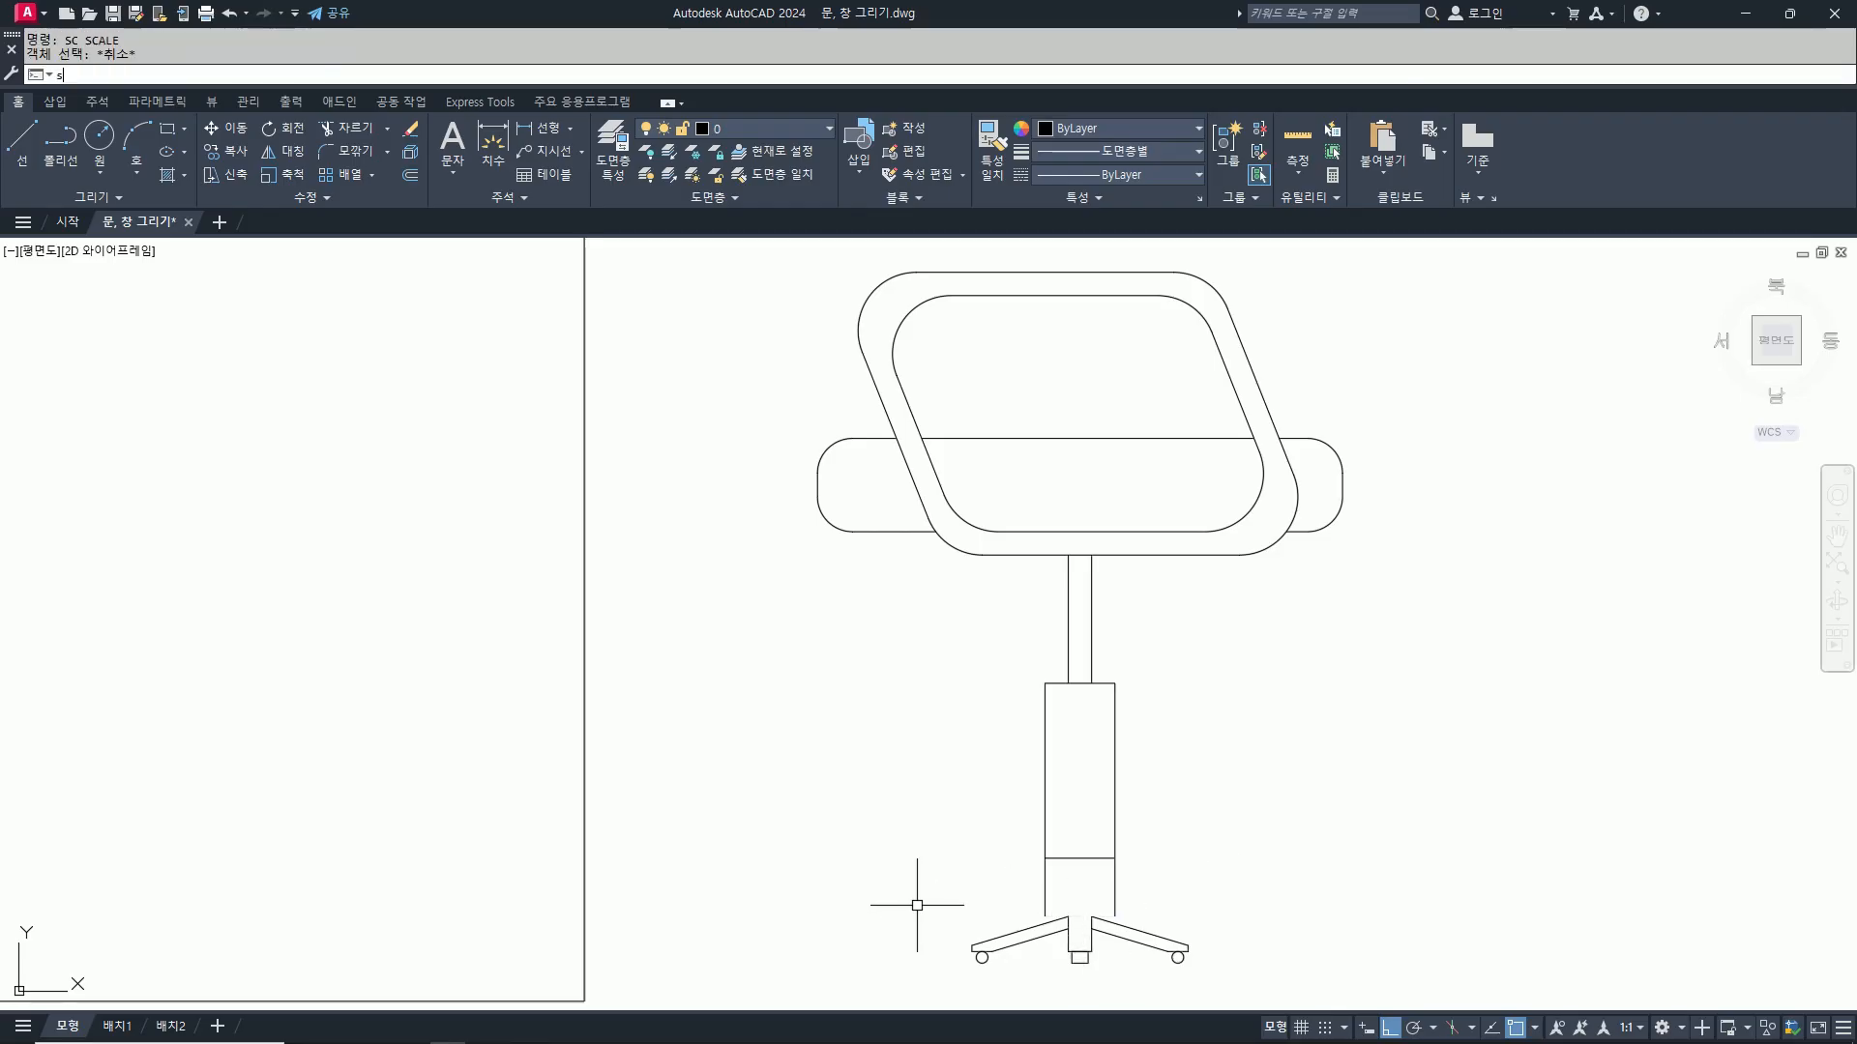
key("Return")
left_click(912, 905)
left_click(1318, 987)
scroll(1107, 986, "up", 2)
key("Return")
left_click(1063, 938)
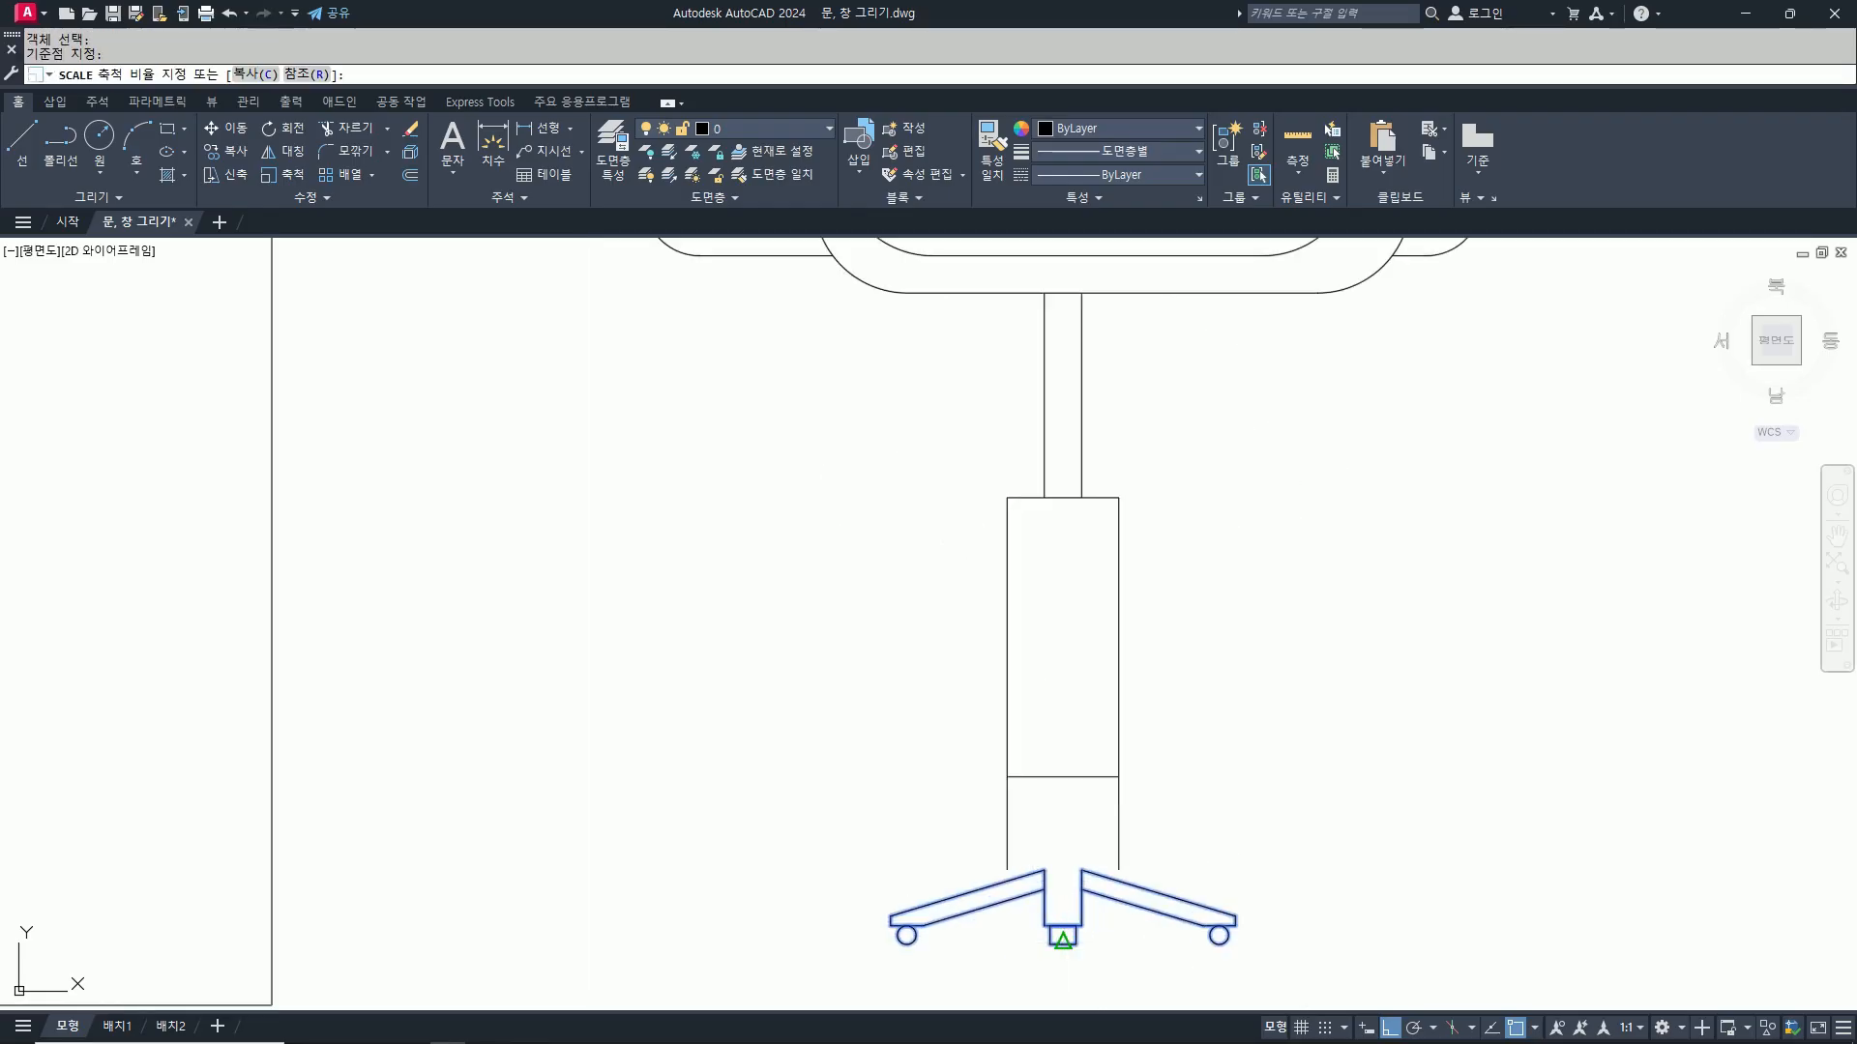
type("1.5")
key("Return")
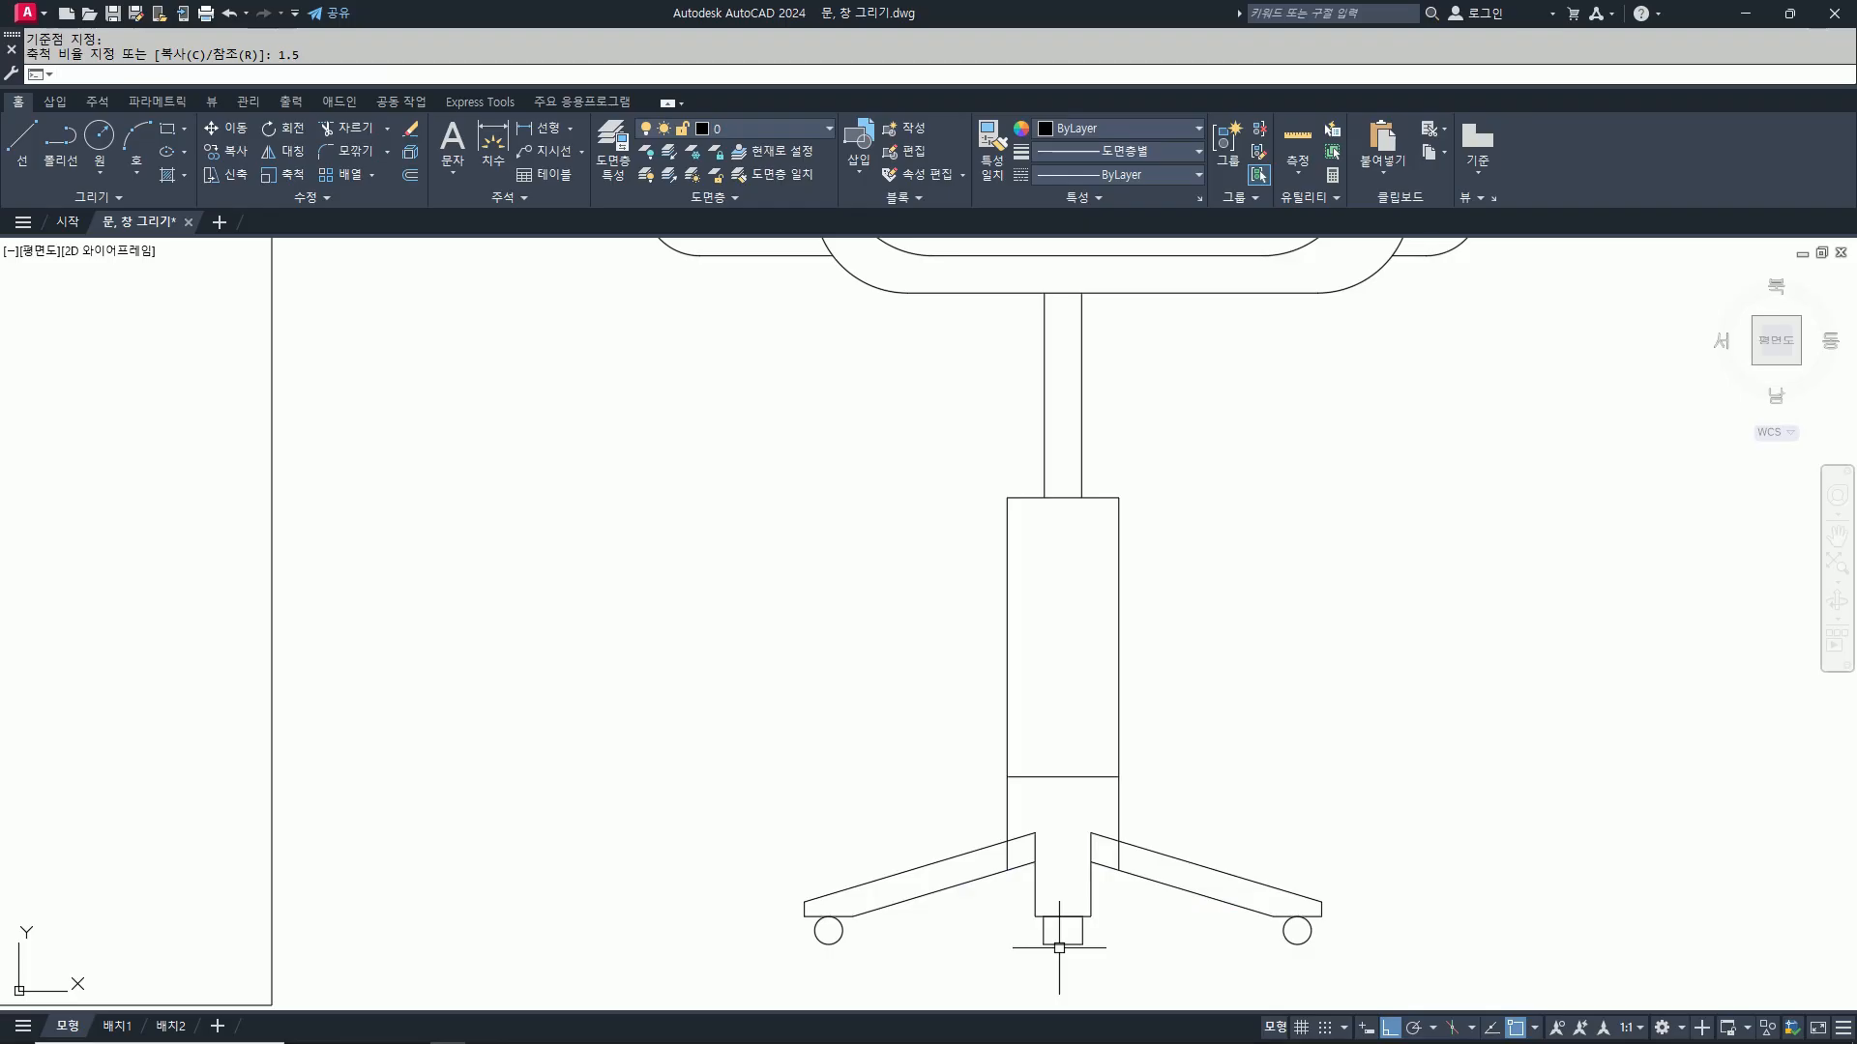
Step: Trim the cylinder's side lines below the upper edges of the two sloping legs
type("t")
scroll(1059, 948, "down", 4)
scroll(1181, 883, "up", 4)
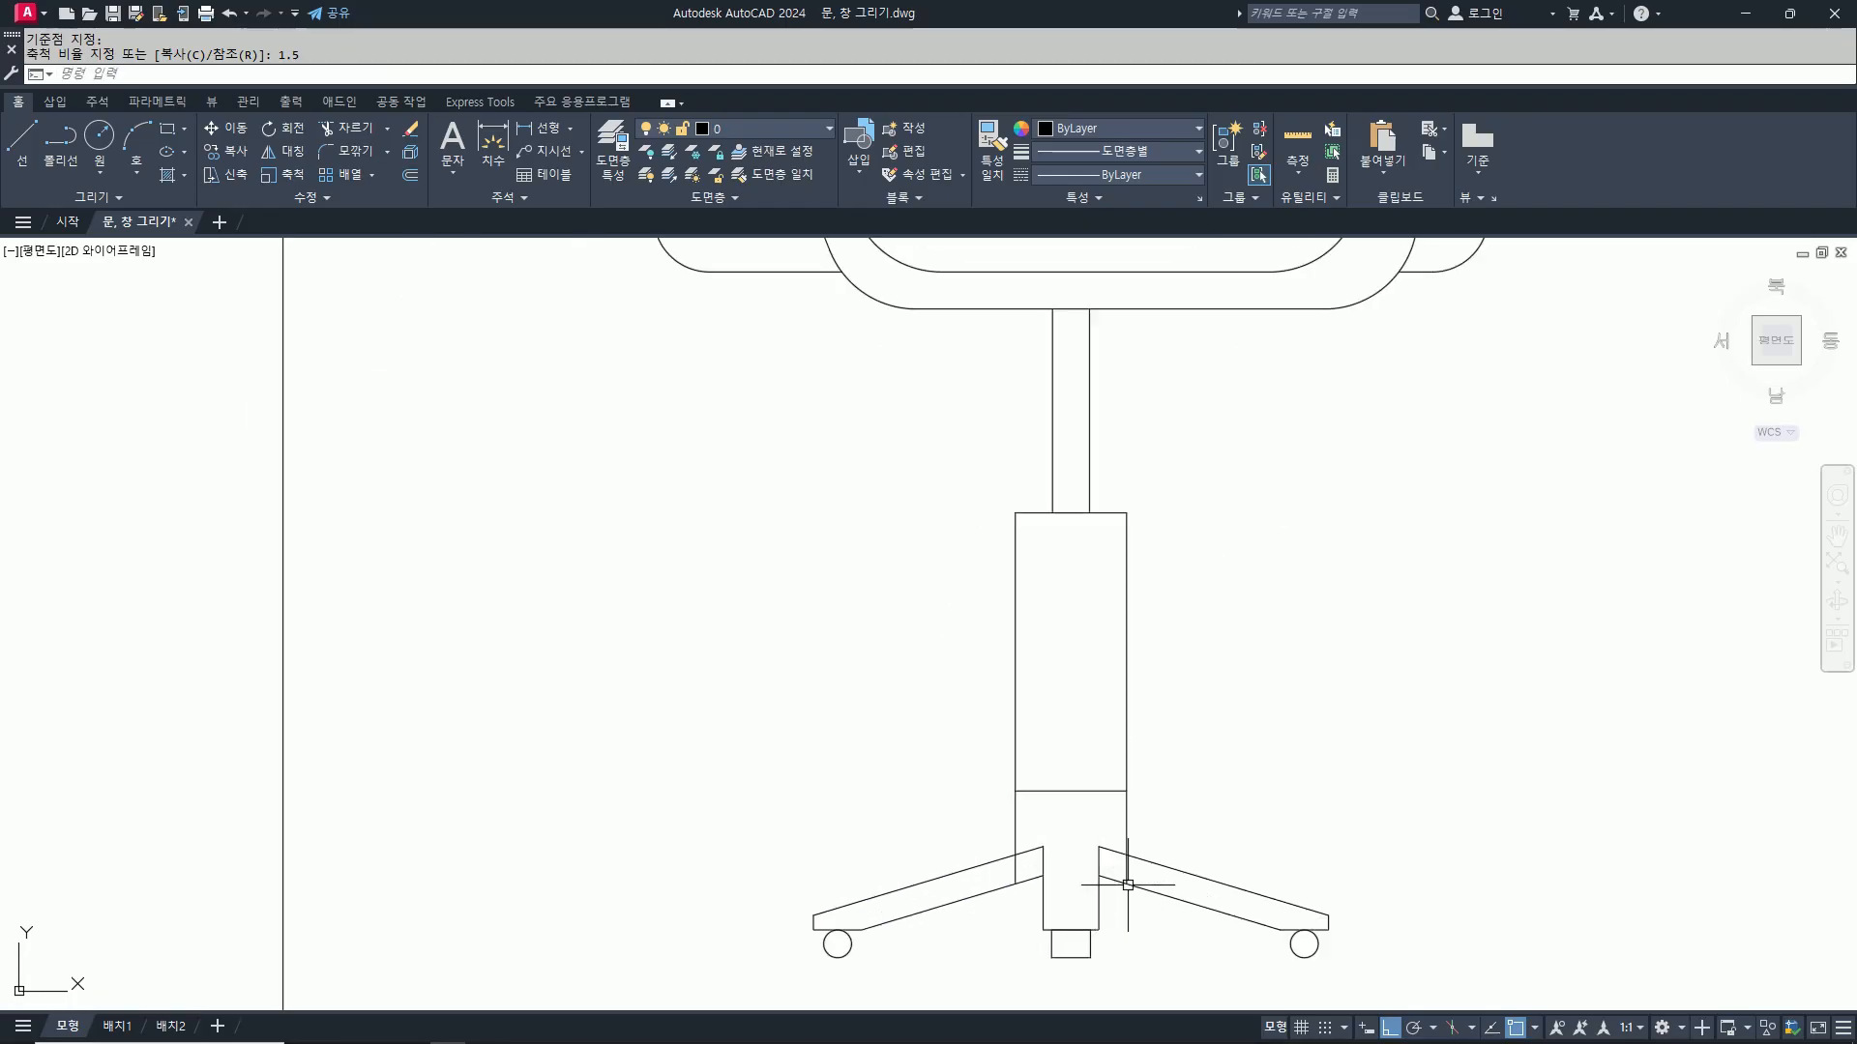
type("r")
key("Return")
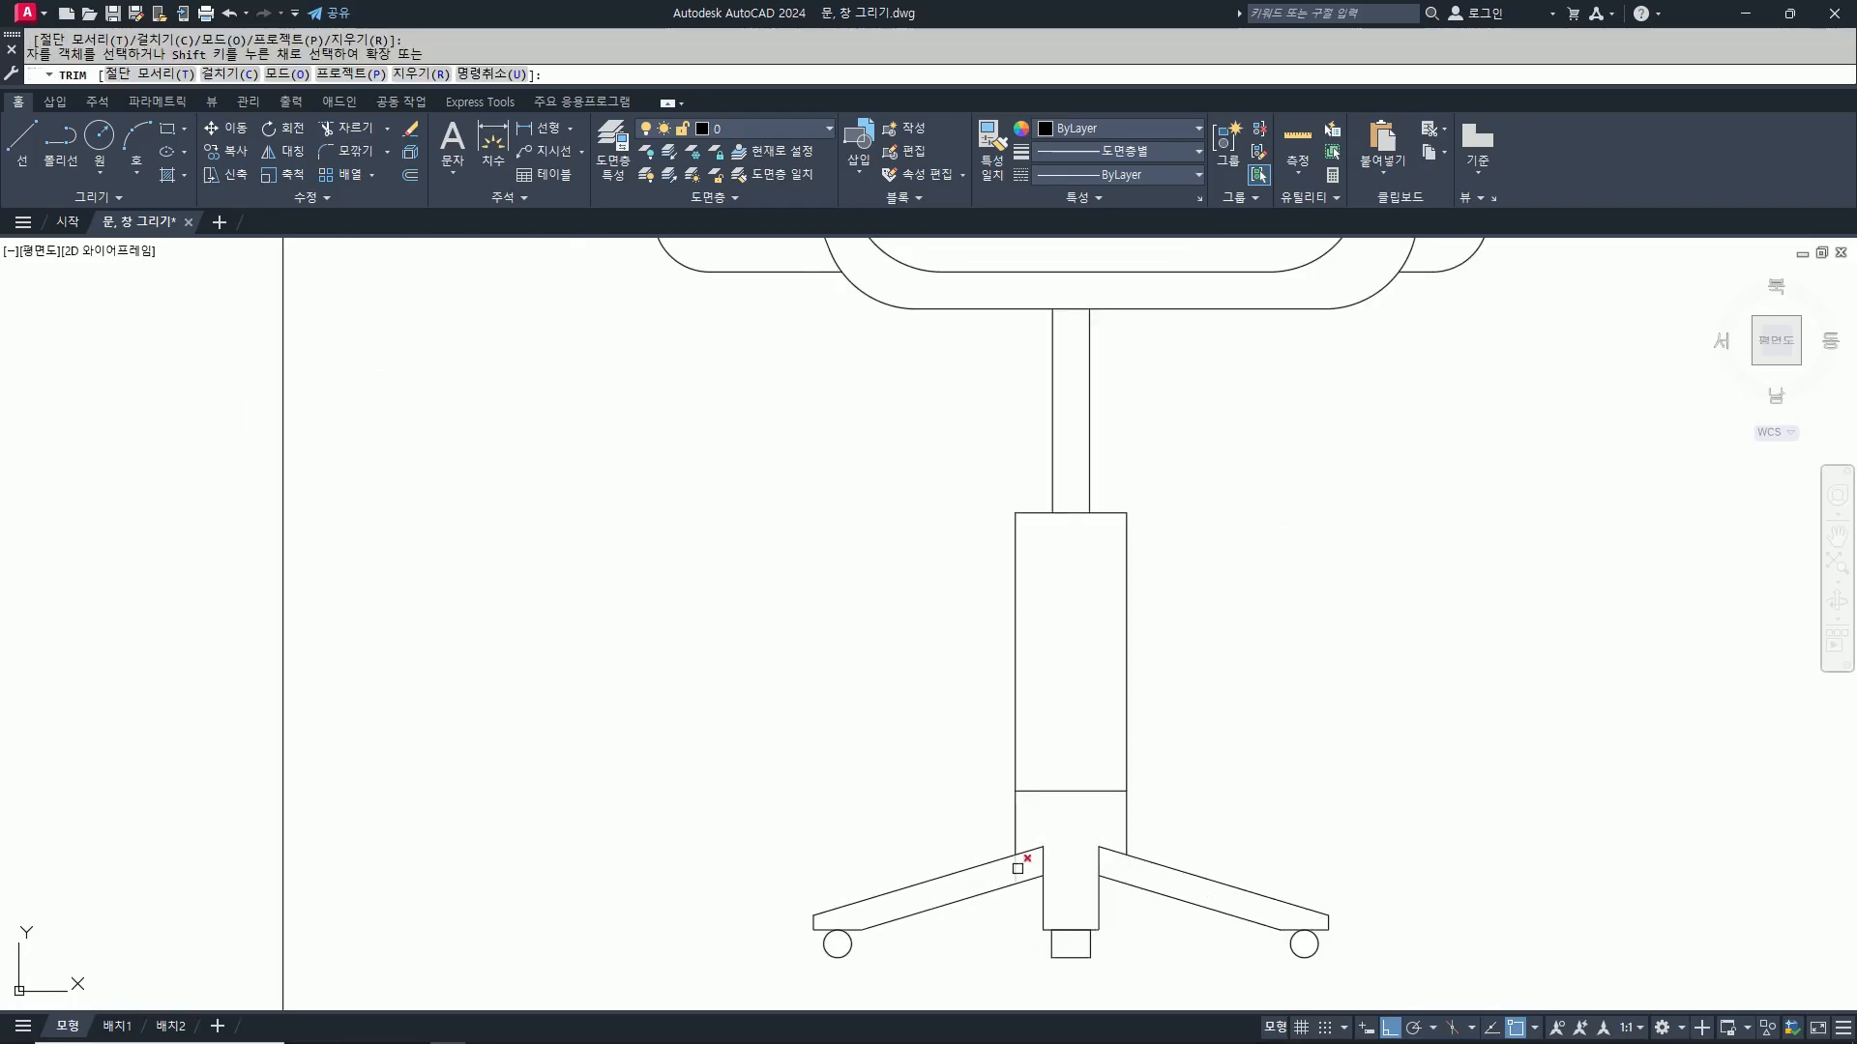
Step: Draw a horizontal line joining the inner upper corners of the two sloping legs beneath the cylinder
type("l")
key("Return")
left_click(1042, 847)
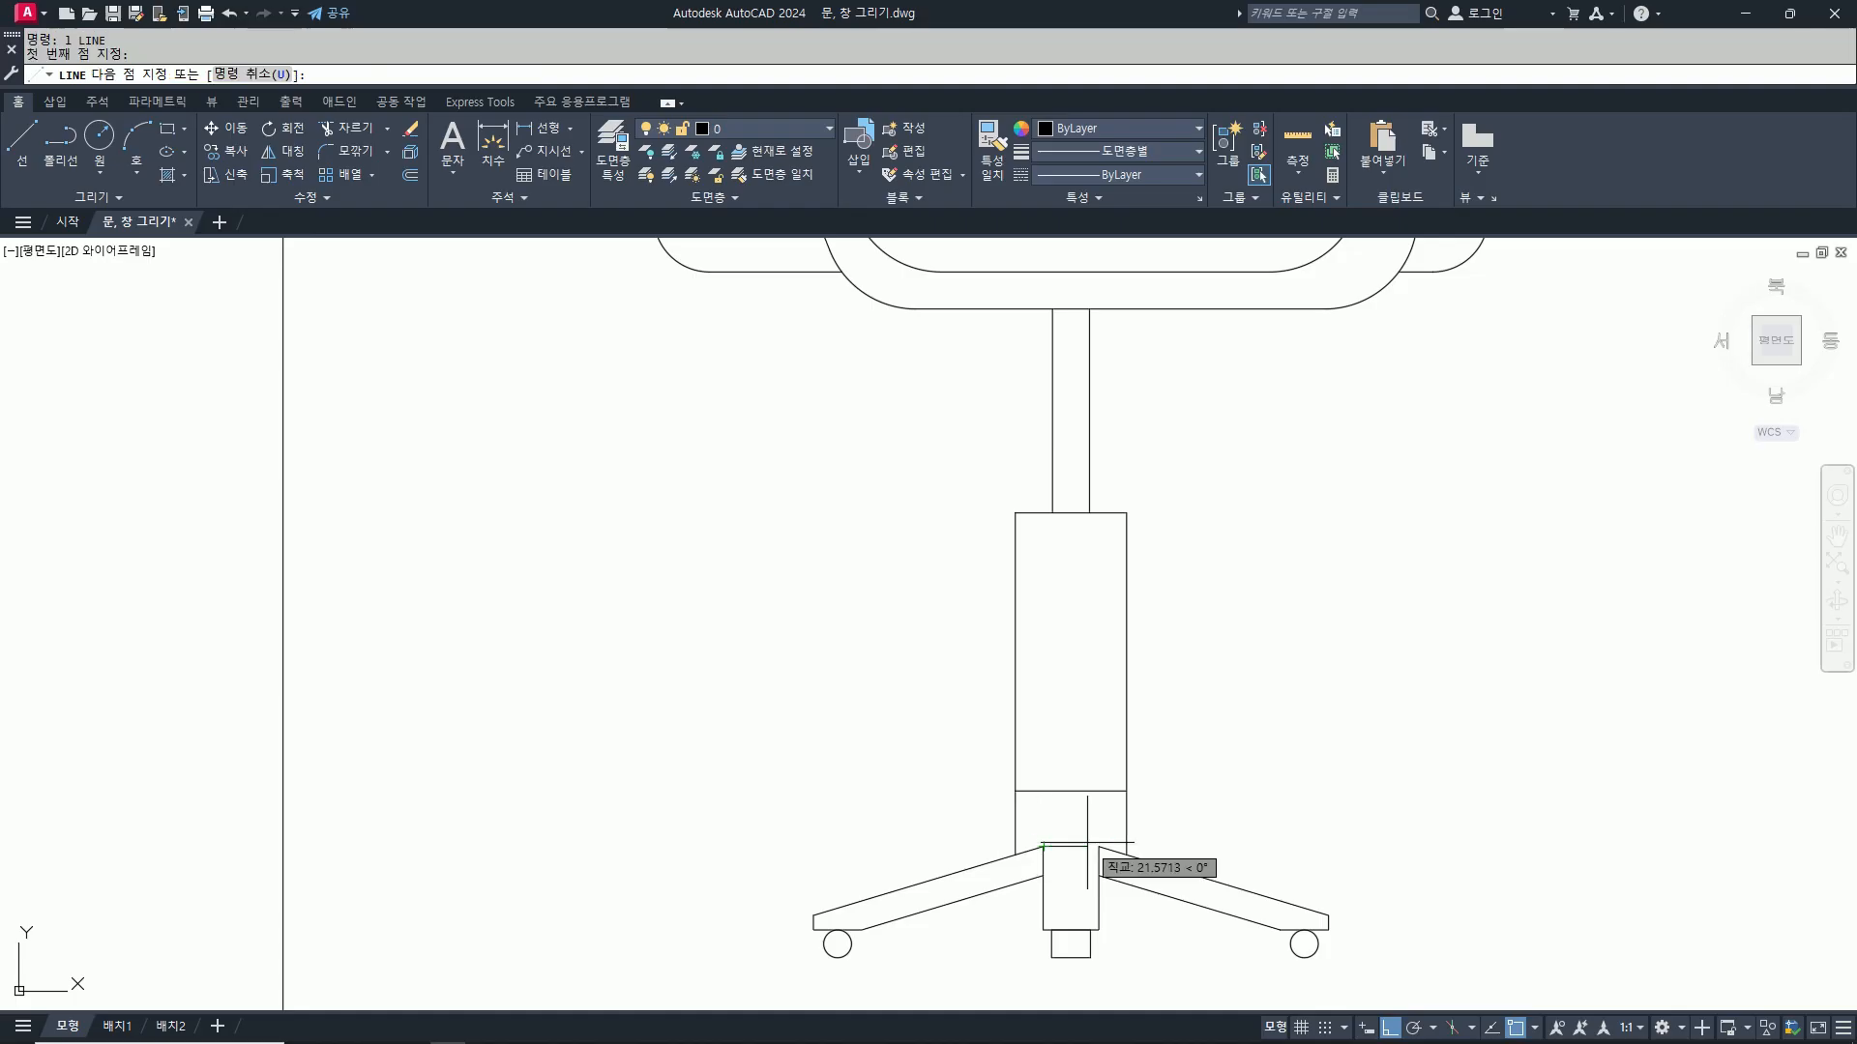
left_click(1099, 847)
key("Return")
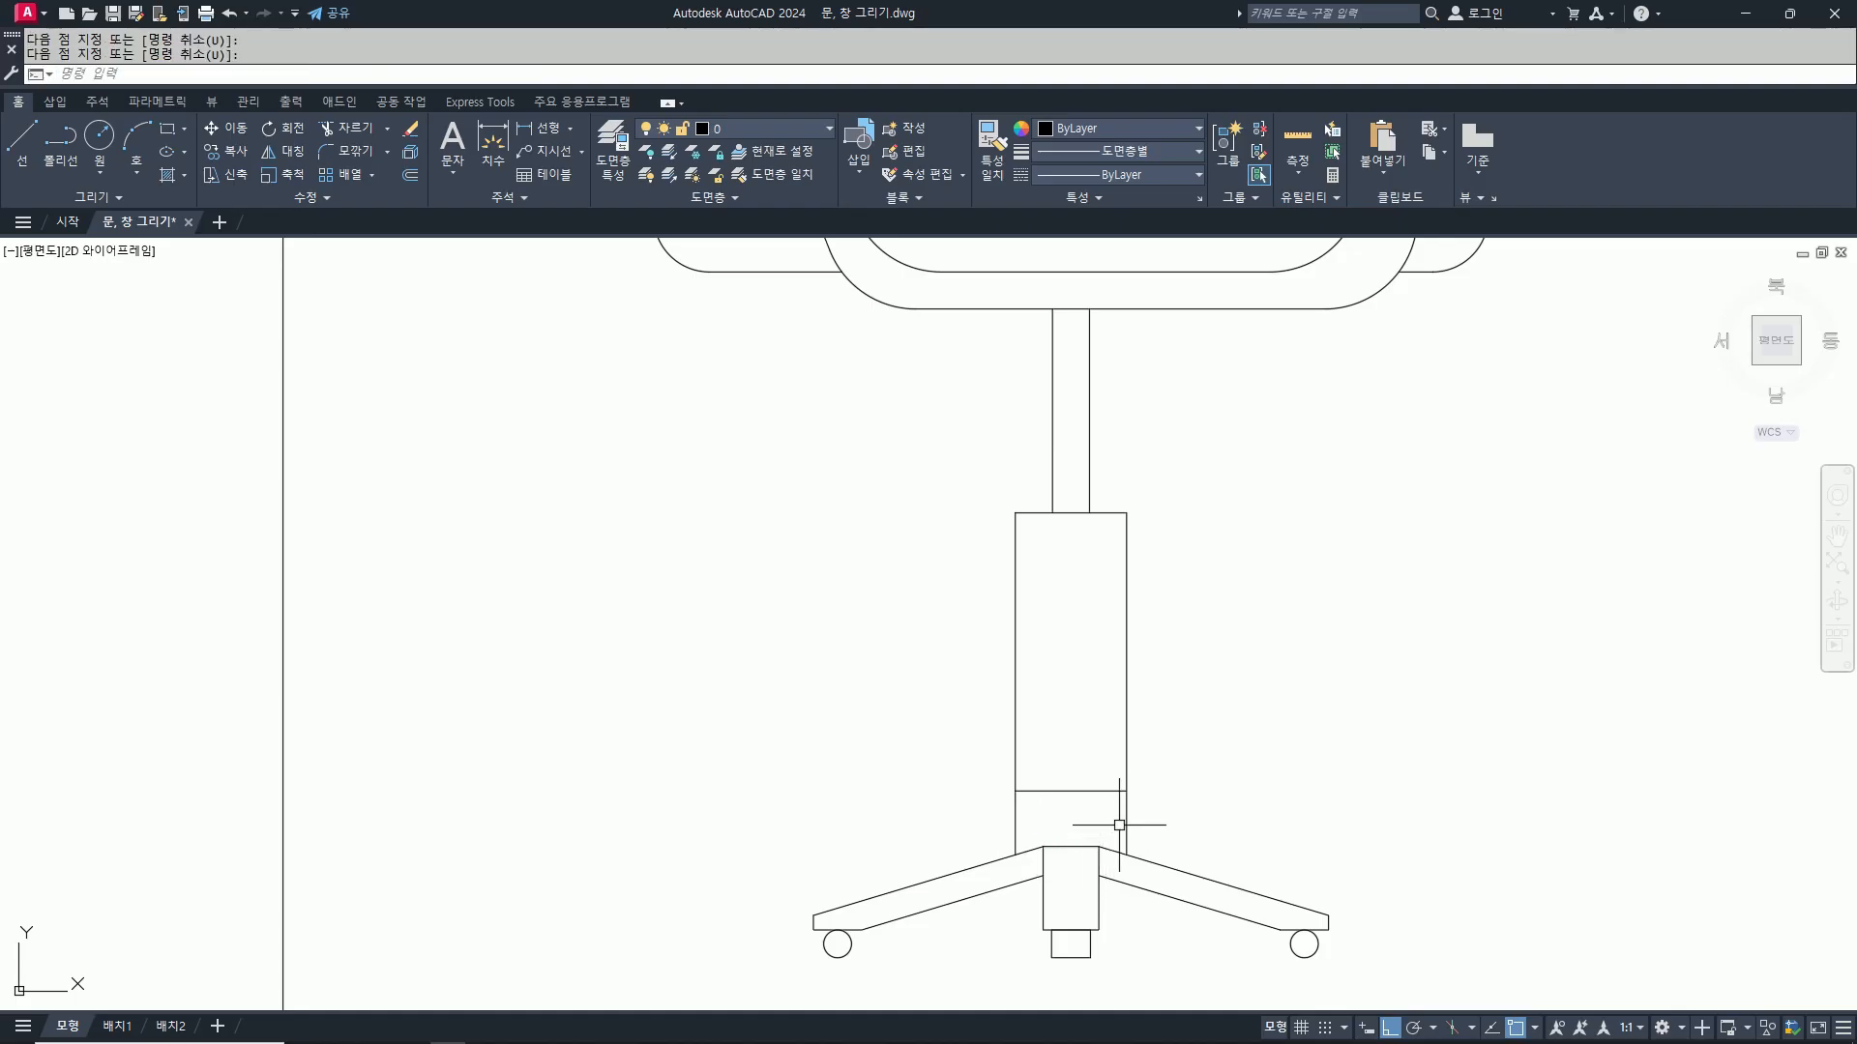
Step: Square the corner between the new line and the cylinder's right side with a radius 0 fillet, and erase the leftover fillet arc
type("f")
key("Return")
left_click(1069, 847)
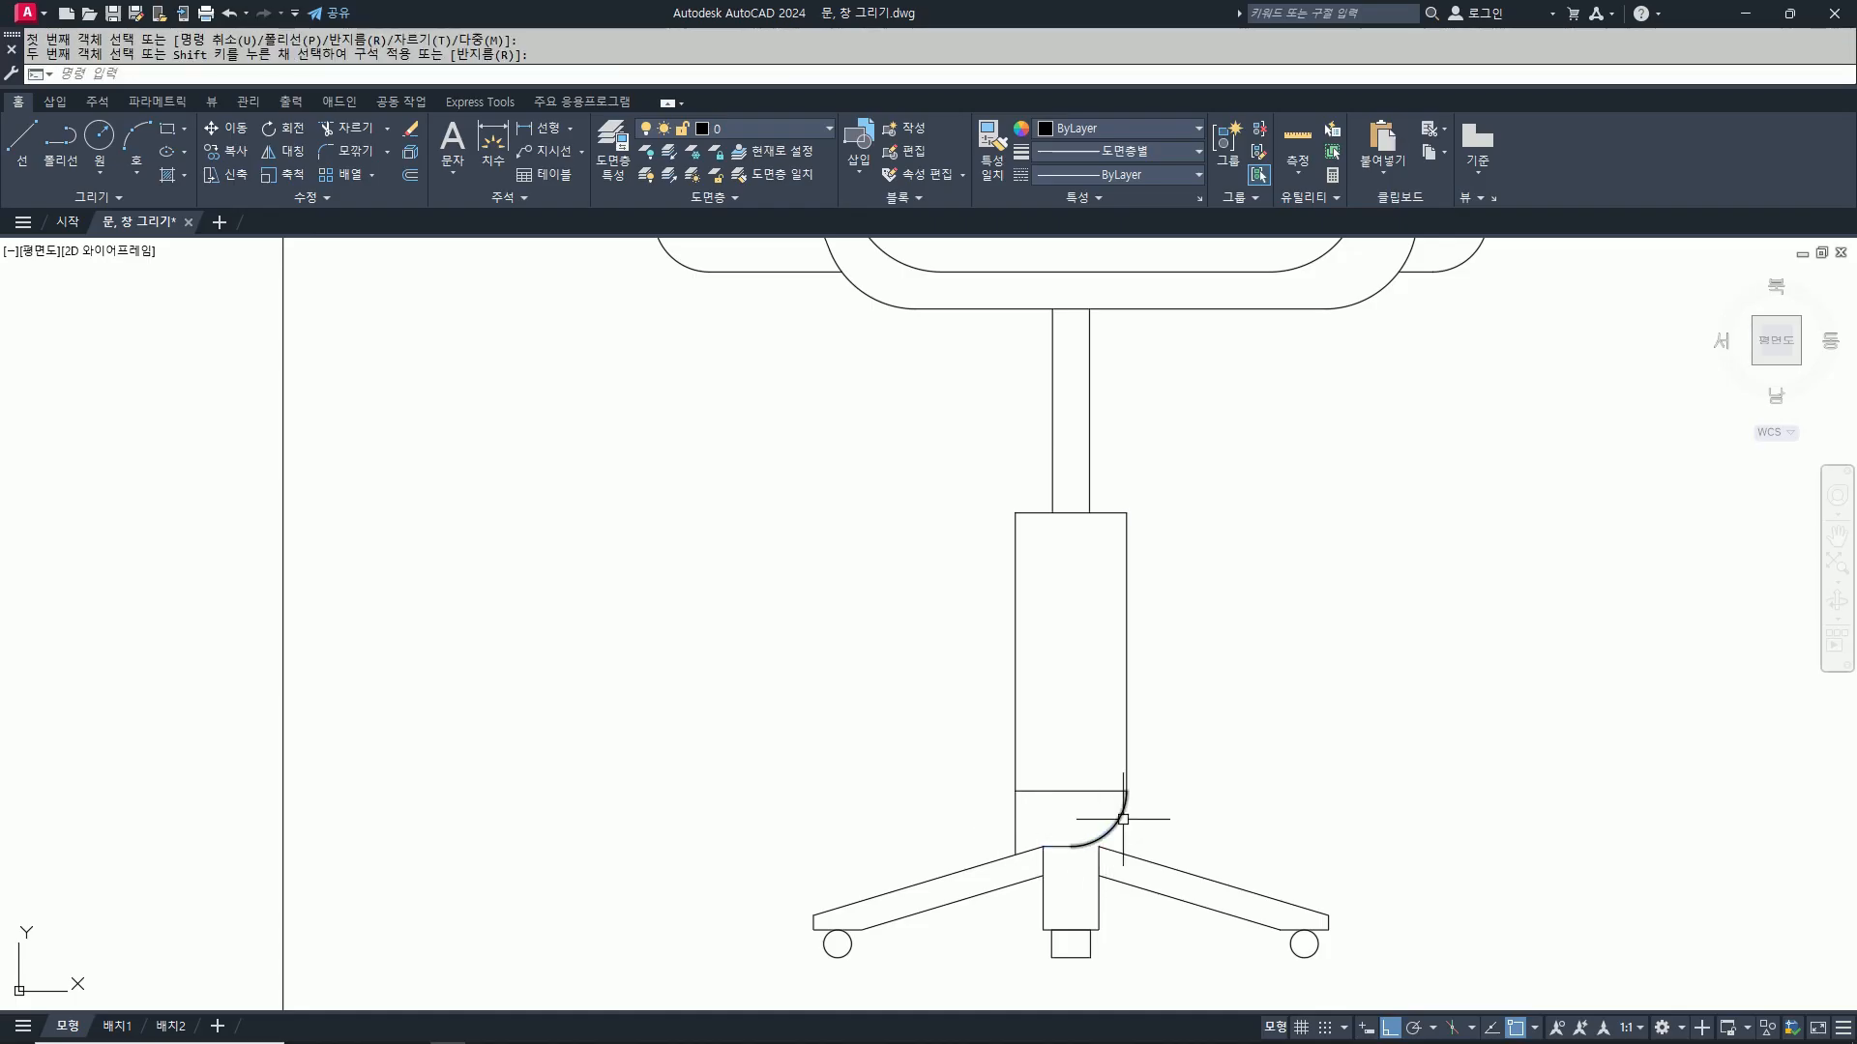
type("r")
key("Return")
type("0")
key("Return")
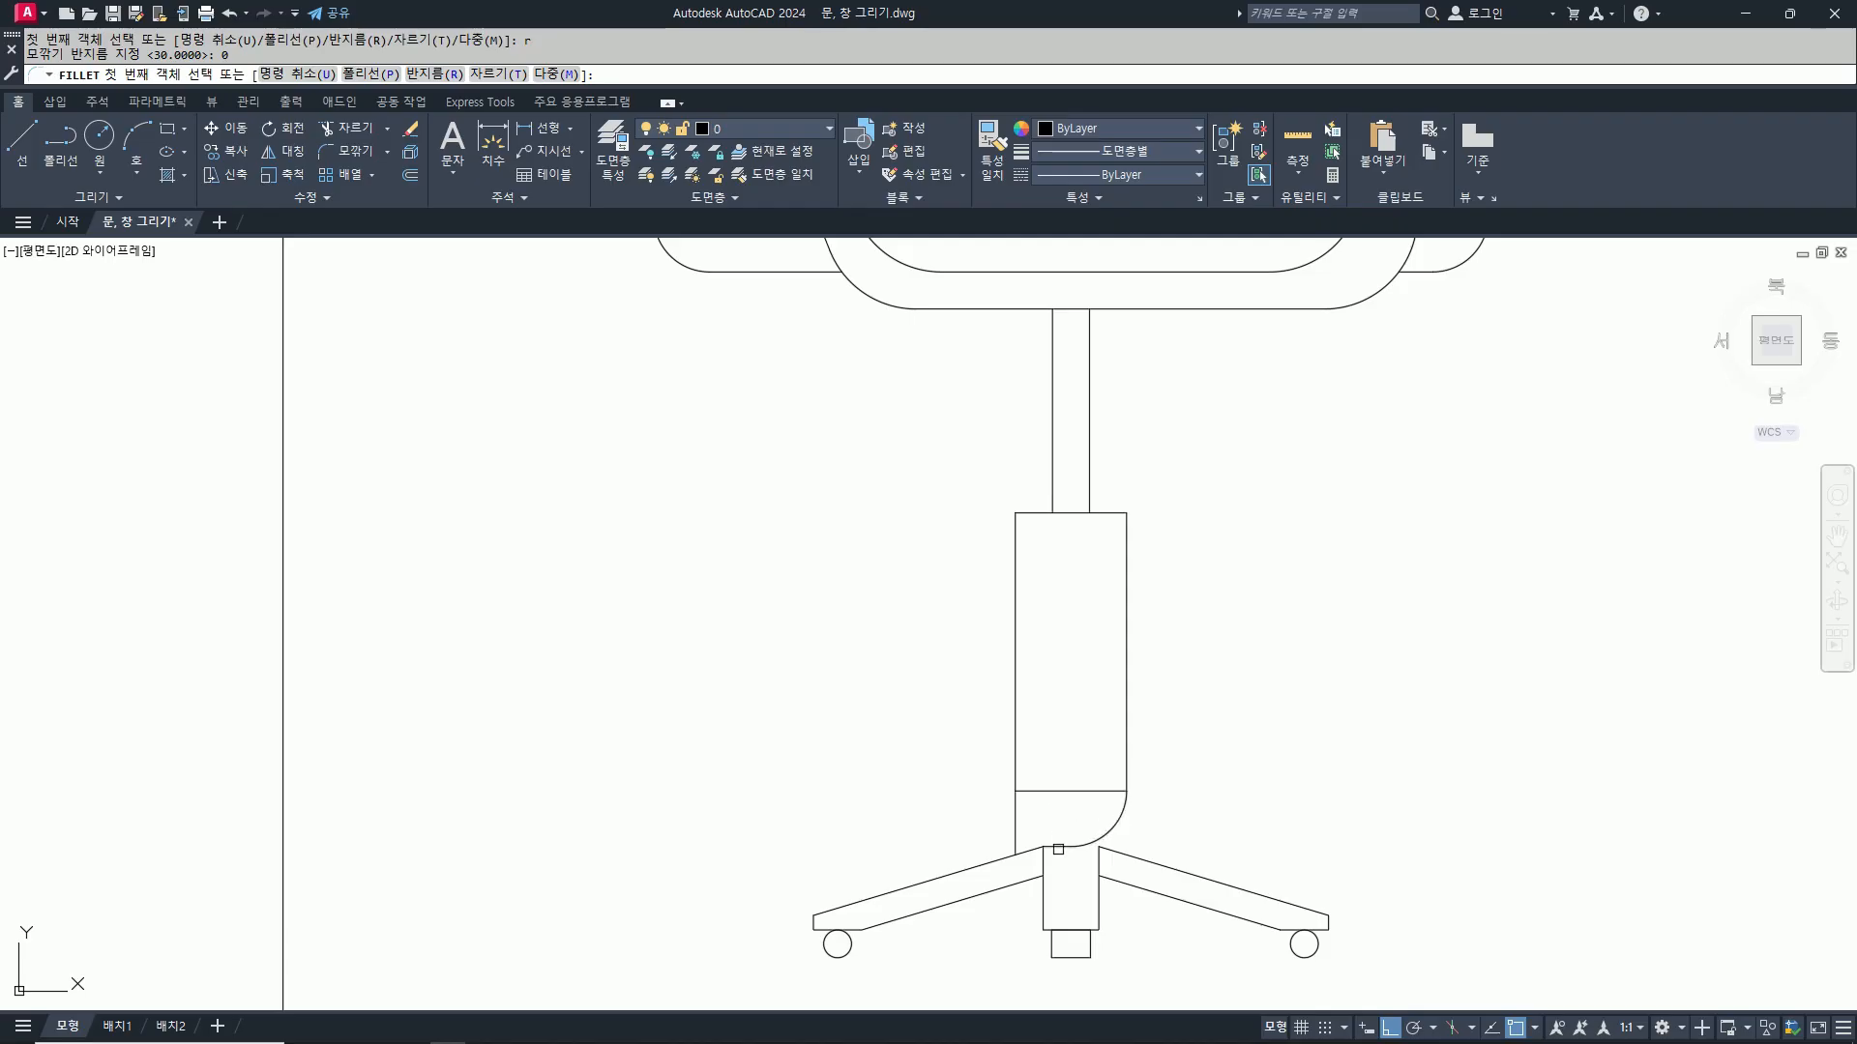
left_click(1063, 847)
left_click(1128, 737)
type("e")
key("Return")
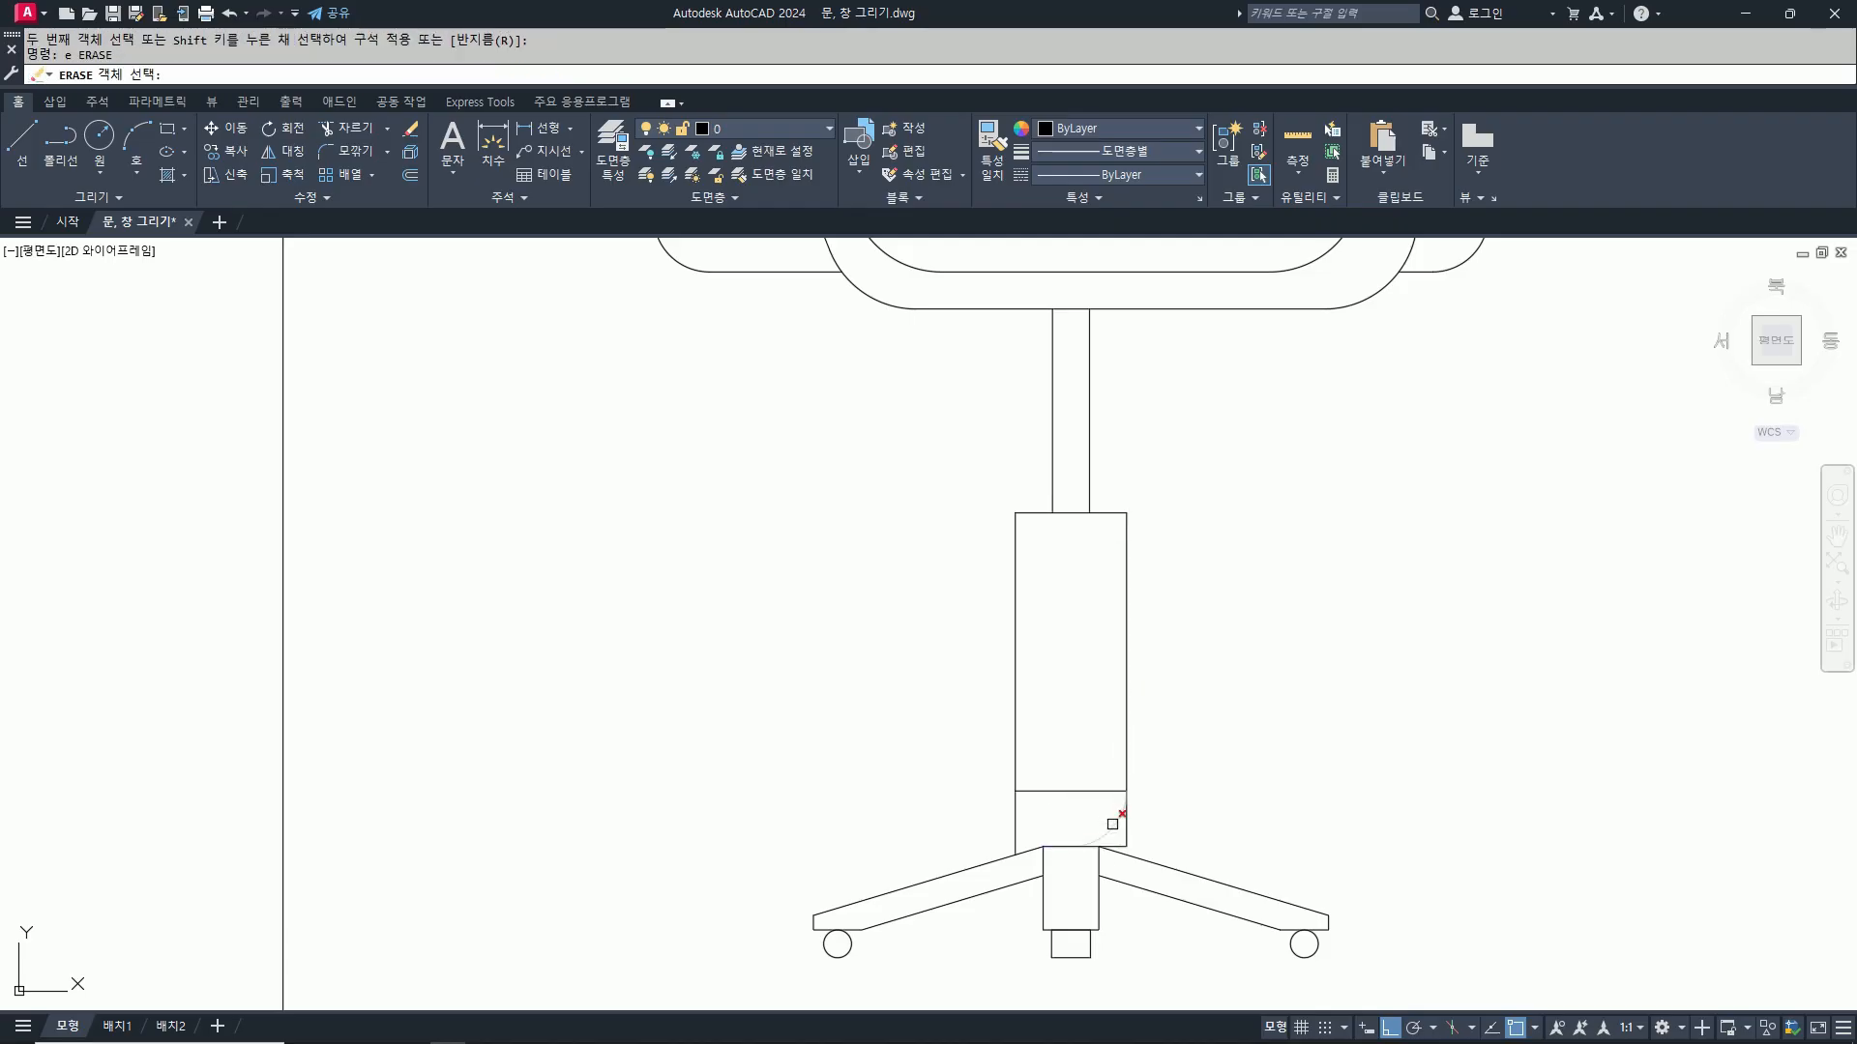
left_click(1115, 822)
key("Return")
Step: Extend the bottom line to the cylinder's left side in a sharp corner with a zero-radius fillet
type("f")
key("Return")
left_click(1076, 843)
left_click(1016, 807)
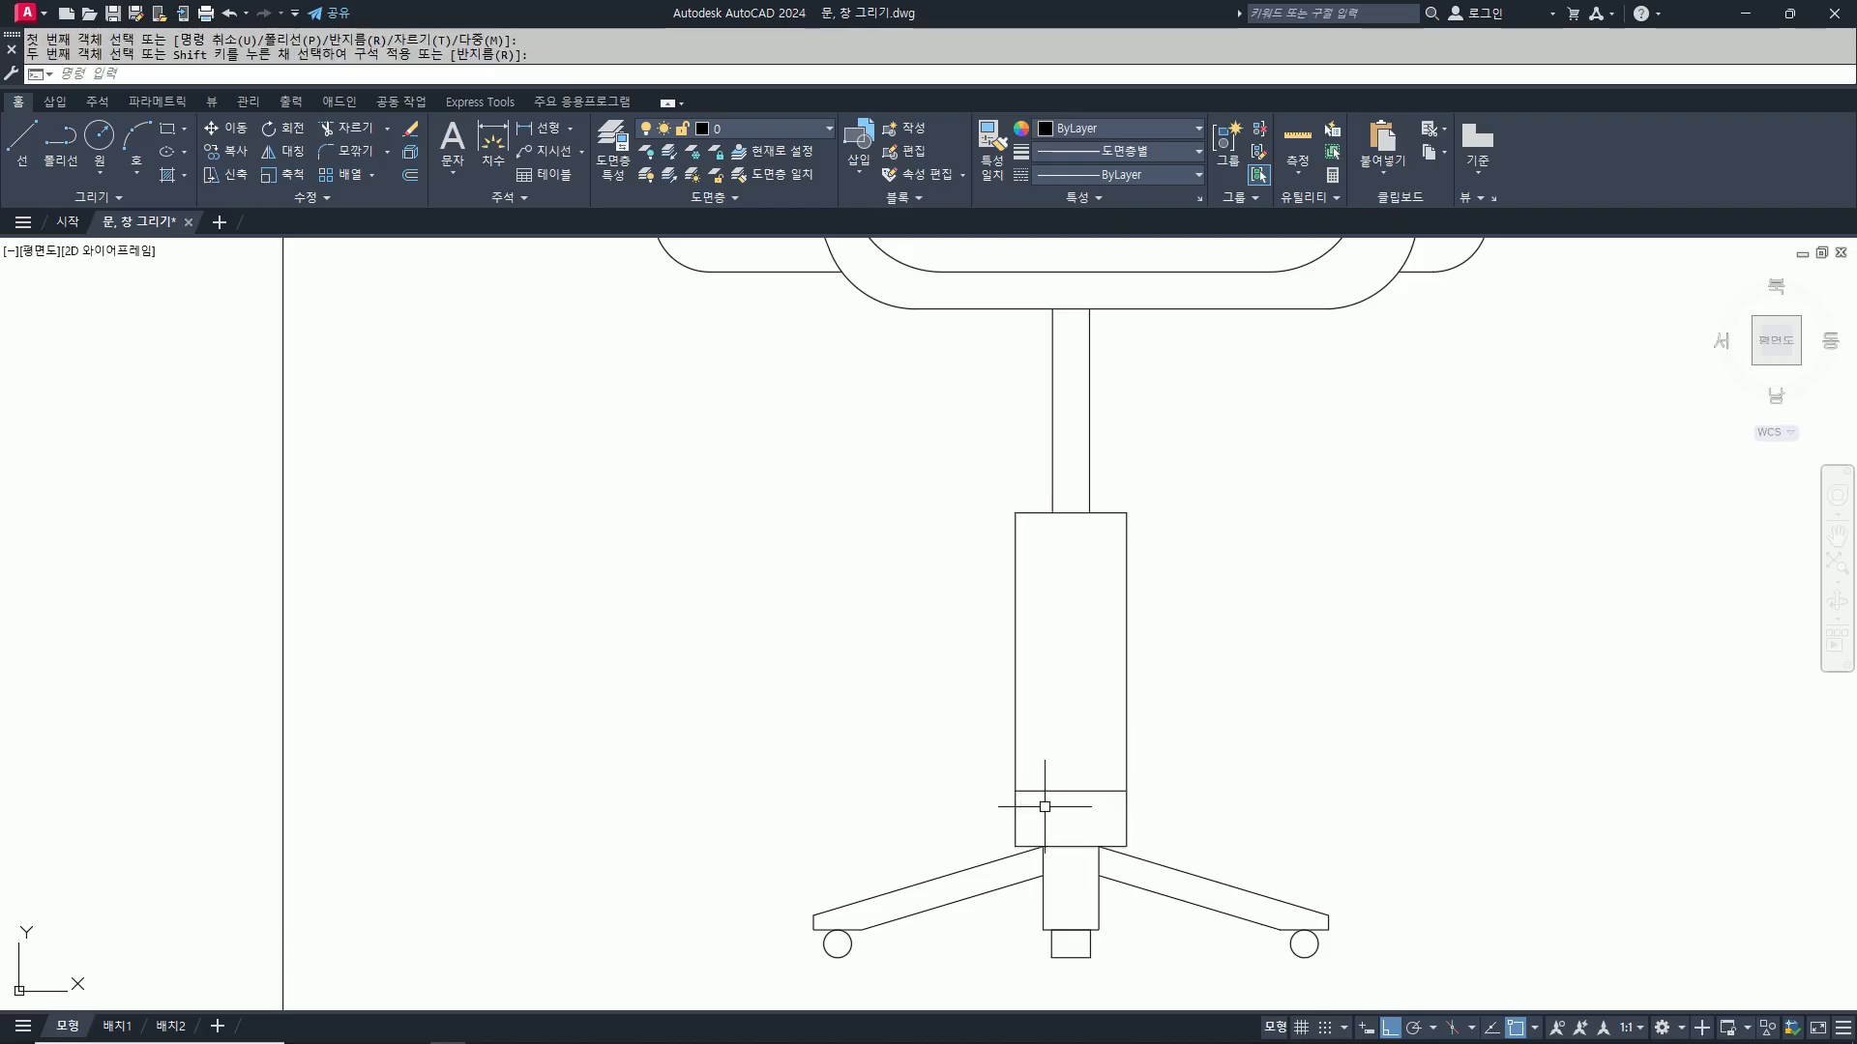
key("Escape")
key("Escape")
scroll(1248, 894, "down", 8)
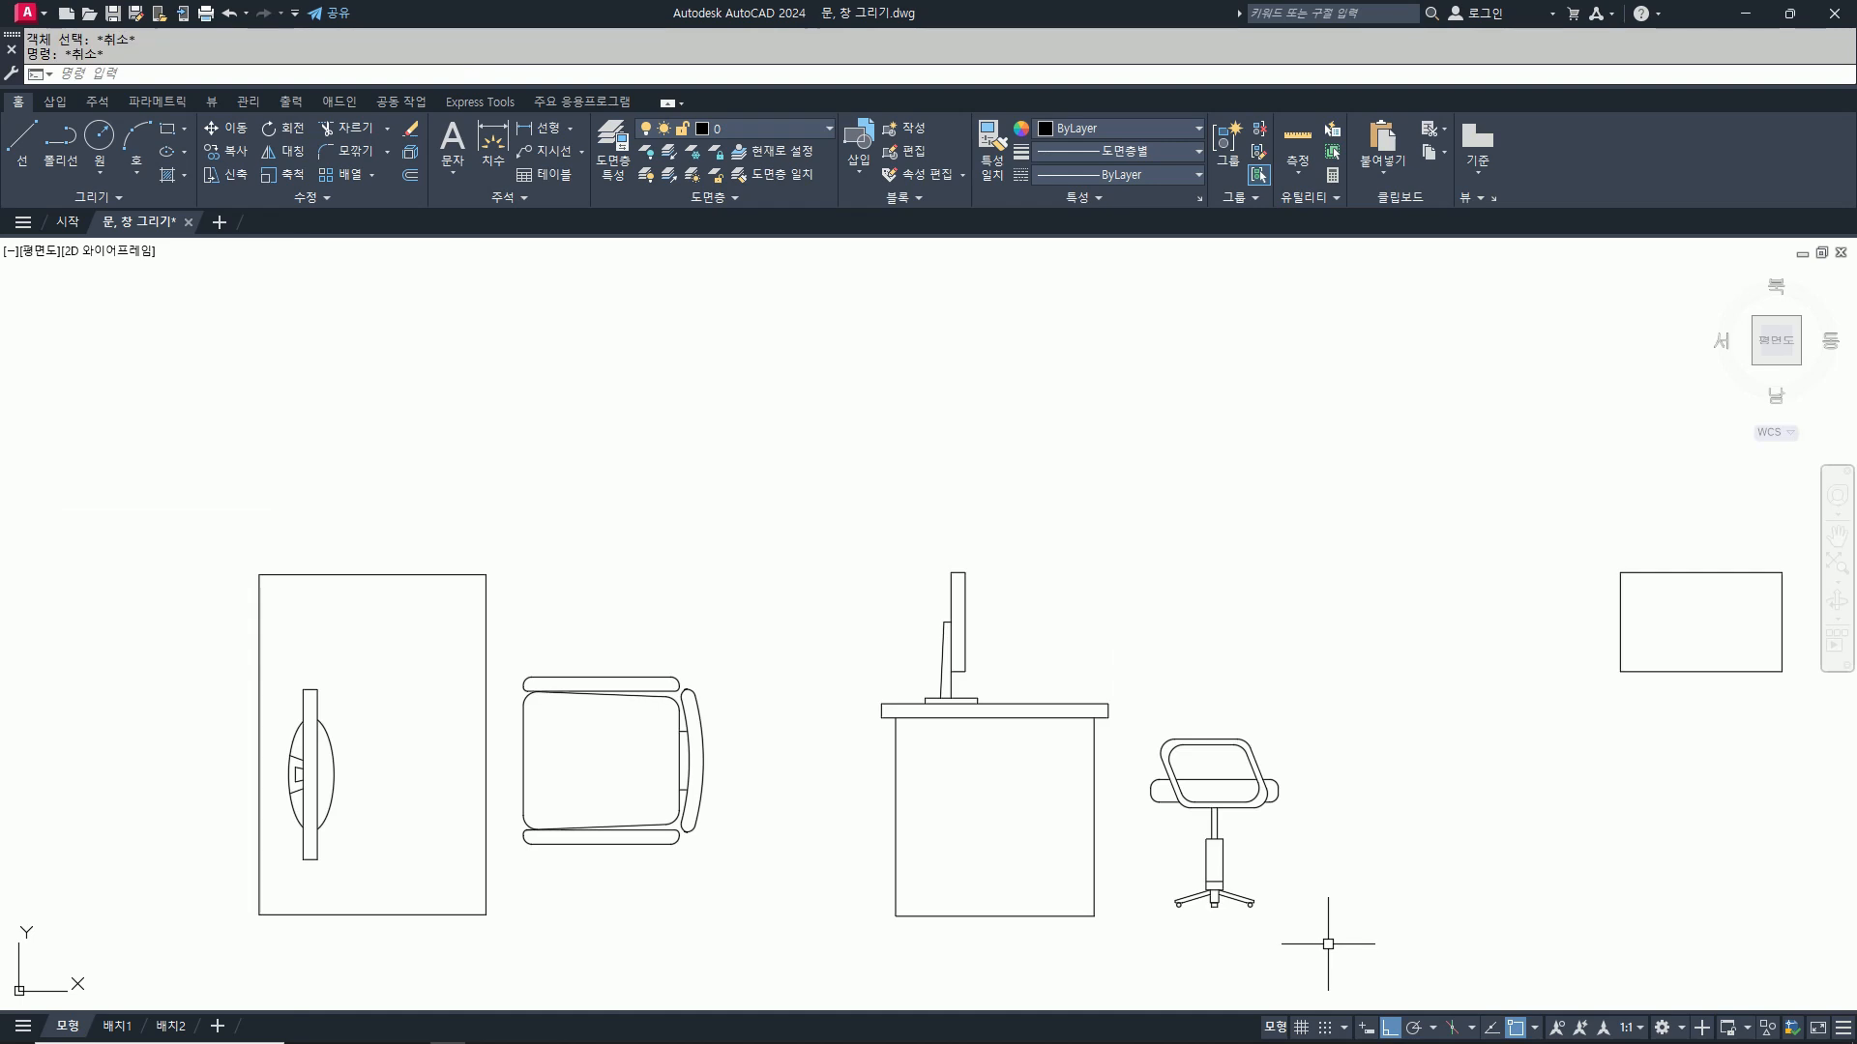
scroll(1323, 867, "up", 2)
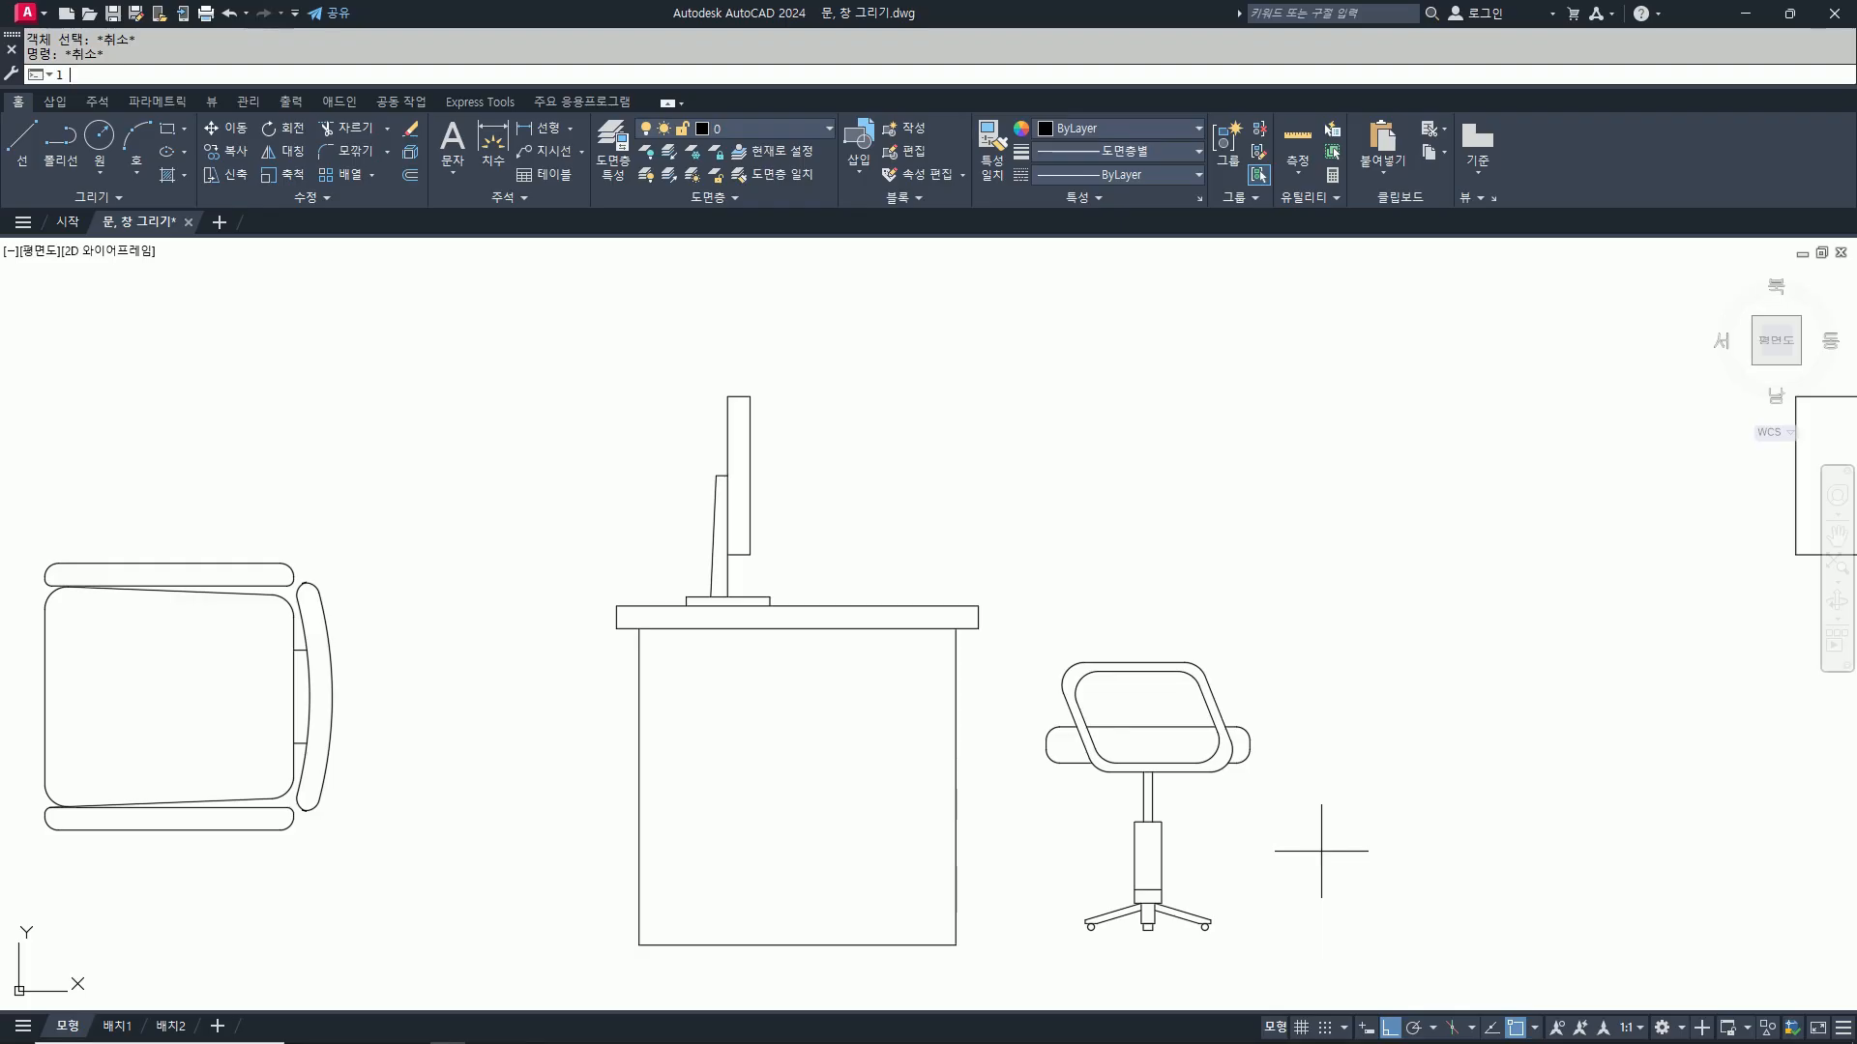
key("Return")
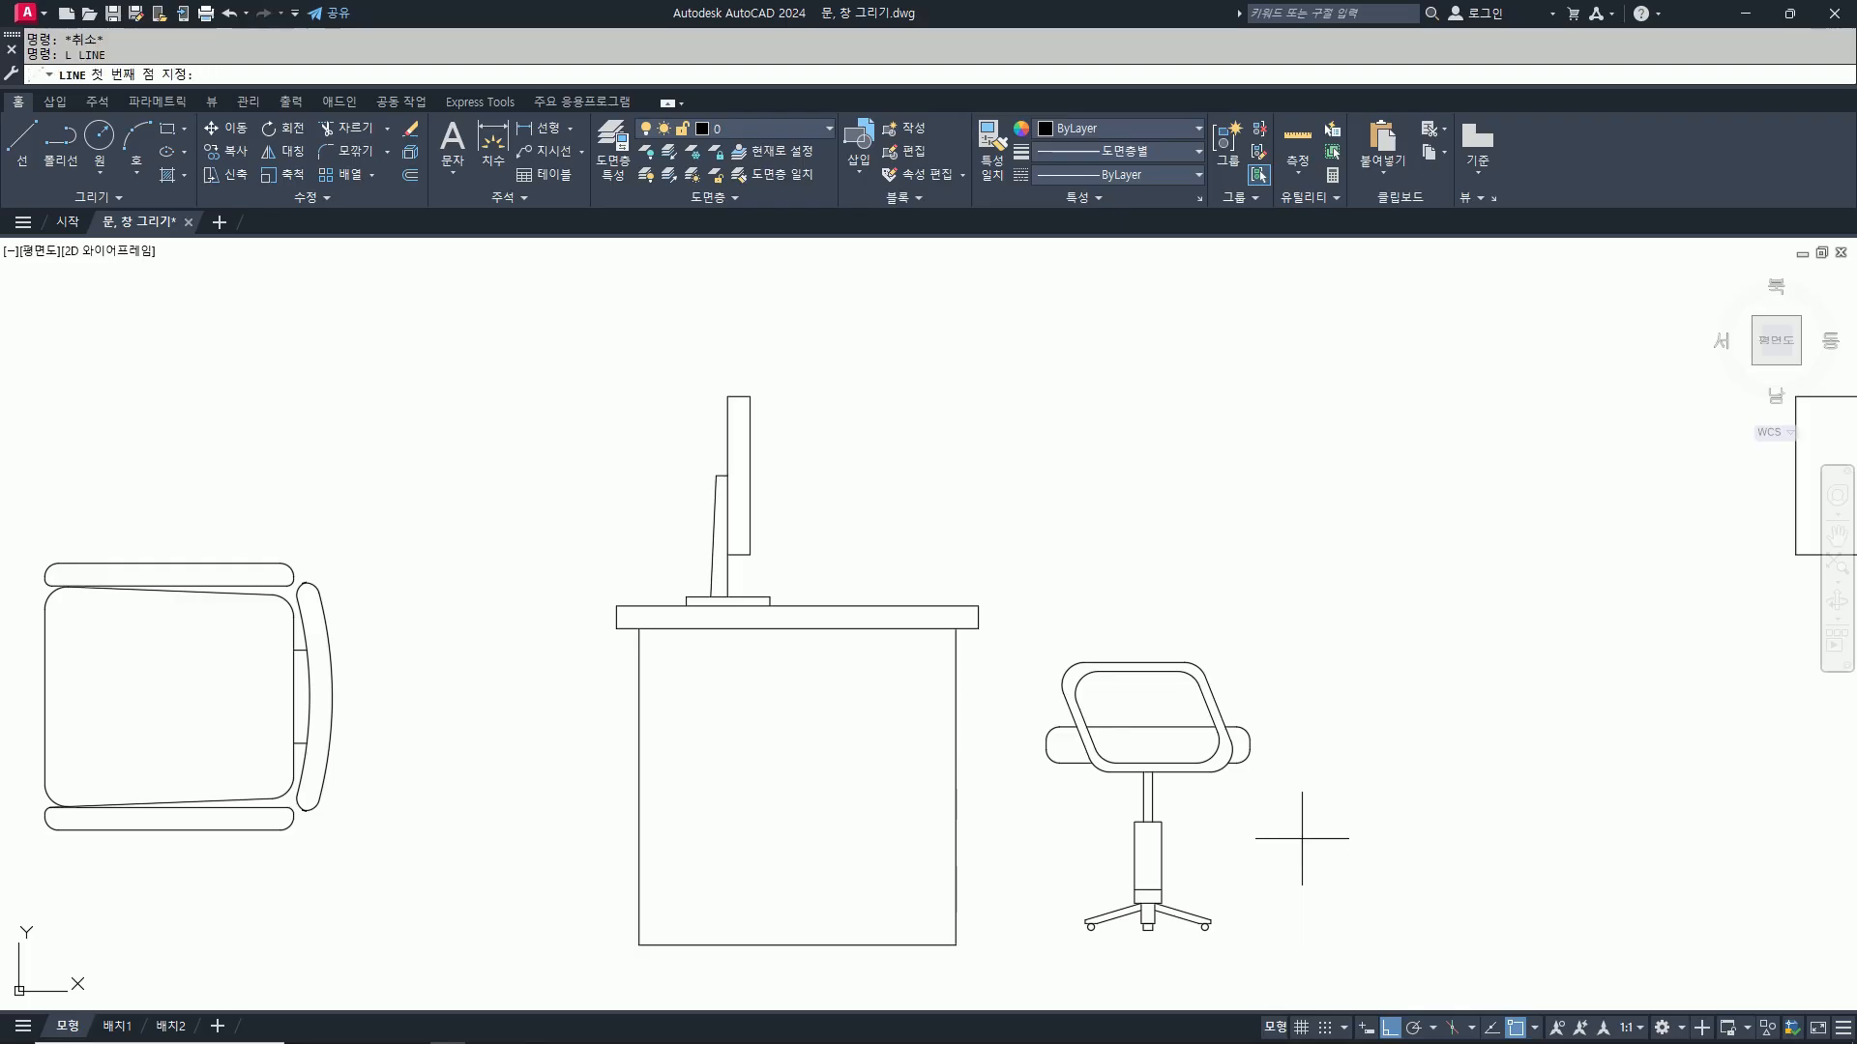
scroll(1209, 733, "up", 4)
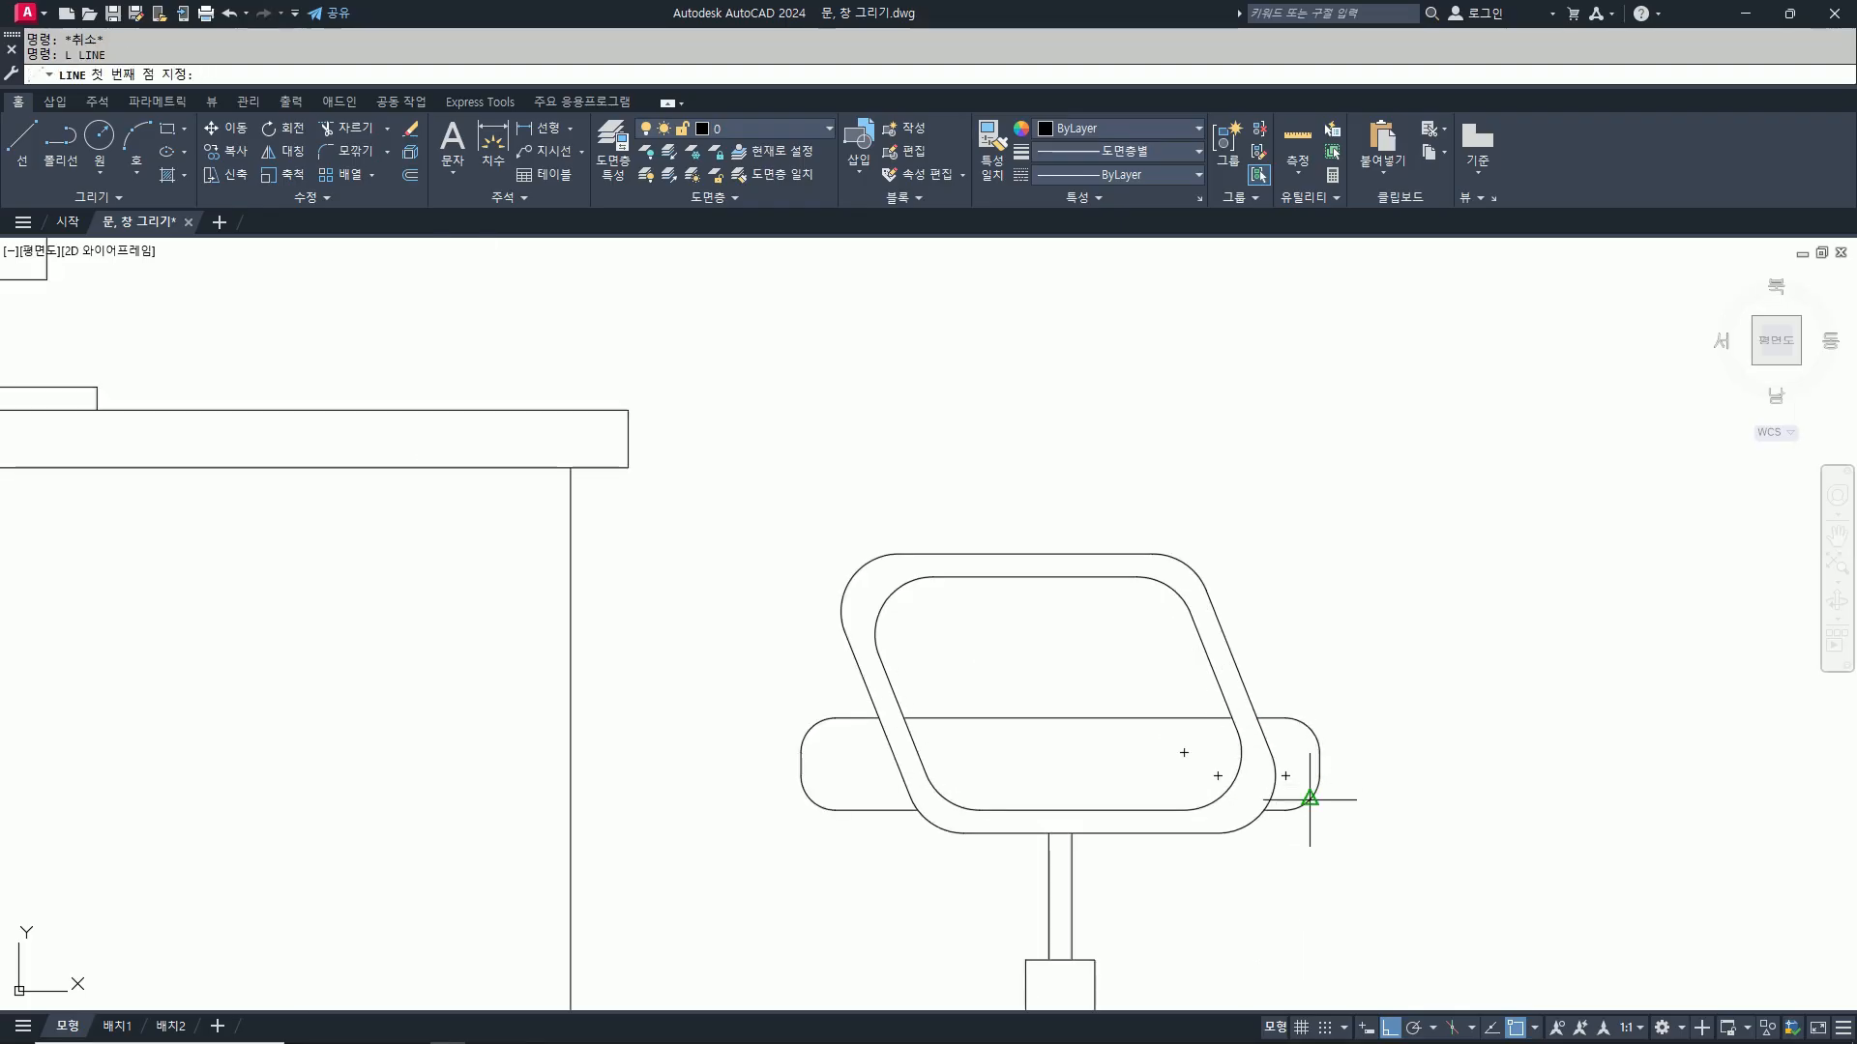
left_click(1320, 753)
scroll(1317, 754, "down", 5)
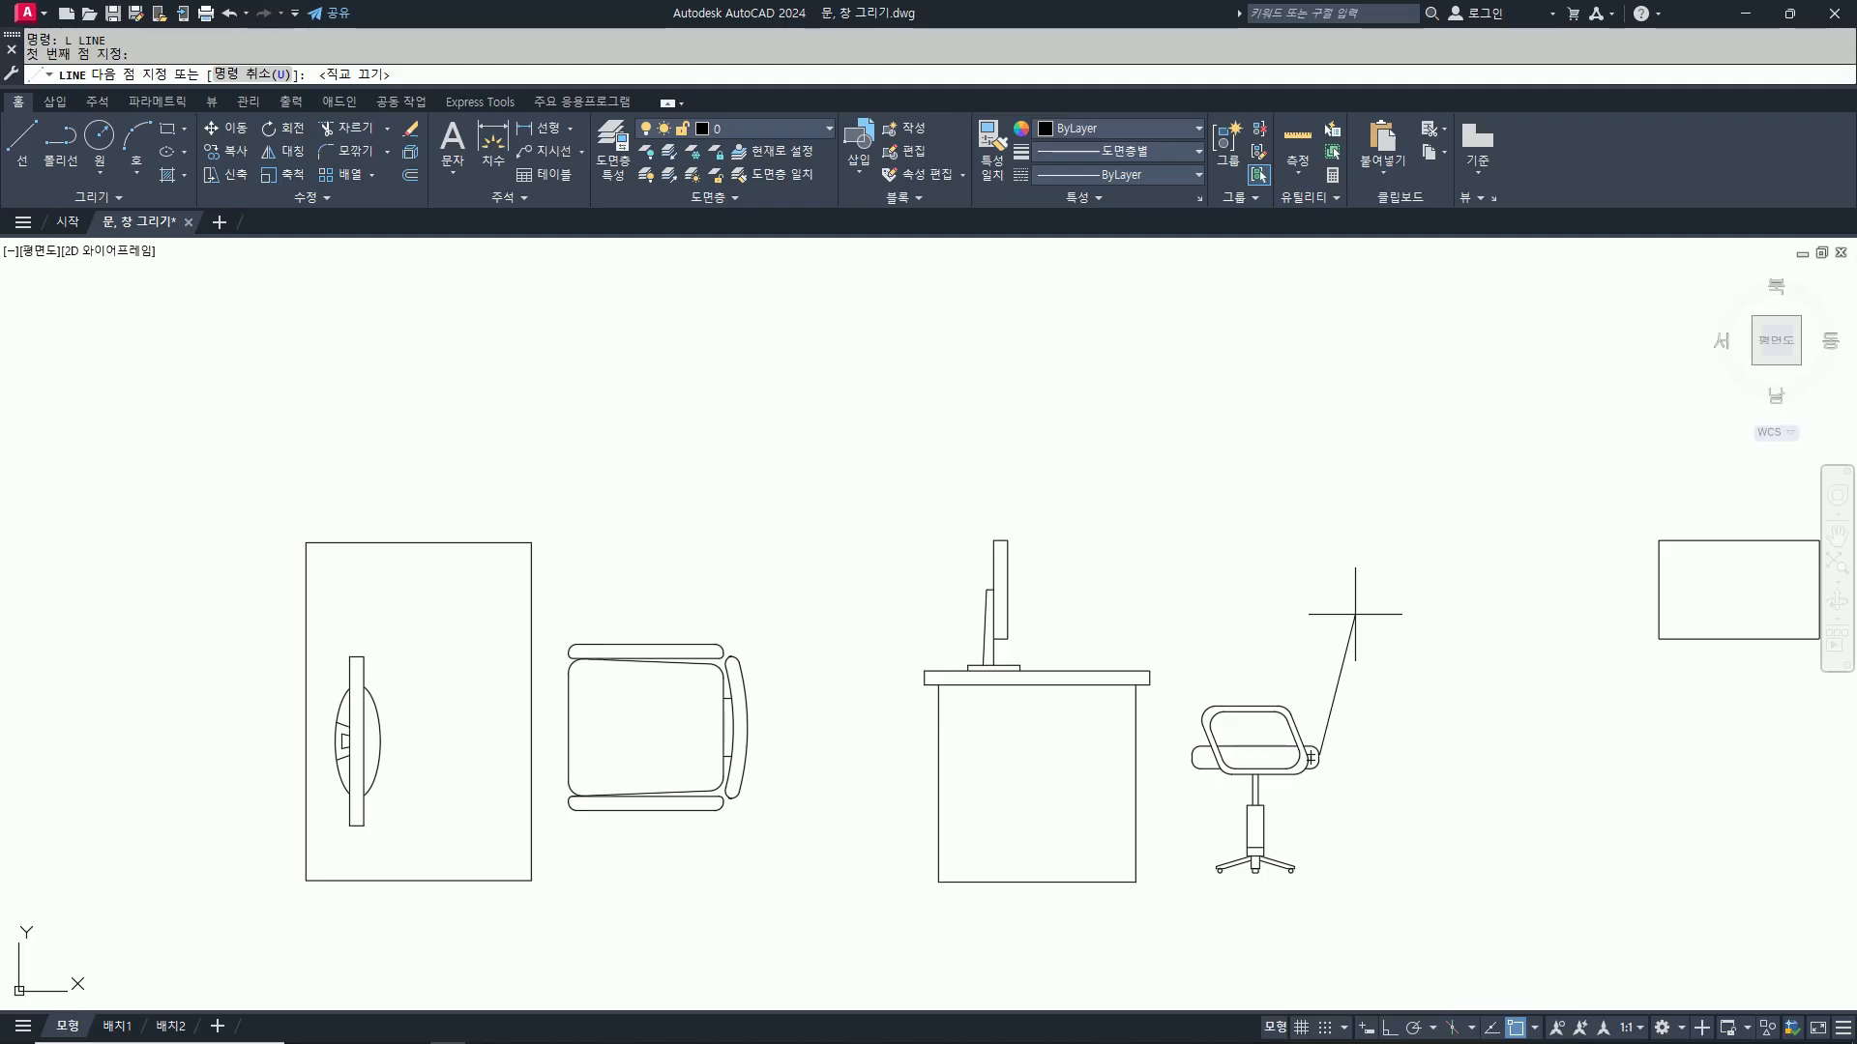
key("Escape")
Step: Place a horizontal construction line through the midpoint of the middle caster's bottom edge
type("xl")
key("Return")
type("h")
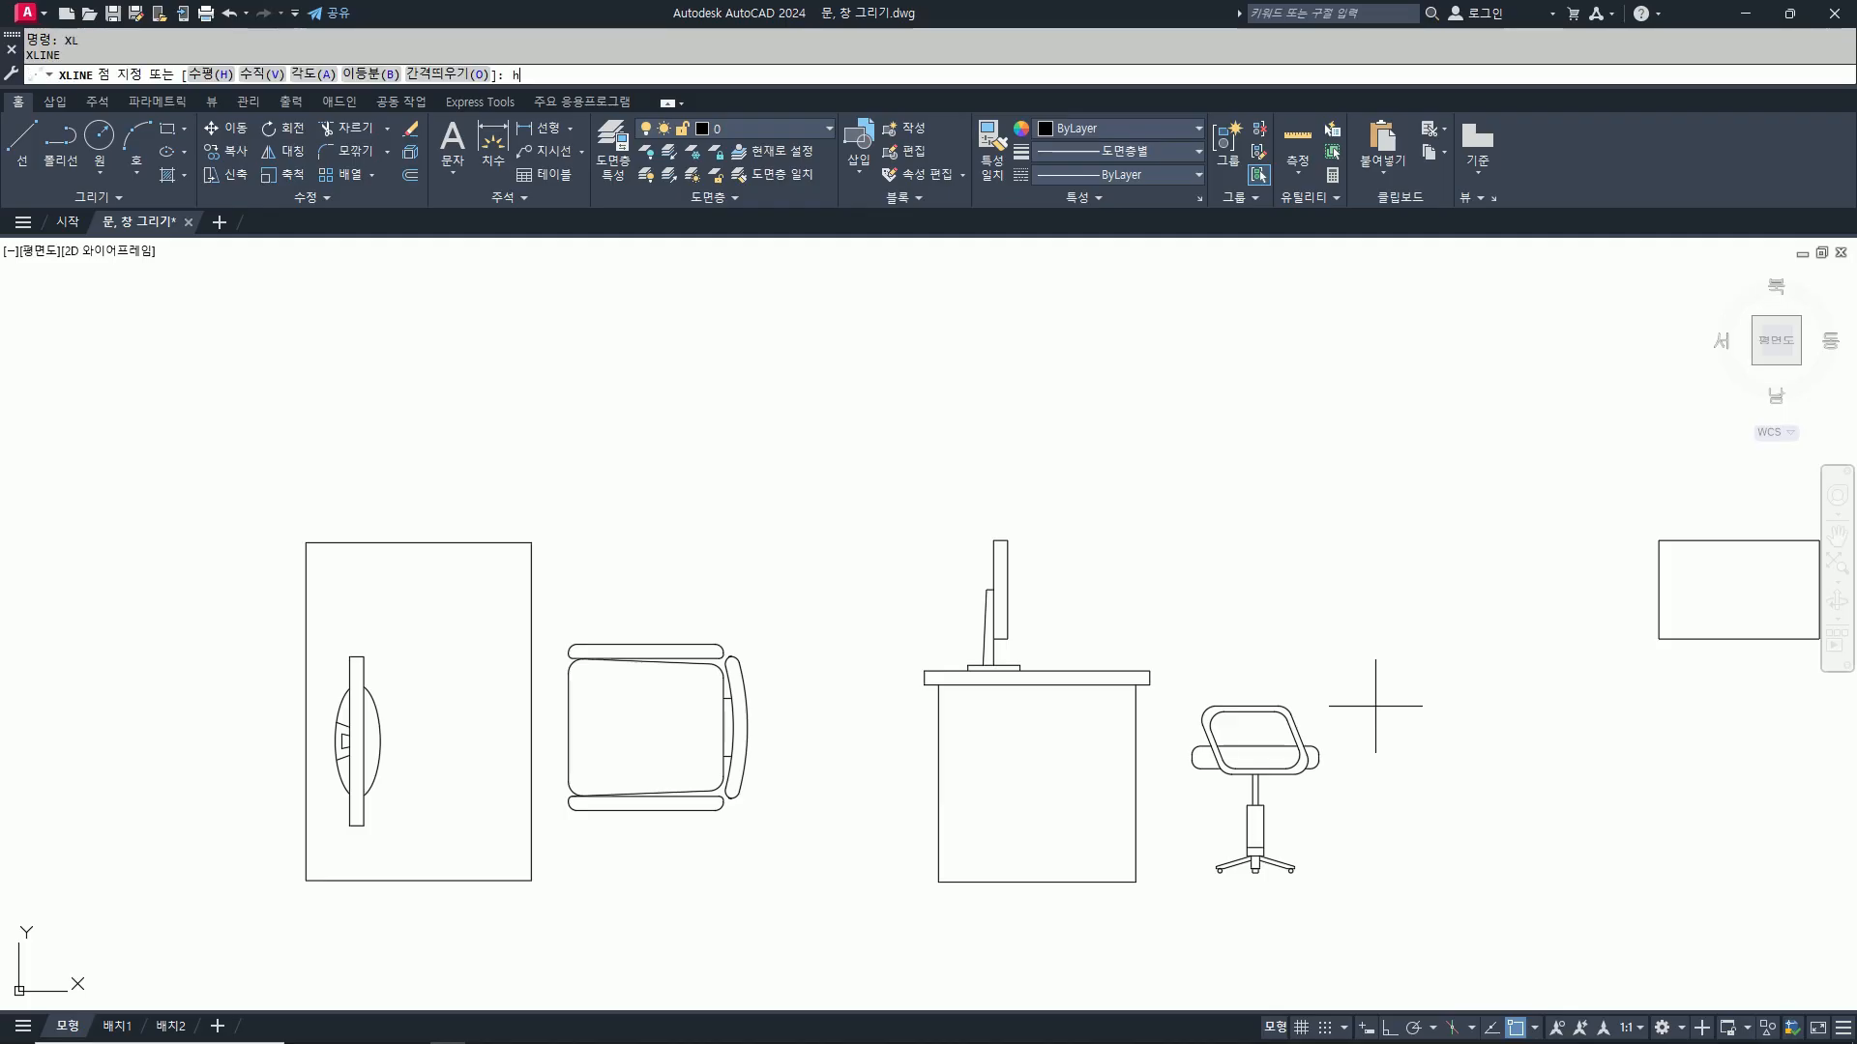
key("Return")
scroll(1255, 871, "up", 9)
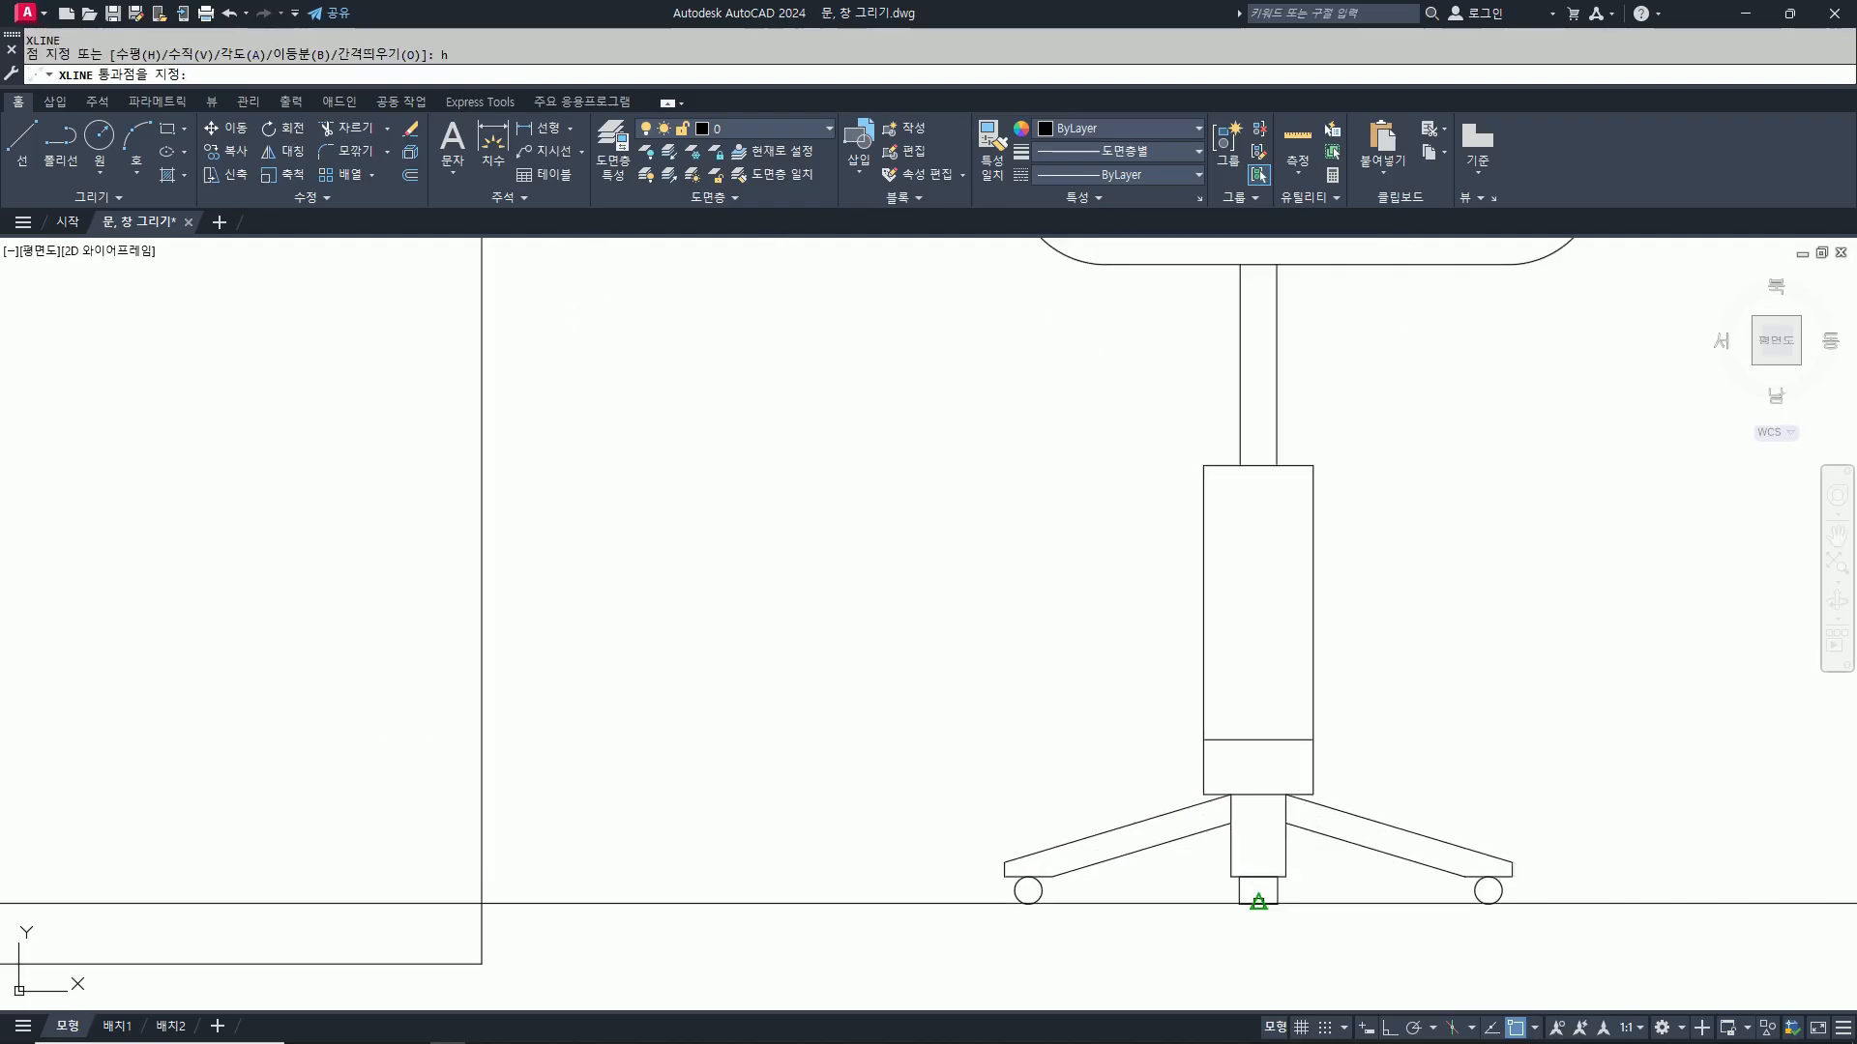
left_click(1258, 902)
key("Return")
Step: Offset the floor construction line 900 upward to mark the height of the chair's backrest
scroll(1257, 903, "down", 6)
type("o")
key("Return")
type("90")
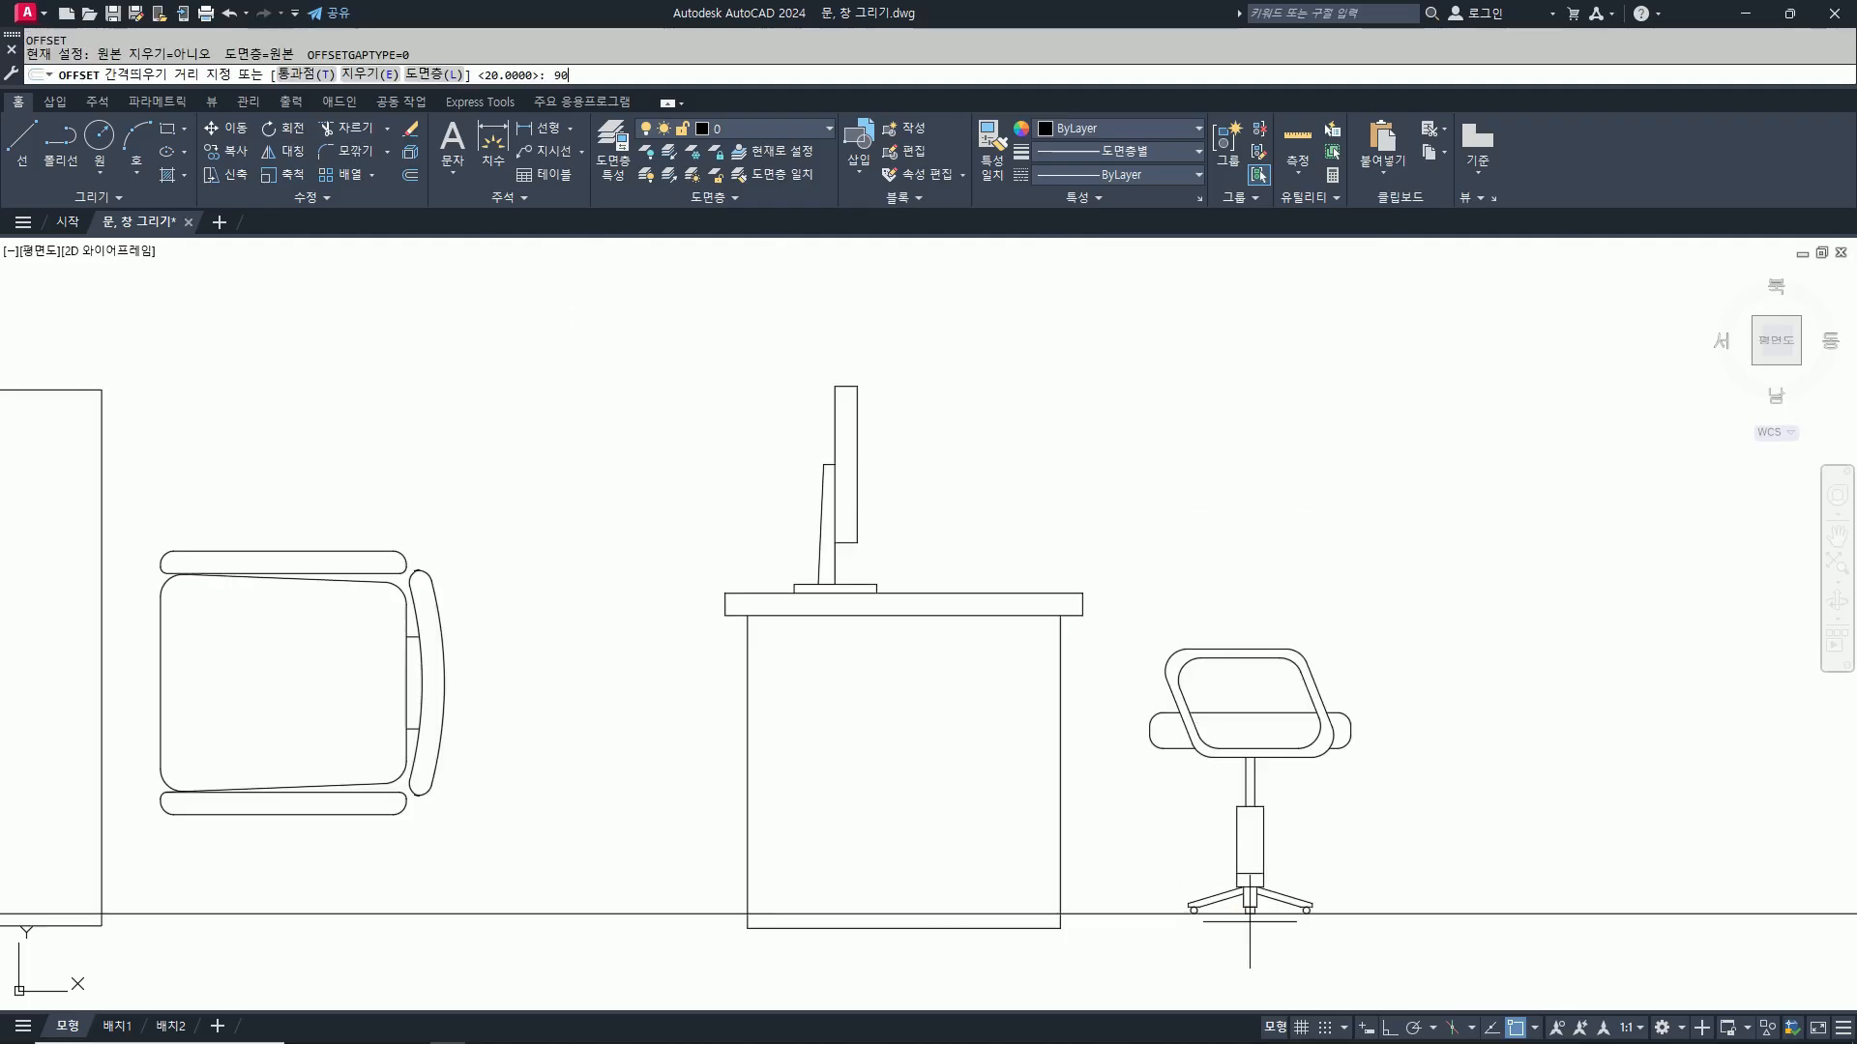
key("Return")
left_click(1257, 914)
left_click(1426, 725)
key("Return")
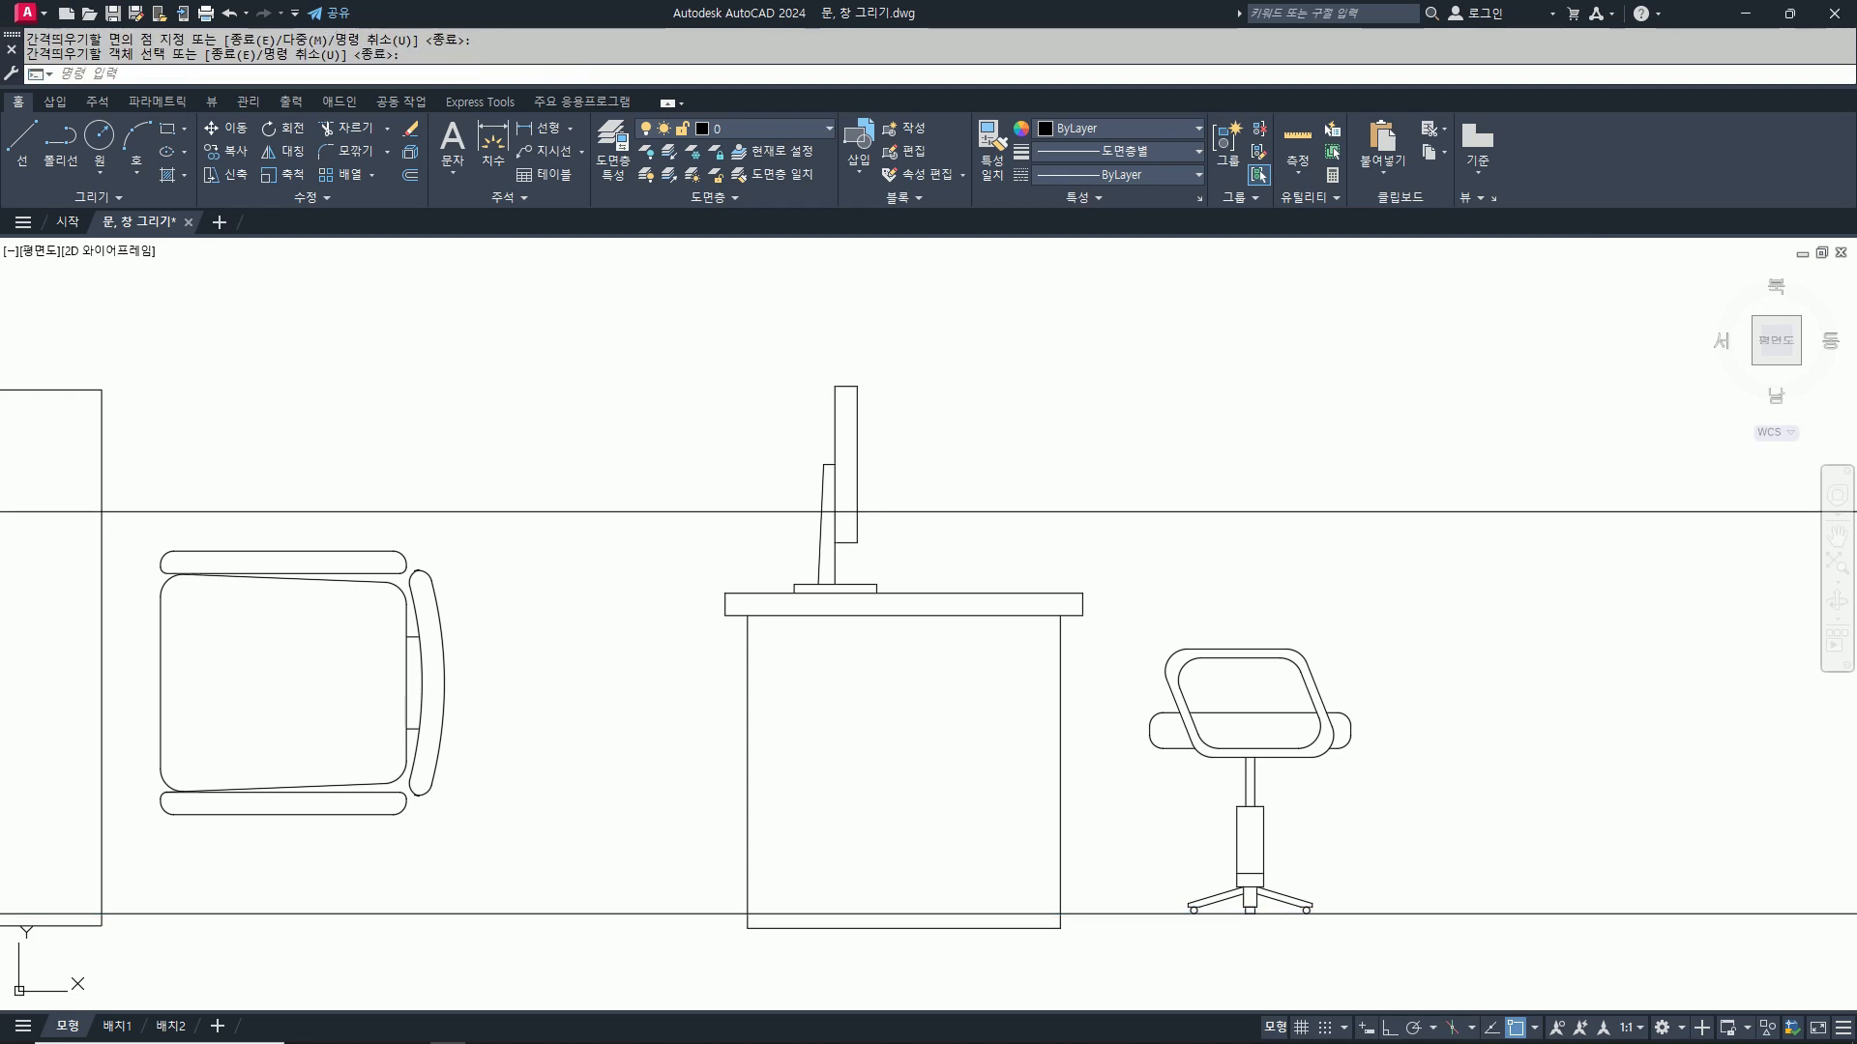
Step: Draw a line from the seat's right edge, leaning outward and ending just above the upper construction line
key("Escape")
type("l")
key("Return")
scroll(1359, 745, "up", 4)
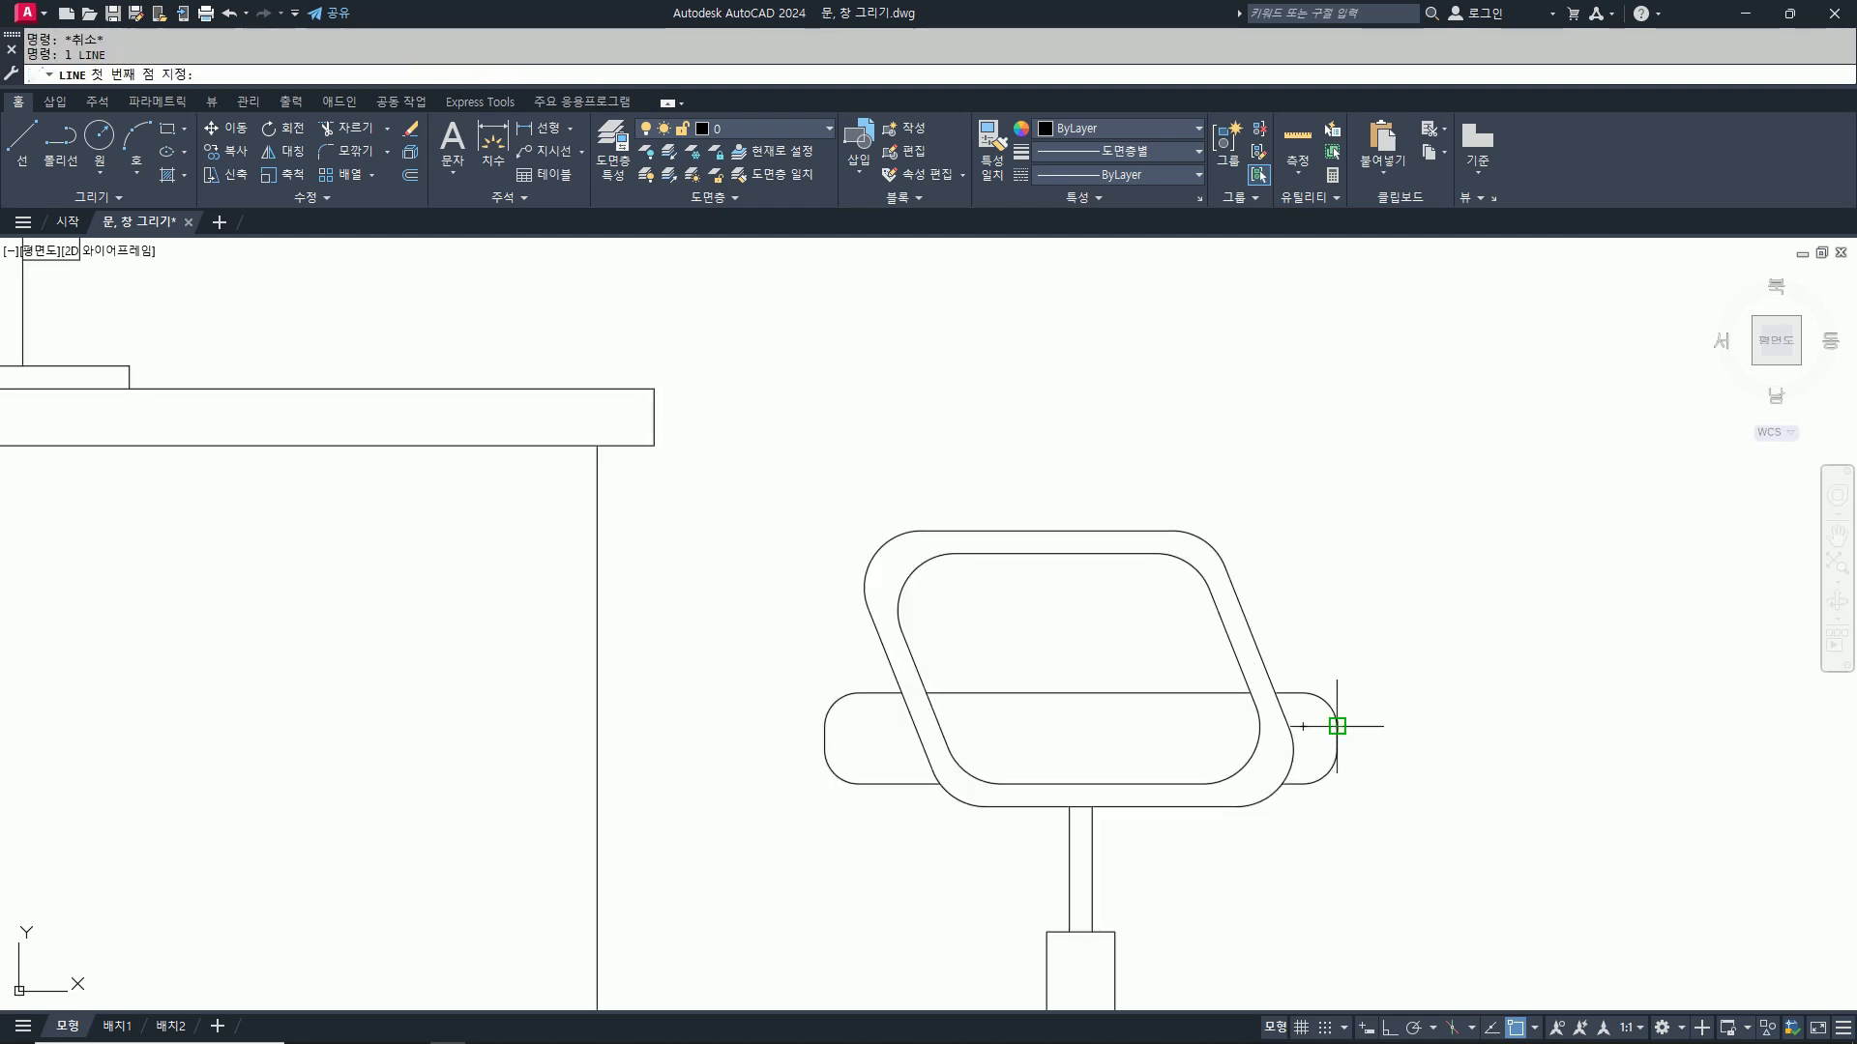
left_click(1338, 725)
scroll(1337, 725, "down", 4)
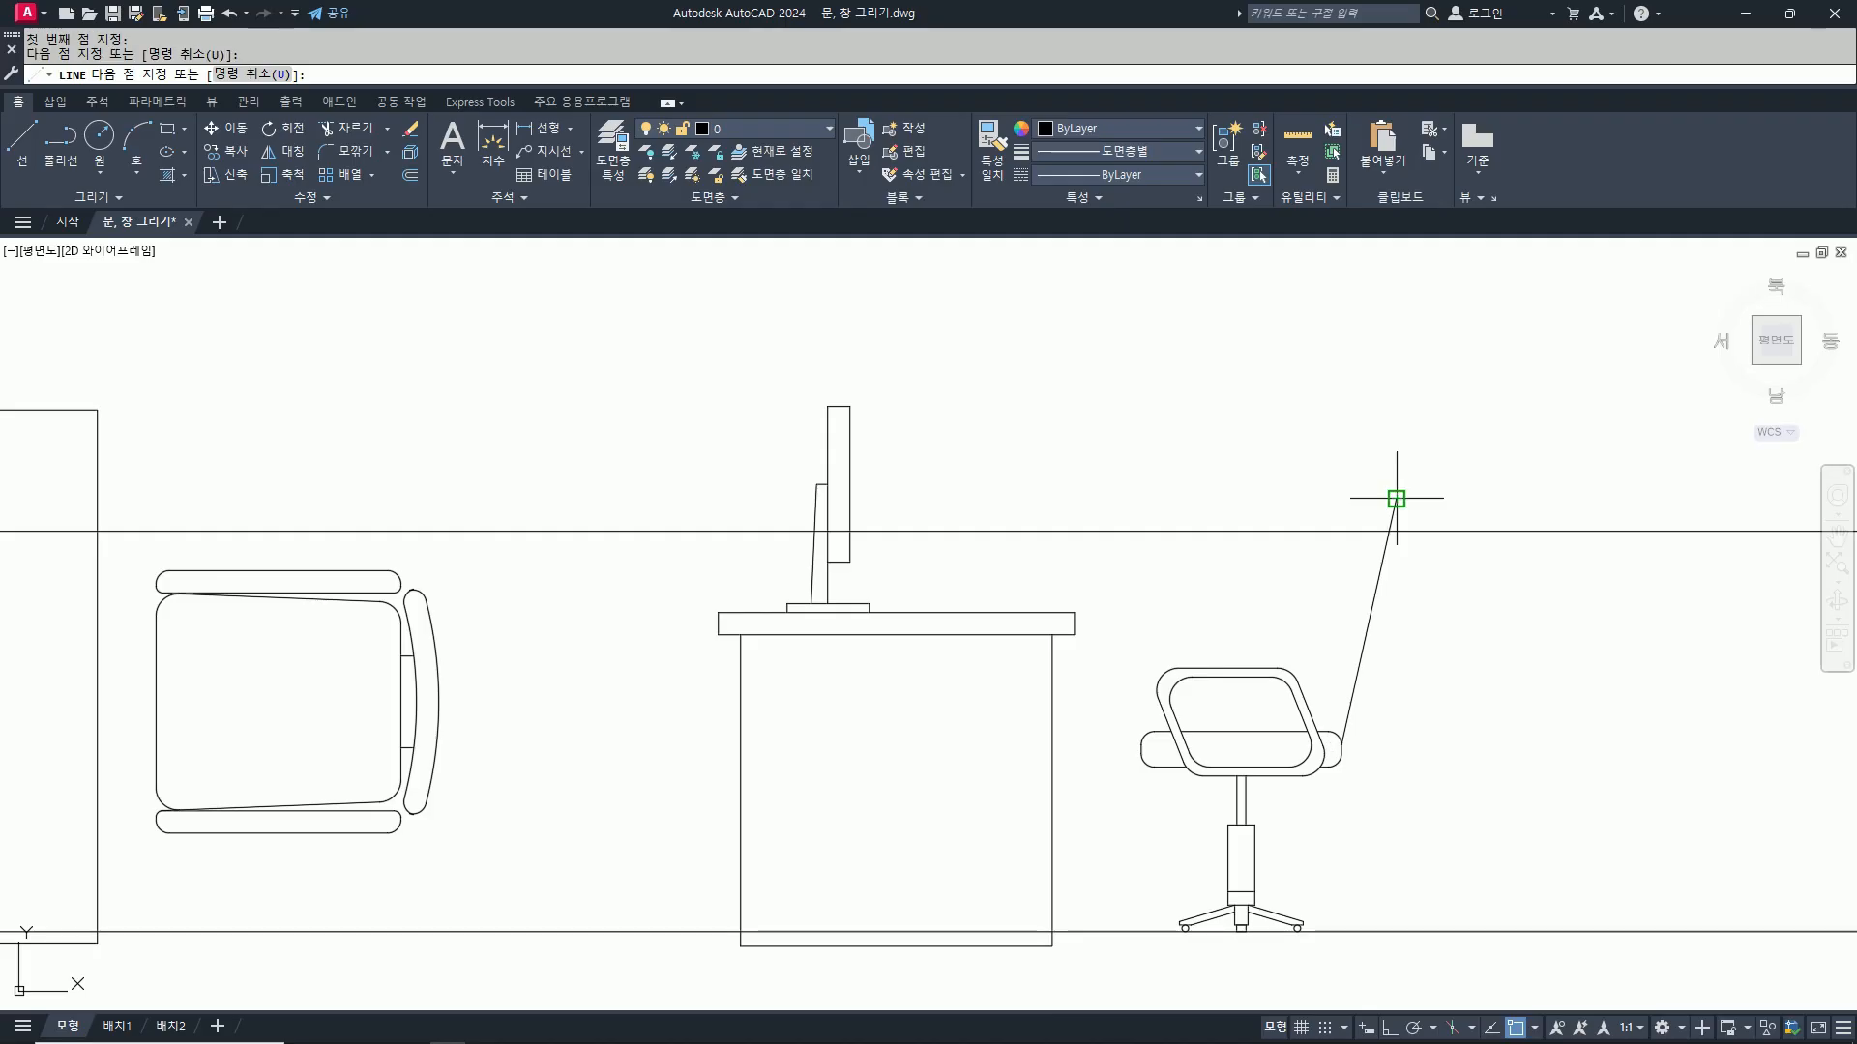
left_click(1396, 498)
key("Return")
Step: Offset the slanted backrest line 20 to the right
type("o")
key("Return")
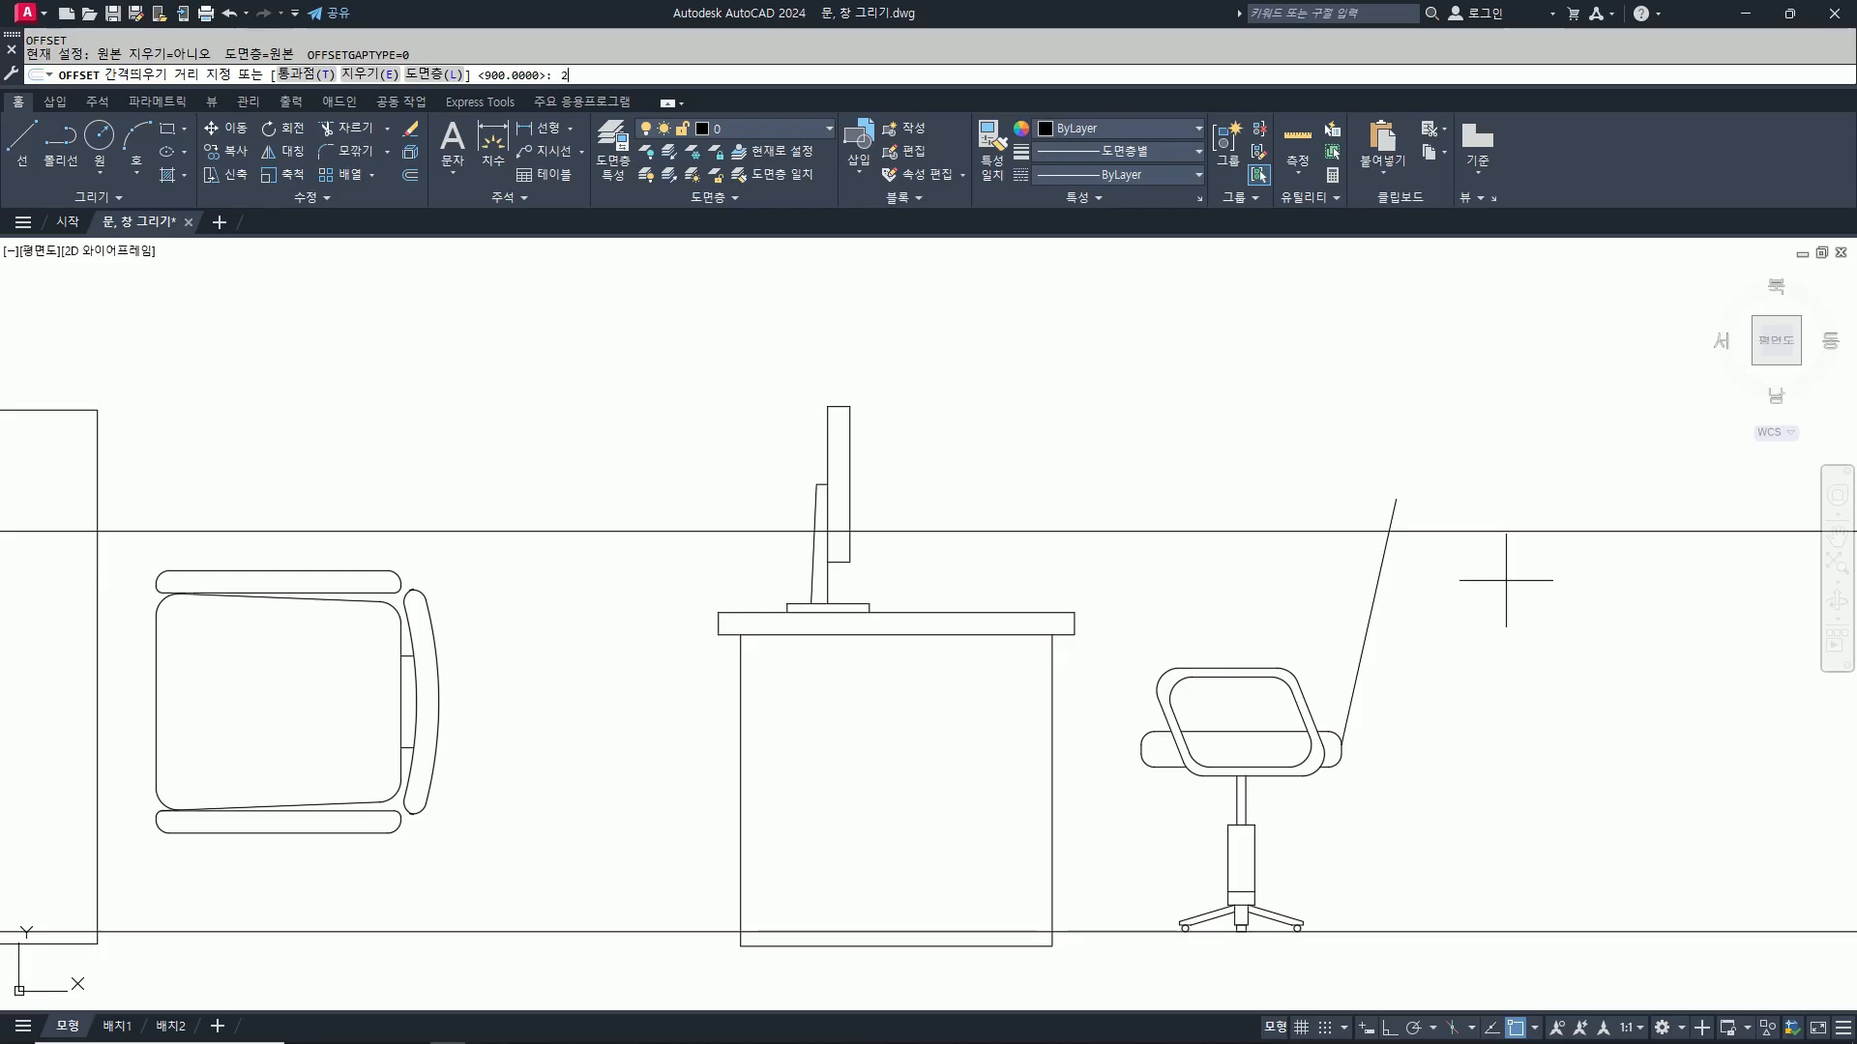
type("20")
key("Return")
left_click(1385, 556)
left_click(1509, 591)
key("Return")
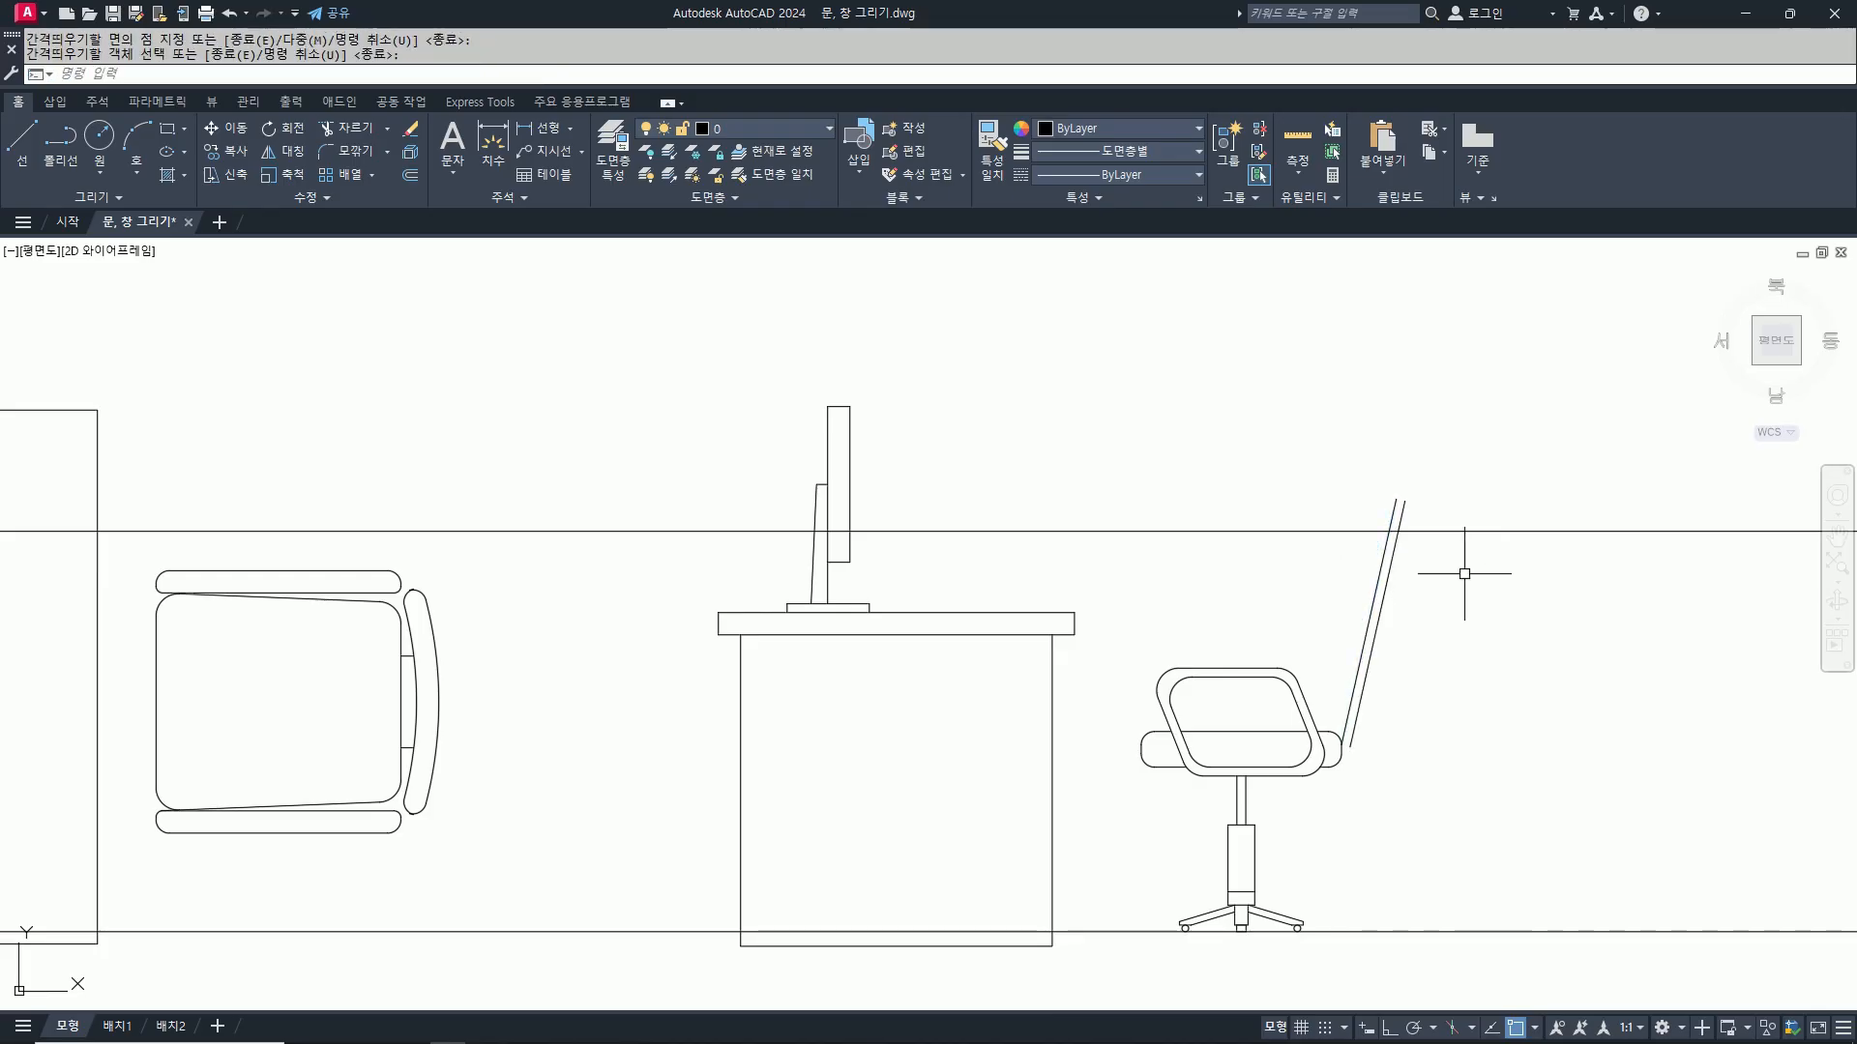
Step: Join both slanted backrest lines to the upper construction line in sharp corners with zero-radius fillets, closing the backrest's top
scroll(1423, 544, "up", 2)
type("f")
key("Return")
left_click(1377, 524)
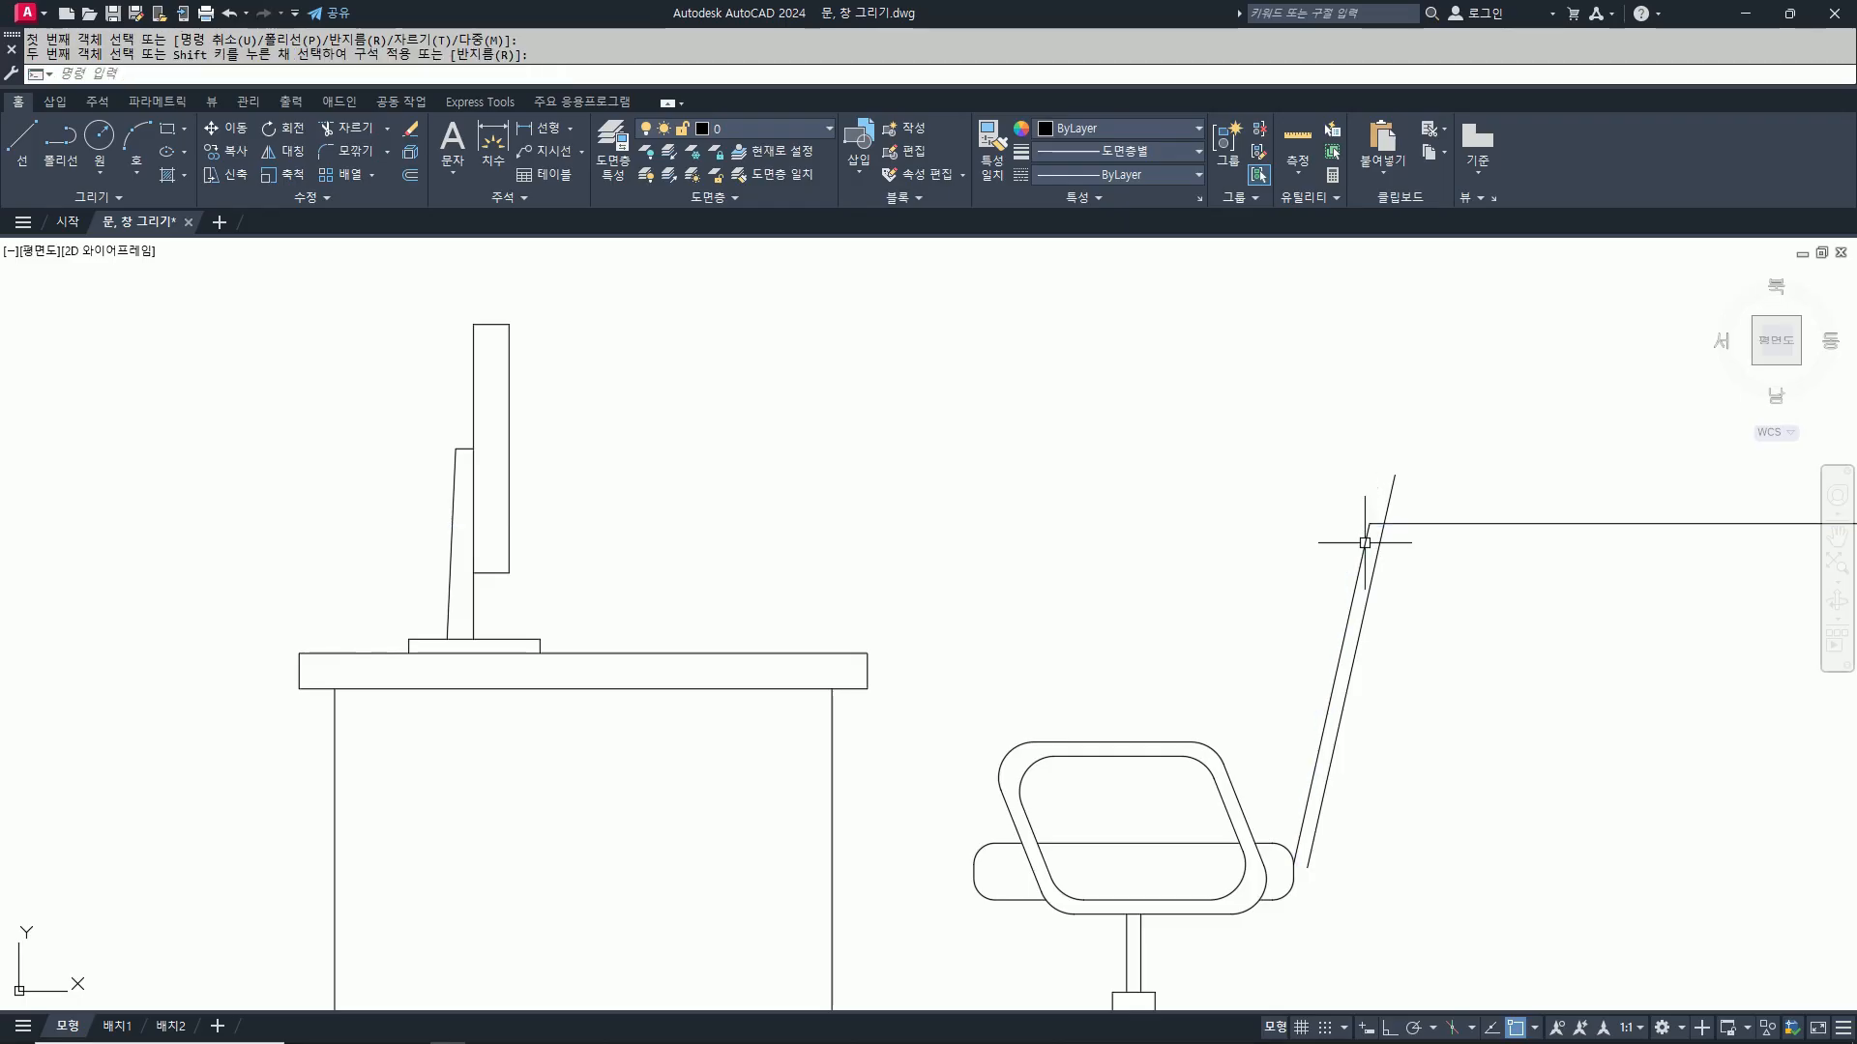
left_click(1382, 536)
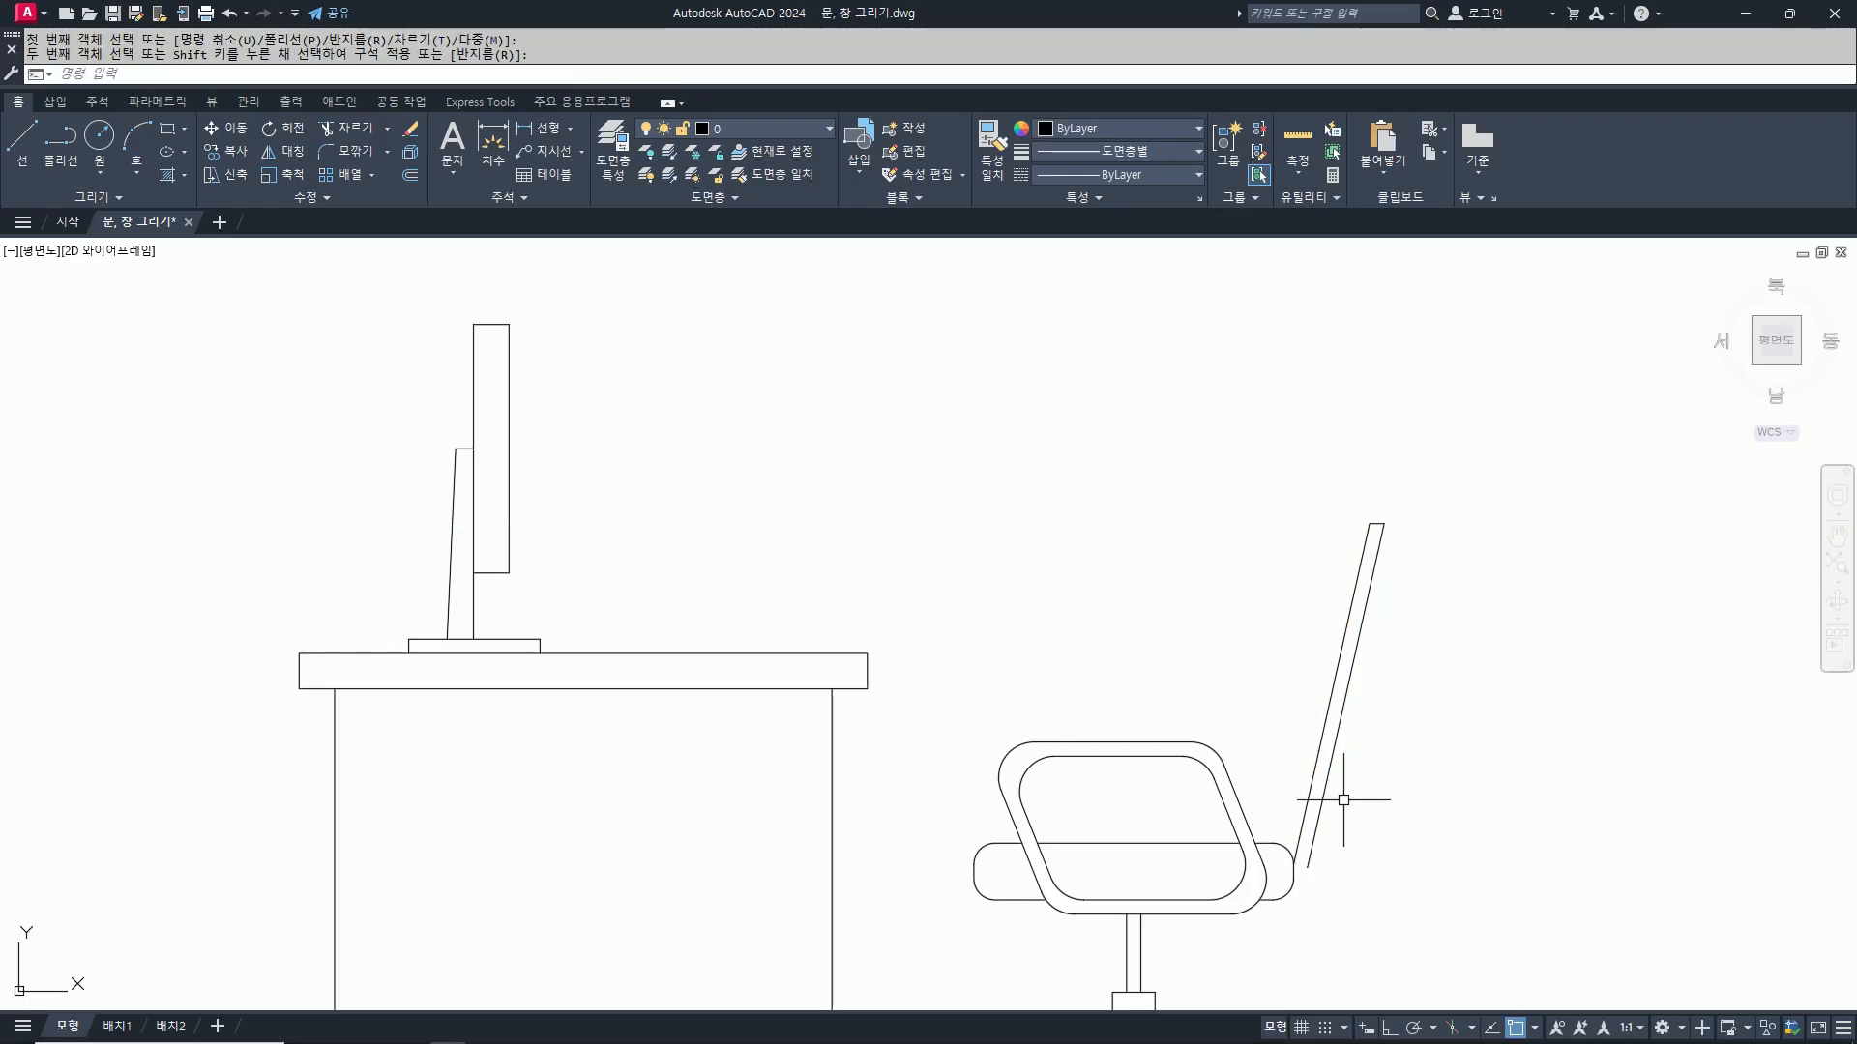
Step: Close the backrest's lower end with a short line between the ends of its two slanted lines
type("l")
key("Return")
scroll(1304, 882, "up", 2)
left_click(1307, 859)
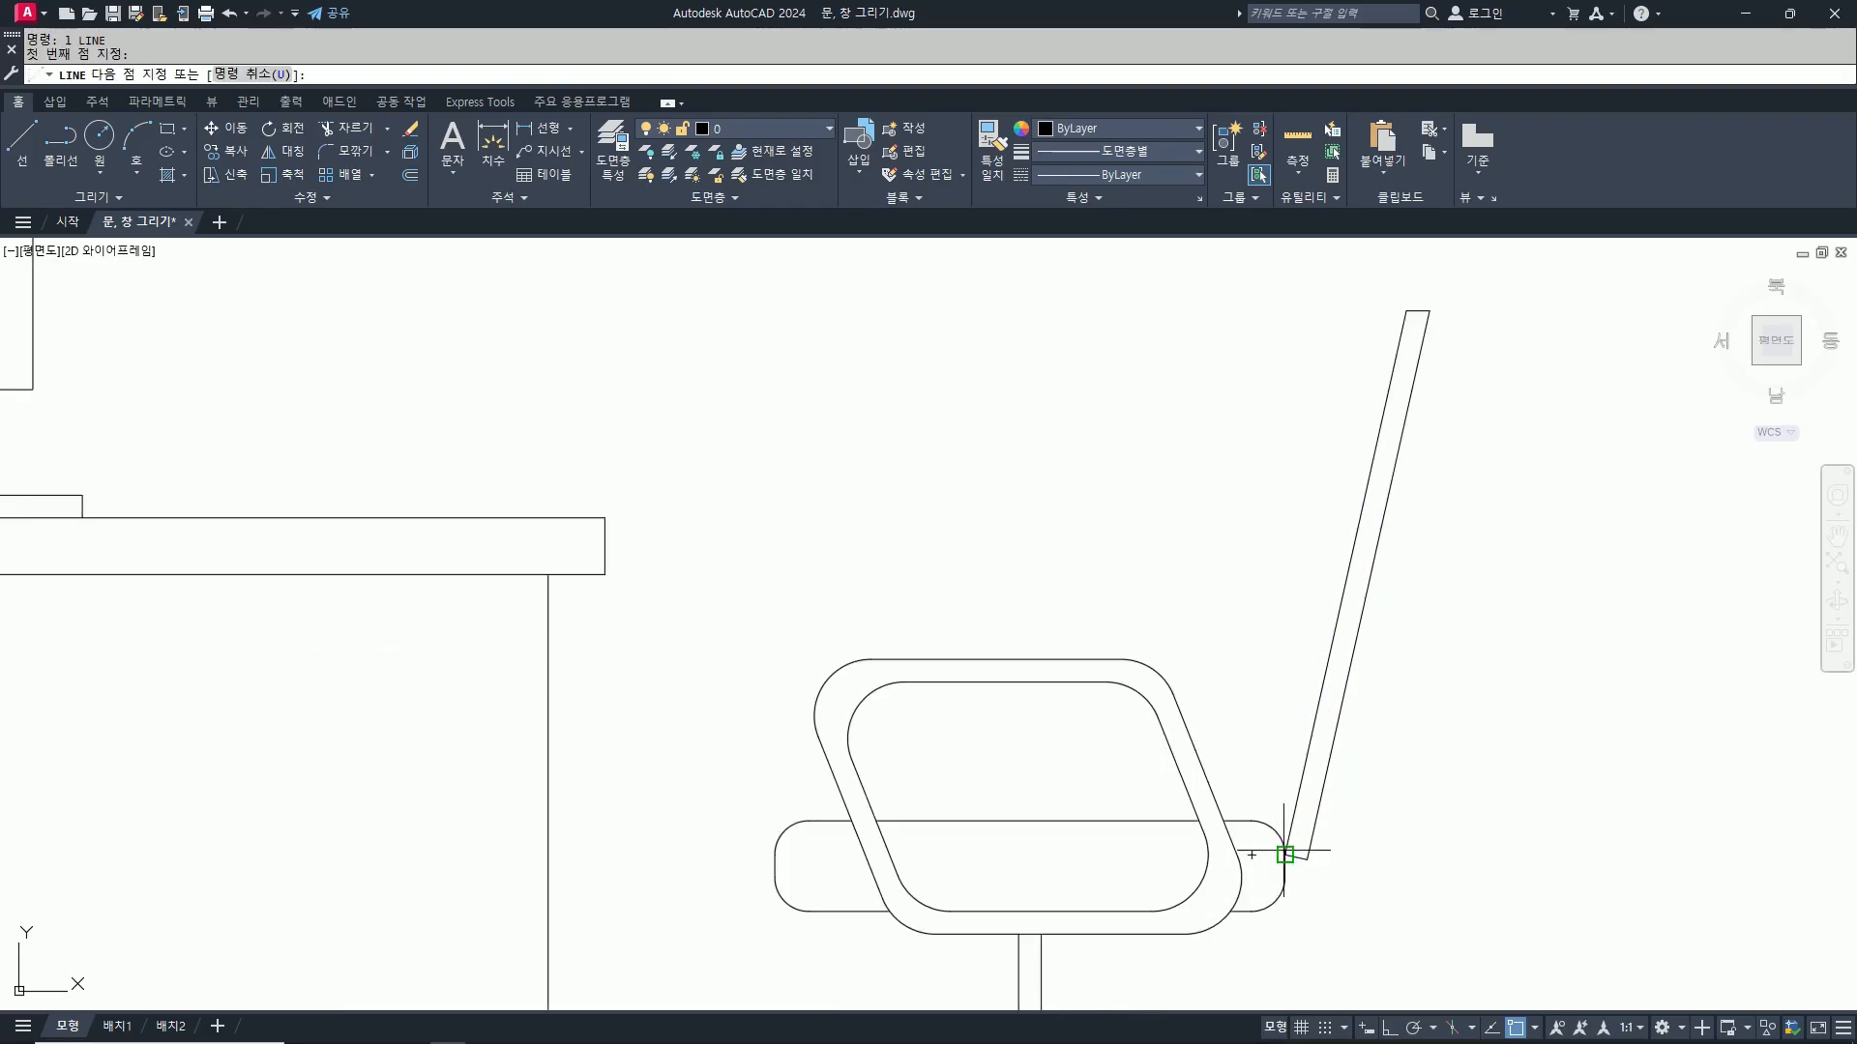
left_click(1286, 854)
key("Return")
scroll(1350, 686, "down", 2)
scroll(1385, 759, "down", 4)
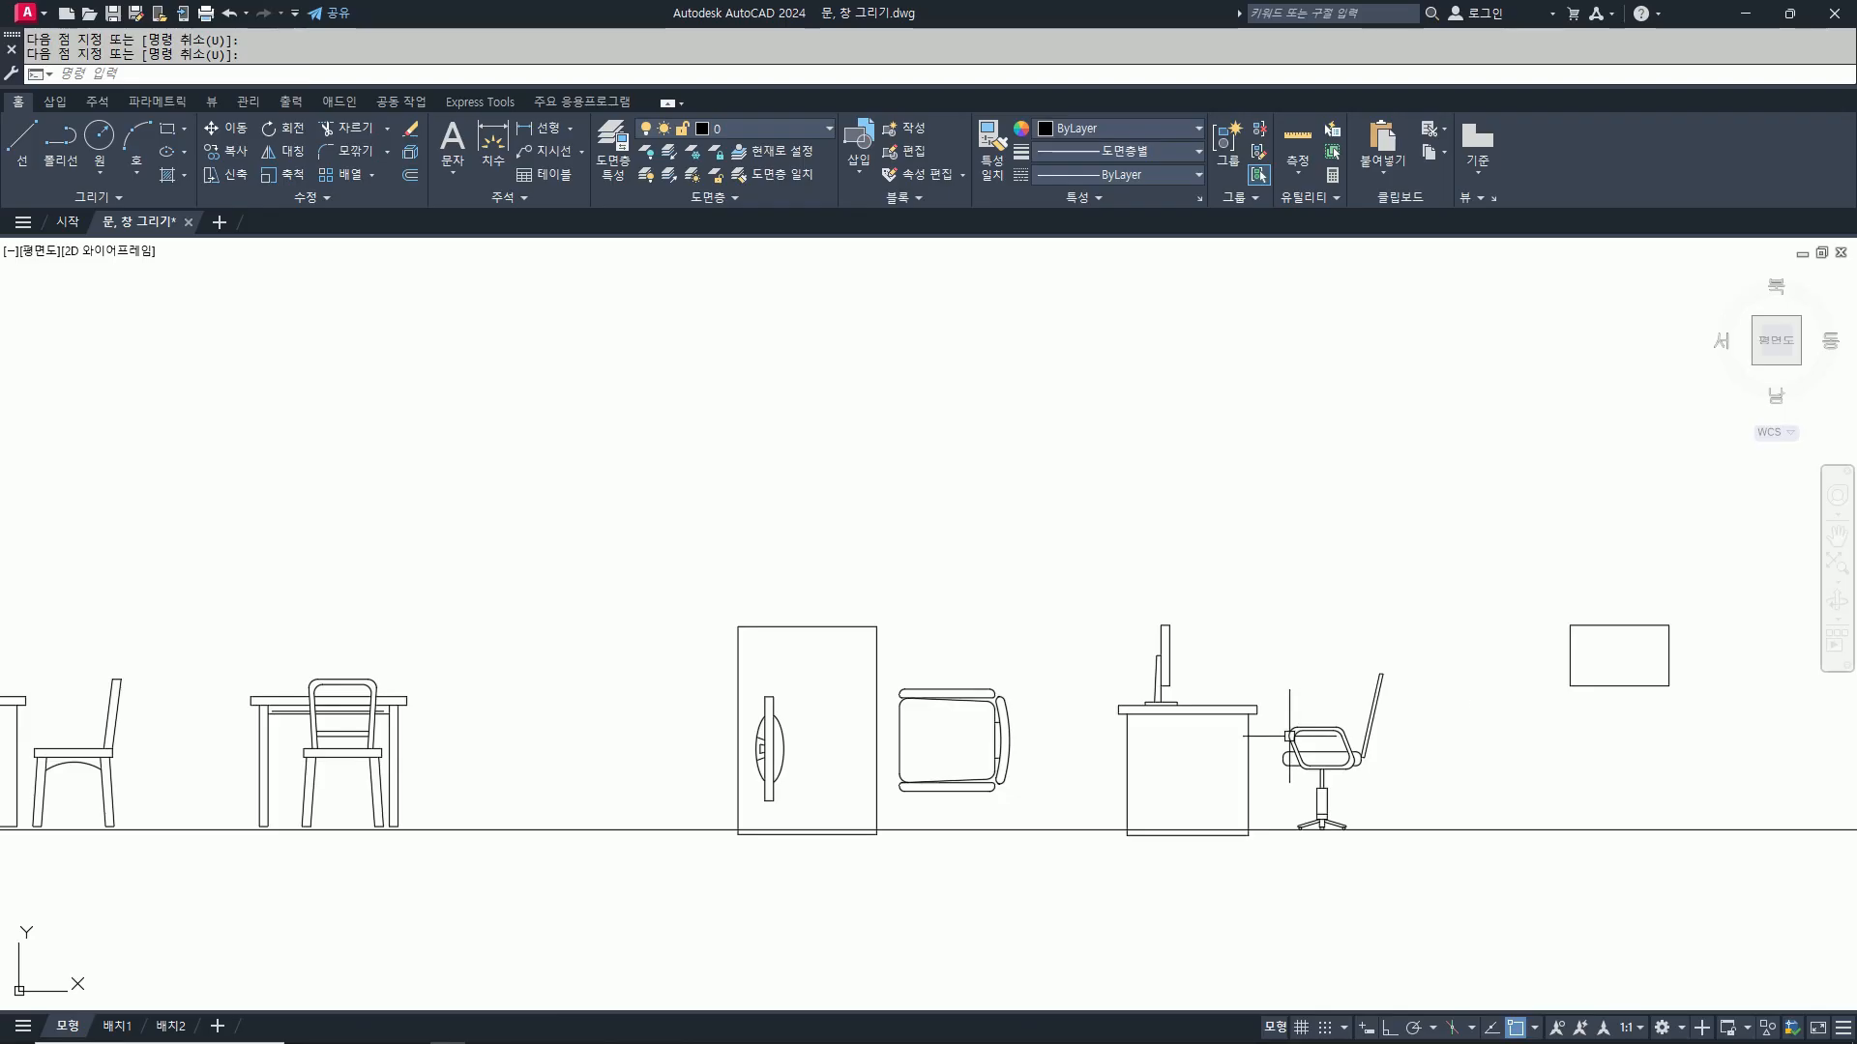
Step: Round the top corners of the backrest with a fillet radius of 10
scroll(1374, 693, "up", 5)
type("f")
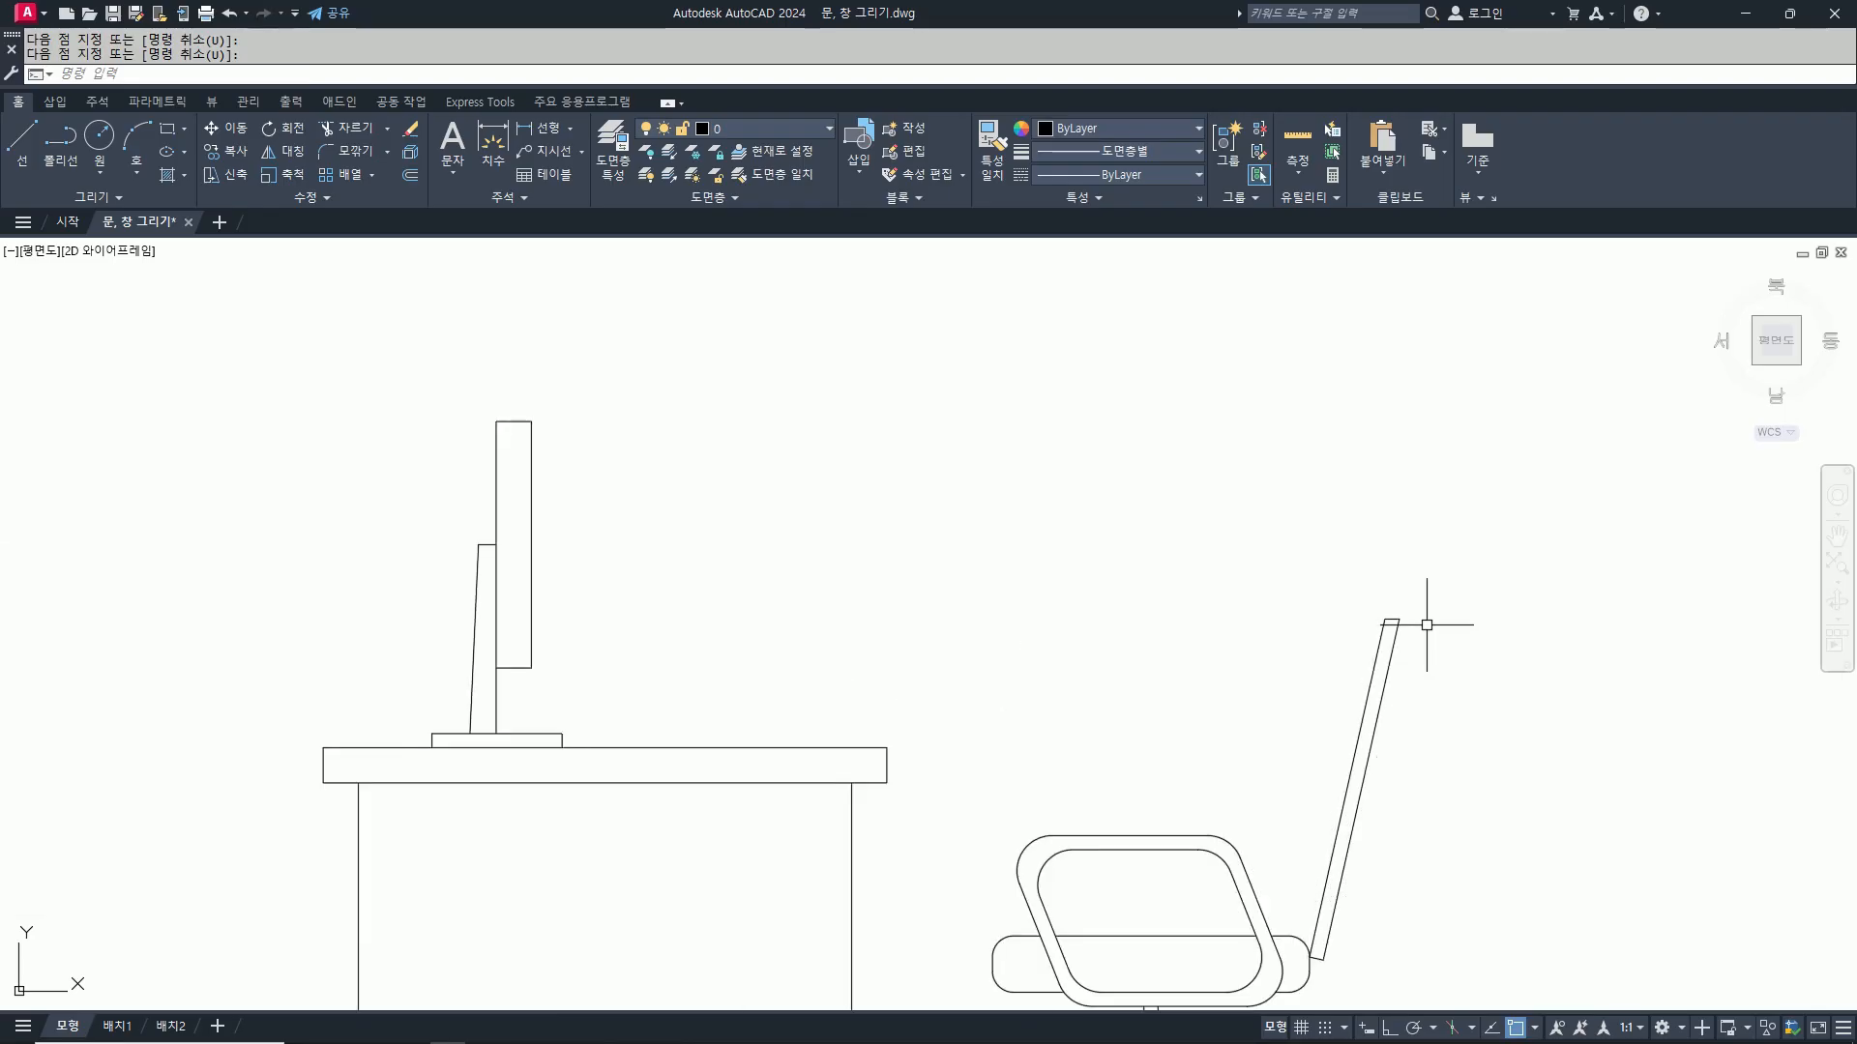
key("Return")
type("r")
key("Return")
type("10")
key("Return")
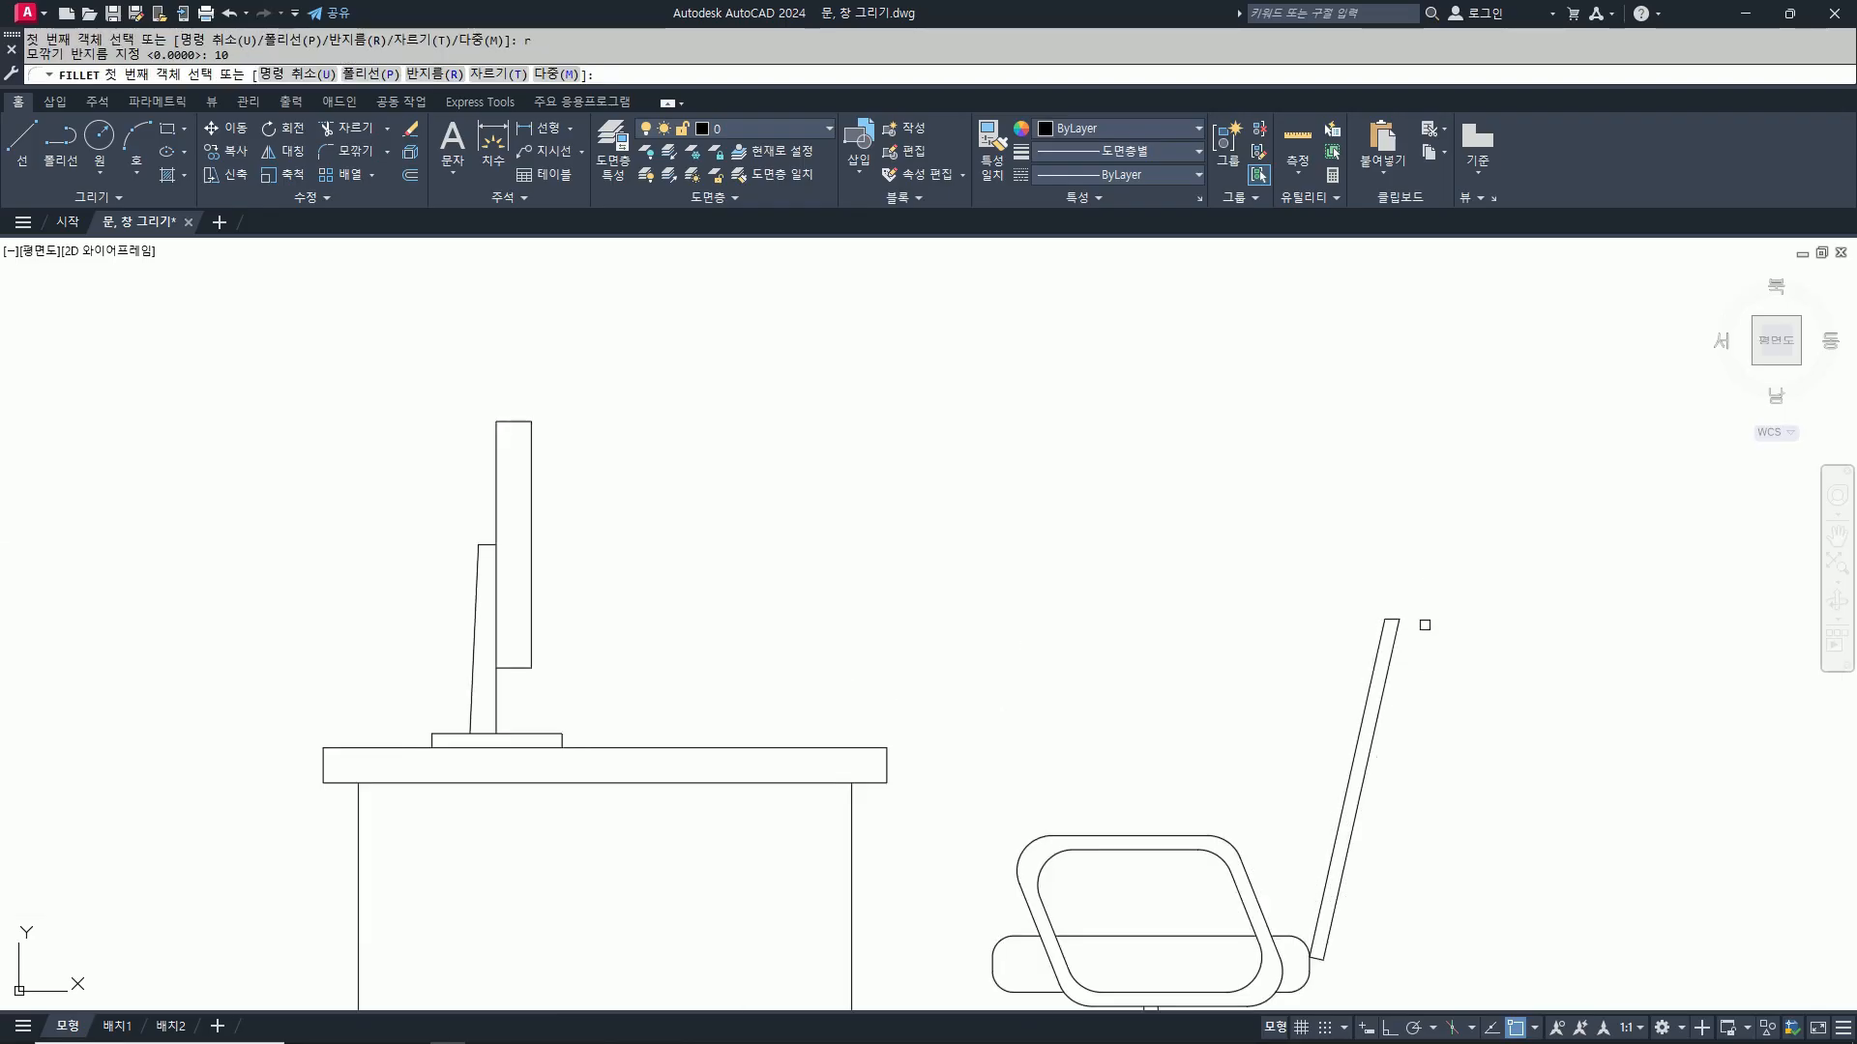
scroll(1424, 625, "up", 3)
left_click(1370, 638)
left_click(1341, 620)
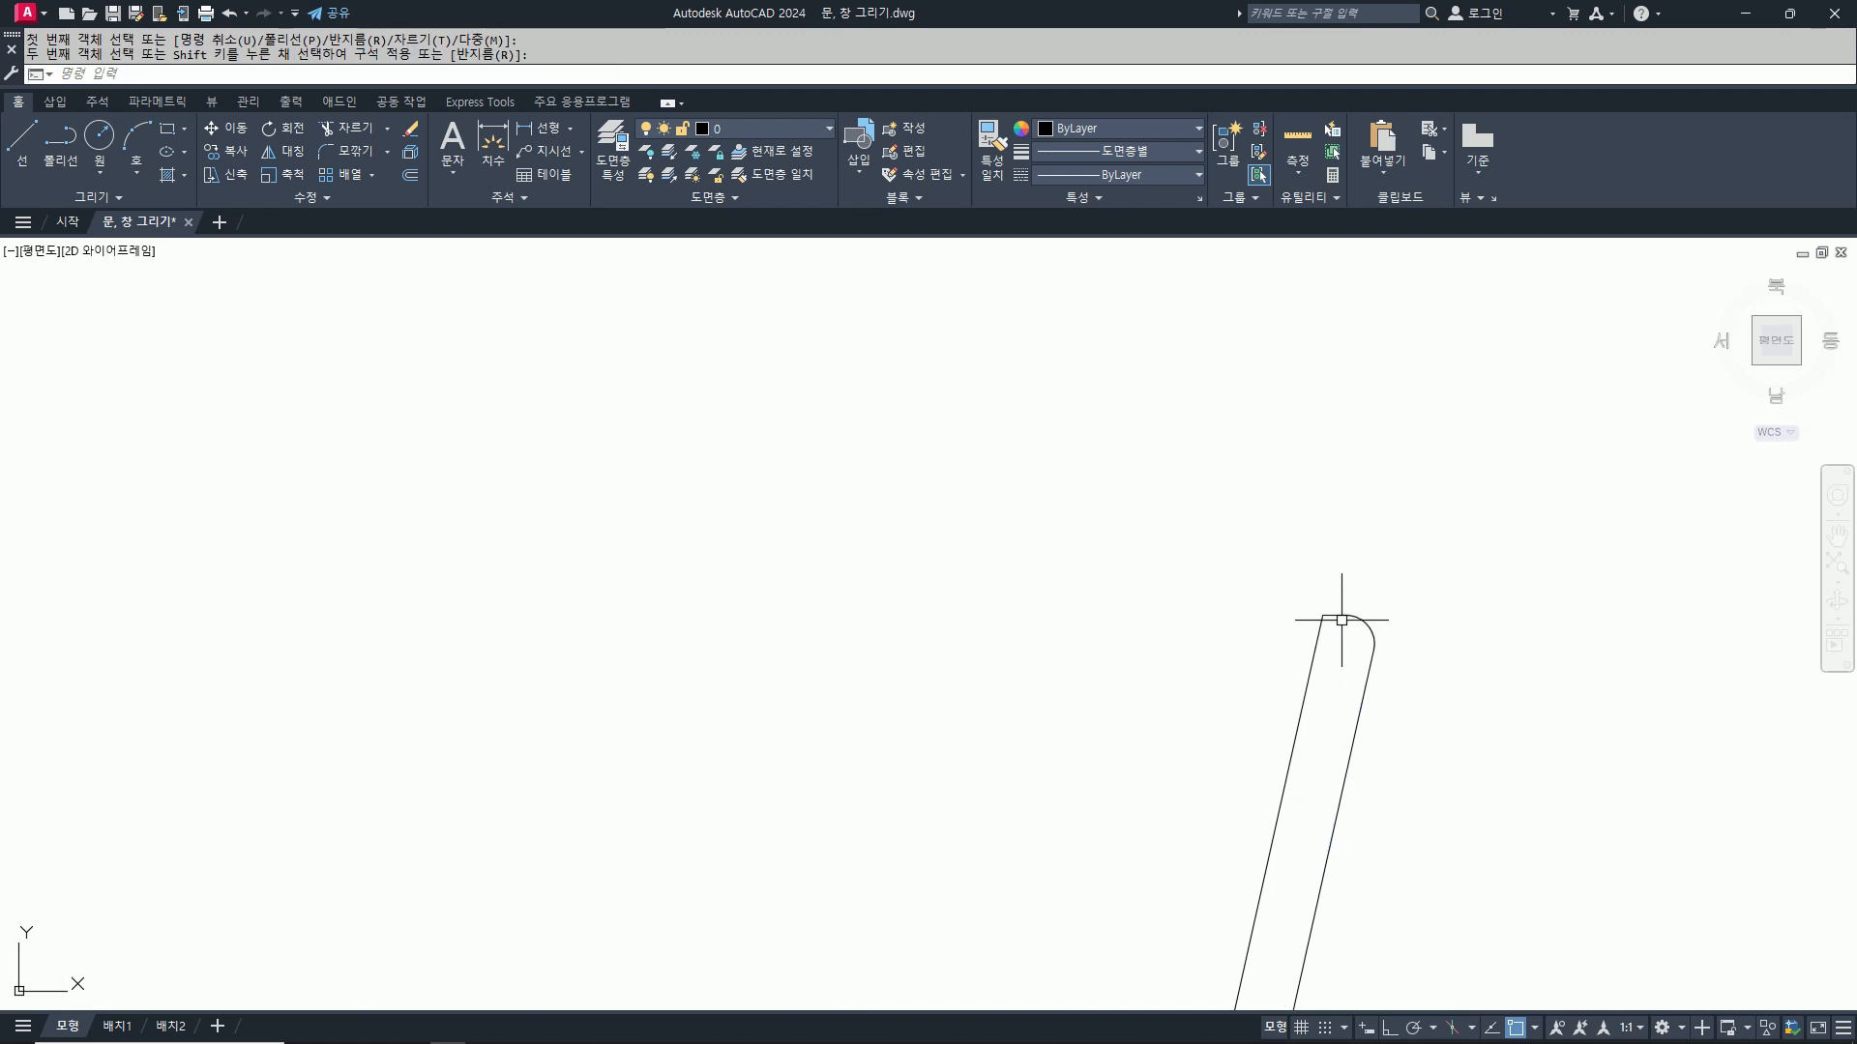
Step: Round the backrest's bottom corners with the same radius 10 fillet
scroll(1331, 626, "down", 4)
scroll(1354, 868, "up", 6)
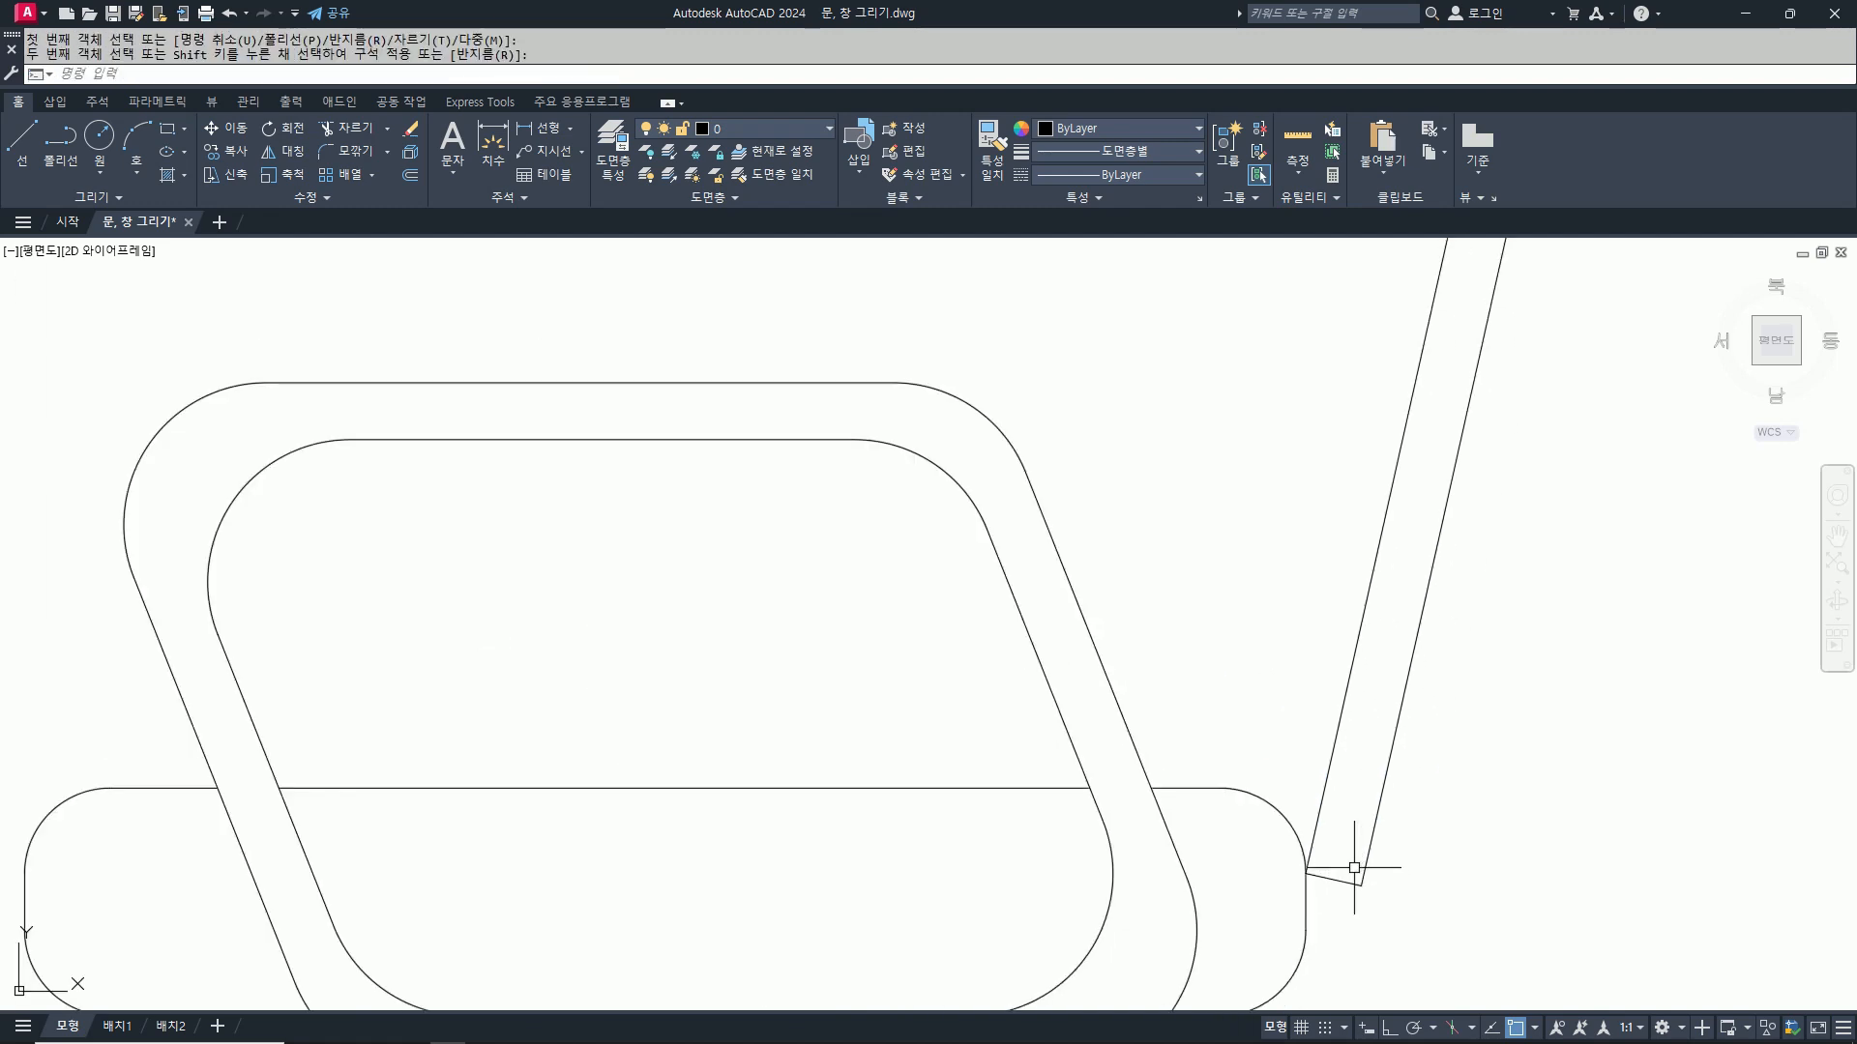
key("Return")
left_click(1355, 861)
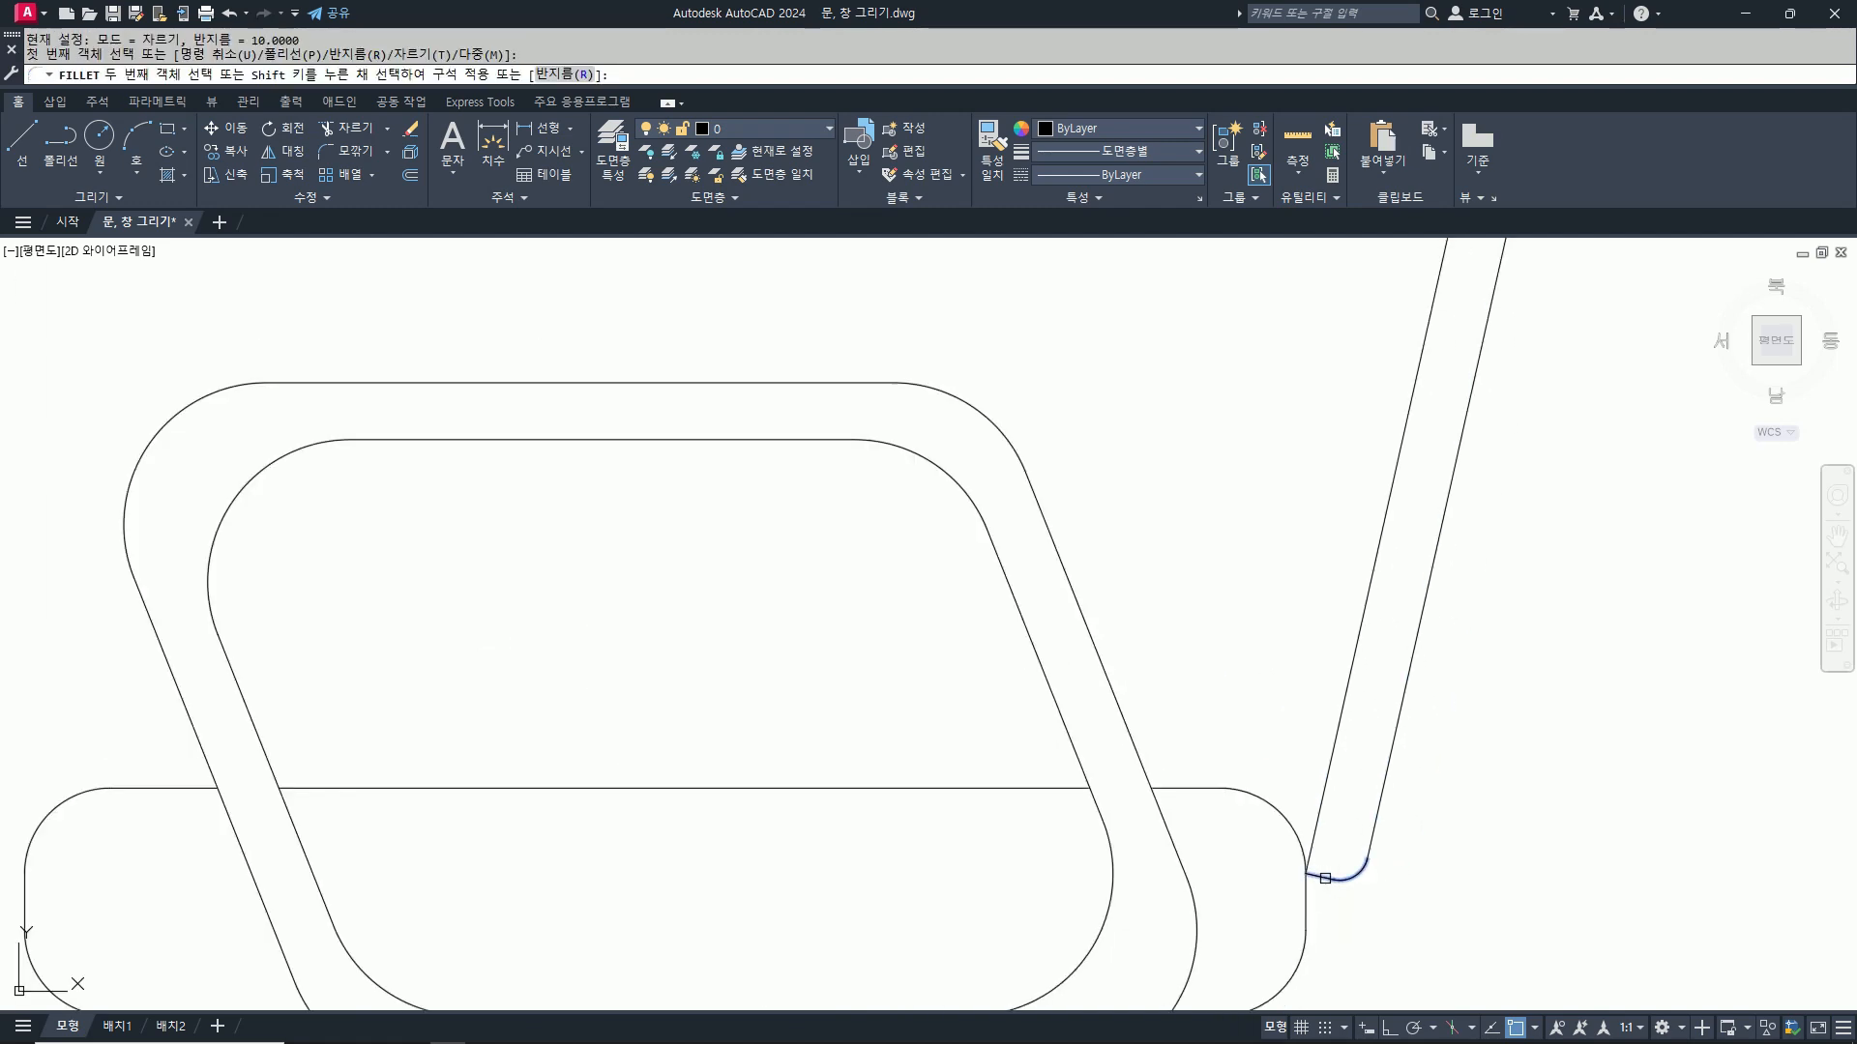
left_click(1325, 878)
scroll(1181, 812, "down", 7)
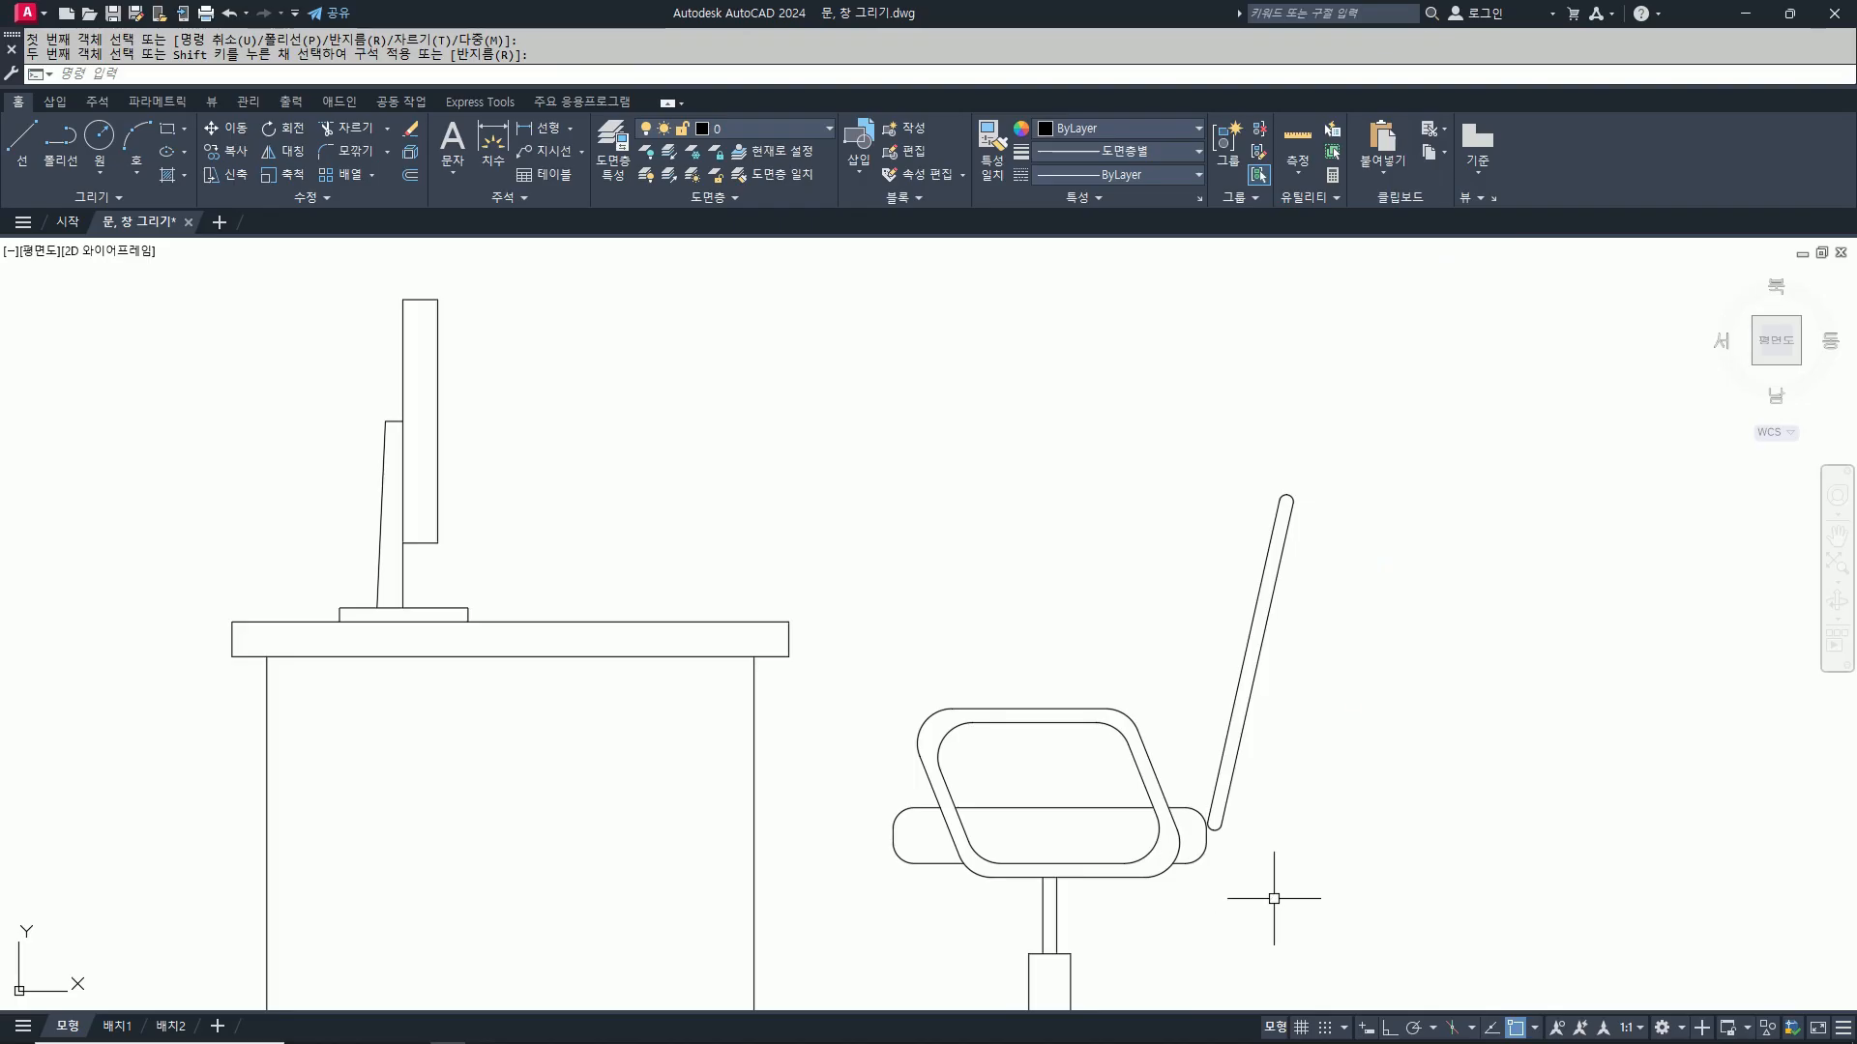
key("Return")
scroll(1293, 785, "up", 2)
left_click(1331, 631)
left_click(1166, 303)
scroll(1155, 852, "up", 4)
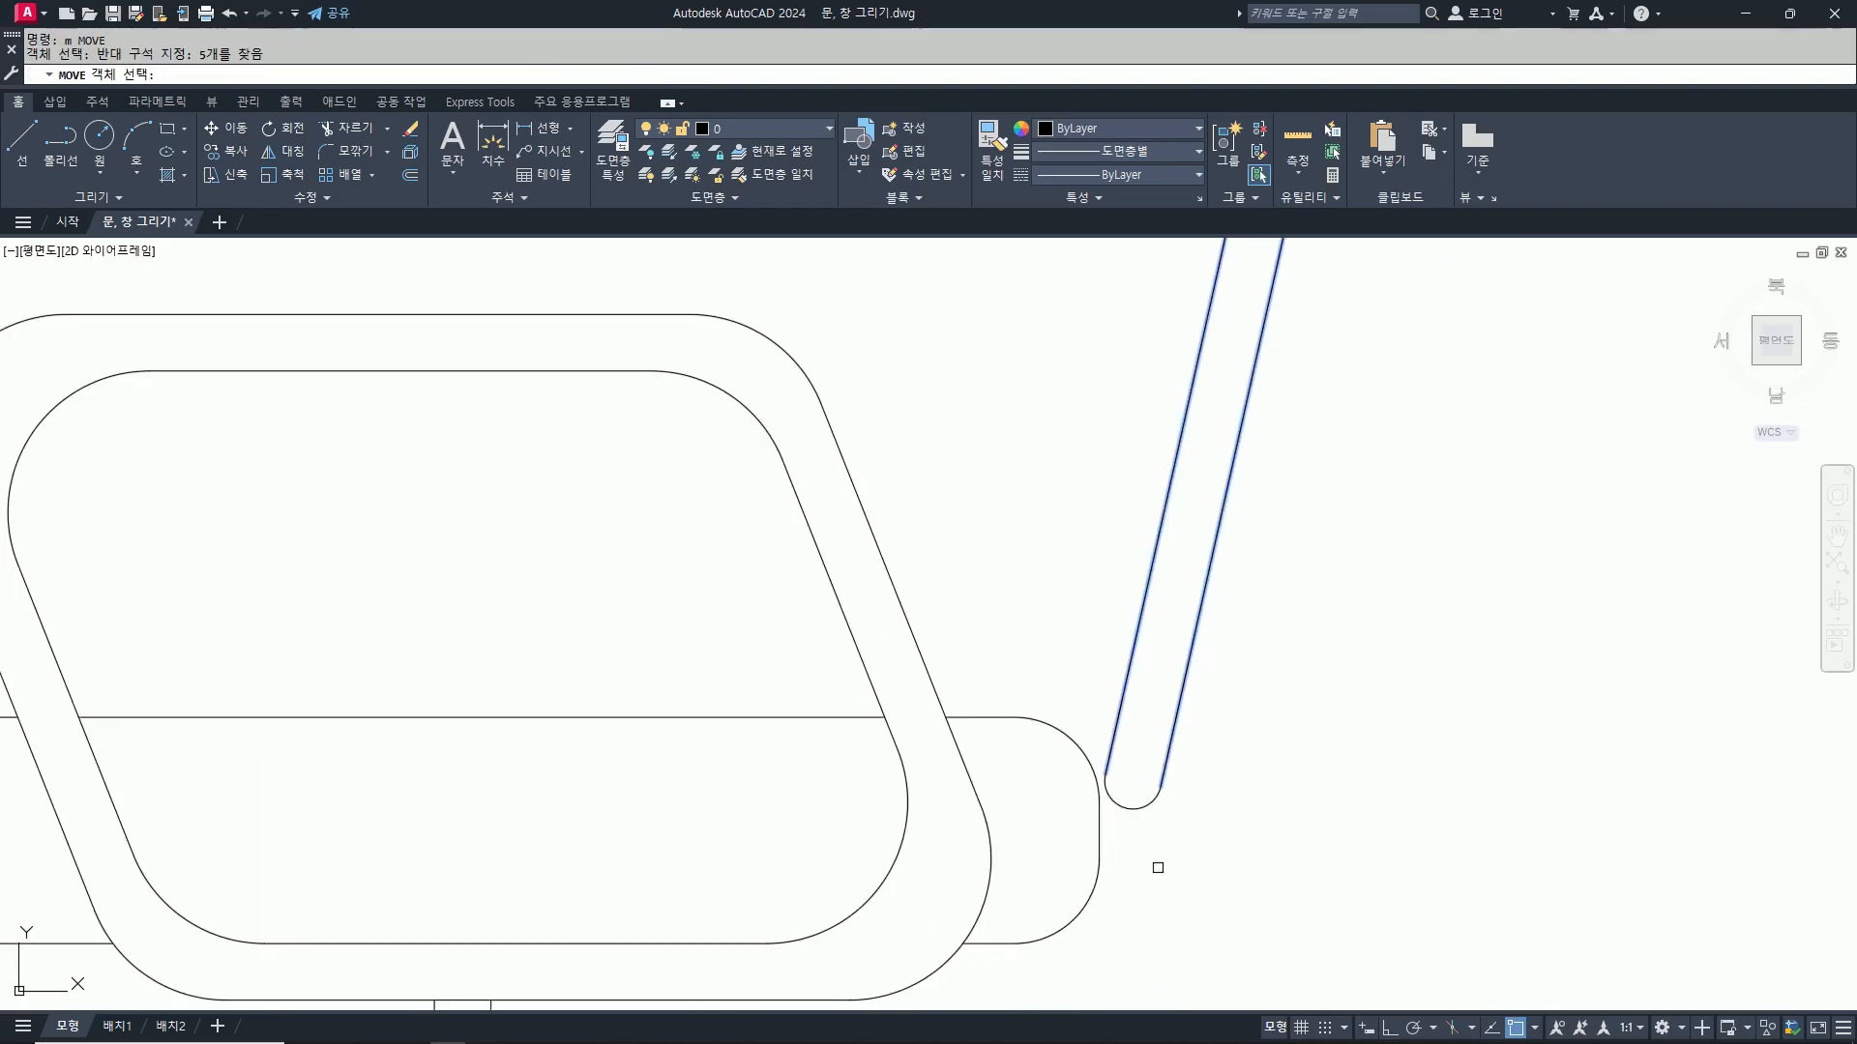
left_click(1137, 810)
key("Return")
key("Escape")
Step: Move the whole backrest with its end arcs slightly up and left so its lower end meets the seat's upper right rounded corner
key("Return")
left_click(1118, 806)
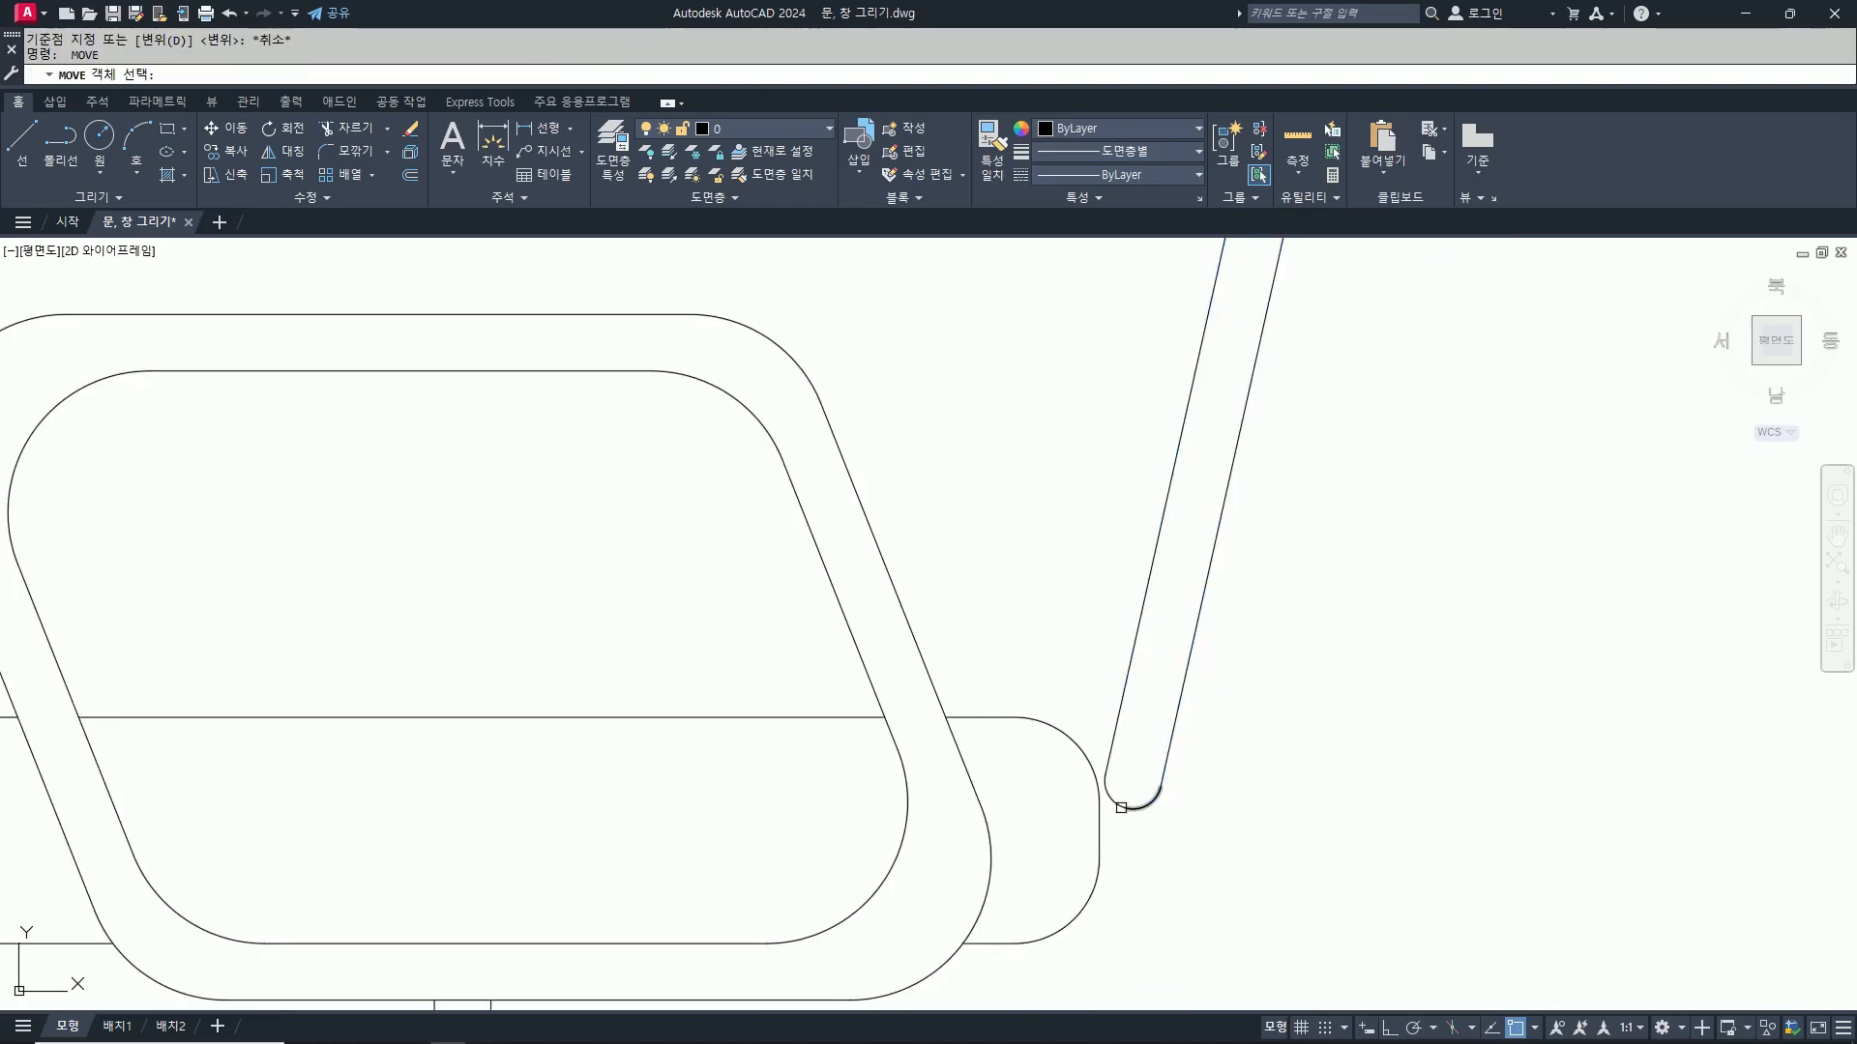
left_click(1144, 807)
left_click(1253, 714)
left_click(1071, 555)
scroll(1159, 781, "down", 6)
left_click(1146, 408)
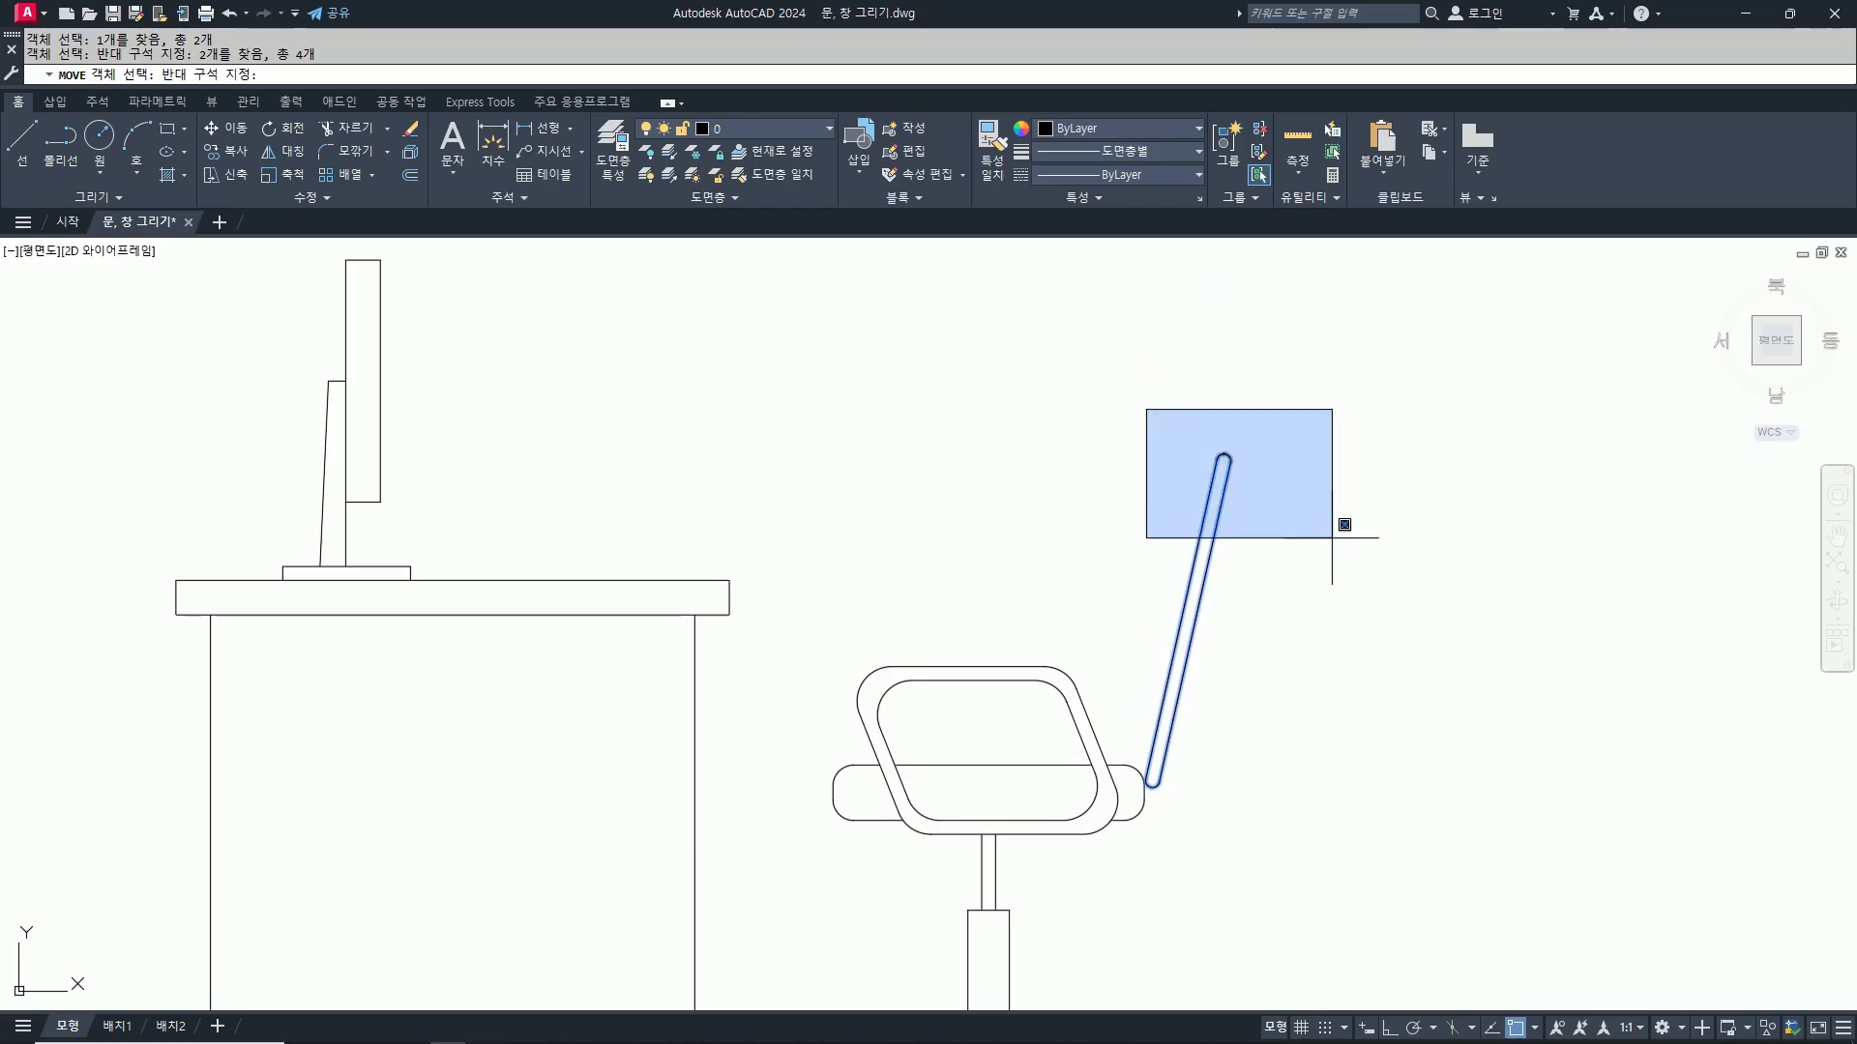
left_click(1335, 539)
key("Return")
left_click(1496, 622)
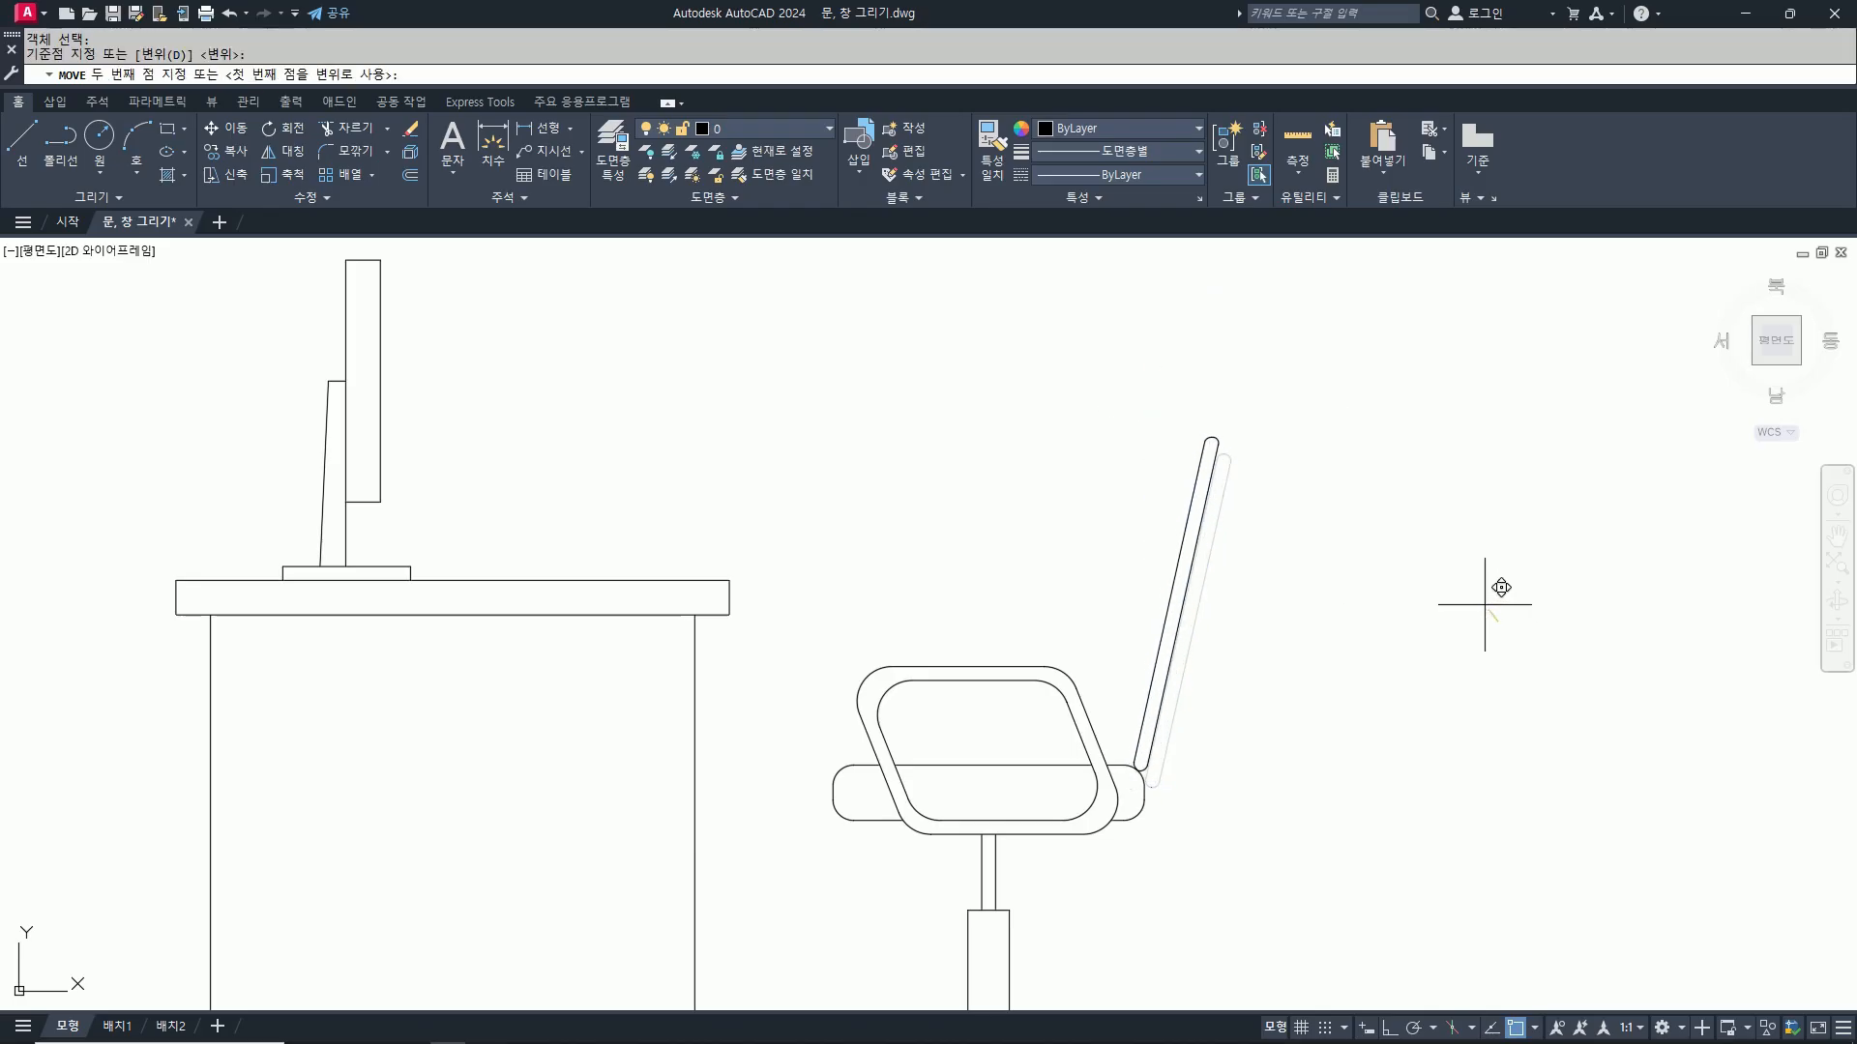
left_click(1485, 605)
scroll(1303, 648, "down", 3)
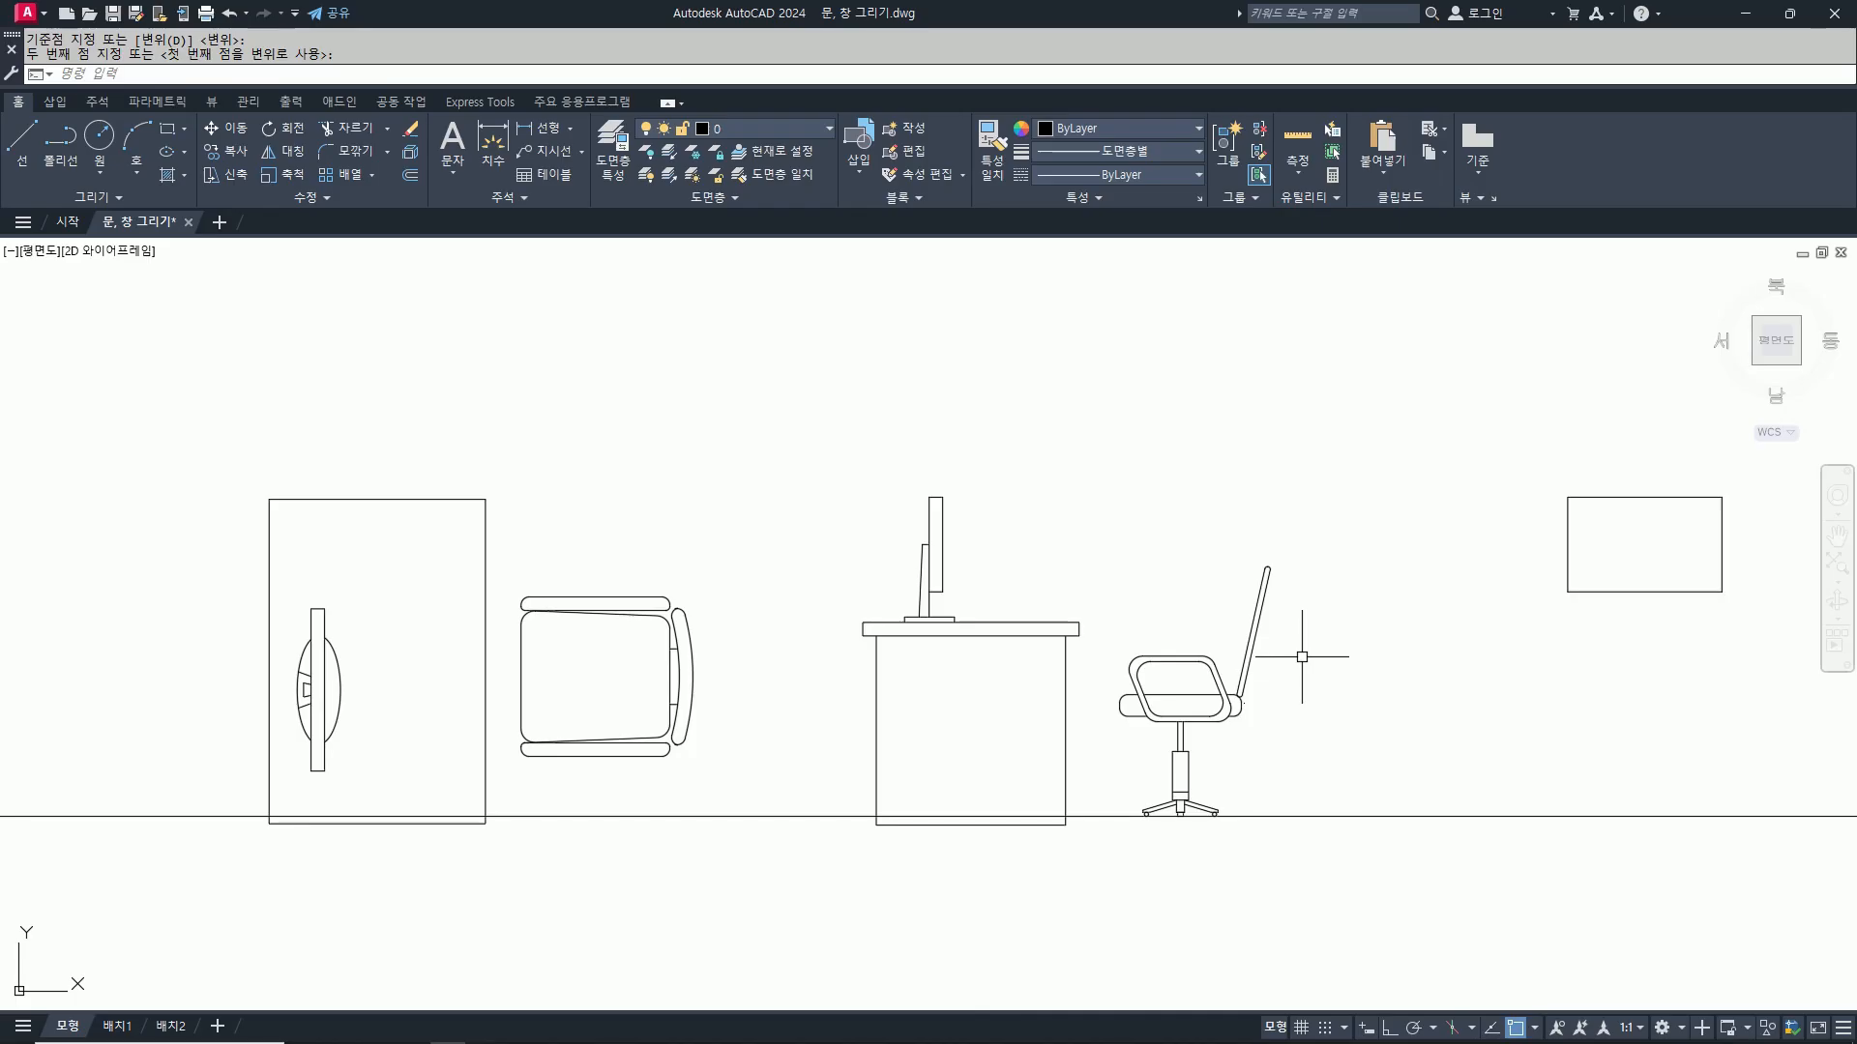
scroll(1303, 656, "up", 3)
type("l")
key("Return")
scroll(1165, 747, "up", 2)
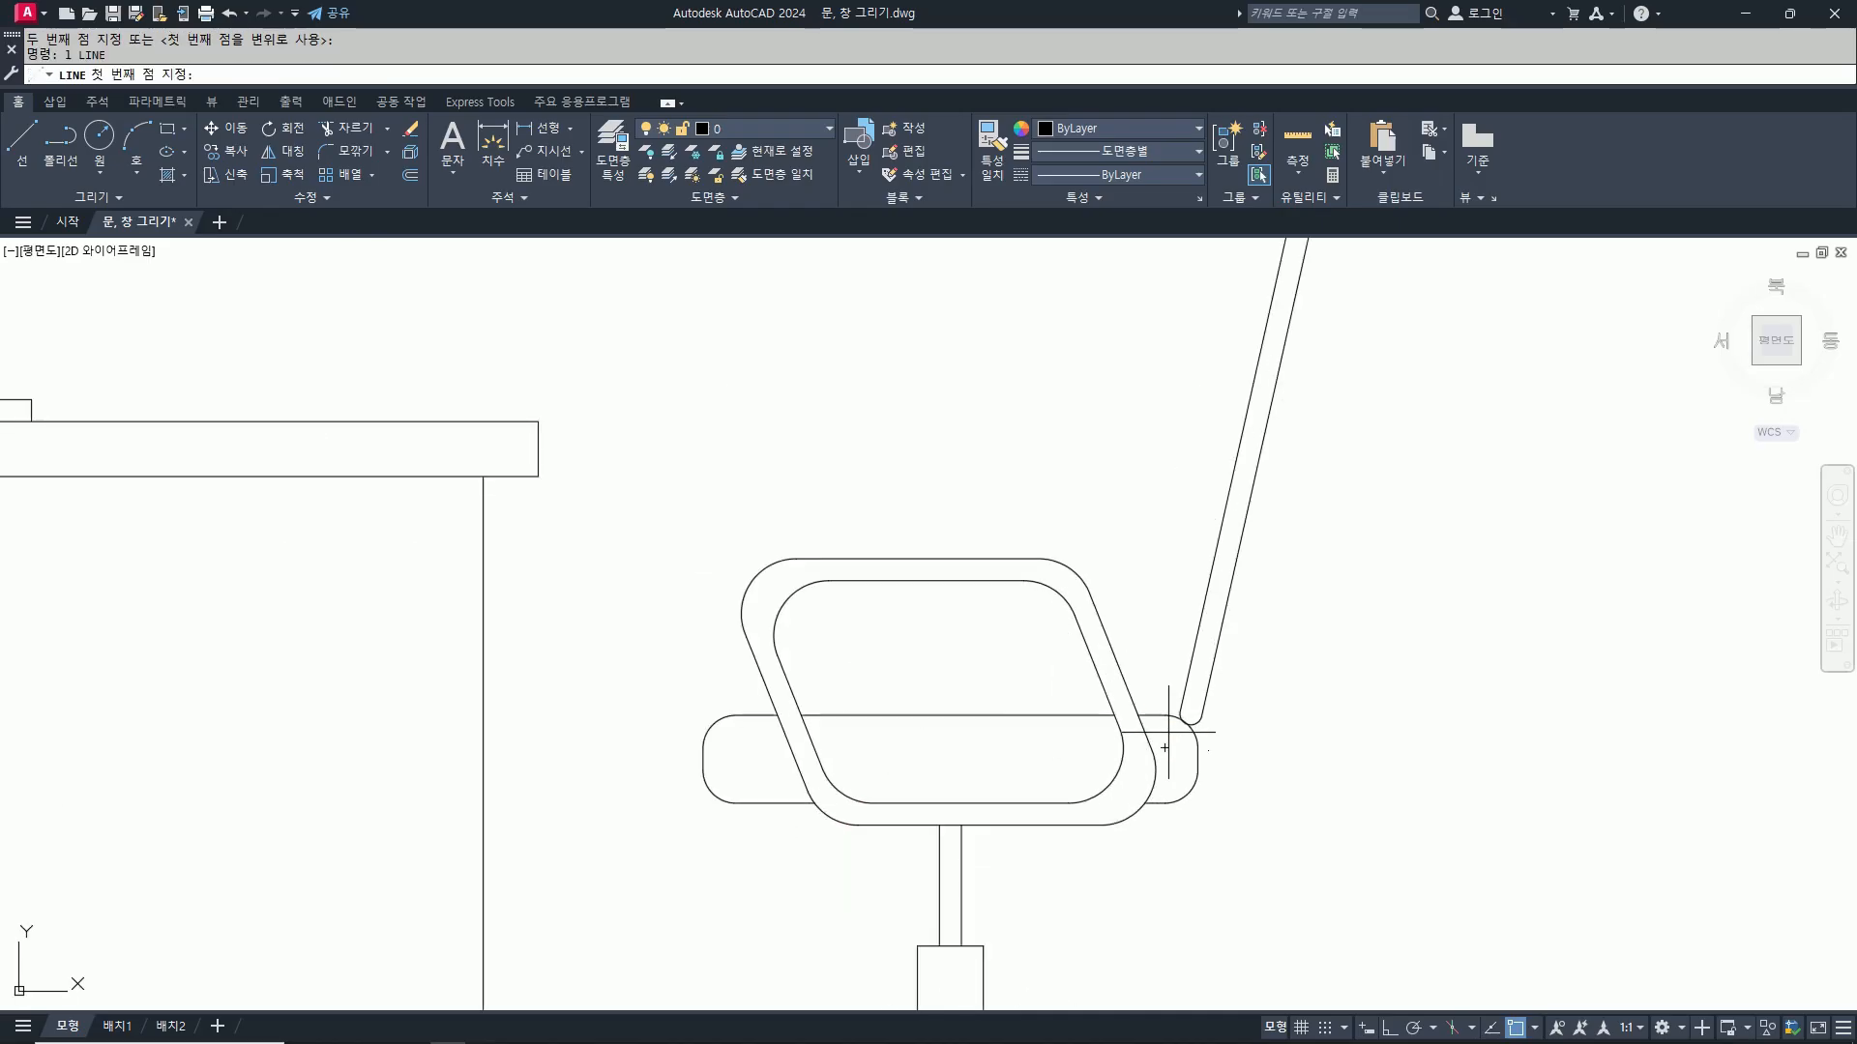
key("Escape")
Step: Copy the backrest's right slanted line slightly outward and down, so its lower end sits beside the seat's lower right corner
type("co")
key("Return")
left_click(1234, 595)
key("Return")
left_click(1366, 638)
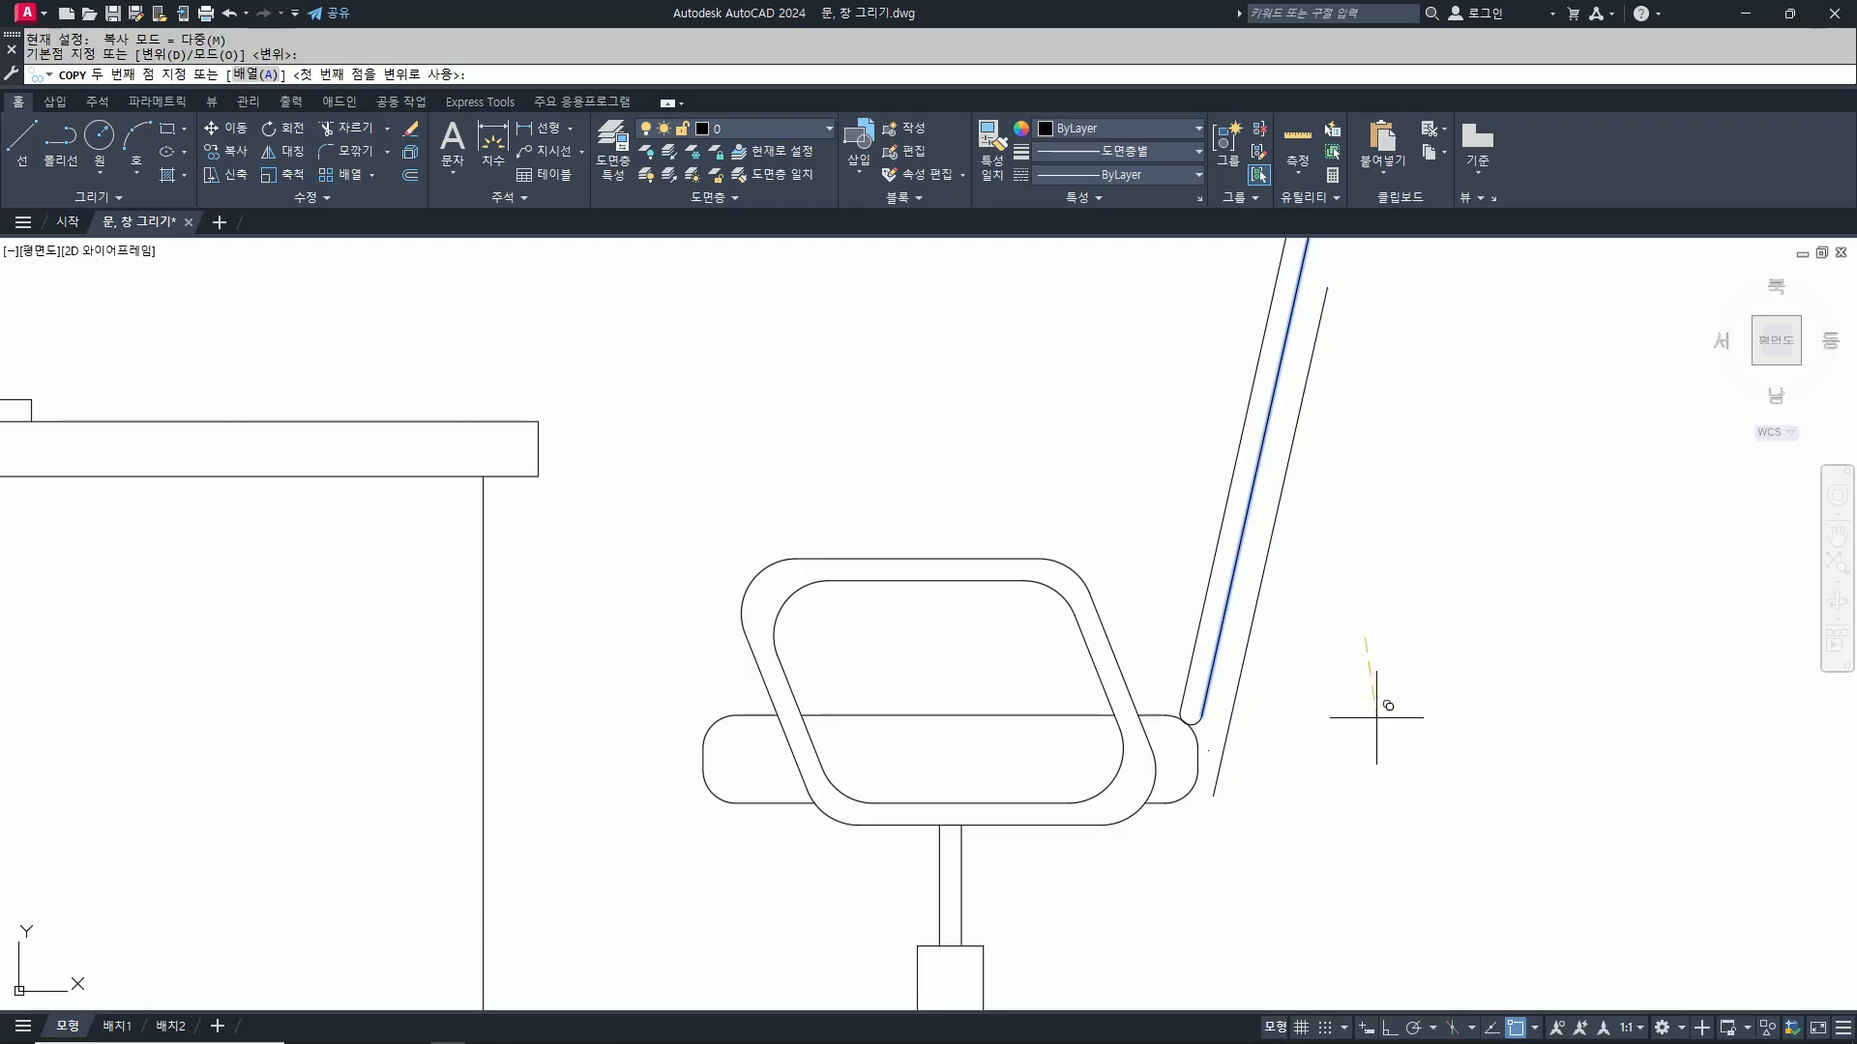
left_click(1378, 721)
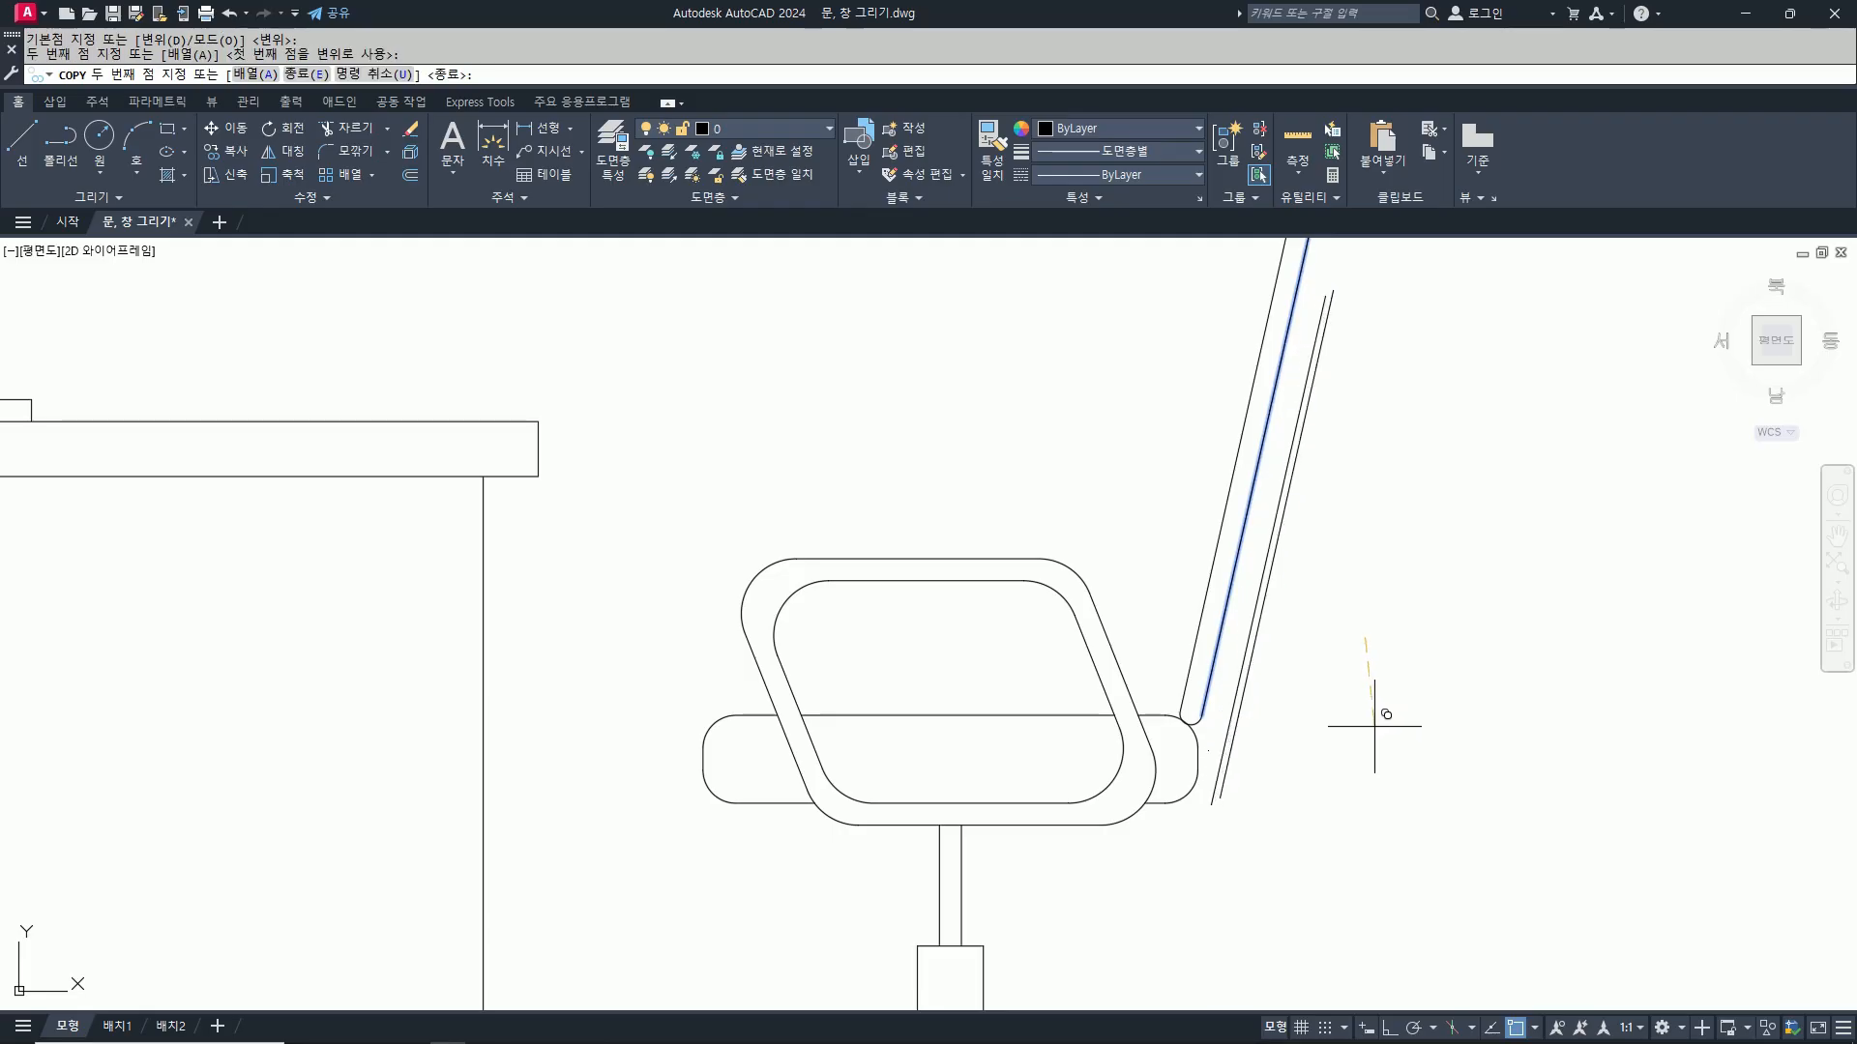
key("Escape")
Step: Draw short lines joining the copied slanted line's lower end to the seat's corner and its upper end to the backrest
type("l")
key("Return")
scroll(1163, 802, "up", 2)
left_click(1238, 790)
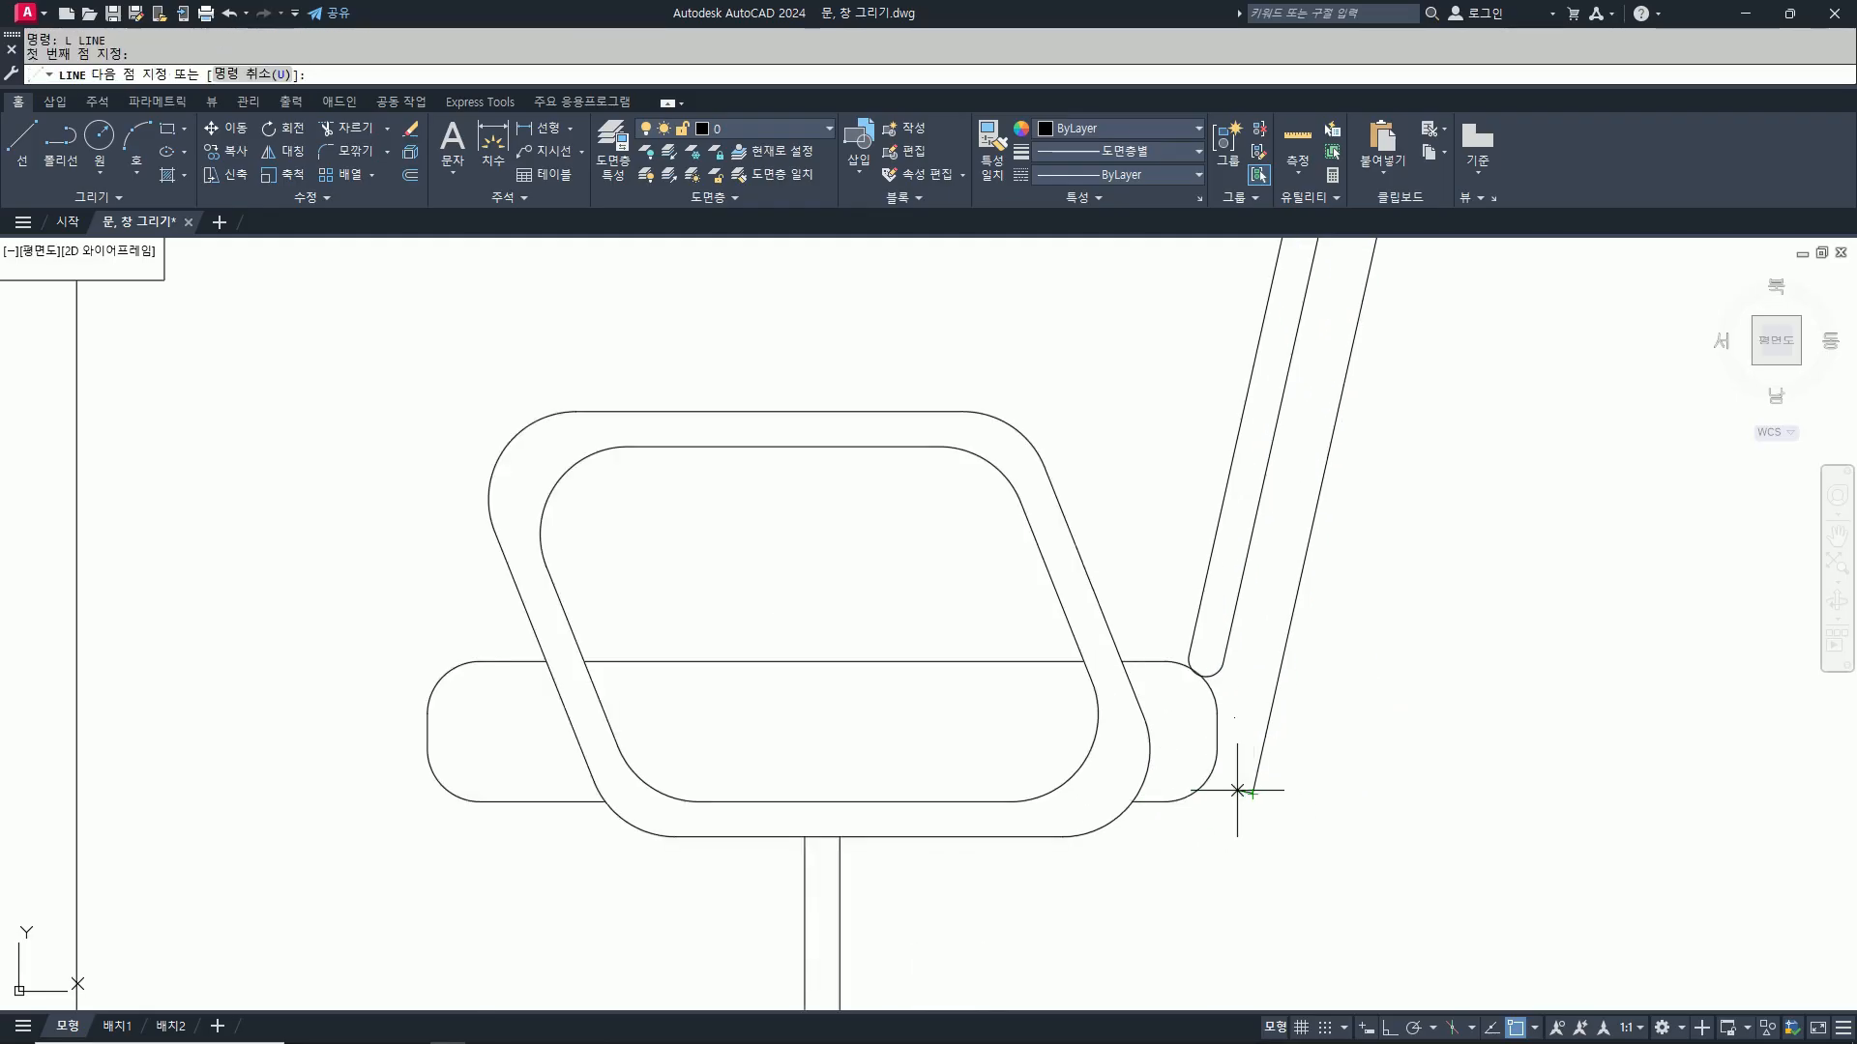
scroll(1211, 774, "down", 4)
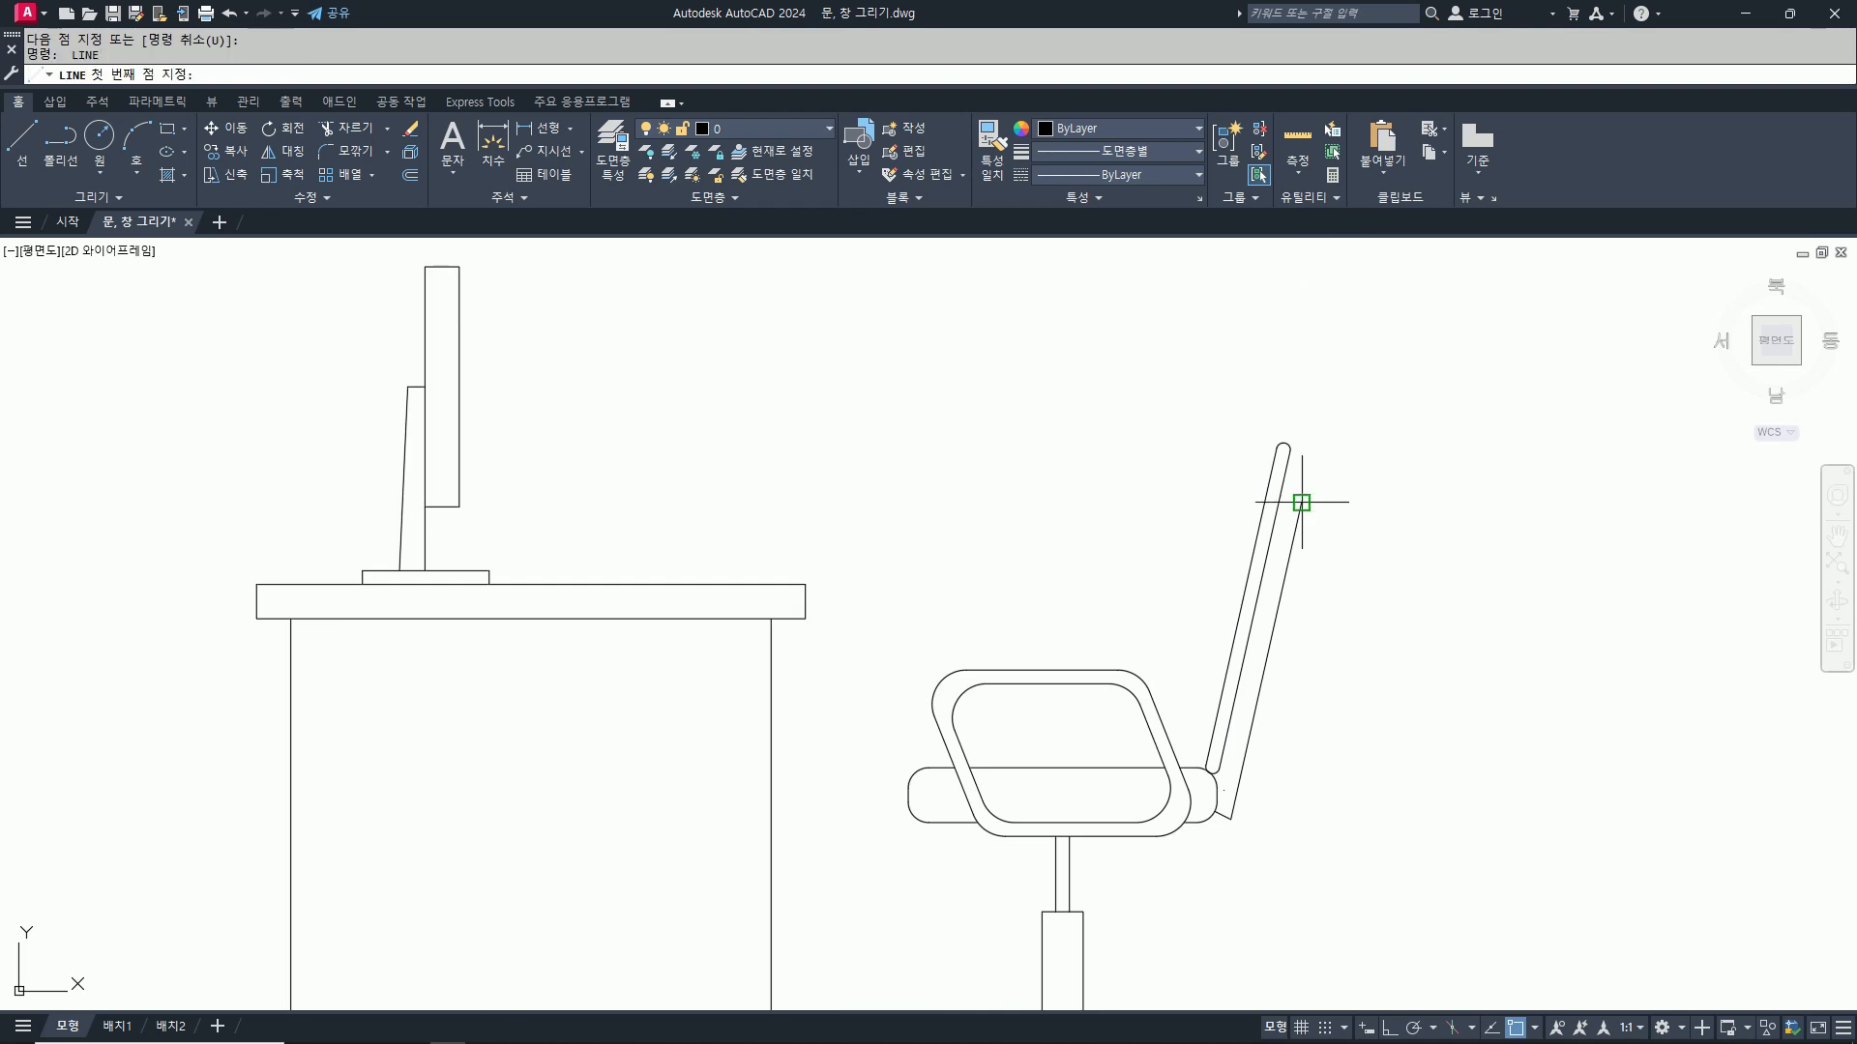
left_click(1278, 498)
key("Return")
scroll(1410, 594, "down", 2)
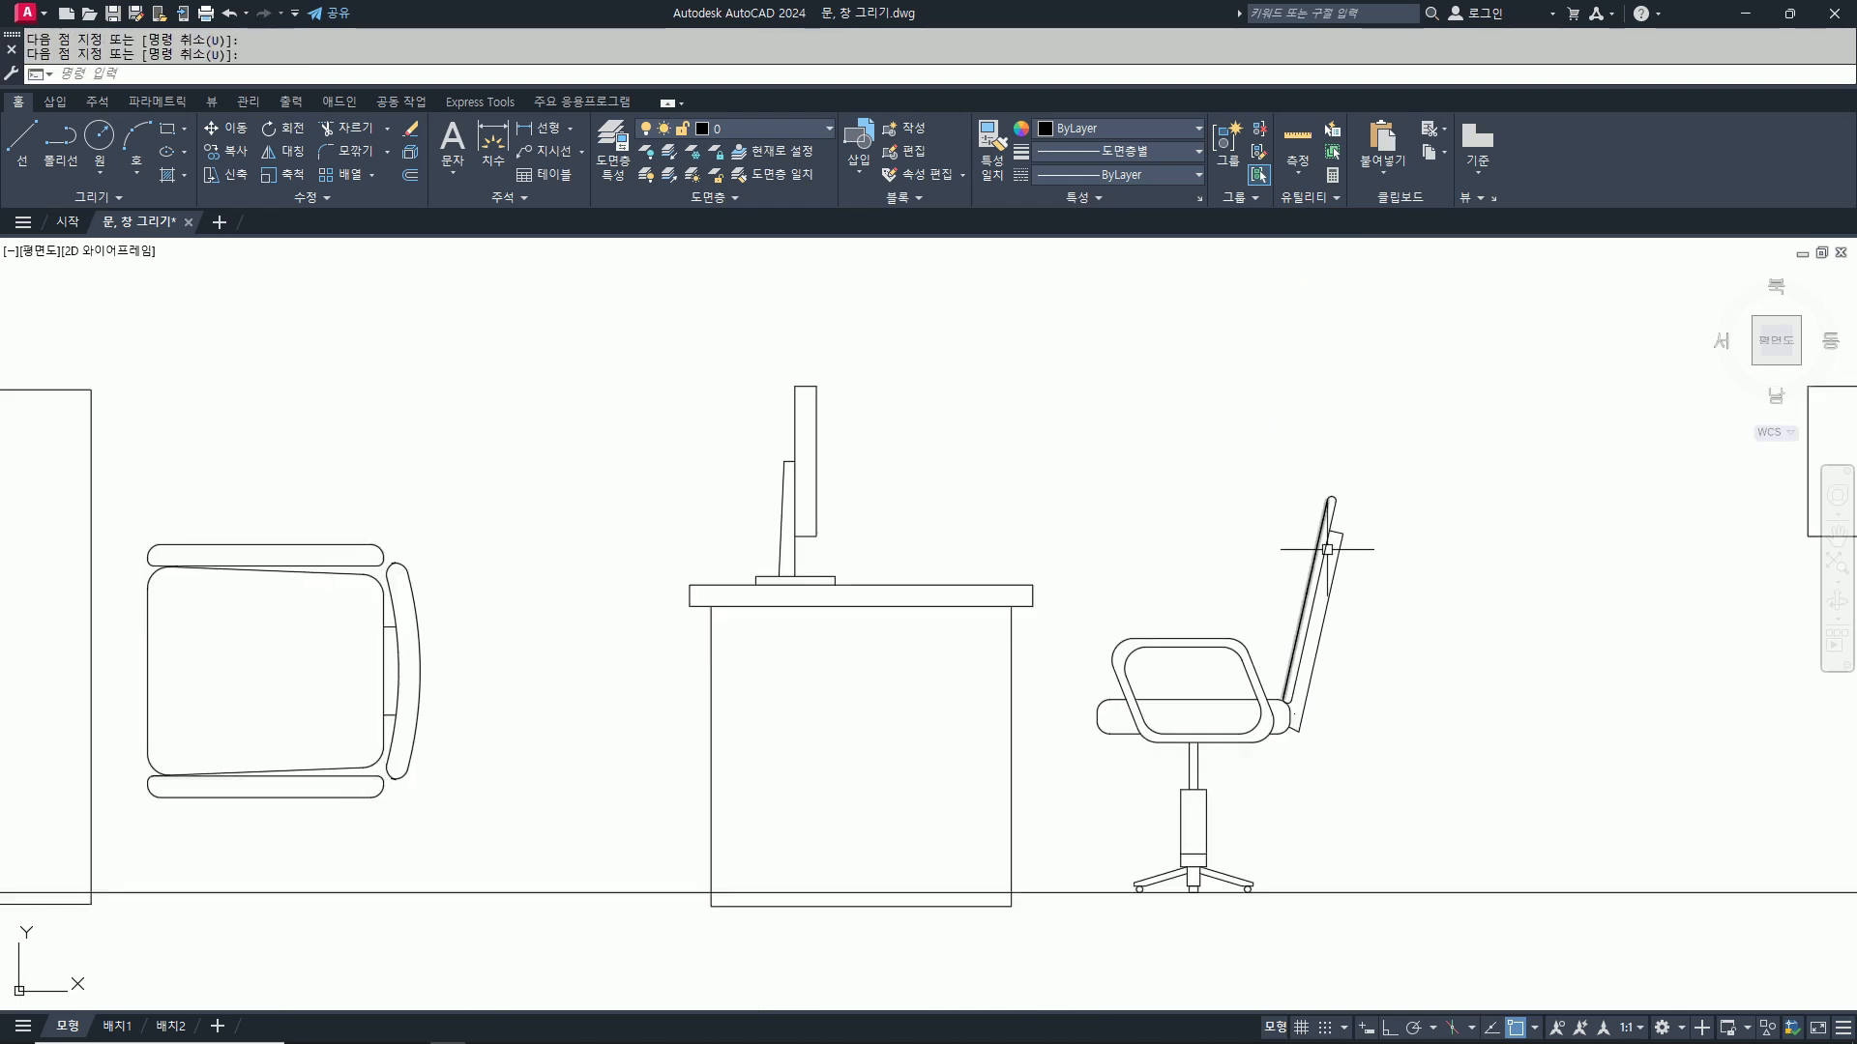
scroll(1402, 665, "up", 2)
type("f")
key("Return")
type("r")
key("Return")
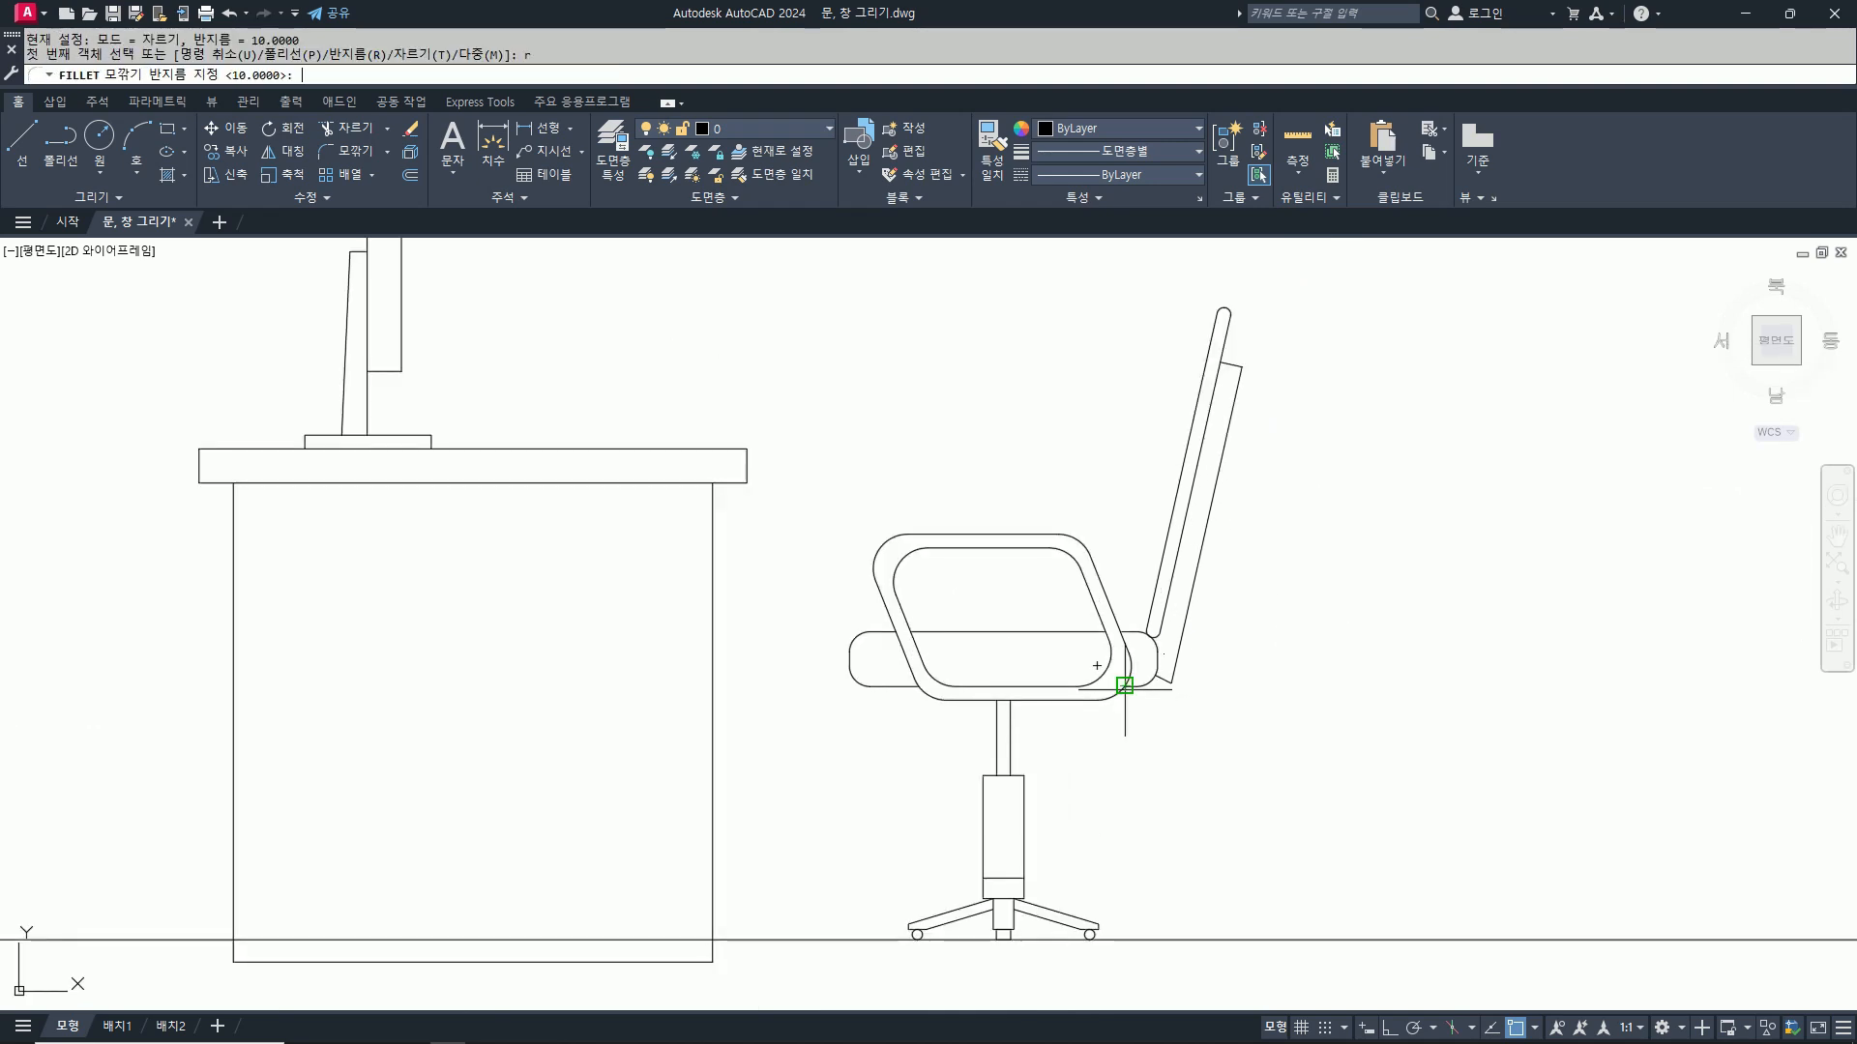
type("30")
key("Return")
left_click(1134, 683)
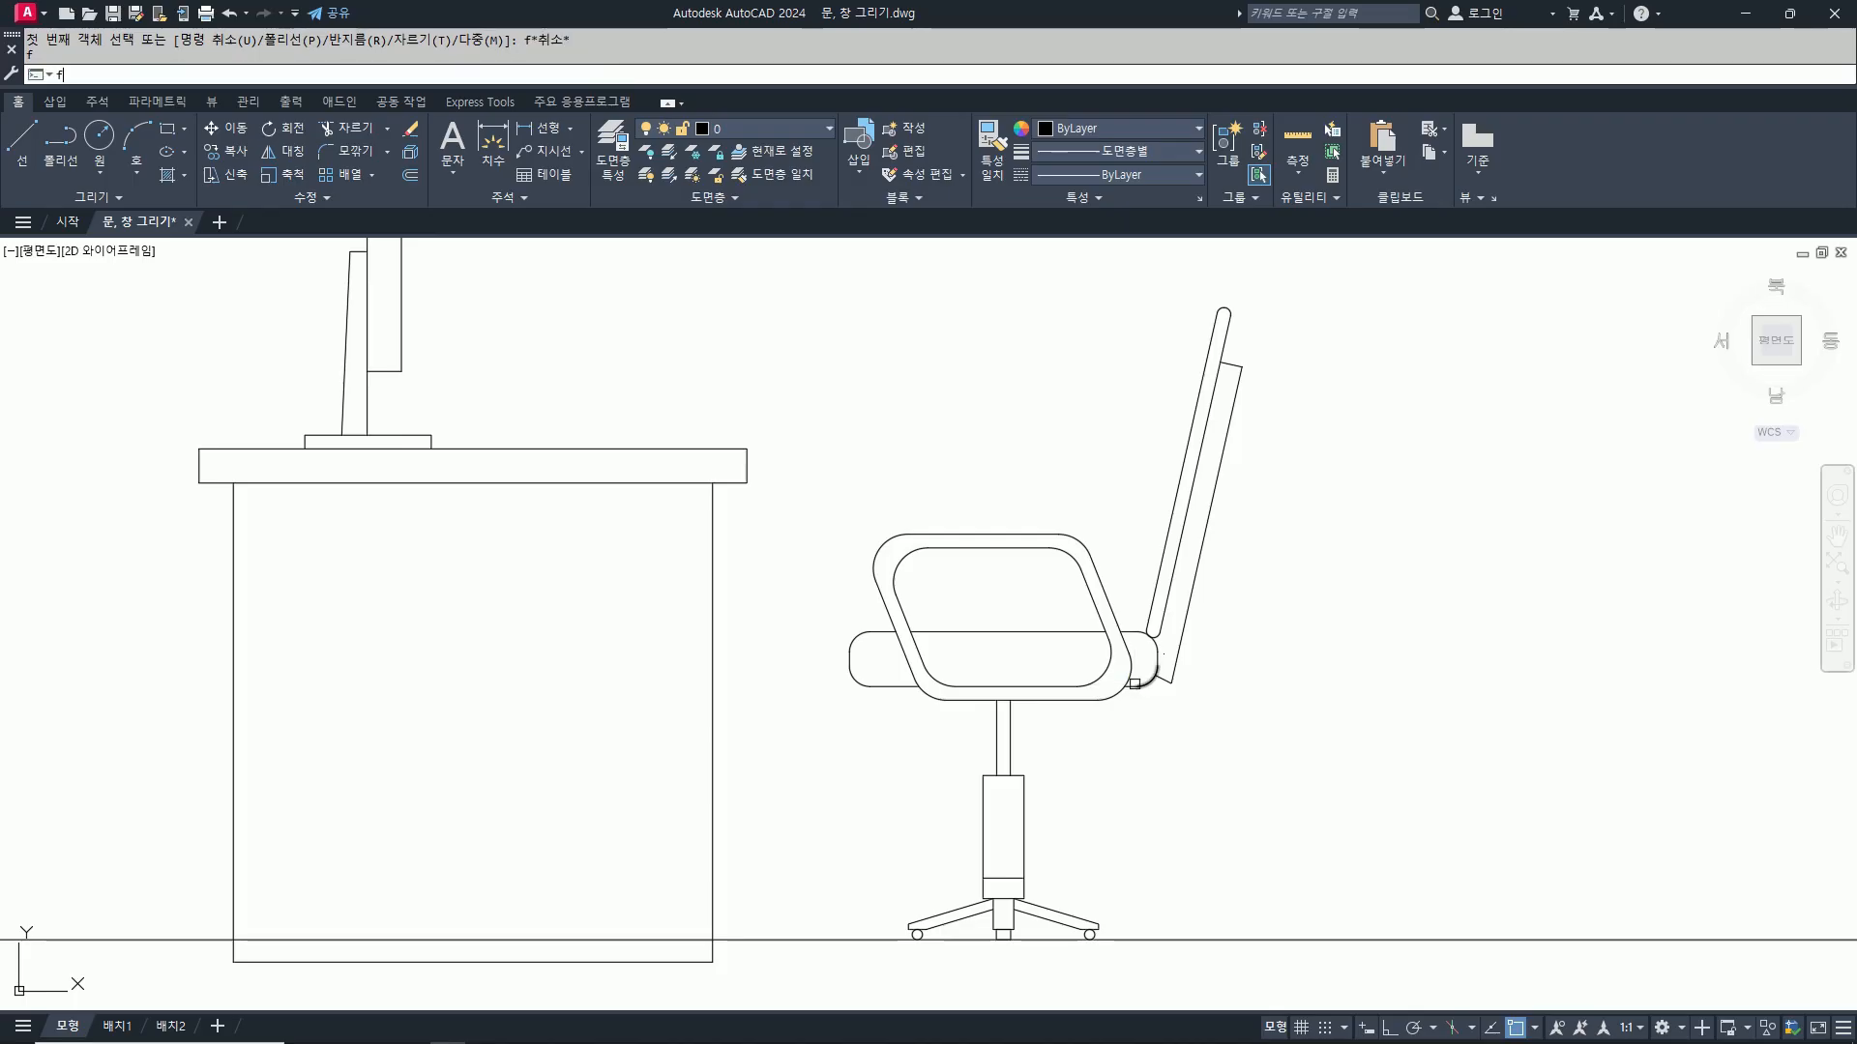
type("r10")
key("Return")
scroll(1134, 683, "up", 2)
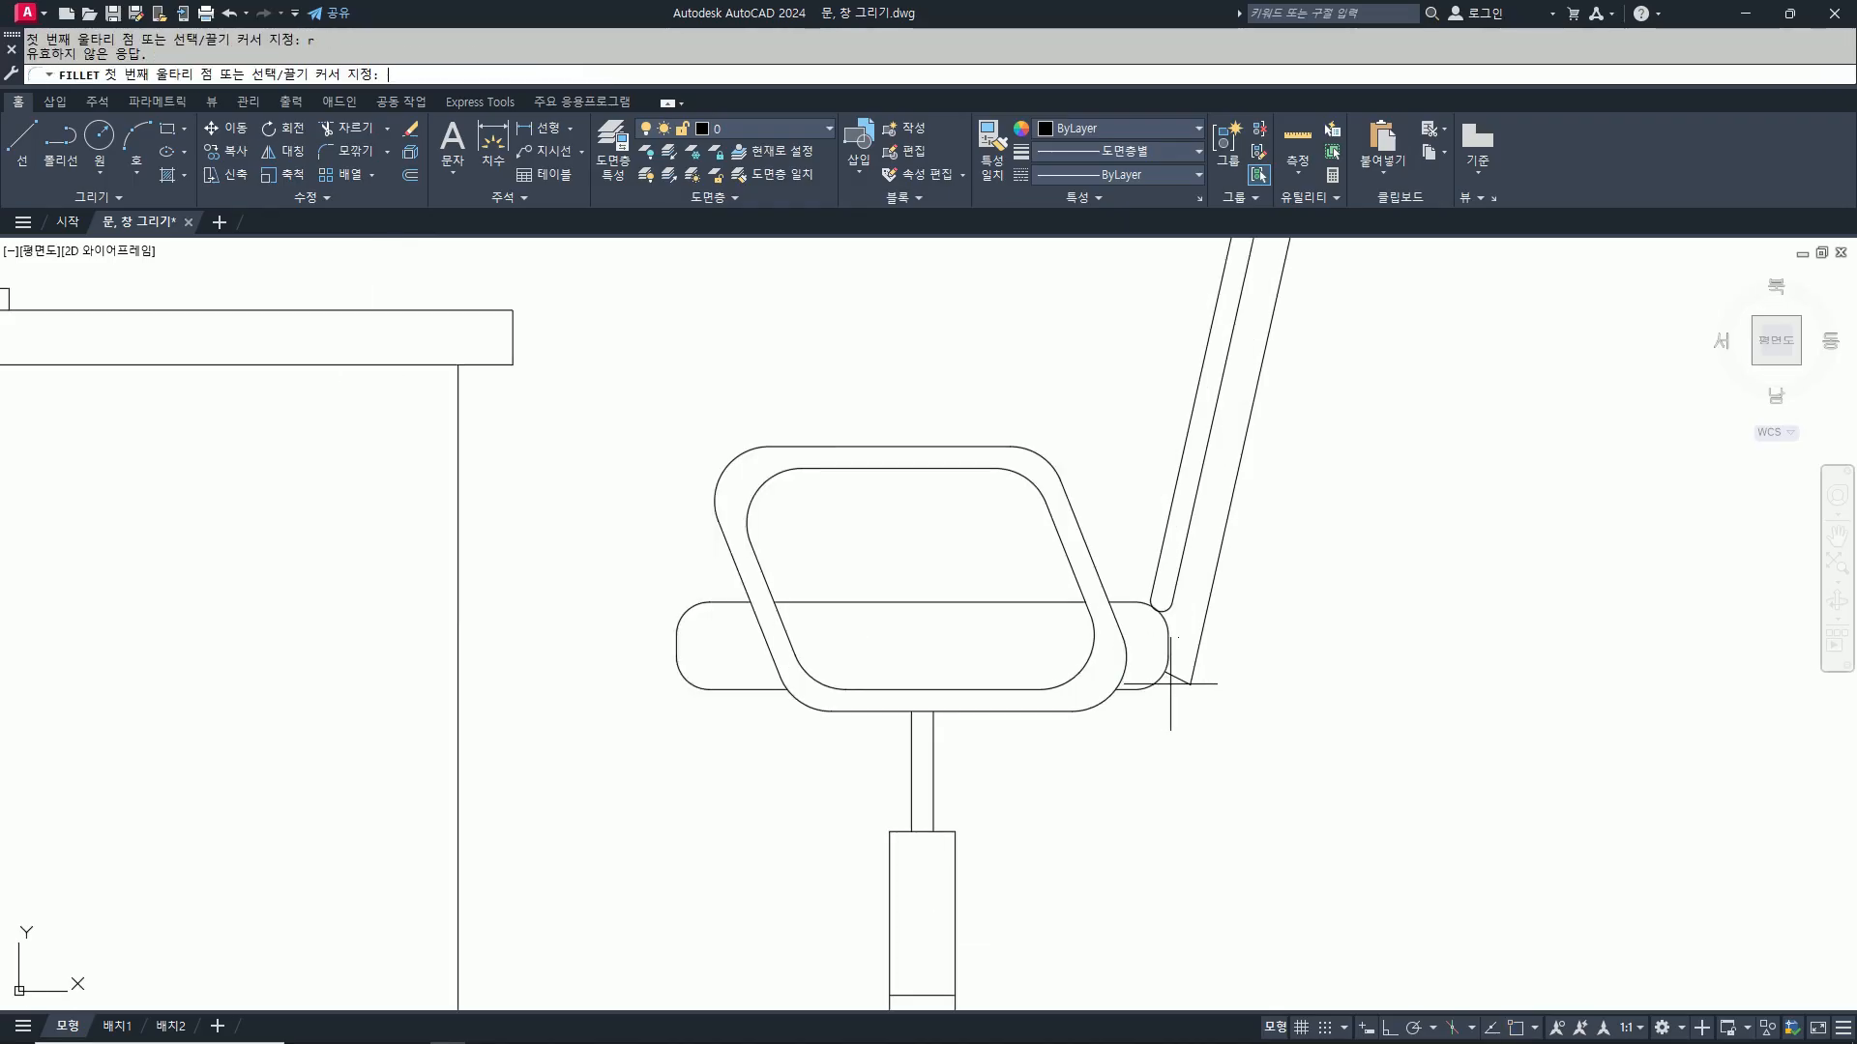
key("Escape")
Step: Round the lower corner of the outer backrest support with a fillet radius of 10
type("f")
key("Return")
type("r")
key("Return")
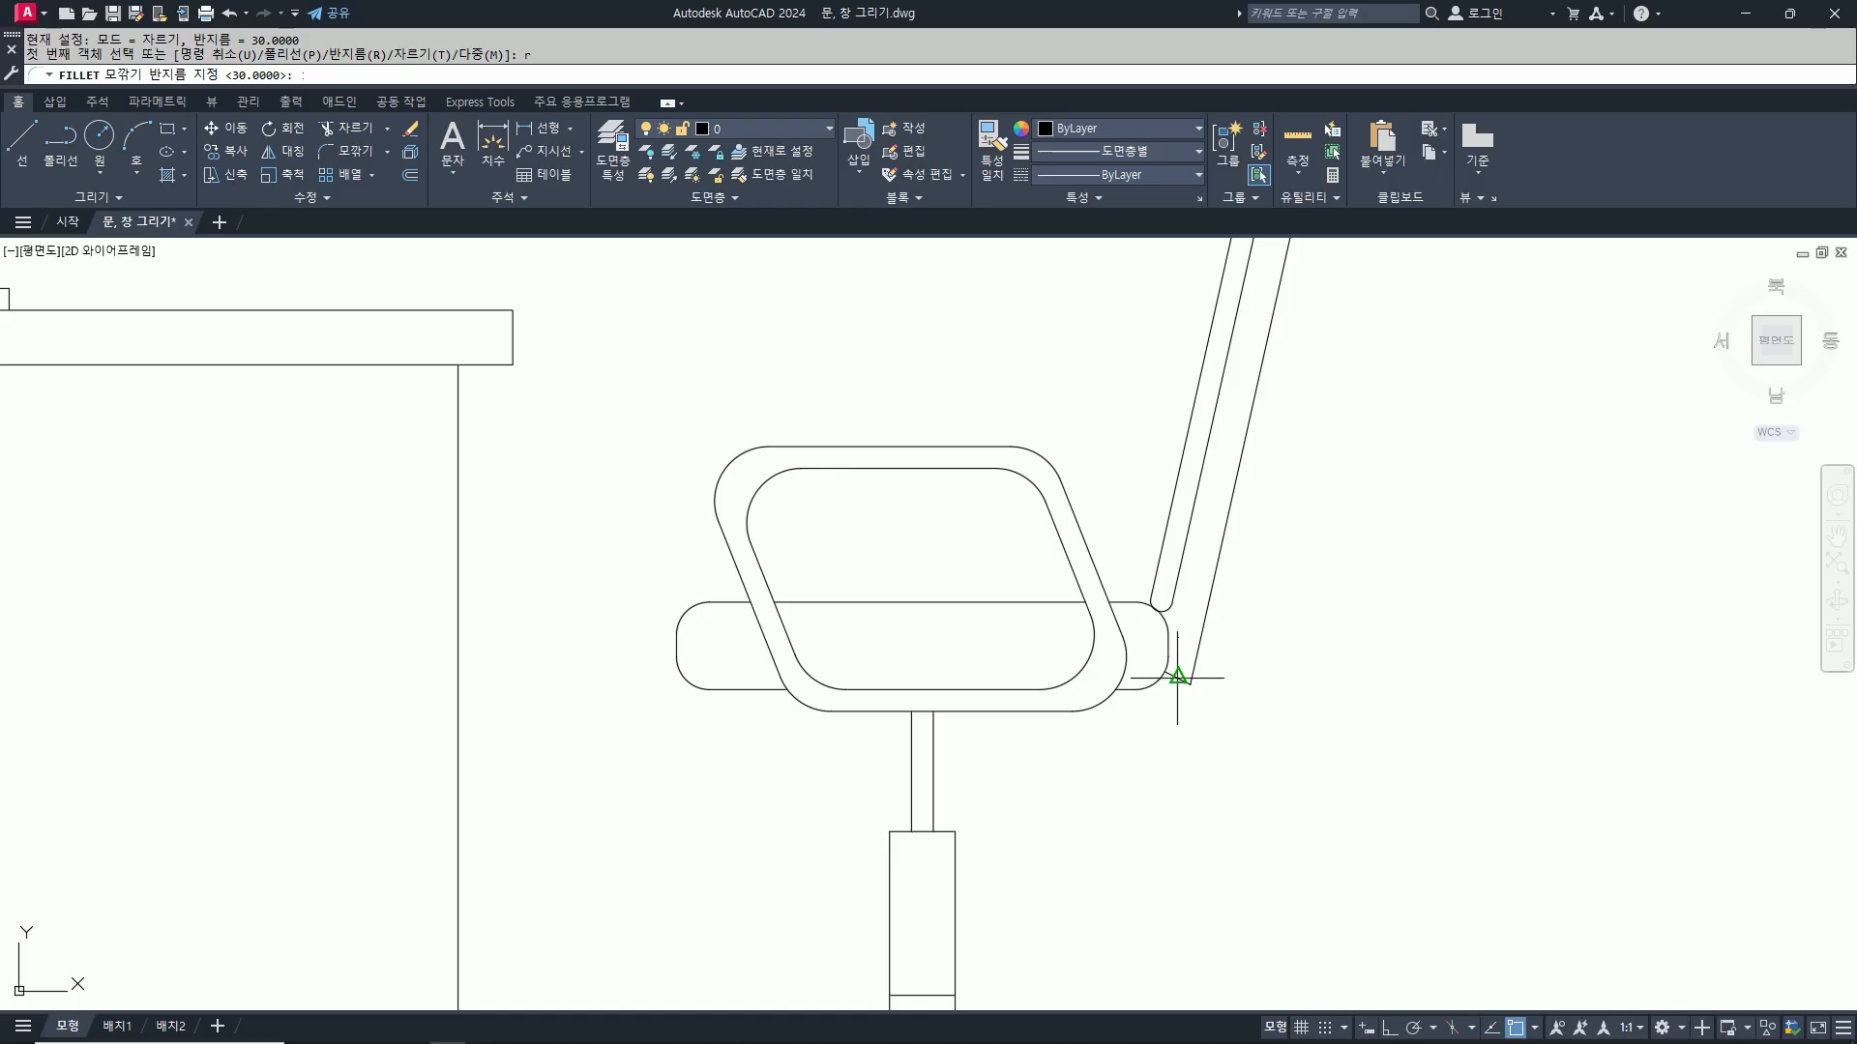
type("10")
key("Return")
left_click(1199, 685)
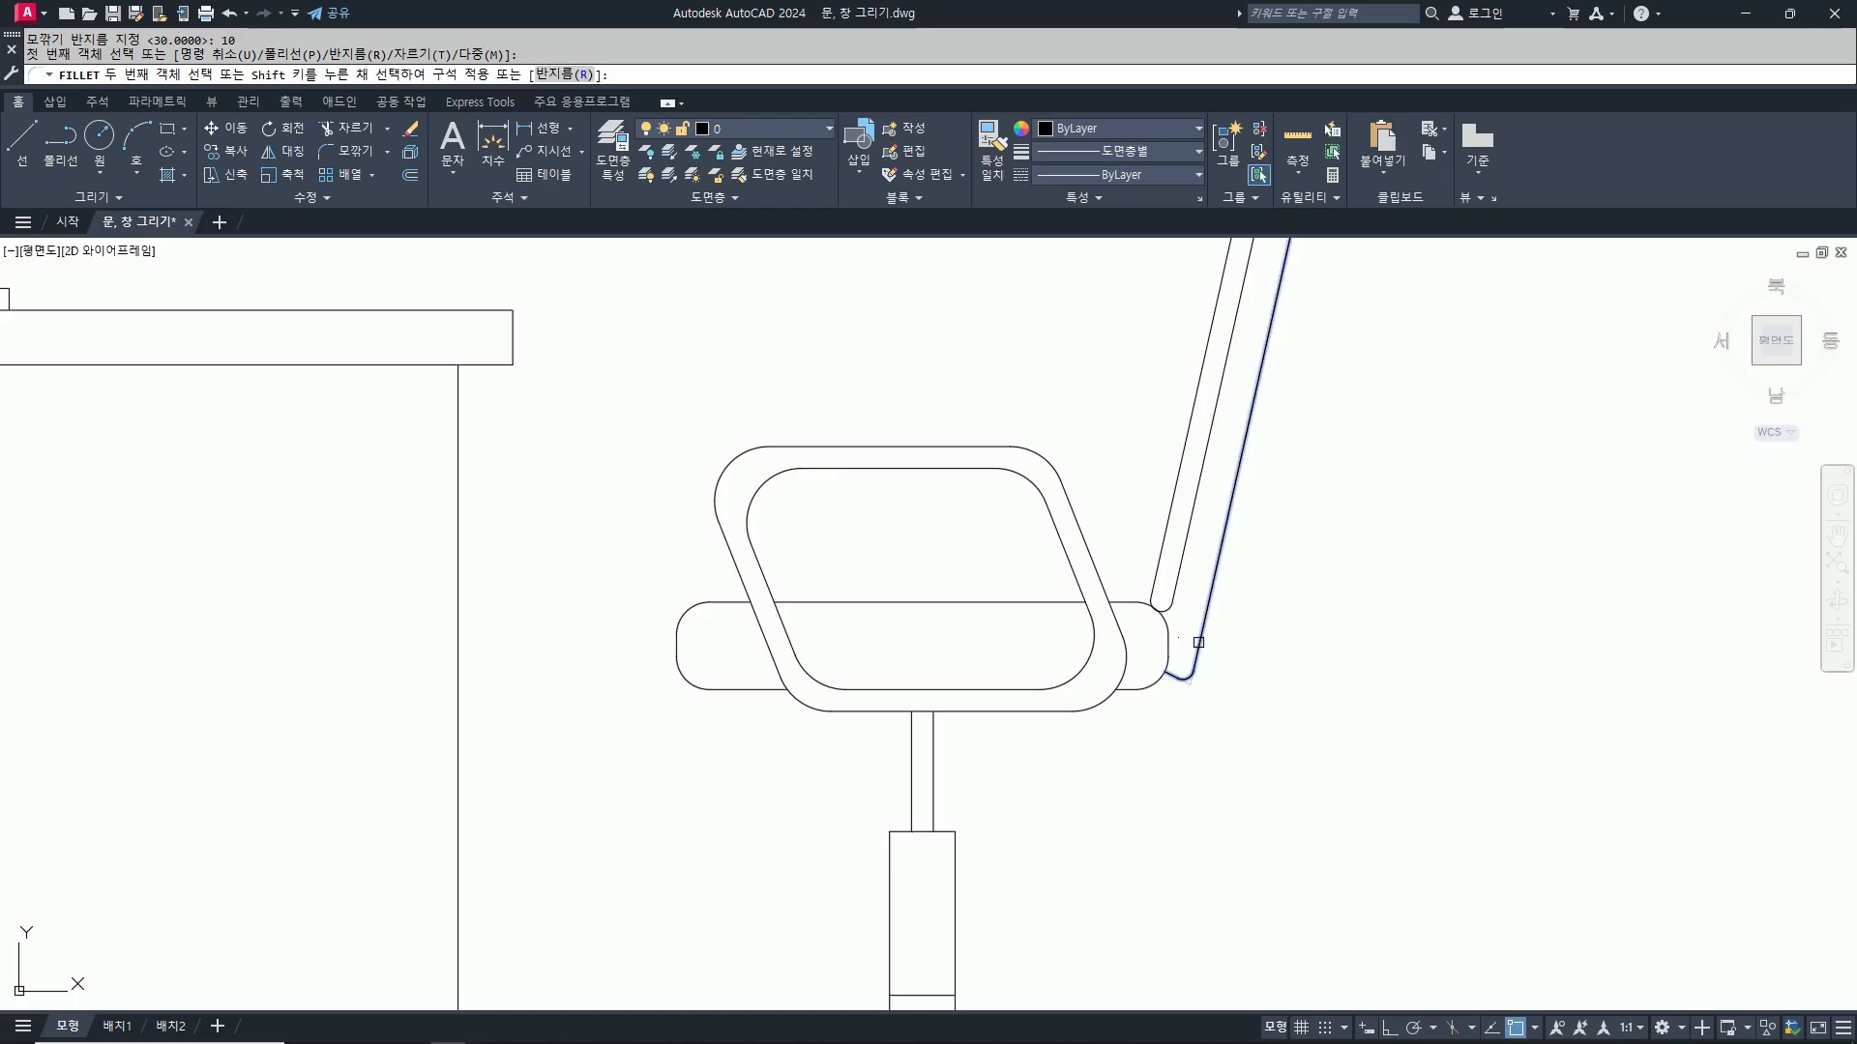
Step: Round the upper outer corner of the backrest support with the same radius 10 fillet
scroll(1210, 767, "down", 4)
scroll(1238, 556, "up", 4)
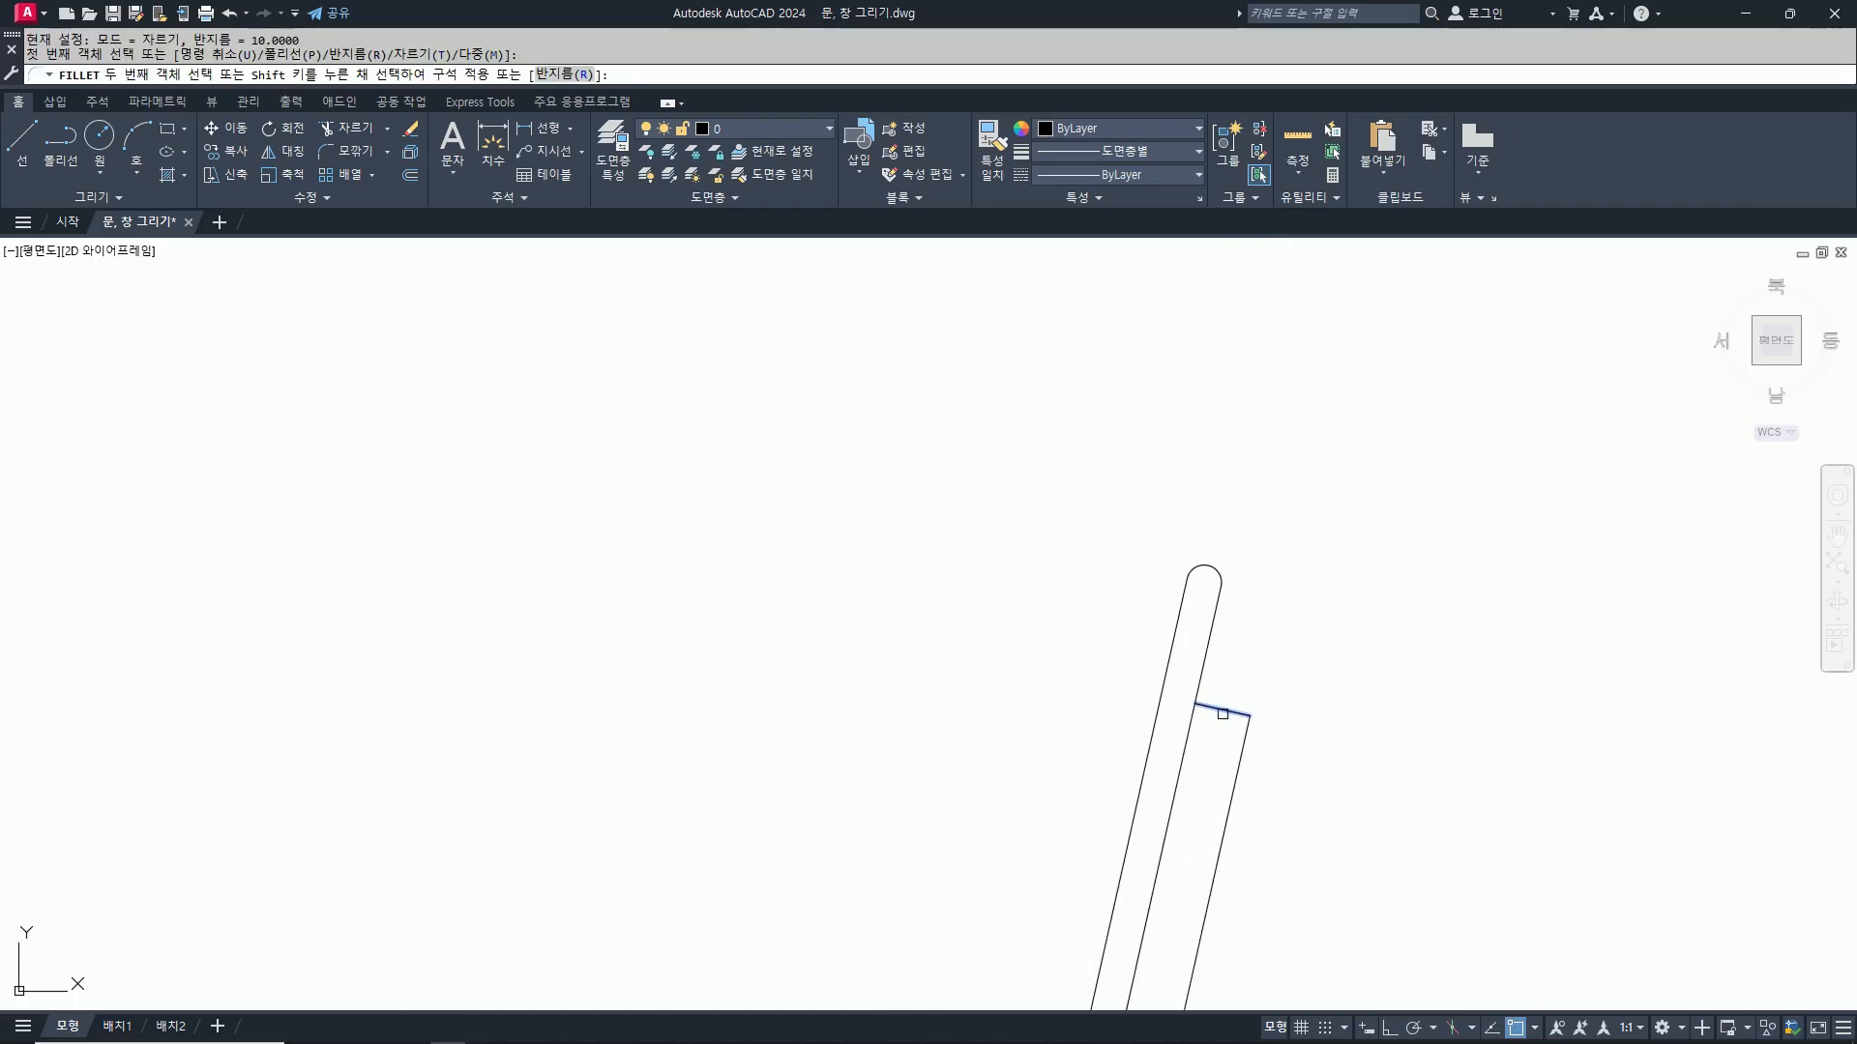
left_click(1239, 741)
scroll(1239, 741, "down", 4)
scroll(1265, 640, "down", 4)
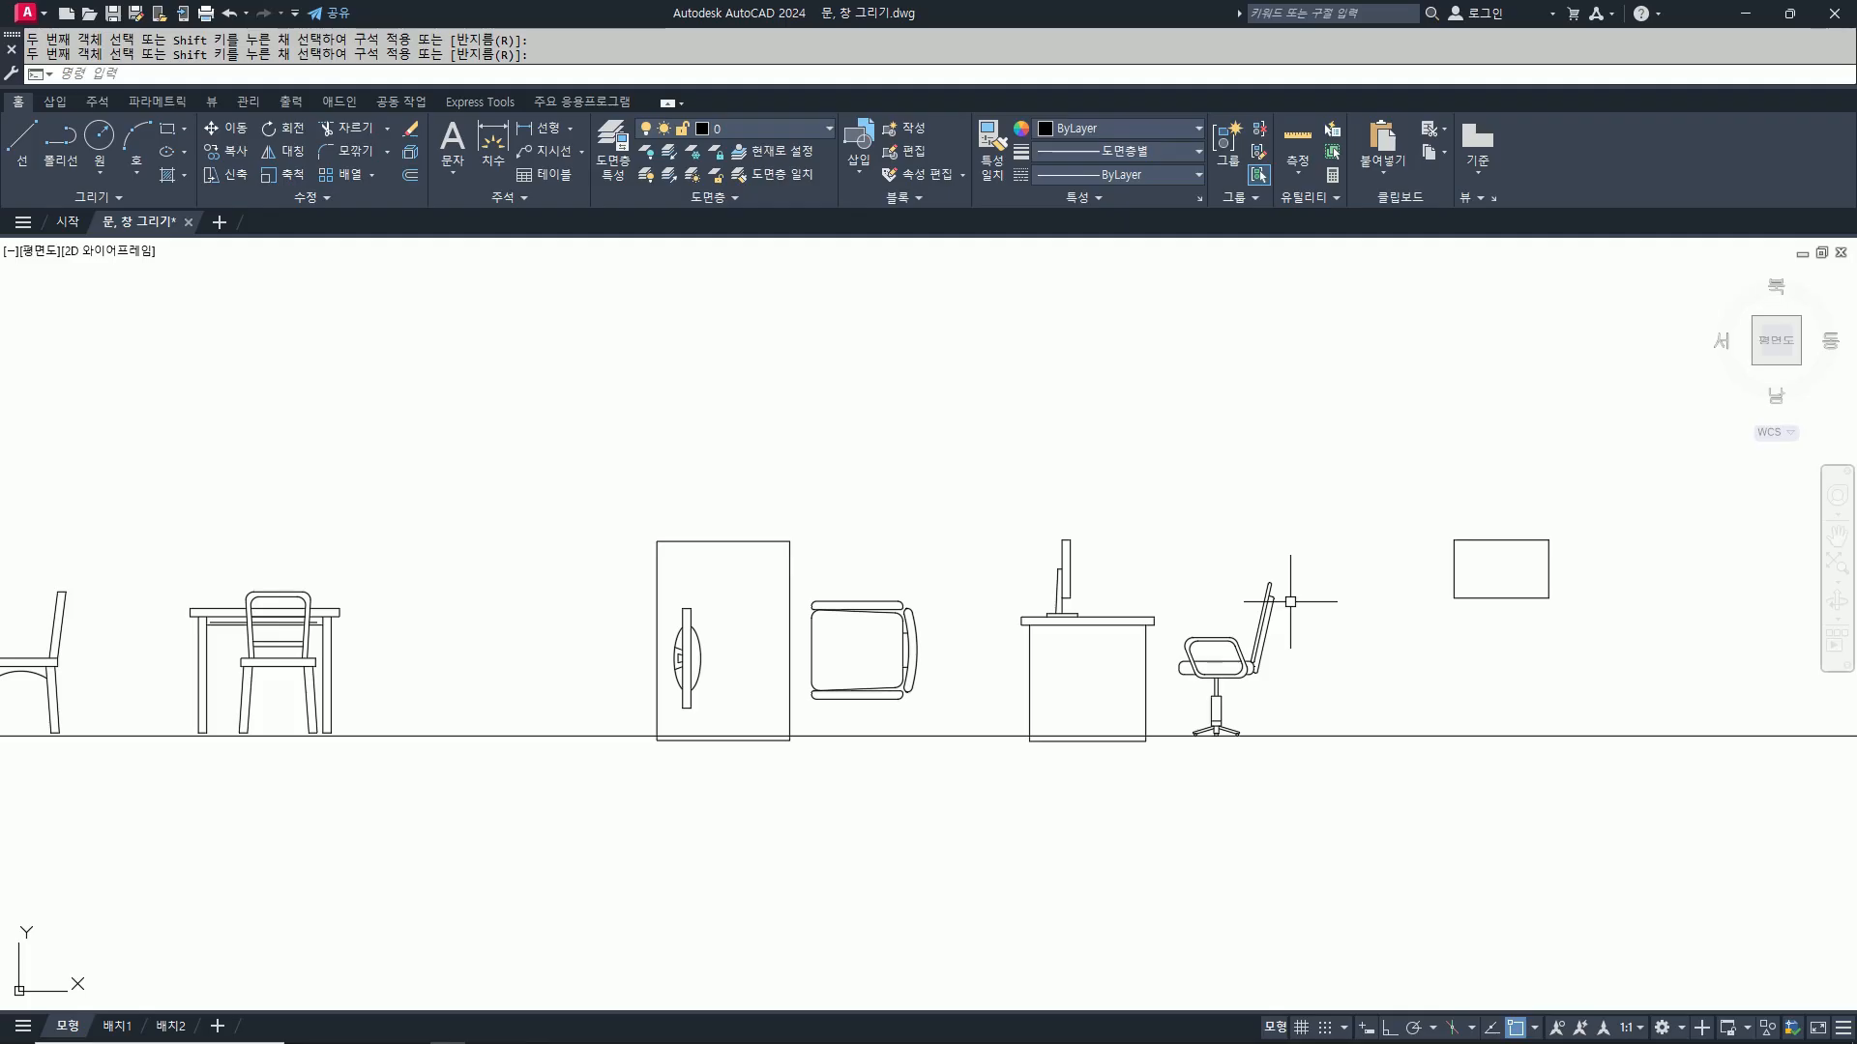
middle_click_drag(1424, 649, 1261, 608)
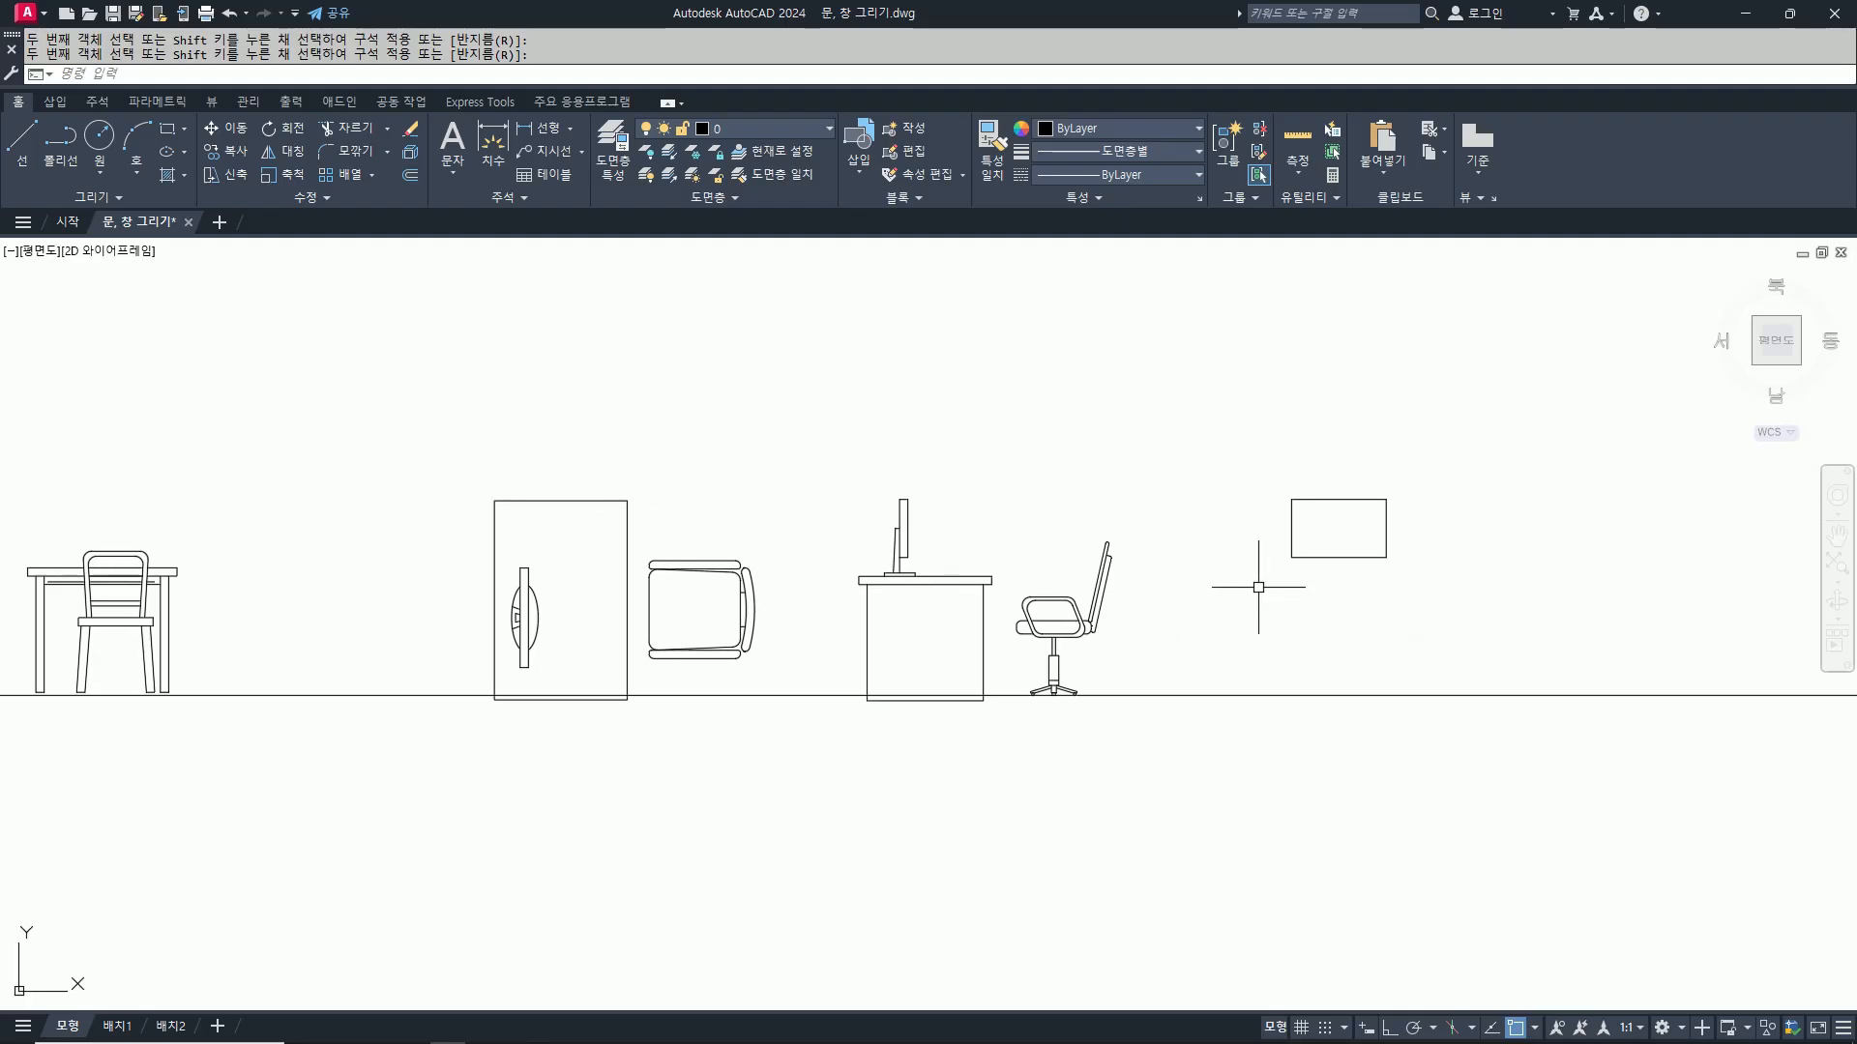
type("co")
key("Return")
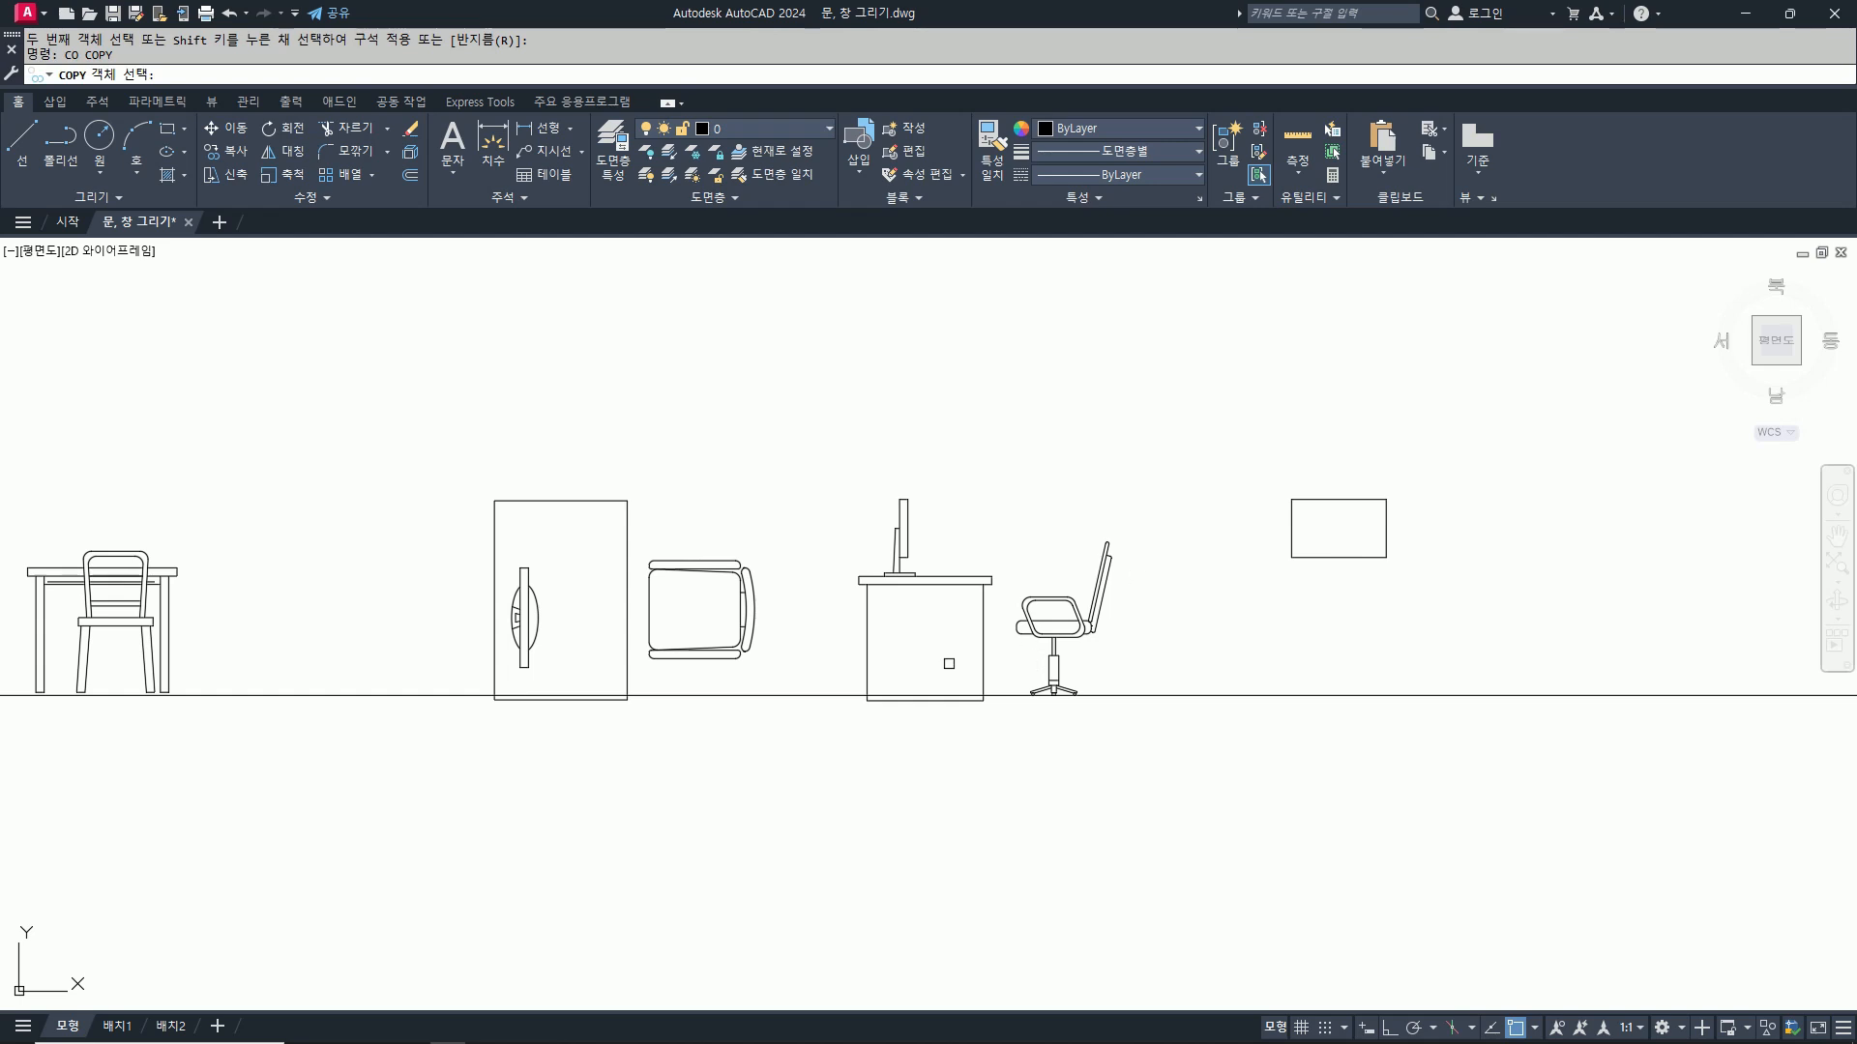
left_click(1003, 625)
left_click(978, 499)
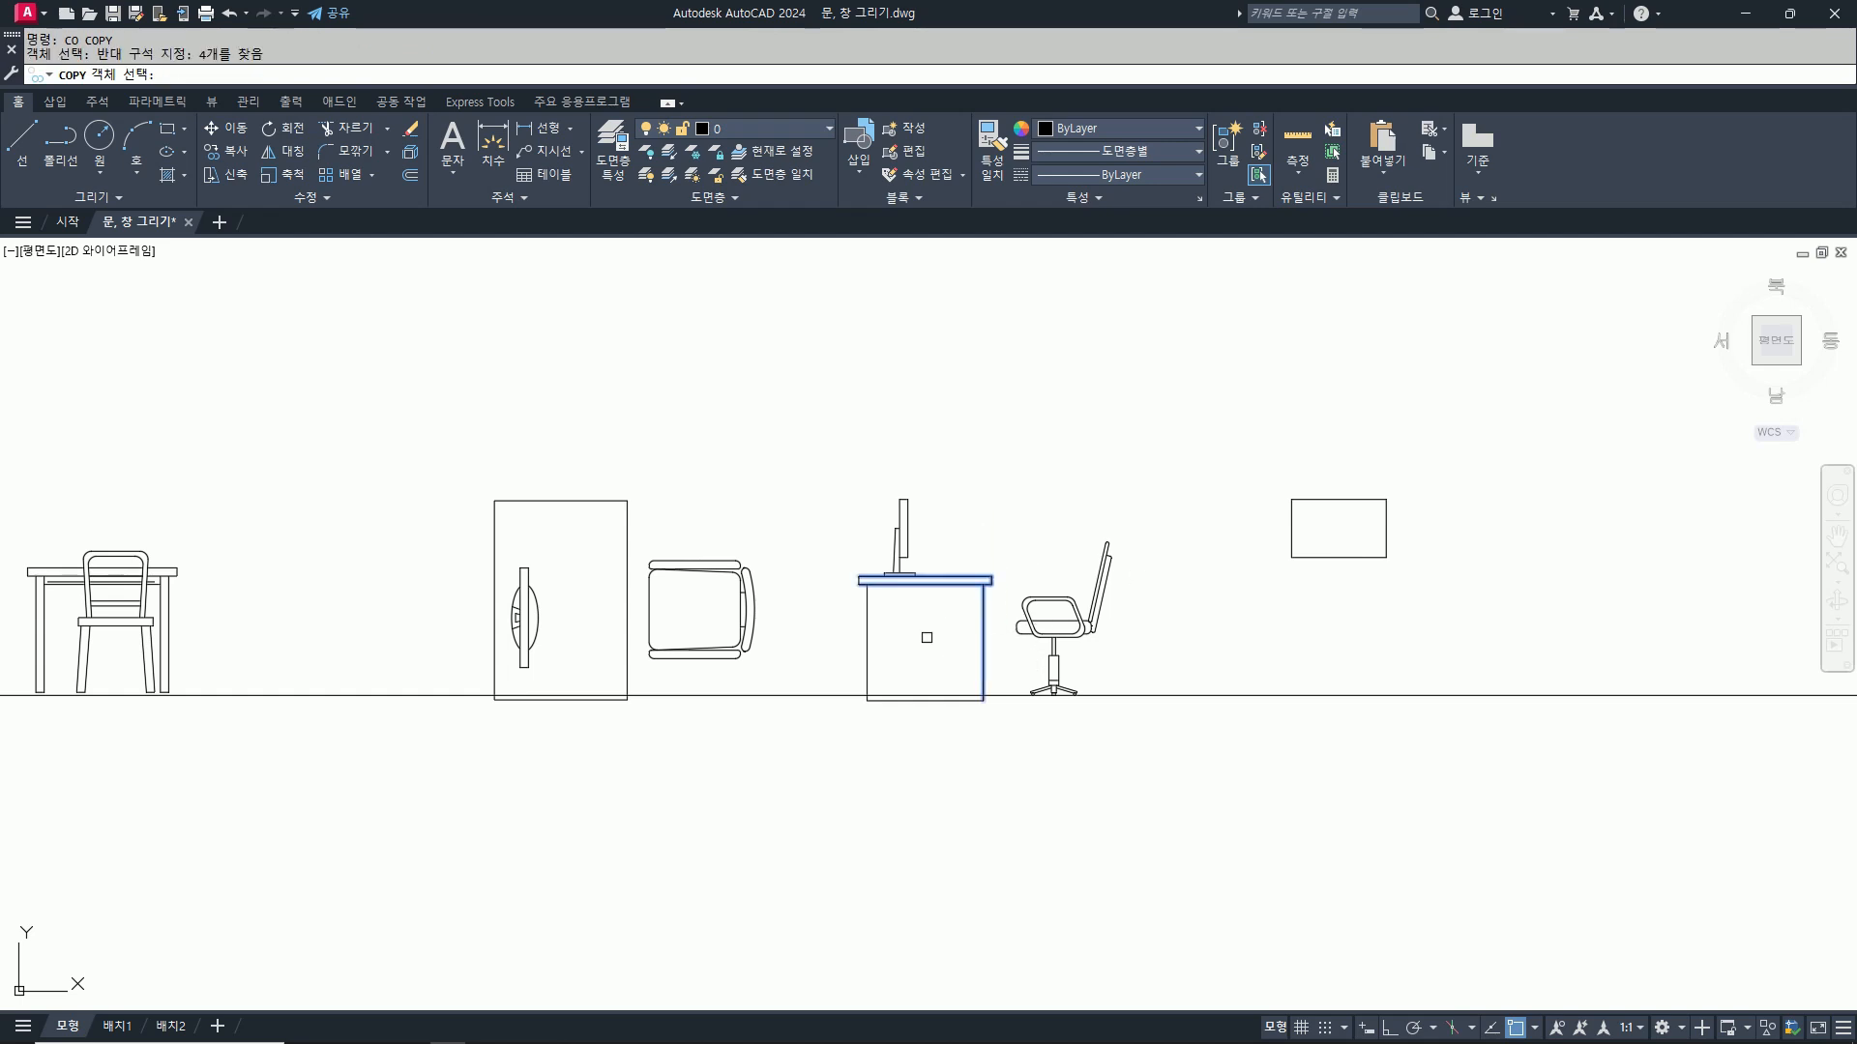
key("Escape")
Step: Move the office chair elevation and the ground line down together so the ground line meets the bottom of the desk elevation
type("m")
key("Return")
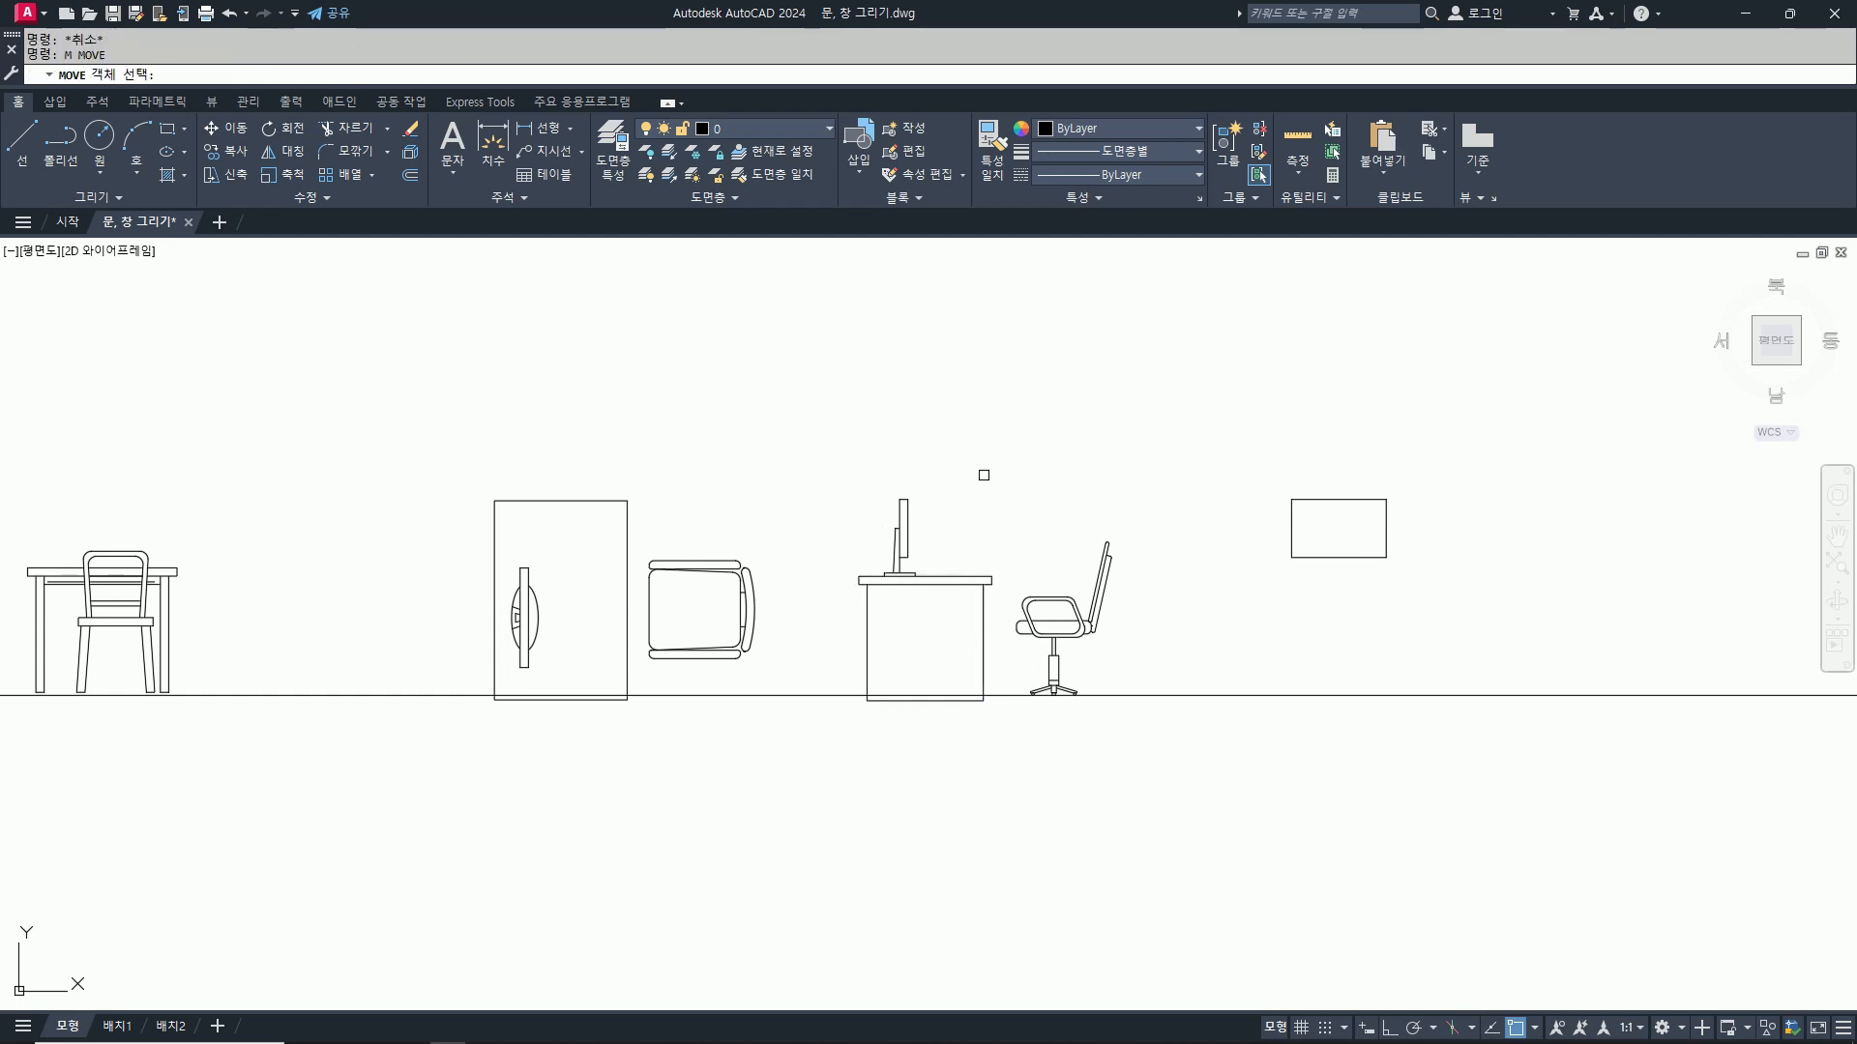
left_click(1187, 760)
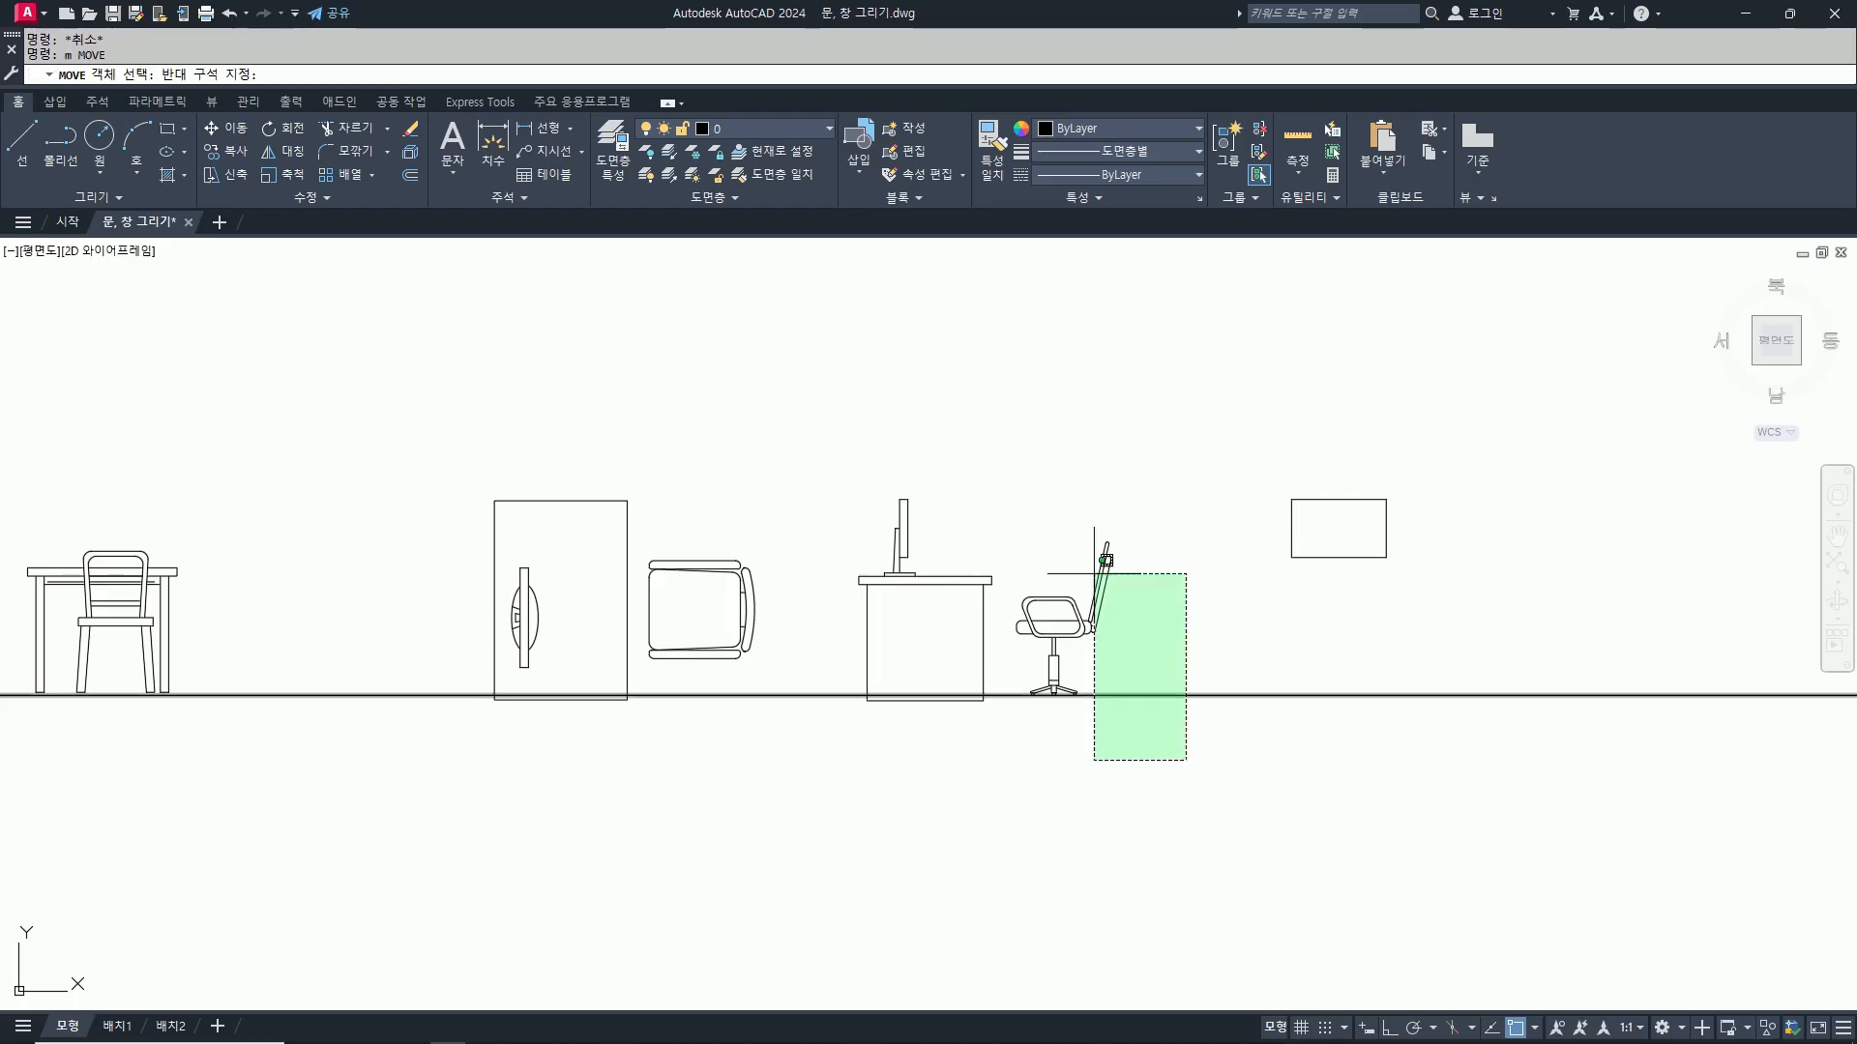
left_click(1024, 445)
scroll(977, 687, "up", 5)
key("Return")
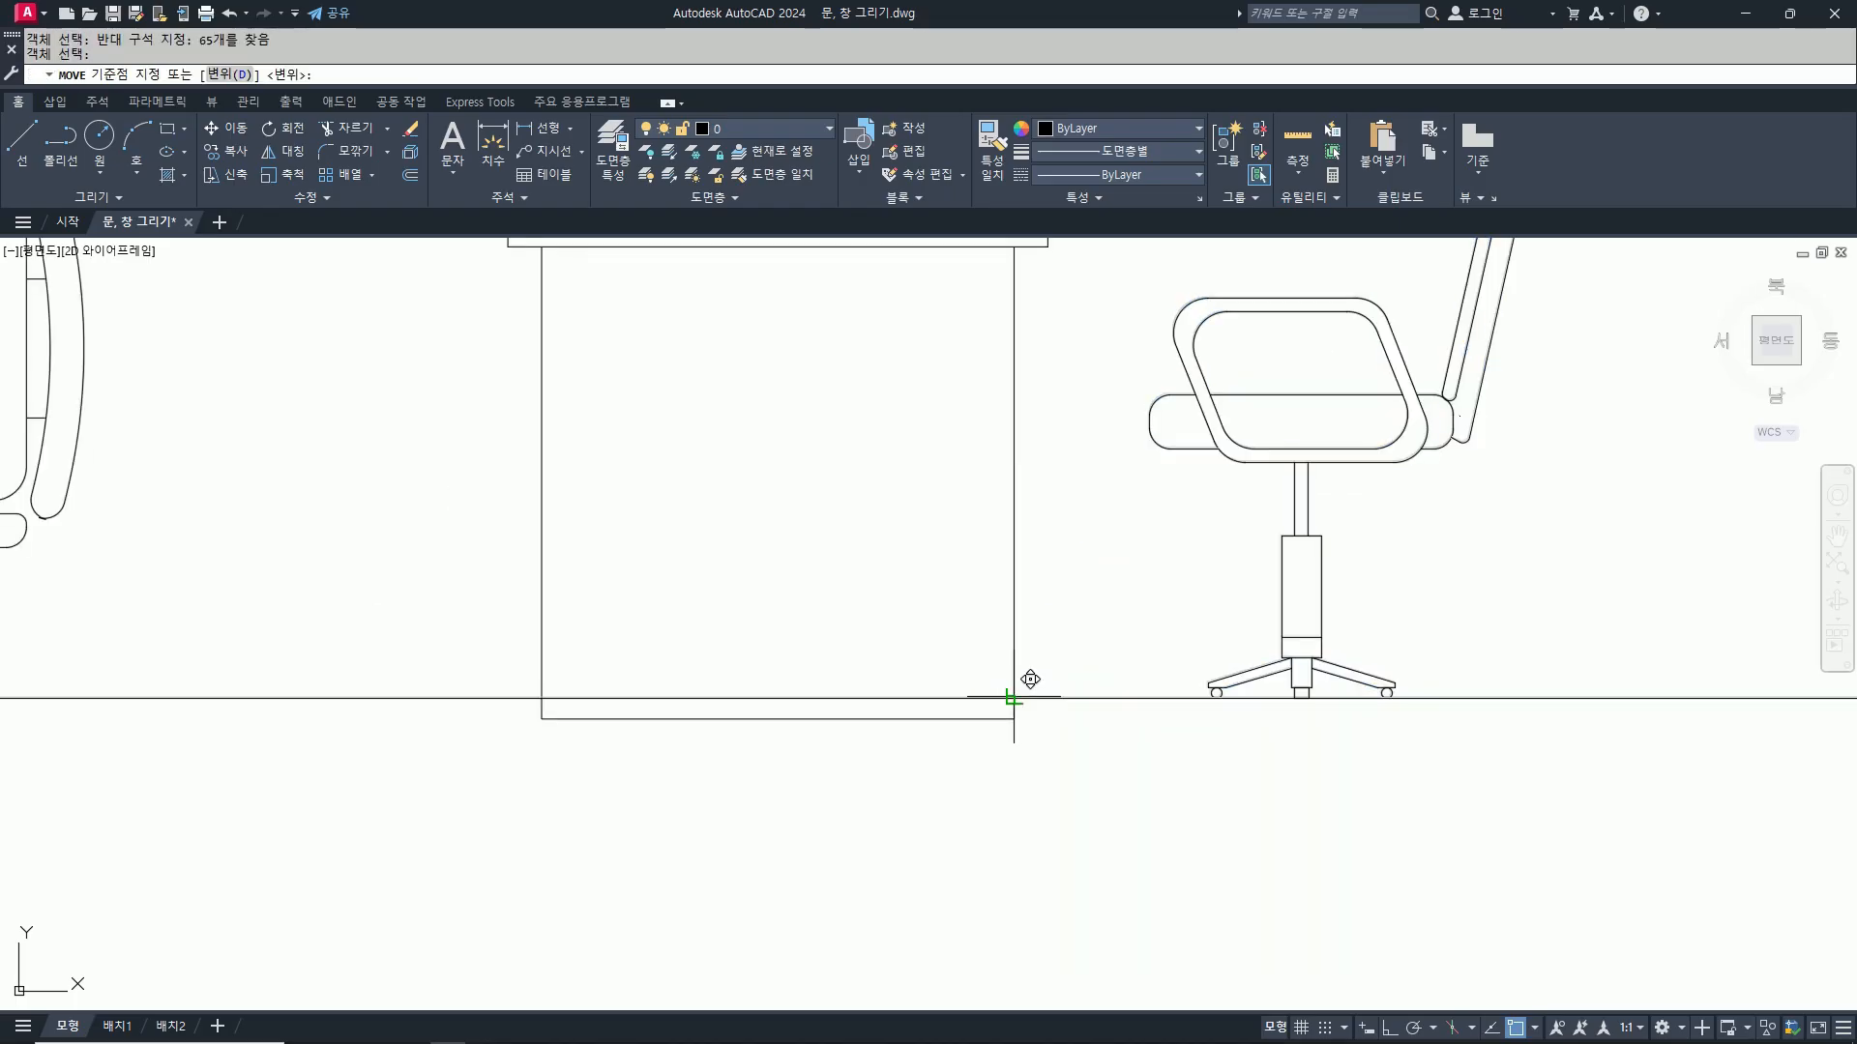
left_click(1013, 719)
left_click(1028, 704)
scroll(995, 746, "down", 5)
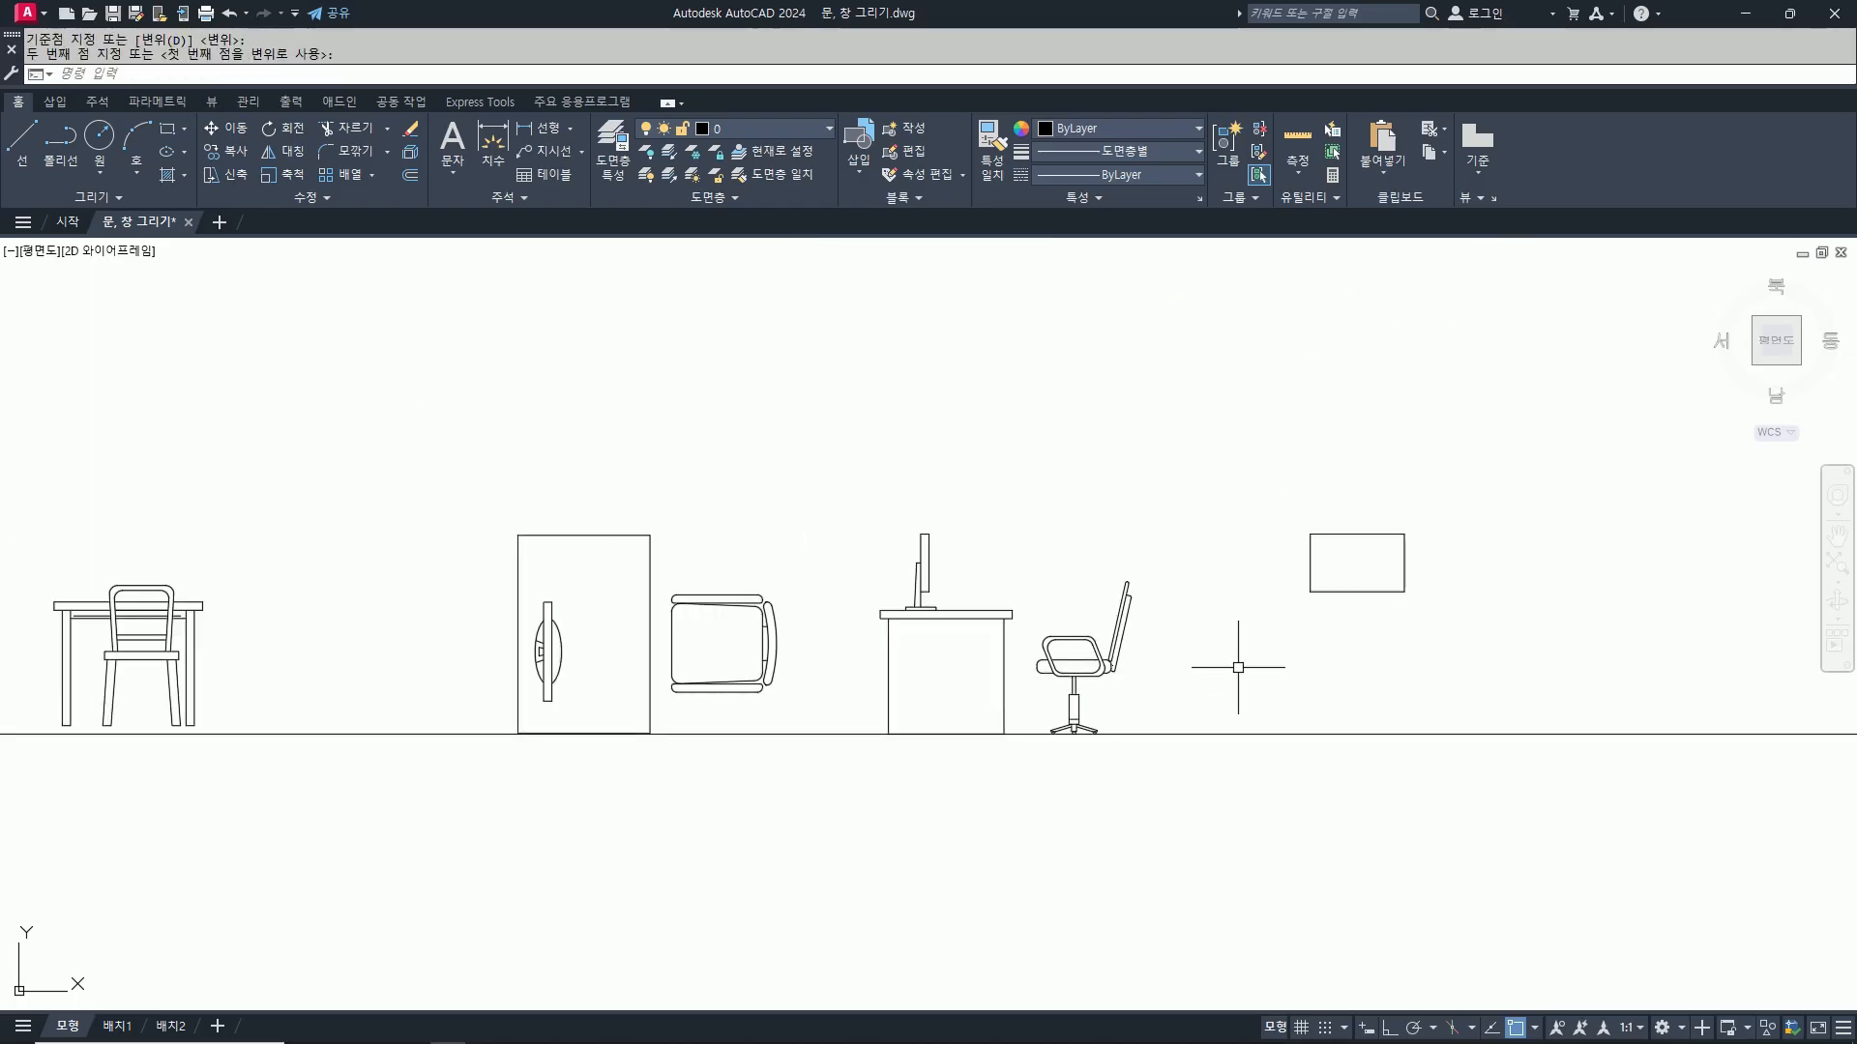
Step: Copy the desk elevation's top and side lines, without the monitor, horizontally to the free ground right of the separate rectangle
type("co")
key("Return")
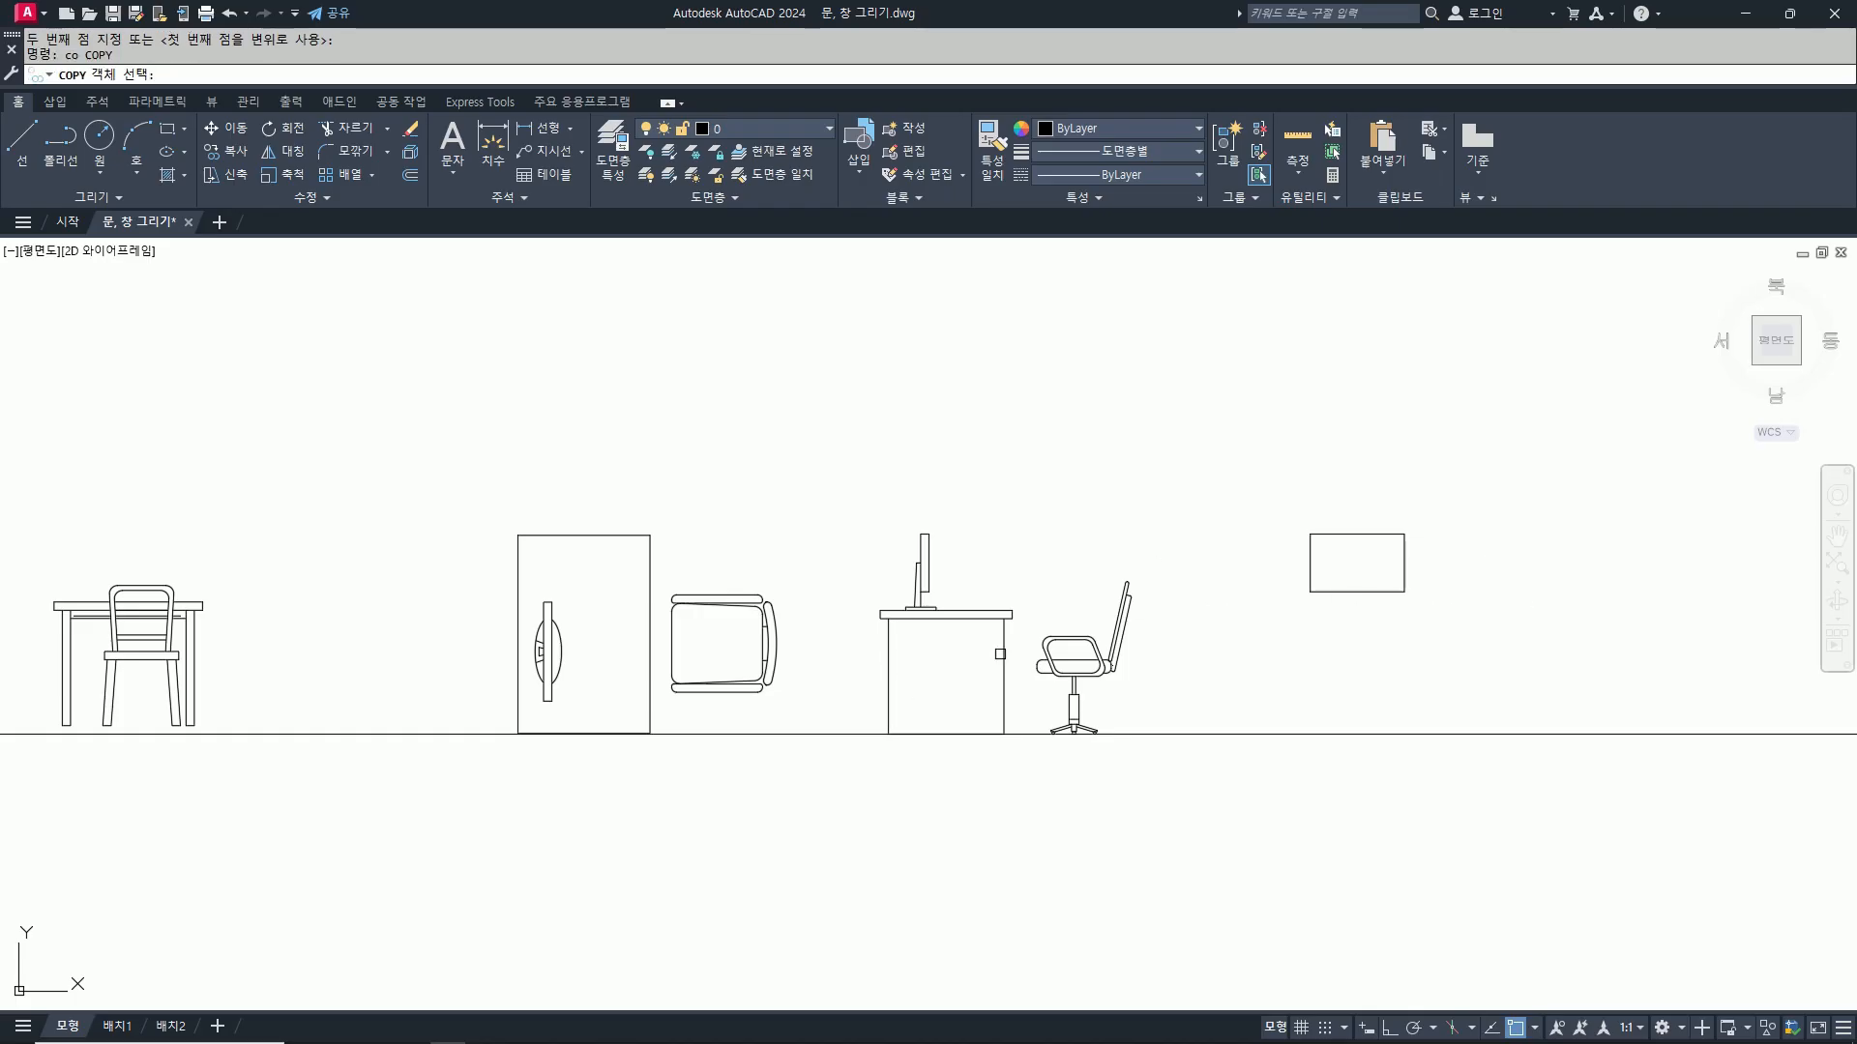
left_click(1025, 609)
left_click(972, 668)
left_click(904, 690)
left_click(877, 660)
left_click(857, 592)
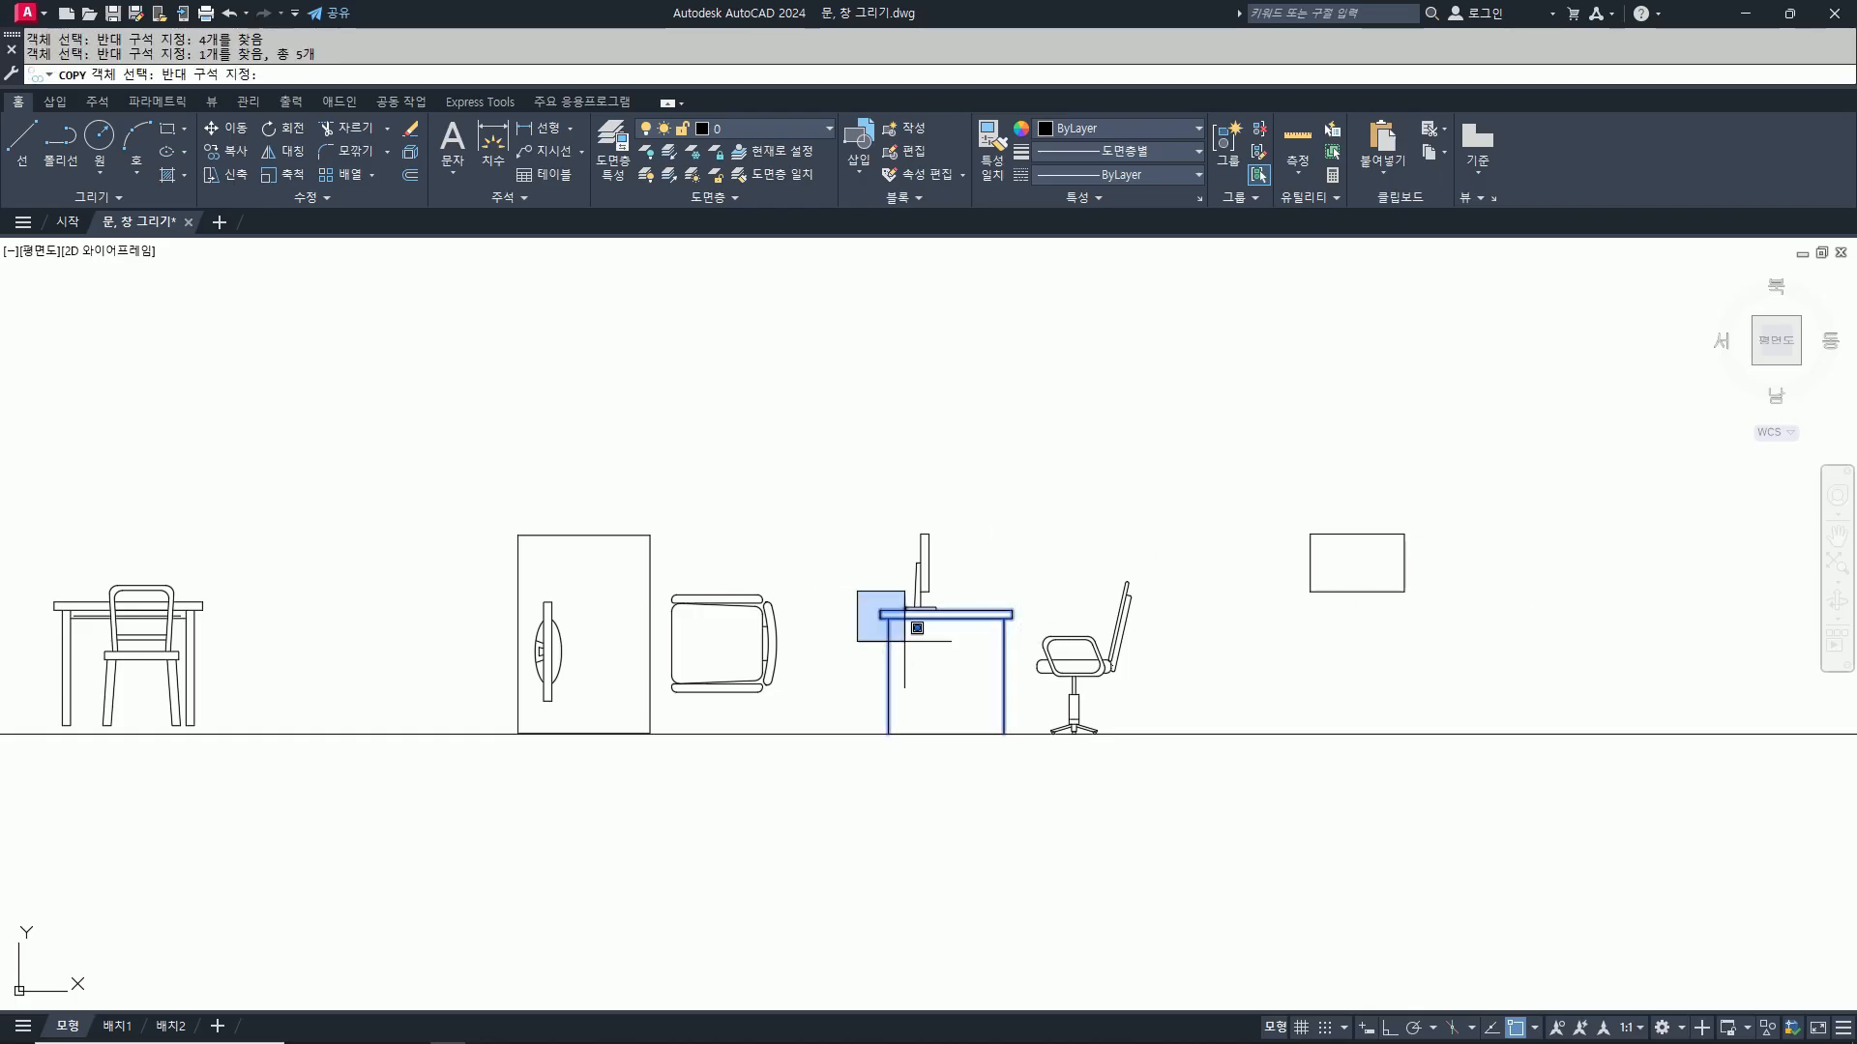
left_click(904, 643)
key("Return")
left_click(917, 793)
scroll(1306, 796, "down", 2)
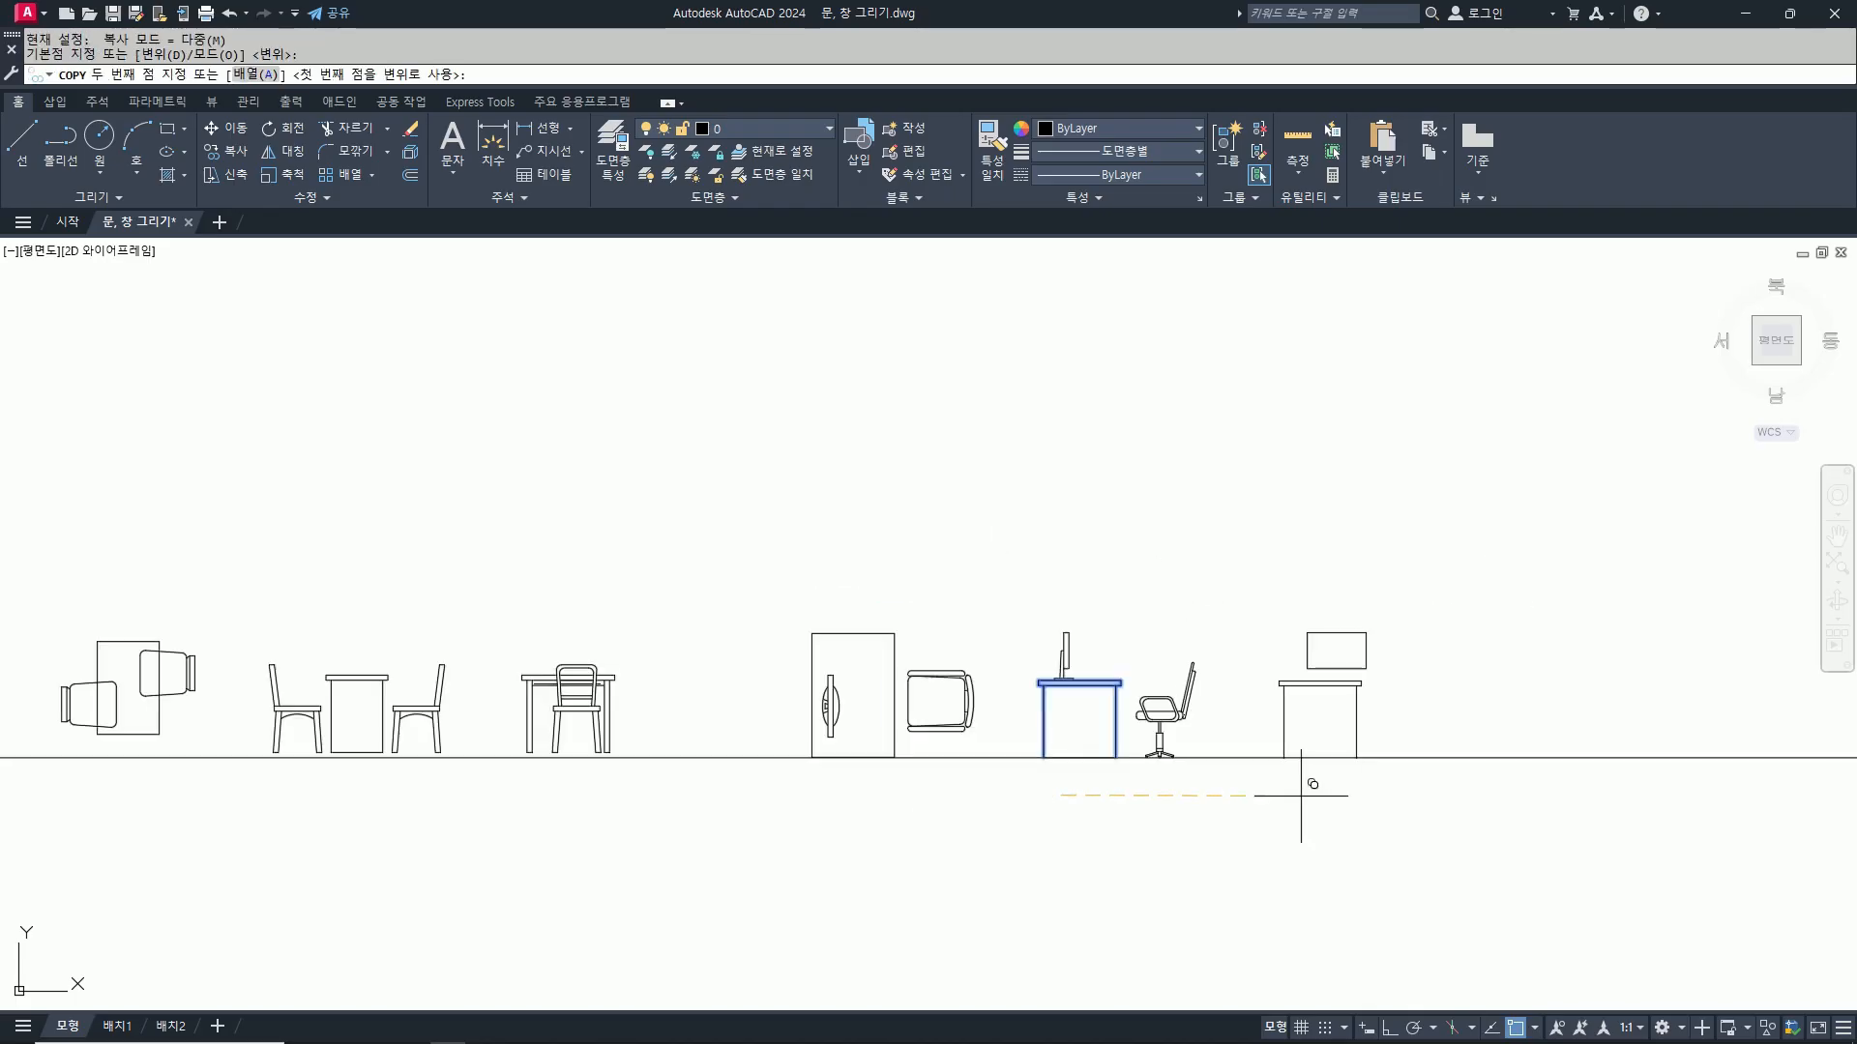
left_click(1423, 758)
key("Return")
type("s")
key("Return")
middle_click_drag(1537, 754, 1319, 748)
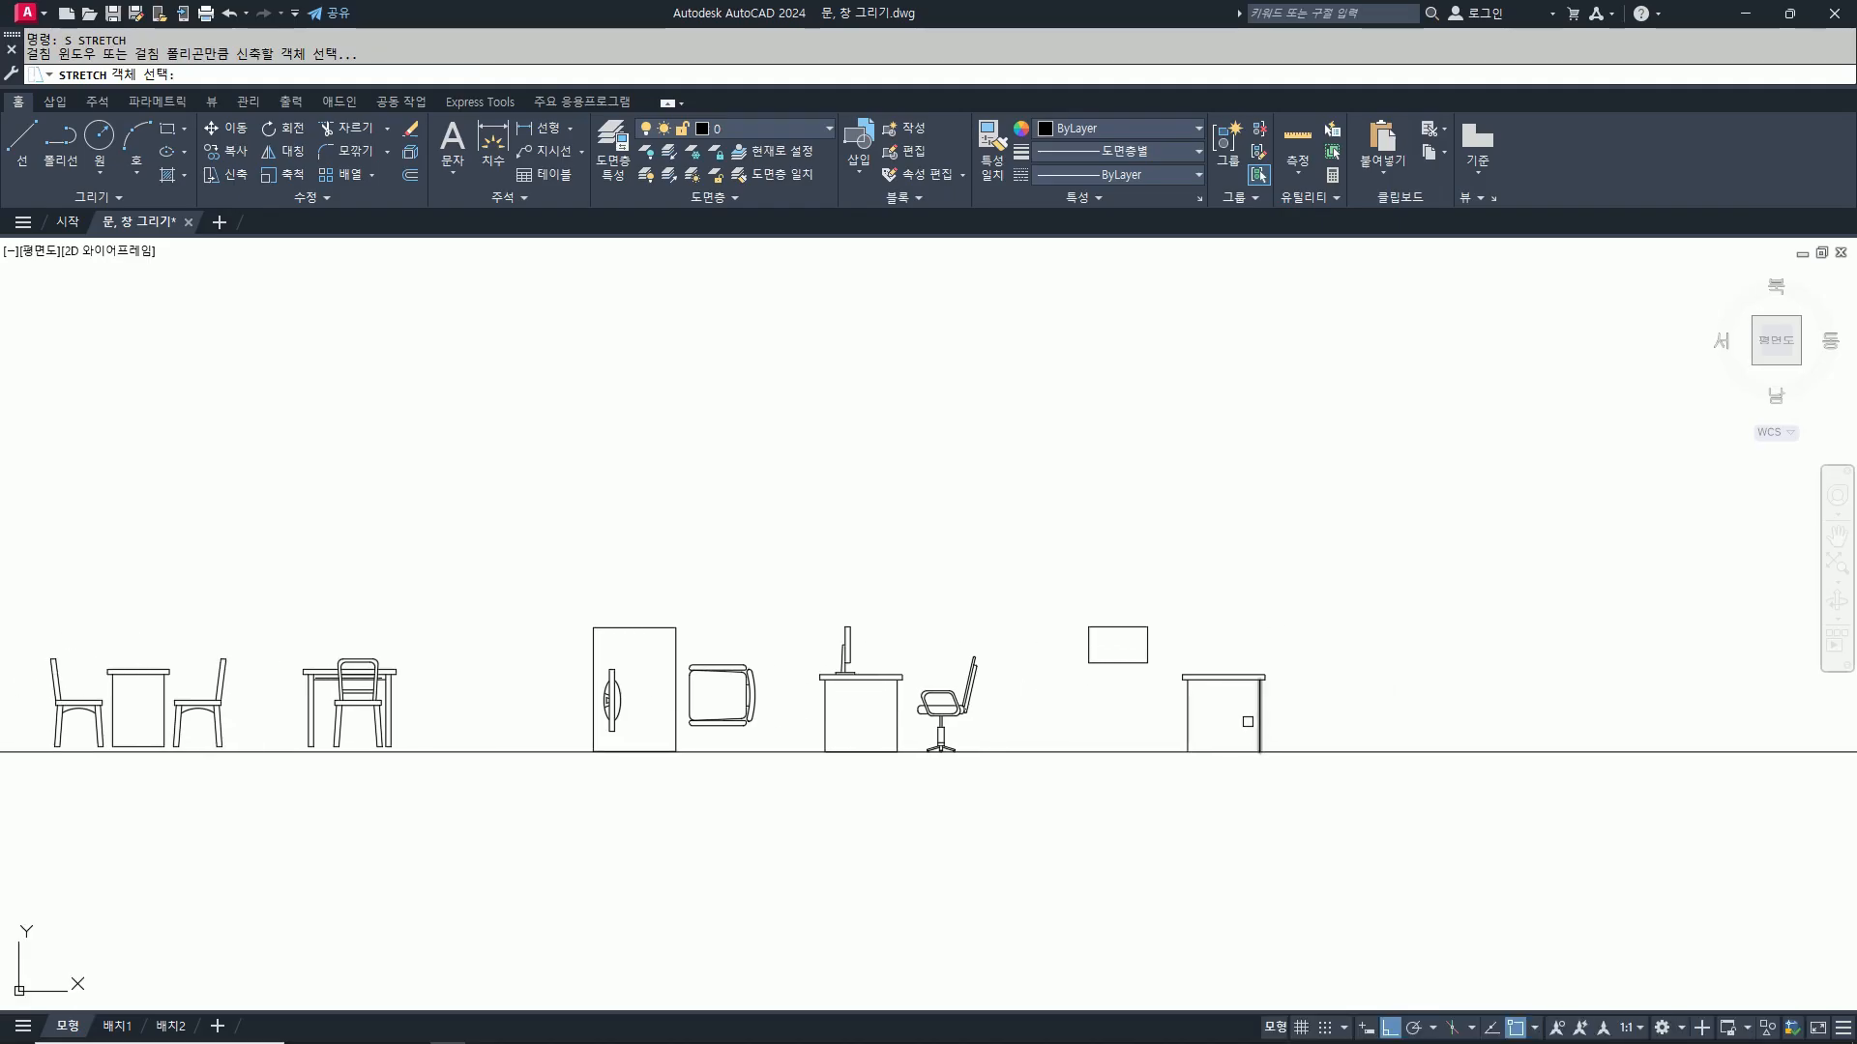
key("Escape")
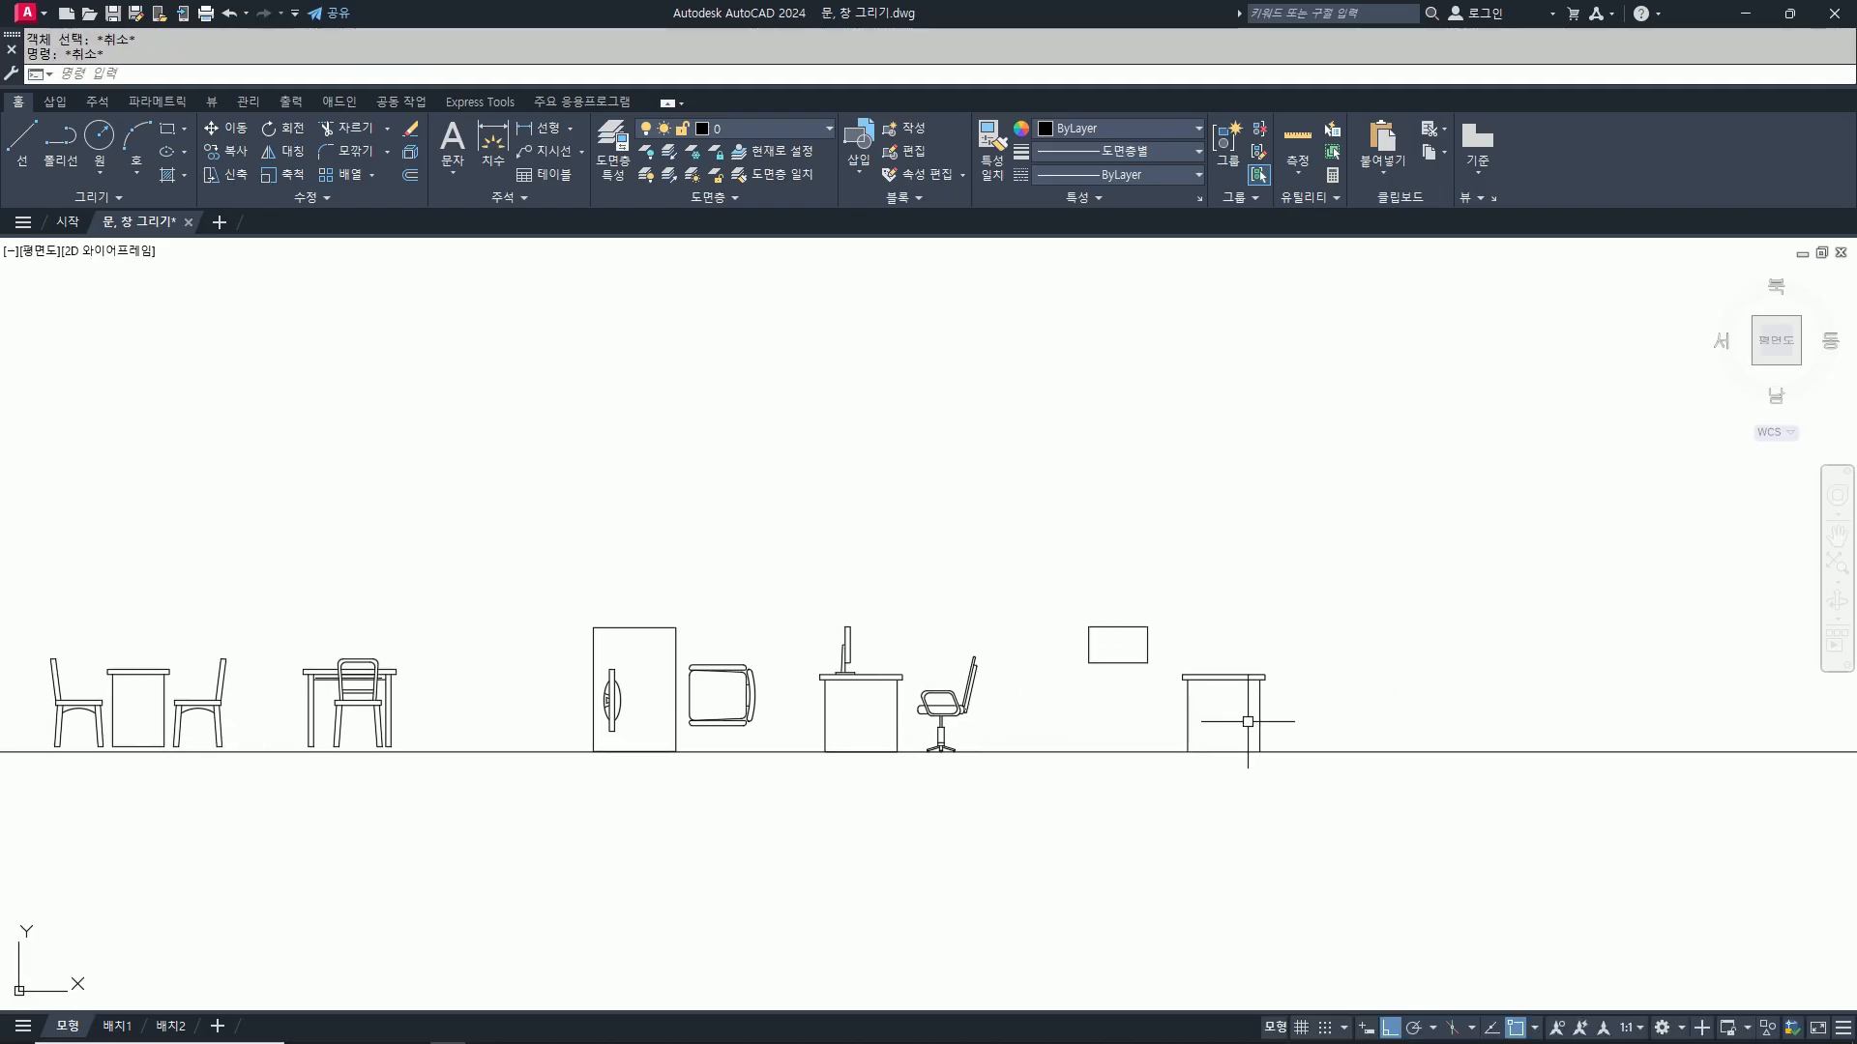
Step: Stretch the right end of the copied desk elevation 200 to the right
type("s")
key("Return")
left_click(1322, 802)
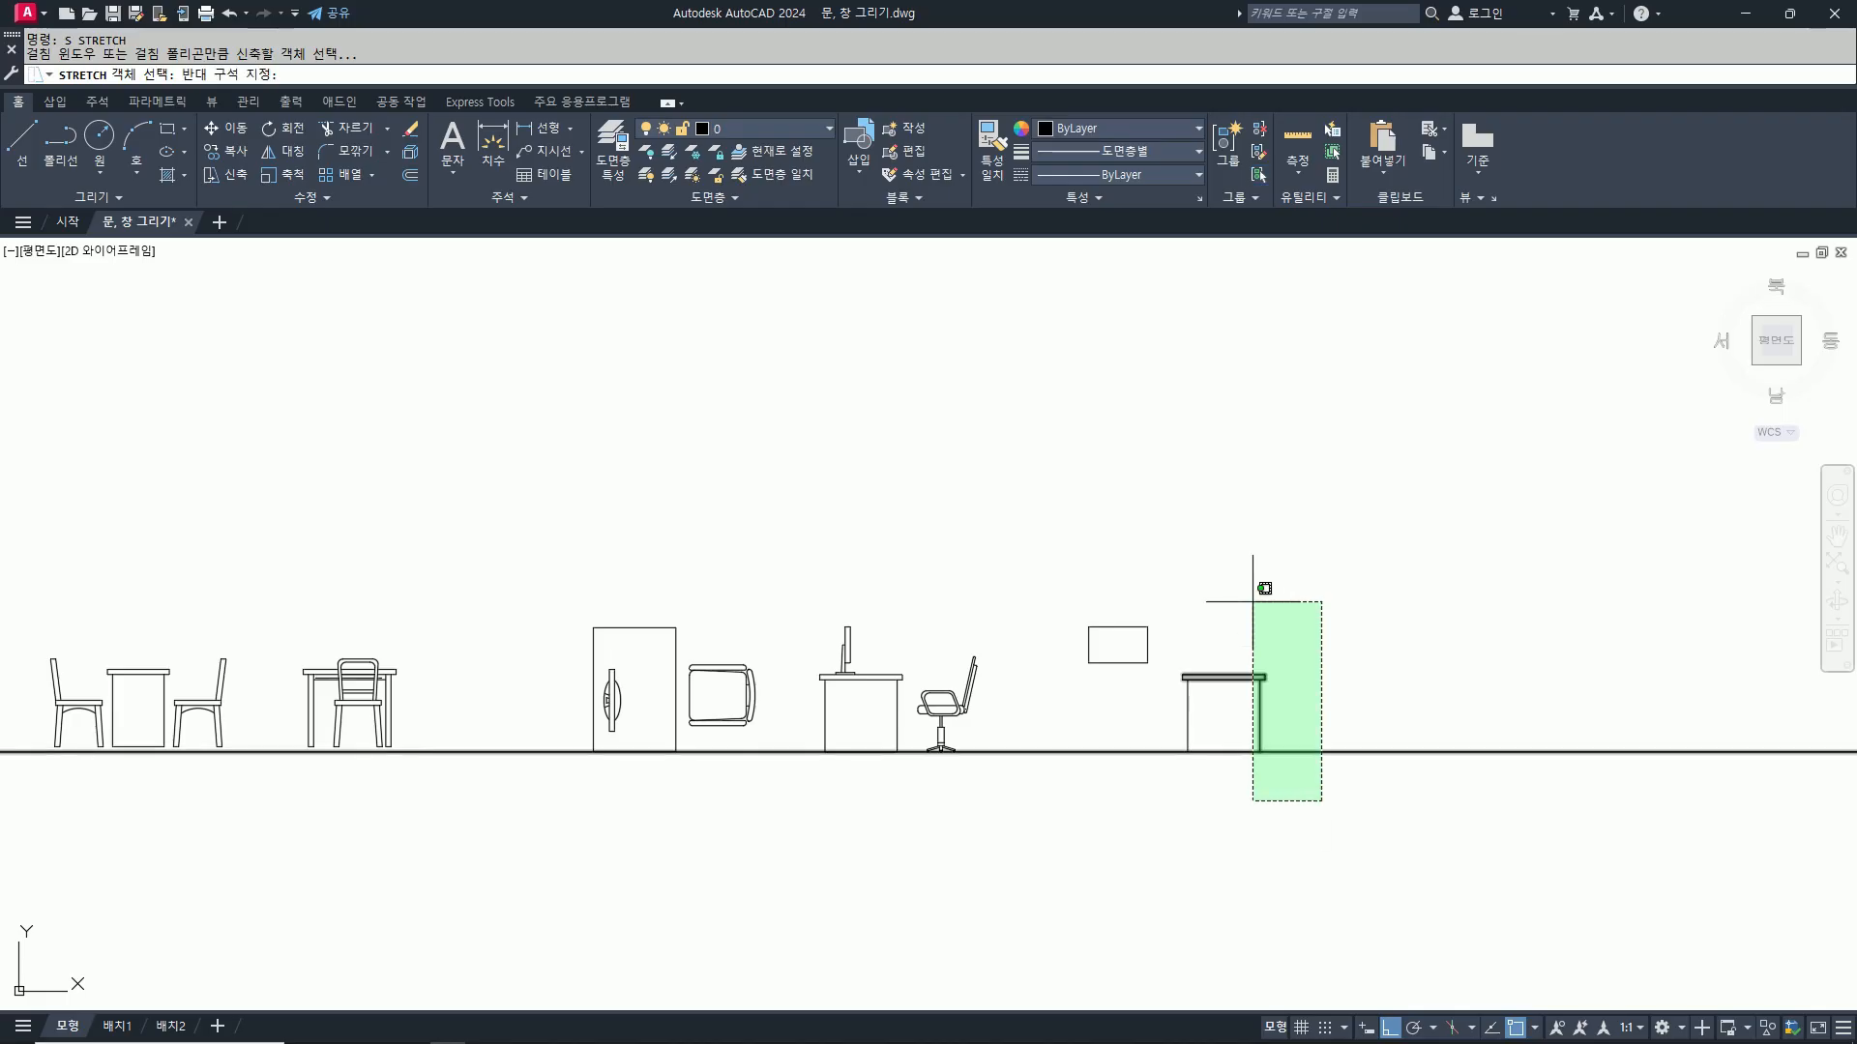
left_click(1255, 601)
key("Return")
left_click(1239, 557)
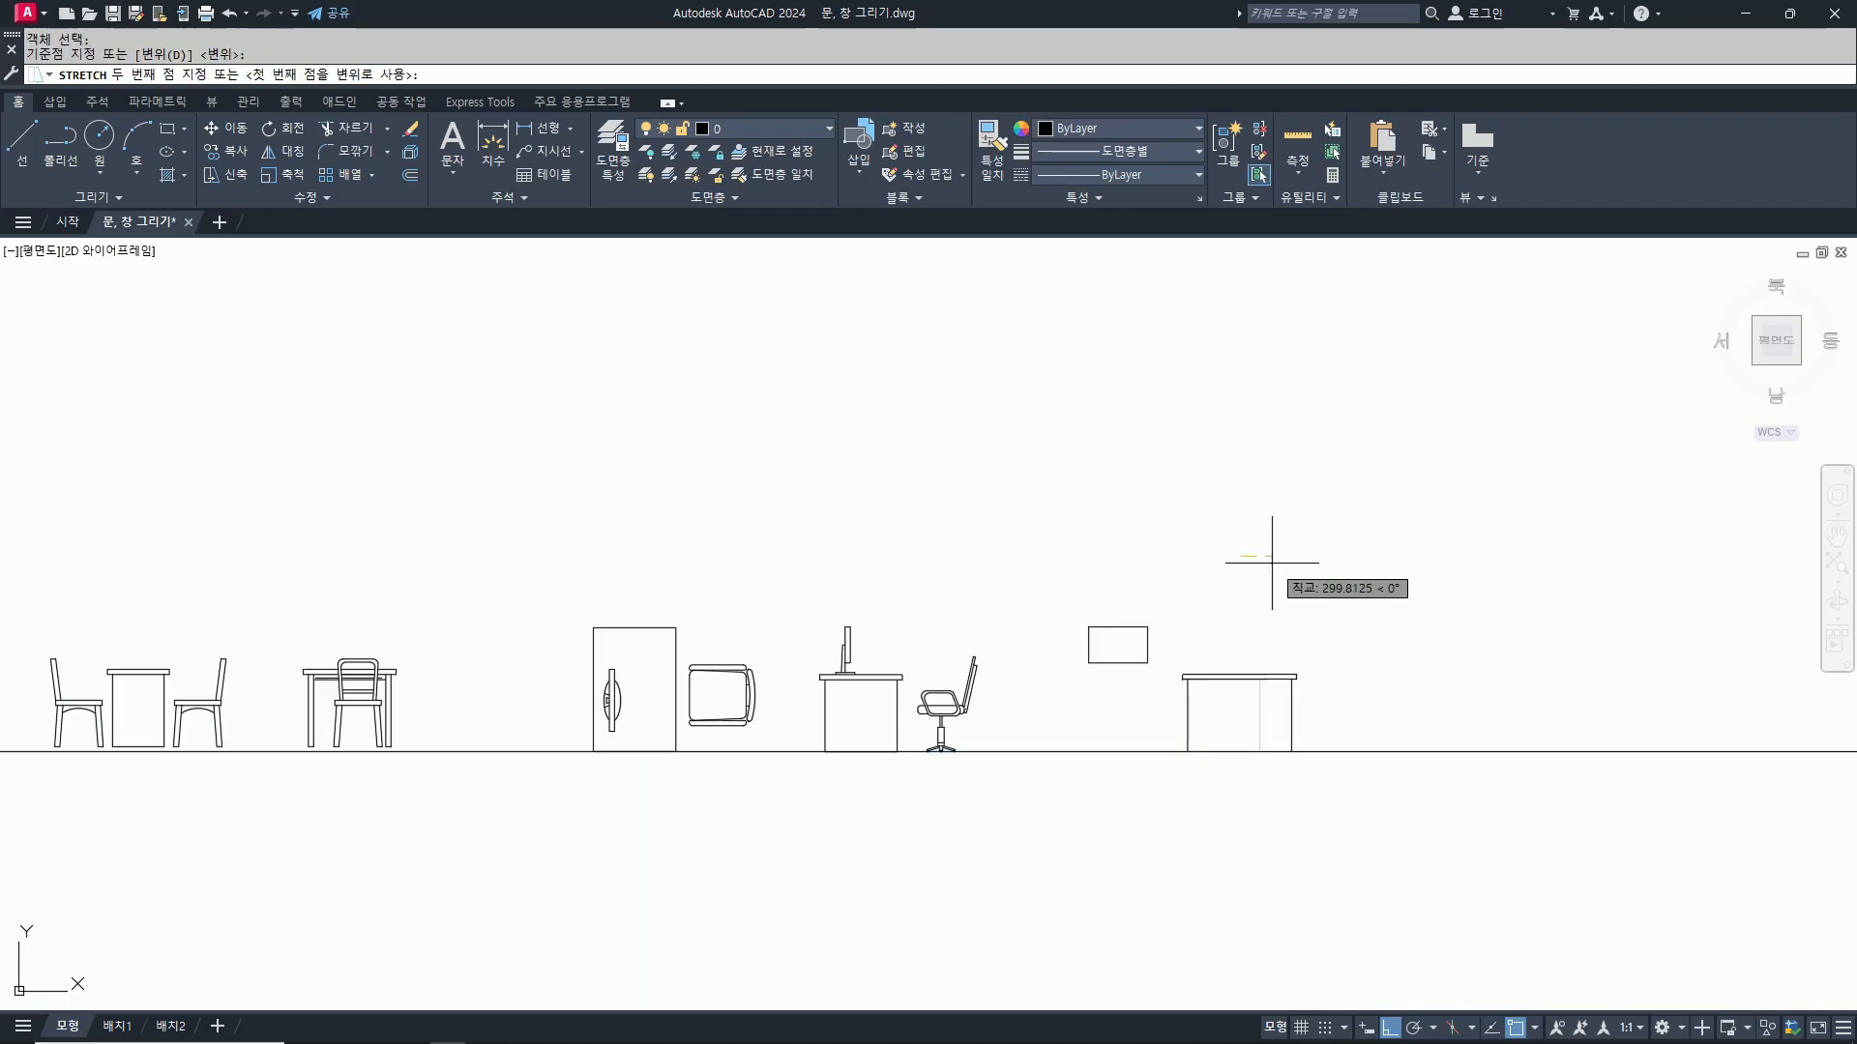
type("200")
key("Return")
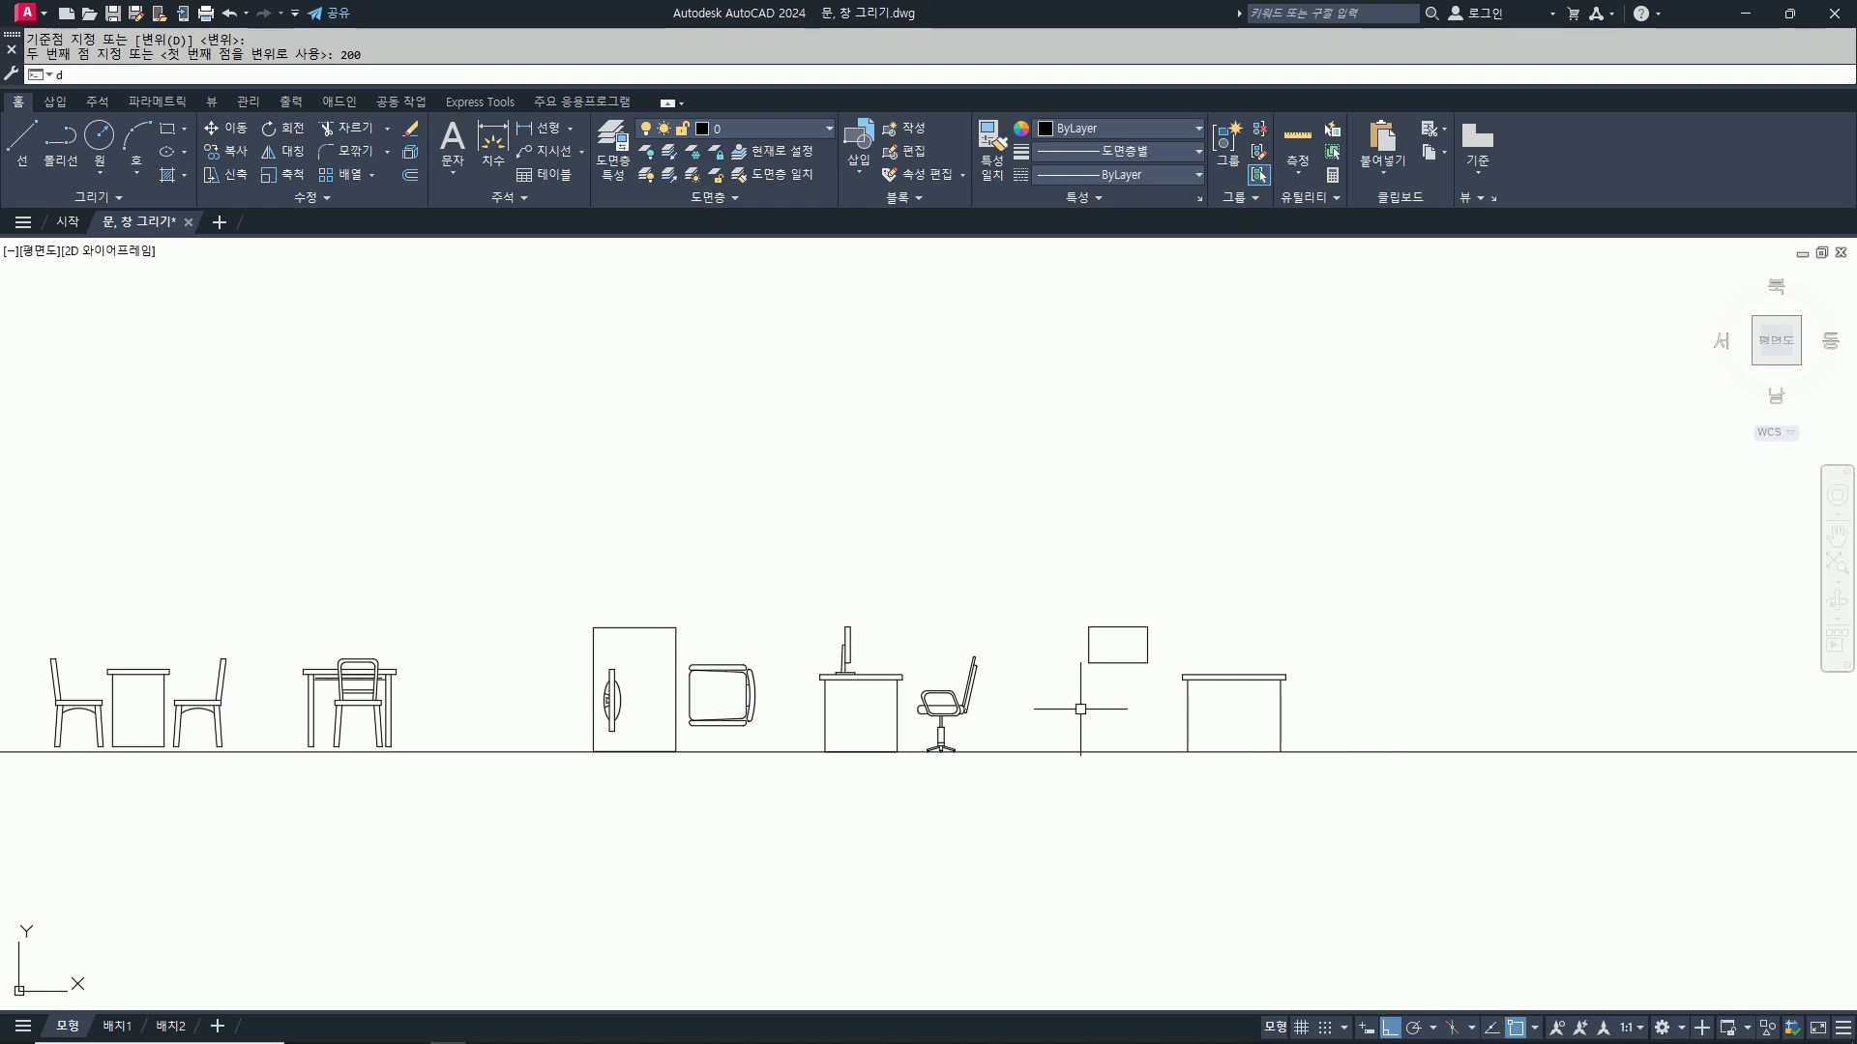
Step: Measure the long side of the desk in the plan view
type("di")
key("Return")
left_click(677, 627)
left_click(676, 750)
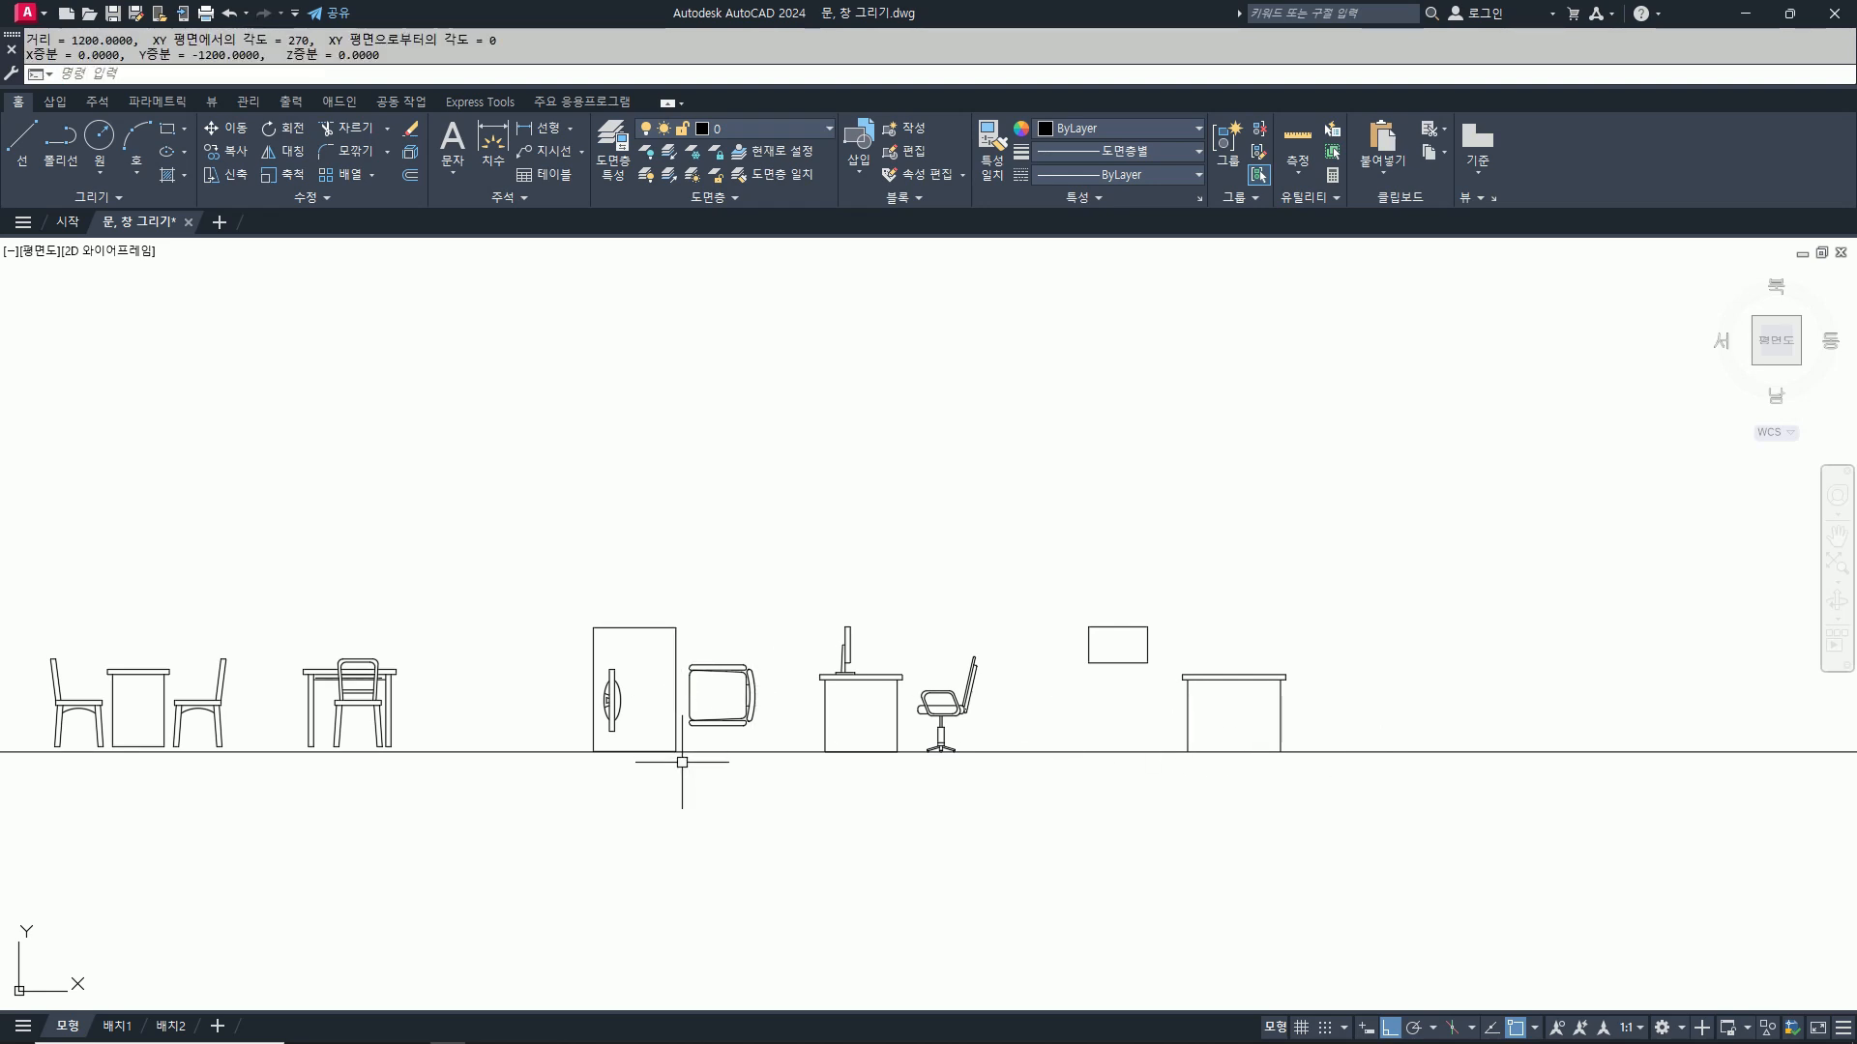
Step: Stretch the widened desk copy's right end by a further 200 to the right
type("s")
key("Return")
left_click(1317, 801)
left_click(1248, 596)
key("Return")
left_click(1277, 556)
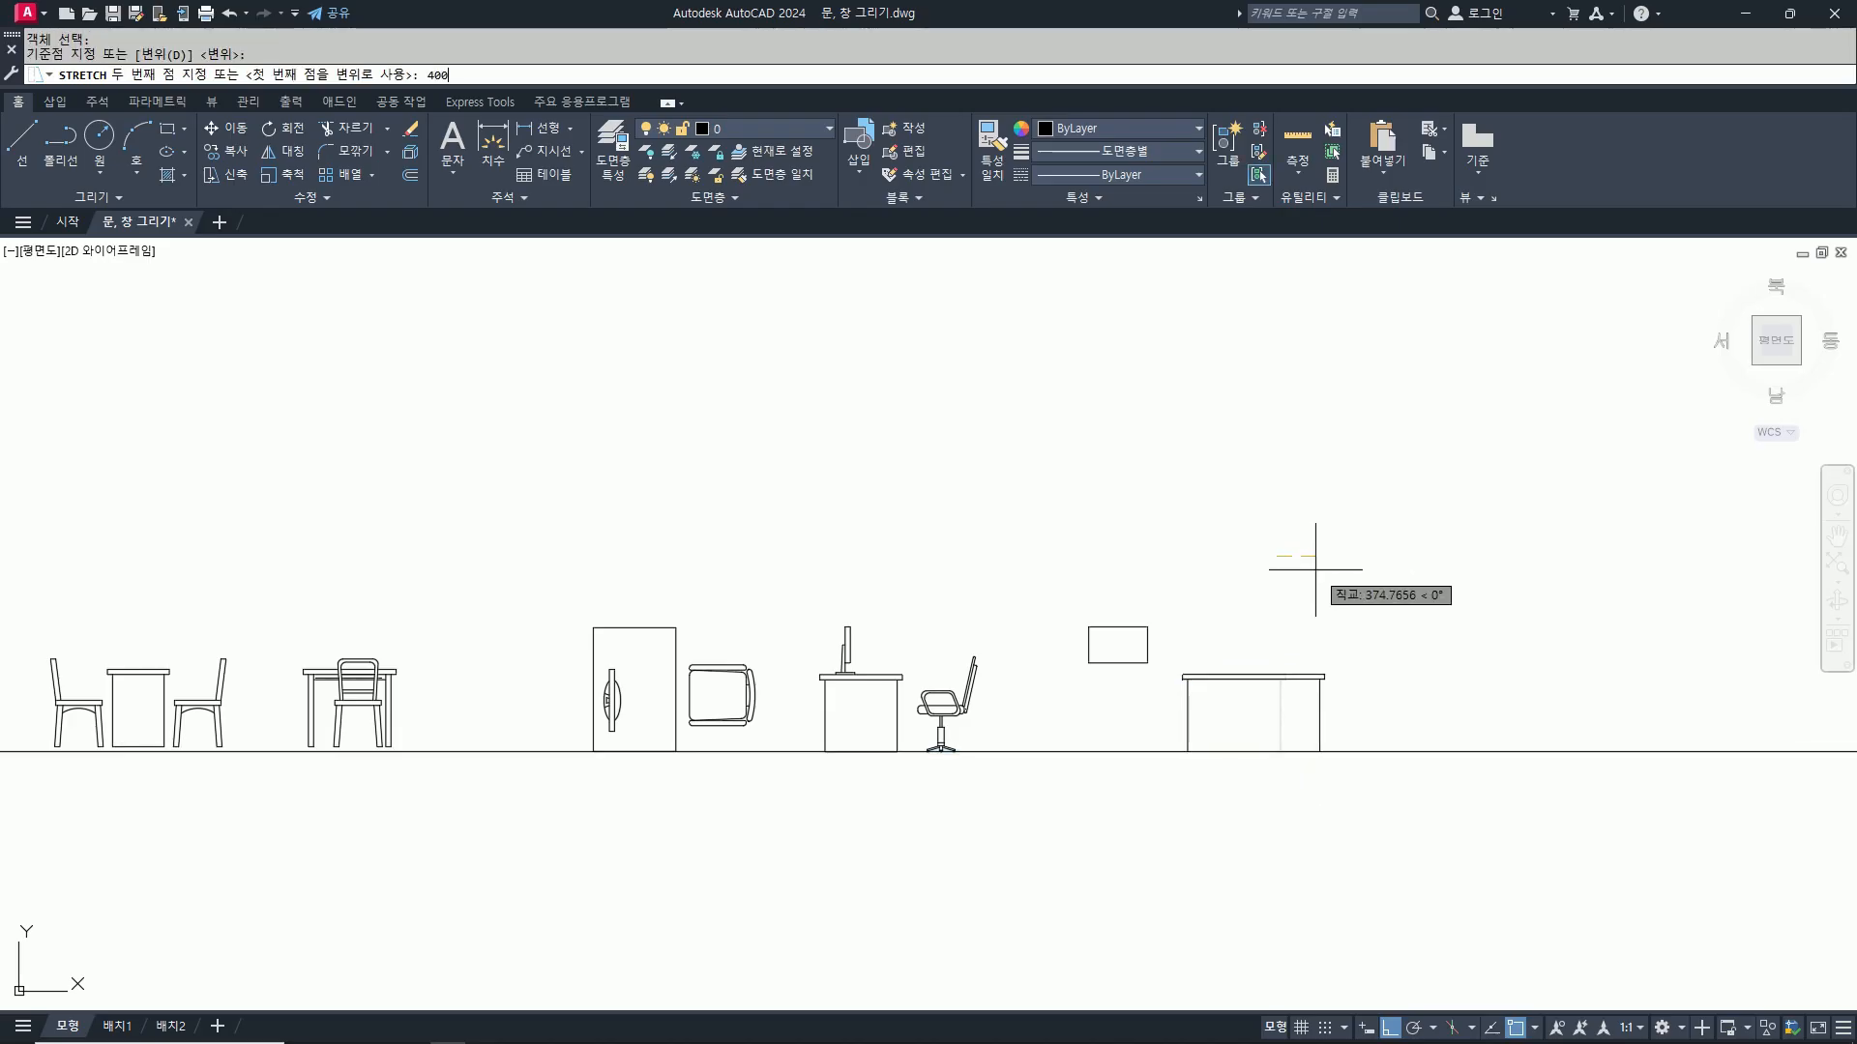
type("200")
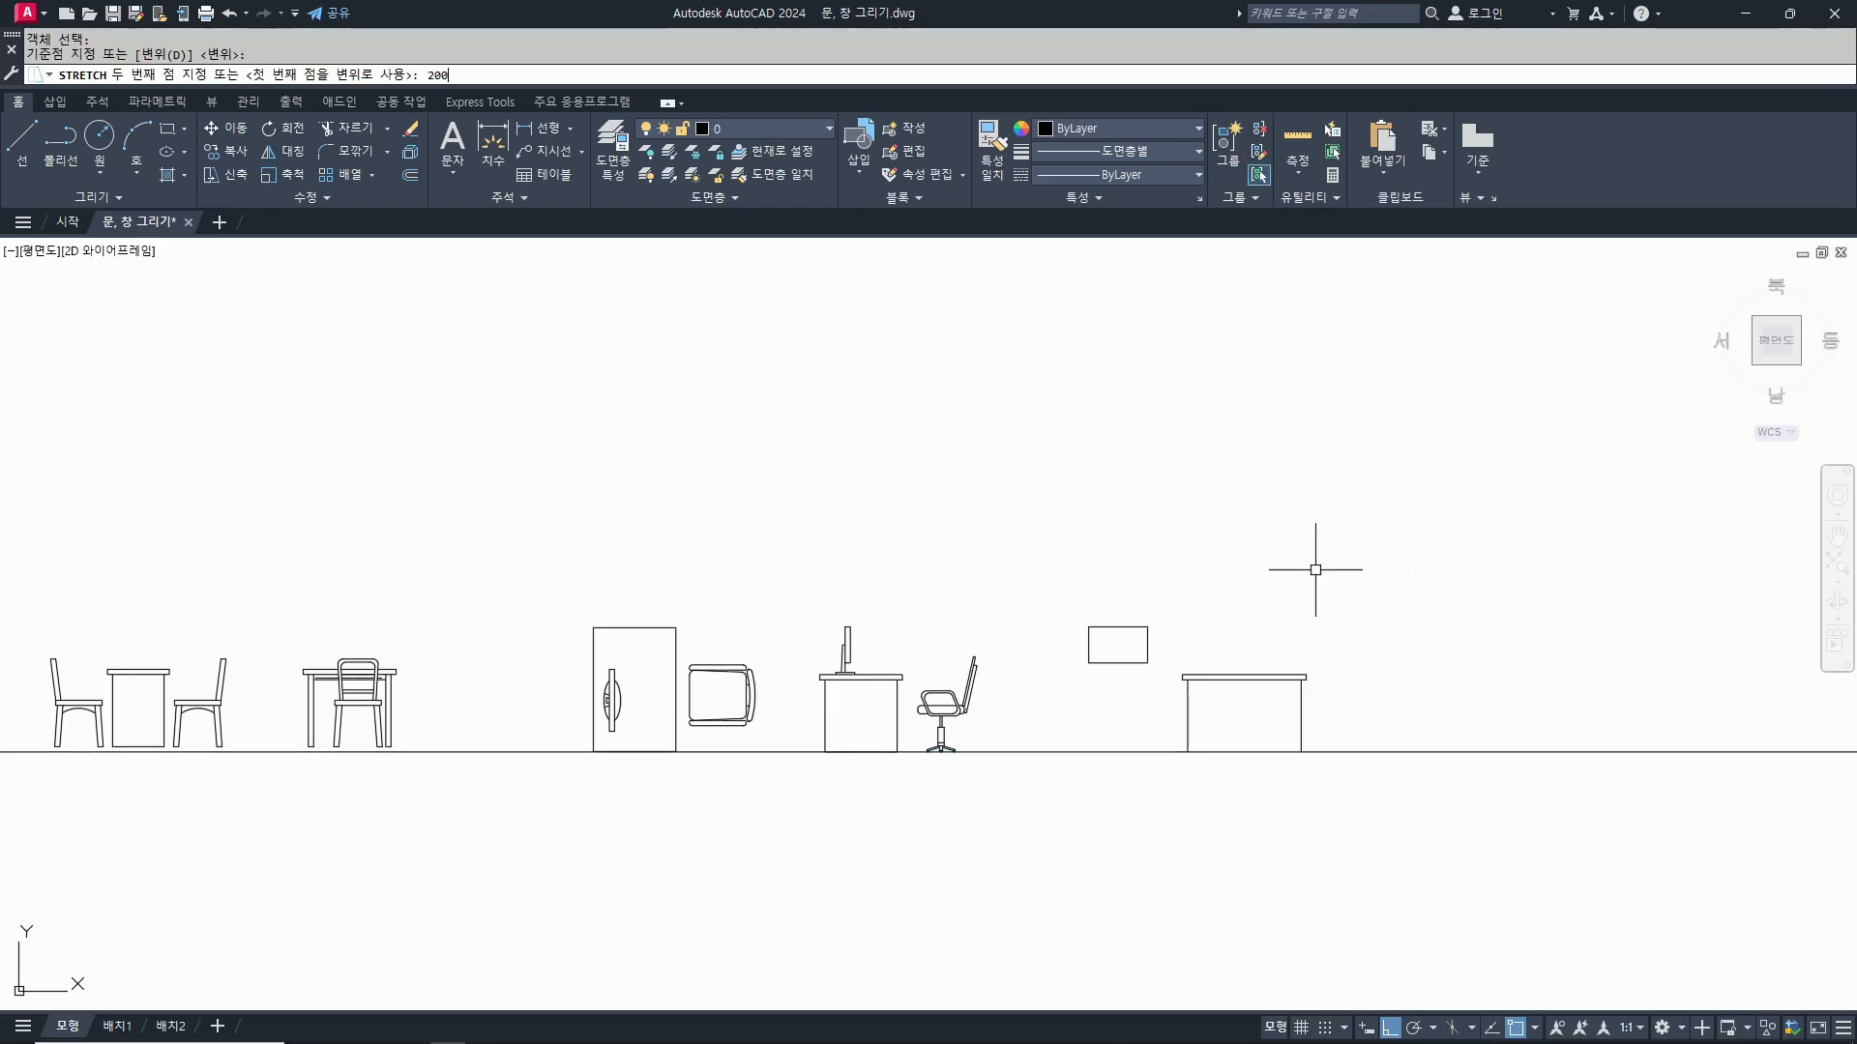
key("Return")
type("e")
key("Return")
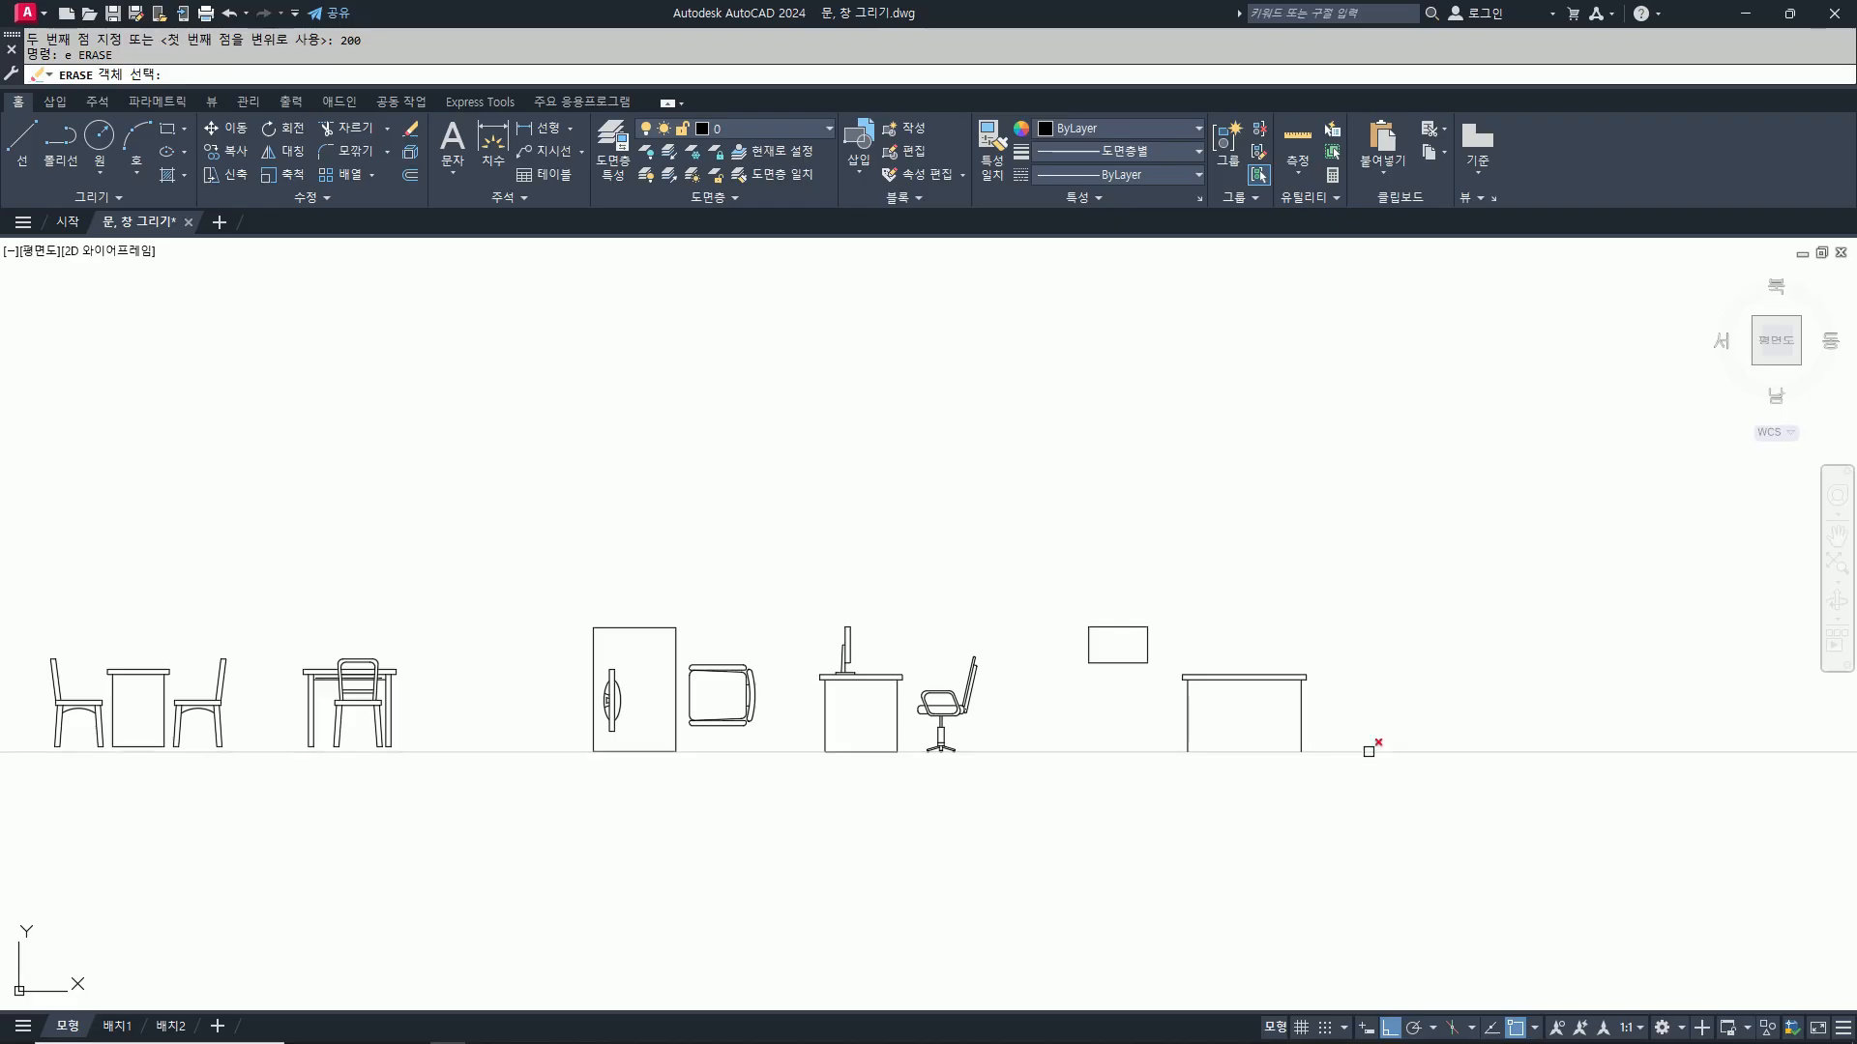
key("Escape")
Step: Offset both vertical side lines of the widened desk copy 50 inward to form the legs
scroll(1257, 716, "up", 6)
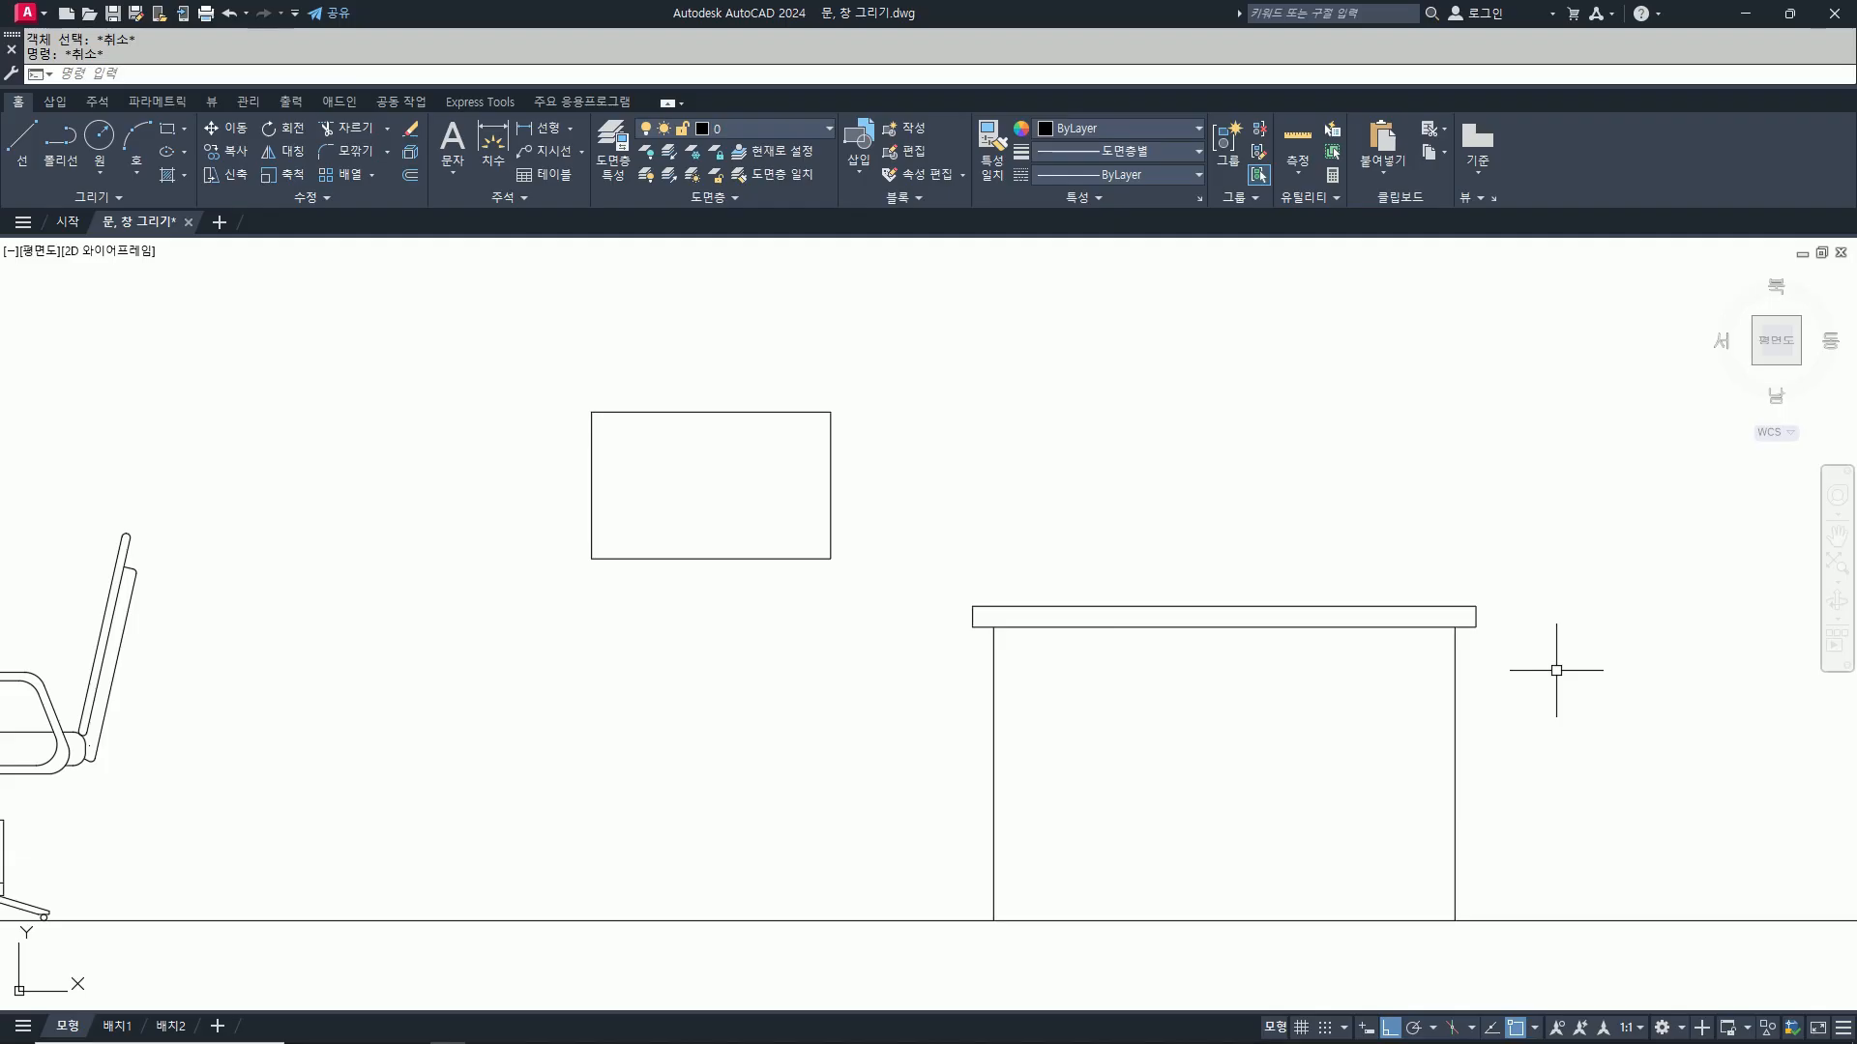
type("o")
key("Return")
type("50")
key("Return")
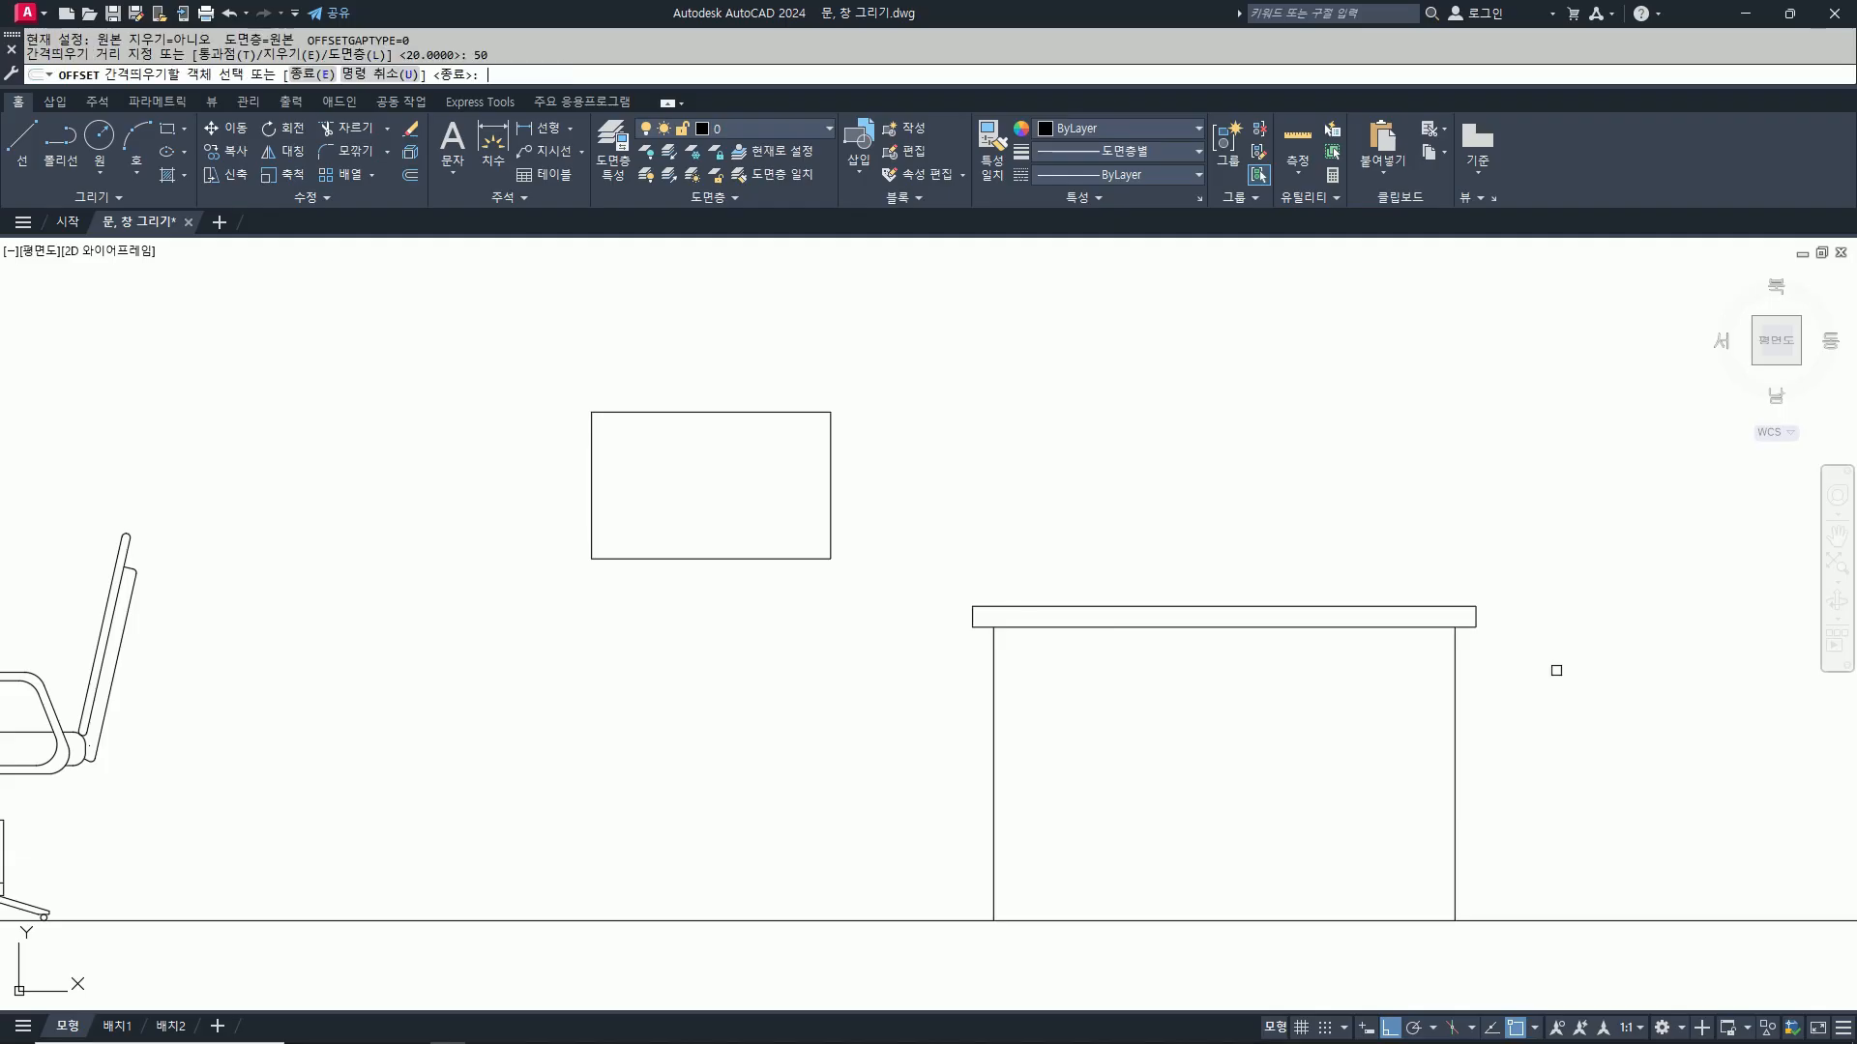
left_click(1455, 712)
left_click(1438, 705)
left_click(993, 735)
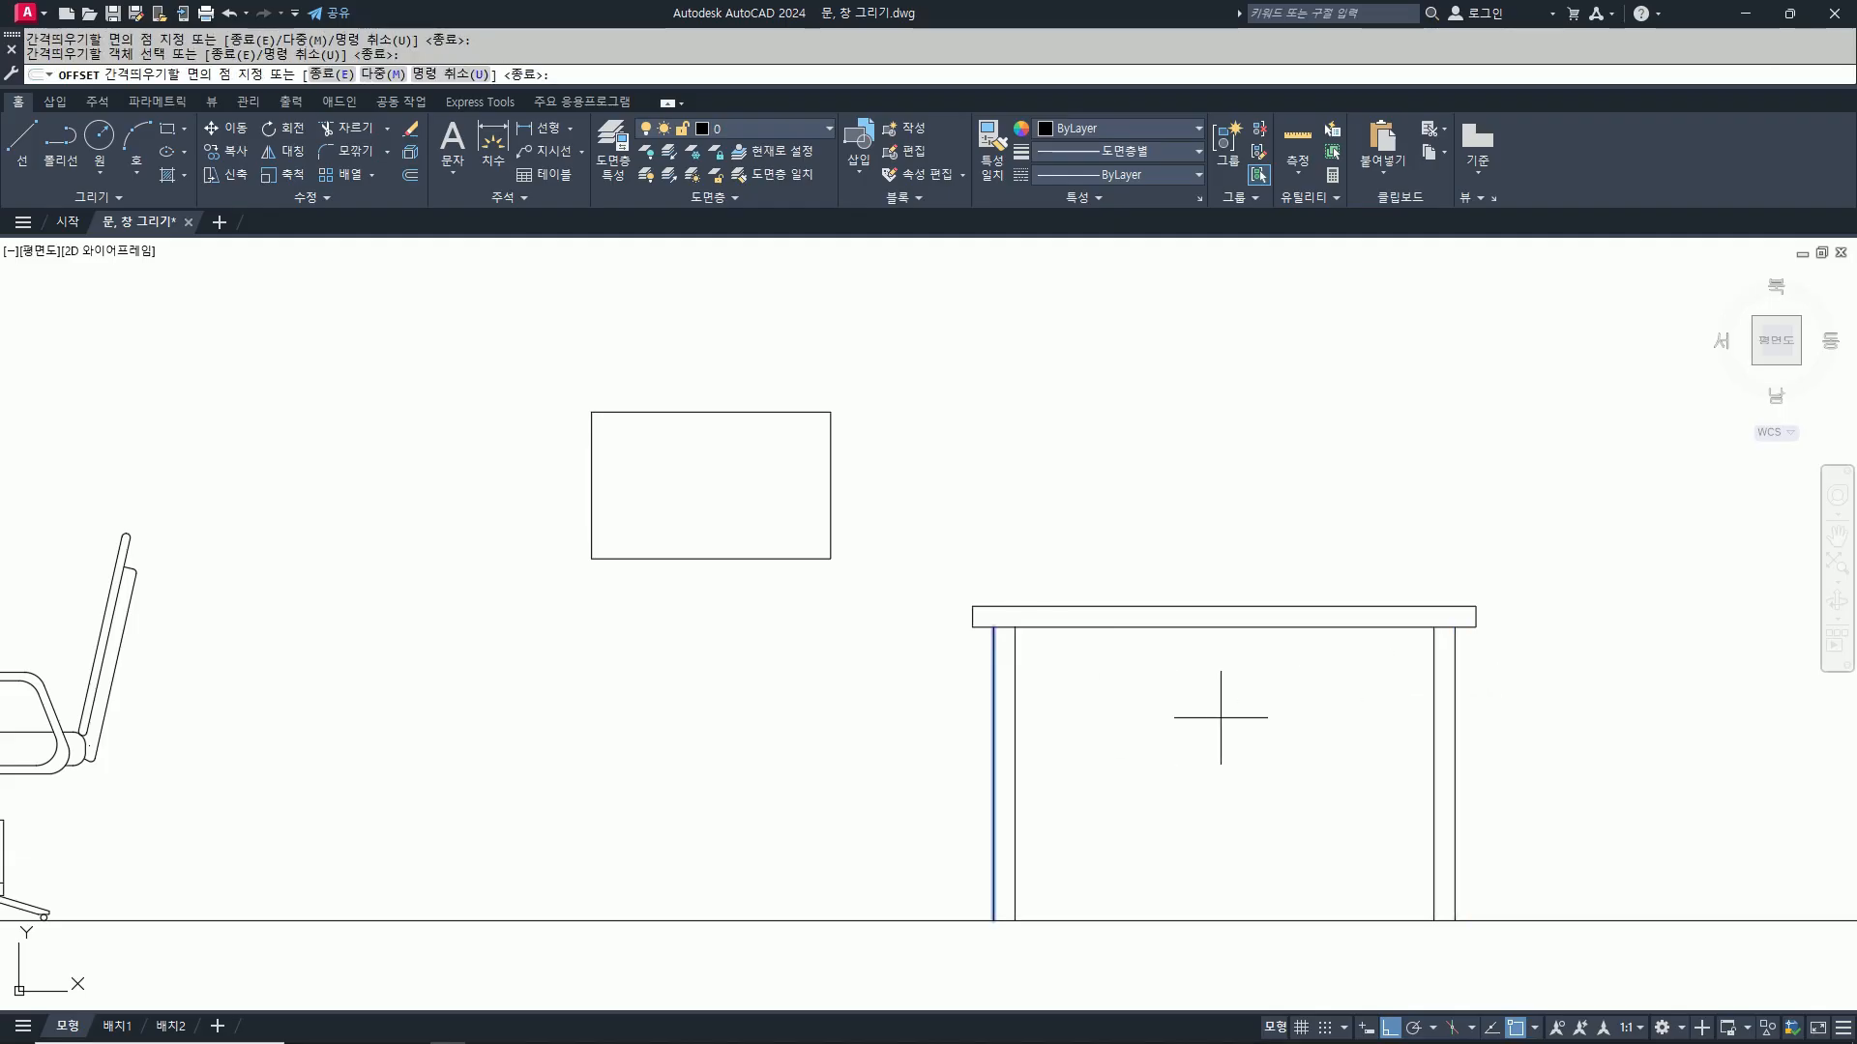
left_click(1224, 725)
key("Return")
Step: Trim the ground line to the right of the desk copy, between its legs and to its left
type("tr")
key("Return")
left_click(1497, 911)
left_click(1495, 922)
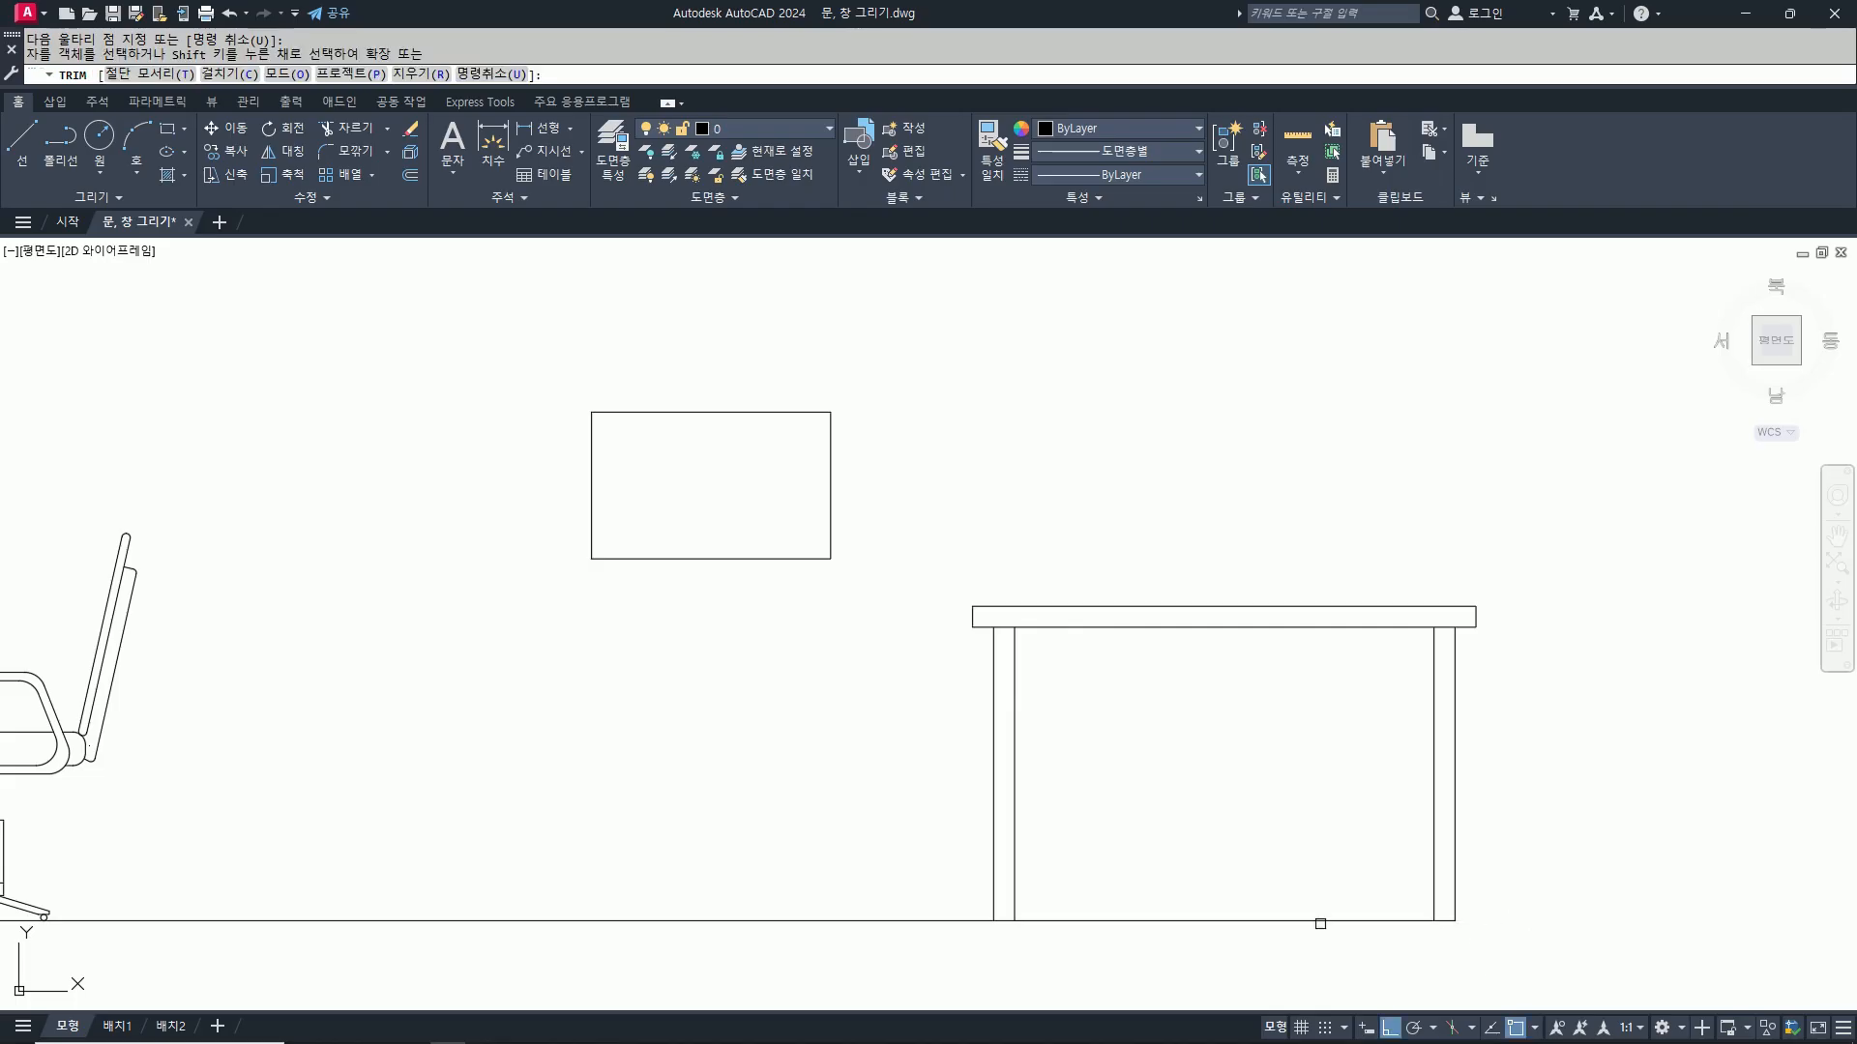
left_click(1319, 922)
left_click(953, 920)
scroll(1111, 629, "down", 4)
key("Return")
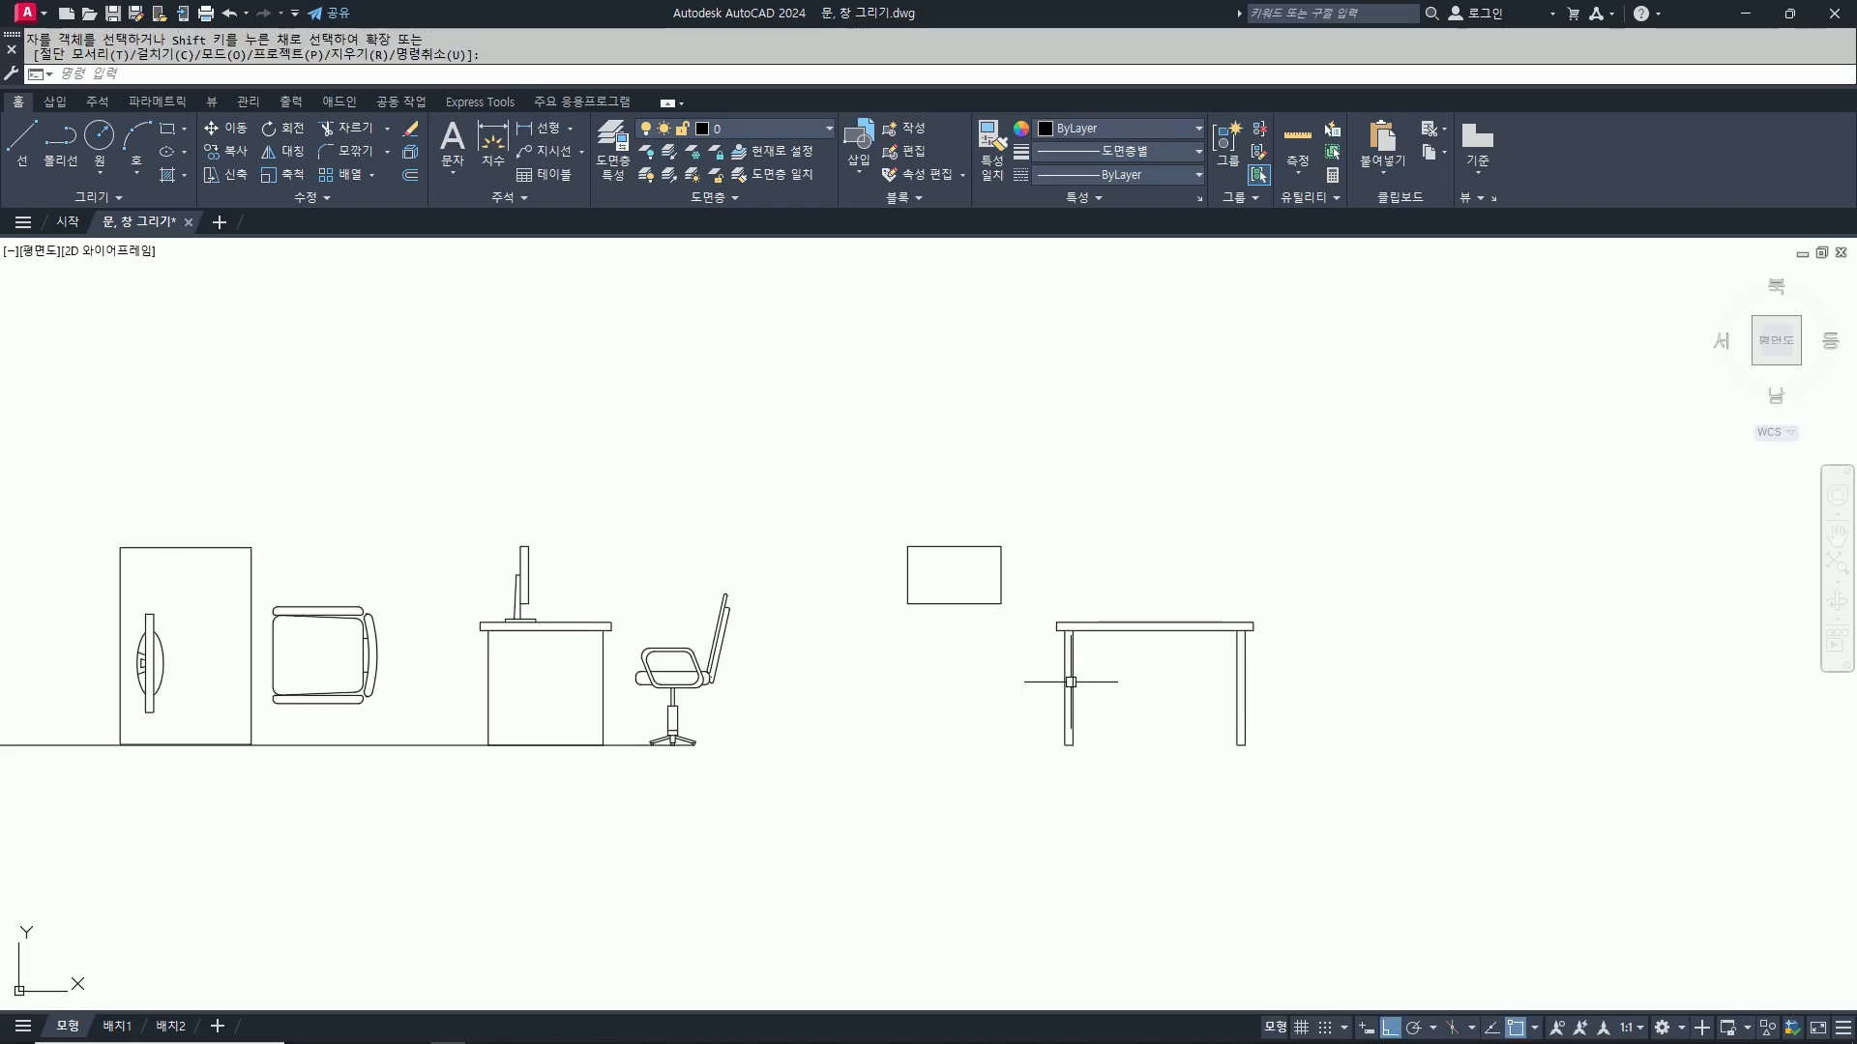
Step: Erase the leftover ground line under the desk and chair side elevation
type("e")
key("Return")
left_click(428, 745)
key("Return")
Step: Offset the lower edge of the new desk's tabletop 50 downward
scroll(1196, 670, "up", 2)
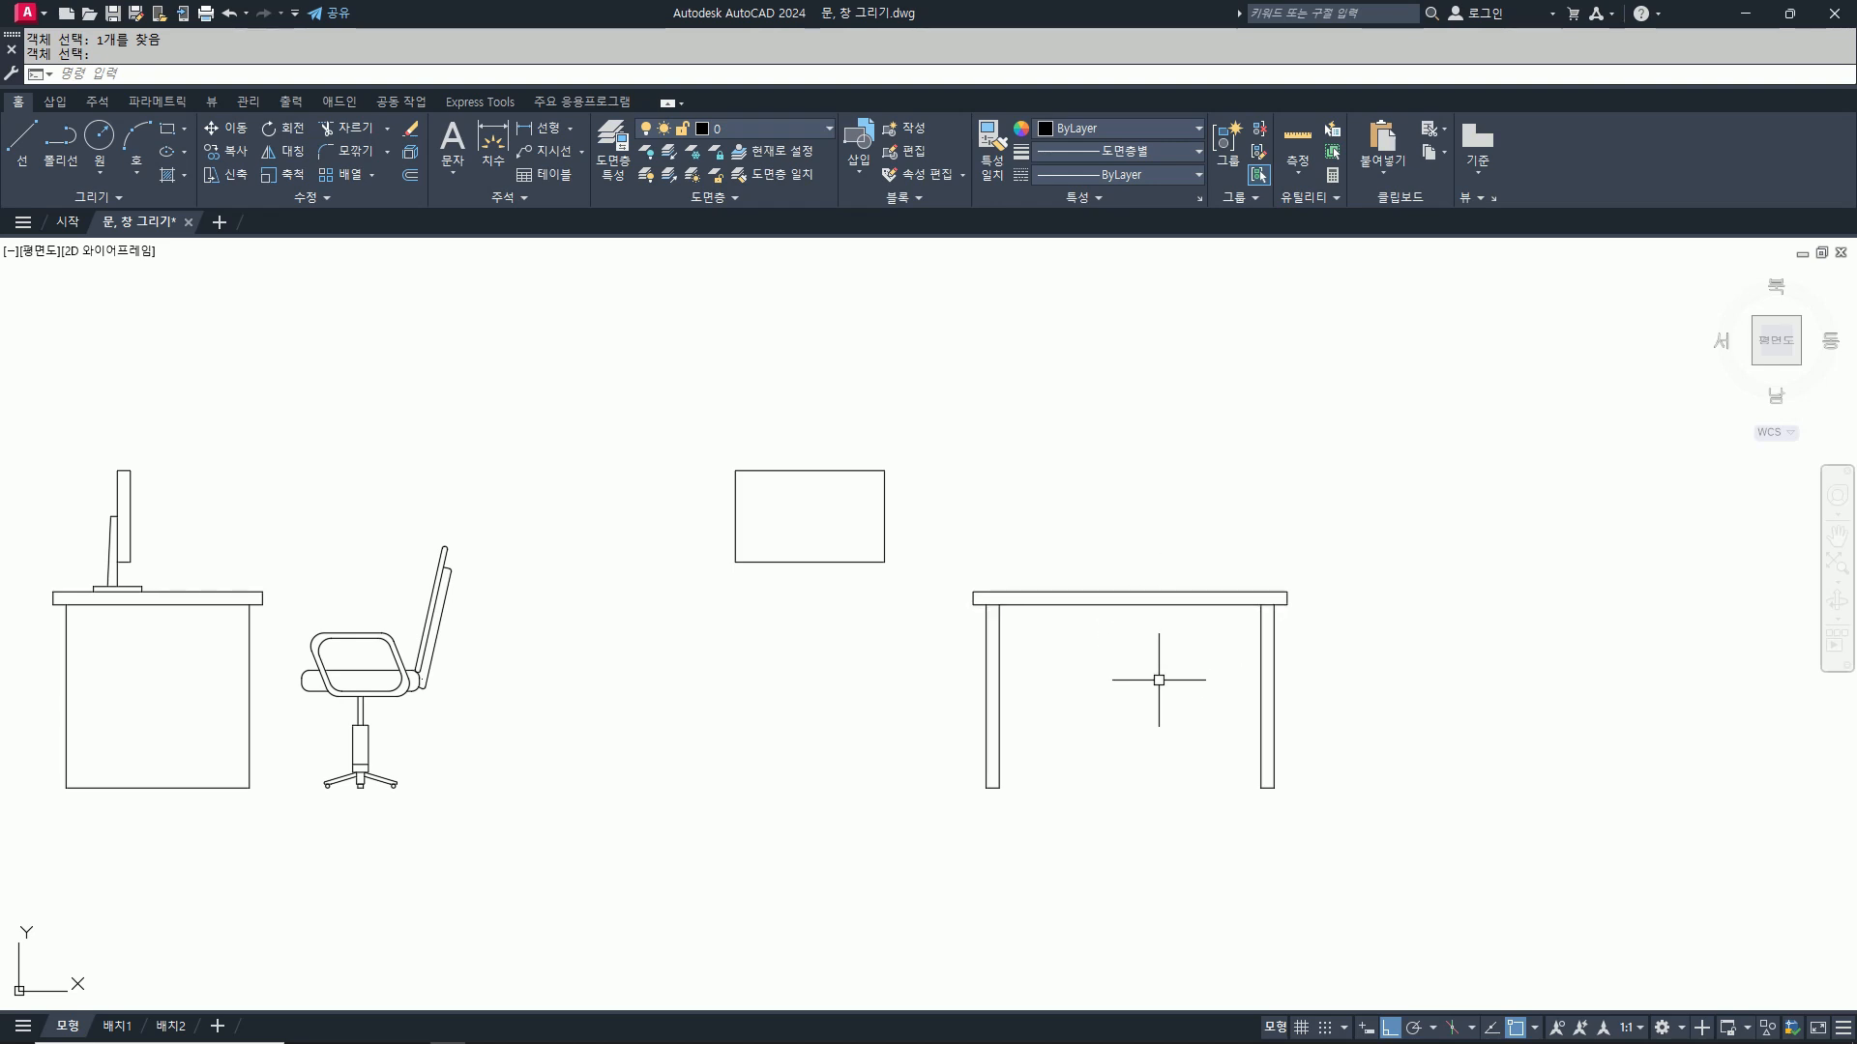
type("o")
key("Return")
type("50")
key("Return")
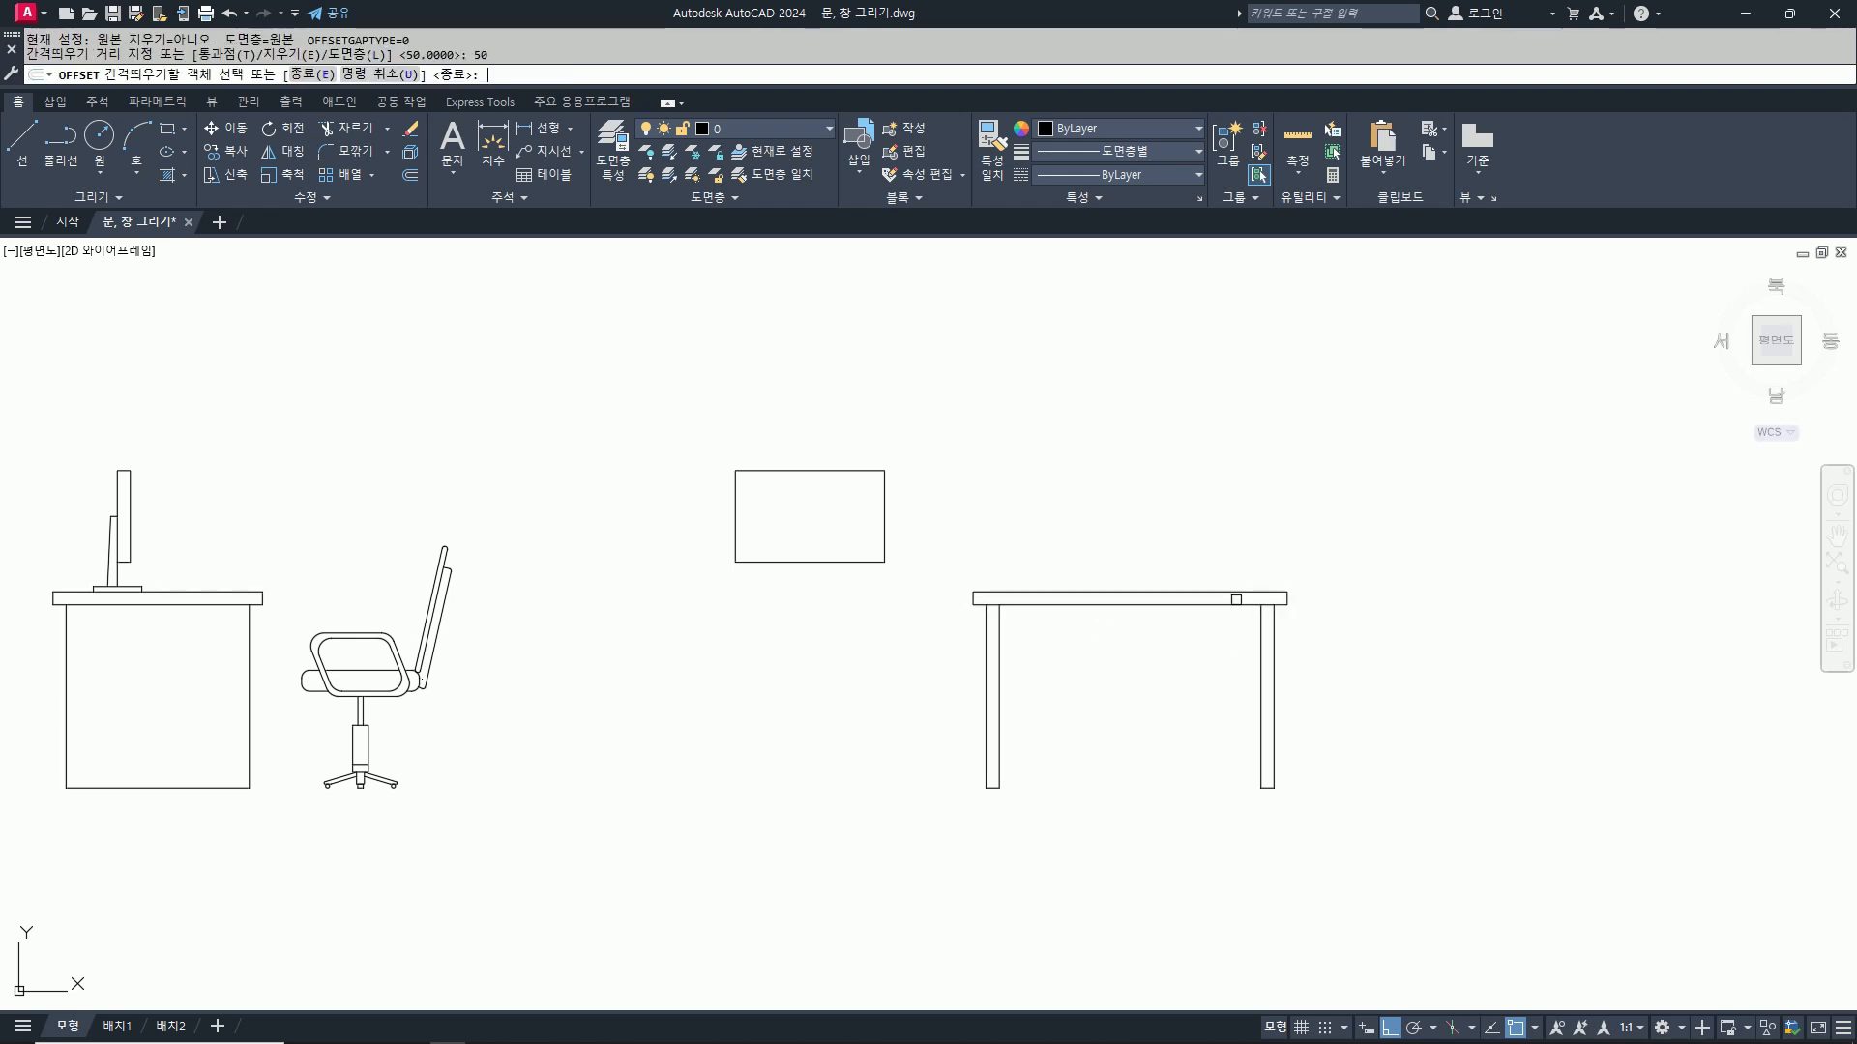
left_click(1225, 606)
left_click(1243, 634)
scroll(1288, 627, "up", 2)
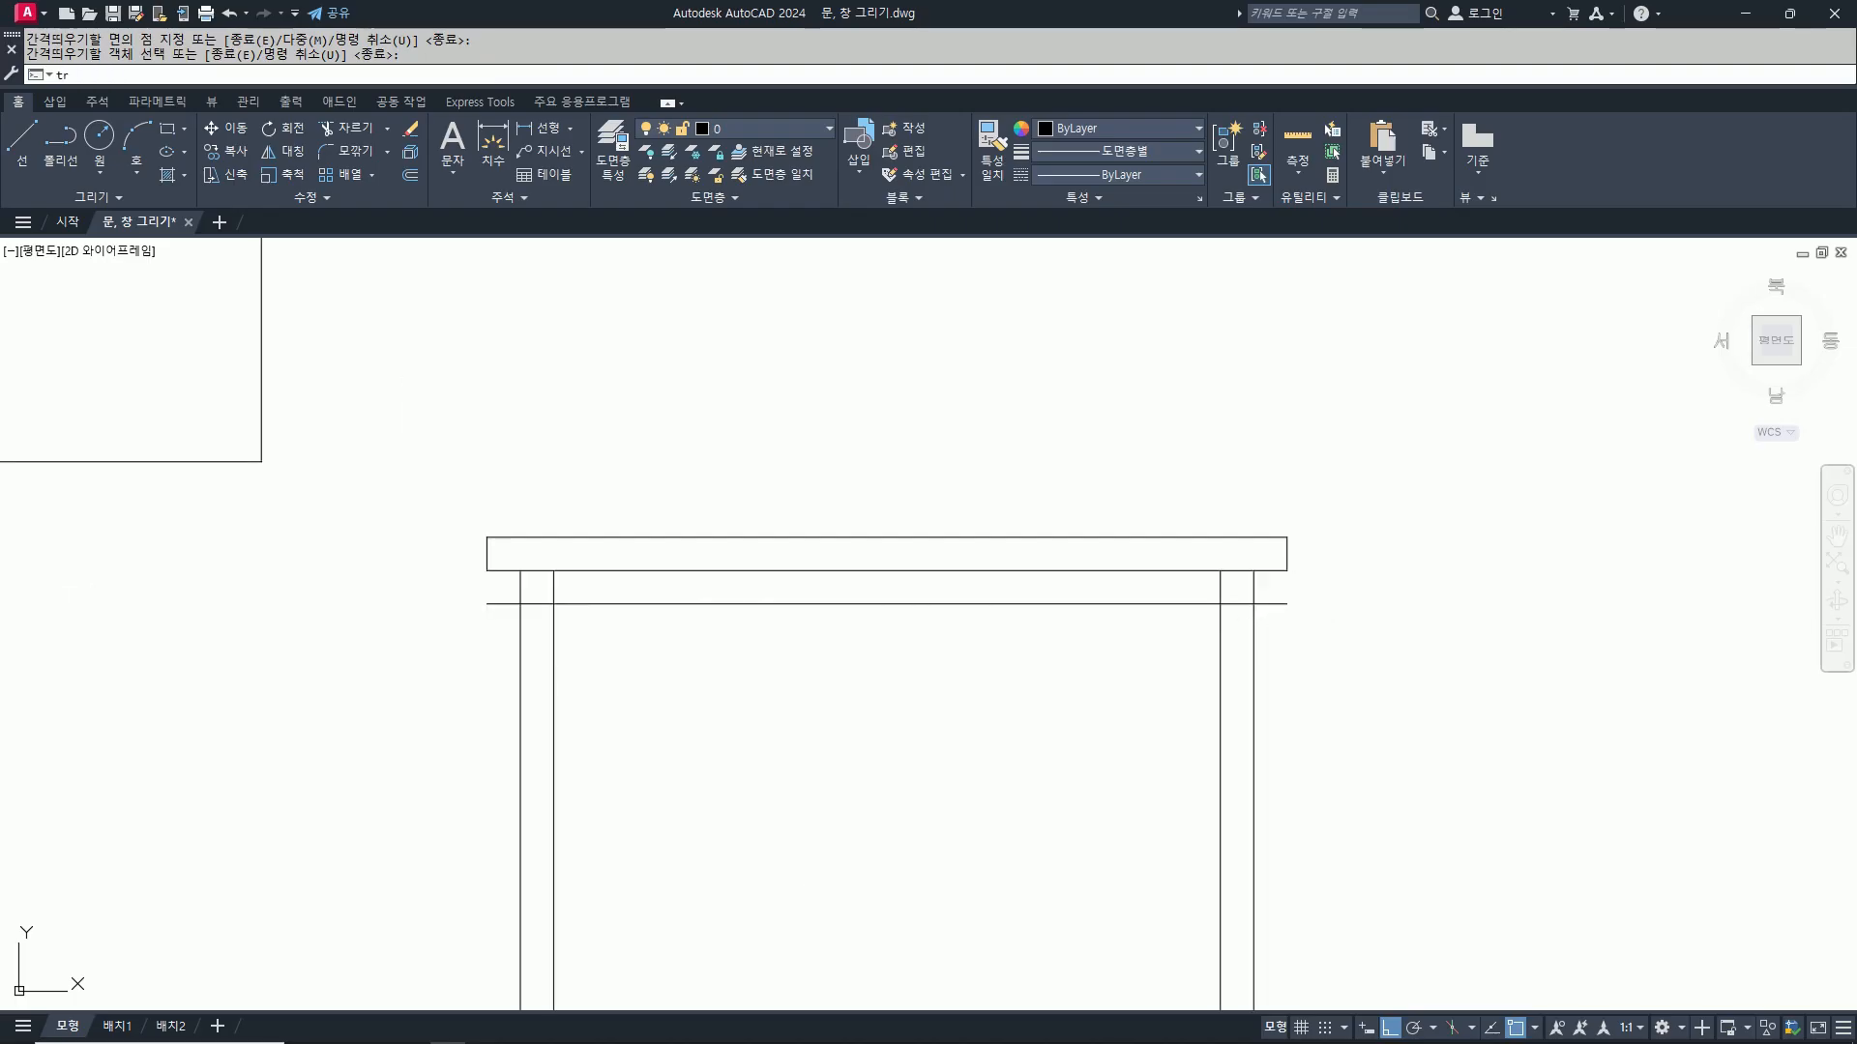
key("Return")
Step: Trim the offset line at both legs so it spans only between their inner edges
type("tr")
key("Return")
left_click(1239, 606)
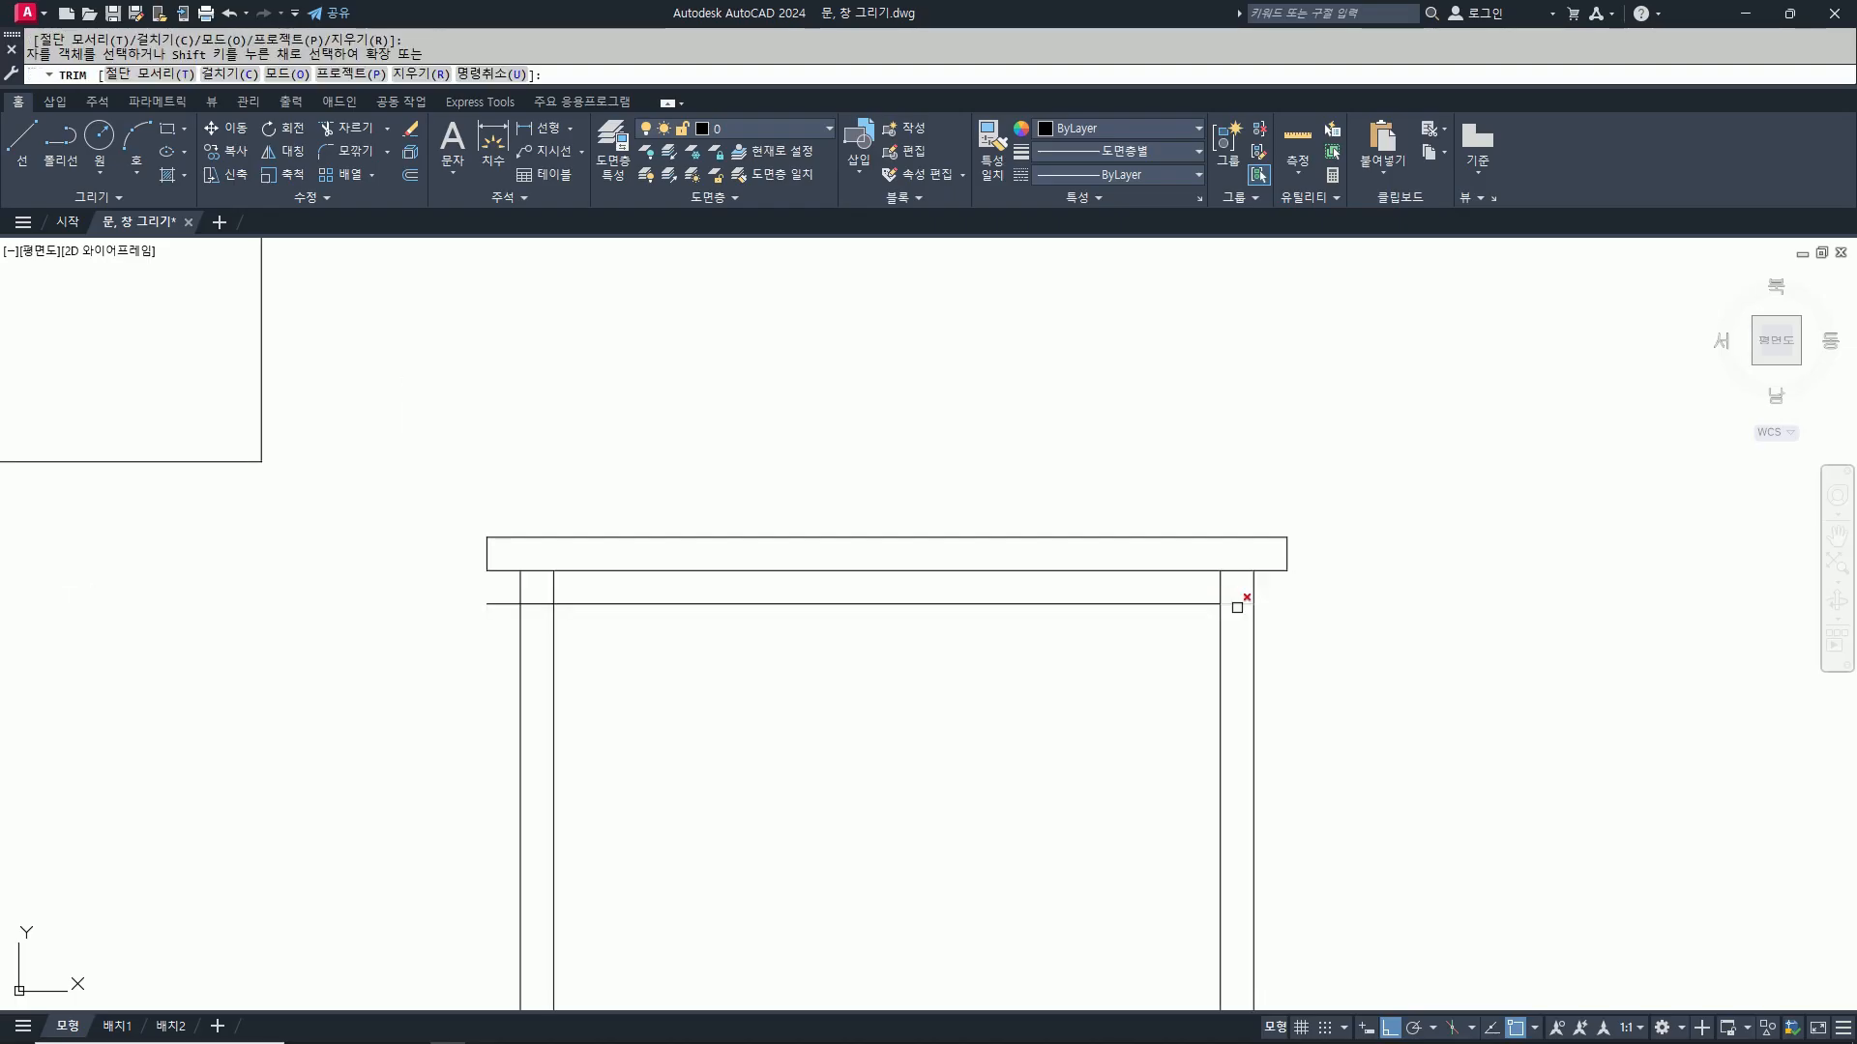
left_click(499, 605)
key("Return")
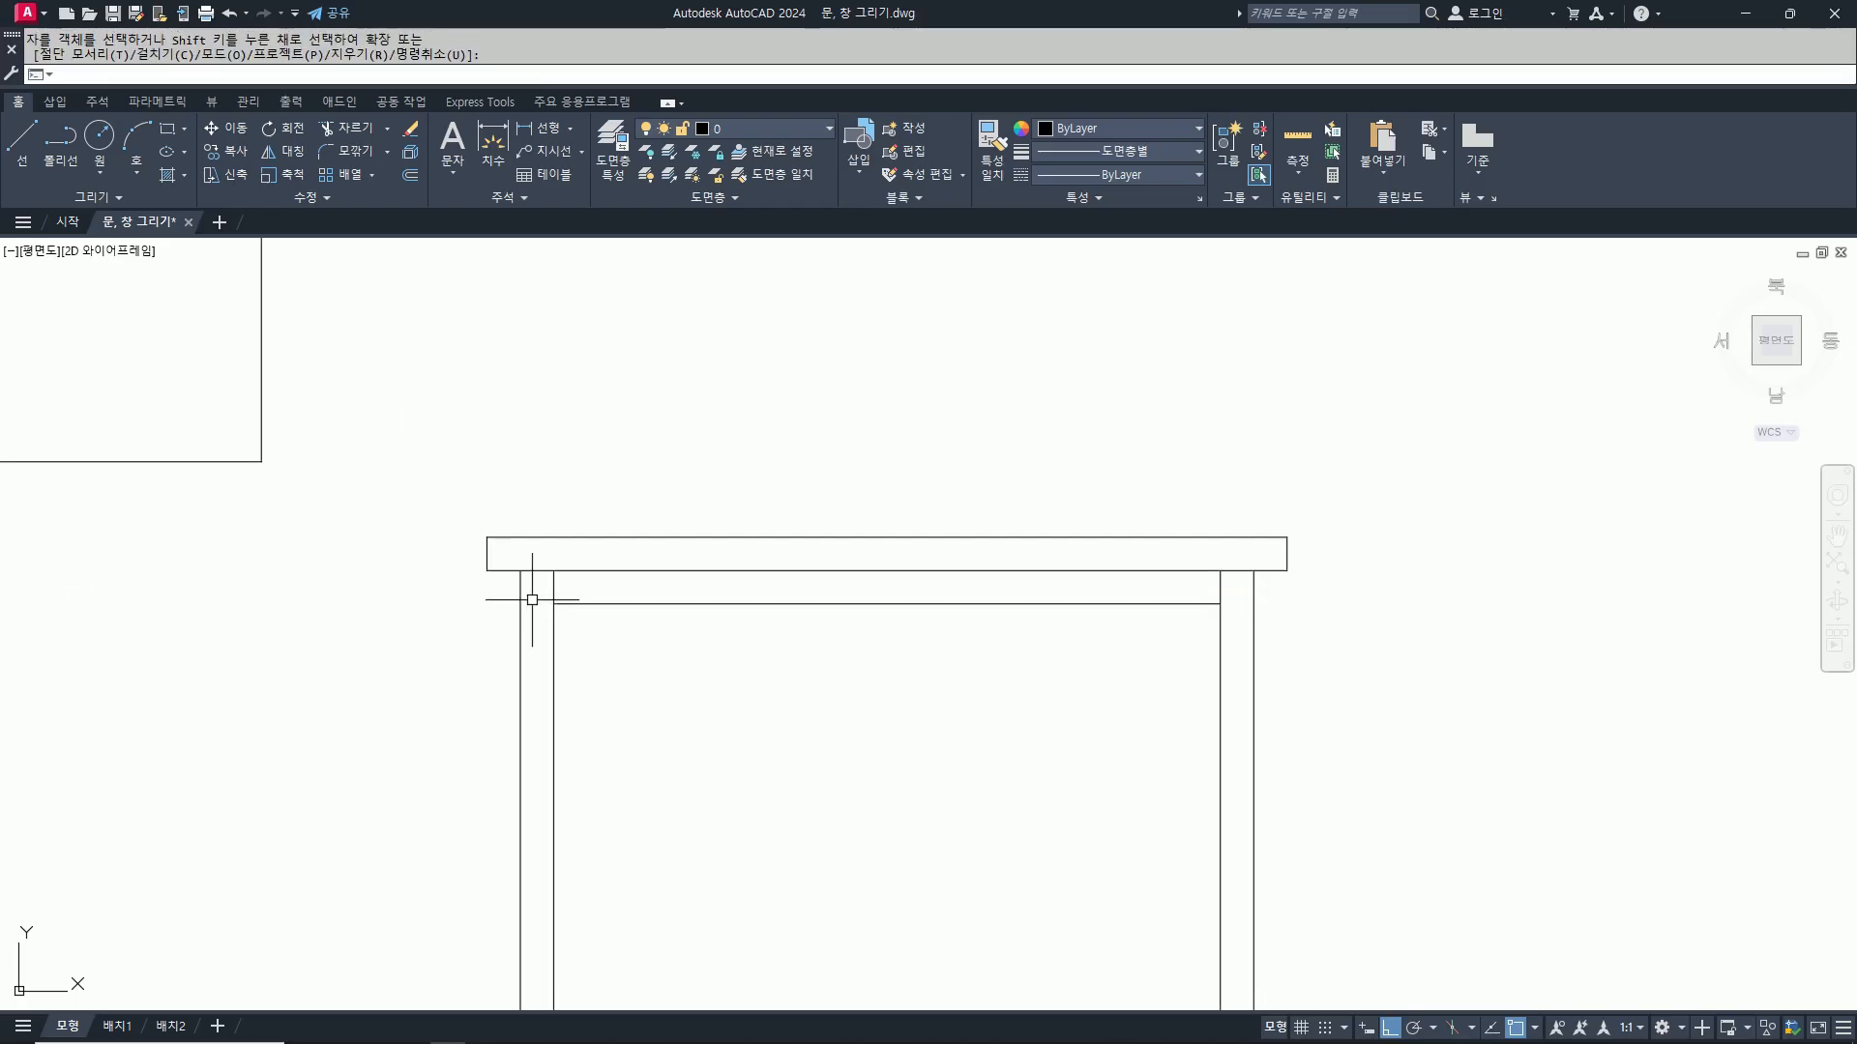
key("Escape")
key("Escape")
scroll(898, 779, "down", 3)
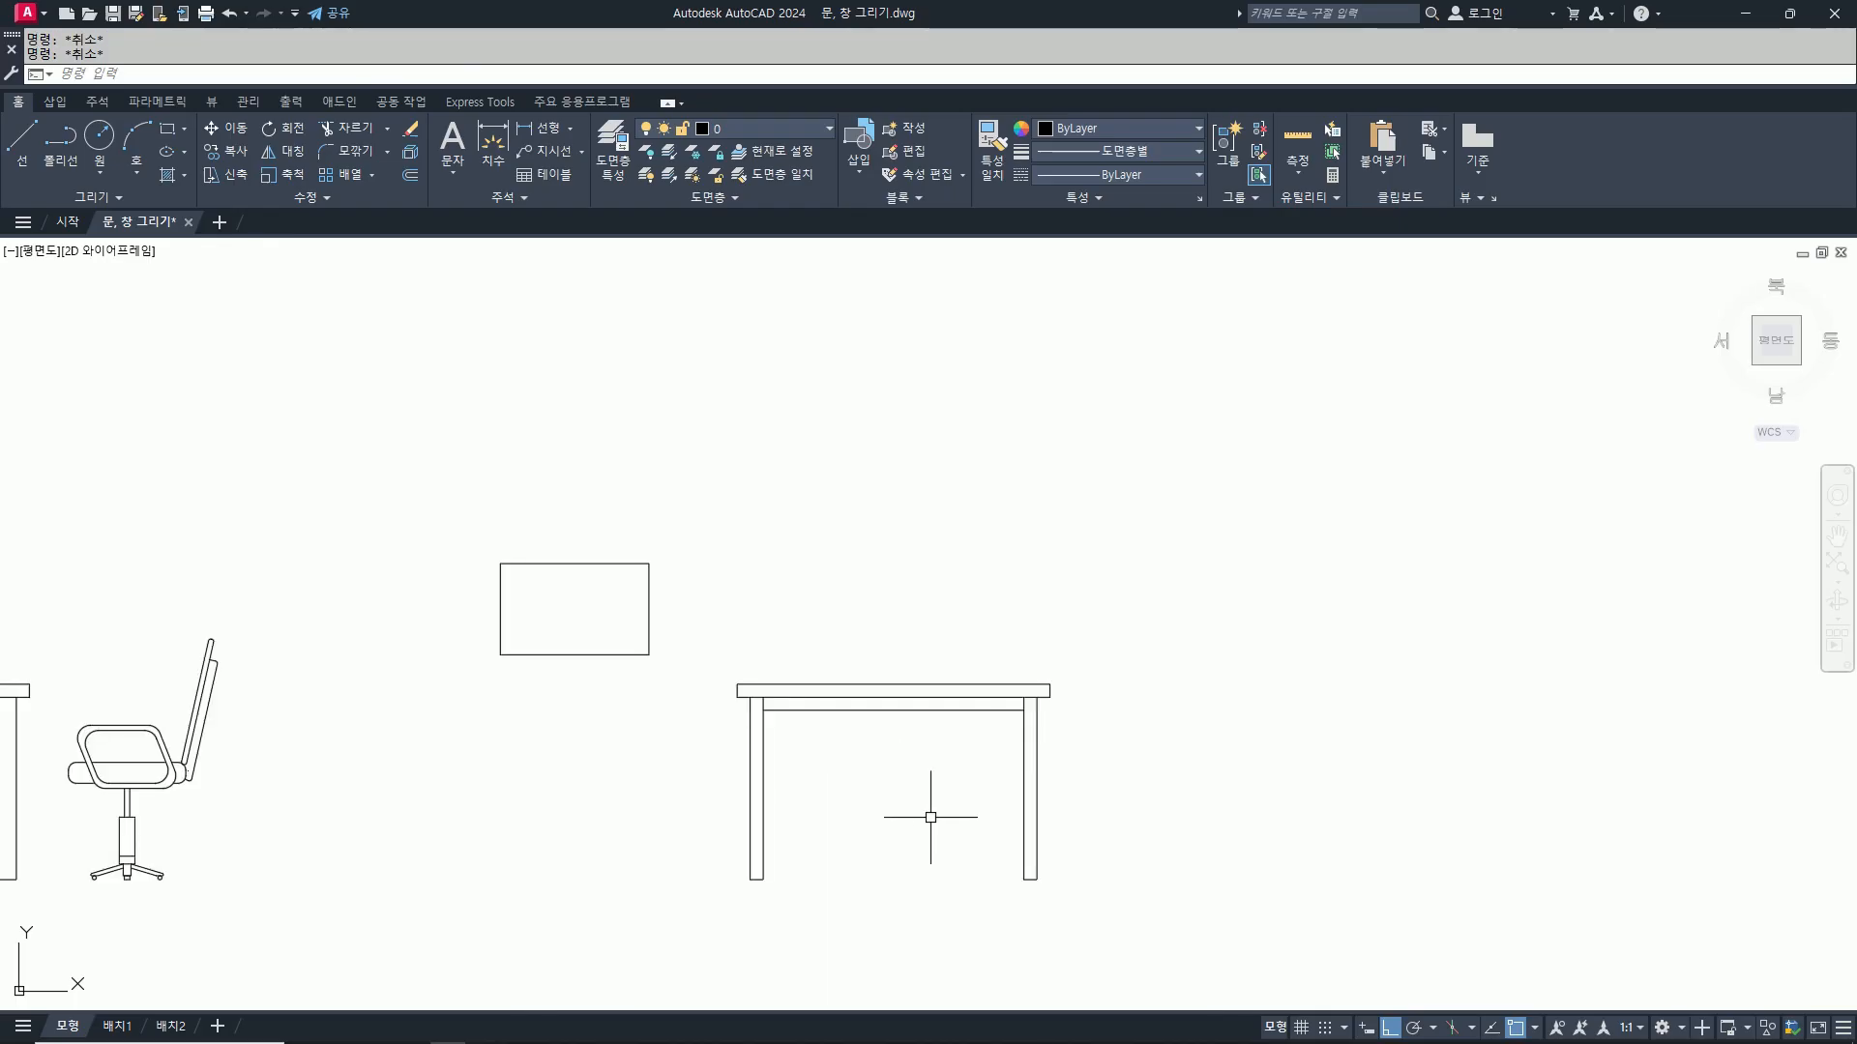
Step: Add horizontal construction lines through the top of the monitor base and the lower edge of the screen in the side elevation
scroll(939, 756, "down", 1)
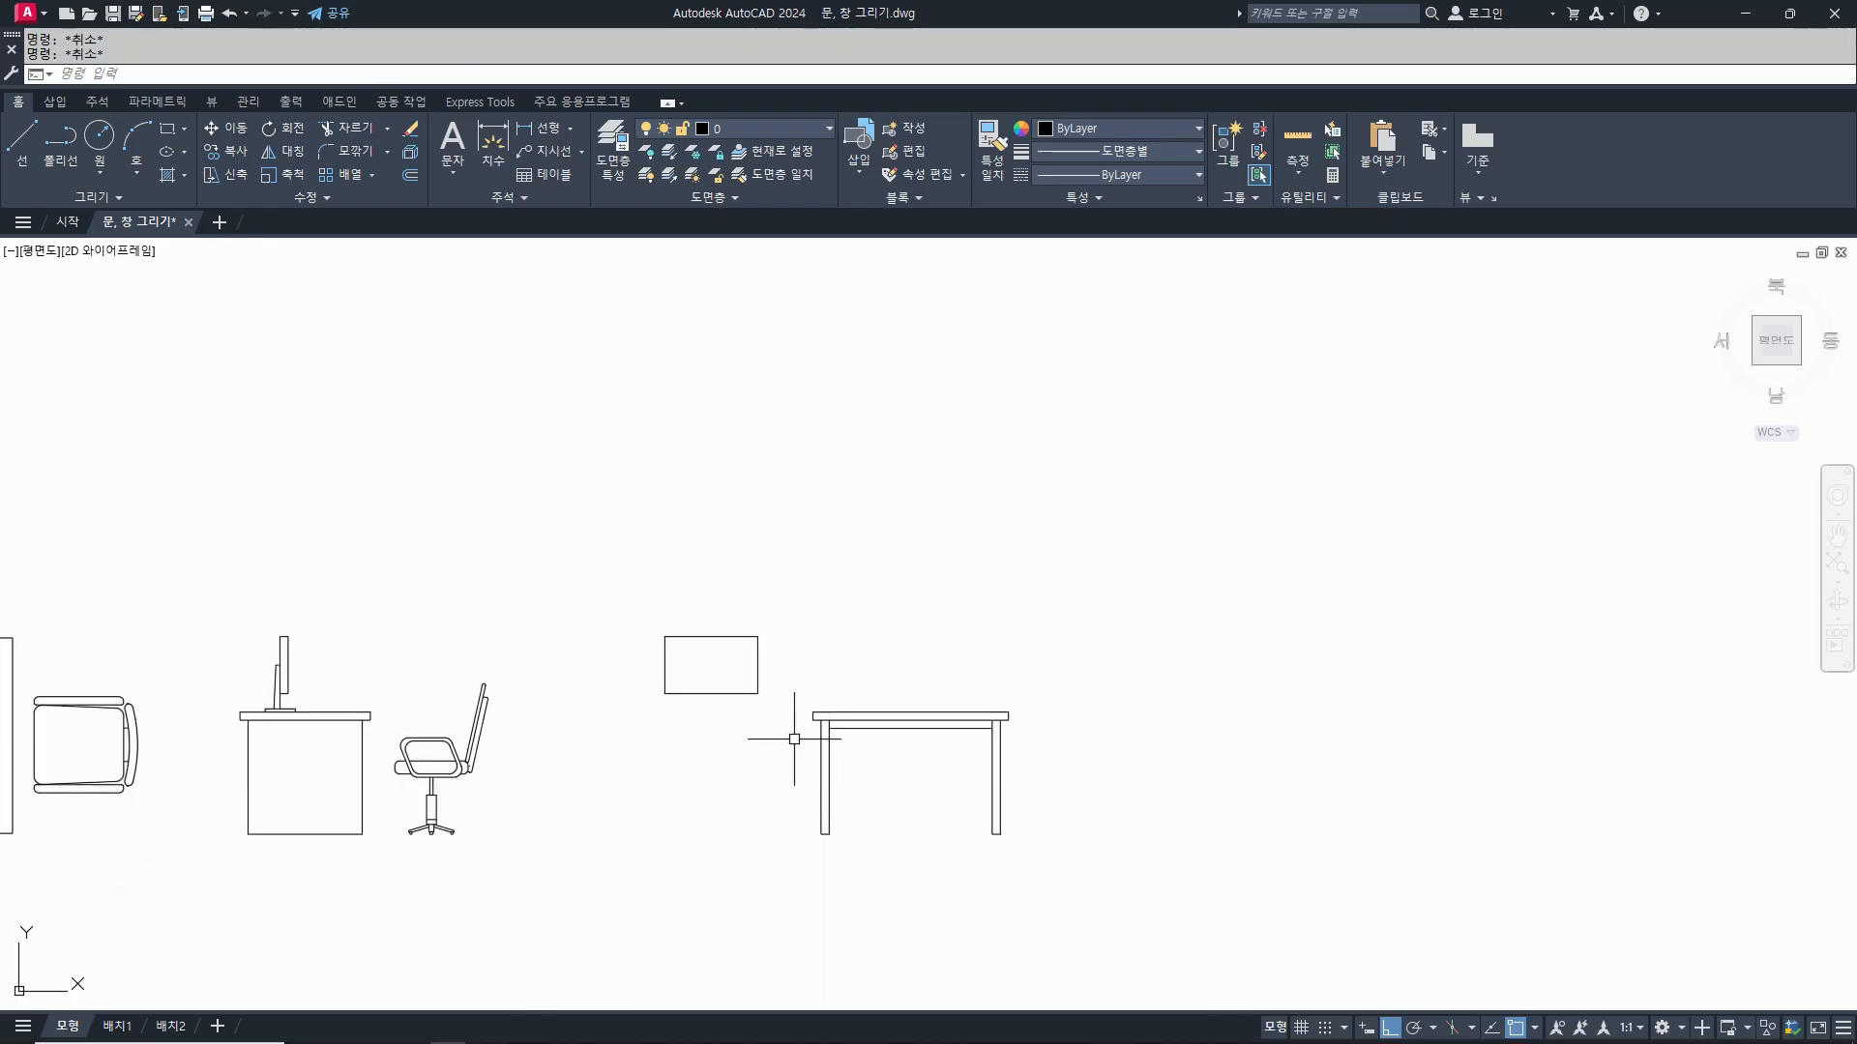
type("x1")
key("Return")
type("h")
key("Return")
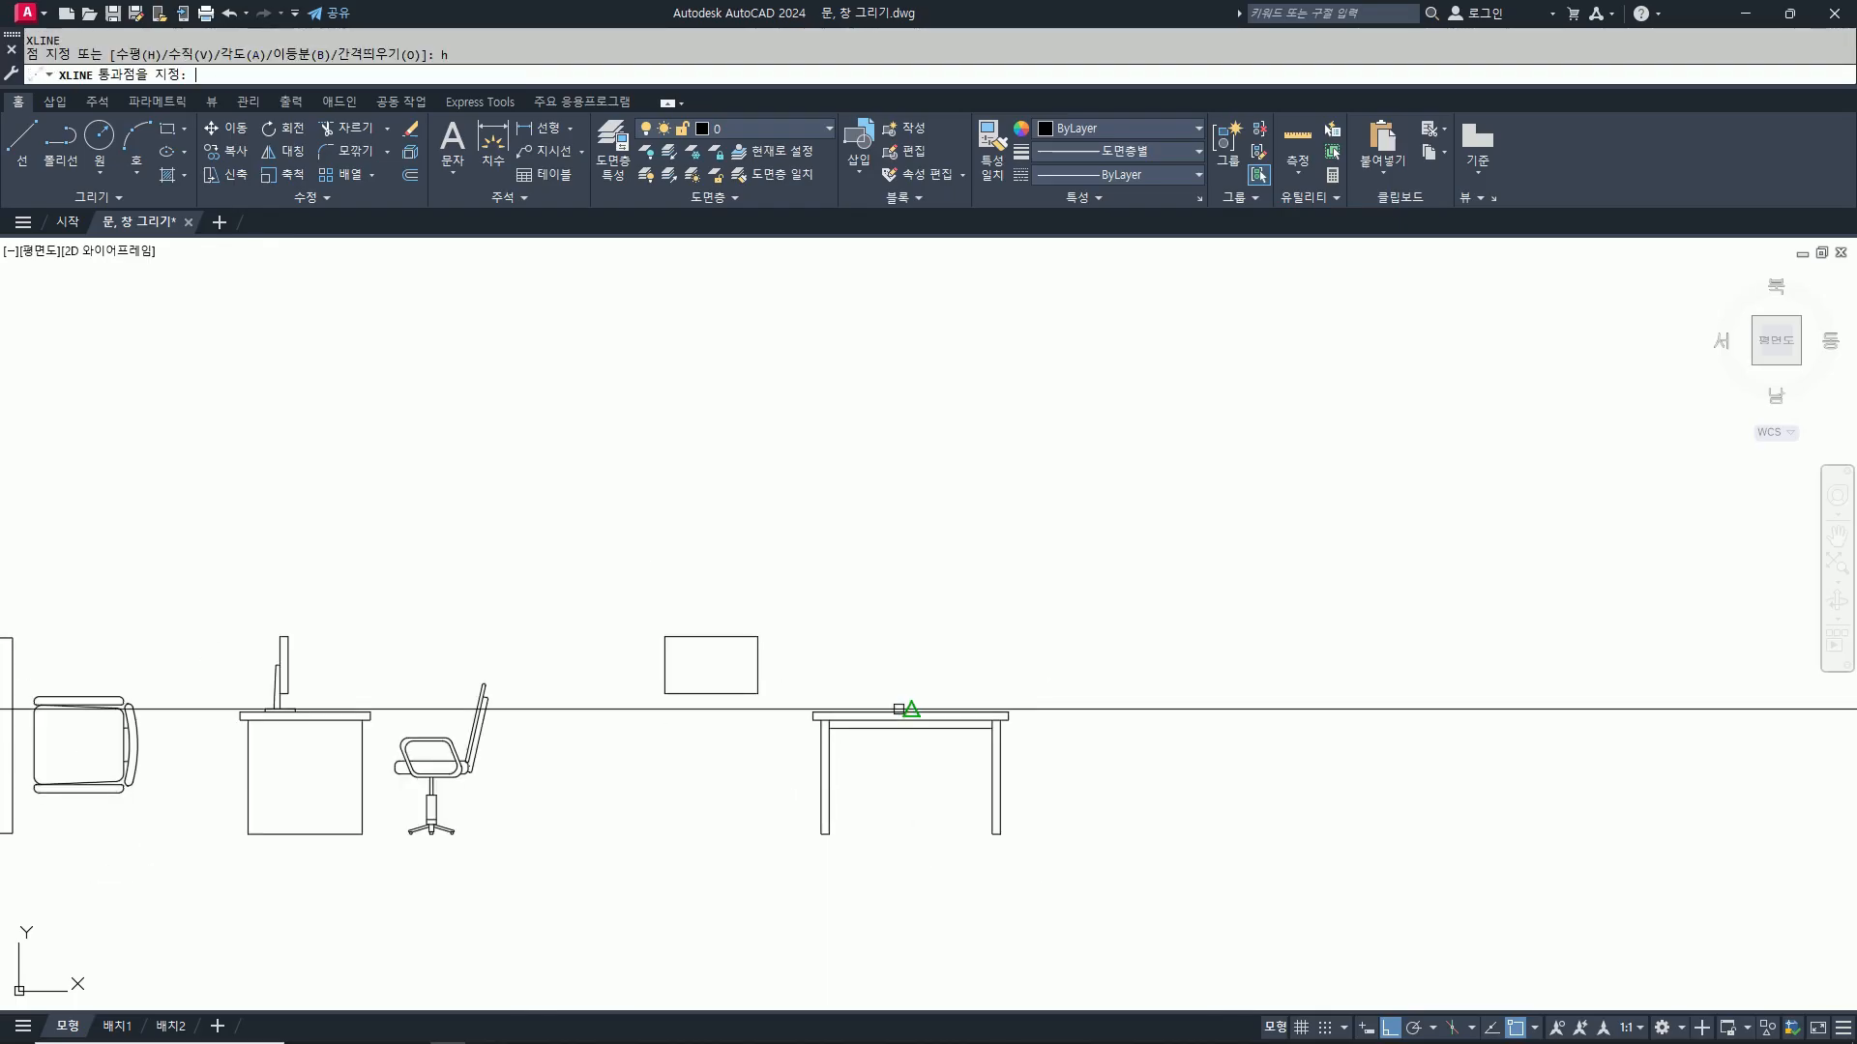
scroll(313, 700, "up", 4)
scroll(313, 700, "up", 2)
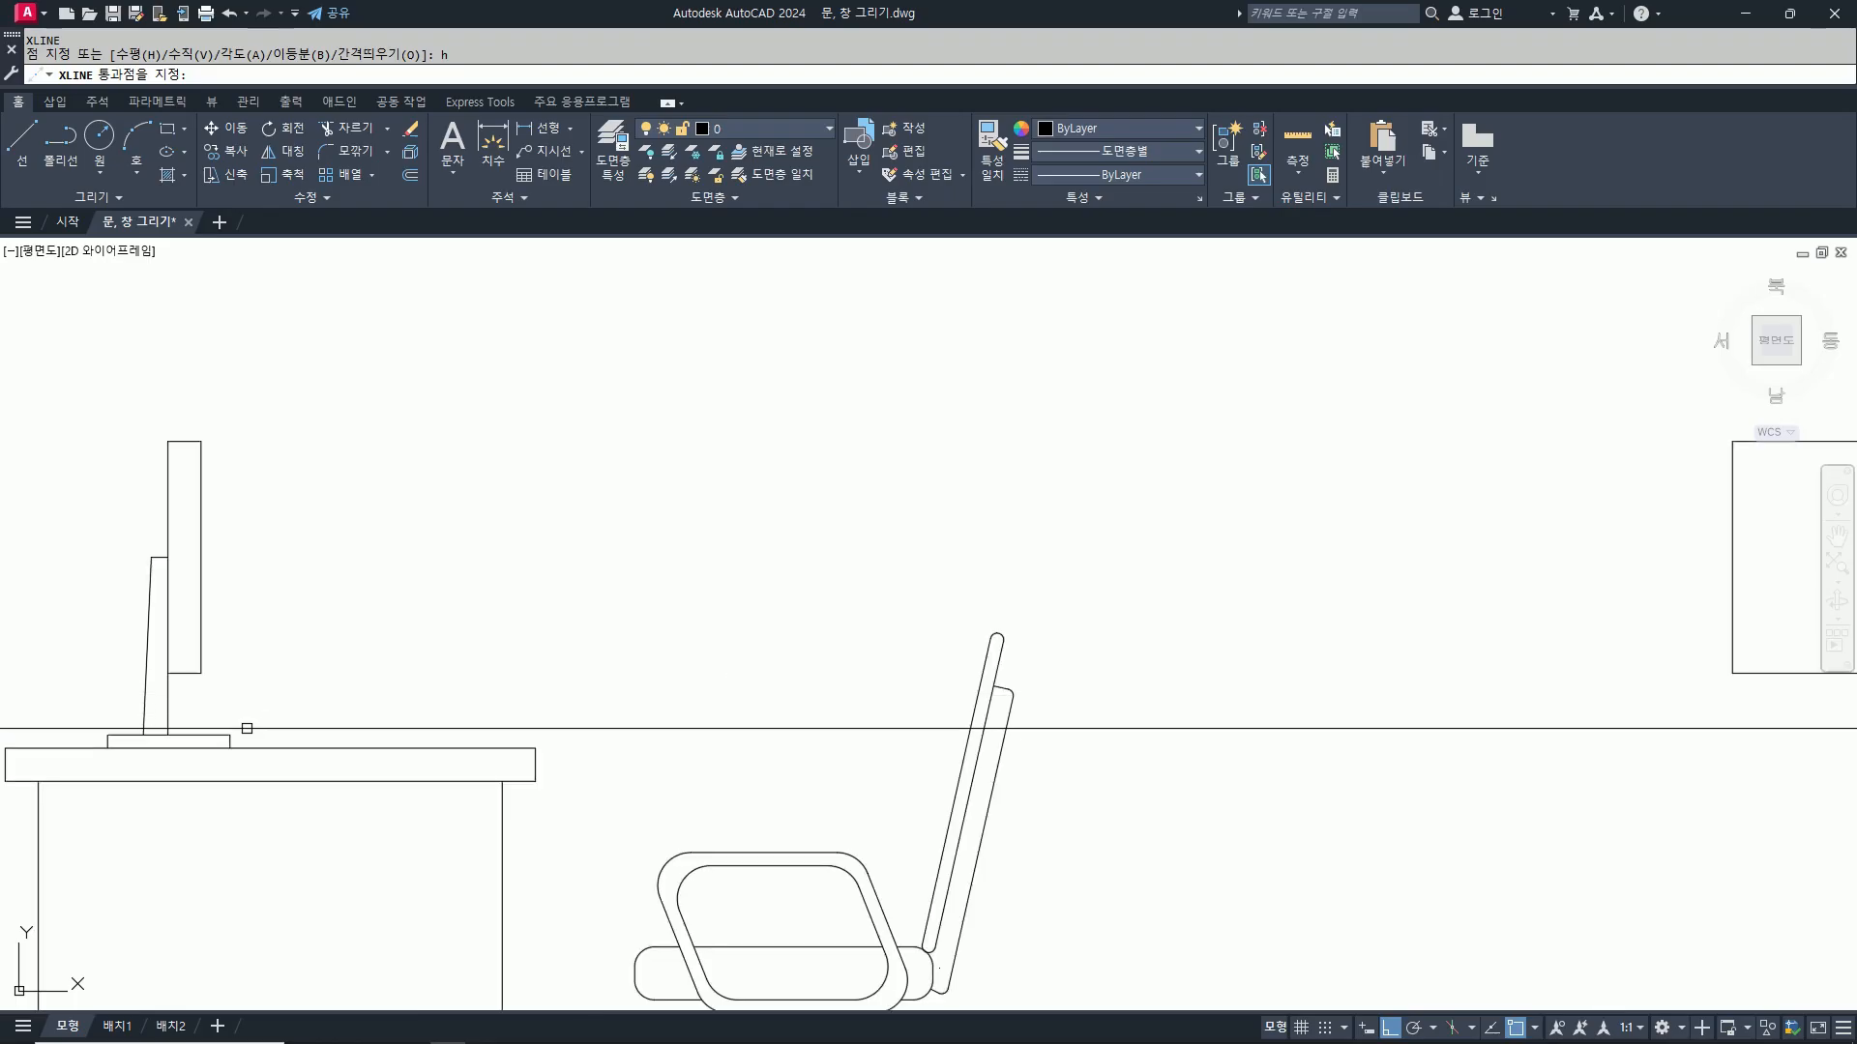
left_click(228, 734)
left_click(199, 672)
key("Return")
Step: Move the separate monitor rectangle horizontally to the right so it stands above the front-elevation desk
scroll(326, 758, "down", 4)
middle_click_drag(709, 753, 605, 688)
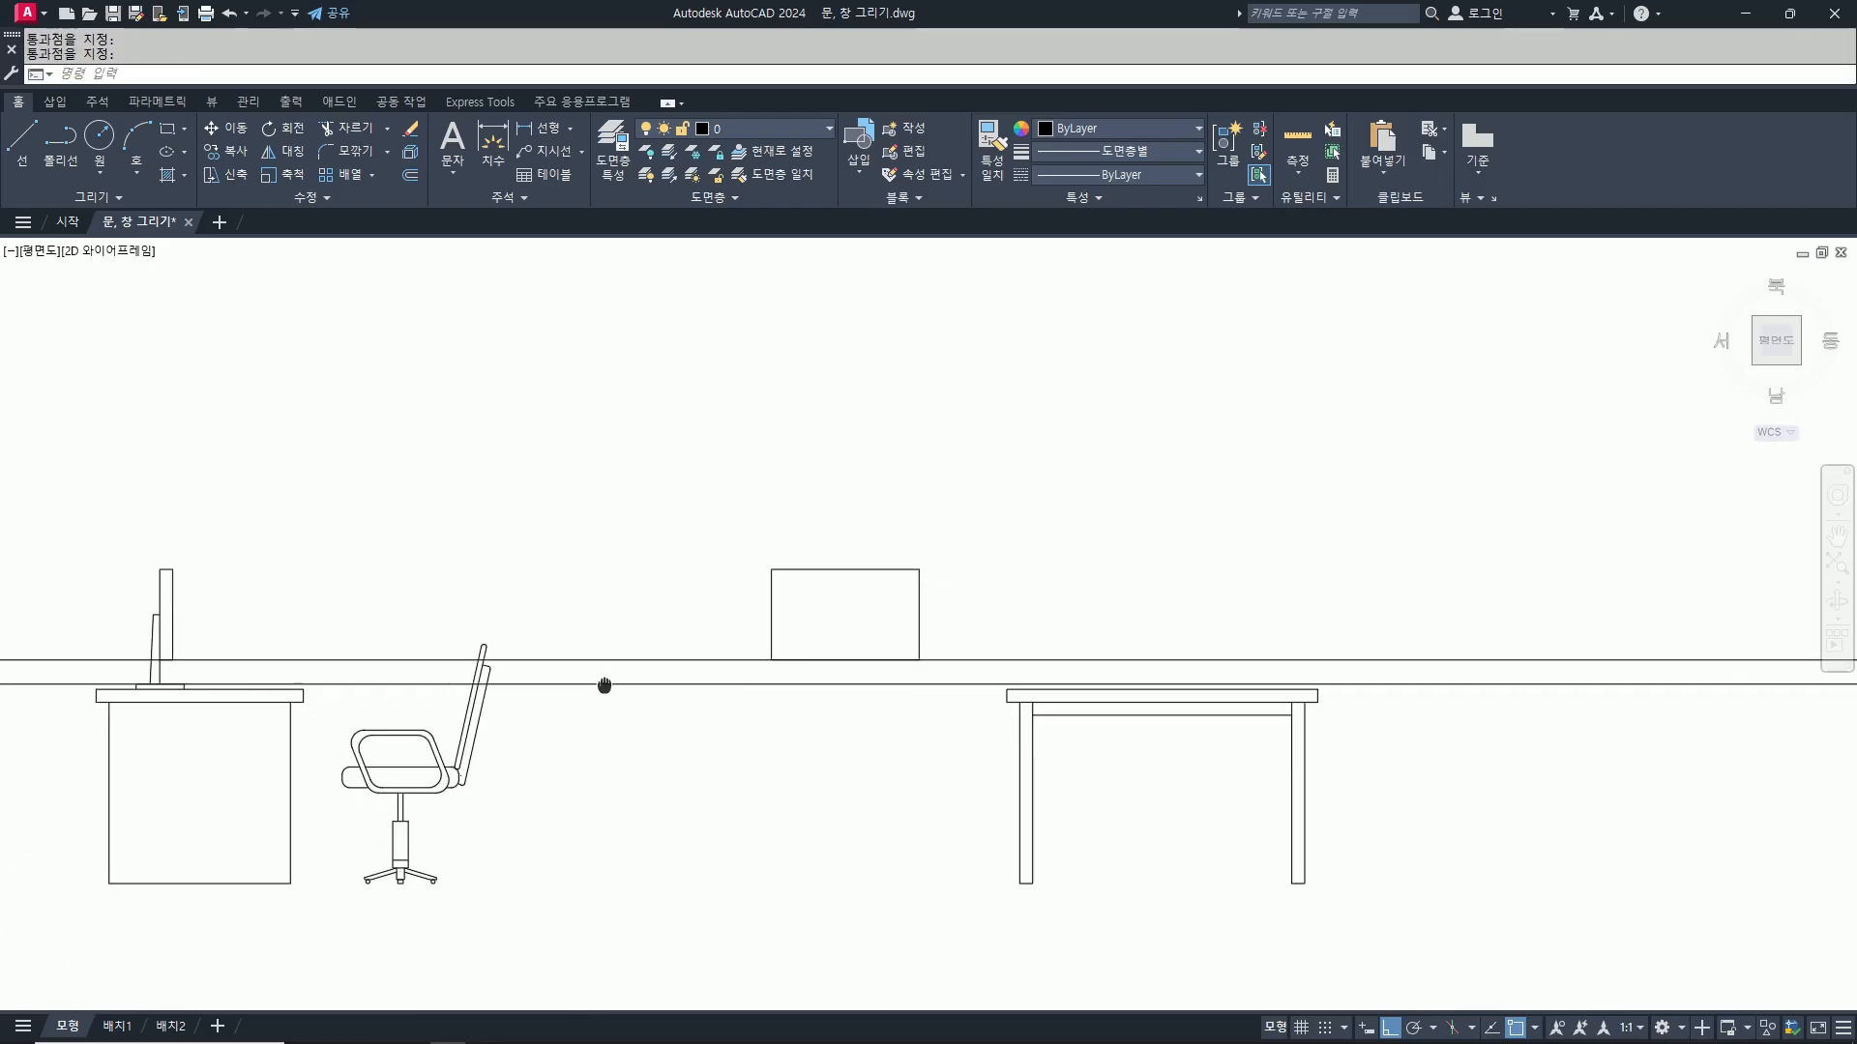
type("m")
key("Return")
left_click(618, 487)
left_click(940, 671)
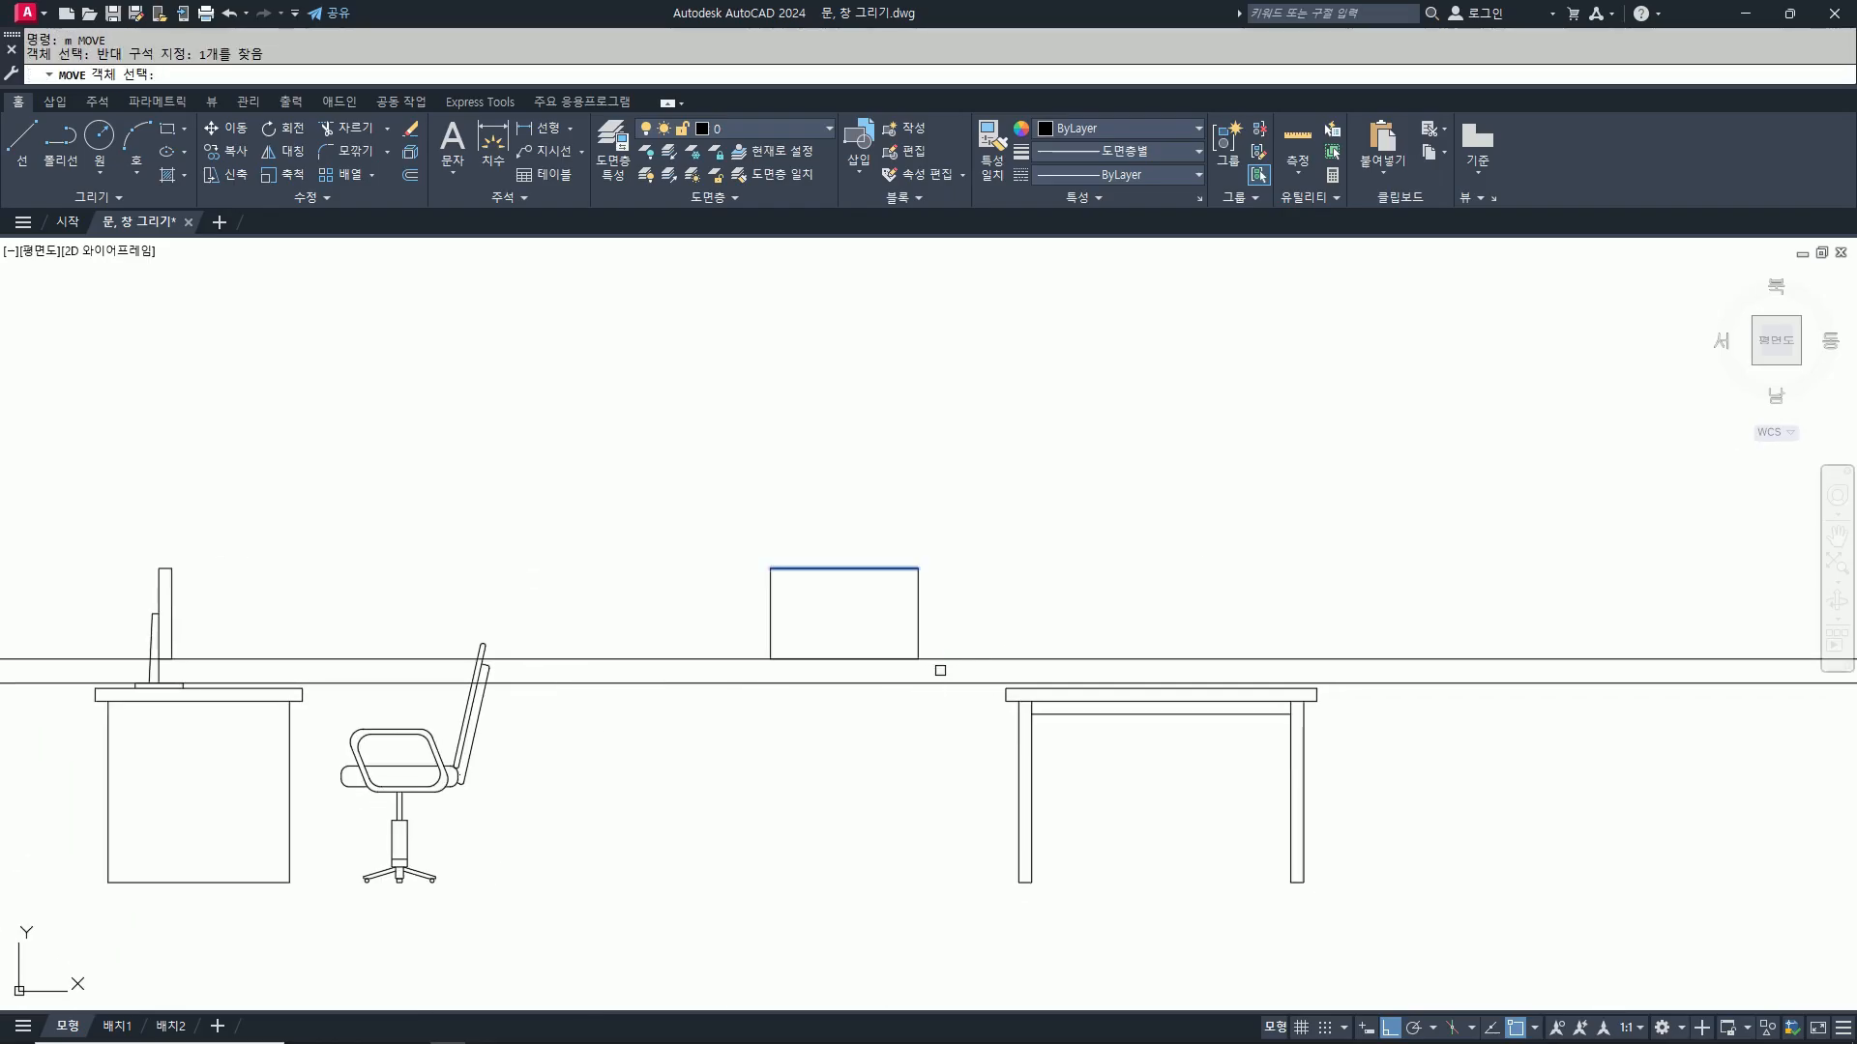
left_click(728, 510)
left_click(947, 670)
key("Return")
left_click(726, 923)
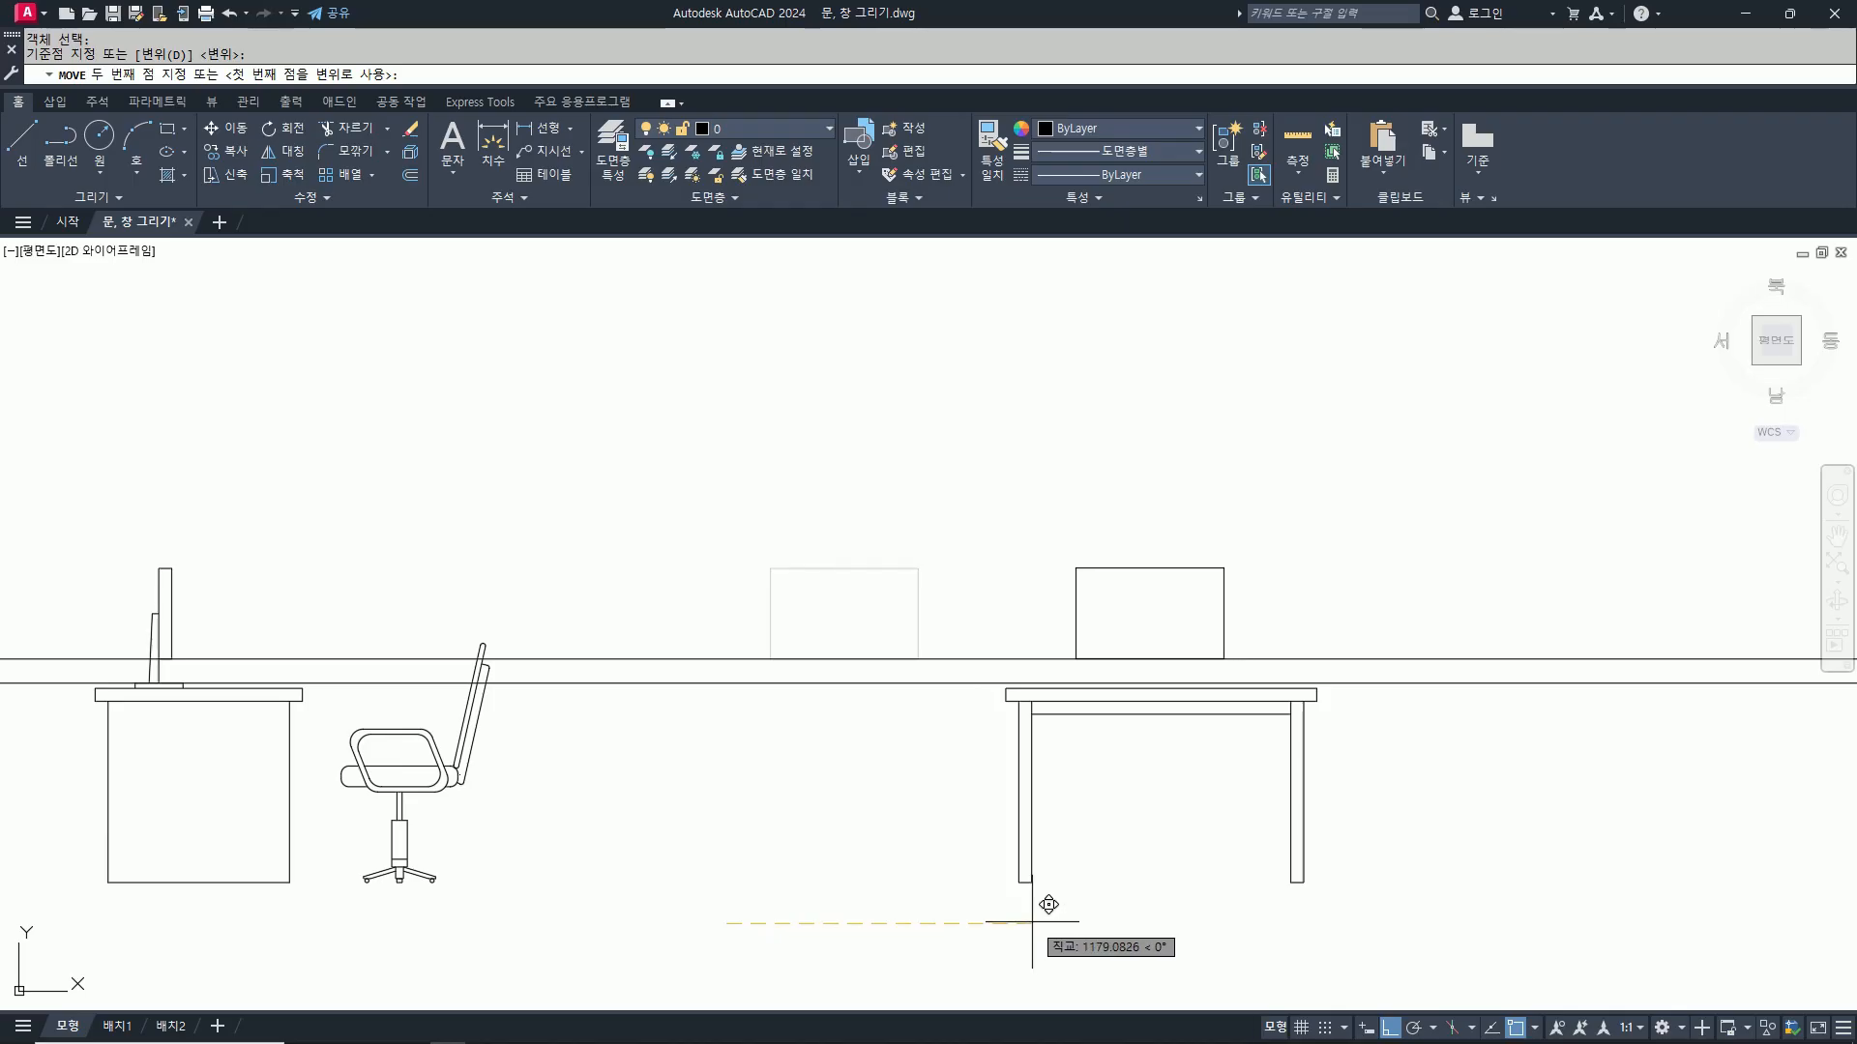
left_click(1050, 923)
Step: Draw a vertical centre line from the midpoint of the monitor's top edge down to the tabletop
scroll(1159, 684, "up", 2)
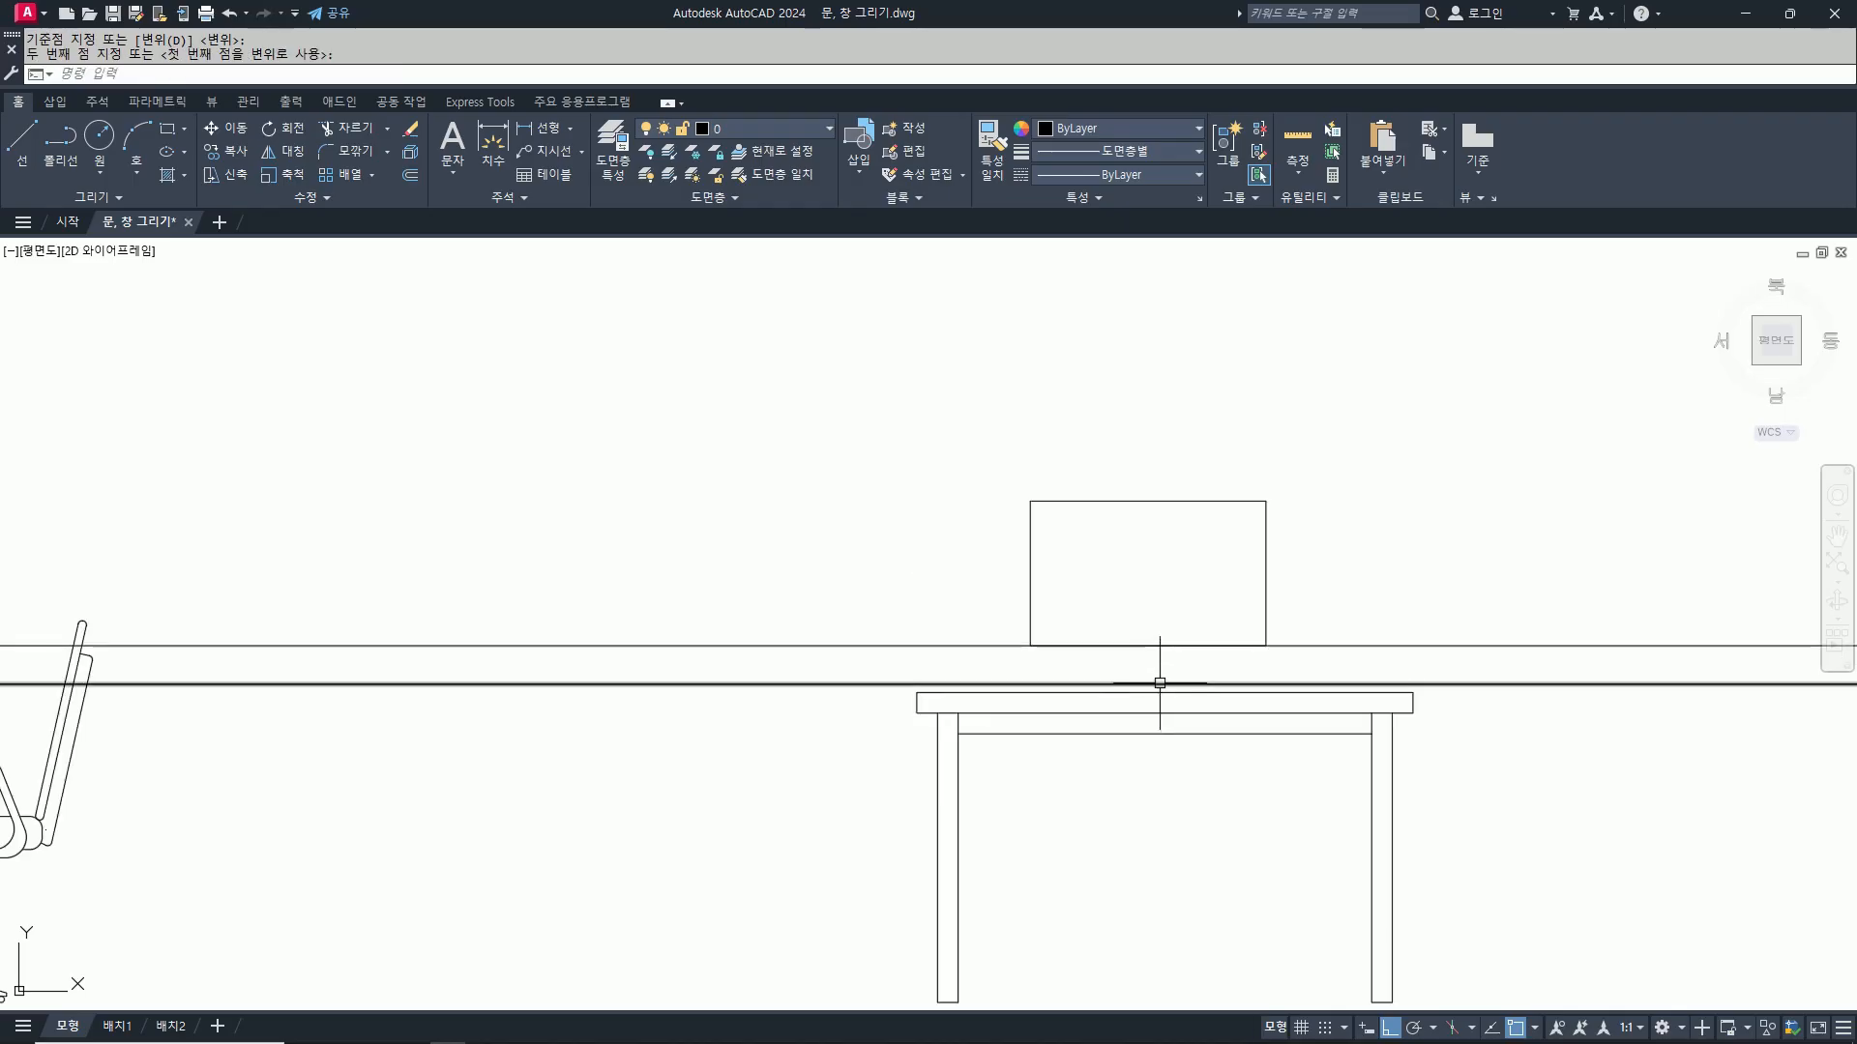
scroll(1160, 683, "up", 2)
type("l")
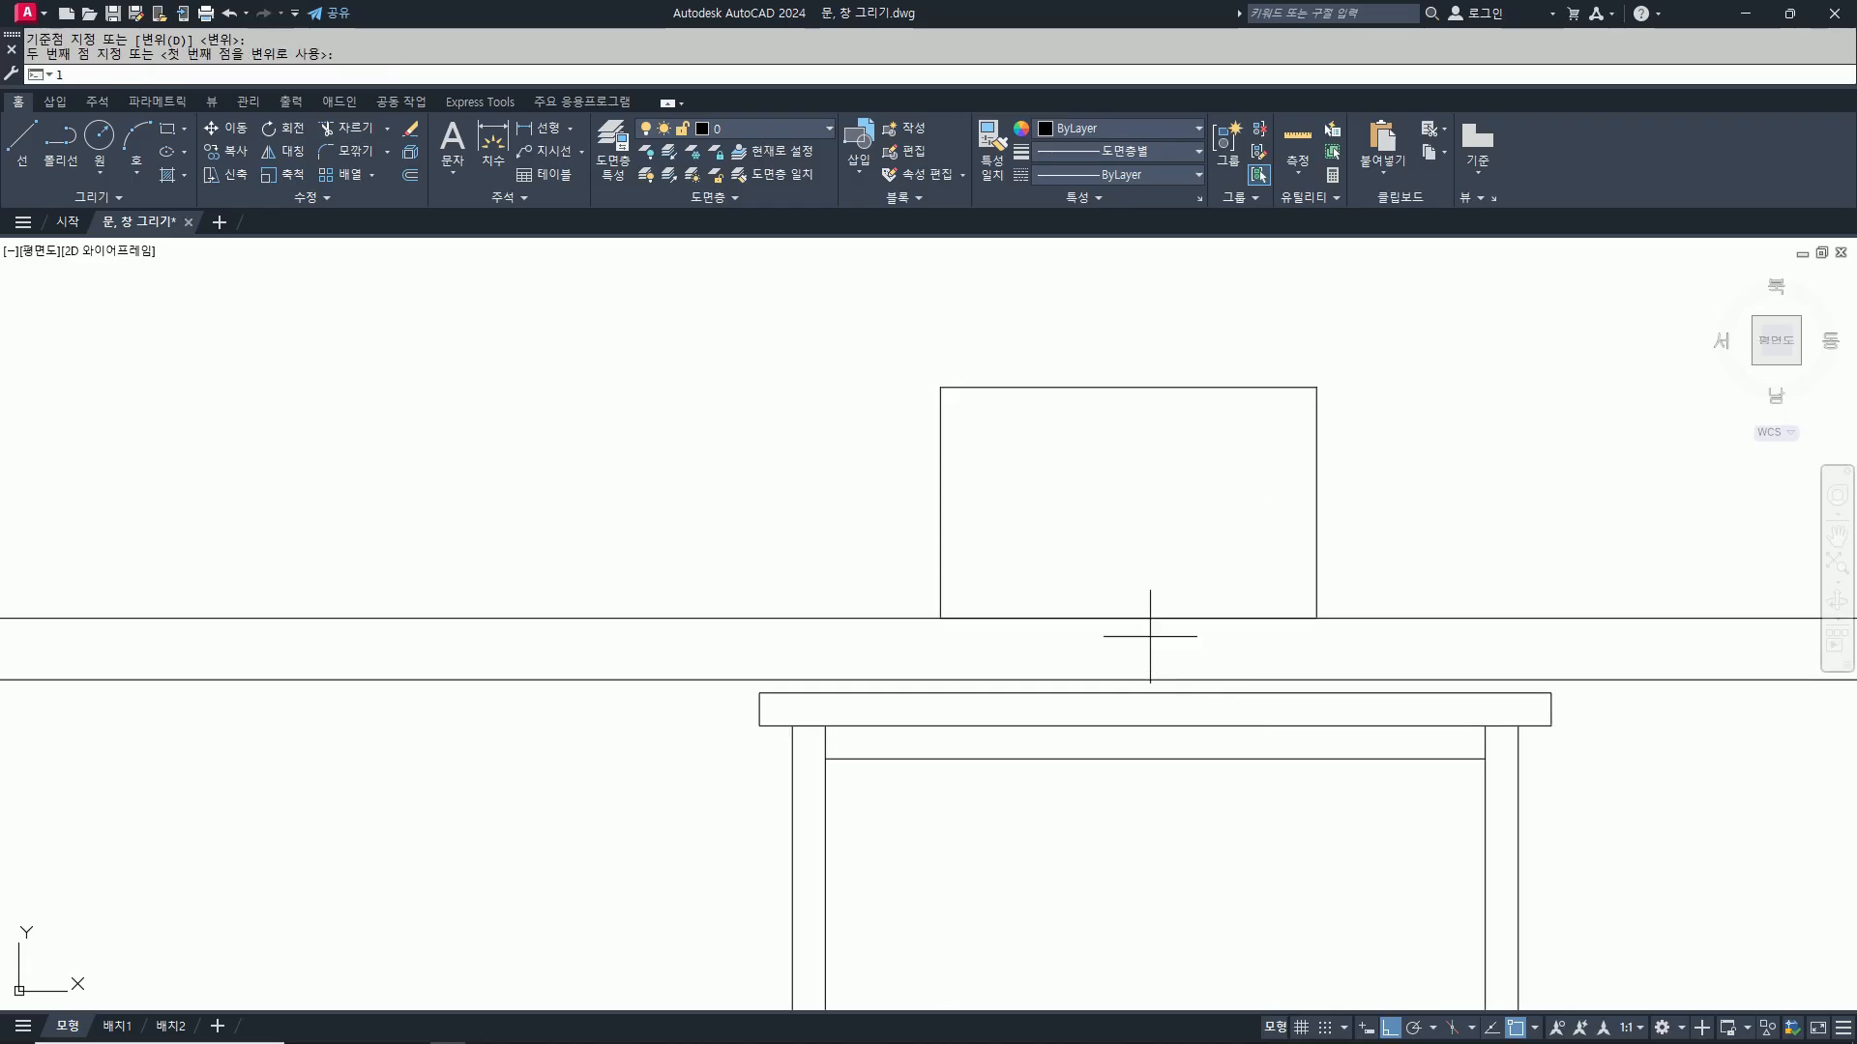
key("Return")
left_click(1128, 387)
left_click(1128, 692)
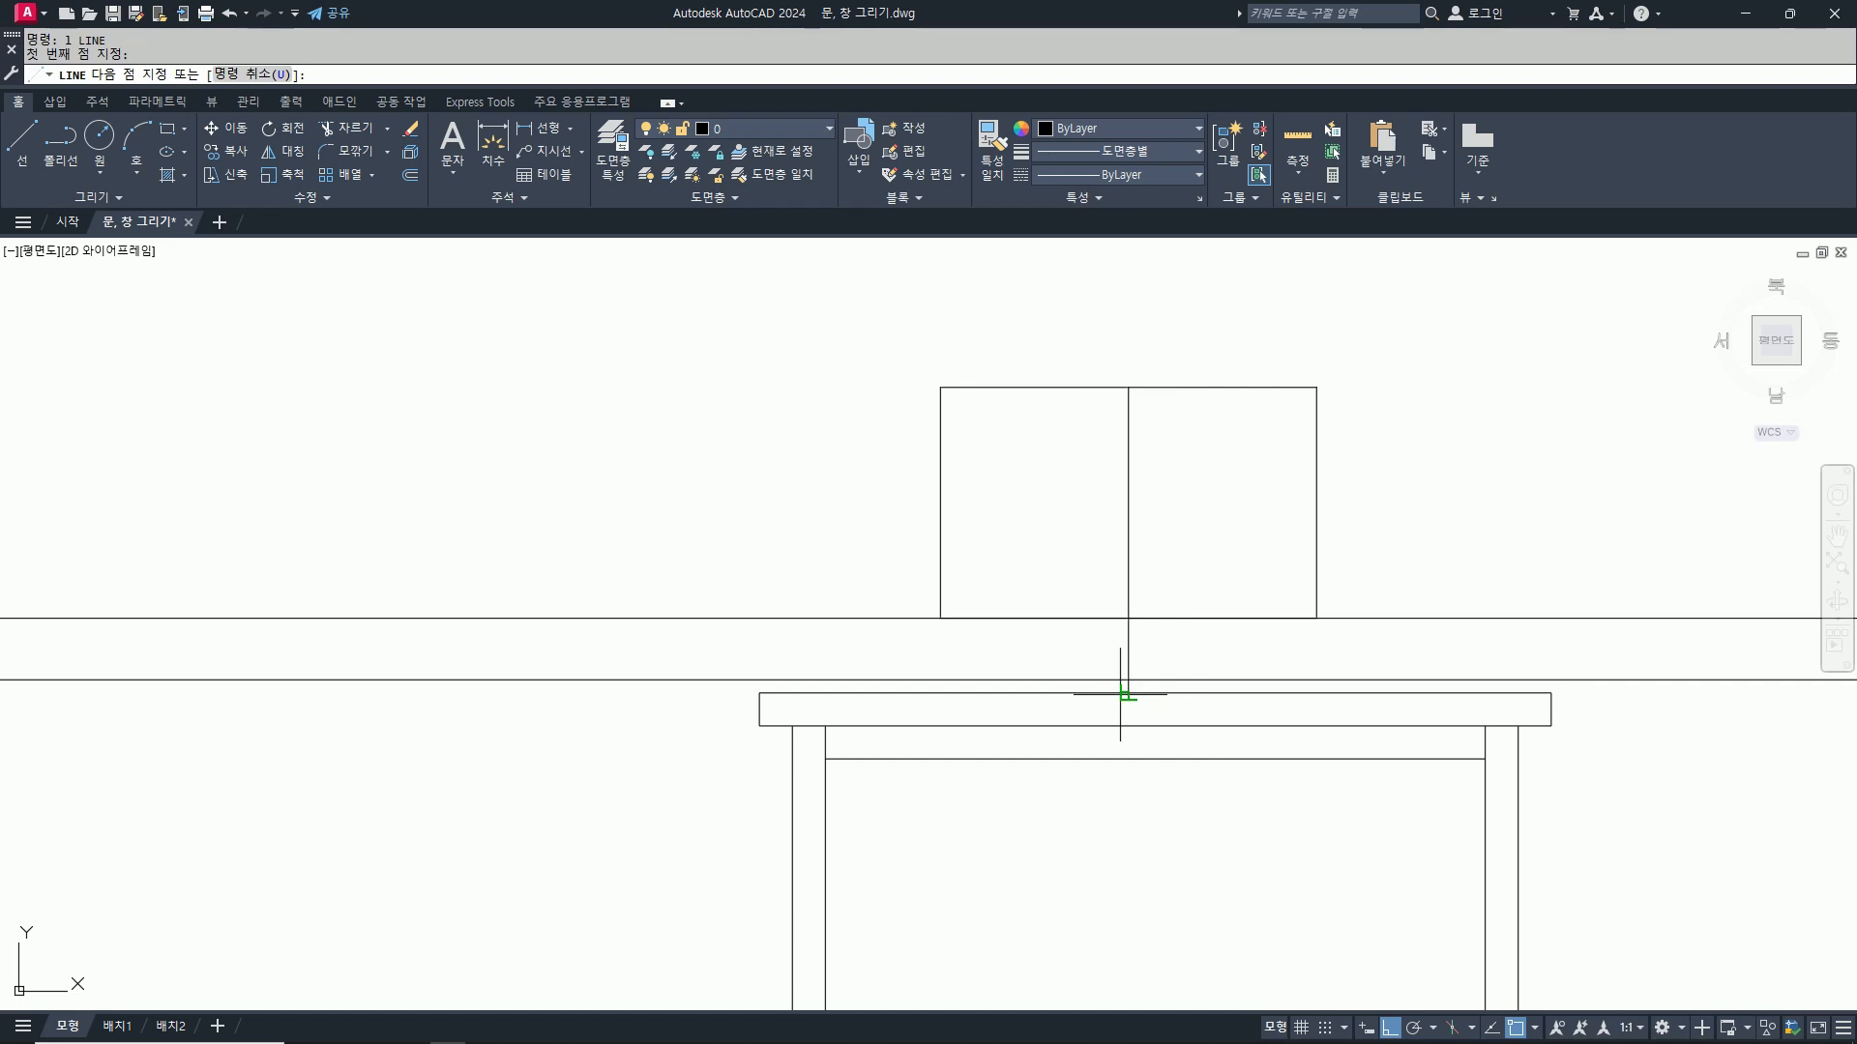
key("Return")
Step: Try offsetting the monitor's centre line 300 to the left
type("o")
key("Return")
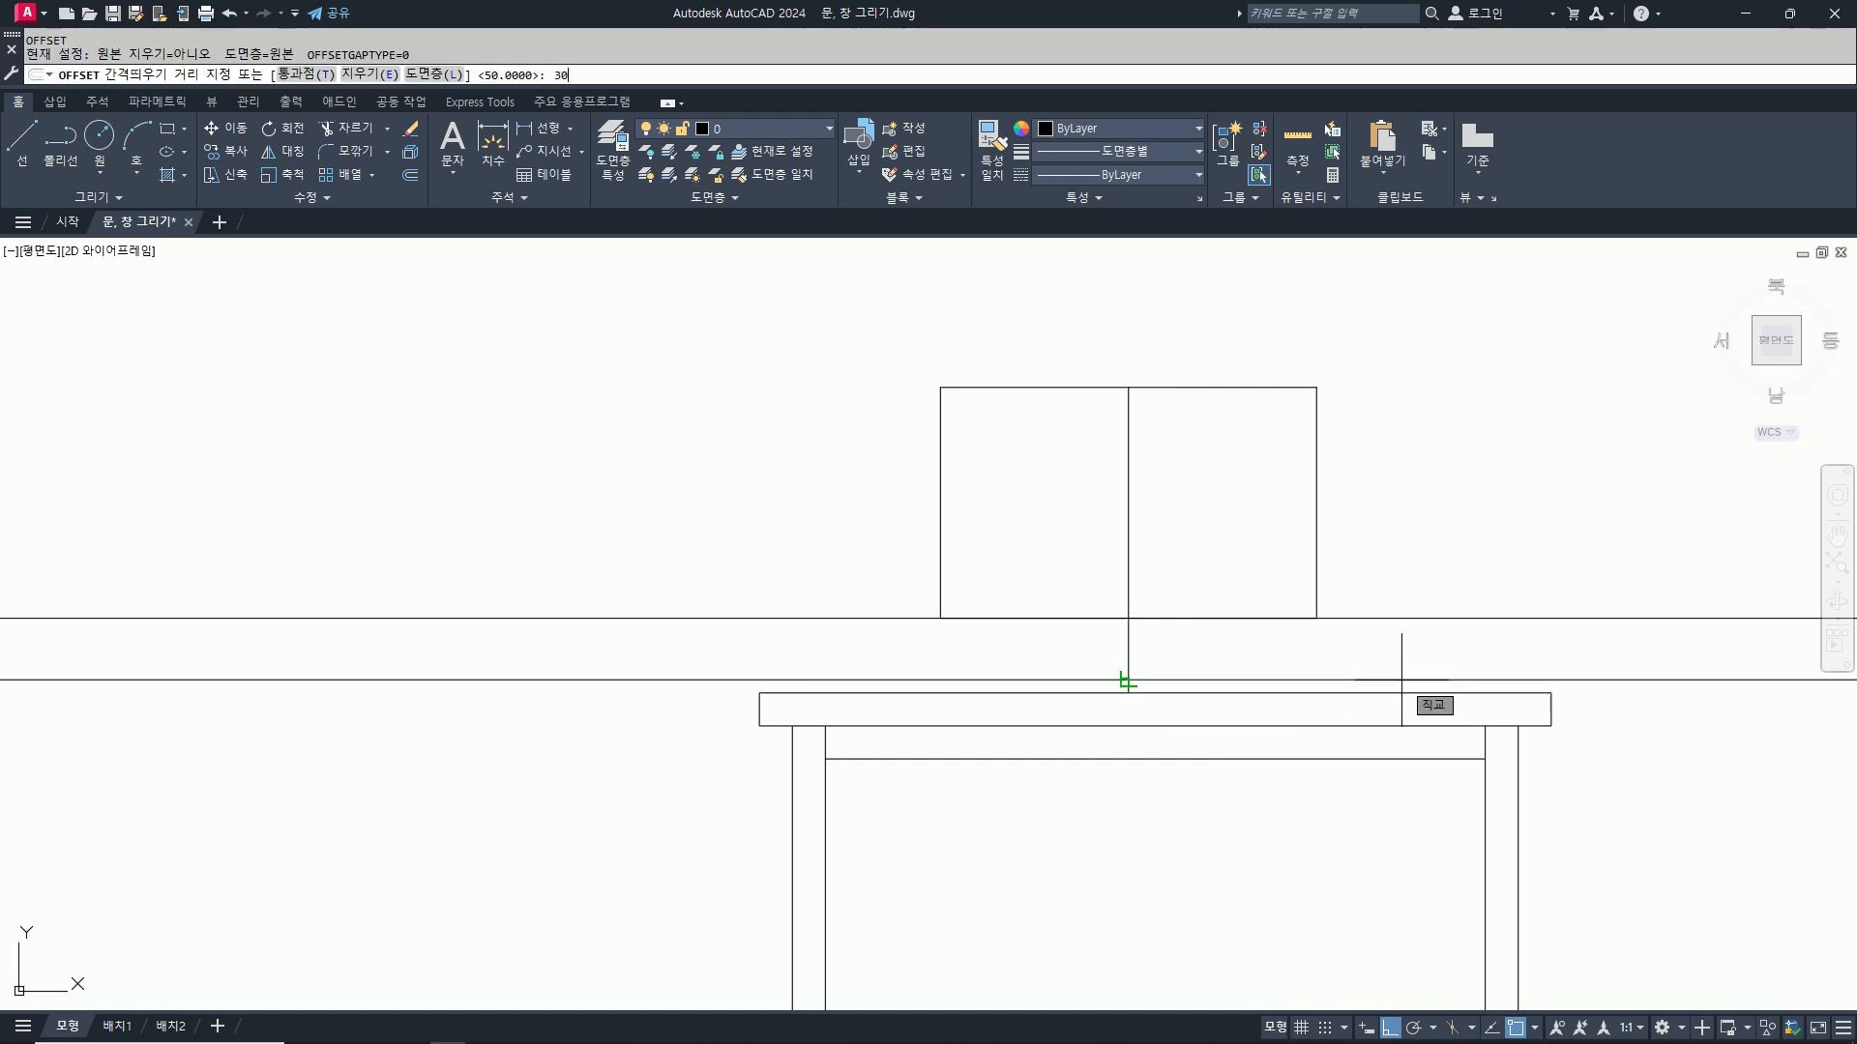
type("30")
key("Return")
left_click(1128, 482)
left_click(1121, 487)
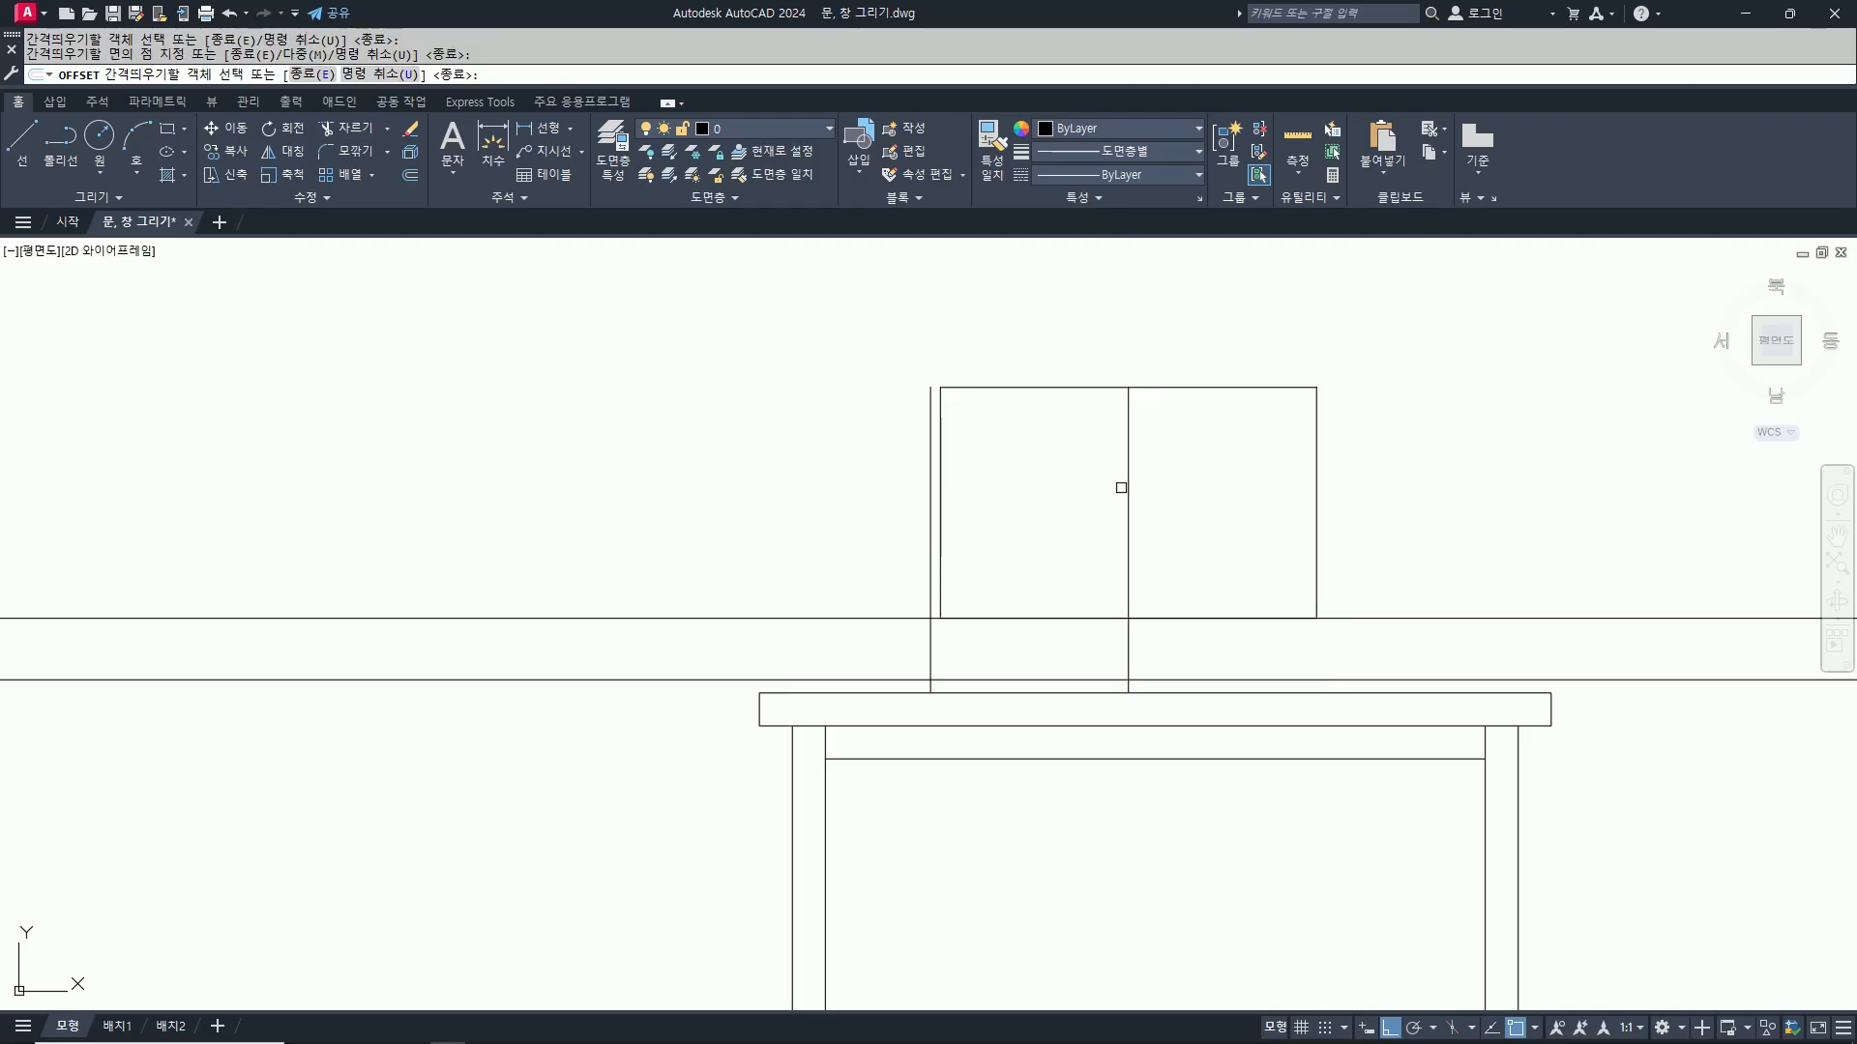
key("Return")
Step: Erase the offset line just outside the monitor's left edge
type("e")
key("Return")
left_click(930, 558)
key("Return")
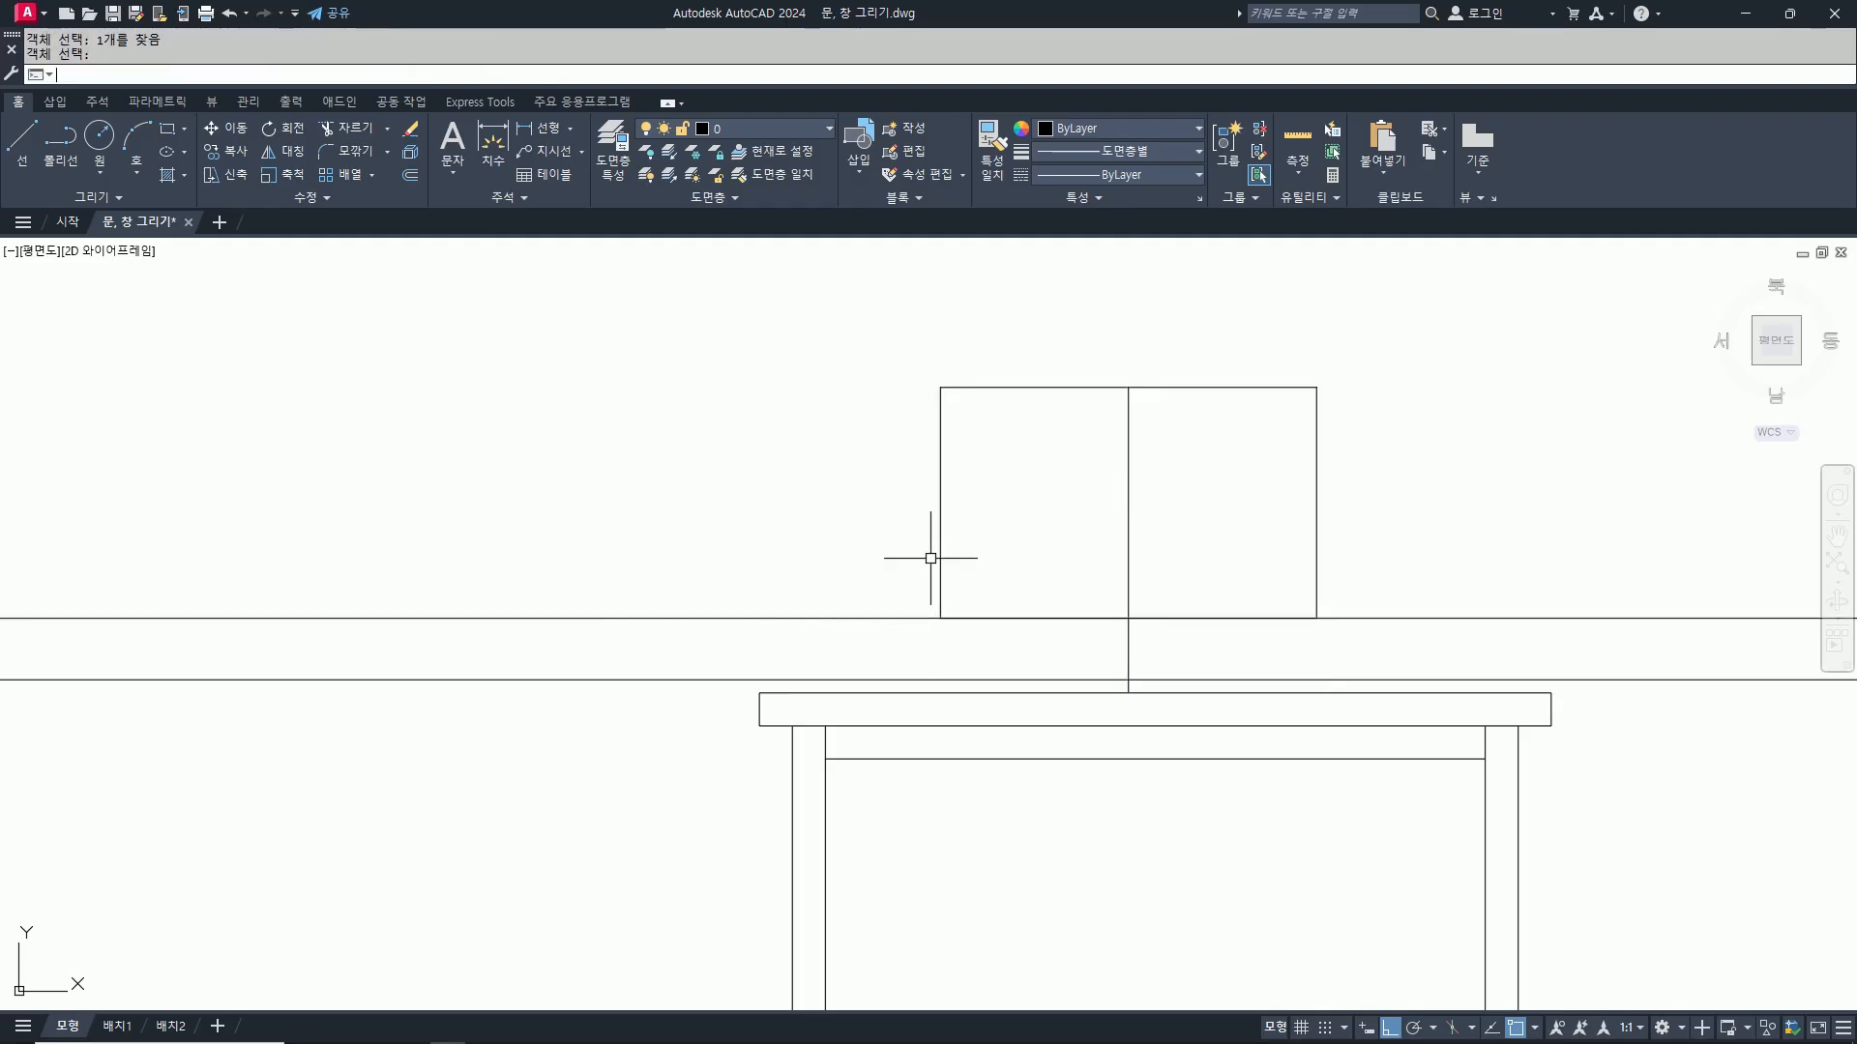
Step: Offset the monitor's centre line 150 to both sides
type("o")
key("Return")
type("150")
key("Return")
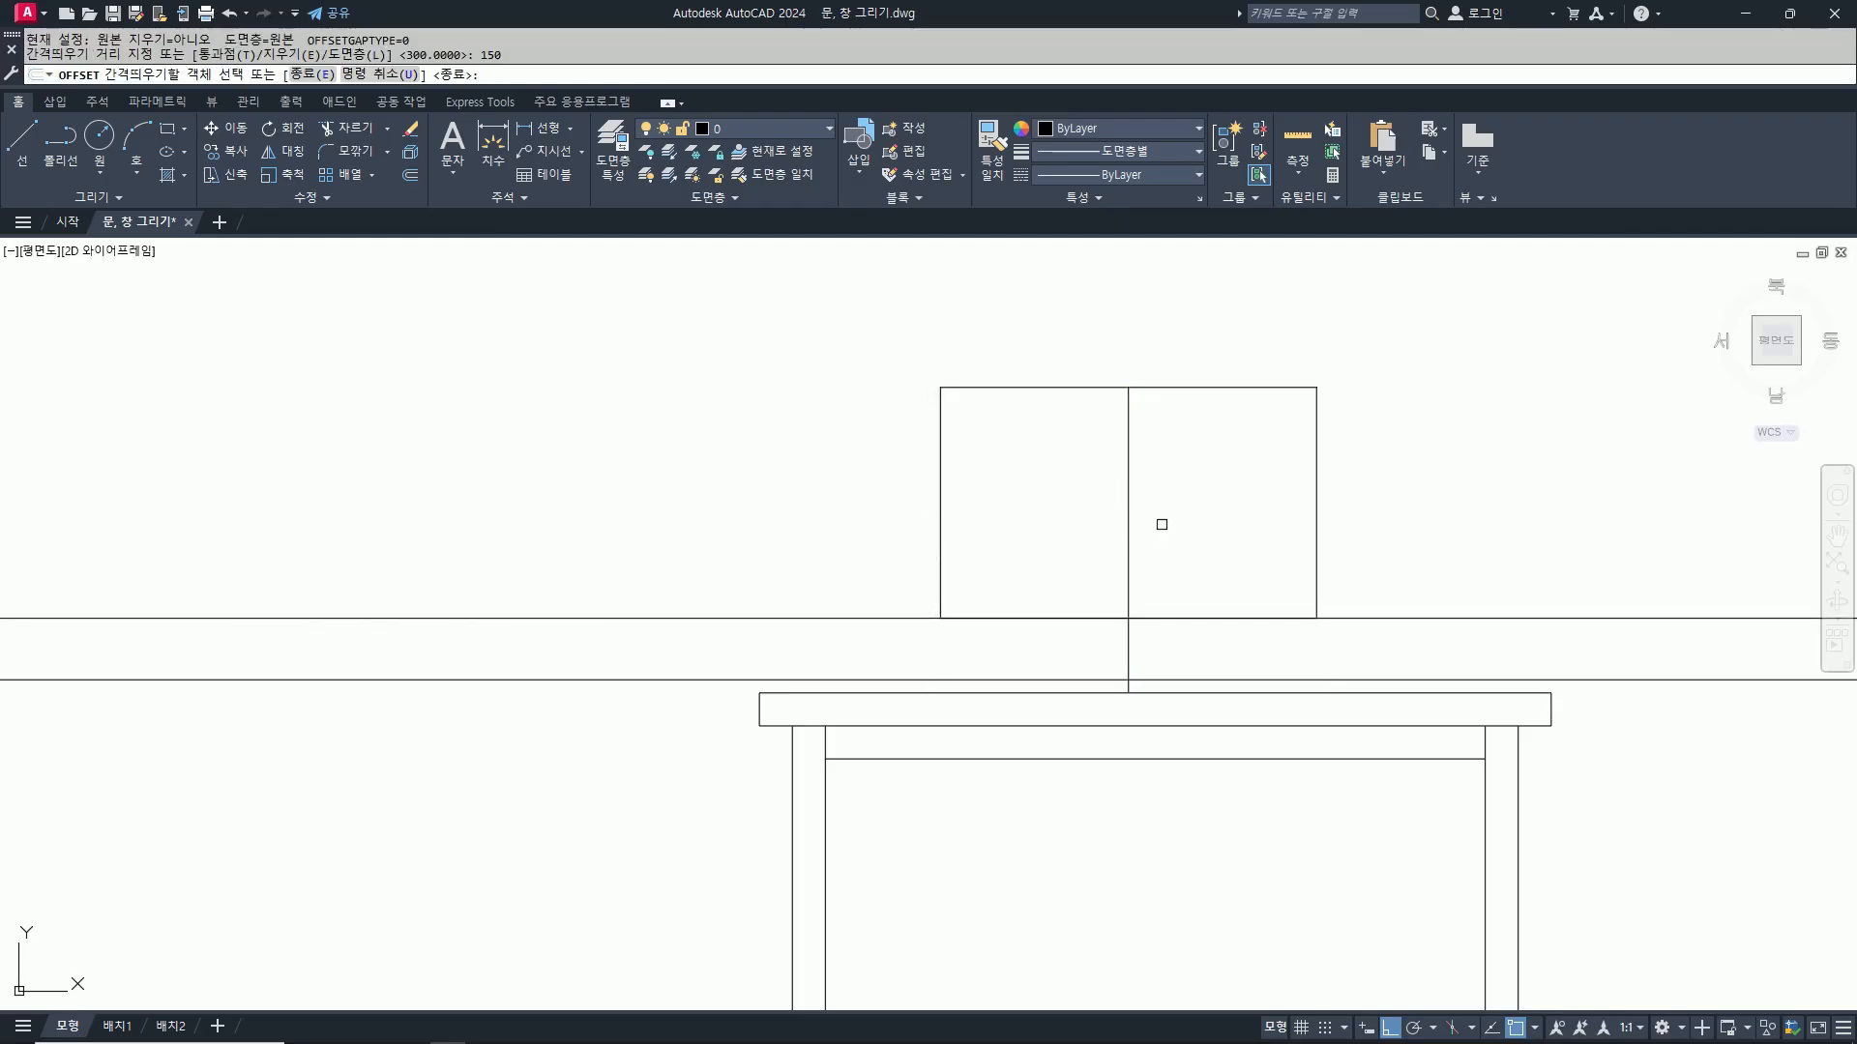
left_click(1128, 499)
left_click(1083, 502)
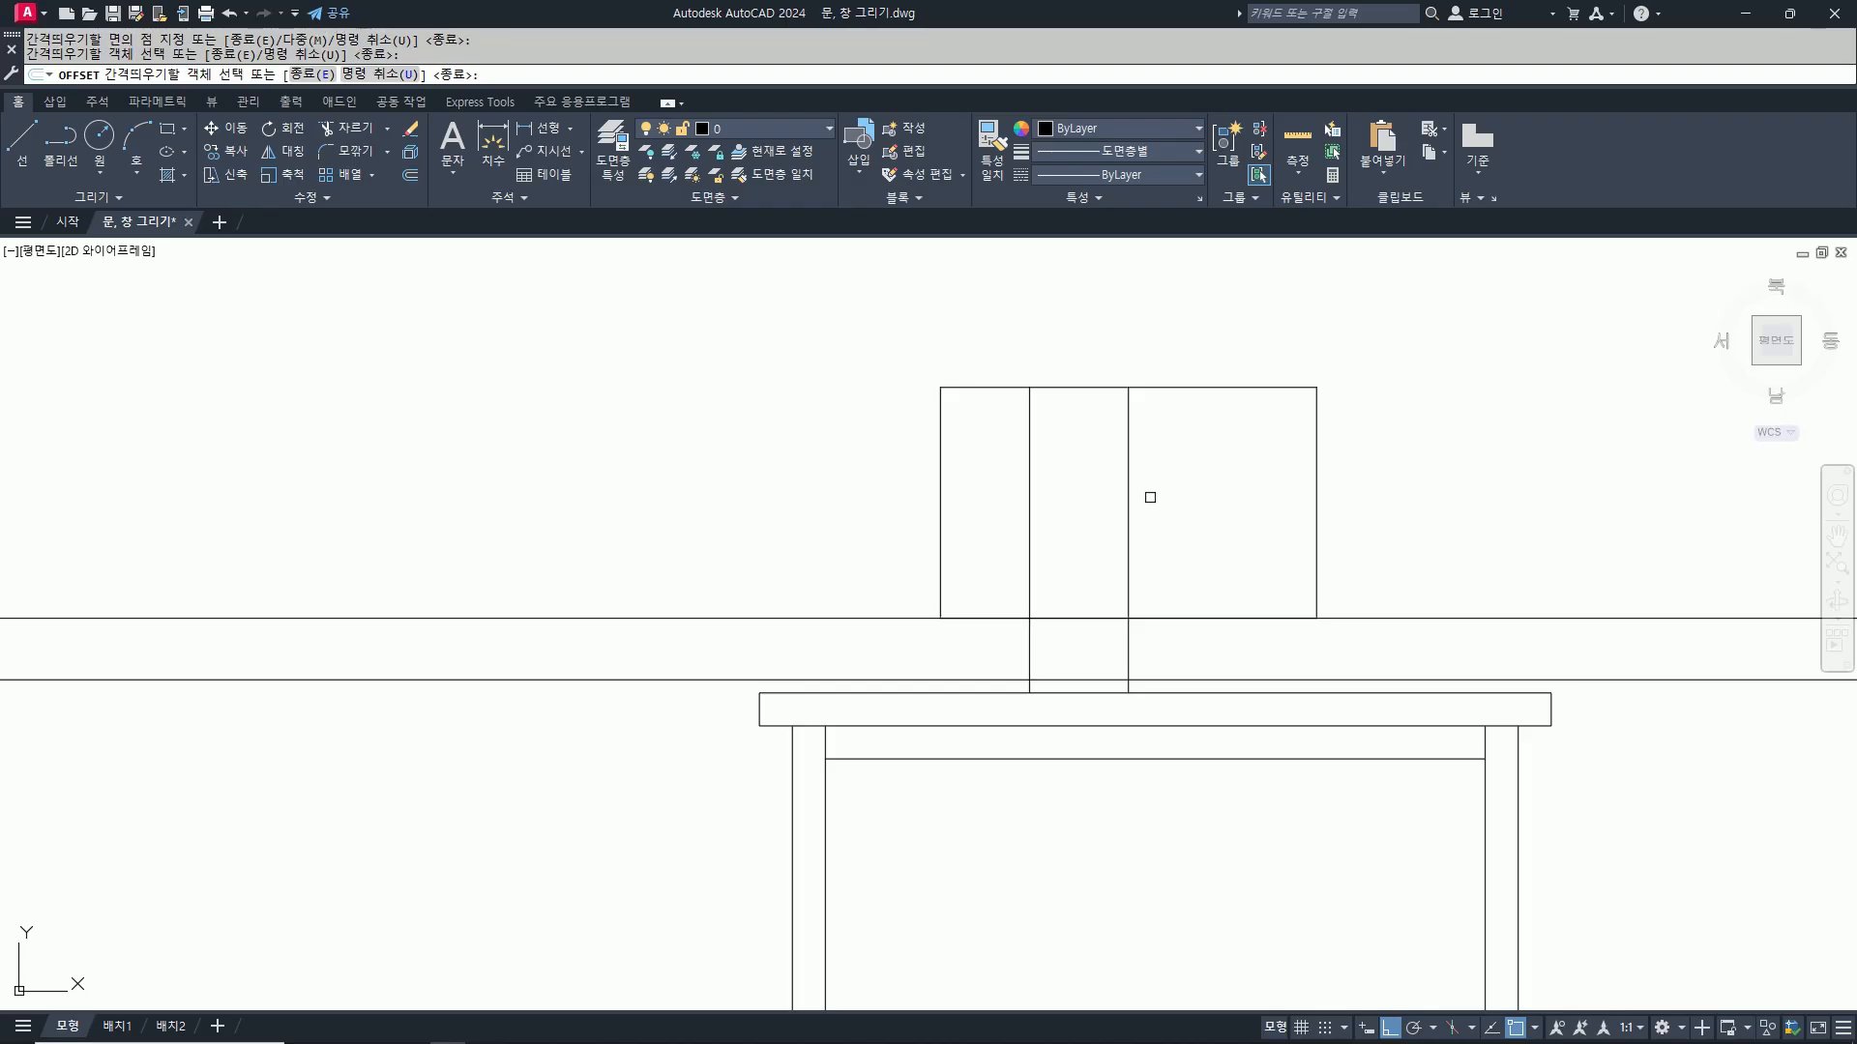
left_click(1129, 498)
left_click(1157, 495)
key("Return")
Step: Fillet the lower construction line and the left offset line with radius 0 in trim mode to form the monitor base's left corner
type("f")
key("Return")
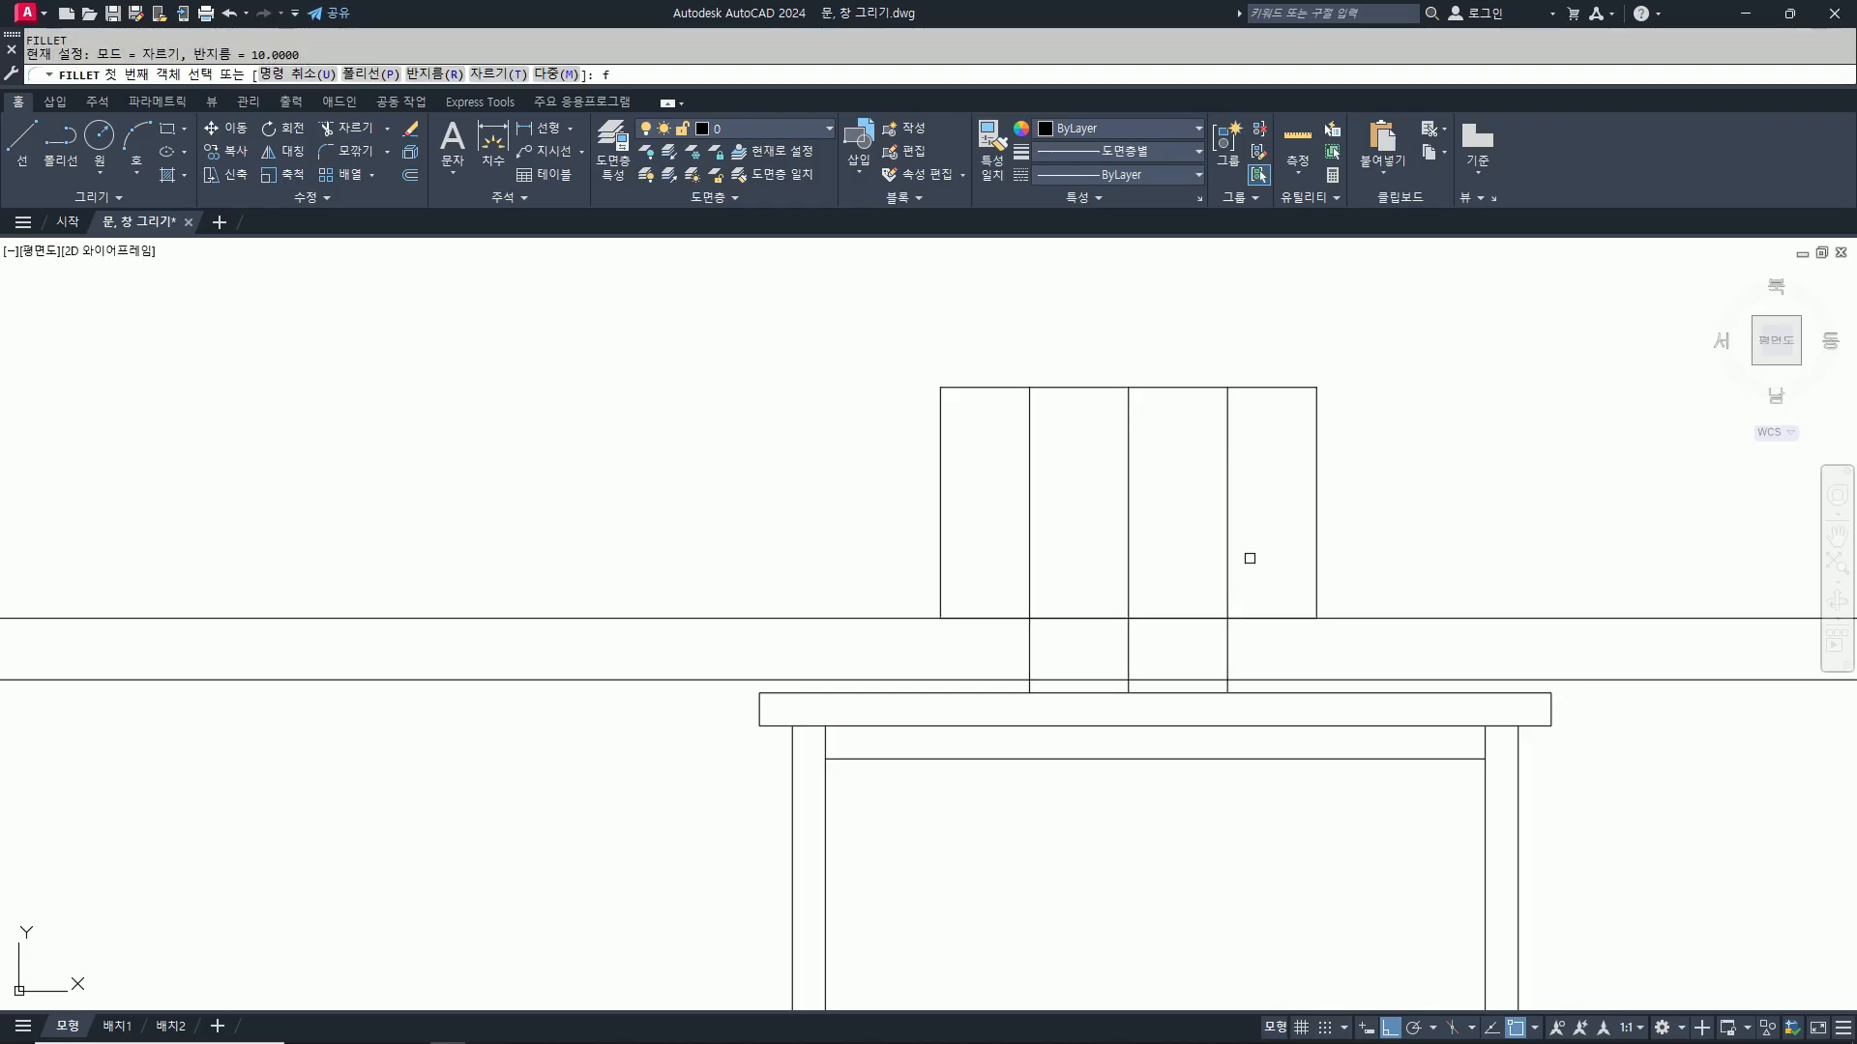
type("r")
key("Return")
type("0")
key("Return")
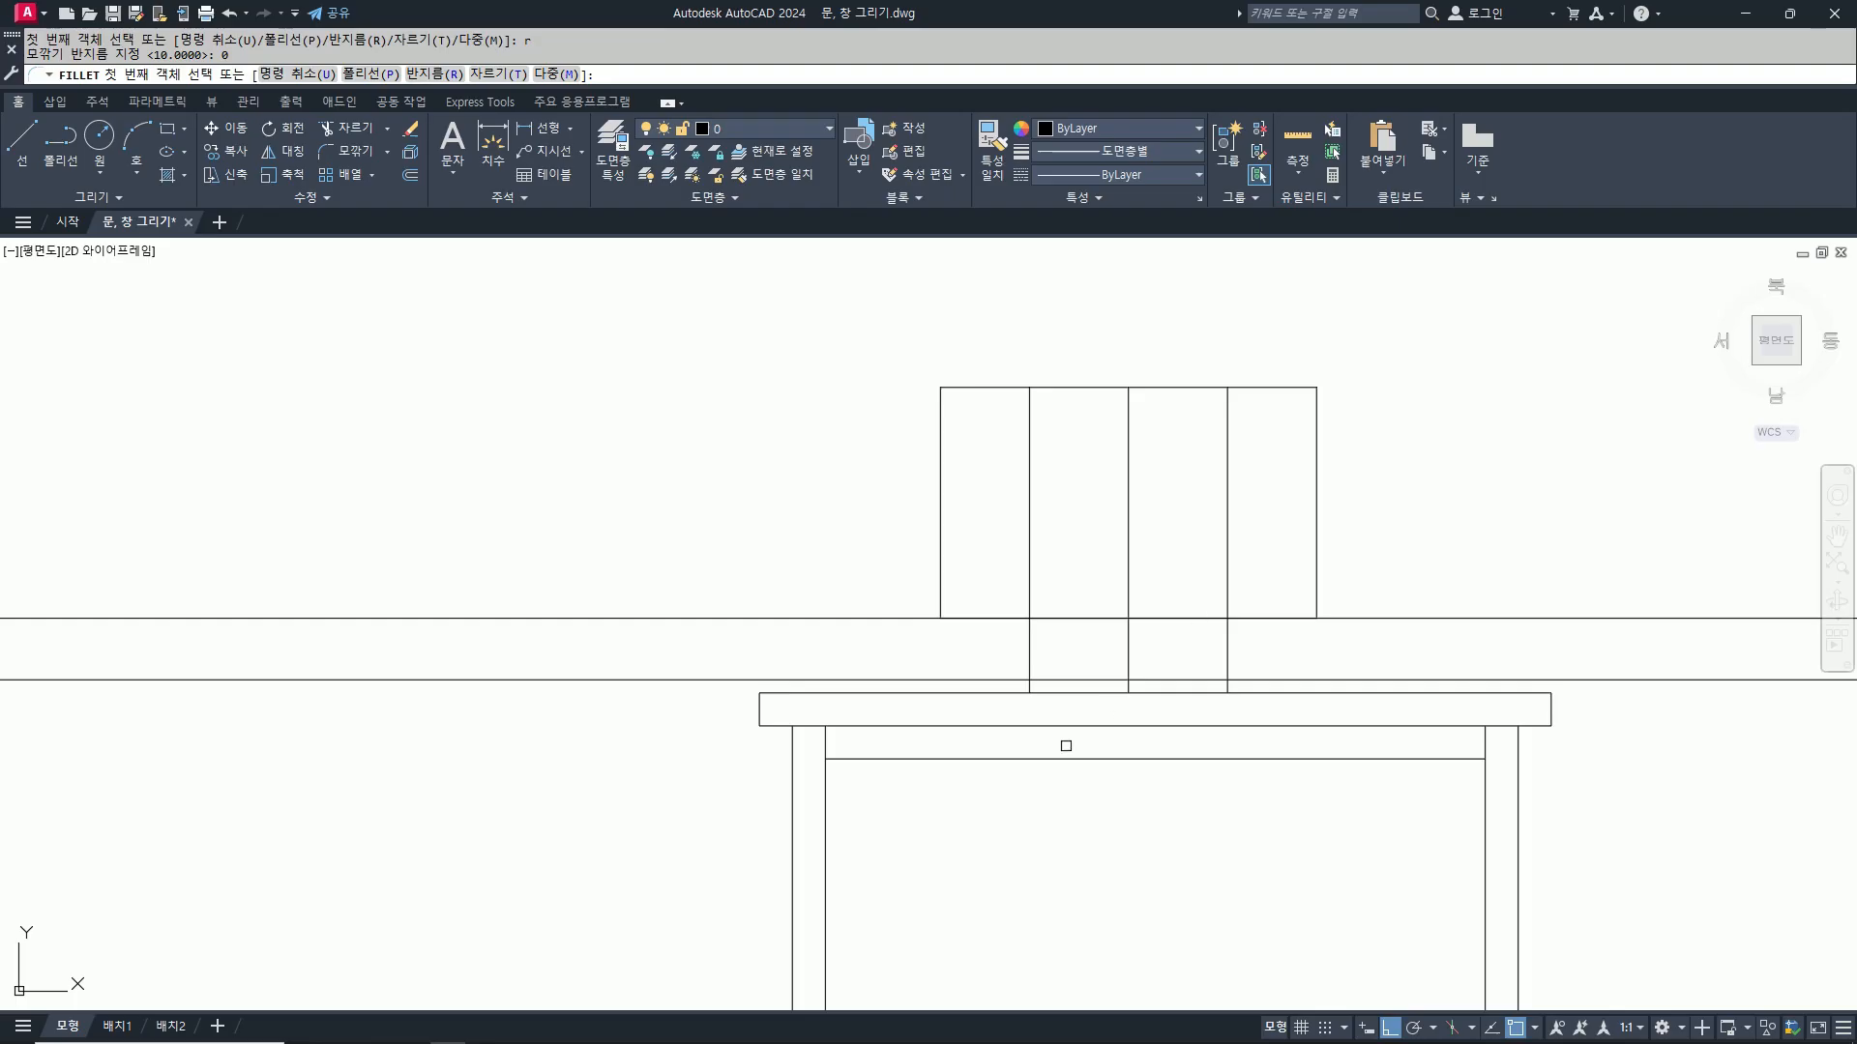
scroll(988, 750, "up", 2)
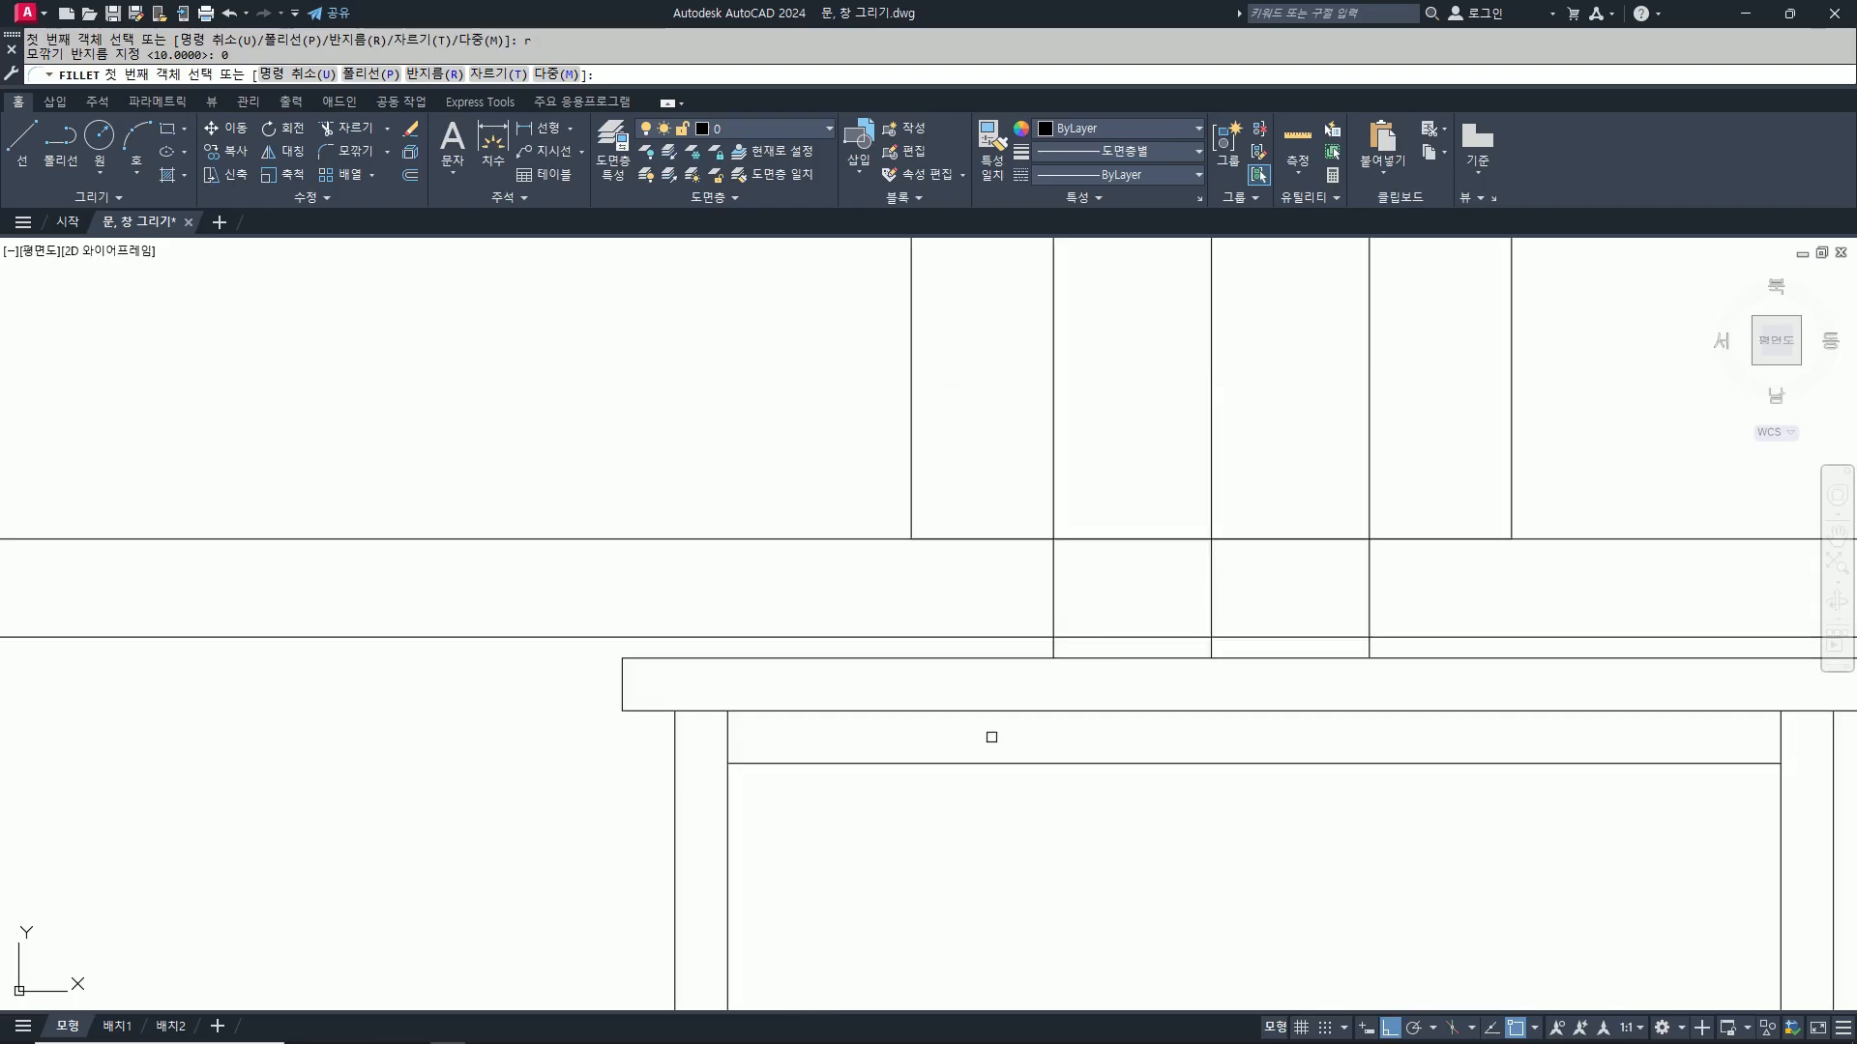
type("t")
key("Return")
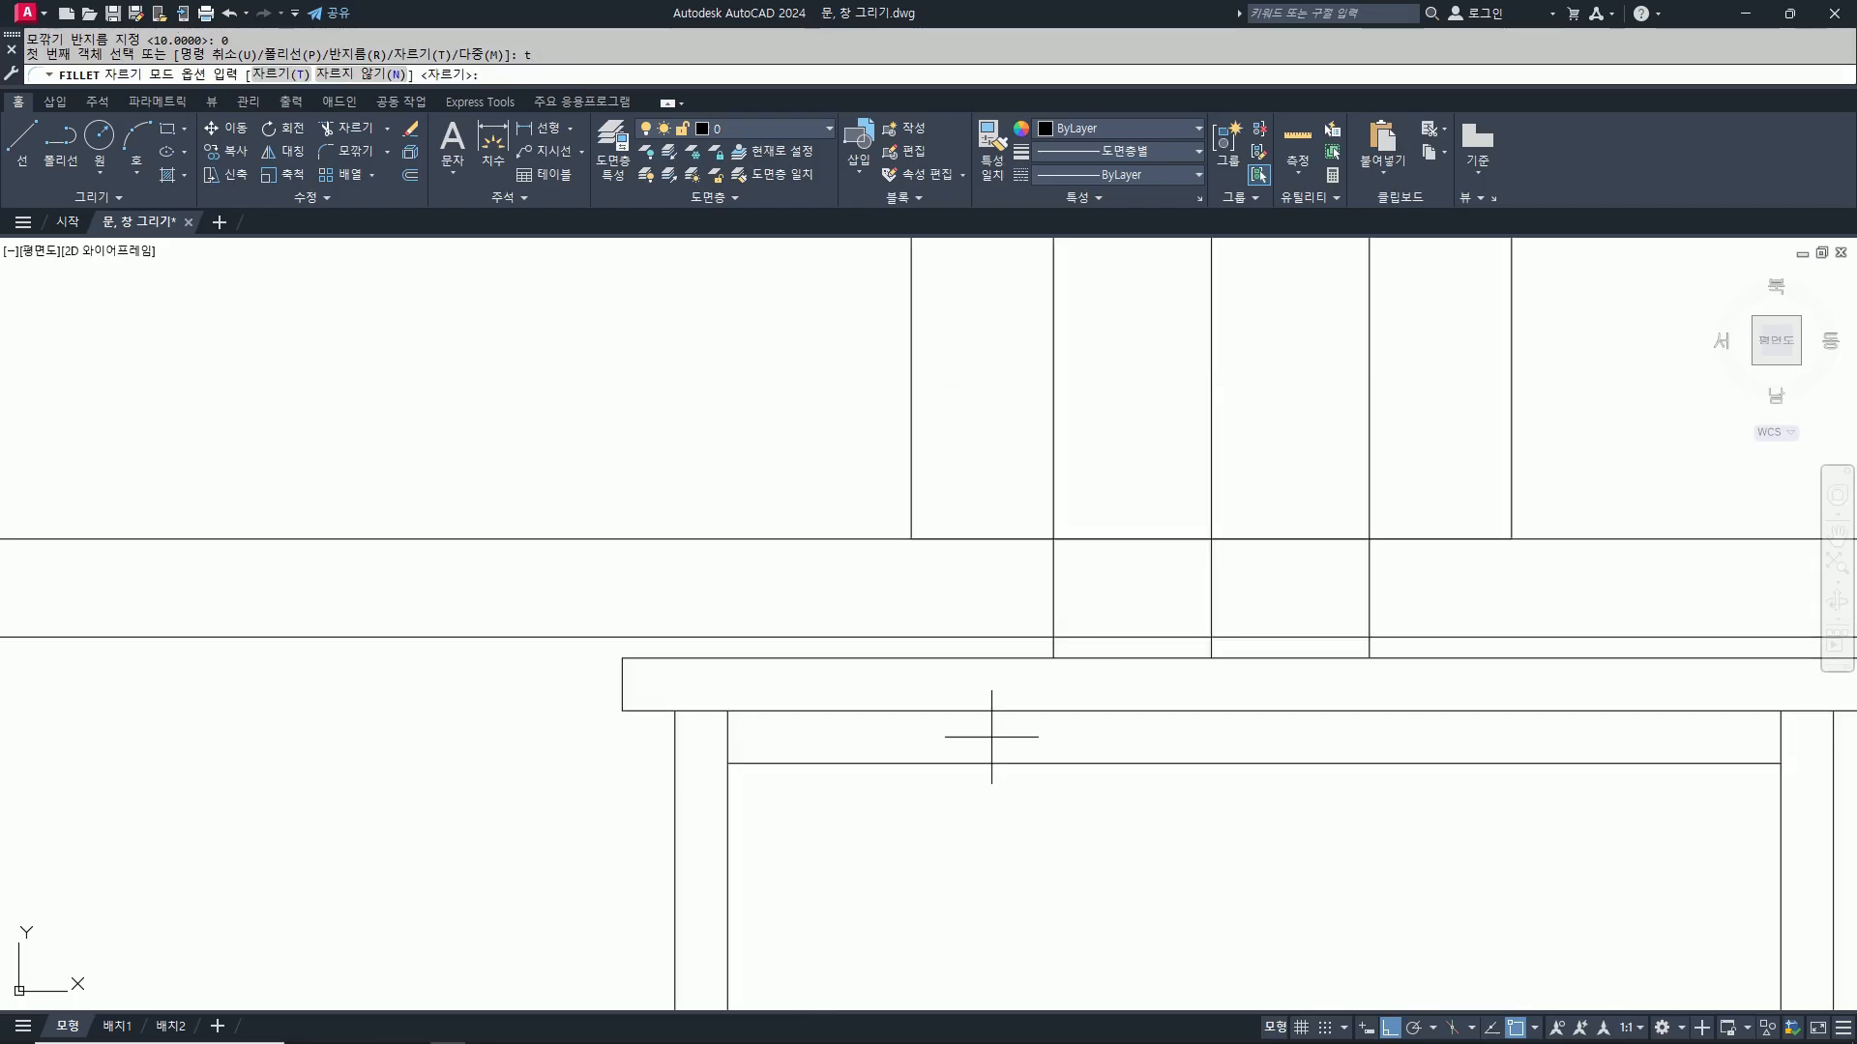
key("Return")
left_click(1064, 638)
left_click(1056, 649)
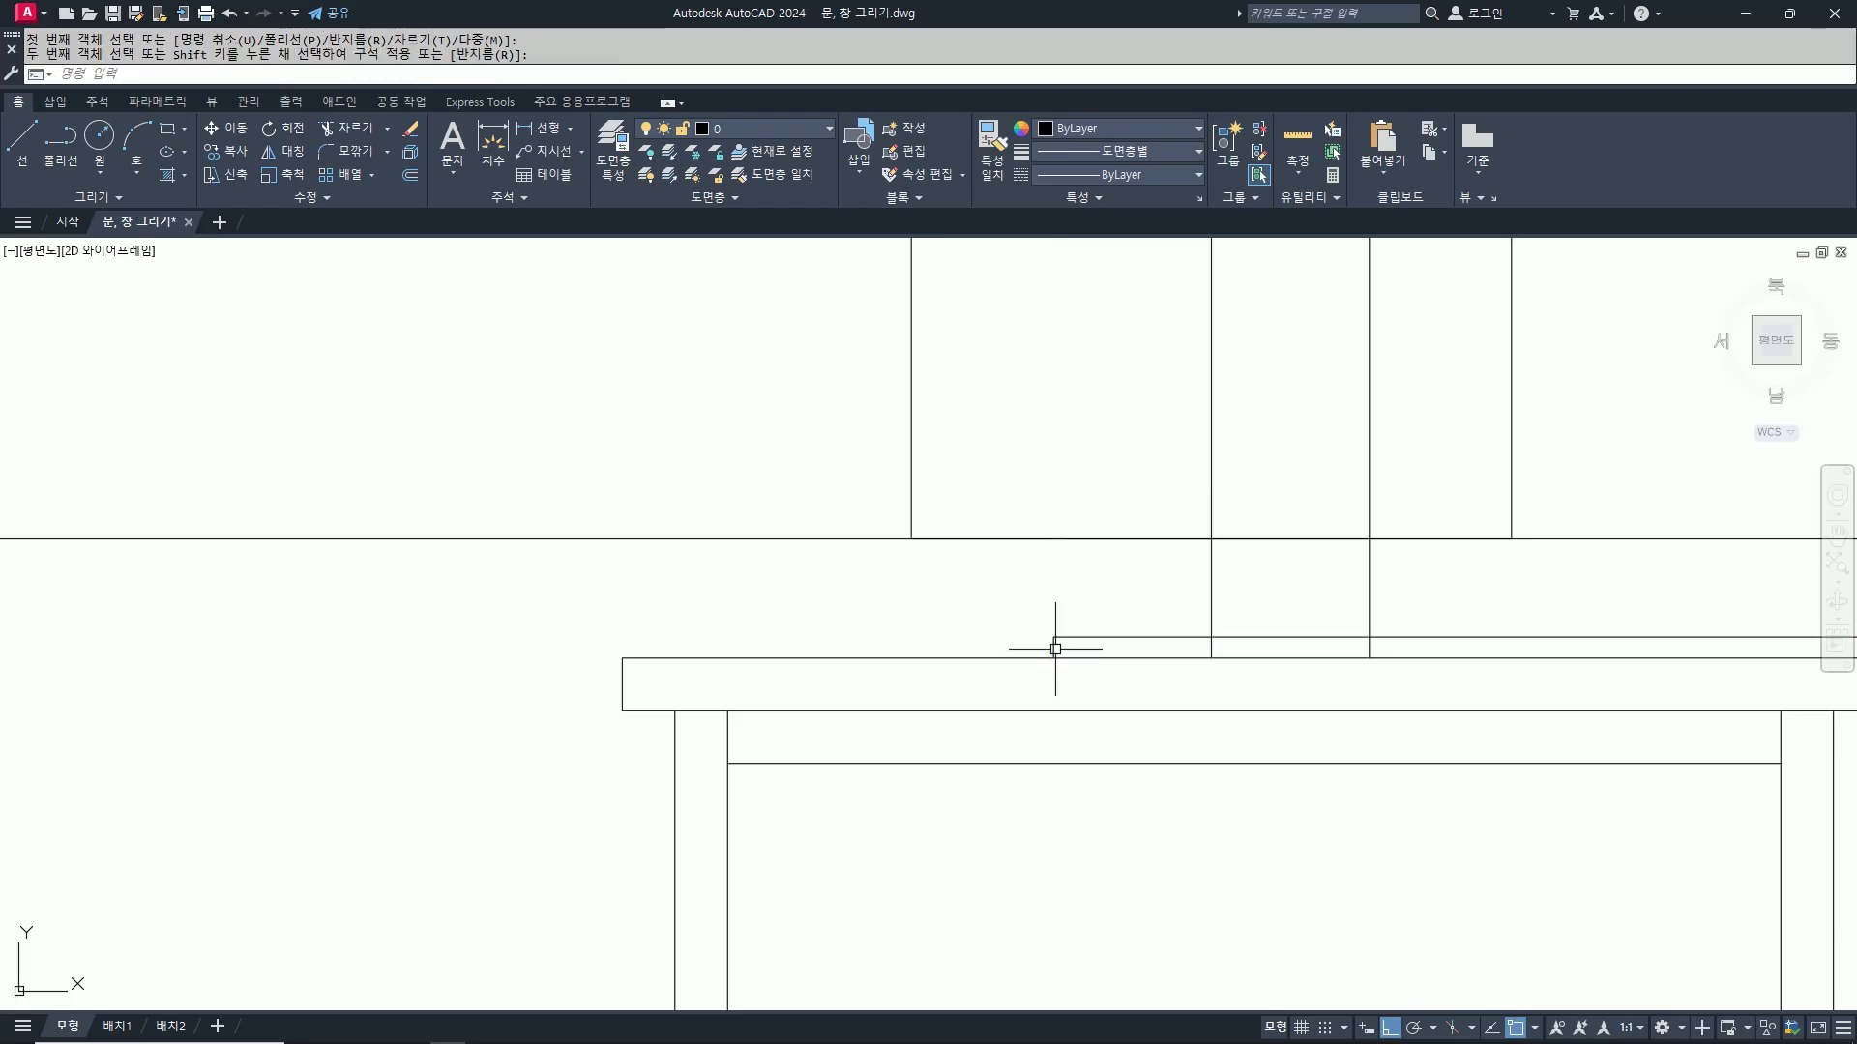
Step: Fillet the base's top line and the right offset line with radius 0 to close the base's right corner
key("space")
left_click(1356, 639)
left_click(1375, 648)
left_click(1368, 648)
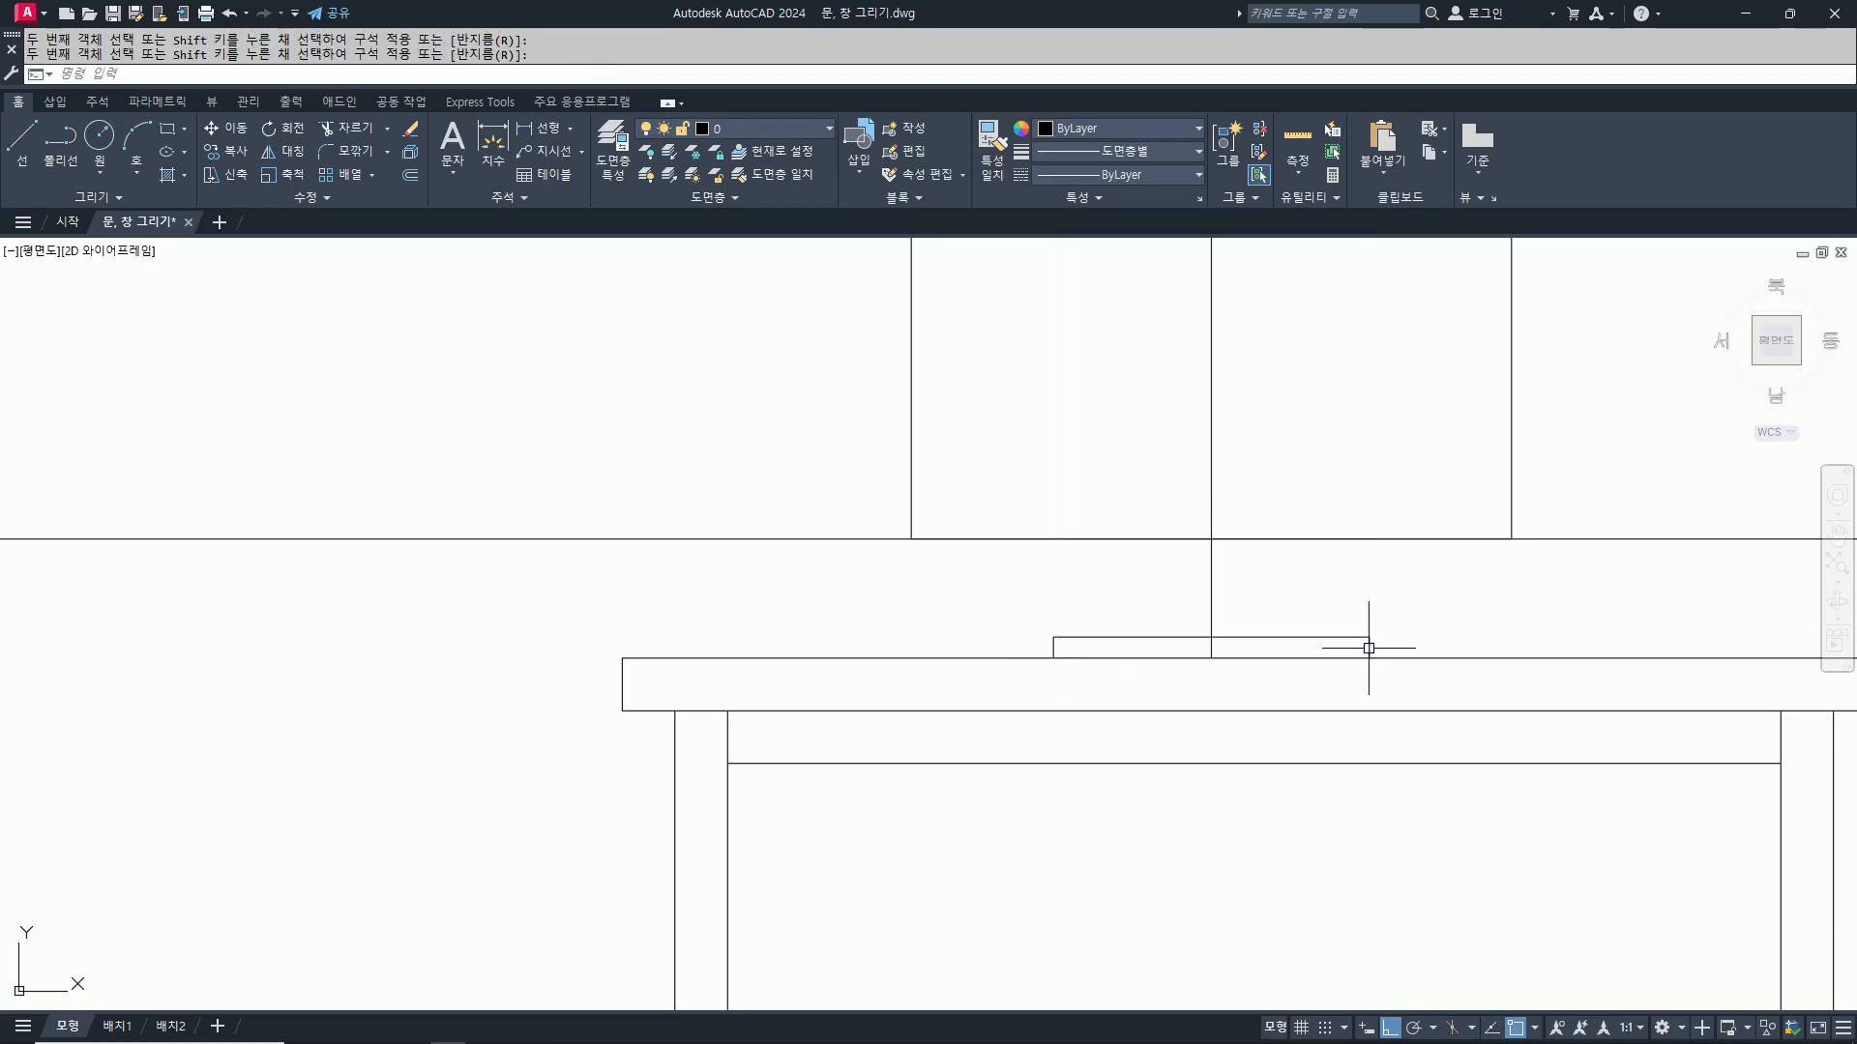
Step: Draw a slanted stand line left of the centre line, from inside the monitor rectangle down into the base, with ortho off
middle_click_drag(1268, 586, 1206, 675)
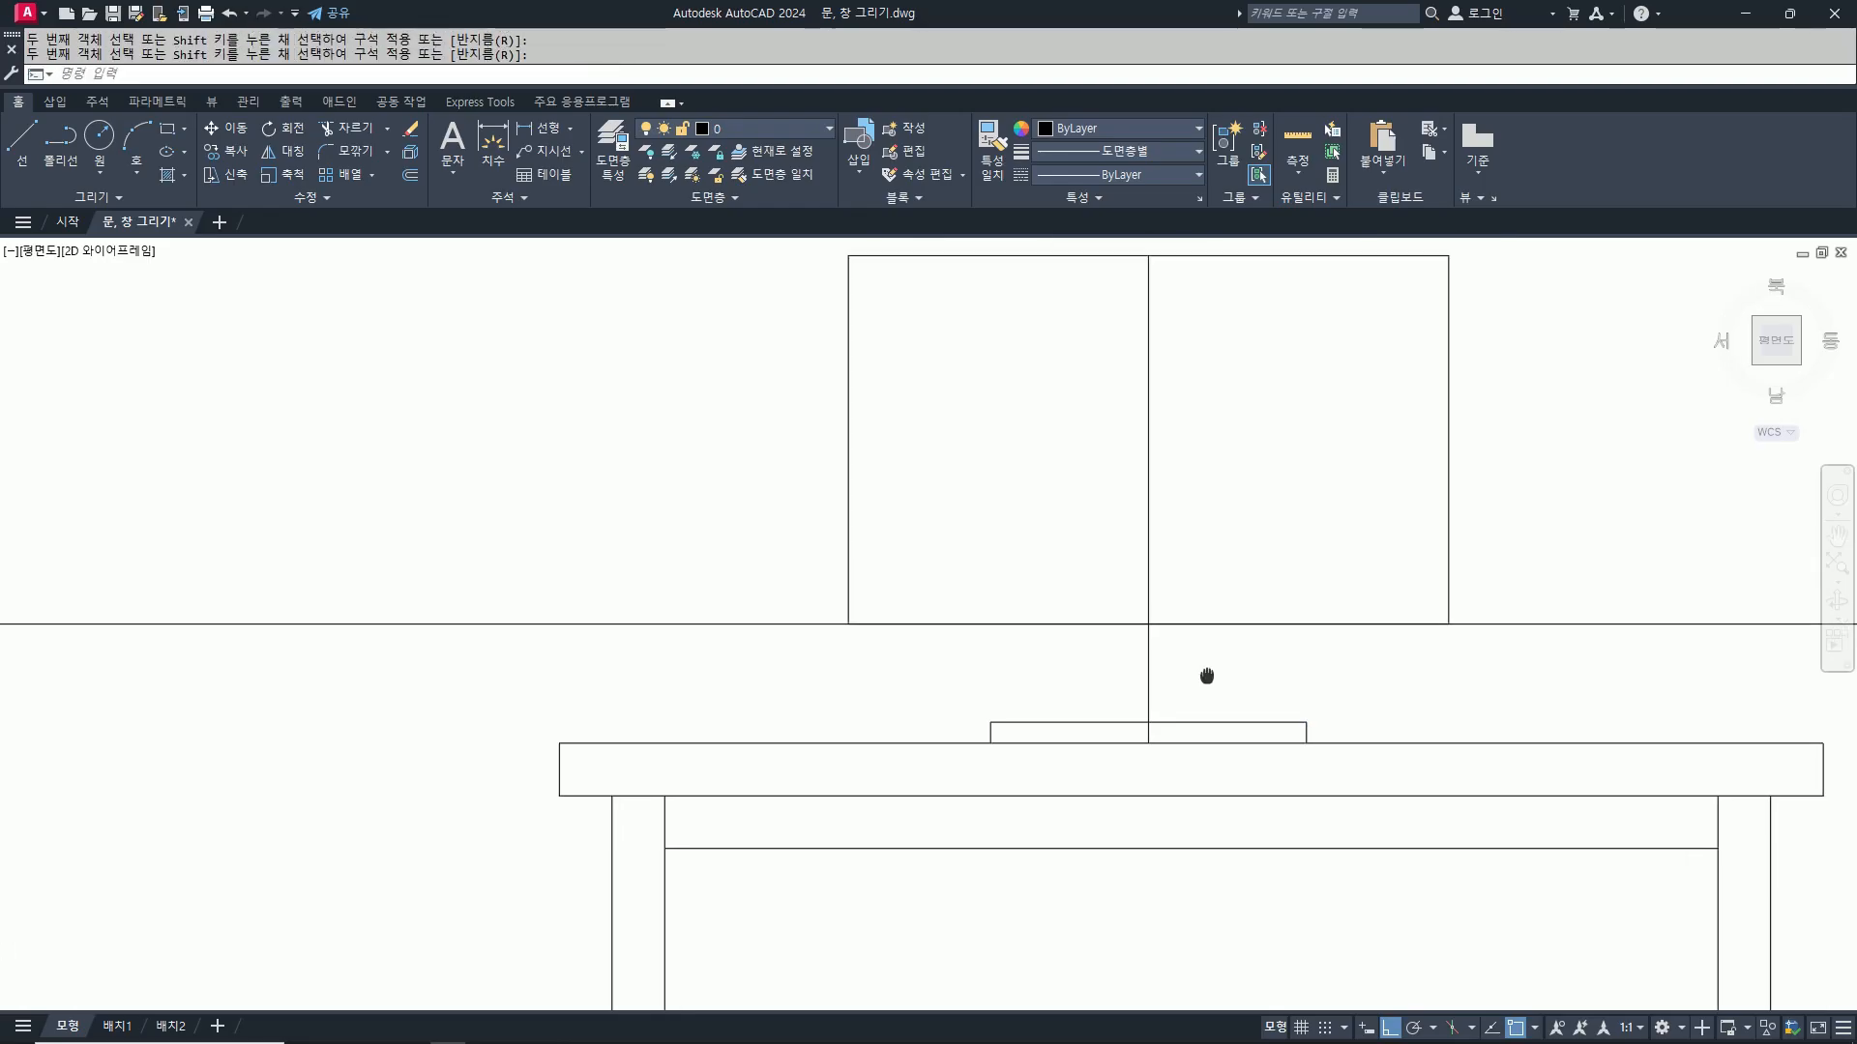
type("l")
key("Return")
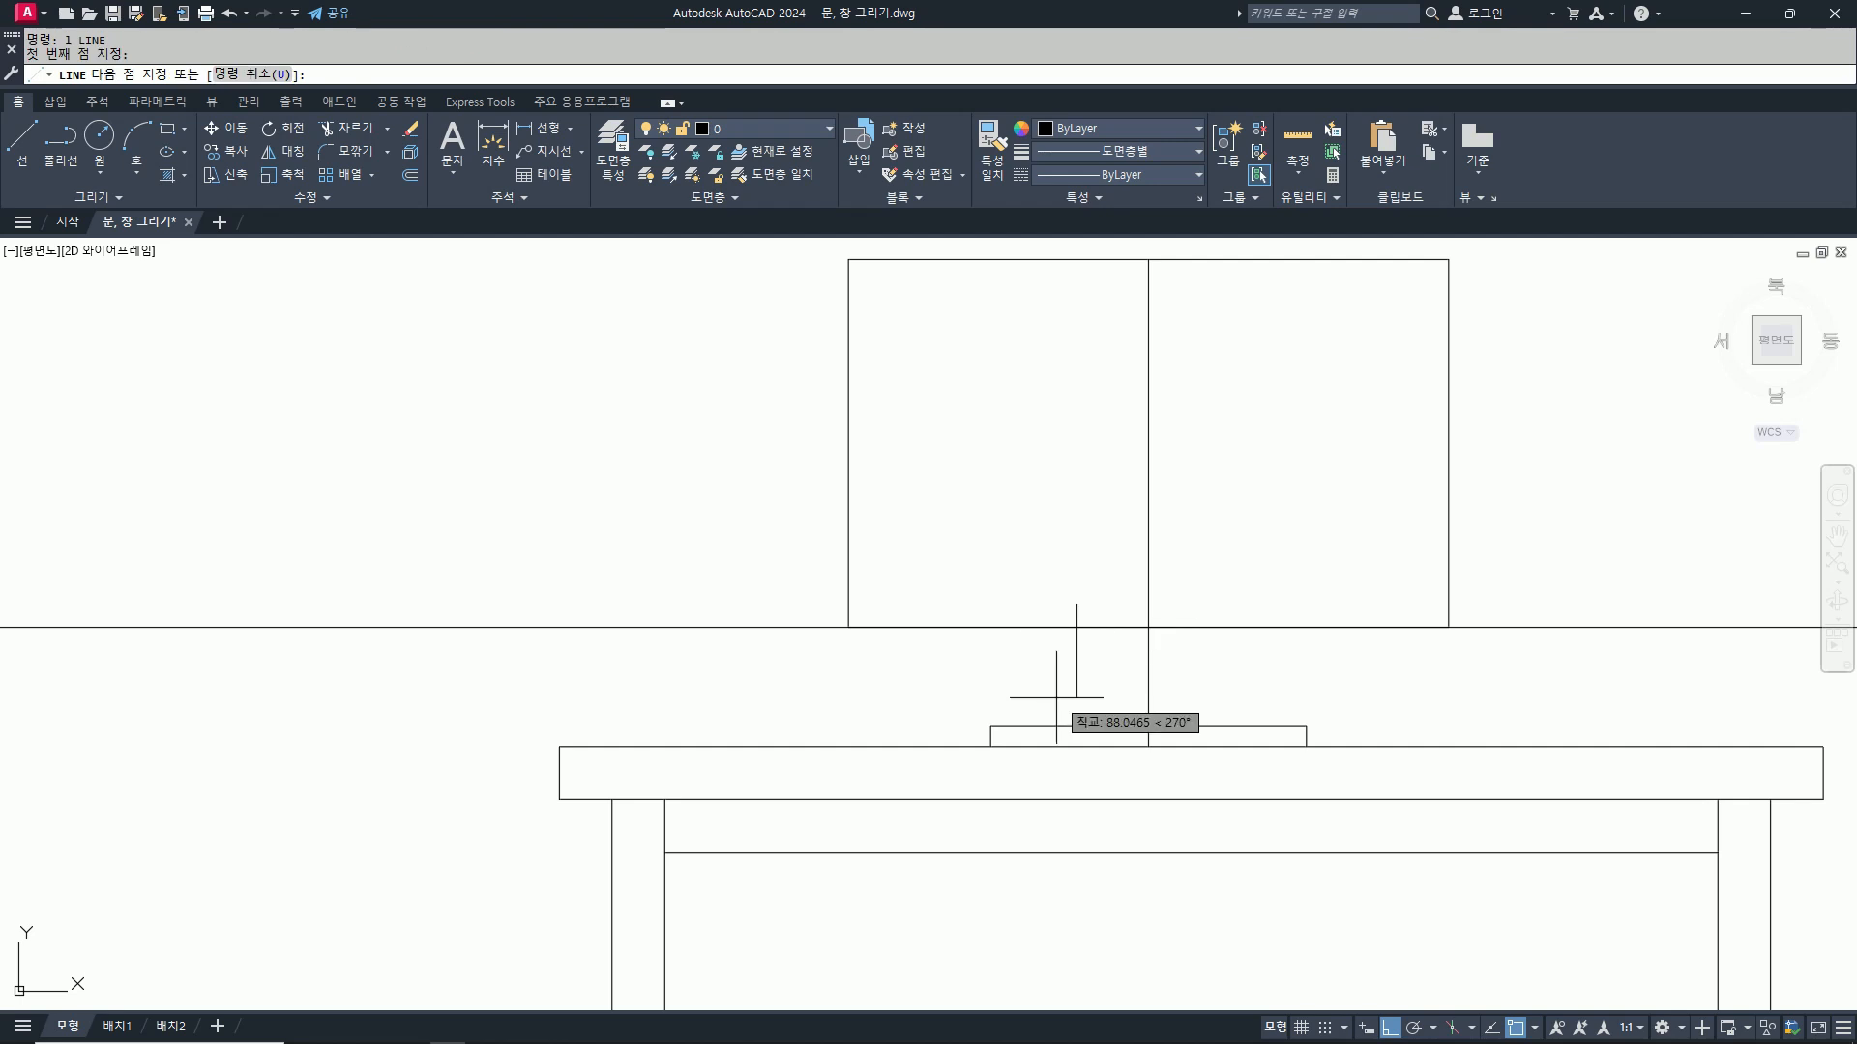
left_click(1076, 605)
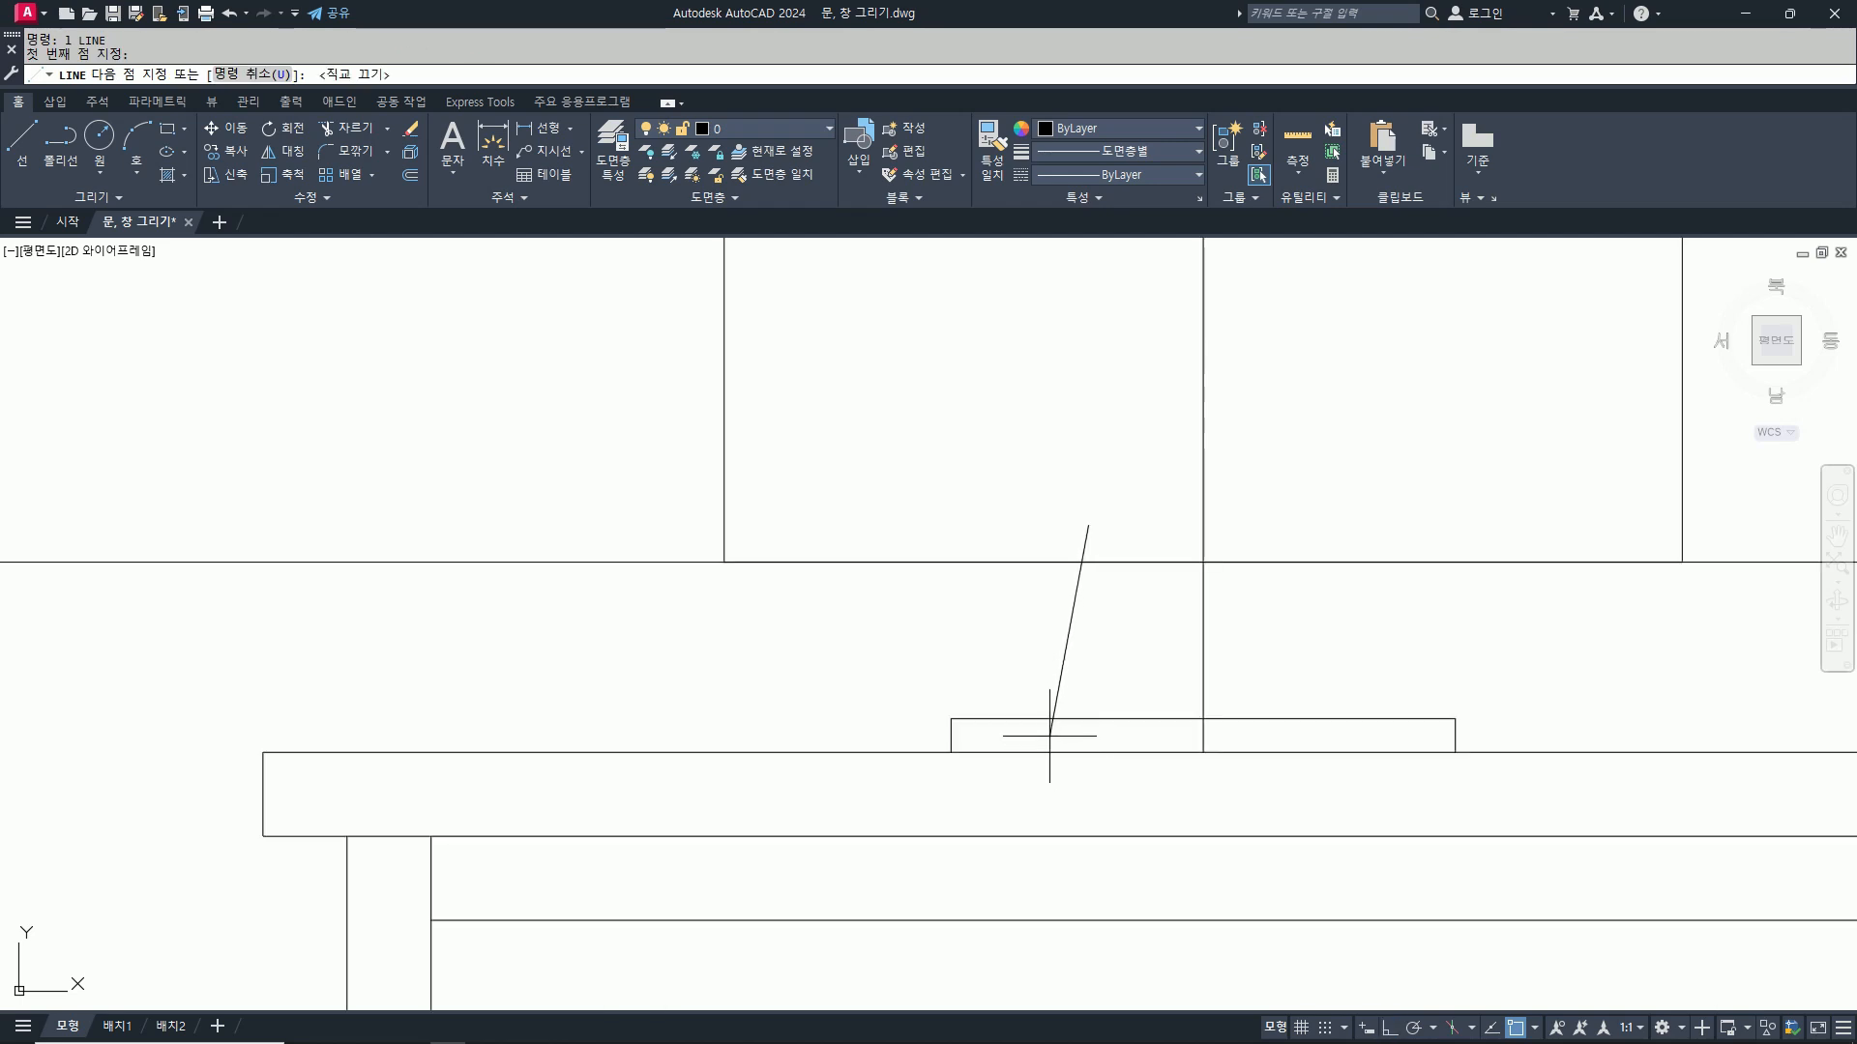
left_click(1050, 735)
key("Return")
Step: Mirror the slanted stand line about the monitor's vertical centre line with ortho on, keeping the original
type("mi")
key("Return")
left_click(1061, 677)
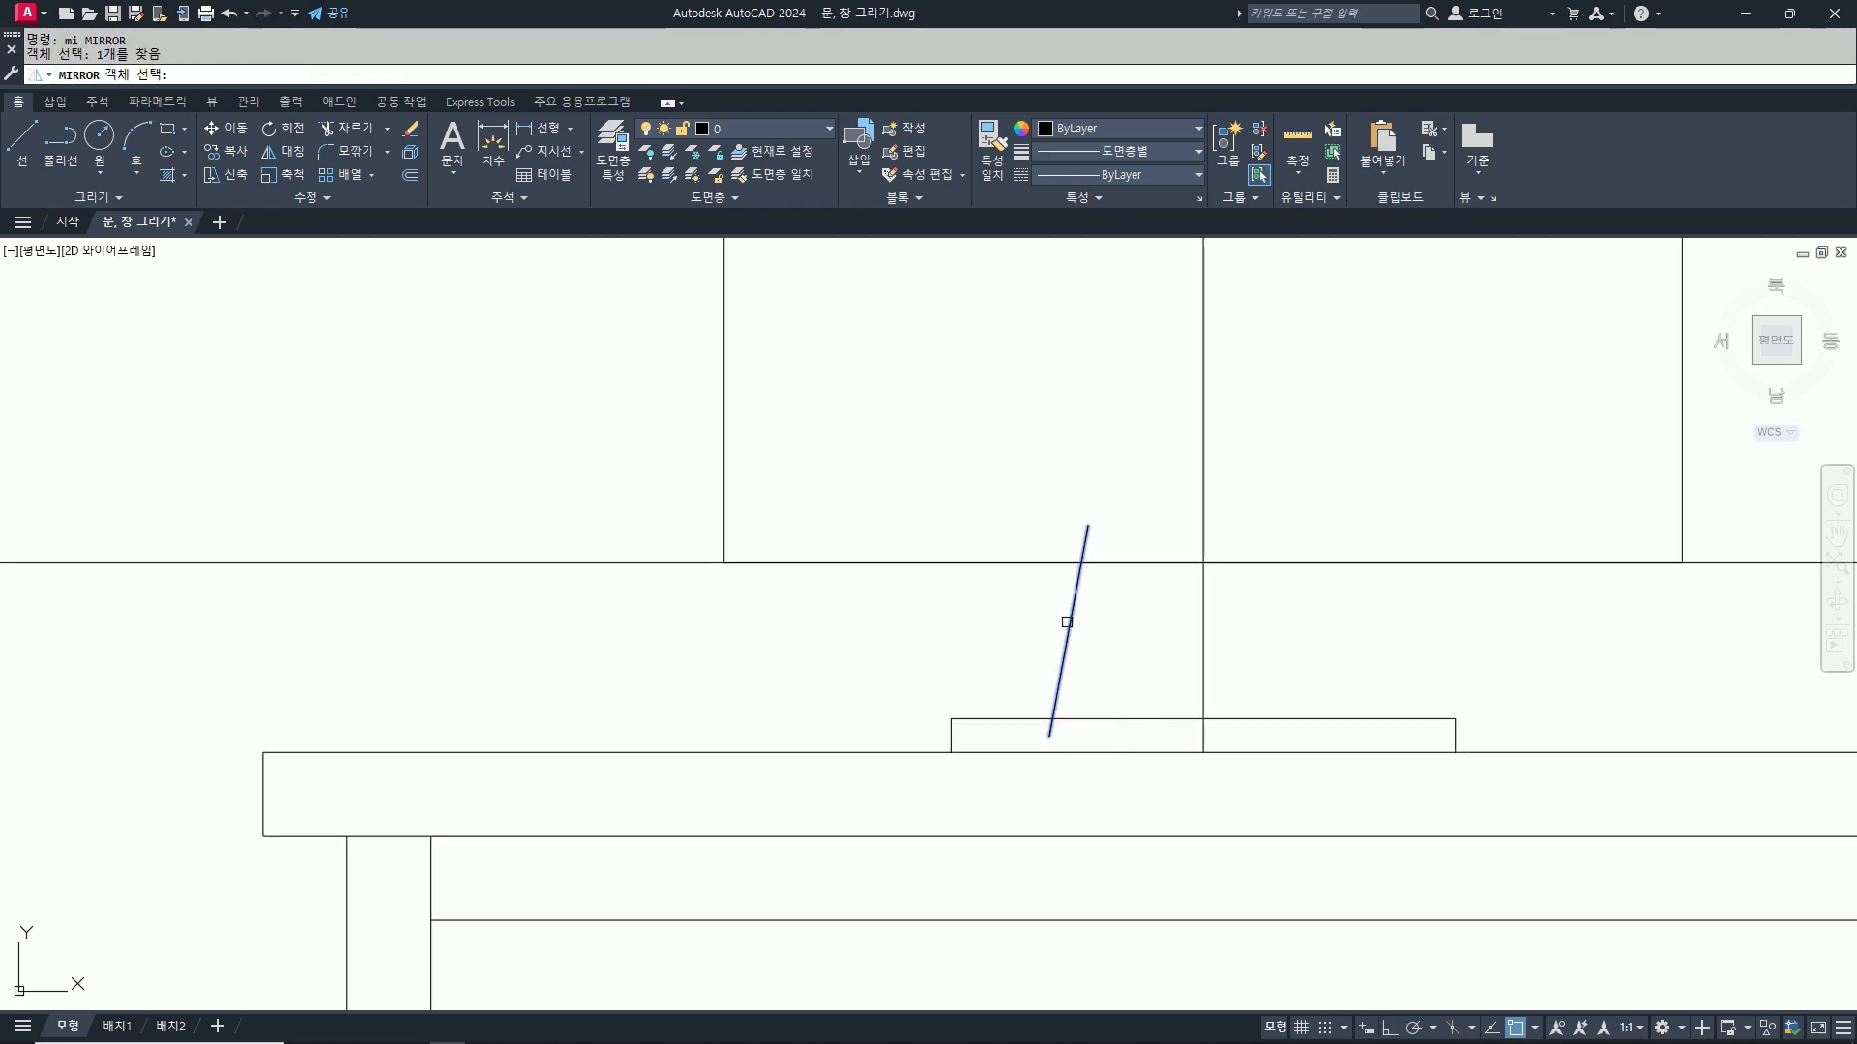
key("Return")
left_click(1203, 562)
key("F8")
left_click(1148, 443)
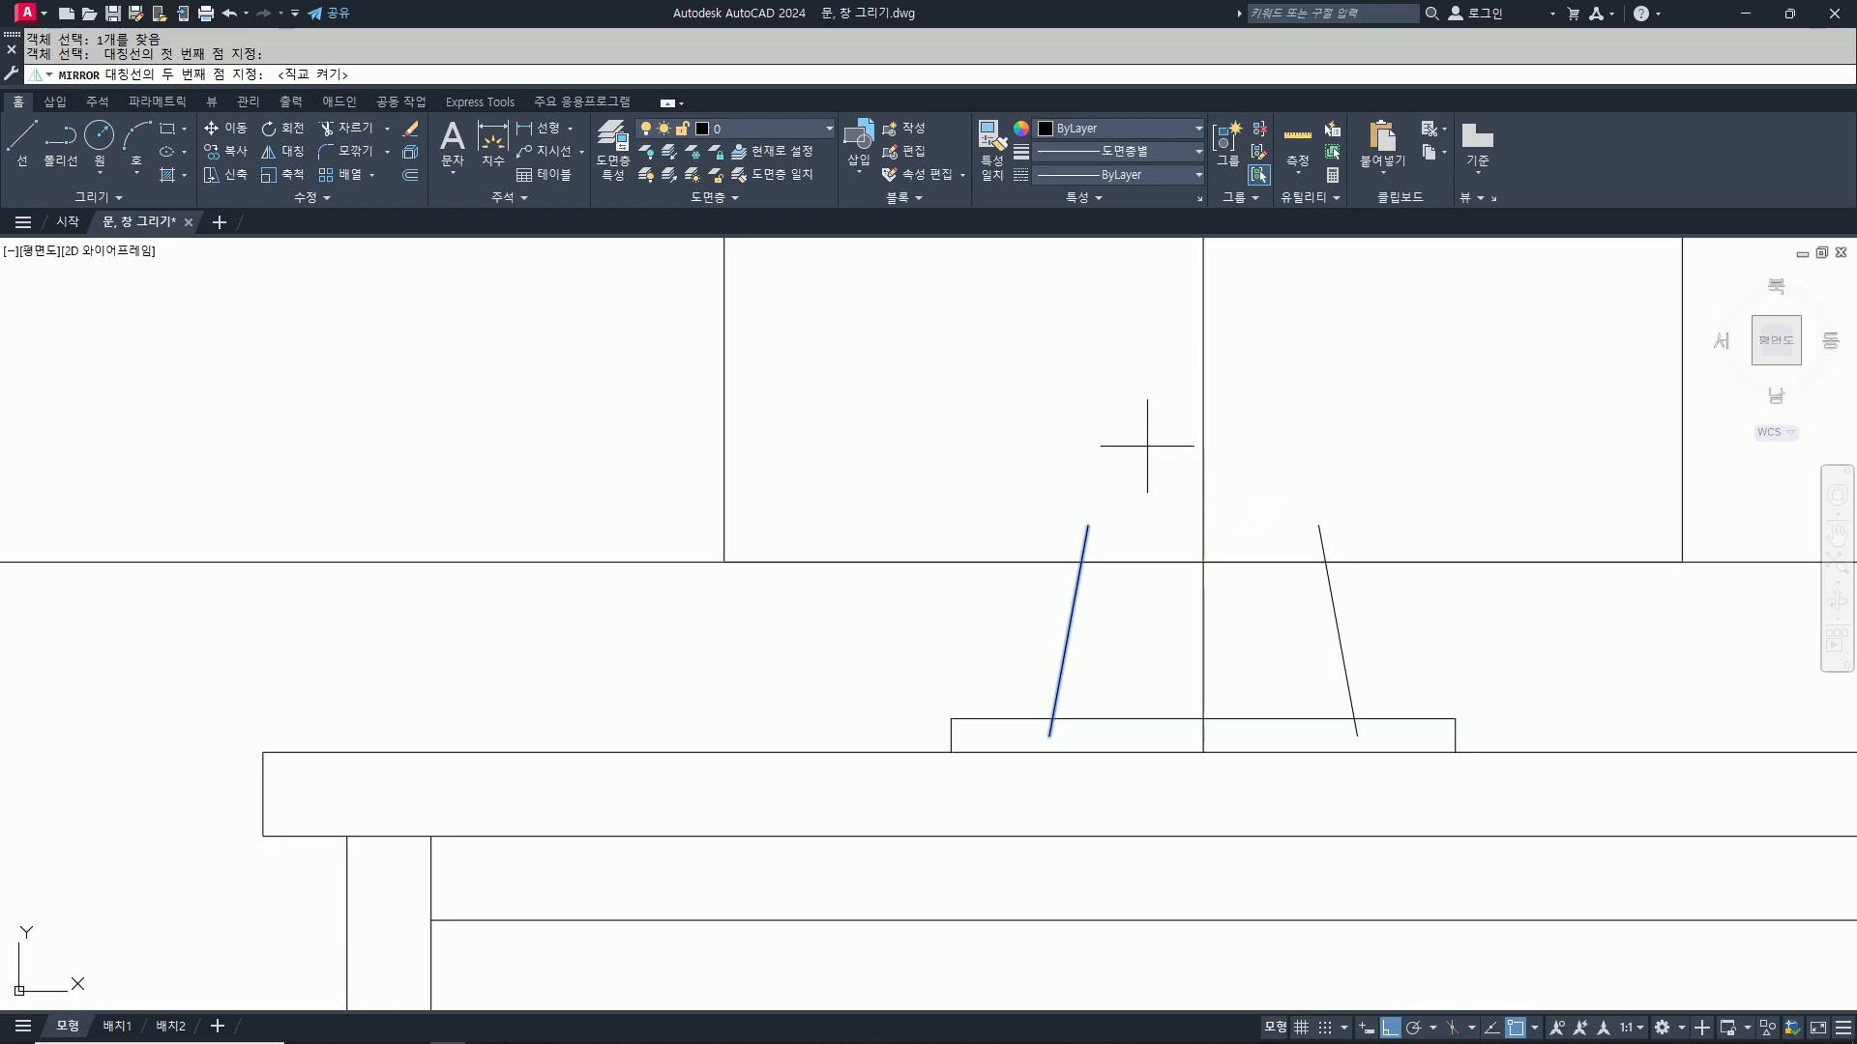
key("Return")
Step: Trim both slanted stand lines where they run into the monitor rectangle and into the base
type("tr")
key("Return")
left_click(1323, 536)
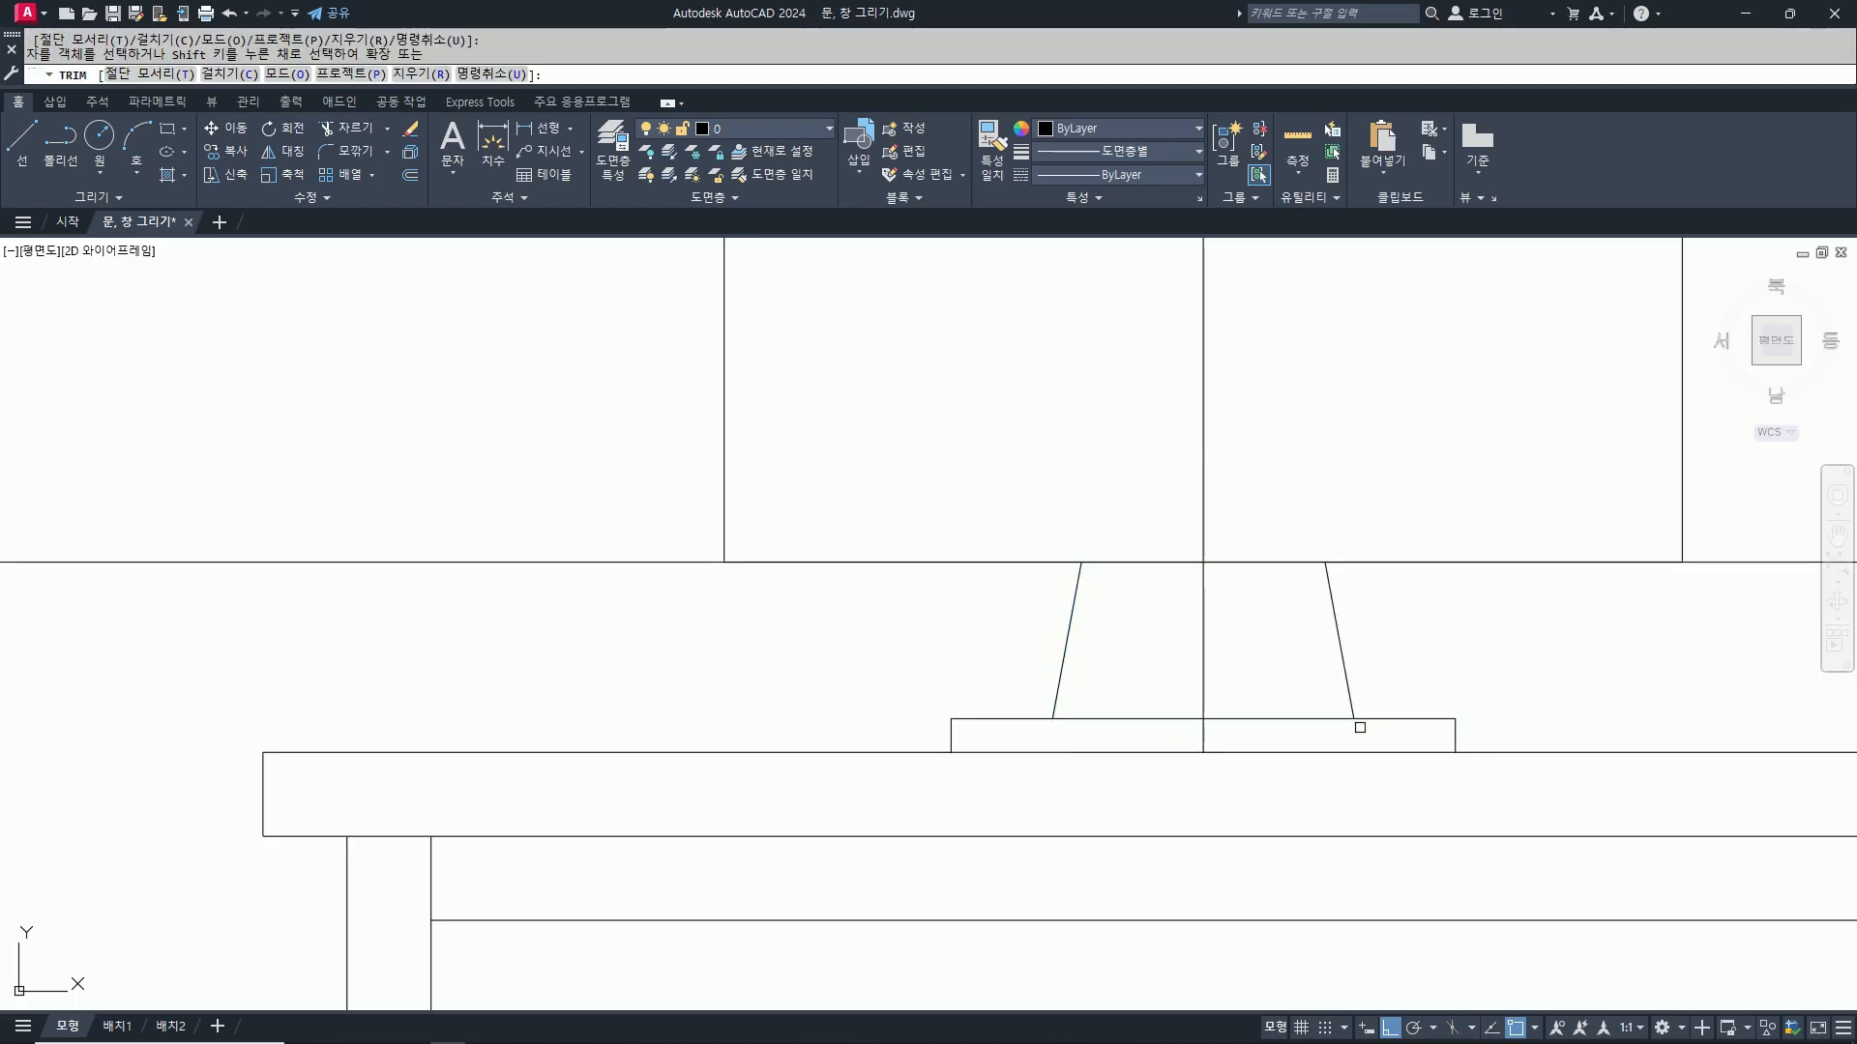
key("Return")
Step: Erase the monitor's vertical centre line and the long horizontal construction line along its lower edge
type("e")
key("Return")
left_click(1202, 643)
key("Return")
scroll(1202, 678, "down", 5)
type("e")
key("Return")
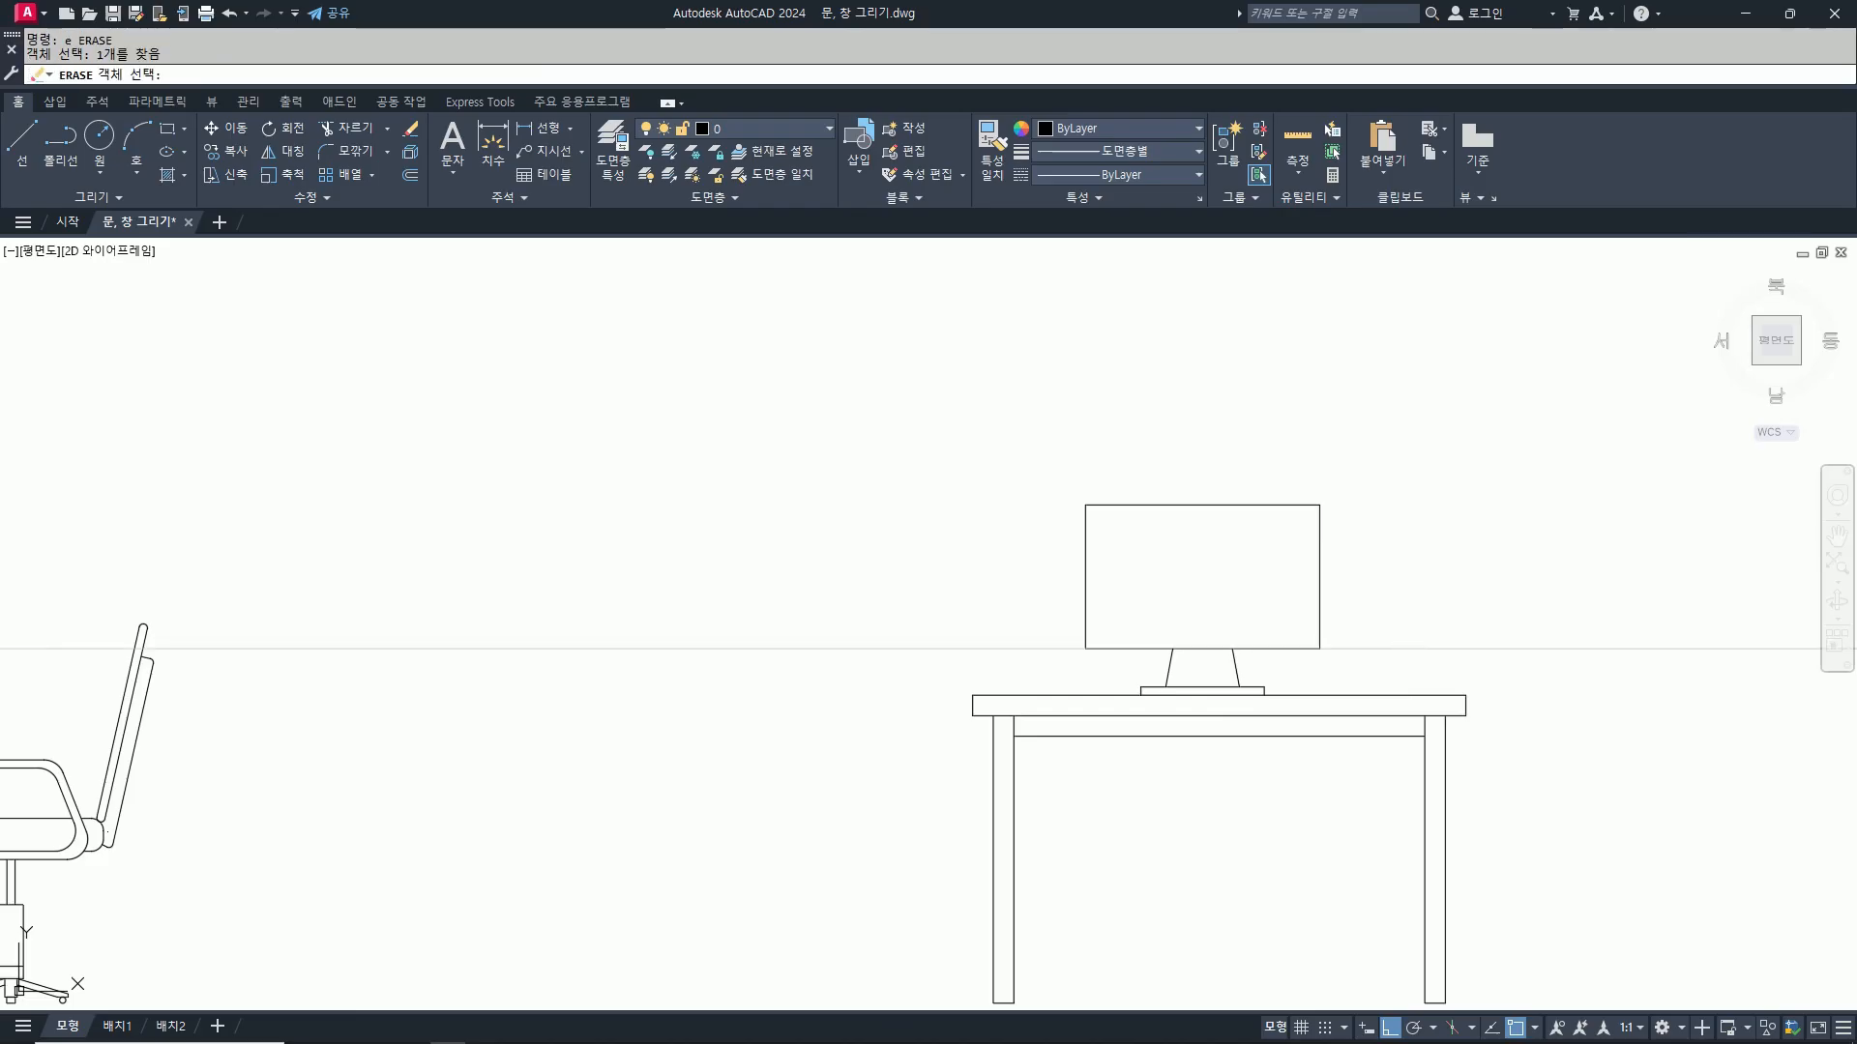
key("Return")
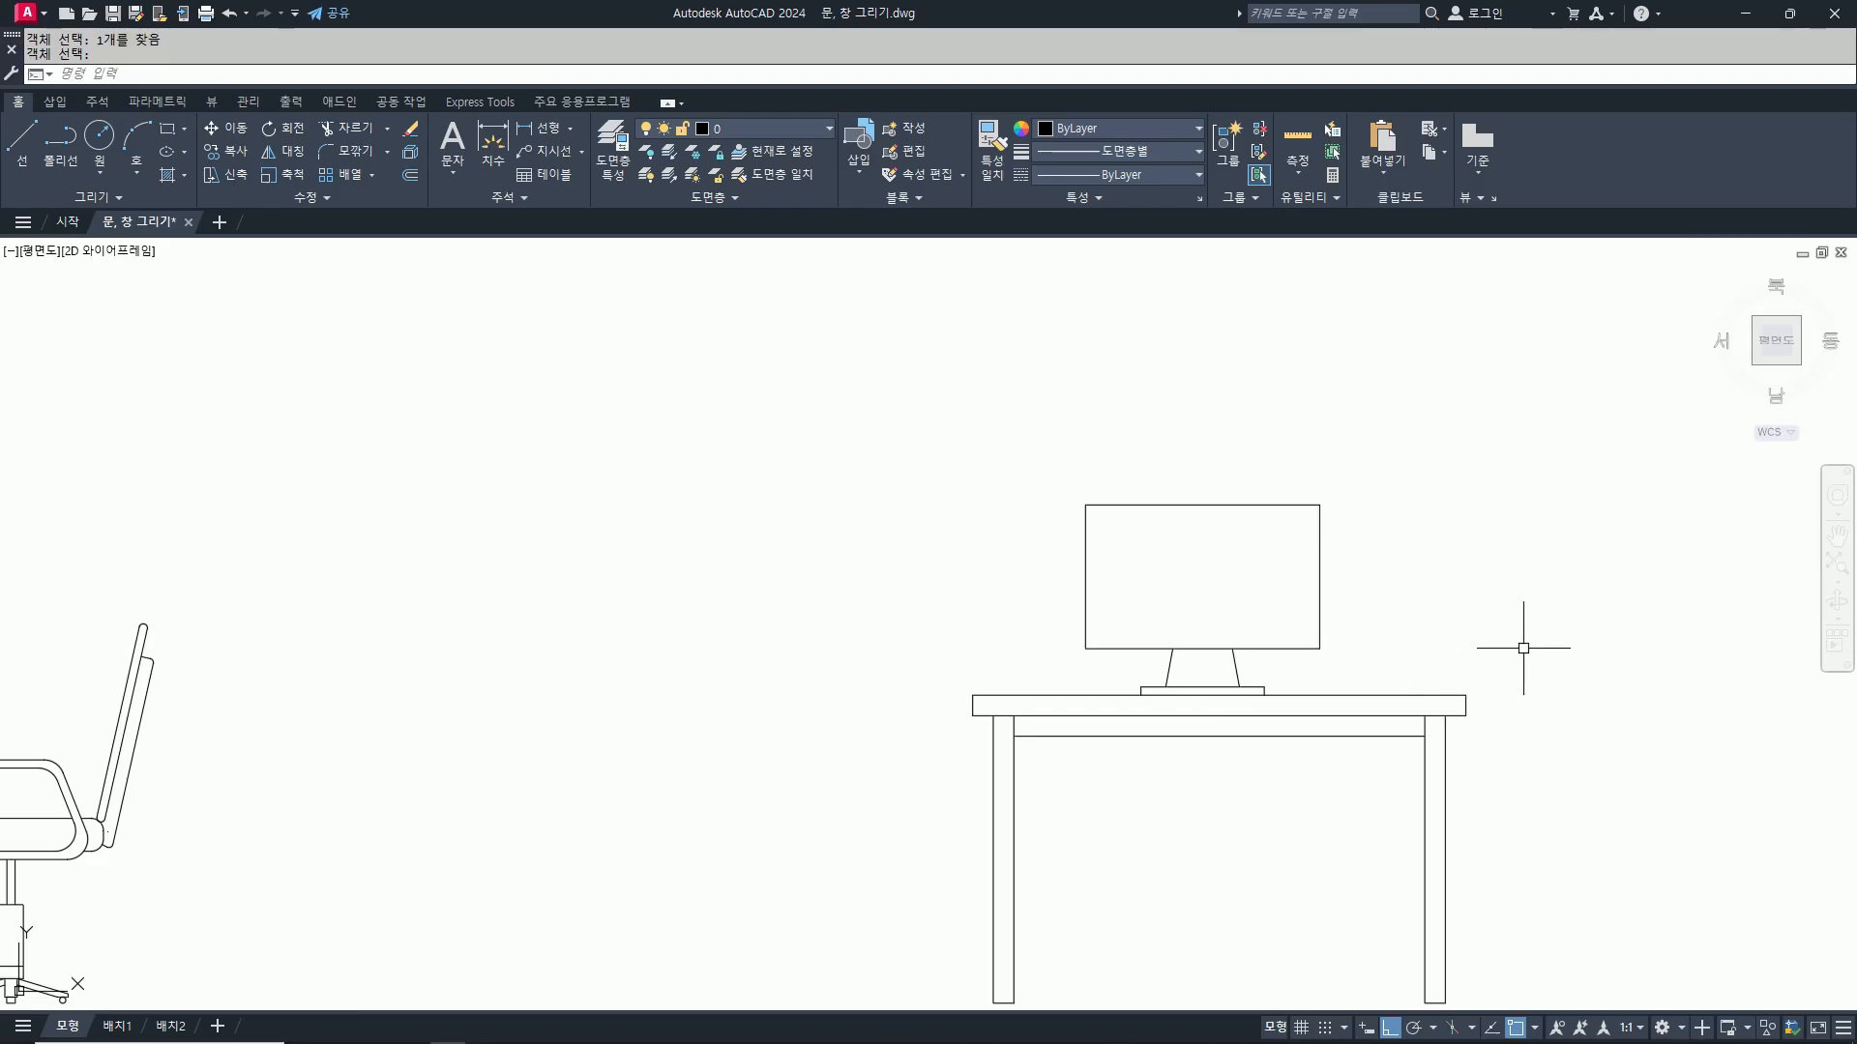
Step: Offset the monitor's four outer edges inward by 20 to lay out the screen bezel
type("o")
key("Return")
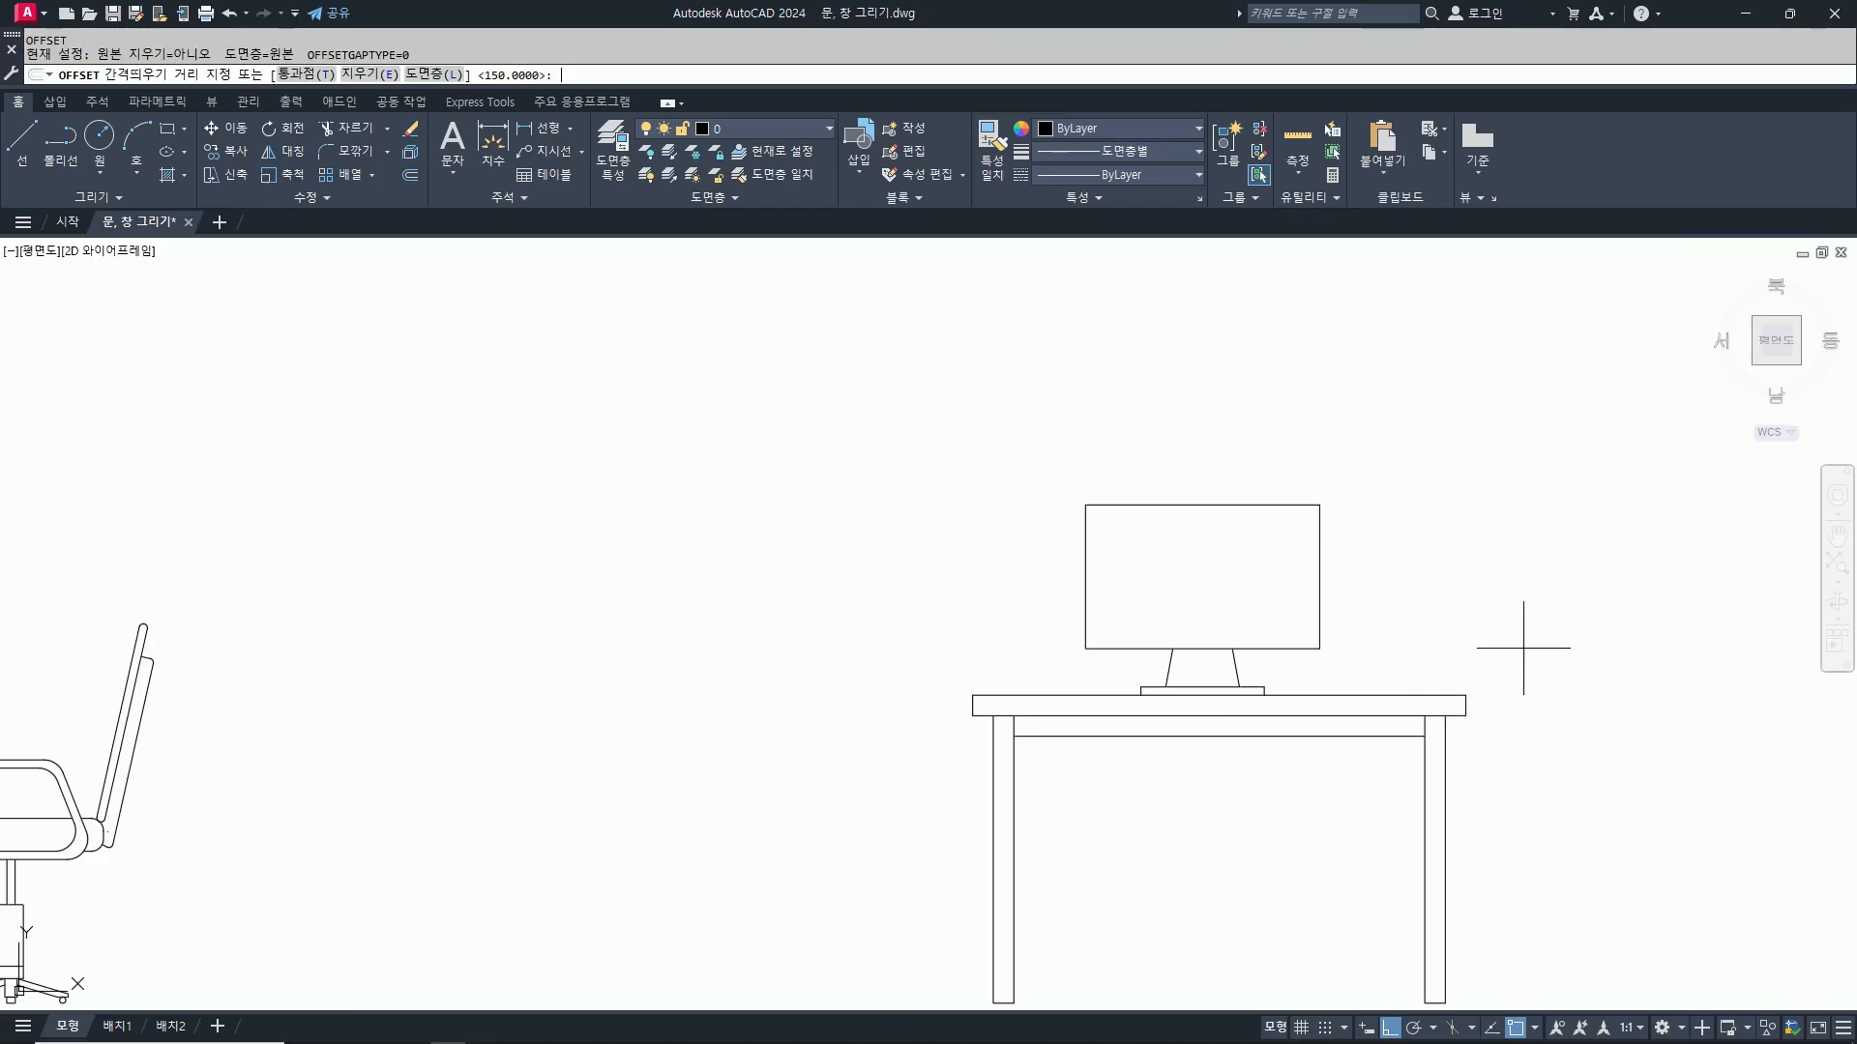
type("20")
key("Return")
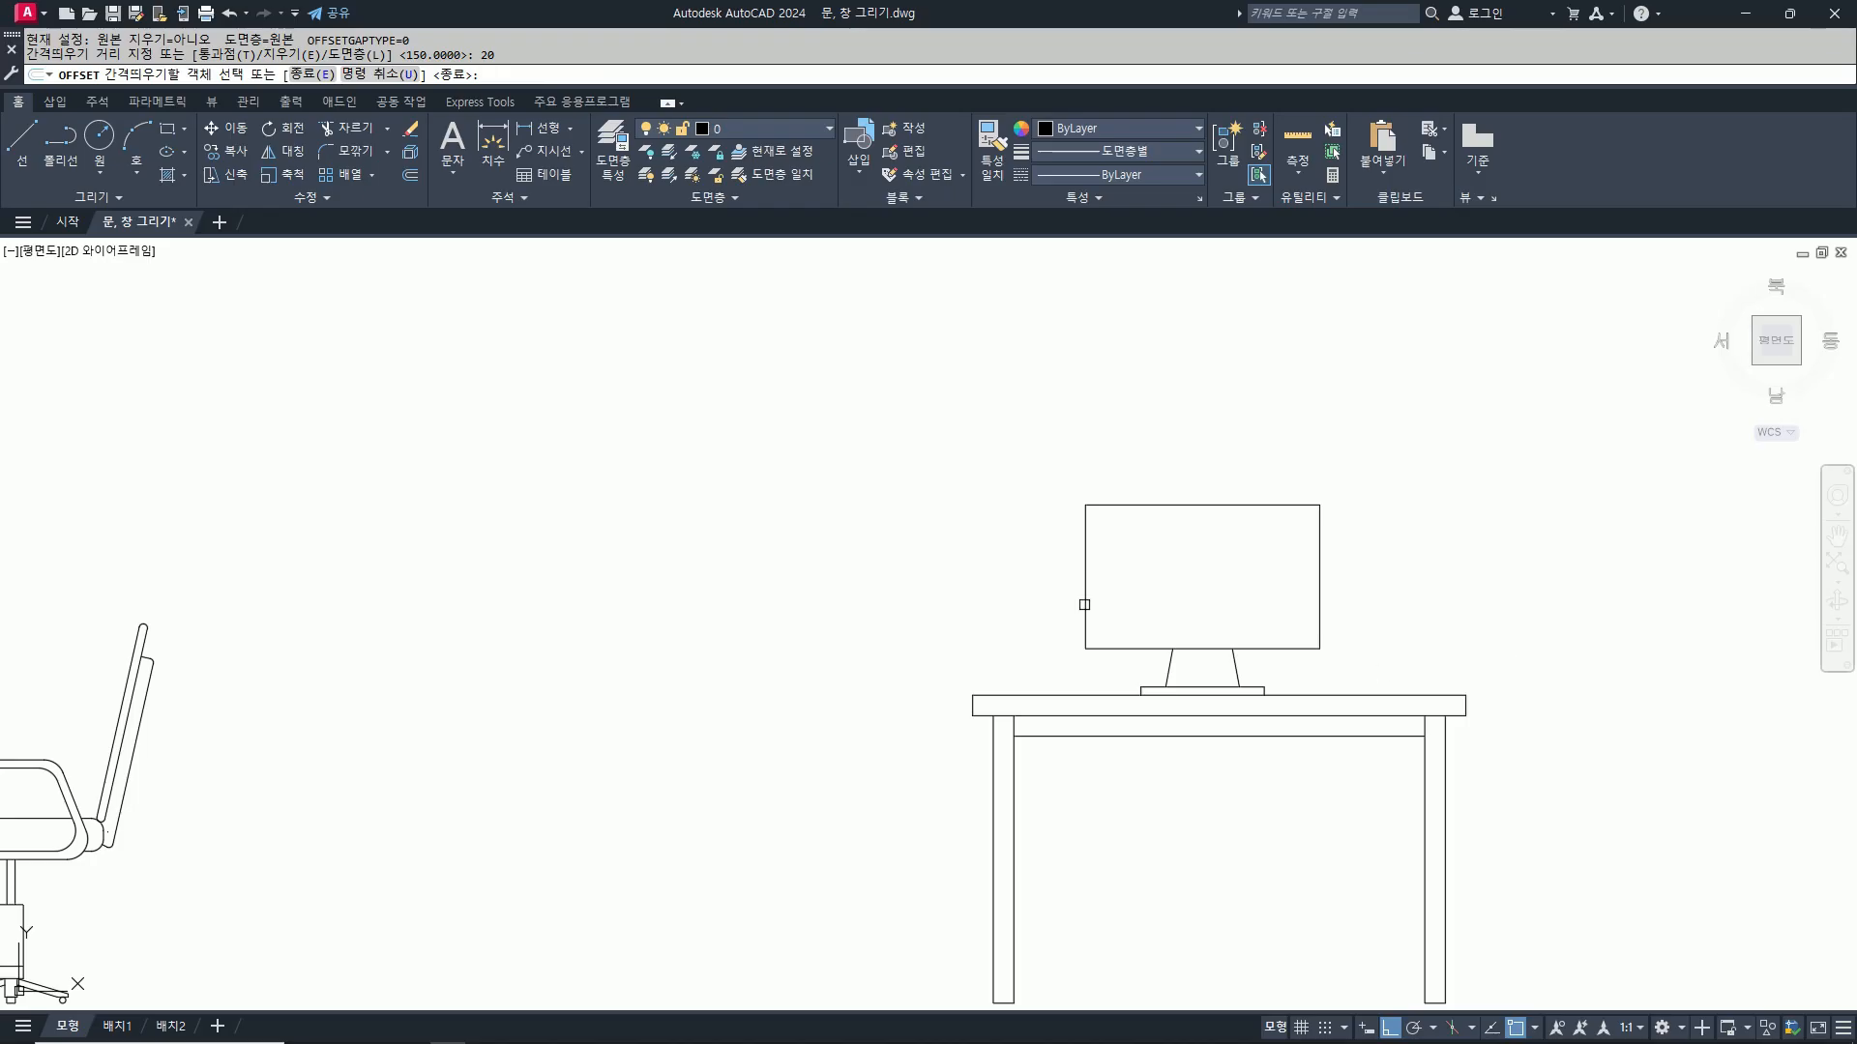
left_click(1253, 504)
left_click(1253, 573)
left_click(1319, 572)
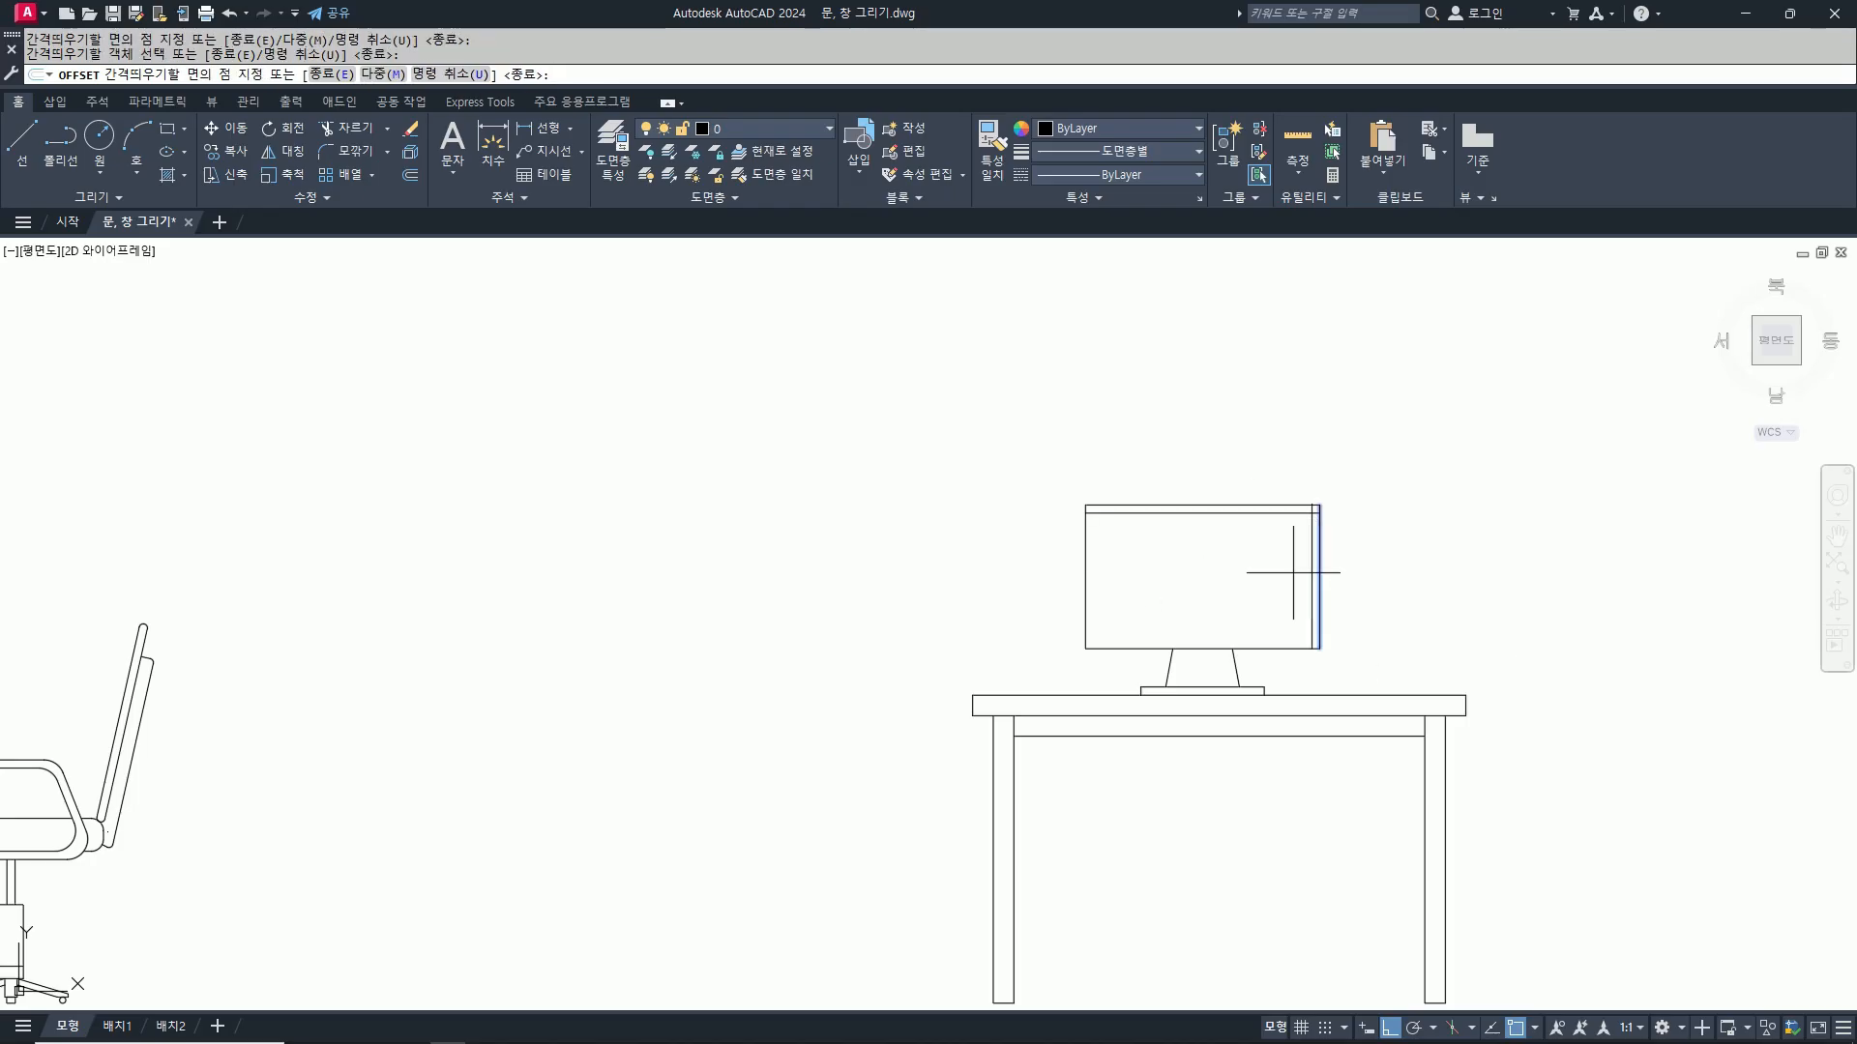
left_click(1301, 575)
left_click(1219, 649)
left_click(1154, 595)
left_click(1086, 561)
left_click(1160, 559)
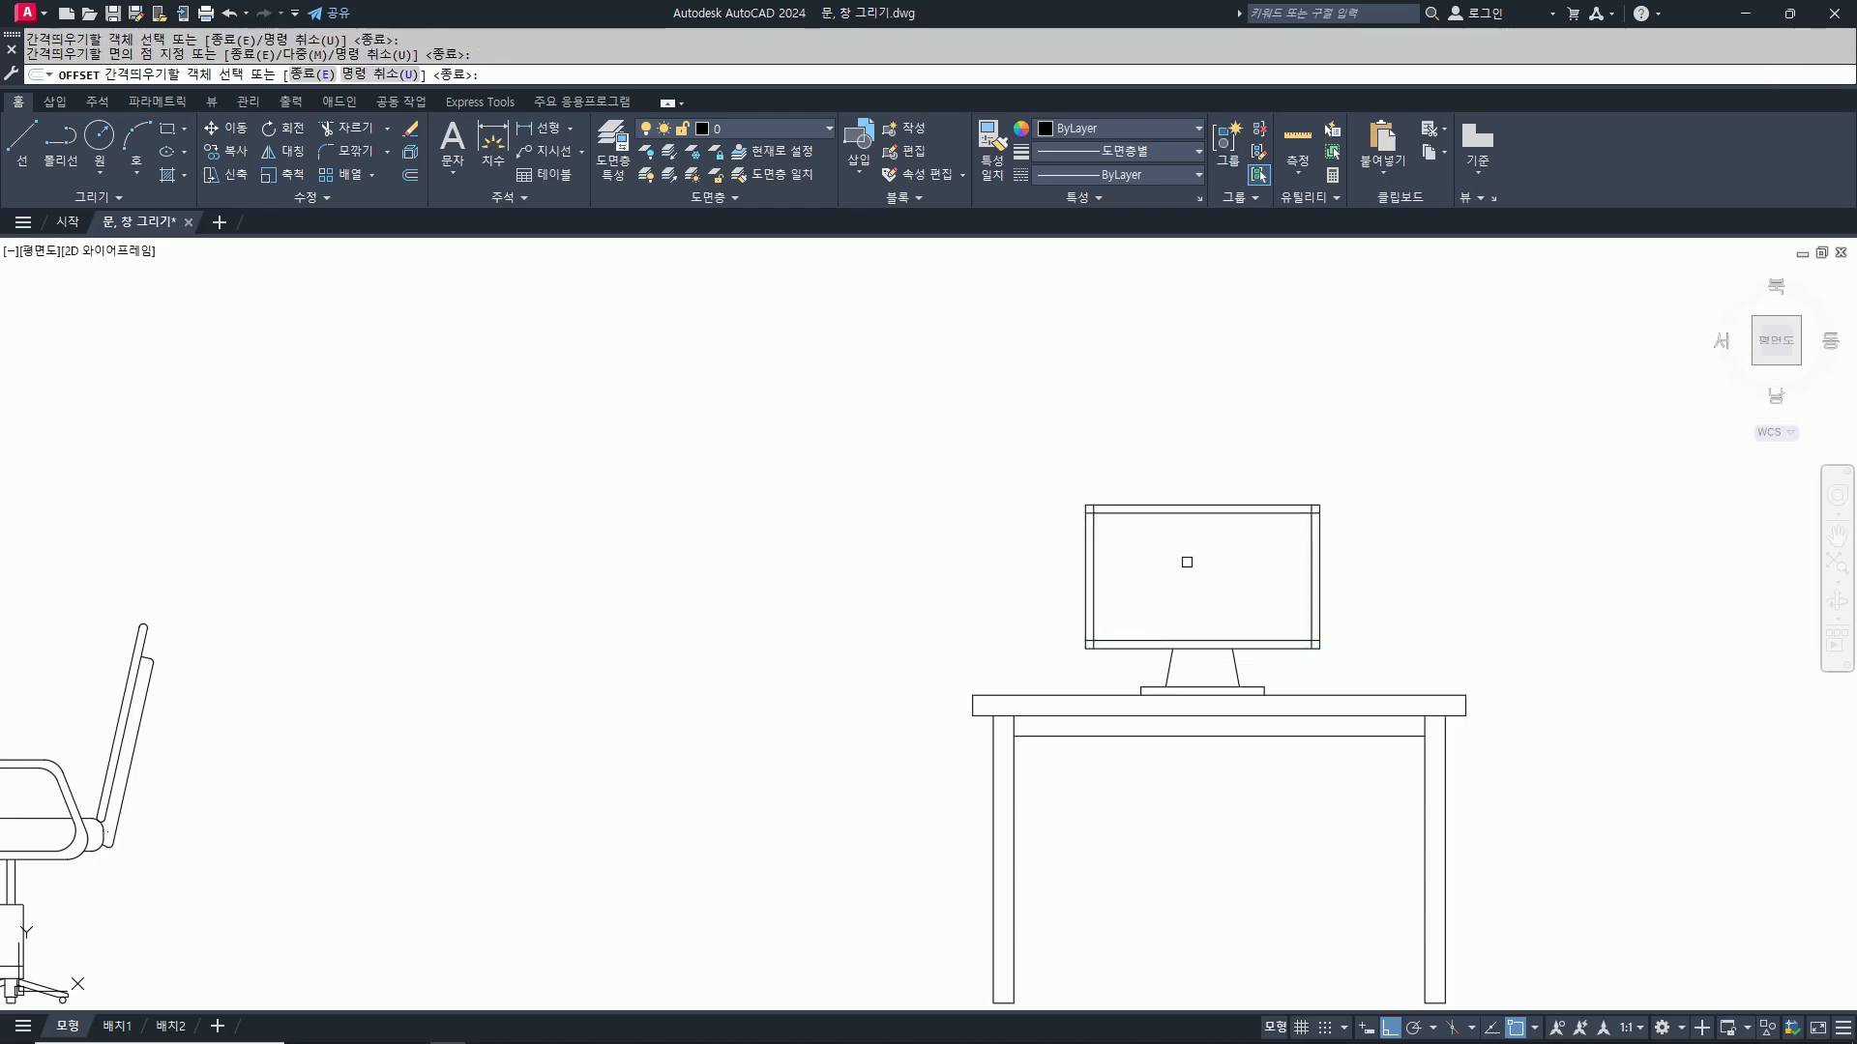
key("Return")
Step: Fillet the four inner bezel lines with radius 0 so they form a closed screen rectangle
type("f")
key("Return")
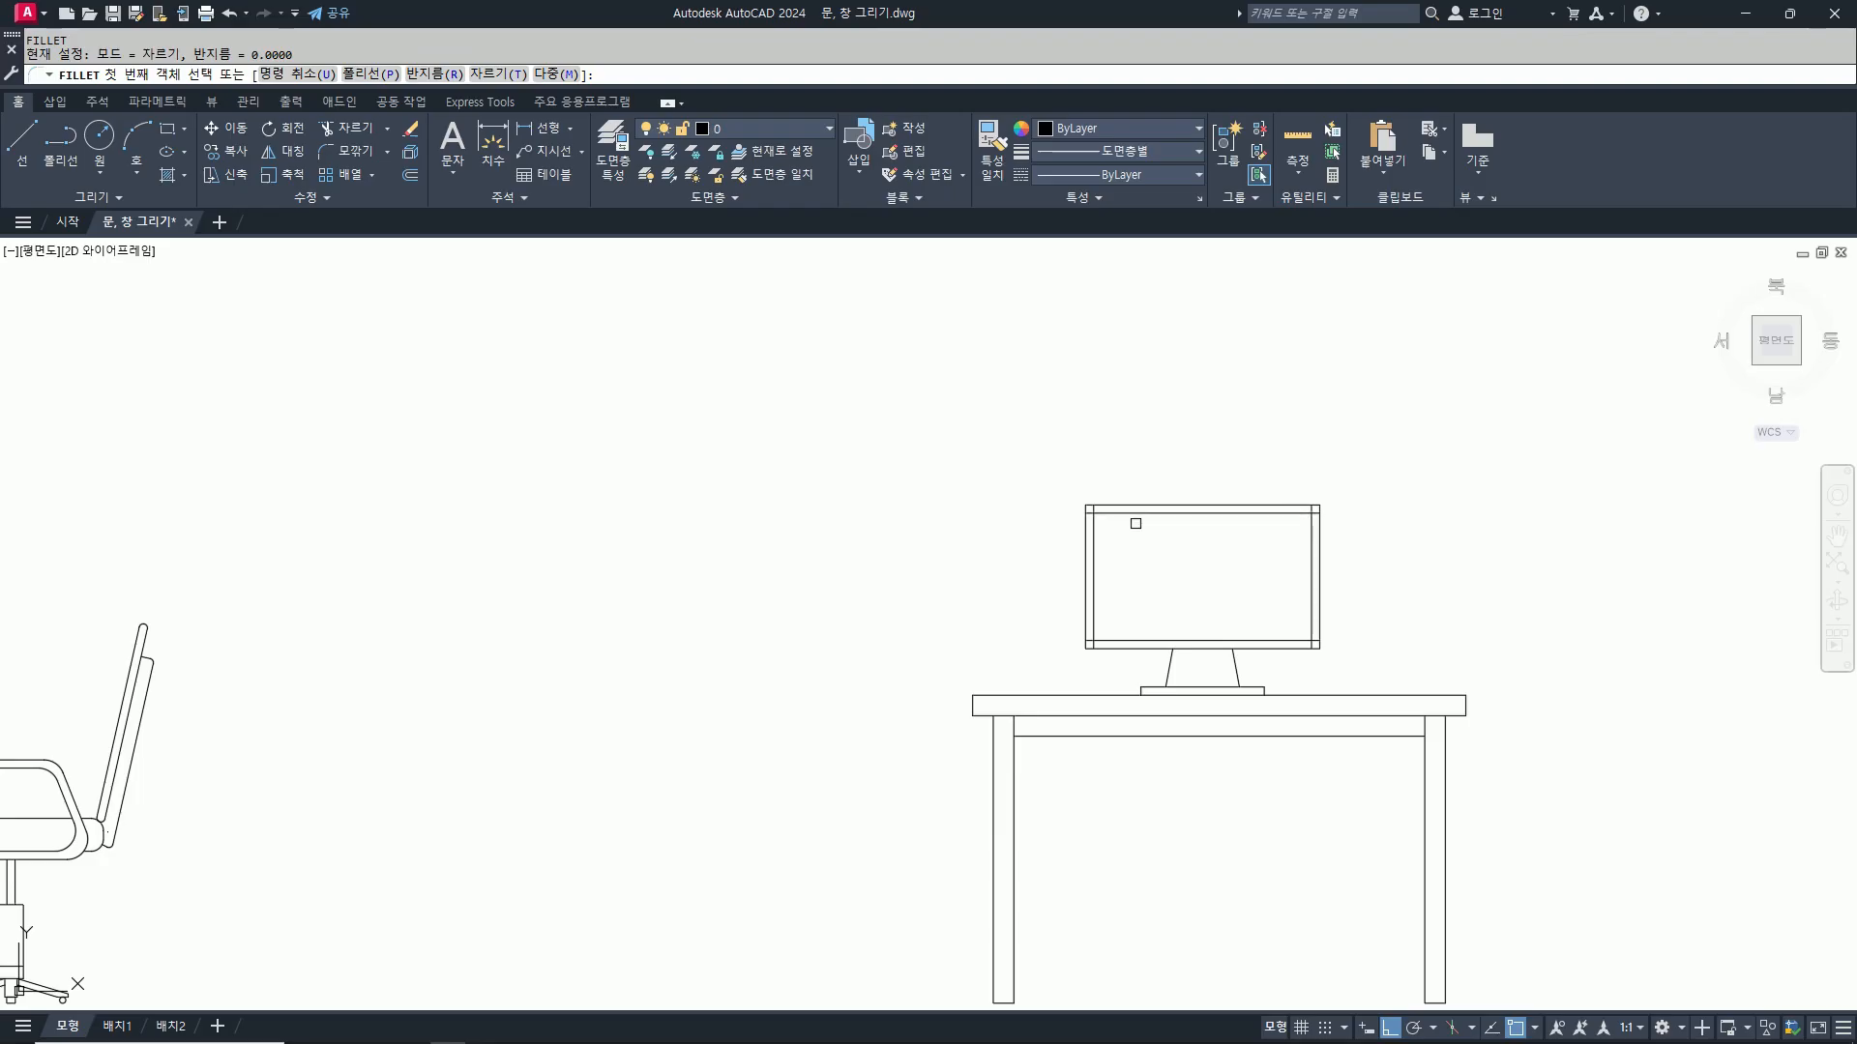
left_click(1132, 511)
left_click(1099, 537)
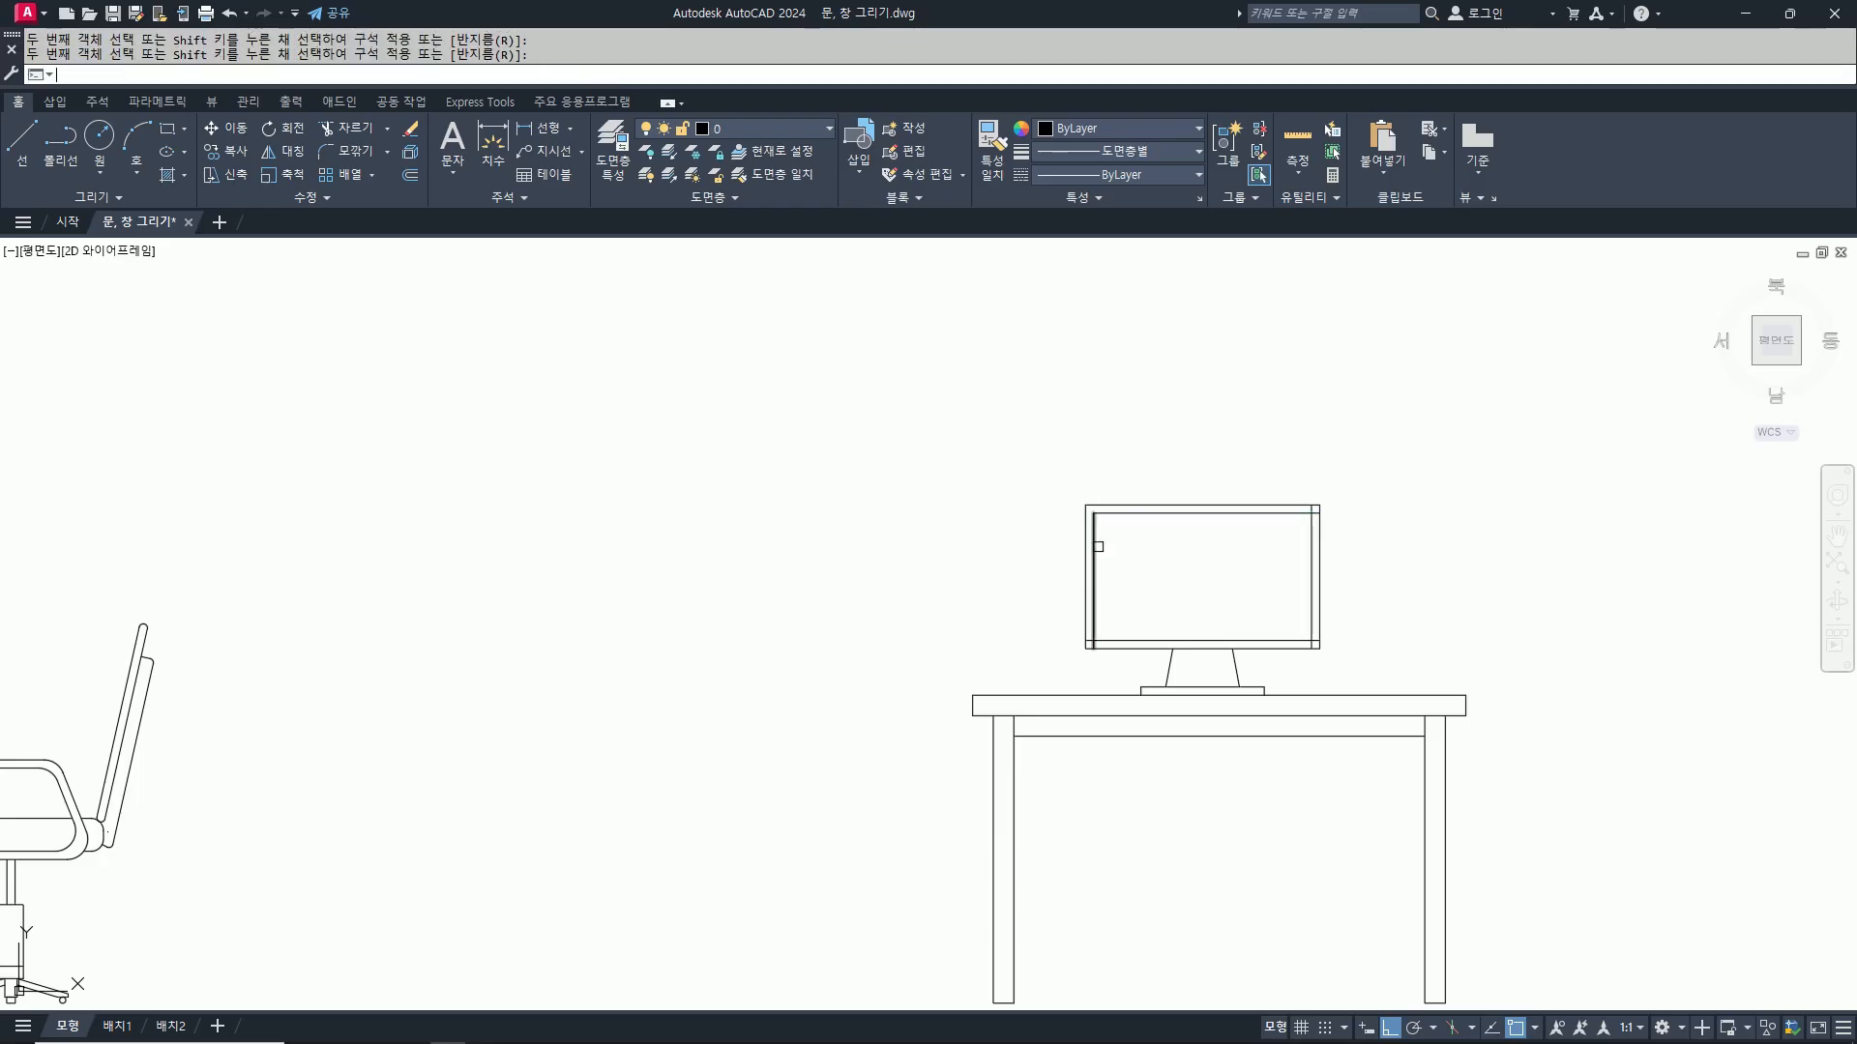
key("Return")
left_click(1296, 644)
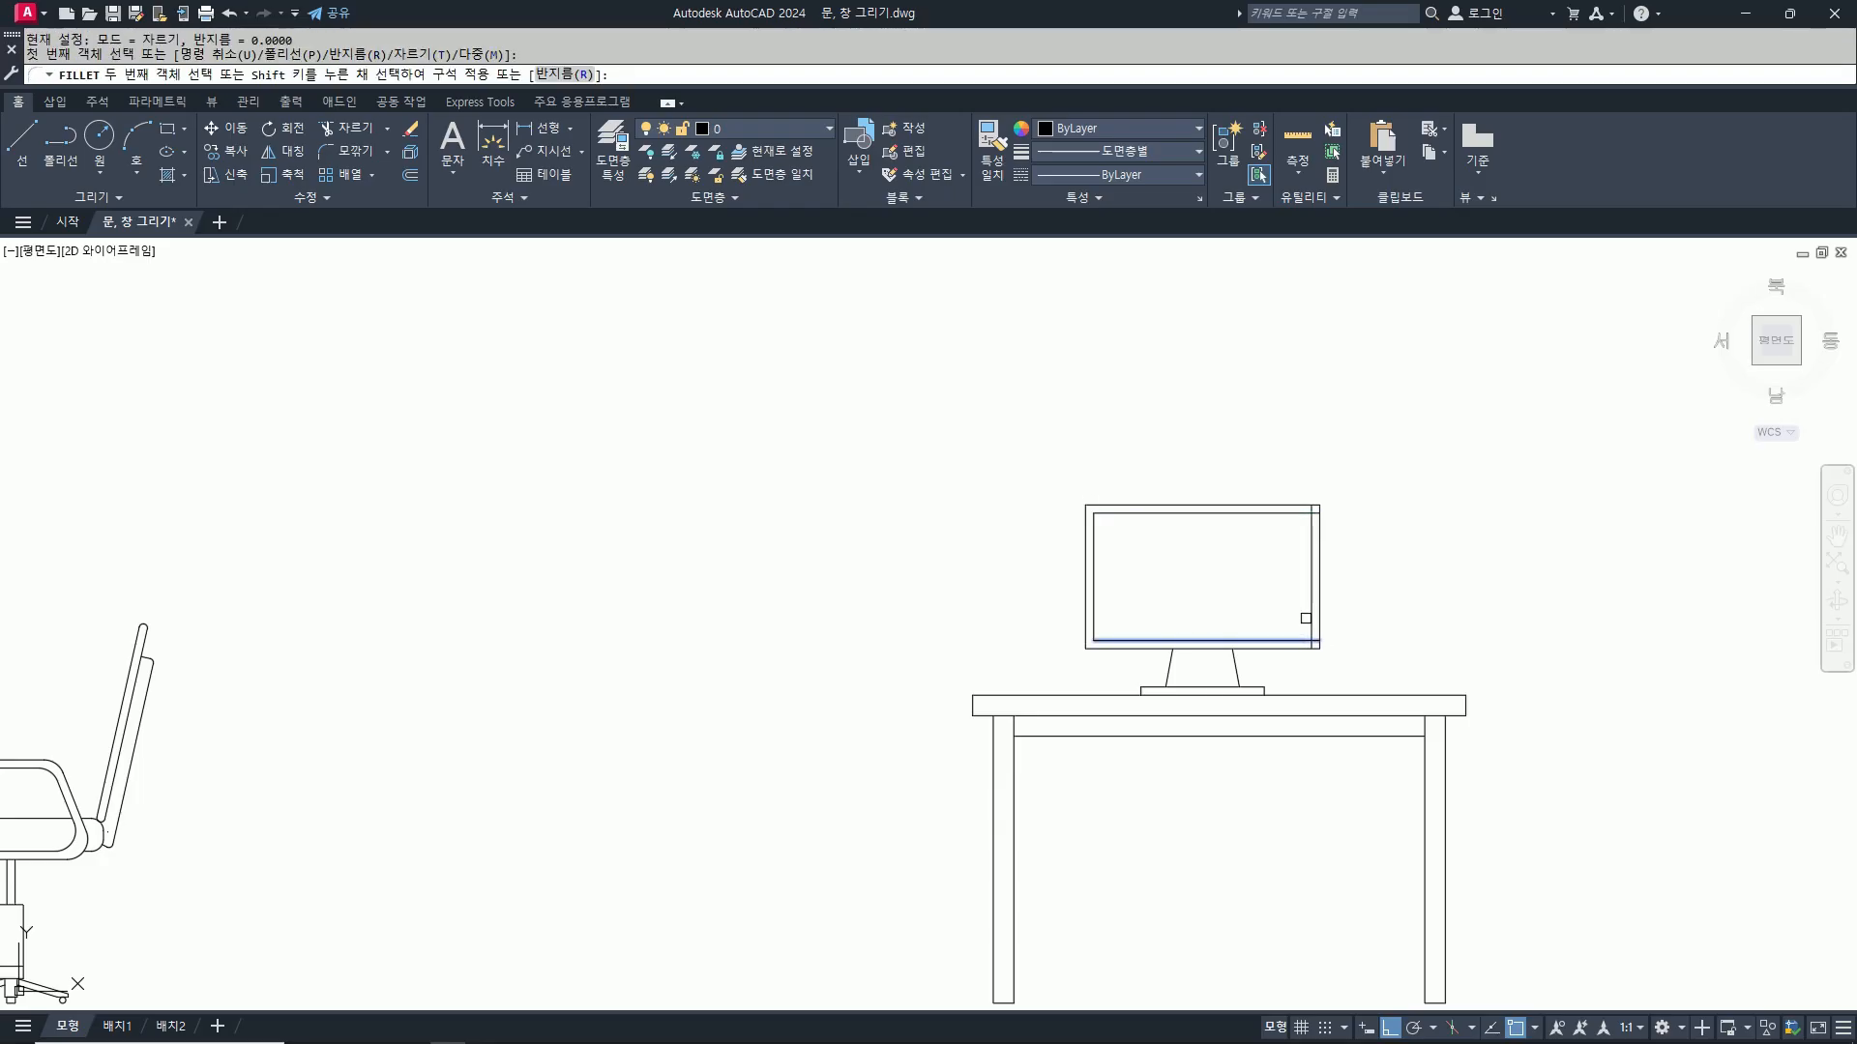
left_click(1312, 600)
key("Return")
left_click(1312, 531)
left_click(1295, 519)
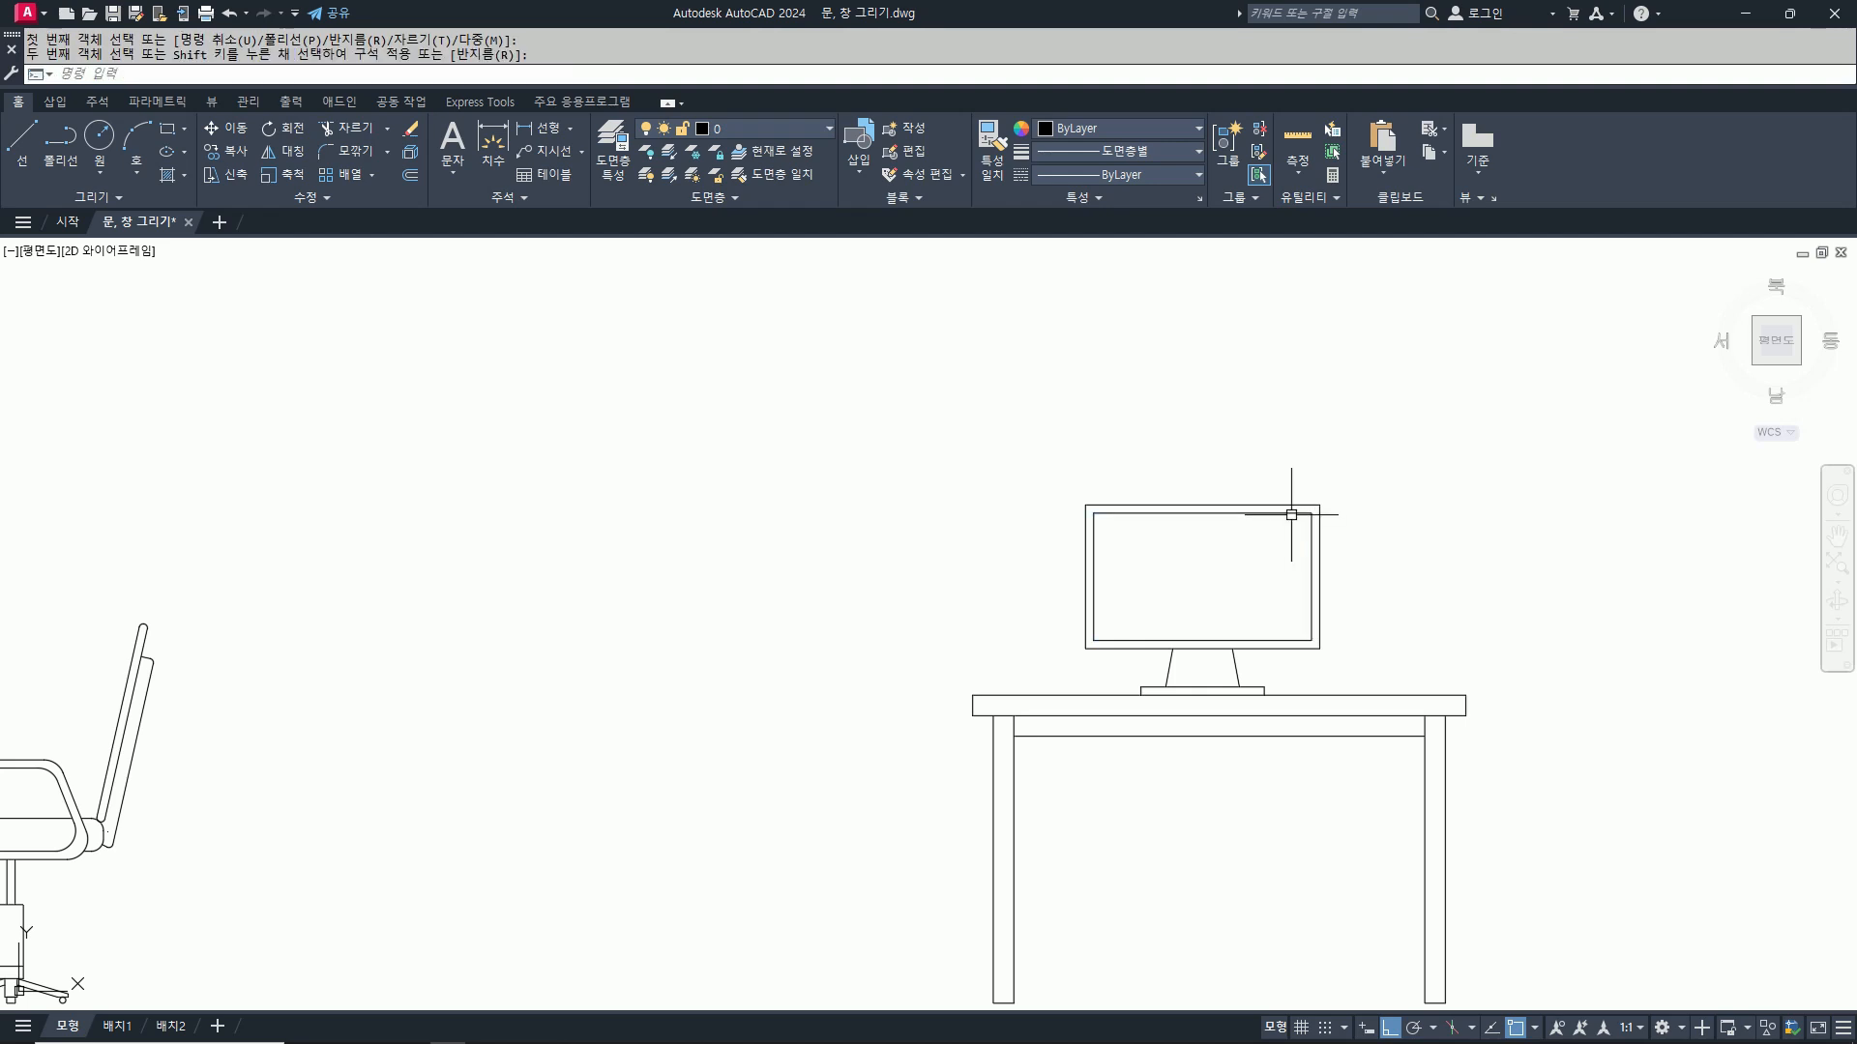
Step: Copy the side-elevation office chair's seat, post and wheeled base horizontally to the empty space right of the front-elevation desk
scroll(1267, 544, "down", 4)
scroll(1265, 546, "down", 2)
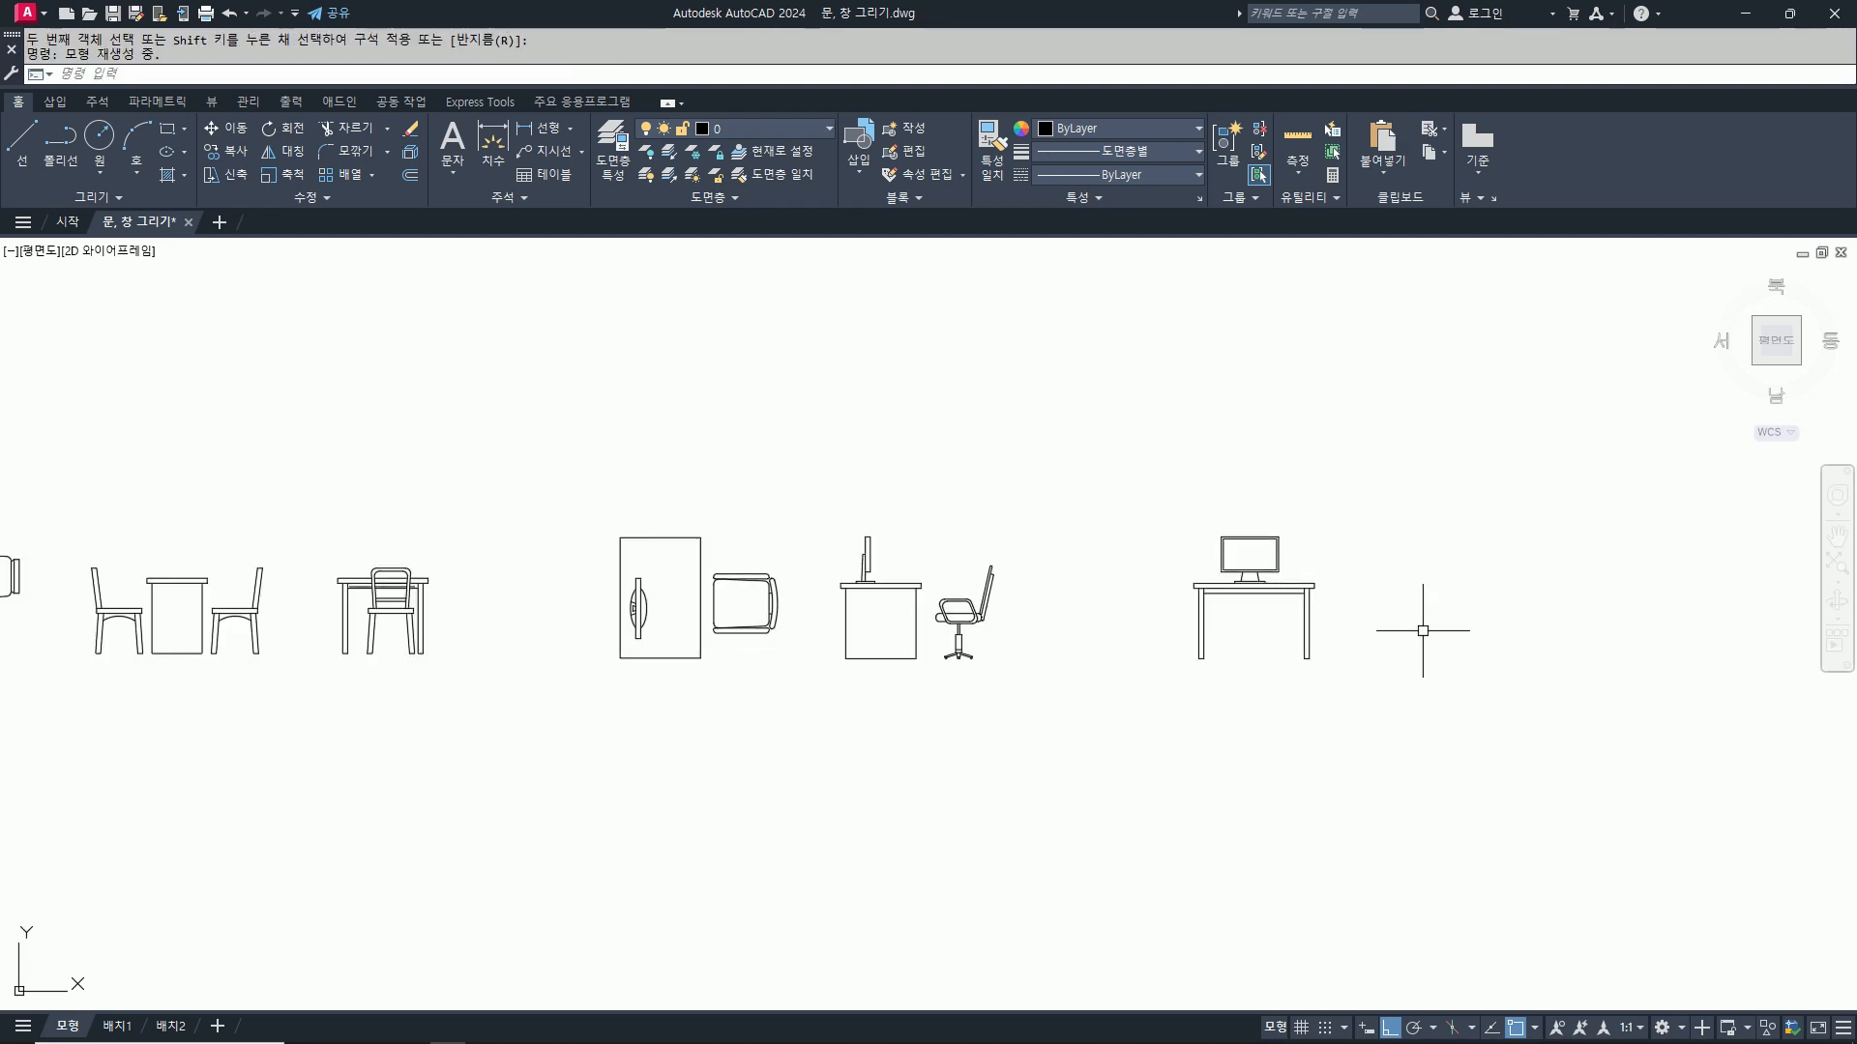
scroll(1423, 631, "up", 2)
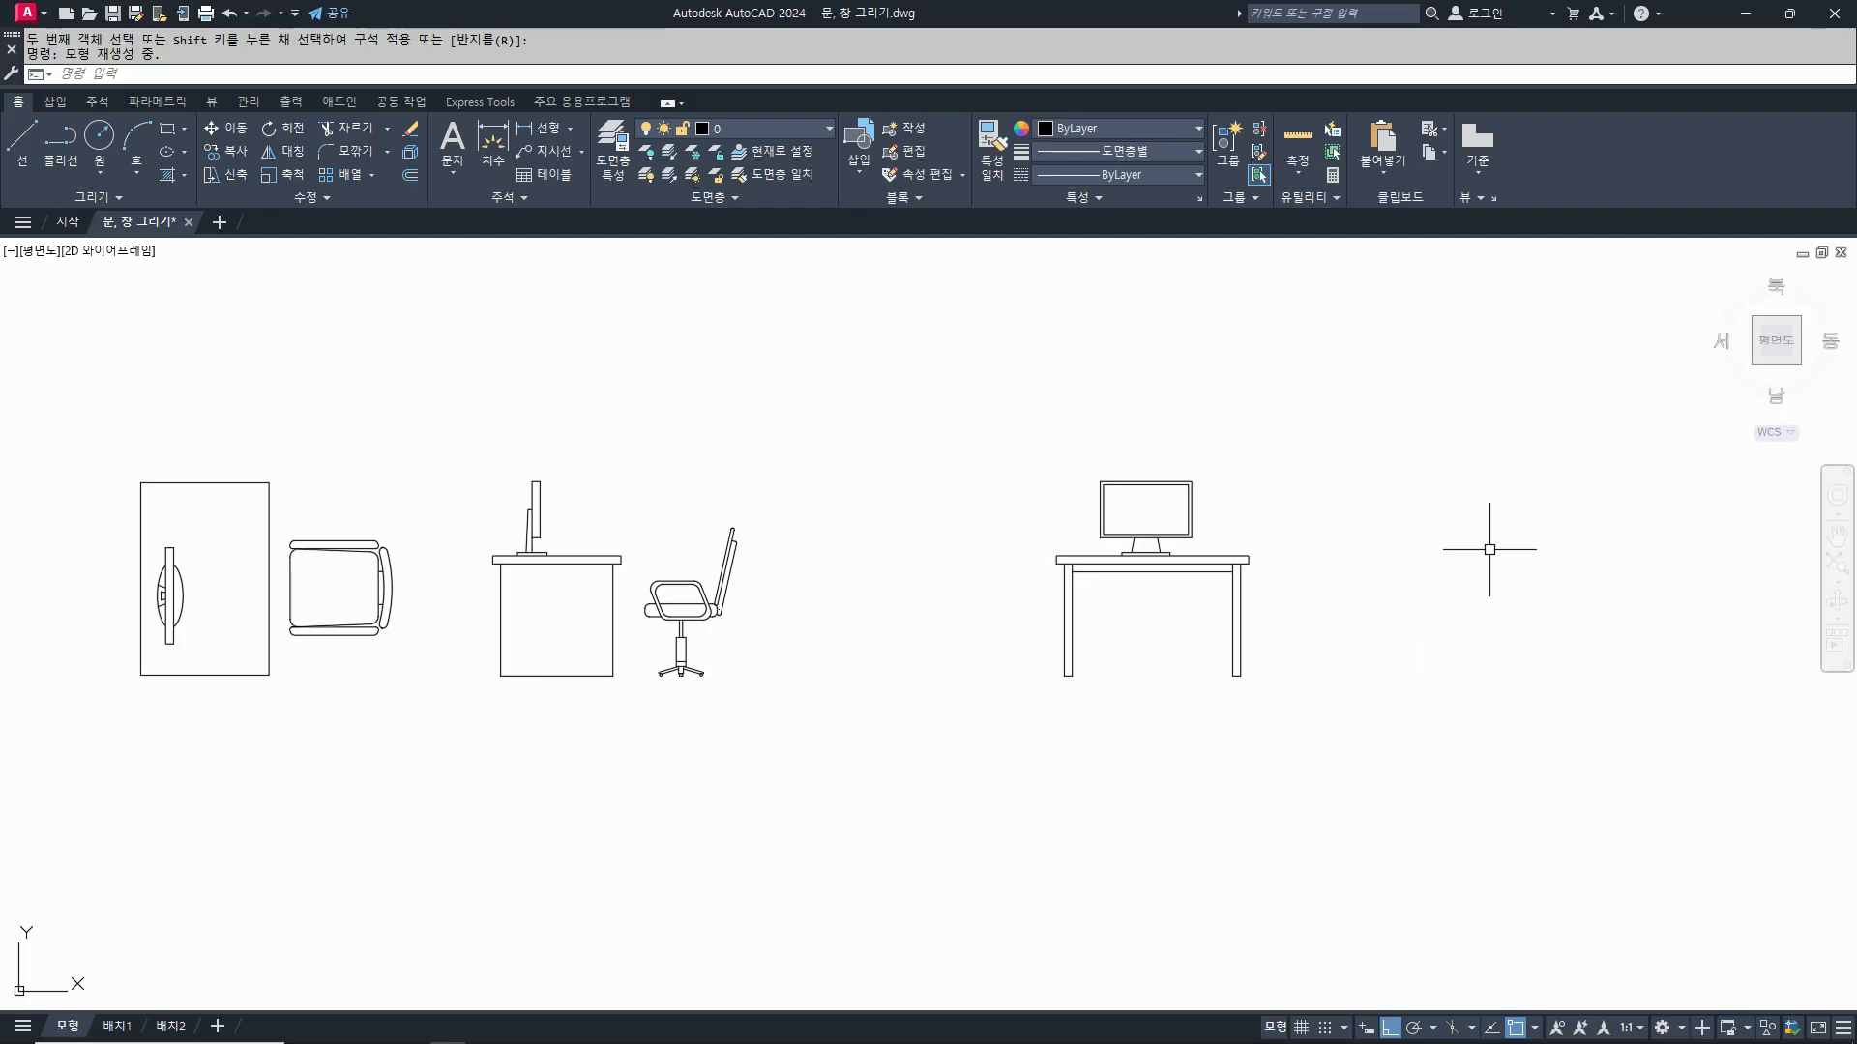
type("co")
key("Return")
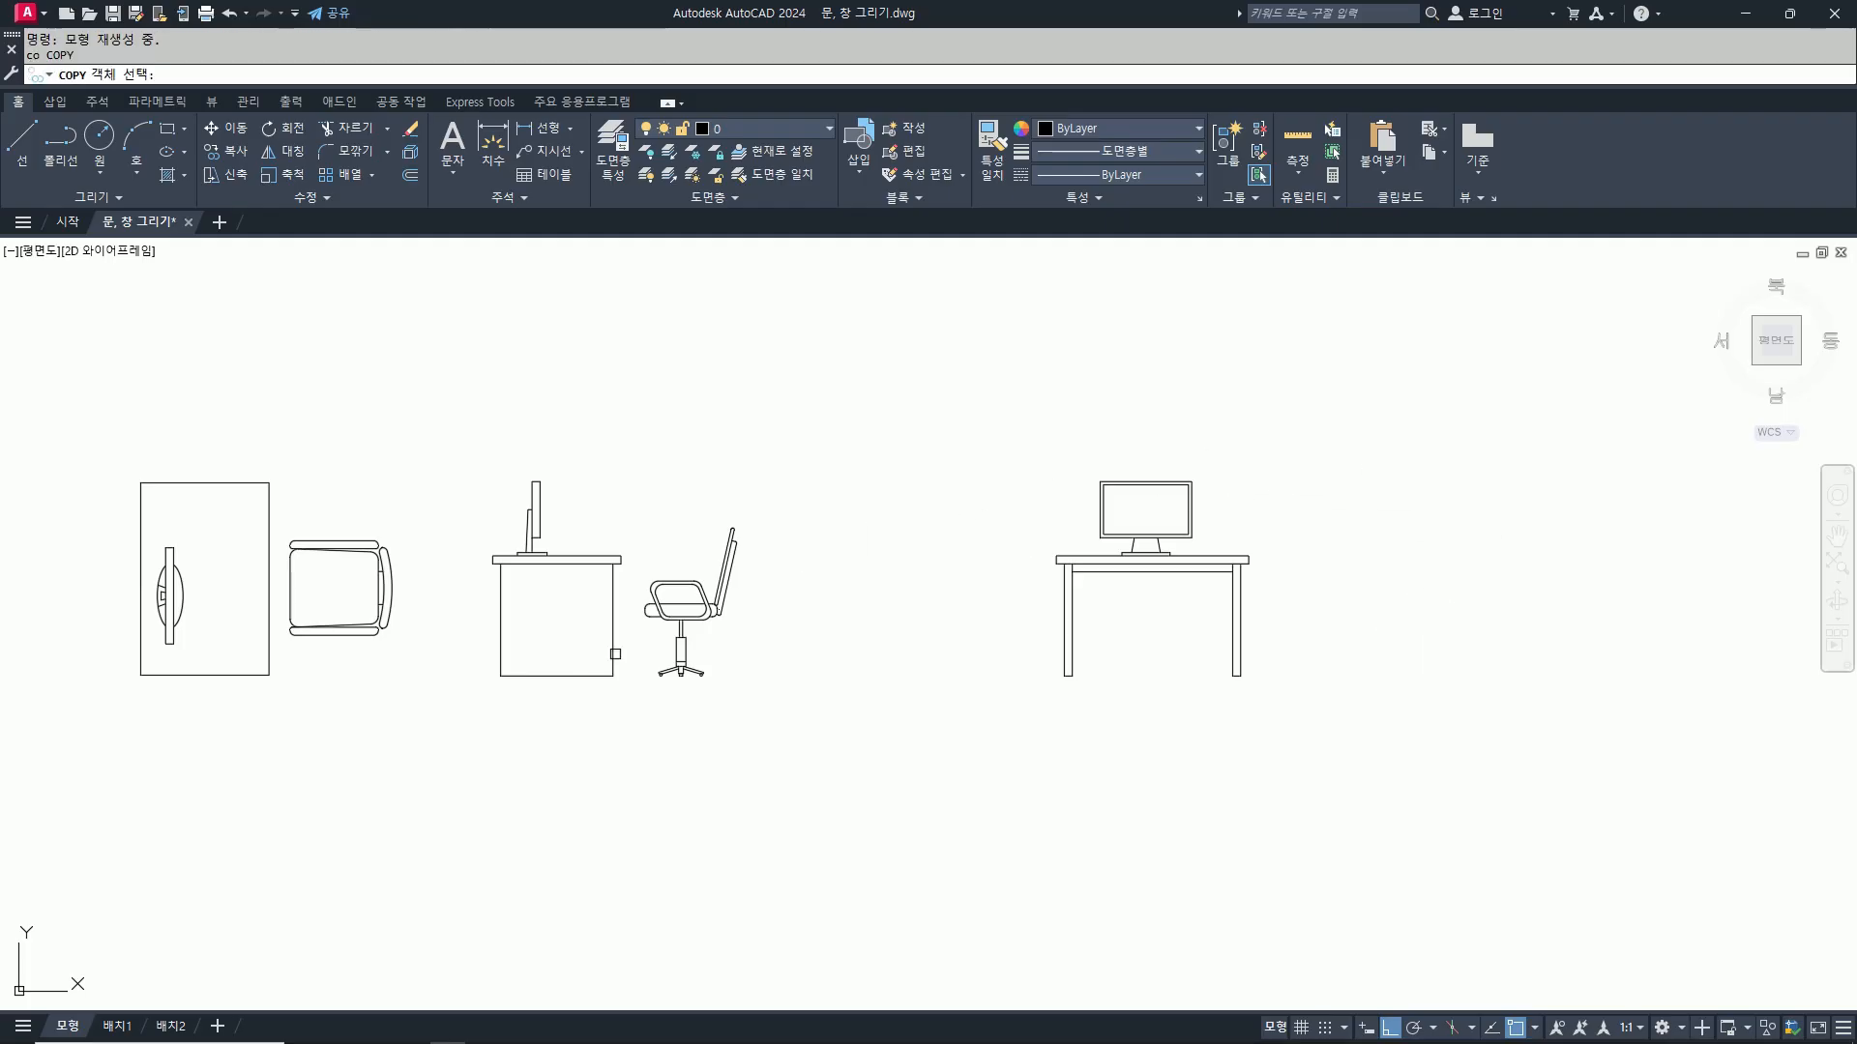
scroll(733, 672, "up", 4)
left_click(750, 756)
left_click(509, 558)
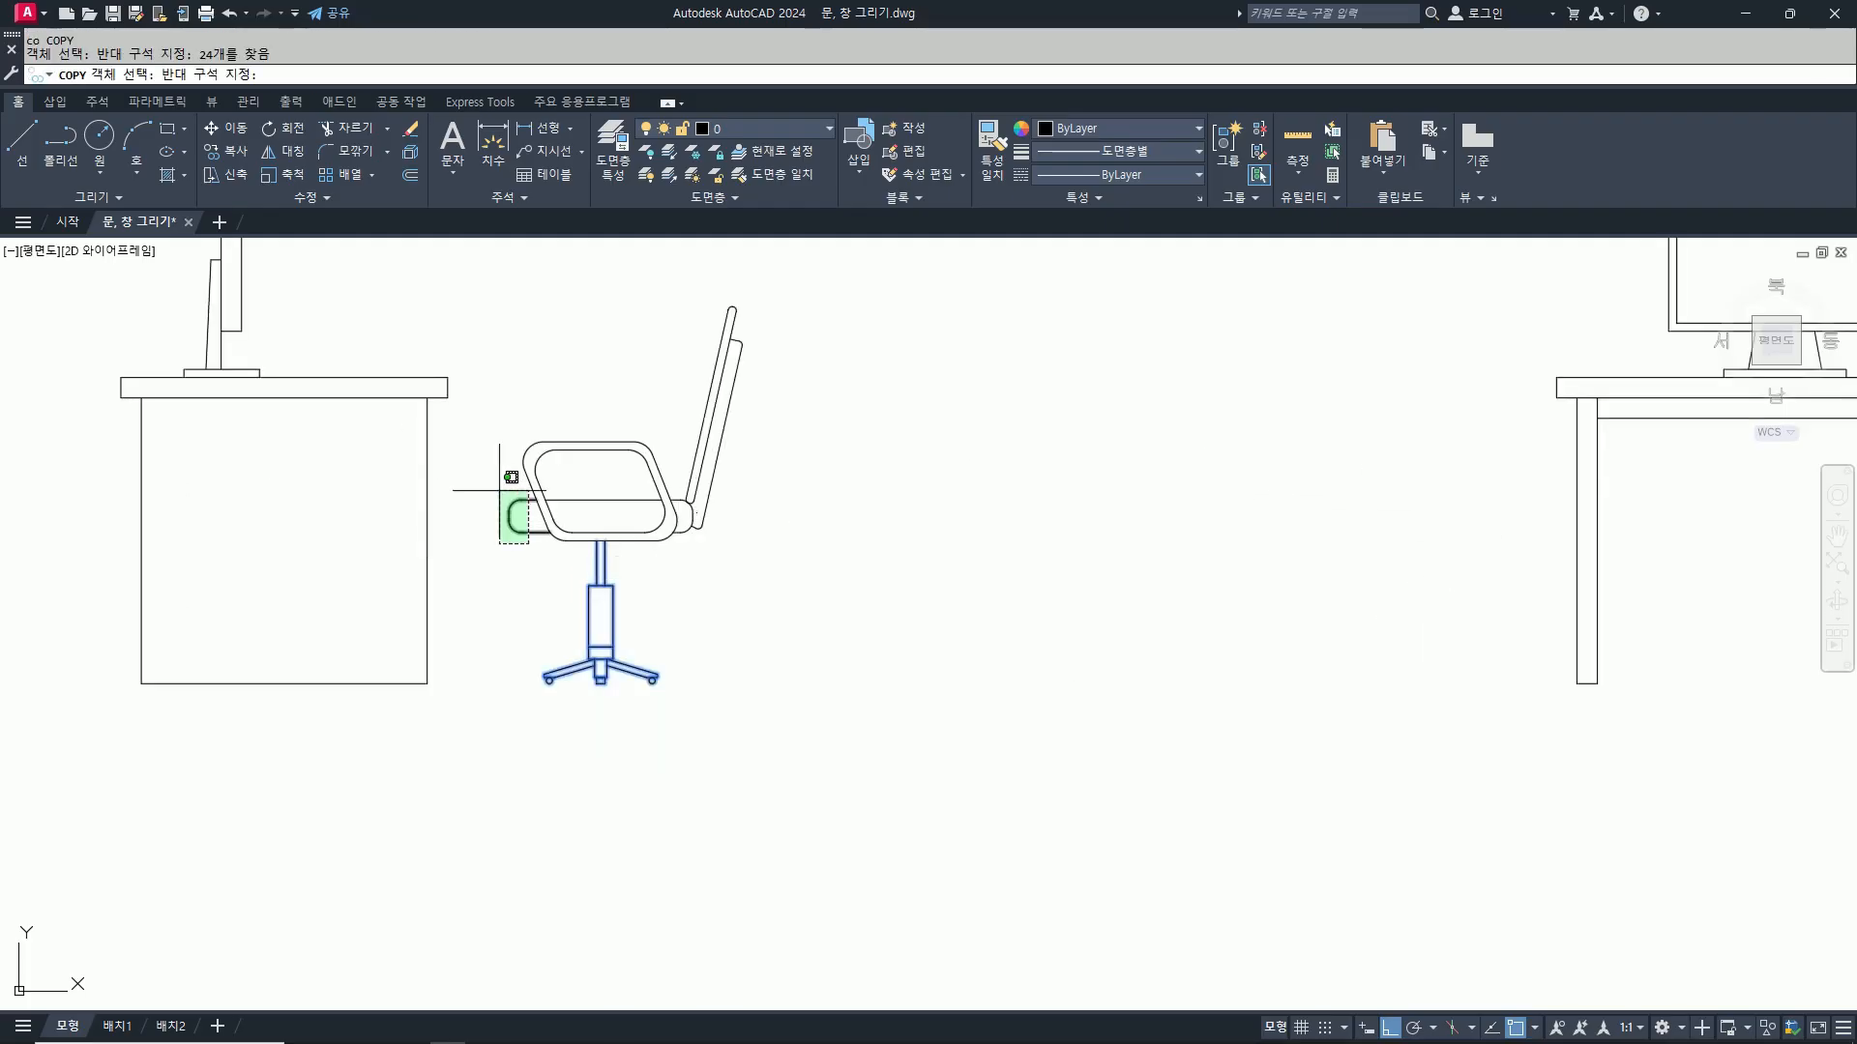
left_click(510, 515)
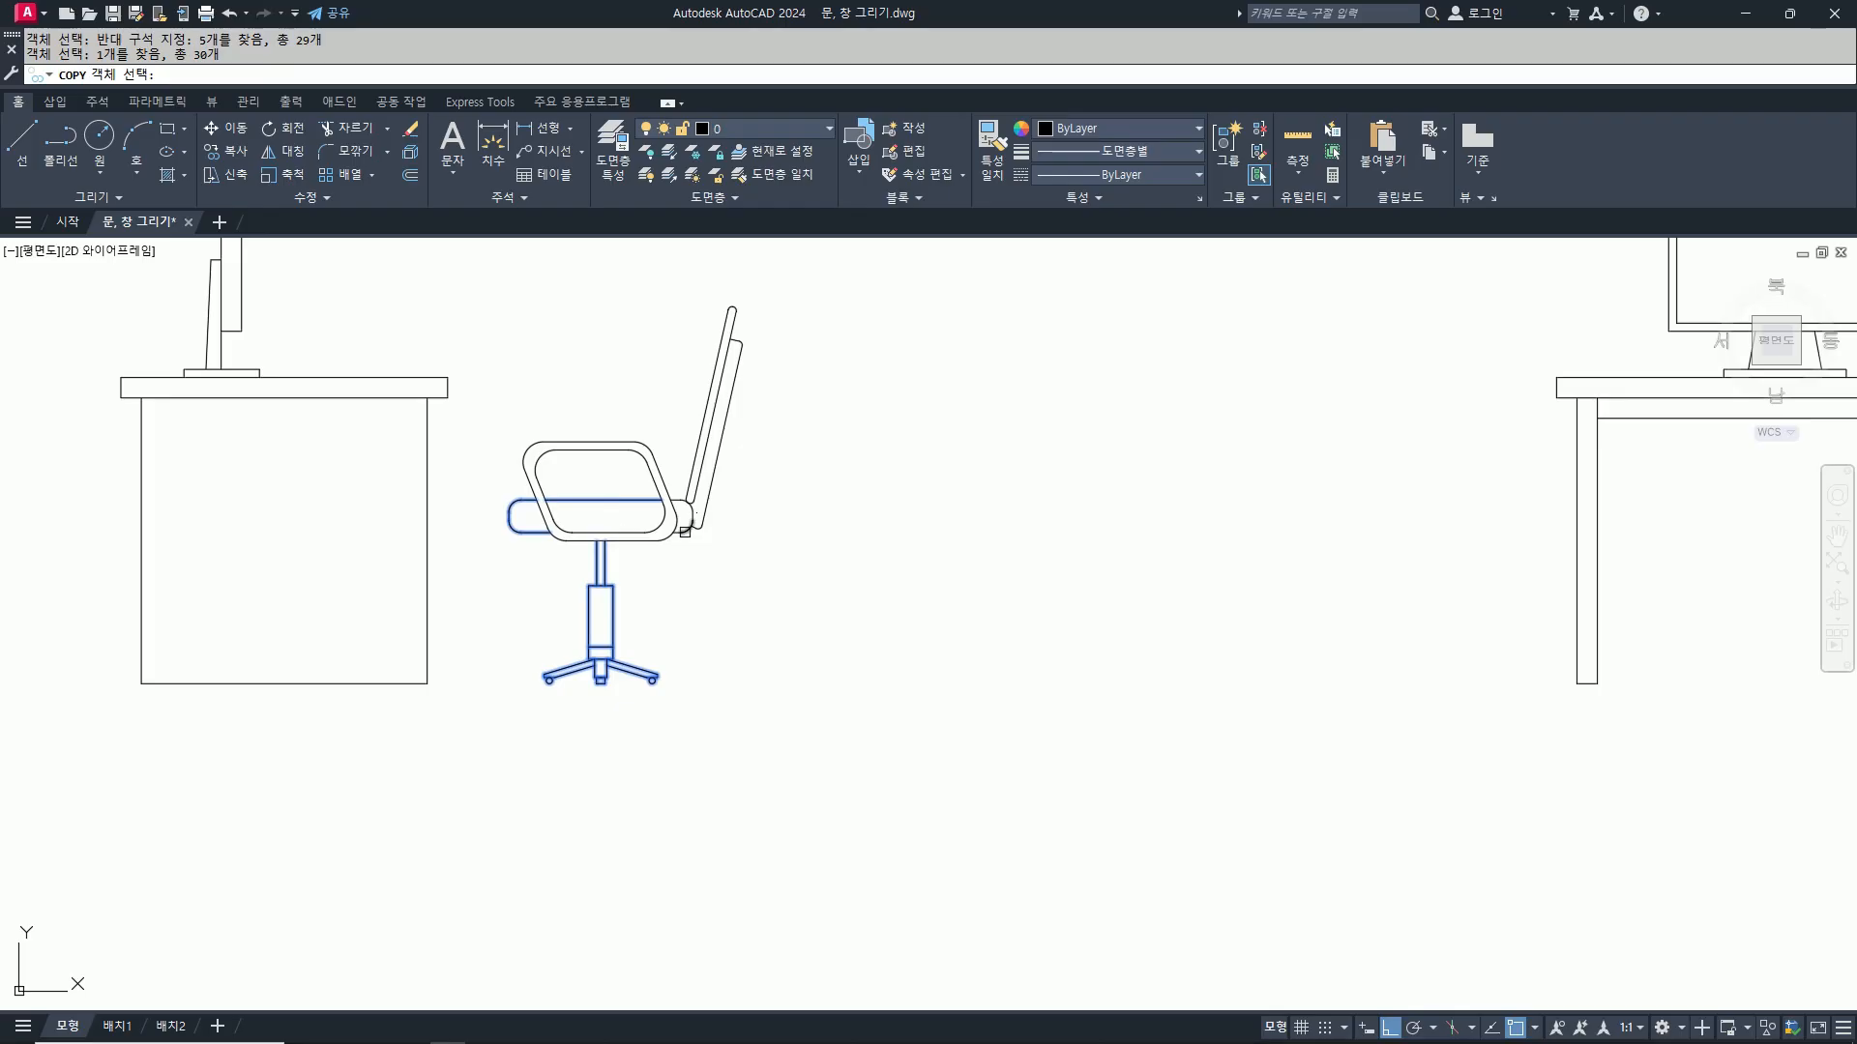
scroll(685, 531, "up", 2)
scroll(684, 522, "down", 2)
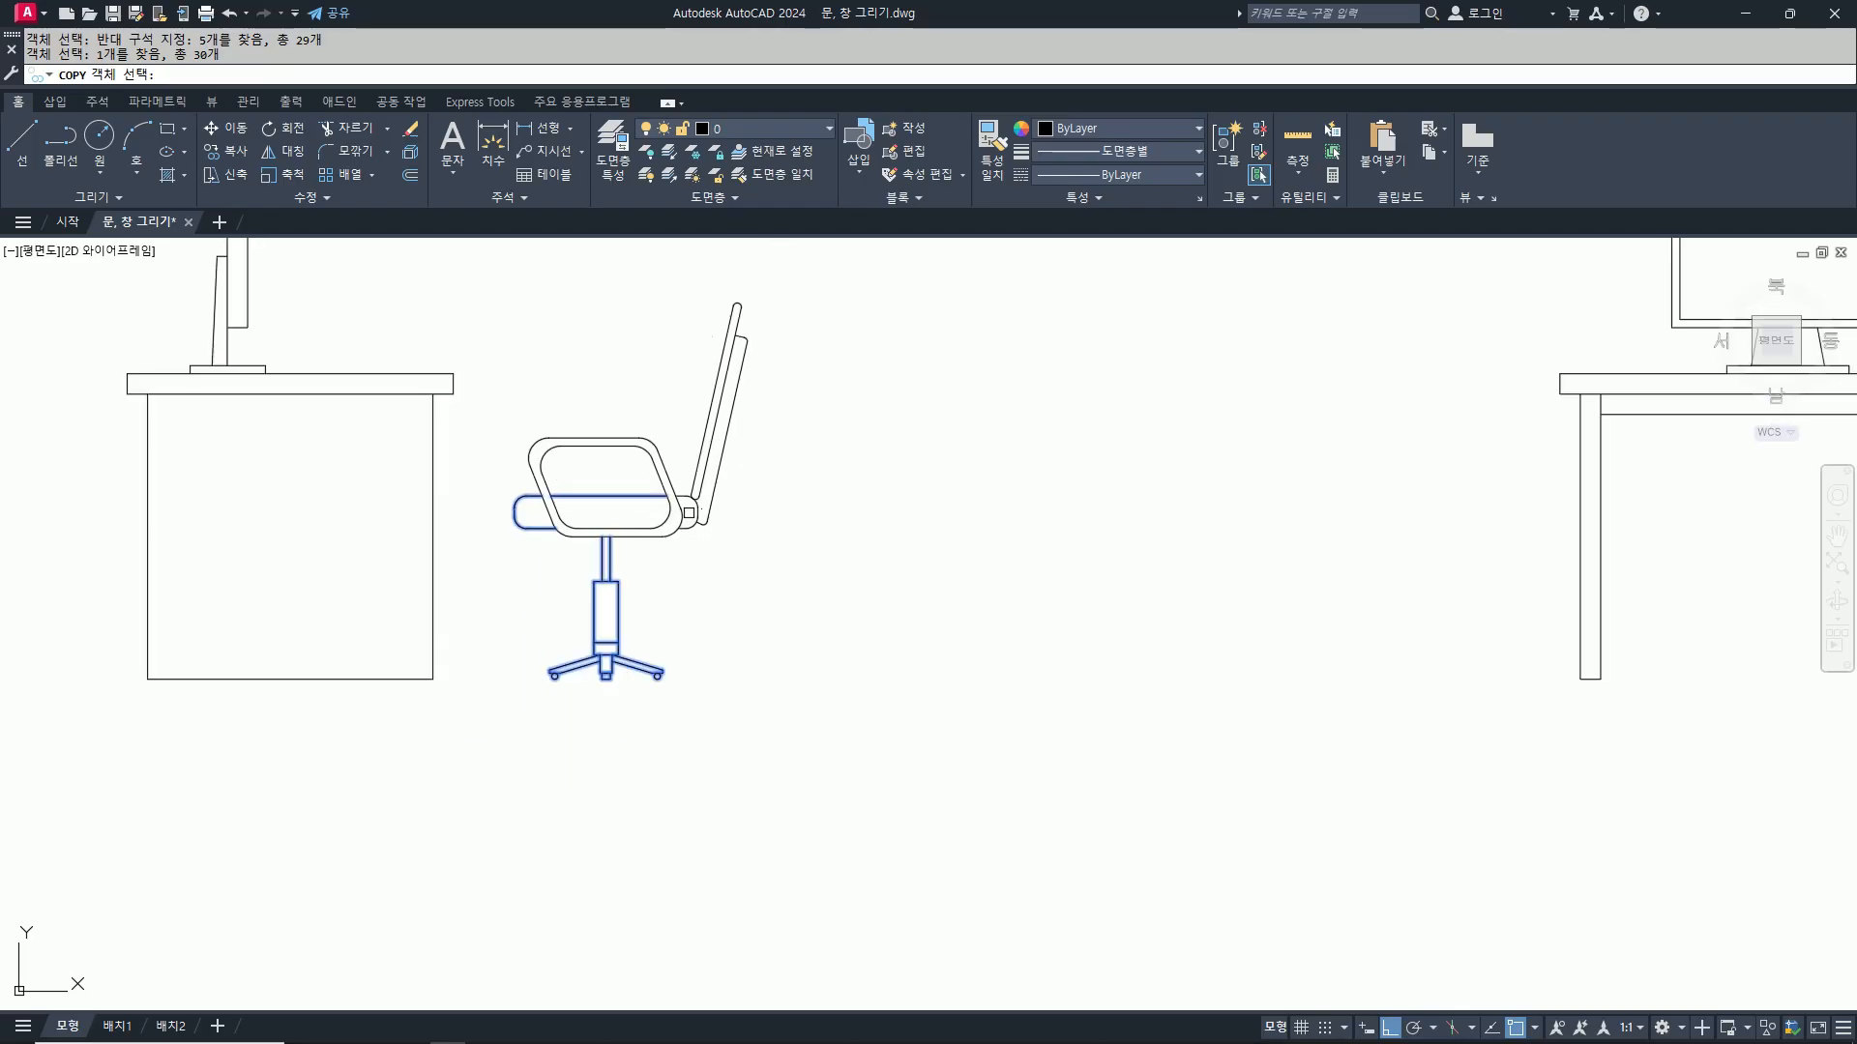
left_click(695, 513)
scroll(696, 512, "up", 2)
left_click(696, 512)
scroll(681, 492, "up", 2)
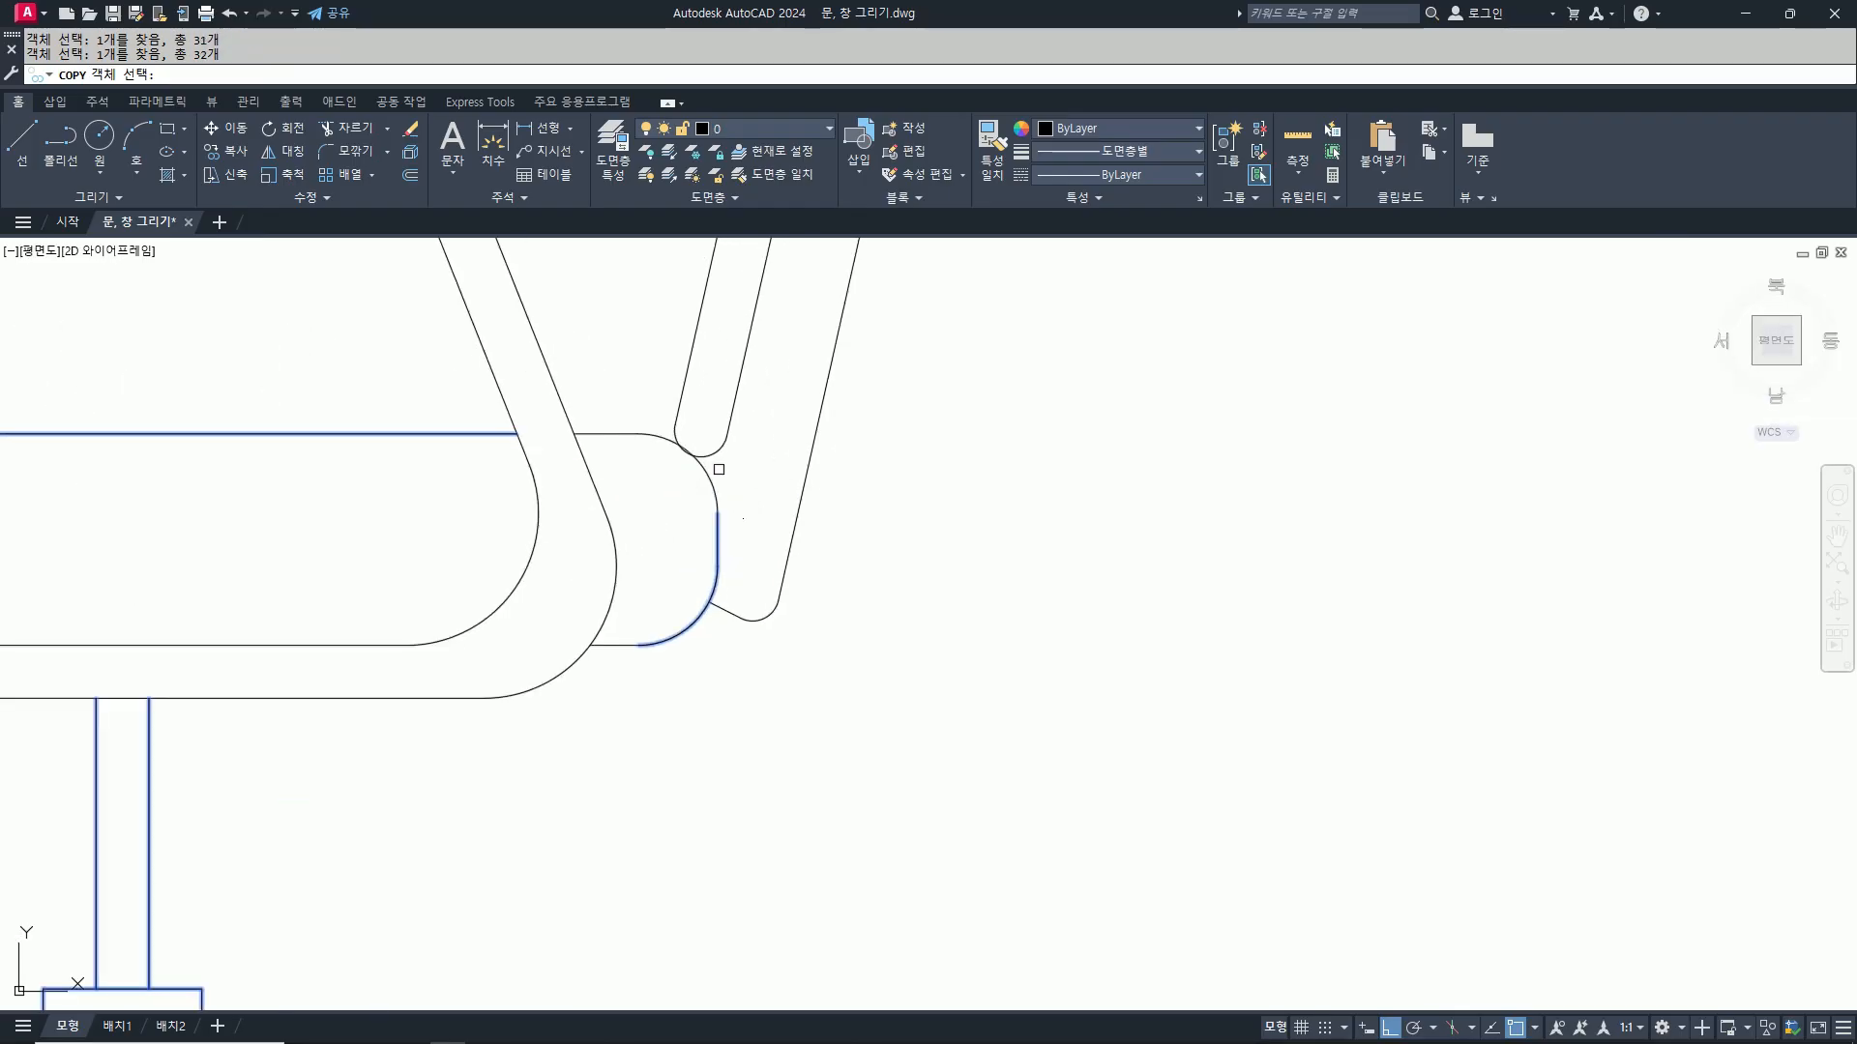
left_click(621, 432)
scroll(687, 630, "down", 4)
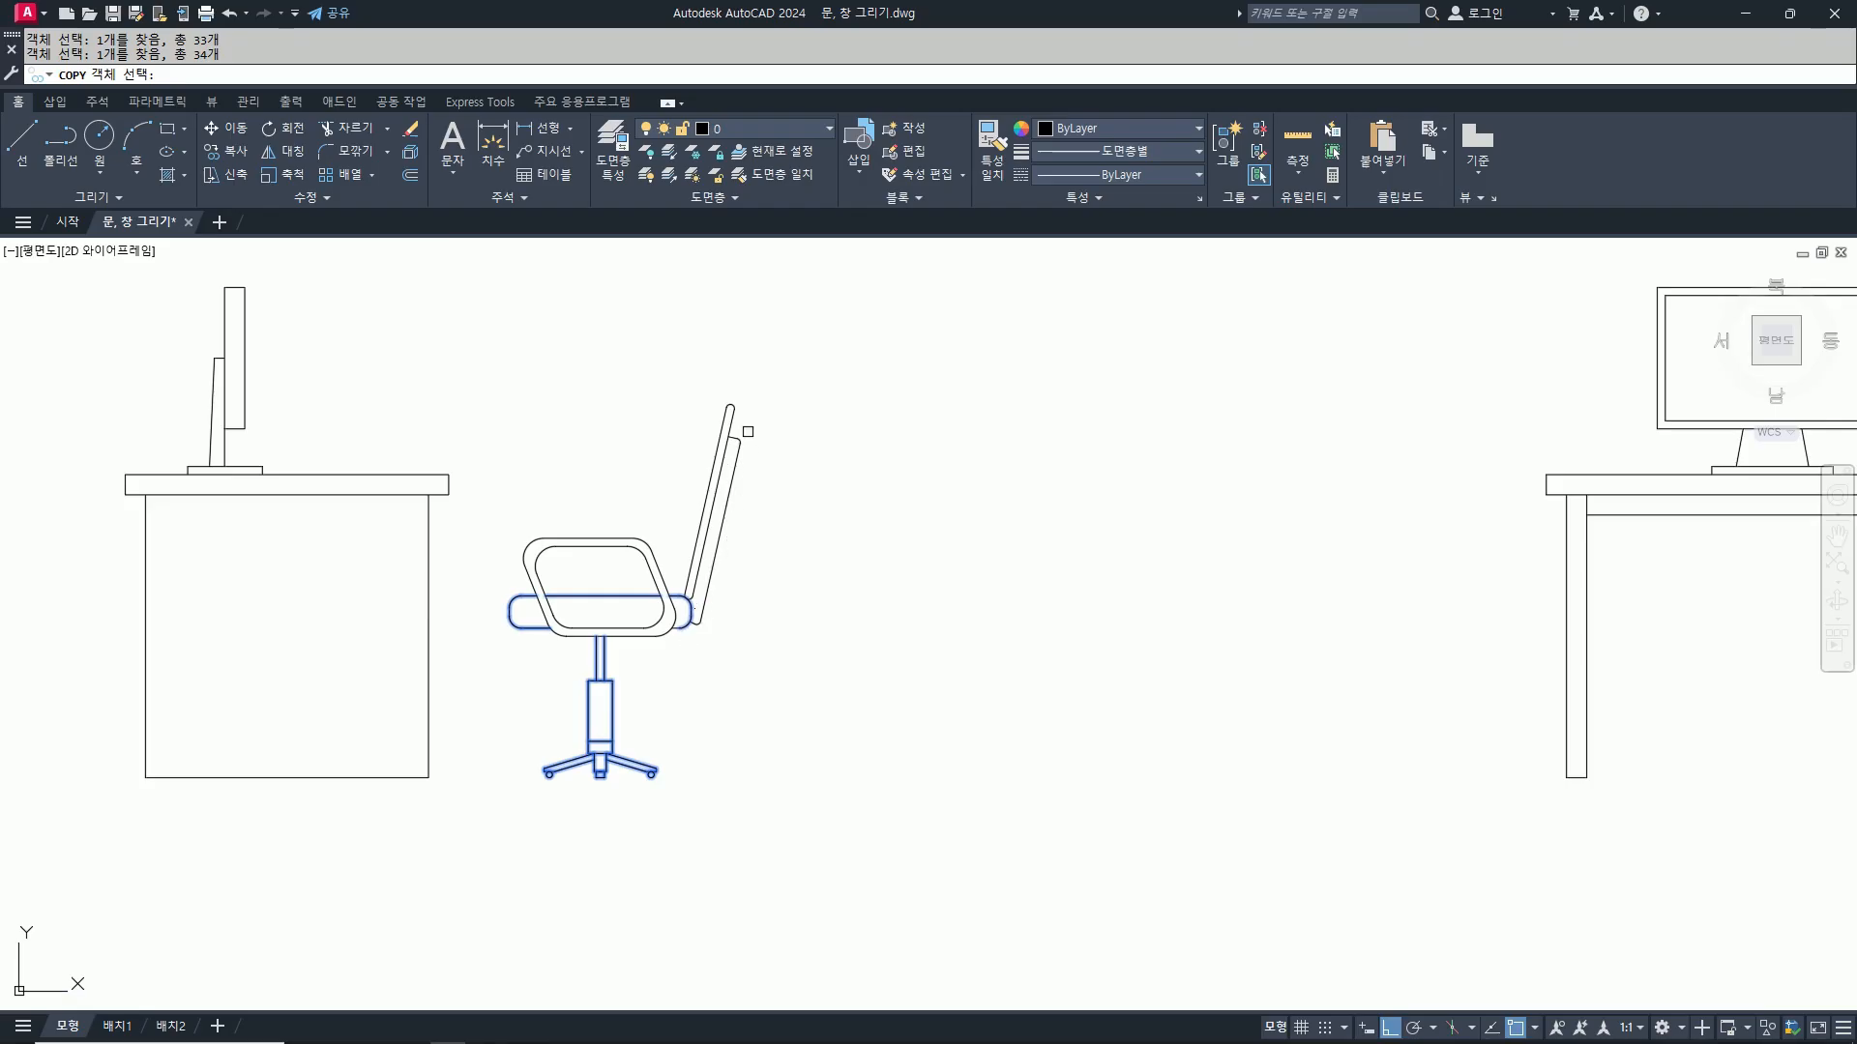
scroll(690, 532, "down", 4)
key("Return")
scroll(706, 621, "down", 2)
left_click(677, 630)
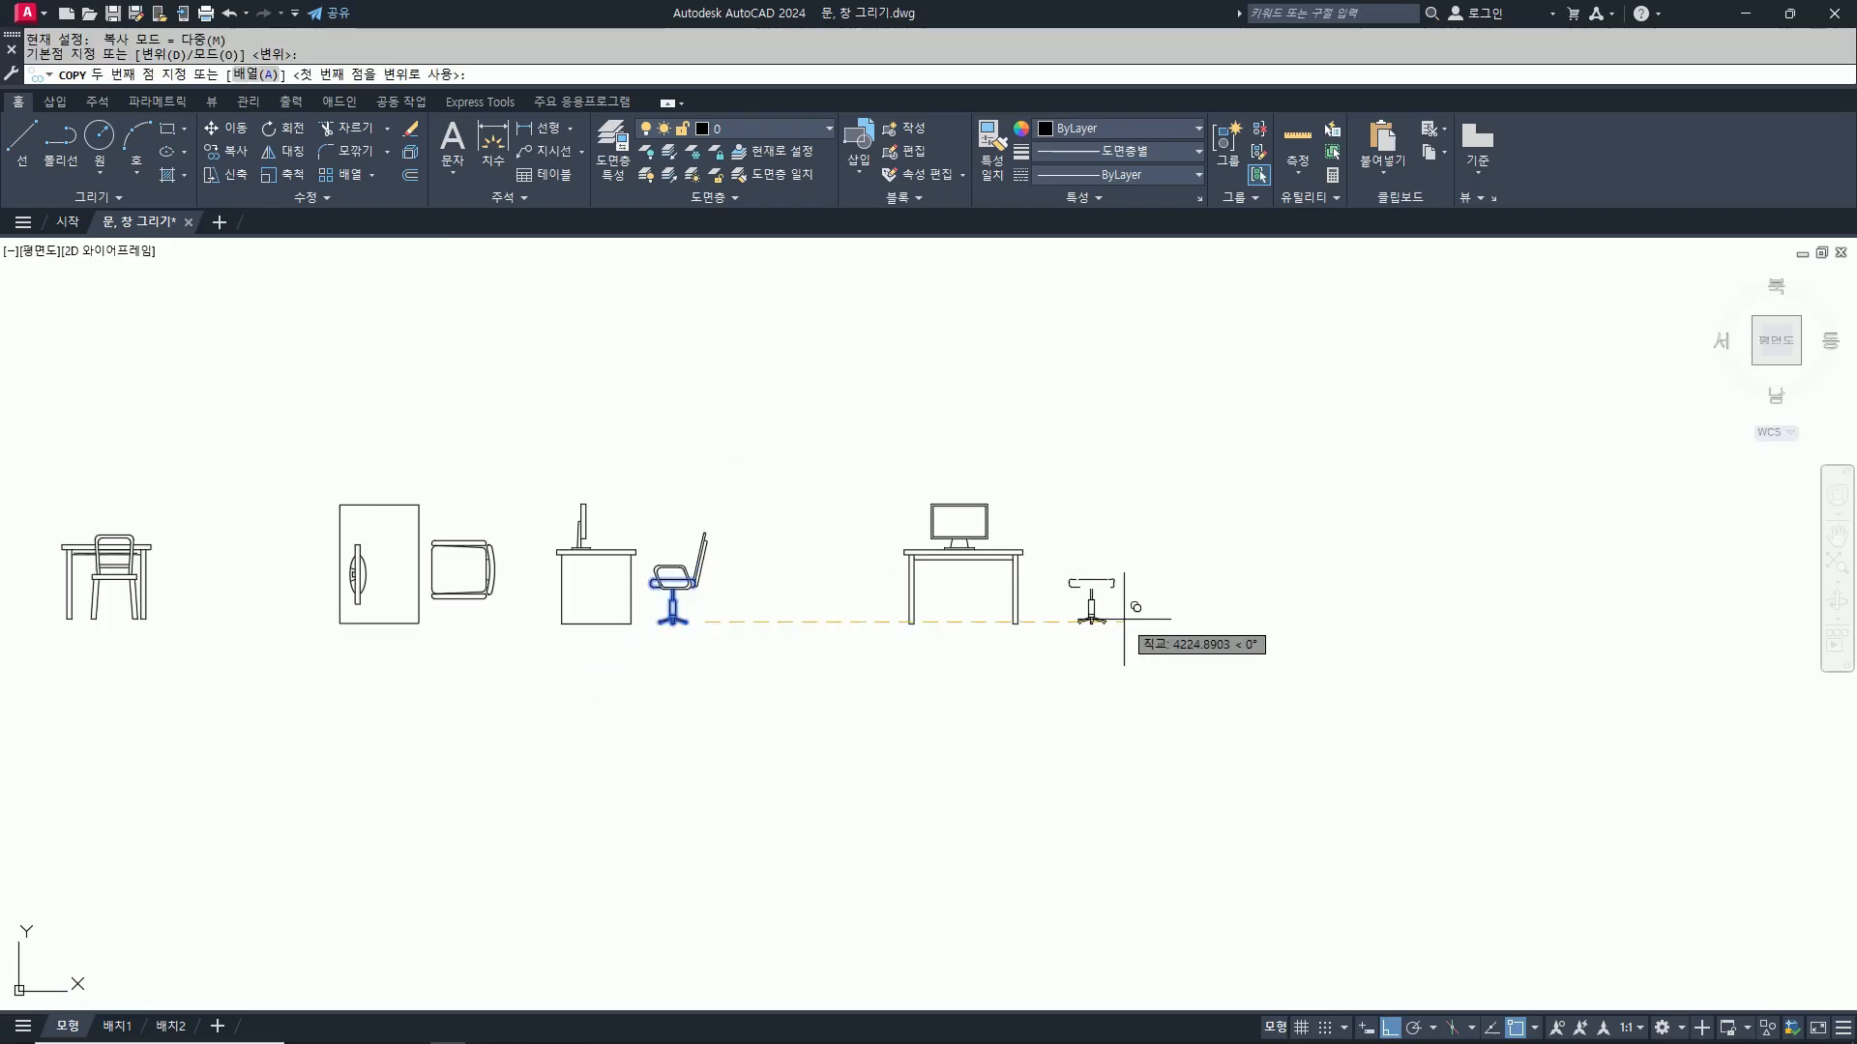
left_click(1090, 630)
key("Return")
Step: Erase the loose middle segment of the copied seat's top edge
scroll(1104, 585, "up", 5)
scroll(1090, 591, "up", 4)
type("e")
key("Return")
left_click(1023, 605)
key("Return")
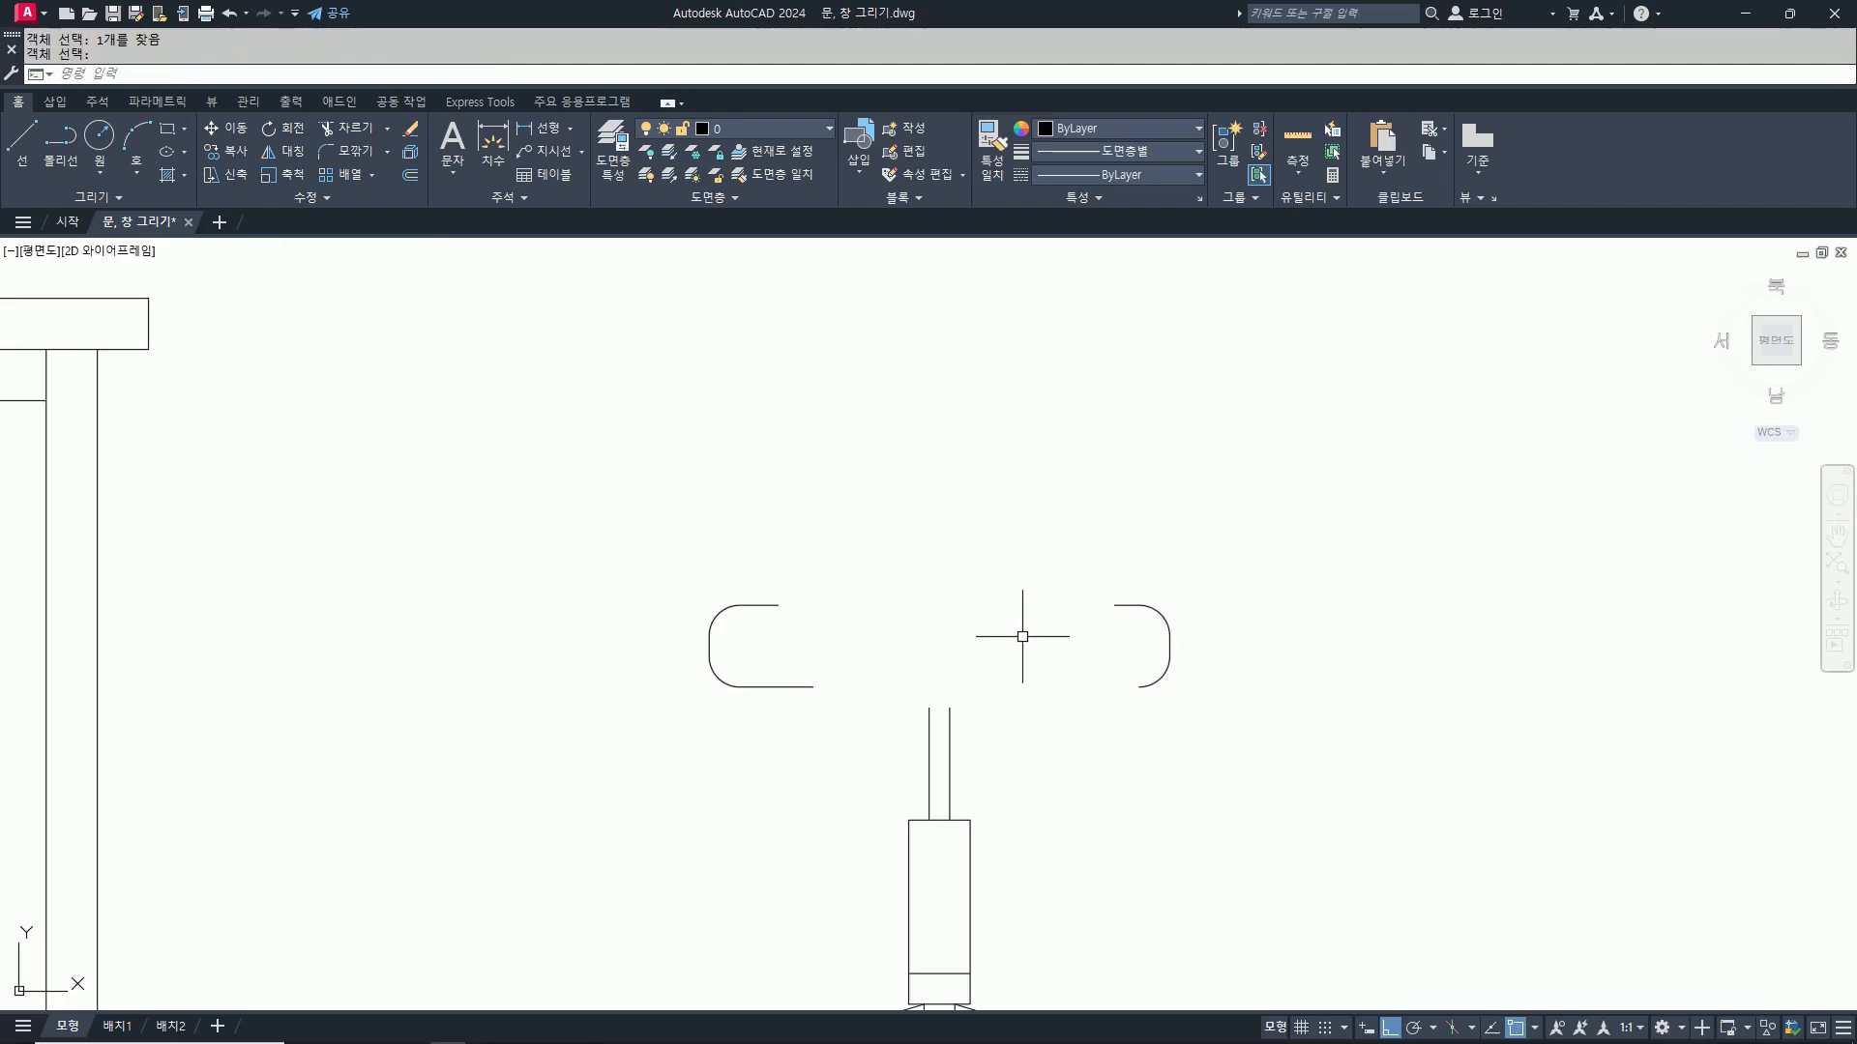
Step: Extend the seat's remaining top and bottom edge segments across to the opposite rounded ends to close the outline
type("ex")
key("Return")
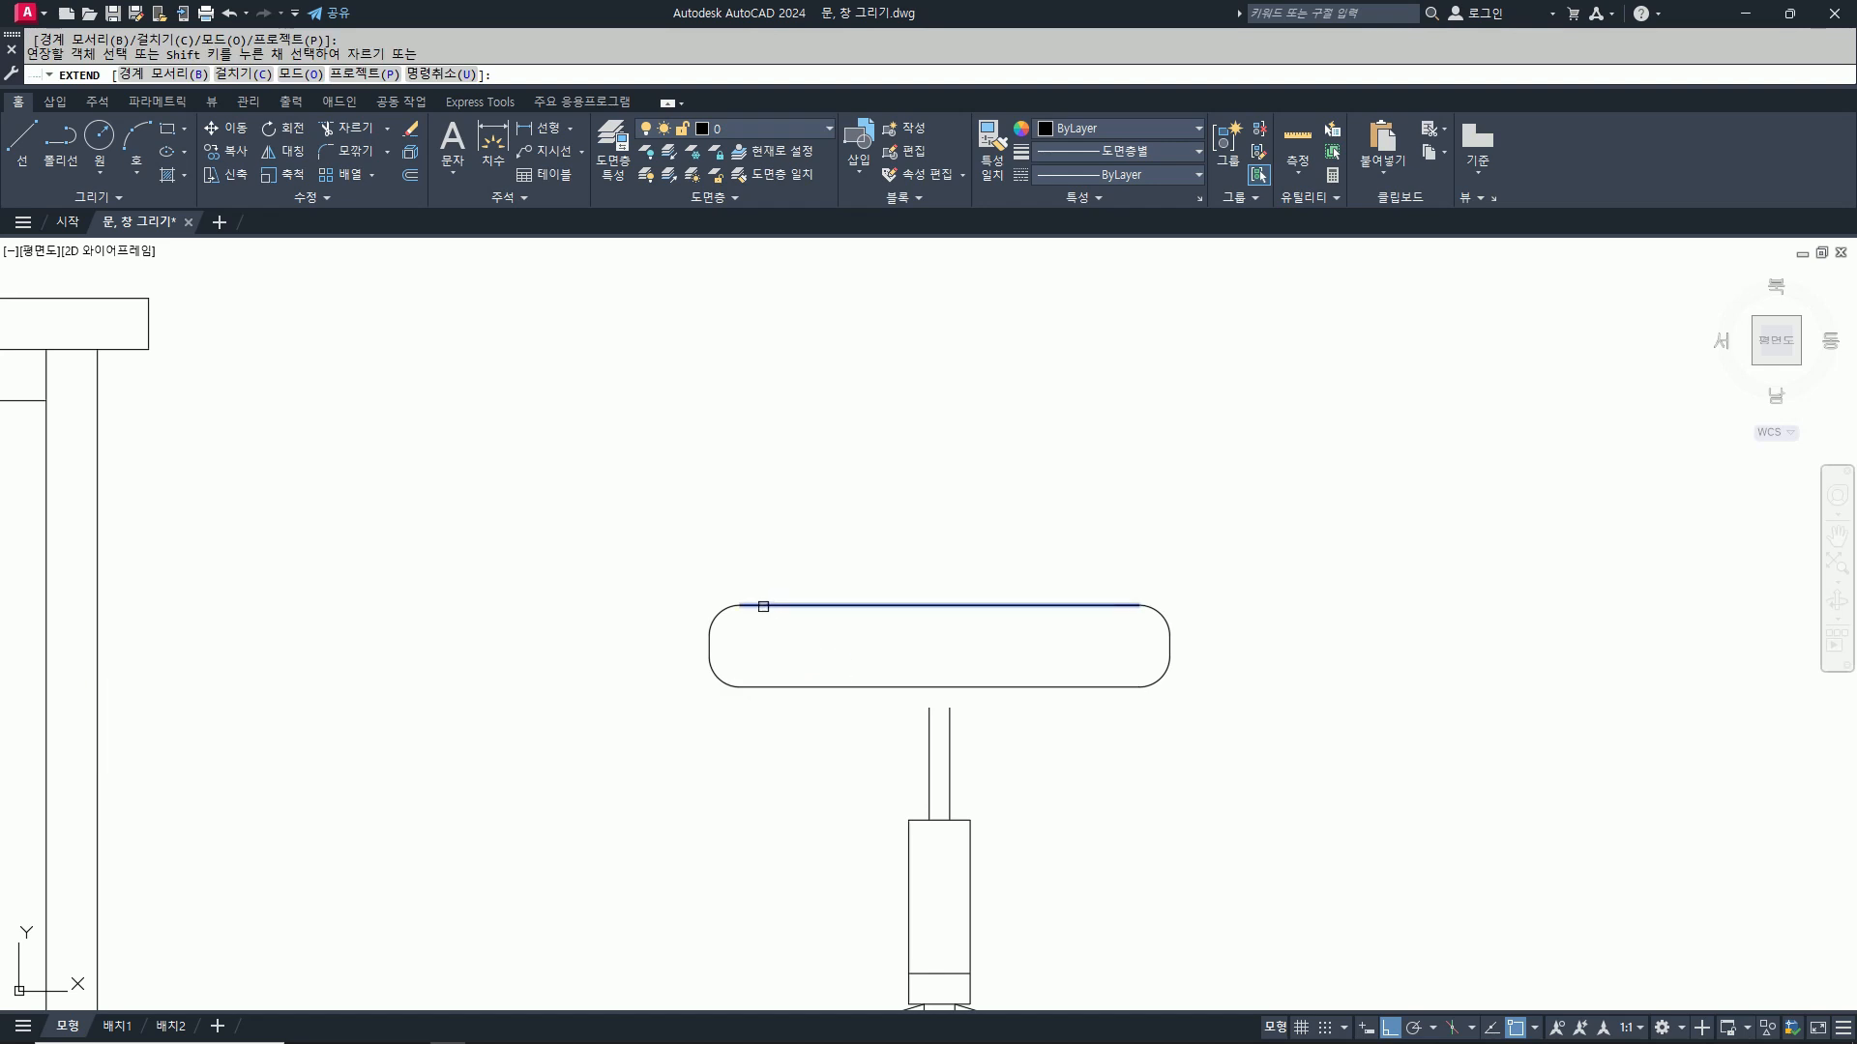
left_click(764, 606)
key("Escape")
key("Escape")
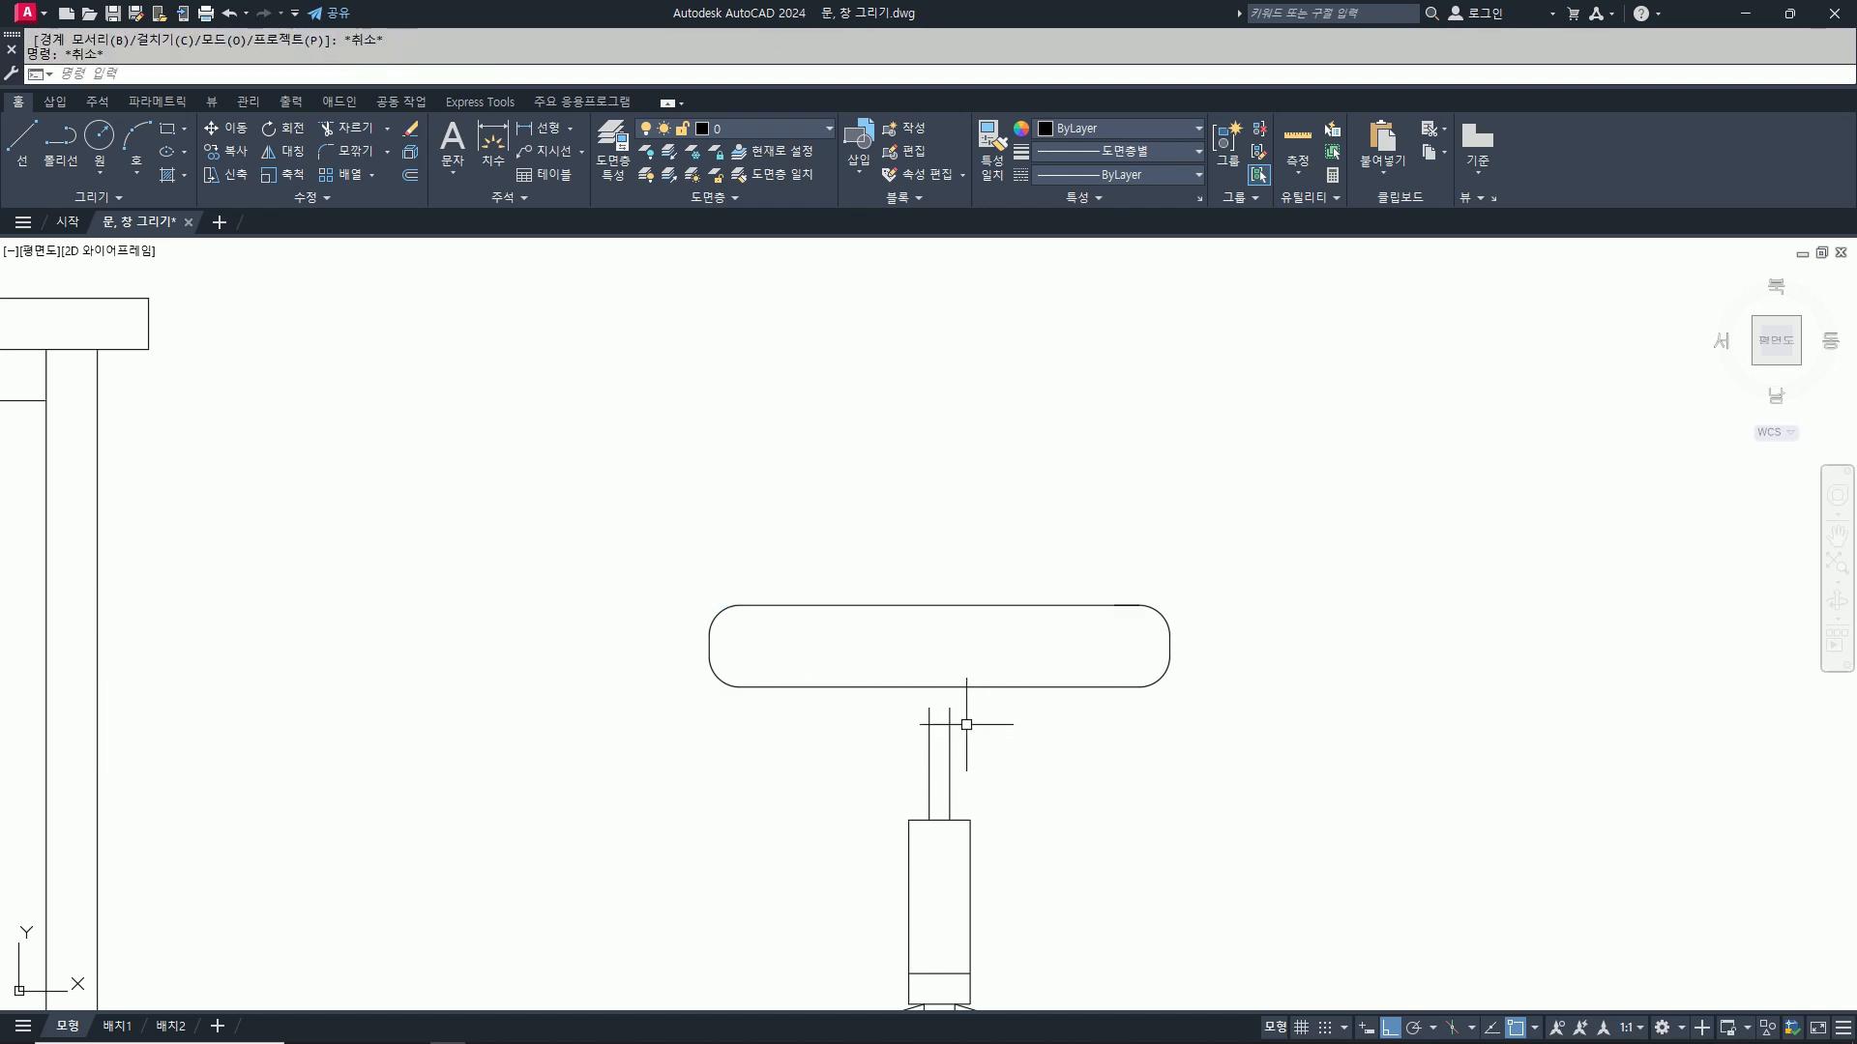
Step: Draw a small bracket rectangle over the top of the chair post, overlapping the seat's lower edge
type("rec")
scroll(914, 716, "up", 2)
key("Return")
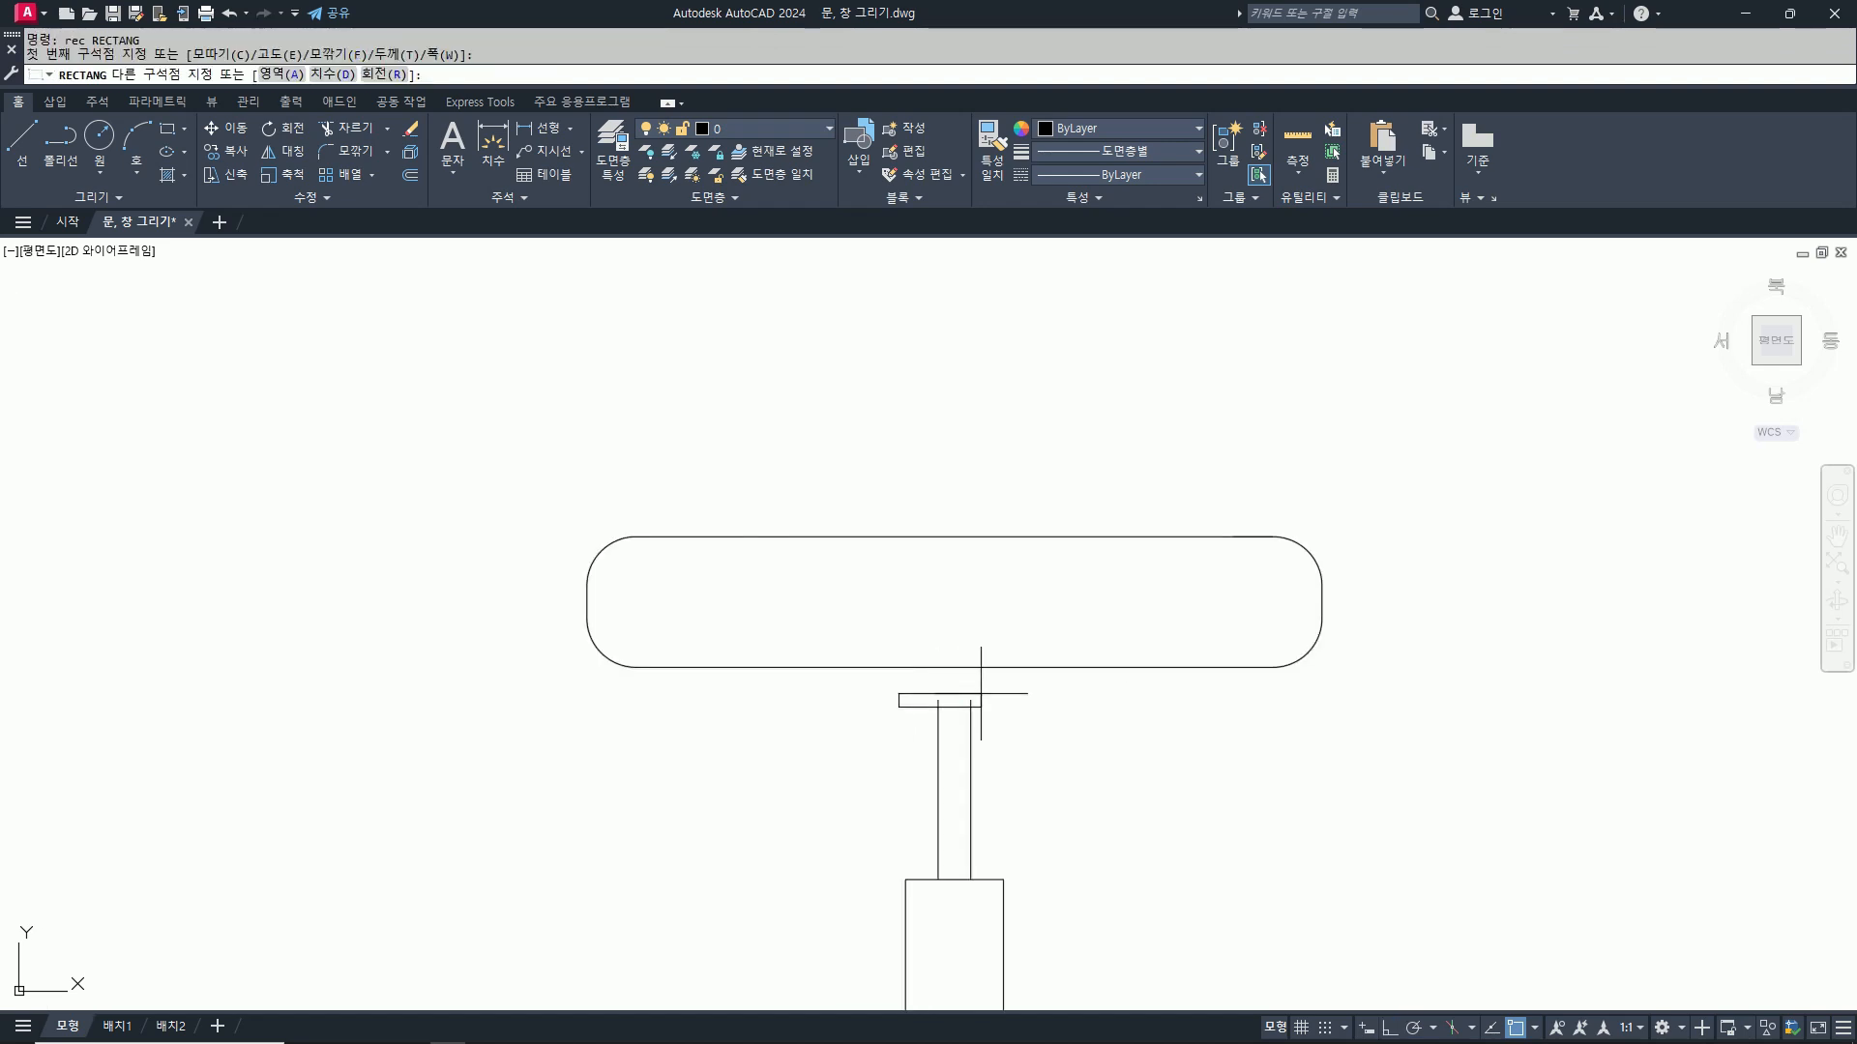
left_click(898, 707)
scroll(1023, 662, "up", 2)
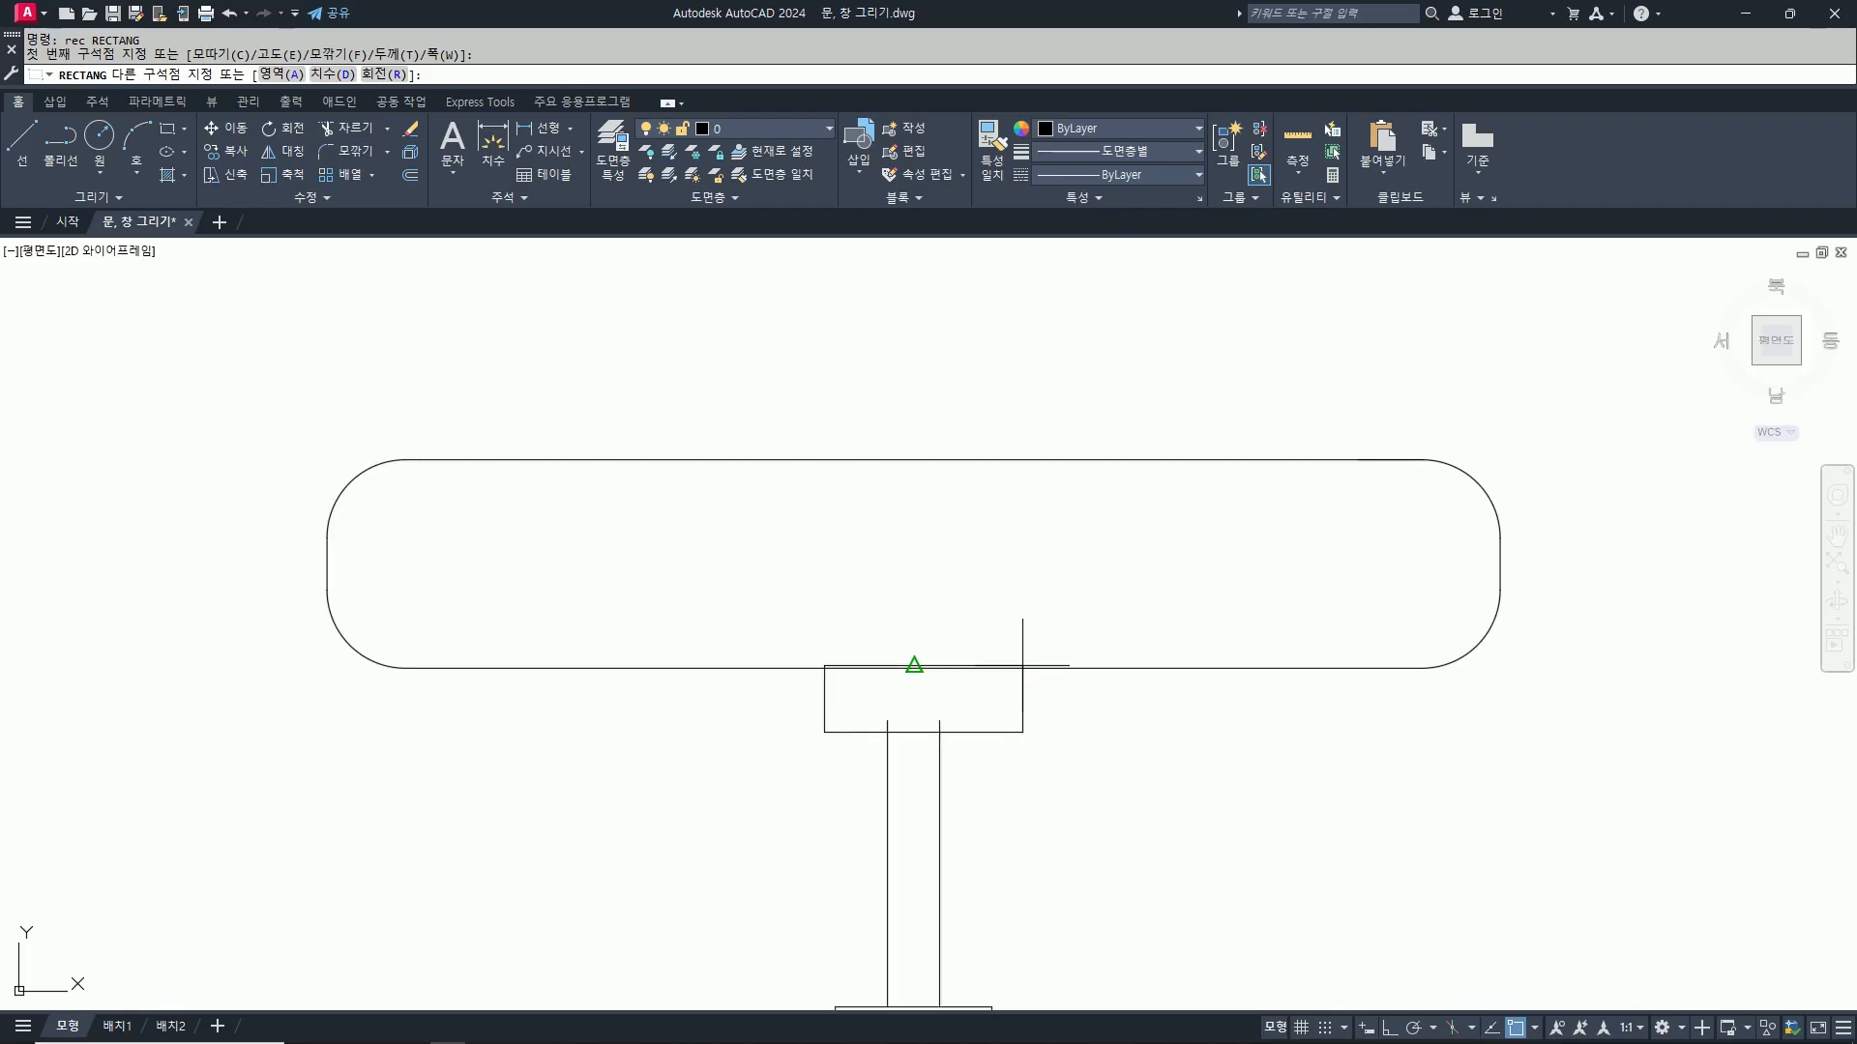
left_click(1047, 655)
Step: Move the bracket rectangle by its top midpoint onto the midpoint of the seat's lower edge
type("m")
key("space")
left_click(1067, 740)
left_click(1015, 705)
key("space")
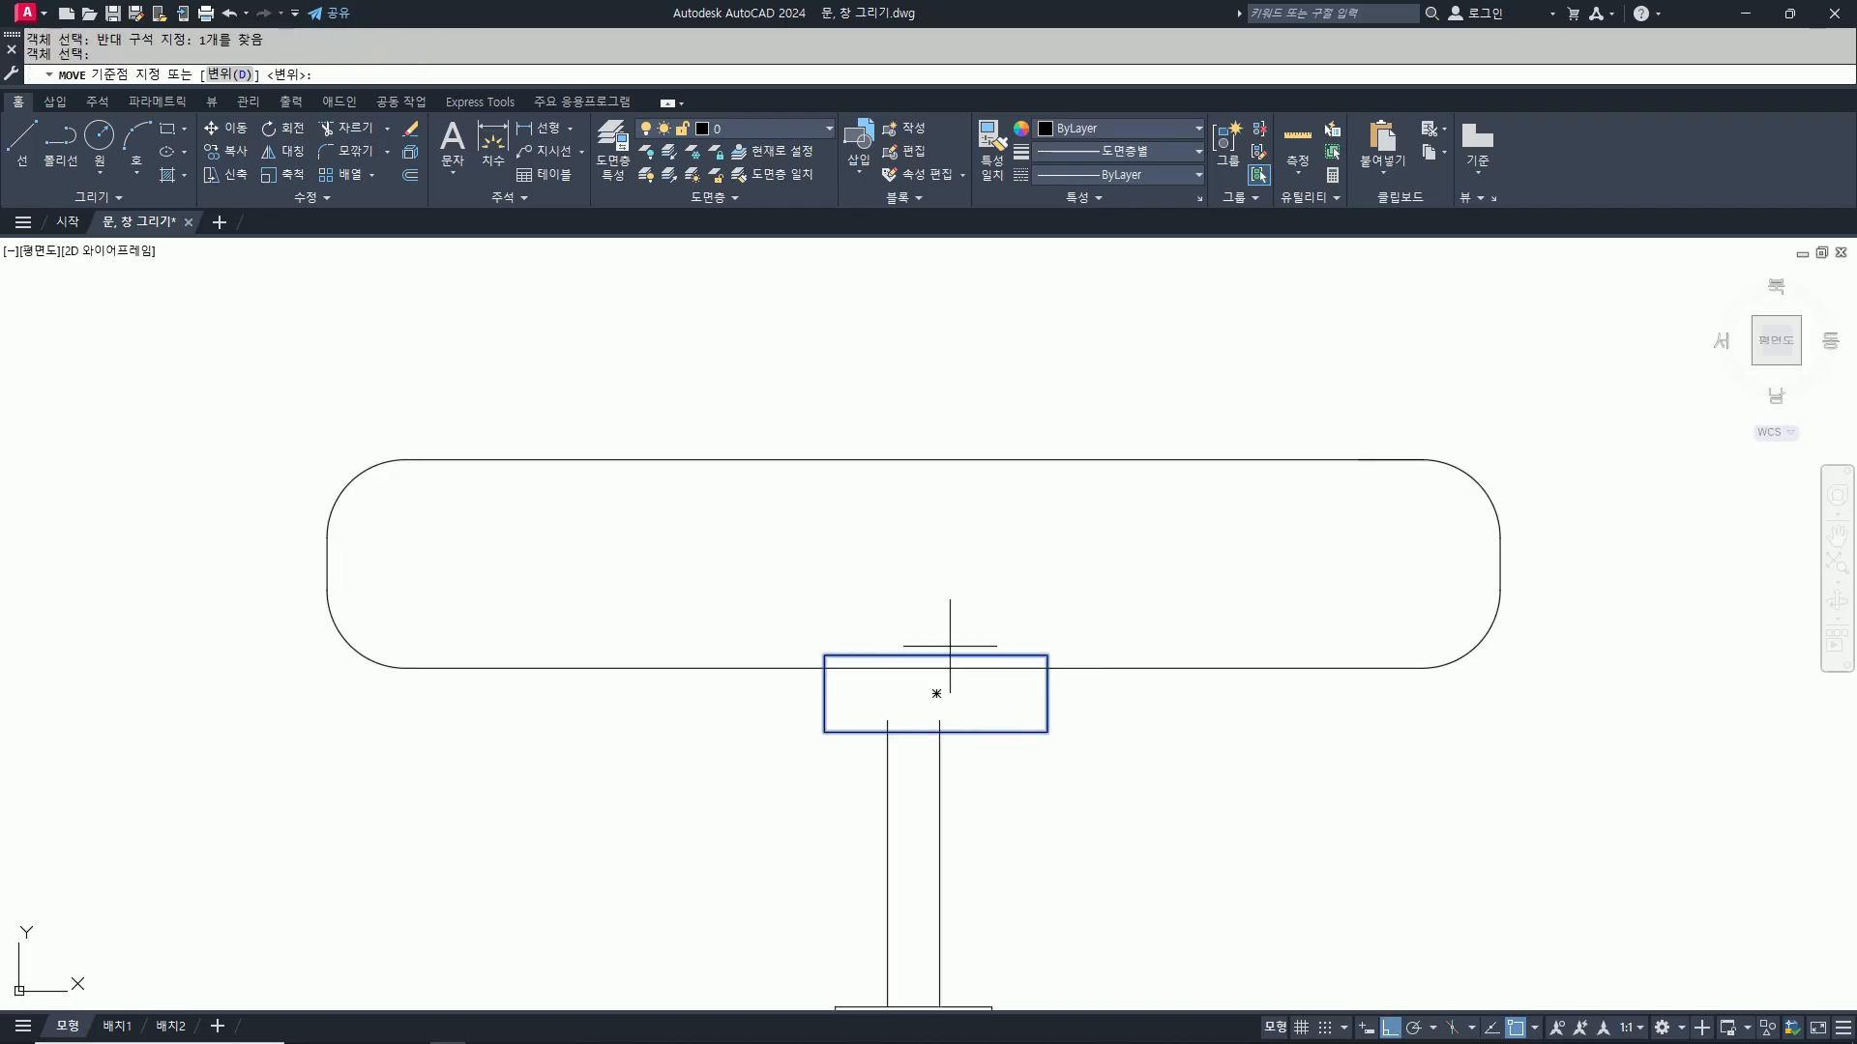
left_click(936, 654)
left_click(914, 667)
Step: Trim the parts of the two post lines that lie inside the bracket rectangle
scroll(933, 685, "down", 2)
type("tr")
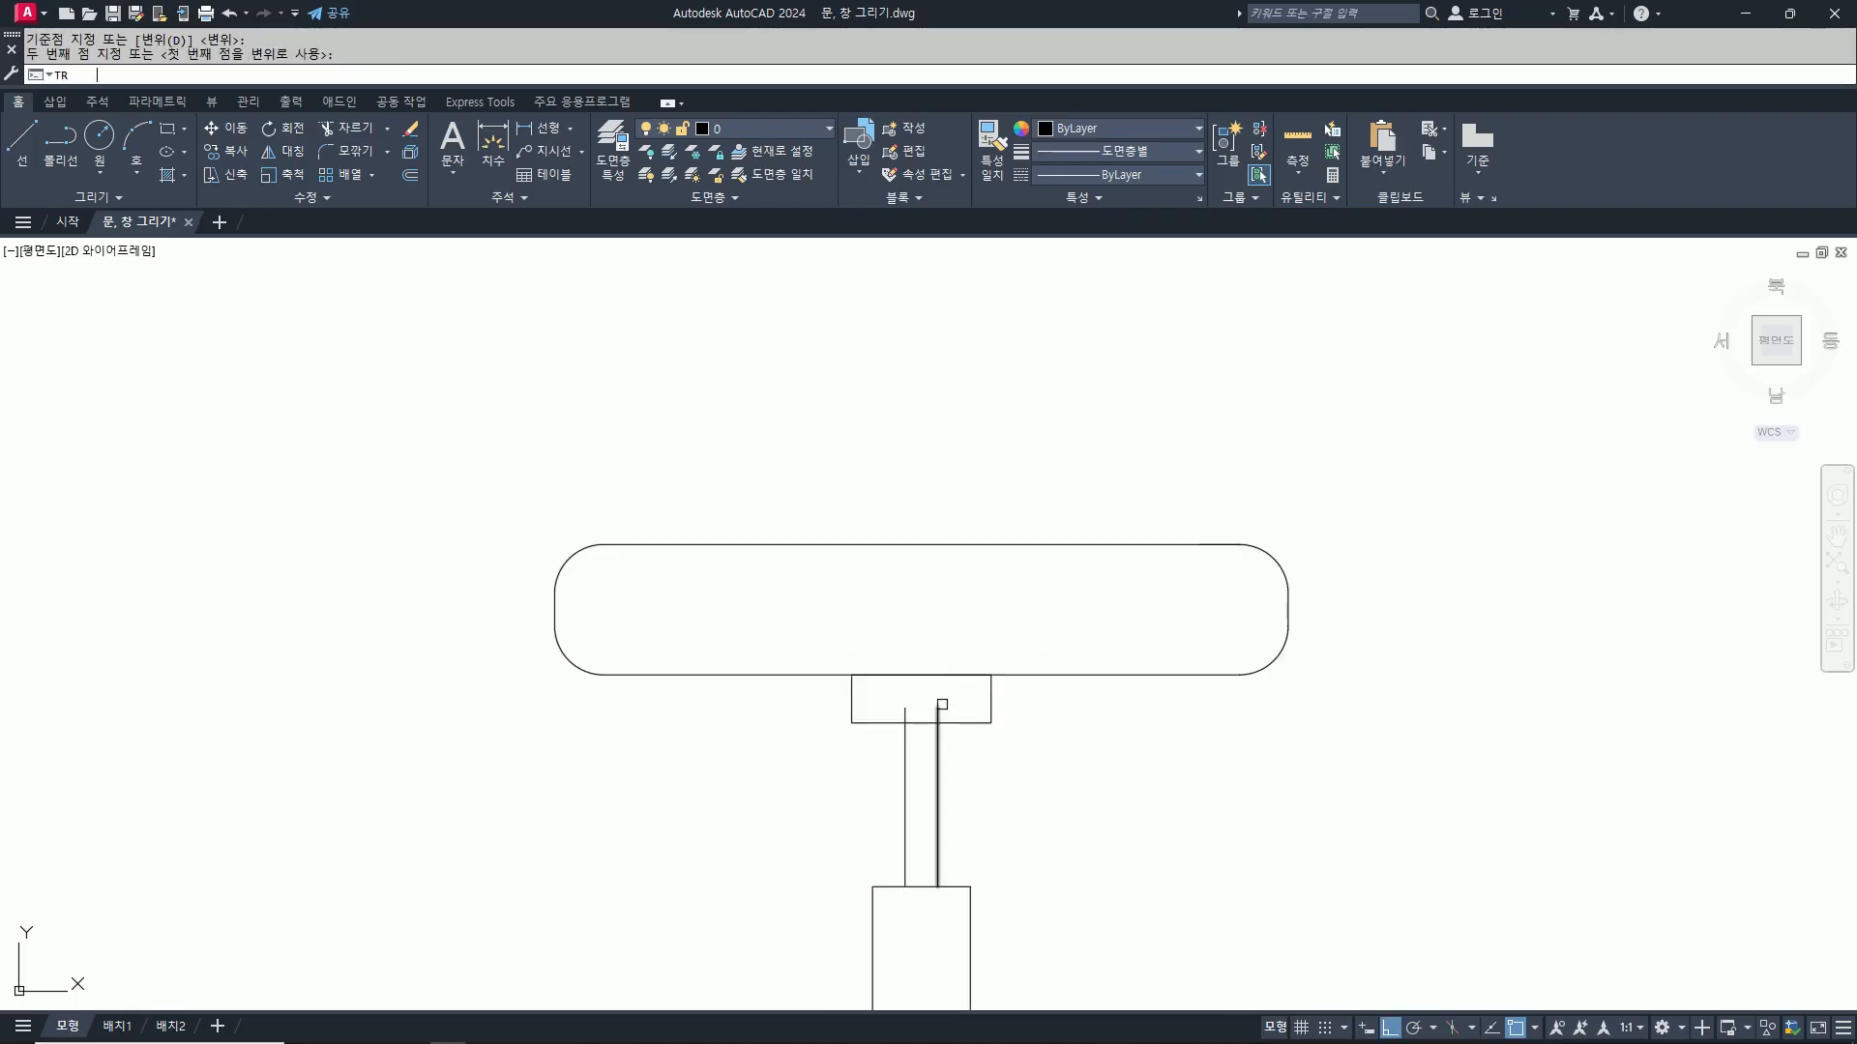
key("space")
key("space")
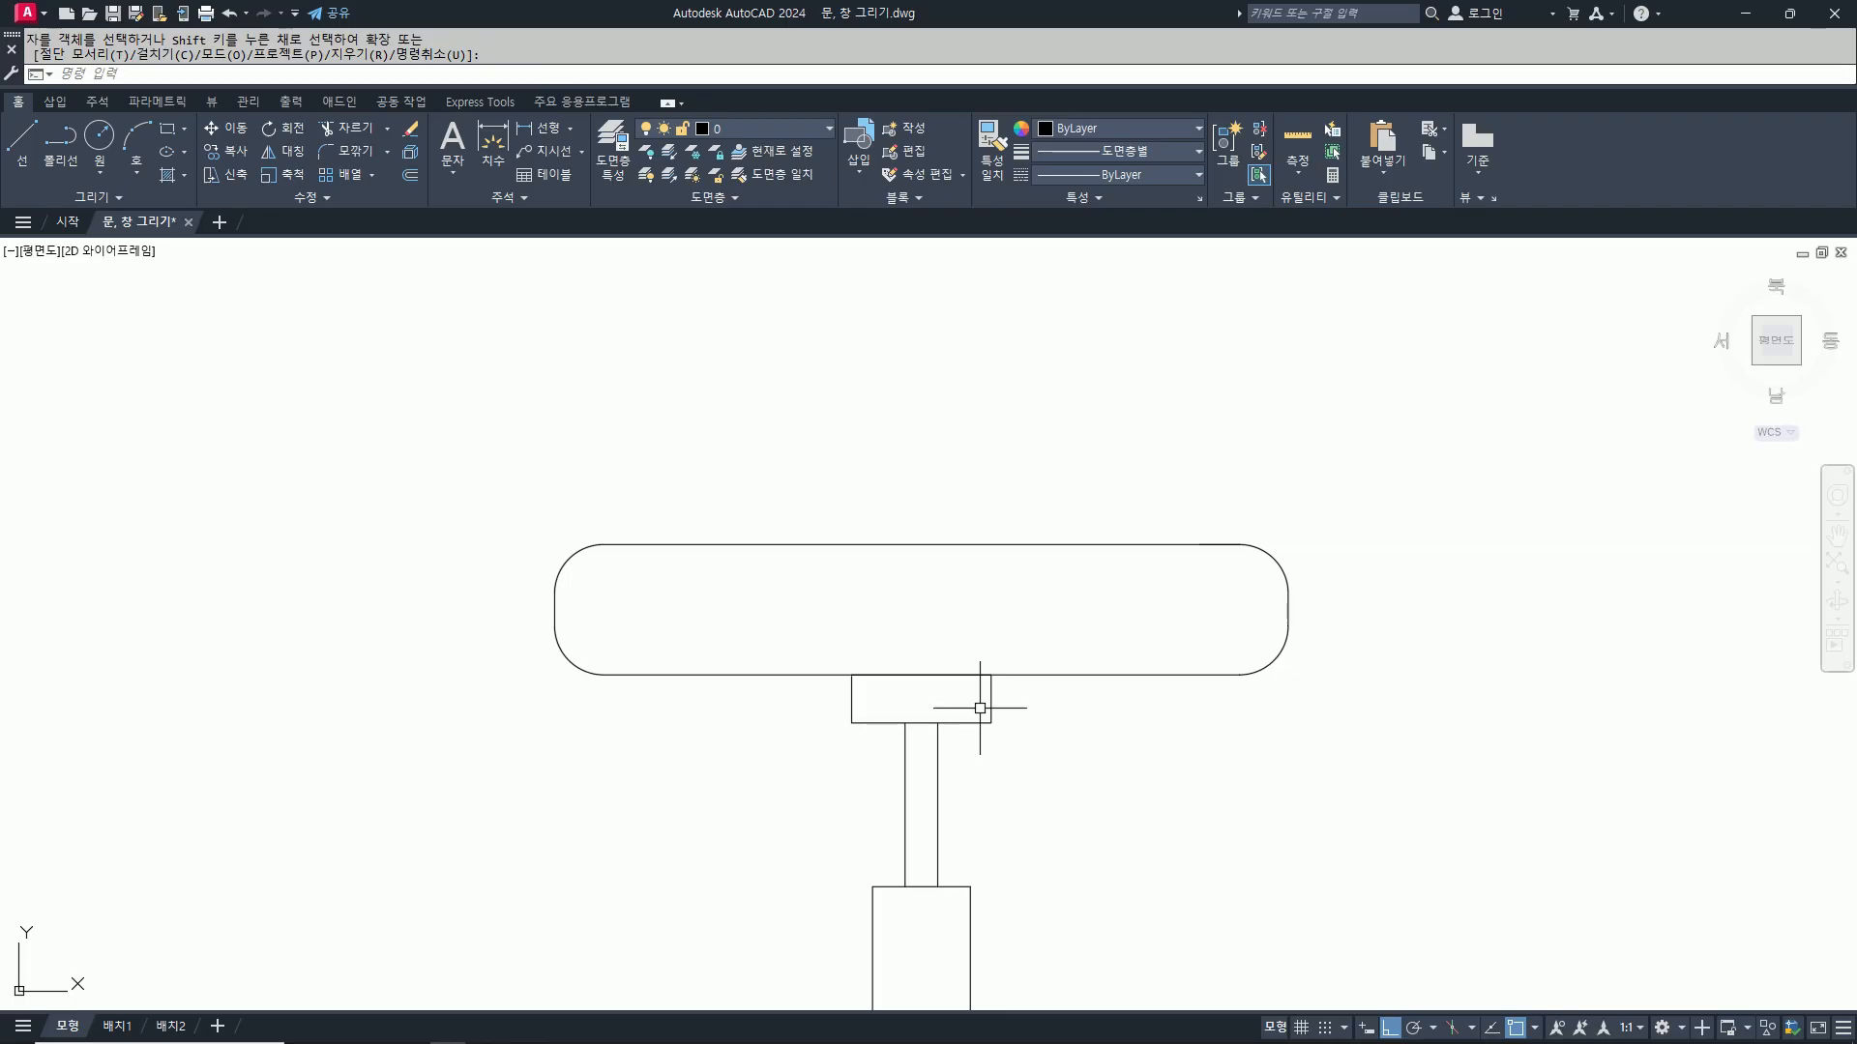
Step: Draw a slanted lever line from the bracket's lower edge down to the left with ortho off
type("l")
key("space")
scroll(914, 764, "up", 4)
scroll(834, 697, "down", 4)
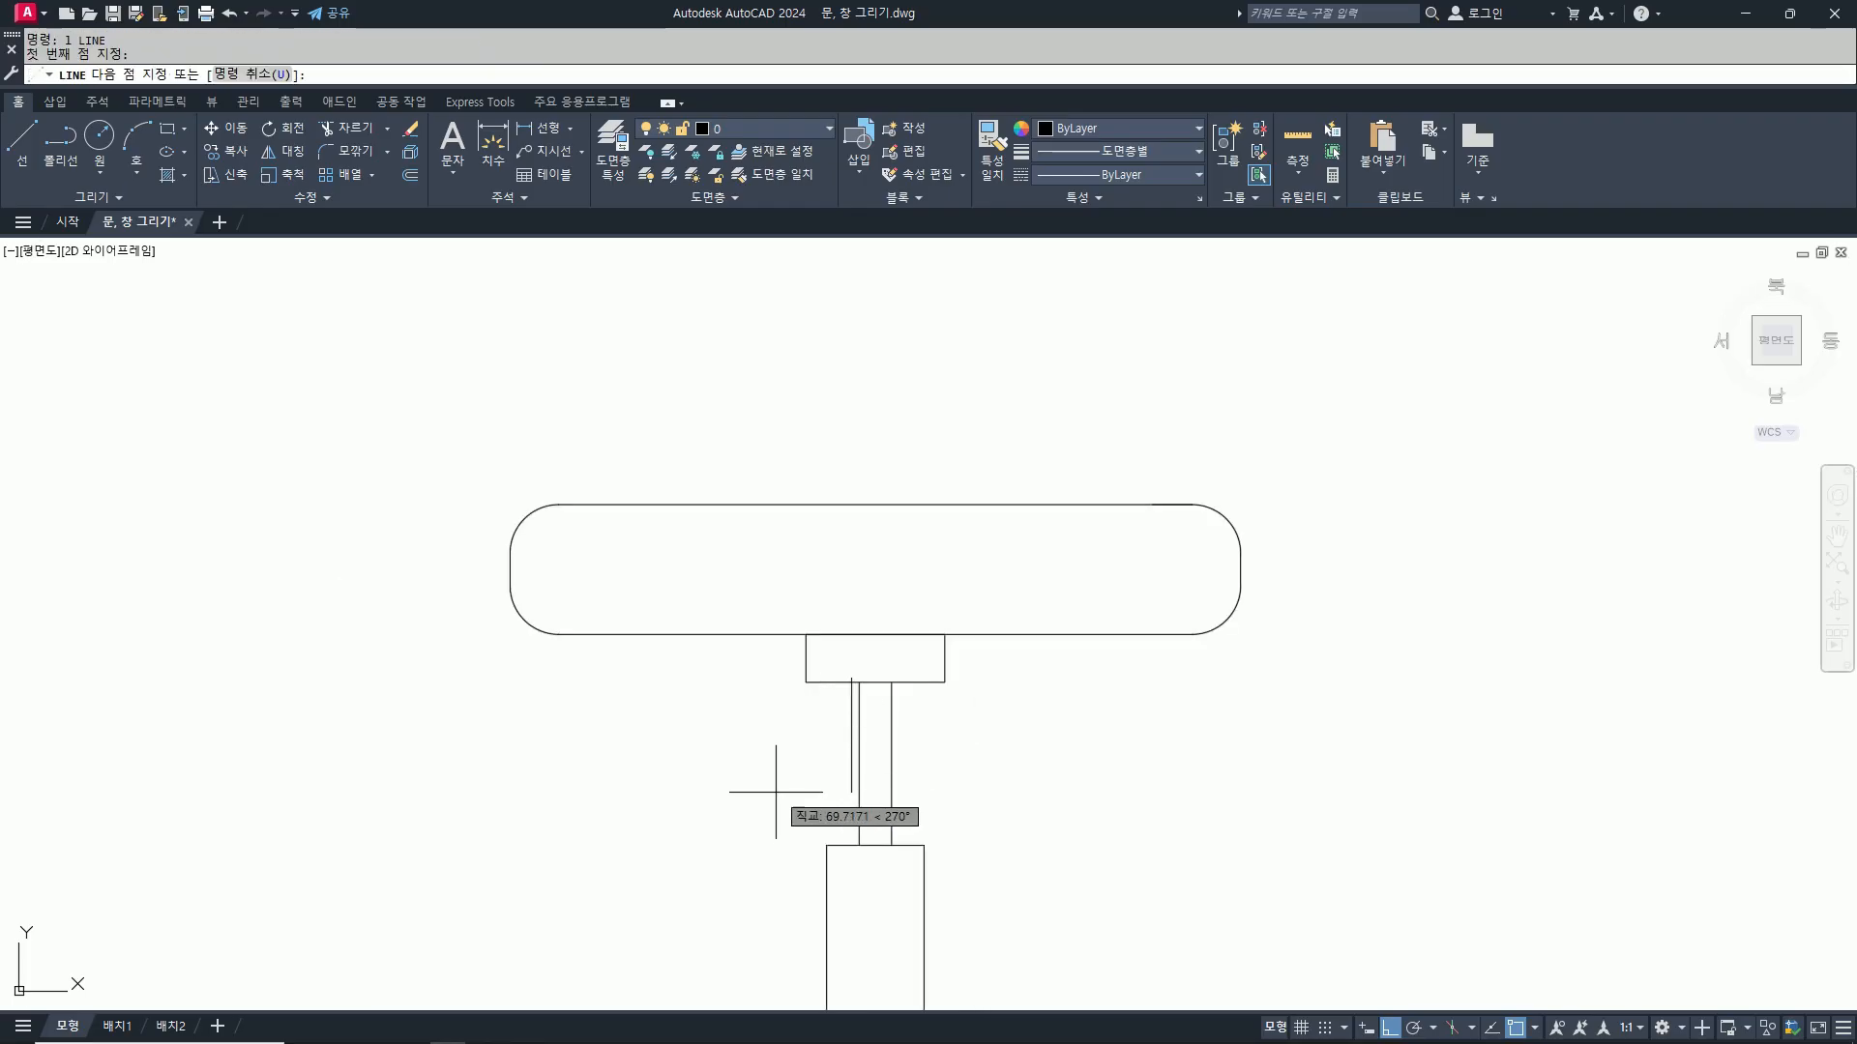
left_click(852, 679)
left_click(783, 751)
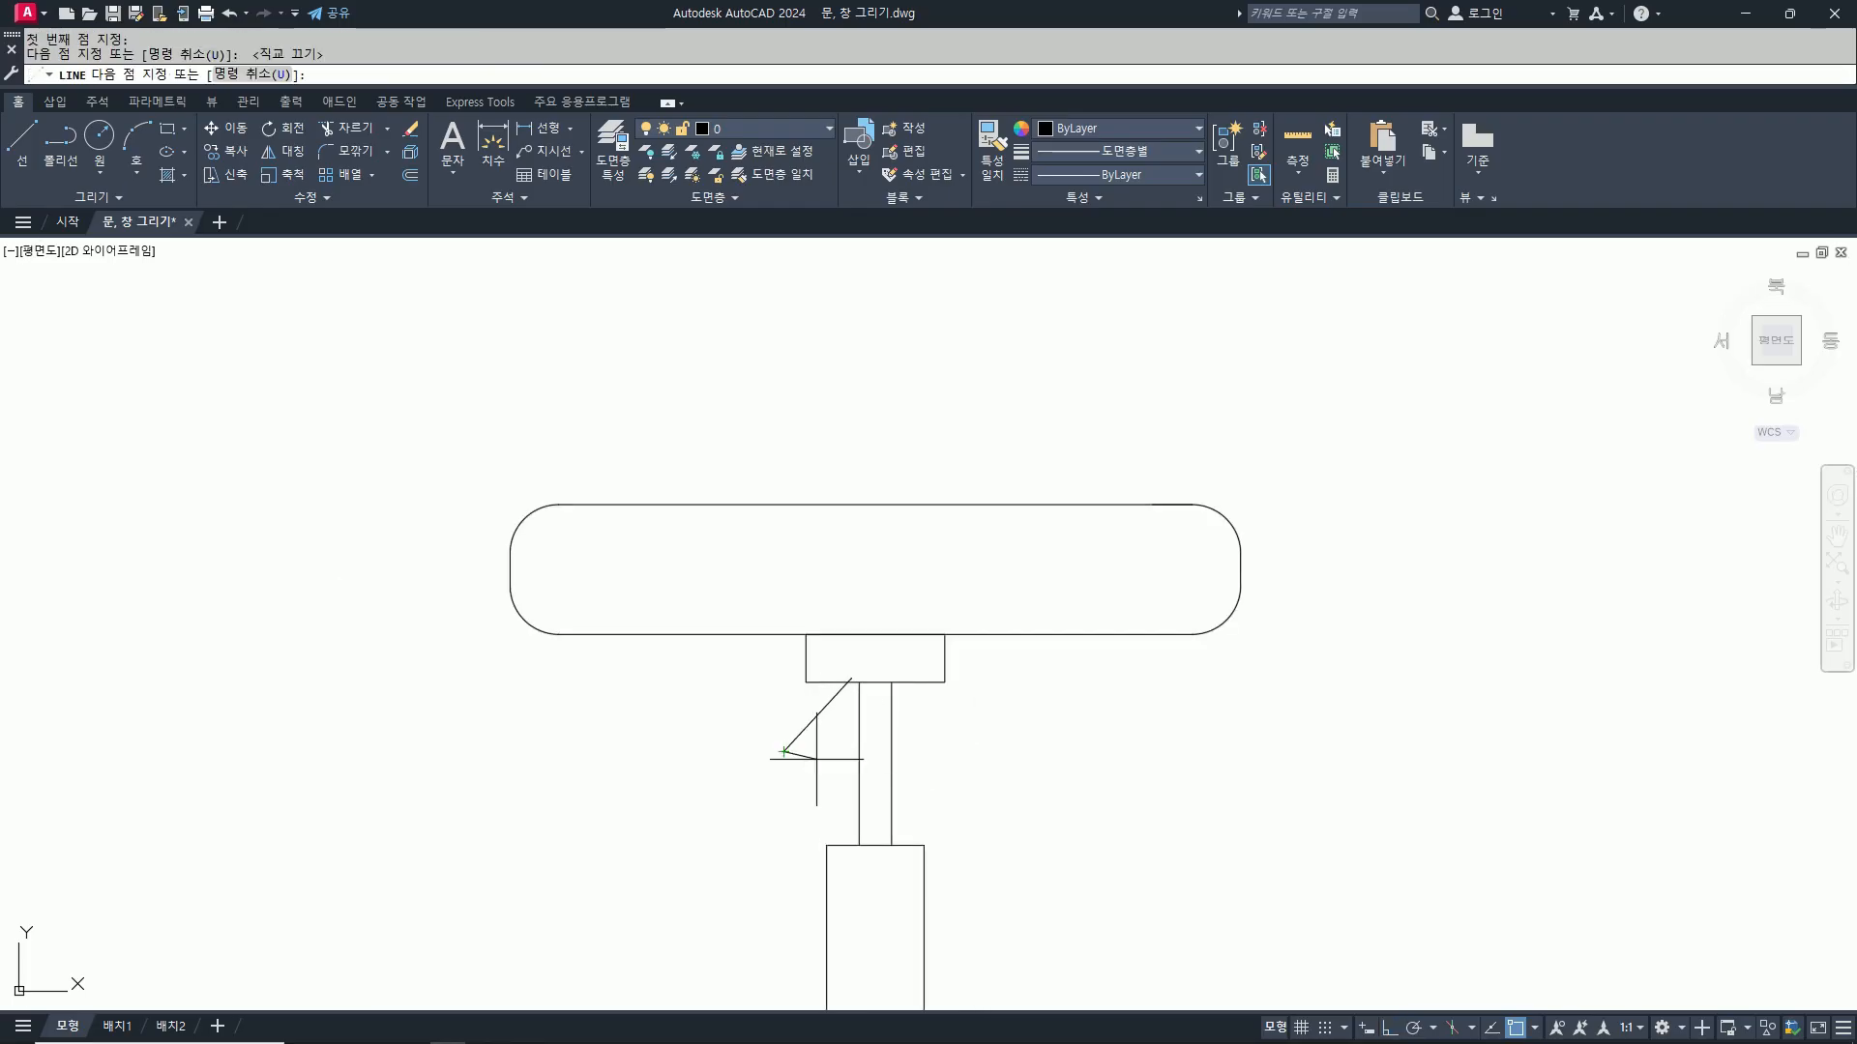
key("space")
Step: Offset the slanted lever line 10 toward the lower right
type("o")
key("space")
type("10")
key("space")
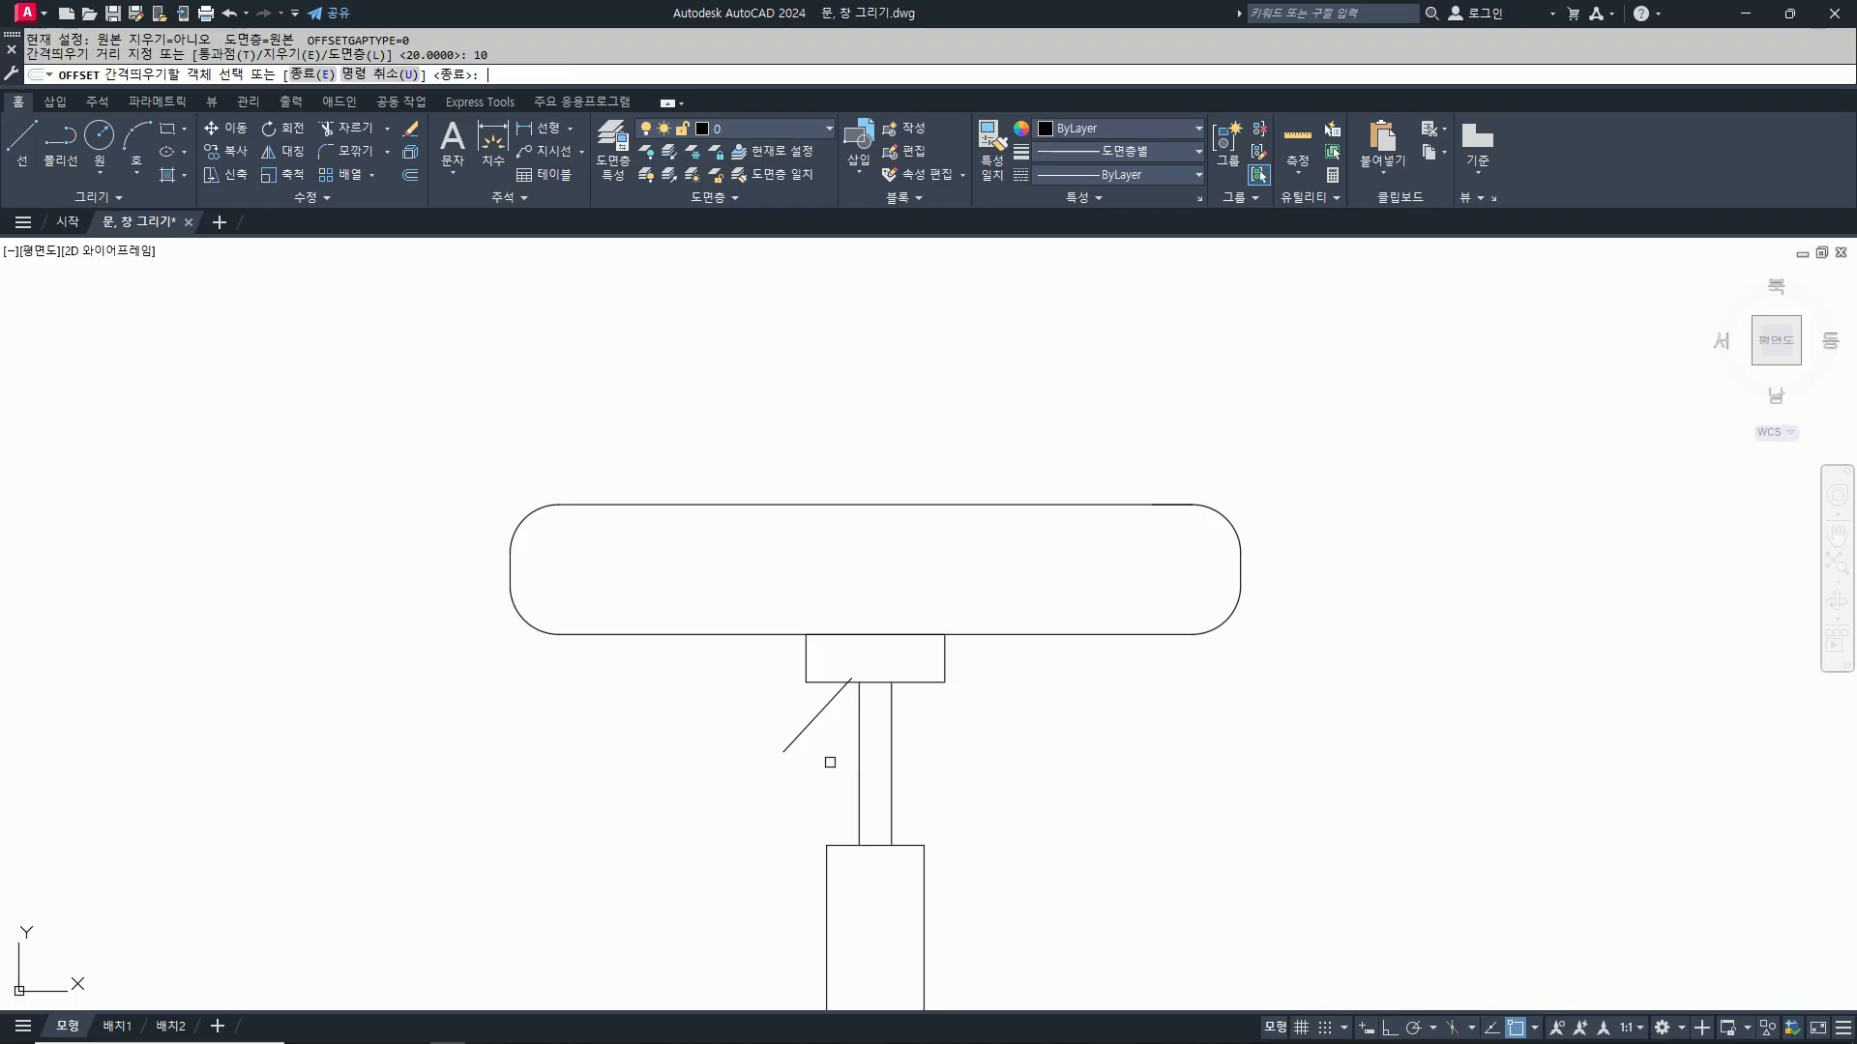
left_click(819, 717)
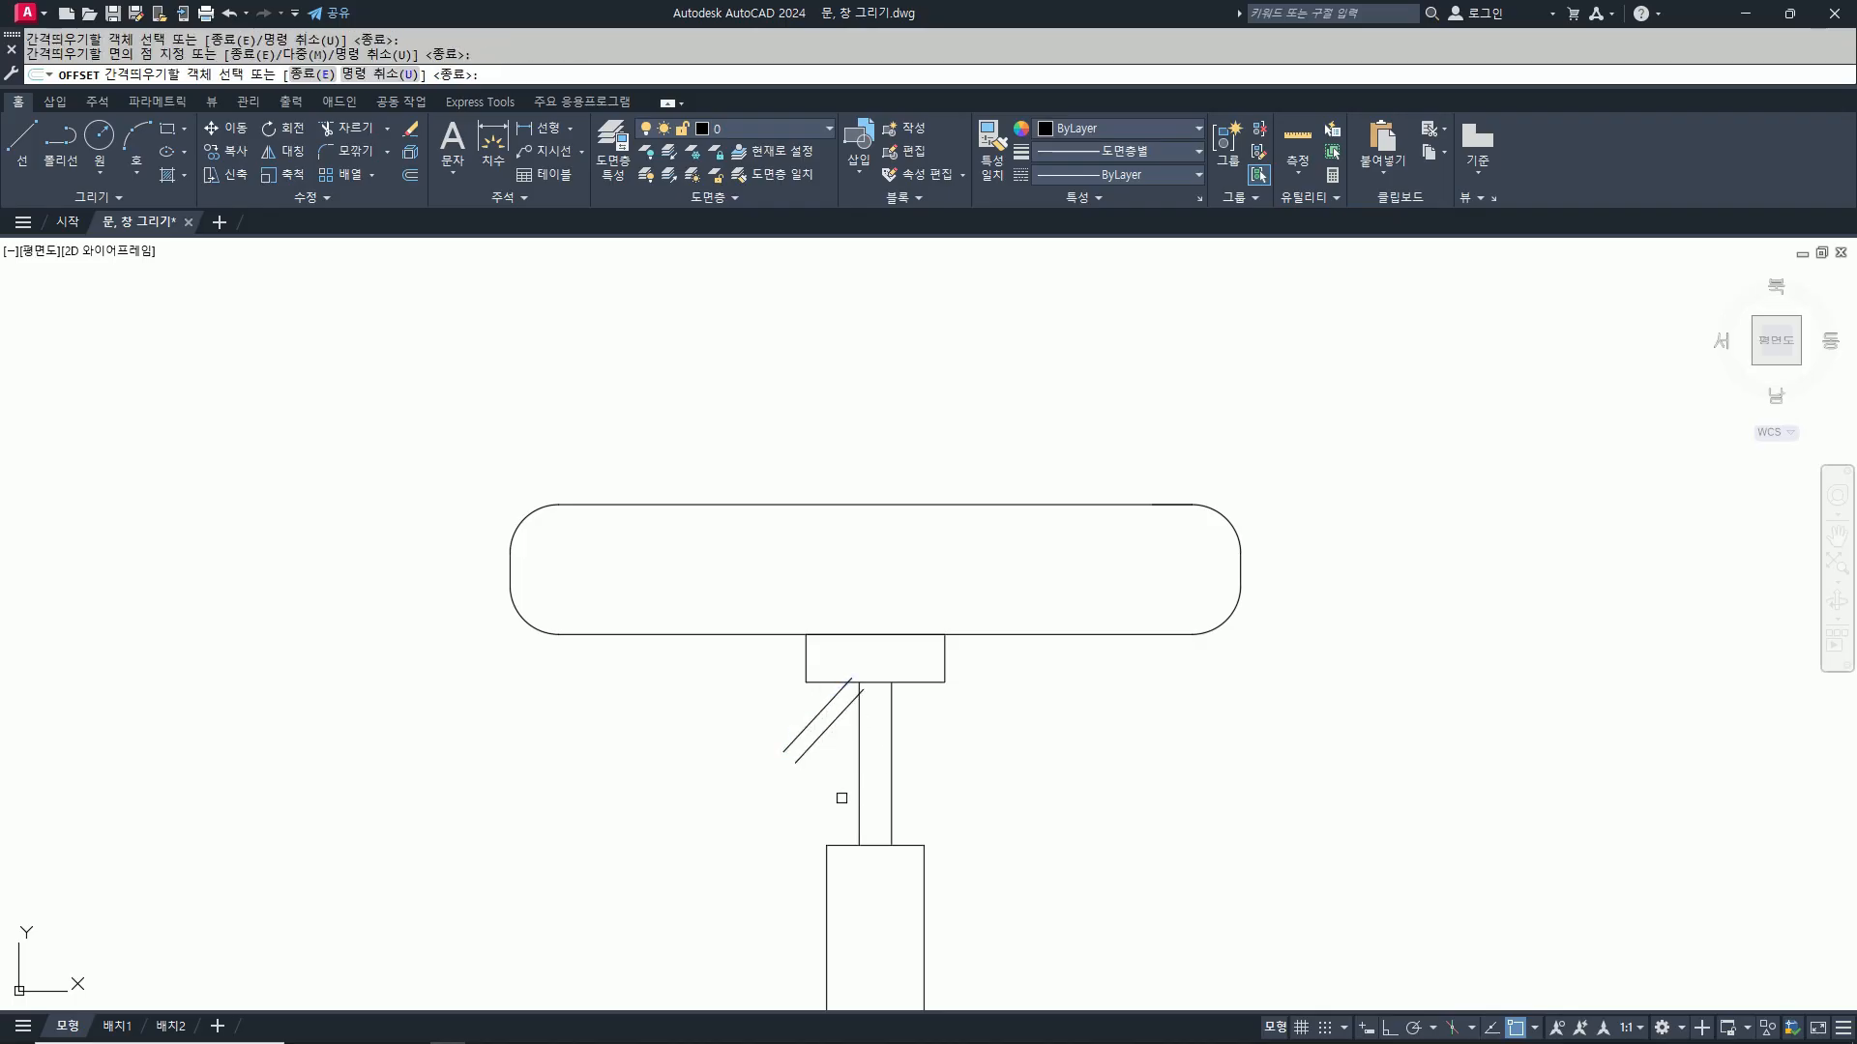
left_click(837, 774)
scroll(844, 677, "up", 2)
key("space")
Step: Trim the upper ends of both lever lines at the bracket's lower edge and the chair post
type("tr")
key("space")
left_click(856, 683)
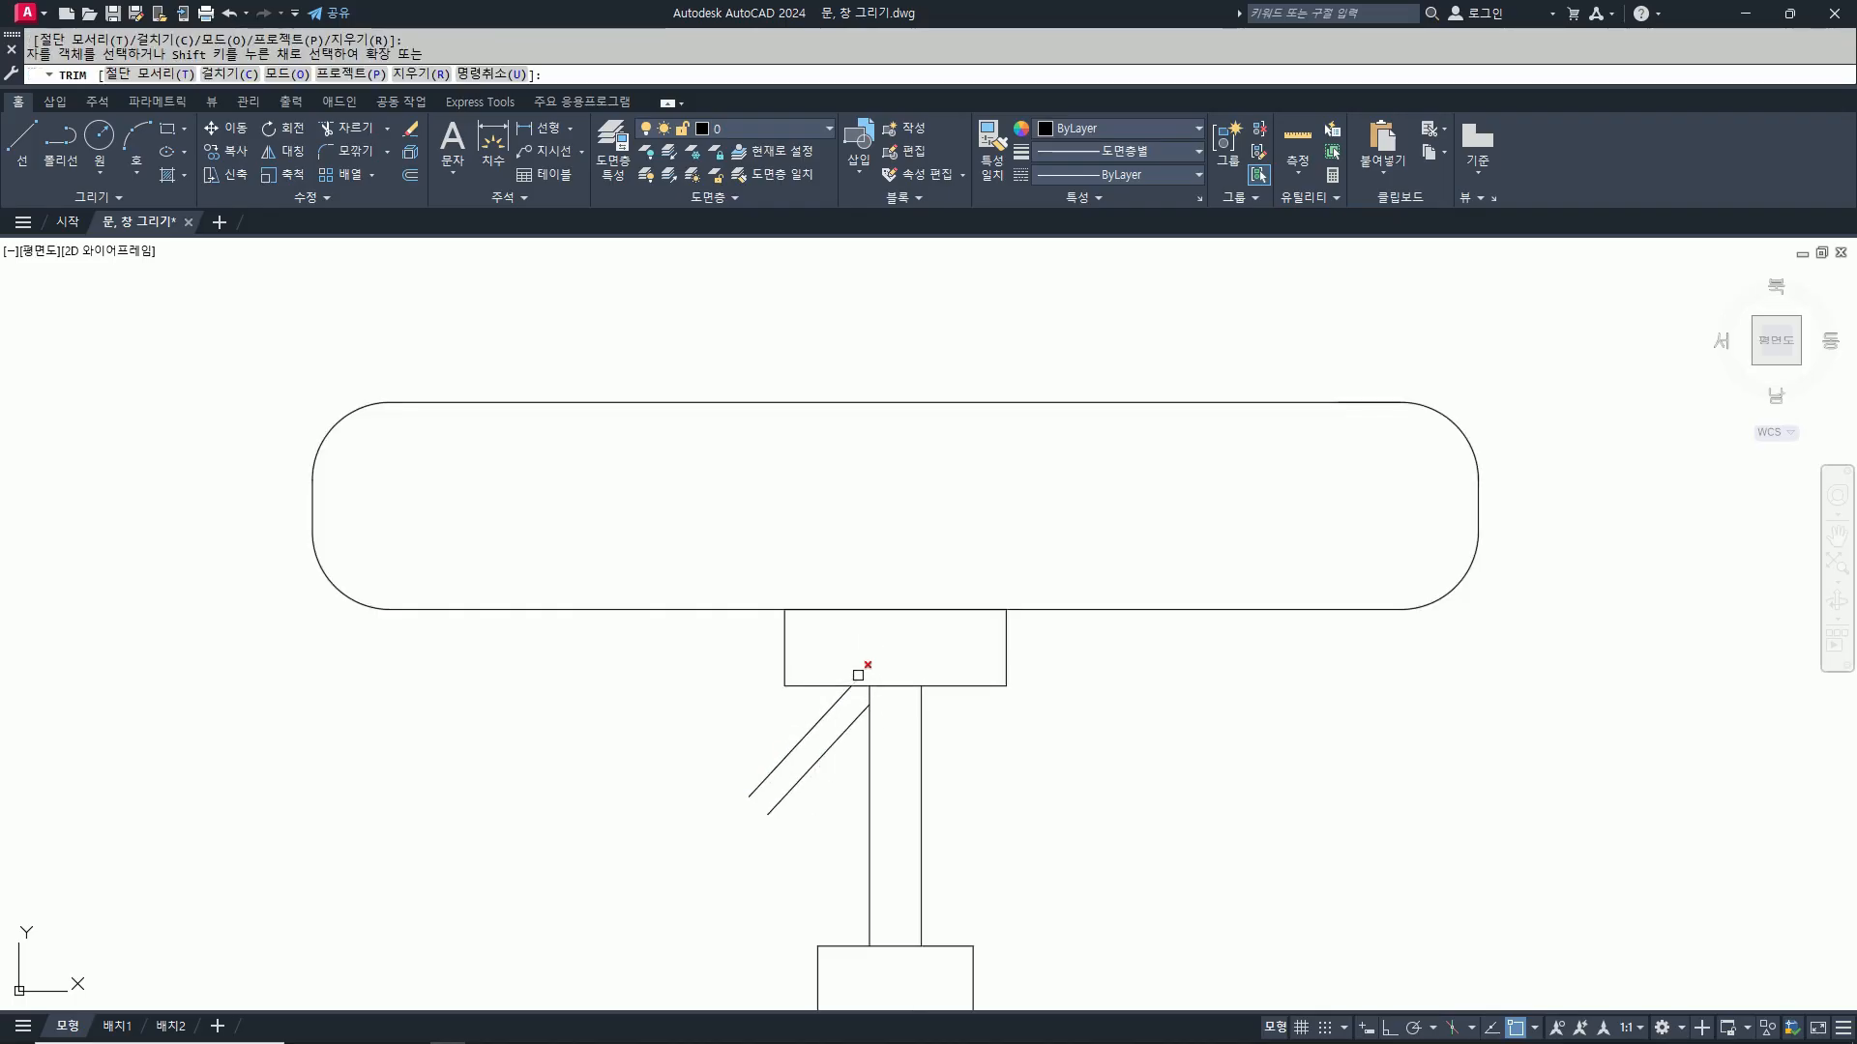
Step: Close the lower end of the chair lever with a line between the ends of its two slanted lines
key("space")
type("l")
key("space")
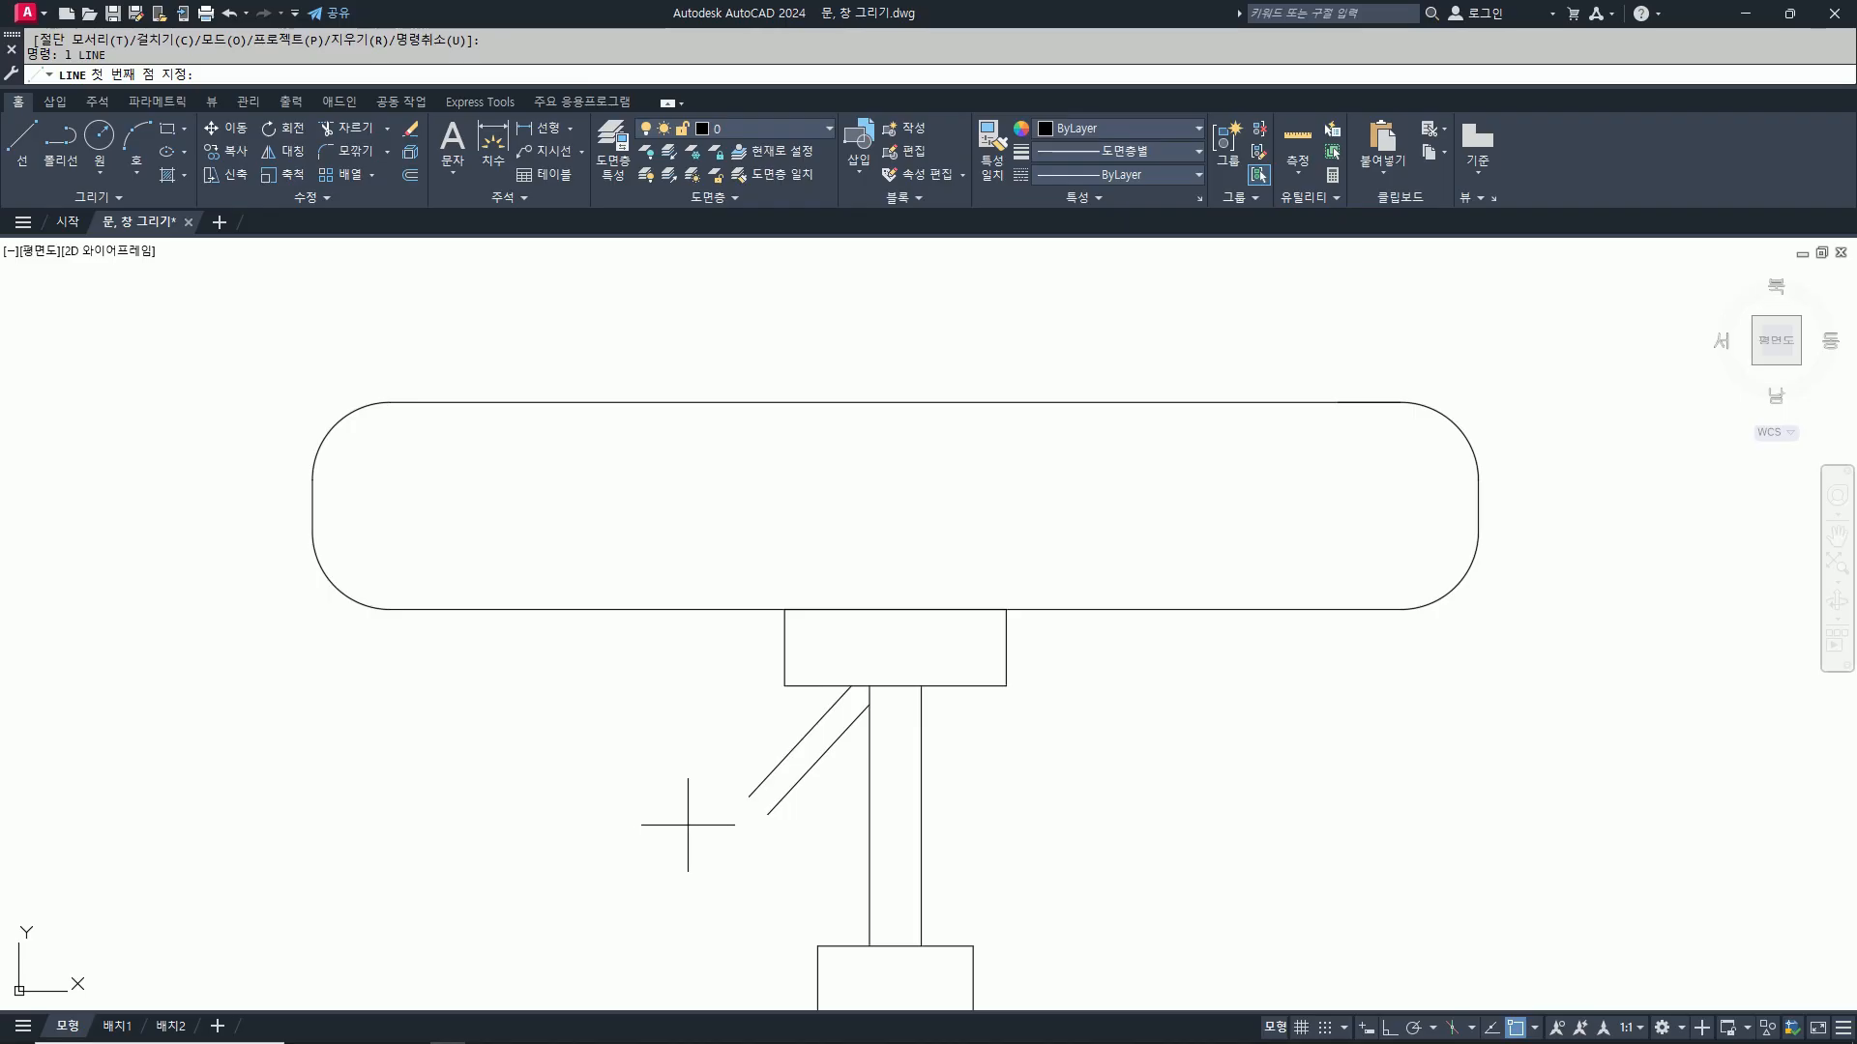
scroll(738, 817, "up", 4)
left_click(750, 797)
left_click(767, 815)
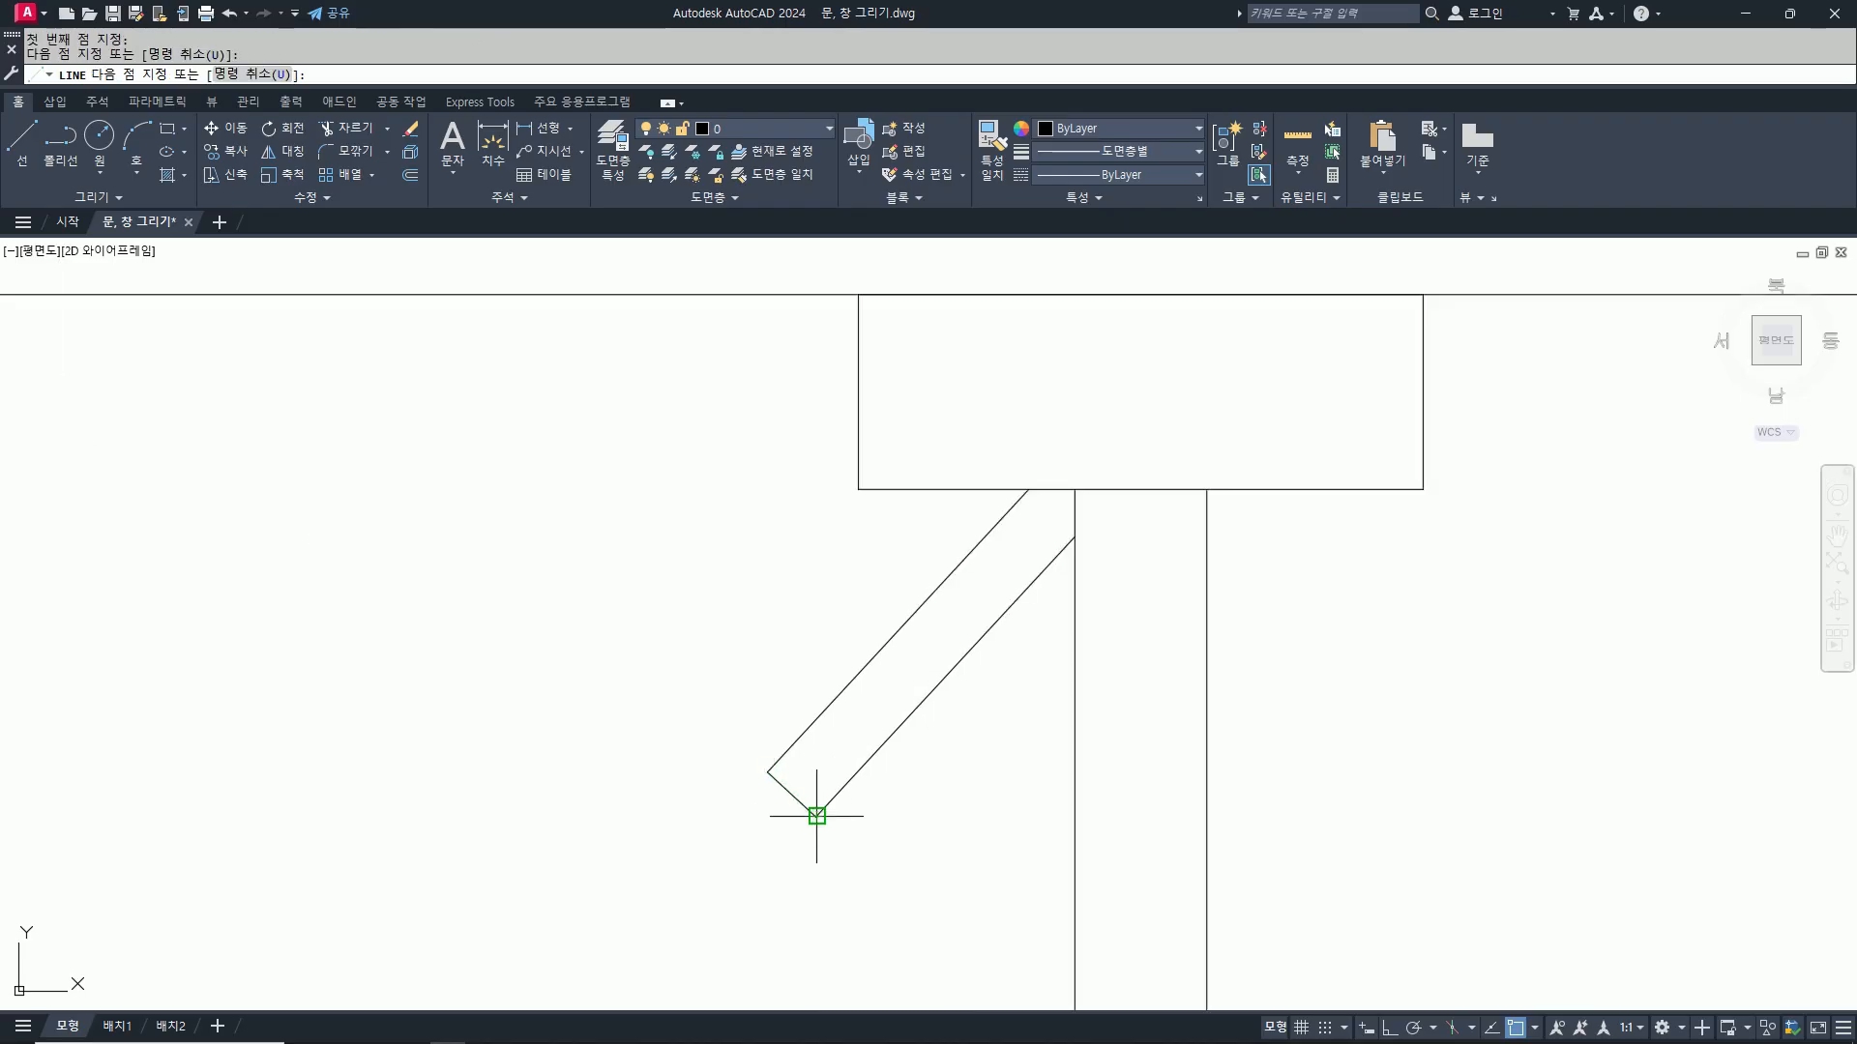
key("space")
Step: Offset both slanted lever lines 3 outward, one to each side of the lever
type("o")
key("space")
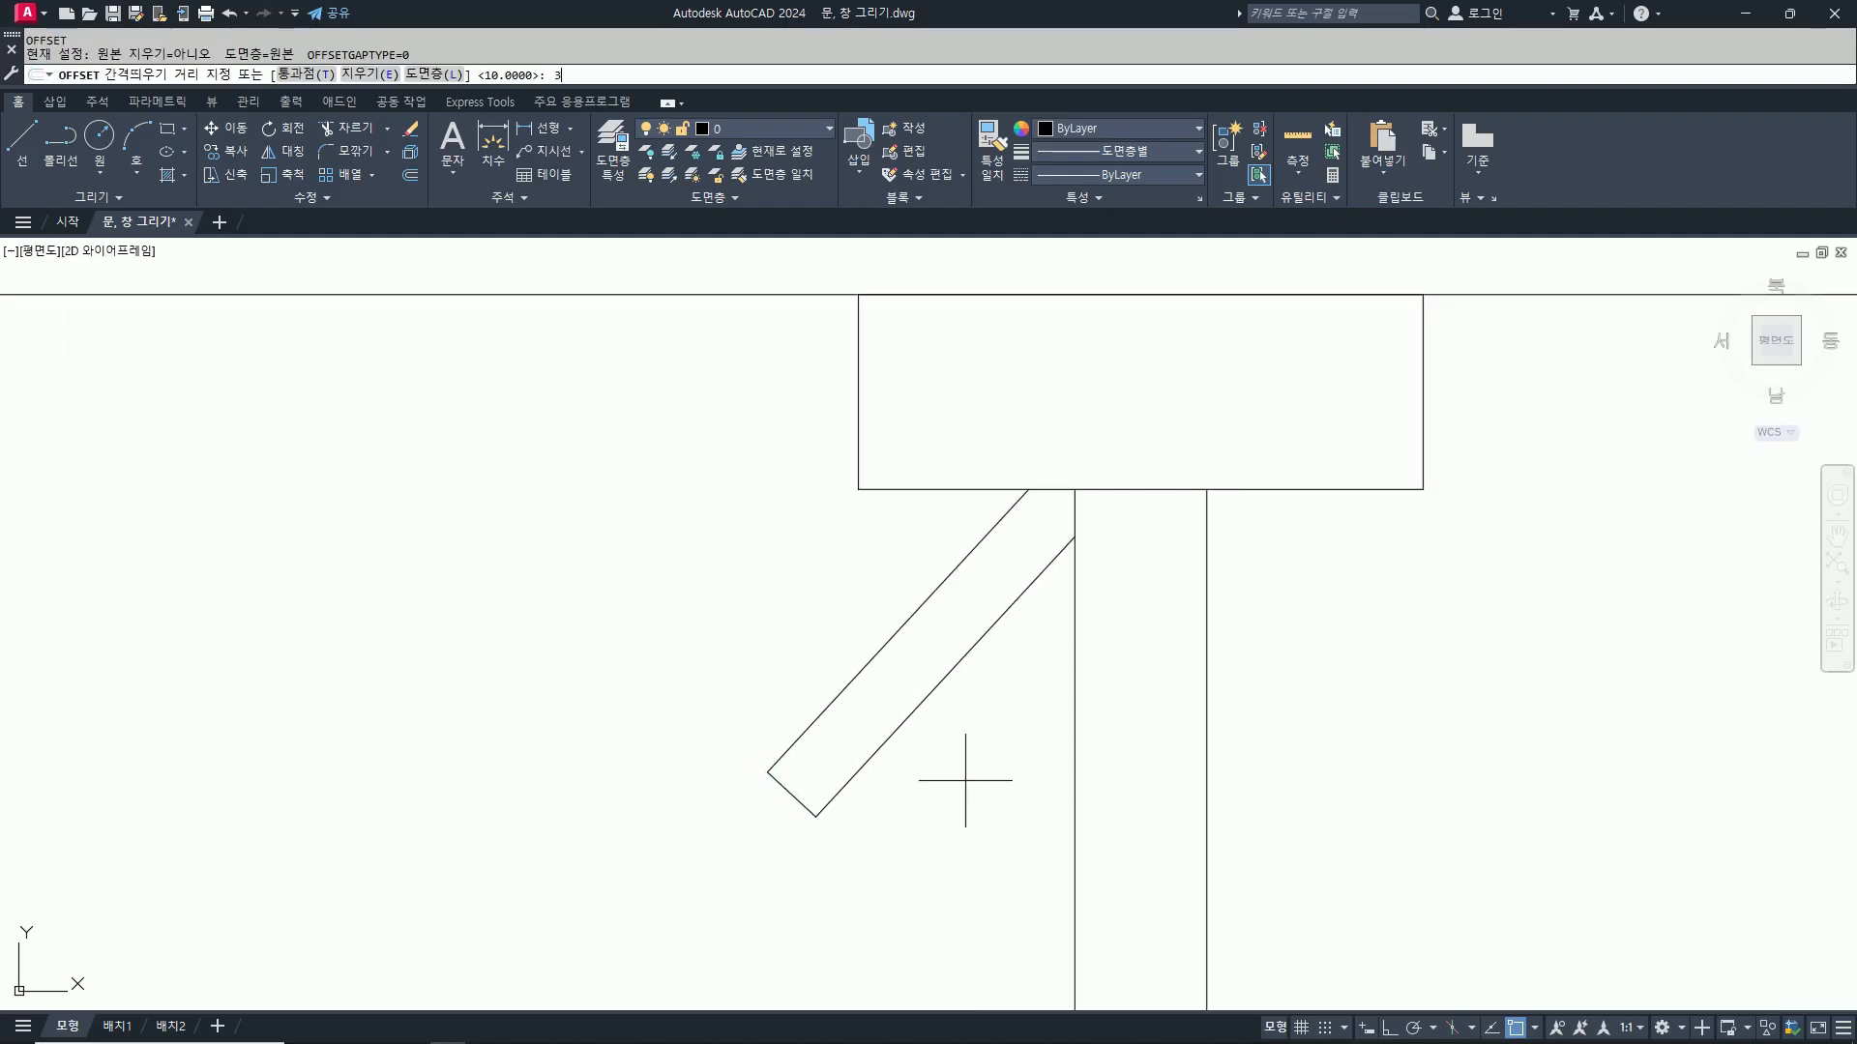
key("space")
left_click(890, 734)
left_click(904, 740)
left_click(835, 697)
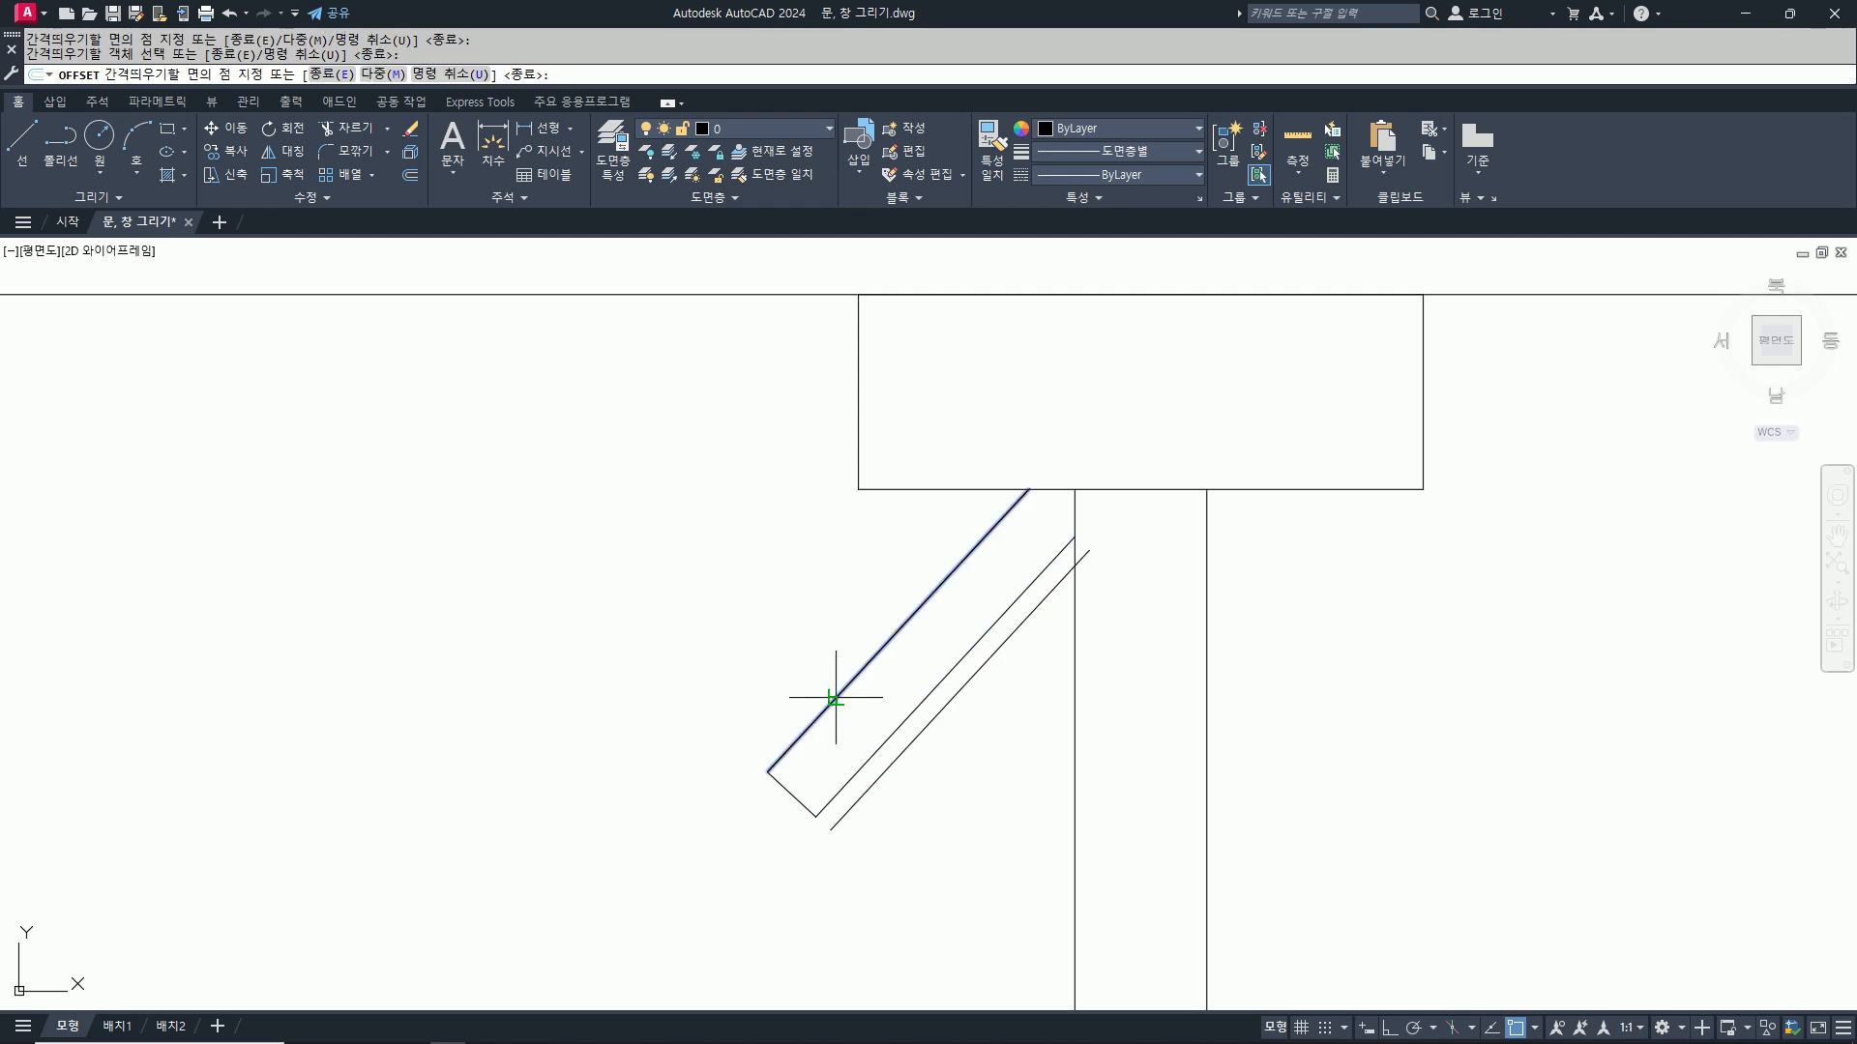
left_click(835, 697)
key("space")
Step: Join the lever's end line to the outer offset lines with a zero-radius fillet
type("f")
key("space")
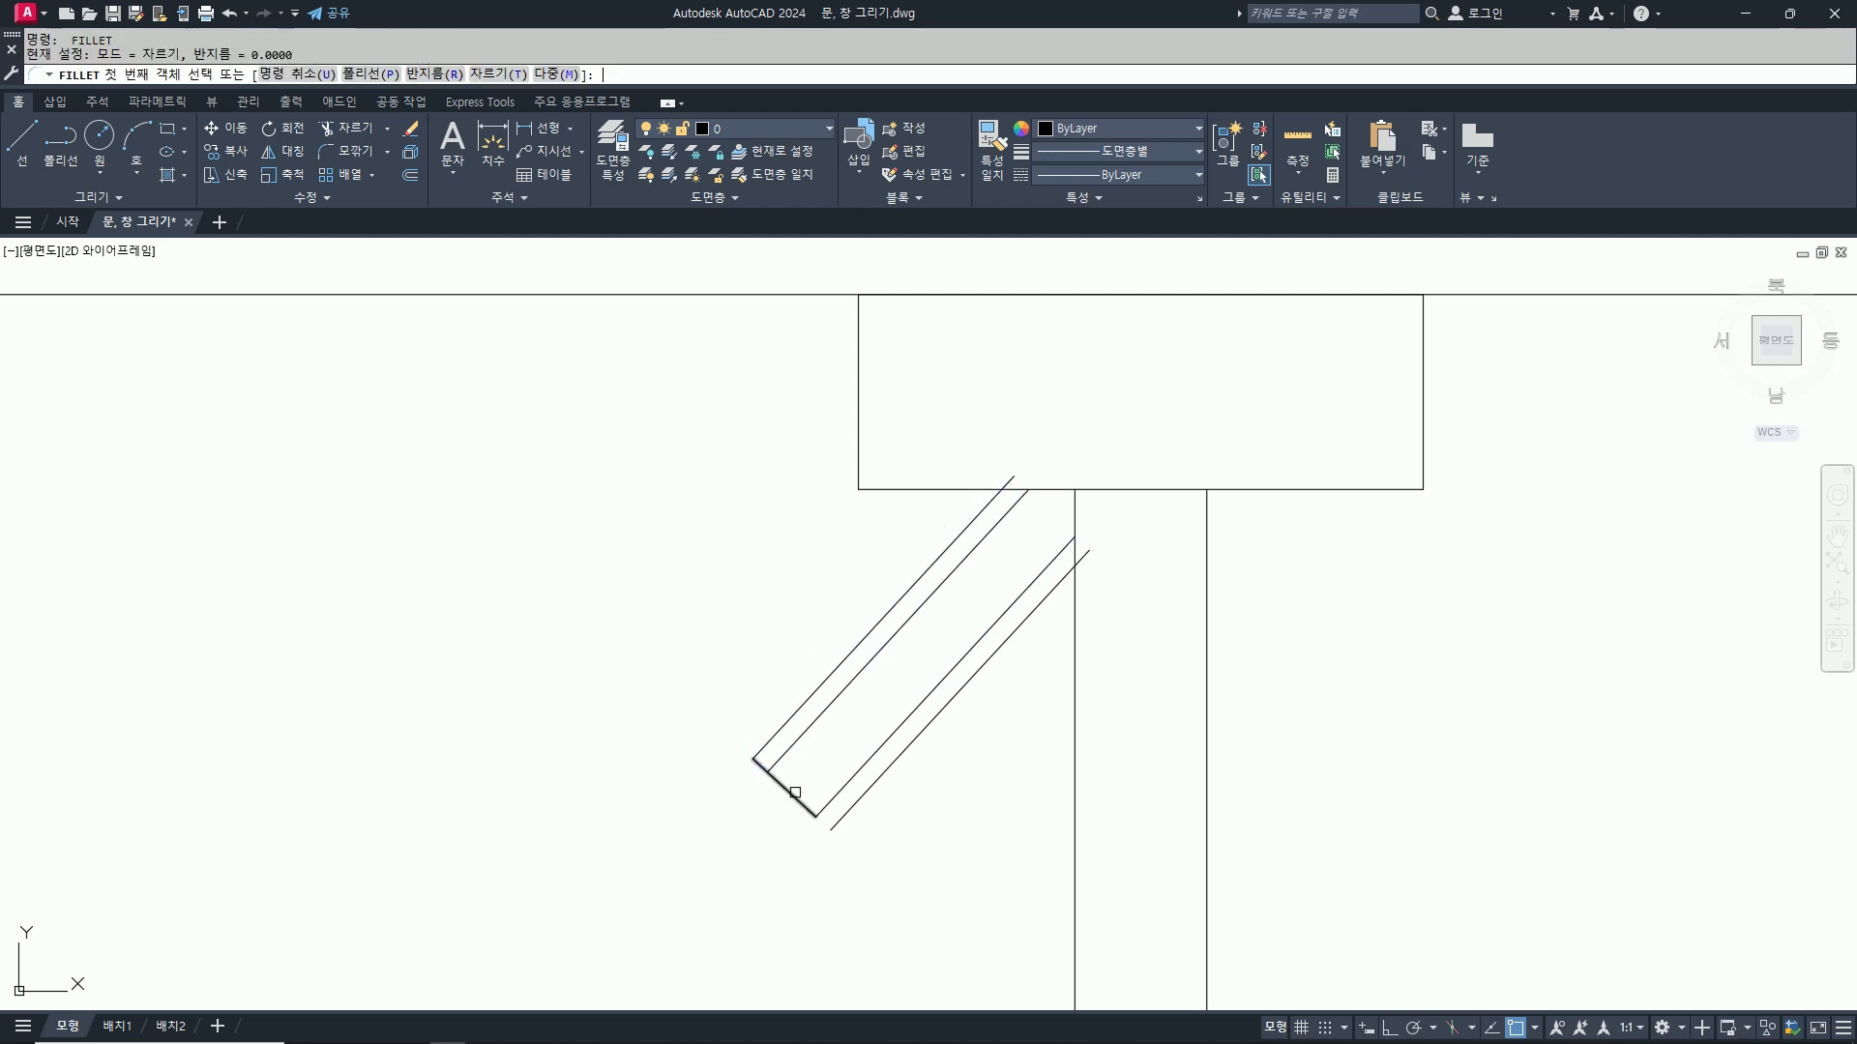
left_click(795, 792)
left_click(868, 786)
Step: Offset the lever's end line 20 toward the upper right to mark the inner edge of the handle grip
type("o")
key("space")
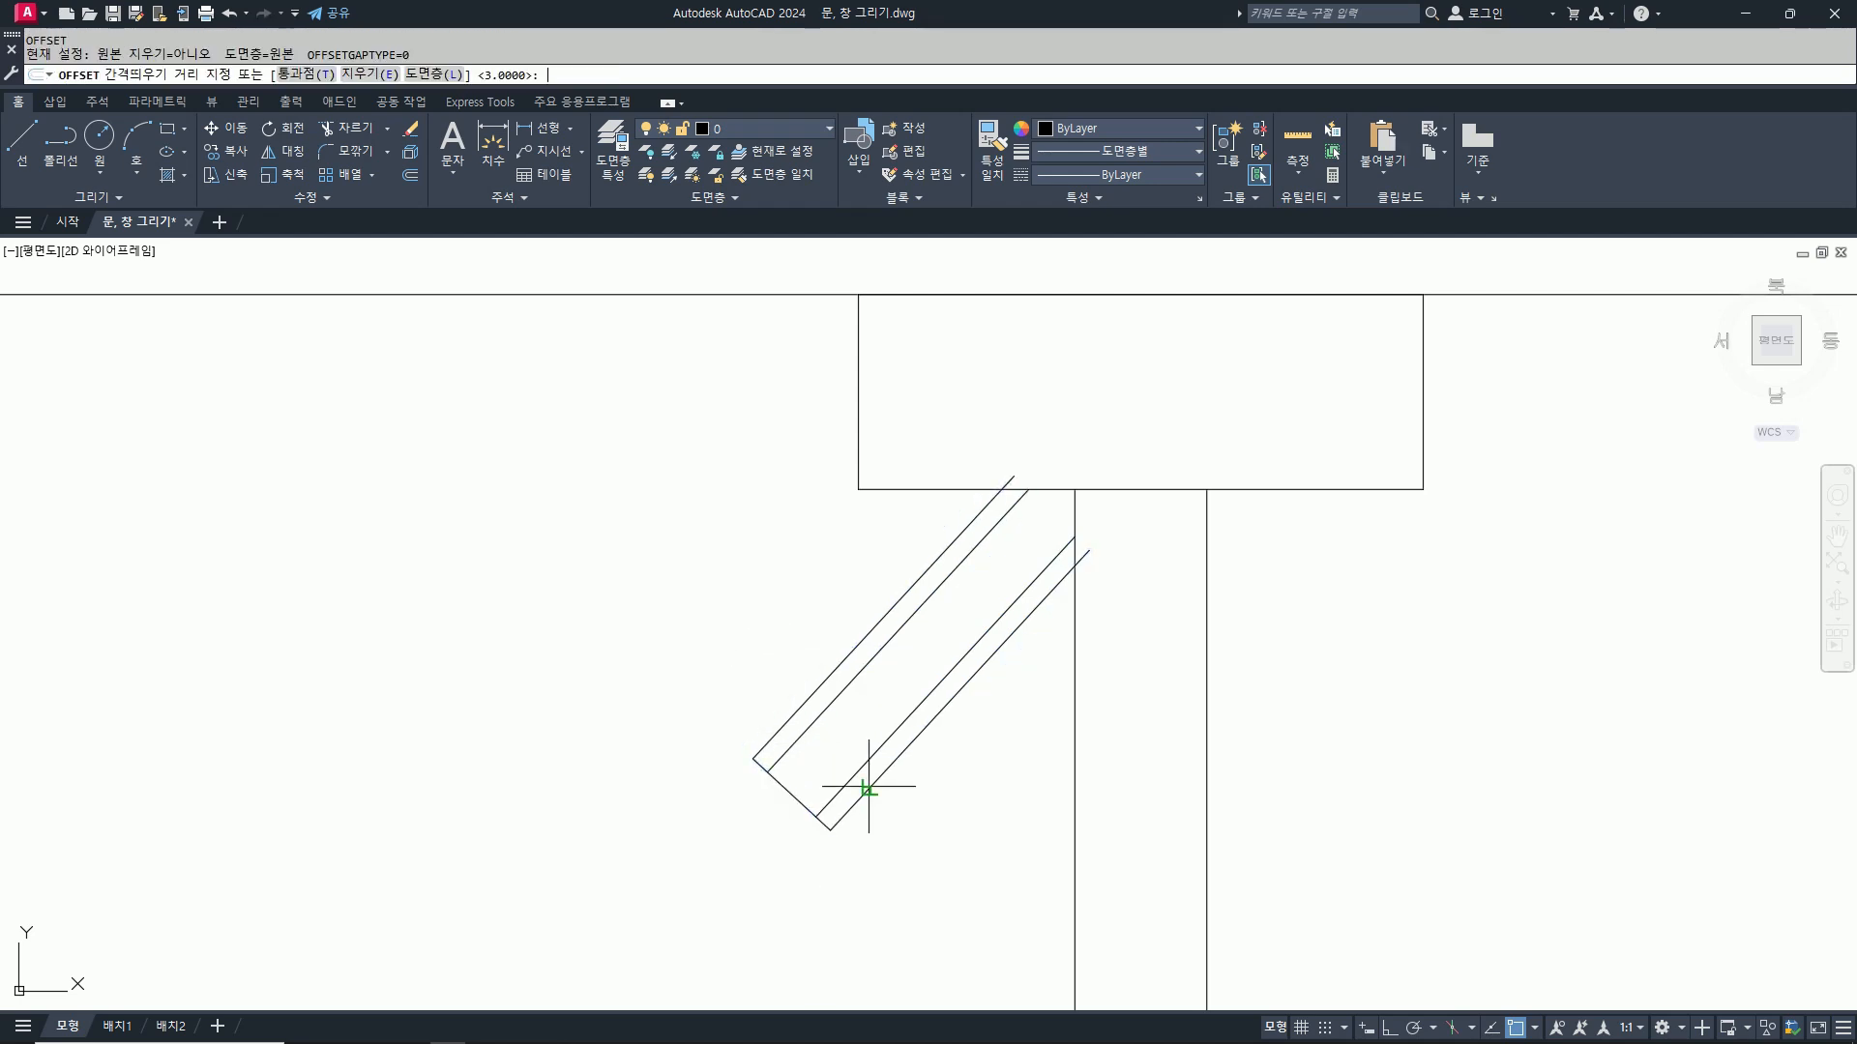
type("20")
key("space")
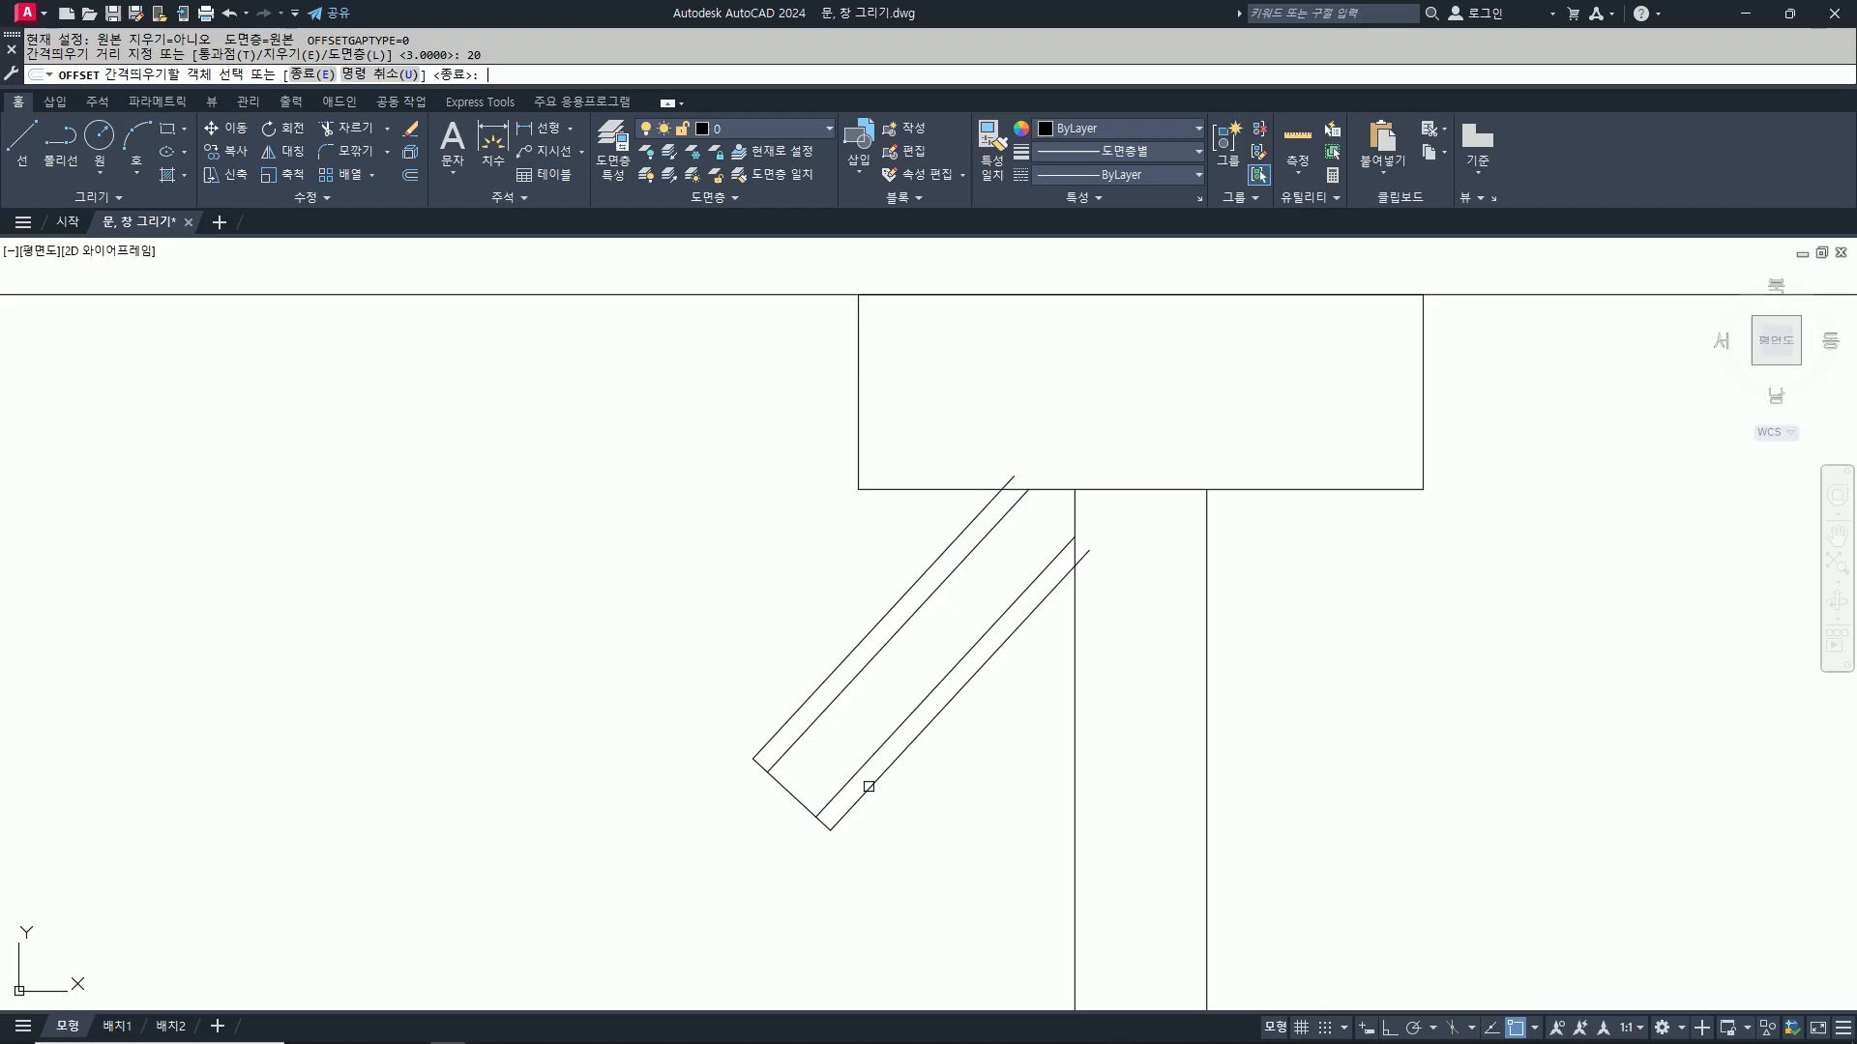
left_click(772, 787)
left_click(859, 734)
key("space")
Step: Trim the outer lines above the grip and the inner lever lines inside it, leaving a plain rectangular grip
type("tr")
key("space")
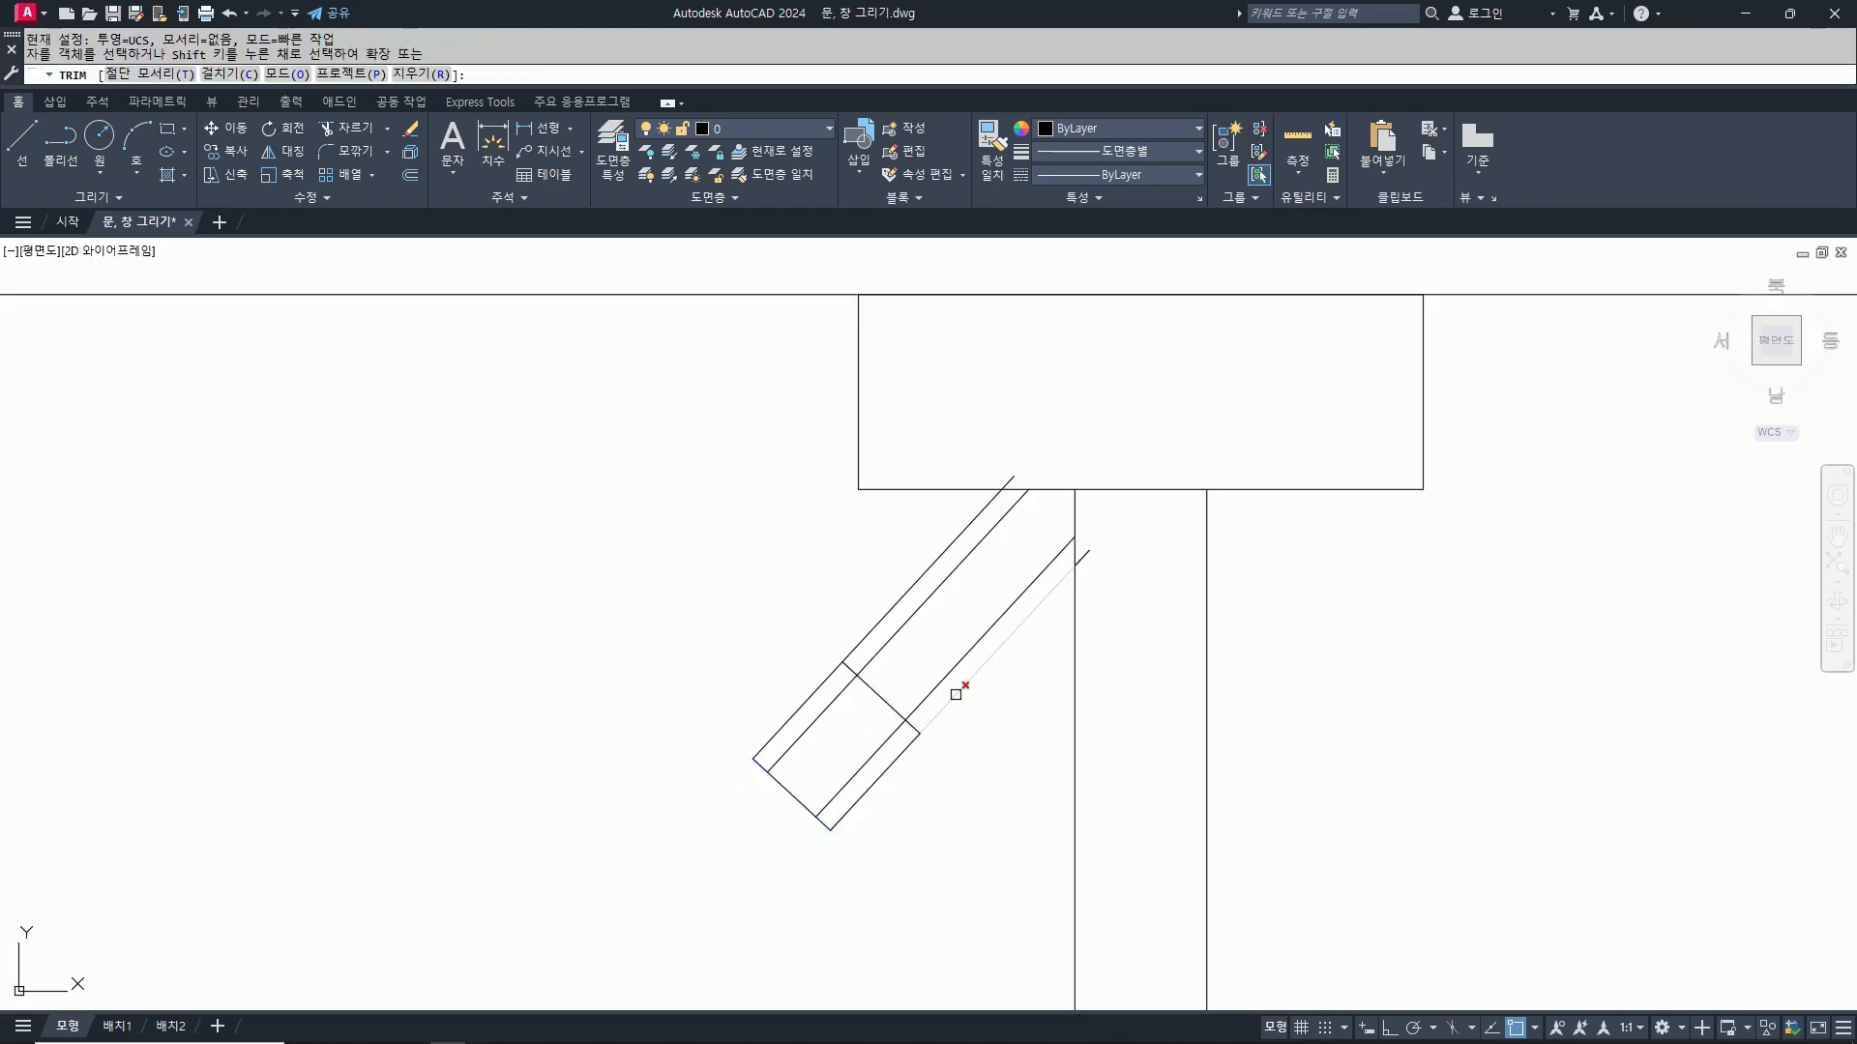
left_click(955, 694)
left_click(912, 590)
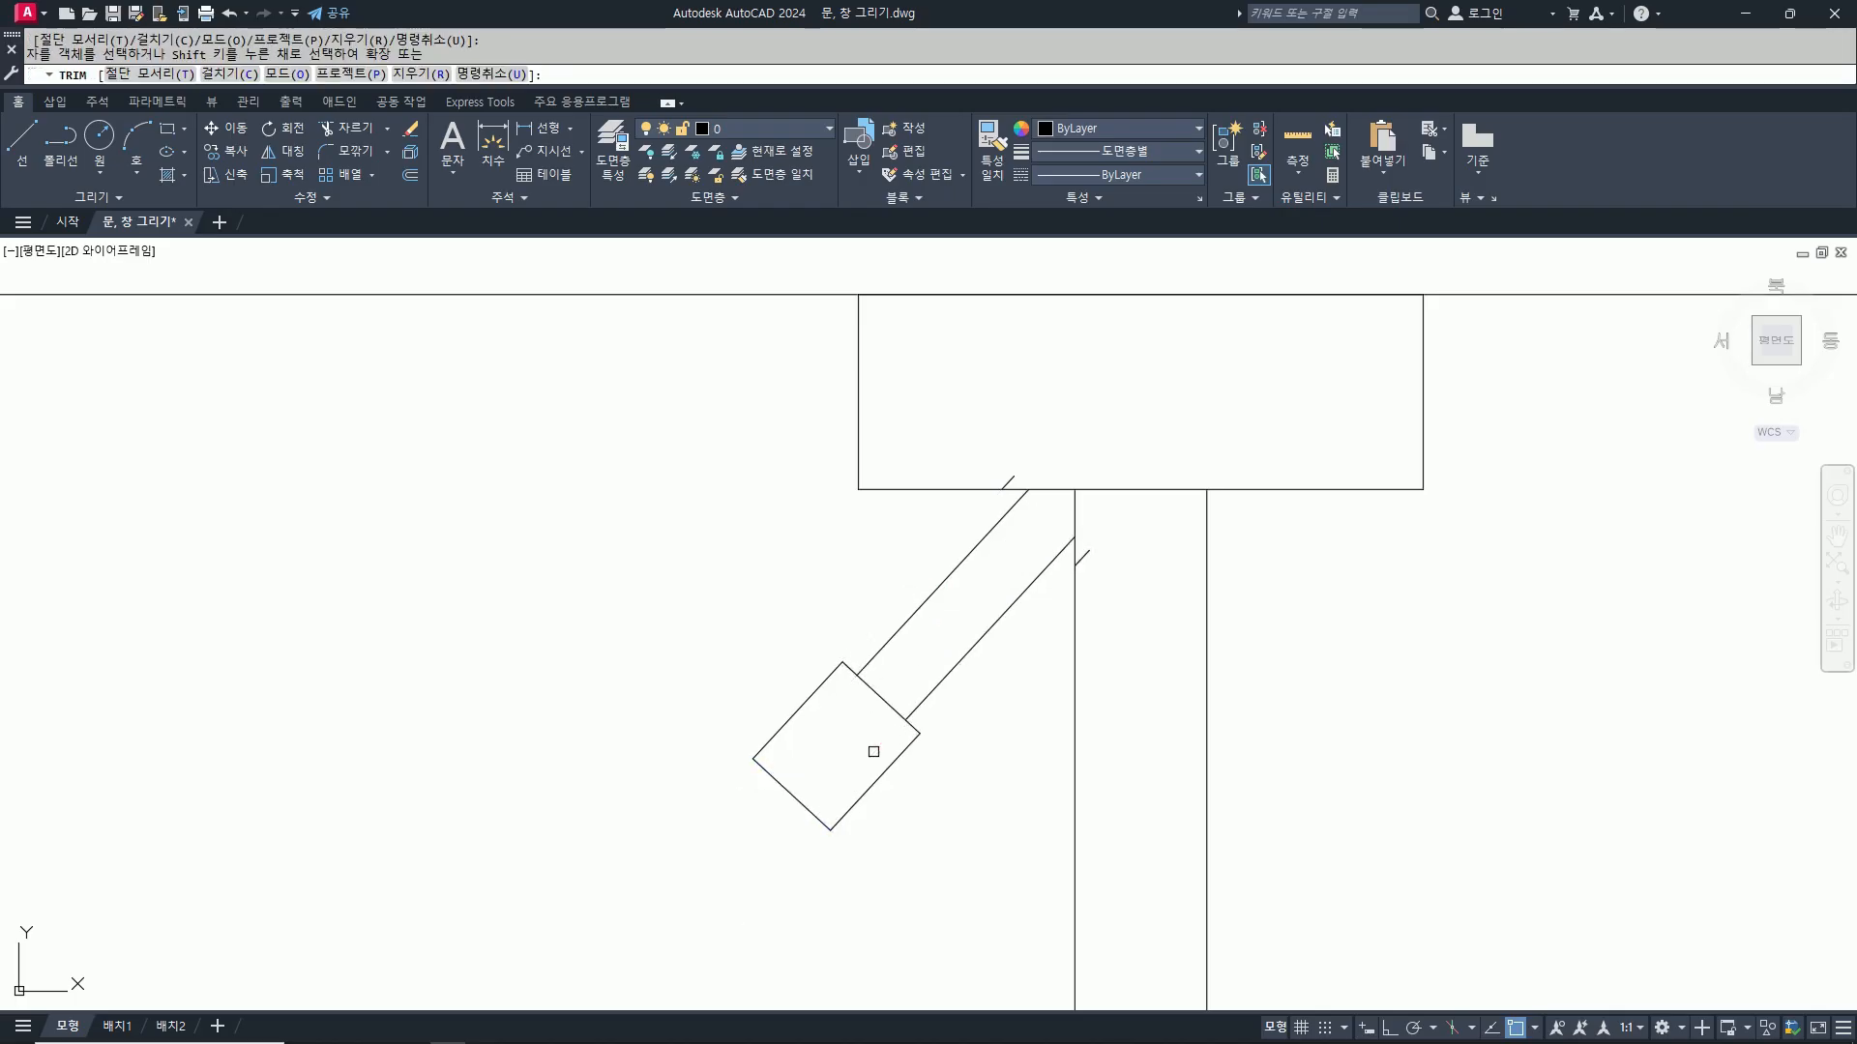
key("space")
Step: Erase the two short leftover line pieces near the lever's upper end at the post and the bracket
type("e")
key("space")
left_click(1085, 556)
key("space")
key("space")
left_click(1011, 480)
key("space")
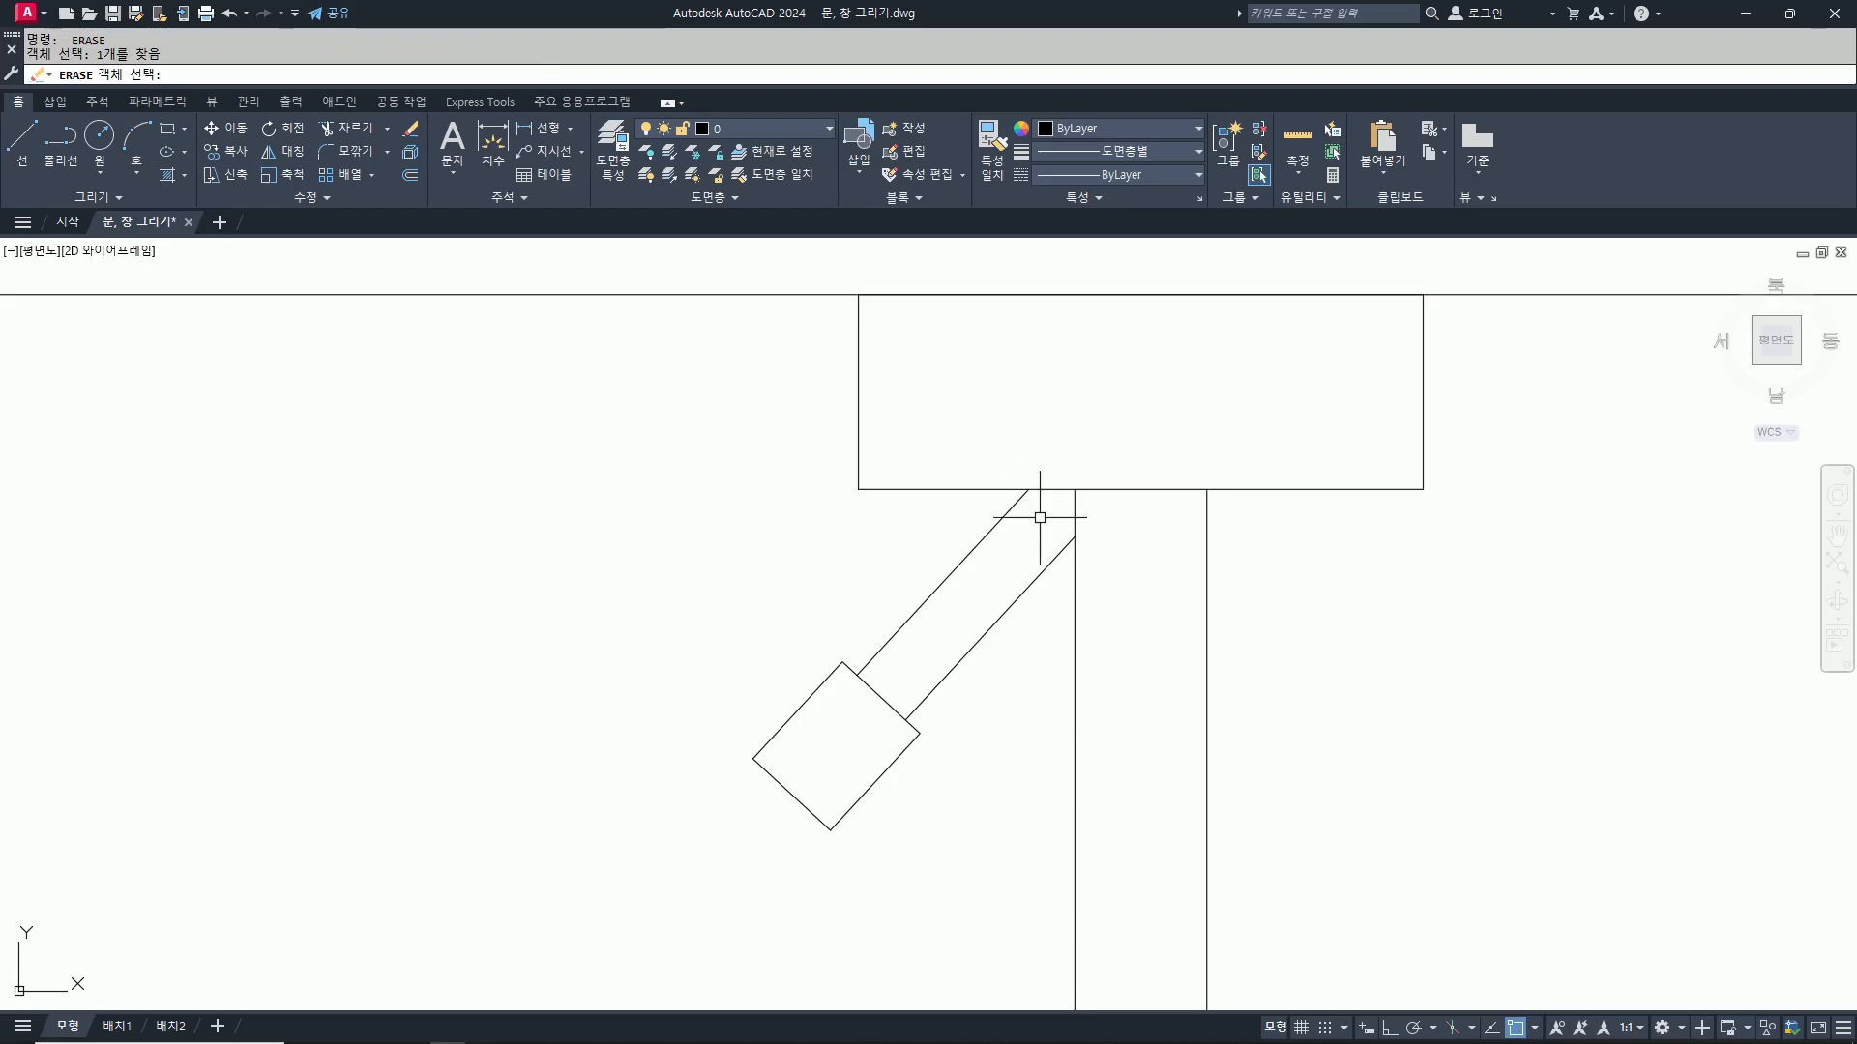
Step: Stretch the right end of the chair seat 20 inward to the left
scroll(1040, 517, "down", 5)
scroll(1126, 704, "down", 1)
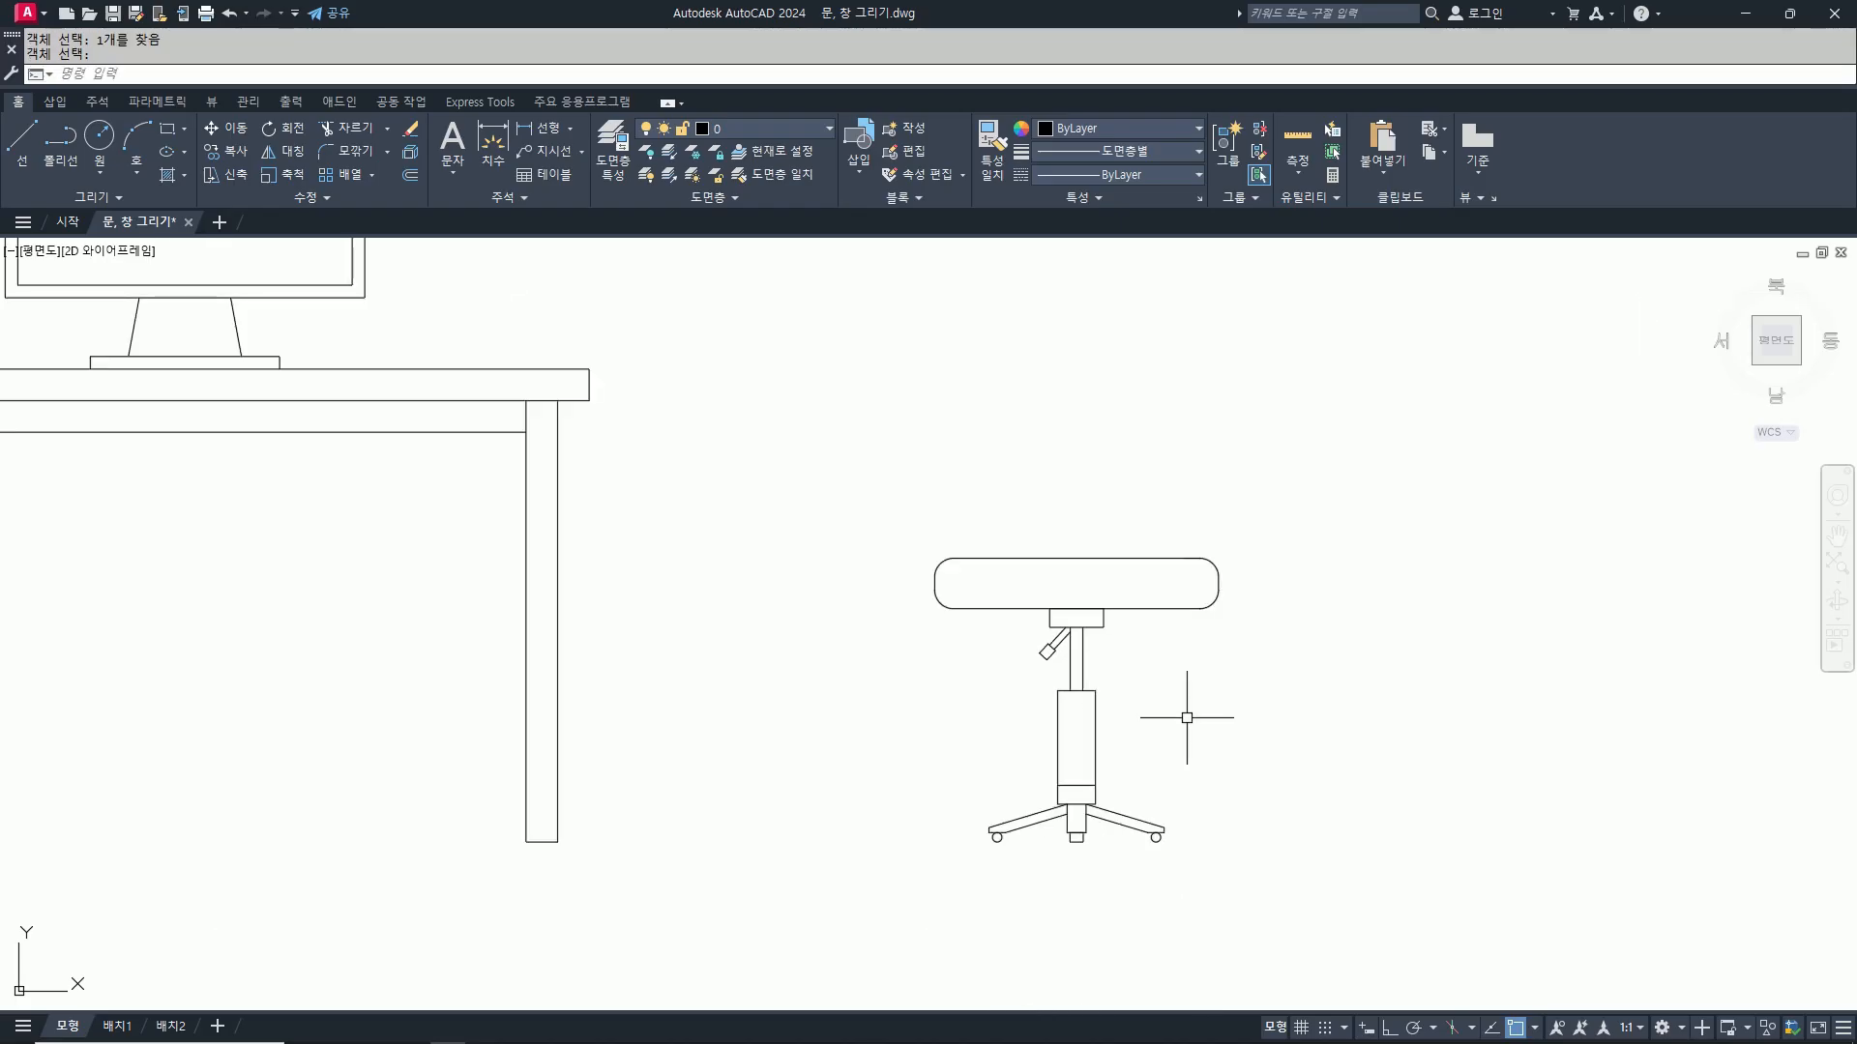
middle_click_drag(1189, 581, 1178, 650)
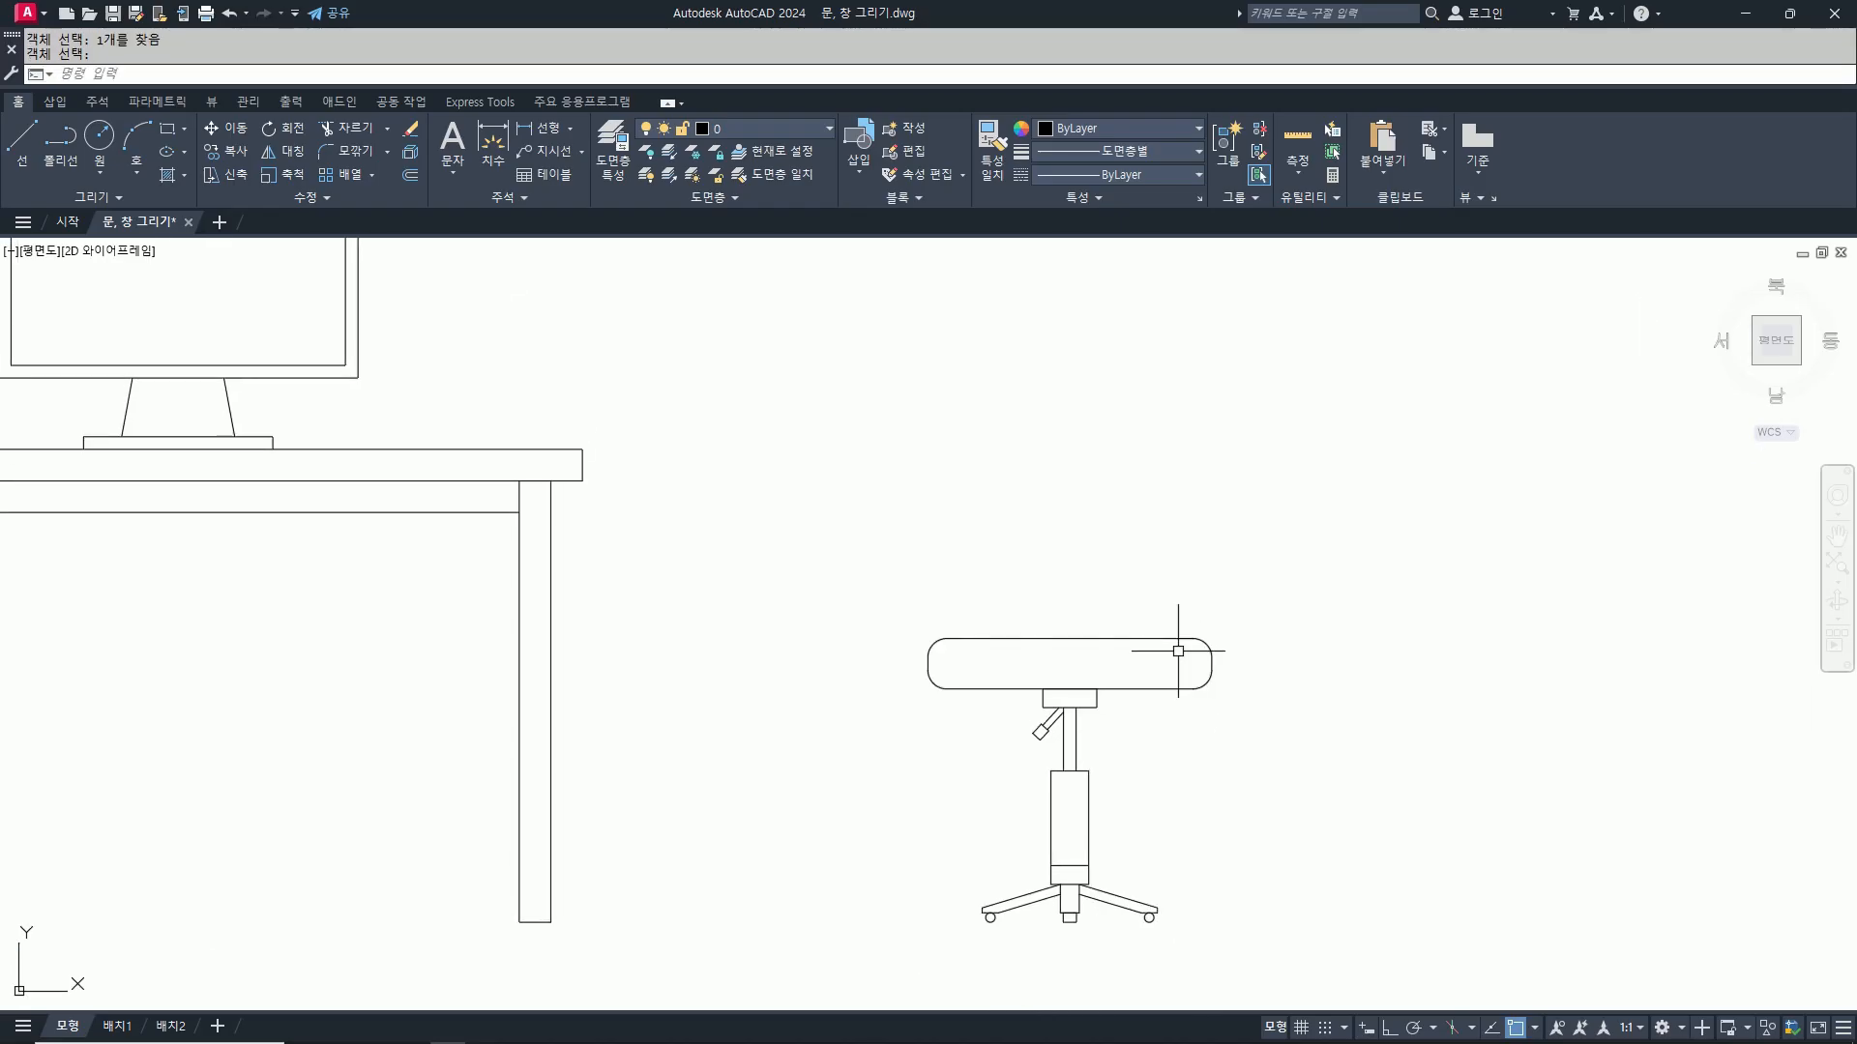
type("s")
key("Return")
left_click(1296, 764)
left_click(1131, 526)
key("Return")
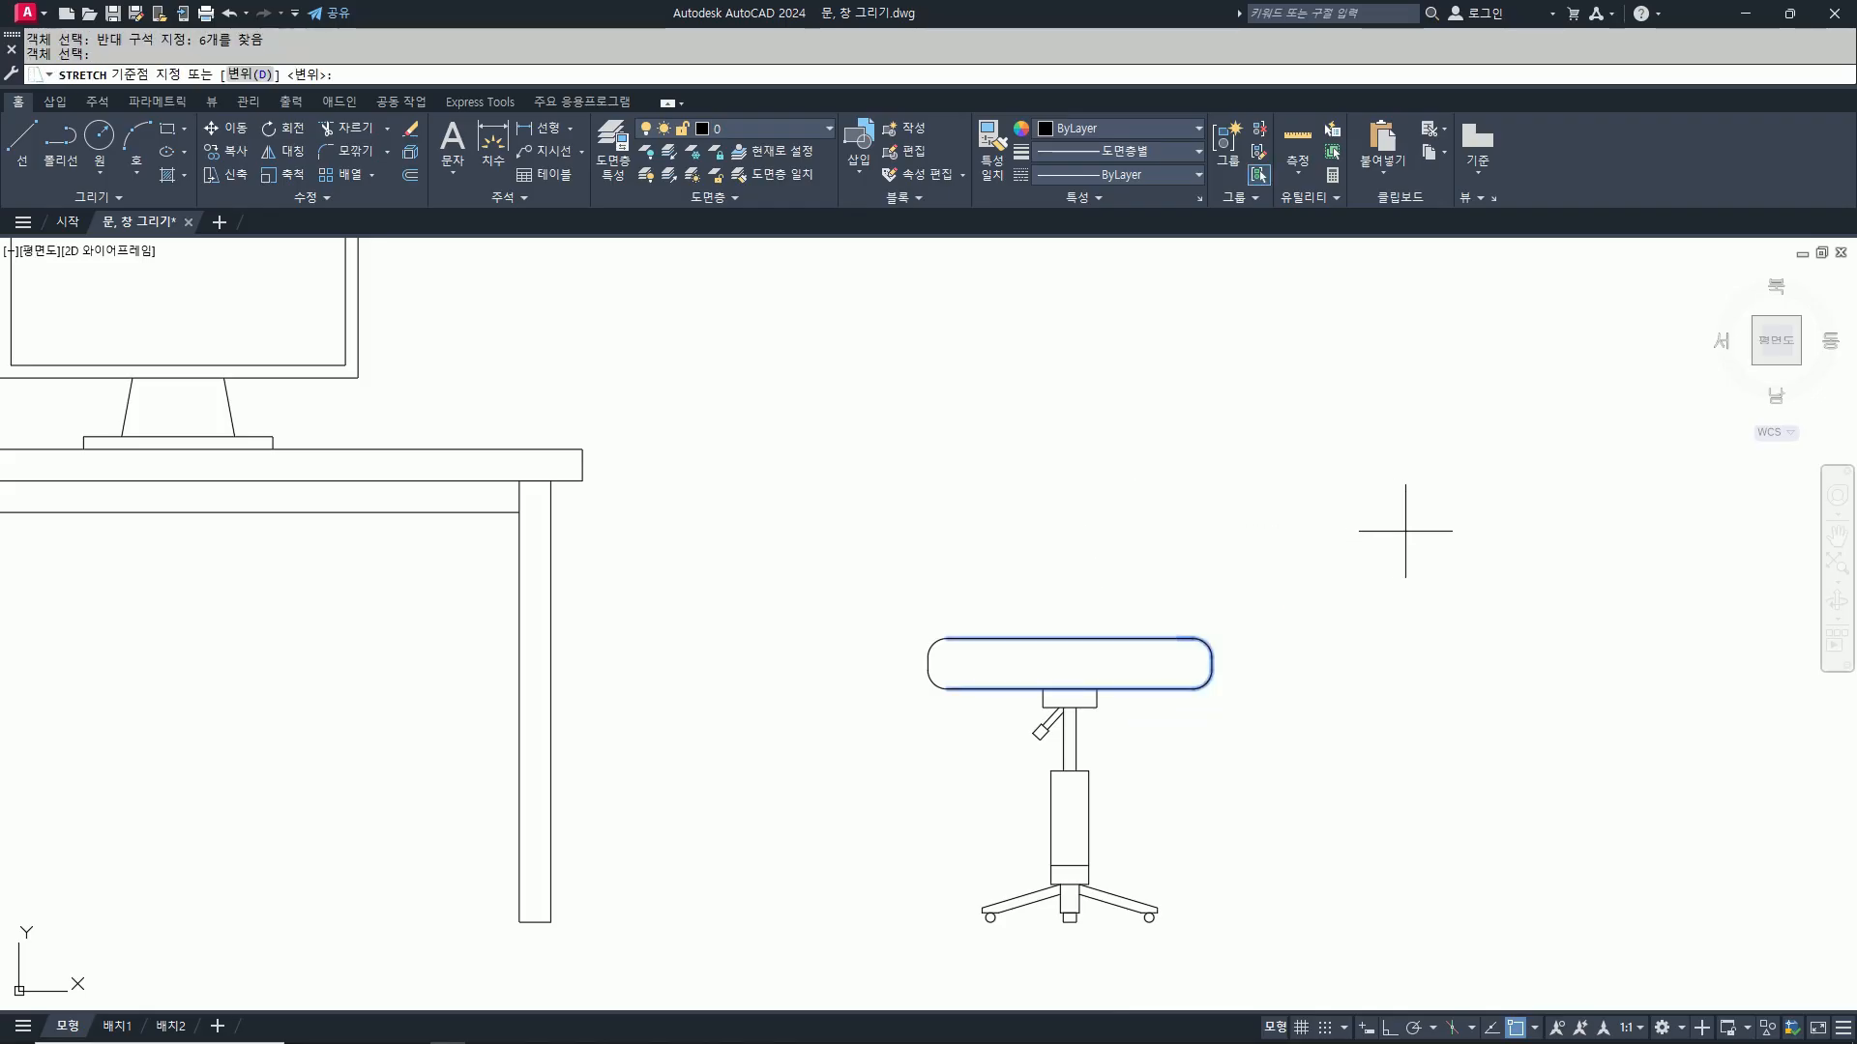
left_click(1405, 531)
type("20")
key("Return")
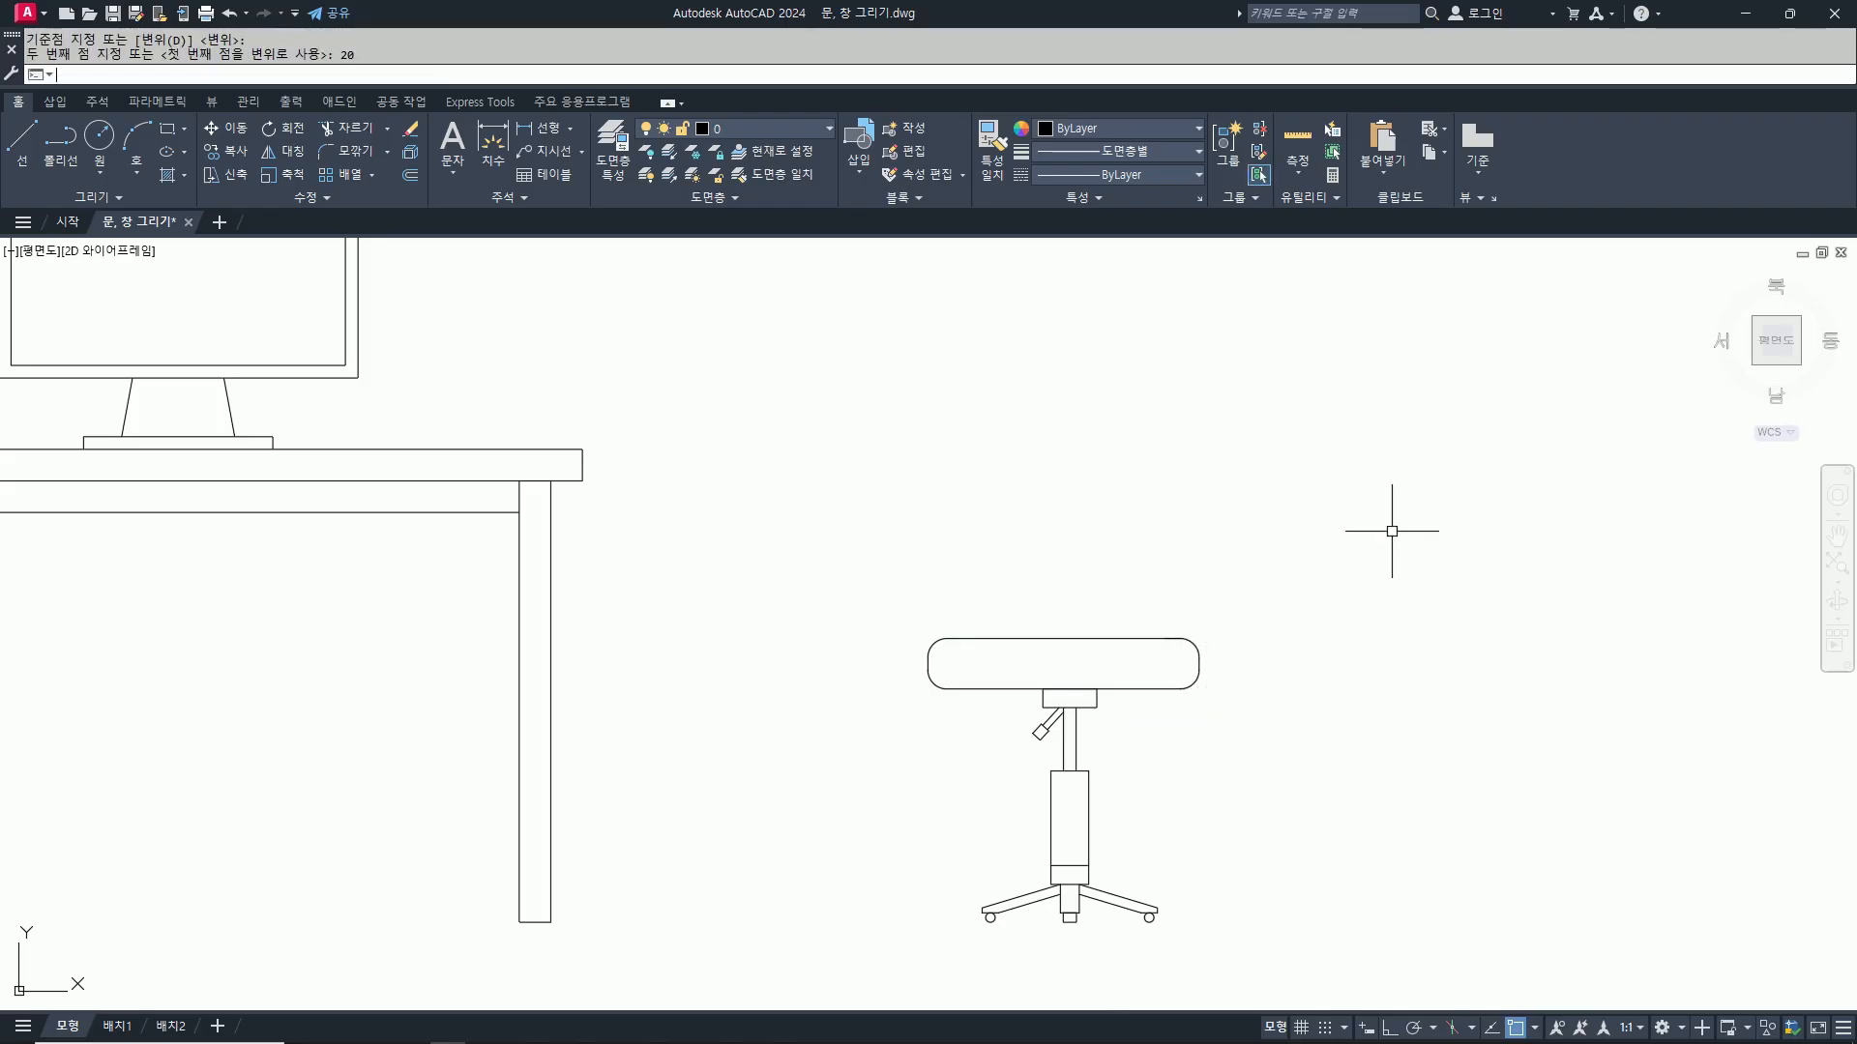
Step: Stretch the left end of the chair seat 20 inward to the right with ortho on
key("Return")
left_click(995, 721)
left_click(894, 586)
key("Return")
left_click(911, 481)
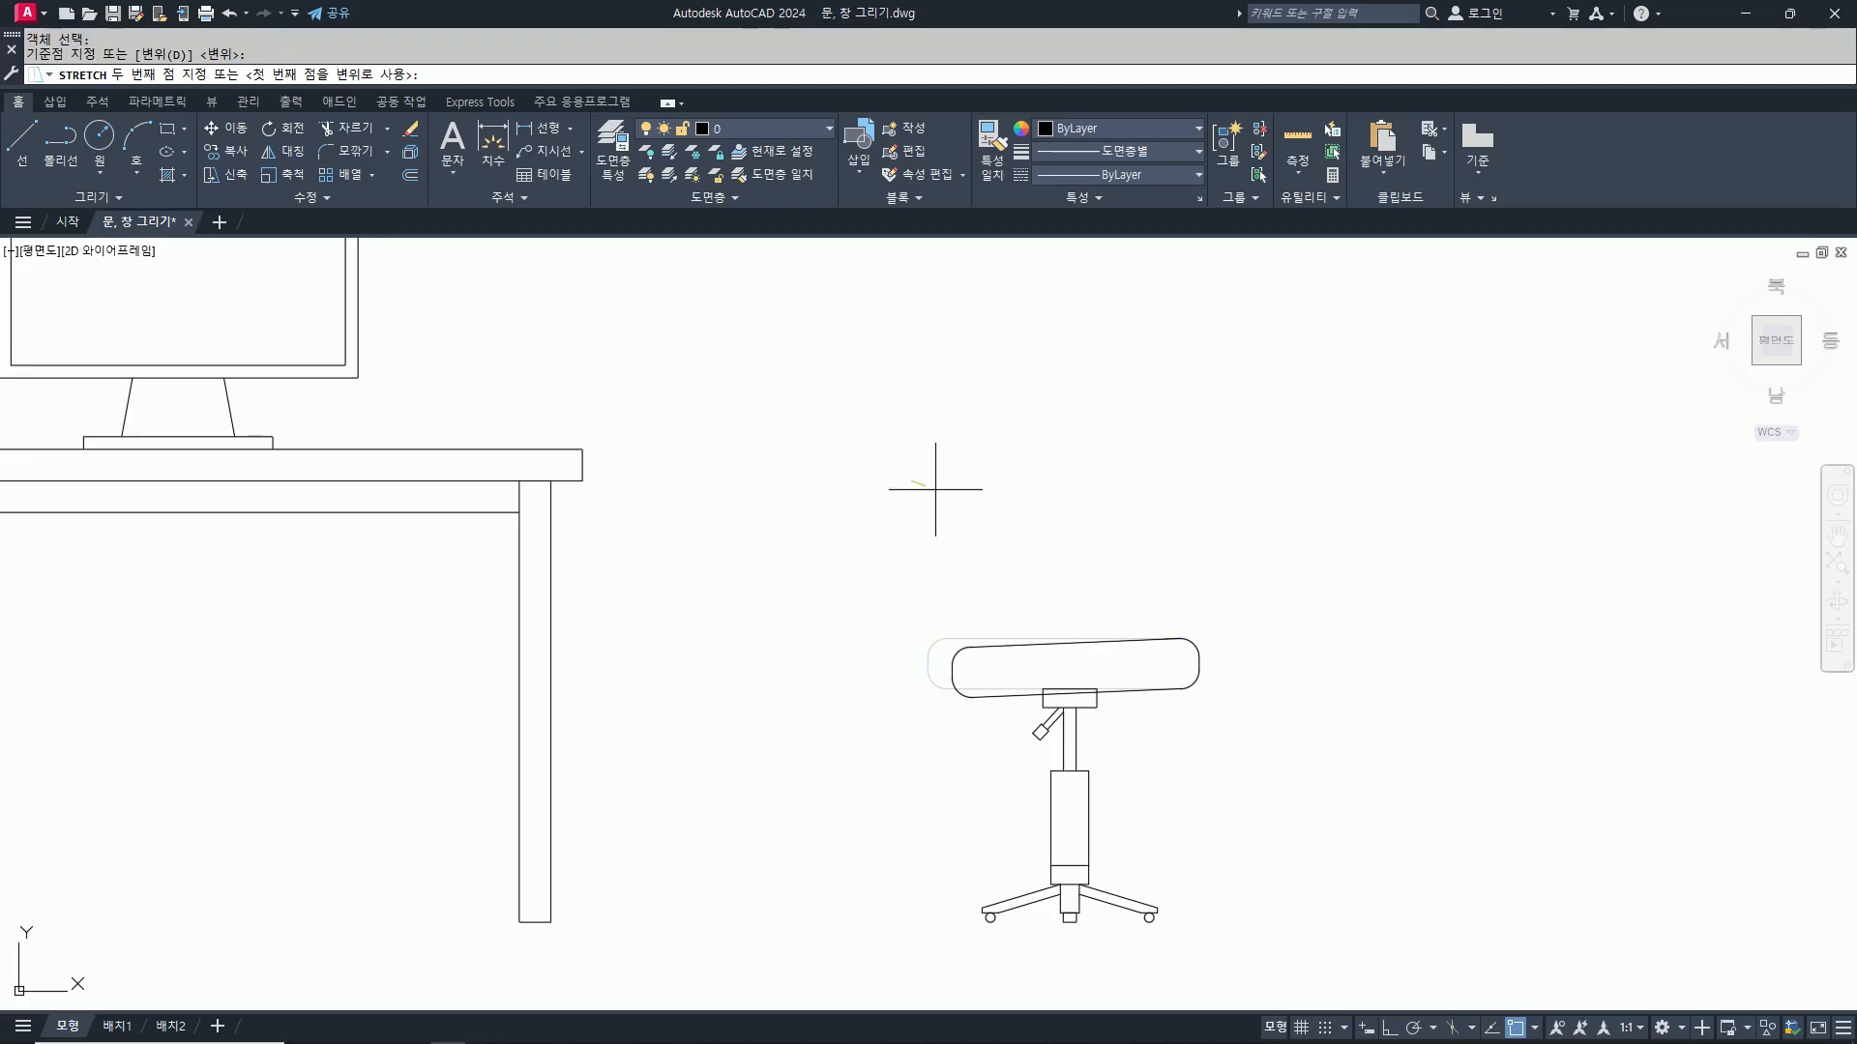
key("F8")
type("20")
key("Return")
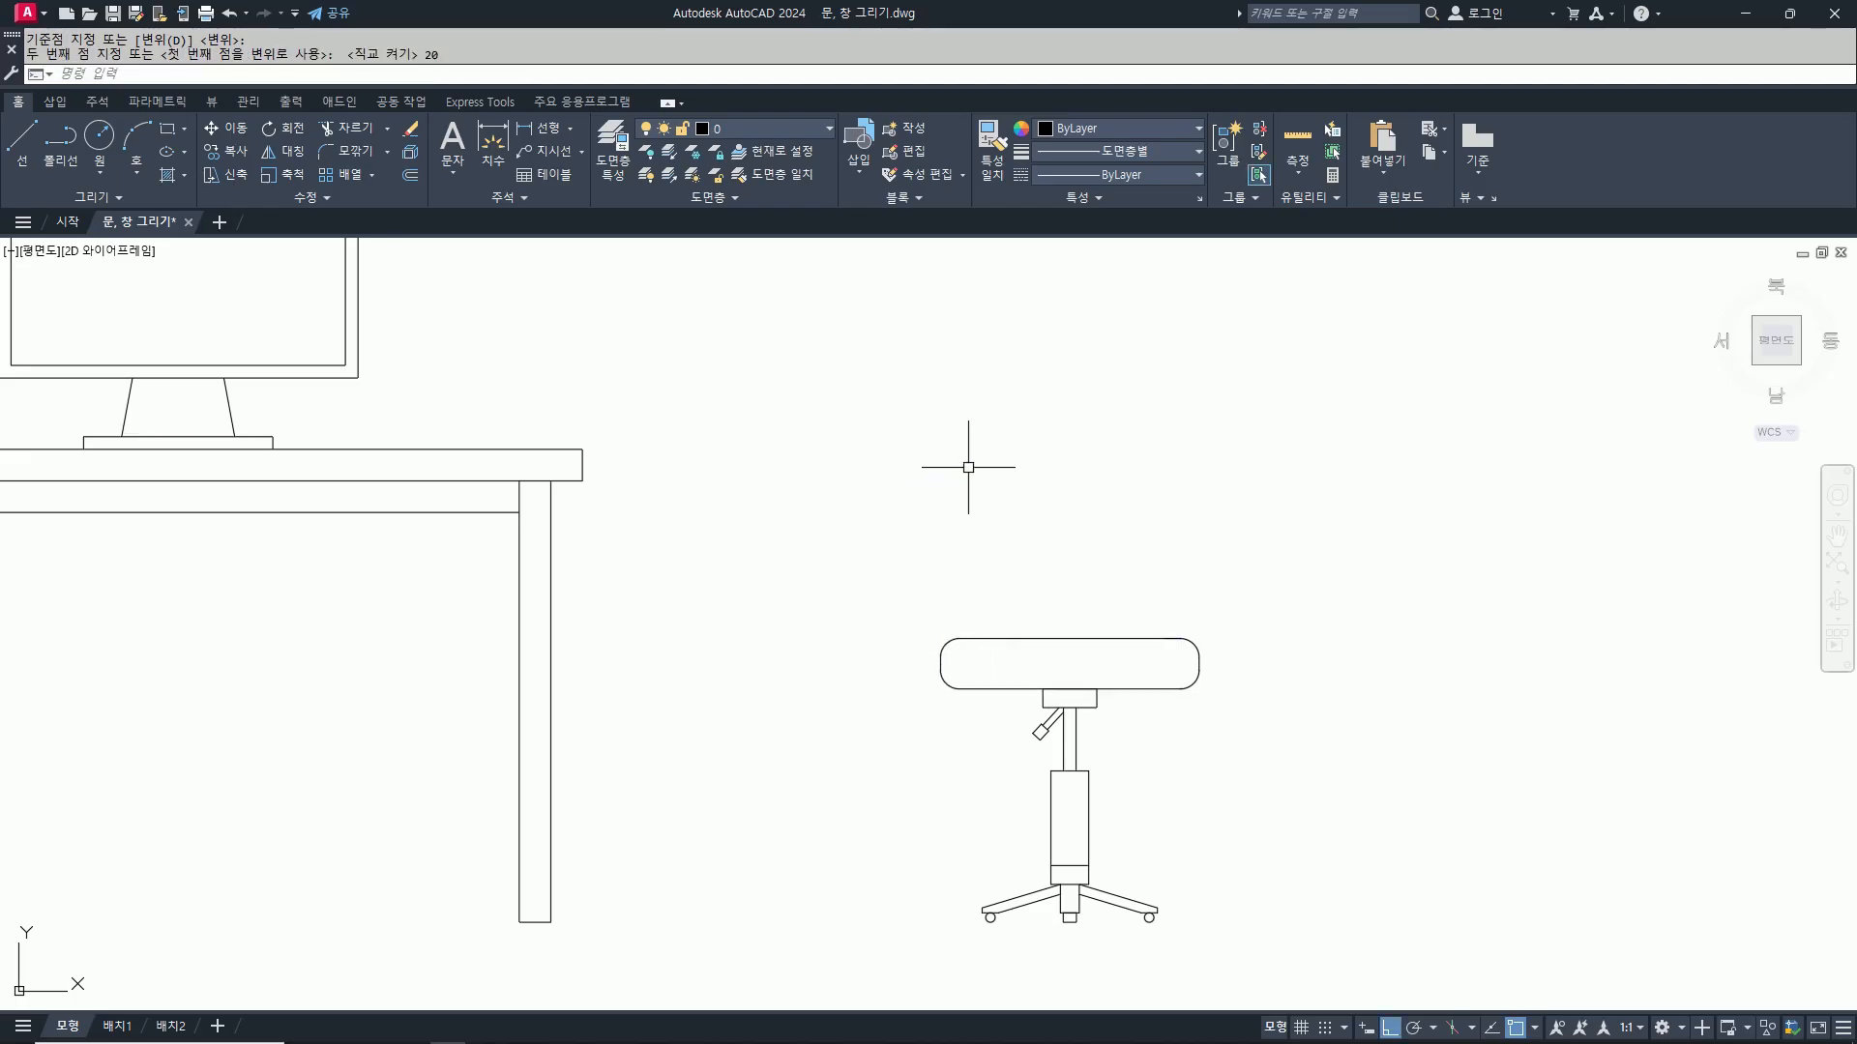
Step: Draw a 150 vertical line upward from the midpoint of the seat's right edge
key("Return")
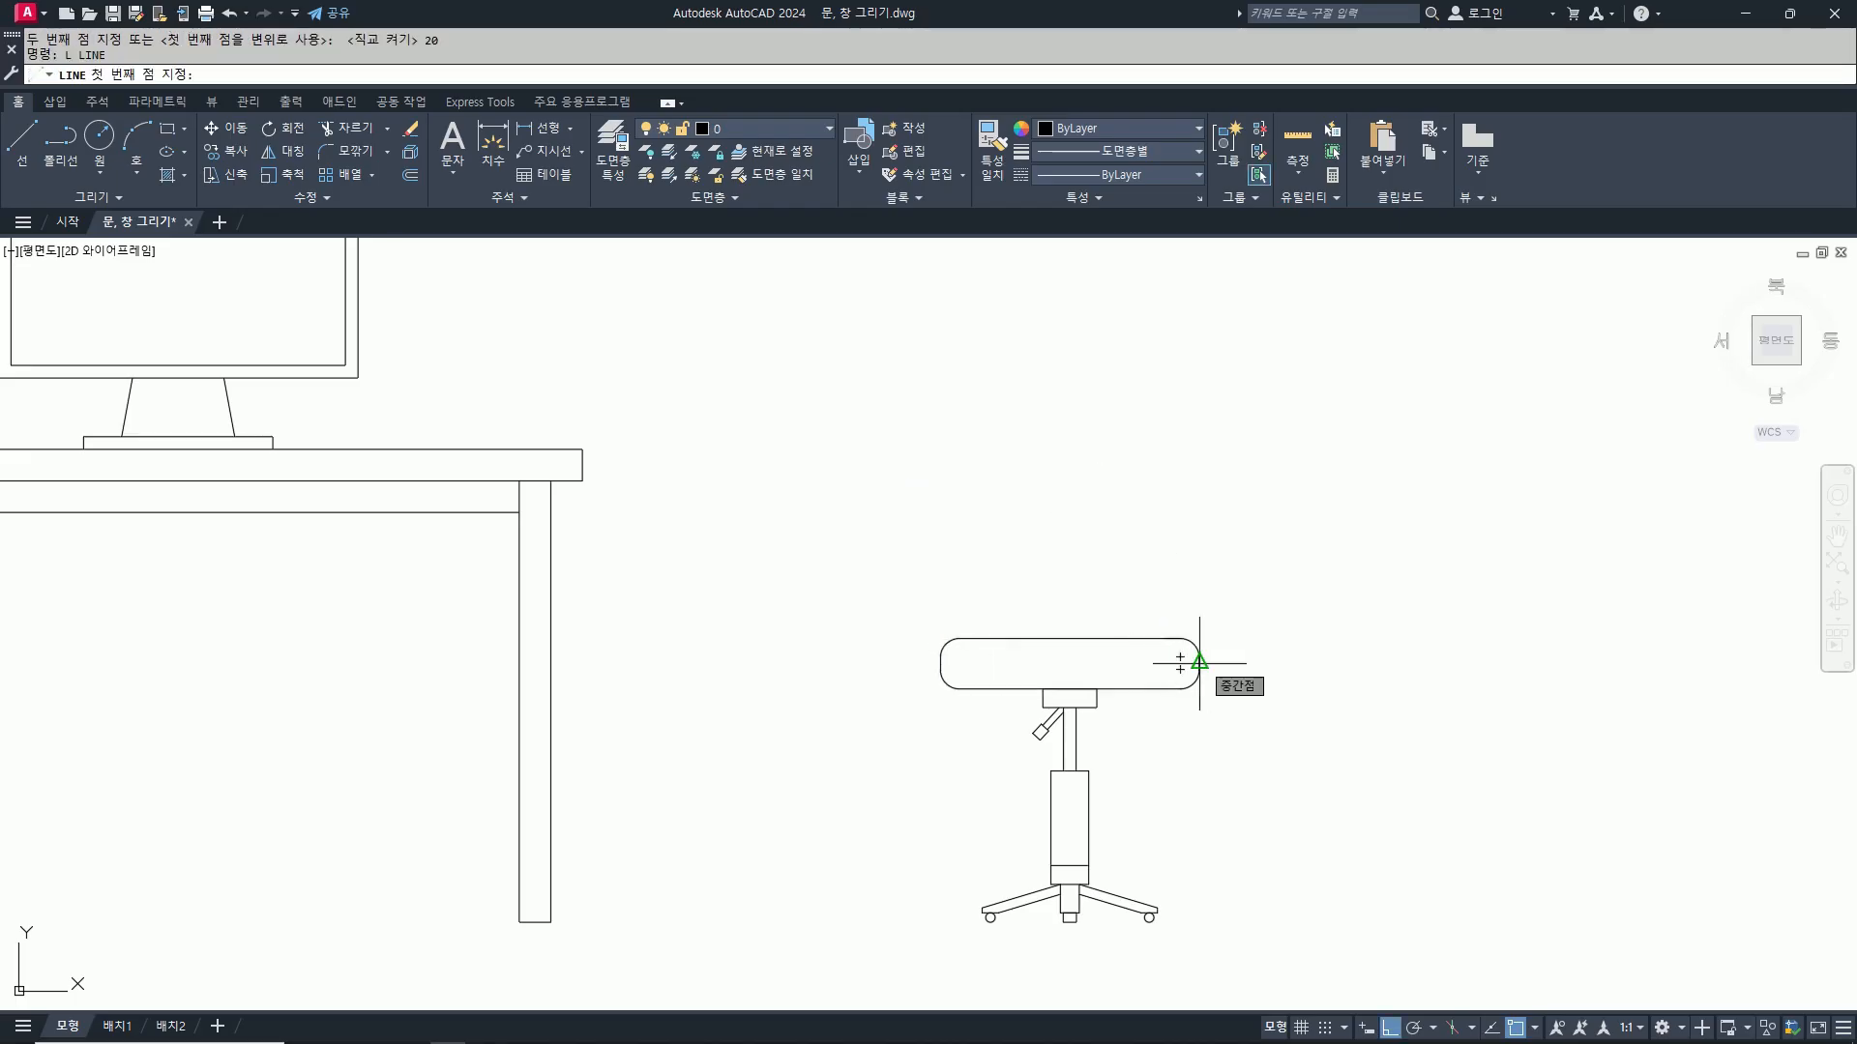
left_click(1199, 663)
middle_click_drag(1243, 663, 1214, 653)
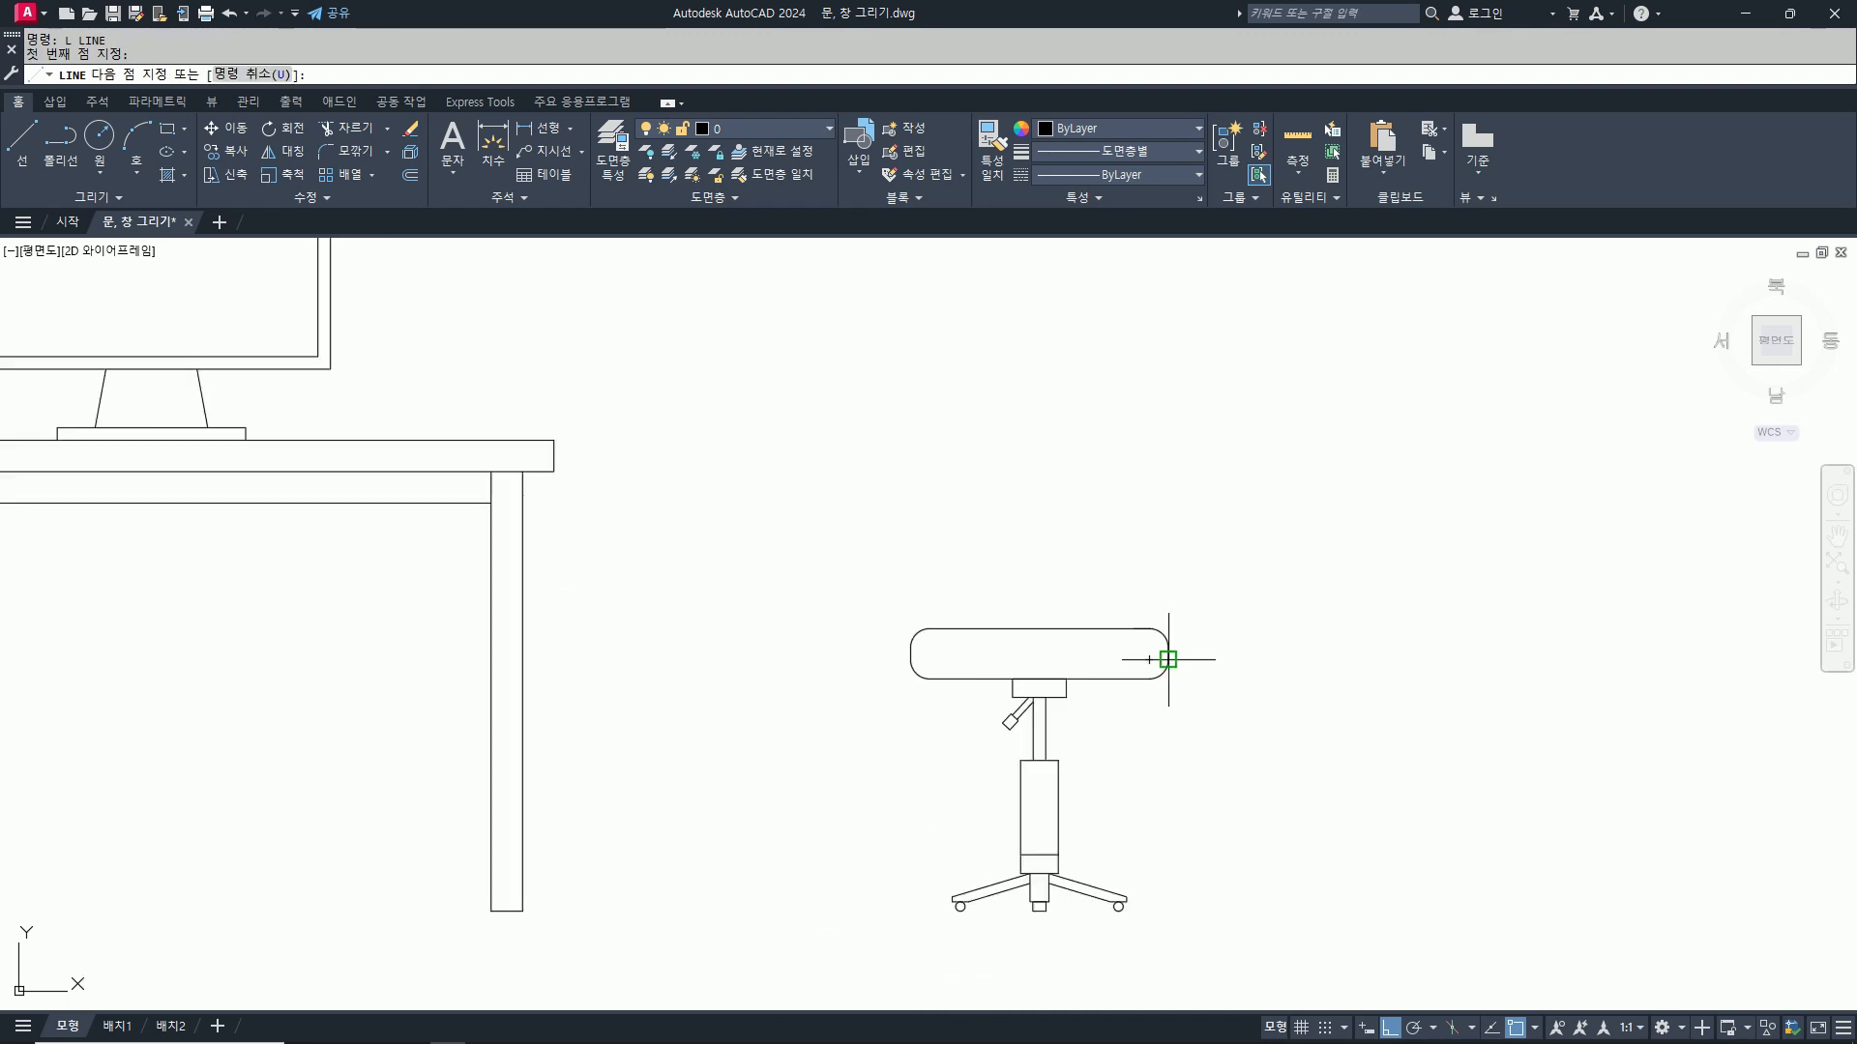
scroll(1182, 484, "down", 2)
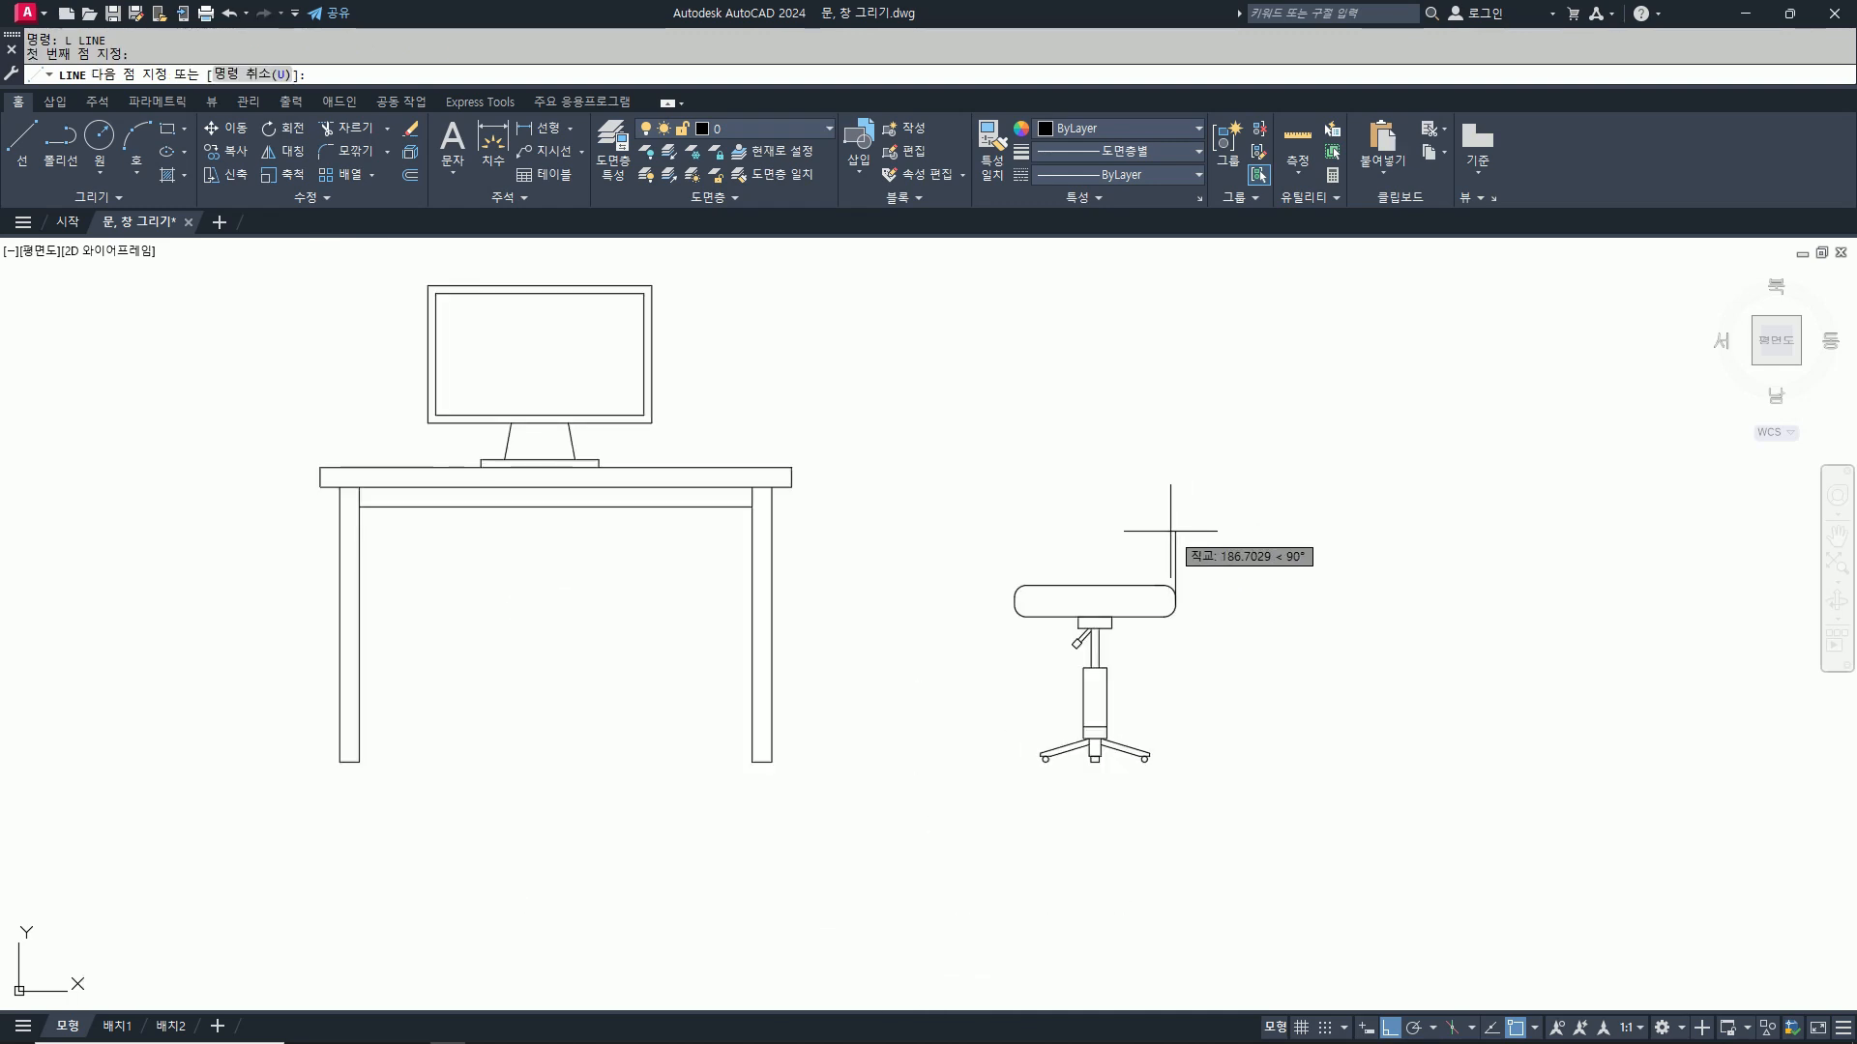
type("150")
key("Return")
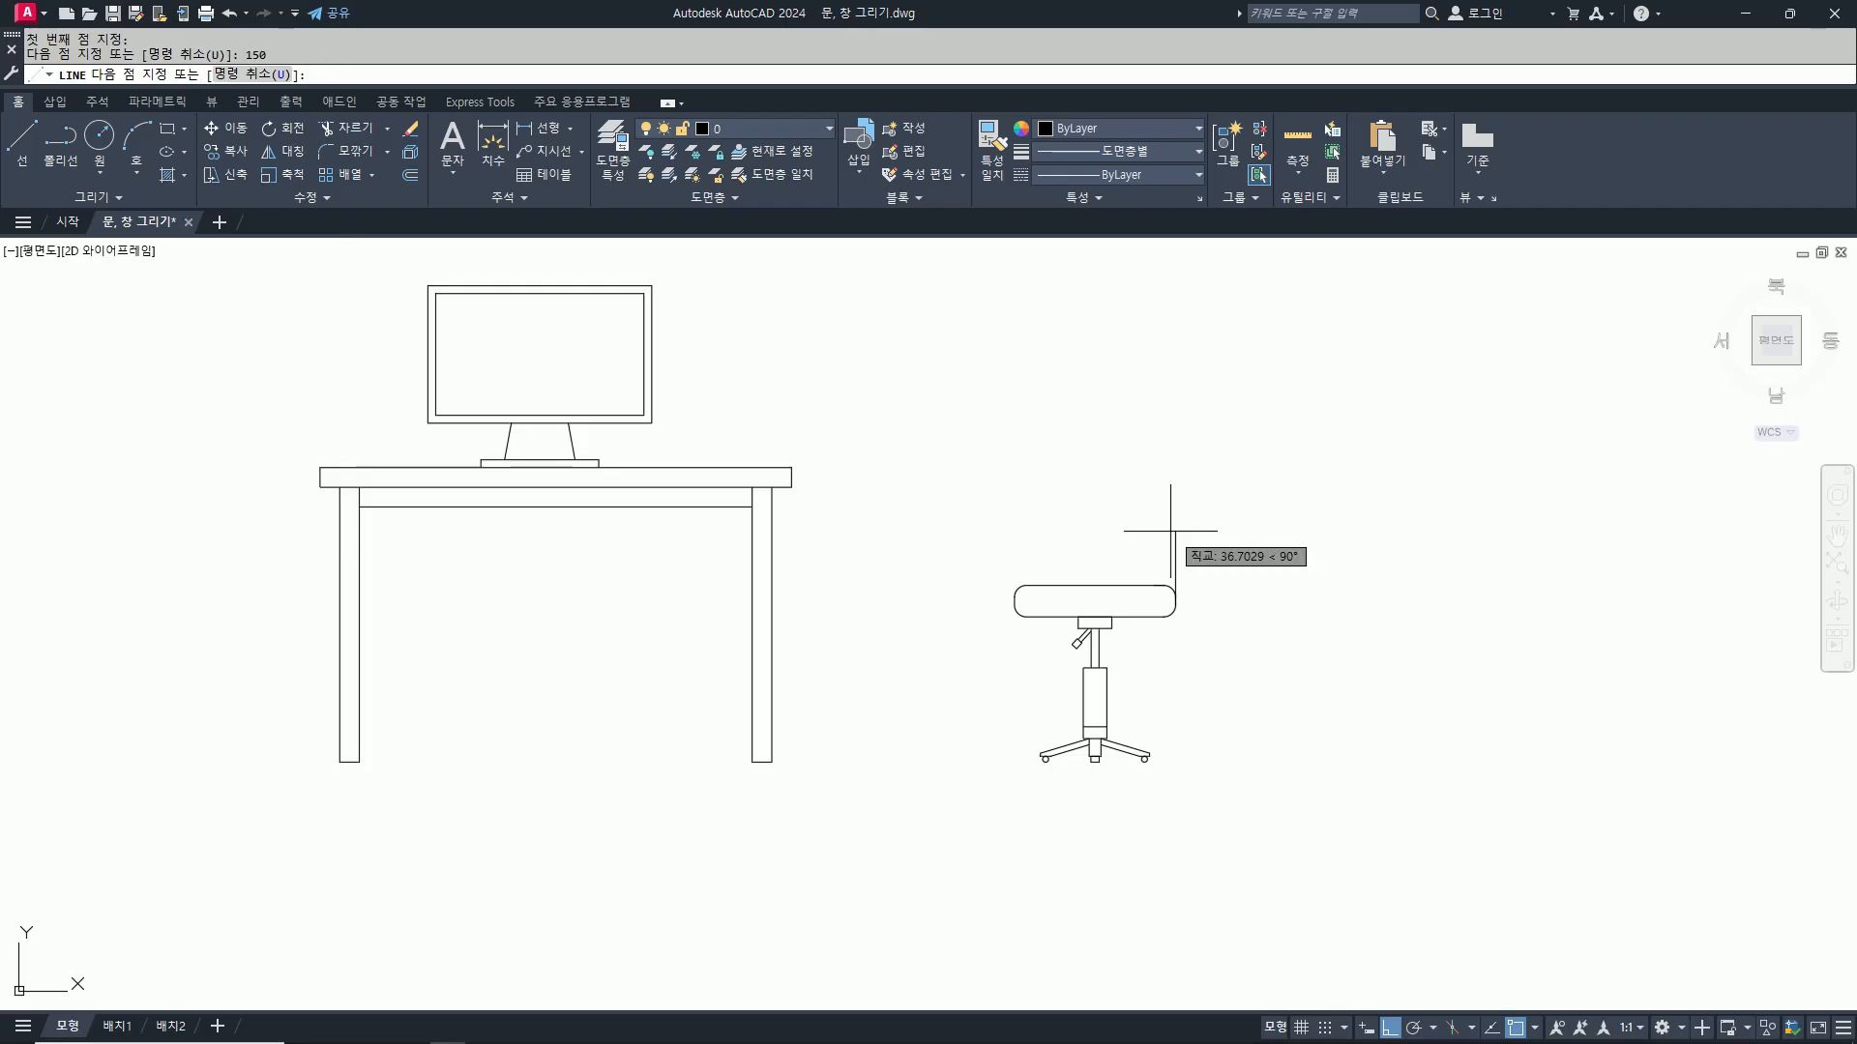
key("Return")
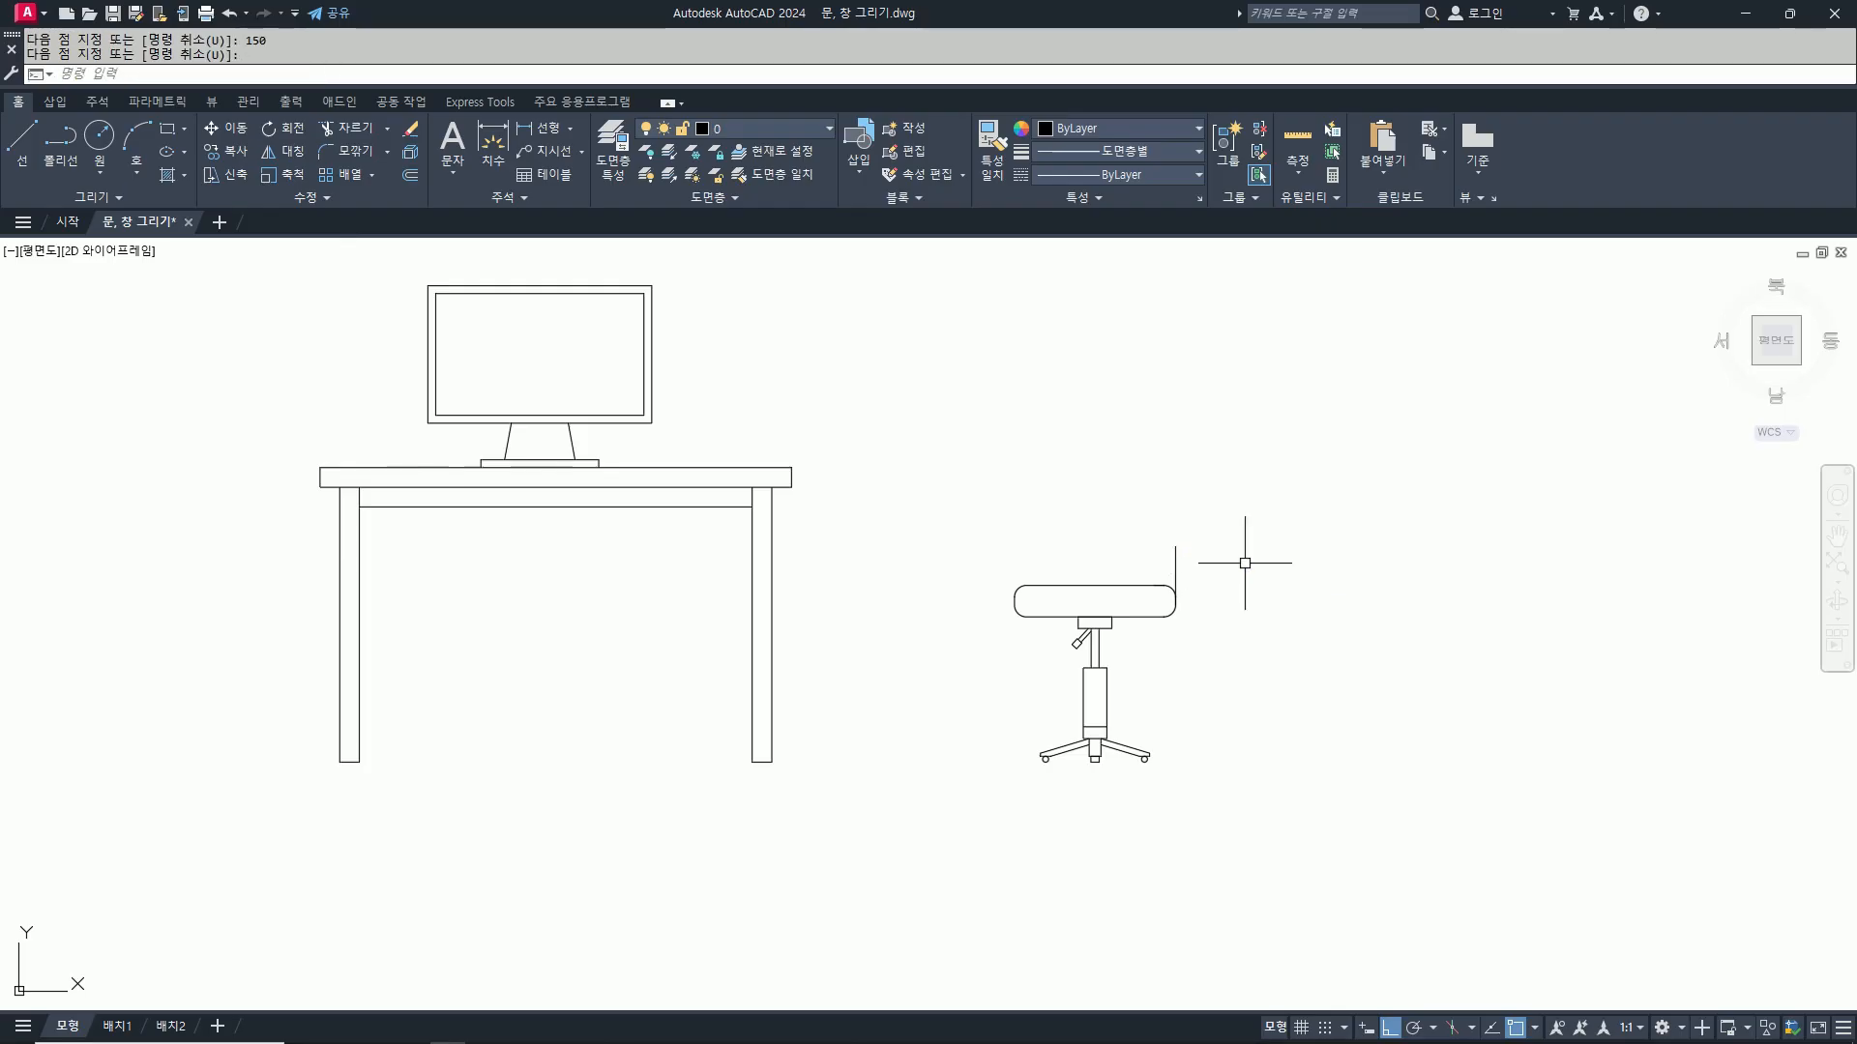
Step: Offset the vertical armrest line 30 to the right
type("o")
key("Return")
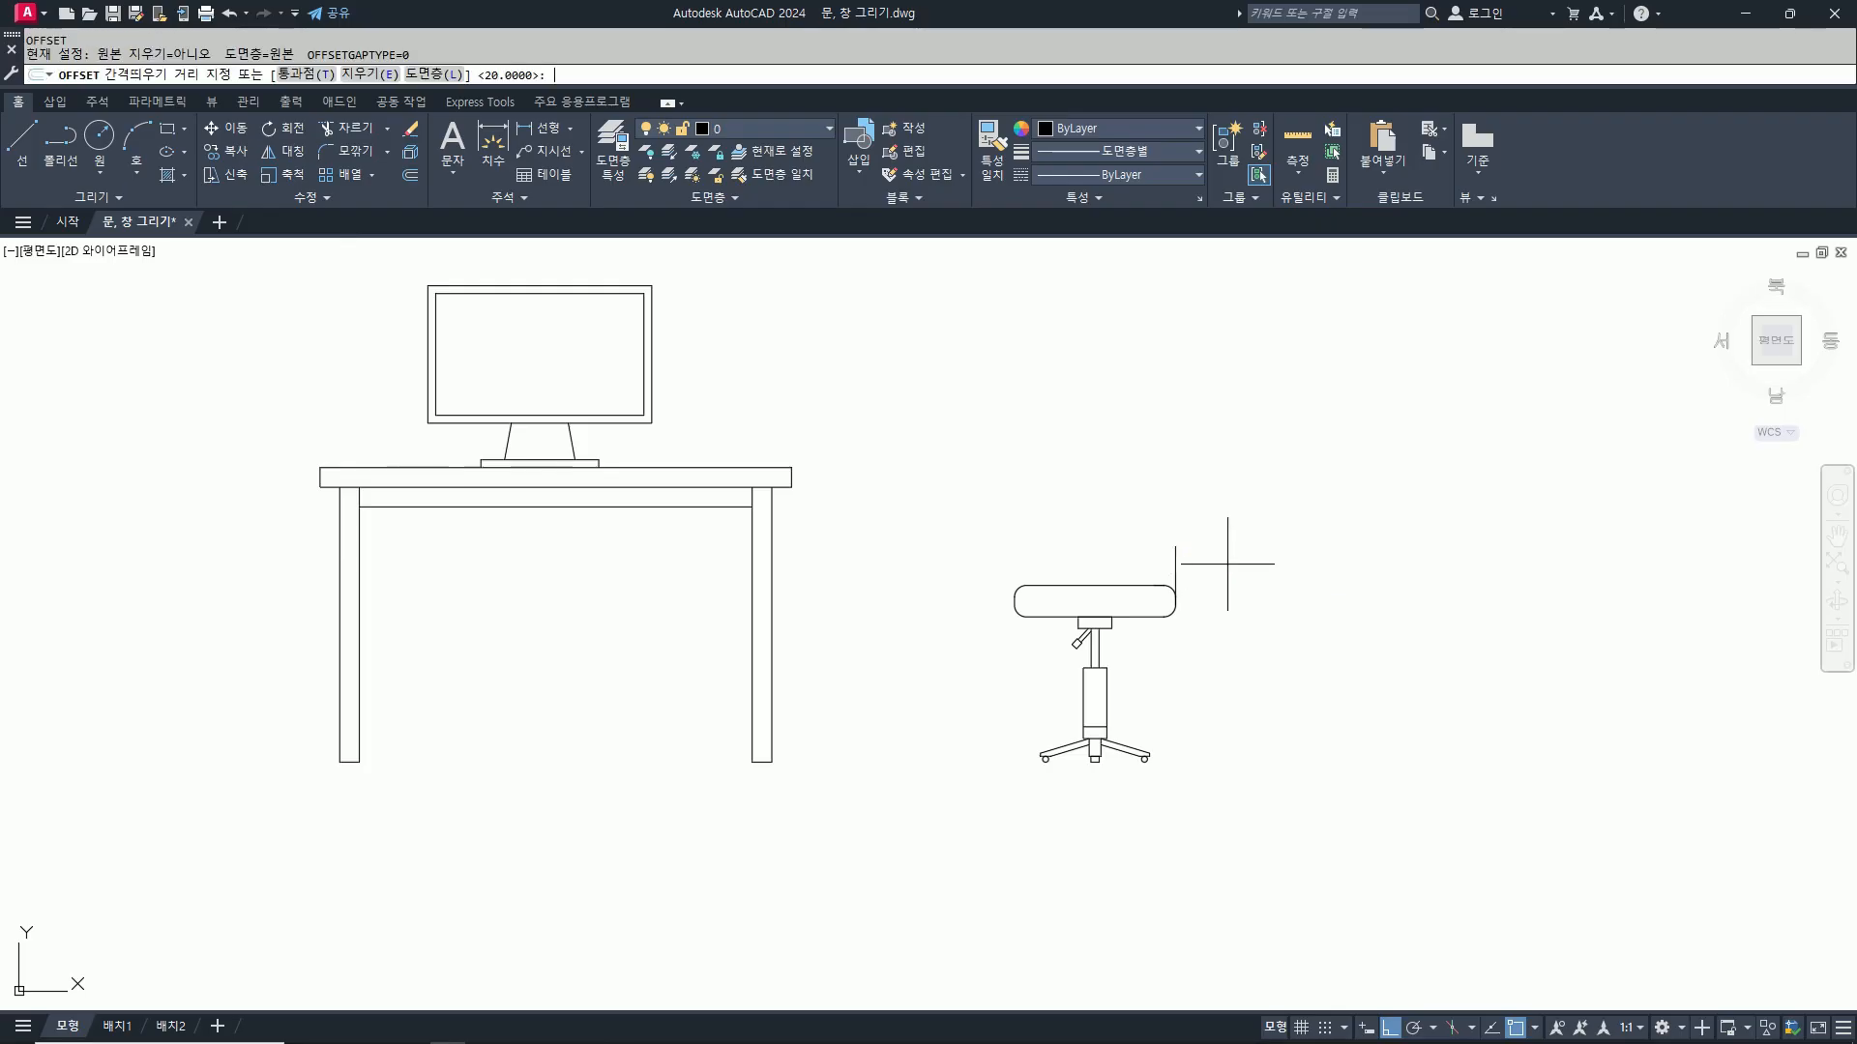
type("30")
key("Return")
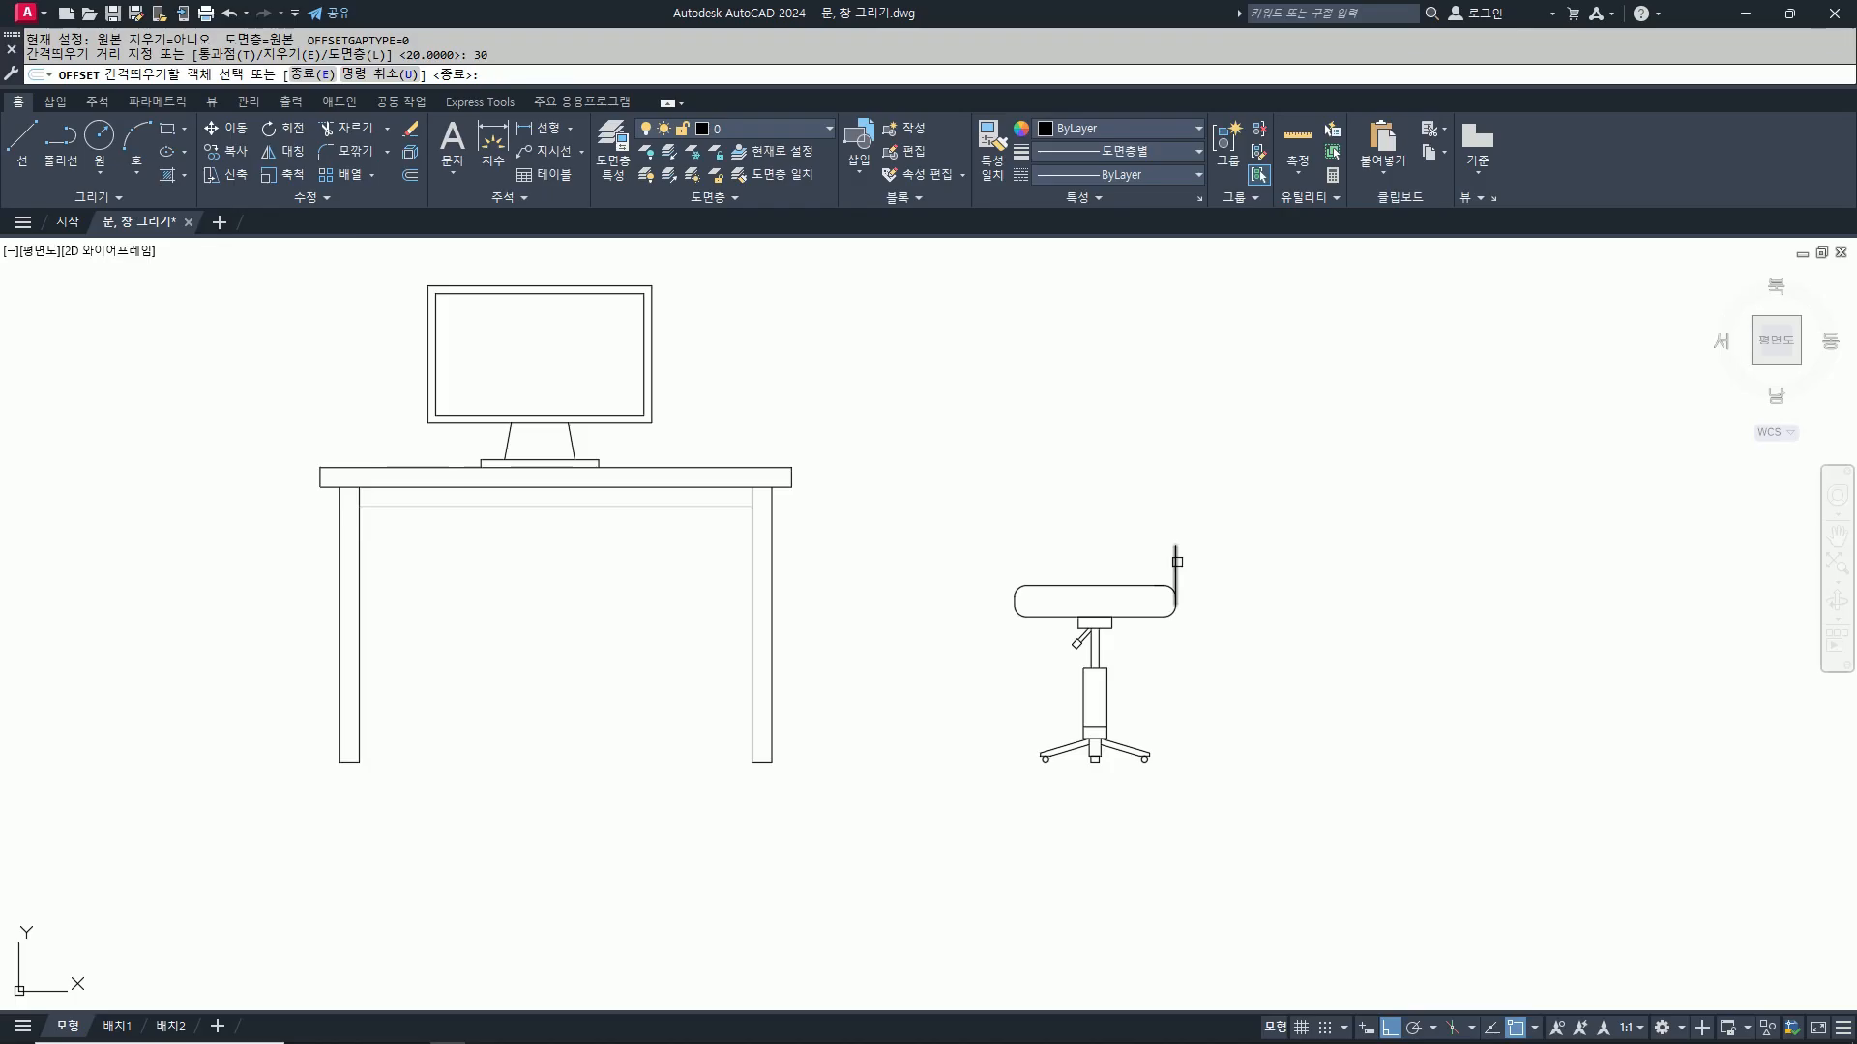
left_click(1177, 562)
left_click(1286, 556)
Step: Fillet the upper ends of the two parallel armrest lines to form a rounded top
type("f")
scroll(1177, 545, "up", 4)
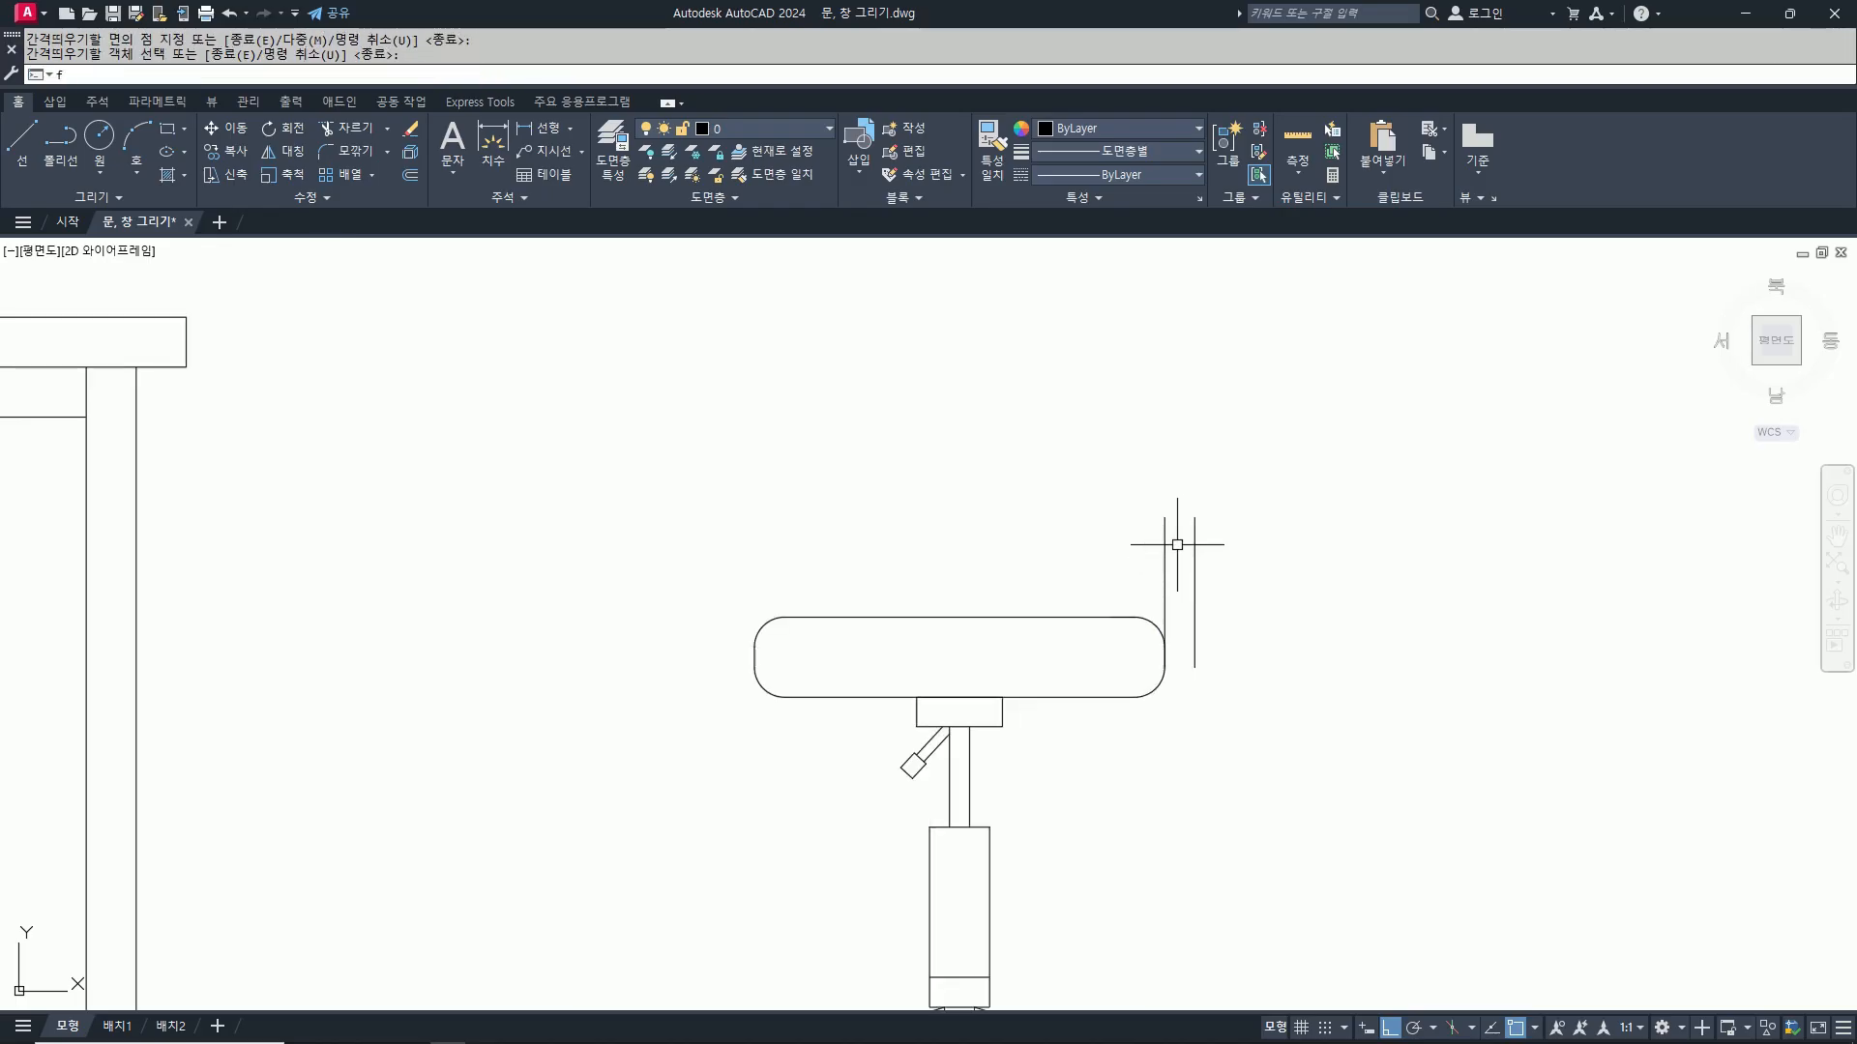
key("Return")
left_click(1165, 533)
left_click(1195, 556)
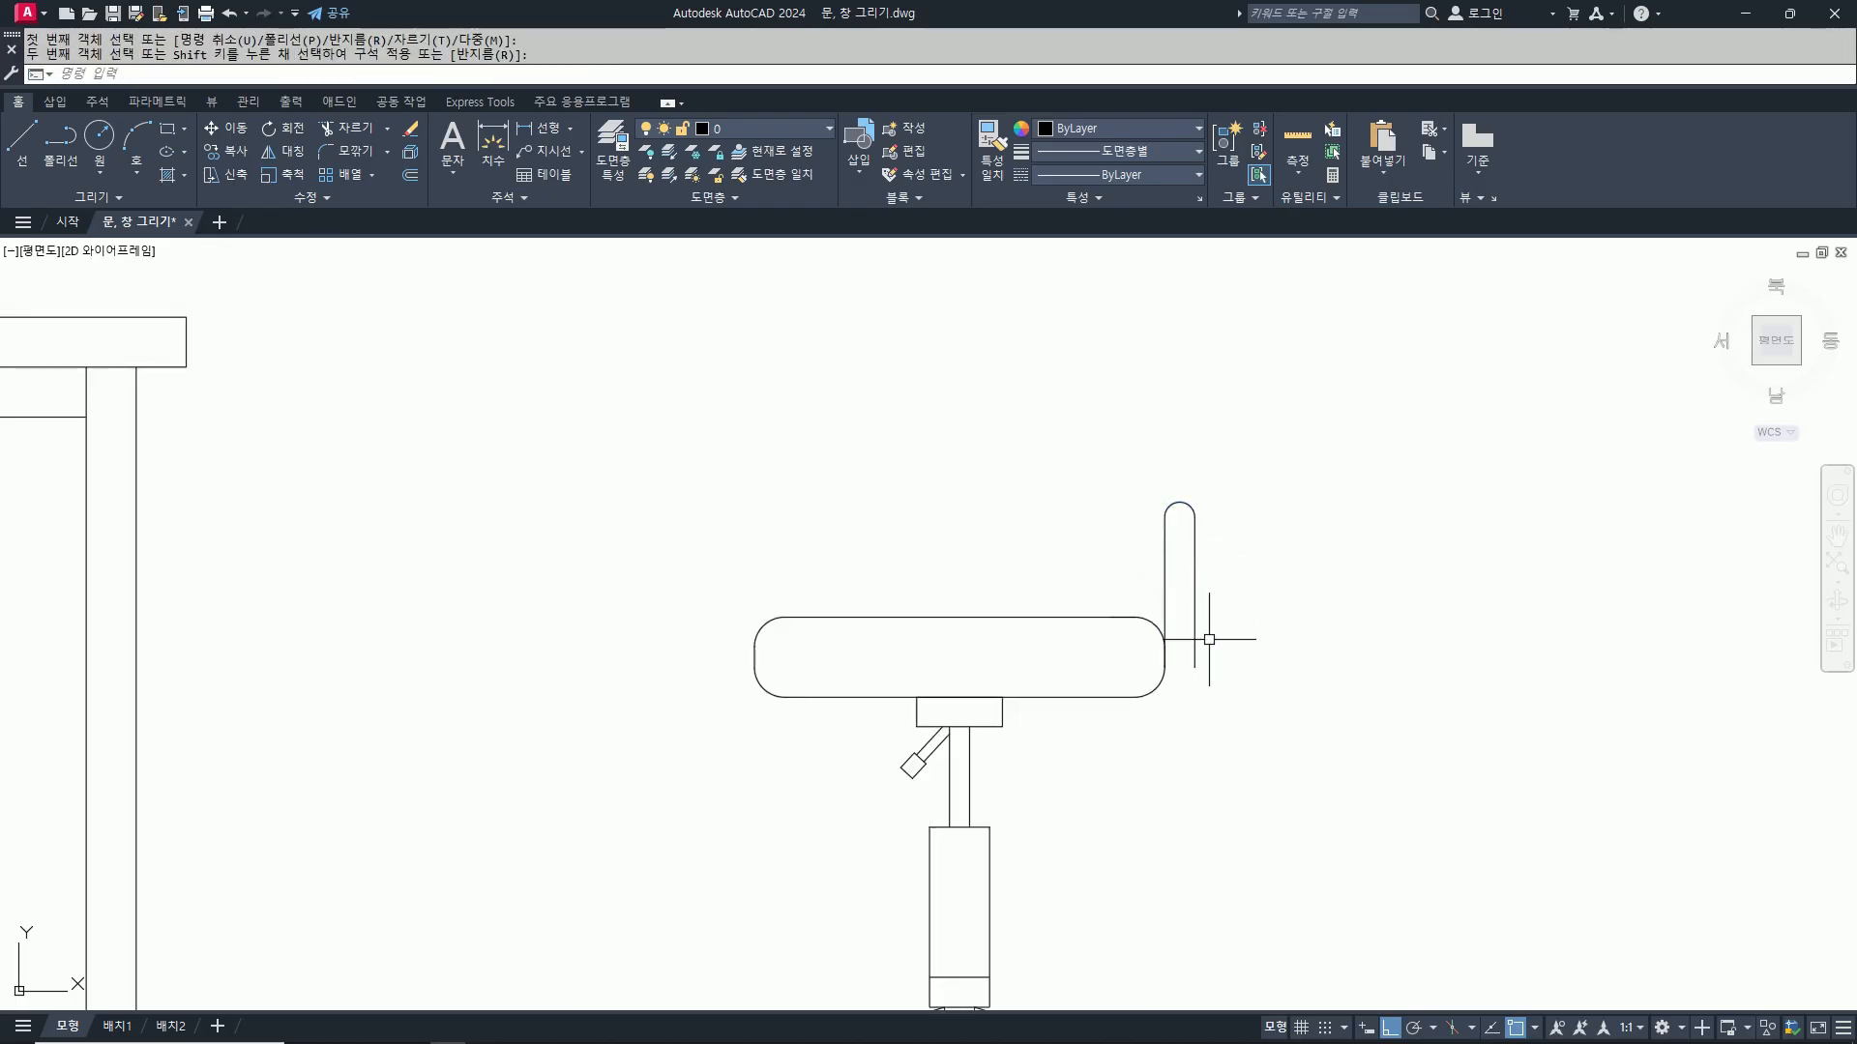
type("s")
key("Return")
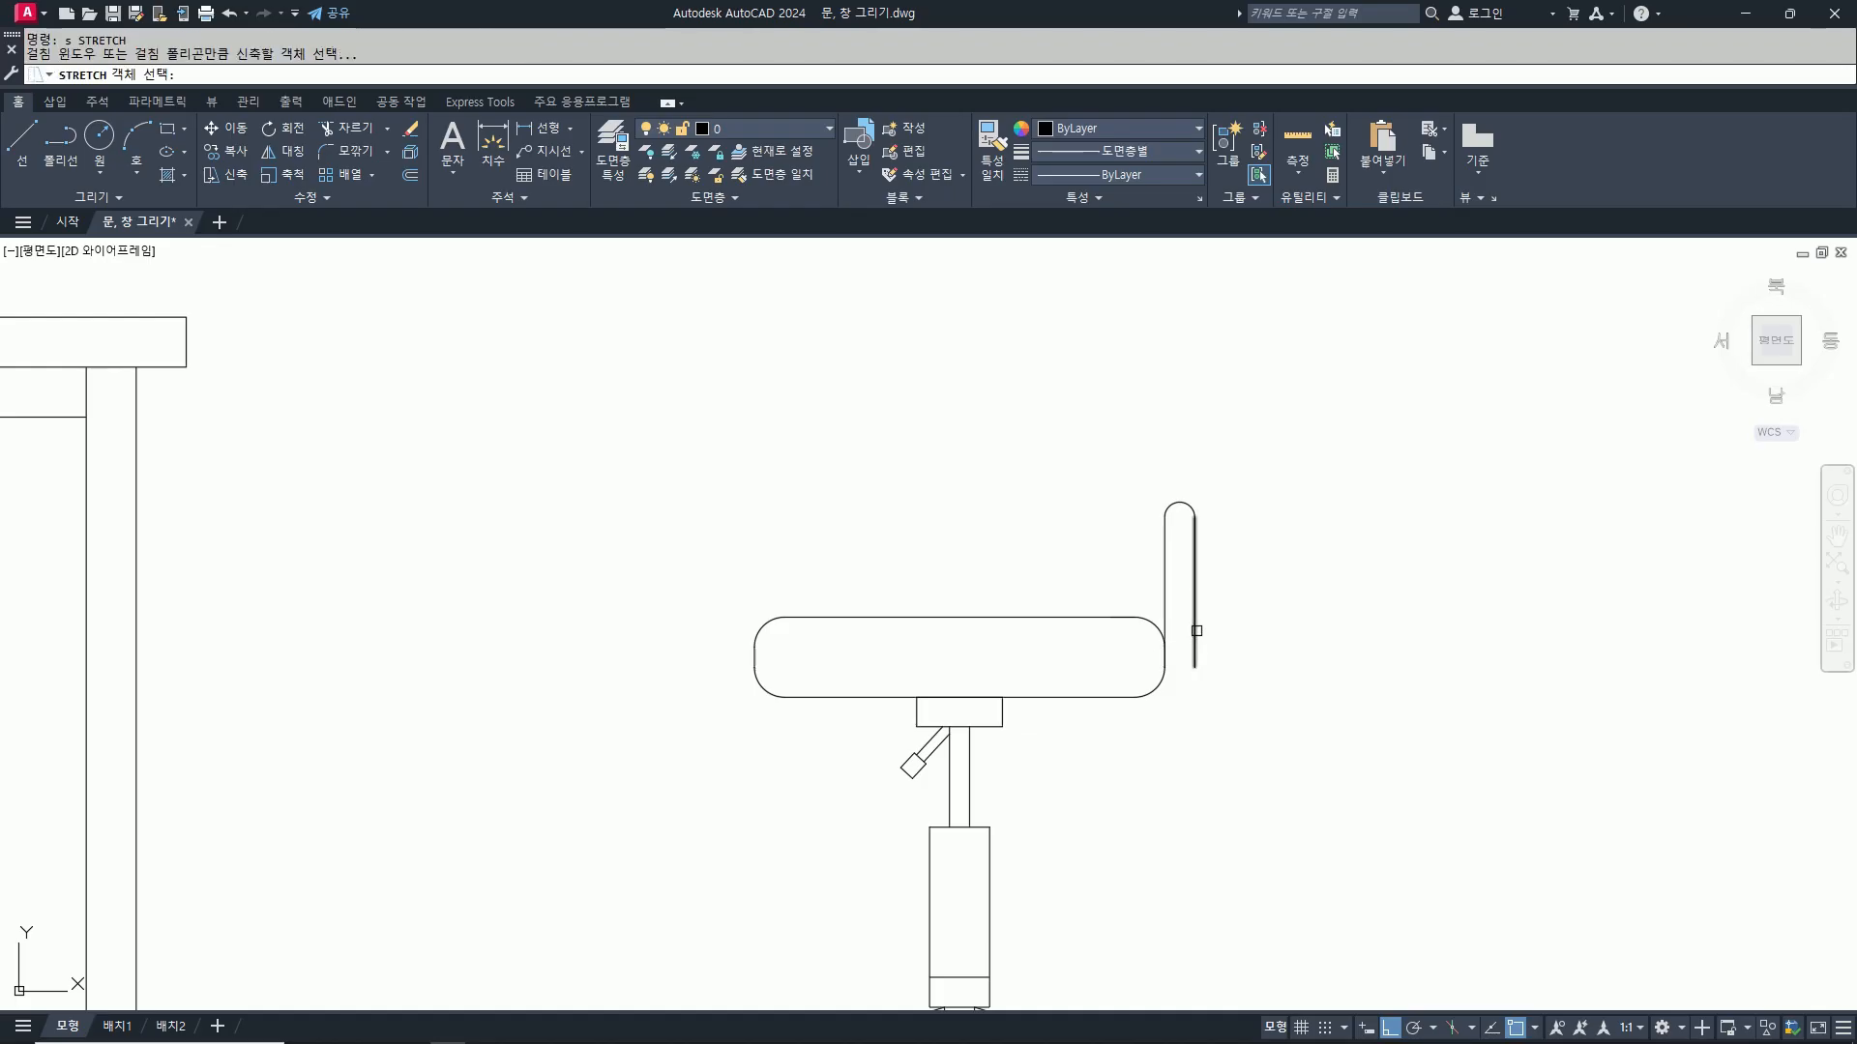
left_click(1197, 630)
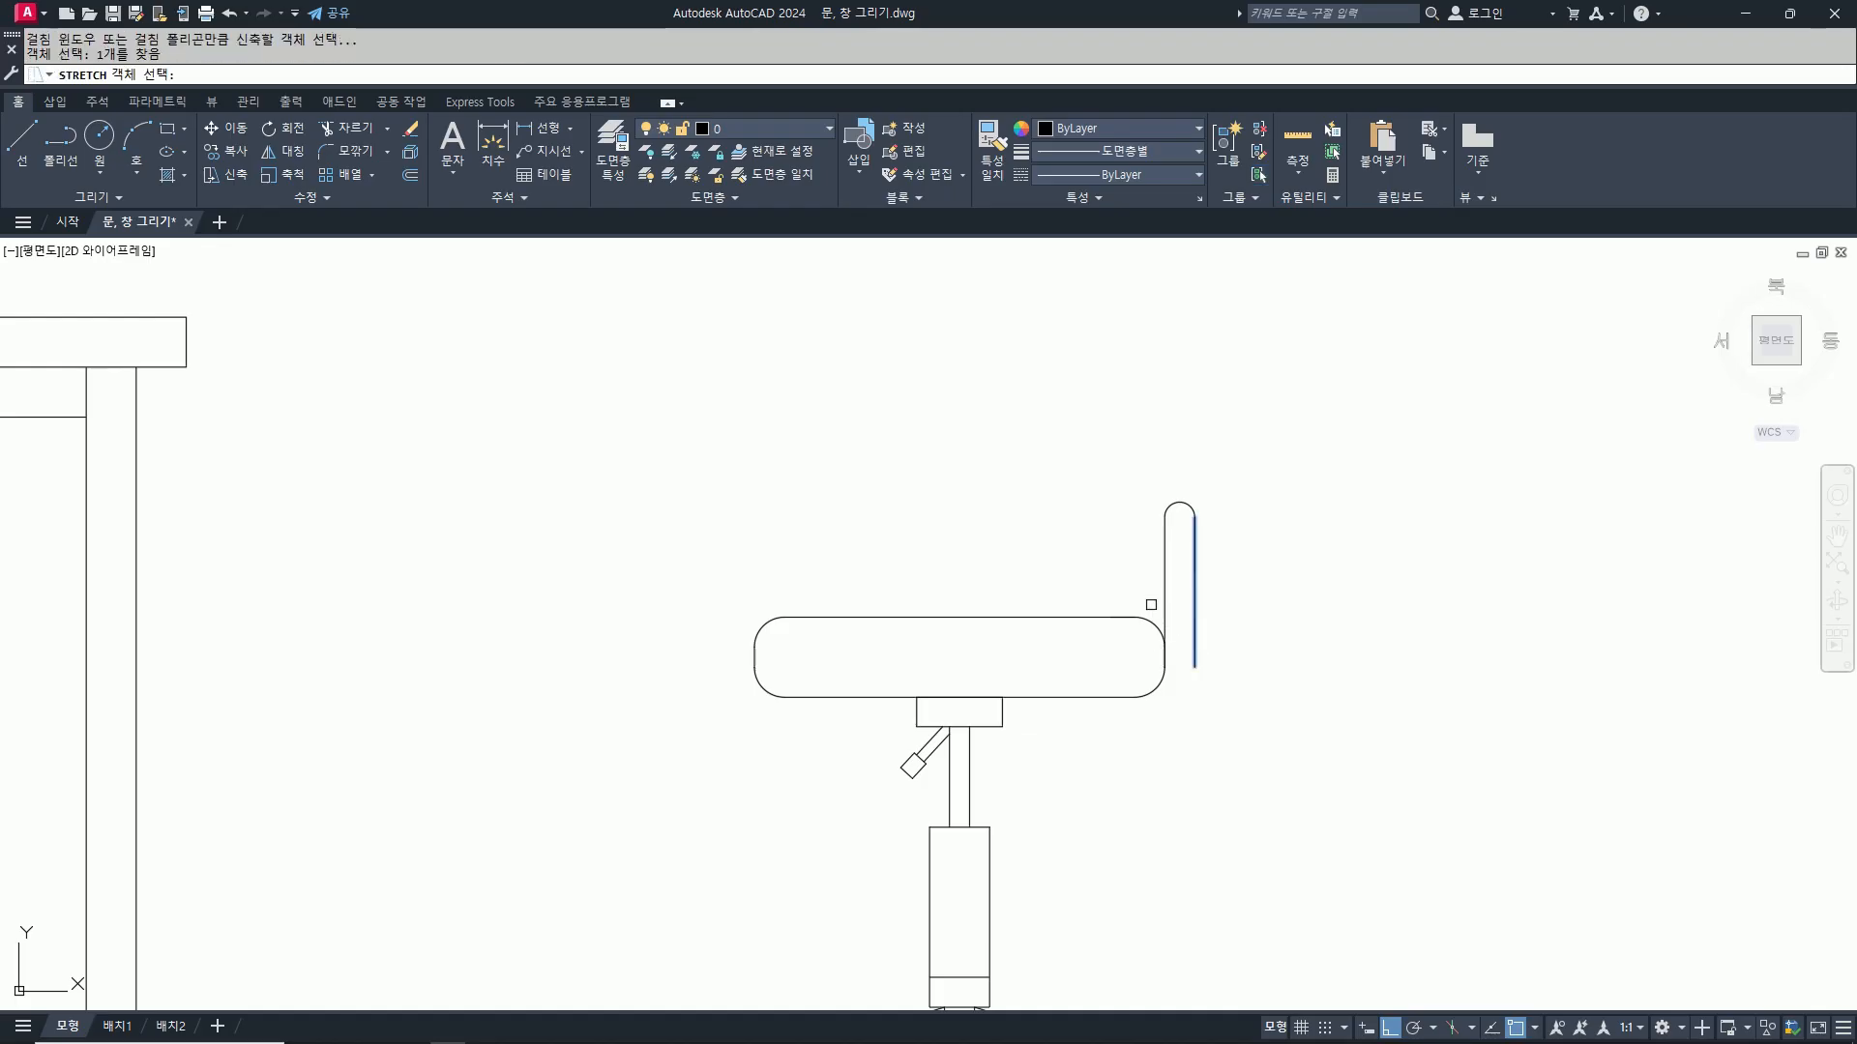
left_click(1166, 597)
key("Escape")
Step: Fillet the lower ends of the two parallel armrest lines to form a rounded bottom
type("f")
key("Return")
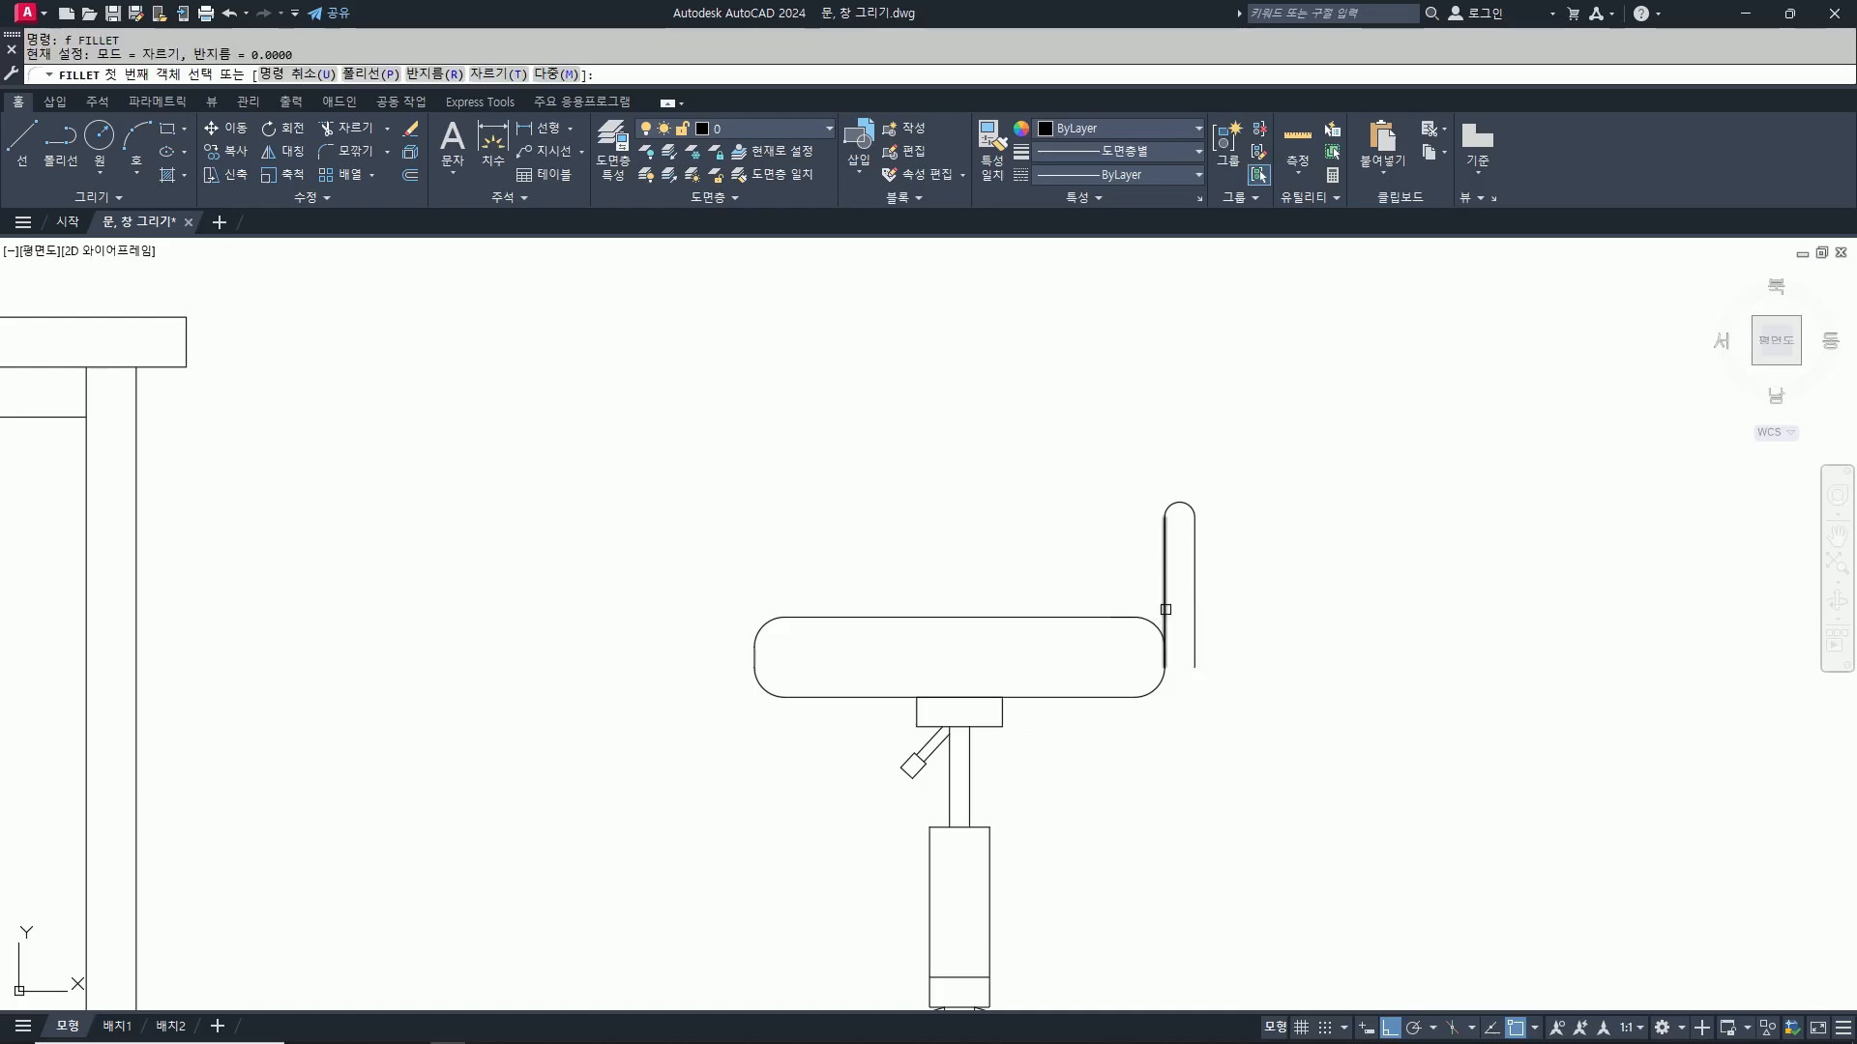
left_click(1165, 611)
left_click(1195, 634)
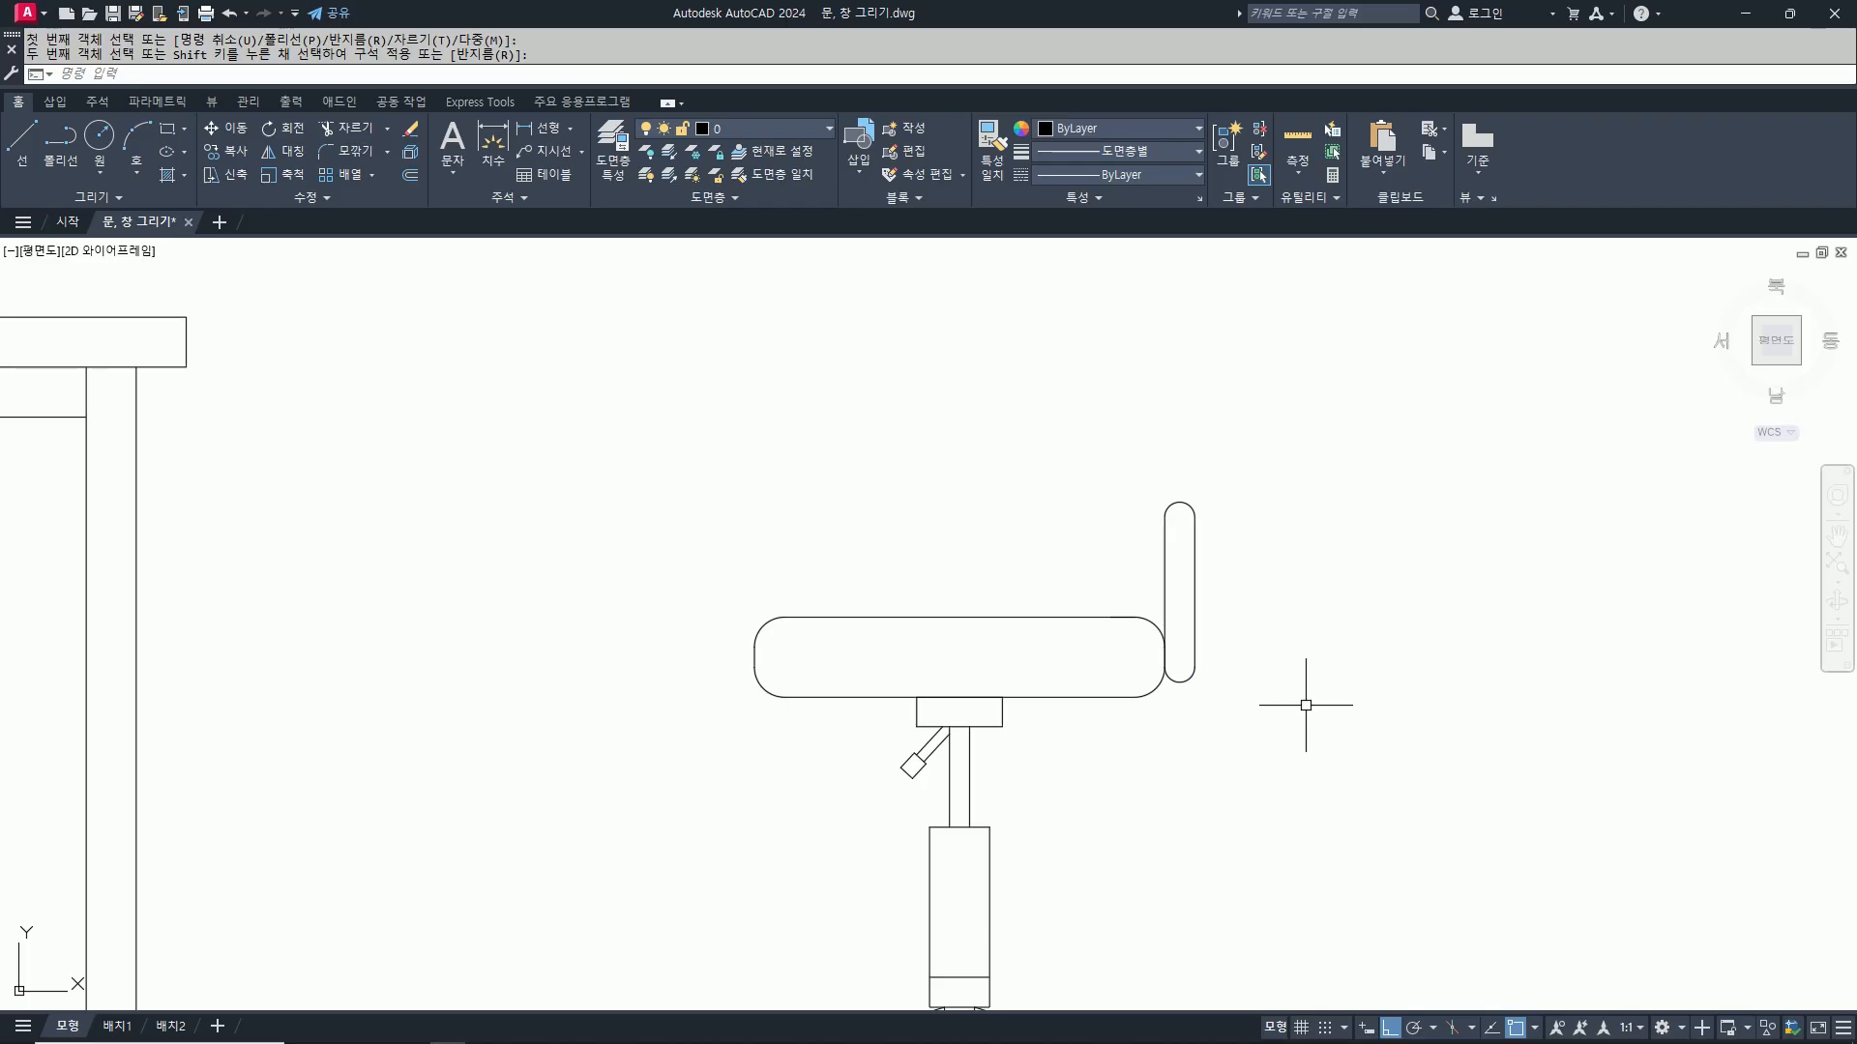
key("Escape")
key("Escape")
Step: Stretch the armrest's upper outer corner slightly to the right so the armrest widens toward the top
type("s")
key("Return")
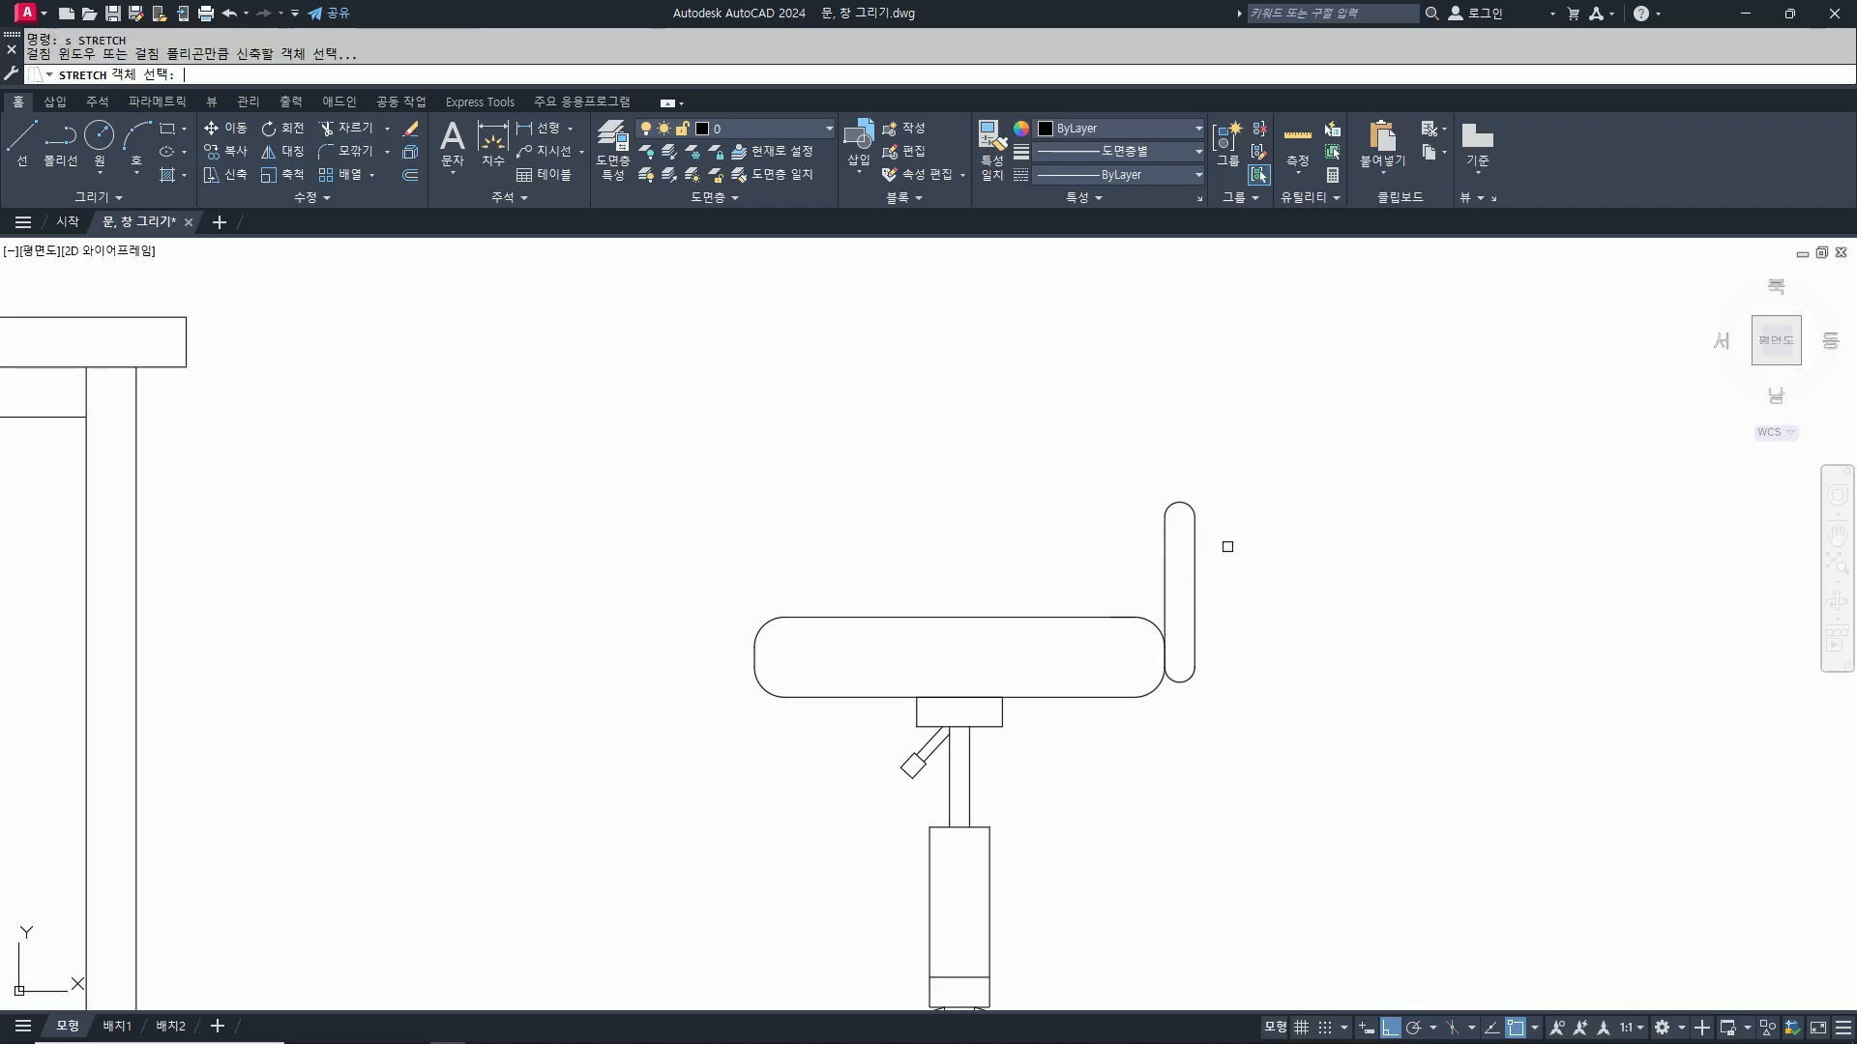
left_click(1227, 546)
left_click(1184, 447)
key("Return")
left_click(1254, 485)
left_click(1257, 488)
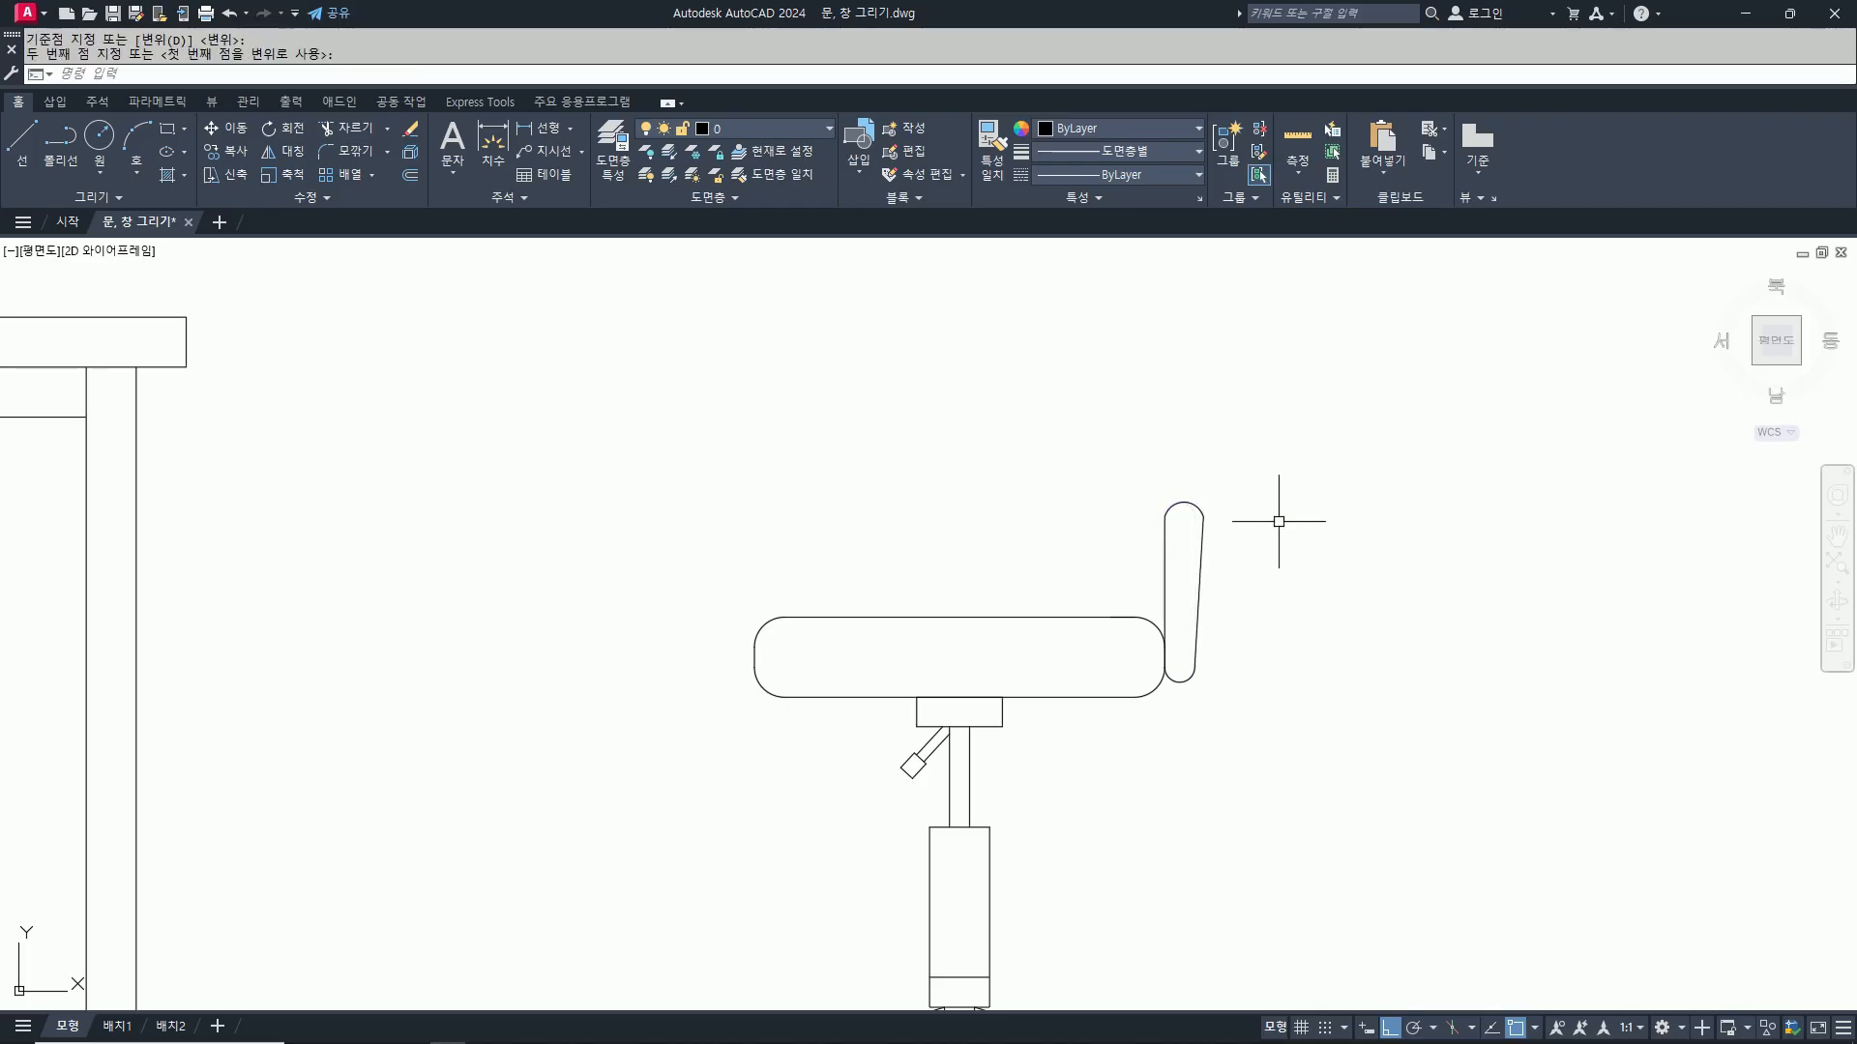
Step: Mirror the whole armrest about the seat's vertical centre line, keeping the original
type("mi")
key("Return")
left_click(1220, 568)
left_click(1056, 402)
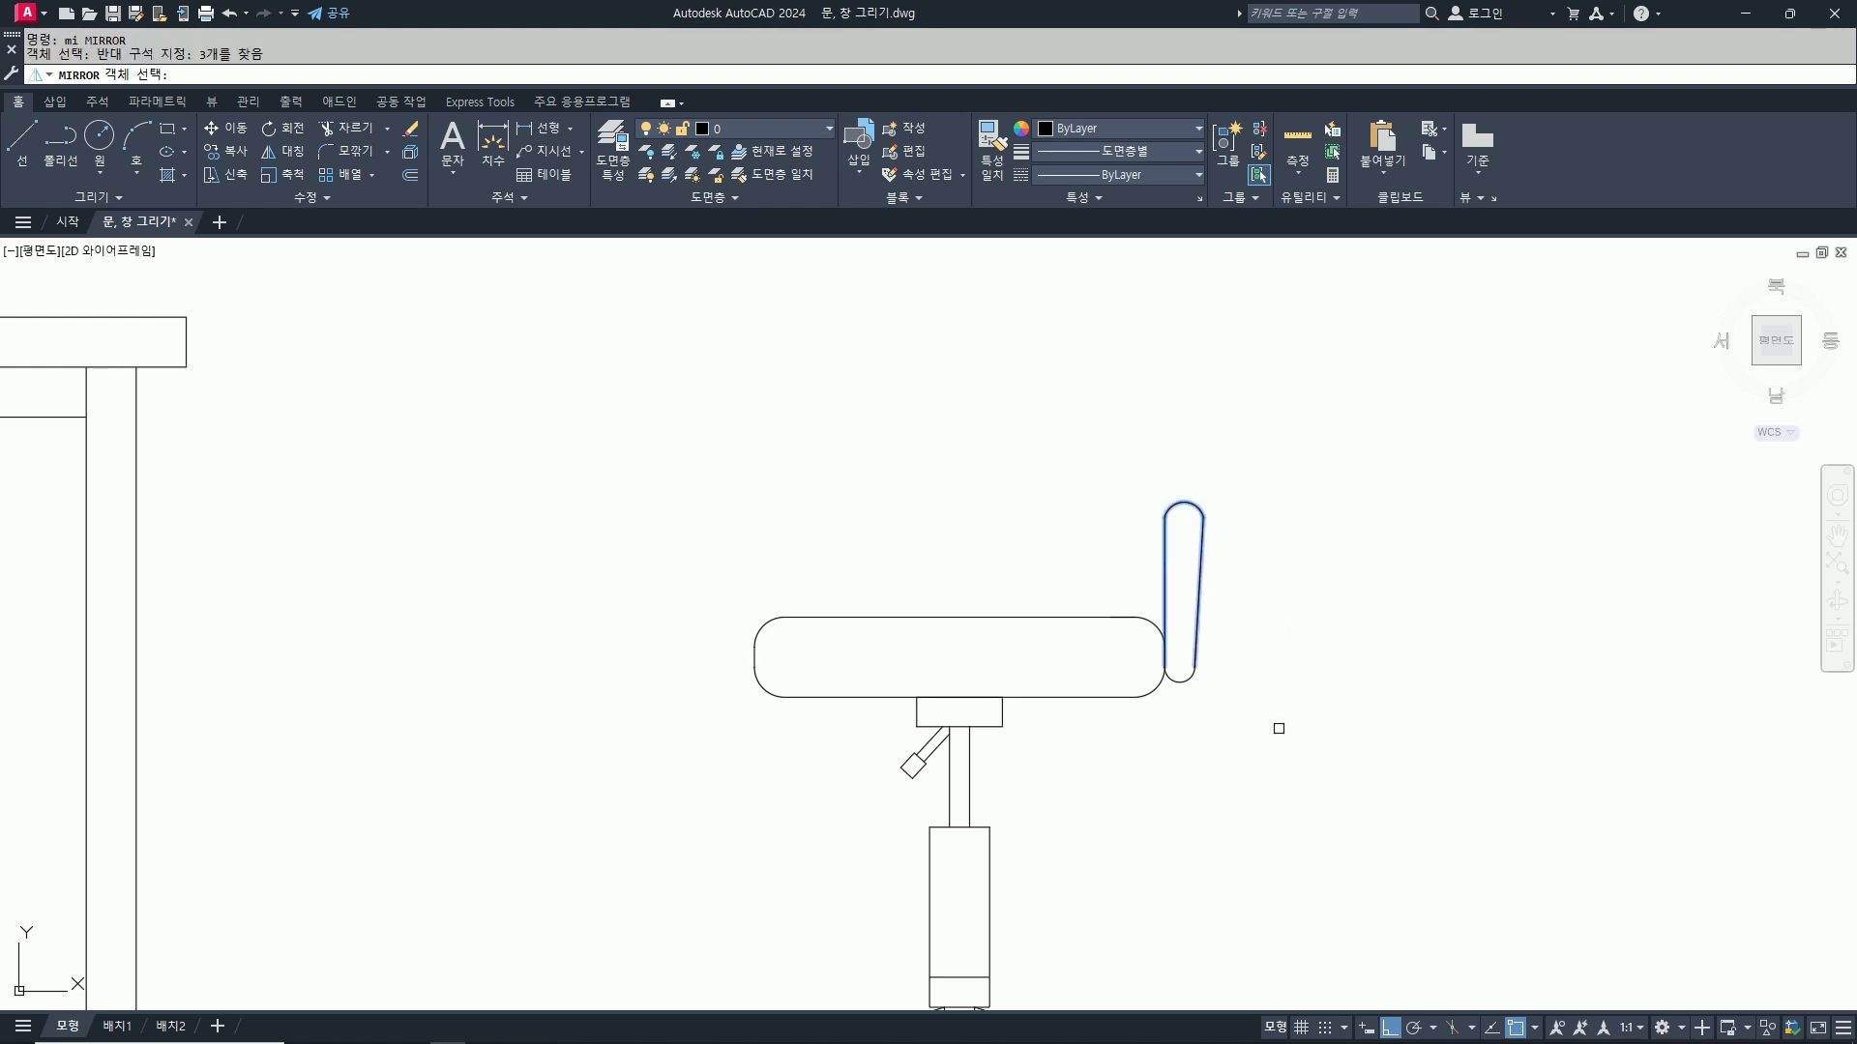
left_click(1191, 683)
key("Return")
left_click(960, 614)
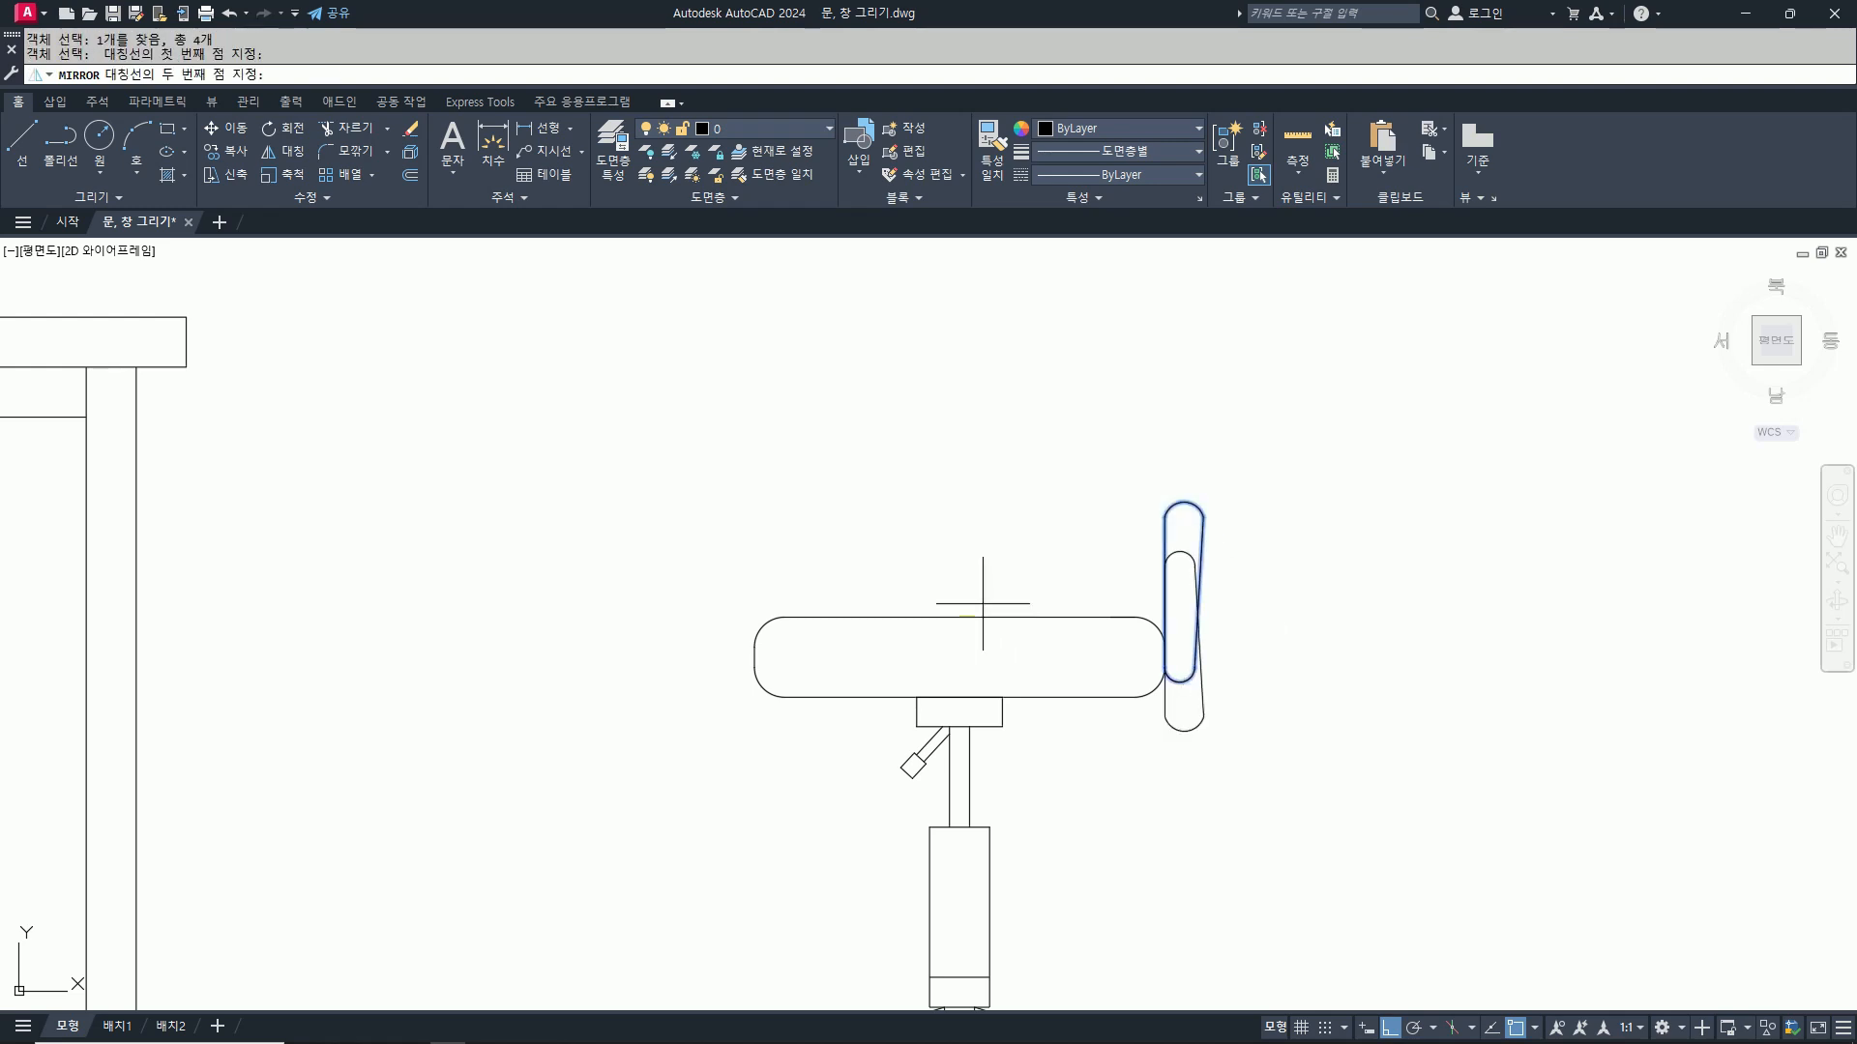
left_click(953, 488)
scroll(1185, 691, "down", 4)
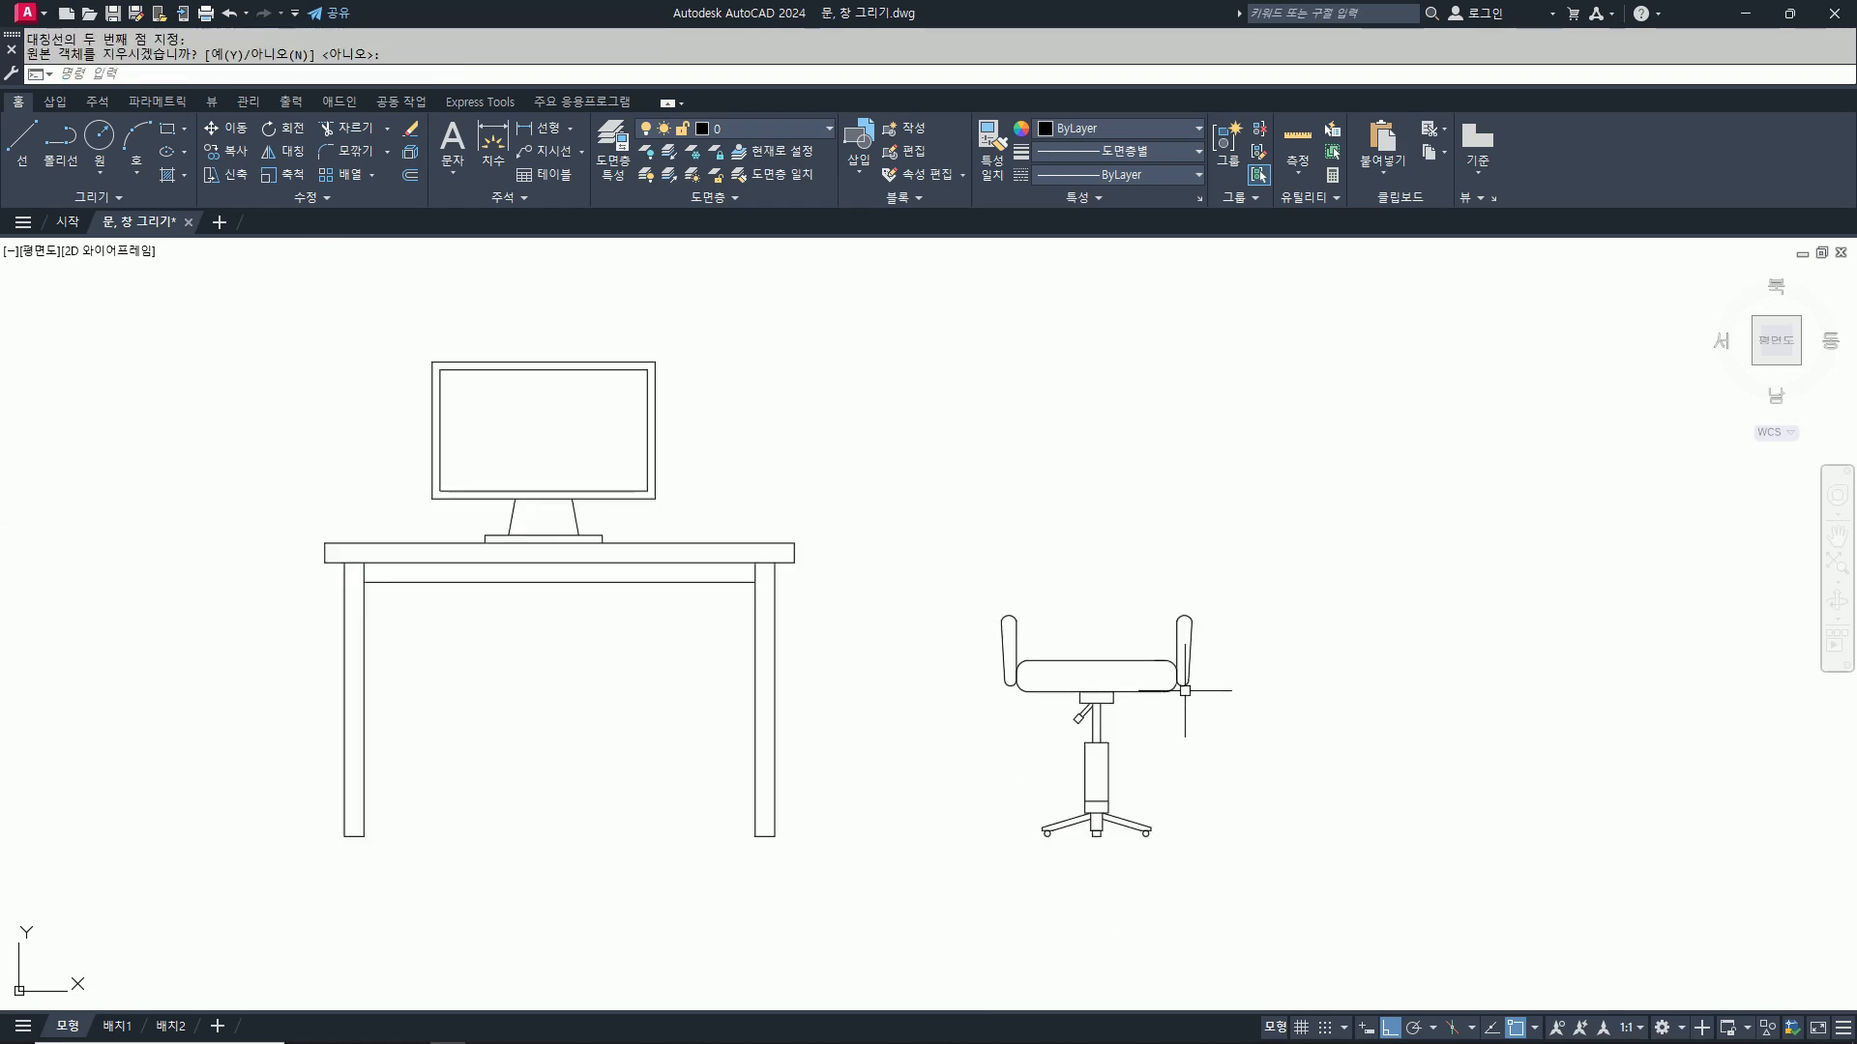
scroll(1184, 691, "down", 4)
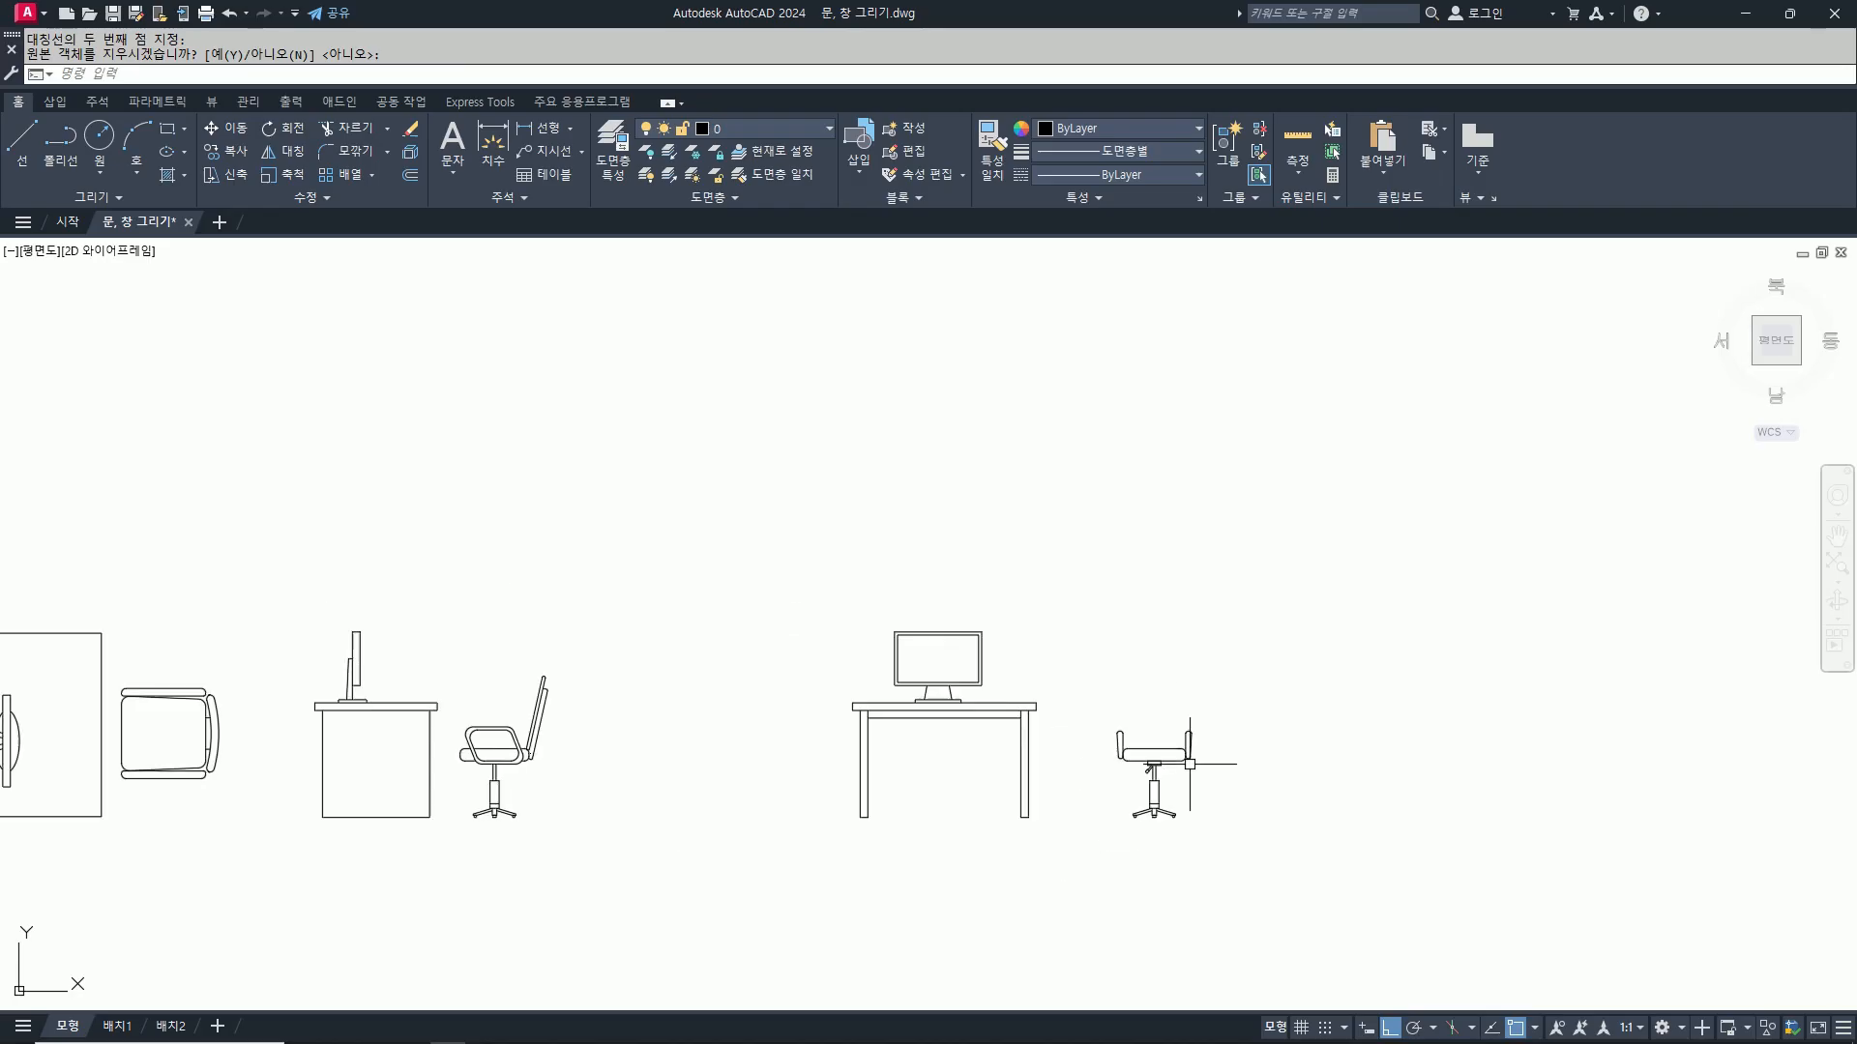
Step: Draw a horizontal guide line from the top of the side-view chair's backrest across to above the front-view chair
type("l")
key("Return")
scroll(556, 642, "up", 2)
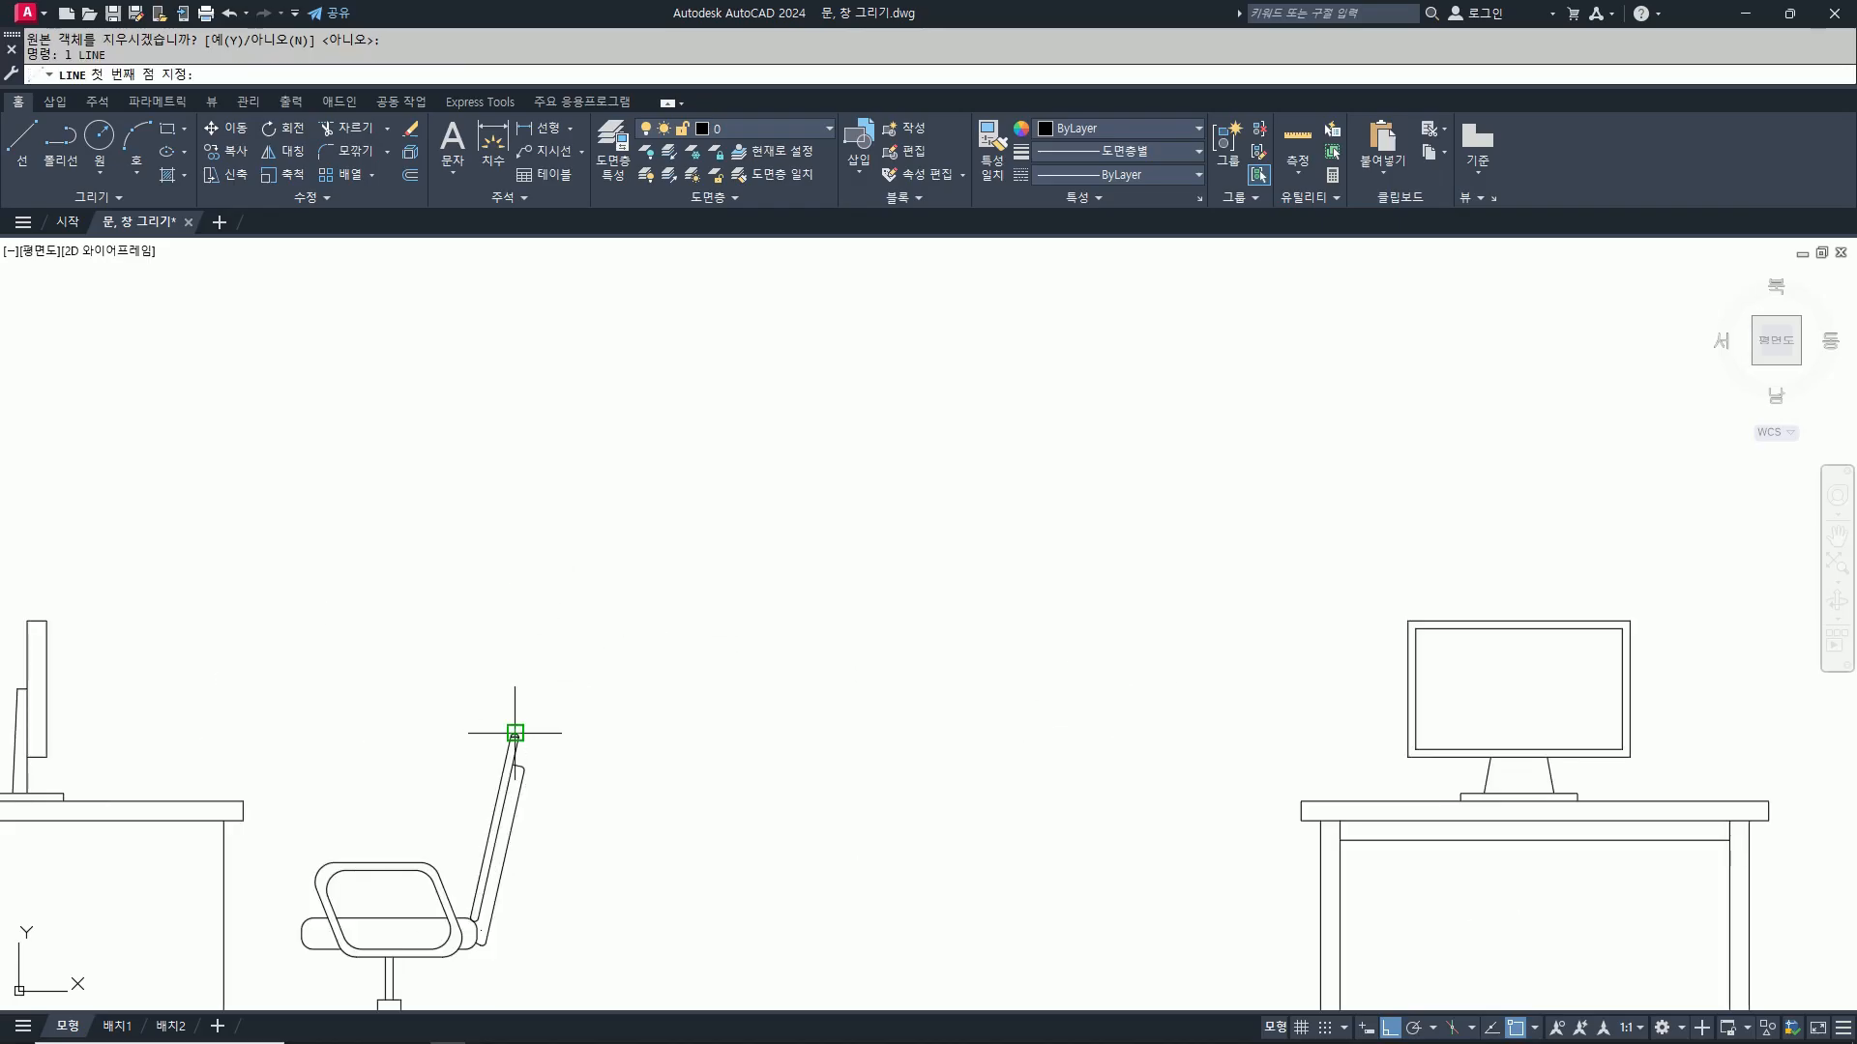
scroll(513, 734, "up", 1)
left_click(513, 734)
scroll(513, 734, "down", 1)
scroll(513, 734, "down", 2)
left_click(1639, 660)
key("space")
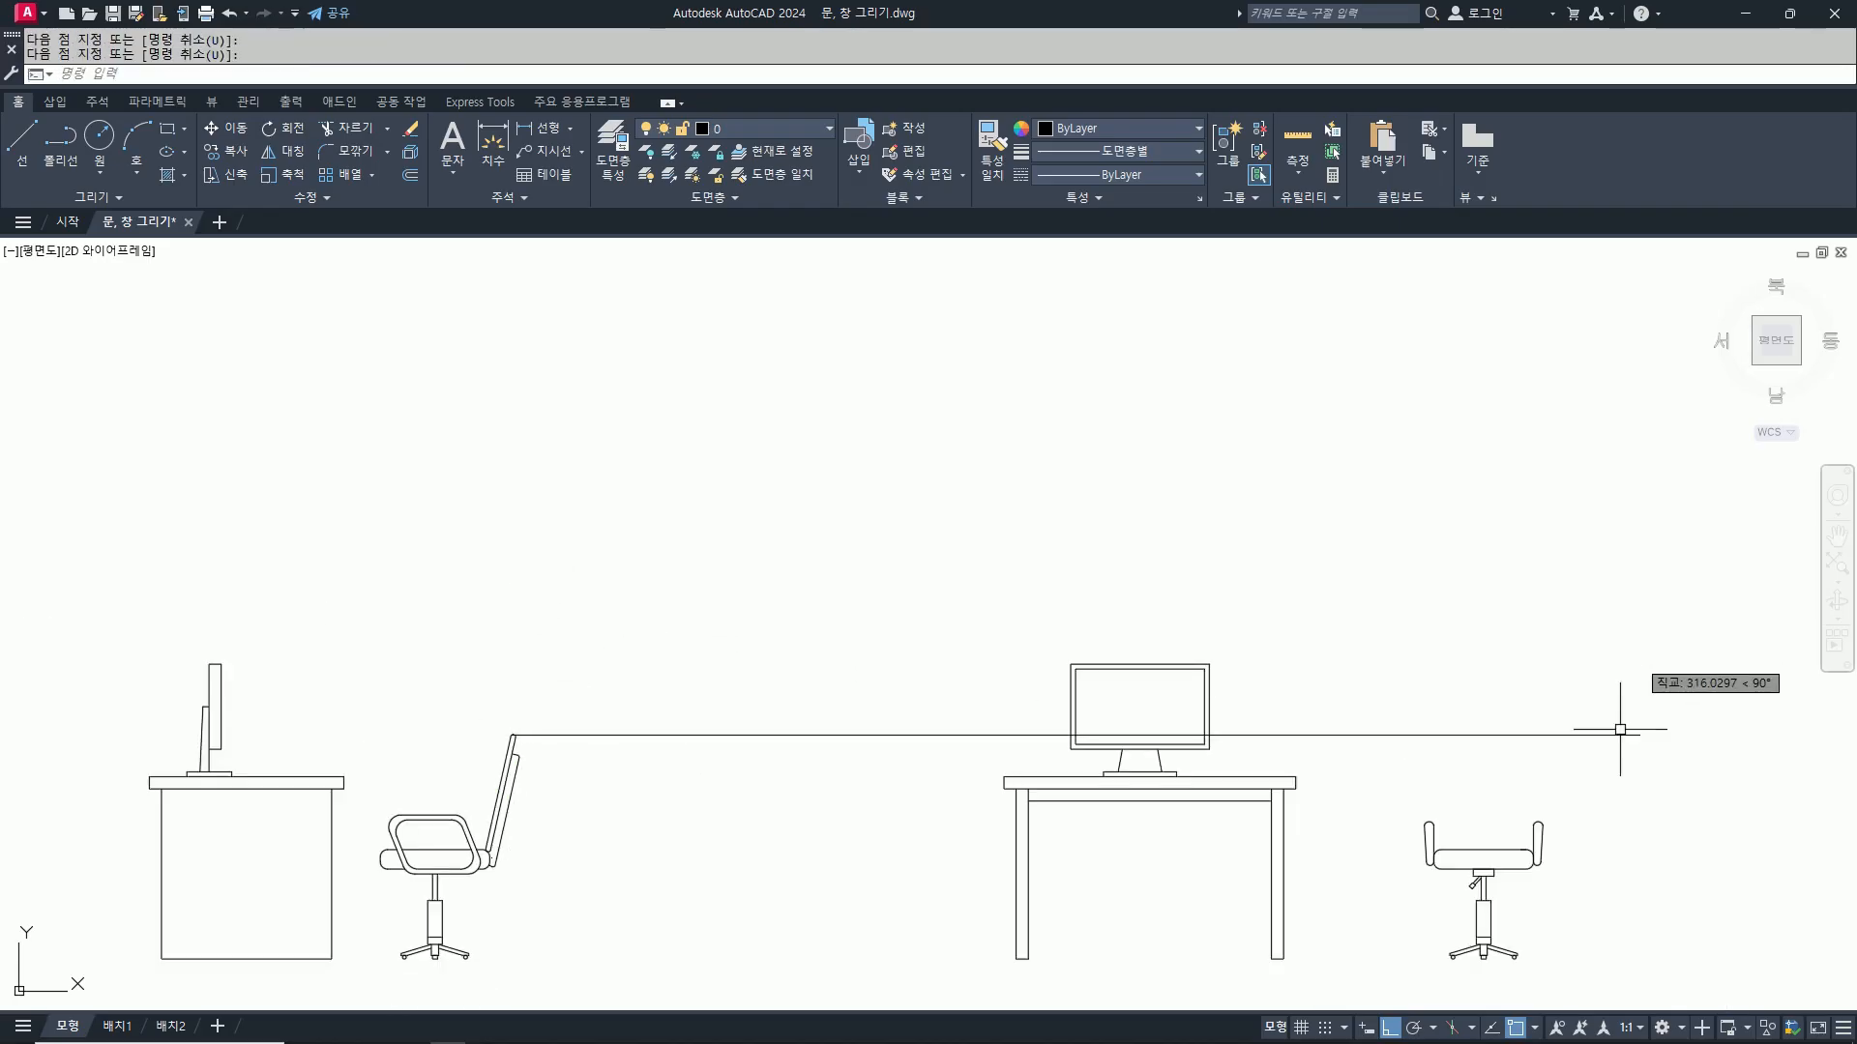
Step: Try vertical backrest side lines from the seat's two outer ends up to the horizontal guide line
middle_click_drag(1547, 853, 1025, 738)
scroll(1025, 737, "up", 4)
key("space")
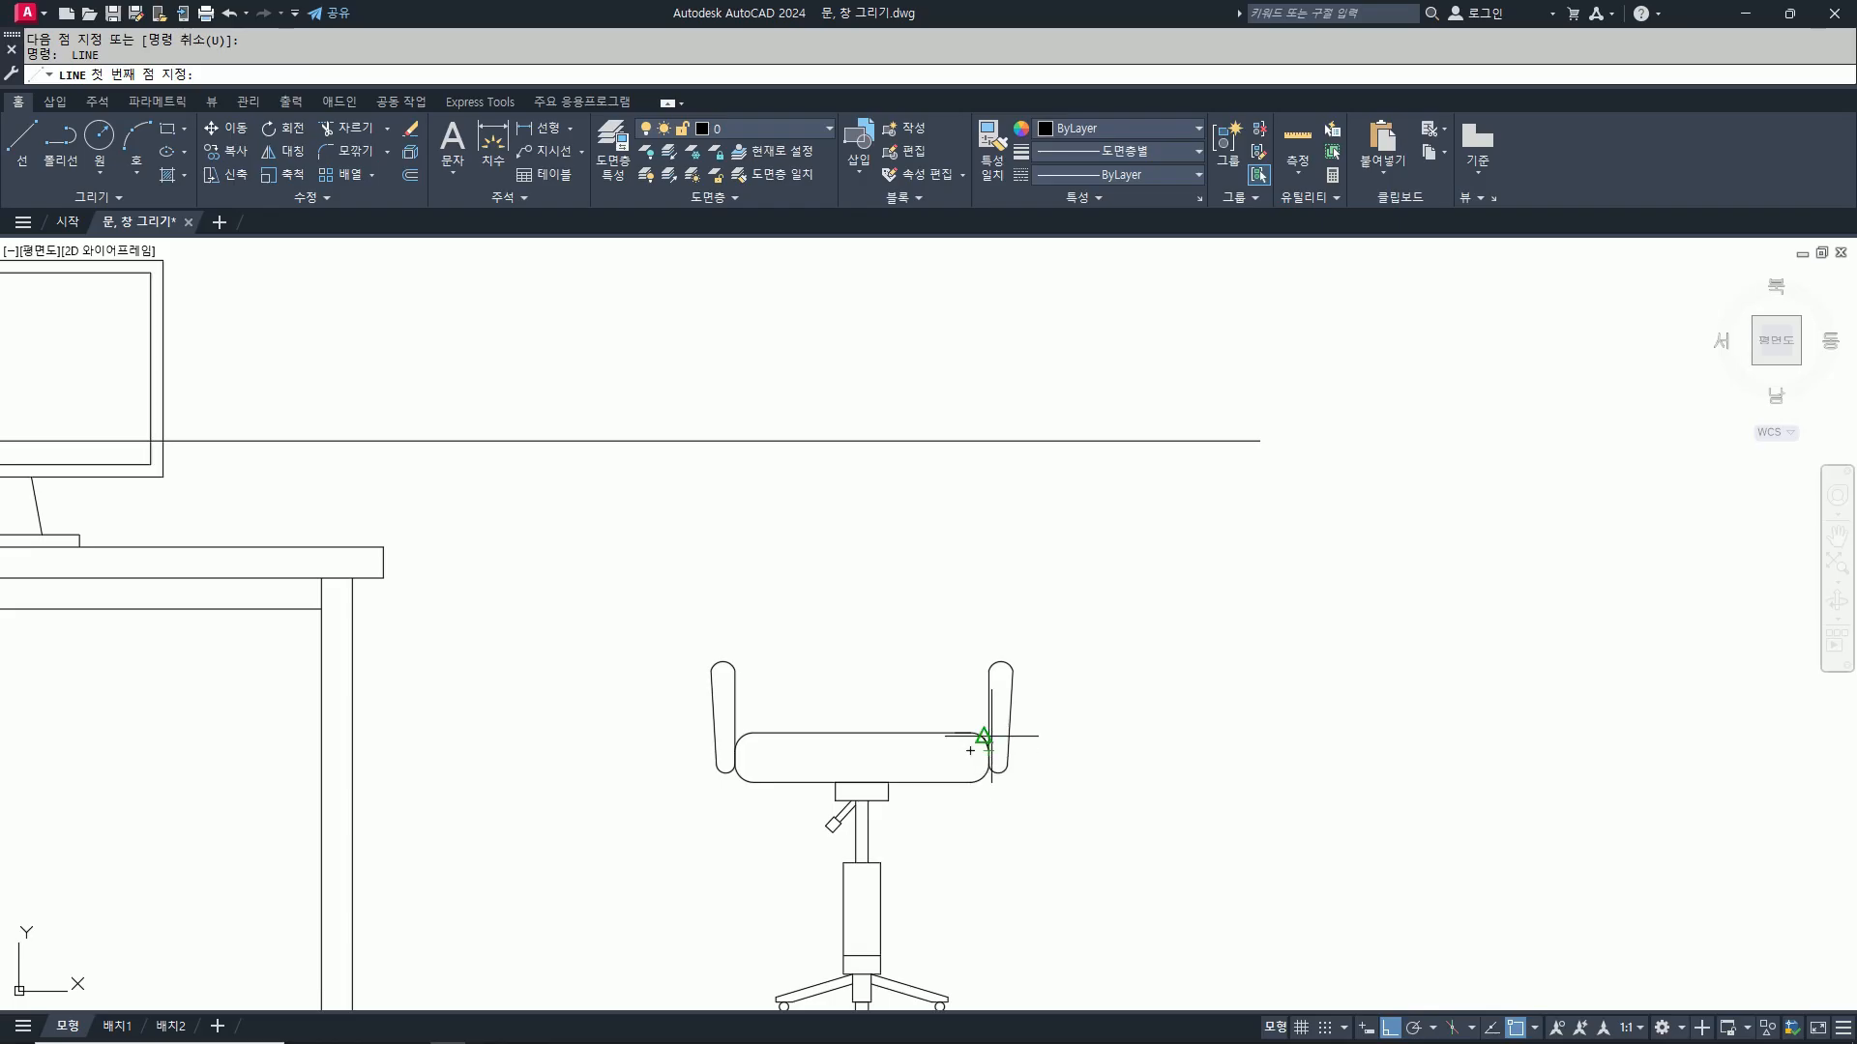
left_click(985, 746)
key("space")
key("space")
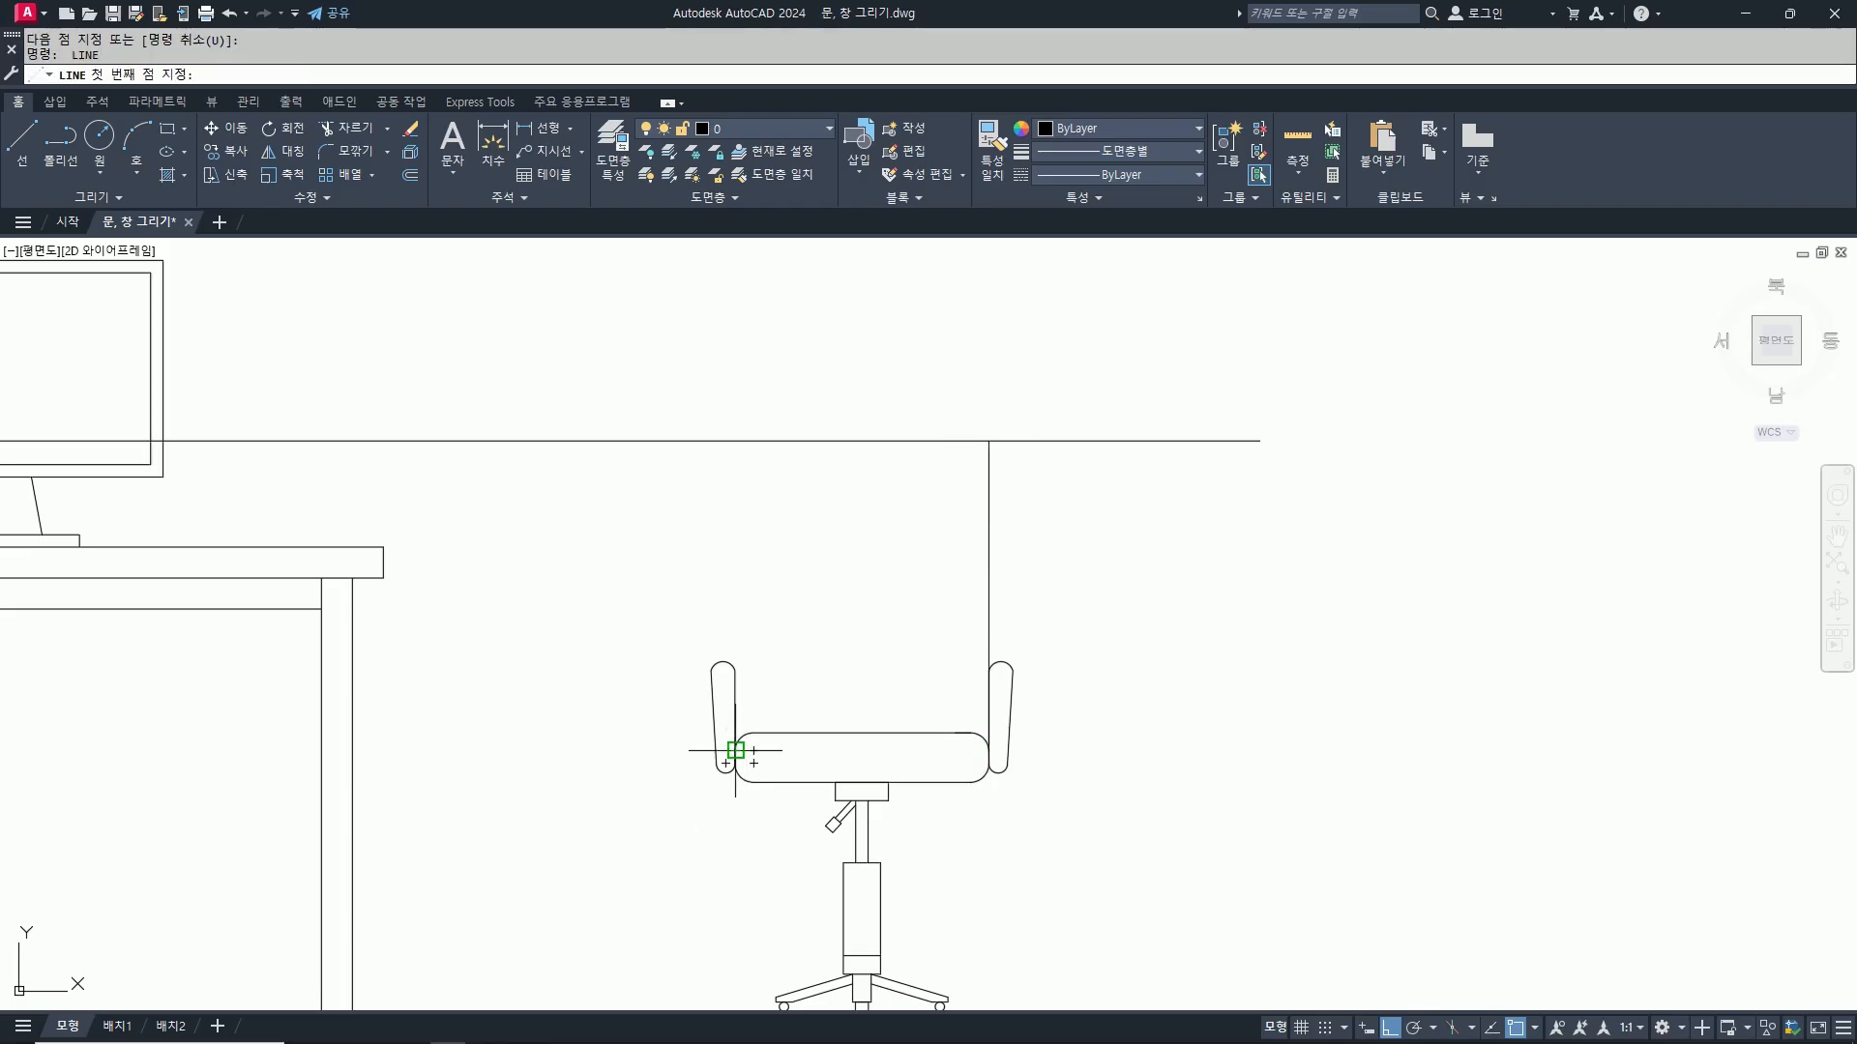
left_click(735, 750)
left_click(735, 441)
key("space")
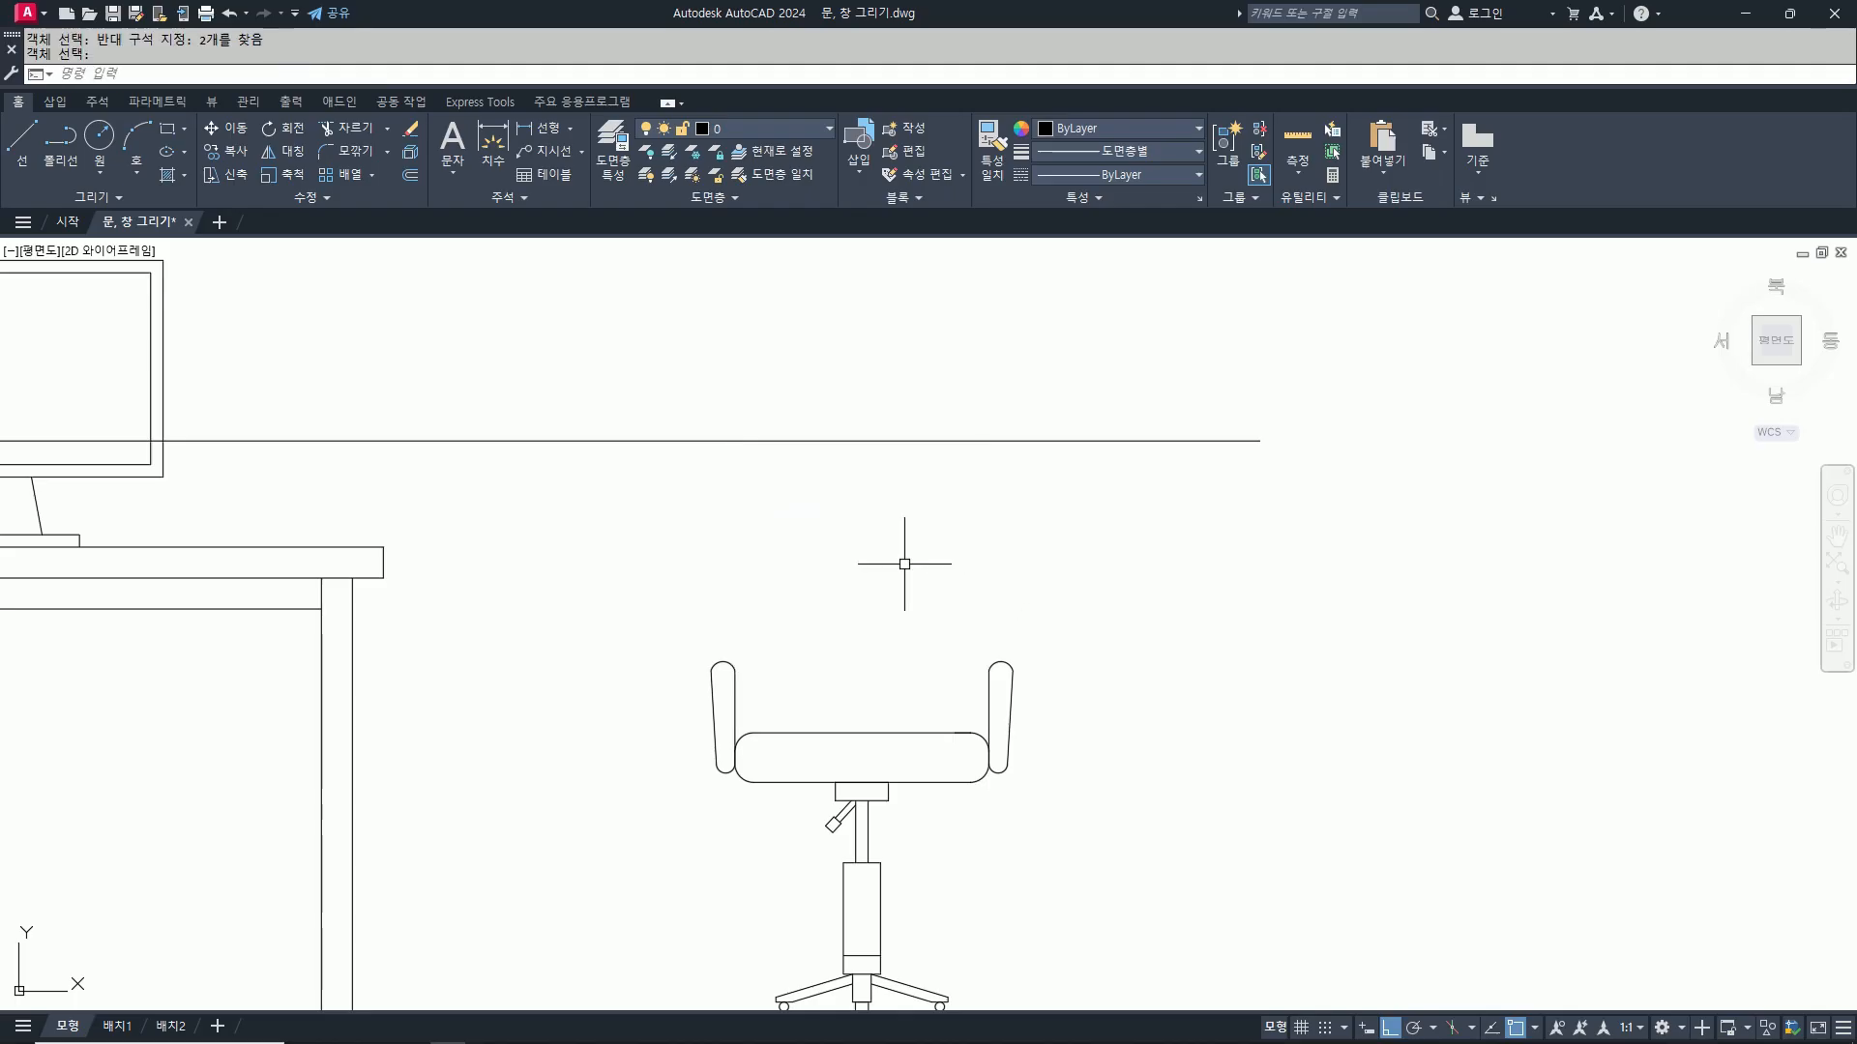
Step: Draw two vertical backrest lines from the inner ends of the seat's upper rounded corners up to the guide line
type("l")
key("space")
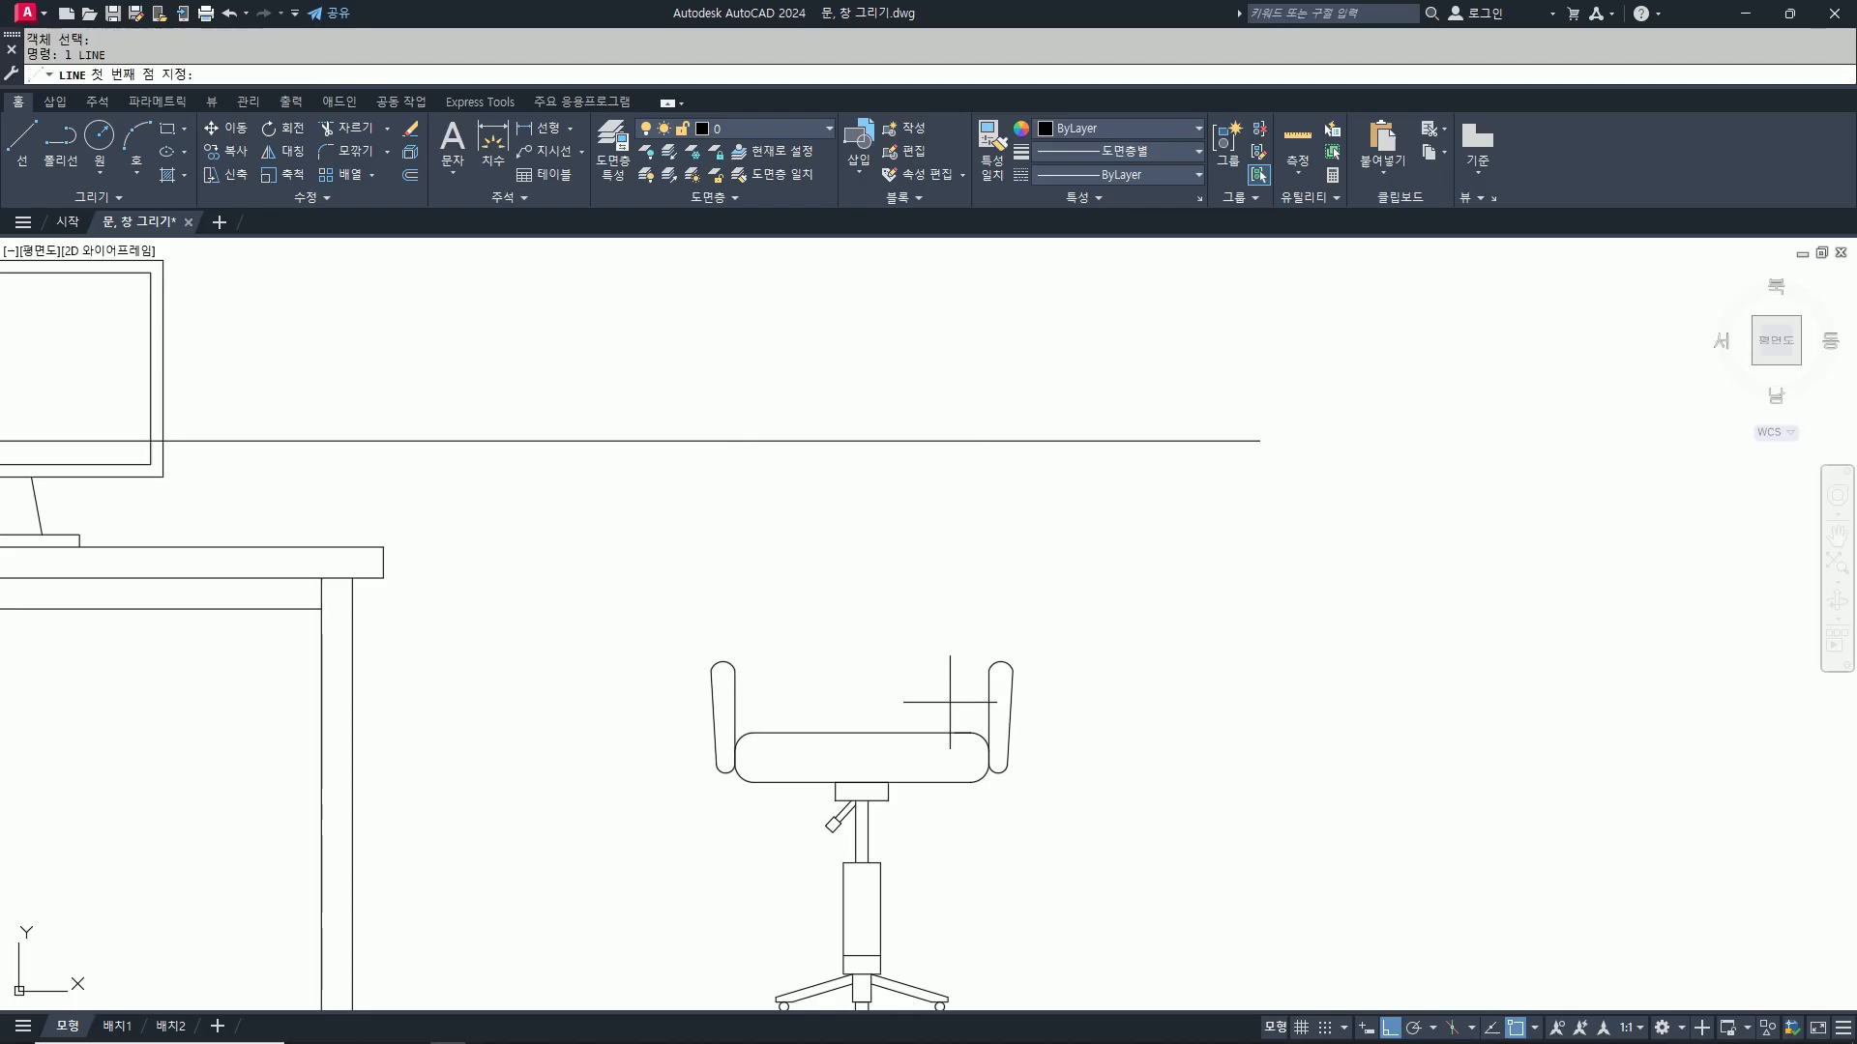
scroll(957, 737, "up", 2)
left_click(978, 729)
scroll(978, 675, "down", 2)
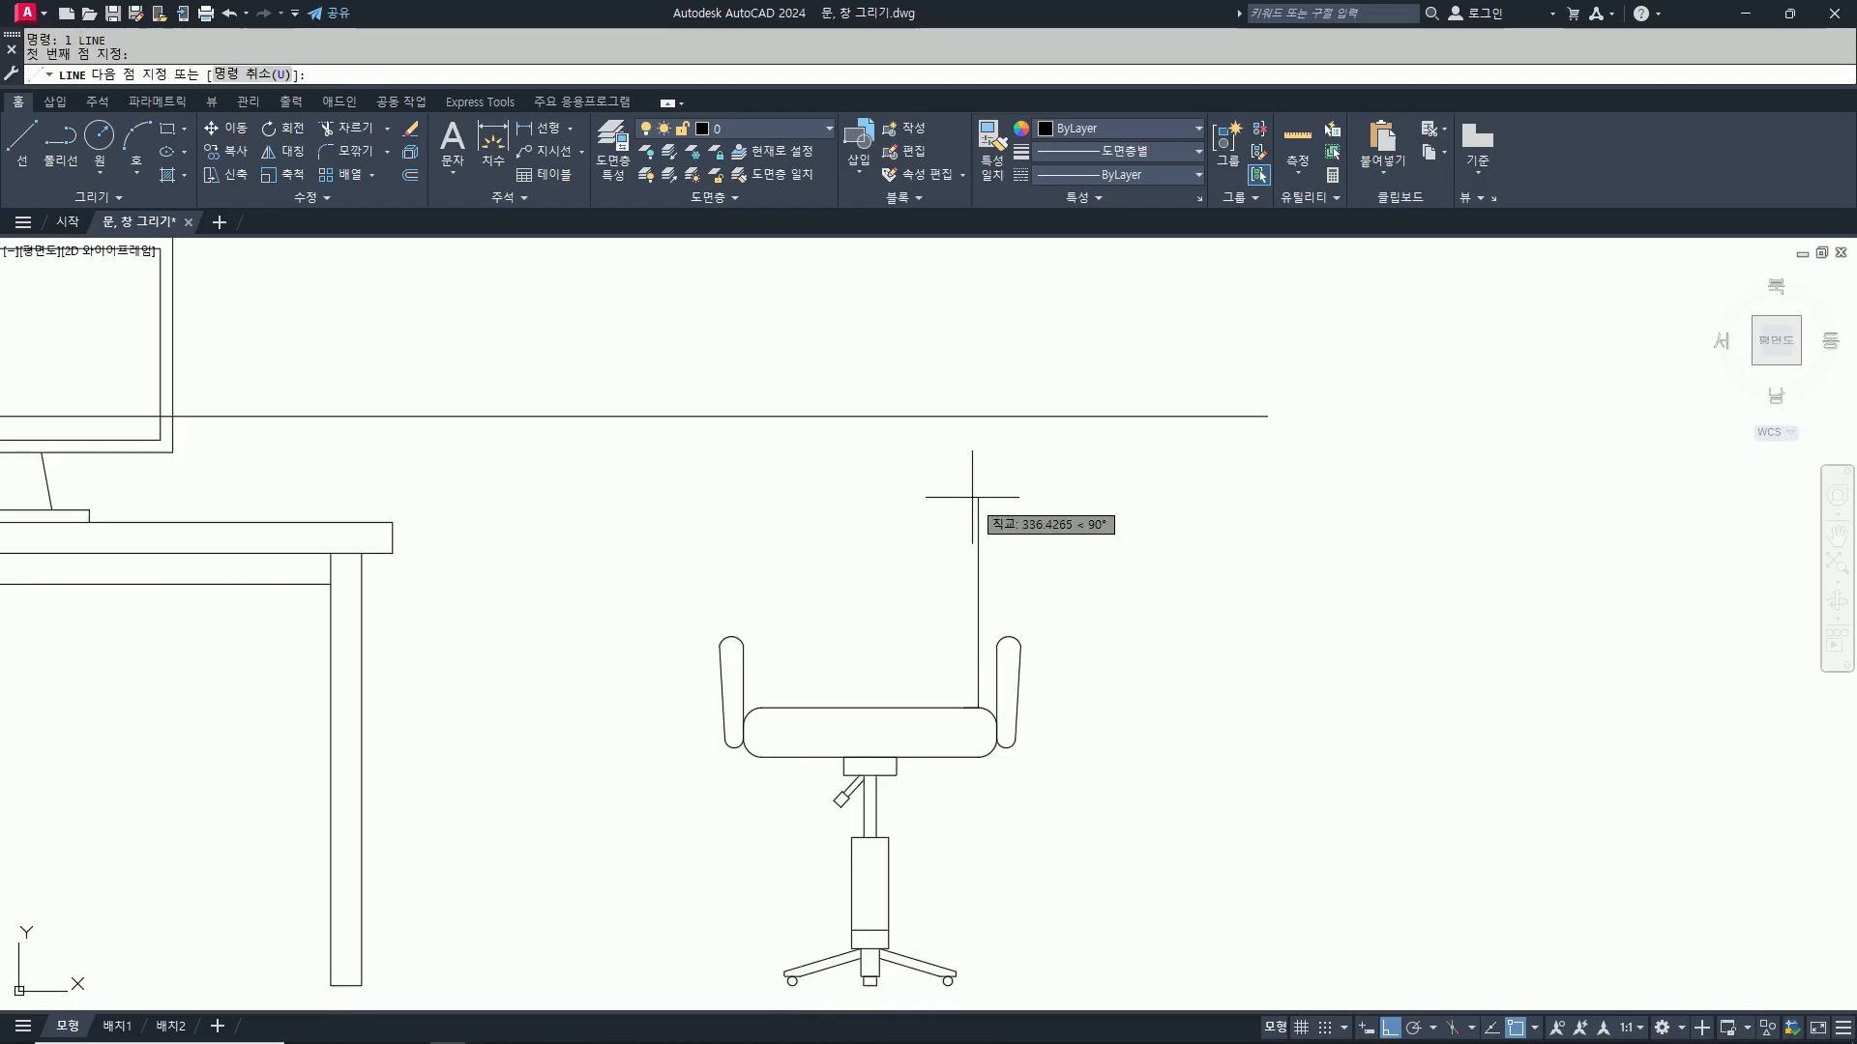
left_click(978, 416)
key("space")
type("l")
key("space")
left_click(762, 725)
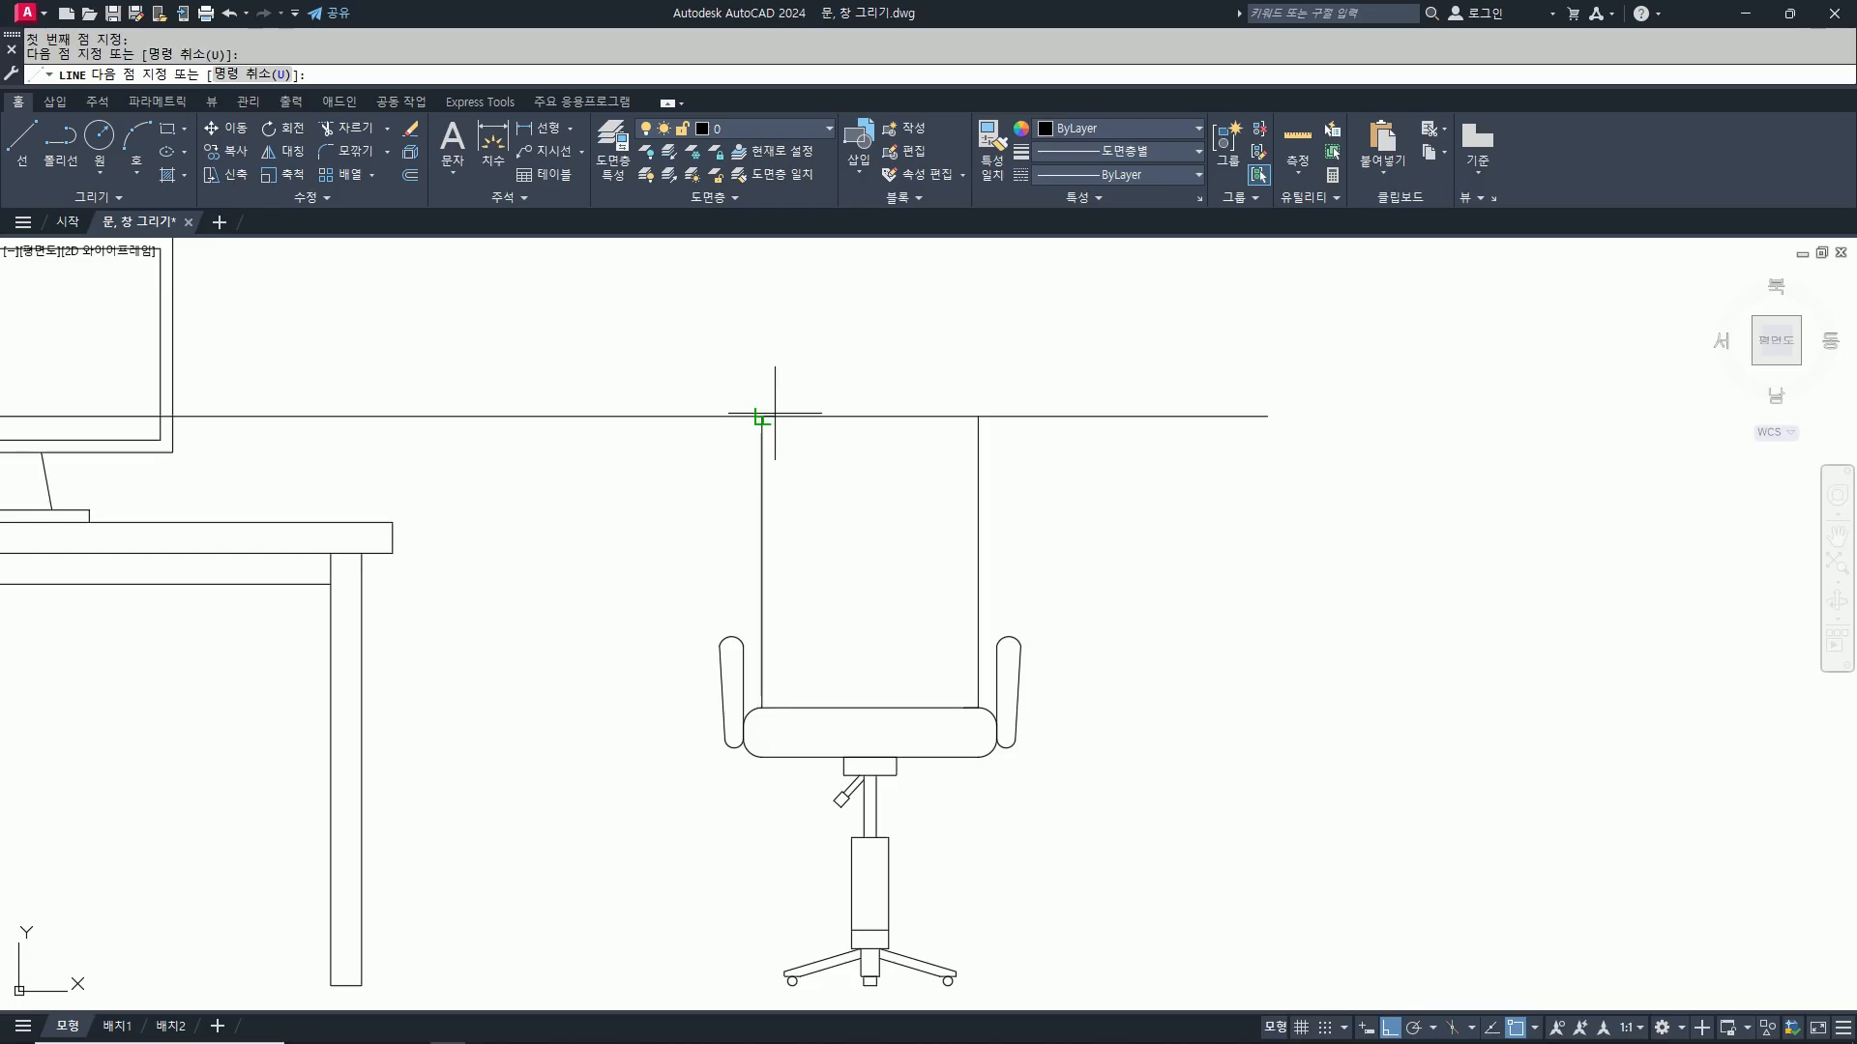
left_click(762, 416)
key("space")
Step: Trim the guide line outside the two vertical backrest lines, leaving only the backrest's top edge
type("tr")
key("space")
left_click(1001, 417)
left_click(658, 415)
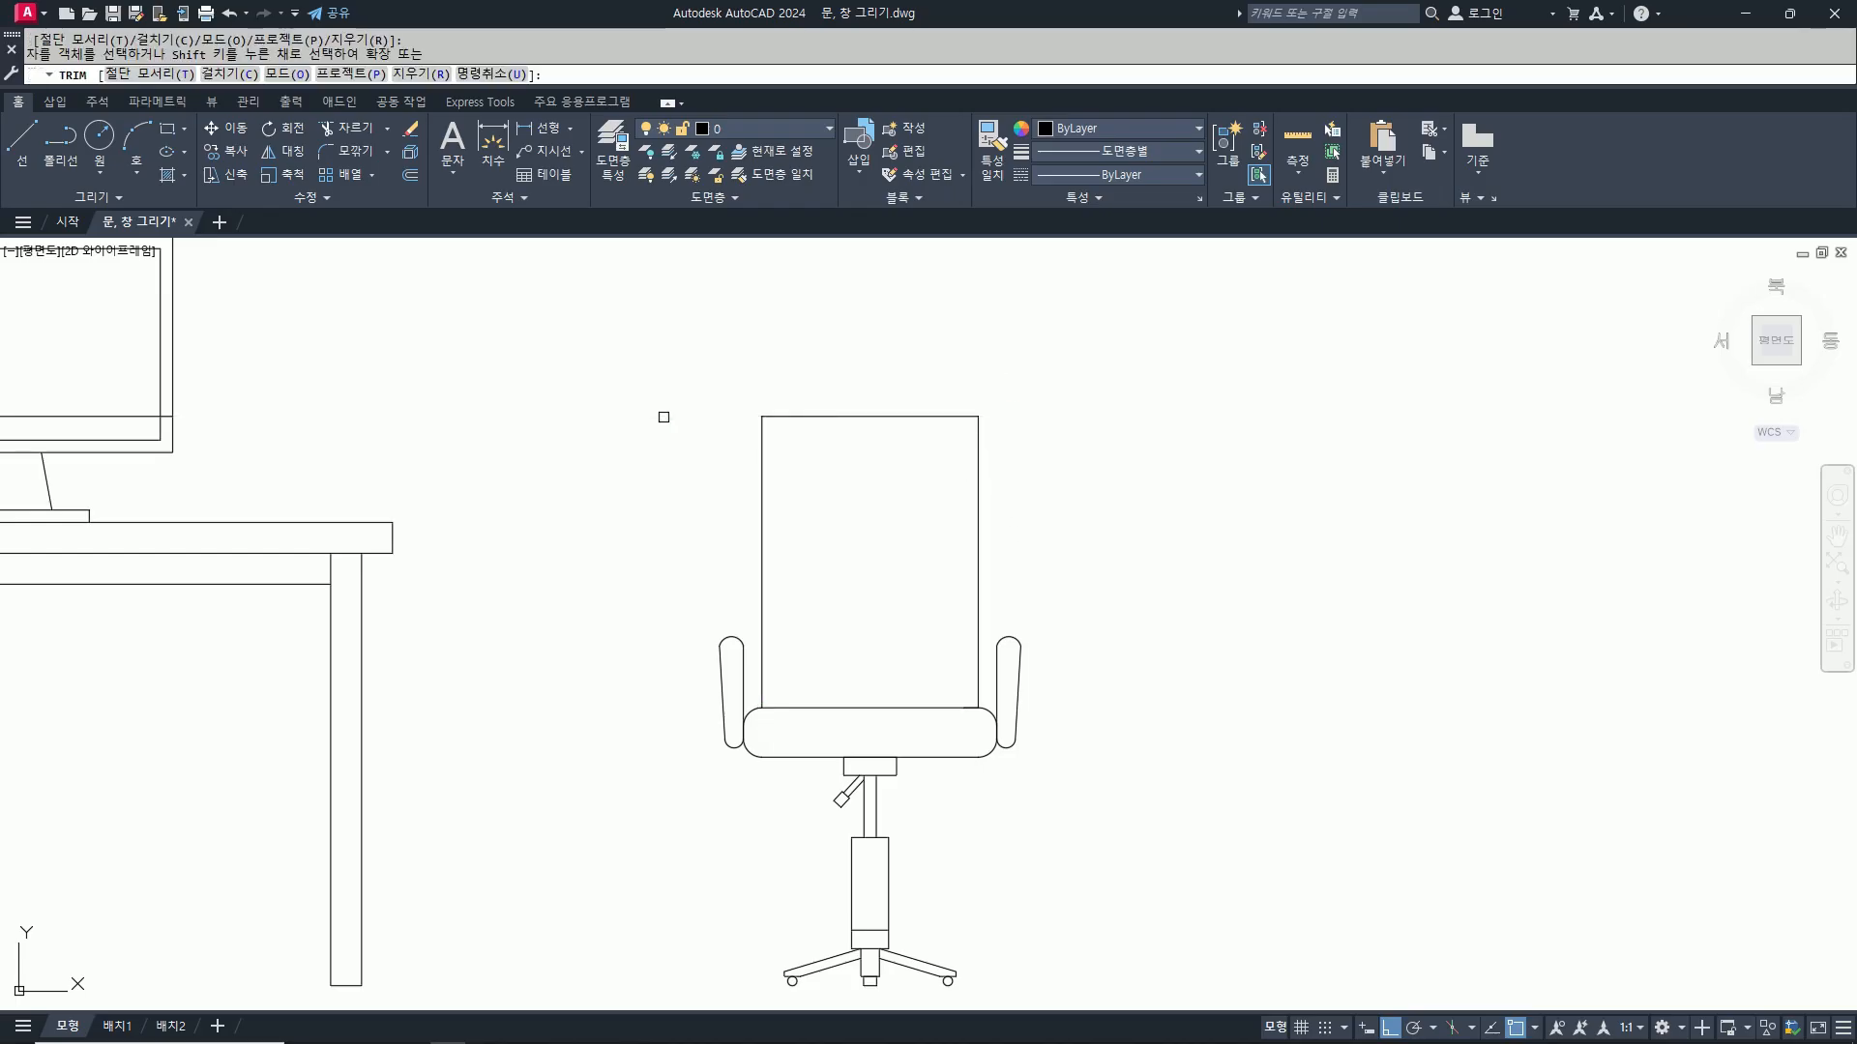
key("space")
Step: Stretch the backrest's upper right corner horizontally outward so that side flares toward the top
type("s")
key("space")
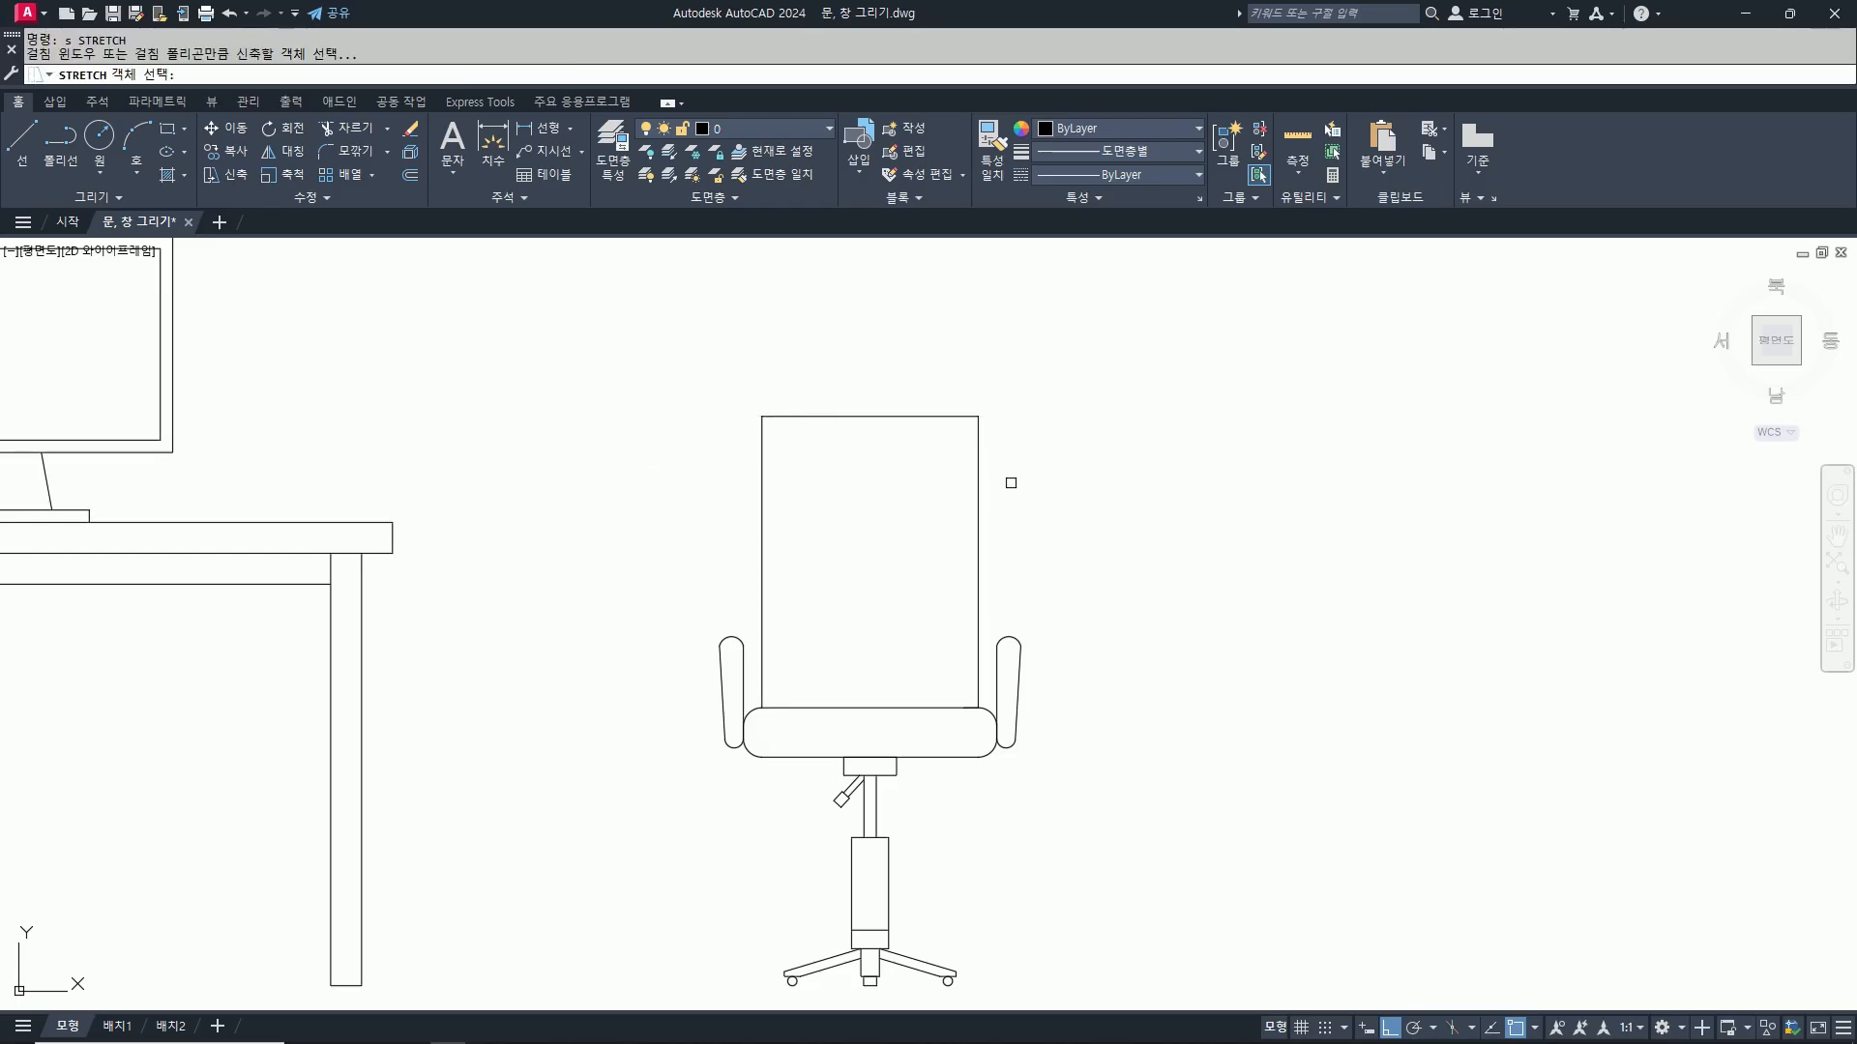
left_click(1009, 482)
left_click(966, 370)
key("space")
left_click(1015, 377)
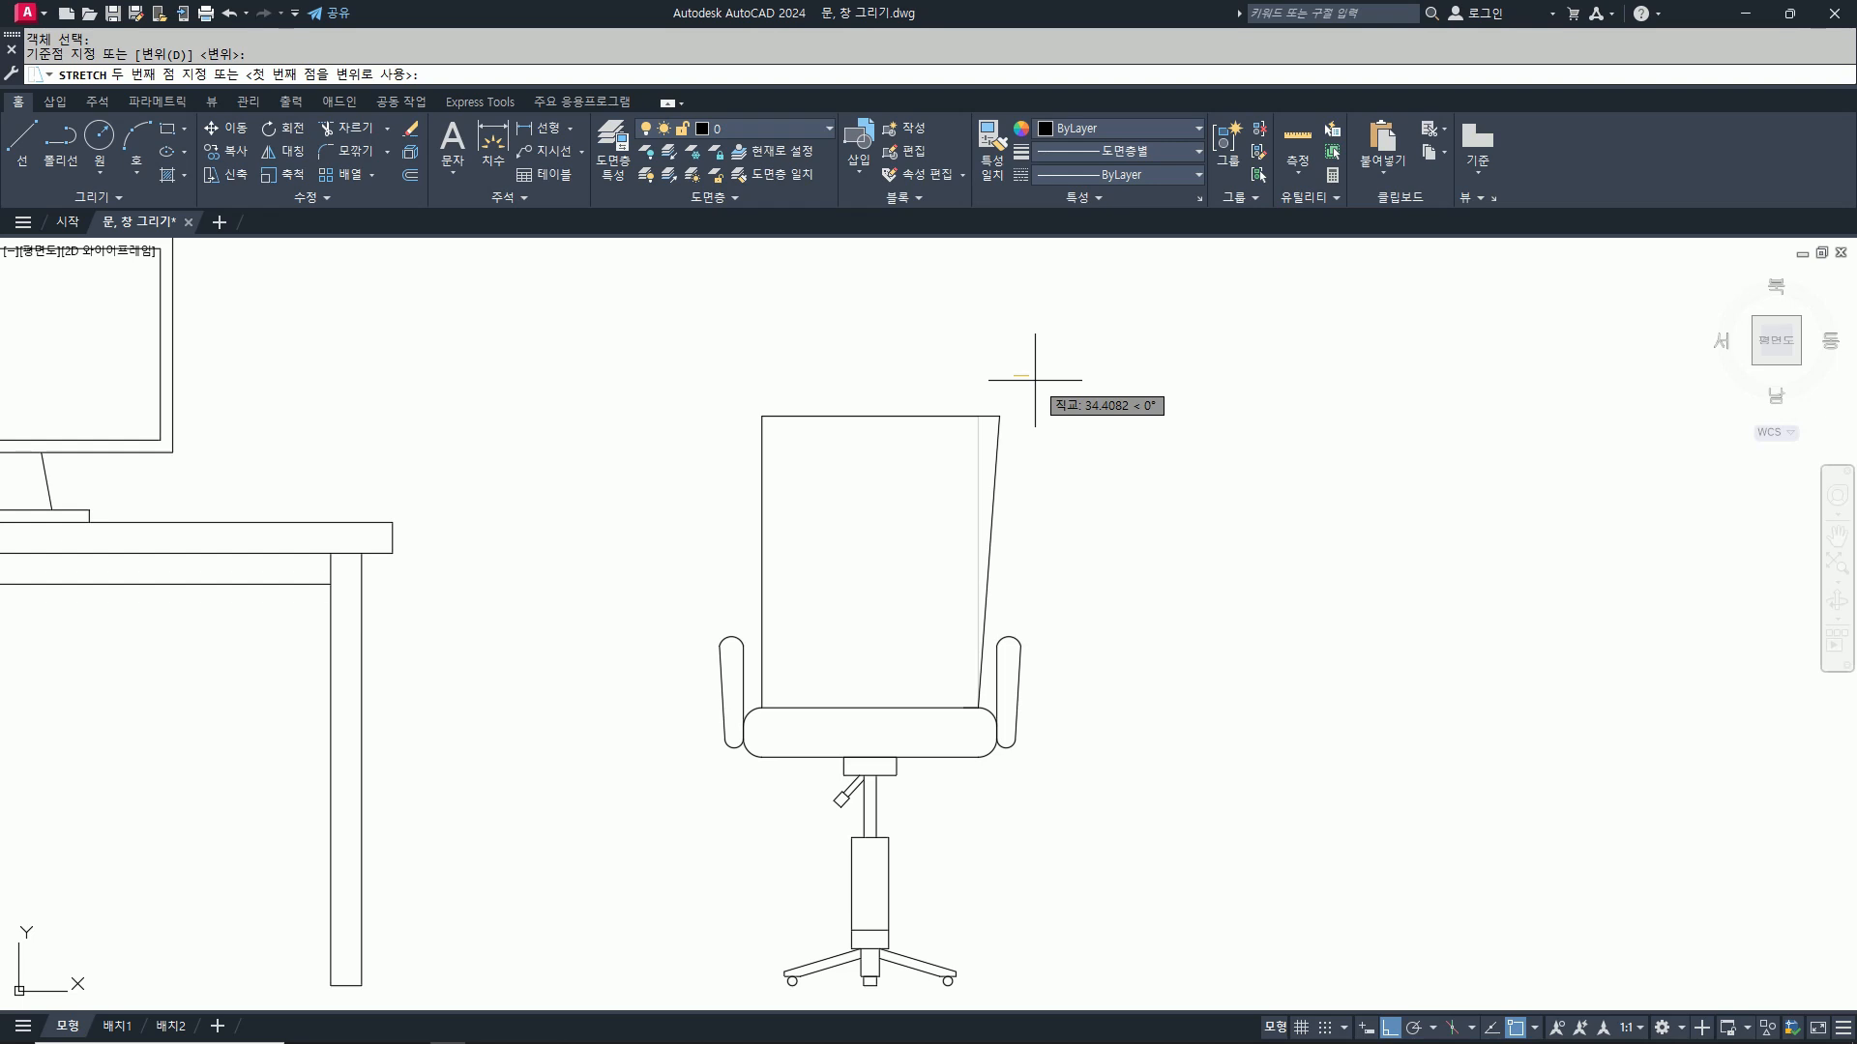
left_click(1035, 380)
Step: Stretch the backrest's upper left corner outward by 30 to match the opposite side
key("space")
left_click(786, 473)
left_click(681, 377)
key("space")
left_click(919, 313)
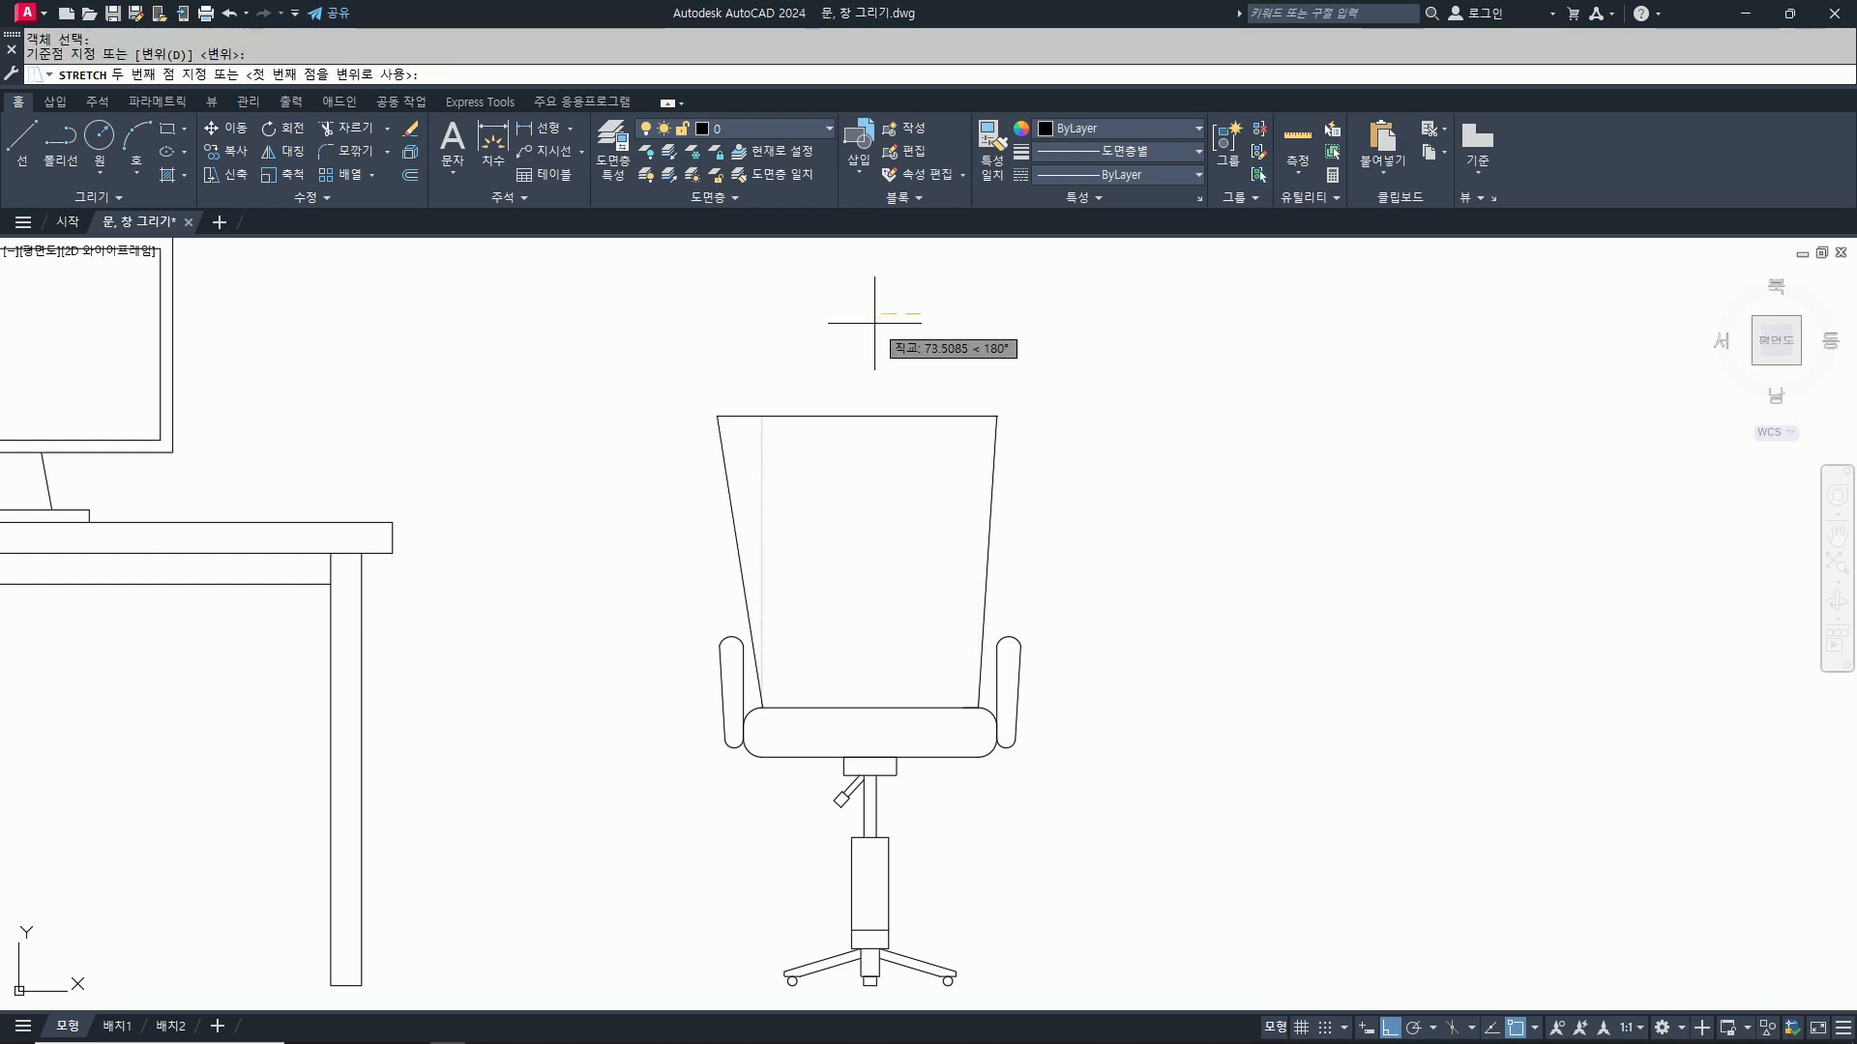
type("30")
key("Return")
Step: Fillet both upper corners of the backrest with a radius of 50
scroll(952, 481, "down", 4)
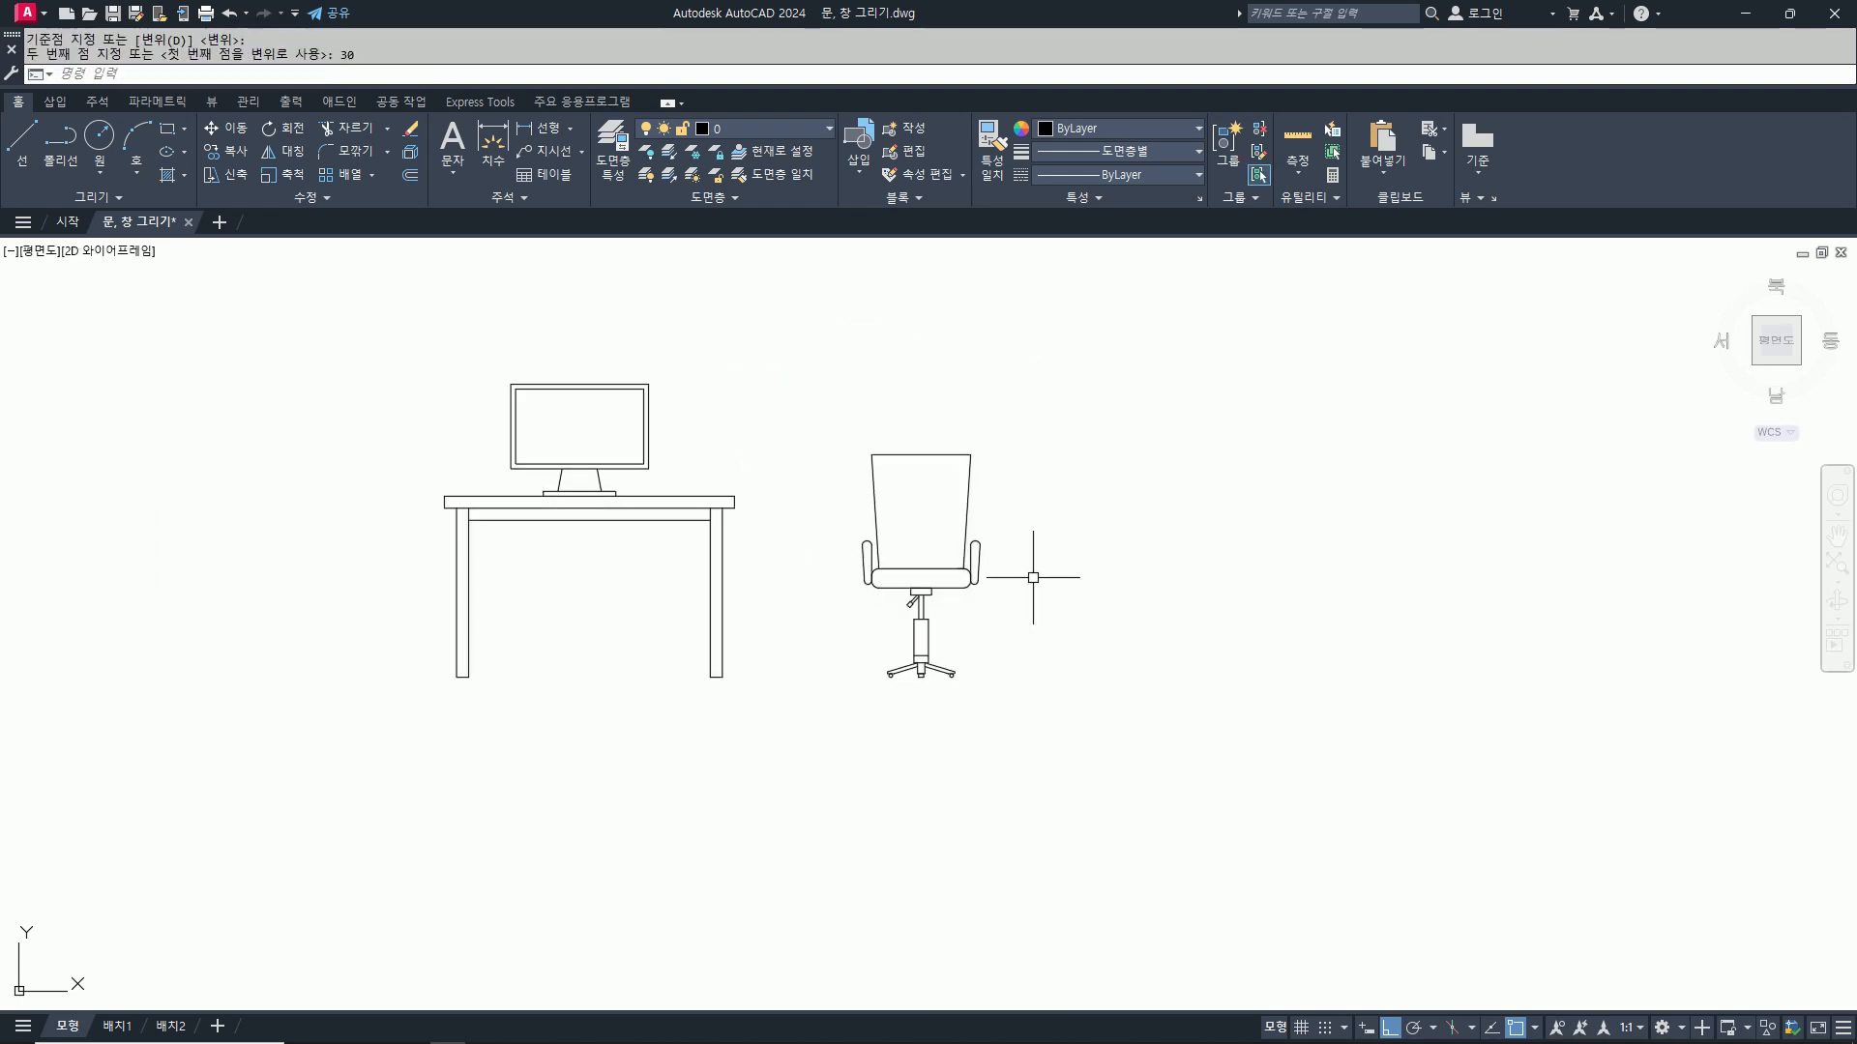
type("f")
key("space")
type("r")
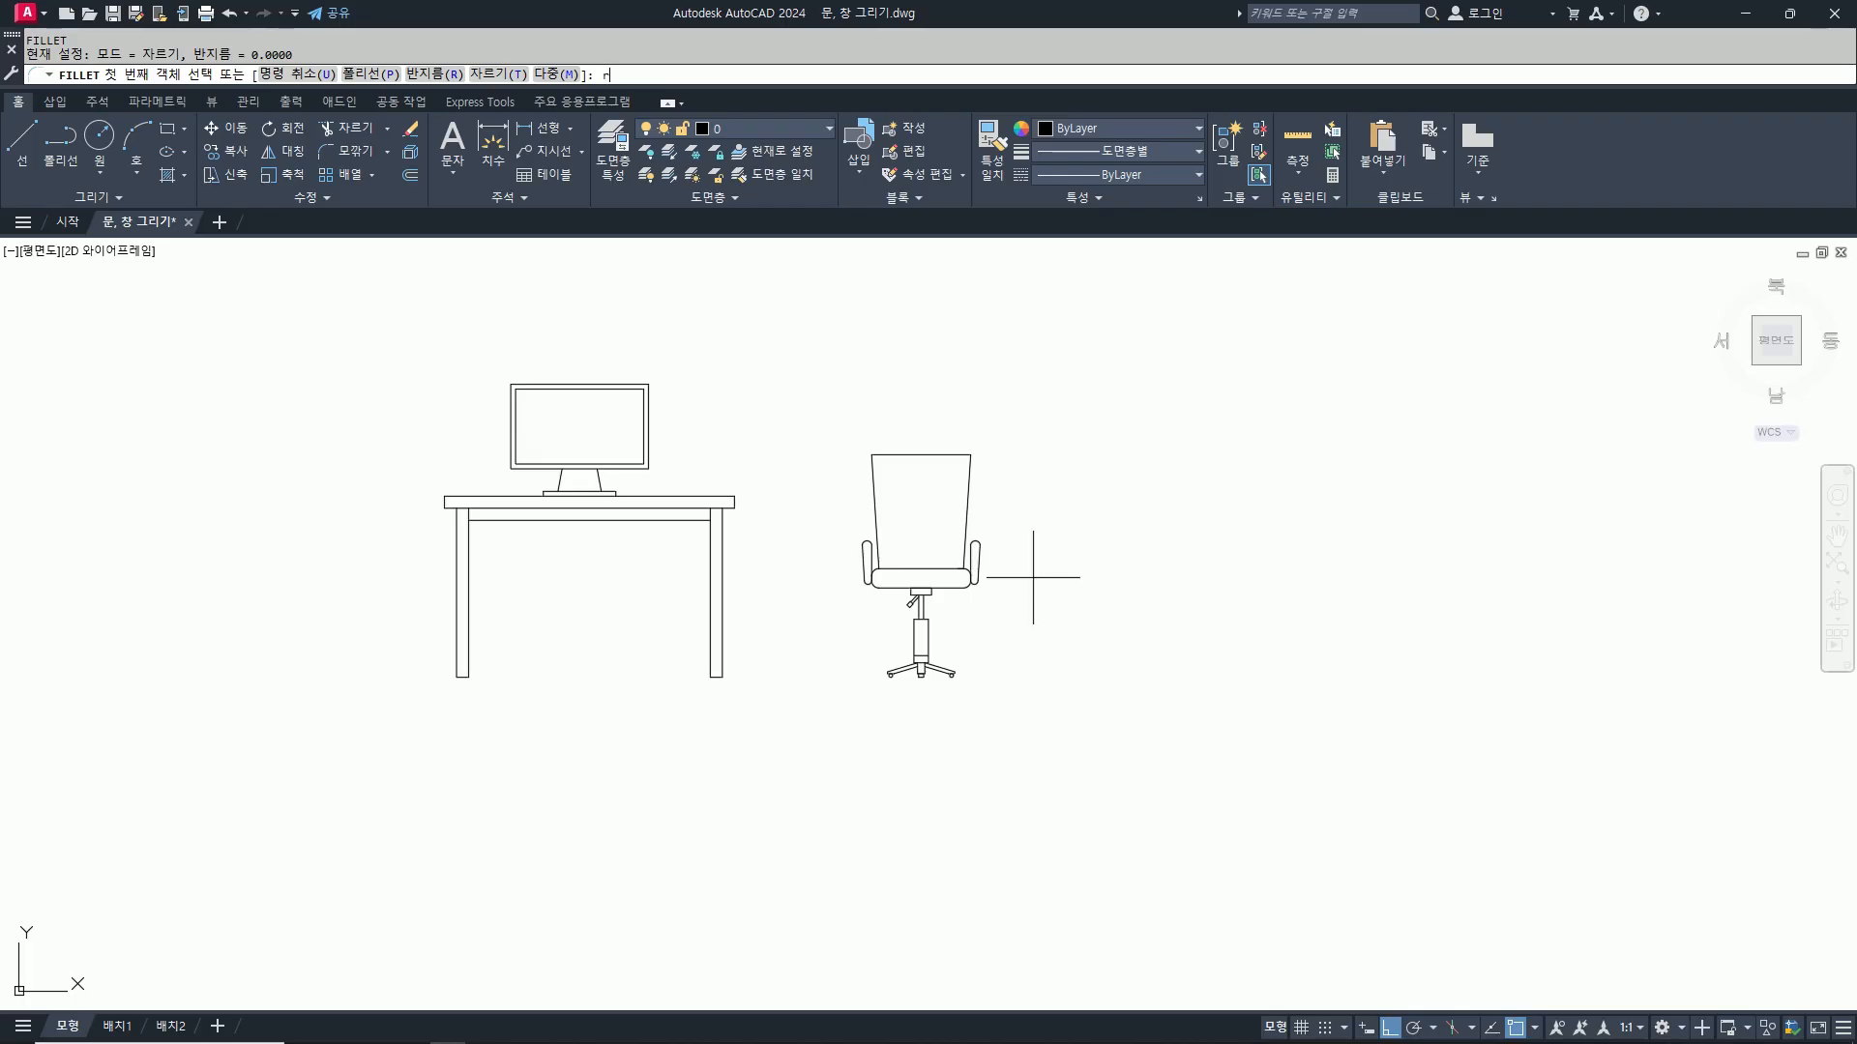
key("Return")
type("50")
key("Return")
left_click(966, 455)
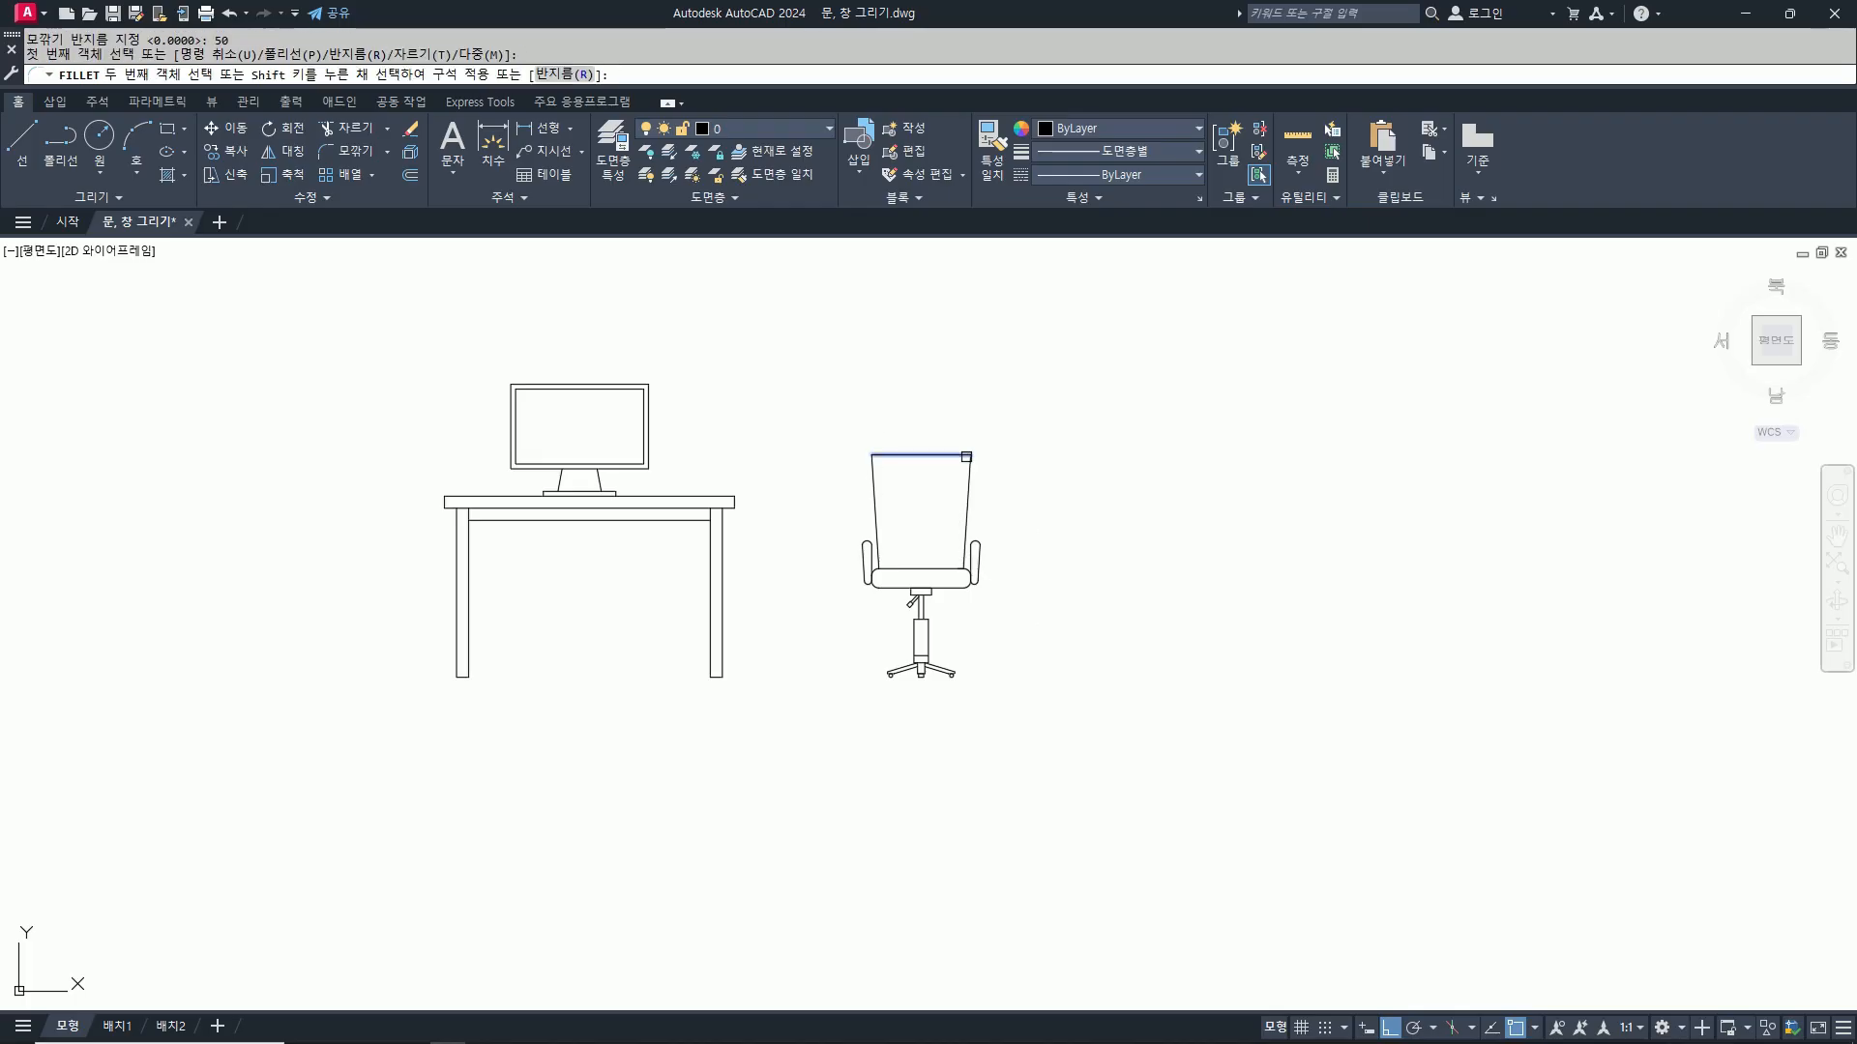
left_click(968, 494)
key("space")
left_click(874, 513)
left_click(919, 455)
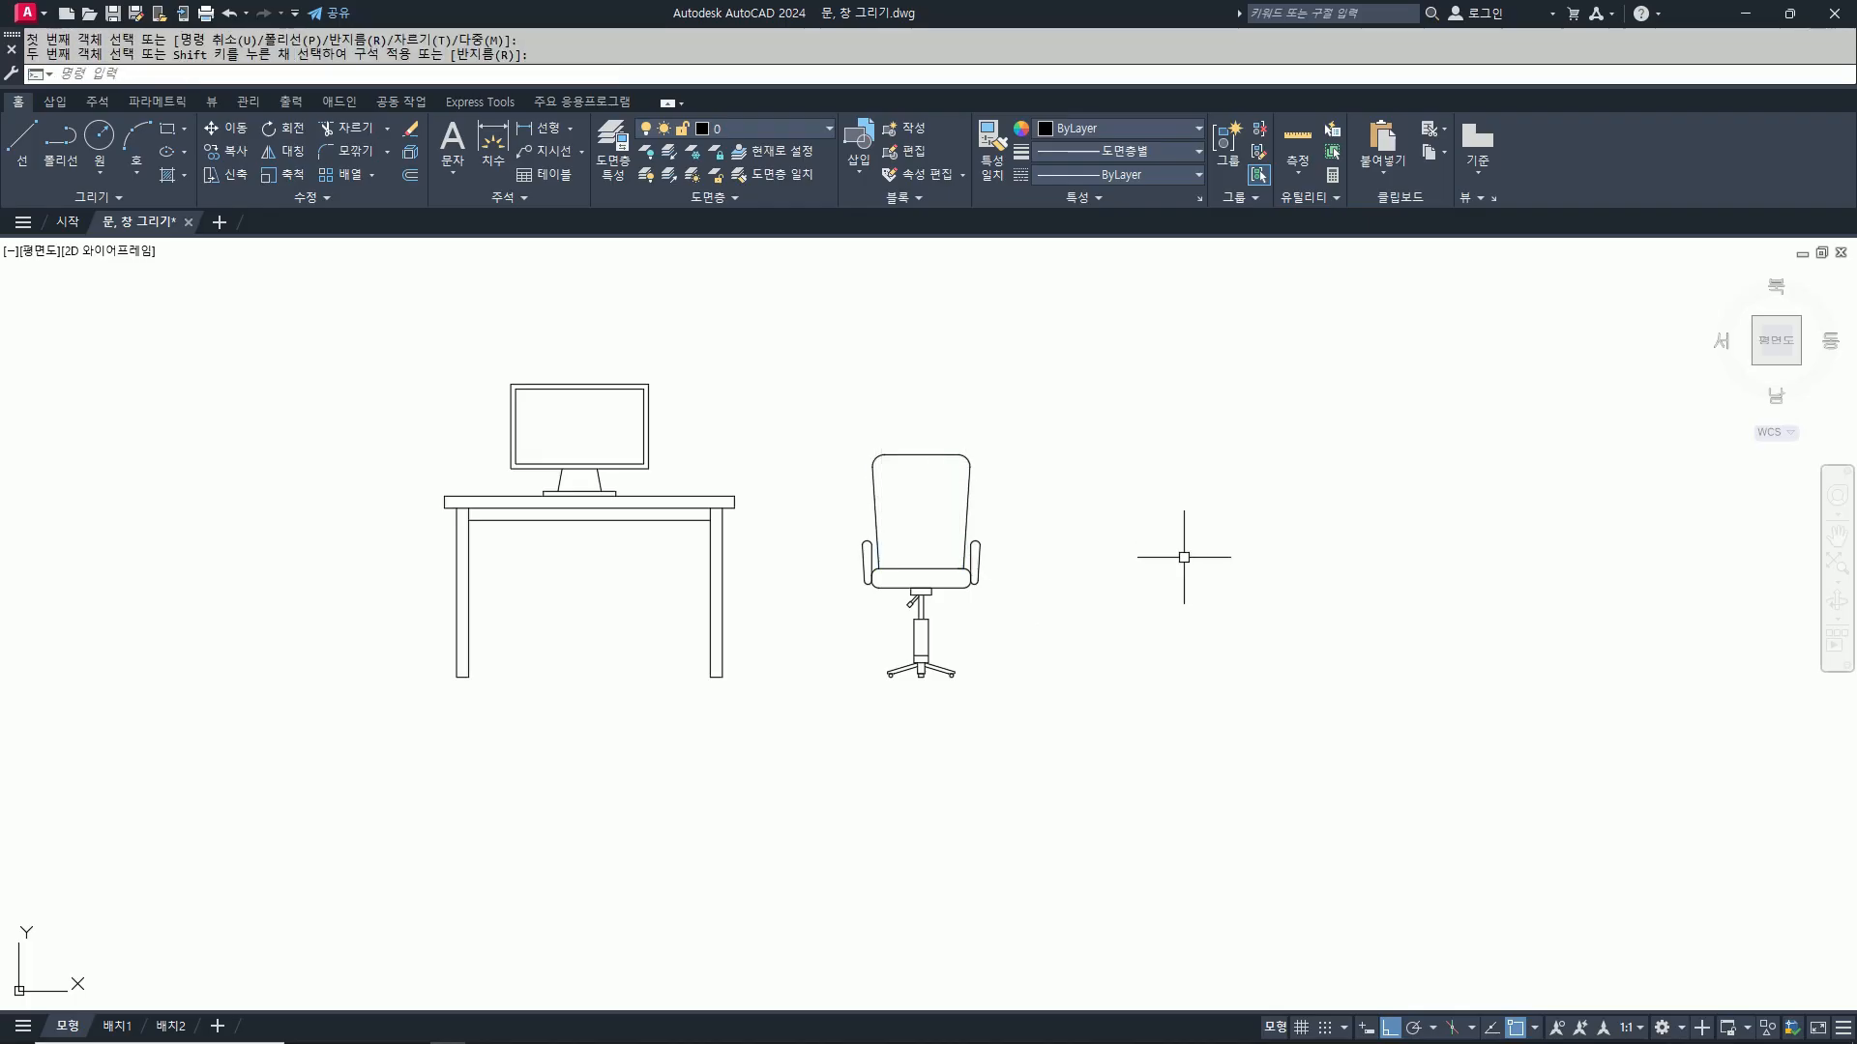
Step: Draw a shallow upward-bulging arc above the seat between the lower ends of the two backrest sides
type("a")
key("space")
scroll(885, 561, "up", 6)
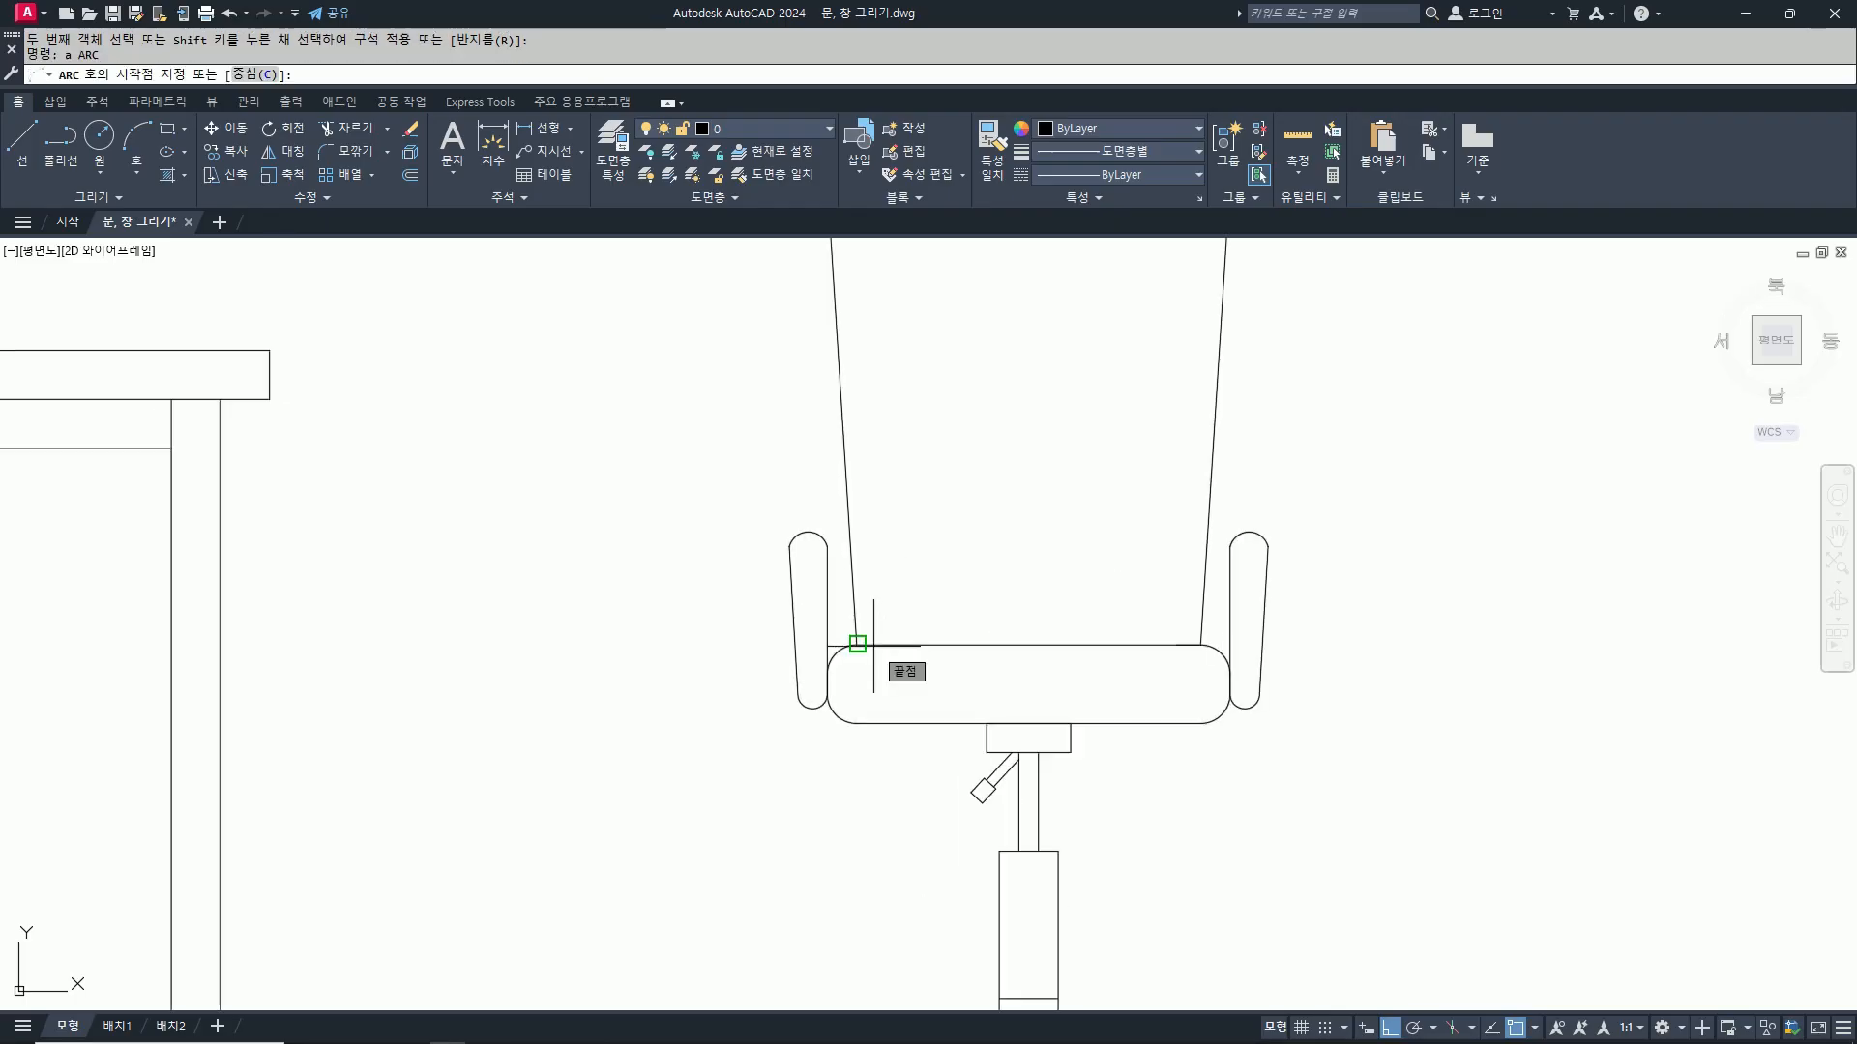
left_click(873, 645)
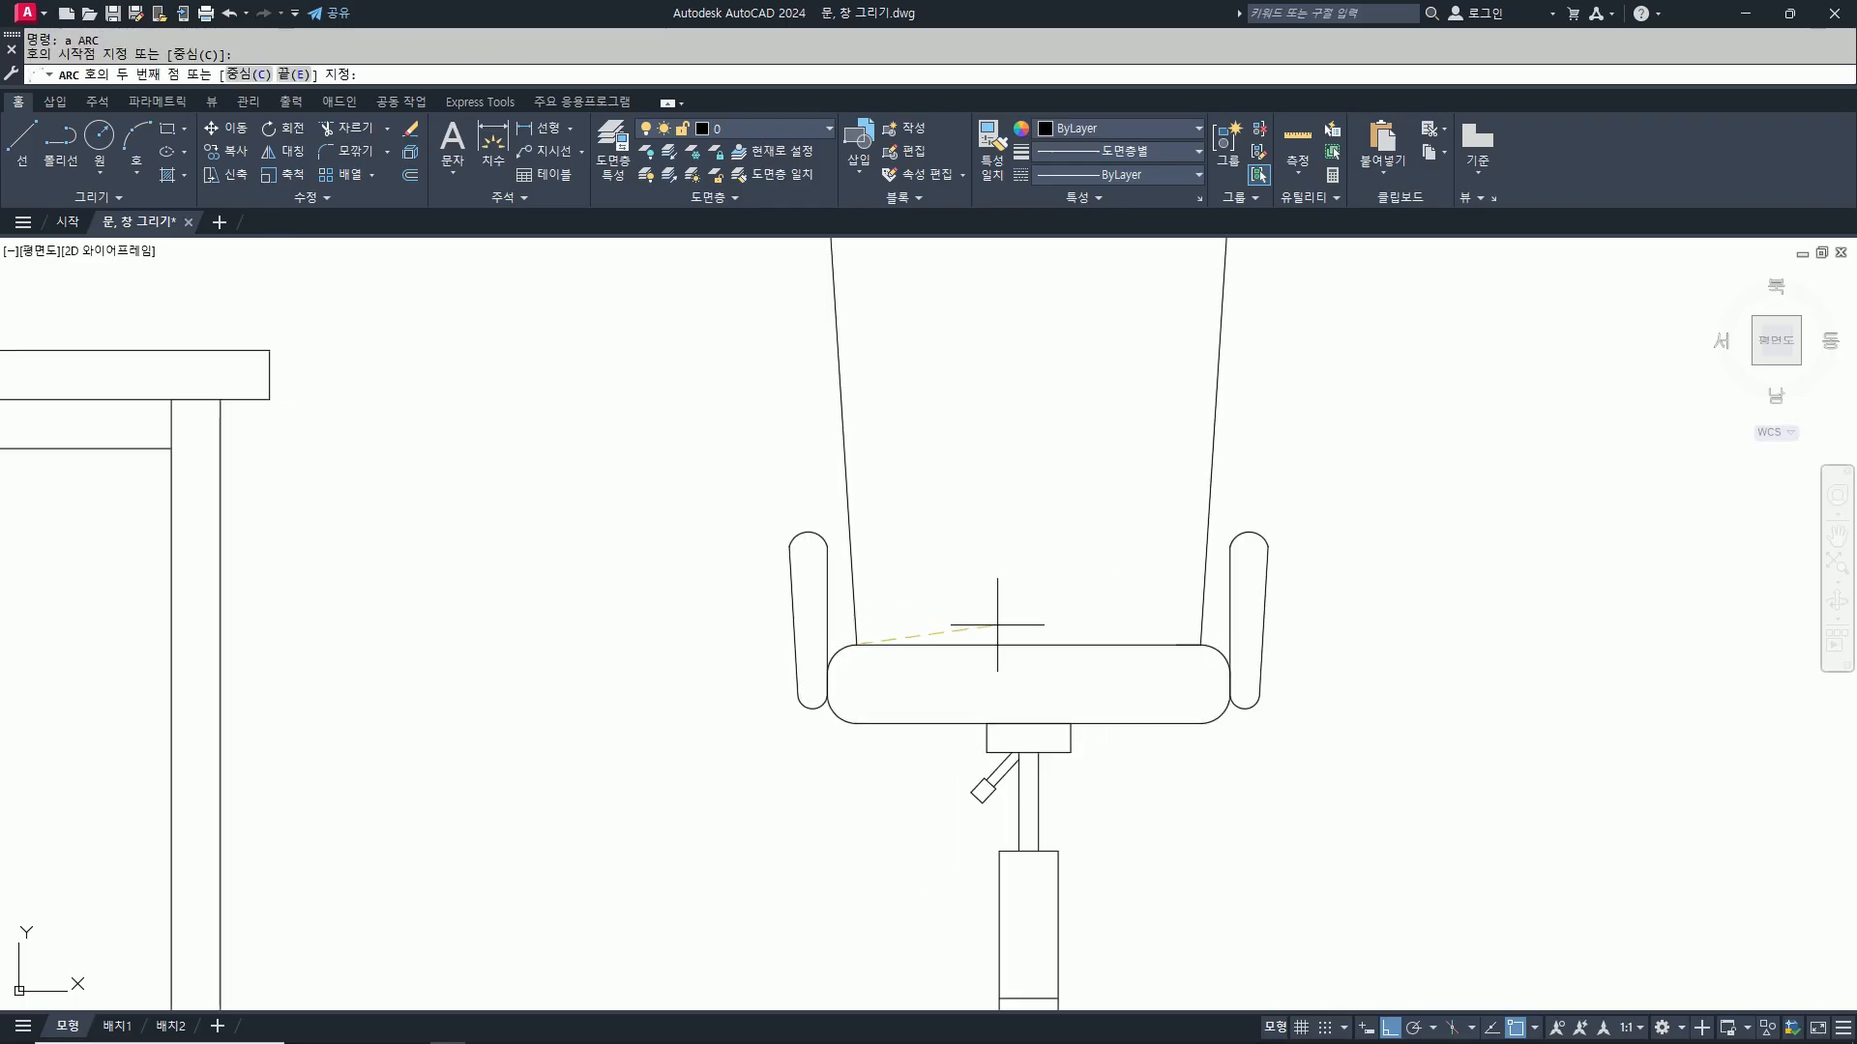
left_click(1029, 623)
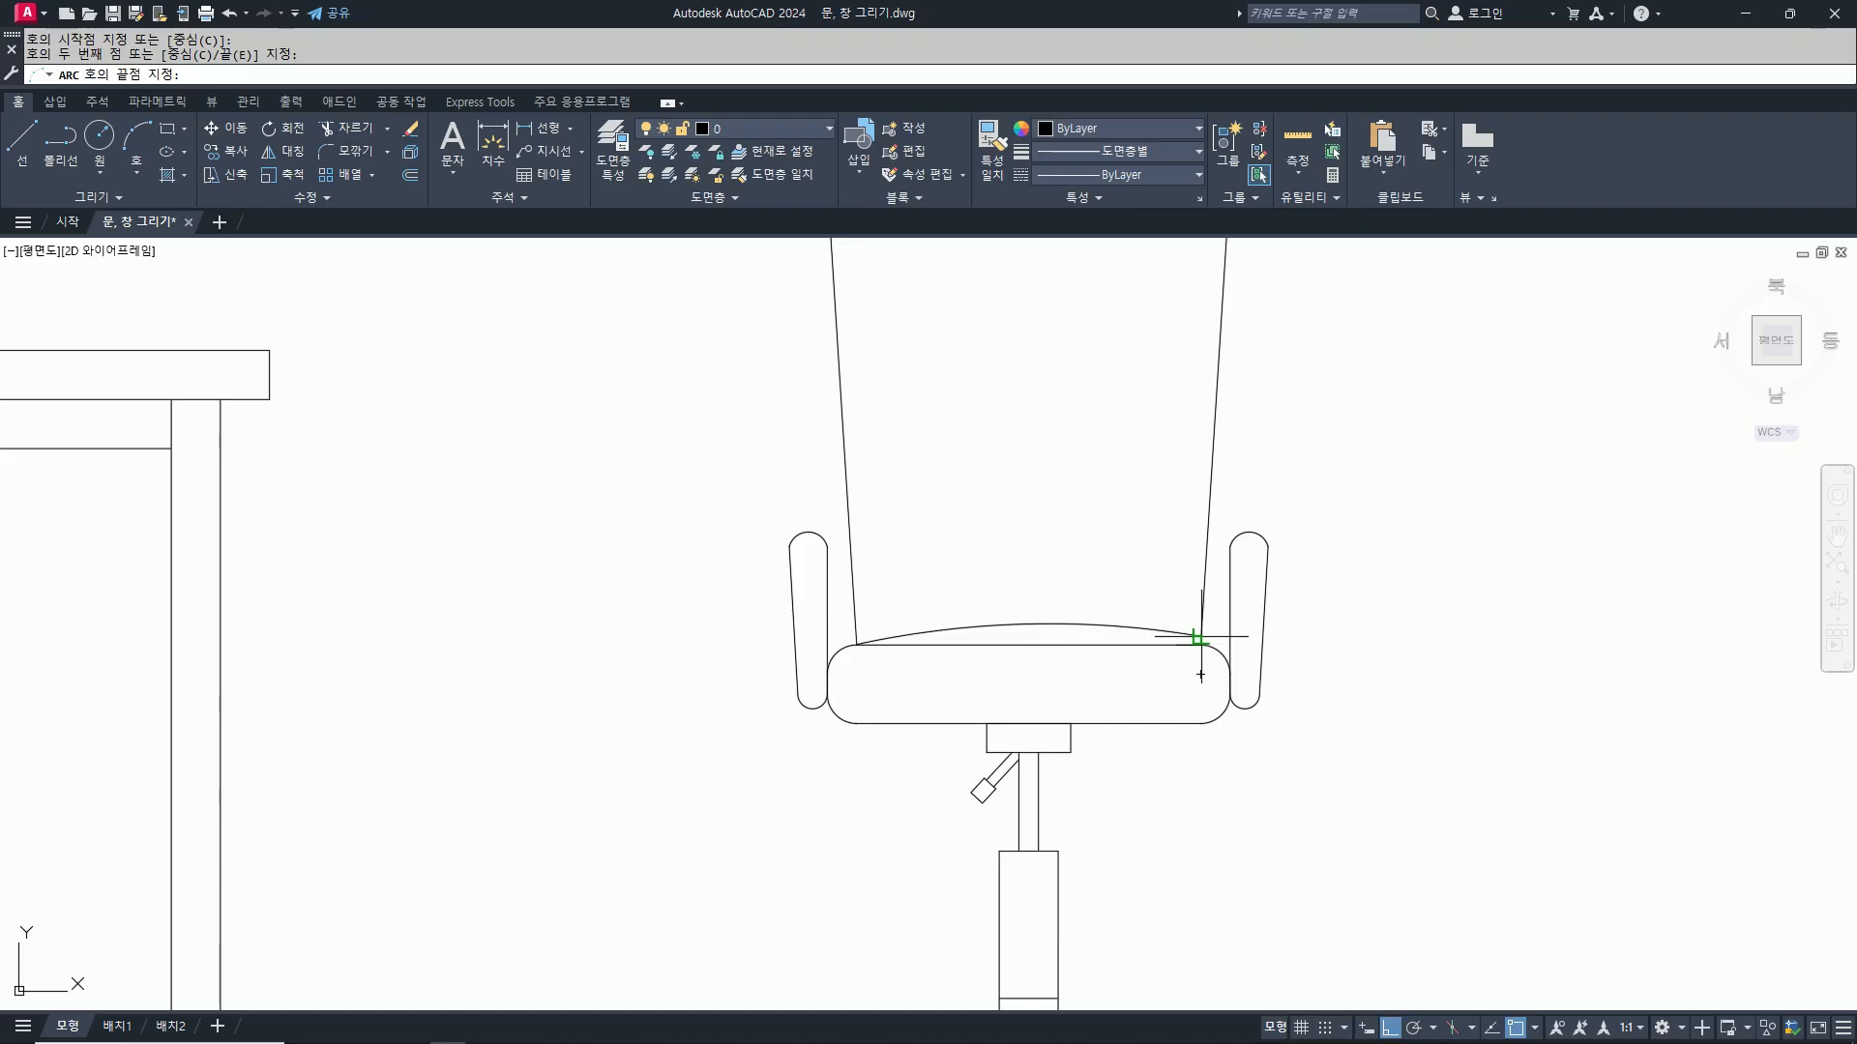
left_click(1199, 645)
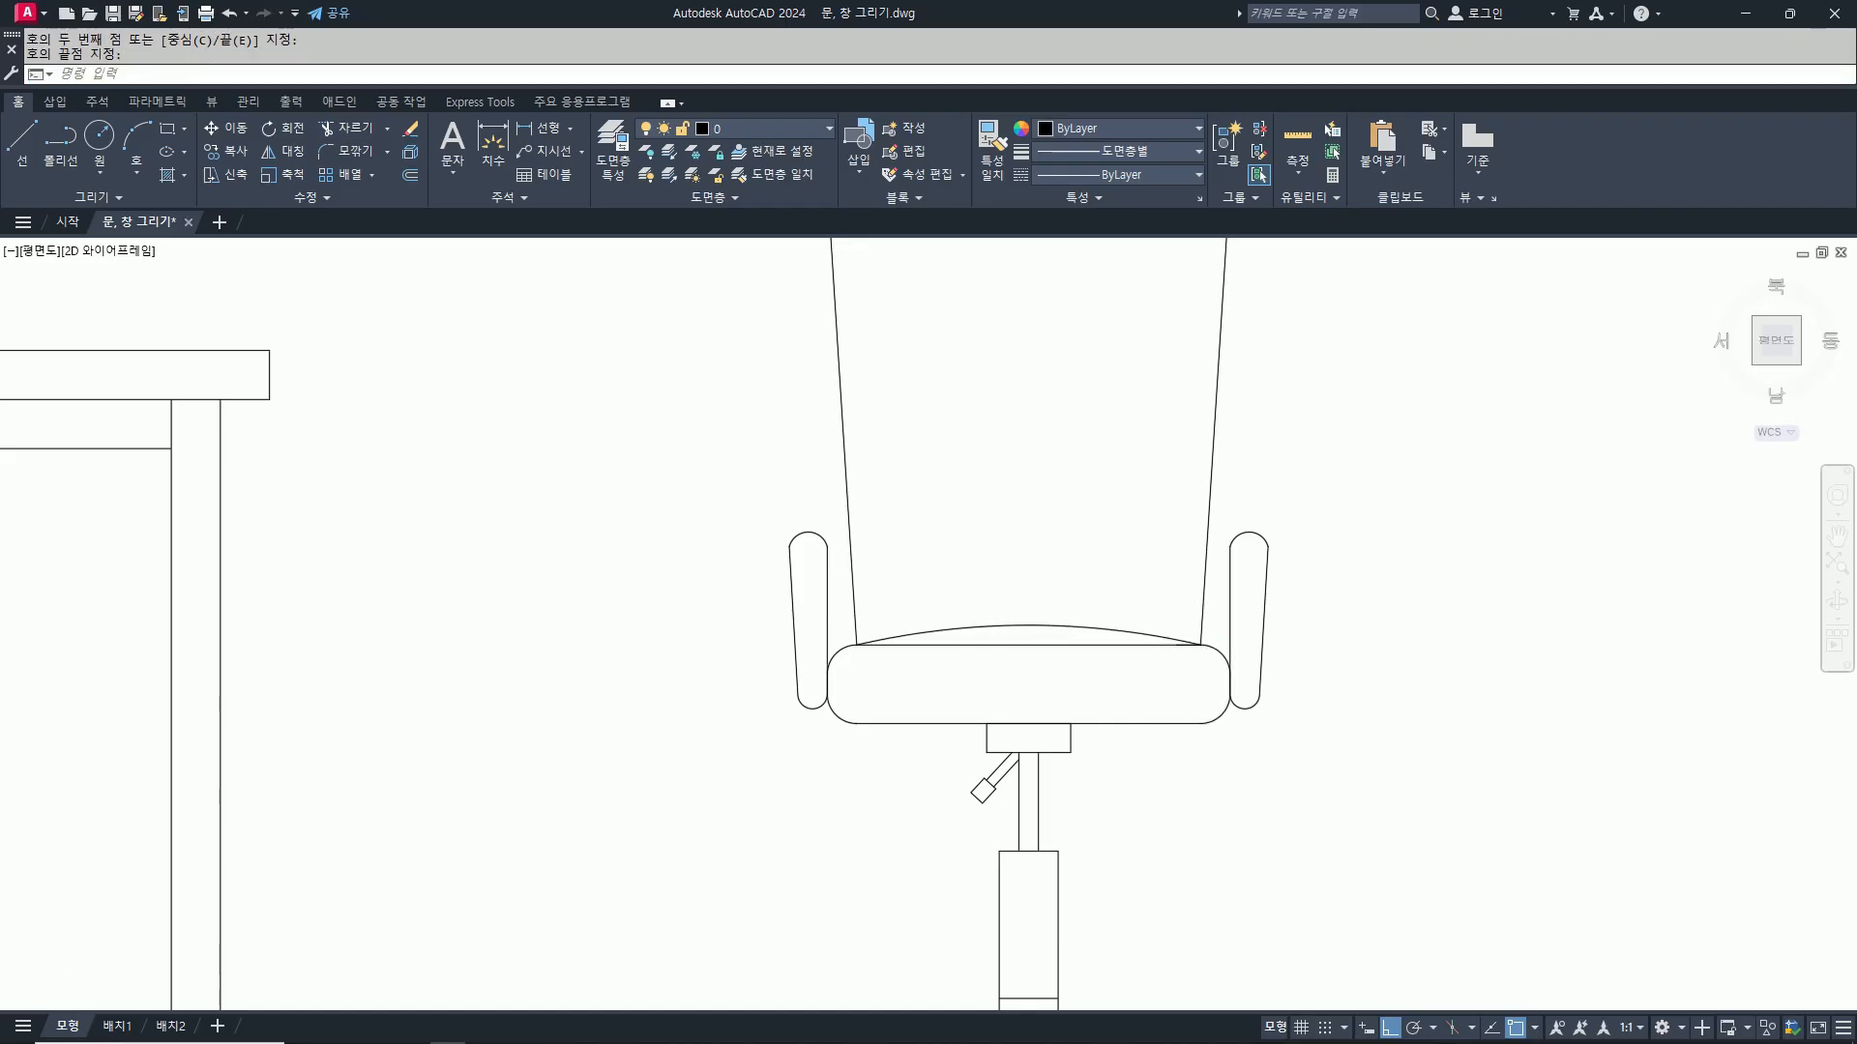
Step: Join the lower arc, side lines, top edge and rounded corners of the backrest into one outline
scroll(1189, 738, "down", 4)
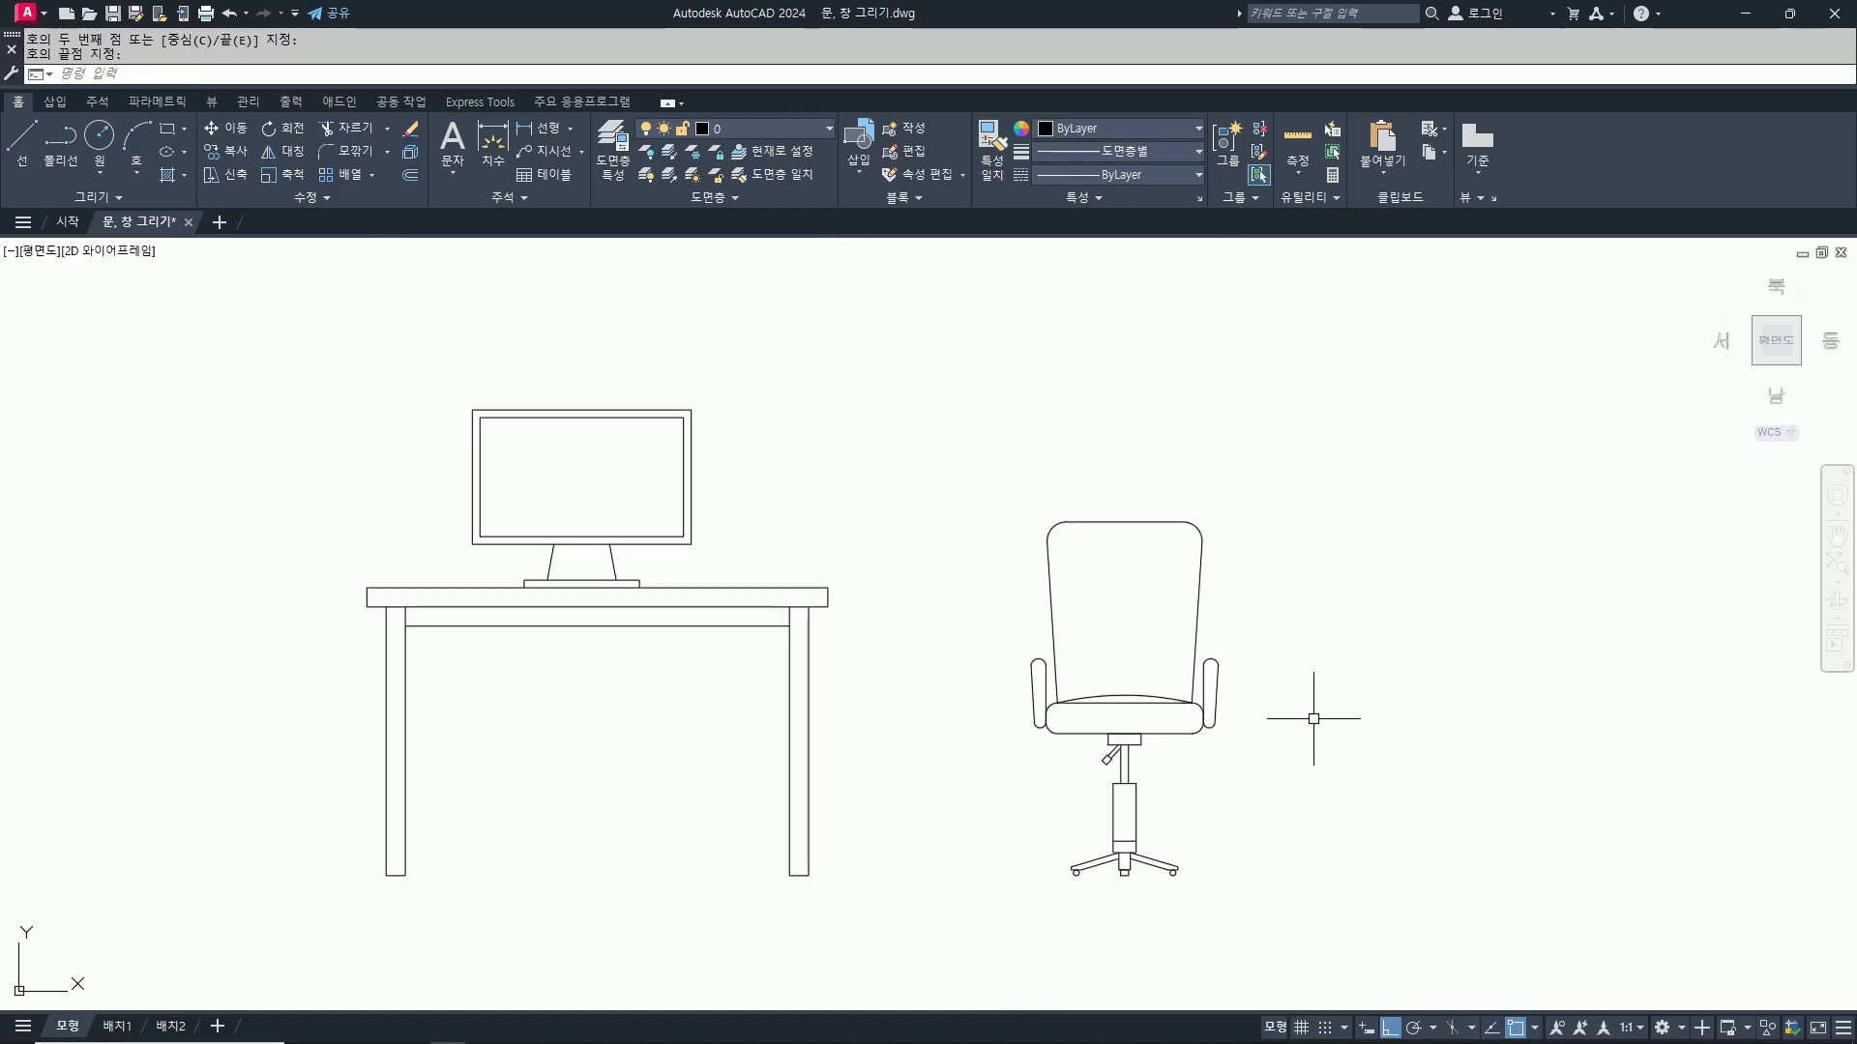
type("j")
key("Return")
left_click(1158, 698)
left_click(1243, 593)
left_click(949, 409)
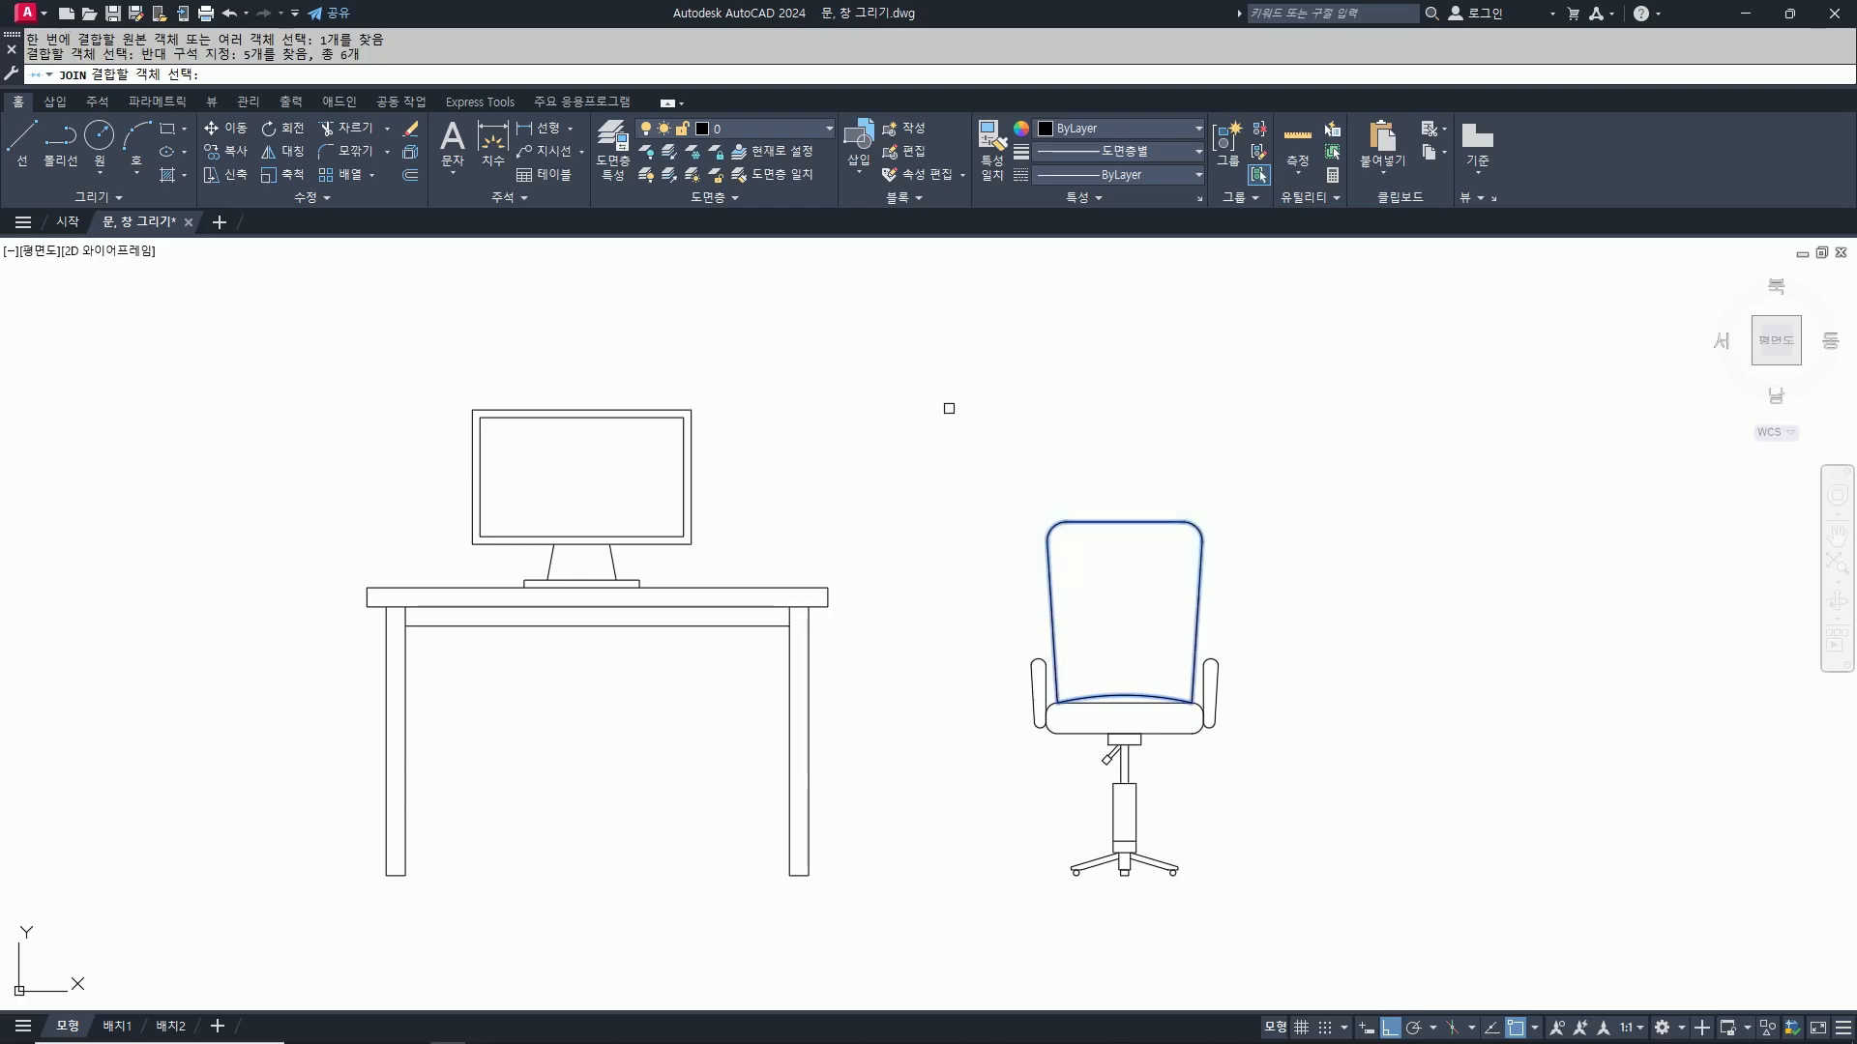
key("Return")
Step: Offset the joined backrest outline inward by 50
type("o")
key("Return")
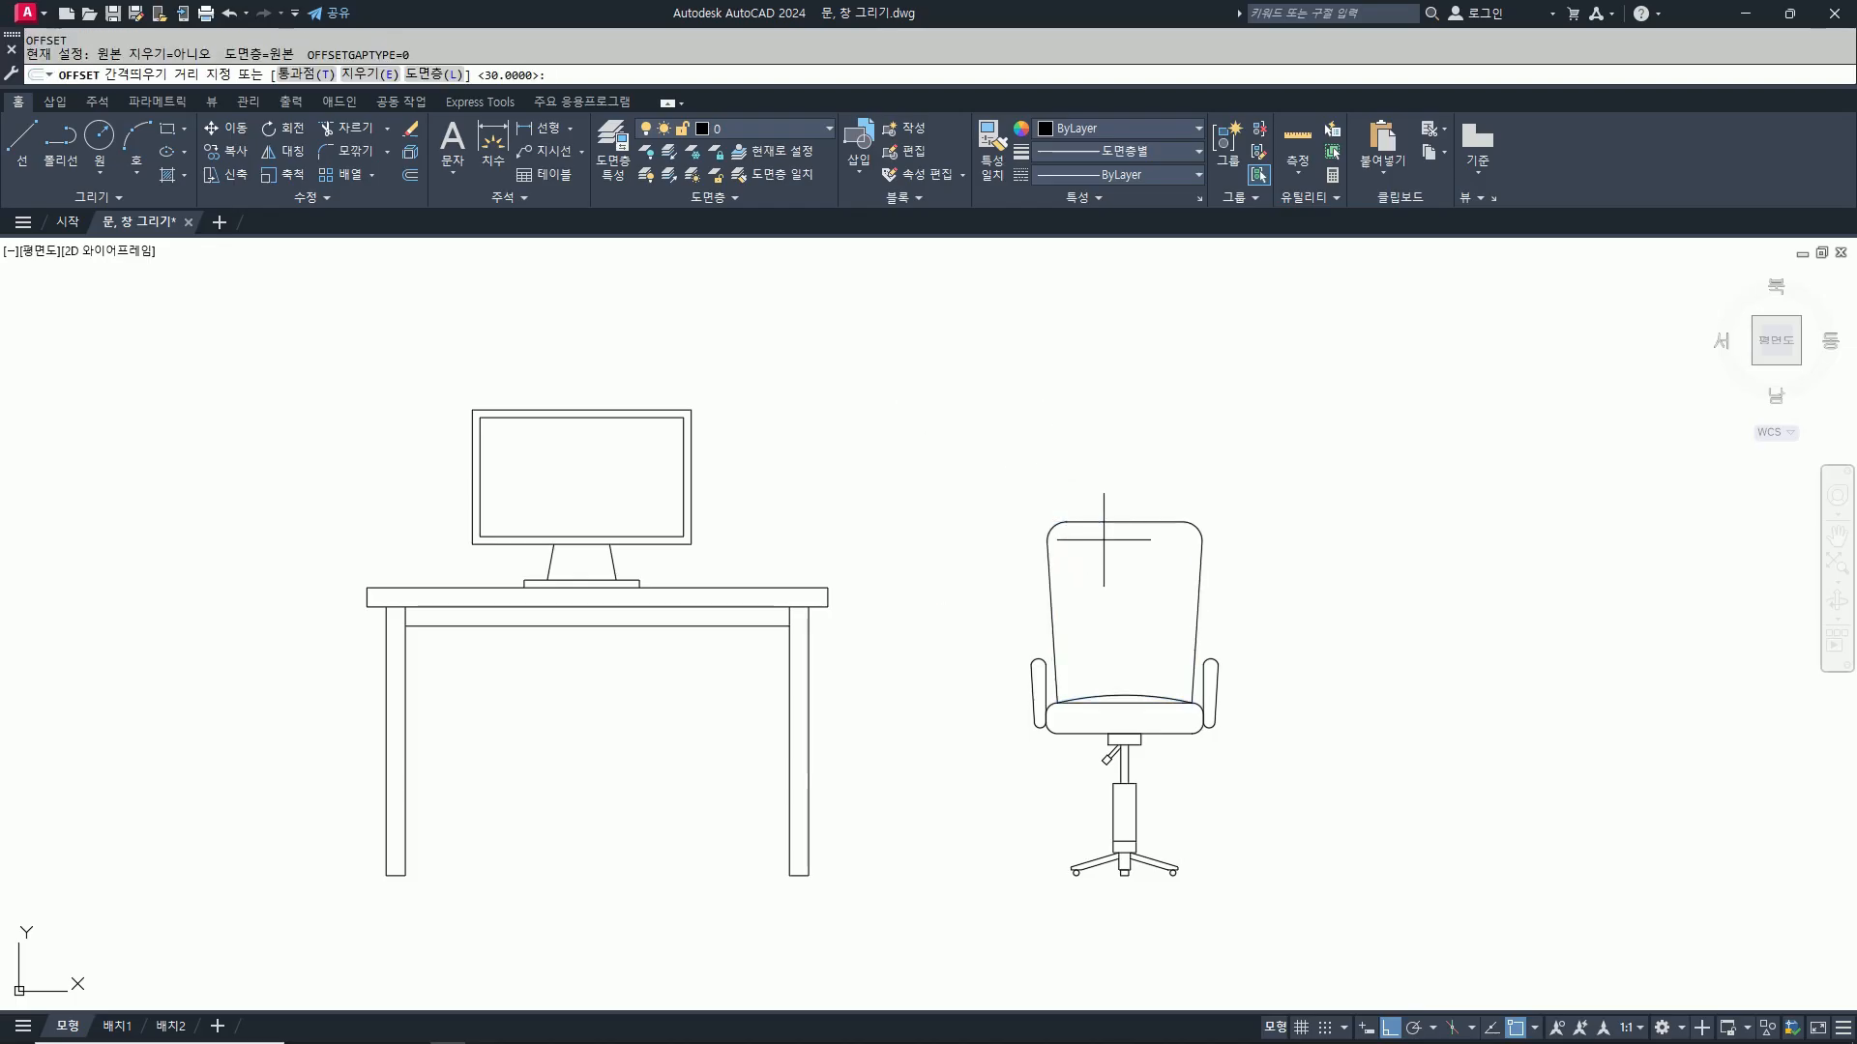
type("50")
key("Return")
left_click(1122, 523)
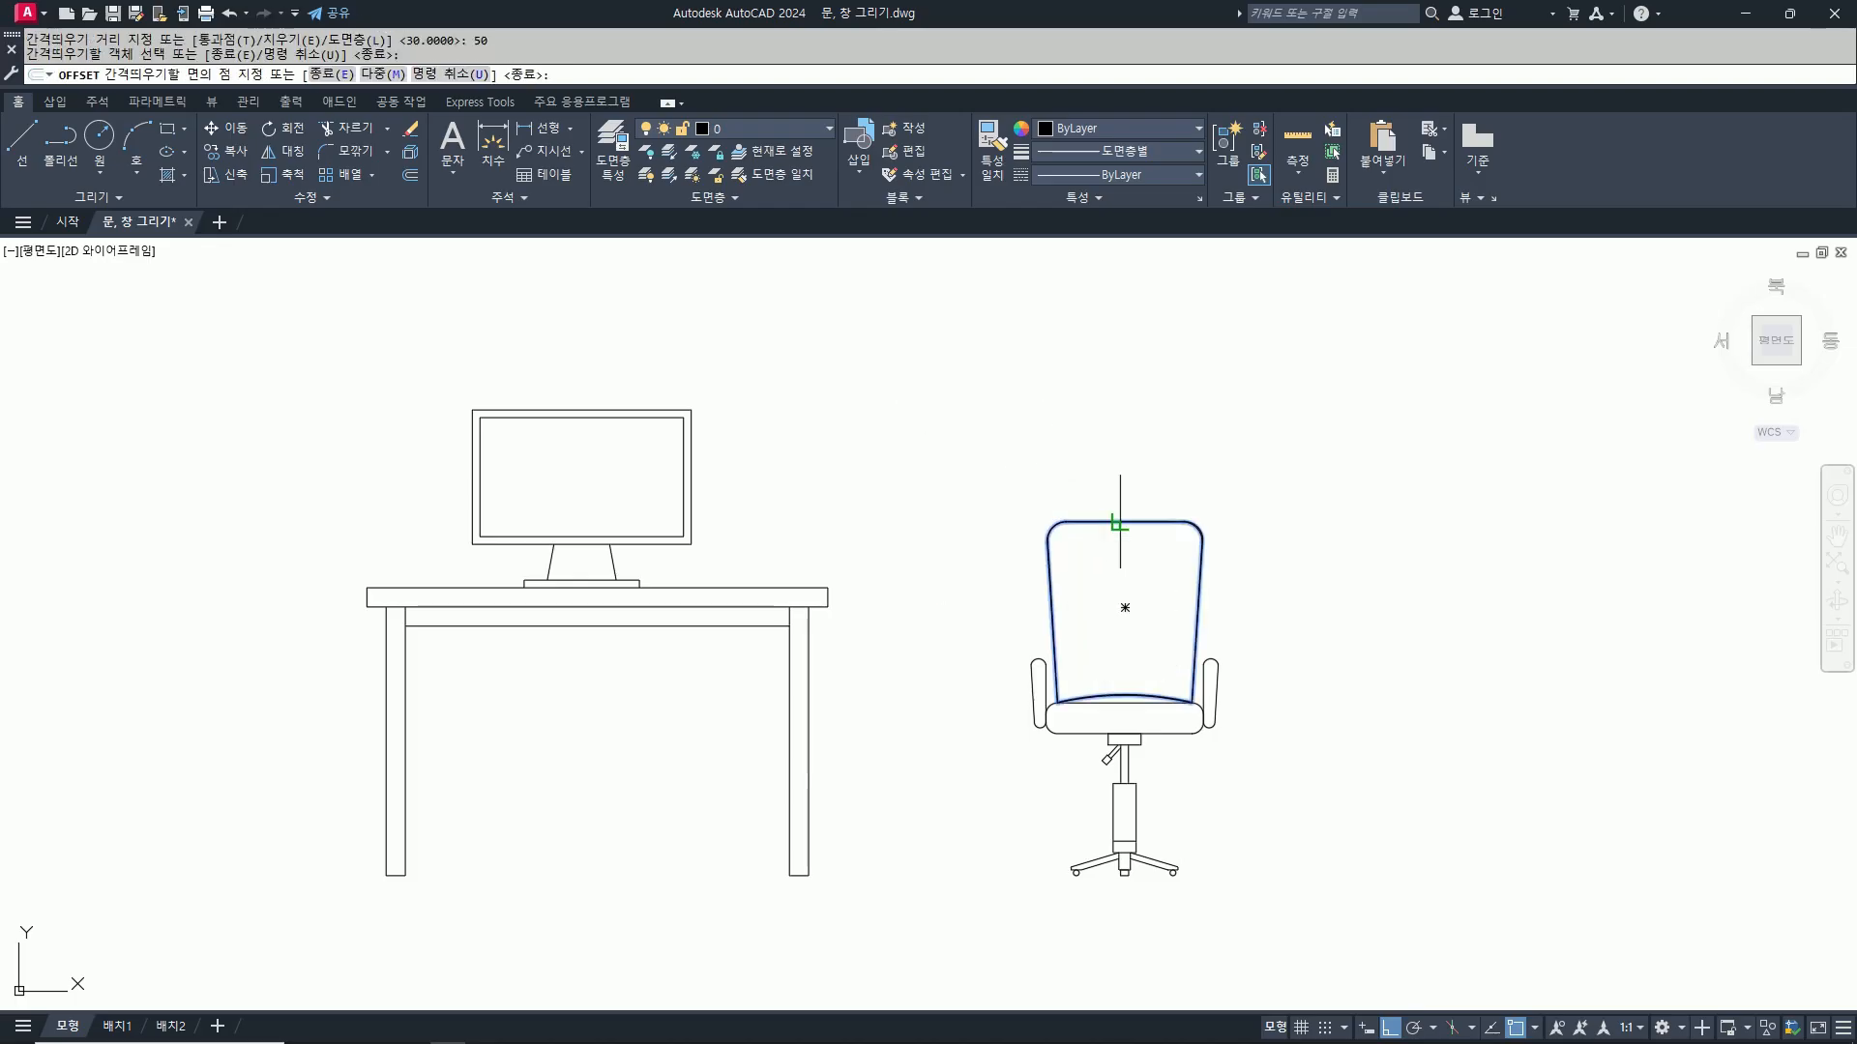
left_click(1108, 589)
key("Return")
Step: Fillet the two upper corners of the inner backrest outline with a radius of 30
type("f")
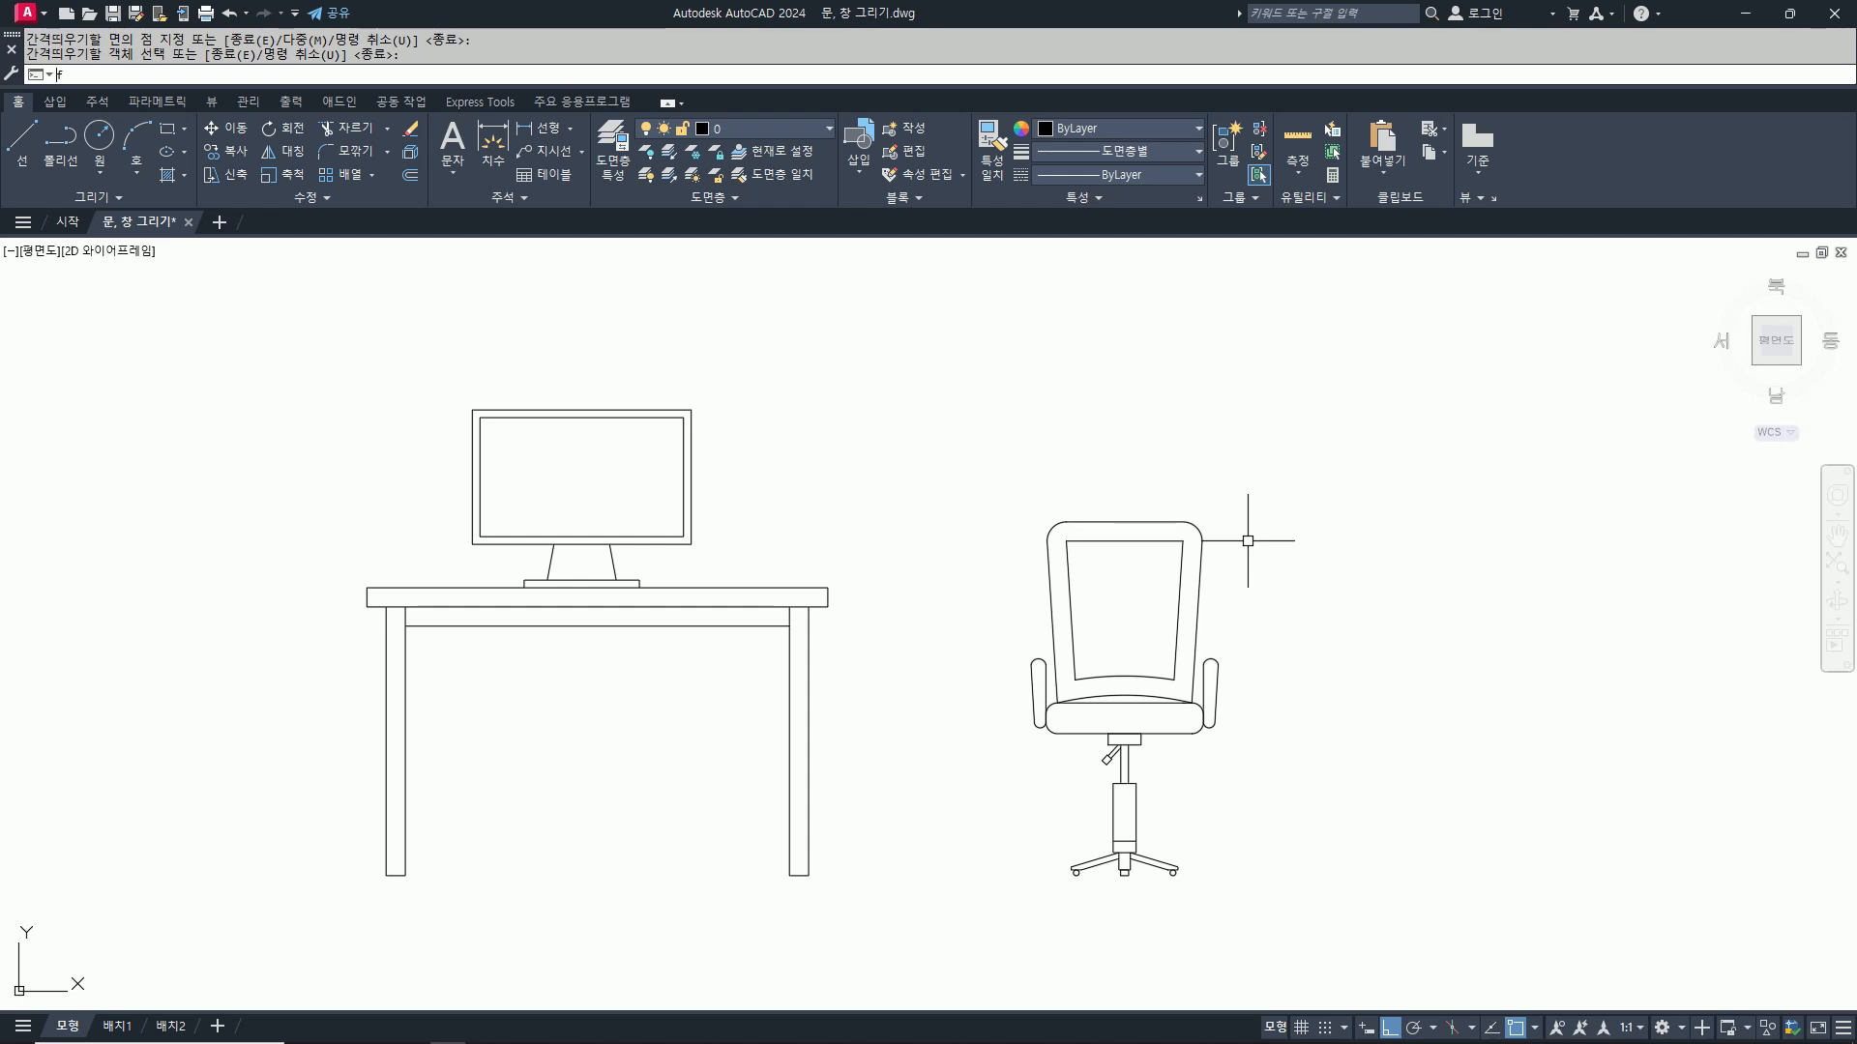
key("Return")
type("r")
key("Return")
type("30")
key("Return")
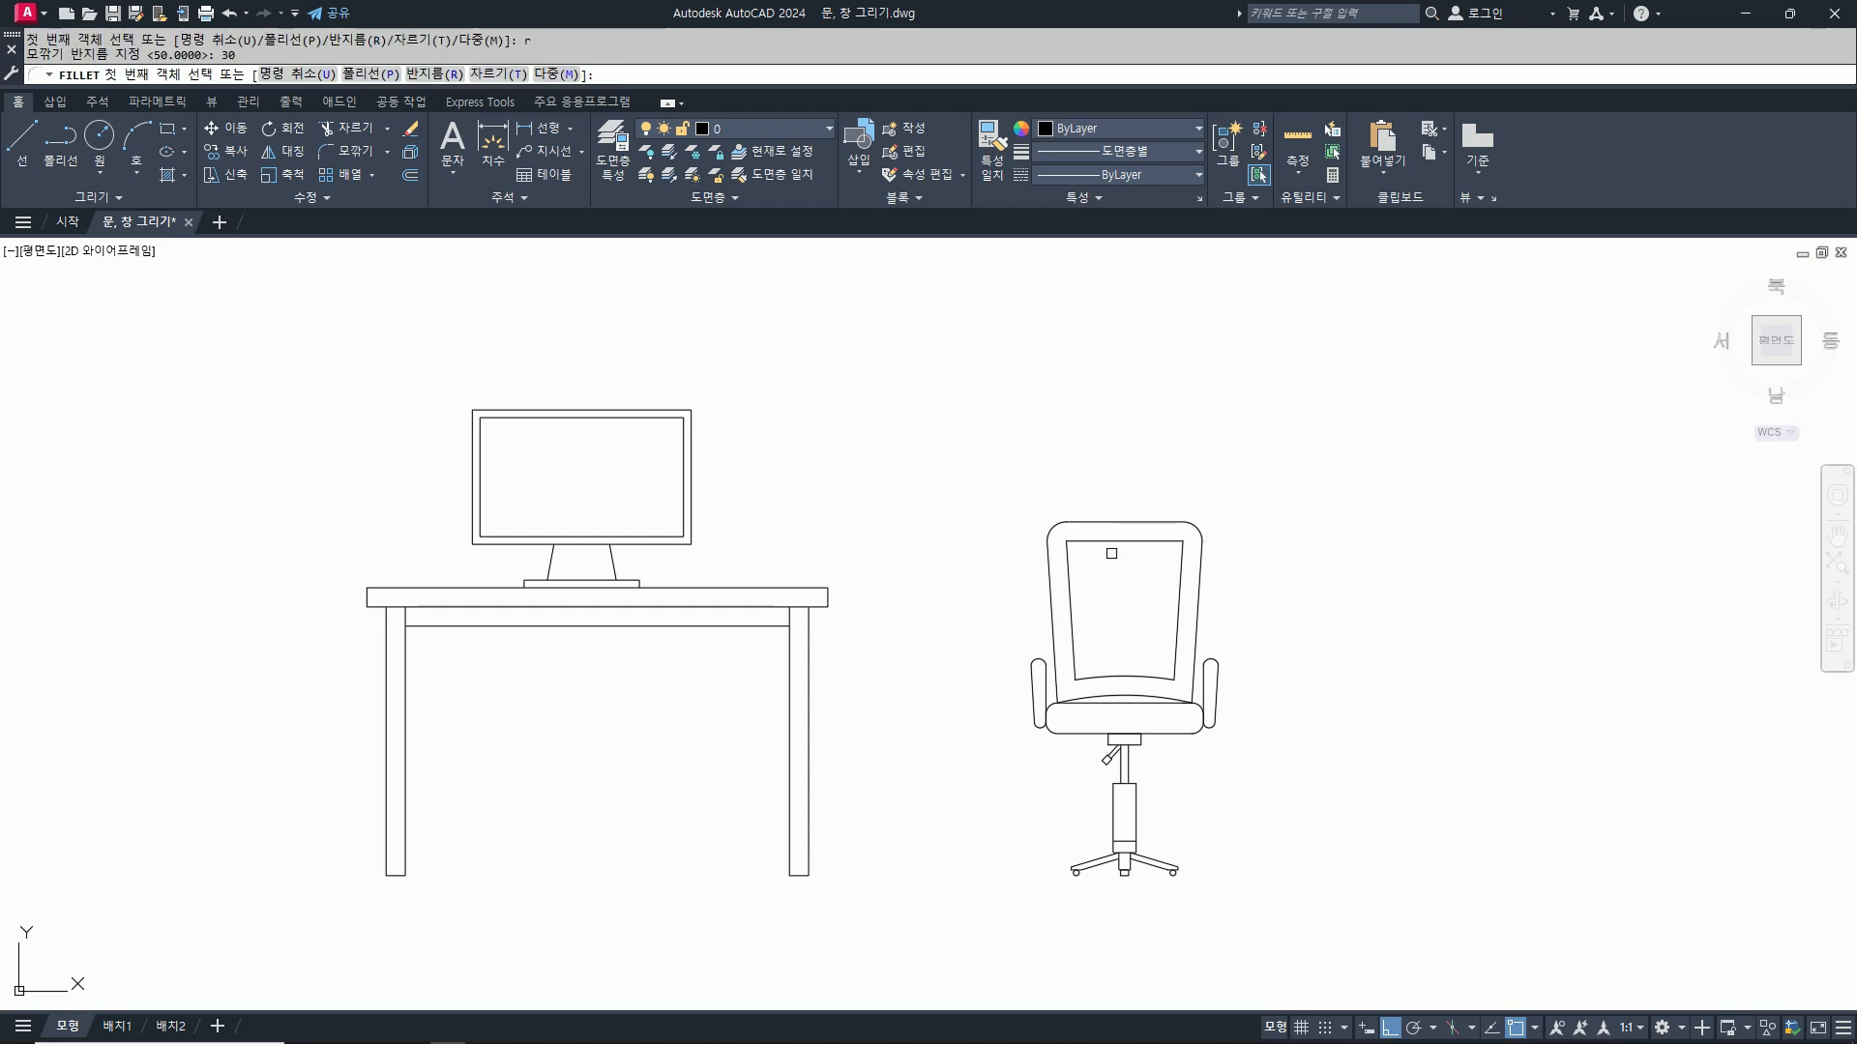
left_click(1129, 542)
left_click(1176, 594)
key("Return")
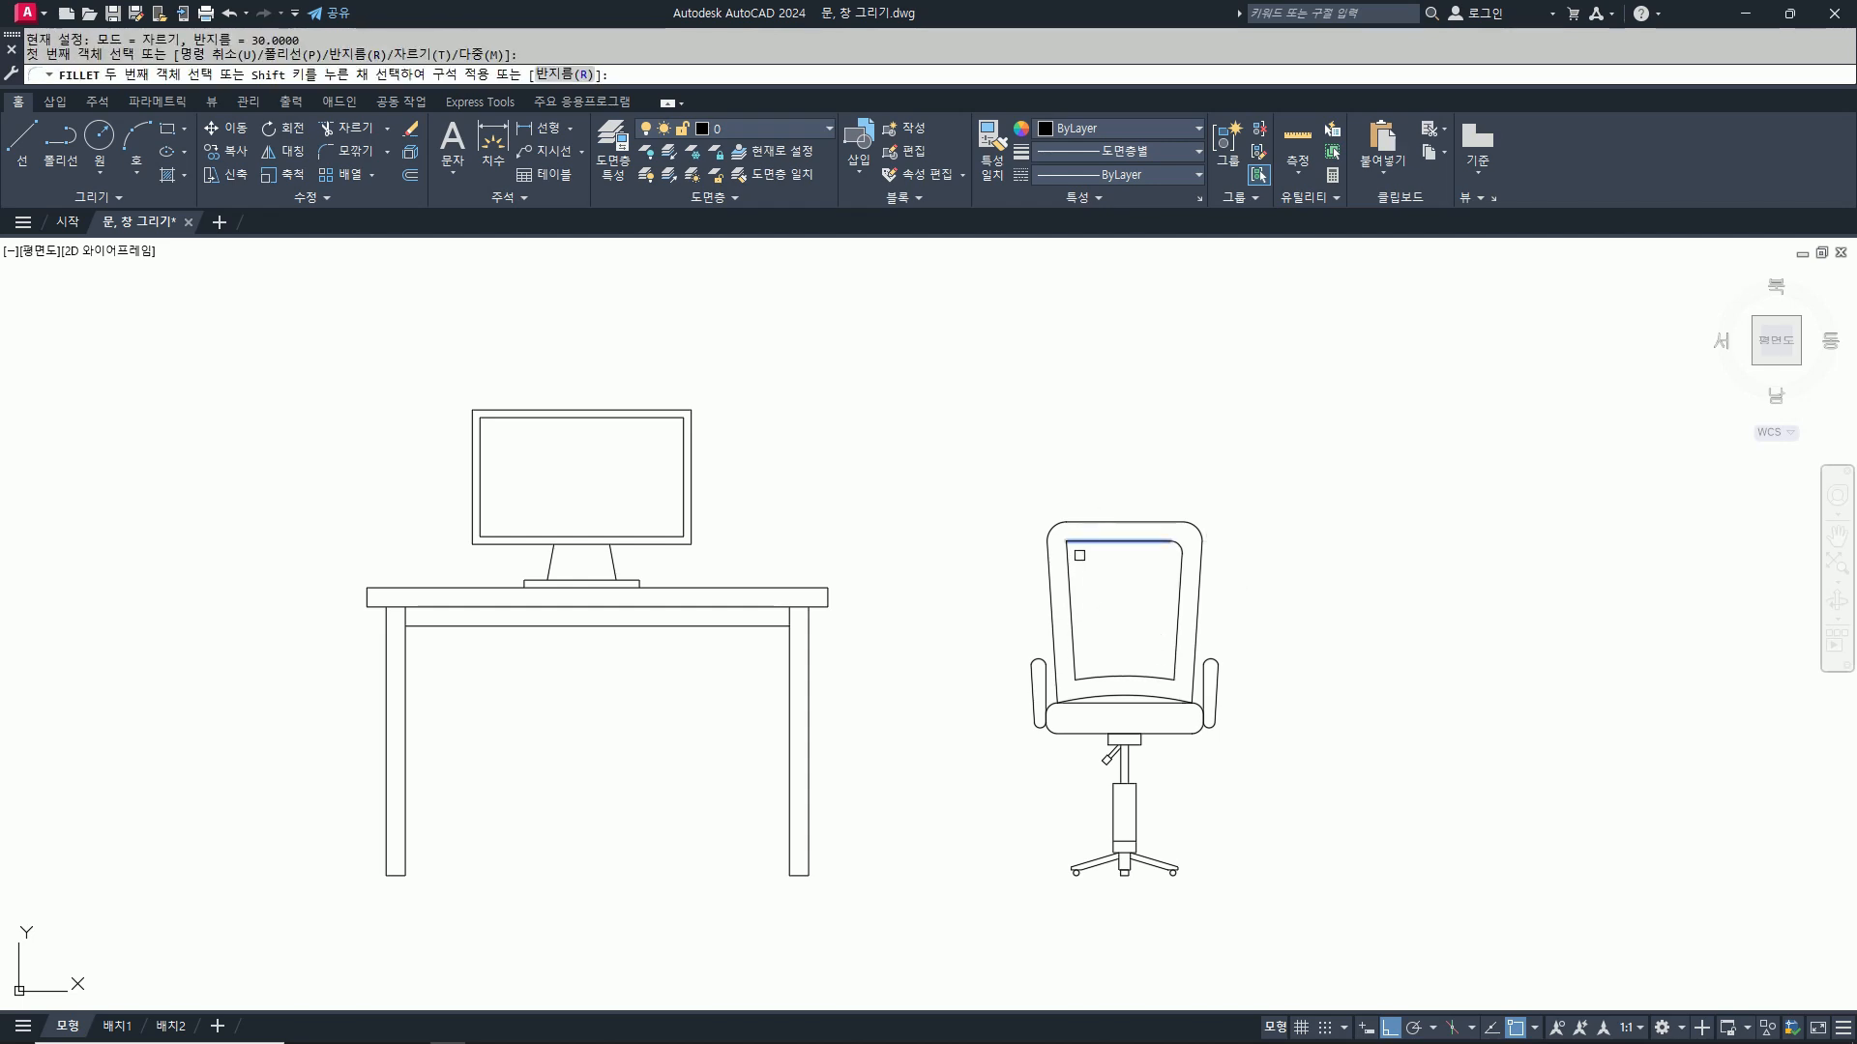
left_click(1072, 610)
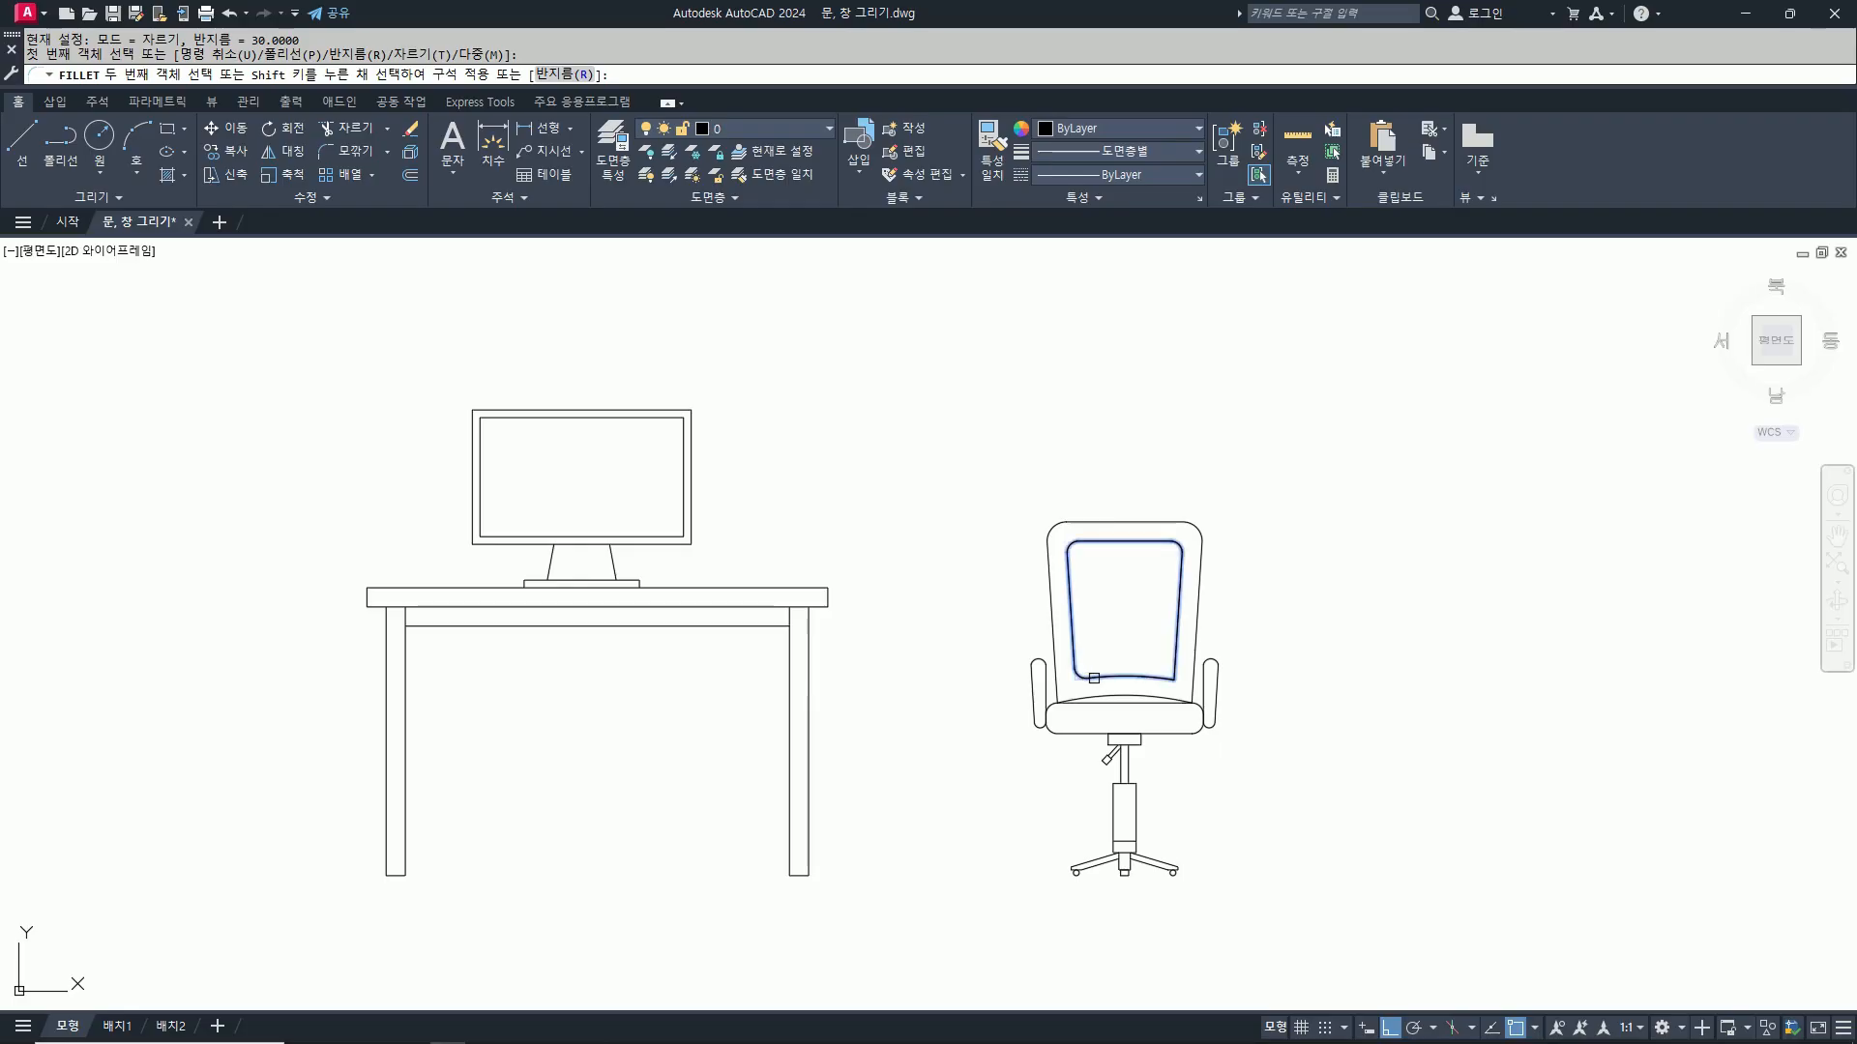
Step: Fillet the two lower corners of the inner backrest outline with the same radius of 30
left_click(1094, 679)
key("Return")
left_click(1149, 677)
left_click(1172, 659)
scroll(1409, 658, "down", 2)
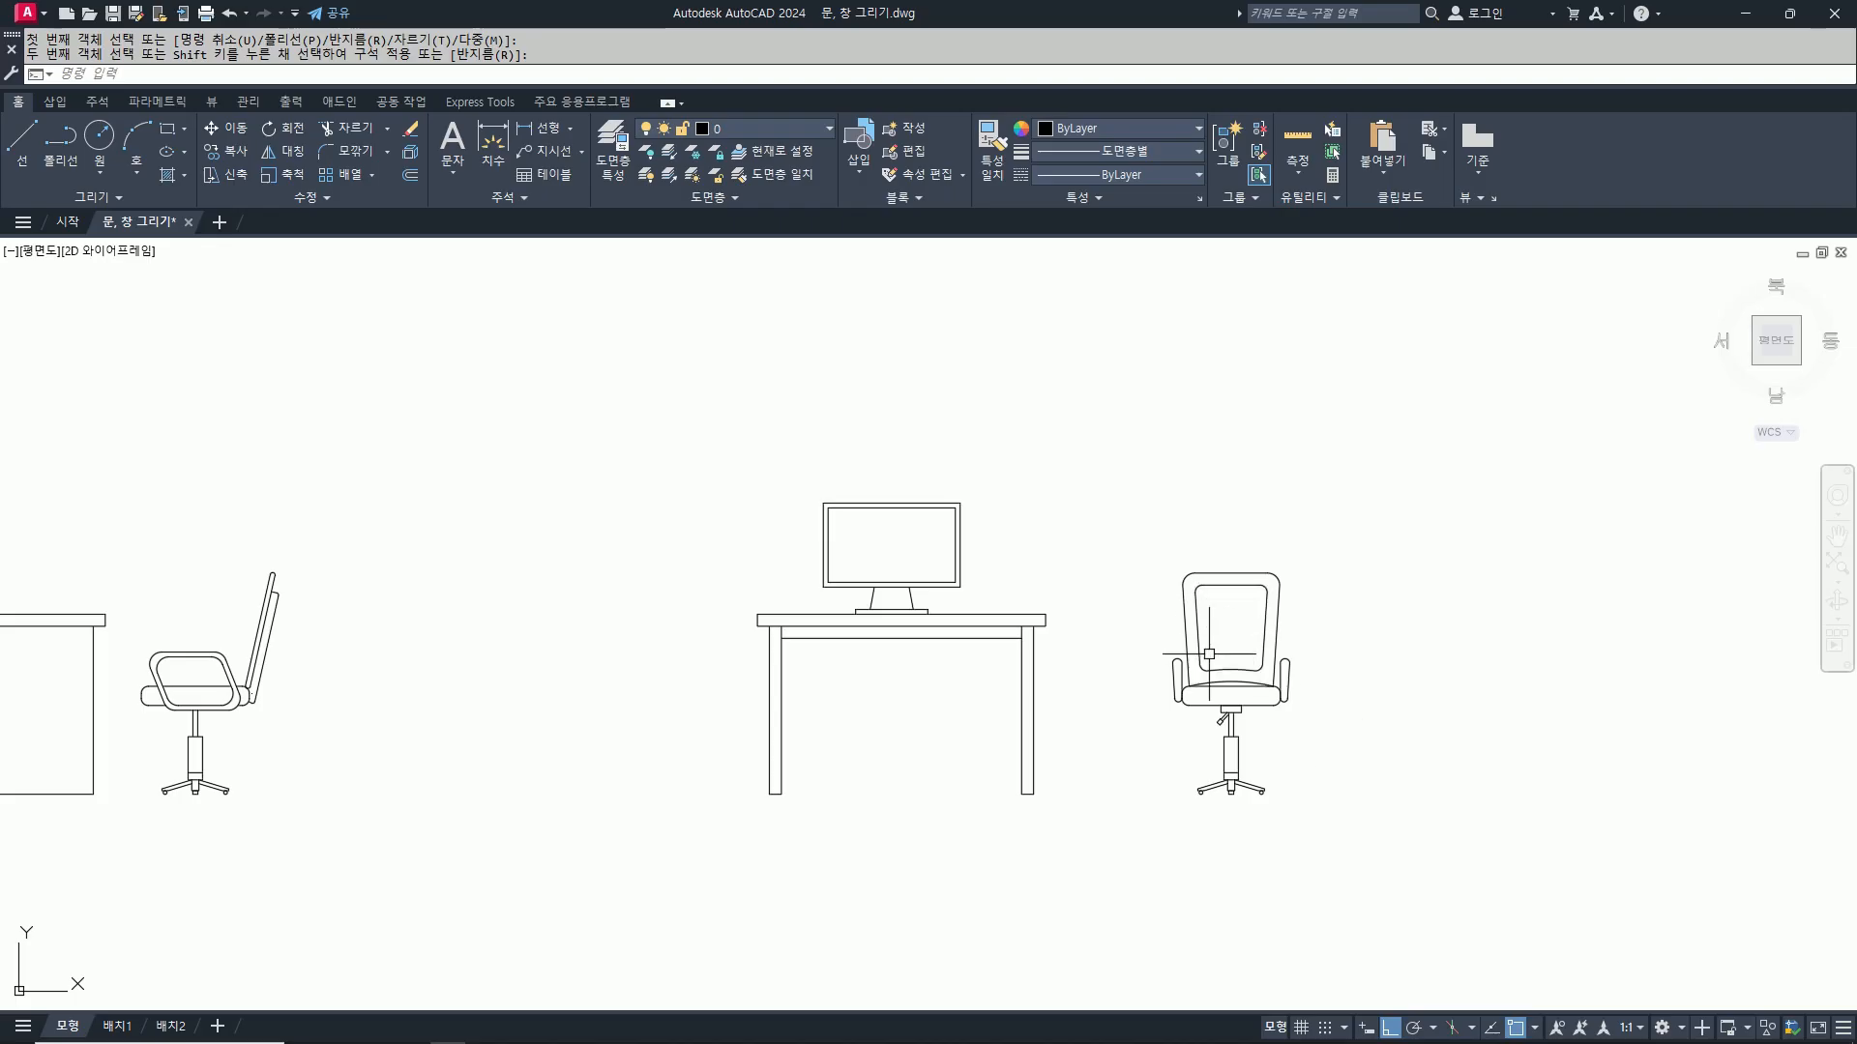
scroll(1238, 801, "up", 5)
scroll(1296, 745, "down", 5)
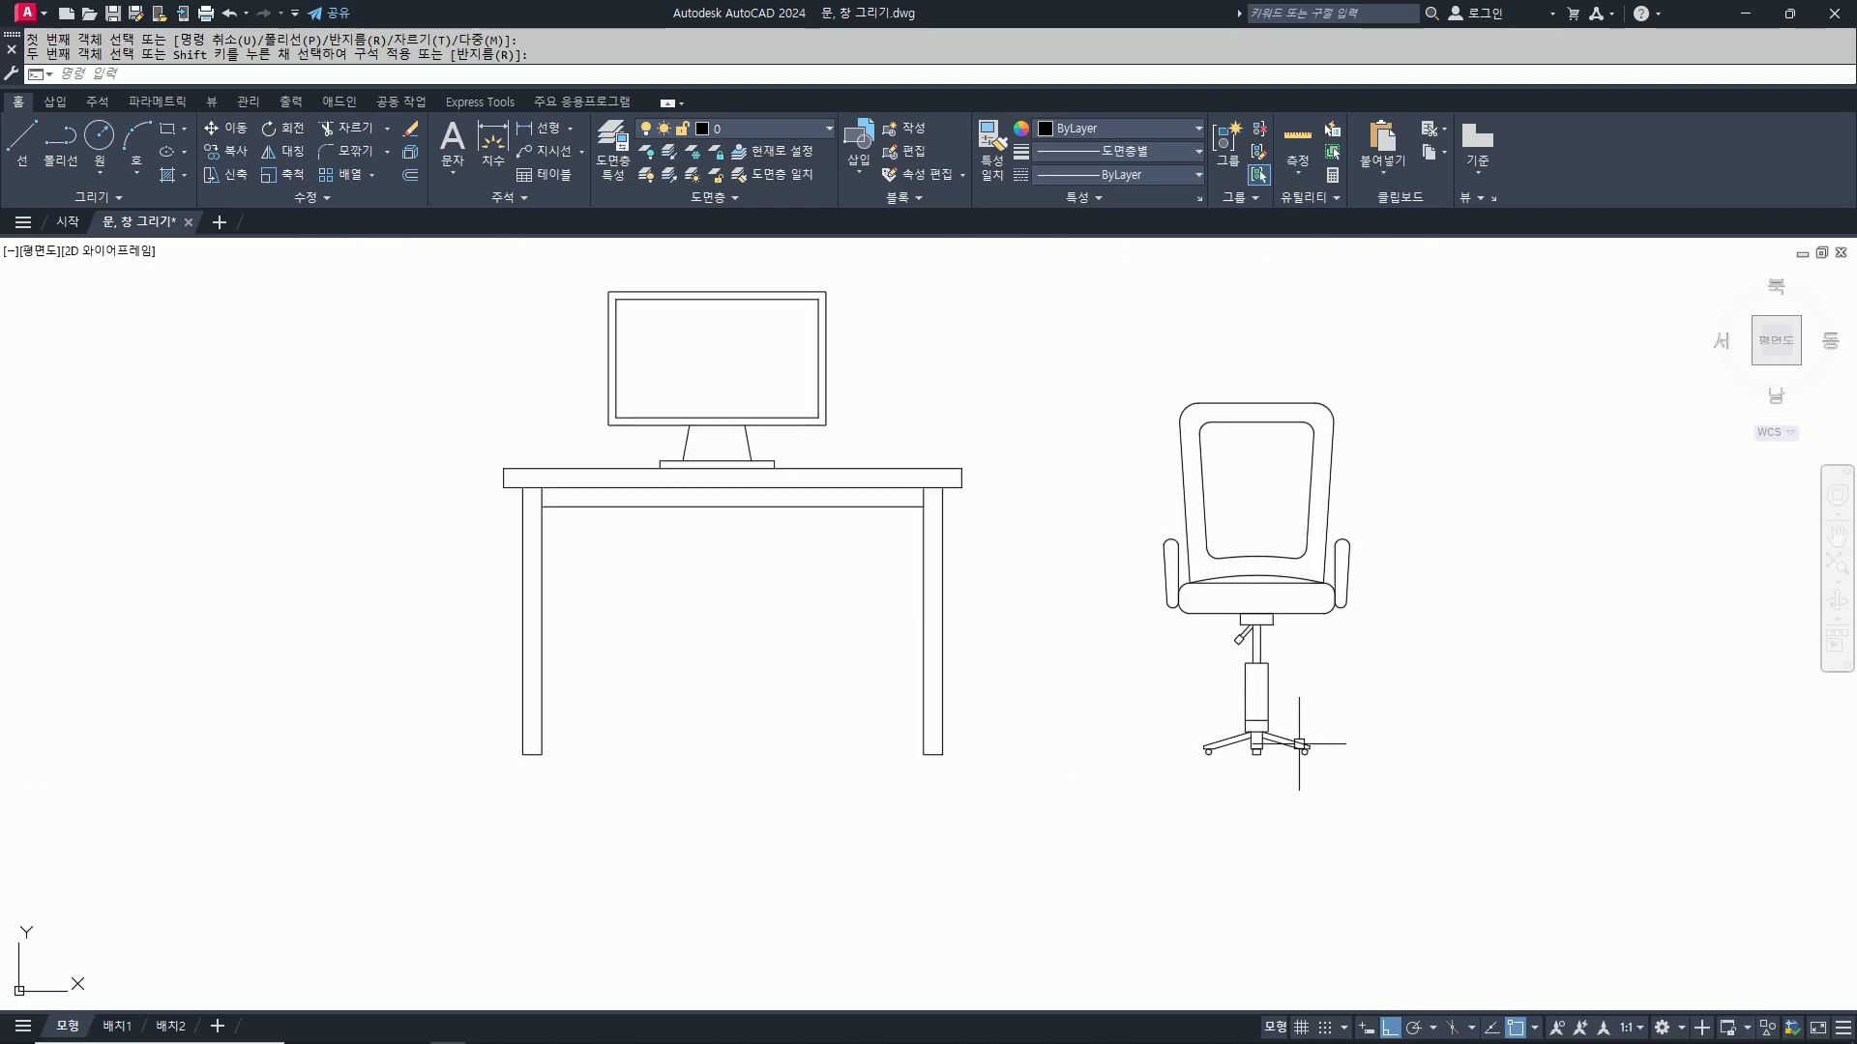
scroll(1305, 745, "down", 1)
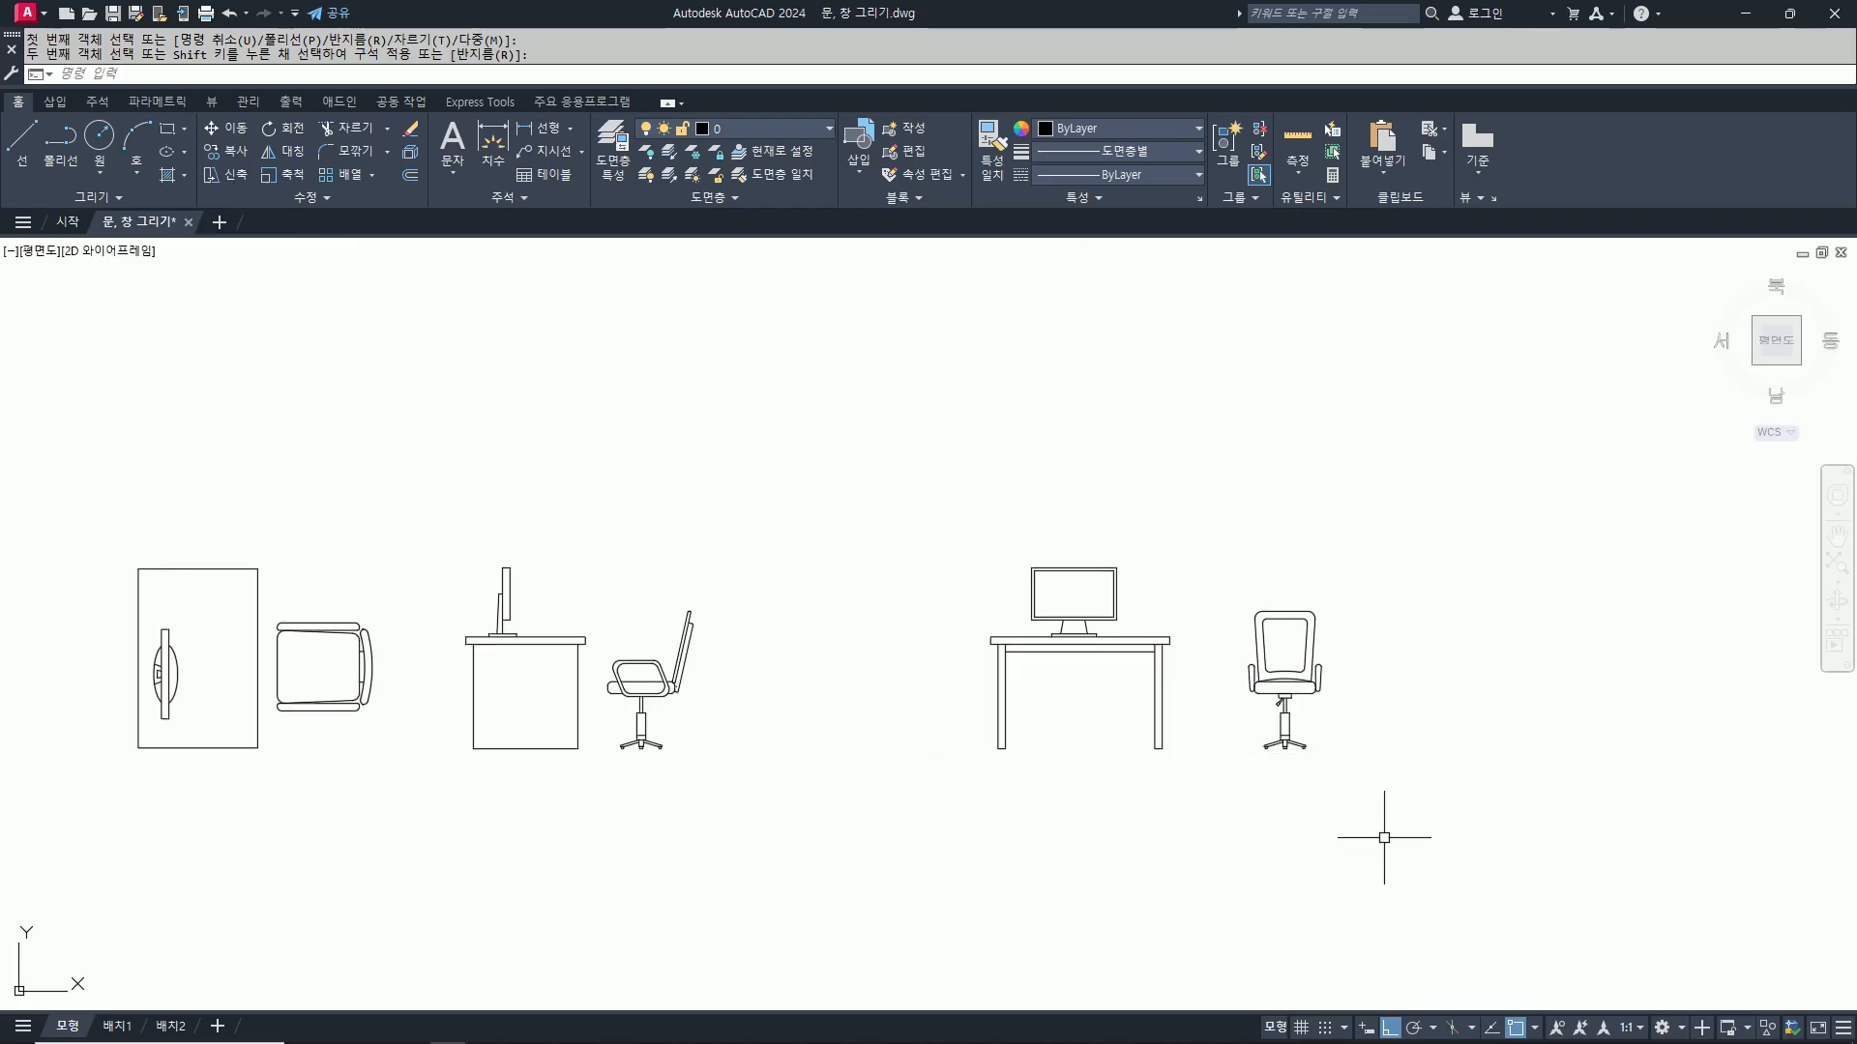
Step: Scale the front-view chair's wheeled base by 1.5 about the bottom midpoint of its centre caster
scroll(1297, 750, "up", 6)
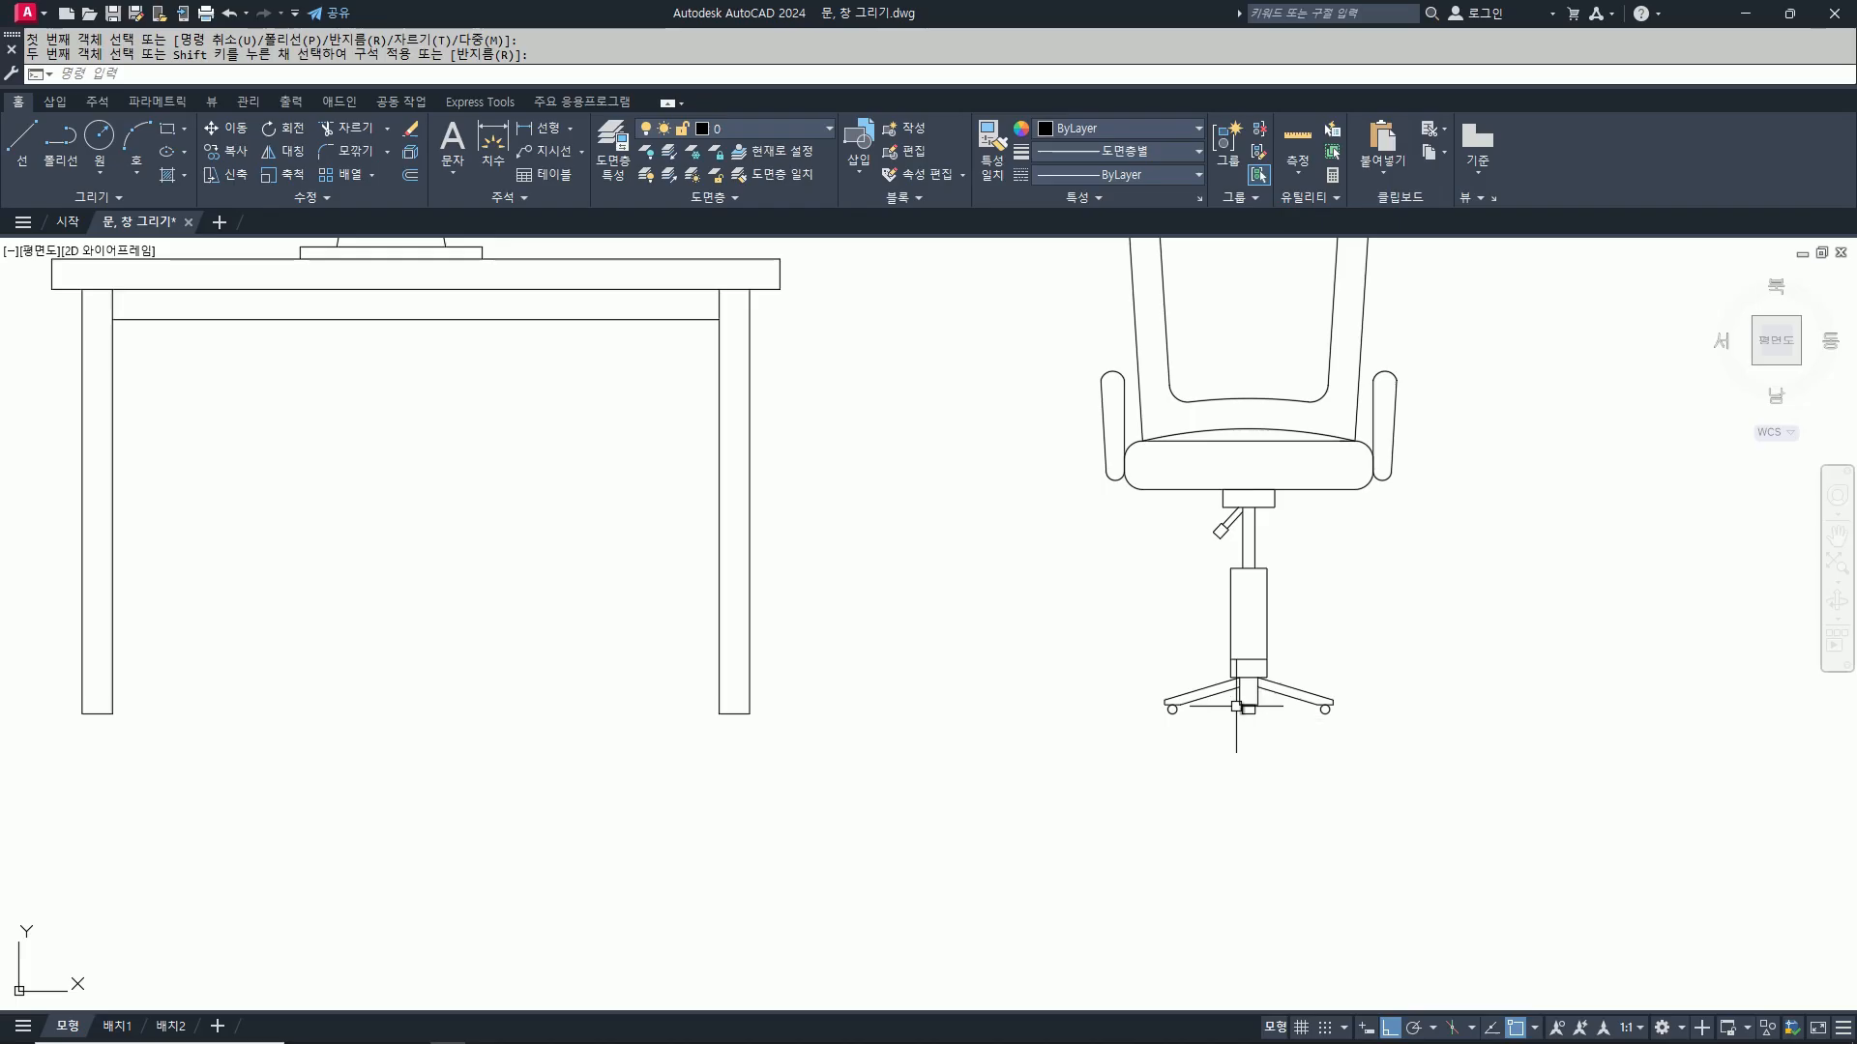
scroll(1224, 683, "up", 2)
type("sc")
key("space")
left_click(1051, 624)
left_click(1545, 825)
key("space")
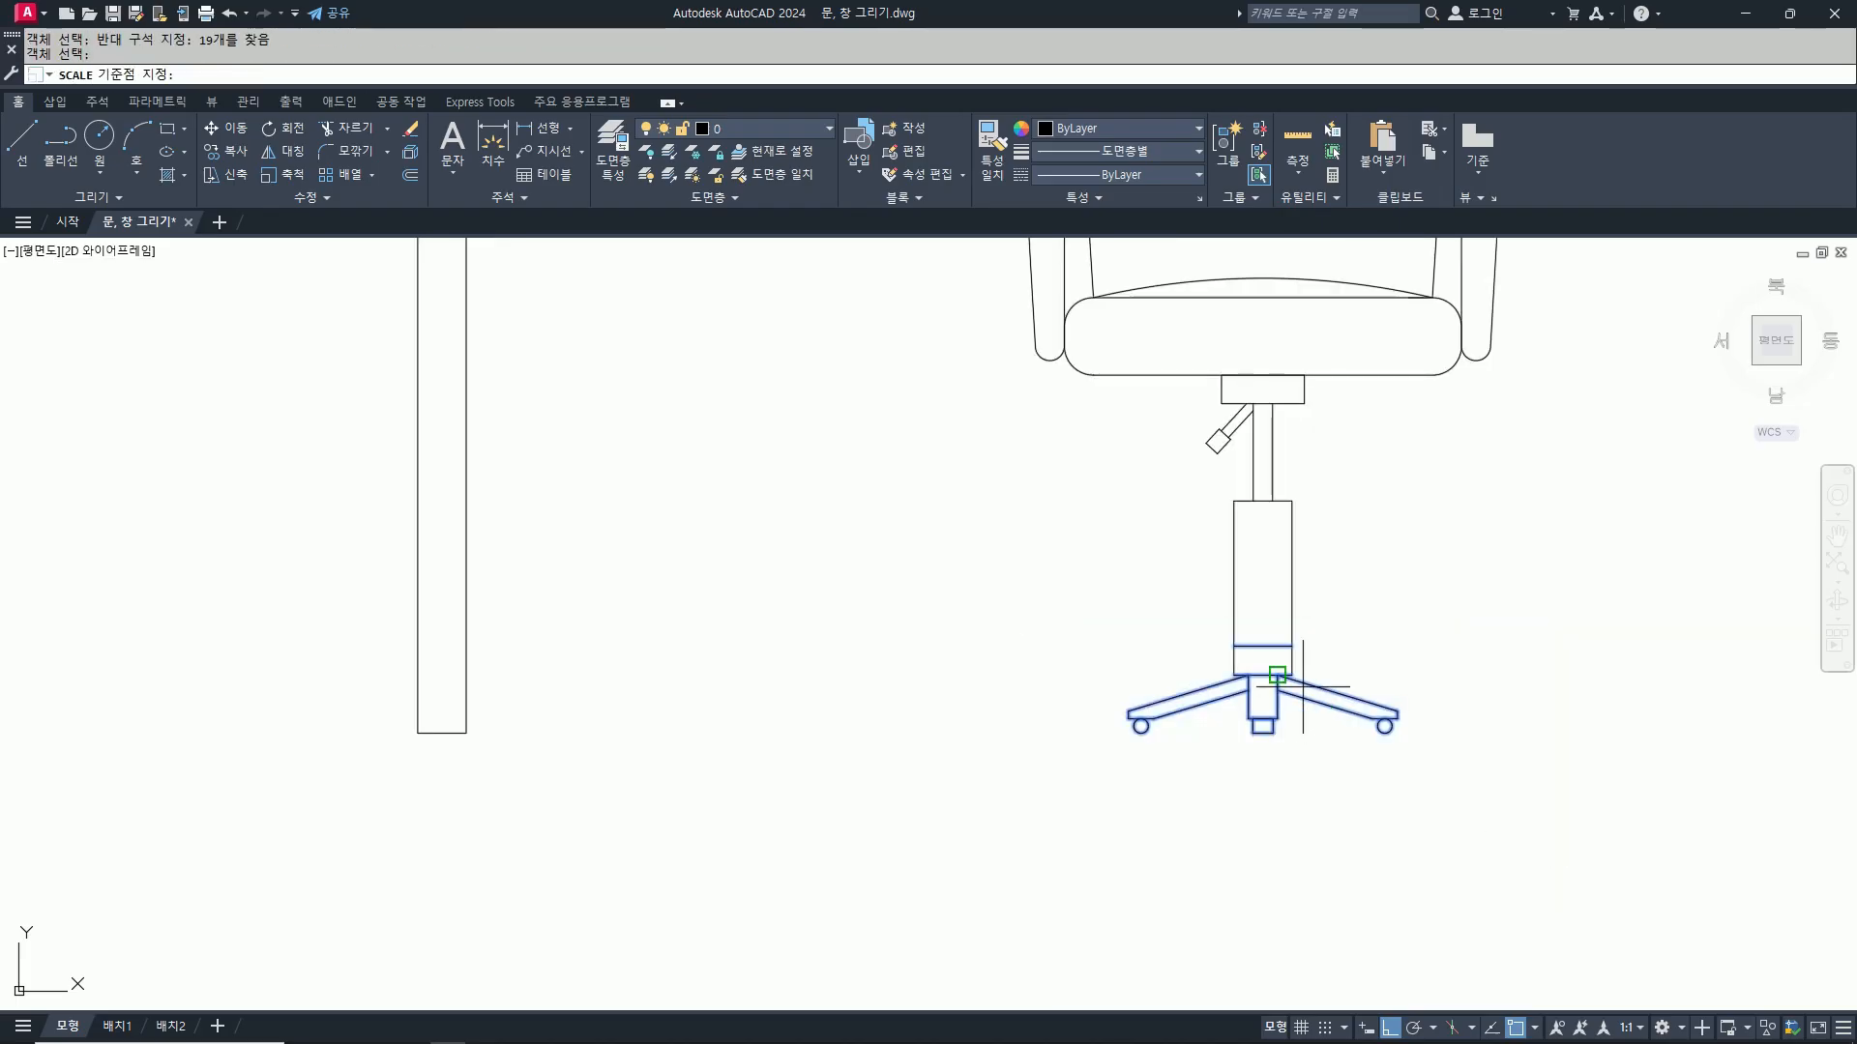
scroll(1263, 645, "up", 3)
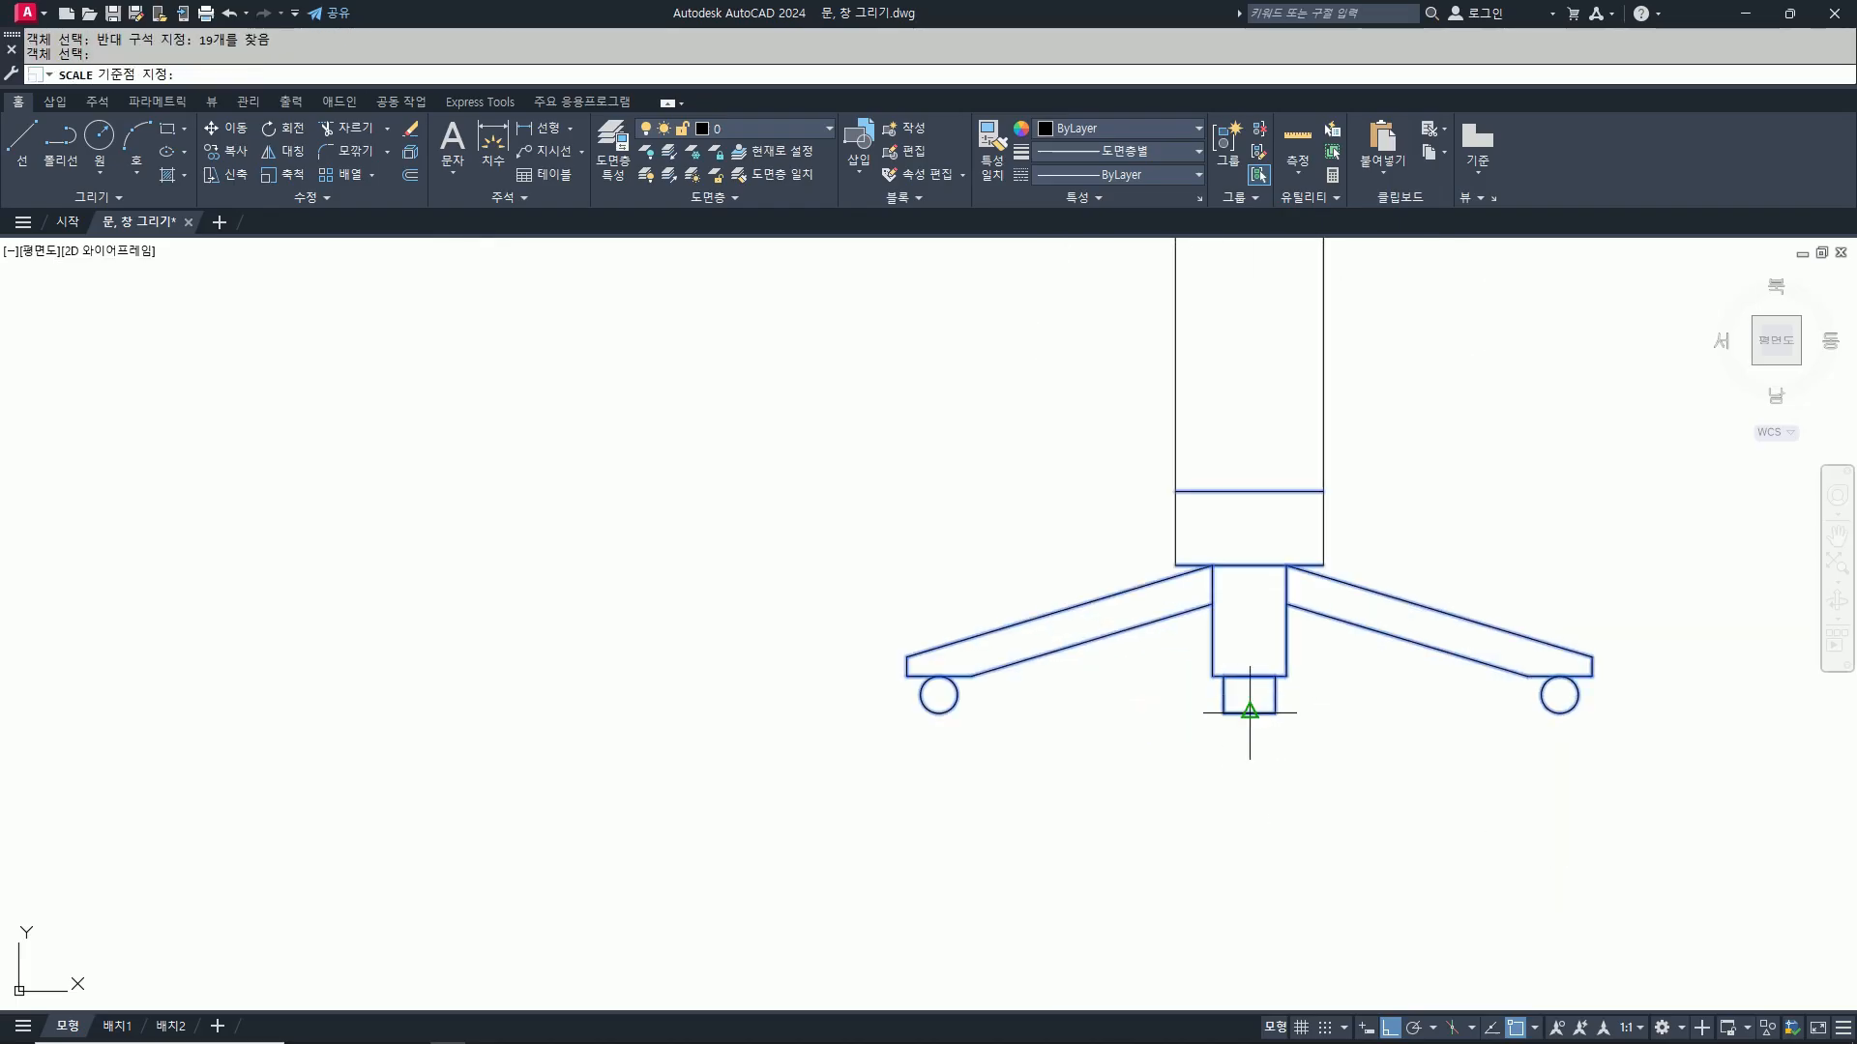
left_click(1250, 713)
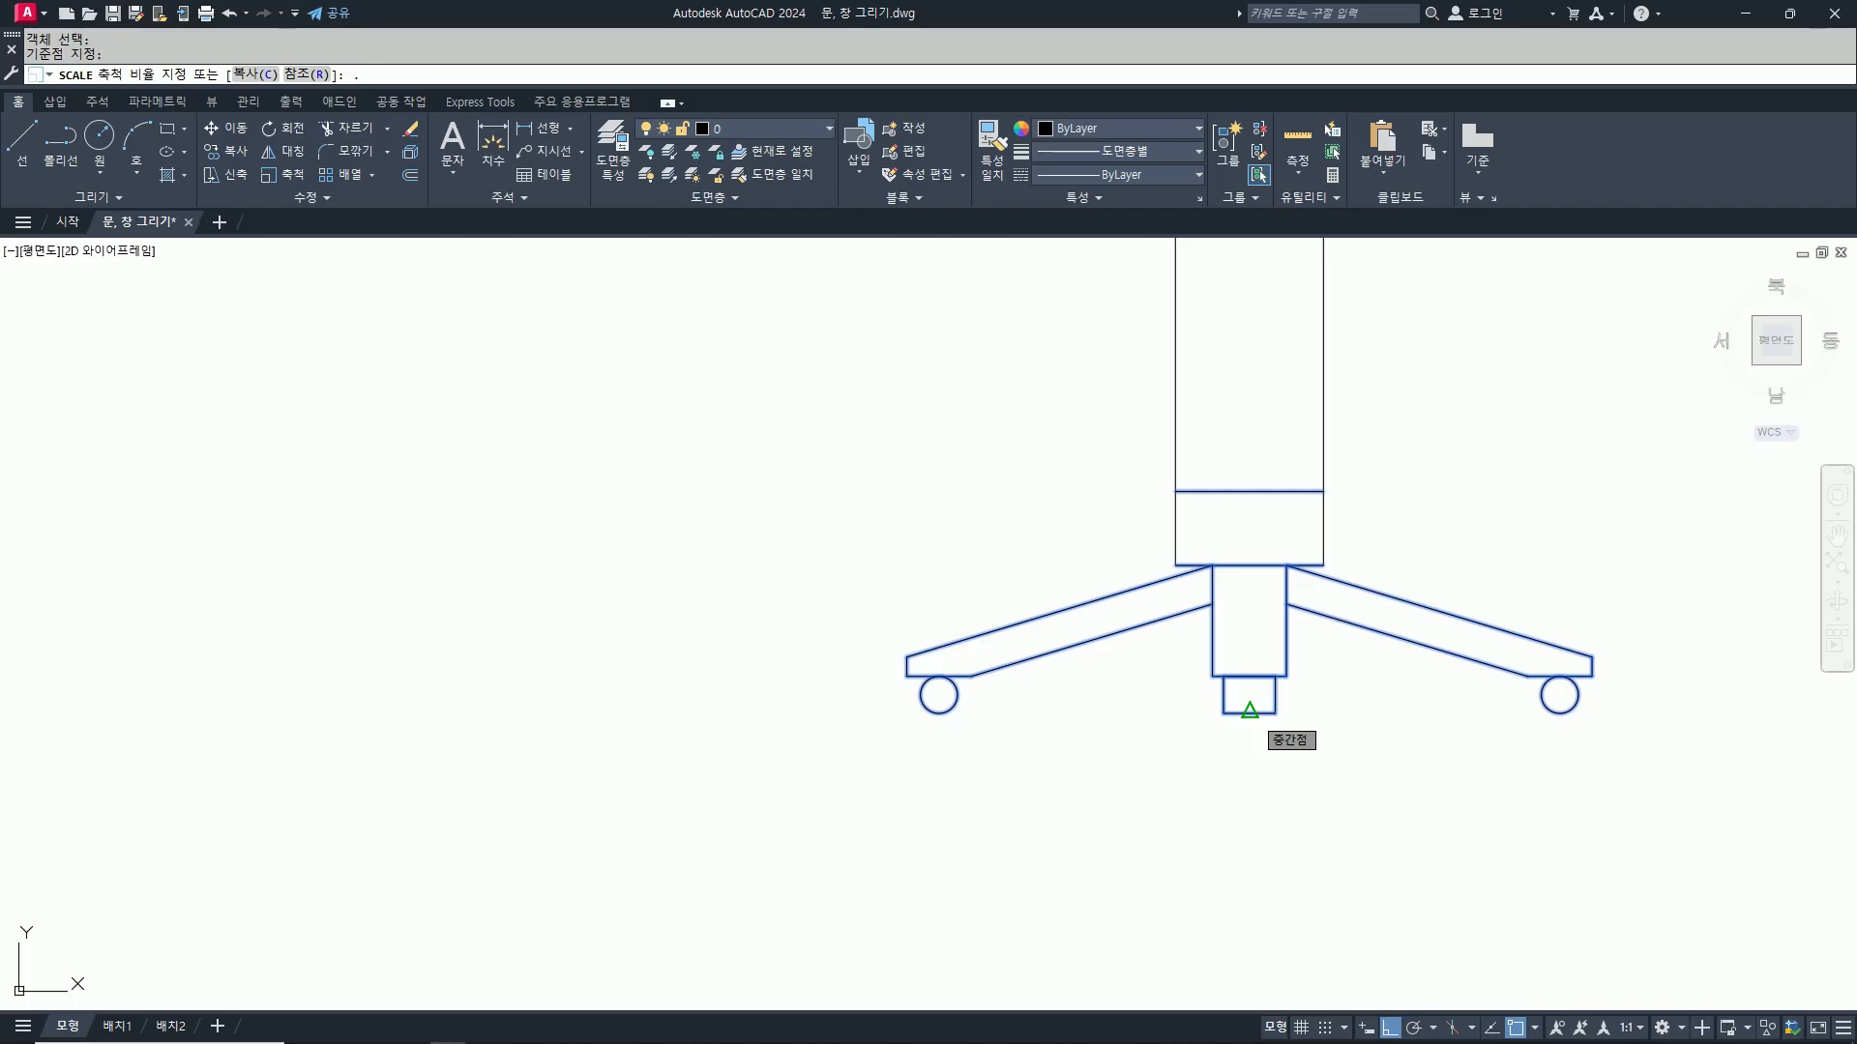
key("BackSpace")
key("Return")
Step: Trim the front-view chair column's side lines below the collar and the collar line ends overhanging the column
scroll(1231, 705, "down", 8)
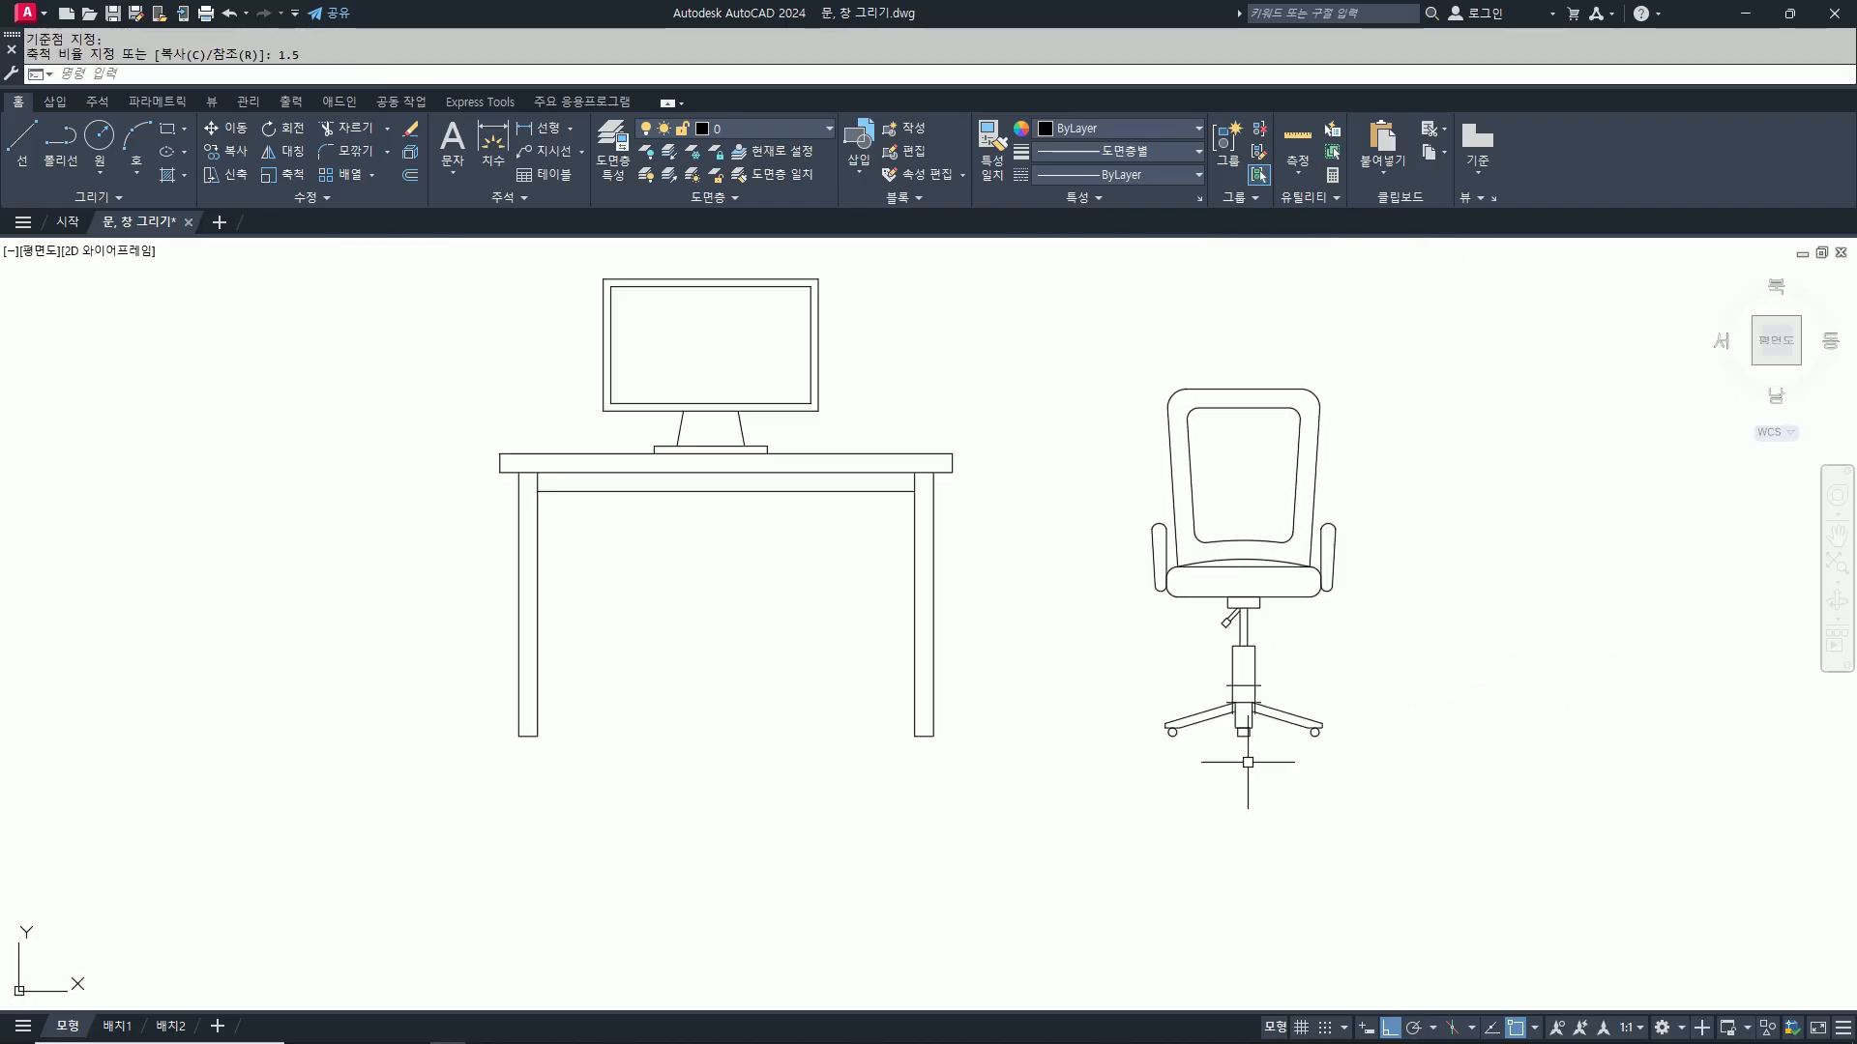
scroll(1244, 745, "up", 4)
scroll(1214, 821, "up", 2)
type("tr")
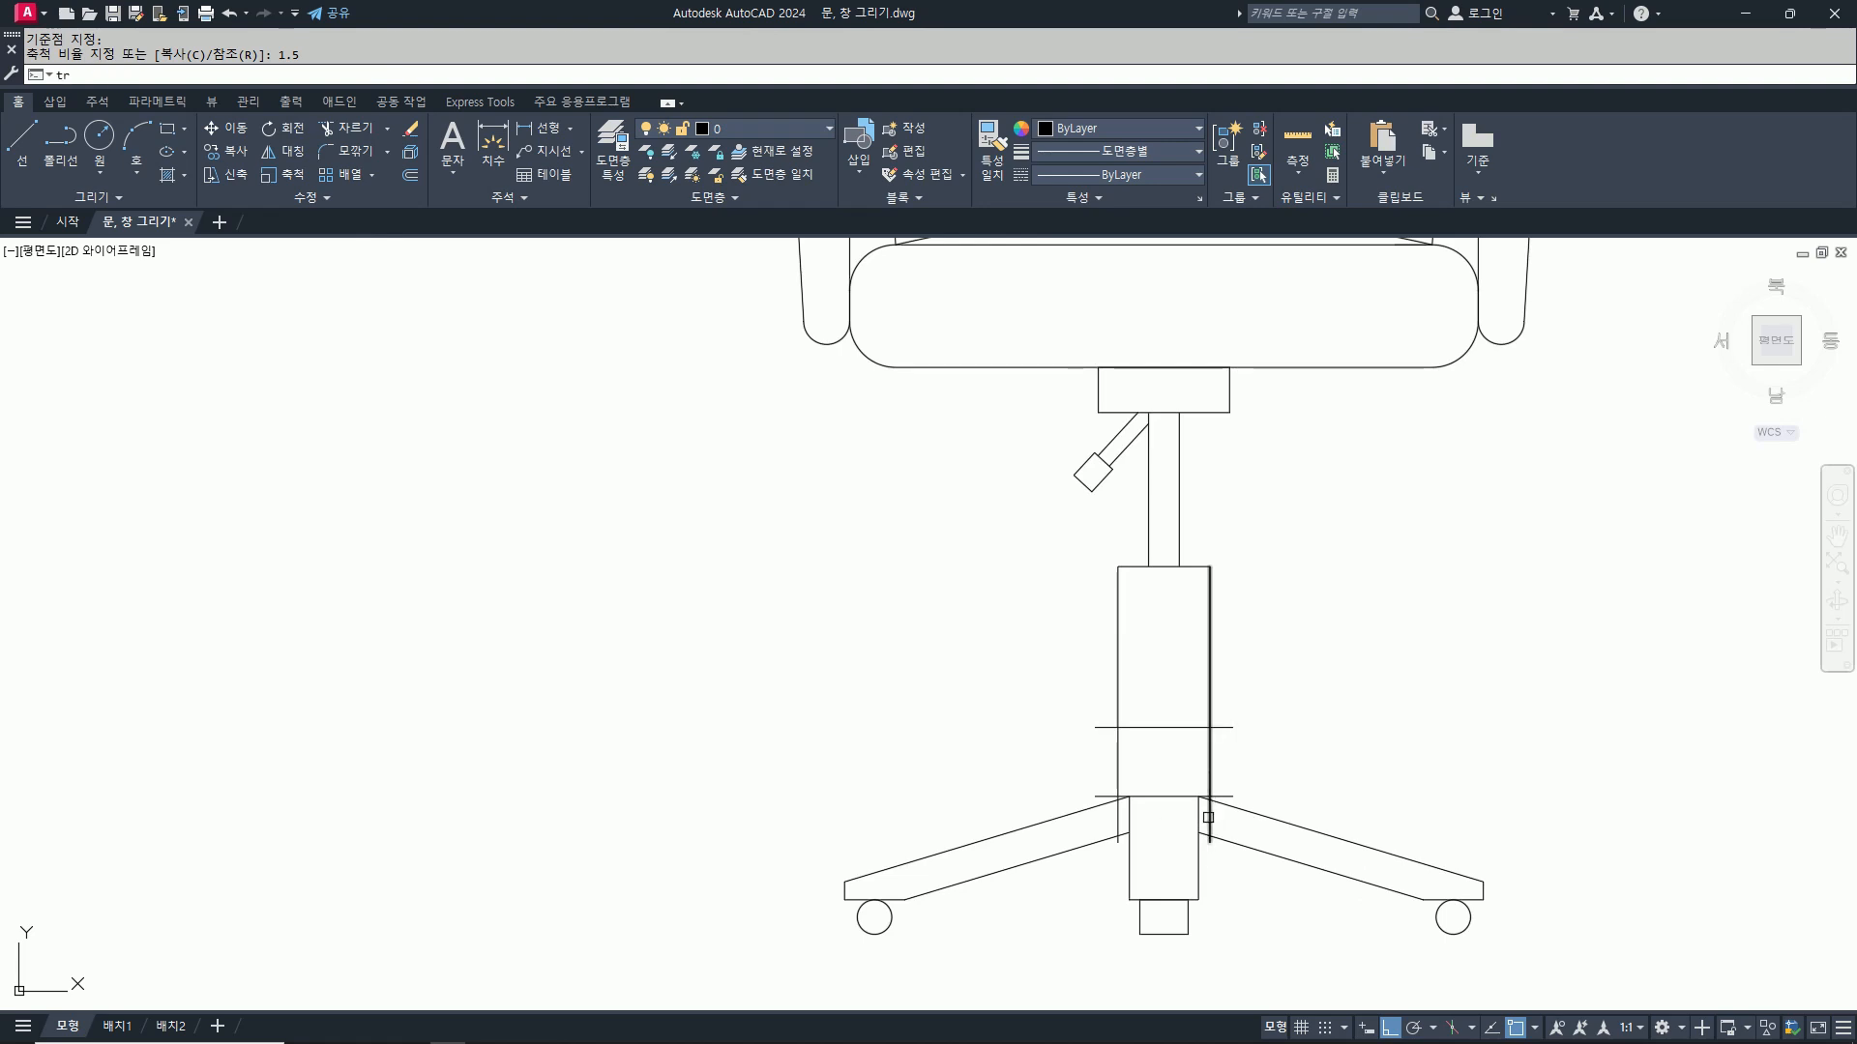
key("Return")
left_click(1113, 818)
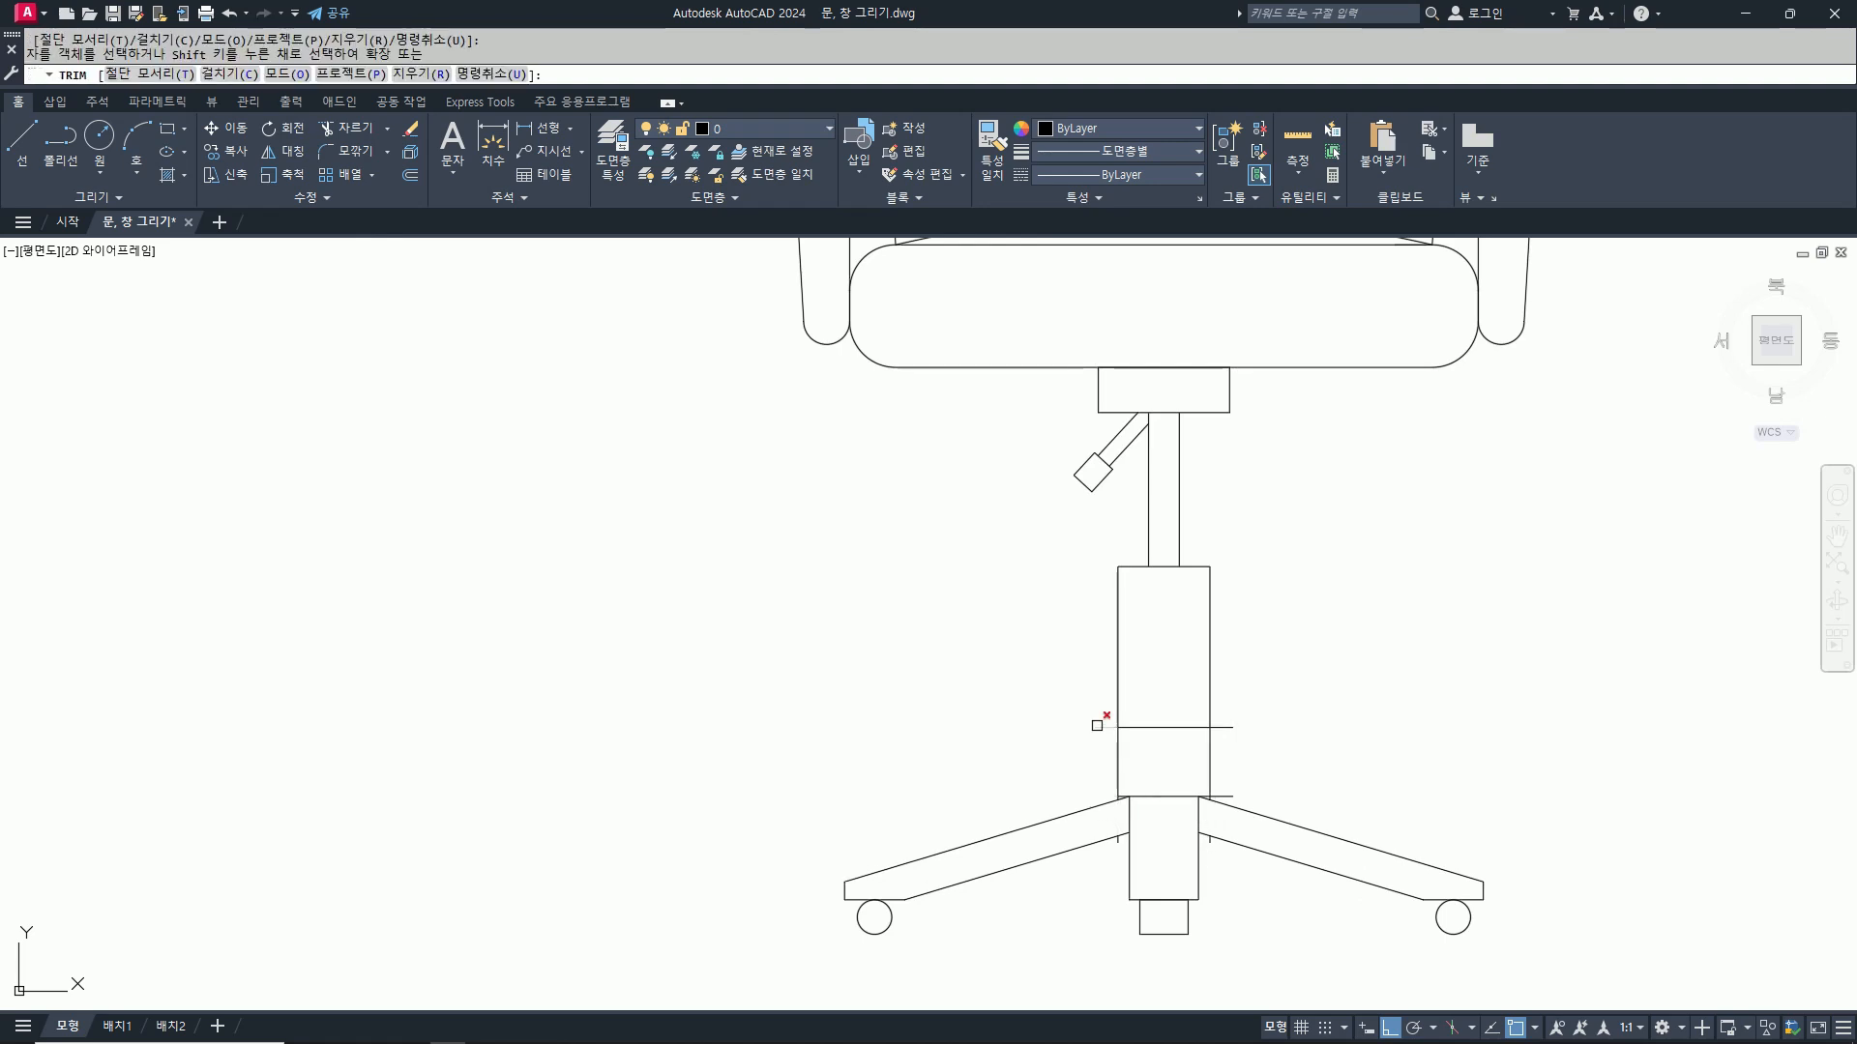
key("Return")
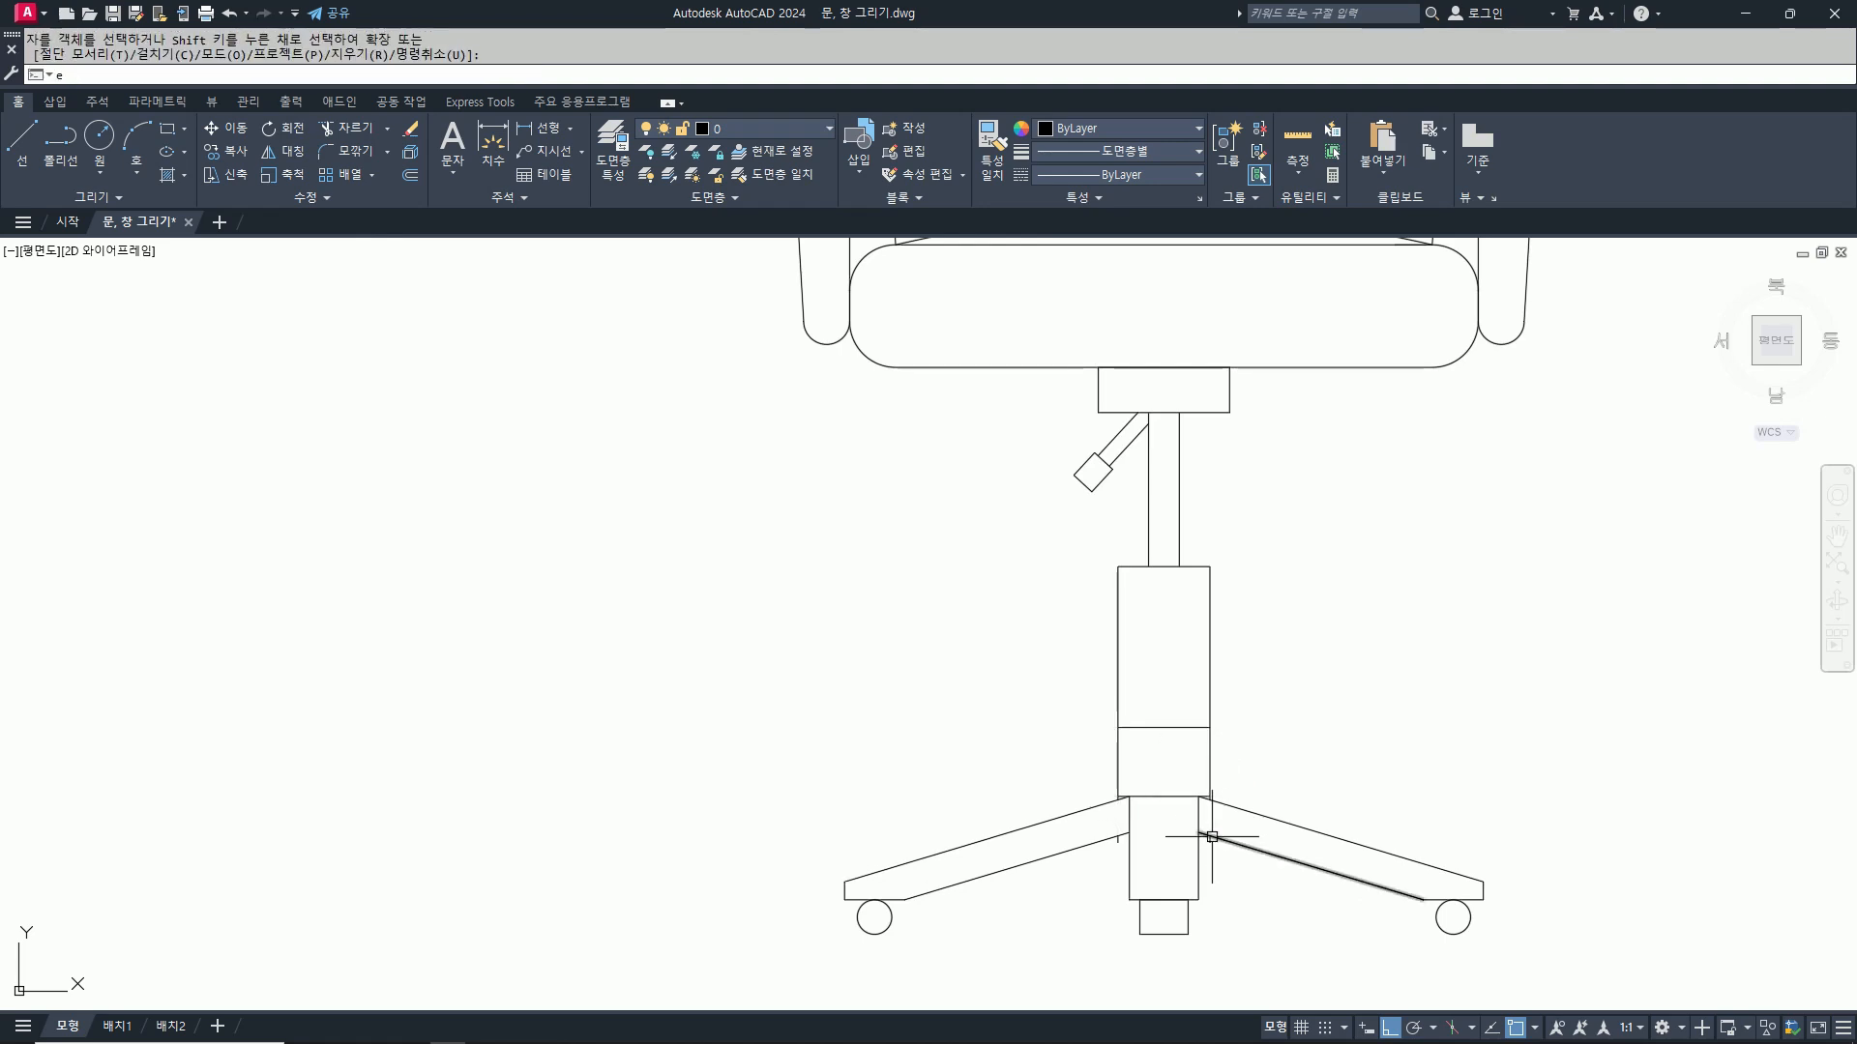
Step: Erase the two leftover column line stubs beside the hub of the front-view chair base
type("e")
key("Return")
left_click(1214, 838)
left_click(1205, 847)
key("Return")
key("Return")
left_click(1107, 828)
left_click(1136, 856)
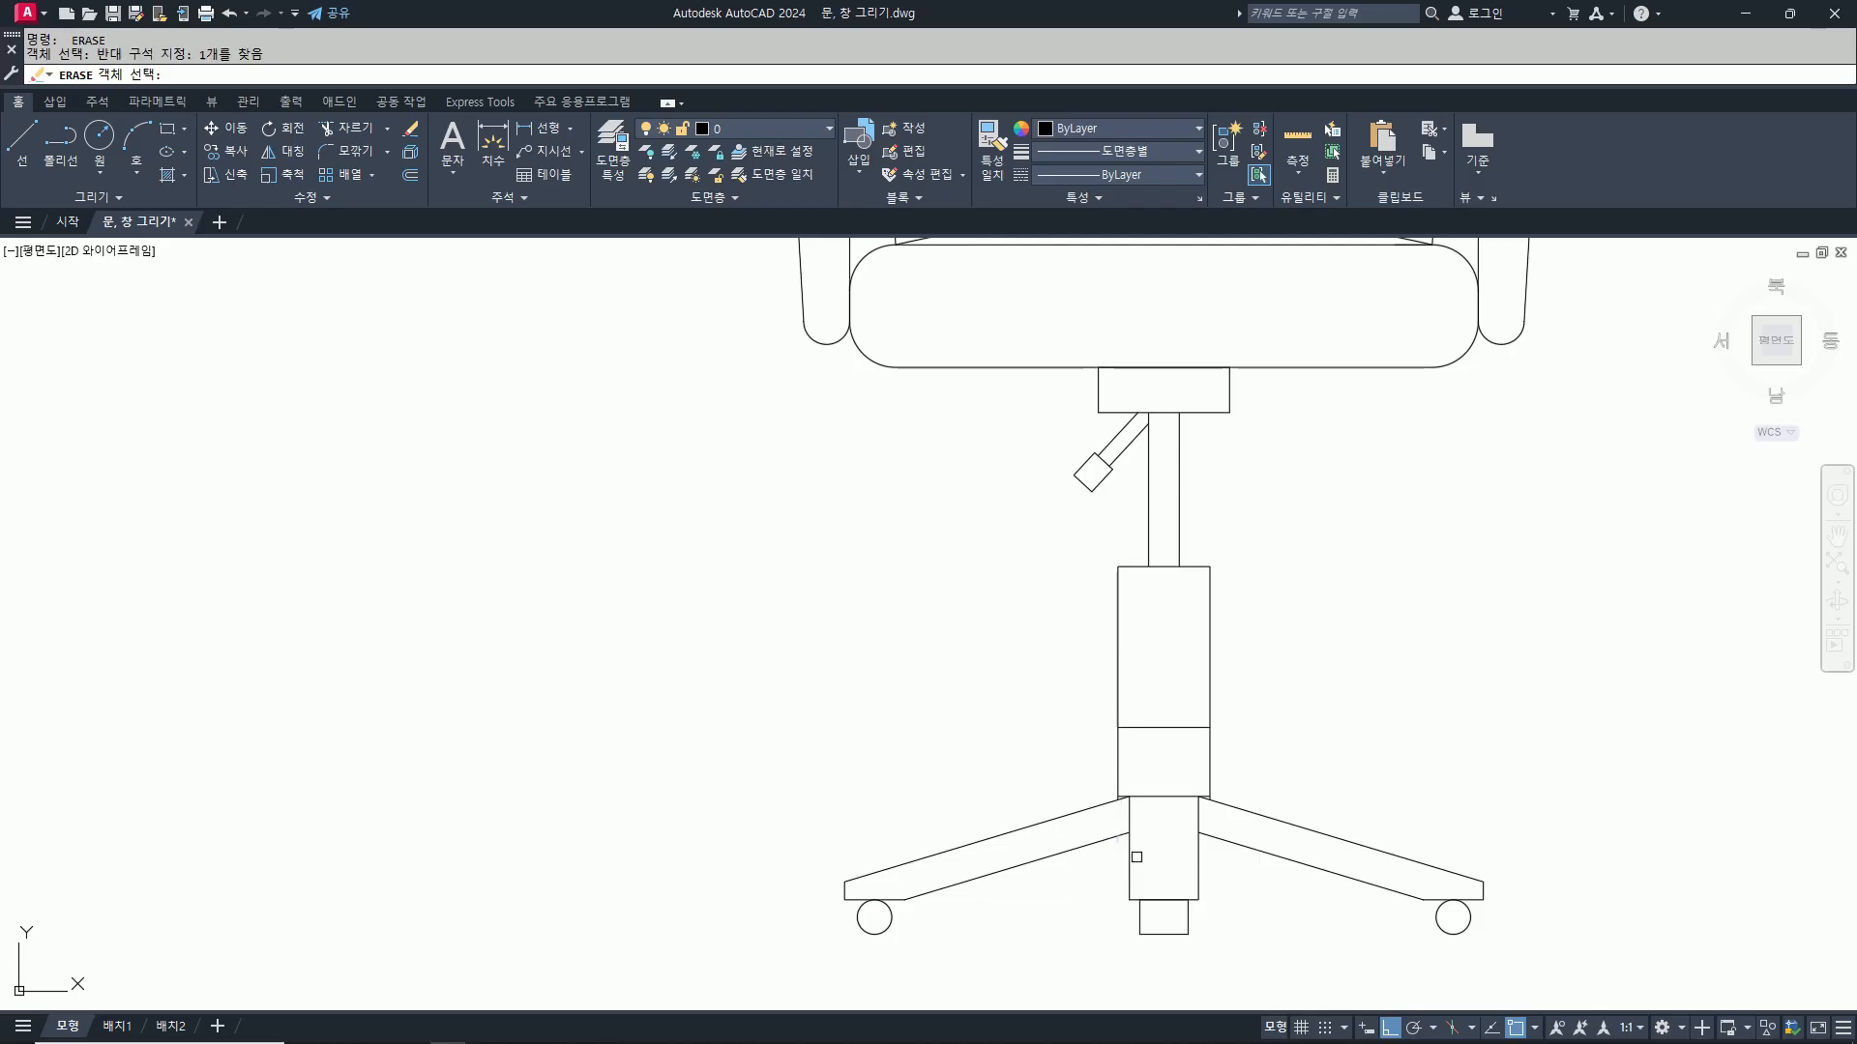
key("Return")
Step: Scale the side-view chair's legs, hub and casters by 1.5 about the bottom midpoint of the centre caster
scroll(1273, 770, "down", 10)
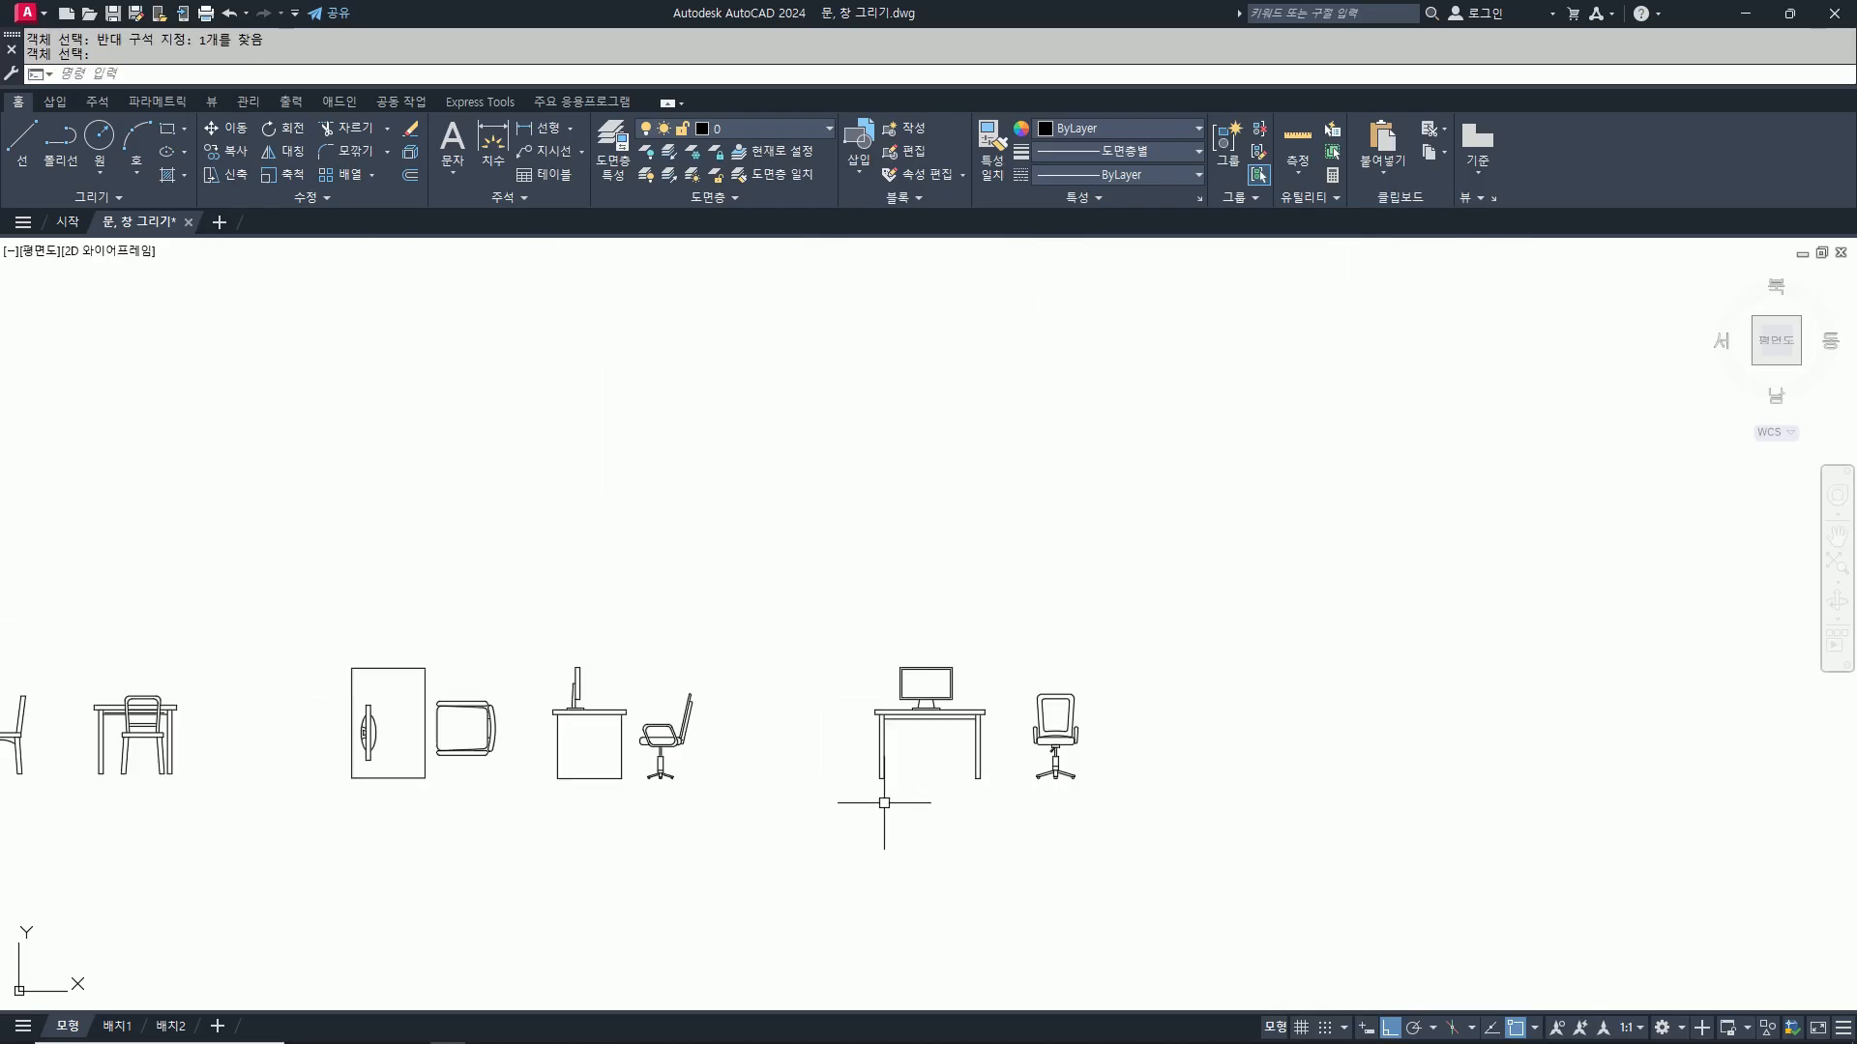
scroll(788, 775, "up", 2)
scroll(539, 767, "up", 4)
scroll(492, 741, "up", 4)
type("sc")
key("Return")
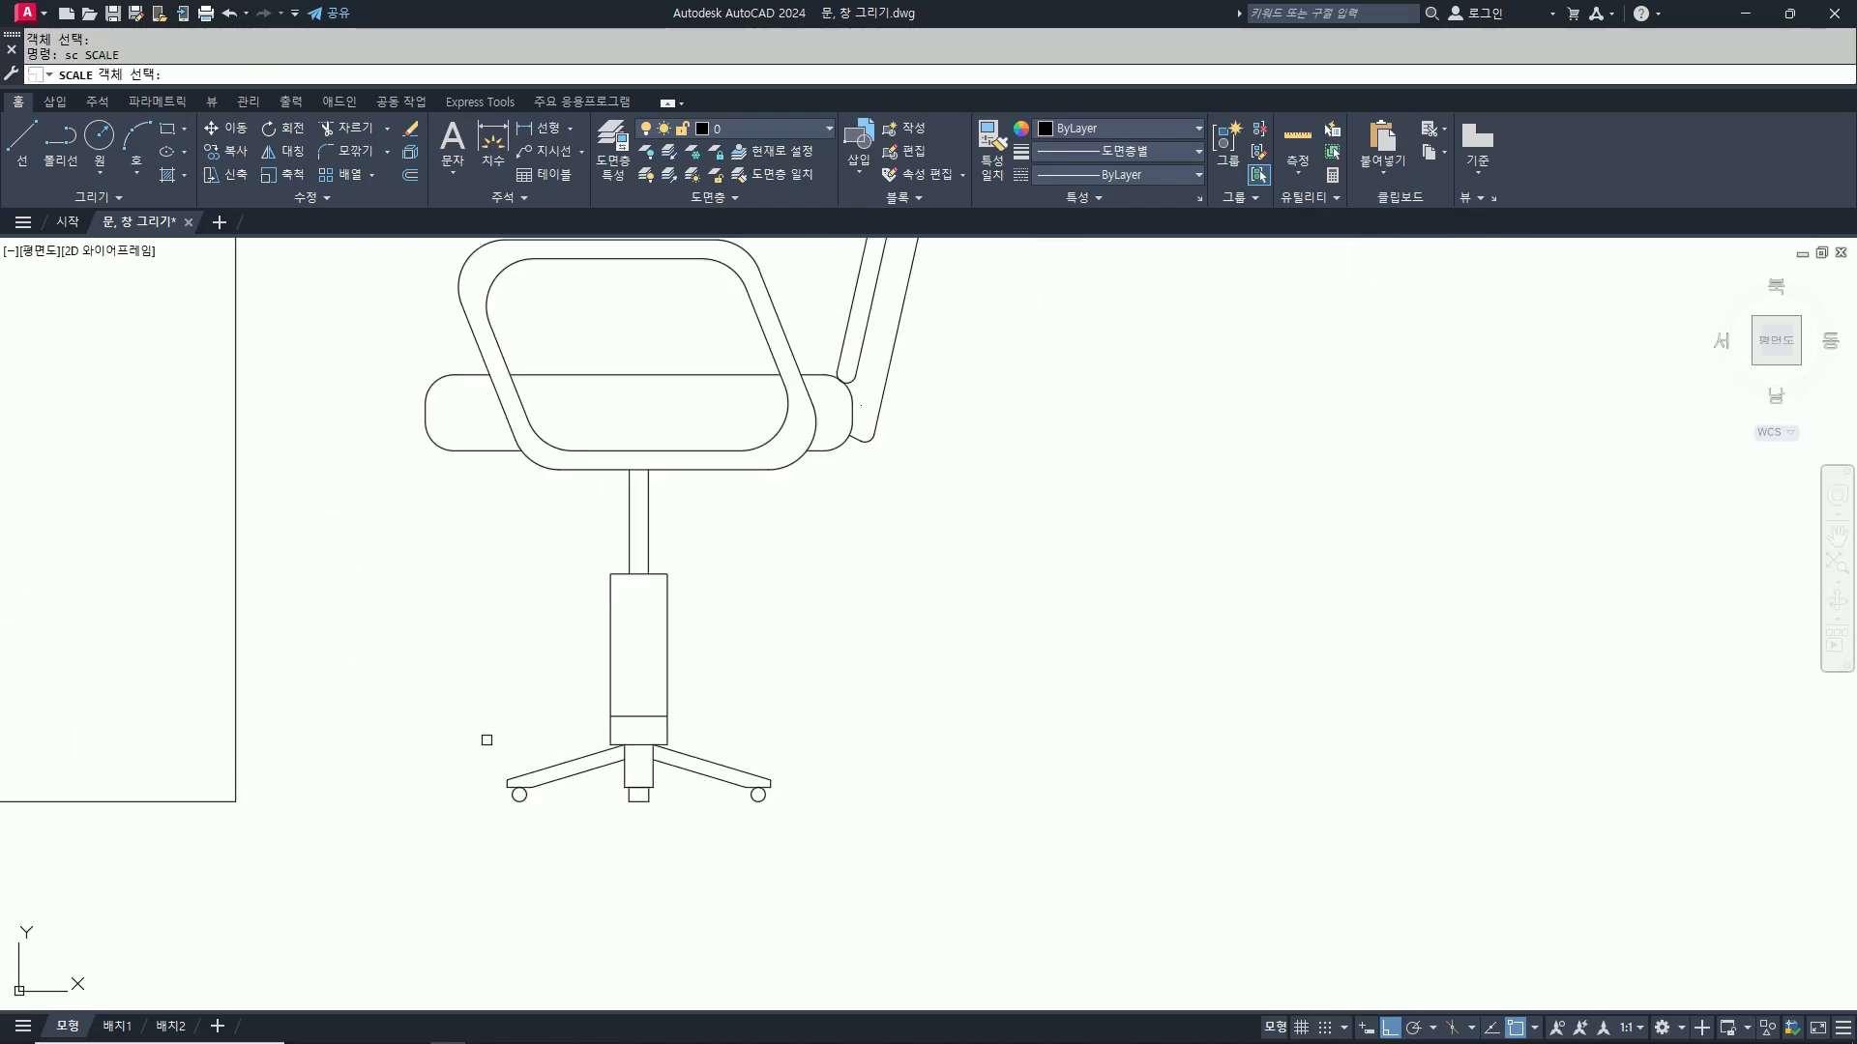
left_click(890, 847)
left_click(487, 745)
key("Return")
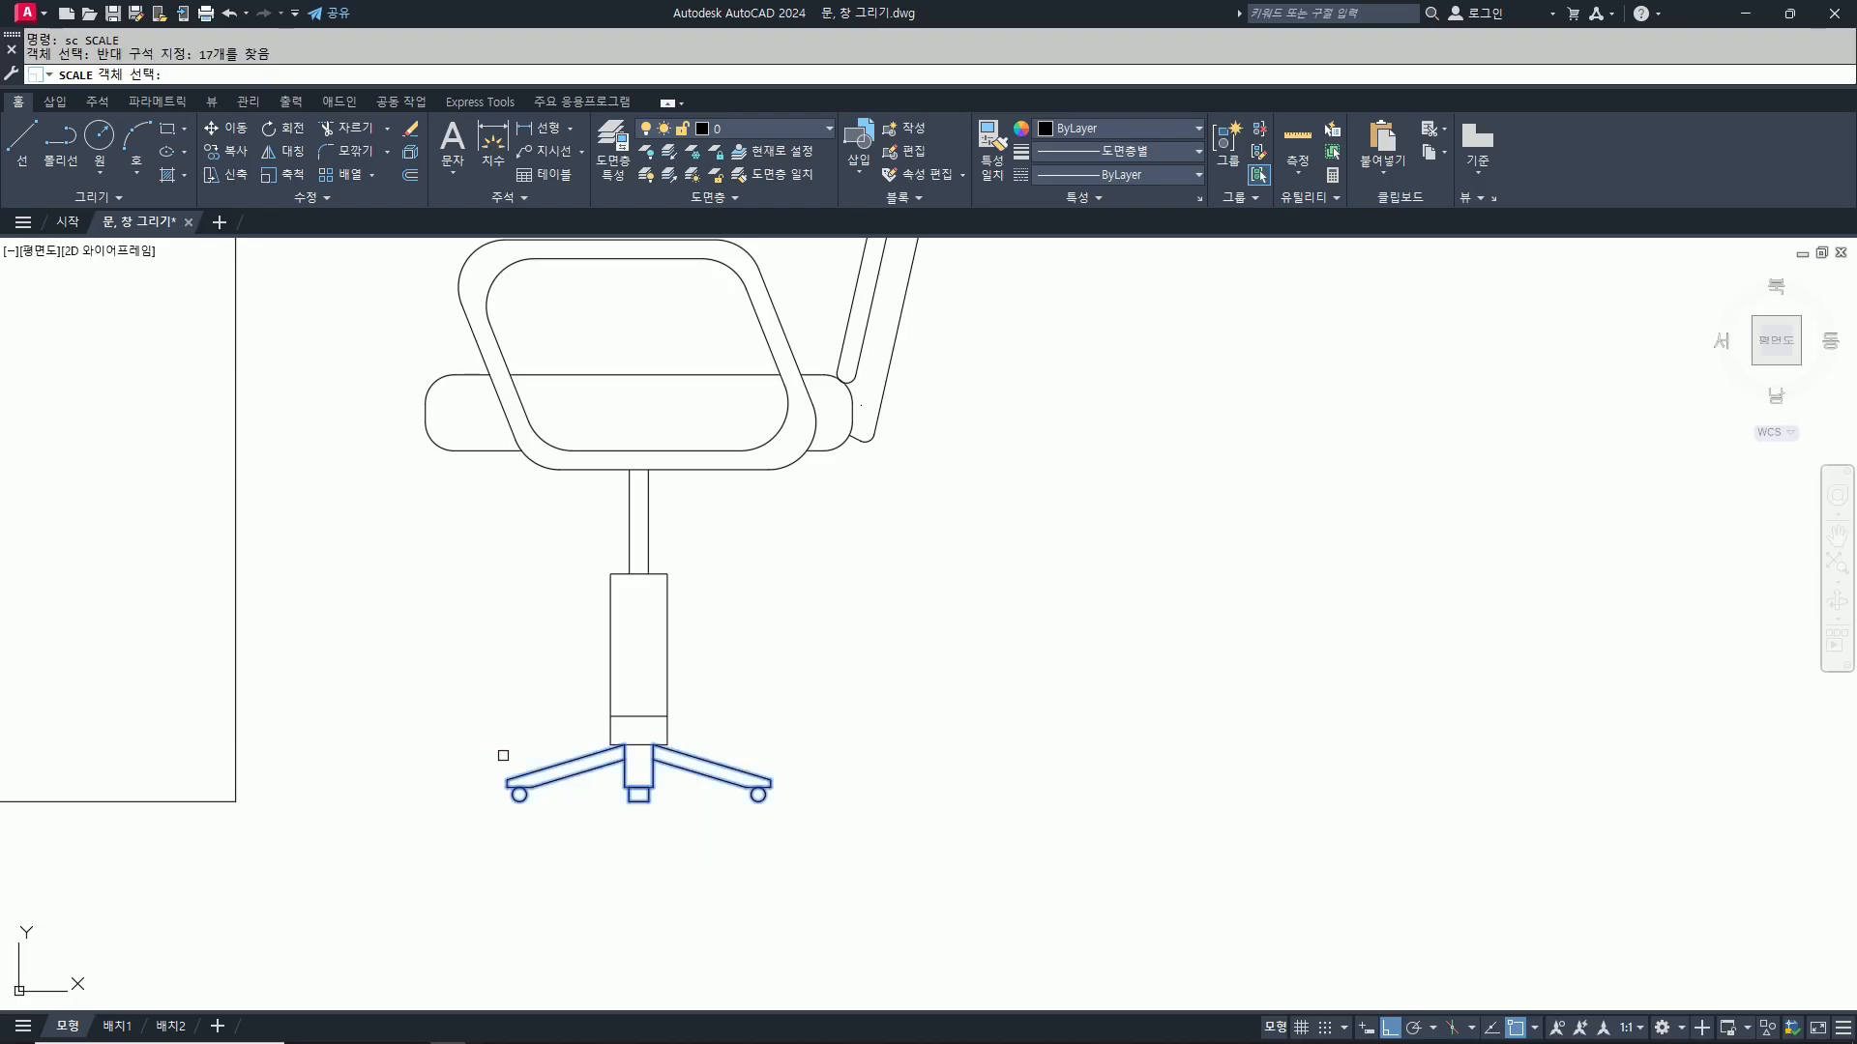
scroll(624, 803, "up", 4)
left_click(665, 797)
type("1")
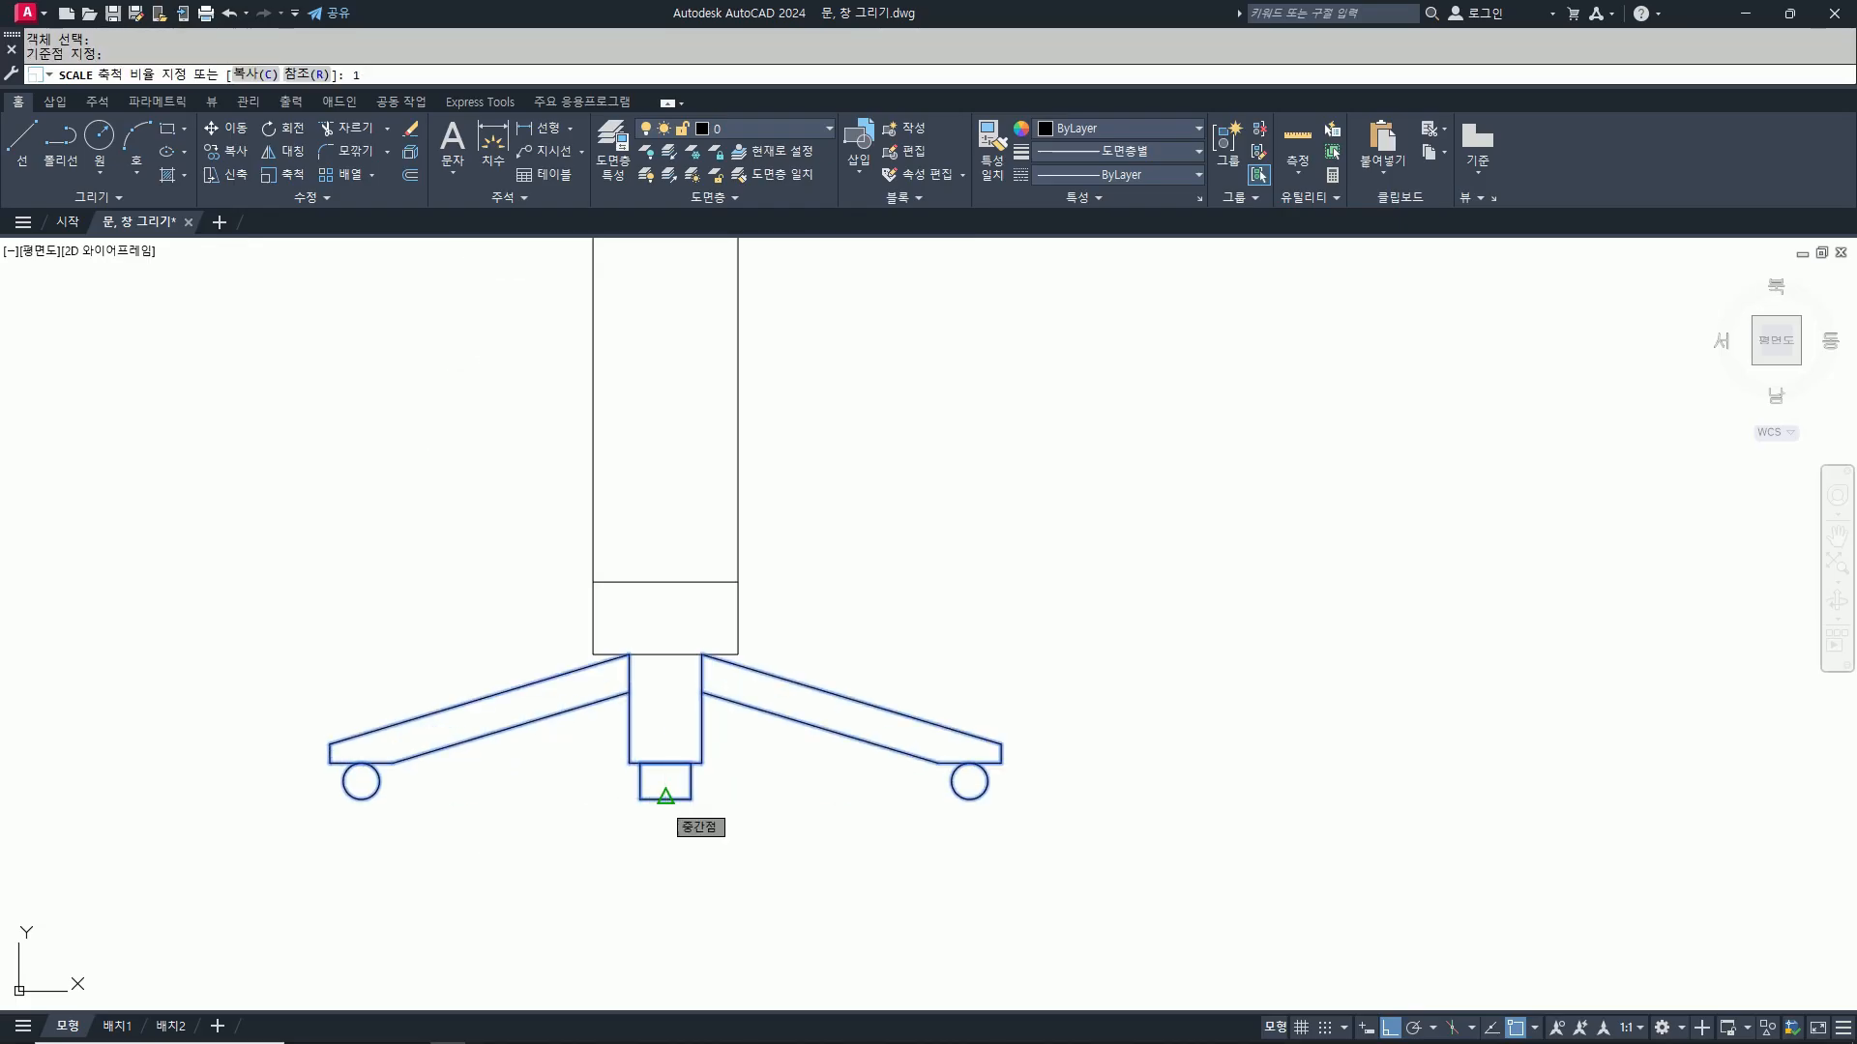
type(".5")
key("Return")
Step: Move the side-view column's two horizontal collar lines up so the lower one meets the top of the enlarged hub
type("m")
key("Return")
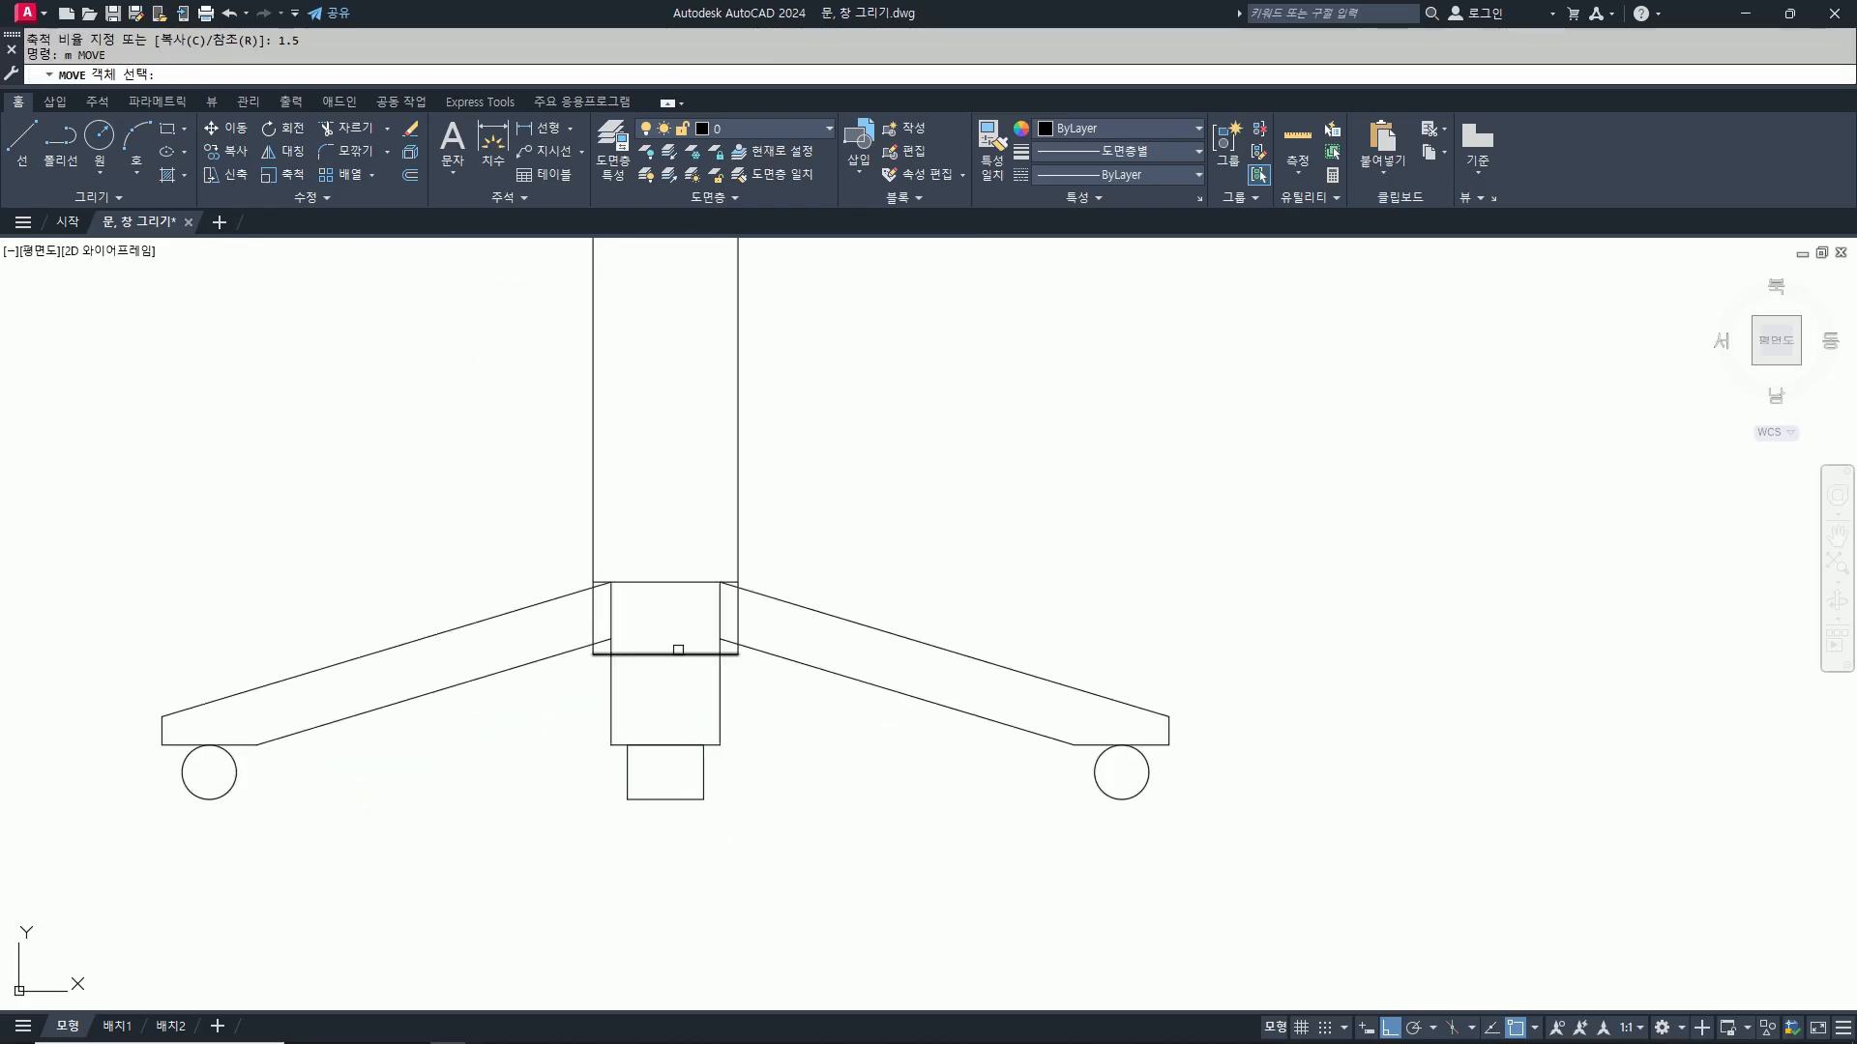
left_click(678, 645)
left_click(671, 573)
key("Return")
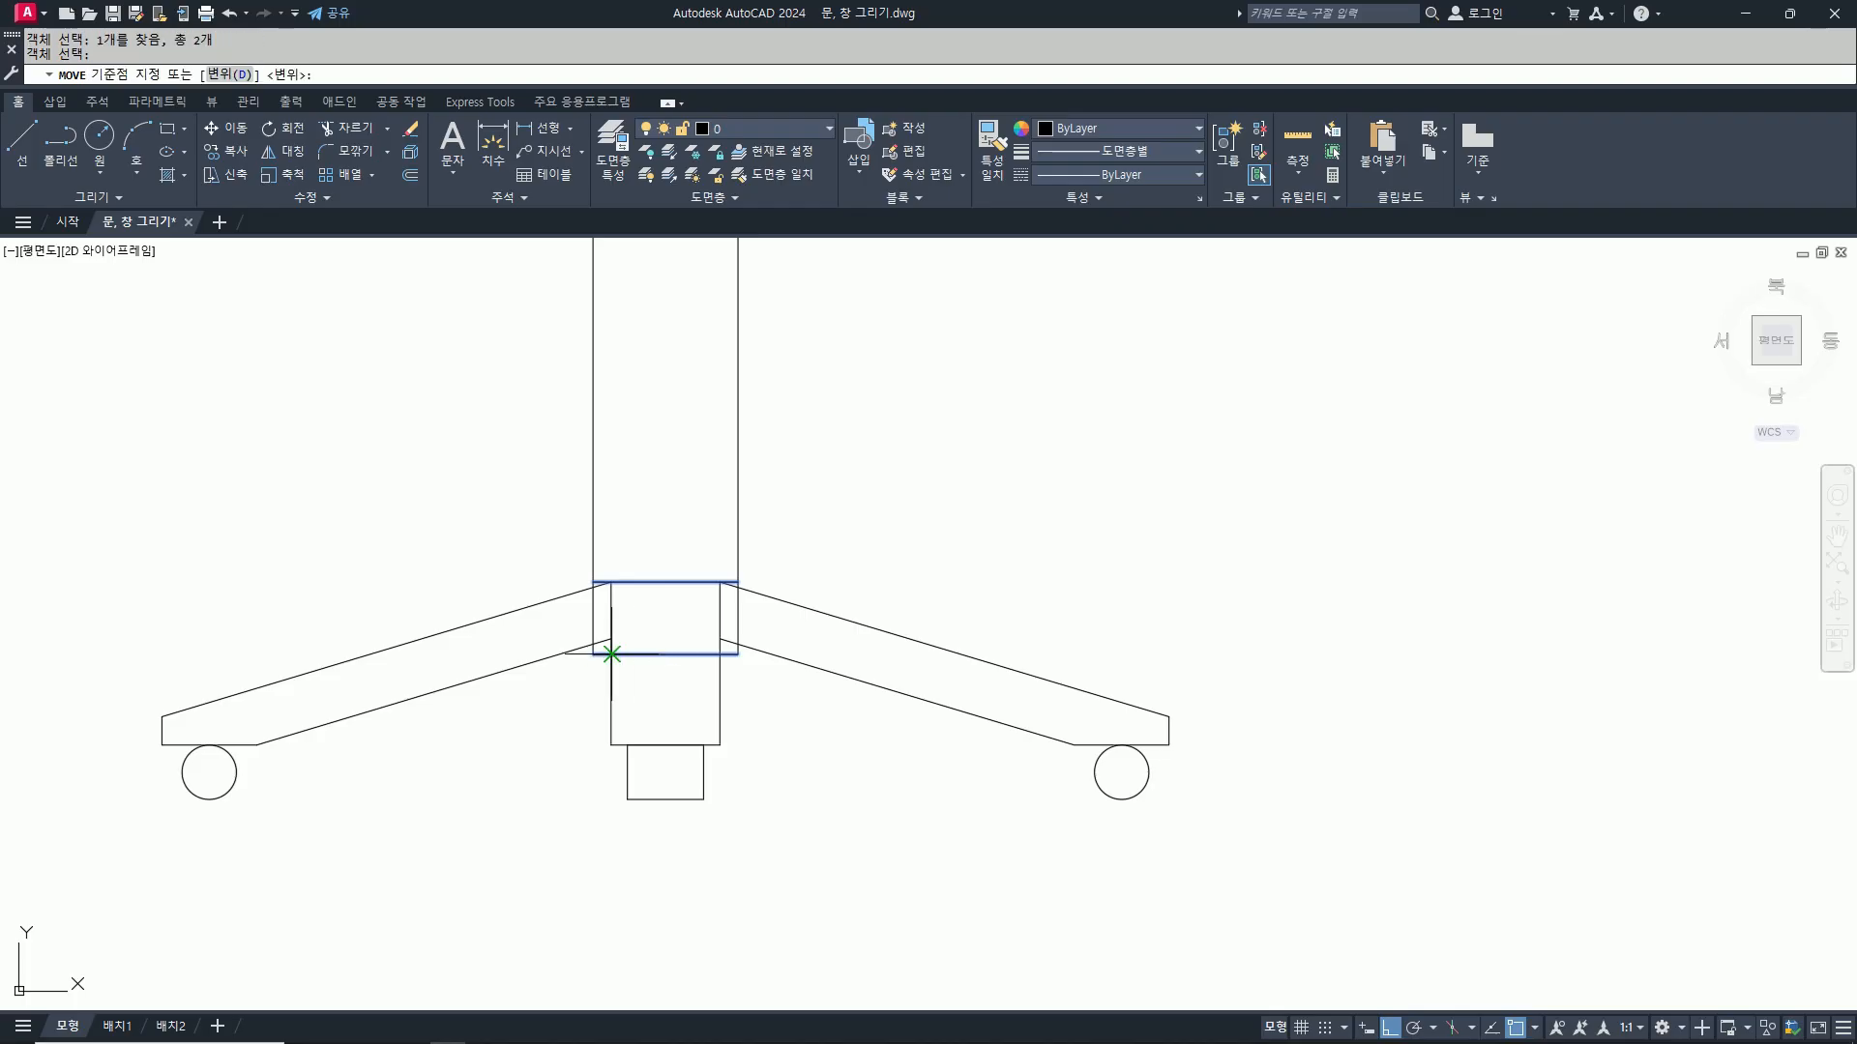
left_click(607, 650)
left_click(609, 583)
Step: Trim the side-view column's side lines that extend below the collar across the chair legs
type("tr")
key("Return")
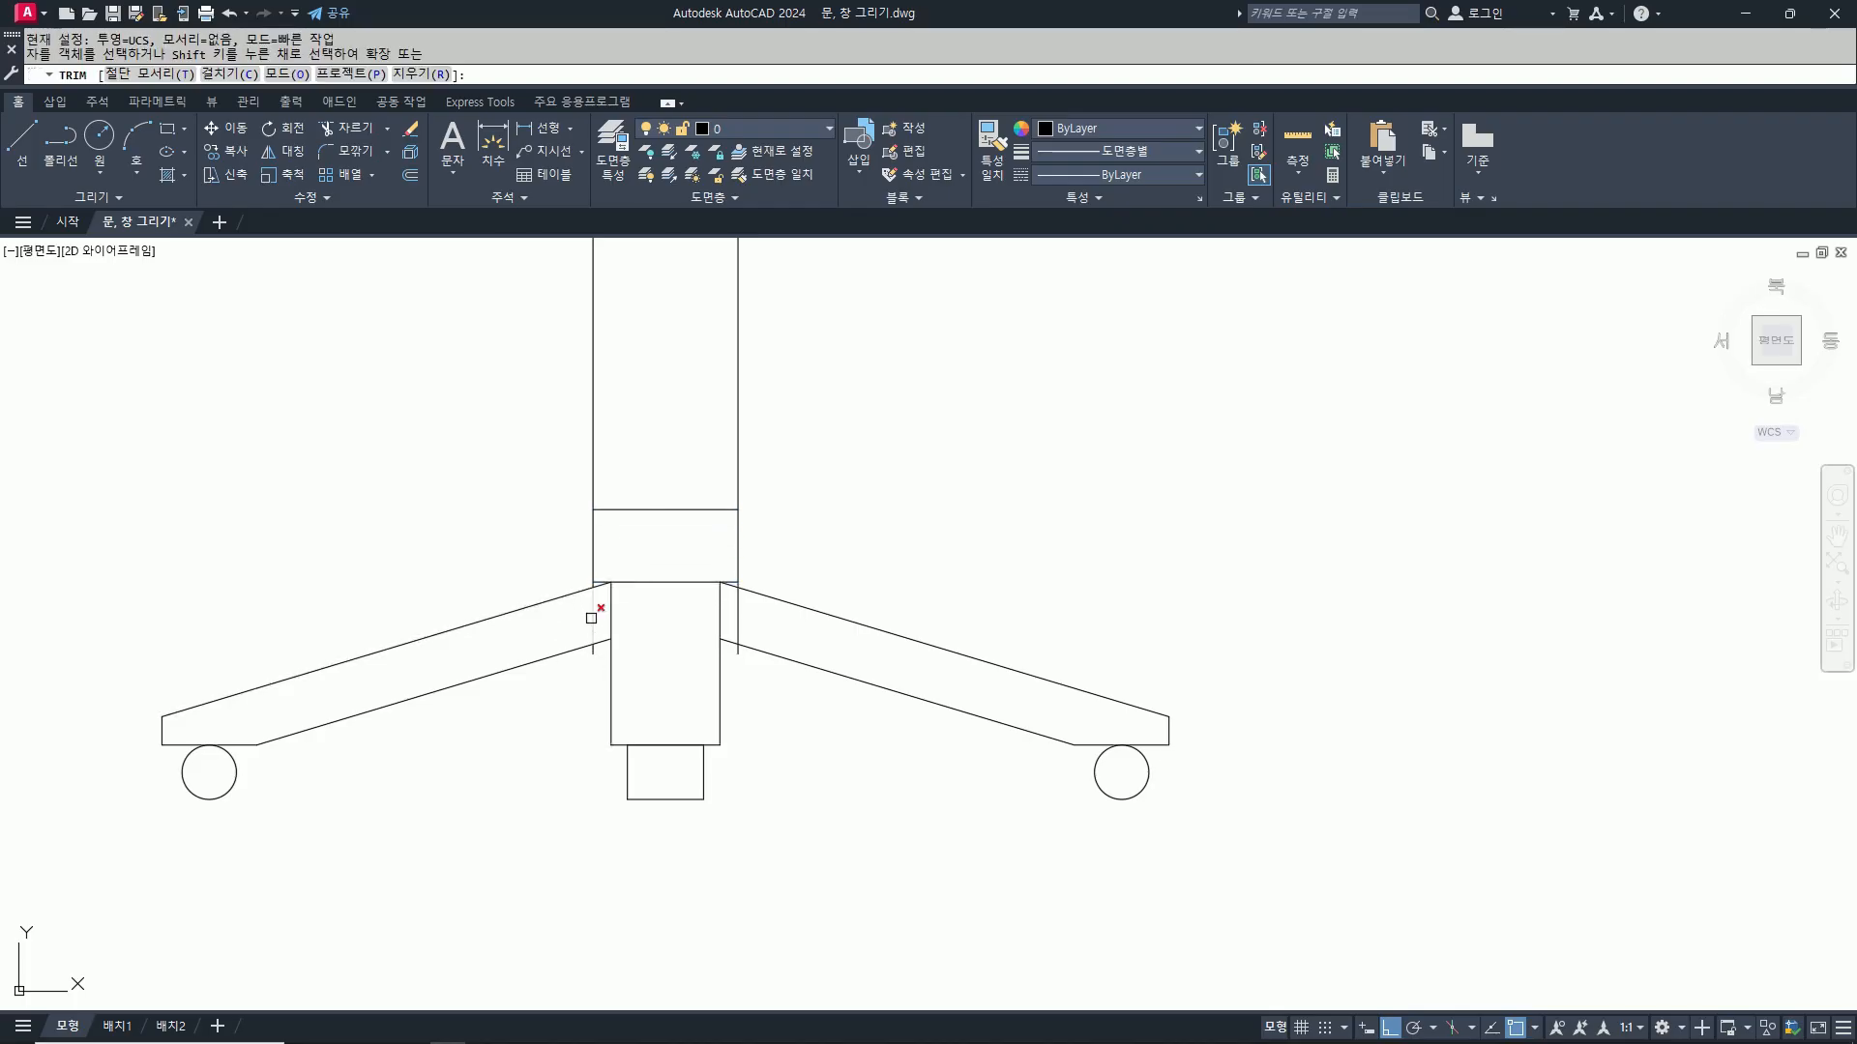
left_click(597, 655)
left_click(738, 640)
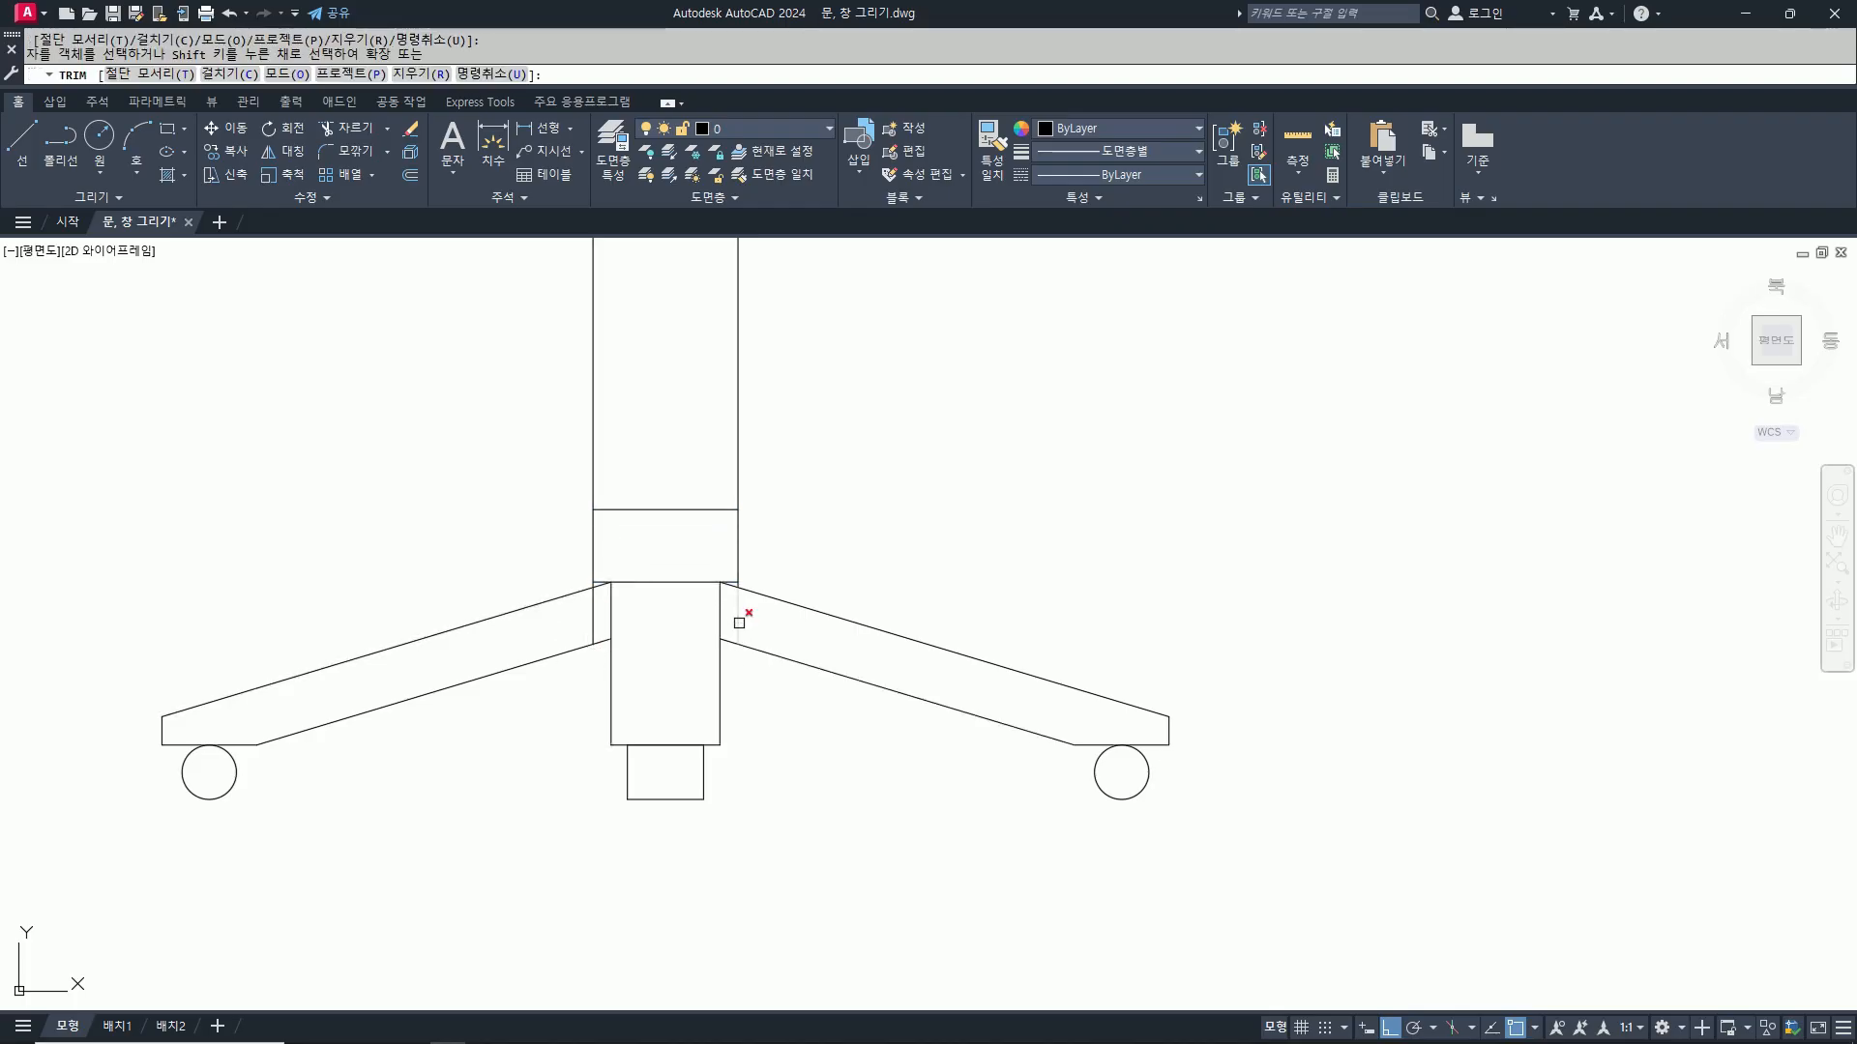
scroll(592, 586, "up", 5)
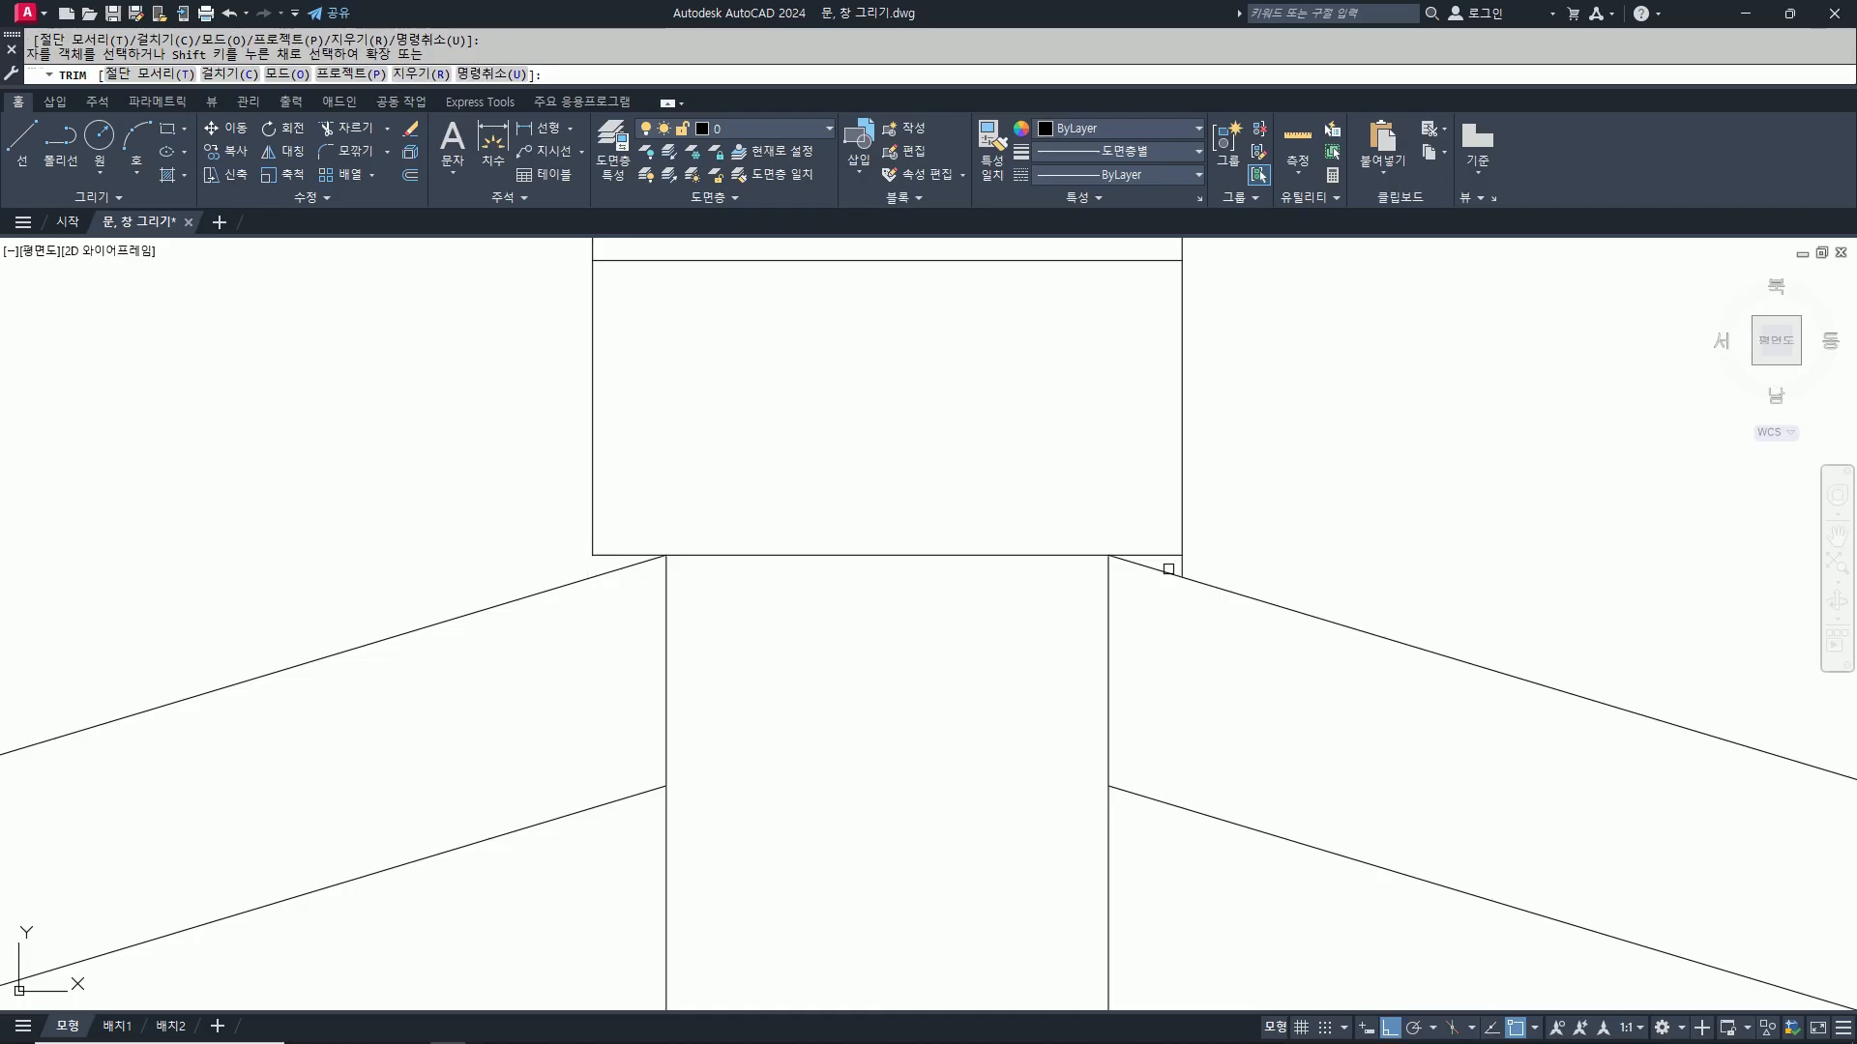
scroll(1168, 569, "down", 6)
key("Escape")
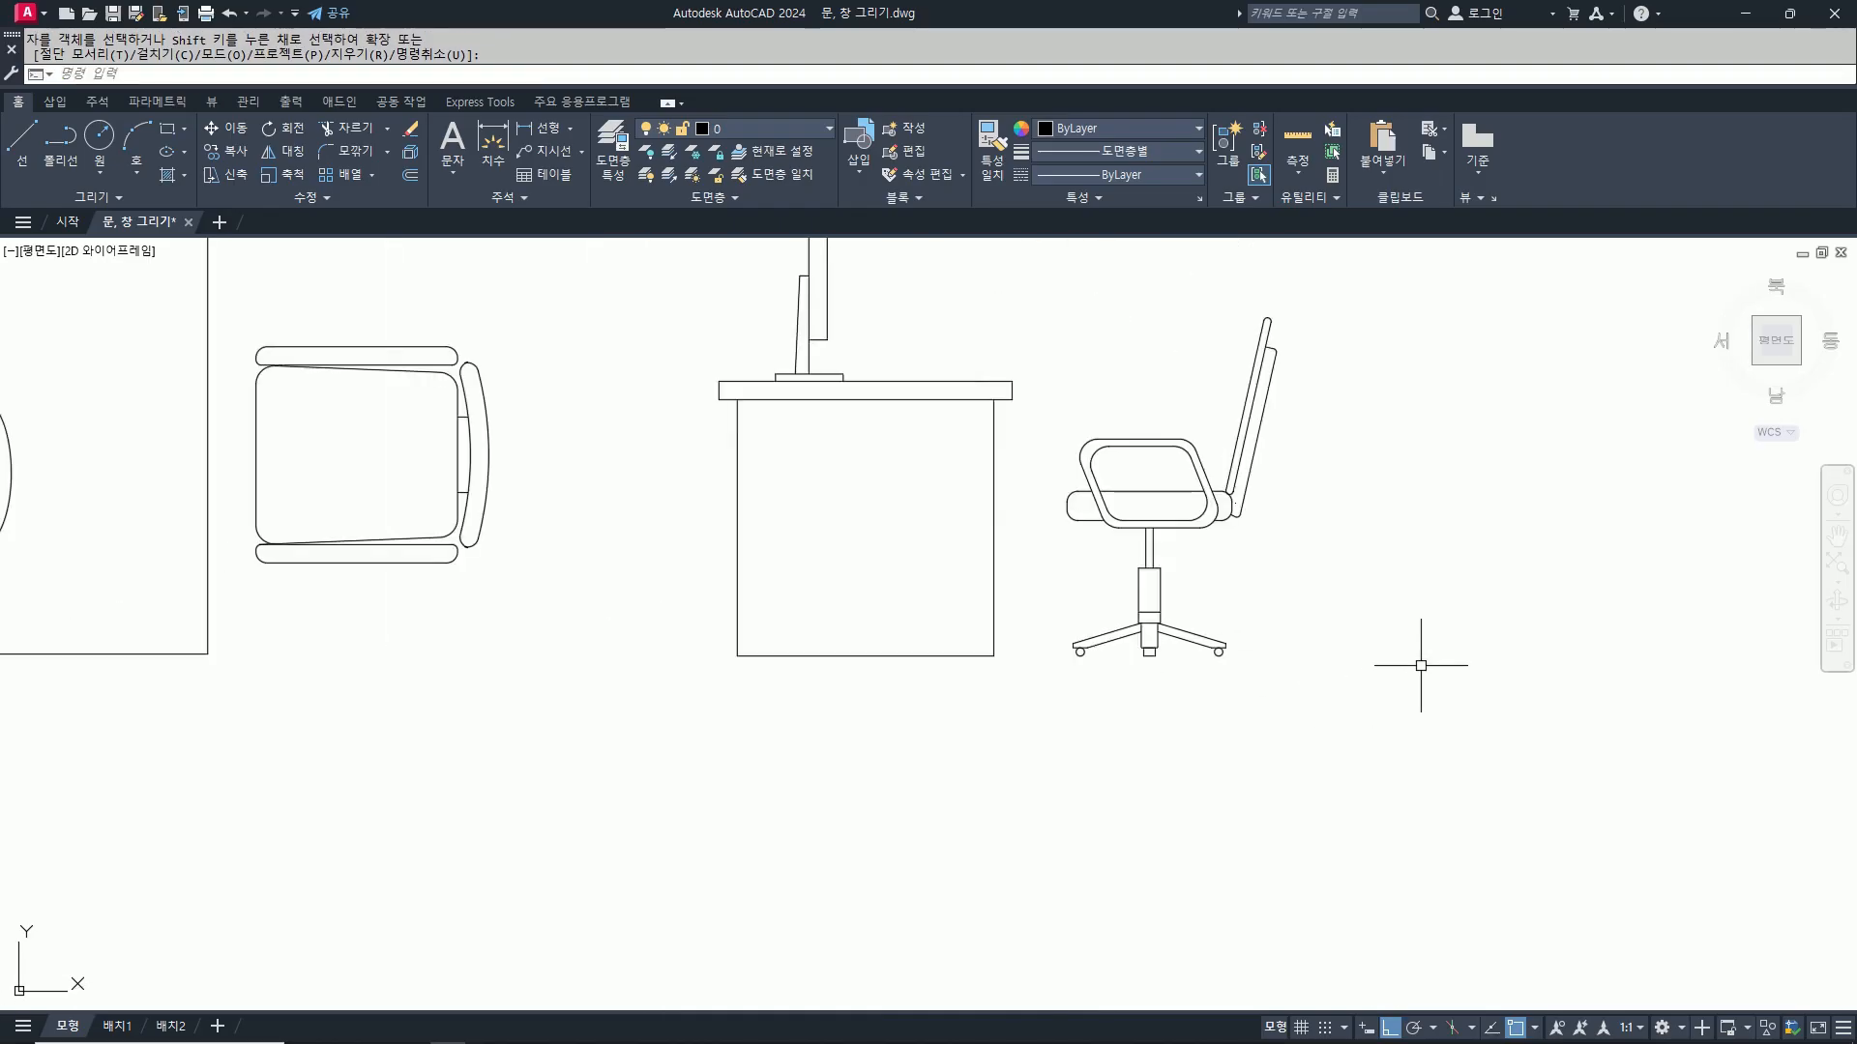
scroll(995, 642, "down", 3)
scroll(1389, 676, "up", 2)
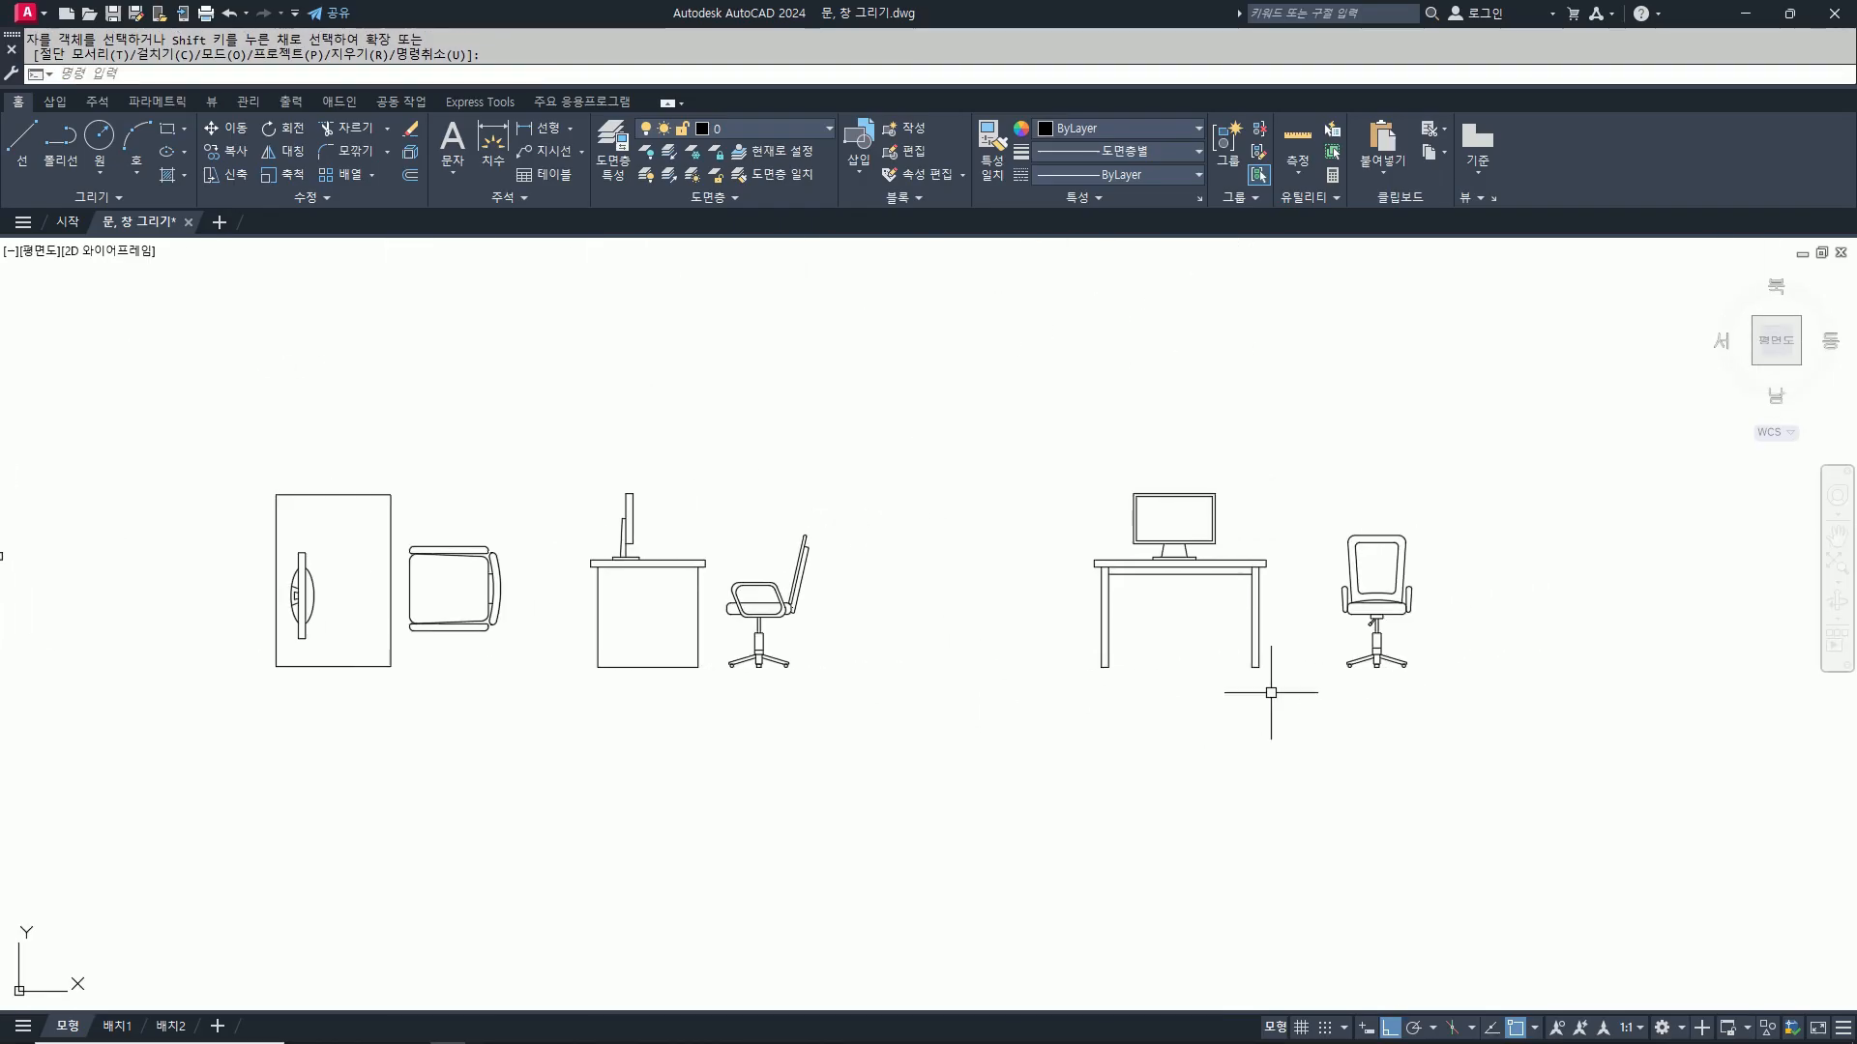